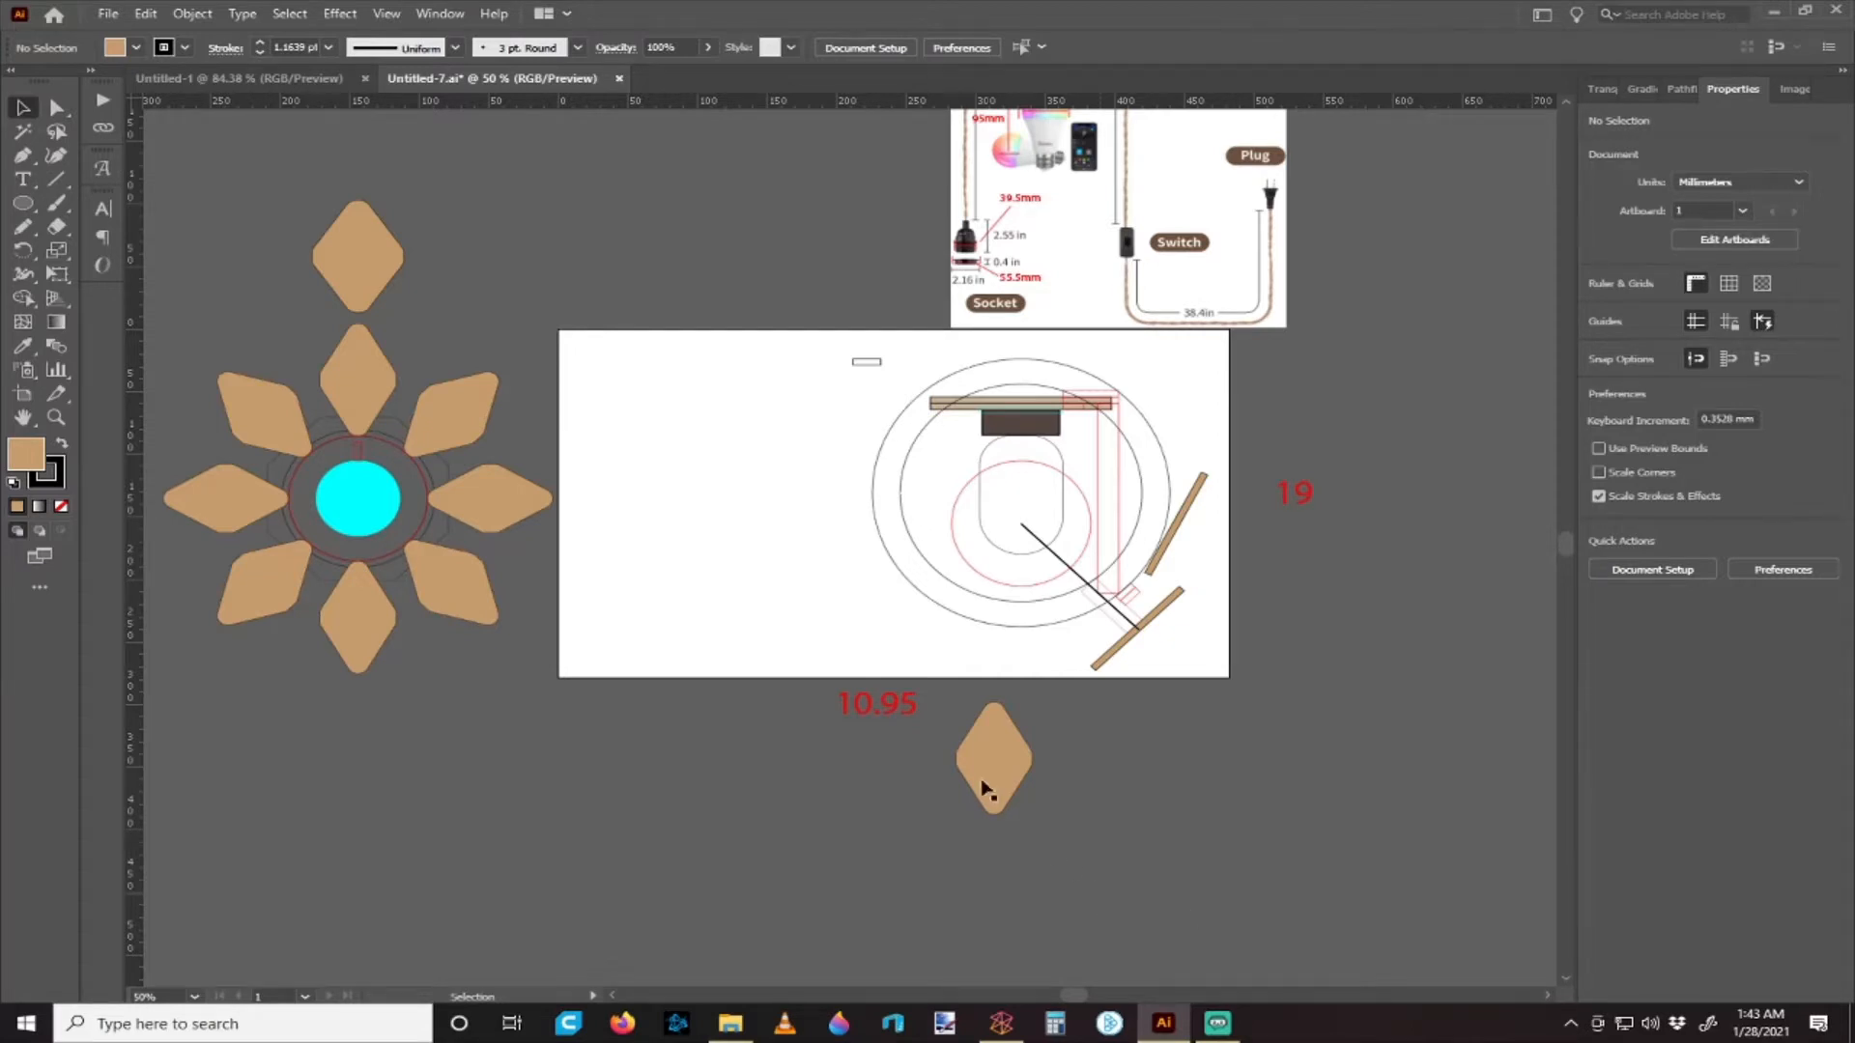
- Move the socket and bulb reference group so its right edge aligns with the artboard's right edge
{"action": "scroll", "coordinate": [956, 754], "scroll_direction": "left", "scroll_amount": 2}
{"action": "scroll", "coordinate": [820, 676], "scroll_direction": "right", "scroll_amount": 3}
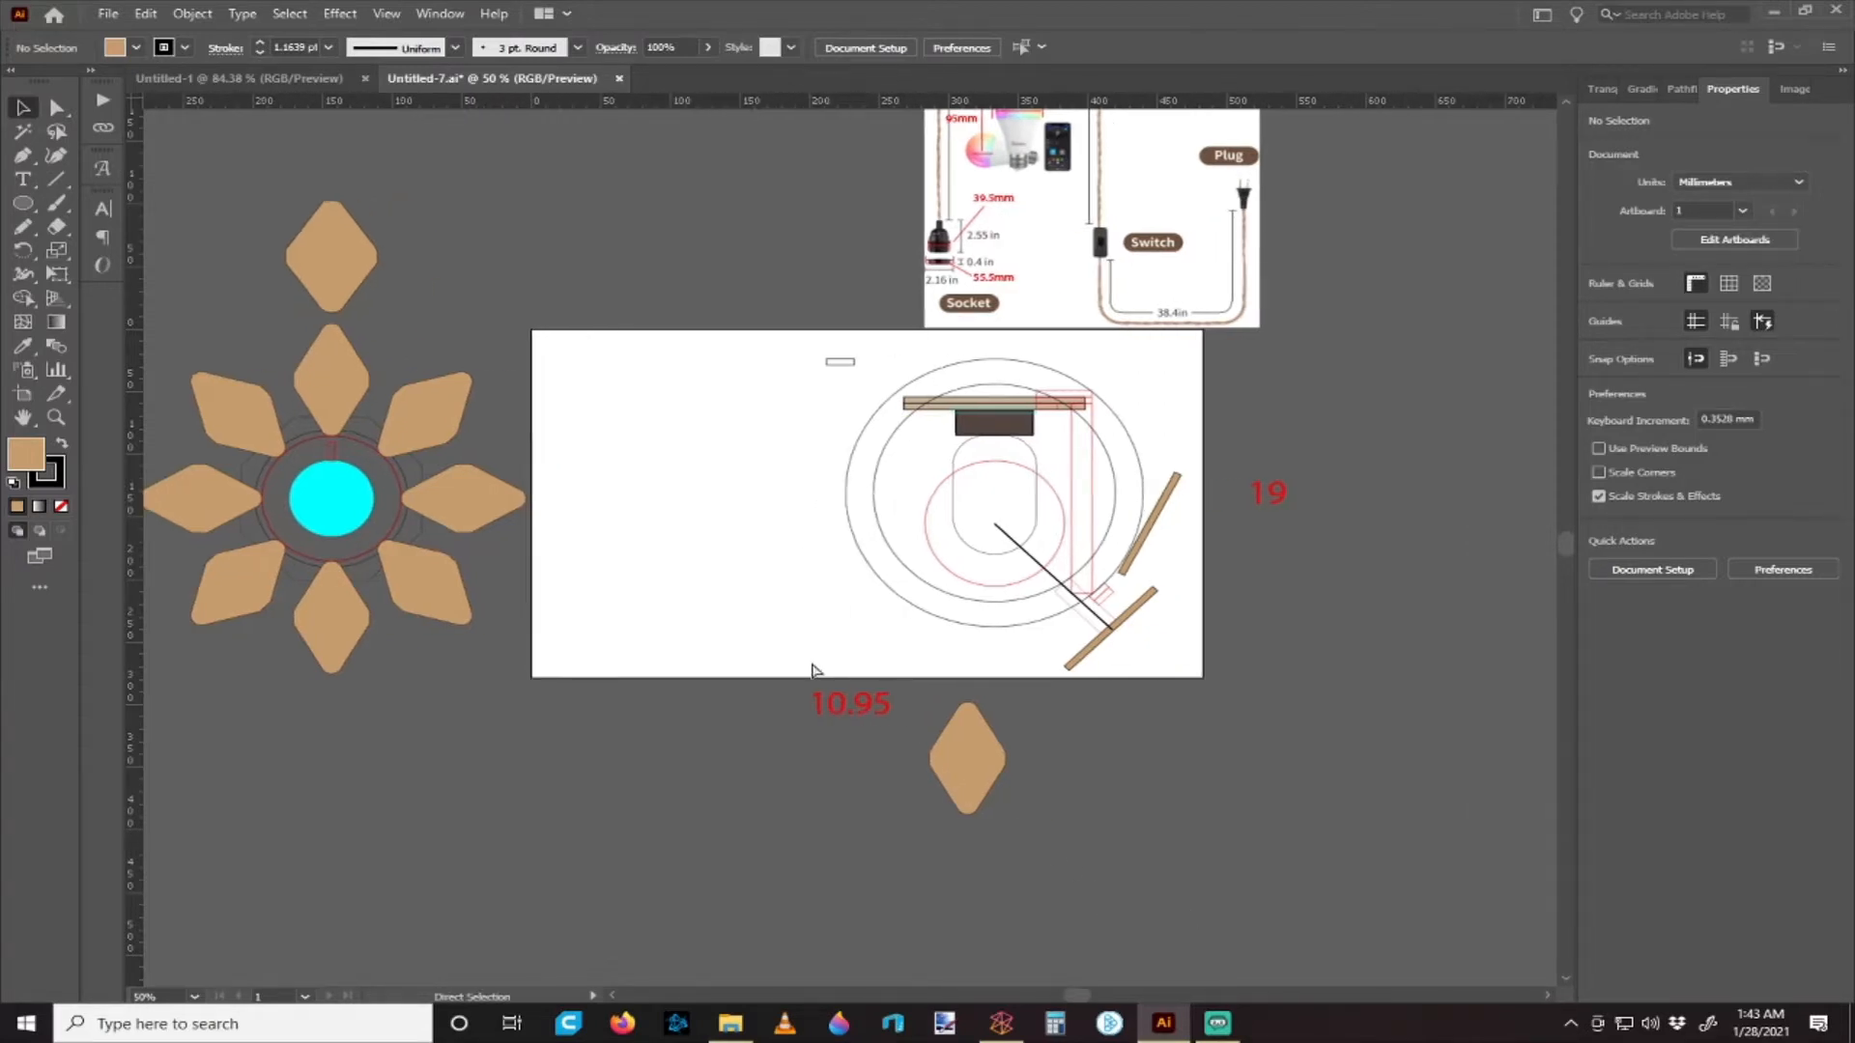
{"action": "scroll", "coordinate": [808, 667], "scroll_direction": "up", "scroll_amount": 2}
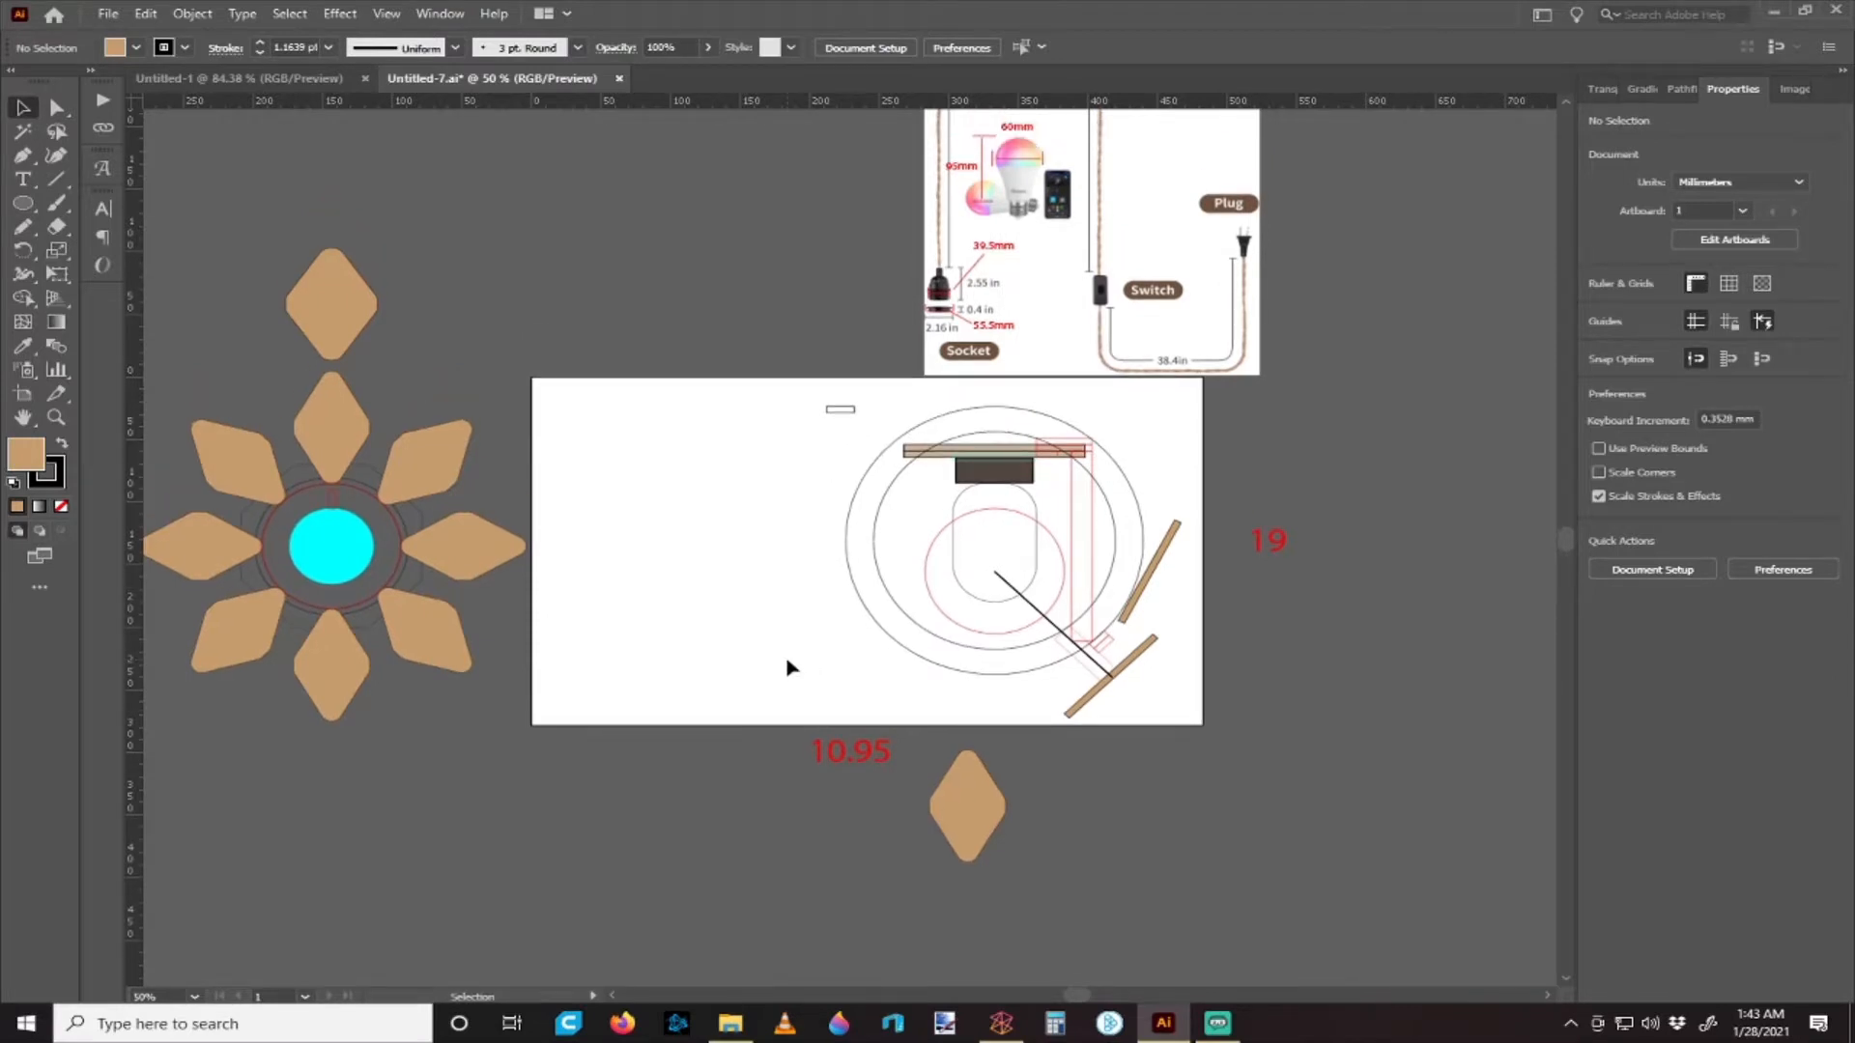
{"action": "scroll", "coordinate": [792, 668], "scroll_direction": "up", "scroll_amount": 2}
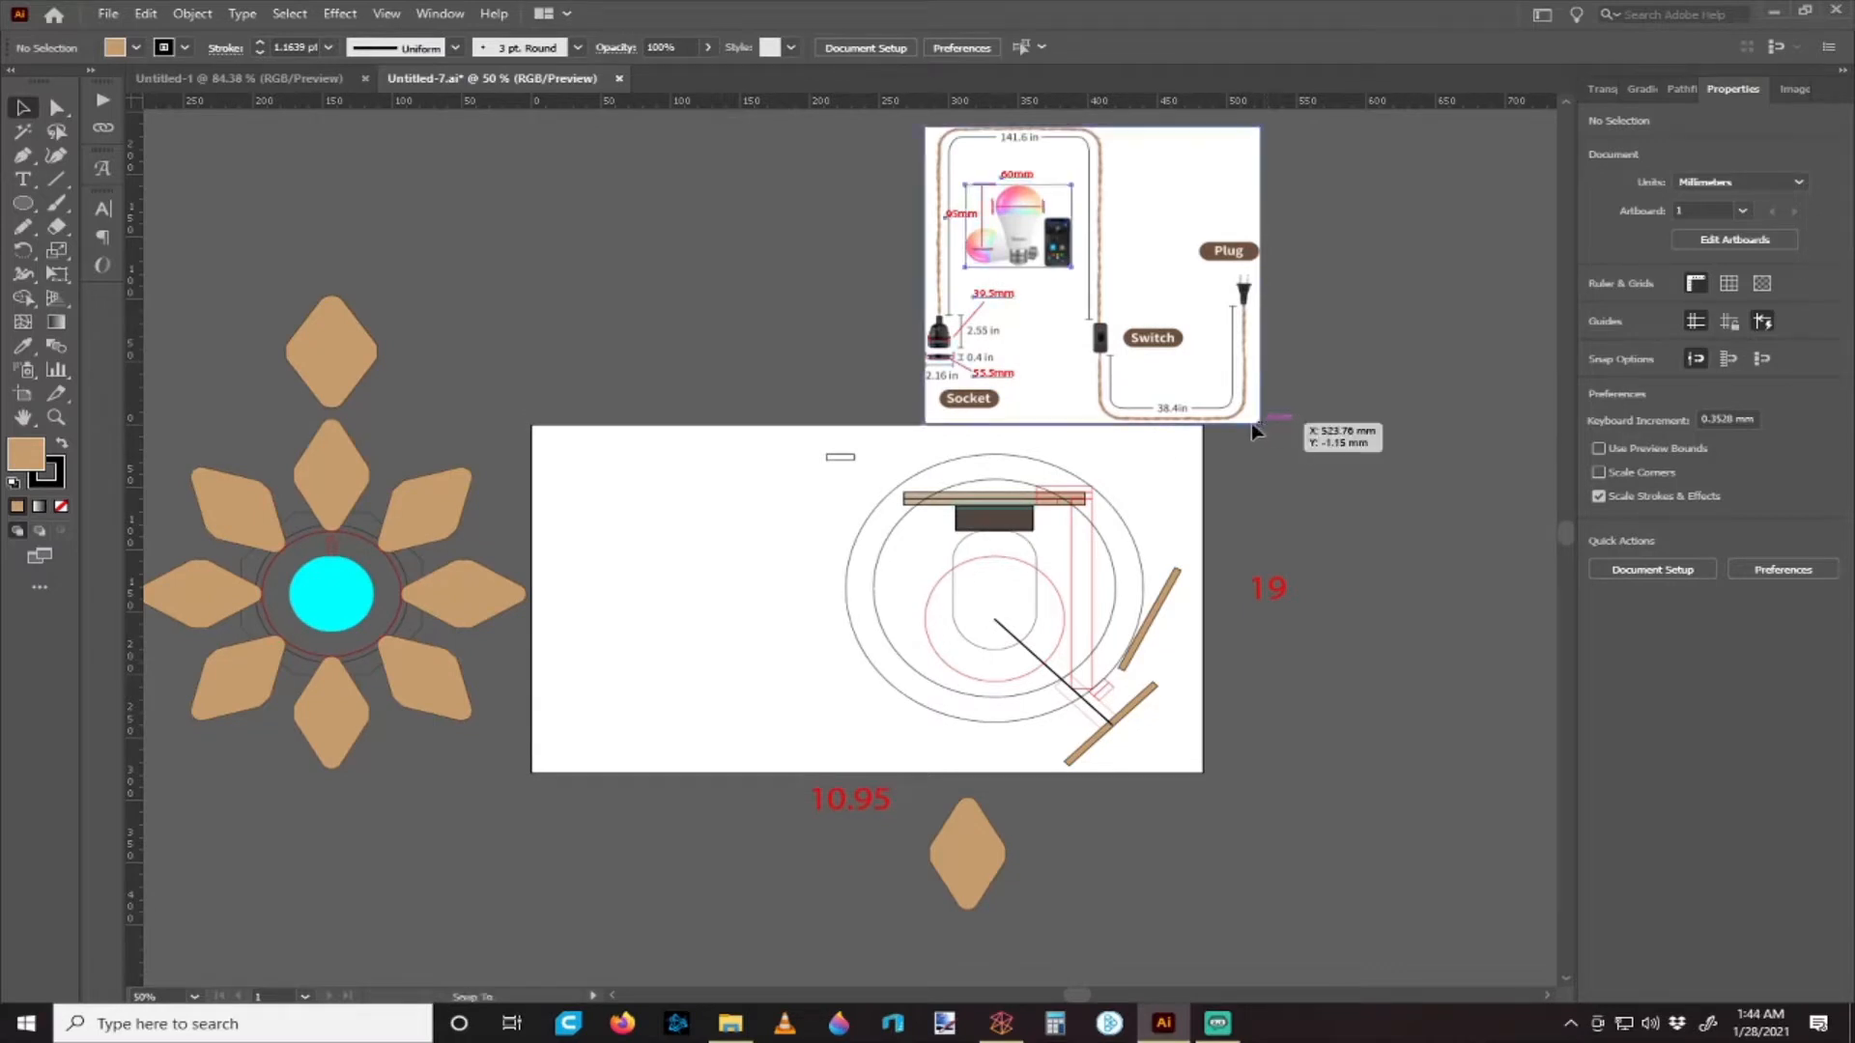
{"action": "left_click_drag", "start_coordinate": [1252, 424], "coordinate": [1201, 431]}
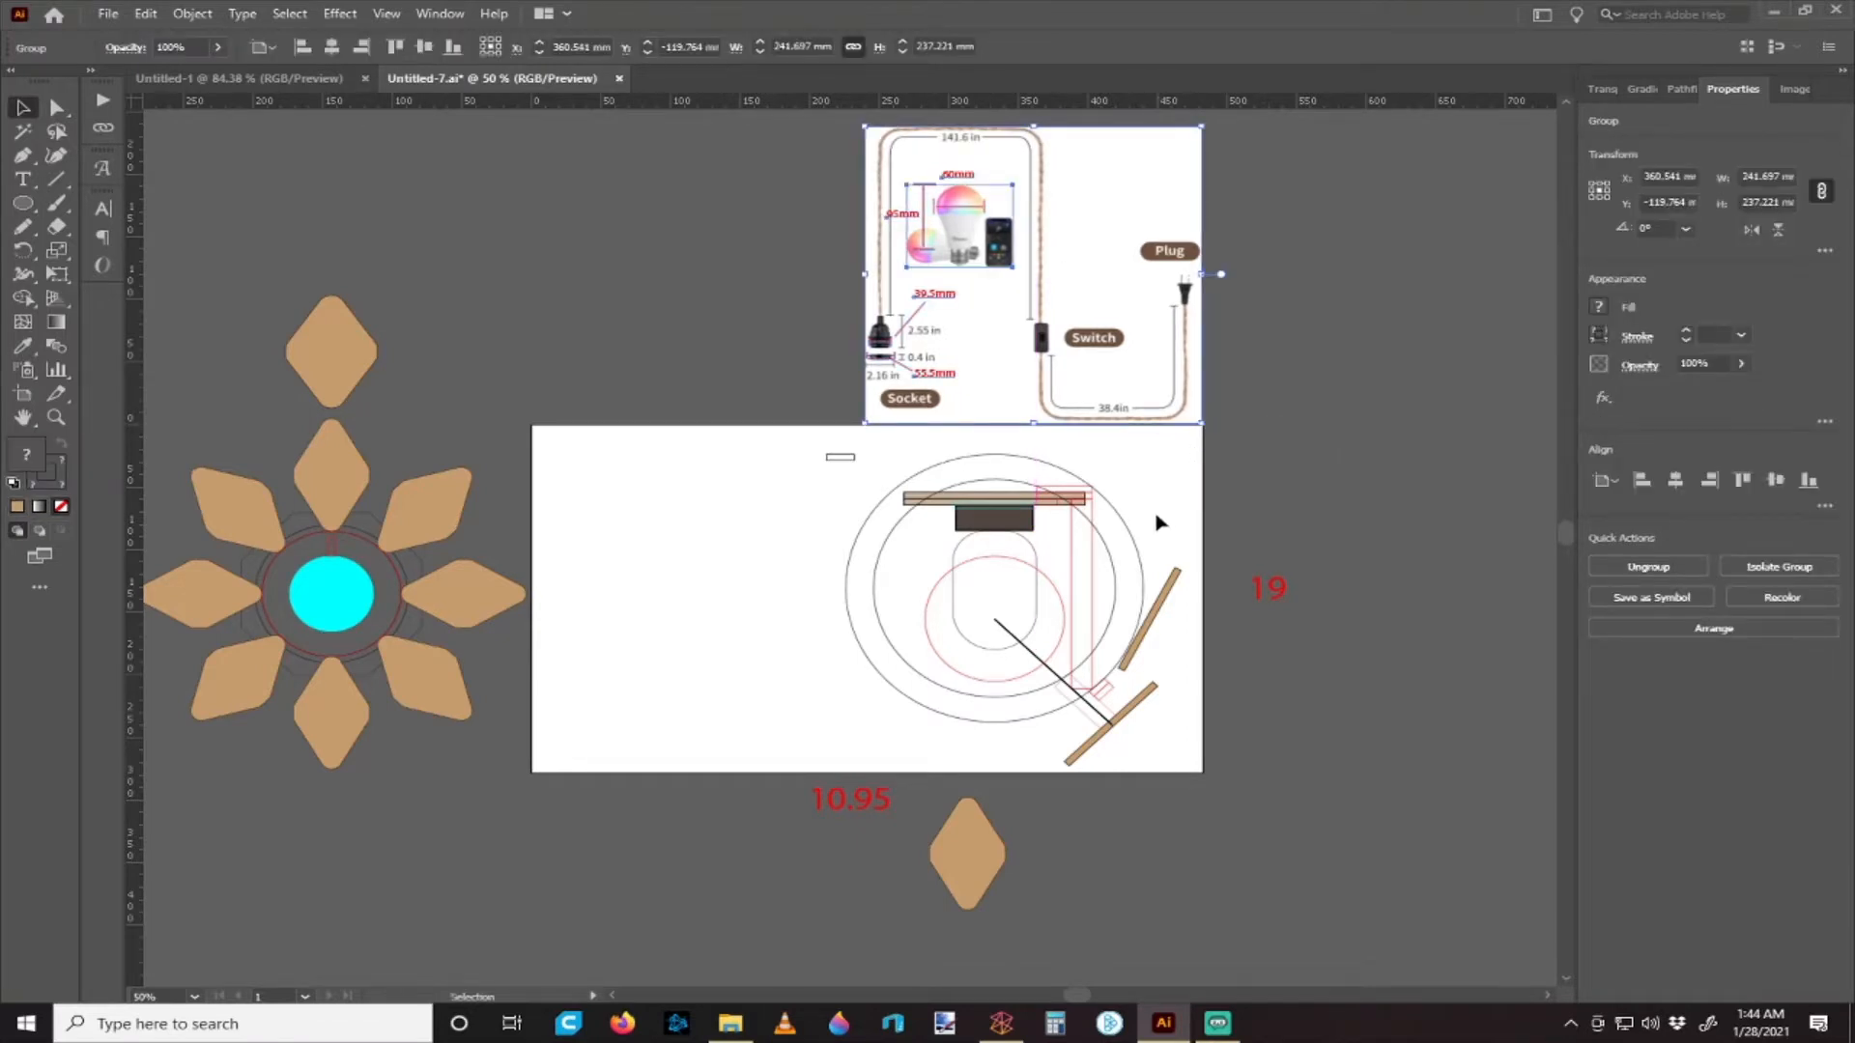
- Examine the bulb, socket and retaining ring dimensions marked on the reference image
{"action": "scroll", "coordinate": [1093, 431], "scroll_direction": "up", "scroll_amount": 2}
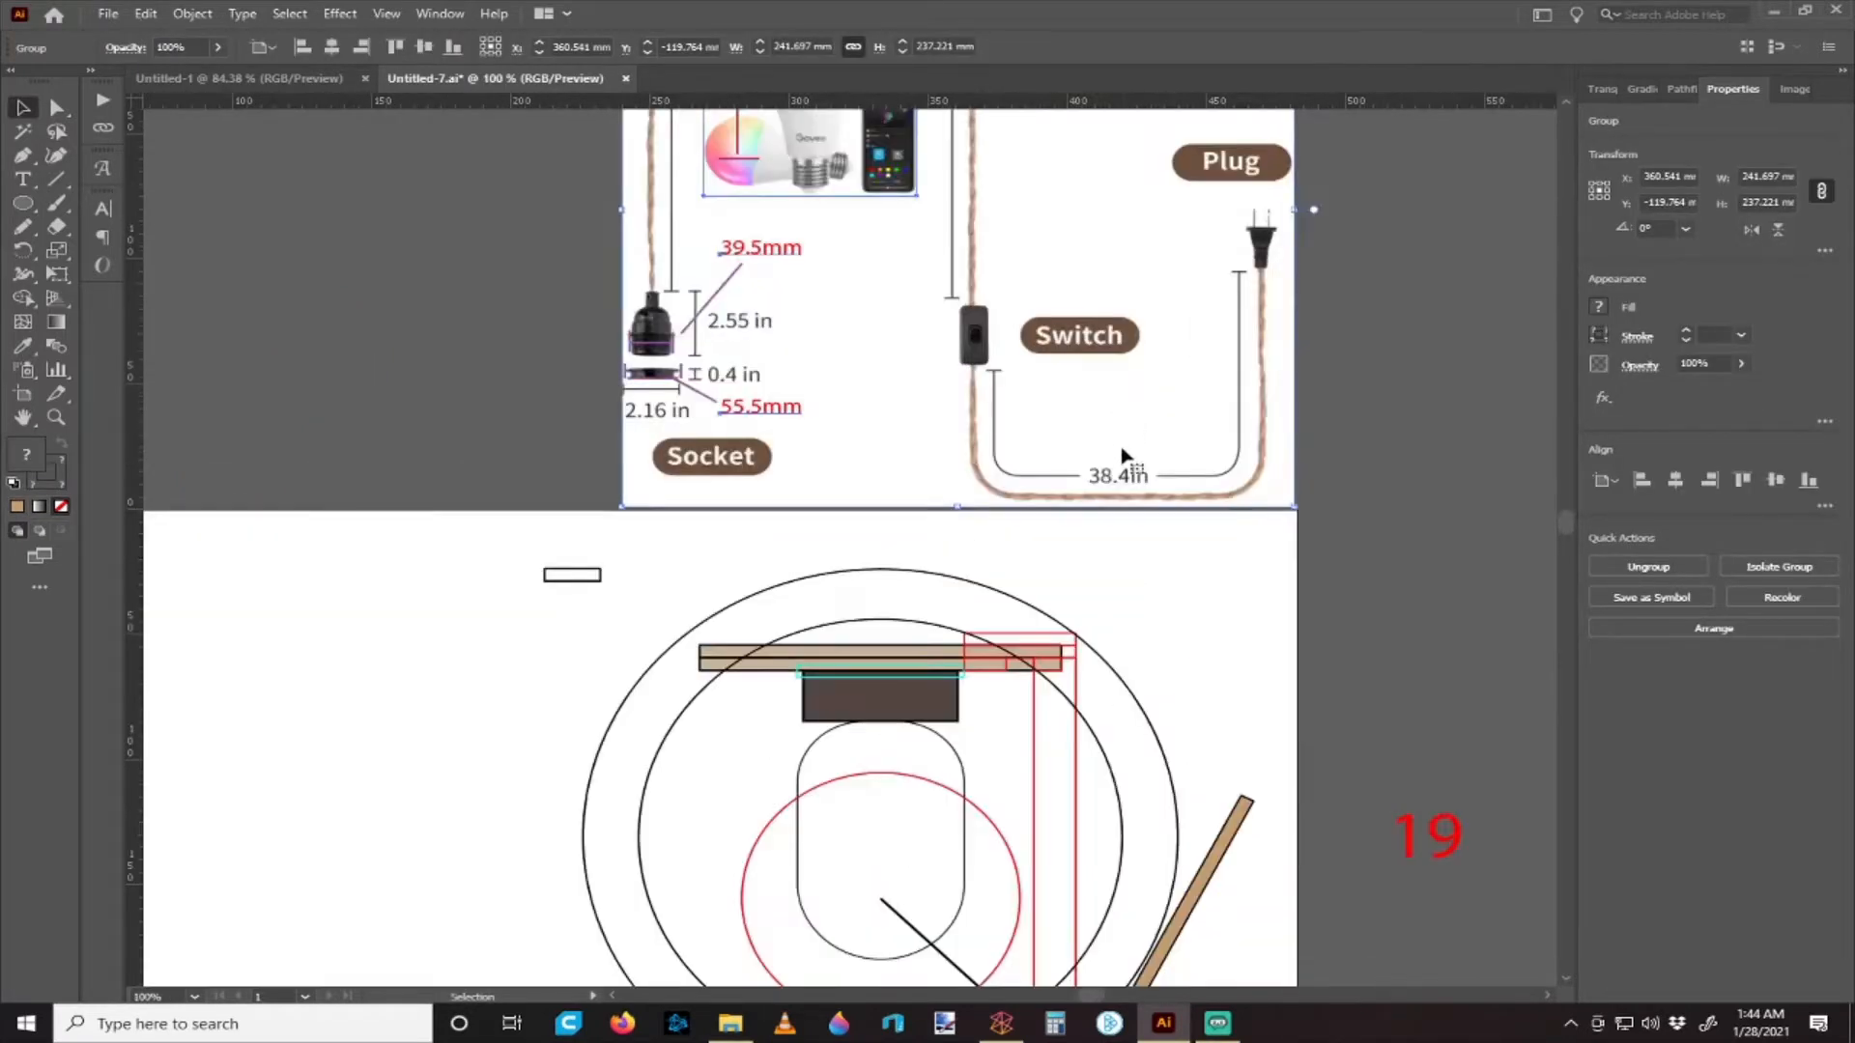
{"action": "scroll", "coordinate": [1085, 413], "scroll_direction": "up", "scroll_amount": 1}
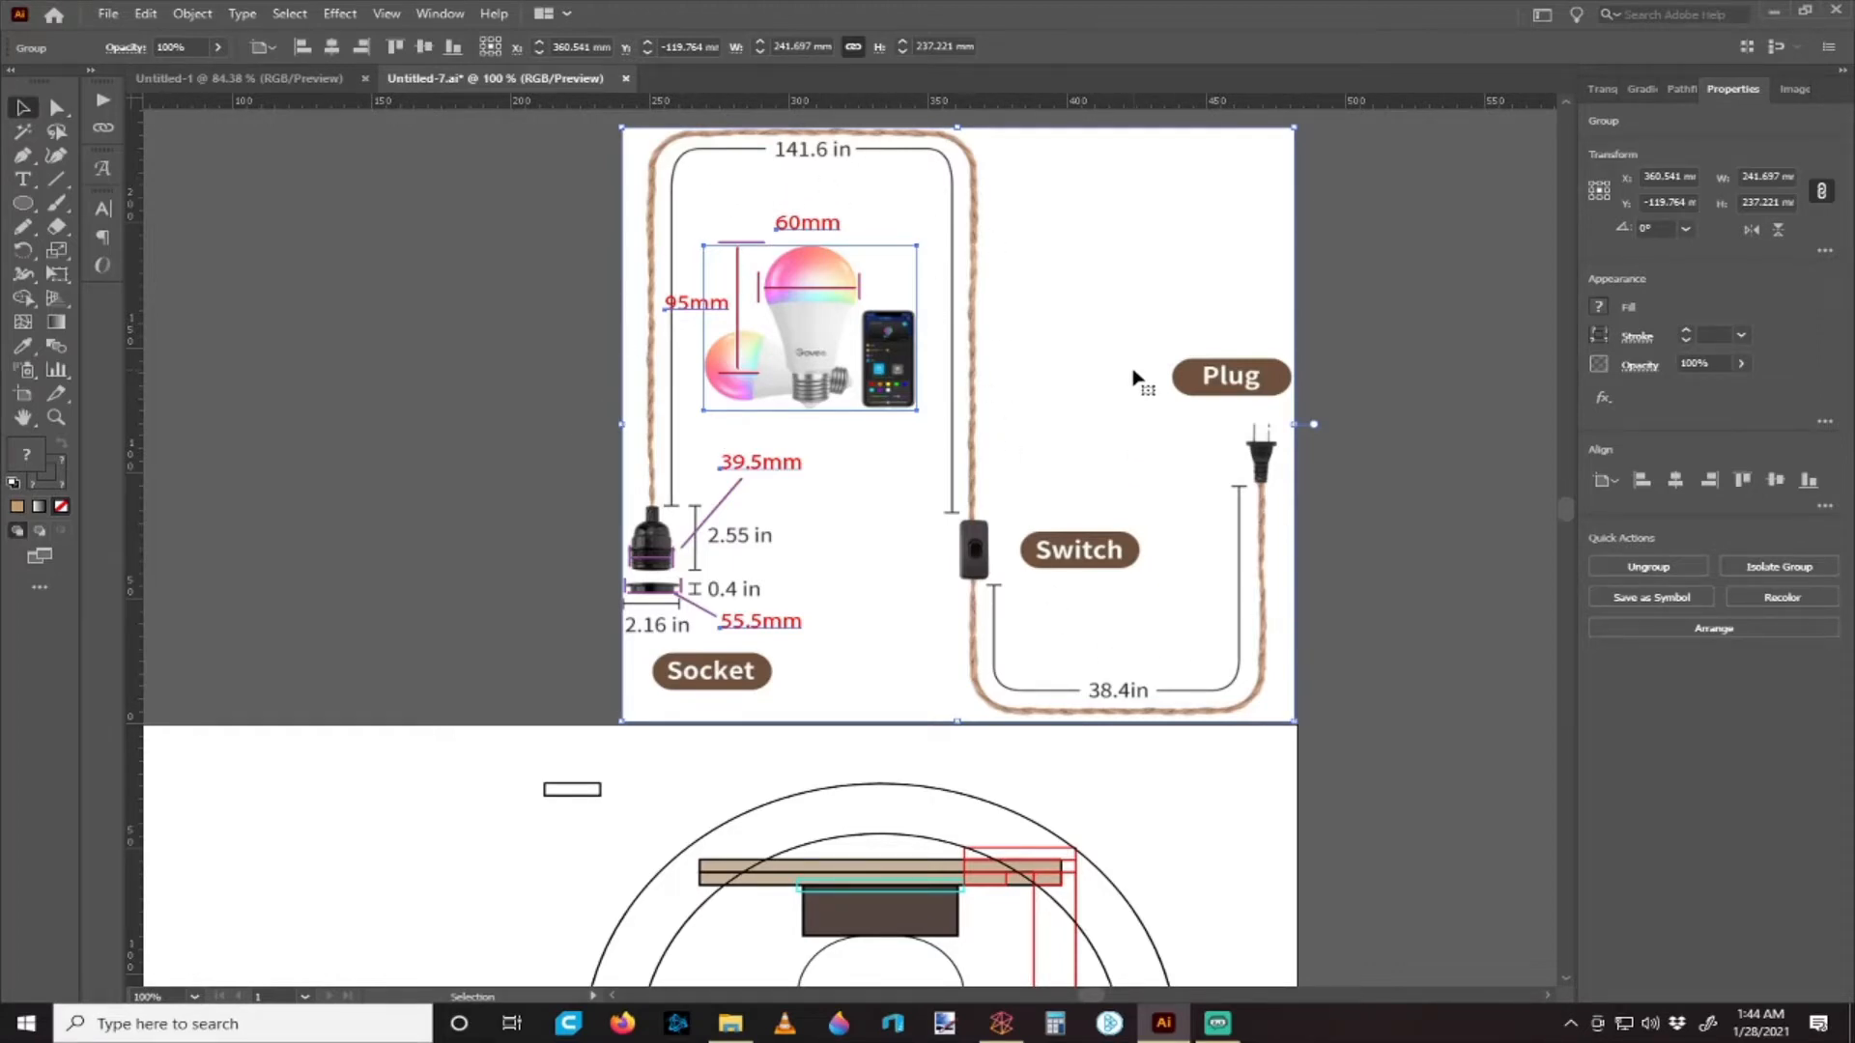
{"action": "scroll", "coordinate": [908, 462], "scroll_direction": "down", "scroll_amount": 1}
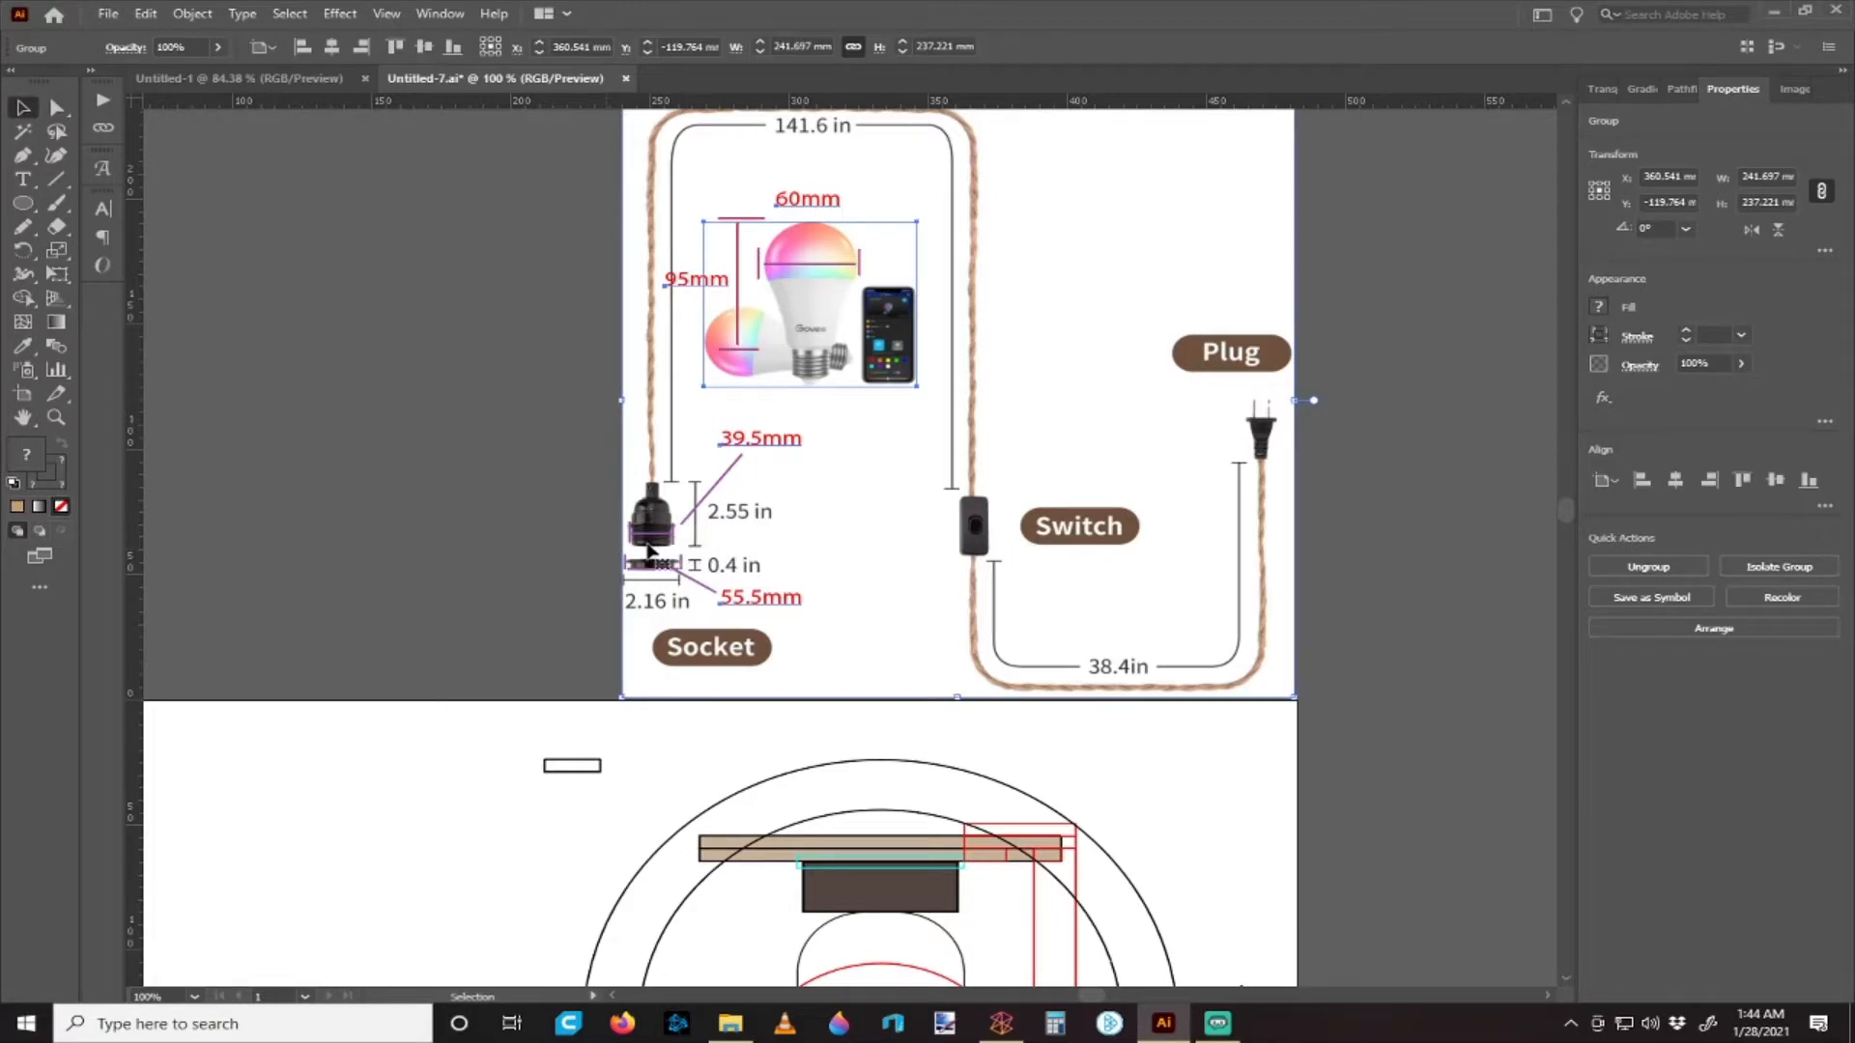
{"action": "scroll", "coordinate": [652, 547], "scroll_direction": "up", "scroll_amount": 3}
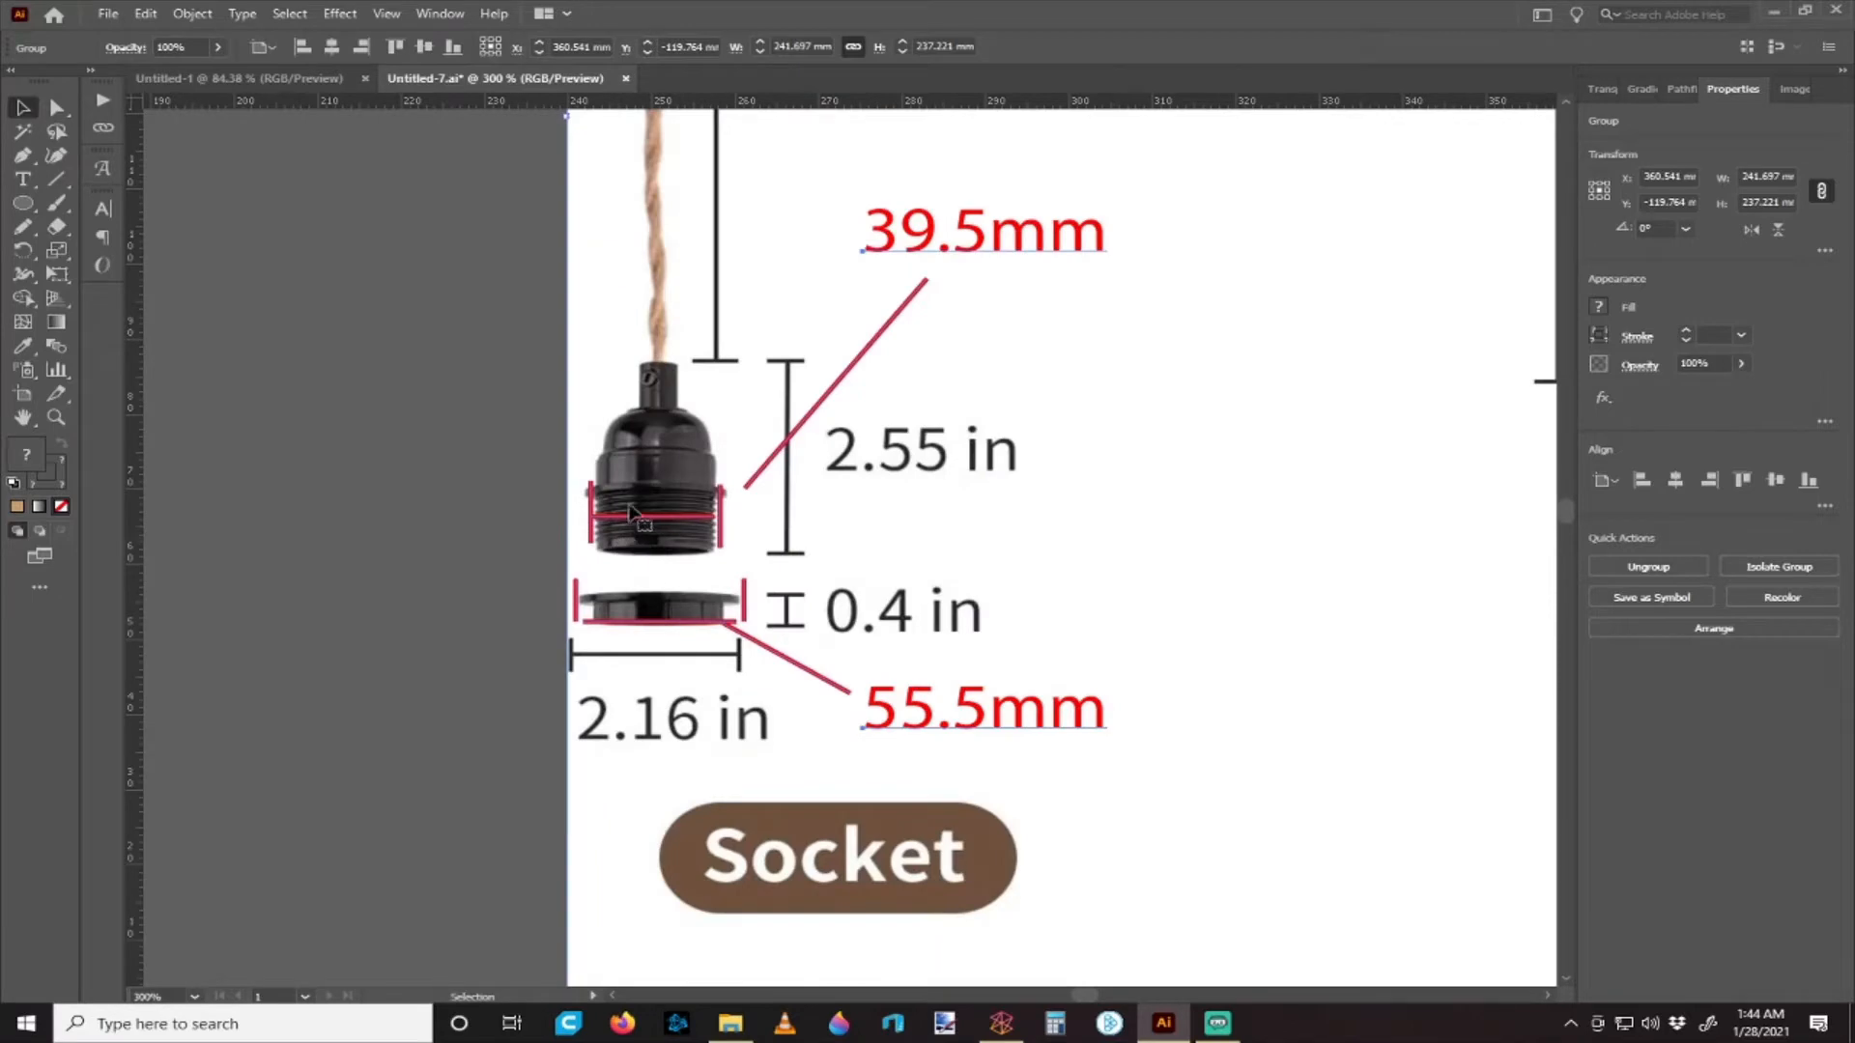
{"action": "scroll", "coordinate": [665, 560], "scroll_direction": "down", "scroll_amount": 3}
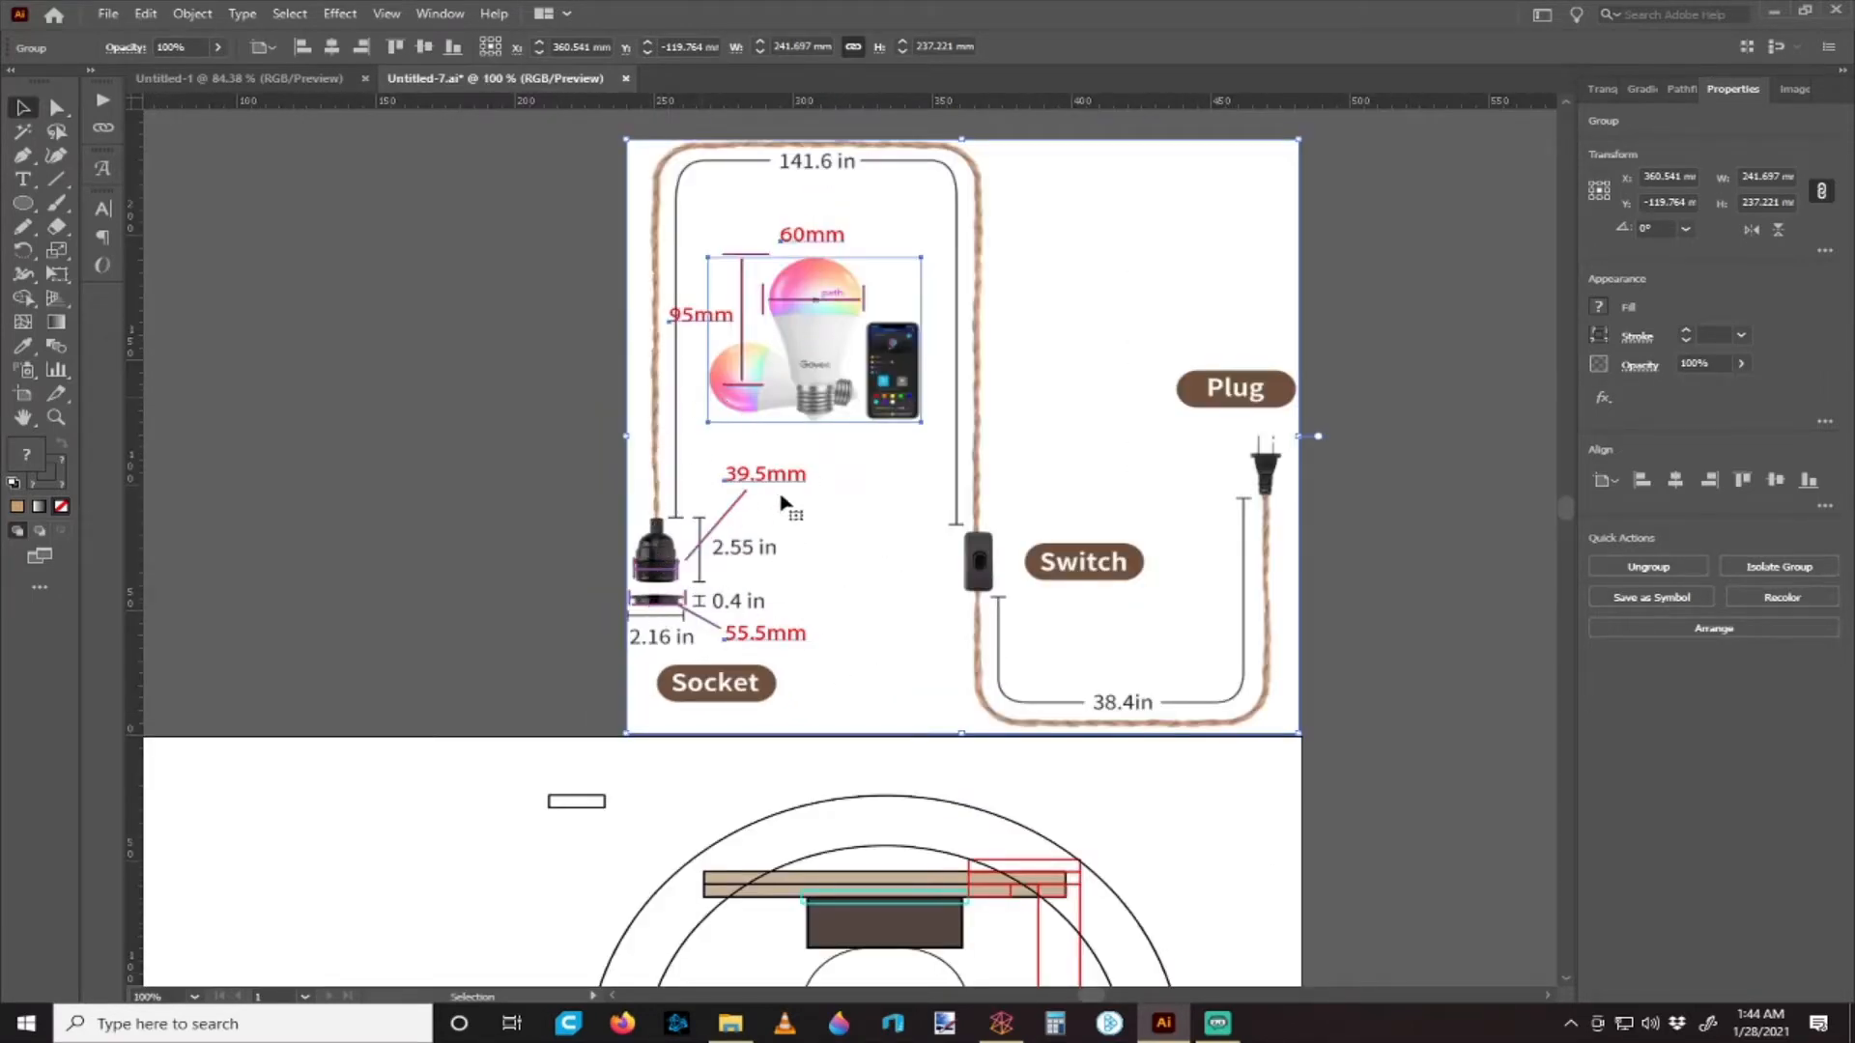
{"action": "scroll", "coordinate": [784, 509], "scroll_direction": "down", "scroll_amount": 2}
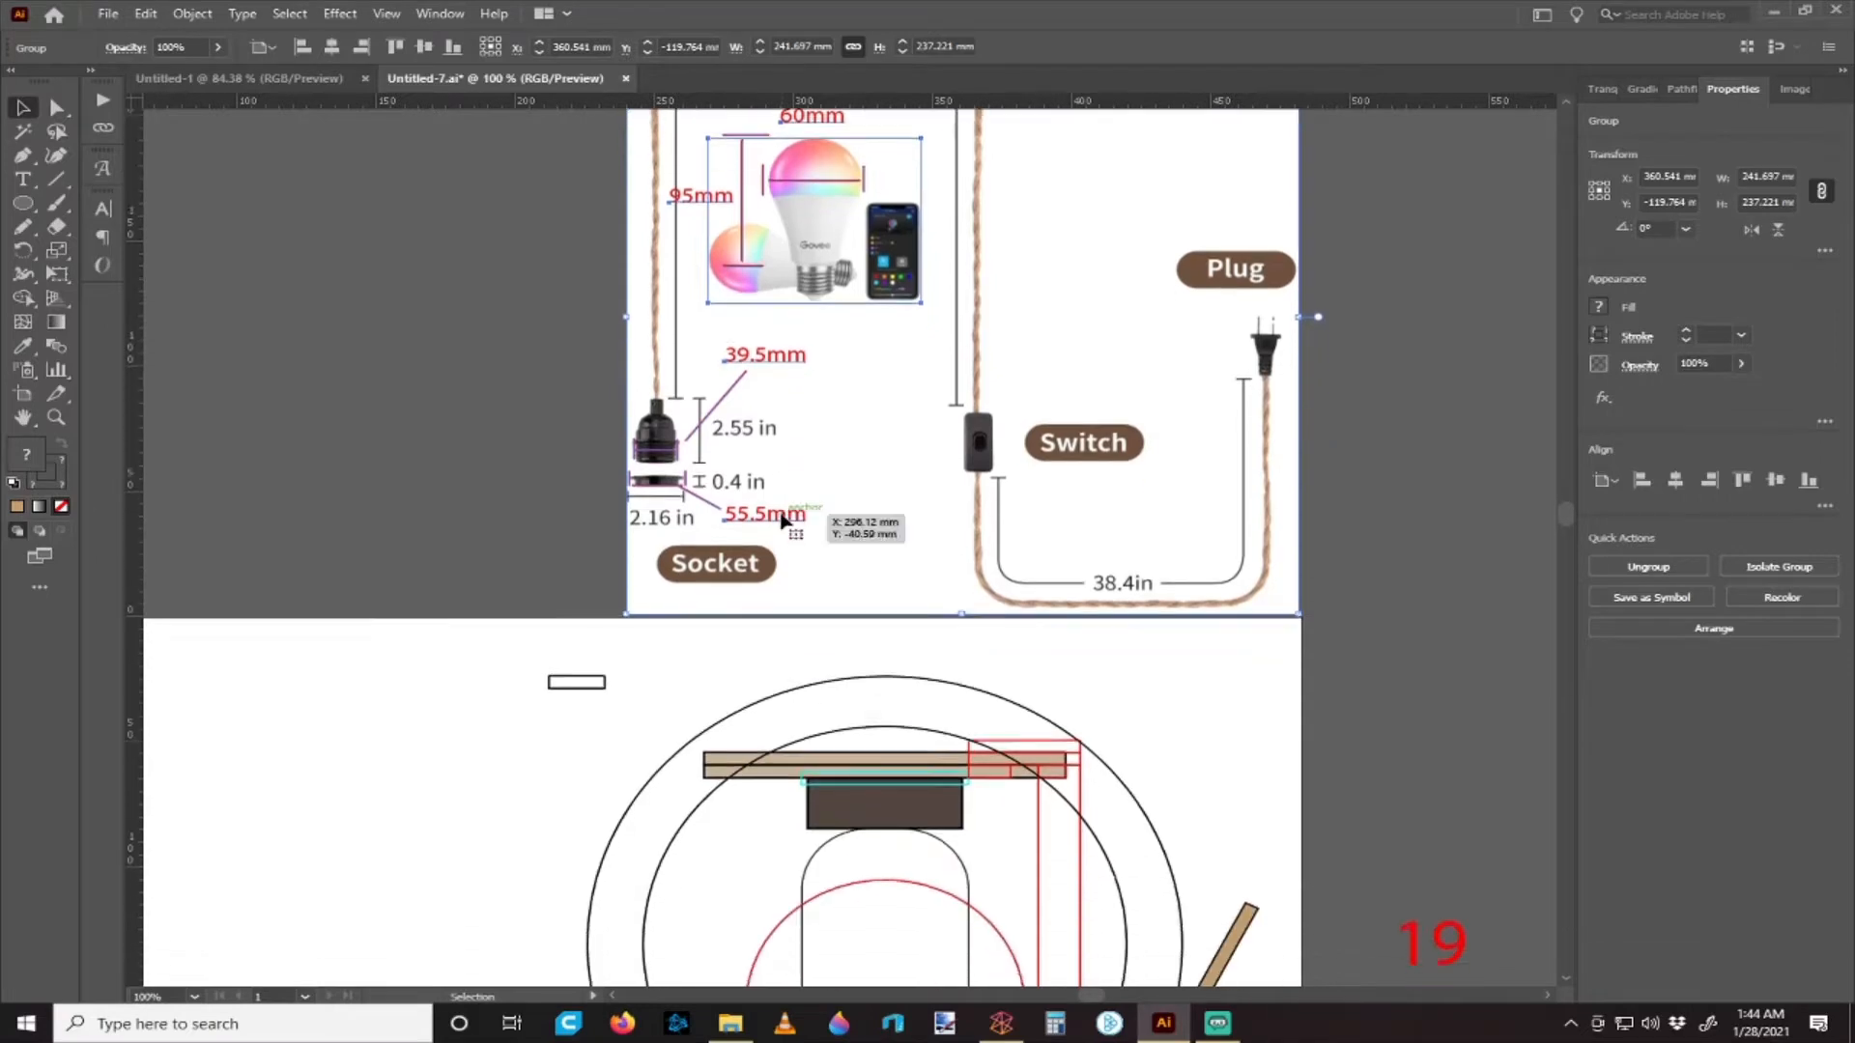
{"action": "scroll", "coordinate": [872, 630], "scroll_direction": "down", "scroll_amount": 2}
{"action": "scroll", "coordinate": [874, 630], "scroll_direction": "left", "scroll_amount": 2}
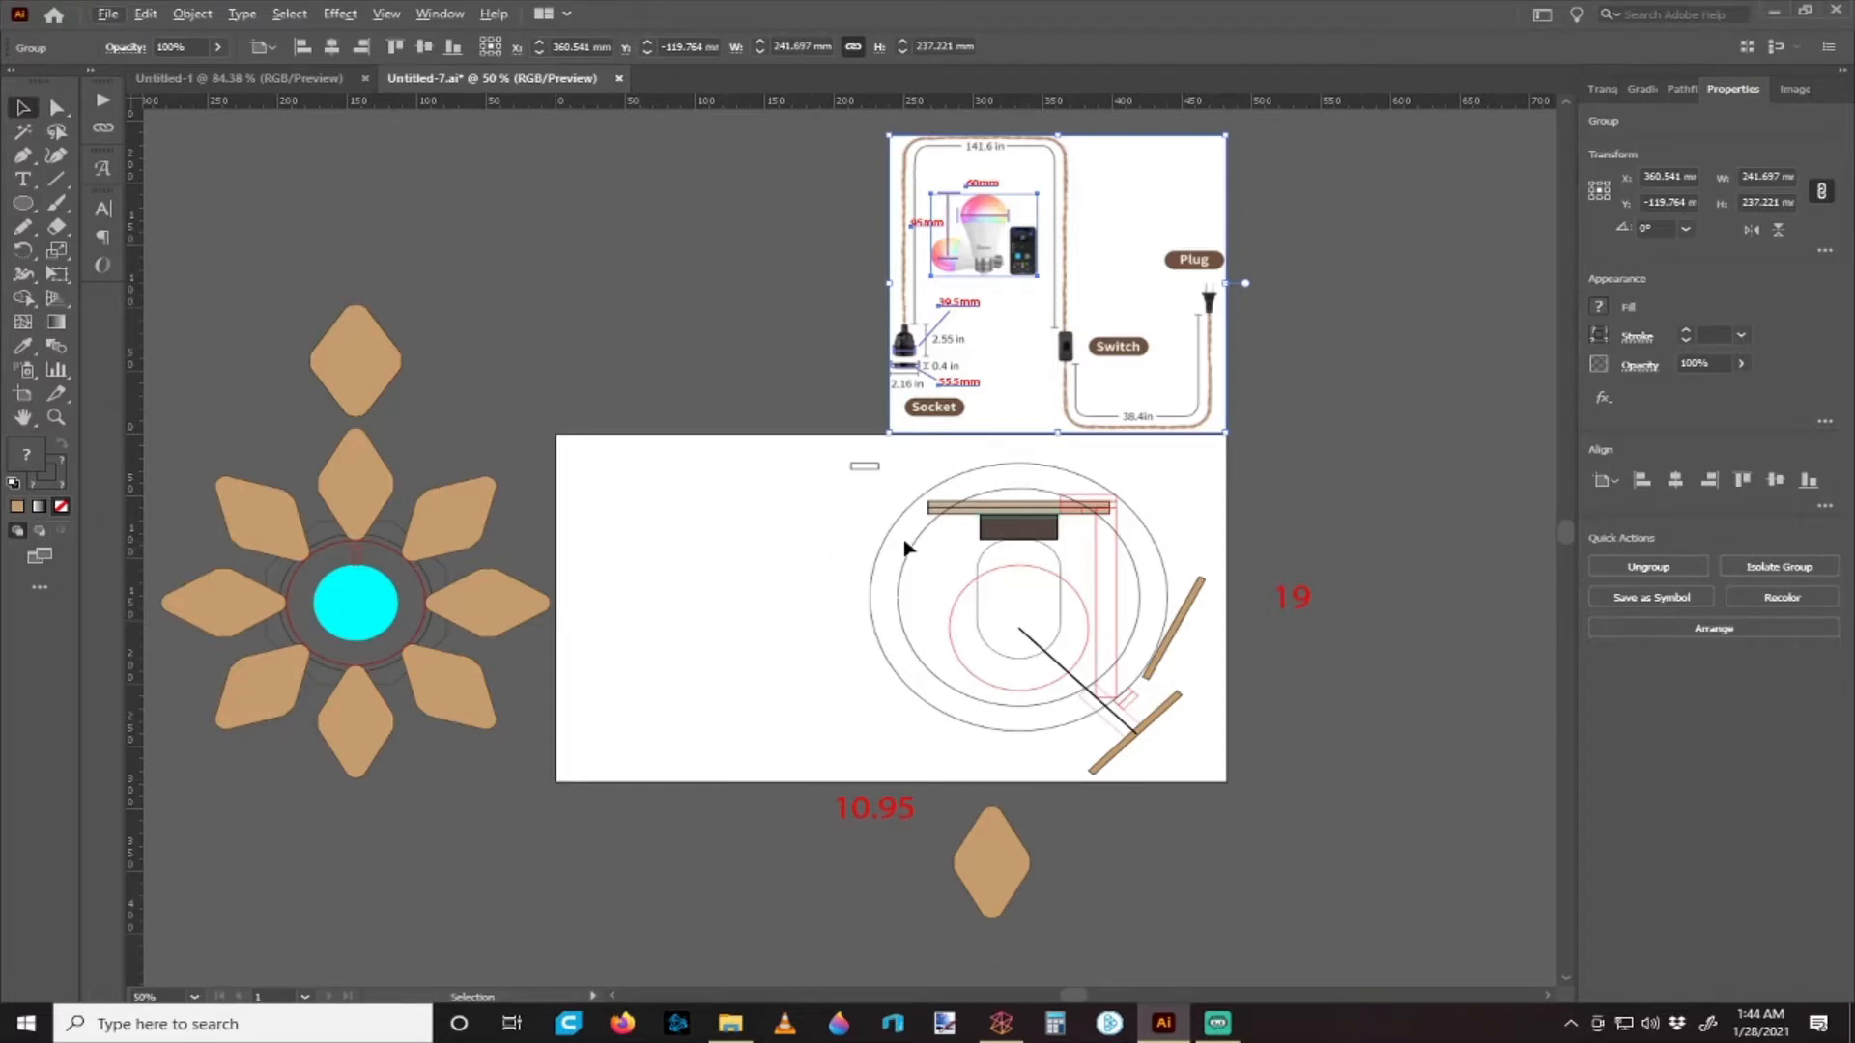
- Examine the flower-shaped top view of the lamp and the side-view drawing on the artboard
{"action": "scroll", "coordinate": [841, 641], "scroll_direction": "left", "scroll_amount": 5}
{"action": "scroll", "coordinate": [630, 617], "scroll_direction": "up", "scroll_amount": 1}
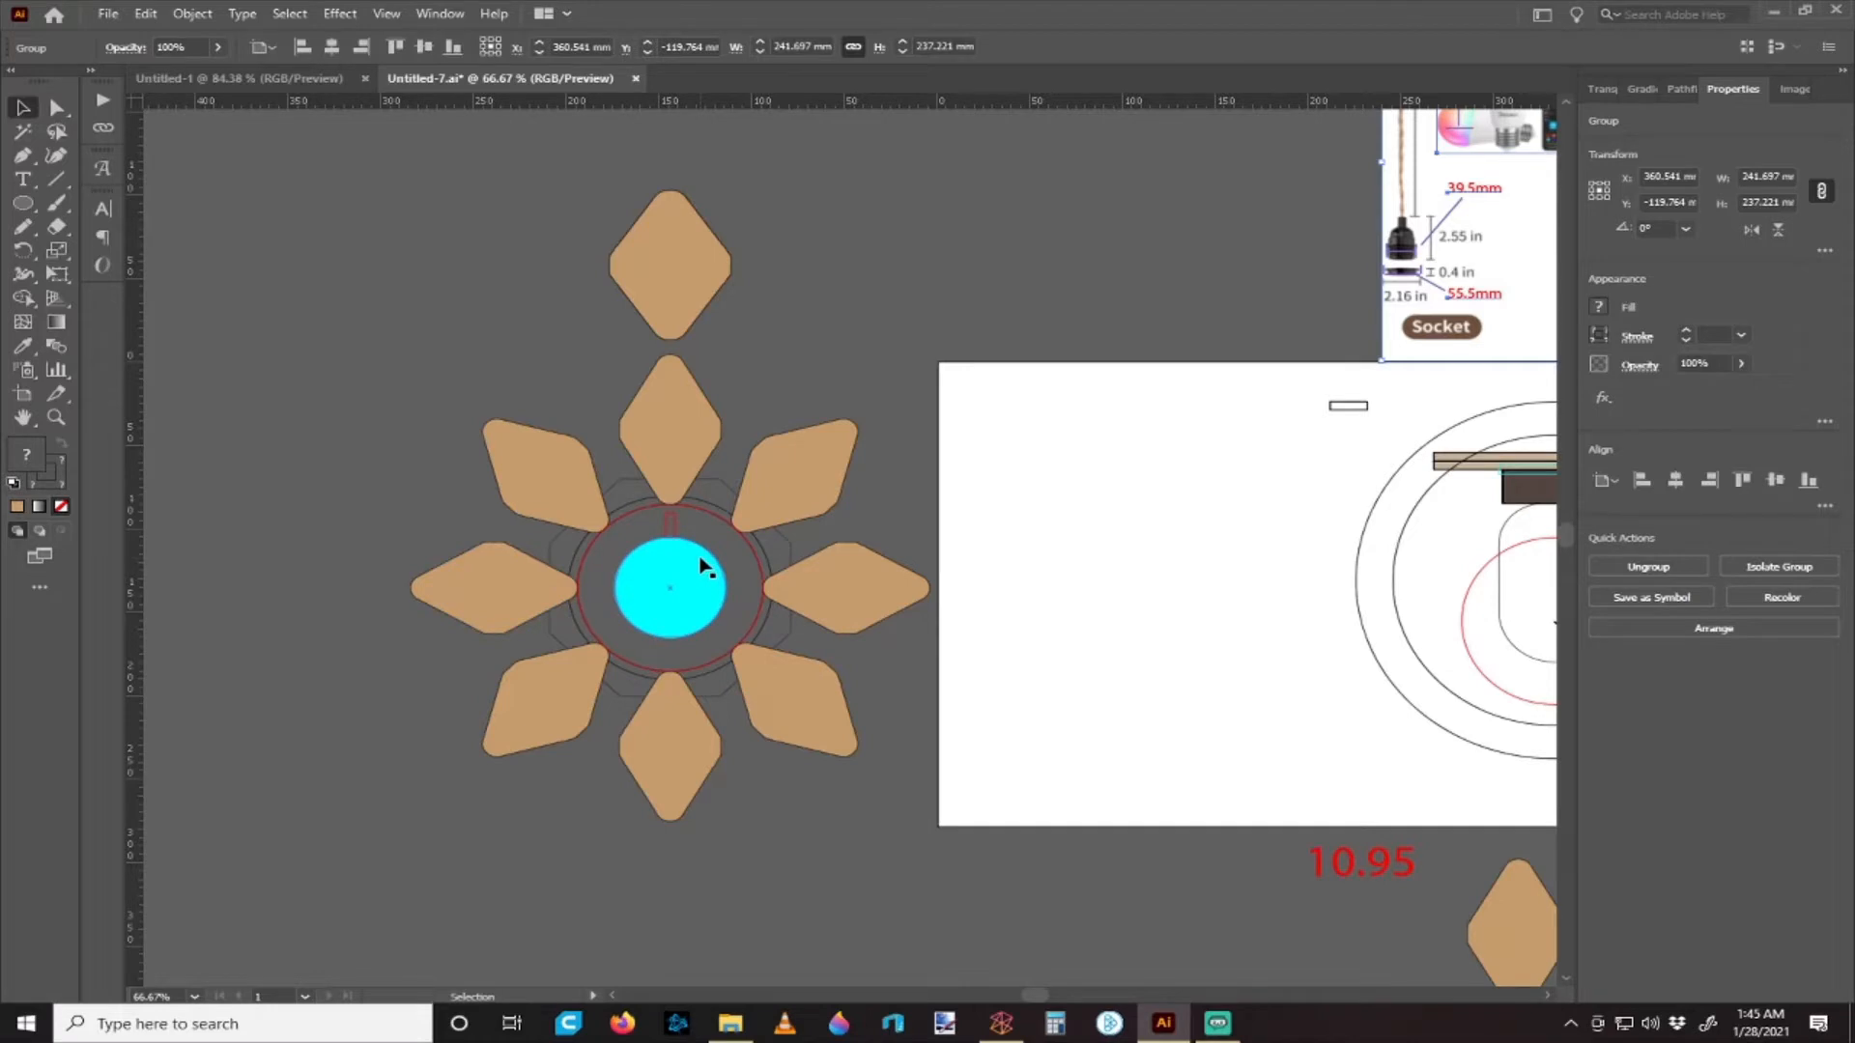
{"action": "scroll", "coordinate": [750, 575], "scroll_direction": "down", "scroll_amount": 3}
{"action": "scroll", "coordinate": [772, 552], "scroll_direction": "right", "scroll_amount": 2}
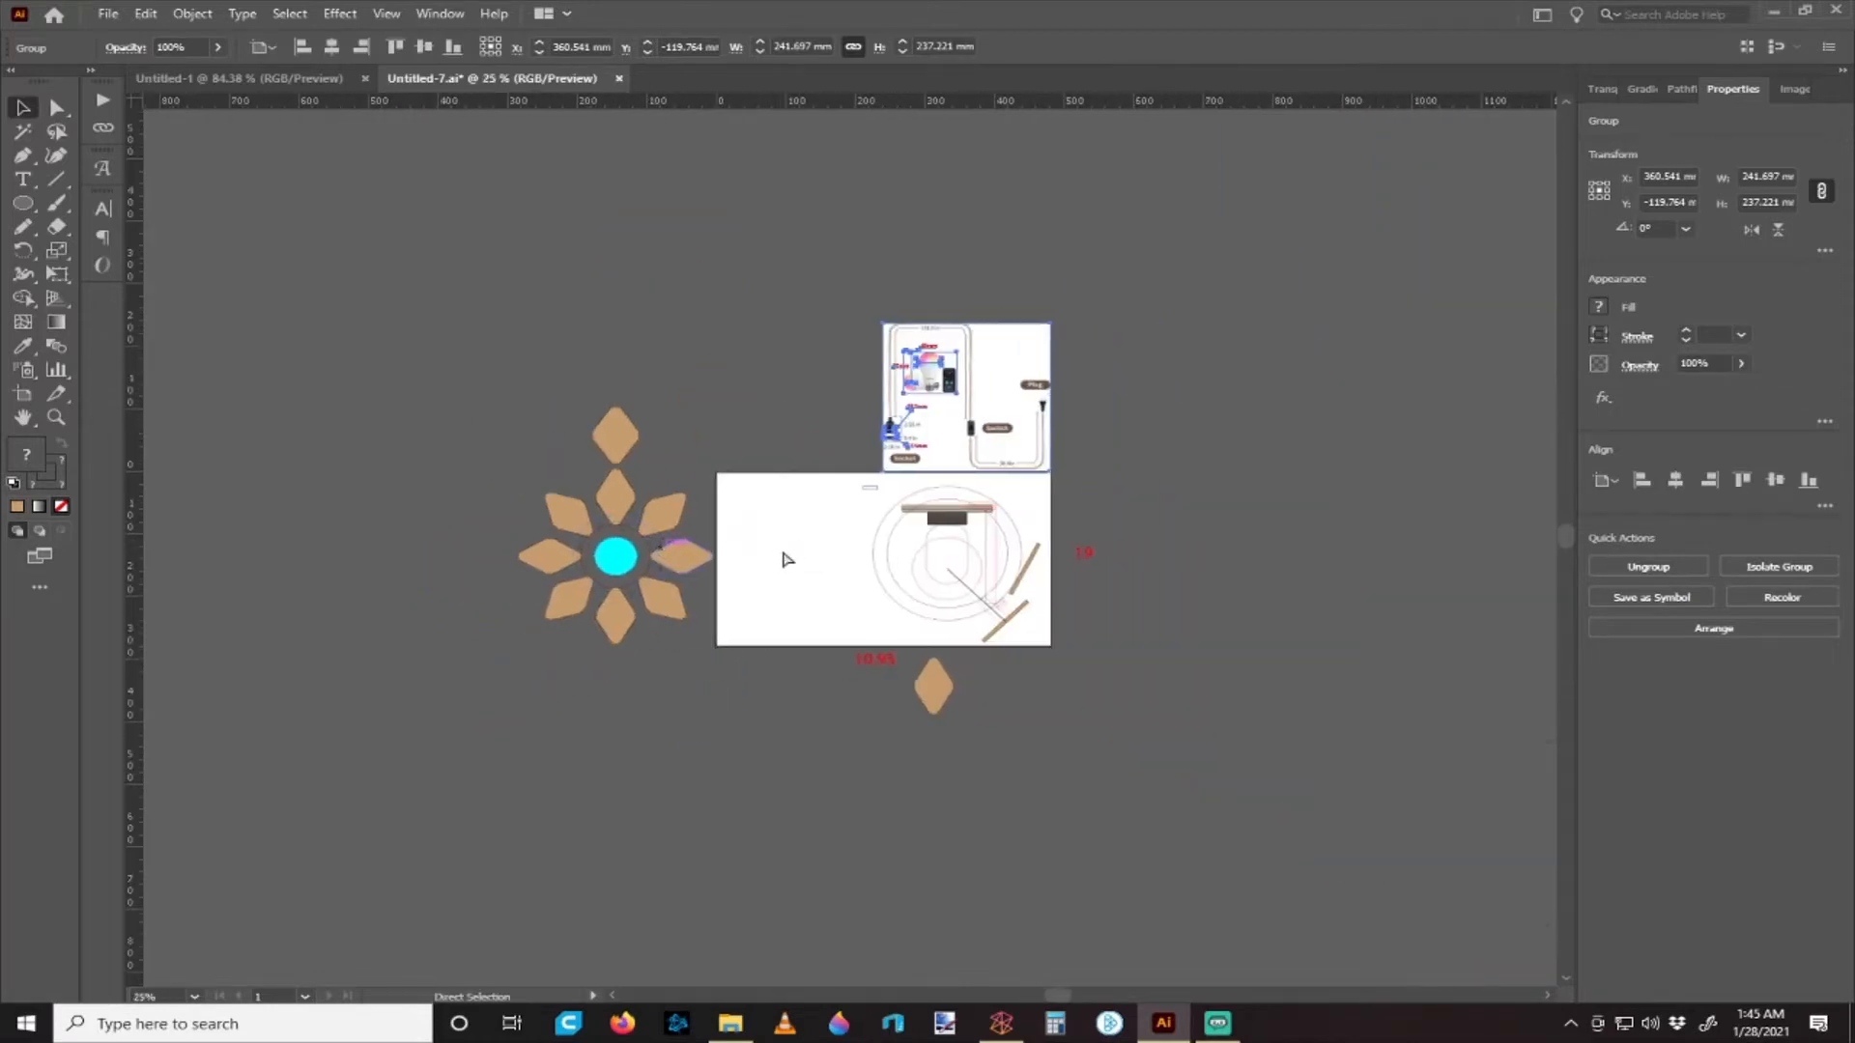
{"action": "scroll", "coordinate": [870, 570], "scroll_direction": "up", "scroll_amount": 1}
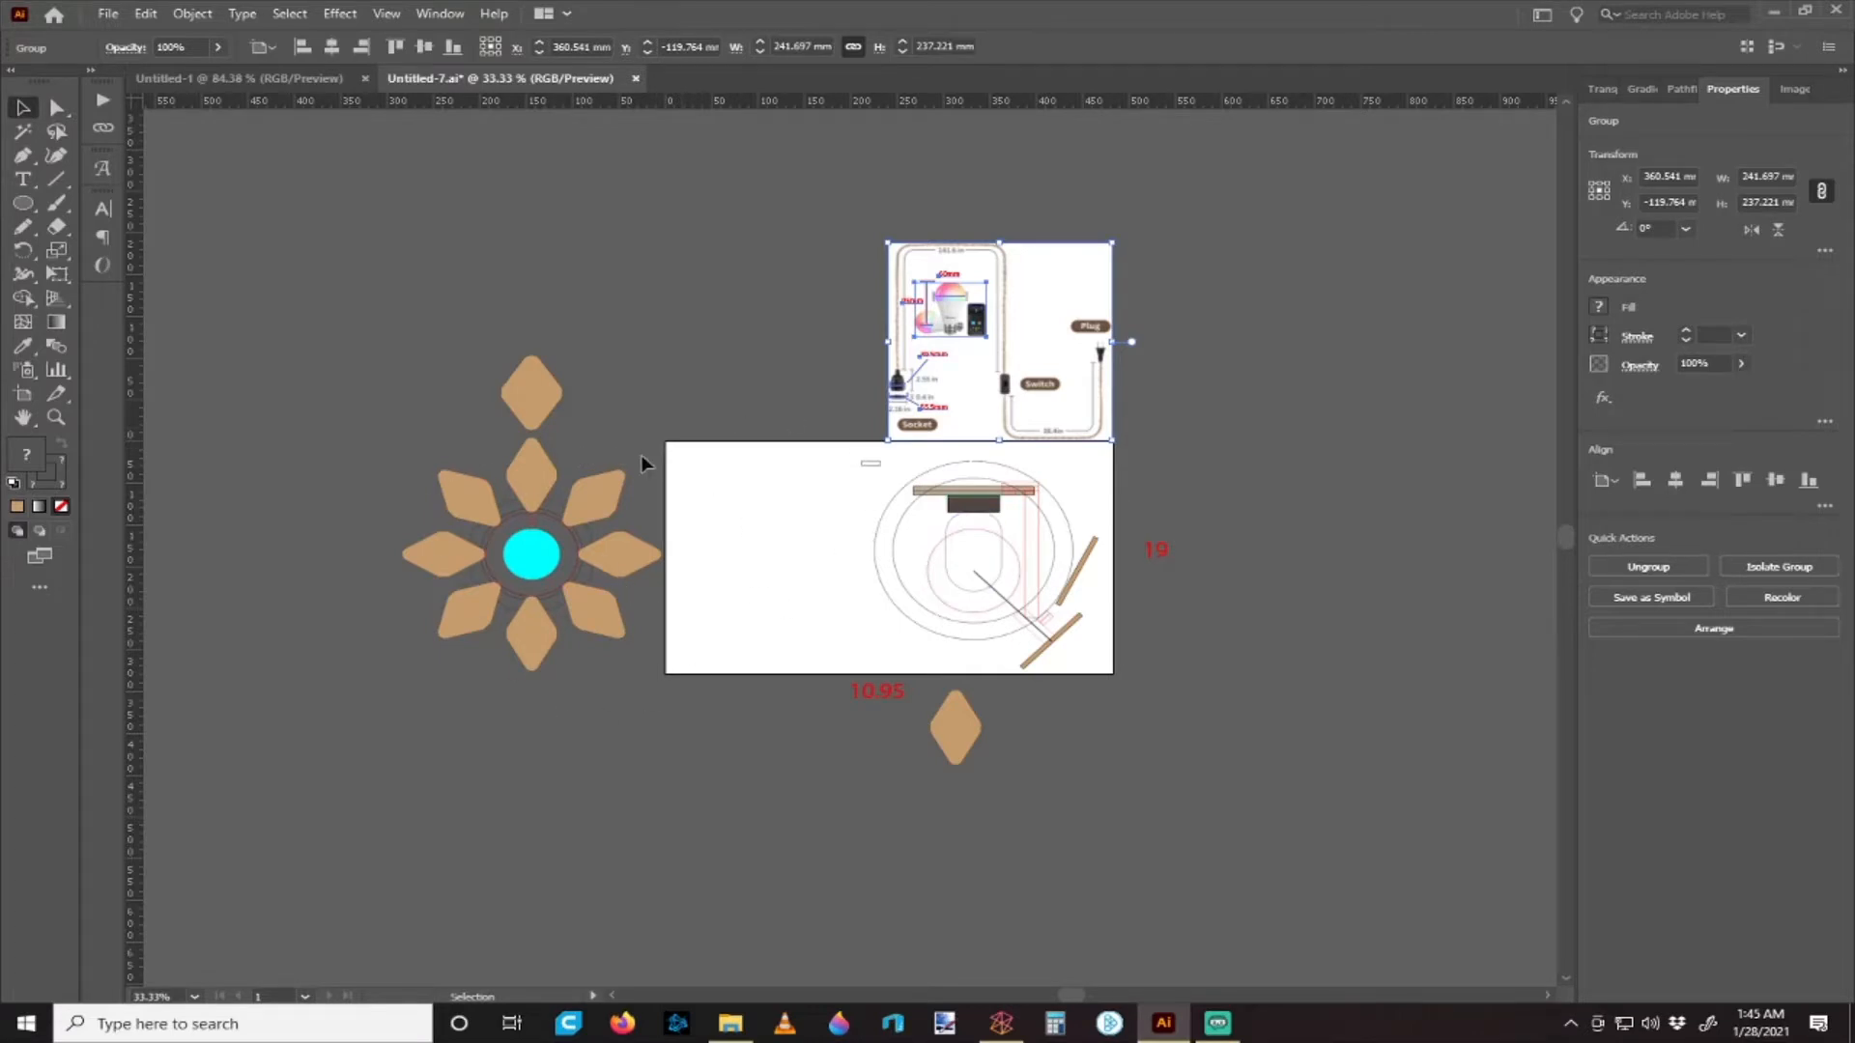
{"action": "scroll", "coordinate": [744, 512], "scroll_direction": "right", "scroll_amount": 4}
{"action": "scroll", "coordinate": [911, 541], "scroll_direction": "up", "scroll_amount": 3}
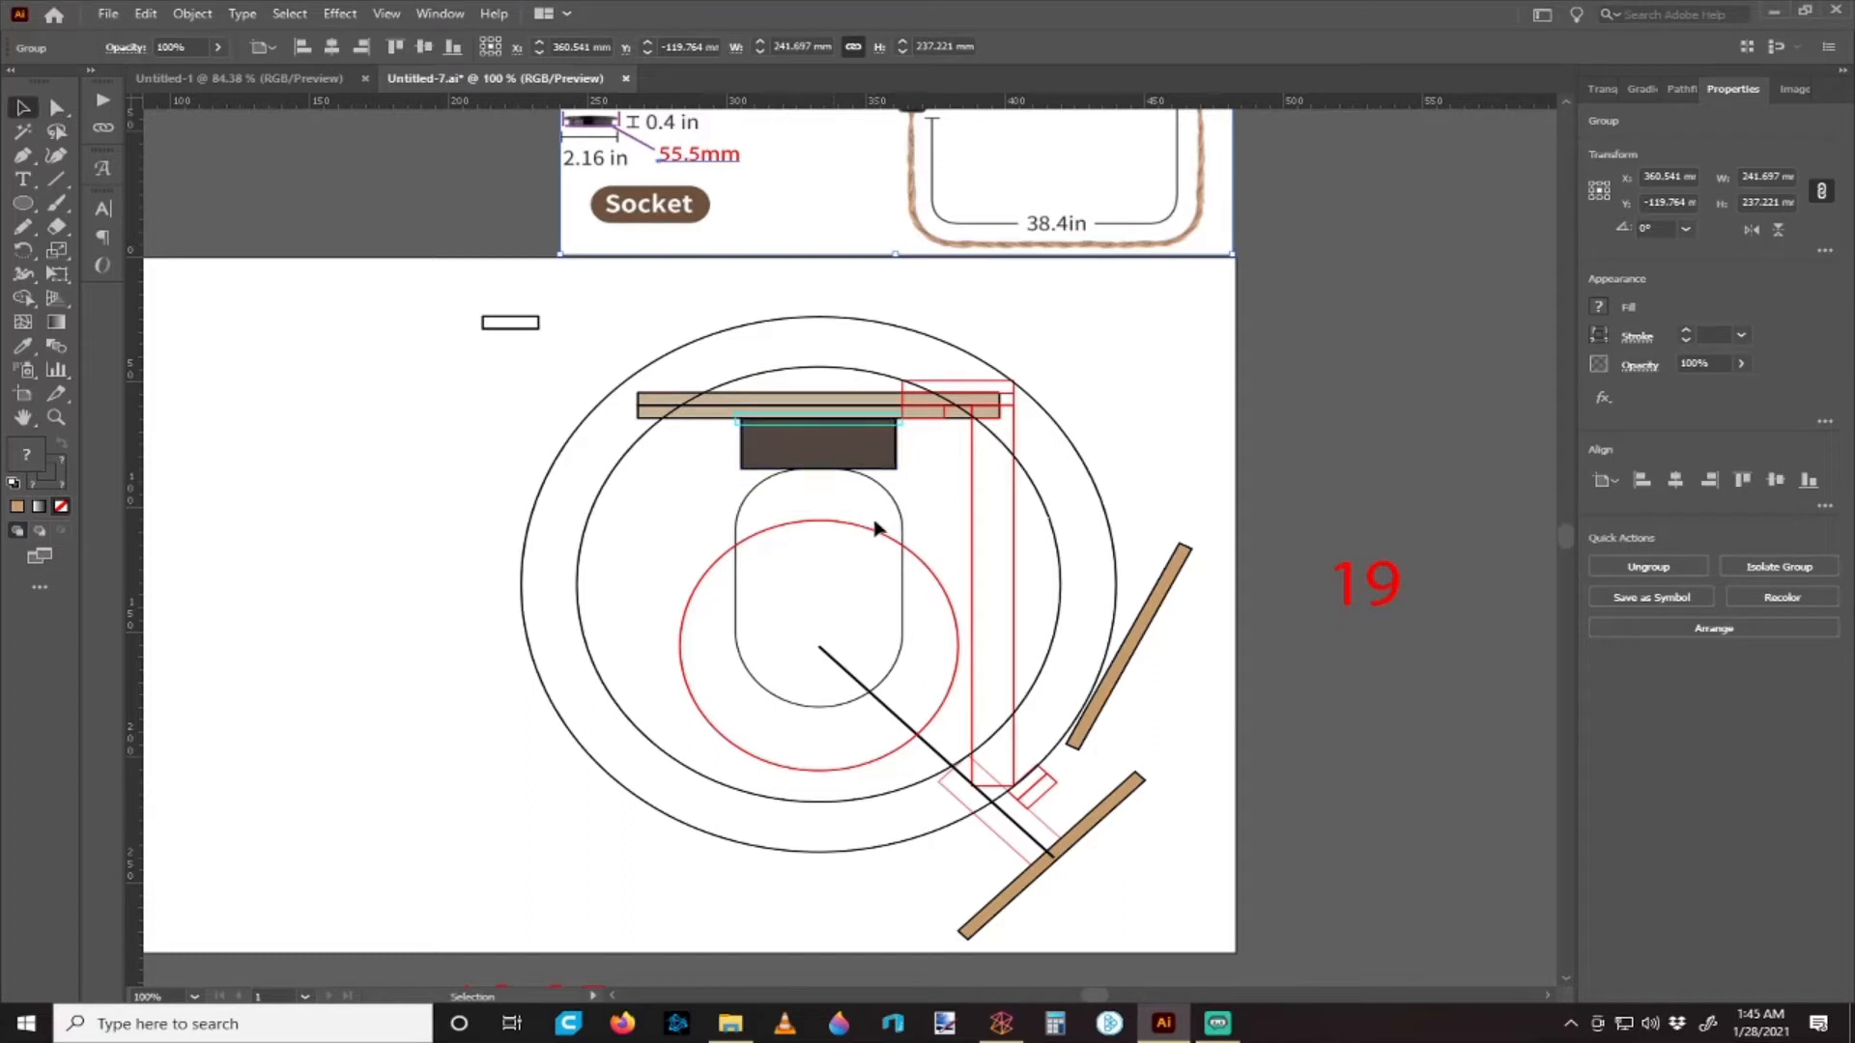
{"action": "scroll", "coordinate": [850, 499], "scroll_direction": "down", "scroll_amount": 1}
{"action": "scroll", "coordinate": [835, 497], "scroll_direction": "up", "scroll_amount": 6}
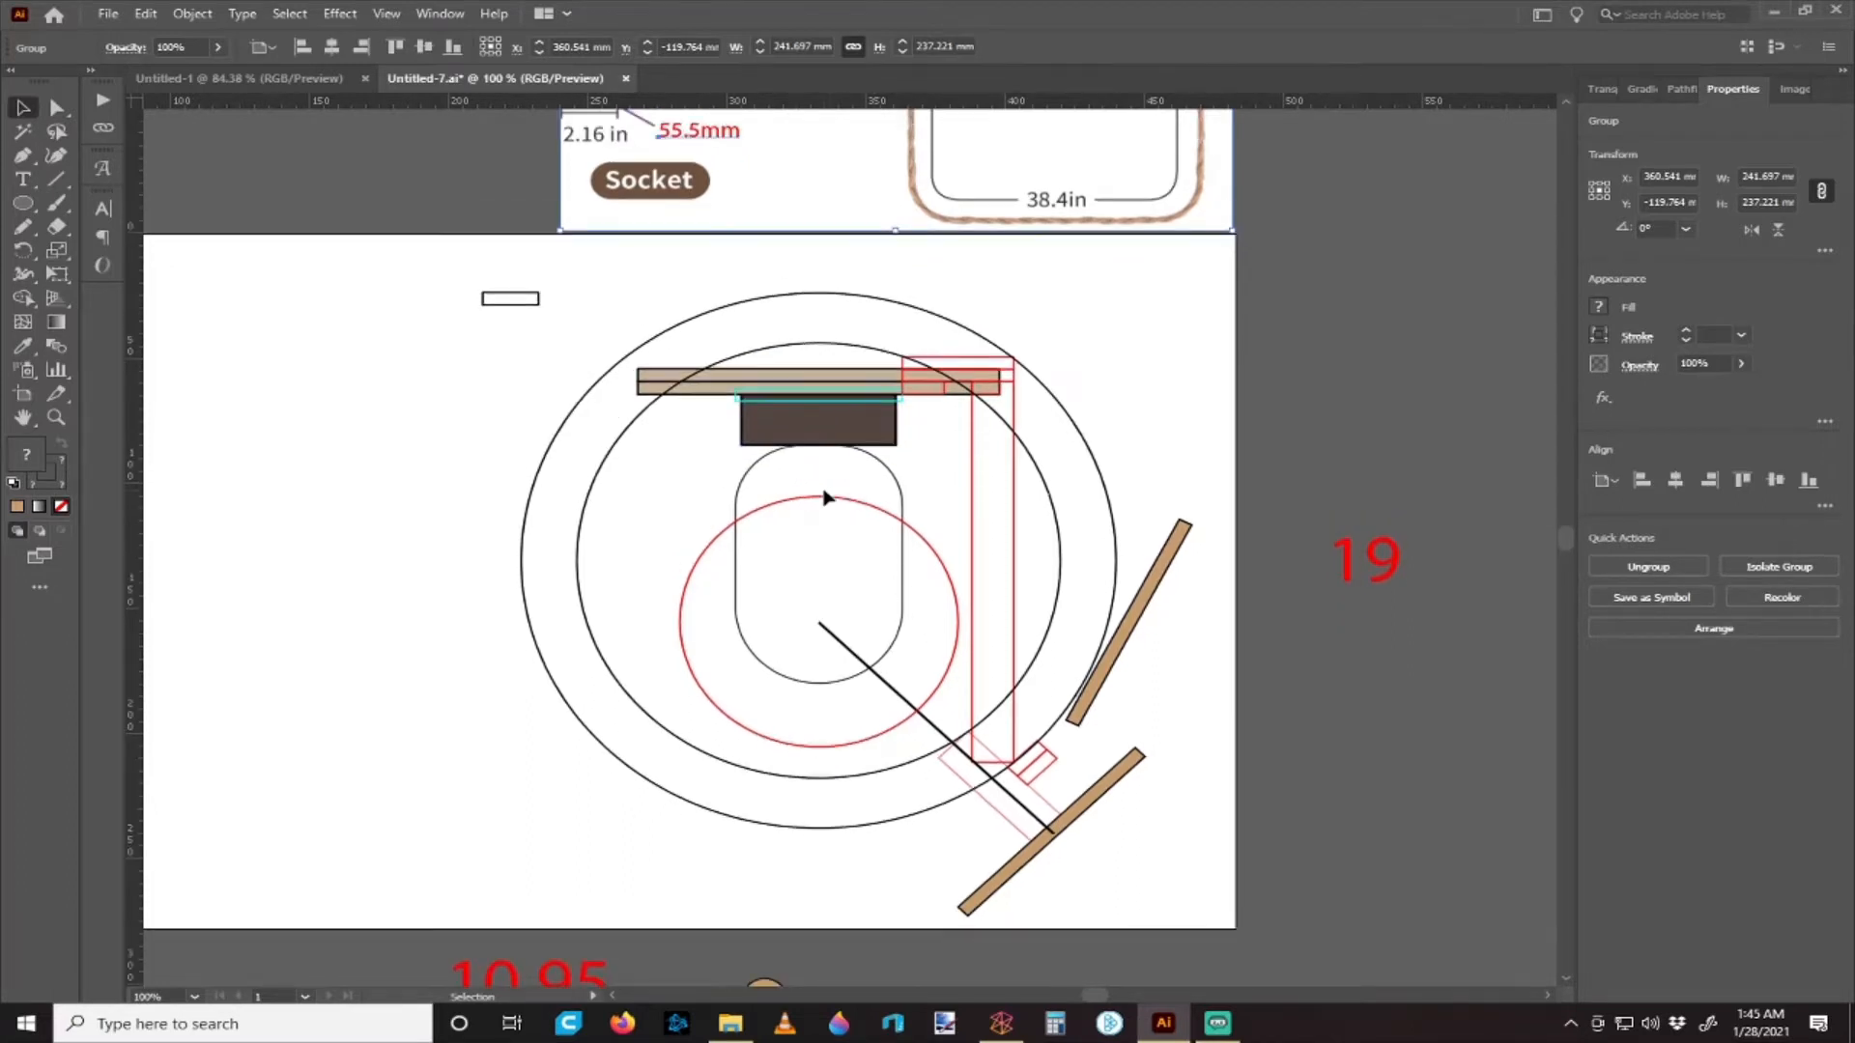
- Compare the socket, ring and bulb in the reference image with their outlines in the side-view drawing
{"action": "scroll", "coordinate": [638, 232], "scroll_direction": "up", "scroll_amount": 1}
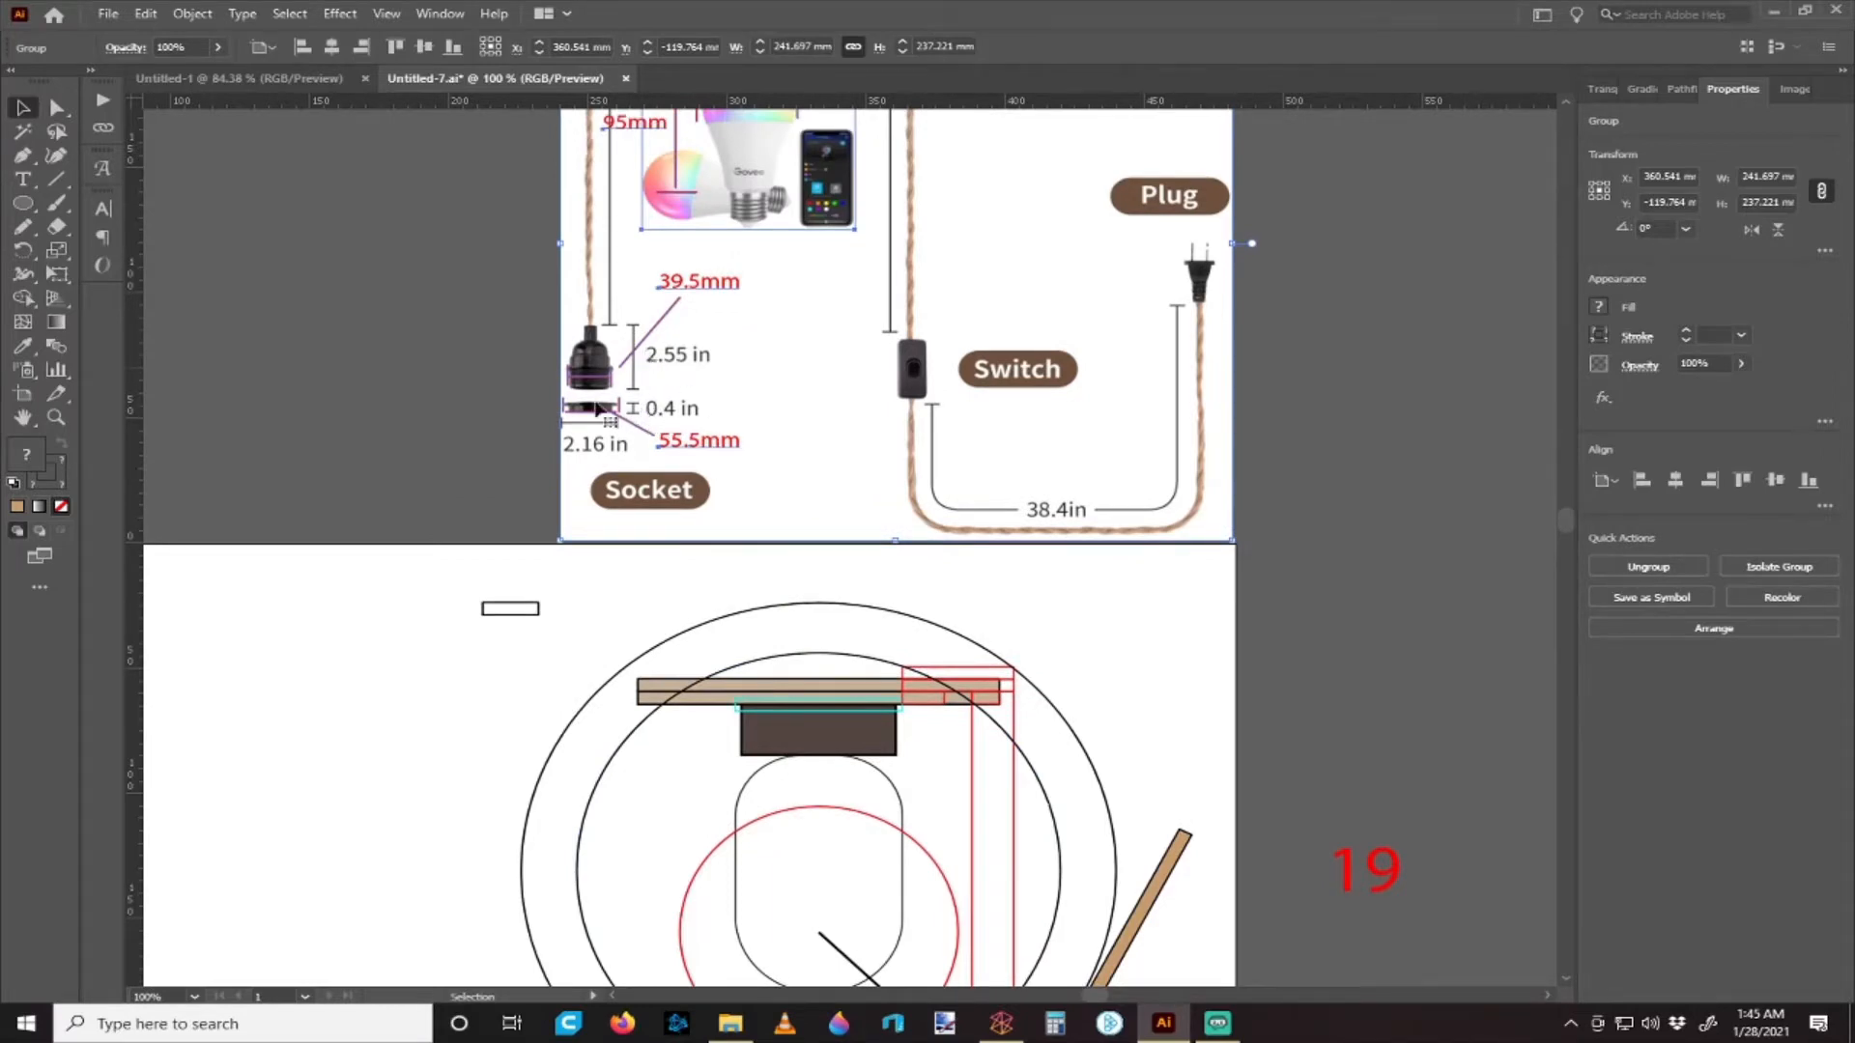
{"action": "scroll", "coordinate": [672, 371], "scroll_direction": "up", "scroll_amount": 2}
{"action": "scroll", "coordinate": [656, 335], "scroll_direction": "up", "scroll_amount": 2}
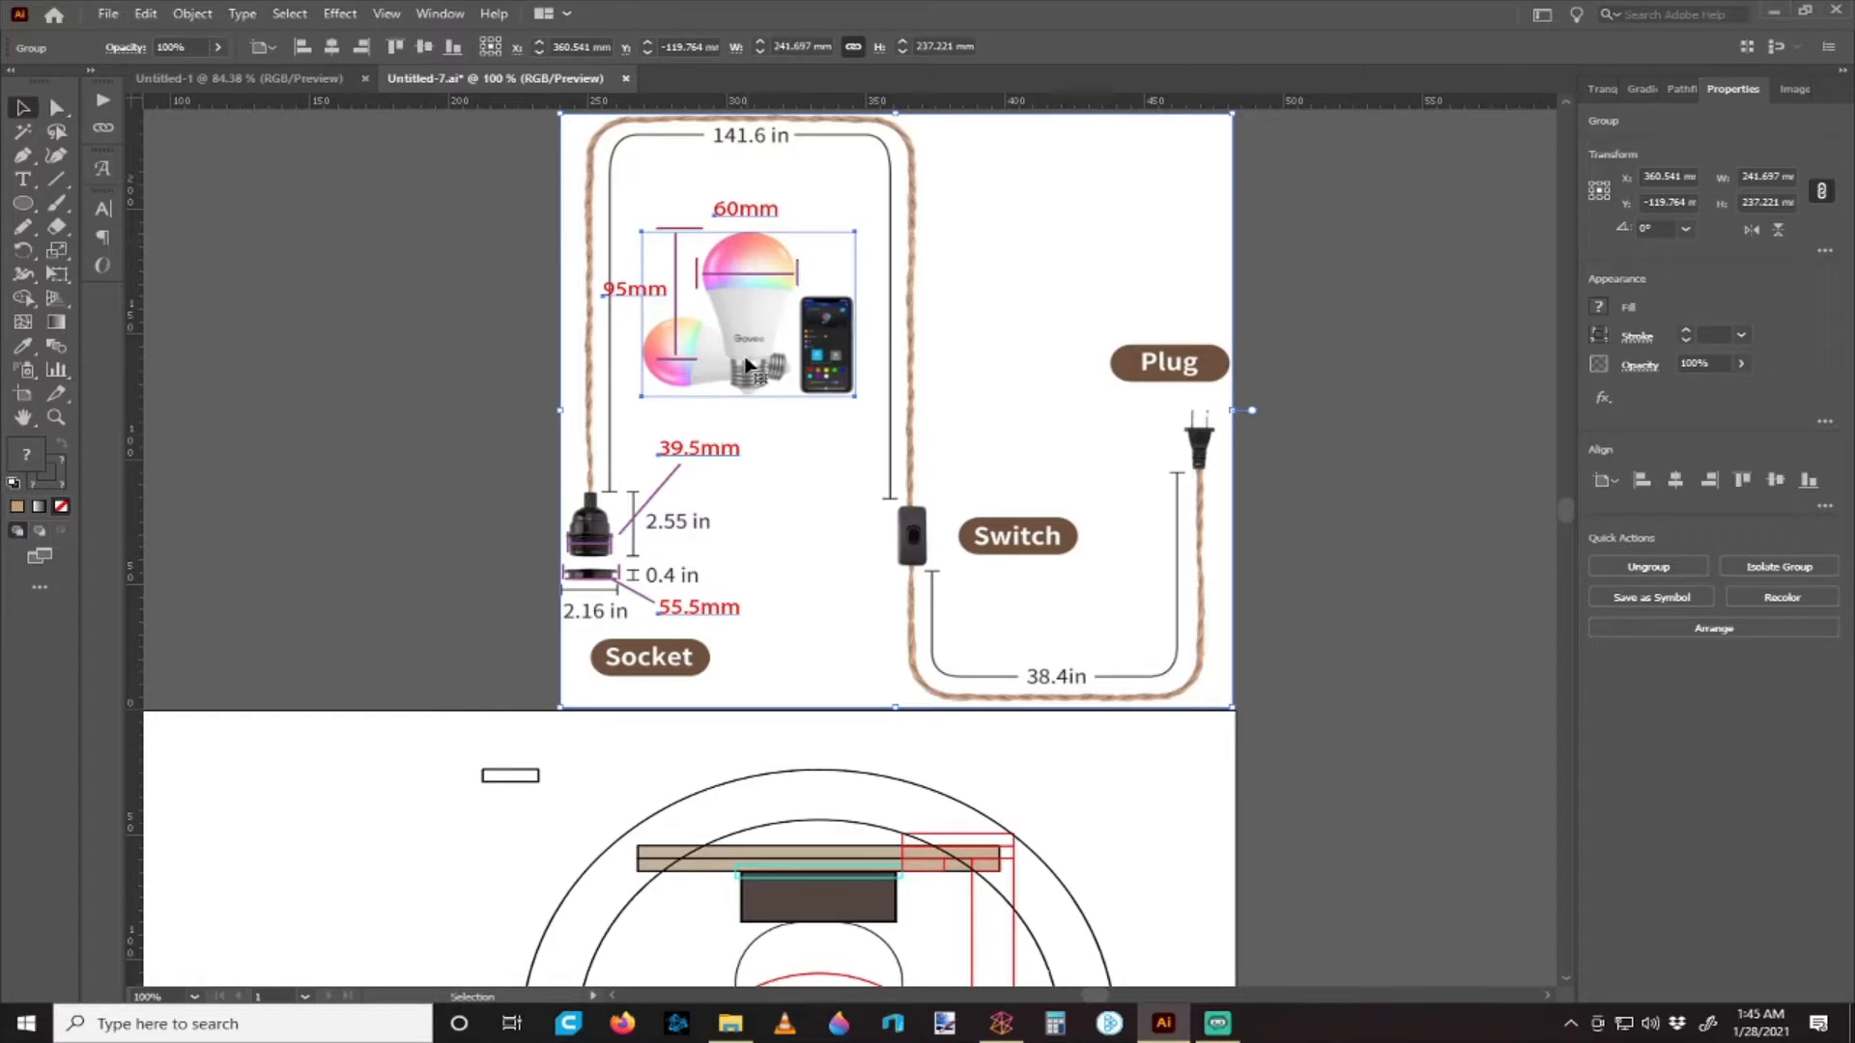
{"action": "scroll", "coordinate": [585, 468], "scroll_direction": "down", "scroll_amount": 2}
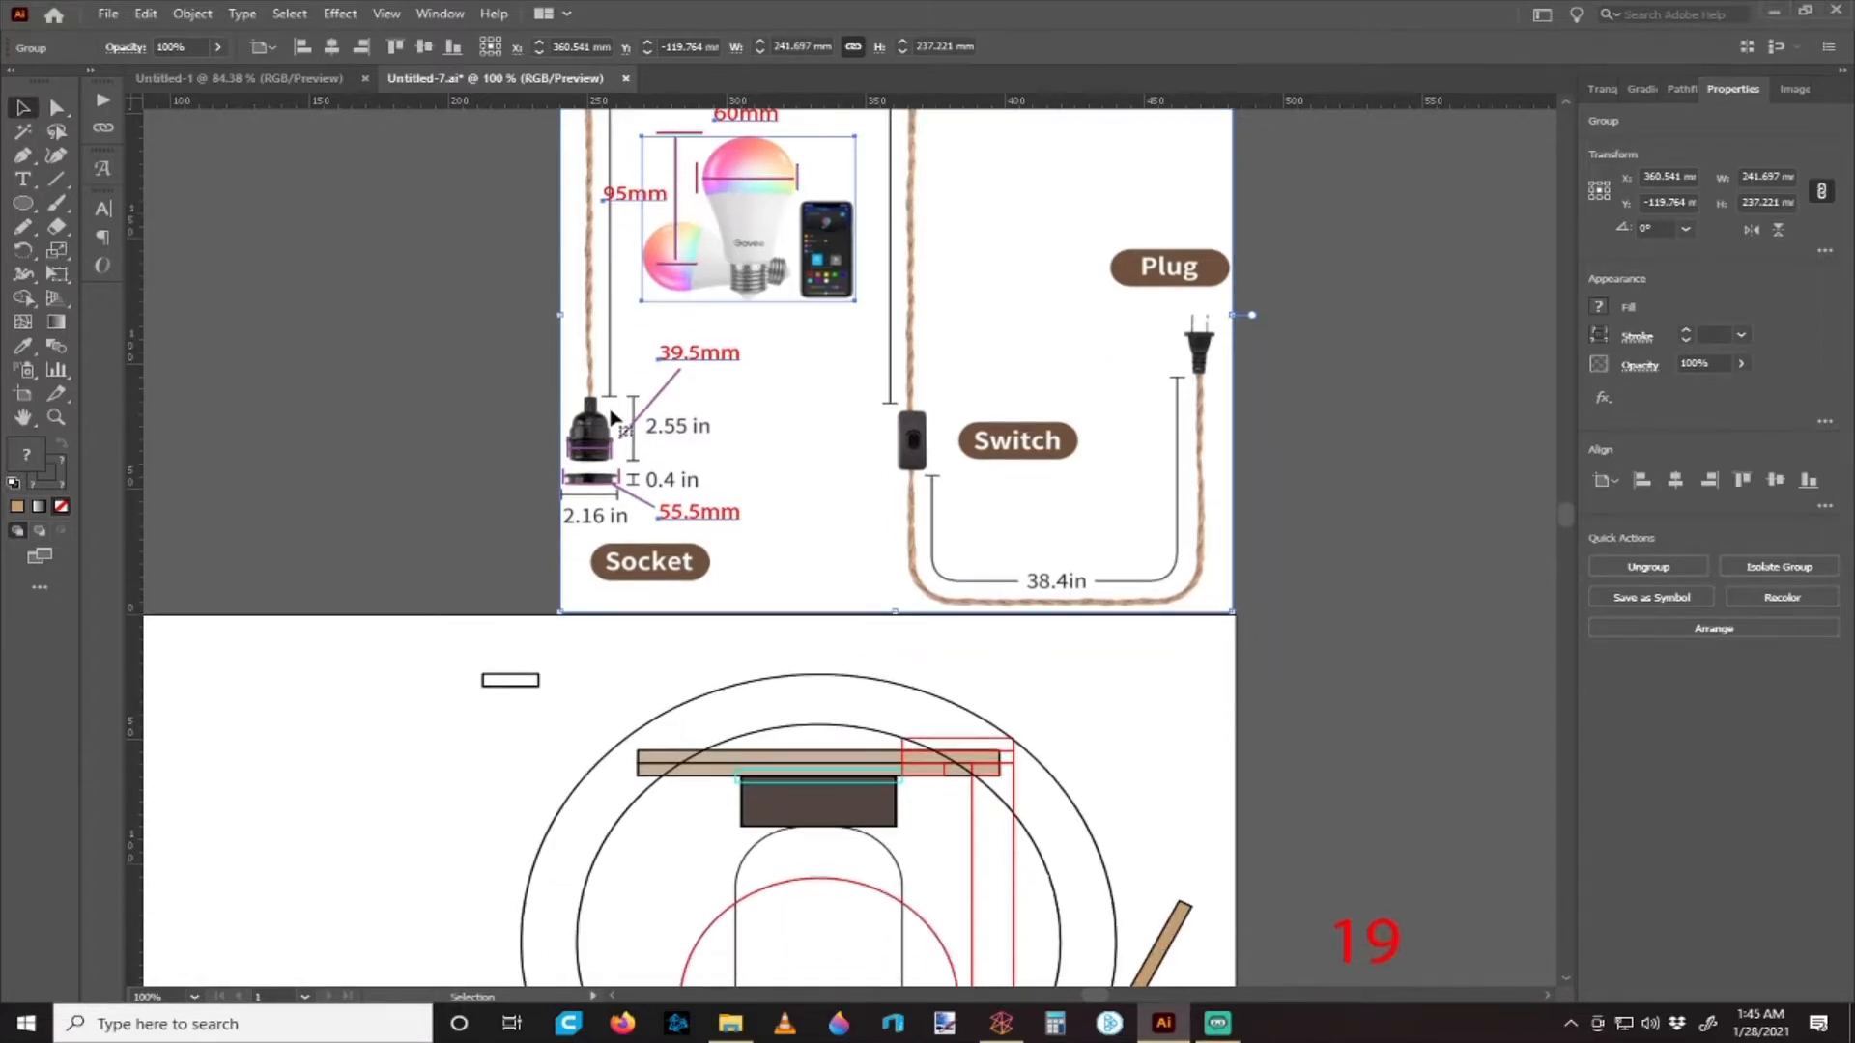
{"action": "scroll", "coordinate": [593, 488], "scroll_direction": "up", "scroll_amount": 1}
{"action": "scroll", "coordinate": [619, 478], "scroll_direction": "up", "scroll_amount": 1}
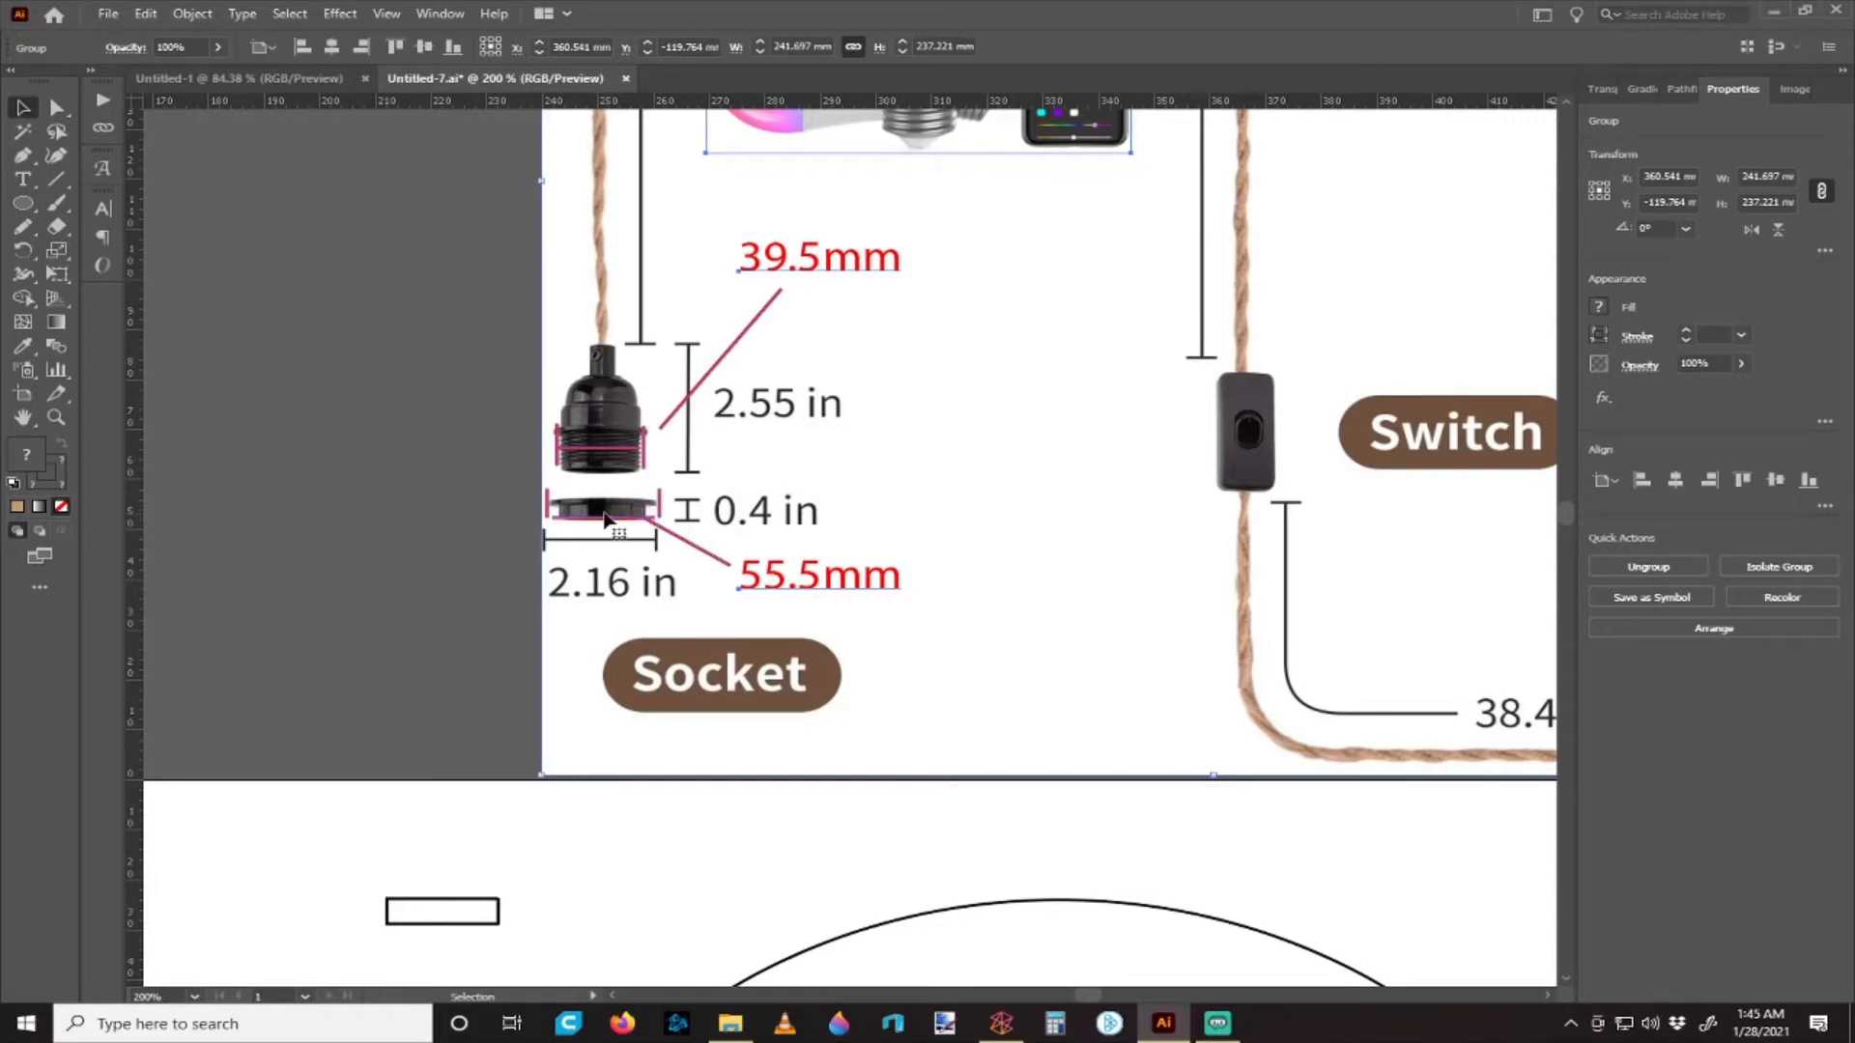
{"action": "key", "text": "ctrl+minus"}
{"action": "key", "text": "ctrl+minus"}
{"action": "key", "text": "ctrl+minus"}
{"action": "scroll", "coordinate": [764, 603], "scroll_direction": "down", "scroll_amount": 3}
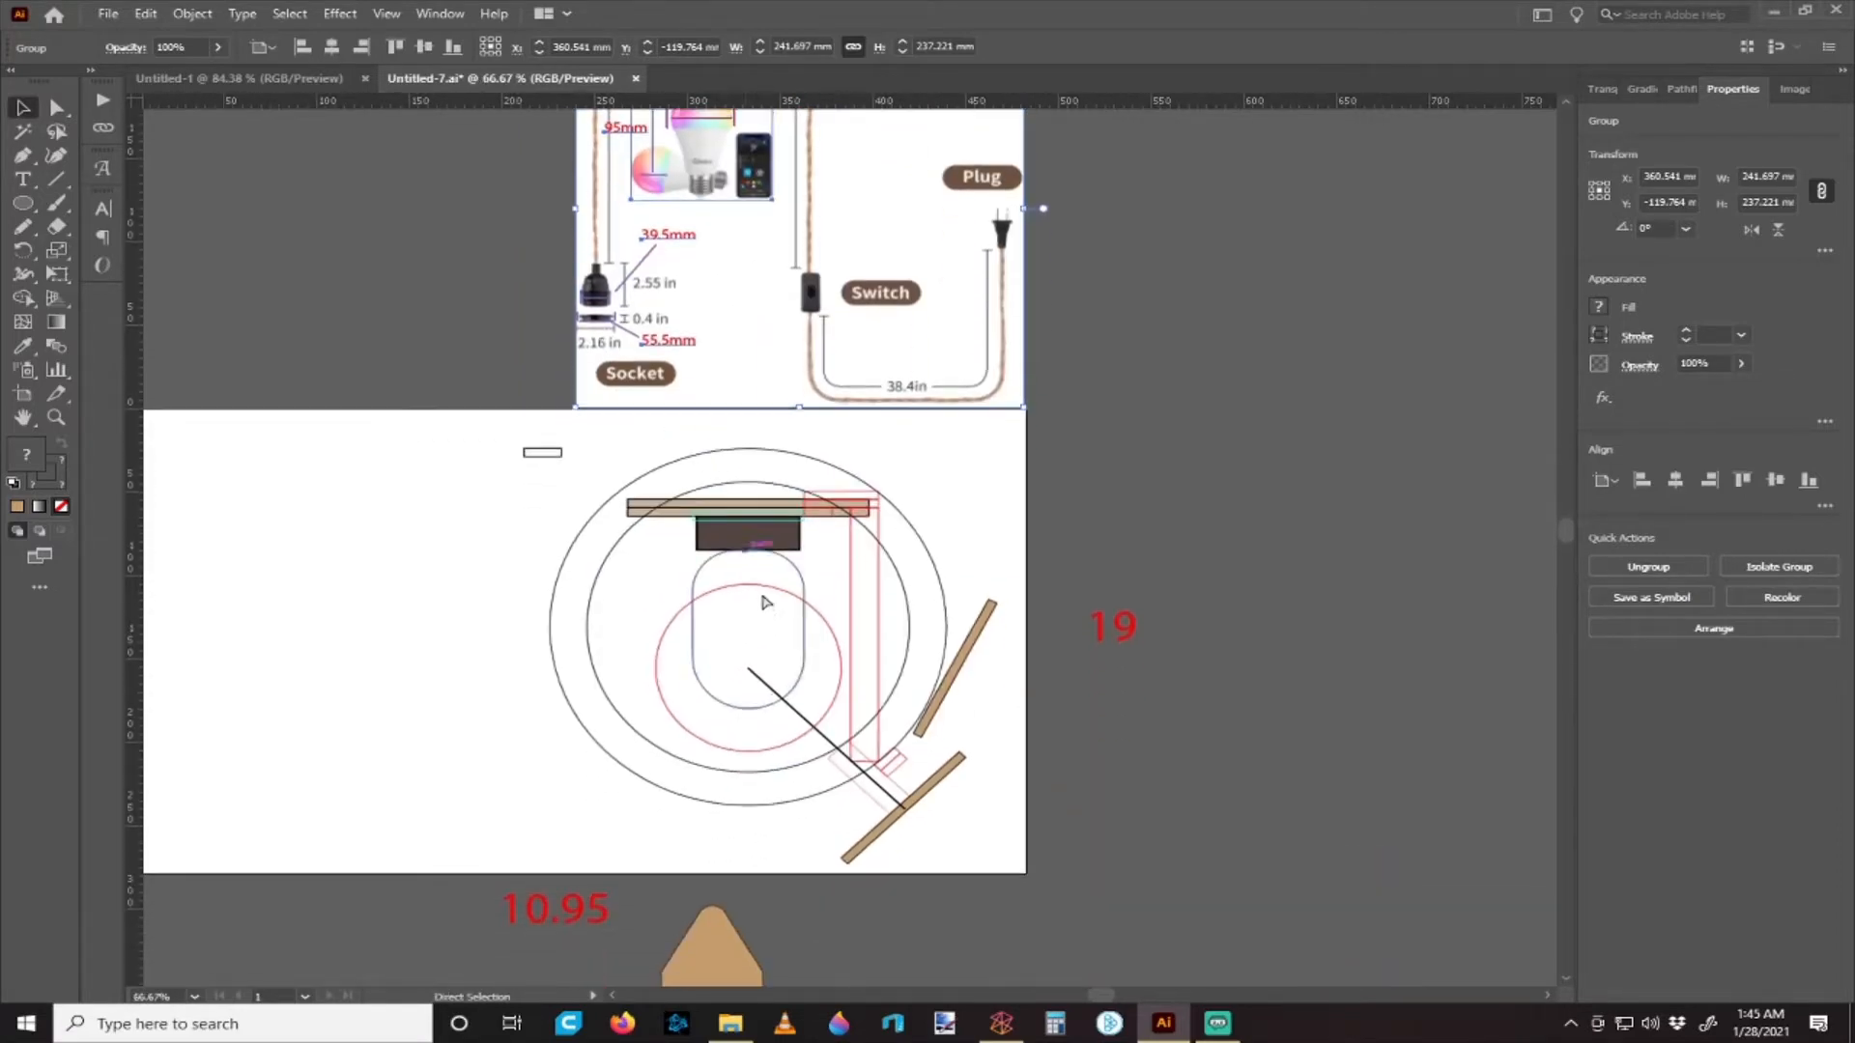
{"action": "scroll", "coordinate": [773, 605], "scroll_direction": "left", "scroll_amount": 2}
{"action": "key", "text": "ctrl+plus"}
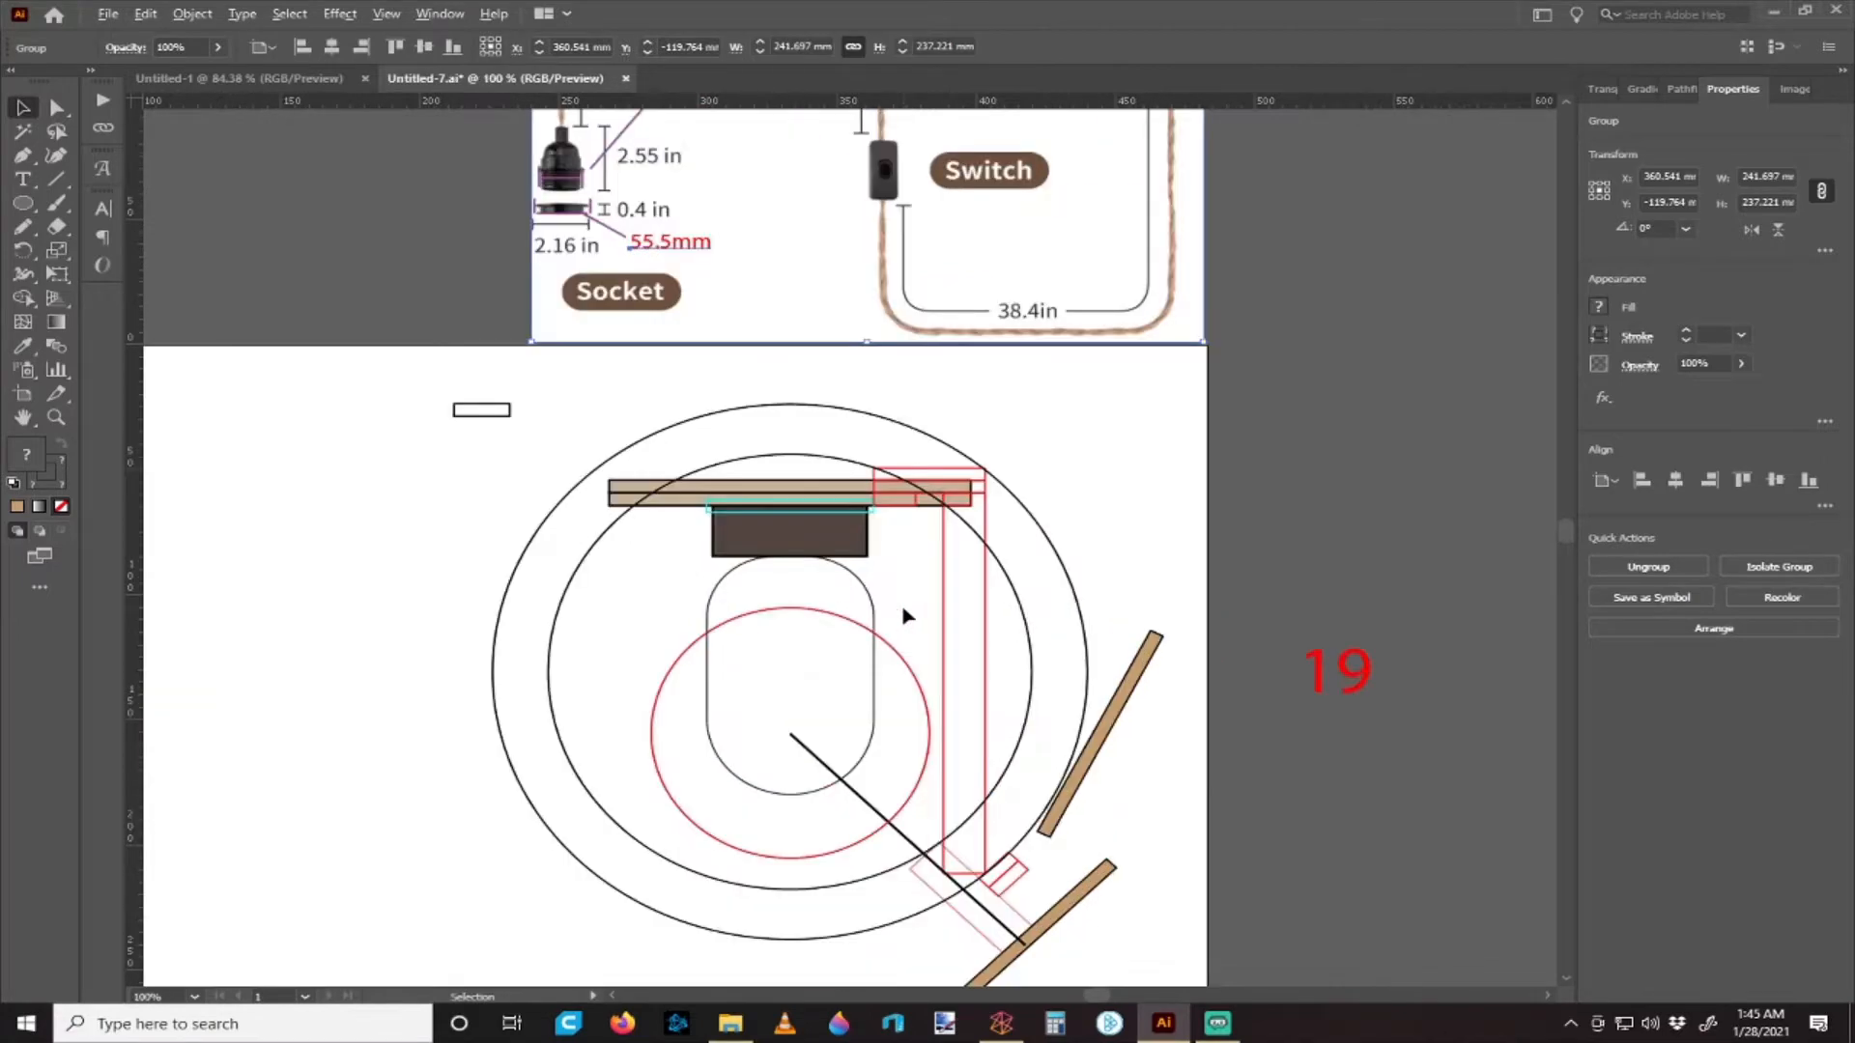
{"action": "scroll", "coordinate": [807, 579], "scroll_direction": "down", "scroll_amount": 3}
{"action": "key", "text": "ctrl+minus"}
{"action": "key", "text": "ctrl+minus"}
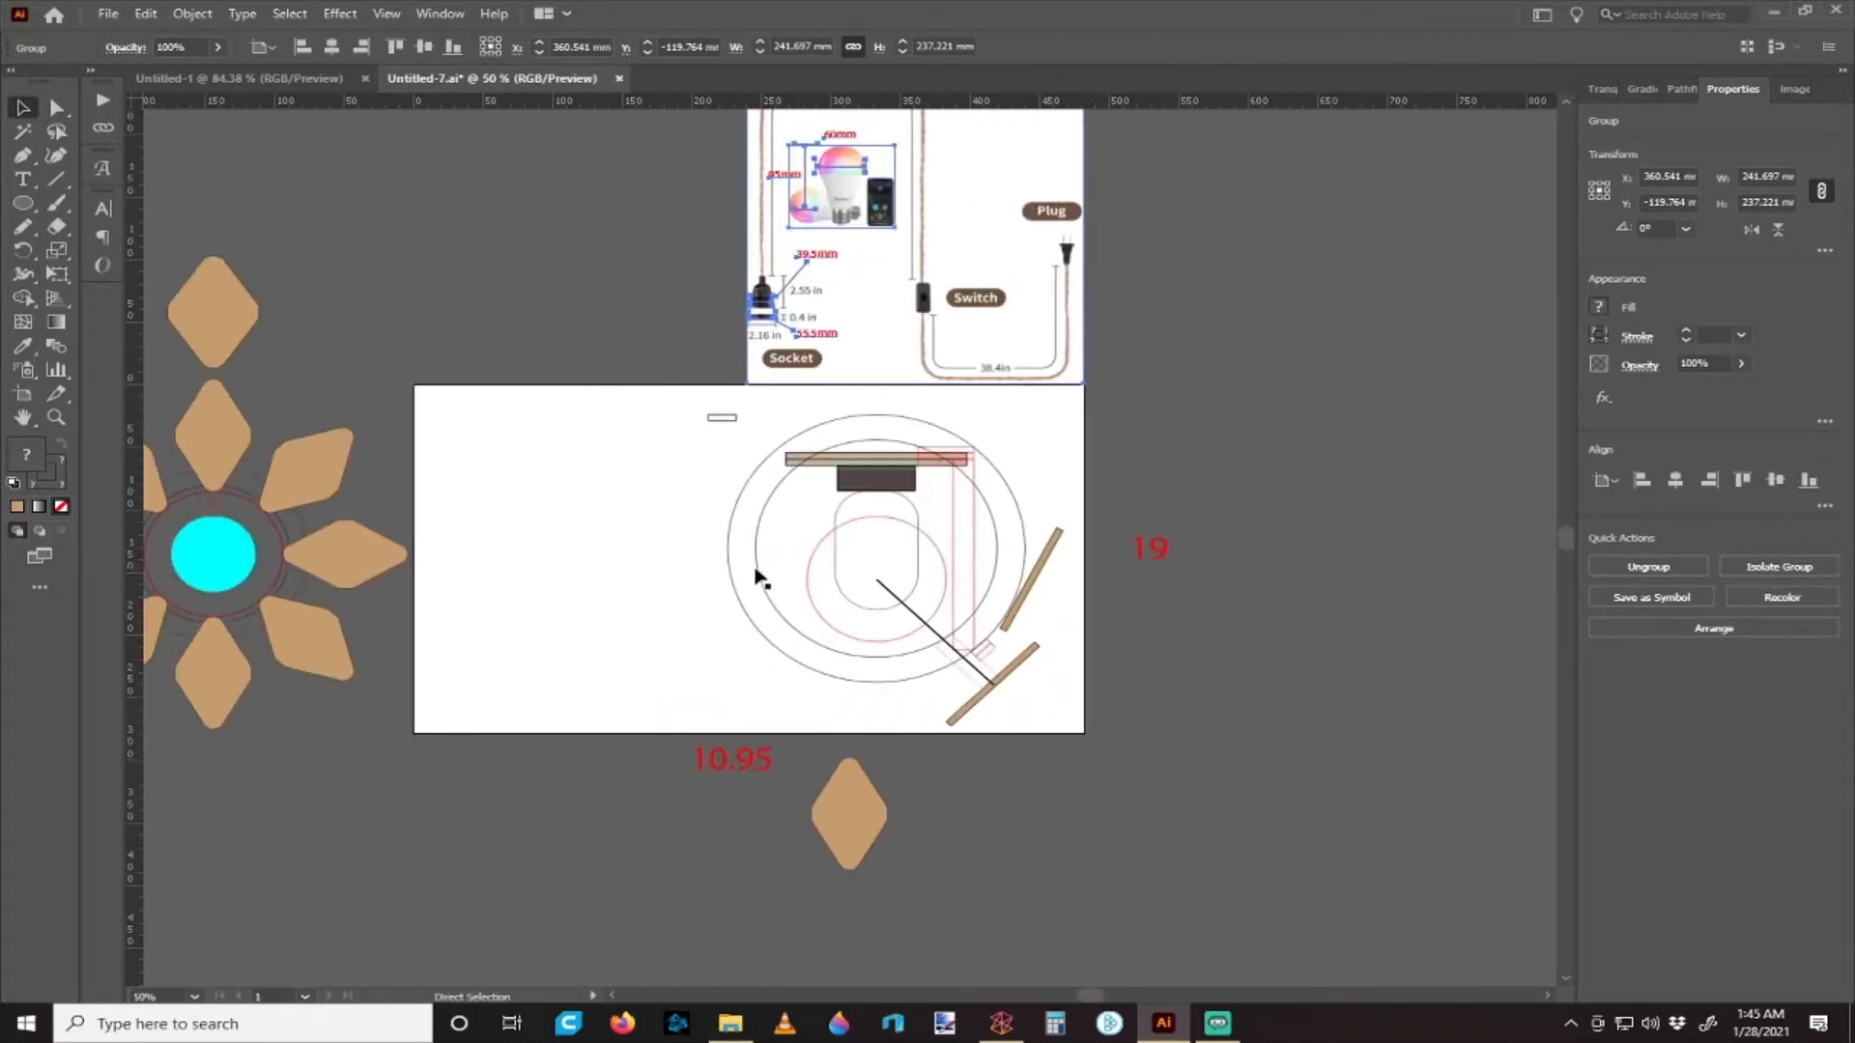
- Check the sizes of the cyan bulb circle and the octagonal group around it in the flower layout
{"action": "scroll", "coordinate": [592, 601], "scroll_direction": "left", "scroll_amount": 2}
{"action": "scroll", "coordinate": [541, 592], "scroll_direction": "left", "scroll_amount": 3}
{"action": "scroll", "coordinate": [483, 584], "scroll_direction": "up", "scroll_amount": 2}
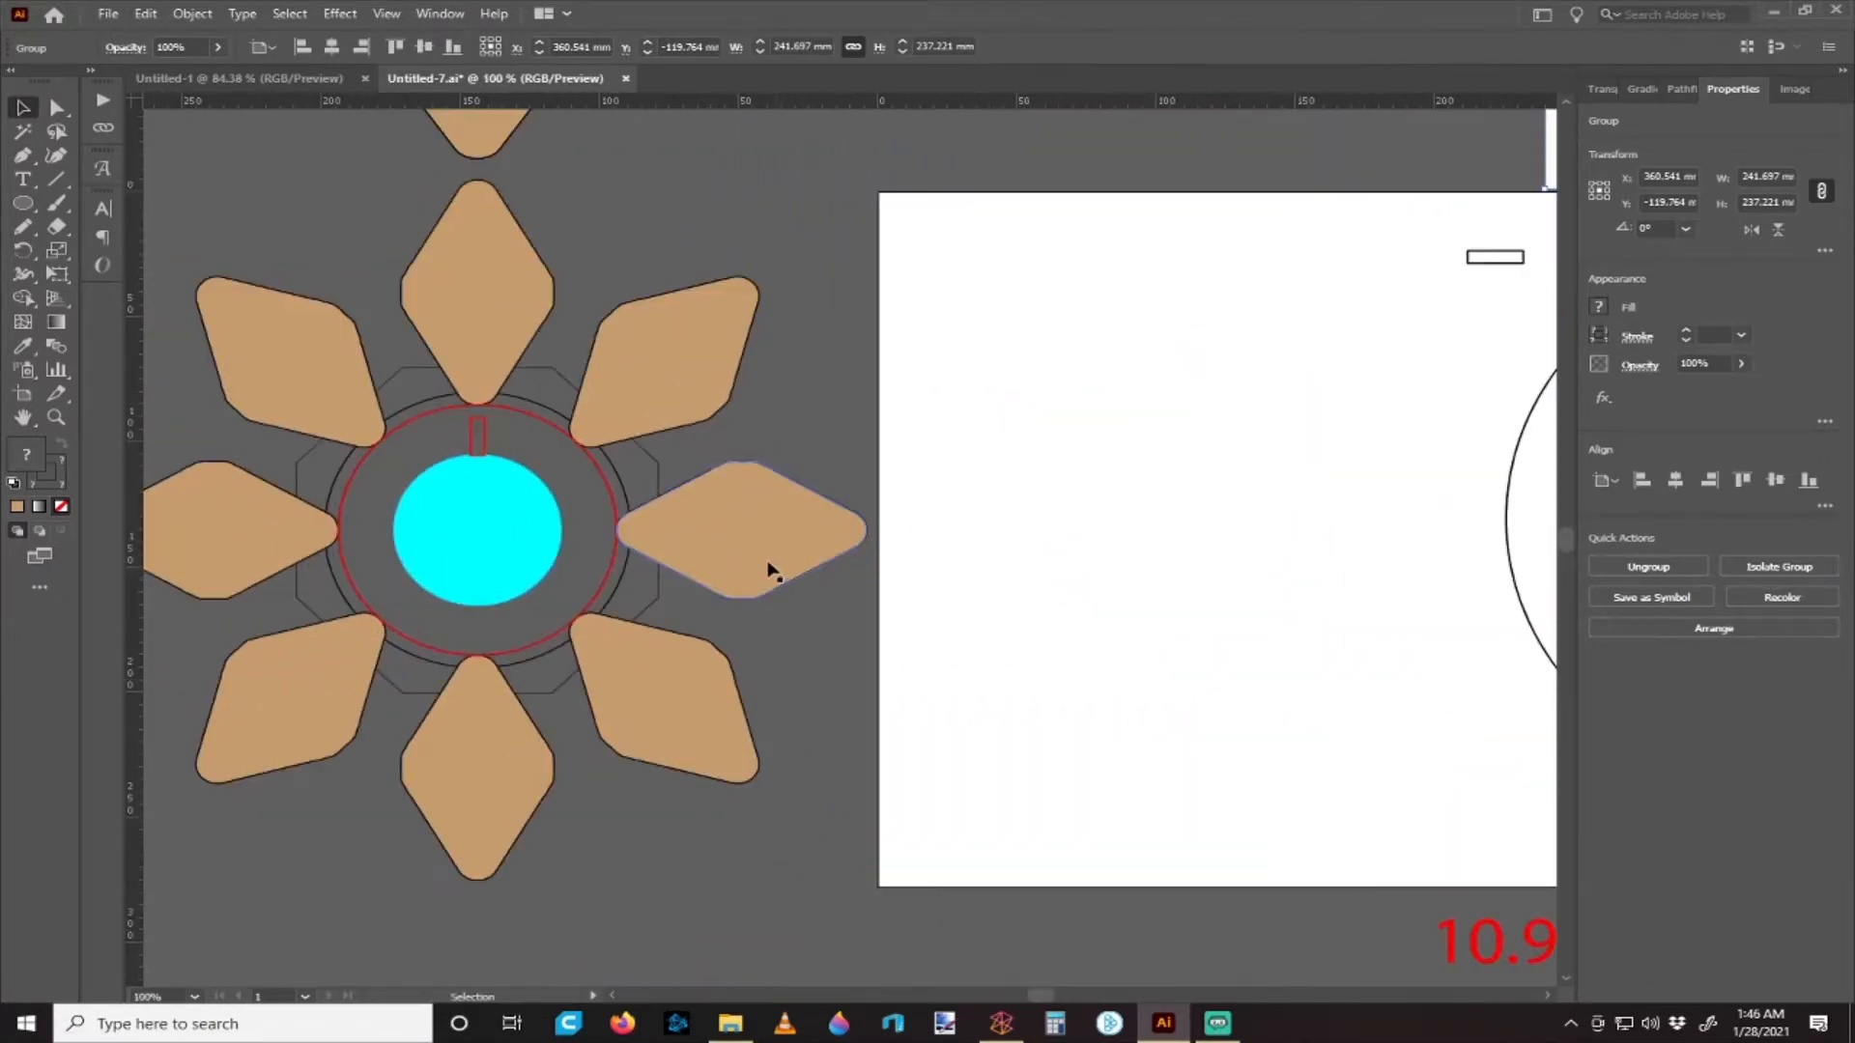
{"action": "left_click", "coordinate": [515, 552]}
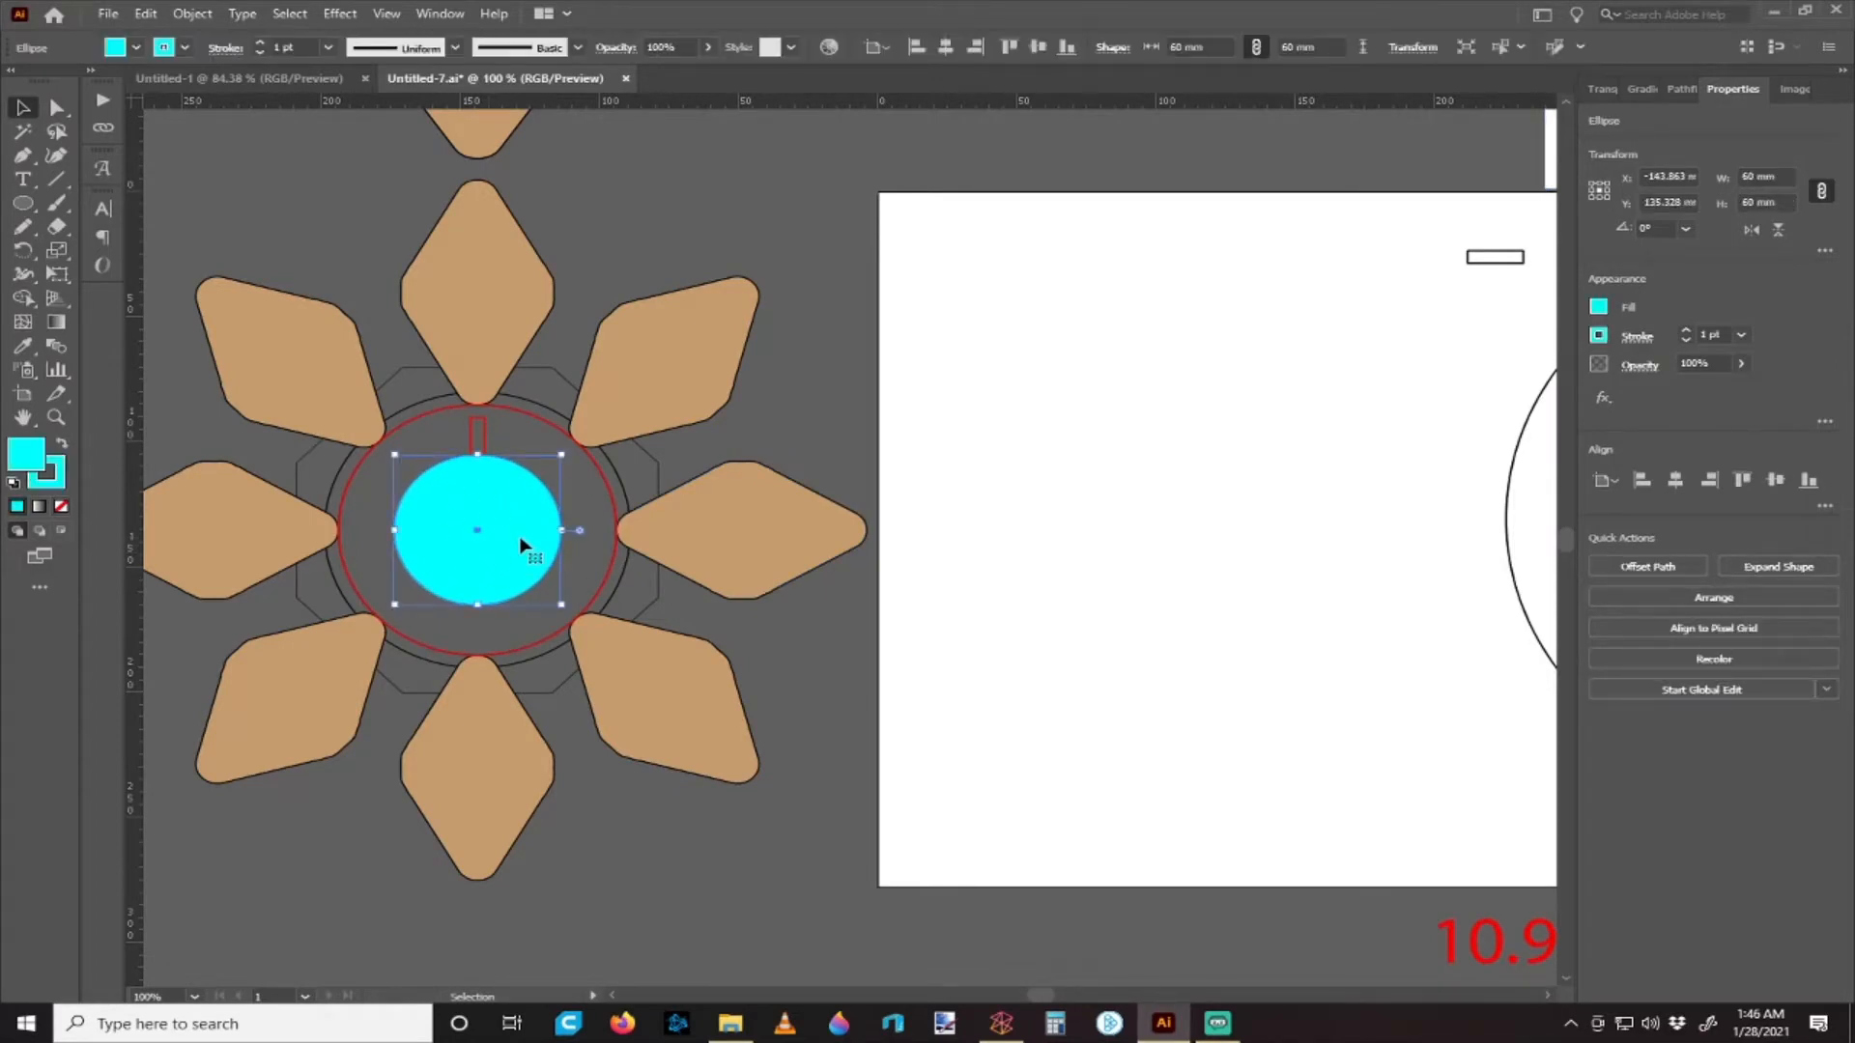
{"action": "scroll", "coordinate": [538, 531], "scroll_direction": "down", "scroll_amount": 1}
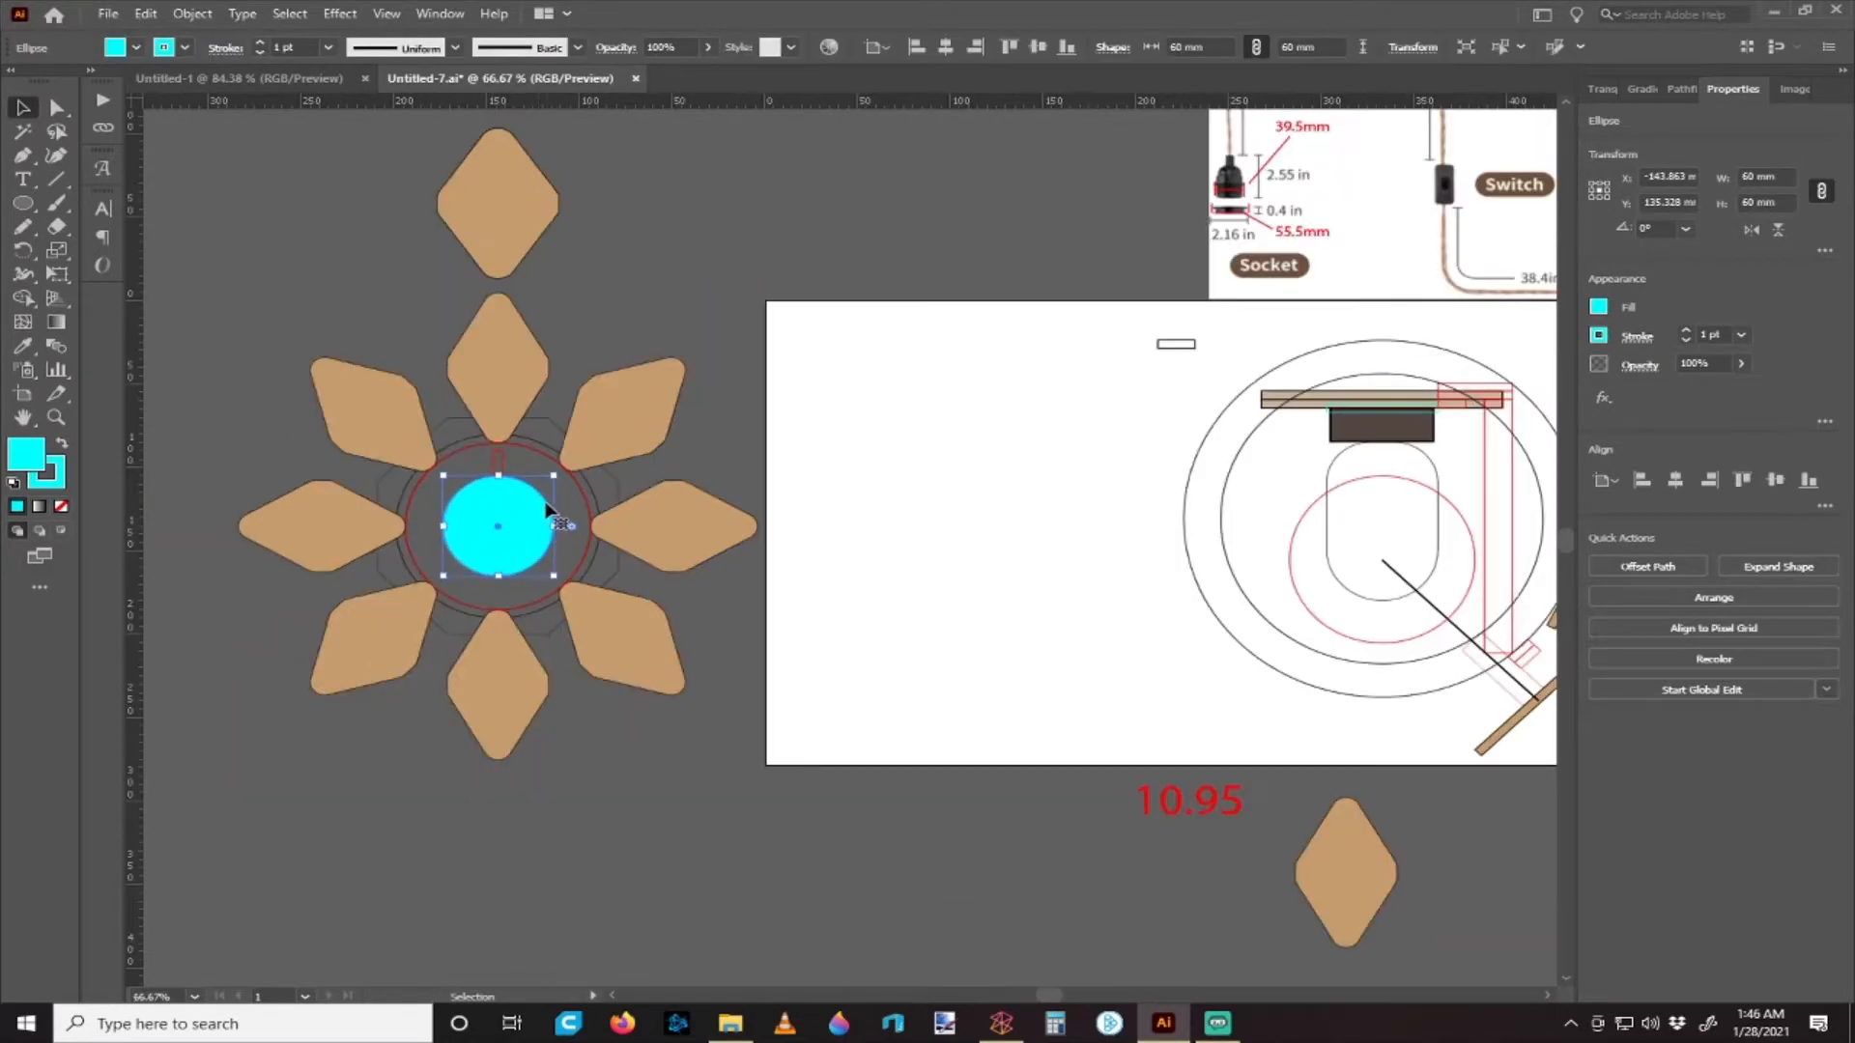
{"action": "left_click", "coordinate": [559, 428]}
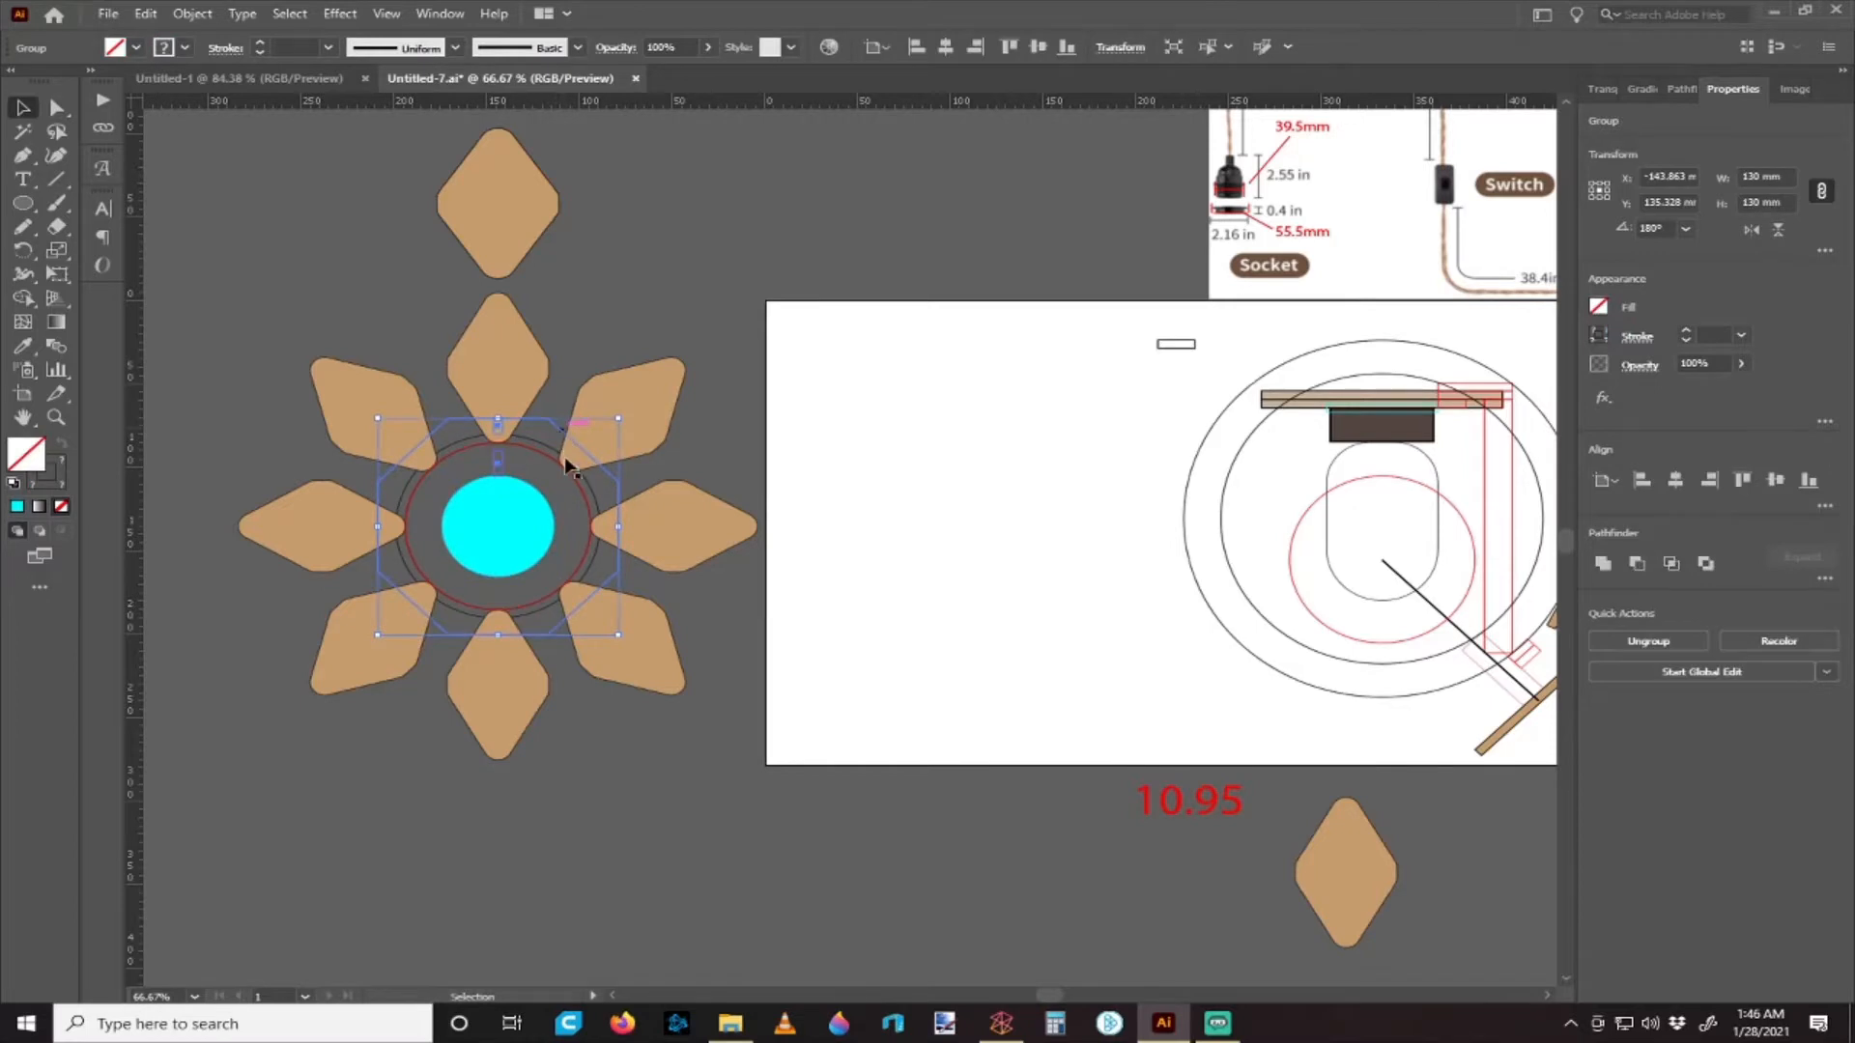
{"action": "scroll", "coordinate": [566, 437], "scroll_direction": "up", "scroll_amount": 1}
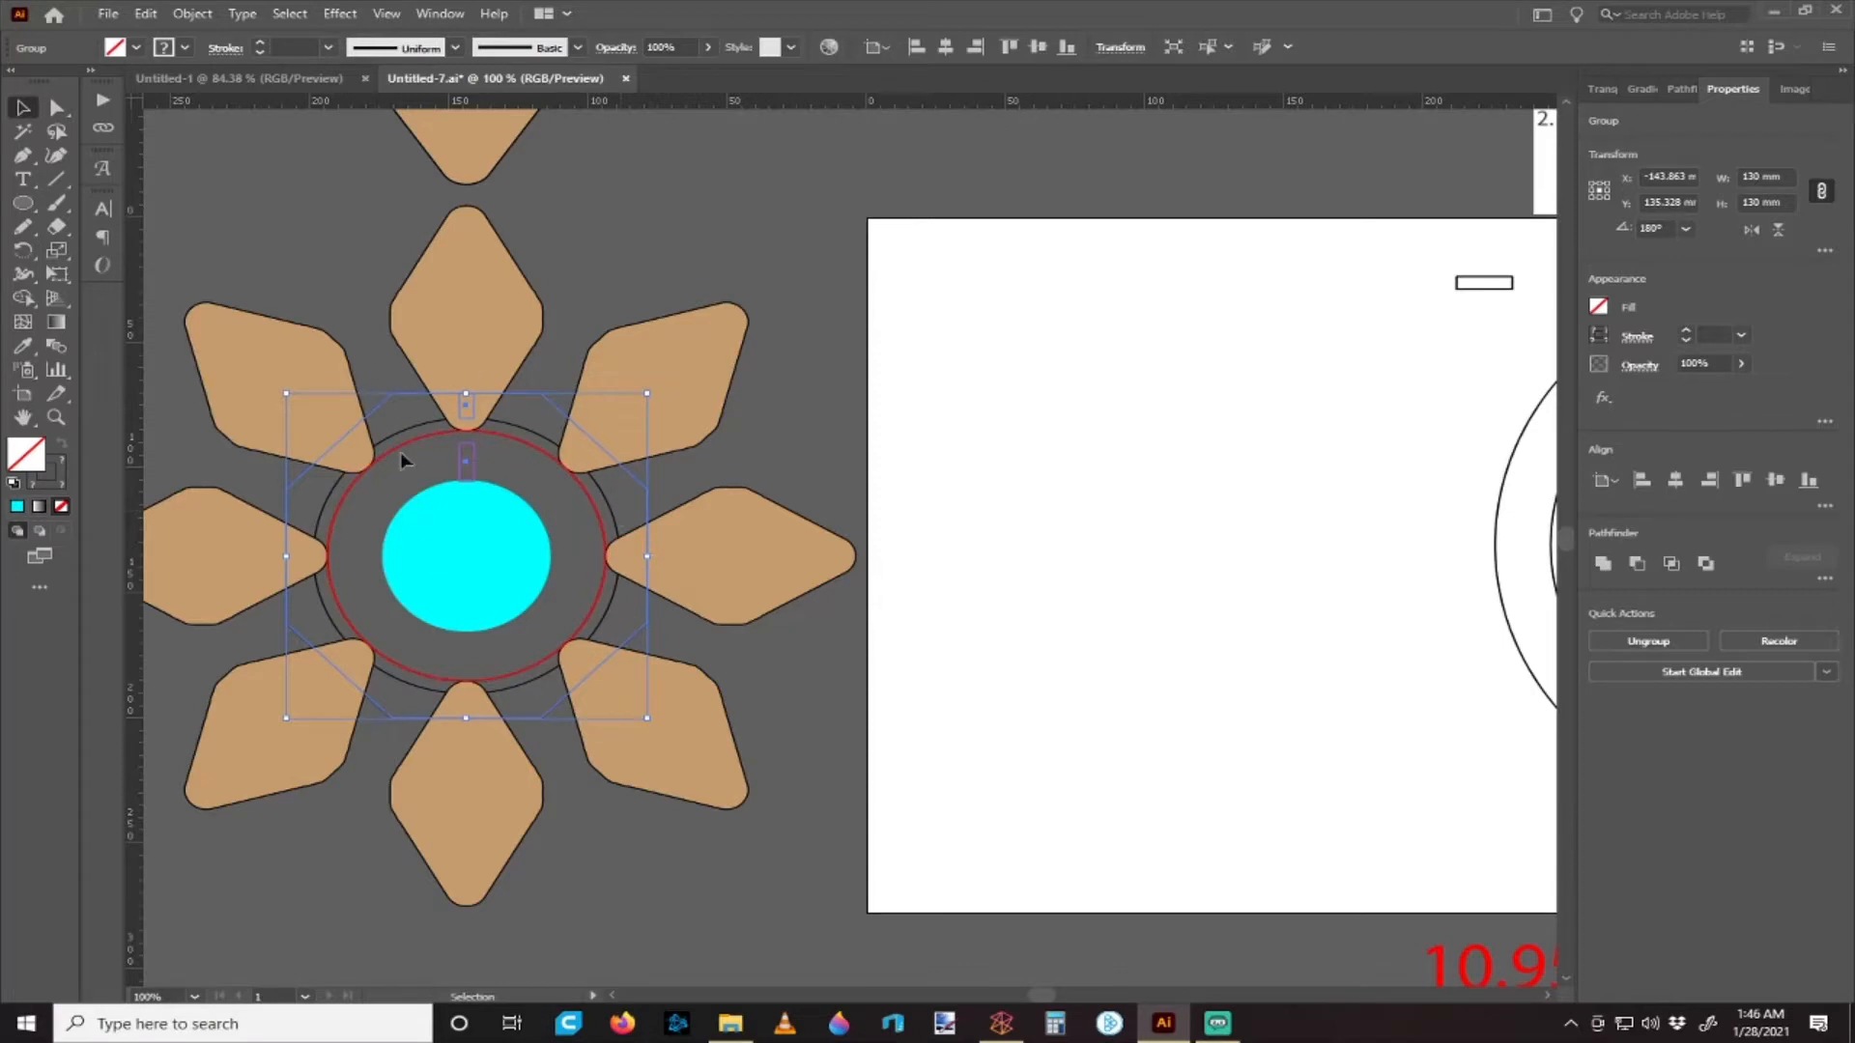
- Move the loose diamond petal beneath the artboard up slightly so its tip overlaps the artboard's lower edge
{"action": "scroll", "coordinate": [570, 402], "scroll_direction": "down", "scroll_amount": 2}
{"action": "scroll", "coordinate": [717, 460], "scroll_direction": "right", "scroll_amount": 4}
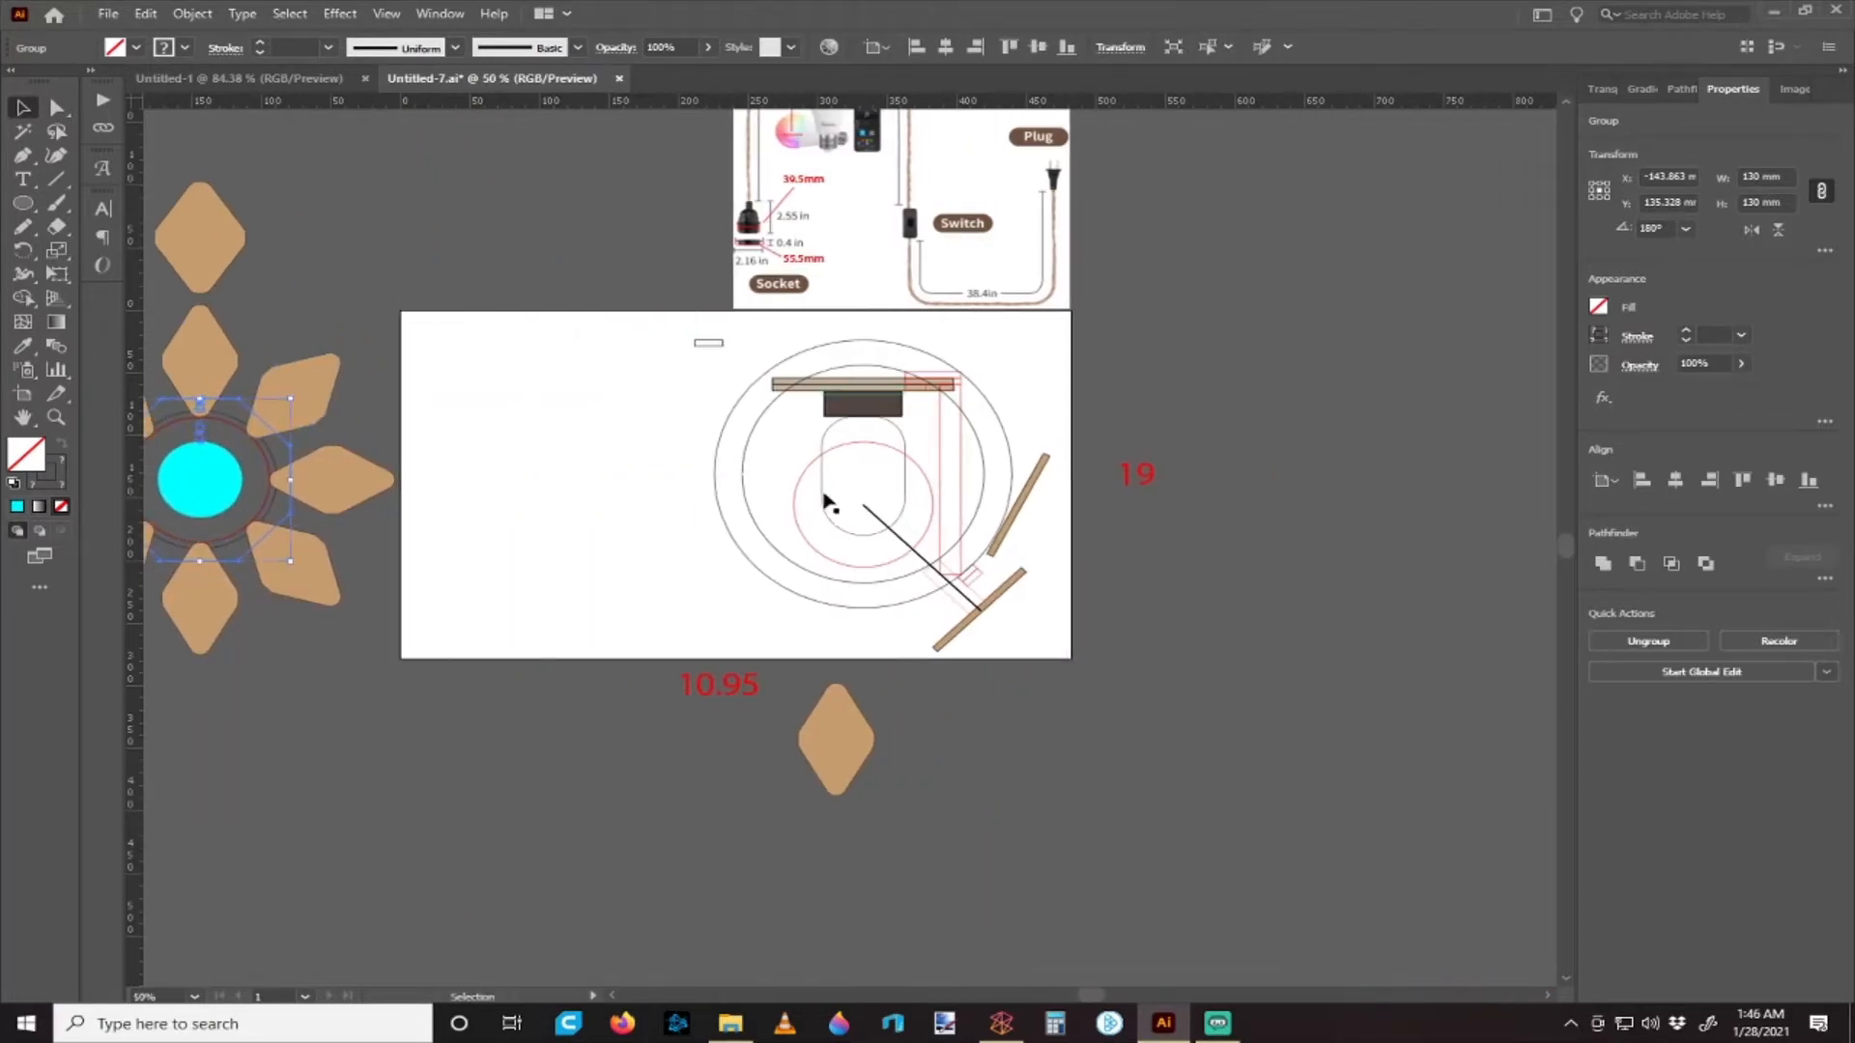
{"action": "scroll", "coordinate": [850, 518], "scroll_direction": "up", "scroll_amount": 2}
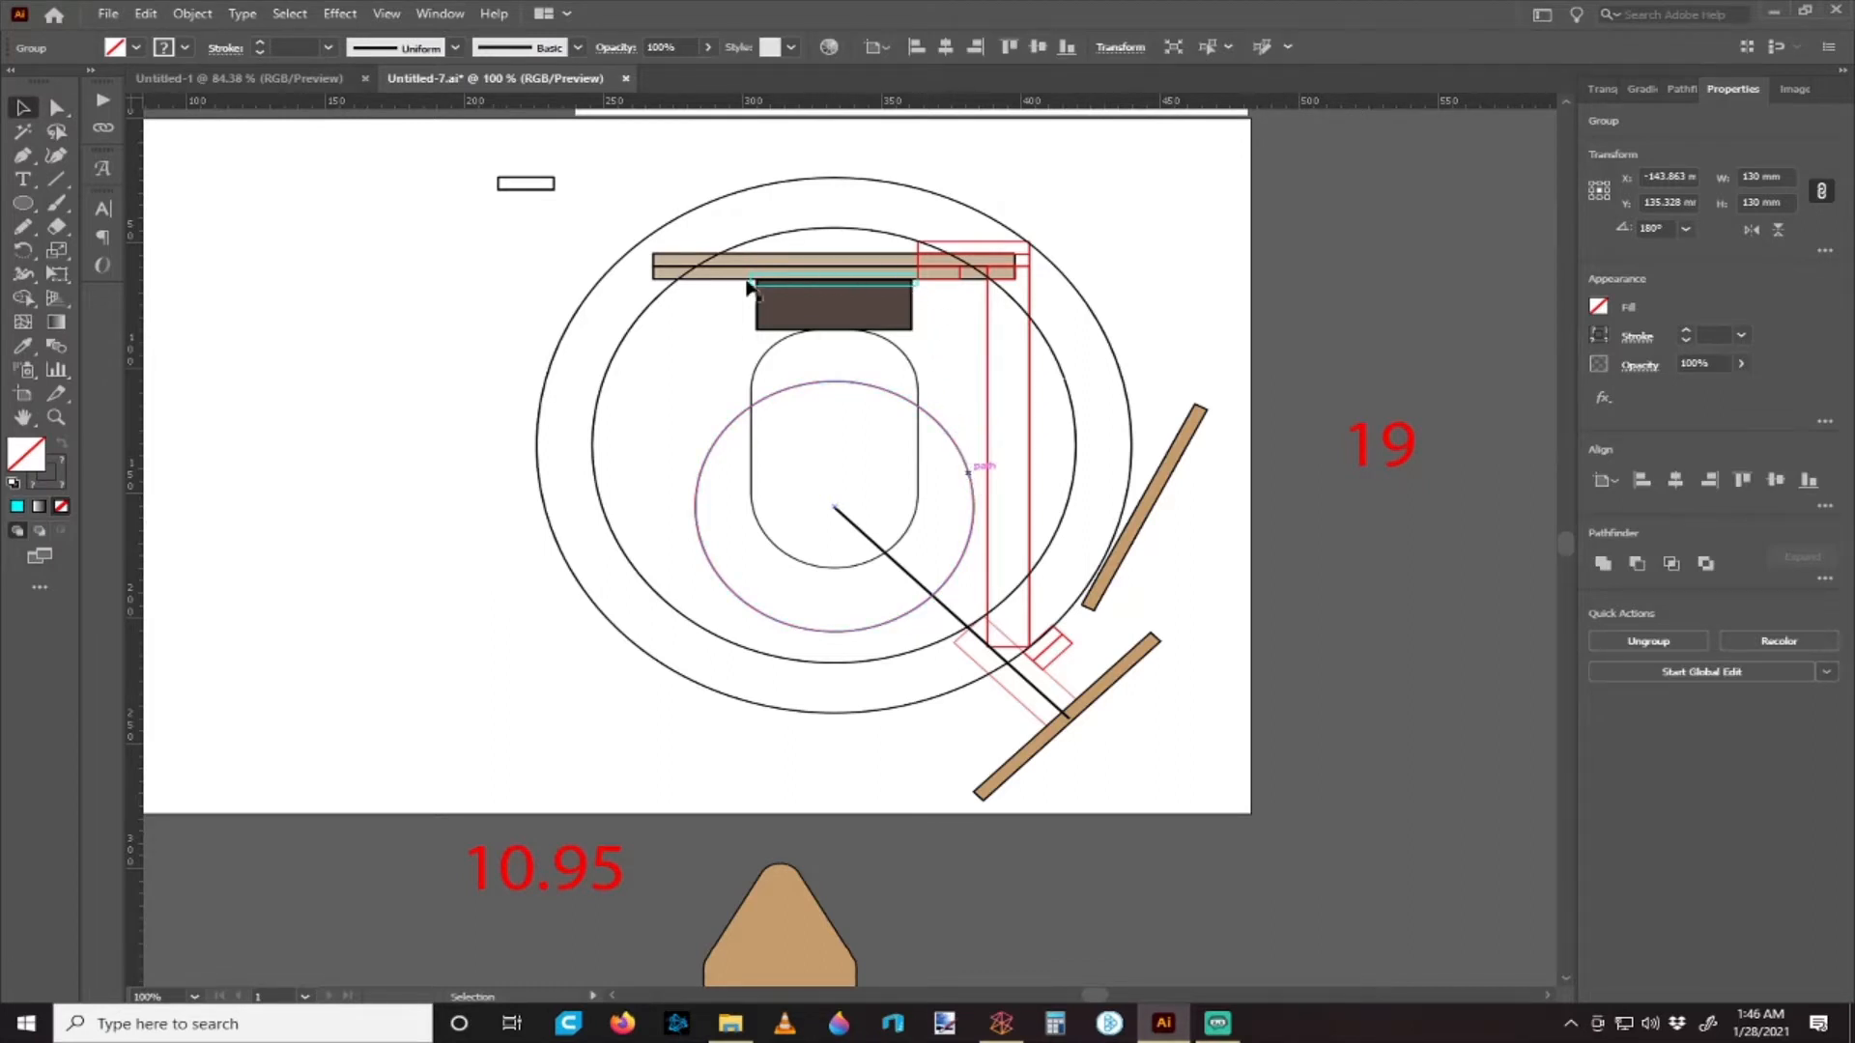
{"action": "scroll", "coordinate": [715, 300], "scroll_direction": "up", "scroll_amount": 1}
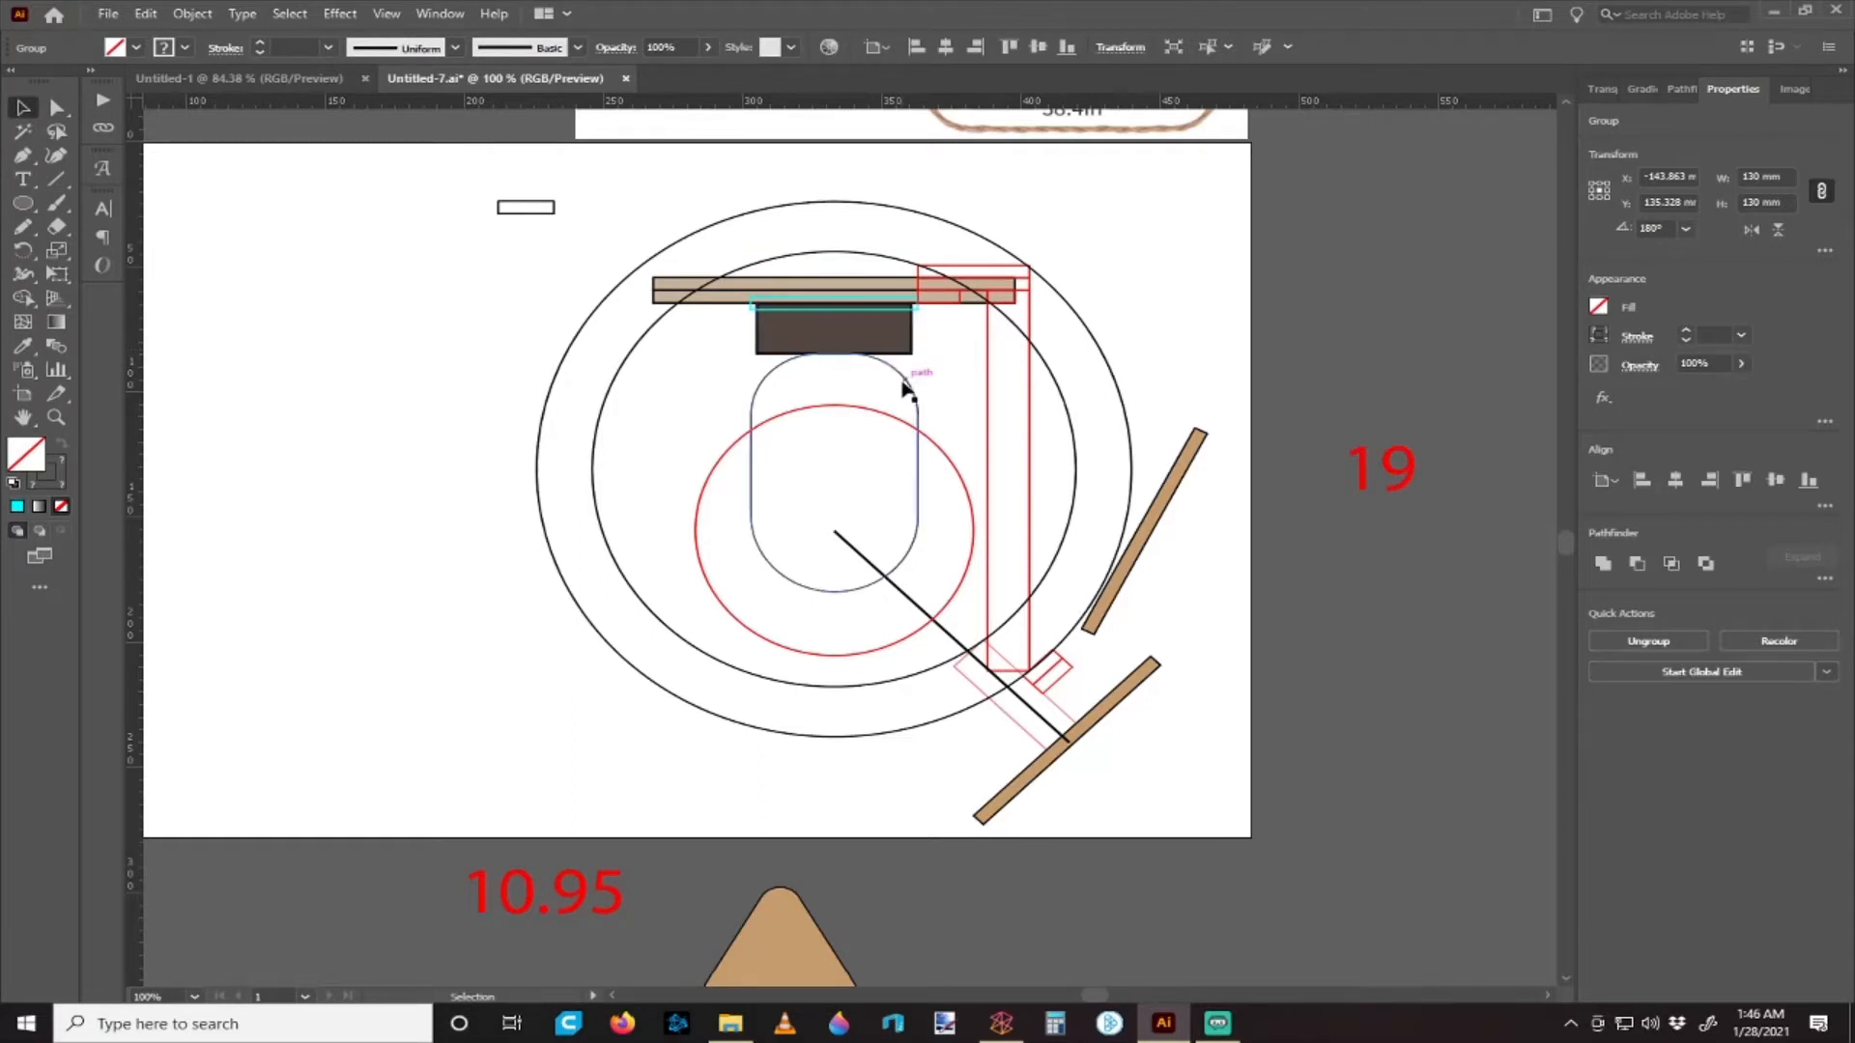
{"action": "scroll", "coordinate": [903, 386], "scroll_direction": "down", "scroll_amount": 1}
{"action": "scroll", "coordinate": [857, 621], "scroll_direction": "down", "scroll_amount": 2}
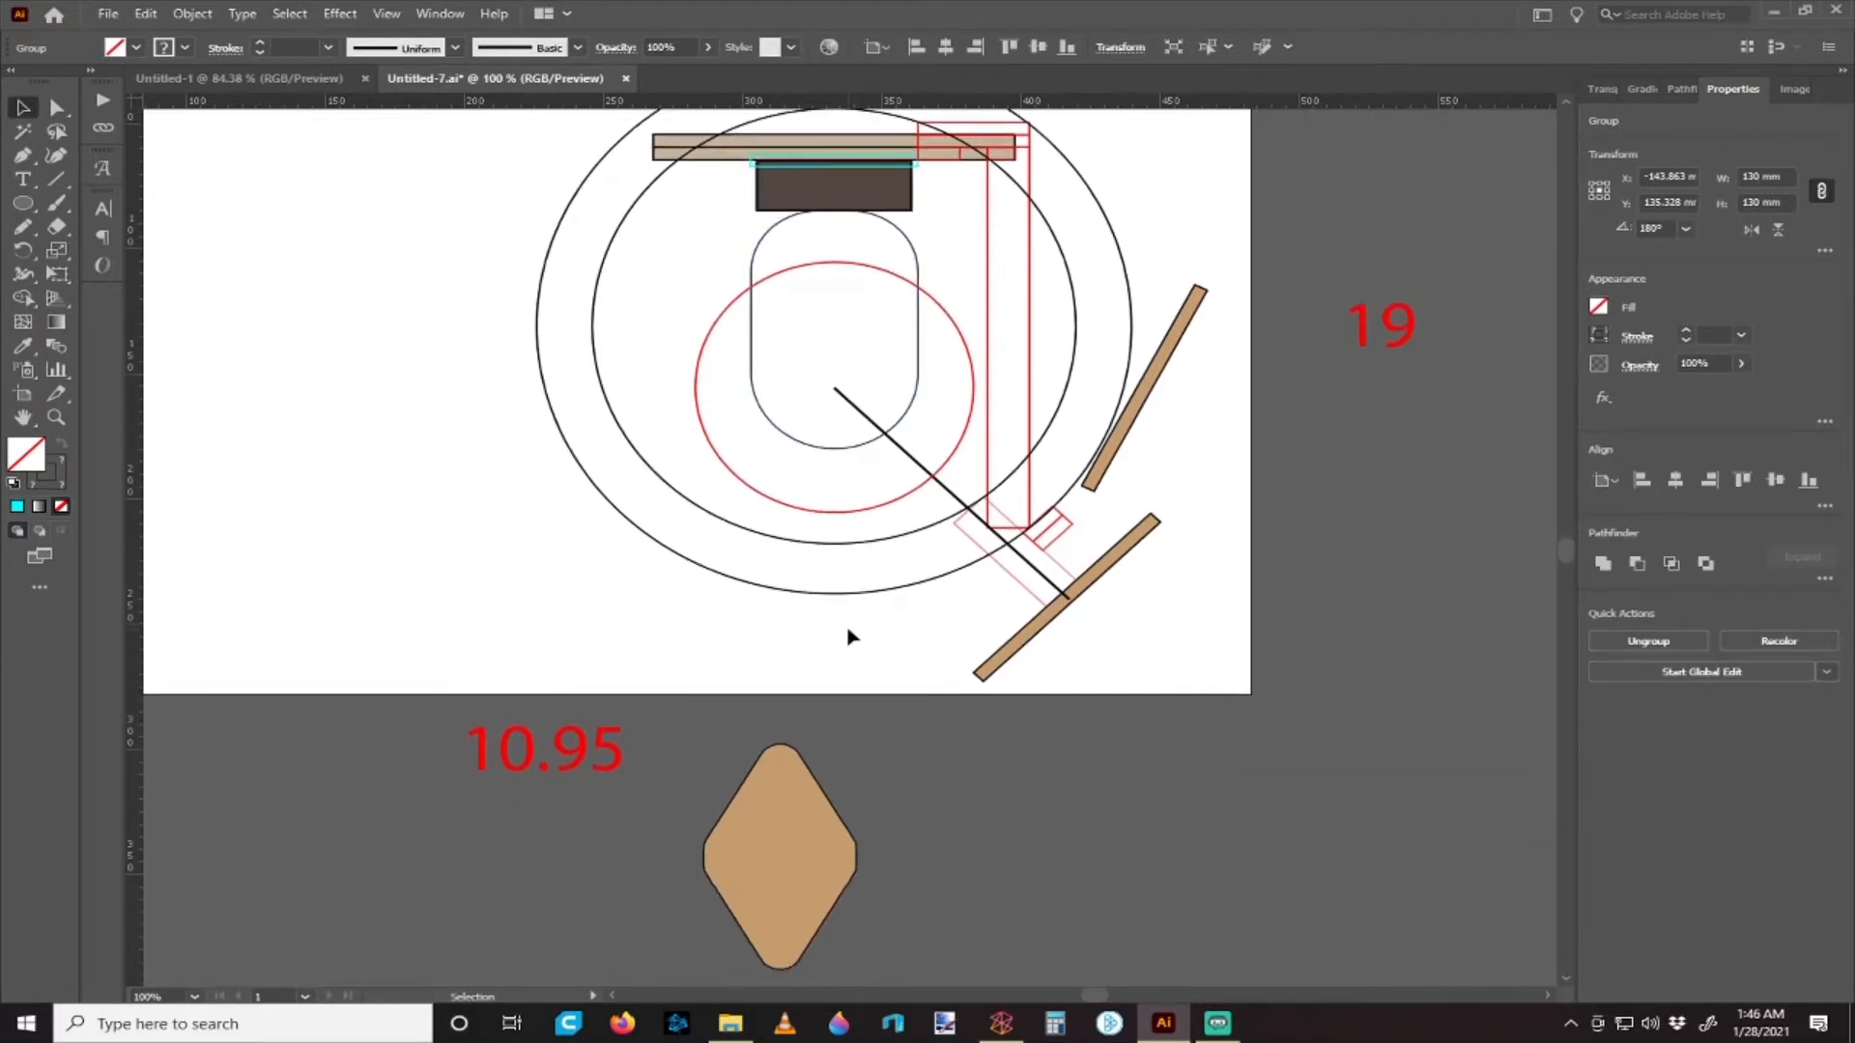
{"action": "left_click_drag", "start_coordinate": [763, 838], "coordinate": [781, 773]}
{"action": "scroll", "coordinate": [828, 761], "scroll_direction": "up", "scroll_amount": 1}
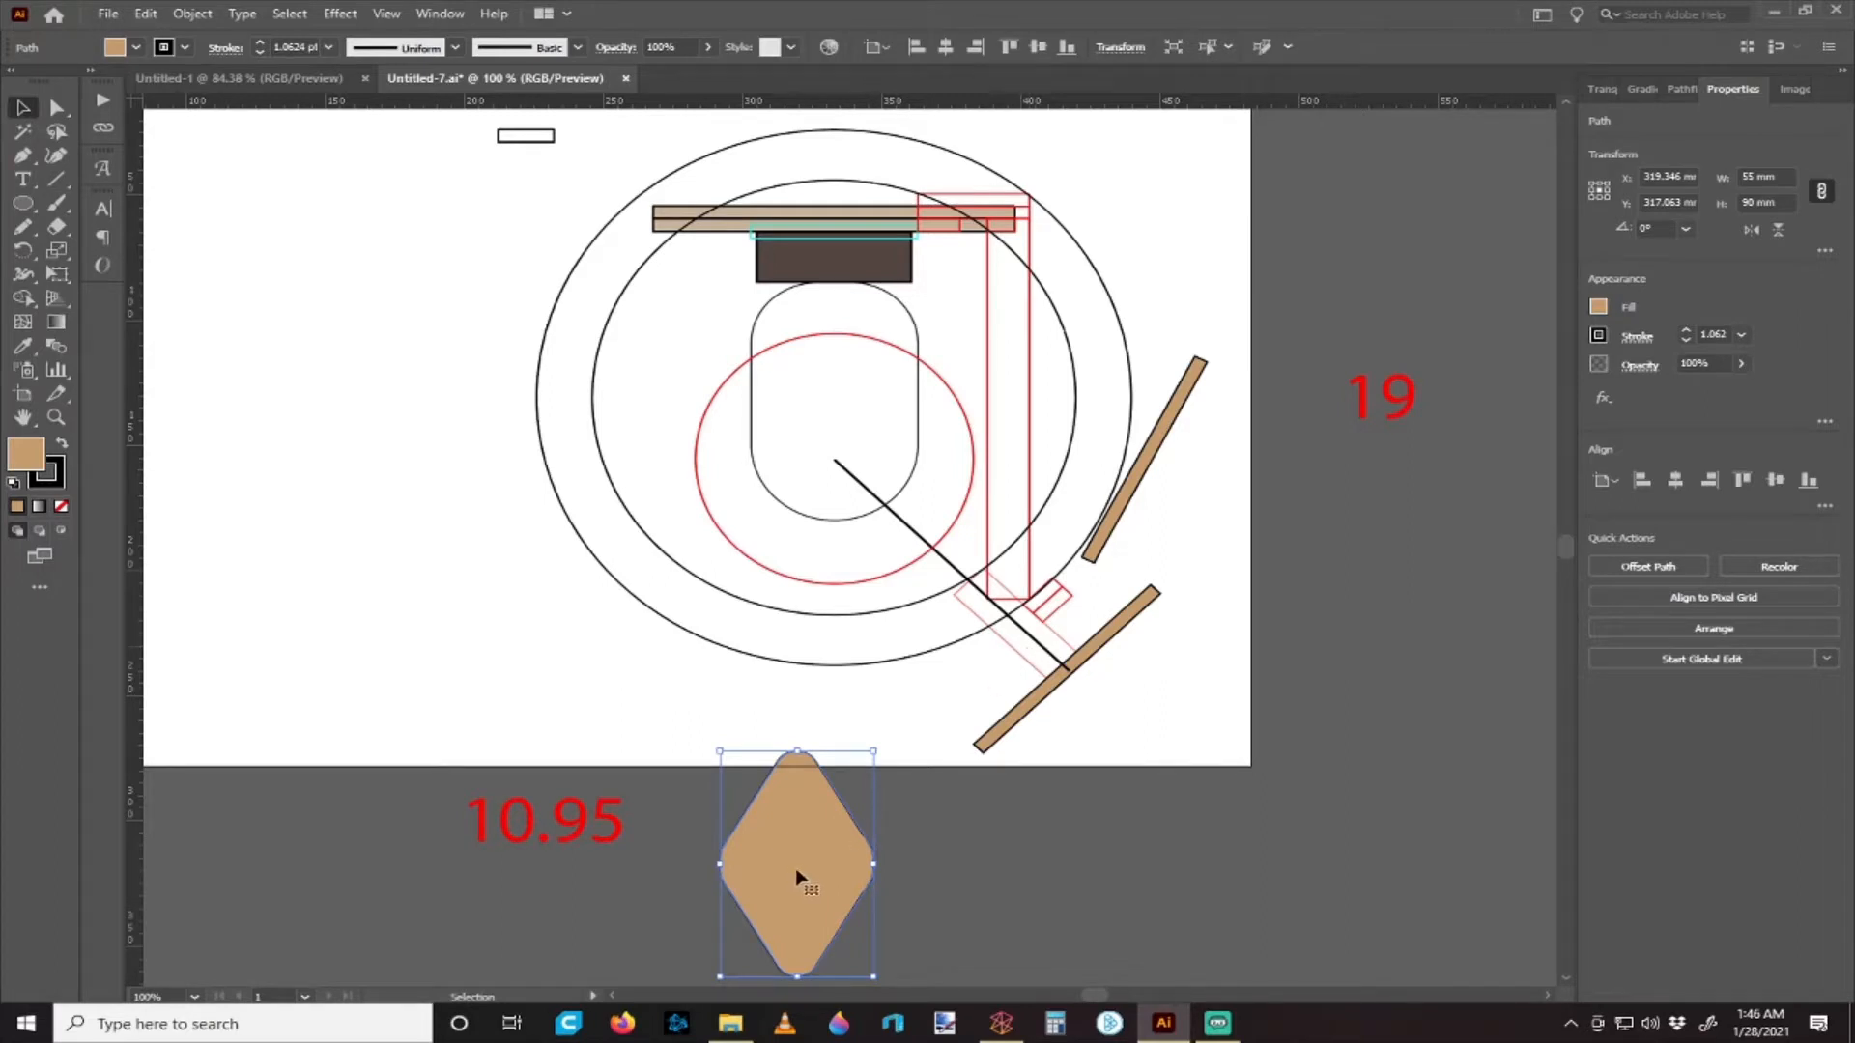
{"action": "scroll", "coordinate": [796, 868], "scroll_direction": "down", "scroll_amount": 3}
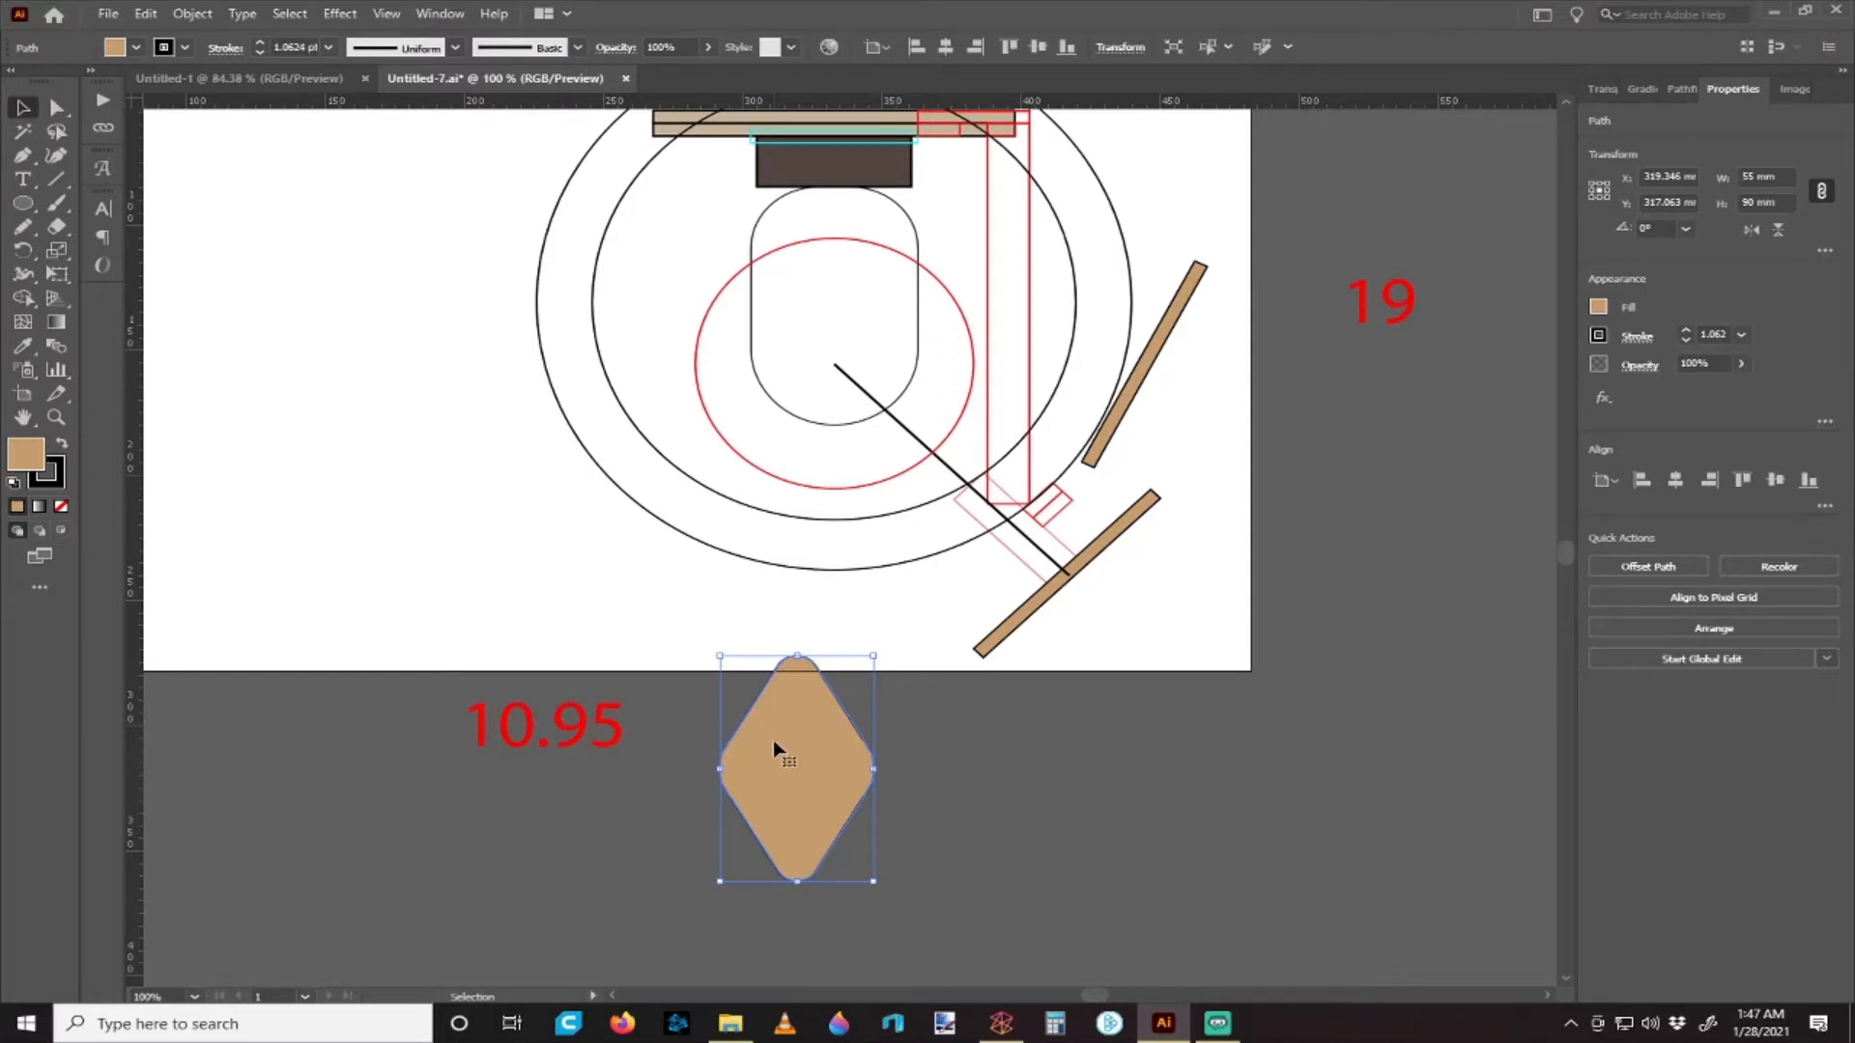
{"action": "scroll", "coordinate": [821, 724], "scroll_direction": "up", "scroll_amount": 4}
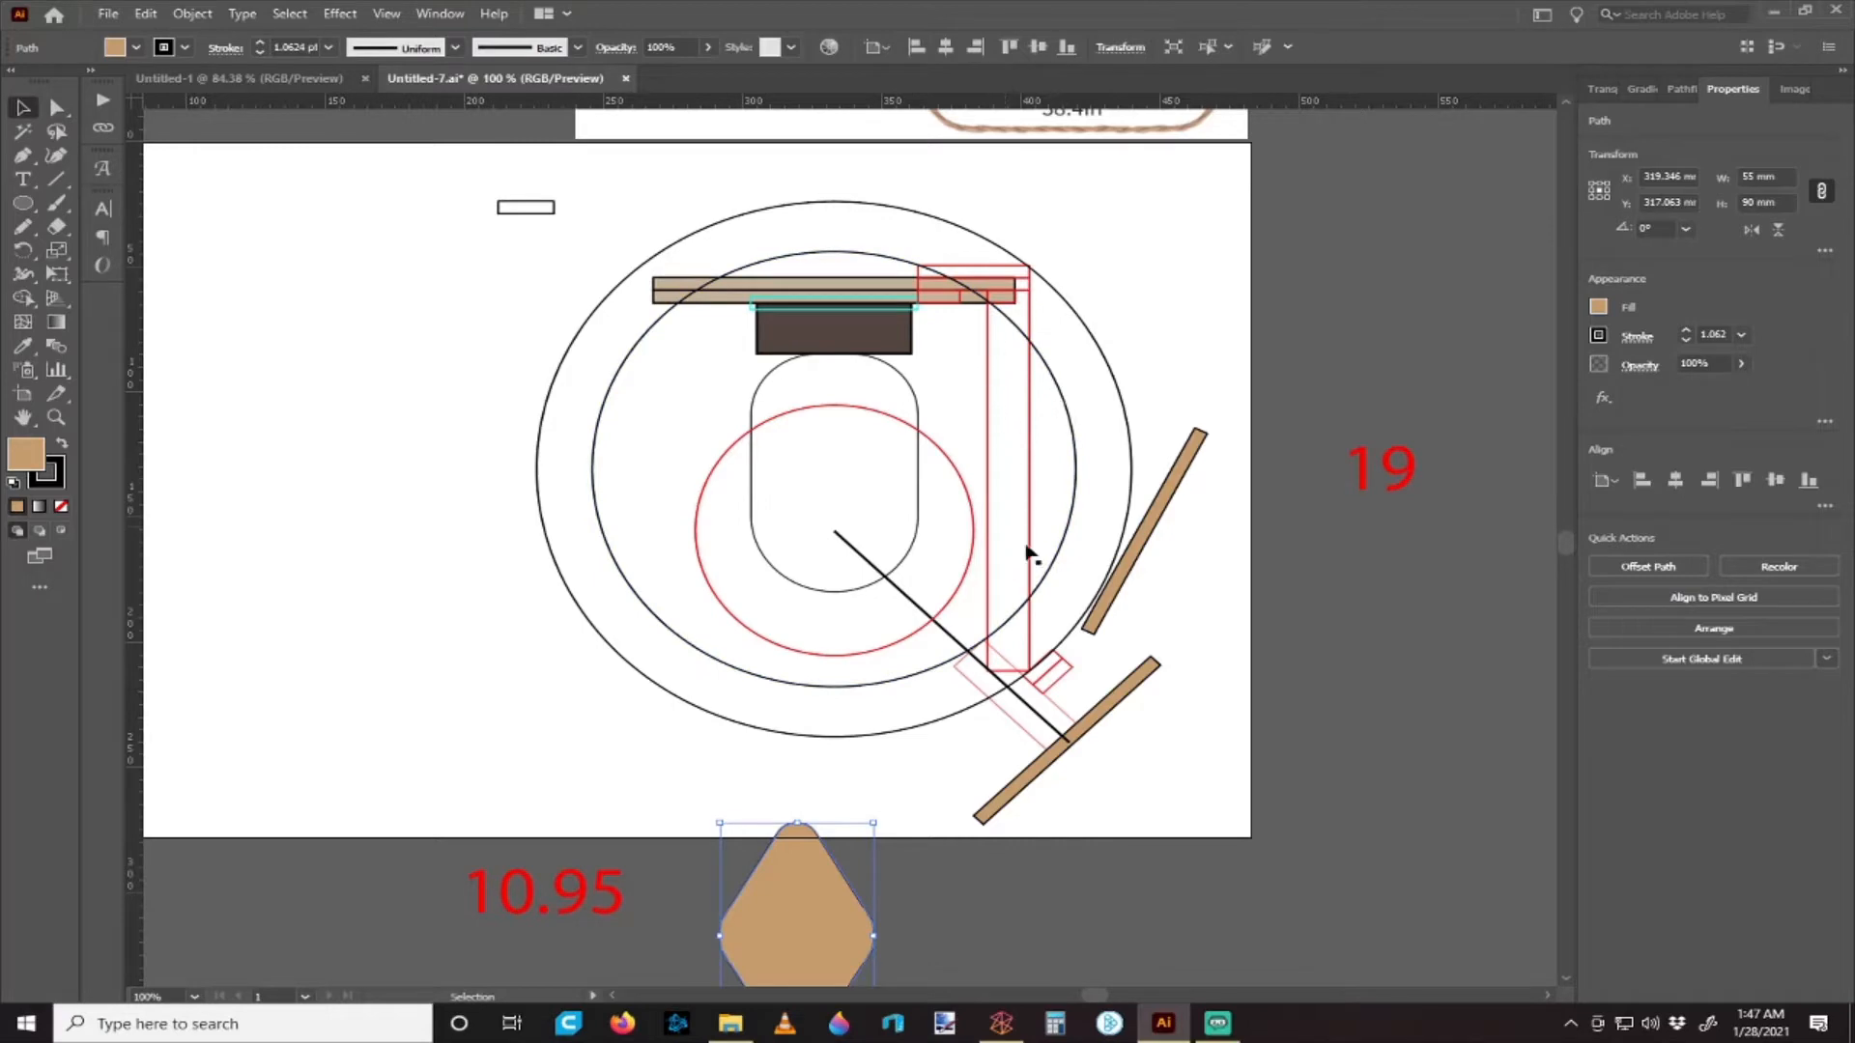
- Move the small 20 × 5 mm rectangle inside the inner circle beside the bulb outline, and select millimetres as the ruler units
{"action": "scroll", "coordinate": [963, 532], "scroll_direction": "up", "scroll_amount": 1}
{"action": "scroll", "coordinate": [963, 532], "scroll_direction": "up", "scroll_amount": 2}
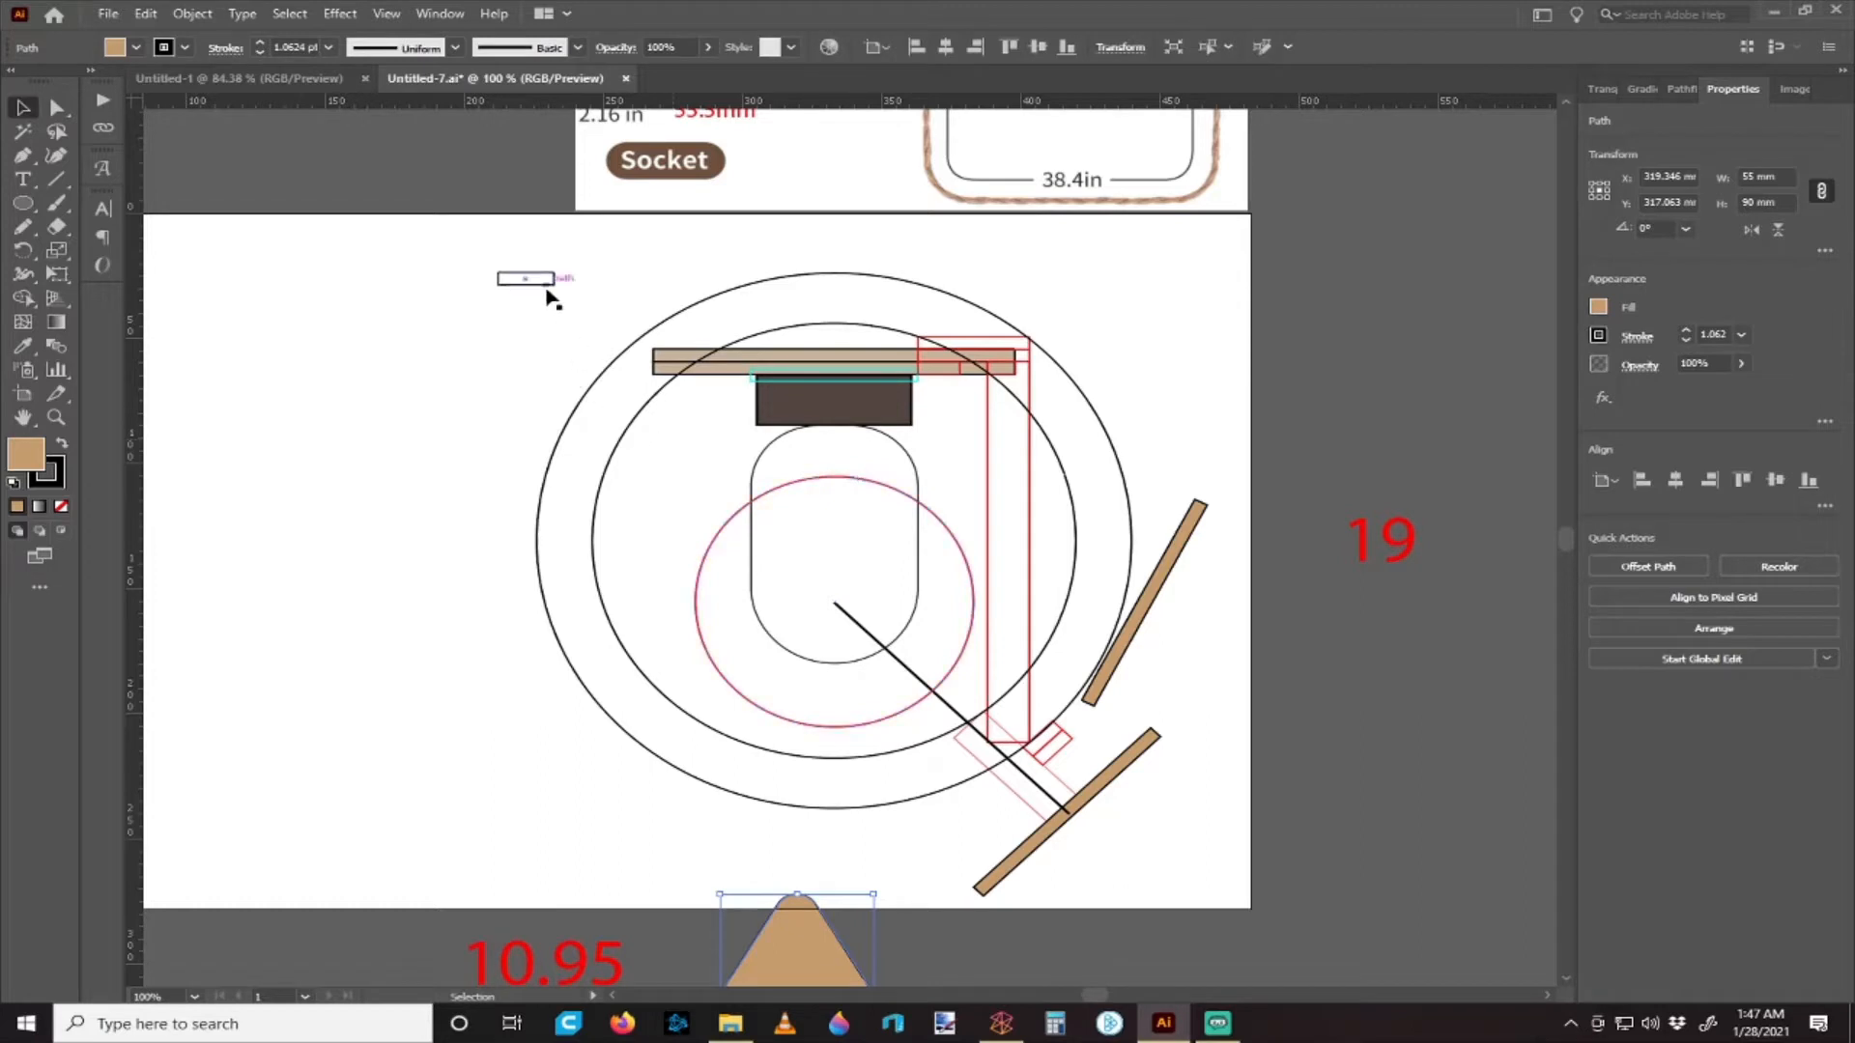
{"action": "left_click_drag", "start_coordinate": [543, 285], "coordinate": [683, 483]}
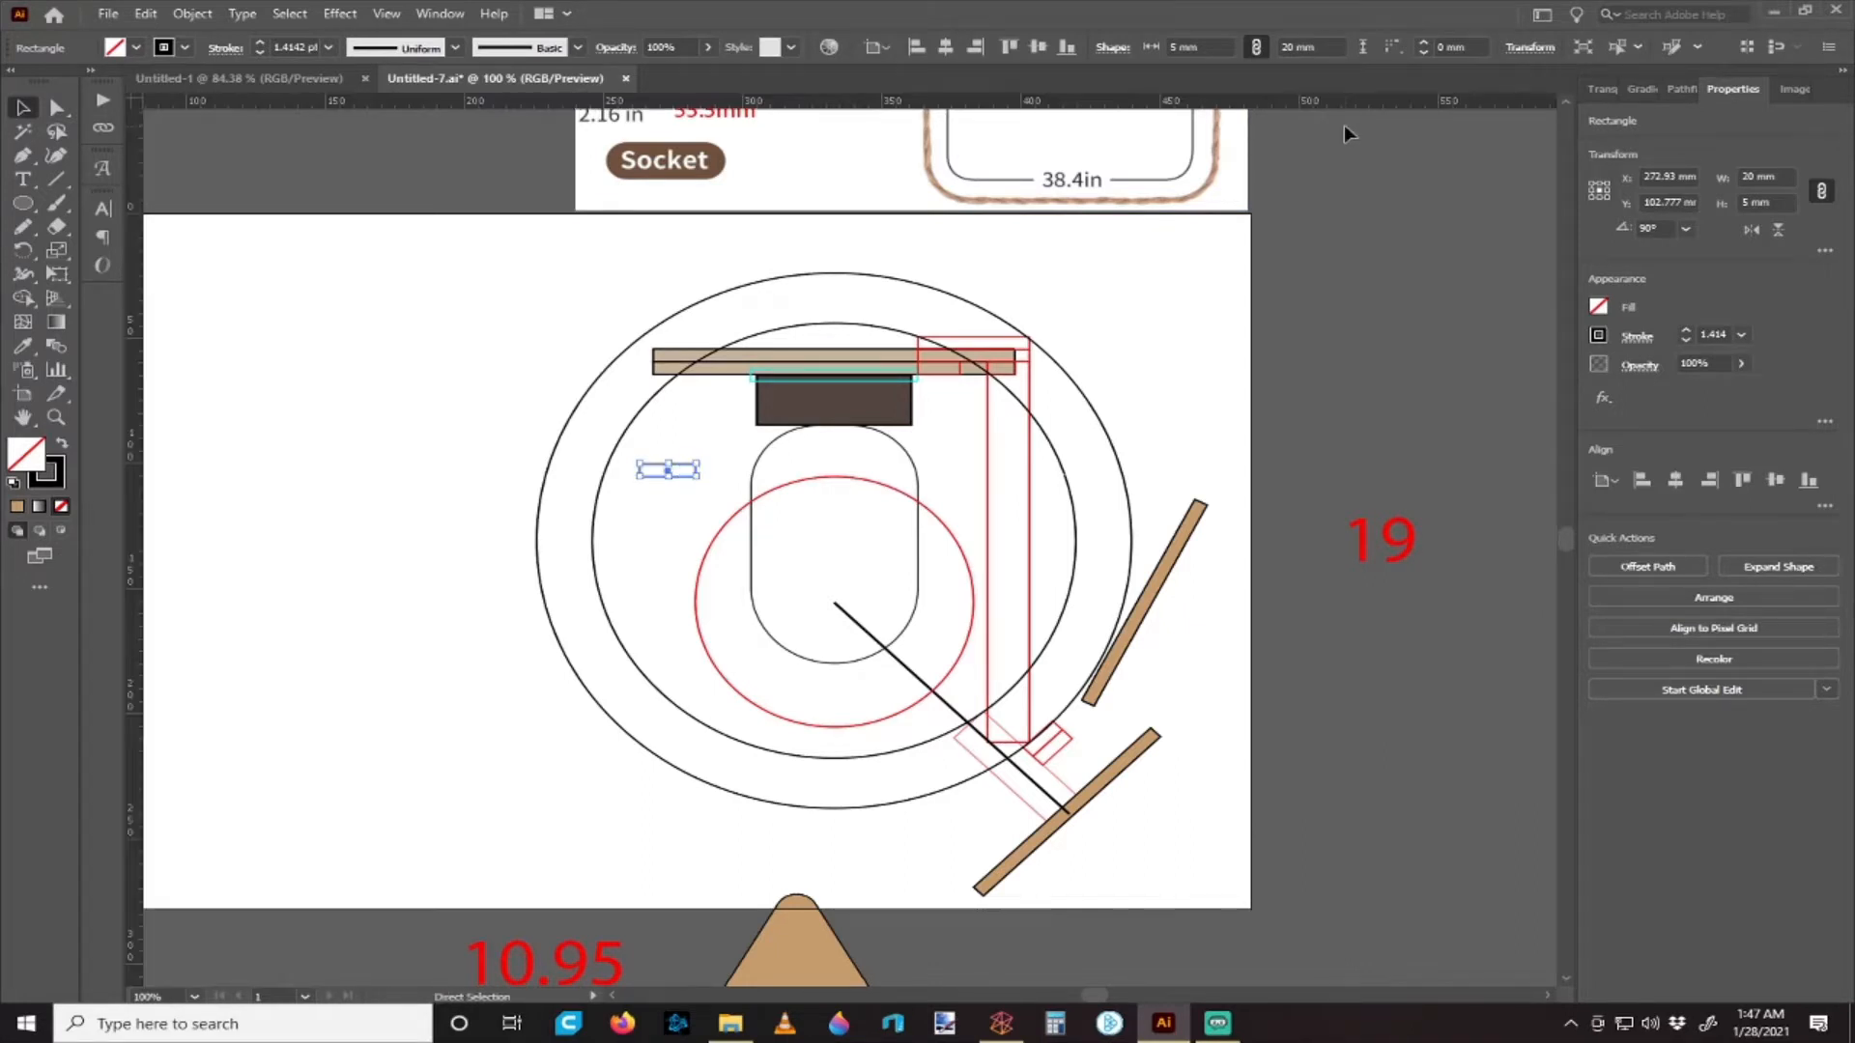
{"action": "right_click", "coordinate": [1313, 102]}
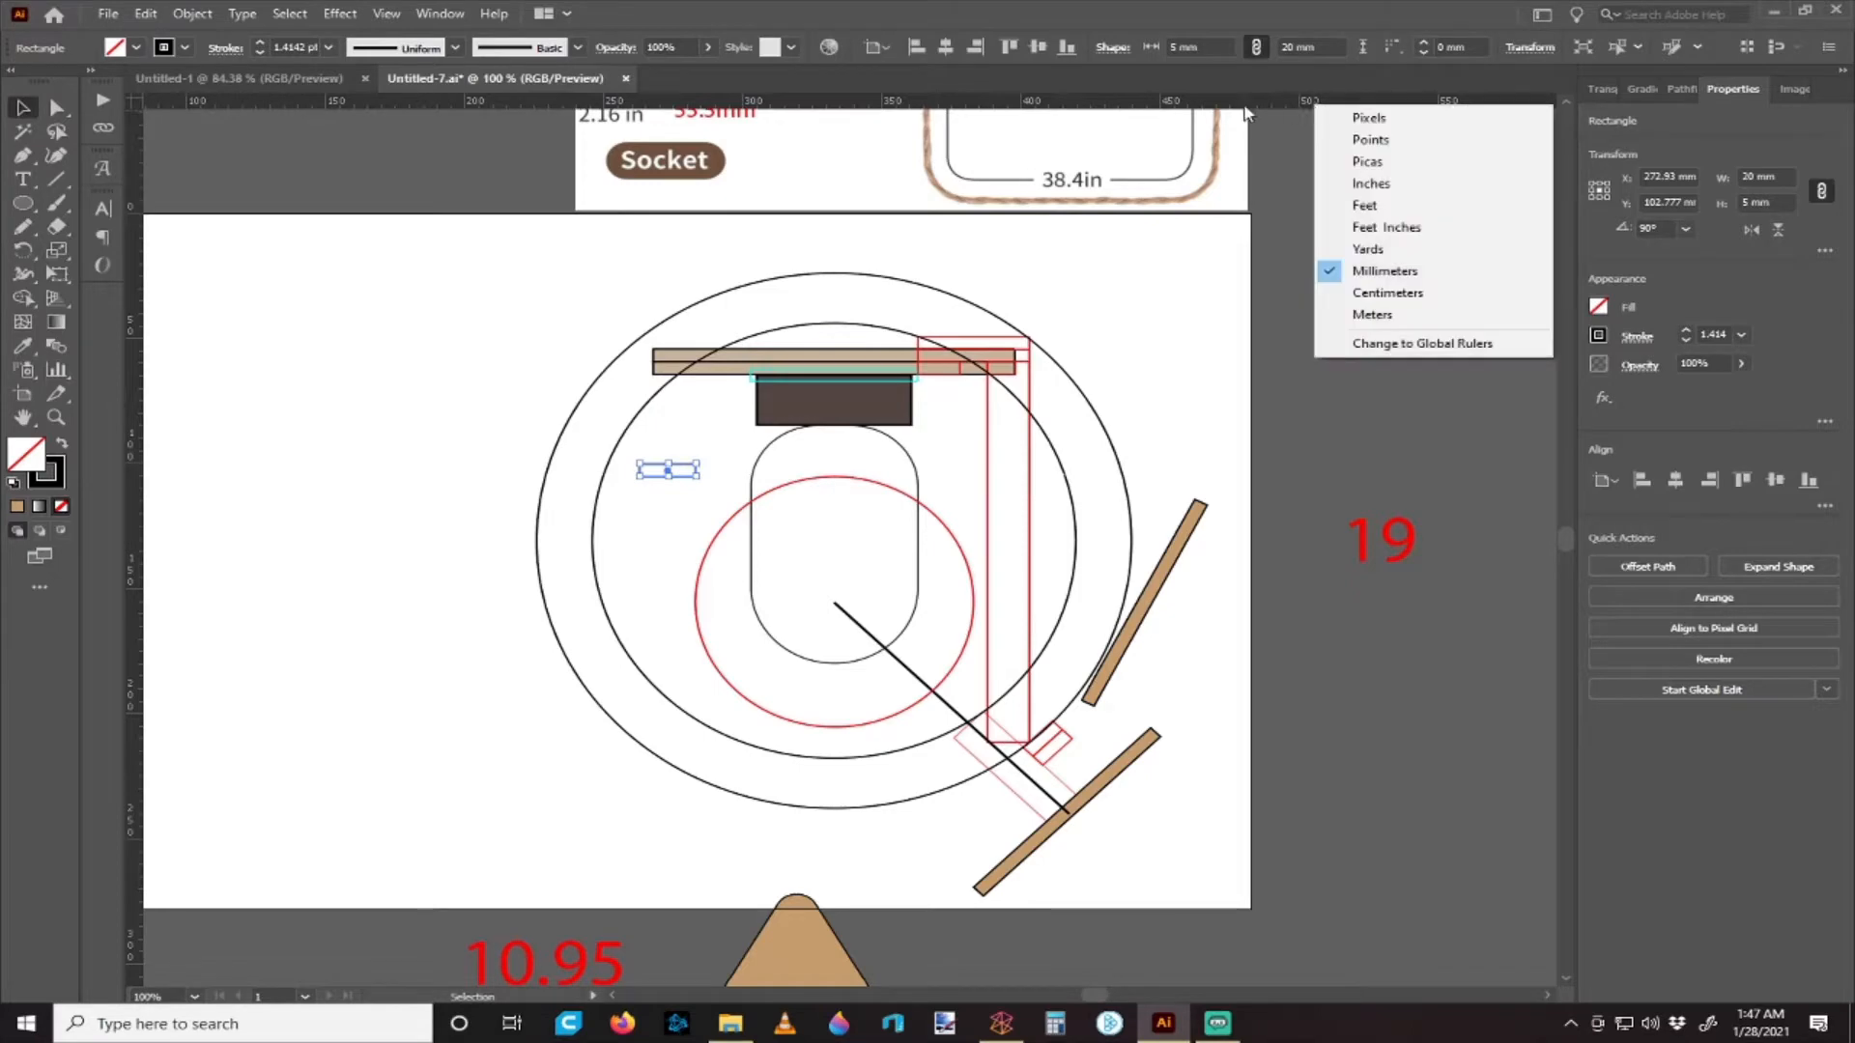
{"action": "left_click", "coordinate": [1366, 270]}
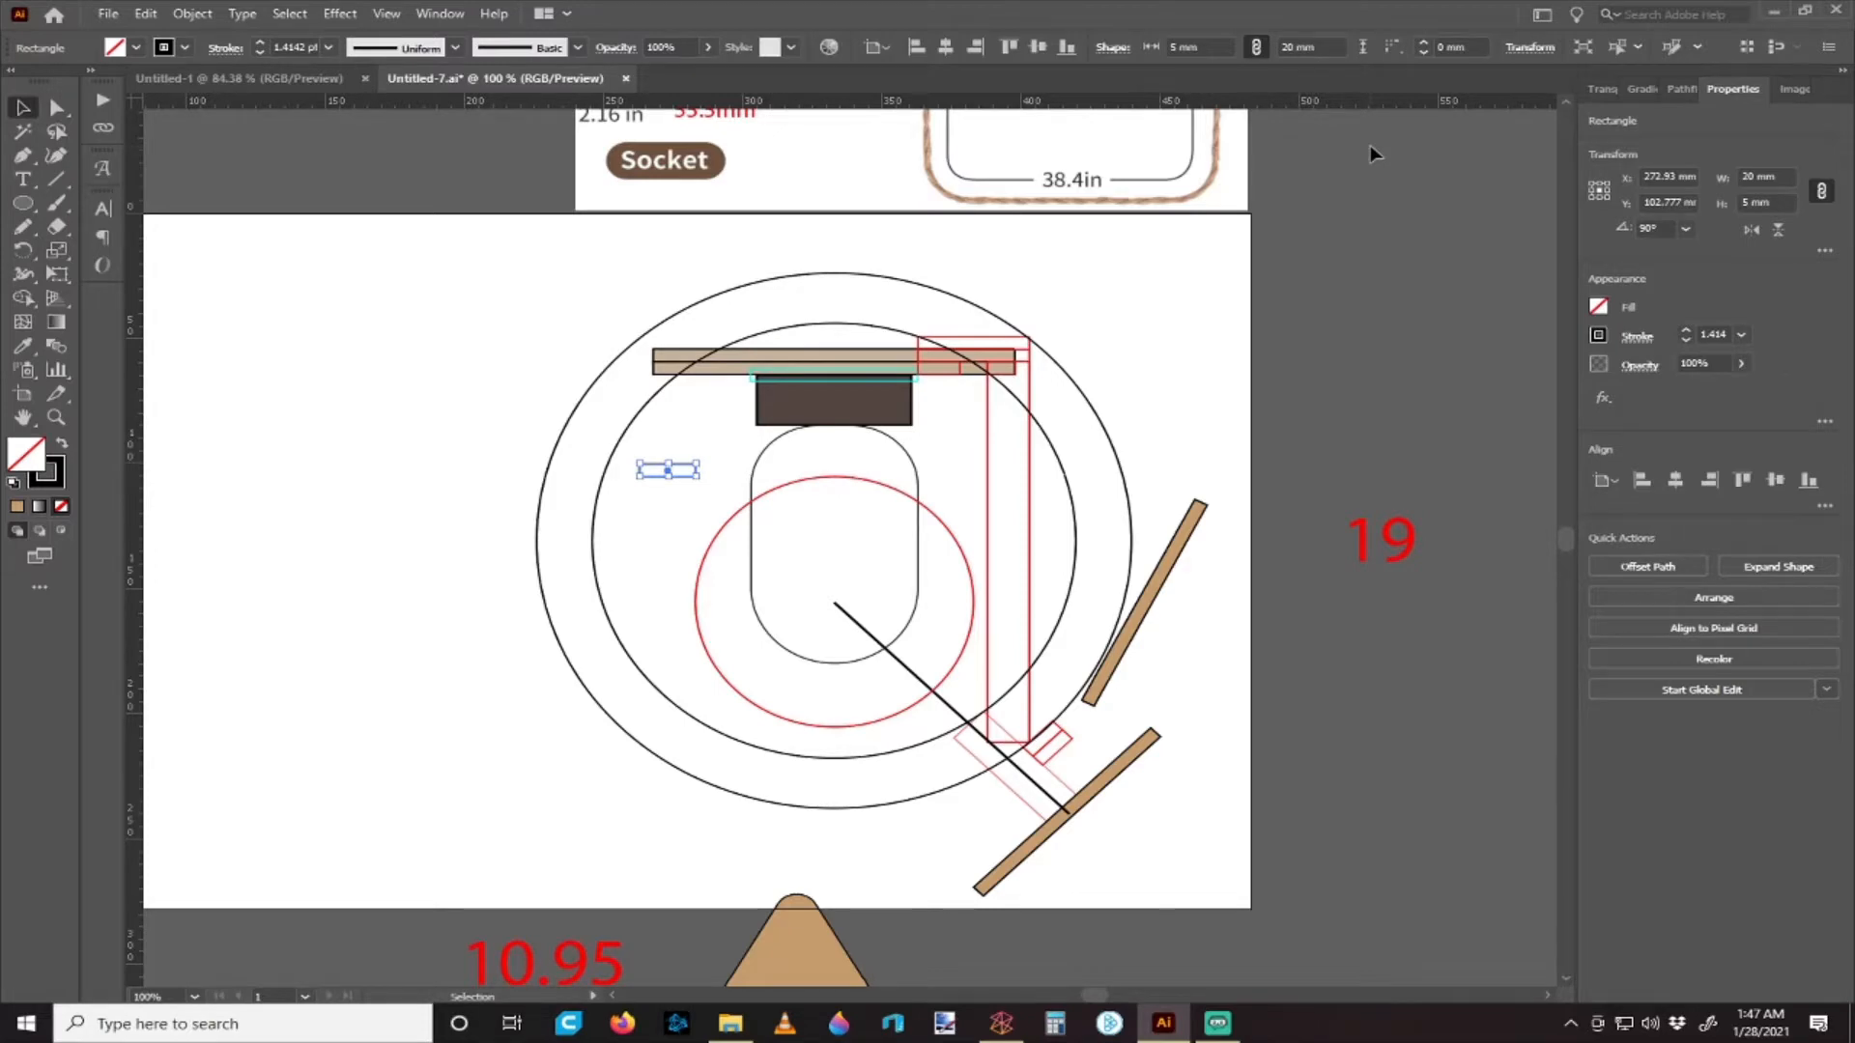
- Move the small rectangle back out of the circles to the blank upper area of the artboard and deselect it
{"action": "left_click", "coordinate": [1345, 202]}
{"action": "left_click_drag", "start_coordinate": [697, 474], "coordinate": [597, 322]}
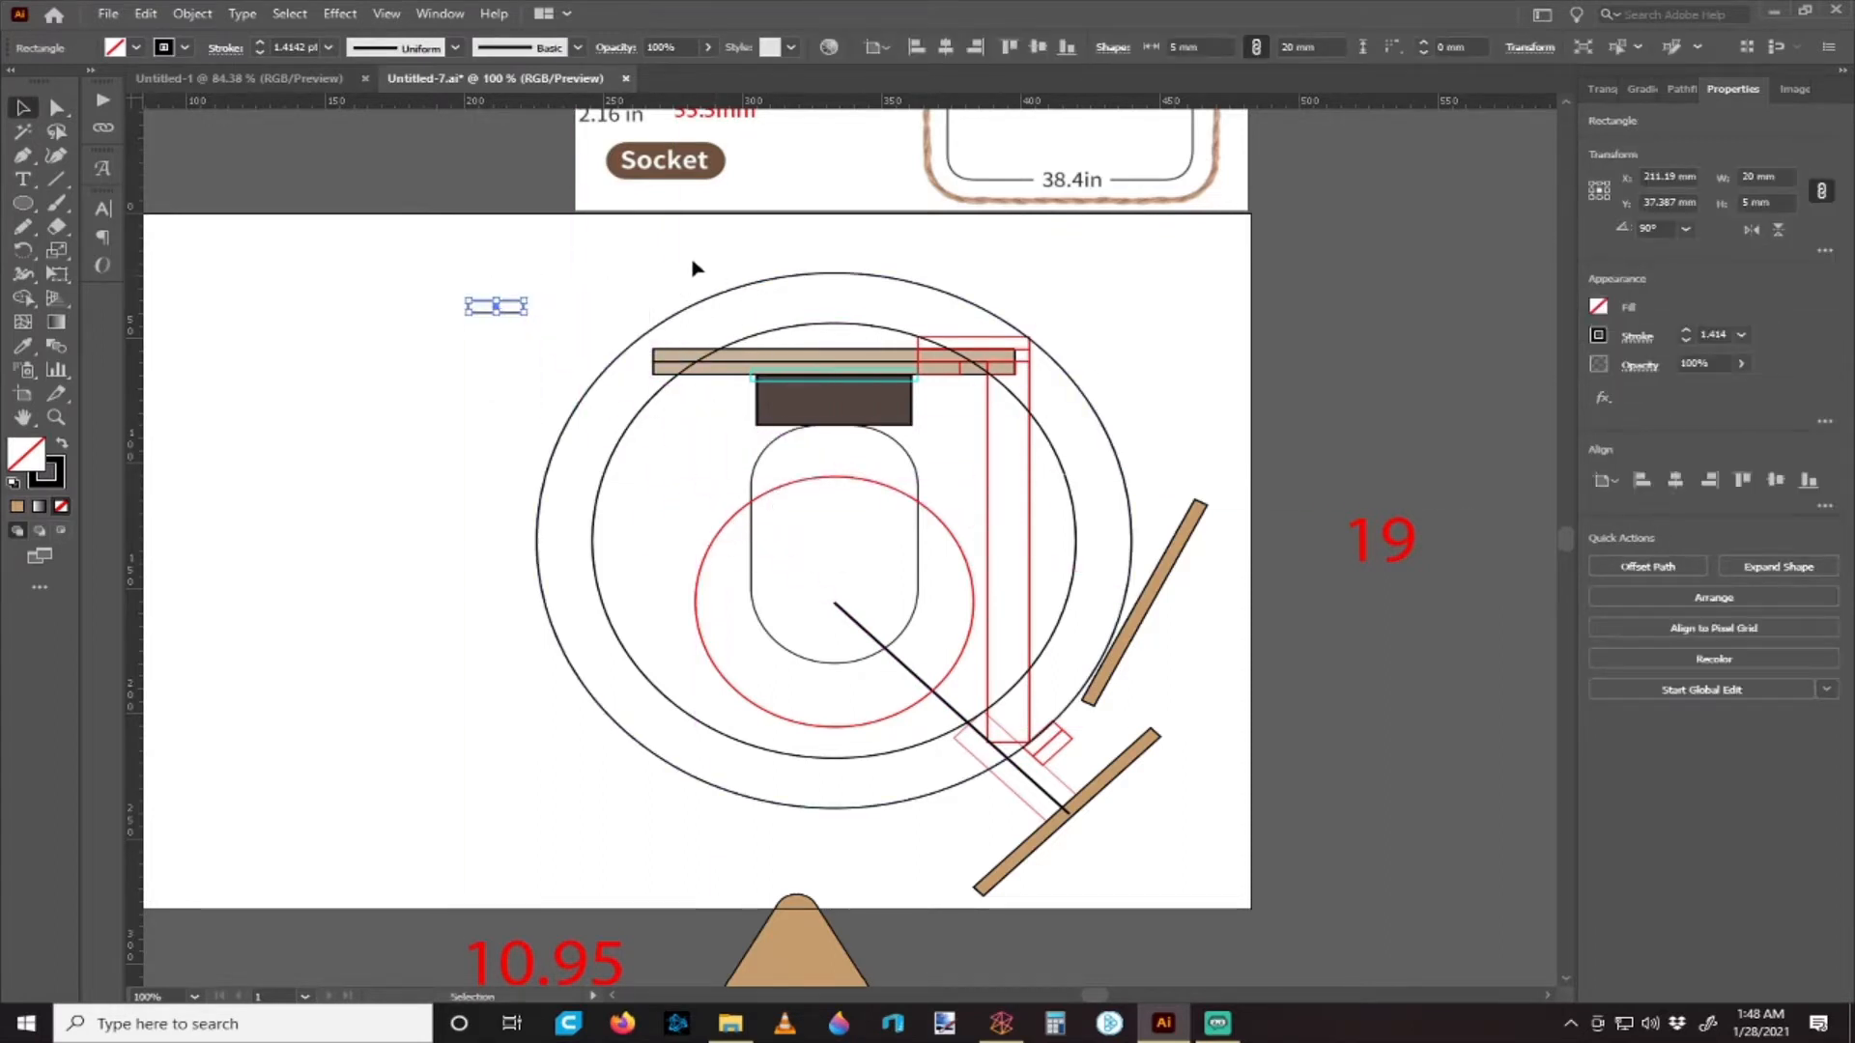
{"action": "left_click", "coordinate": [680, 284]}
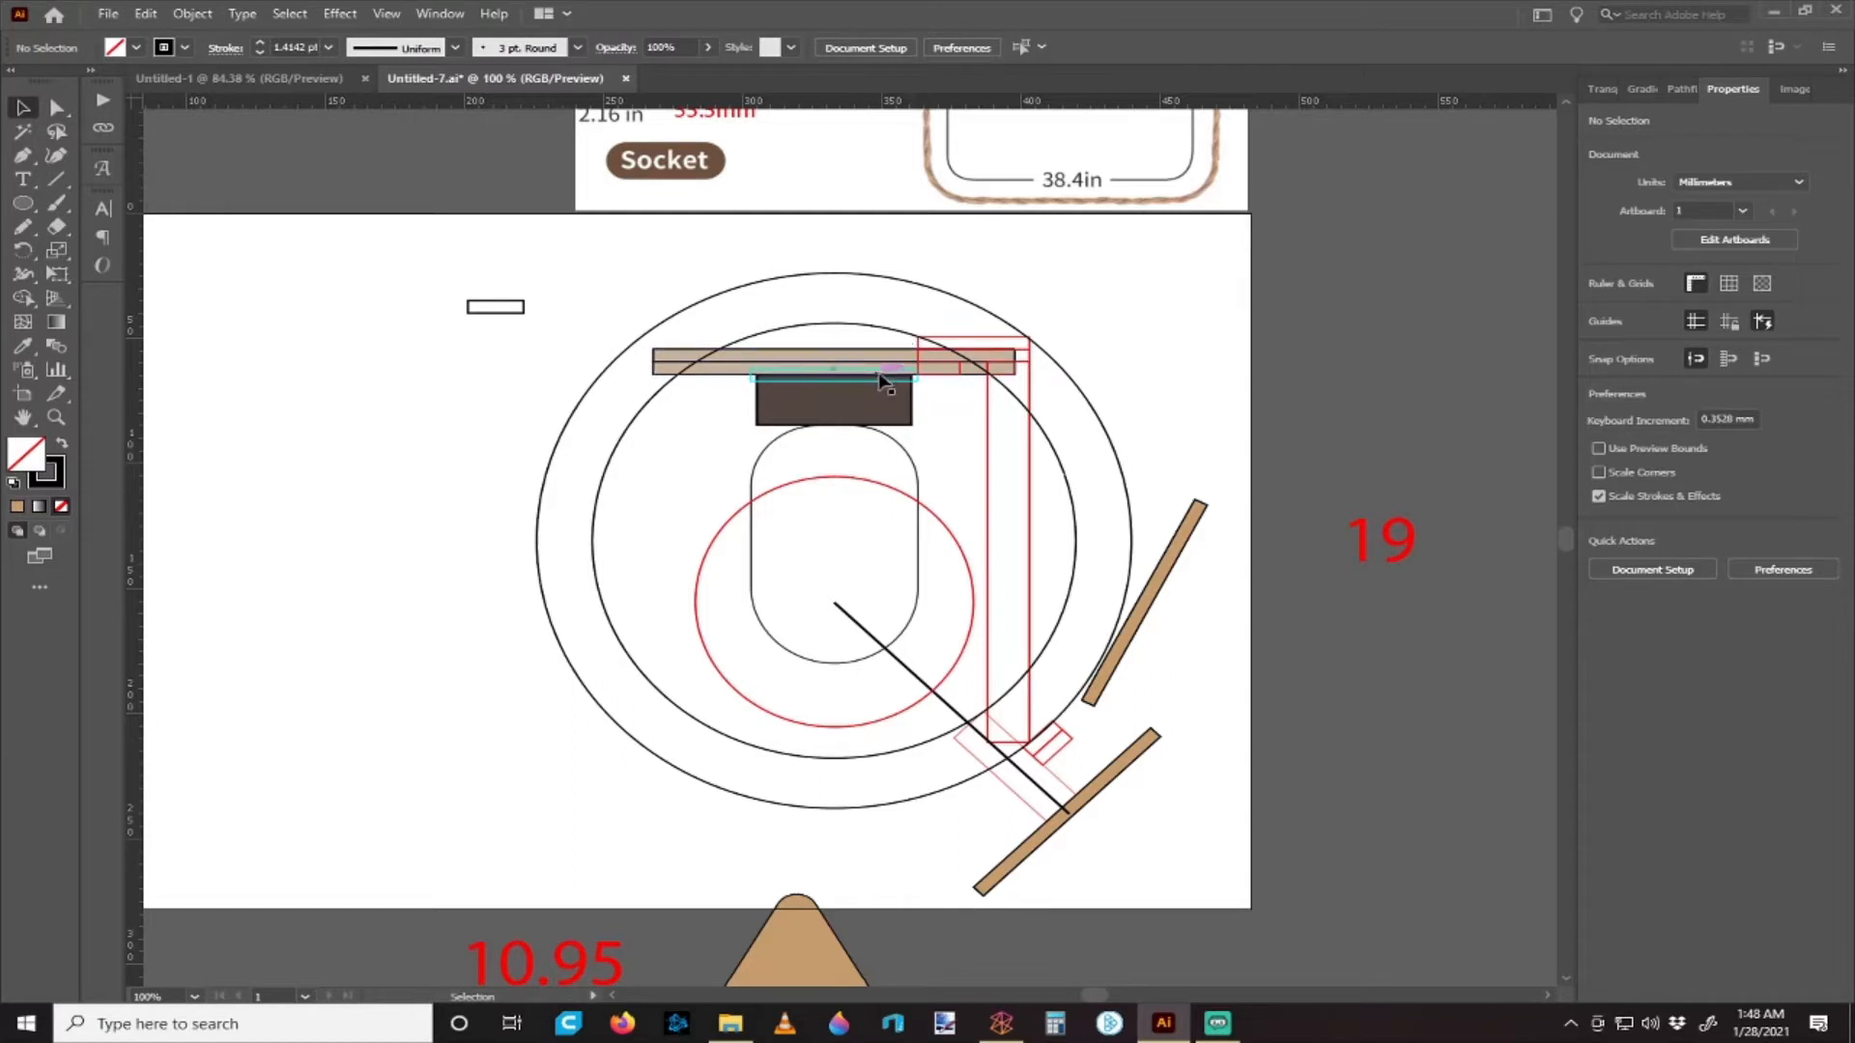
- Compare the petals in the flower-shaped top view with the angled petal profiles in the side-view drawing
{"action": "scroll", "coordinate": [879, 380], "scroll_direction": "down", "scroll_amount": 1}
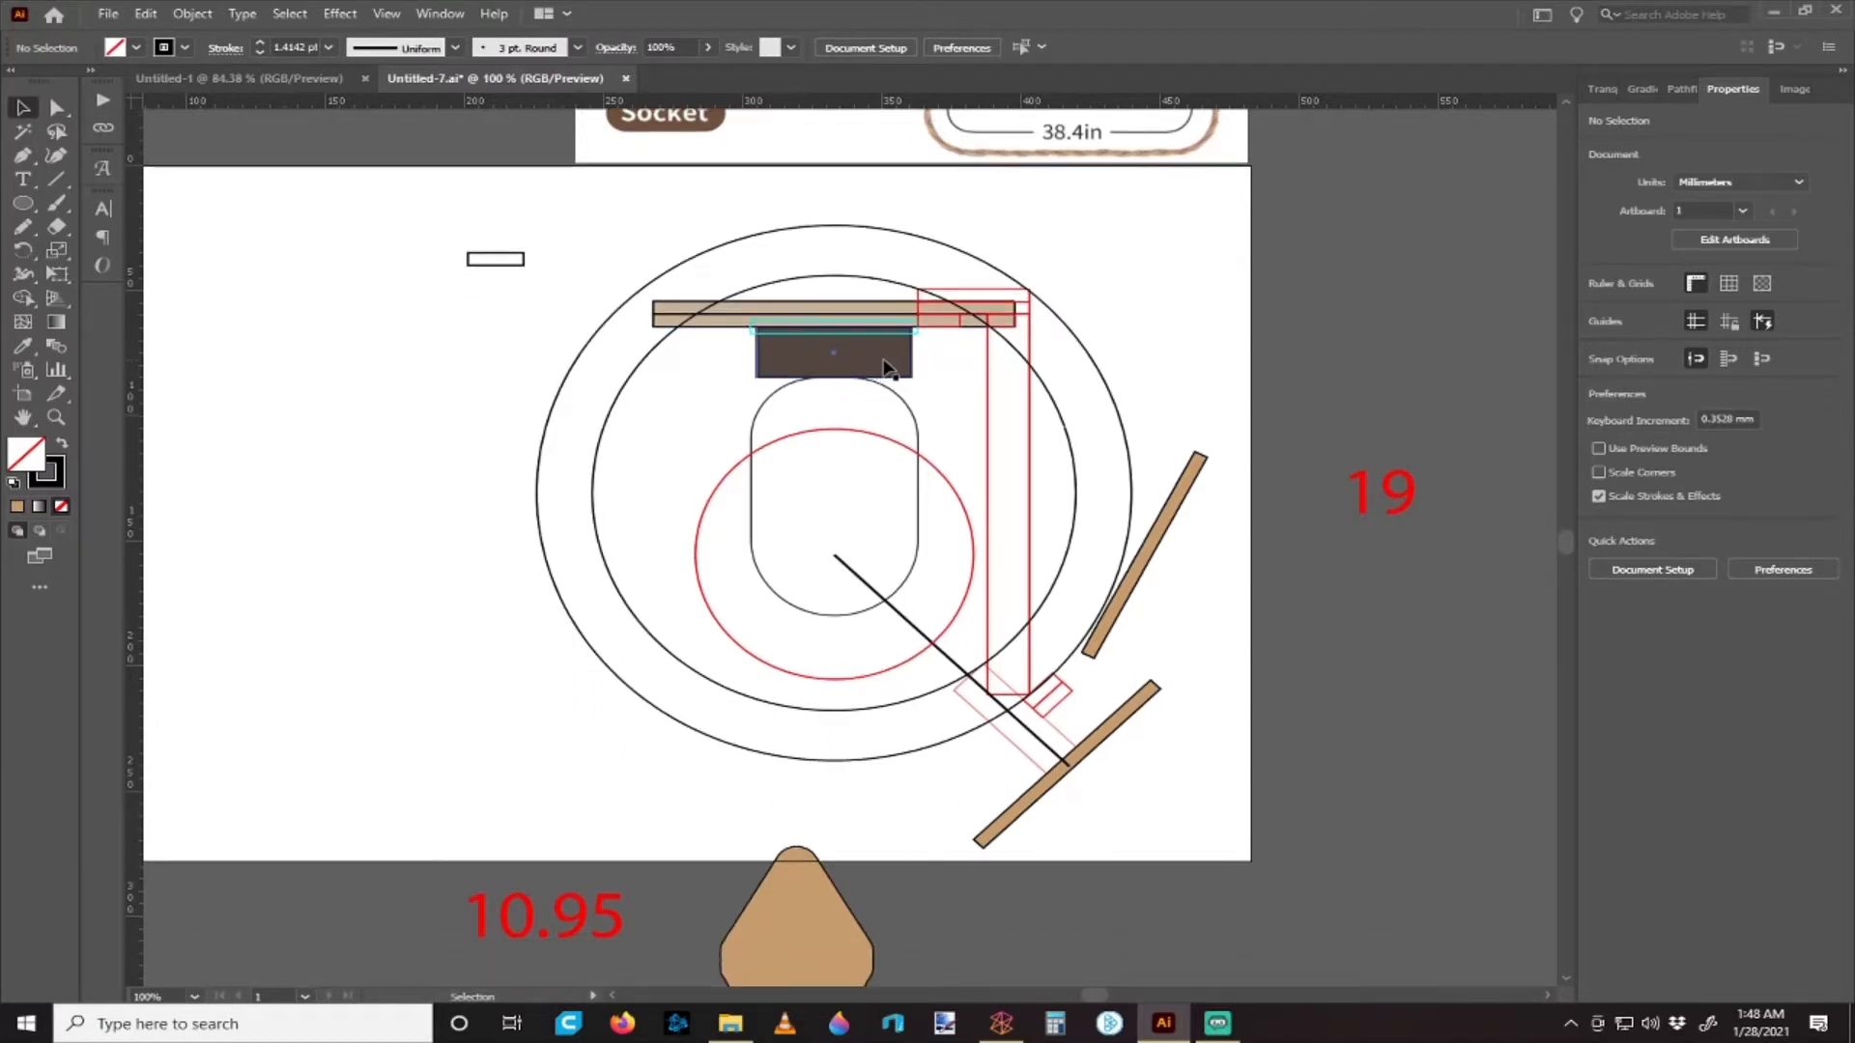
{"action": "scroll", "coordinate": [932, 411], "scroll_direction": "left", "scroll_amount": 1}
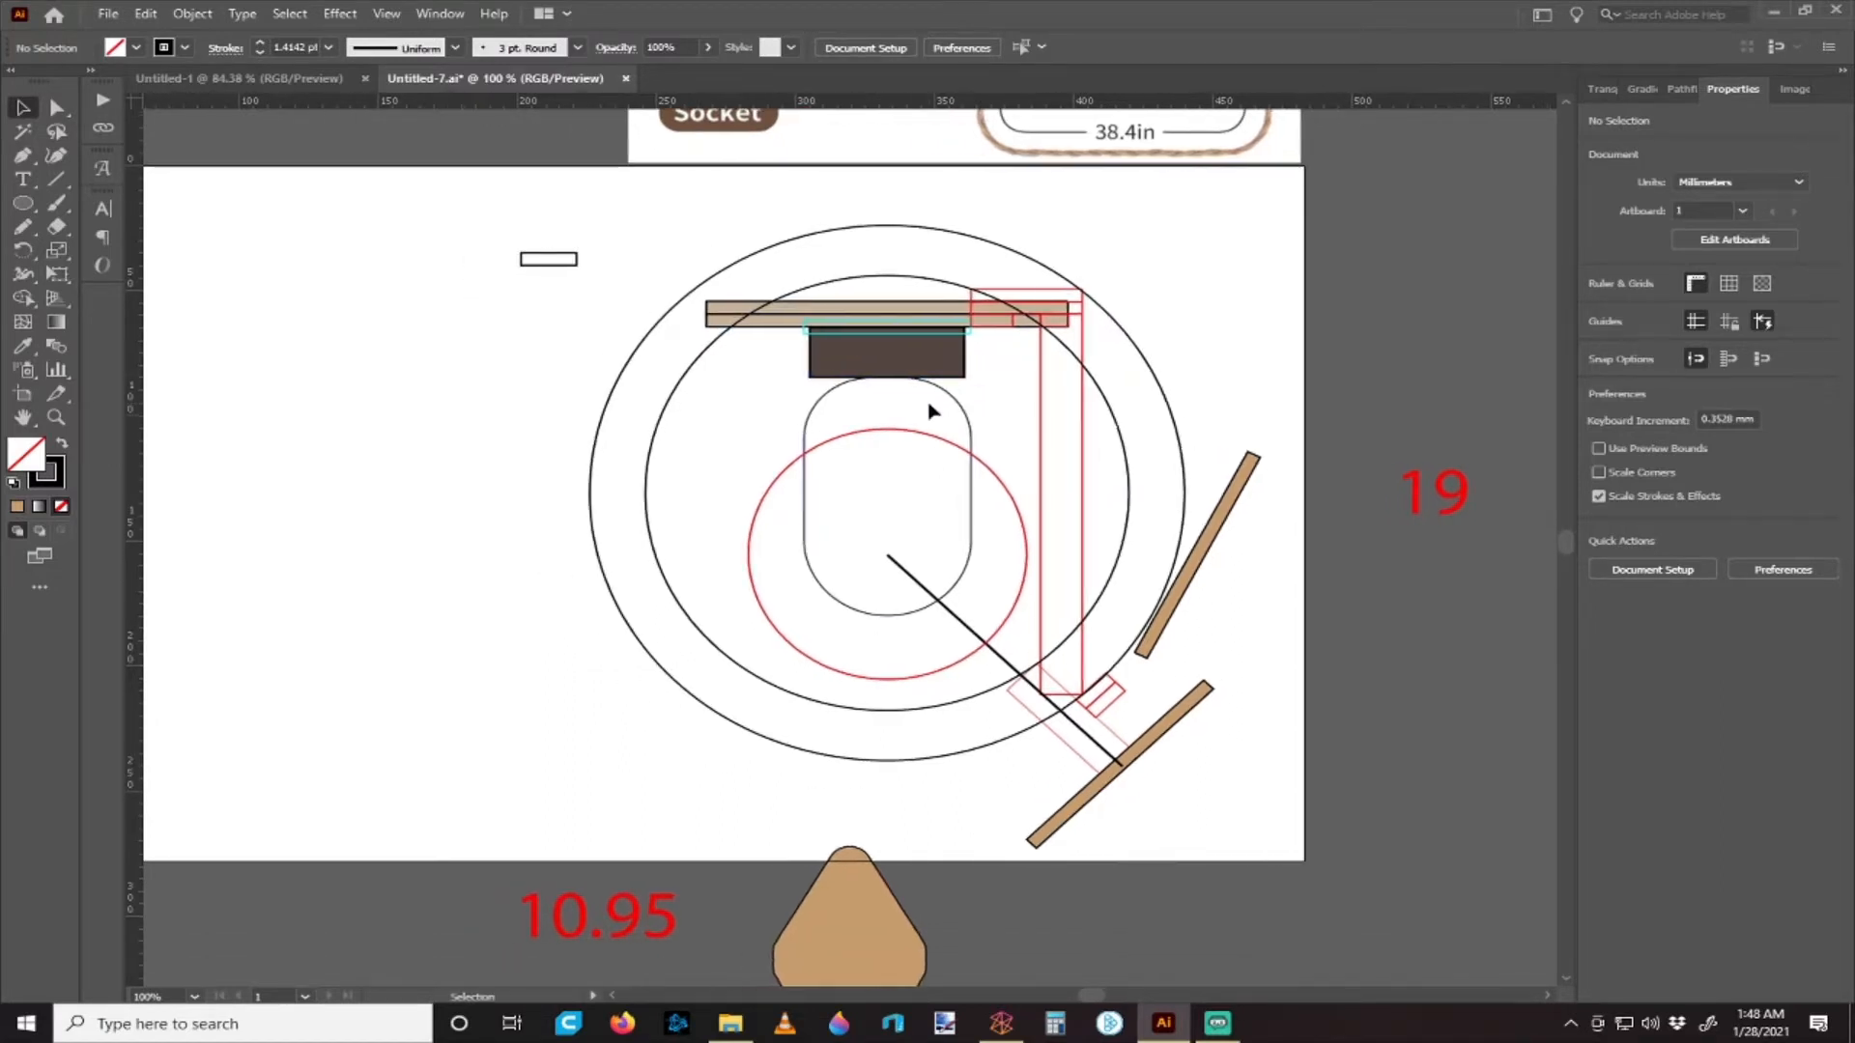
{"action": "scroll", "coordinate": [933, 411], "scroll_direction": "right", "scroll_amount": 1}
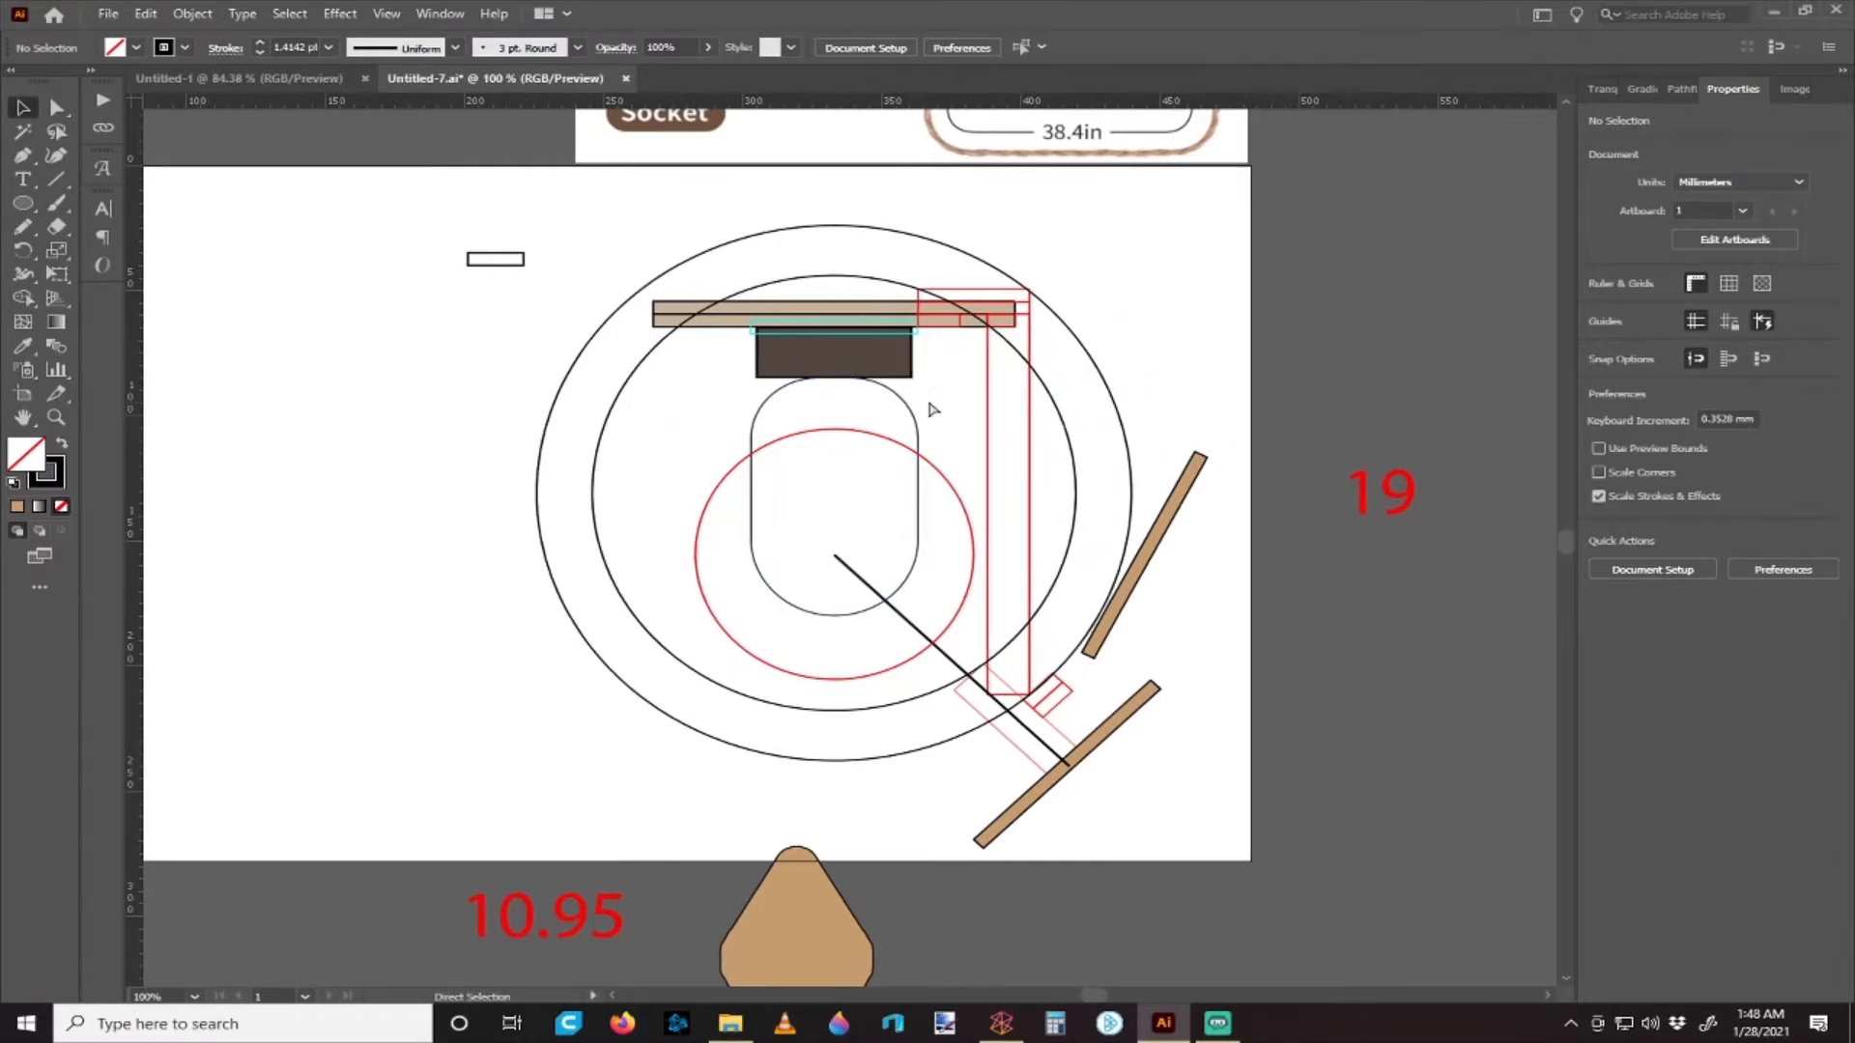
{"action": "scroll", "coordinate": [911, 397], "scroll_direction": "down", "scroll_amount": 2}
{"action": "scroll", "coordinate": [907, 406], "scroll_direction": "up", "scroll_amount": 1}
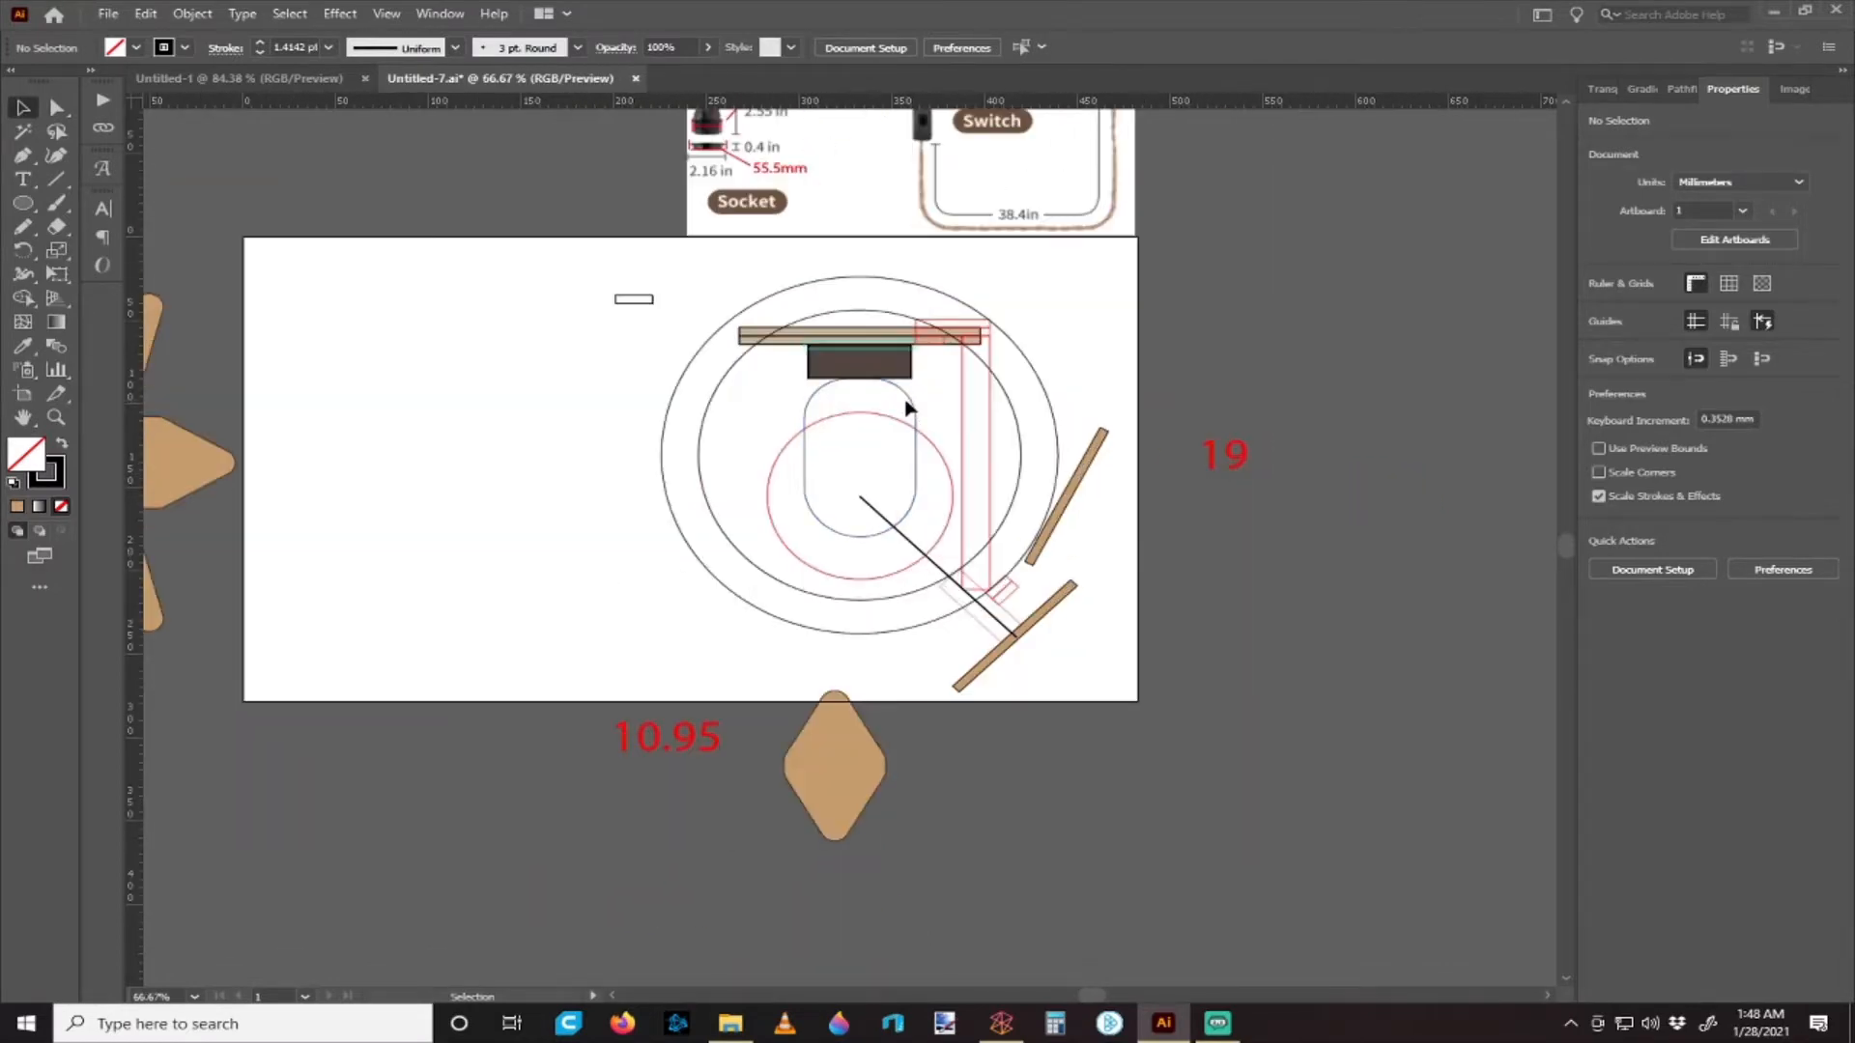
{"action": "scroll", "coordinate": [910, 407], "scroll_direction": "up", "scroll_amount": 1}
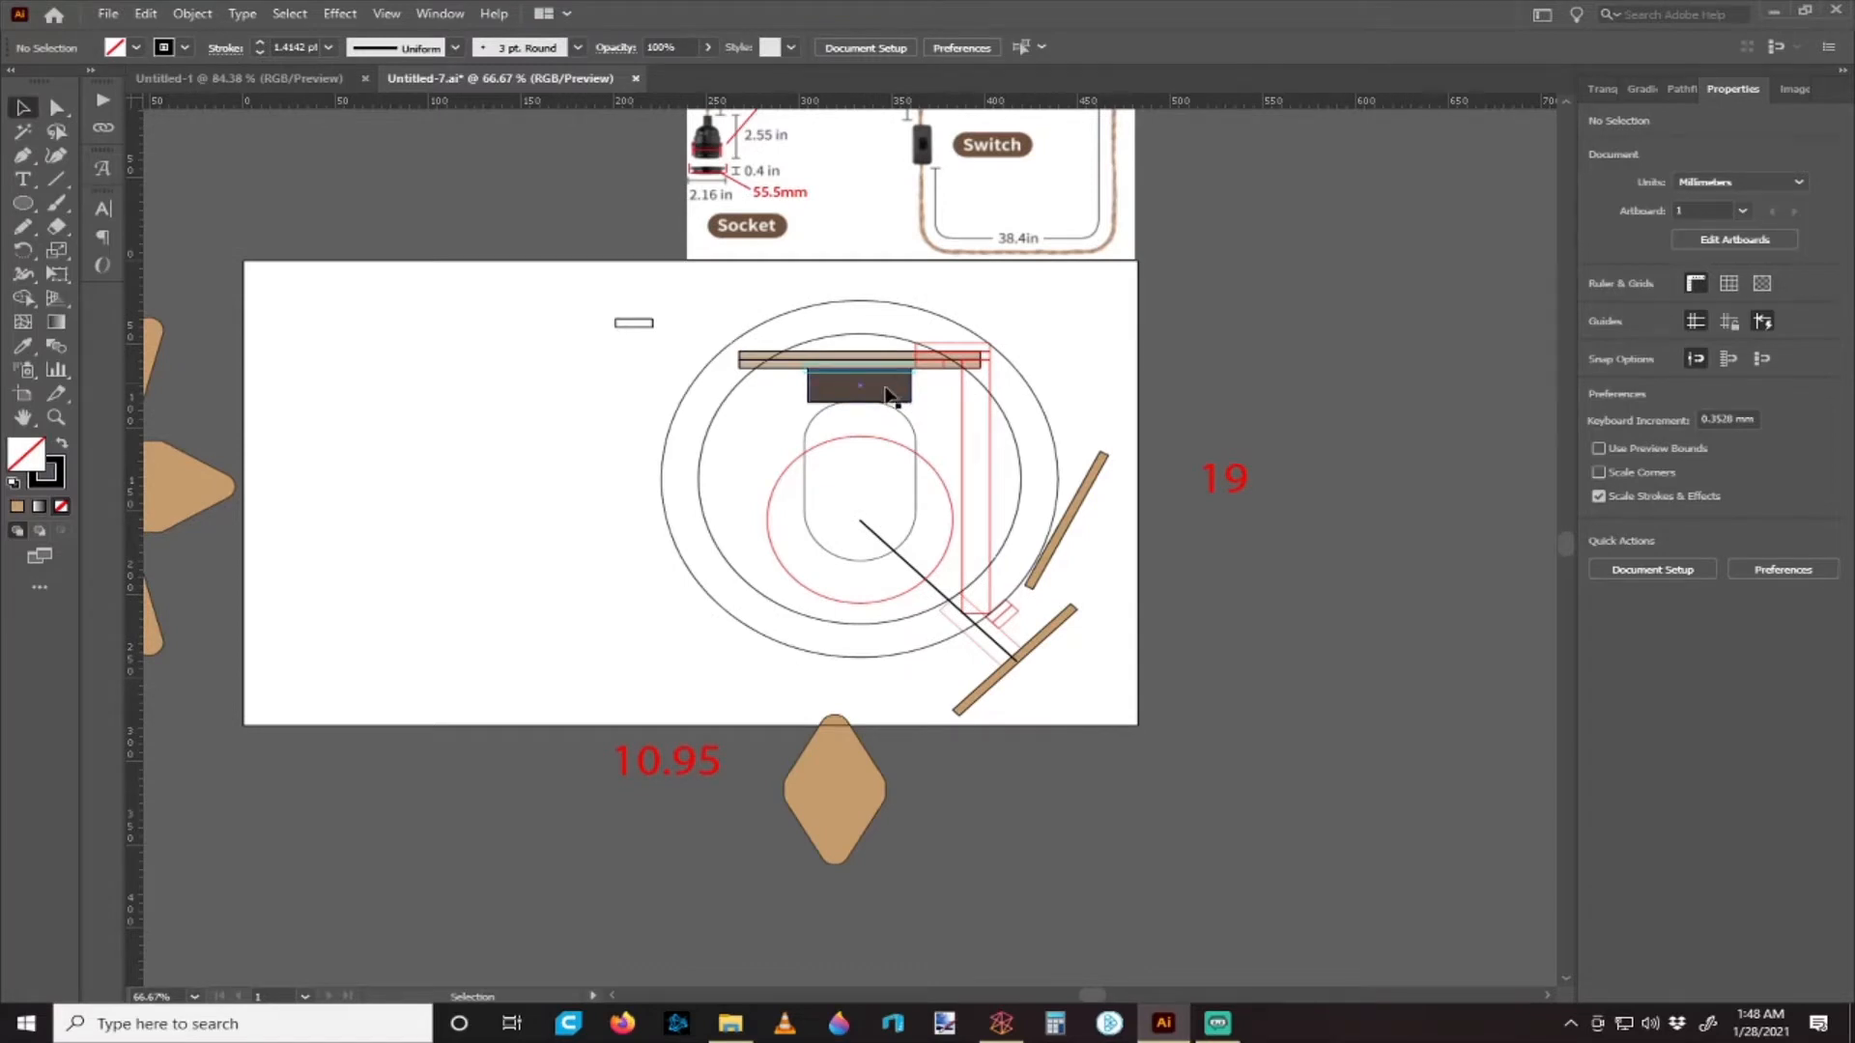
{"action": "scroll", "coordinate": [559, 464], "scroll_direction": "left", "scroll_amount": 6}
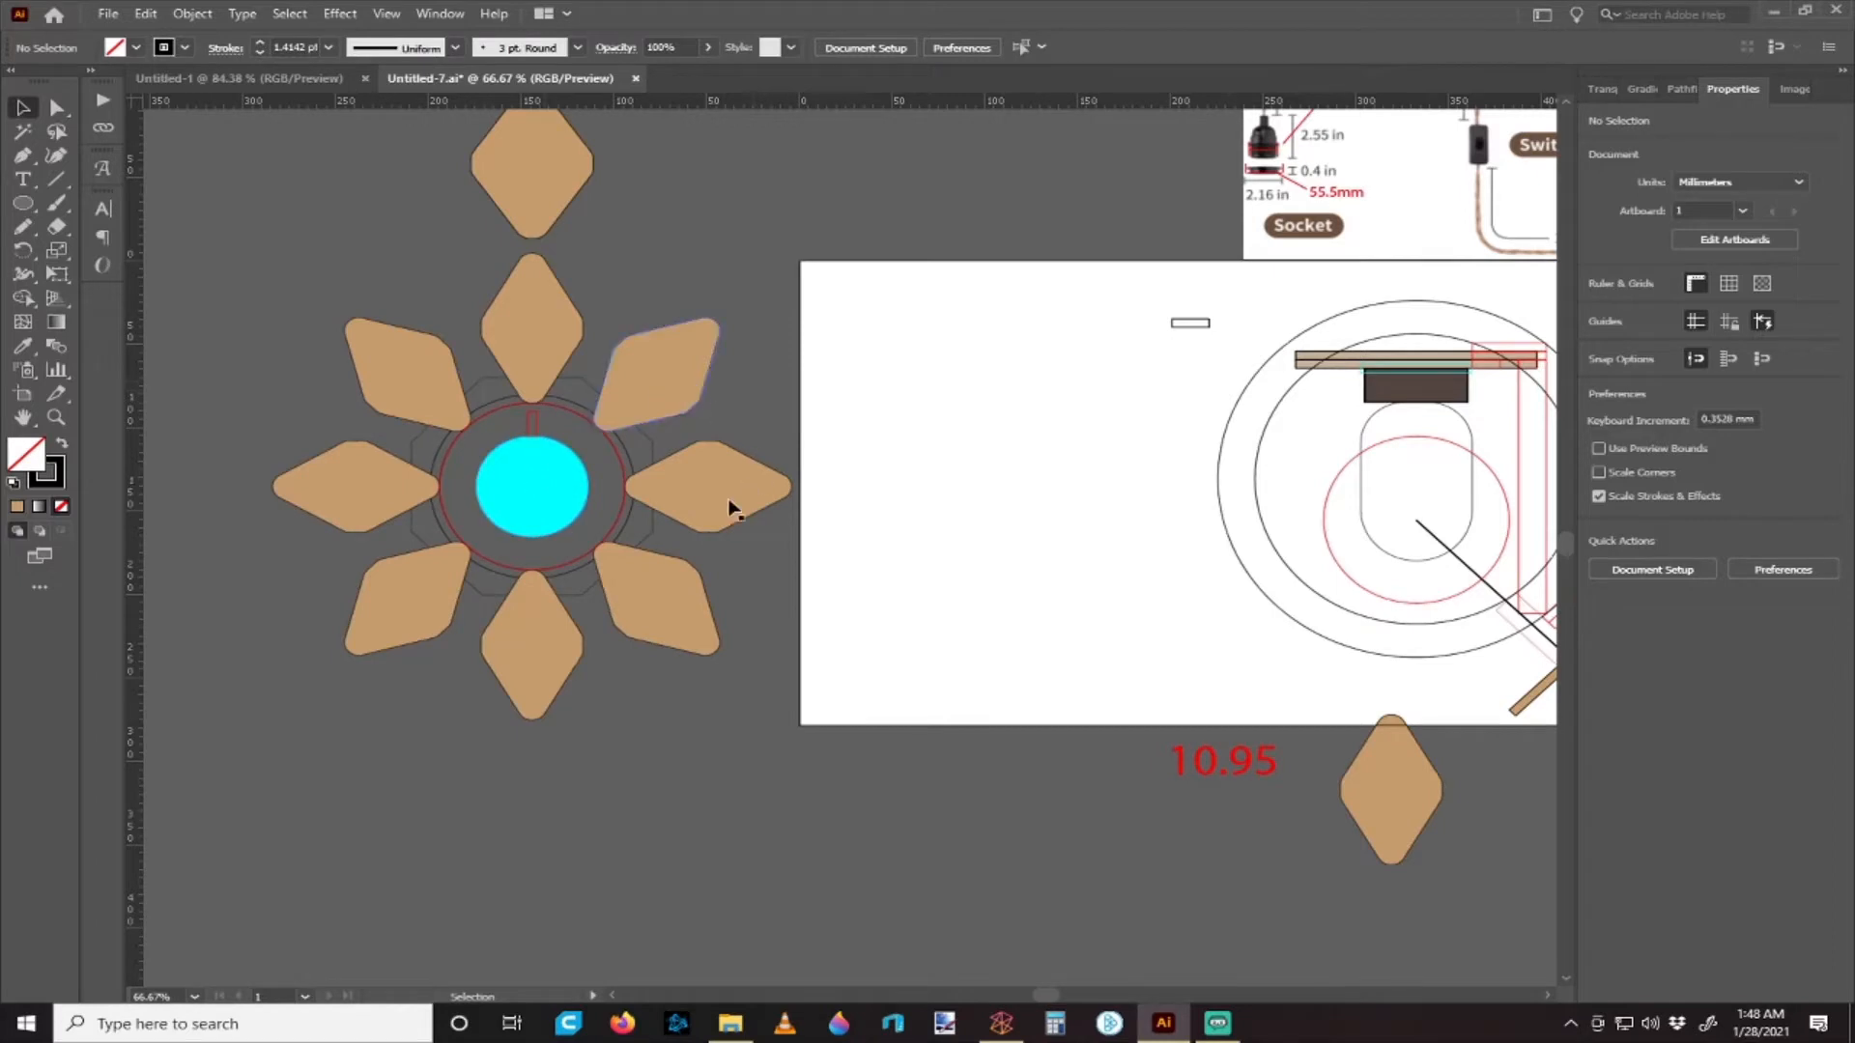
{"action": "scroll", "coordinate": [531, 378], "scroll_direction": "right", "scroll_amount": 2}
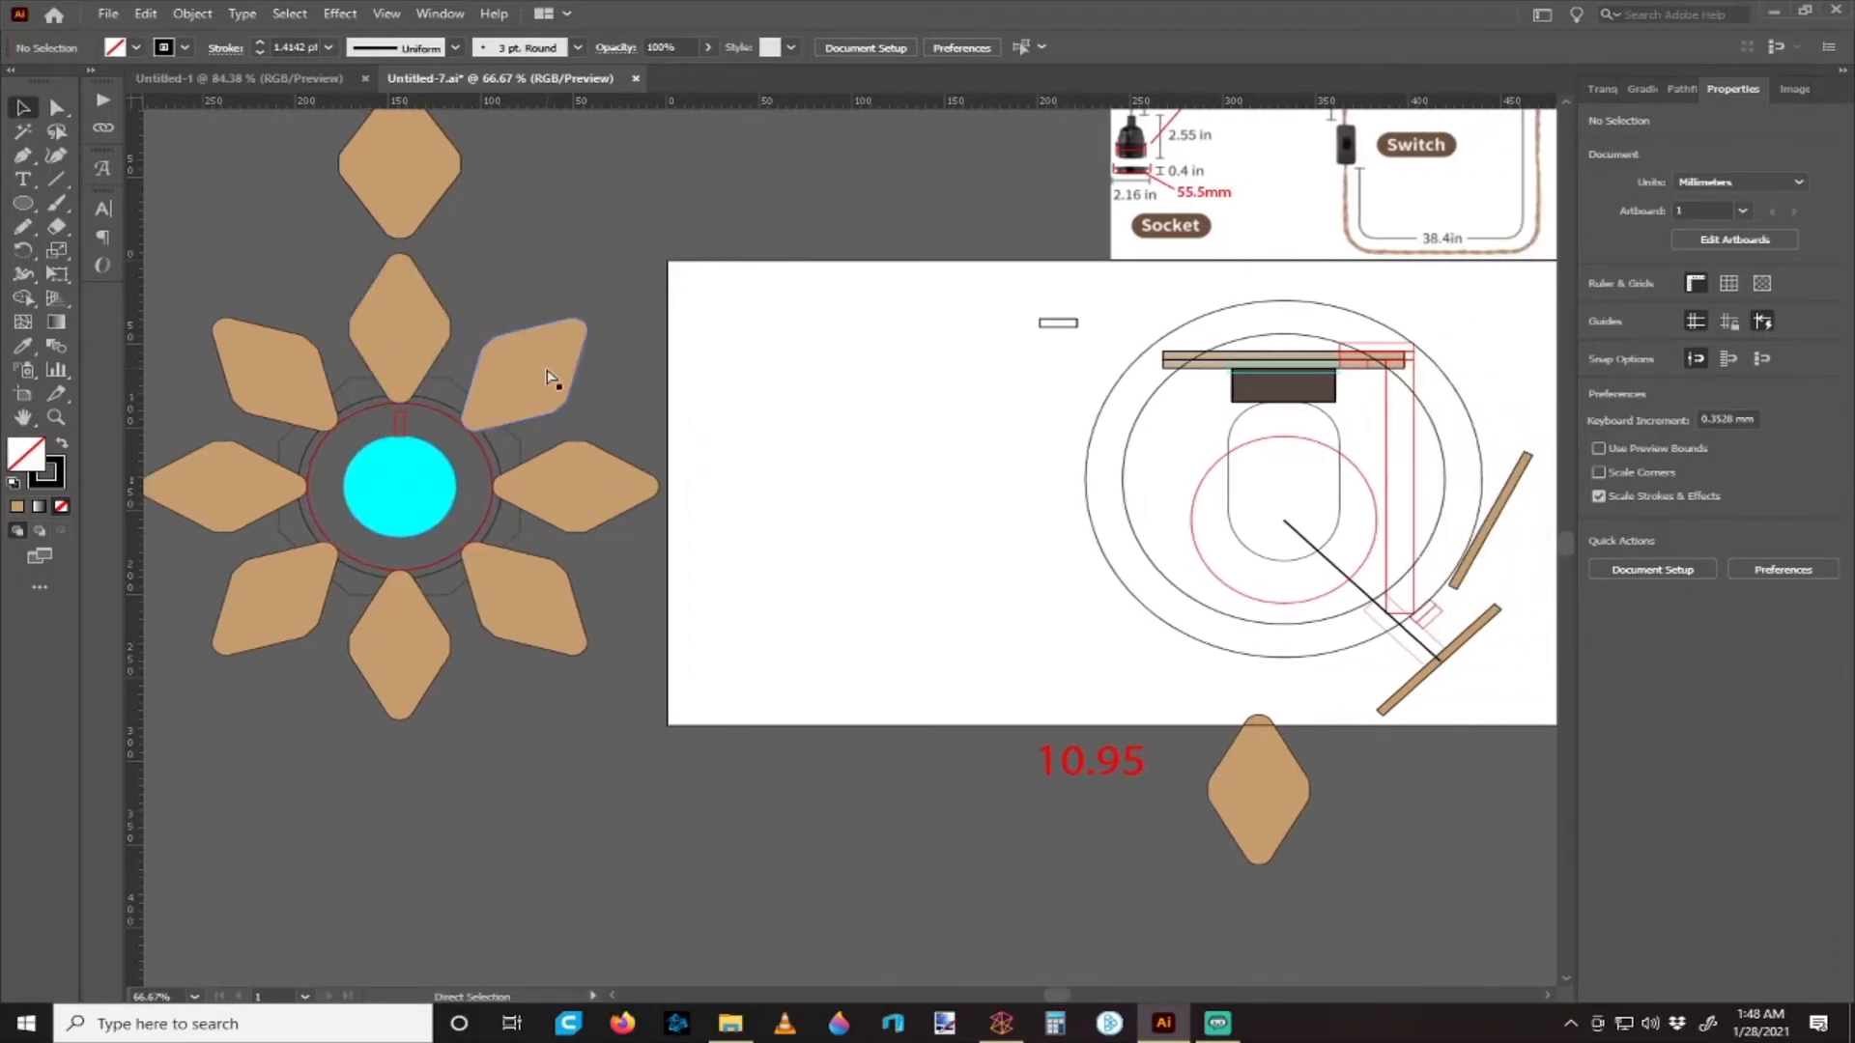
{"action": "scroll", "coordinate": [731, 454], "scroll_direction": "right", "scroll_amount": 2}
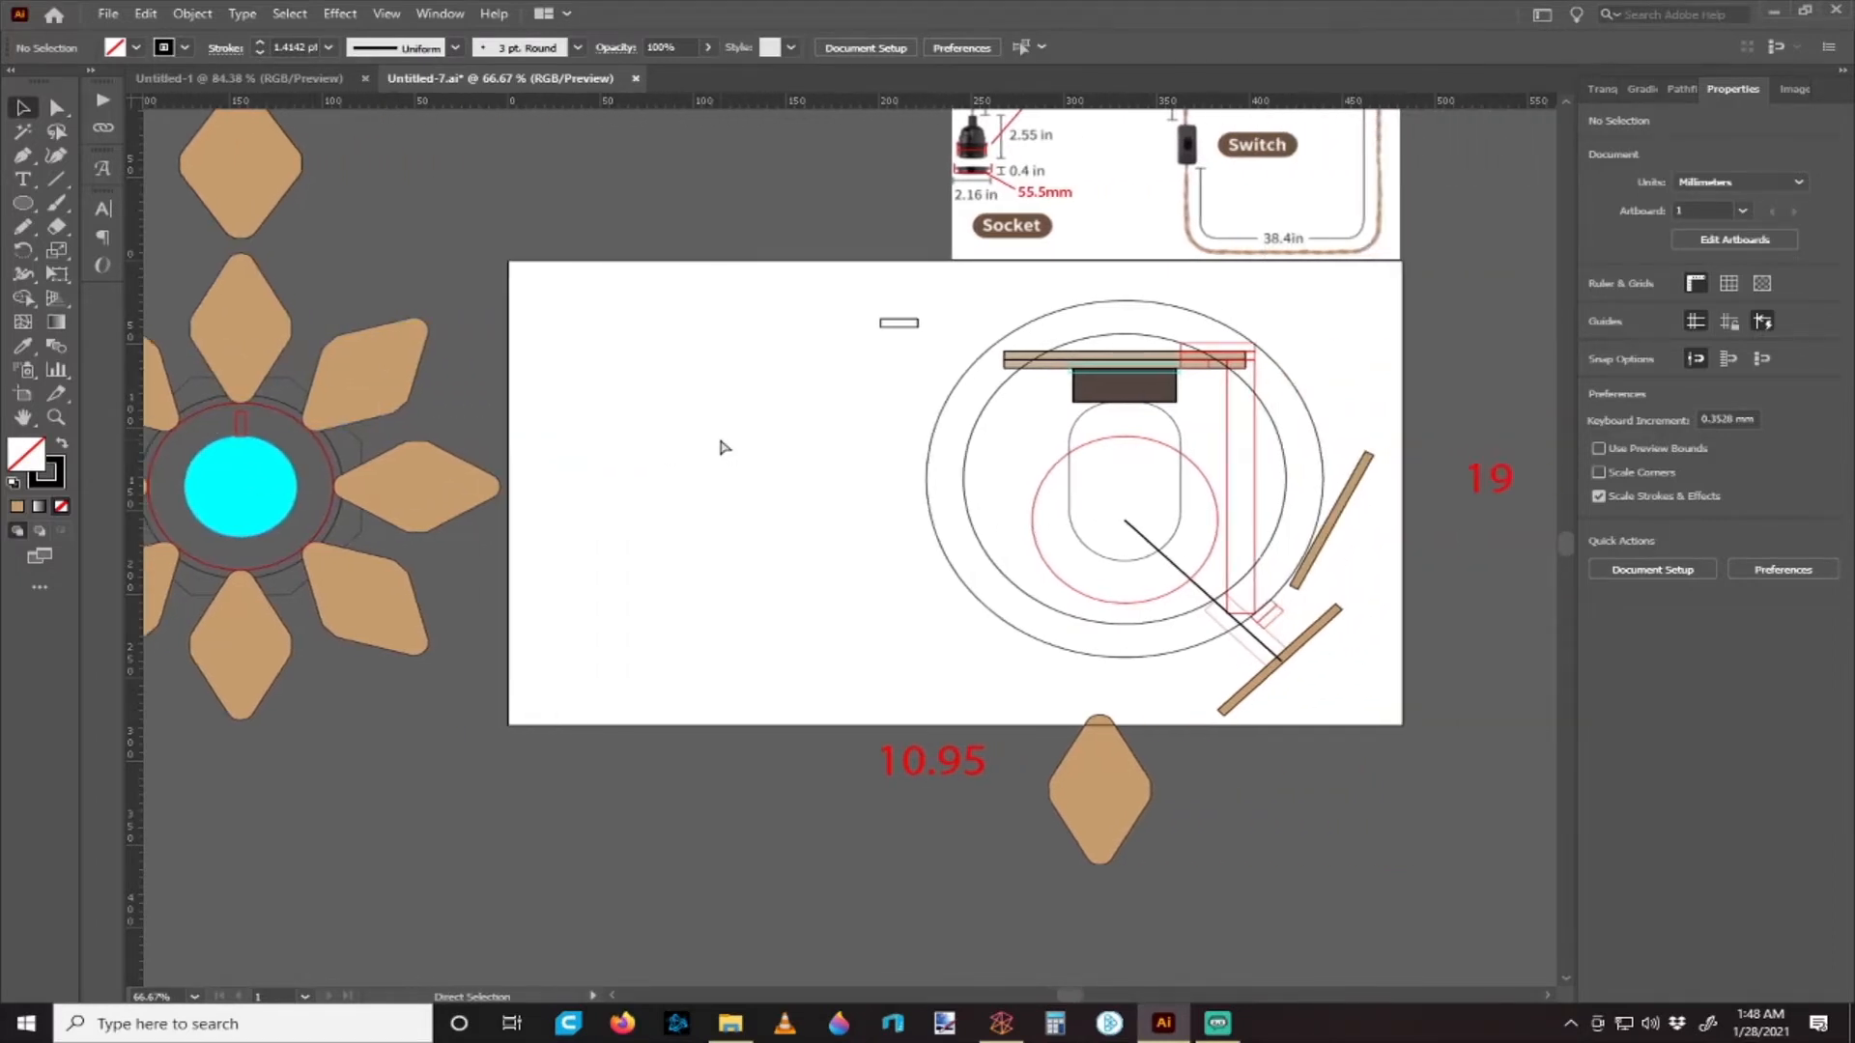
{"action": "scroll", "coordinate": [721, 443], "scroll_direction": "right", "scroll_amount": 4}
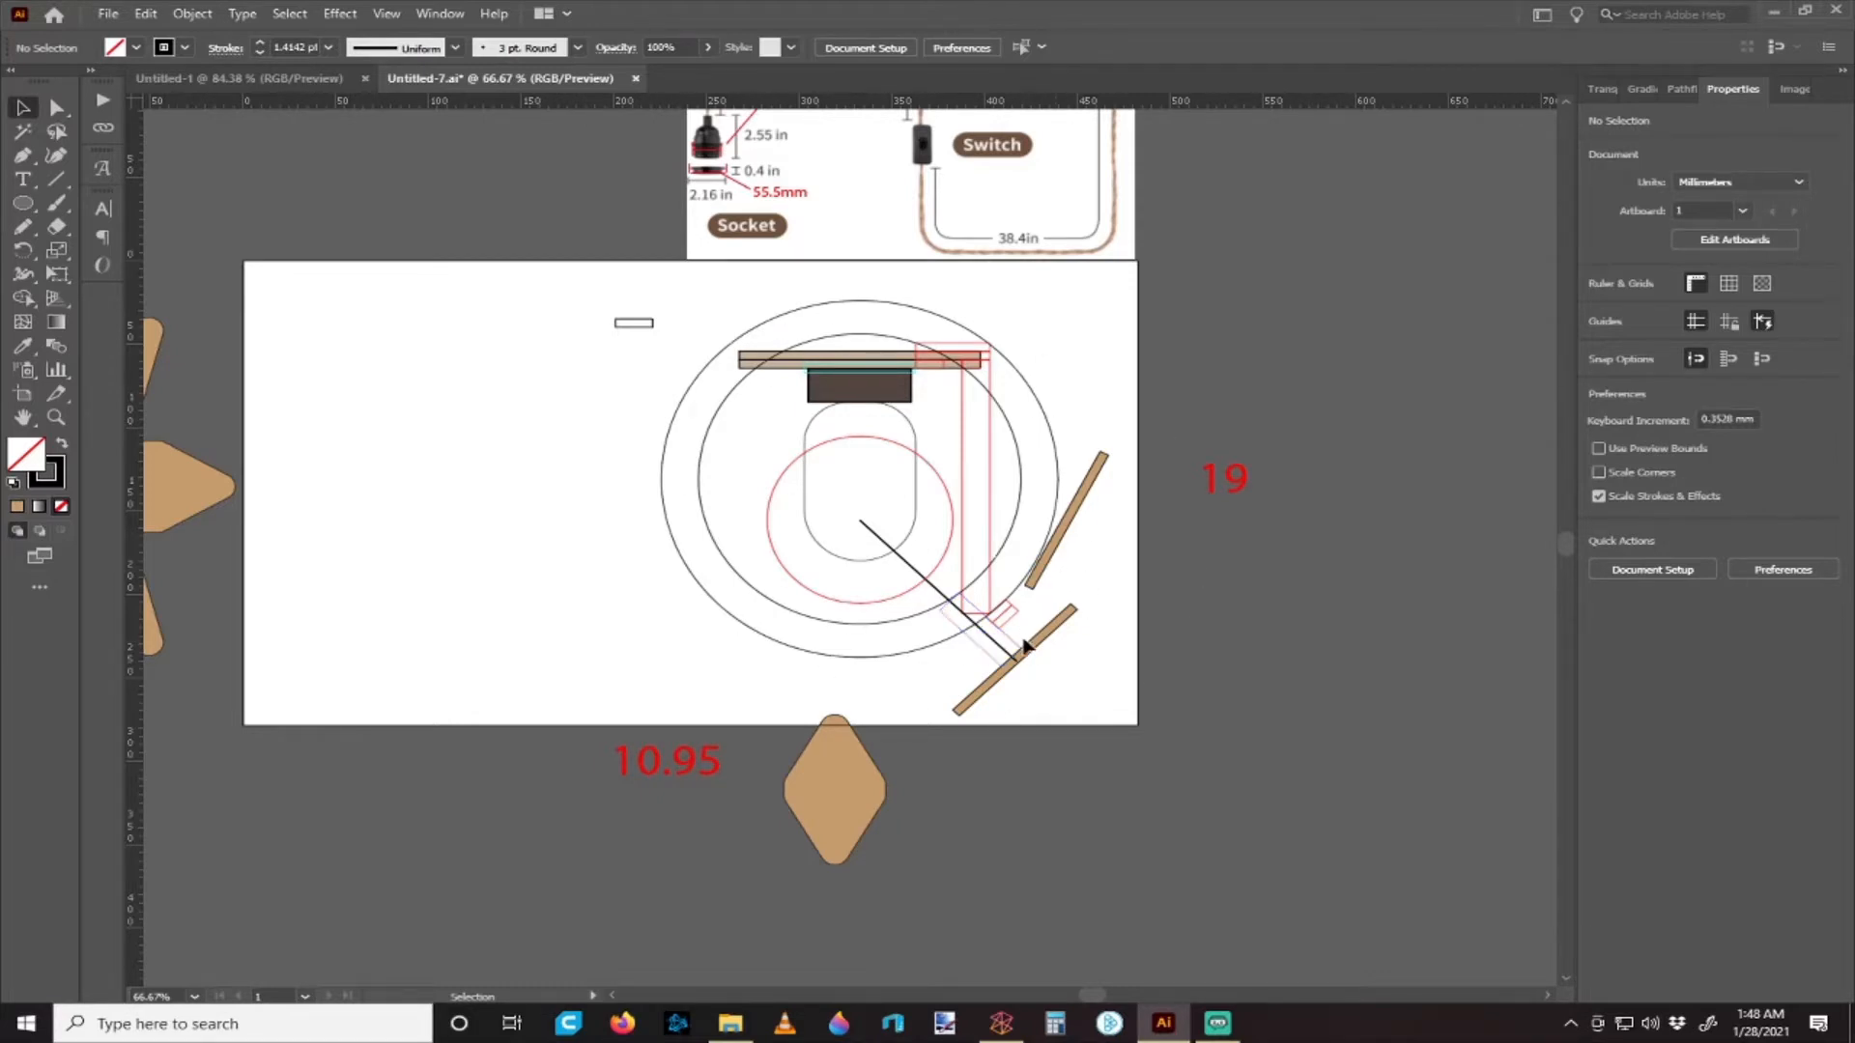
{"action": "scroll", "coordinate": [1026, 646], "scroll_direction": "up", "scroll_amount": 1}
{"action": "scroll", "coordinate": [933, 718], "scroll_direction": "up", "scroll_amount": 1}
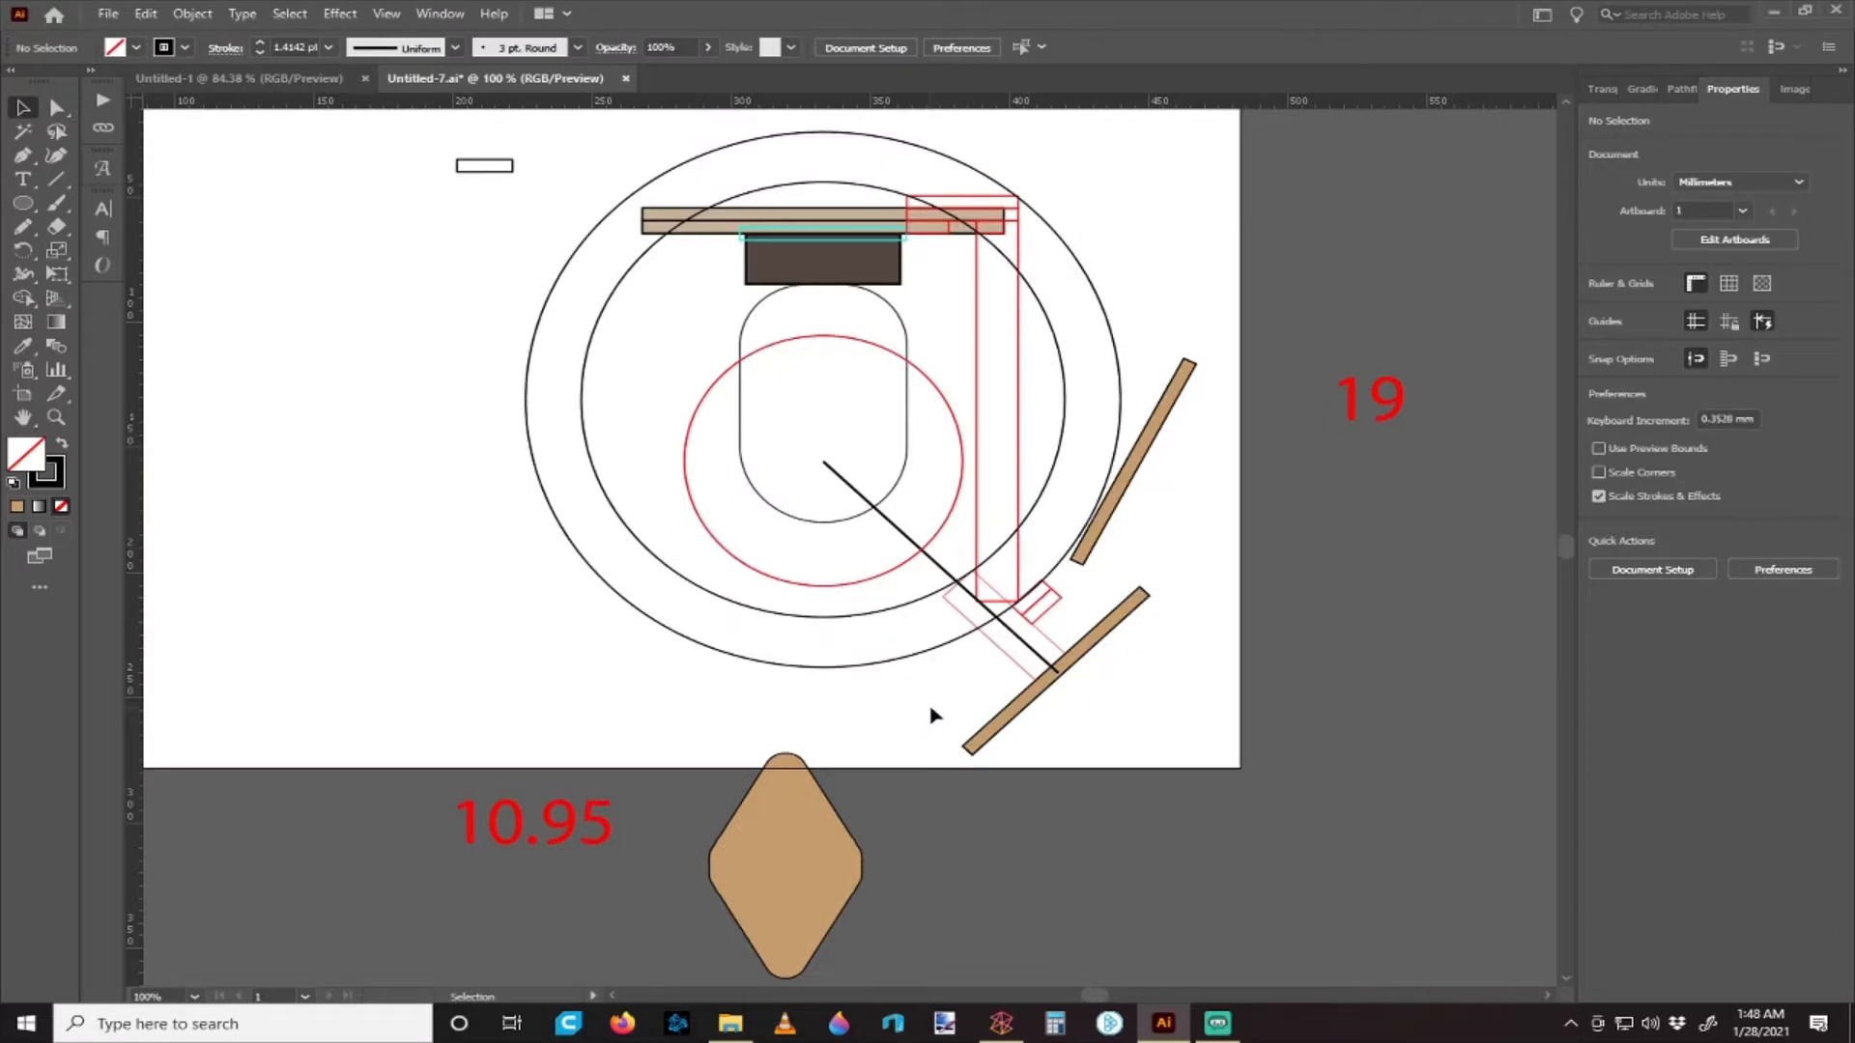
{"action": "scroll", "coordinate": [952, 712], "scroll_direction": "down", "scroll_amount": 1}
{"action": "scroll", "coordinate": [982, 720], "scroll_direction": "left", "scroll_amount": 1}
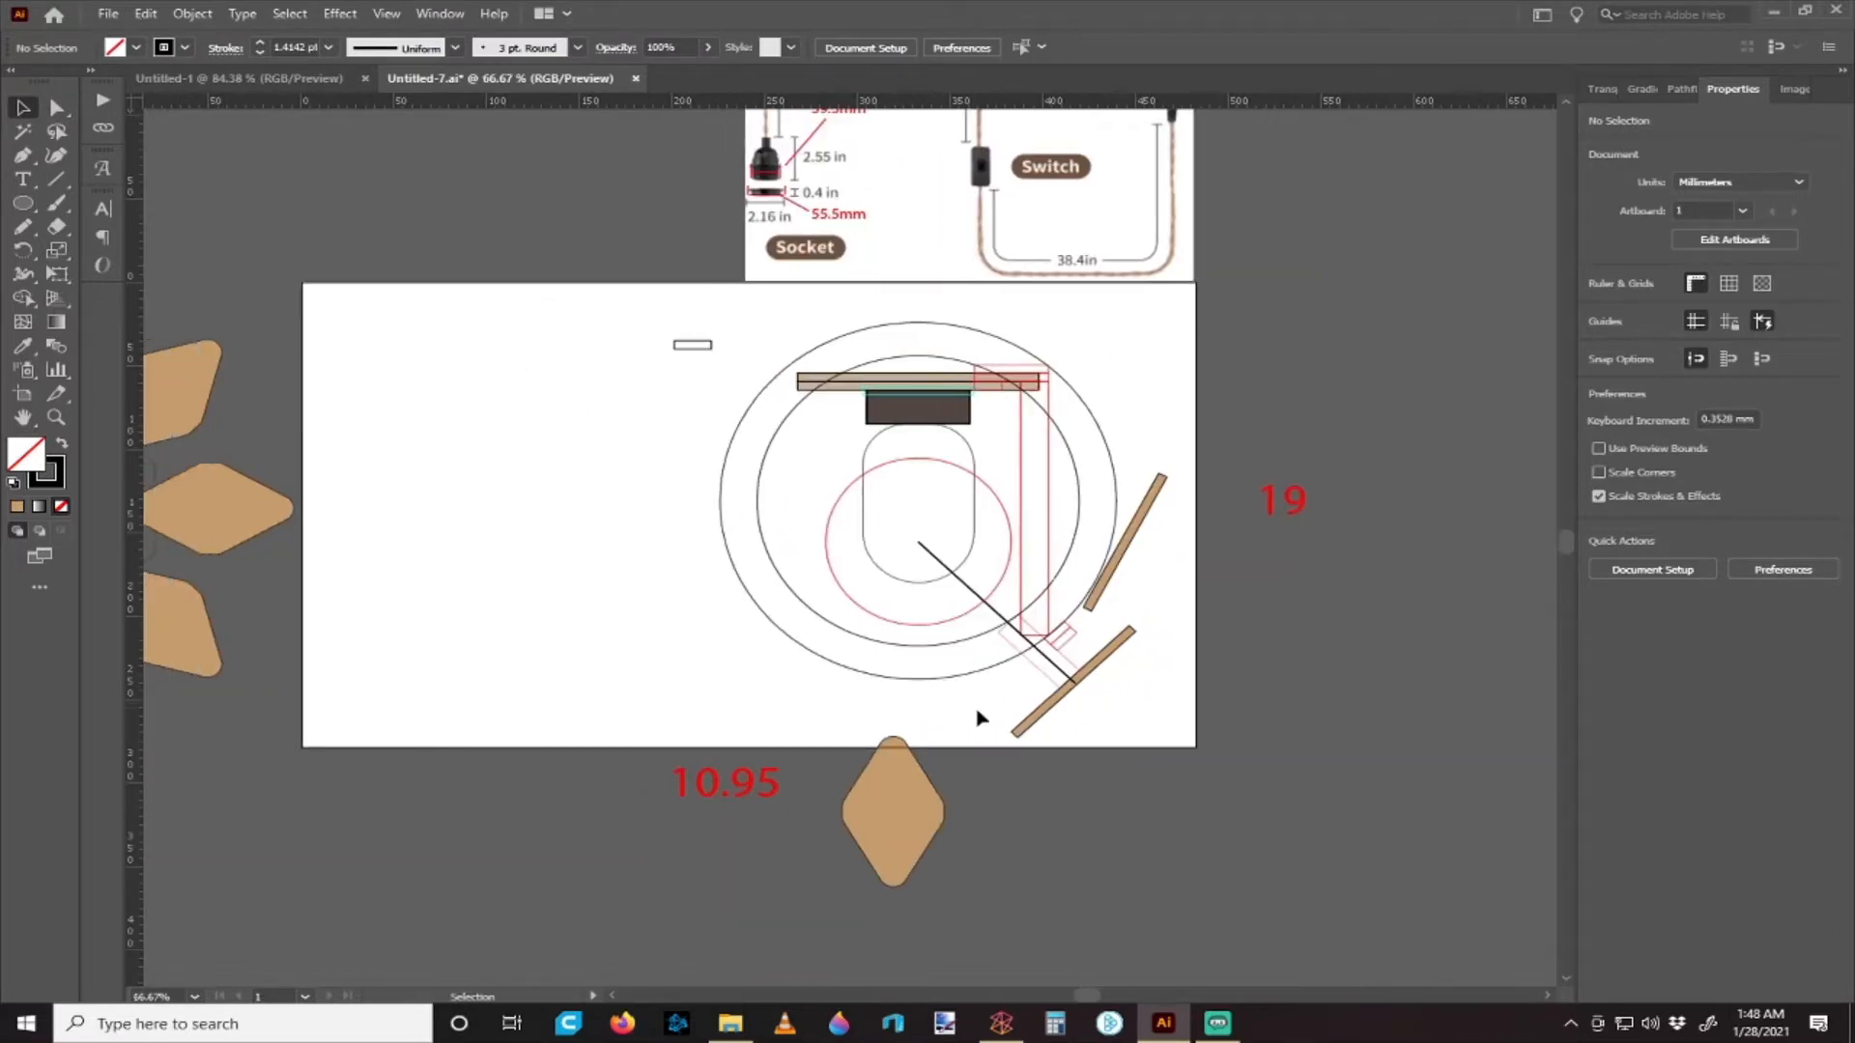
{"action": "scroll", "coordinate": [981, 720], "scroll_direction": "up", "scroll_amount": 1}
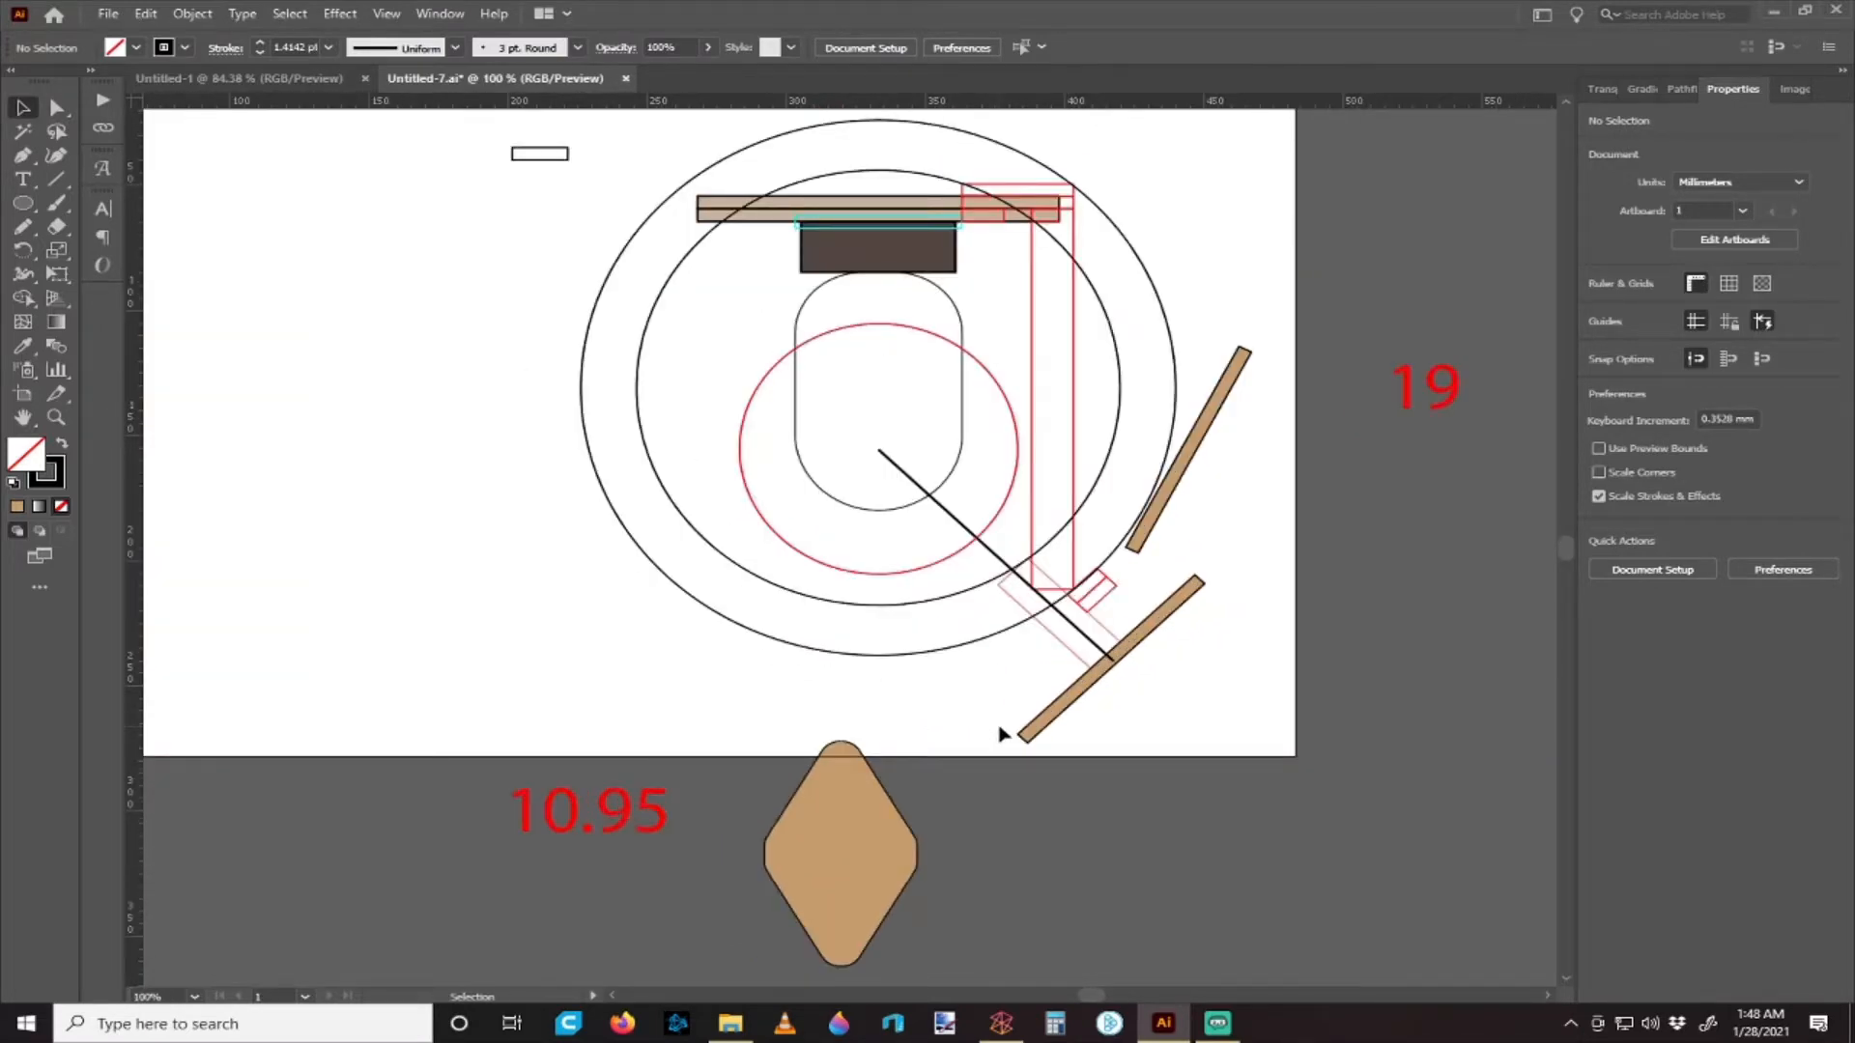
- Check the width and height of the loose diamond petal beneath the artboard
{"action": "left_click", "coordinate": [821, 836]}
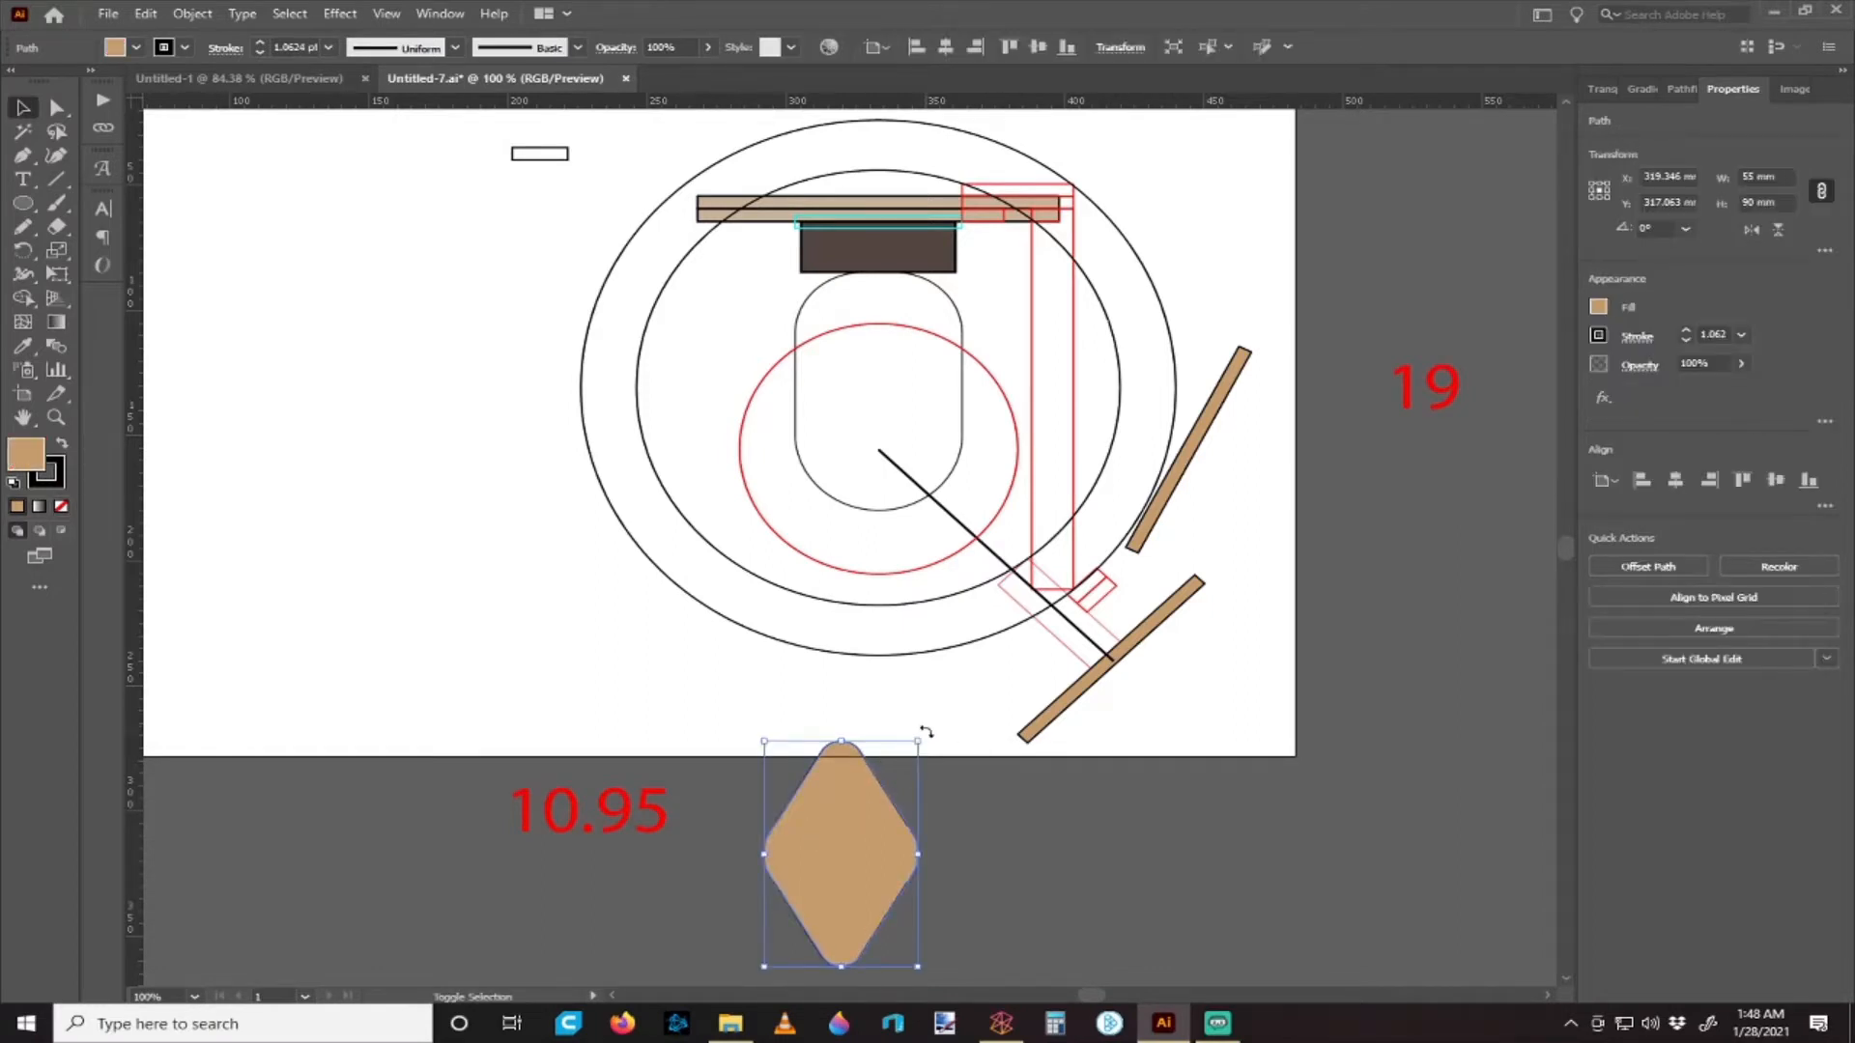
{"action": "mouse_move", "coordinate": [926, 733]}
{"action": "left_mouse_down"}
{"action": "mouse_move", "coordinate": [1024, 826]}
{"action": "mouse_move", "coordinate": [768, 757]}
{"action": "mouse_move", "coordinate": [937, 747]}
{"action": "mouse_move", "coordinate": [946, 966]}
{"action": "mouse_move", "coordinate": [868, 719]}
{"action": "mouse_move", "coordinate": [874, 966]}
{"action": "mouse_move", "coordinate": [1035, 787]}
{"action": "mouse_move", "coordinate": [757, 662]}
{"action": "mouse_move", "coordinate": [935, 813]}
{"action": "mouse_move", "coordinate": [928, 763]}
{"action": "left_mouse_up"}
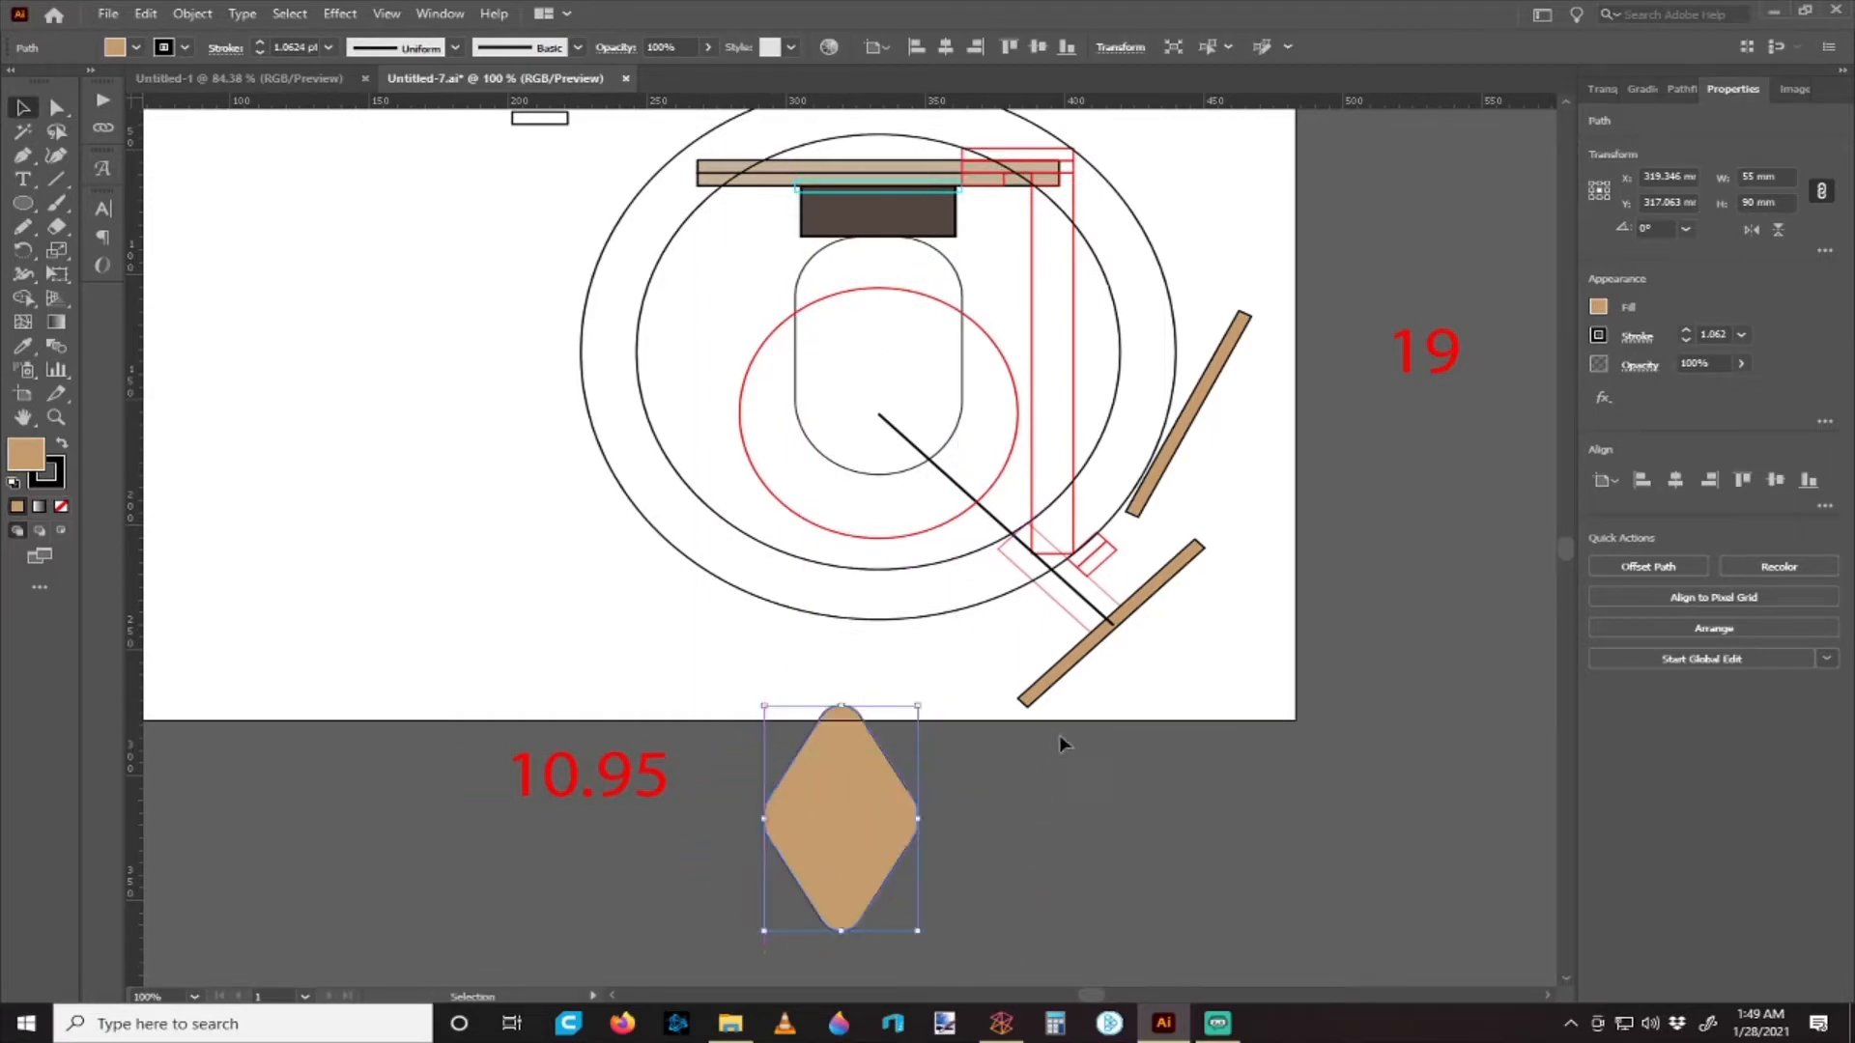
{"action": "scroll", "coordinate": [1057, 749], "scroll_direction": "up", "scroll_amount": 2}
{"action": "left_click", "coordinate": [978, 768]}
- Move the octagonal group out of the flower layout onto the blank part of the artboard beside the side-view drawing
{"action": "scroll", "coordinate": [974, 756], "scroll_direction": "down", "scroll_amount": 2}
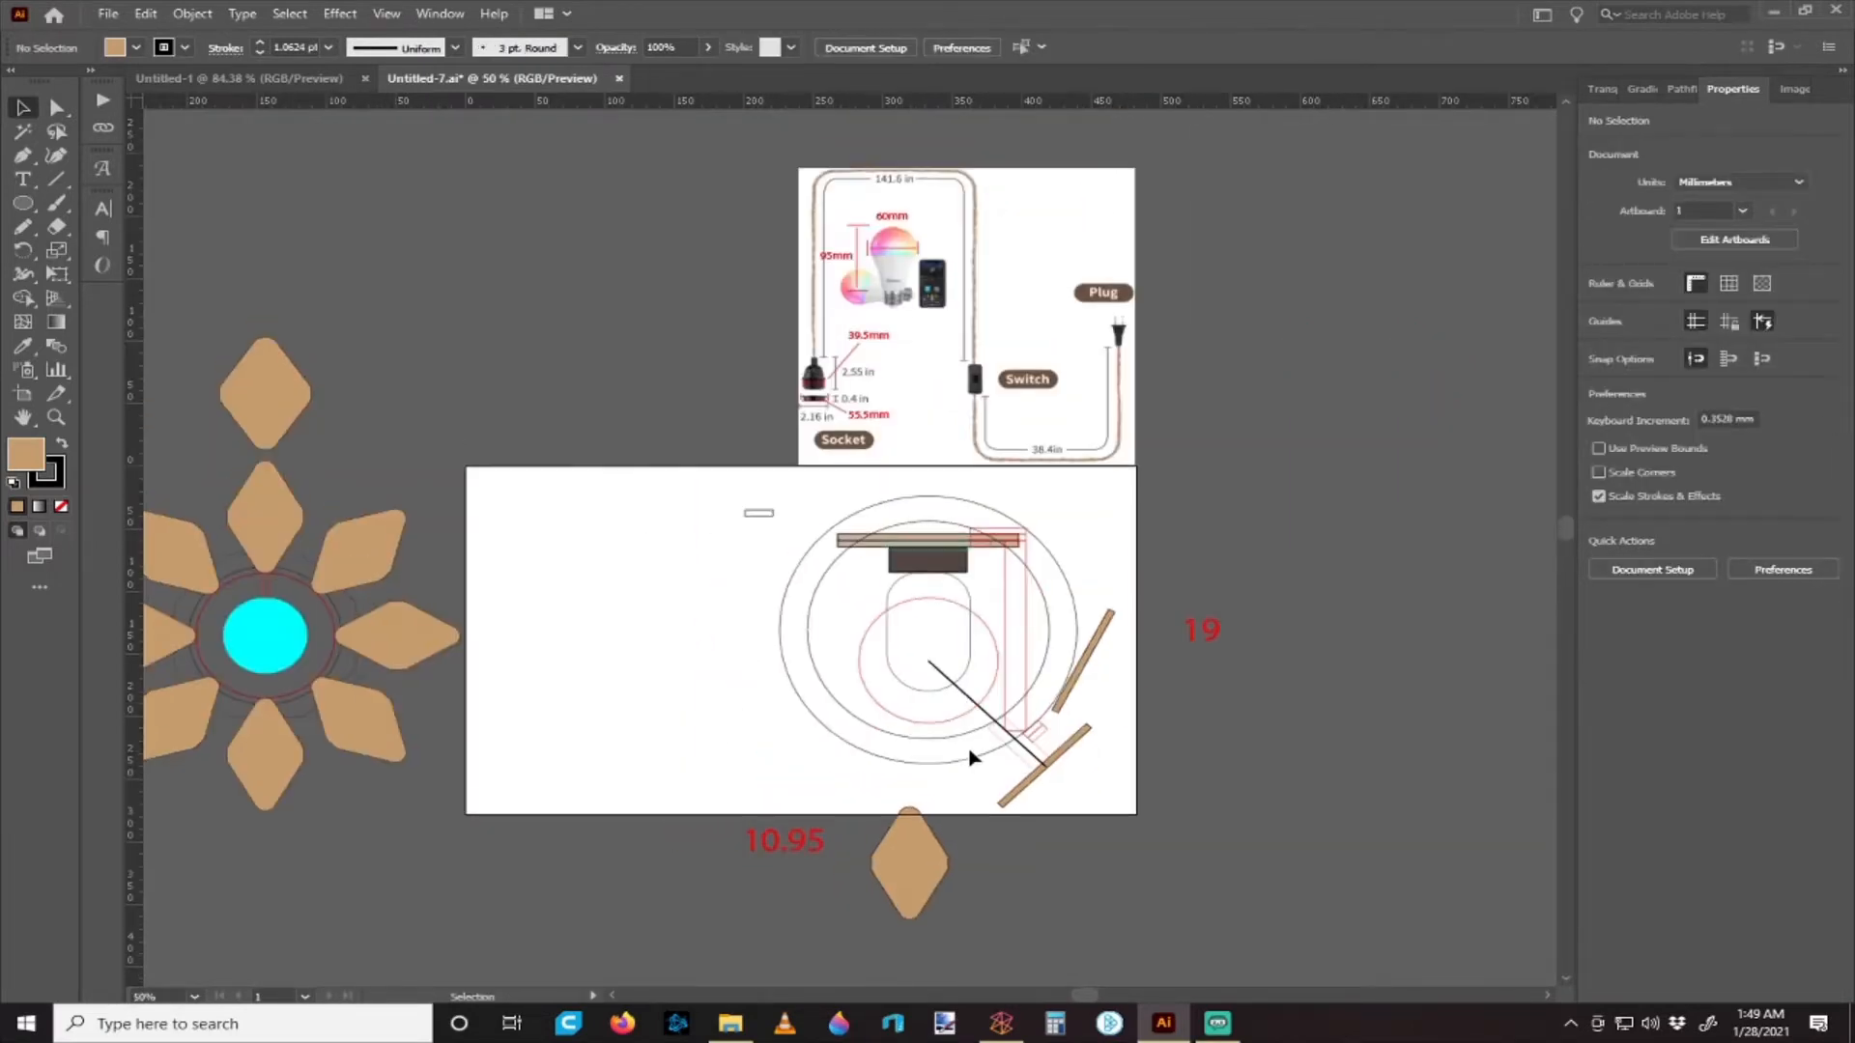
{"action": "scroll", "coordinate": [956, 748], "scroll_direction": "left", "scroll_amount": 3}
{"action": "scroll", "coordinate": [937, 742], "scroll_direction": "down", "scroll_amount": 2}
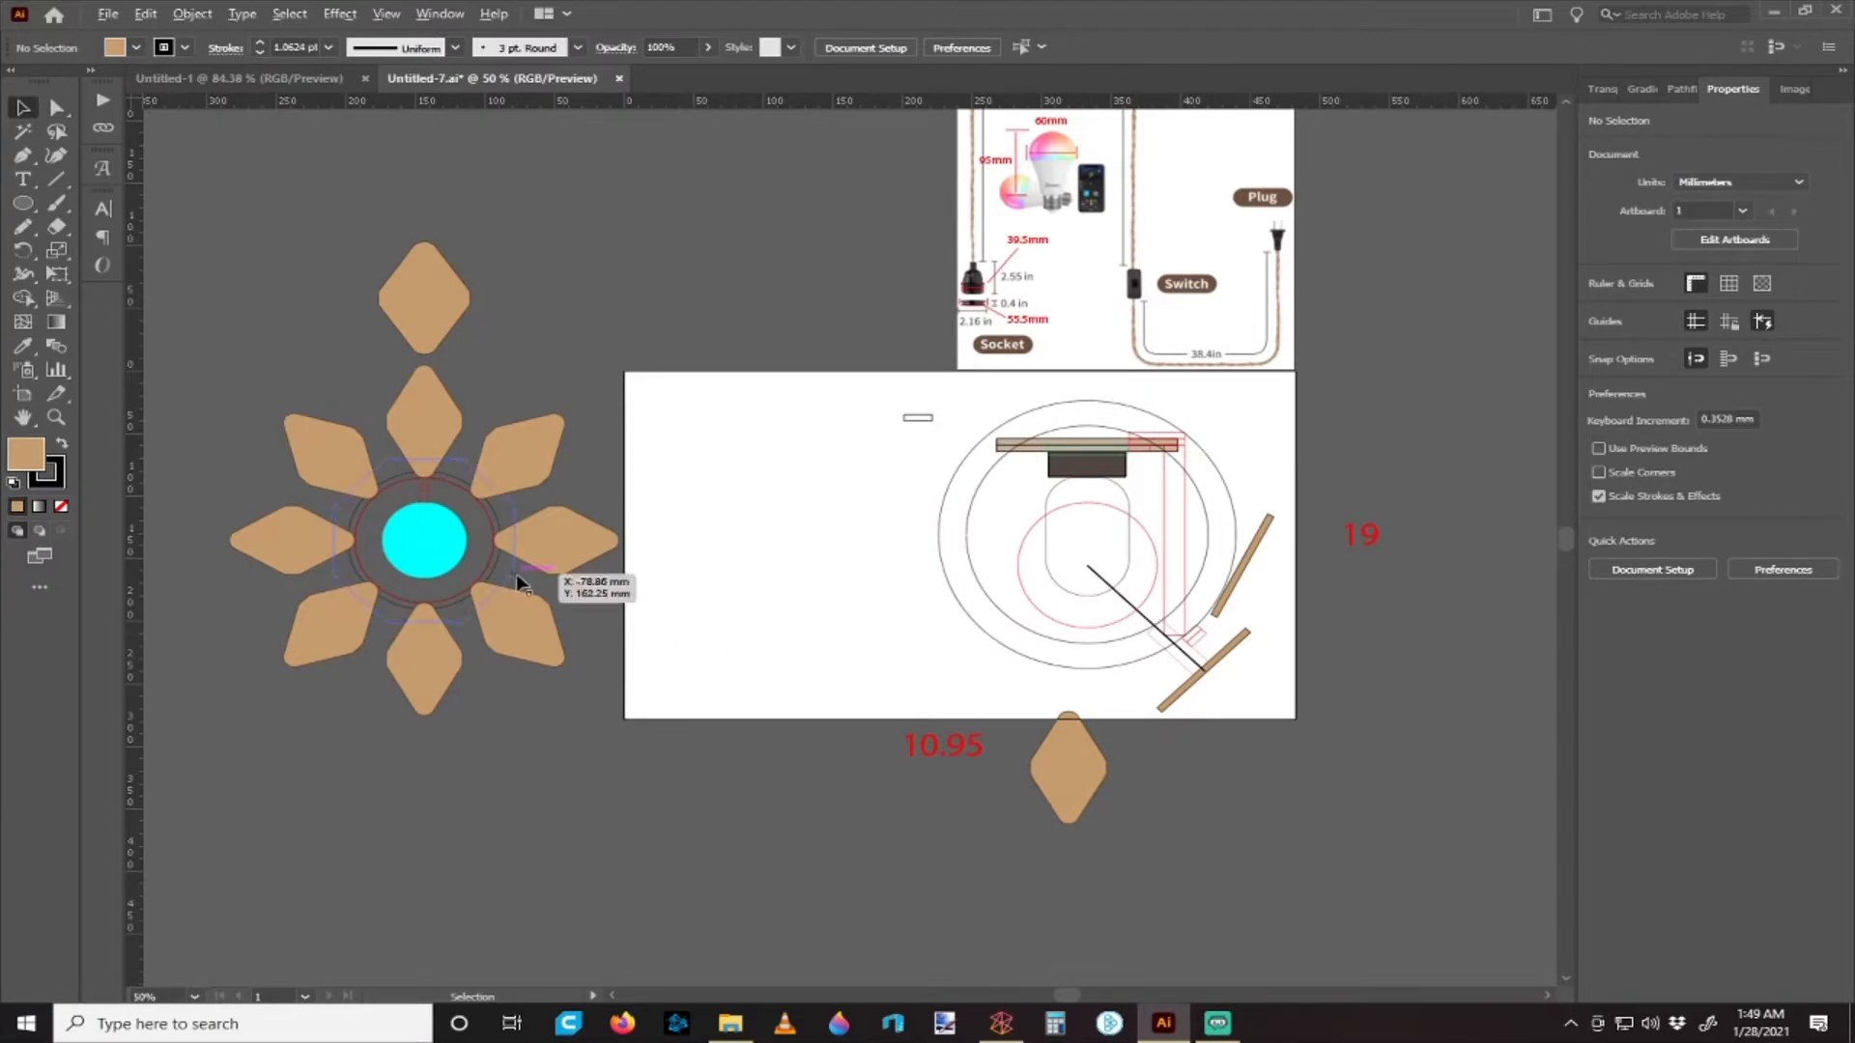
{"action": "left_click_drag", "start_coordinate": [528, 580], "coordinate": [860, 601]}
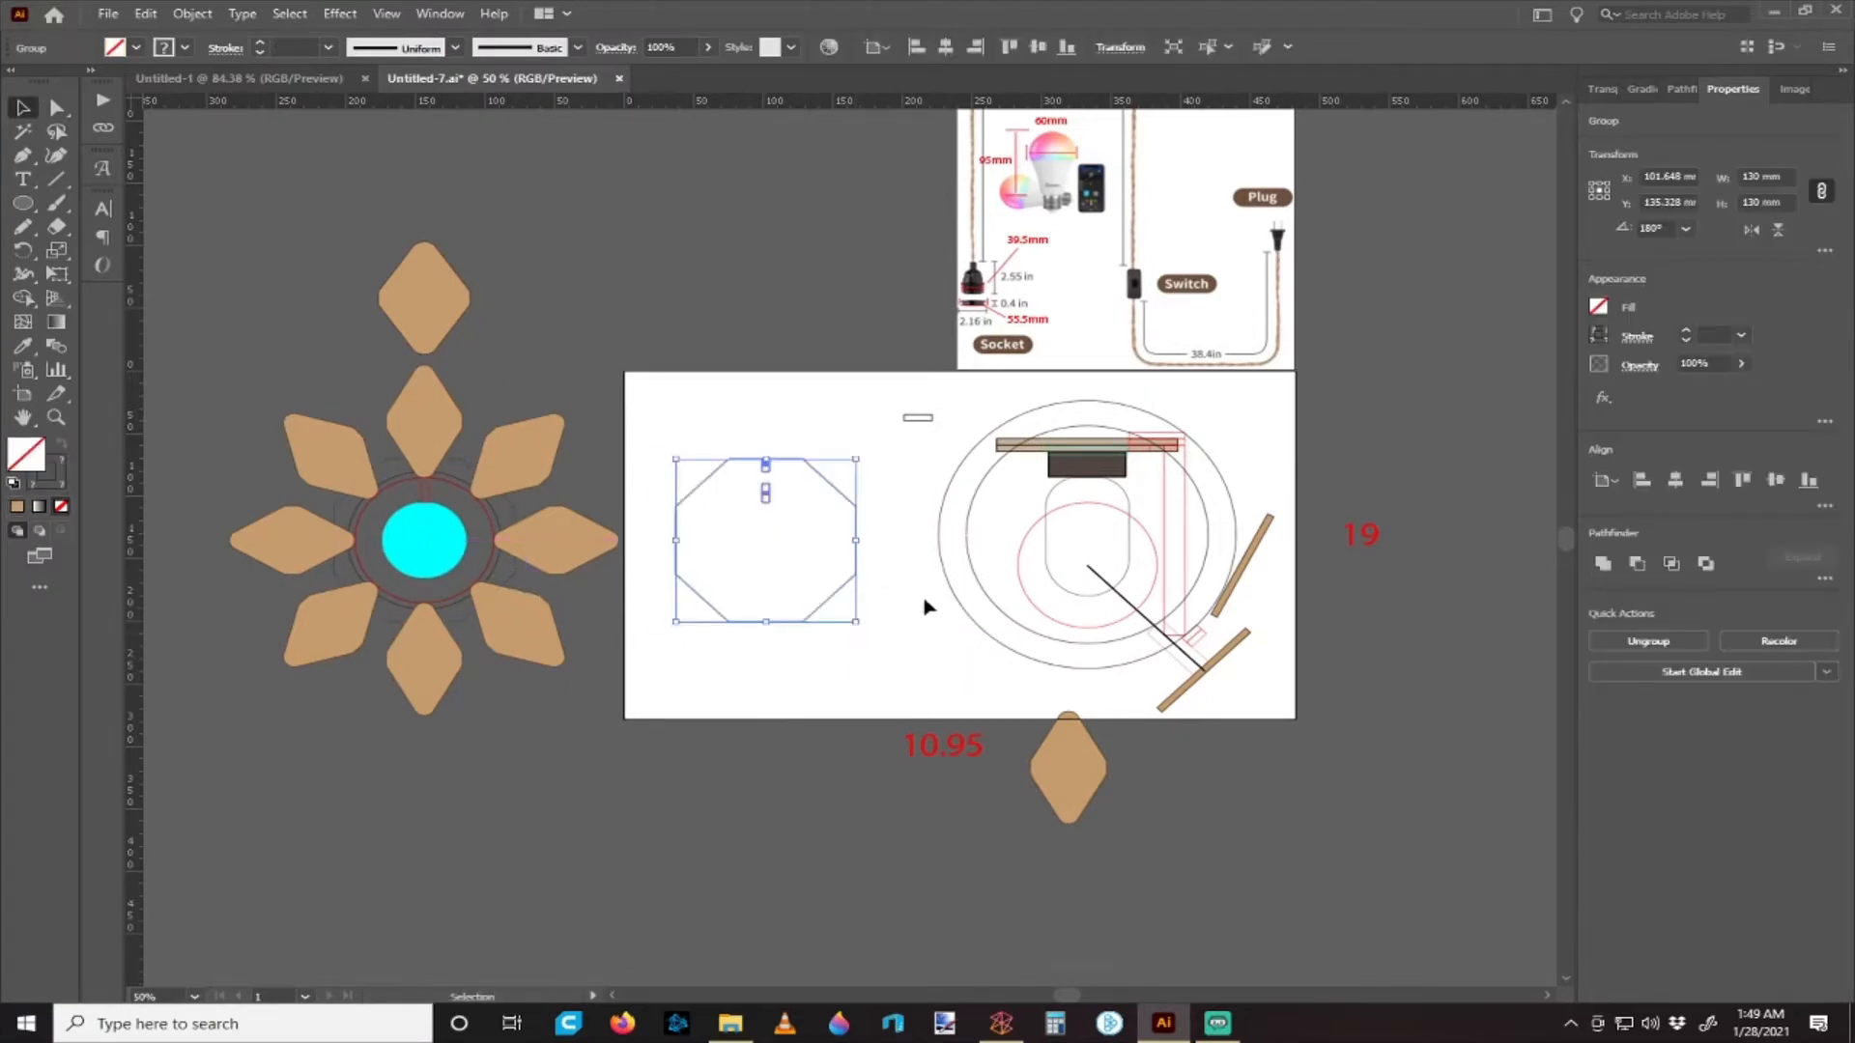
{"action": "scroll", "coordinate": [913, 594], "scroll_direction": "up", "scroll_amount": 1}
{"action": "left_click", "coordinate": [900, 578]}
{"action": "scroll", "coordinate": [900, 570], "scroll_direction": "down", "scroll_amount": 1}
{"action": "scroll", "coordinate": [787, 501], "scroll_direction": "right", "scroll_amount": 2}
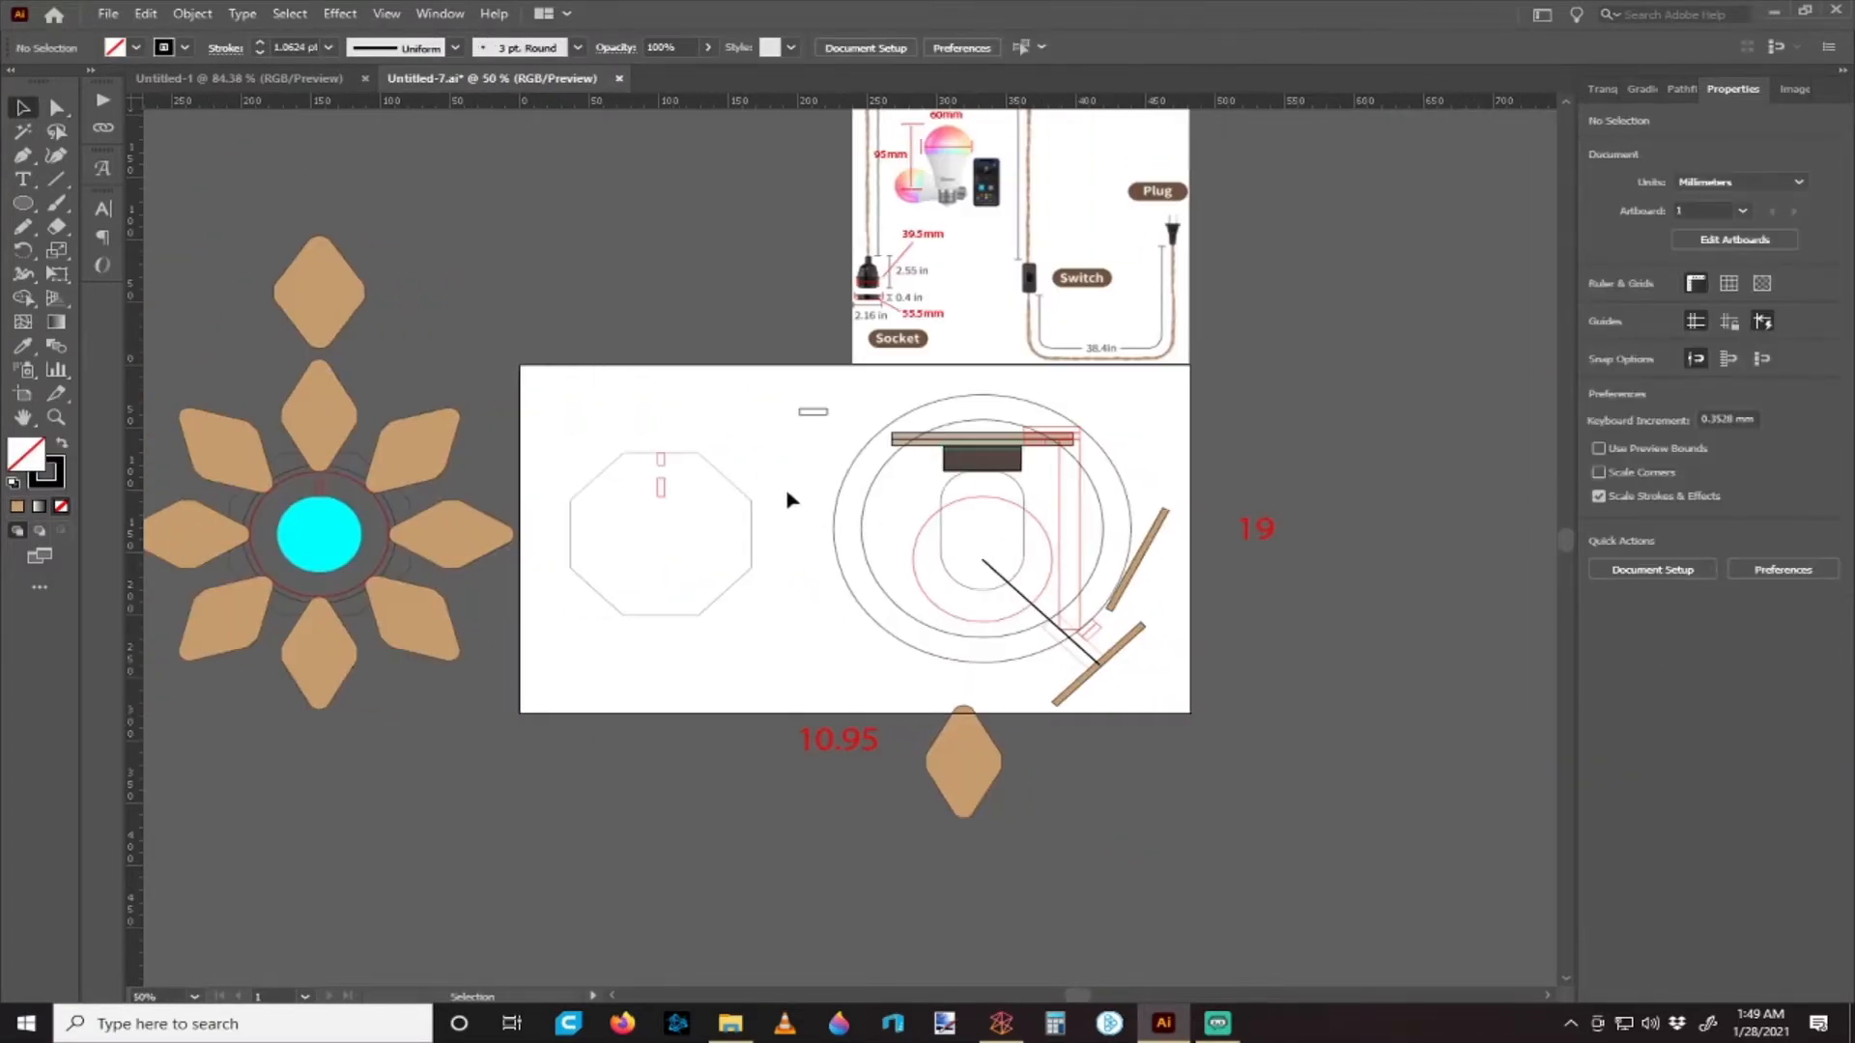
- Examine the octagonal group and its slots beside the side-view drawing and check the group's size
{"action": "scroll", "coordinate": [675, 464], "scroll_direction": "up", "scroll_amount": 1}
{"action": "scroll", "coordinate": [735, 541], "scroll_direction": "up", "scroll_amount": 2}
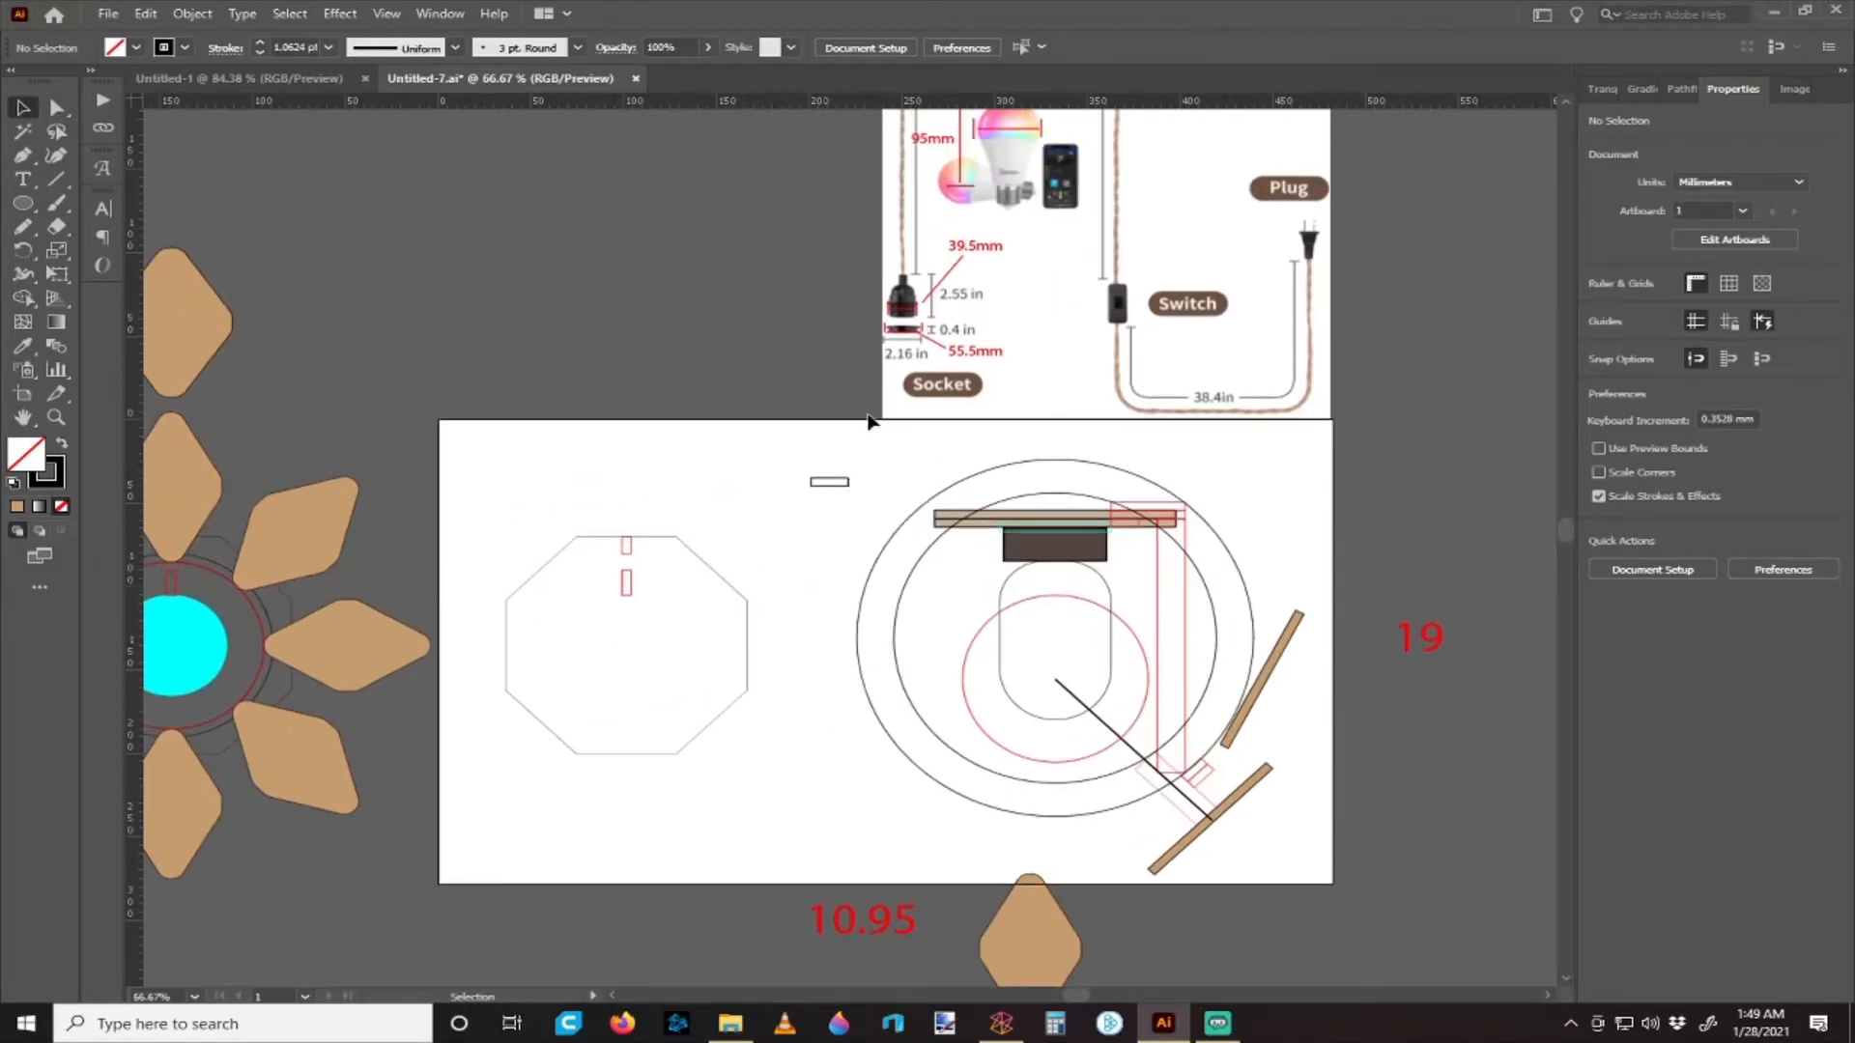
{"action": "scroll", "coordinate": [952, 270], "scroll_direction": "up", "scroll_amount": 2}
{"action": "scroll", "coordinate": [605, 641], "scroll_direction": "down", "scroll_amount": 5}
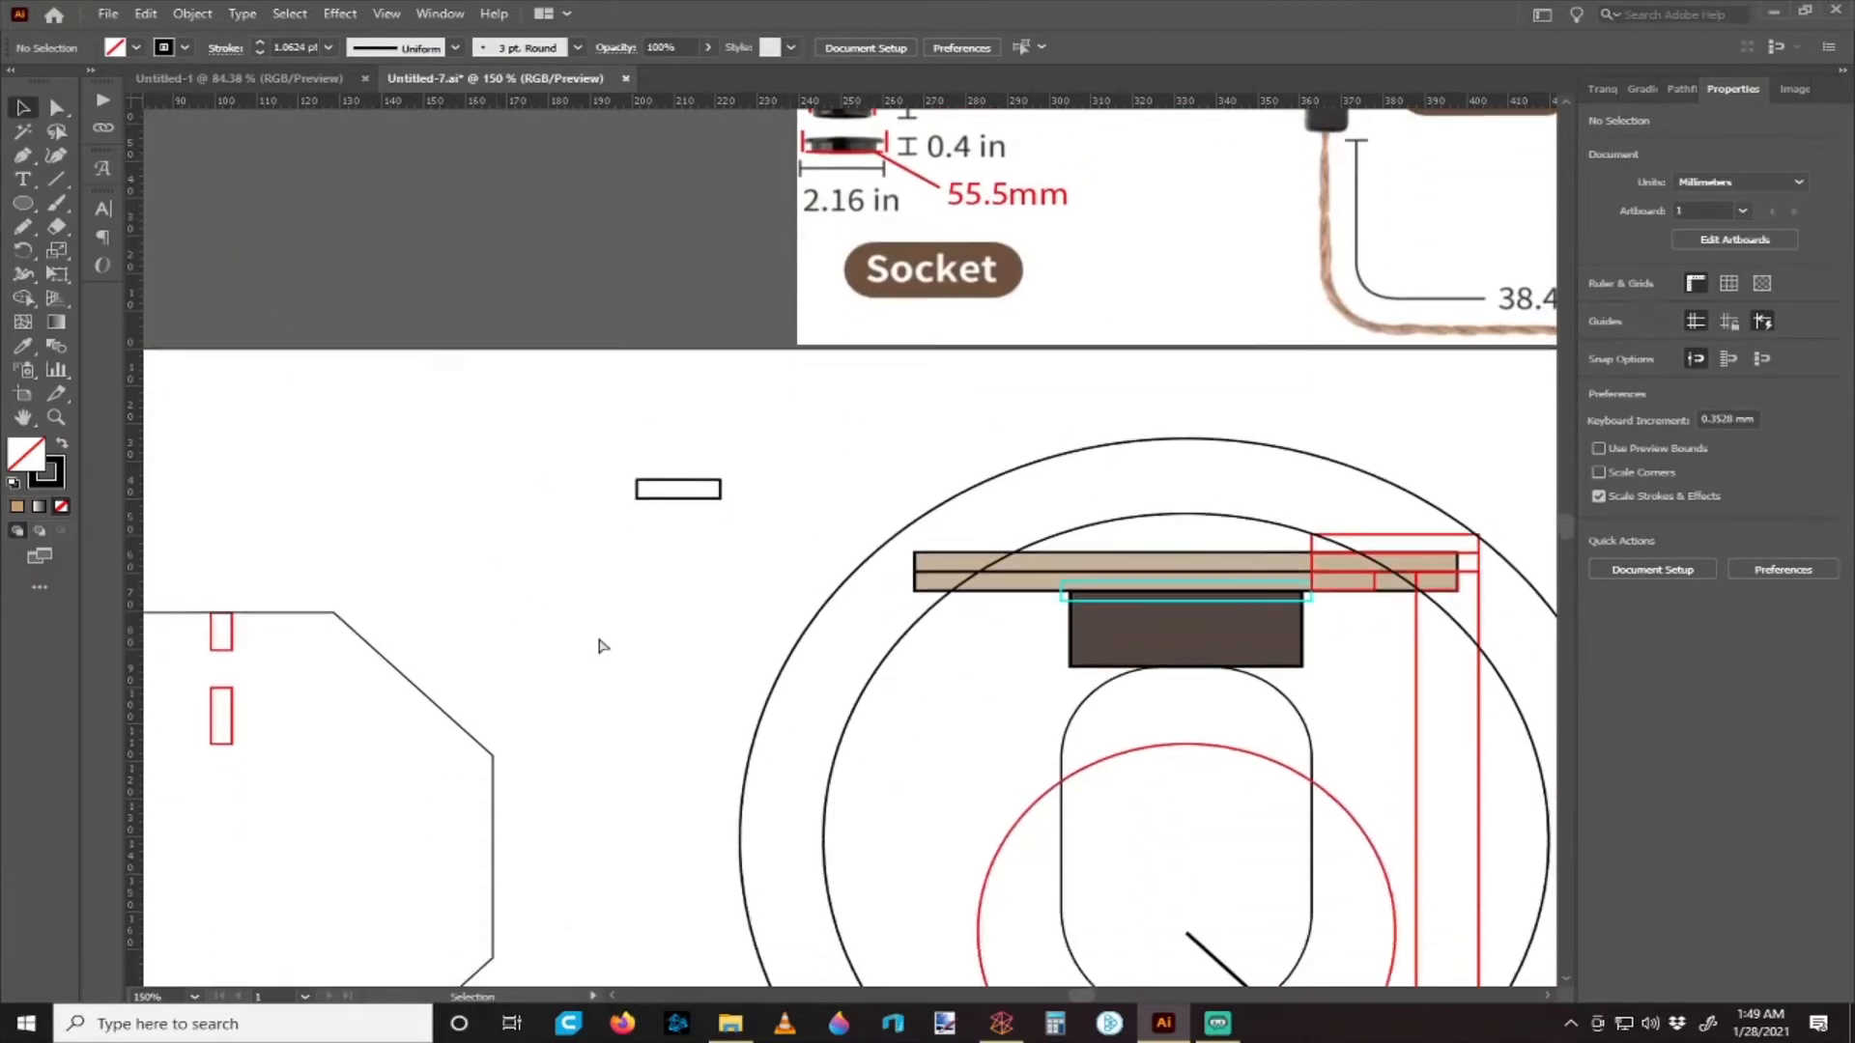
{"action": "scroll", "coordinate": [604, 640], "scroll_direction": "down", "scroll_amount": 2}
{"action": "scroll", "coordinate": [583, 641], "scroll_direction": "down", "scroll_amount": 1}
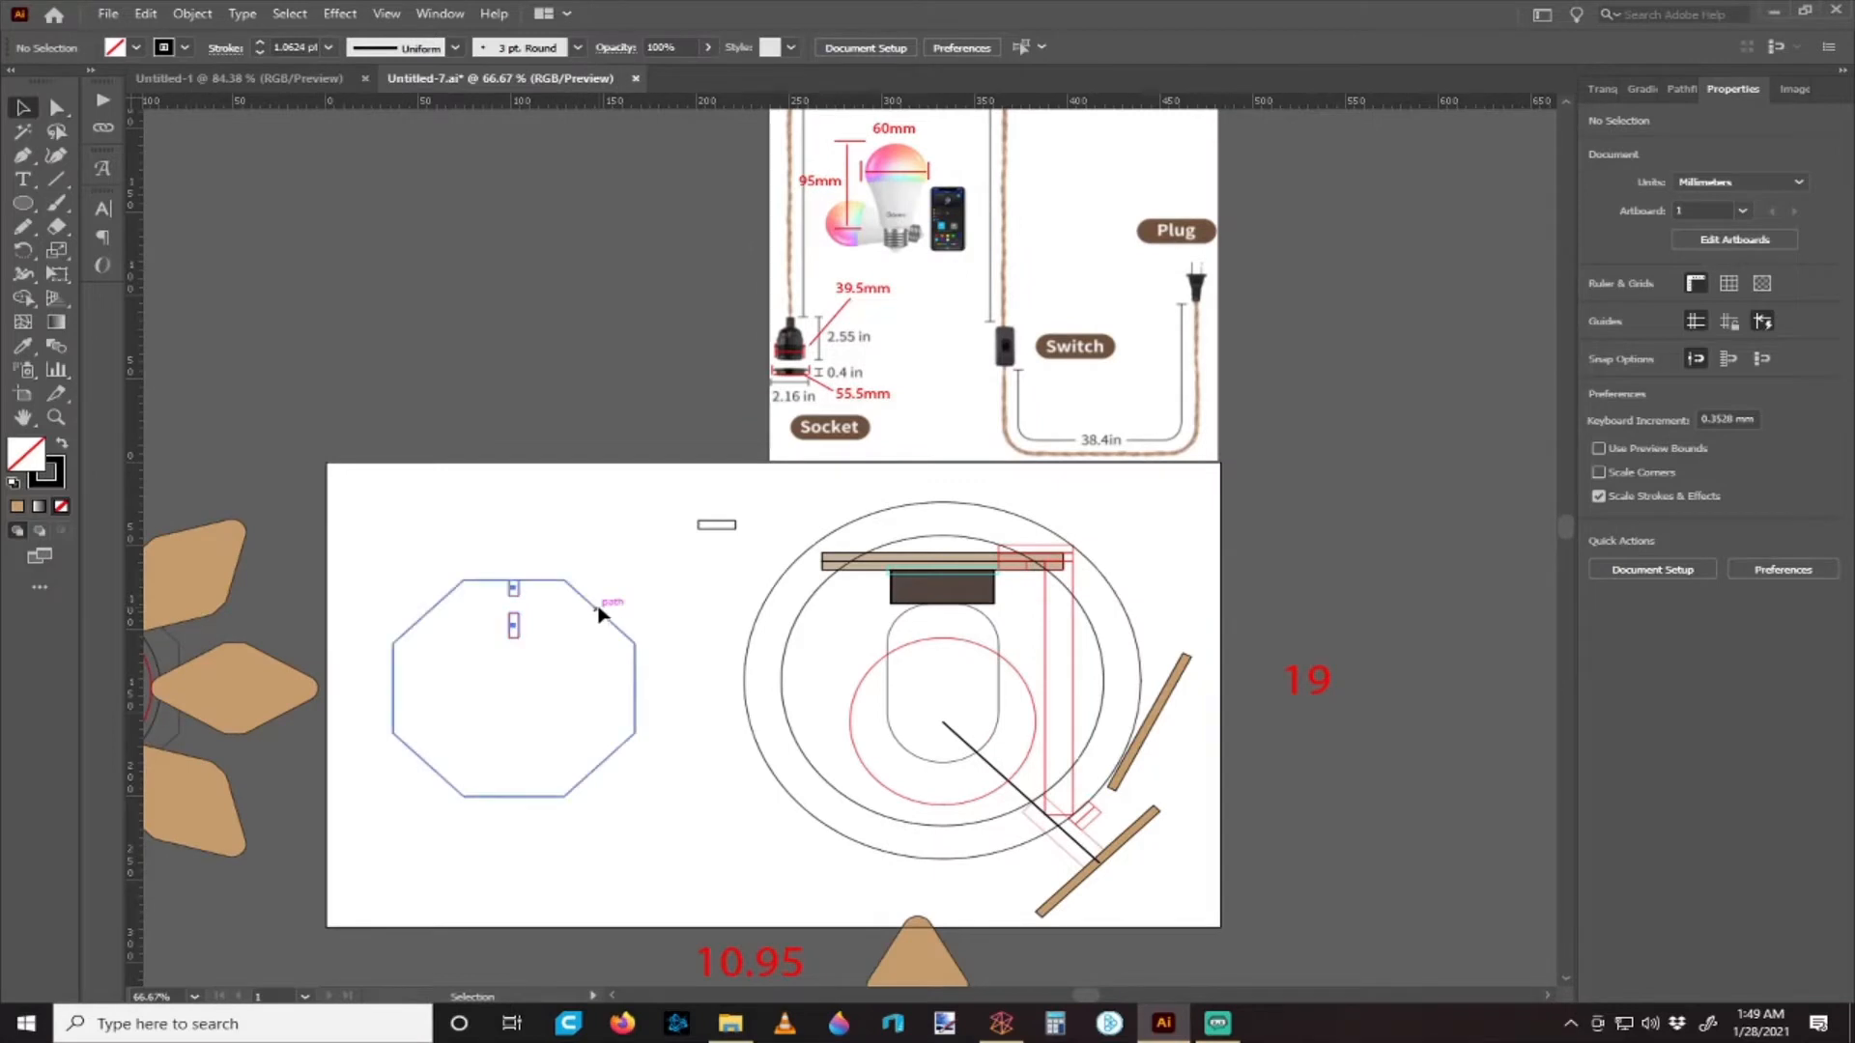
{"action": "left_click", "coordinate": [600, 611]}
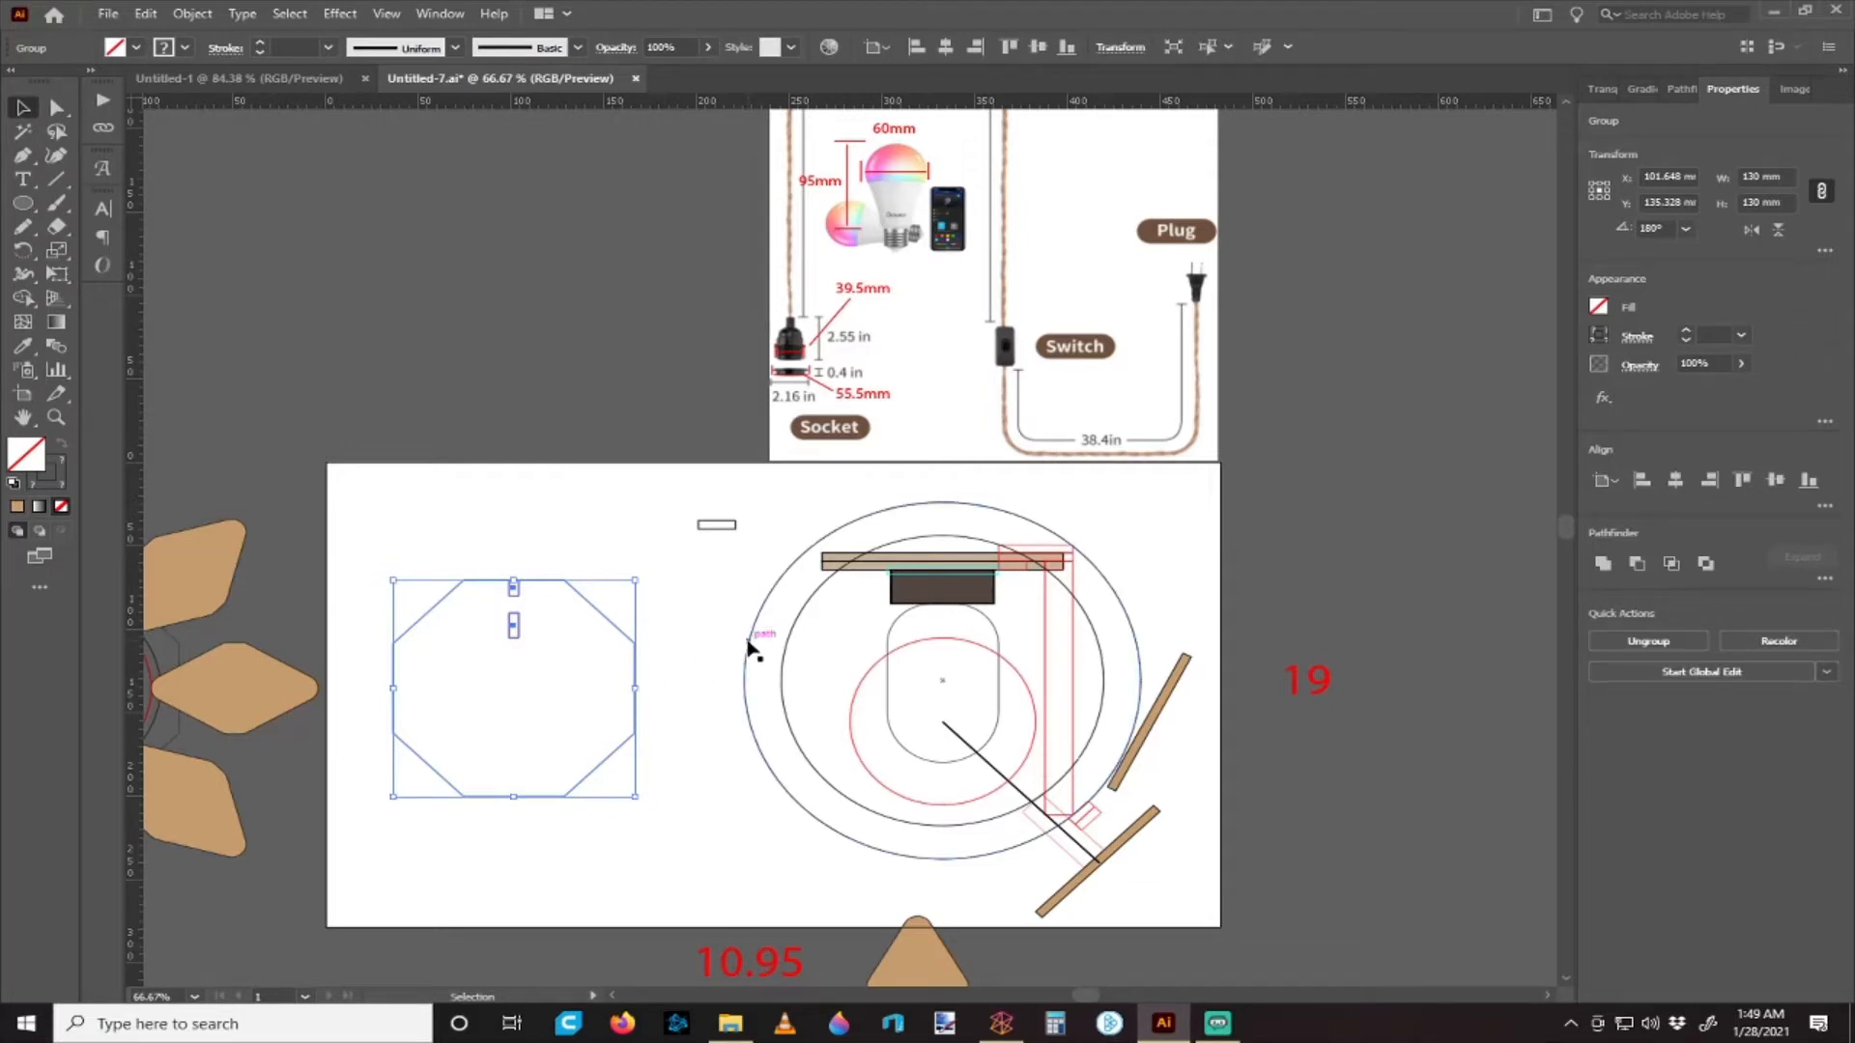
{"action": "left_click", "coordinate": [695, 612]}
{"action": "scroll", "coordinate": [638, 596], "scroll_direction": "down", "scroll_amount": 3}
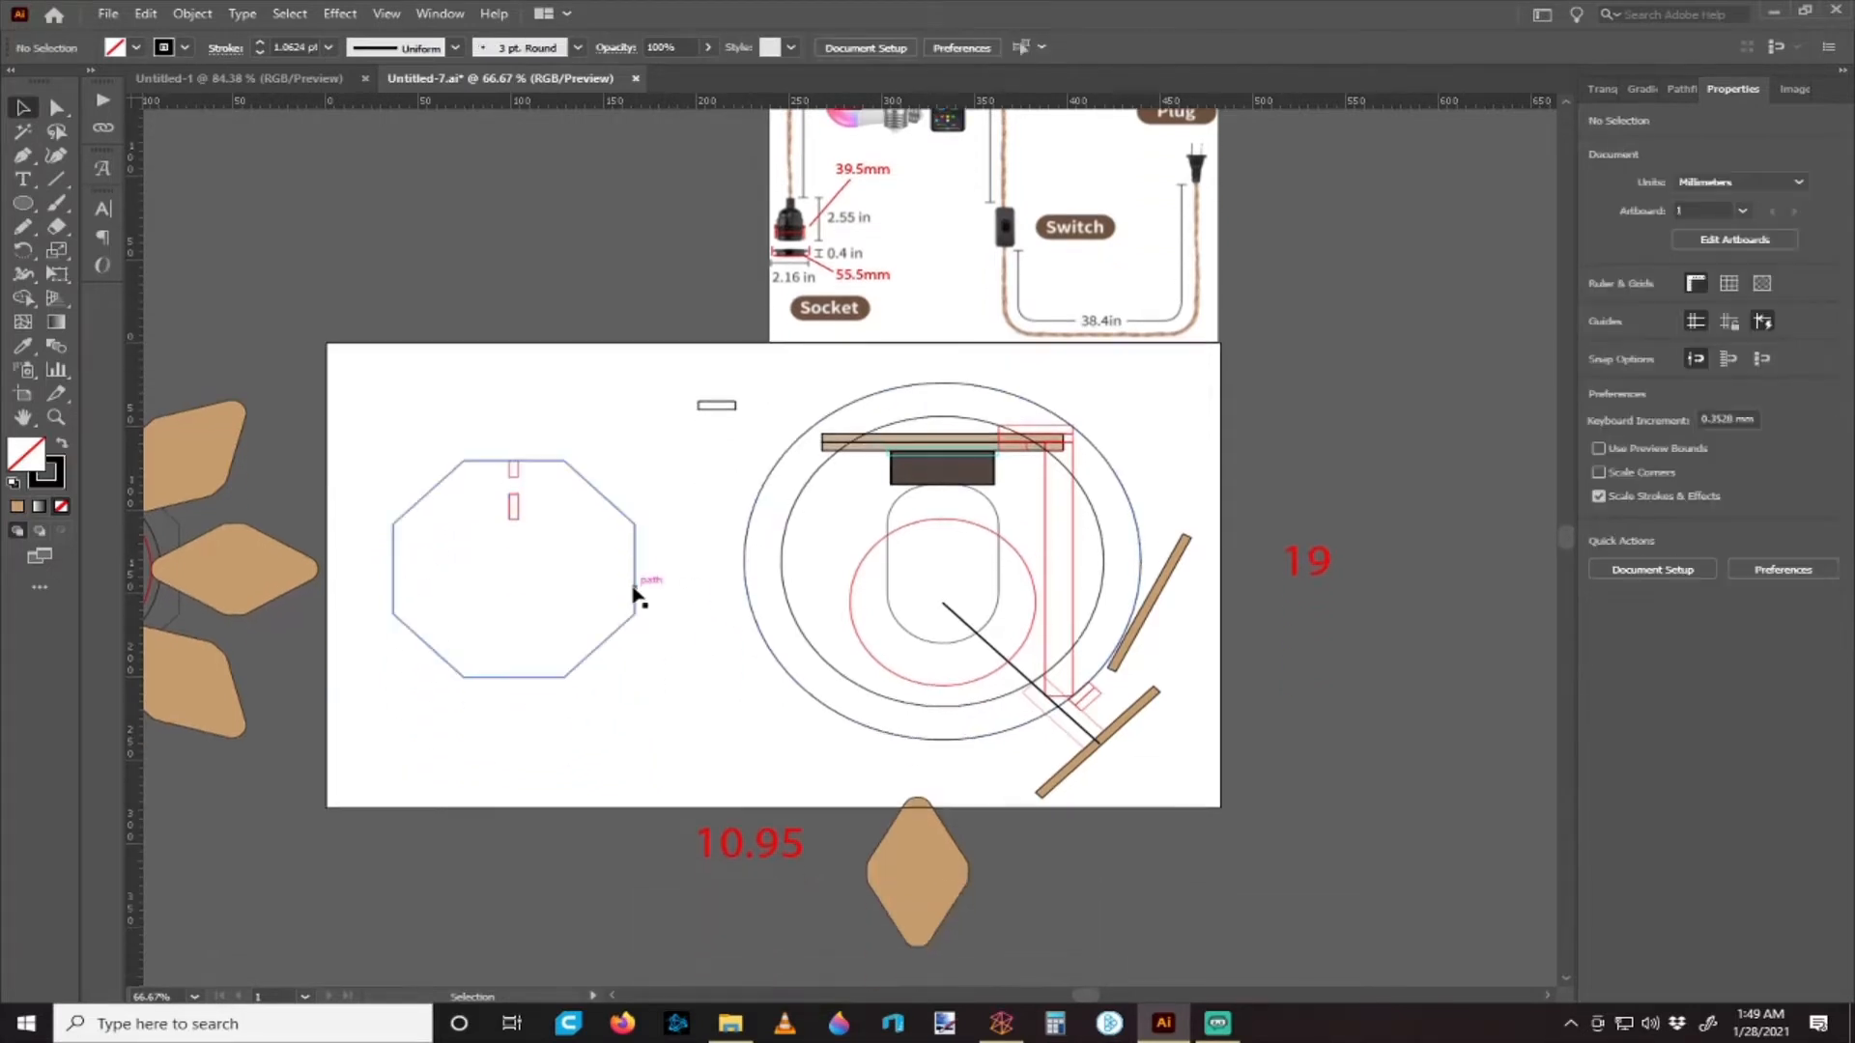
- Undo the octagonal group's move so it sits in the flower layout again, and clear the selection
{"action": "left_click", "coordinate": [637, 593]}
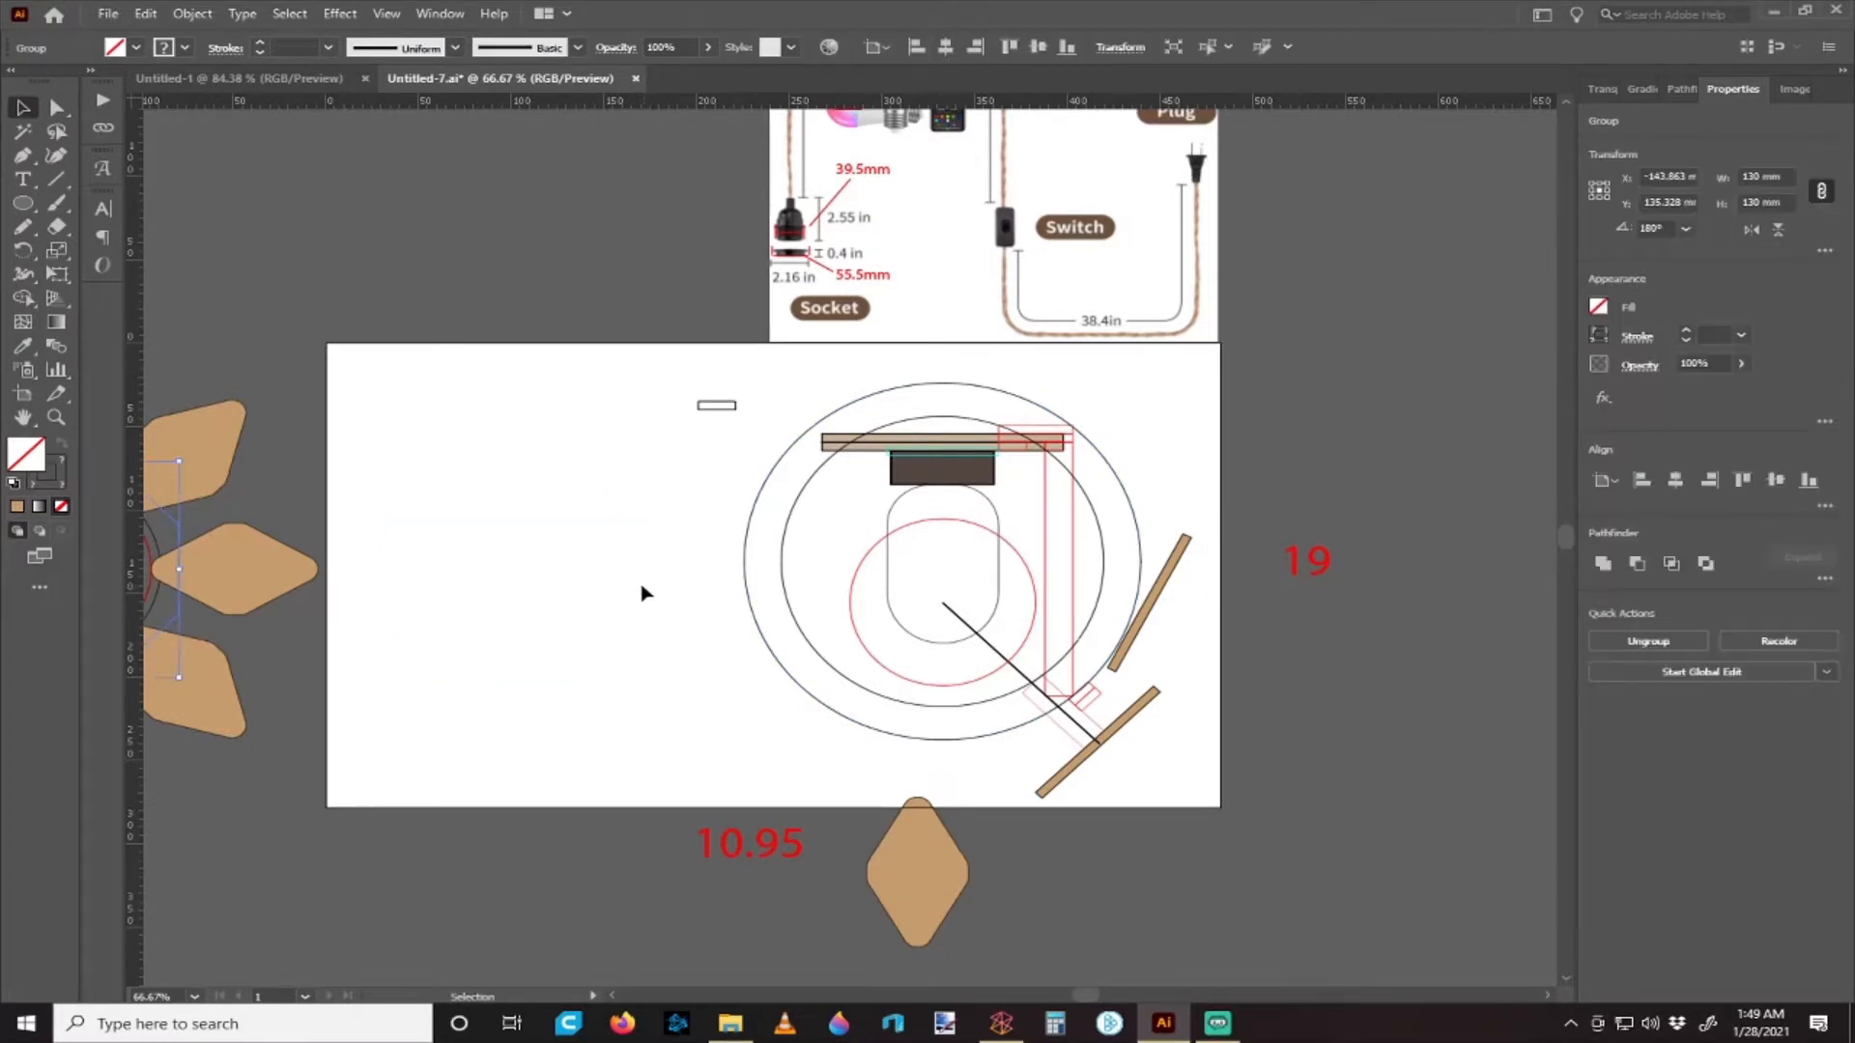
{"action": "scroll", "coordinate": [613, 587], "scroll_direction": "down", "scroll_amount": 2}
{"action": "left_click", "coordinate": [600, 531]}
- Check the size of the two large concentric circles surrounding the bulb in the side-view drawing
{"action": "scroll", "coordinate": [600, 526], "scroll_direction": "right", "scroll_amount": 2}
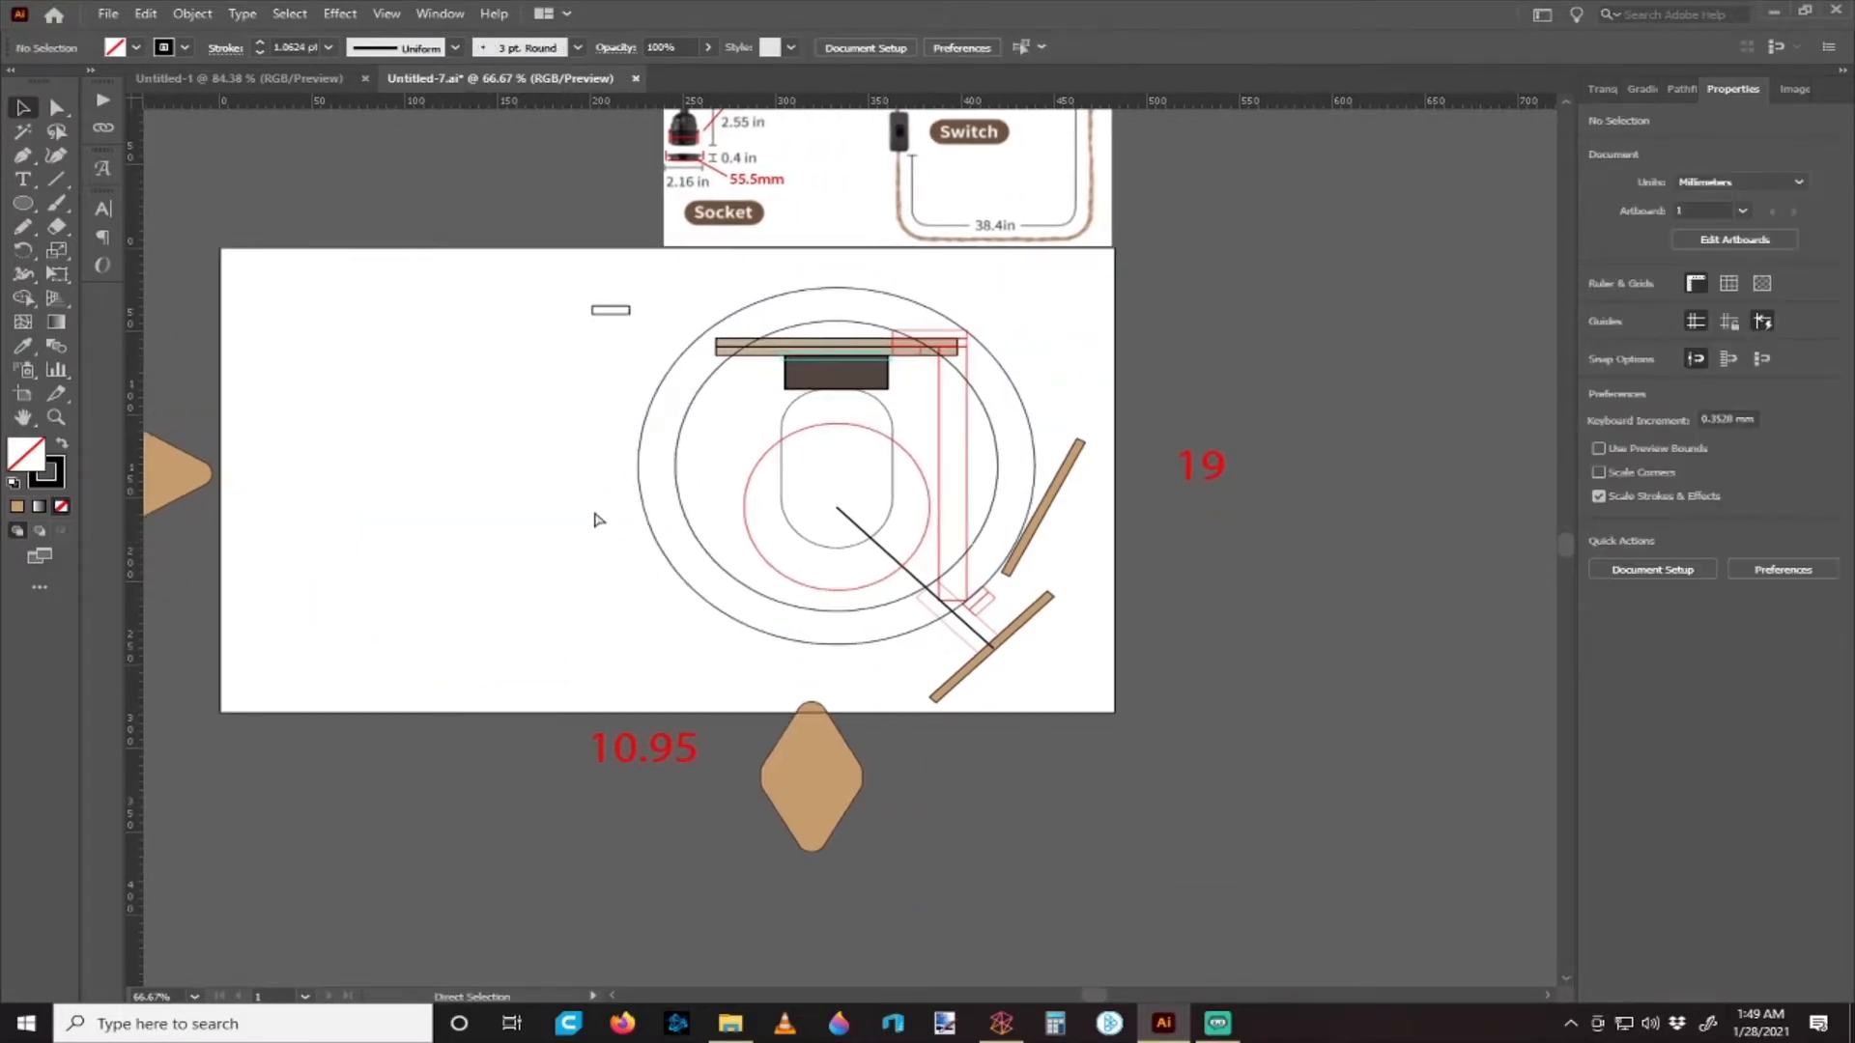
{"action": "scroll", "coordinate": [827, 473], "scroll_direction": "right", "scroll_amount": 2}
{"action": "scroll", "coordinate": [820, 629], "scroll_direction": "left", "scroll_amount": 1}
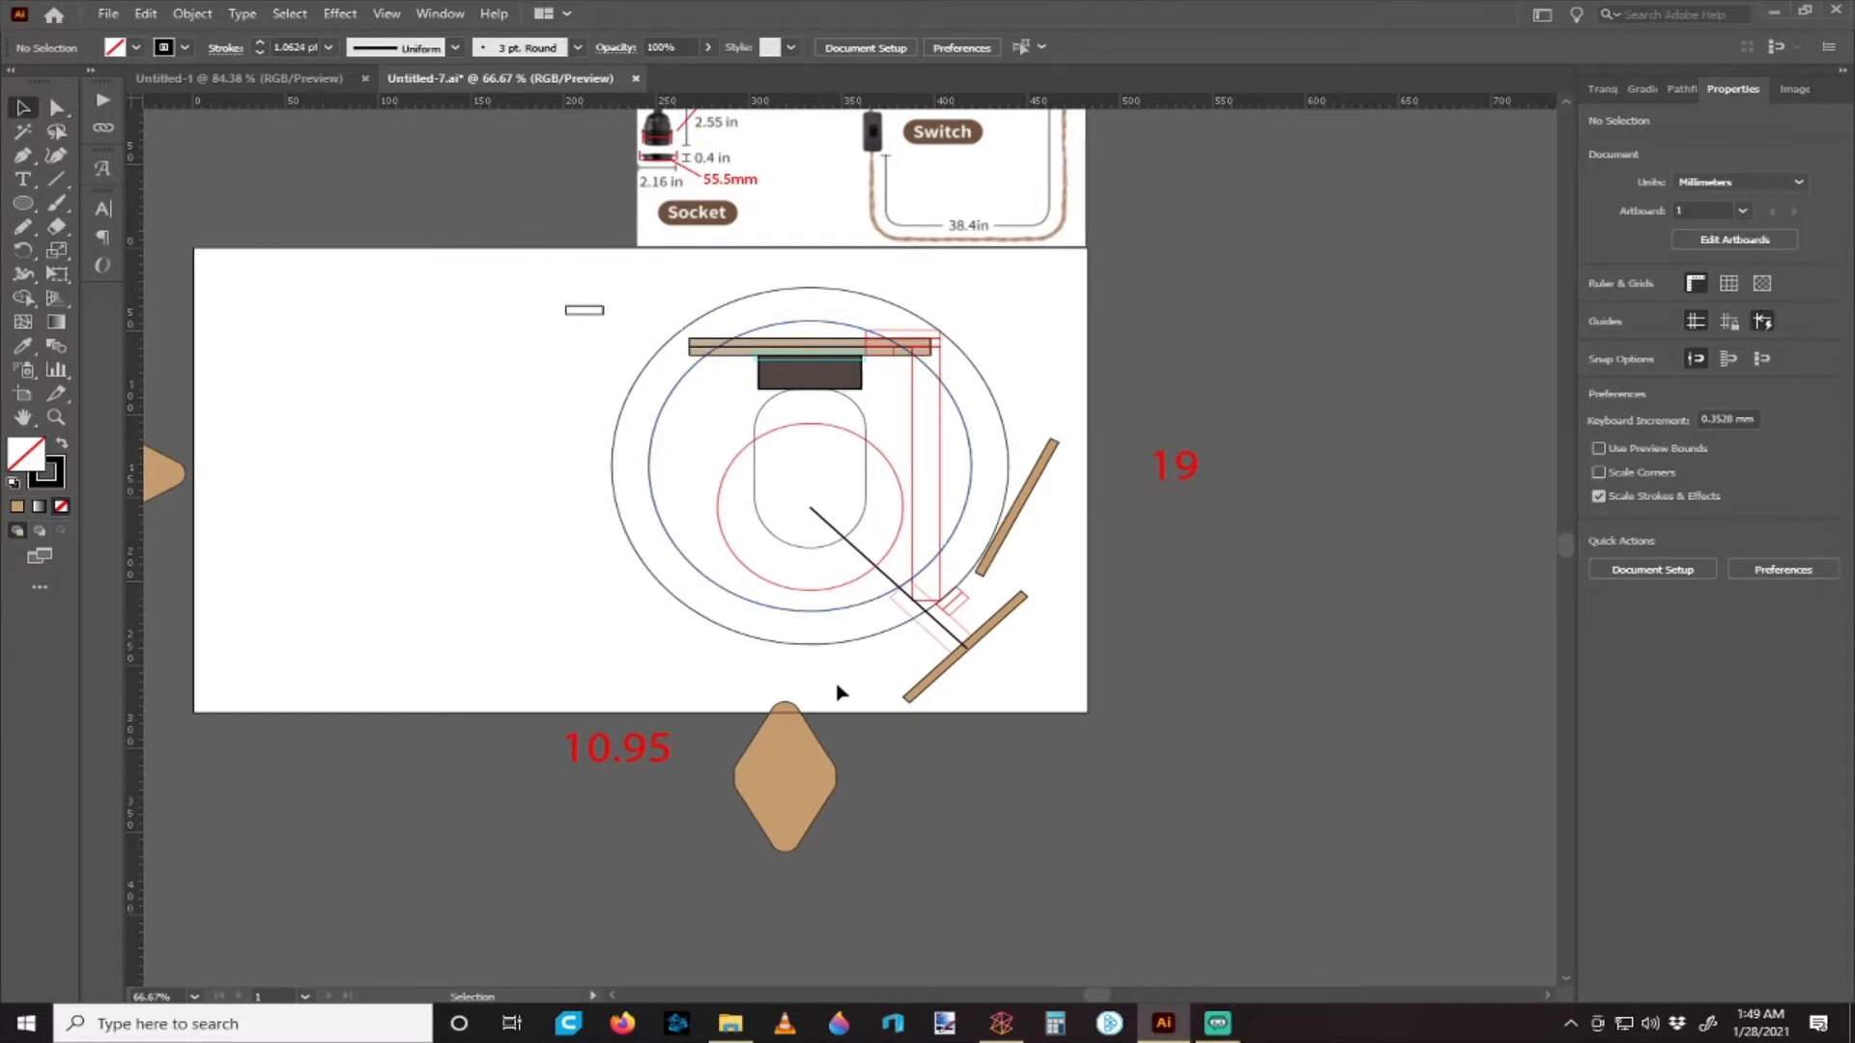
{"action": "scroll", "coordinate": [839, 692], "scroll_direction": "up", "scroll_amount": 1}
{"action": "scroll", "coordinate": [889, 691], "scroll_direction": "up", "scroll_amount": 1}
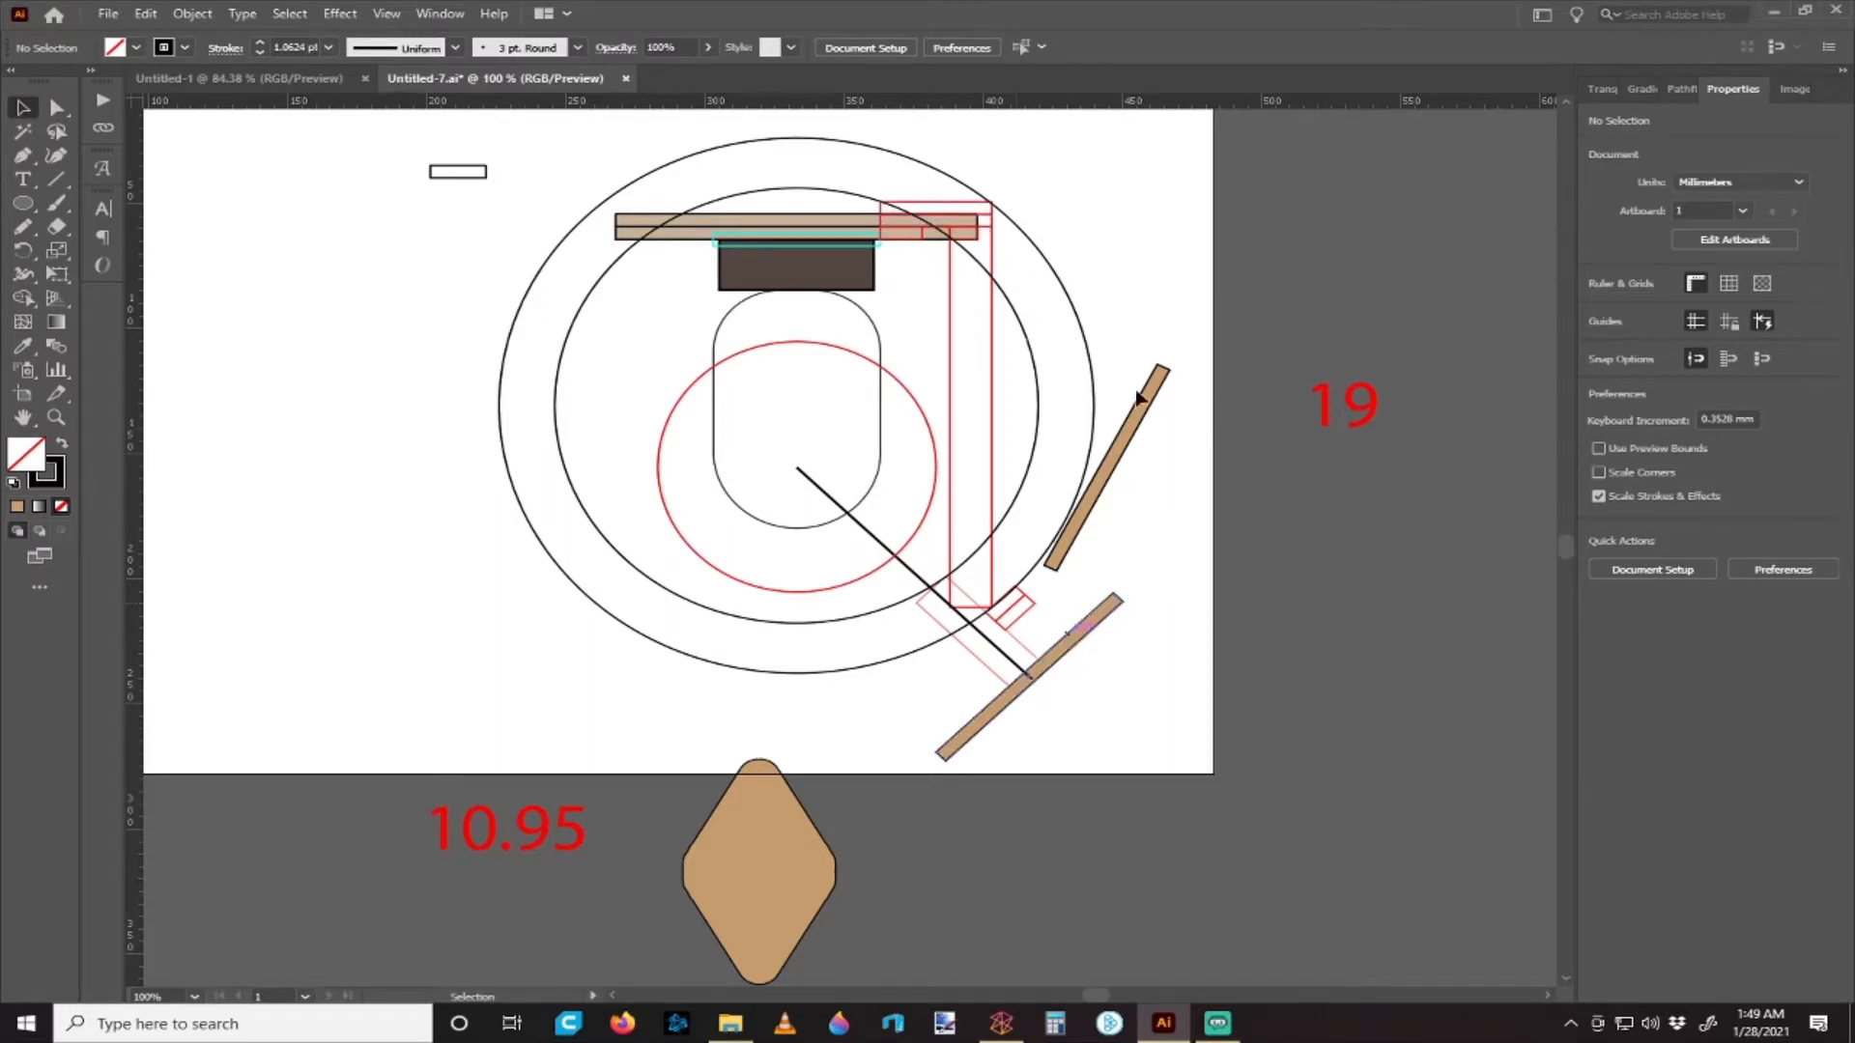
{"action": "left_click", "coordinate": [832, 623]}
{"action": "left_click", "coordinate": [824, 674], "text": "shift"}
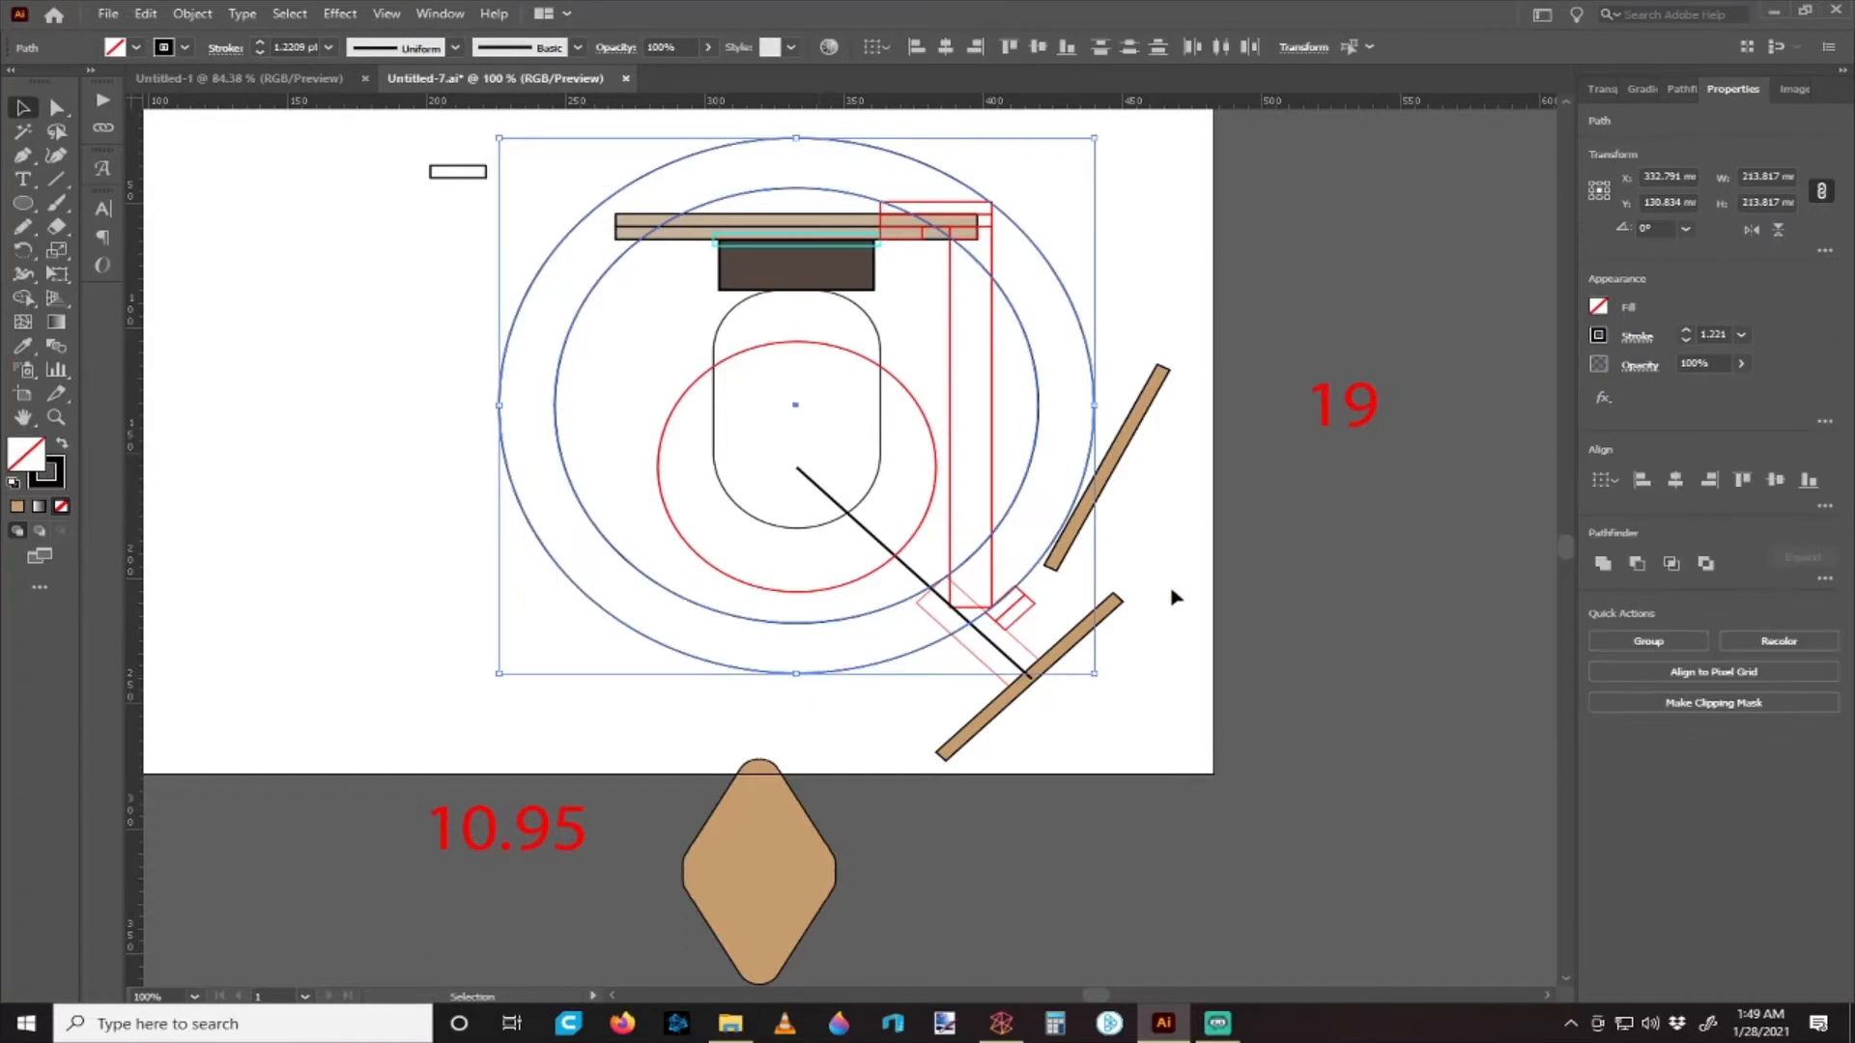
{"action": "left_click", "coordinate": [1208, 597]}
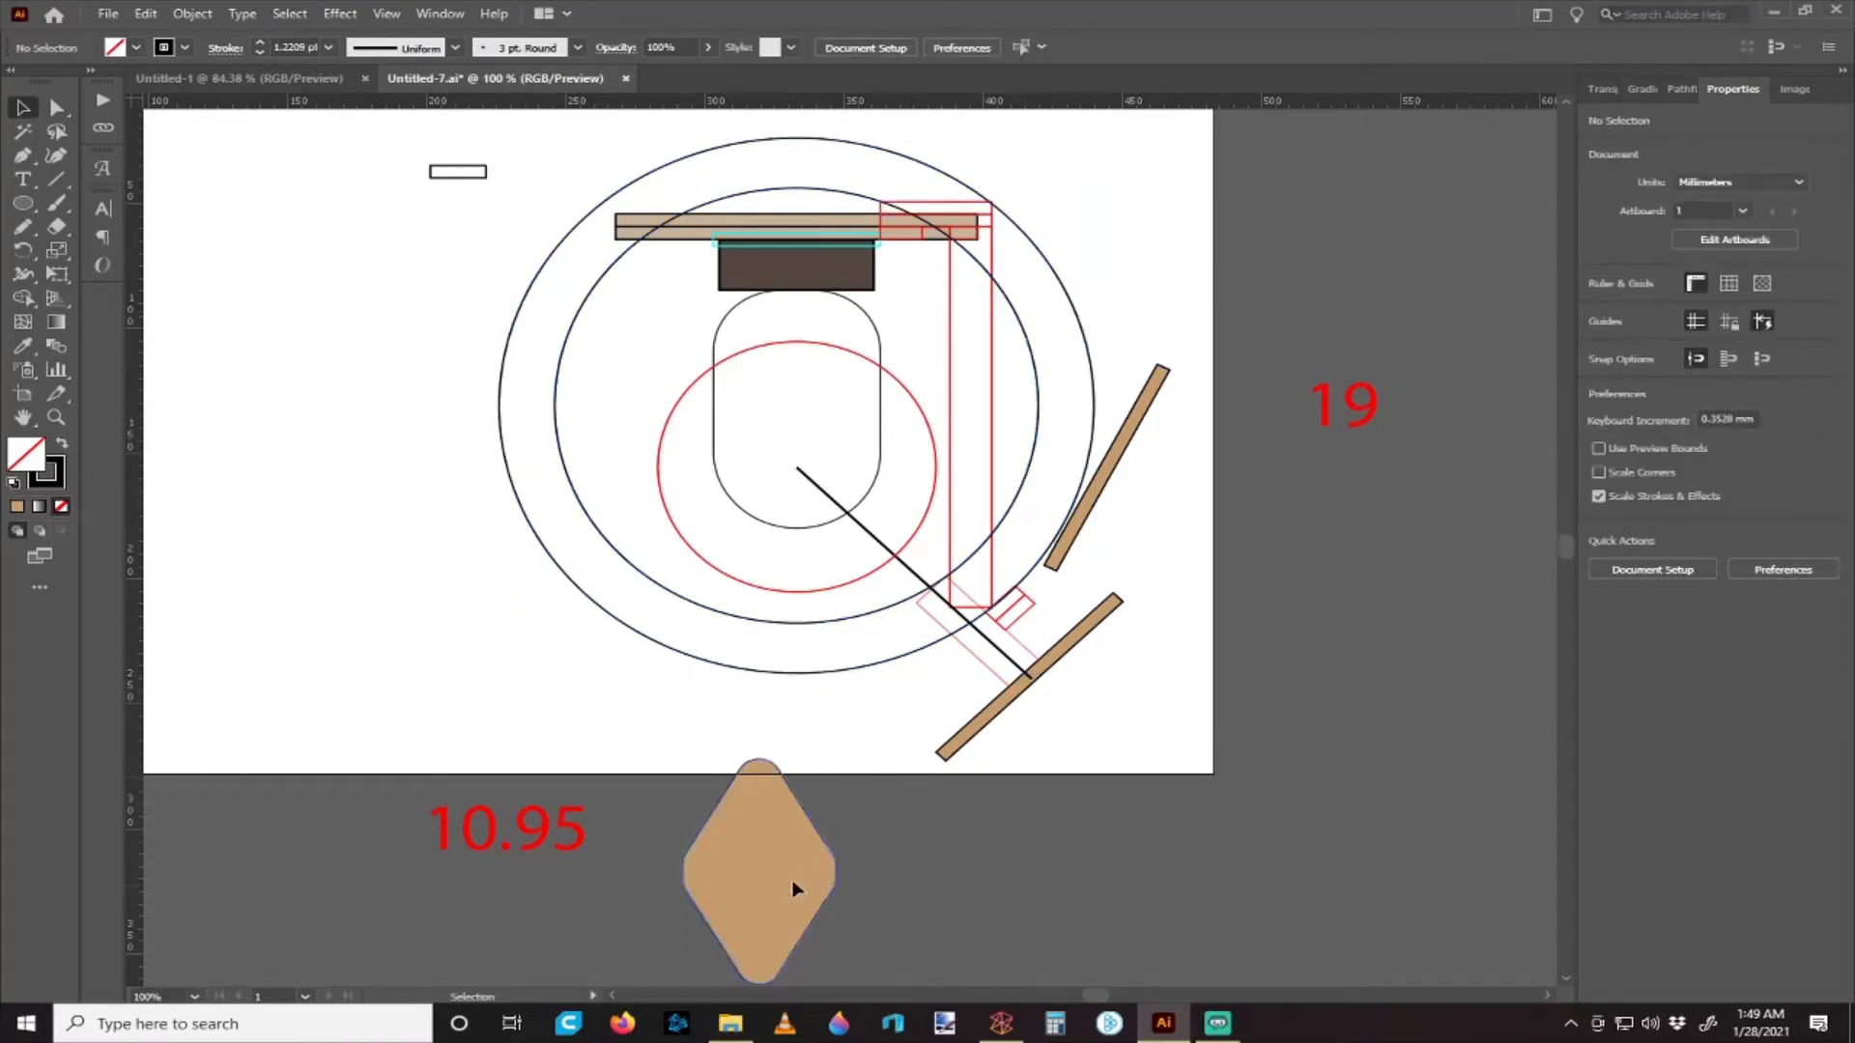
- Move the tan petal from below the artboard onto the blank area beside the side-view drawing
{"action": "left_click_drag", "start_coordinate": [792, 889], "coordinate": [375, 628]}
{"action": "key", "text": "a"}
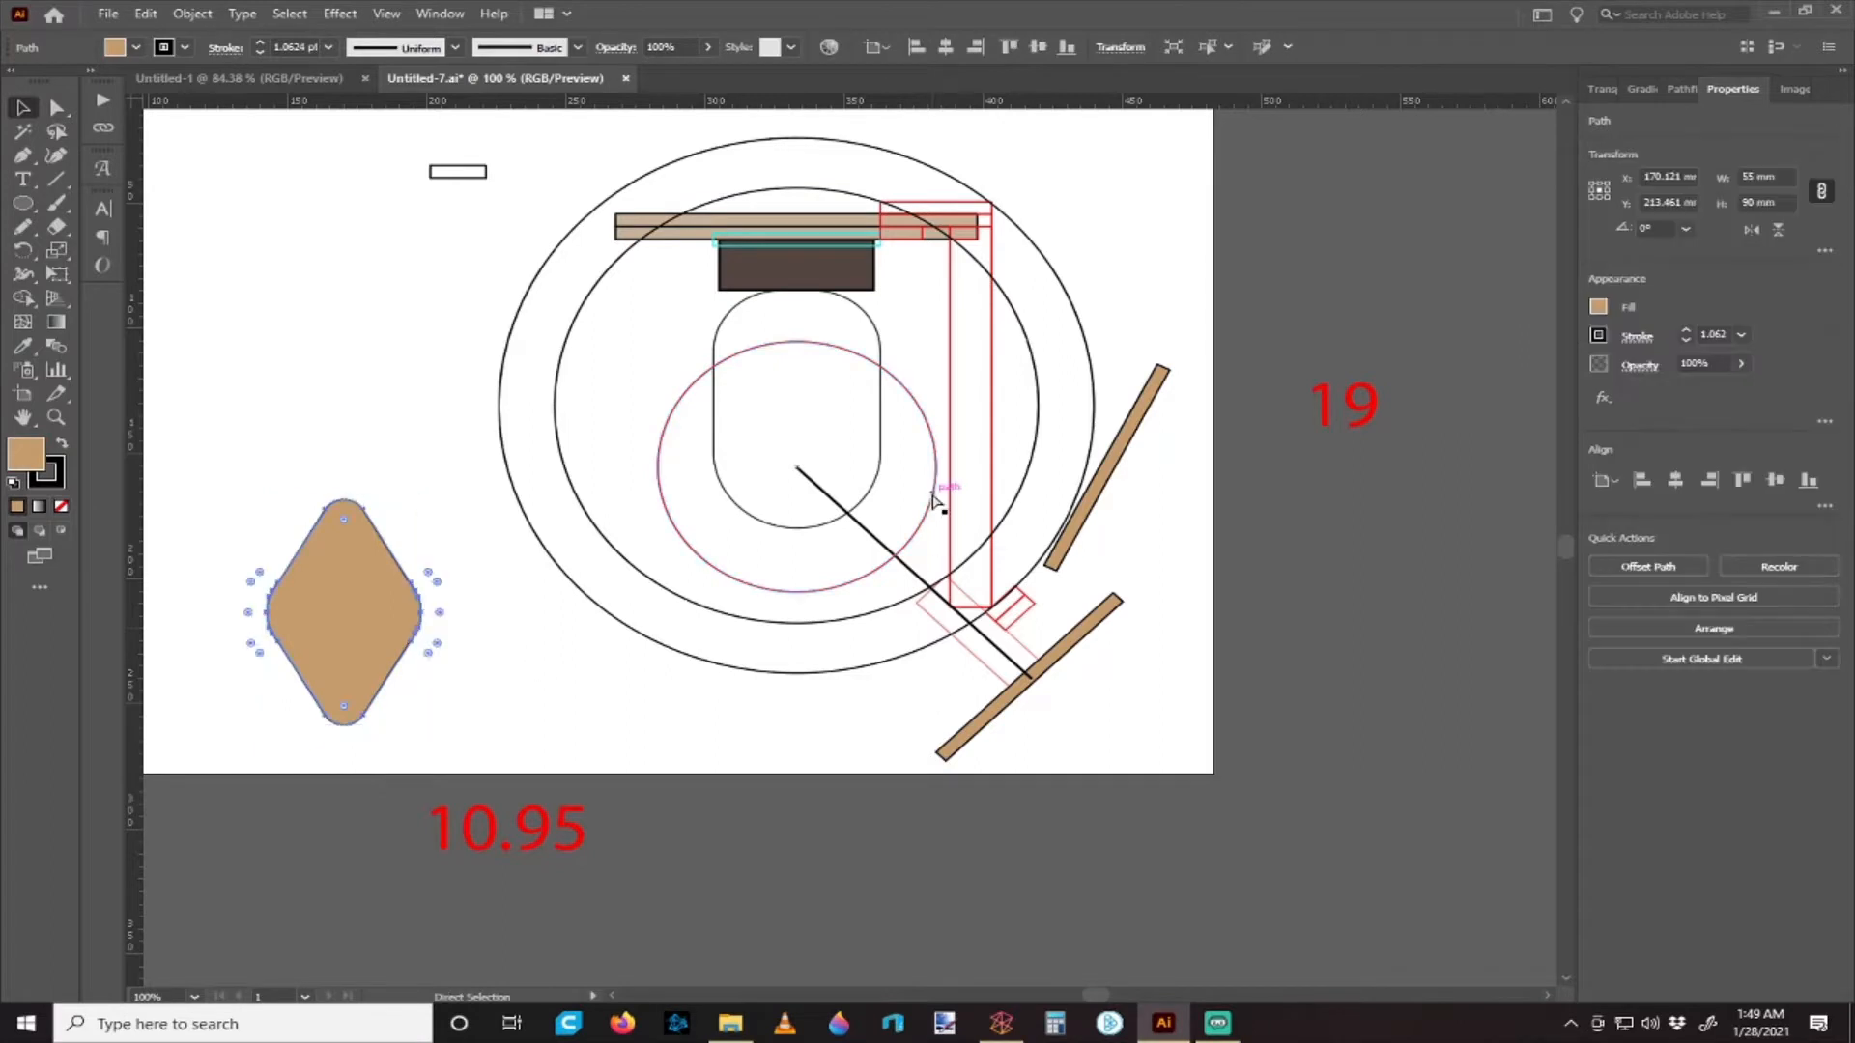
{"action": "scroll", "coordinate": [932, 498], "scroll_direction": "right", "scroll_amount": 1}
{"action": "key", "text": "v"}
{"action": "scroll", "coordinate": [901, 510], "scroll_direction": "up", "scroll_amount": 1}
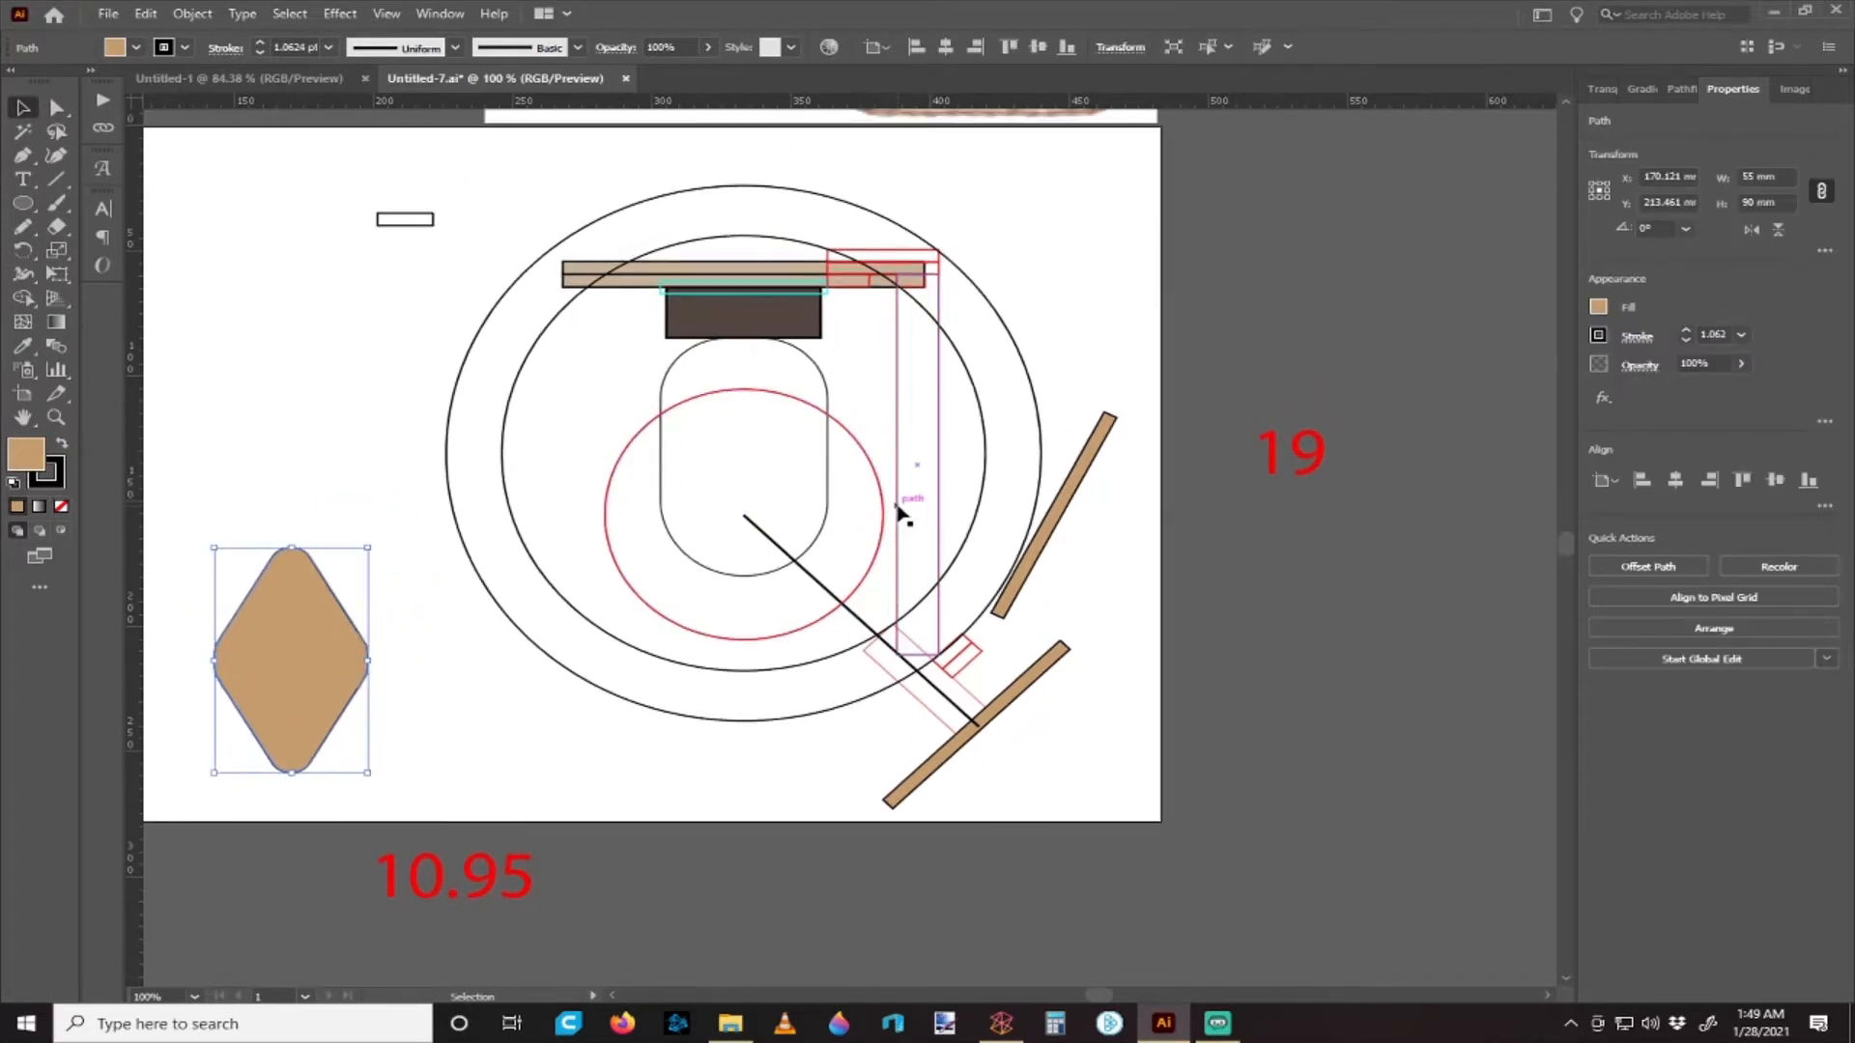
{"action": "scroll", "coordinate": [901, 515], "scroll_direction": "down", "scroll_amount": 1}
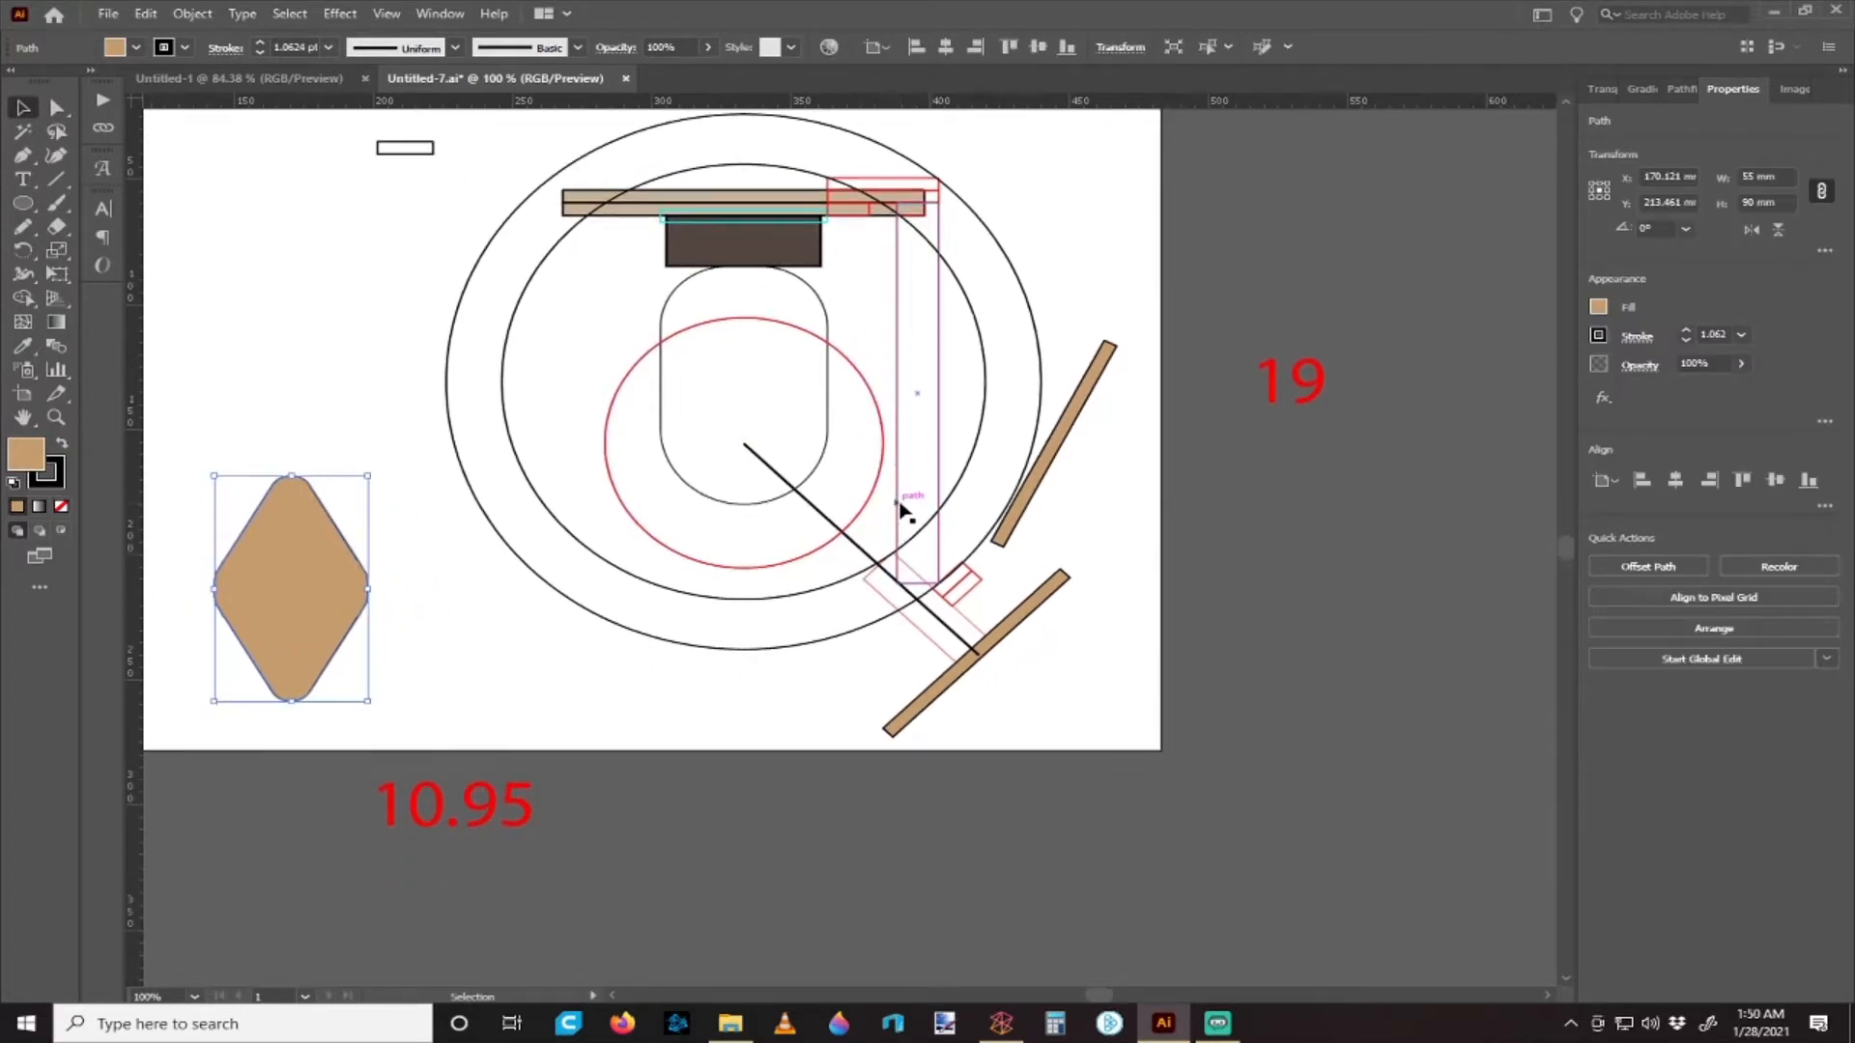
- Nudge the steeper wooden bar outward from the large circle and place the wider petal over the narrower one beside the side view
{"action": "mouse_move", "coordinate": [1026, 507]}
{"action": "left_mouse_down"}
{"action": "mouse_move", "coordinate": [1026, 447]}
{"action": "mouse_move", "coordinate": [1053, 512]}
{"action": "mouse_move", "coordinate": [1026, 488]}
{"action": "mouse_move", "coordinate": [1056, 517]}
{"action": "mouse_move", "coordinate": [1039, 509]}
{"action": "left_mouse_up"}
{"action": "scroll", "coordinate": [1040, 508], "scroll_direction": "down", "scroll_amount": 3}
{"action": "left_click_drag", "start_coordinate": [773, 469], "coordinate": [880, 492]}
{"action": "left_click_drag", "start_coordinate": [600, 329], "coordinate": [891, 478]}
{"action": "left_click_drag", "start_coordinate": [1060, 560], "coordinate": [929, 560]}
{"action": "scroll", "coordinate": [922, 560], "scroll_direction": "up", "scroll_amount": 2}
{"action": "left_click_drag", "start_coordinate": [618, 404], "coordinate": [617, 503]}
- Send the wider petal behind the narrower petal
{"action": "right_click", "coordinate": [609, 528]}
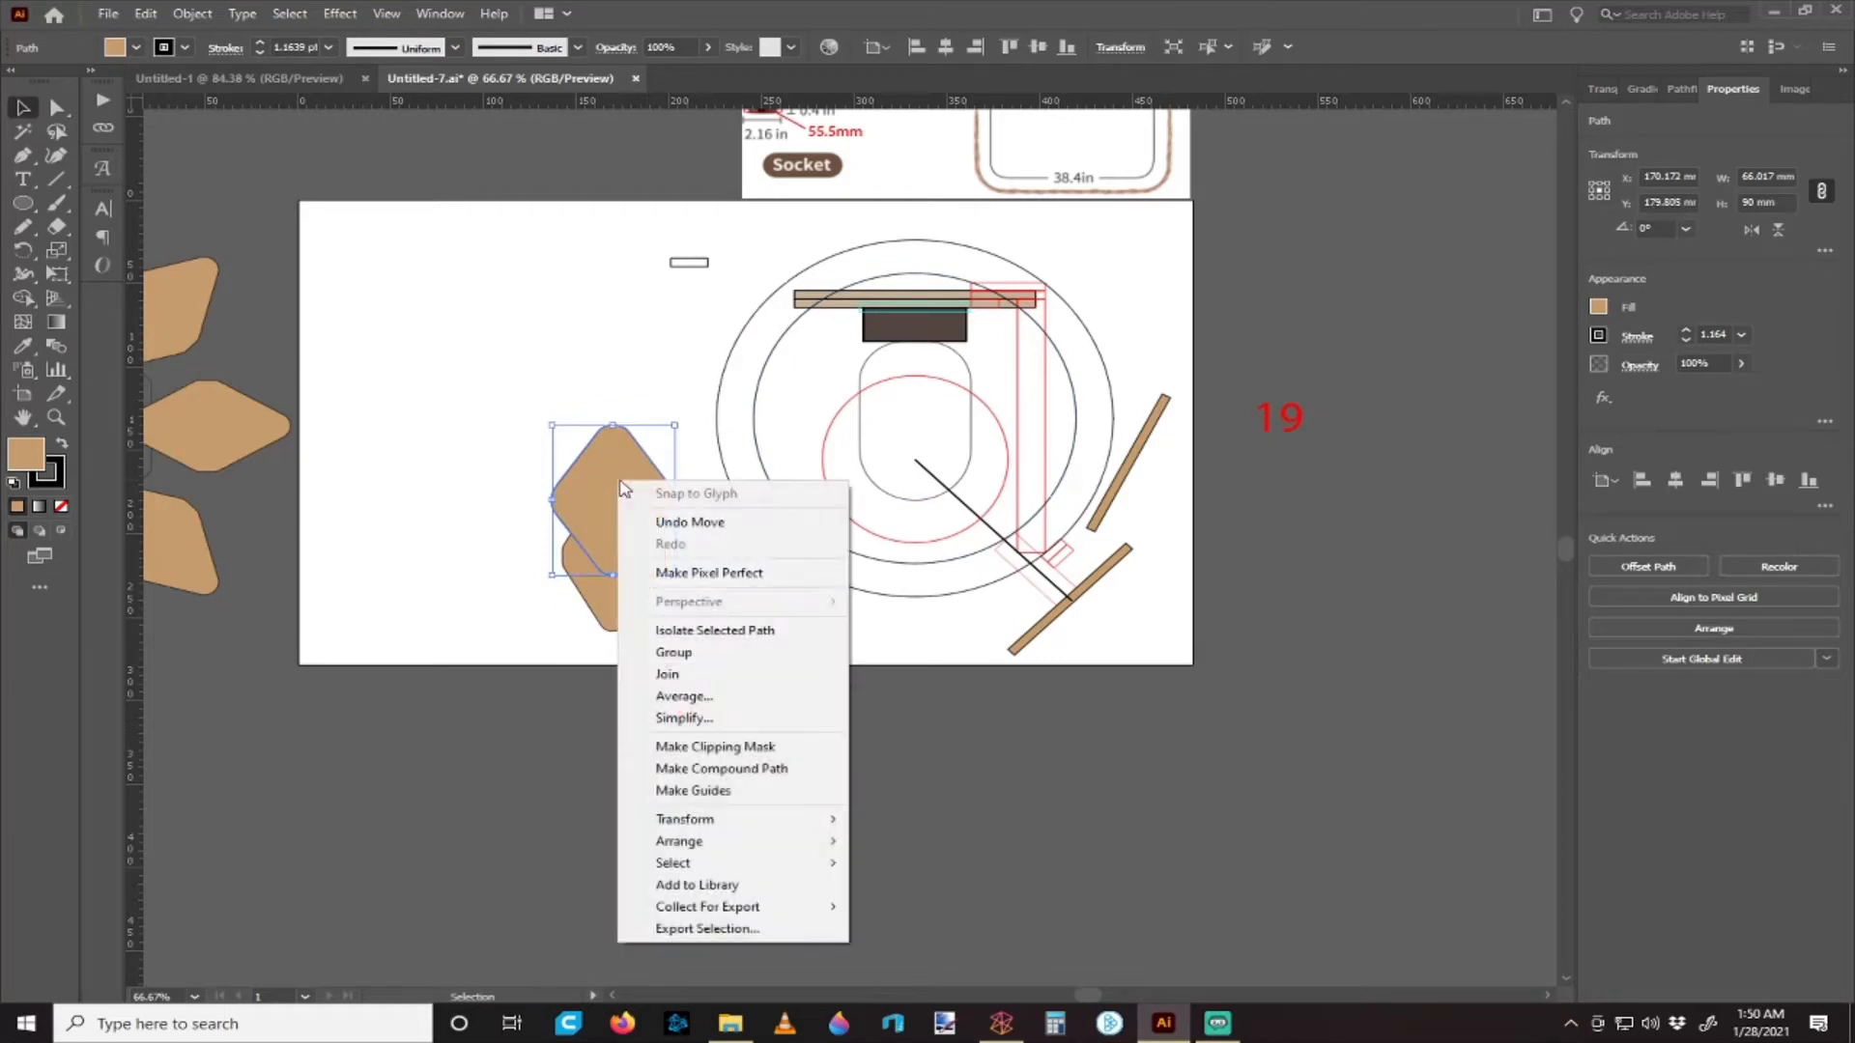
{"action": "left_click", "coordinate": [947, 710]}
{"action": "left_click", "coordinate": [948, 702]}
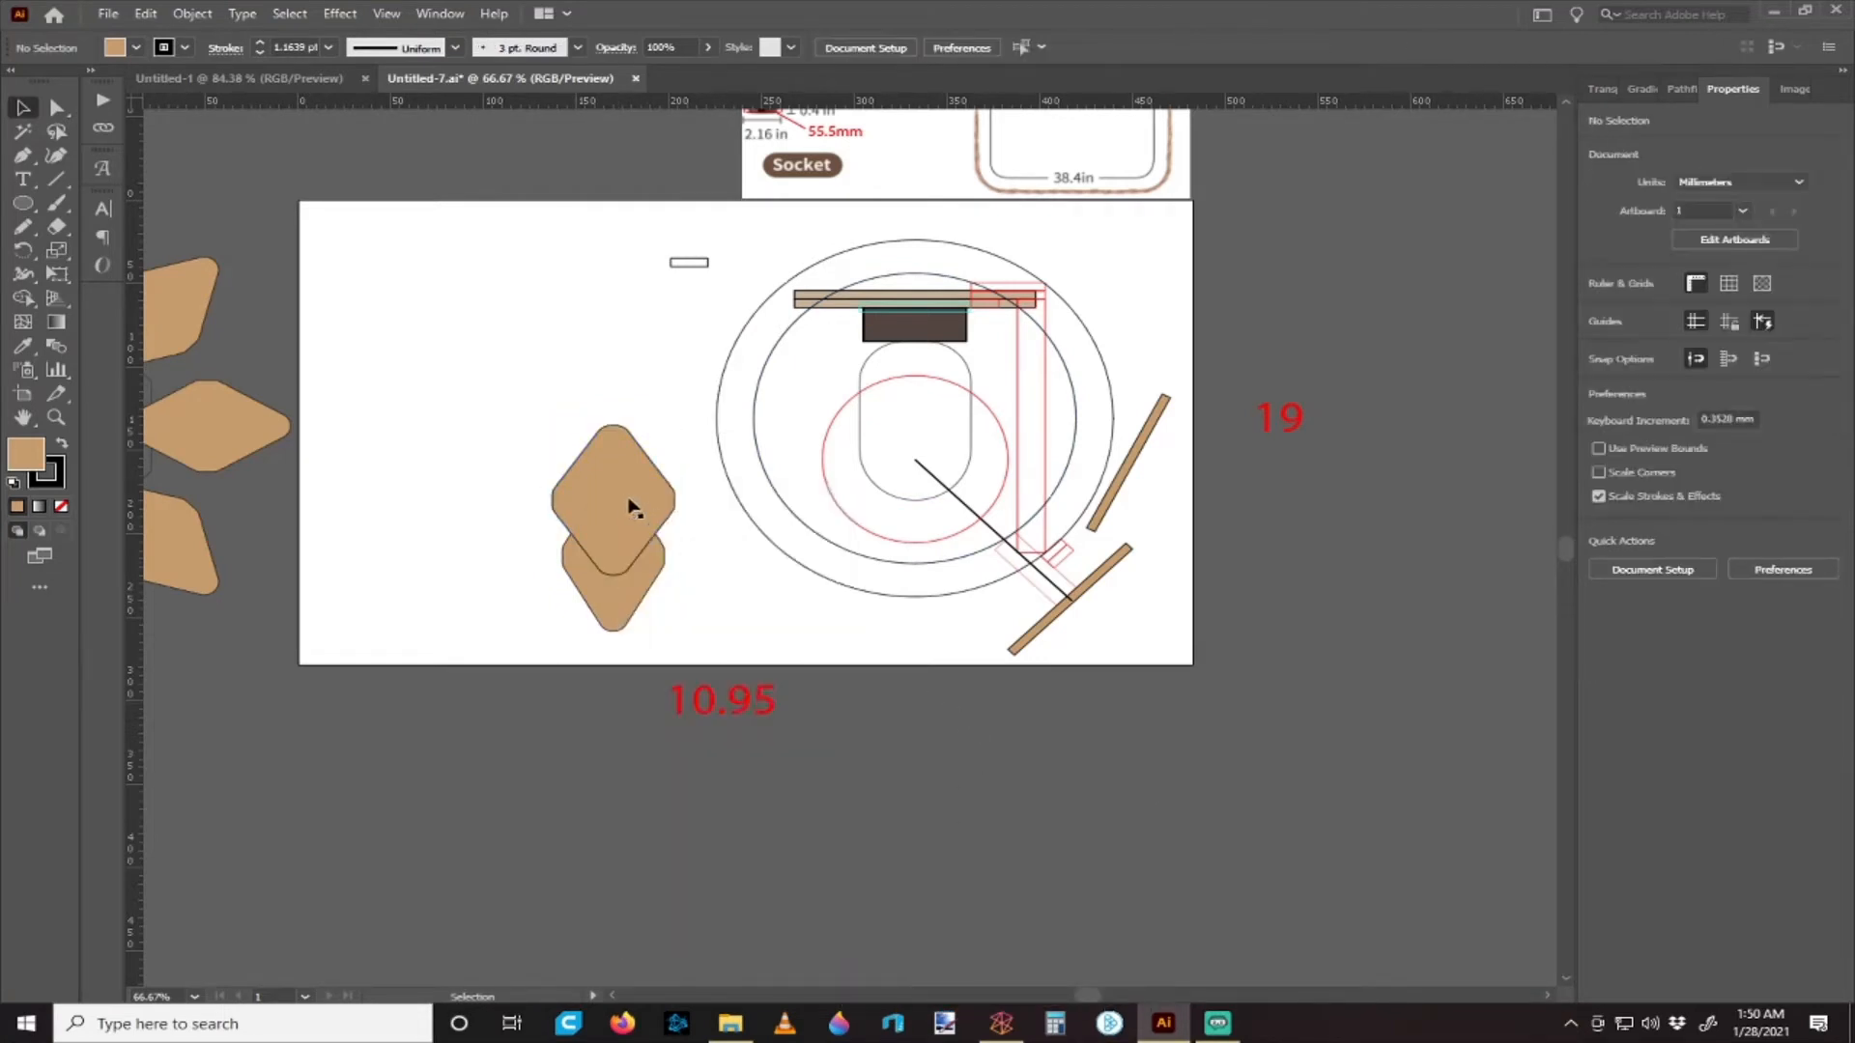
{"action": "left_click", "coordinate": [627, 500]}
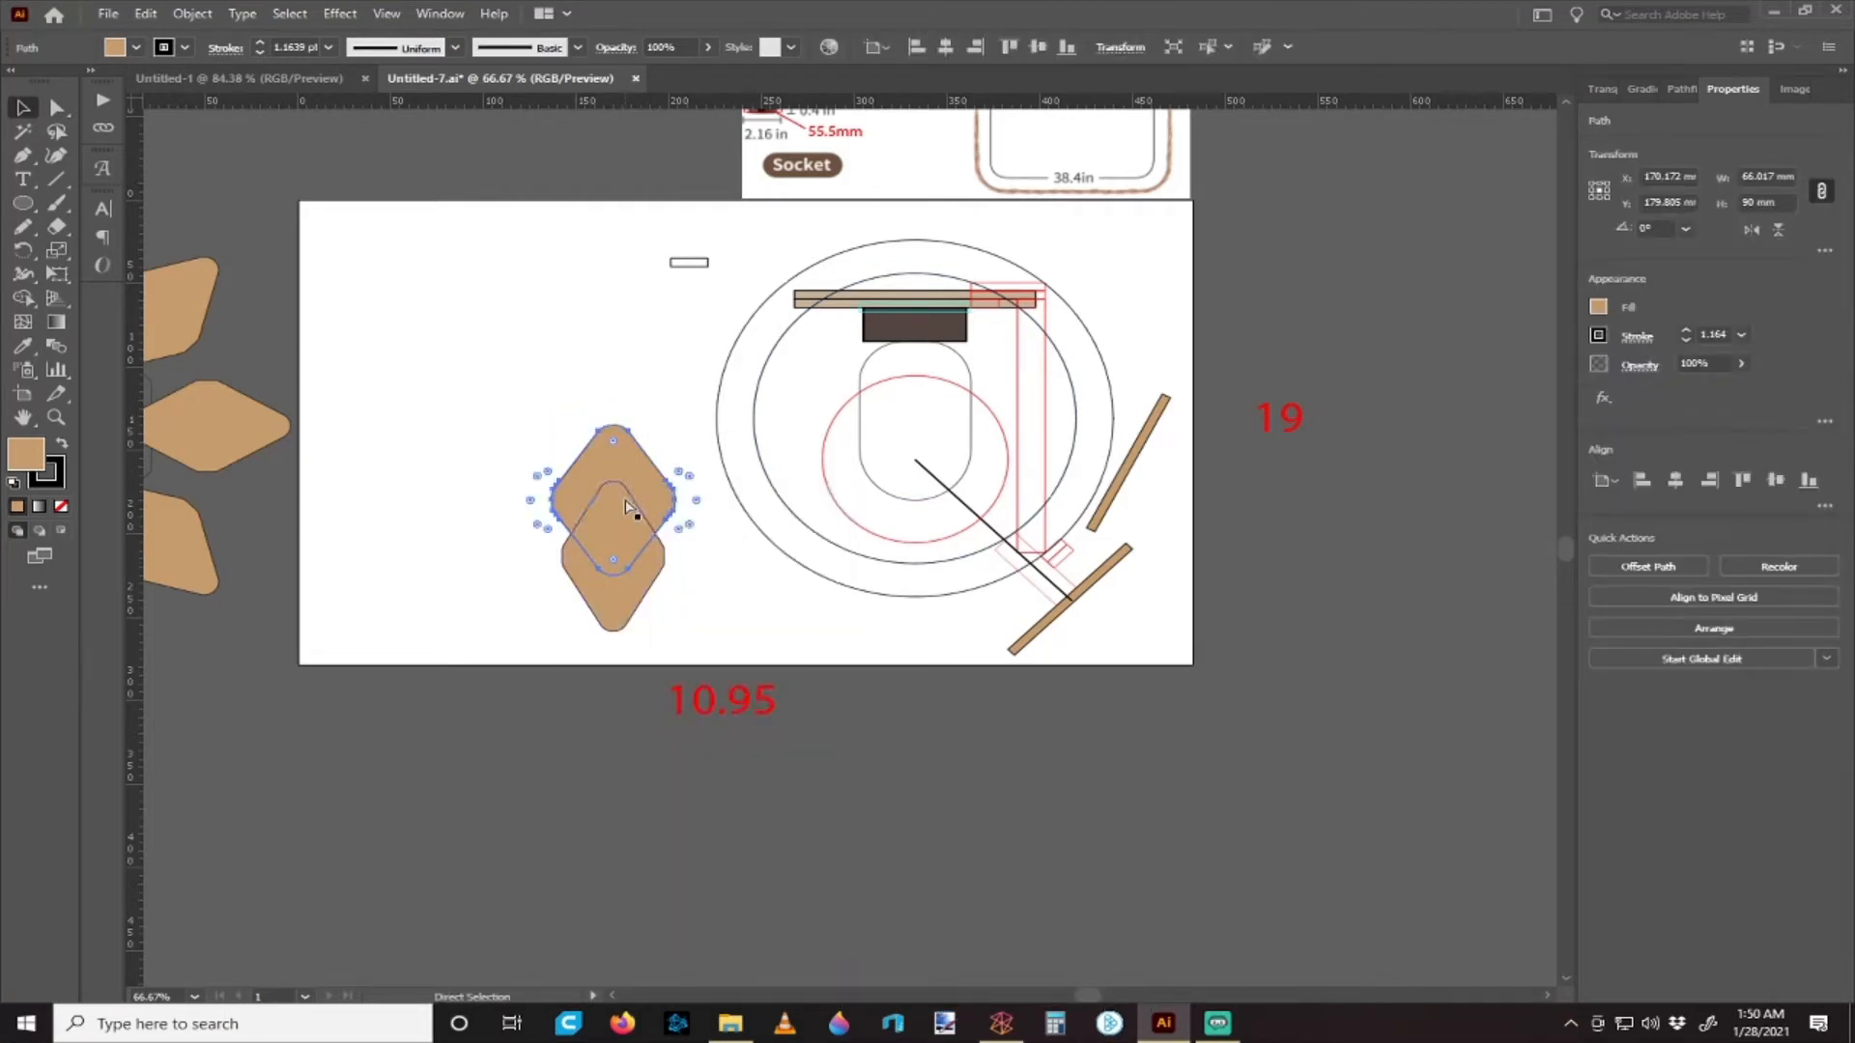
{"action": "left_click", "coordinate": [751, 592]}
- Fill the wider petal with dark brown and clear the selection
{"action": "left_click", "coordinate": [663, 498]}
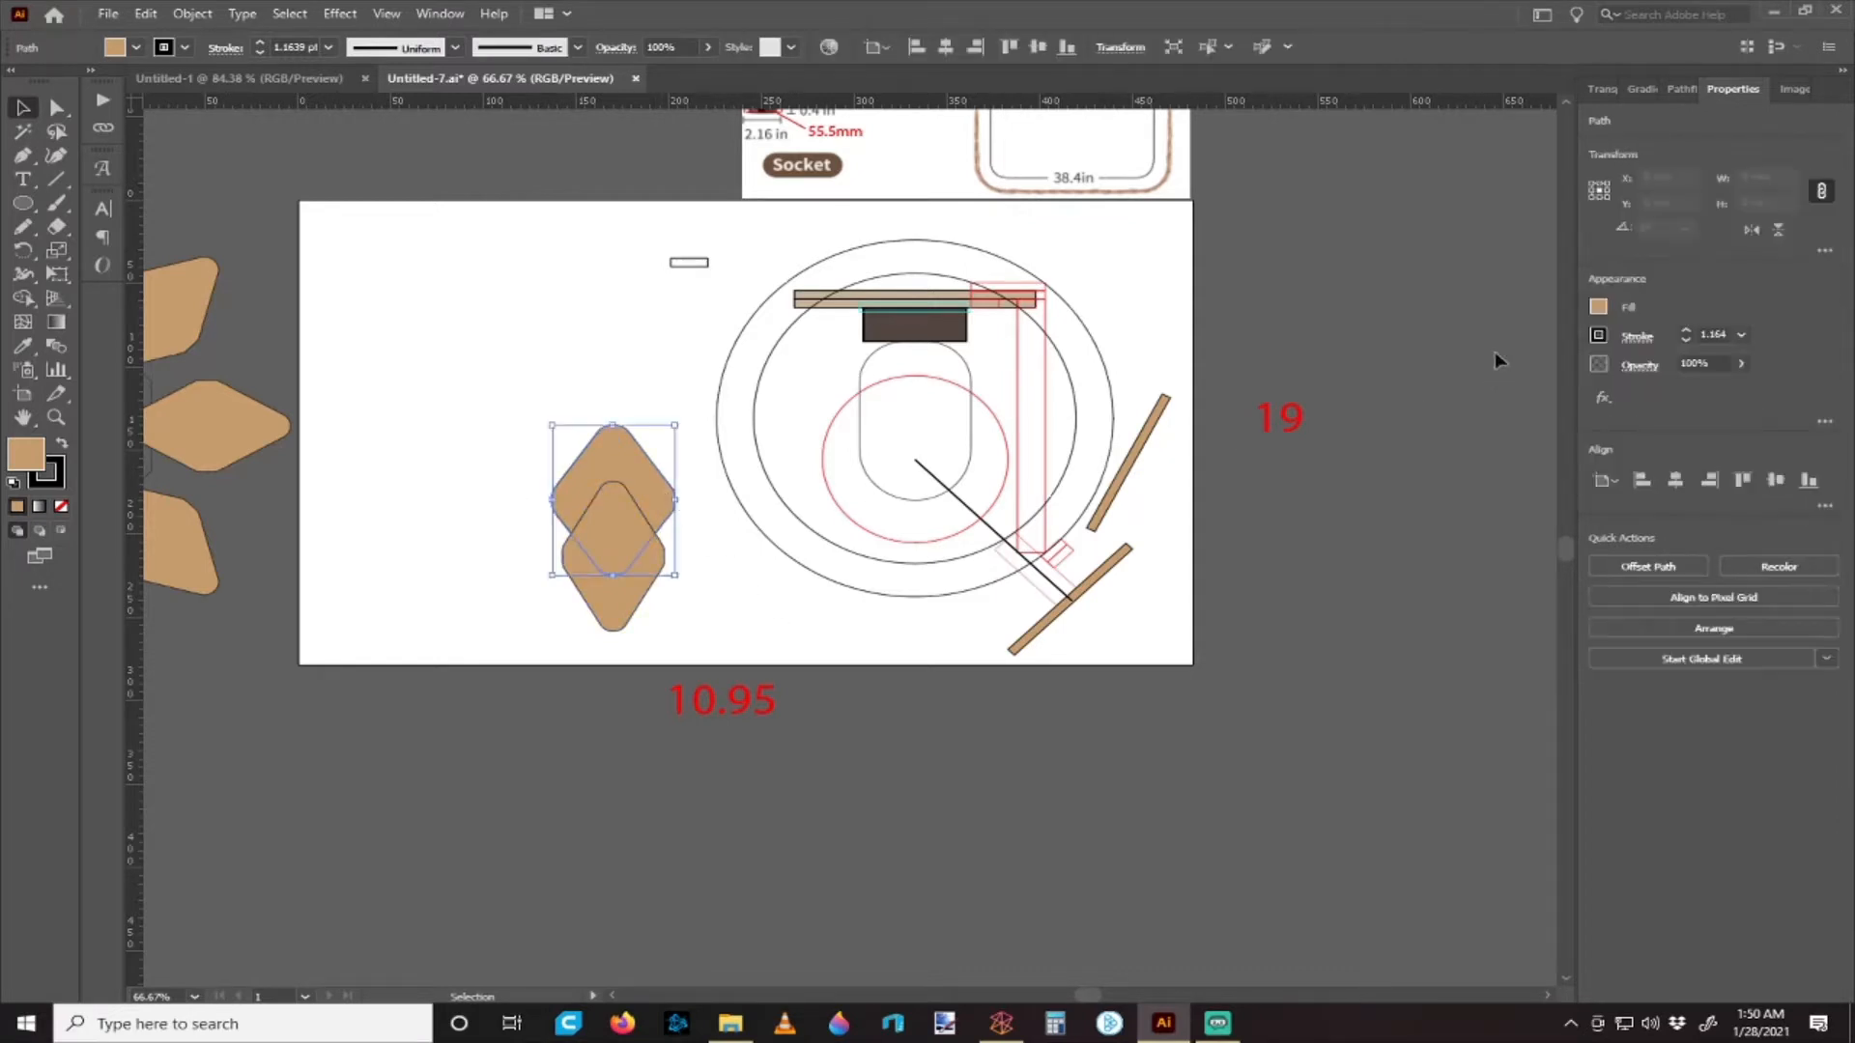
{"action": "left_click", "coordinate": [1600, 307]}
{"action": "left_click", "coordinate": [1554, 447]}
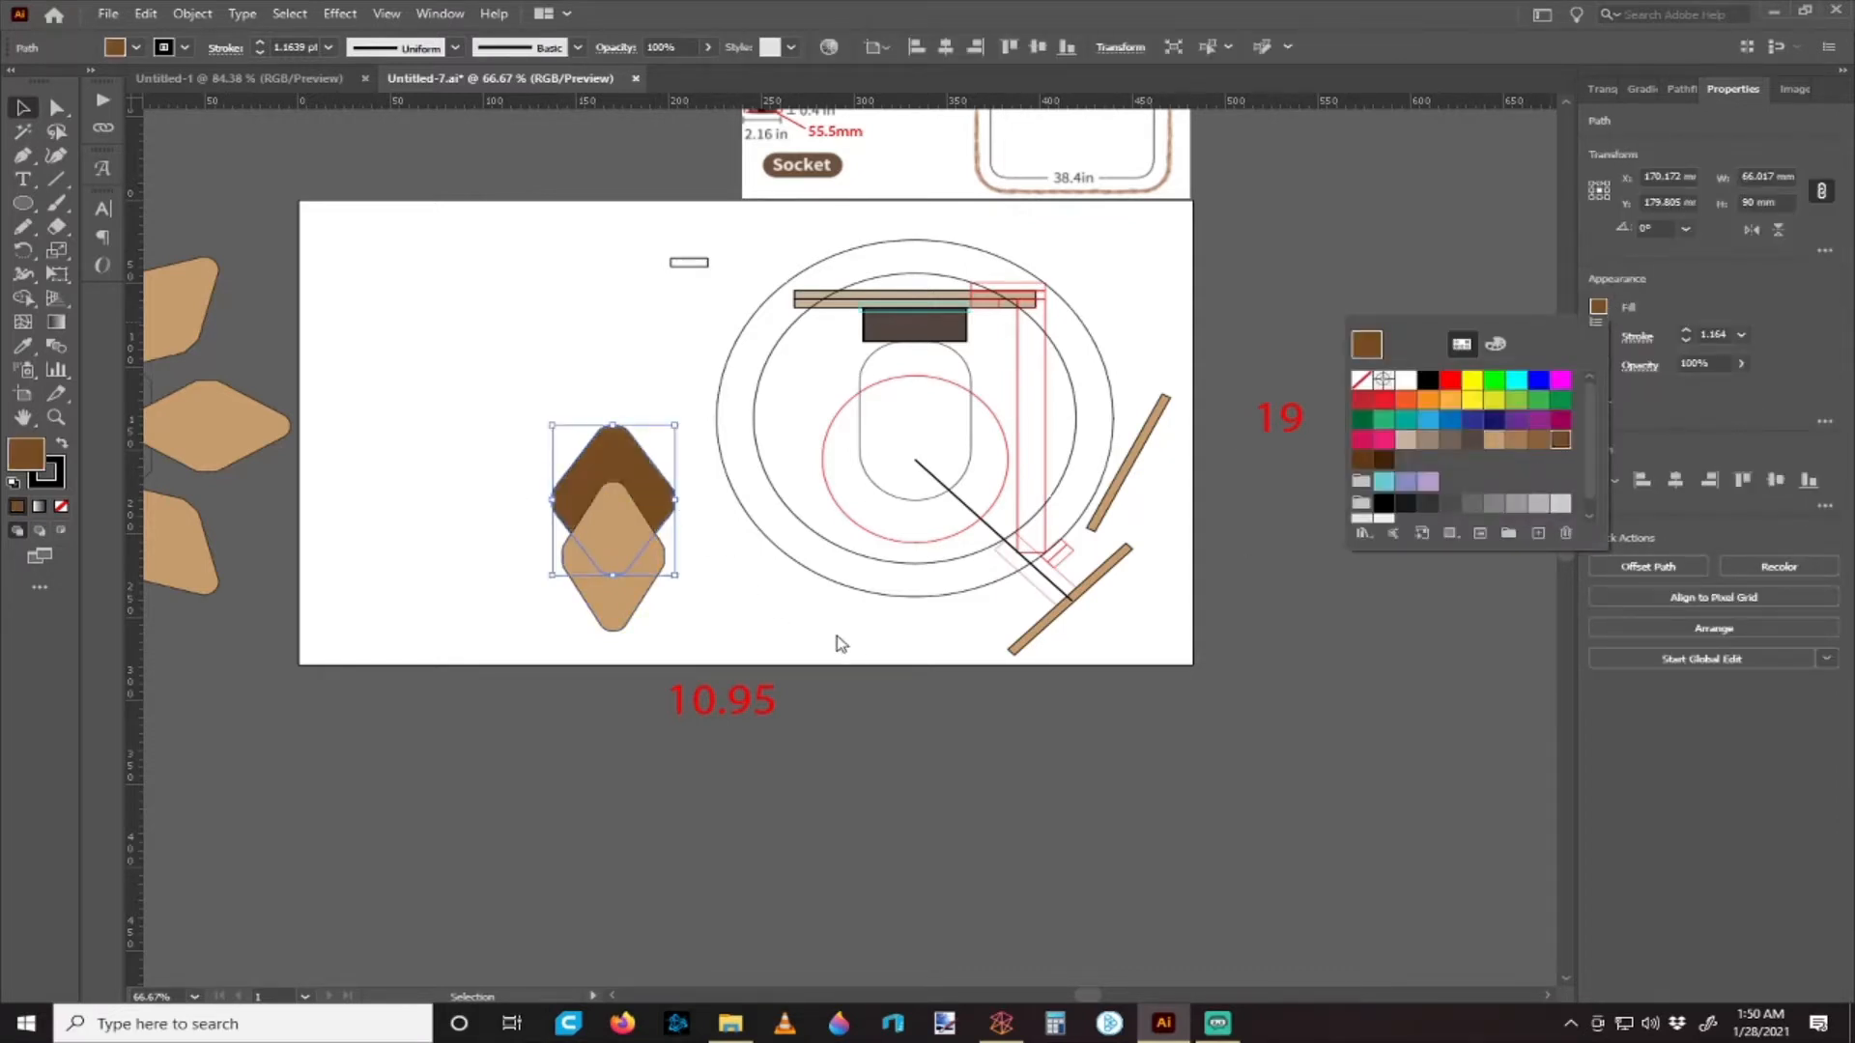
{"action": "left_click", "coordinate": [839, 642]}
{"action": "left_click", "coordinate": [621, 559]}
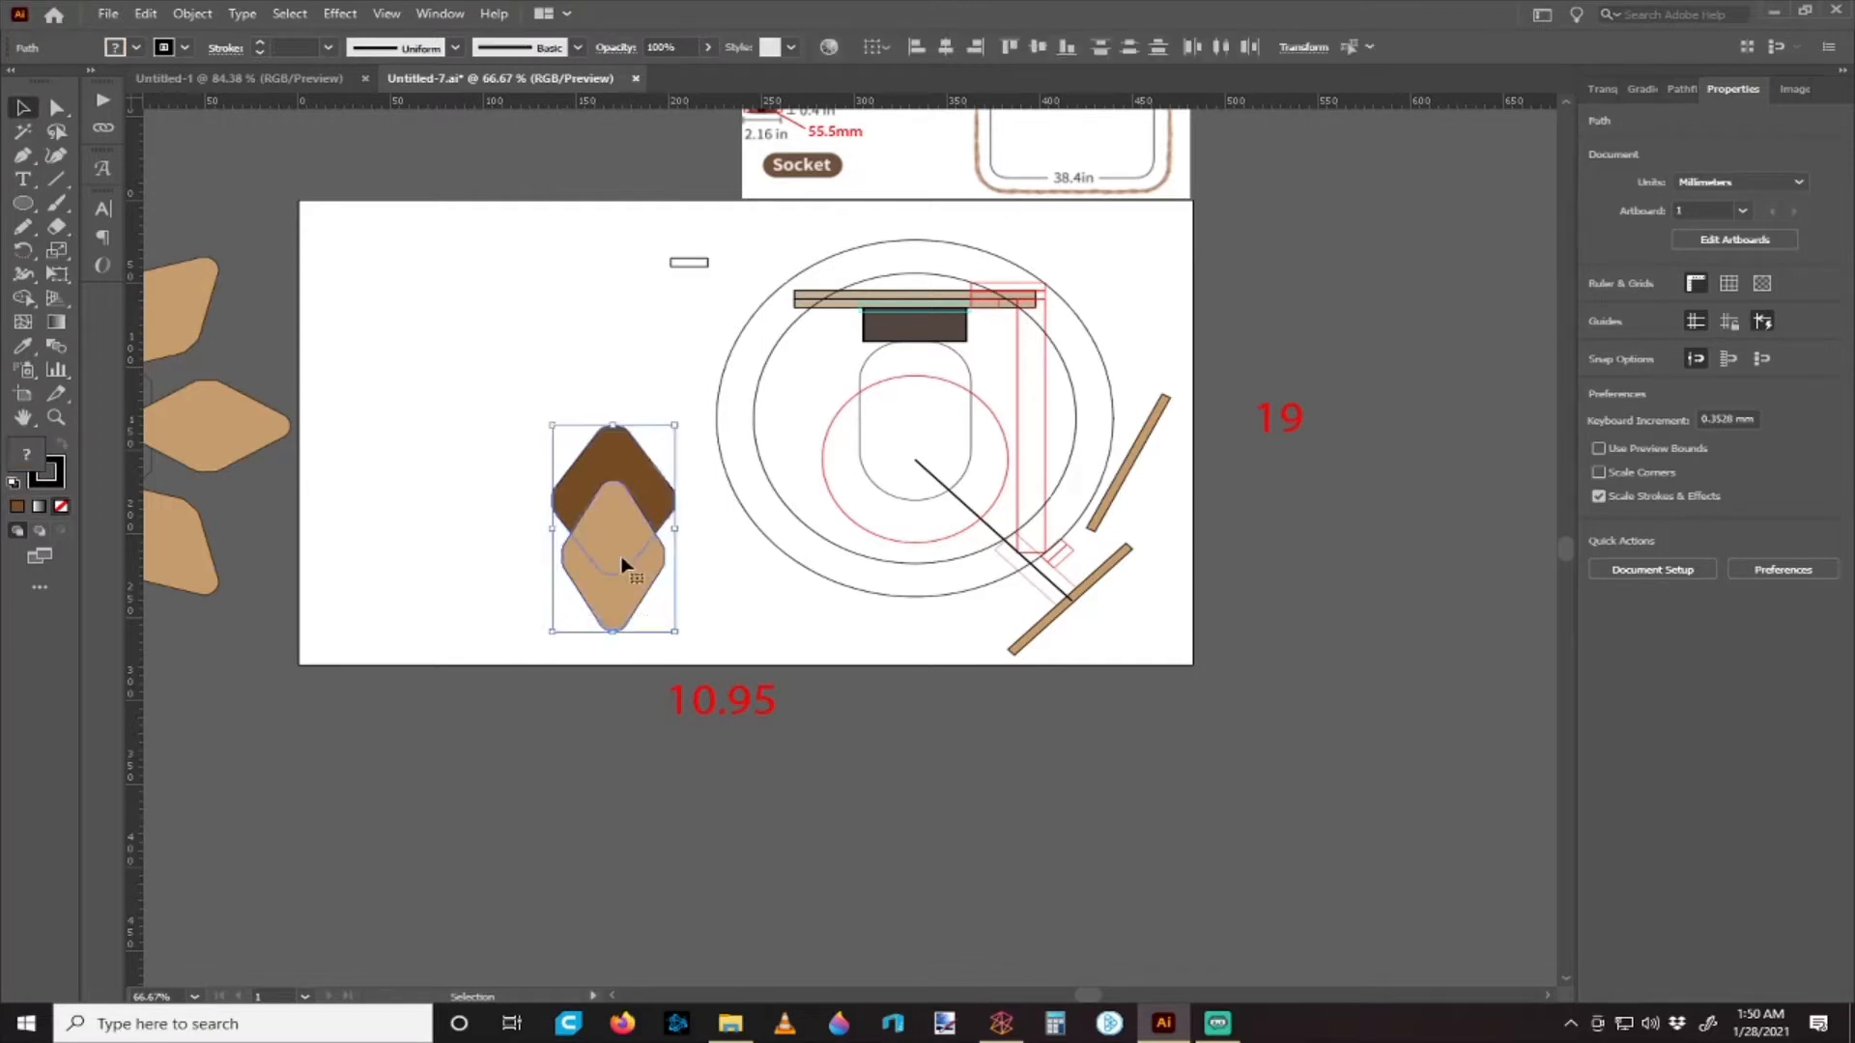
{"action": "left_click", "coordinate": [904, 638]}
- Move the steeper wooden bar slightly farther out from the outer circle in the side-view drawing
{"action": "scroll", "coordinate": [1011, 526], "scroll_direction": "right", "scroll_amount": 3}
{"action": "scroll", "coordinate": [976, 577], "scroll_direction": "up", "scroll_amount": 1}
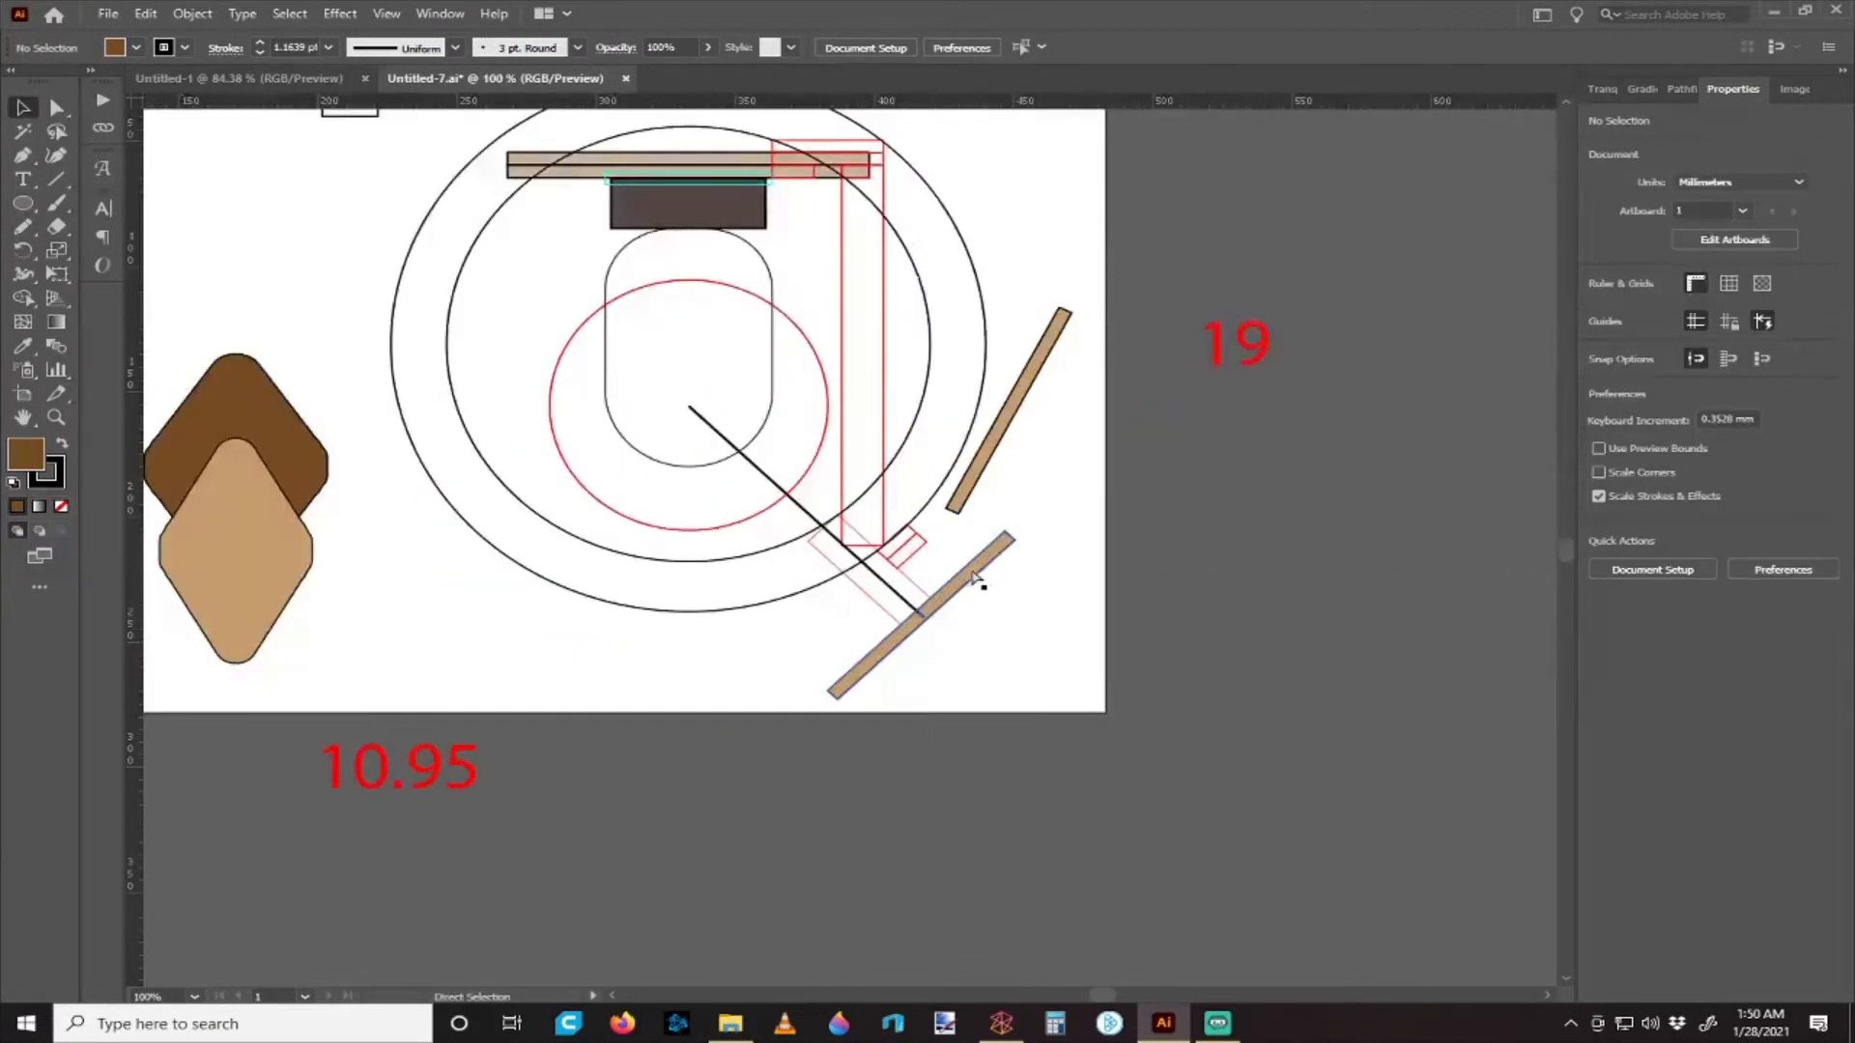
{"action": "scroll", "coordinate": [976, 577], "scroll_direction": "left", "scroll_amount": 2}
{"action": "mouse_move", "coordinate": [1067, 477]}
{"action": "left_mouse_down"}
{"action": "mouse_move", "coordinate": [1106, 495]}
{"action": "mouse_move", "coordinate": [1088, 490]}
{"action": "left_mouse_up"}
{"action": "left_click", "coordinate": [1116, 521]}
{"action": "scroll", "coordinate": [1095, 518], "scroll_direction": "up", "scroll_amount": 2}
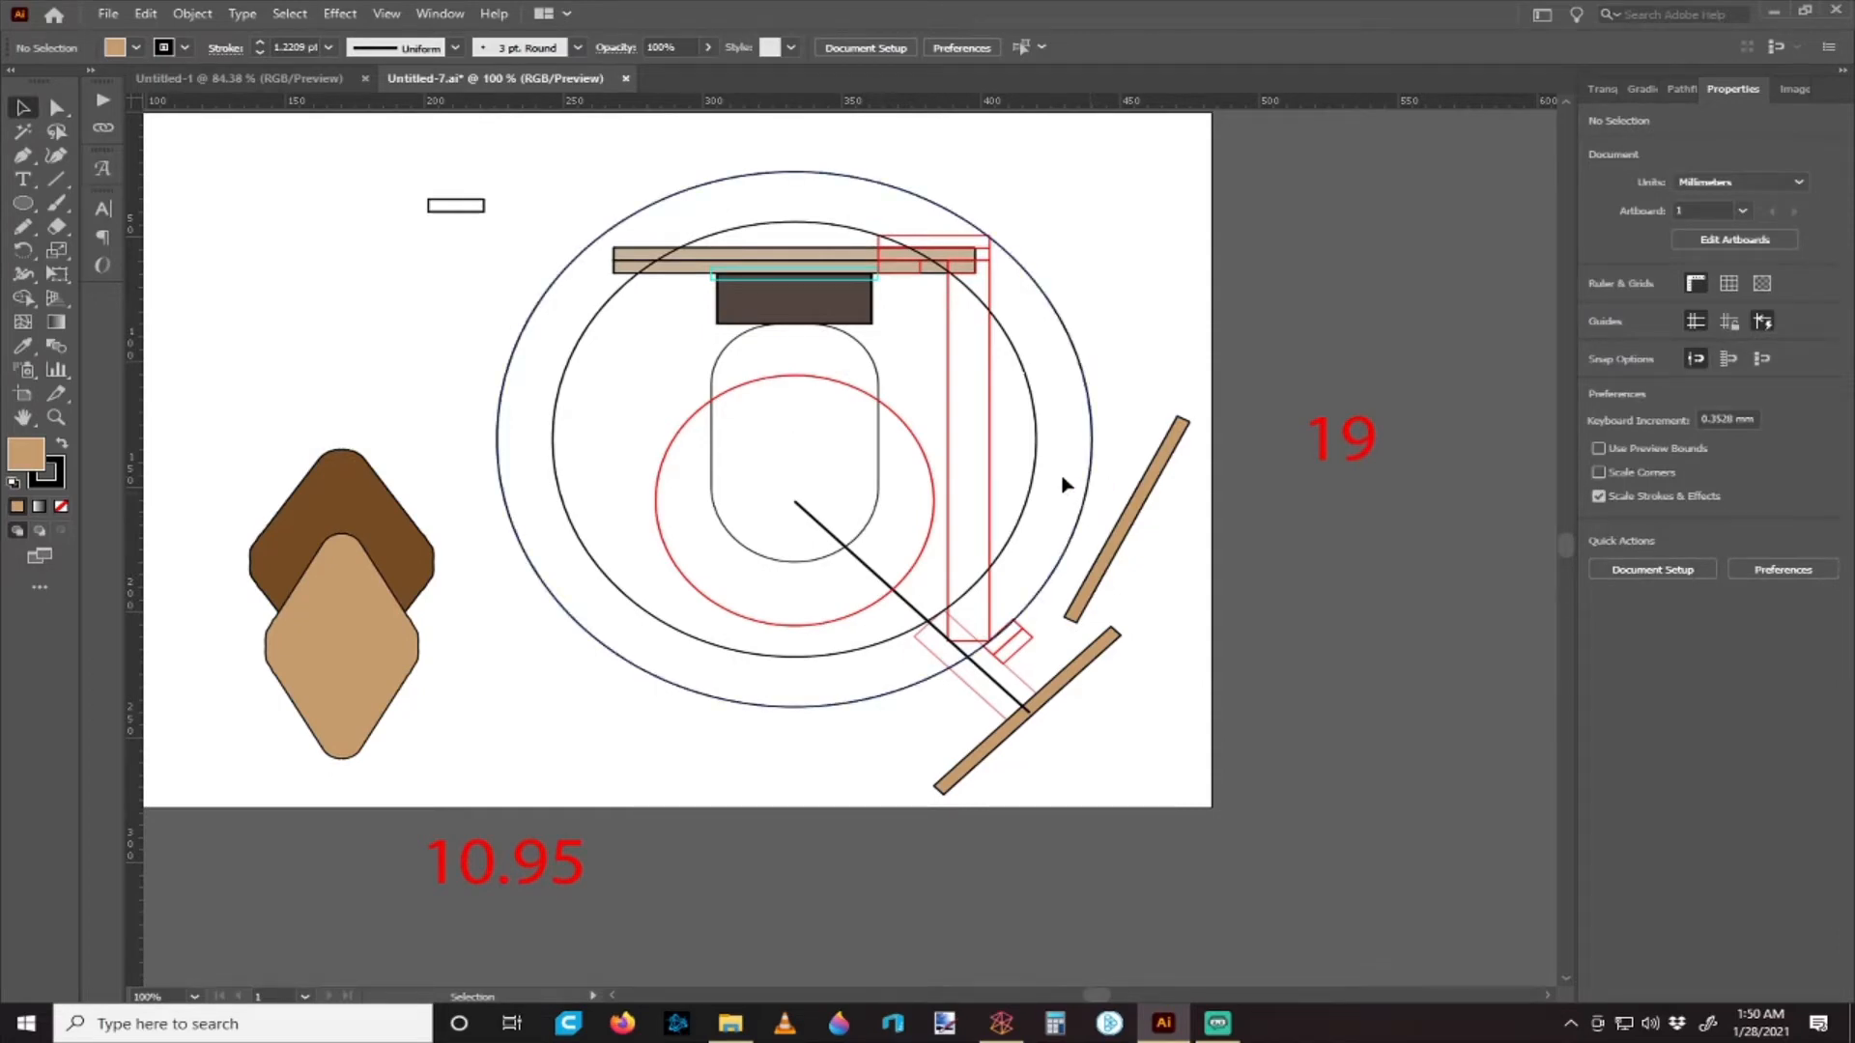
- Move the small 20 by 5 mm rectangle across the side-view drawing to the blank space above the steeper bar
{"action": "scroll", "coordinate": [1062, 485], "scroll_direction": "up", "scroll_amount": 1}
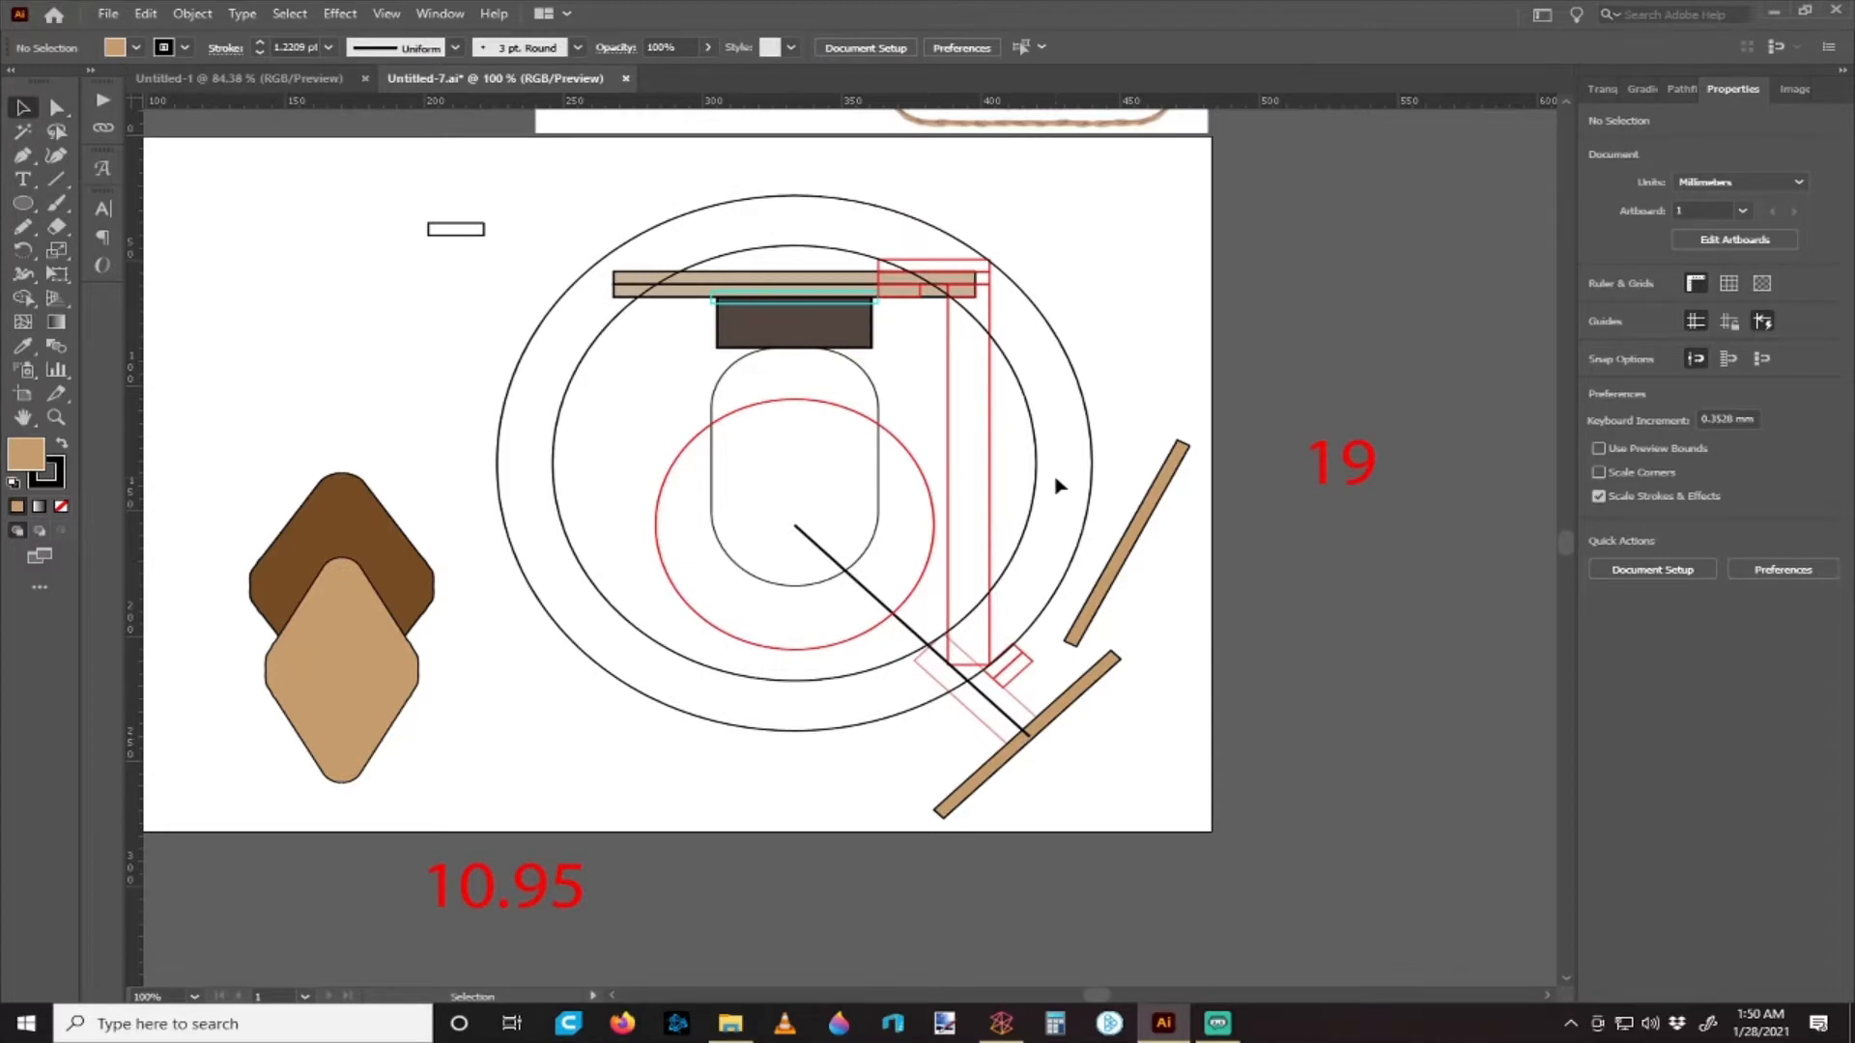
{"action": "scroll", "coordinate": [995, 311], "scroll_direction": "up", "scroll_amount": 1, "text": "alt"}
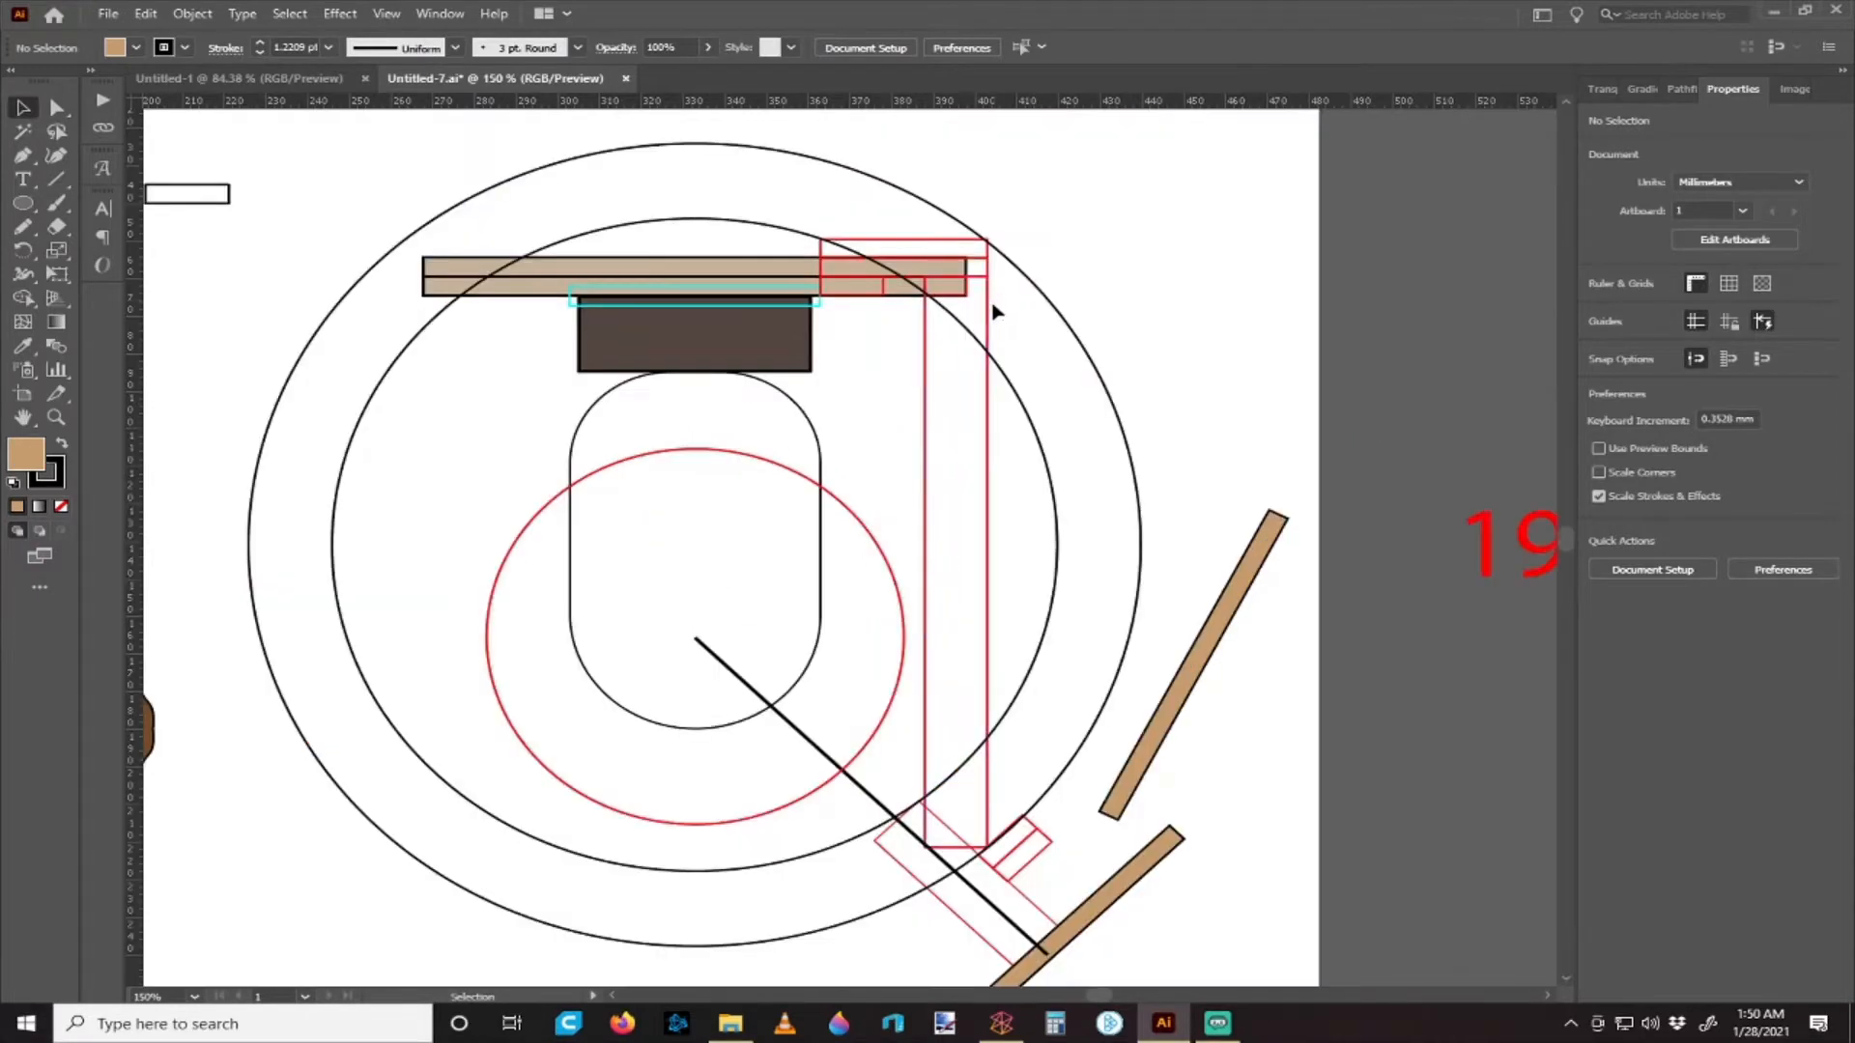
{"action": "scroll", "coordinate": [773, 325], "scroll_direction": "left", "scroll_amount": 3}
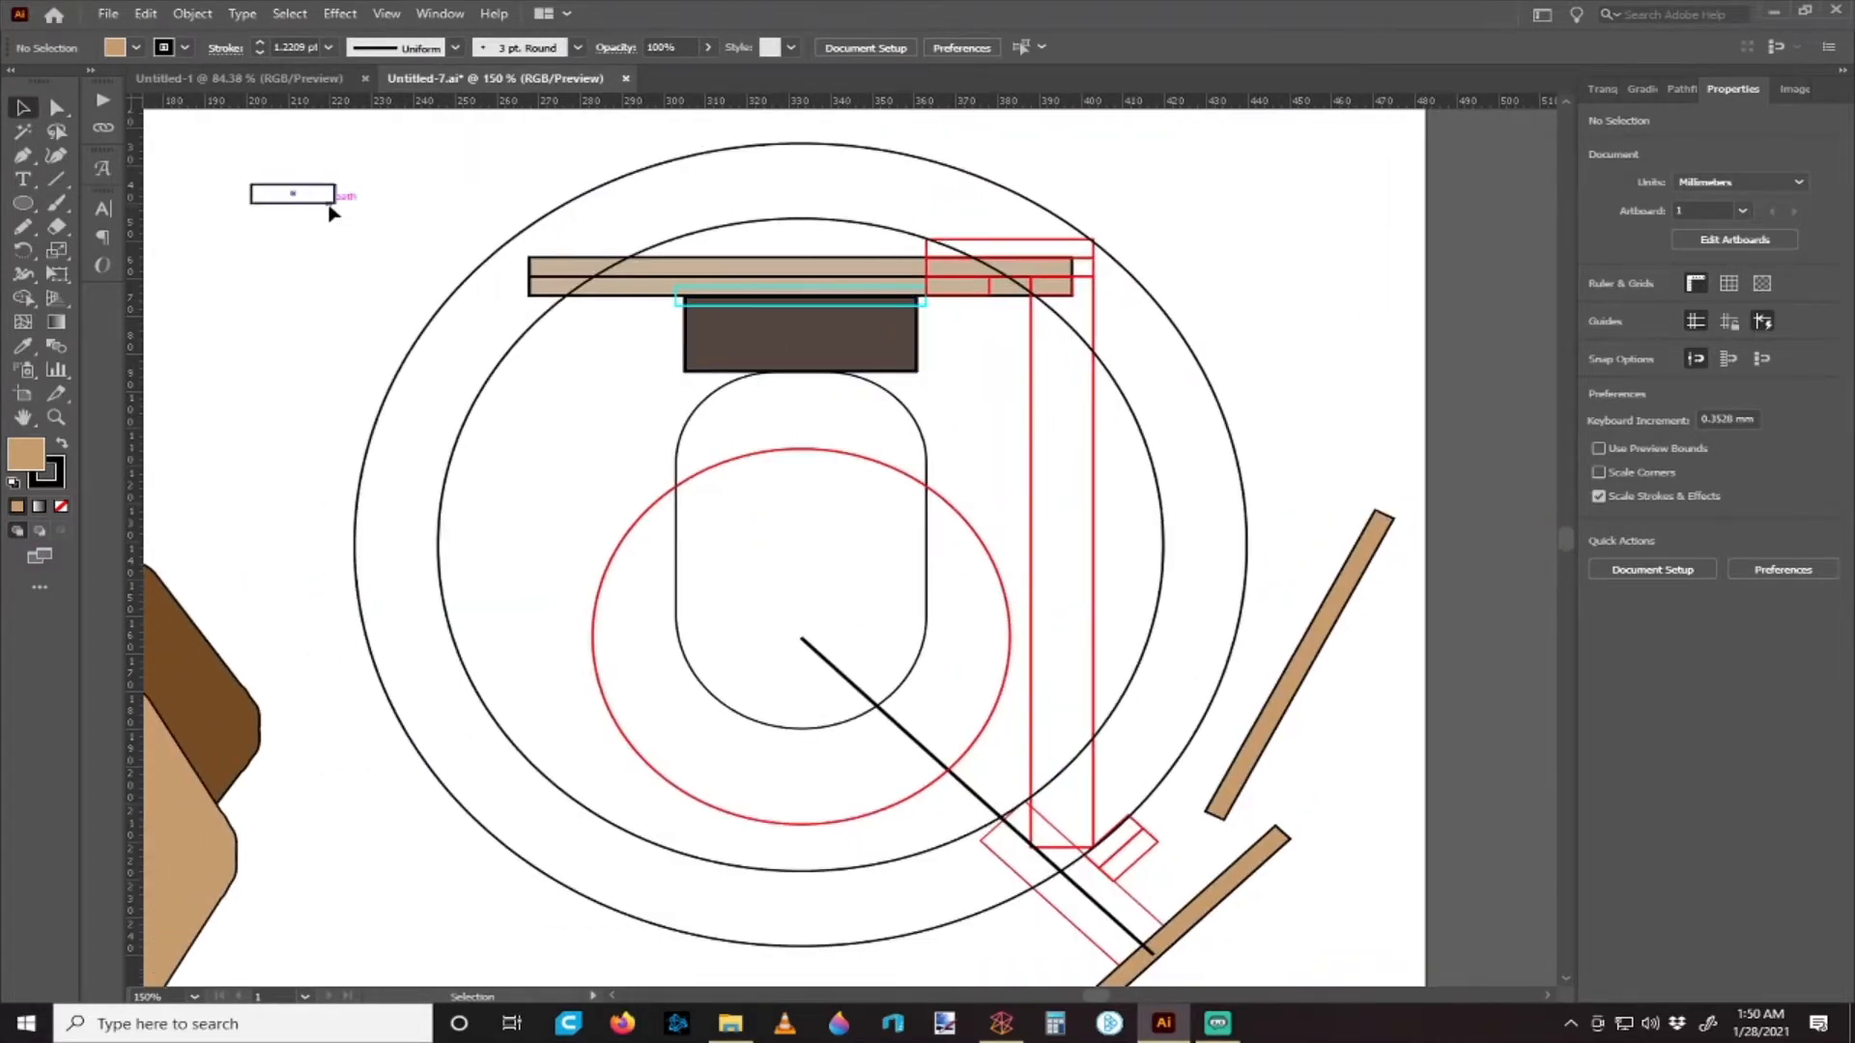
{"action": "left_click_drag", "start_coordinate": [331, 212], "coordinate": [1272, 242]}
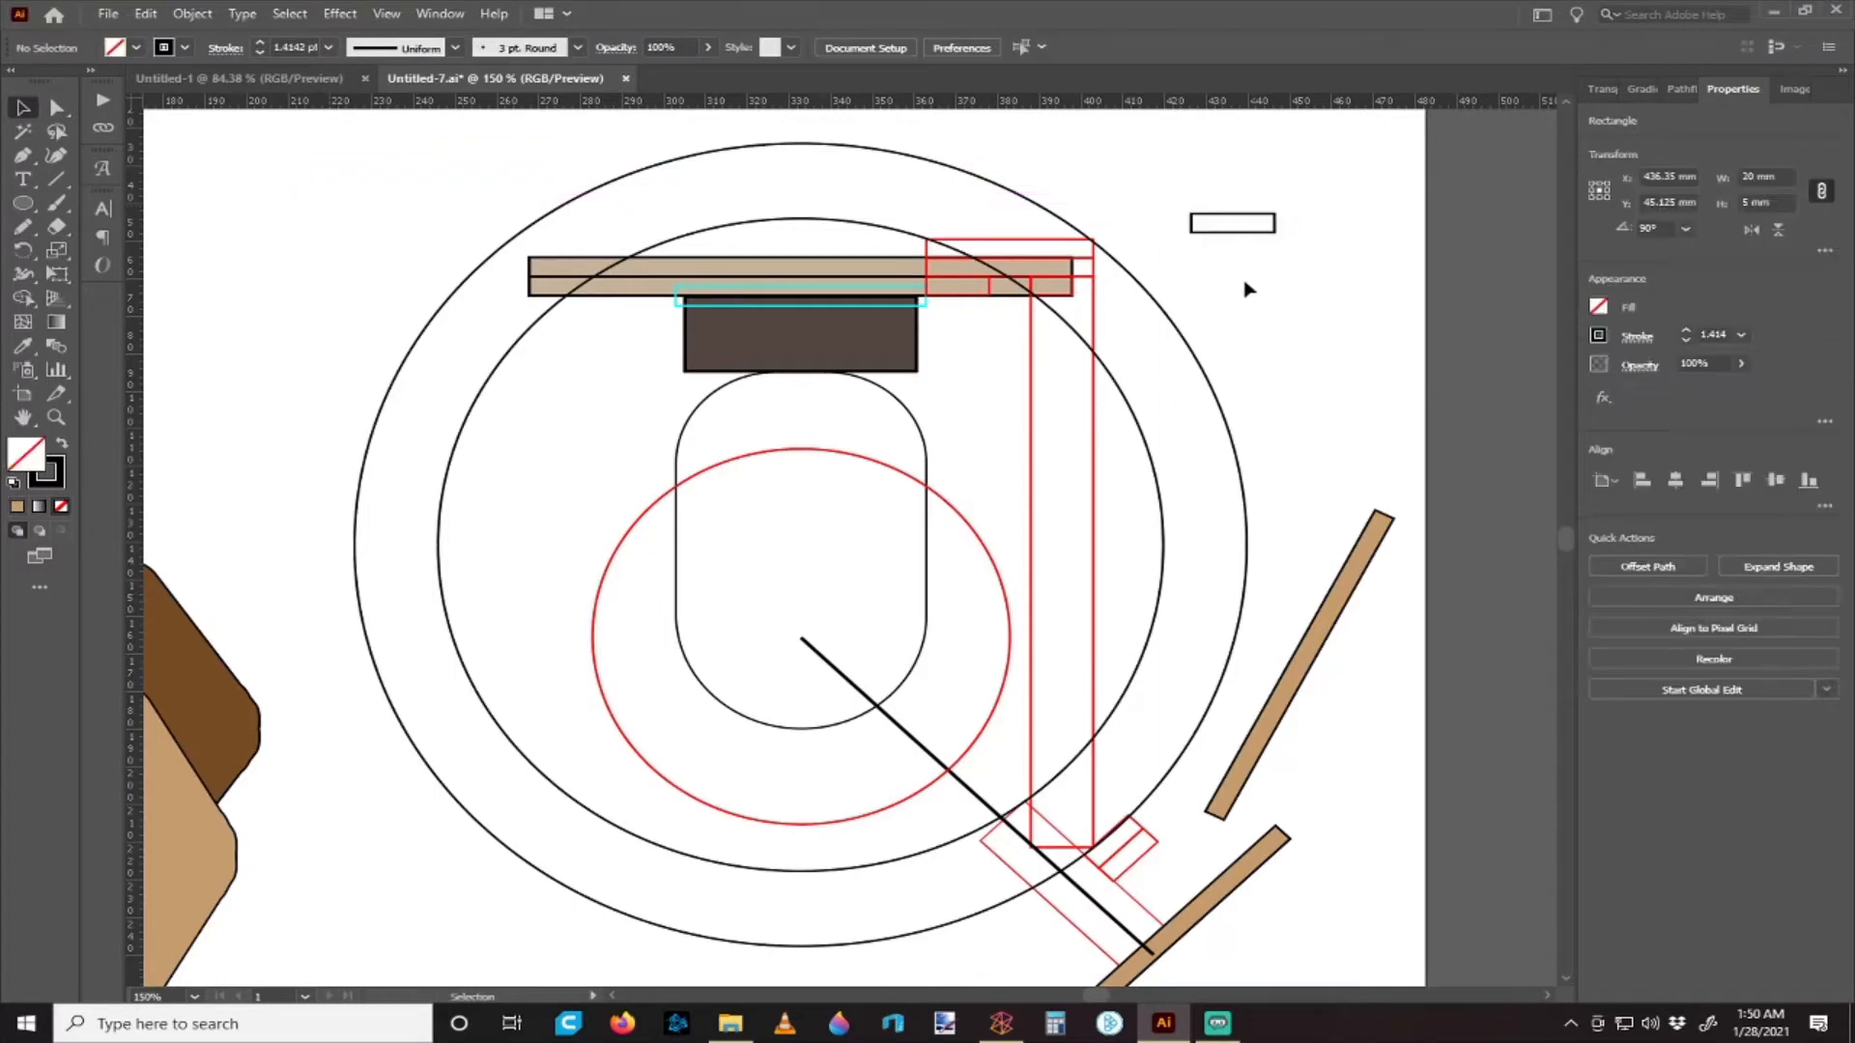
{"action": "scroll", "coordinate": [1246, 290], "scroll_direction": "right", "scroll_amount": 3}
{"action": "scroll", "coordinate": [1123, 311], "scroll_direction": "left", "scroll_amount": 1}
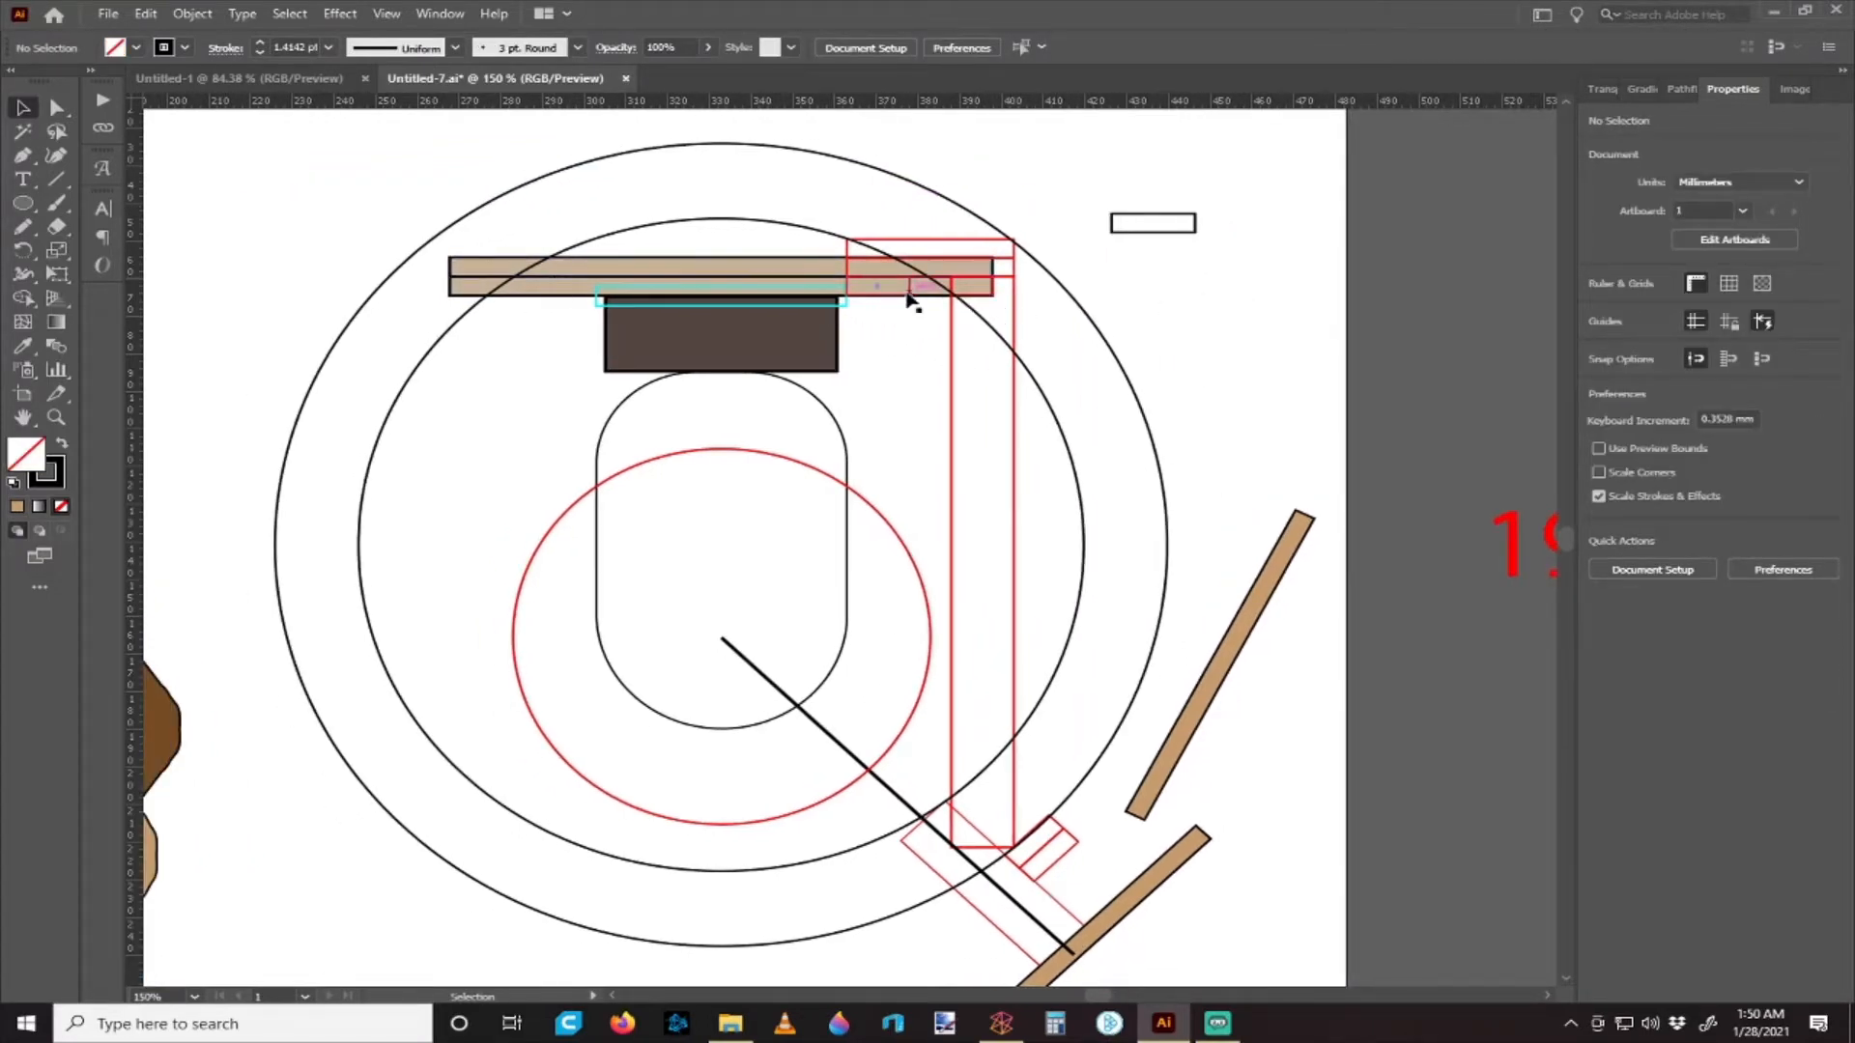
- Inspect the red slot pieces where the horizontal wooden bars meet the upright rib in the side view
{"action": "left_click", "coordinate": [909, 293]}
{"action": "scroll", "coordinate": [908, 357], "scroll_direction": "up", "scroll_amount": 1}
{"action": "left_click", "coordinate": [908, 358]}
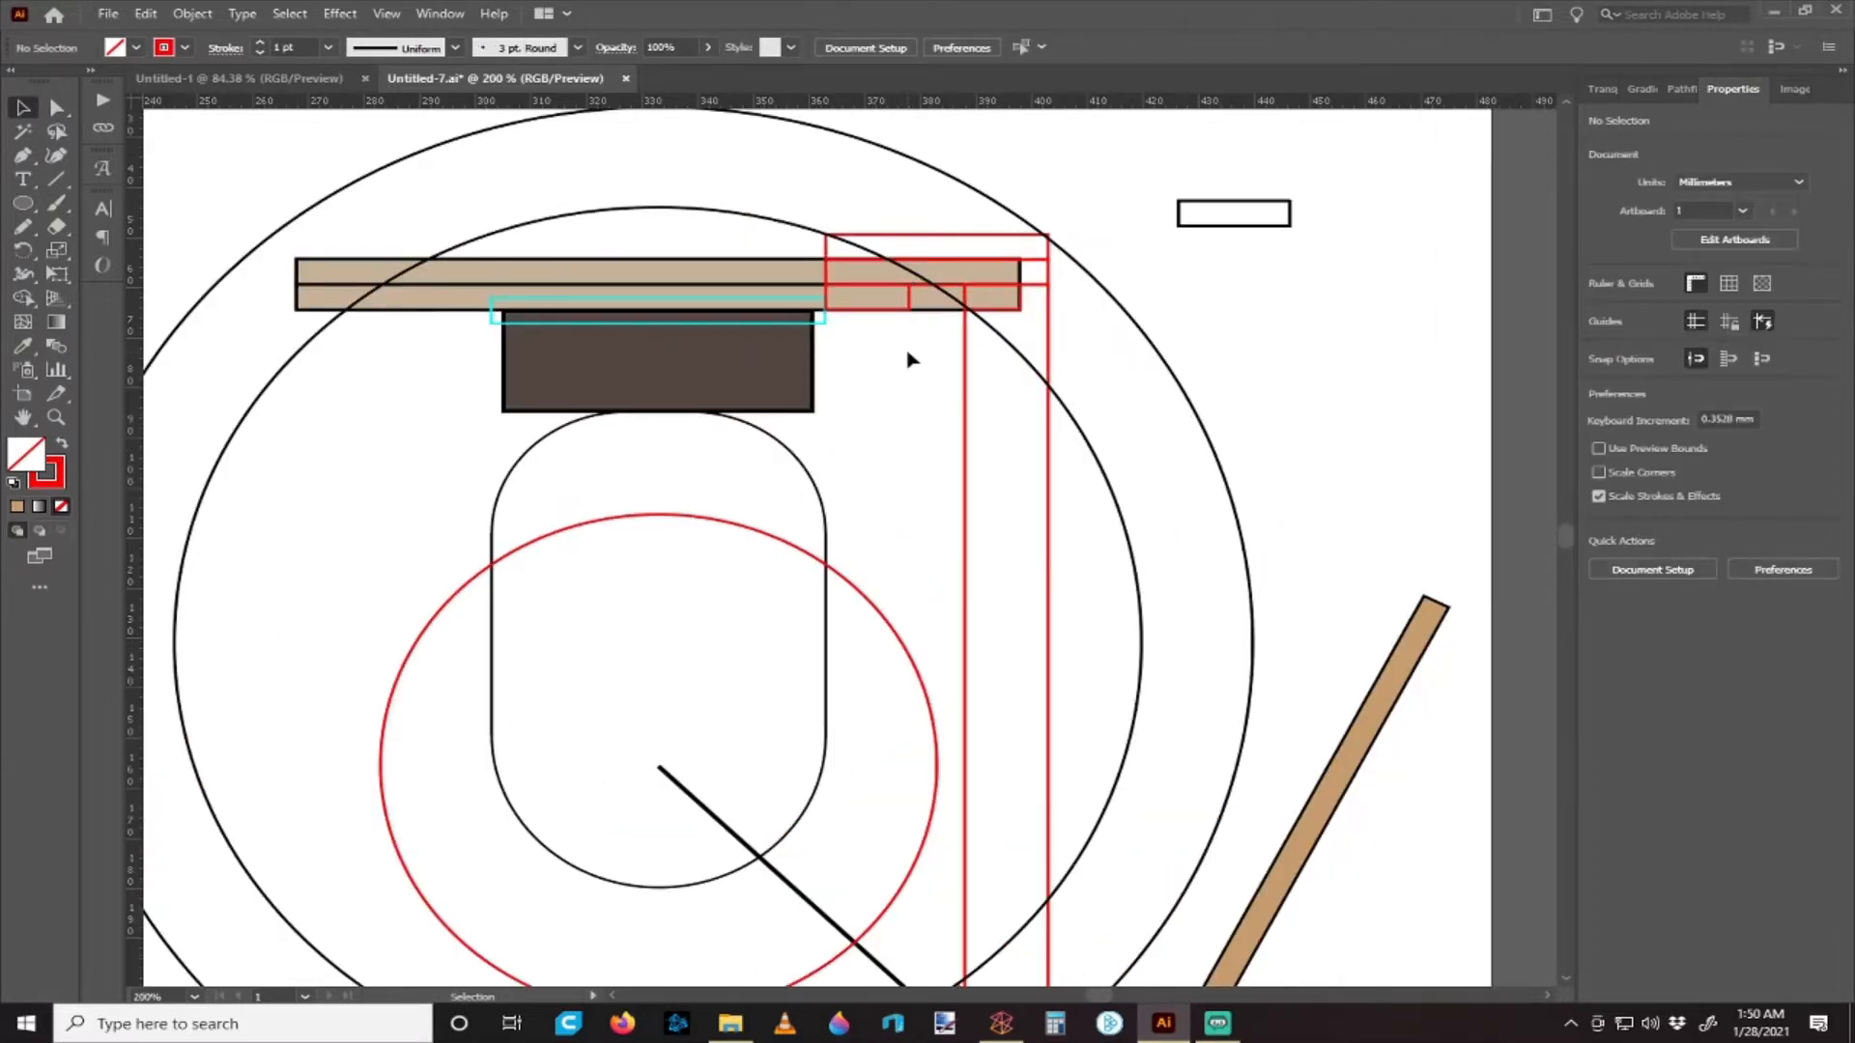
{"action": "scroll", "coordinate": [908, 359], "scroll_direction": "down", "scroll_amount": 3}
{"action": "scroll", "coordinate": [906, 366], "scroll_direction": "up", "scroll_amount": 1}
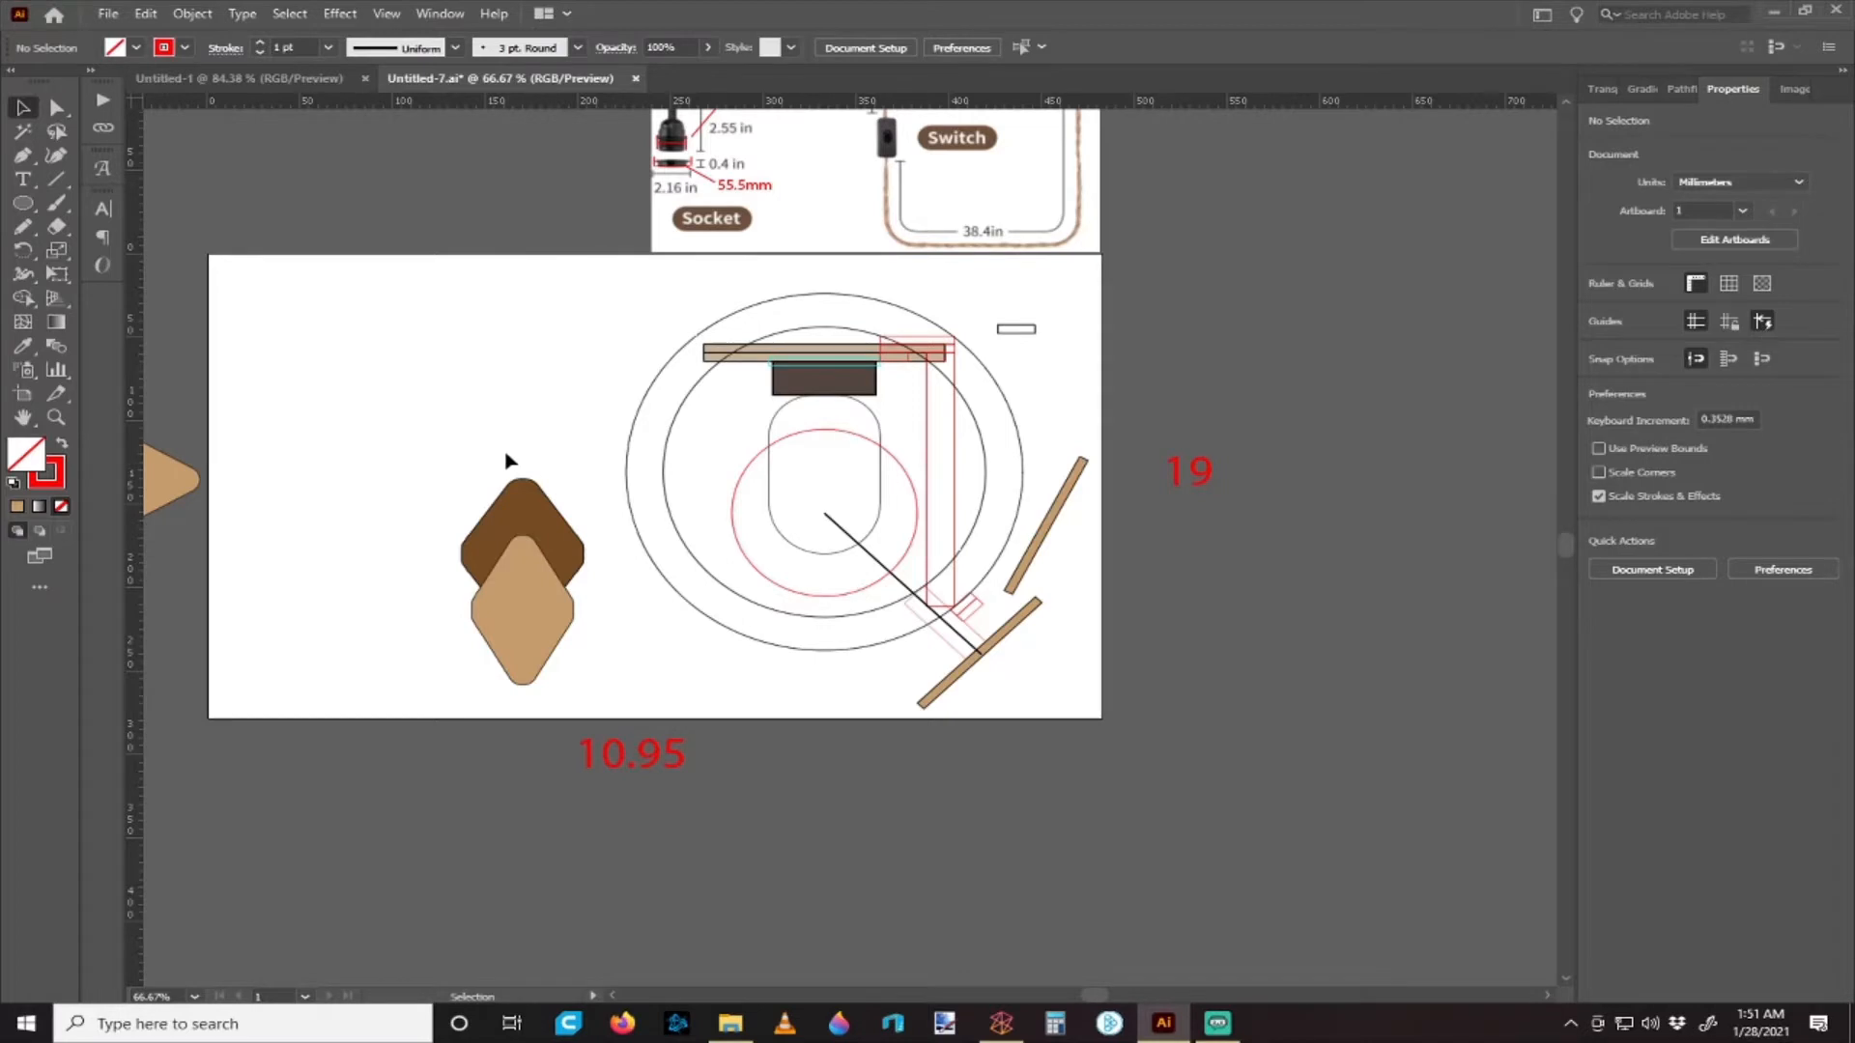
- Review the flower layout, overlapping petals and side-view drawing, and compare the side view with the socket and bulb dimension reference
{"action": "scroll", "coordinate": [512, 463], "scroll_direction": "left", "scroll_amount": 5}
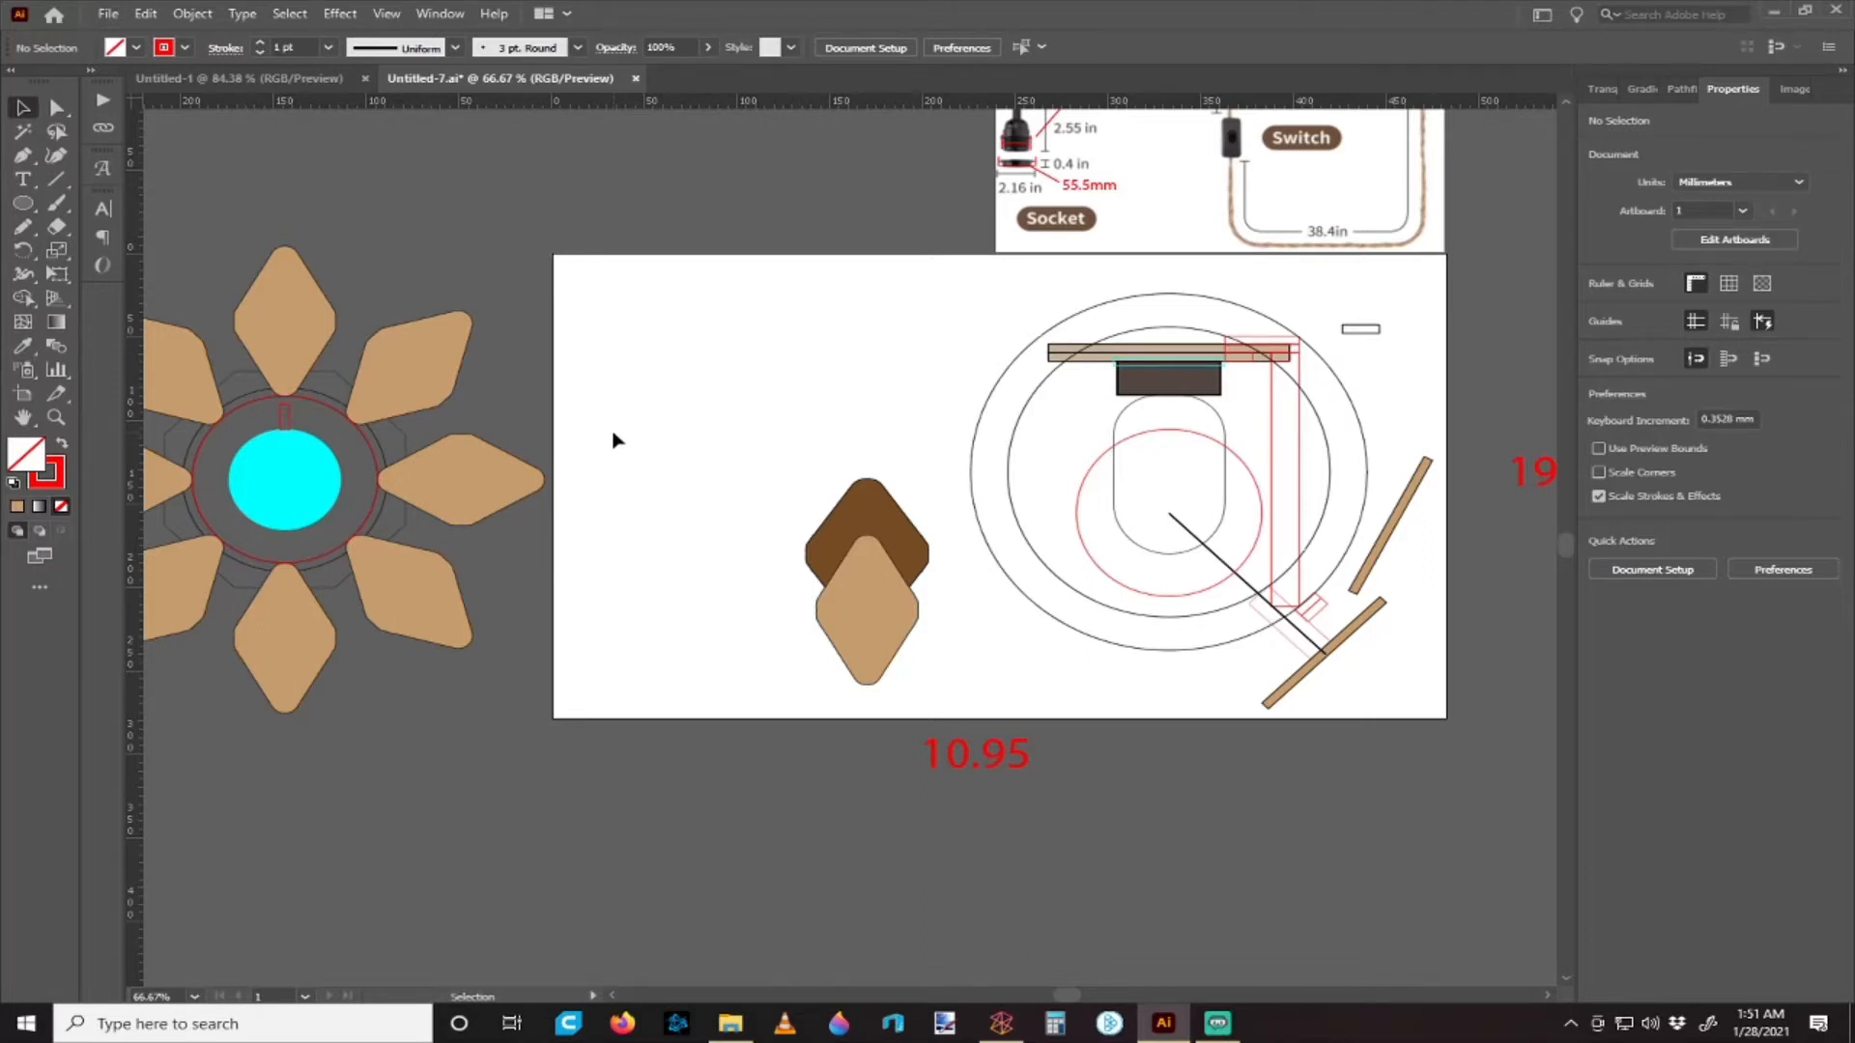
{"action": "scroll", "coordinate": [614, 440], "scroll_direction": "right", "scroll_amount": 5}
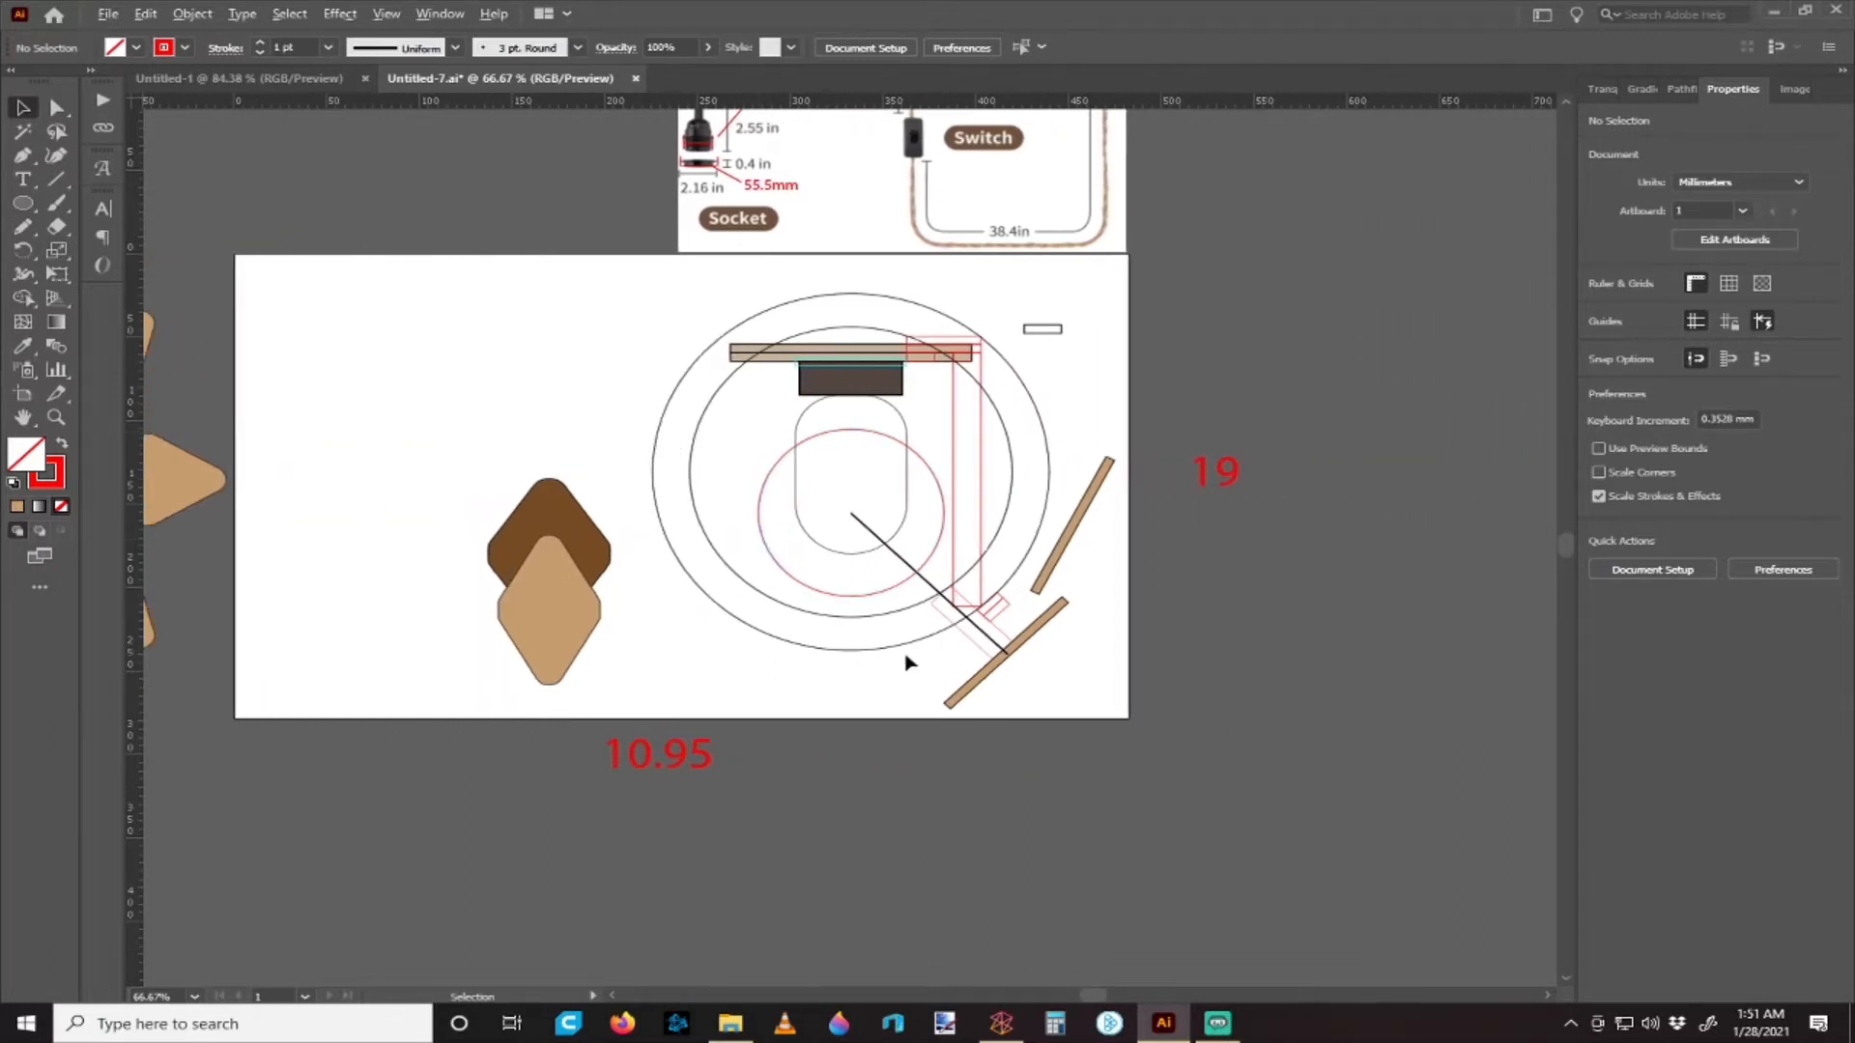
{"action": "scroll", "coordinate": [905, 656], "scroll_direction": "up", "scroll_amount": 2}
{"action": "scroll", "coordinate": [889, 602], "scroll_direction": "down", "scroll_amount": 2}
{"action": "scroll", "coordinate": [874, 604], "scroll_direction": "up", "scroll_amount": 1}
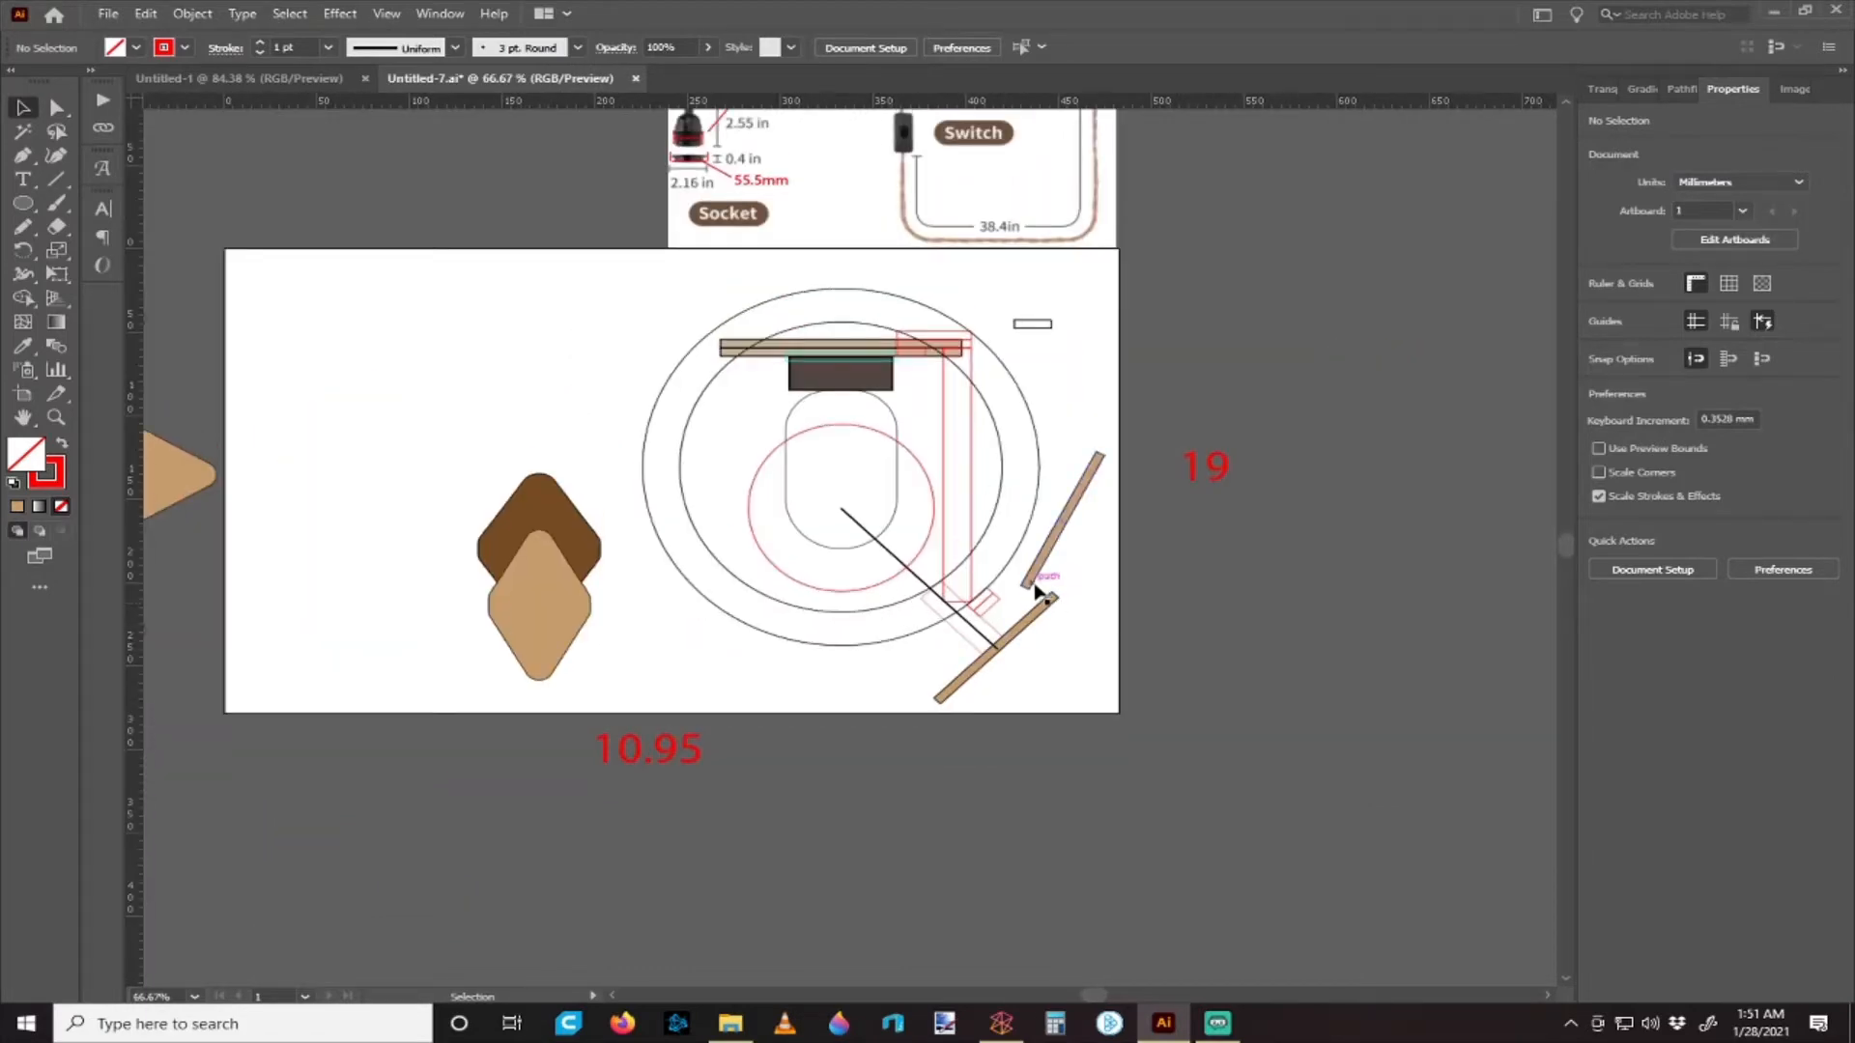
{"action": "scroll", "coordinate": [1038, 592], "scroll_direction": "up", "scroll_amount": 2}
{"action": "scroll", "coordinate": [956, 558], "scroll_direction": "right", "scroll_amount": 2}
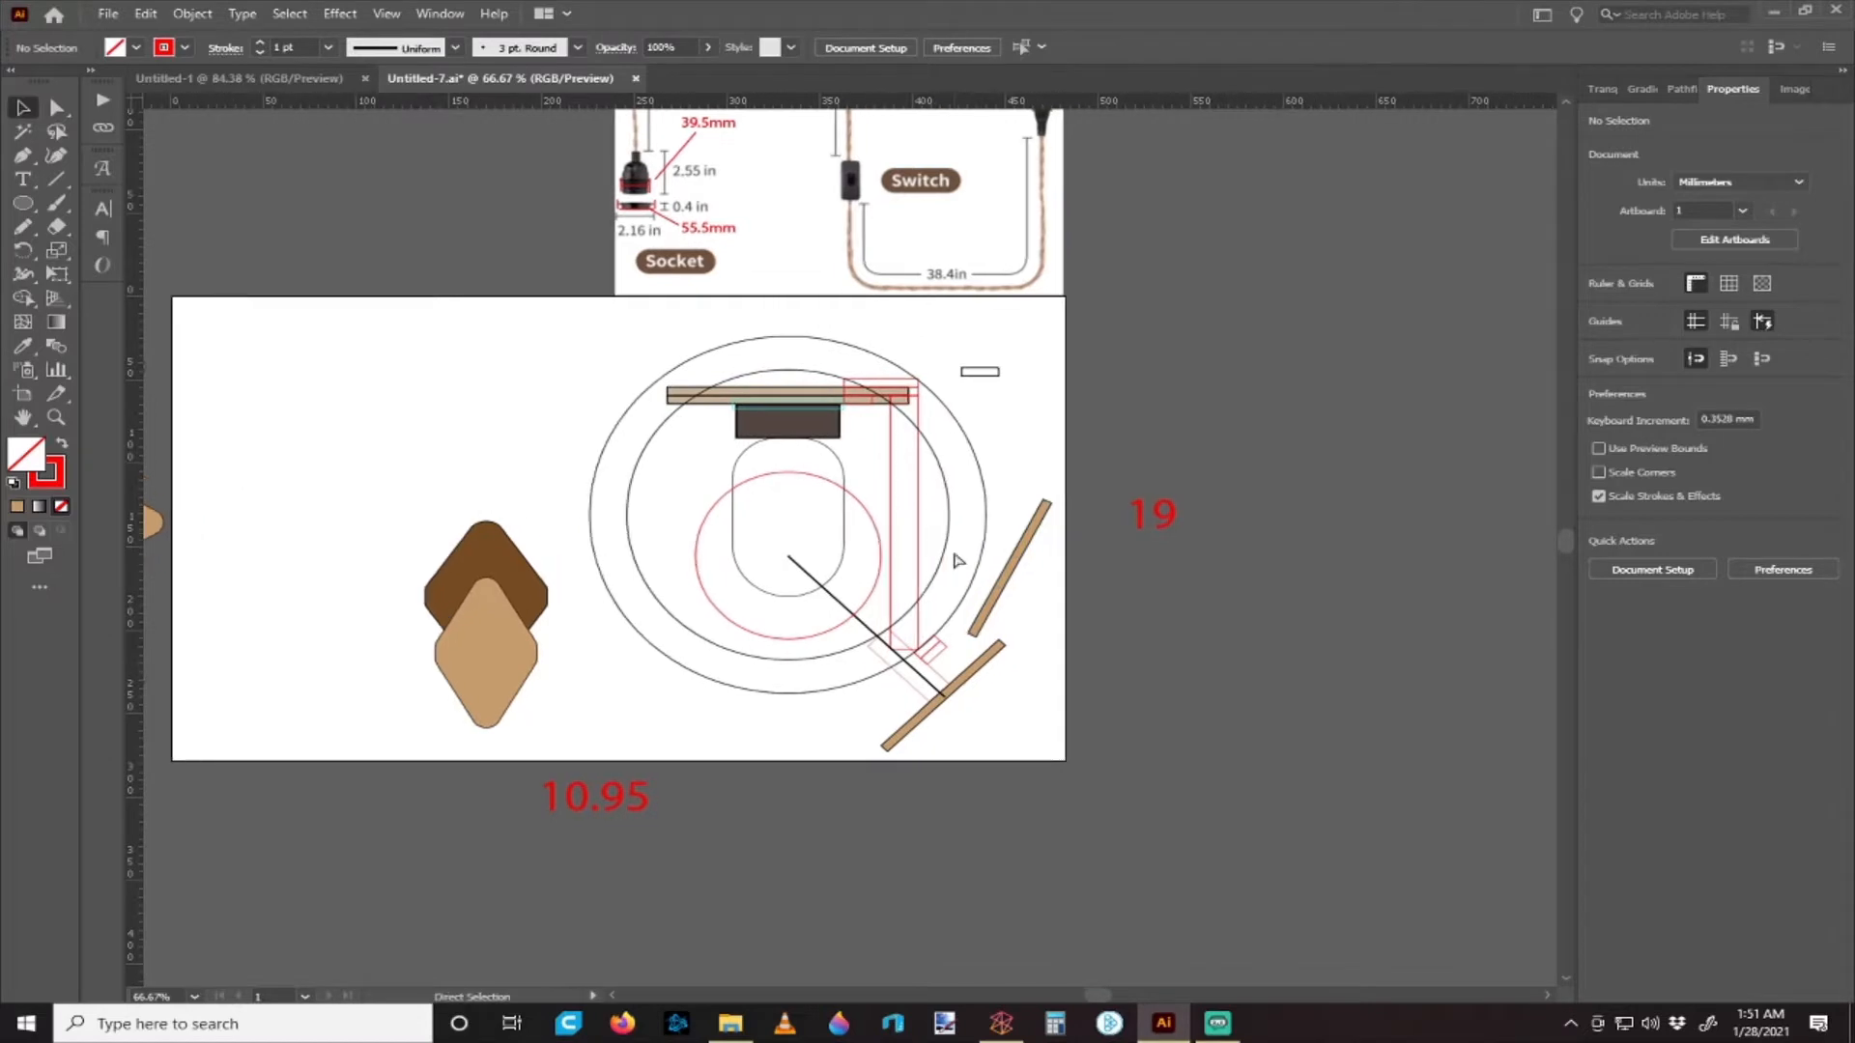
{"action": "scroll", "coordinate": [912, 529], "scroll_direction": "up", "scroll_amount": 1}
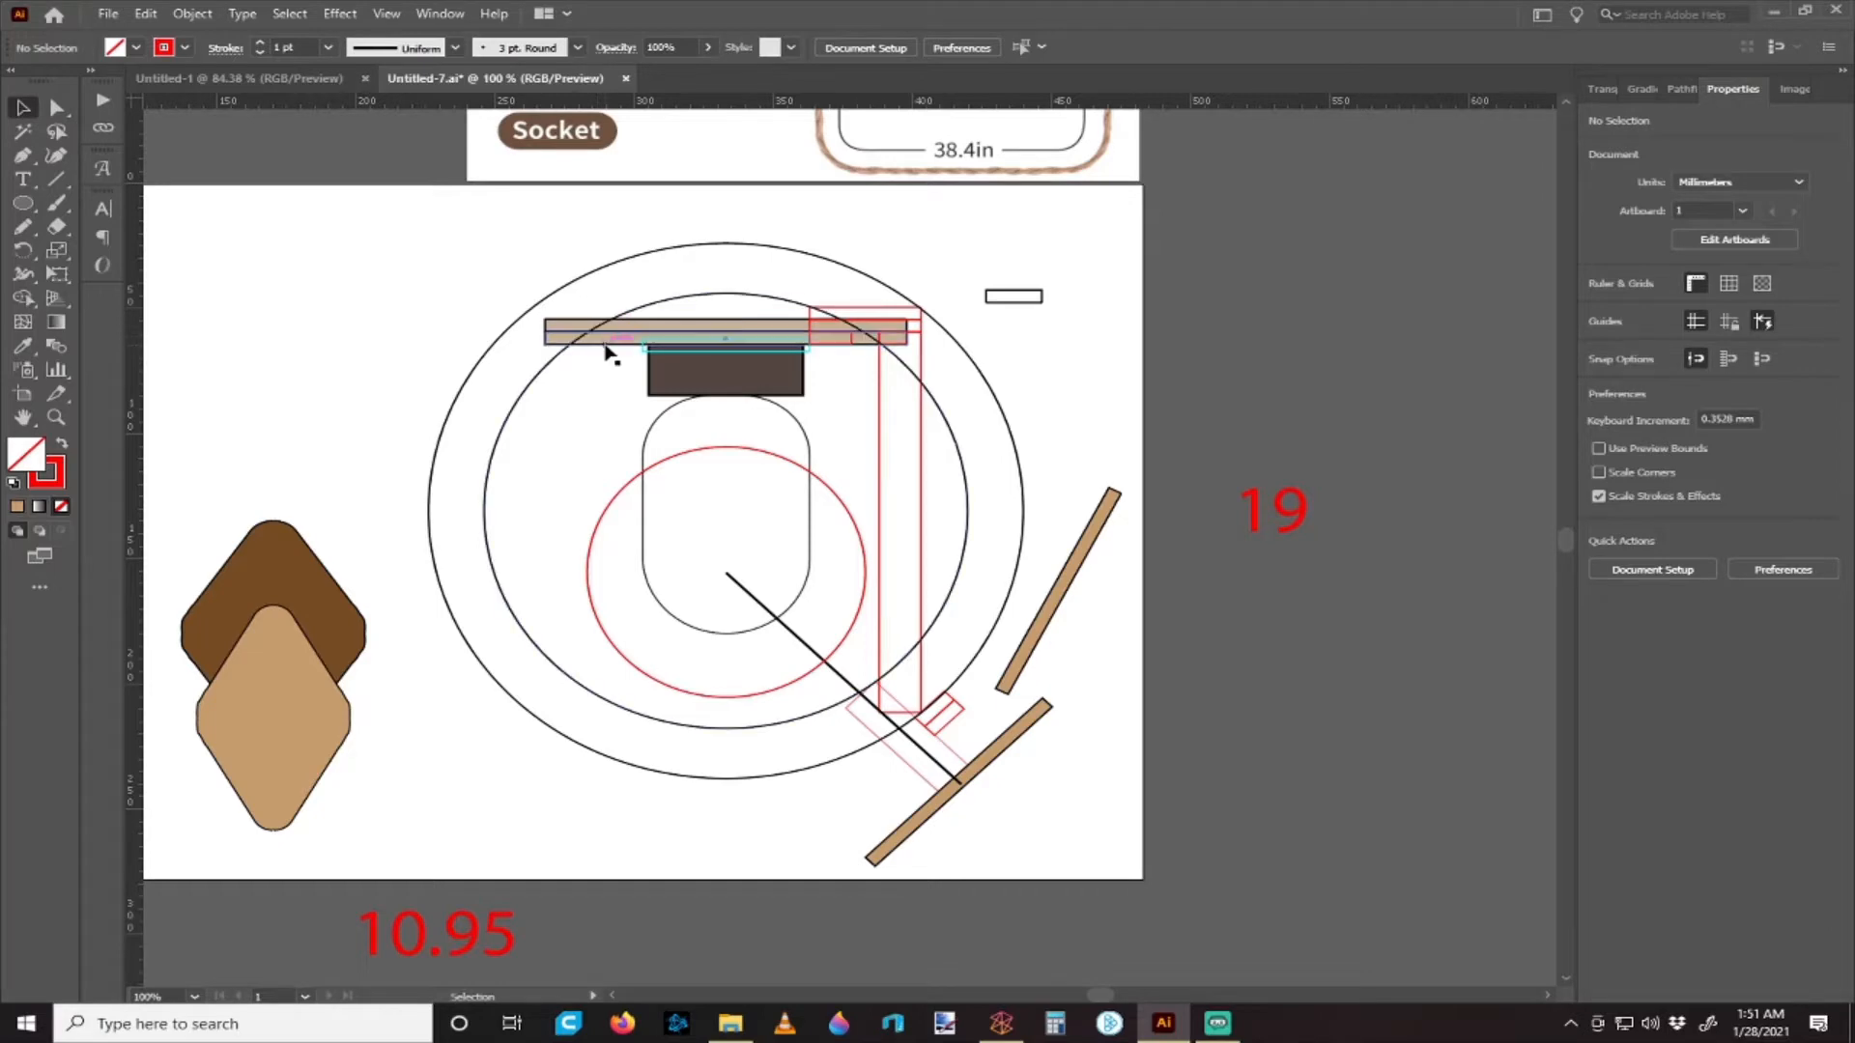
{"action": "scroll", "coordinate": [663, 361], "scroll_direction": "left", "scroll_amount": 2}
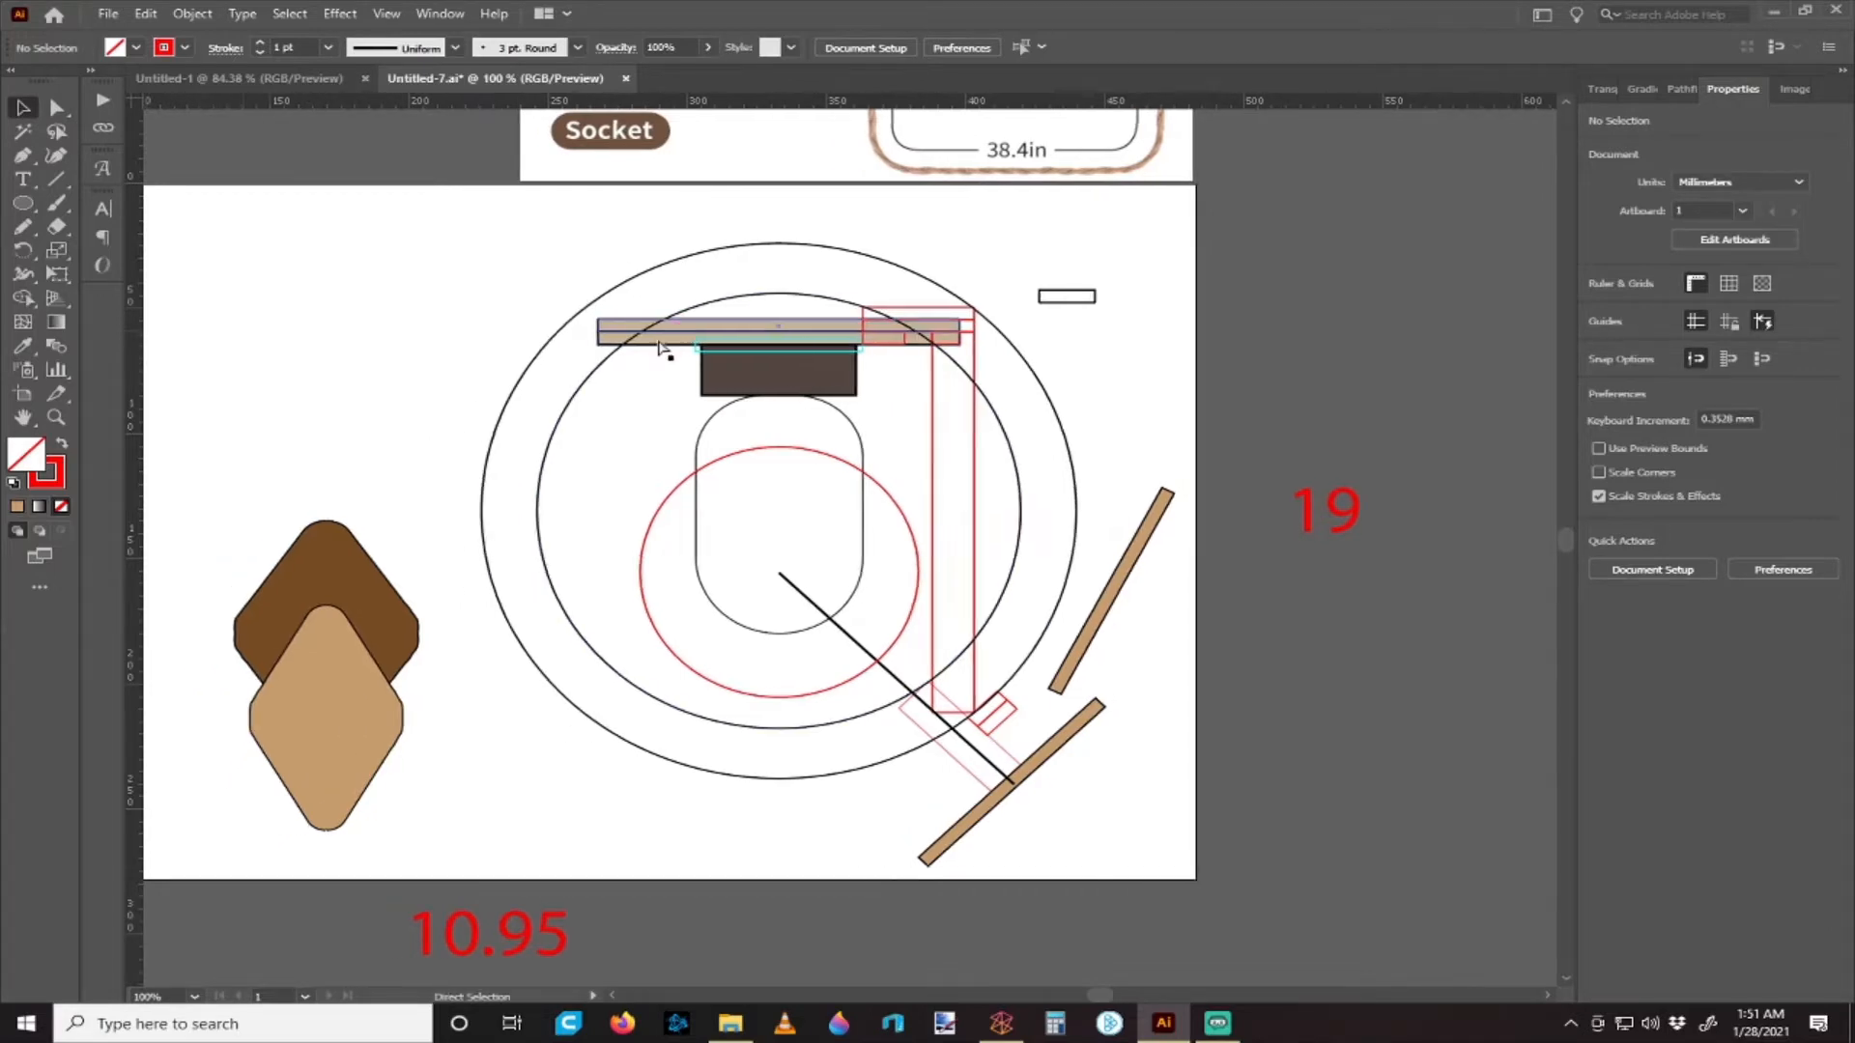
{"action": "scroll", "coordinate": [734, 359], "scroll_direction": "up", "scroll_amount": 2}
{"action": "scroll", "coordinate": [731, 372], "scroll_direction": "up", "scroll_amount": 5}
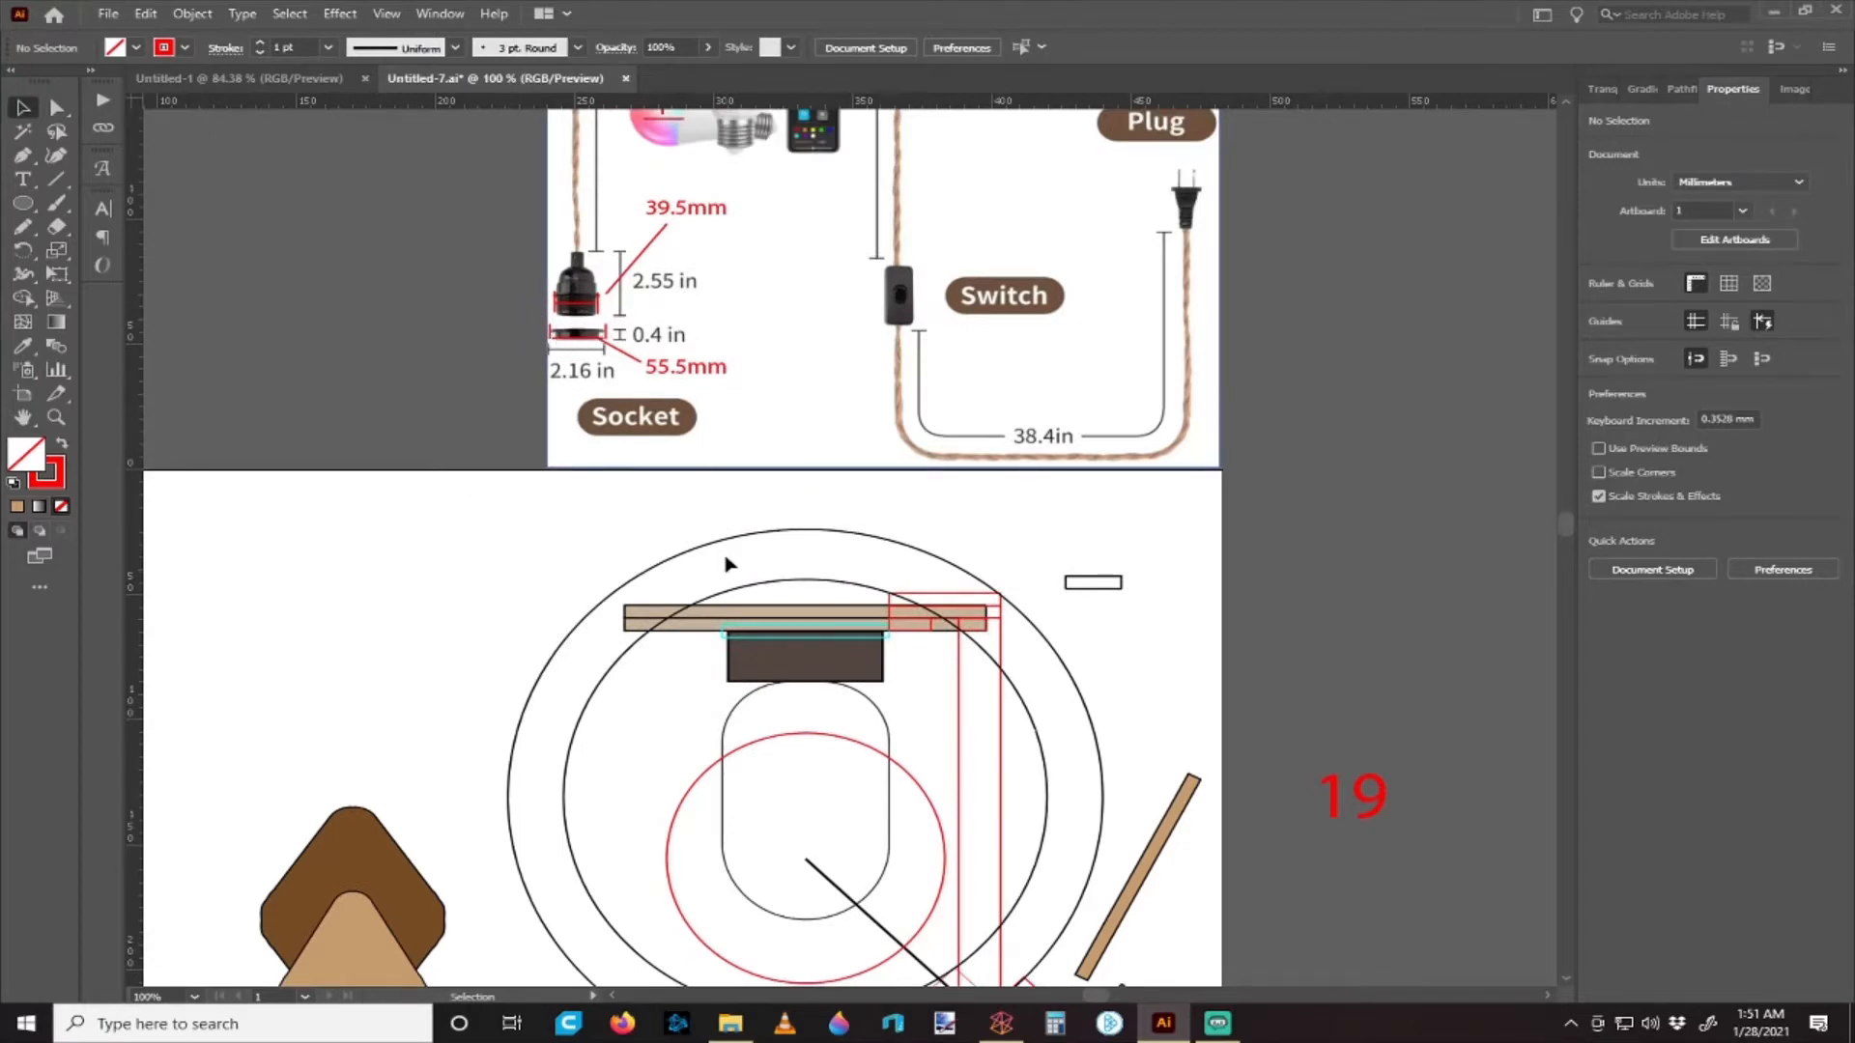
{"action": "scroll", "coordinate": [728, 560], "scroll_direction": "down", "scroll_amount": 2}
{"action": "scroll", "coordinate": [727, 548], "scroll_direction": "down", "scroll_amount": 1}
{"action": "scroll", "coordinate": [556, 478], "scroll_direction": "down", "scroll_amount": 2}
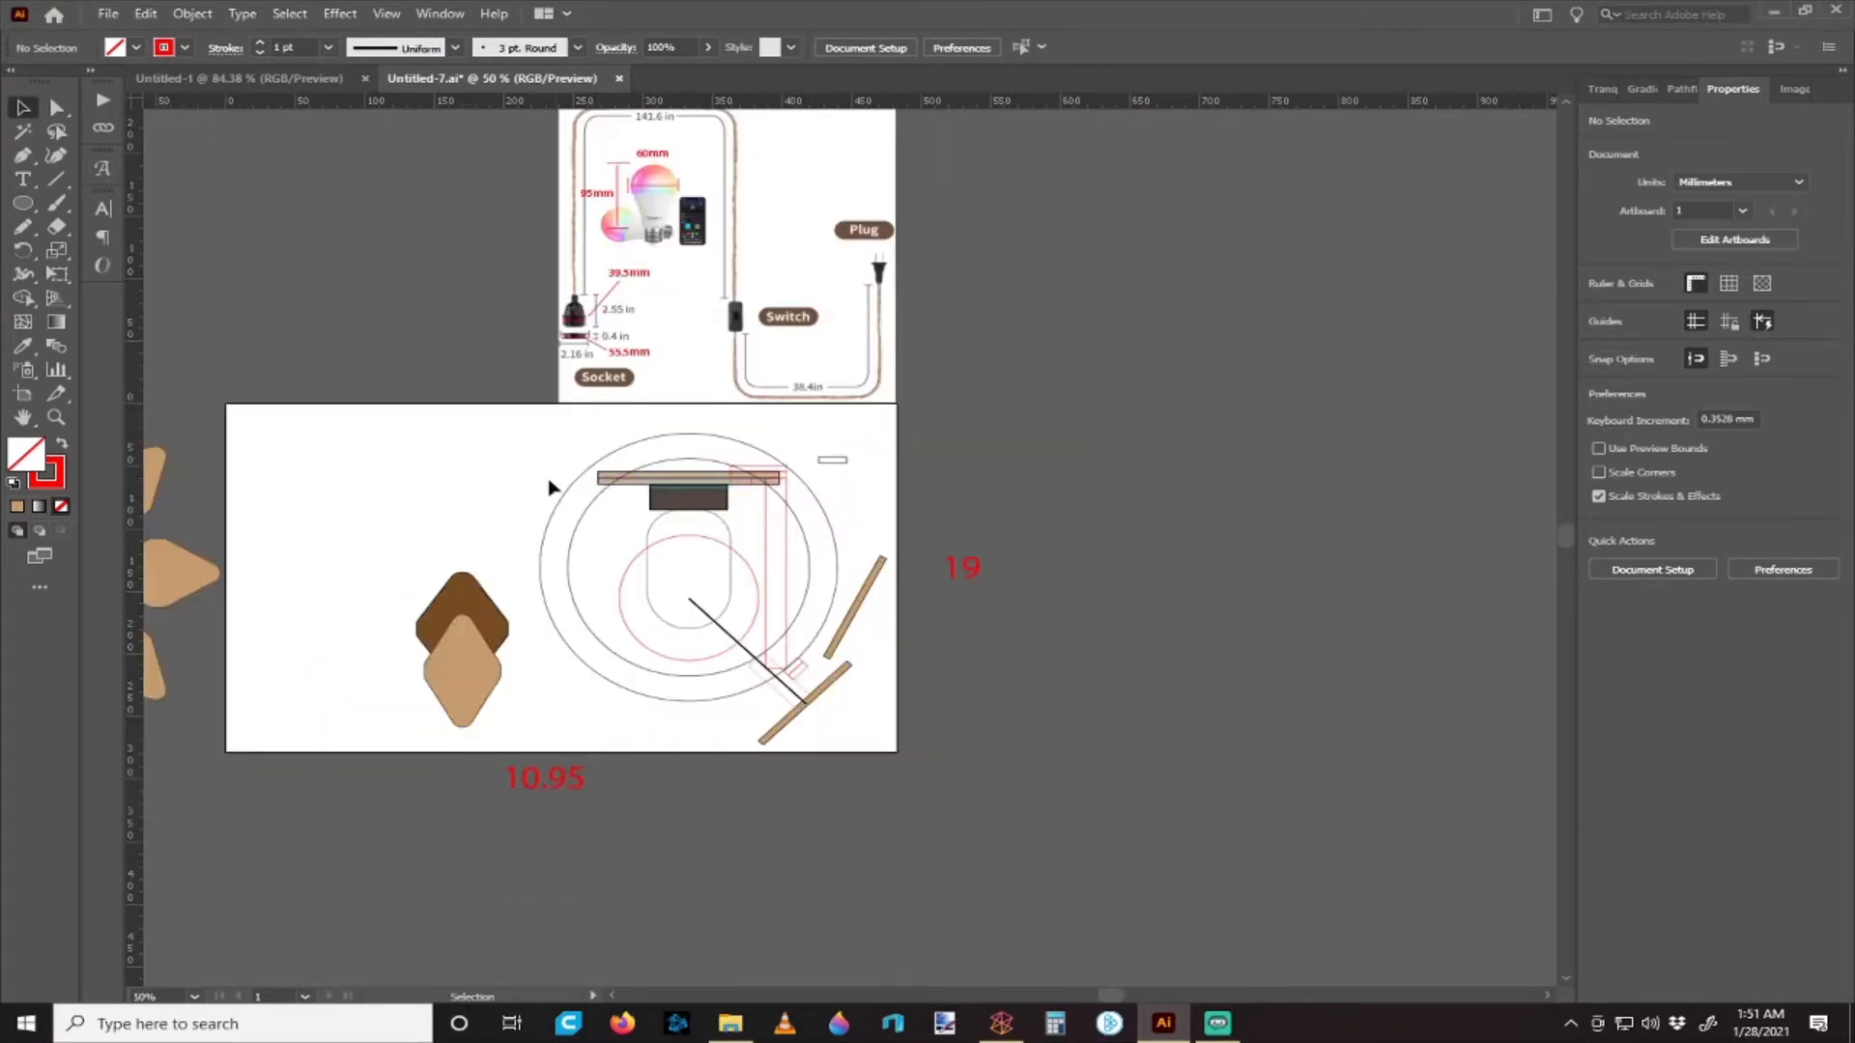
- Move the octagonal group from the flower layout onto the blank part of the artboard above the overlapping petals
{"action": "scroll", "coordinate": [486, 546], "scroll_direction": "left", "scroll_amount": 4}
{"action": "left_click_drag", "start_coordinate": [277, 555], "coordinate": [655, 470]}
{"action": "scroll", "coordinate": [628, 464], "scroll_direction": "right", "scroll_amount": 2}
{"action": "scroll", "coordinate": [614, 458], "scroll_direction": "down", "scroll_amount": 2}
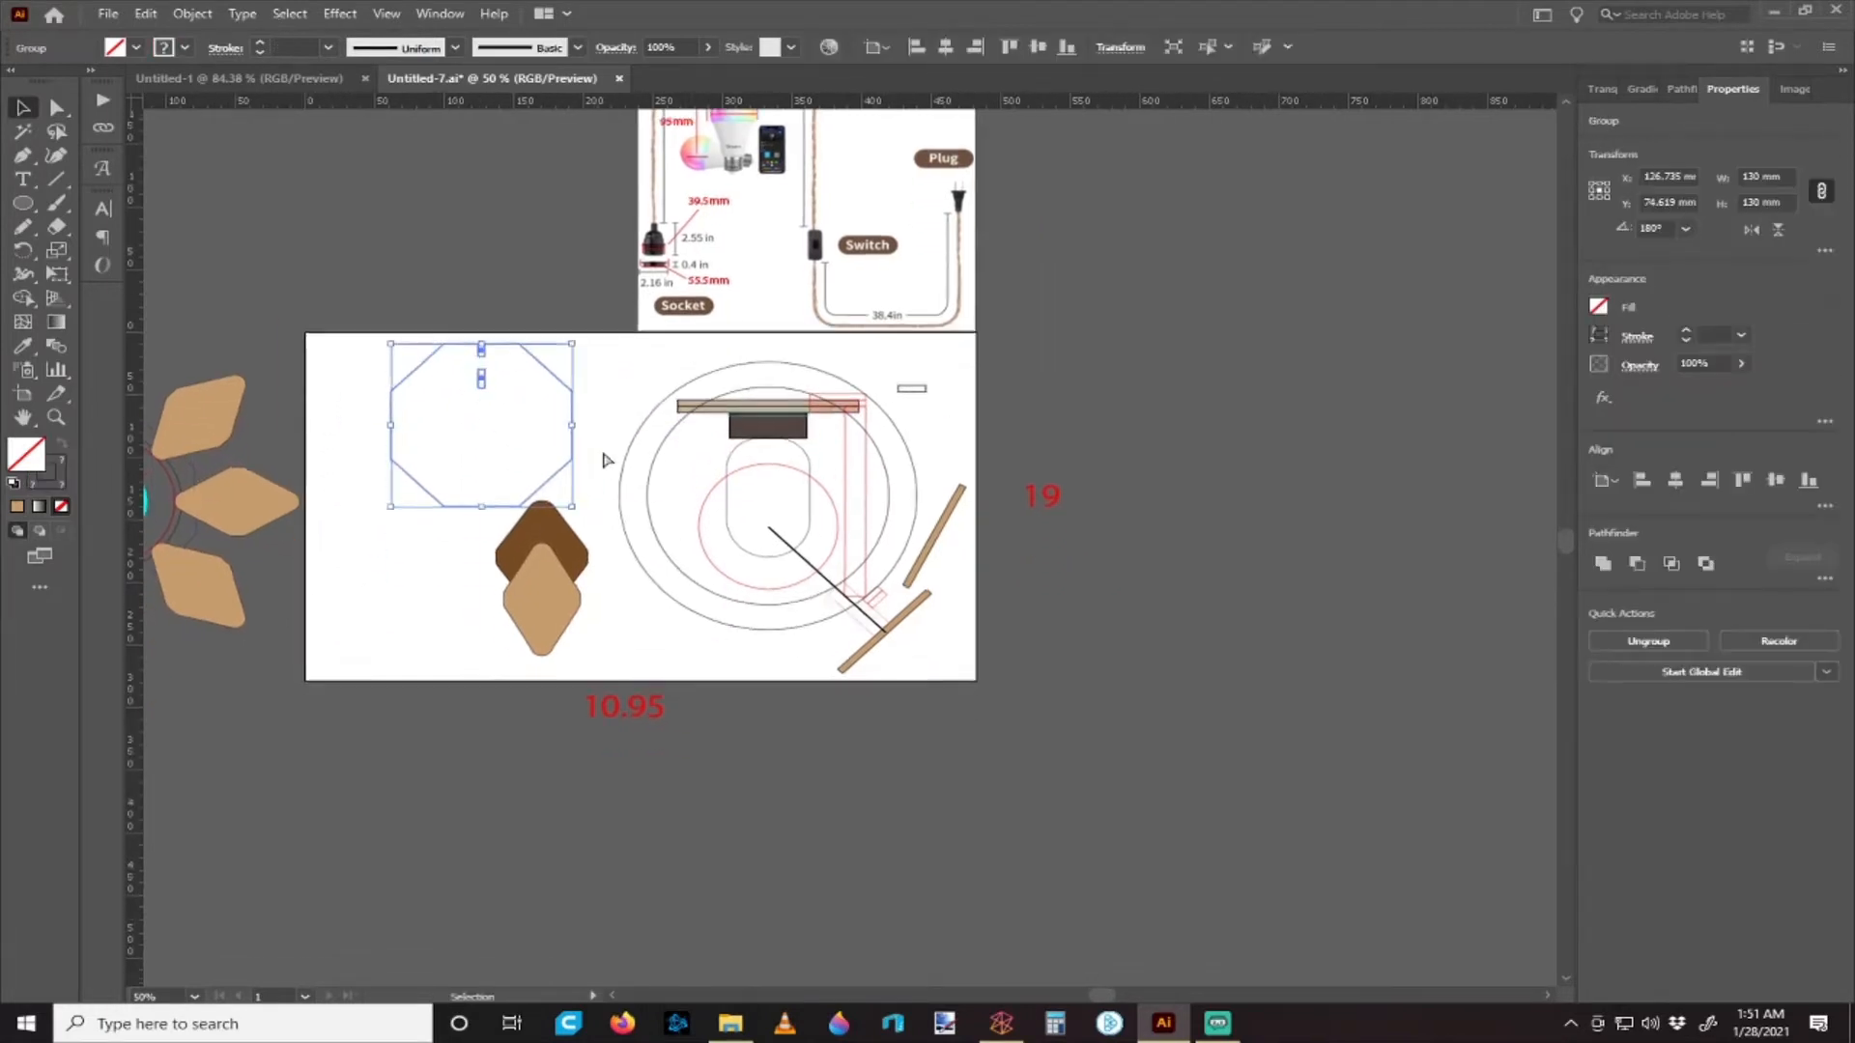
{"action": "scroll", "coordinate": [594, 474], "scroll_direction": "left", "scroll_amount": 4}
{"action": "scroll", "coordinate": [590, 481], "scroll_direction": "left", "scroll_amount": 2}
{"action": "scroll", "coordinate": [514, 474], "scroll_direction": "up", "scroll_amount": 1}
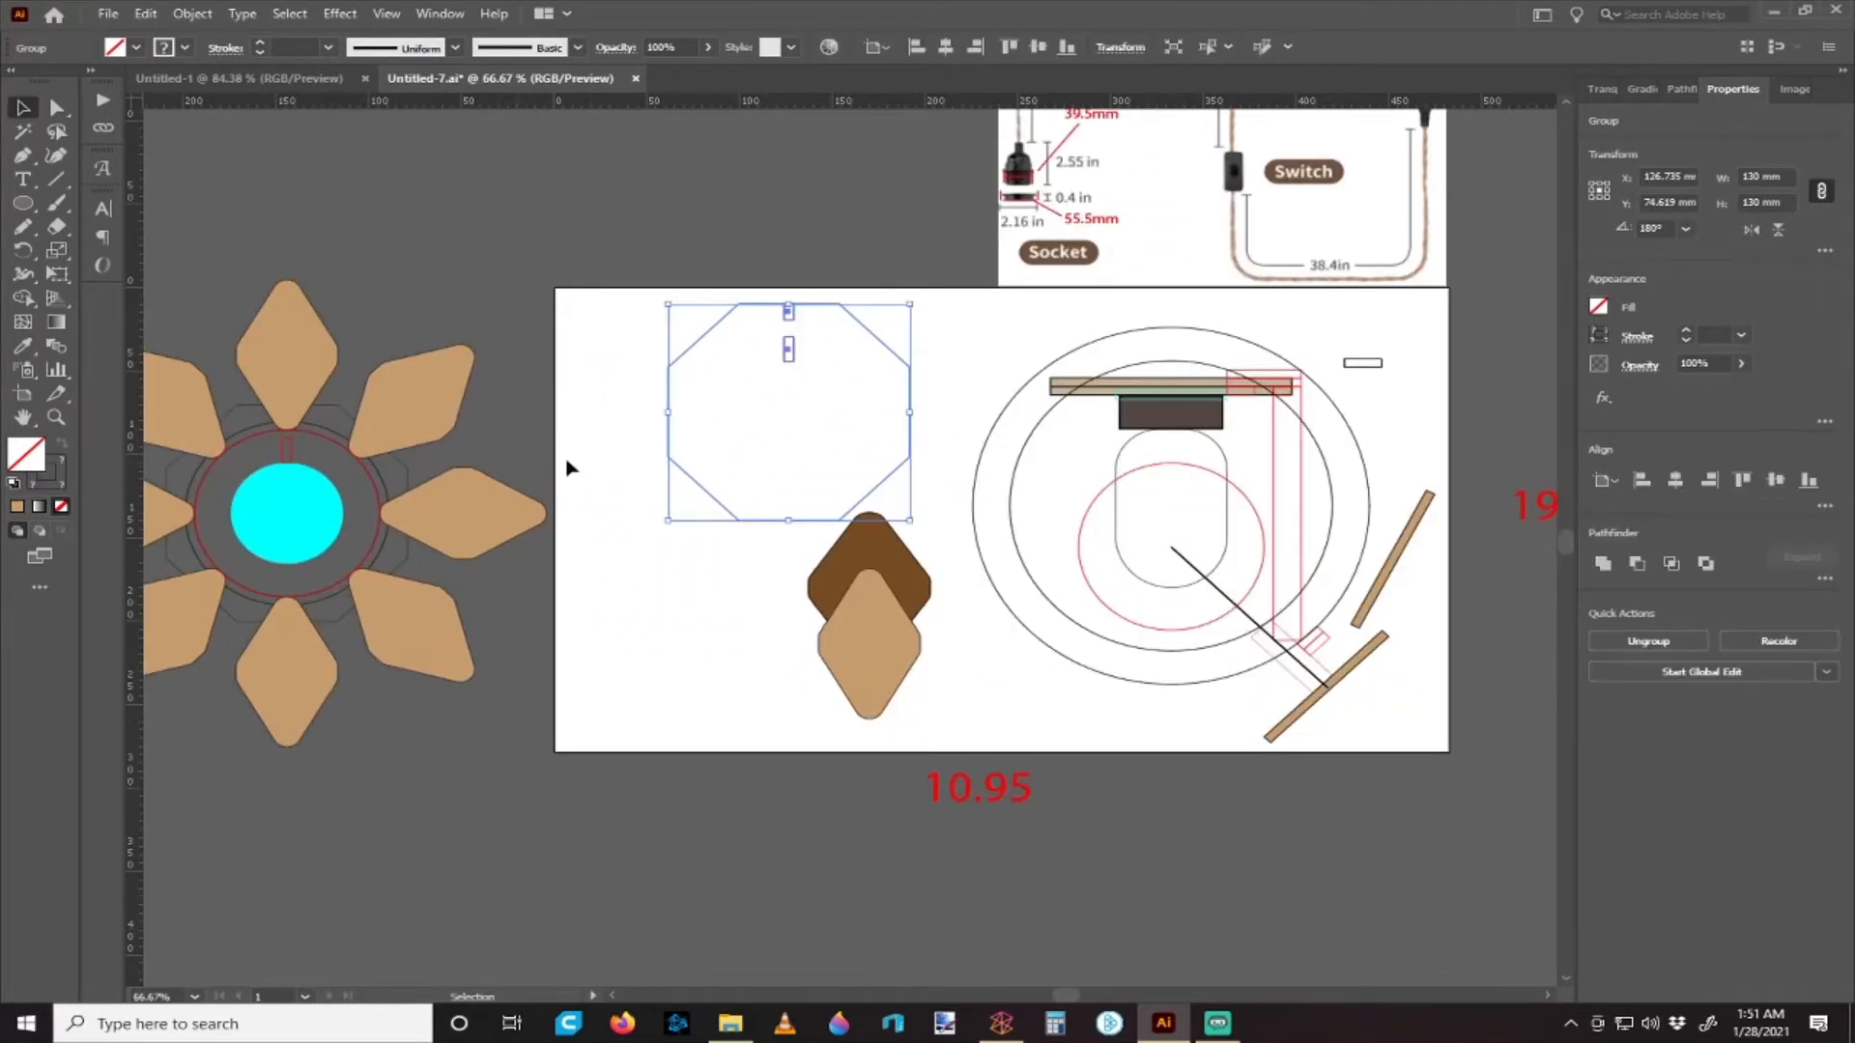
{"action": "scroll", "coordinate": [596, 466], "scroll_direction": "up", "scroll_amount": 3}
{"action": "scroll", "coordinate": [596, 473], "scroll_direction": "left", "scroll_amount": 1}
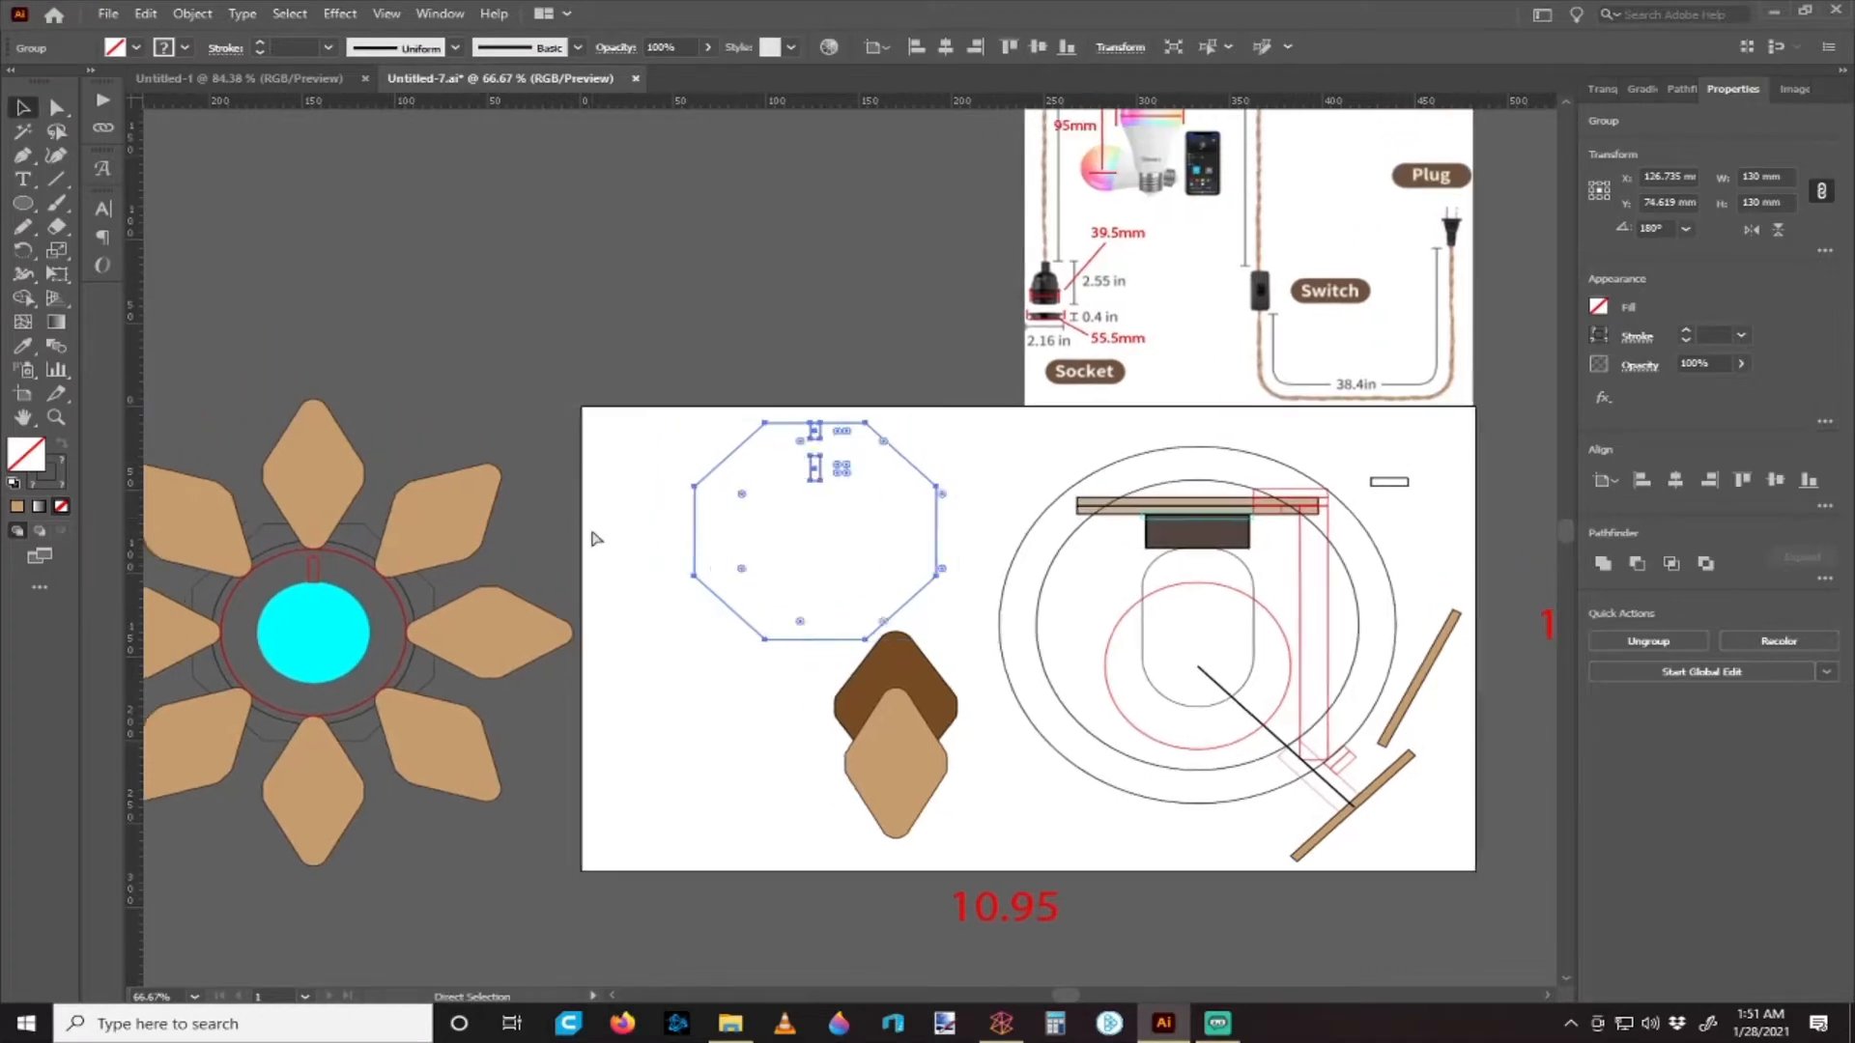
- Copy the 39.5 mm circle from under the cyan circle into the octagonal group and centre it on the octagon
{"action": "scroll", "coordinate": [596, 539], "scroll_direction": "left", "scroll_amount": 1}
{"action": "key", "text": "v"}
{"action": "left_click_drag", "start_coordinate": [386, 623], "coordinate": [825, 543]}
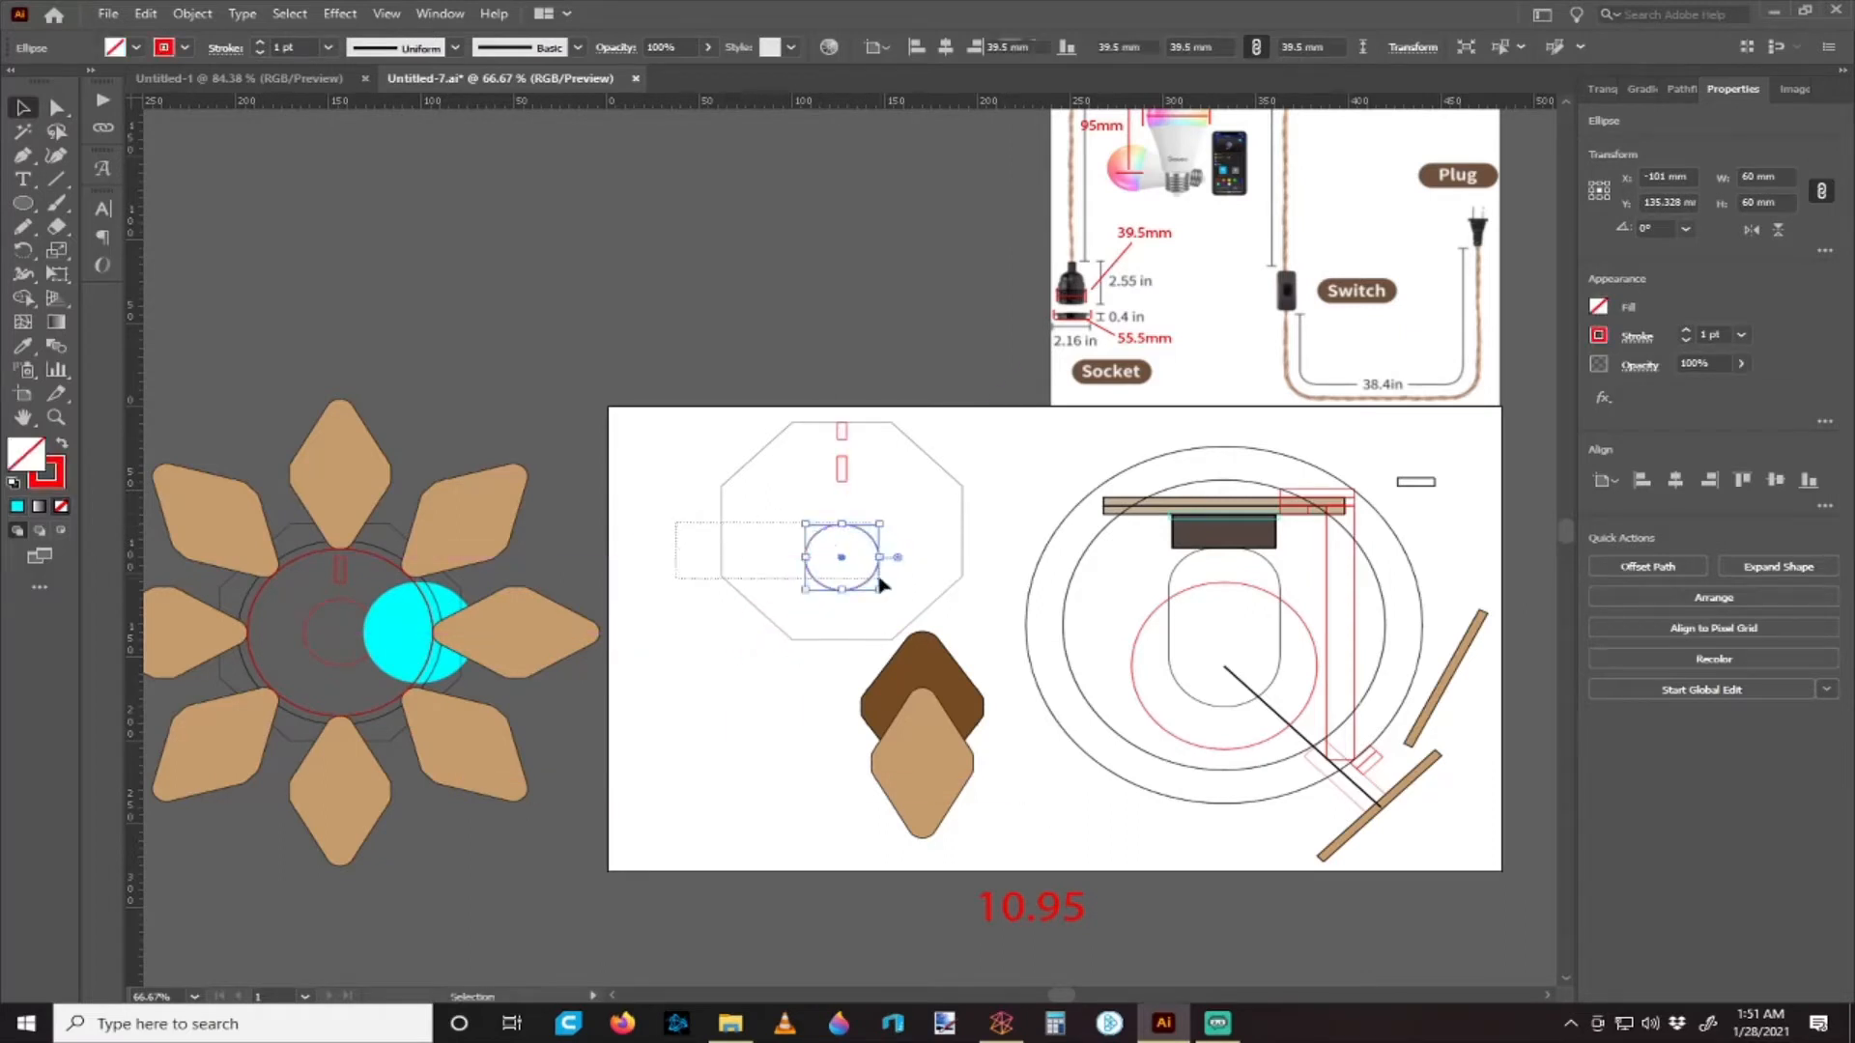
{"action": "left_click", "coordinate": [961, 512], "text": "shift"}
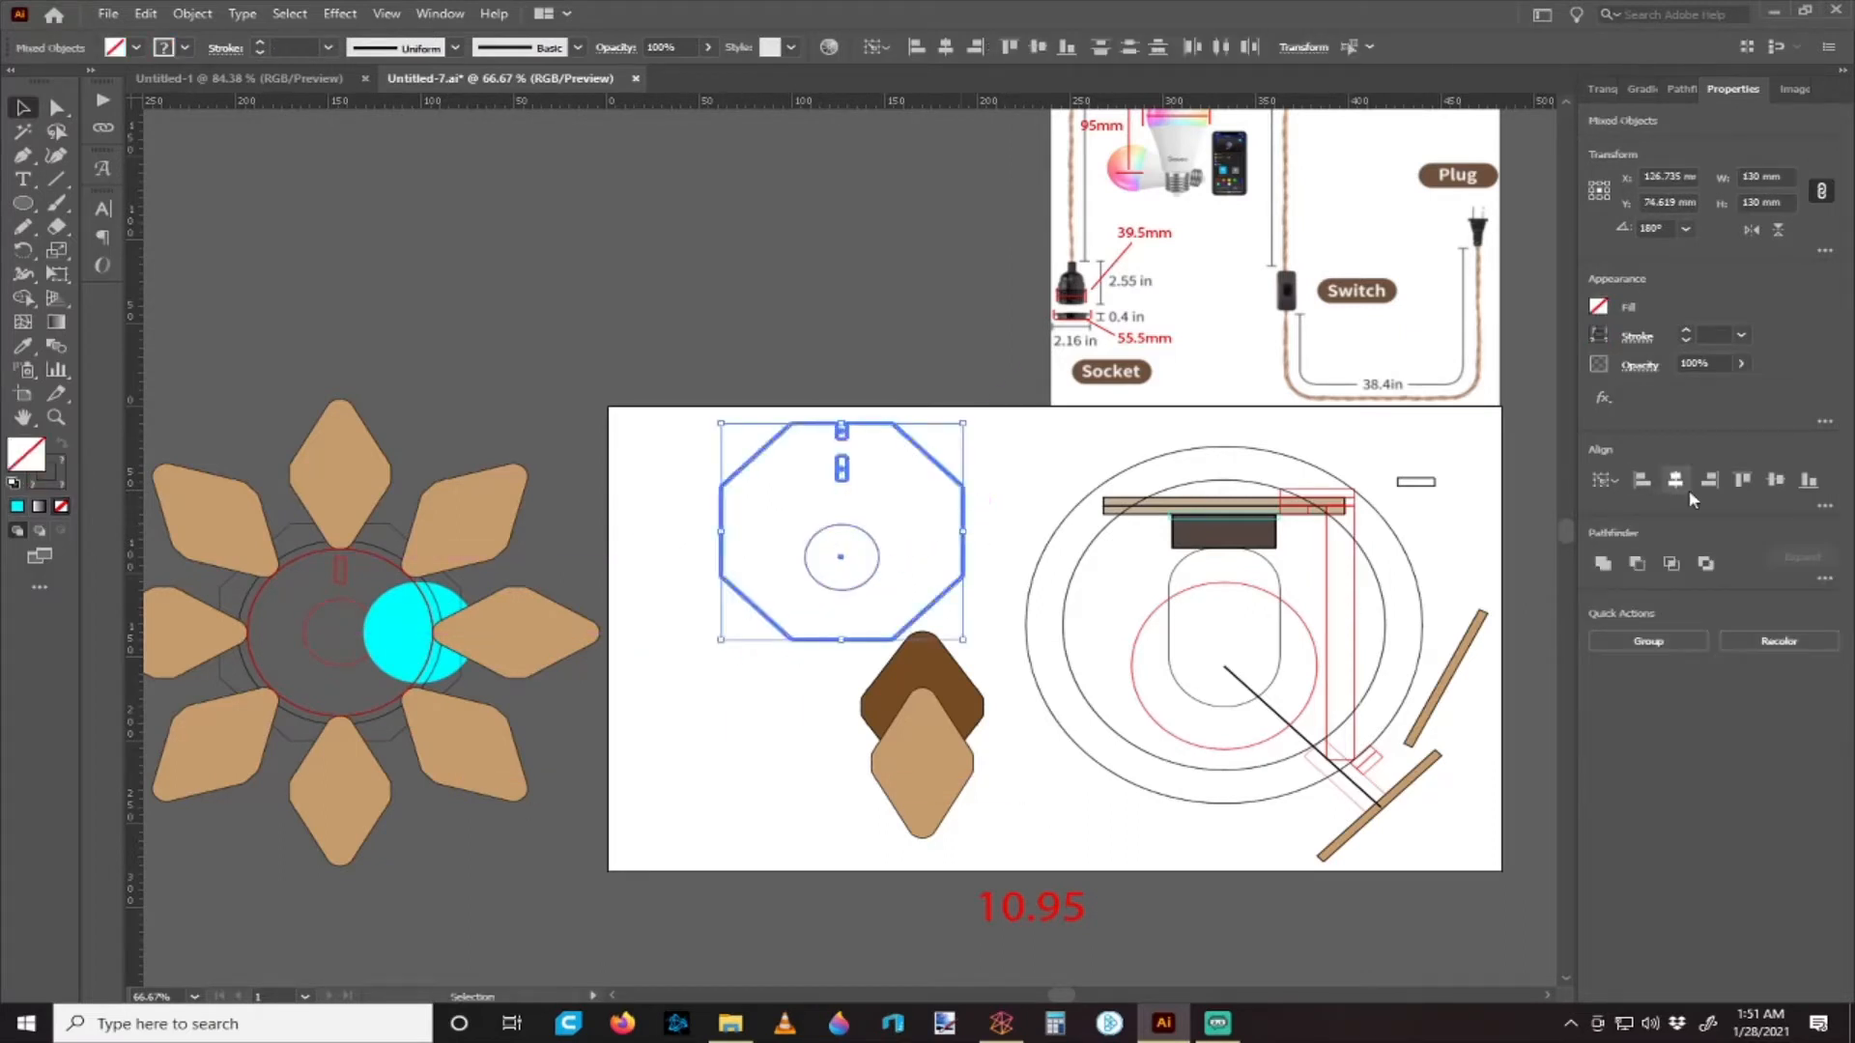
{"action": "left_click", "coordinate": [1776, 480]}
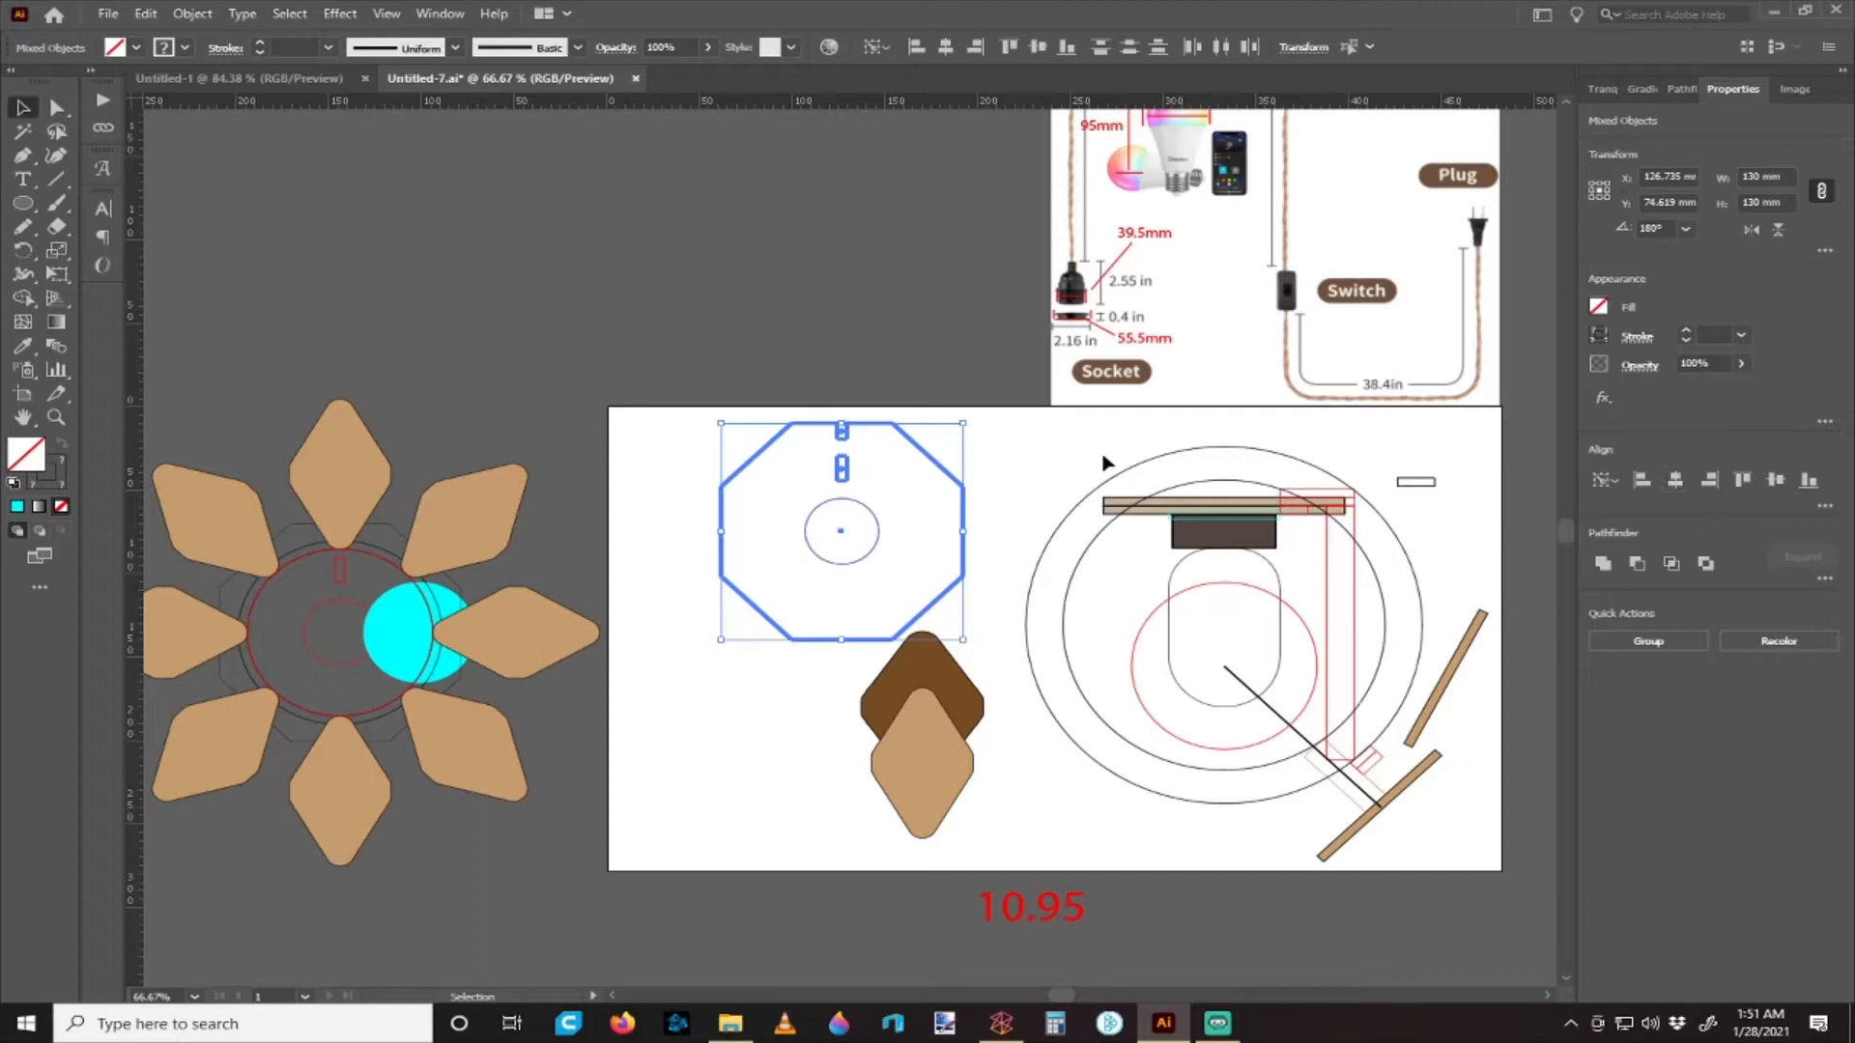
{"action": "left_click", "coordinate": [953, 275]}
- Align the cyan circle's centre with the small circle in the middle of the flower layout
{"action": "left_click", "coordinate": [406, 646]}
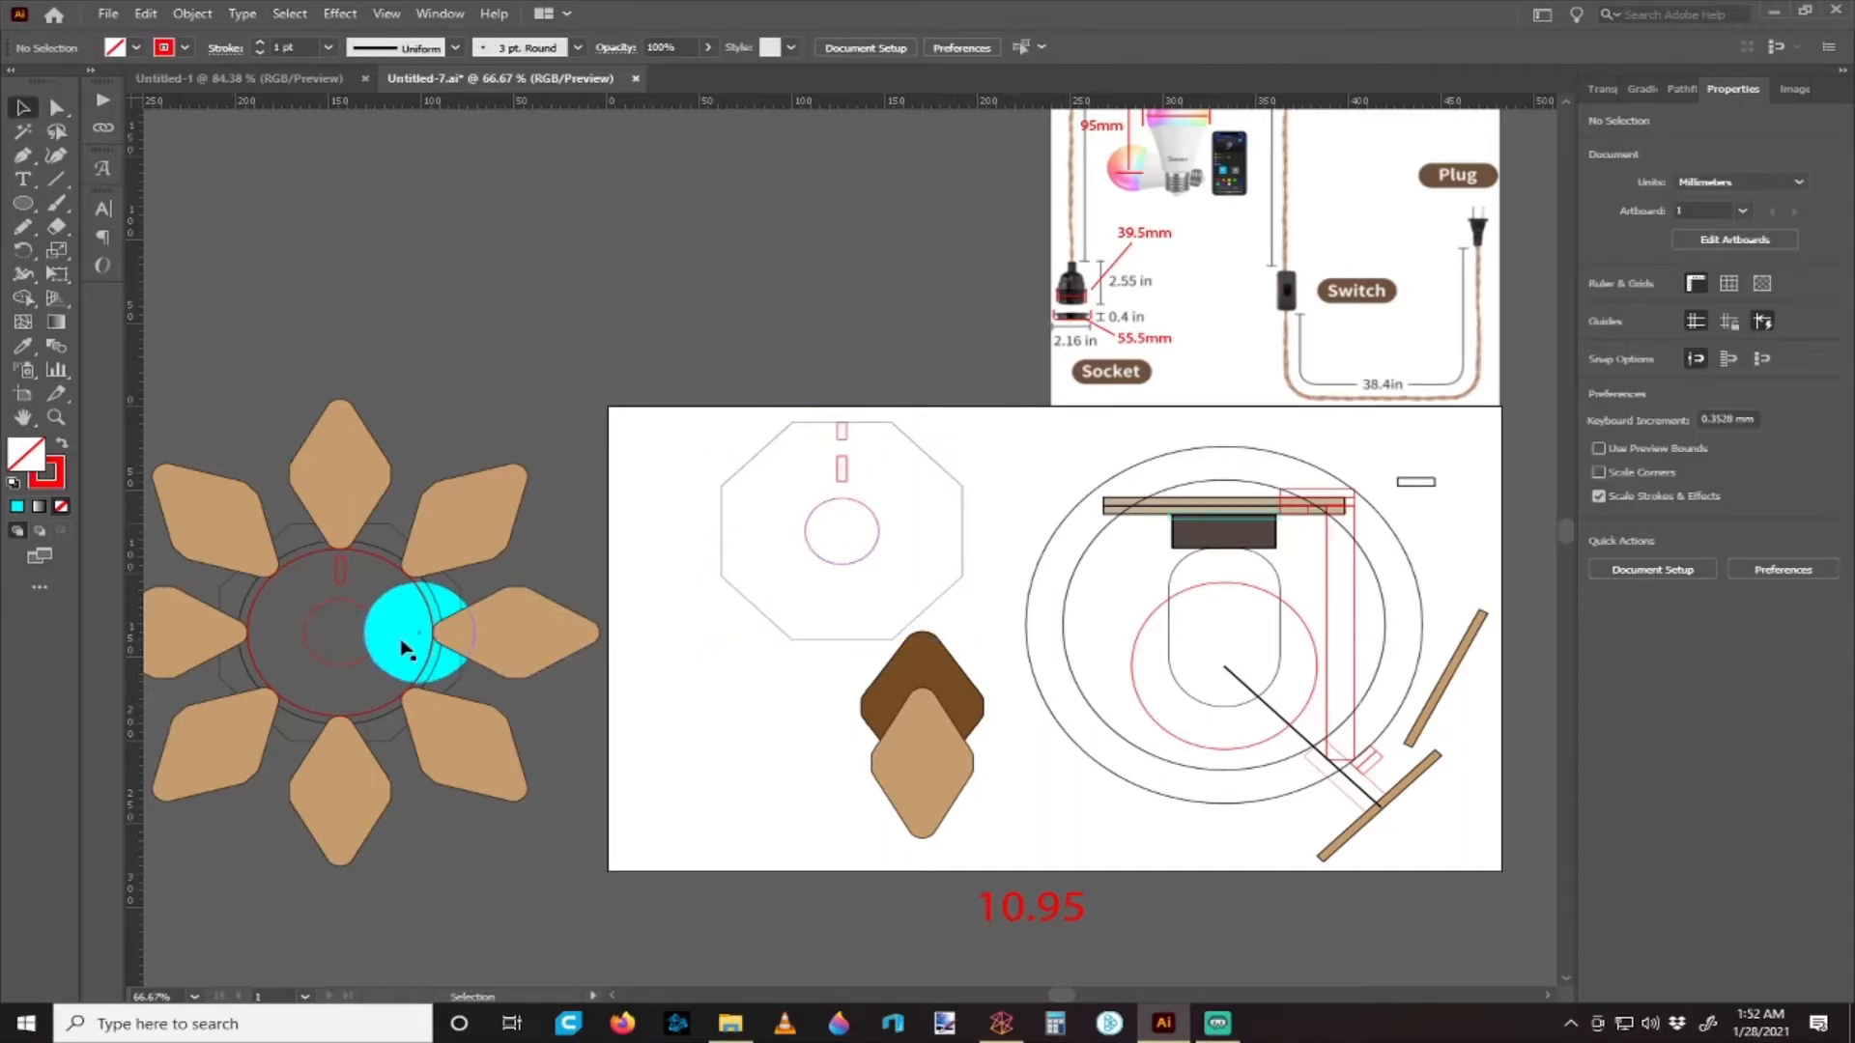
{"action": "left_click", "coordinate": [338, 607], "text": "shift"}
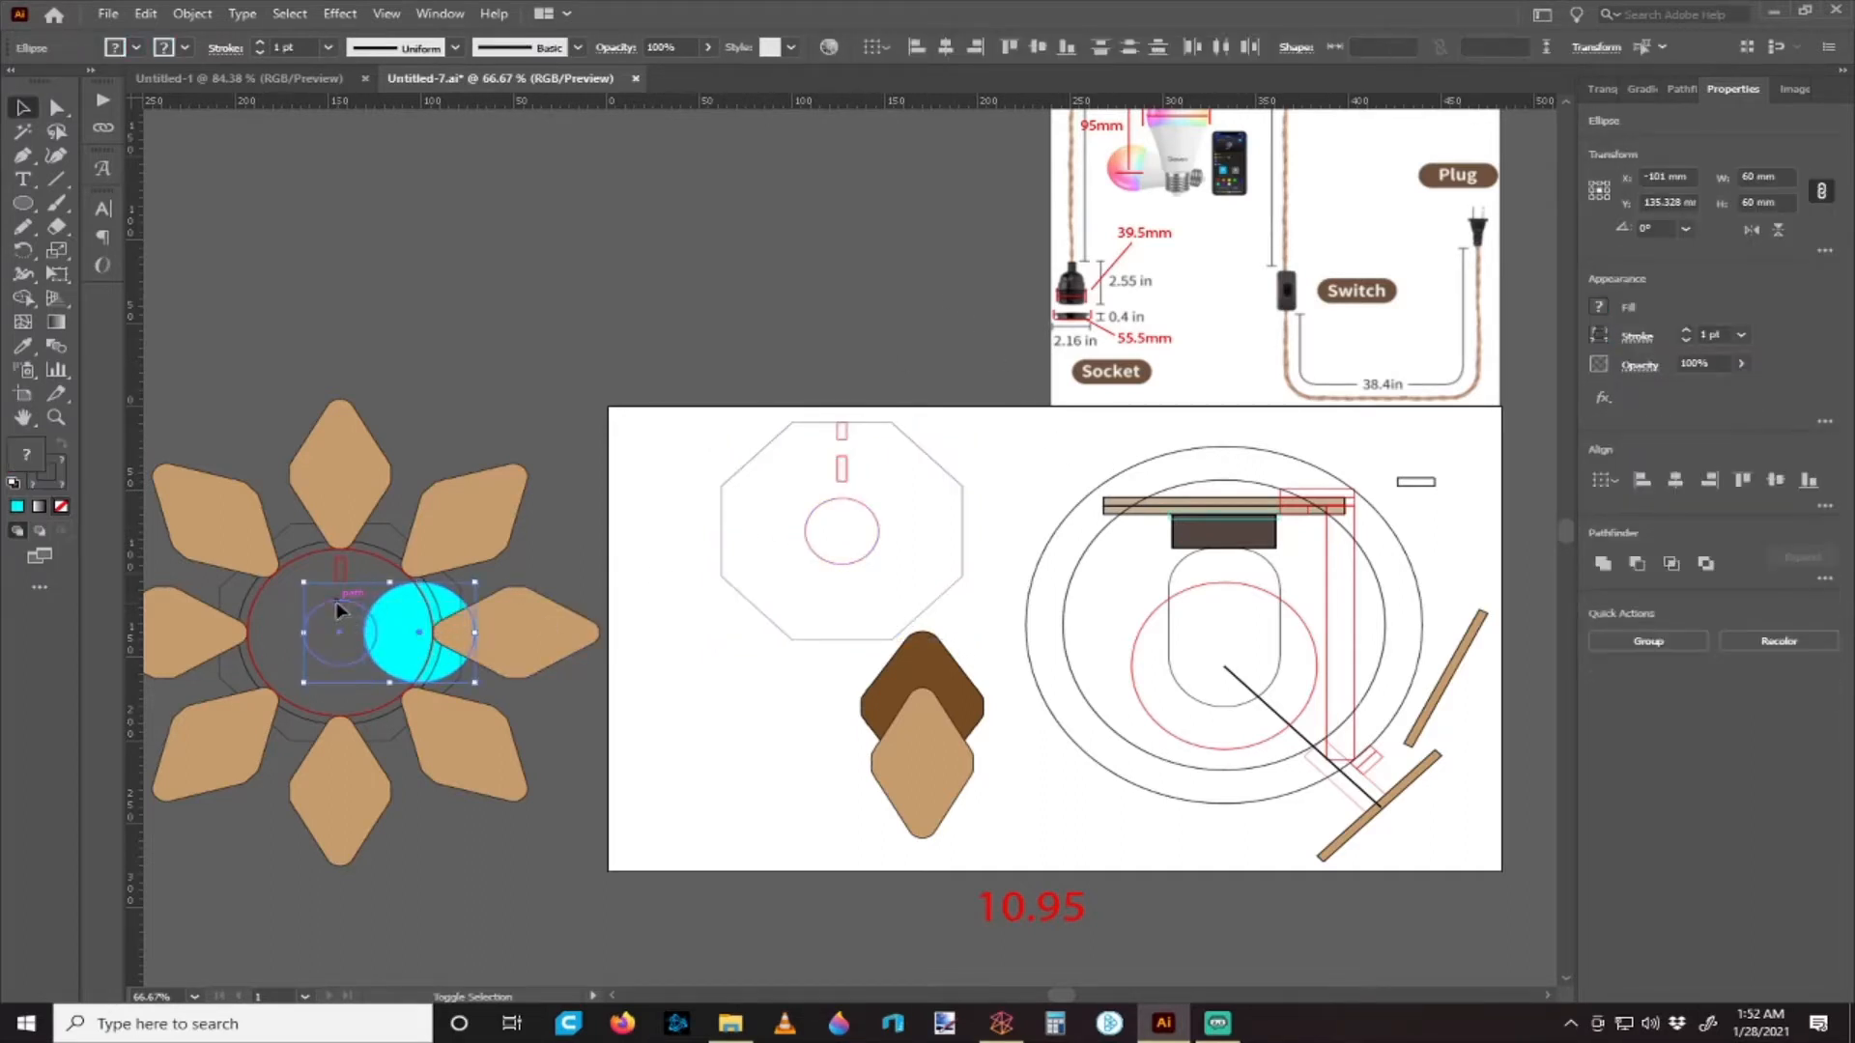
{"action": "left_click", "coordinate": [337, 607]}
{"action": "left_click", "coordinate": [1675, 480]}
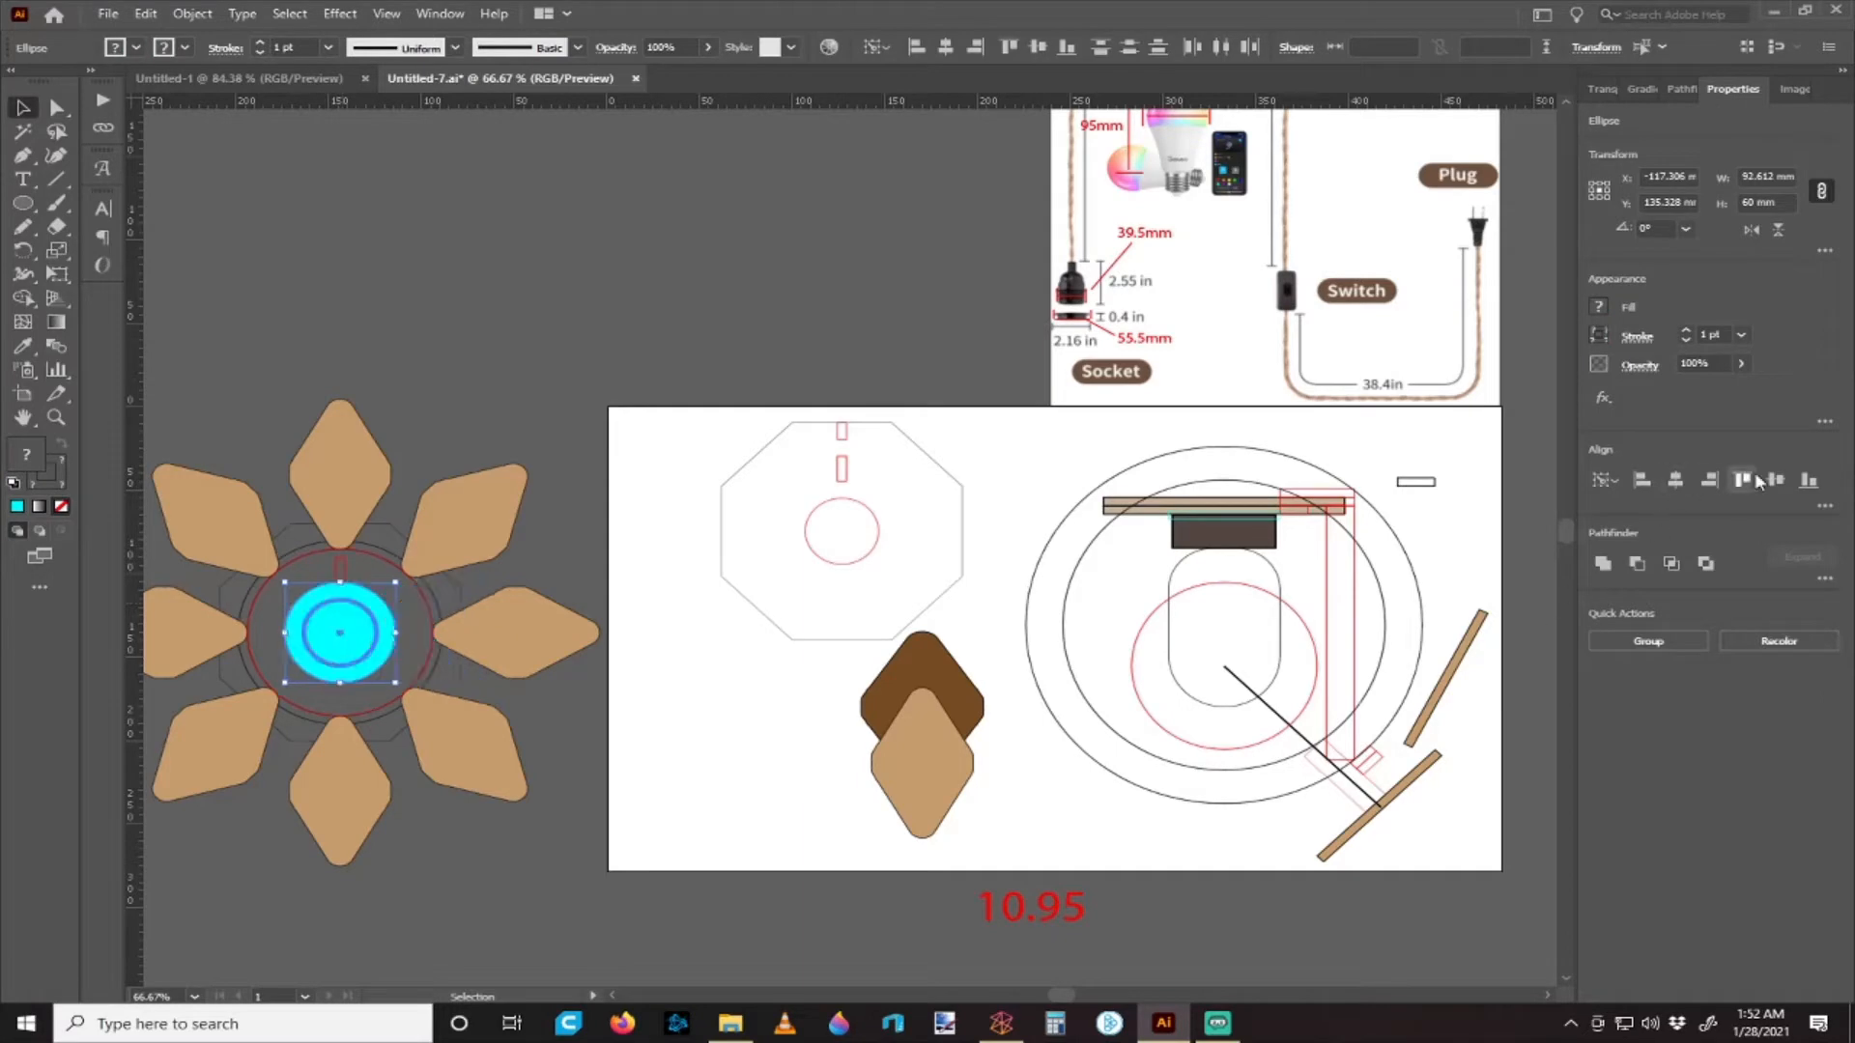
- Deselect the cyan circle and examine the socket dimensions in the reference image alongside the octagon and side-view drawing
{"action": "left_click", "coordinate": [1019, 483]}
{"action": "scroll", "coordinate": [1126, 307], "scroll_direction": "up", "scroll_amount": 4}
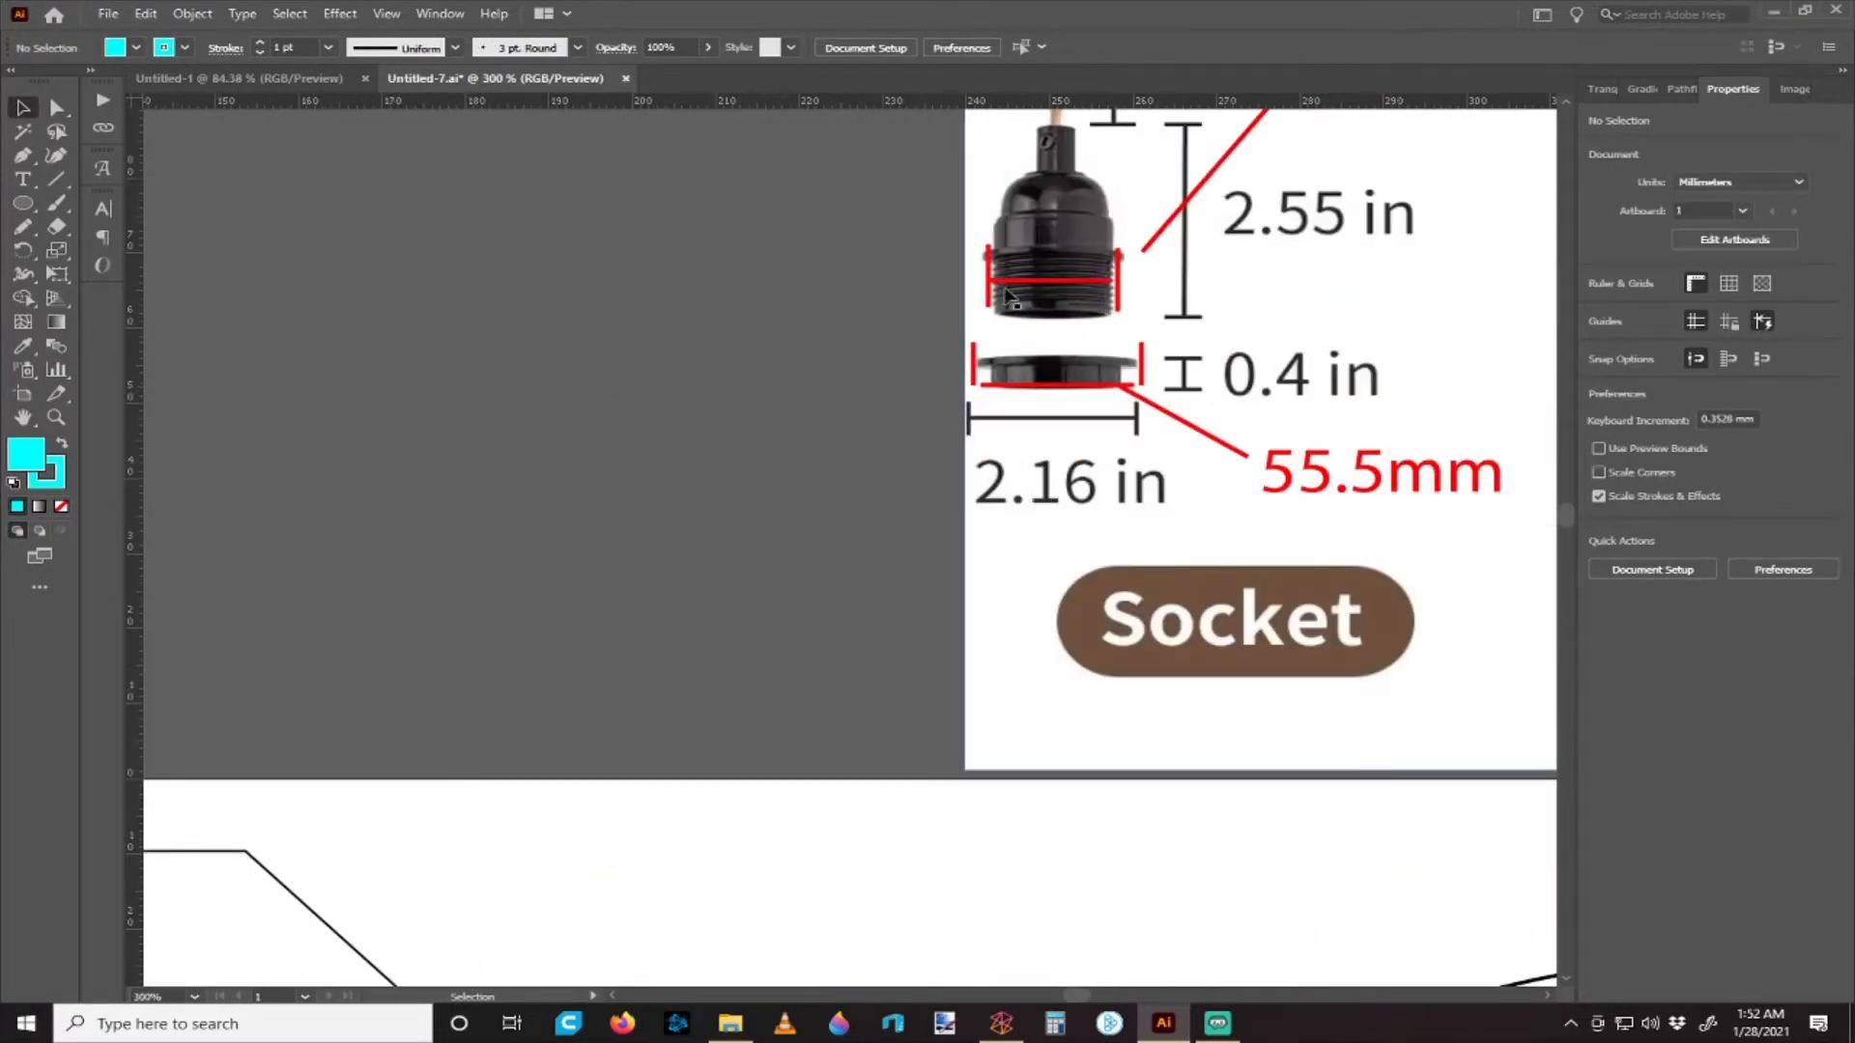
{"action": "scroll", "coordinate": [1058, 300], "scroll_direction": "down", "scroll_amount": 3}
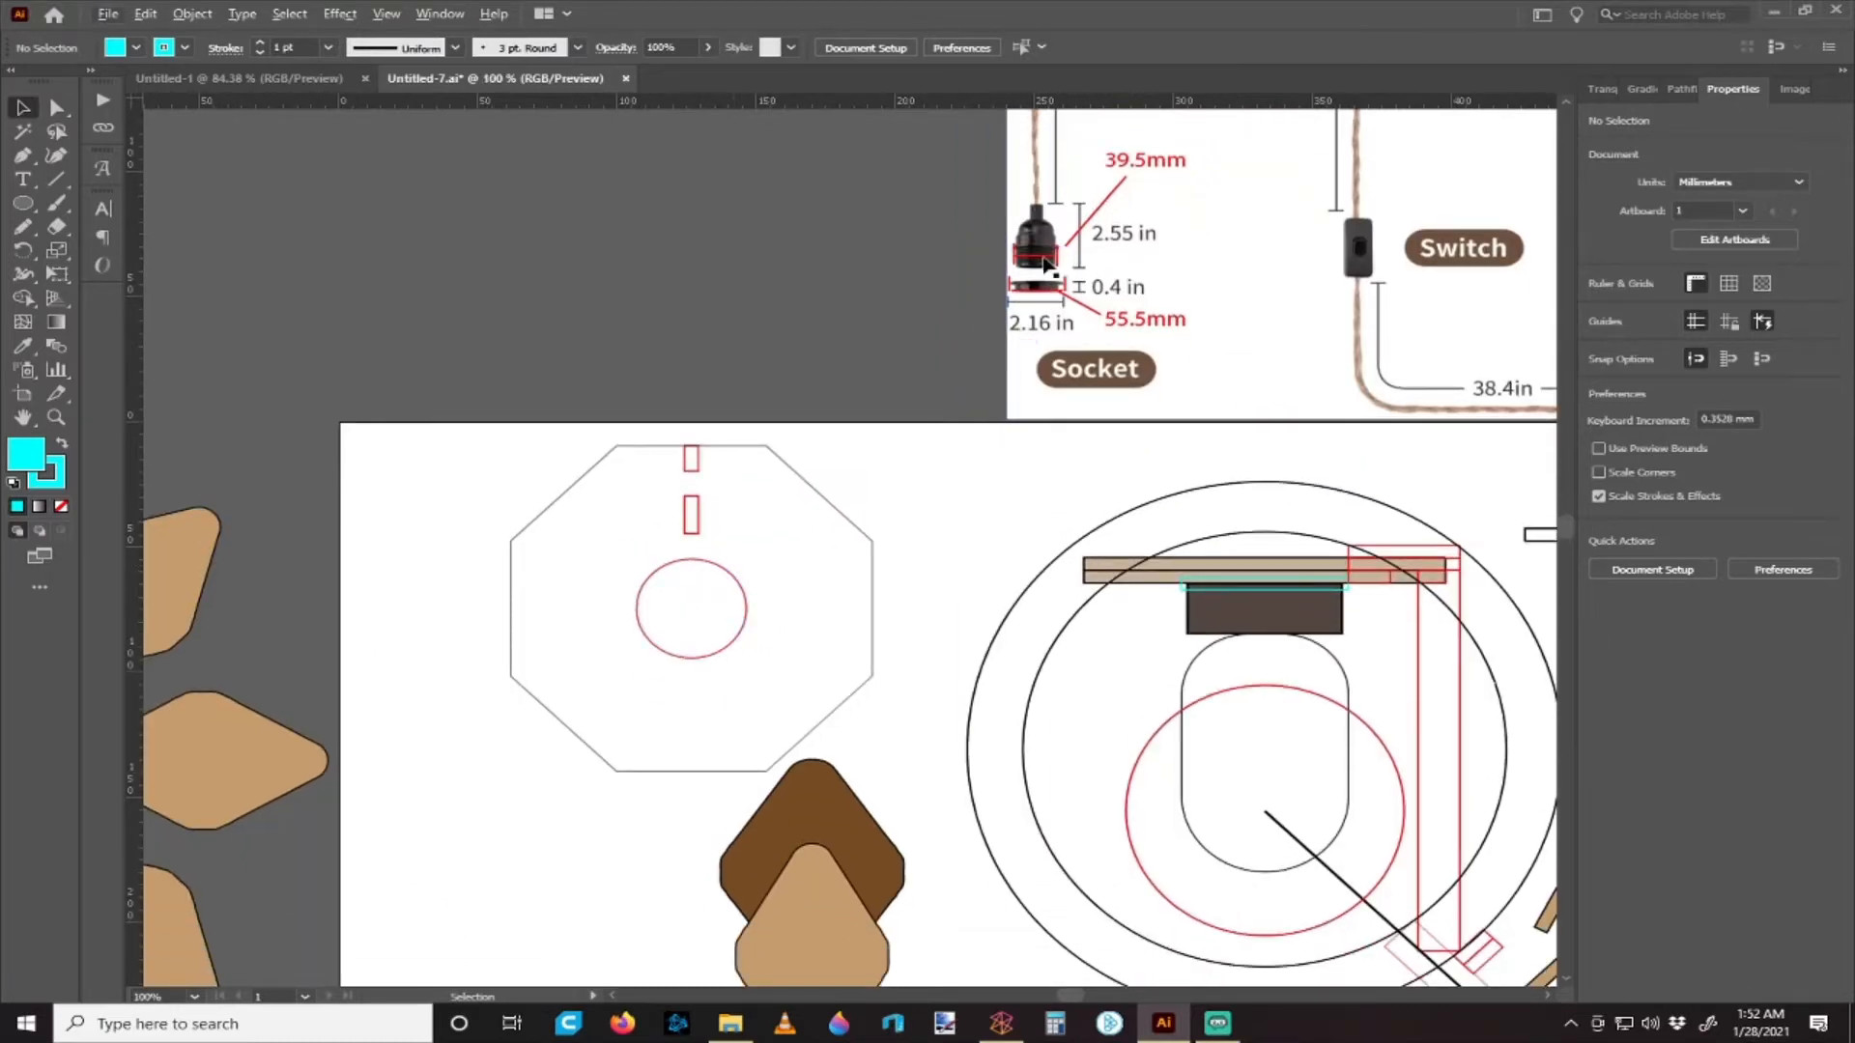
{"action": "scroll", "coordinate": [947, 543], "scroll_direction": "down", "scroll_amount": 1}
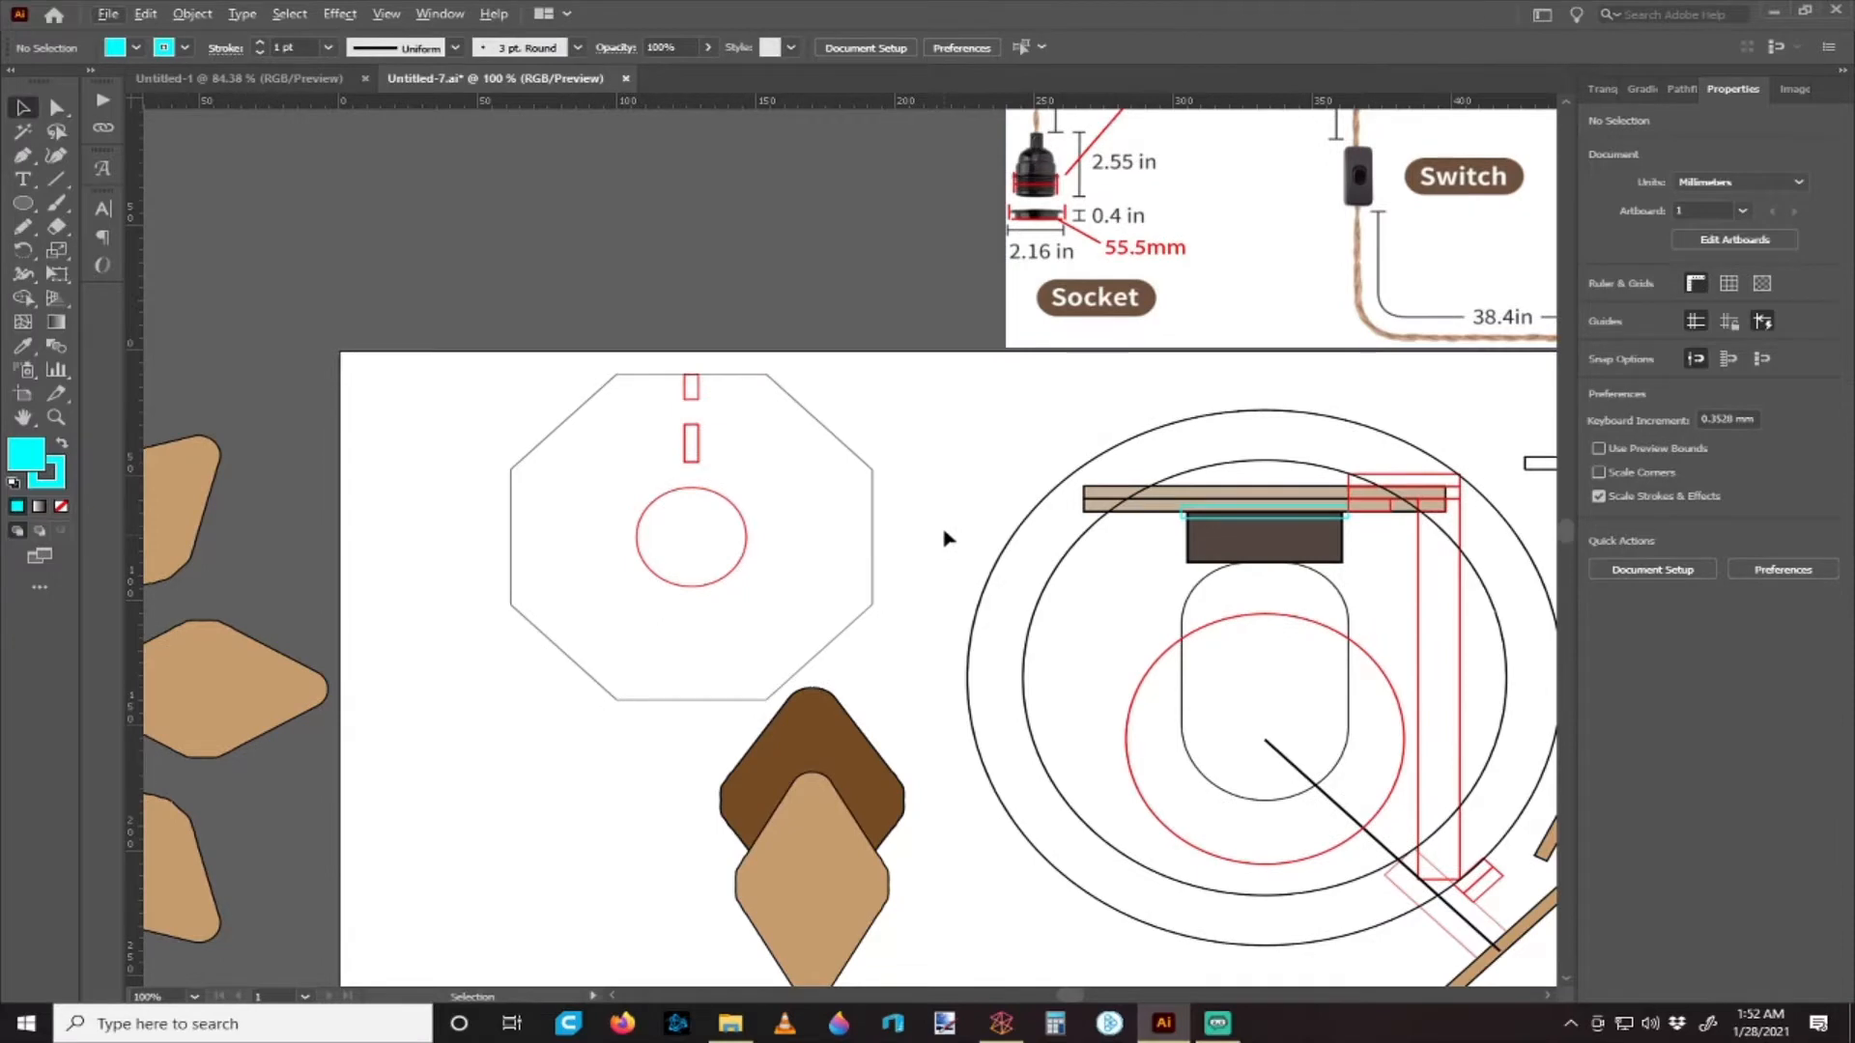
{"action": "scroll", "coordinate": [951, 526], "scroll_direction": "right", "scroll_amount": 4}
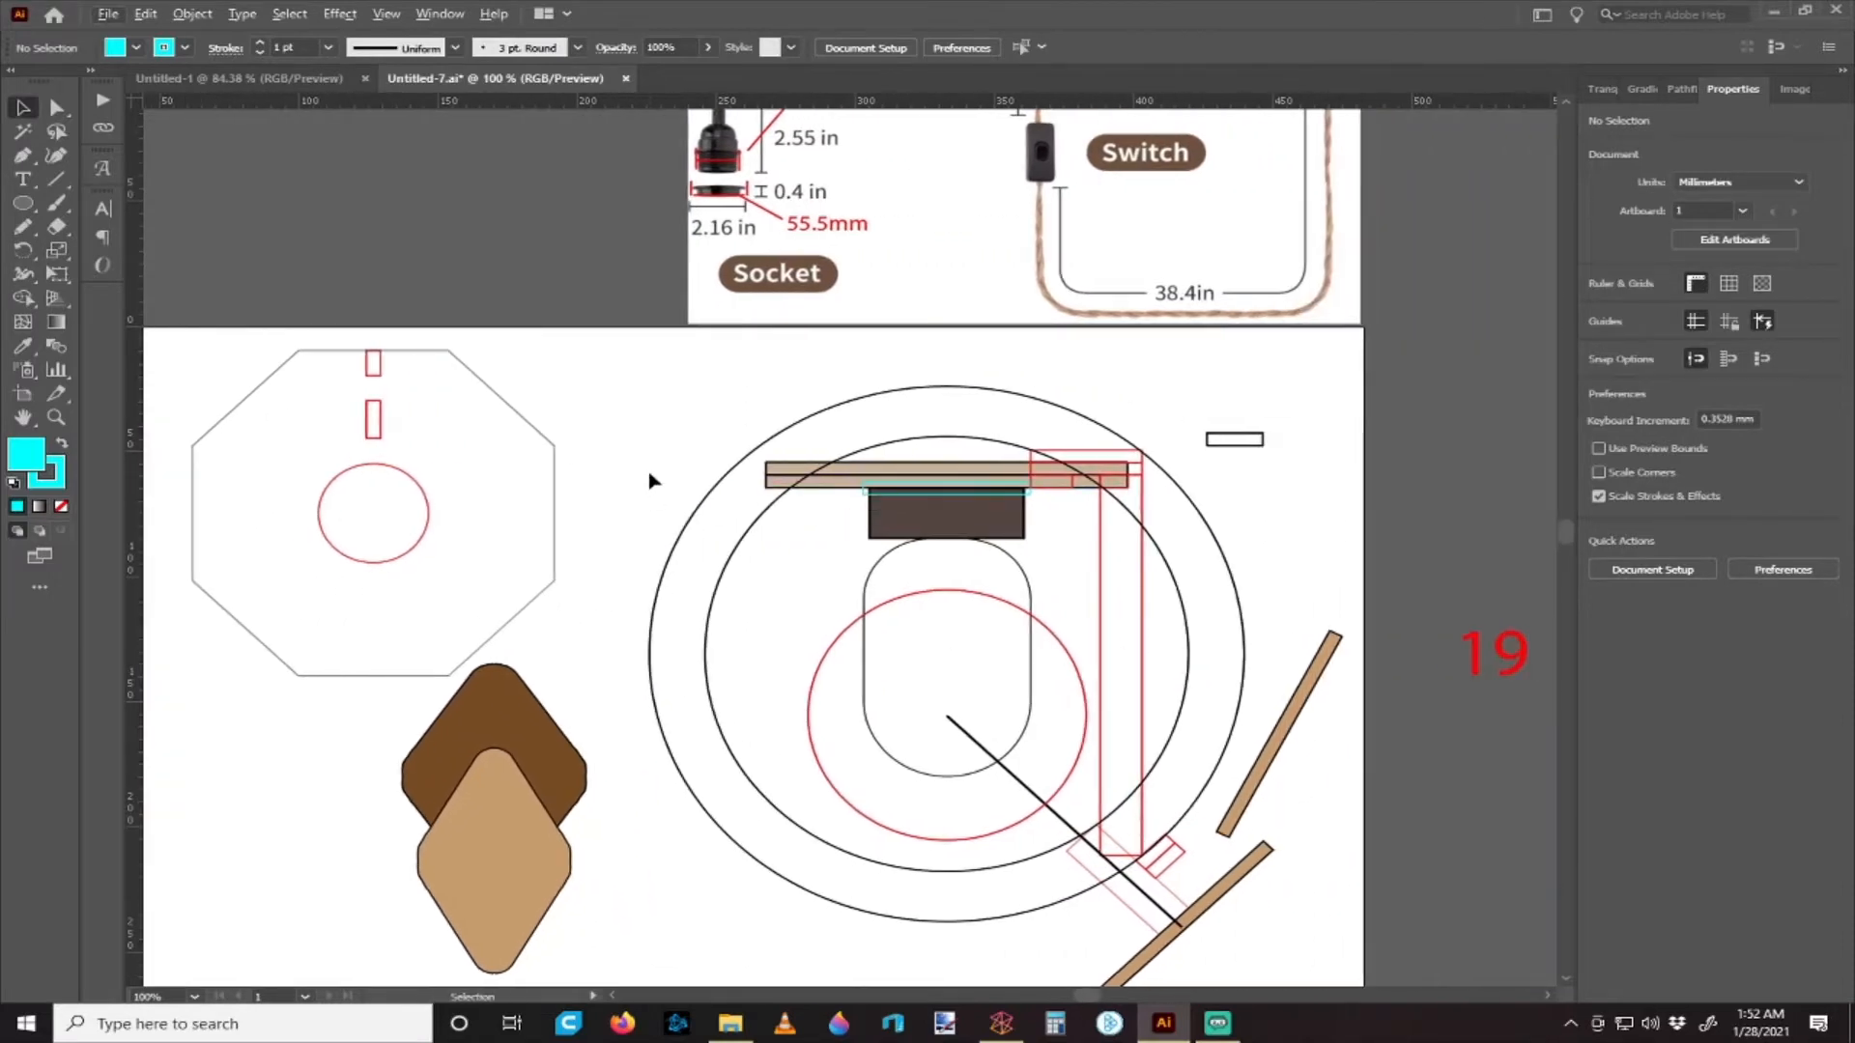
{"action": "scroll", "coordinate": [666, 473], "scroll_direction": "right", "scroll_amount": 1}
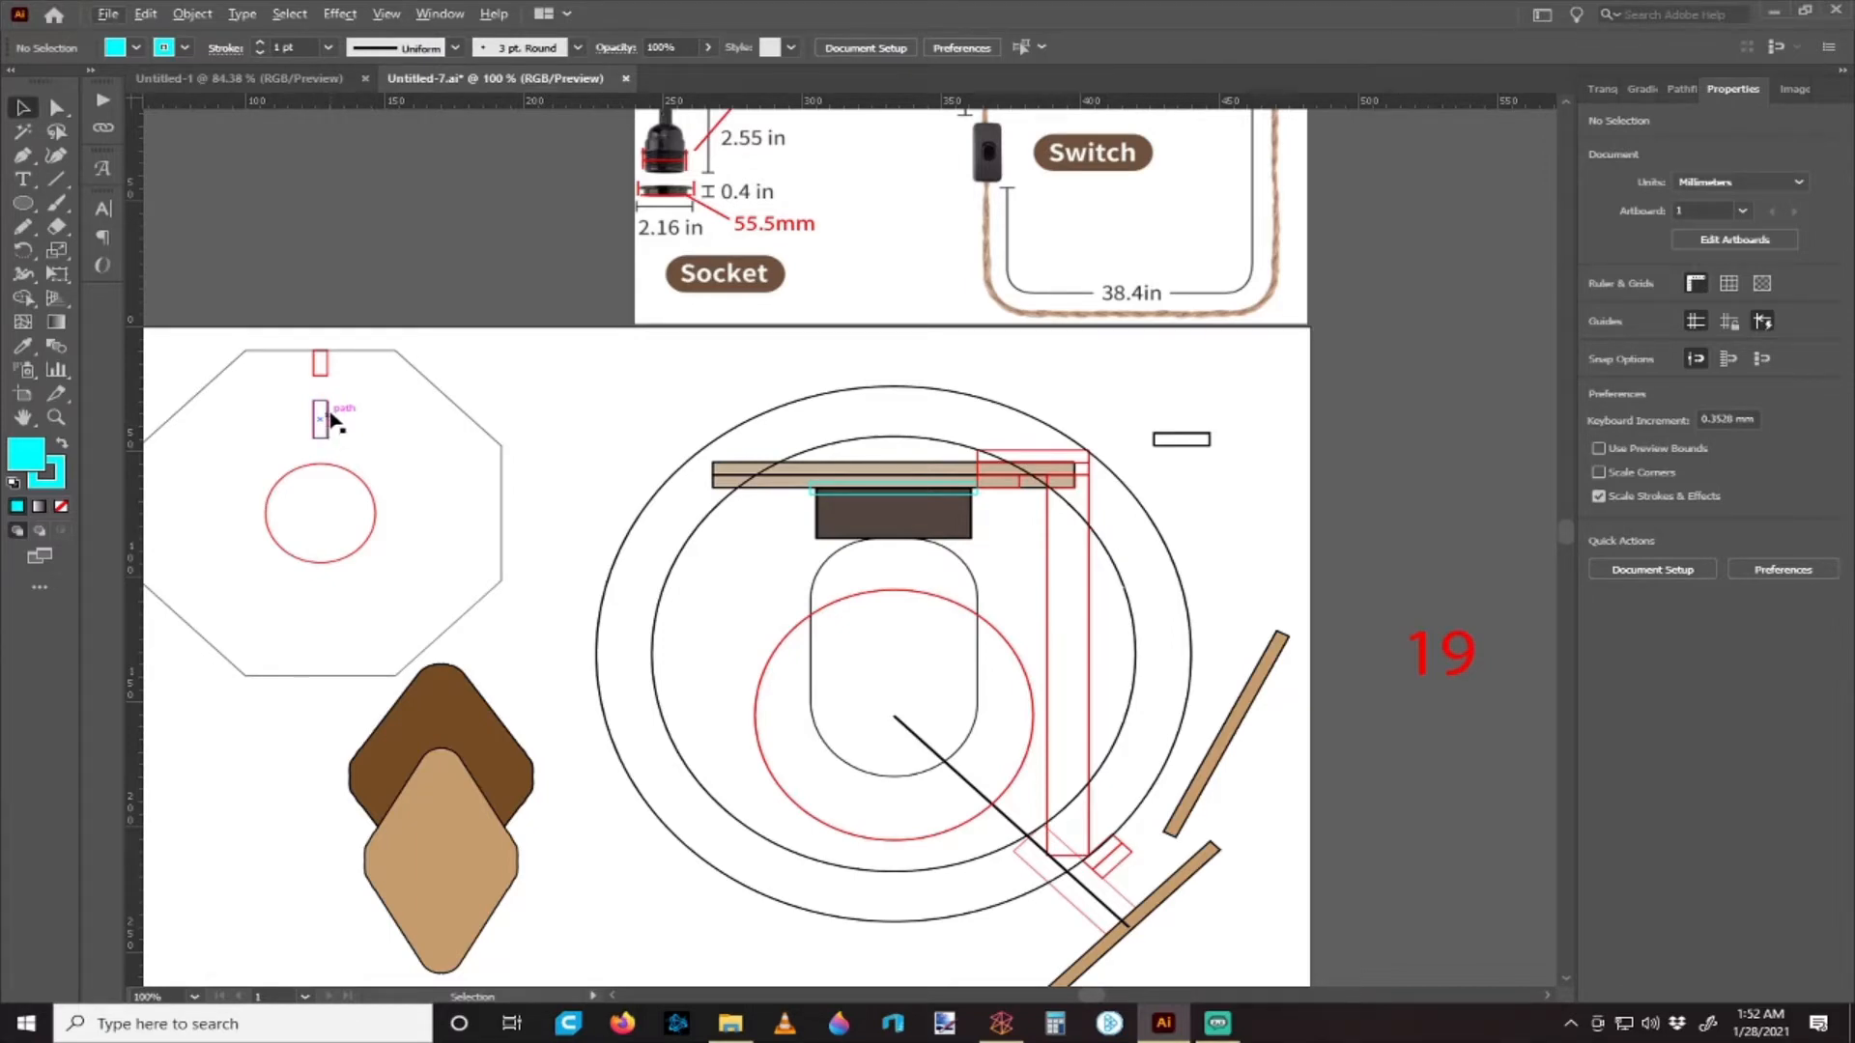
- Isolate the octagonal group, inspect its two small red slot rectangles above the circle, and leave isolation
{"action": "left_click", "coordinate": [329, 417]}
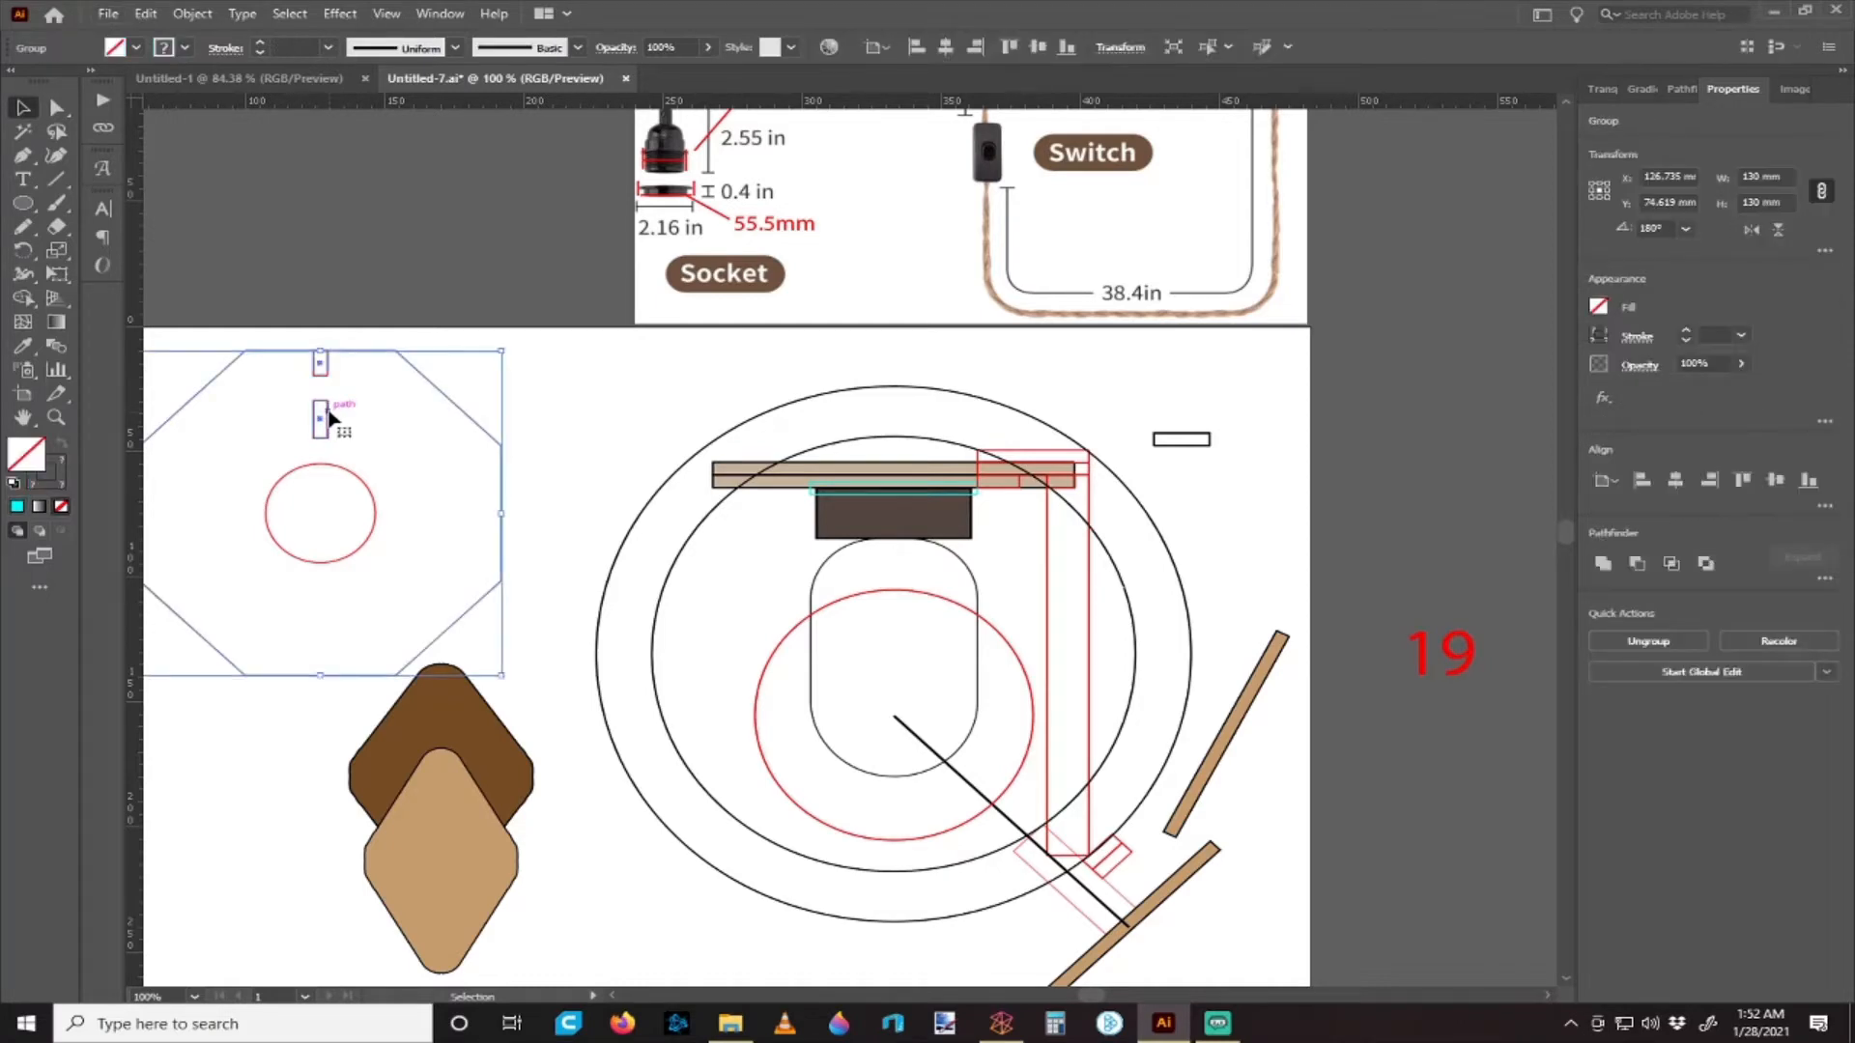
{"action": "double_click", "coordinate": [329, 417]}
{"action": "left_click", "coordinate": [327, 414]}
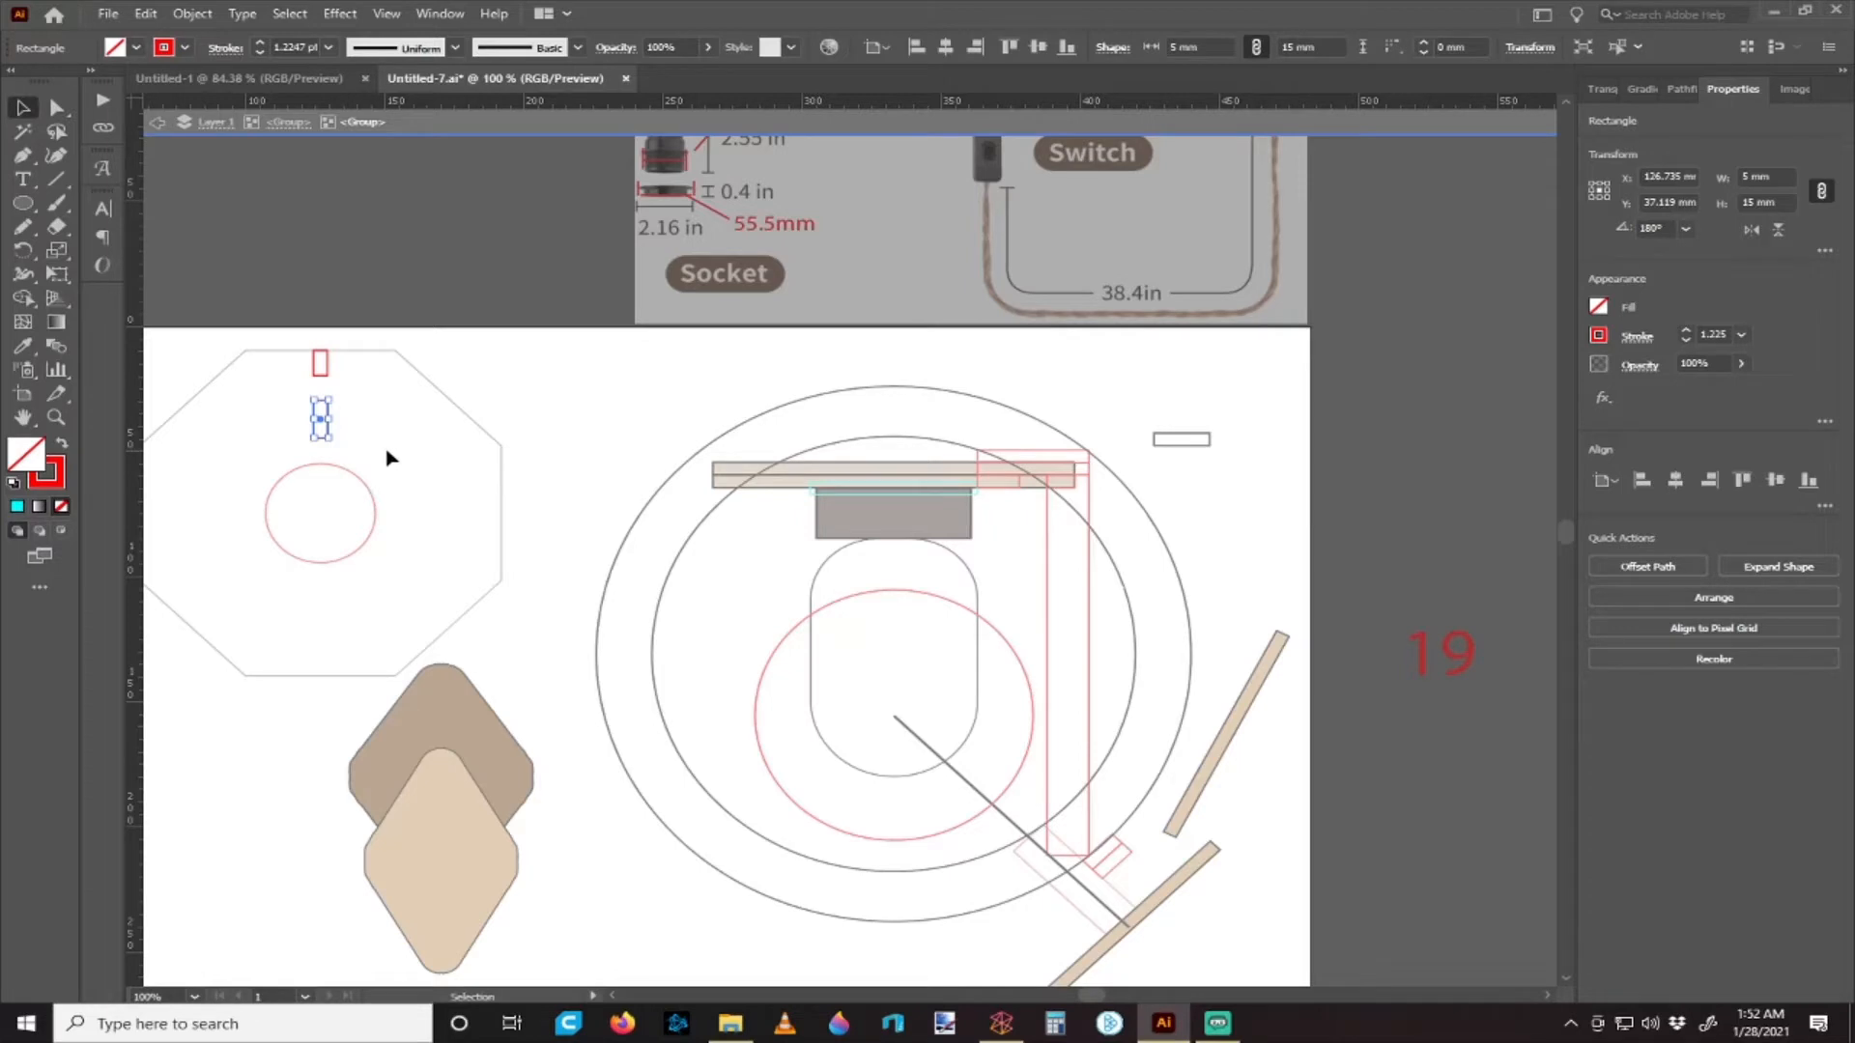
{"action": "left_click", "coordinate": [323, 364]}
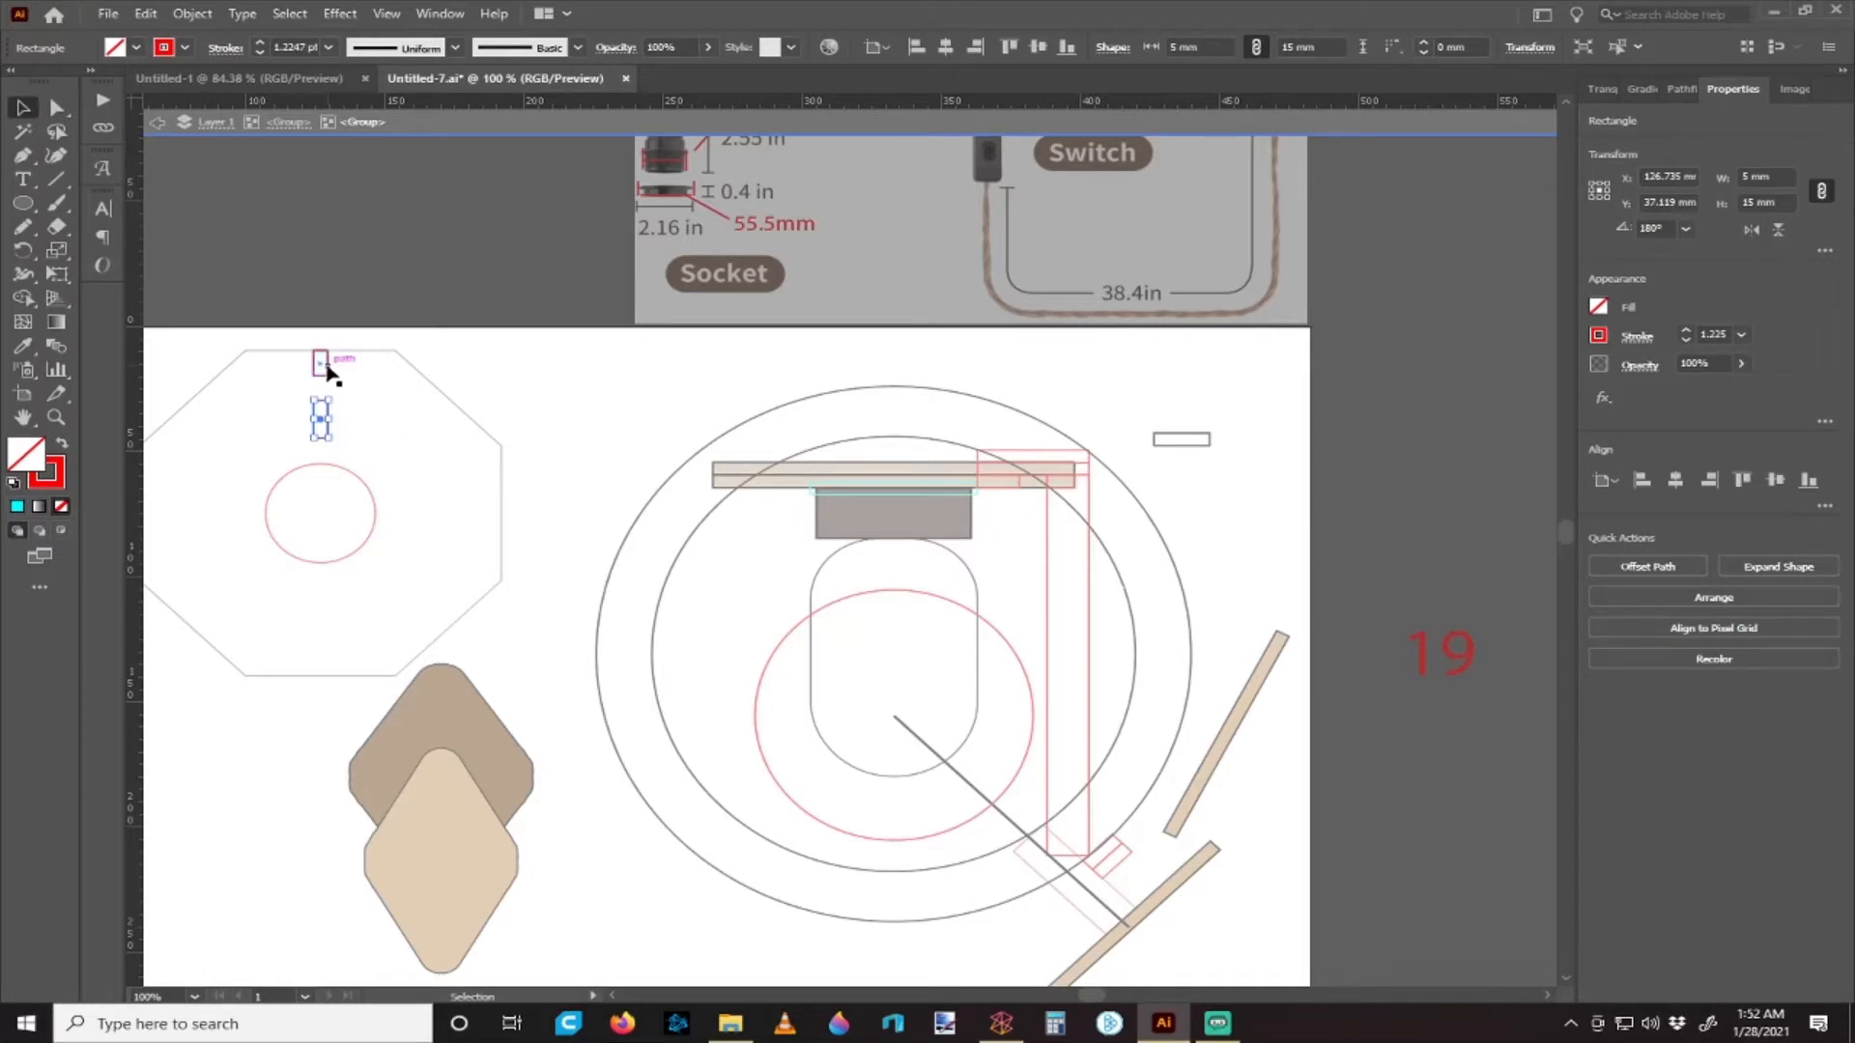
{"action": "left_click", "coordinate": [392, 404]}
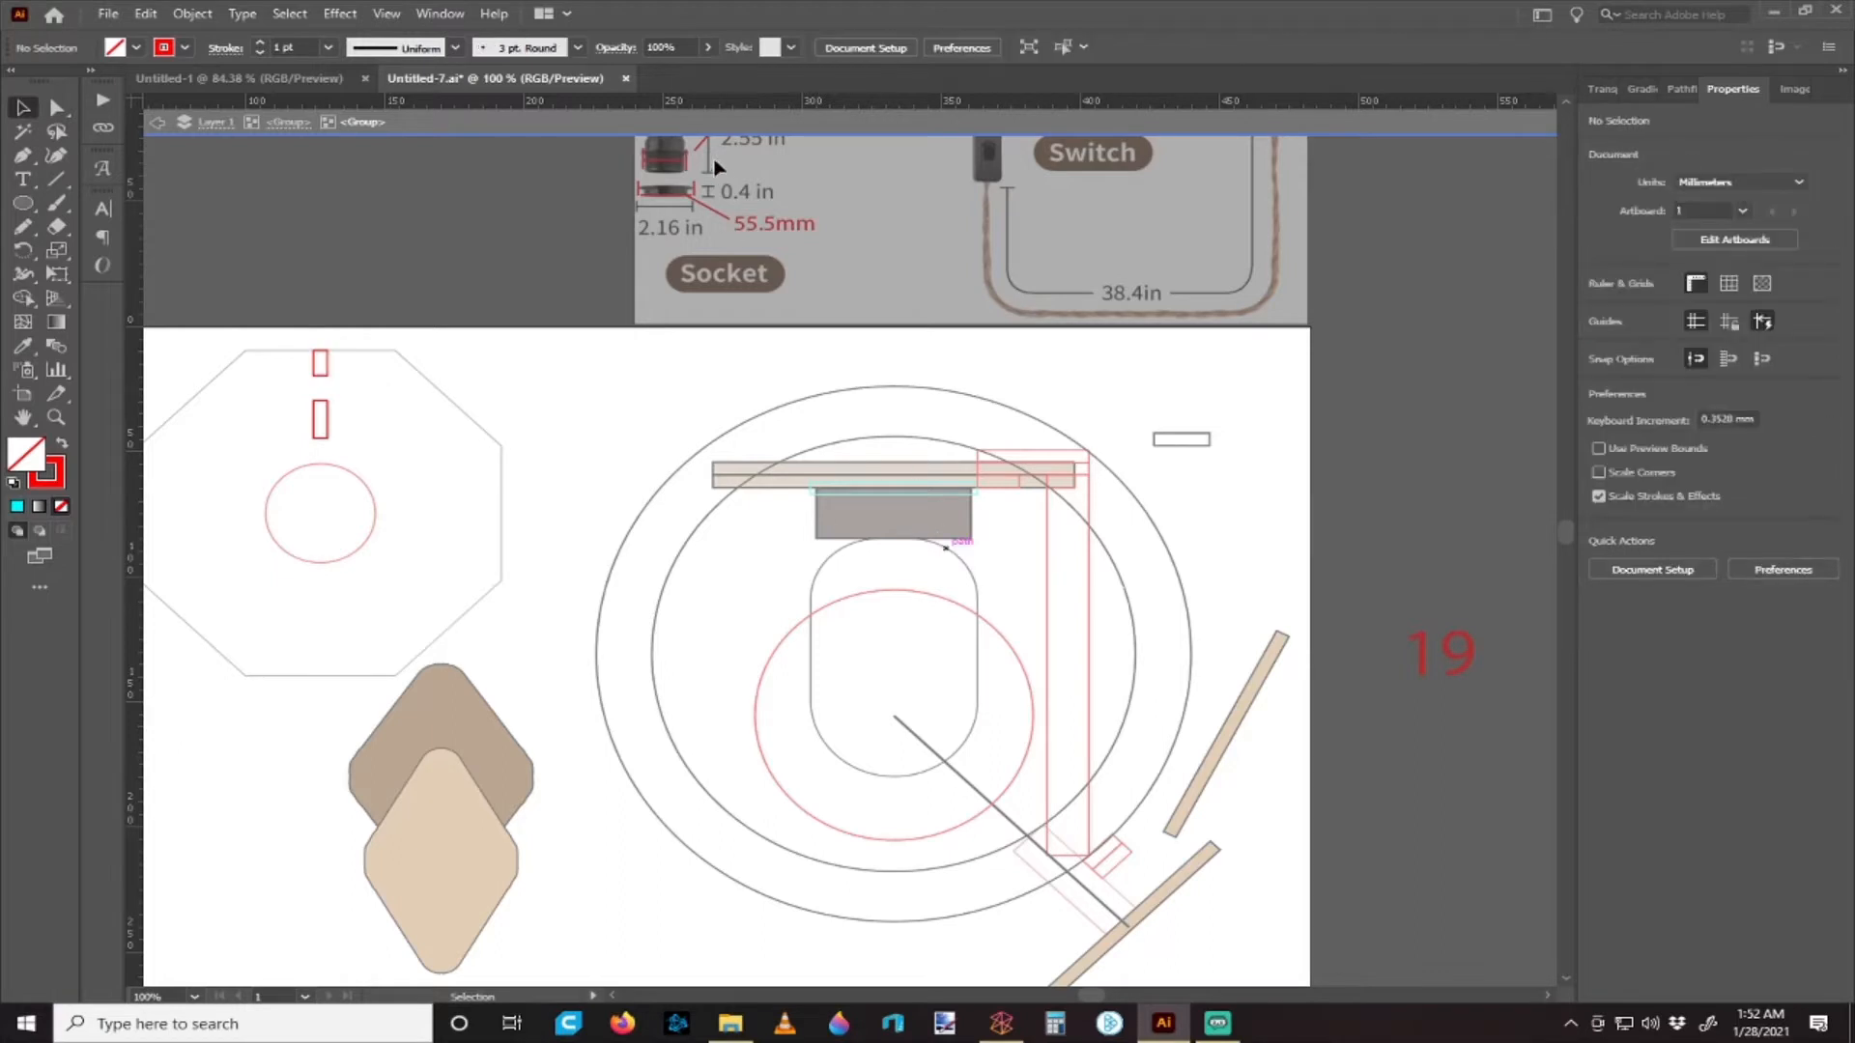
{"action": "double_click", "coordinate": [790, 220]}
- Inspect the lower tan bar in the side view and the sizes of the red rectangles overlapping its right end
{"action": "scroll", "coordinate": [957, 517], "scroll_direction": "right", "scroll_amount": 1}
{"action": "scroll", "coordinate": [957, 517], "scroll_direction": "up", "scroll_amount": 3}
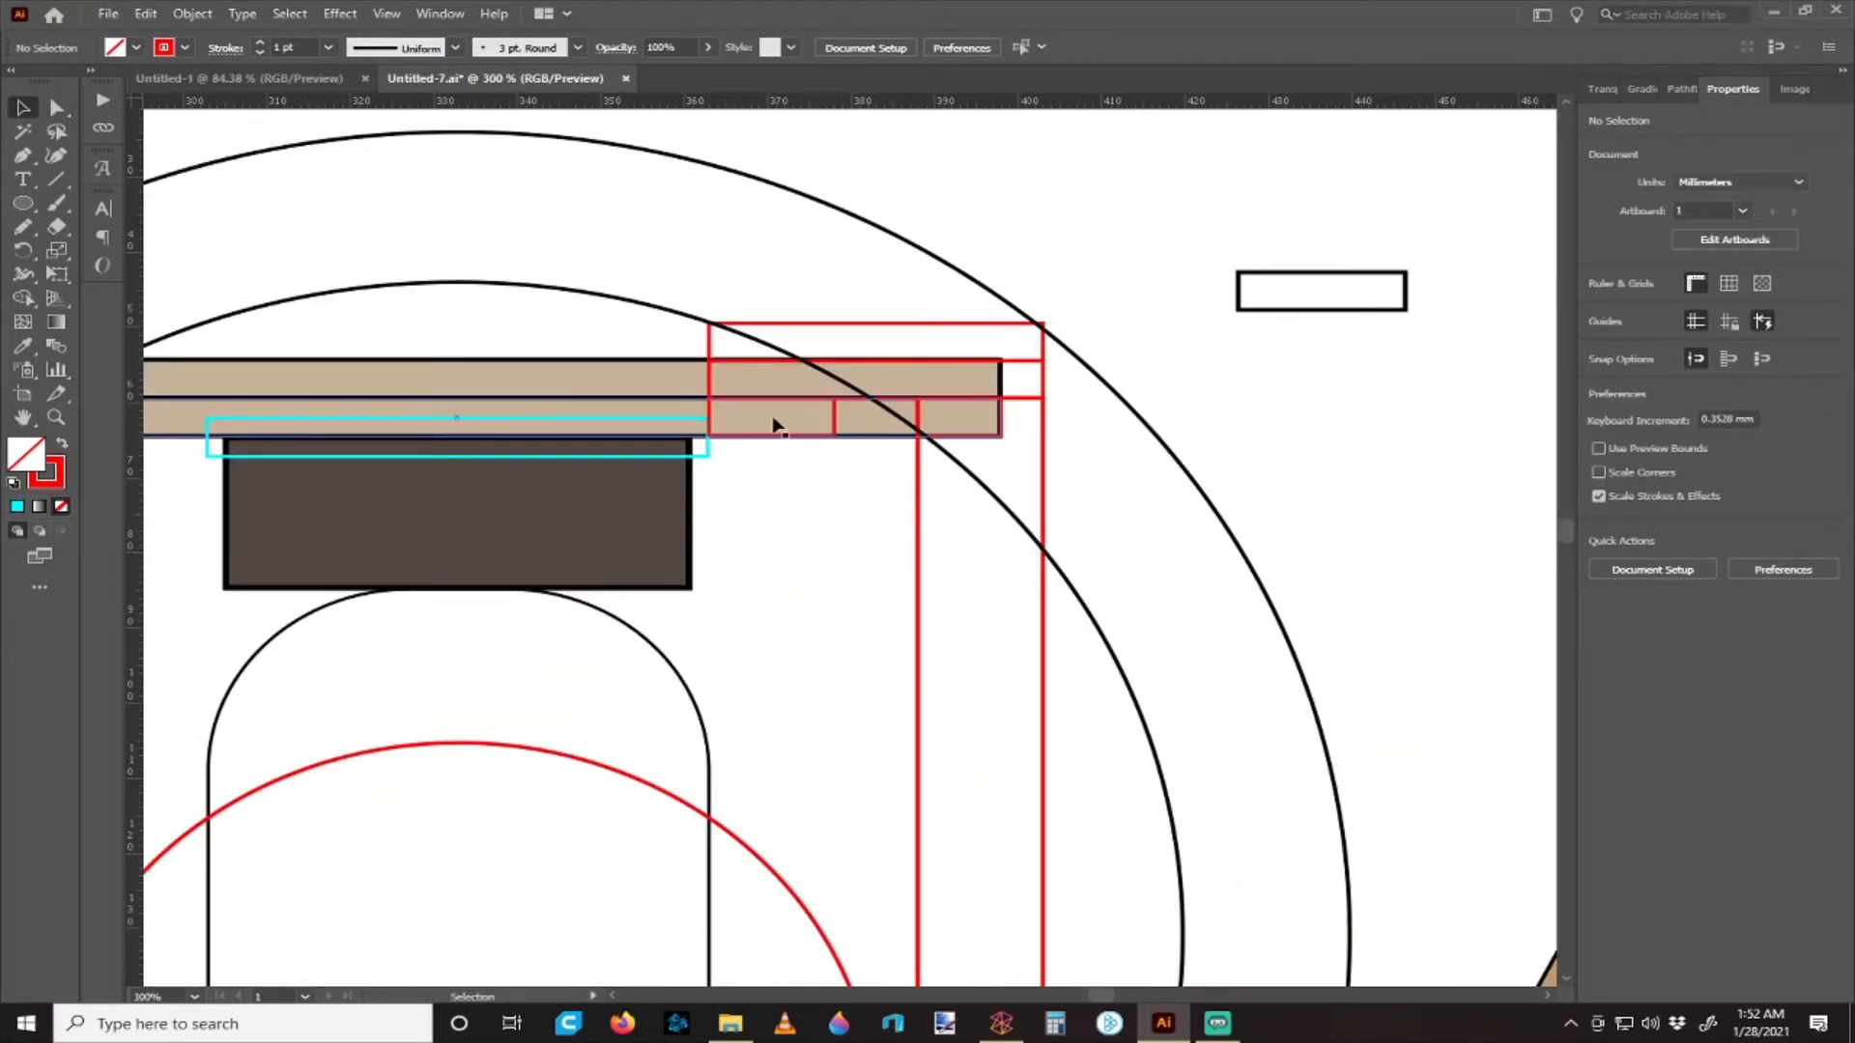
{"action": "left_click", "coordinate": [852, 425]}
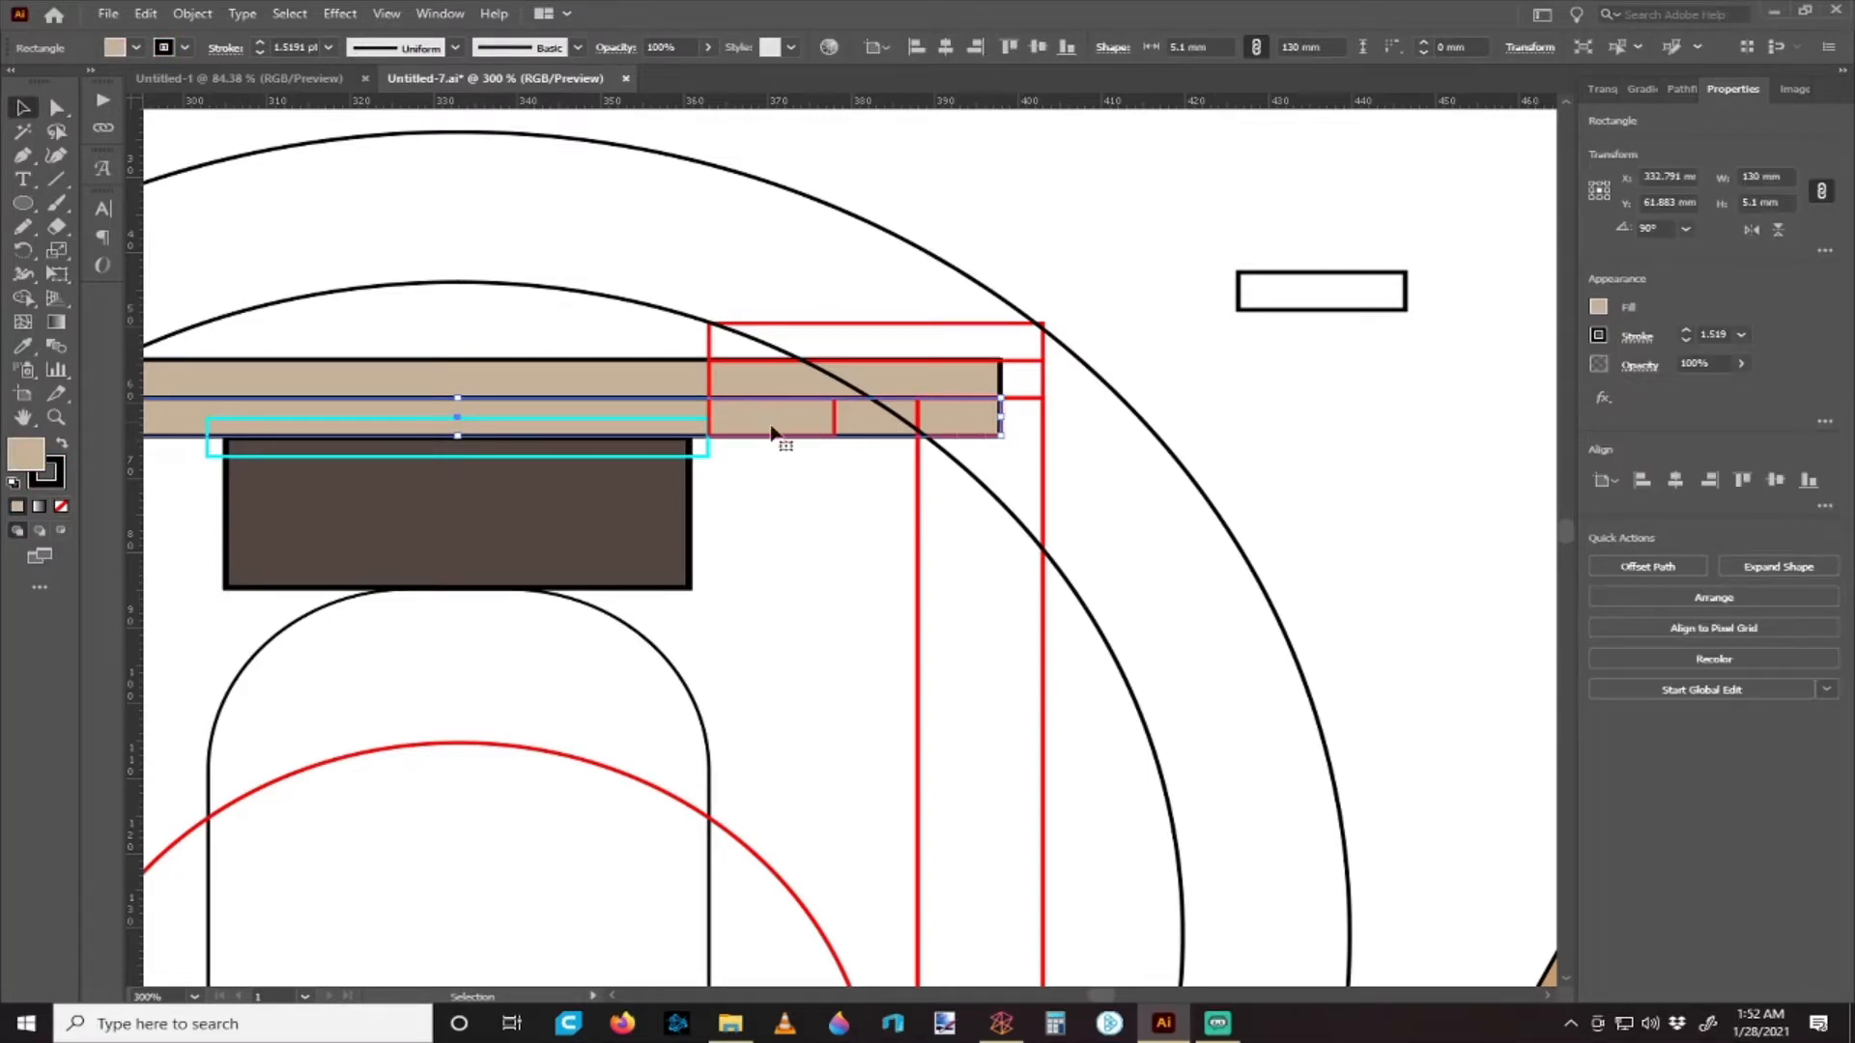
{"action": "left_click", "coordinate": [971, 493]}
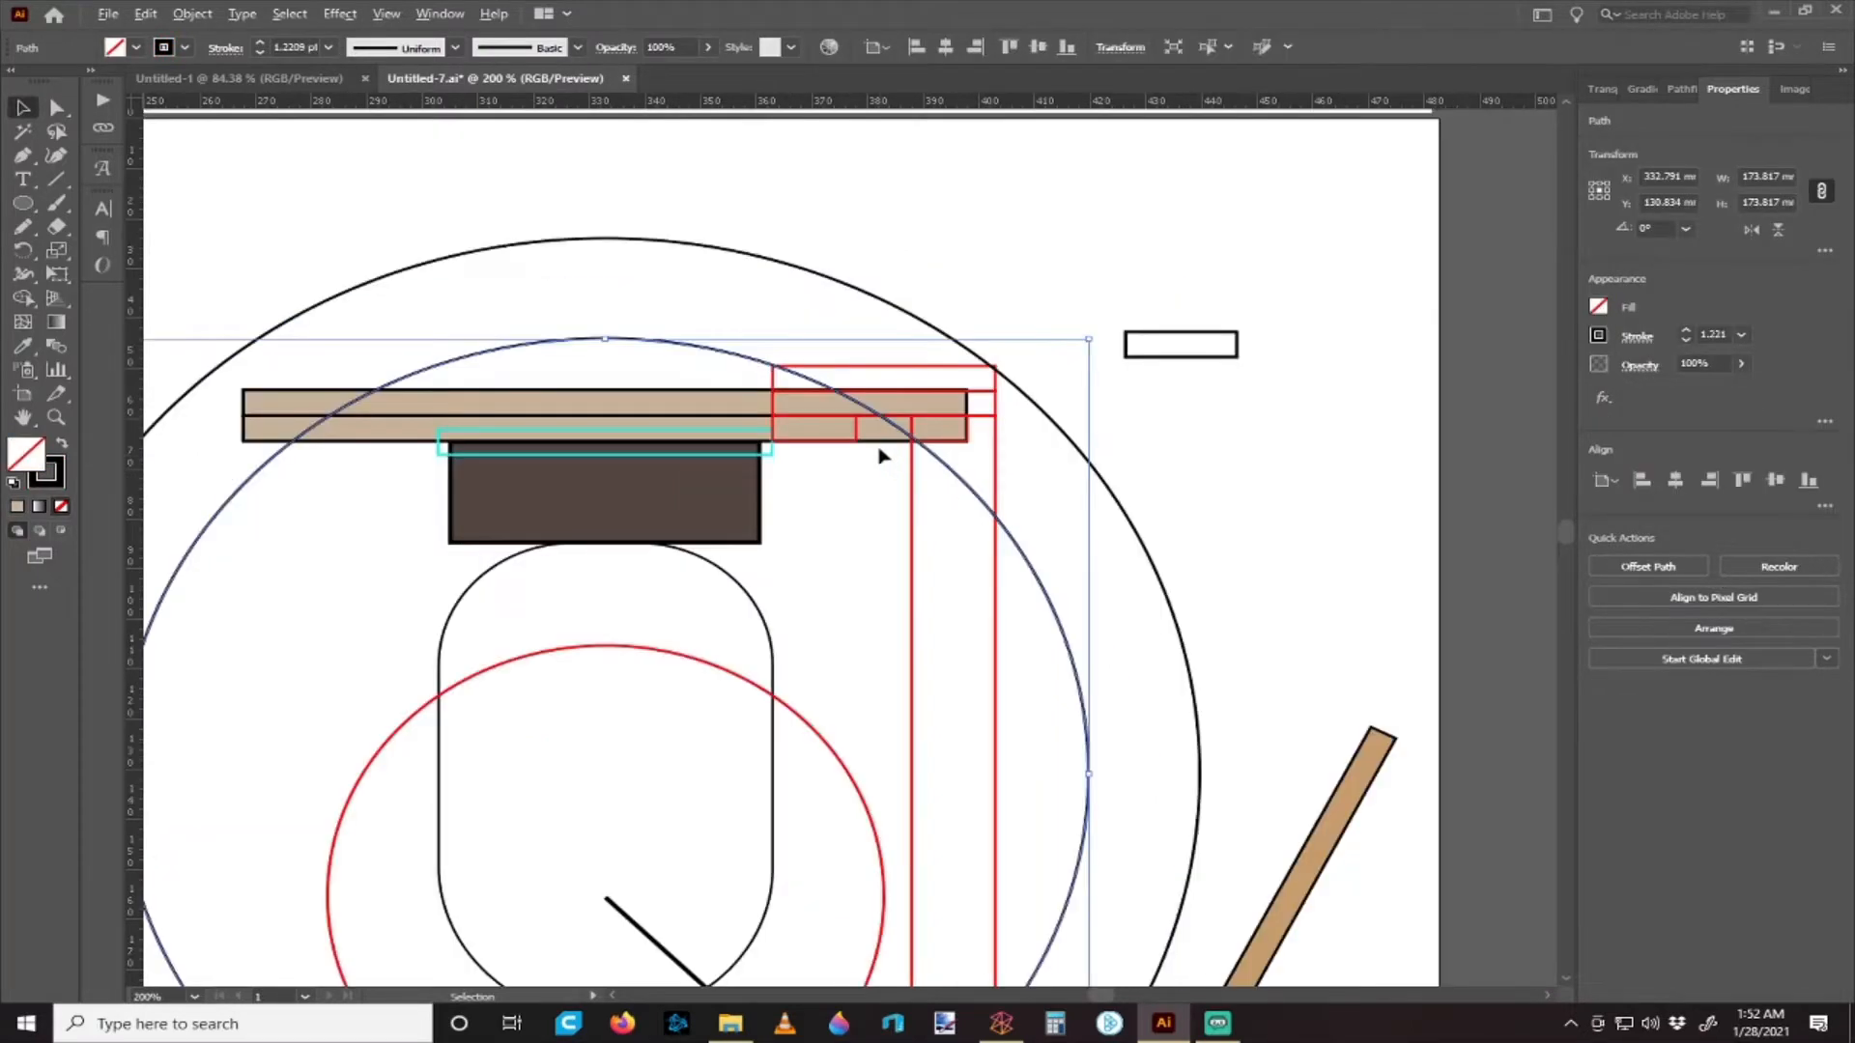
{"action": "key", "text": "ctrl+minus"}
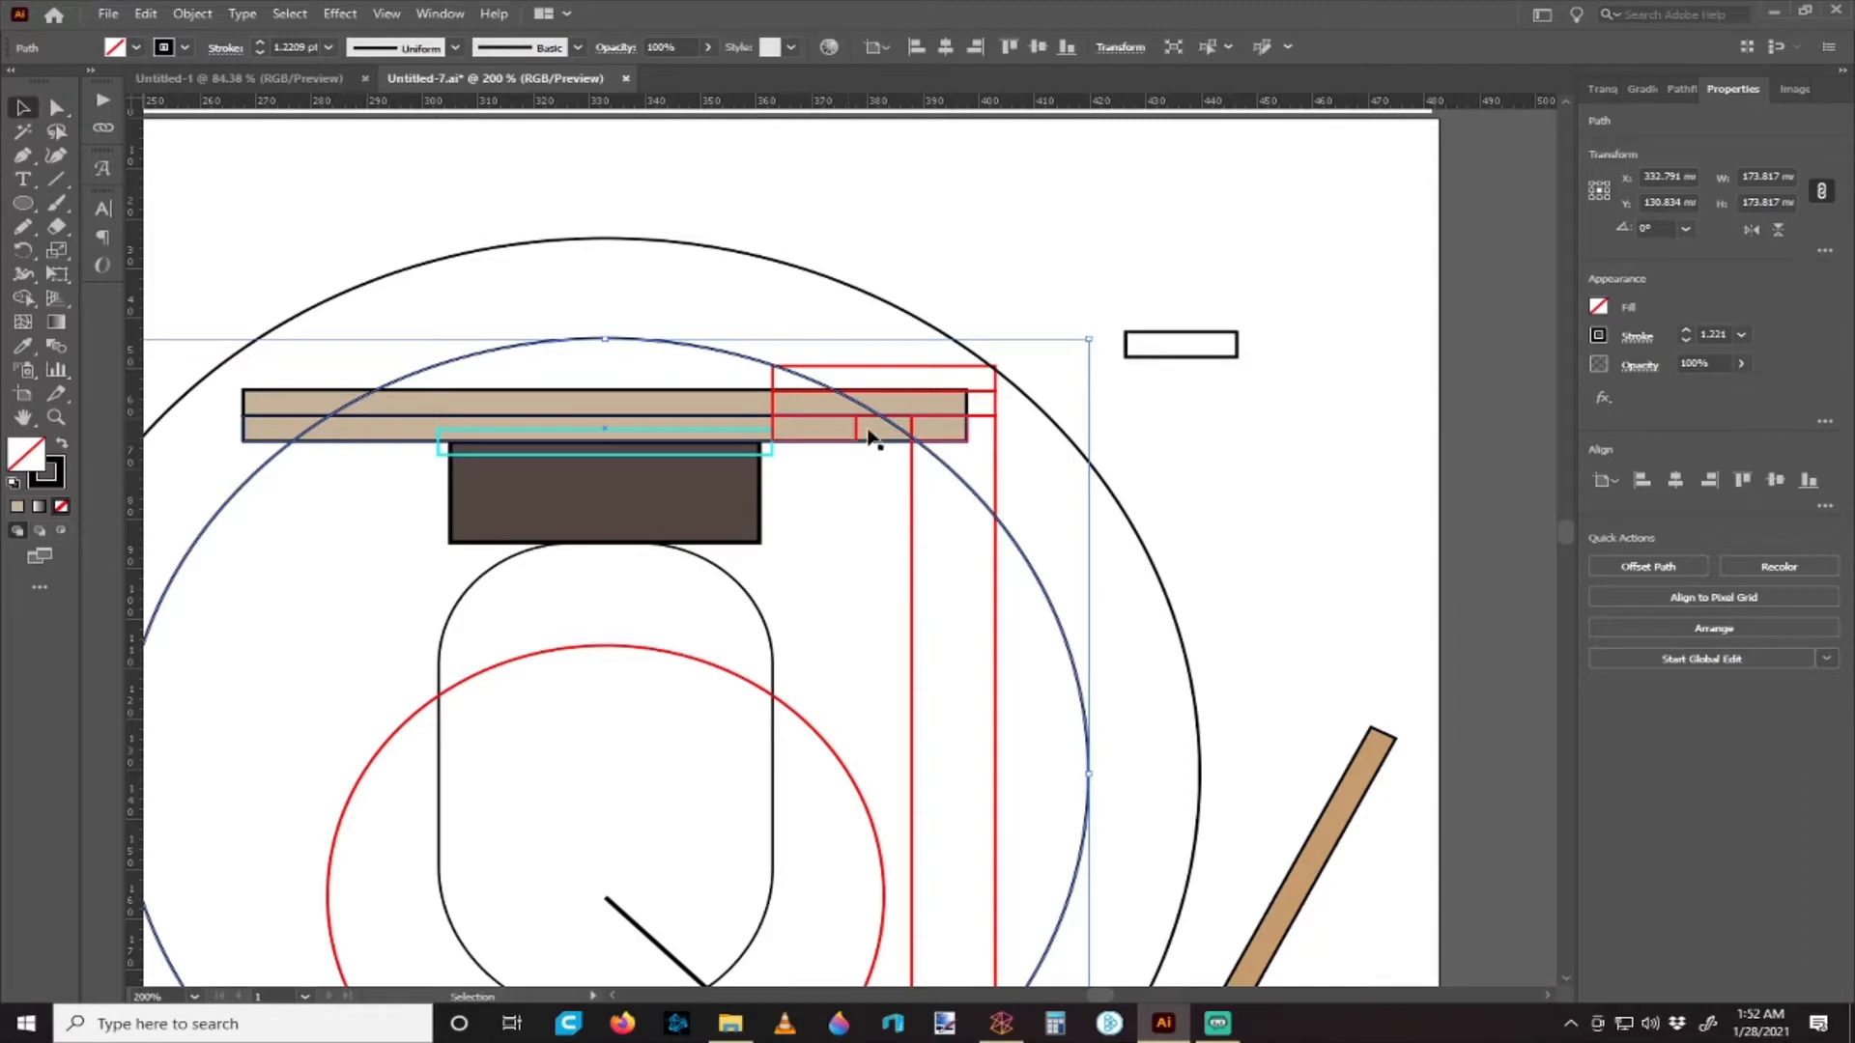
{"action": "left_click", "coordinate": [857, 420]}
{"action": "scroll", "coordinate": [942, 452], "scroll_direction": "up", "scroll_amount": 2}
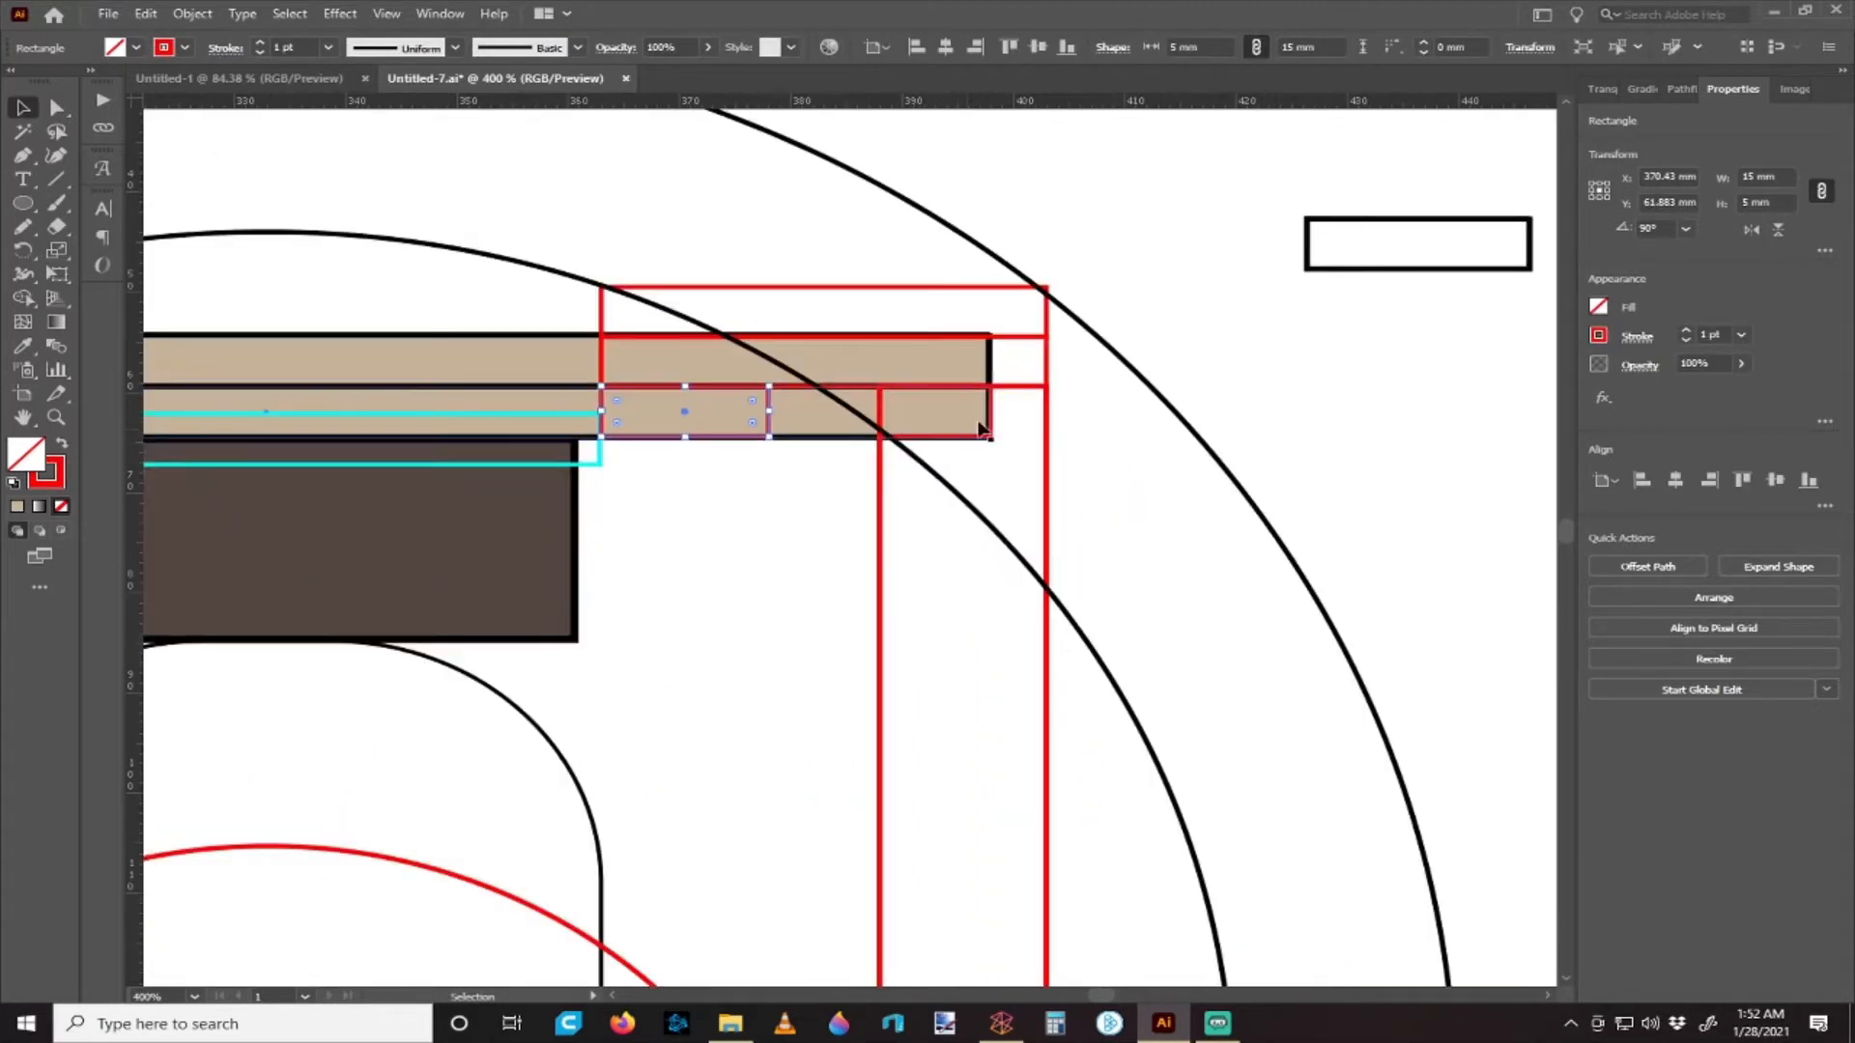
{"action": "left_click", "coordinate": [990, 420]}
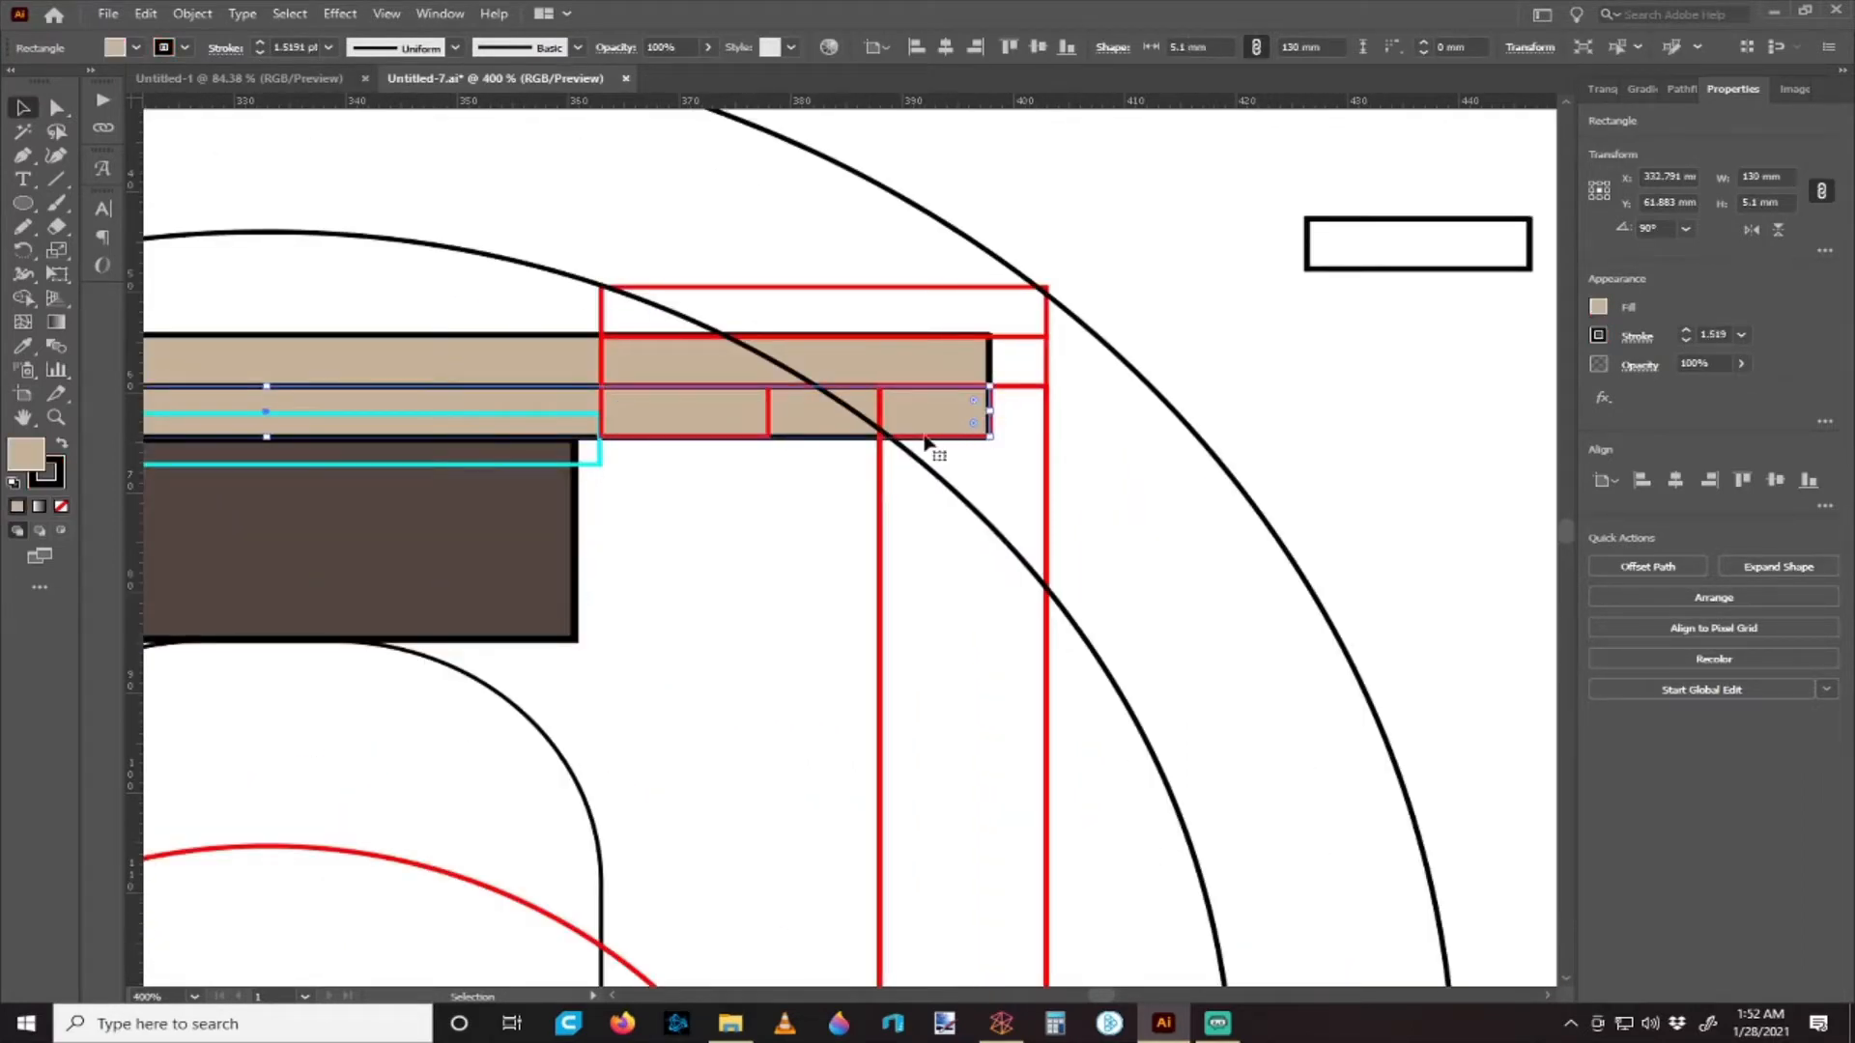
{"action": "left_click", "coordinate": [1111, 442]}
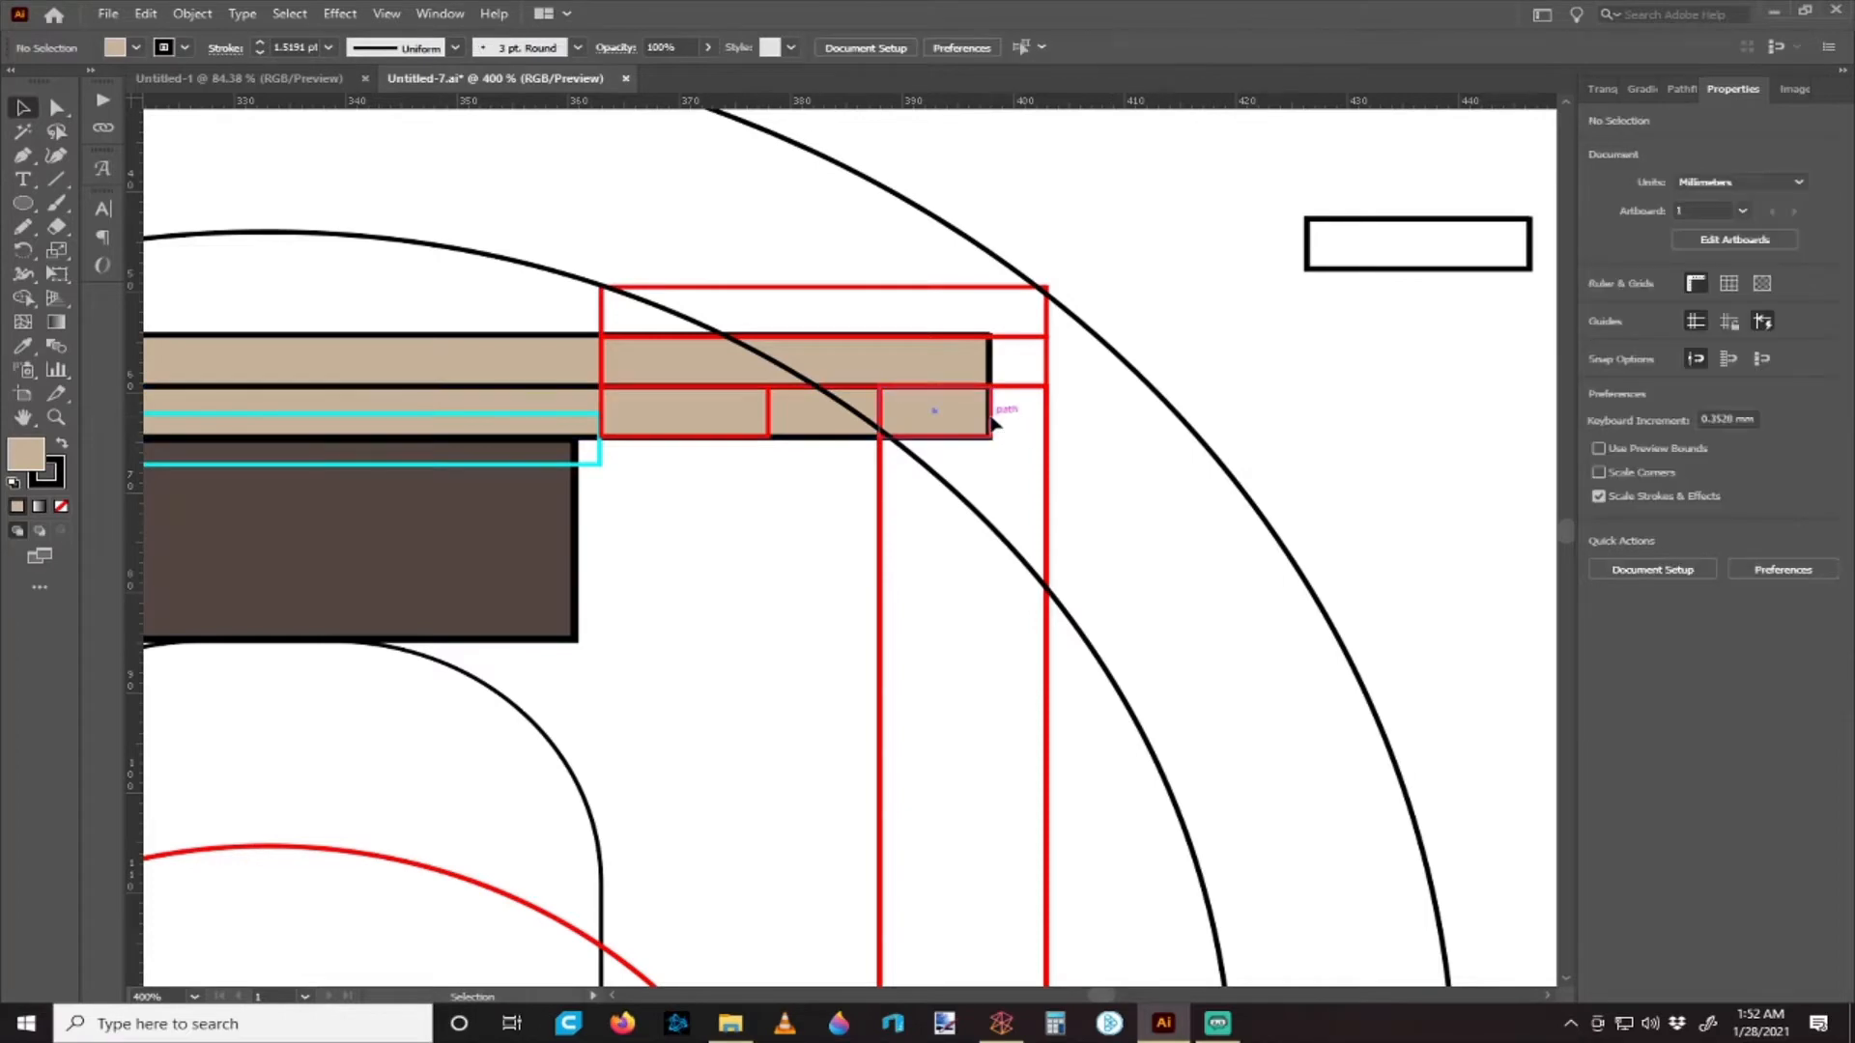
{"action": "left_click", "coordinate": [994, 419]}
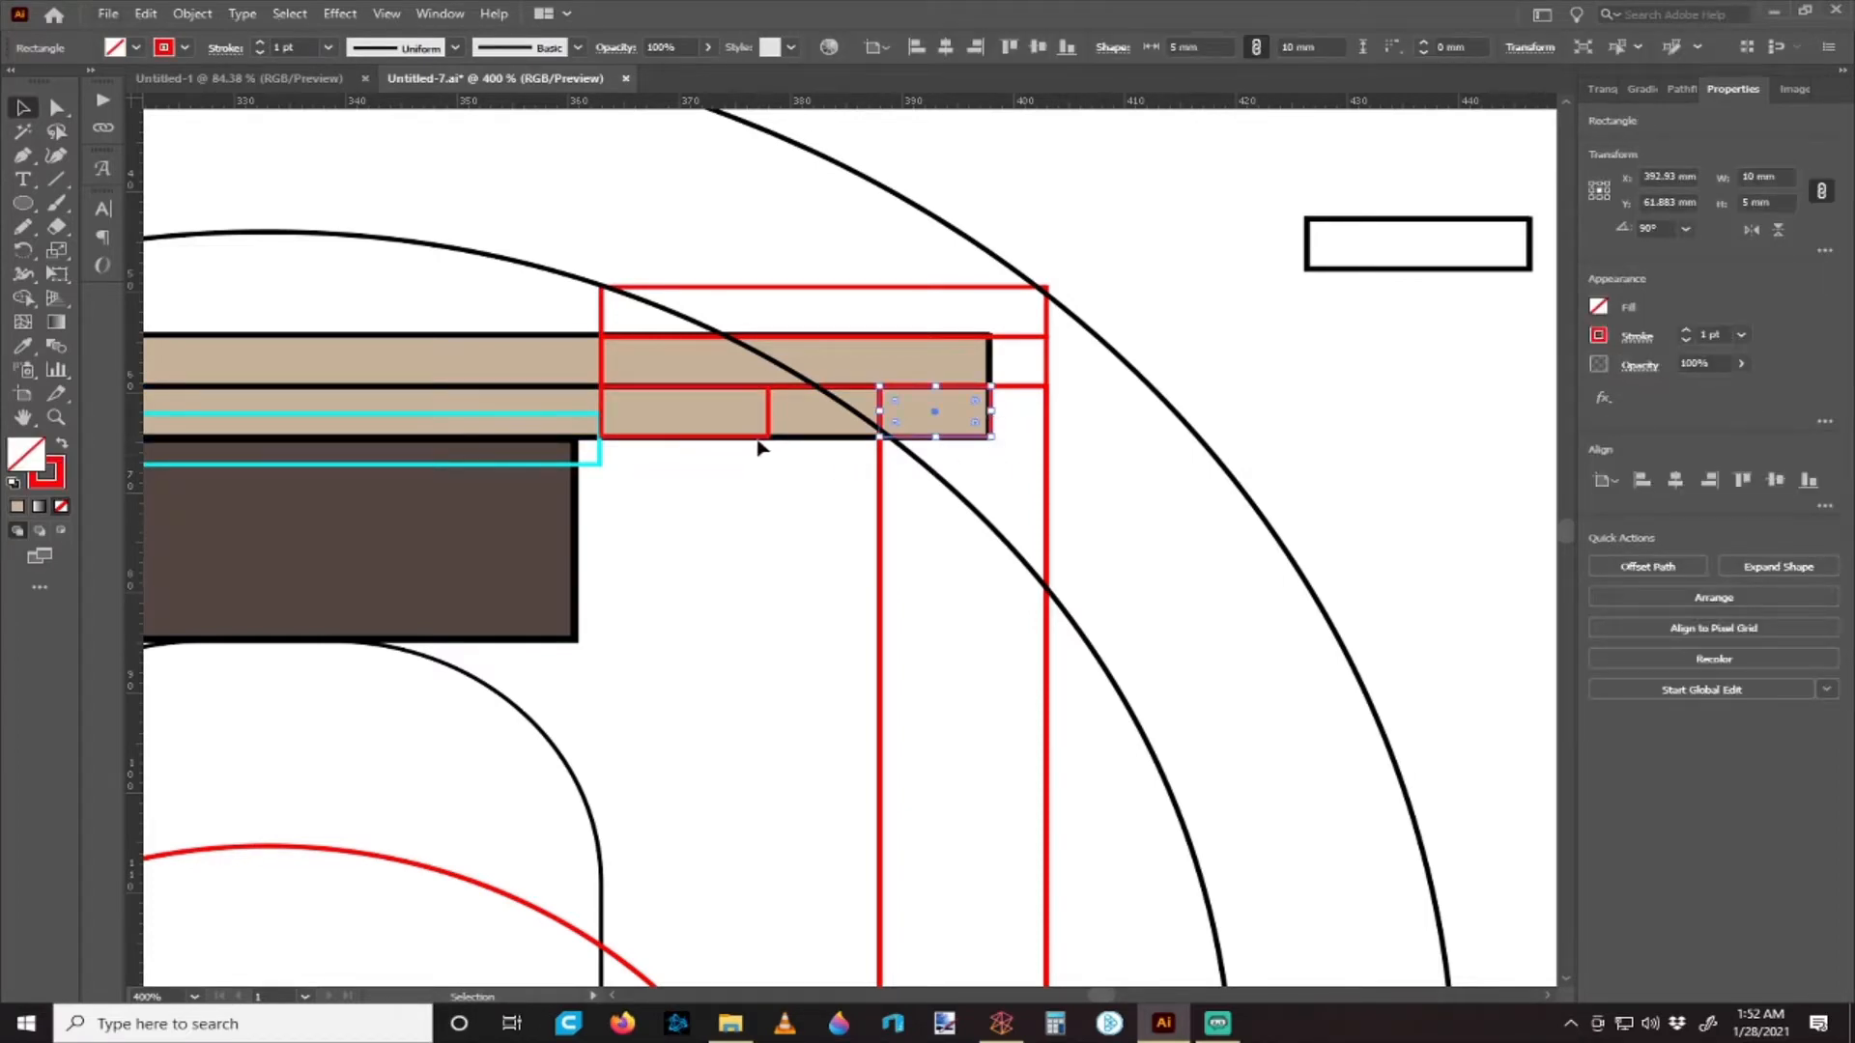
- Compare the octagonal group and its slots with the lower tan bar that represents it in the side view
{"action": "scroll", "coordinate": [763, 449], "scroll_direction": "down", "scroll_amount": 4}
{"action": "scroll", "coordinate": [442, 434], "scroll_direction": "left", "scroll_amount": 3}
{"action": "scroll", "coordinate": [467, 413], "scroll_direction": "up", "scroll_amount": 3}
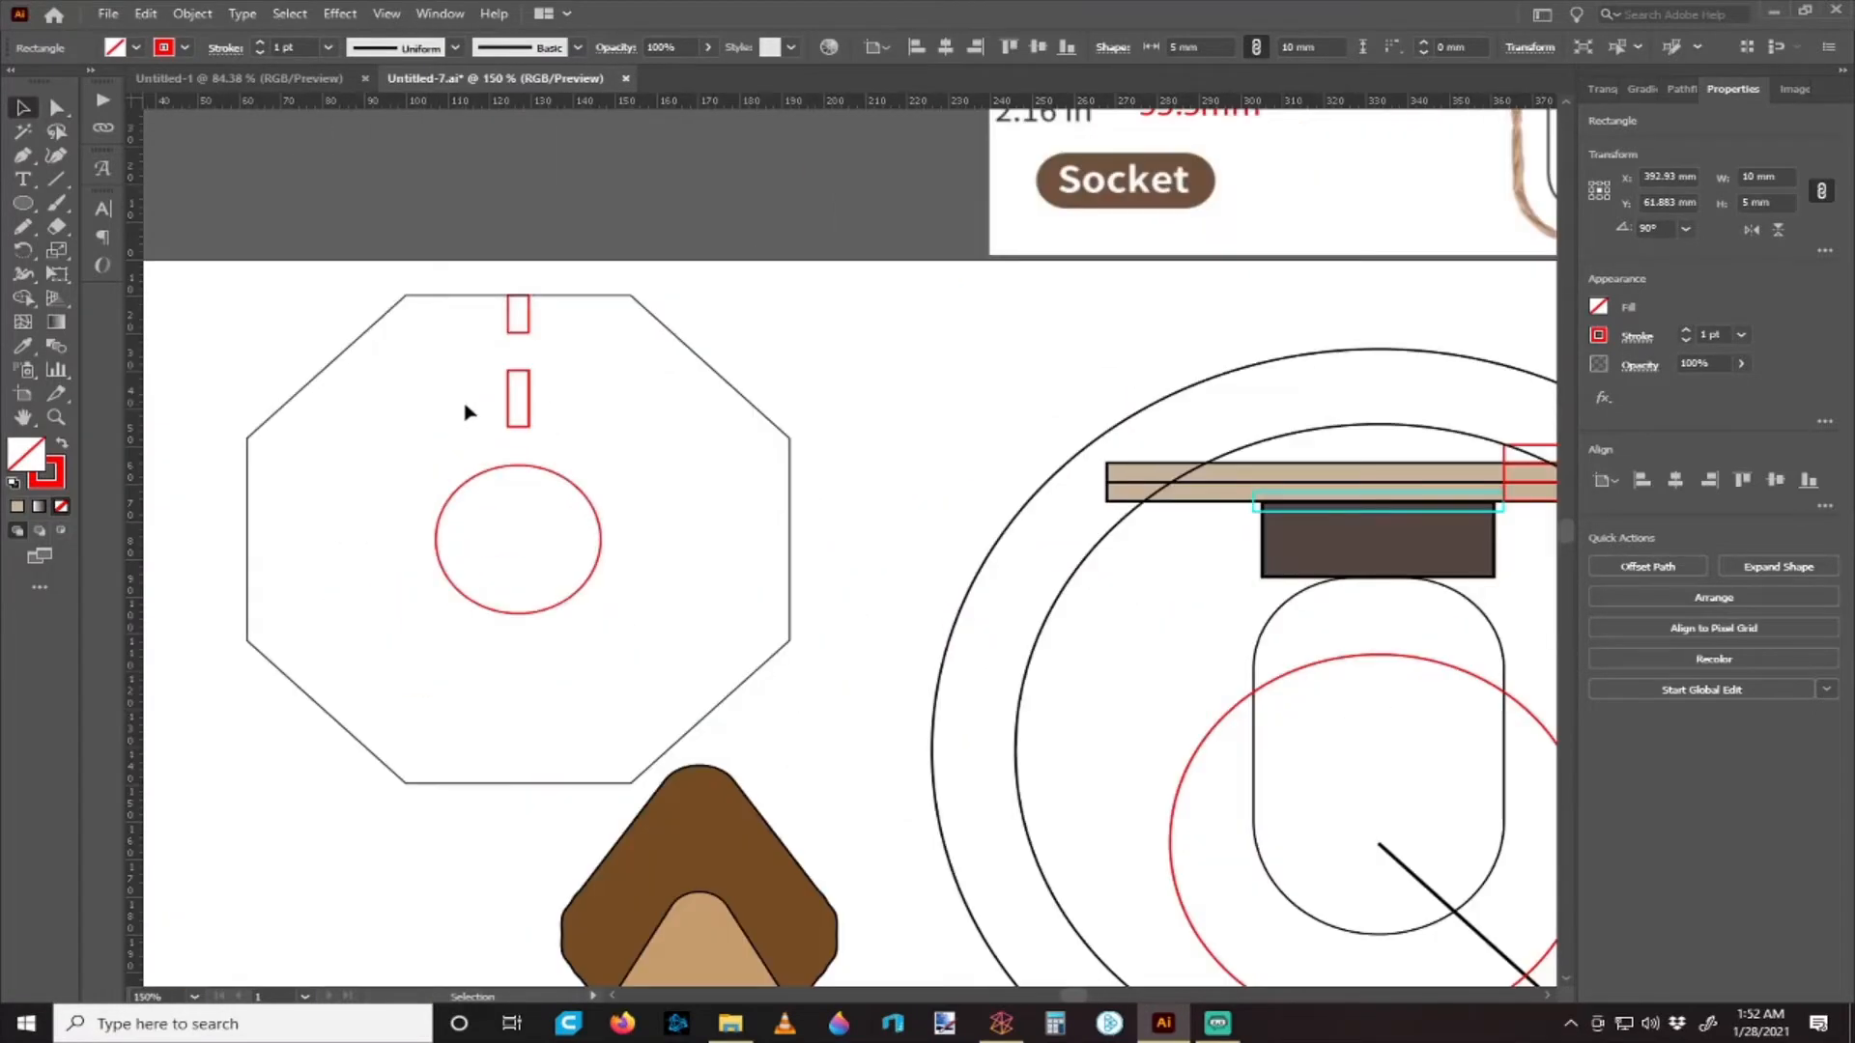
{"action": "scroll", "coordinate": [500, 413], "scroll_direction": "right", "scroll_amount": 4}
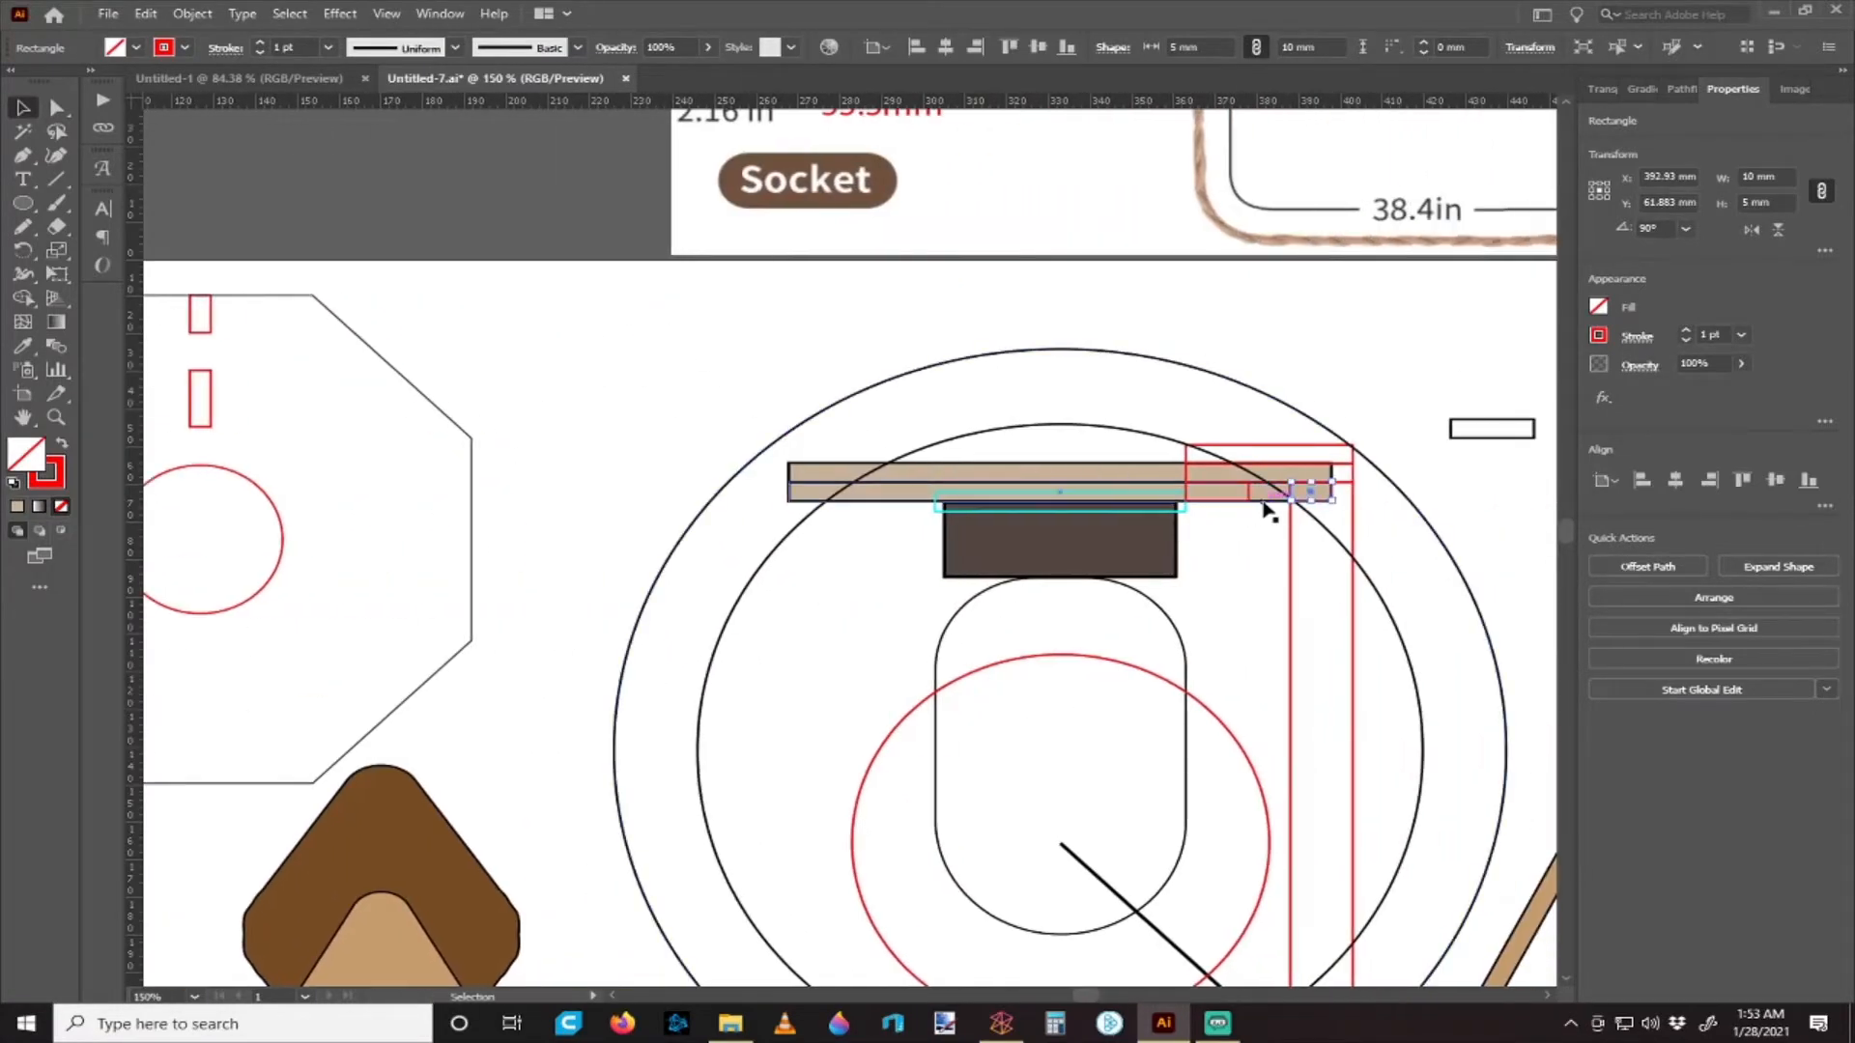
{"action": "left_click", "coordinate": [850, 496]}
{"action": "scroll", "coordinate": [745, 513], "scroll_direction": "left", "scroll_amount": 2}
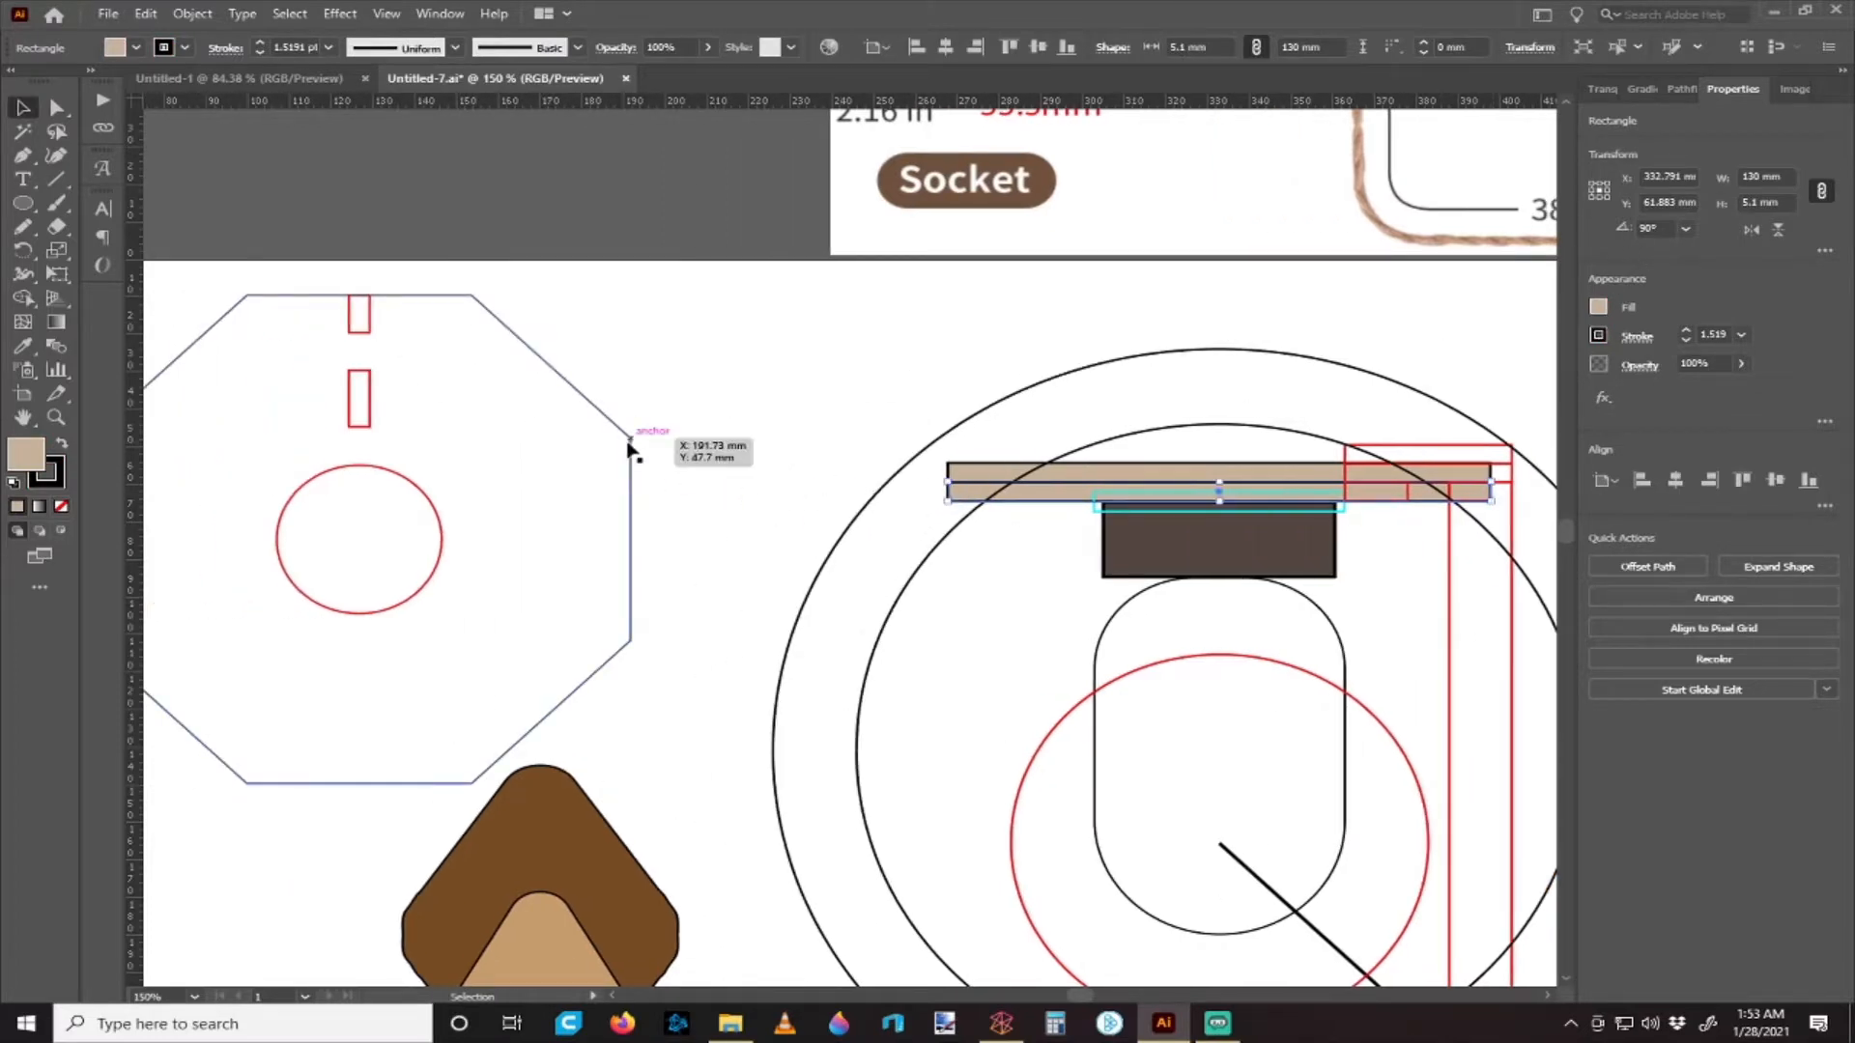
{"action": "left_click", "coordinate": [629, 453]}
{"action": "left_click", "coordinate": [1024, 501]}
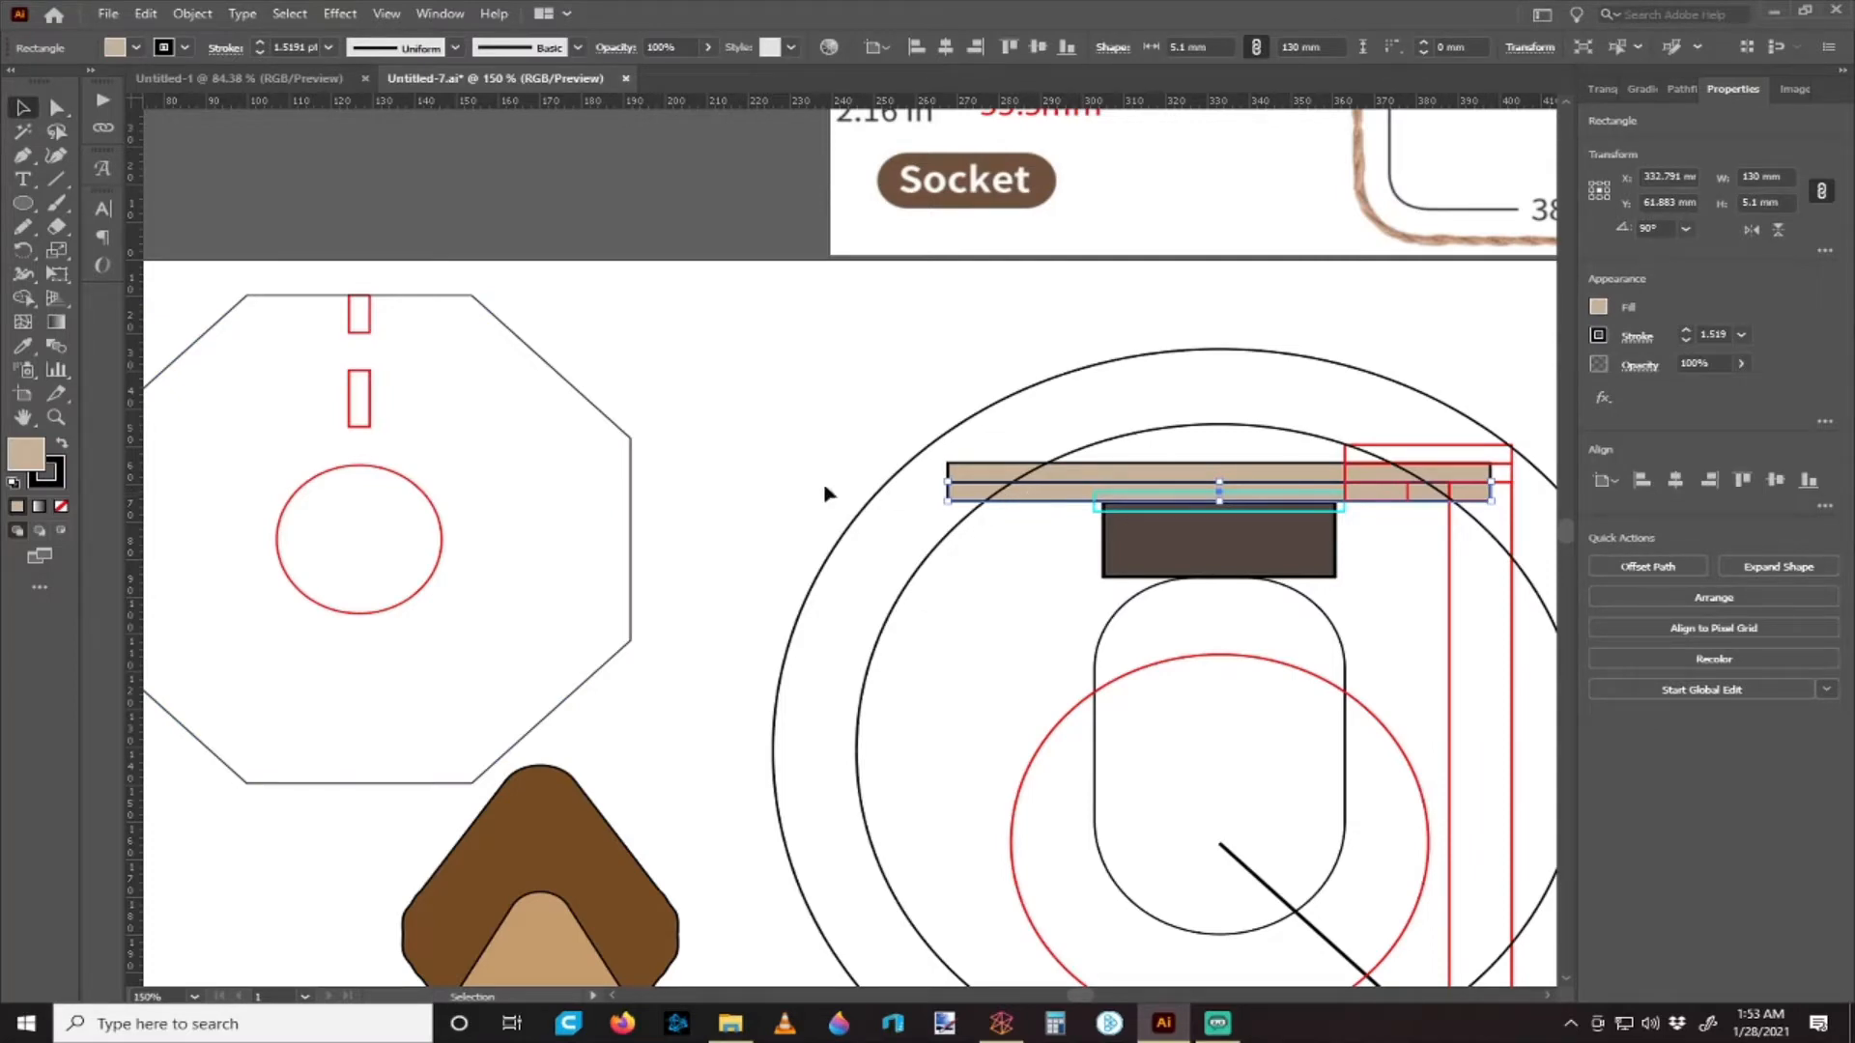
{"action": "left_click", "coordinate": [633, 512]}
{"action": "scroll", "coordinate": [747, 518], "scroll_direction": "left", "scroll_amount": 2}
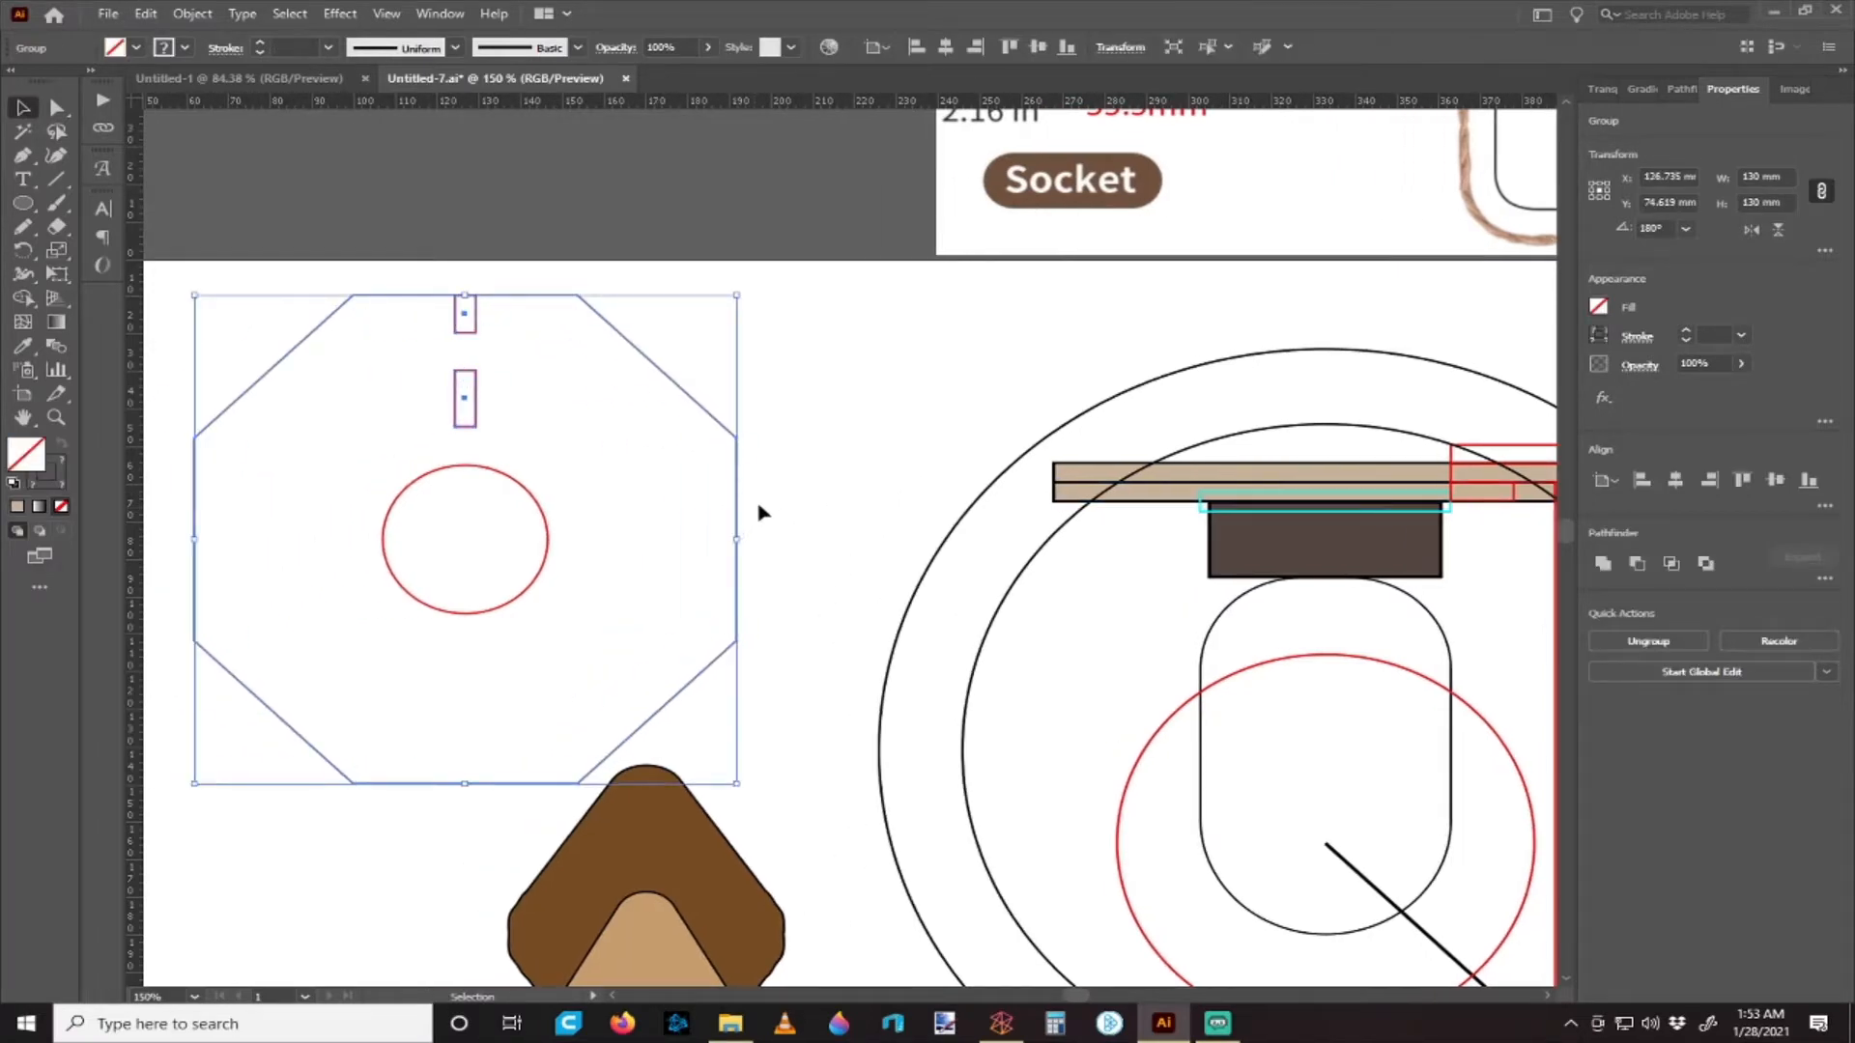
{"action": "scroll", "coordinate": [473, 396], "scroll_direction": "right", "scroll_amount": 2}
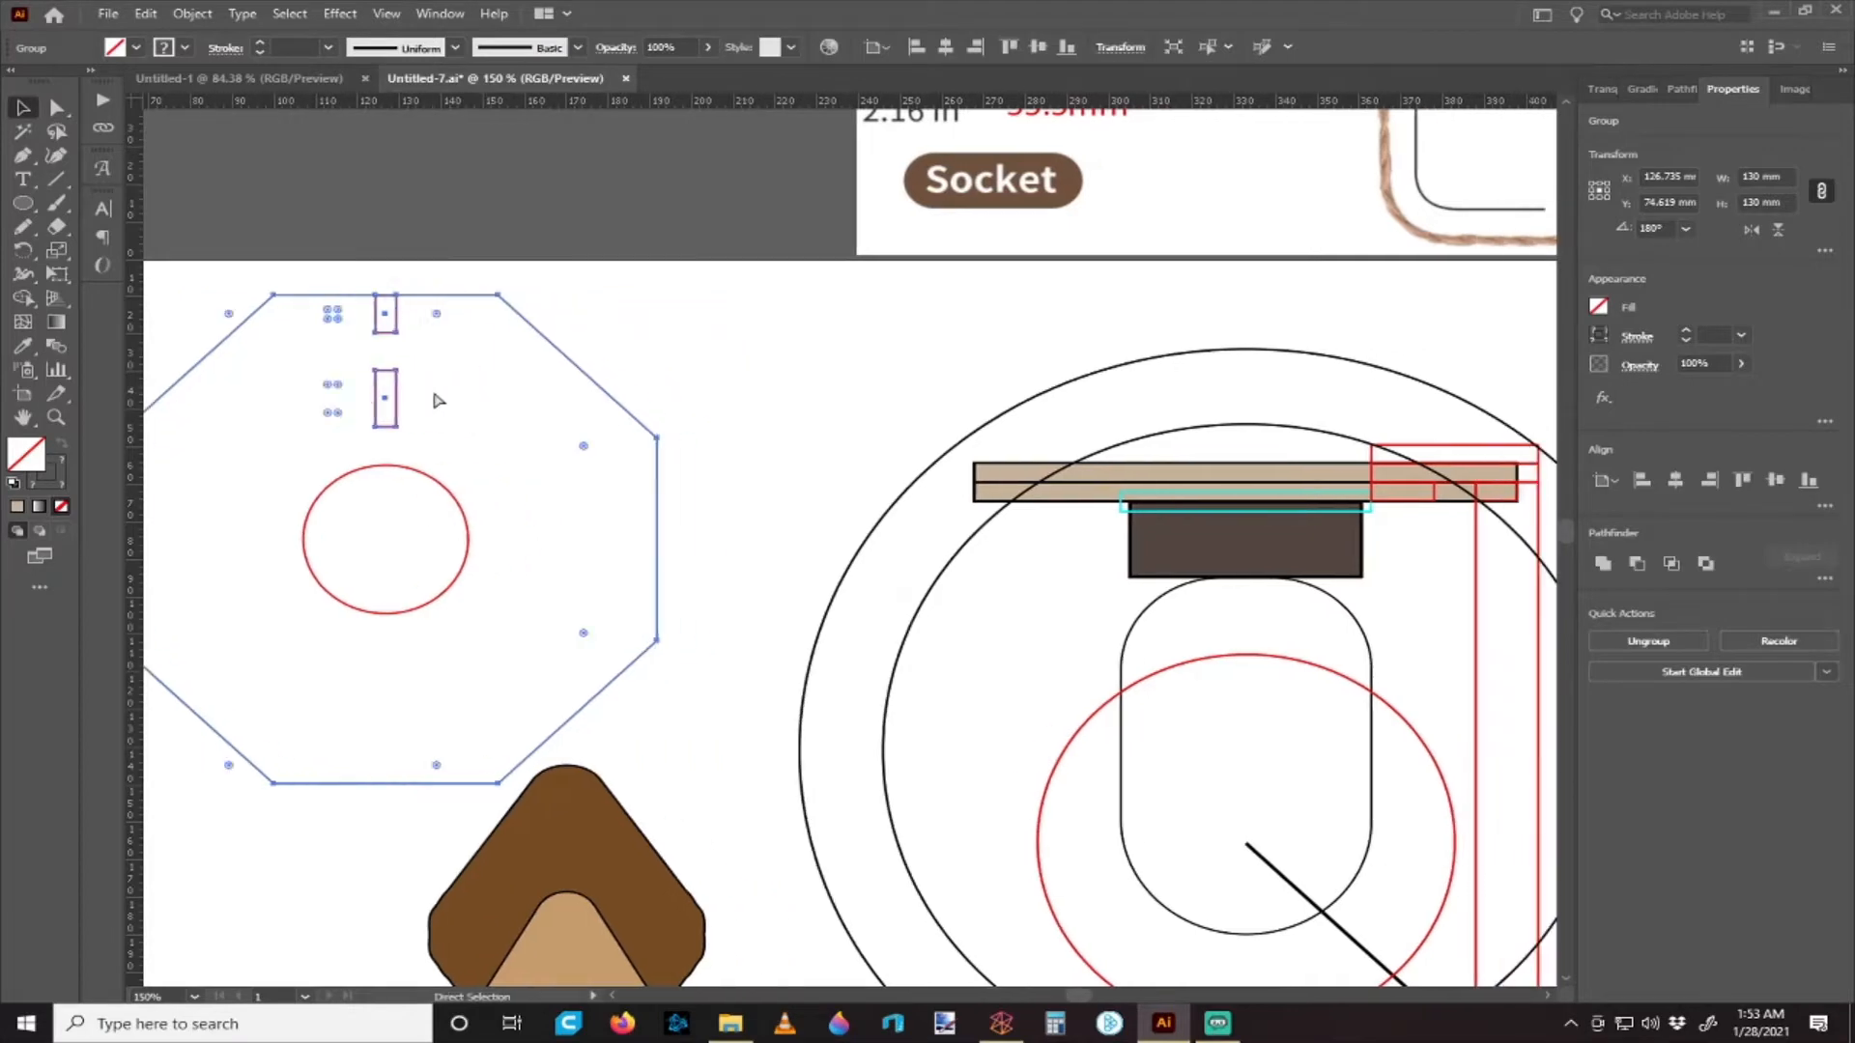
{"action": "scroll", "coordinate": [773, 435], "scroll_direction": "right", "scroll_amount": 5}
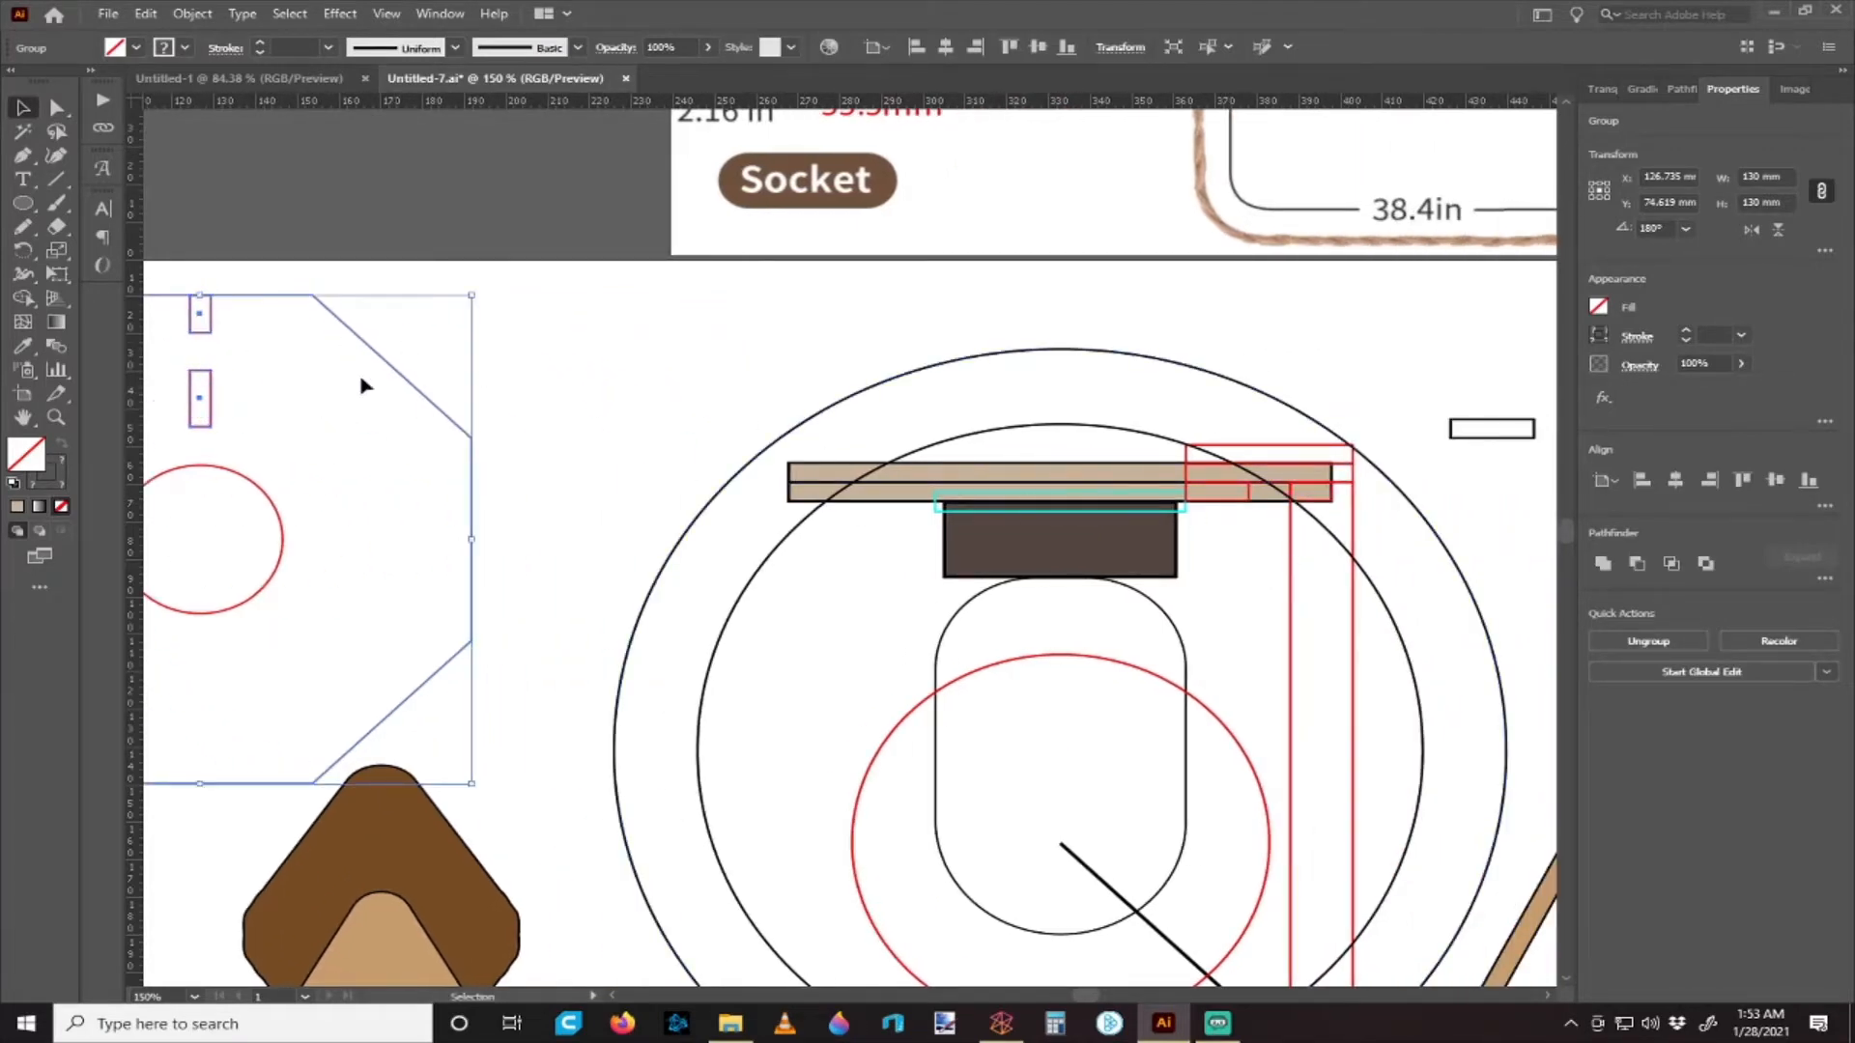
- Review the side view's red bracket outline, from the stacked tan bars down to the angled petal bars
{"action": "scroll", "coordinate": [895, 531], "scroll_direction": "right", "scroll_amount": 4}
{"action": "scroll", "coordinate": [1027, 570], "scroll_direction": "down", "scroll_amount": 2}
{"action": "scroll", "coordinate": [1024, 580], "scroll_direction": "down", "scroll_amount": 3}
{"action": "scroll", "coordinate": [1010, 555], "scroll_direction": "right", "scroll_amount": 3}
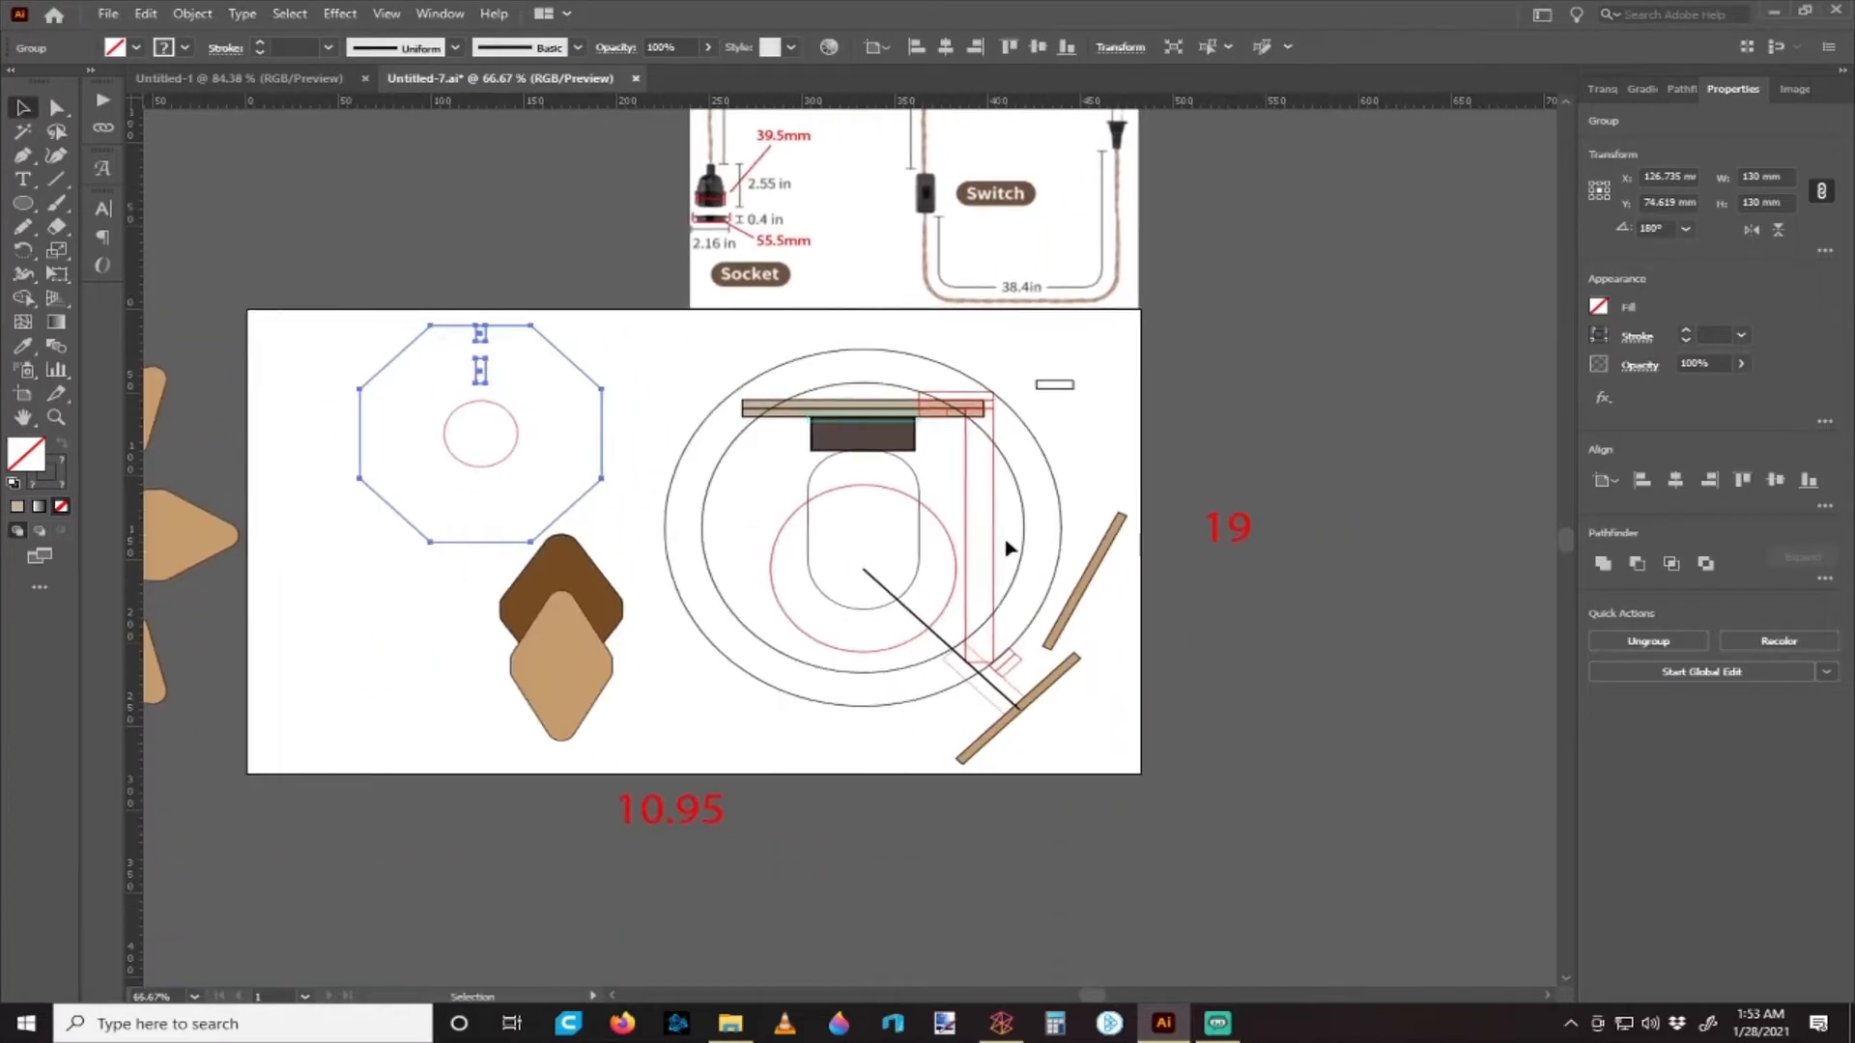
{"action": "scroll", "coordinate": [1005, 507], "scroll_direction": "up", "scroll_amount": 2}
{"action": "left_click", "coordinate": [1021, 518]}
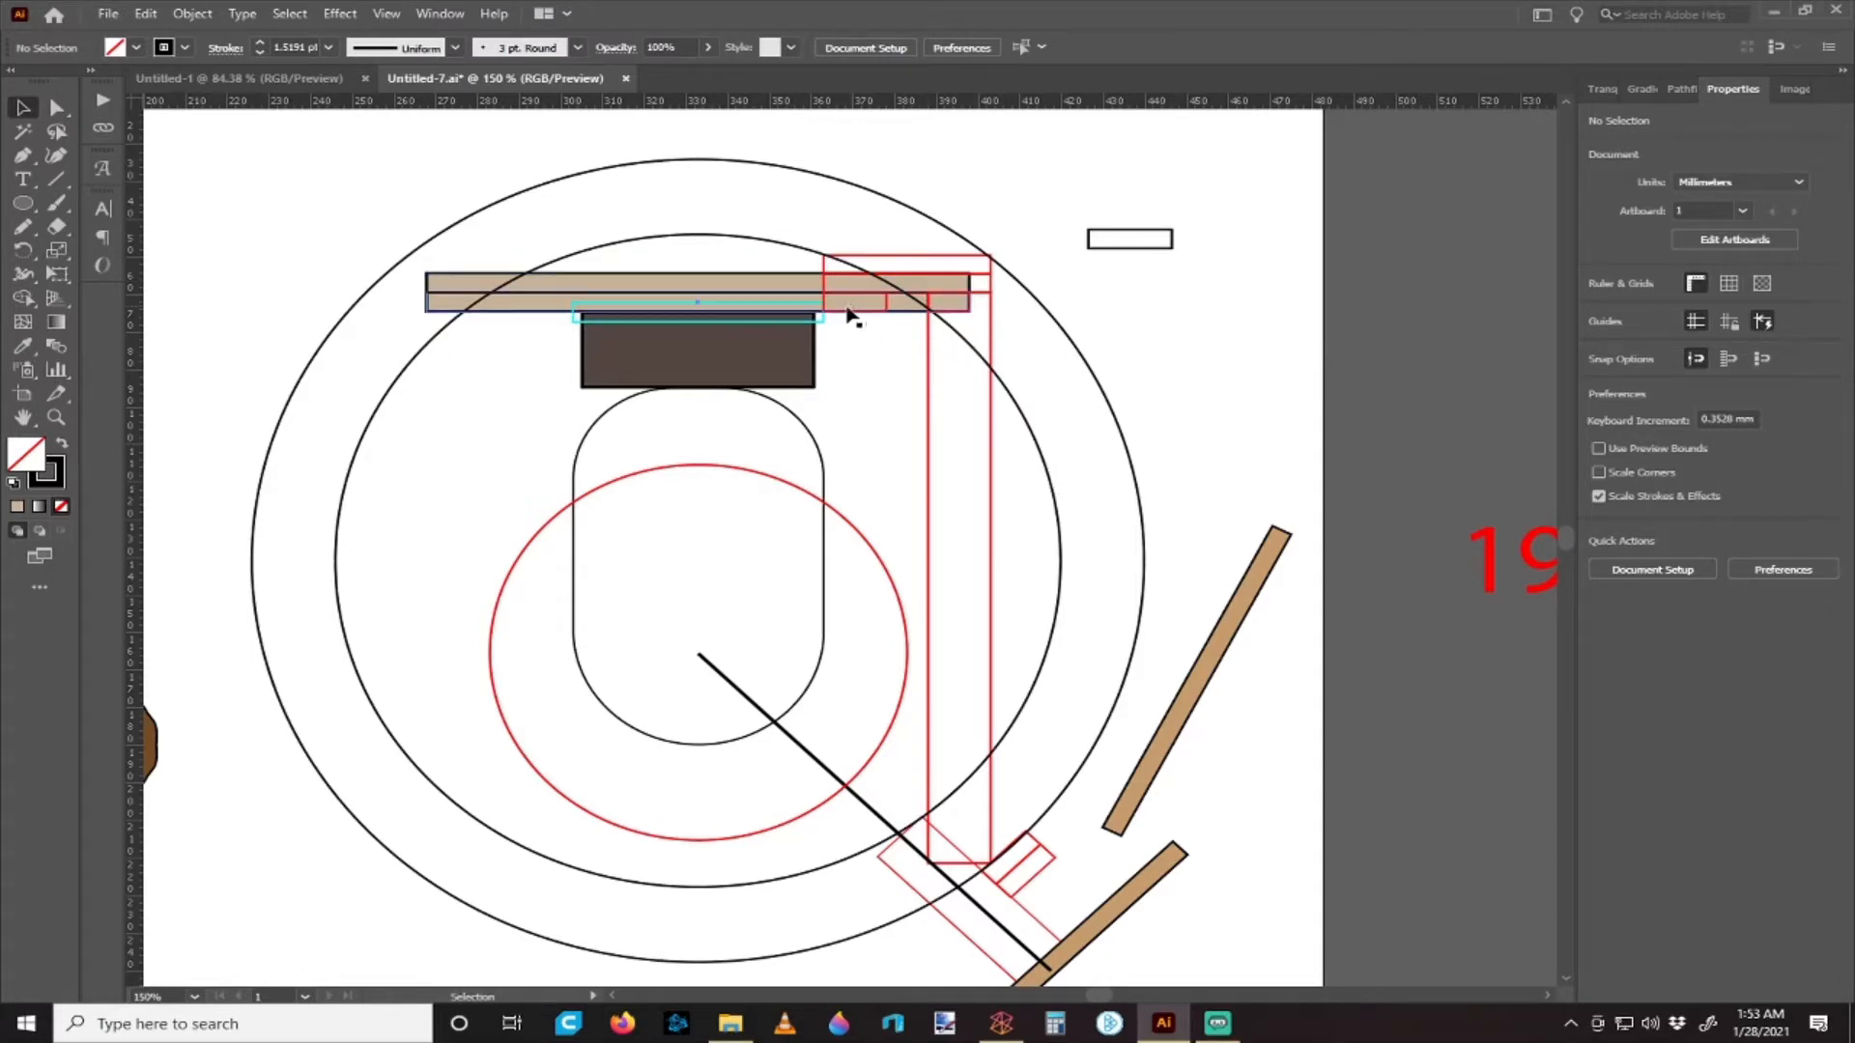
{"action": "scroll", "coordinate": [932, 464], "scroll_direction": "down", "scroll_amount": 2}
{"action": "scroll", "coordinate": [917, 376], "scroll_direction": "up", "scroll_amount": 1}
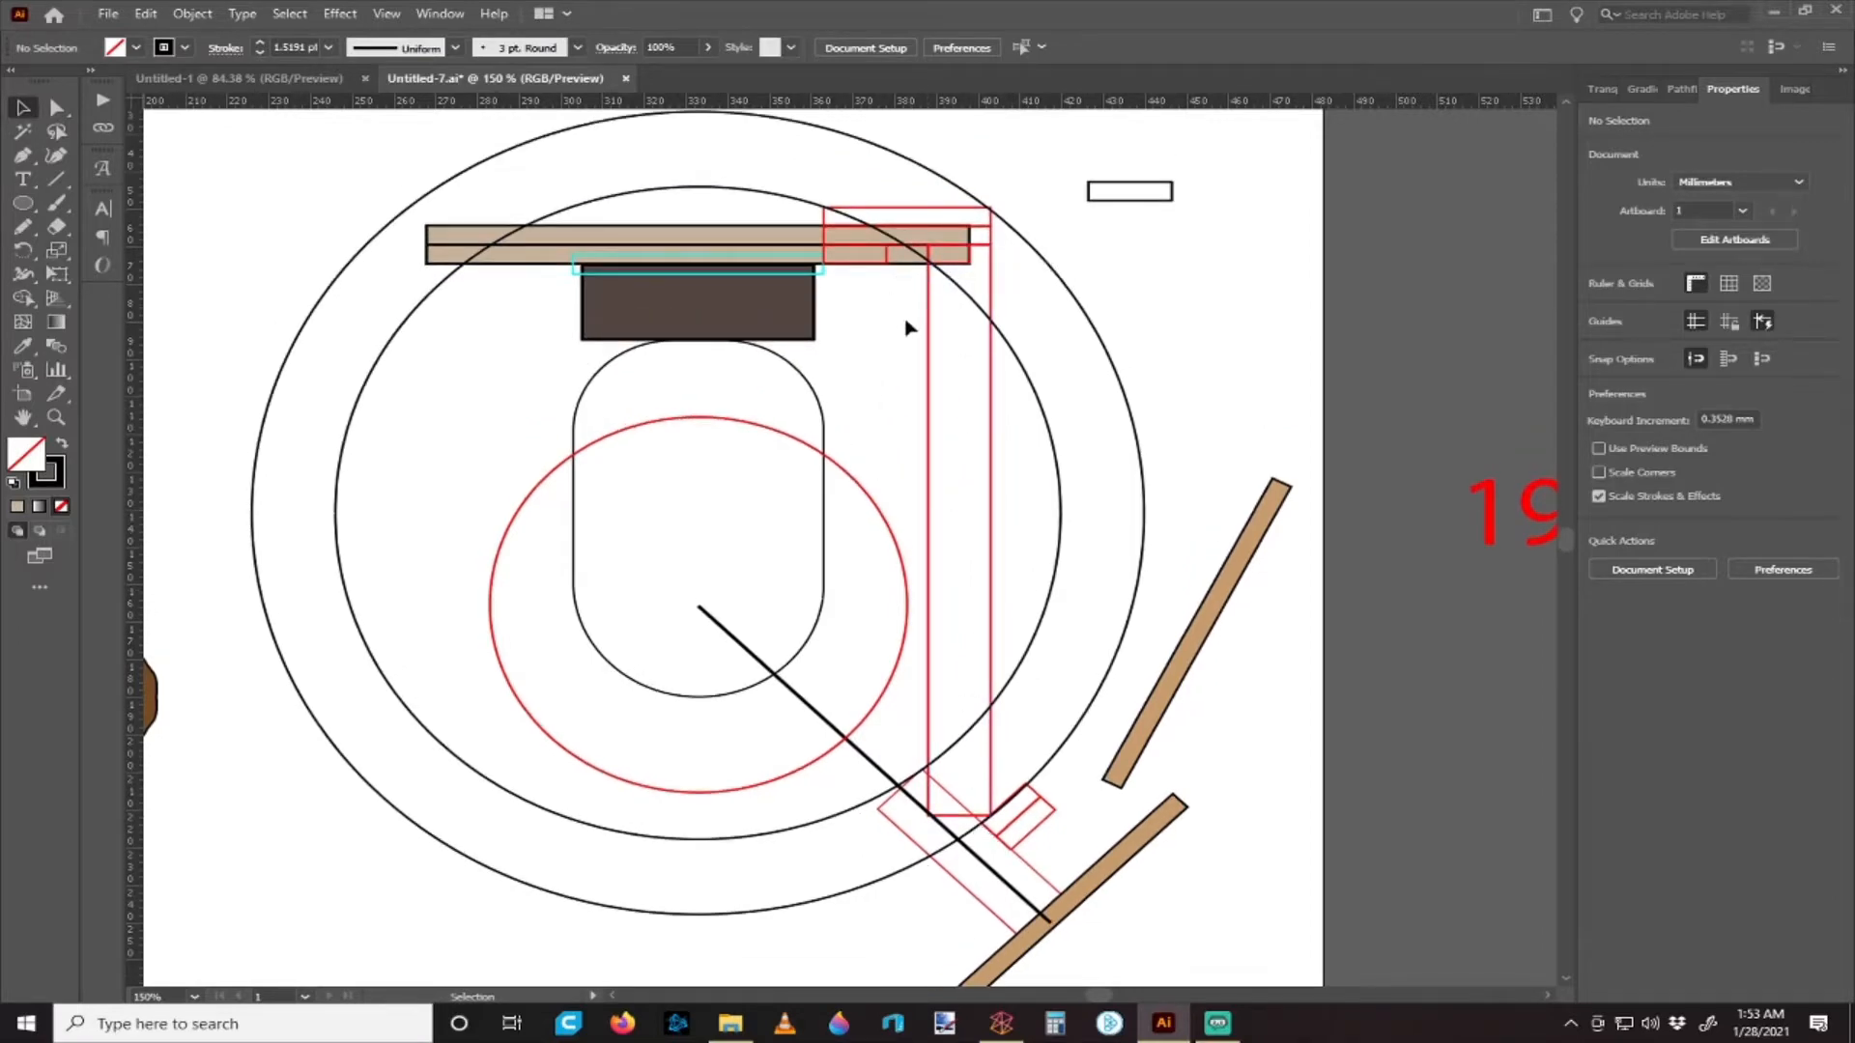
{"action": "scroll", "coordinate": [1021, 607], "scroll_direction": "down", "scroll_amount": 2}
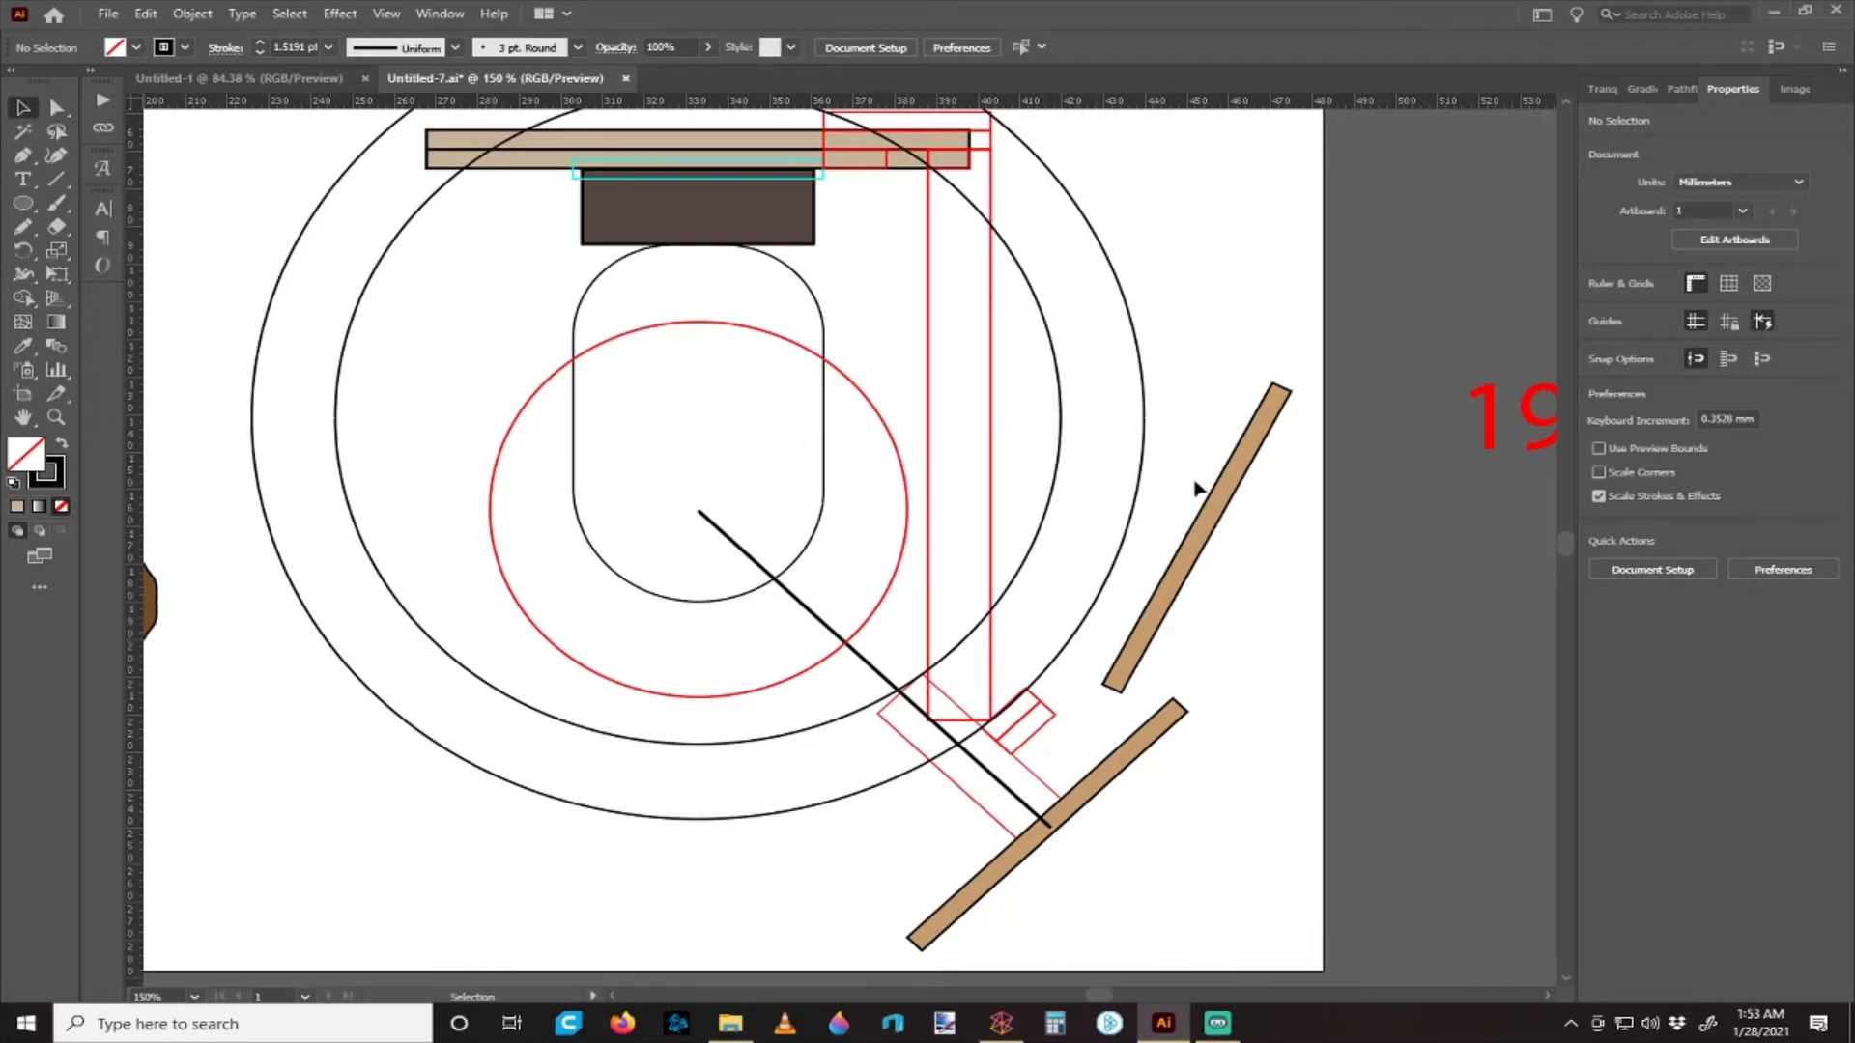
{"action": "scroll", "coordinate": [949, 543], "scroll_direction": "up", "scroll_amount": 2}
{"action": "scroll", "coordinate": [959, 545], "scroll_direction": "down", "scroll_amount": 1}
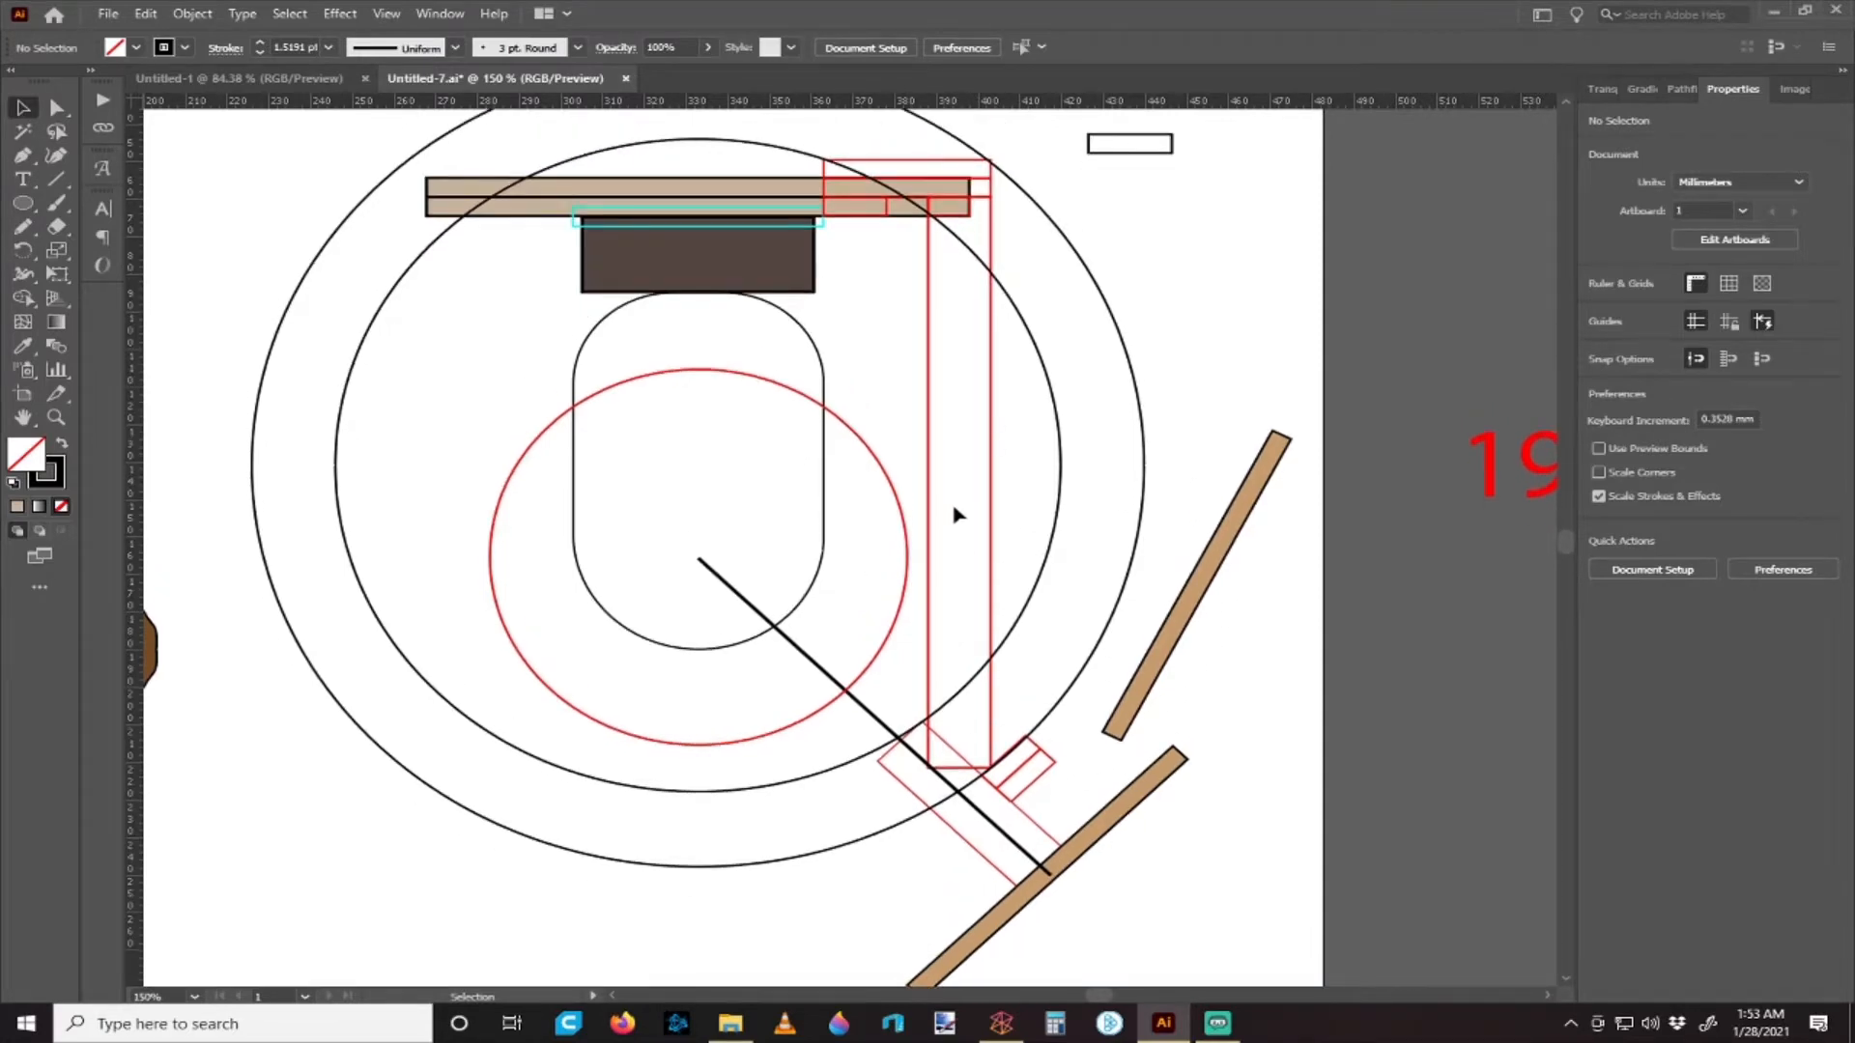
- Move the upper tan bar straight up, off the lower bar, to just above the outer circle of the side view
{"action": "scroll", "coordinate": [916, 389], "scroll_direction": "up", "scroll_amount": 3}
{"action": "scroll", "coordinate": [910, 390], "scroll_direction": "up", "scroll_amount": 2}
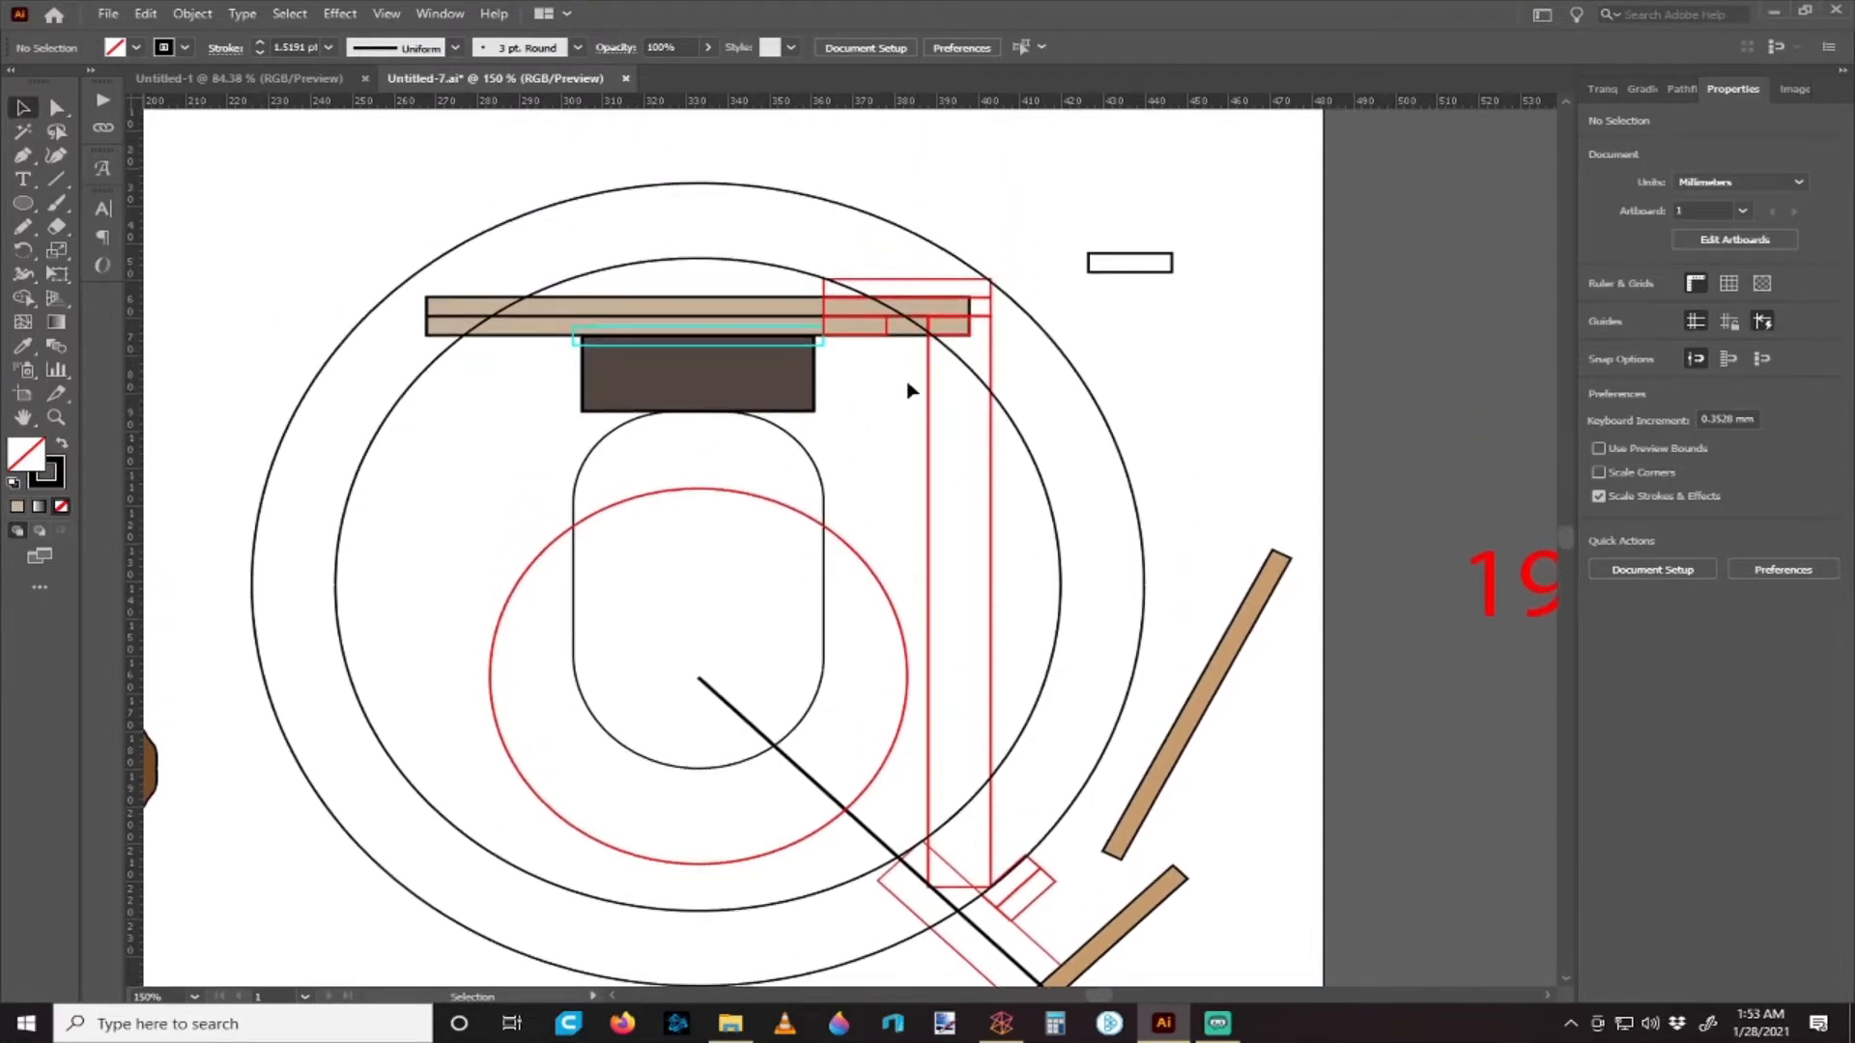
{"action": "left_click_drag", "start_coordinate": [791, 310], "coordinate": [788, 165]}
{"action": "left_click", "coordinate": [896, 407]}
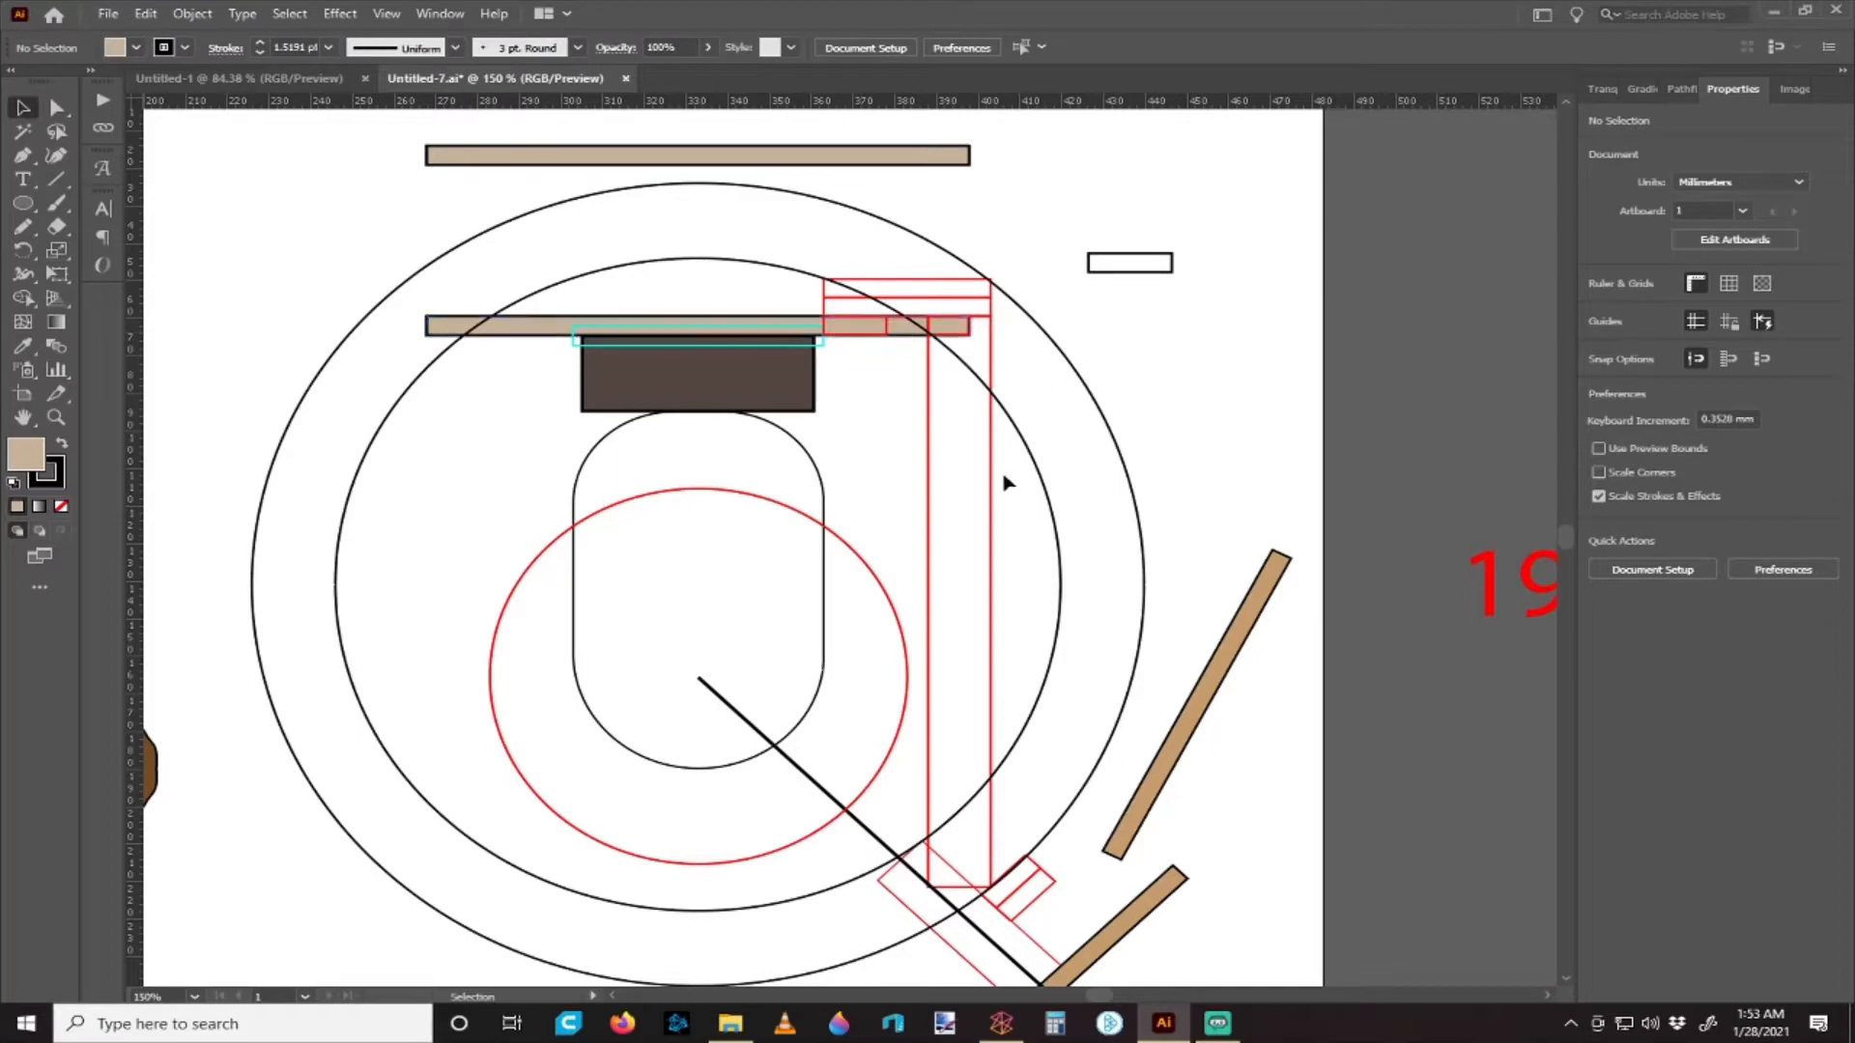
- Unite the two stacked horizontal red rectangles, the small one under their left end and the tall vertical one into a single bracket shape
{"action": "scroll", "coordinate": [947, 319], "scroll_direction": "up", "scroll_amount": 2}
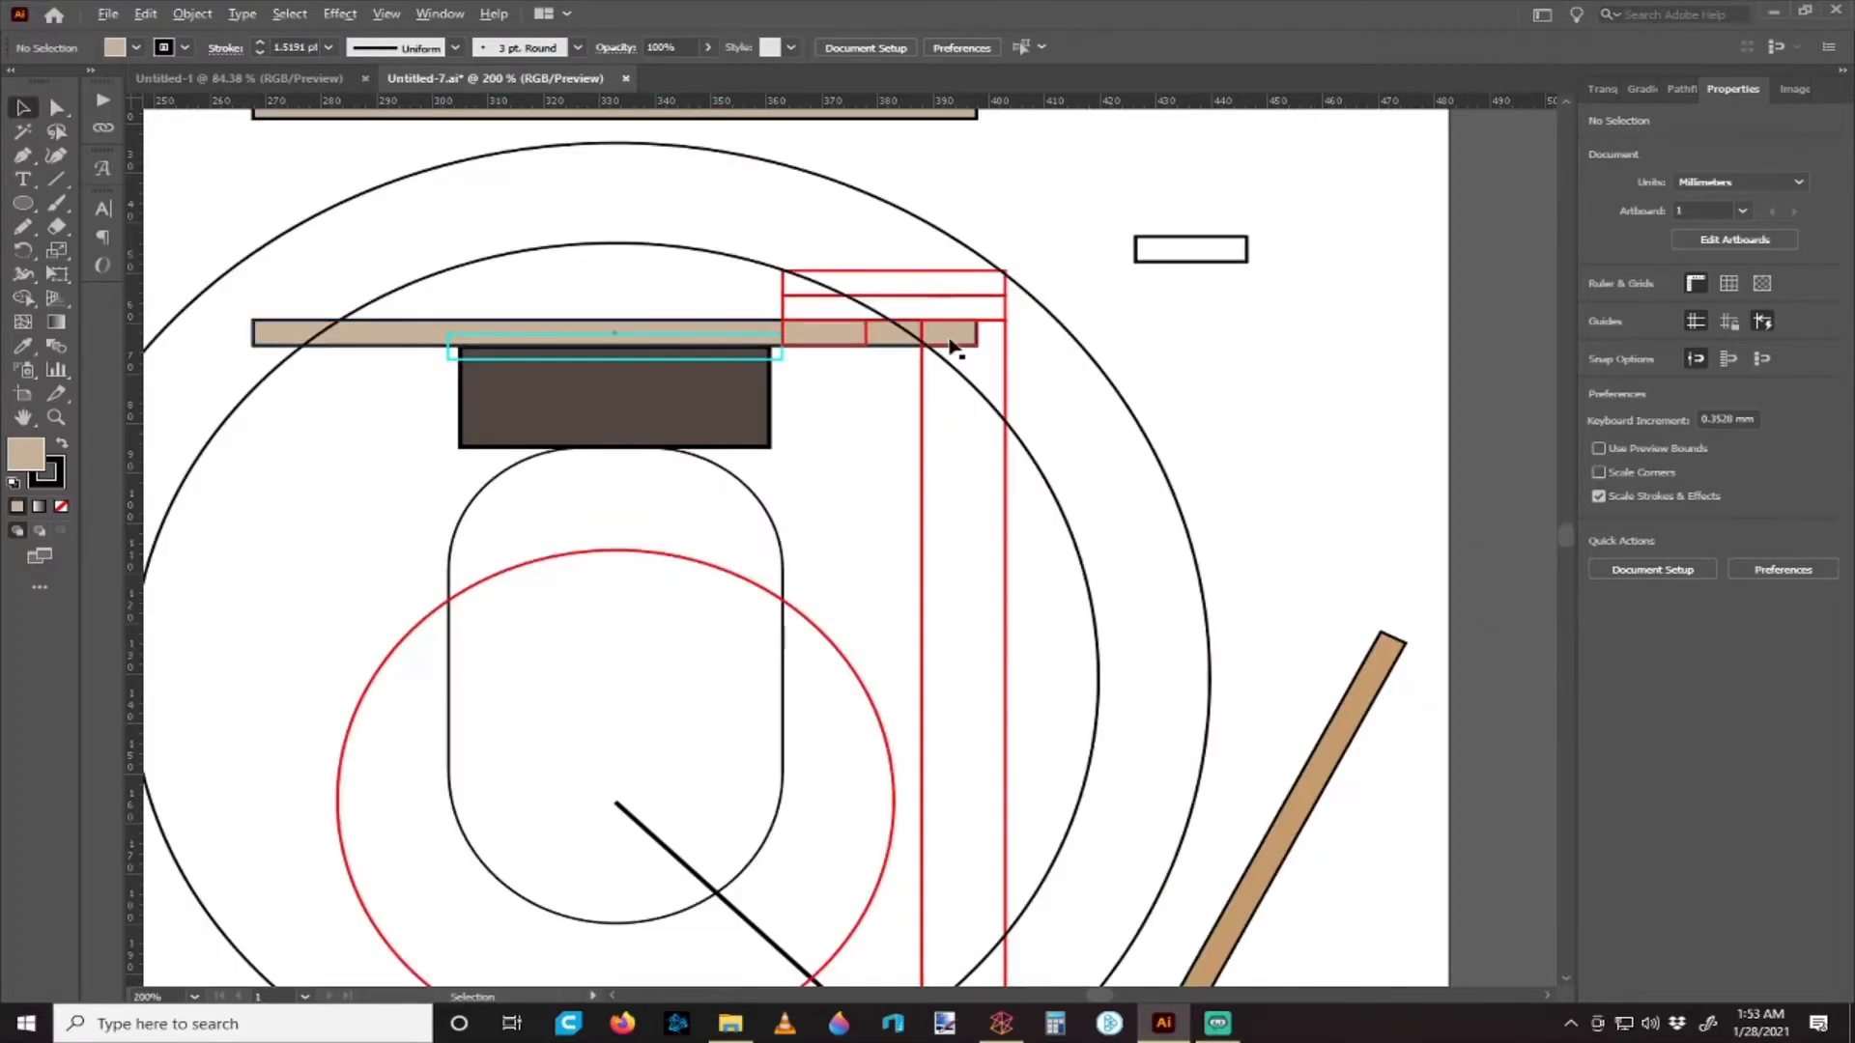
{"action": "left_click", "coordinate": [923, 315]}
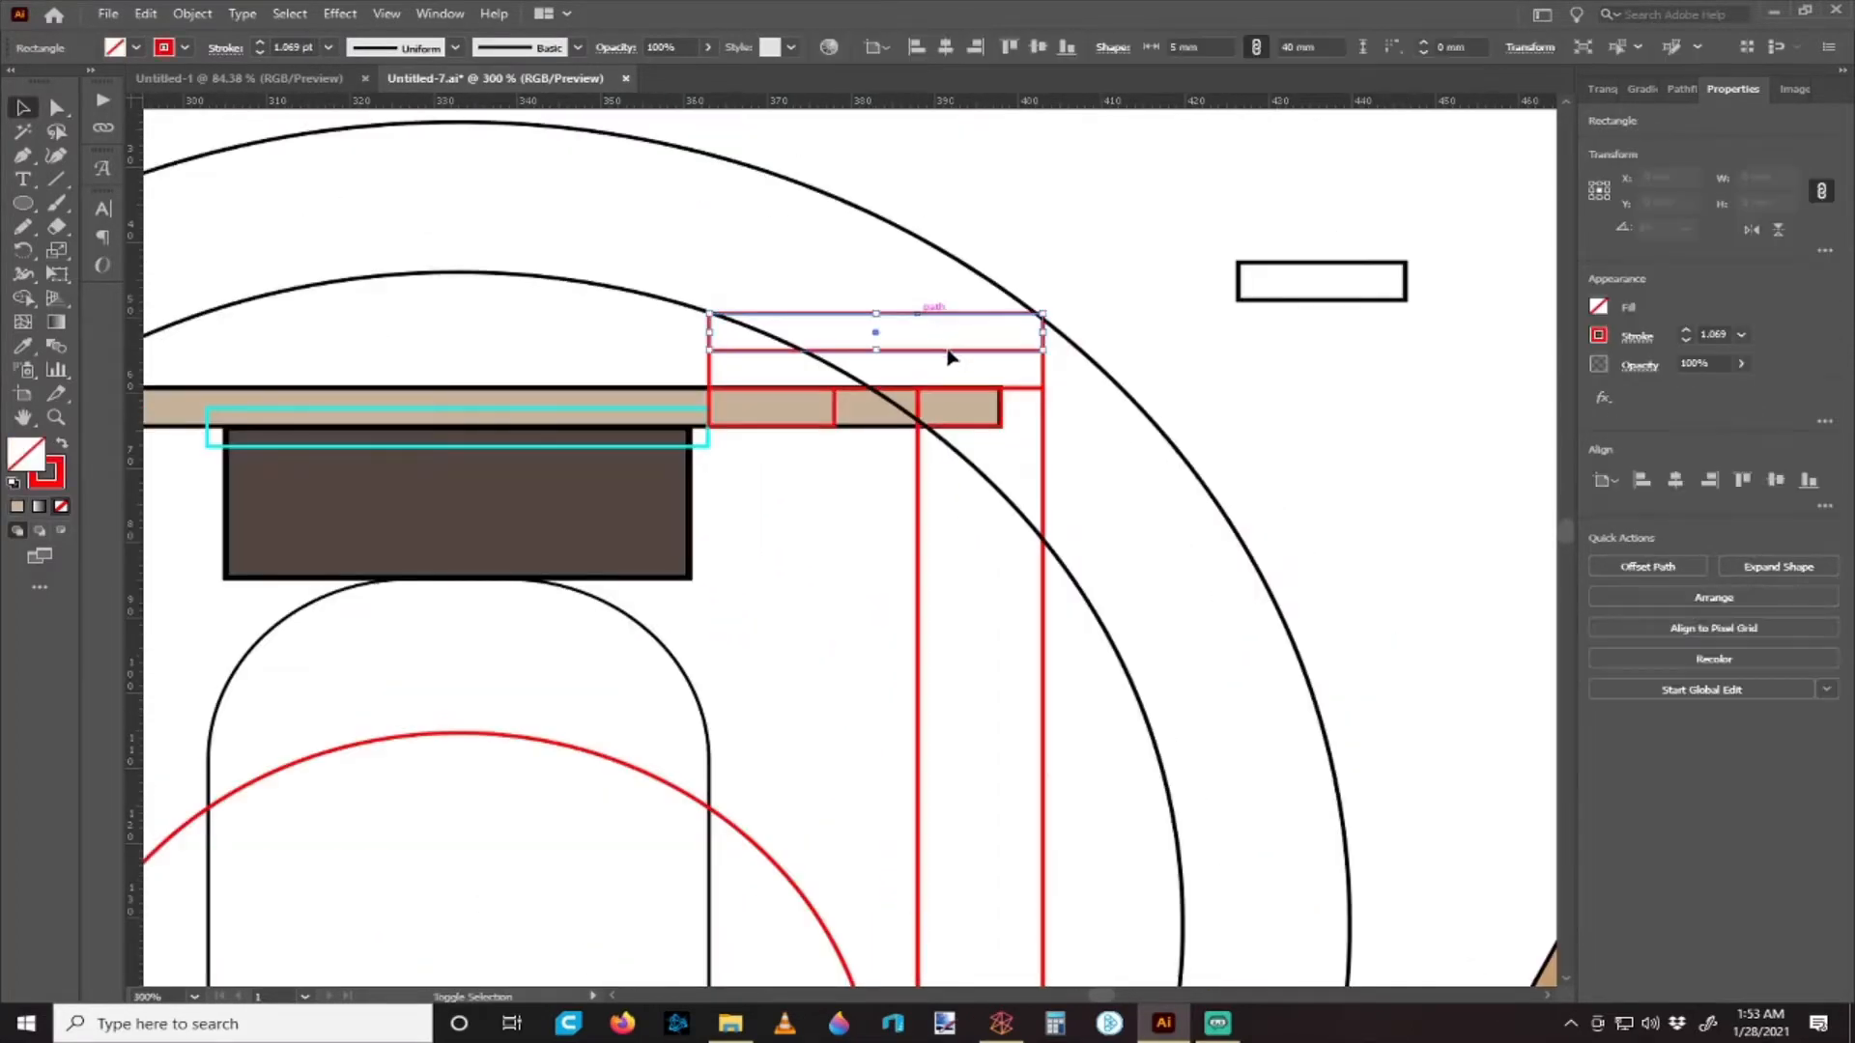
{"action": "left_click", "coordinate": [715, 372], "text": "shift"}
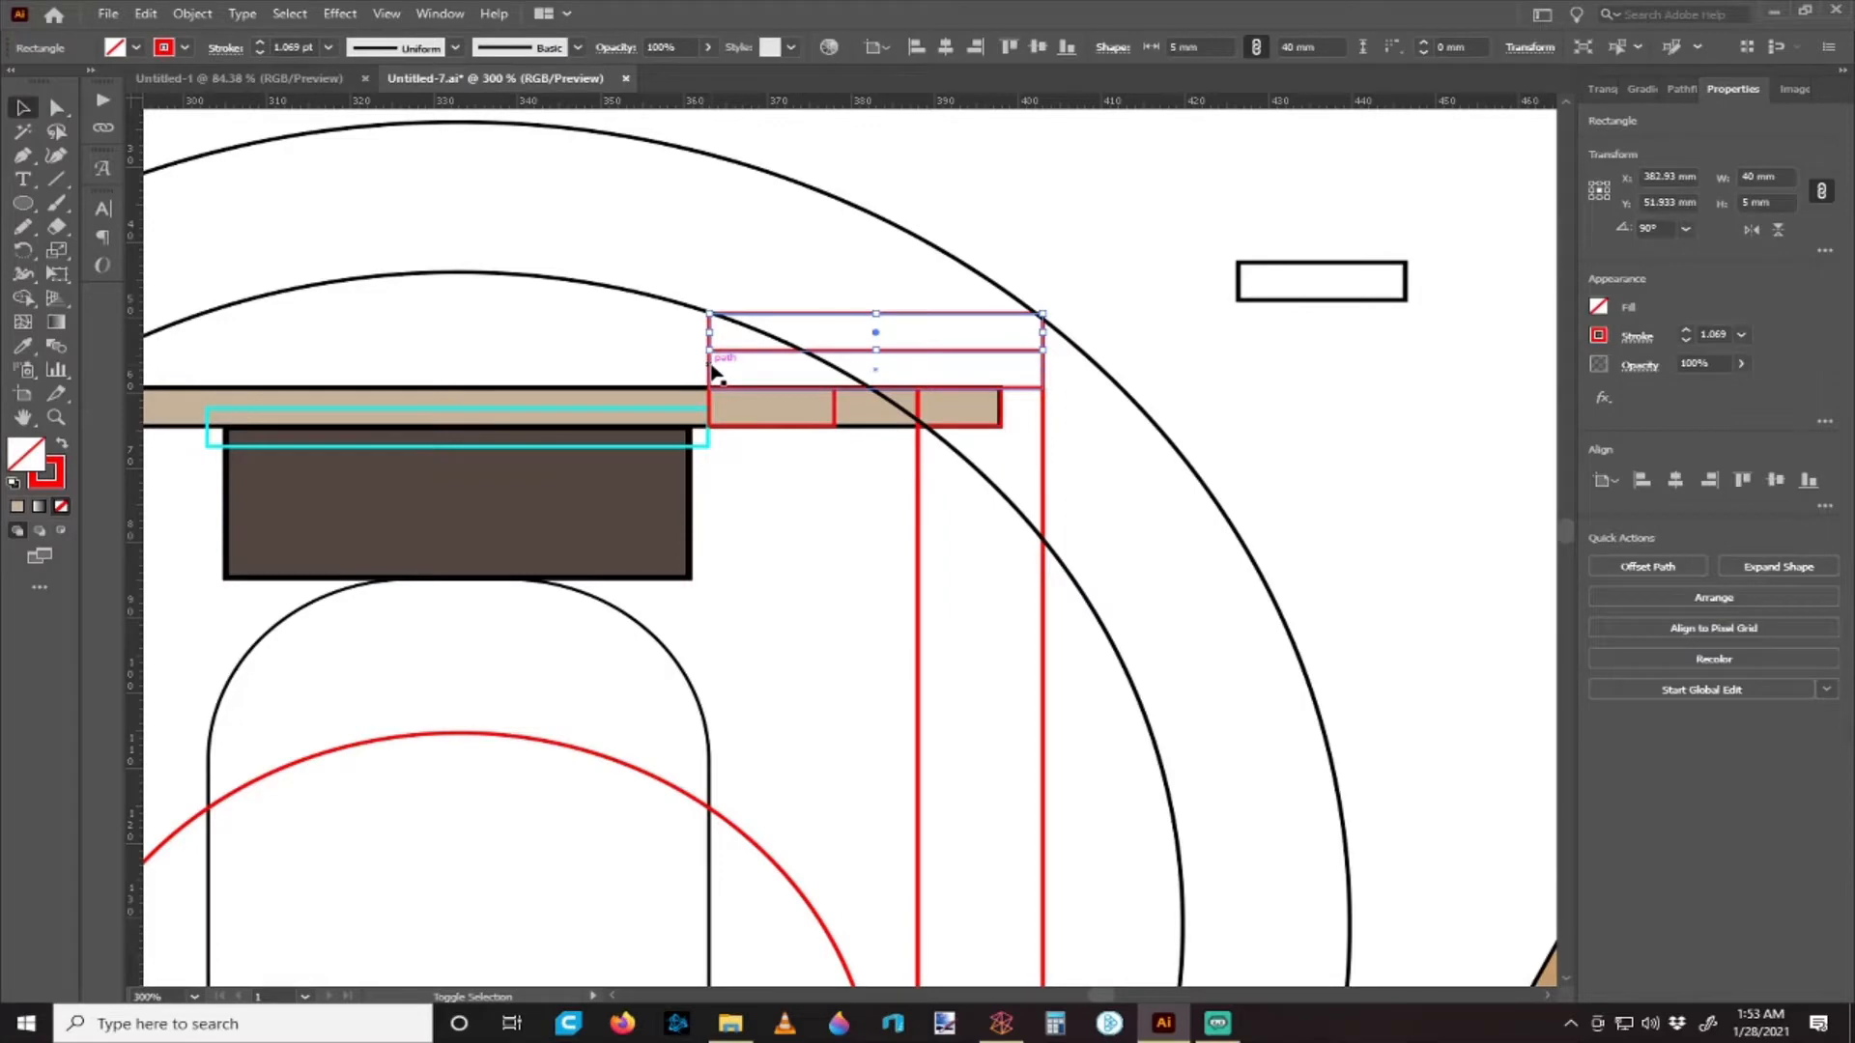
{"action": "left_click", "coordinate": [841, 416], "text": "shift"}
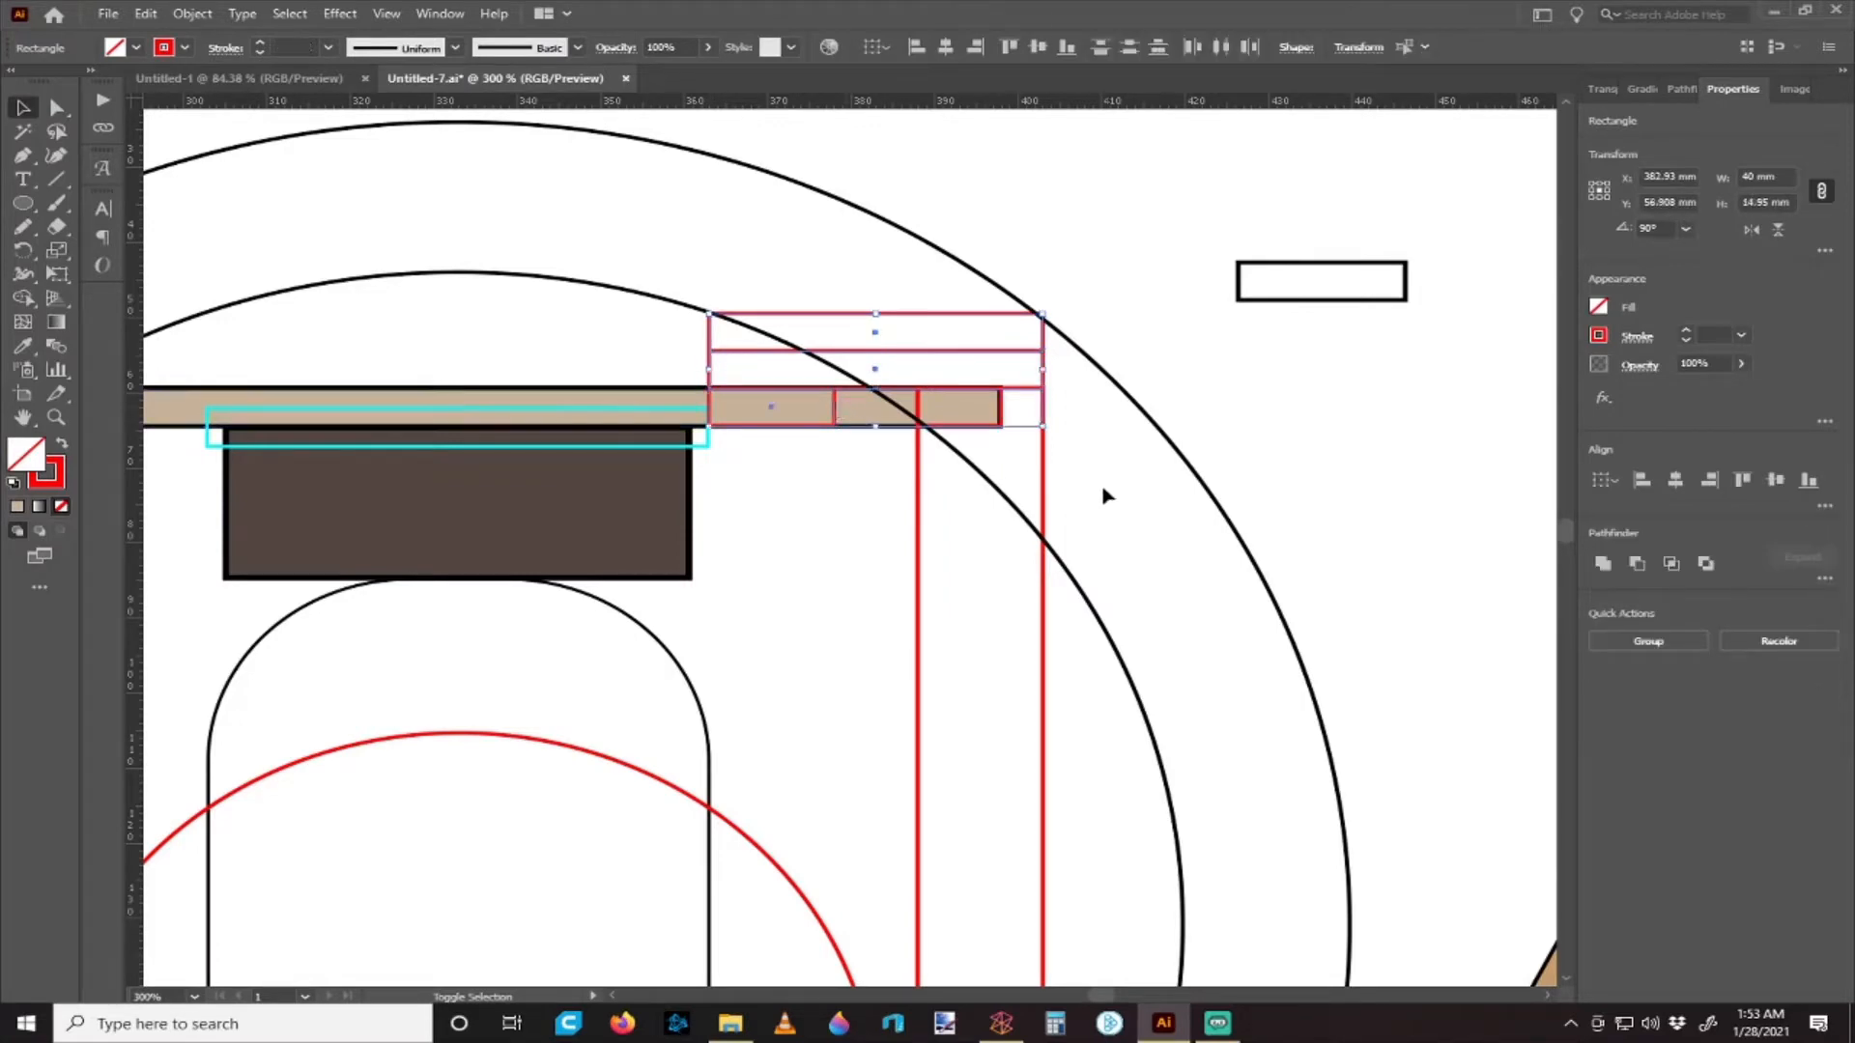
{"action": "left_click", "coordinate": [1044, 463], "text": "shift"}
{"action": "scroll", "coordinate": [1151, 494], "scroll_direction": "down", "scroll_amount": 3}
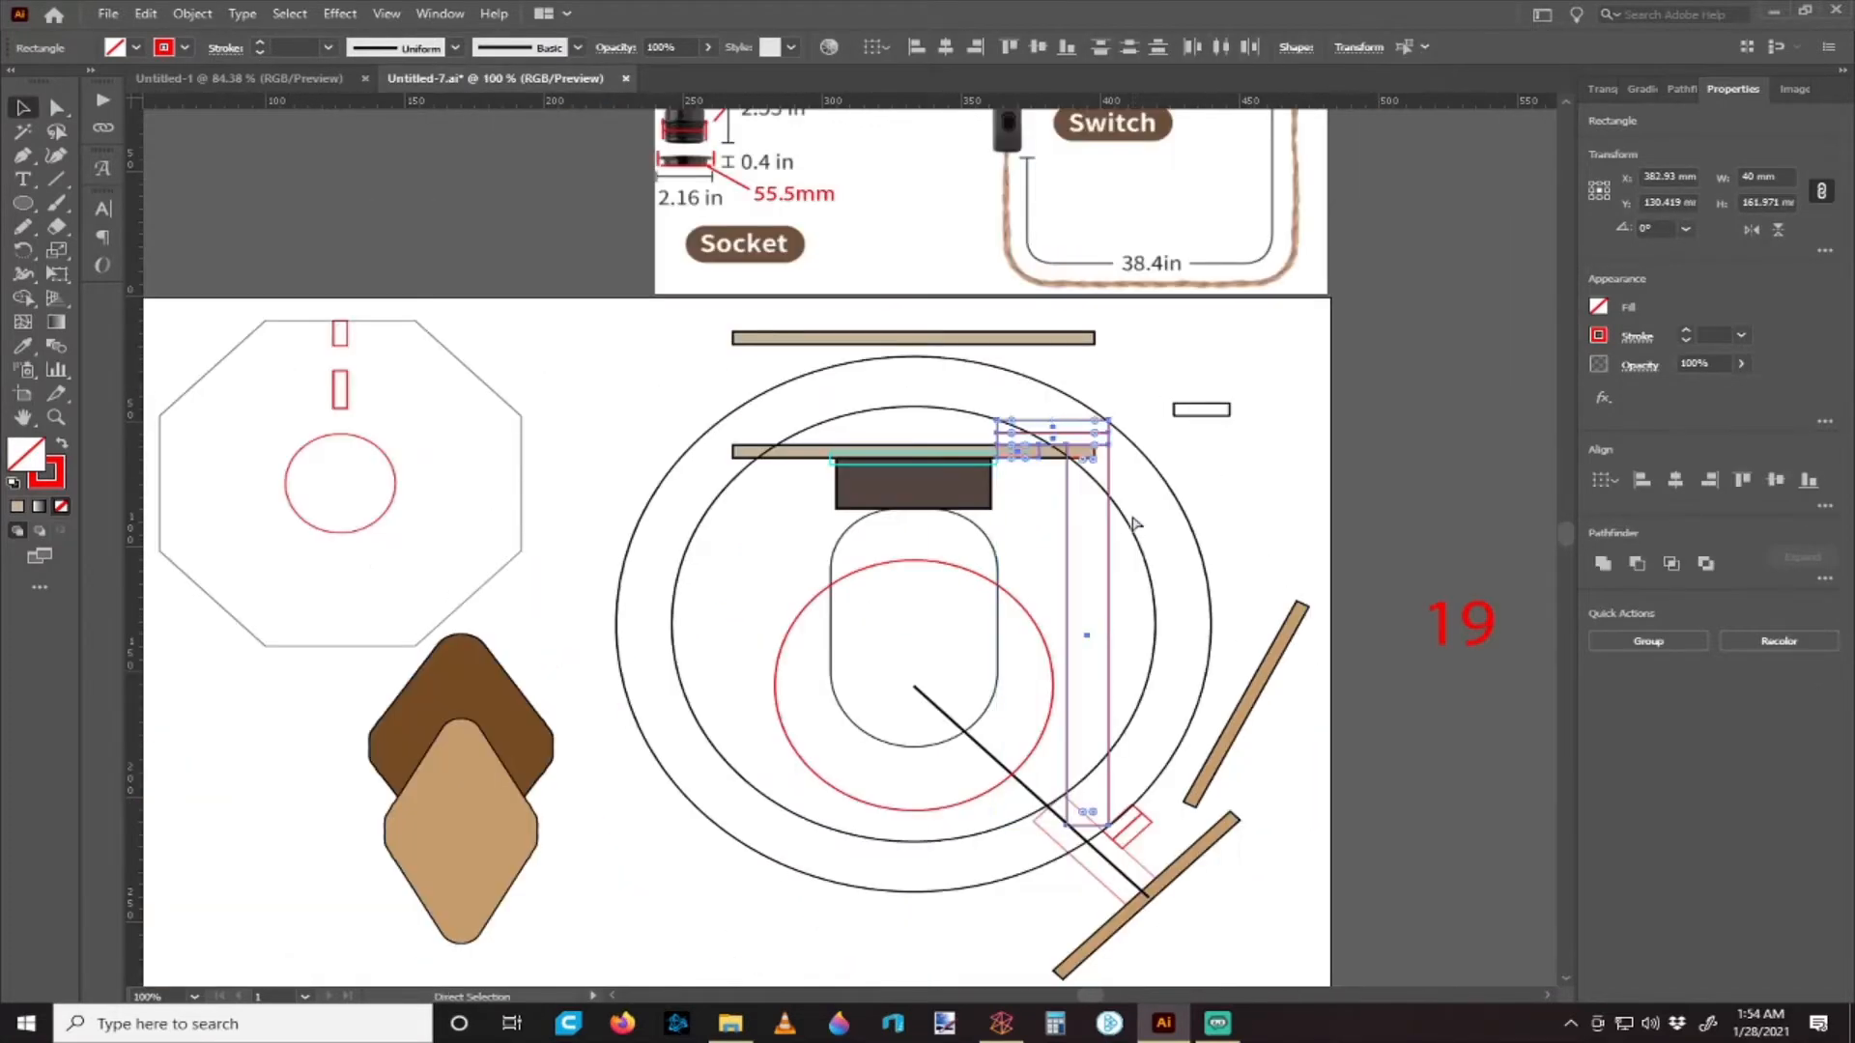
{"action": "scroll", "coordinate": [983, 519], "scroll_direction": "up", "scroll_amount": 2}
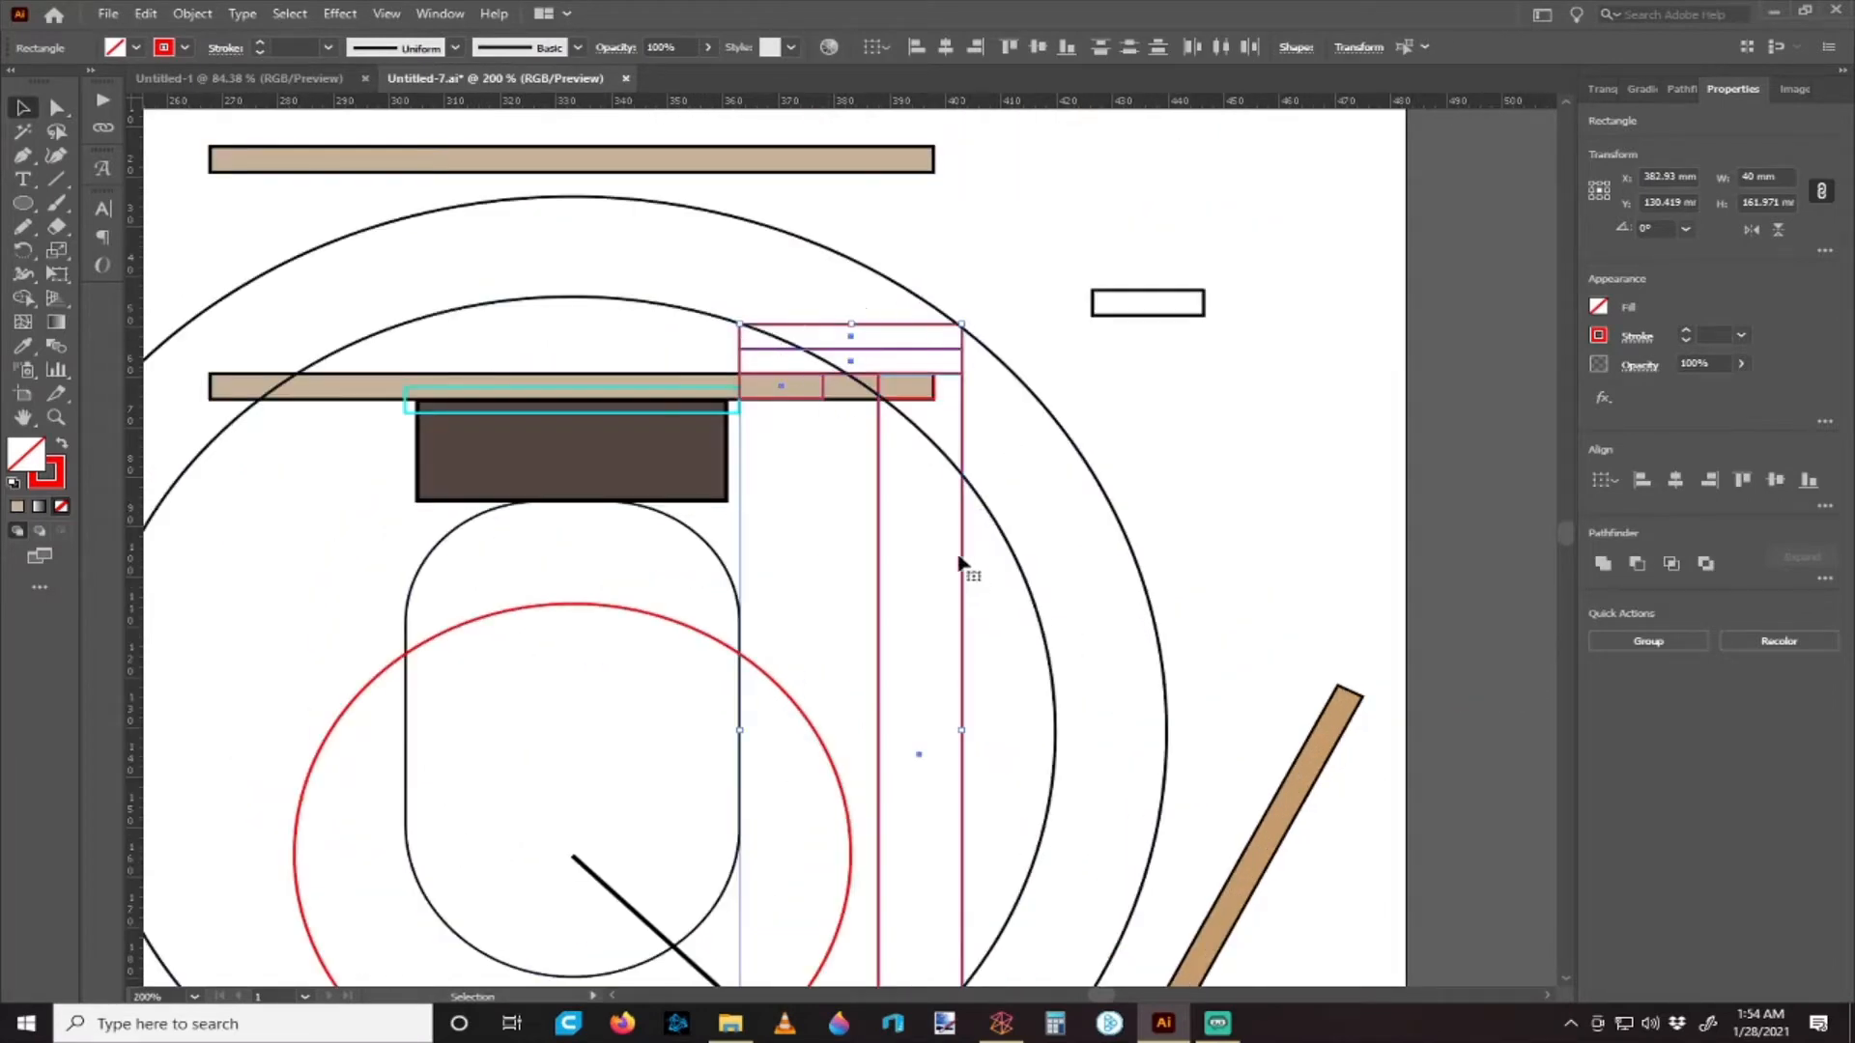
{"action": "scroll", "coordinate": [918, 610], "scroll_direction": "down", "scroll_amount": 3}
{"action": "scroll", "coordinate": [919, 600], "scroll_direction": "up", "scroll_amount": 2}
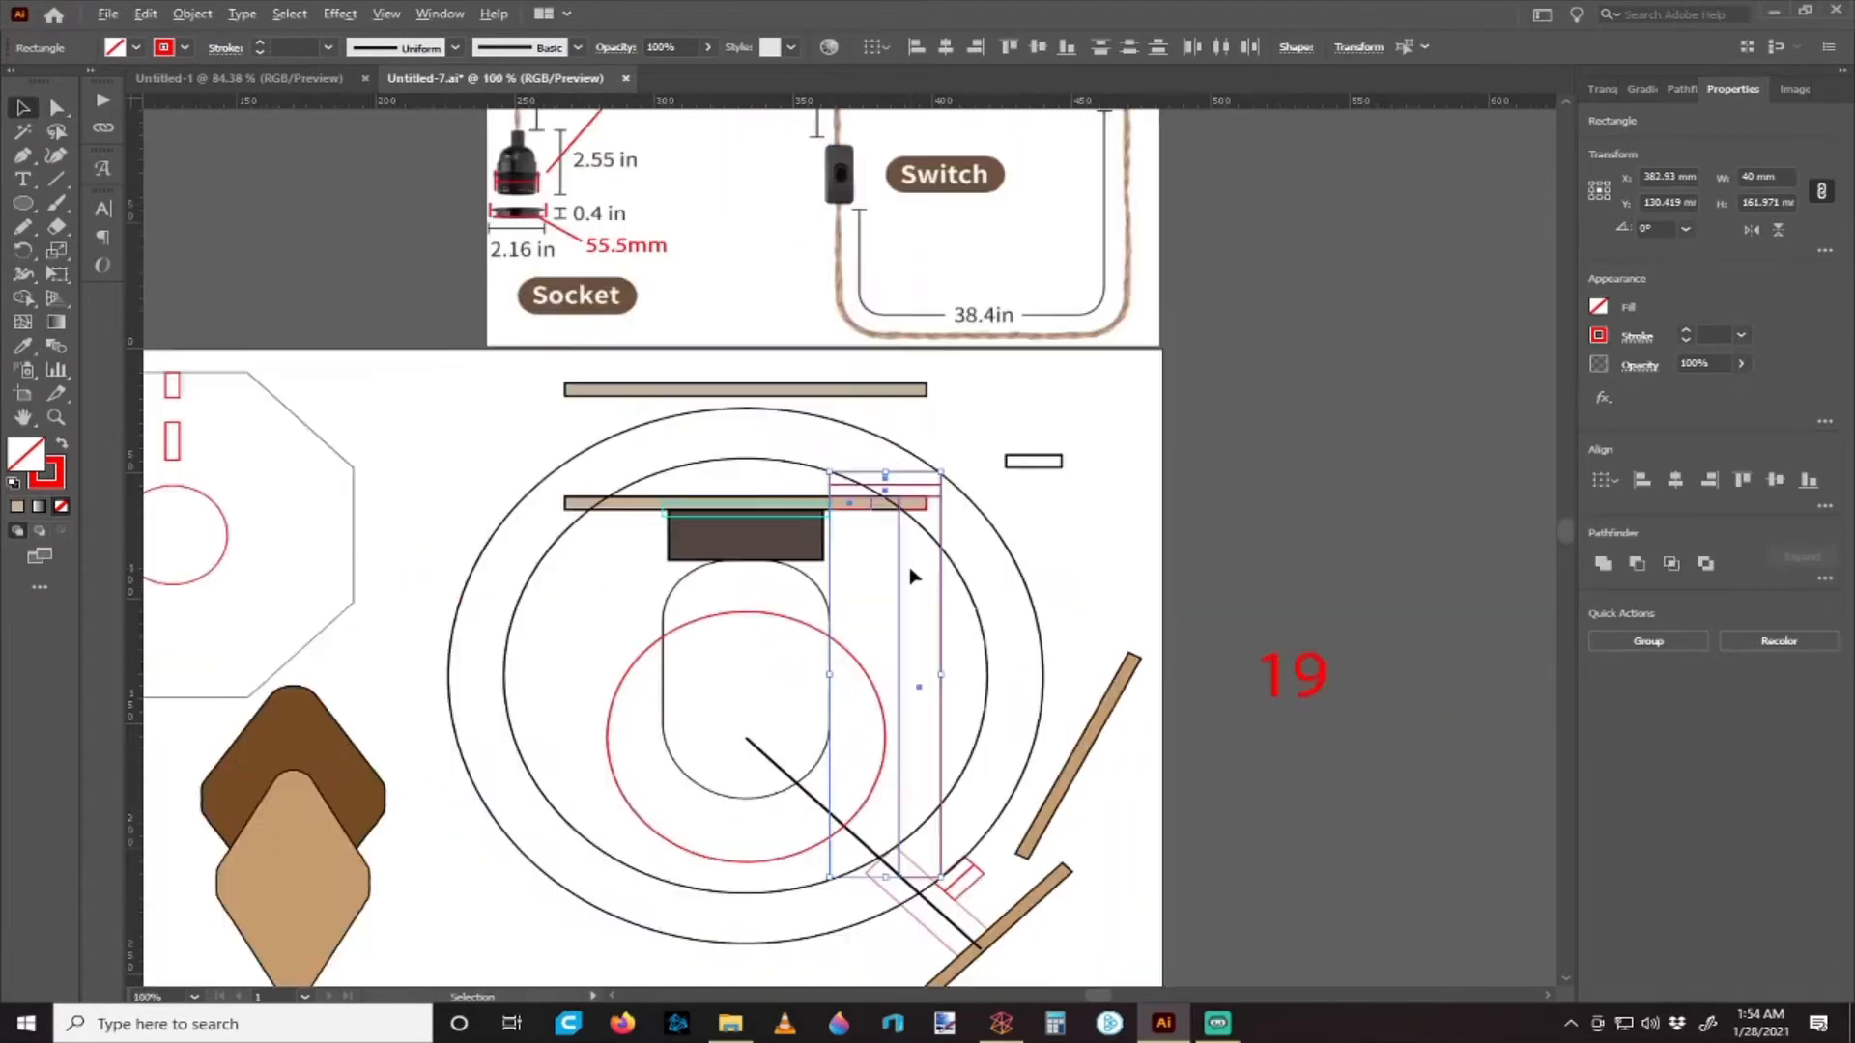
{"action": "scroll", "coordinate": [929, 555], "scroll_direction": "down", "scroll_amount": 2}
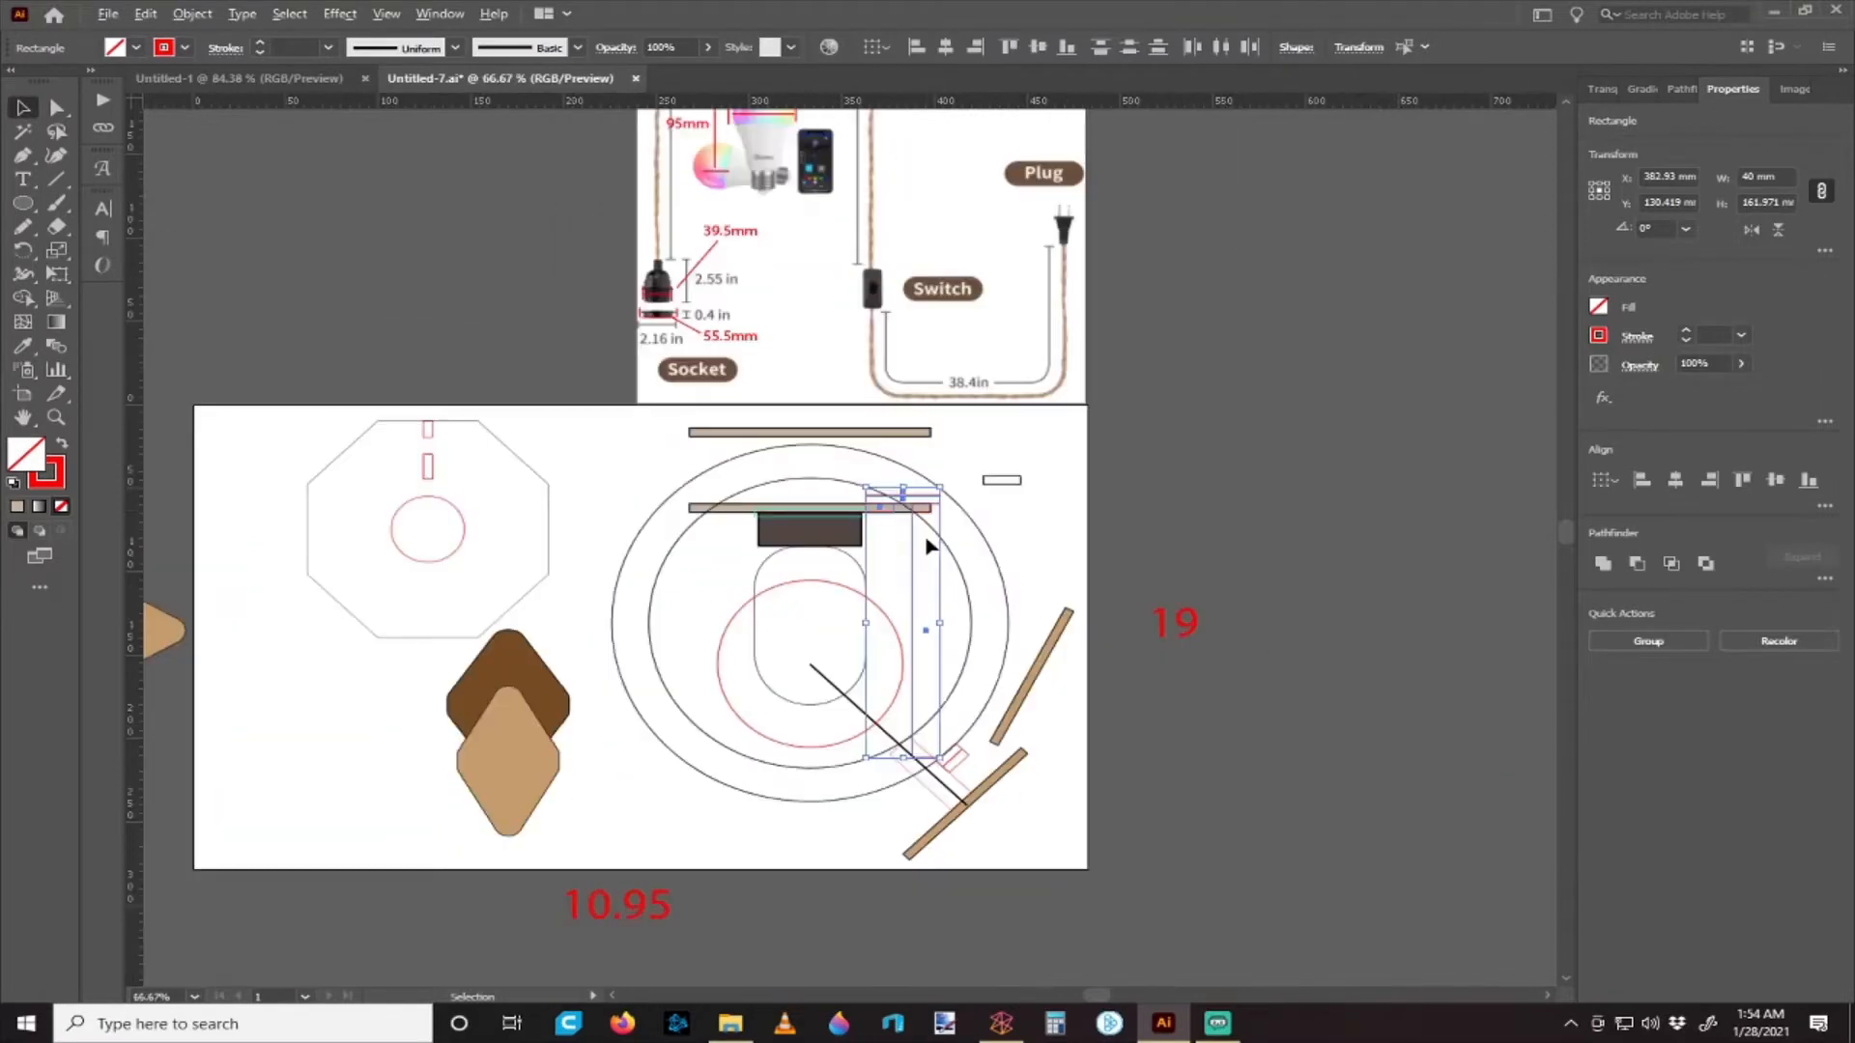
{"action": "scroll", "coordinate": [930, 538], "scroll_direction": "up", "scroll_amount": 2}
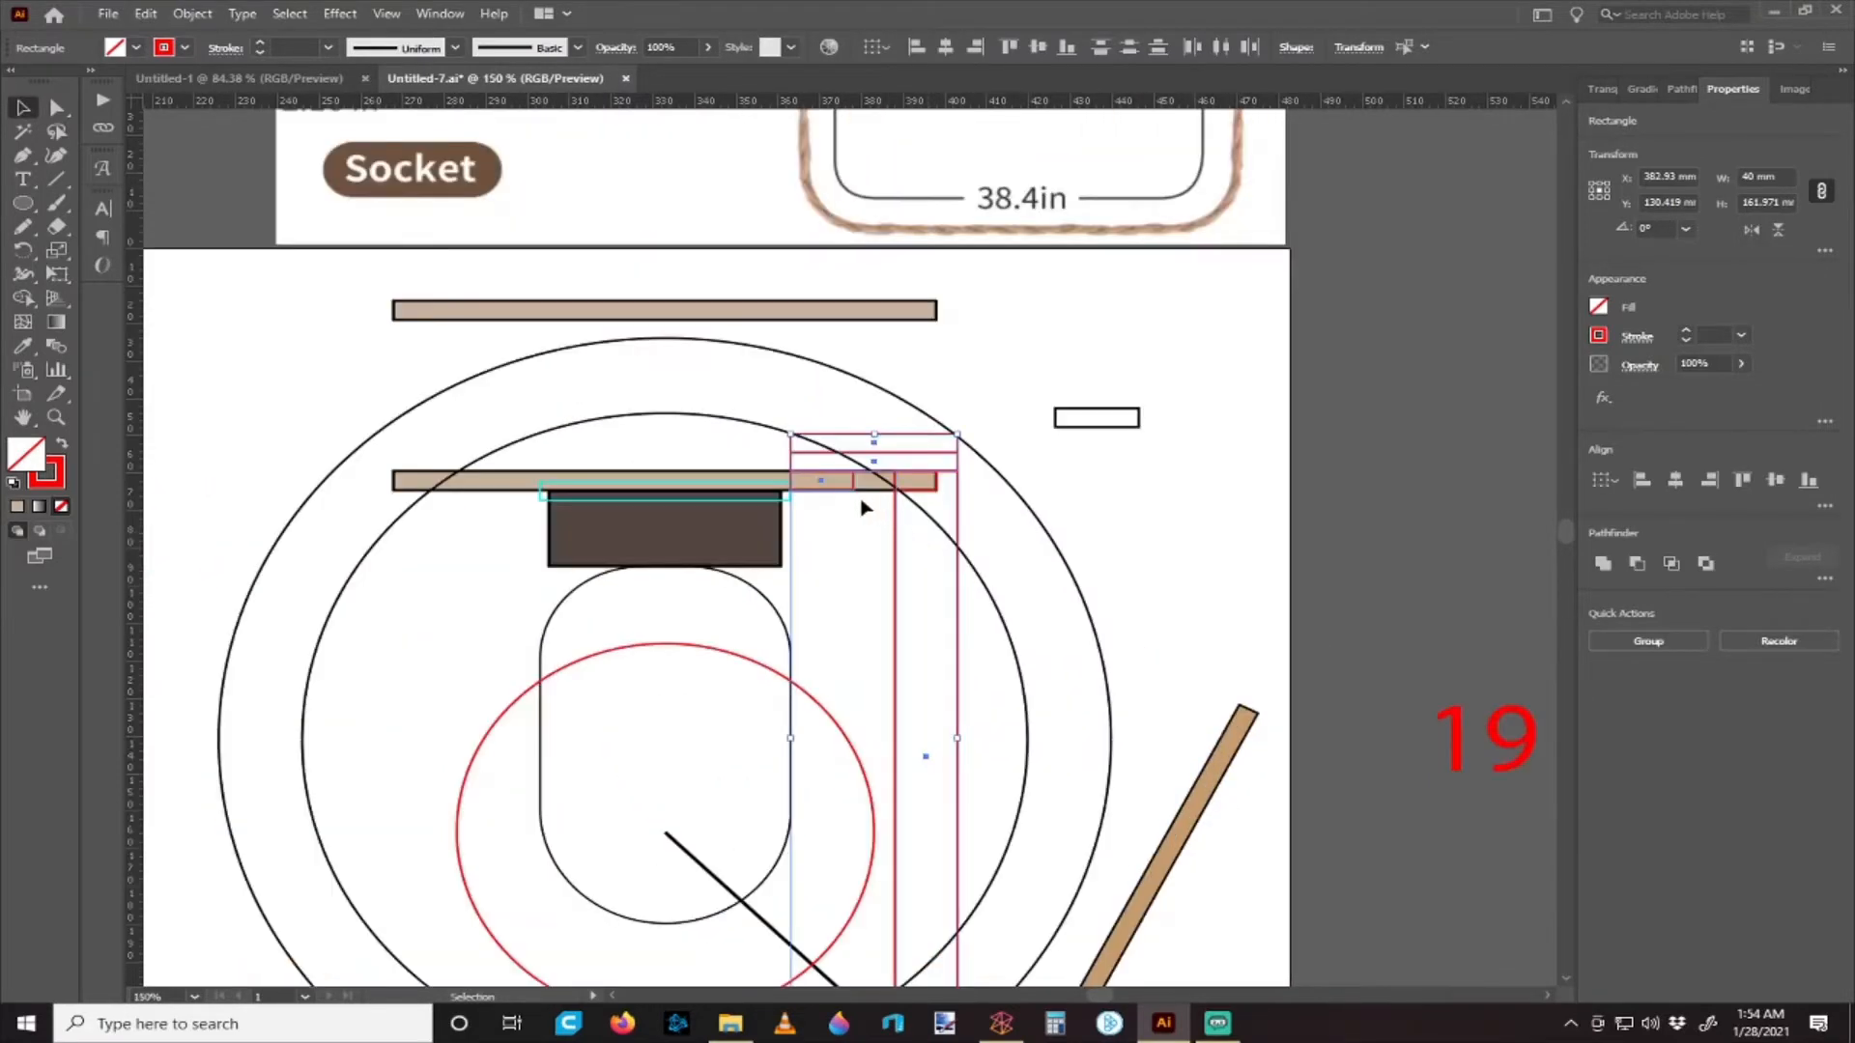
{"action": "key", "text": "a"}
{"action": "scroll", "coordinate": [752, 516], "scroll_direction": "left", "scroll_amount": 3}
{"action": "key", "text": "v"}
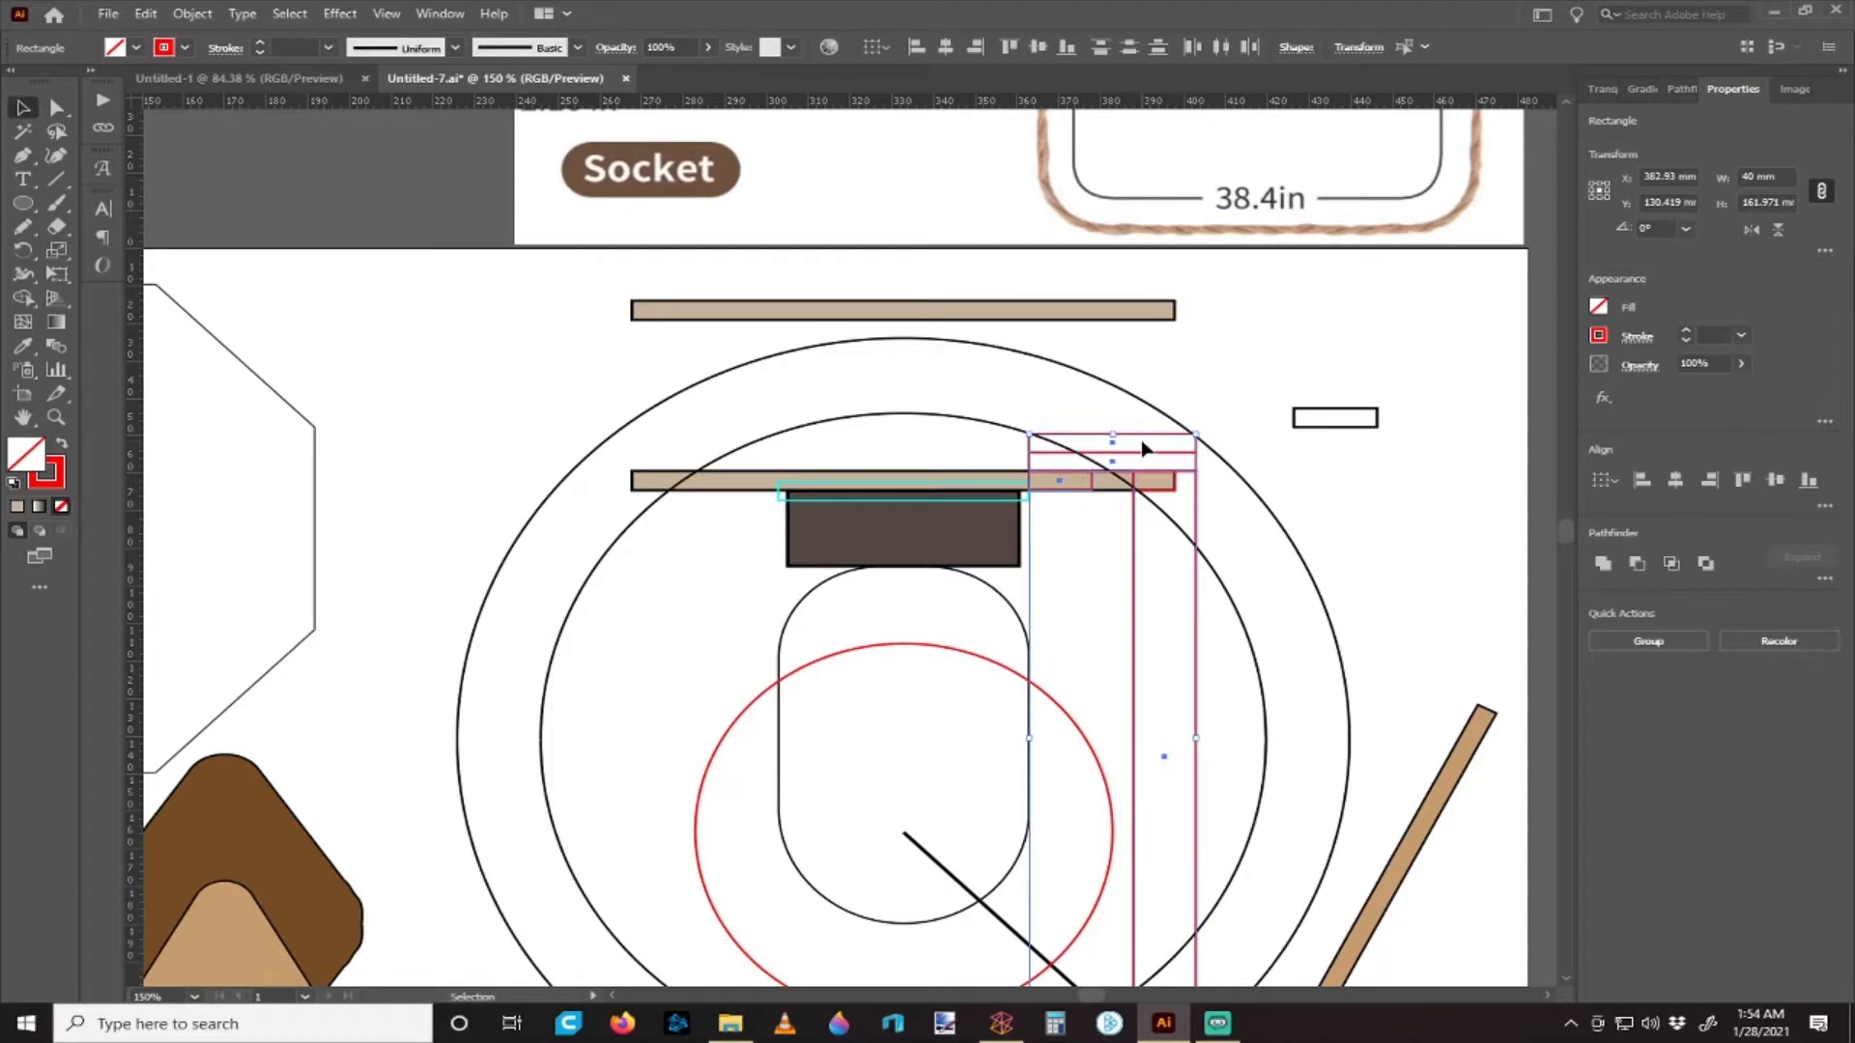
{"action": "scroll", "coordinate": [1080, 494], "scroll_direction": "up", "scroll_amount": 4}
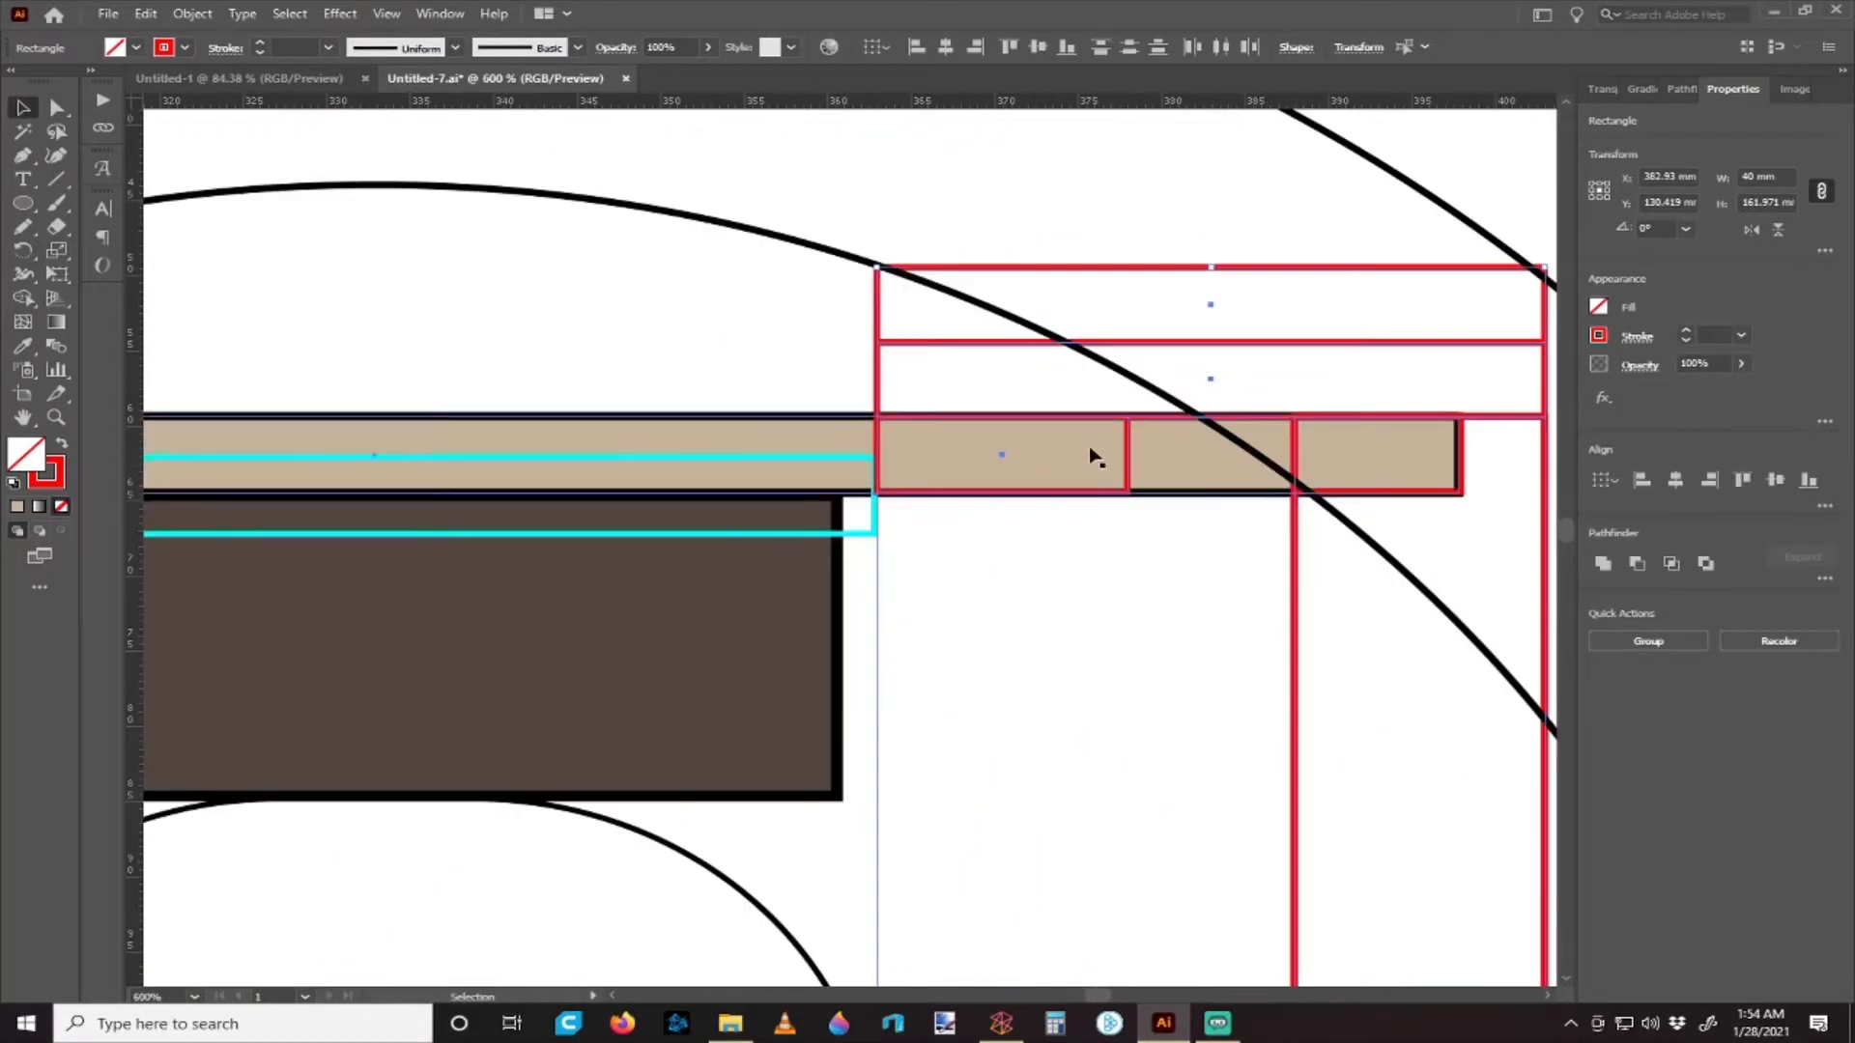
{"action": "scroll", "coordinate": [1098, 468], "scroll_direction": "down", "scroll_amount": 8}
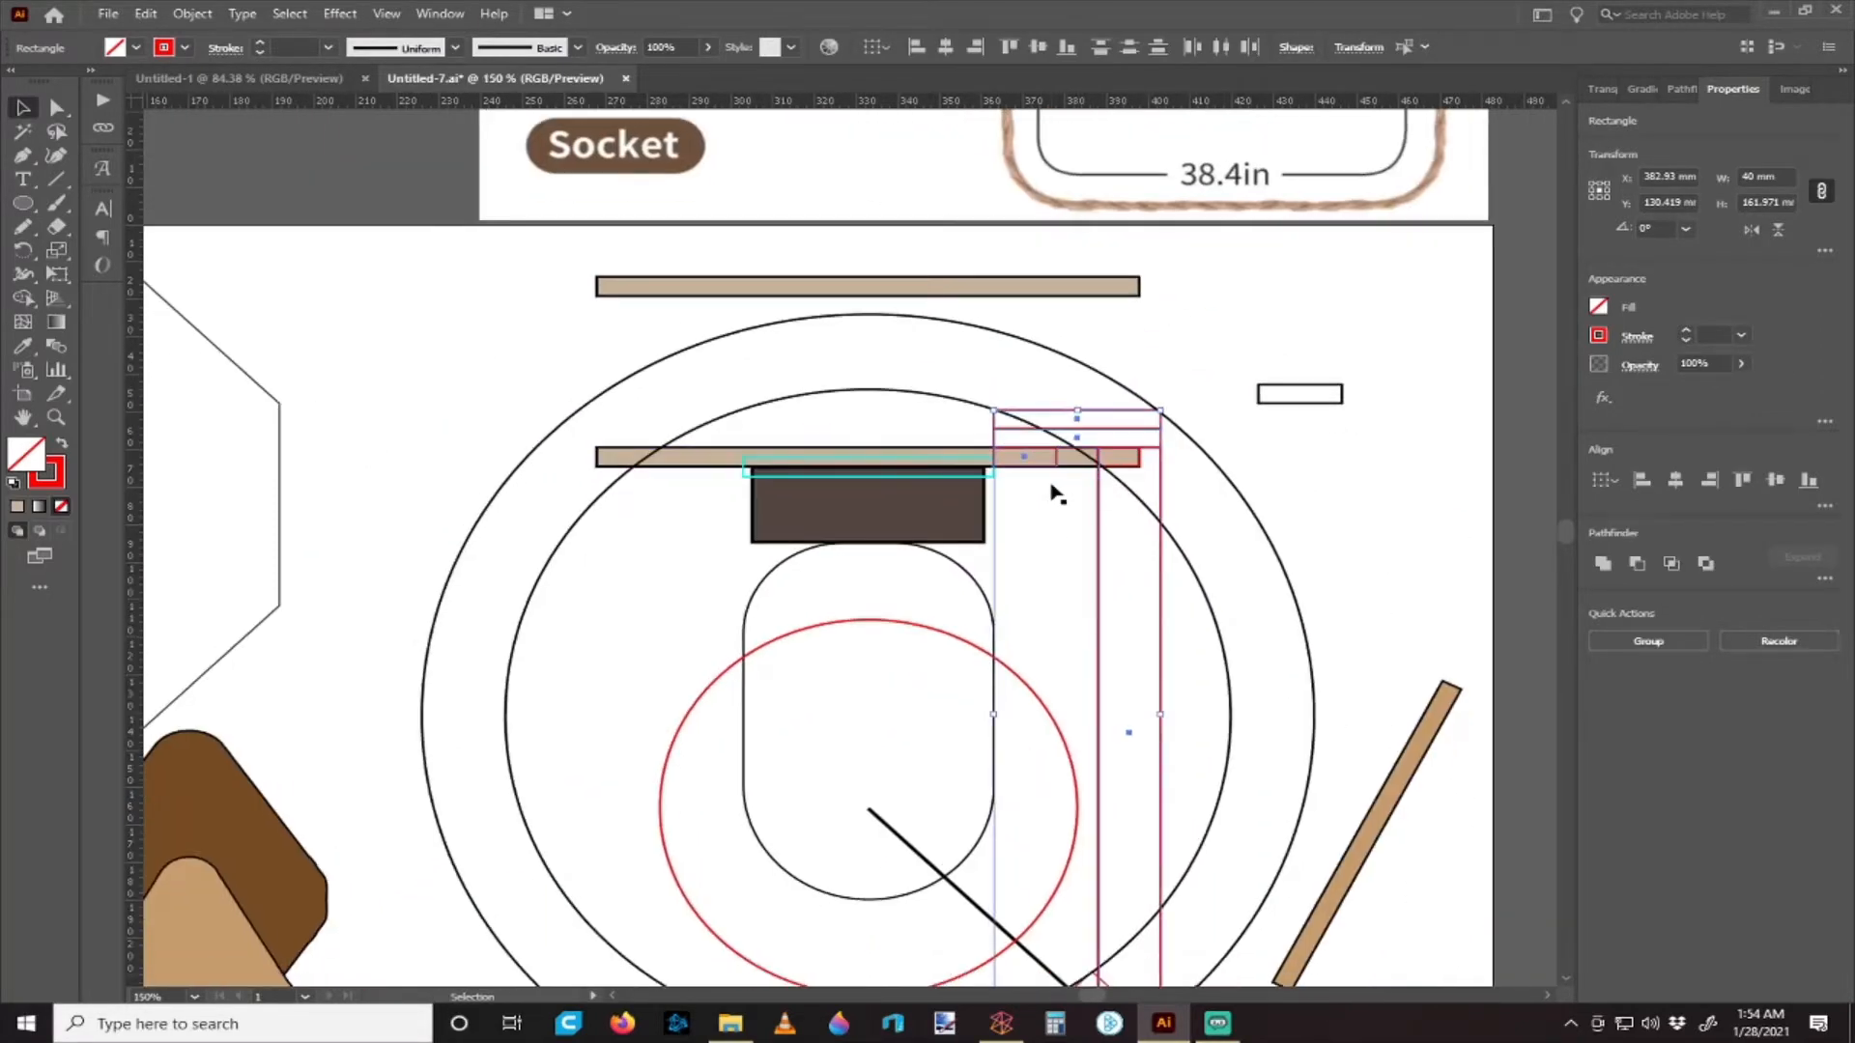
{"action": "scroll", "coordinate": [1063, 521], "scroll_direction": "up", "scroll_amount": 3}
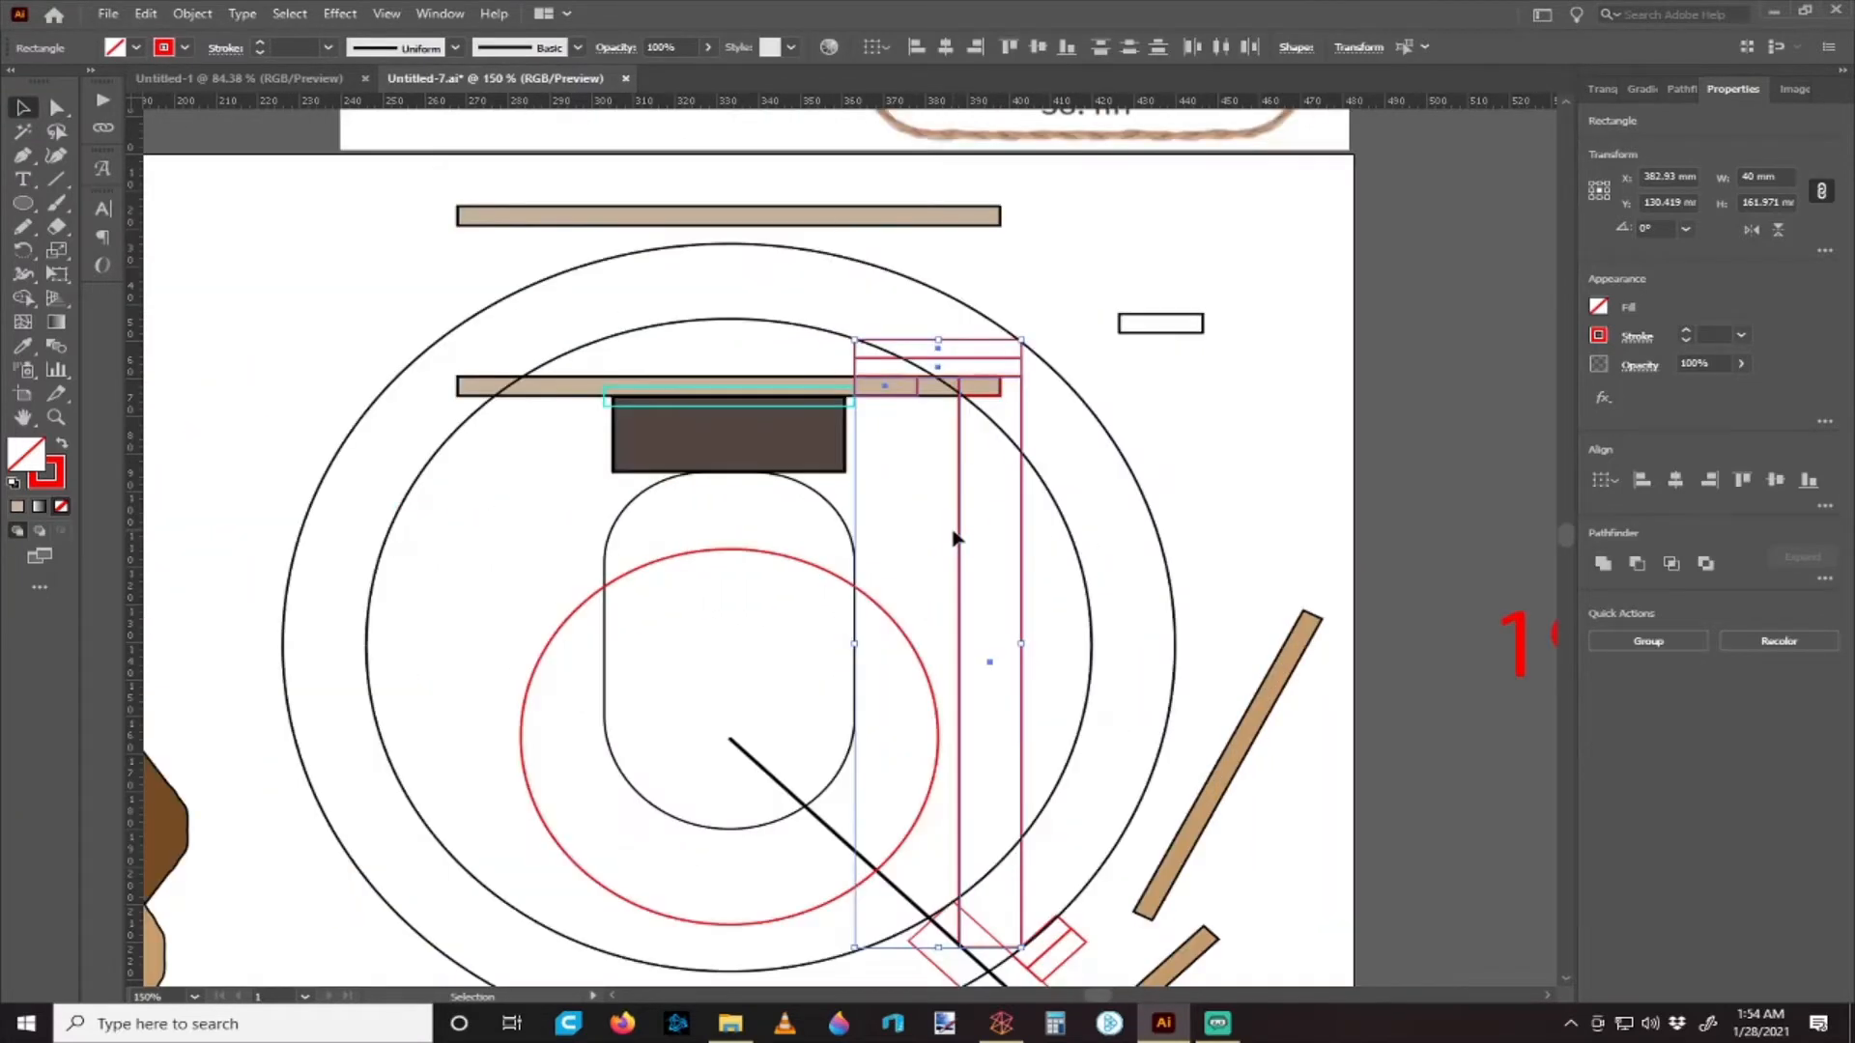
{"action": "scroll", "coordinate": [1030, 541], "scroll_direction": "down", "scroll_amount": 1}
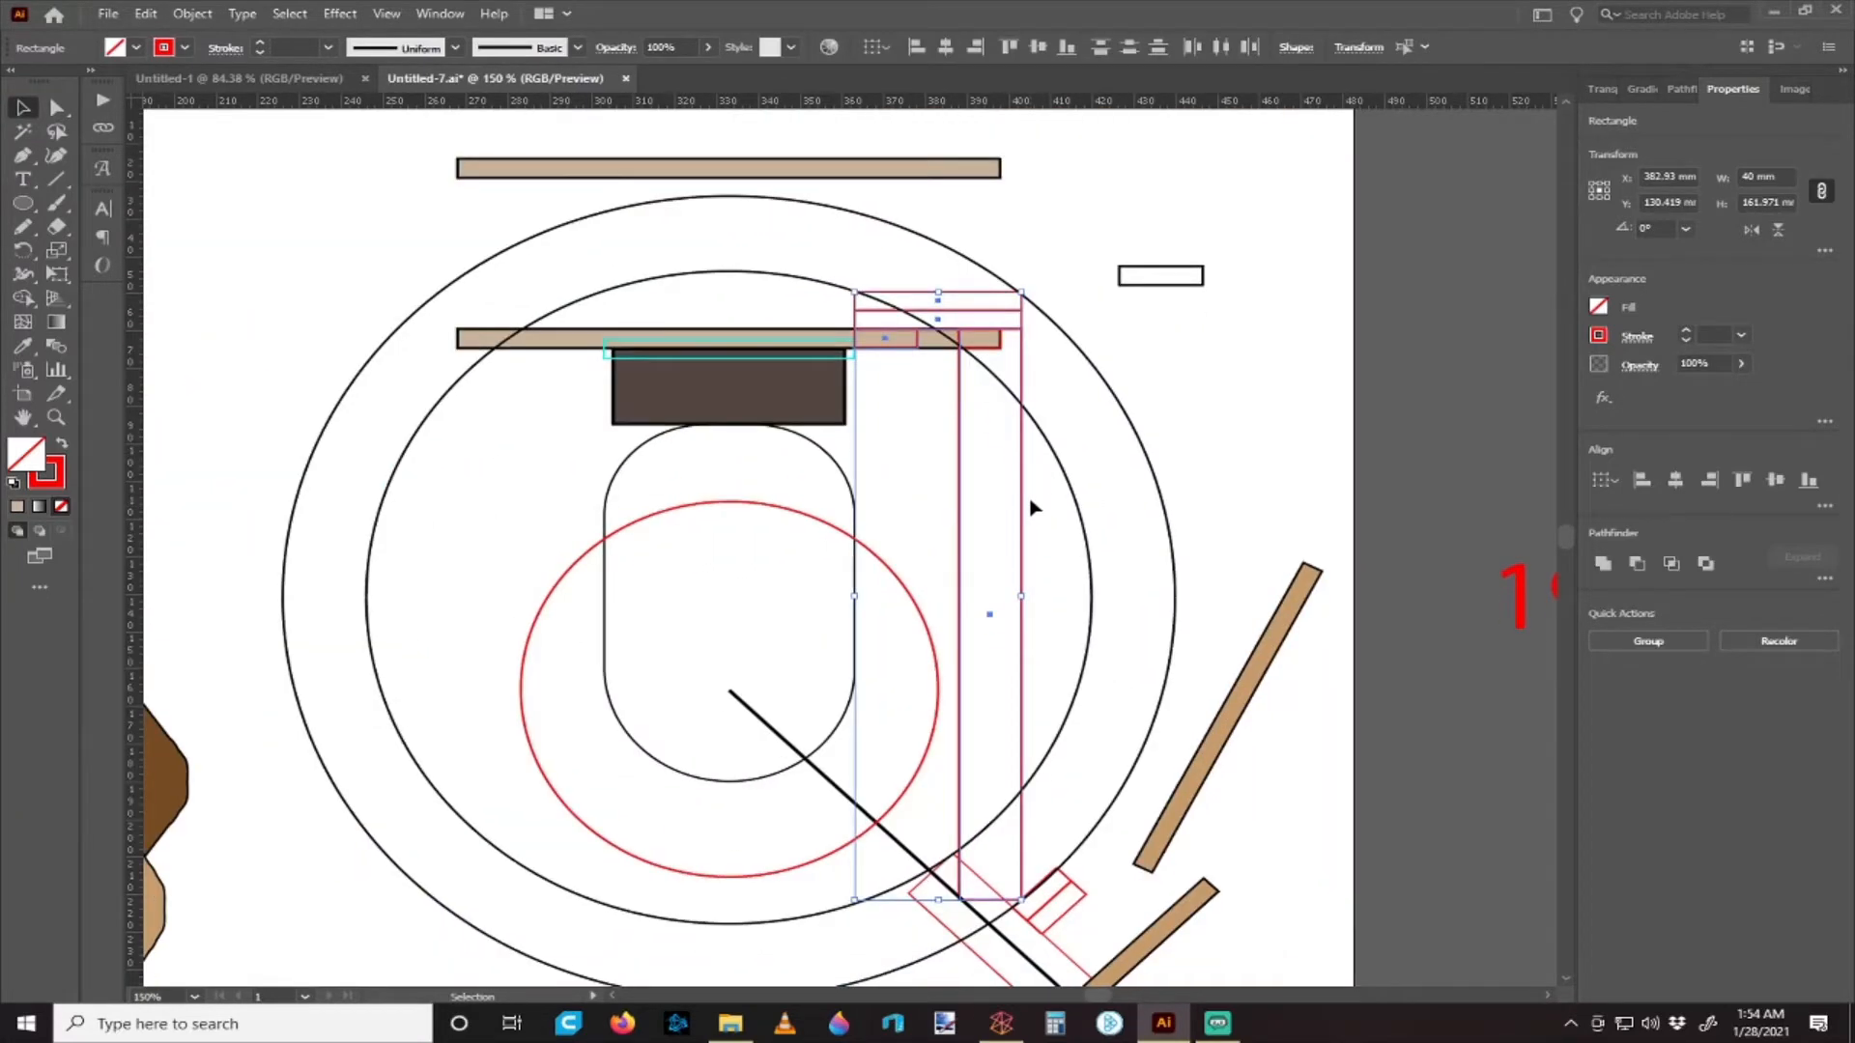
{"action": "left_click", "coordinate": [1601, 566]}
{"action": "left_click", "coordinate": [1123, 394]}
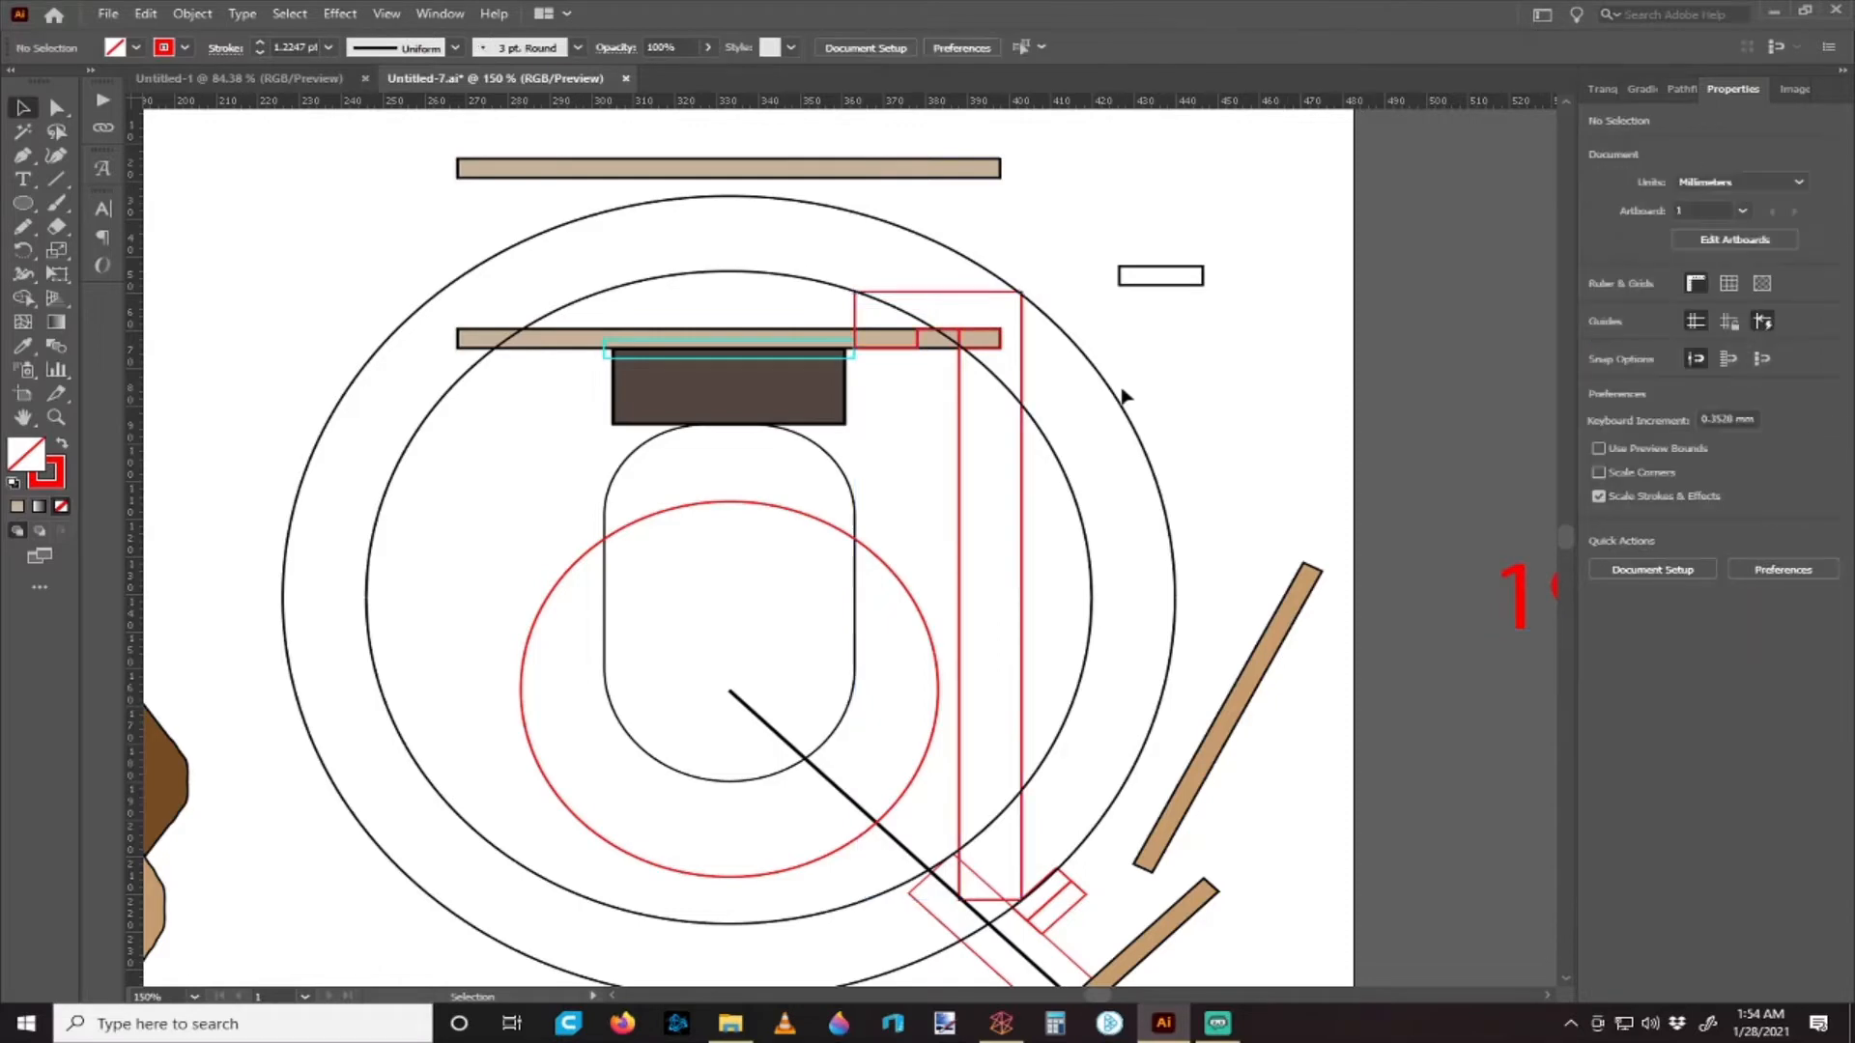
- Delete the leftover small red rectangle at the right end of the side view's lower tan bar
{"action": "scroll", "coordinate": [996, 345], "scroll_direction": "up", "scroll_amount": 2}
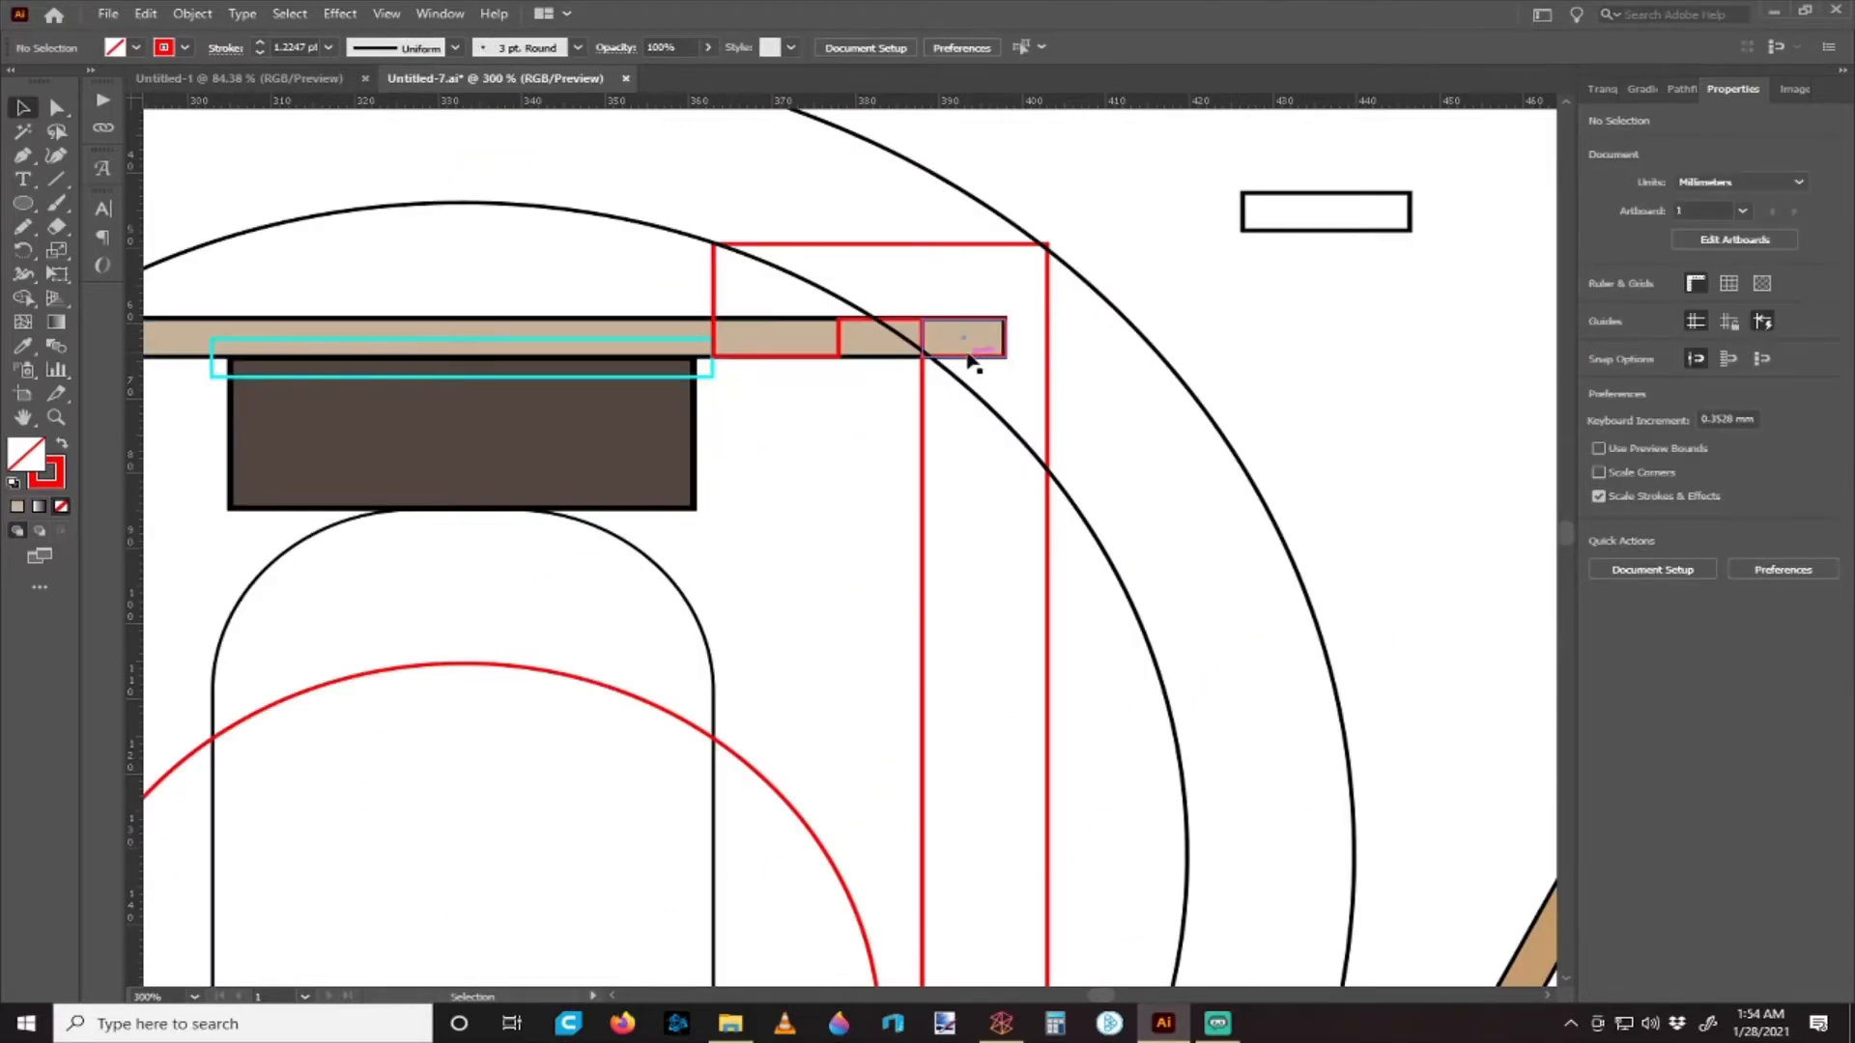
{"action": "left_click", "coordinate": [973, 360]}
{"action": "left_click", "coordinate": [1032, 393]}
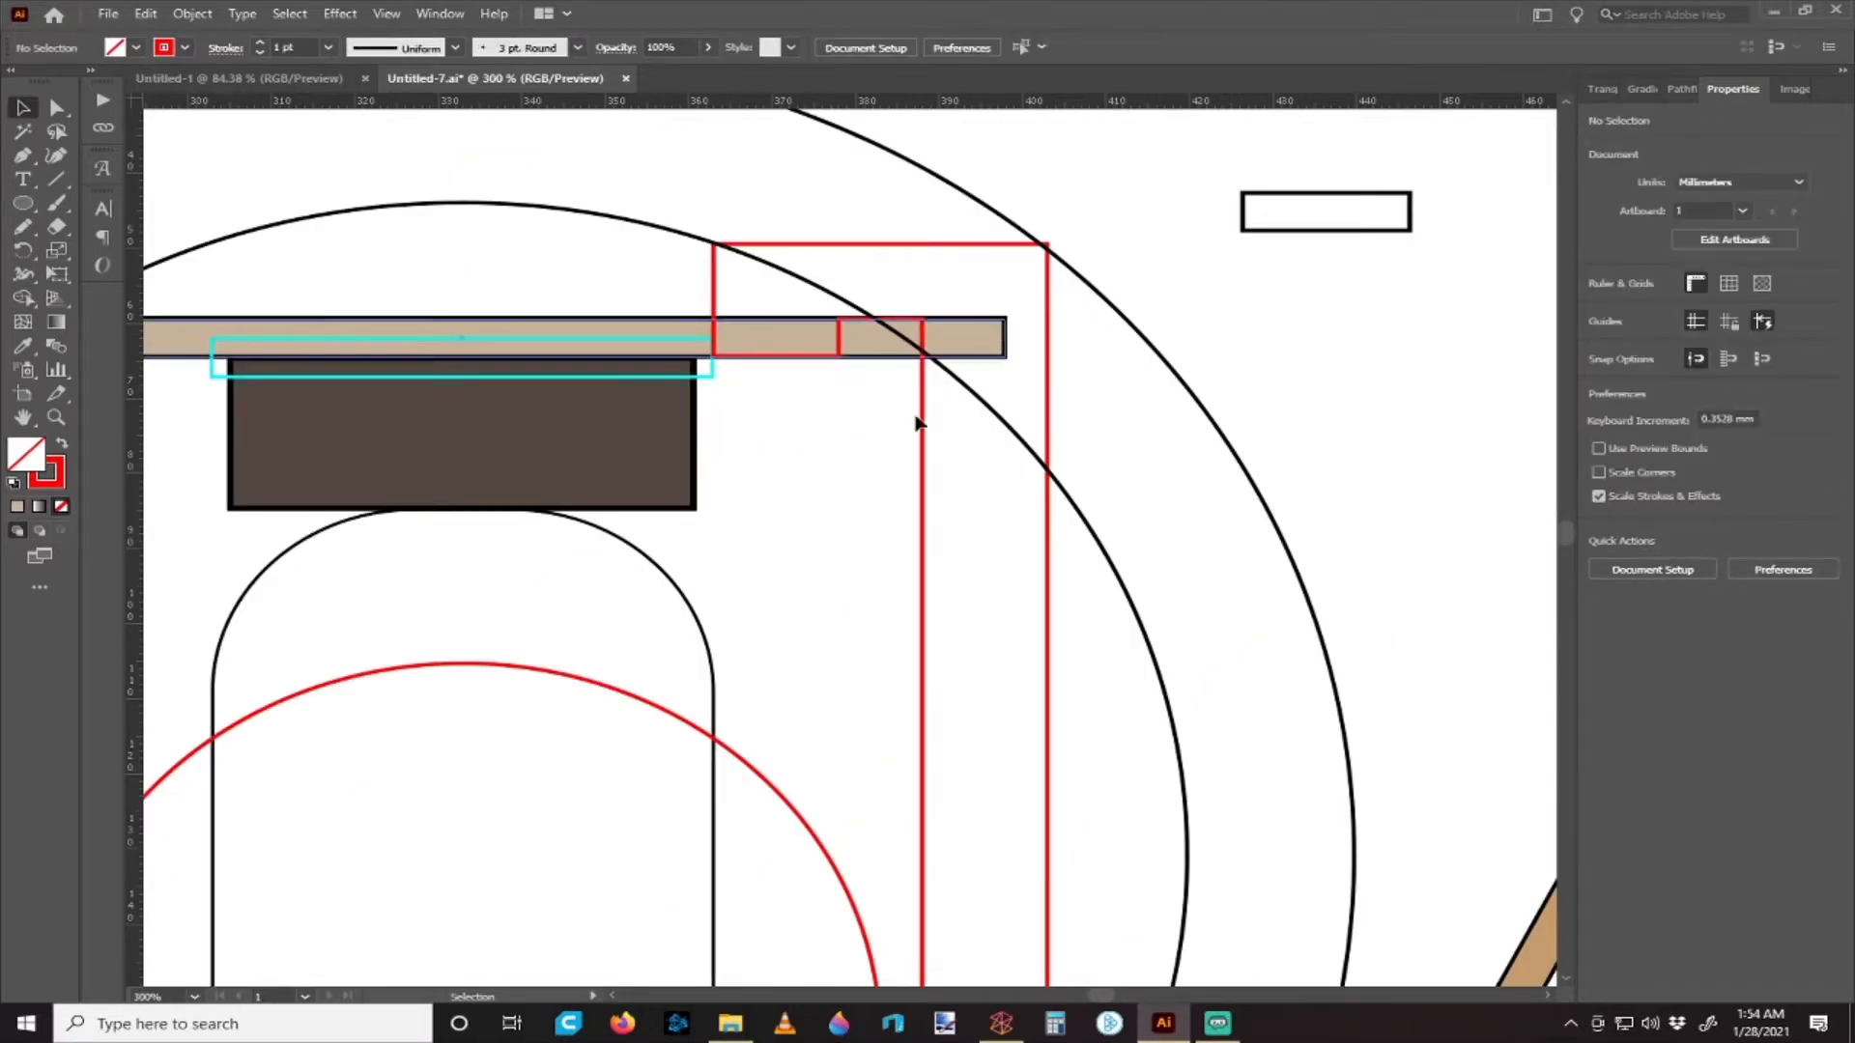
- Fill the united bracket shape with the tan swatch used for the angled petal bars
{"action": "scroll", "coordinate": [952, 408], "scroll_direction": "down", "scroll_amount": 2}
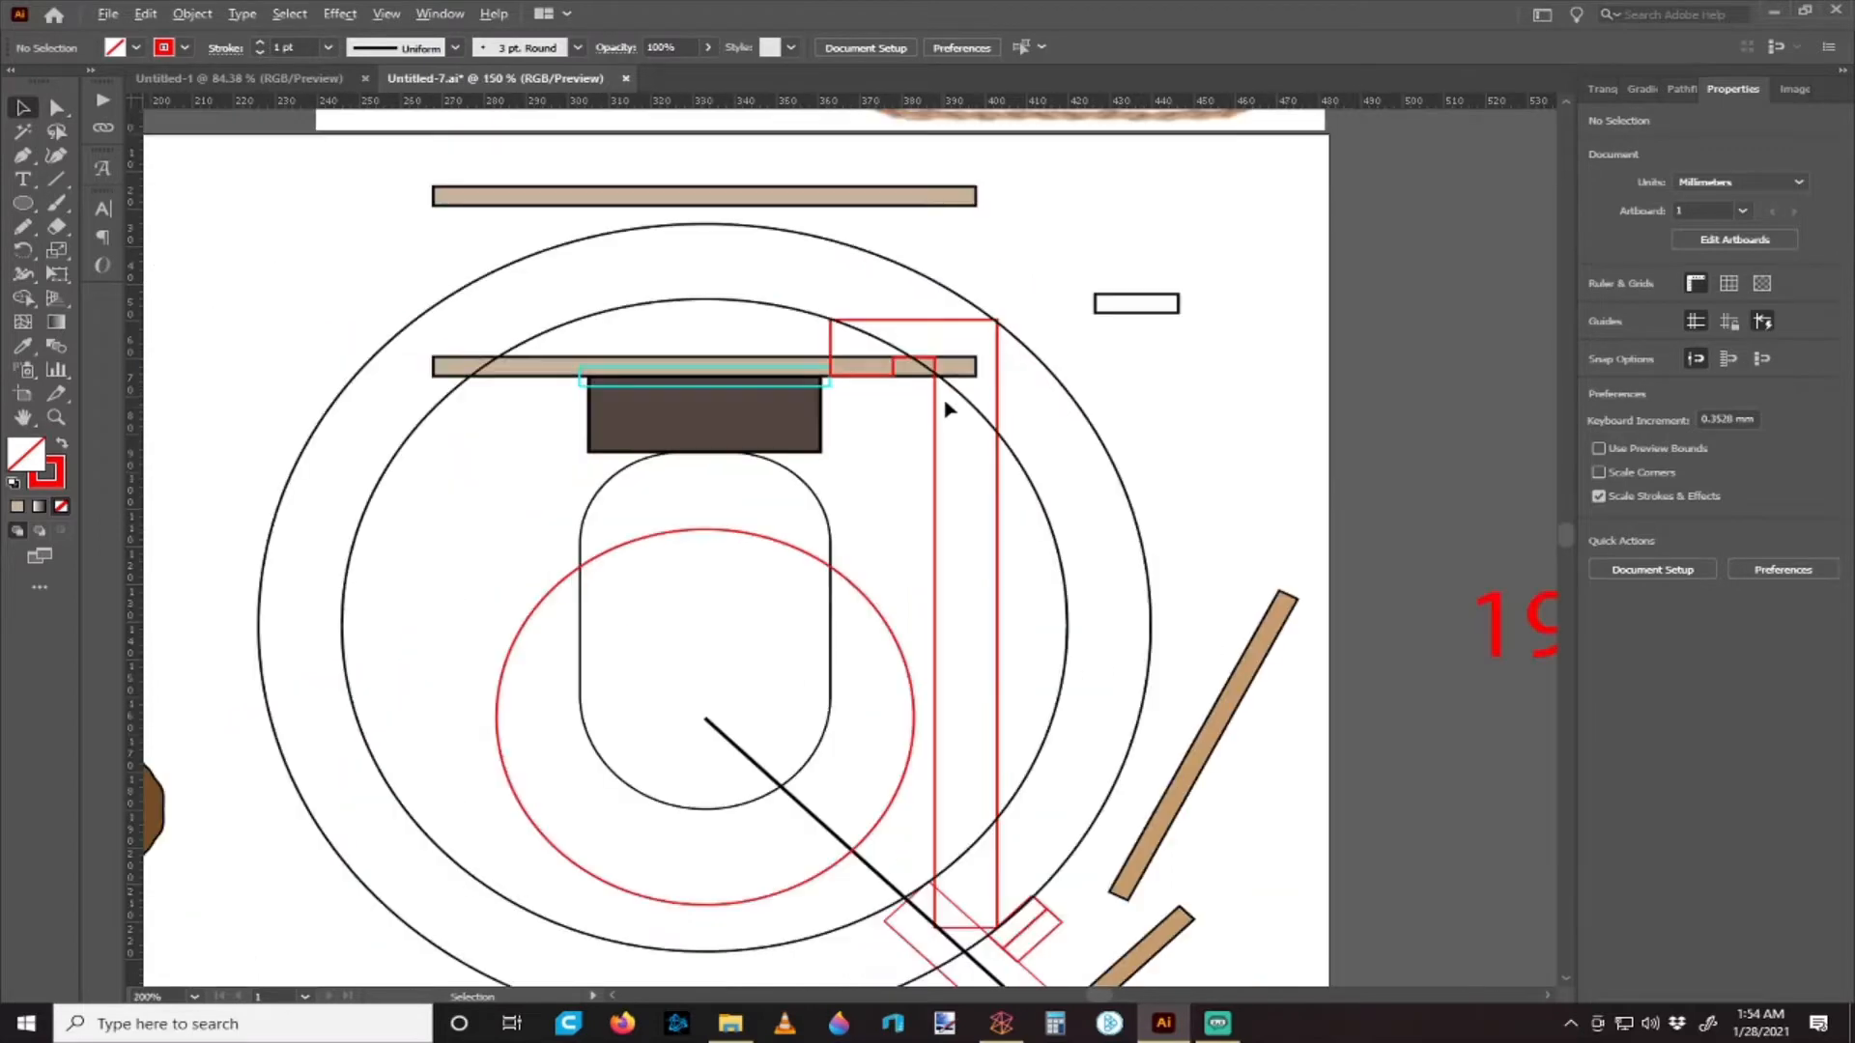
{"action": "scroll", "coordinate": [943, 413], "scroll_direction": "down", "scroll_amount": 2}
{"action": "scroll", "coordinate": [944, 413], "scroll_direction": "down", "scroll_amount": 2}
{"action": "scroll", "coordinate": [944, 410], "scroll_direction": "up", "scroll_amount": 3}
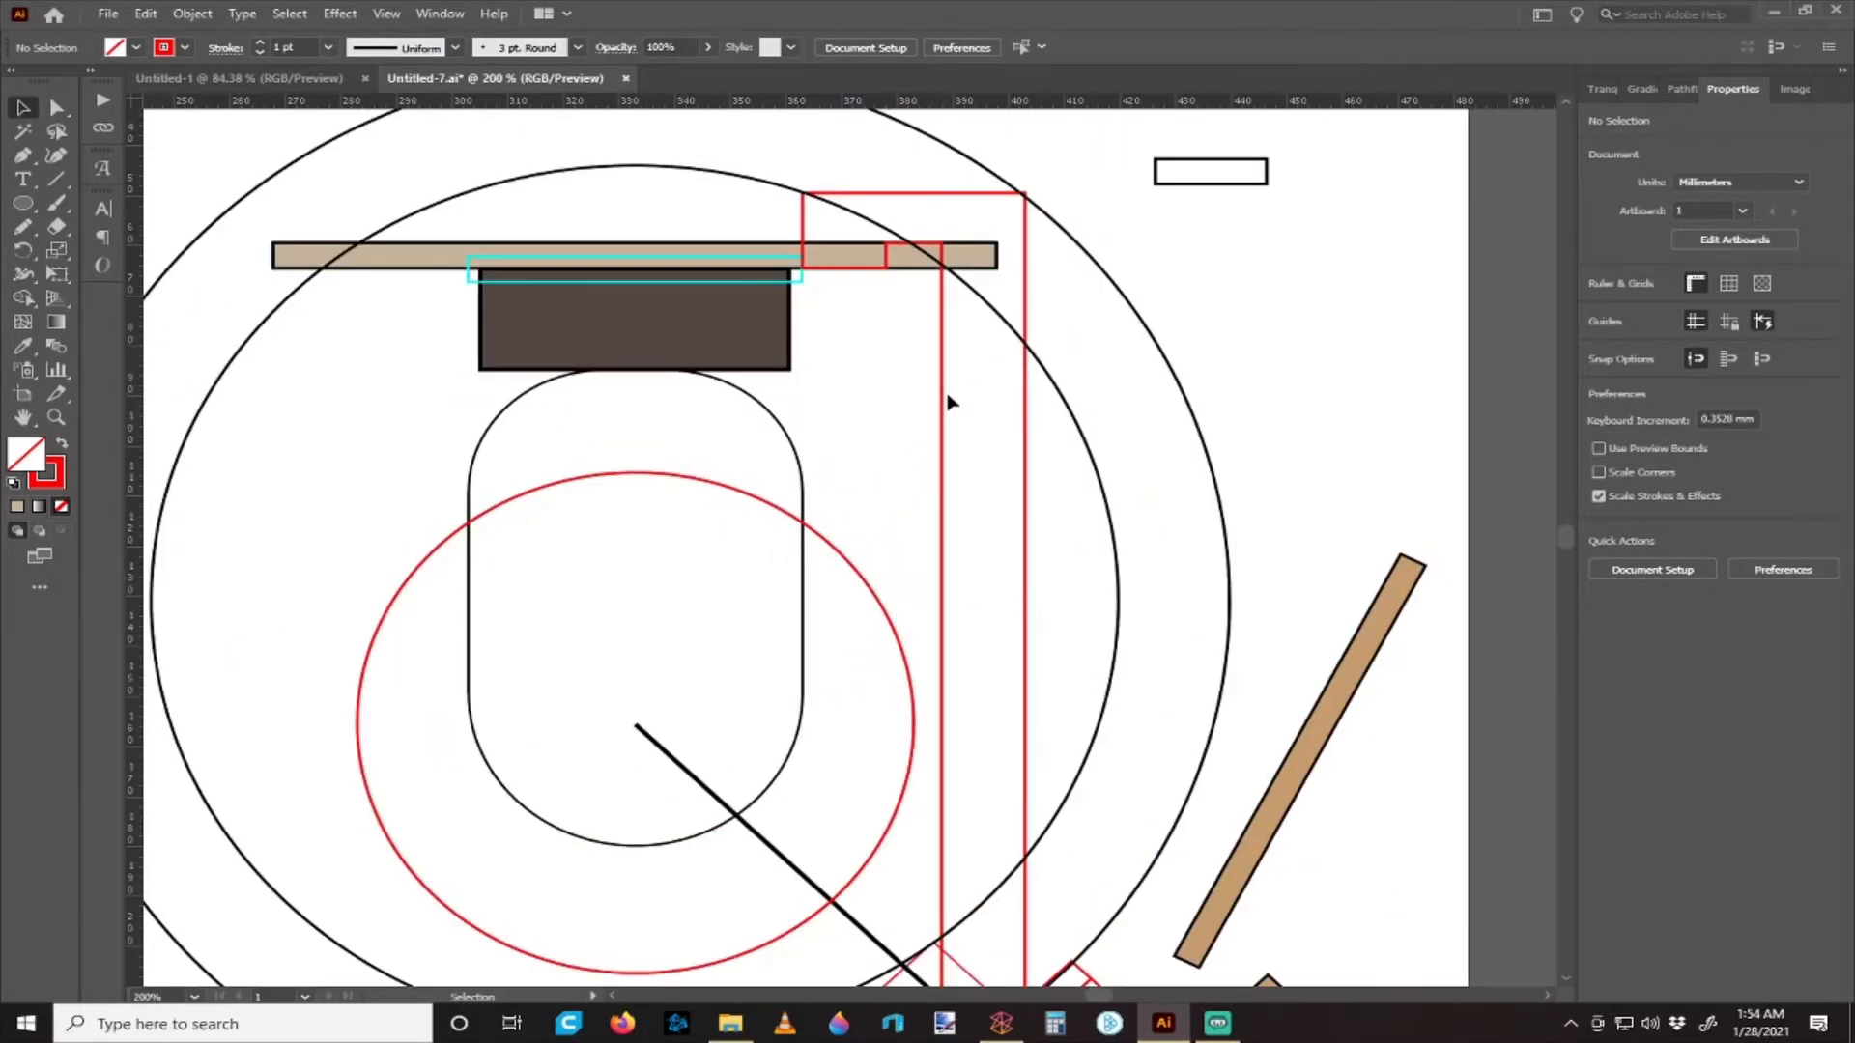
{"action": "left_click", "coordinate": [944, 404]}
{"action": "scroll", "coordinate": [1428, 382], "scroll_direction": "down", "scroll_amount": 2}
{"action": "left_click", "coordinate": [1599, 306]}
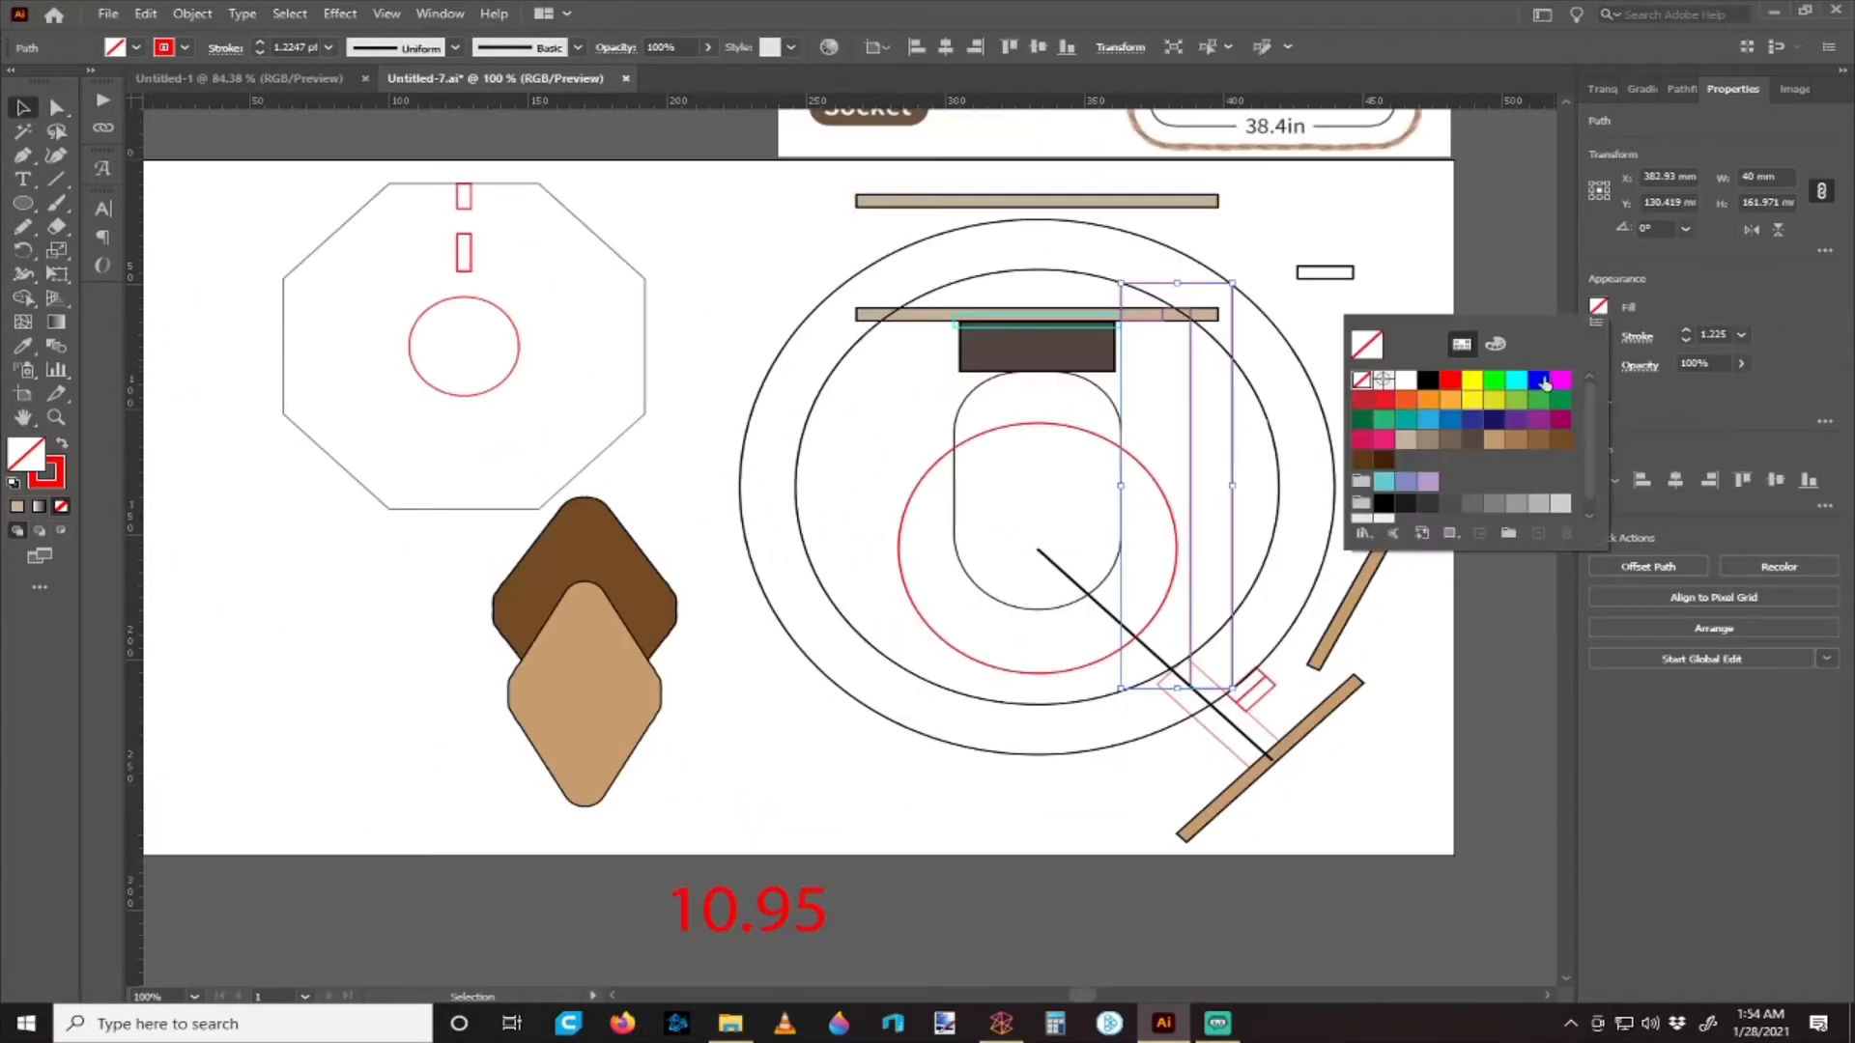
{"action": "left_click", "coordinate": [1496, 440]}
{"action": "left_click", "coordinate": [1284, 406]}
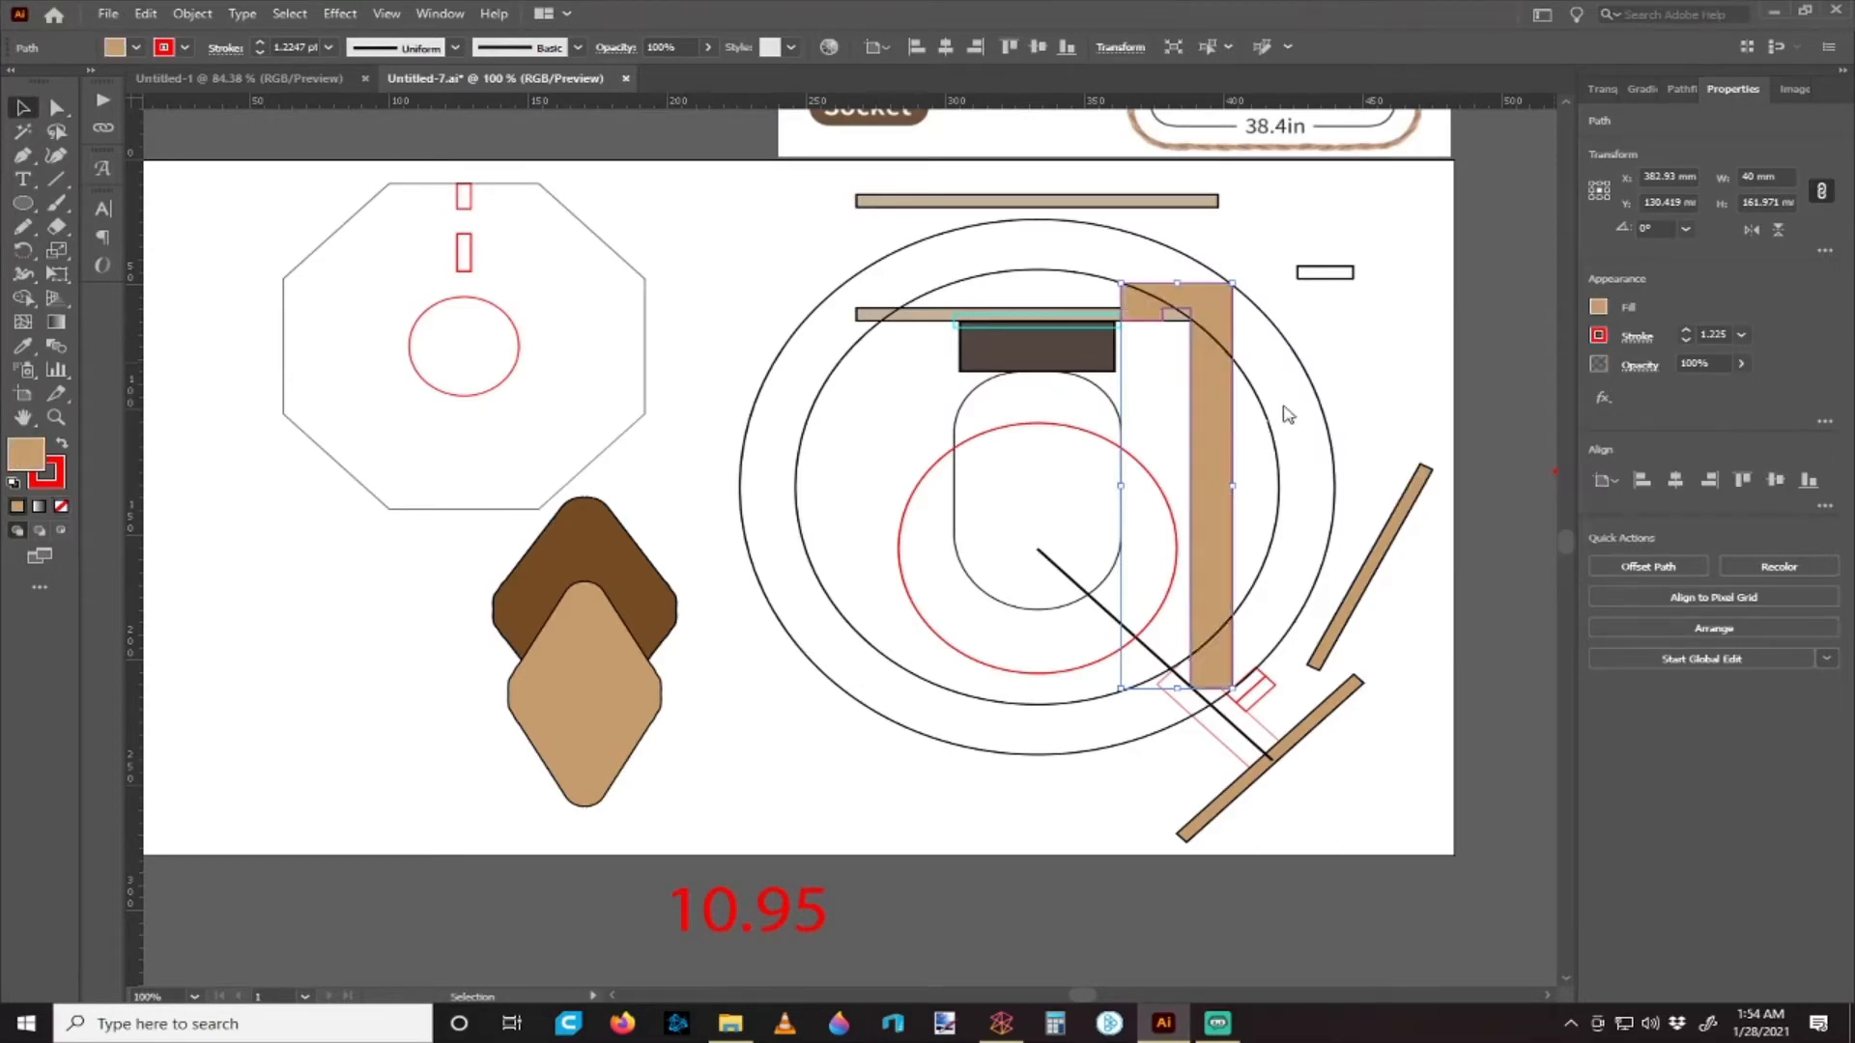
- Change the bracket's outline colour from red to black
{"action": "scroll", "coordinate": [1285, 386], "scroll_direction": "right", "scroll_amount": 3}
{"action": "left_click", "coordinate": [1244, 379]}
{"action": "scroll", "coordinate": [1204, 427], "scroll_direction": "up", "scroll_amount": 1}
{"action": "left_click", "coordinate": [1038, 447]}
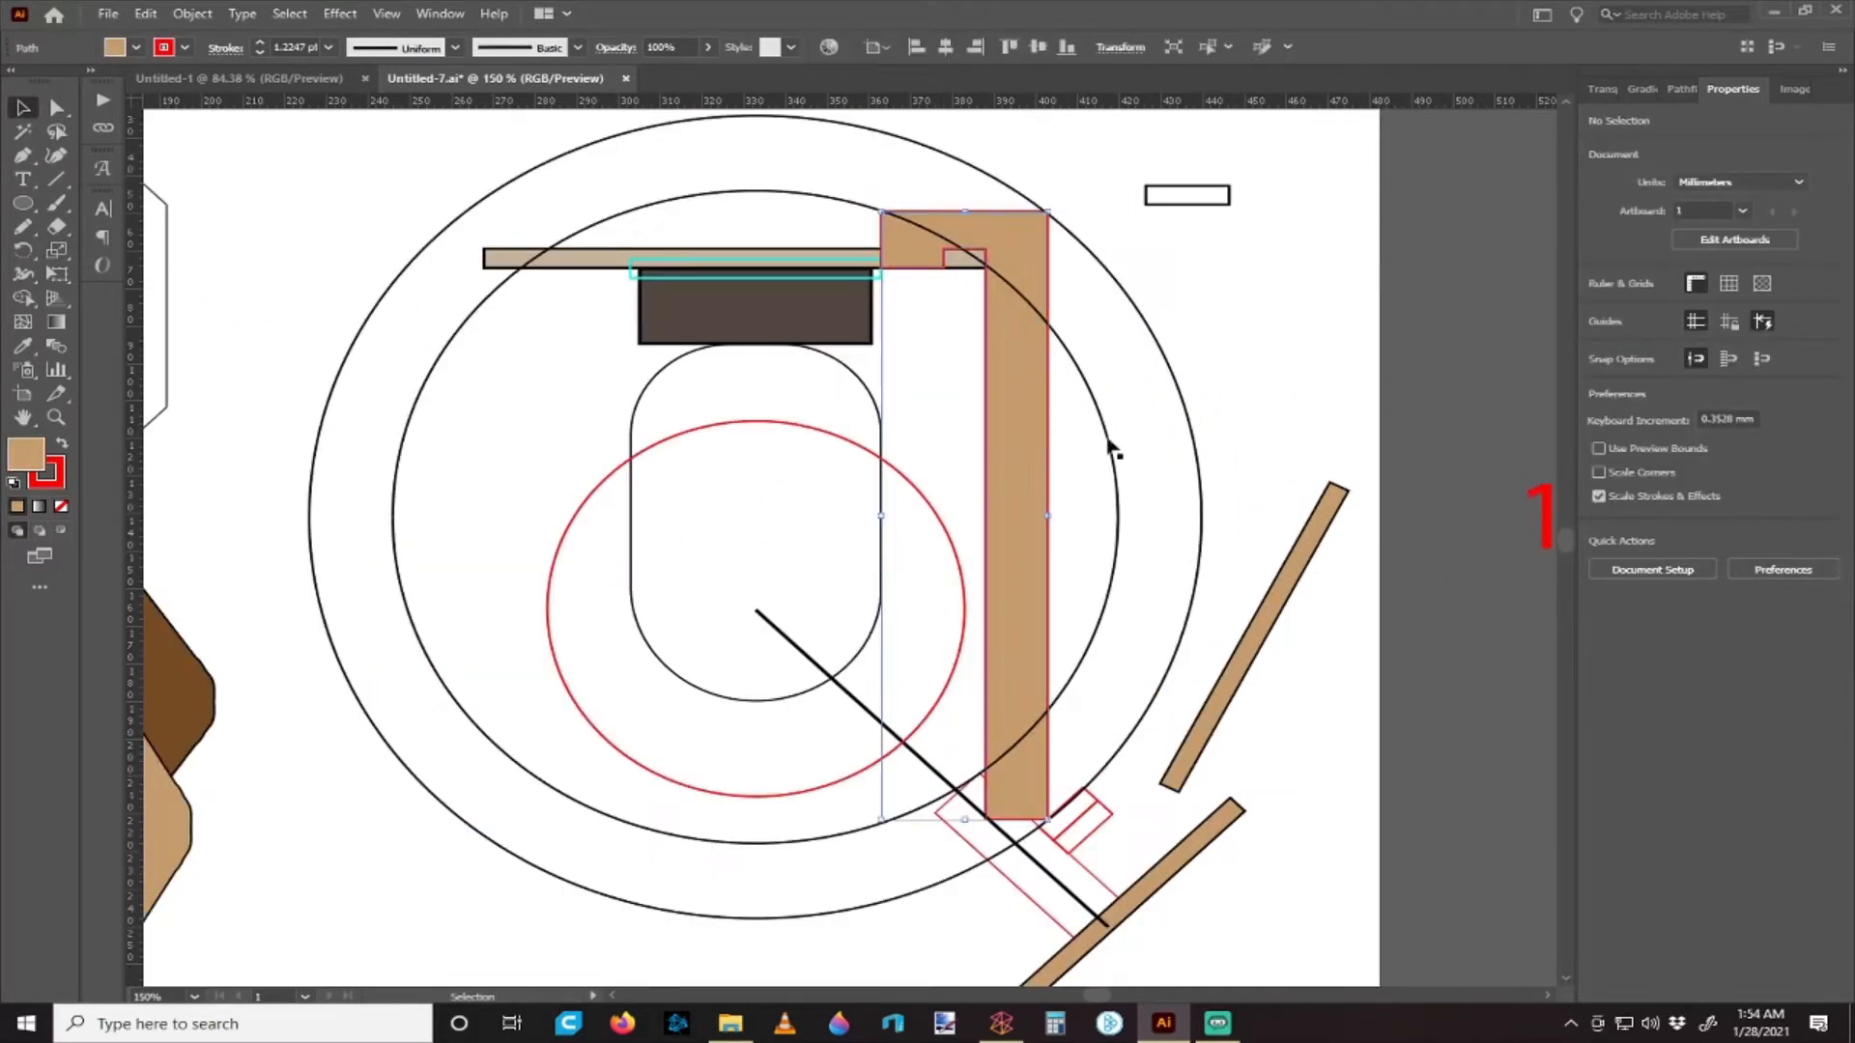
{"action": "left_click", "coordinate": [1599, 335]}
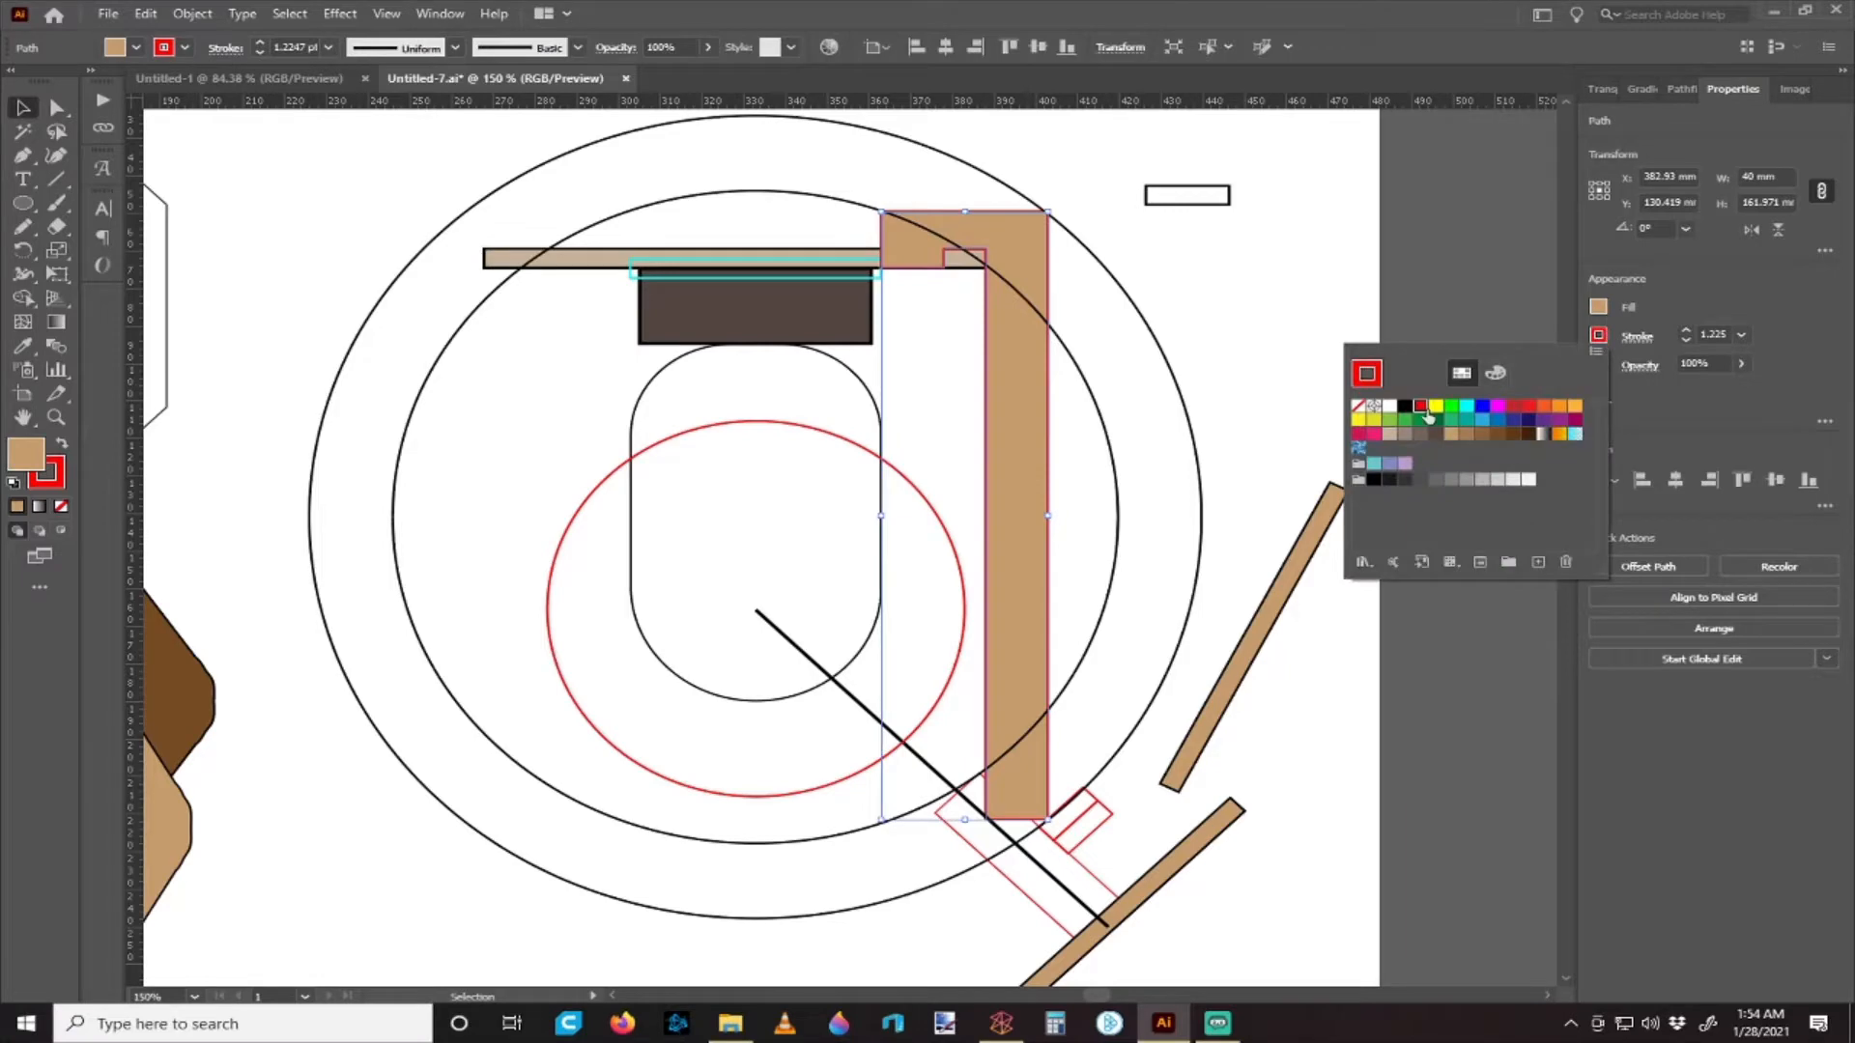
{"action": "left_click", "coordinate": [1396, 404]}
{"action": "left_click", "coordinate": [1223, 358]}
- Move the tan bracket out of the side view and over to the right edge of the octagonal frame
{"action": "scroll", "coordinate": [1039, 455], "scroll_direction": "down", "scroll_amount": 5}
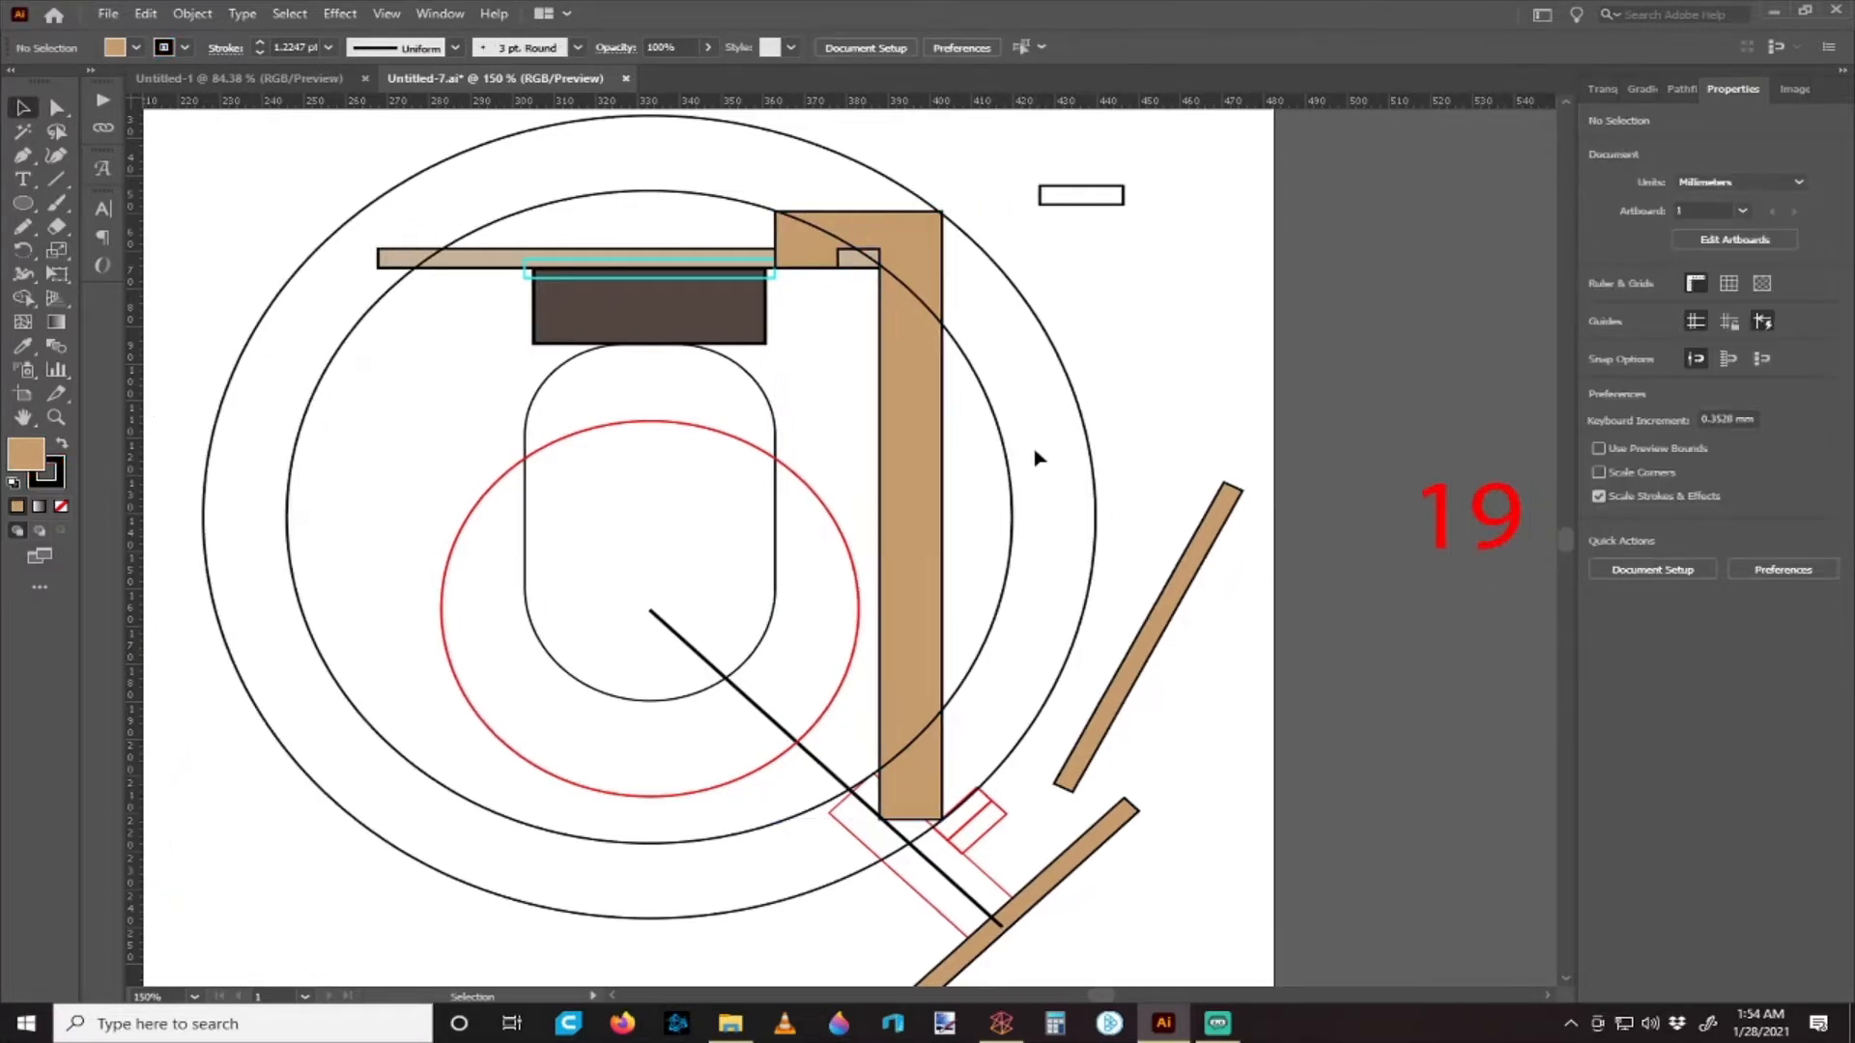
{"action": "scroll", "coordinate": [978, 495], "scroll_direction": "up", "scroll_amount": 1}
{"action": "left_click_drag", "start_coordinate": [978, 488], "coordinate": [1111, 481]}
{"action": "scroll", "coordinate": [1111, 480], "scroll_direction": "left", "scroll_amount": 3}
{"action": "scroll", "coordinate": [1256, 469], "scroll_direction": "up", "scroll_amount": 2}
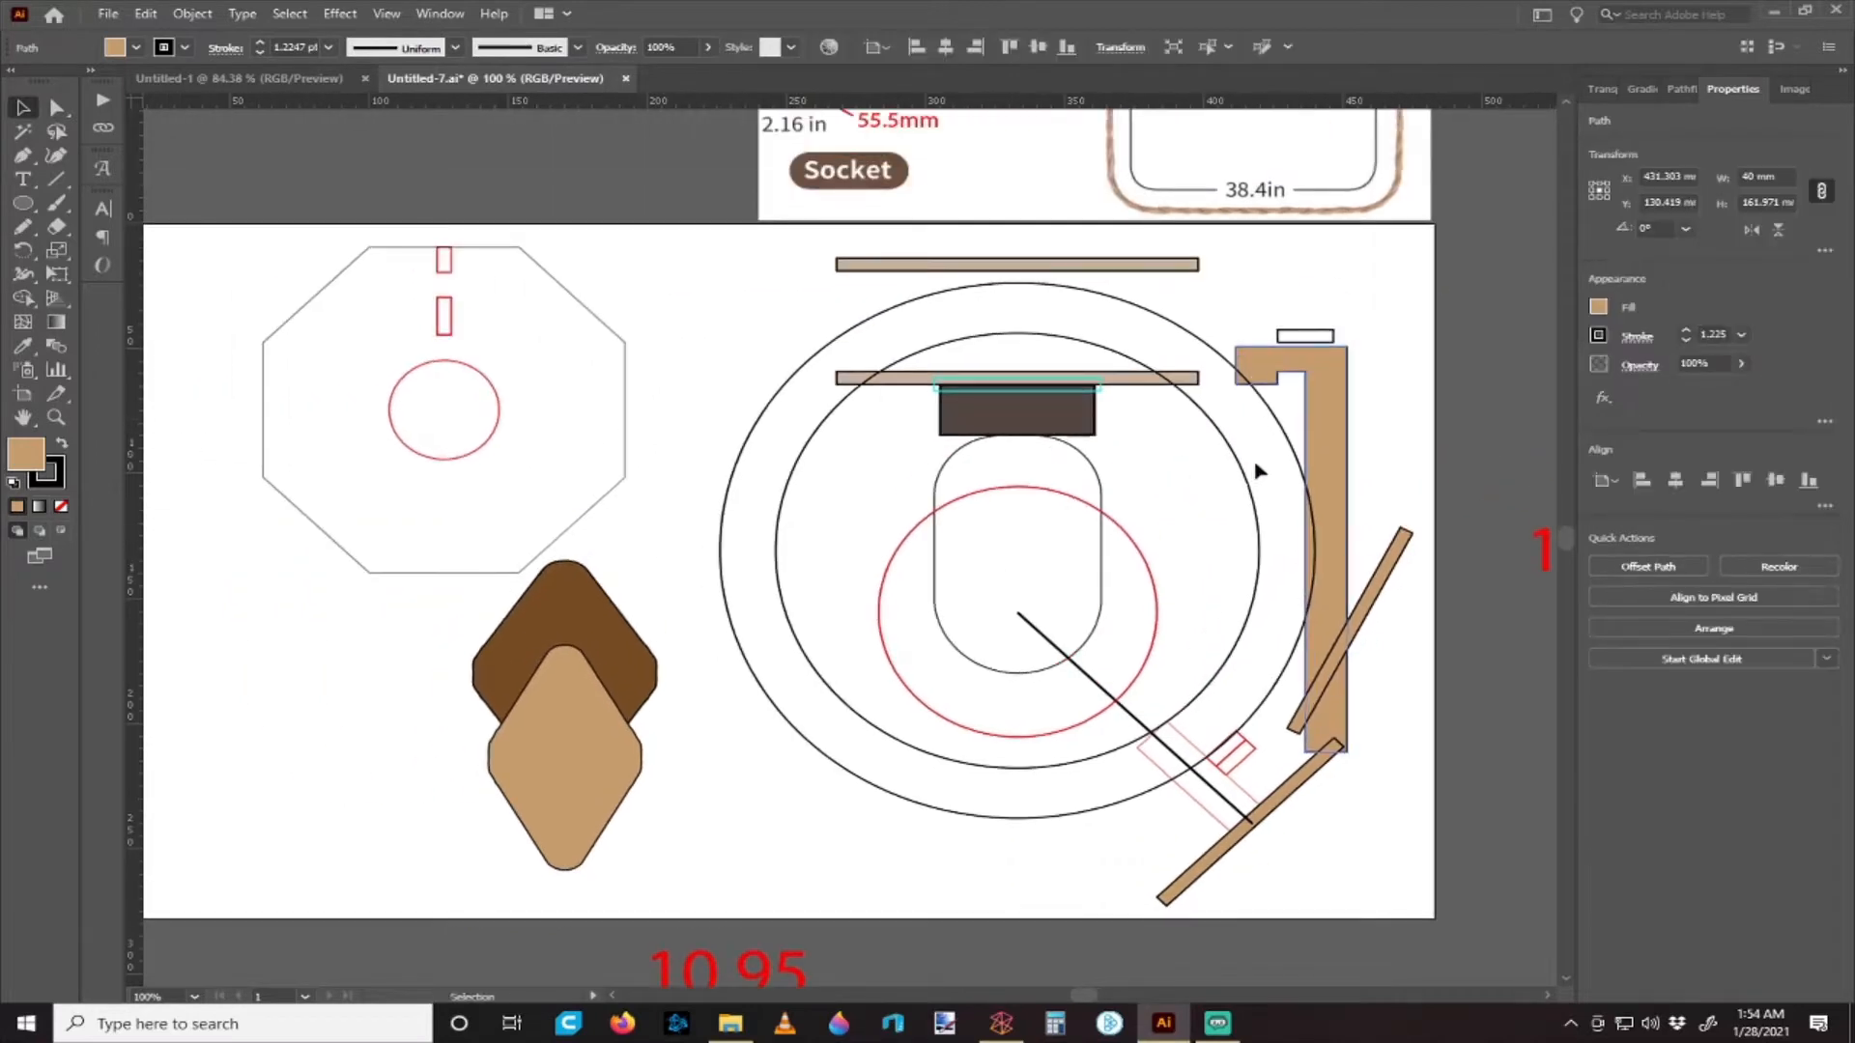
{"action": "left_click_drag", "start_coordinate": [1325, 464], "coordinate": [667, 389]}
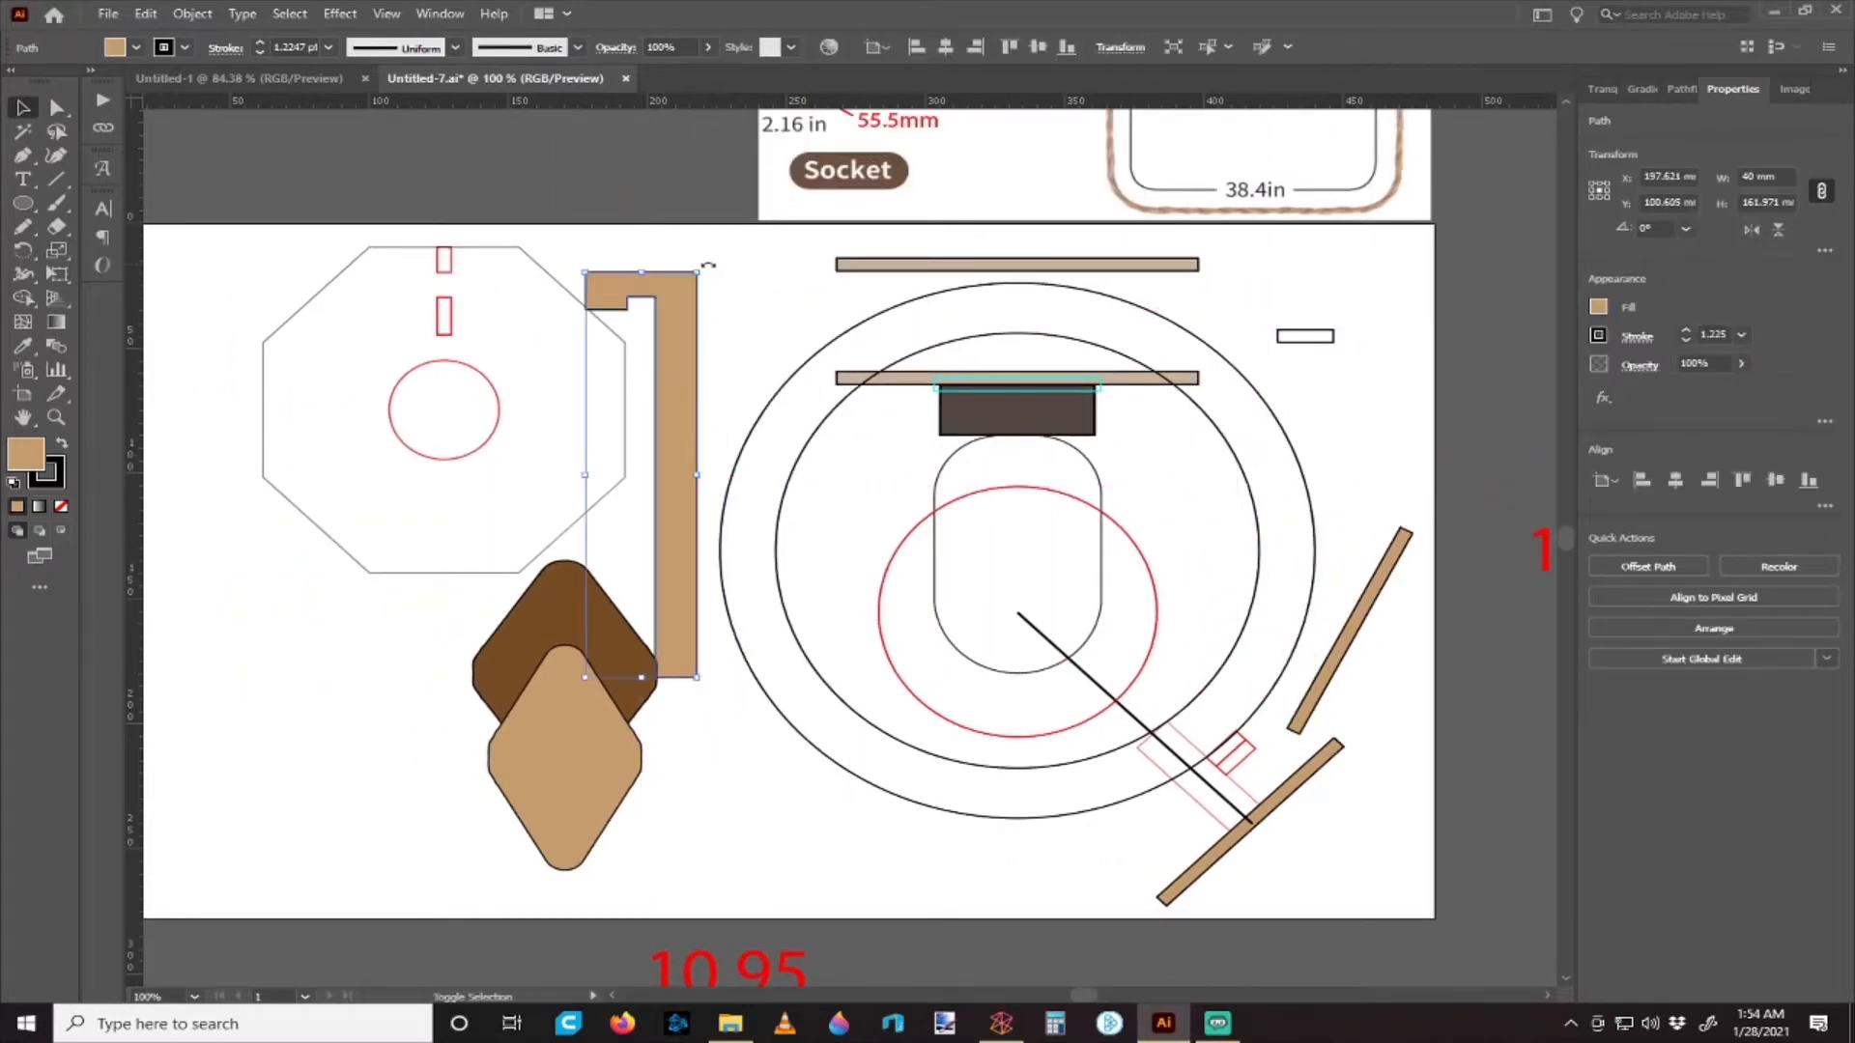
- Rotate the bracket 90° and lay it over the octagon's two red slots to compare the hook and notch with them
{"action": "left_click_drag", "start_coordinate": [708, 265], "coordinate": [504, 426]}
{"action": "left_click", "coordinate": [472, 523]}
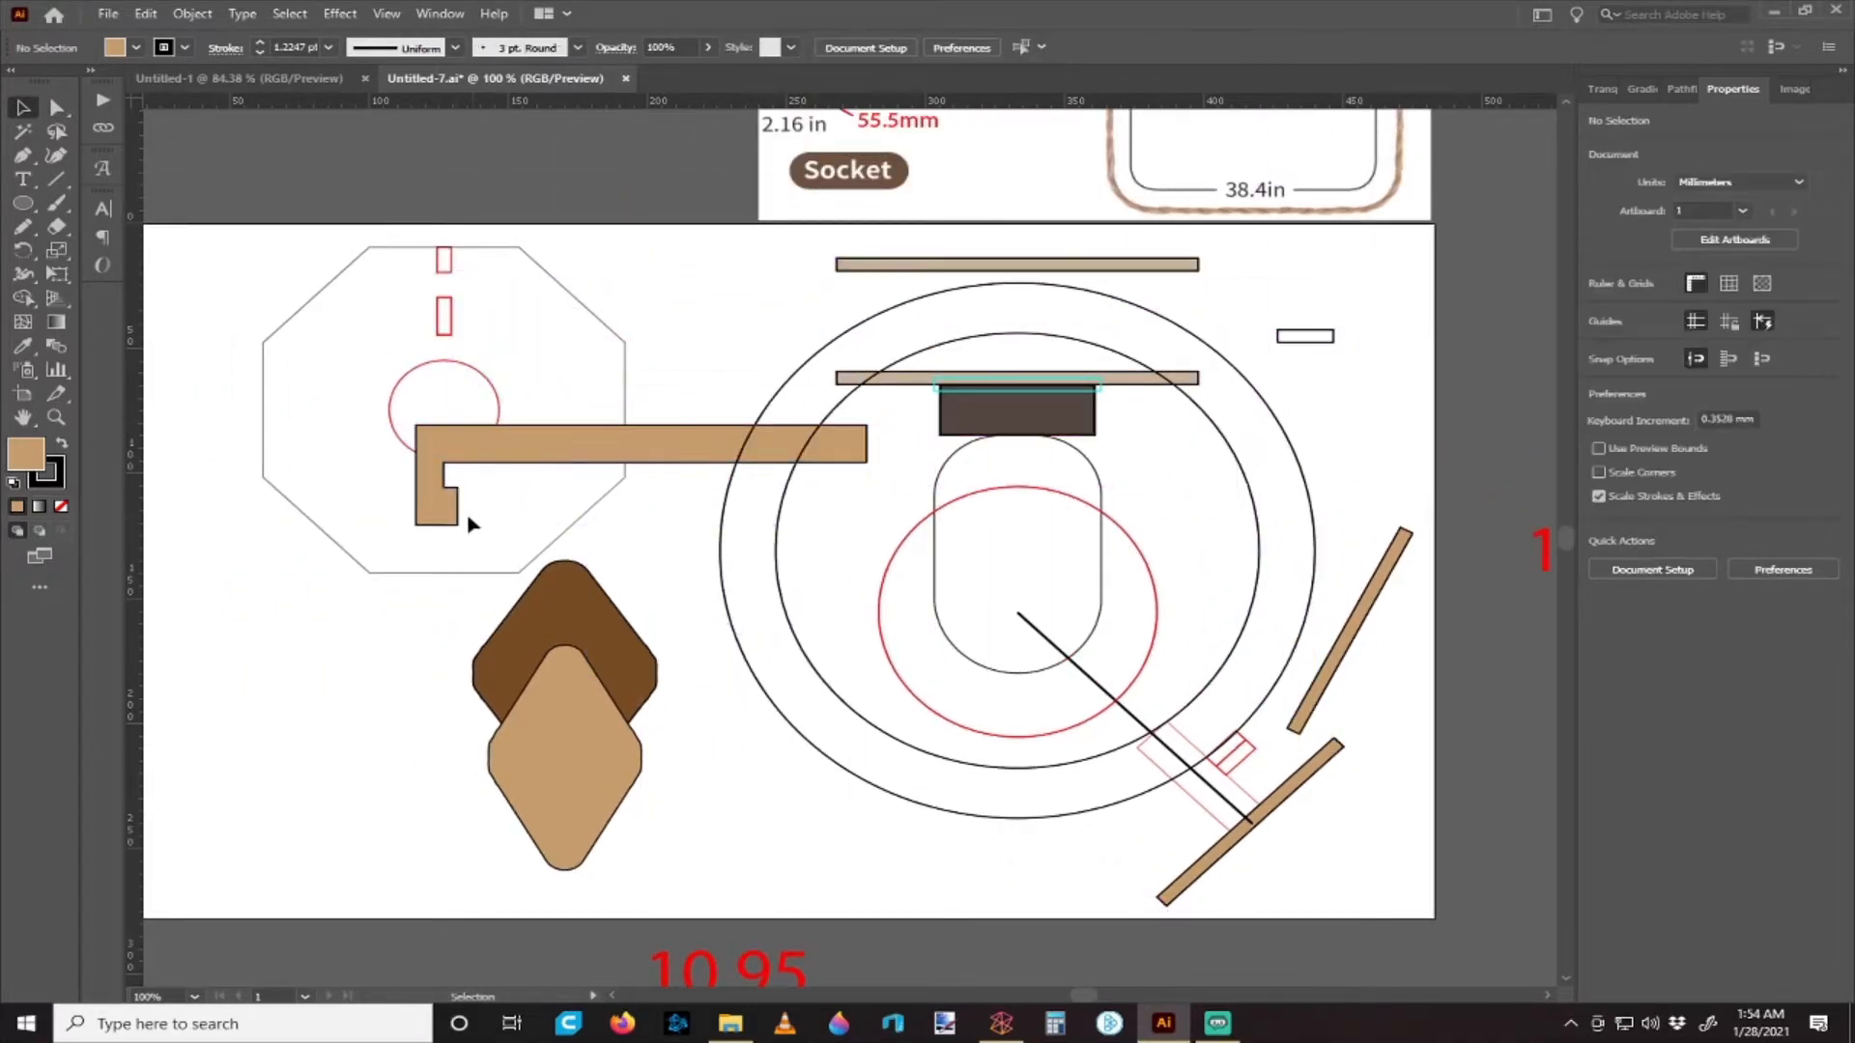
{"action": "left_click_drag", "start_coordinate": [454, 521], "coordinate": [456, 340]}
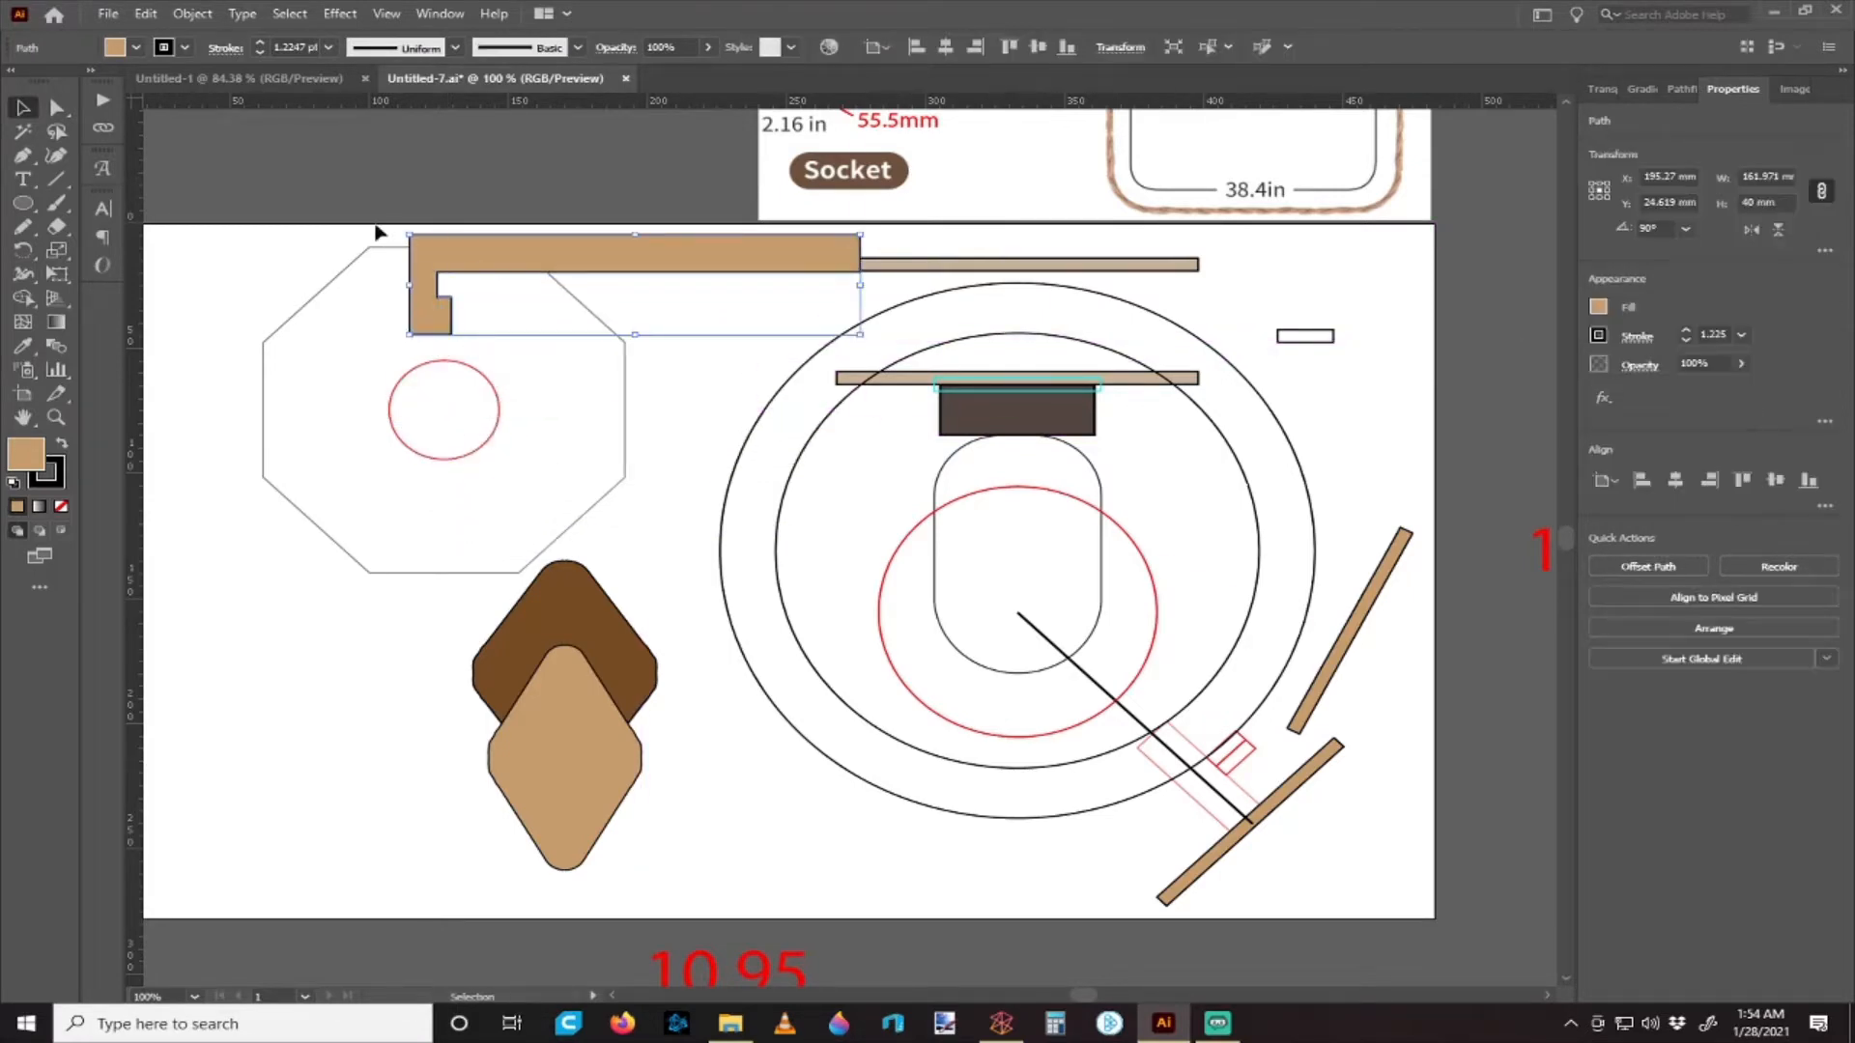
{"action": "left_click", "coordinate": [443, 290], "text": "shift"}
{"action": "scroll", "coordinate": [444, 290], "scroll_direction": "up", "scroll_amount": 2}
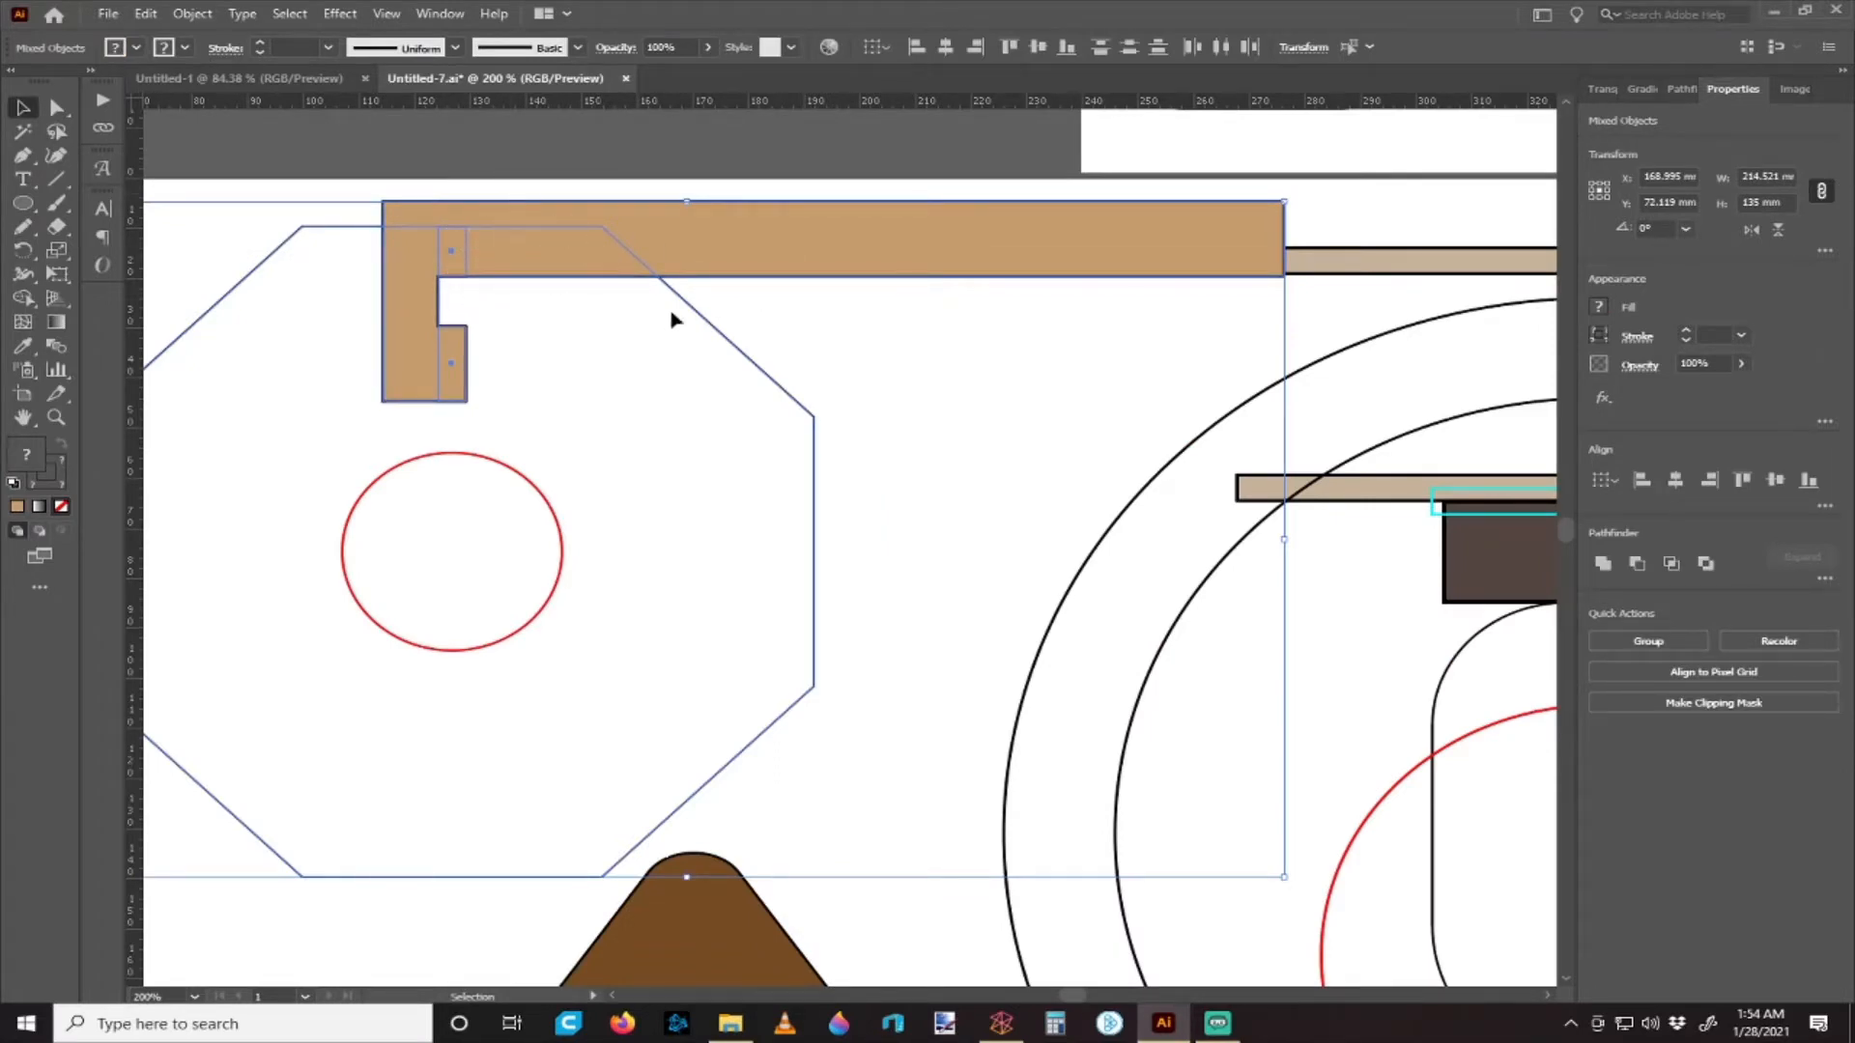
{"action": "scroll", "coordinate": [811, 630], "scroll_direction": "down", "scroll_amount": 3}
{"action": "scroll", "coordinate": [713, 384], "scroll_direction": "up", "scroll_amount": 2}
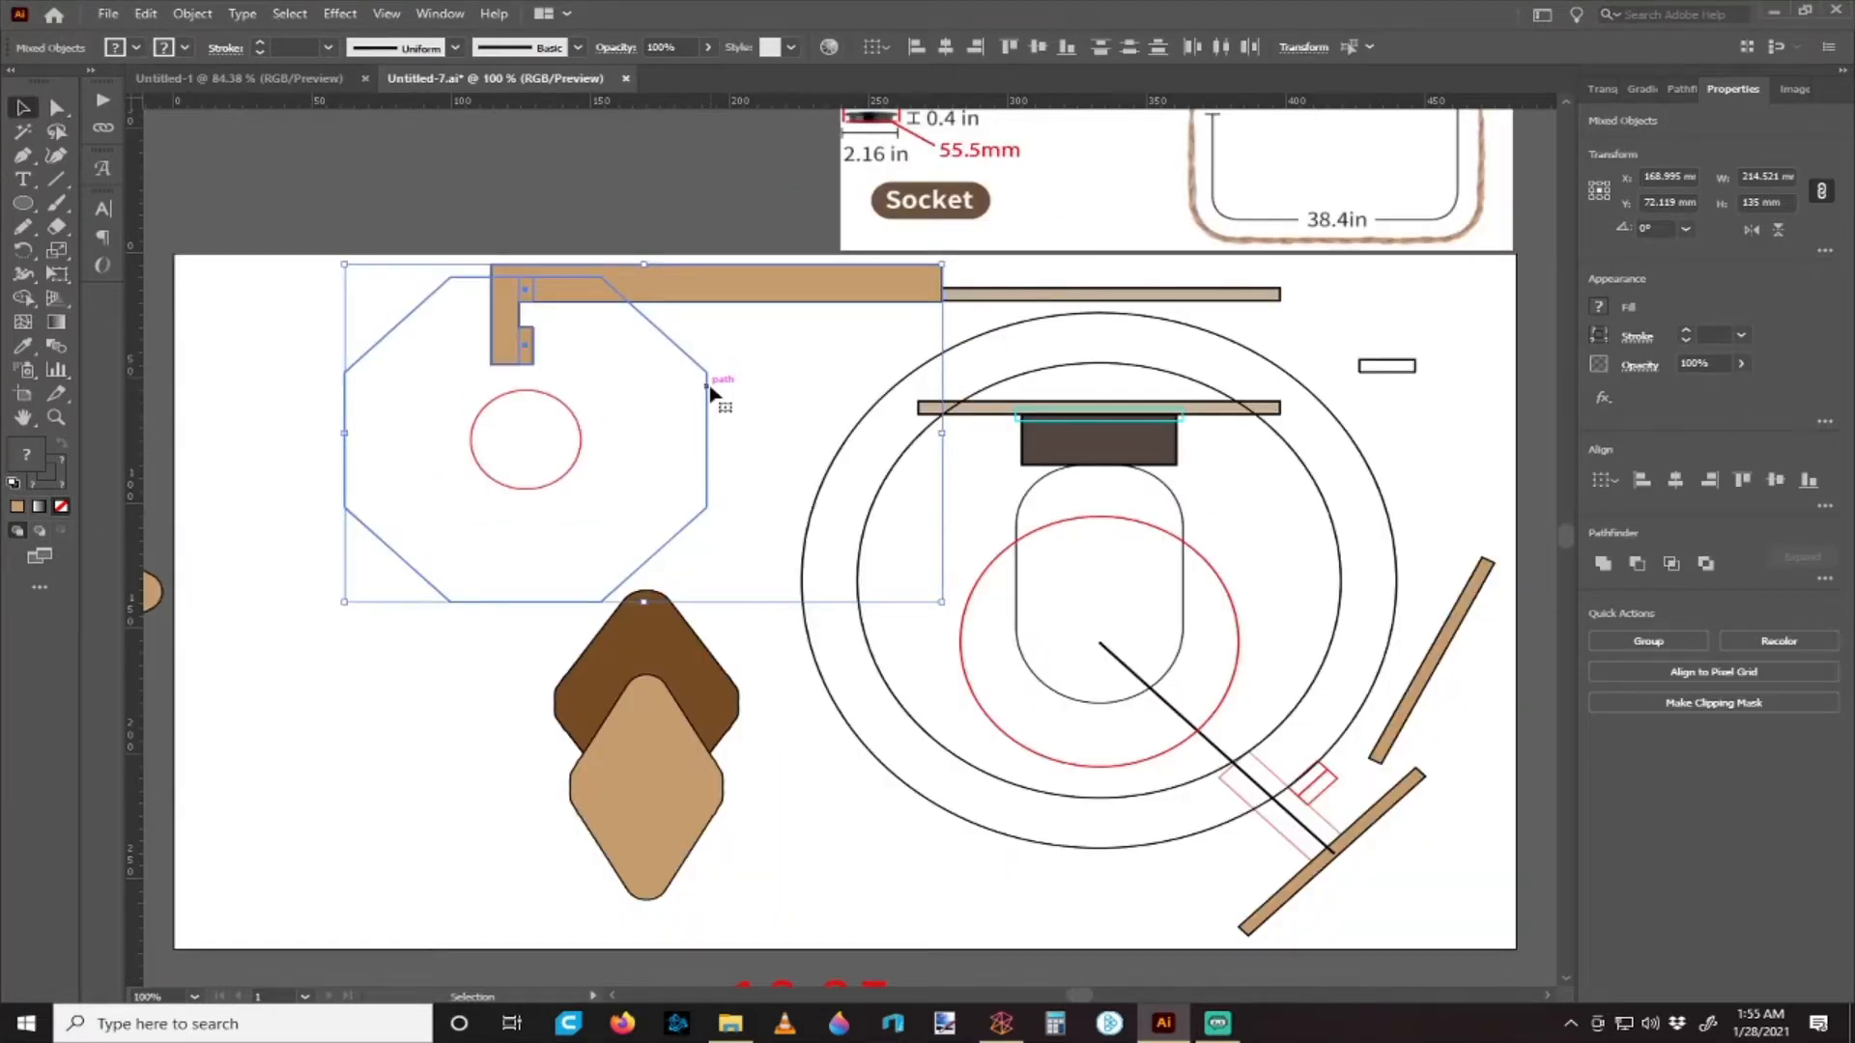
- Undo the bracket's rotation and moves back to its original place in the side view
{"action": "key", "text": "ctrl+z"}
{"action": "key", "text": "ctrl+z"}
{"action": "key", "text": "ctrl+z"}
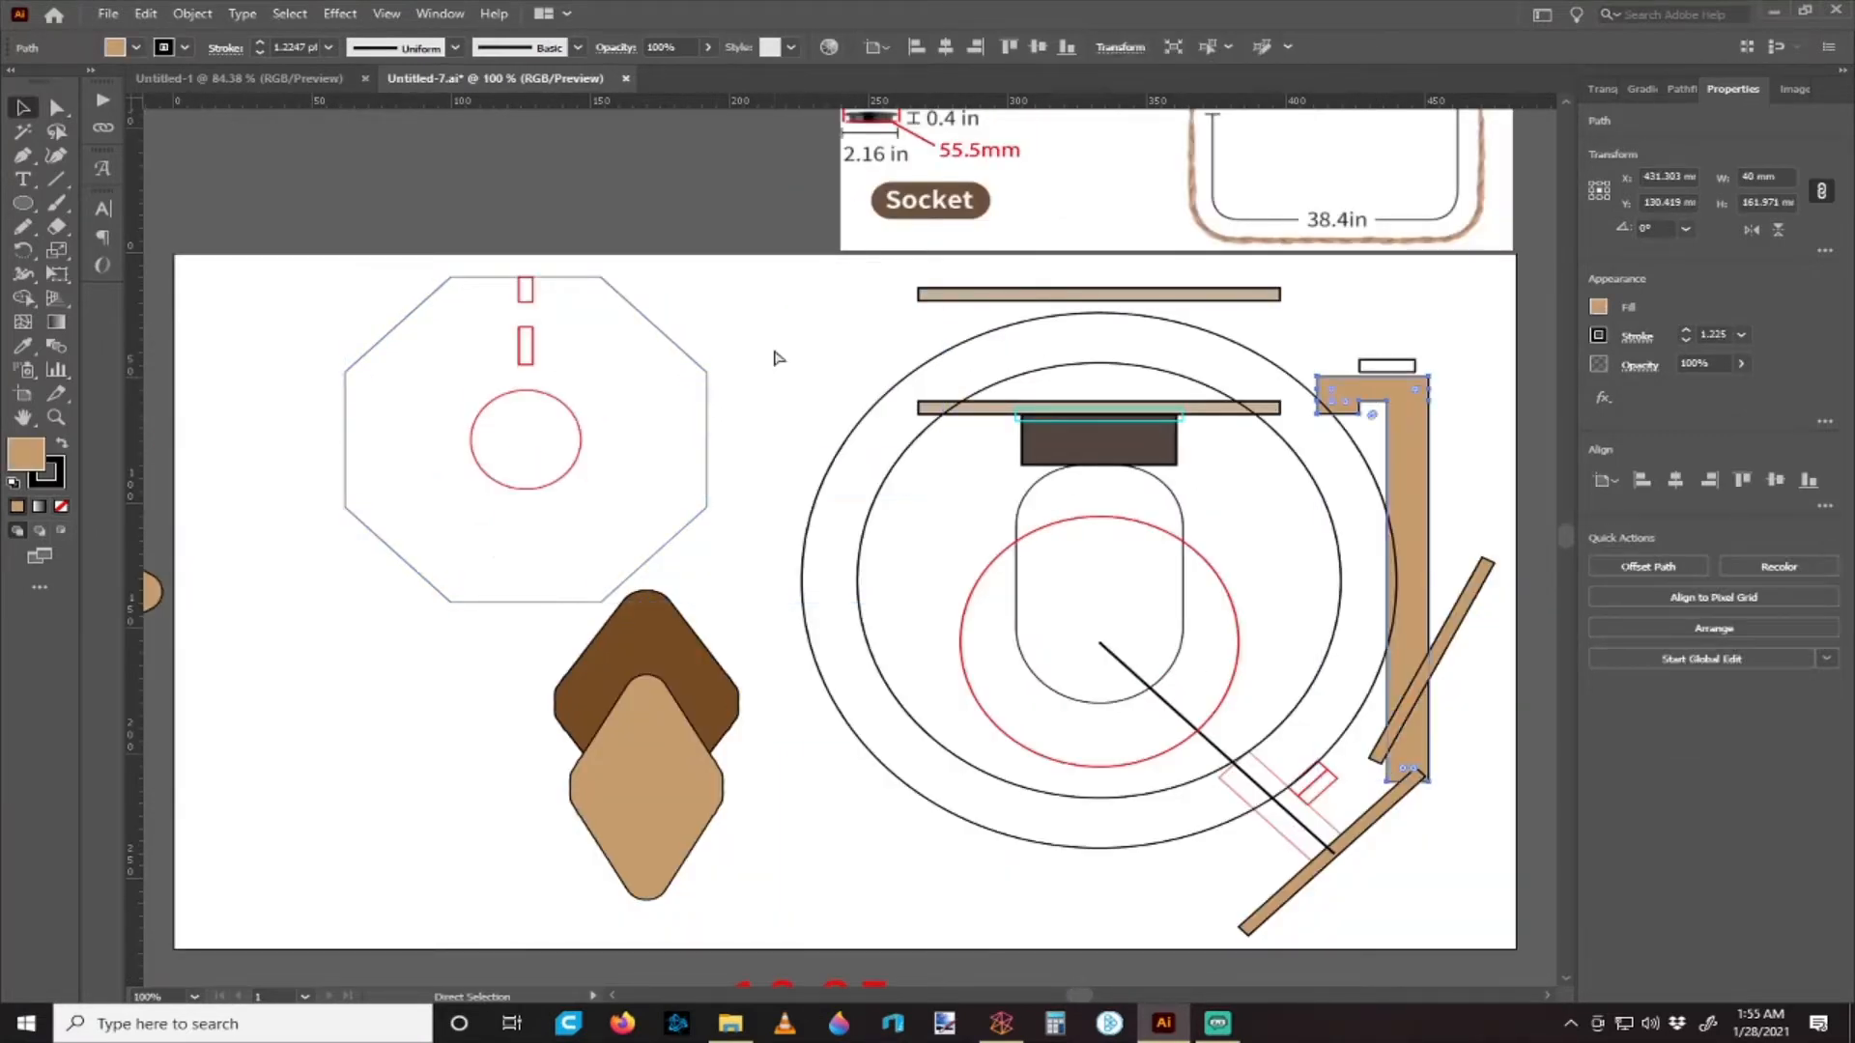
{"action": "scroll", "coordinate": [778, 358], "scroll_direction": "right", "scroll_amount": 4}
{"action": "key", "text": "ctrl+z"}
{"action": "scroll", "coordinate": [1167, 464], "scroll_direction": "down", "scroll_amount": 3}
{"action": "scroll", "coordinate": [1167, 464], "scroll_direction": "right", "scroll_amount": 2}
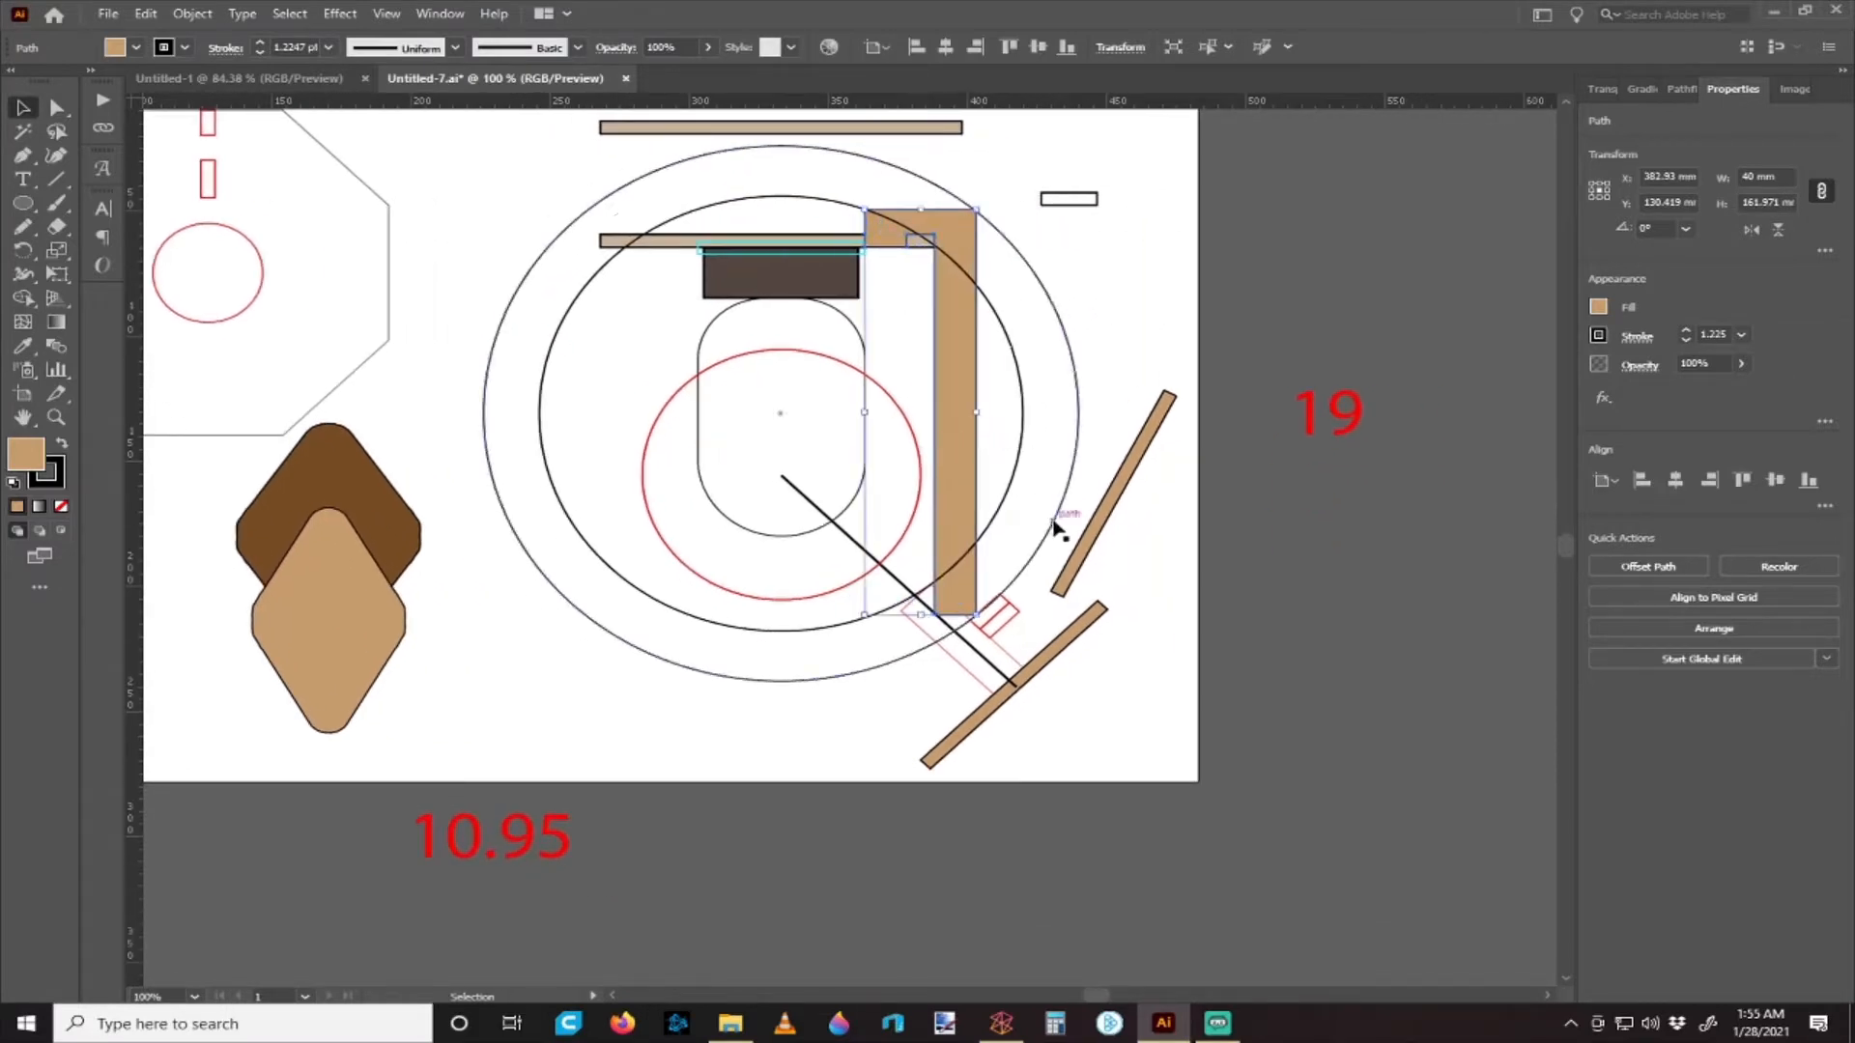
- Shorten the large angled red rectangle at the bracket's lower end to about 33 mm long, pulling in its upper end
{"action": "scroll", "coordinate": [1055, 519], "scroll_direction": "up", "scroll_amount": 1}
{"action": "left_click", "coordinate": [1106, 411]}
{"action": "scroll", "coordinate": [1082, 444], "scroll_direction": "down", "scroll_amount": 6}
{"action": "scroll", "coordinate": [1006, 555], "scroll_direction": "up", "scroll_amount": 2}
{"action": "scroll", "coordinate": [1007, 561], "scroll_direction": "up", "scroll_amount": 3}
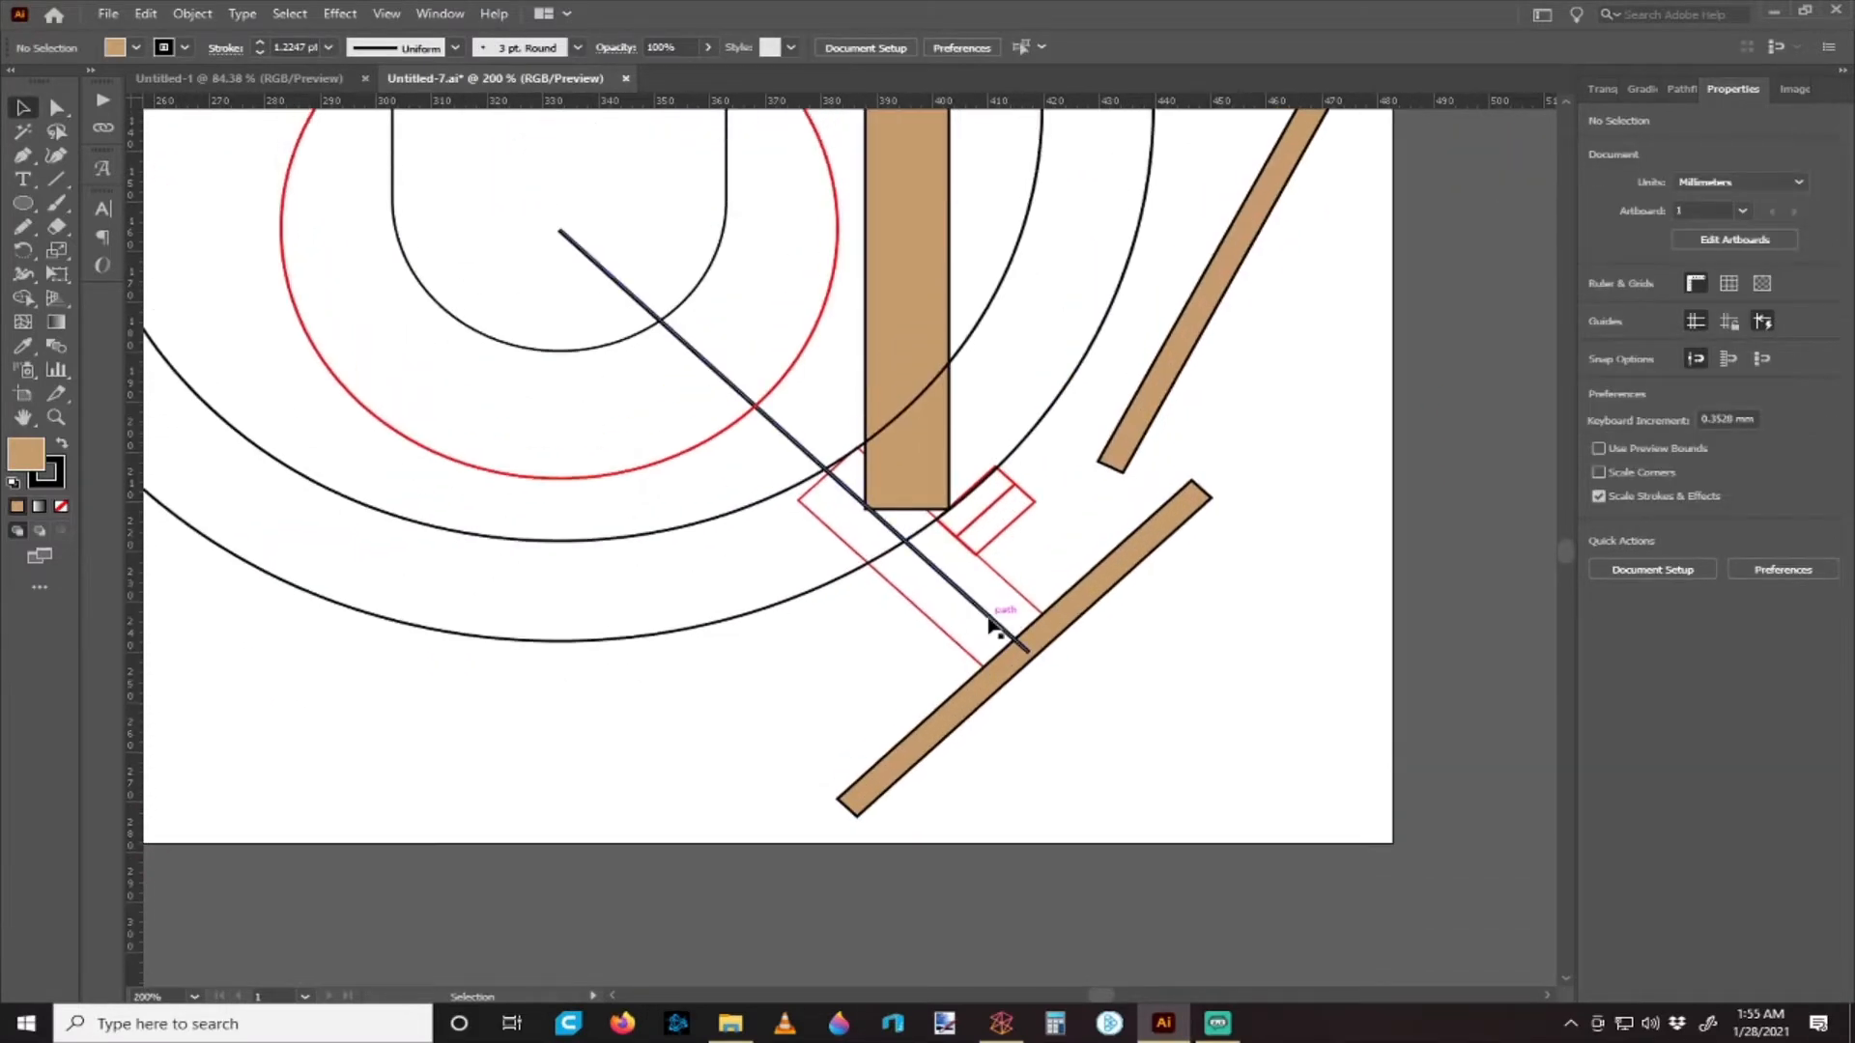
{"action": "left_click", "coordinate": [845, 546]}
{"action": "scroll", "coordinate": [847, 570], "scroll_direction": "right", "scroll_amount": 2}
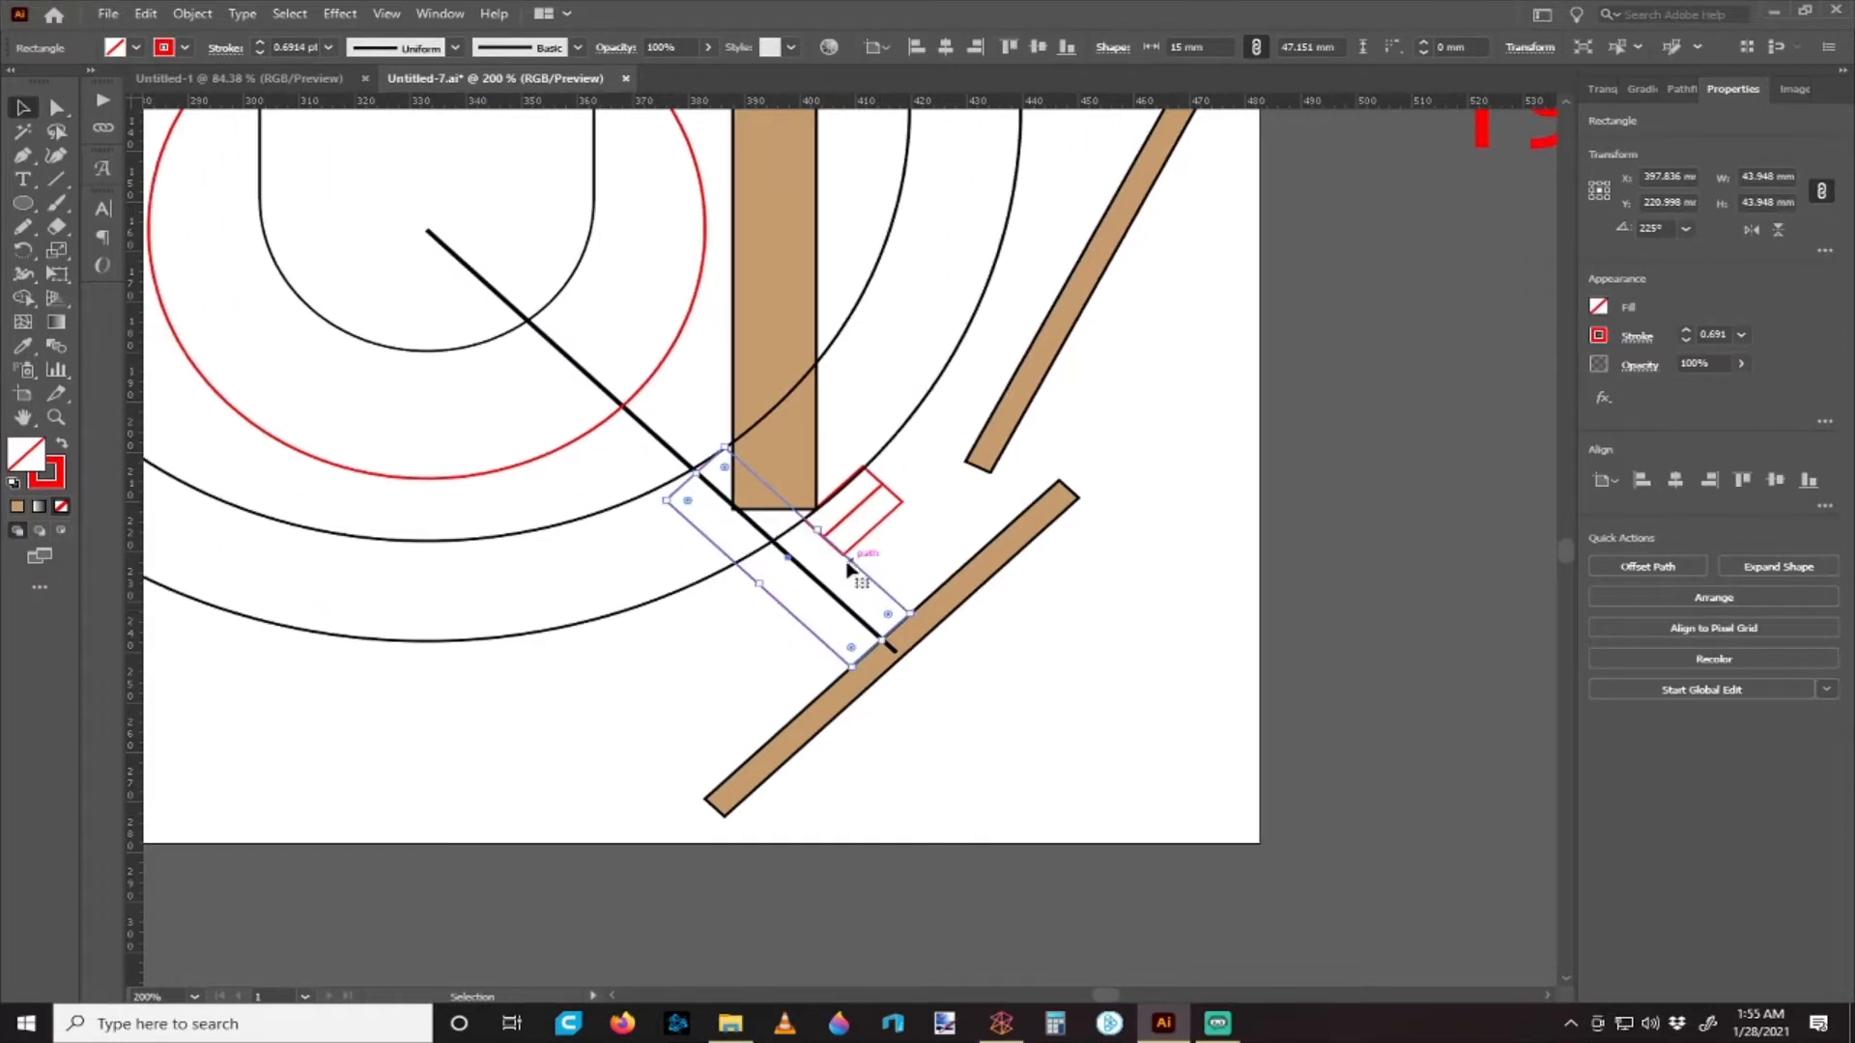
{"action": "scroll", "coordinate": [715, 473], "scroll_direction": "up", "scroll_amount": 1}
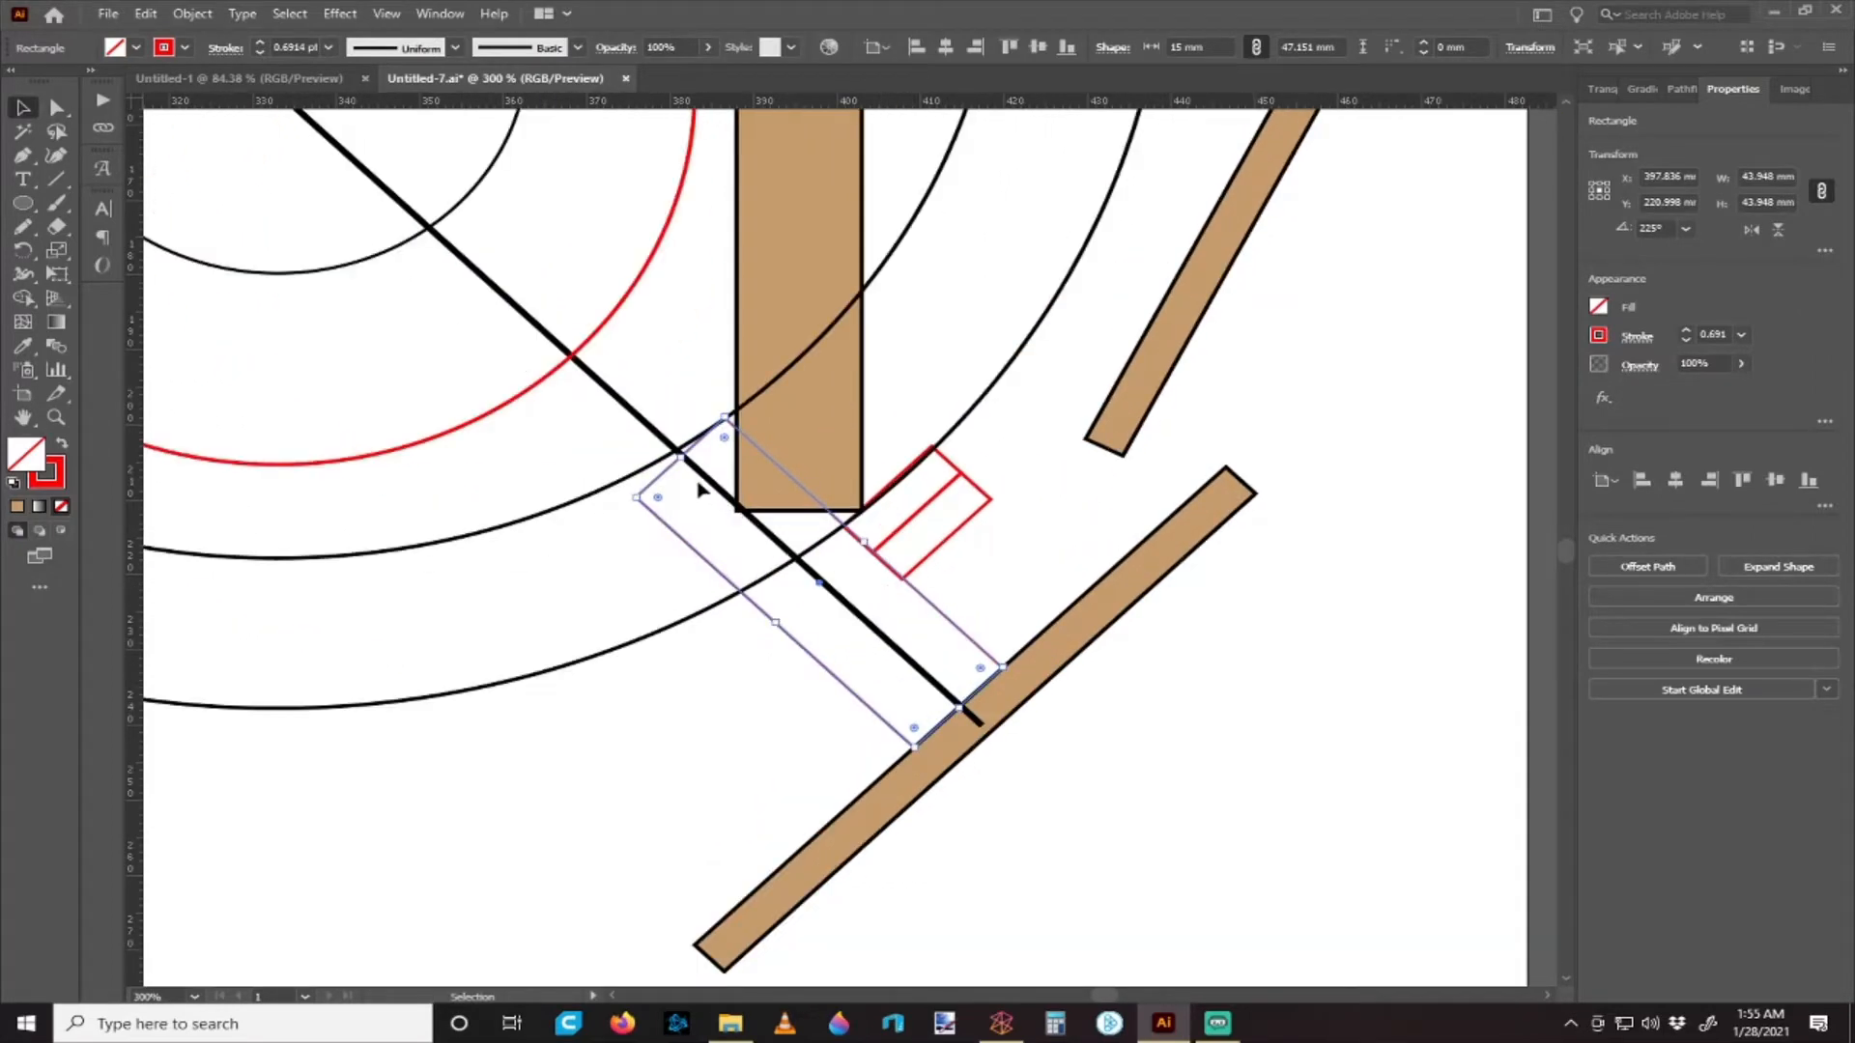
{"action": "left_click_drag", "start_coordinate": [682, 462], "coordinate": [799, 527]}
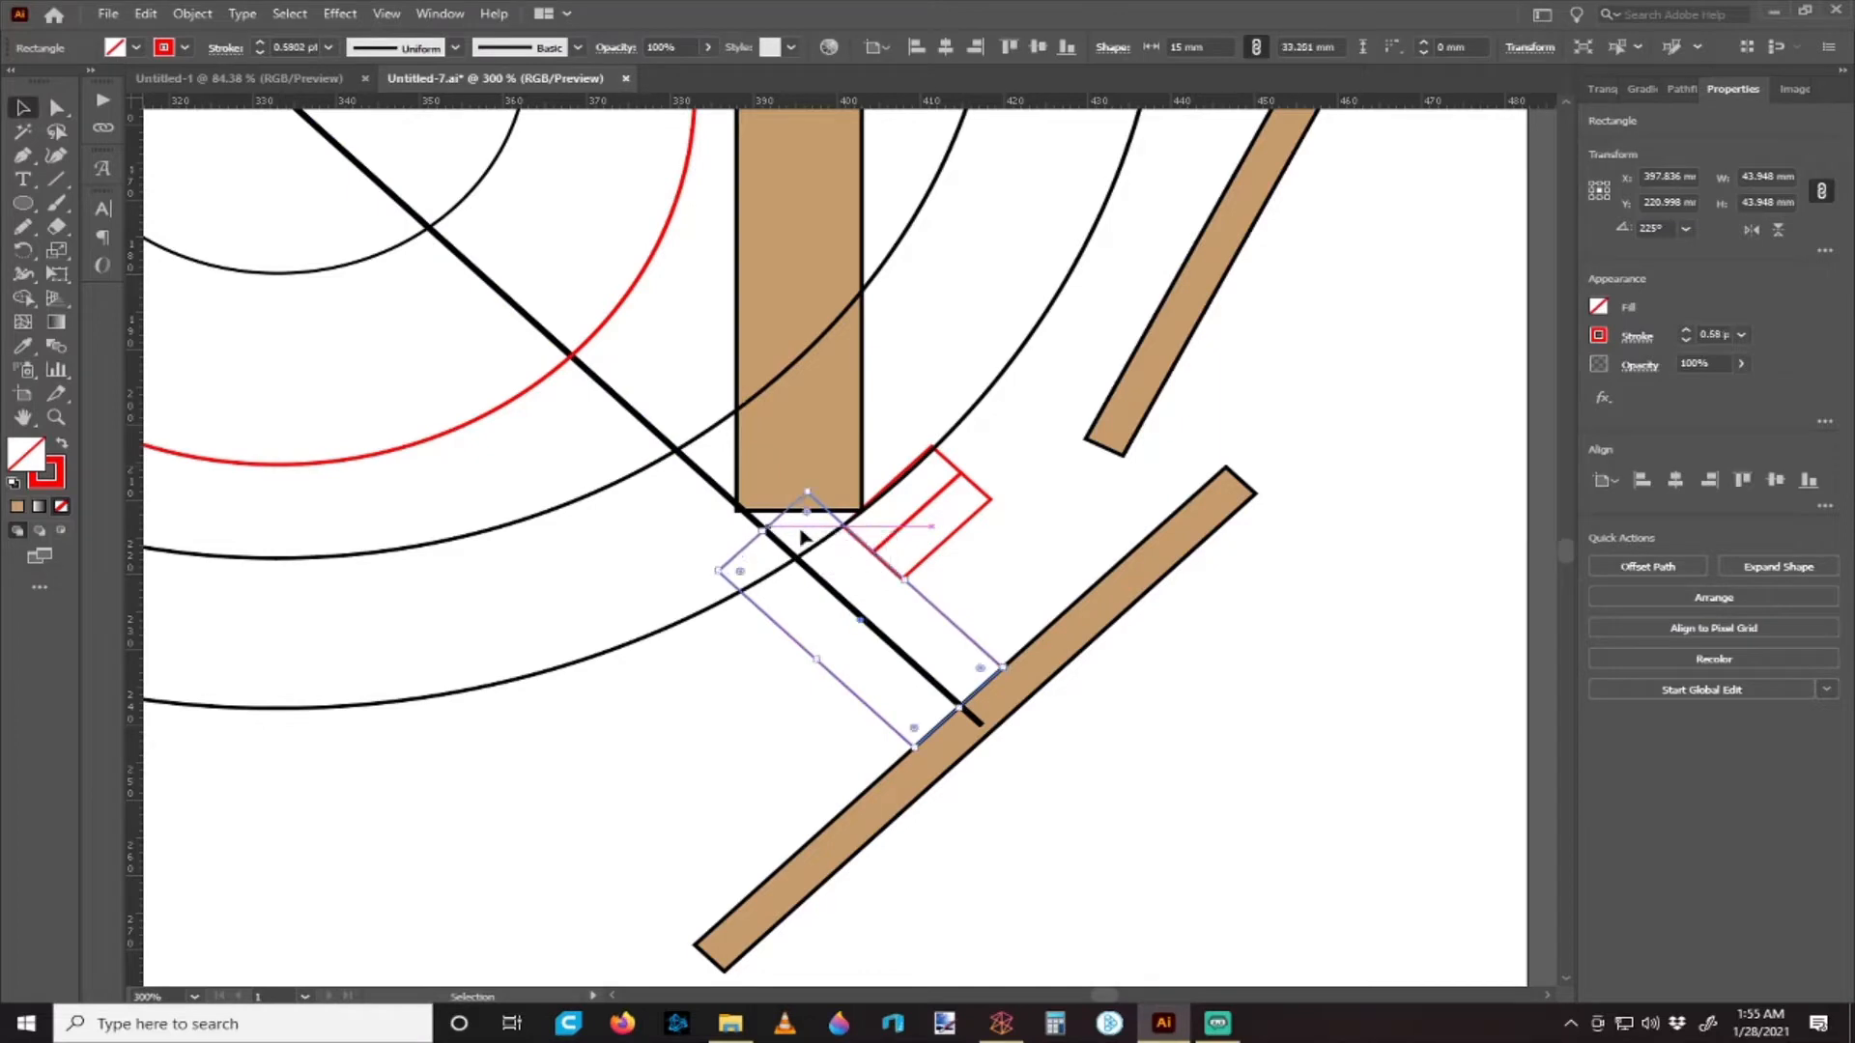
- Try stretching the whole tan bracket upward to about 180 mm high, and bring its upper edge back down
{"action": "left_click", "coordinate": [773, 488]}
{"action": "scroll", "coordinate": [801, 492], "scroll_direction": "down", "scroll_amount": 4}
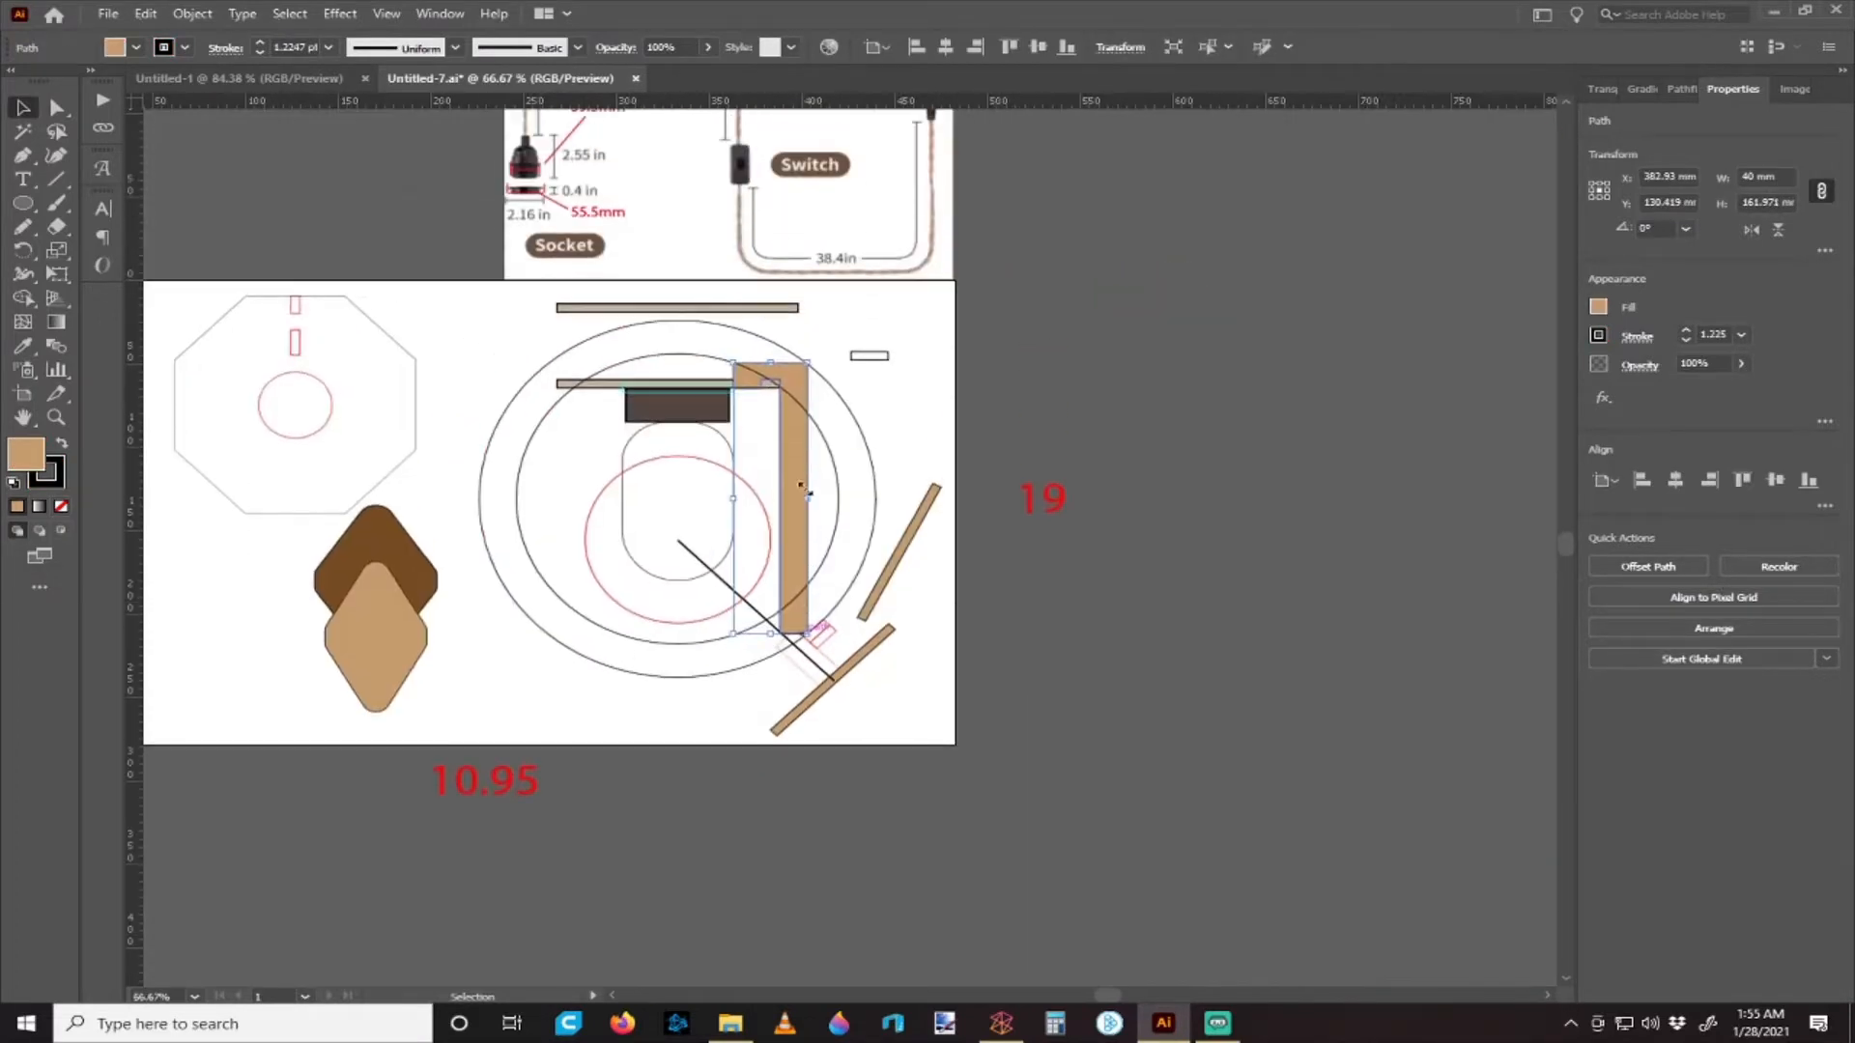
{"action": "scroll", "coordinate": [808, 595], "scroll_direction": "up", "scroll_amount": 2}
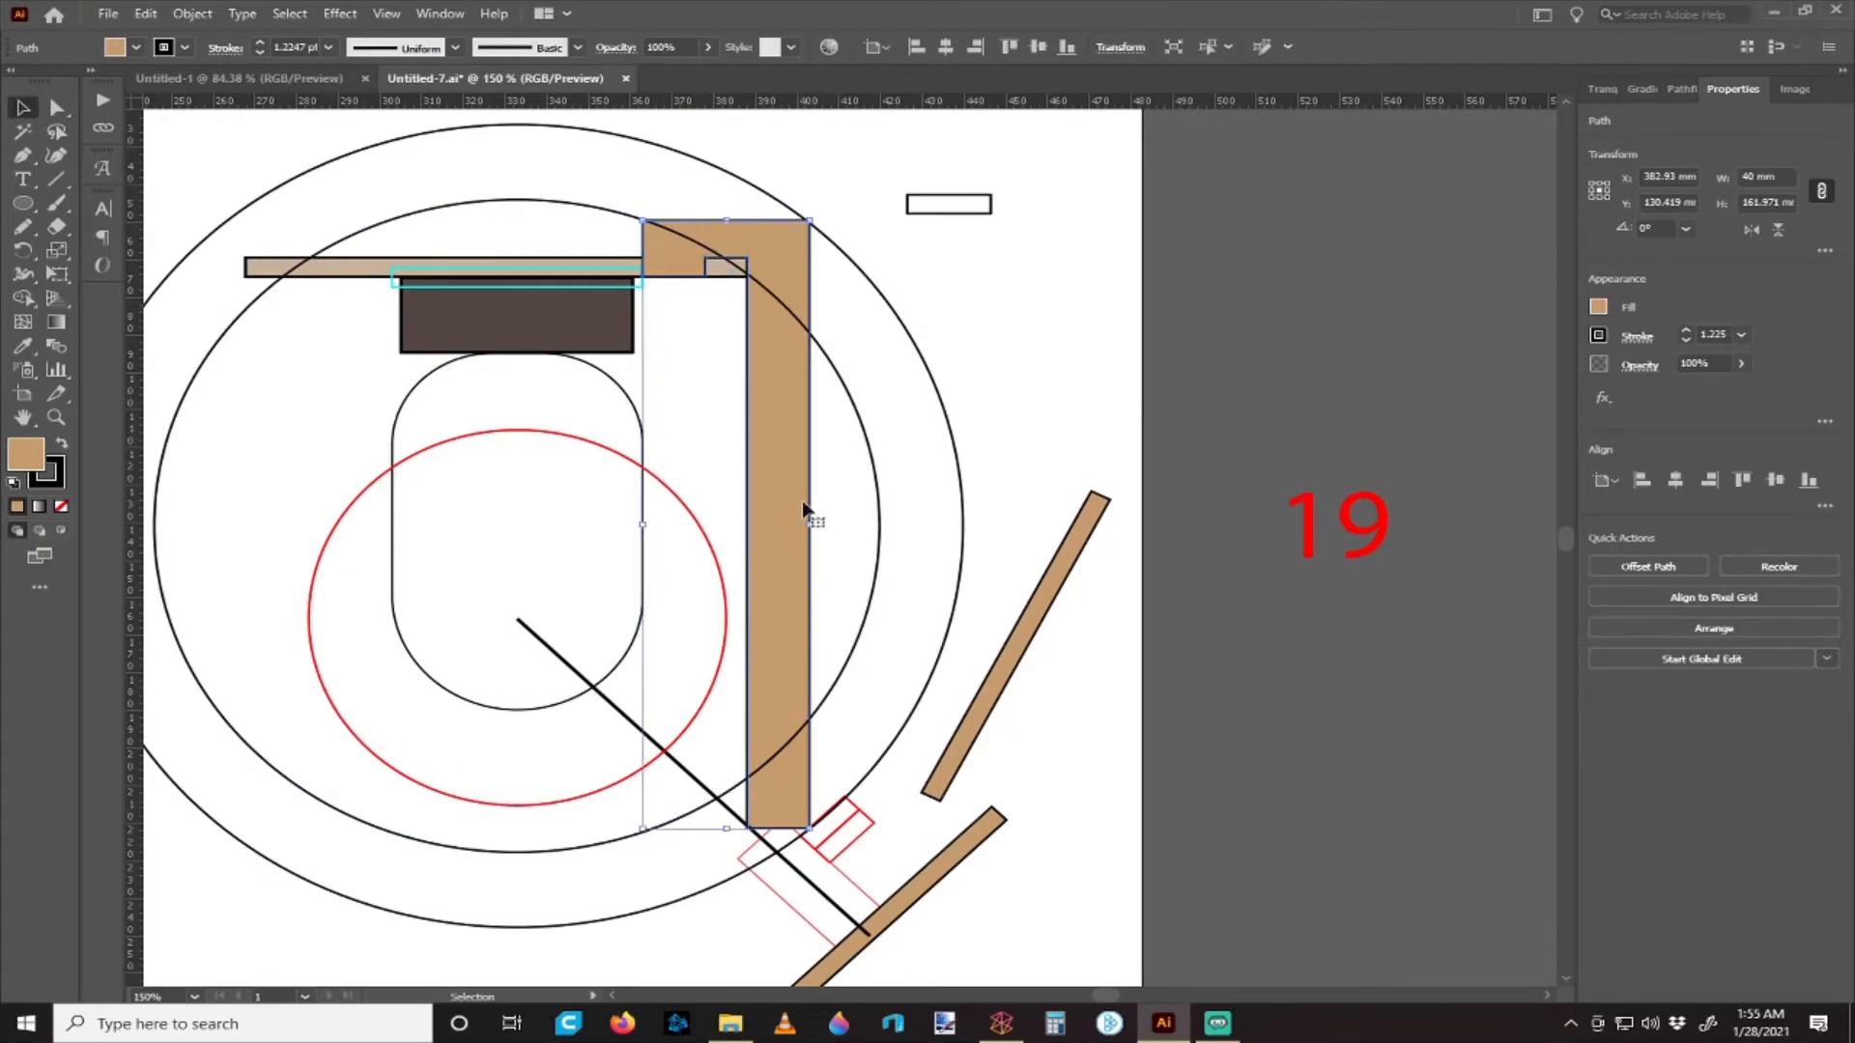
{"action": "key", "text": "a"}
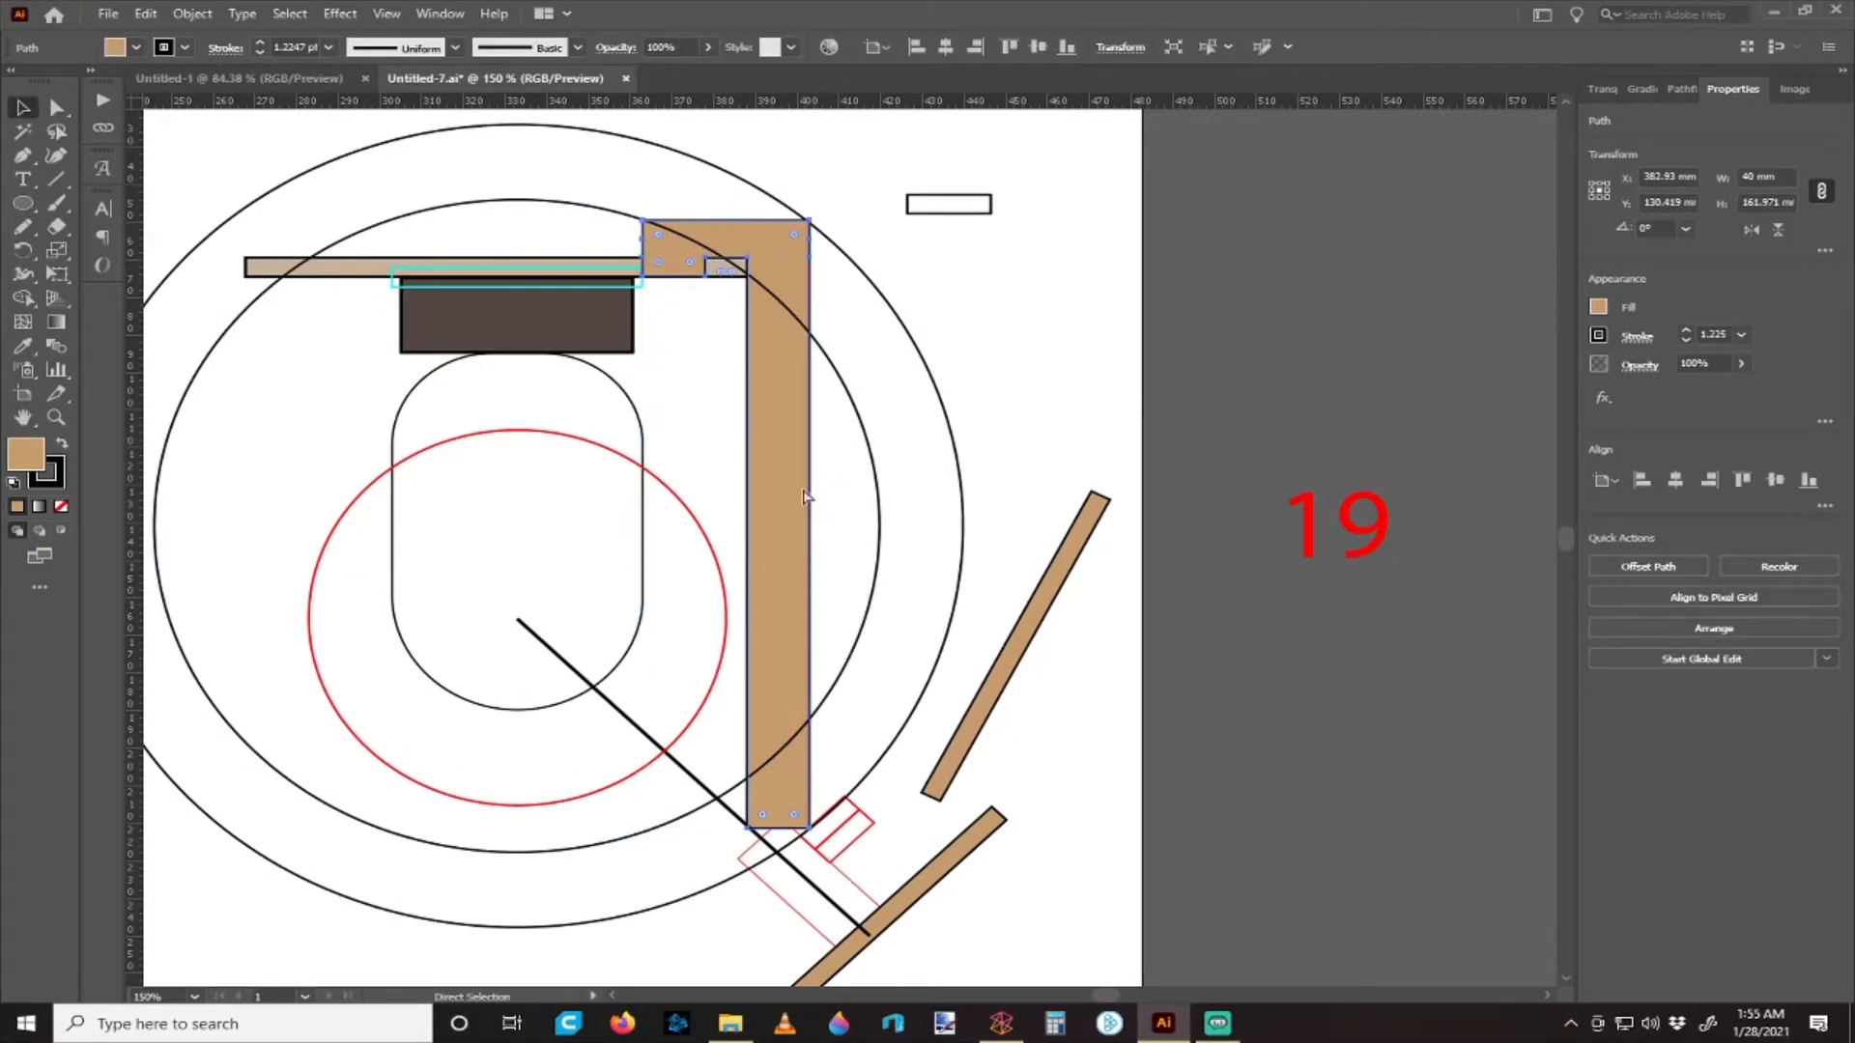
{"action": "scroll", "coordinate": [804, 497], "scroll_direction": "up", "scroll_amount": 2}
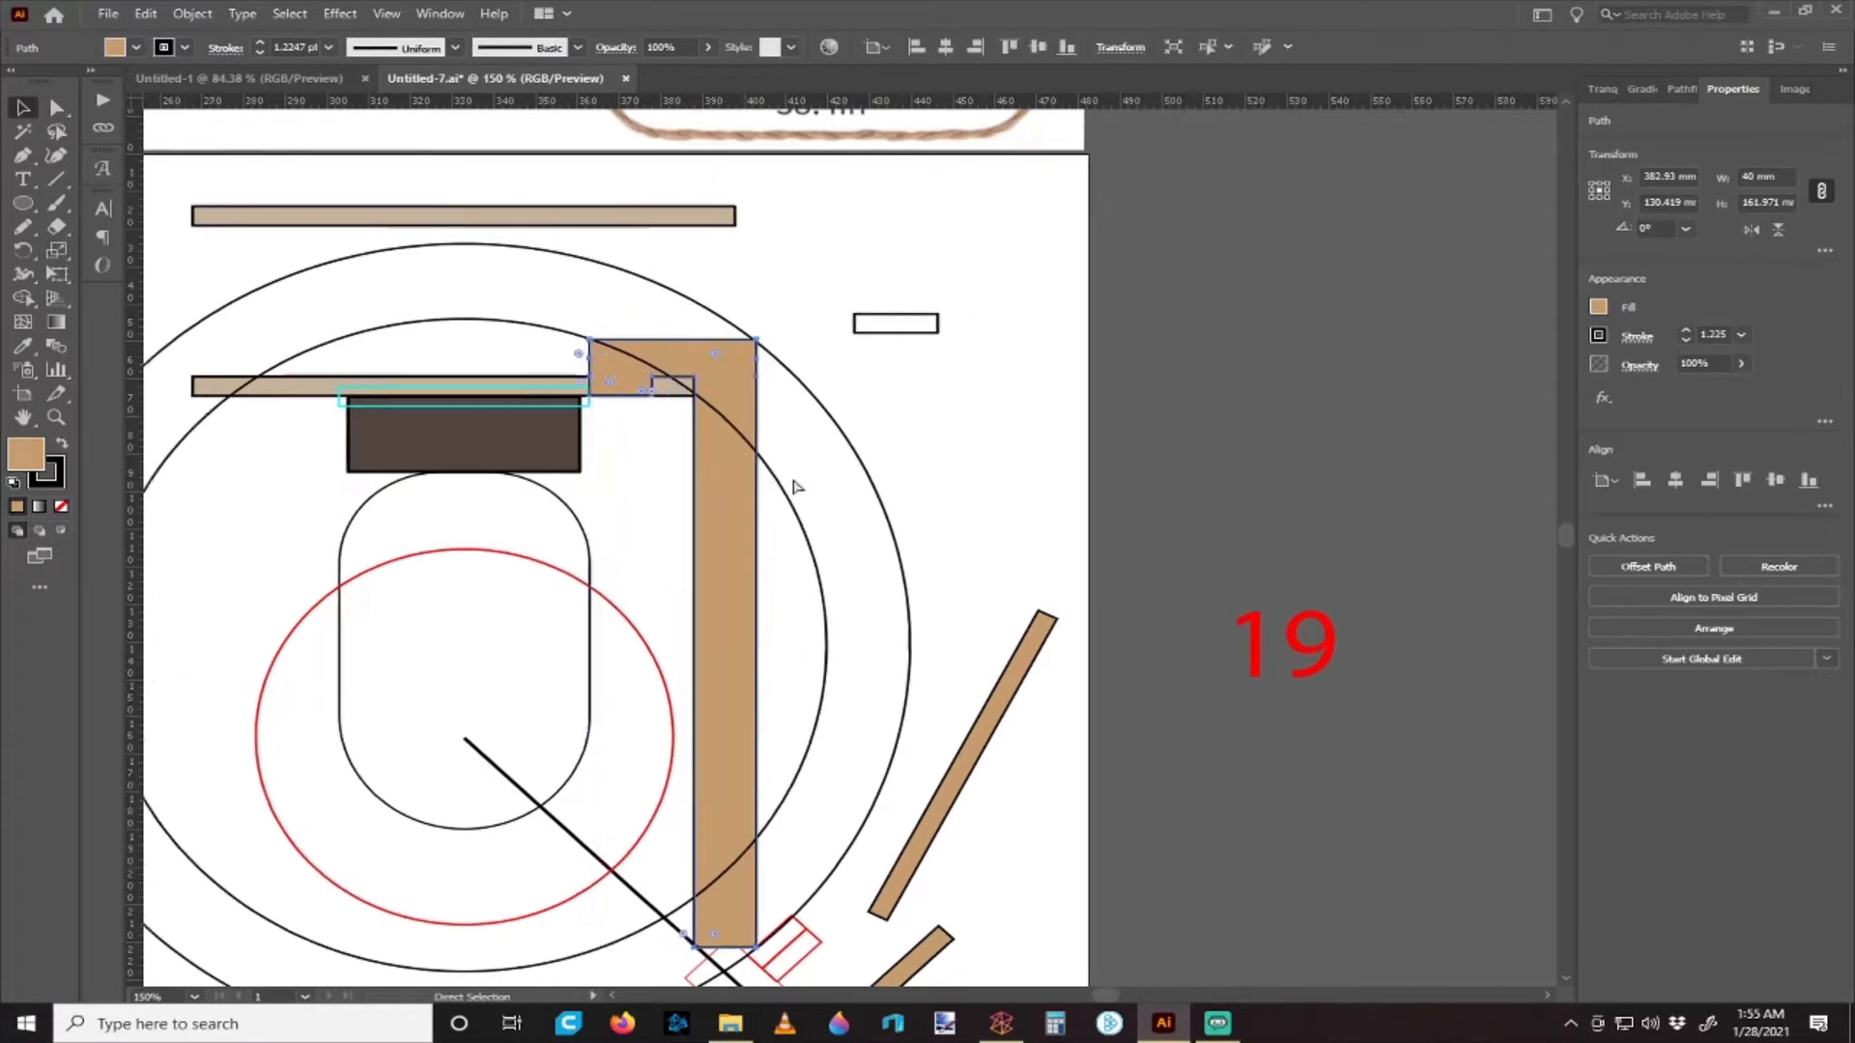
{"action": "key", "text": "v"}
{"action": "scroll", "coordinate": [894, 401], "scroll_direction": "down", "scroll_amount": 1}
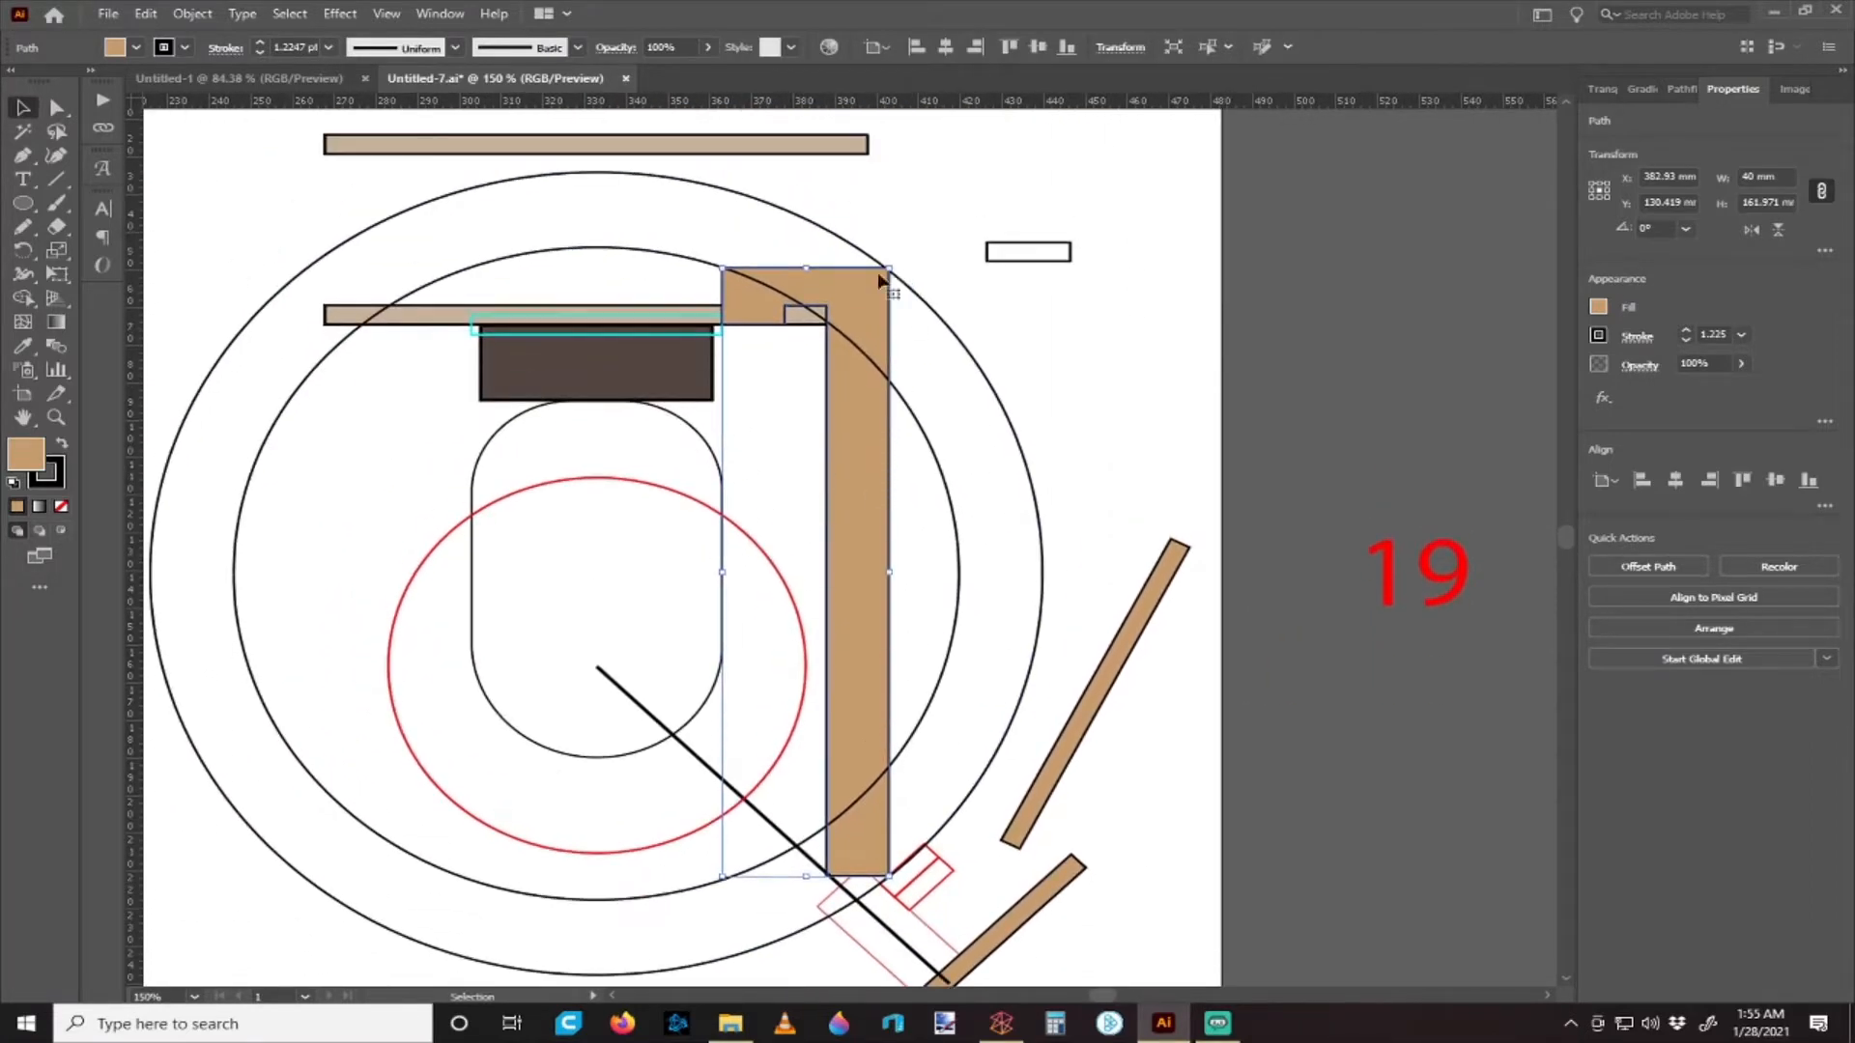
{"action": "left_click_drag", "start_coordinate": [803, 267], "coordinate": [798, 201]}
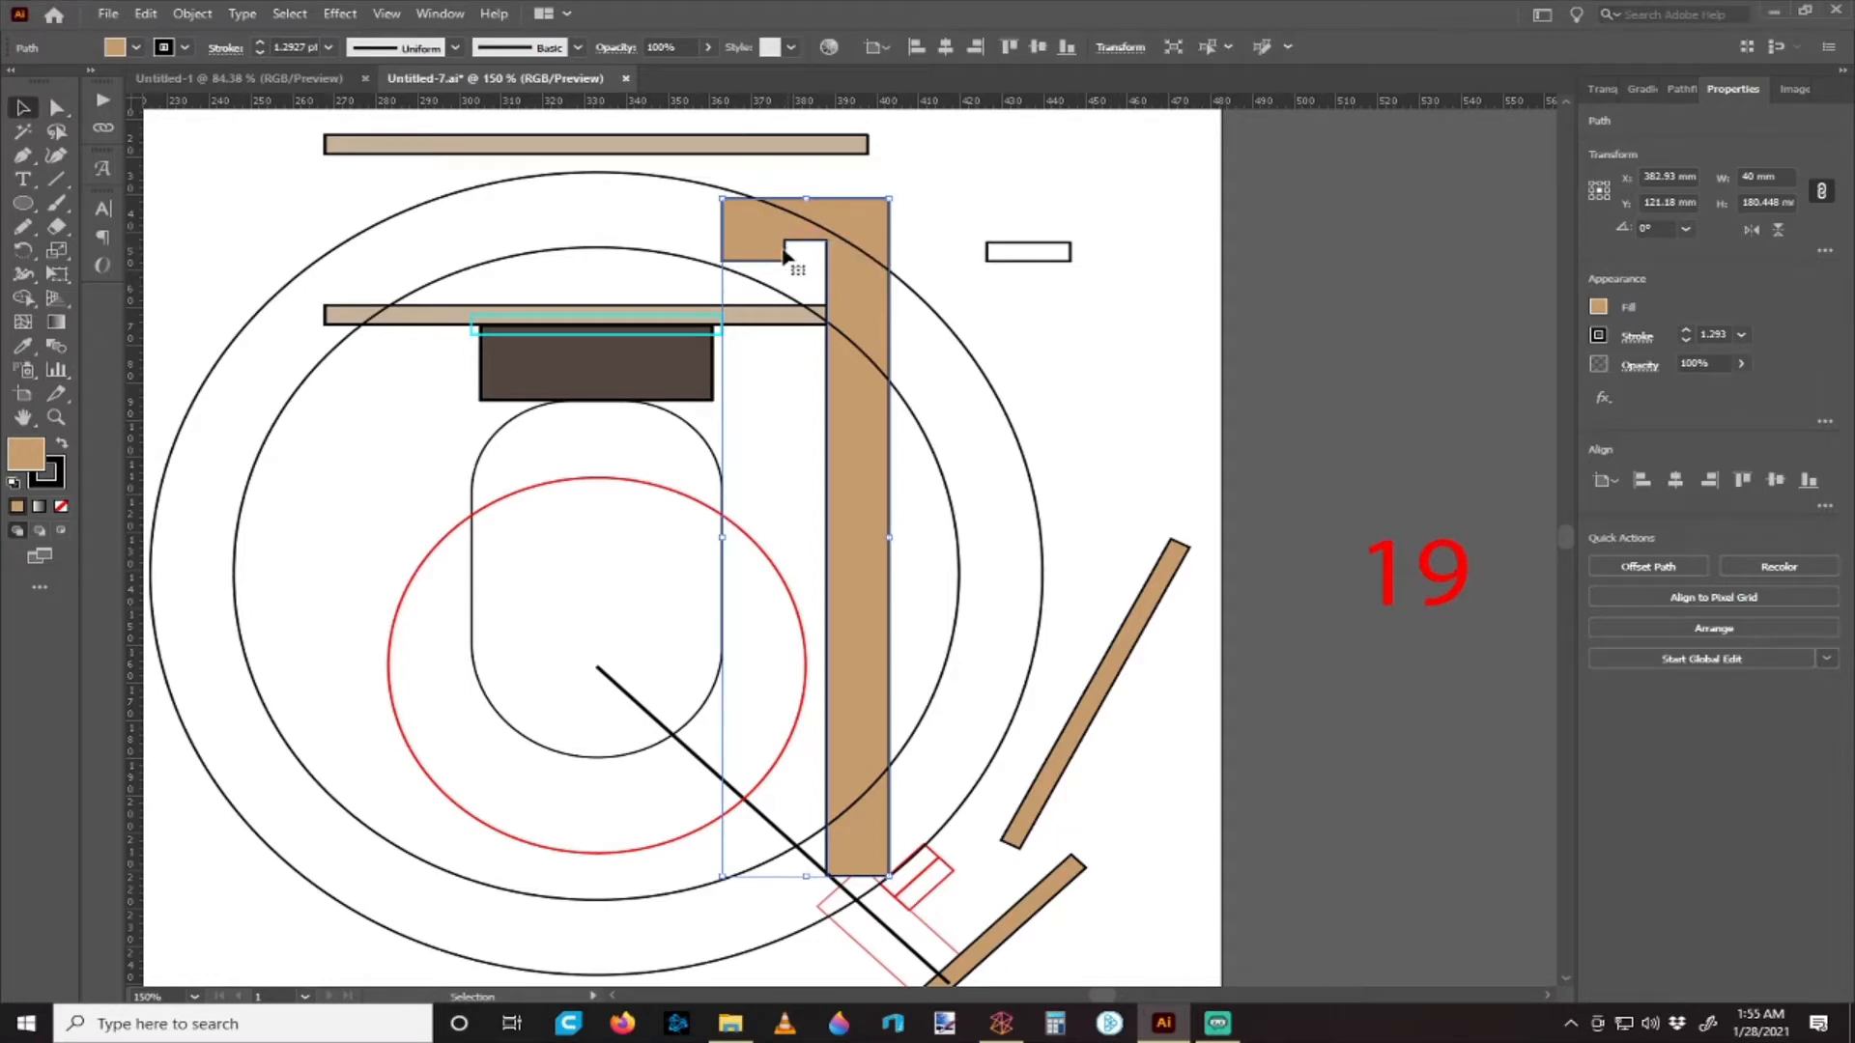
{"action": "left_click_drag", "start_coordinate": [806, 198], "coordinate": [805, 268]}
- Try stretching the whole bracket downward to about 190 mm high, and undo the stretch
{"action": "scroll", "coordinate": [997, 486], "scroll_direction": "down", "scroll_amount": 3}
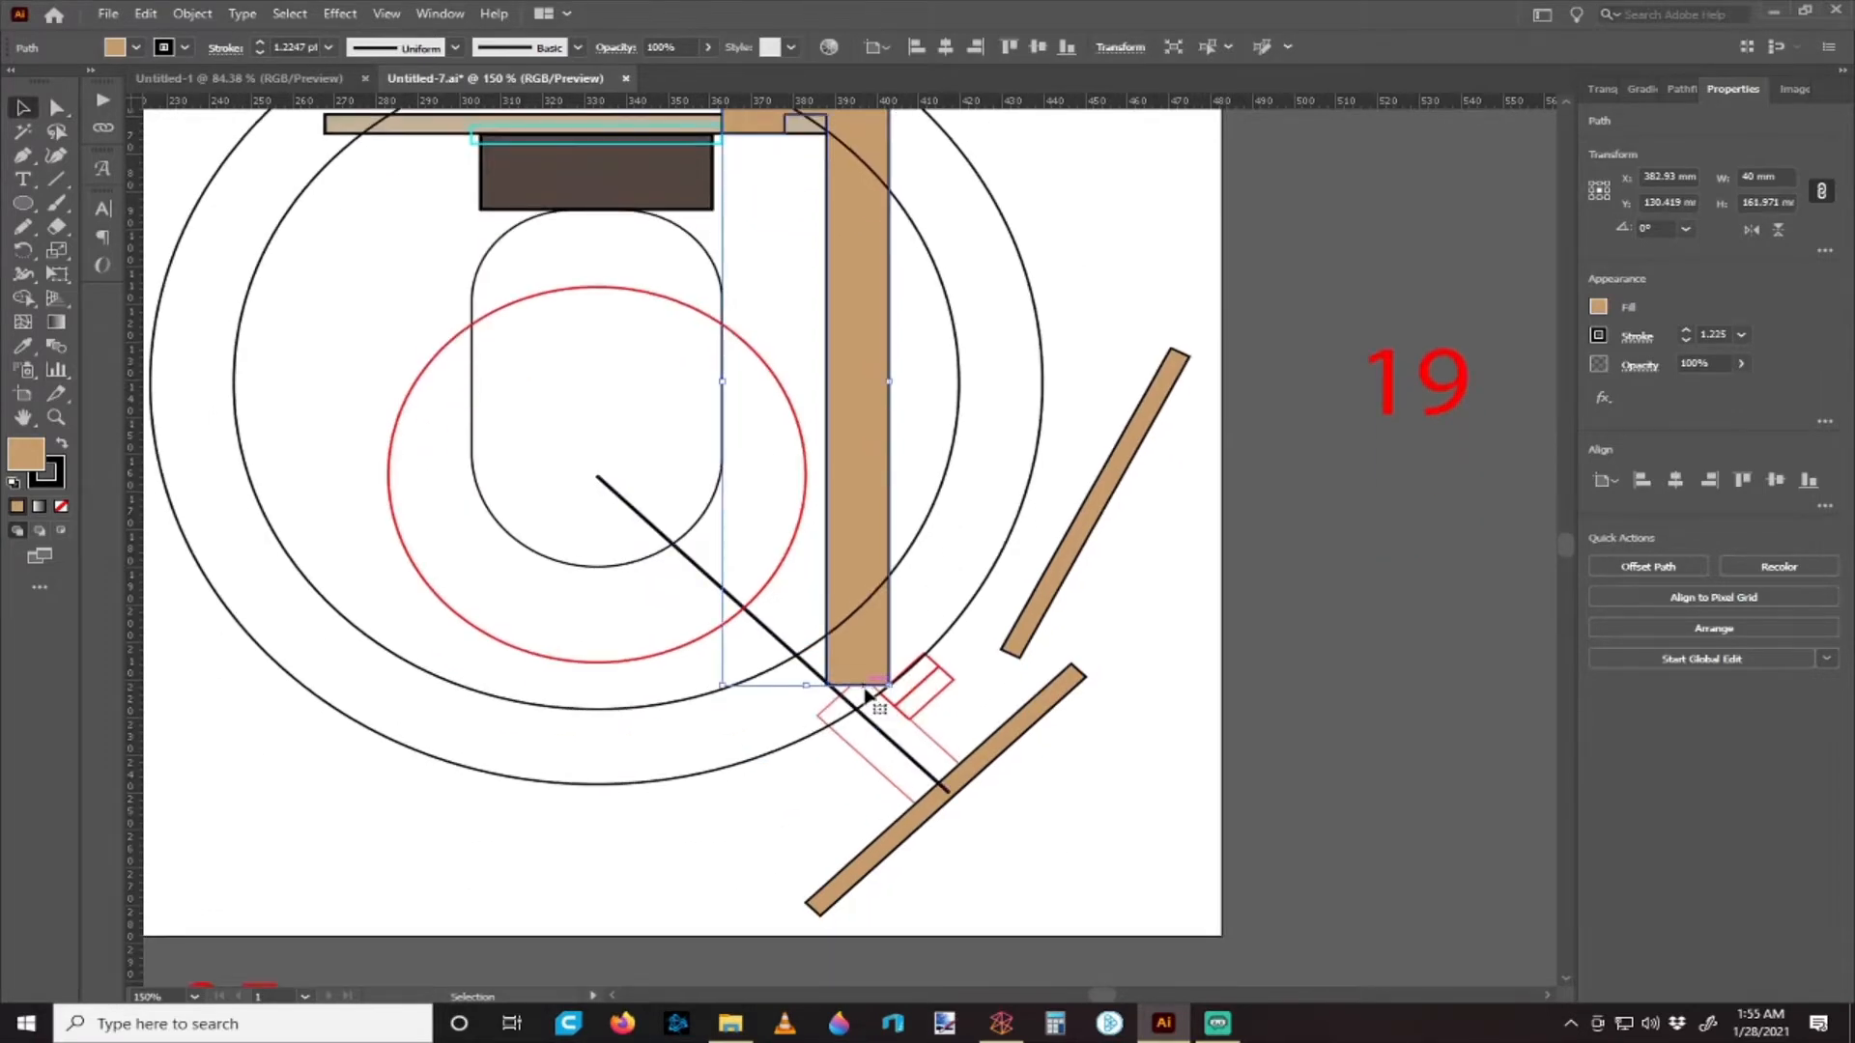
{"action": "left_click_drag", "start_coordinate": [807, 687], "coordinate": [806, 790]}
{"action": "scroll", "coordinate": [793, 435], "scroll_direction": "up", "scroll_amount": 3}
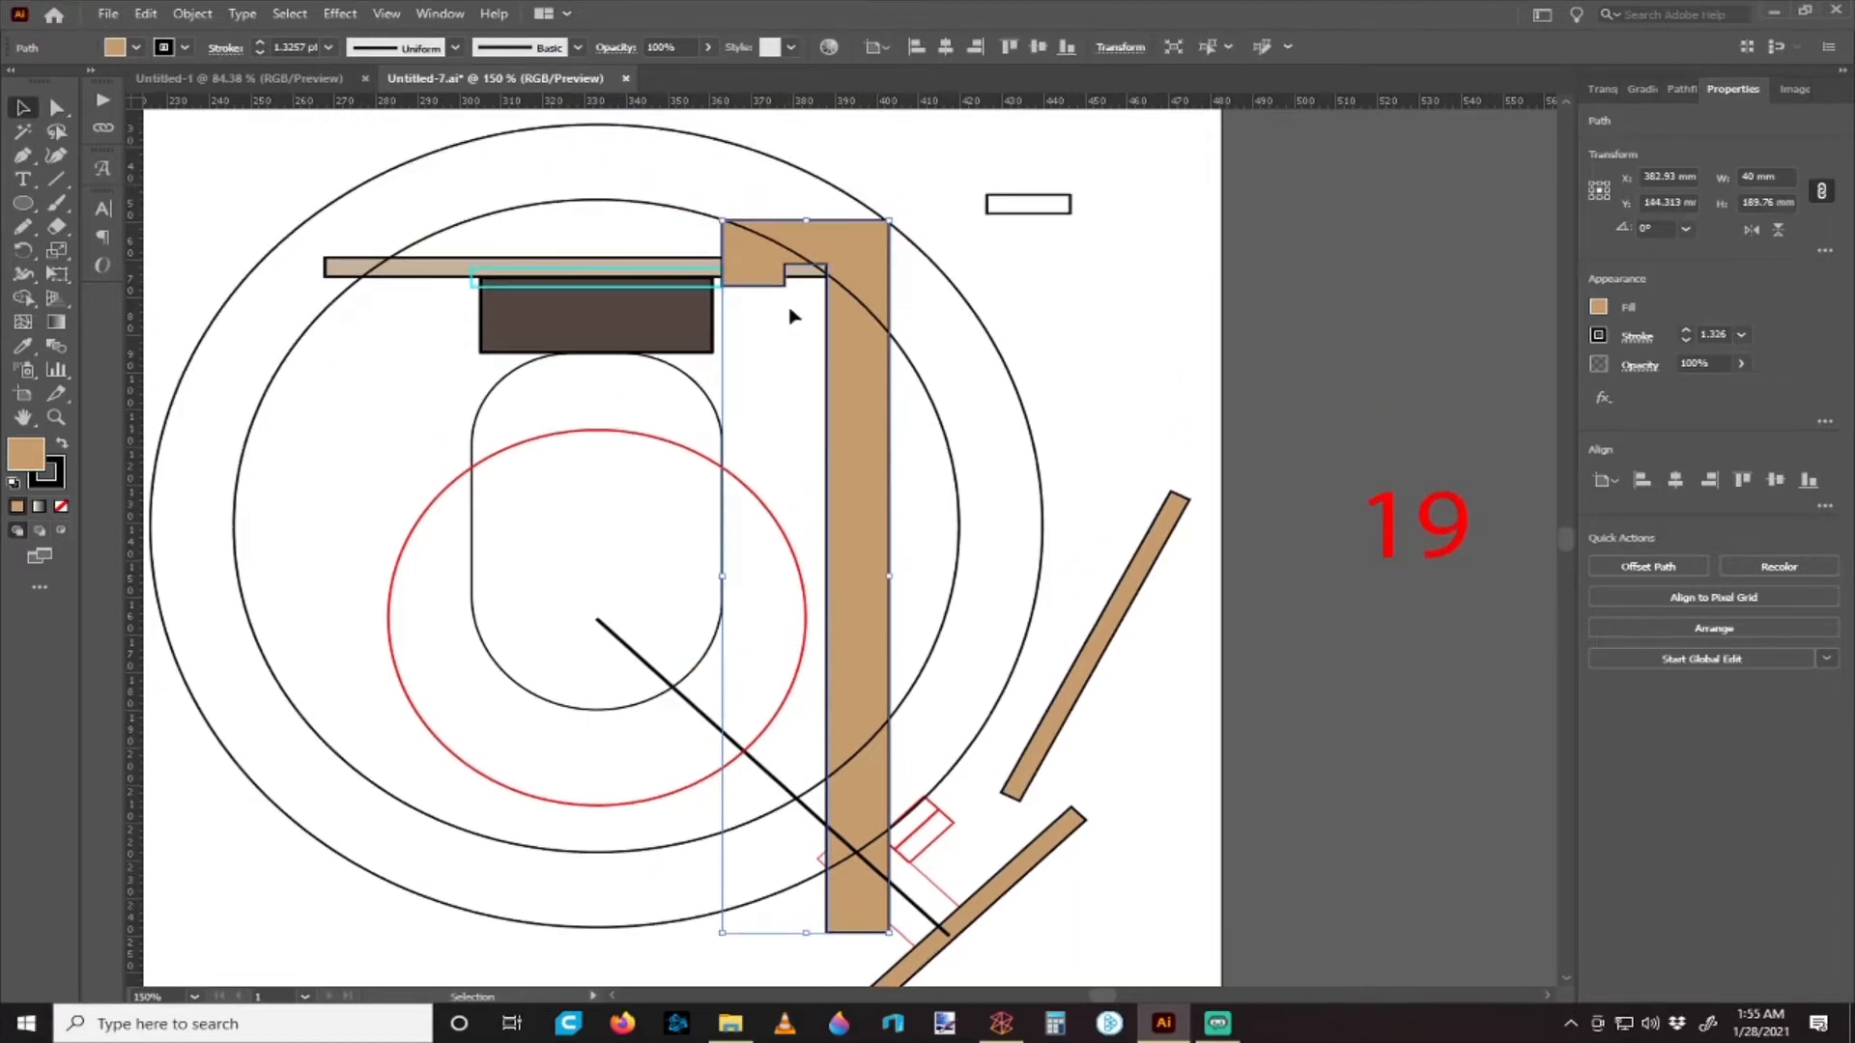
{"action": "key", "text": "ctrl+z"}
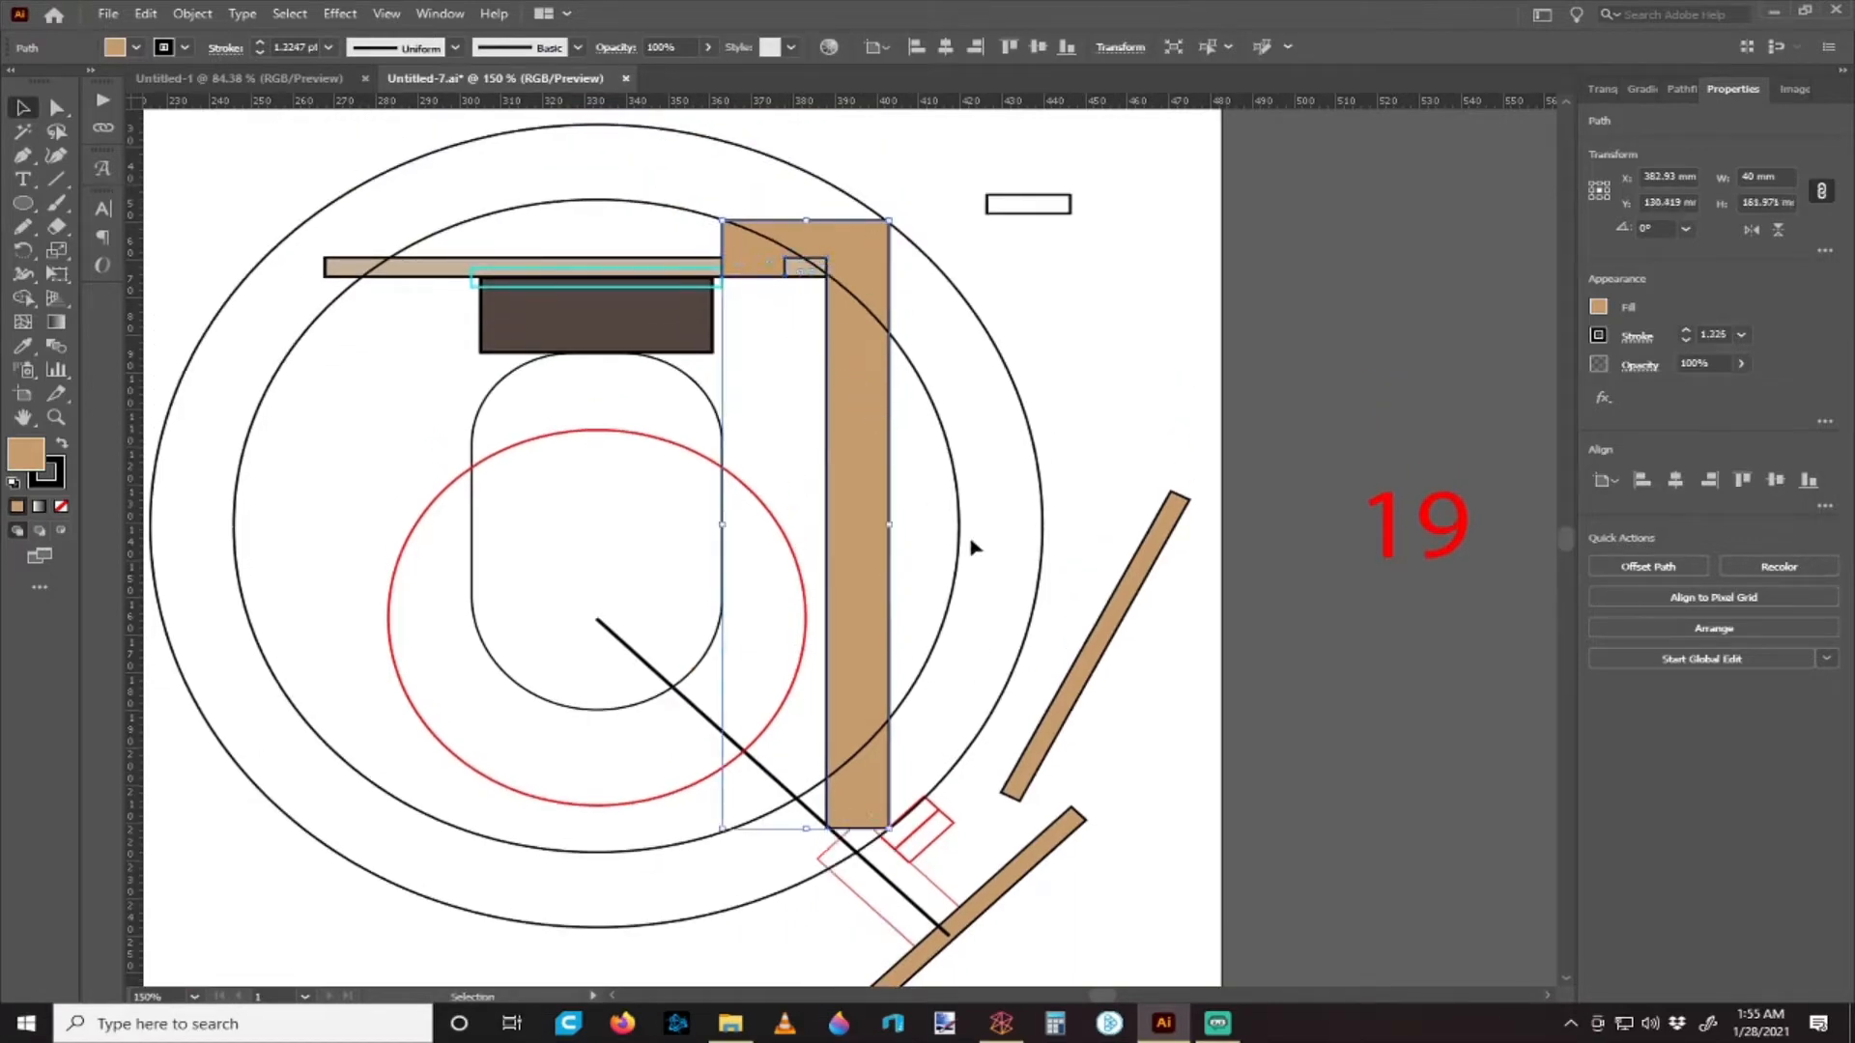
- Isolate the tan bracket's path for editing
{"action": "left_click", "coordinate": [968, 542]}
{"action": "scroll", "coordinate": [969, 542], "scroll_direction": "down", "scroll_amount": 1}
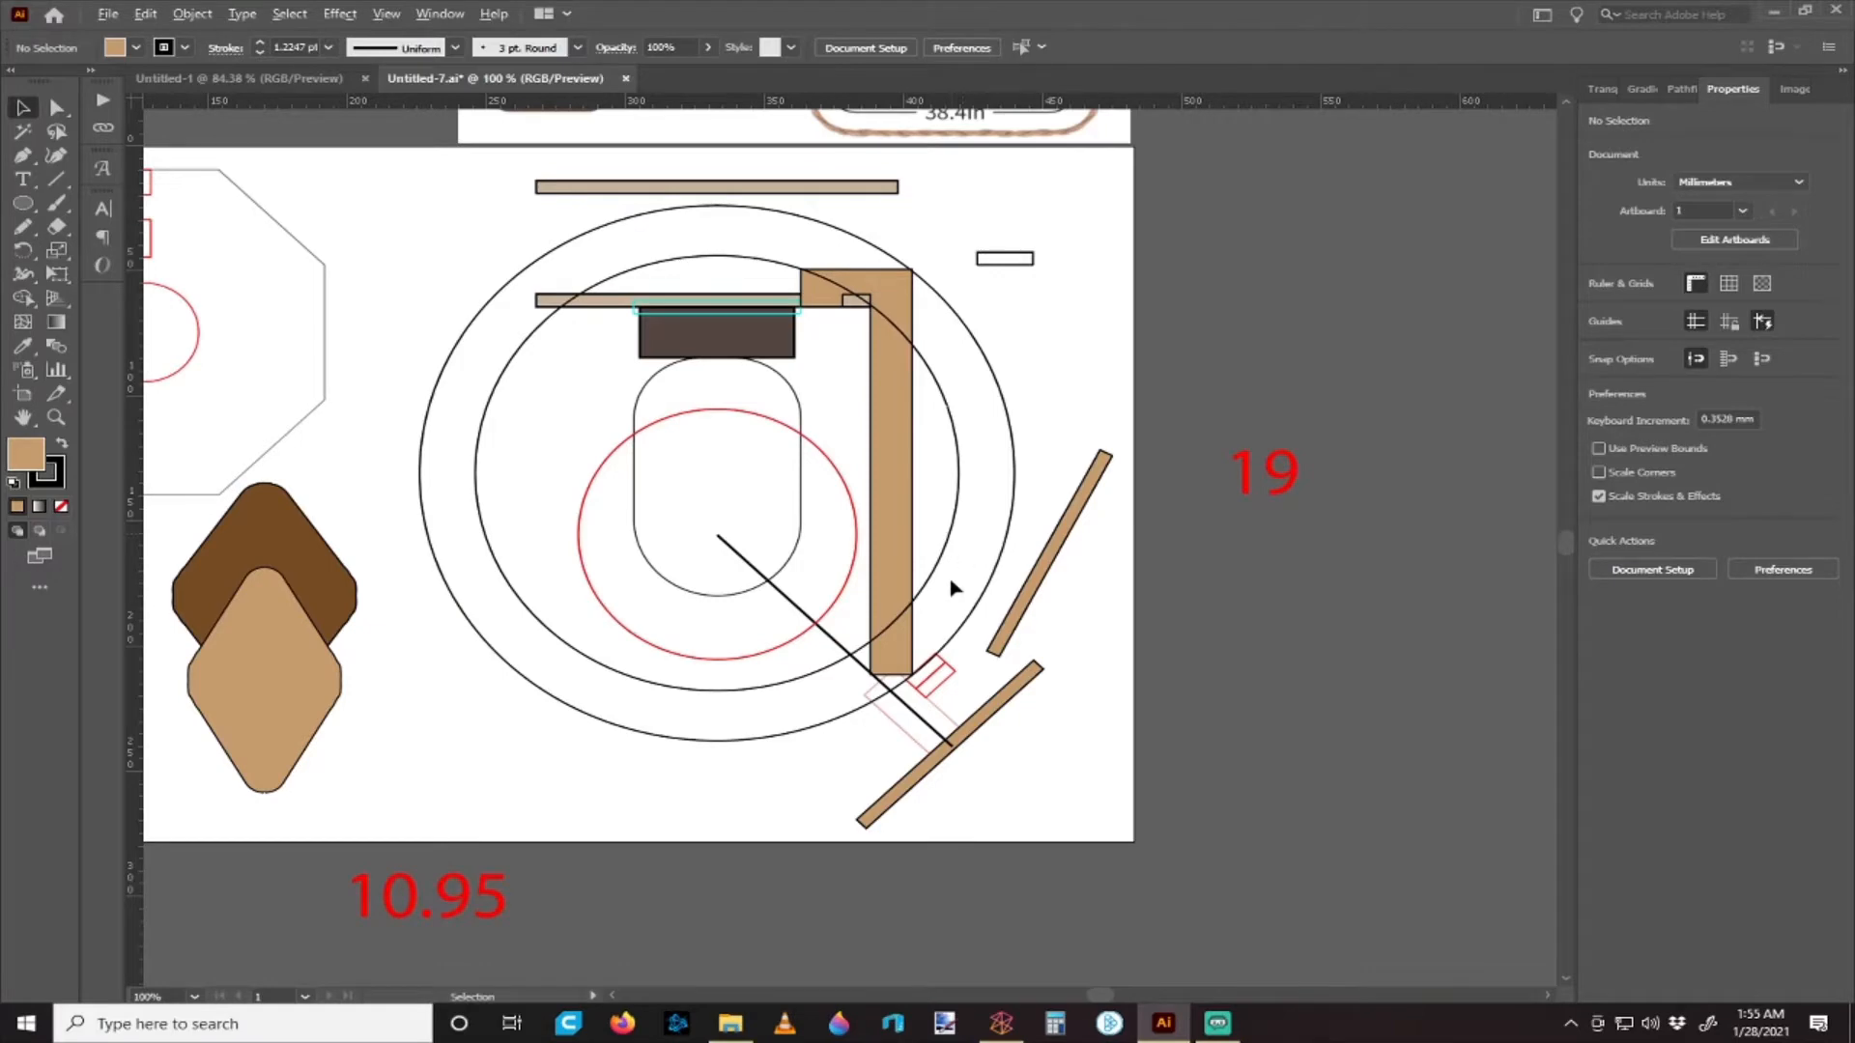
{"action": "scroll", "coordinate": [952, 587], "scroll_direction": "up", "scroll_amount": 1}
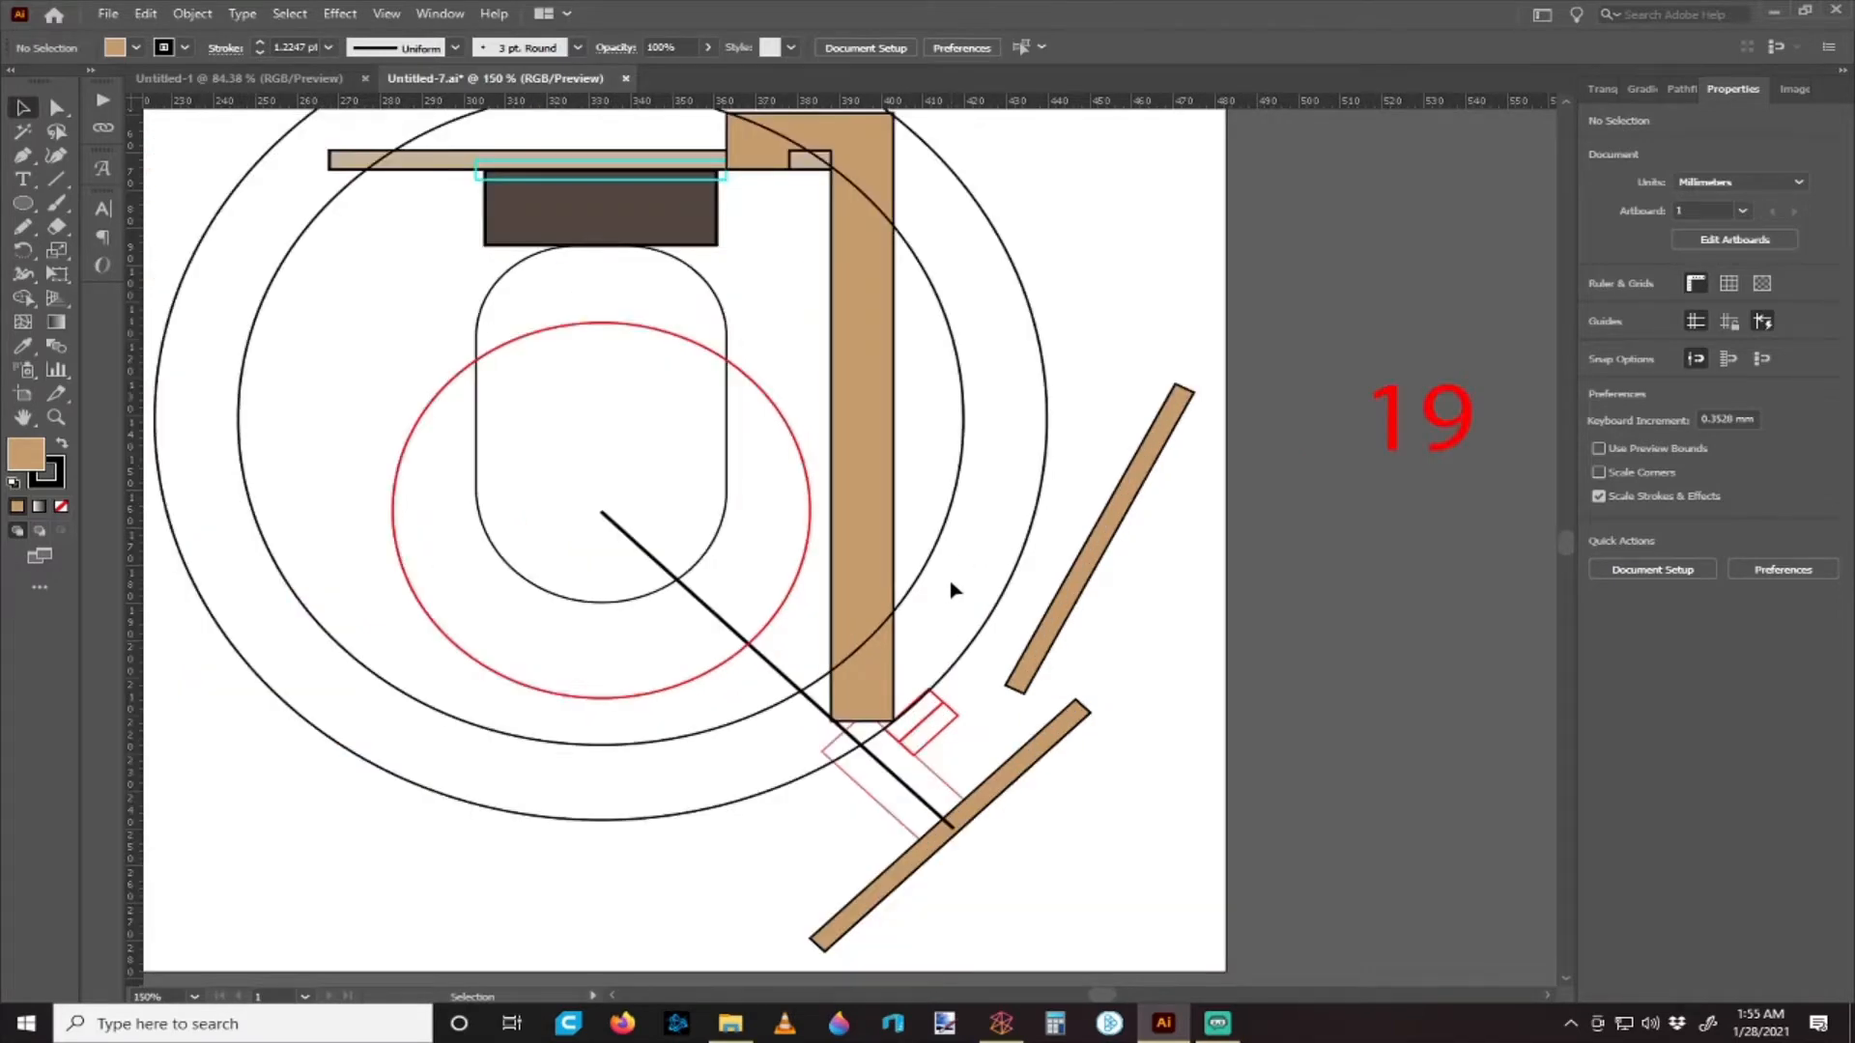
{"action": "left_click", "coordinate": [58, 109]}
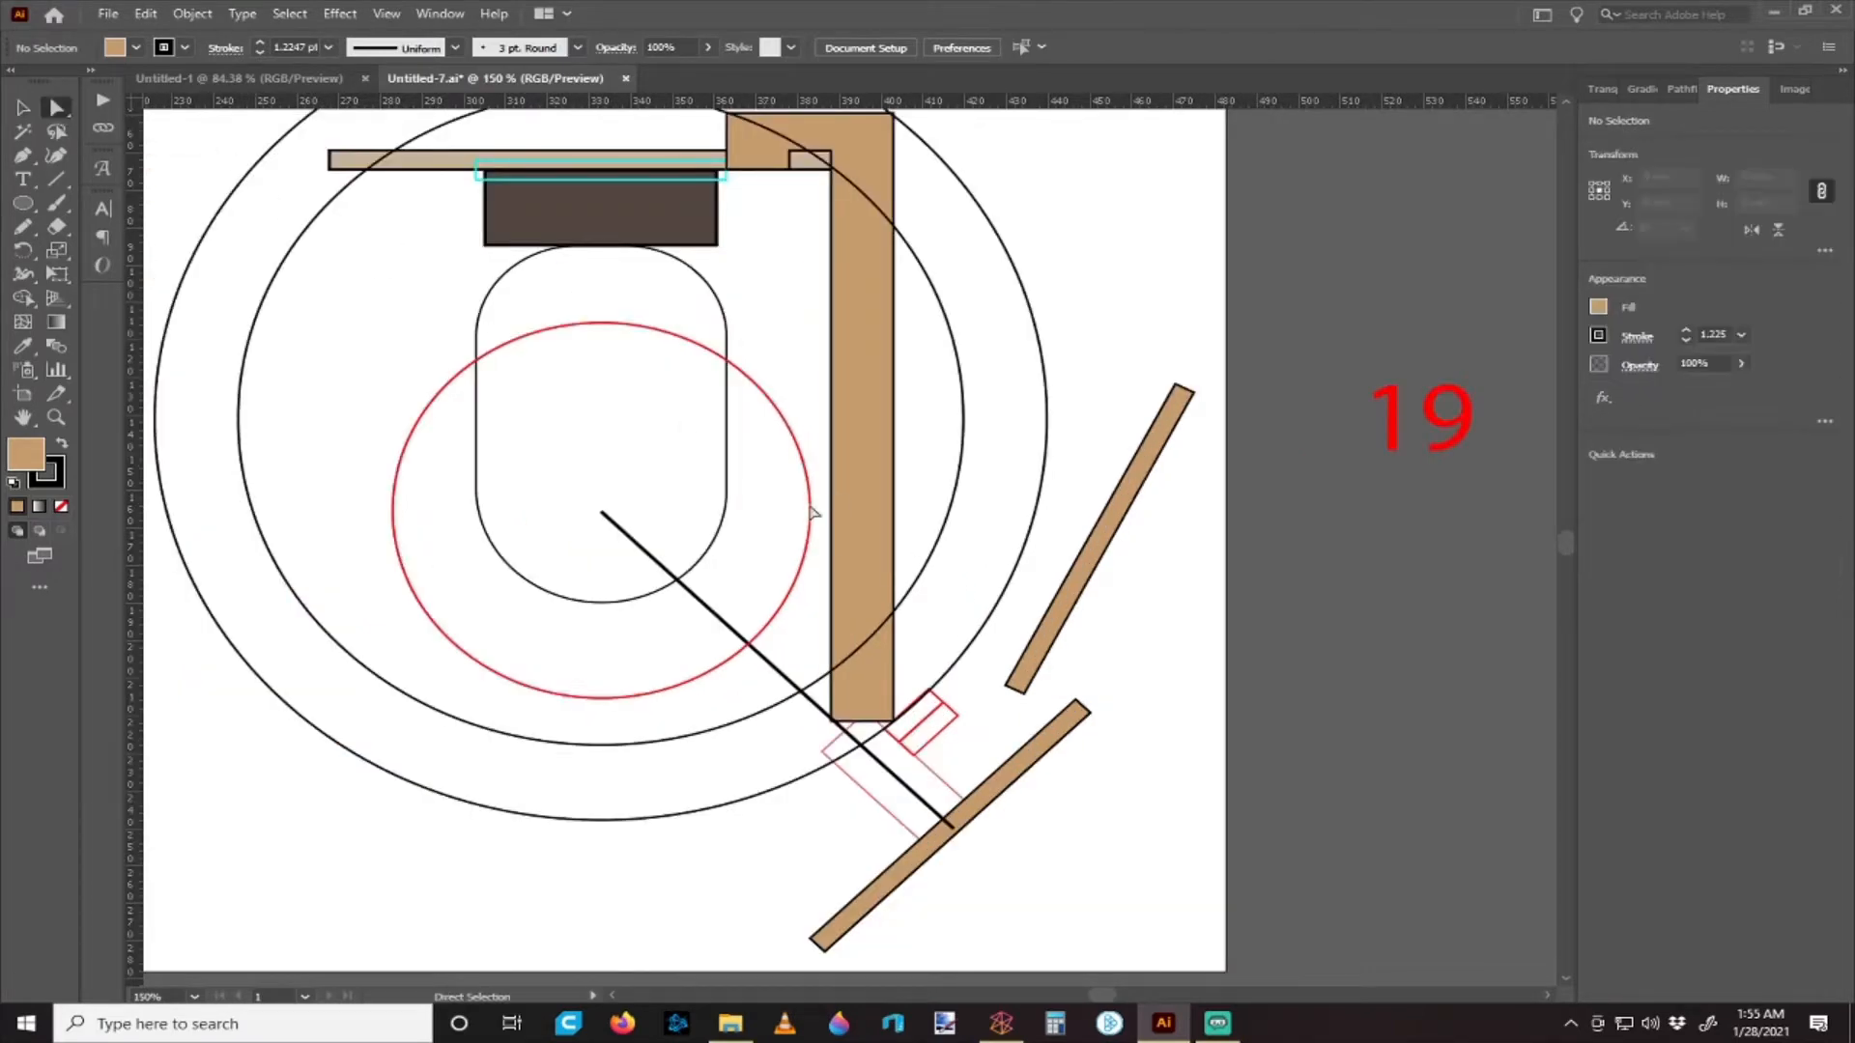
{"action": "scroll", "coordinate": [868, 652], "scroll_direction": "down", "scroll_amount": 2}
{"action": "scroll", "coordinate": [875, 618], "scroll_direction": "up", "scroll_amount": 2}
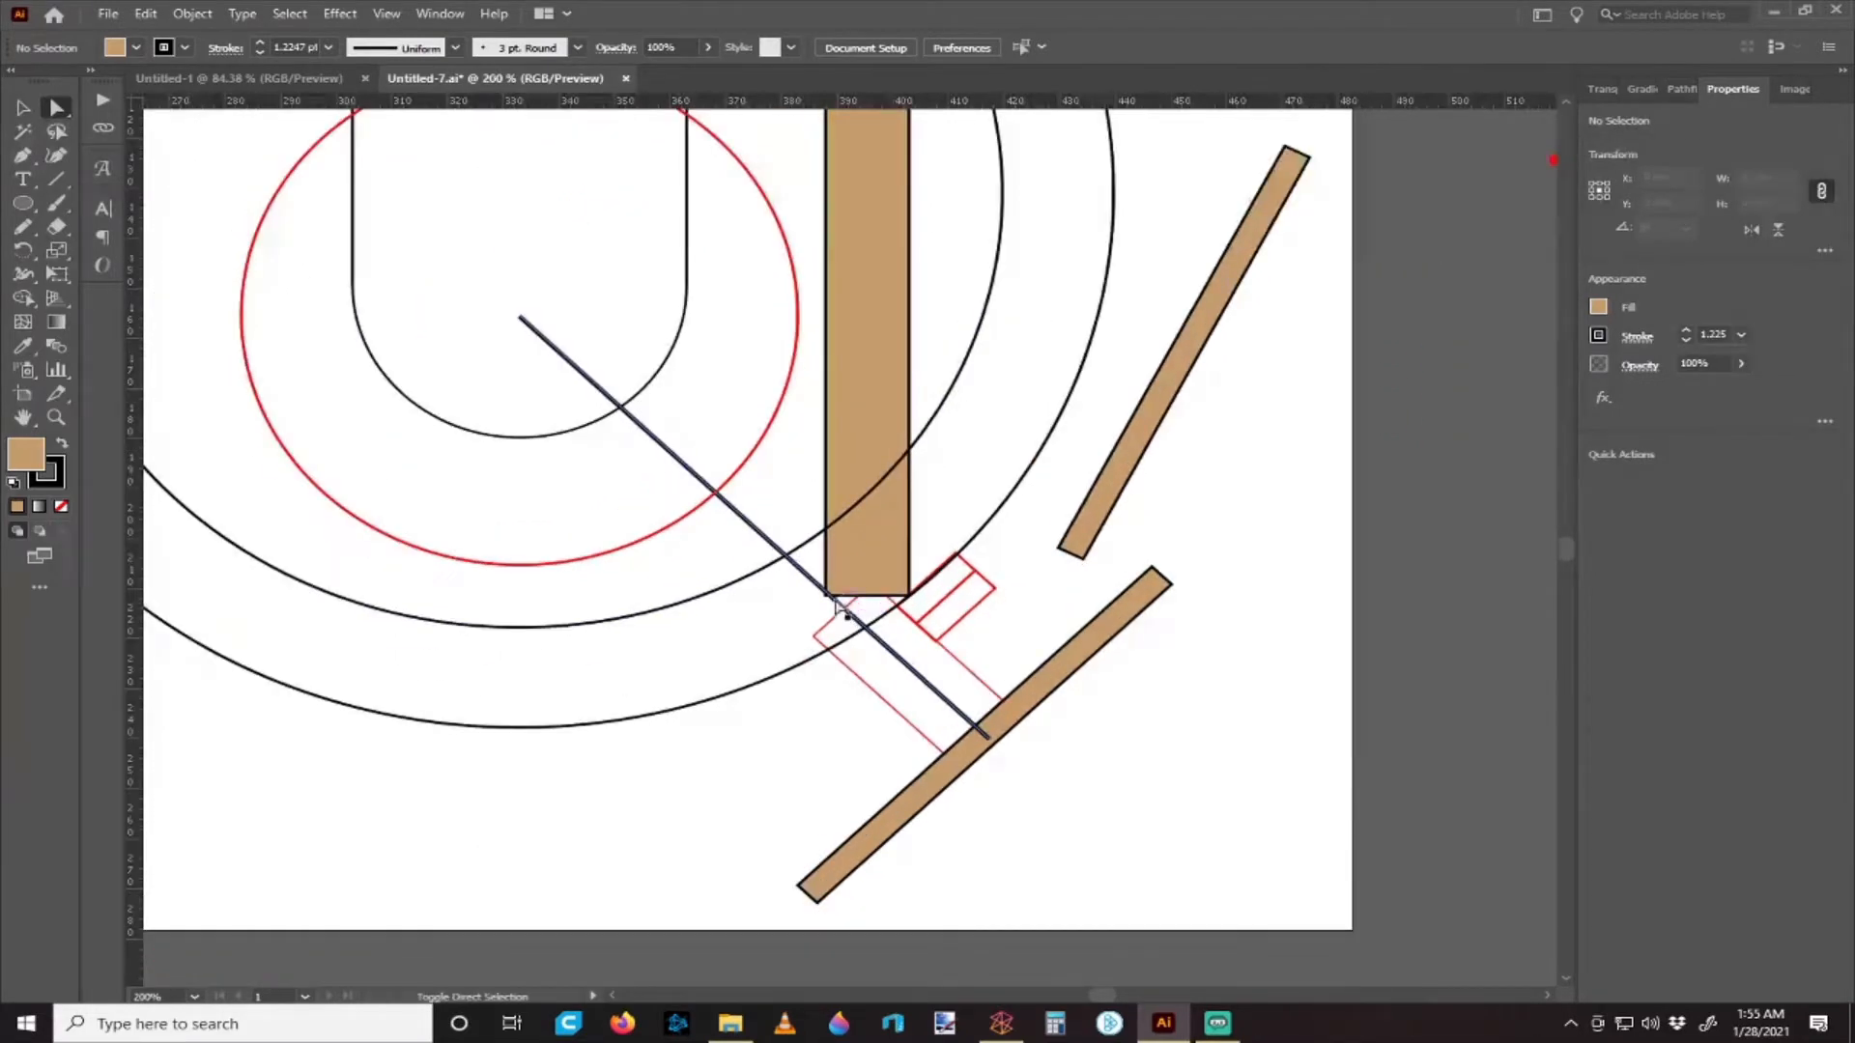
{"action": "scroll", "coordinate": [881, 615], "scroll_direction": "up", "scroll_amount": 2}
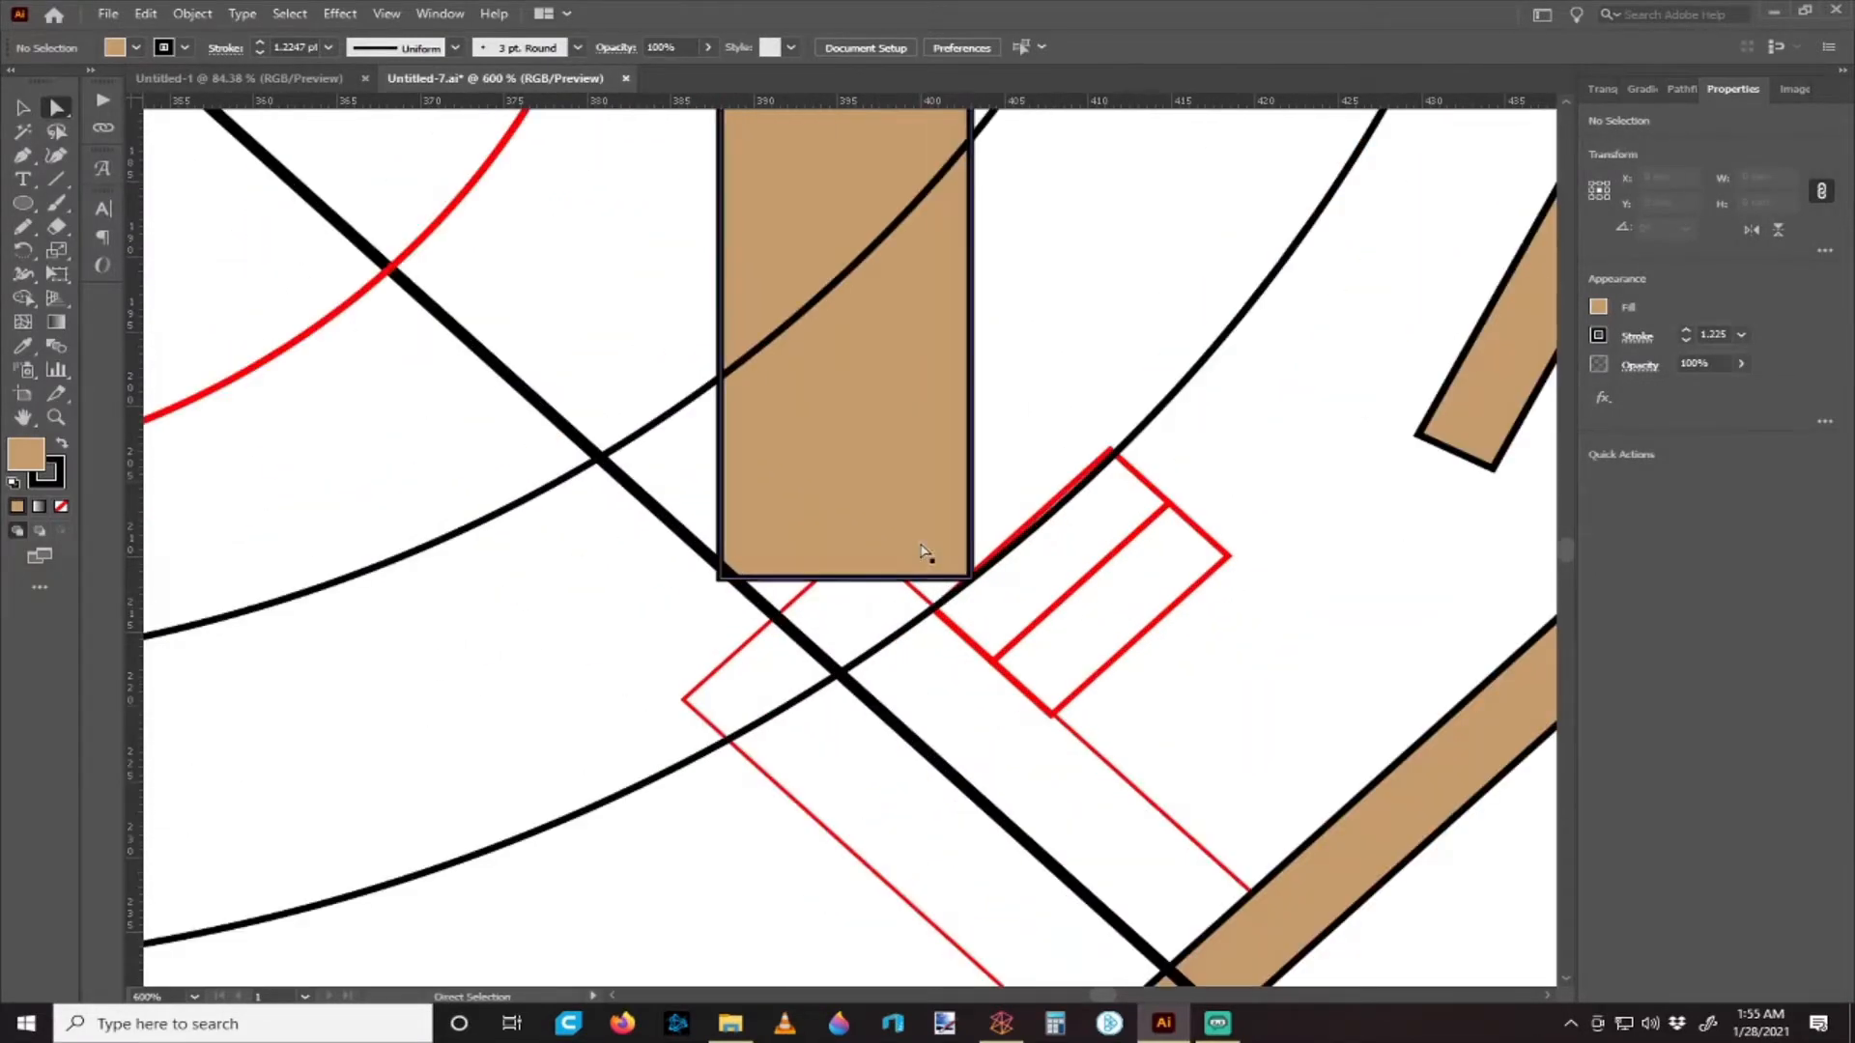
{"action": "left_click", "coordinate": [23, 107]}
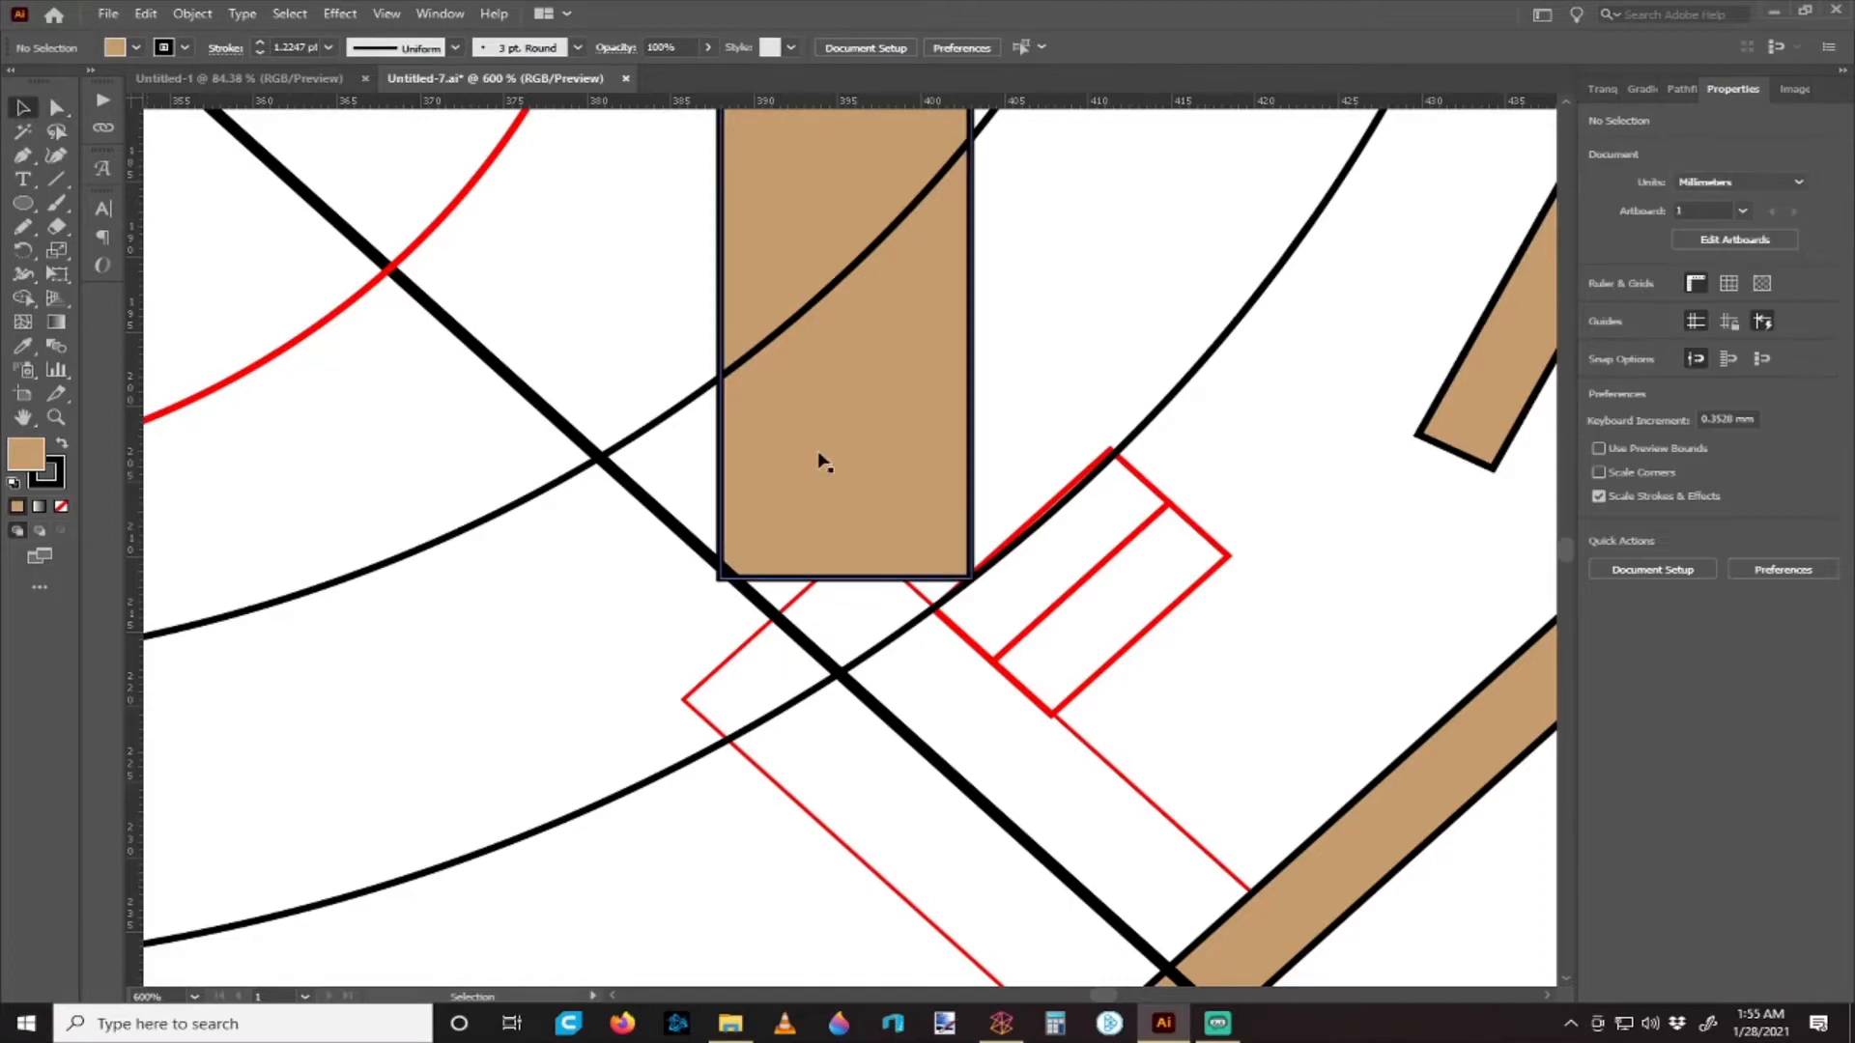
{"action": "double_click", "coordinate": [820, 461]}
{"action": "scroll", "coordinate": [1016, 405], "scroll_direction": "down", "scroll_amount": 2}
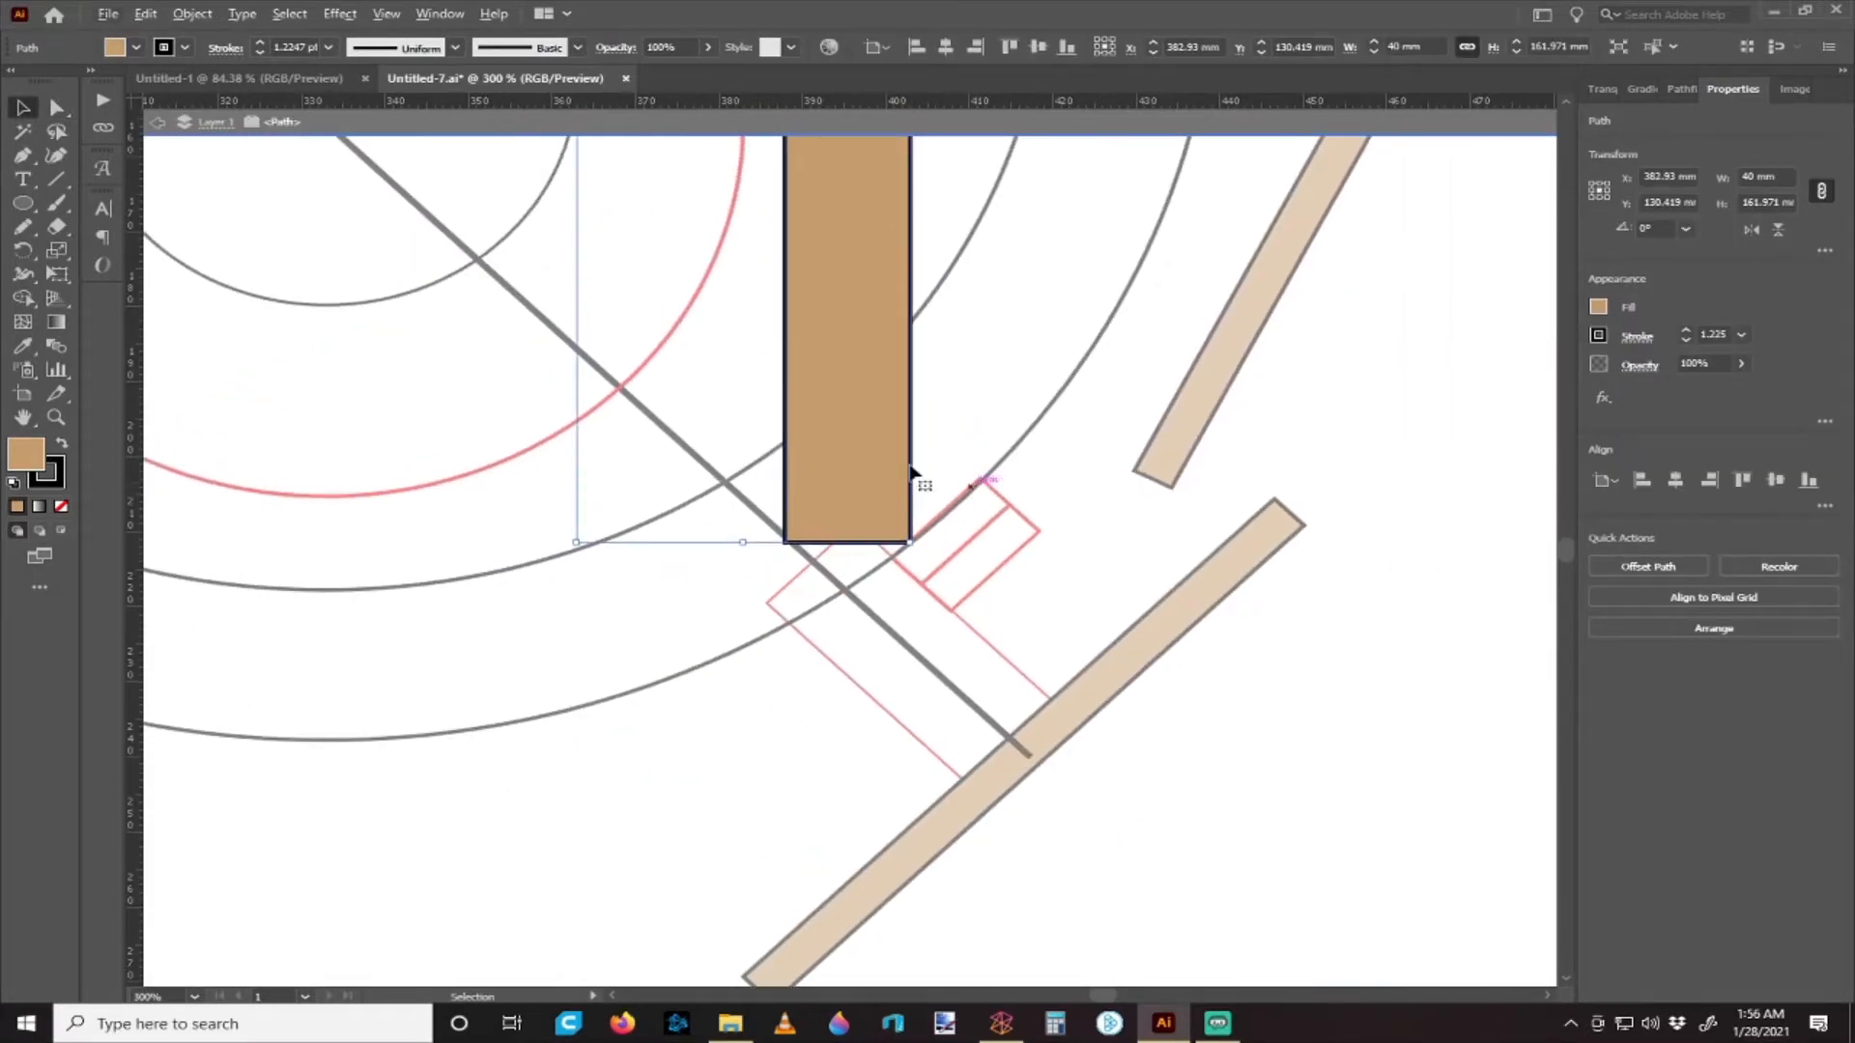
- Move the two corner anchor points at the bracket's lower end straight down by about 9.6 mm
{"action": "left_click", "coordinate": [56, 108]}
{"action": "scroll", "coordinate": [951, 494], "scroll_direction": "up", "scroll_amount": 1}
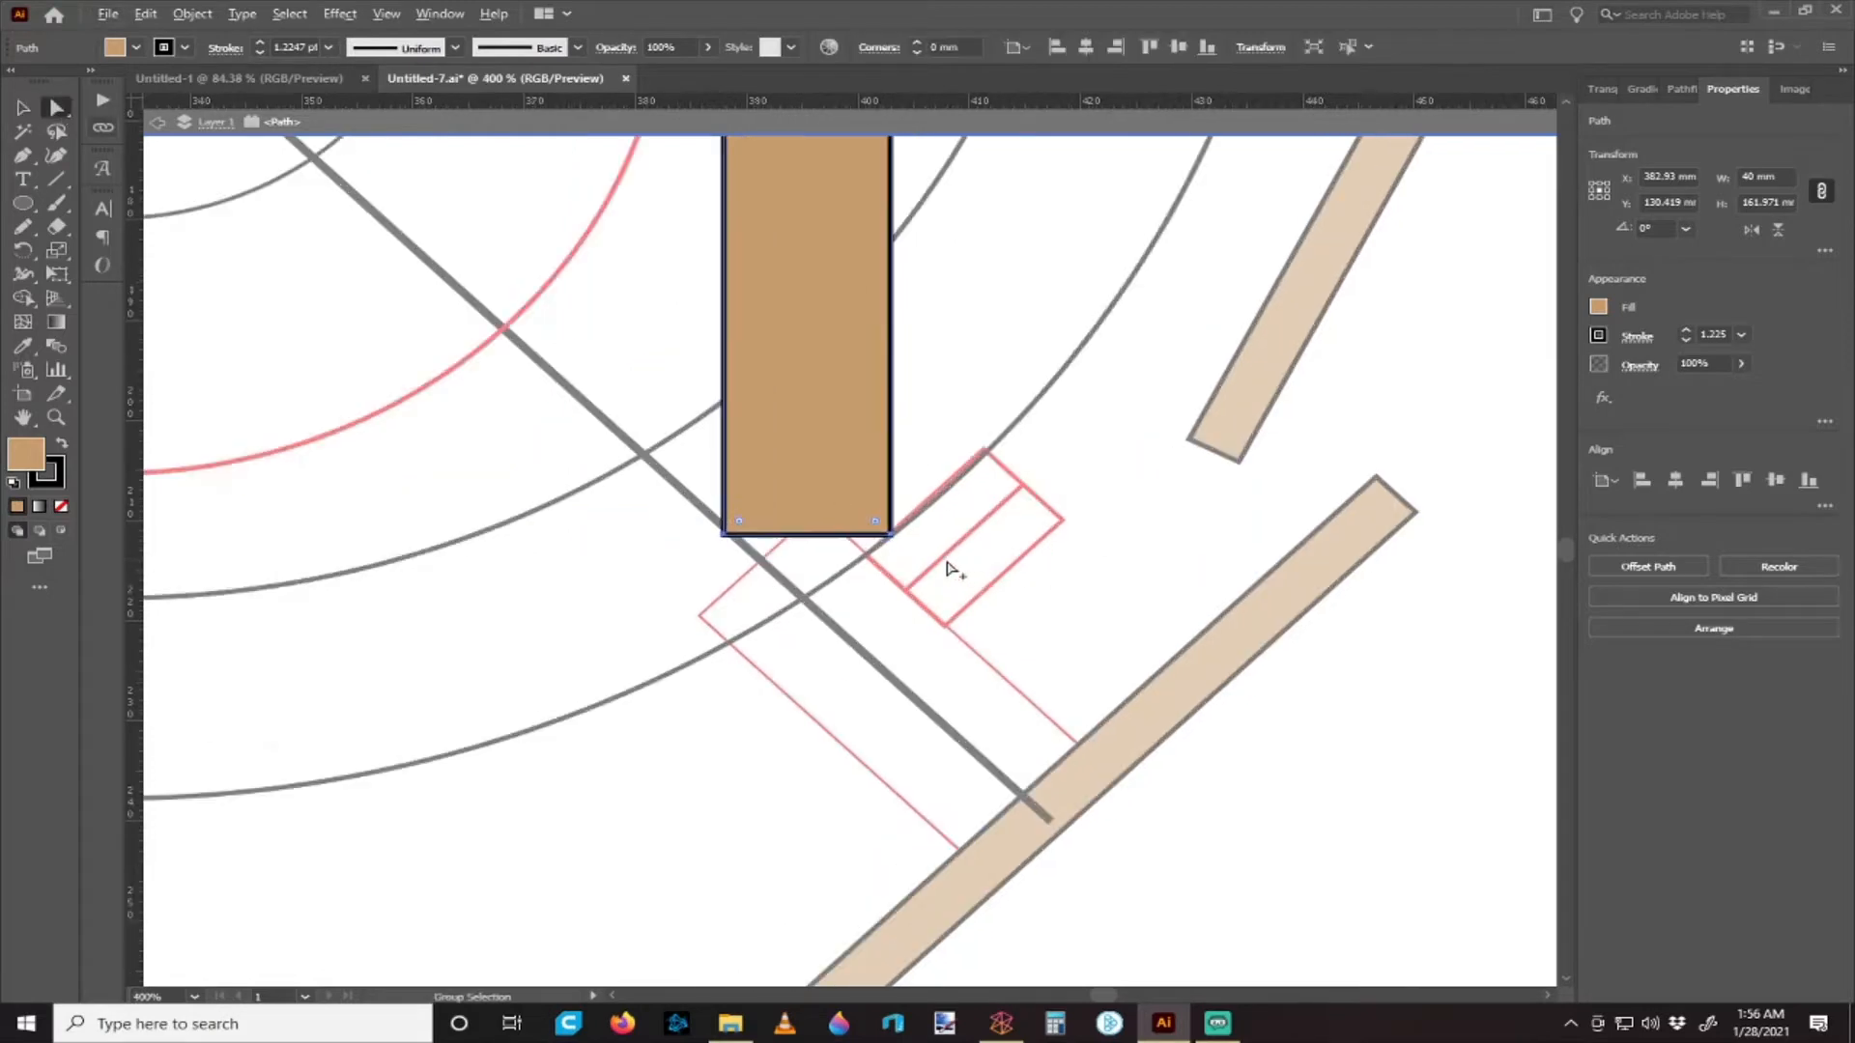
{"action": "left_click", "coordinate": [901, 551]}
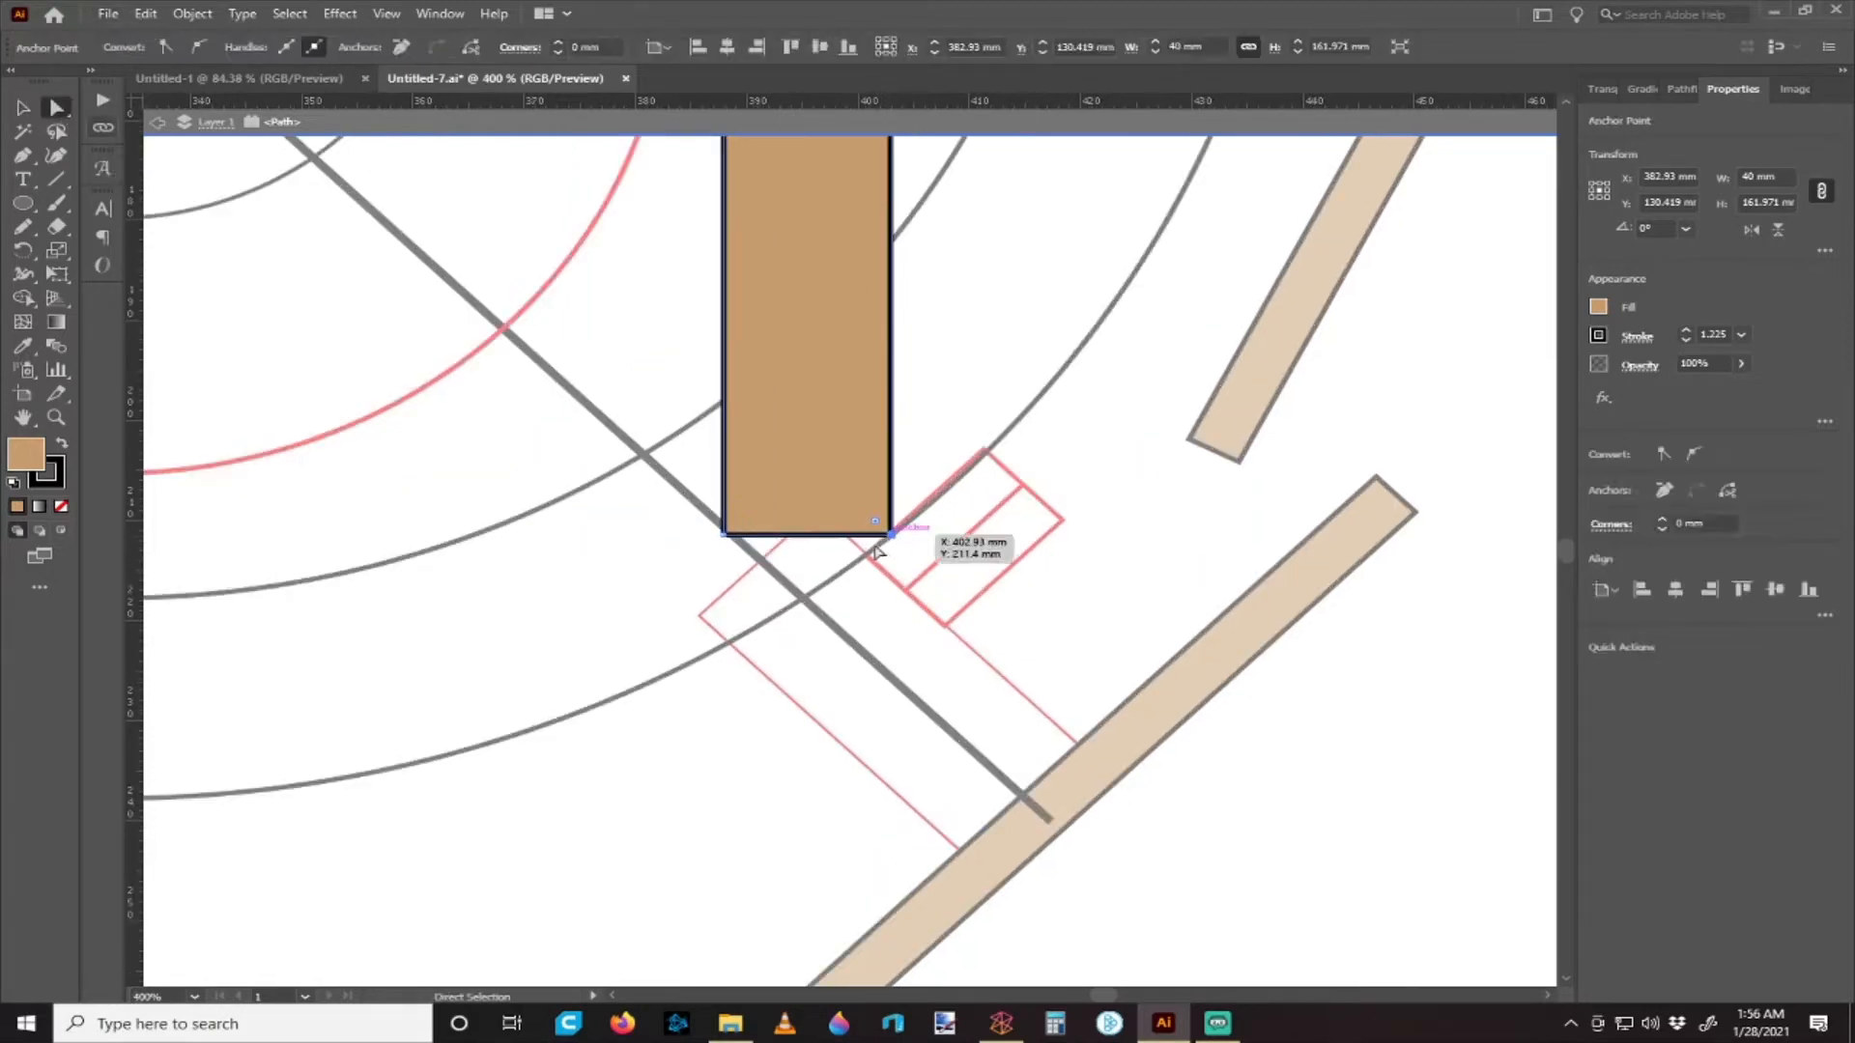
{"action": "left_click", "coordinate": [725, 533], "text": "shift"}
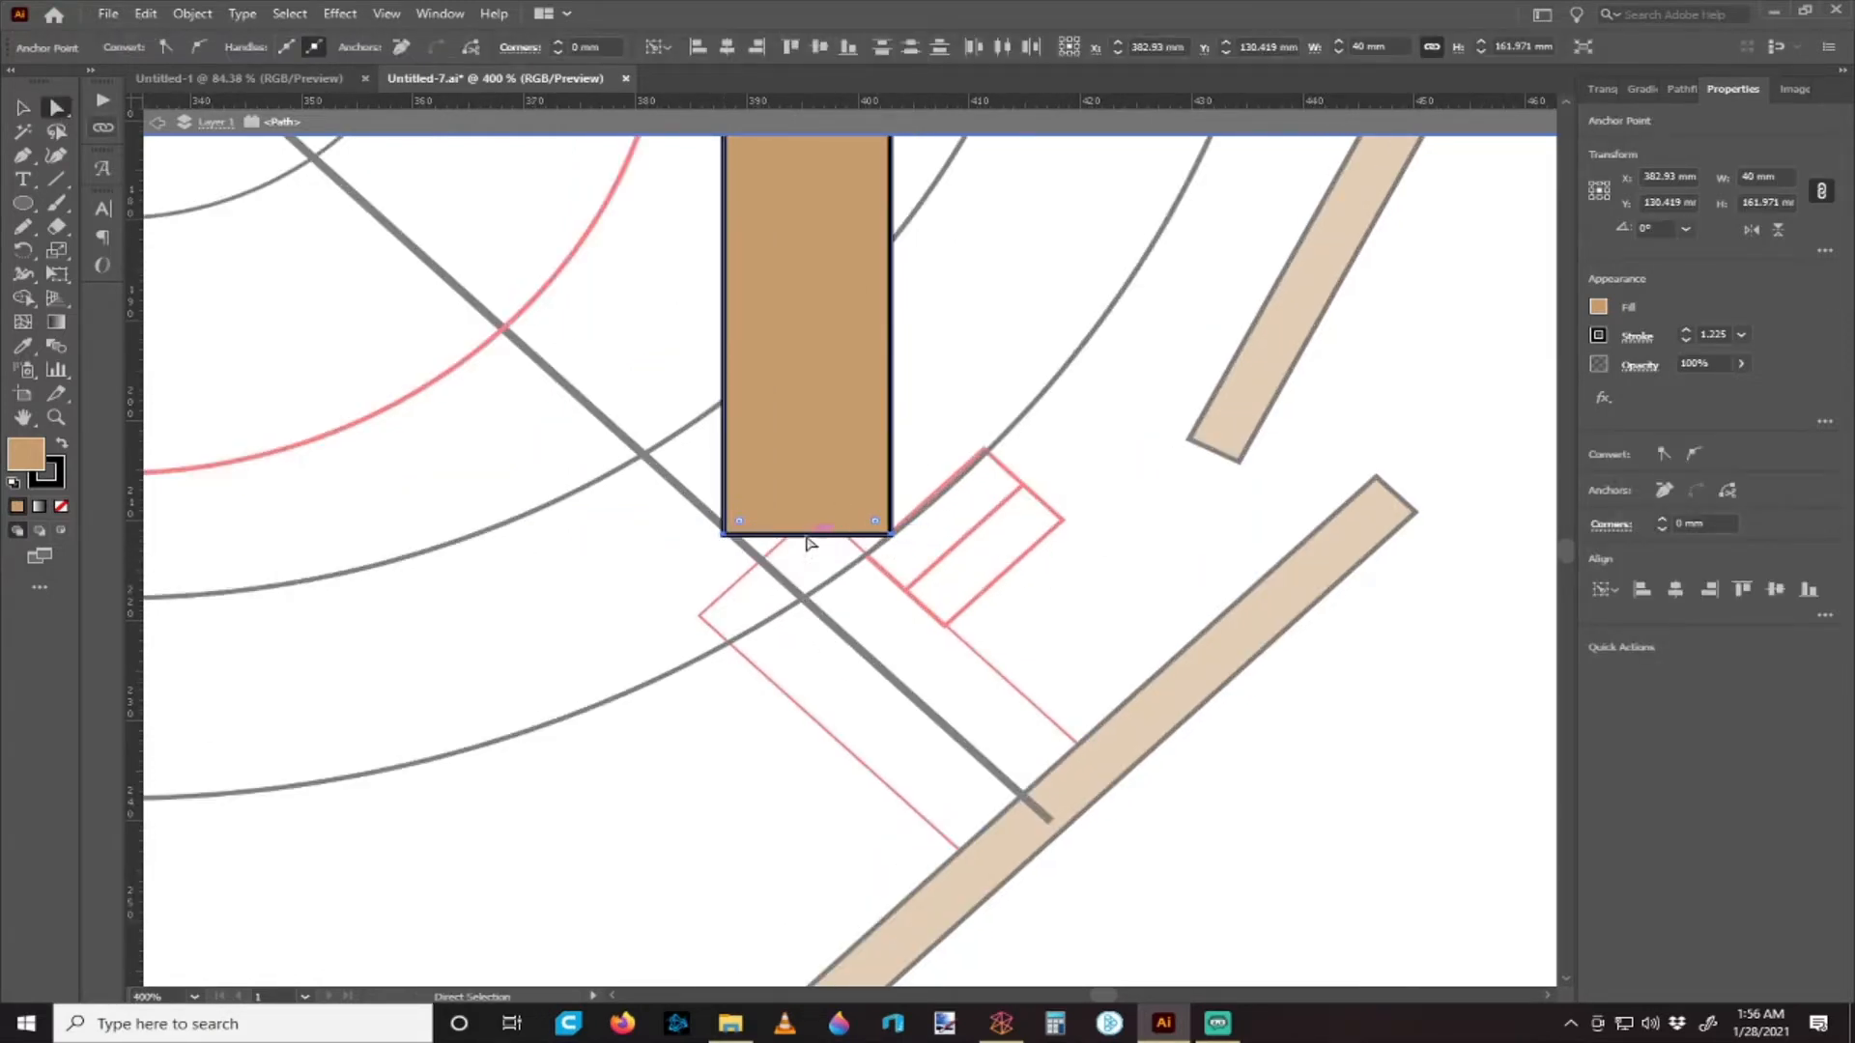
{"action": "left_click_drag", "start_coordinate": [808, 538], "coordinate": [798, 637]}
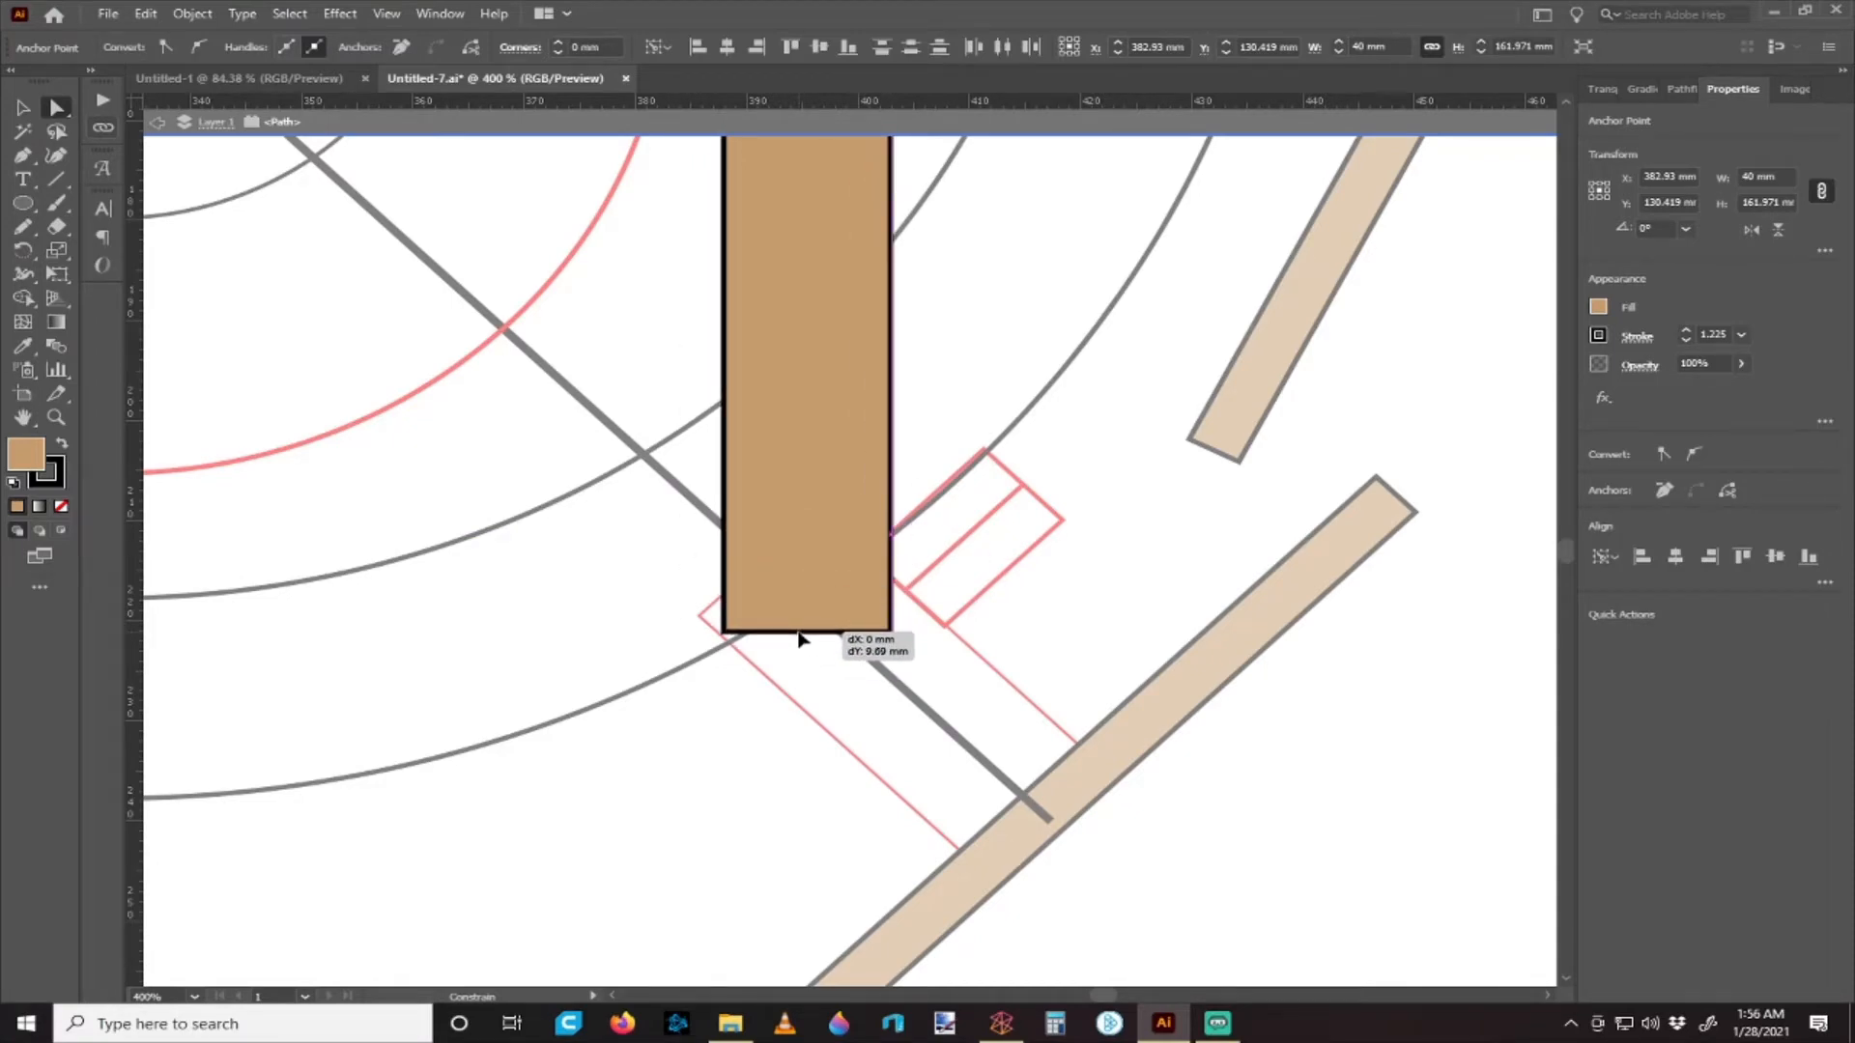
{"action": "left_click_drag", "start_coordinate": [799, 638], "coordinate": [799, 637]}
- Examine the bracket's upper hook and notch, and the overlap of its lower end with the angled red rectangle
{"action": "scroll", "coordinate": [838, 541], "scroll_direction": "down", "scroll_amount": 4}
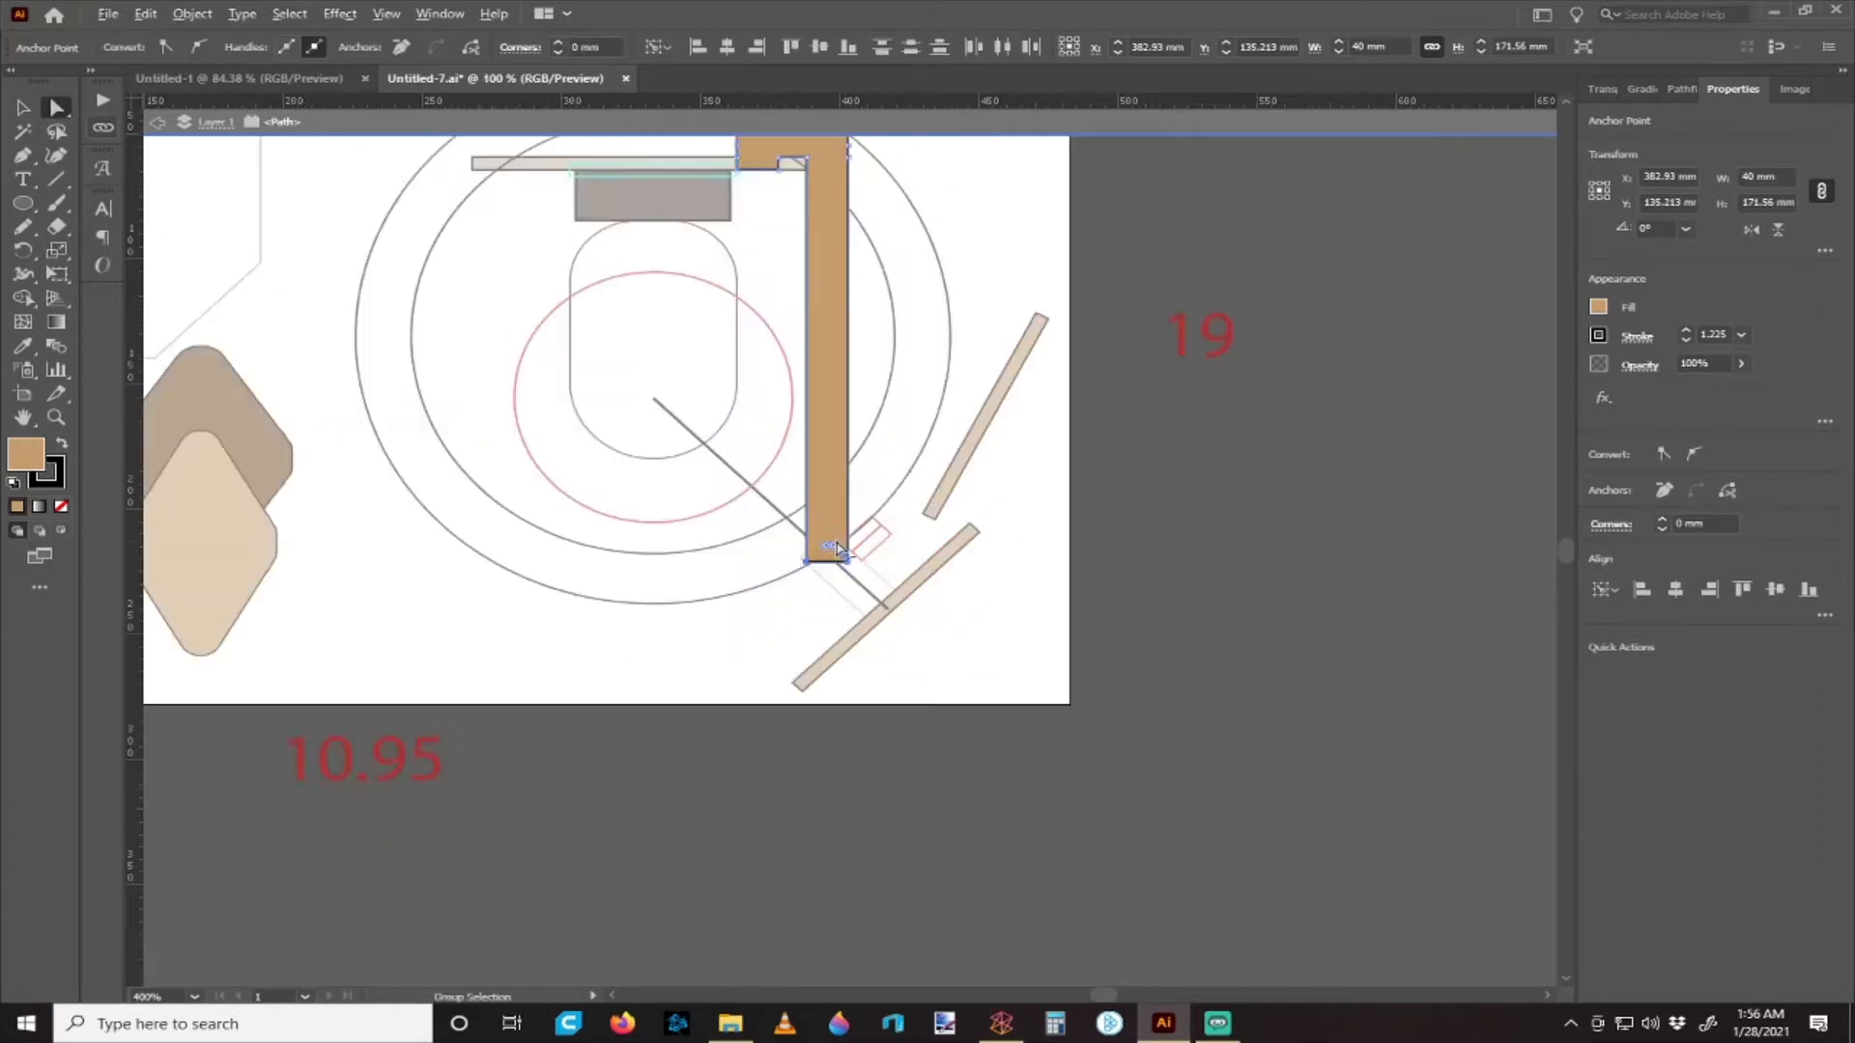
{"action": "scroll", "coordinate": [840, 544], "scroll_direction": "up", "scroll_amount": 7}
{"action": "scroll", "coordinate": [848, 342], "scroll_direction": "up", "scroll_amount": 4}
{"action": "scroll", "coordinate": [809, 401], "scroll_direction": "up", "scroll_amount": 2}
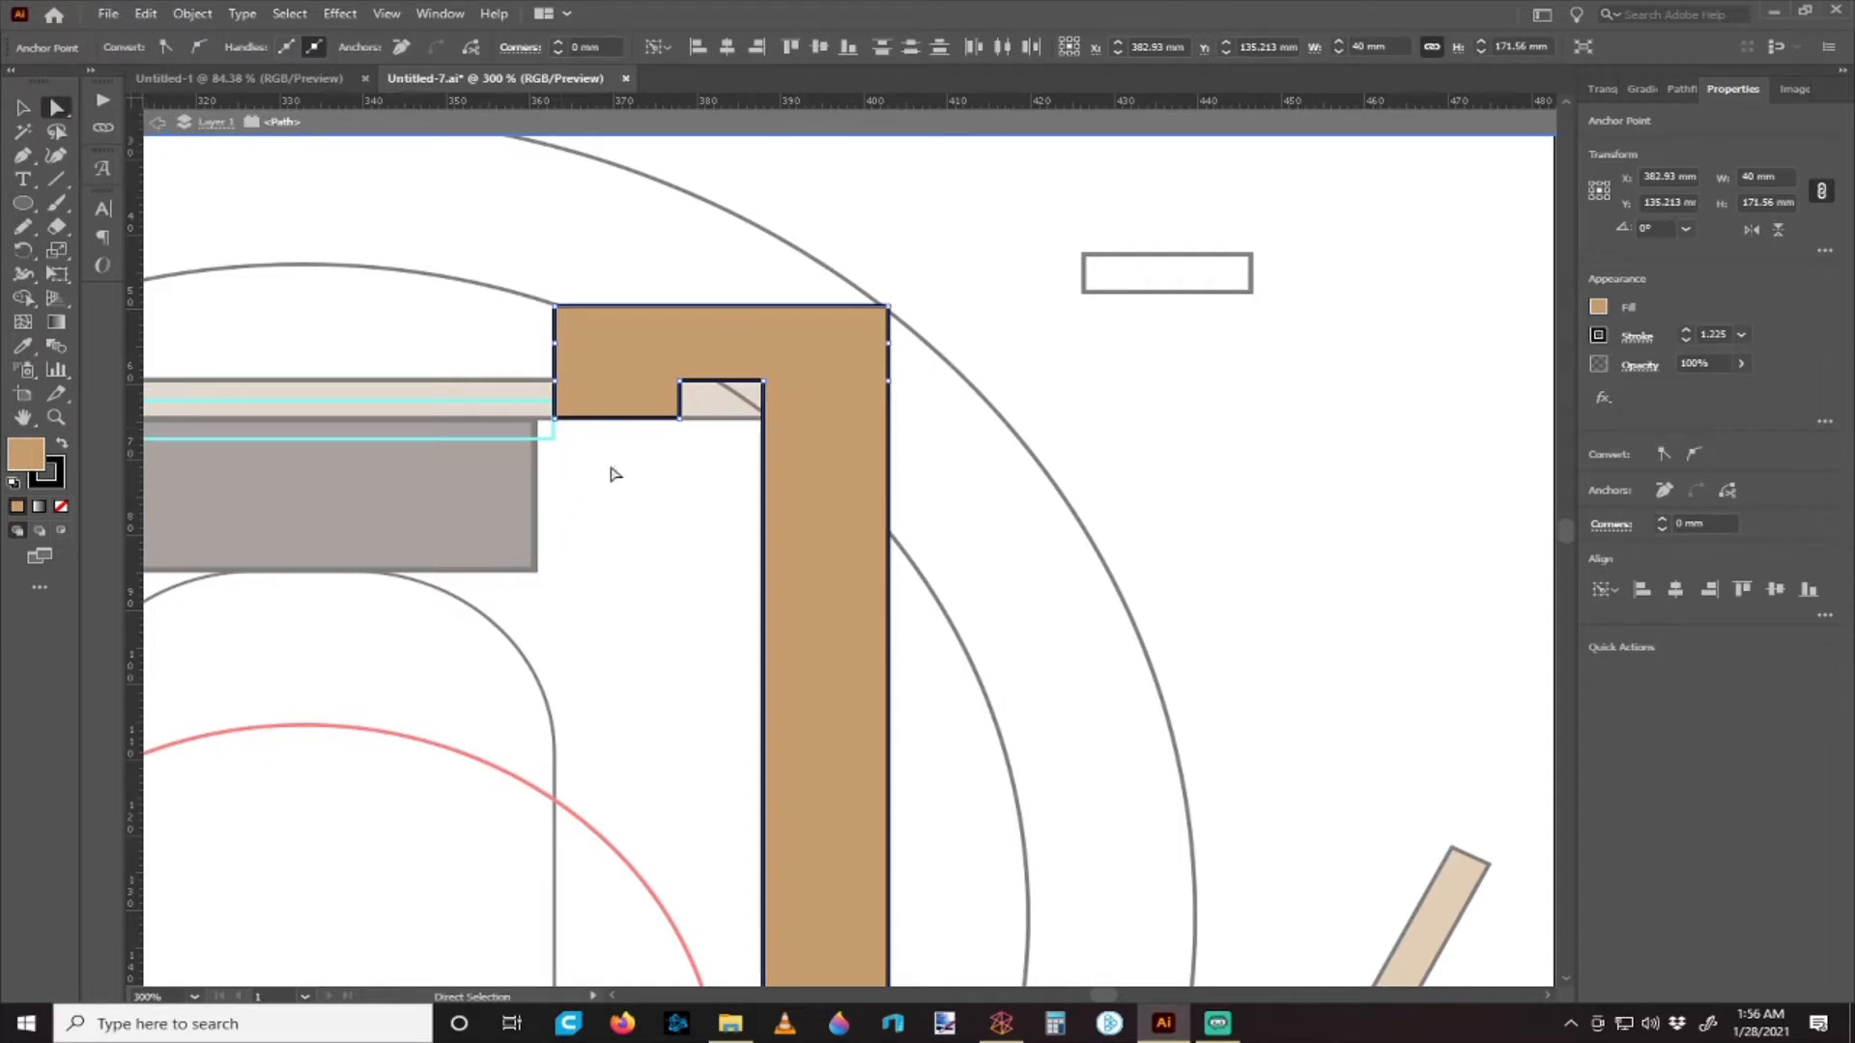
{"action": "scroll", "coordinate": [952, 355], "scroll_direction": "down", "scroll_amount": 3}
{"action": "scroll", "coordinate": [869, 502], "scroll_direction": "down", "scroll_amount": 5}
{"action": "scroll", "coordinate": [962, 577], "scroll_direction": "up", "scroll_amount": 5}
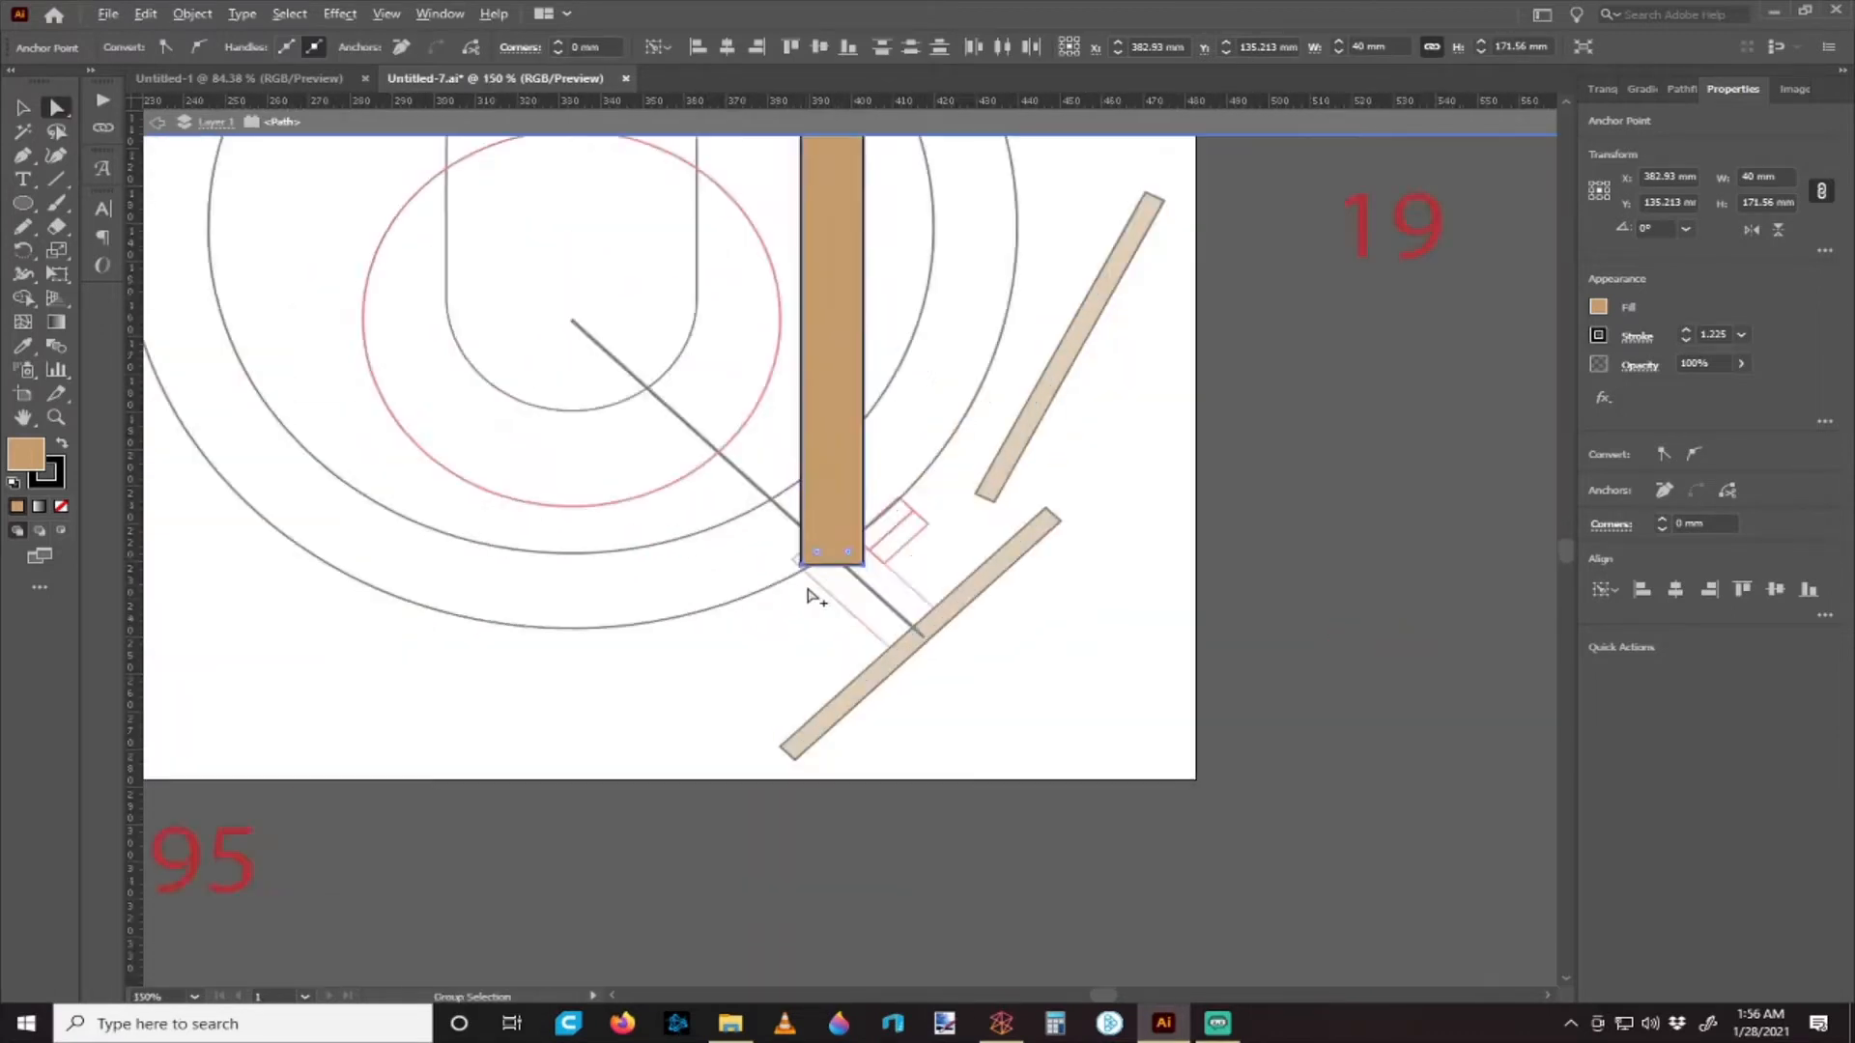
{"action": "scroll", "coordinate": [899, 536], "scroll_direction": "up", "scroll_amount": 2}
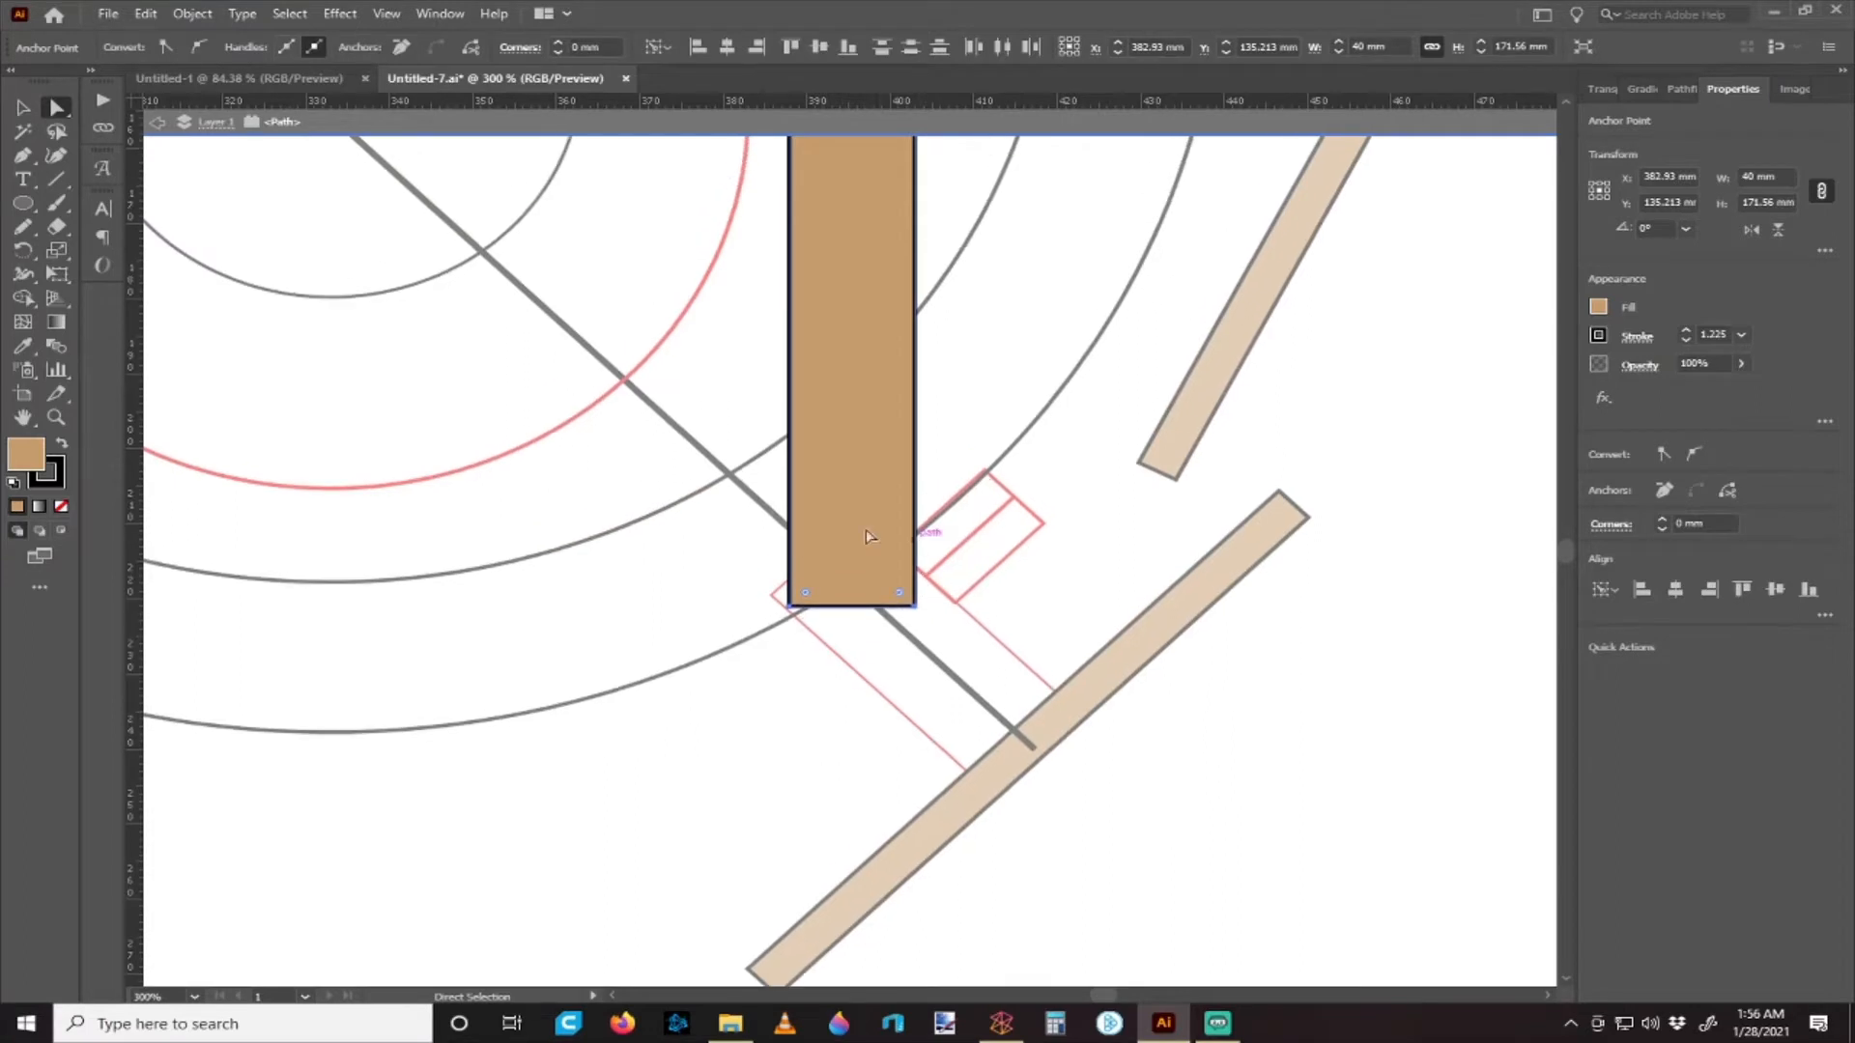
{"action": "scroll", "coordinate": [845, 633], "scroll_direction": "up", "scroll_amount": 4}
{"action": "scroll", "coordinate": [882, 628], "scroll_direction": "down", "scroll_amount": 5}
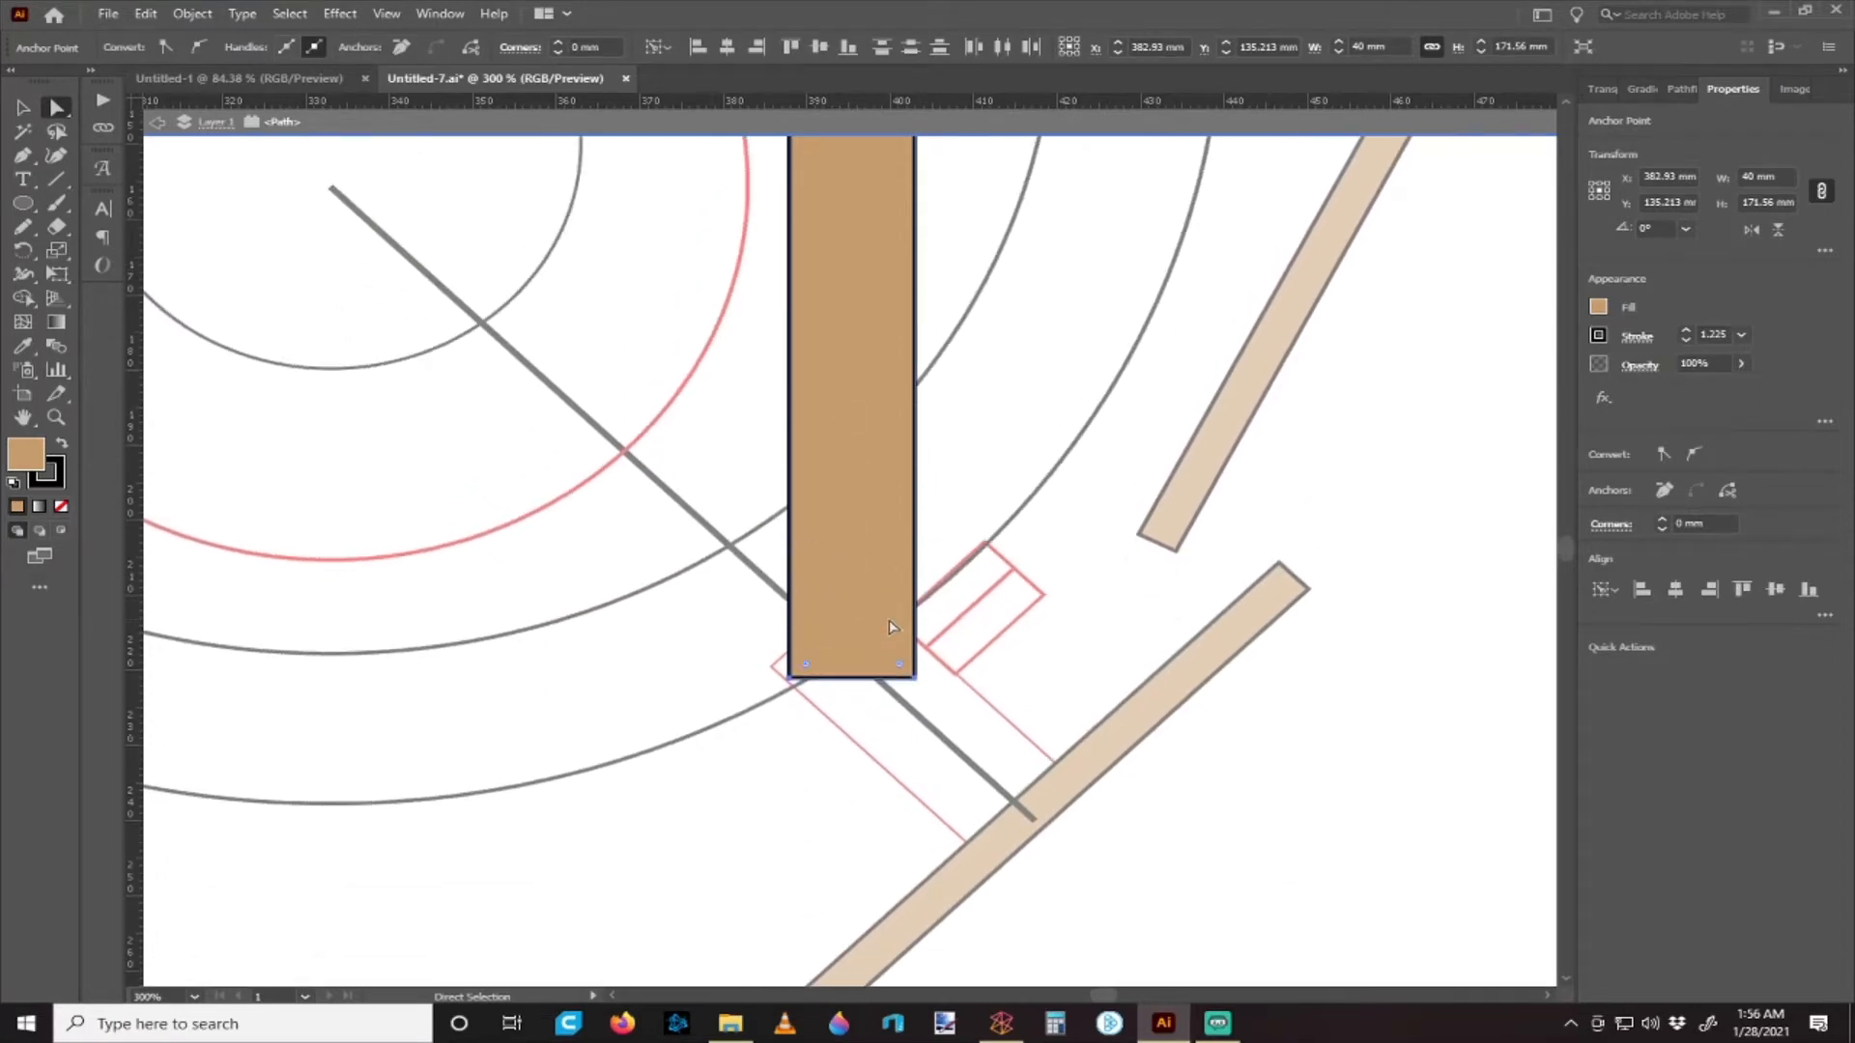
- Leave isolation mode and unite the tan bracket with the large angled red rectangle into one shape
{"action": "left_click", "coordinate": [22, 106]}
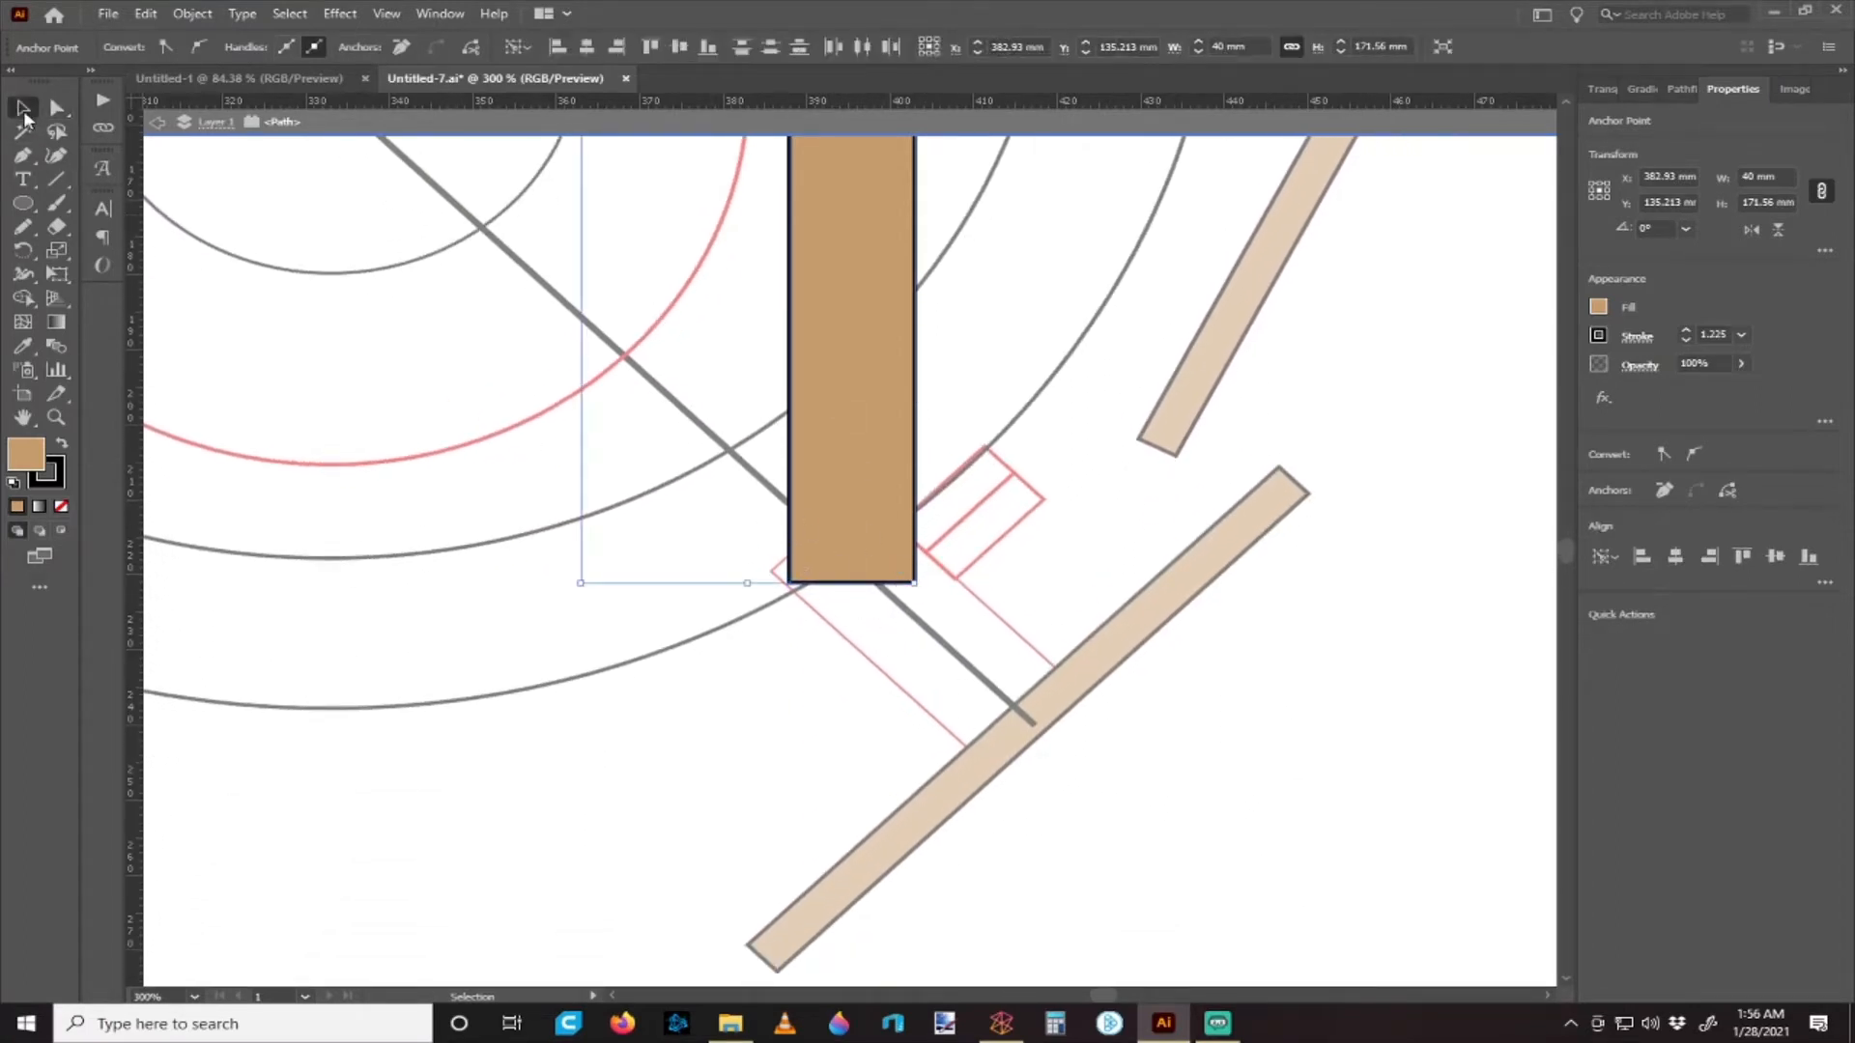
{"action": "double_click", "coordinate": [1043, 203]}
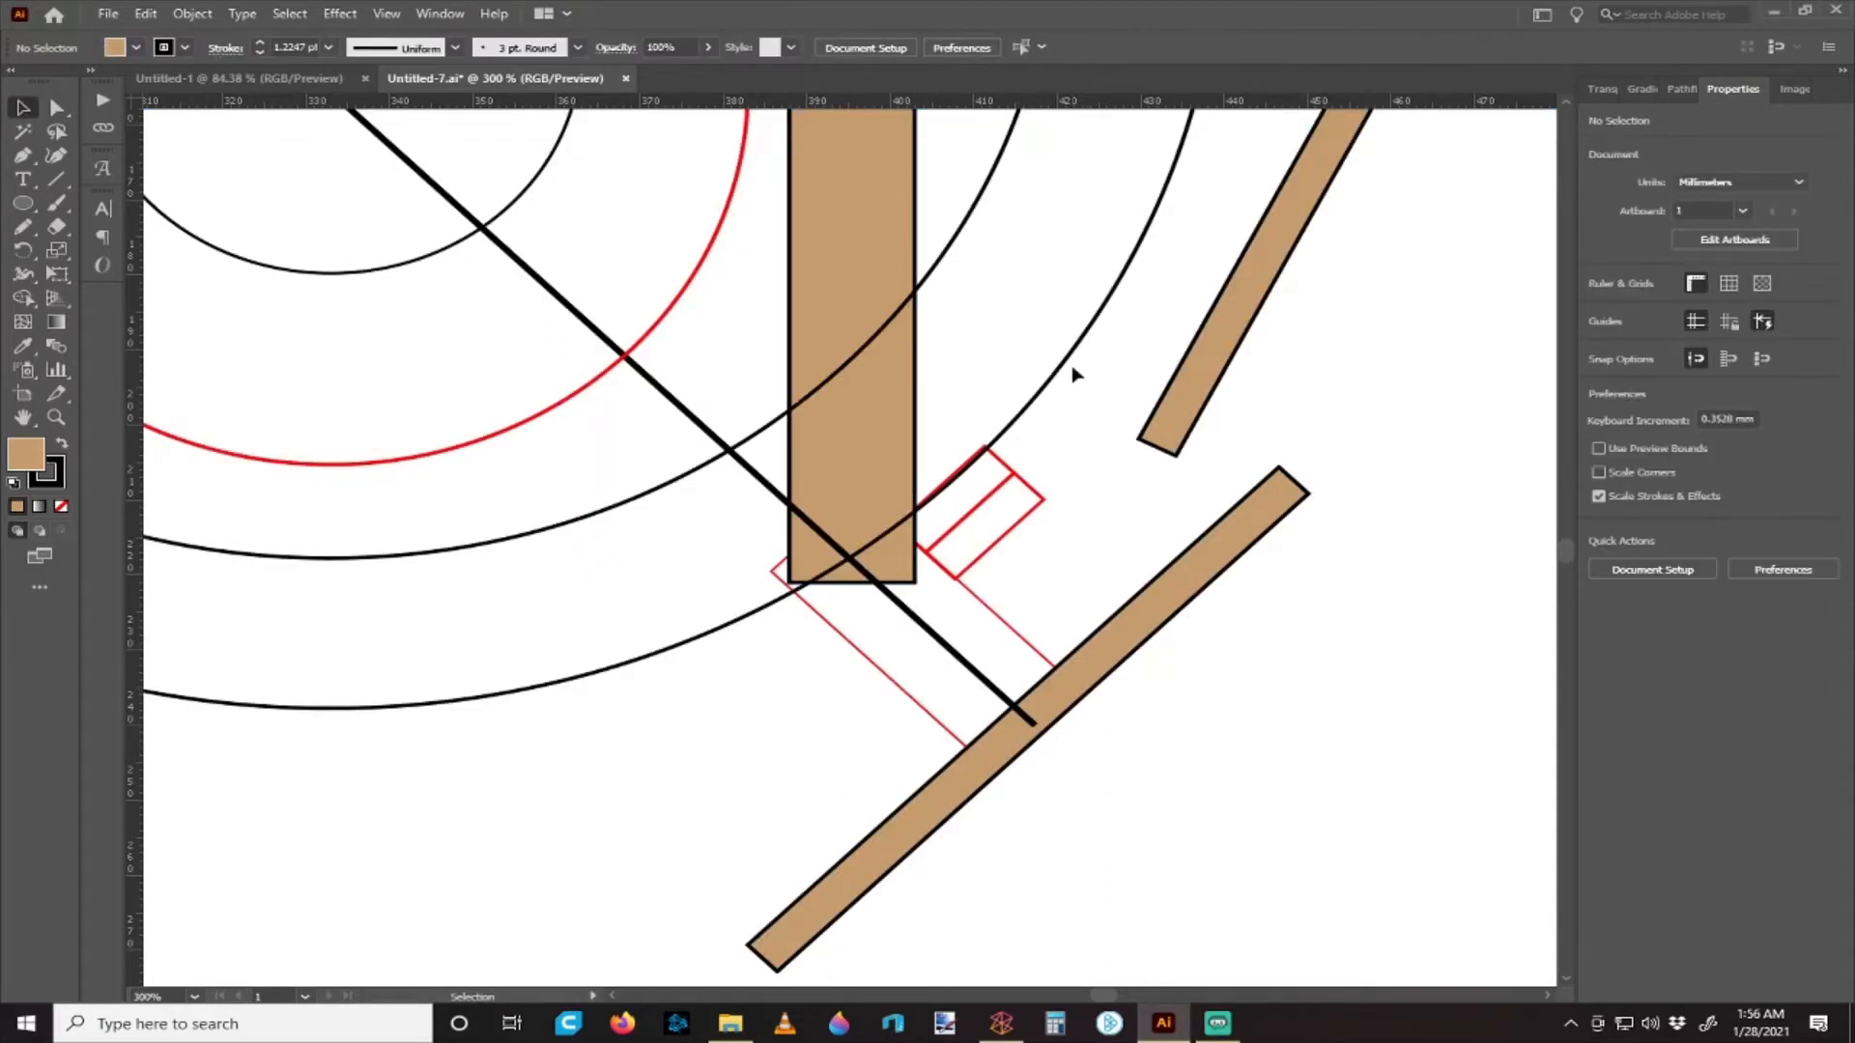
{"action": "scroll", "coordinate": [1117, 423], "scroll_direction": "down", "scroll_amount": 1}
{"action": "left_click", "coordinate": [1010, 584]}
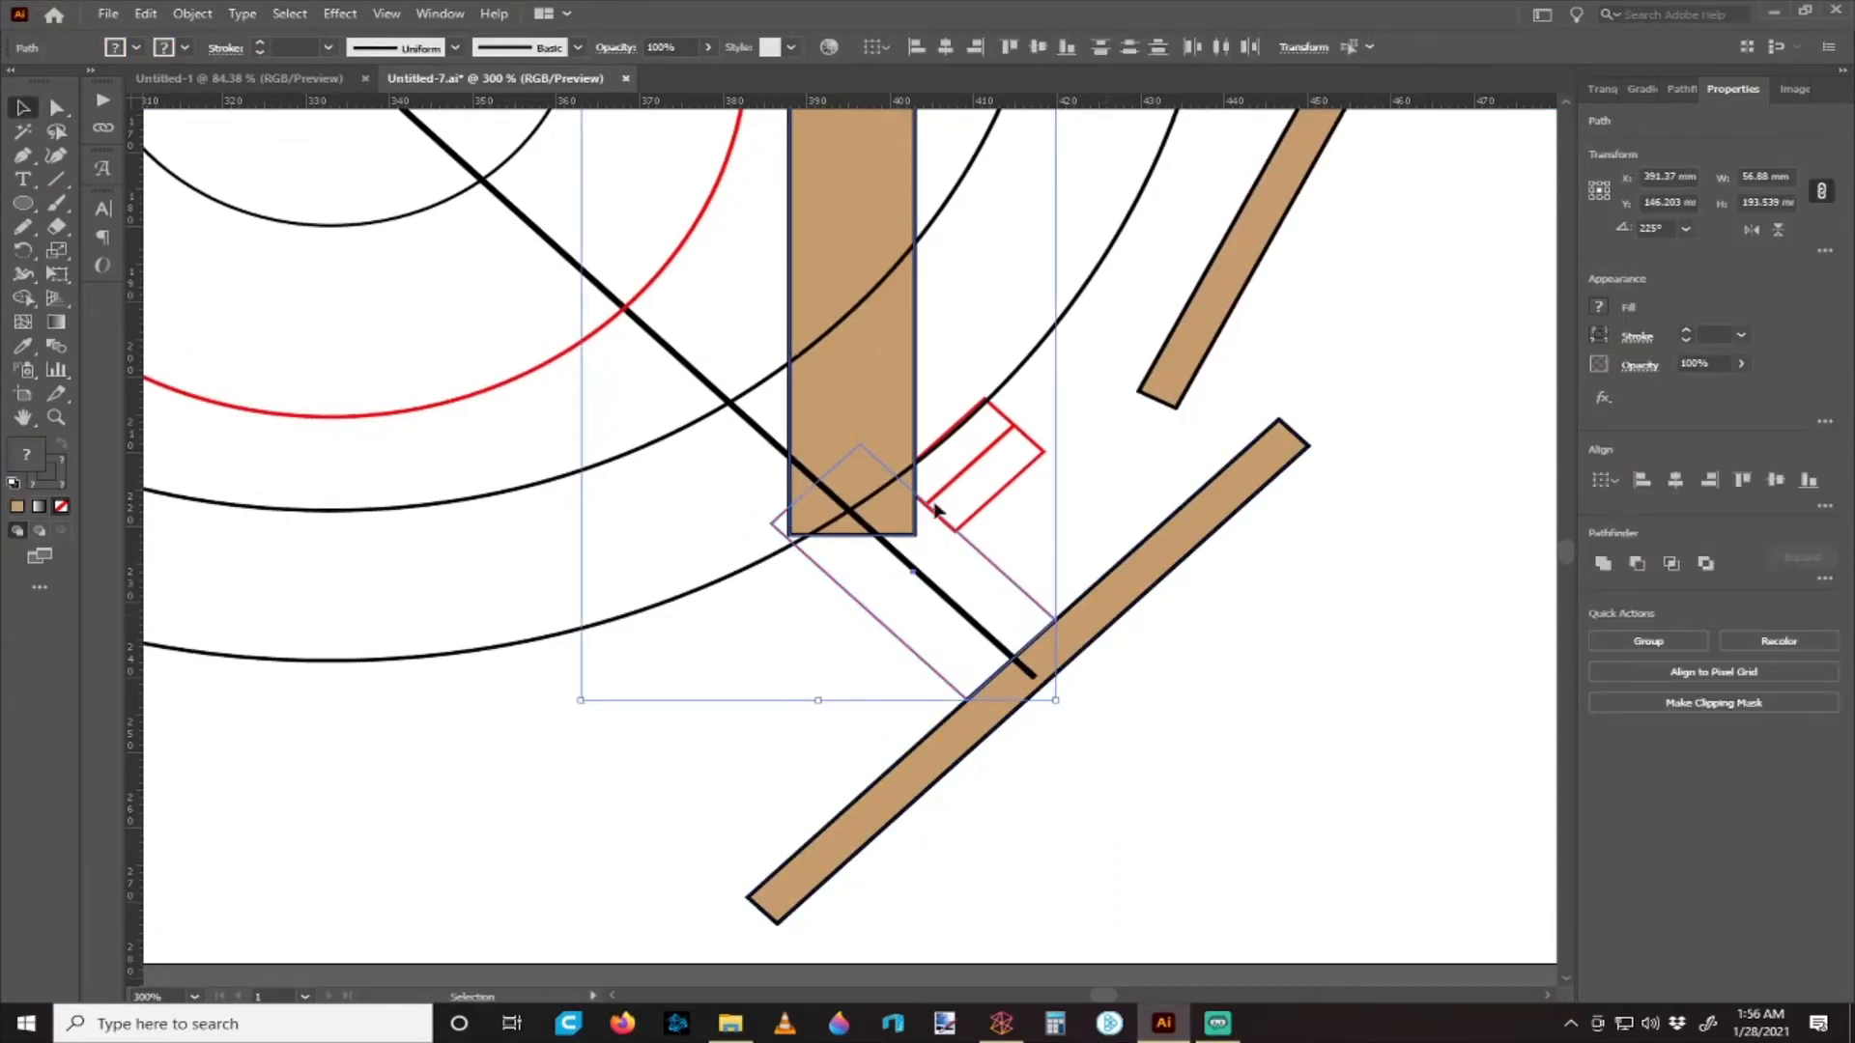
{"action": "scroll", "coordinate": [898, 532], "scroll_direction": "down", "scroll_amount": 2}
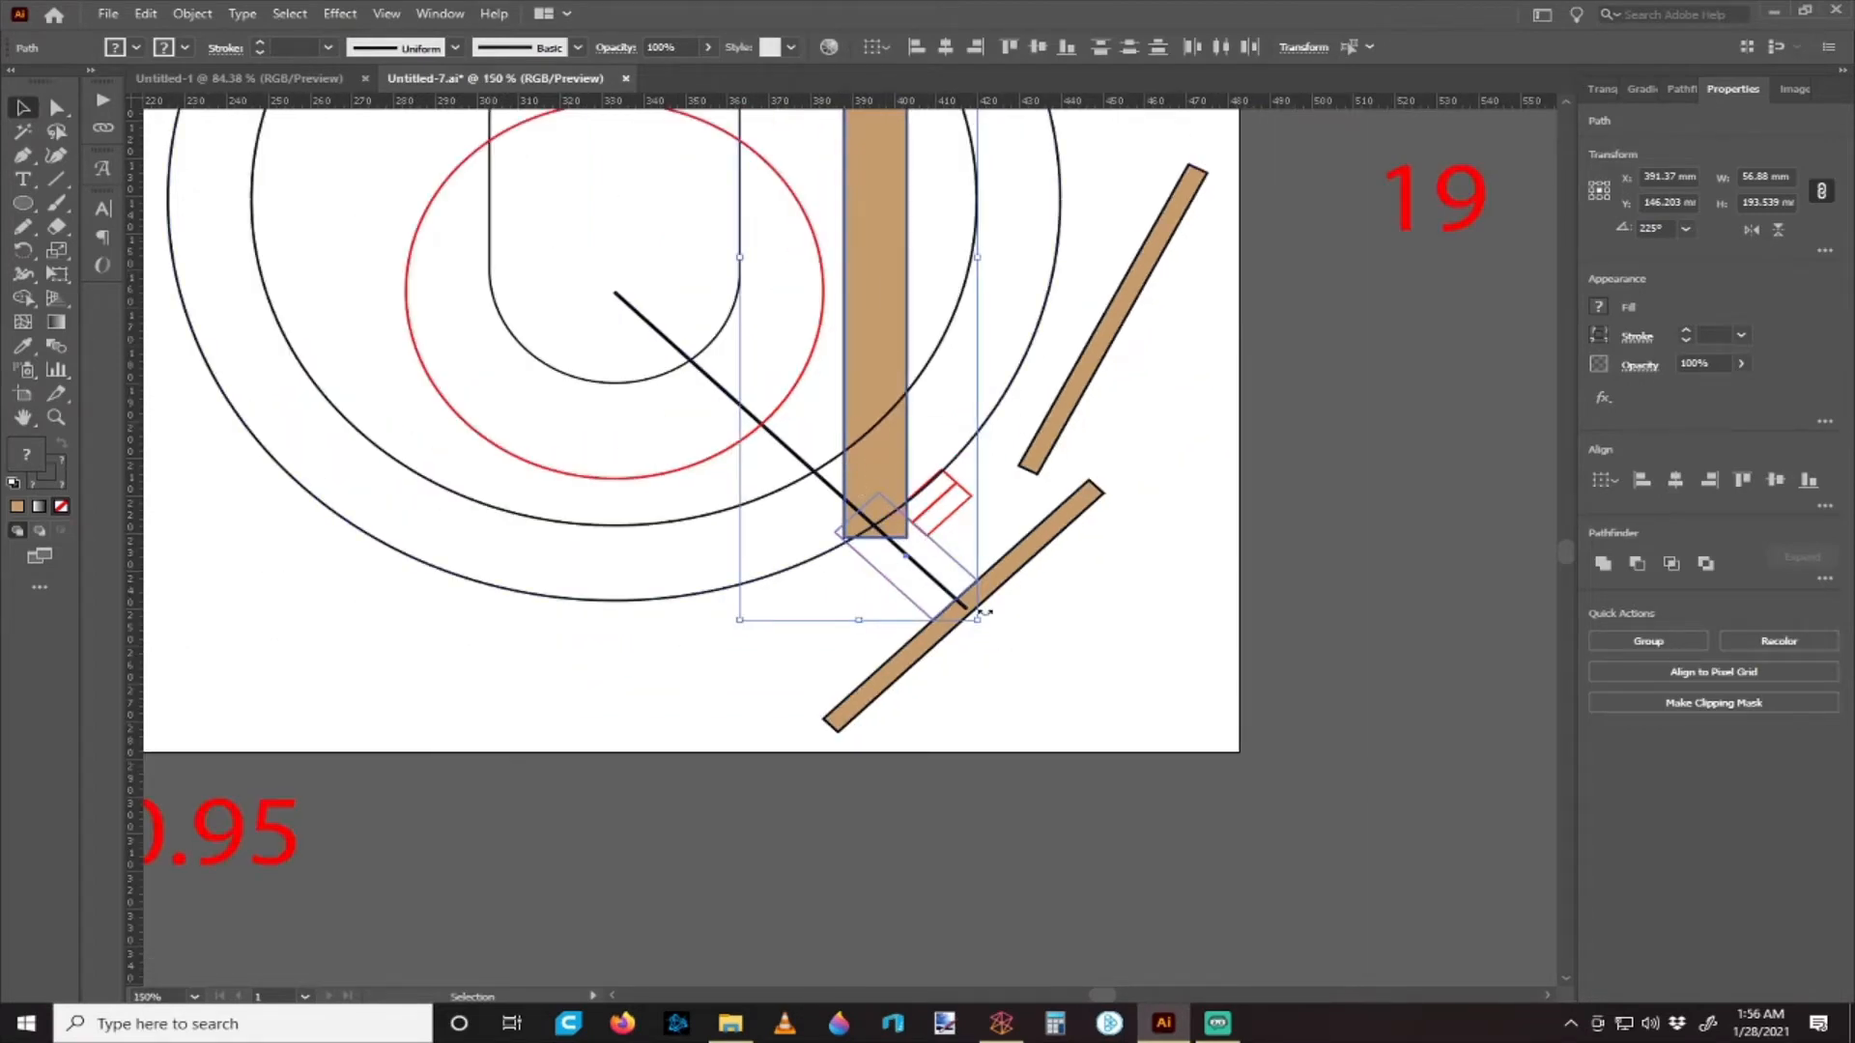
{"action": "scroll", "coordinate": [905, 503], "scroll_direction": "up", "scroll_amount": 2}
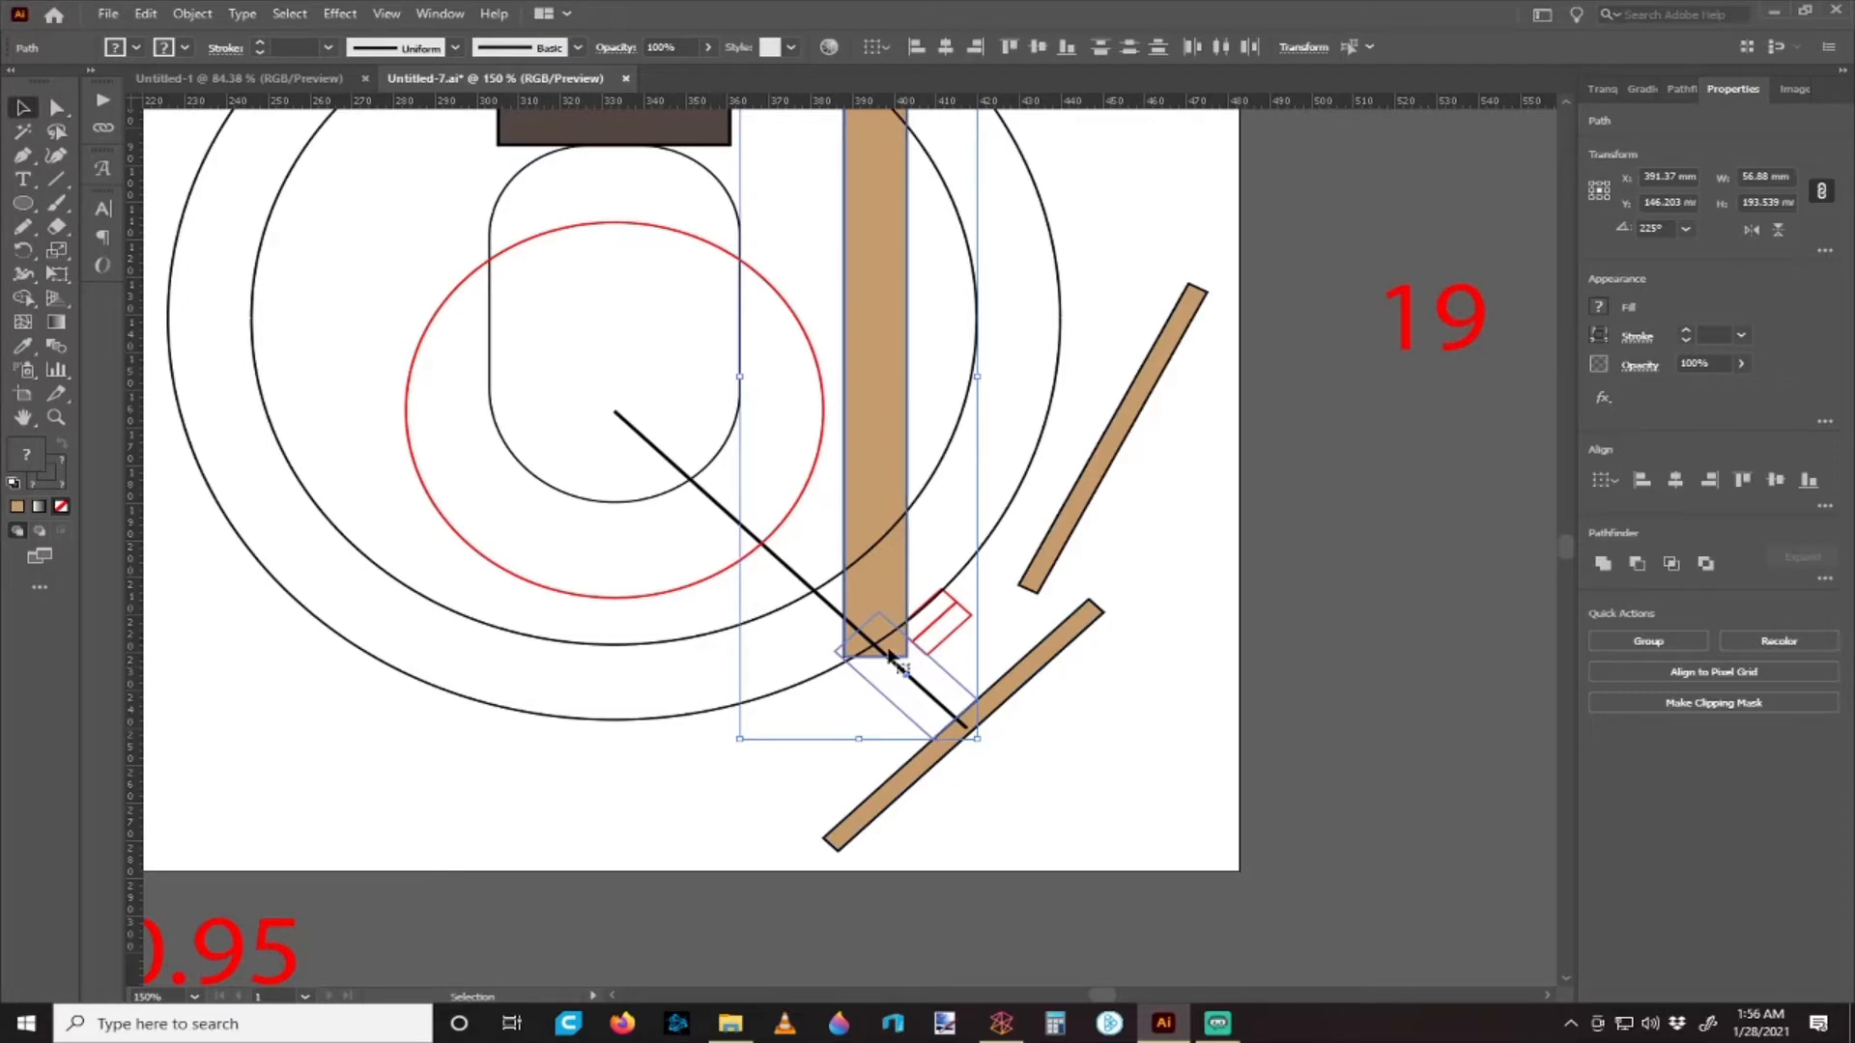
{"action": "left_click", "coordinate": [1595, 565]}
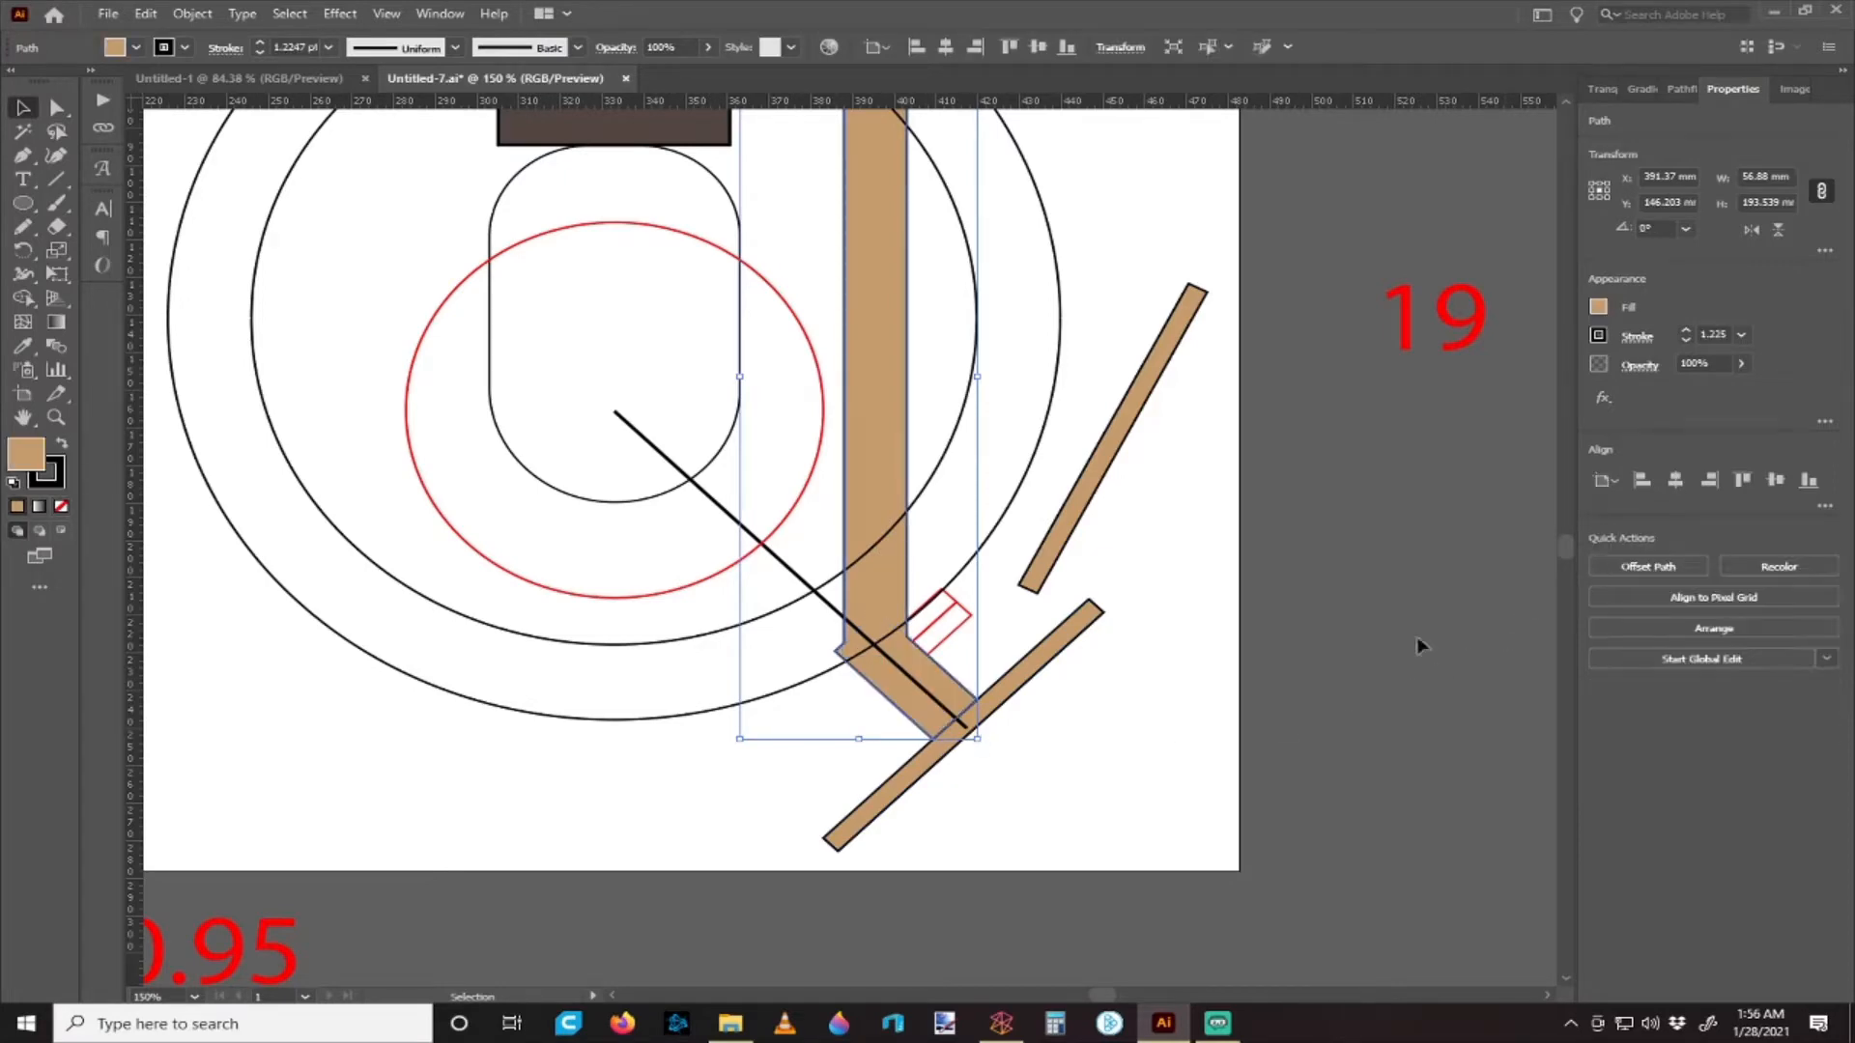
- Move the lower angled tan bar diagonally outward, clear of the bracket's lower end
{"action": "scroll", "coordinate": [980, 777], "scroll_direction": "up", "scroll_amount": 1}
{"action": "scroll", "coordinate": [981, 778], "scroll_direction": "up", "scroll_amount": 1}
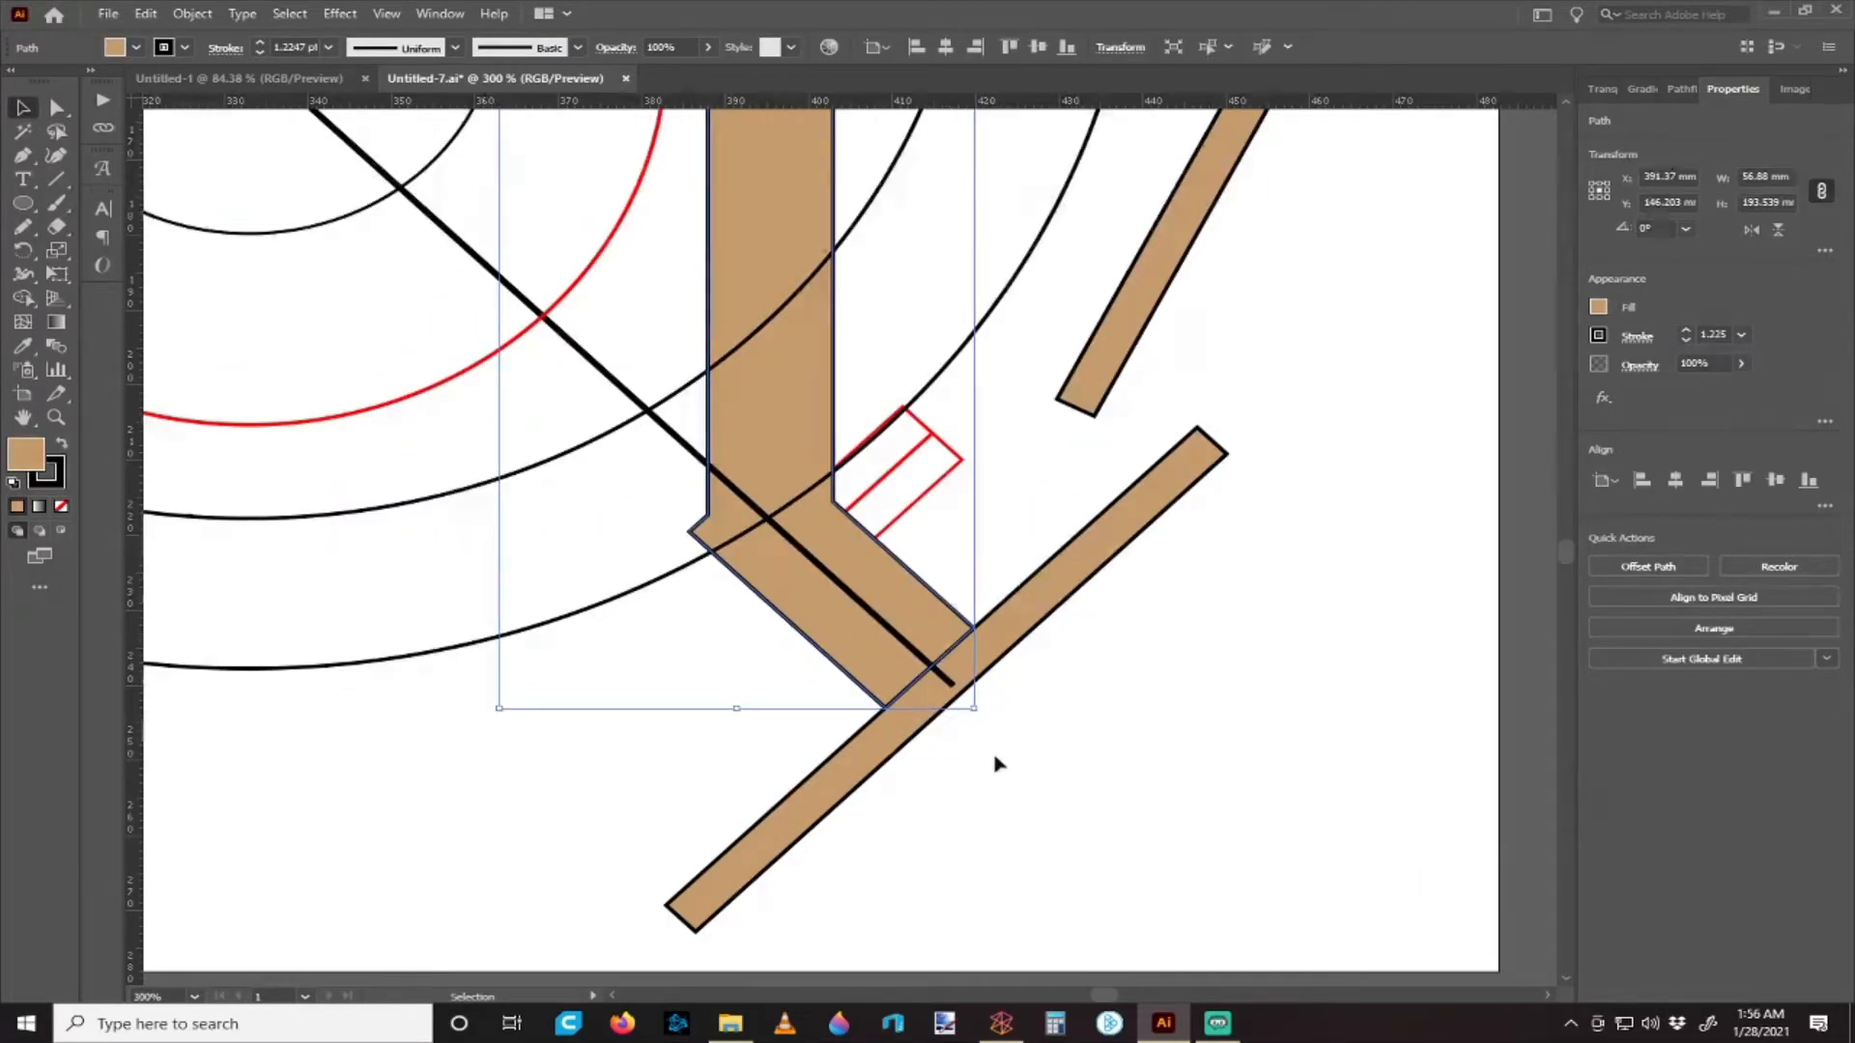
{"action": "left_click", "coordinate": [998, 679]}
{"action": "scroll", "coordinate": [989, 664], "scroll_direction": "down", "scroll_amount": 4}
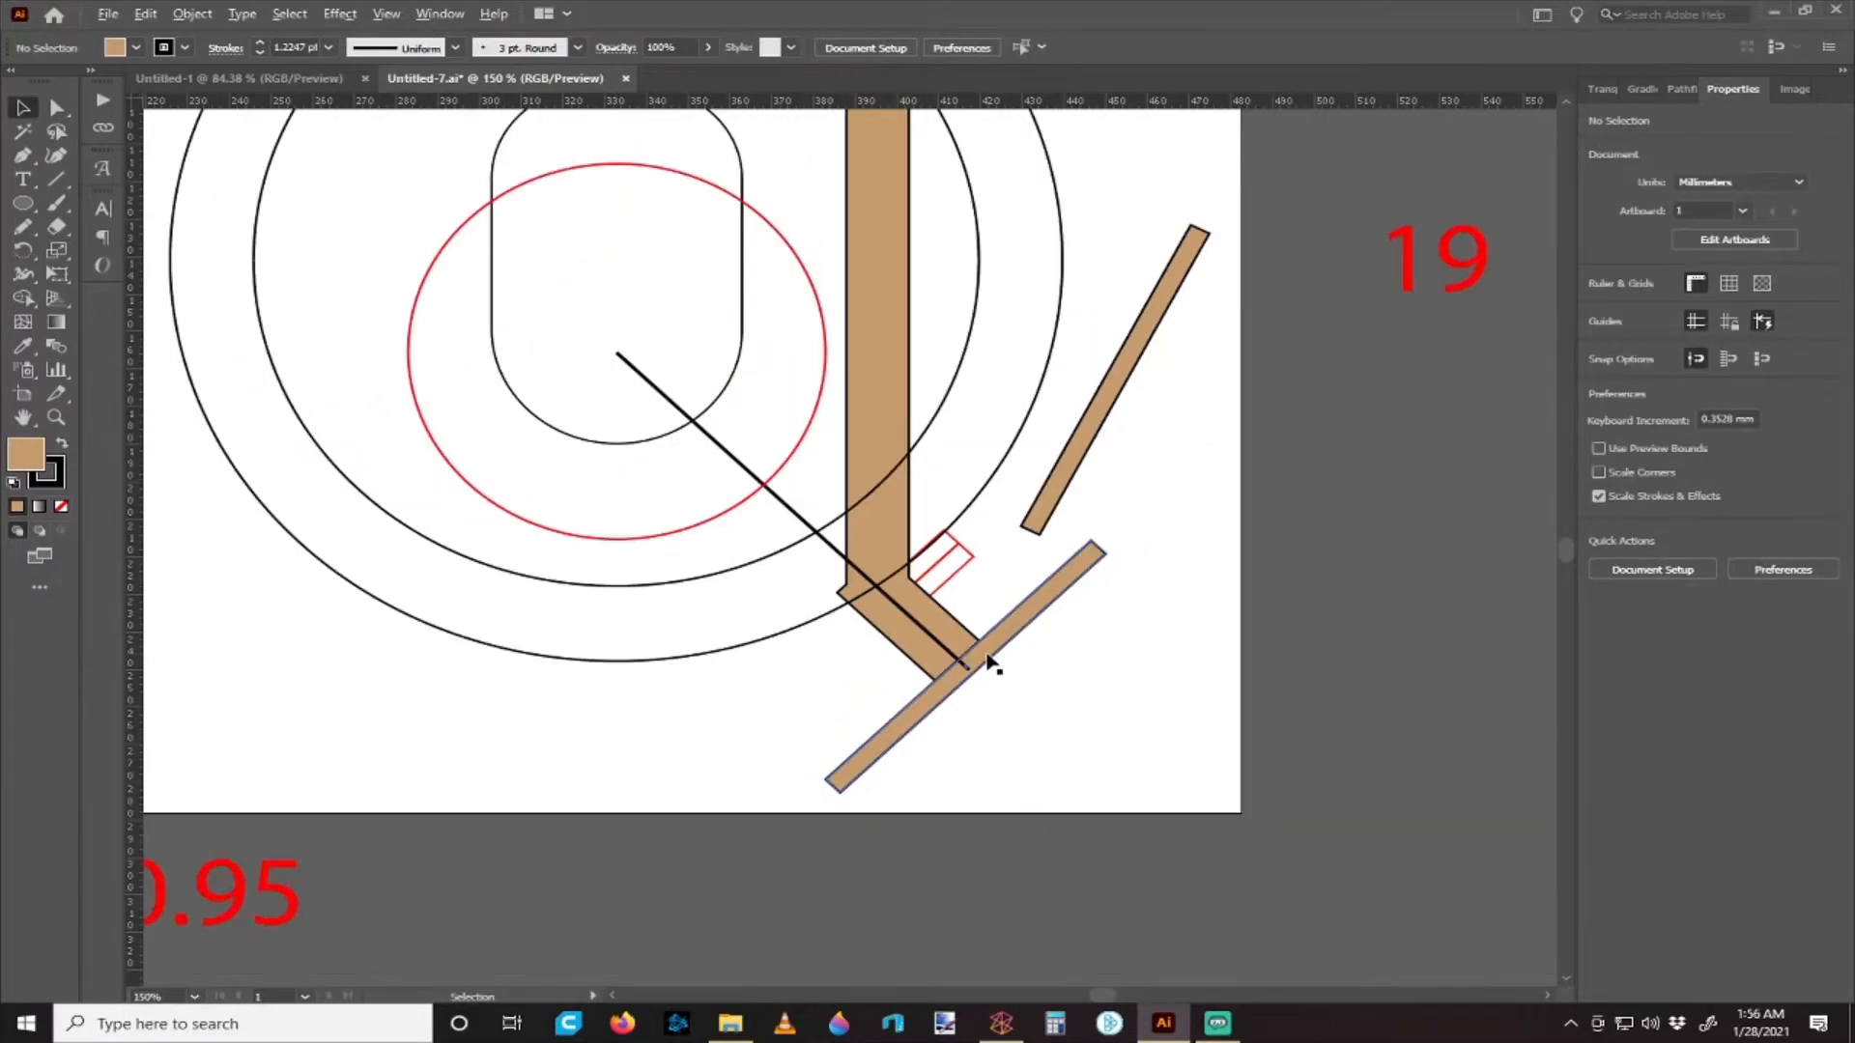
{"action": "scroll", "coordinate": [991, 662], "scroll_direction": "up", "scroll_amount": 1}
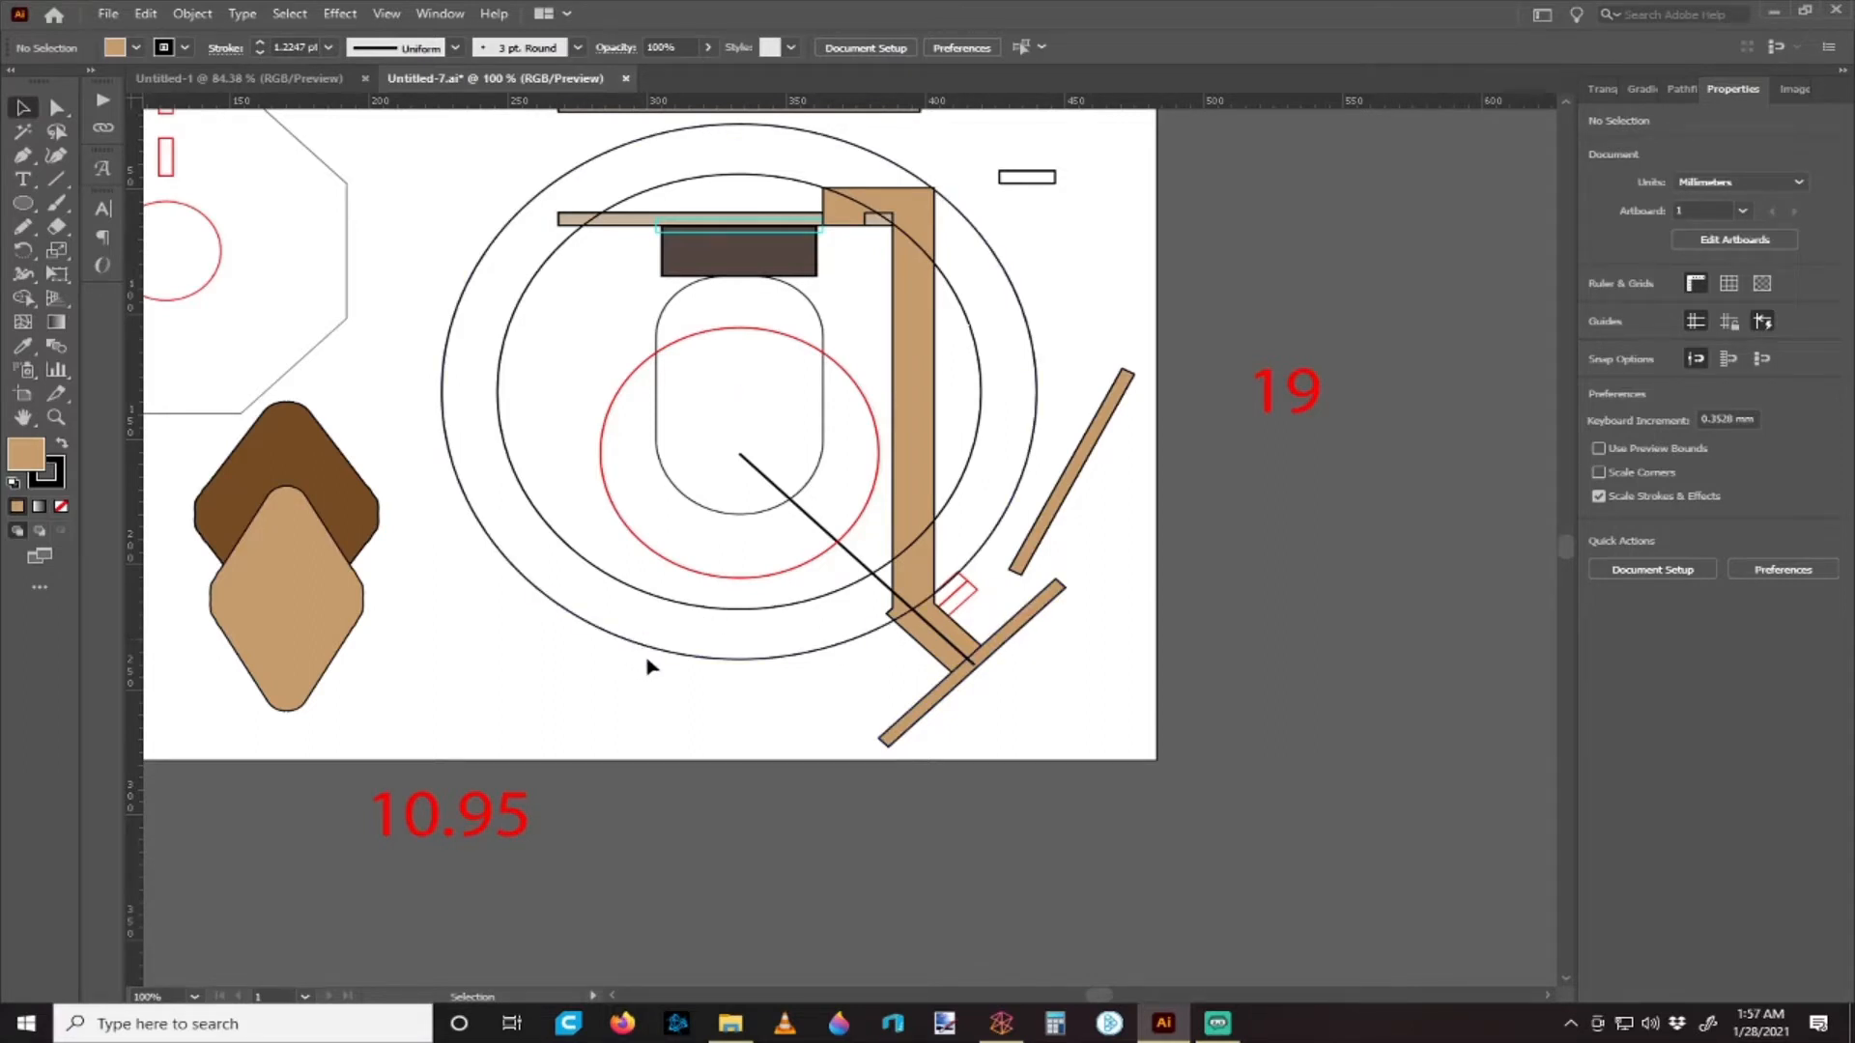
{"action": "left_click_drag", "start_coordinate": [993, 740], "coordinate": [1034, 779]}
{"action": "left_click", "coordinate": [1019, 633]}
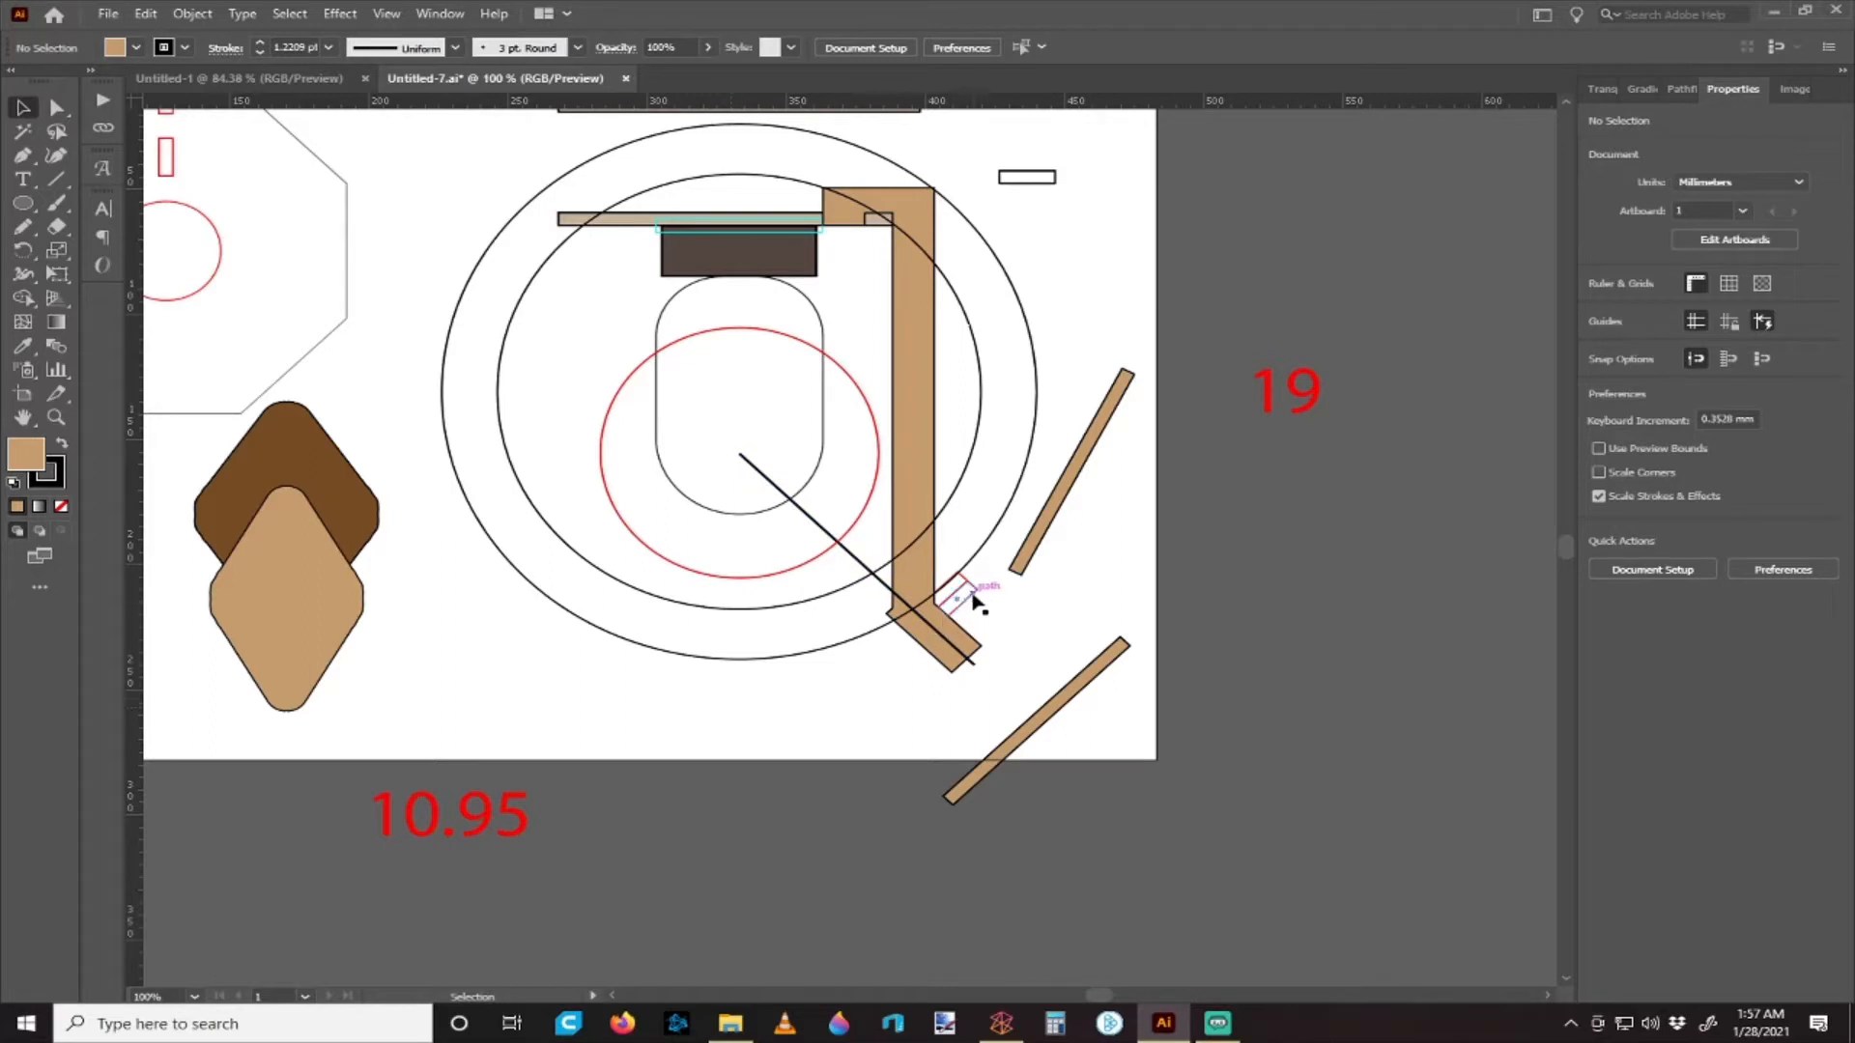
- Pull one of the two small red rectangles away from the bracket's bend and rotate it upright below the outer ellipse
{"action": "left_click_drag", "start_coordinate": [977, 592], "coordinate": [824, 708]}
{"action": "left_click", "coordinate": [686, 703]}
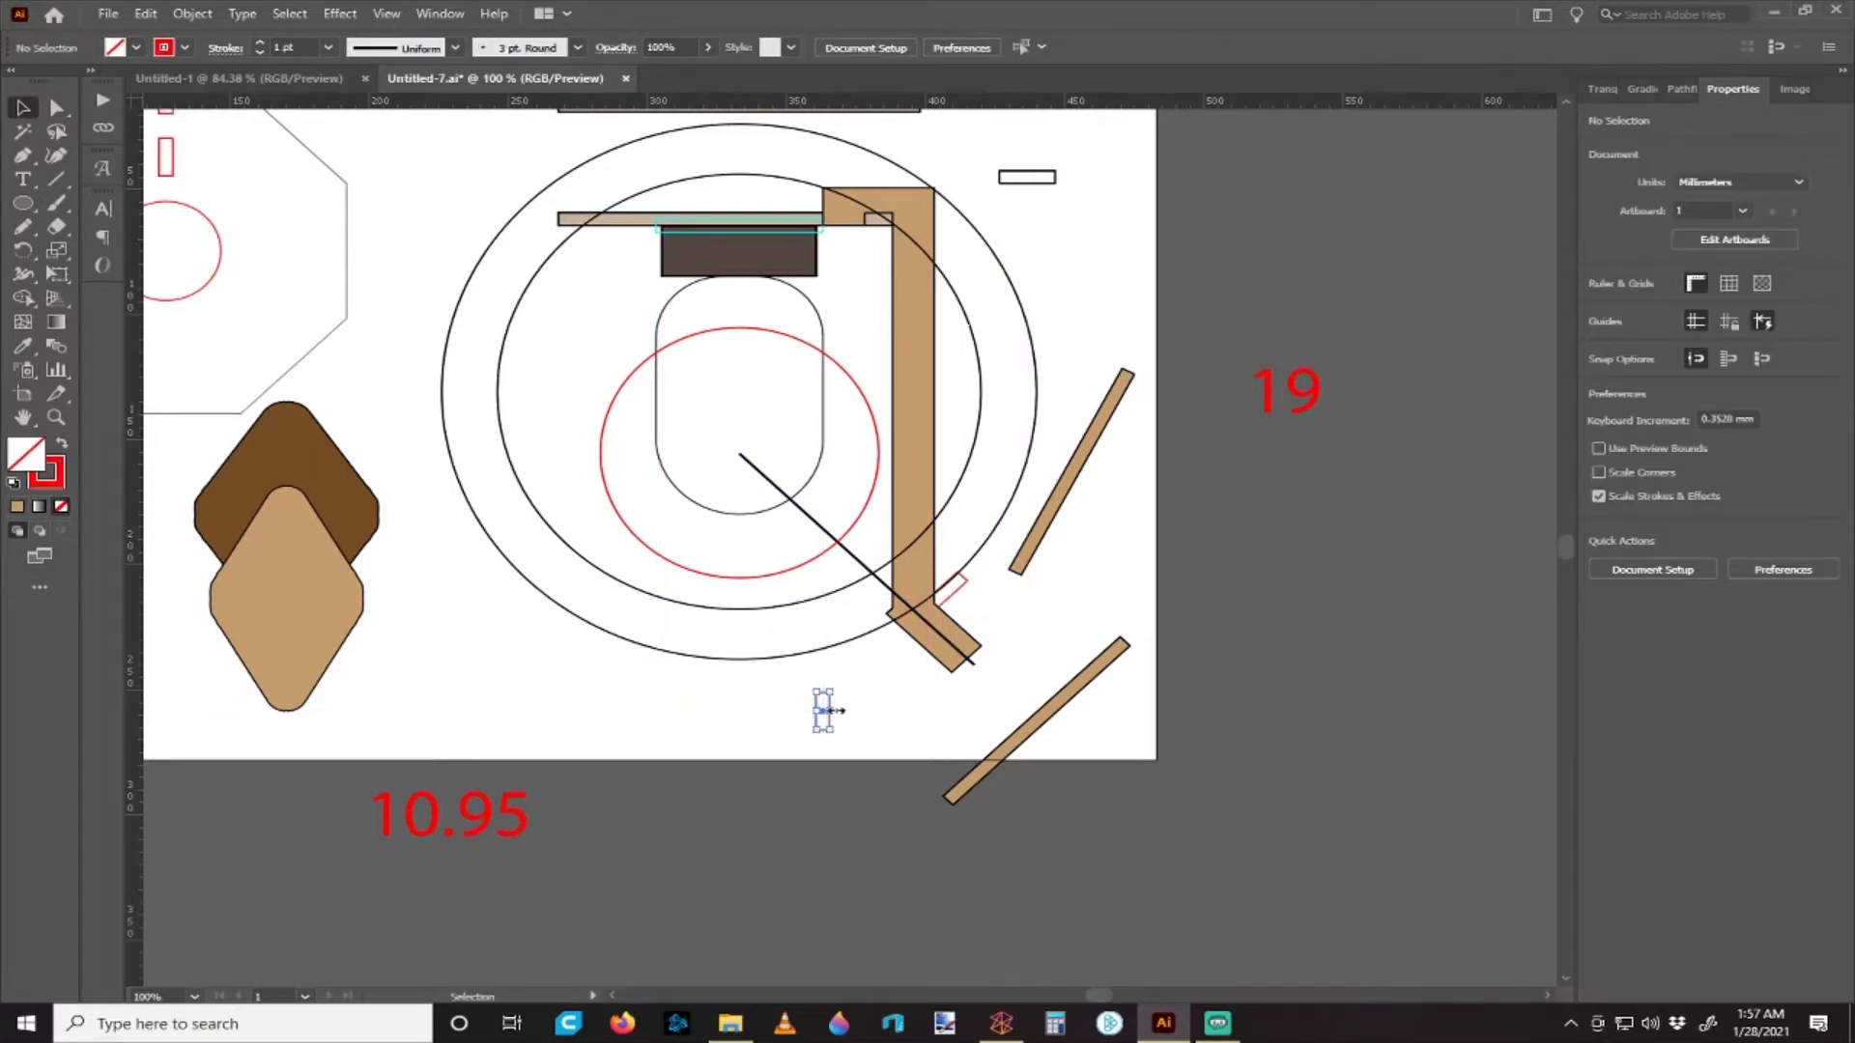
{"action": "scroll", "coordinate": [943, 715], "scroll_direction": "up", "scroll_amount": 2}
{"action": "scroll", "coordinate": [986, 549], "scroll_direction": "up", "scroll_amount": 6}
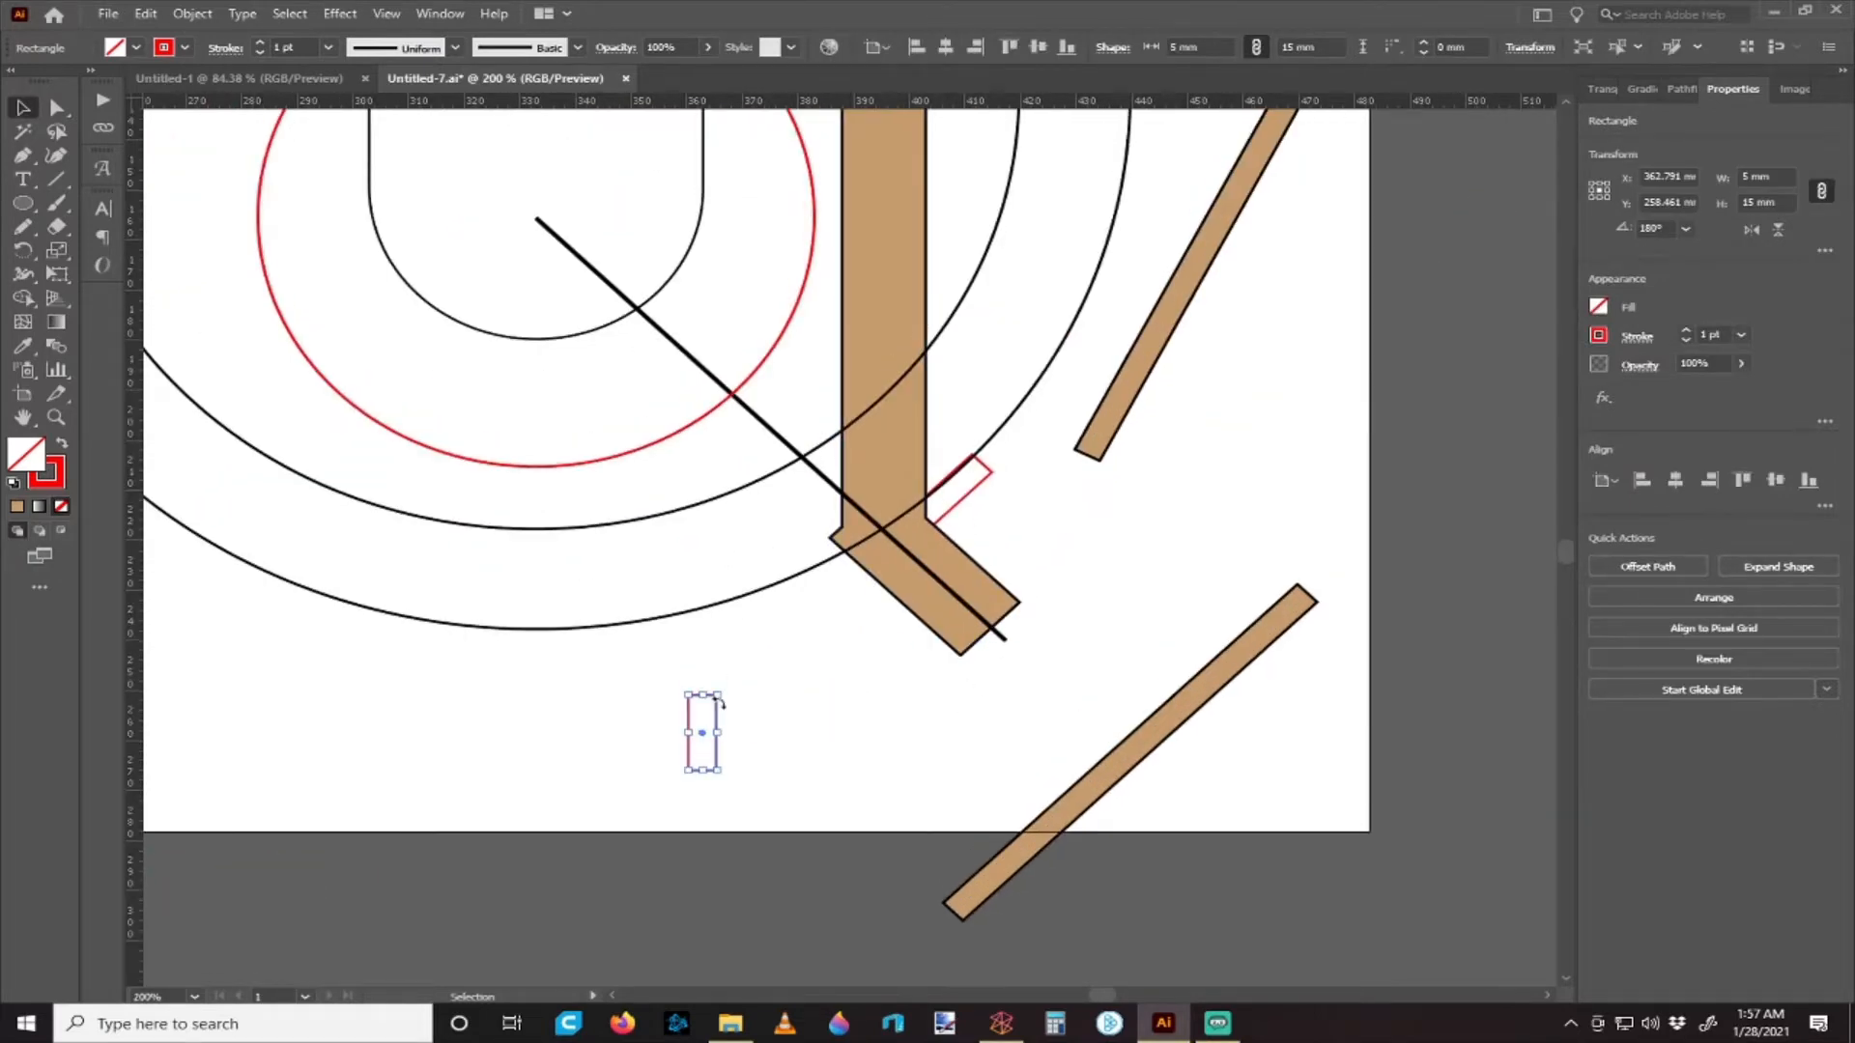
- Reposition the upright red rectangle just below the bracket's angled end
{"action": "left_click", "coordinate": [881, 293]}
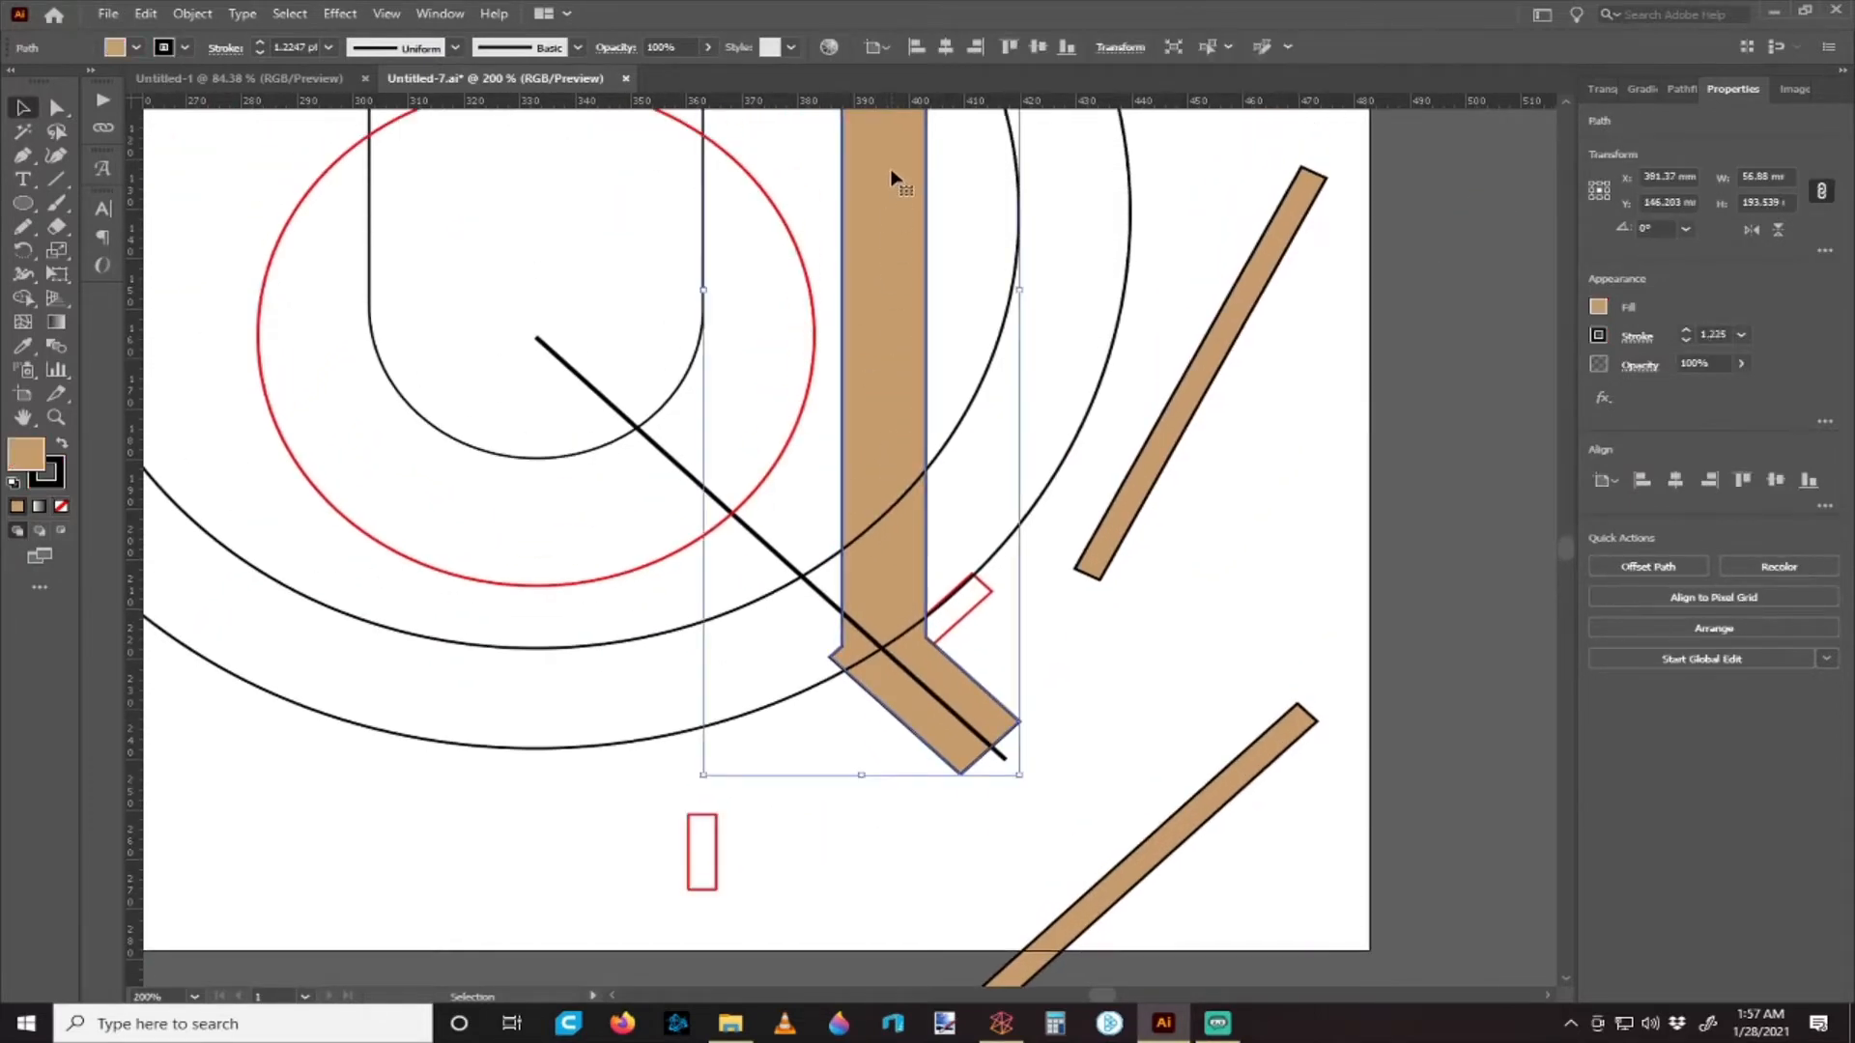
{"action": "scroll", "coordinate": [889, 348], "scroll_direction": "up", "scroll_amount": 4}
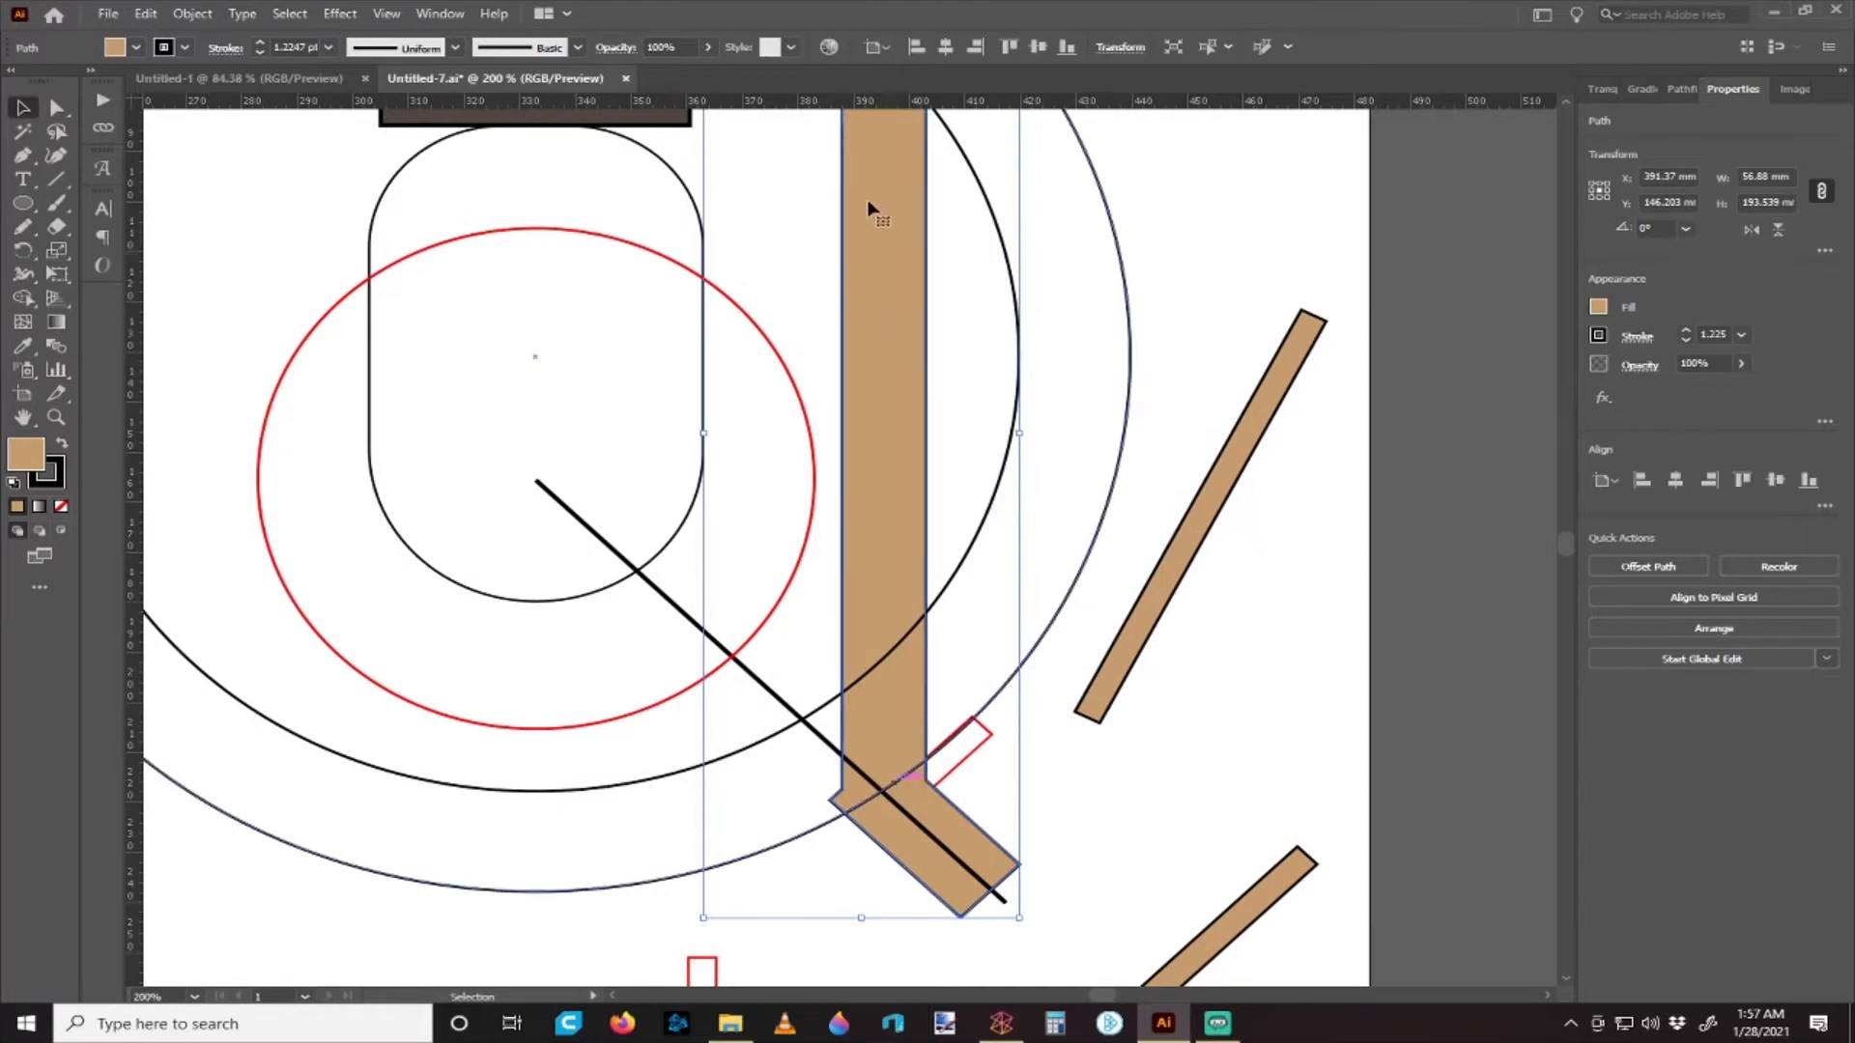
{"action": "scroll", "coordinate": [871, 206], "scroll_direction": "up", "scroll_amount": 3}
{"action": "scroll", "coordinate": [874, 489], "scroll_direction": "down", "scroll_amount": 10}
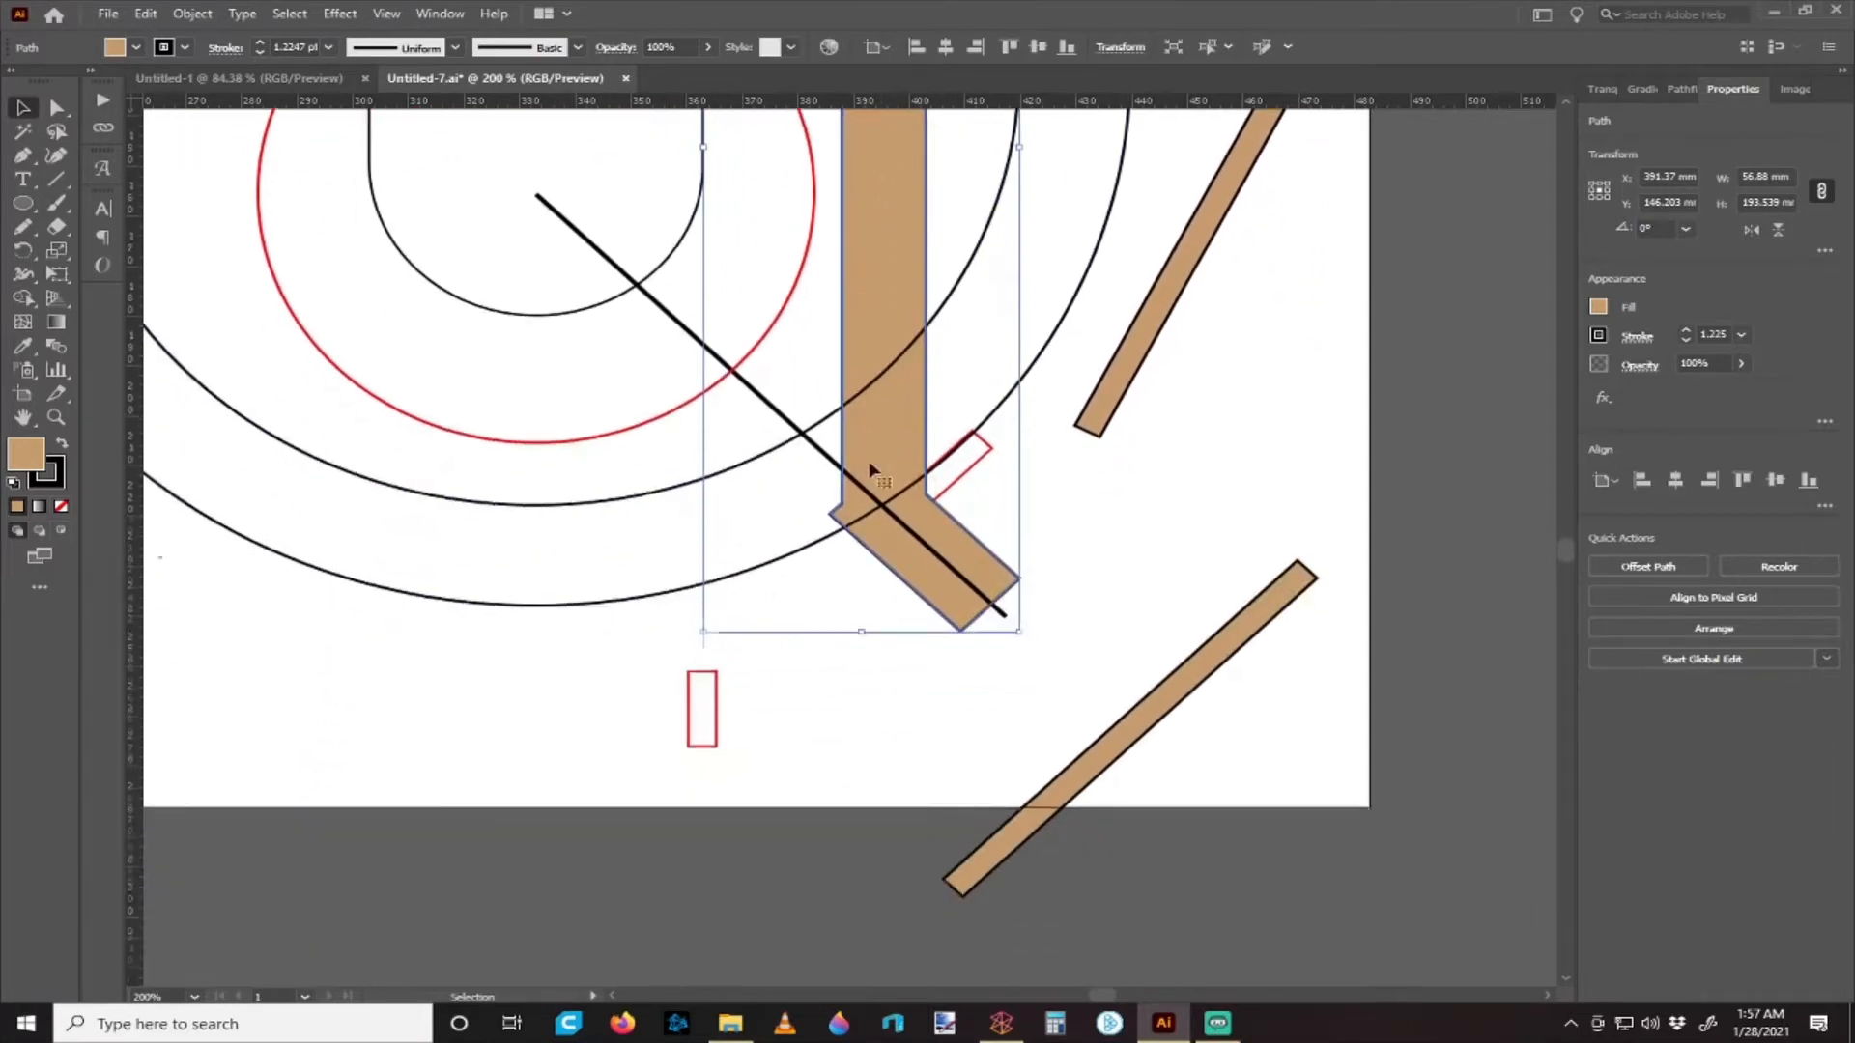
{"action": "scroll", "coordinate": [888, 289], "scroll_direction": "up", "scroll_amount": 2}
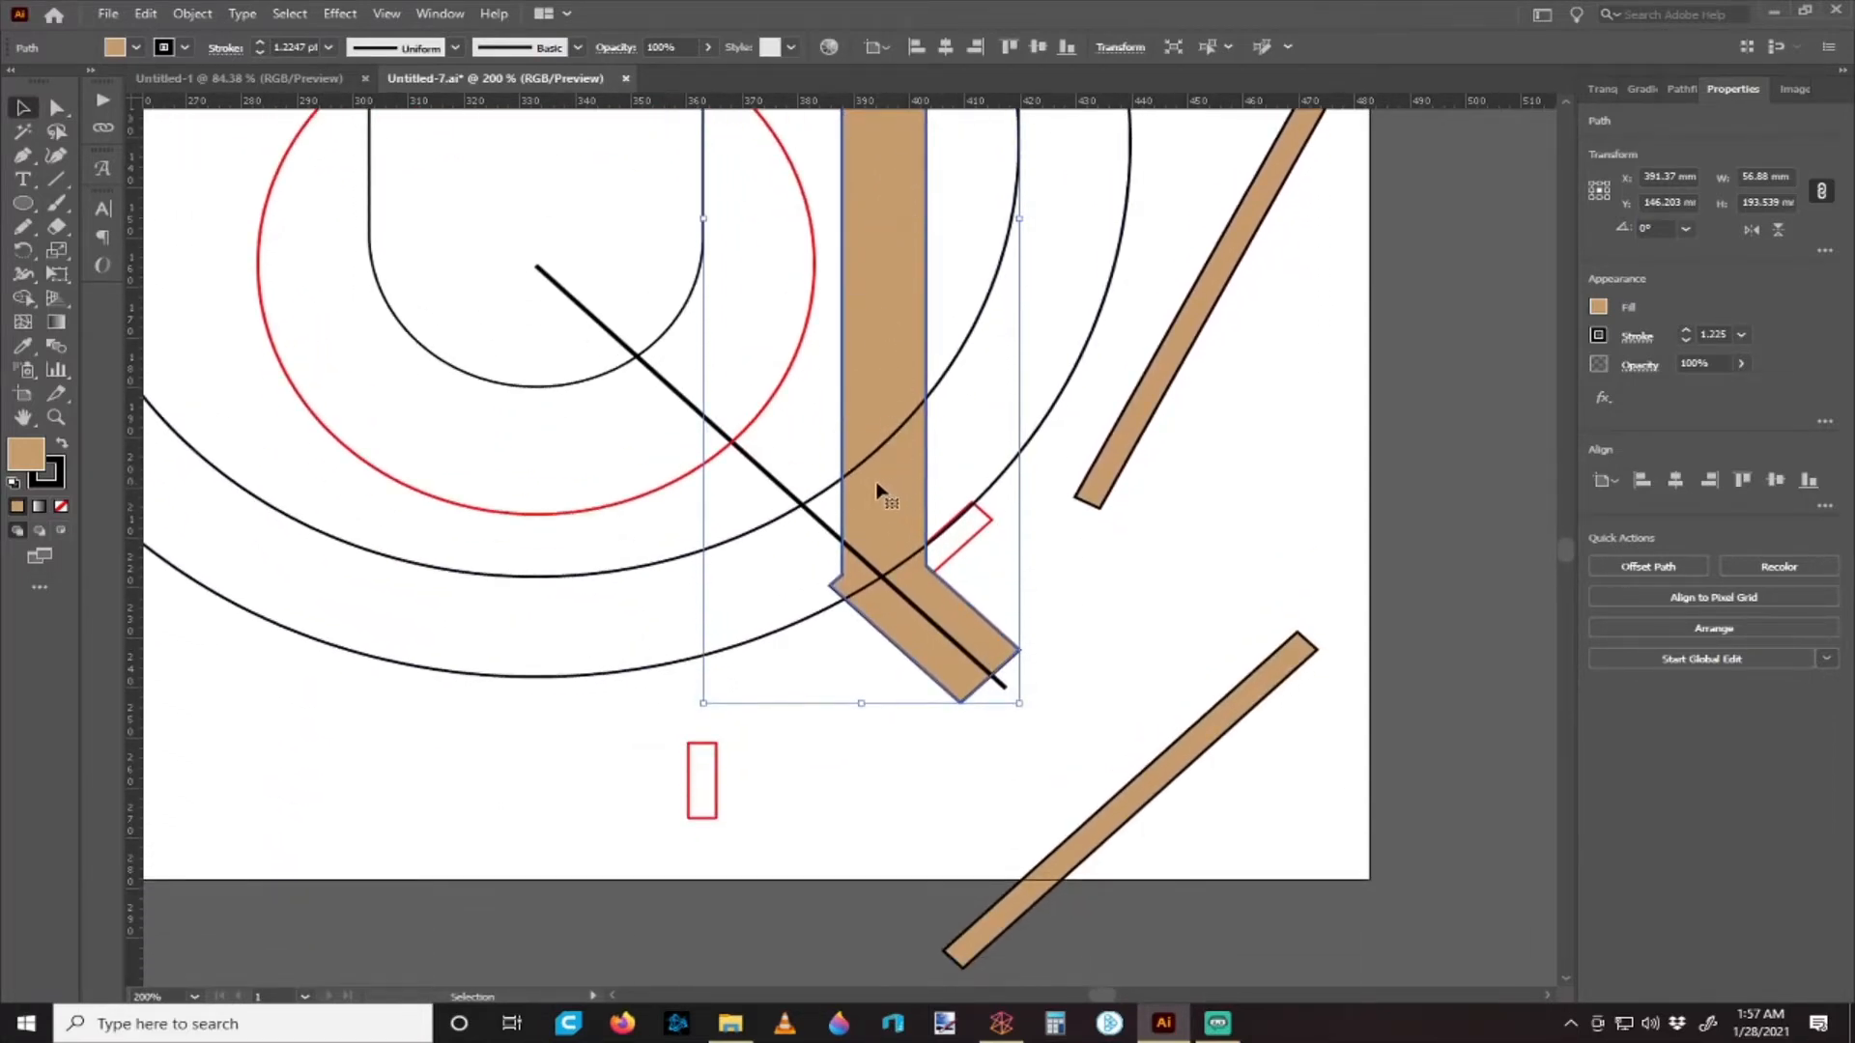
{"action": "scroll", "coordinate": [877, 491], "scroll_direction": "down", "scroll_amount": 4}
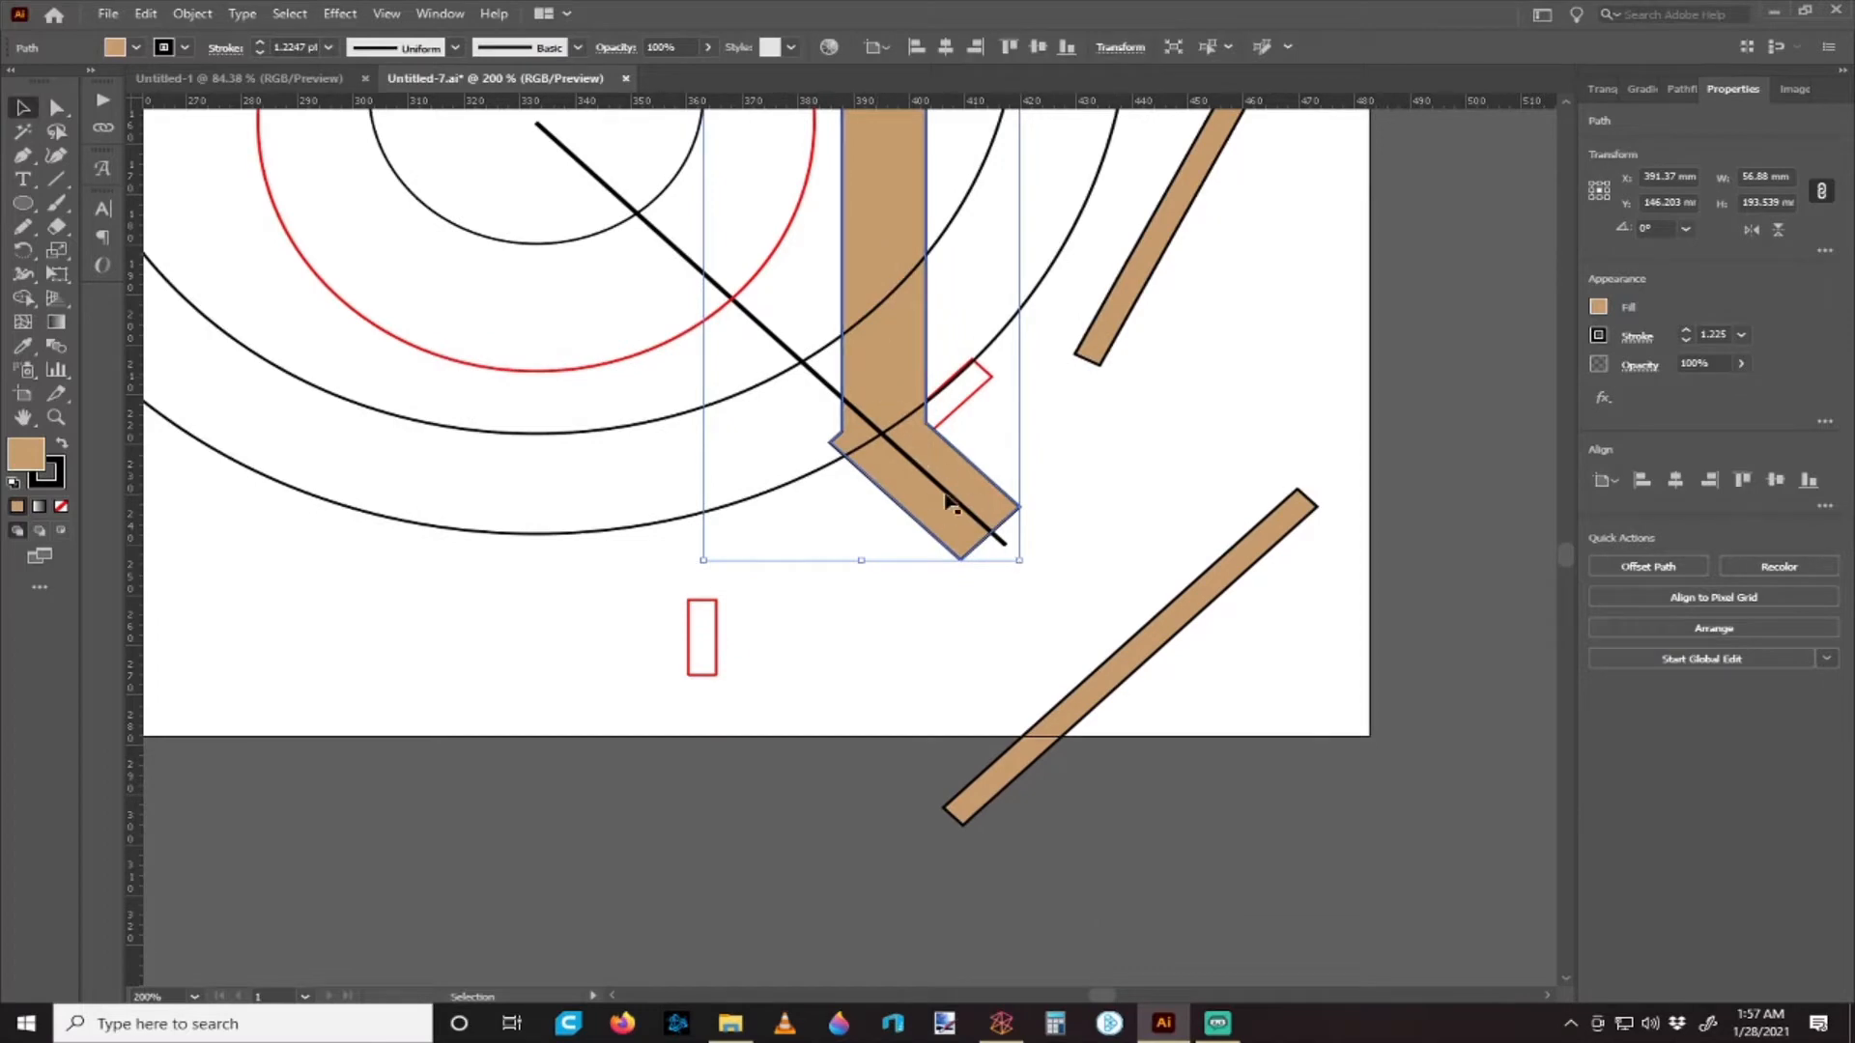
{"action": "left_click", "coordinate": [1001, 644]}
{"action": "left_click_drag", "start_coordinate": [716, 622], "coordinate": [972, 621]}
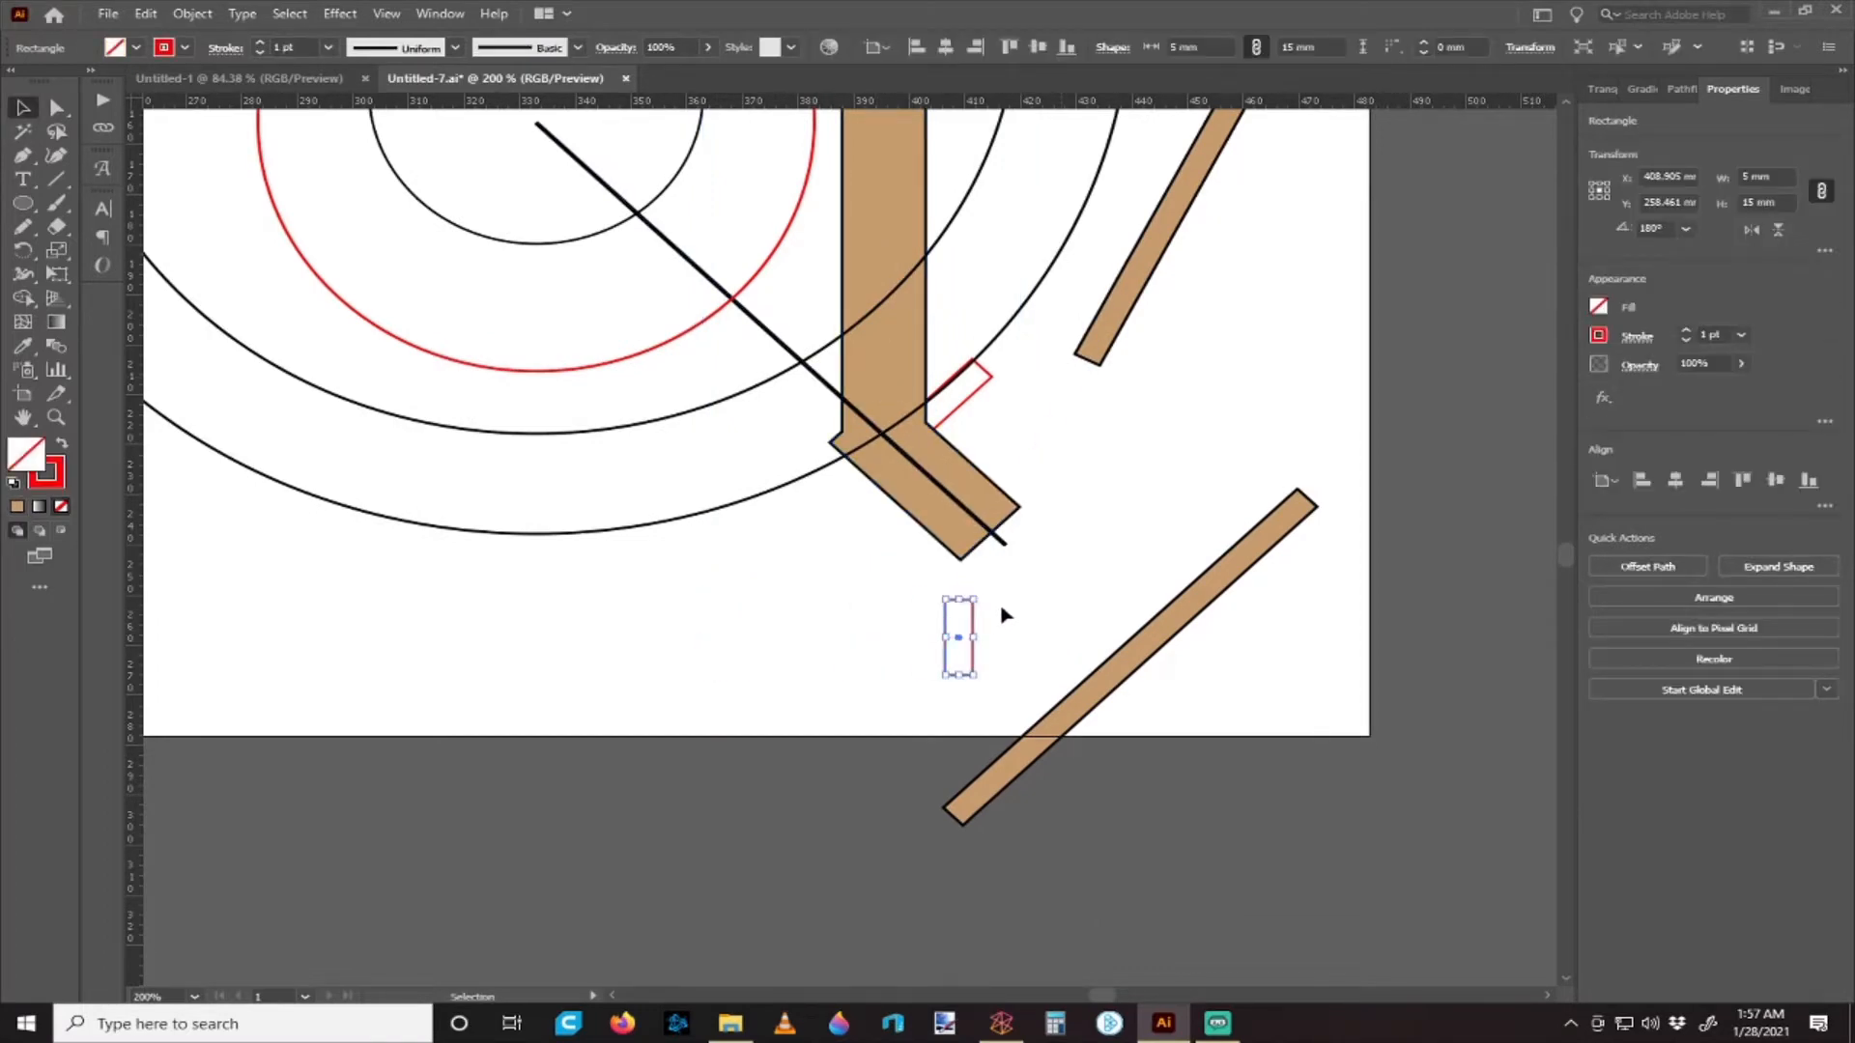
{"action": "left_click_drag", "start_coordinate": [965, 592], "coordinate": [909, 569]}
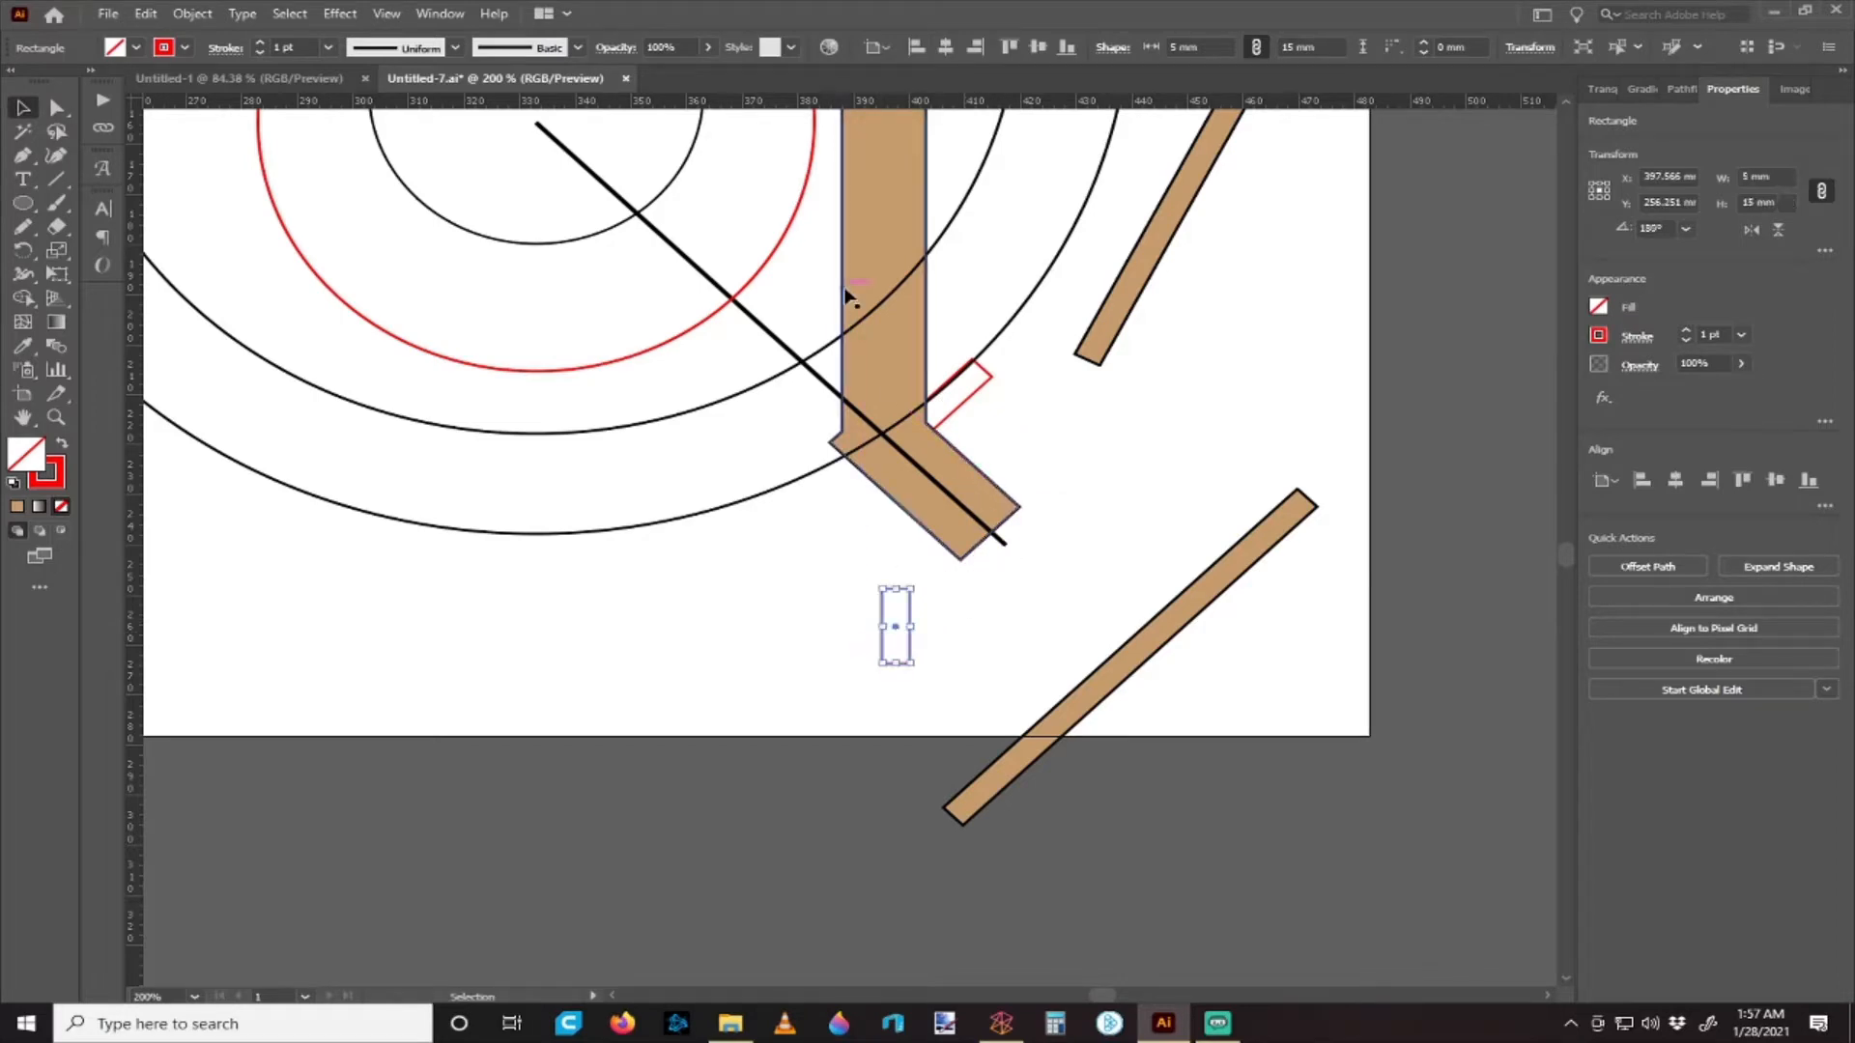
- Rotate the remaining small red rectangle to horizontal and move it away from the bracket, near the two angled tan bars
{"action": "scroll", "coordinate": [999, 450], "scroll_direction": "up", "scroll_amount": 2}
{"action": "left_click", "coordinate": [993, 474]}
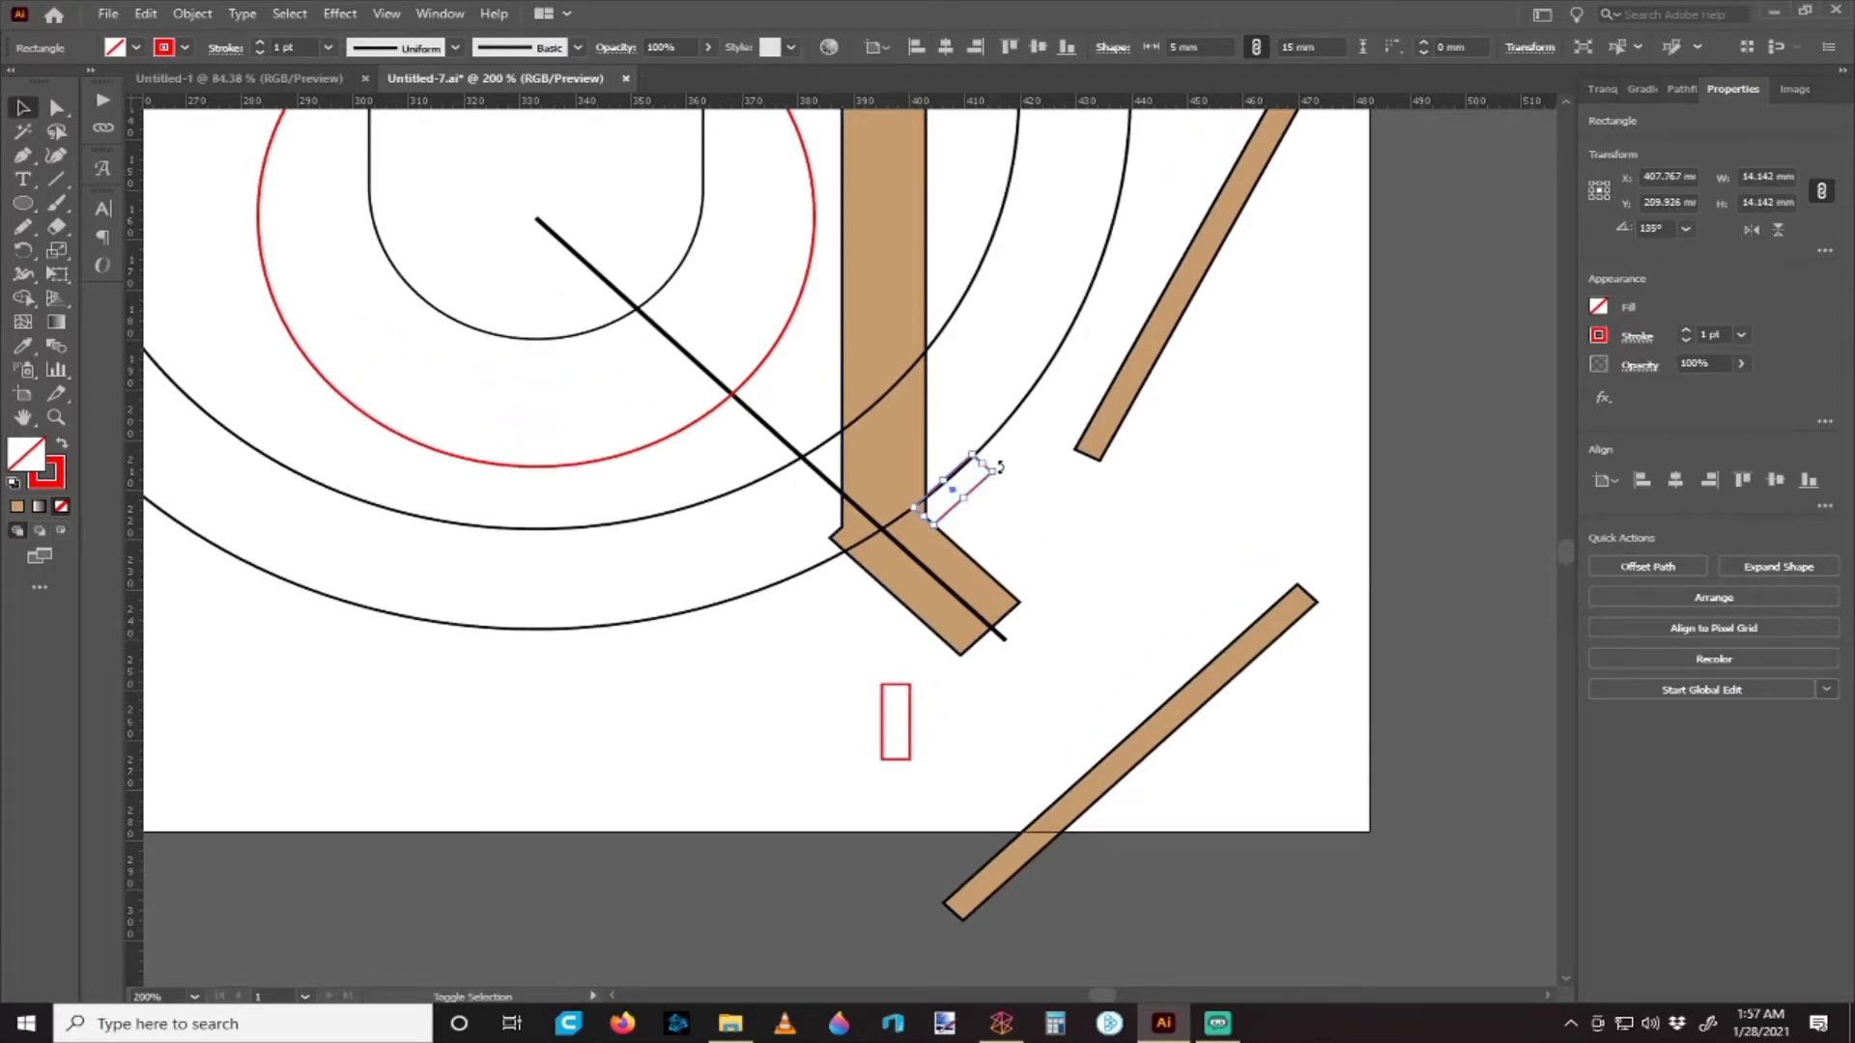
{"action": "left_click_drag", "start_coordinate": [998, 471], "coordinate": [927, 409]}
{"action": "left_click", "coordinate": [1037, 509]}
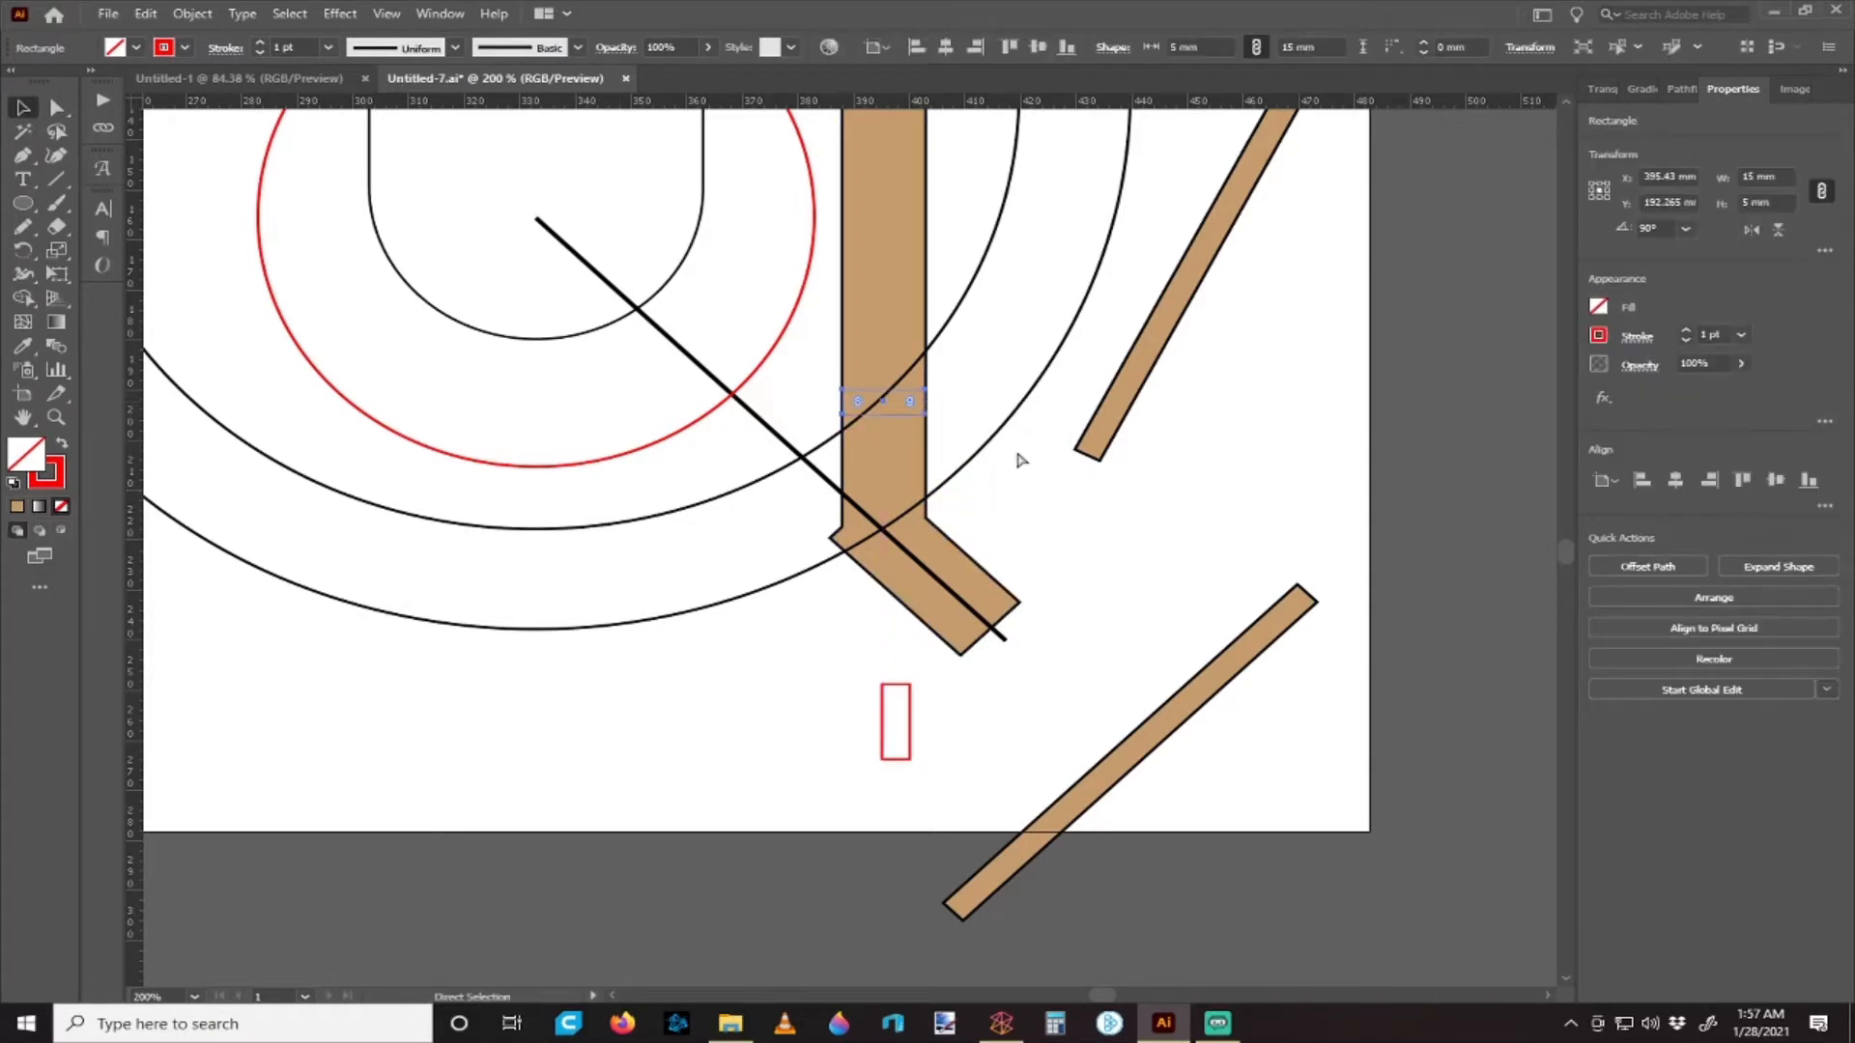
{"action": "key", "text": "ctrl+z"}
{"action": "left_click", "coordinate": [1066, 514]}
{"action": "left_click_drag", "start_coordinate": [997, 488], "coordinate": [1284, 450]}
{"action": "left_click", "coordinate": [1170, 558]}
- Examine the overall lamp layout and the bracket's lower end with the detached bars and red rectangles
{"action": "scroll", "coordinate": [1150, 542], "scroll_direction": "down", "scroll_amount": 3}
{"action": "scroll", "coordinate": [1111, 553], "scroll_direction": "right", "scroll_amount": 3}
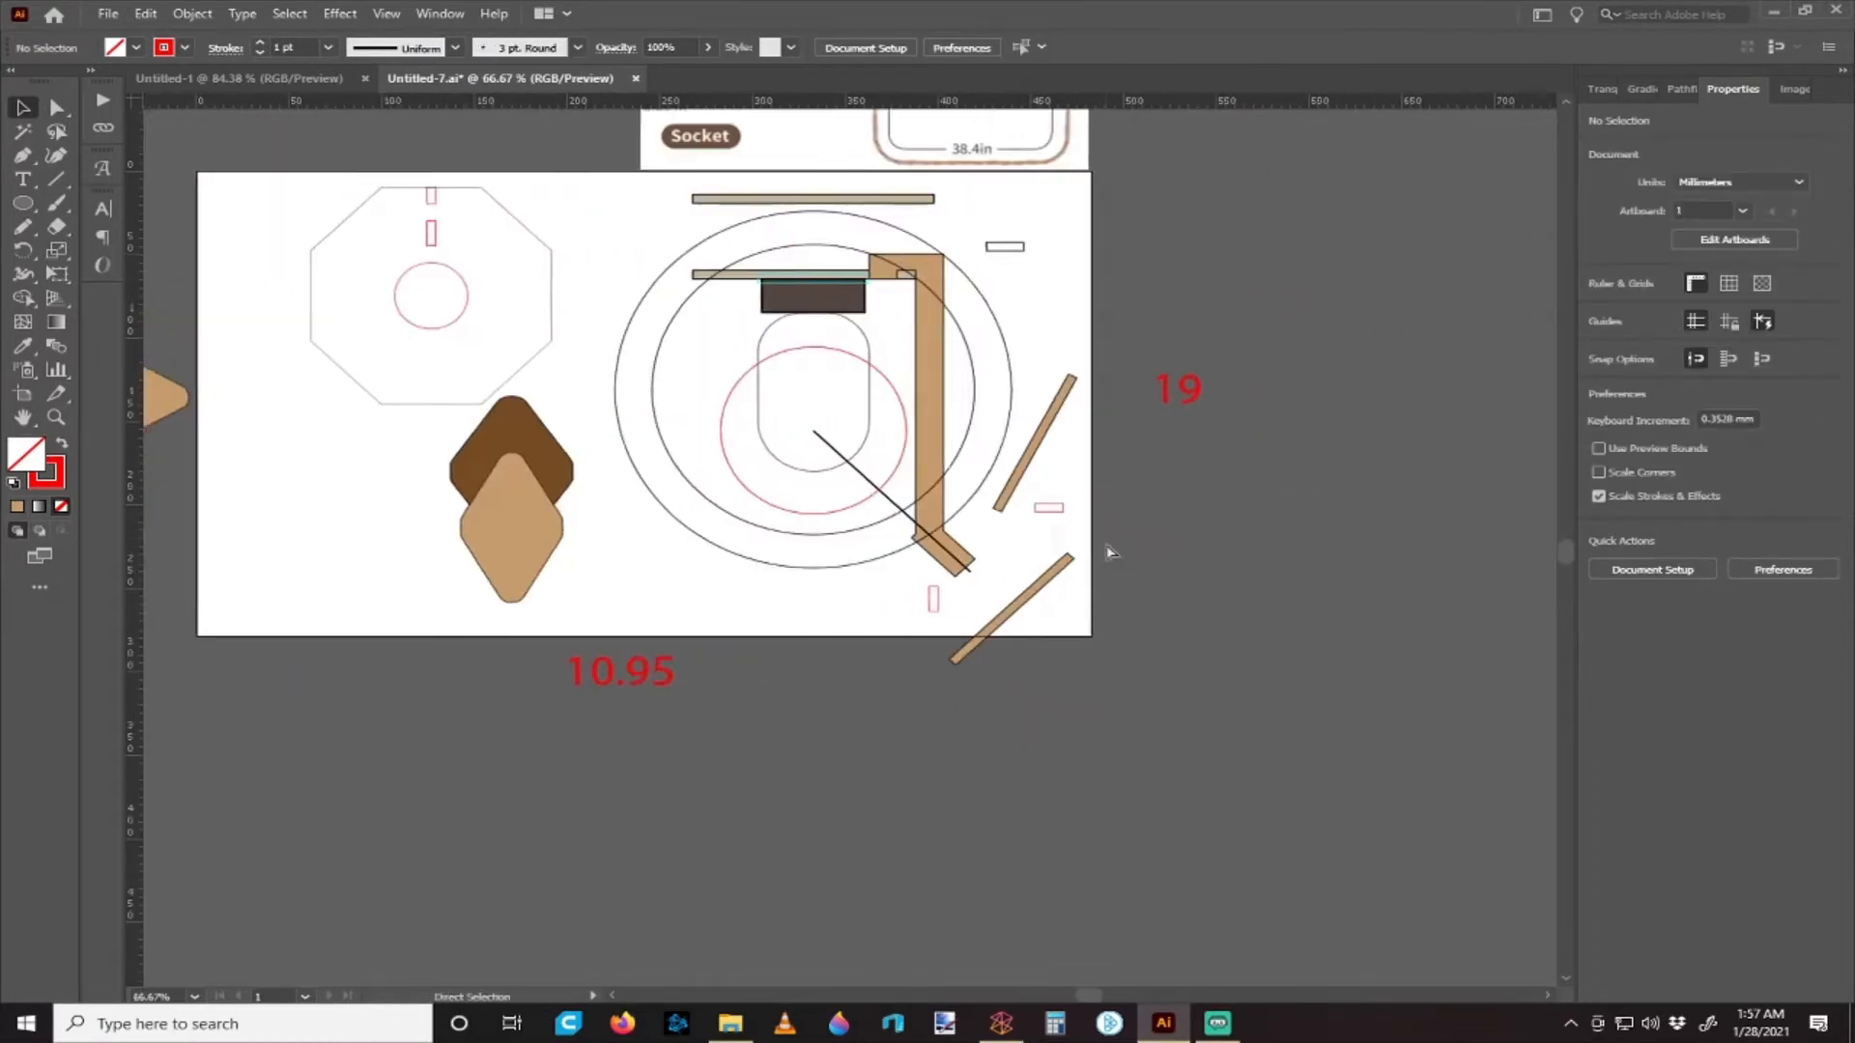
{"action": "scroll", "coordinate": [1106, 553], "scroll_direction": "right", "scroll_amount": 2}
{"action": "scroll", "coordinate": [1014, 555], "scroll_direction": "up", "scroll_amount": 1}
{"action": "scroll", "coordinate": [924, 546], "scroll_direction": "up", "scroll_amount": 1}
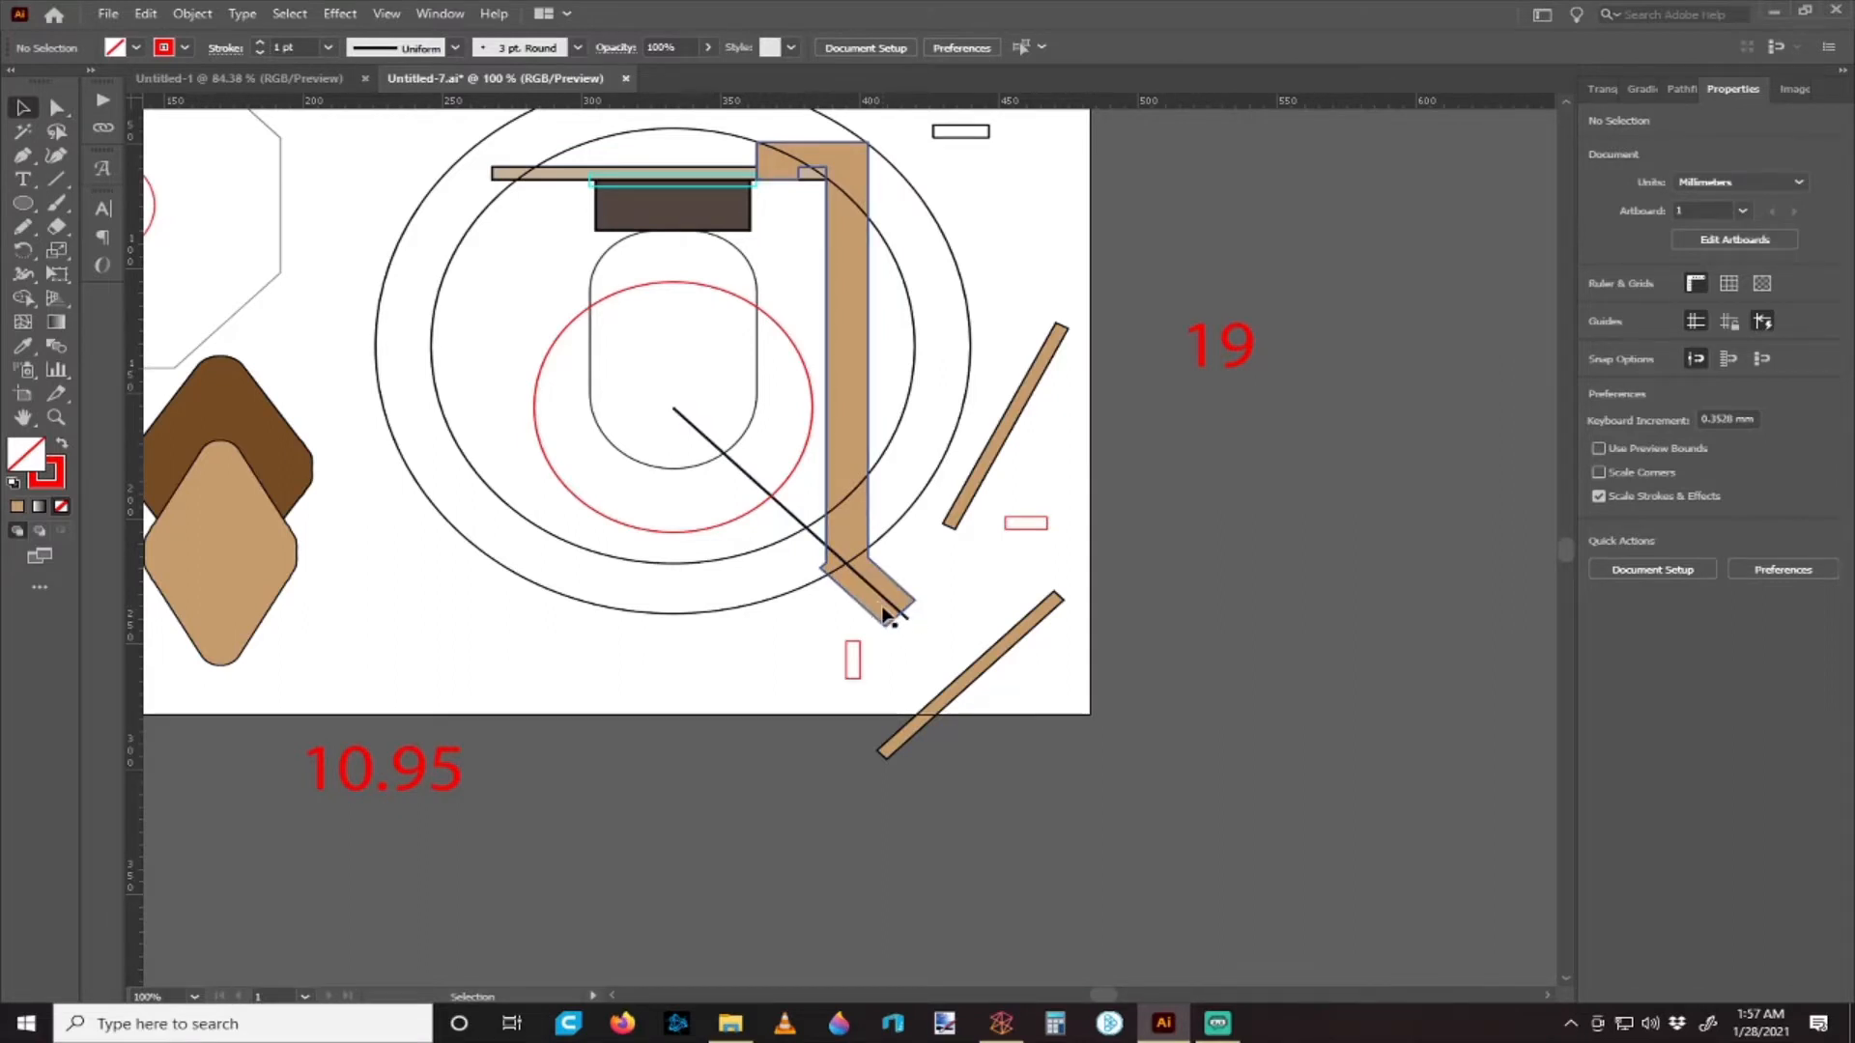
{"action": "scroll", "coordinate": [882, 615], "scroll_direction": "left", "scroll_amount": 1}
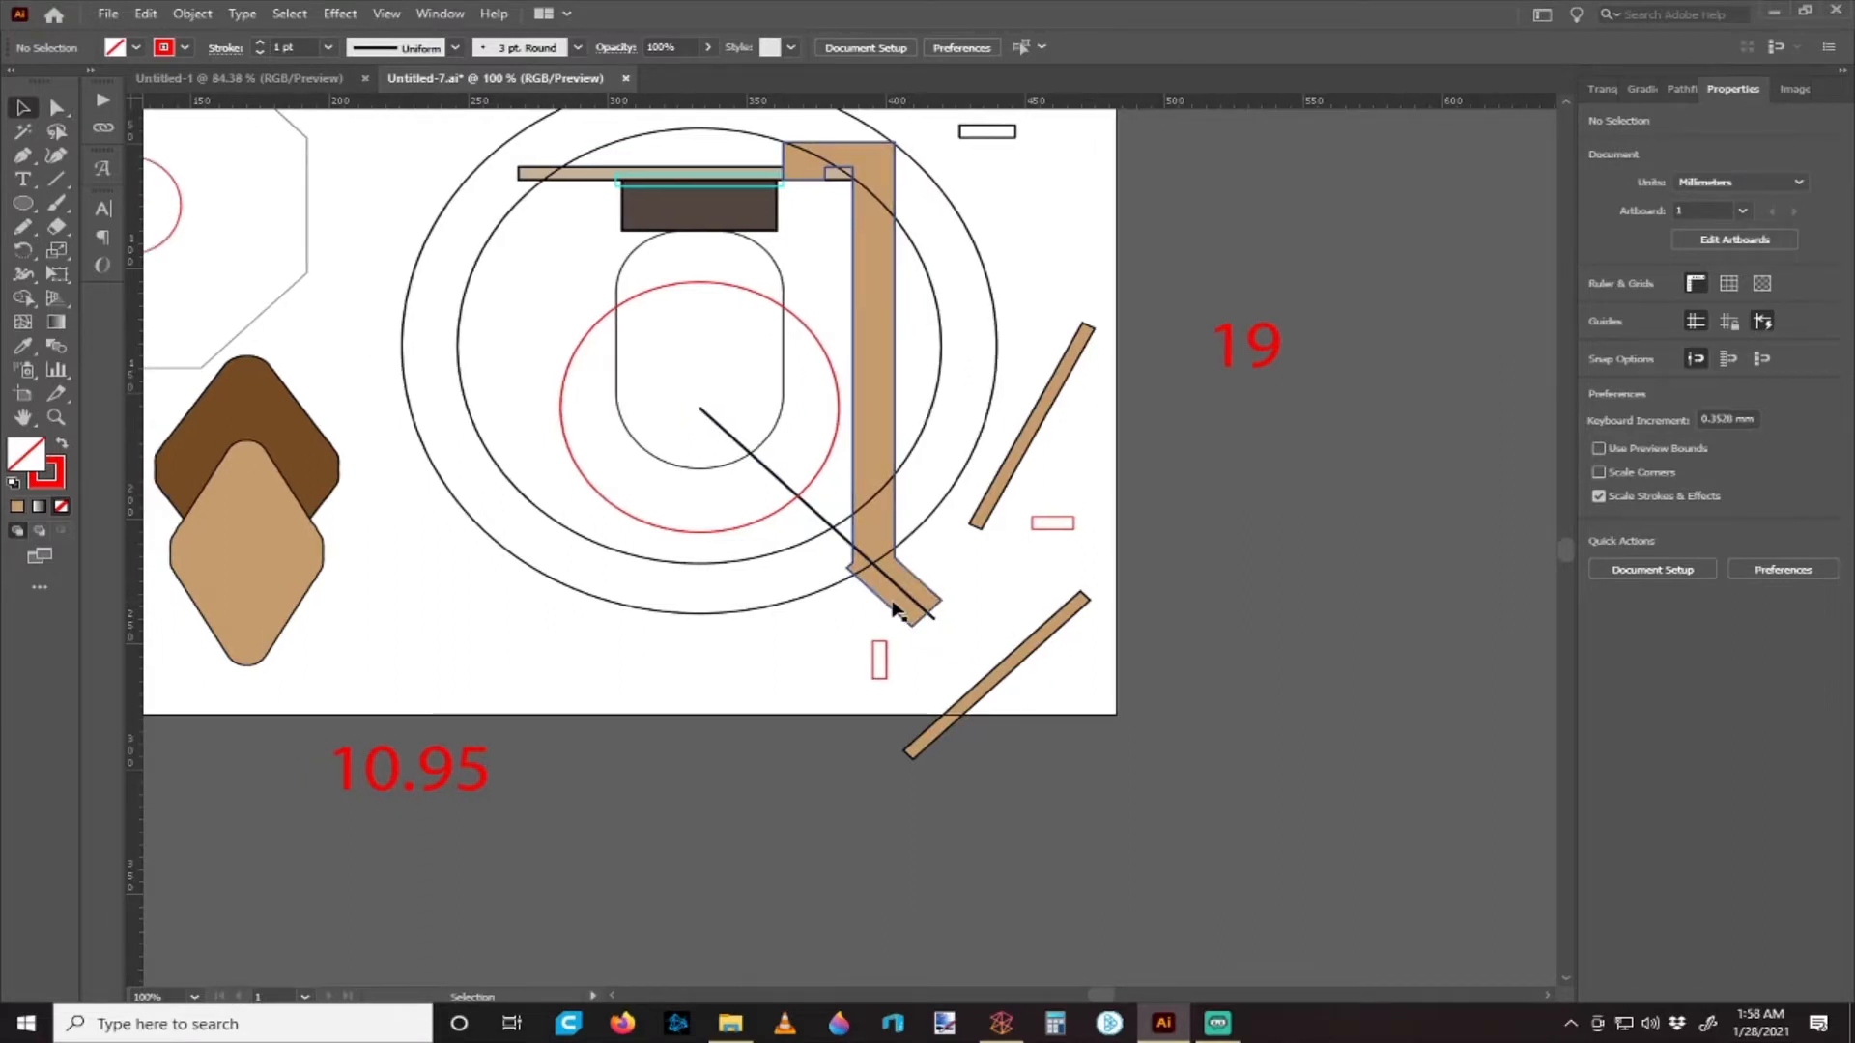
{"action": "scroll", "coordinate": [894, 611], "scroll_direction": "up", "scroll_amount": 1}
{"action": "scroll", "coordinate": [920, 689], "scroll_direction": "up", "scroll_amount": 1}
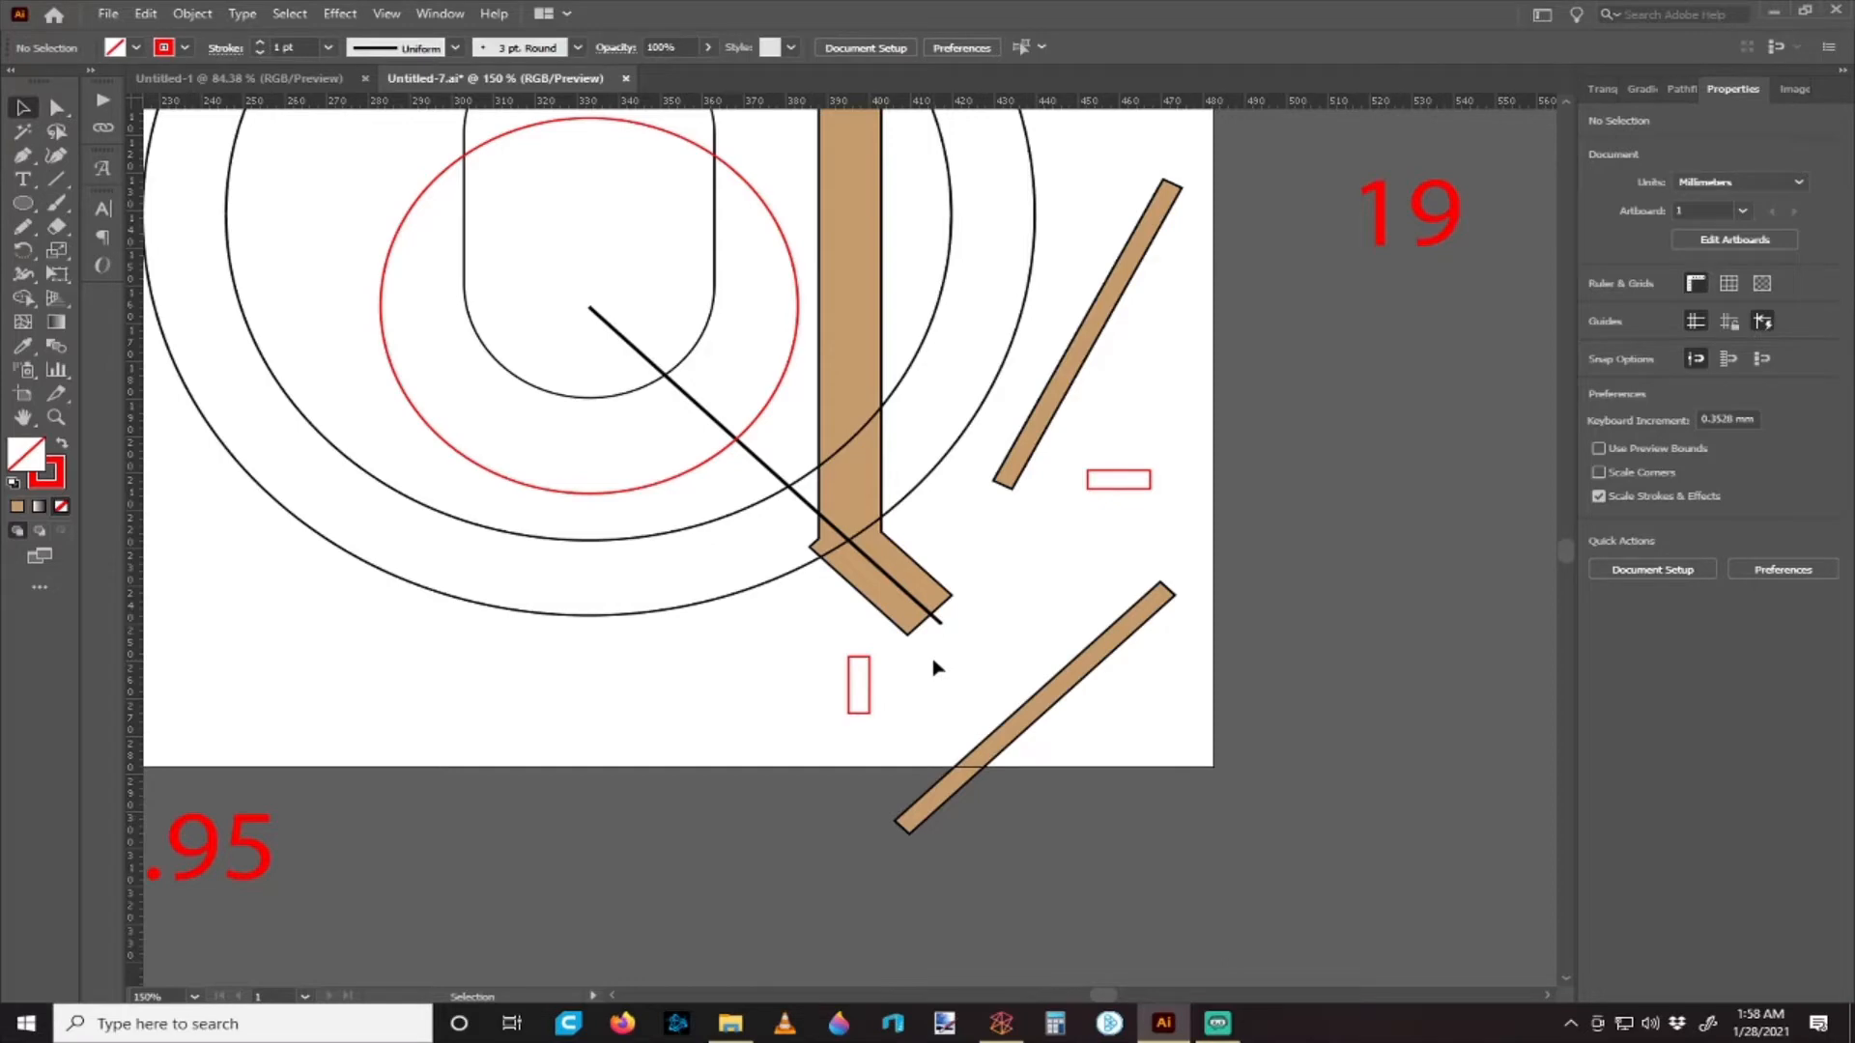
{"action": "scroll", "coordinate": [942, 673], "scroll_direction": "left", "scroll_amount": 3}
{"action": "scroll", "coordinate": [951, 674], "scroll_direction": "down", "scroll_amount": 2}
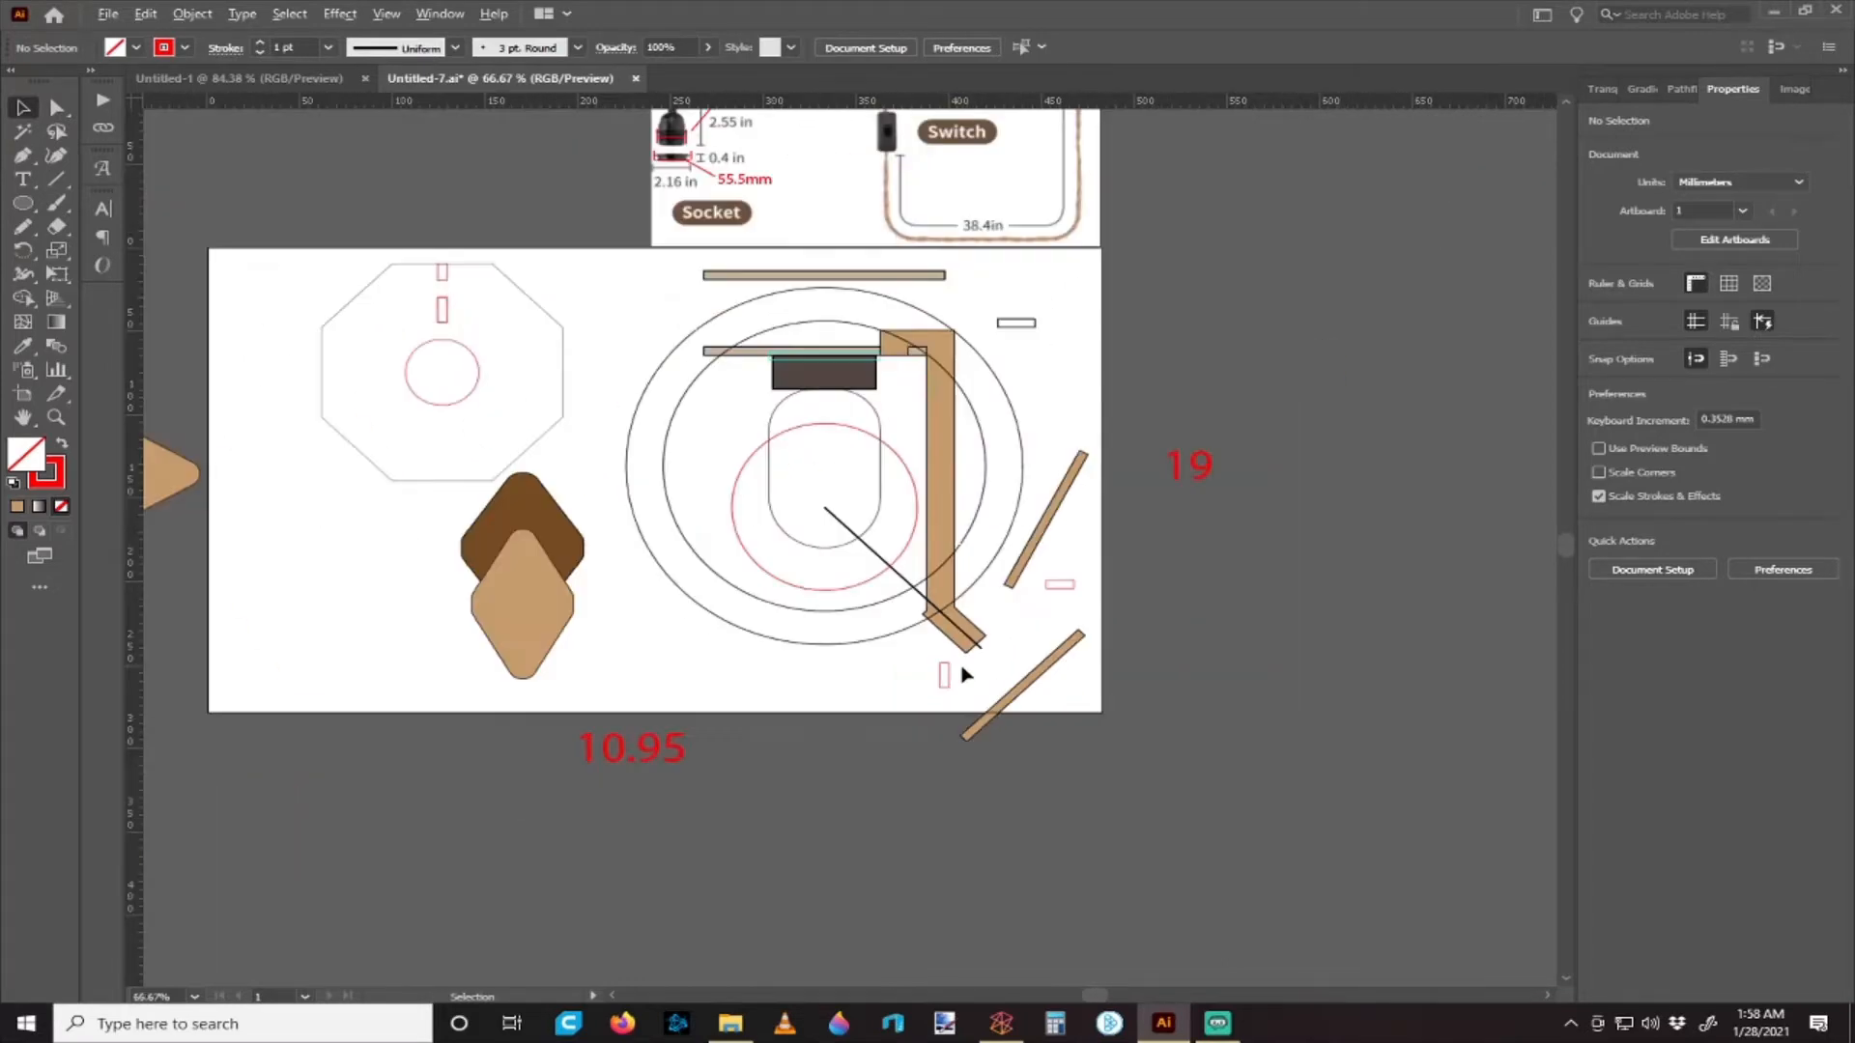
{"action": "scroll", "coordinate": [981, 680], "scroll_direction": "up", "scroll_amount": 1}
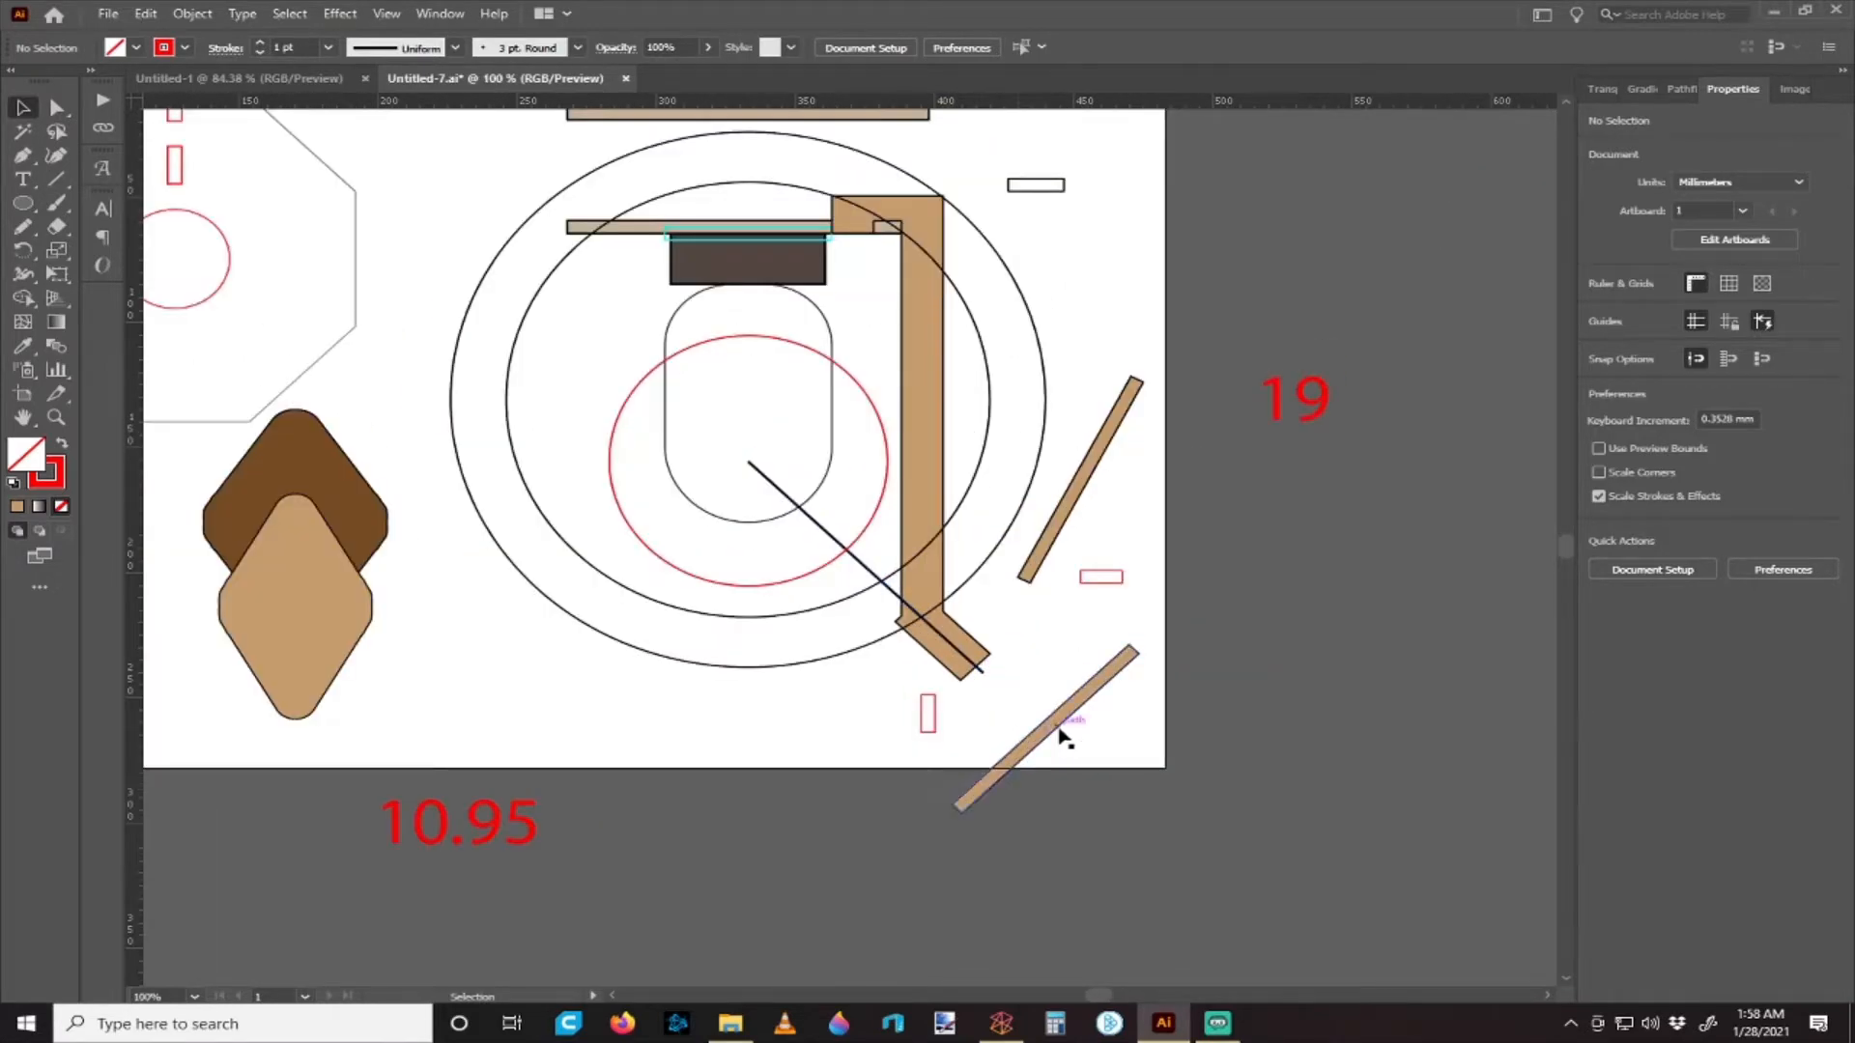
- Place the lower tan bar across the bracket's angled end and move the tan petal off the brown one to the artboard's lower-right corner
{"action": "left_click_drag", "start_coordinate": [1061, 730], "coordinate": [992, 645]}
{"action": "left_click", "coordinate": [728, 675]}
{"action": "left_click_drag", "start_coordinate": [333, 608], "coordinate": [1123, 783]}
{"action": "scroll", "coordinate": [788, 693], "scroll_direction": "right", "scroll_amount": 2}
{"action": "scroll", "coordinate": [788, 694], "scroll_direction": "down", "scroll_amount": 1}
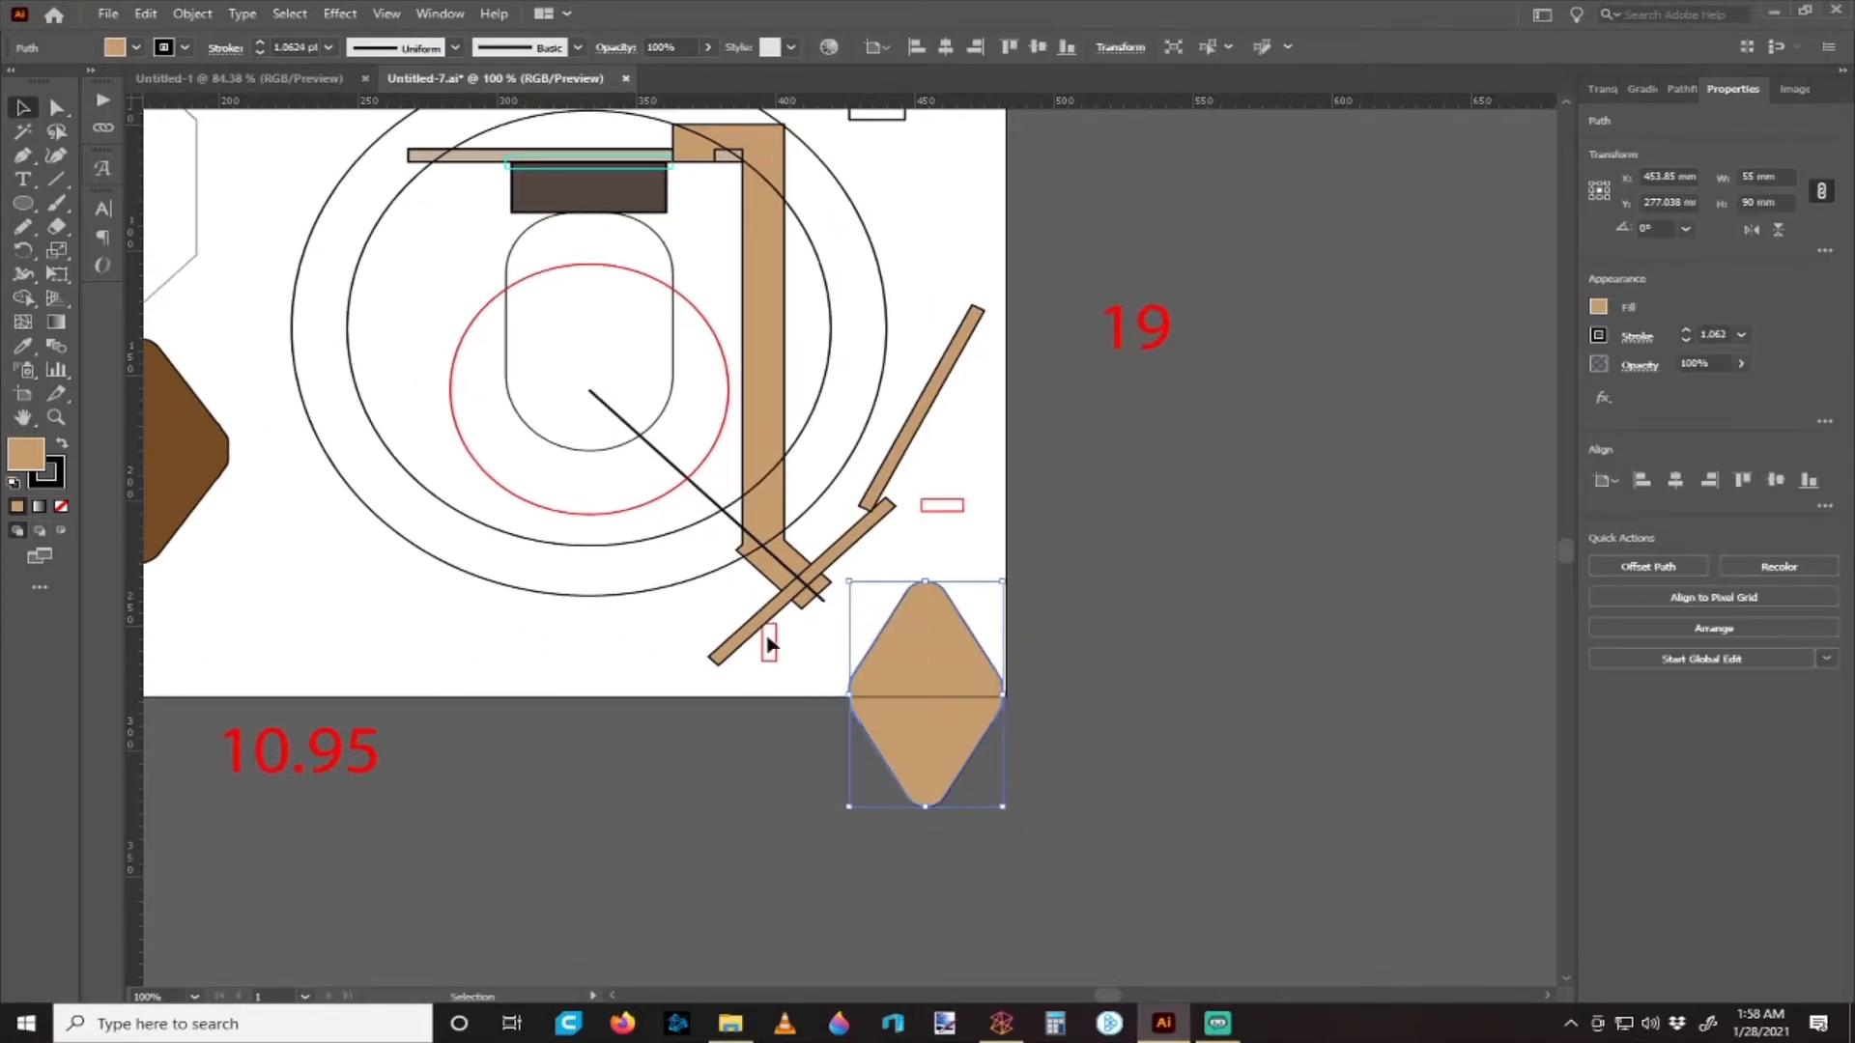
- Slide the lower tan bar upward along its slope and move the upper tan bar outward, clear of it
{"action": "left_click_drag", "start_coordinate": [801, 585], "coordinate": [848, 529]}
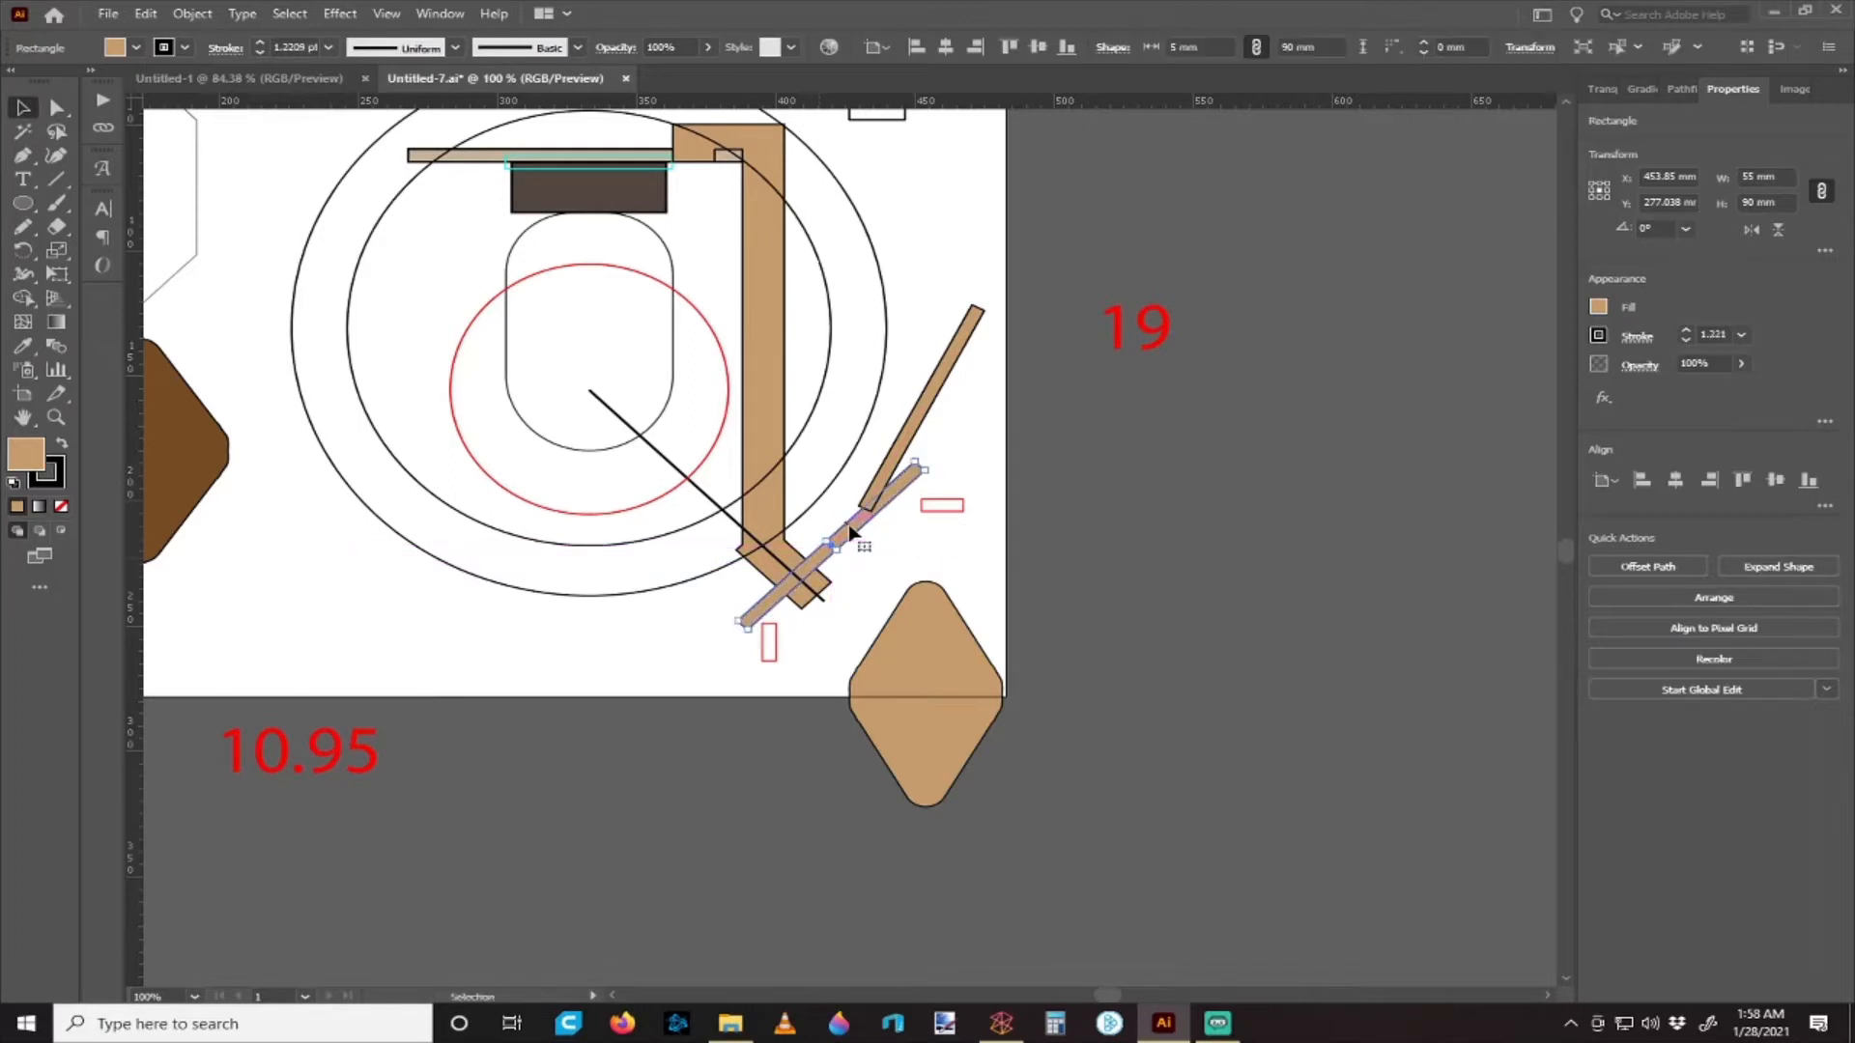
{"action": "left_click_drag", "start_coordinate": [919, 434], "coordinate": [980, 353]}
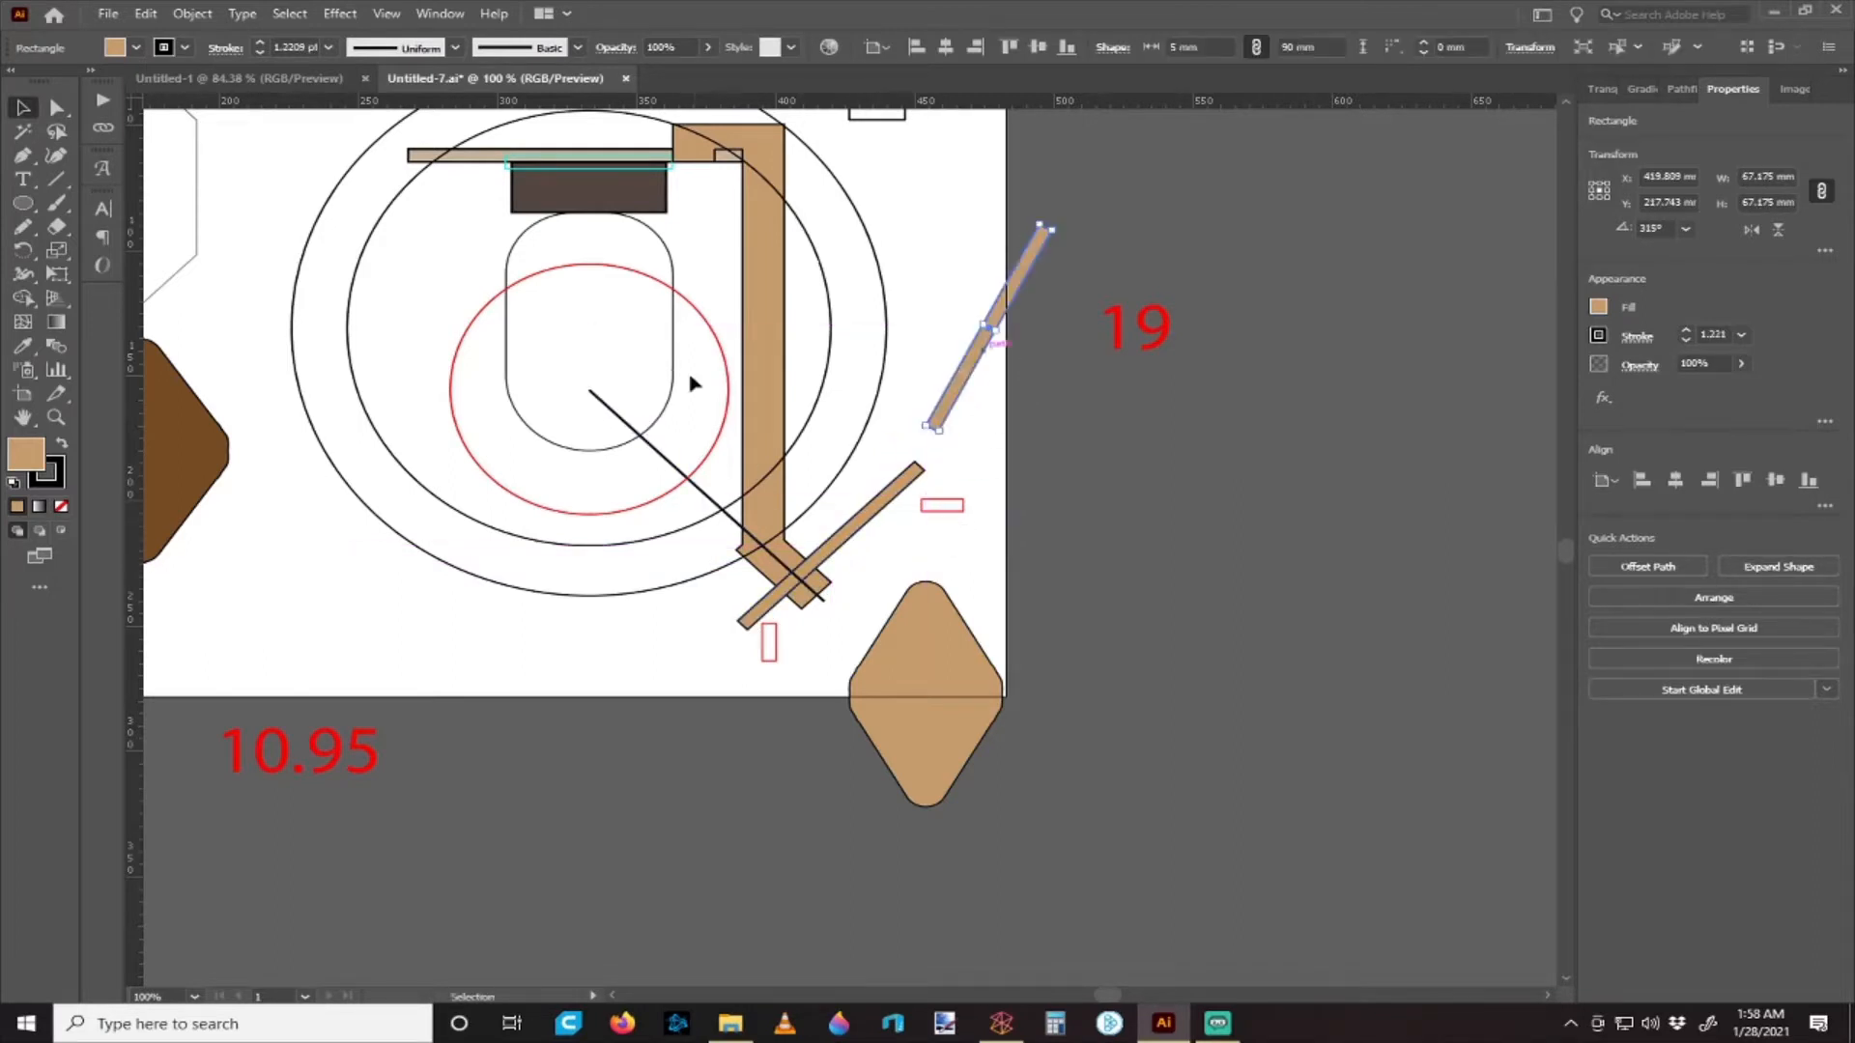
{"action": "scroll", "coordinate": [691, 386], "scroll_direction": "left", "scroll_amount": 3}
- Draw a vertical line about 115.5 mm long downward from the edge of the red ellipse nearest the bracket
{"action": "key", "text": "backslash"}
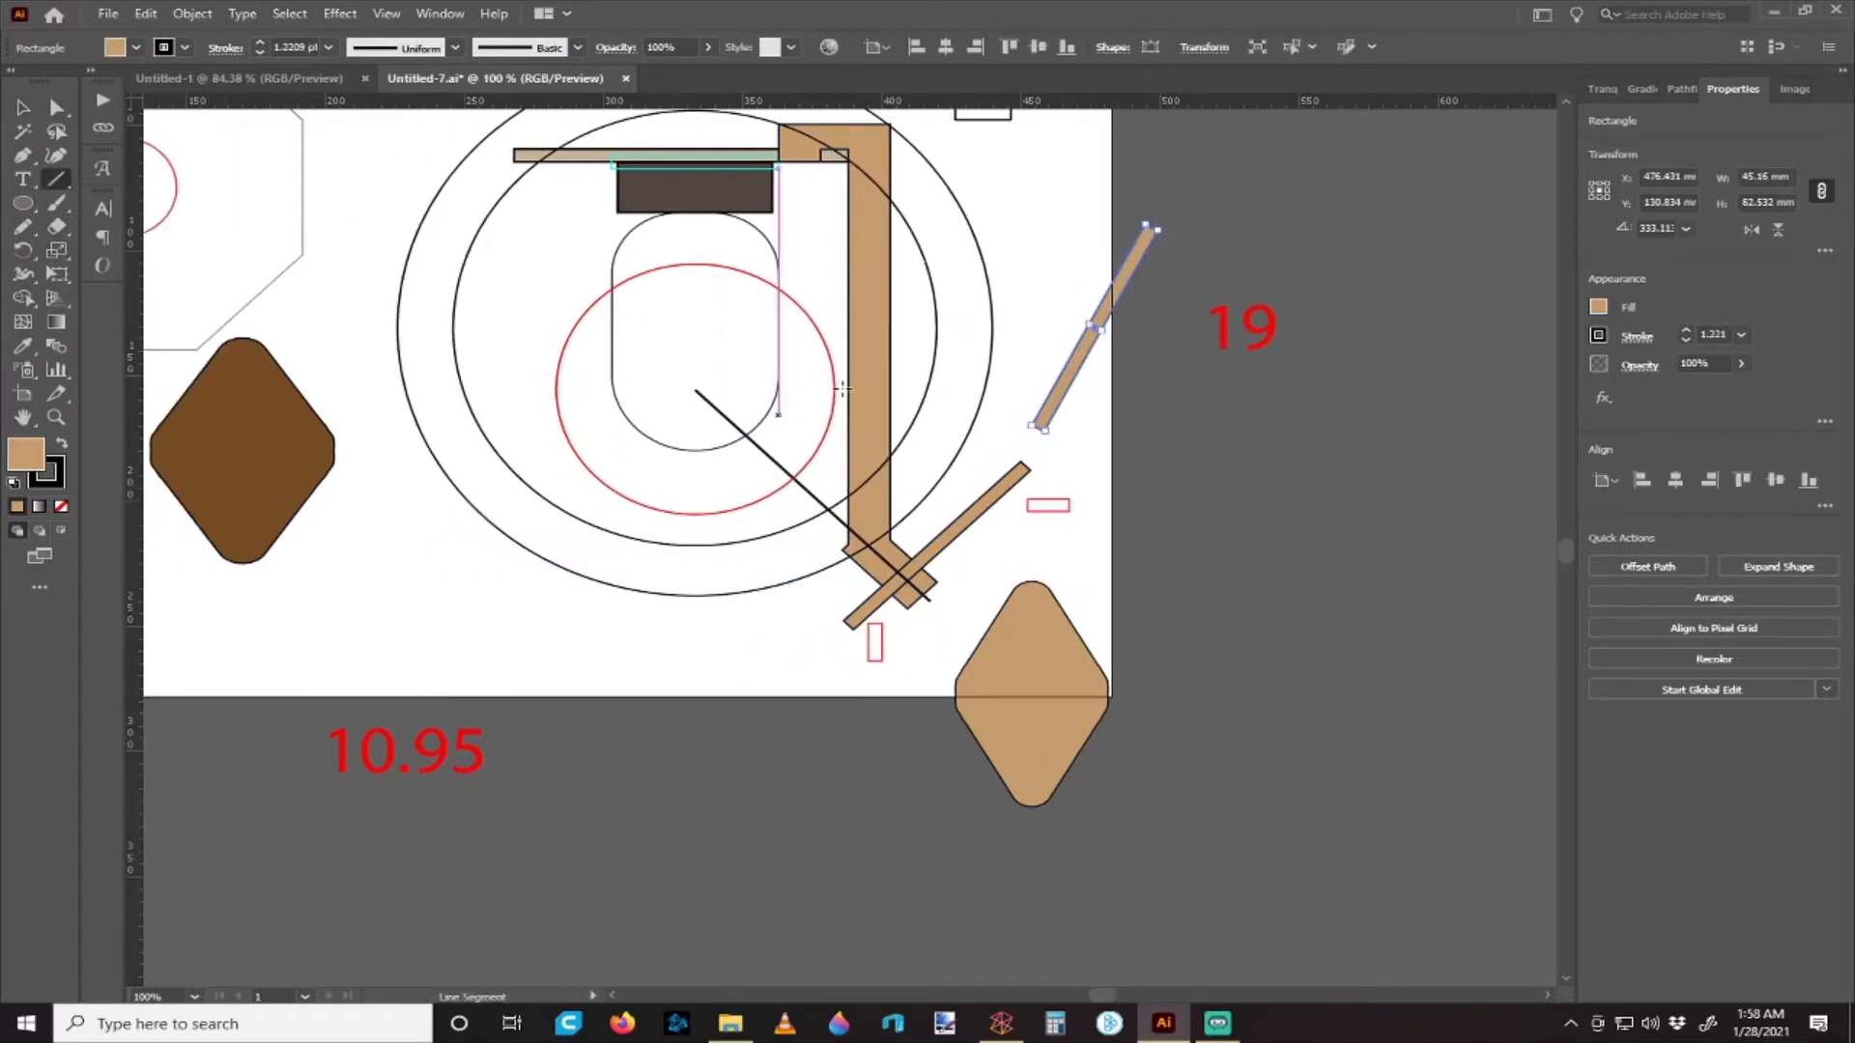
{"action": "left_click_drag", "start_coordinate": [833, 388], "coordinate": [837, 678]}
{"action": "key", "text": "v"}
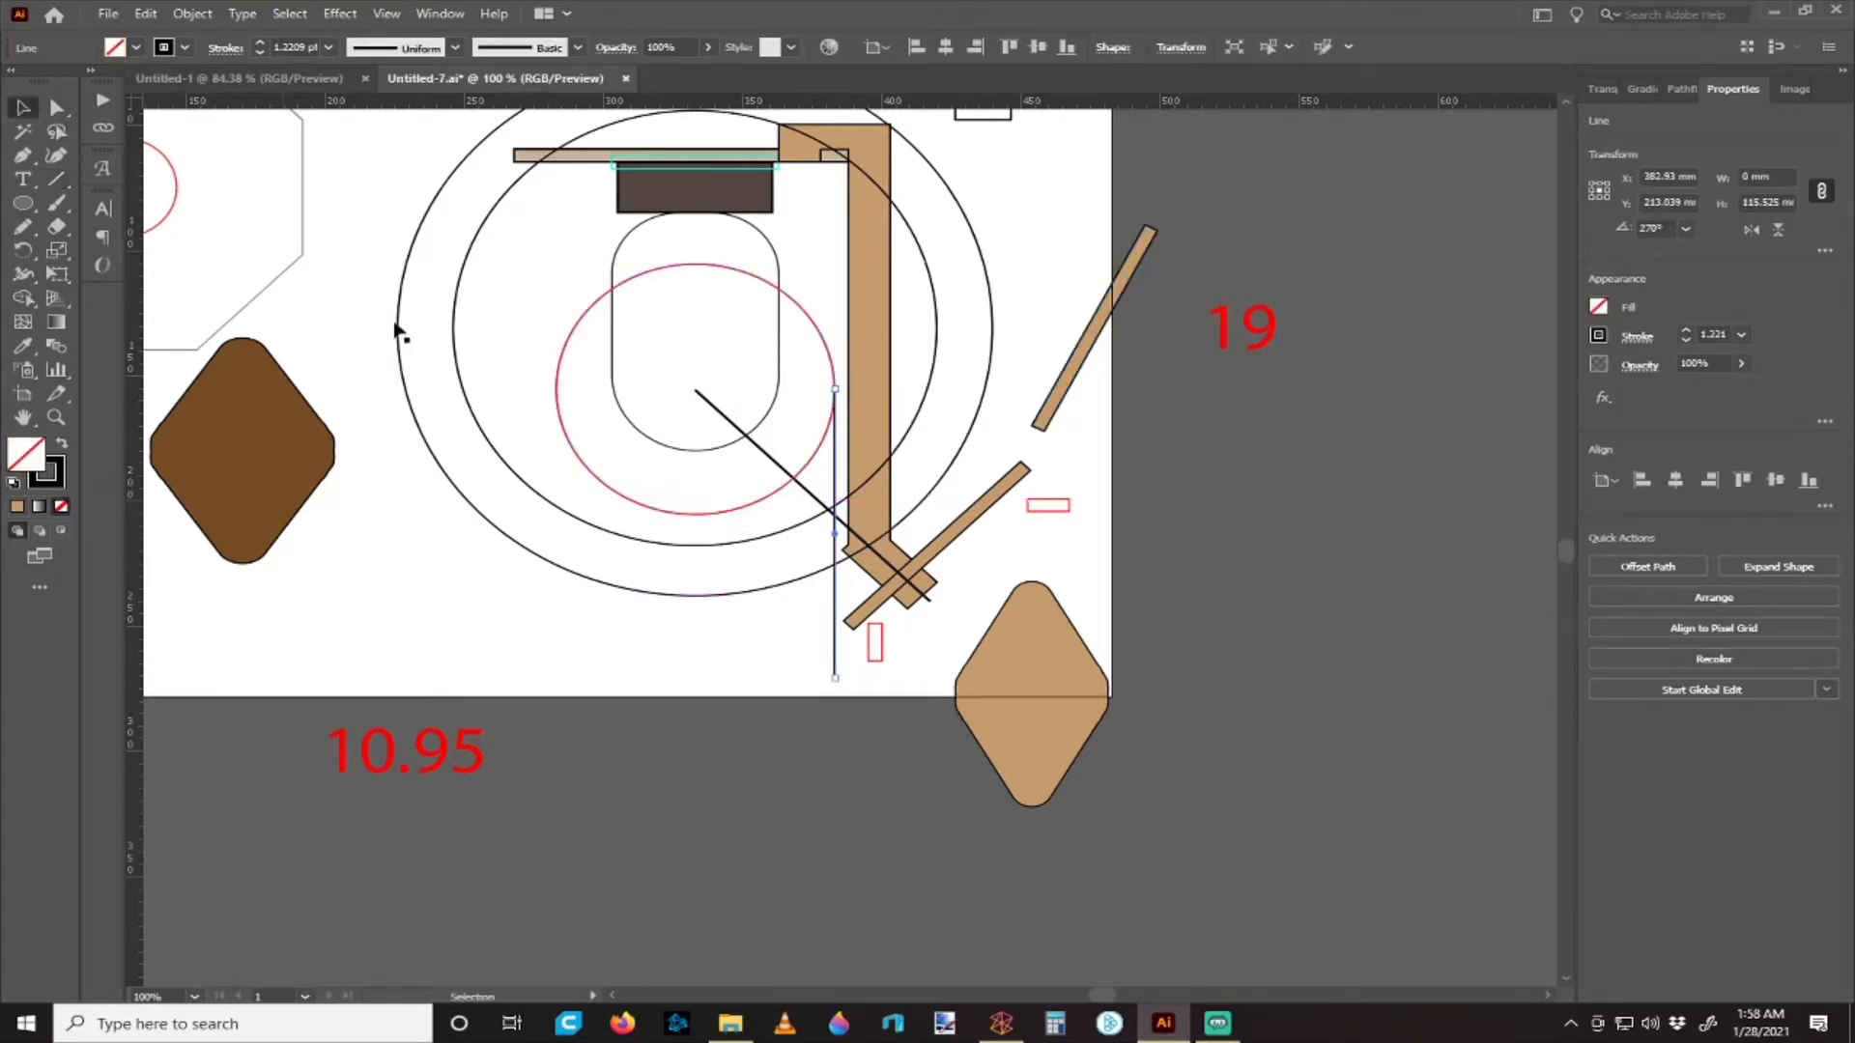
- Move the lower tan bar so its lower corner meets the vertical line and it lies against the bracket's angled end
{"action": "scroll", "coordinate": [859, 613], "scroll_direction": "up", "scroll_amount": 2}
{"action": "scroll", "coordinate": [867, 626], "scroll_direction": "down", "scroll_amount": 1}
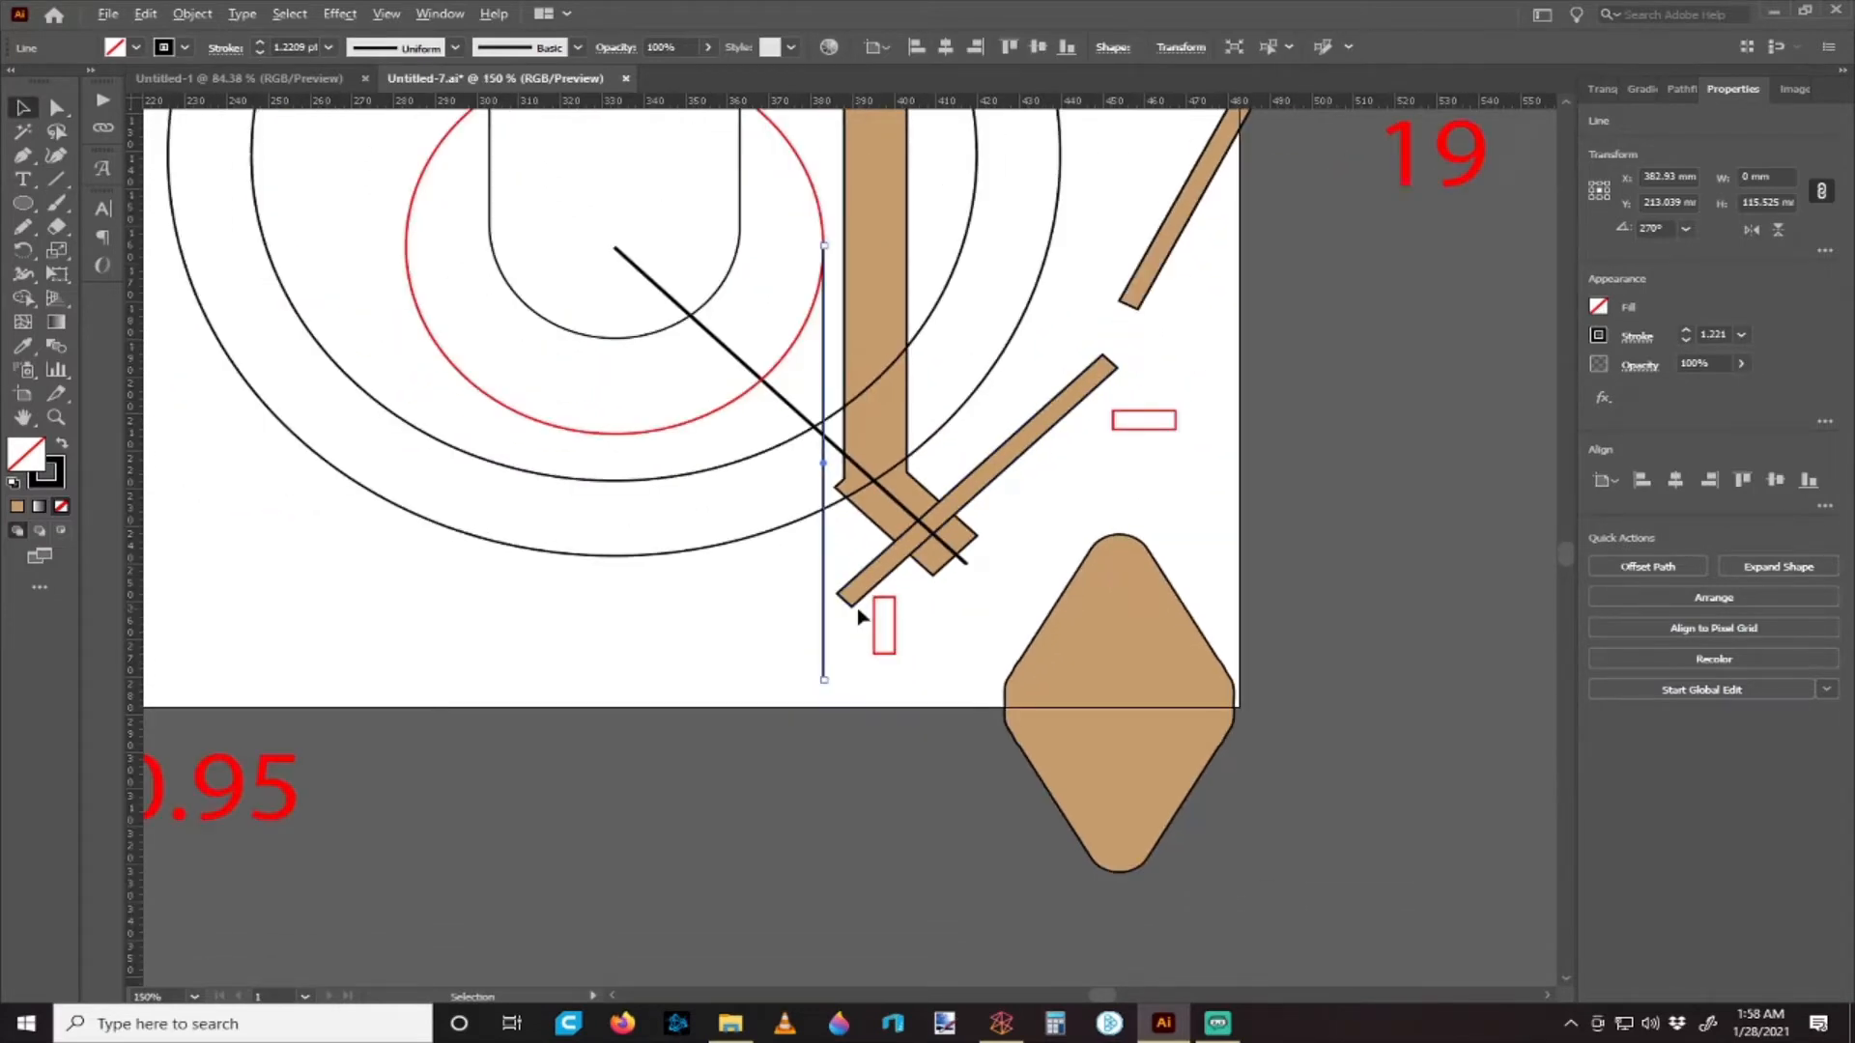
{"action": "left_click_drag", "start_coordinate": [844, 610], "coordinate": [840, 693]}
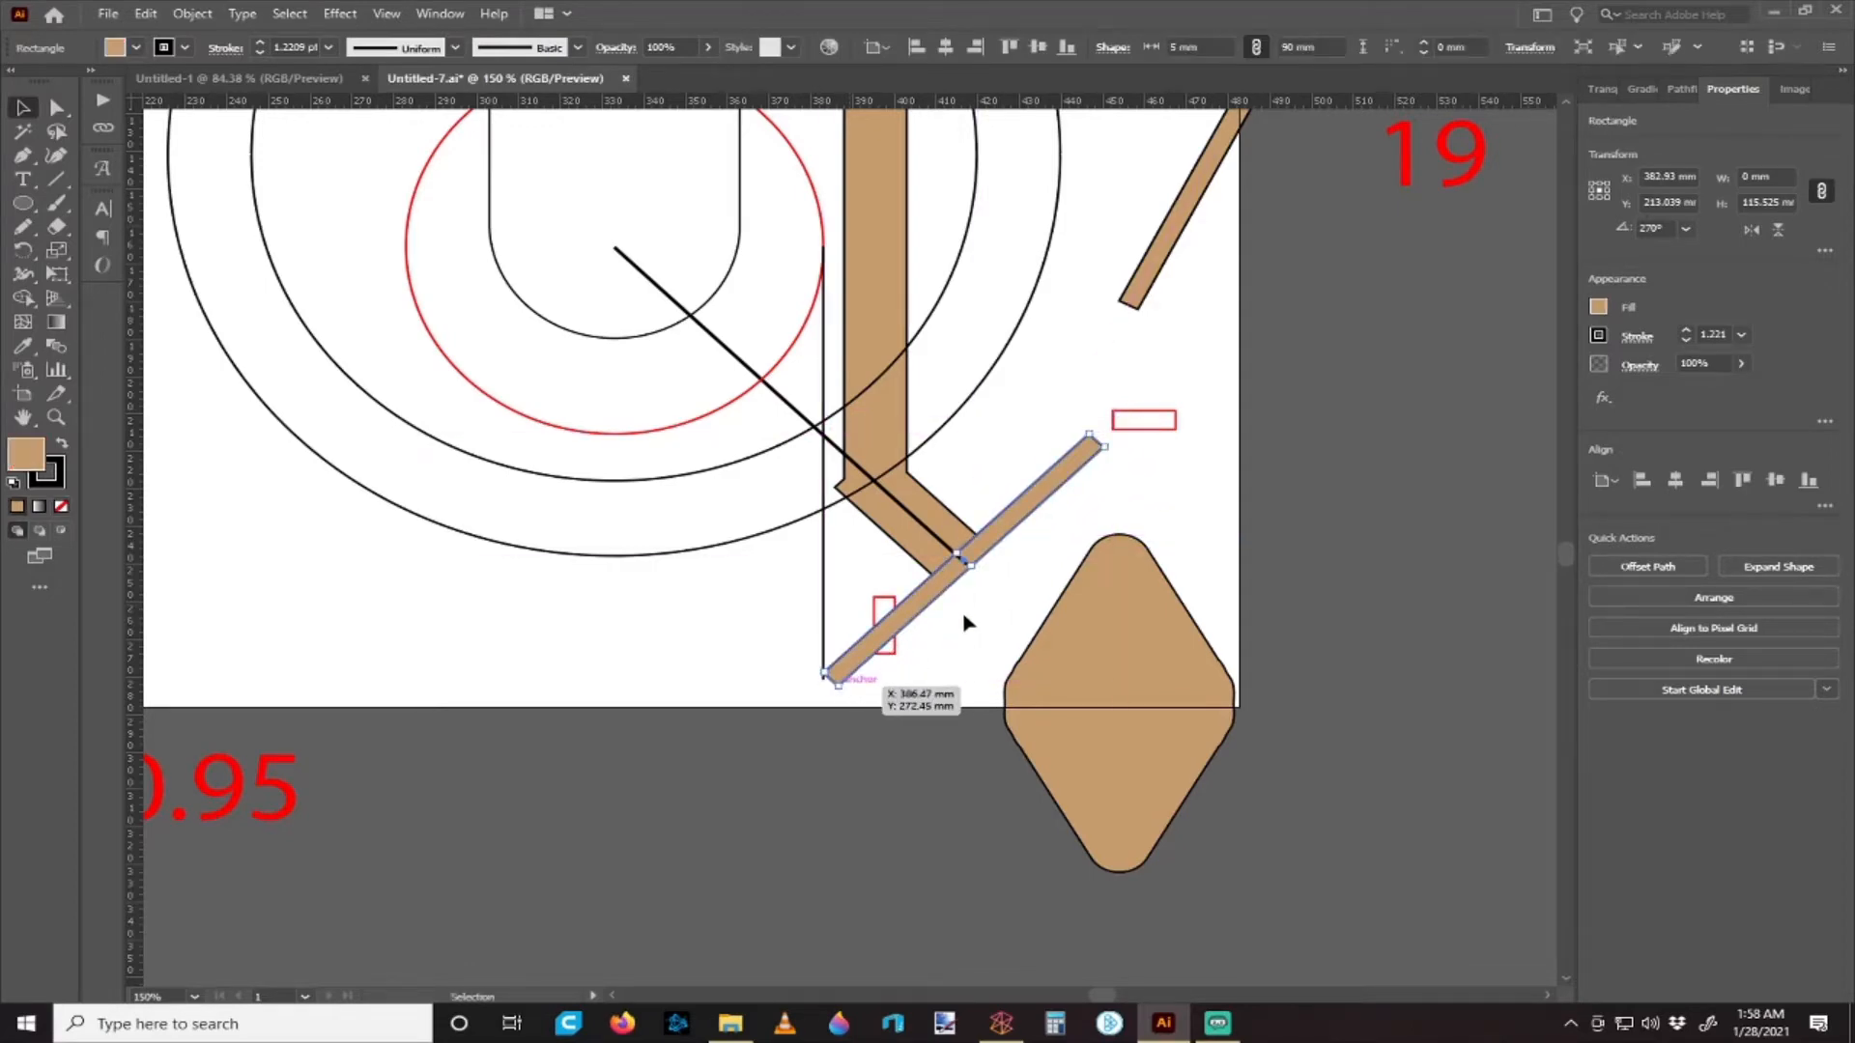
- Move the upright red rectangle beside the tan petal and bring it to the front
{"action": "scroll", "coordinate": [939, 618], "scroll_direction": "right", "scroll_amount": 2}
{"action": "left_click", "coordinate": [878, 616]}
{"action": "scroll", "coordinate": [821, 589], "scroll_direction": "down", "scroll_amount": 2}
{"action": "left_click_drag", "start_coordinate": [754, 533], "coordinate": [834, 543]}
{"action": "right_click", "coordinate": [833, 543]}
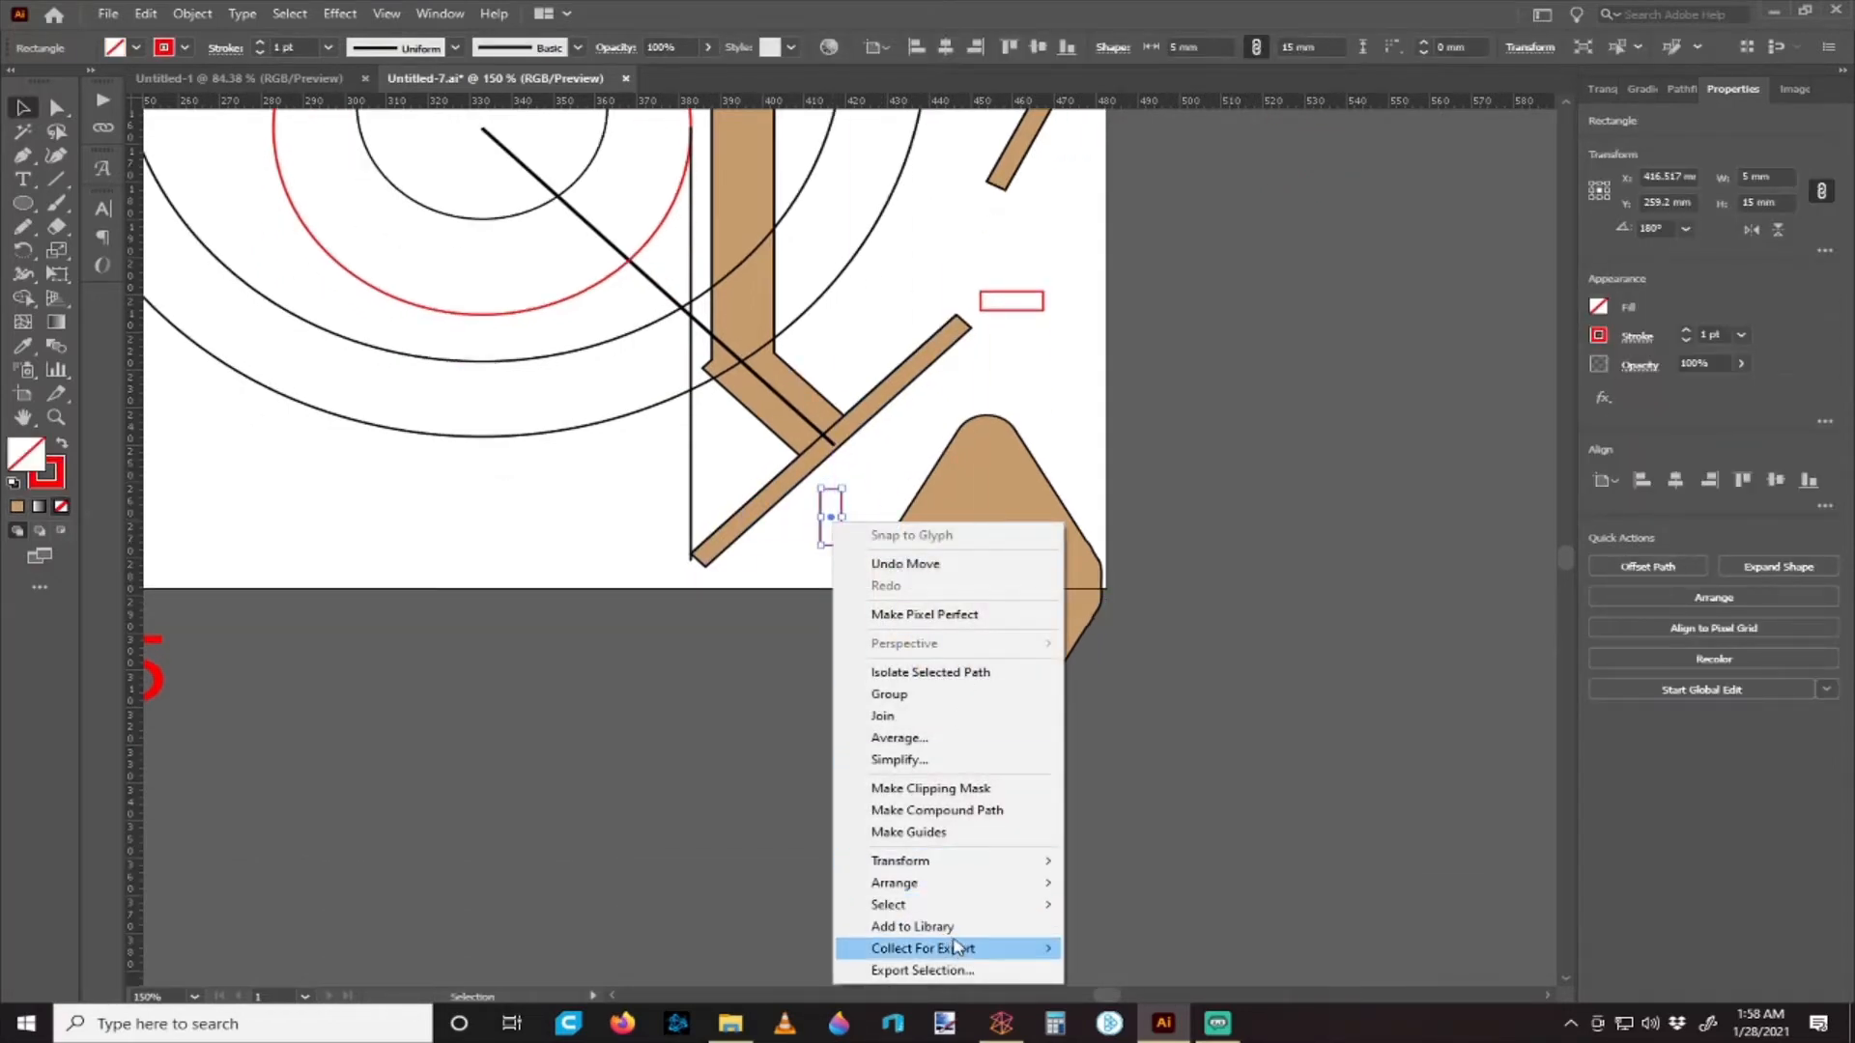
{"action": "mouse_move", "coordinate": [973, 887]}
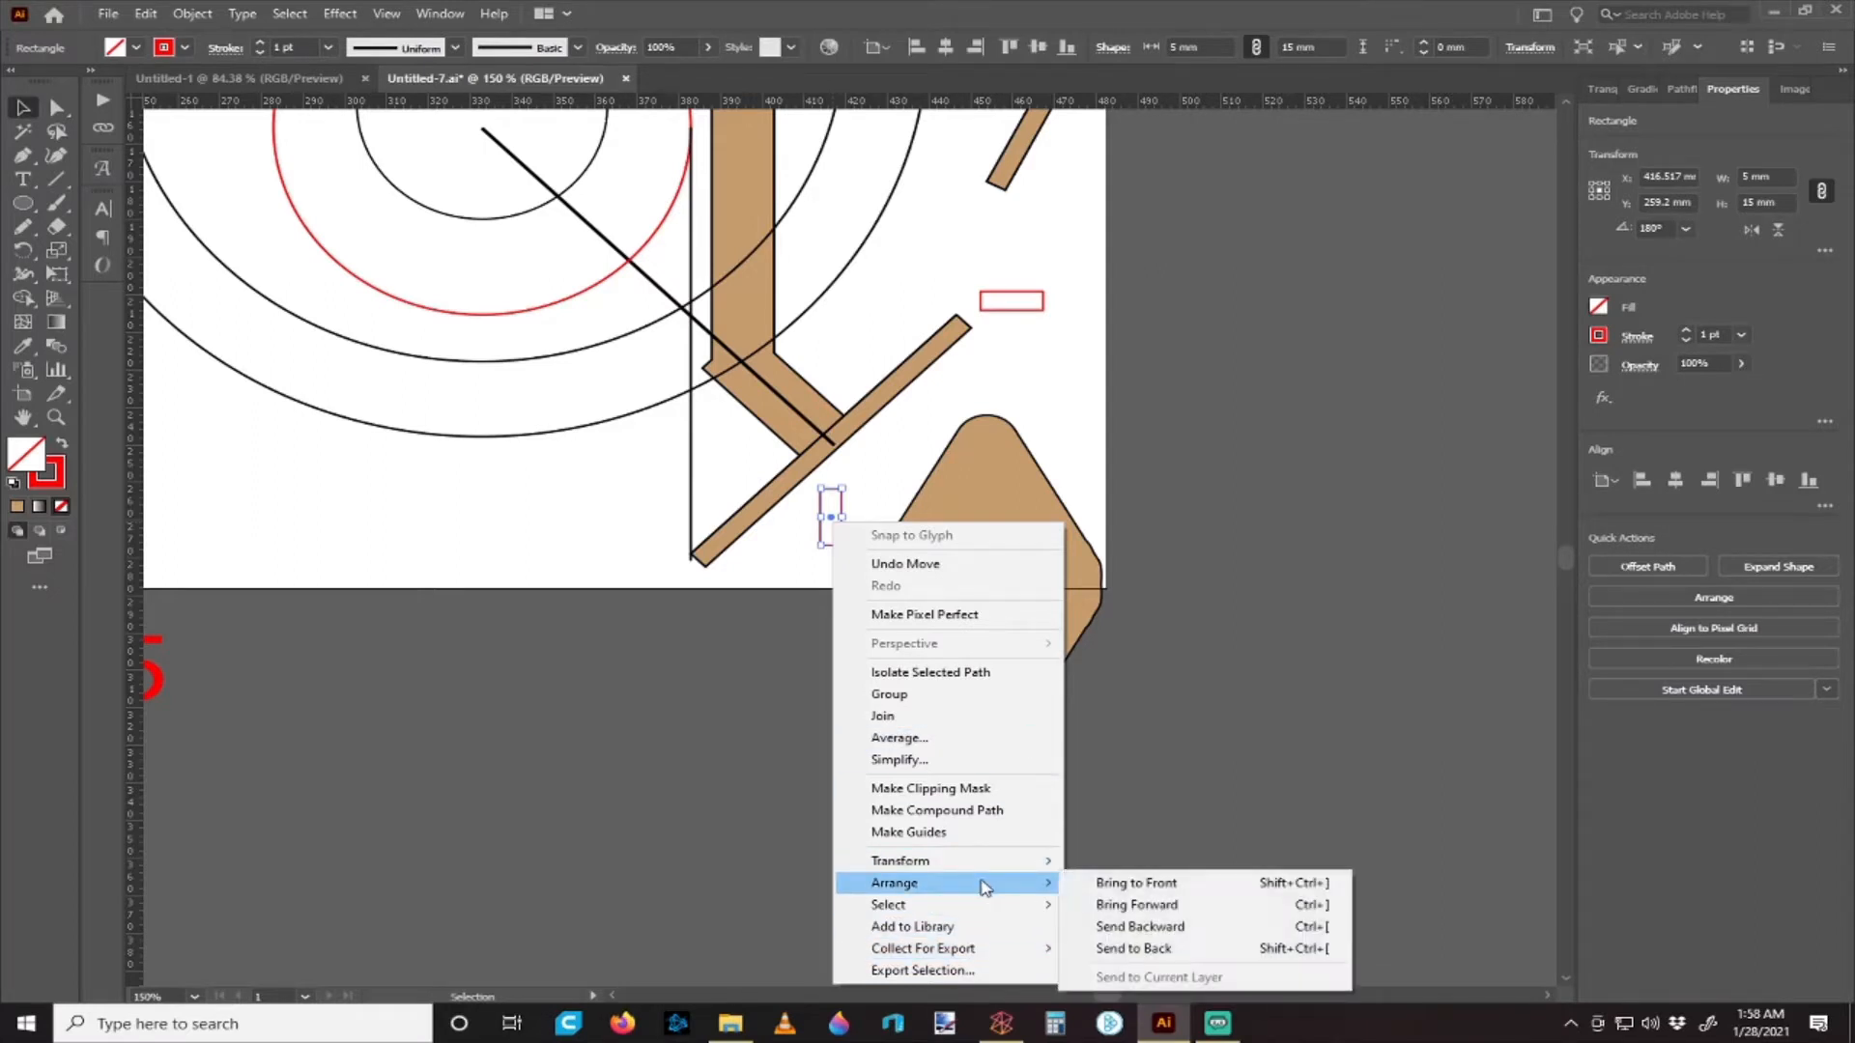
{"action": "left_click", "coordinate": [1171, 881]}
- Center the upright red rectangle horizontally and vertically on the tan petal, using the petal as the key object
{"action": "left_click_drag", "start_coordinate": [802, 542], "coordinate": [980, 612]}
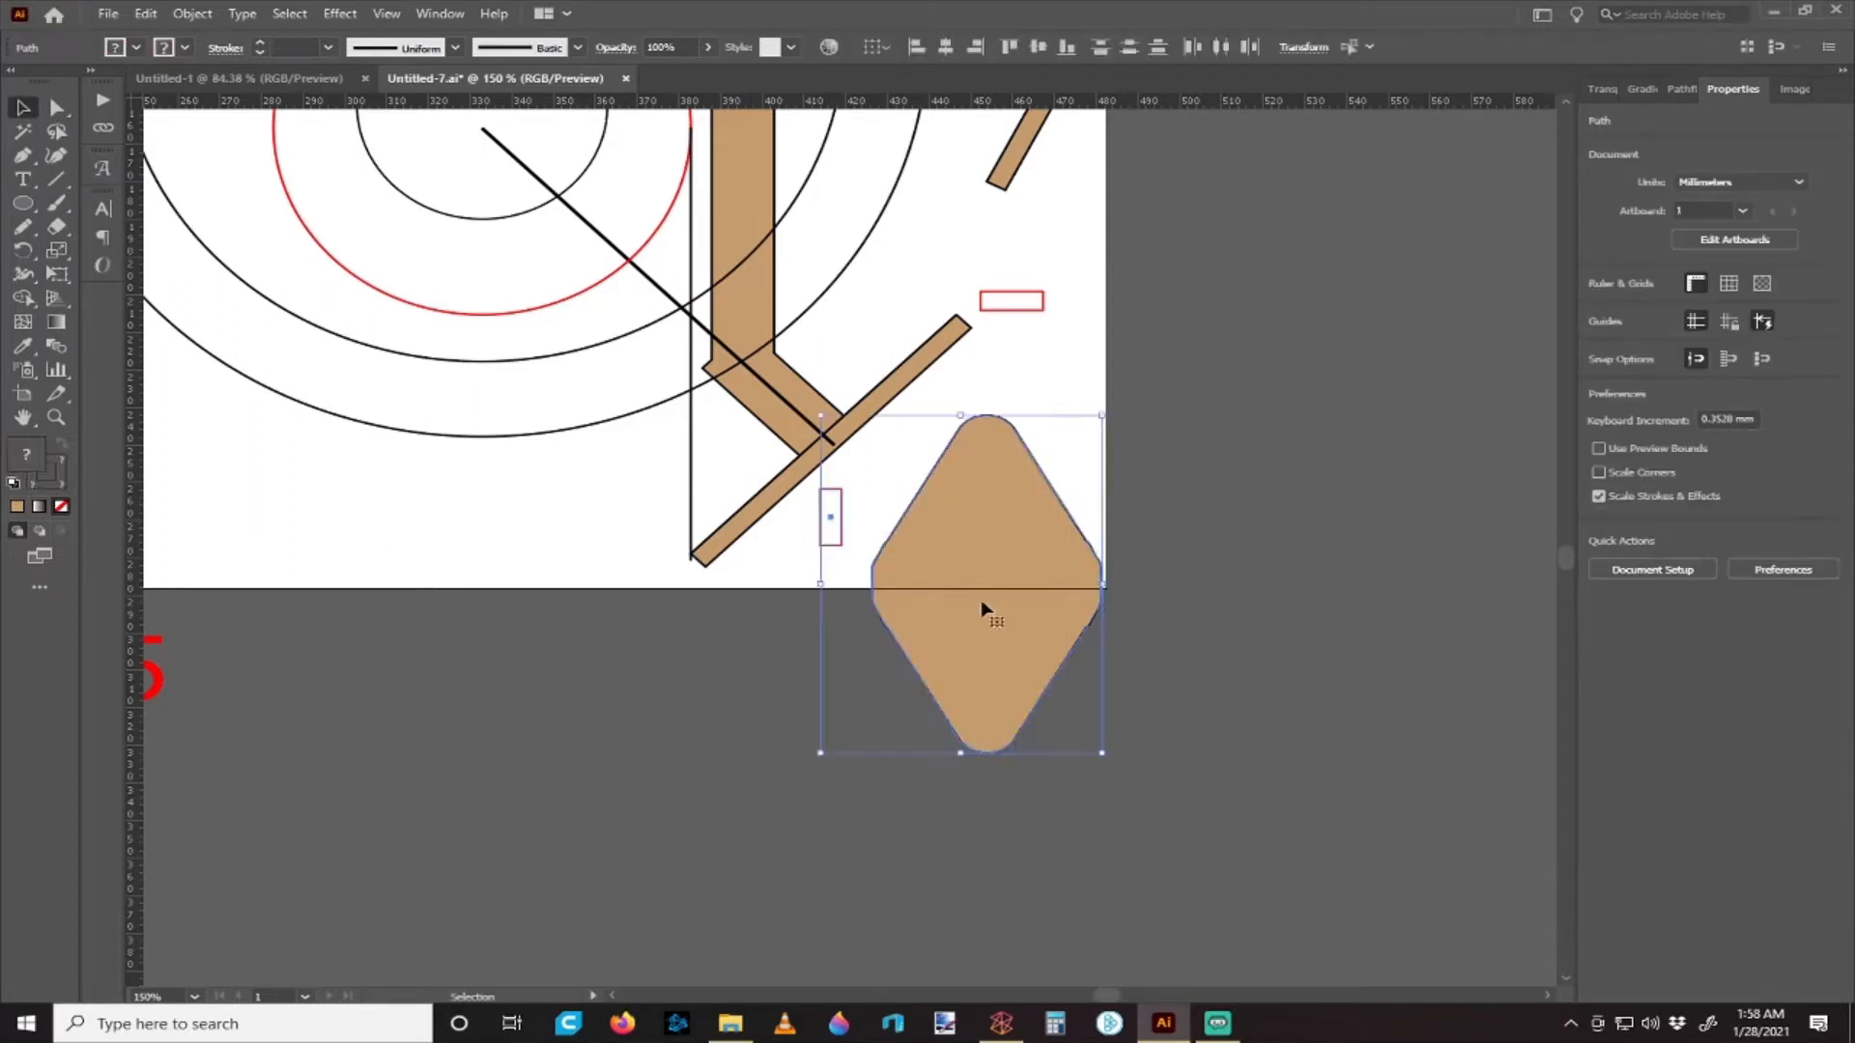
{"action": "left_click", "coordinate": [957, 540]}
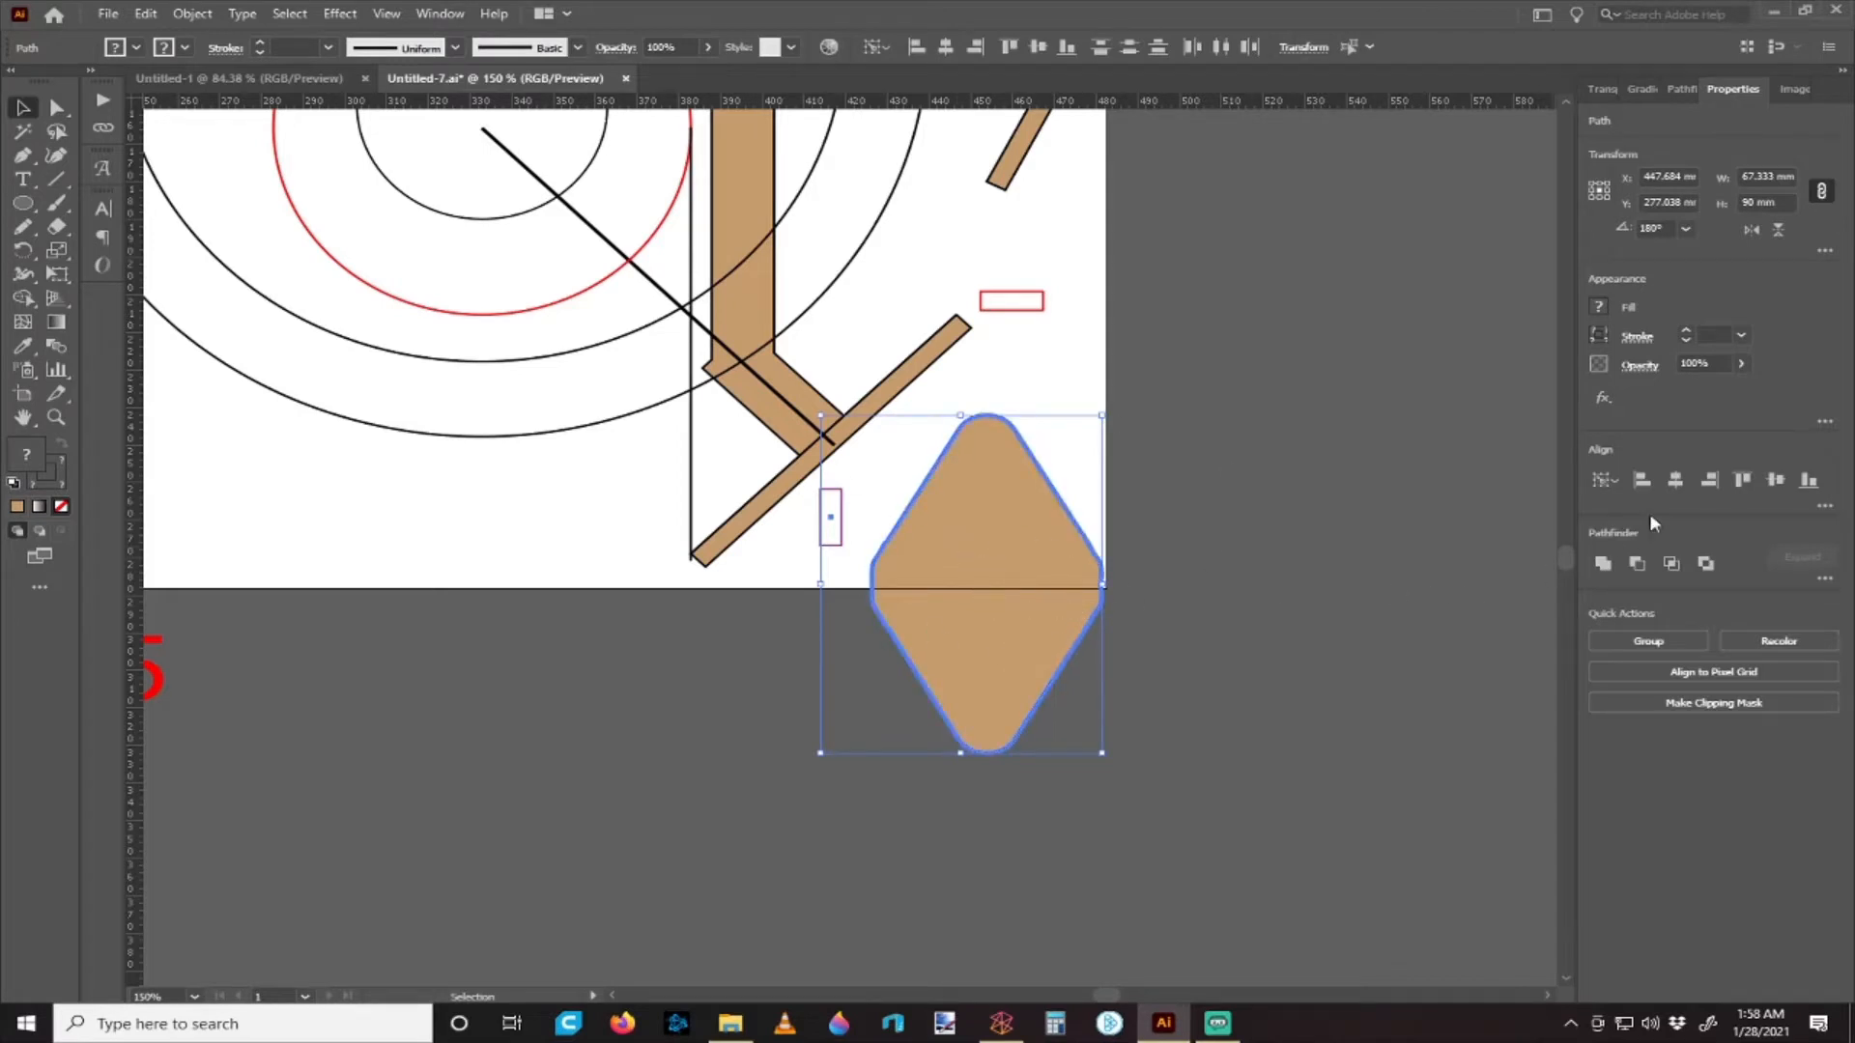
{"action": "left_click", "coordinate": [1674, 485]}
{"action": "left_click", "coordinate": [1766, 485]}
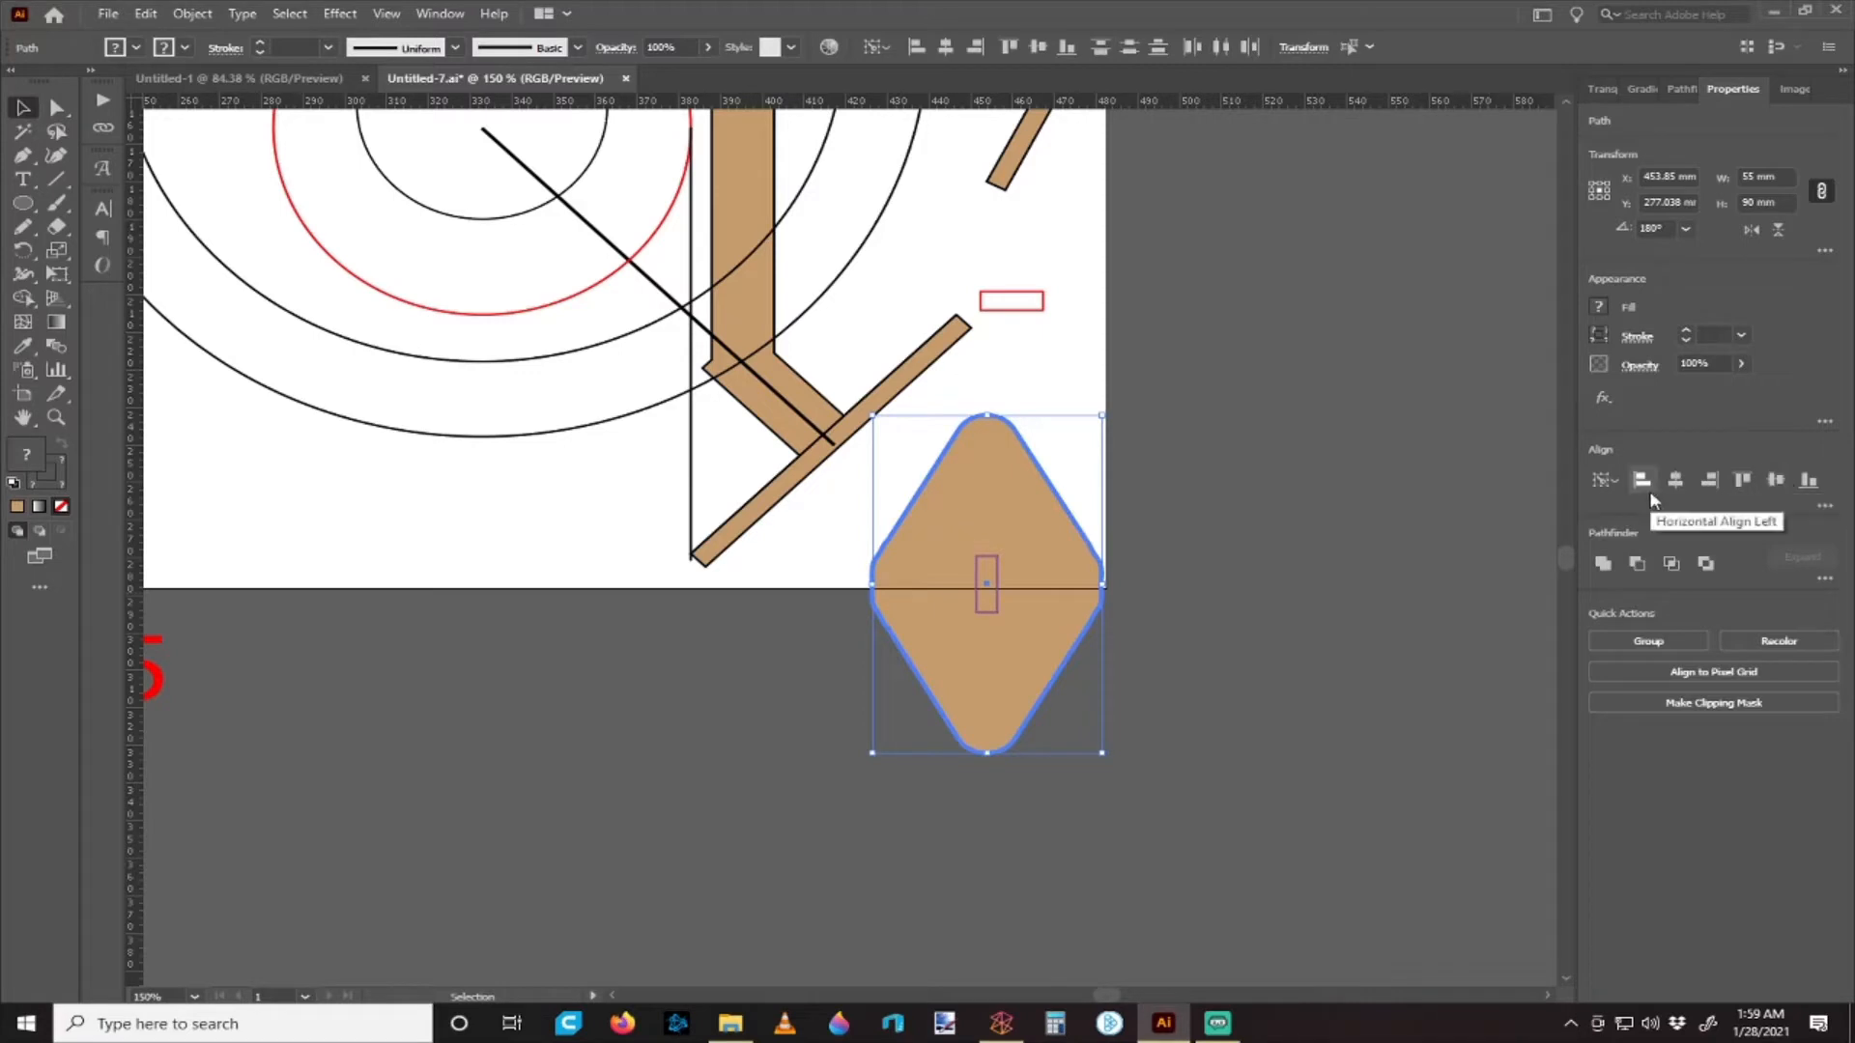
{"action": "left_click", "coordinate": [1237, 546]}
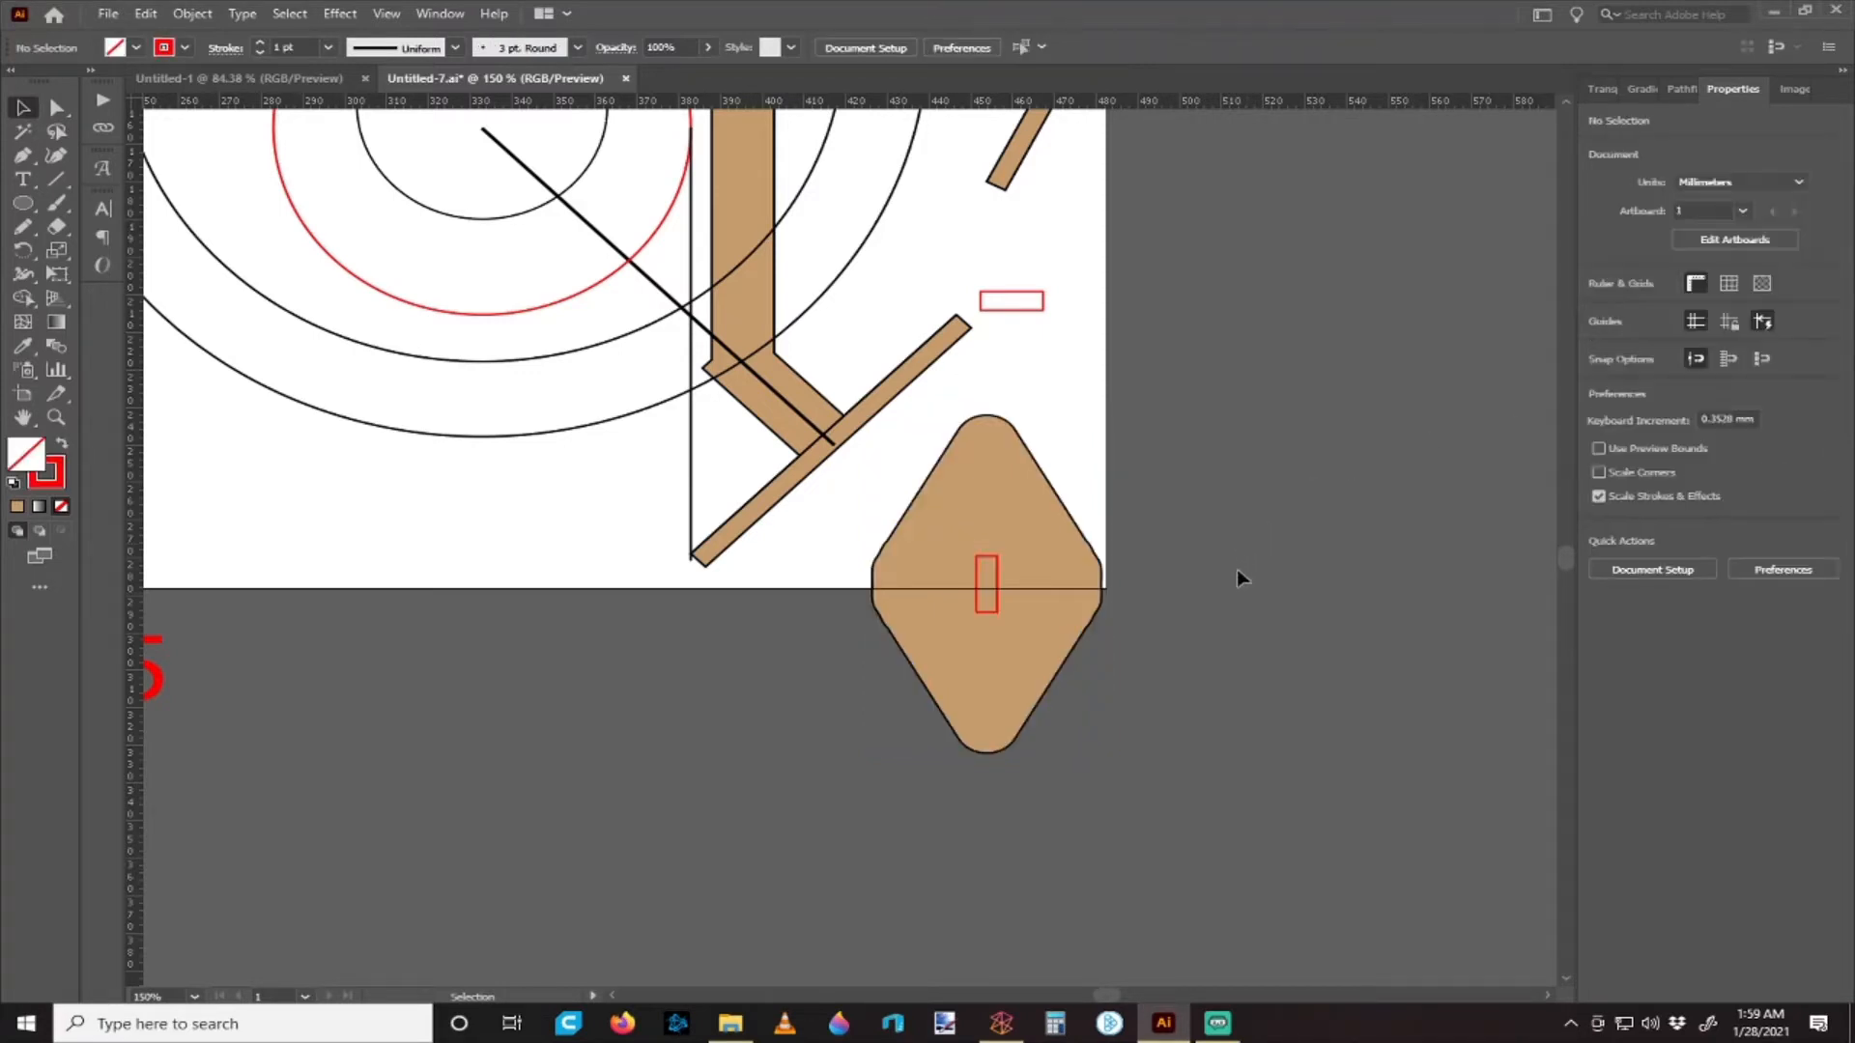
- Remove the tan fill from the petal so only its outline and the centred red slot remain
{"action": "left_click", "coordinate": [918, 671]}
{"action": "left_click", "coordinate": [1600, 305]}
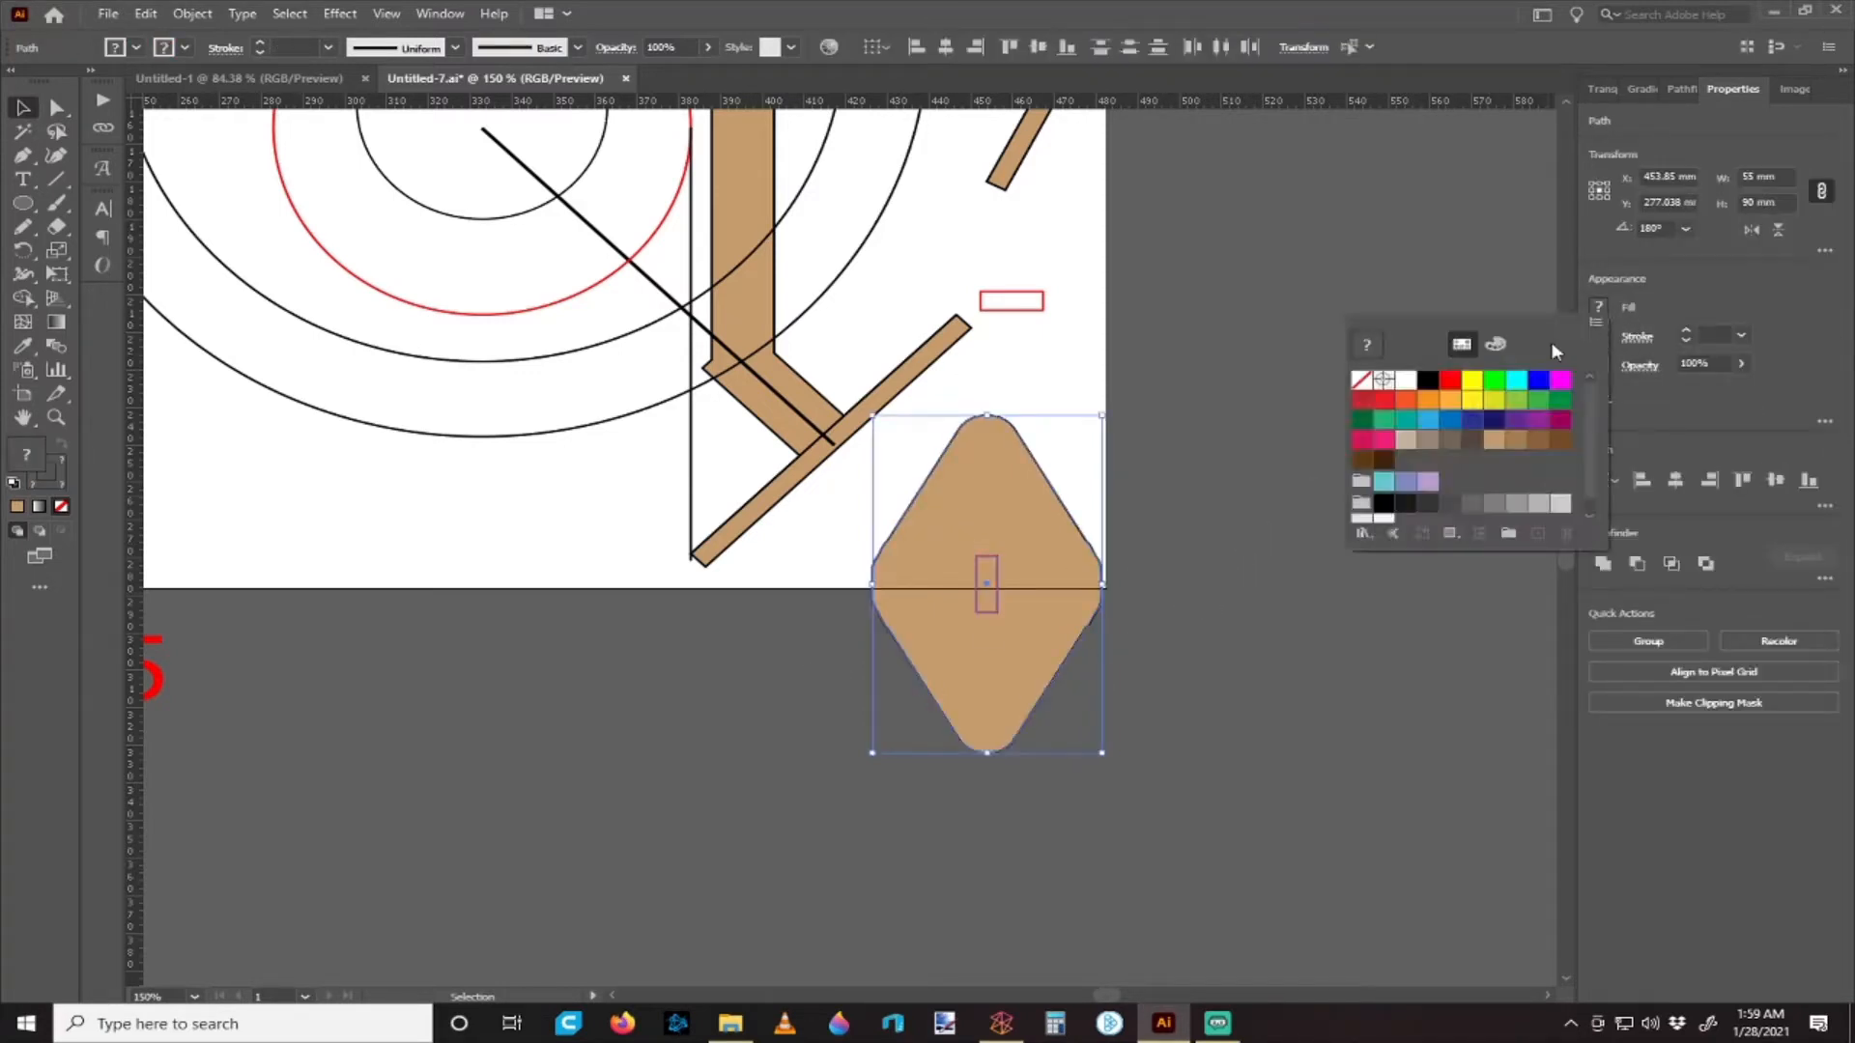
{"action": "left_click", "coordinate": [1362, 386]}
{"action": "left_click", "coordinate": [1196, 546]}
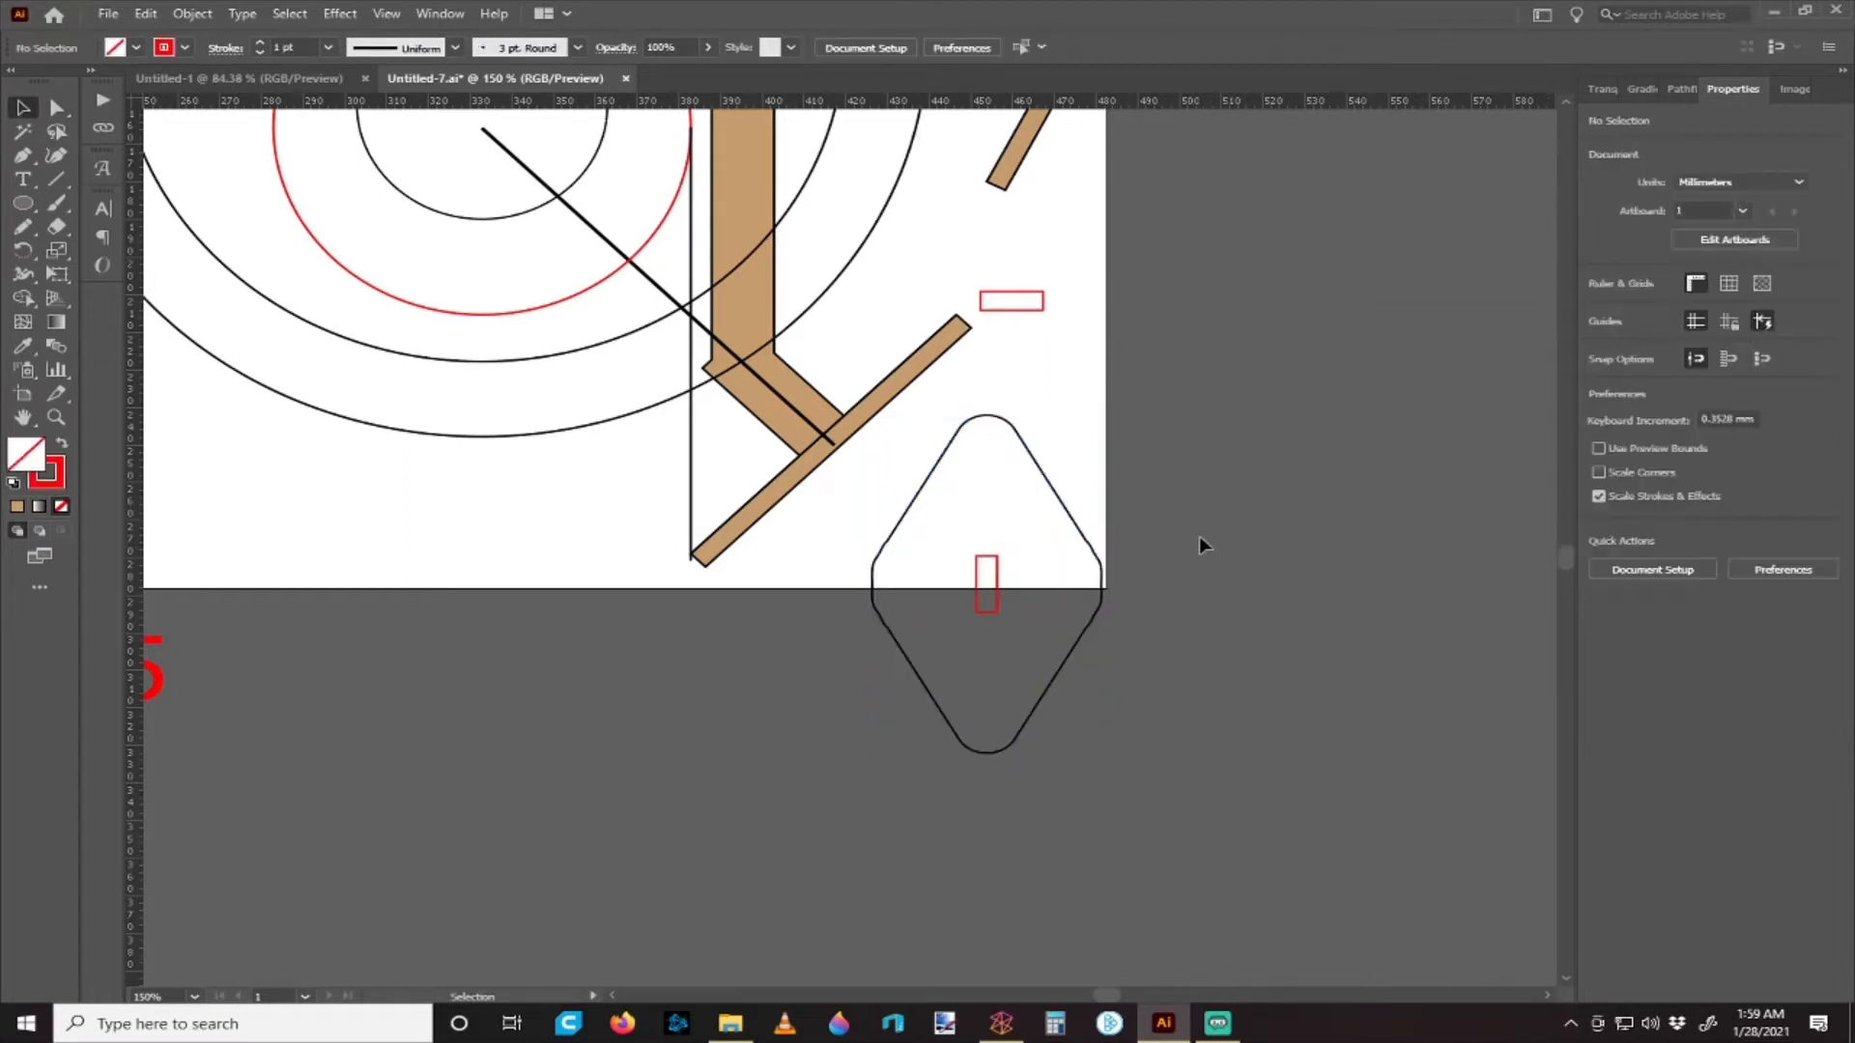
- Move the petal outline together with its centred red slot onto the empty pasteboard beside the artboard
{"action": "left_click_drag", "start_coordinate": [1176, 569], "coordinate": [1123, 545]}
{"action": "left_click", "coordinate": [930, 606]}
{"action": "scroll", "coordinate": [979, 536], "scroll_direction": "up", "scroll_amount": 2}
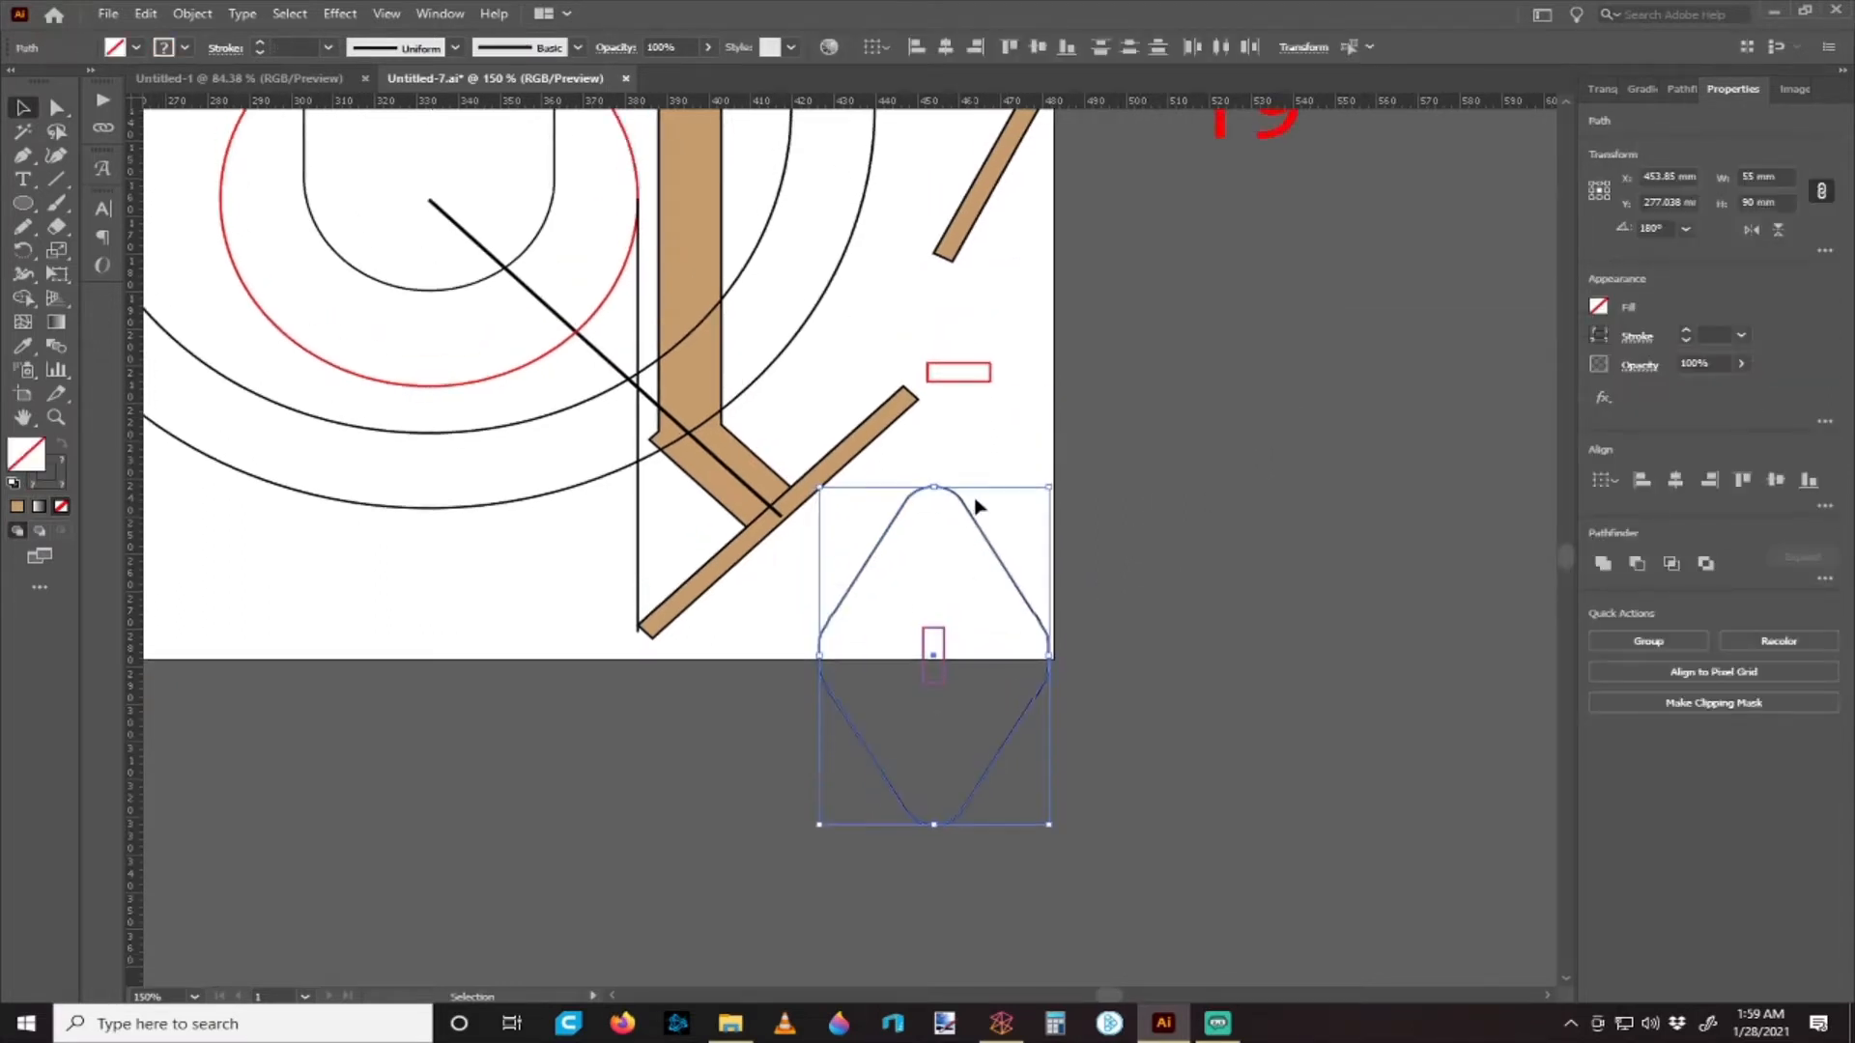
{"action": "left_click_drag", "start_coordinate": [973, 526], "coordinate": [1276, 362]}
{"action": "left_click", "coordinate": [1044, 667]}
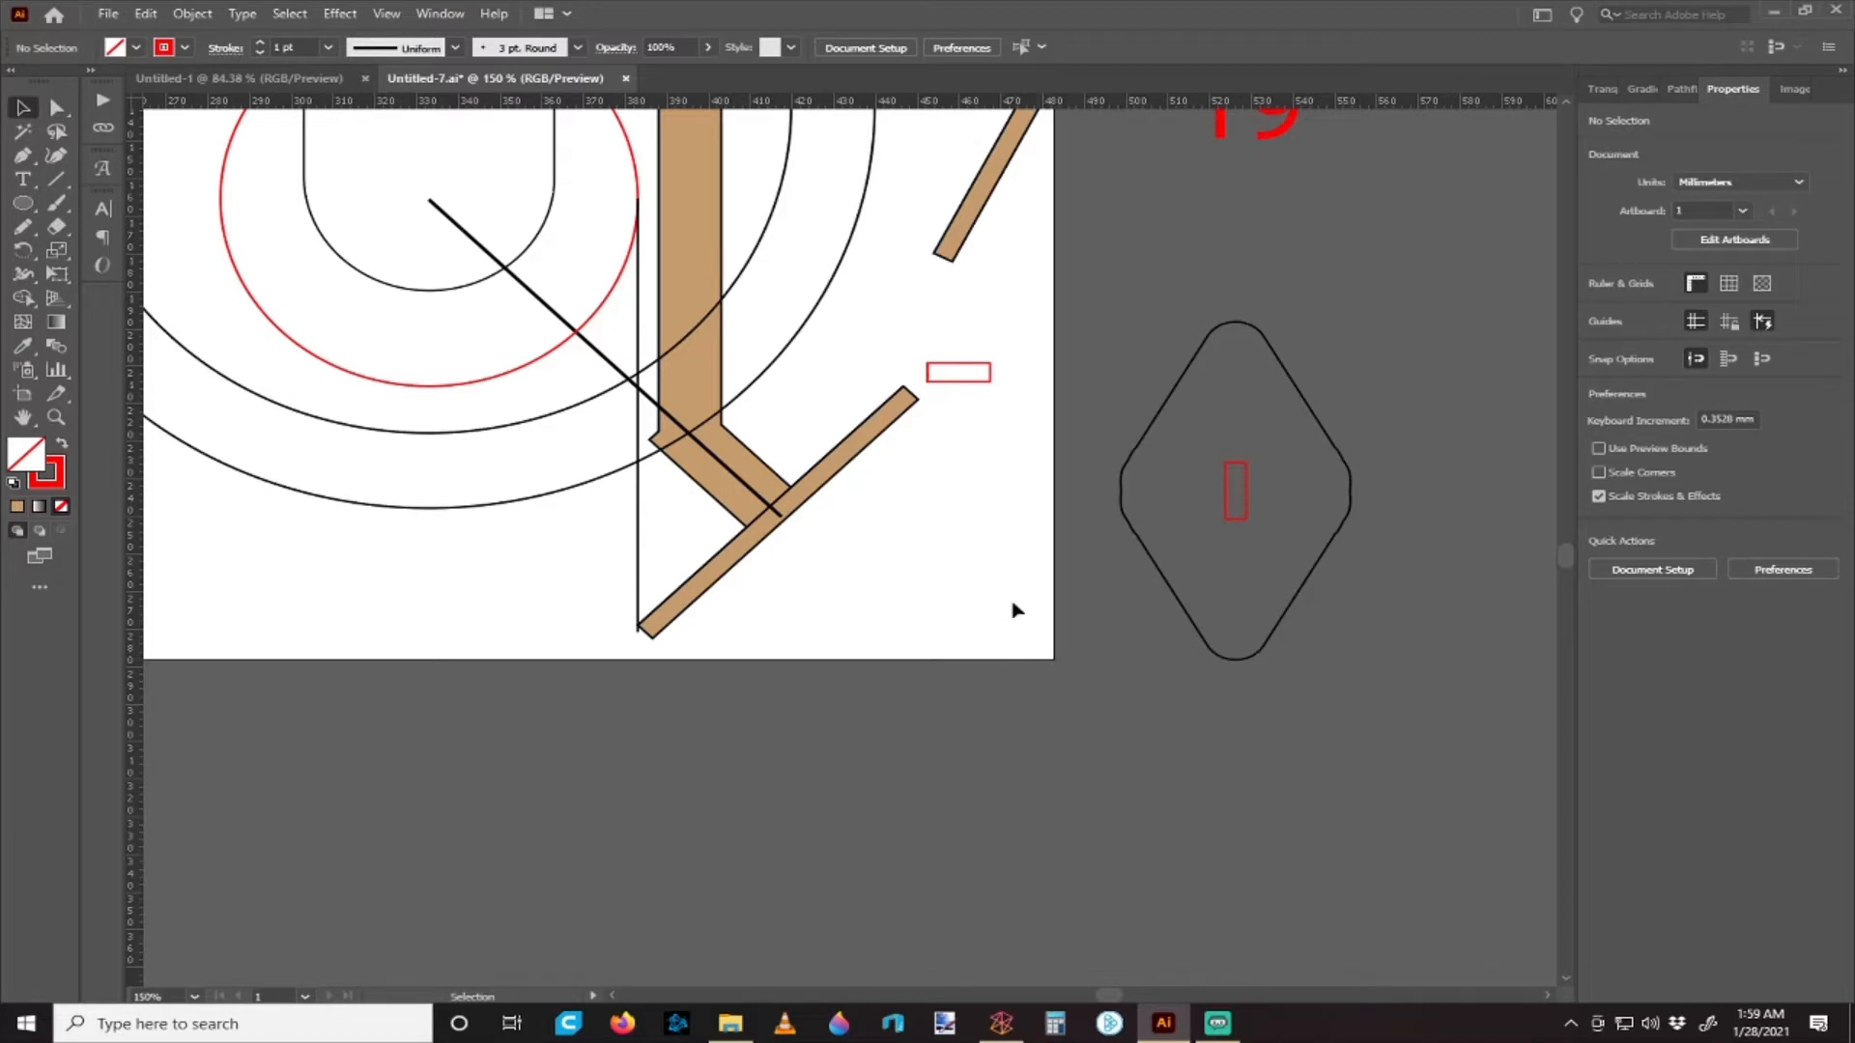
- Move the lower tan bar away from the bracket's angled end
{"action": "scroll", "coordinate": [1012, 618], "scroll_direction": "left", "scroll_amount": 3}
{"action": "scroll", "coordinate": [932, 533], "scroll_direction": "up", "scroll_amount": 2}
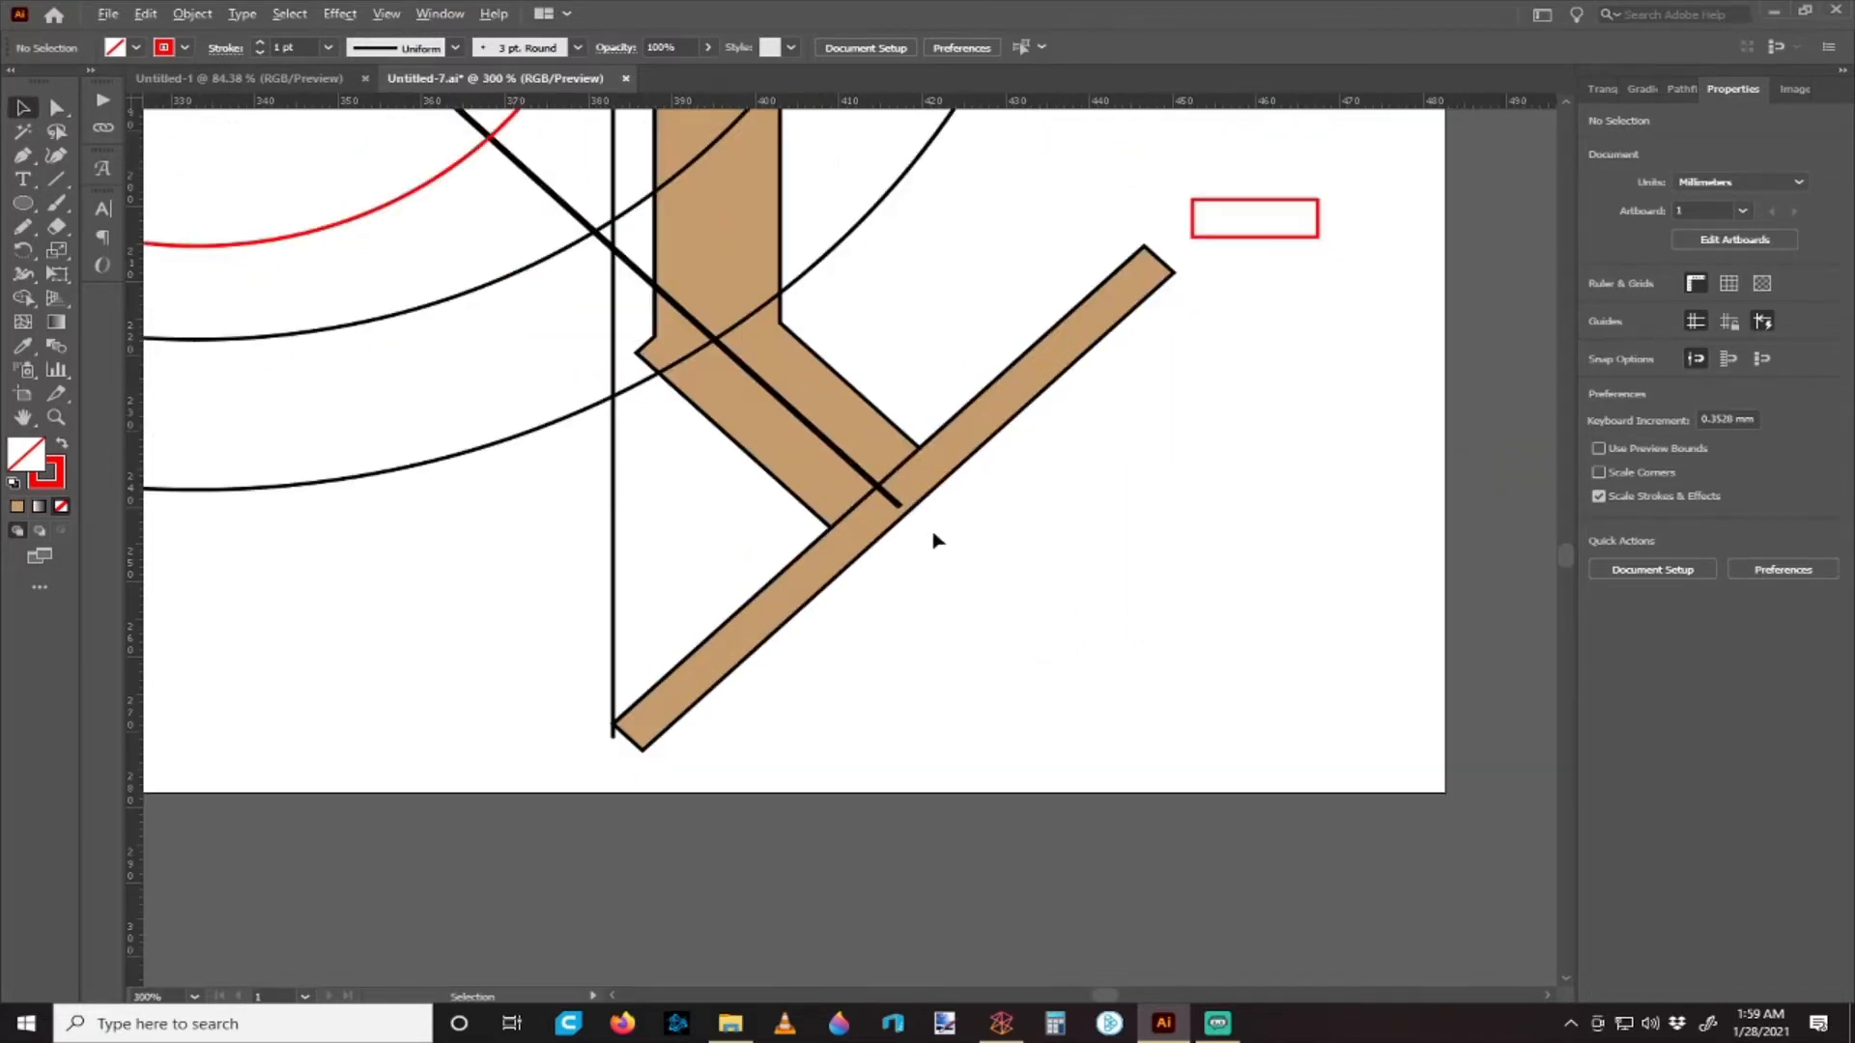
{"action": "left_click_drag", "start_coordinate": [919, 502], "coordinate": [1044, 512]}
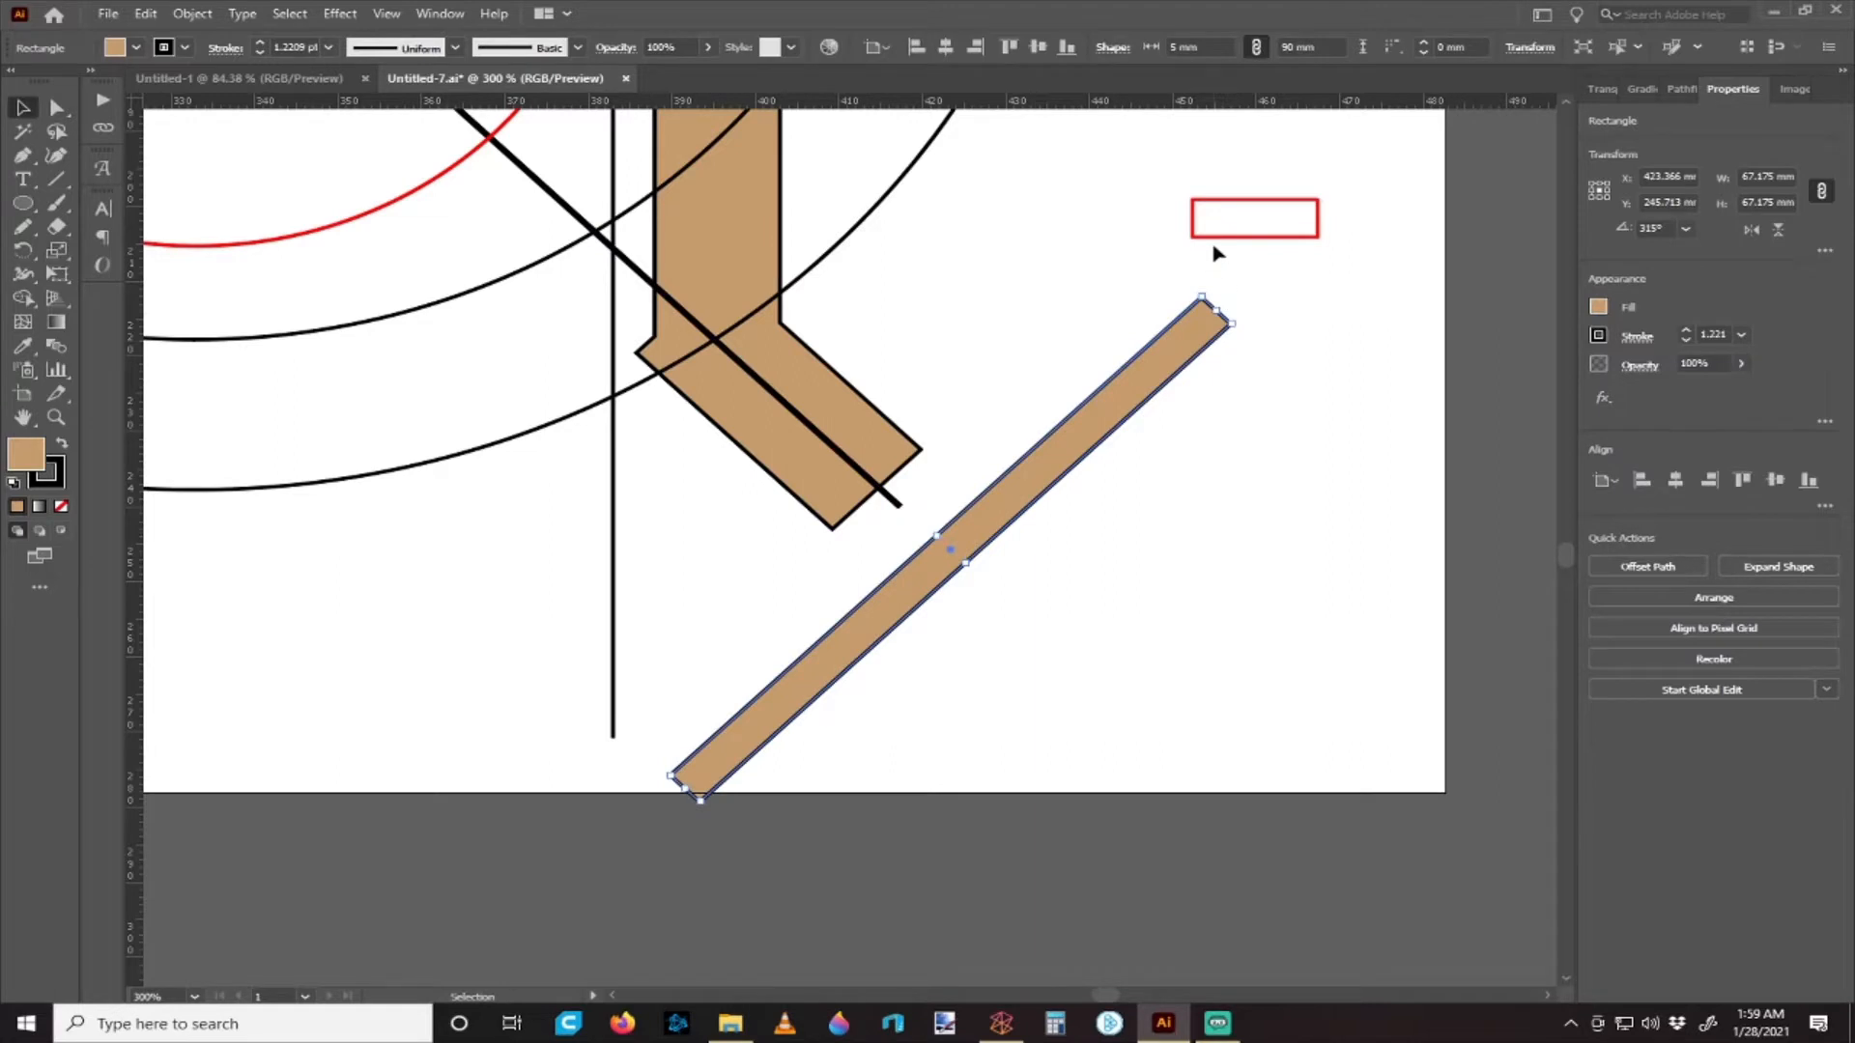
- Rotate the horizontal red rectangle 45 degrees to match the tan bar's slope and place it alongside the bar's middle
{"action": "left_click", "coordinate": [1275, 237]}
{"action": "mouse_move", "coordinate": [1325, 193]}
{"action": "left_mouse_down"}
{"action": "mouse_move", "coordinate": [1231, 149]}
{"action": "mouse_move", "coordinate": [1287, 154]}
{"action": "left_mouse_up"}
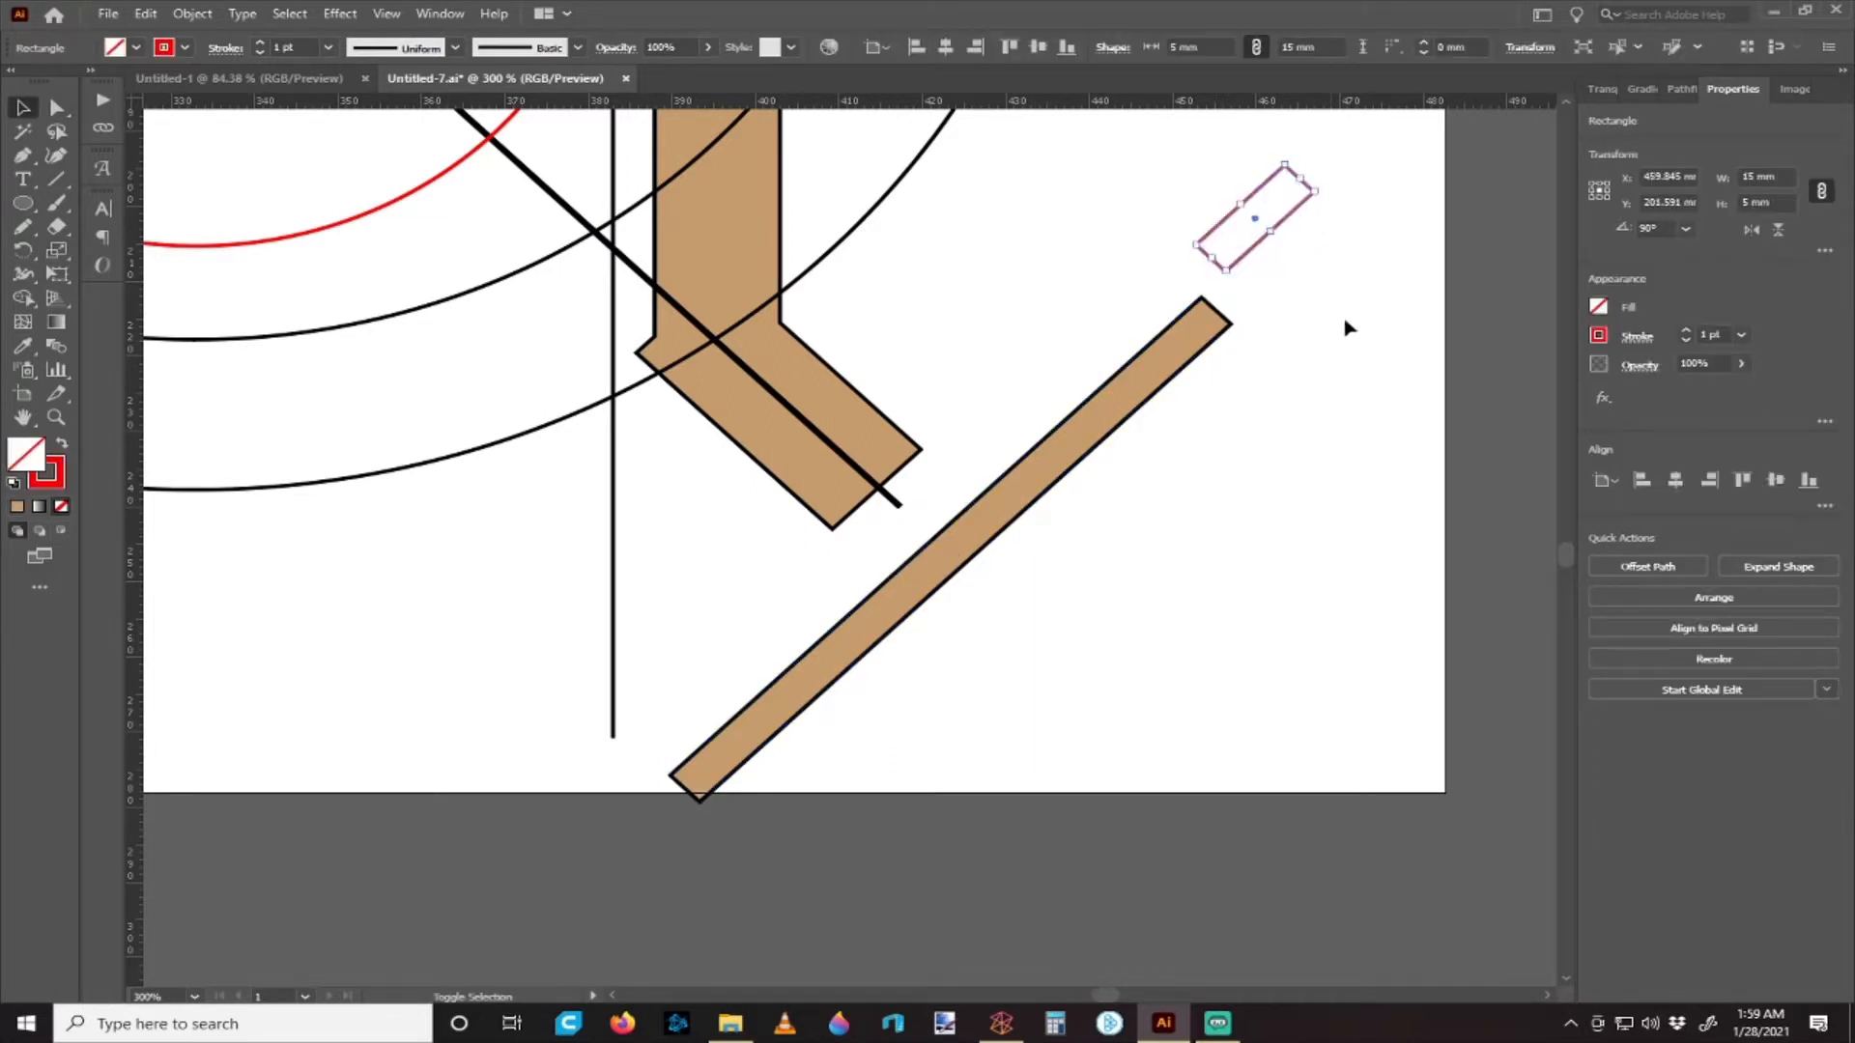
{"action": "left_click", "coordinate": [1098, 257]}
{"action": "left_click_drag", "start_coordinate": [1222, 278], "coordinate": [966, 647]}
{"action": "left_click", "coordinate": [1050, 663]}
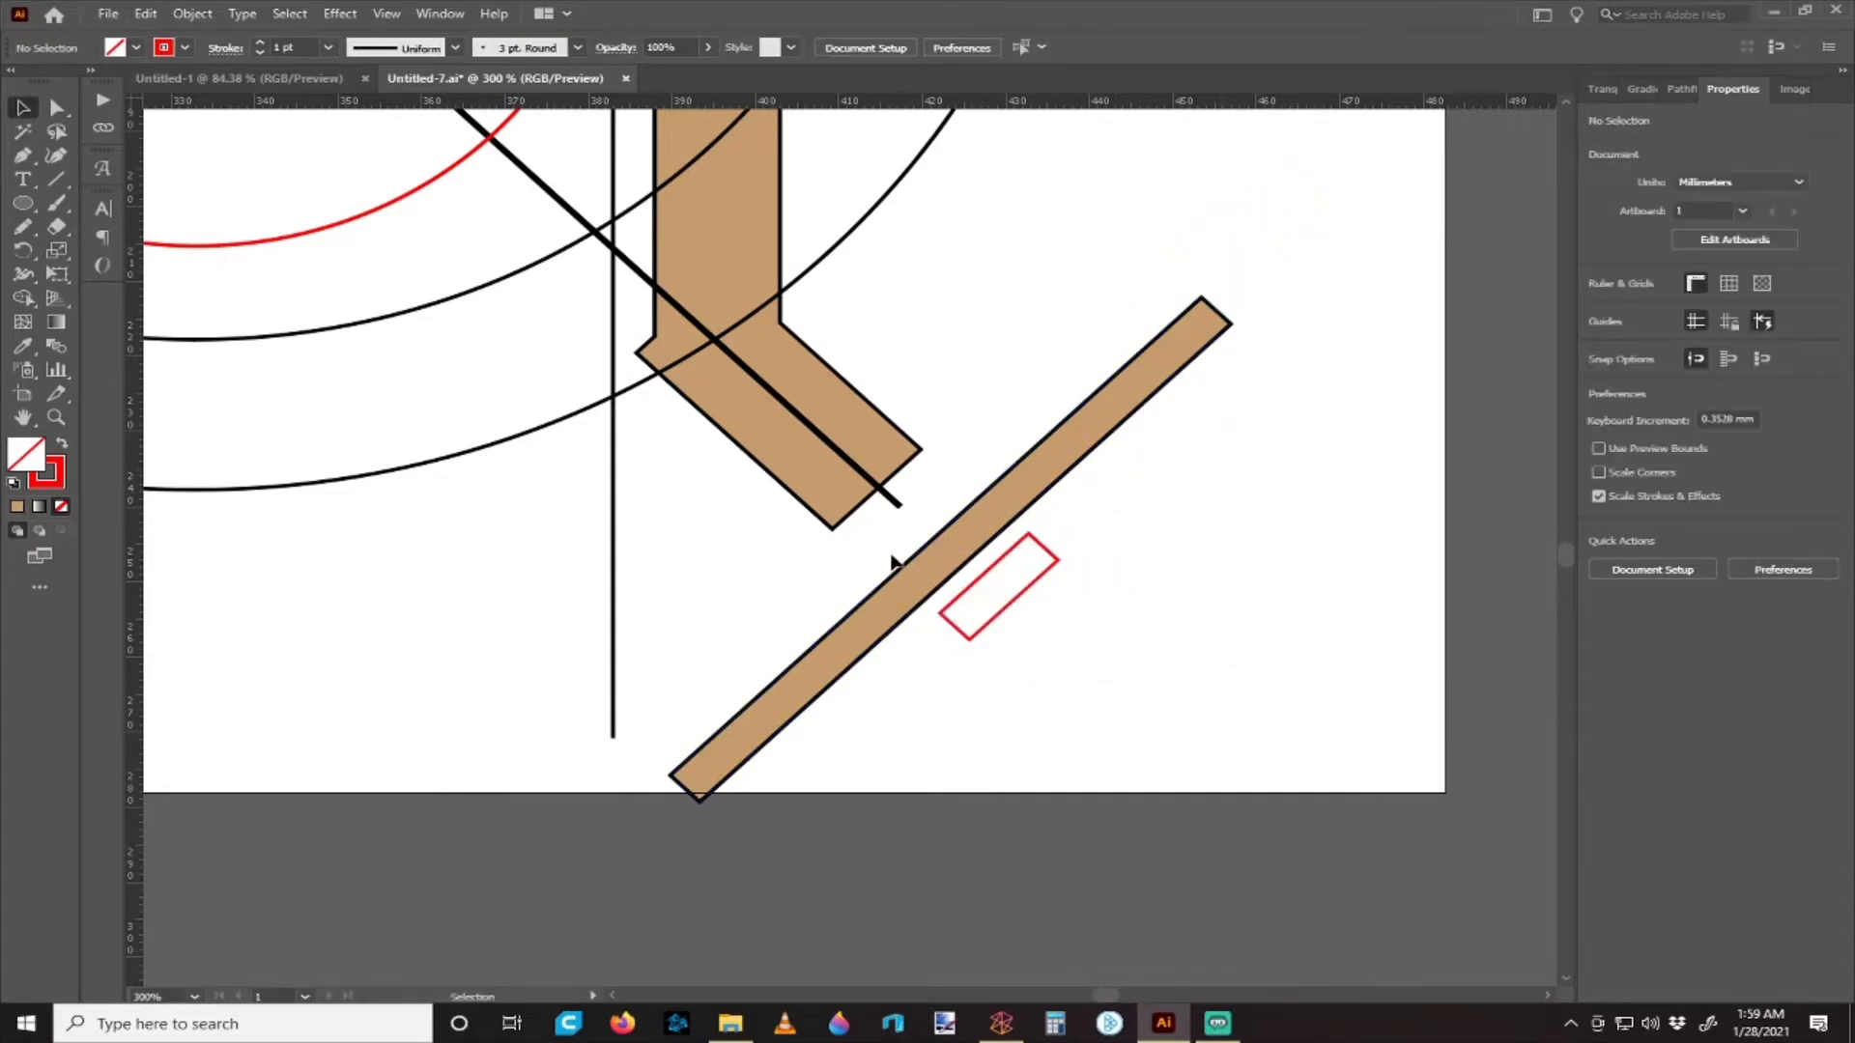
- Move the tan bar over the bracket's angled end so its outer edge is flush with the end edge
{"action": "left_click", "coordinate": [919, 547]}
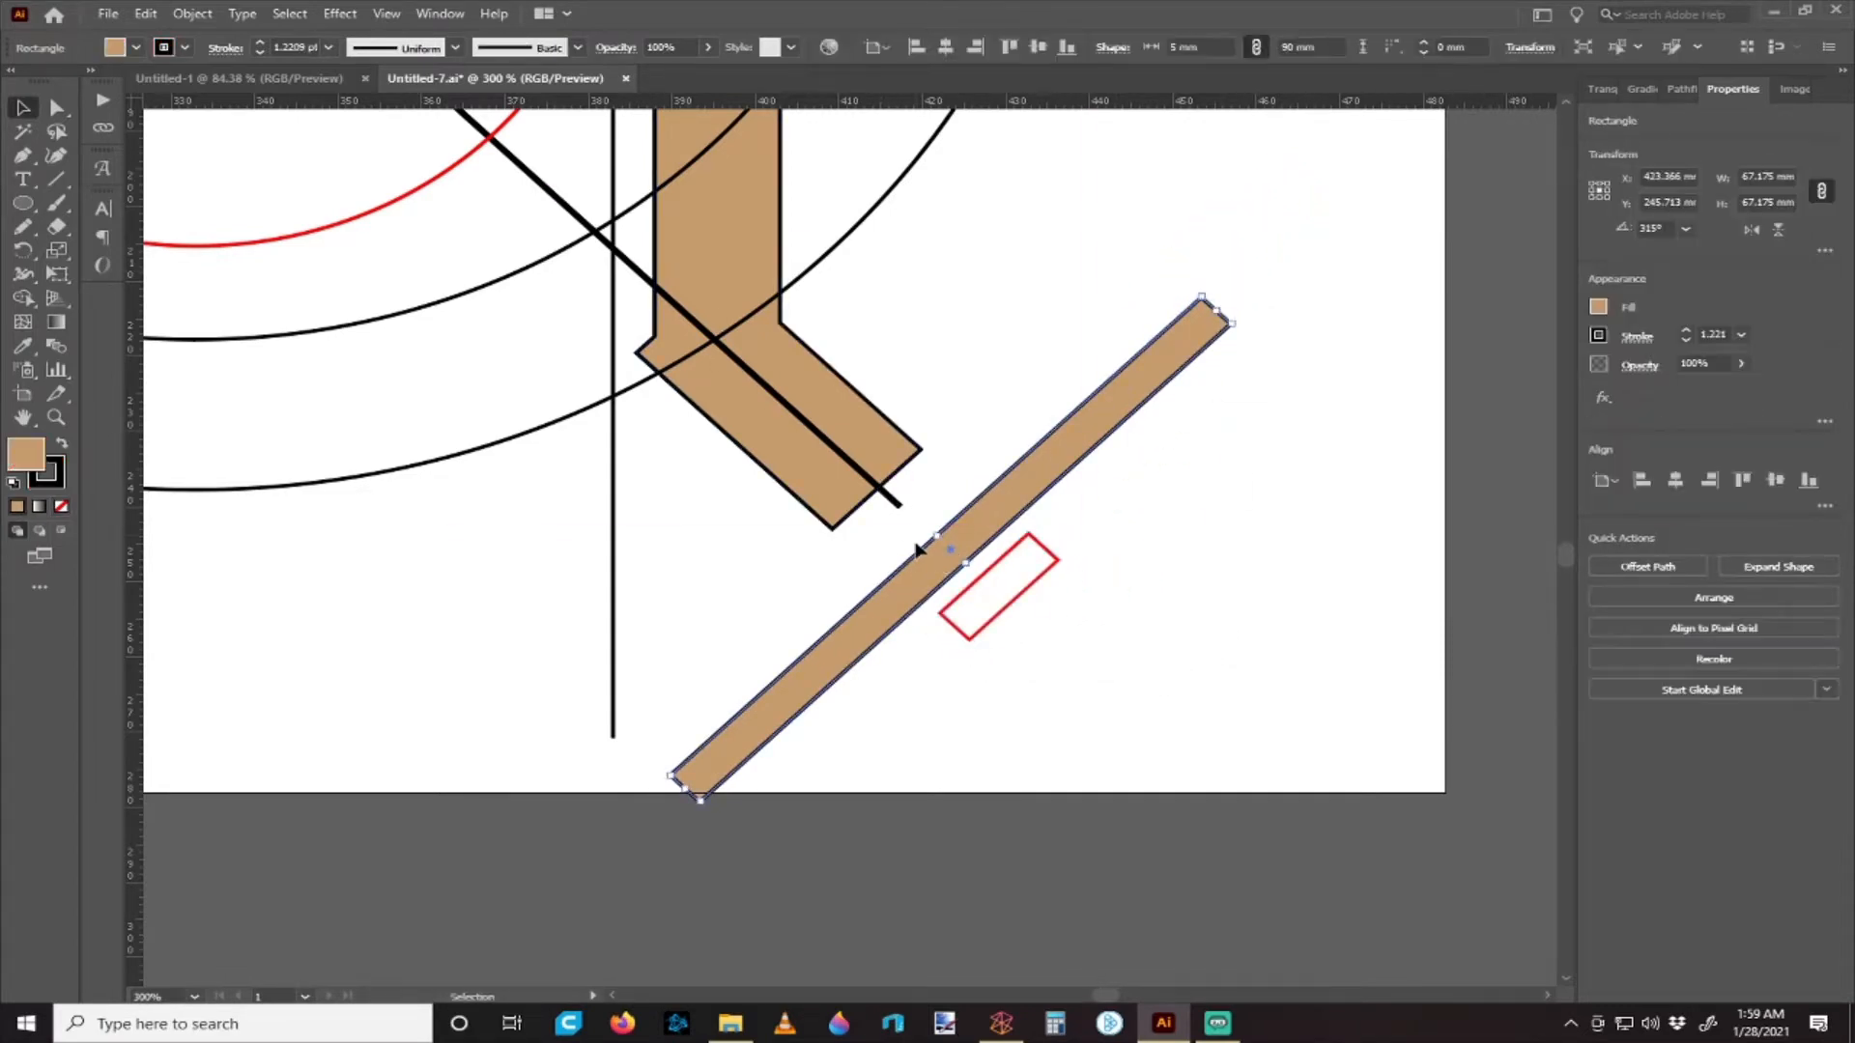
{"action": "left_click_drag", "start_coordinate": [952, 552], "coordinate": [876, 470]}
{"action": "left_click", "coordinate": [953, 505]}
{"action": "scroll", "coordinate": [869, 554], "scroll_direction": "up", "scroll_amount": 2}
{"action": "left_click_drag", "start_coordinate": [676, 469], "coordinate": [1042, 605]}
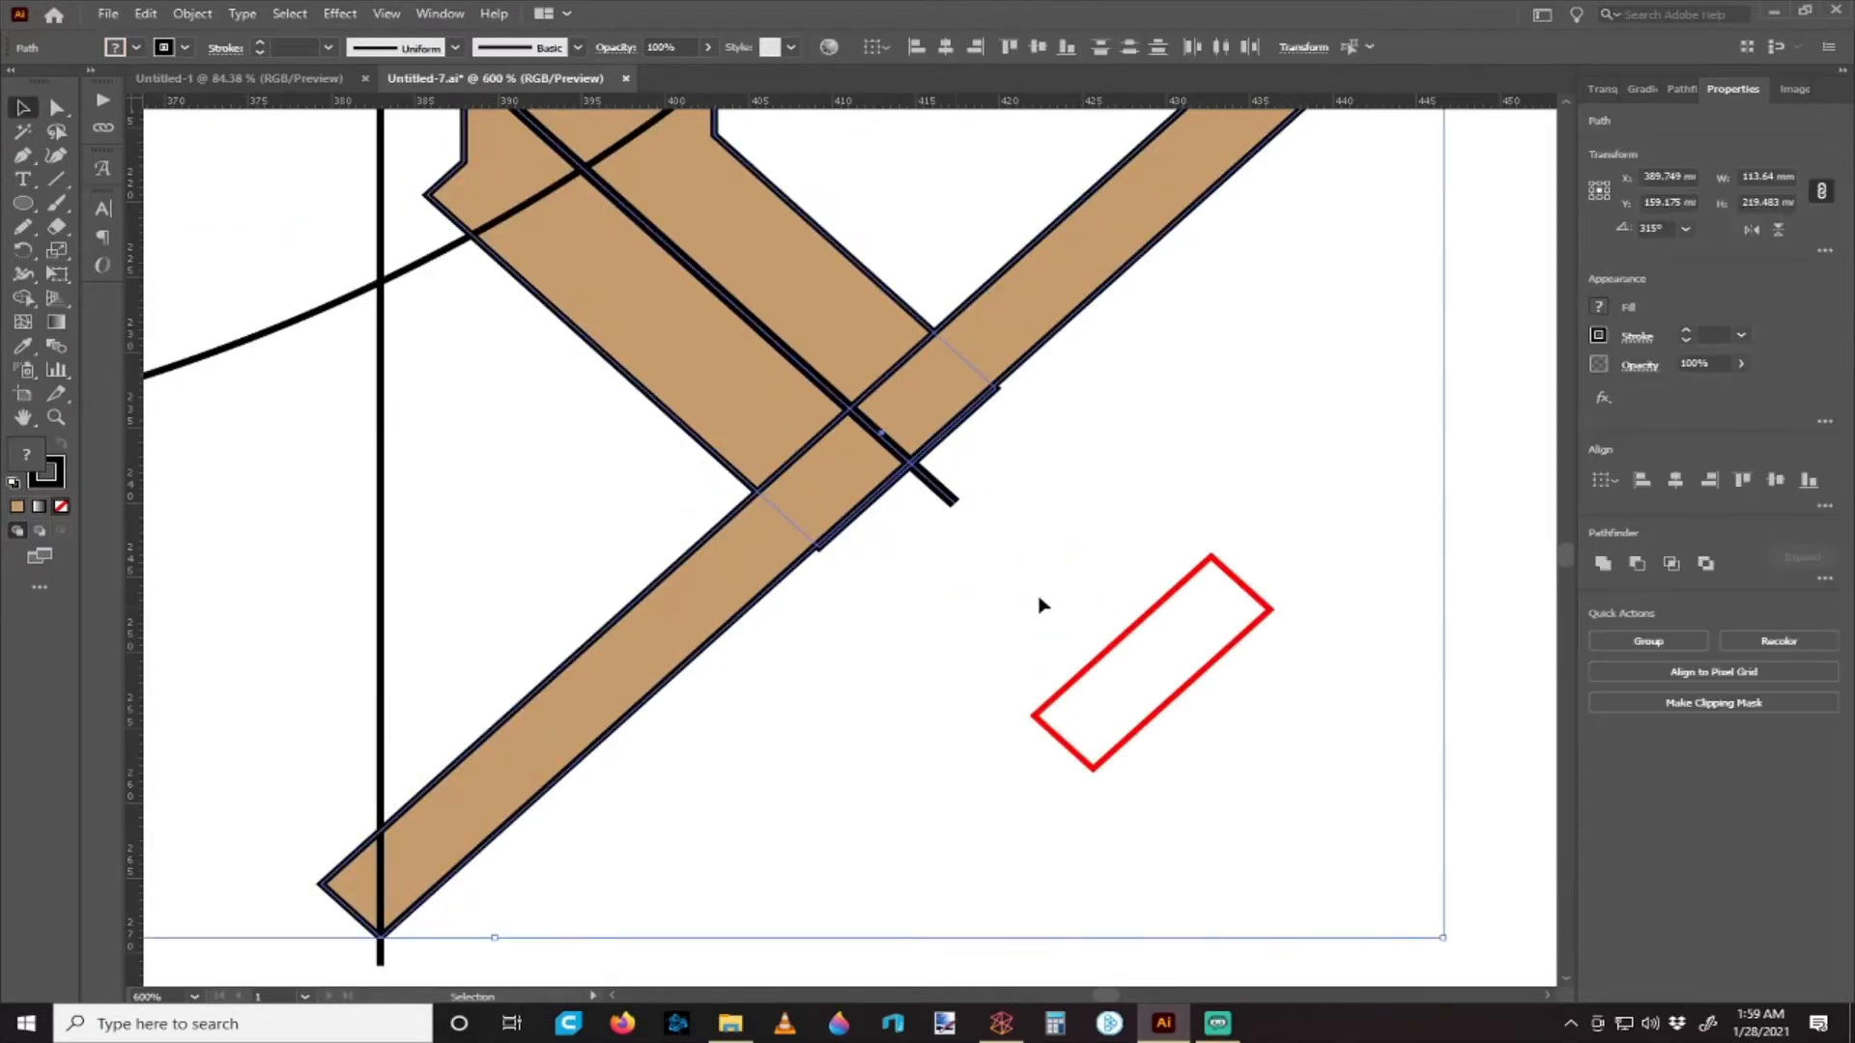
{"action": "left_click", "coordinate": [985, 529]}
{"action": "scroll", "coordinate": [850, 527], "scroll_direction": "up", "scroll_amount": 2}
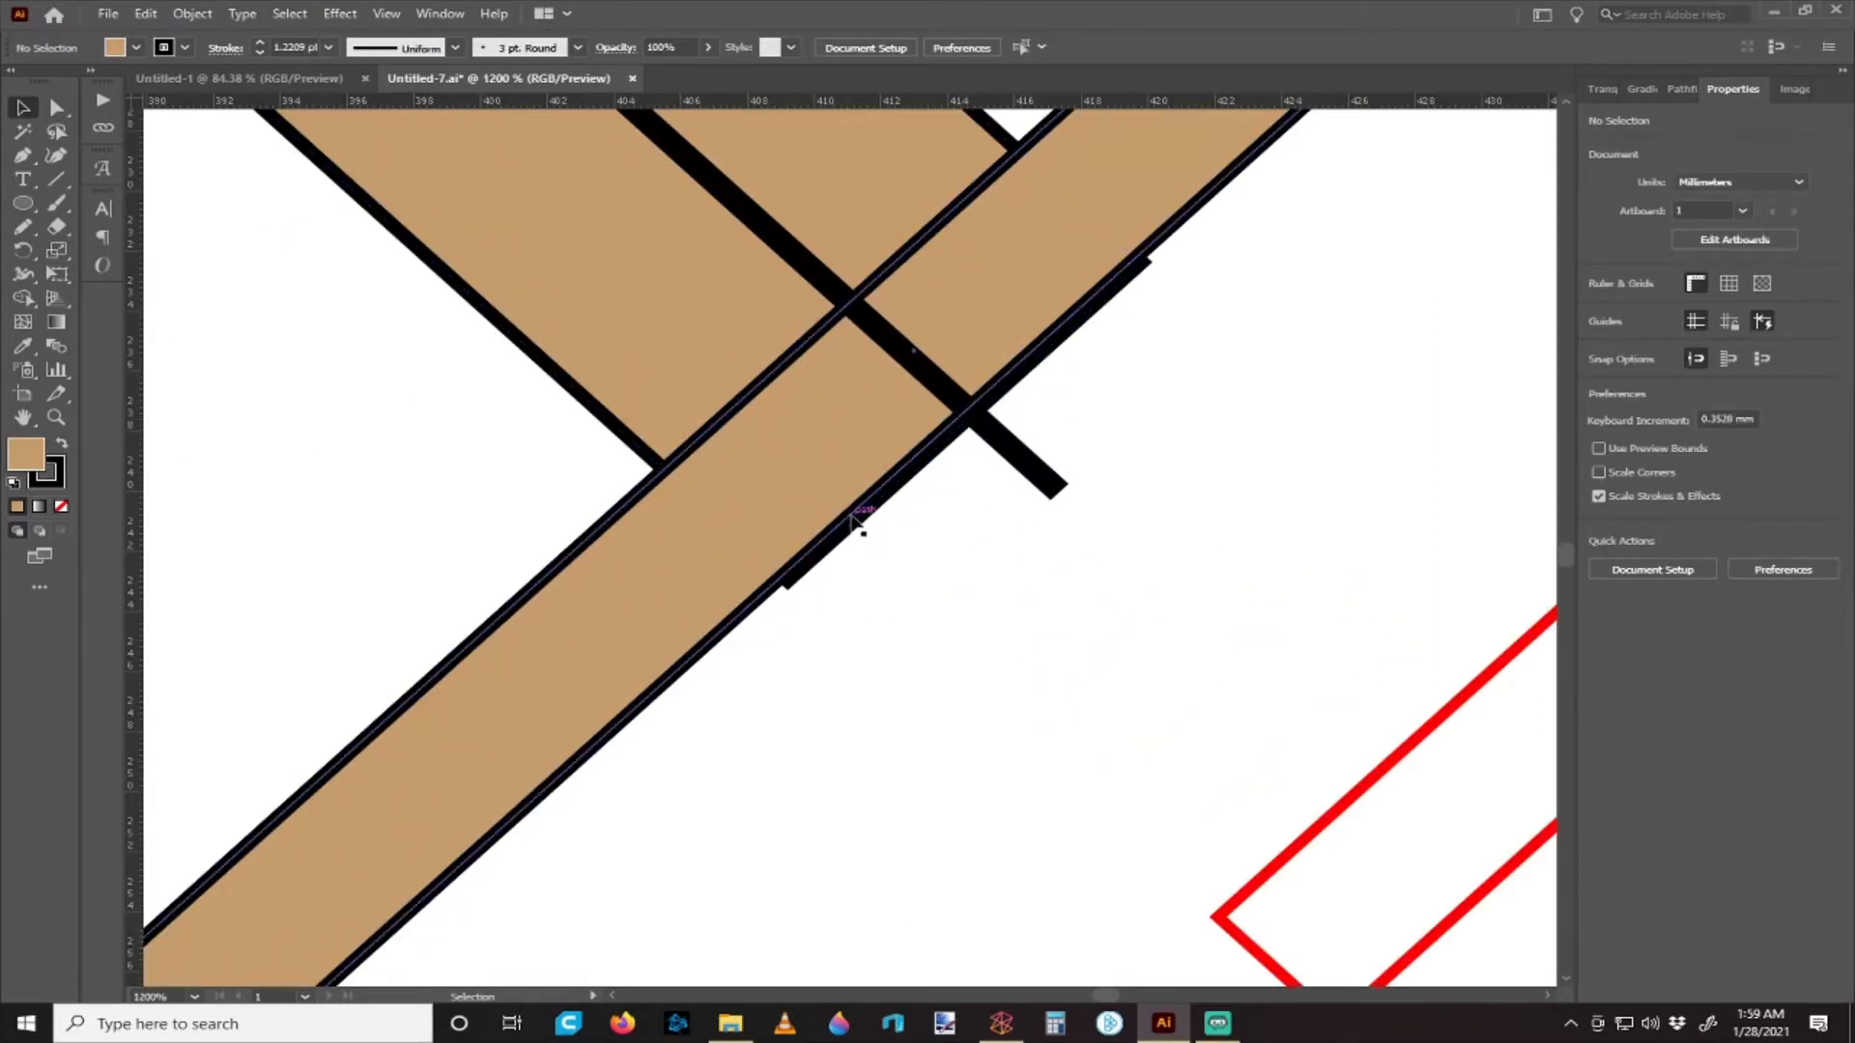
{"action": "mouse_move", "coordinate": [852, 518]}
{"action": "left_mouse_down"}
{"action": "mouse_move", "coordinate": [874, 497]}
{"action": "mouse_move", "coordinate": [862, 512]}
{"action": "left_mouse_up"}
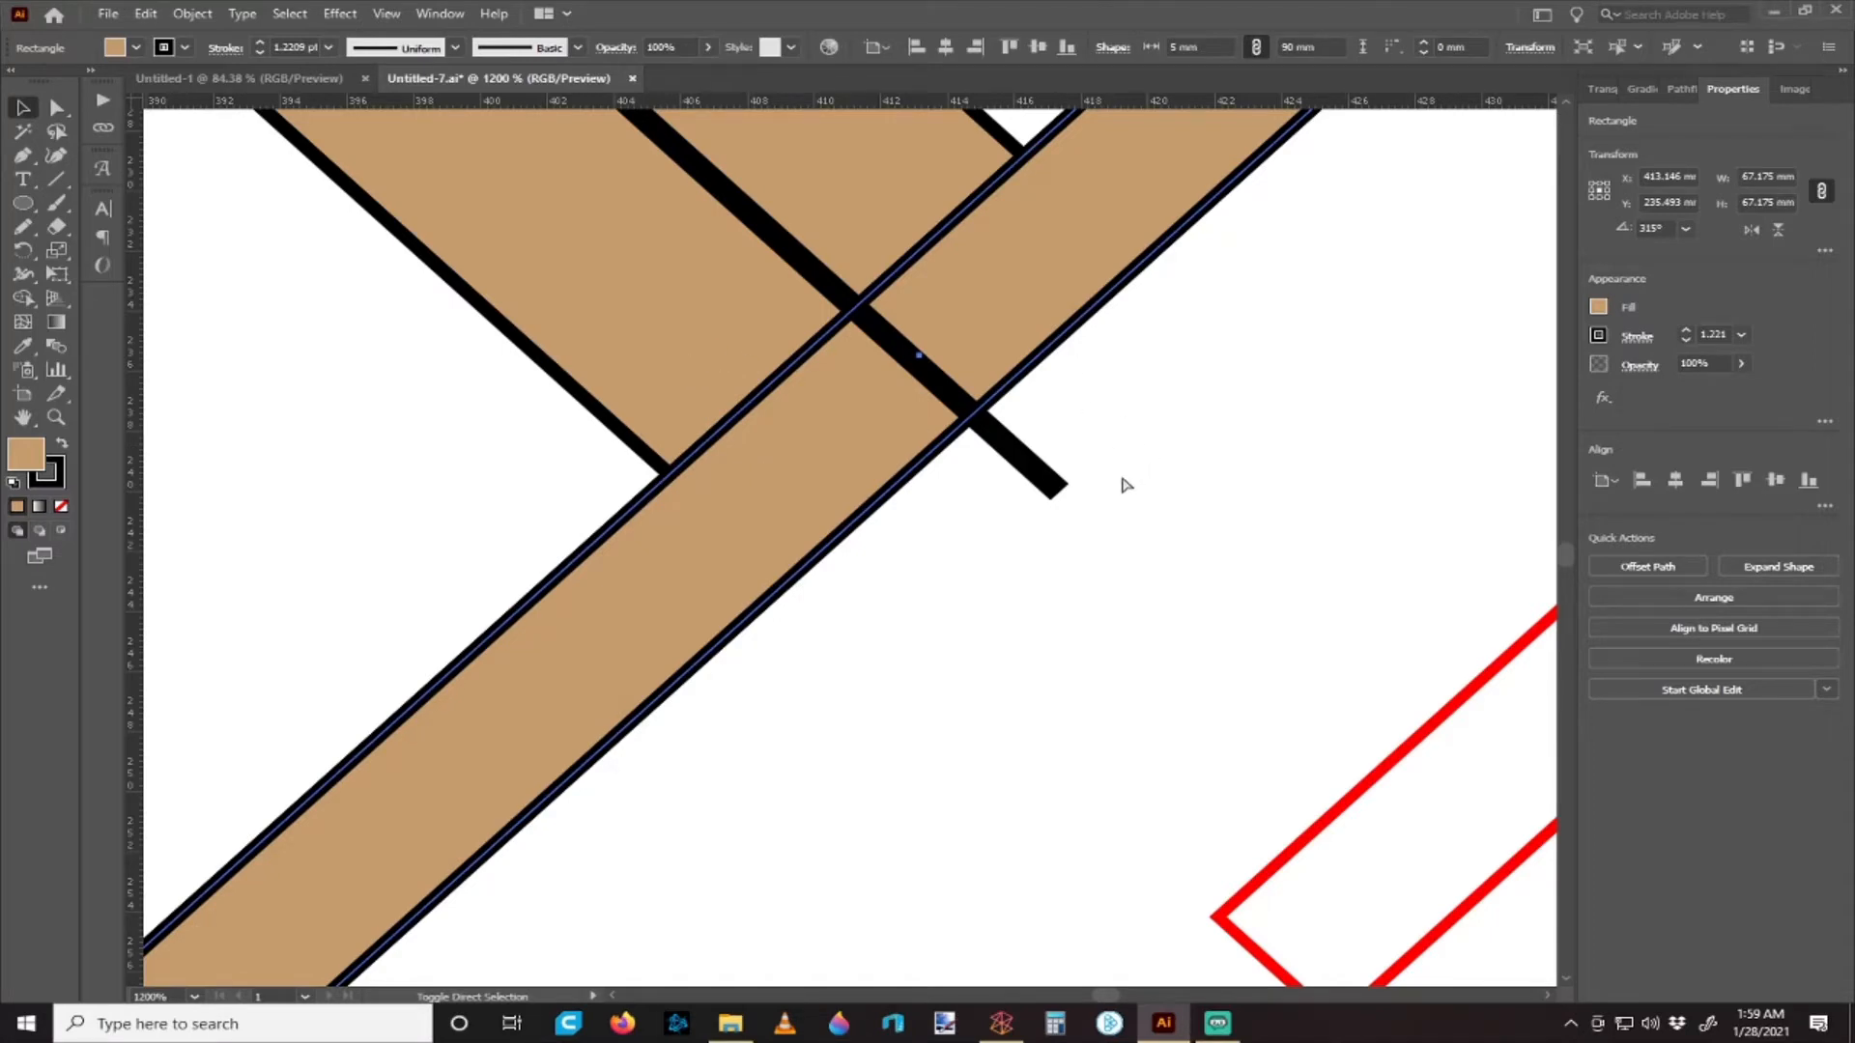
- Set the stroke weight of the tan bar and the bracket to 1 pt
{"action": "scroll", "coordinate": [1097, 492], "scroll_direction": "down", "scroll_amount": 2}
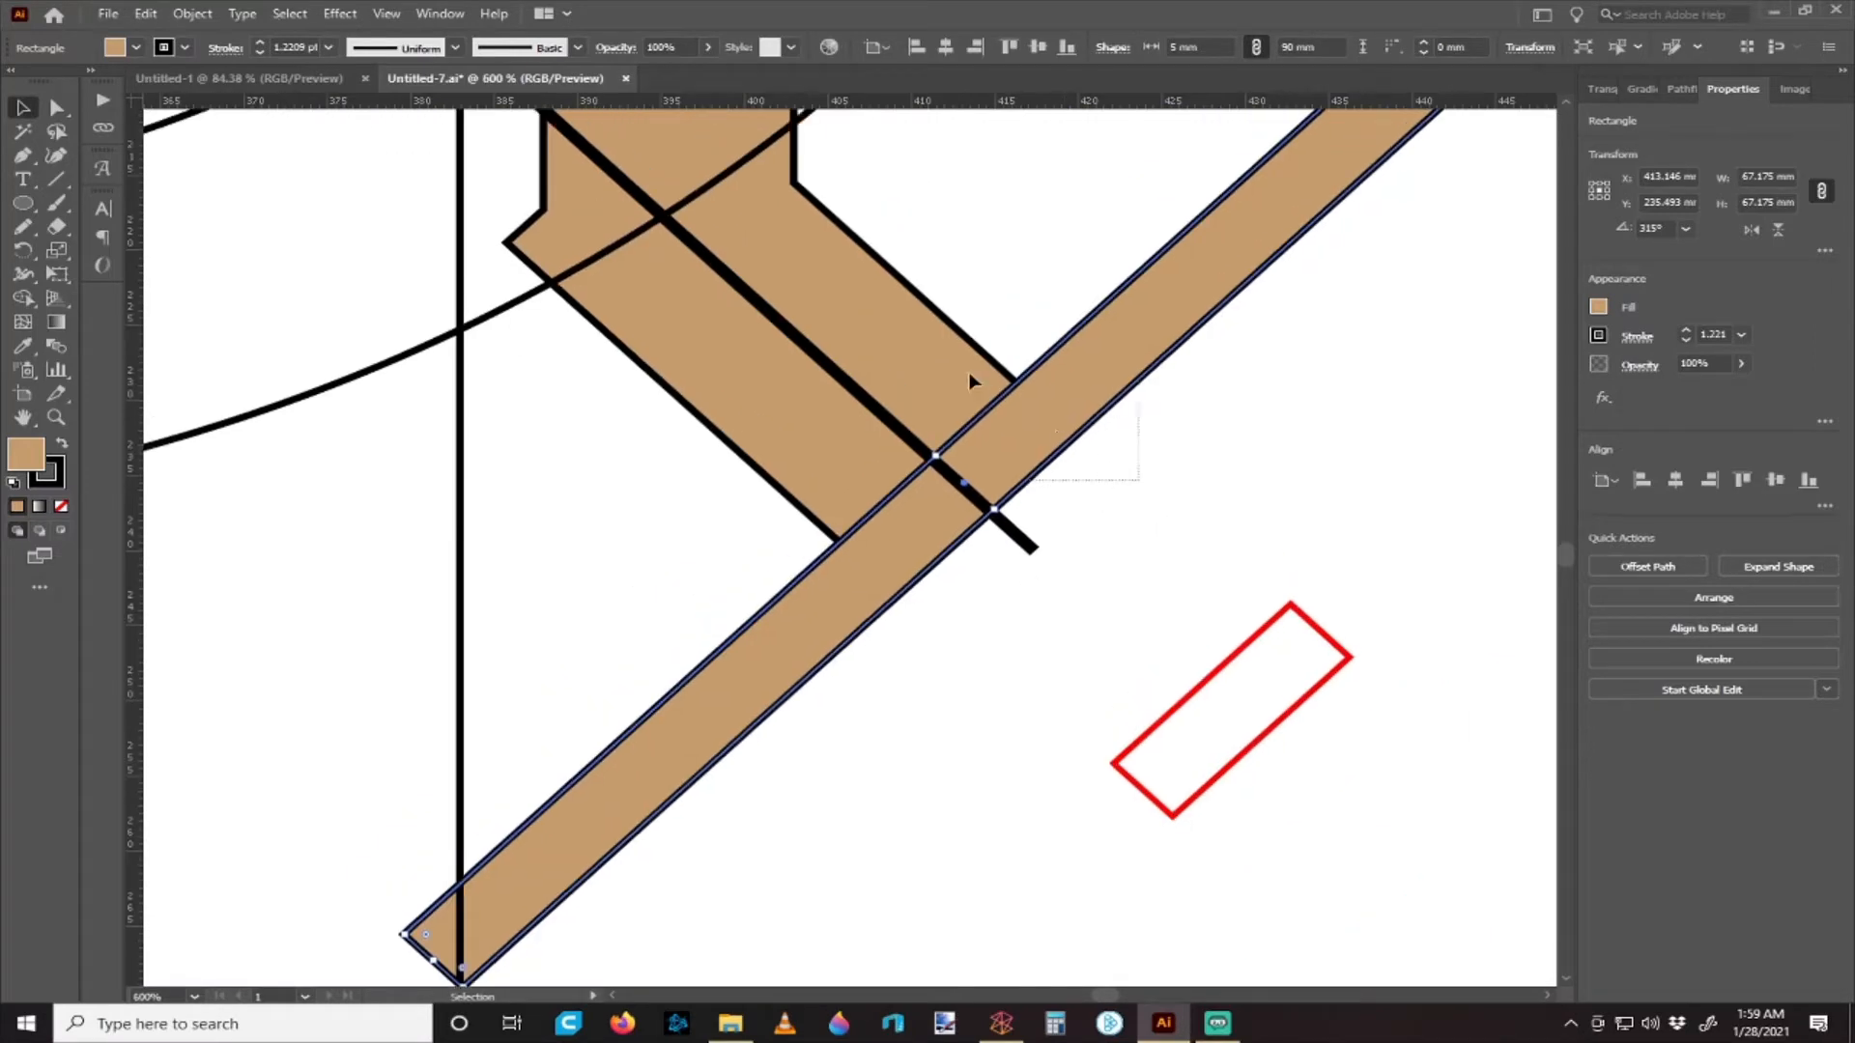
{"action": "left_click", "coordinate": [970, 376], "text": "shift"}
{"action": "left_click", "coordinate": [1741, 334]}
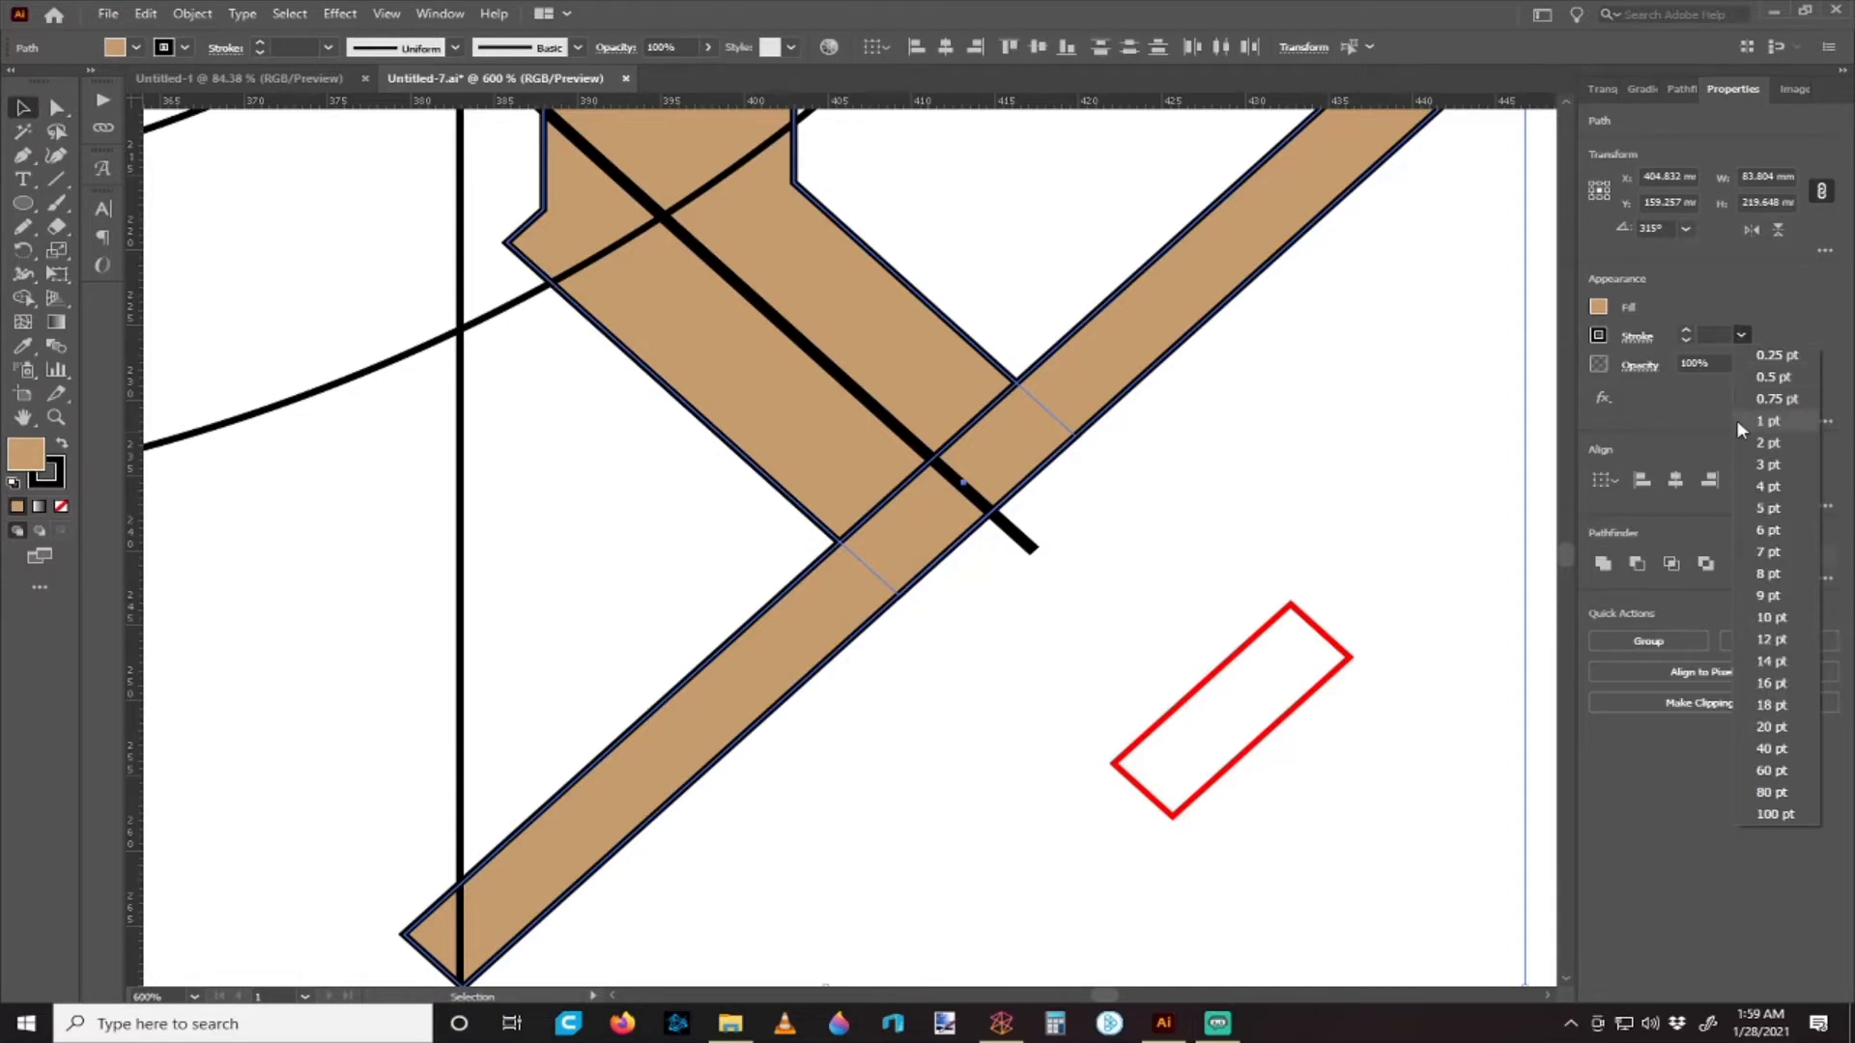
{"action": "left_click", "coordinate": [1766, 421]}
{"action": "left_click", "coordinate": [1341, 464]}
- Examine closely how the tan bar's edges line up with the bracket's angled end
{"action": "left_click_drag", "start_coordinate": [1089, 533], "coordinate": [1033, 501]}
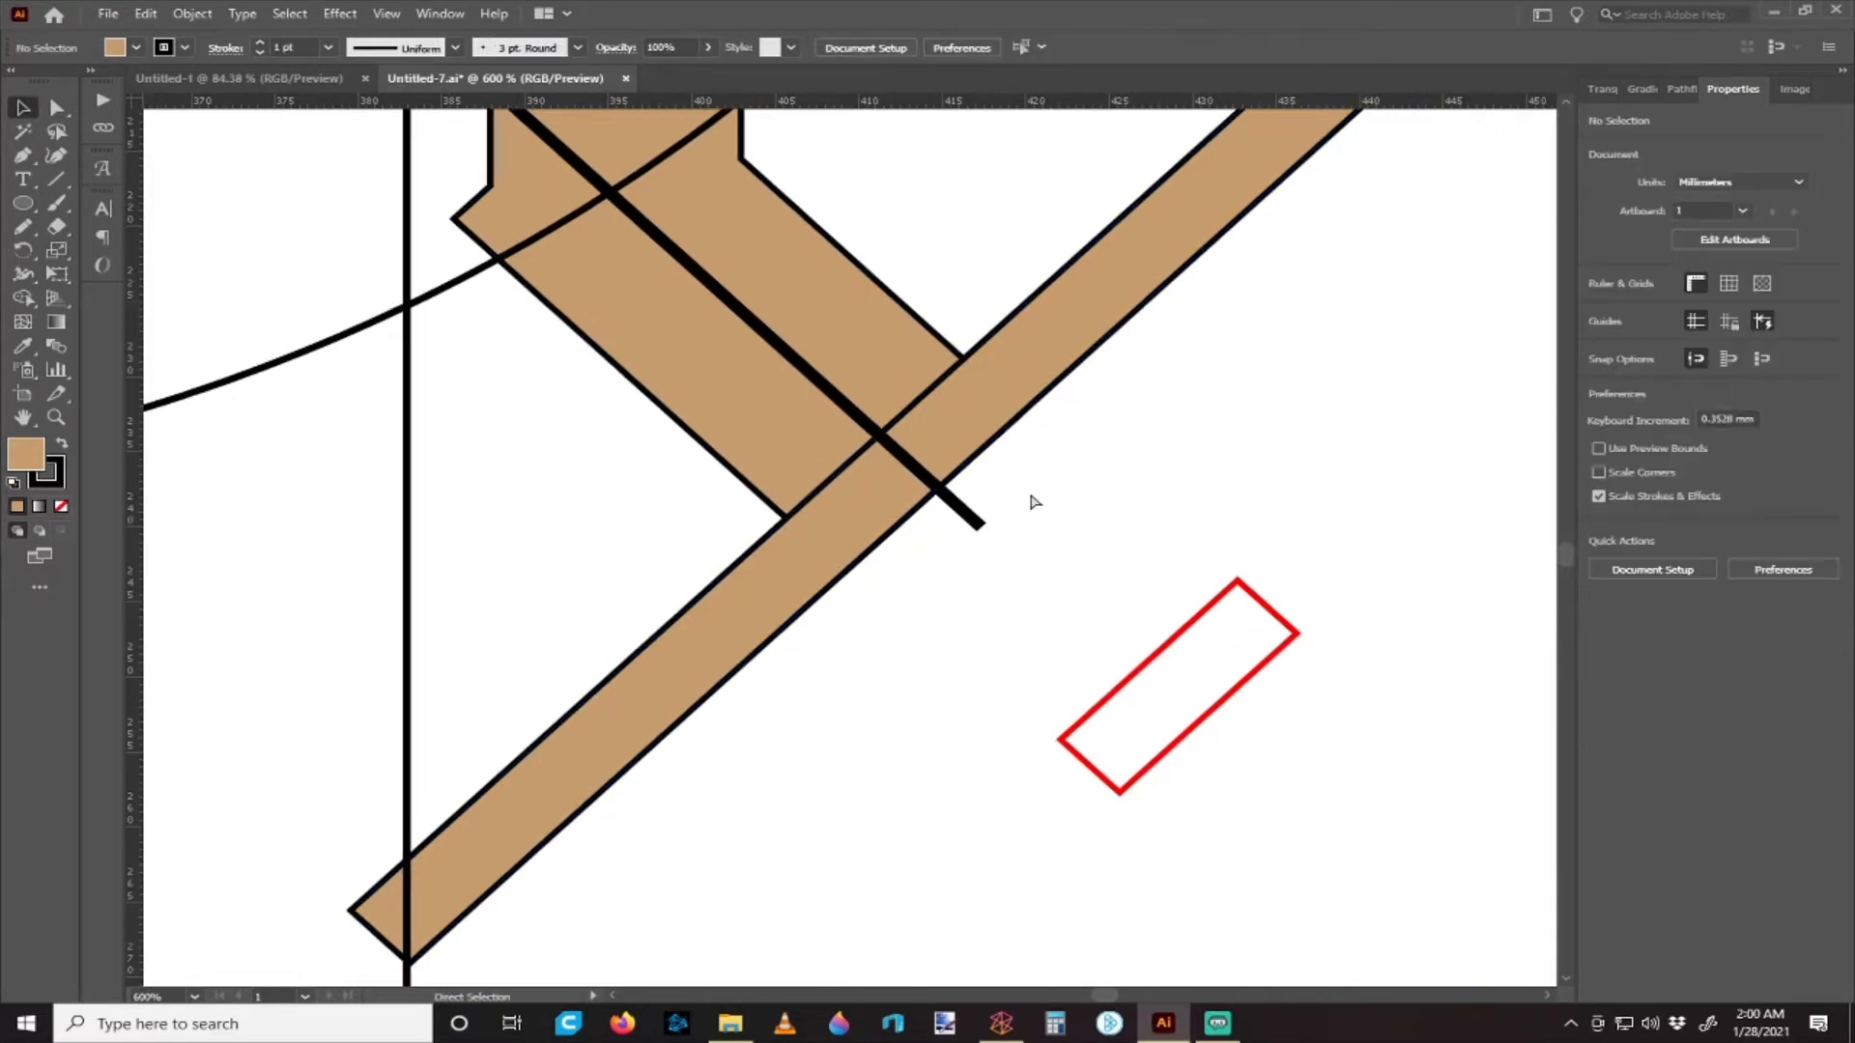
{"action": "left_click", "coordinate": [966, 377]}
{"action": "scroll", "coordinate": [1127, 480], "scroll_direction": "up", "scroll_amount": 3}
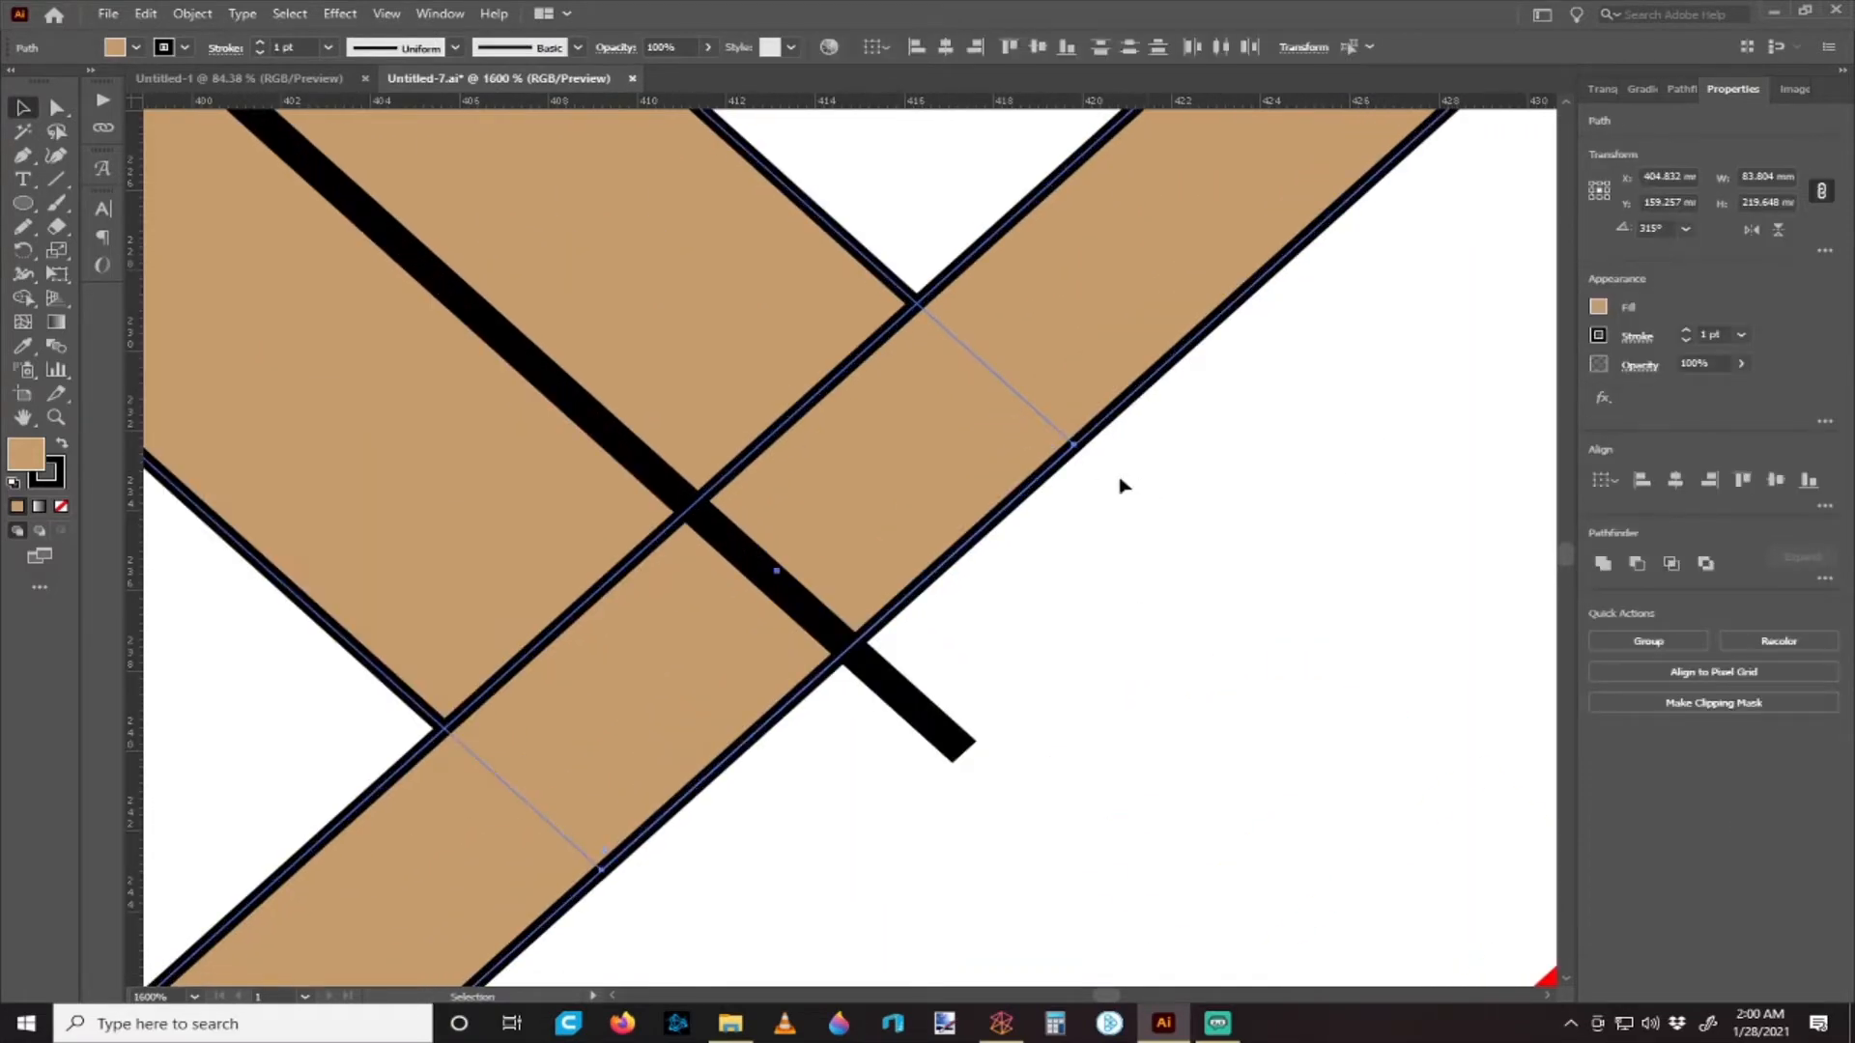
{"action": "scroll", "coordinate": [918, 502], "scroll_direction": "down", "scroll_amount": 3}
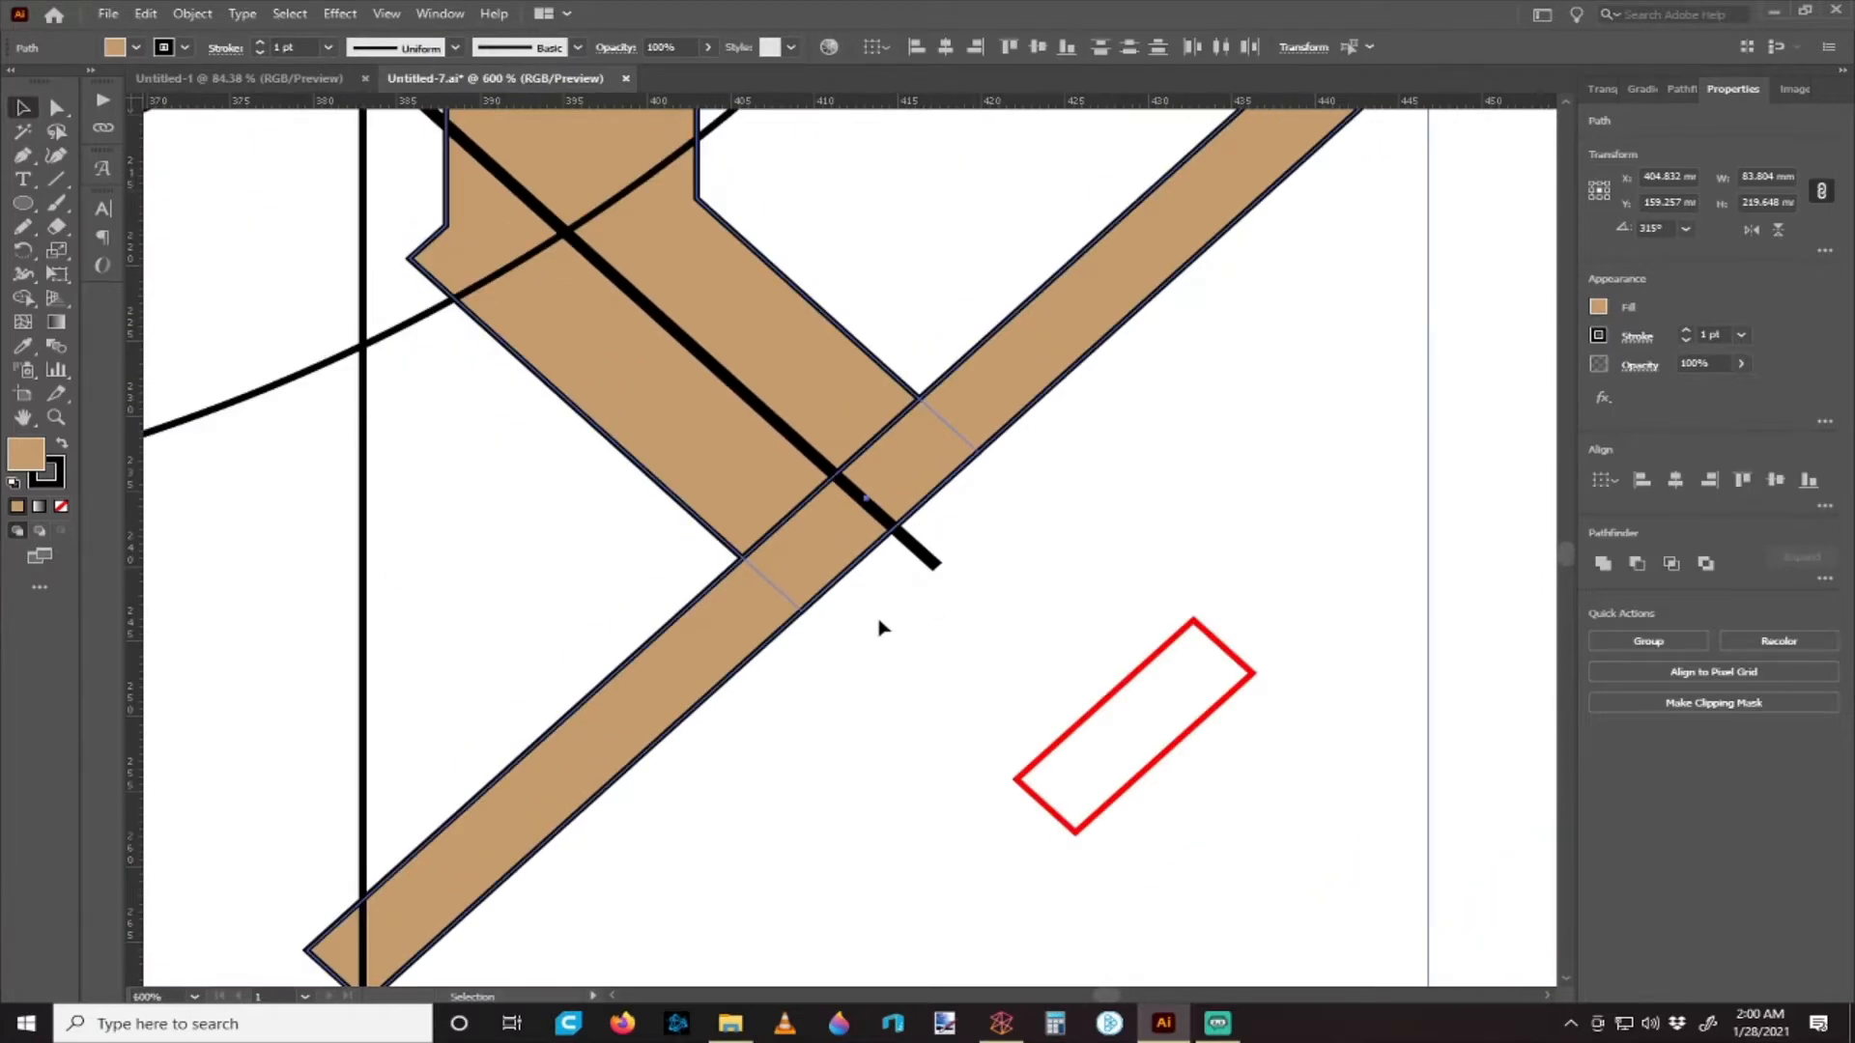
{"action": "left_click", "coordinate": [869, 618]}
{"action": "left_click", "coordinate": [824, 547]}
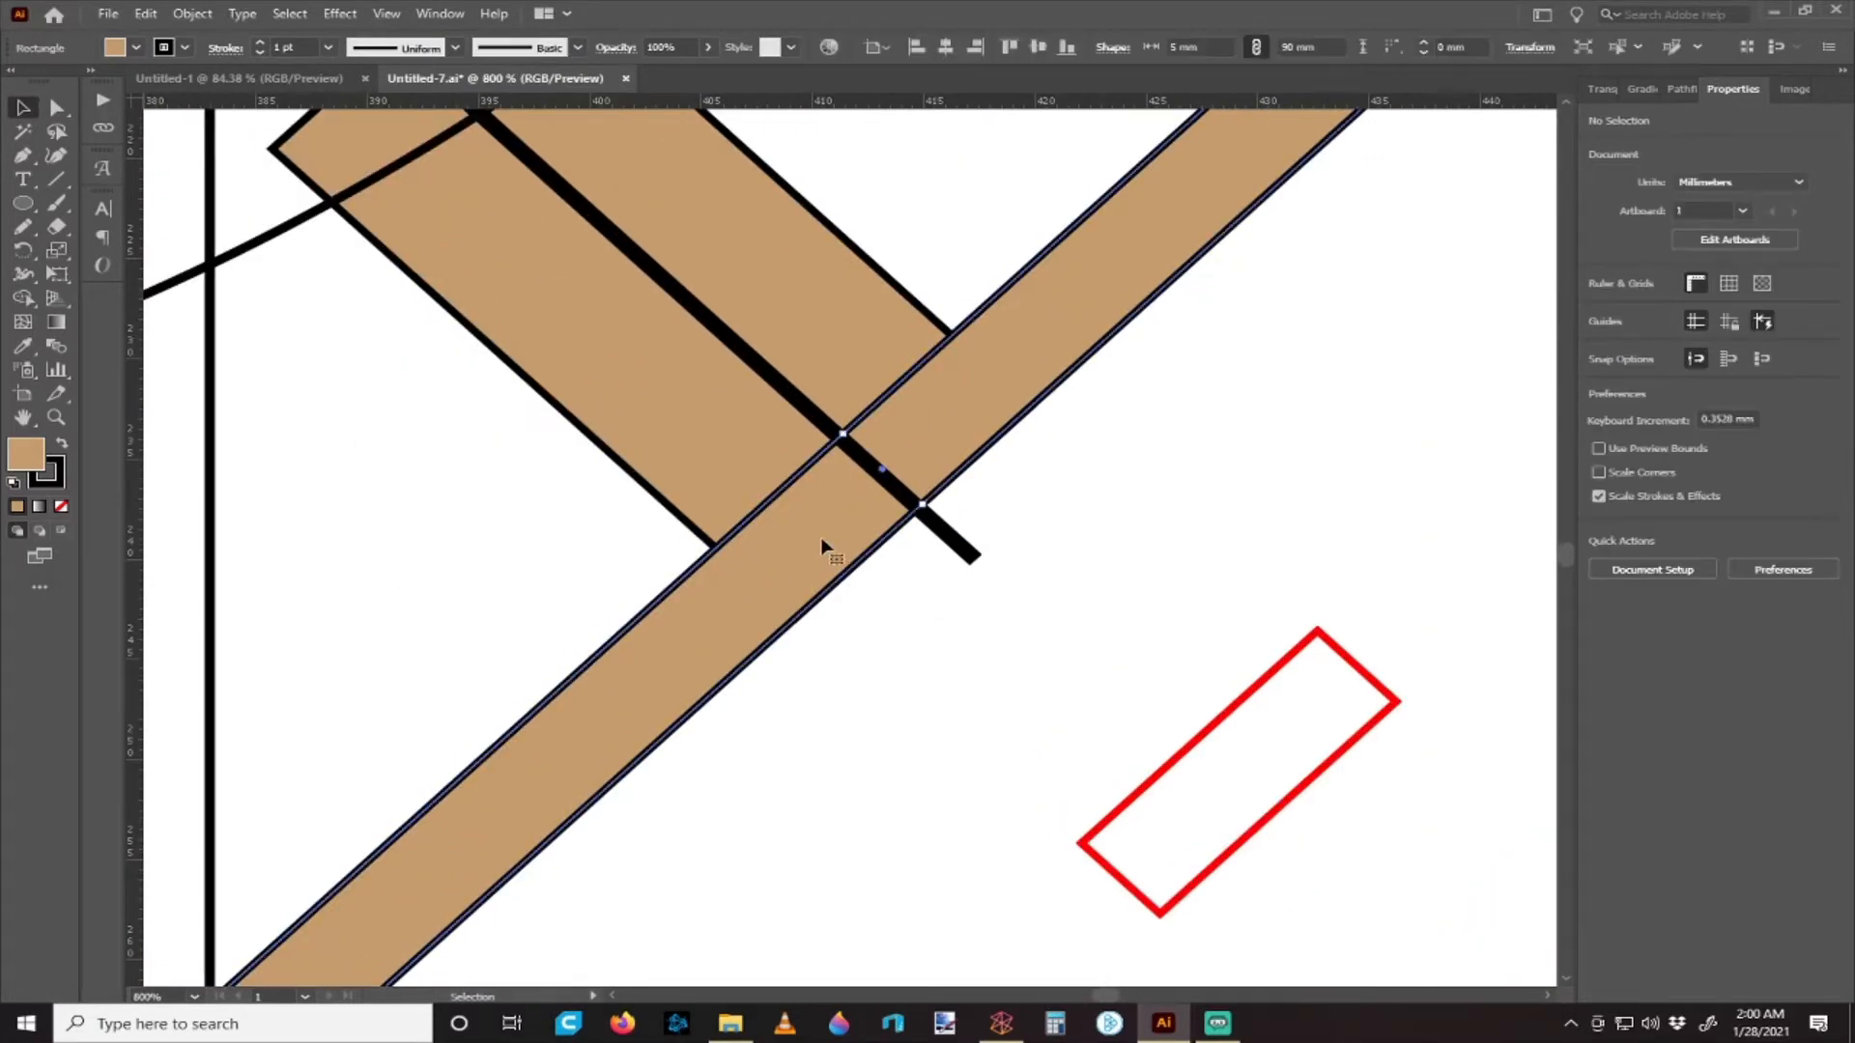
{"action": "scroll", "coordinate": [908, 527], "scroll_direction": "down", "scroll_amount": 3}
{"action": "scroll", "coordinate": [869, 531], "scroll_direction": "up", "scroll_amount": 1}
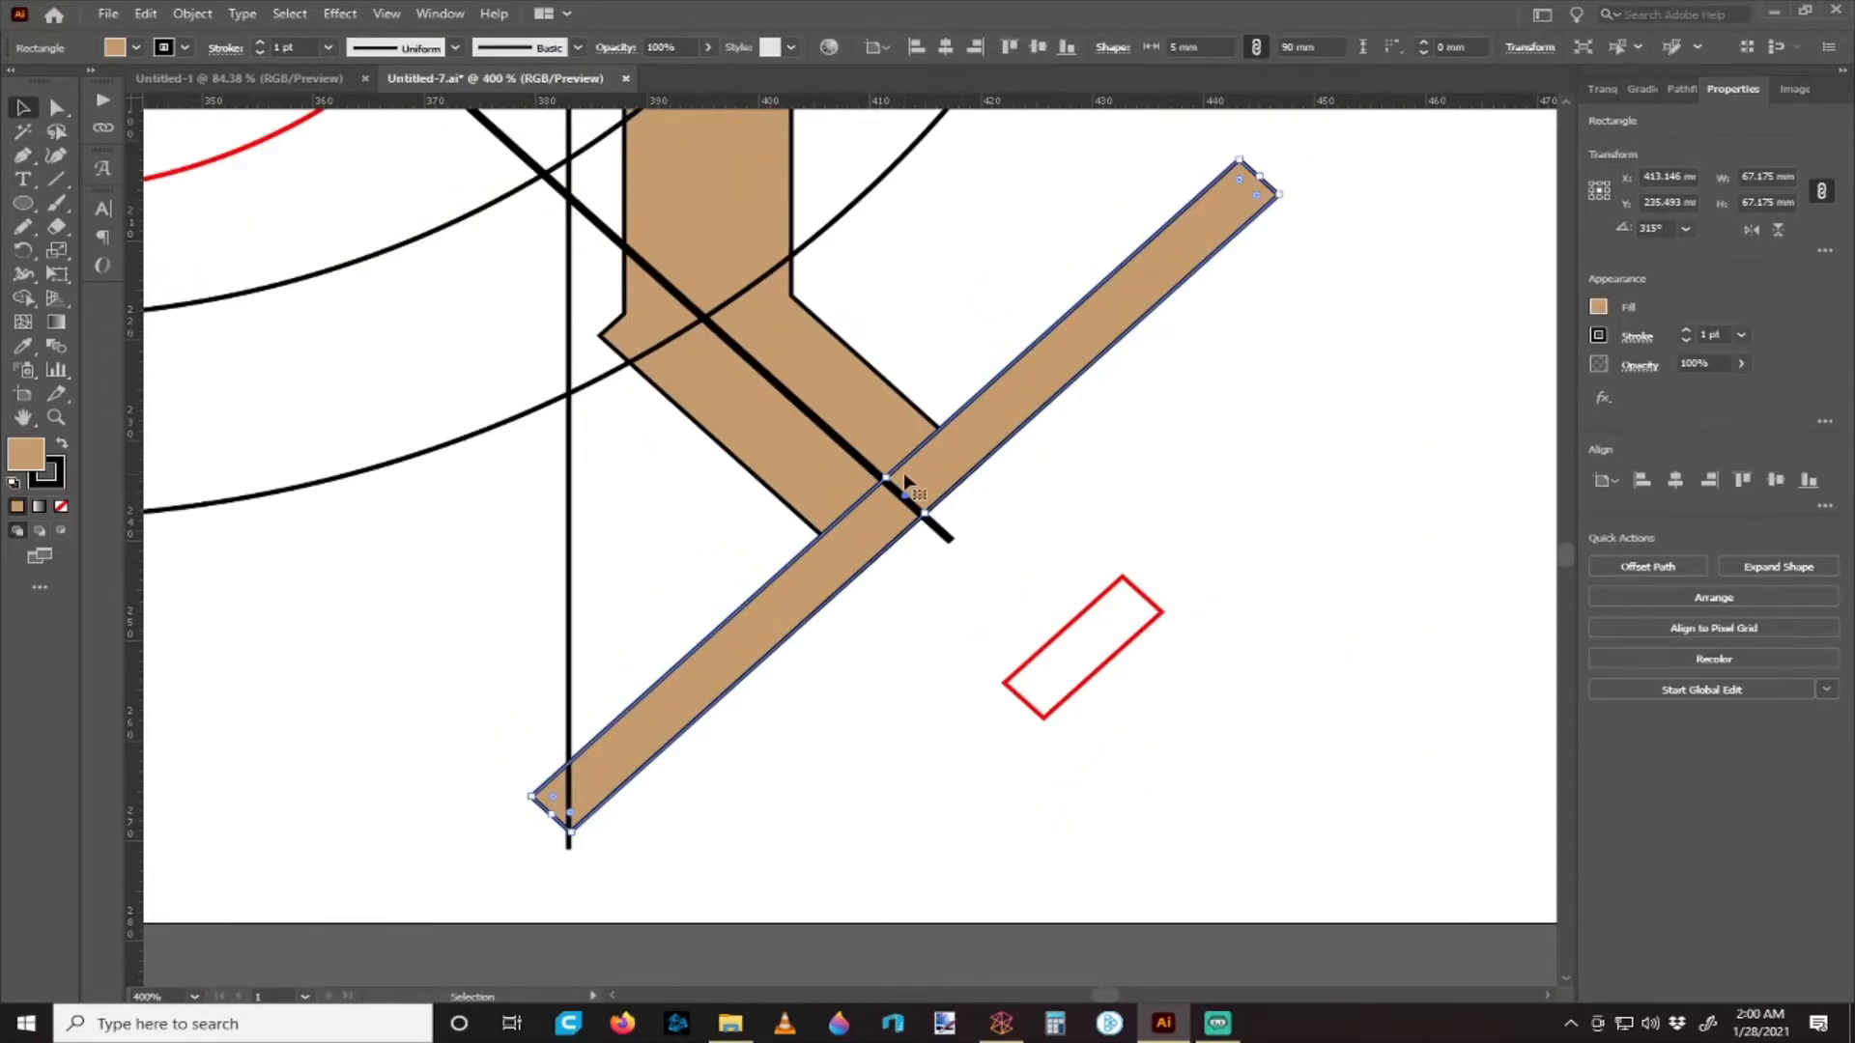
- Move the tan bar against the outside of the bracket's angled end and place the red rectangle beyond it
{"action": "left_click_drag", "start_coordinate": [1069, 634], "coordinate": [948, 559]}
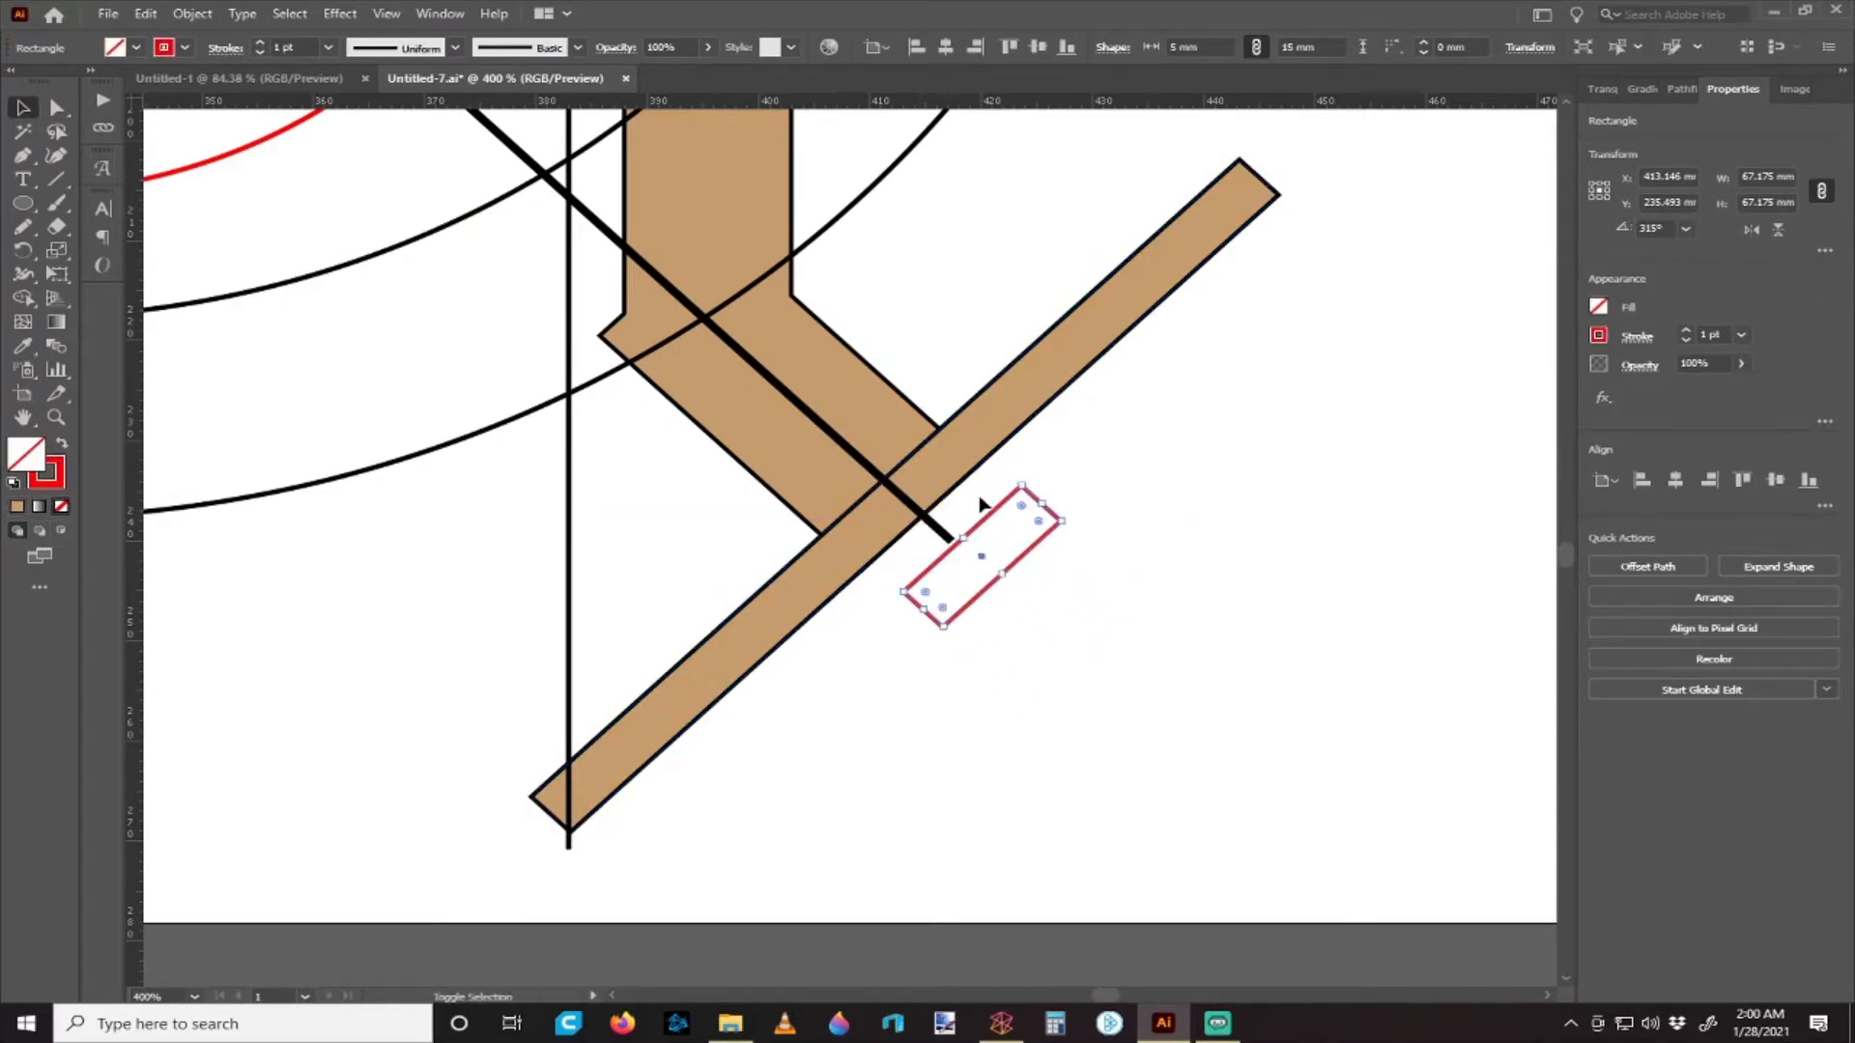
{"action": "left_click", "coordinate": [996, 523]}
{"action": "scroll", "coordinate": [996, 523], "scroll_direction": "up", "scroll_amount": 1}
{"action": "left_click", "coordinate": [876, 396]}
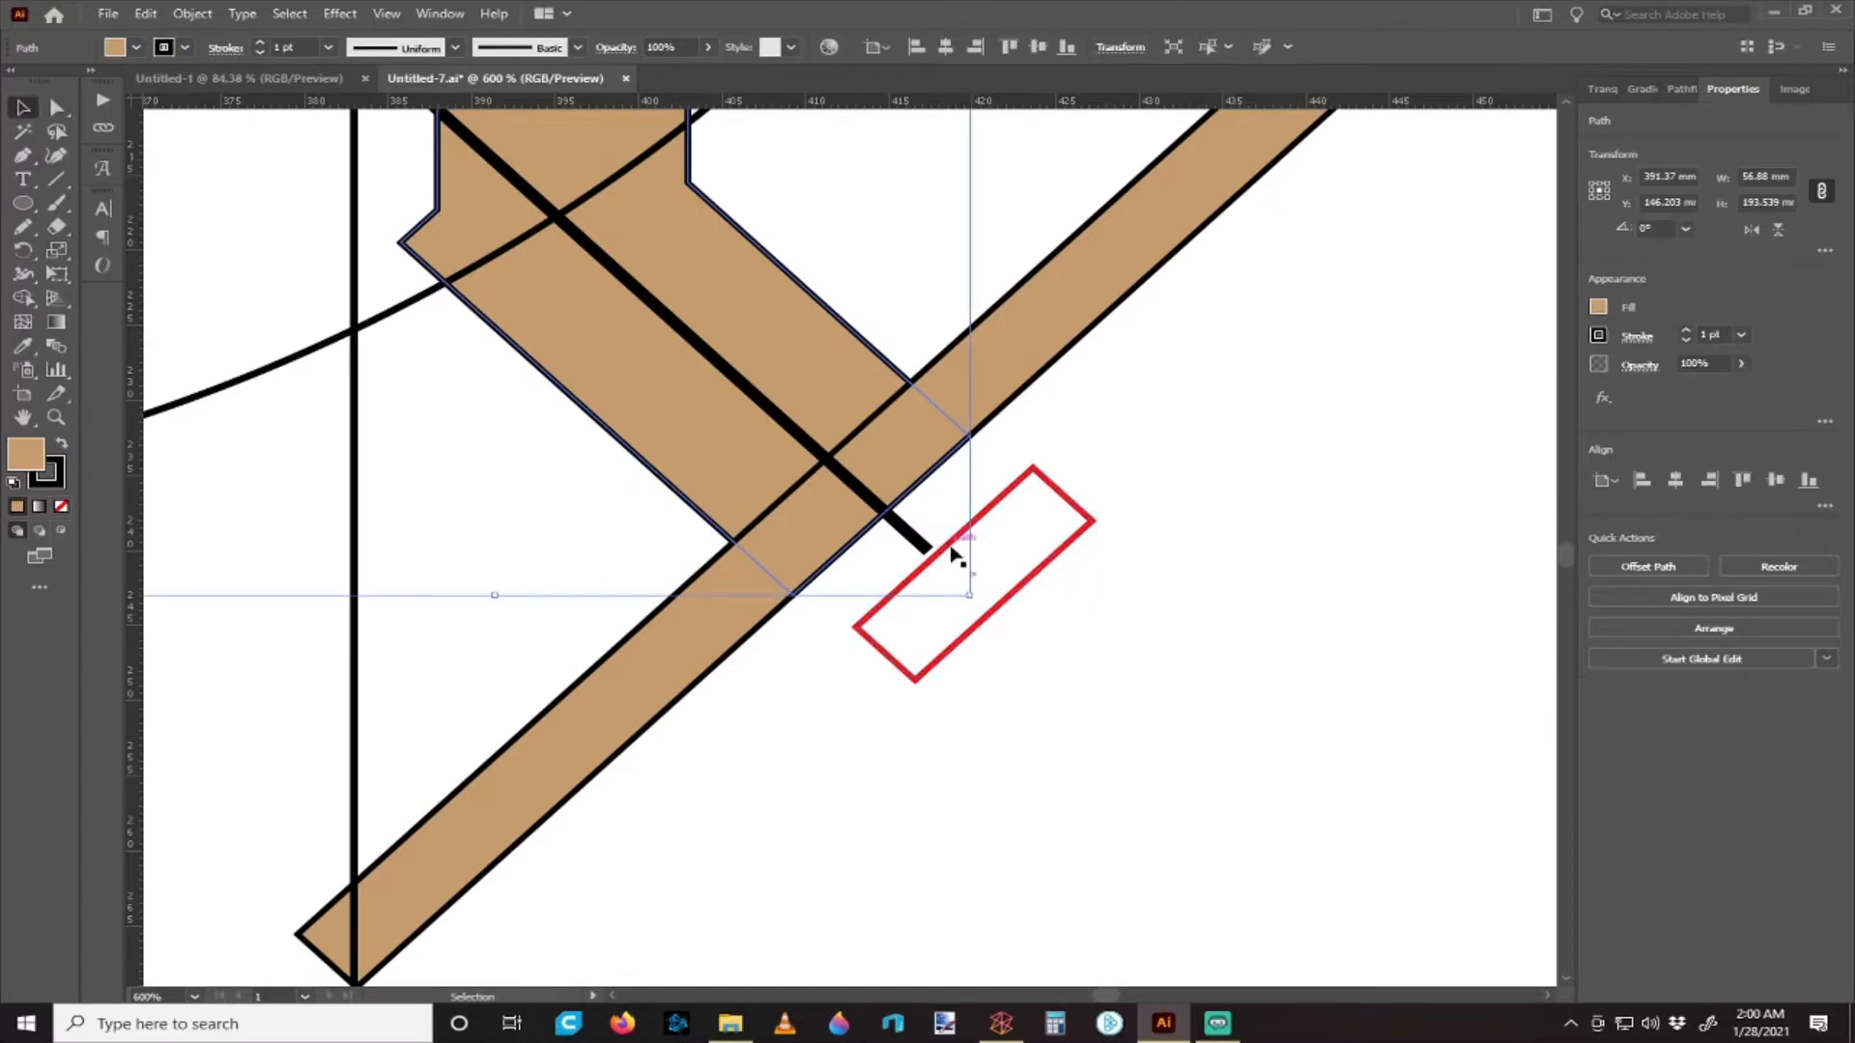
{"action": "left_click_drag", "start_coordinate": [996, 503], "coordinate": [909, 558]}
{"action": "scroll", "coordinate": [906, 492], "scroll_direction": "down", "scroll_amount": 3}
{"action": "scroll", "coordinate": [868, 501], "scroll_direction": "up", "scroll_amount": 1}
{"action": "left_click", "coordinate": [988, 617]}
{"action": "left_click_drag", "start_coordinate": [901, 573], "coordinate": [966, 636]}
- Isolate the bracket path for editing
{"action": "left_click", "coordinate": [830, 495]}
{"action": "double_click", "coordinate": [830, 494]}
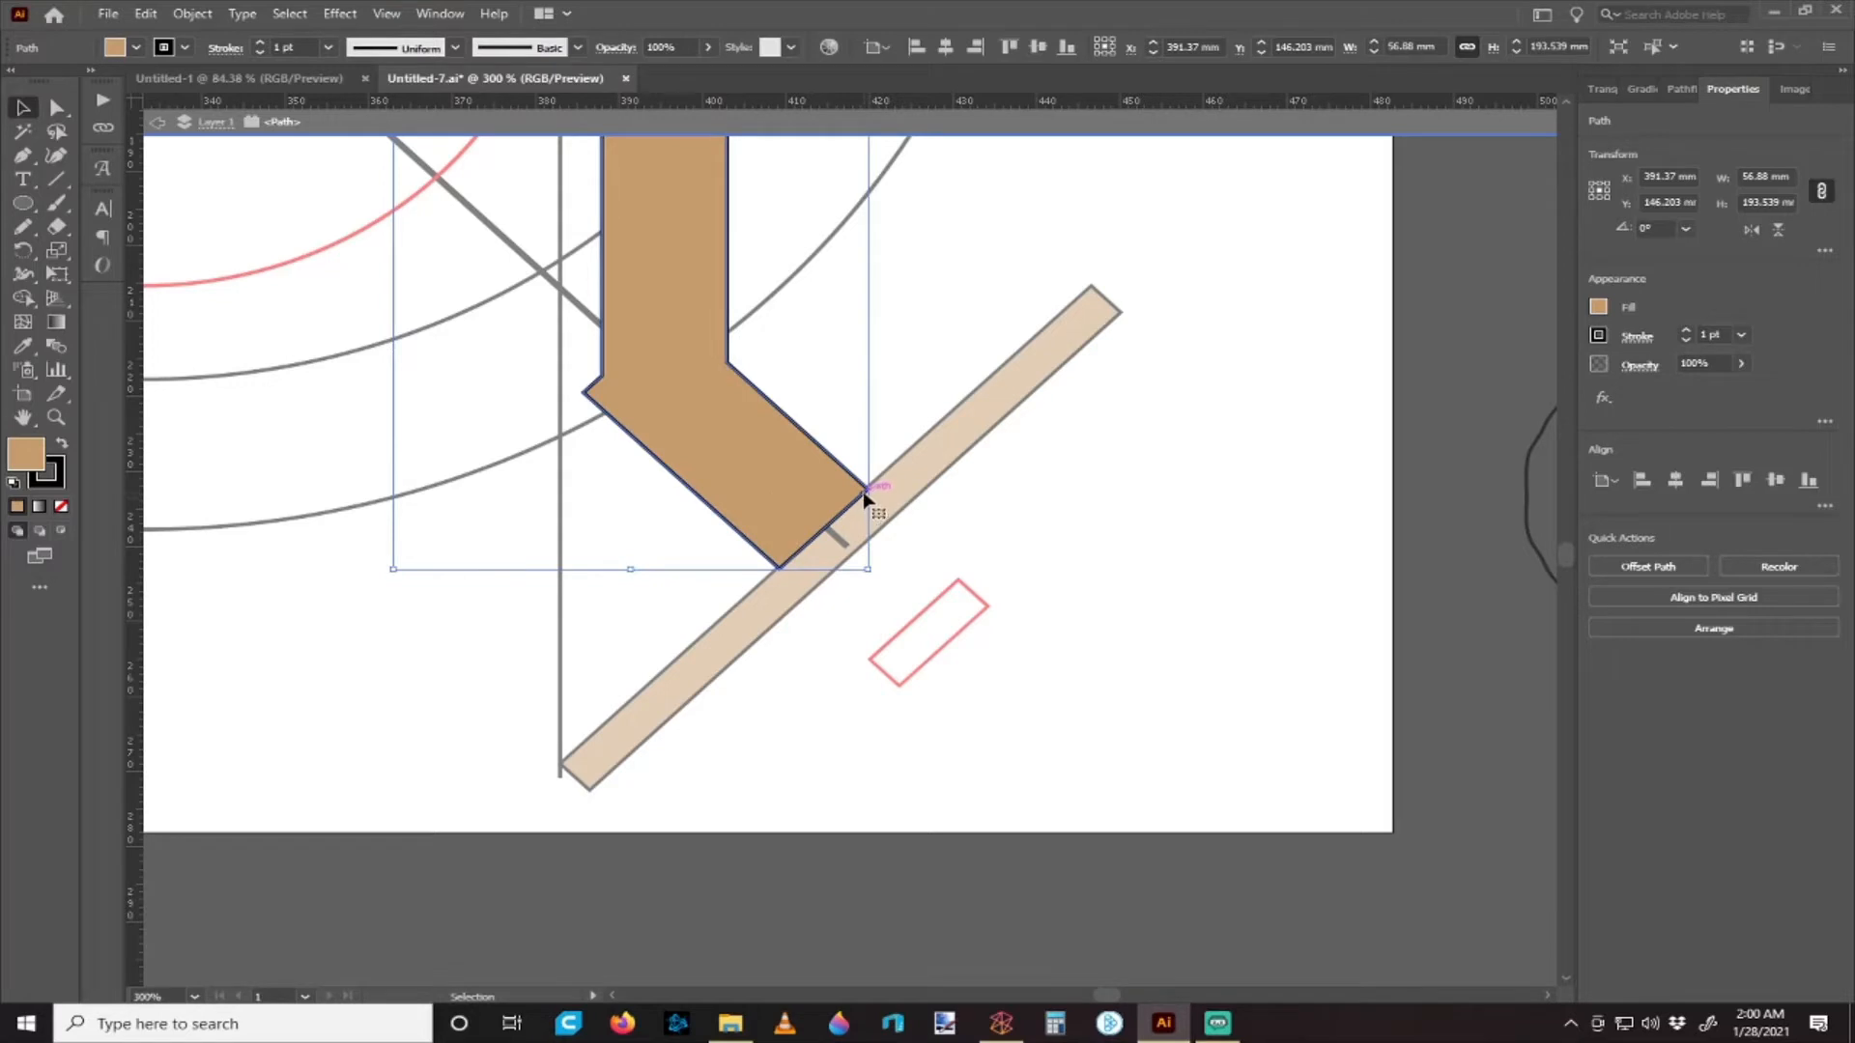
{"action": "scroll", "coordinate": [584, 377], "scroll_direction": "up", "scroll_amount": 5}
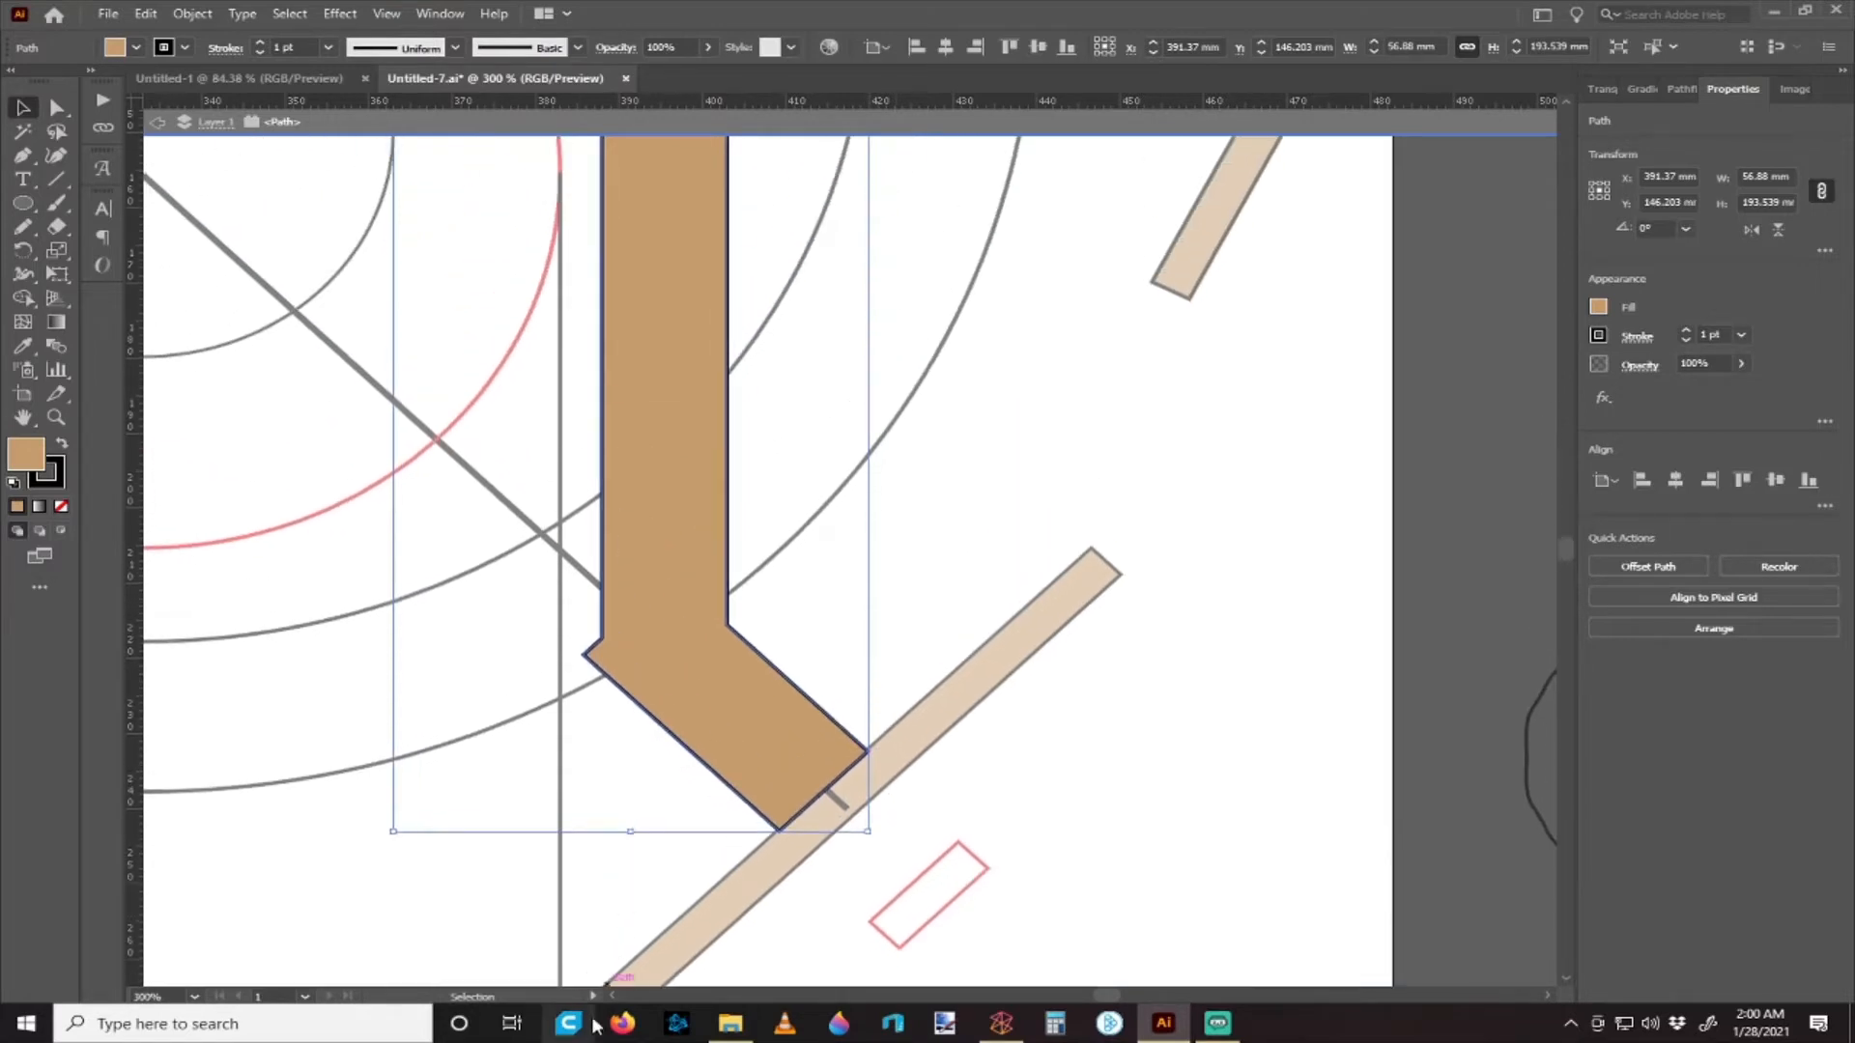
{"action": "scroll", "coordinate": [596, 917], "scroll_direction": "down", "scroll_amount": 4}
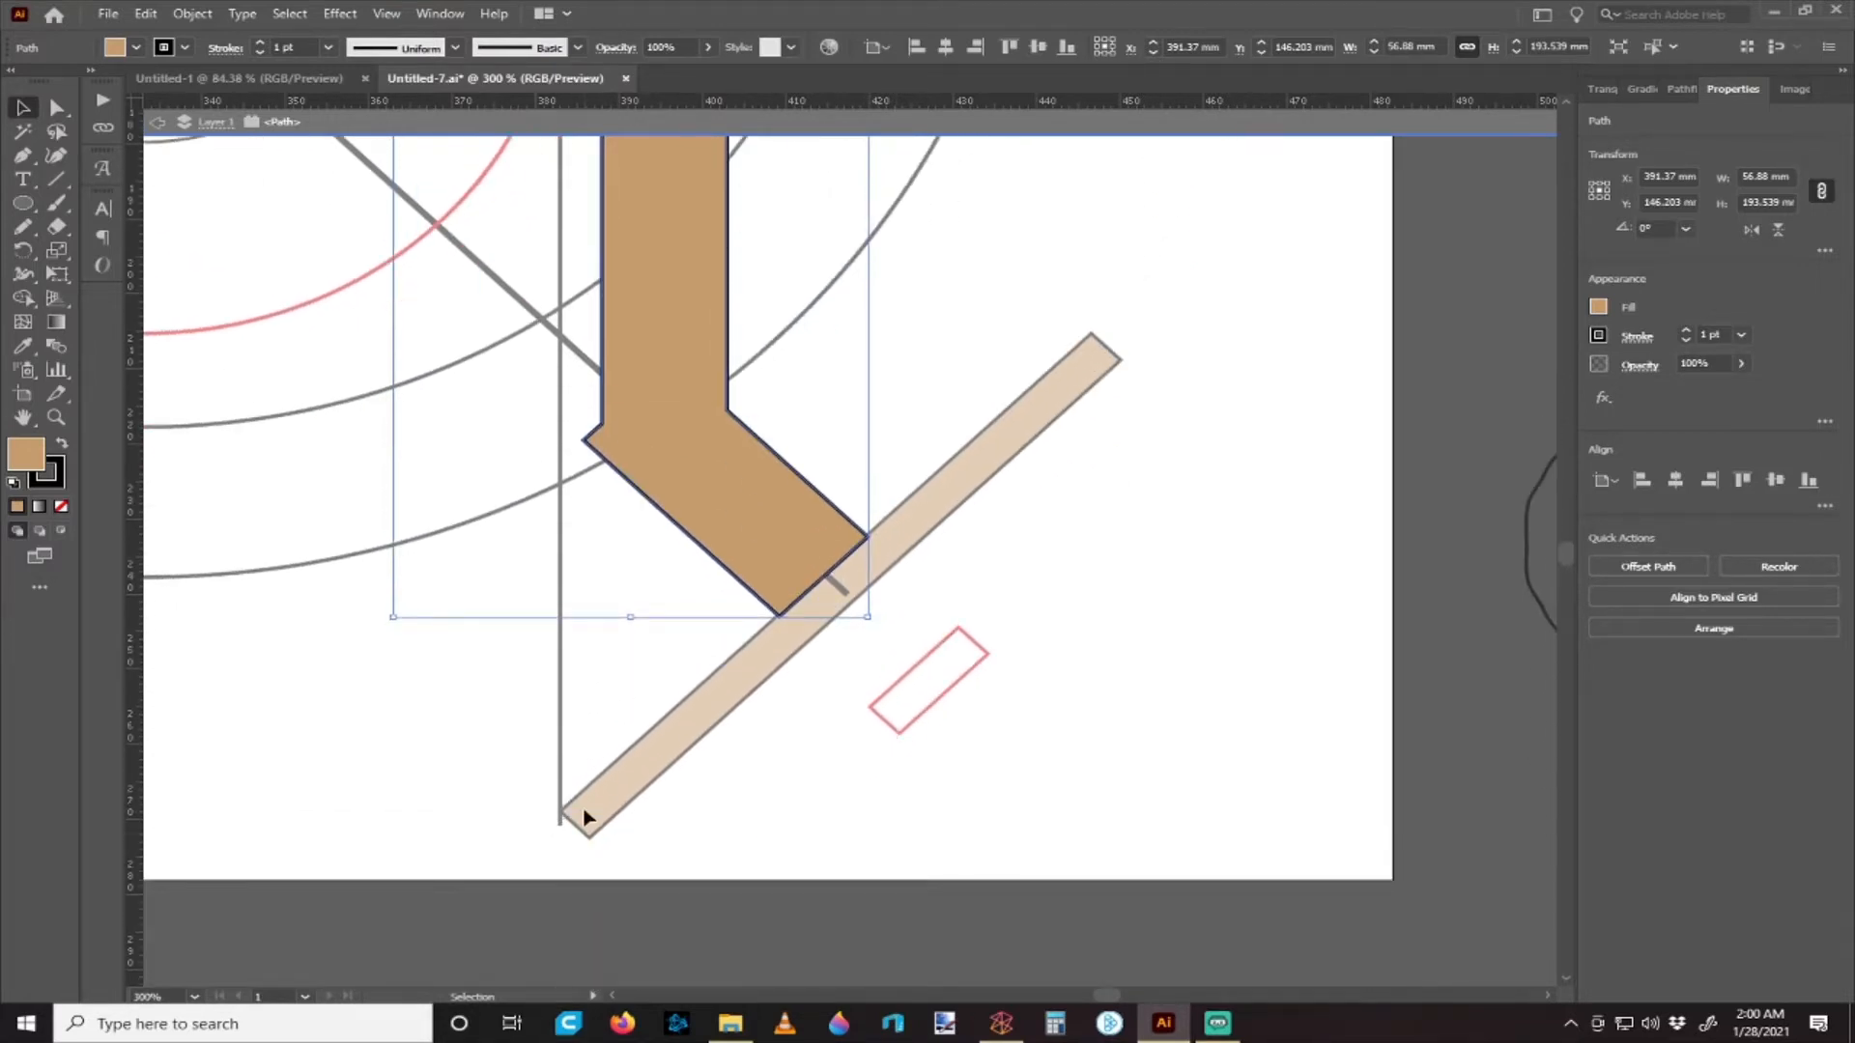
{"action": "scroll", "coordinate": [570, 677], "scroll_direction": "up", "scroll_amount": 3}
{"action": "scroll", "coordinate": [551, 435], "scroll_direction": "up", "scroll_amount": 3}
{"action": "scroll", "coordinate": [599, 483], "scroll_direction": "down", "scroll_amount": 5}
- Extend the bracket's angled end diagonally past the tan bar by its two corner points, making it about 66 x 203 mm, and leave isolation
{"action": "left_click", "coordinate": [57, 107]}
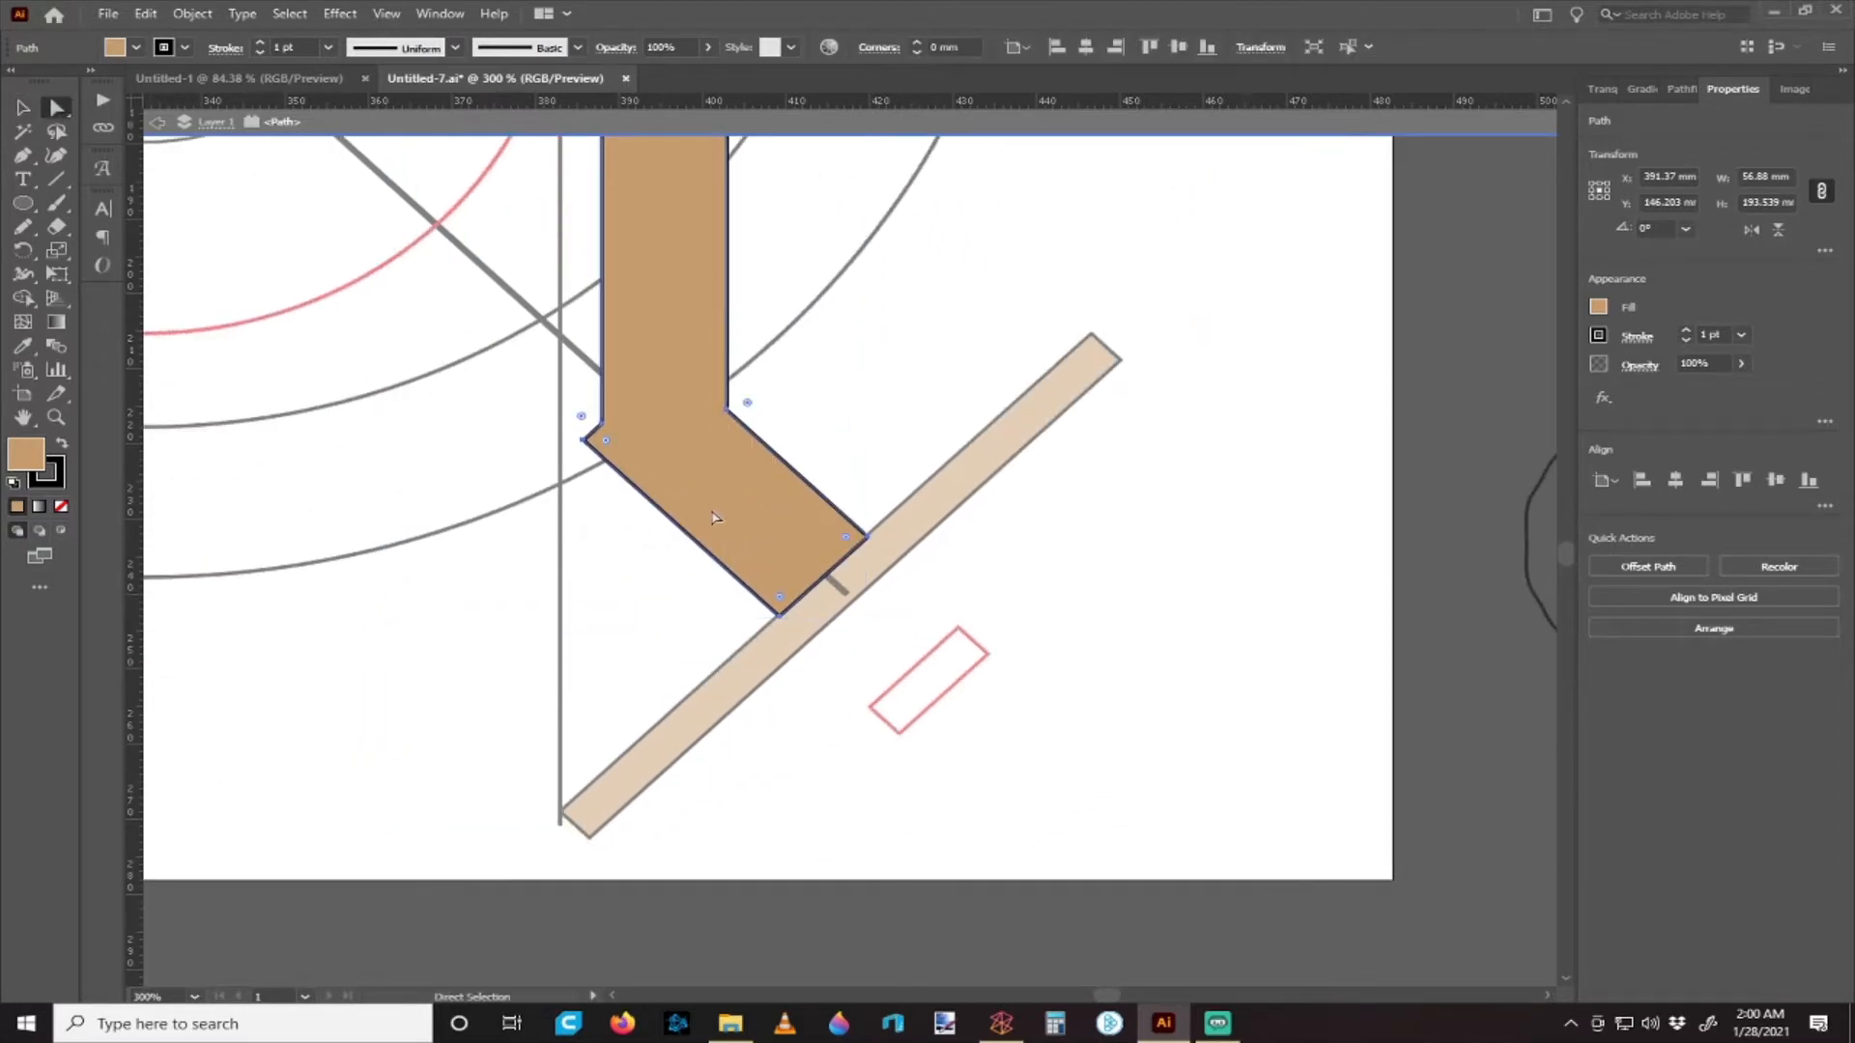
{"action": "left_click", "coordinate": [866, 538]}
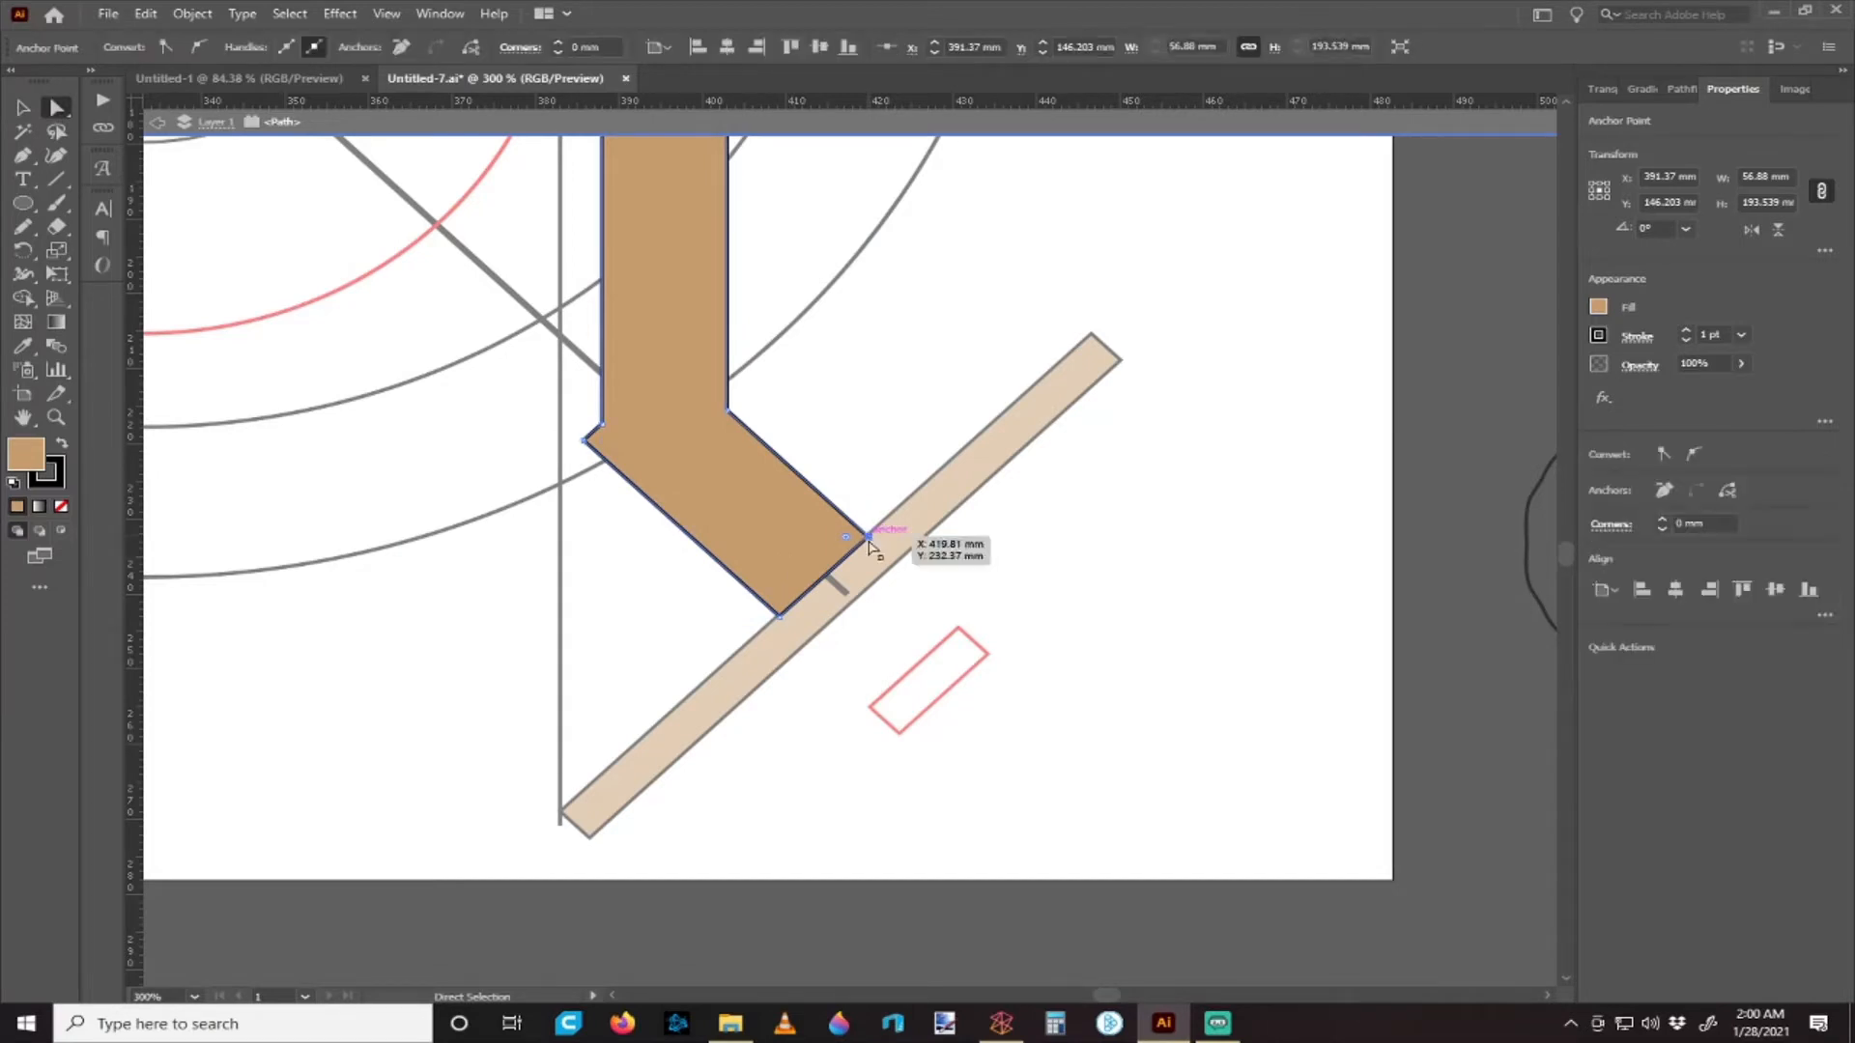
{"action": "left_click", "coordinate": [780, 618], "text": "shift"}
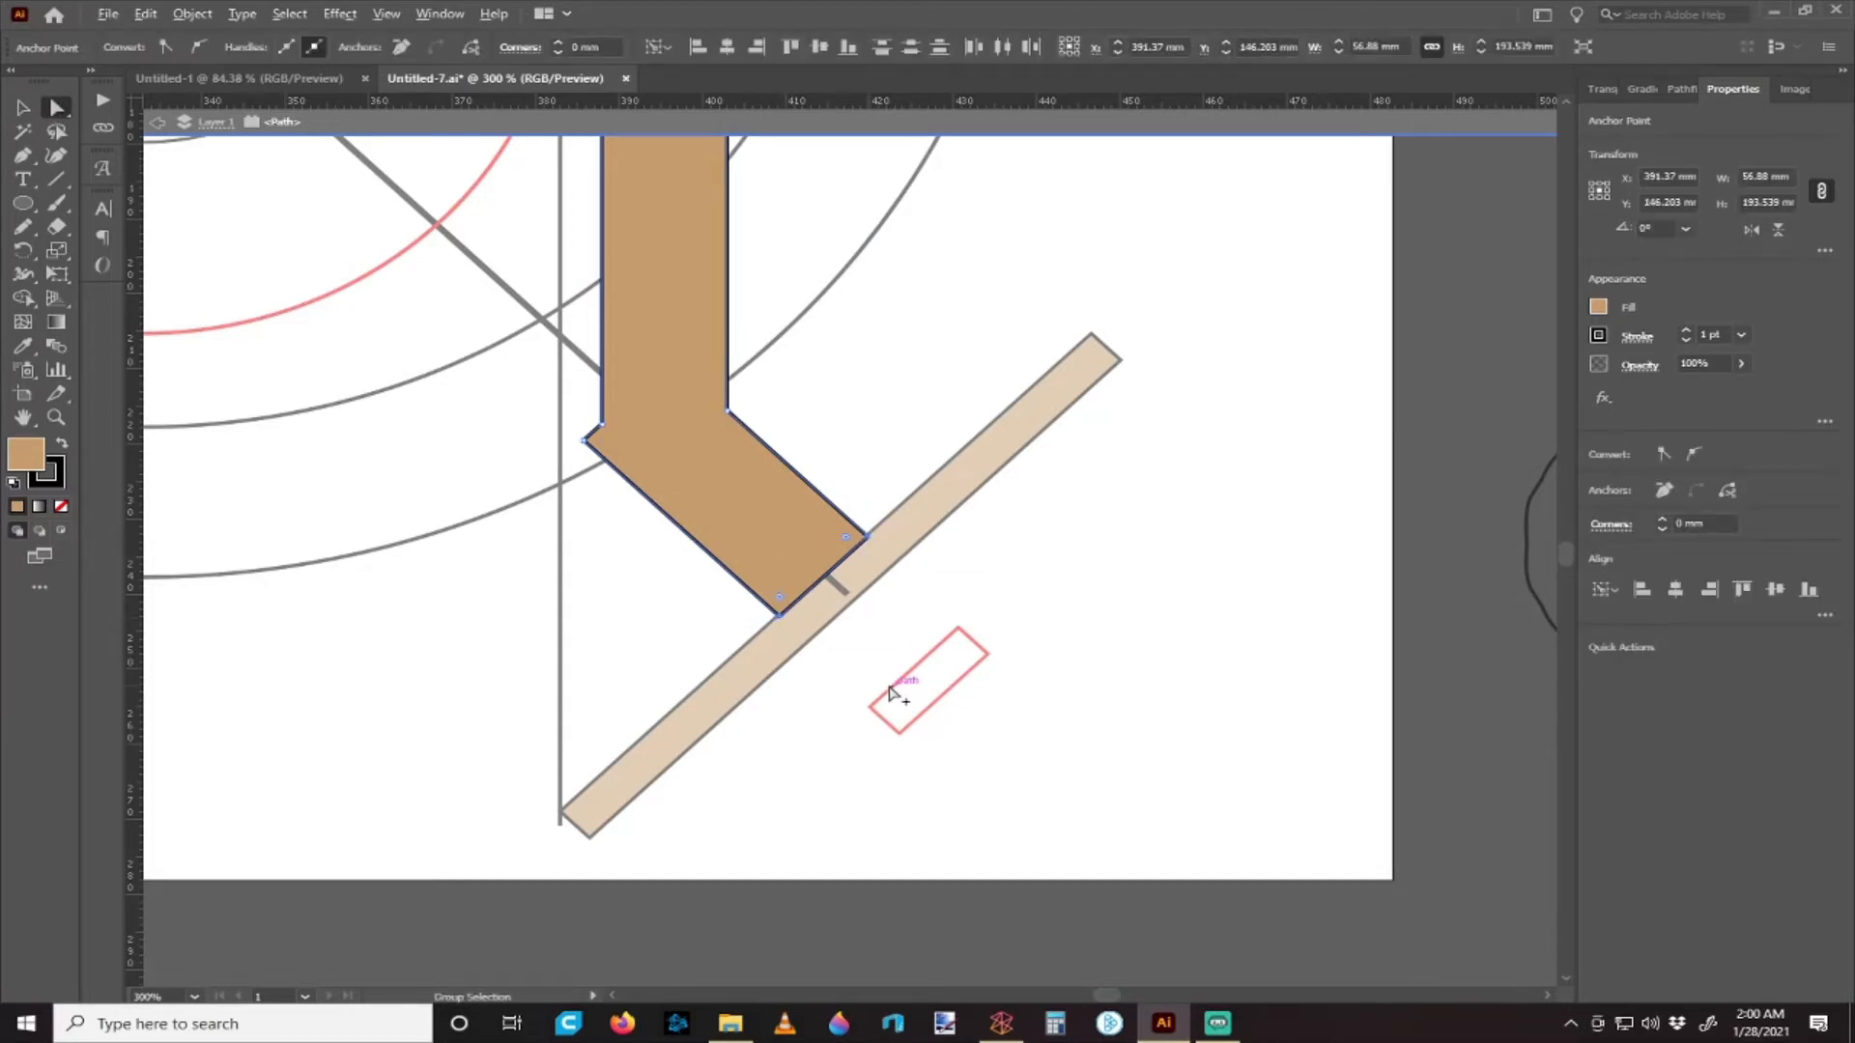
{"action": "scroll", "coordinate": [894, 687], "scroll_direction": "up", "scroll_amount": 1}
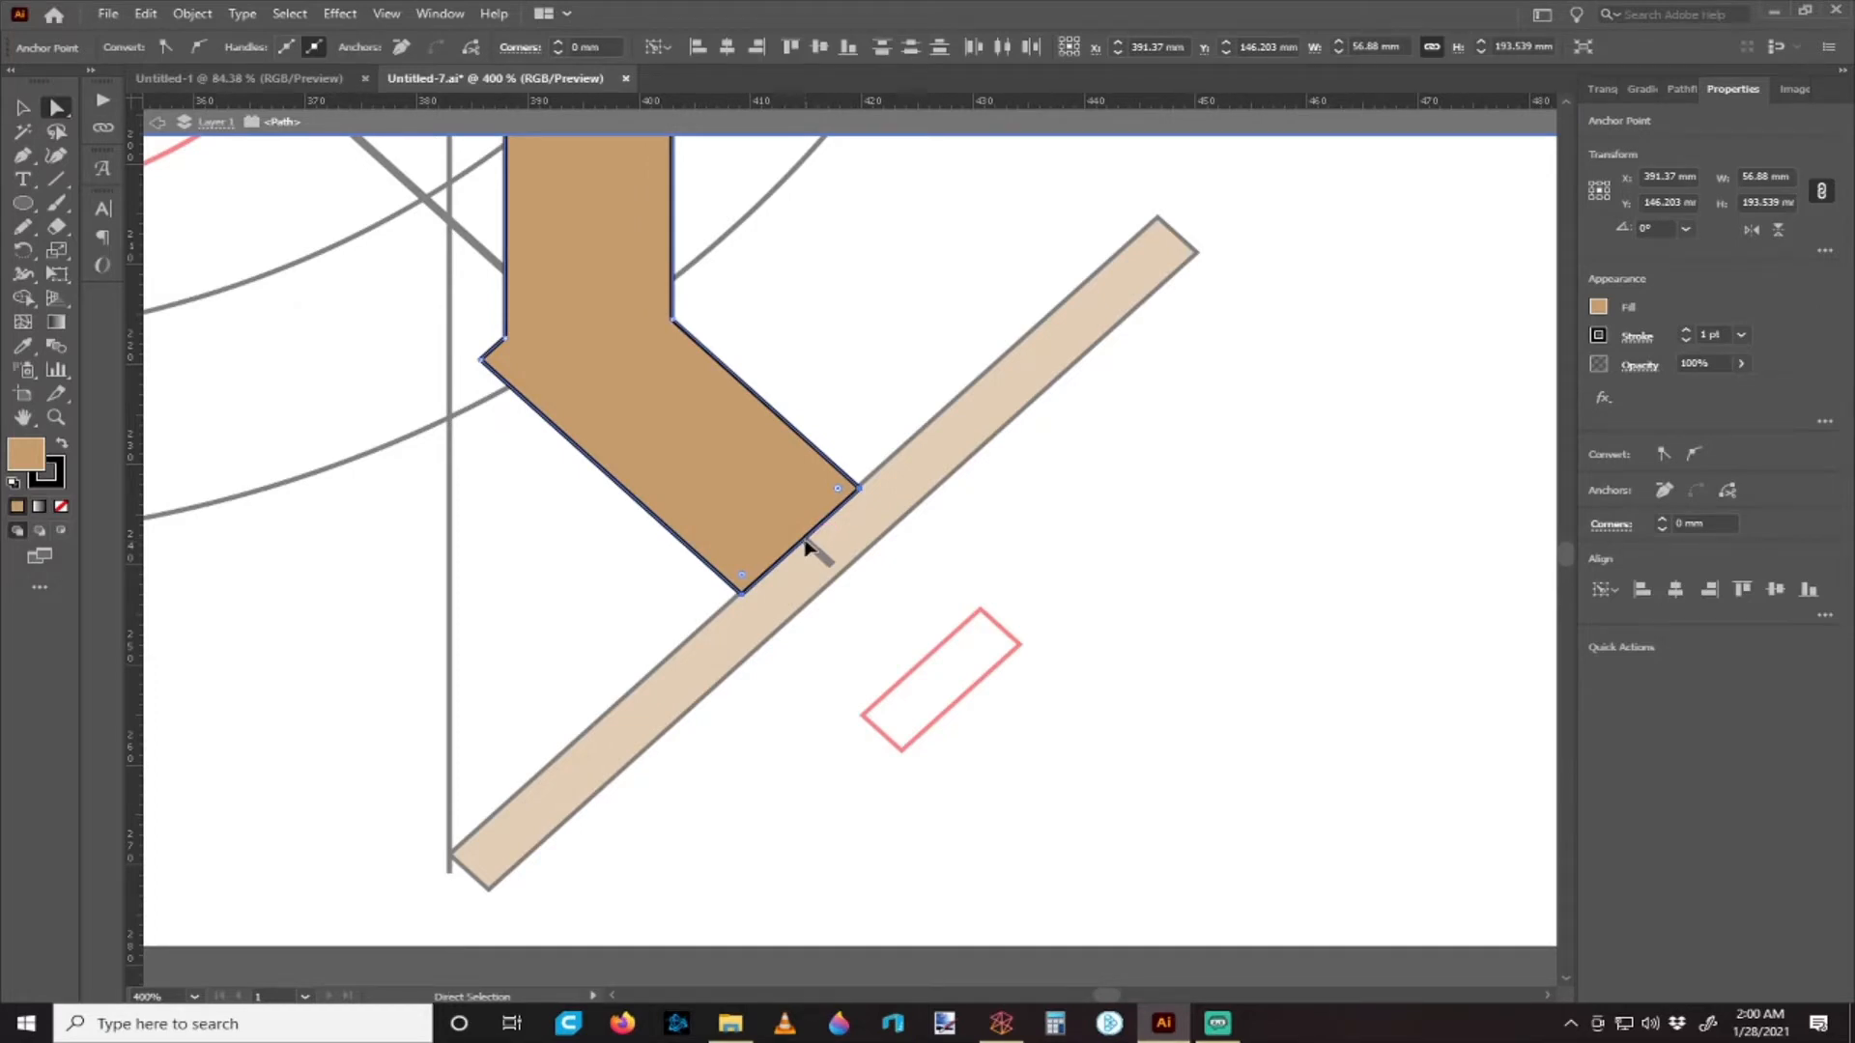
{"action": "left_click_drag", "start_coordinate": [810, 549], "coordinate": [887, 611]}
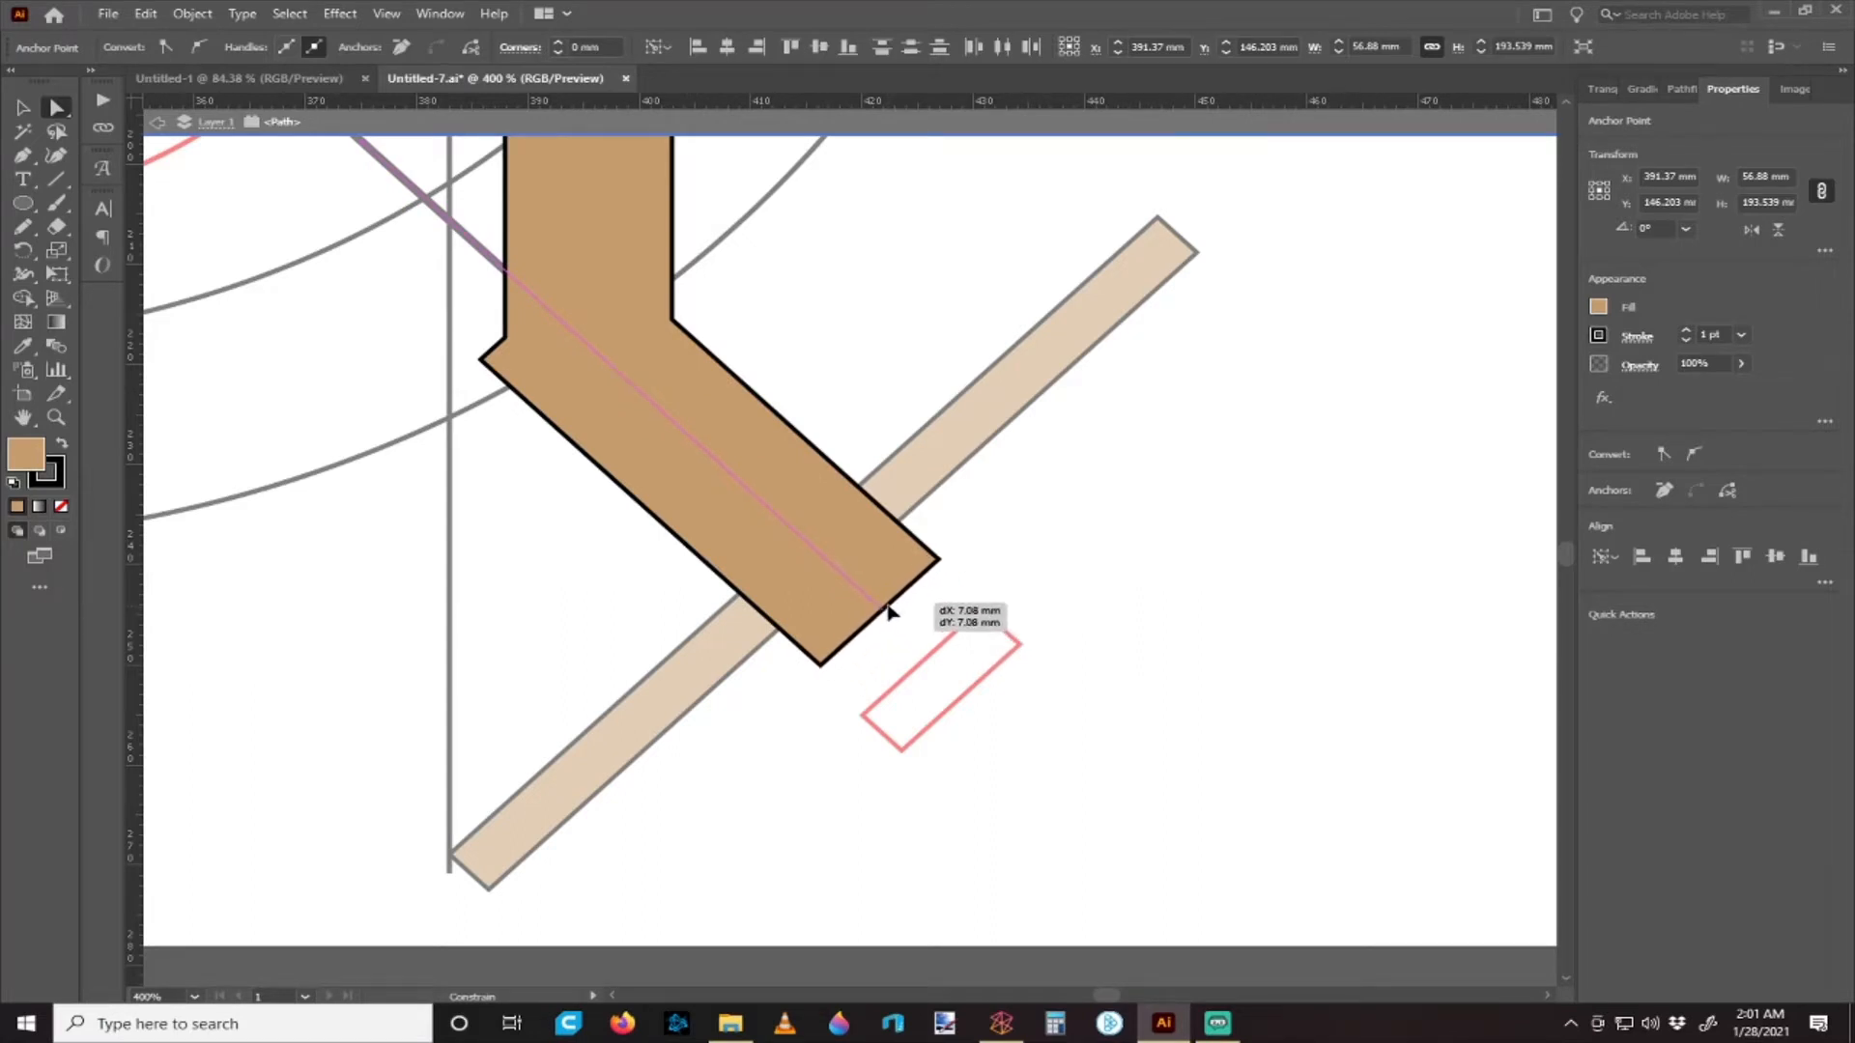
{"action": "left_click_drag", "start_coordinate": [889, 612], "coordinate": [914, 636]}
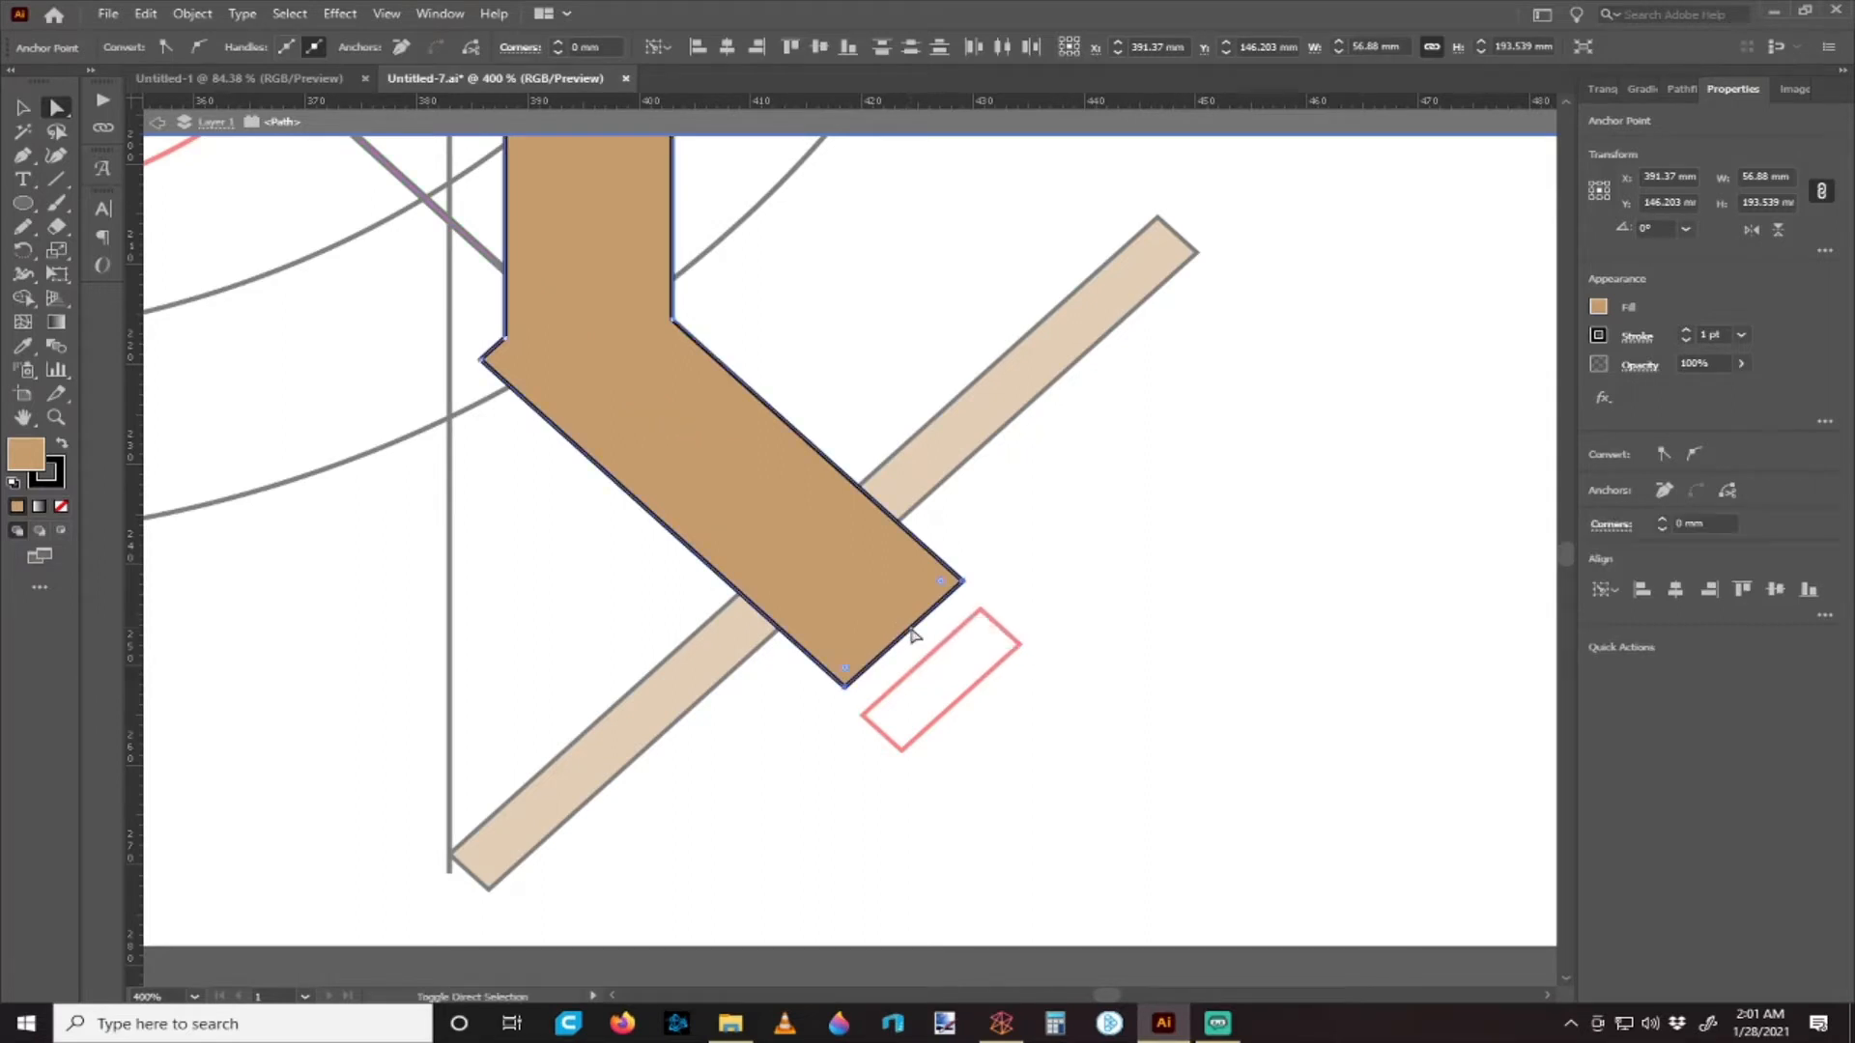
{"action": "key", "text": "v"}
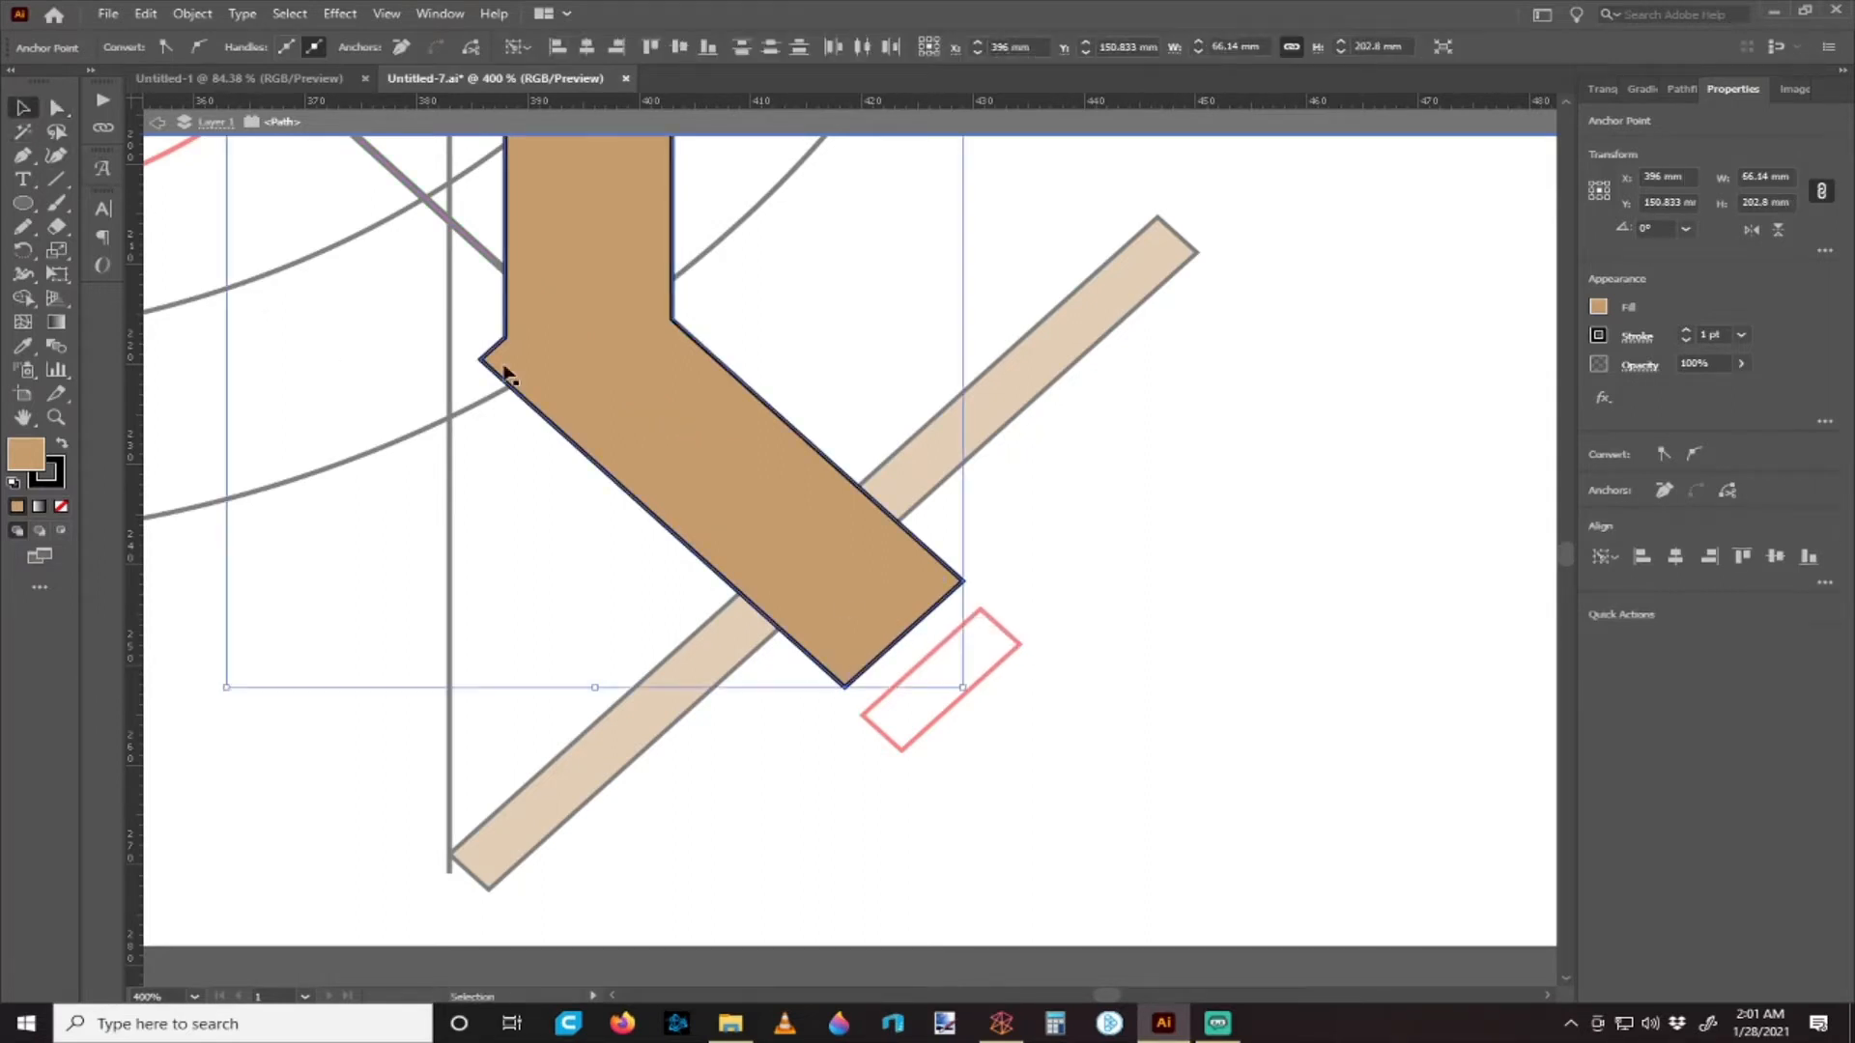
{"action": "left_click", "coordinate": [1046, 597]}
{"action": "left_click", "coordinate": [881, 134]}
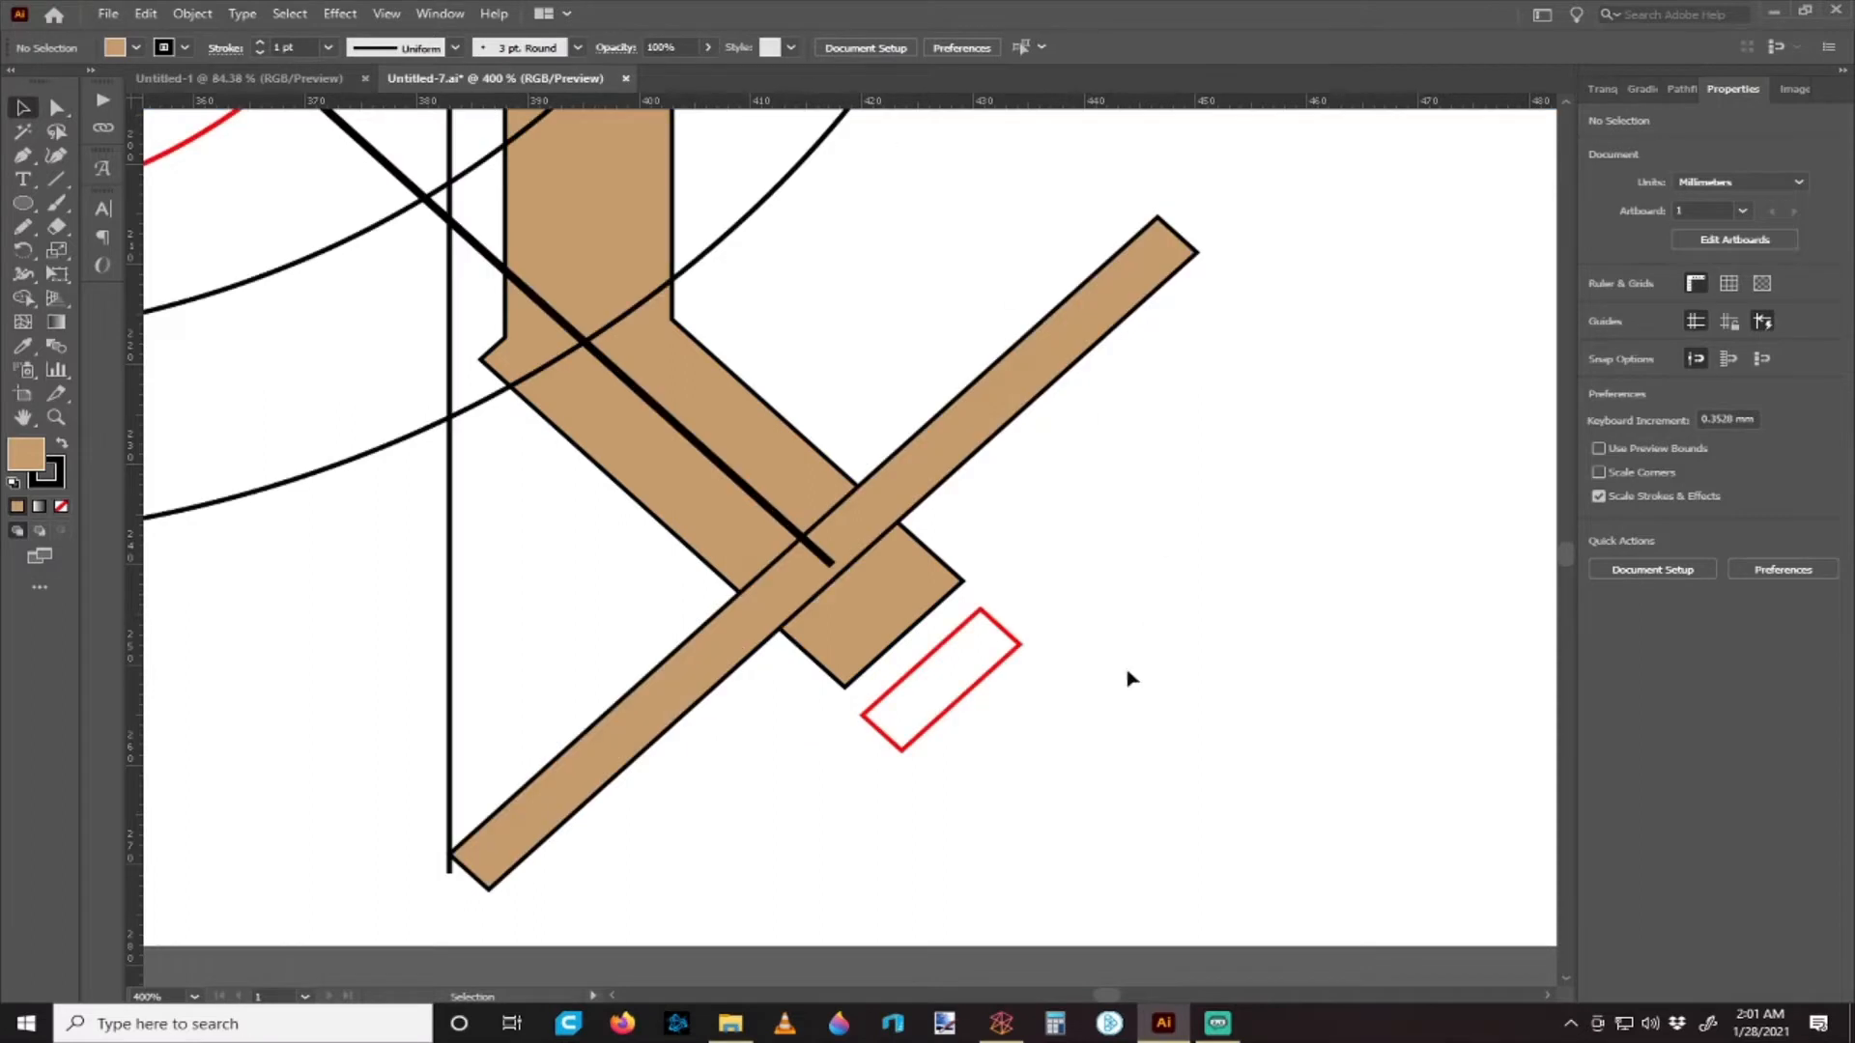
- Move the angled red rectangle close against the extended bracket end and bring it to the front
{"action": "mouse_move", "coordinate": [898, 749]}
{"action": "left_mouse_down"}
{"action": "mouse_move", "coordinate": [866, 695]}
{"action": "mouse_move", "coordinate": [904, 743]}
{"action": "left_mouse_up"}
{"action": "right_click", "coordinate": [944, 693]}
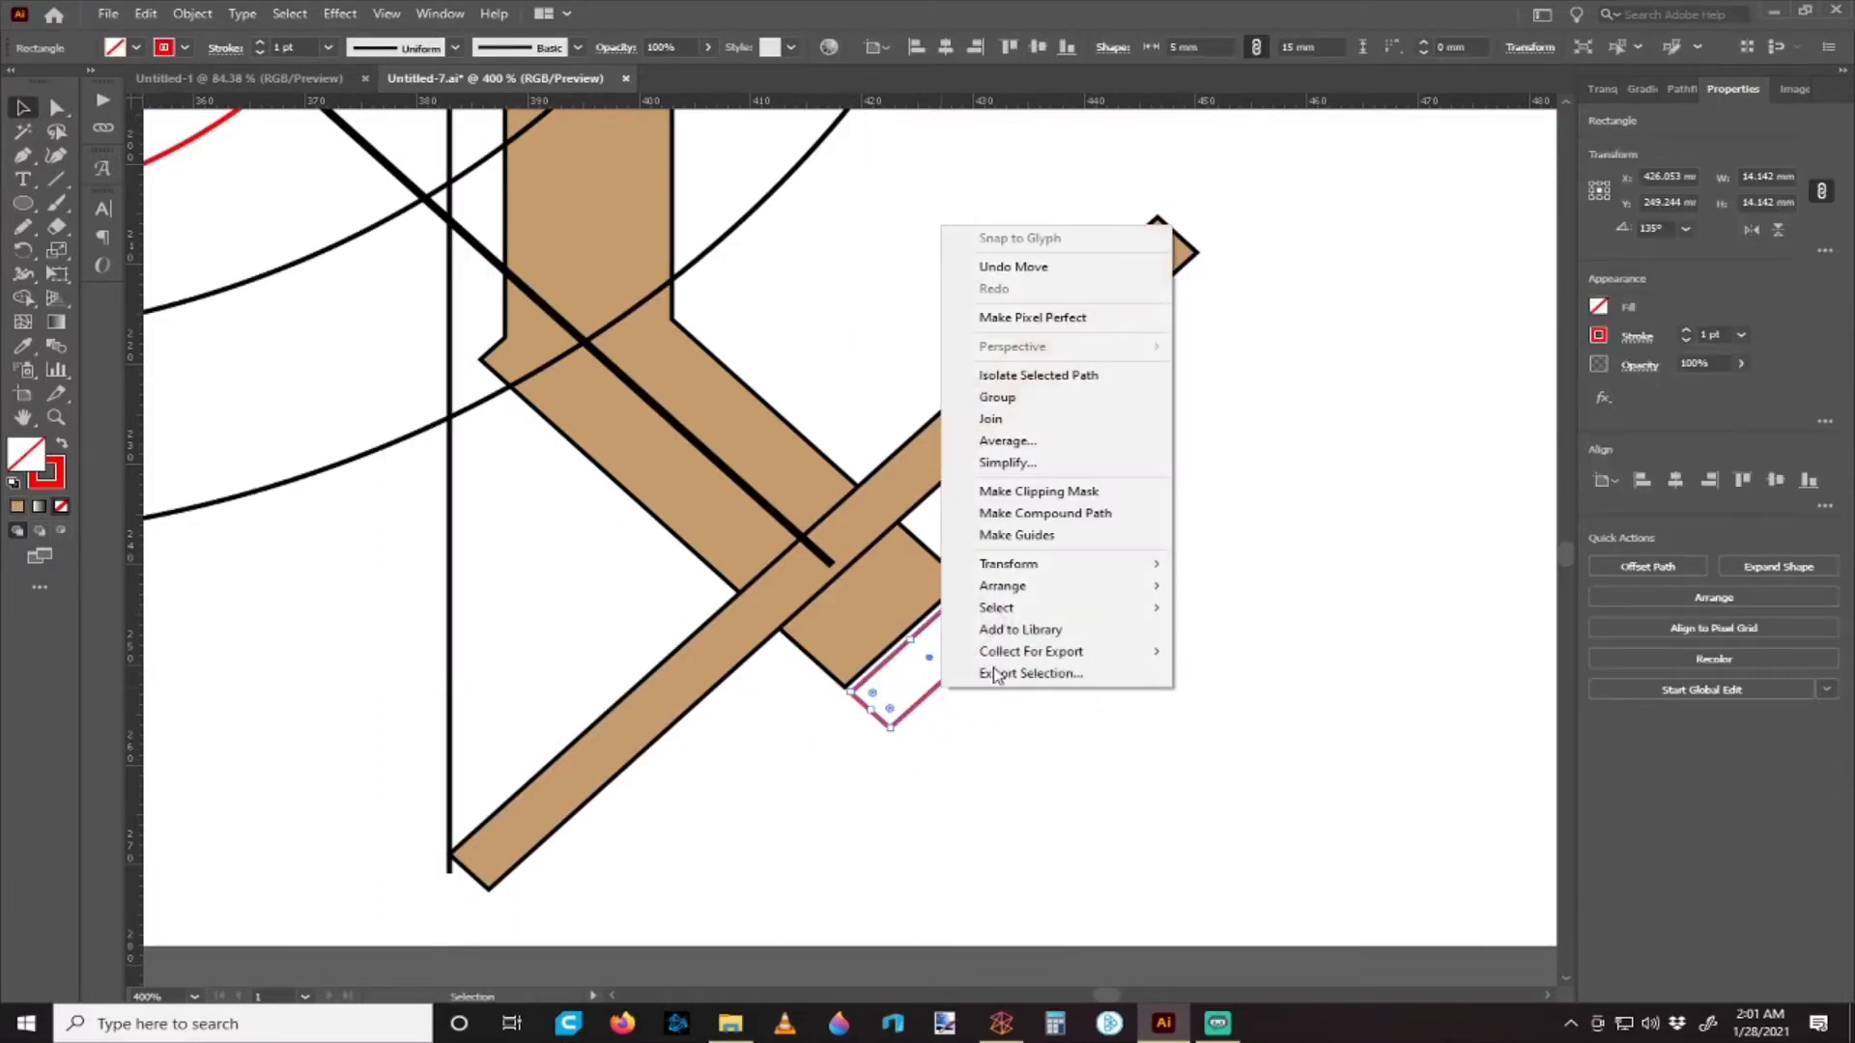
{"action": "mouse_move", "coordinate": [1053, 590]}
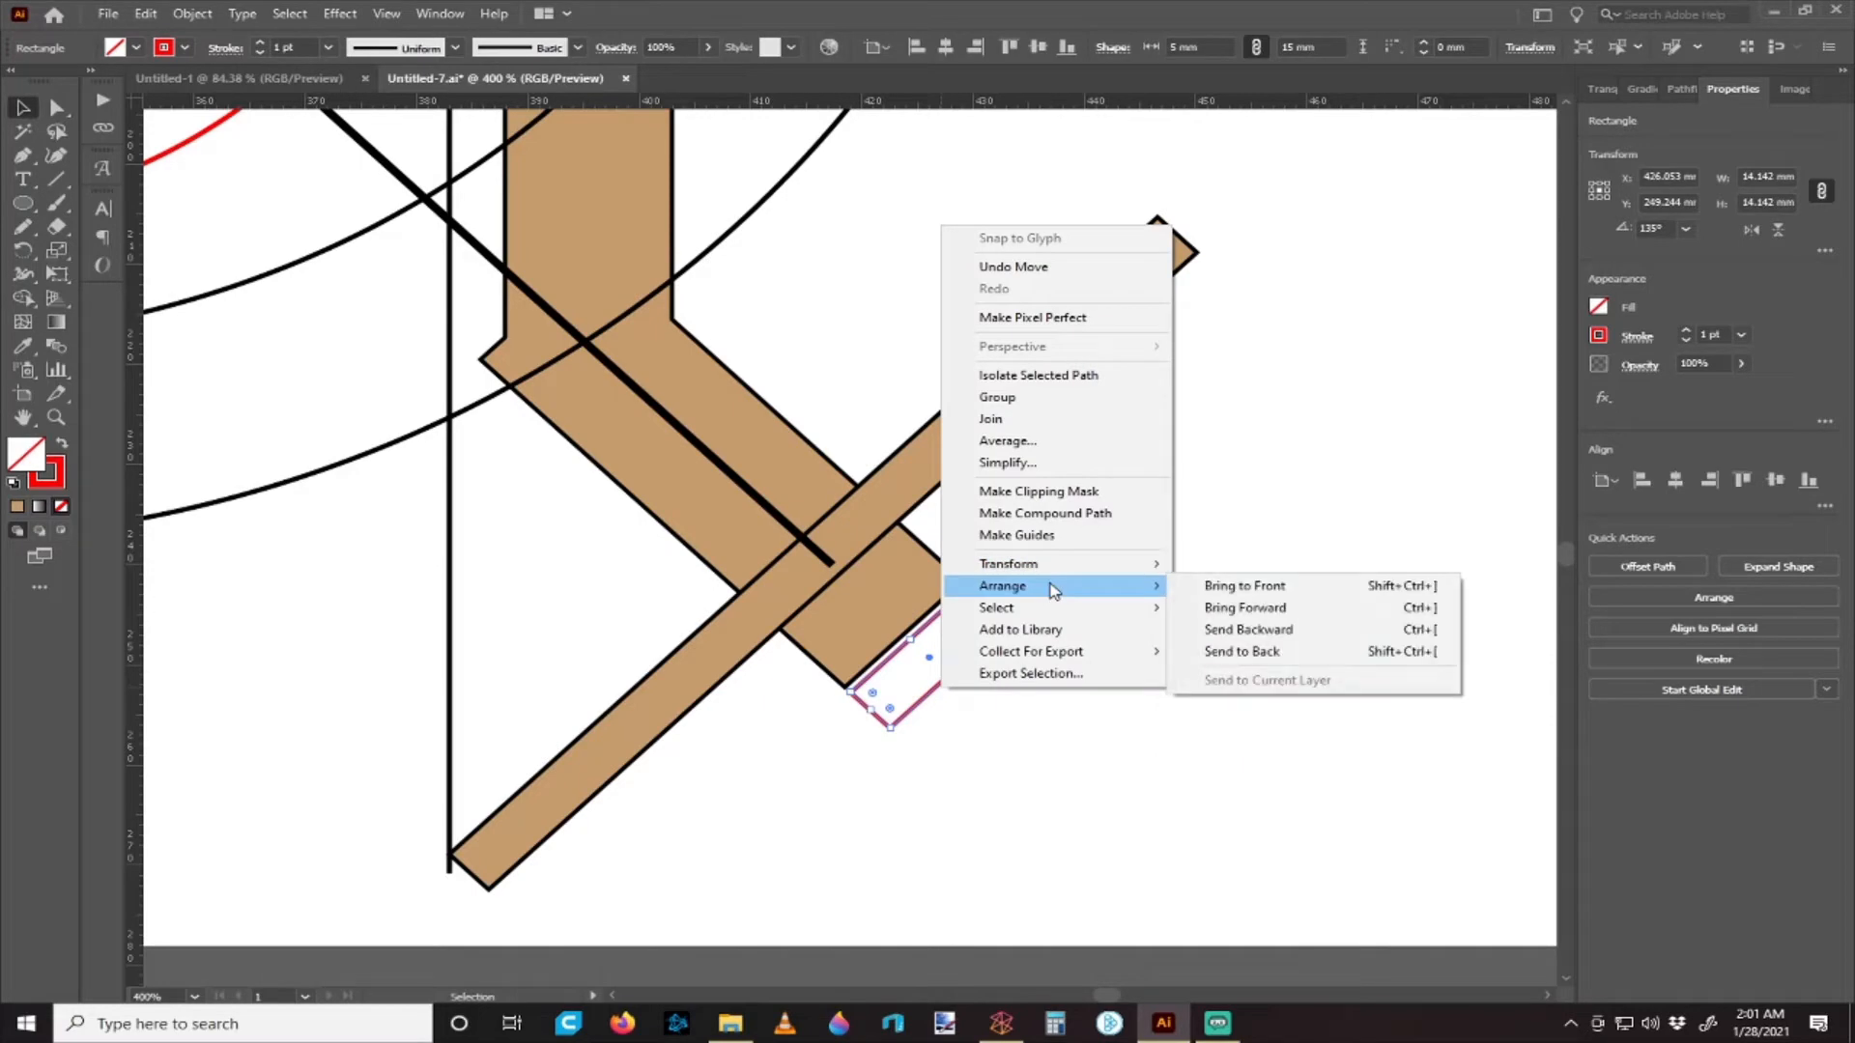
{"action": "left_click", "coordinate": [1246, 587]}
{"action": "left_click", "coordinate": [1062, 803]}
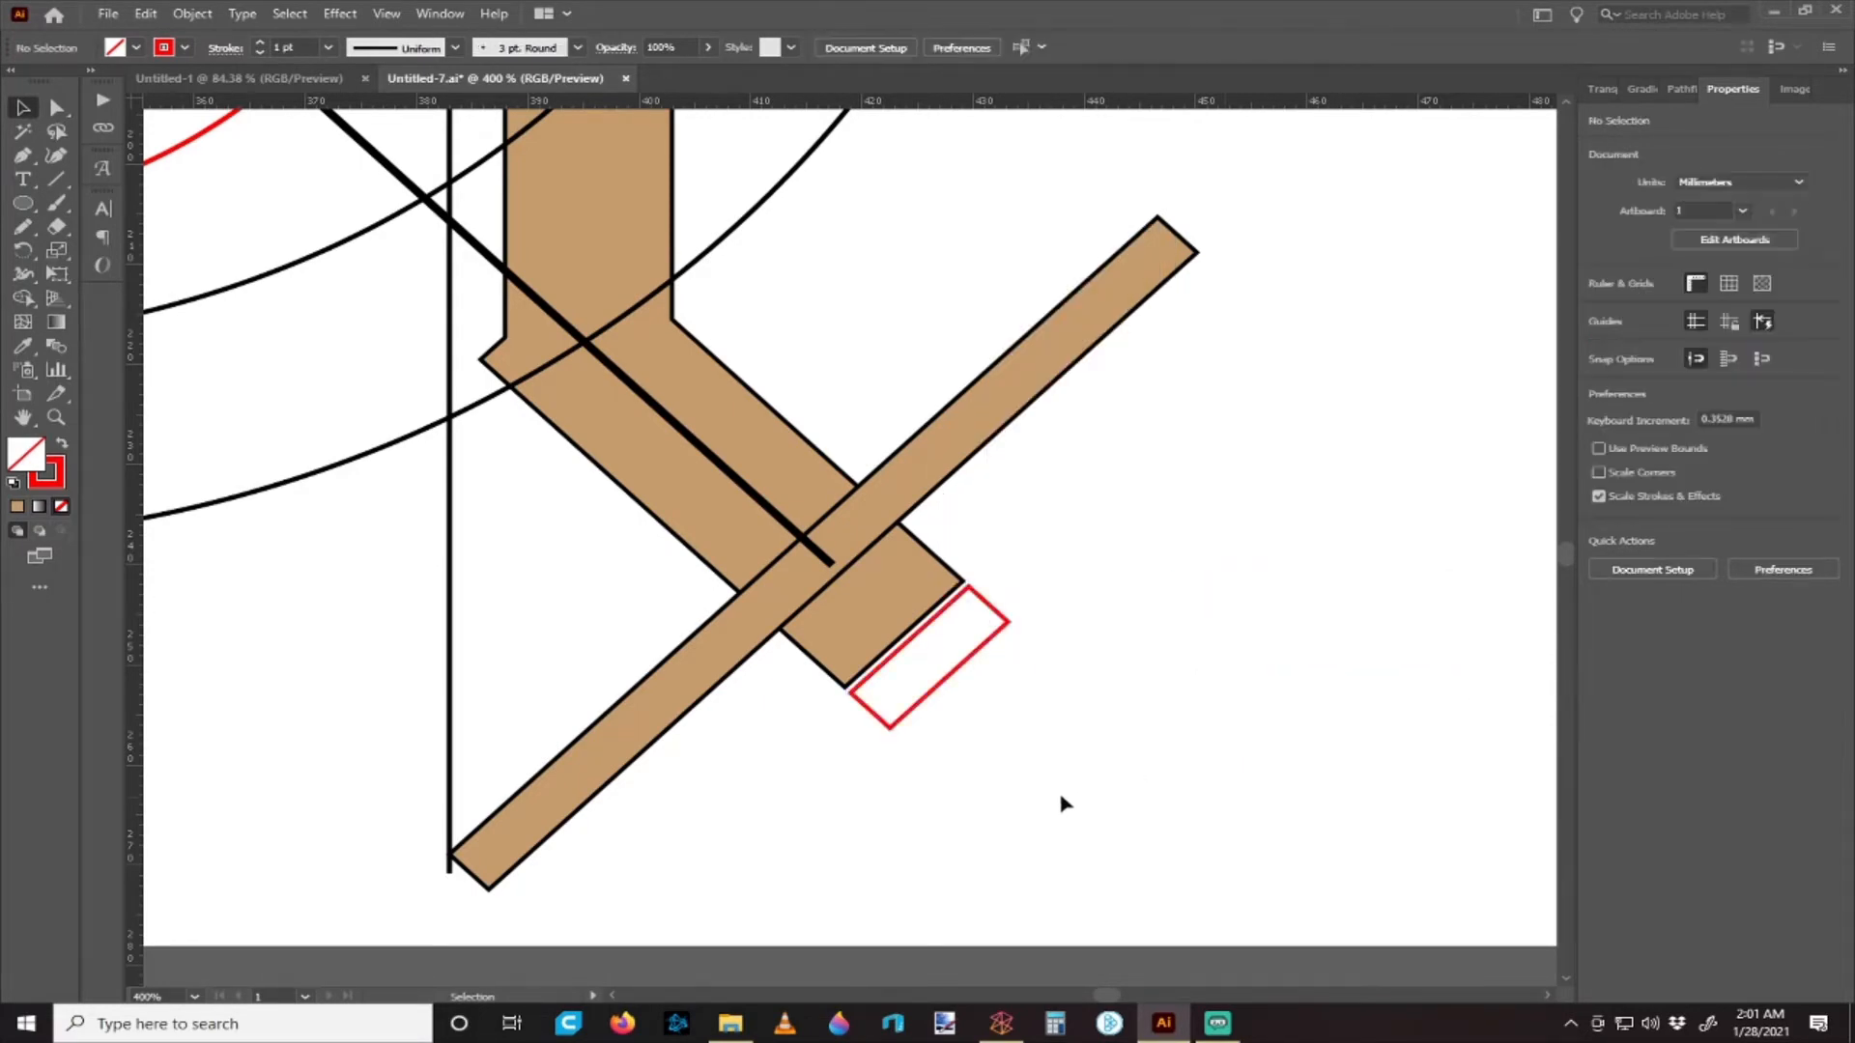
- Move the angled red rectangle onto the bracket end so it sits flush against the tan bar's outer edge
{"action": "scroll", "coordinate": [894, 758], "scroll_direction": "up", "scroll_amount": 1}
{"action": "left_click_drag", "start_coordinate": [878, 761], "coordinate": [816, 691]}
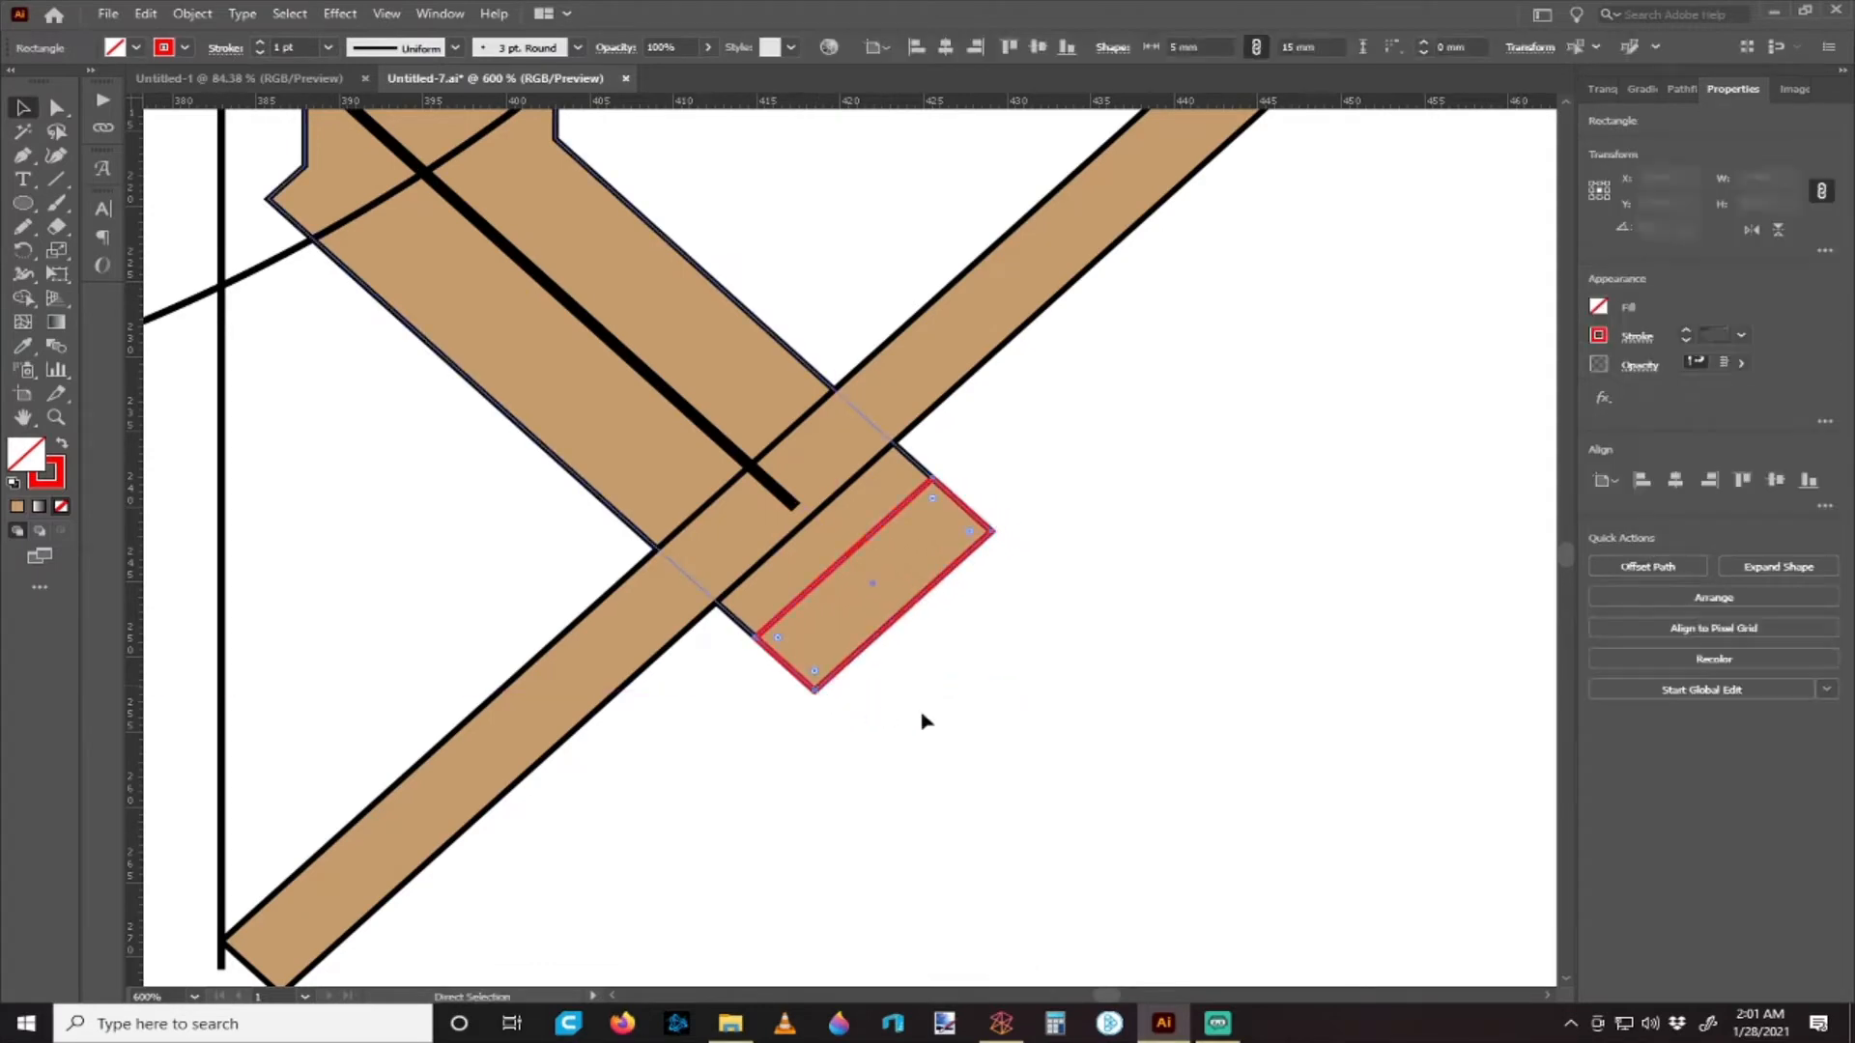
{"action": "scroll", "coordinate": [854, 609], "scroll_direction": "down", "scroll_amount": 2}
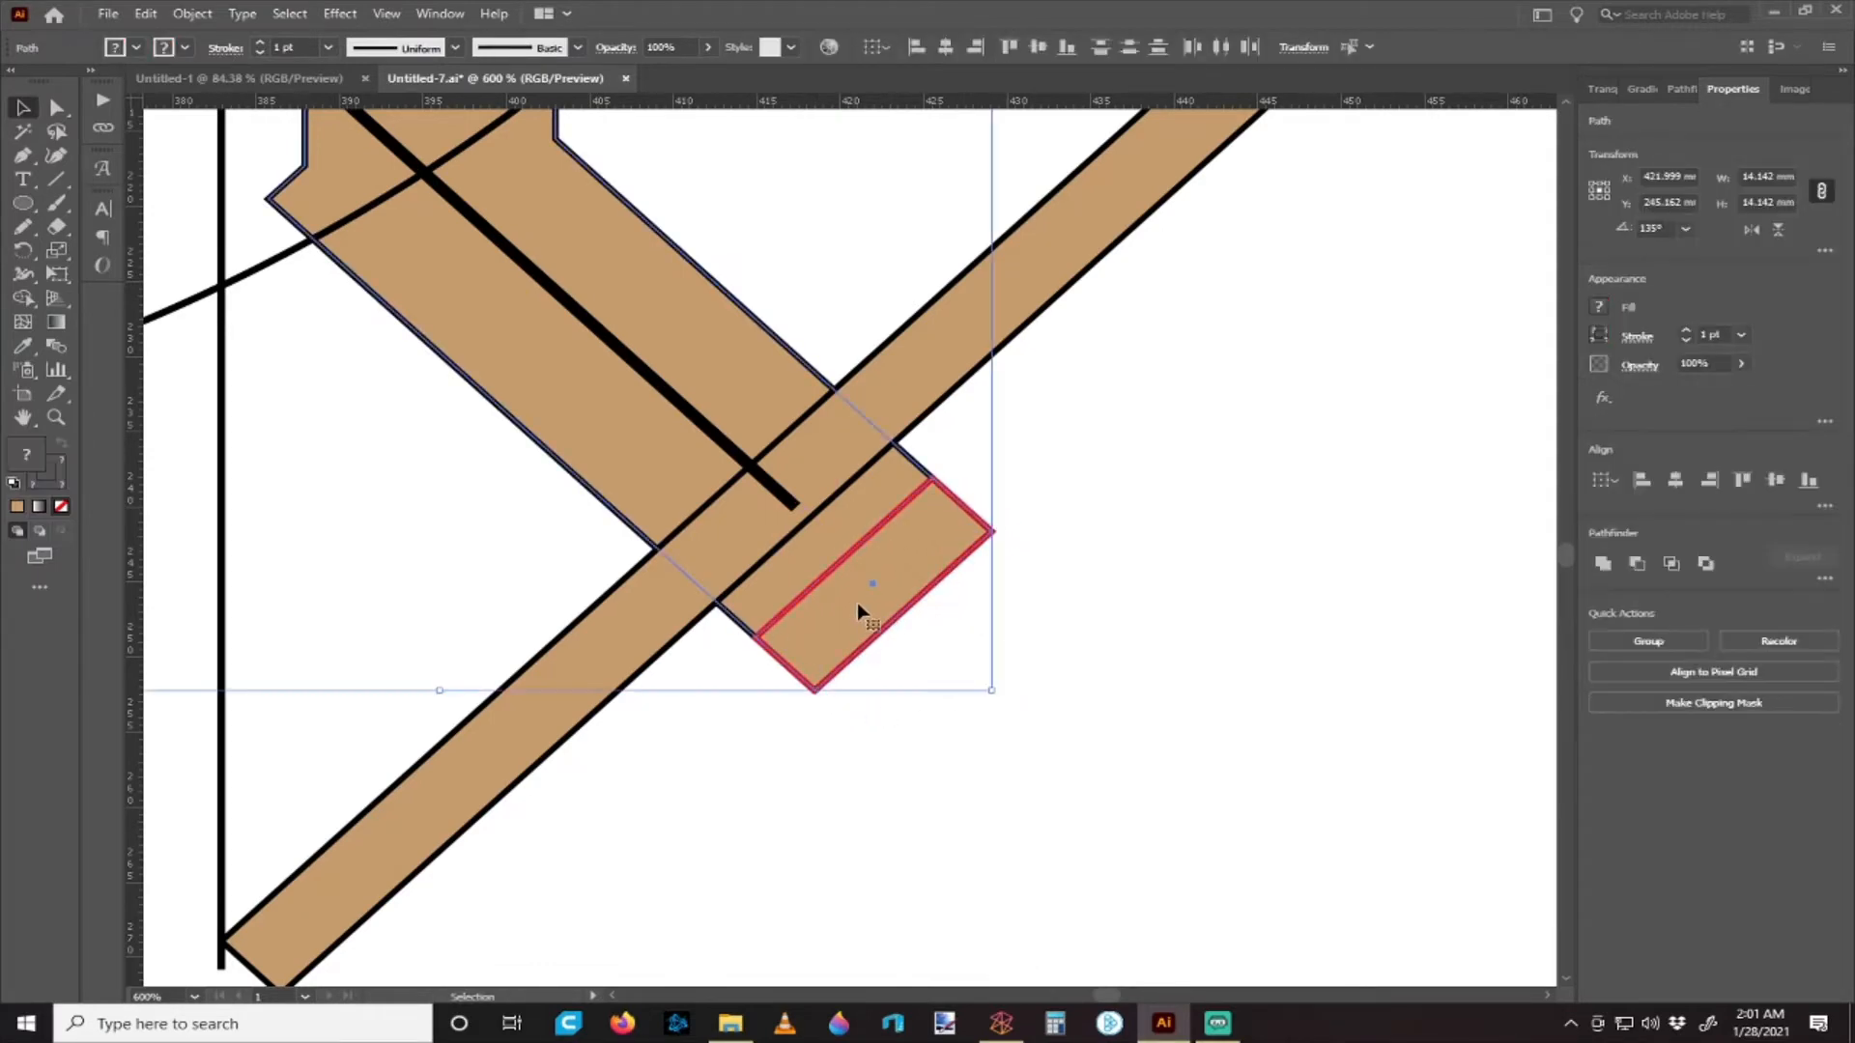
{"action": "left_click", "coordinate": [994, 637]}
{"action": "scroll", "coordinate": [884, 658], "scroll_direction": "up", "scroll_amount": 1}
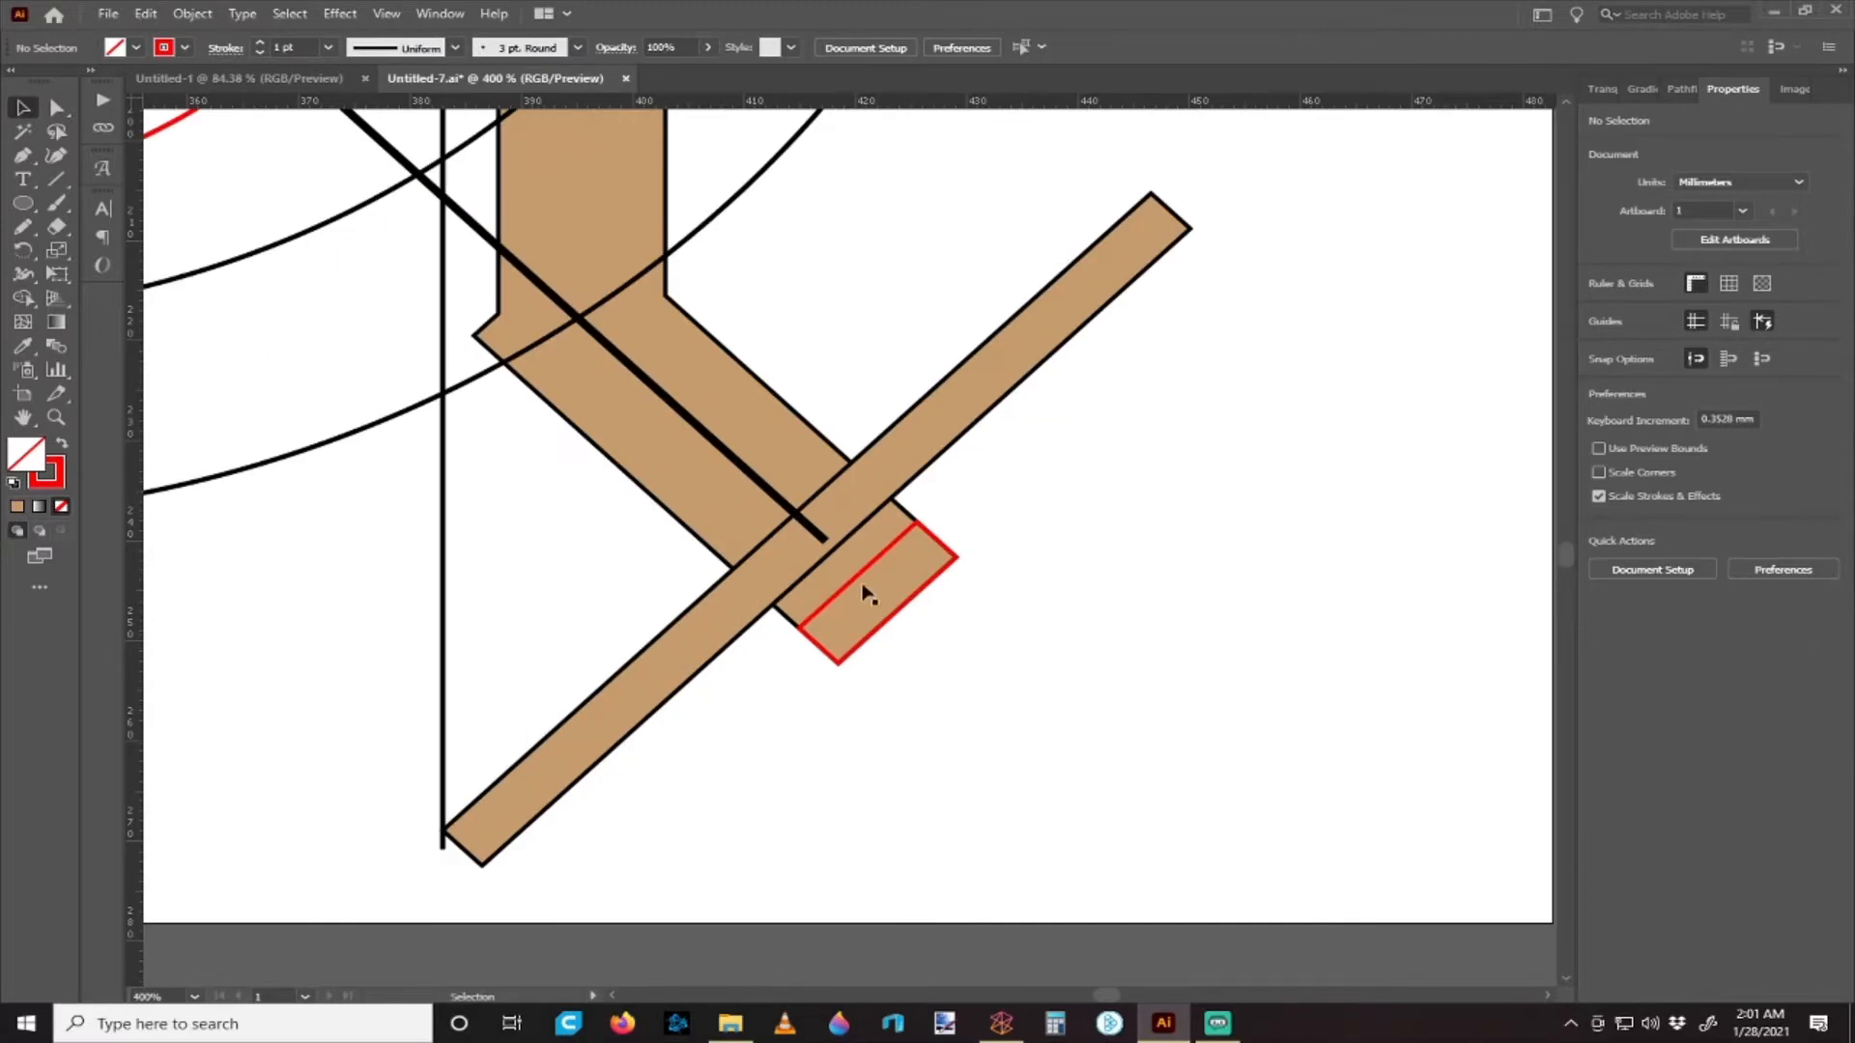
{"action": "left_click_drag", "start_coordinate": [861, 590], "coordinate": [833, 550]}
{"action": "left_click", "coordinate": [985, 645]}
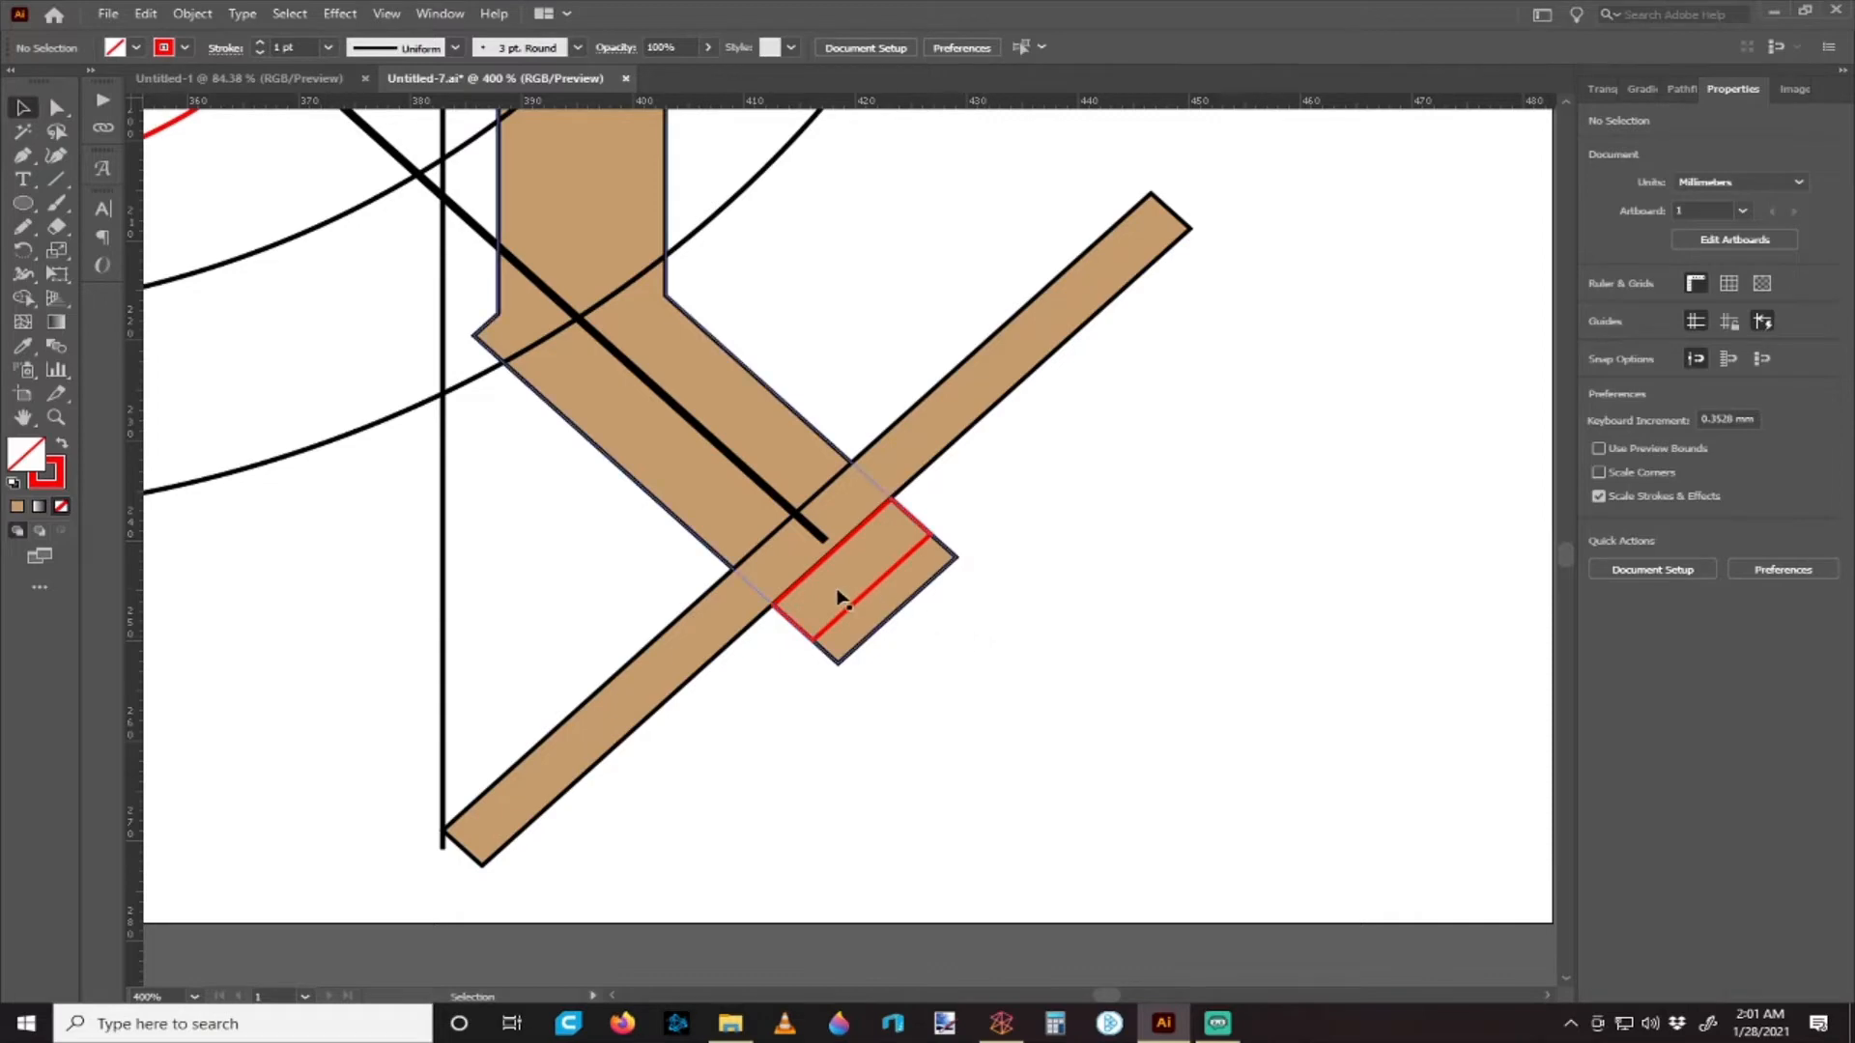
{"action": "scroll", "coordinate": [837, 591], "scroll_direction": "up", "scroll_amount": 1}
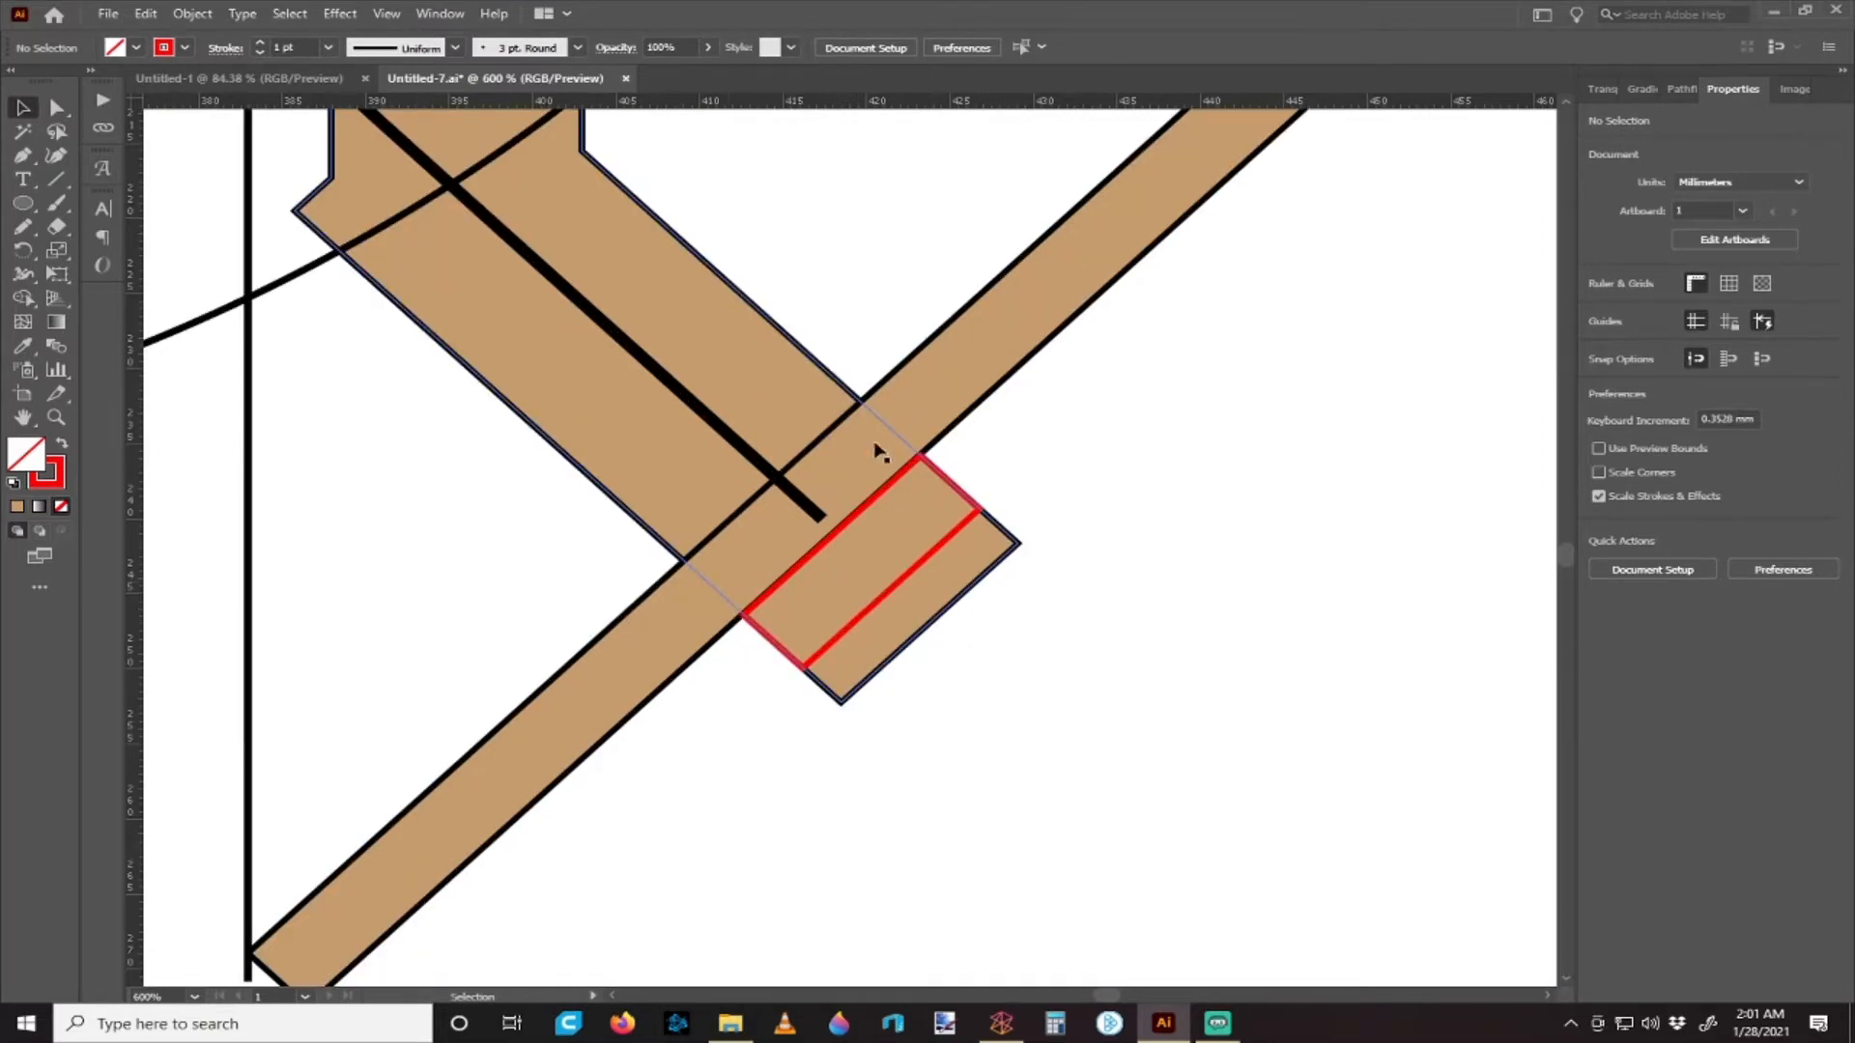
{"action": "scroll", "coordinate": [701, 328], "scroll_direction": "down", "scroll_amount": 2}
{"action": "scroll", "coordinate": [730, 411], "scroll_direction": "up", "scroll_amount": 1}
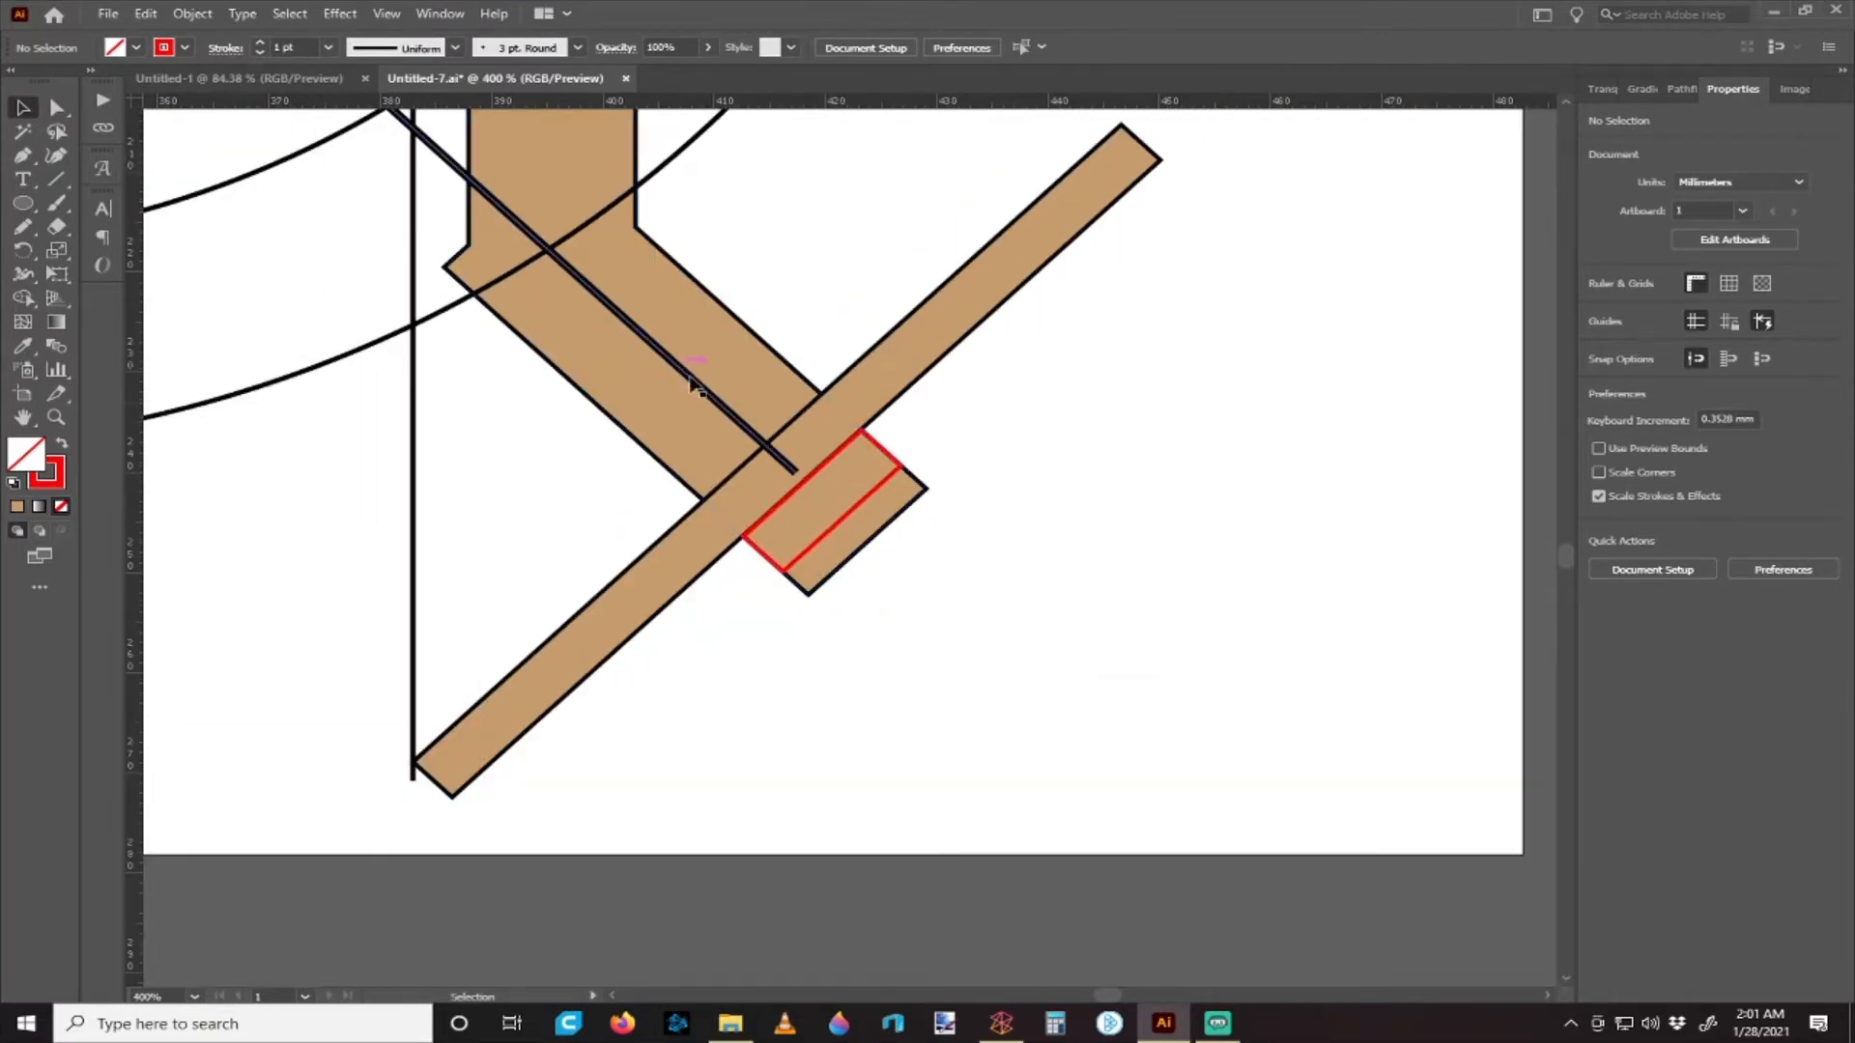
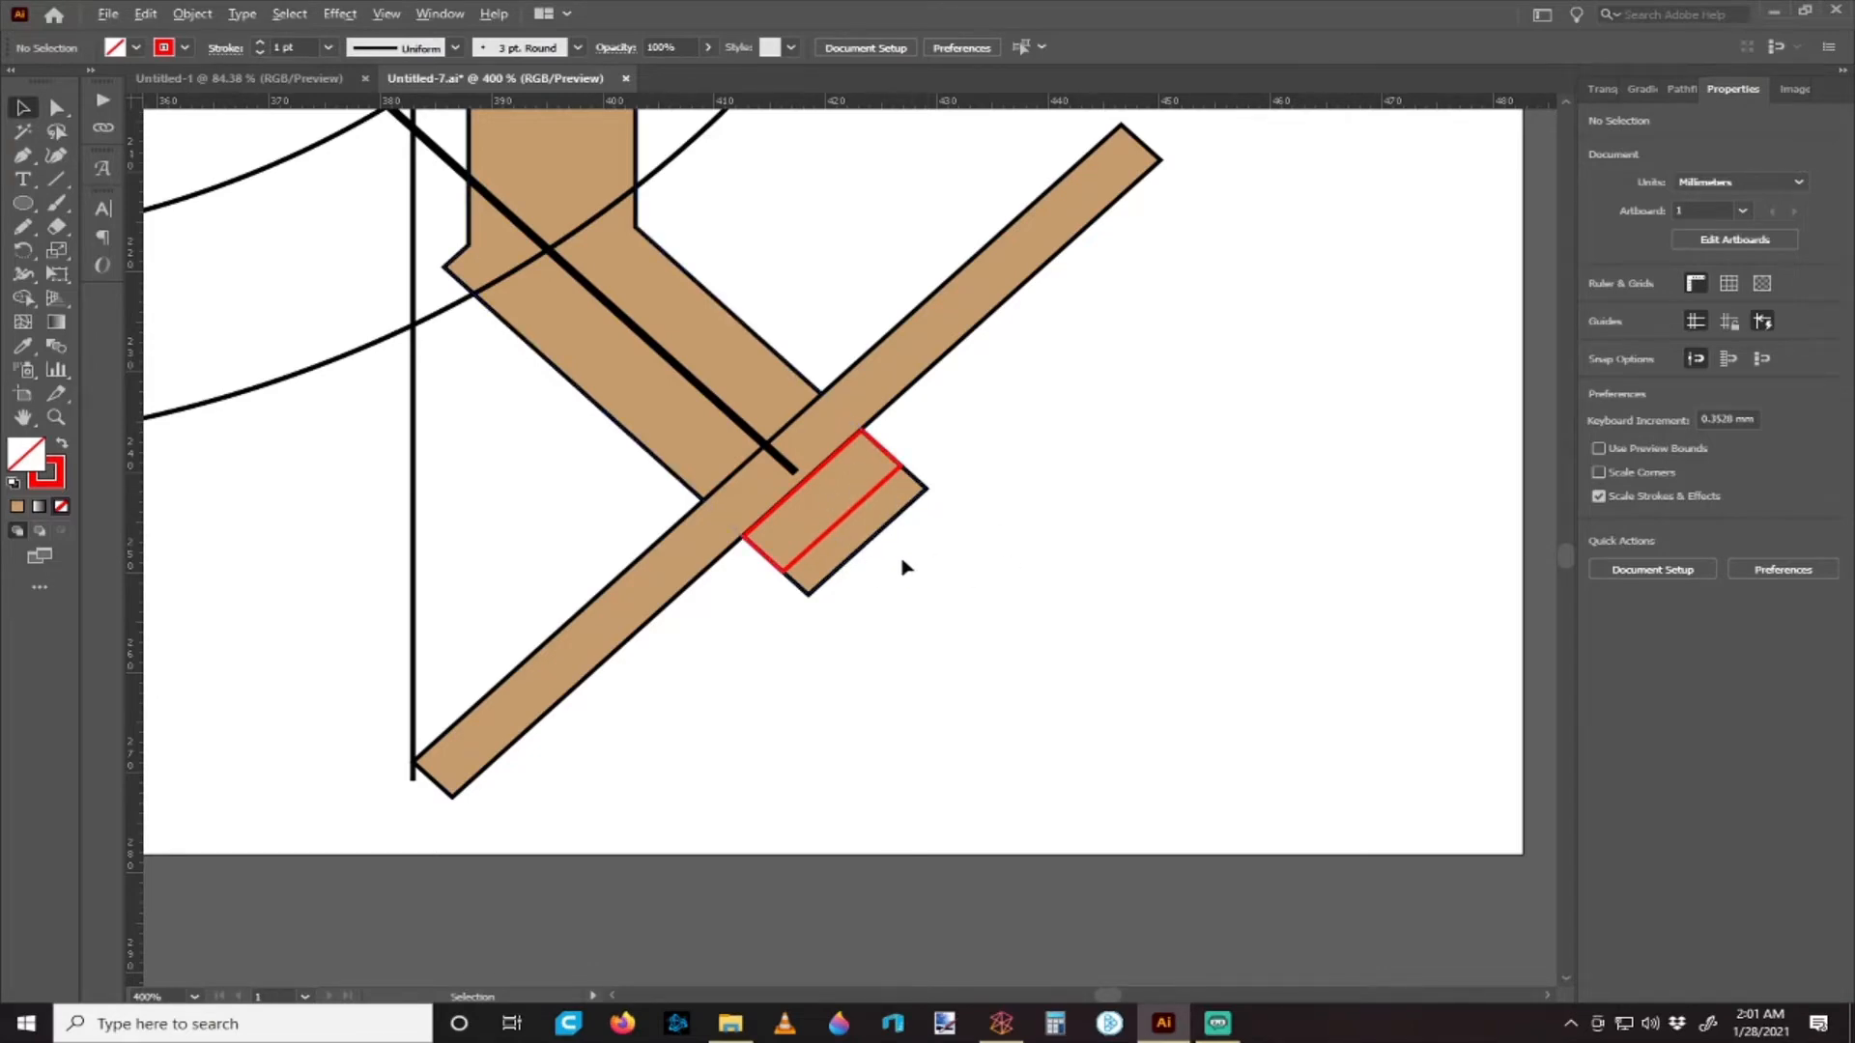
- Duplicate the angled red rectangle diagonally outward, placing the copy edge to edge with the original past the bracket end
{"action": "scroll", "coordinate": [903, 562], "scroll_direction": "up", "scroll_amount": 1}
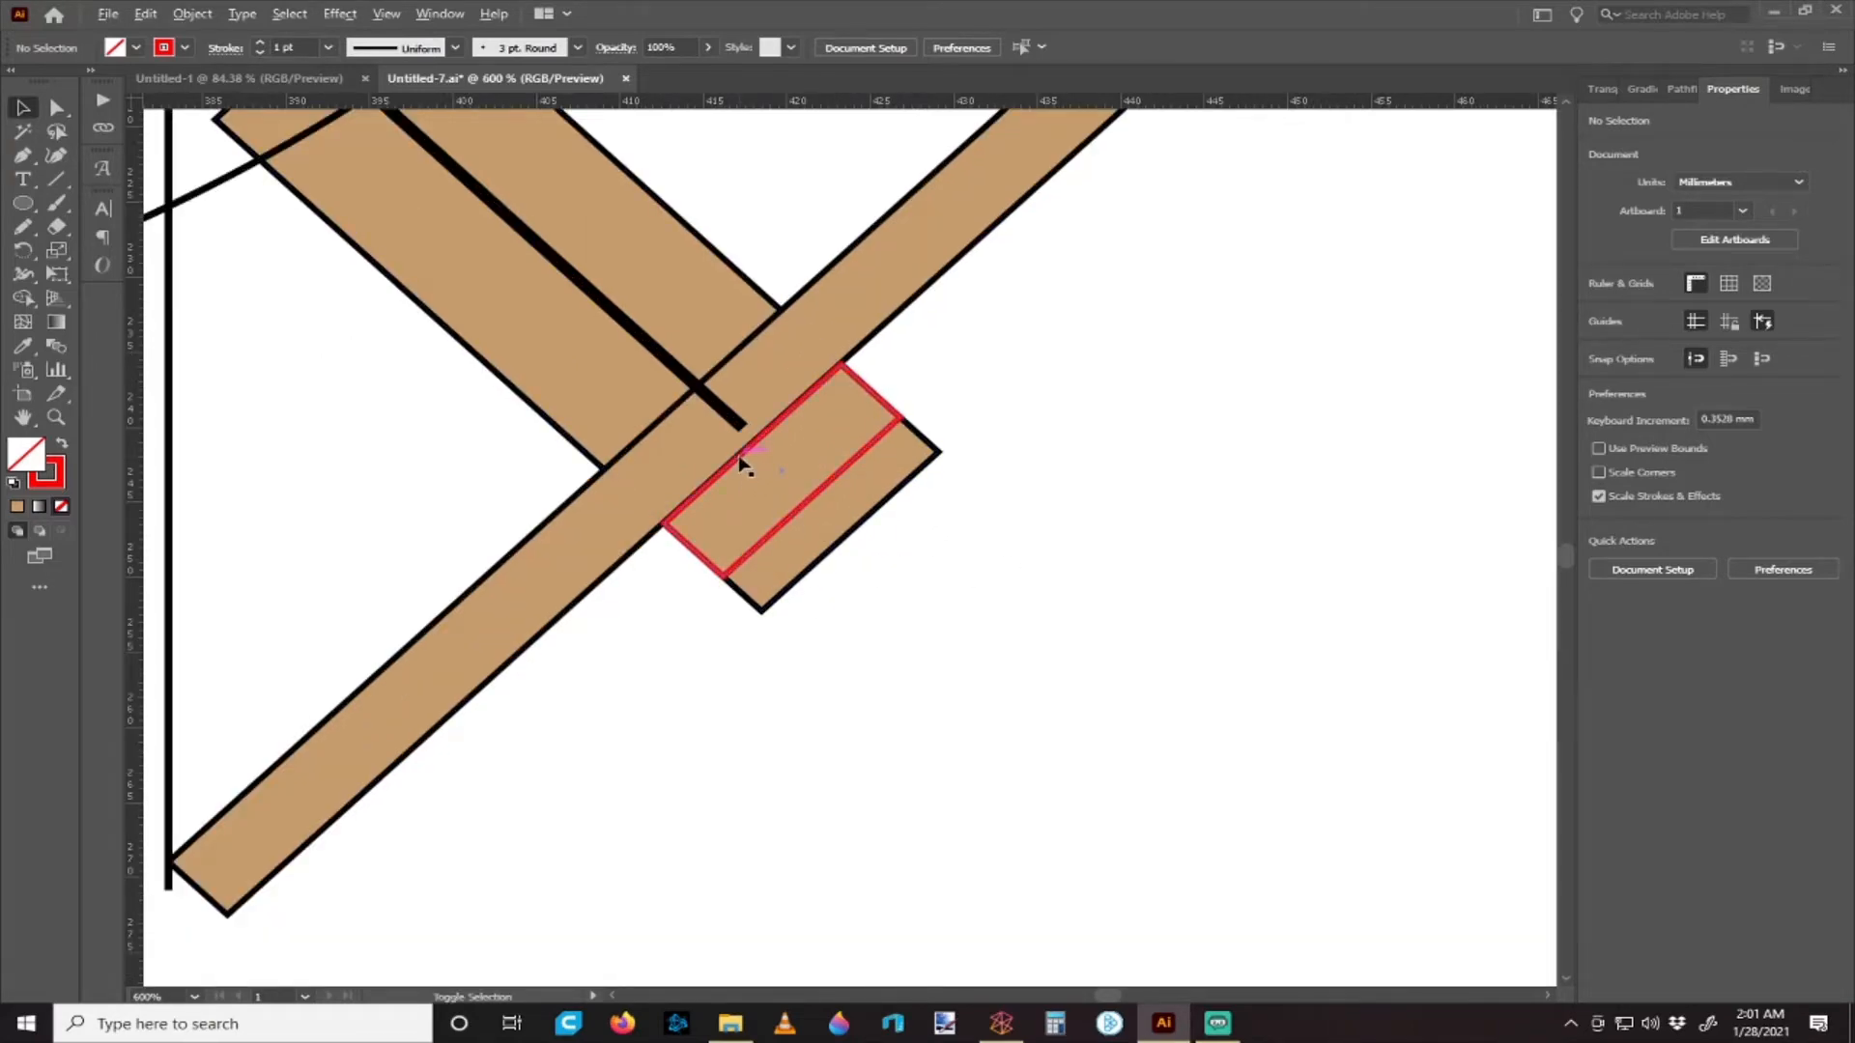
{"action": "left_click_drag", "start_coordinate": [750, 444], "coordinate": [821, 497]}
{"action": "left_click", "coordinate": [960, 583]}
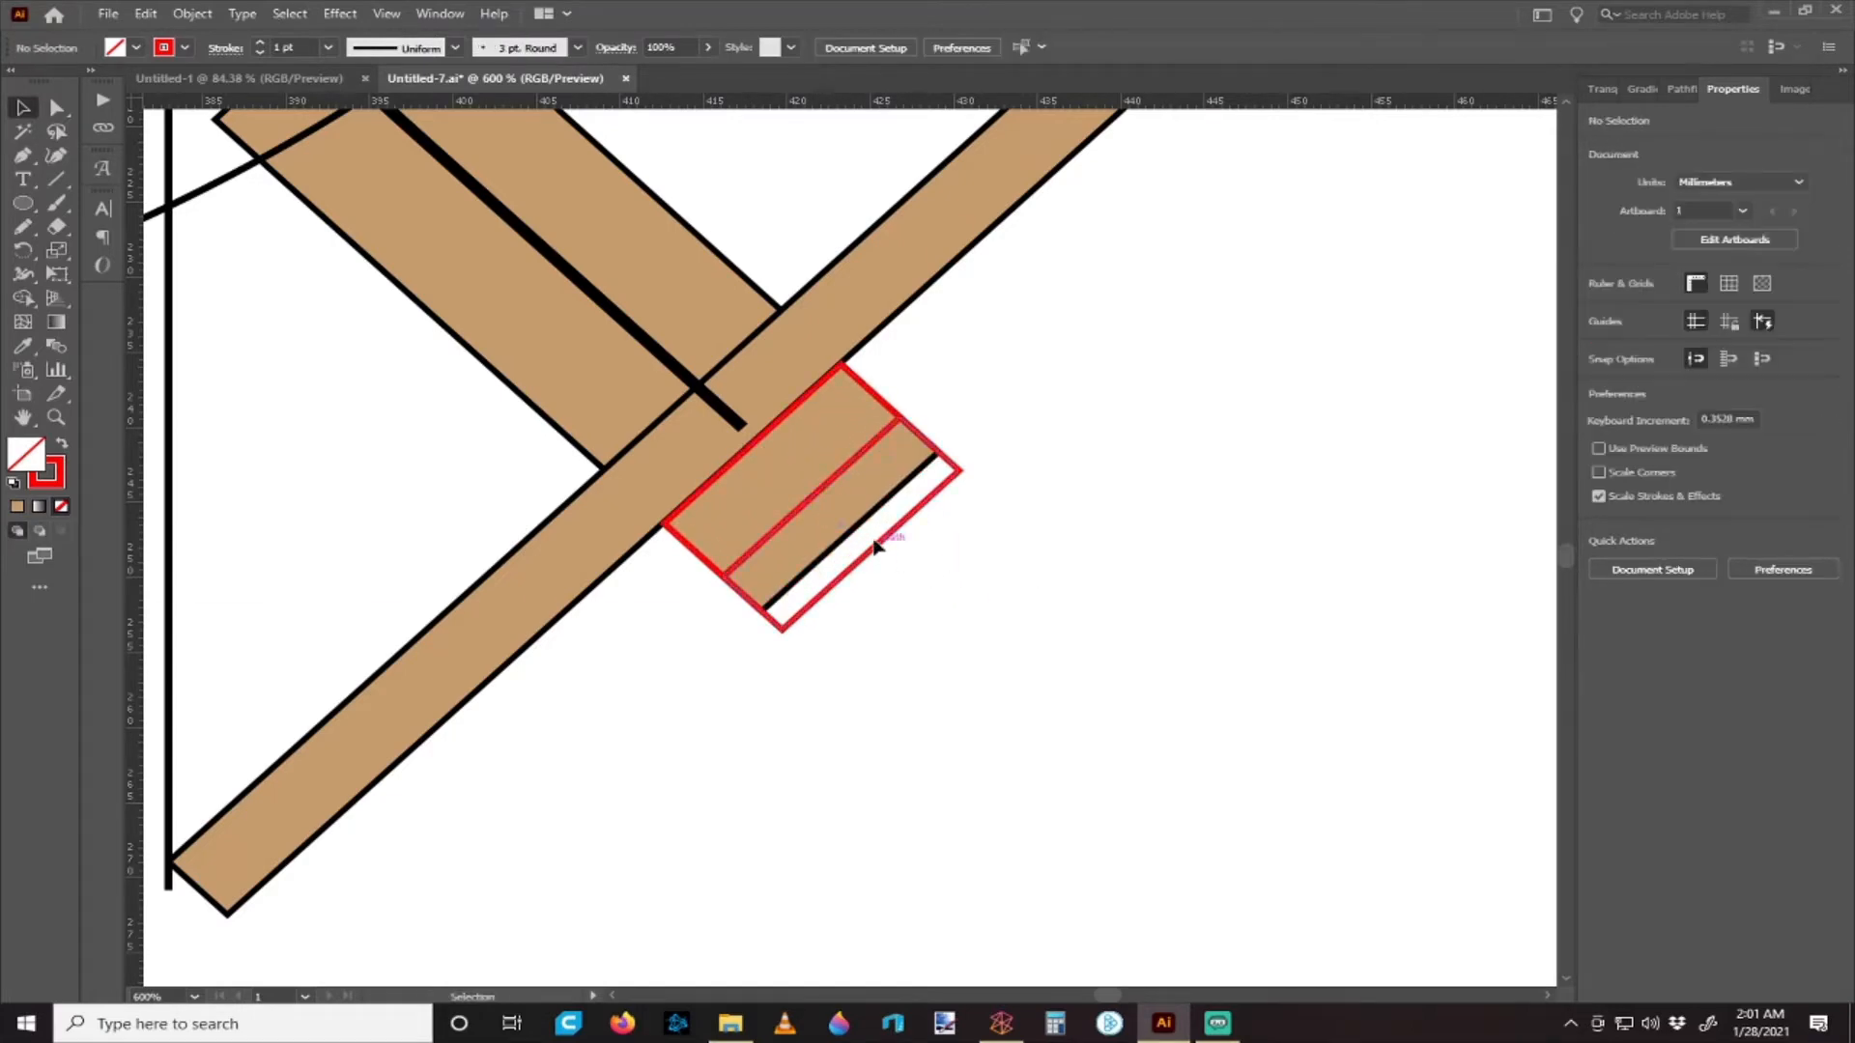
- Isolate the bracket path, extend its angled end diagonally to the outer red rectangle's far edge, and leave isolation
{"action": "double_click", "coordinate": [849, 522]}
{"action": "left_click", "coordinate": [58, 107]}
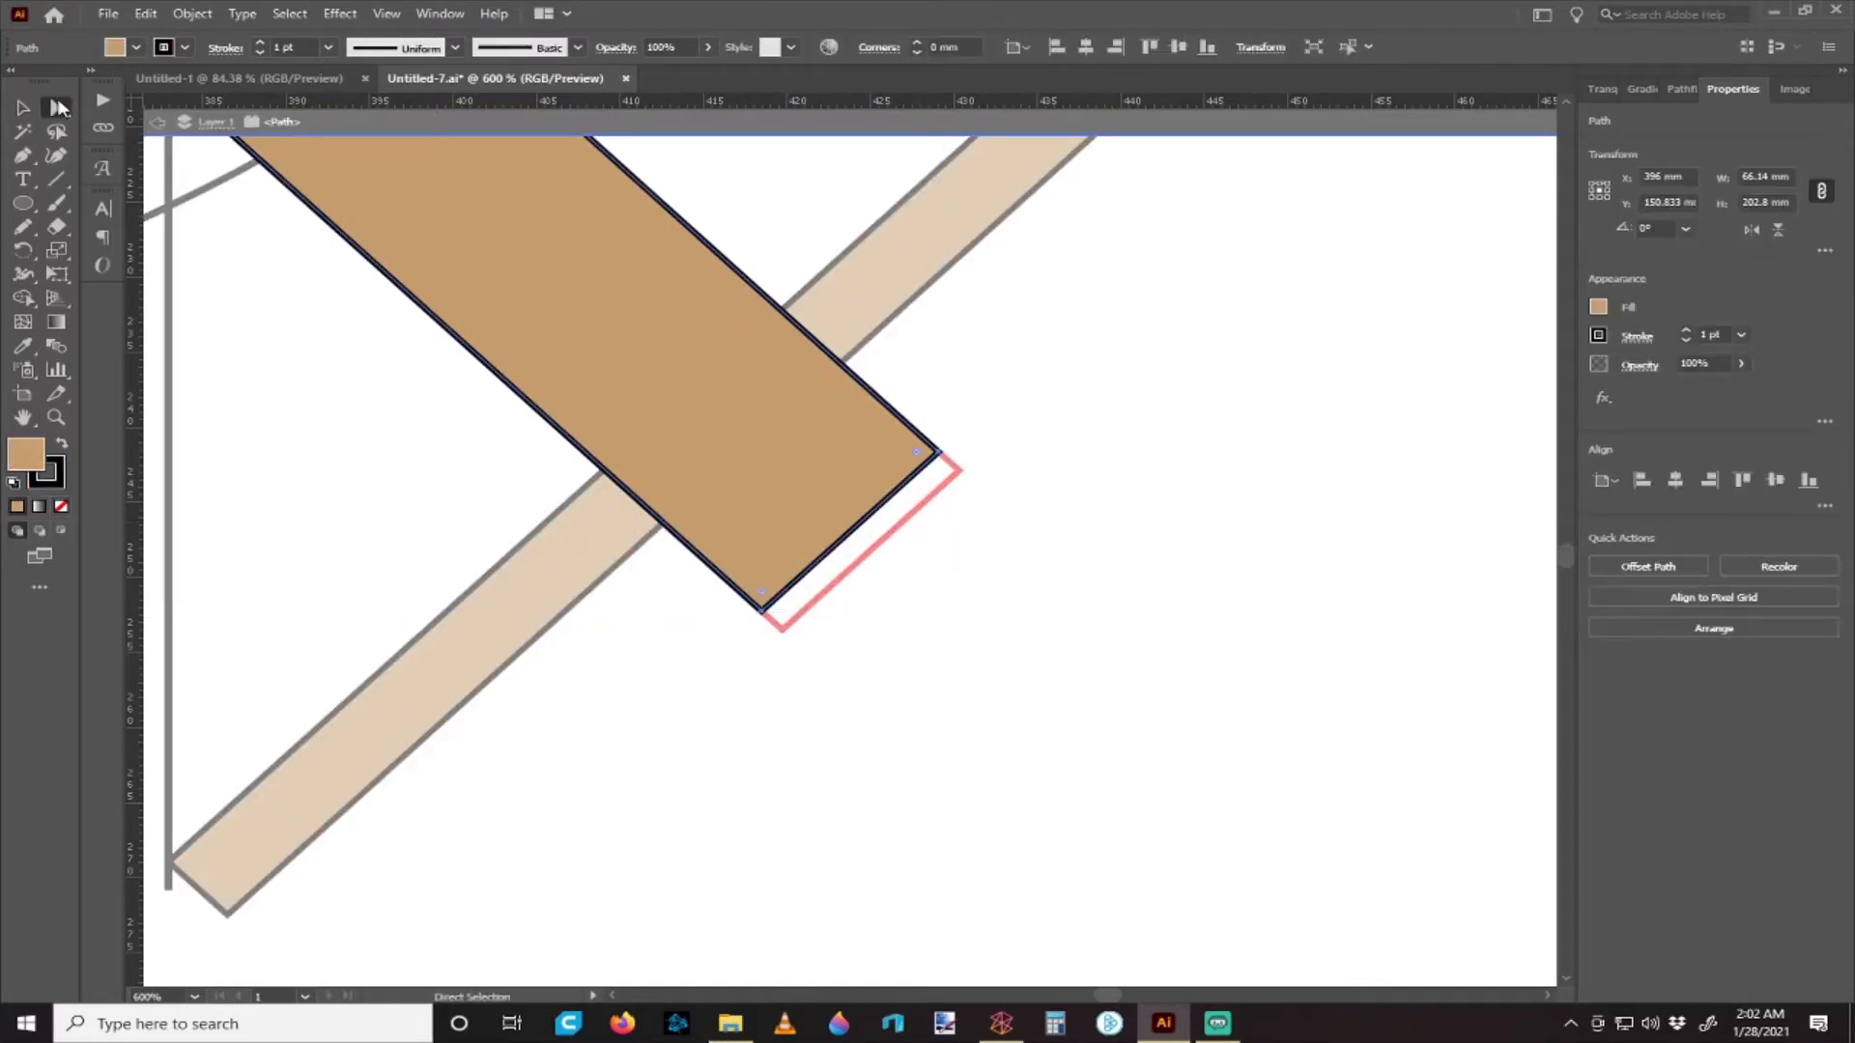
{"action": "left_click", "coordinate": [936, 451]}
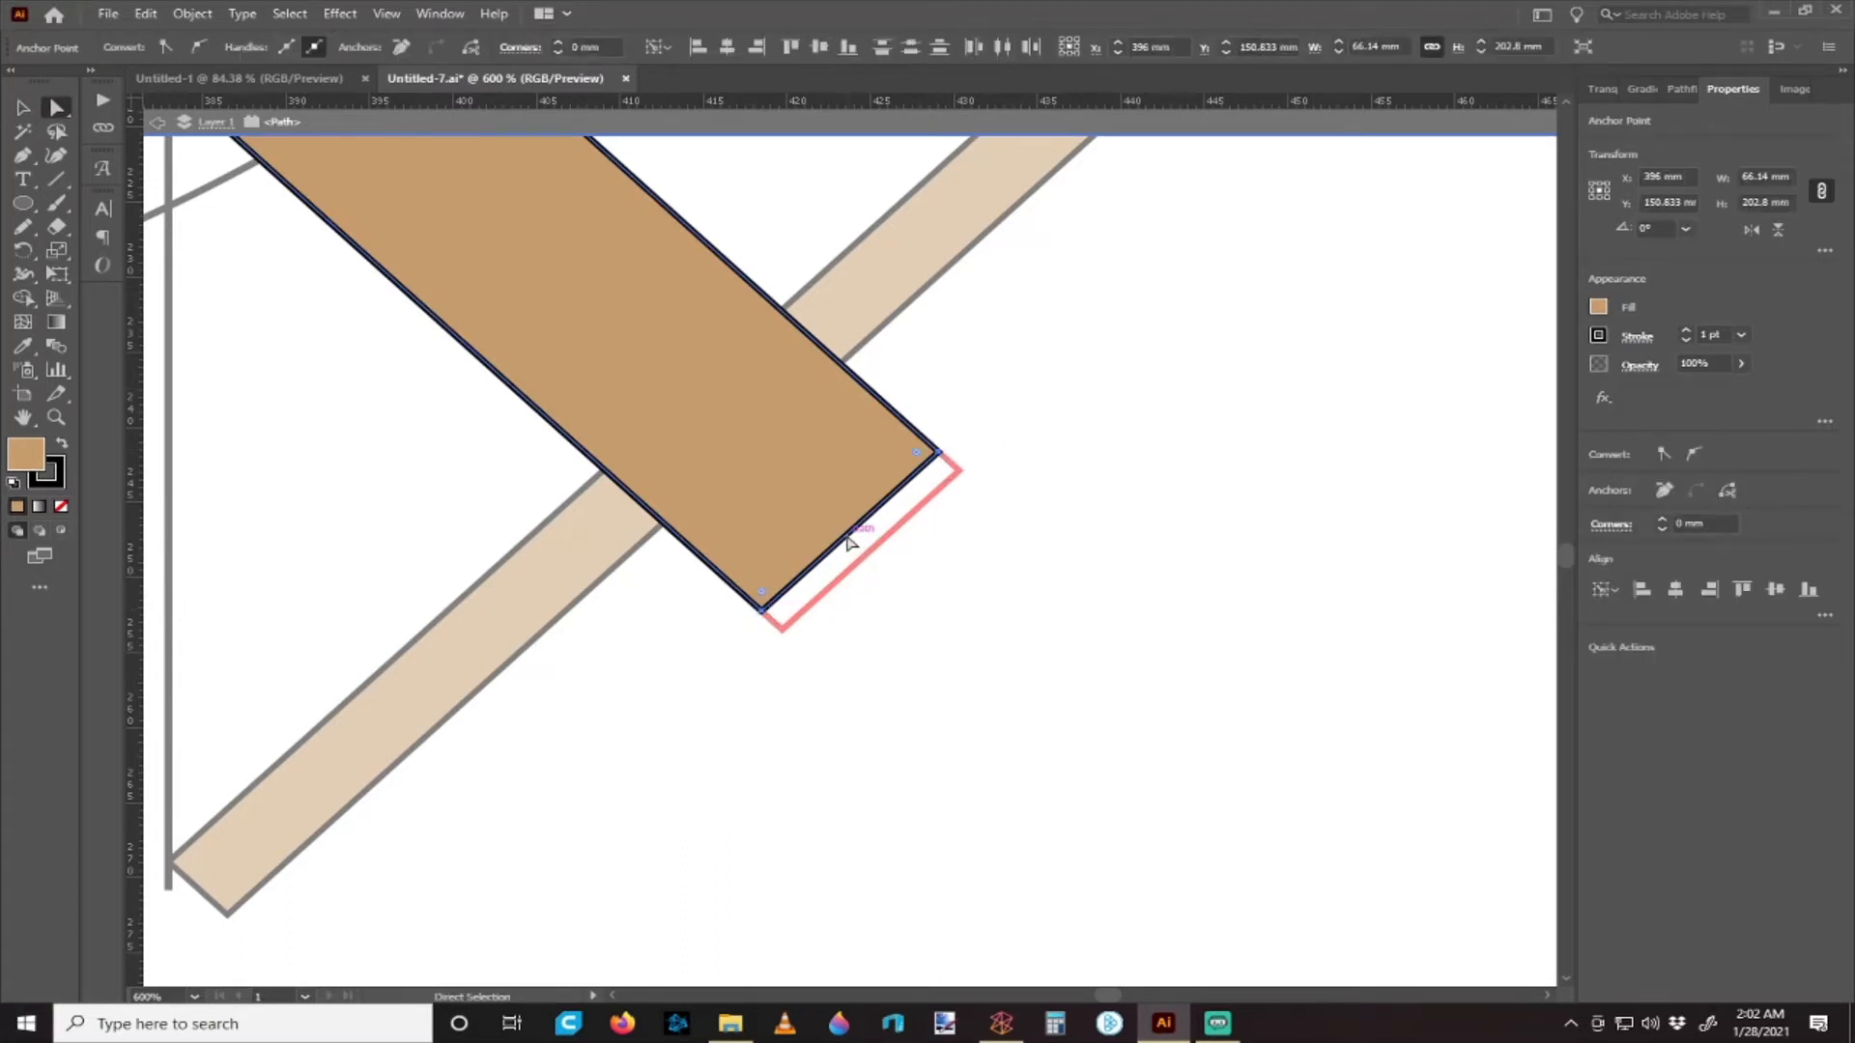
{"action": "left_click_drag", "start_coordinate": [849, 537], "coordinate": [870, 552]}
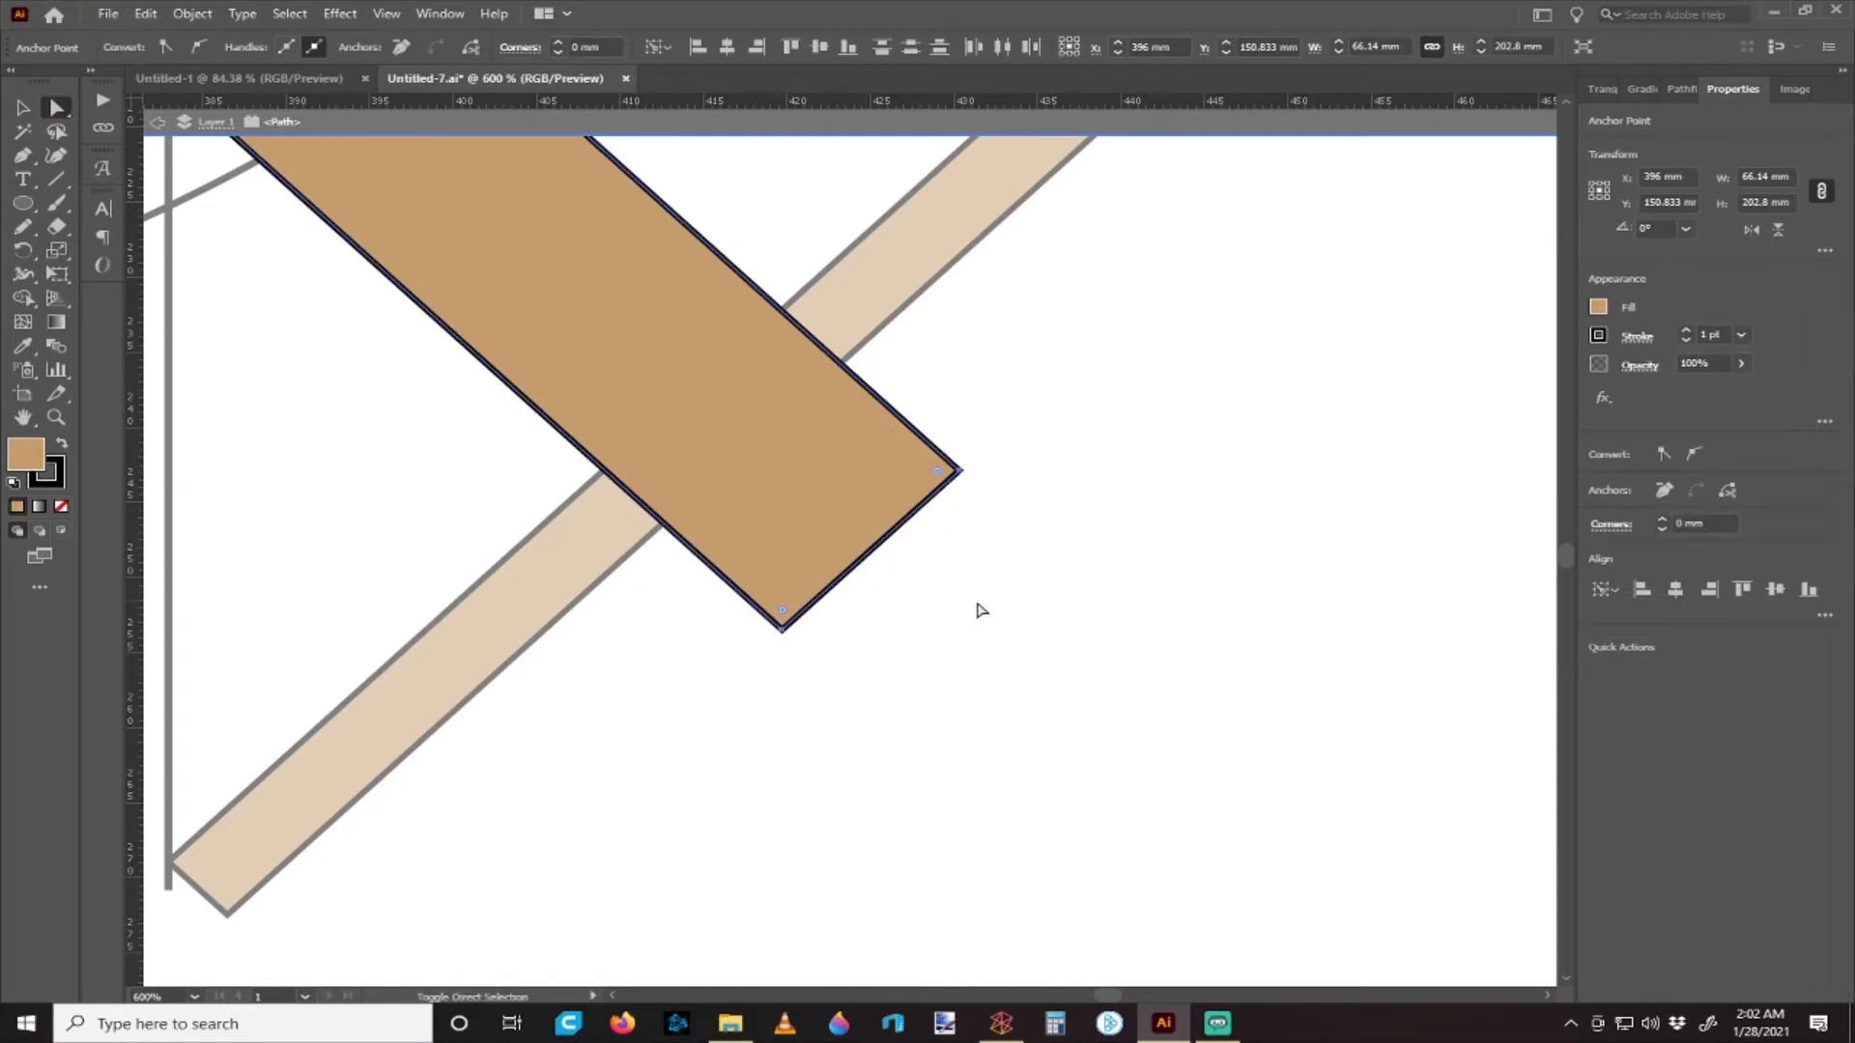
{"action": "left_click", "coordinate": [23, 107]}
{"action": "left_click", "coordinate": [1036, 552]}
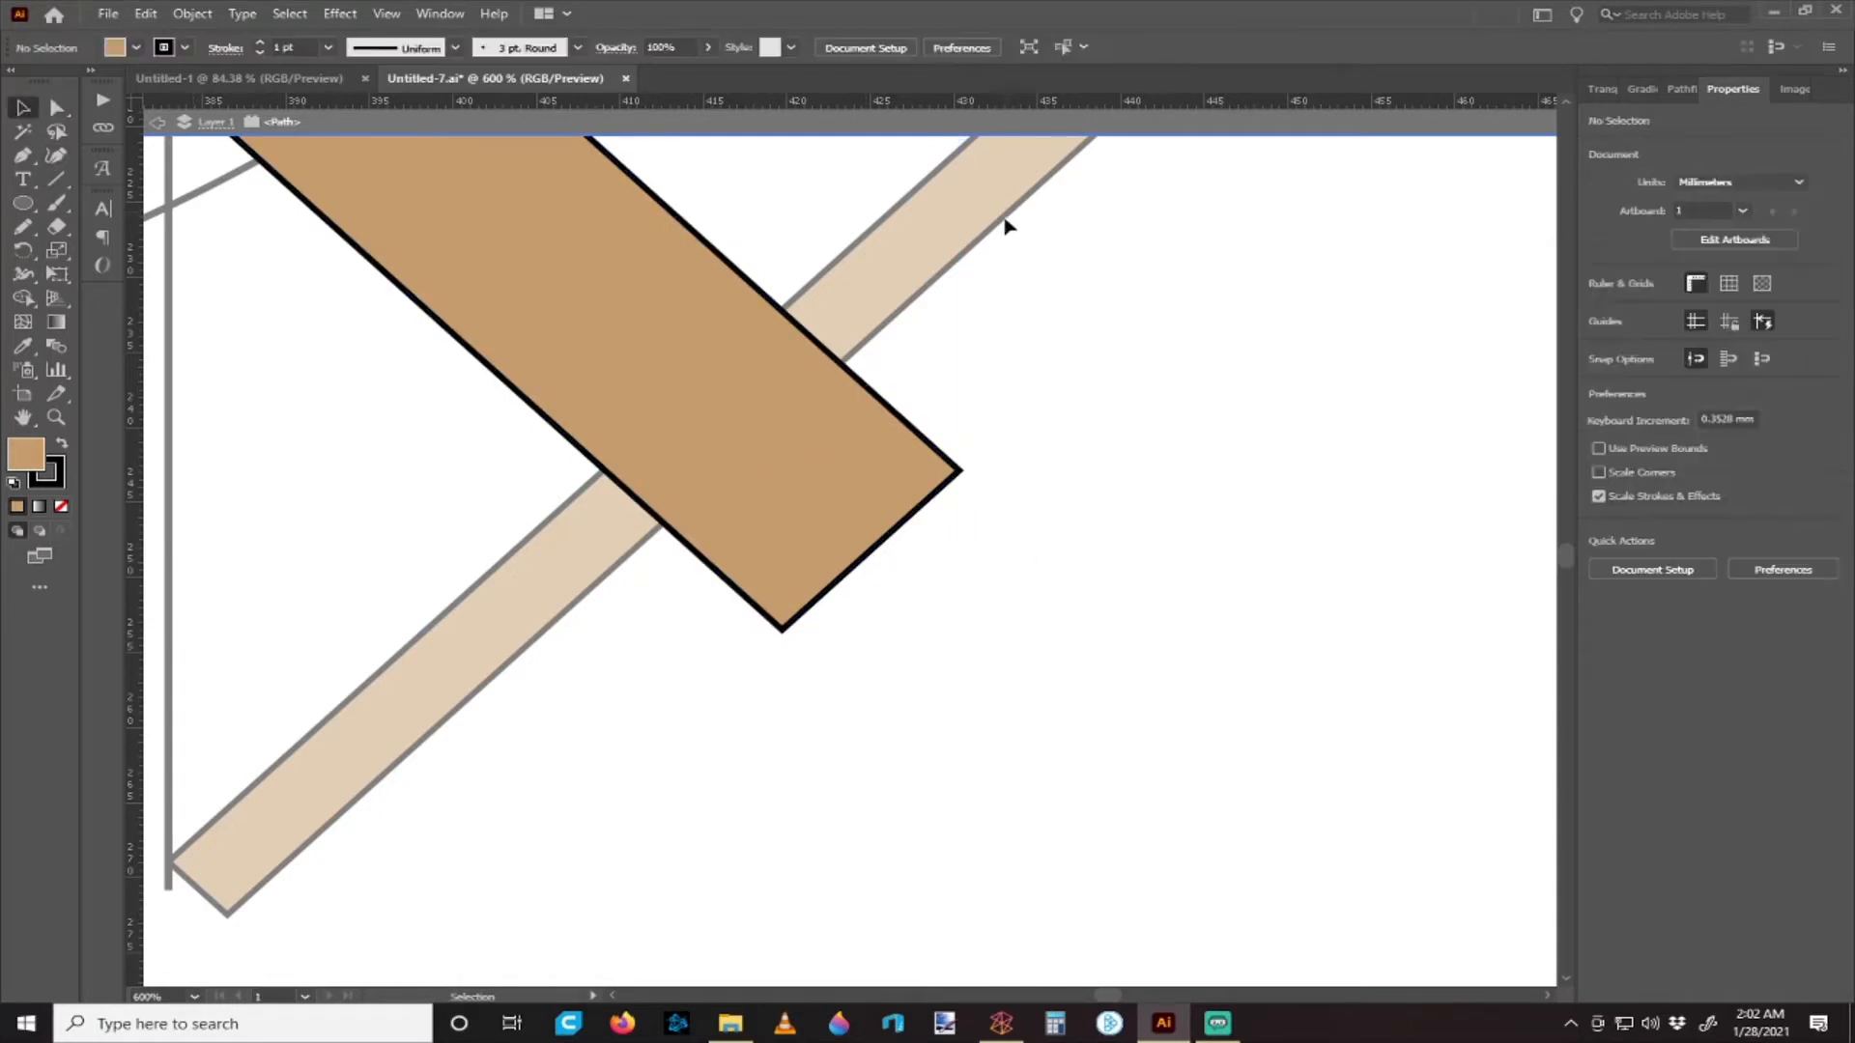
{"action": "left_click", "coordinate": [1029, 47]}
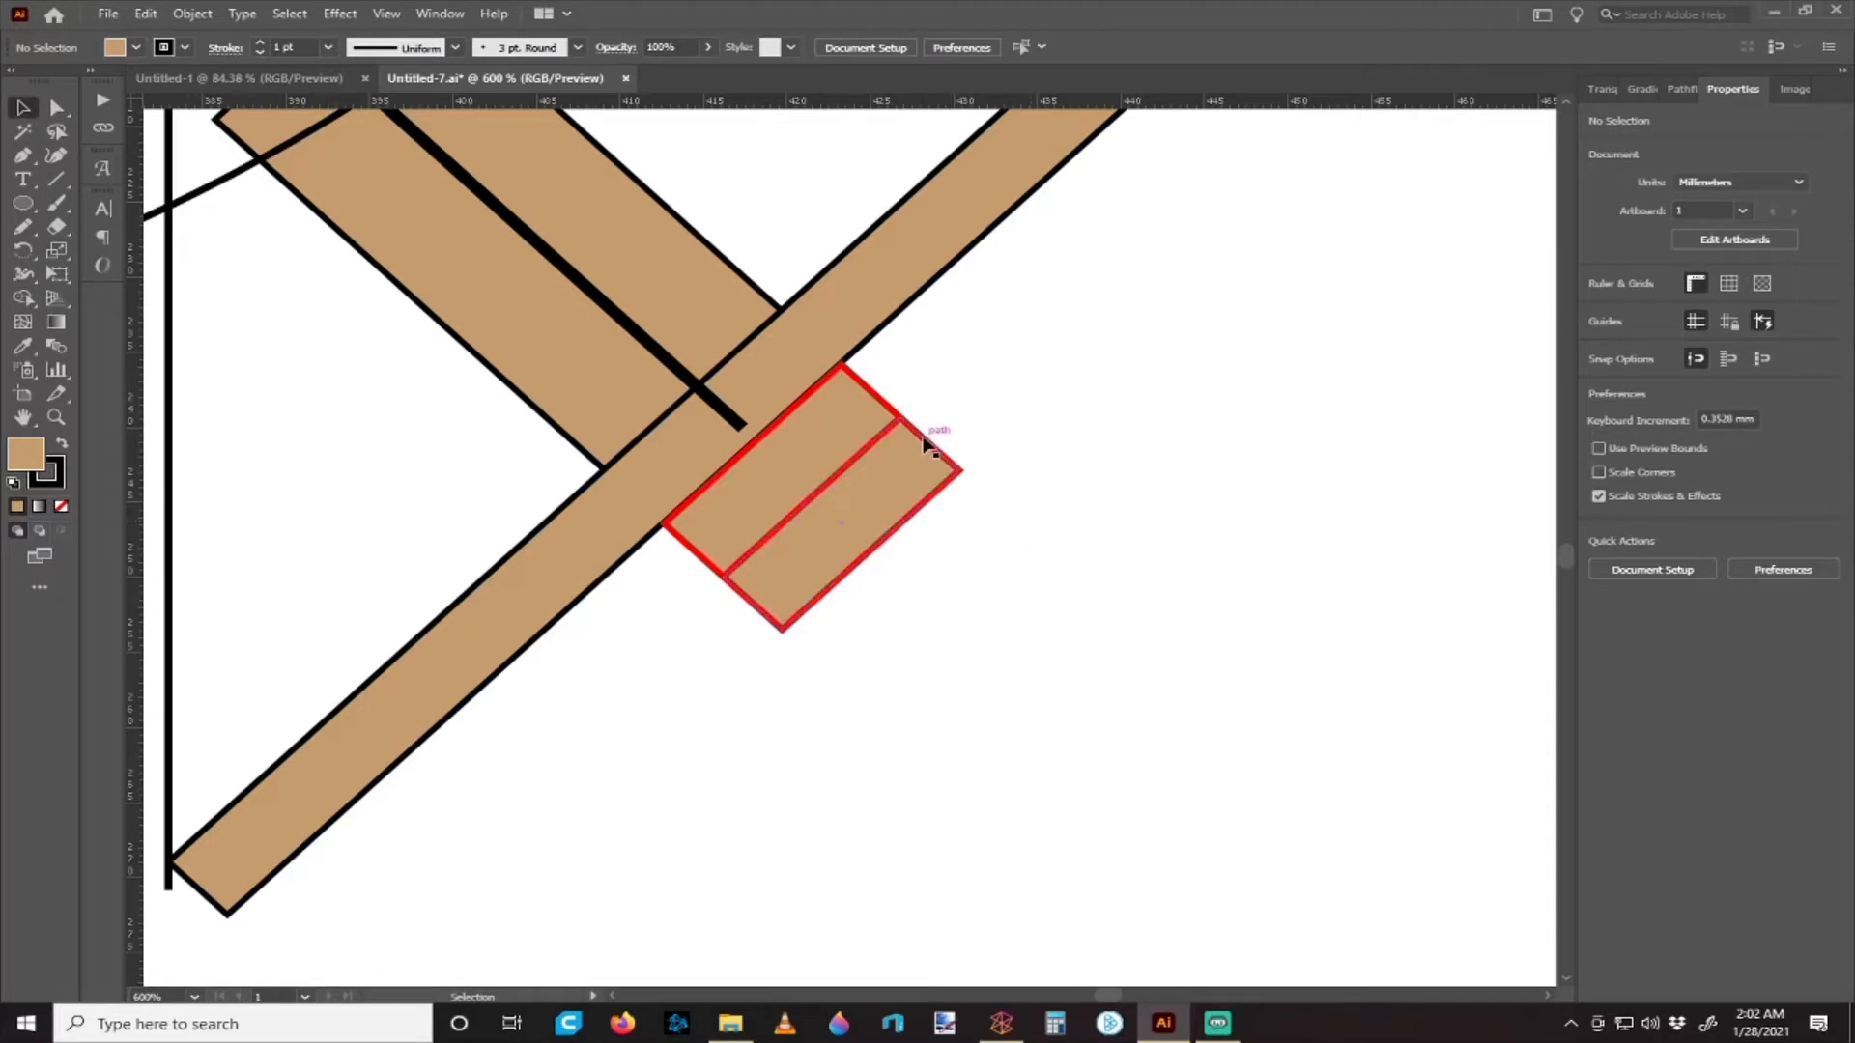
- Move both angled red rectangles off the bracket end into the empty area diagonally beyond it
{"action": "left_click_drag", "start_coordinate": [933, 437], "coordinate": [1036, 530]}
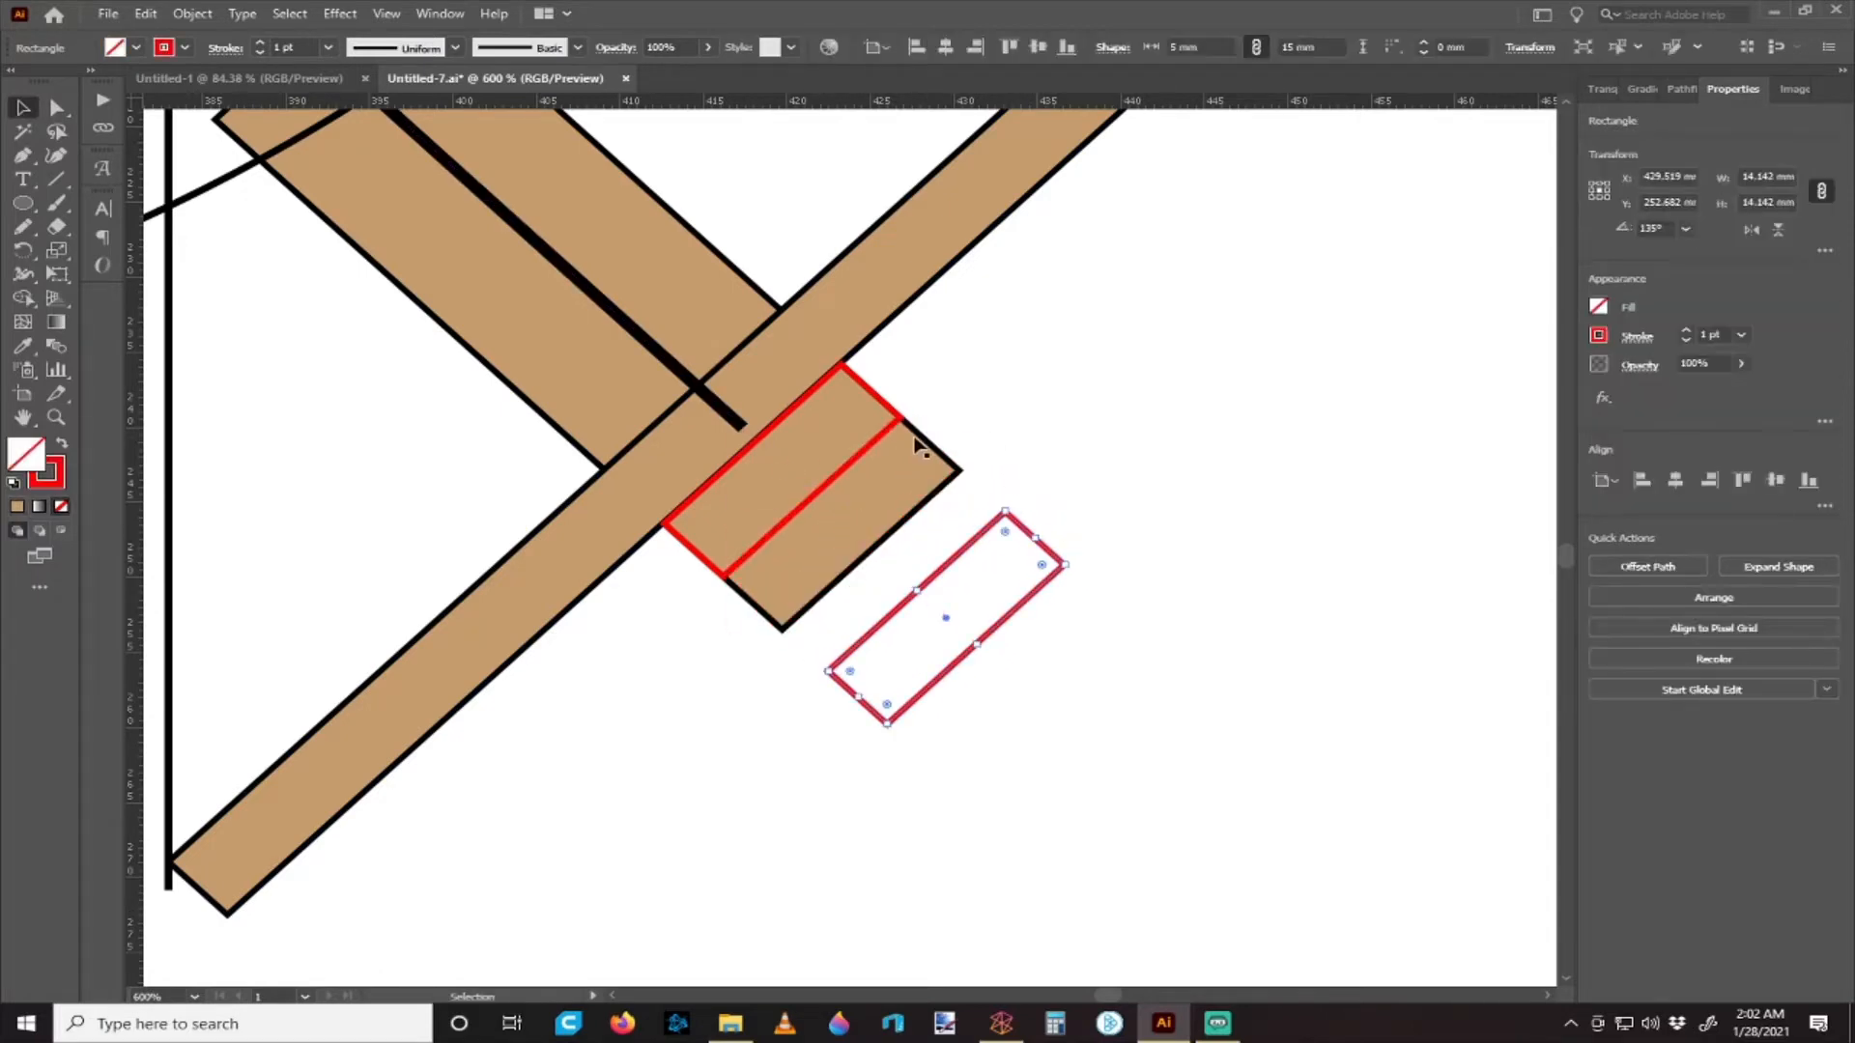
{"action": "left_click_drag", "start_coordinate": [874, 439], "coordinate": [1136, 673]}
{"action": "left_click", "coordinate": [981, 444]}
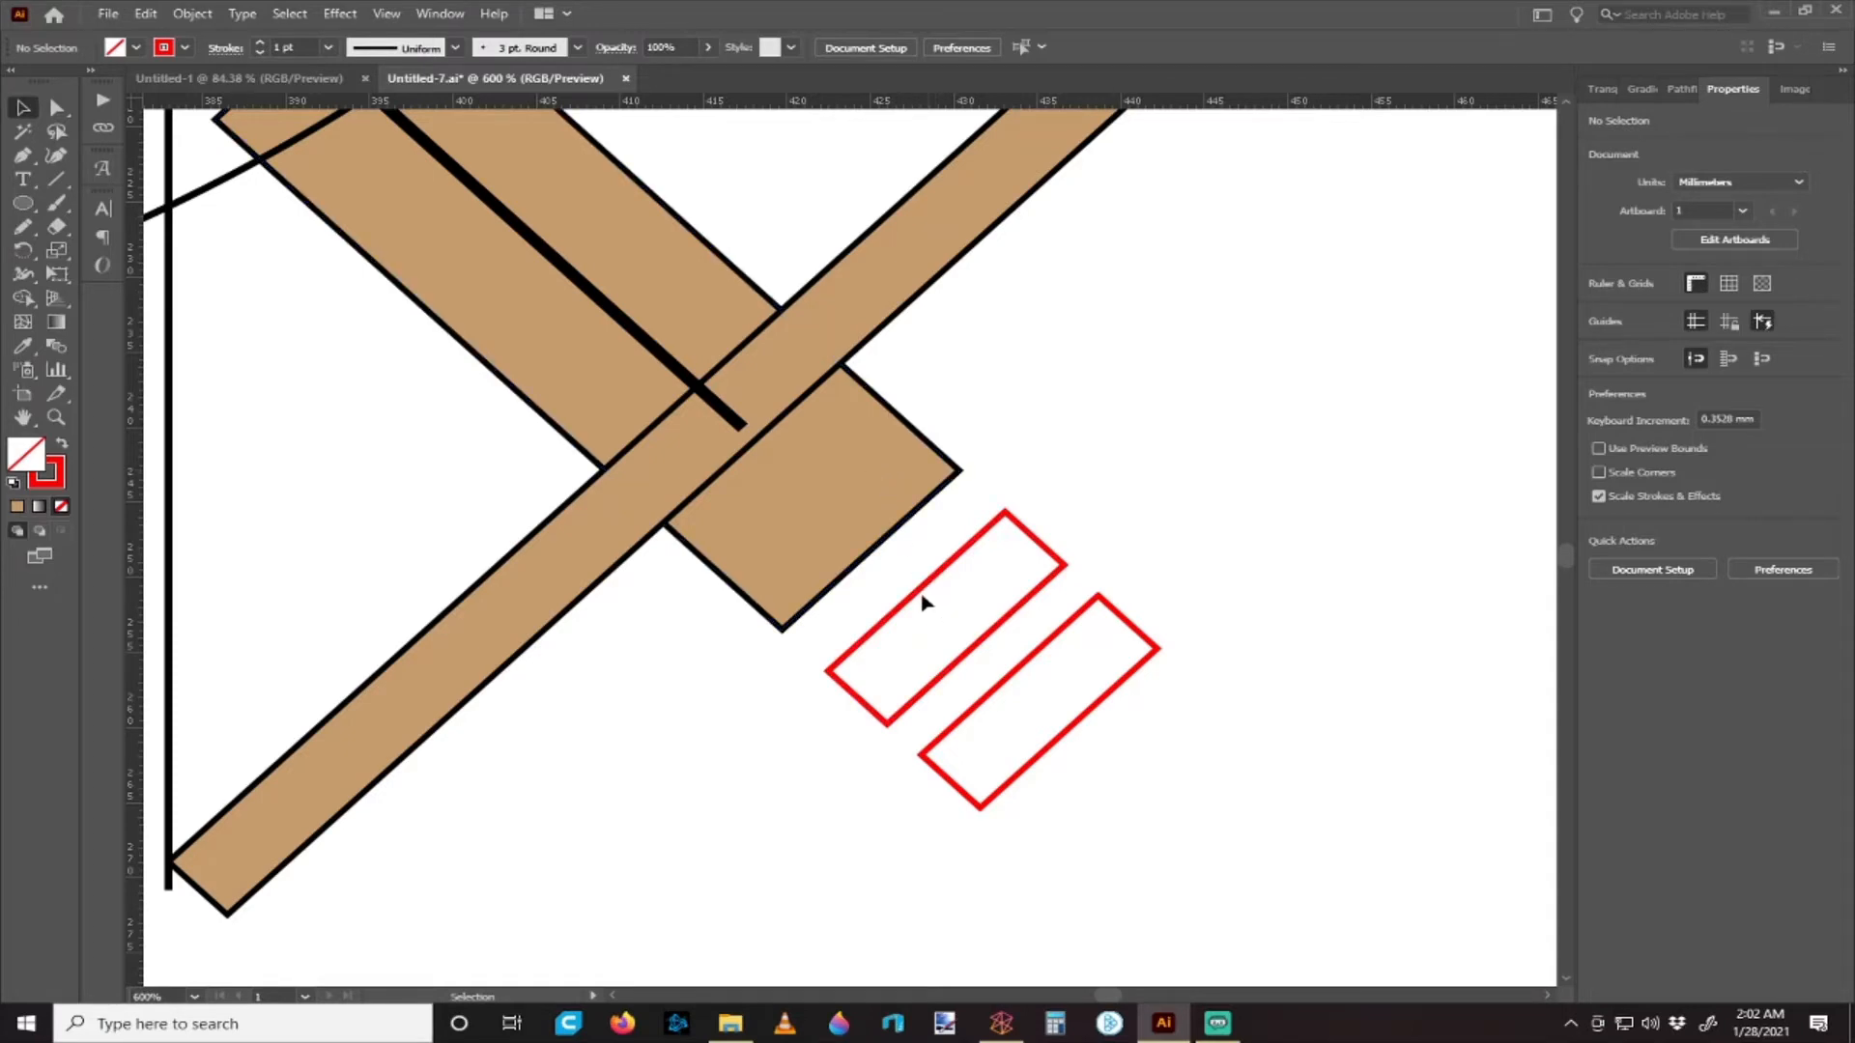
- Separate the nearer red rectangle, rotate it to horizontal, and set its width to 7.5 mm with proportions unlinked
{"action": "left_click_drag", "start_coordinate": [923, 598], "coordinate": [981, 503]}
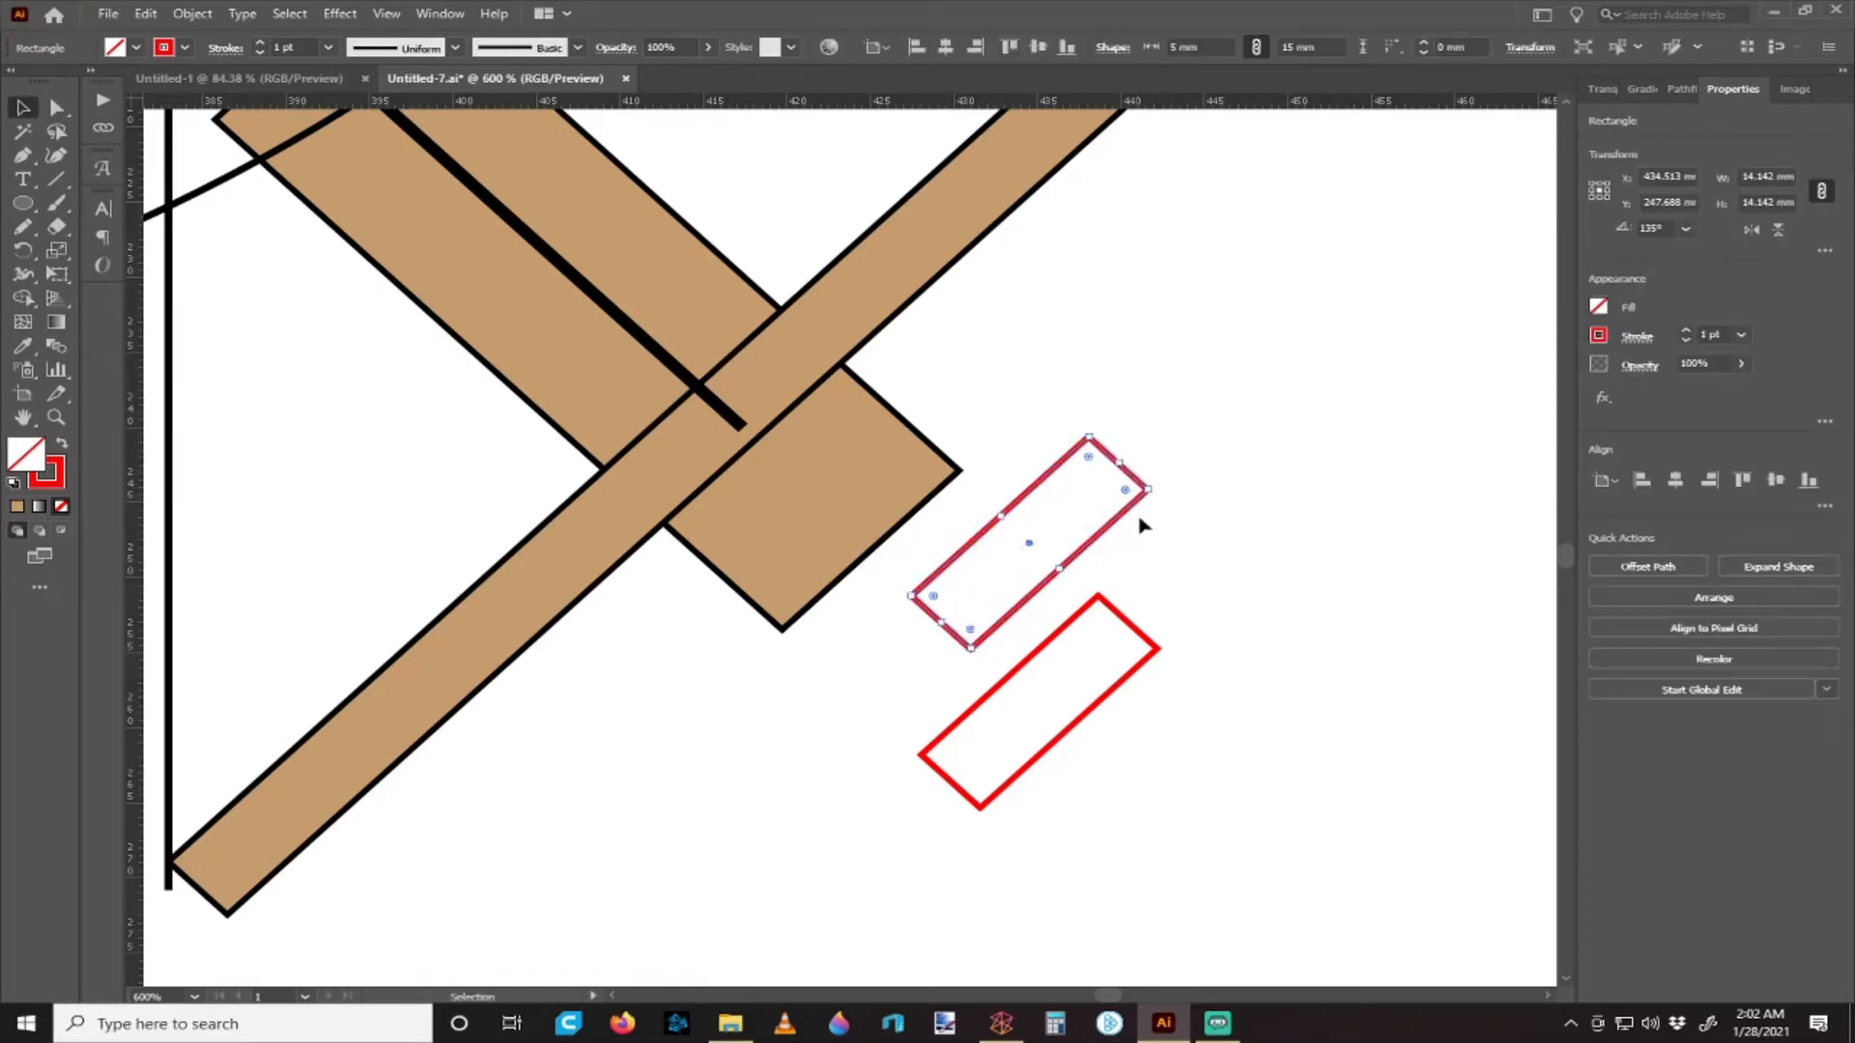
{"action": "left_click_drag", "start_coordinate": [1151, 493], "coordinate": [1173, 582]}
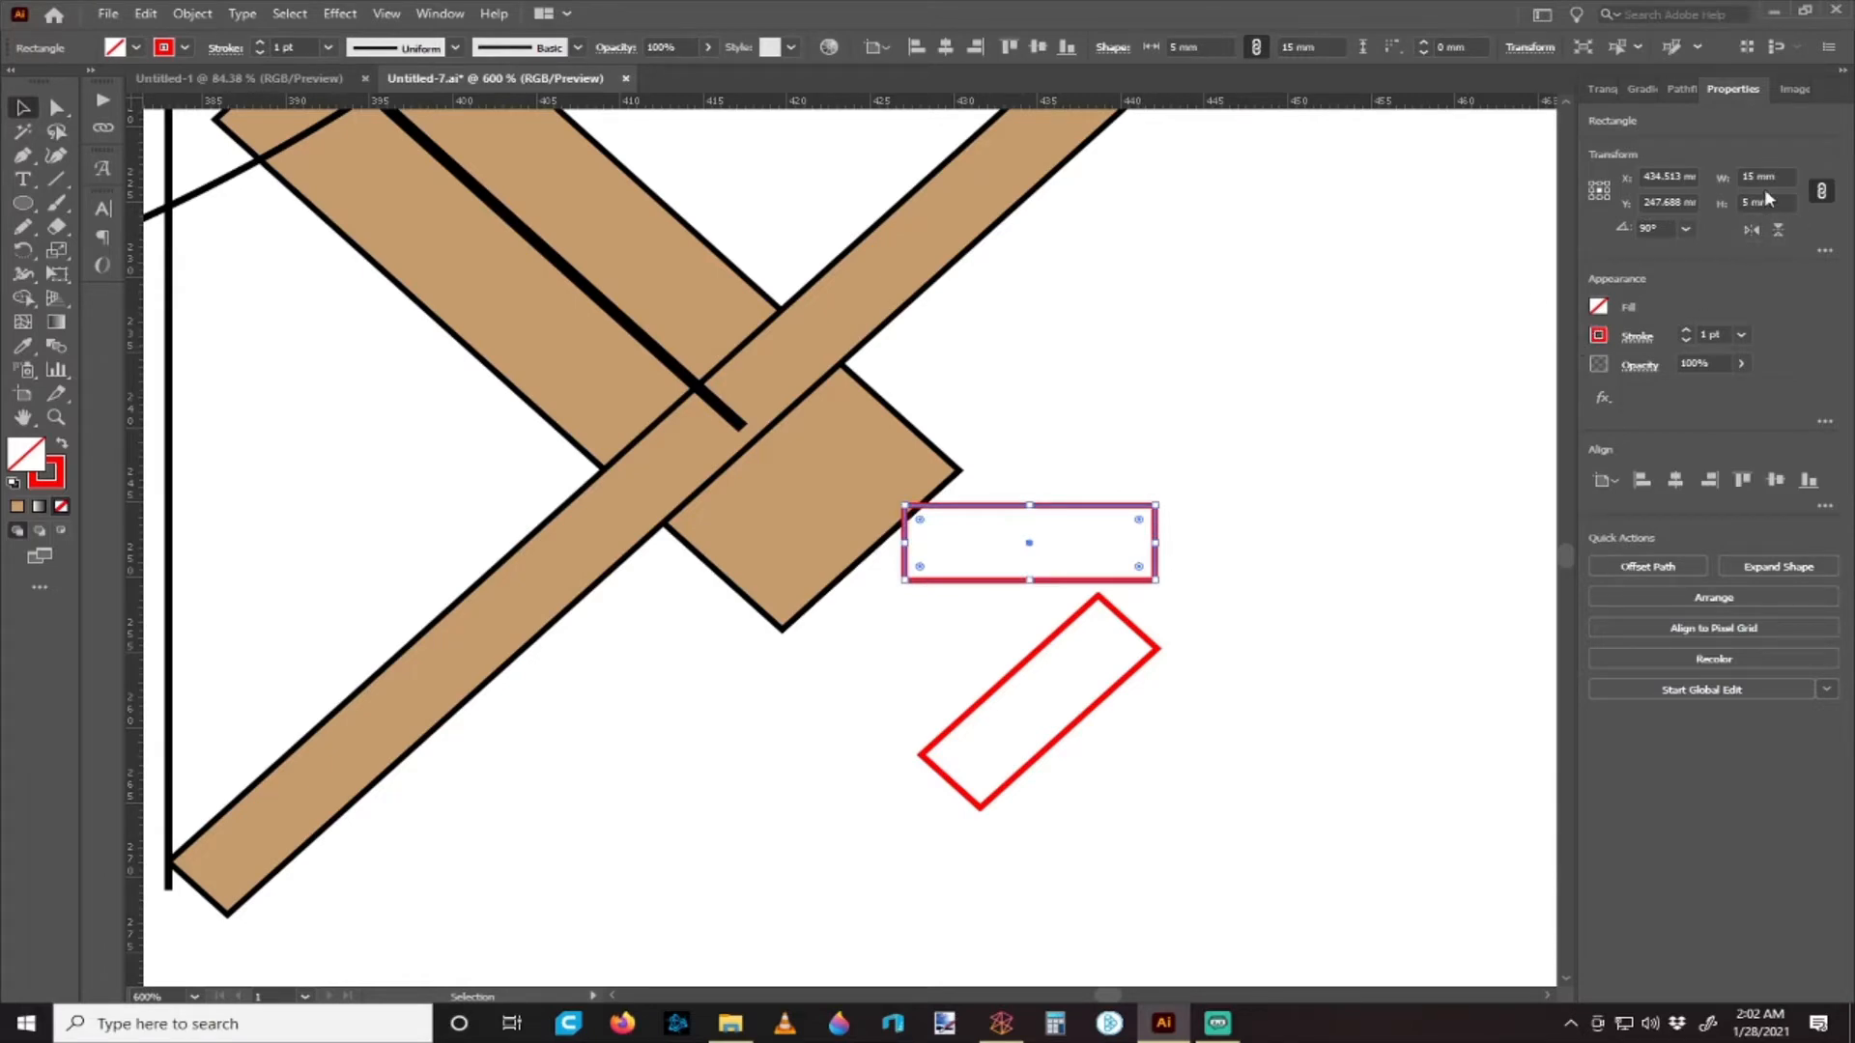
{"action": "left_click", "coordinate": [1817, 196]}
{"action": "left_click", "coordinate": [1755, 178]}
{"action": "left_click", "coordinate": [1756, 178]}
{"action": "key", "text": "Return"}
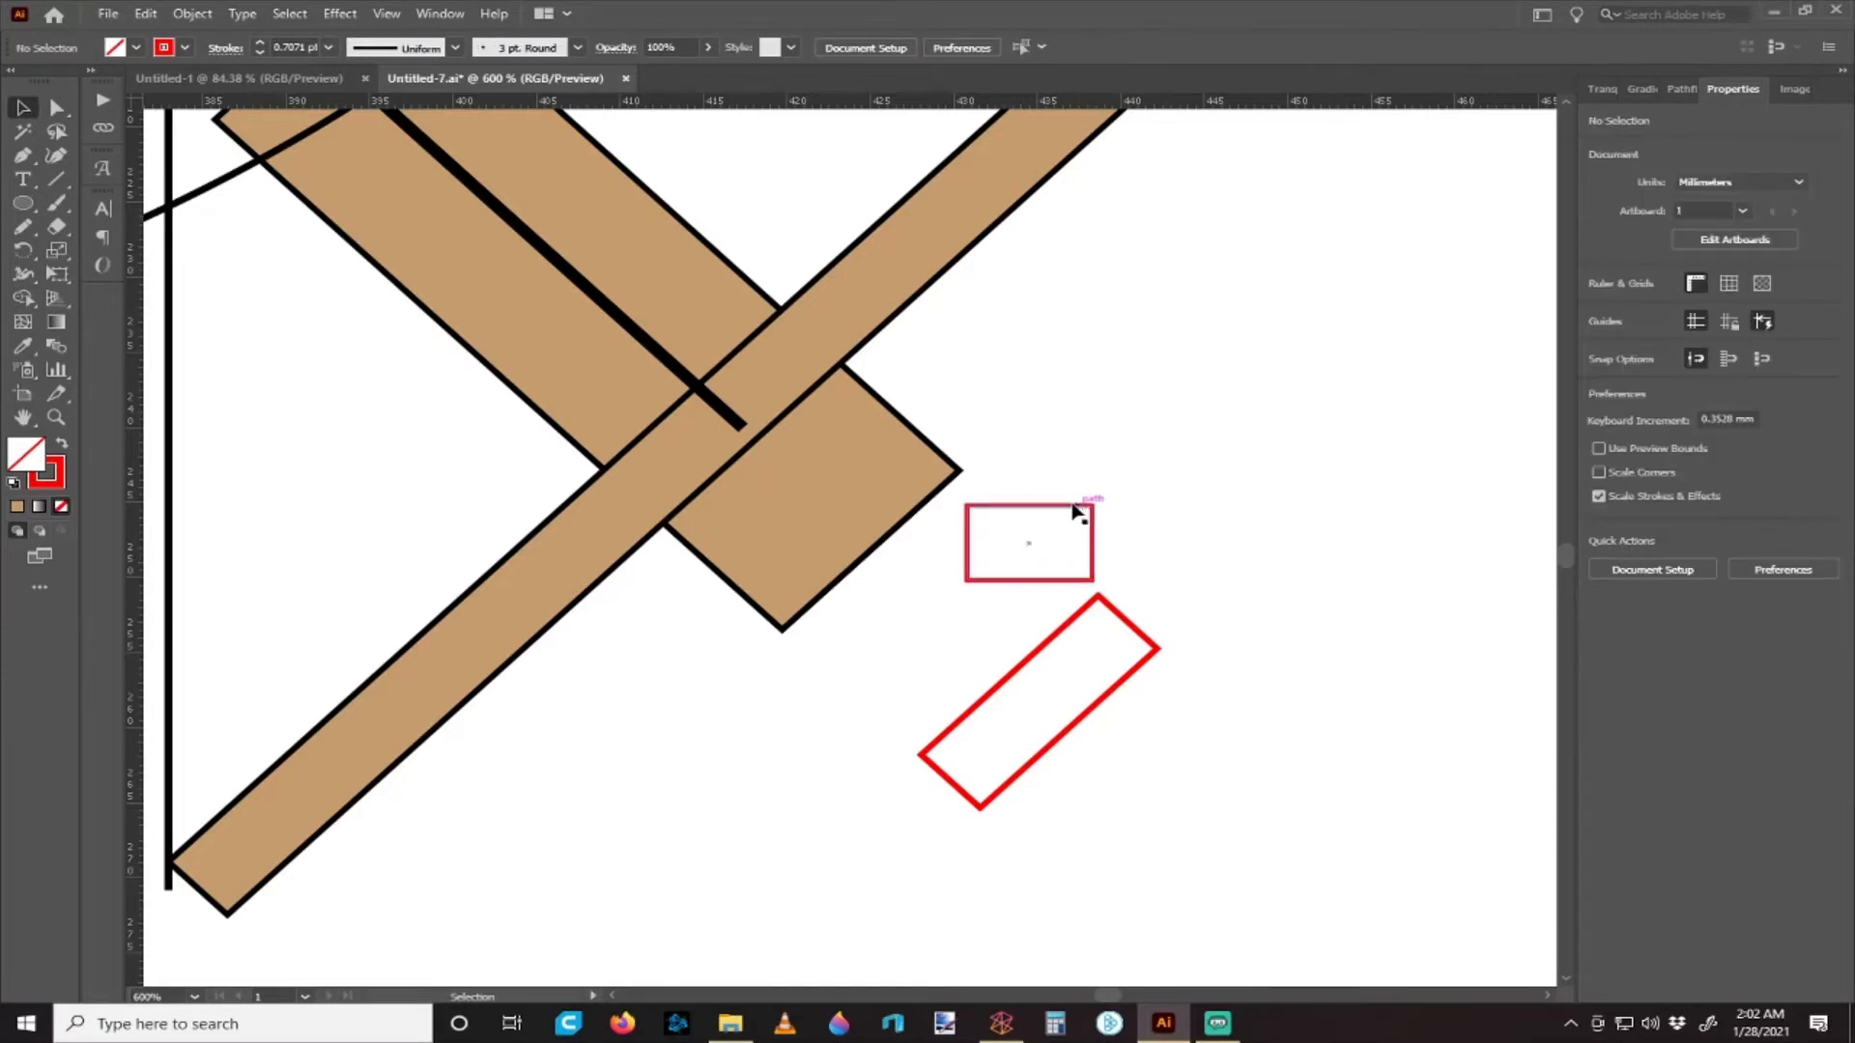
- Rotate the 7.5 mm red rectangle back to the bracket's diagonal and snap it to the corner where bracket and tan bar meet
{"action": "left_click_drag", "start_coordinate": [1110, 509], "coordinate": [1118, 465]}
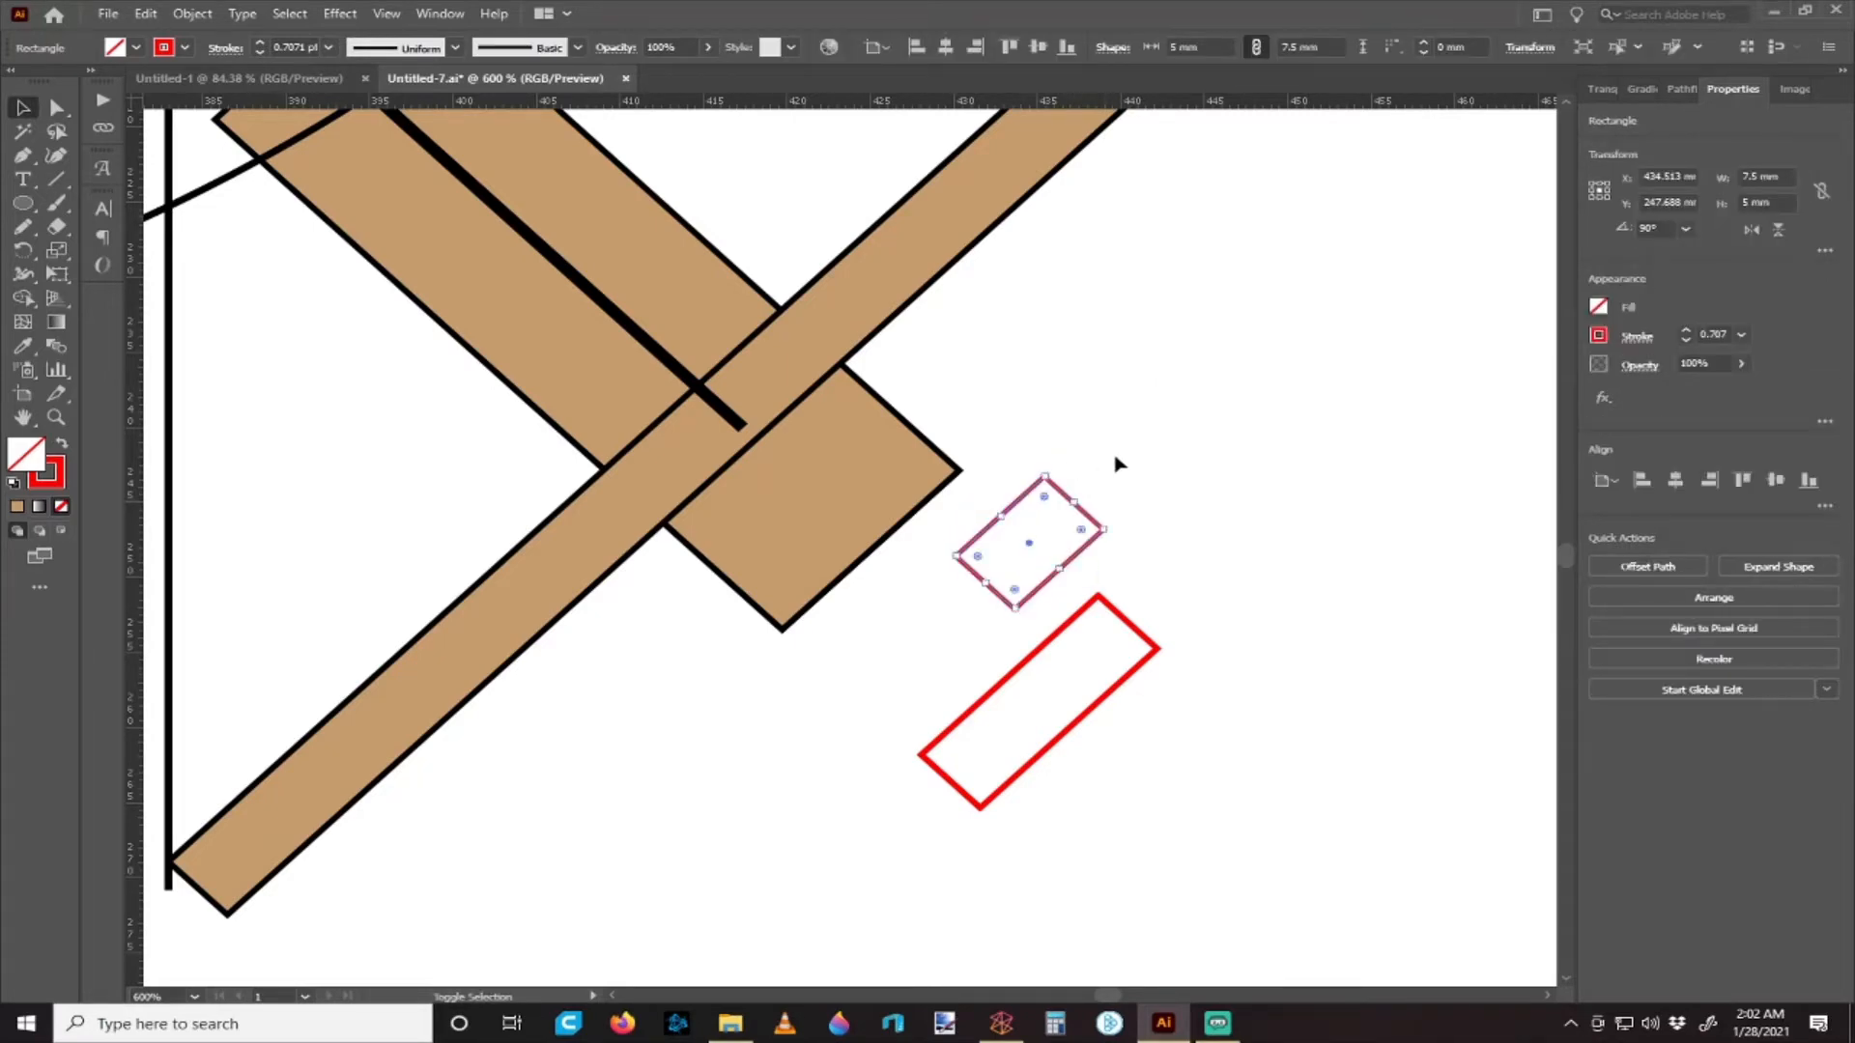
{"action": "left_click", "coordinate": [1120, 538]}
{"action": "left_click_drag", "start_coordinate": [1104, 537], "coordinate": [839, 368]}
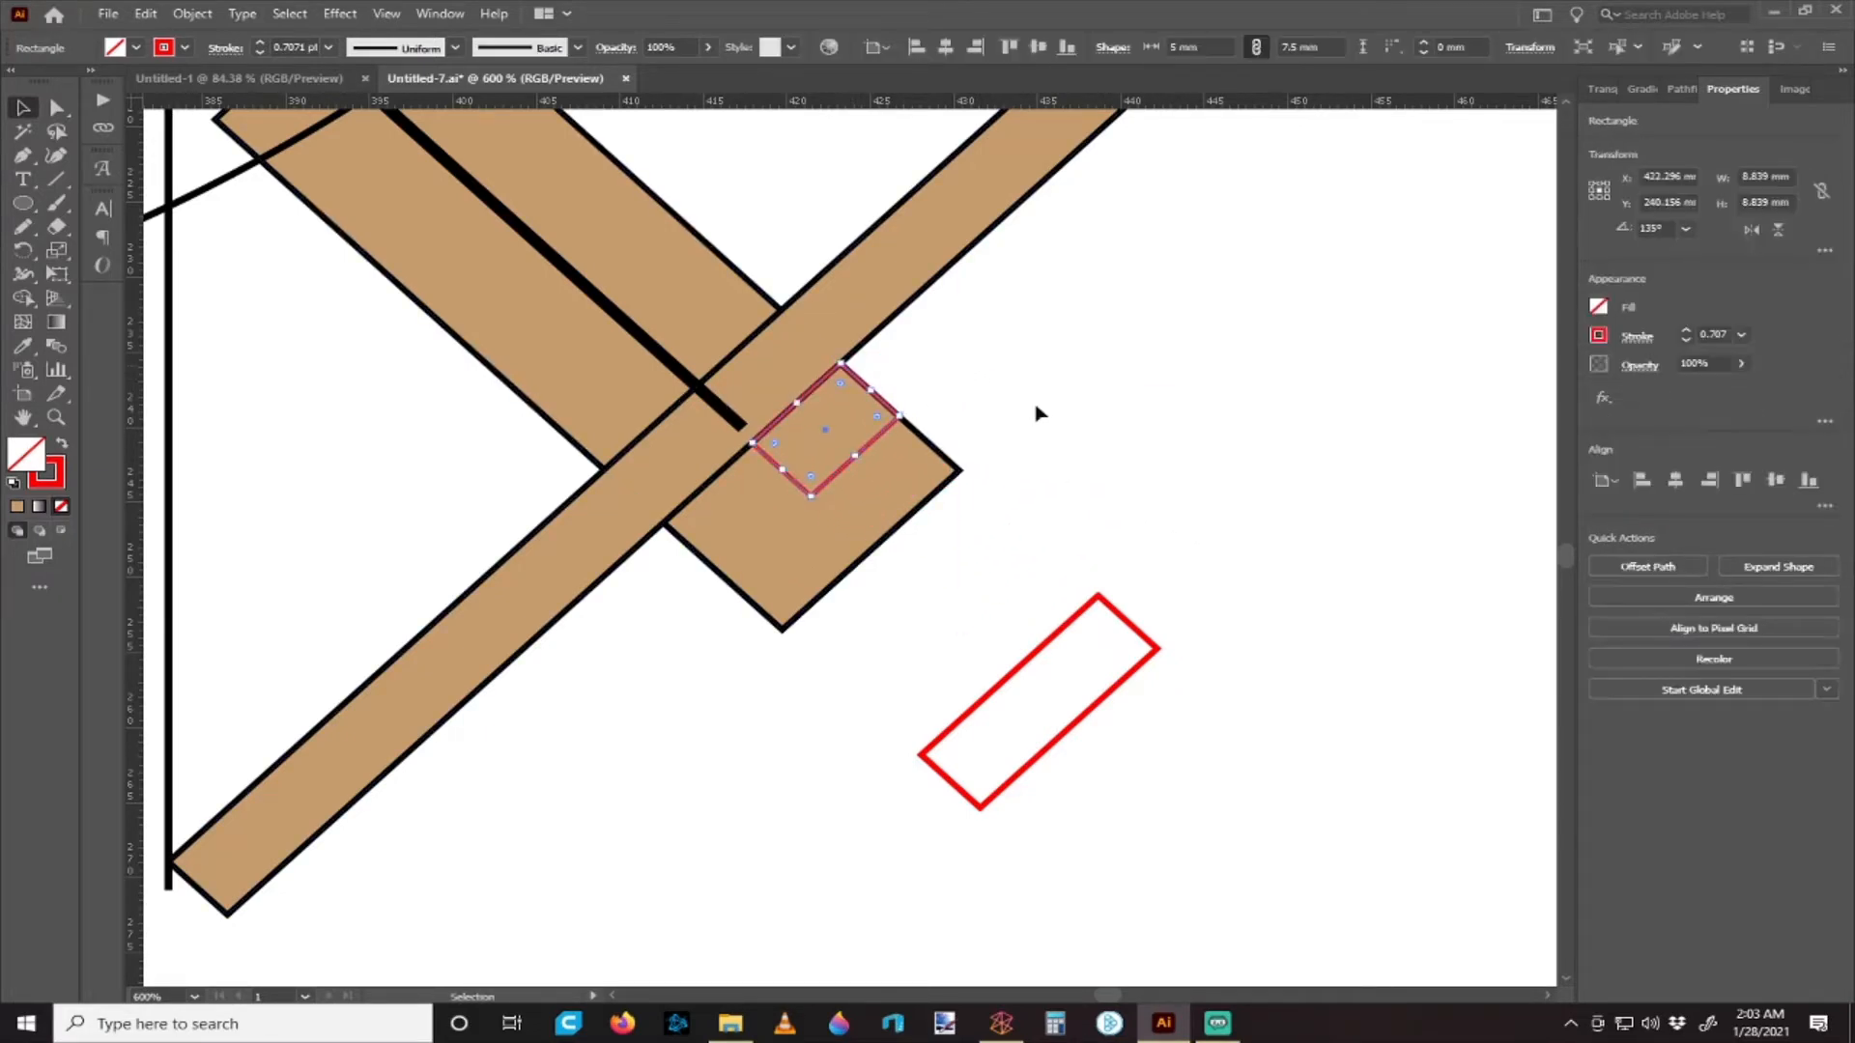
{"action": "scroll", "coordinate": [1039, 413], "scroll_direction": "down", "scroll_amount": 3}
{"action": "left_click", "coordinate": [1113, 493]}
- Try to duplicate the tan bar diagonally outward, placing the copy alongside the original
{"action": "scroll", "coordinate": [1068, 431], "scroll_direction": "right", "scroll_amount": 2}
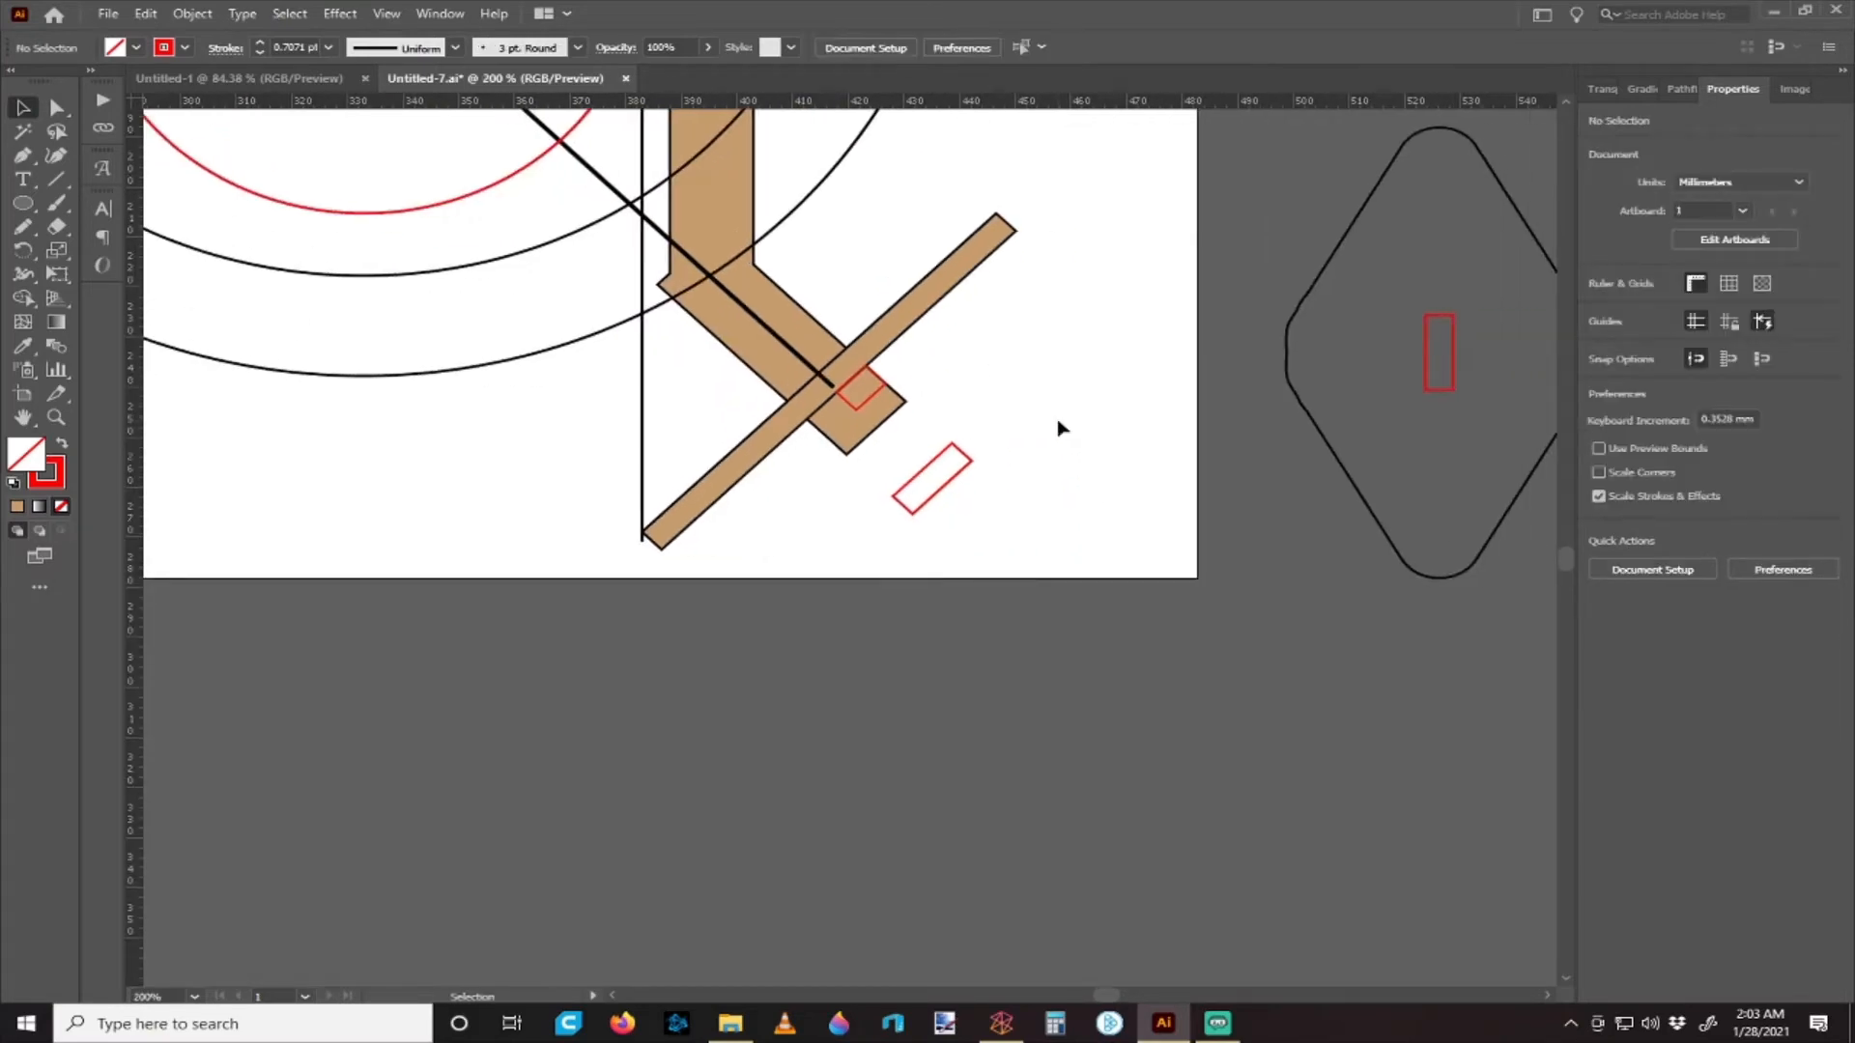
{"action": "scroll", "coordinate": [1057, 428], "scroll_direction": "up", "scroll_amount": 1}
{"action": "scroll", "coordinate": [1056, 425], "scroll_direction": "down", "scroll_amount": 2}
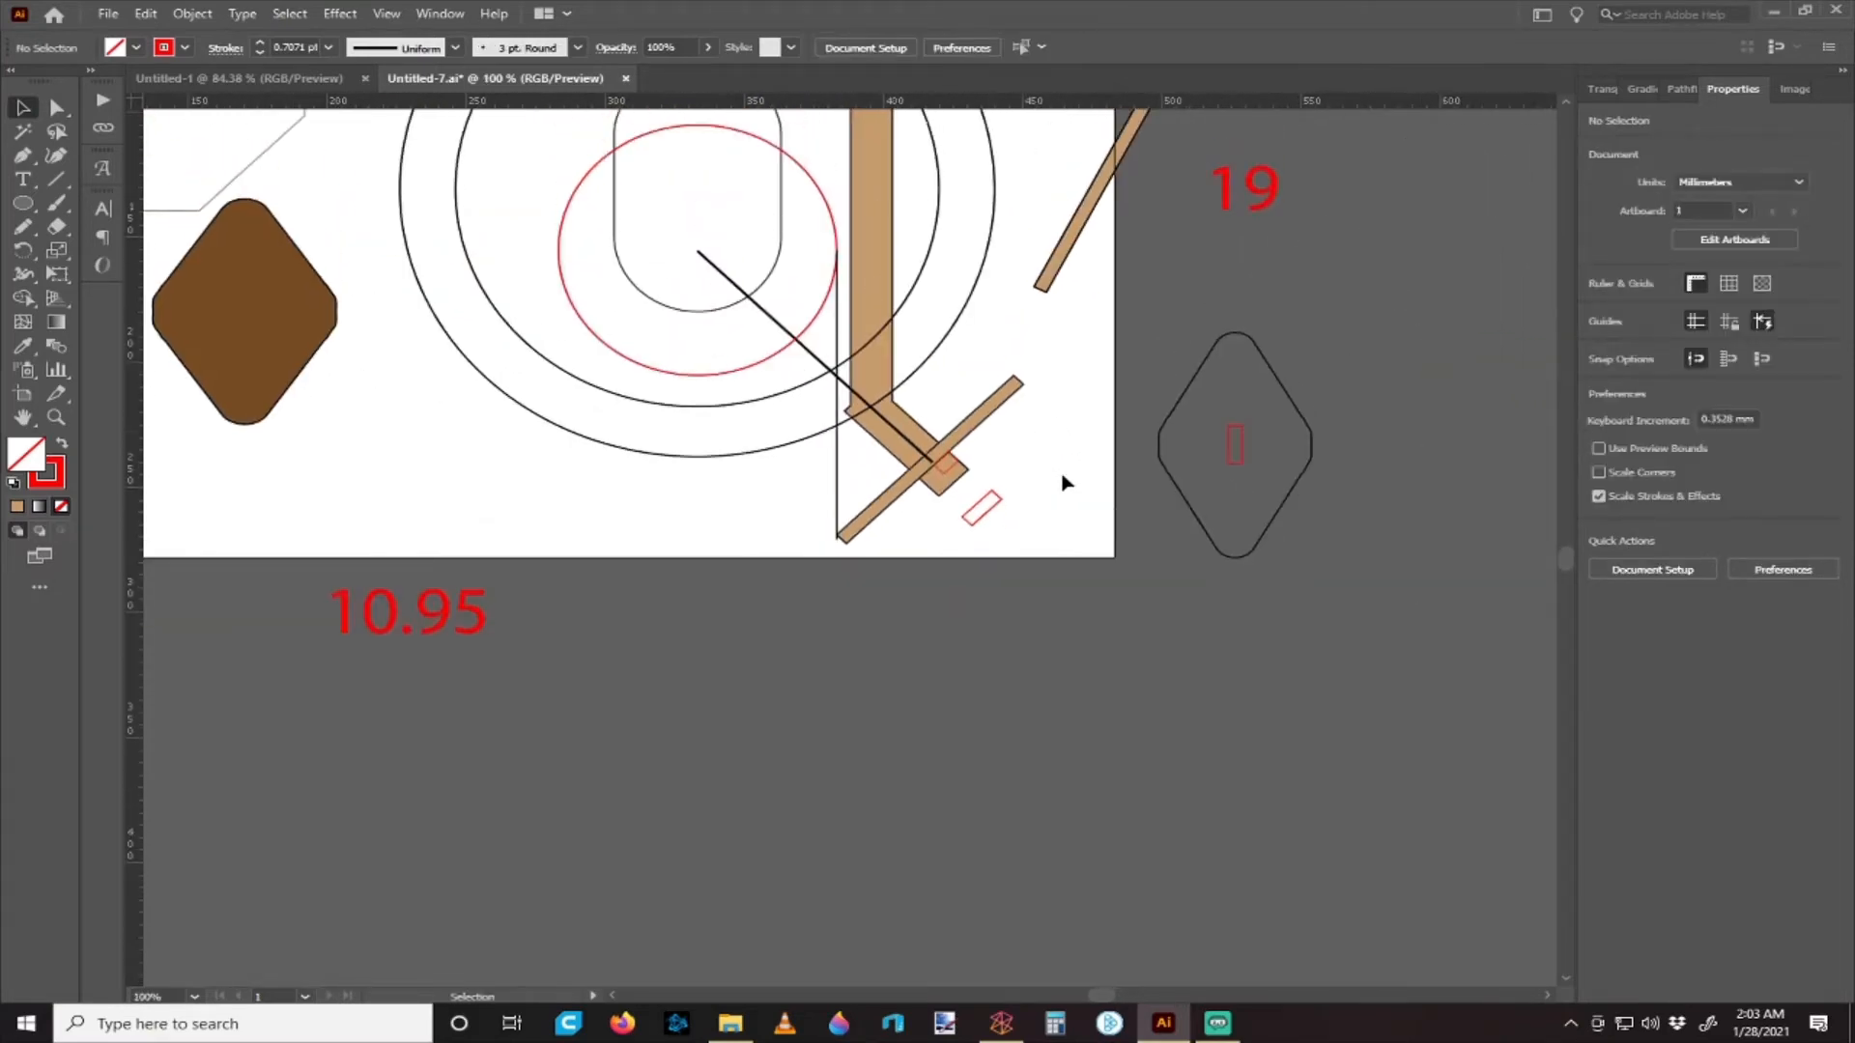
{"action": "scroll", "coordinate": [1066, 483], "scroll_direction": "up", "scroll_amount": 1}
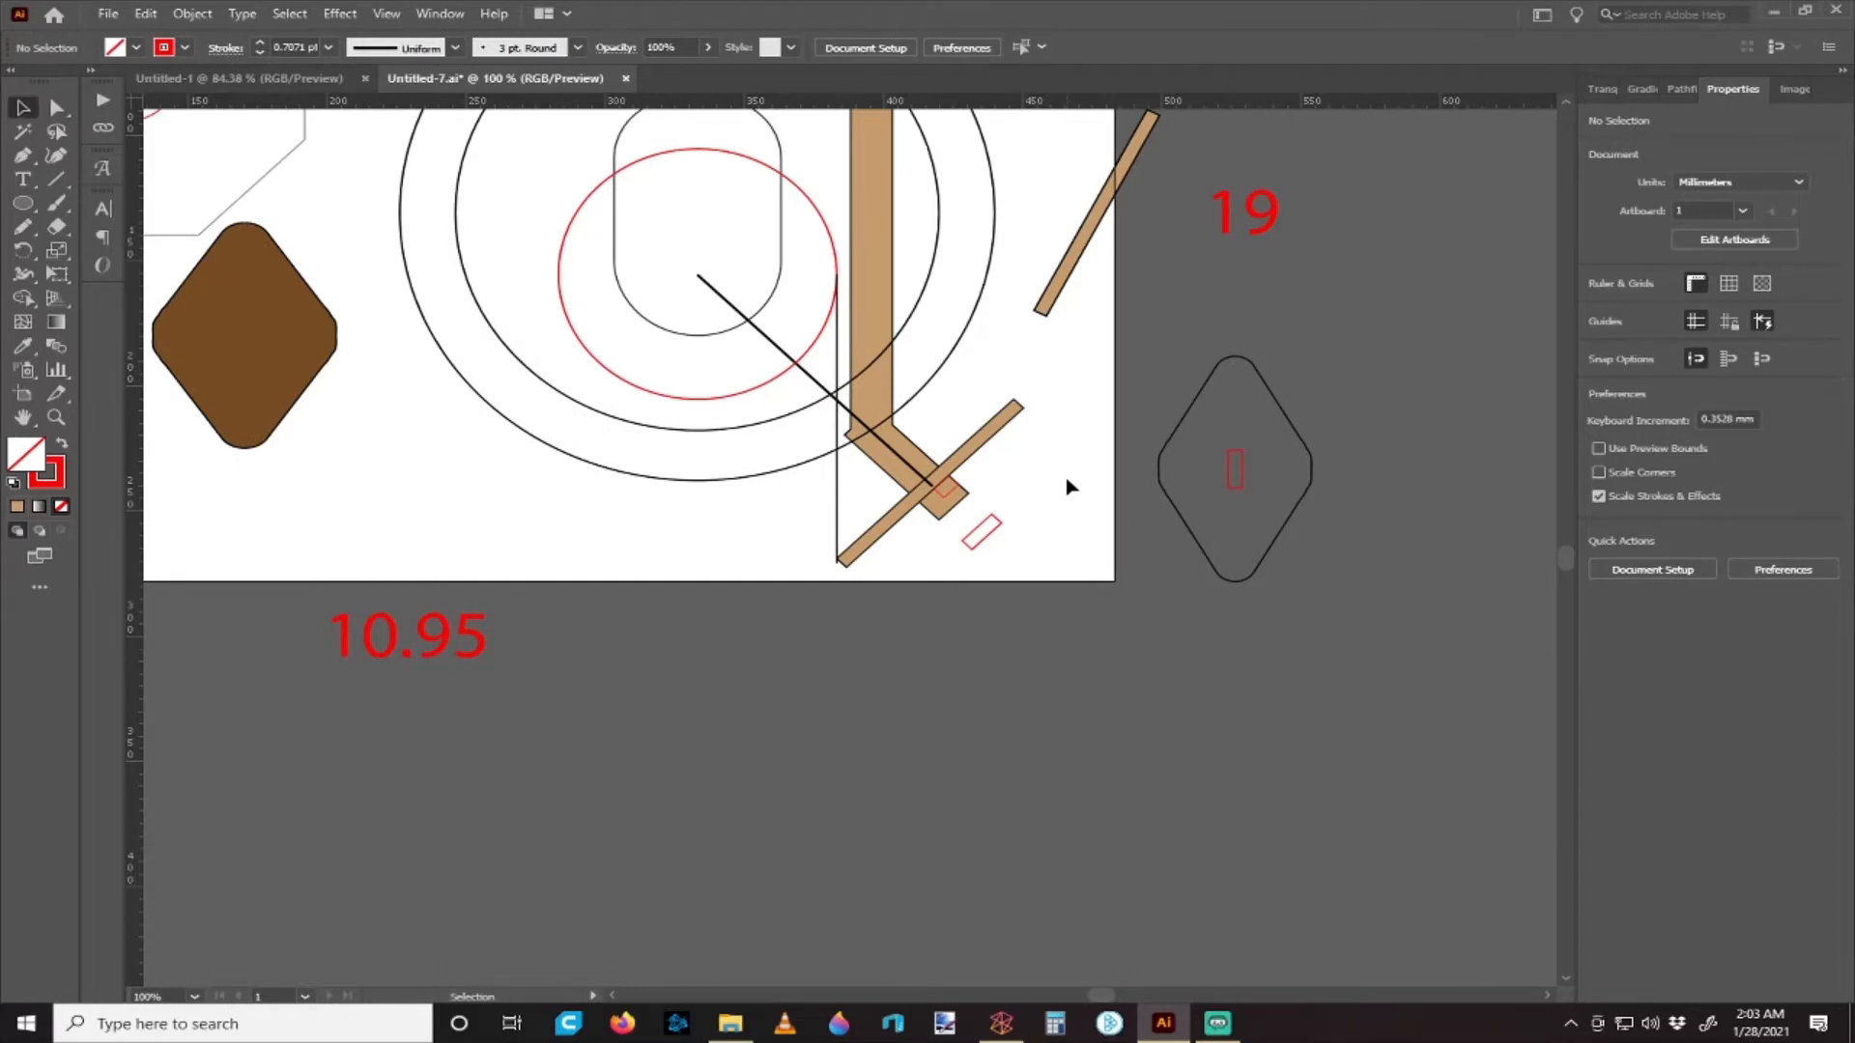
{"action": "scroll", "coordinate": [1070, 487], "scroll_direction": "up", "scroll_amount": 1}
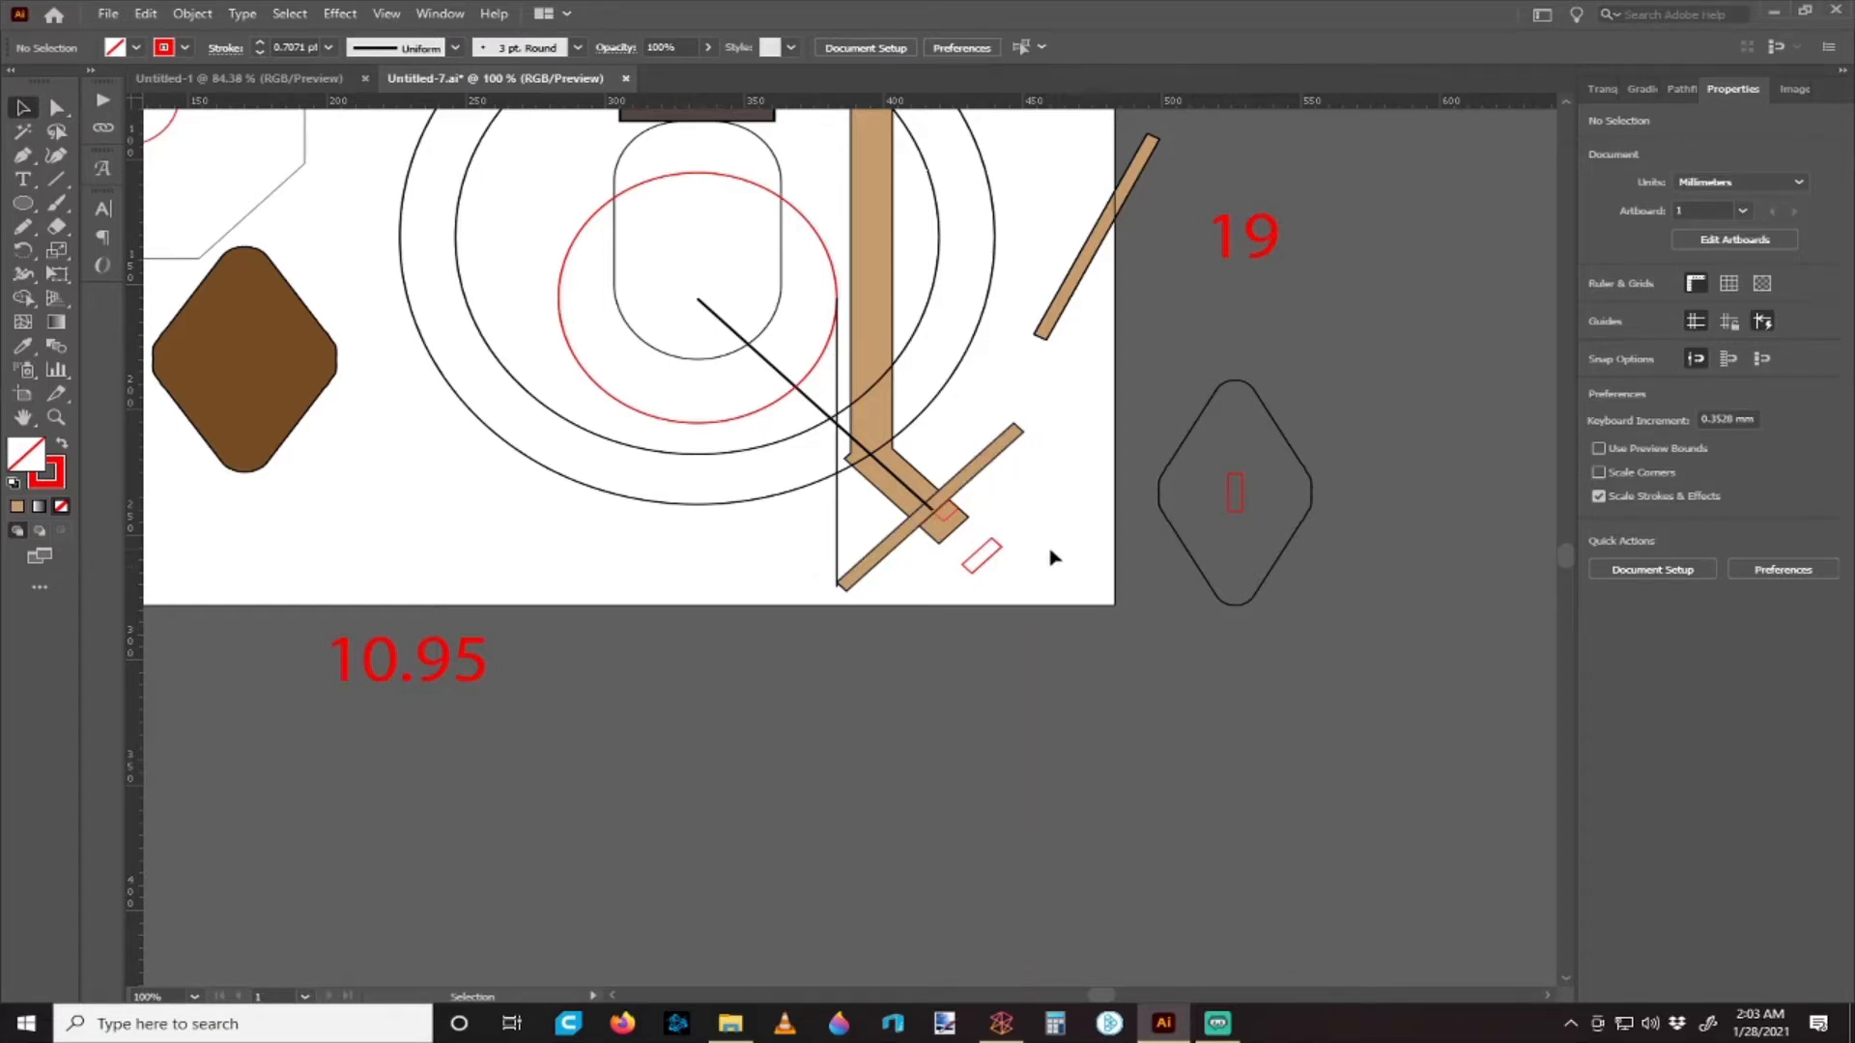
{"action": "scroll", "coordinate": [1052, 557], "scroll_direction": "up", "scroll_amount": 1}
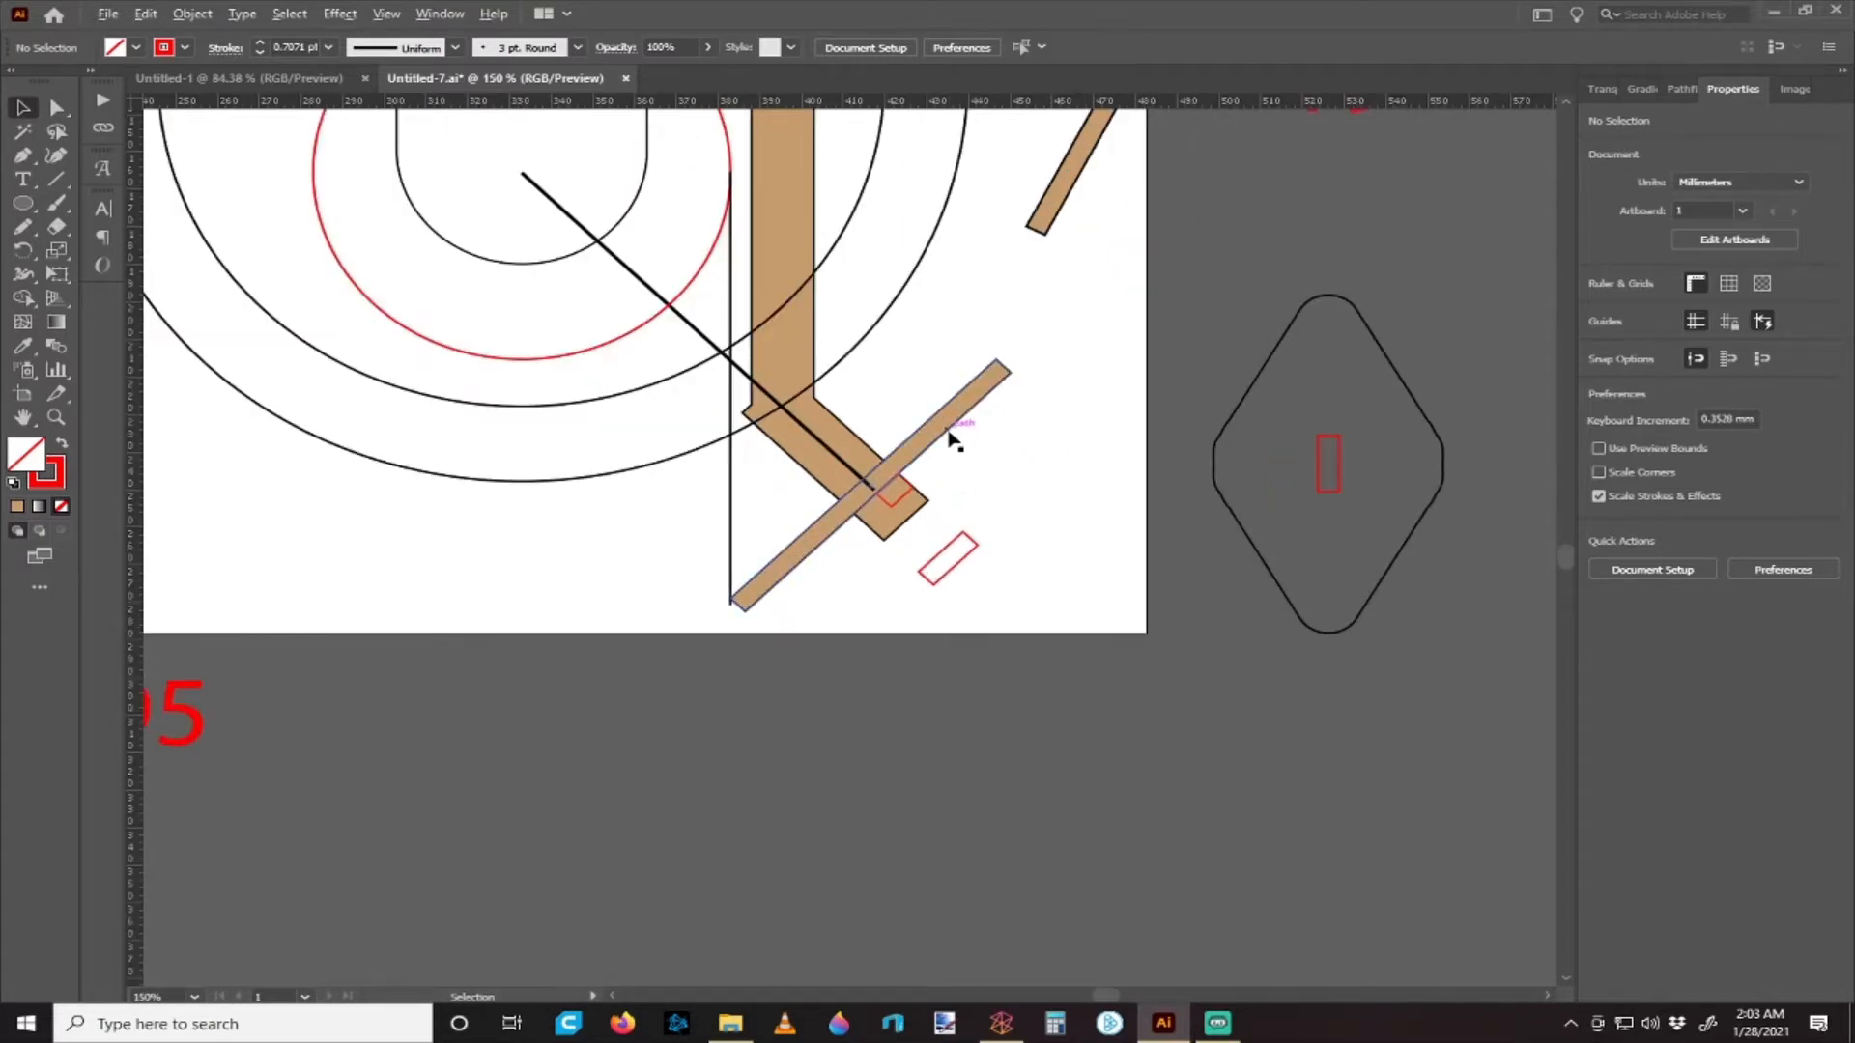
{"action": "left_click_drag", "start_coordinate": [951, 437], "coordinate": [963, 449]}
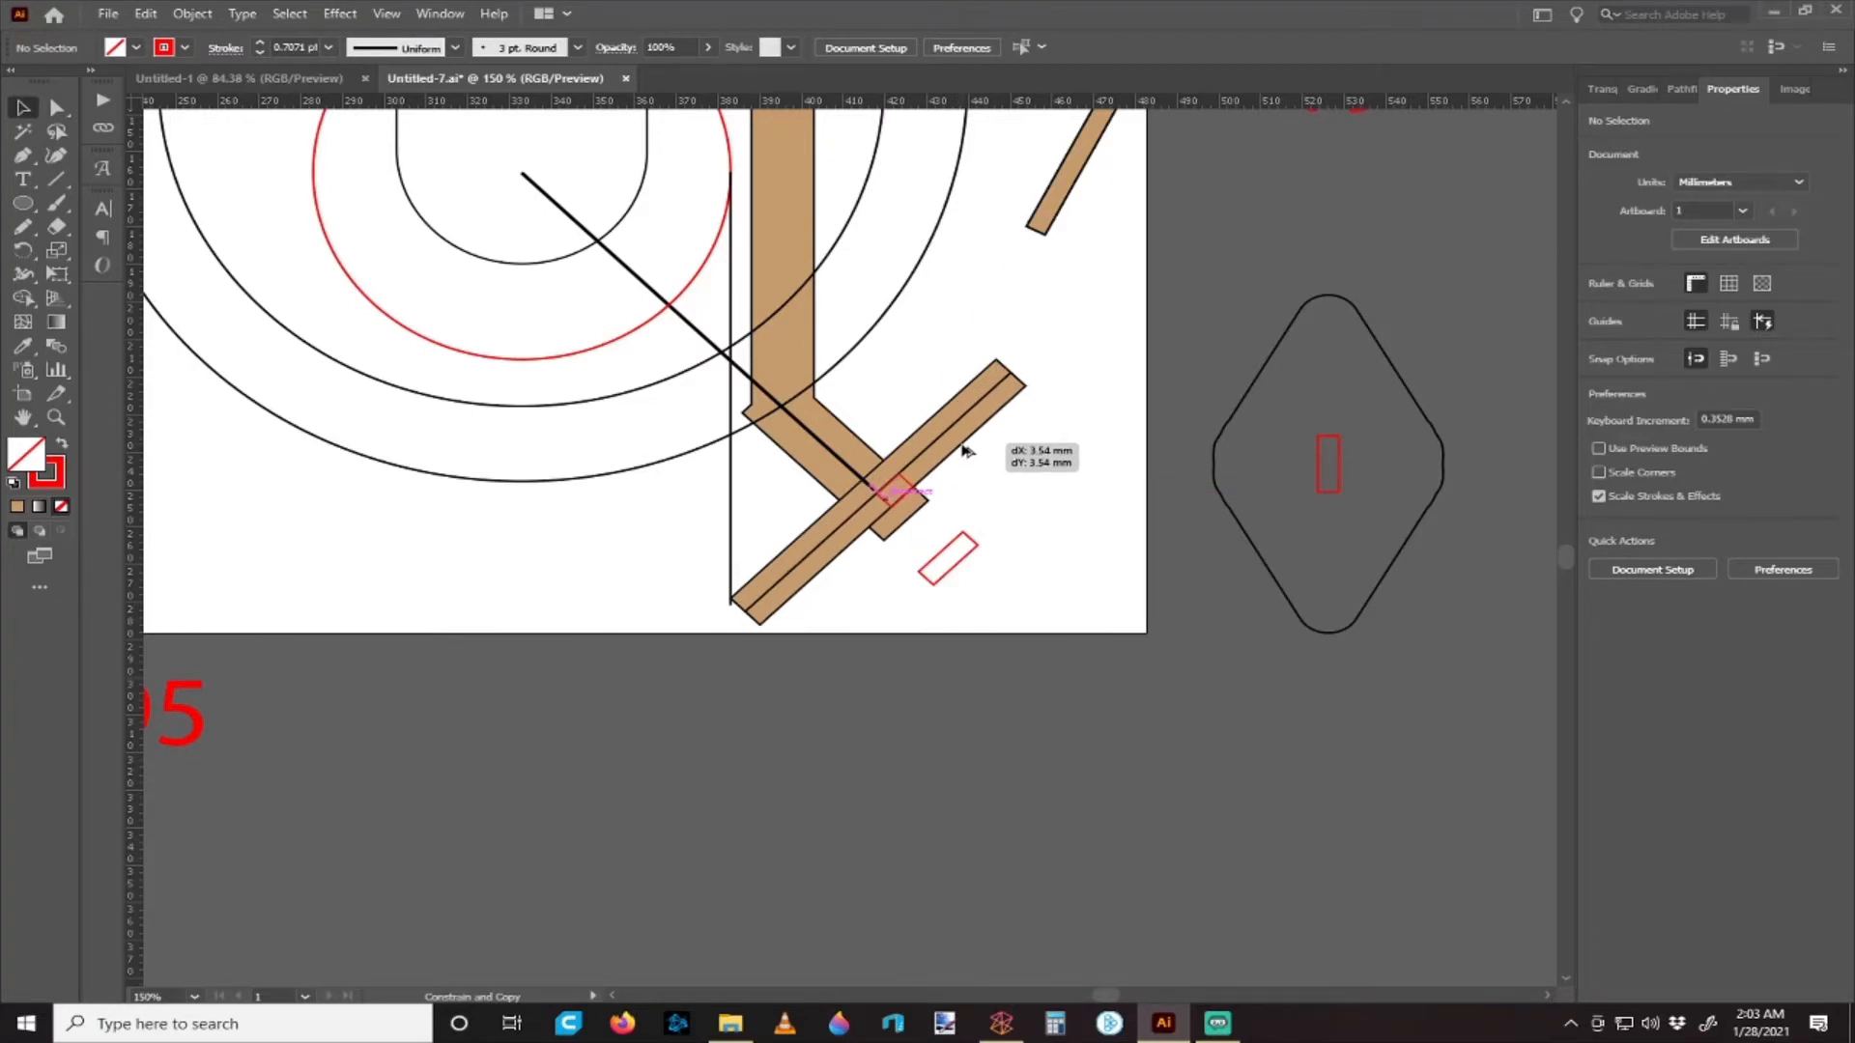
{"action": "left_click_drag", "start_coordinate": [963, 449], "coordinate": [966, 452]}
- Examine the black petal outline and its red centre slot beside the artboard
{"action": "scroll", "coordinate": [1022, 484], "scroll_direction": "right", "scroll_amount": 3}
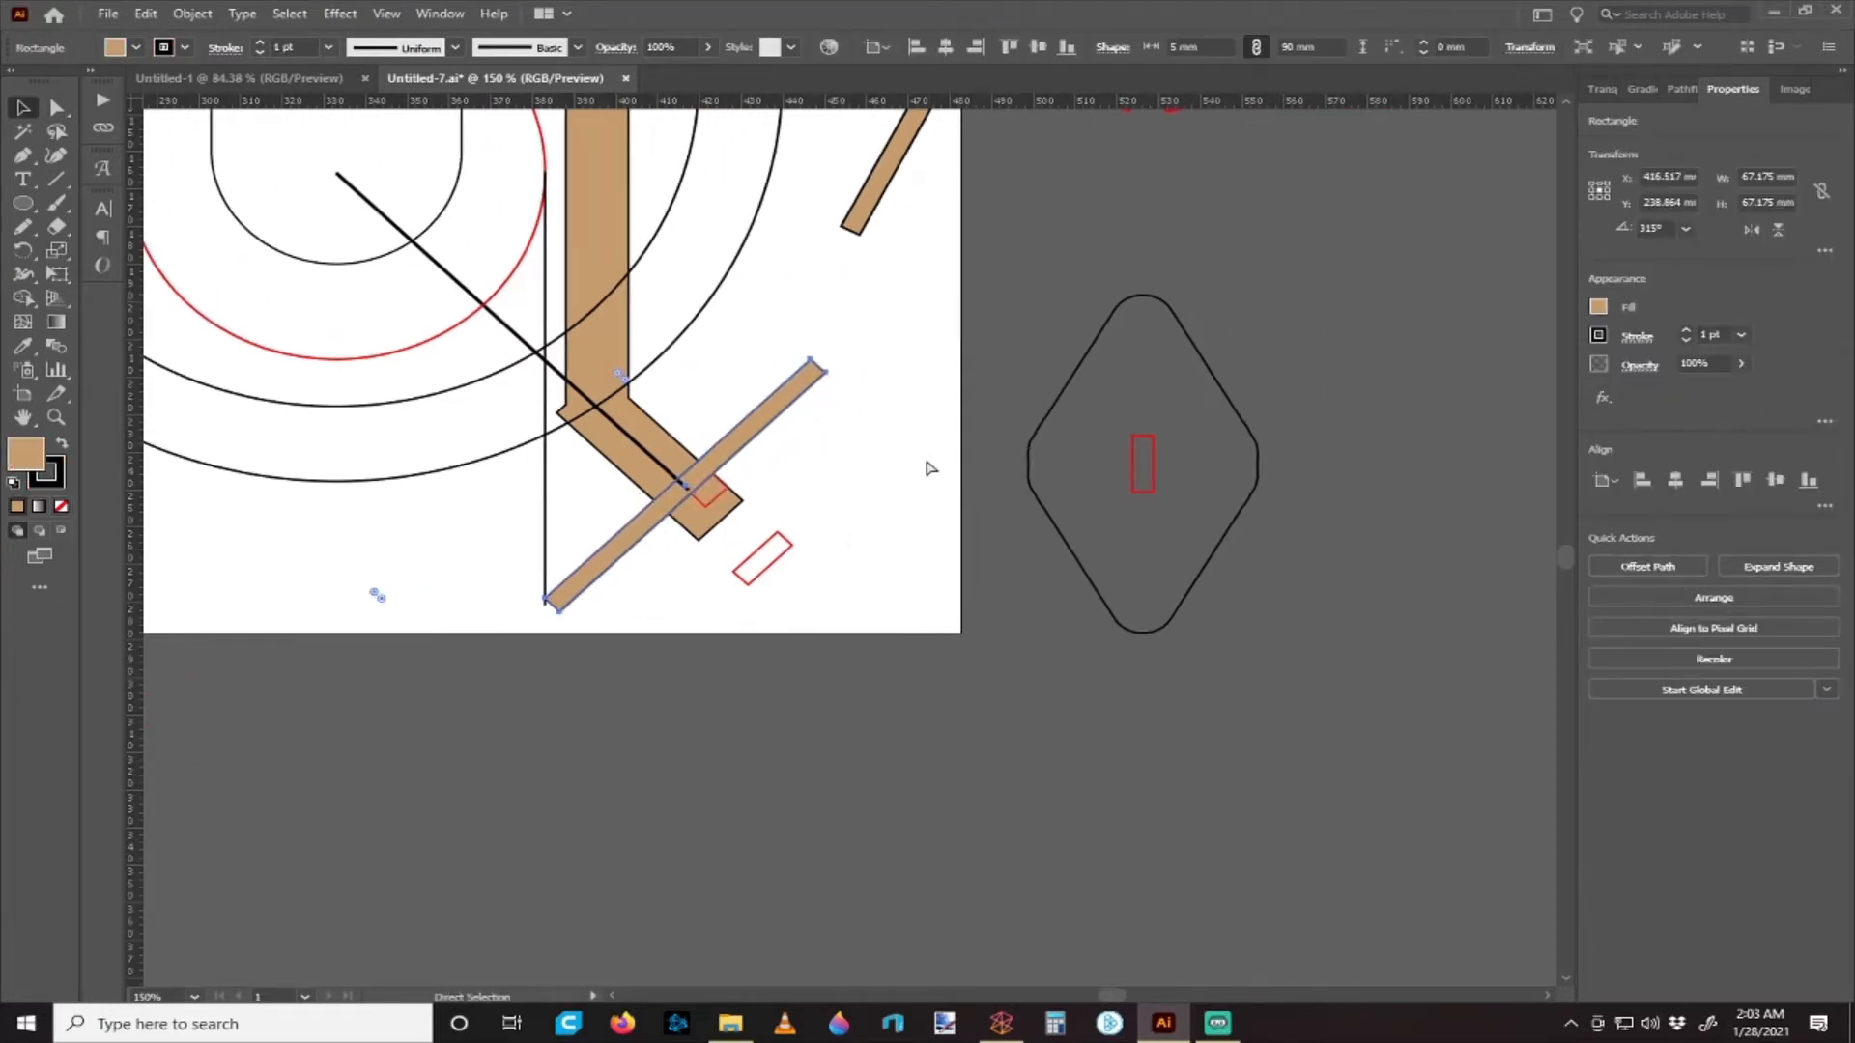
{"action": "scroll", "coordinate": [879, 445], "scroll_direction": "down", "scroll_amount": 3}
{"action": "scroll", "coordinate": [880, 444], "scroll_direction": "right", "scroll_amount": 3}
{"action": "scroll", "coordinate": [879, 445], "scroll_direction": "left", "scroll_amount": 1}
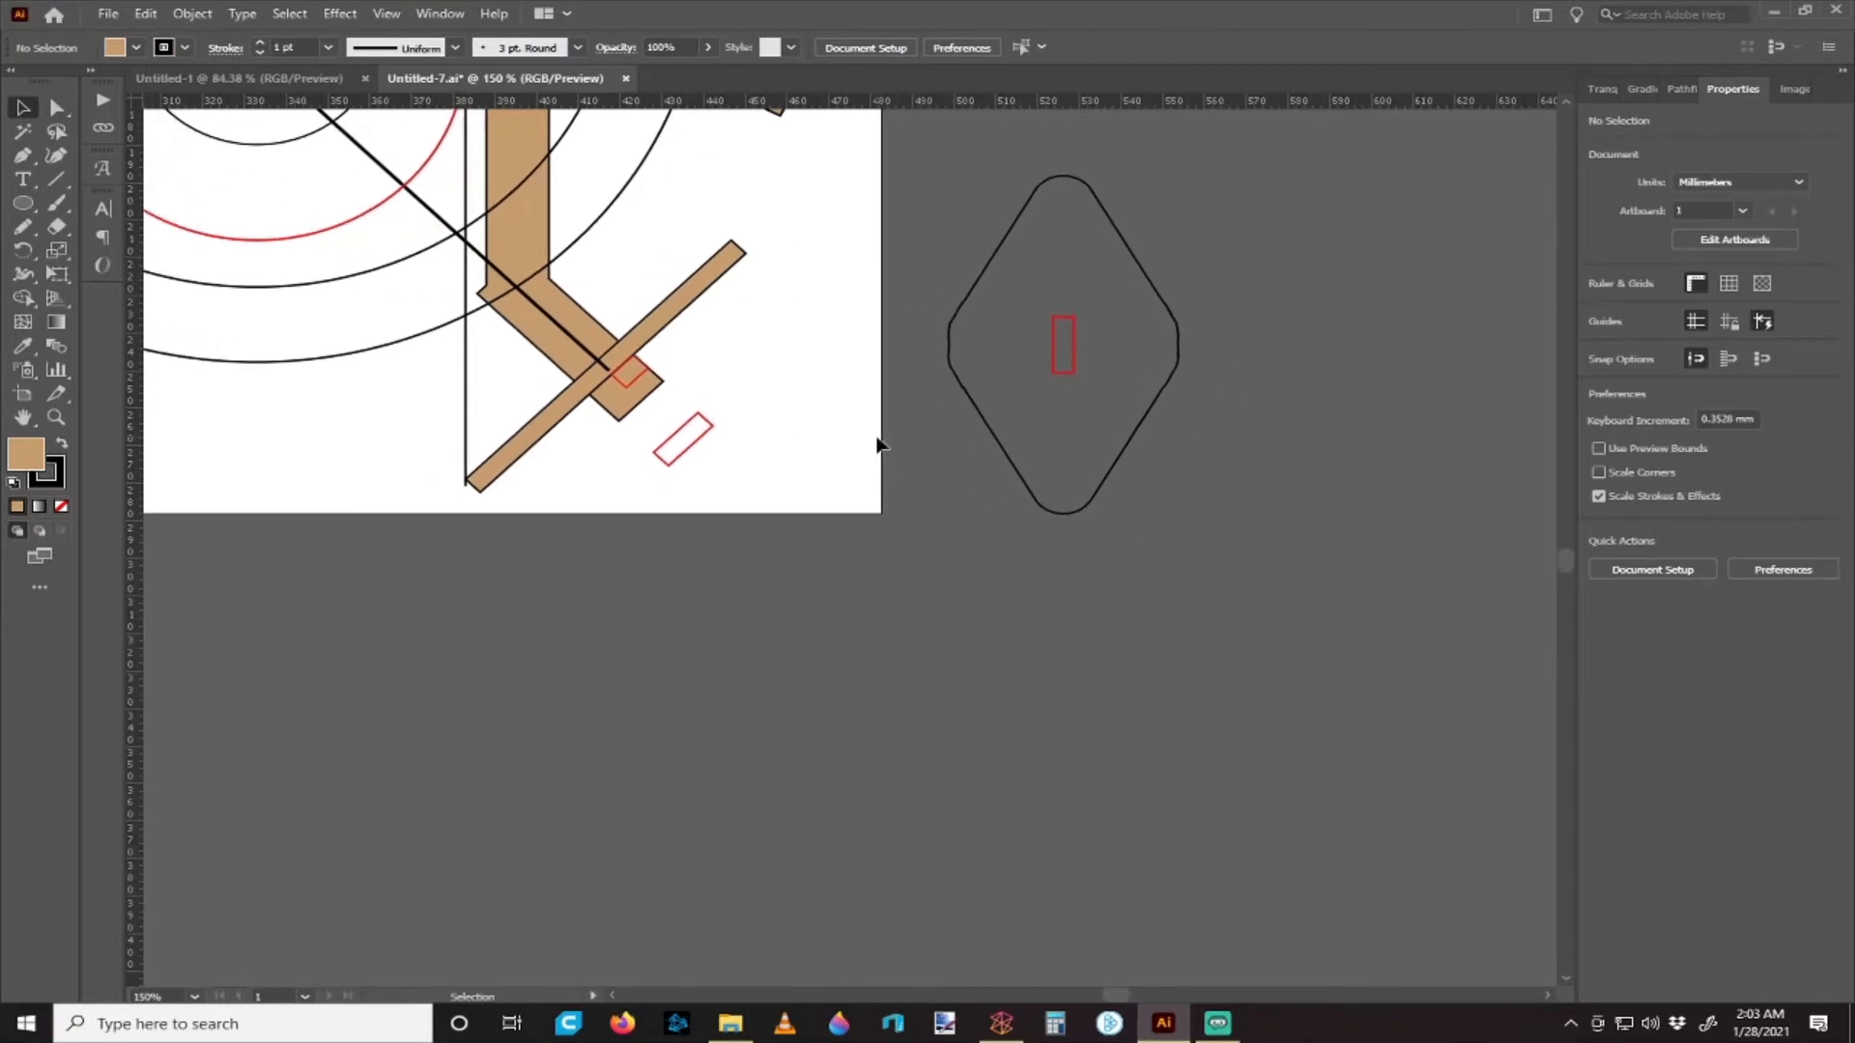
{"action": "scroll", "coordinate": [879, 444], "scroll_direction": "up", "scroll_amount": 1}
{"action": "scroll", "coordinate": [833, 435], "scroll_direction": "right", "scroll_amount": 1}
{"action": "scroll", "coordinate": [828, 432], "scroll_direction": "up", "scroll_amount": 1}
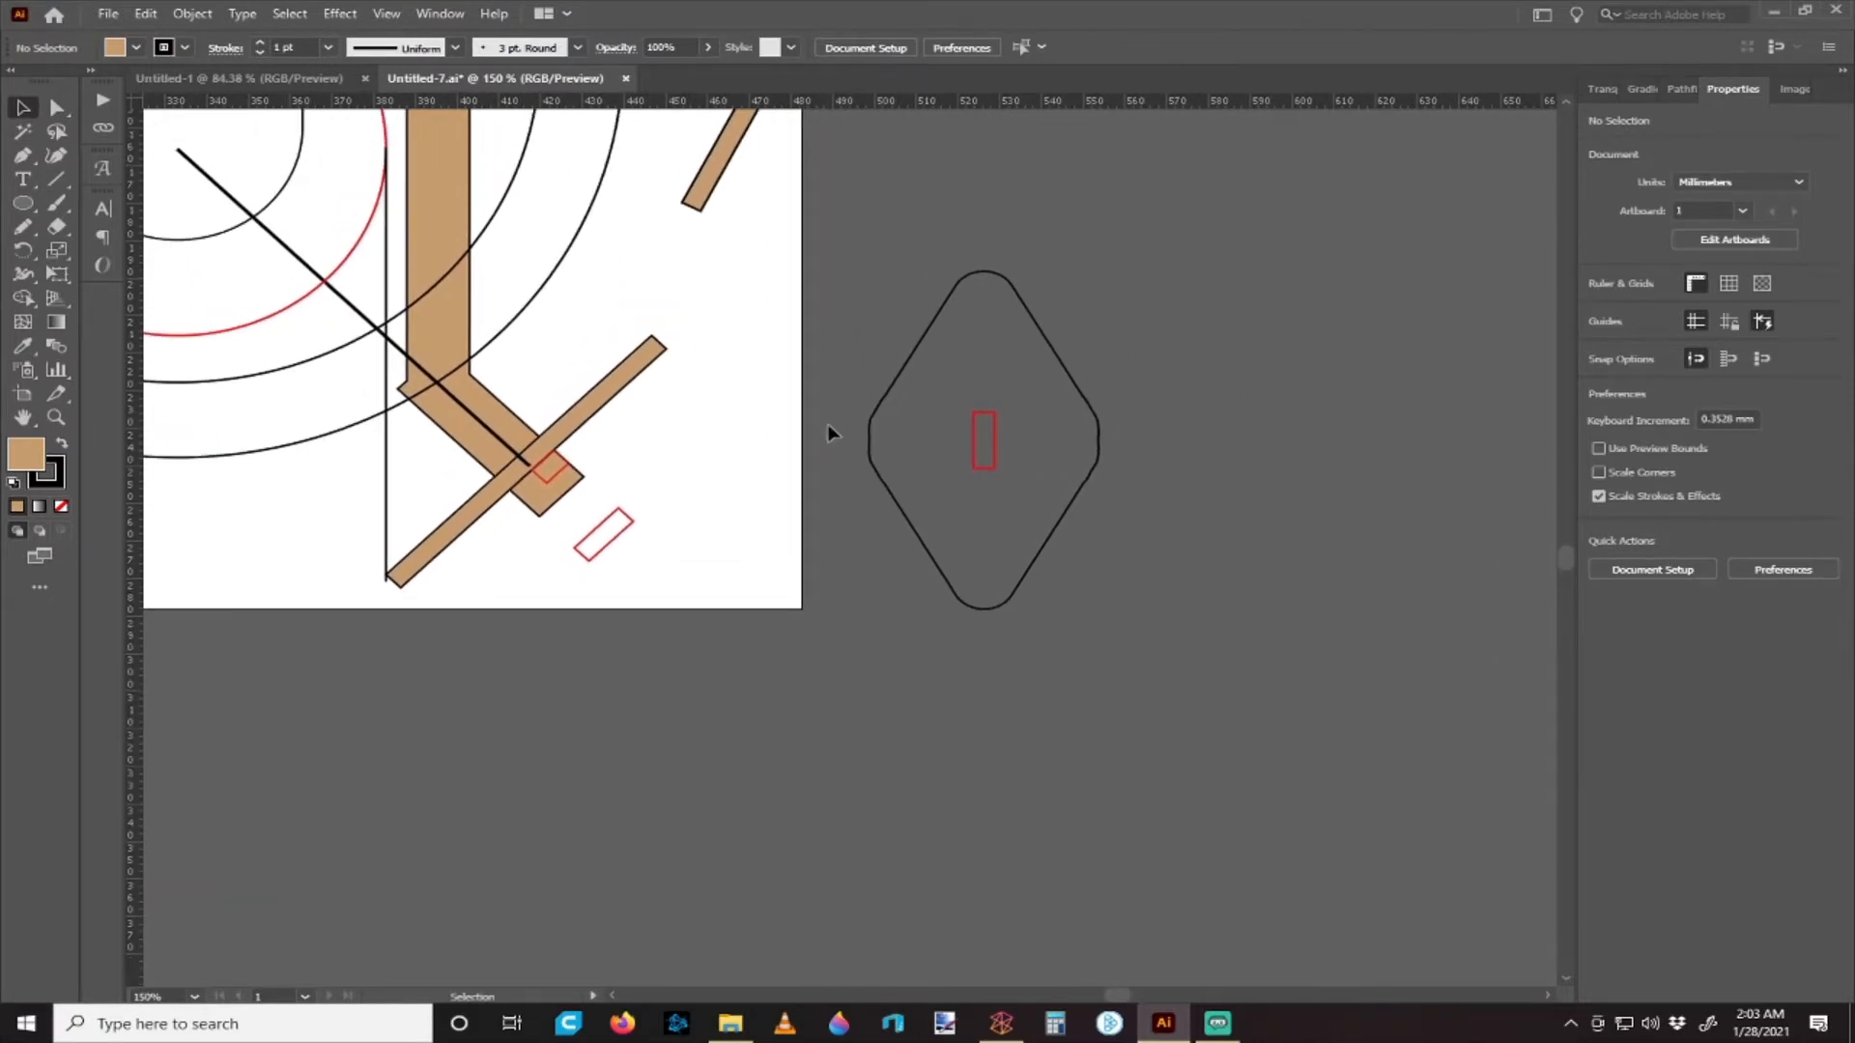
{"action": "left_click", "coordinate": [898, 392]}
{"action": "key", "text": "a"}
{"action": "scroll", "coordinate": [821, 436], "scroll_direction": "right", "scroll_amount": 1}
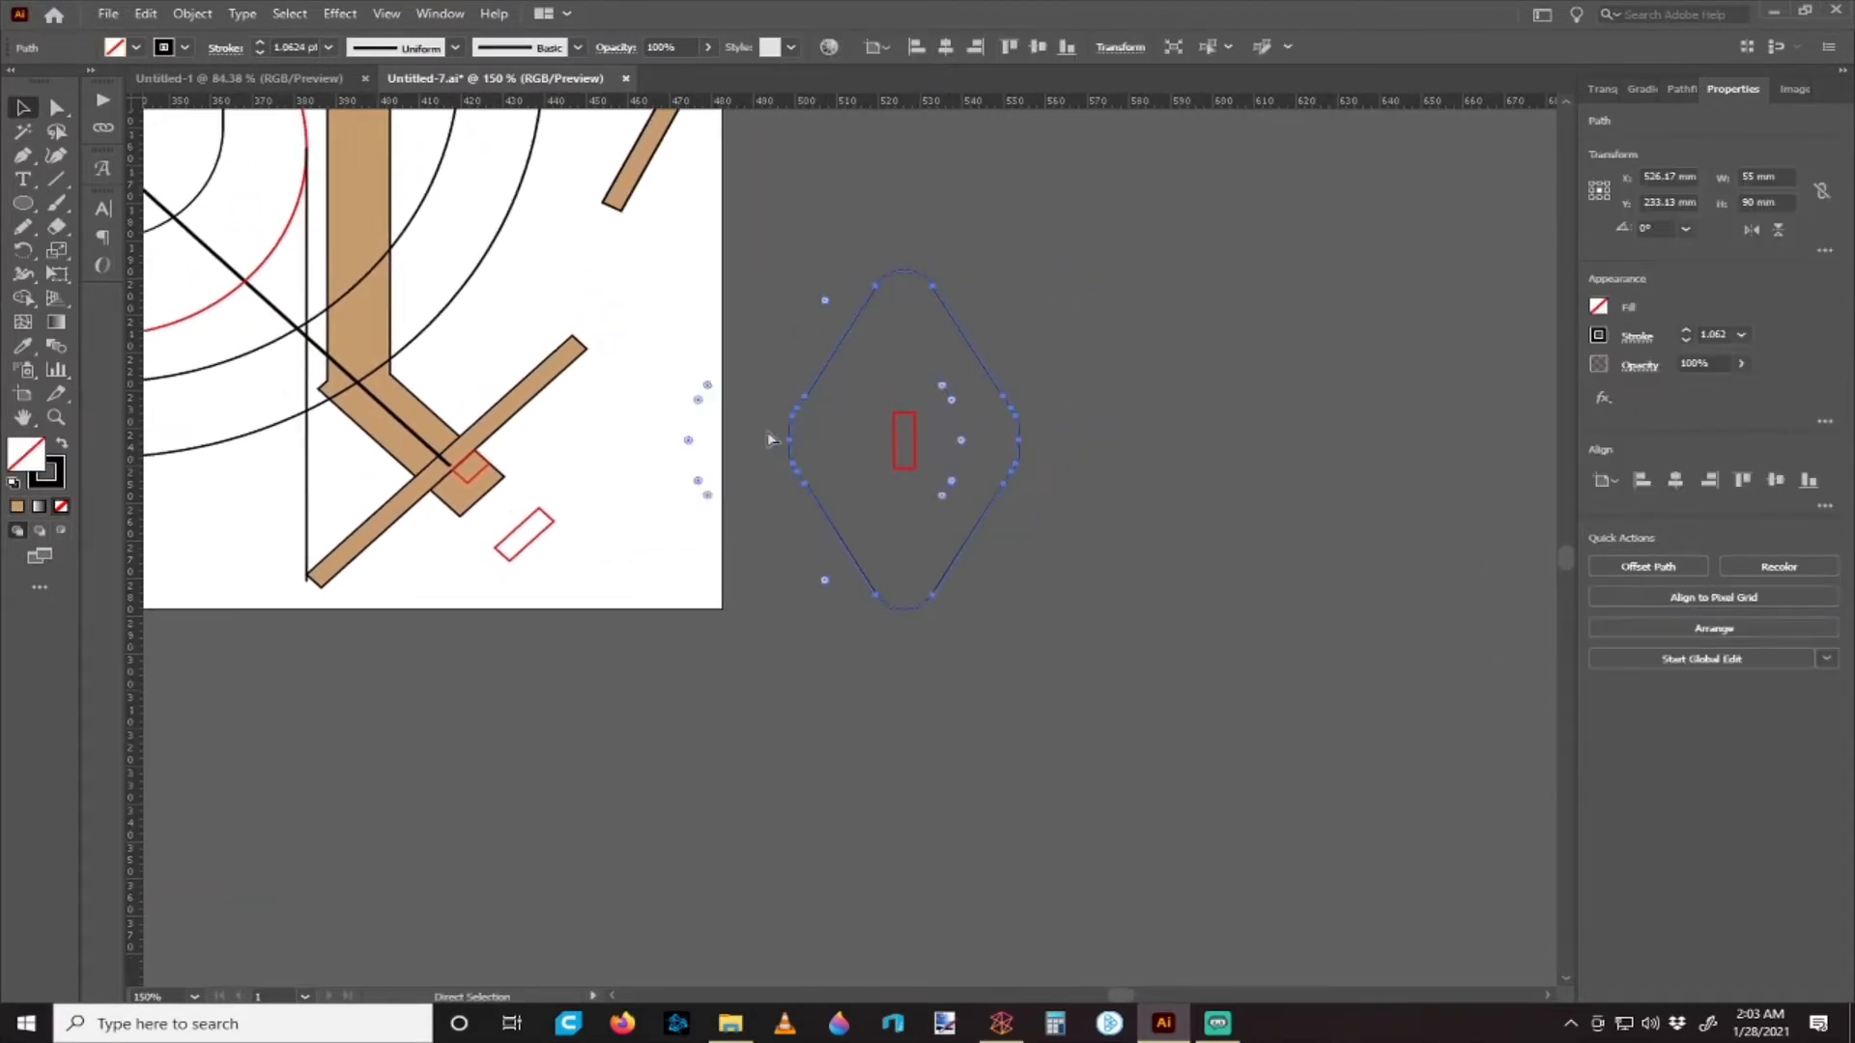
{"action": "scroll", "coordinate": [764, 454], "scroll_direction": "up", "scroll_amount": 1}
{"action": "left_click", "coordinate": [728, 473]}
{"action": "scroll", "coordinate": [728, 473], "scroll_direction": "up", "scroll_amount": 1}
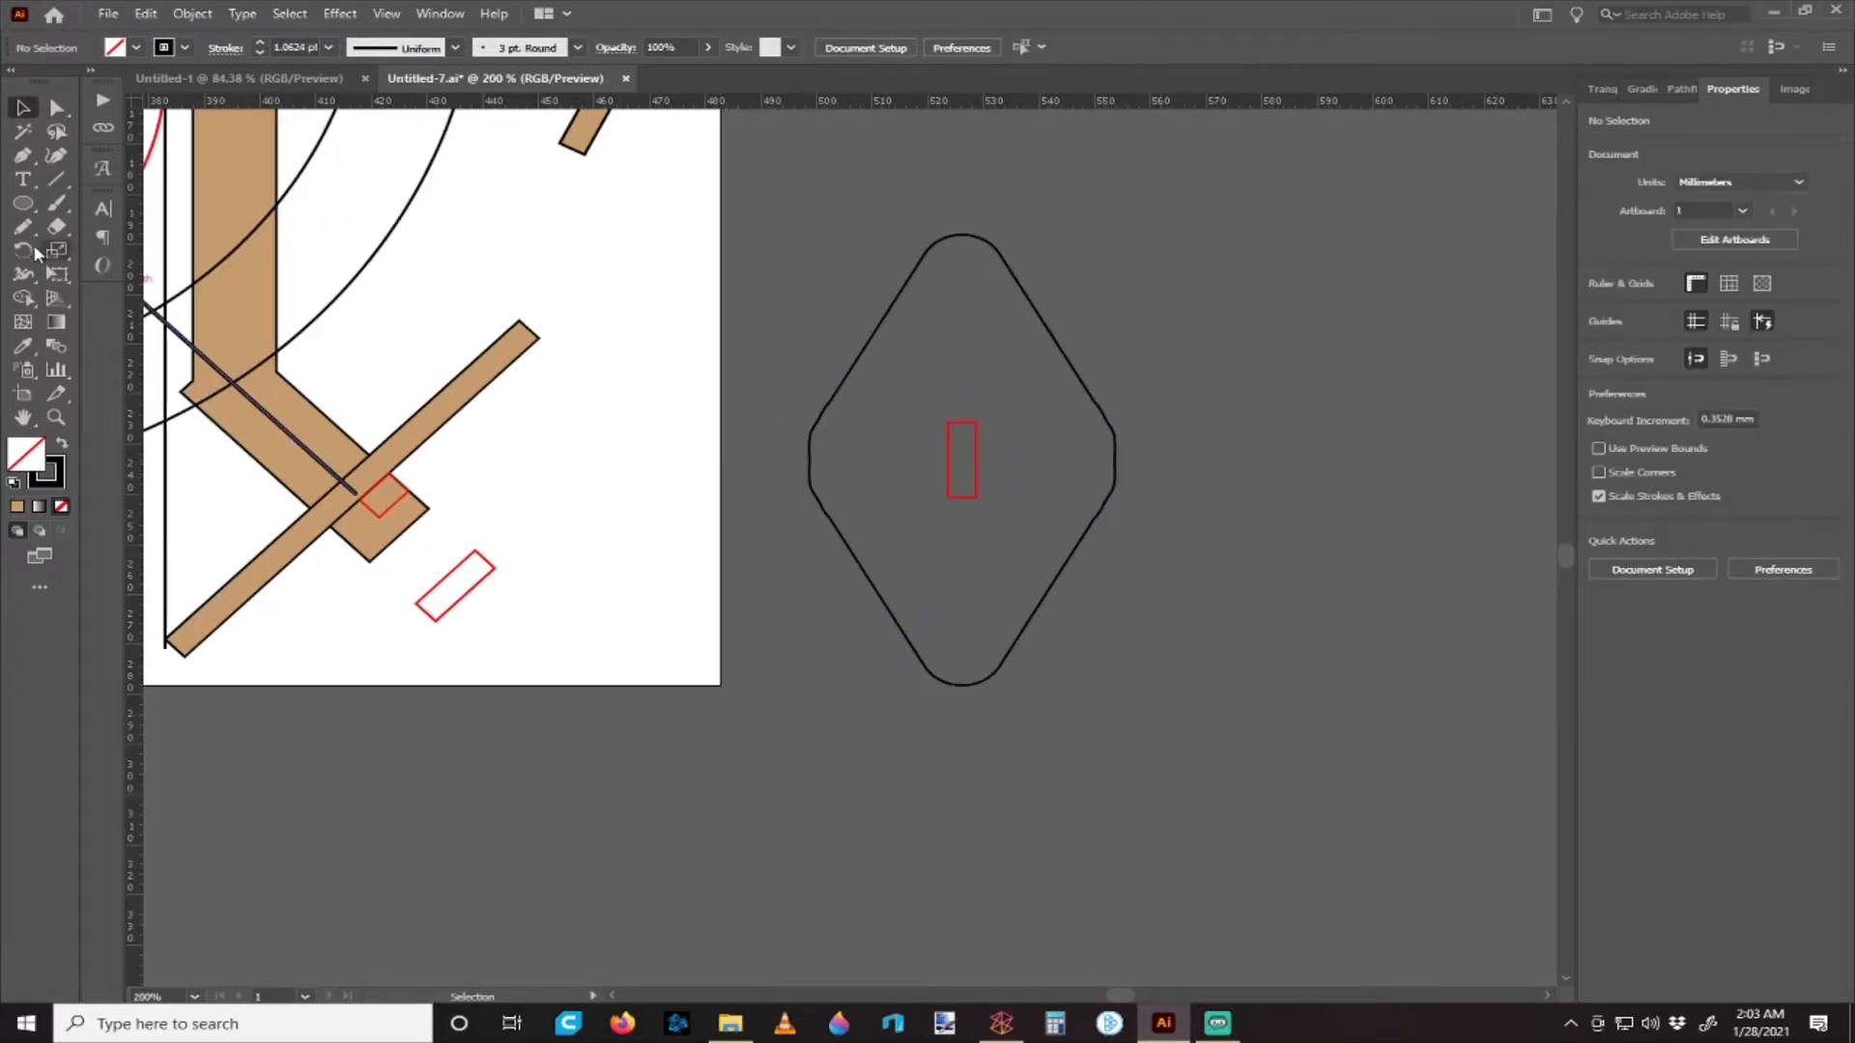
{"action": "left_click_drag", "start_coordinate": [23, 203], "coordinate": [108, 206]}
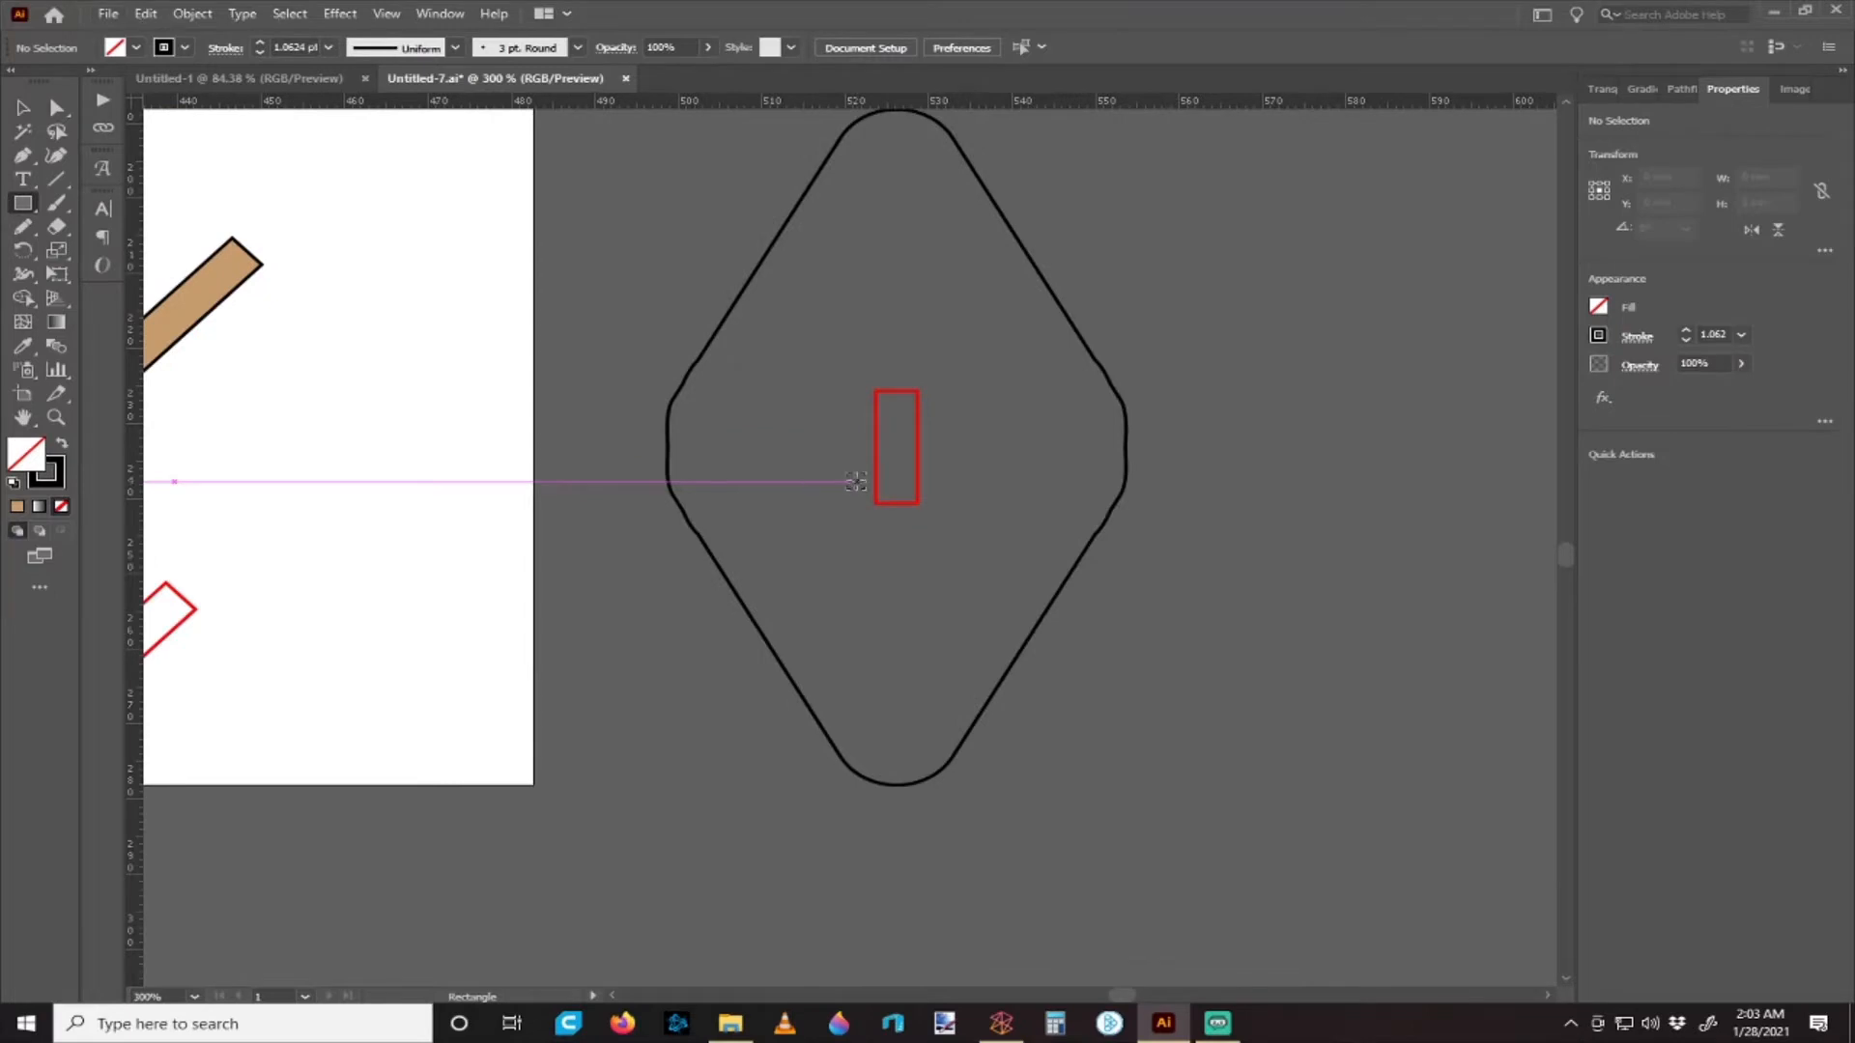
{"action": "scroll", "coordinate": [856, 483], "scroll_direction": "down", "scroll_amount": 1}
{"action": "scroll", "coordinate": [846, 478], "scroll_direction": "up", "scroll_amount": 1}
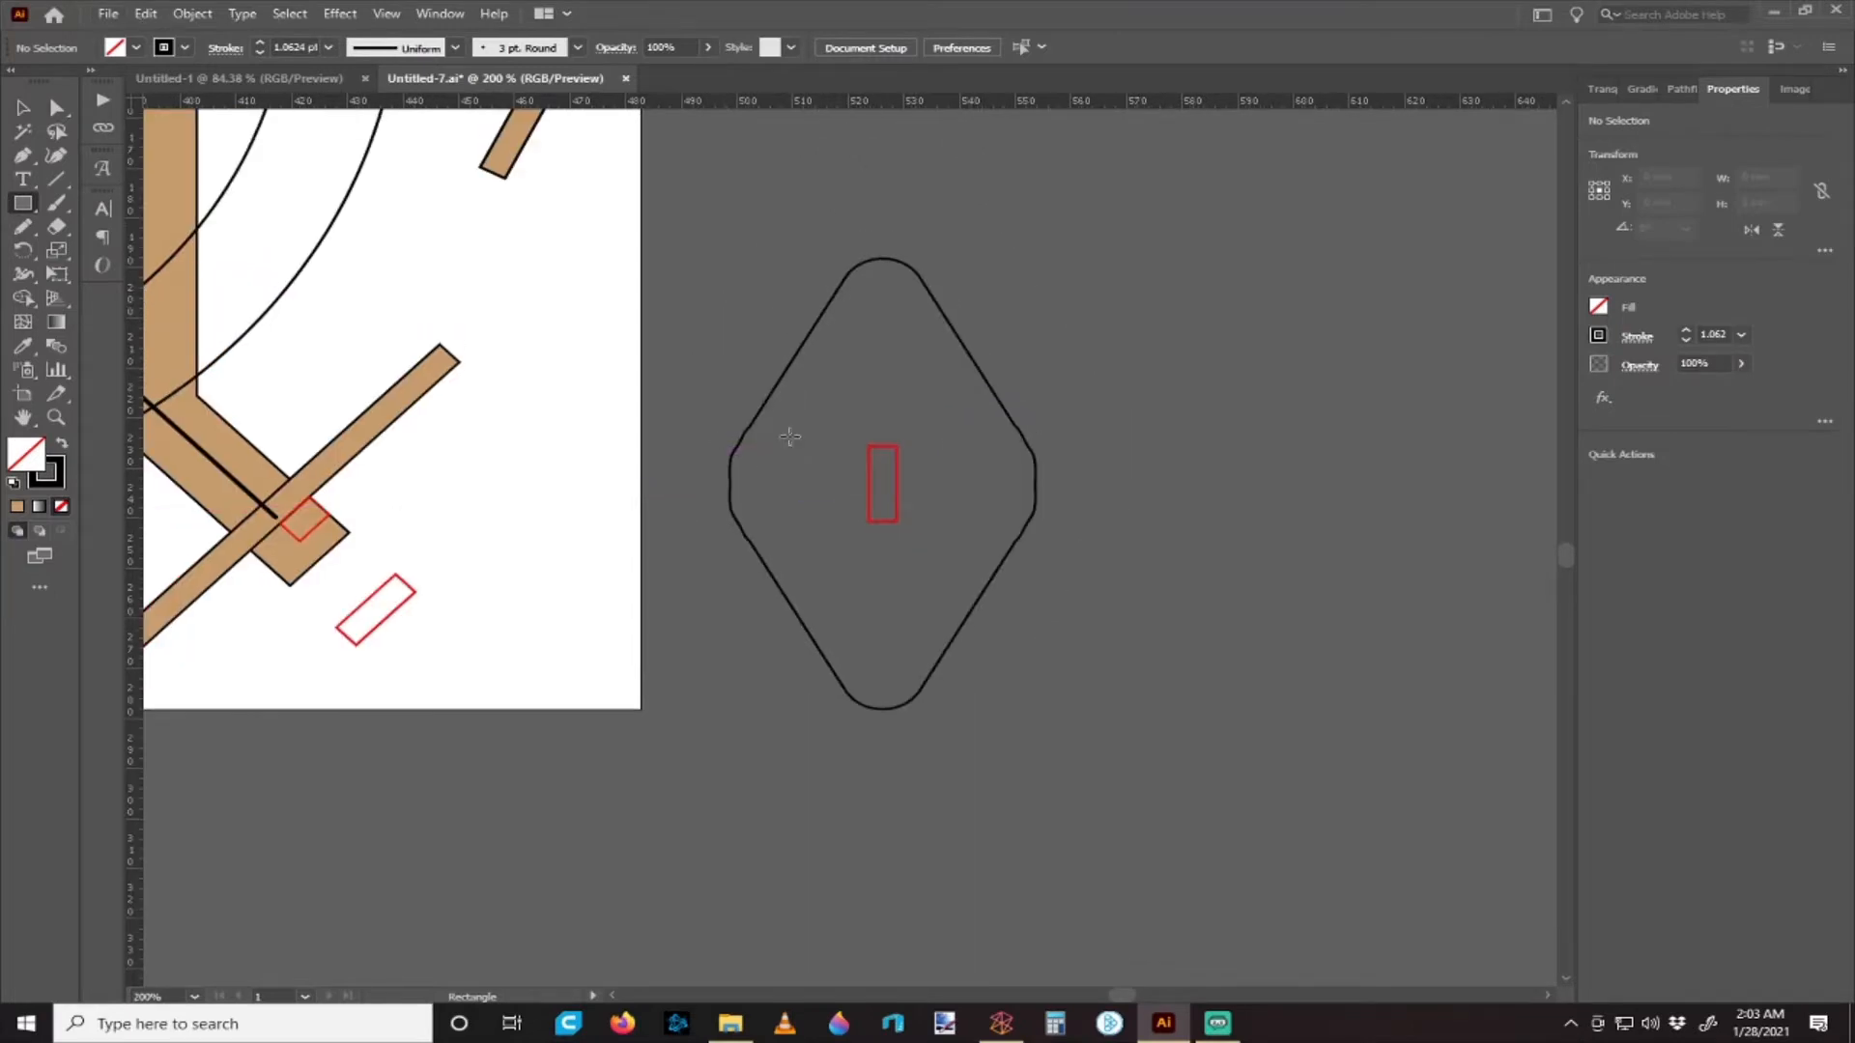
{"action": "left_click", "coordinate": [22, 203]}
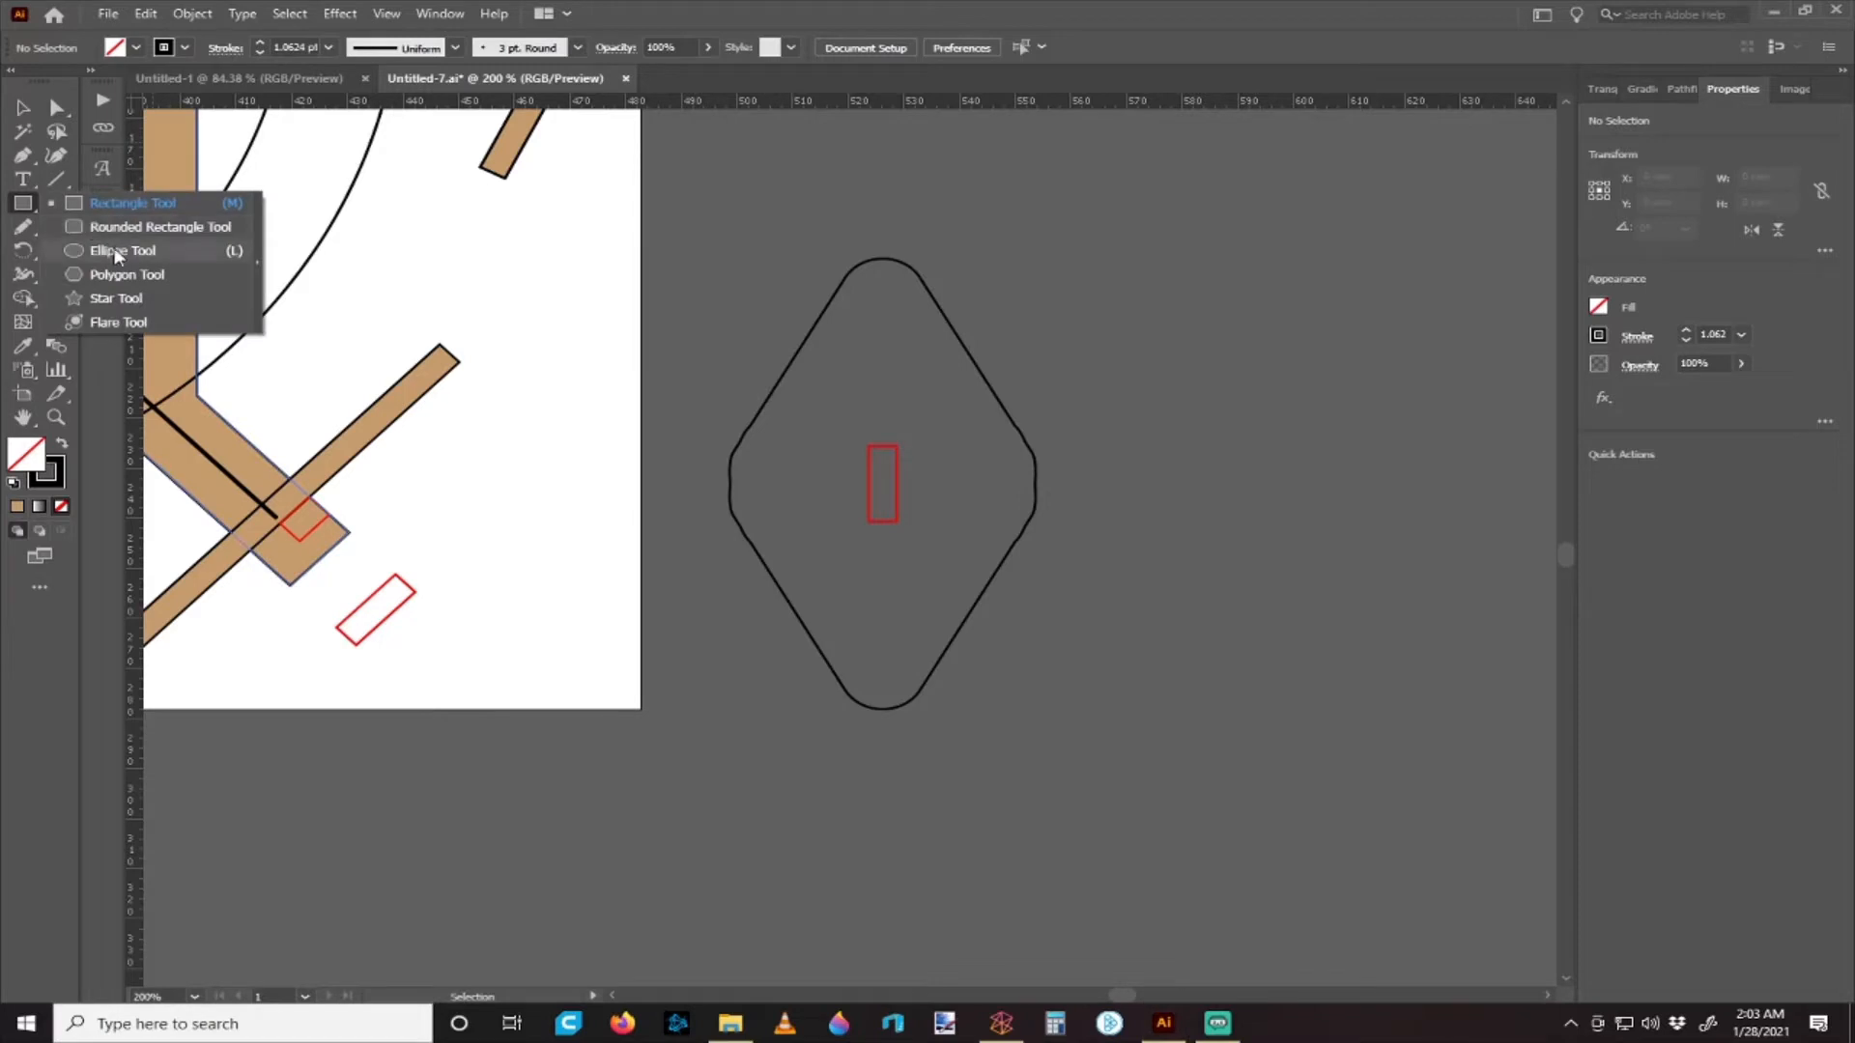
{"action": "left_click", "coordinate": [135, 307]}
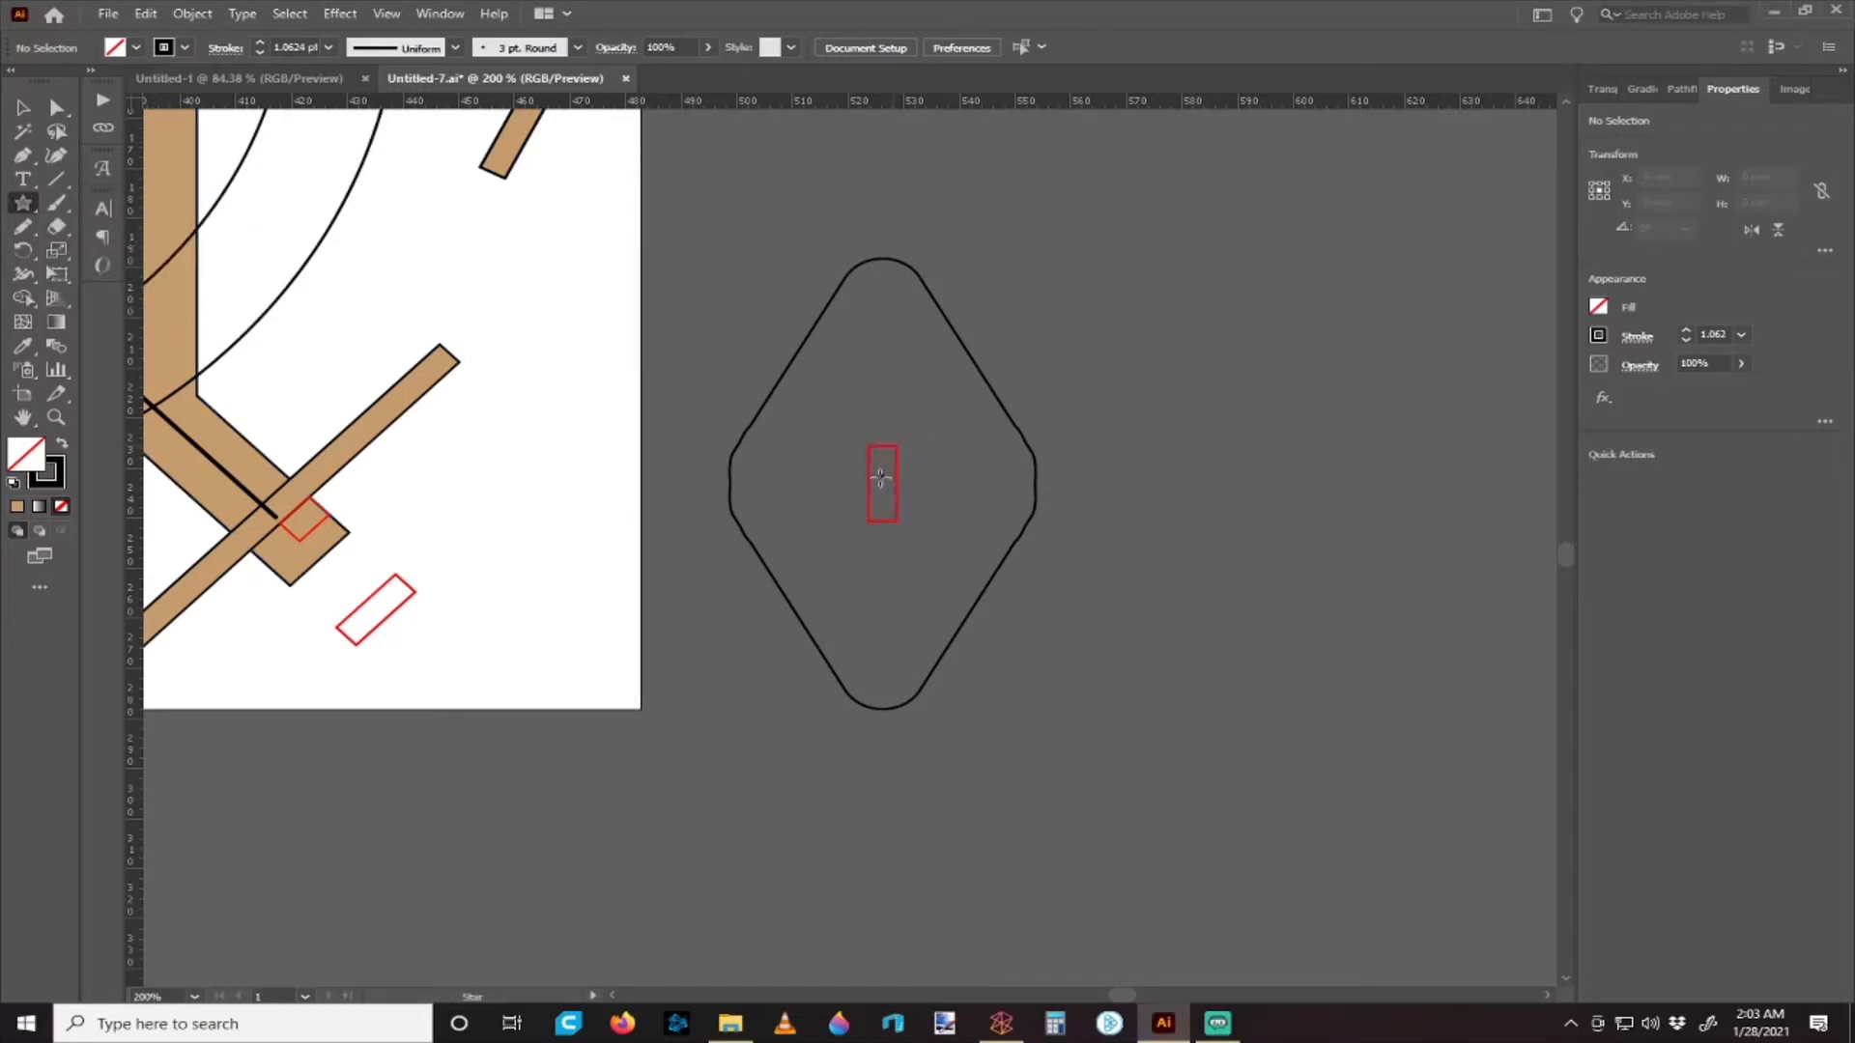
{"action": "left_click_drag", "start_coordinate": [882, 484], "coordinate": [989, 542]}
{"action": "key", "text": "v"}
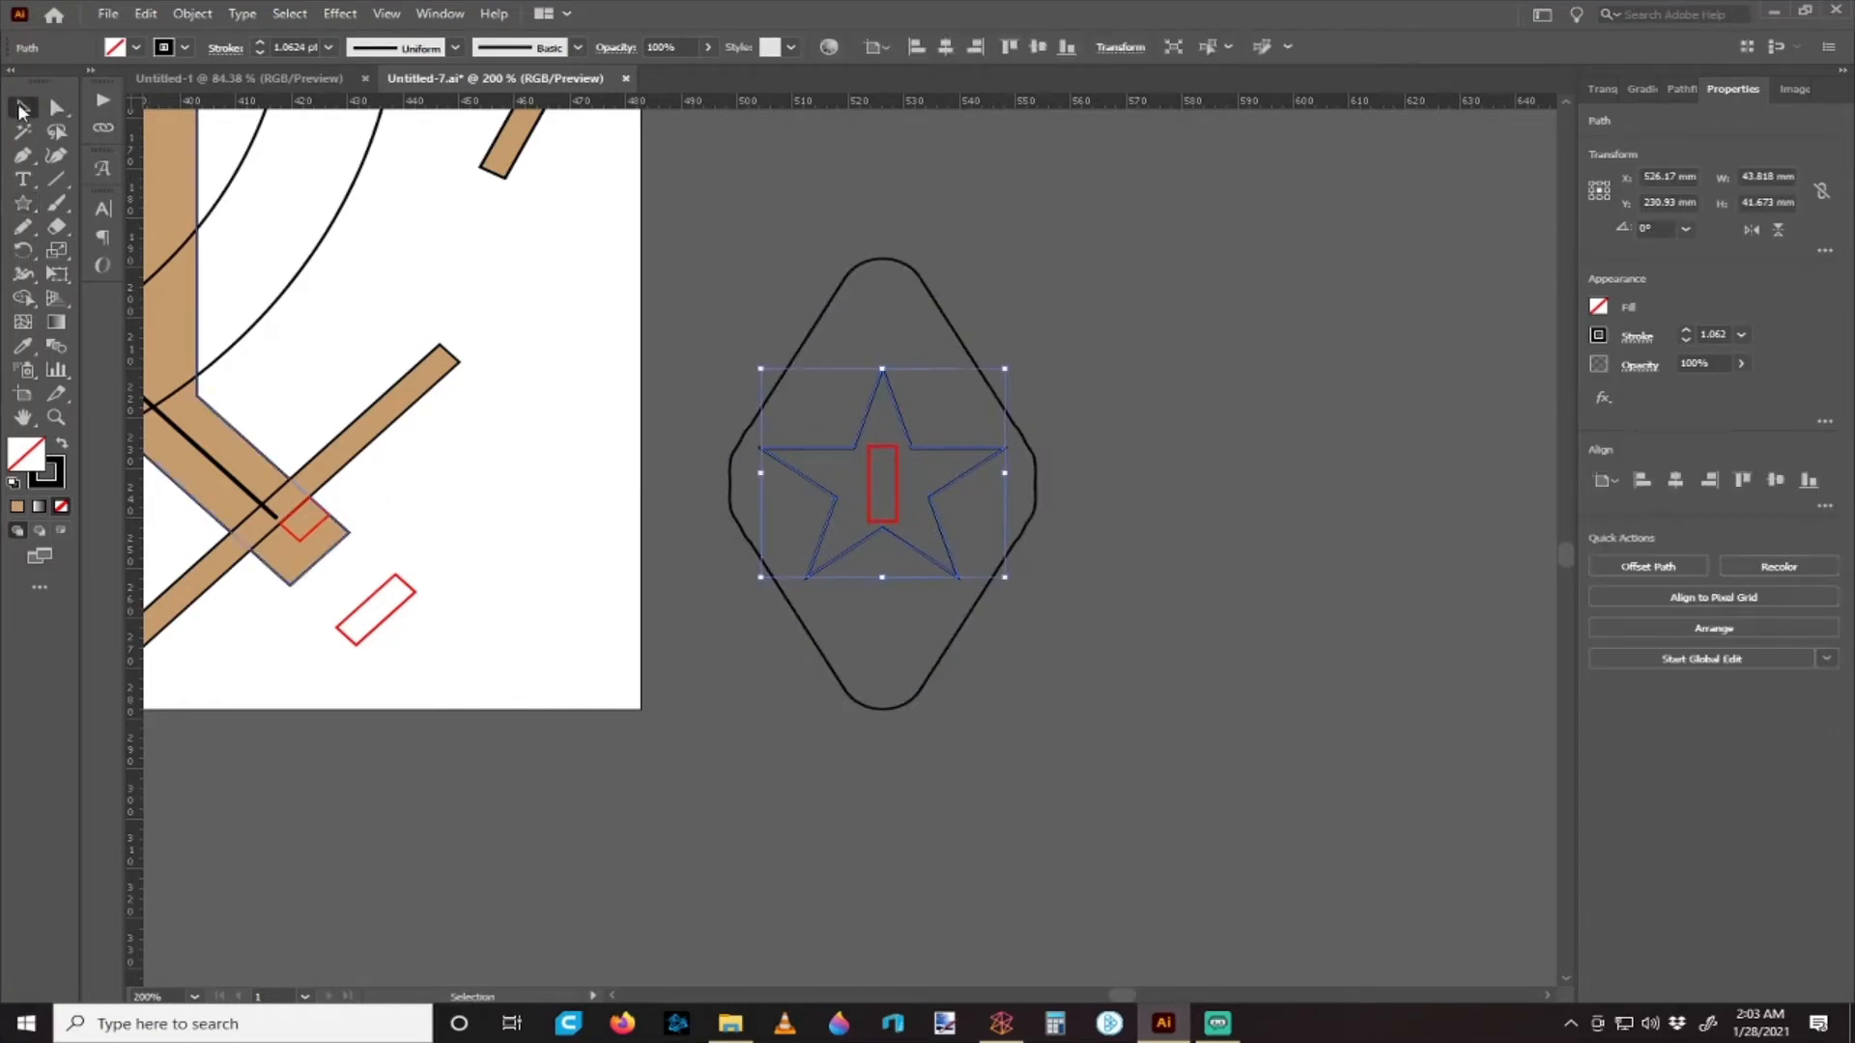
{"action": "key", "text": "ctrl+equal"}
{"action": "key", "text": "Delete"}
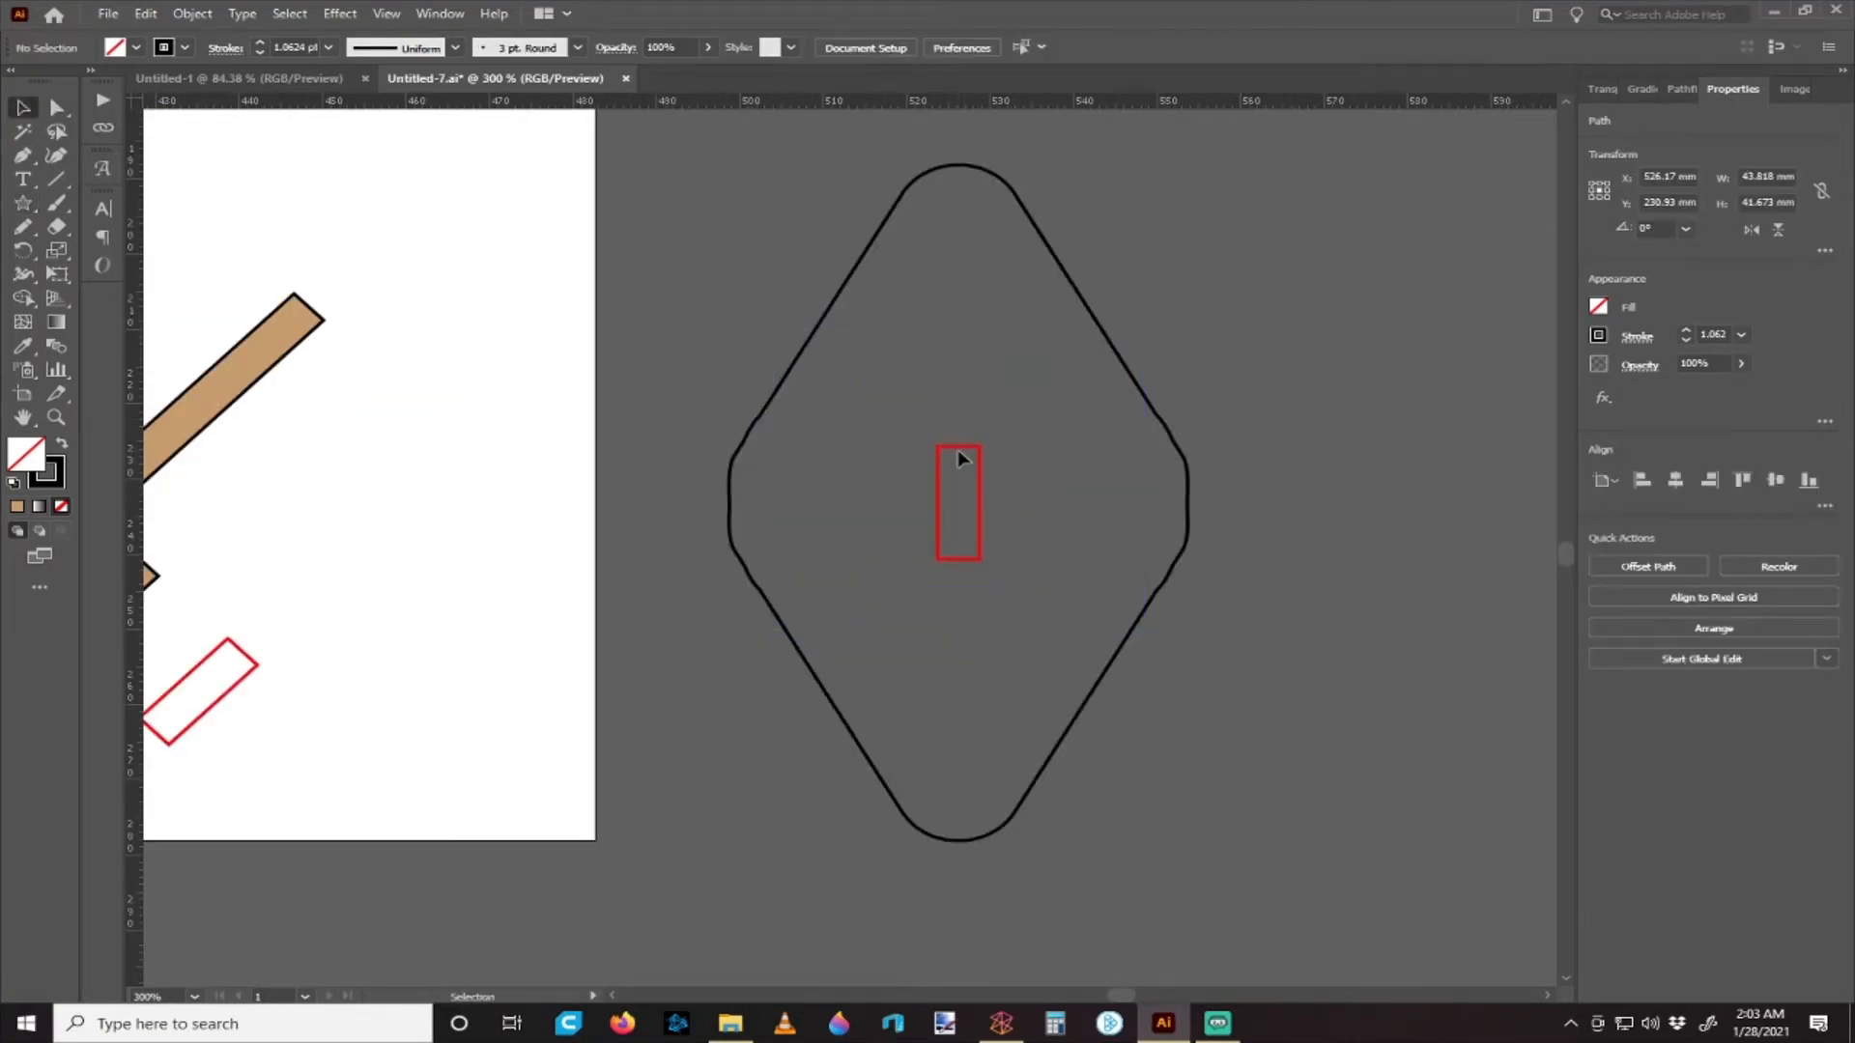
- Draw an unfilled black square about 25.7 mm wide, centred on the red slot inside the petal outline
{"action": "scroll", "coordinate": [681, 379], "scroll_direction": "down", "scroll_amount": 2}
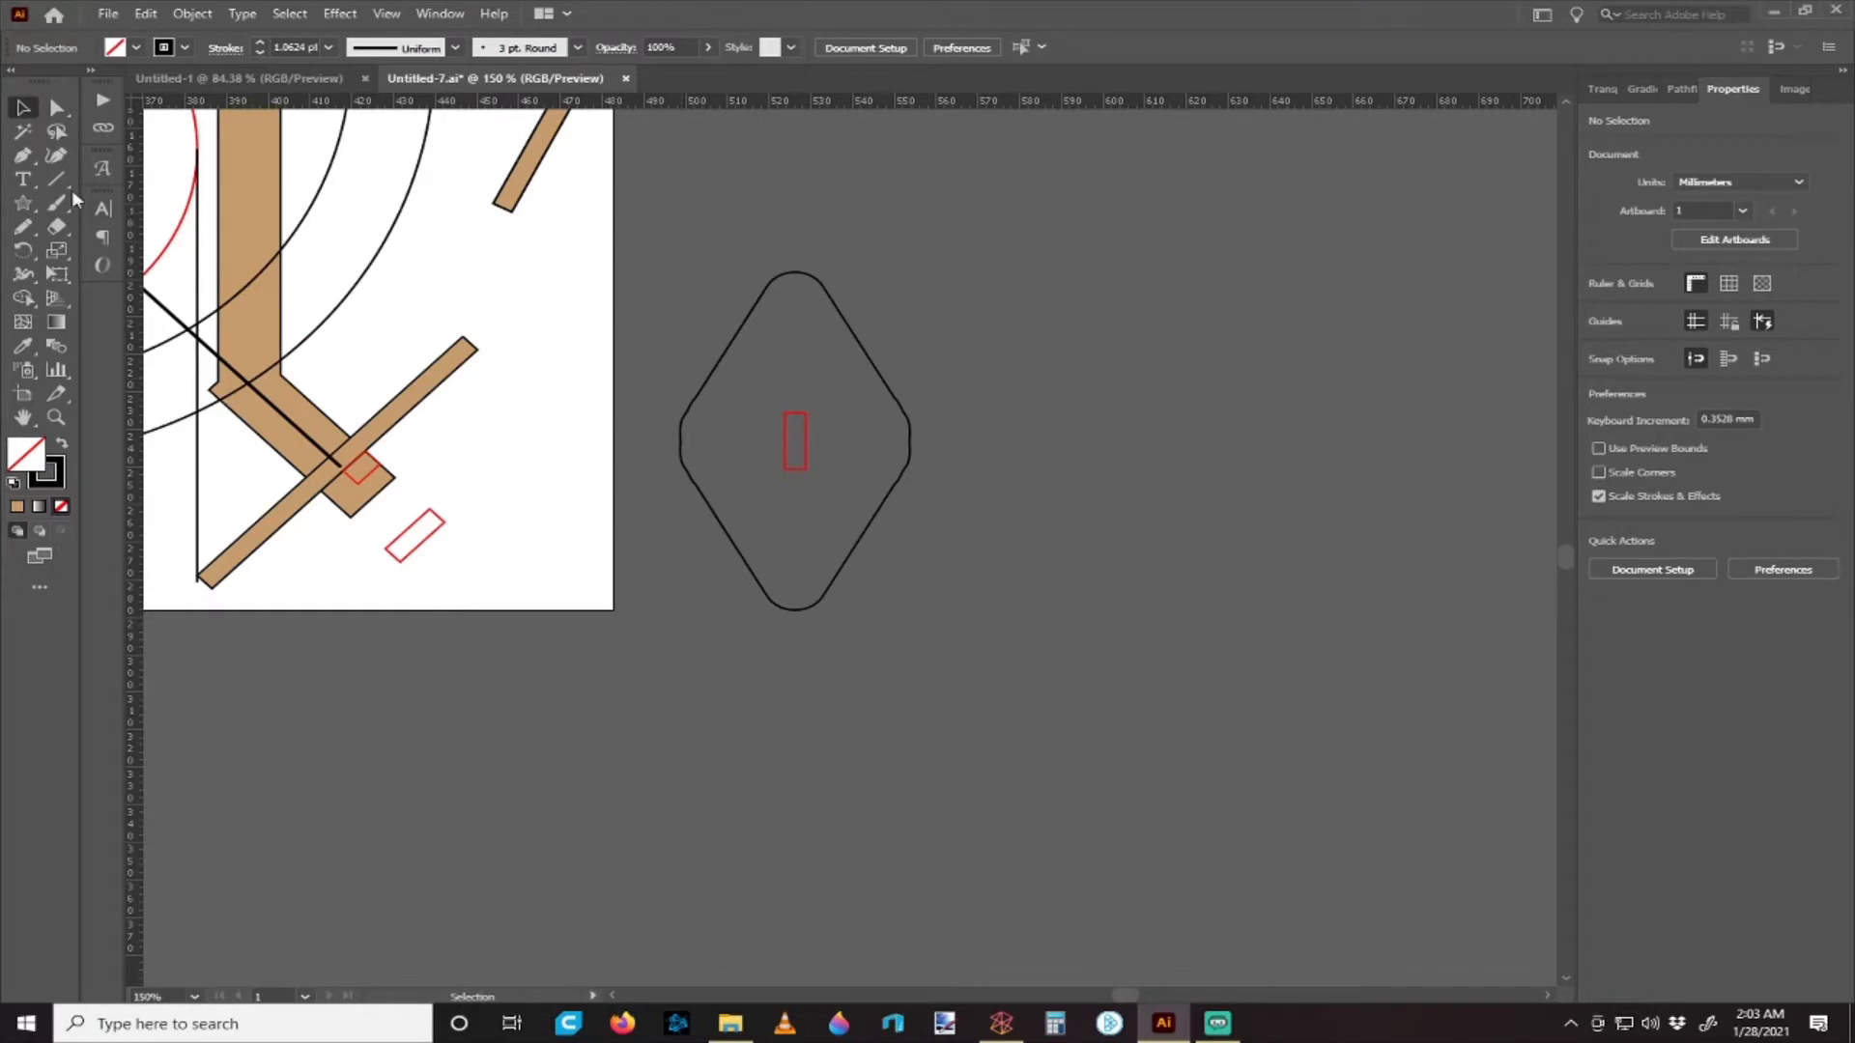
{"action": "left_click", "coordinate": [37, 200]}
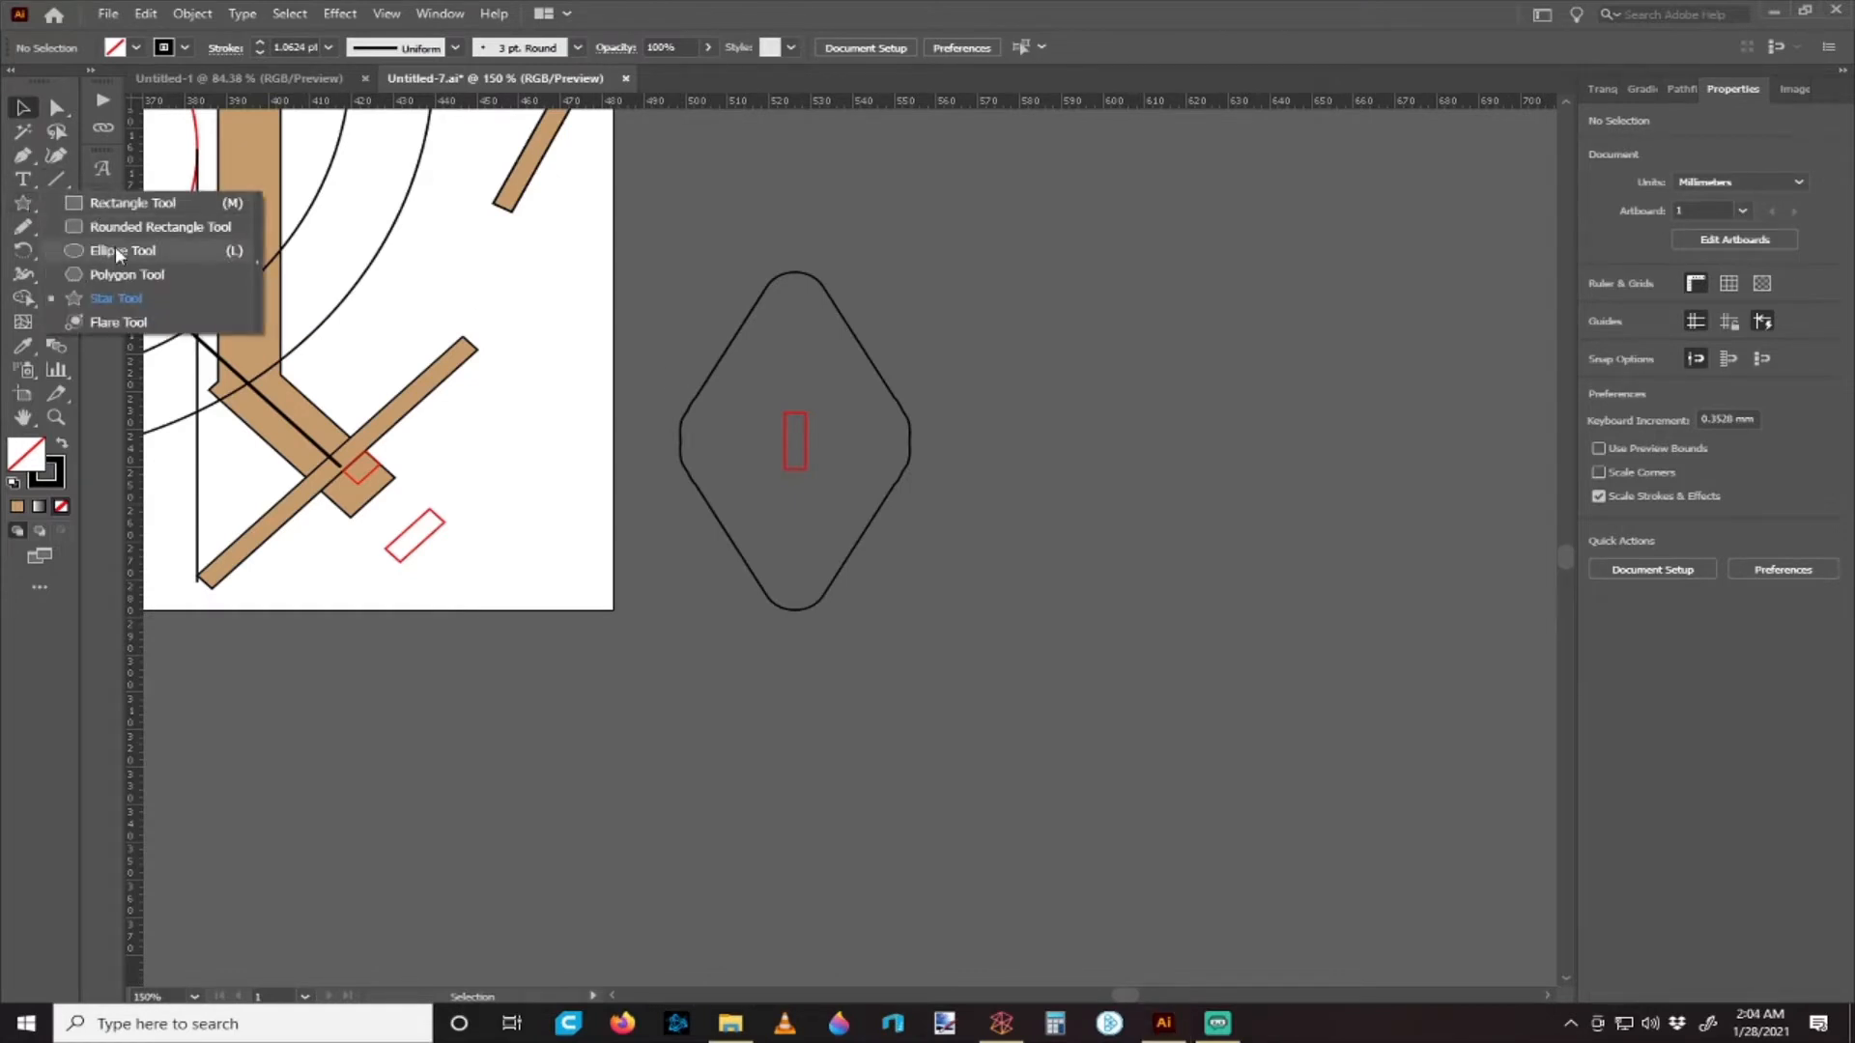
{"action": "left_click", "coordinate": [114, 202]}
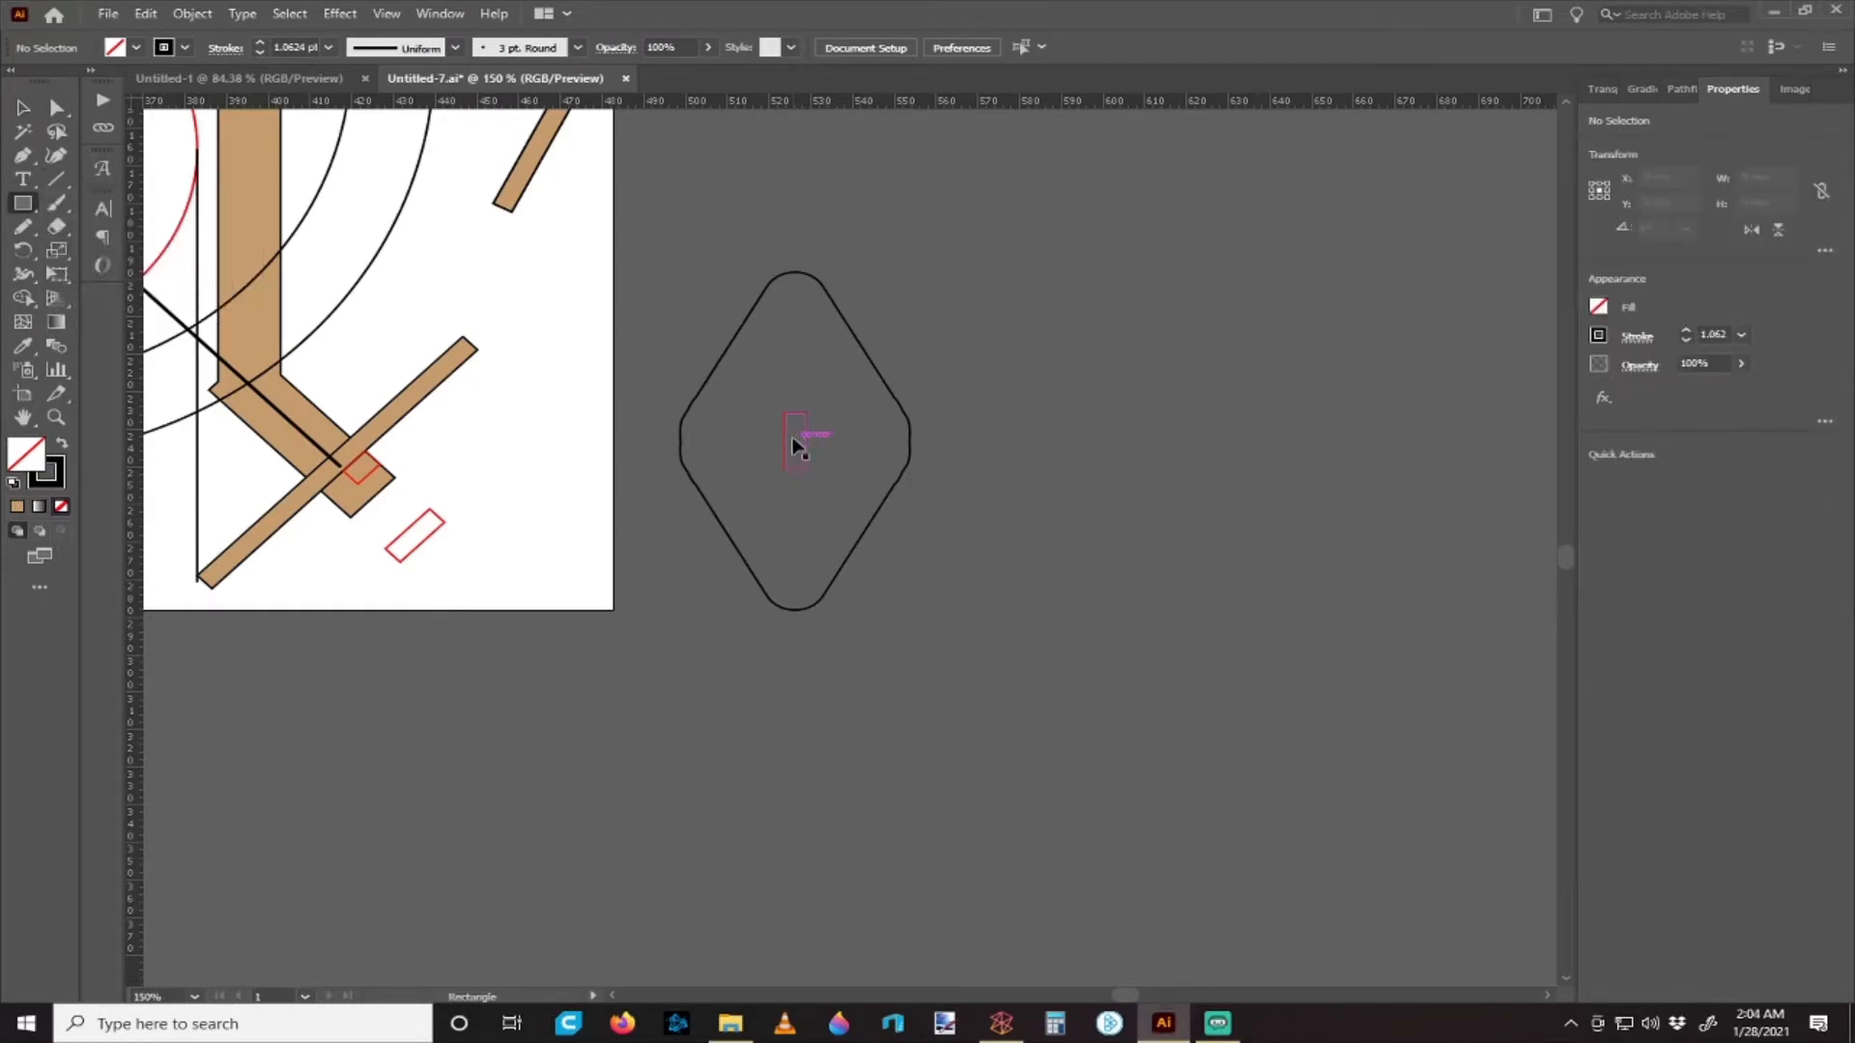
{"action": "scroll", "coordinate": [798, 438], "scroll_direction": "left", "scroll_amount": 1}
{"action": "scroll", "coordinate": [836, 450], "scroll_direction": "up", "scroll_amount": 1}
{"action": "left_click_drag", "start_coordinate": [852, 438], "coordinate": [925, 504]}
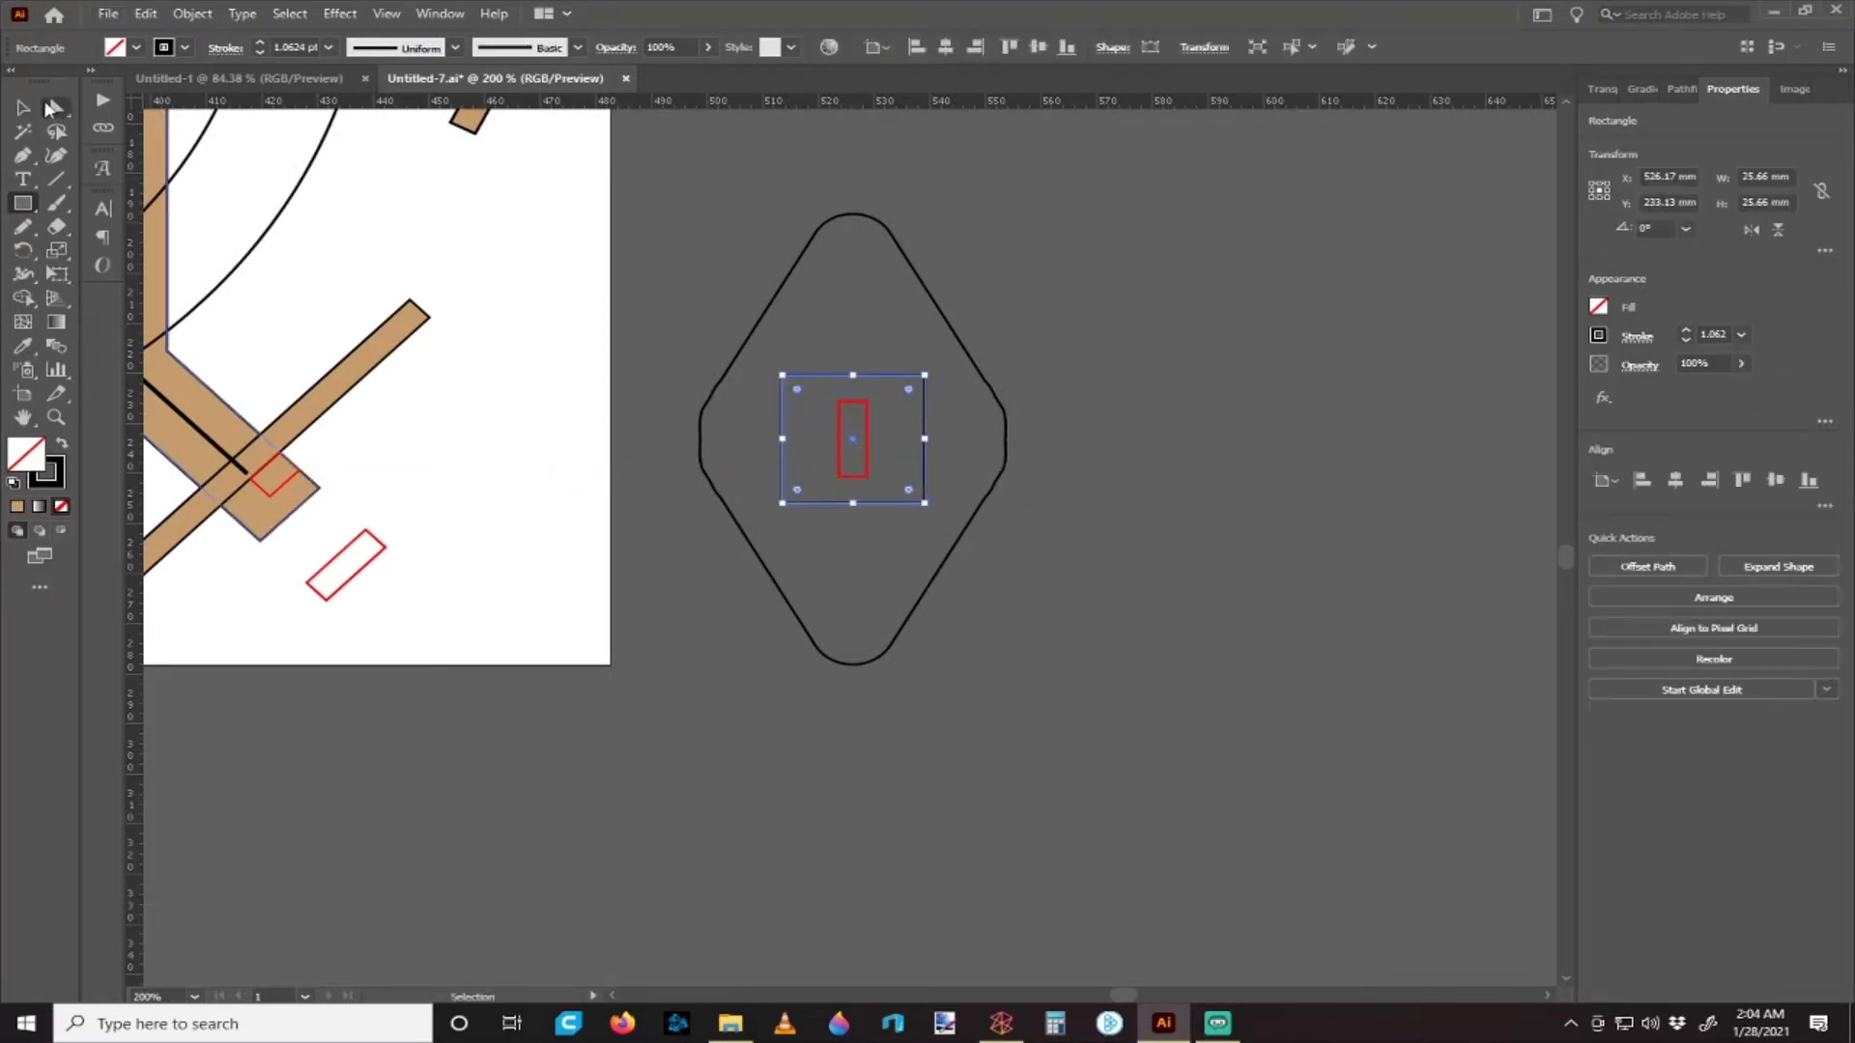
{"action": "key", "text": "v"}
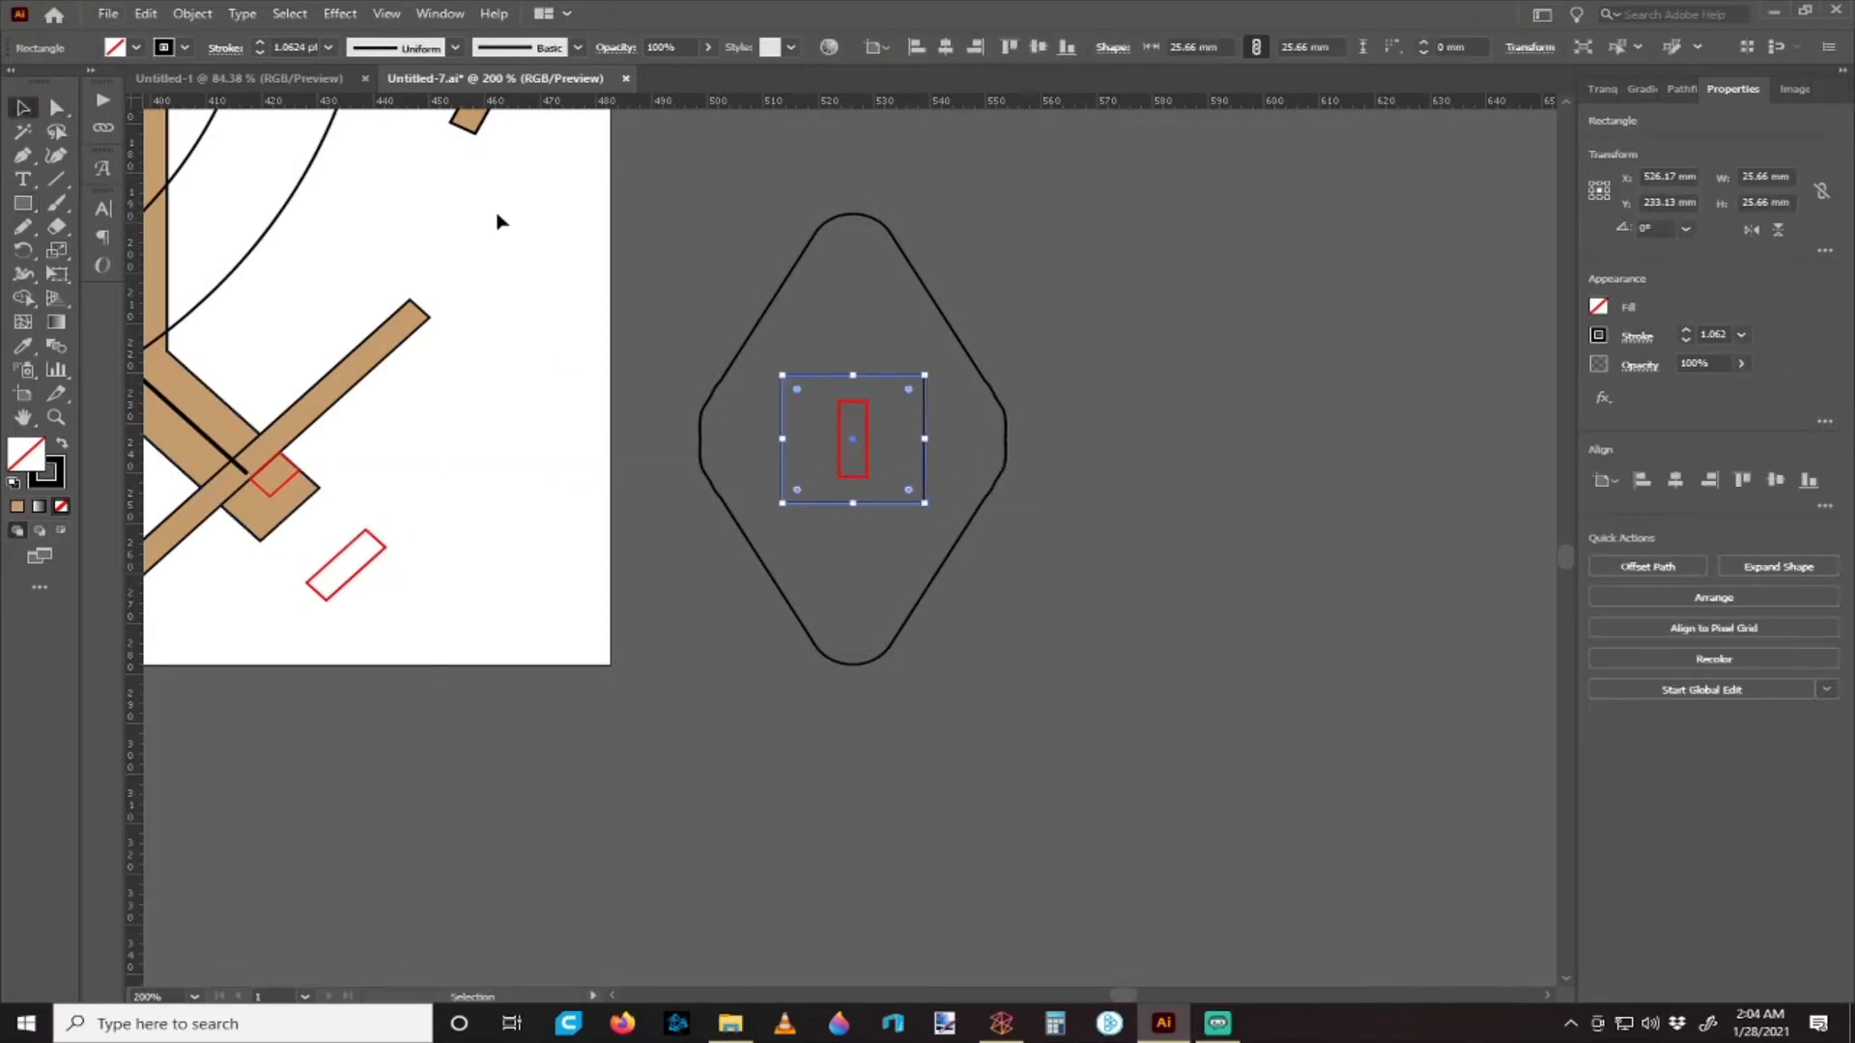
{"action": "left_click", "coordinate": [701, 311]}
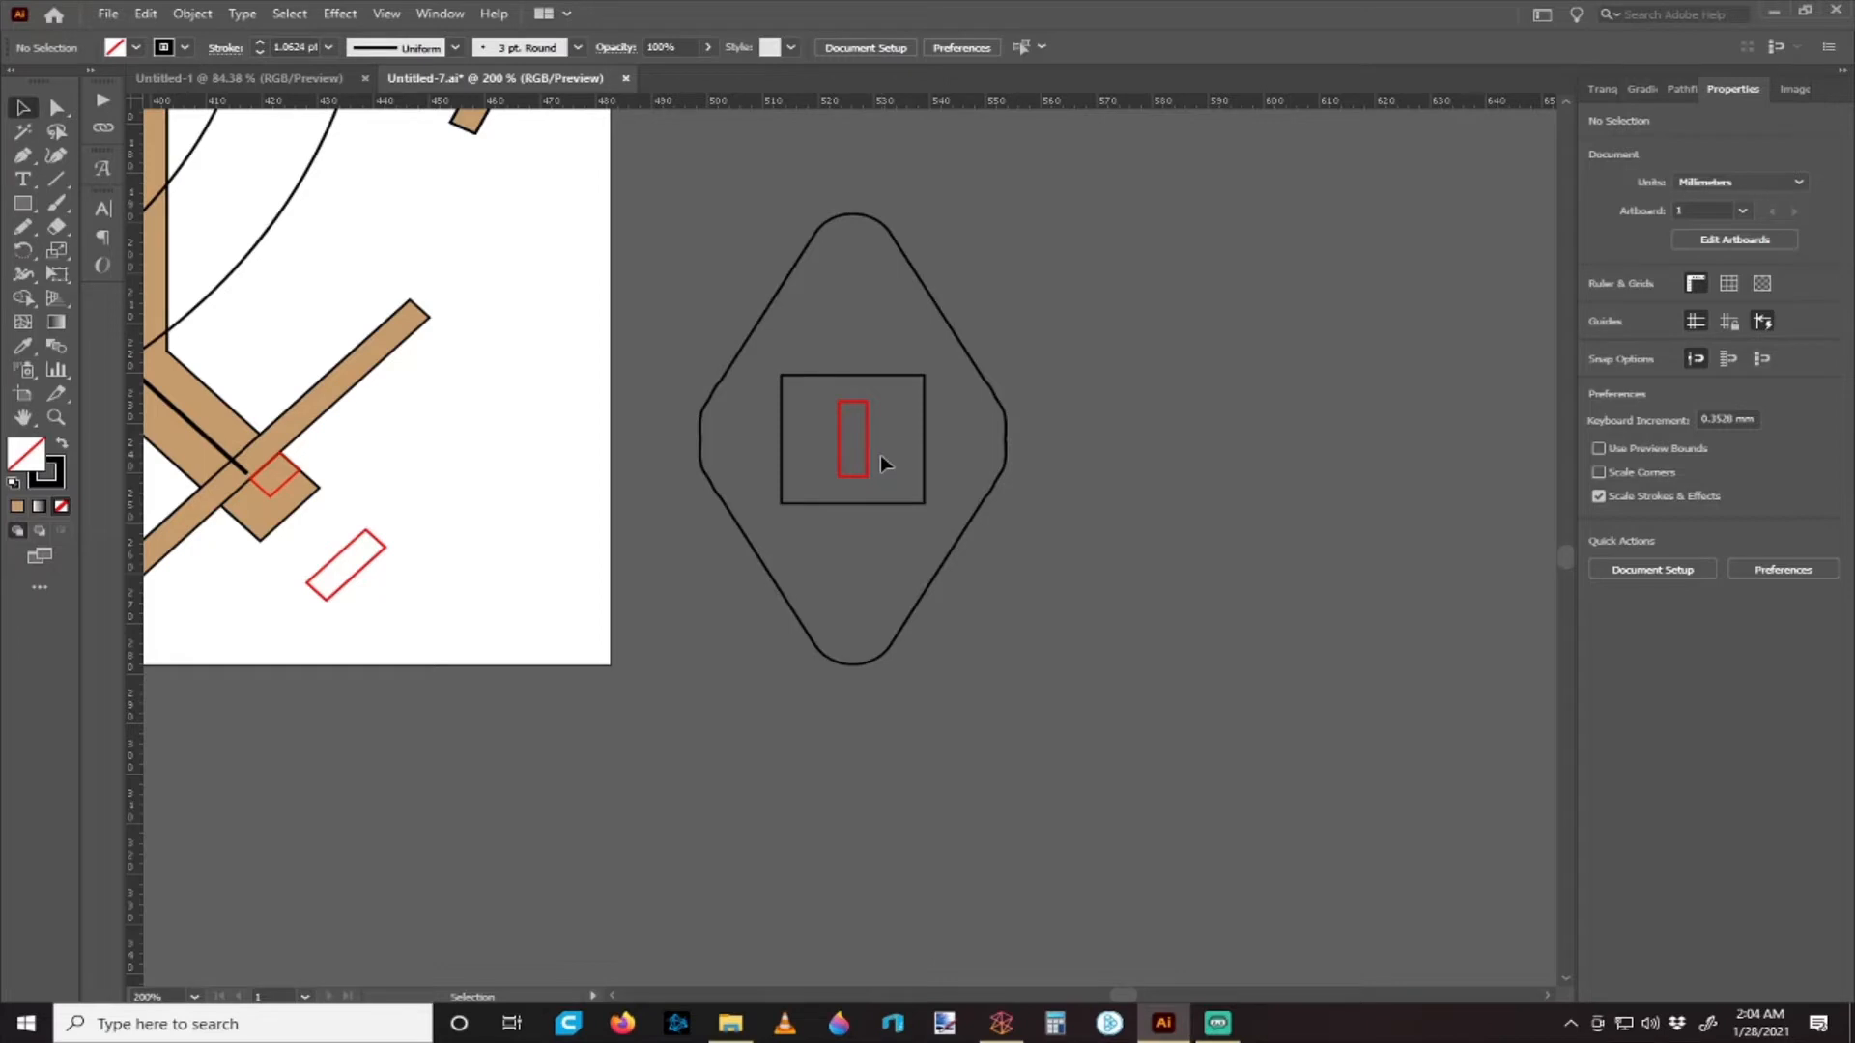
- Duplicate the bracket's 5 x 7.5 mm red notch upright and snap the copy into the upper half of the petal's red slot
{"action": "scroll", "coordinate": [884, 454], "scroll_direction": "up", "scroll_amount": 1}
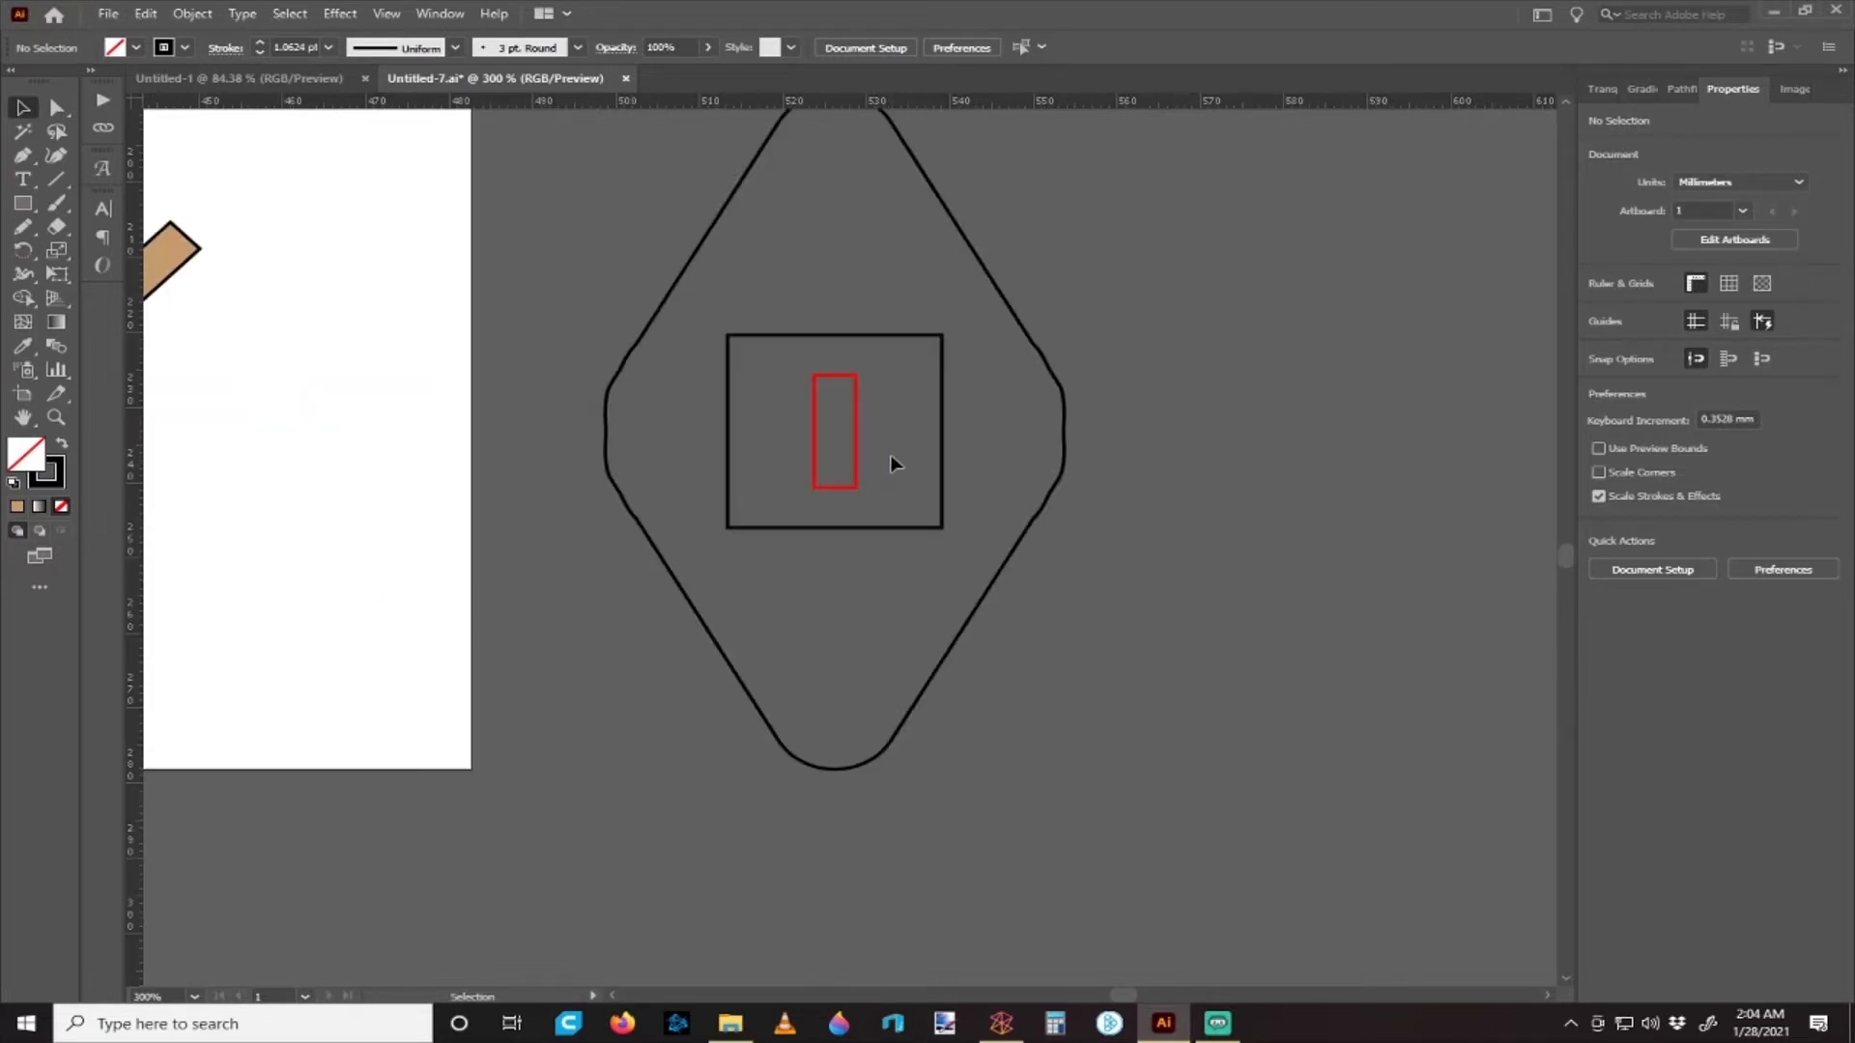
{"action": "scroll", "coordinate": [889, 459], "scroll_direction": "down", "scroll_amount": 2}
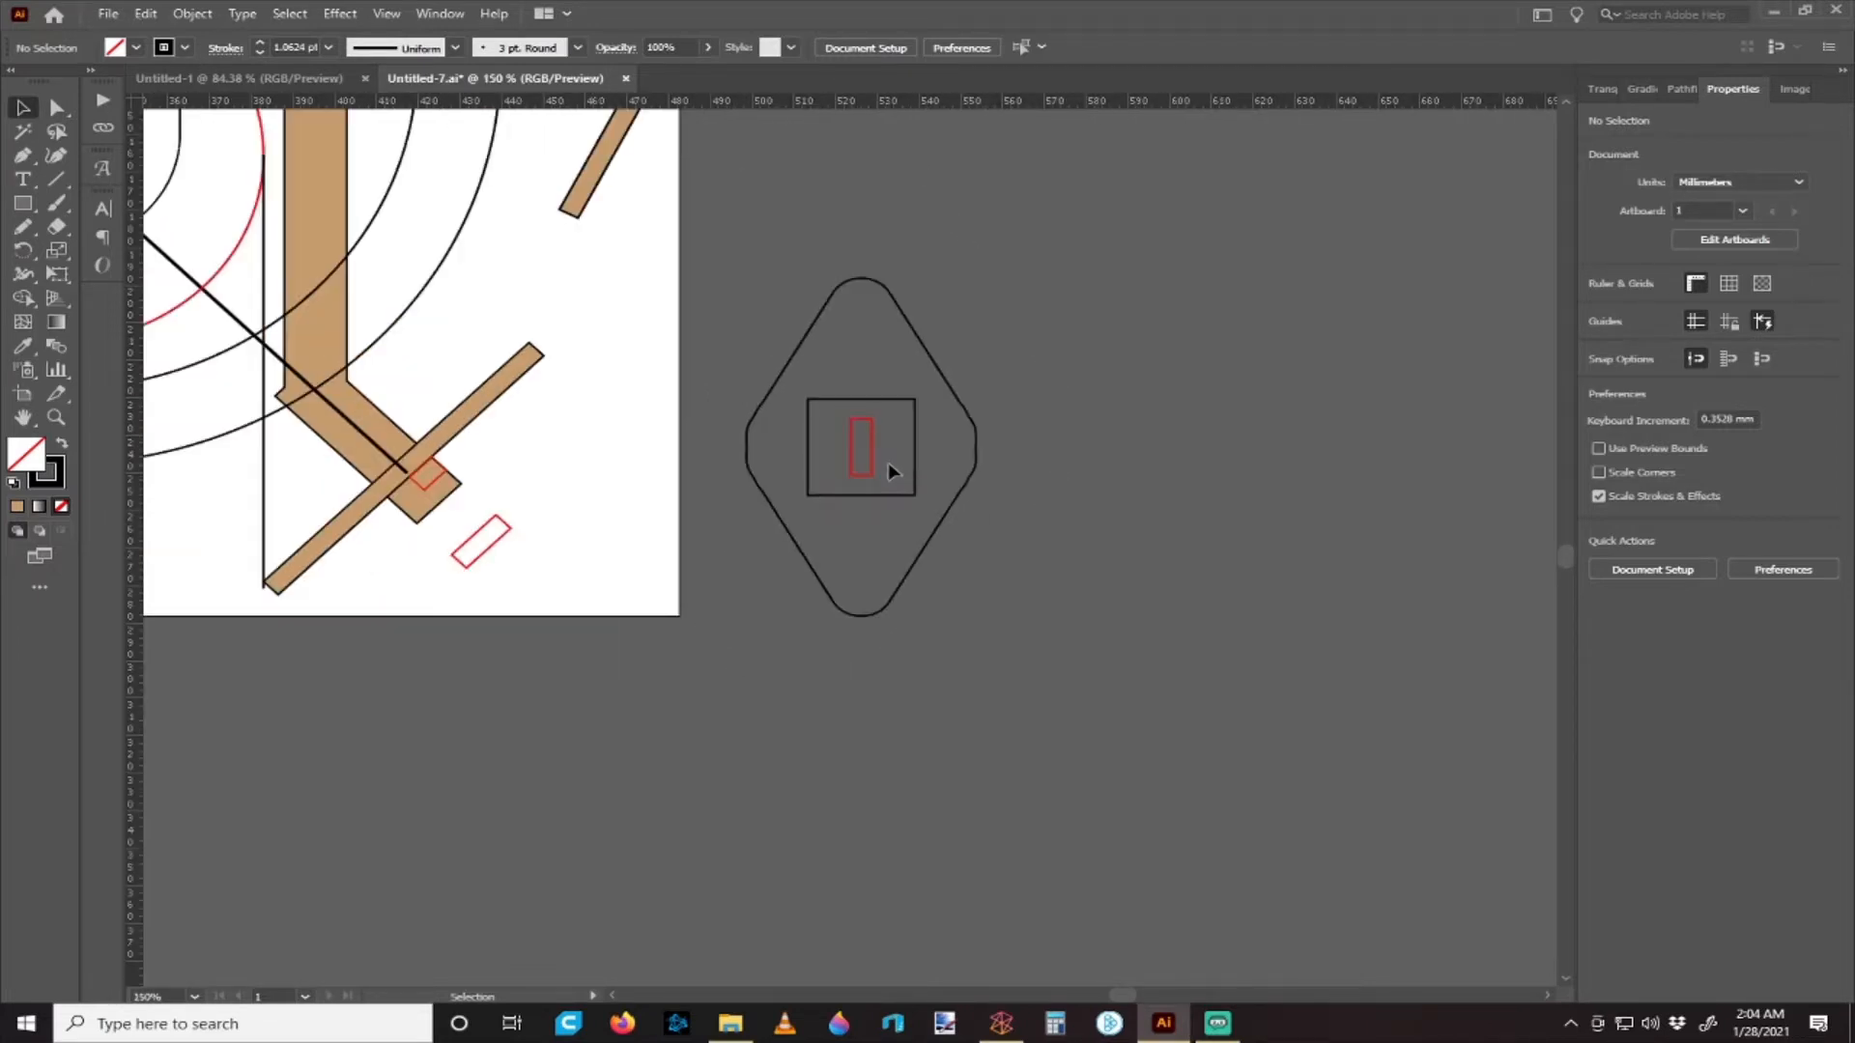
{"action": "scroll", "coordinate": [896, 469], "scroll_direction": "up", "scroll_amount": 1}
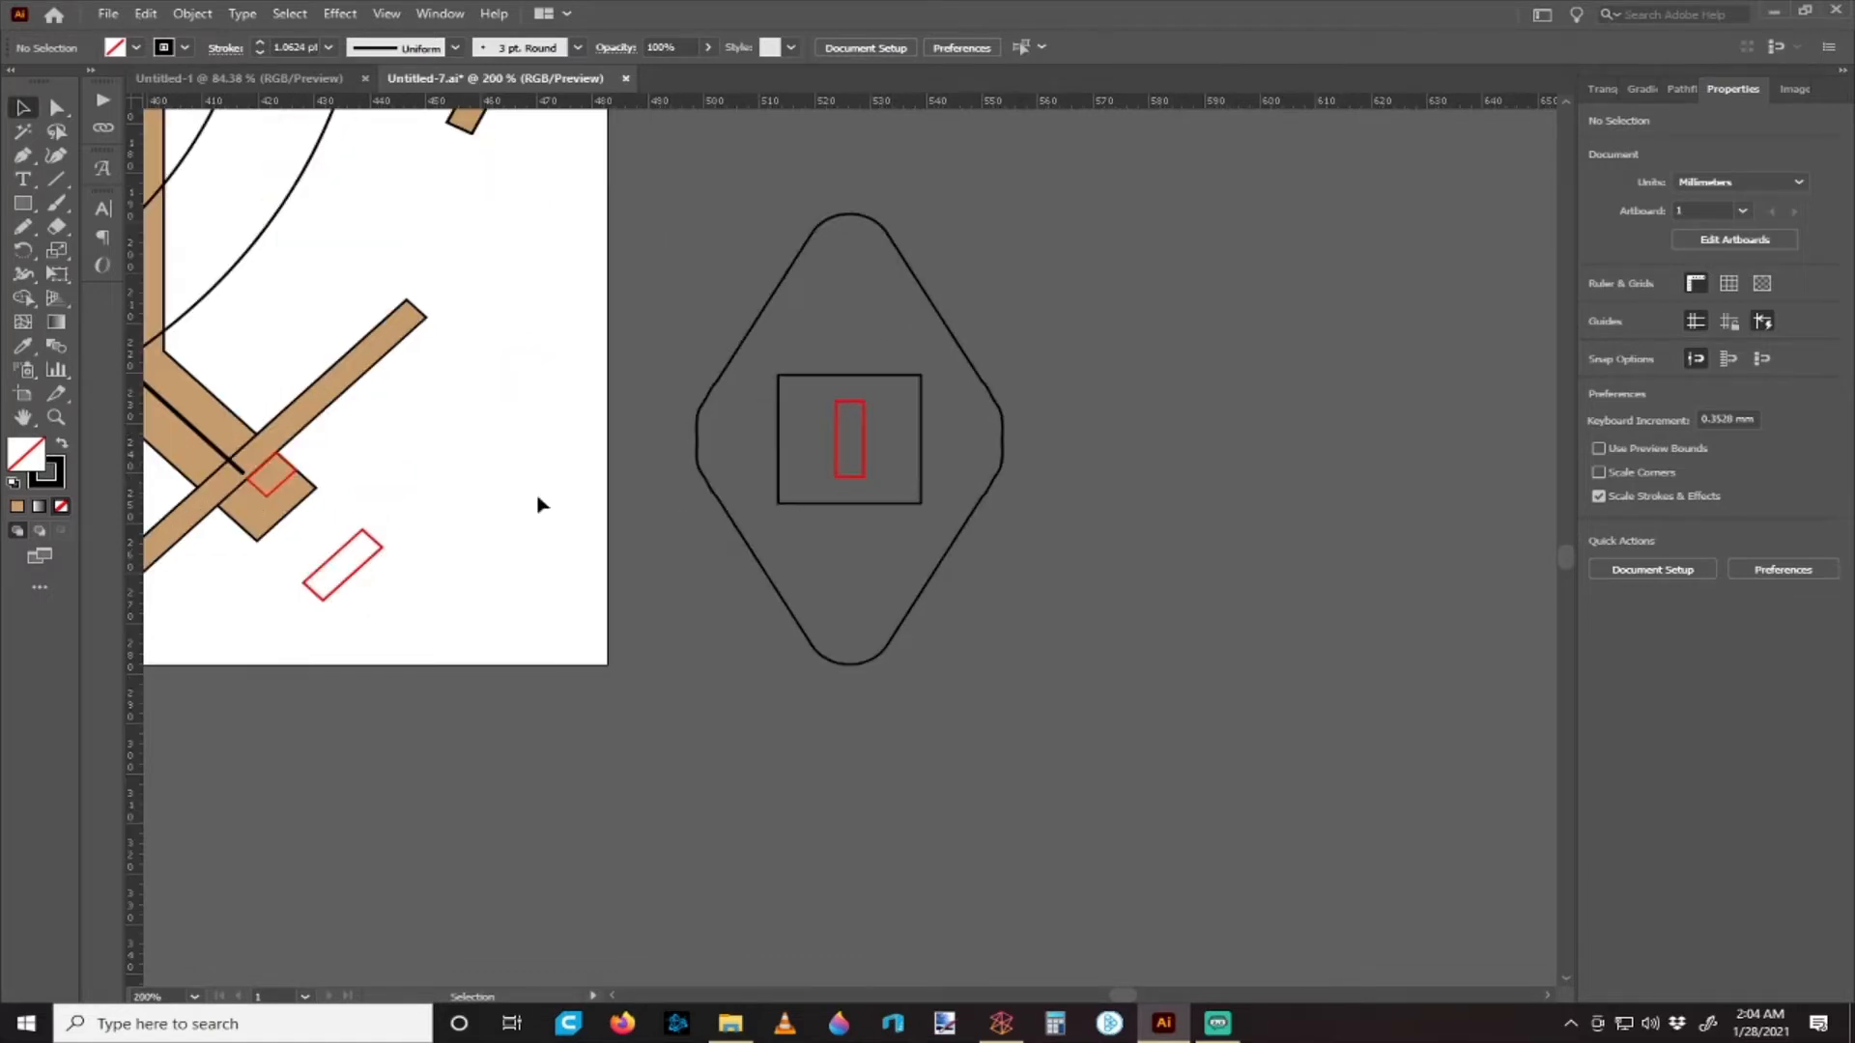
{"action": "left_click_drag", "start_coordinate": [262, 491], "coordinate": [595, 462]}
{"action": "scroll", "coordinate": [627, 416], "scroll_direction": "up", "scroll_amount": 1}
{"action": "left_click", "coordinate": [628, 420]}
{"action": "scroll", "coordinate": [628, 423], "scroll_direction": "down", "scroll_amount": 1}
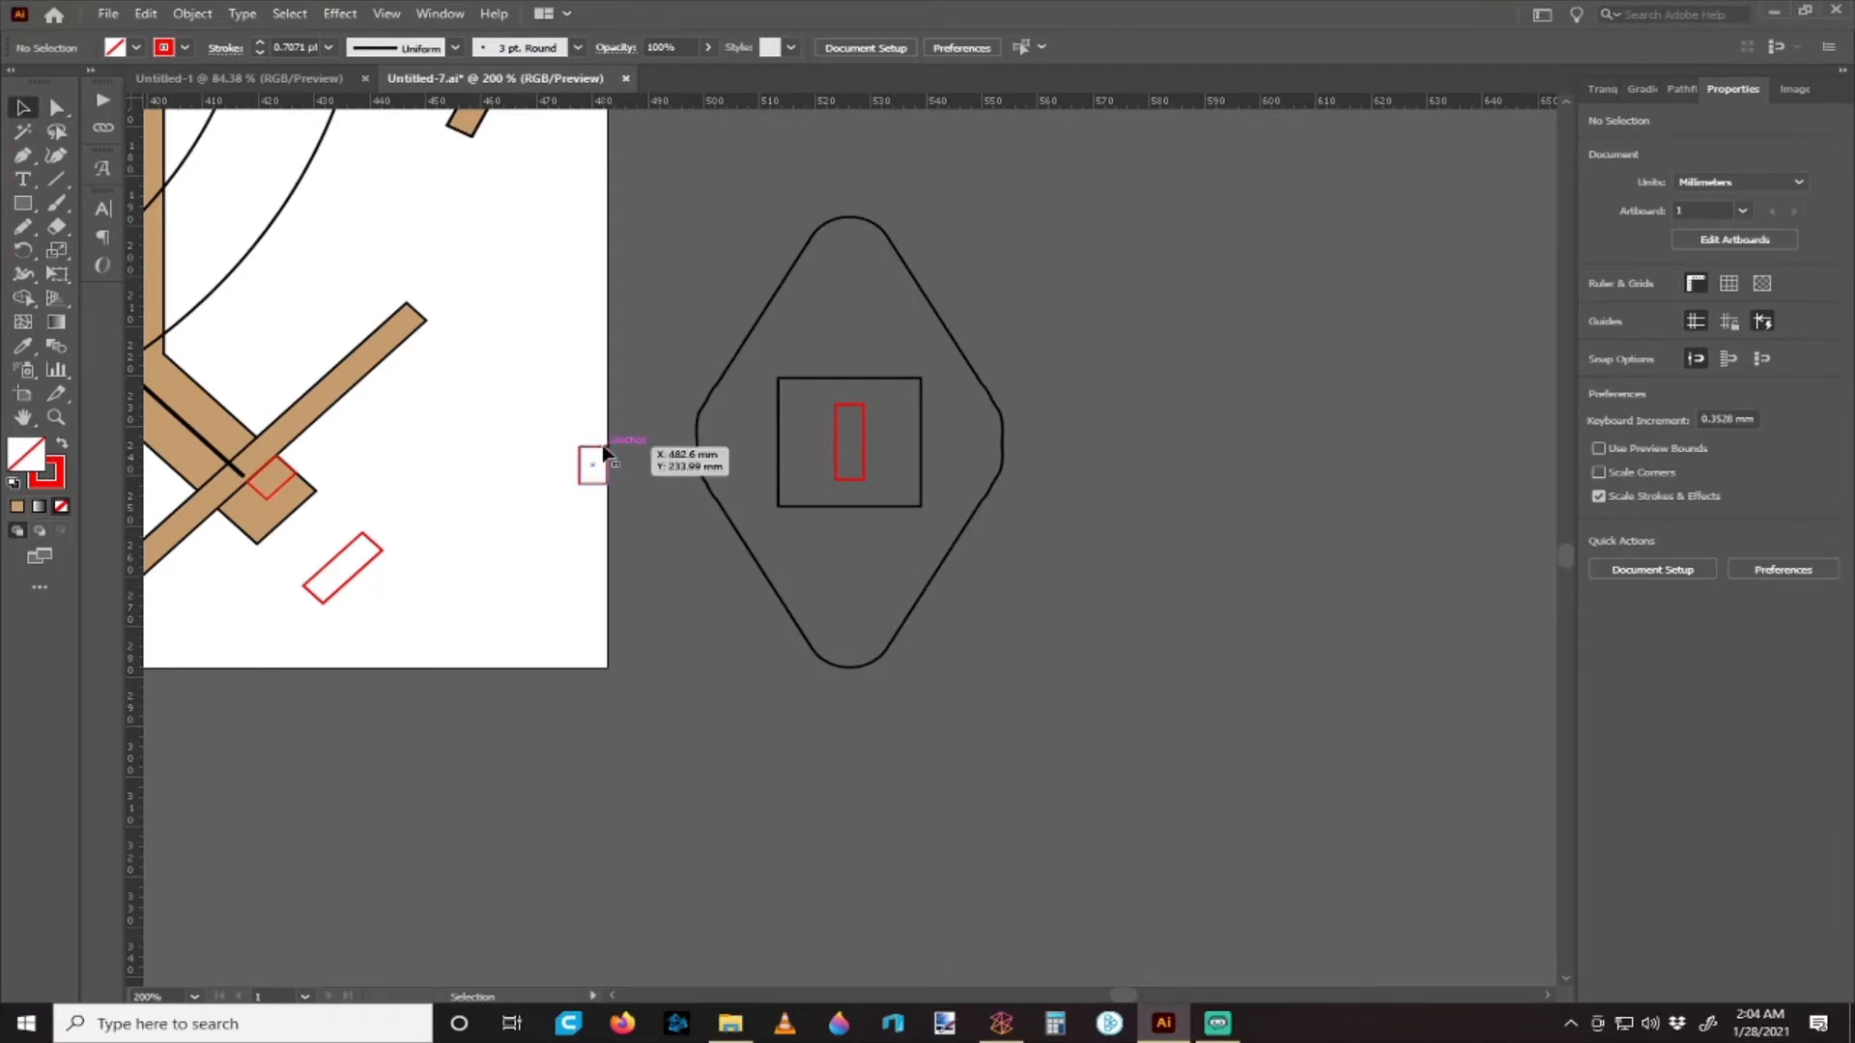
{"action": "left_click_drag", "start_coordinate": [604, 452], "coordinate": [864, 406]}
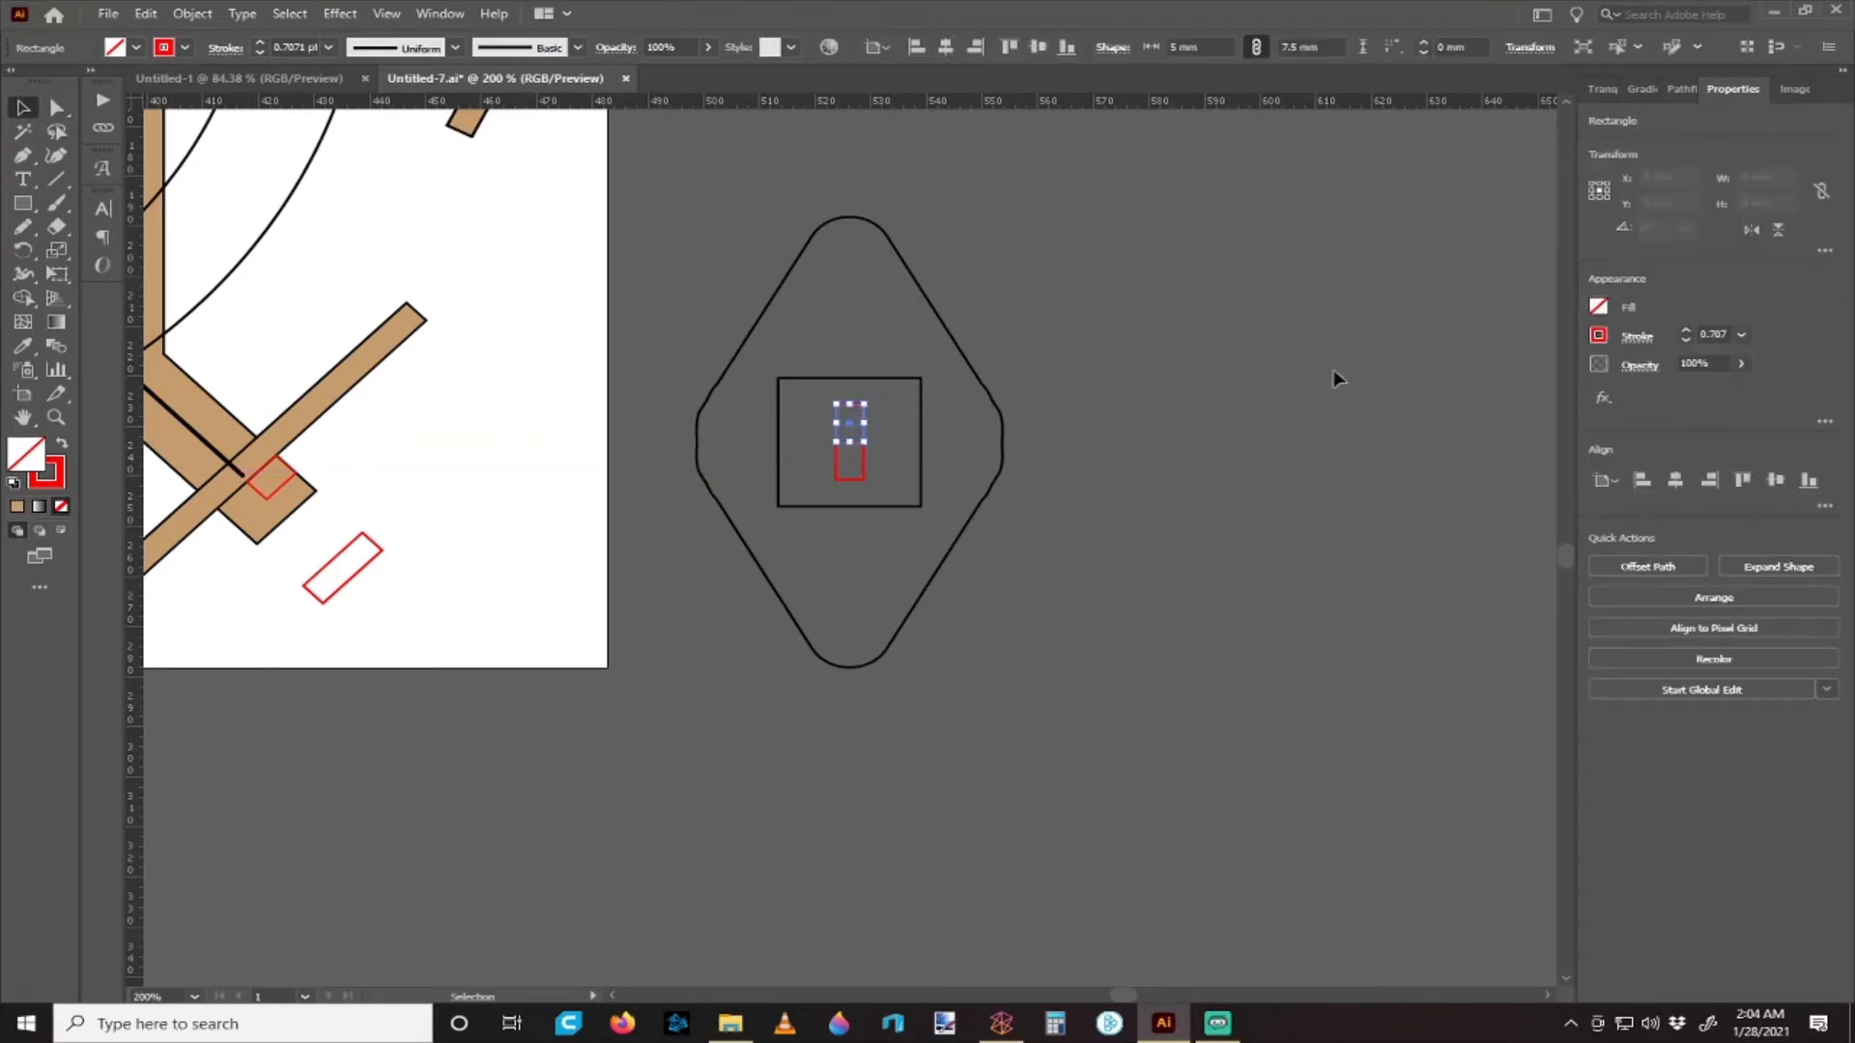
- Change the stroke colour of the notch copy in the petal's slot to cyan
{"action": "left_click", "coordinate": [1599, 338]}
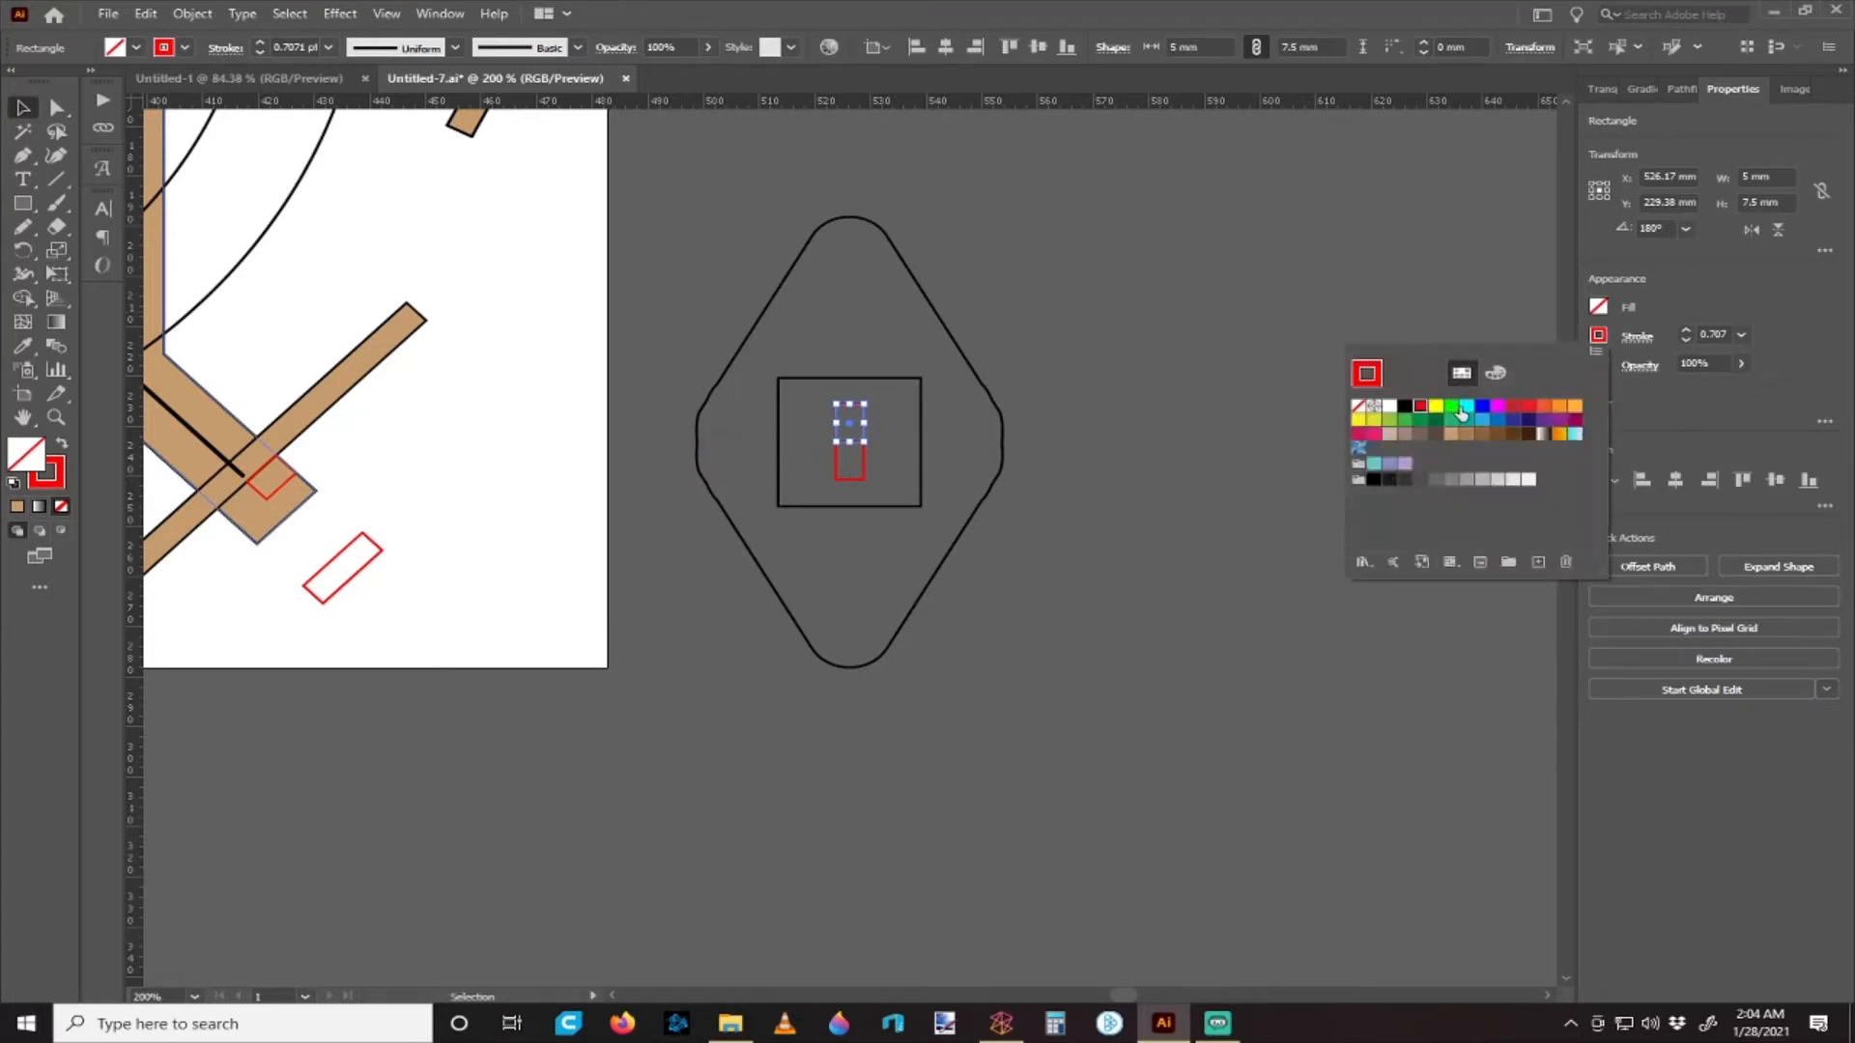
{"action": "left_click", "coordinate": [1420, 406]}
{"action": "left_click", "coordinate": [1148, 496]}
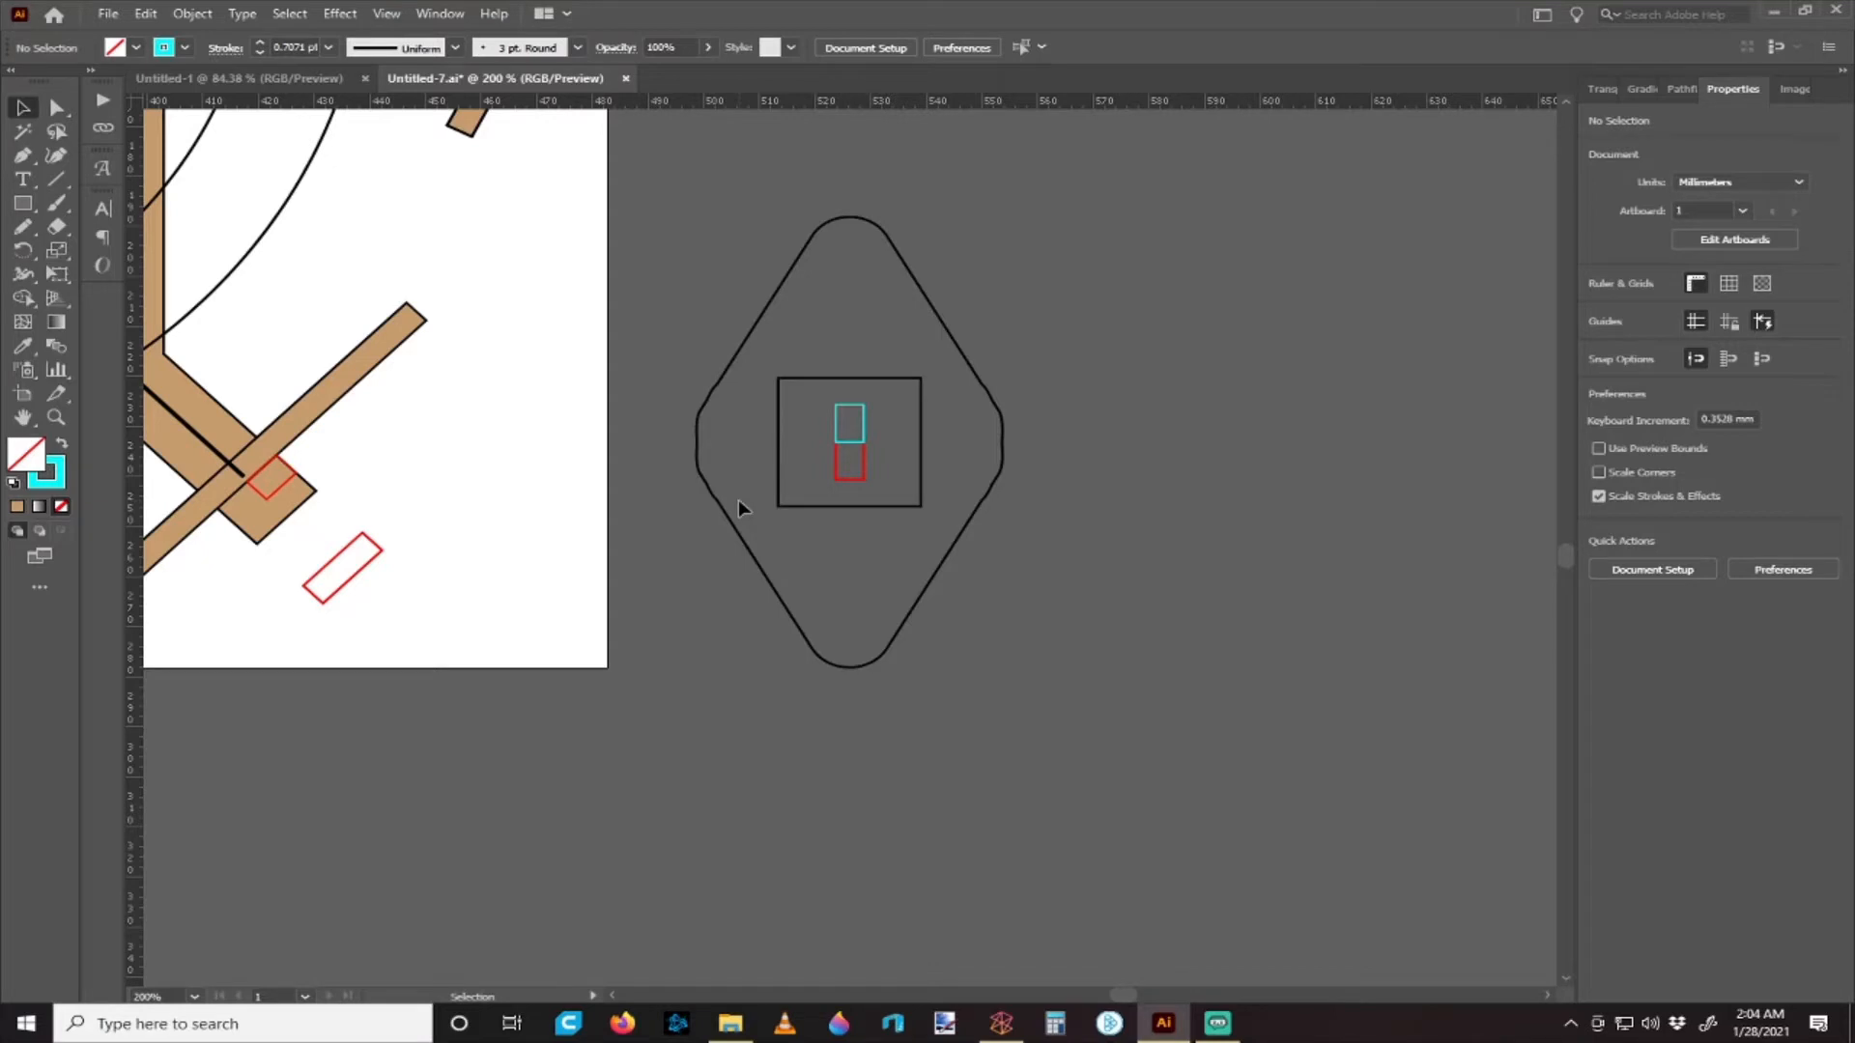
- Compare the petal's red slot, cyan notch and surrounding square with the red notch on the bracket end
{"action": "scroll", "coordinate": [850, 472], "scroll_direction": "up", "scroll_amount": 1}
{"action": "left_click", "coordinate": [861, 461]}
{"action": "scroll", "coordinate": [861, 461], "scroll_direction": "down", "scroll_amount": 1}
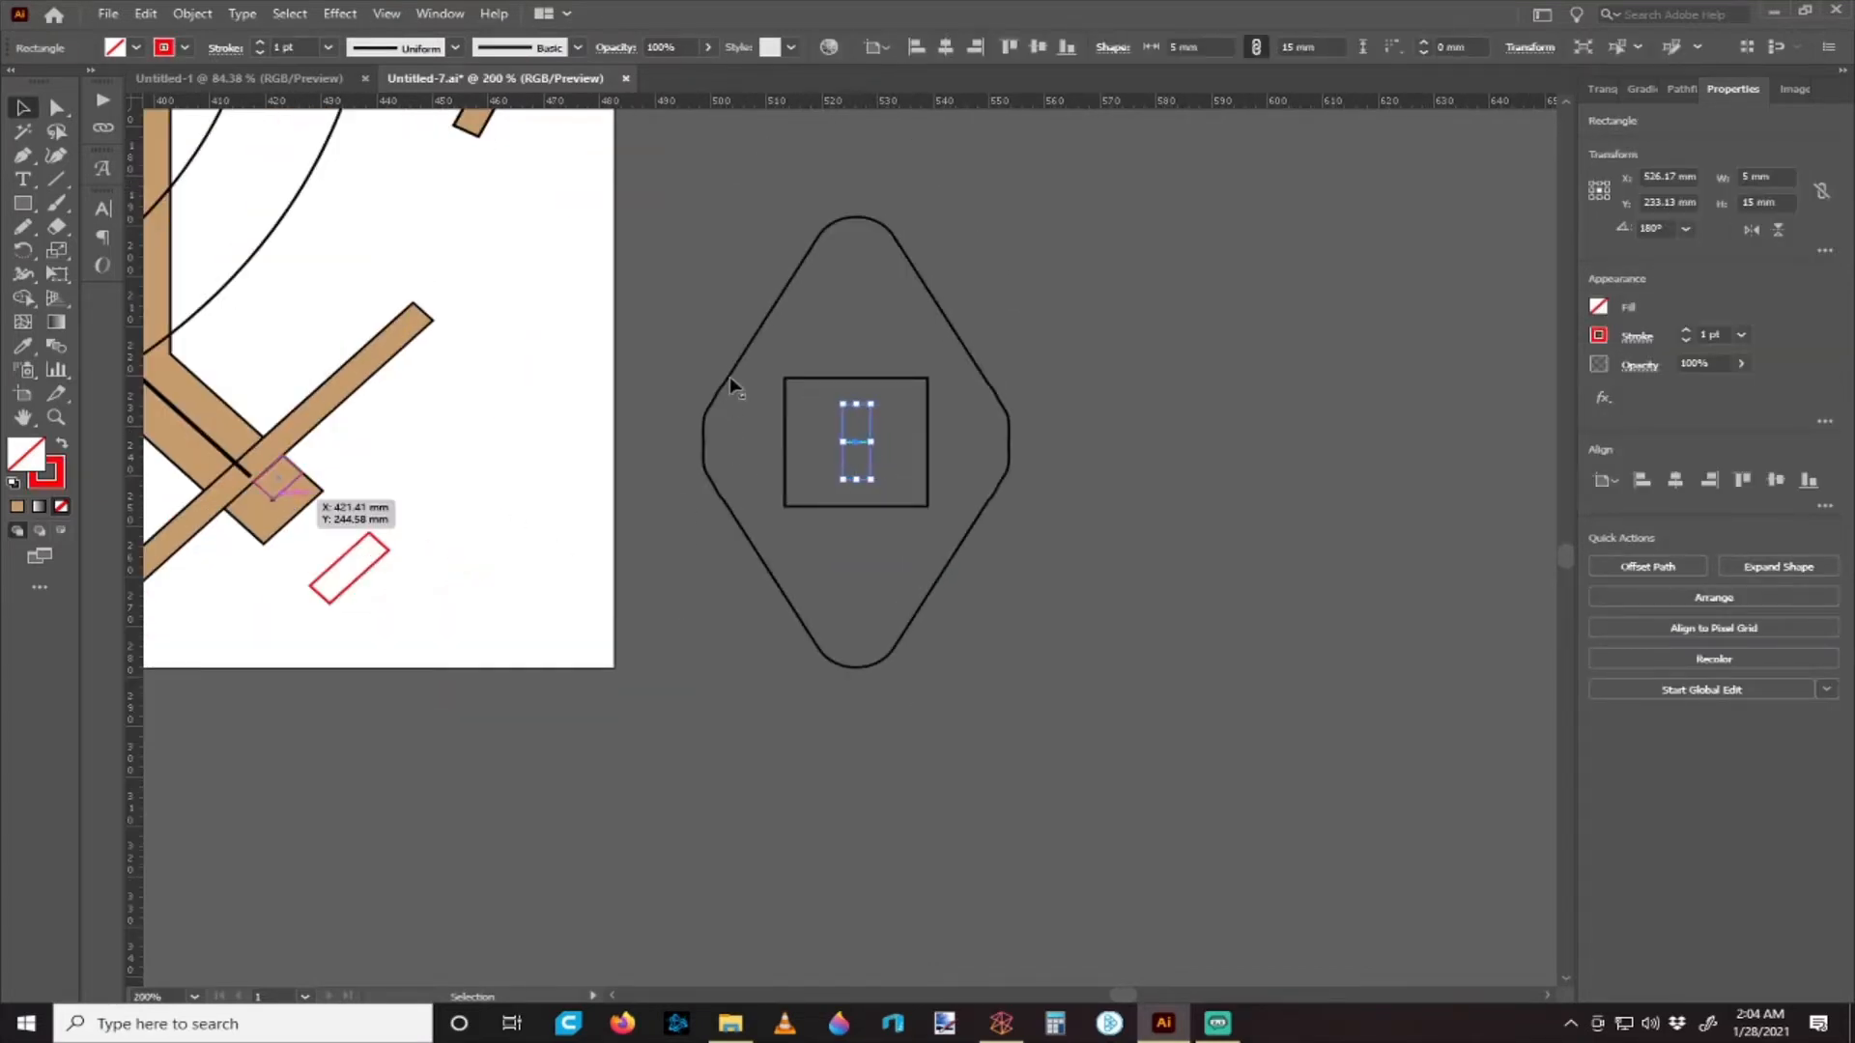
{"action": "scroll", "coordinate": [901, 439], "scroll_direction": "up", "scroll_amount": 1}
{"action": "left_click", "coordinate": [891, 426]}
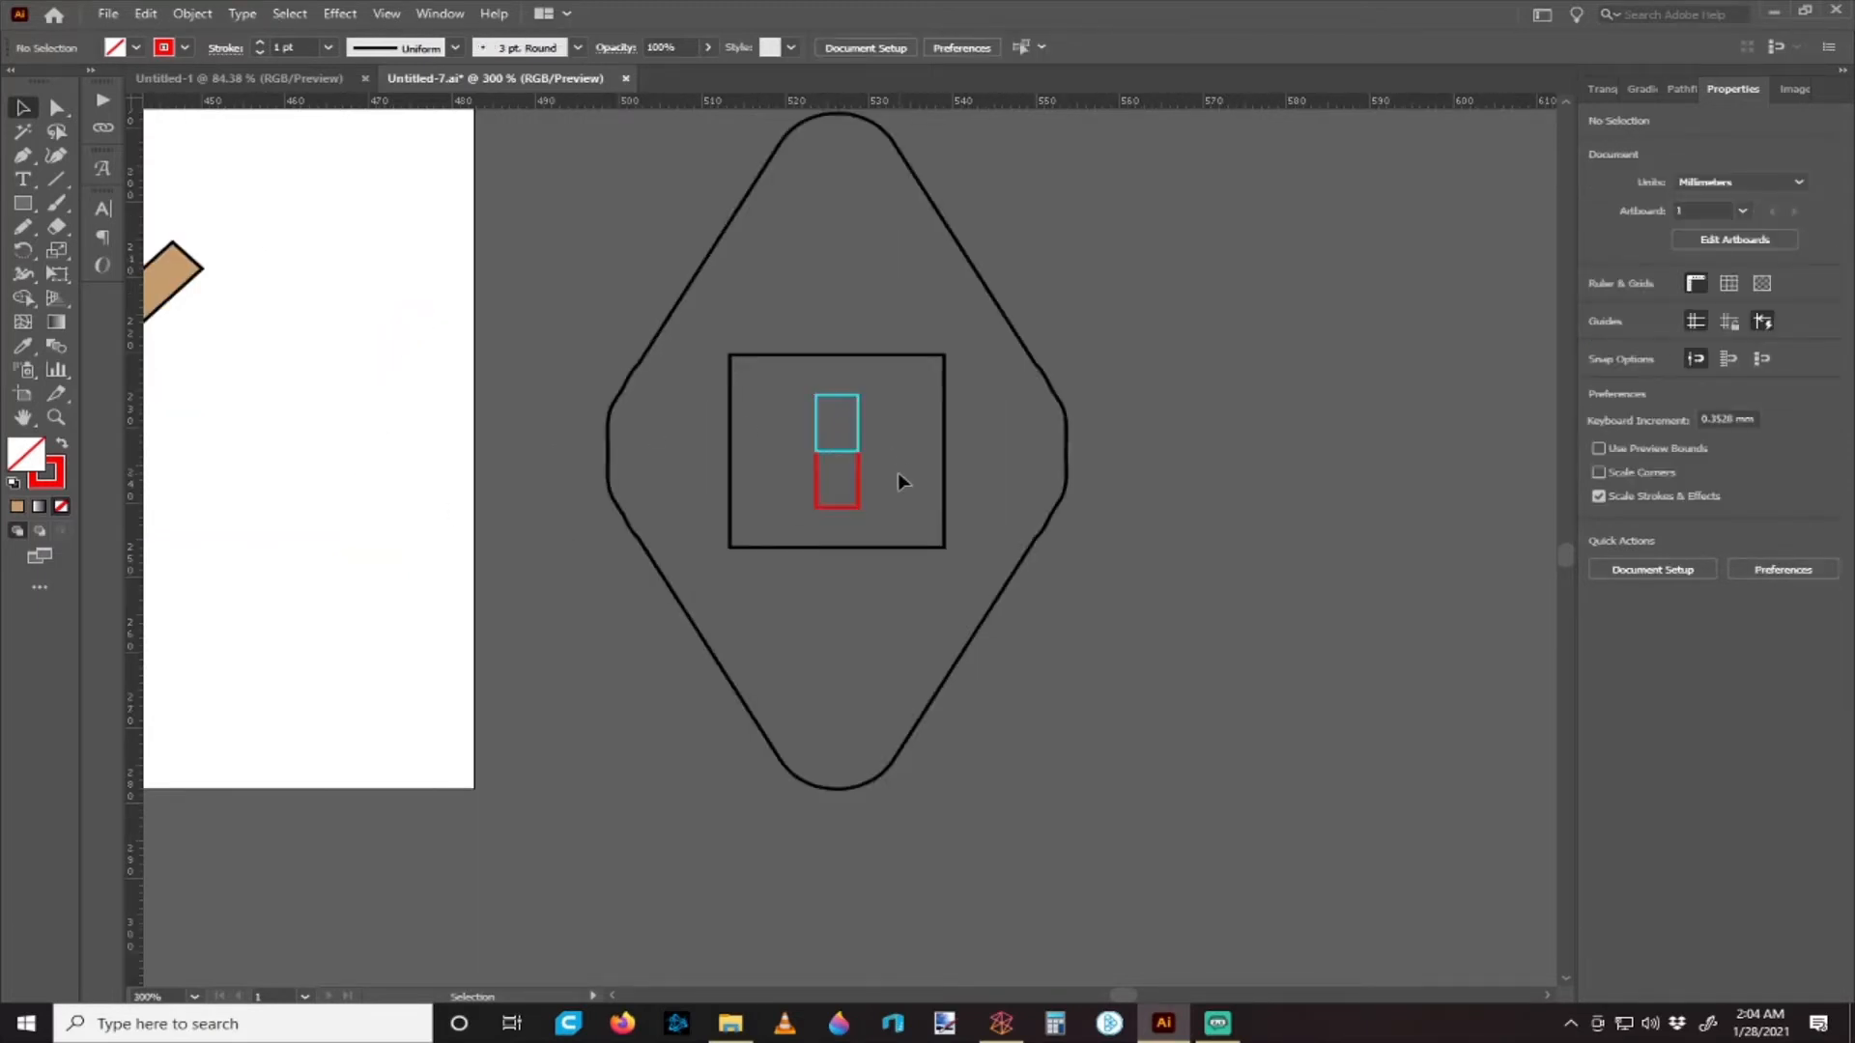
{"action": "scroll", "coordinate": [833, 438], "scroll_direction": "up", "scroll_amount": 1}
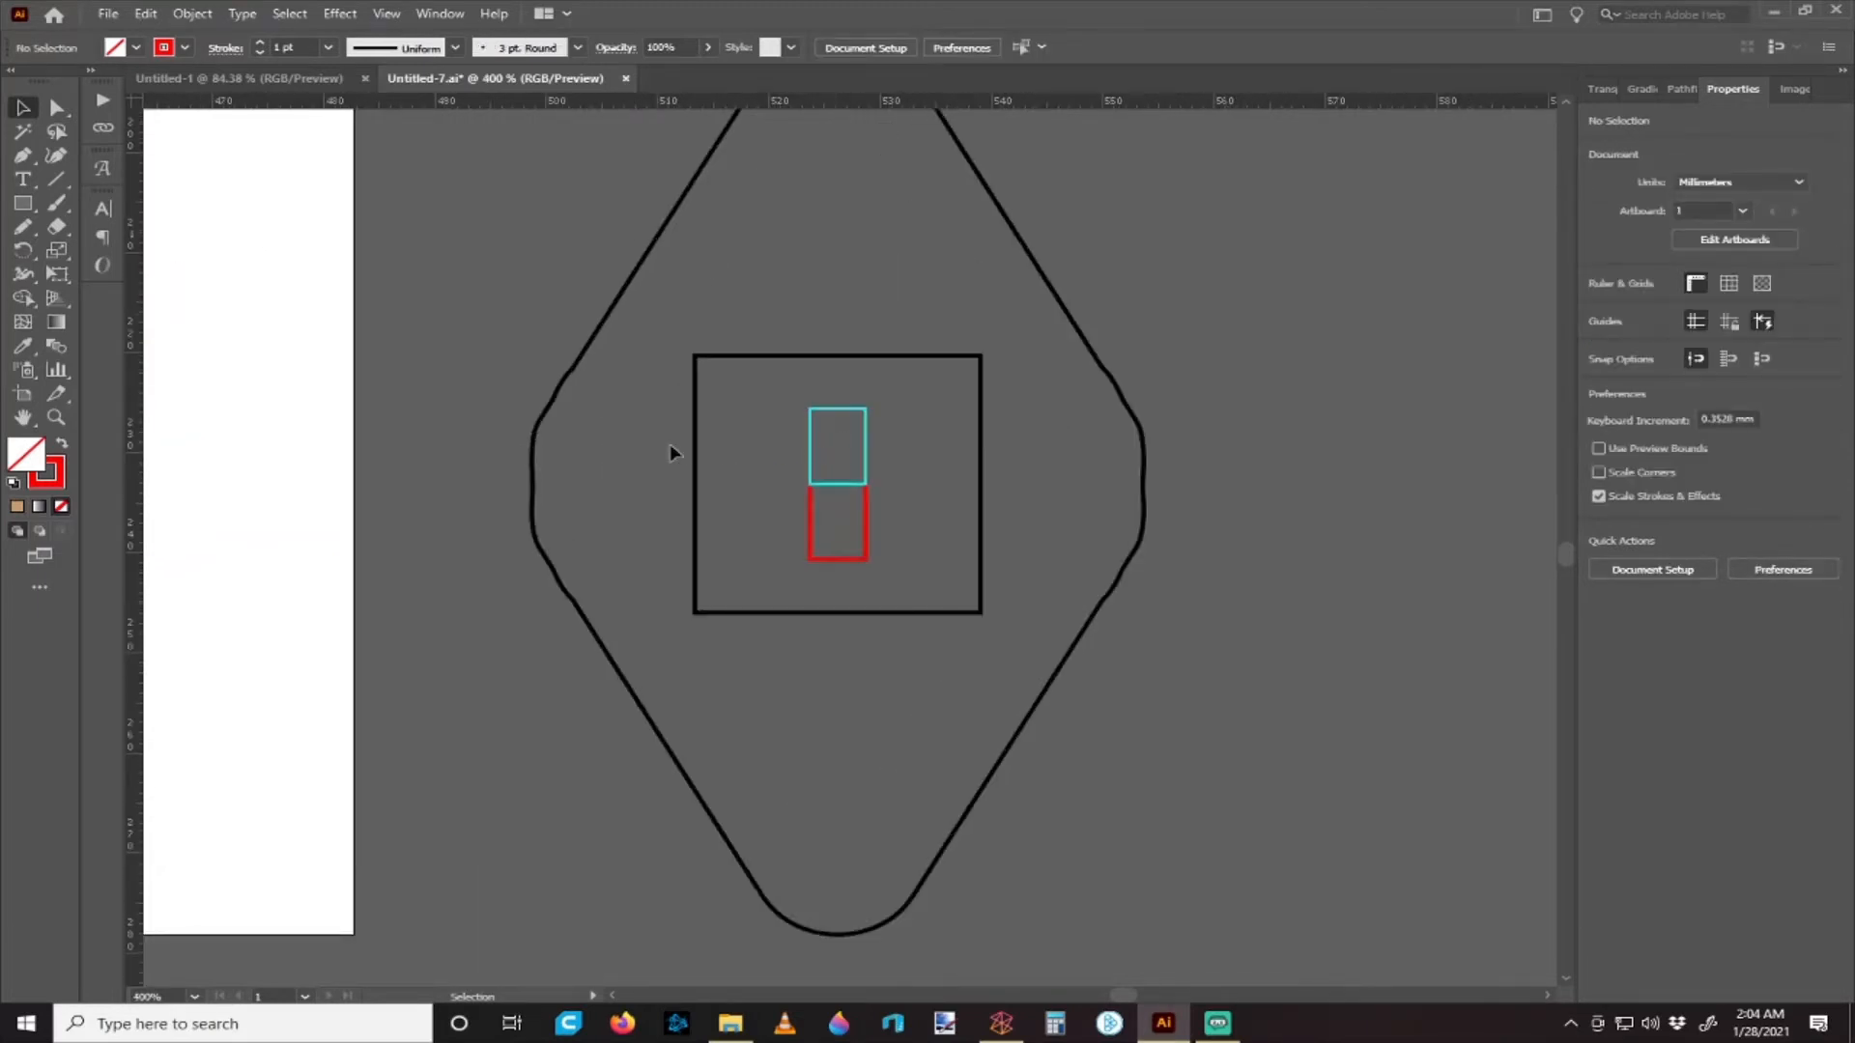
{"action": "scroll", "coordinate": [670, 443], "scroll_direction": "down", "scroll_amount": 1}
{"action": "left_click", "coordinate": [794, 473]}
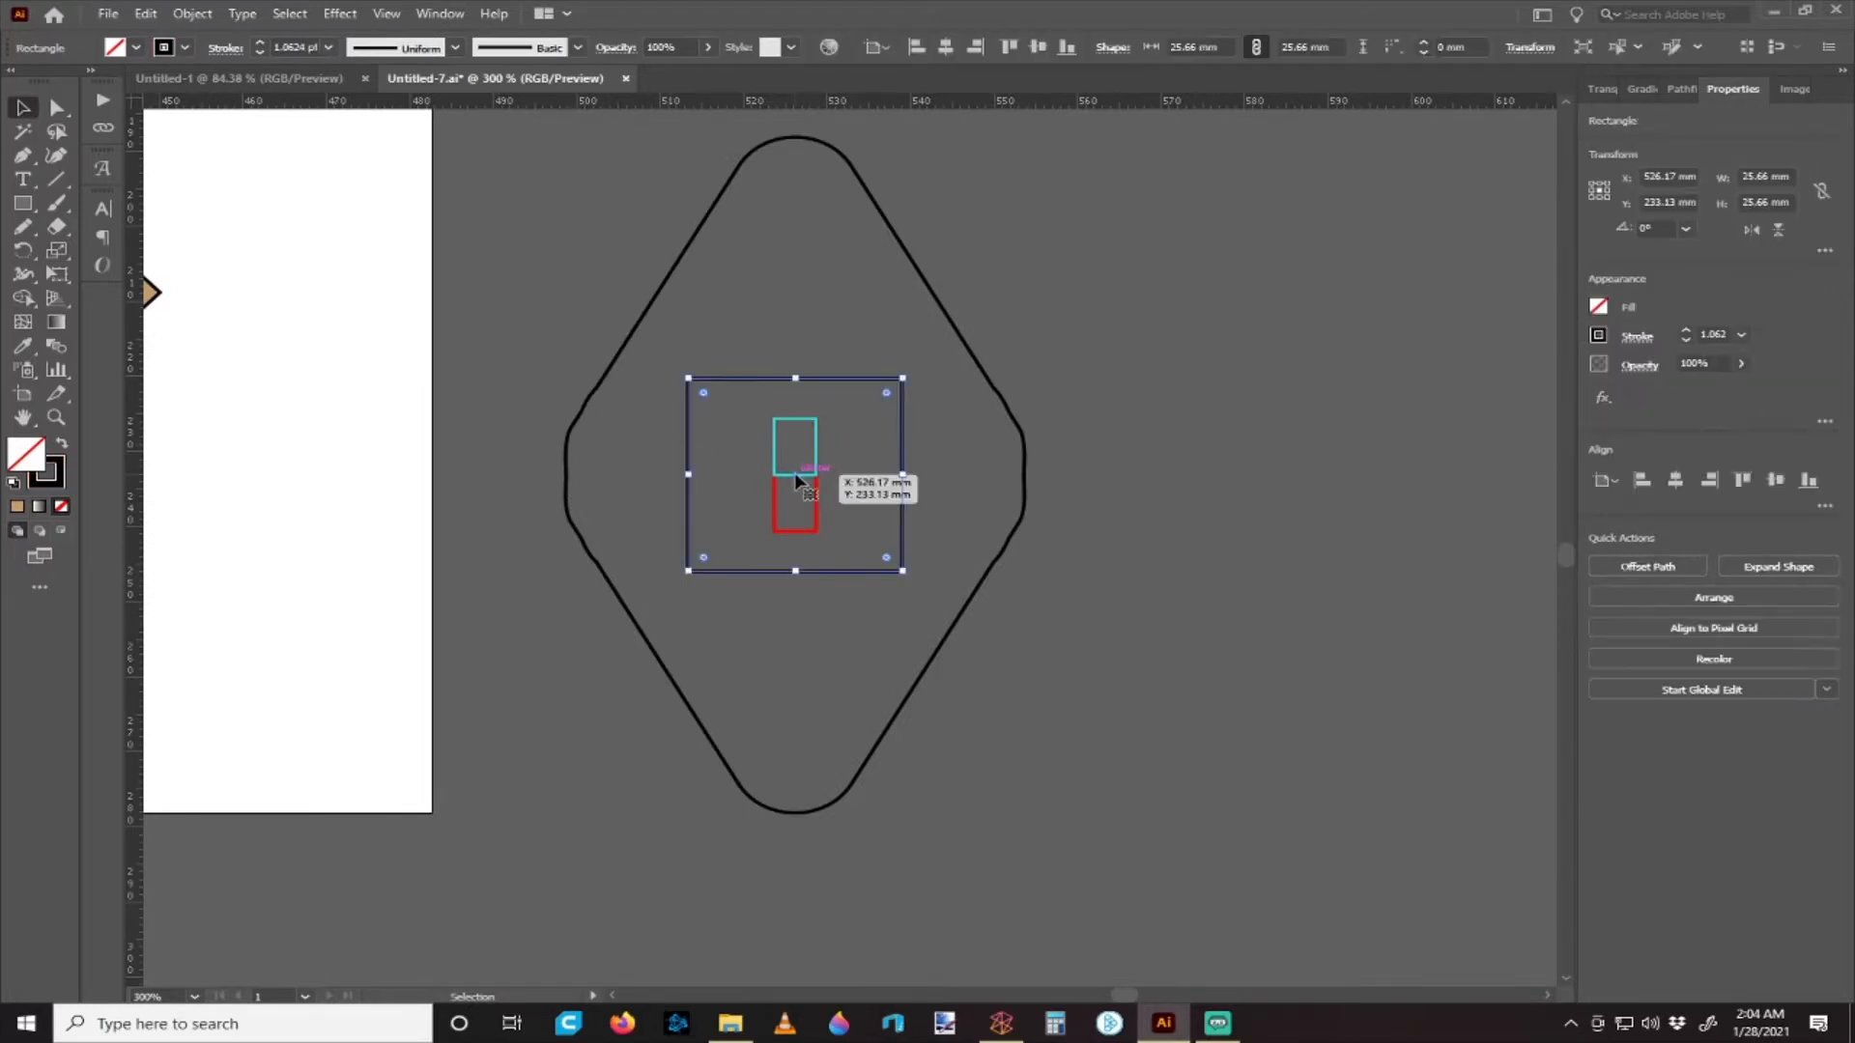
{"action": "scroll", "coordinate": [843, 483], "scroll_direction": "down", "scroll_amount": 1}
{"action": "left_click", "coordinate": [543, 538]}
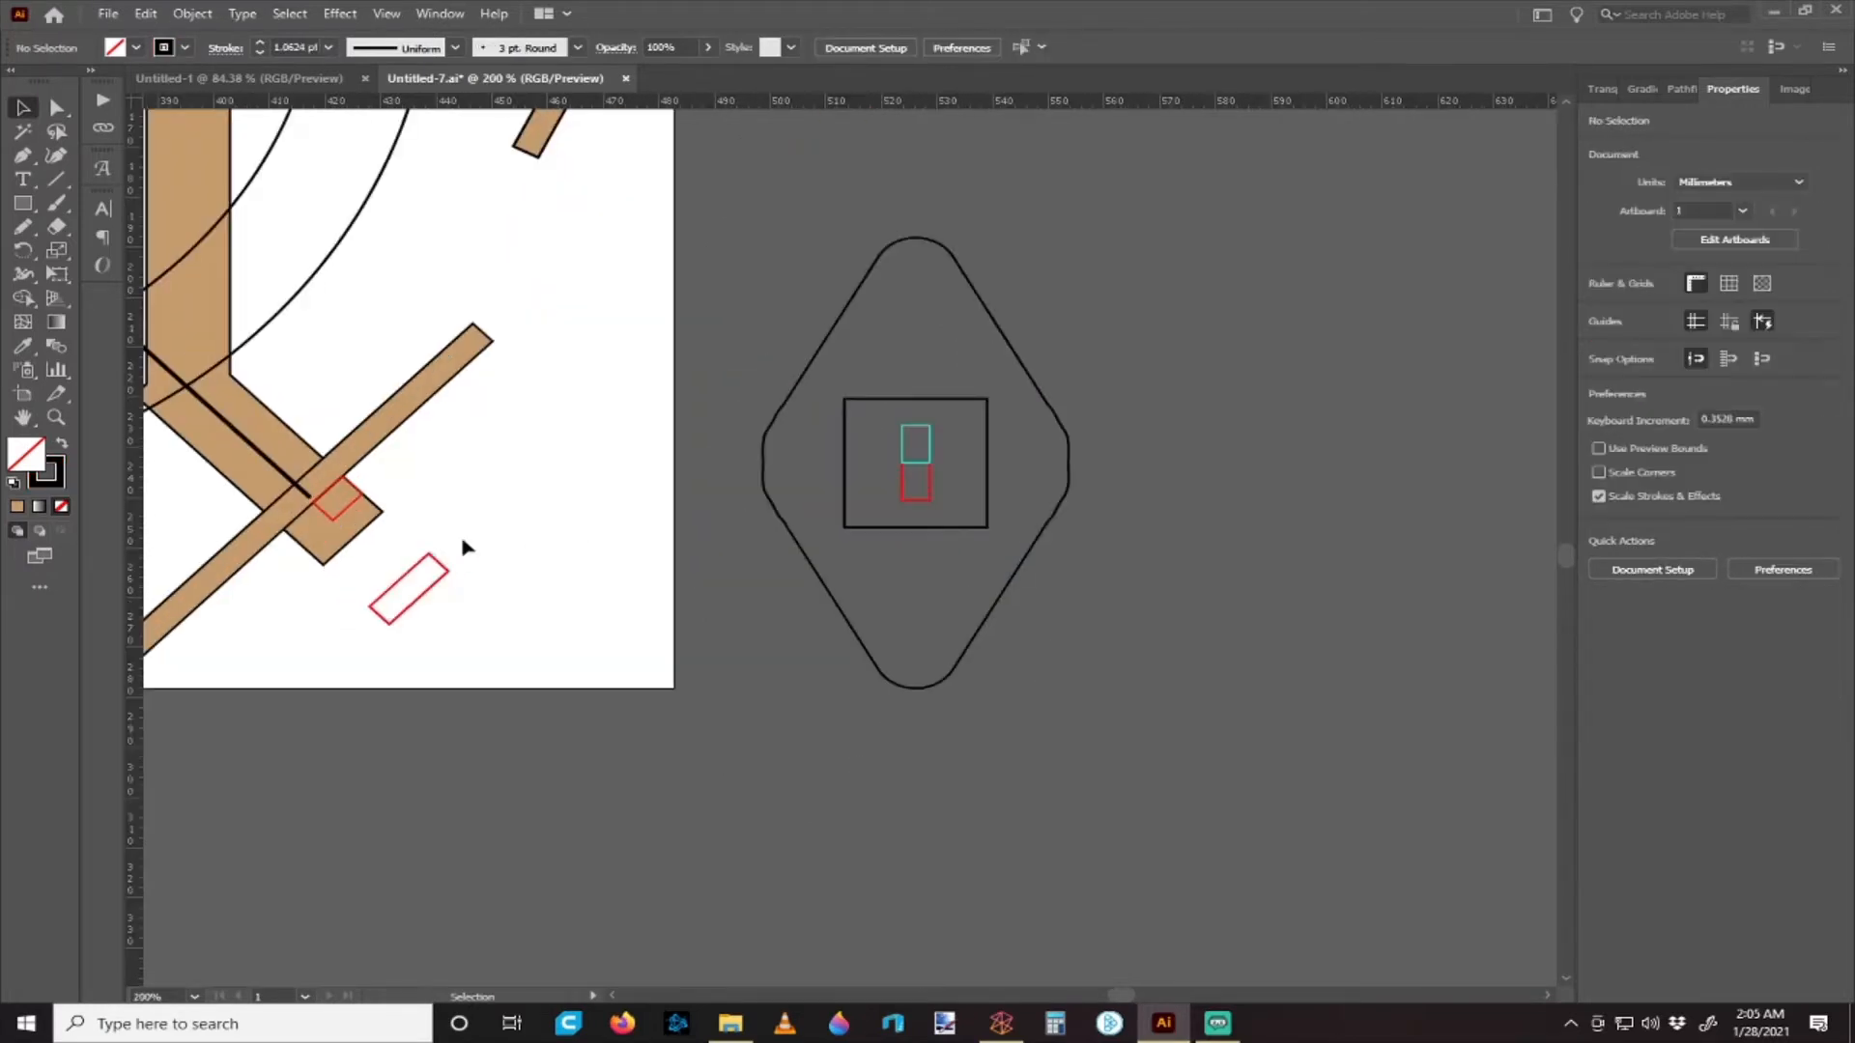
{"action": "left_click", "coordinate": [348, 506]}
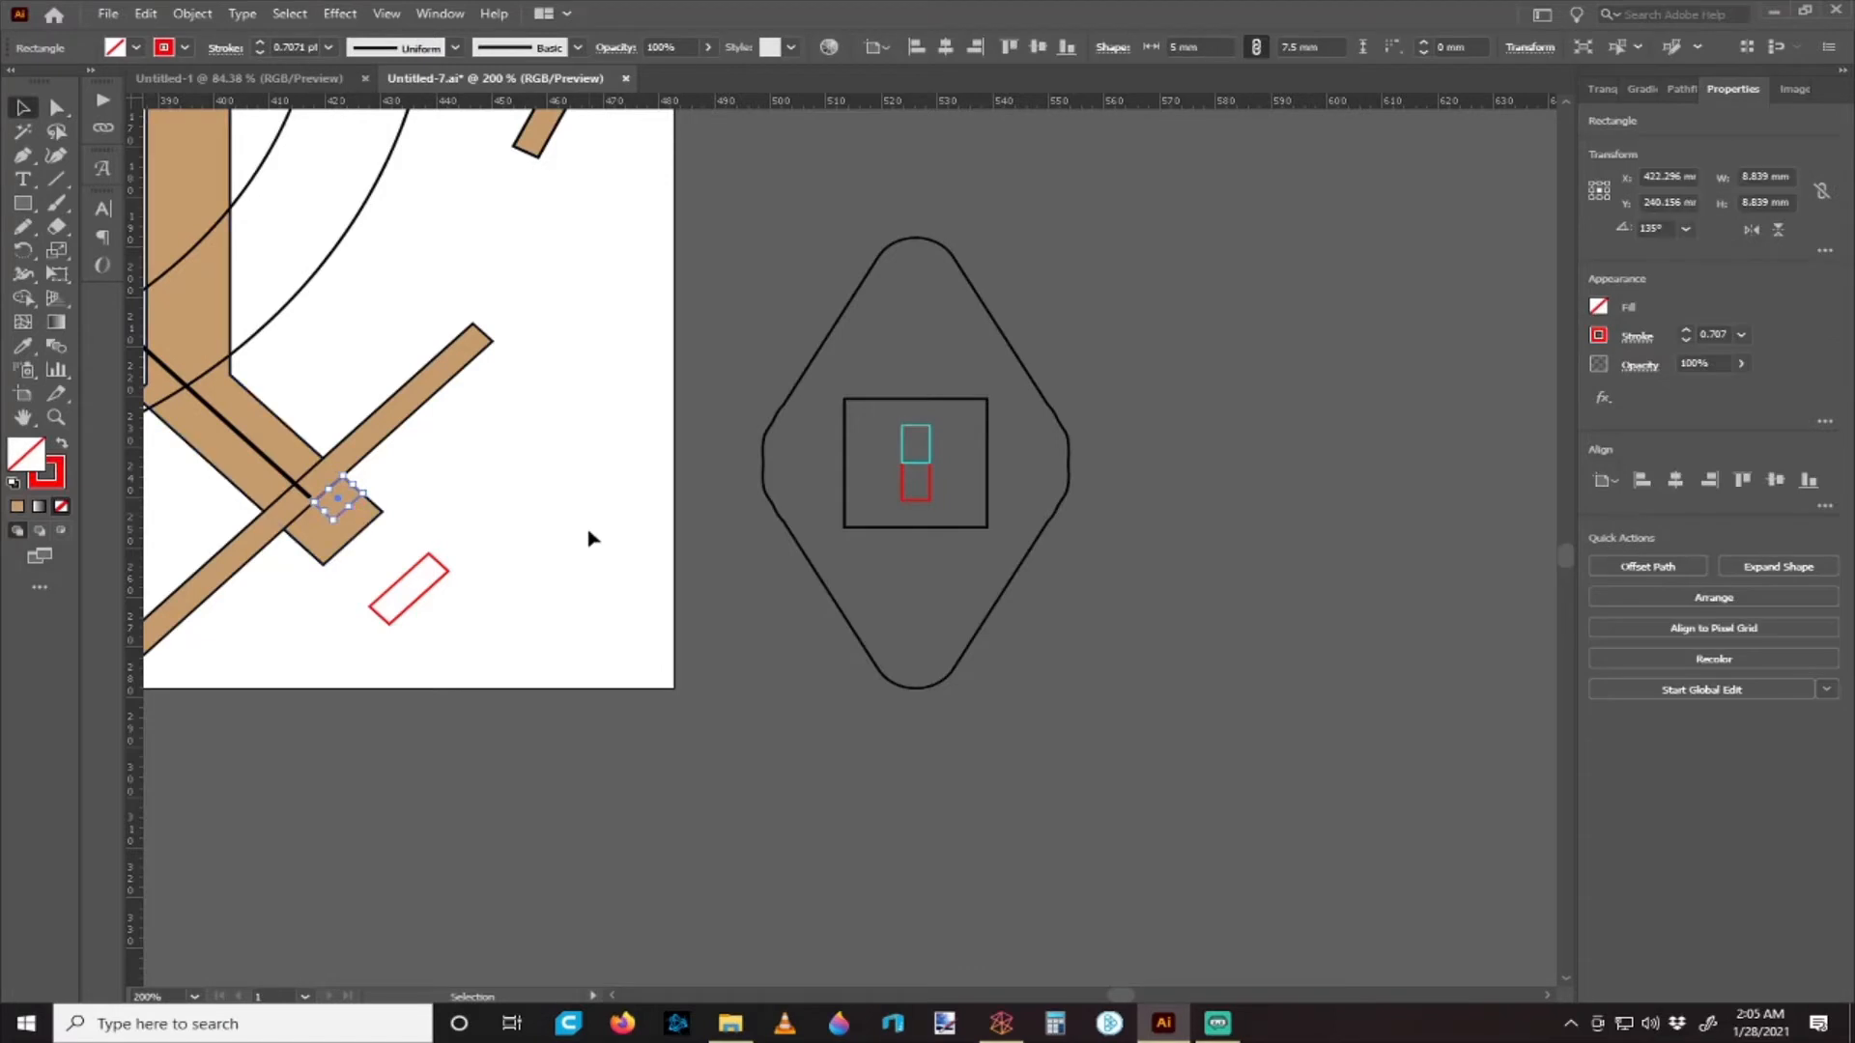
{"action": "left_click", "coordinate": [660, 495]}
{"action": "scroll", "coordinate": [664, 472], "scroll_direction": "right", "scroll_amount": 1}
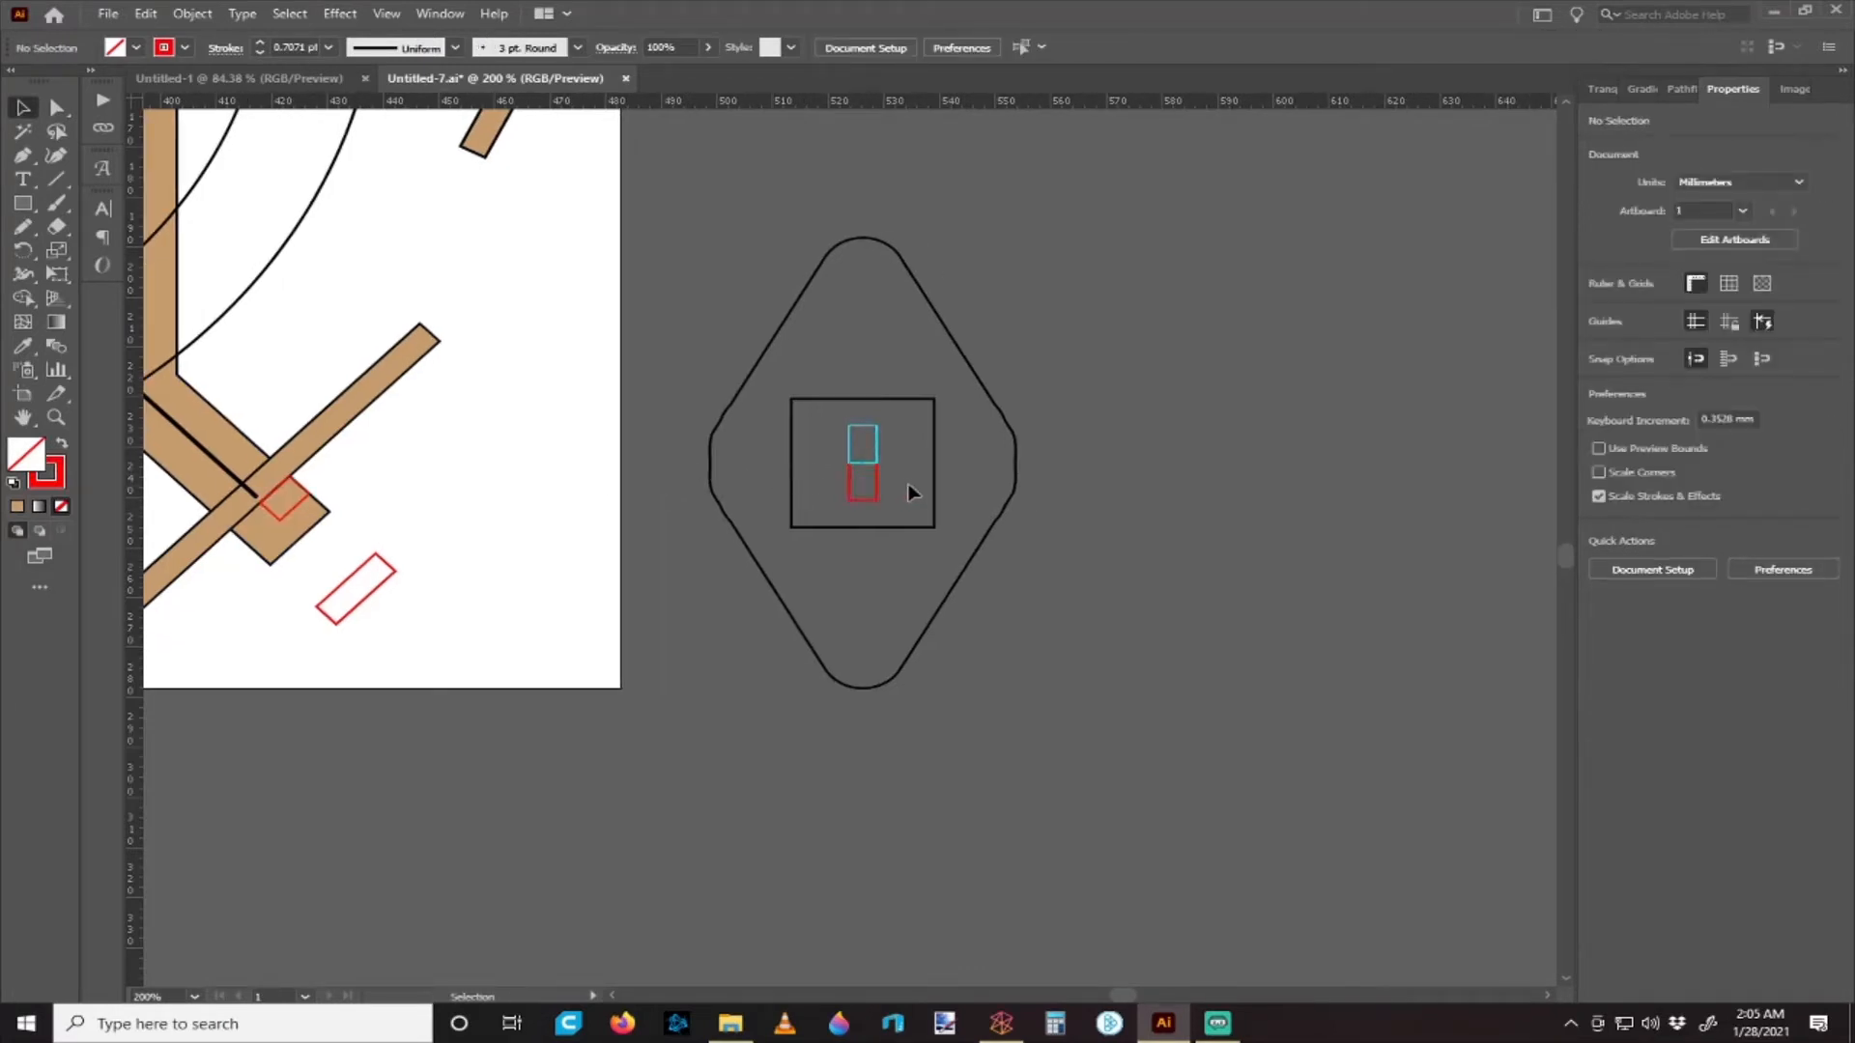
- Reduce the square's height to 15 mm by aligning its upper and lower edges with the ends of the red slot
{"action": "scroll", "coordinate": [911, 493], "scroll_direction": "up", "scroll_amount": 1}
{"action": "scroll", "coordinate": [850, 512], "scroll_direction": "left", "scroll_amount": 3}
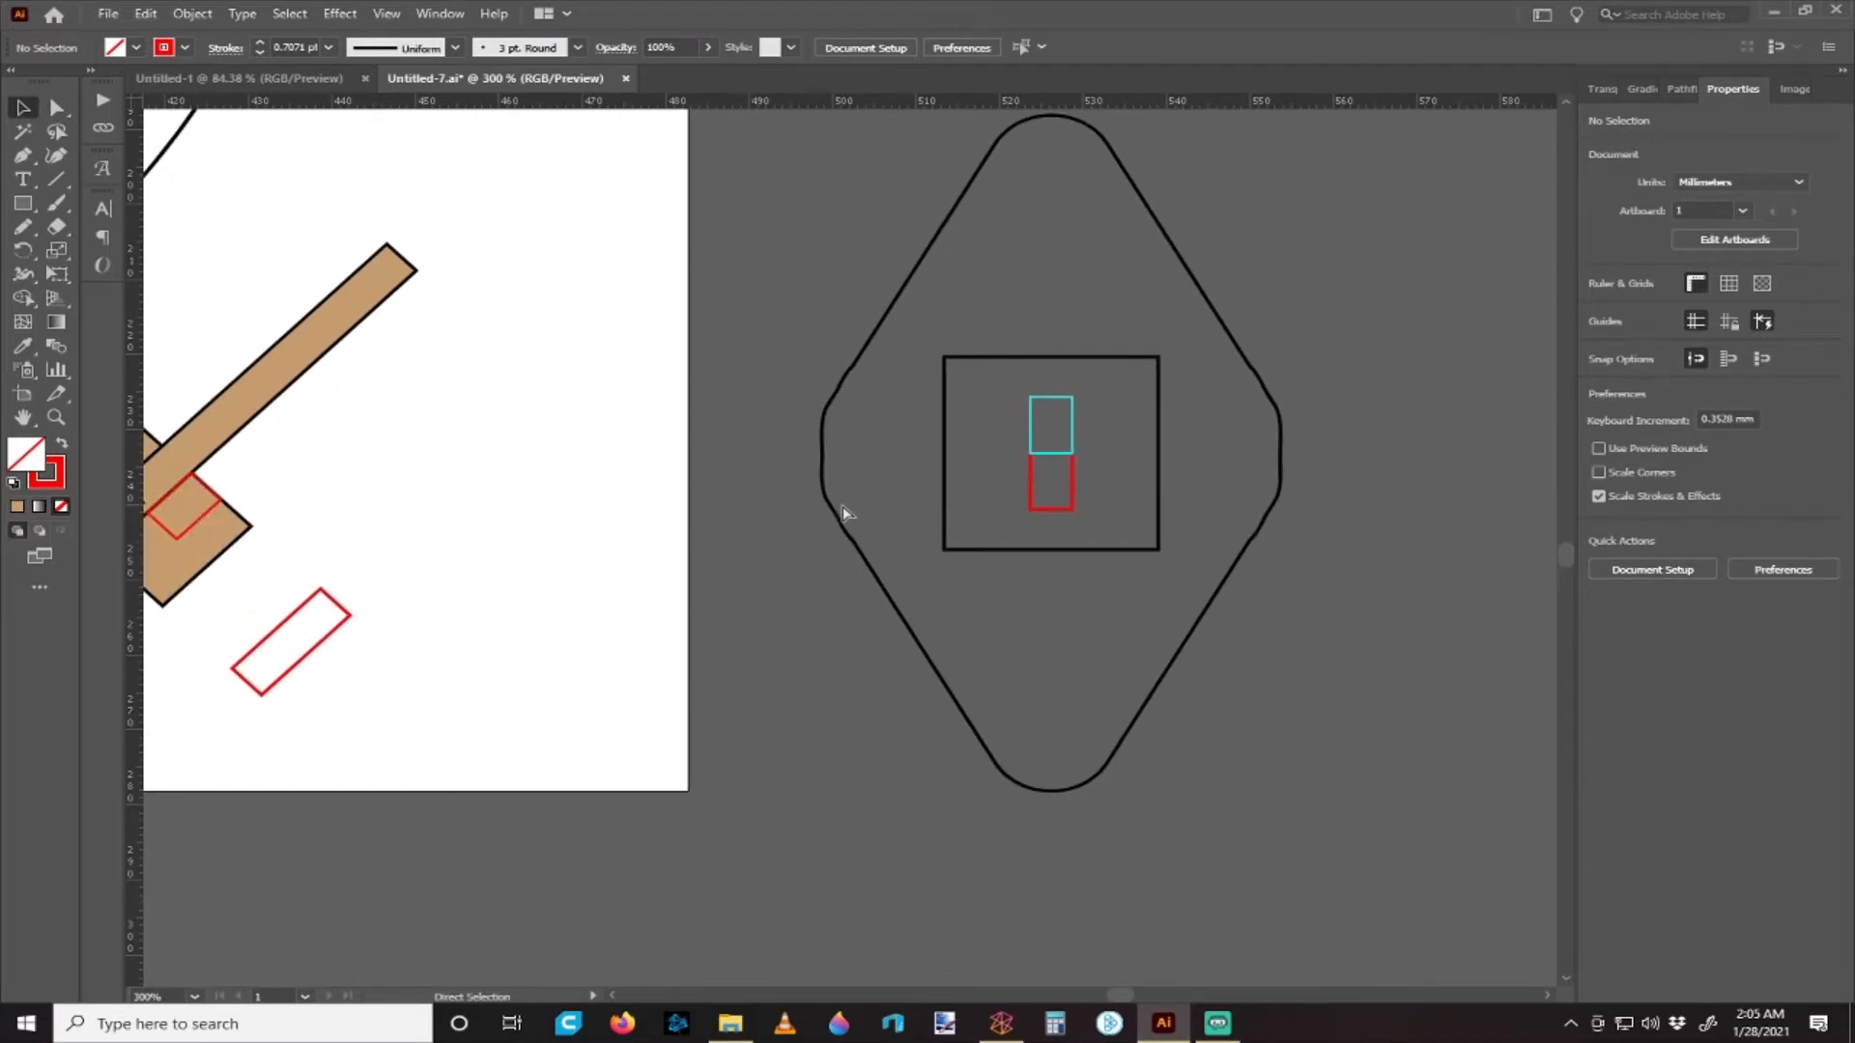
{"action": "scroll", "coordinate": [1027, 551], "scroll_direction": "right", "scroll_amount": 1}
{"action": "scroll", "coordinate": [976, 538], "scroll_direction": "left", "scroll_amount": 2}
{"action": "left_click", "coordinate": [1077, 358]}
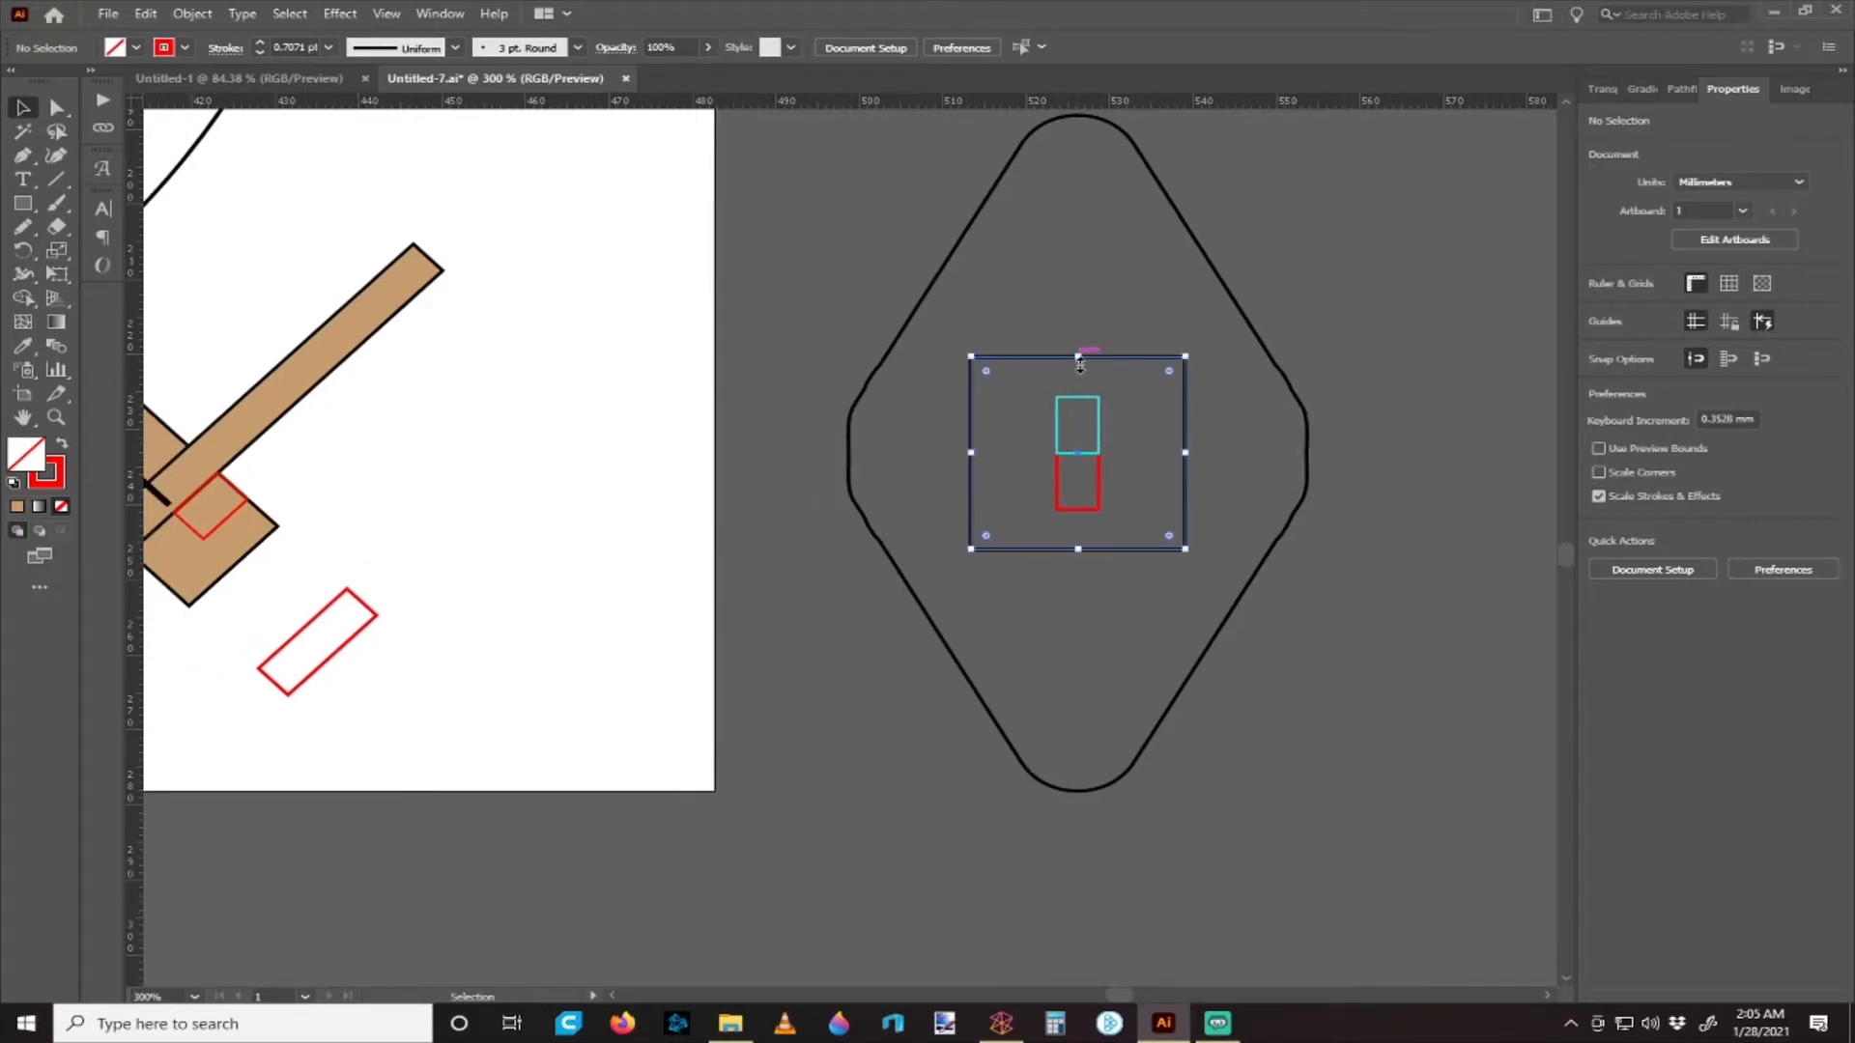
{"action": "left_click_drag", "start_coordinate": [1077, 357], "coordinate": [1080, 396]}
{"action": "left_click", "coordinate": [1106, 526]}
{"action": "left_click", "coordinate": [1076, 548]}
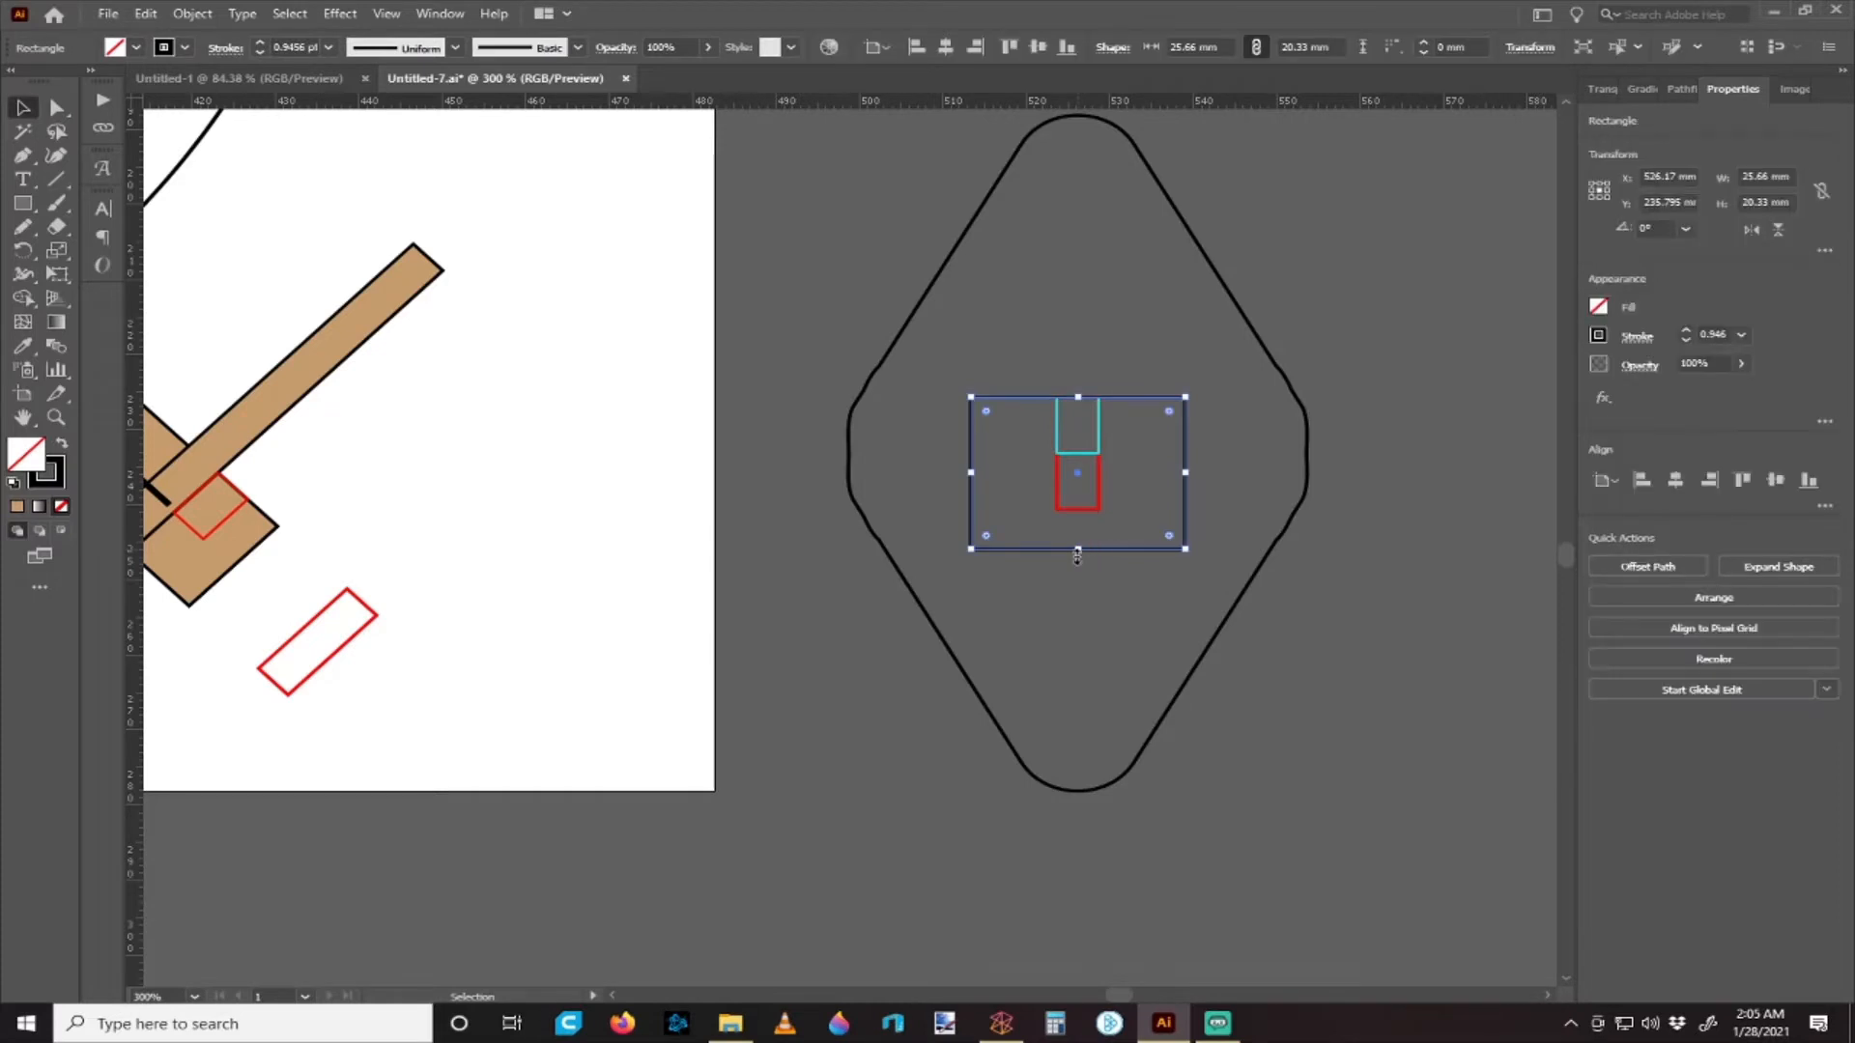
{"action": "left_click_drag", "start_coordinate": [1077, 547], "coordinate": [1074, 513]}
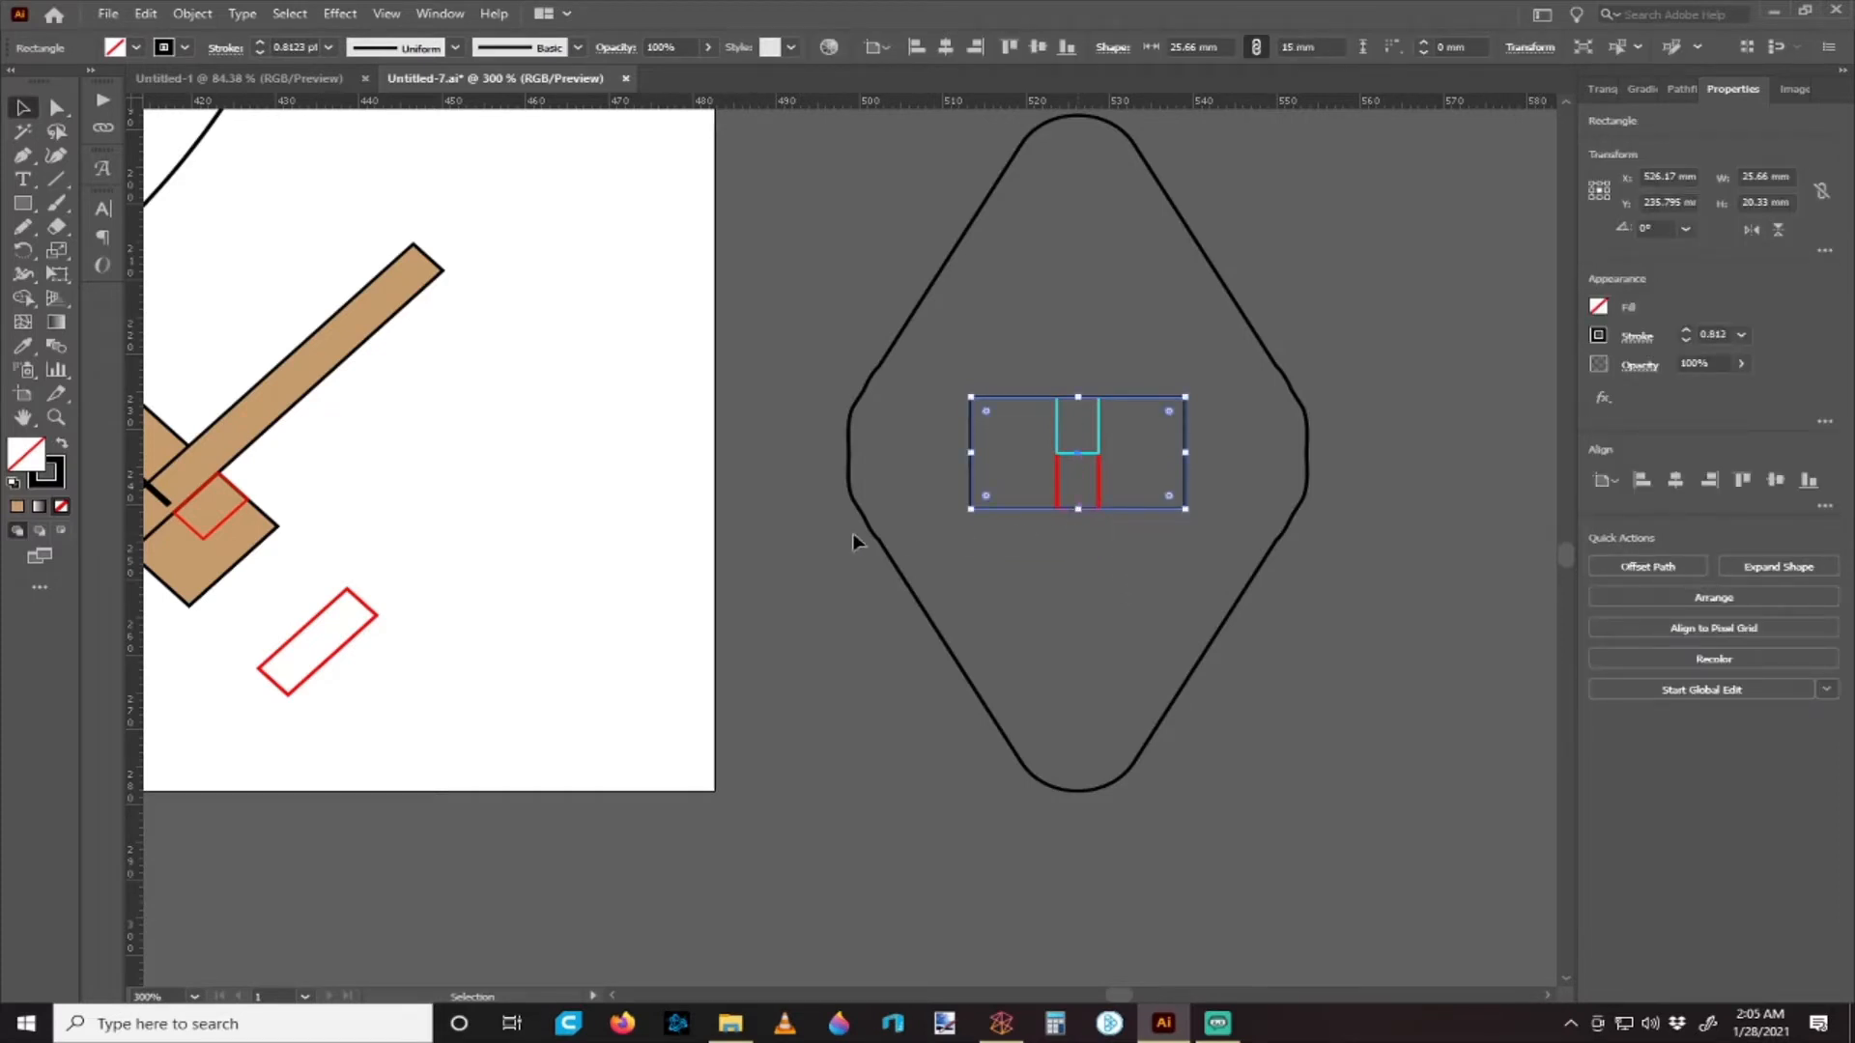
{"action": "left_click", "coordinate": [715, 527]}
- Round all four corners of the 15 mm high rectangle around the slot to a radius of about 6.3 mm
{"action": "scroll", "coordinate": [675, 509], "scroll_direction": "right", "scroll_amount": 2}
{"action": "scroll", "coordinate": [672, 504], "scroll_direction": "left", "scroll_amount": 2}
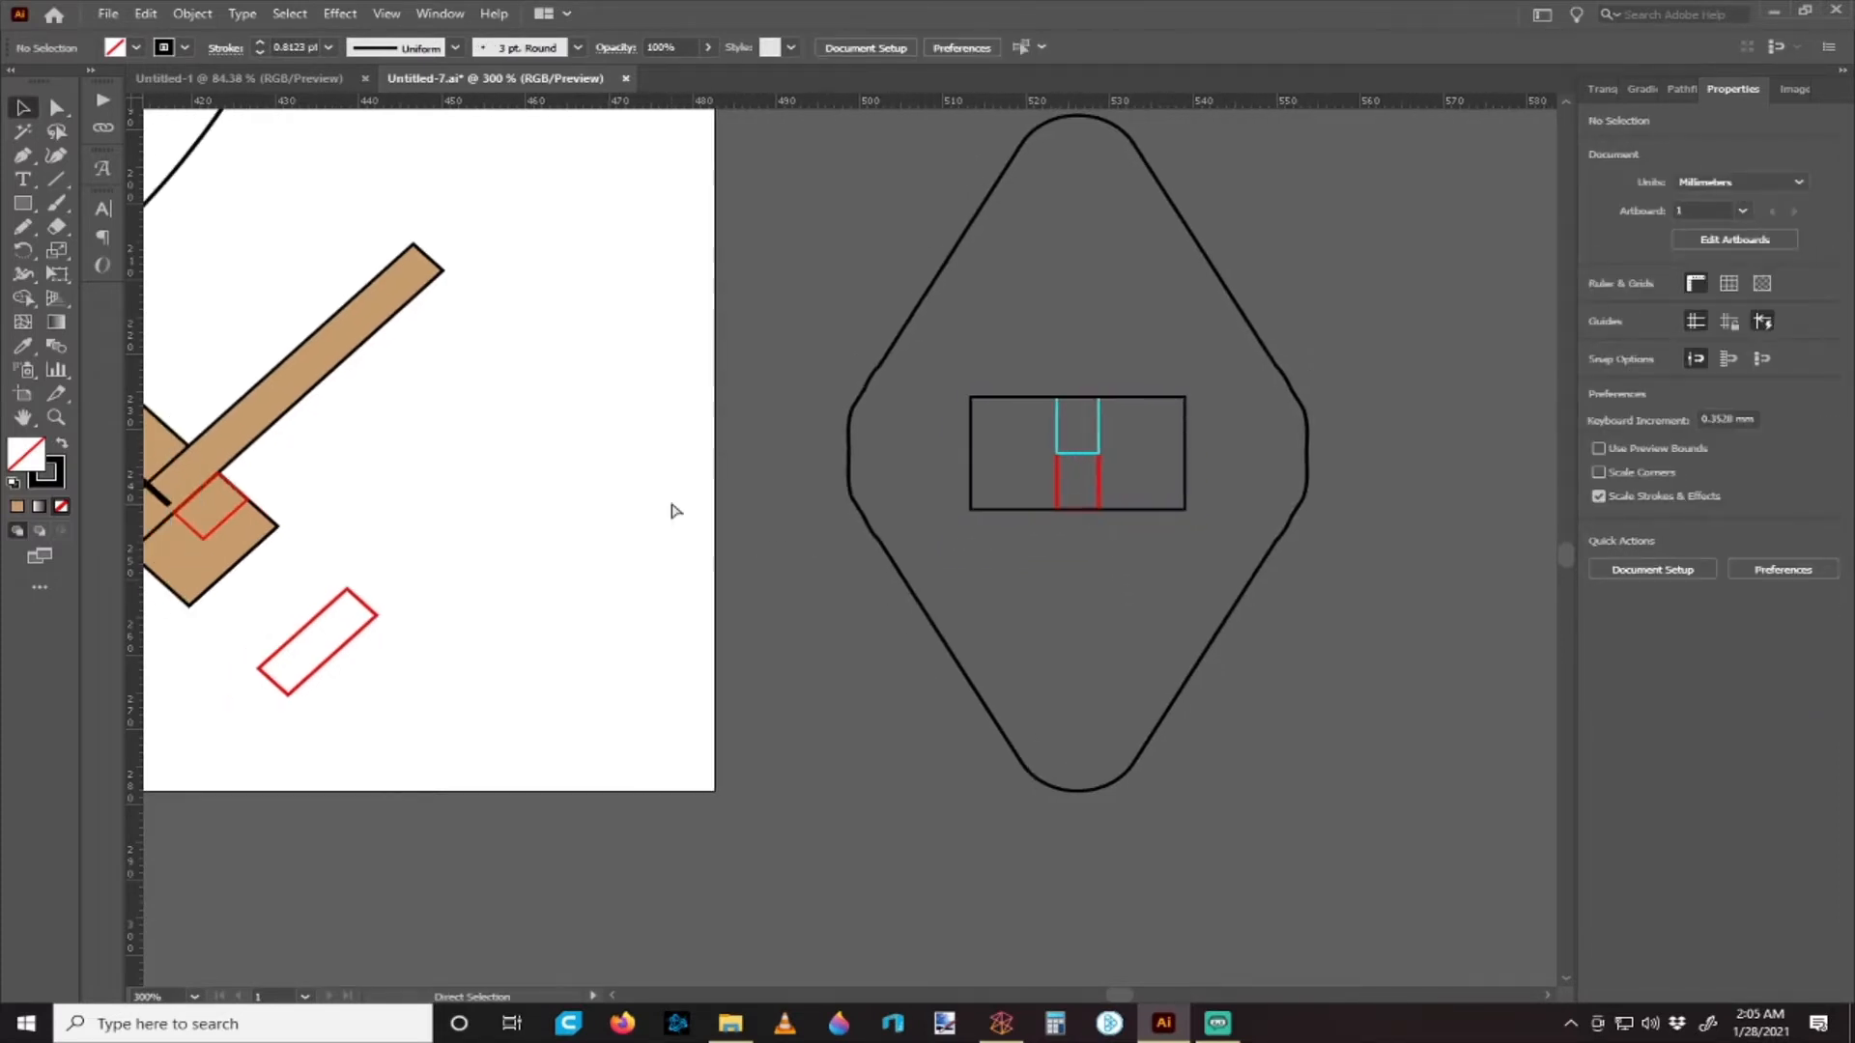
{"action": "scroll", "coordinate": [801, 459], "scroll_direction": "right", "scroll_amount": 2}
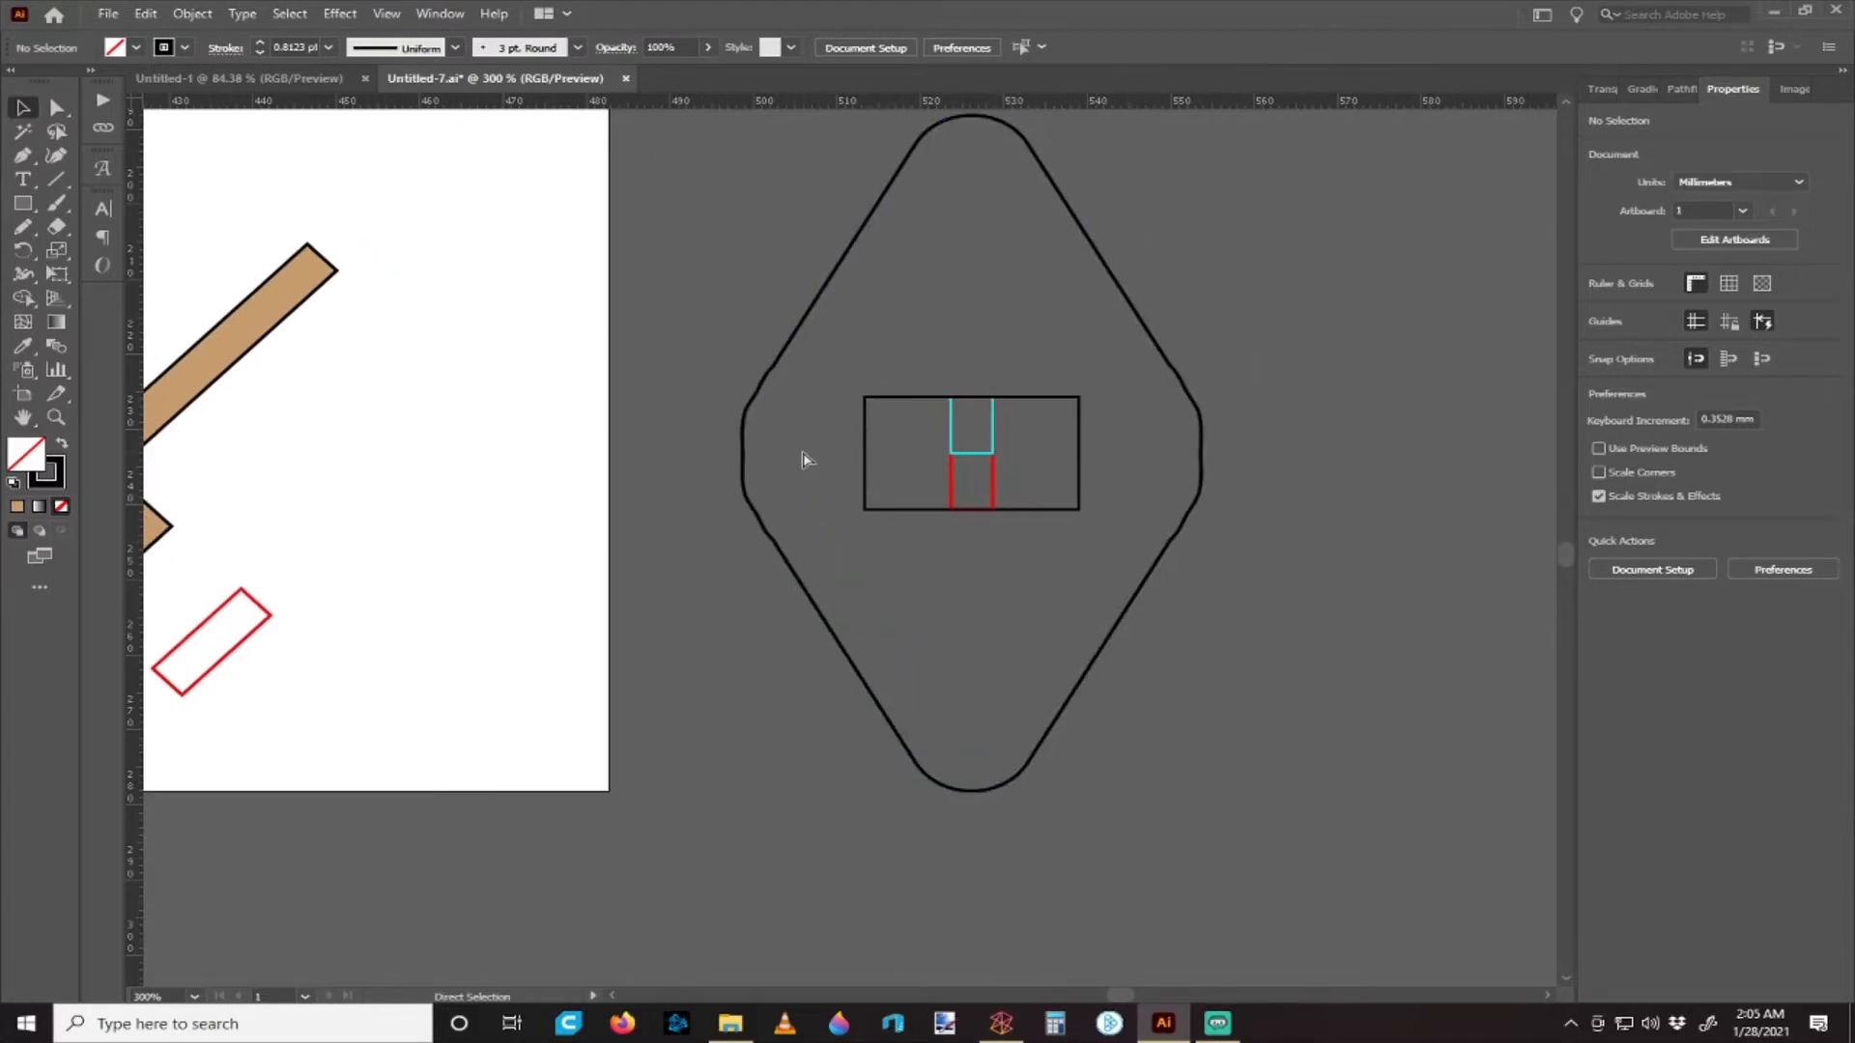
{"action": "scroll", "coordinate": [788, 459], "scroll_direction": "left", "scroll_amount": 2}
{"action": "scroll", "coordinate": [798, 461], "scroll_direction": "right", "scroll_amount": 2}
{"action": "key", "text": "v"}
{"action": "left_click", "coordinate": [978, 469]}
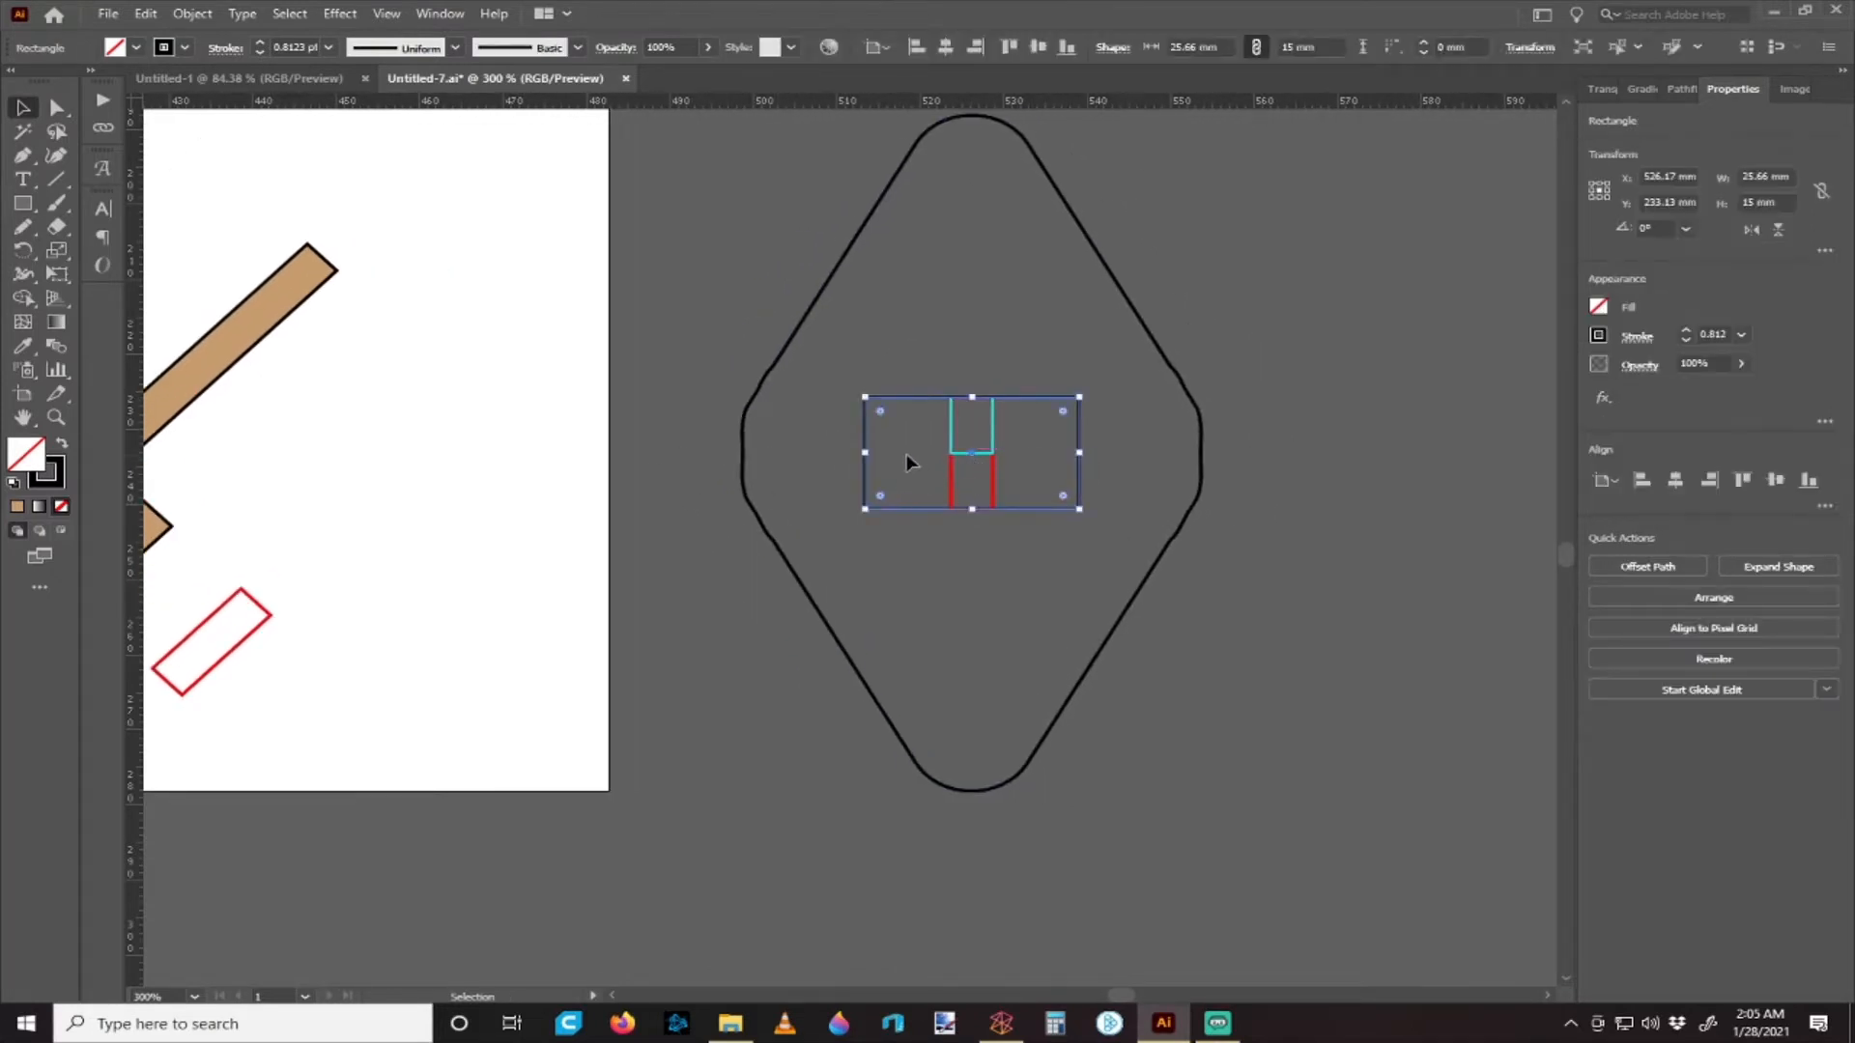
{"action": "left_click", "coordinate": [906, 454]}
{"action": "left_click", "coordinate": [874, 399]}
{"action": "left_click_drag", "start_coordinate": [879, 415], "coordinate": [902, 455]}
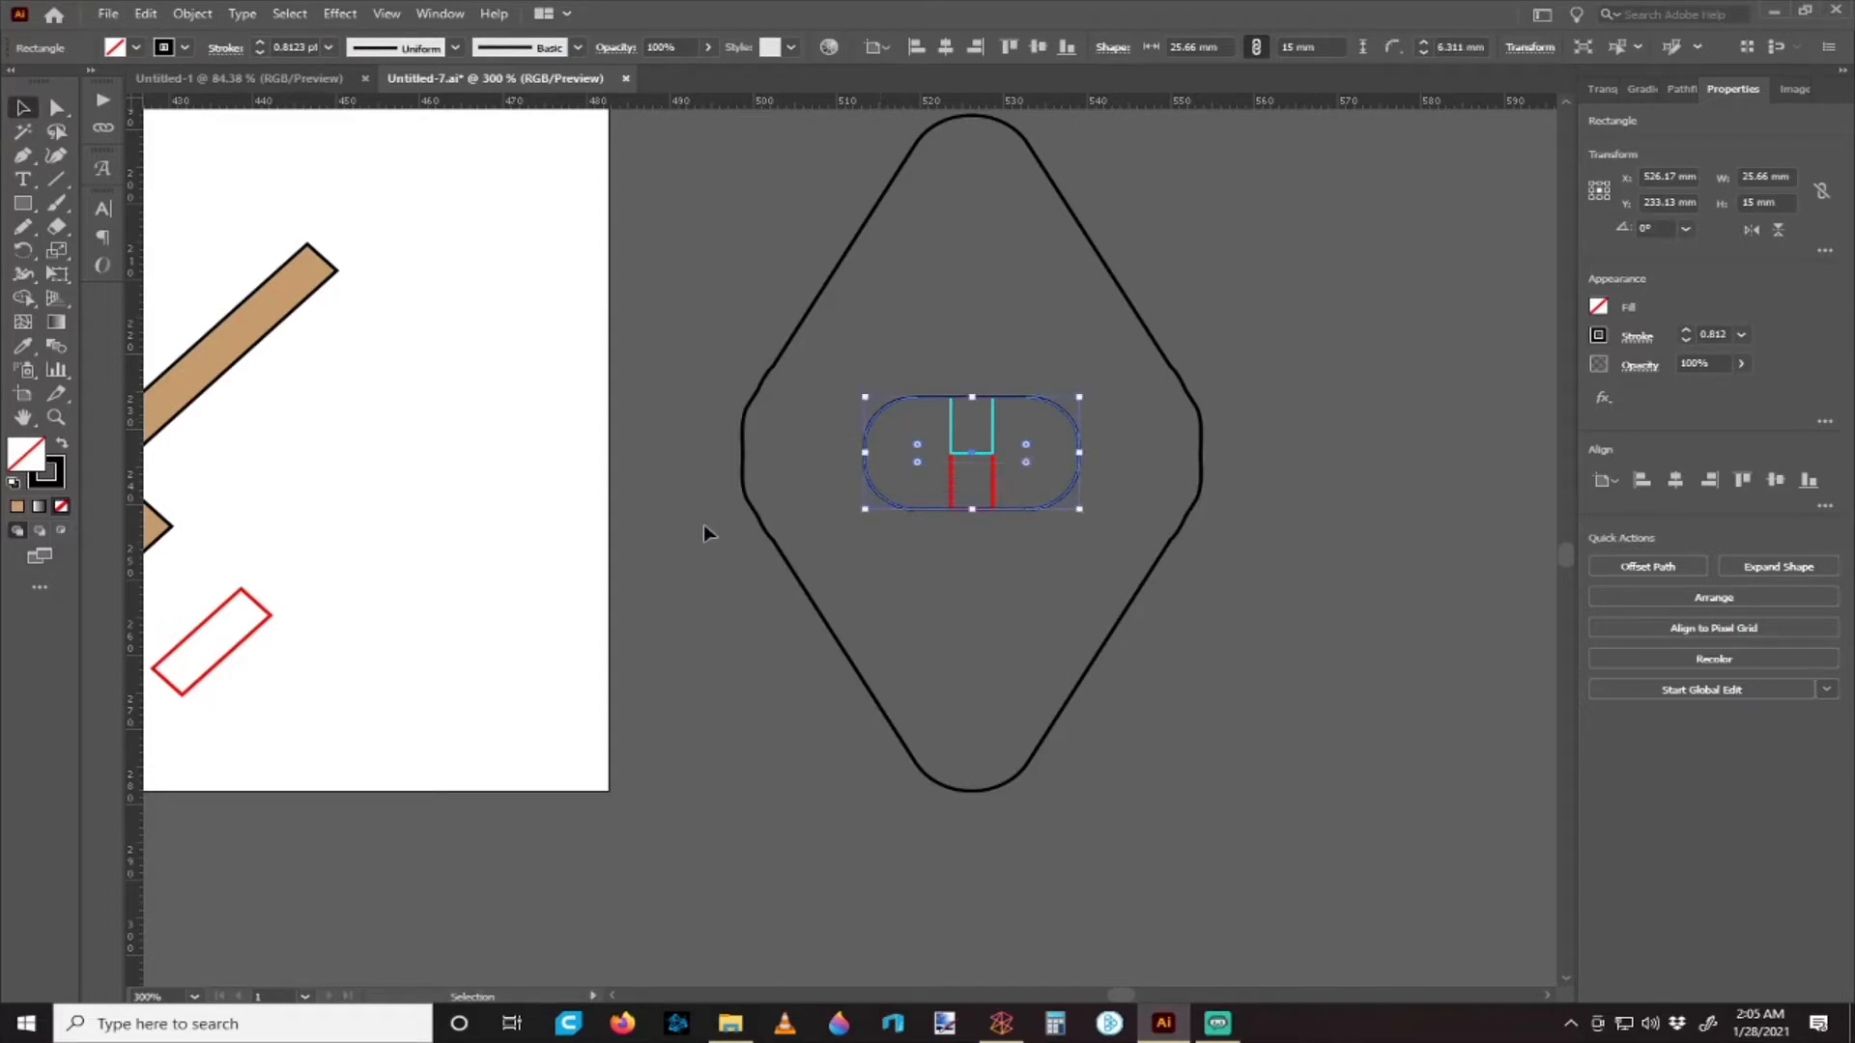
{"action": "left_click", "coordinate": [657, 529]}
{"action": "scroll", "coordinate": [629, 474], "scroll_direction": "right", "scroll_amount": 2}
{"action": "key", "text": "v"}
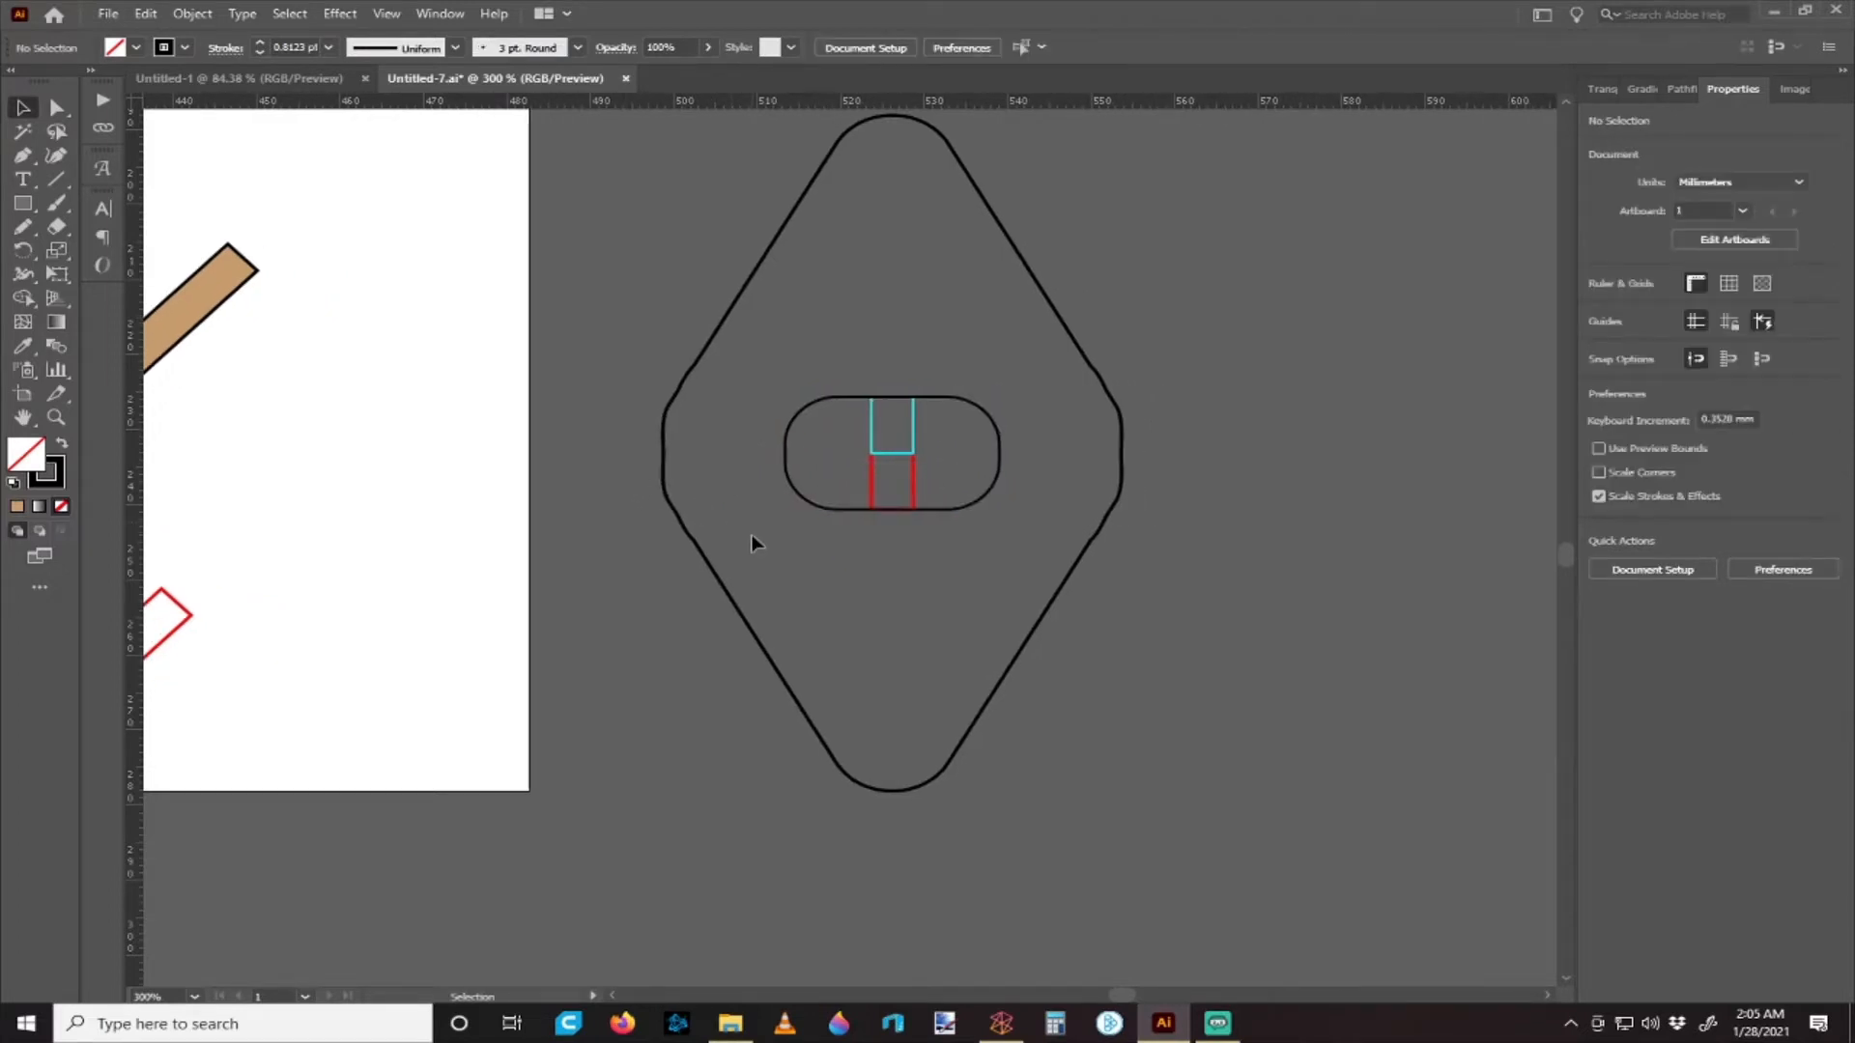
- Try to move the rounded rectangle together with the cyan notch out of the petal
{"action": "left_click", "coordinate": [833, 398]}
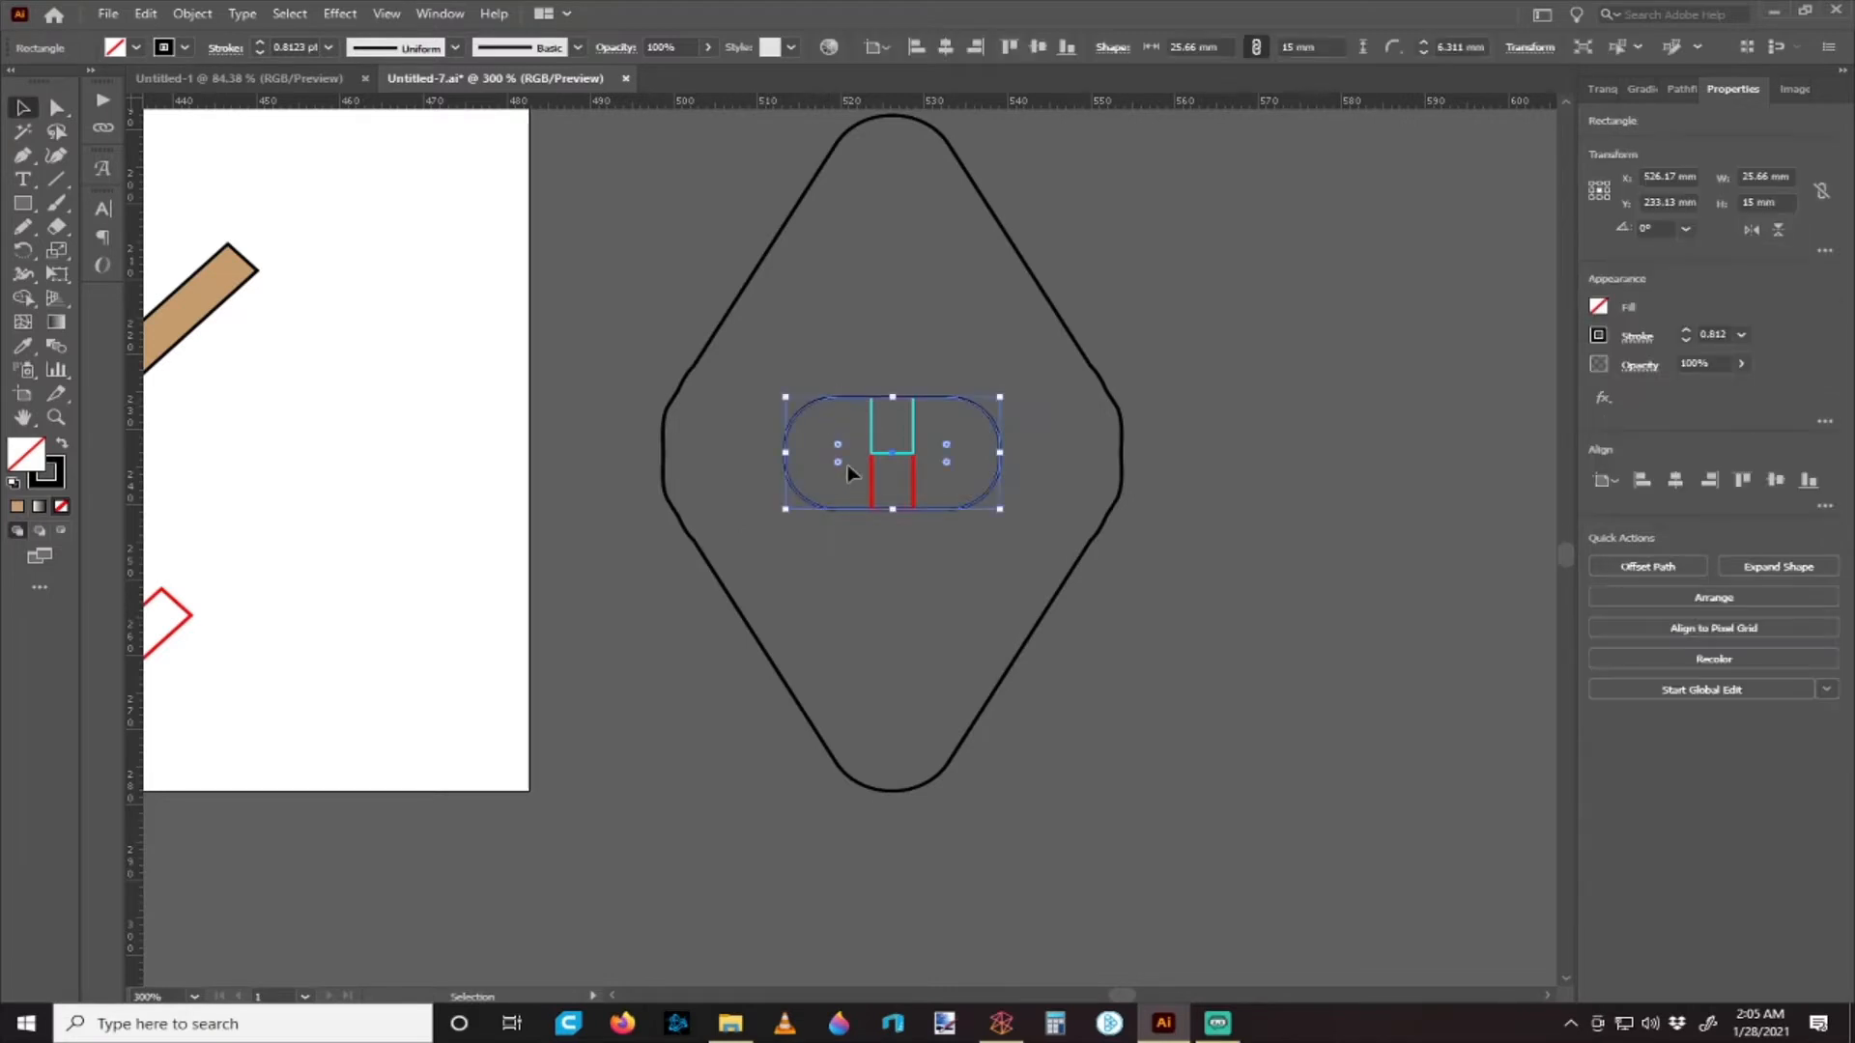
{"action": "key", "text": "a"}
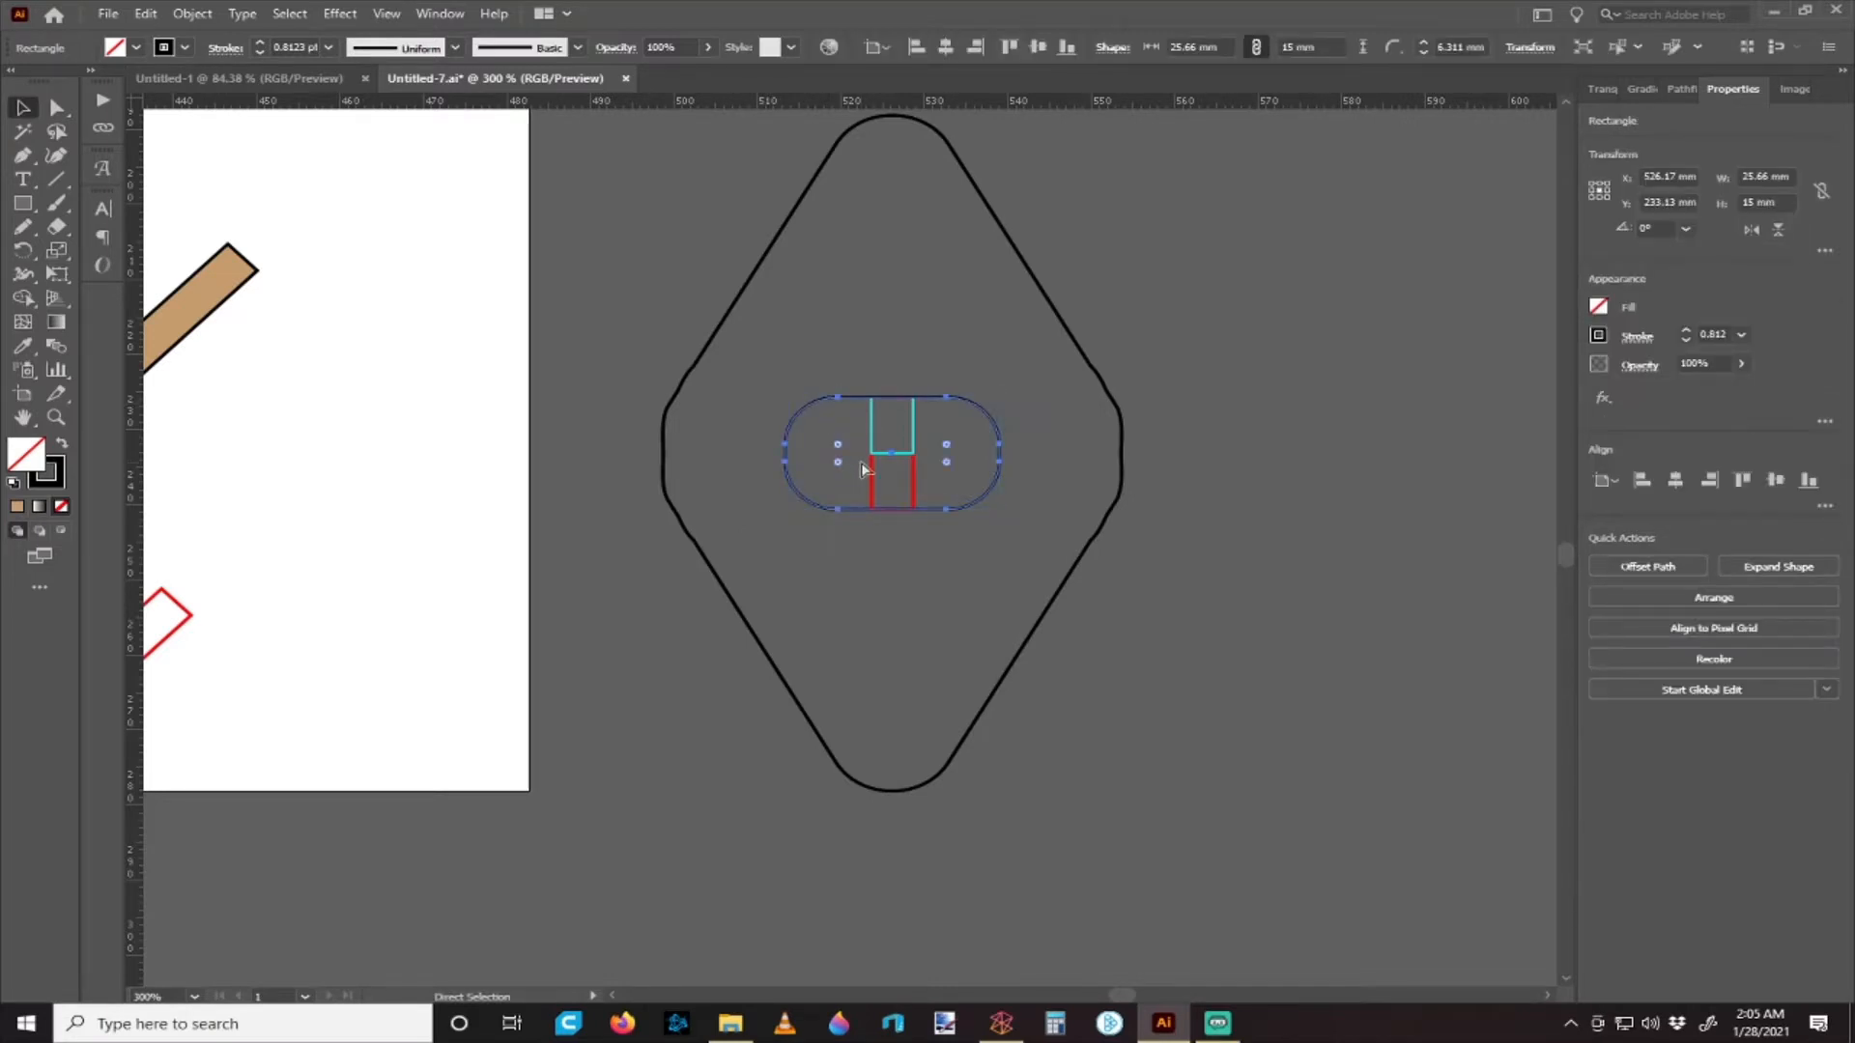
{"action": "key", "text": "v"}
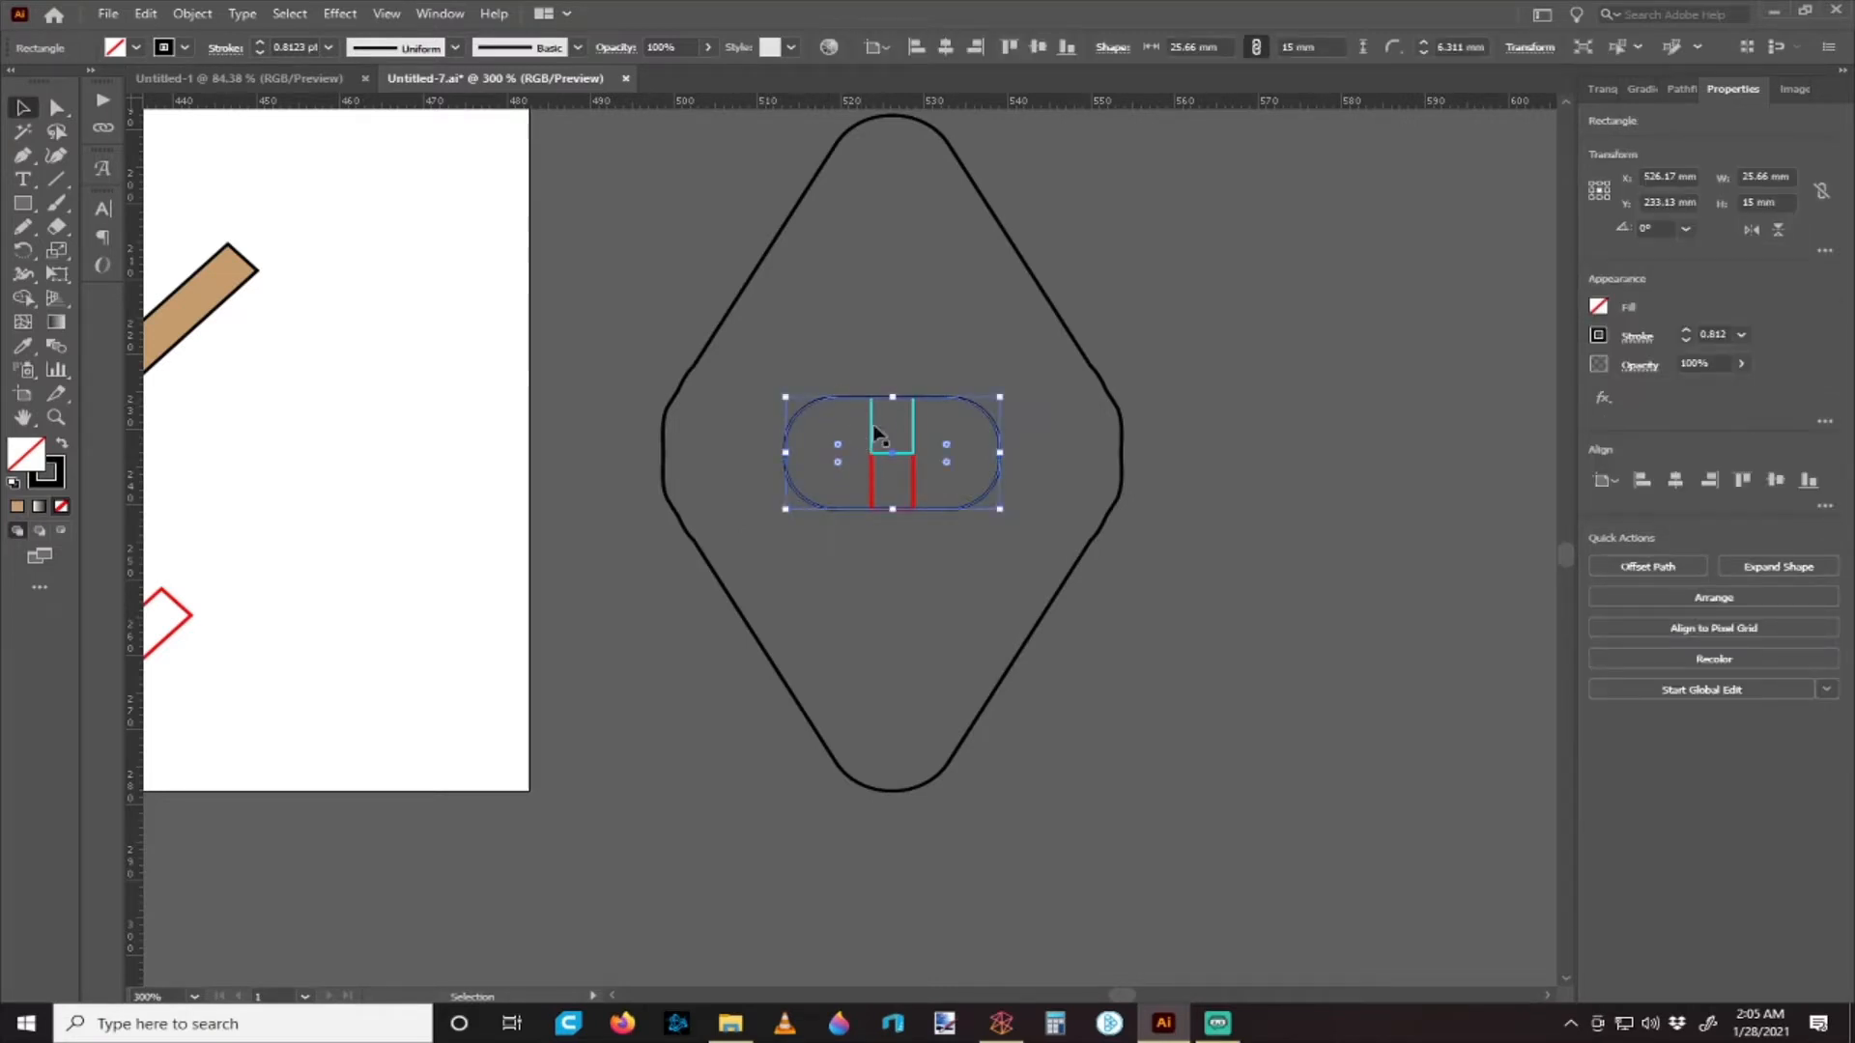
{"action": "left_click", "coordinate": [883, 444], "text": "shift"}
{"action": "scroll", "coordinate": [907, 460], "scroll_direction": "down", "scroll_amount": 3}
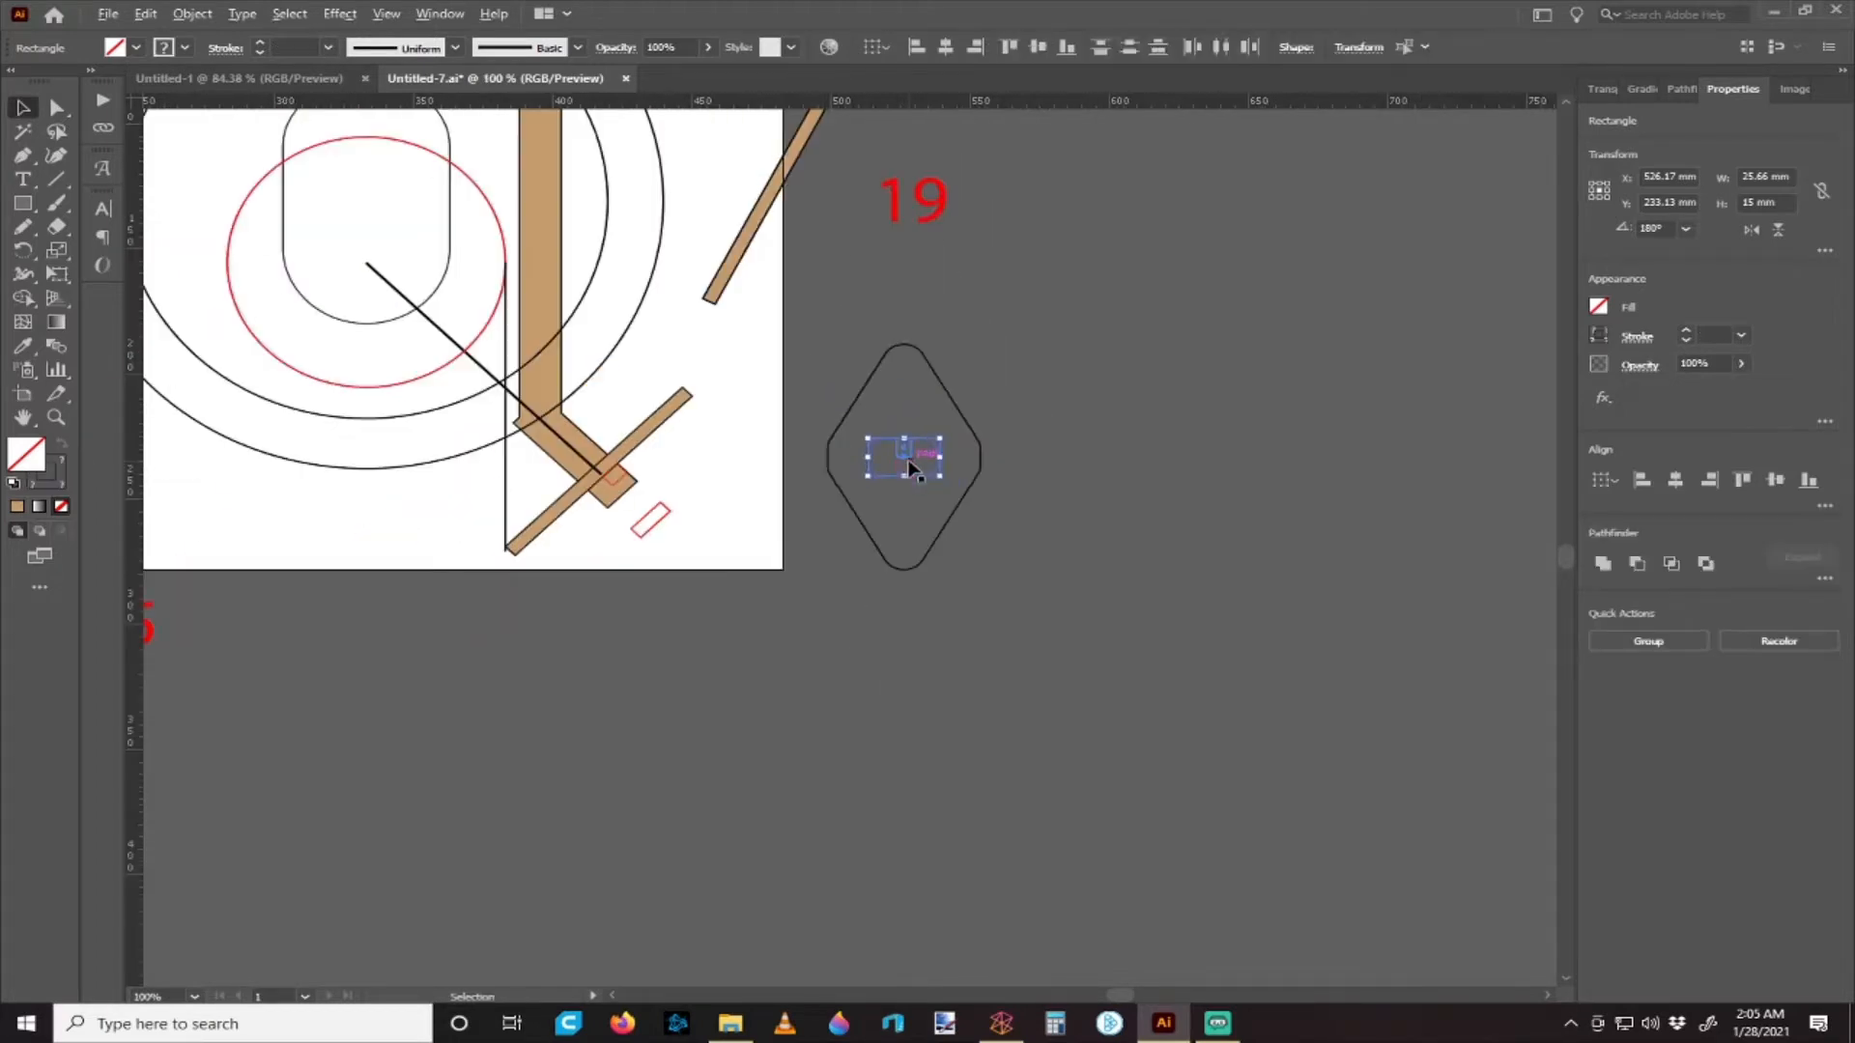
{"action": "scroll", "coordinate": [907, 460], "scroll_direction": "up", "scroll_amount": 2}
{"action": "left_click_drag", "start_coordinate": [908, 435], "coordinate": [739, 509]}
{"action": "key", "text": "ctrl+z"}
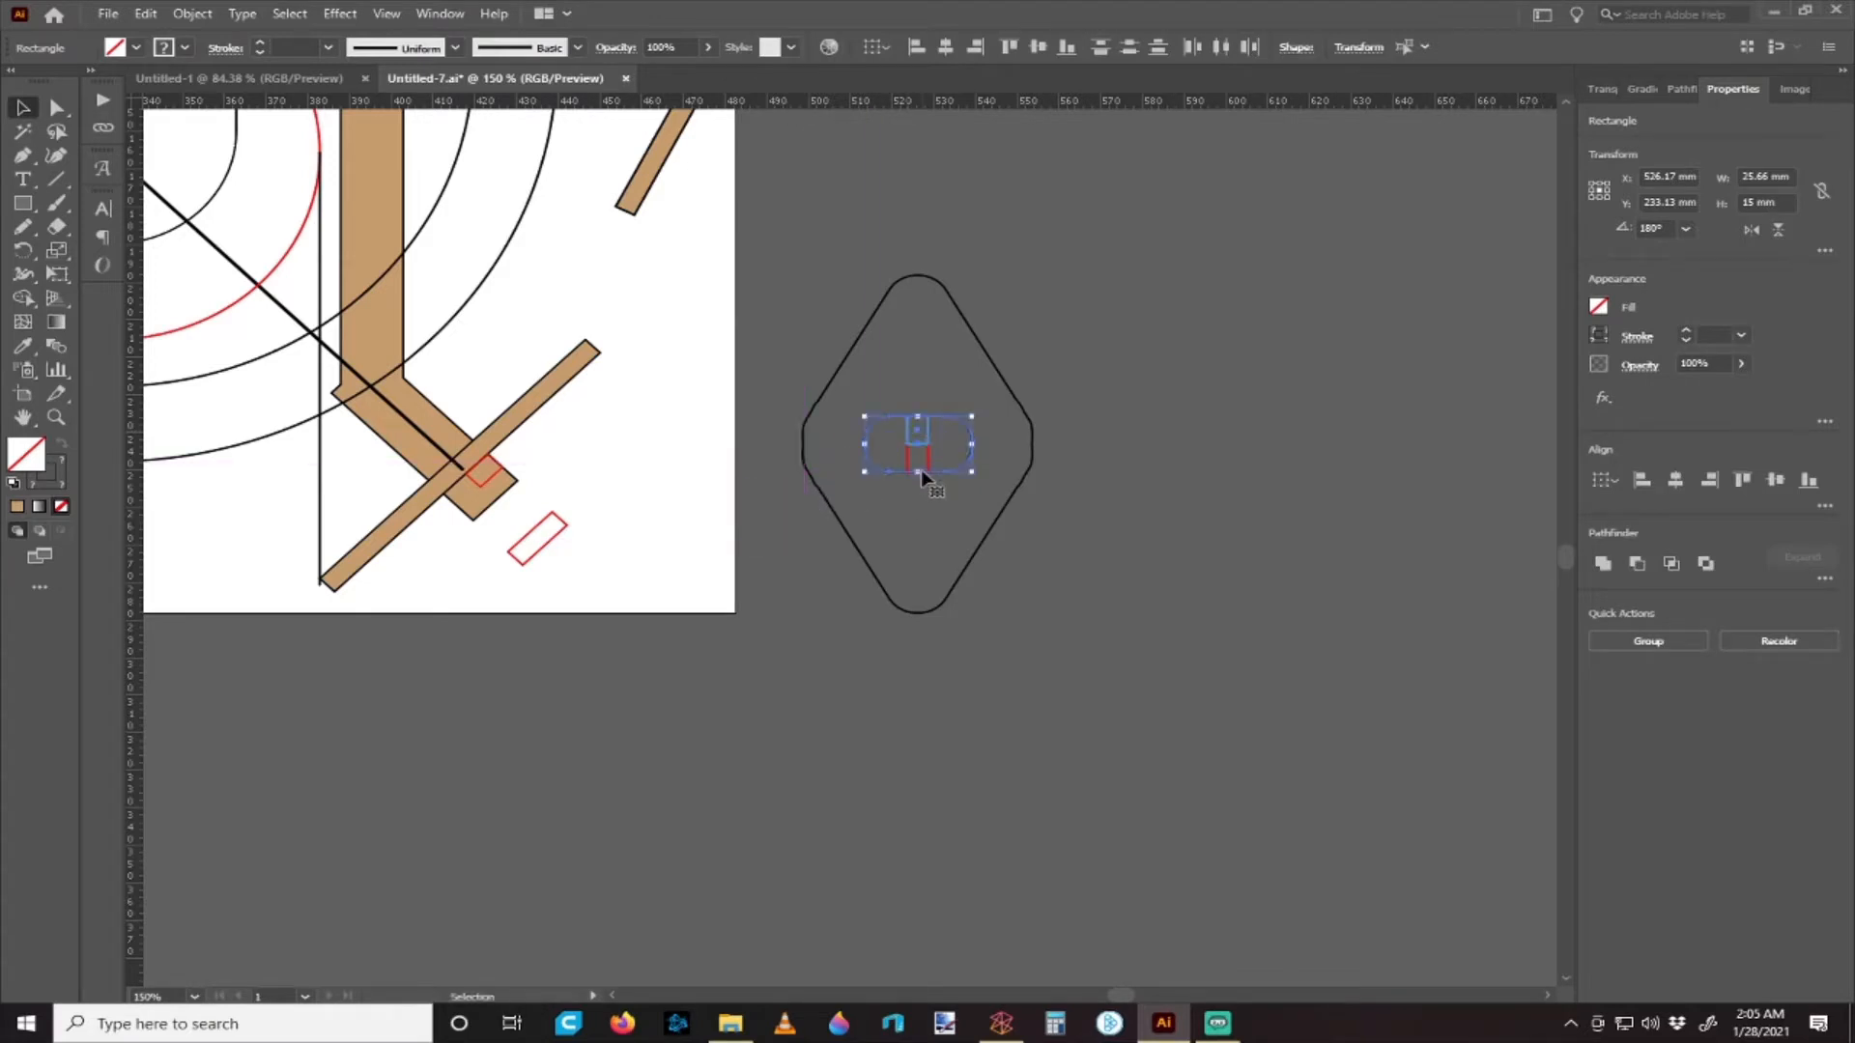
{"action": "scroll", "coordinate": [929, 456], "scroll_direction": "up", "scroll_amount": 1}
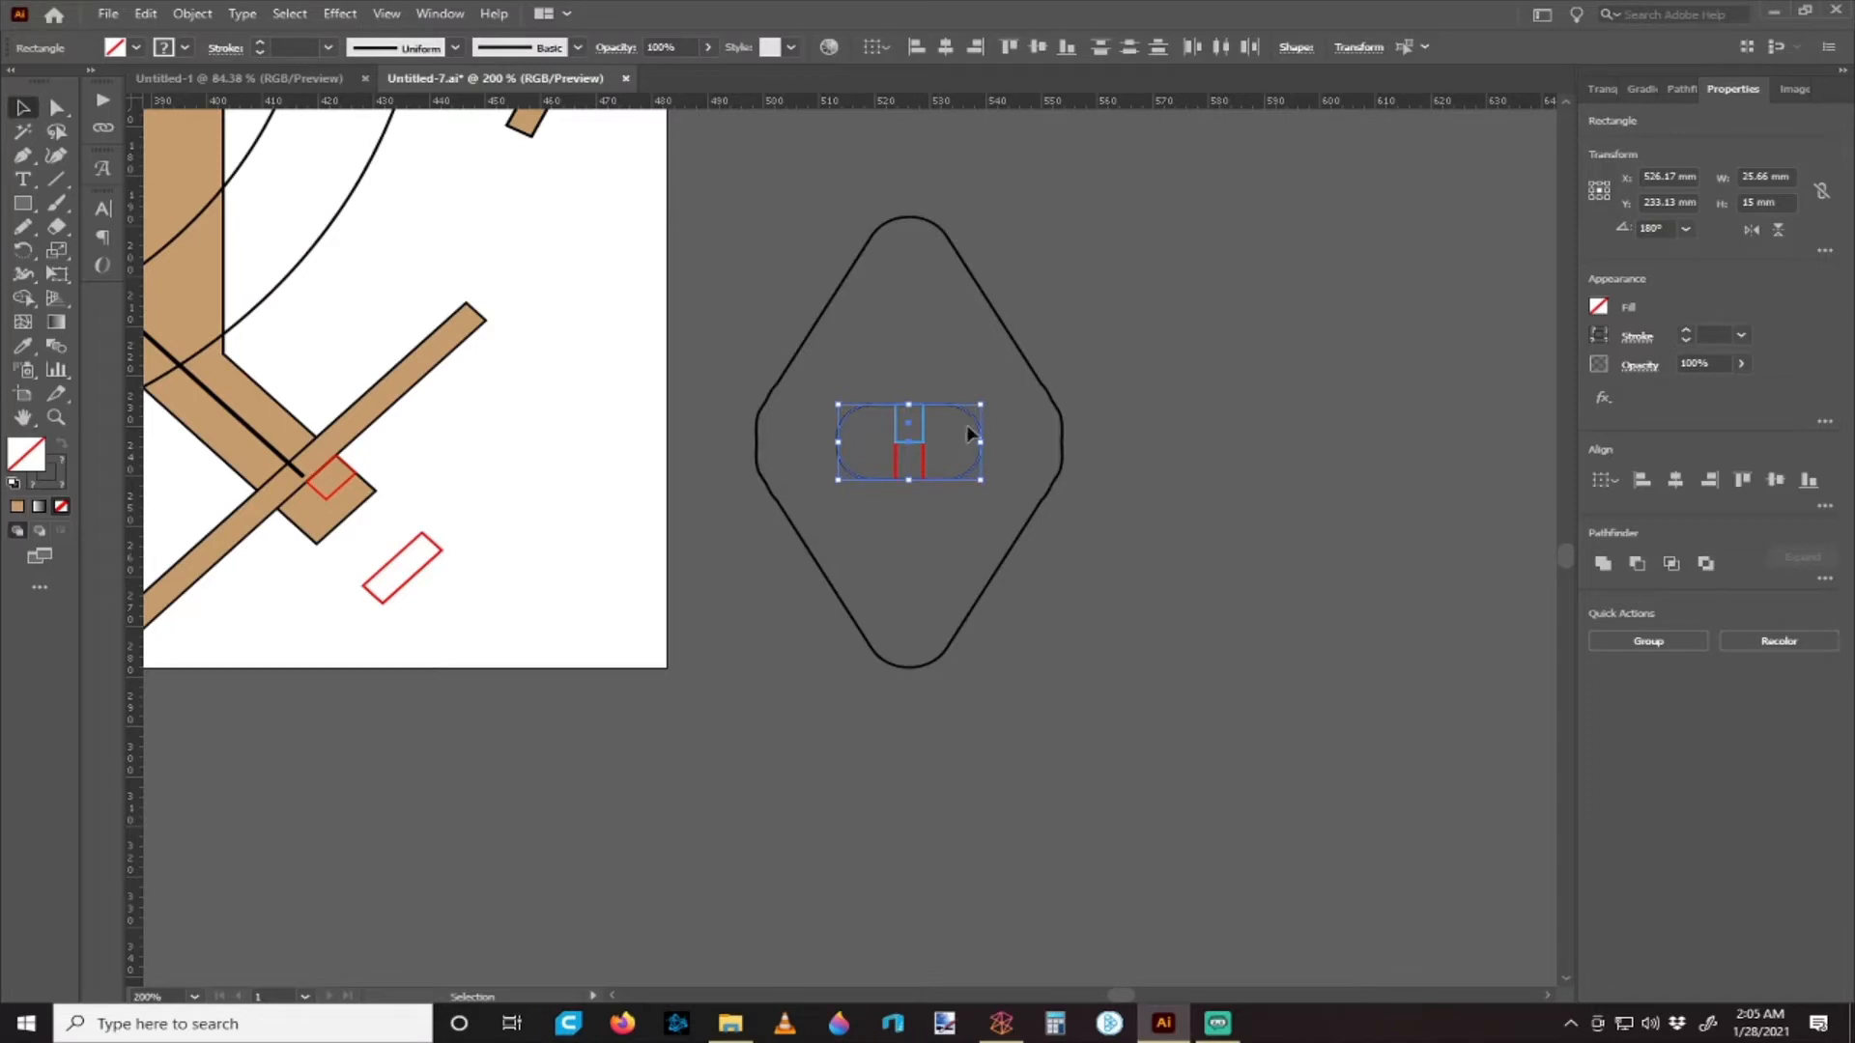
{"action": "mouse_move", "coordinate": [987, 398]}
{"action": "left_mouse_down"}
{"action": "mouse_move", "coordinate": [821, 423]}
{"action": "mouse_move", "coordinate": [828, 483]}
{"action": "mouse_move", "coordinate": [898, 398]}
{"action": "mouse_move", "coordinate": [993, 399]}
{"action": "left_mouse_up"}
{"action": "left_click", "coordinate": [949, 358]}
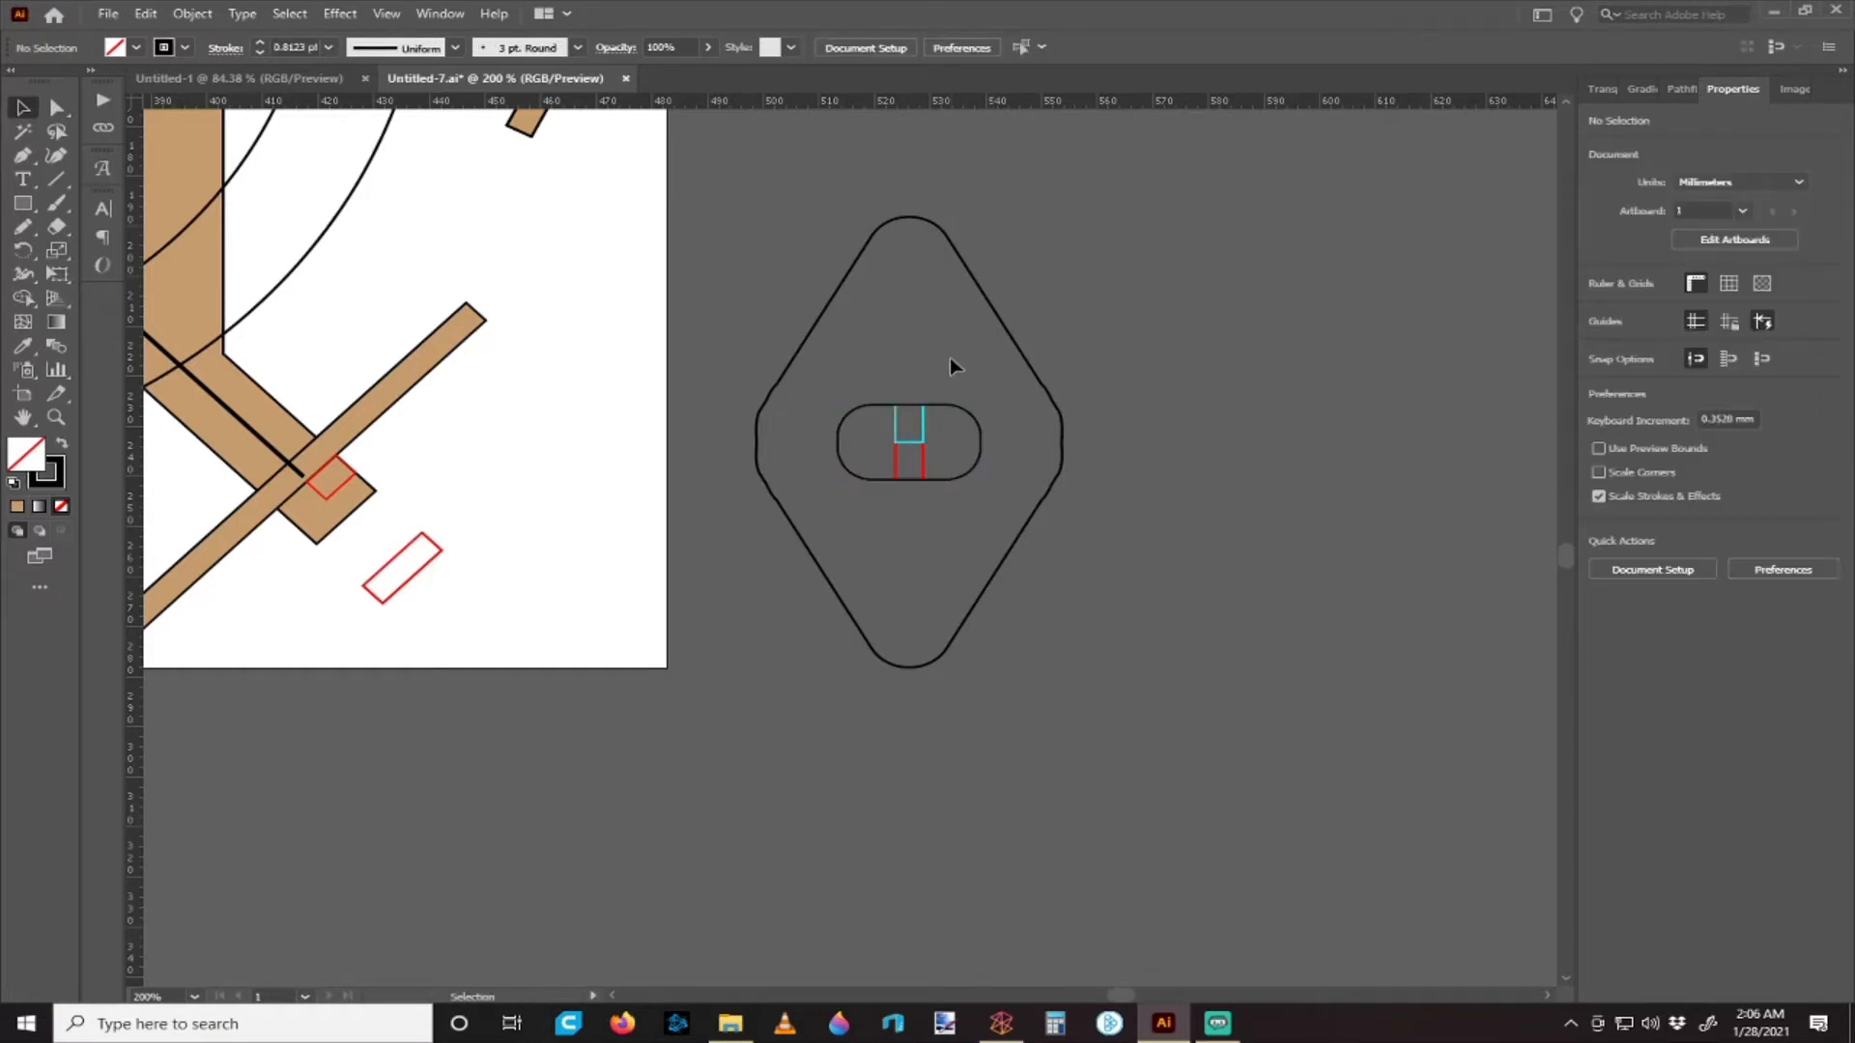
- Stretch the rounded rectangle around the petal's slot symmetrically to a height of about 21.5 mm
{"action": "scroll", "coordinate": [944, 444], "scroll_direction": "up", "scroll_amount": 1}
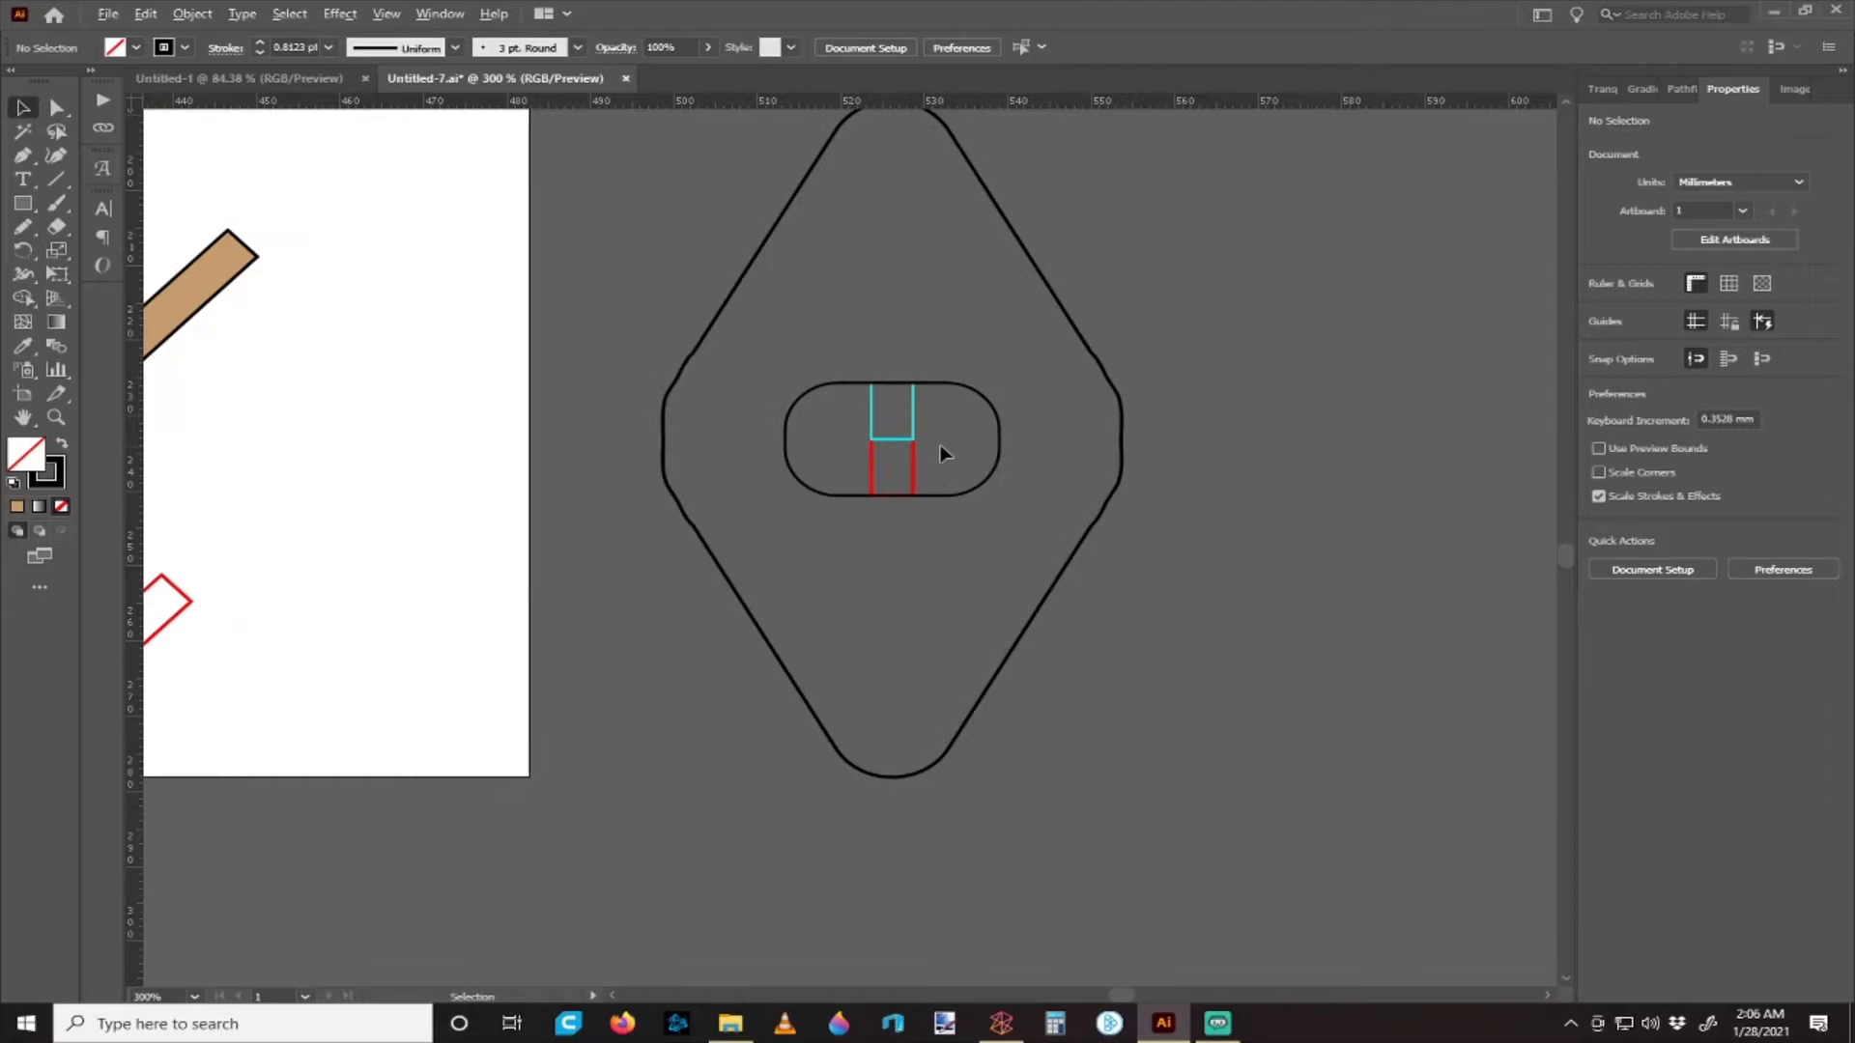
{"action": "left_click", "coordinate": [935, 384]}
{"action": "left_click_drag", "start_coordinate": [891, 383], "coordinate": [892, 361]}
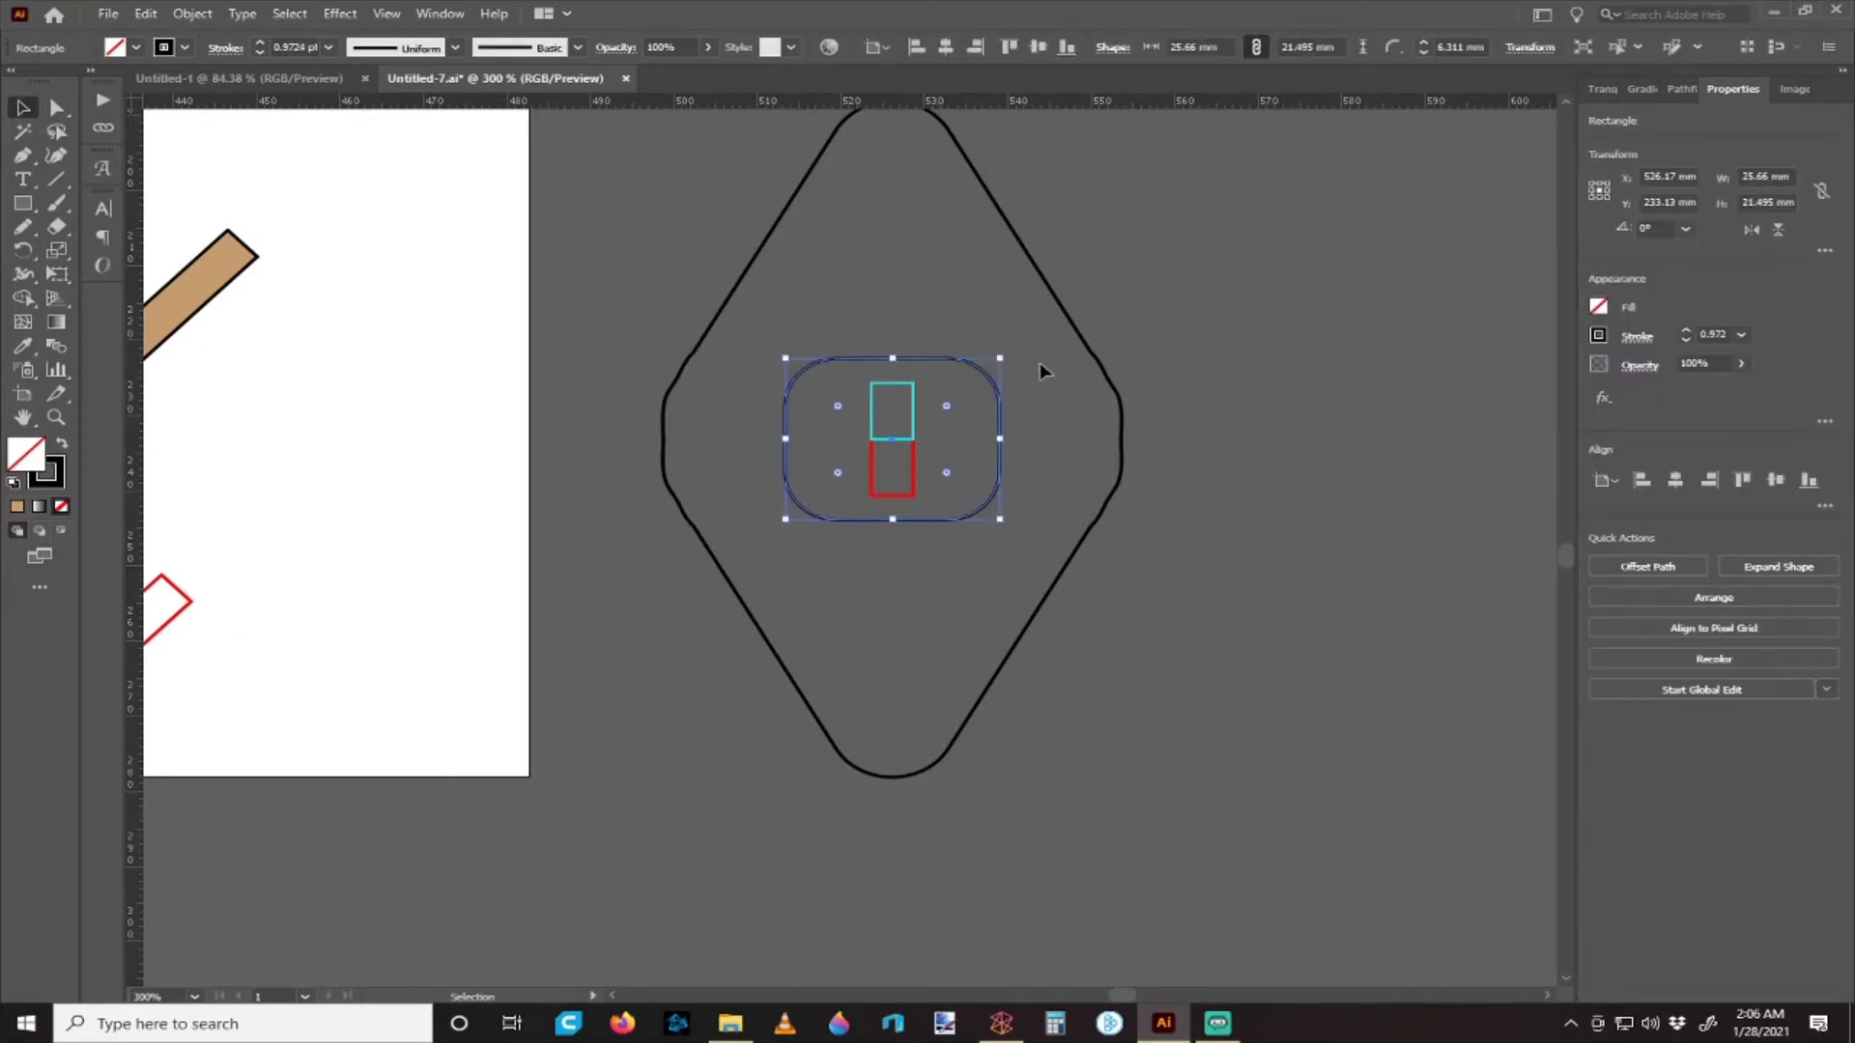
{"action": "scroll", "coordinate": [1042, 386], "scroll_direction": "down", "scroll_amount": 1}
{"action": "scroll", "coordinate": [1042, 386], "scroll_direction": "up", "scroll_amount": 1}
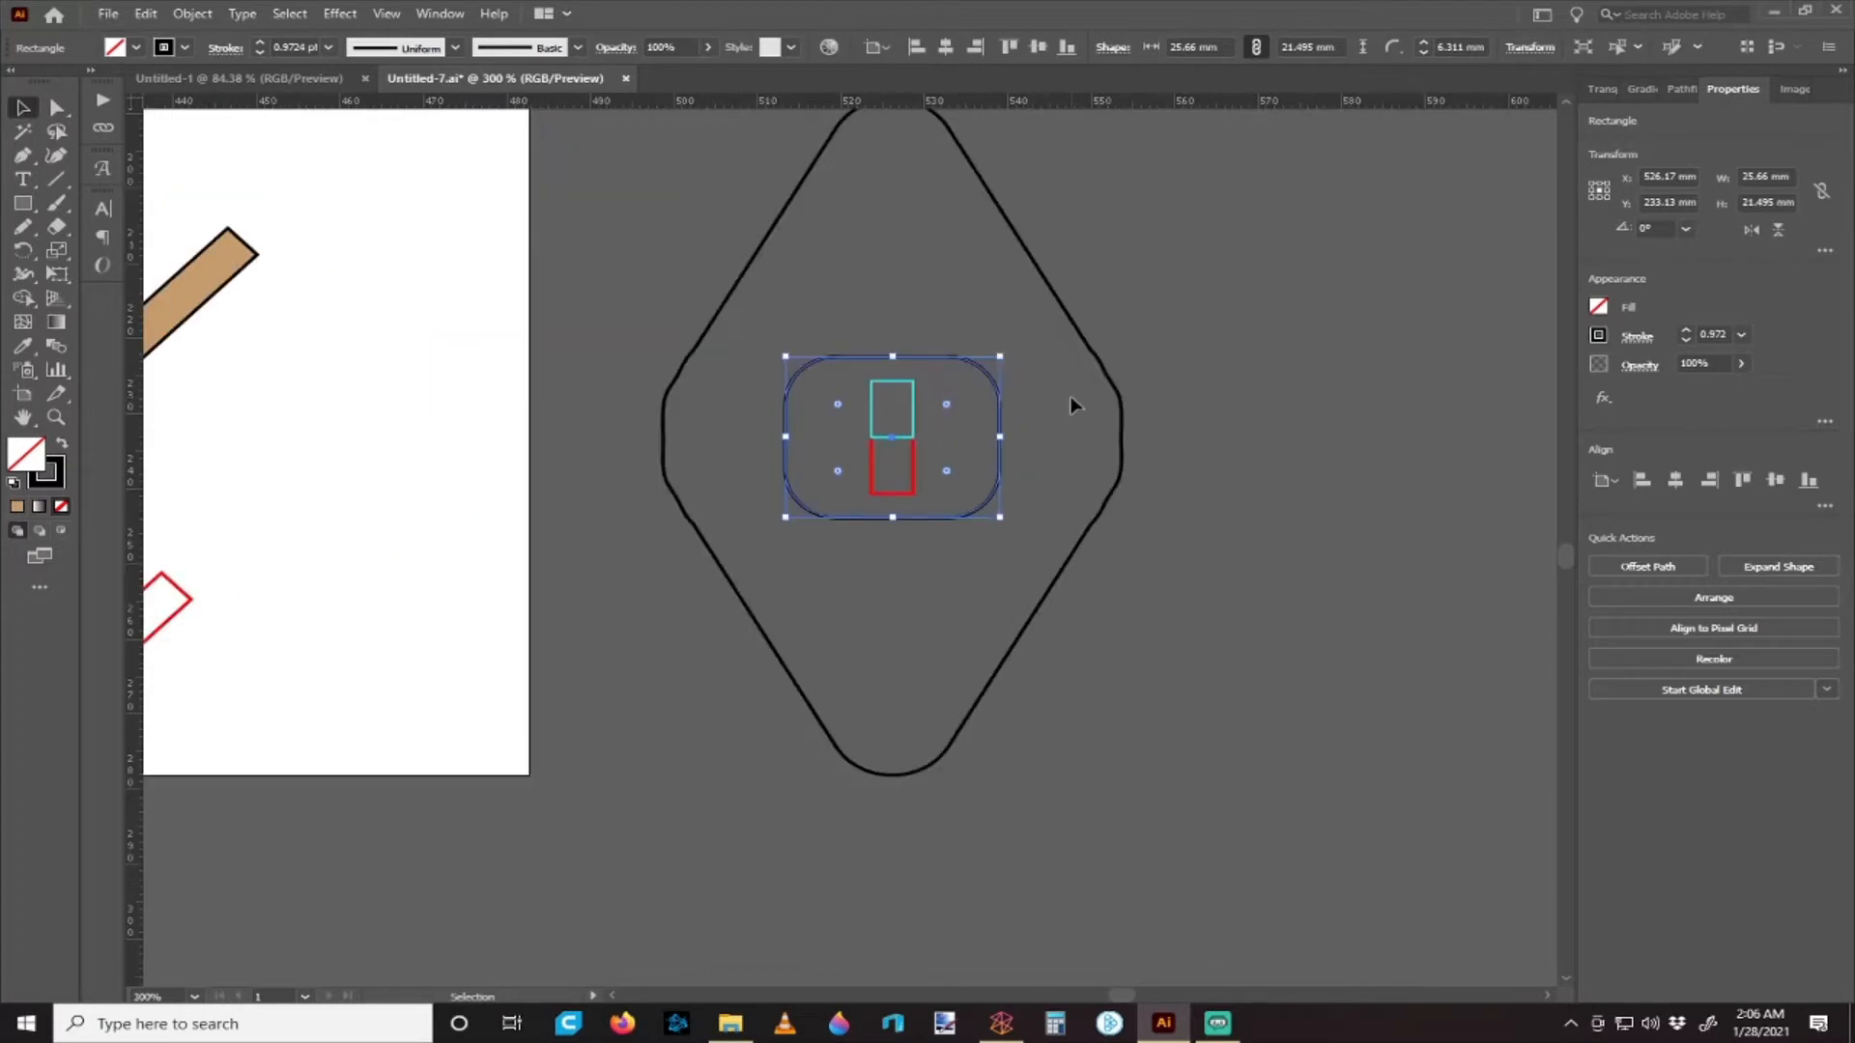
{"action": "left_click", "coordinate": [1070, 406]}
{"action": "scroll", "coordinate": [1070, 405], "scroll_direction": "down", "scroll_amount": 2}
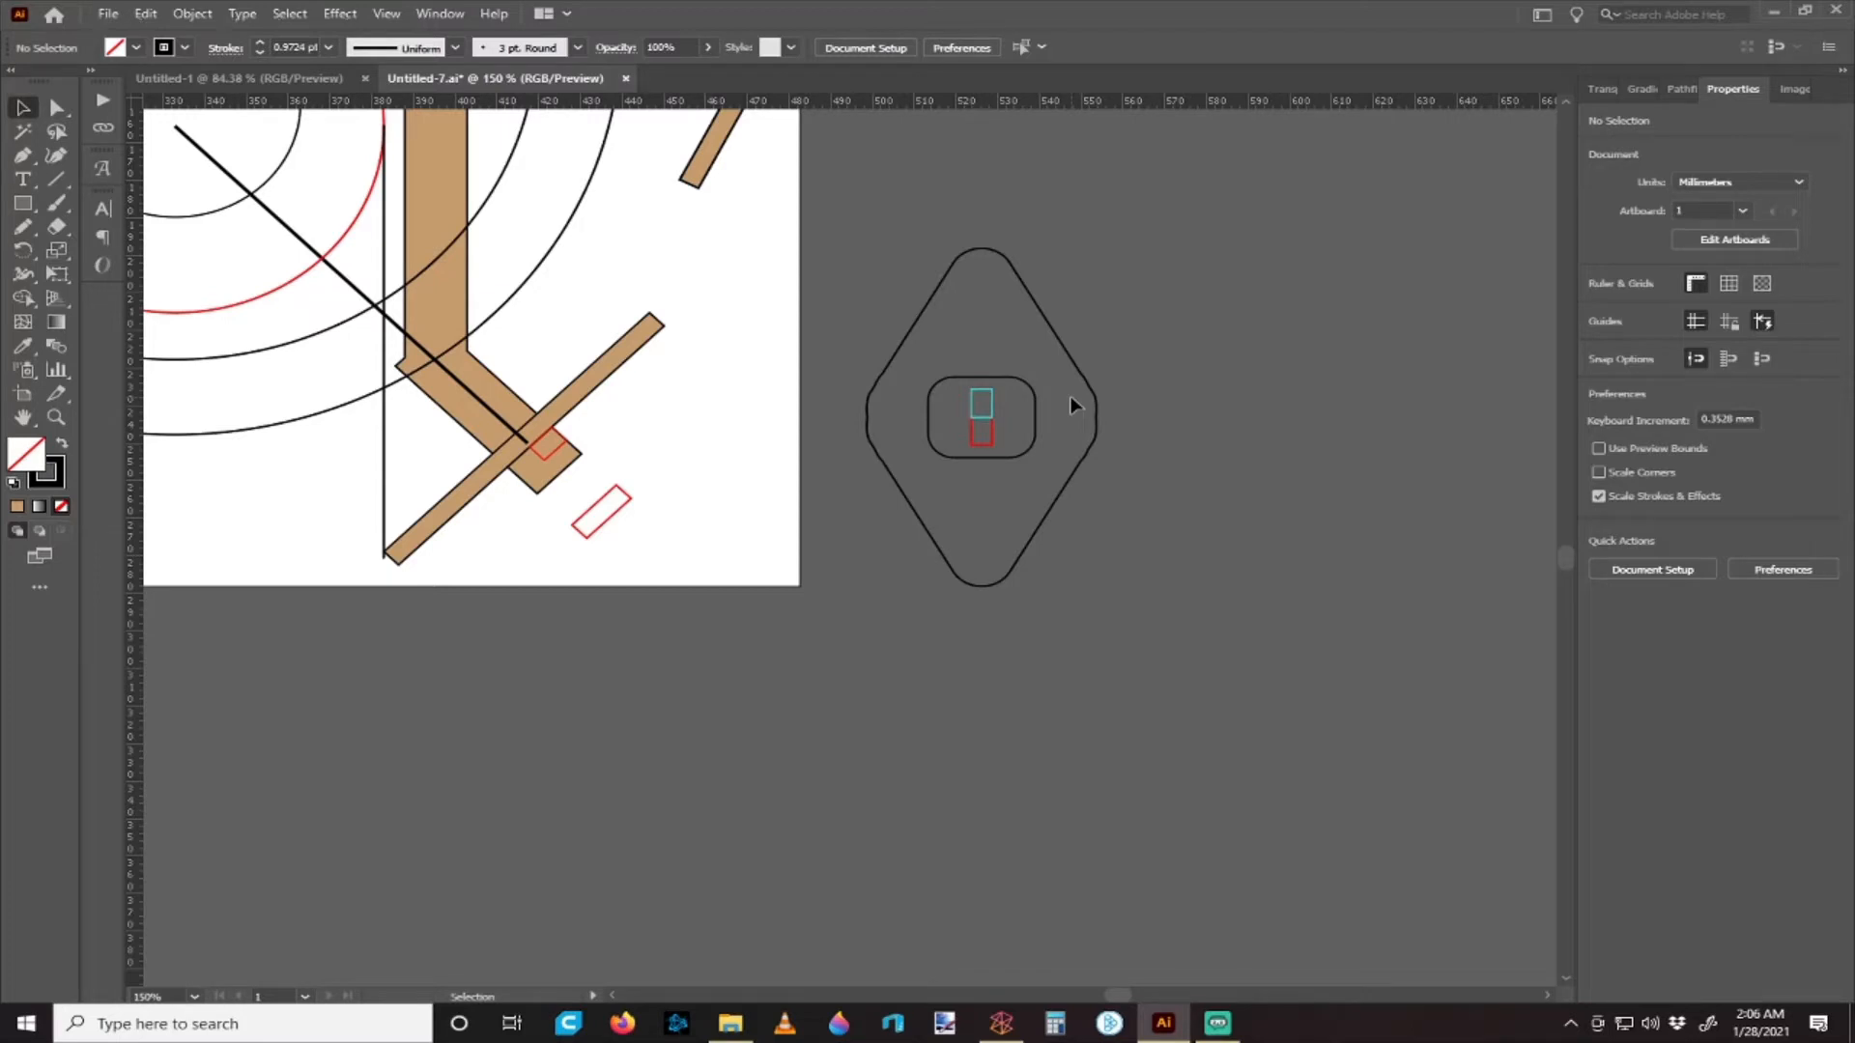
- Compare the rounded rectangle before and after the height increase, and undo the increase
{"action": "key", "text": "a"}
{"action": "key", "text": "ctrl+z"}
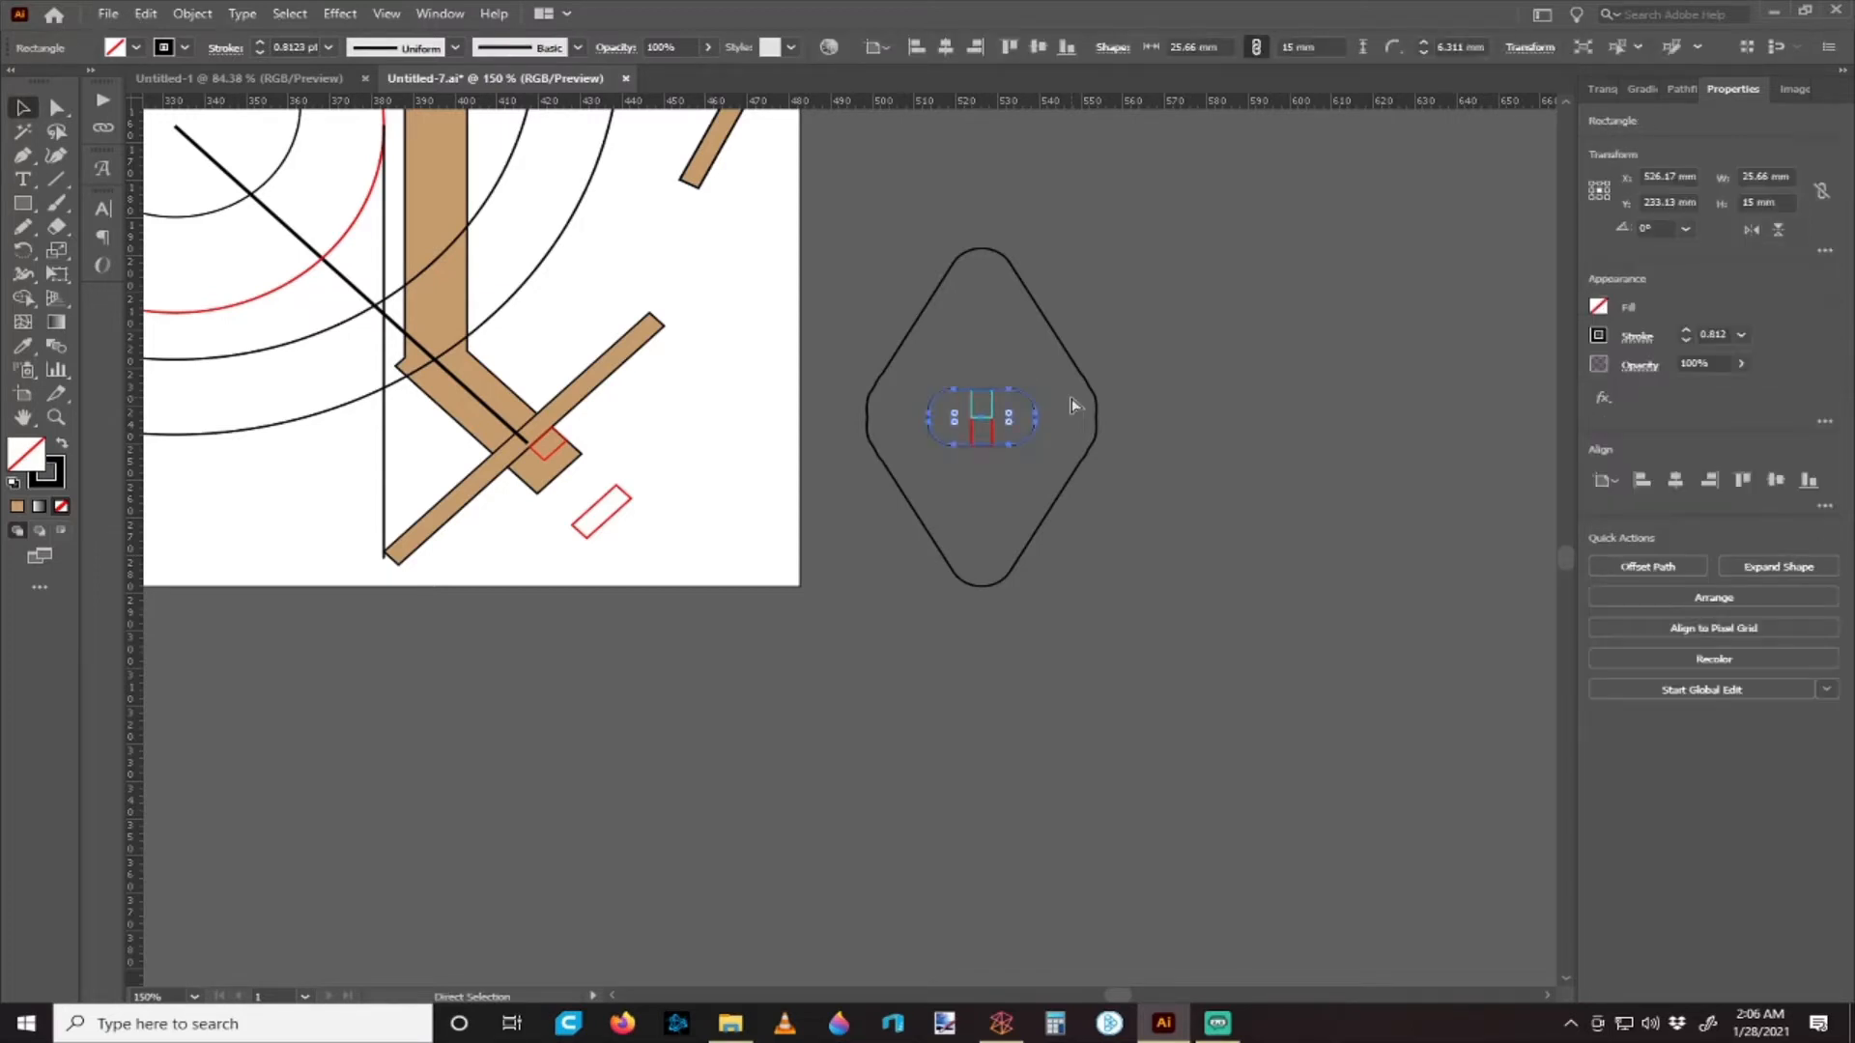
{"action": "key", "text": "v"}
{"action": "key", "text": "ctrl+shift+z"}
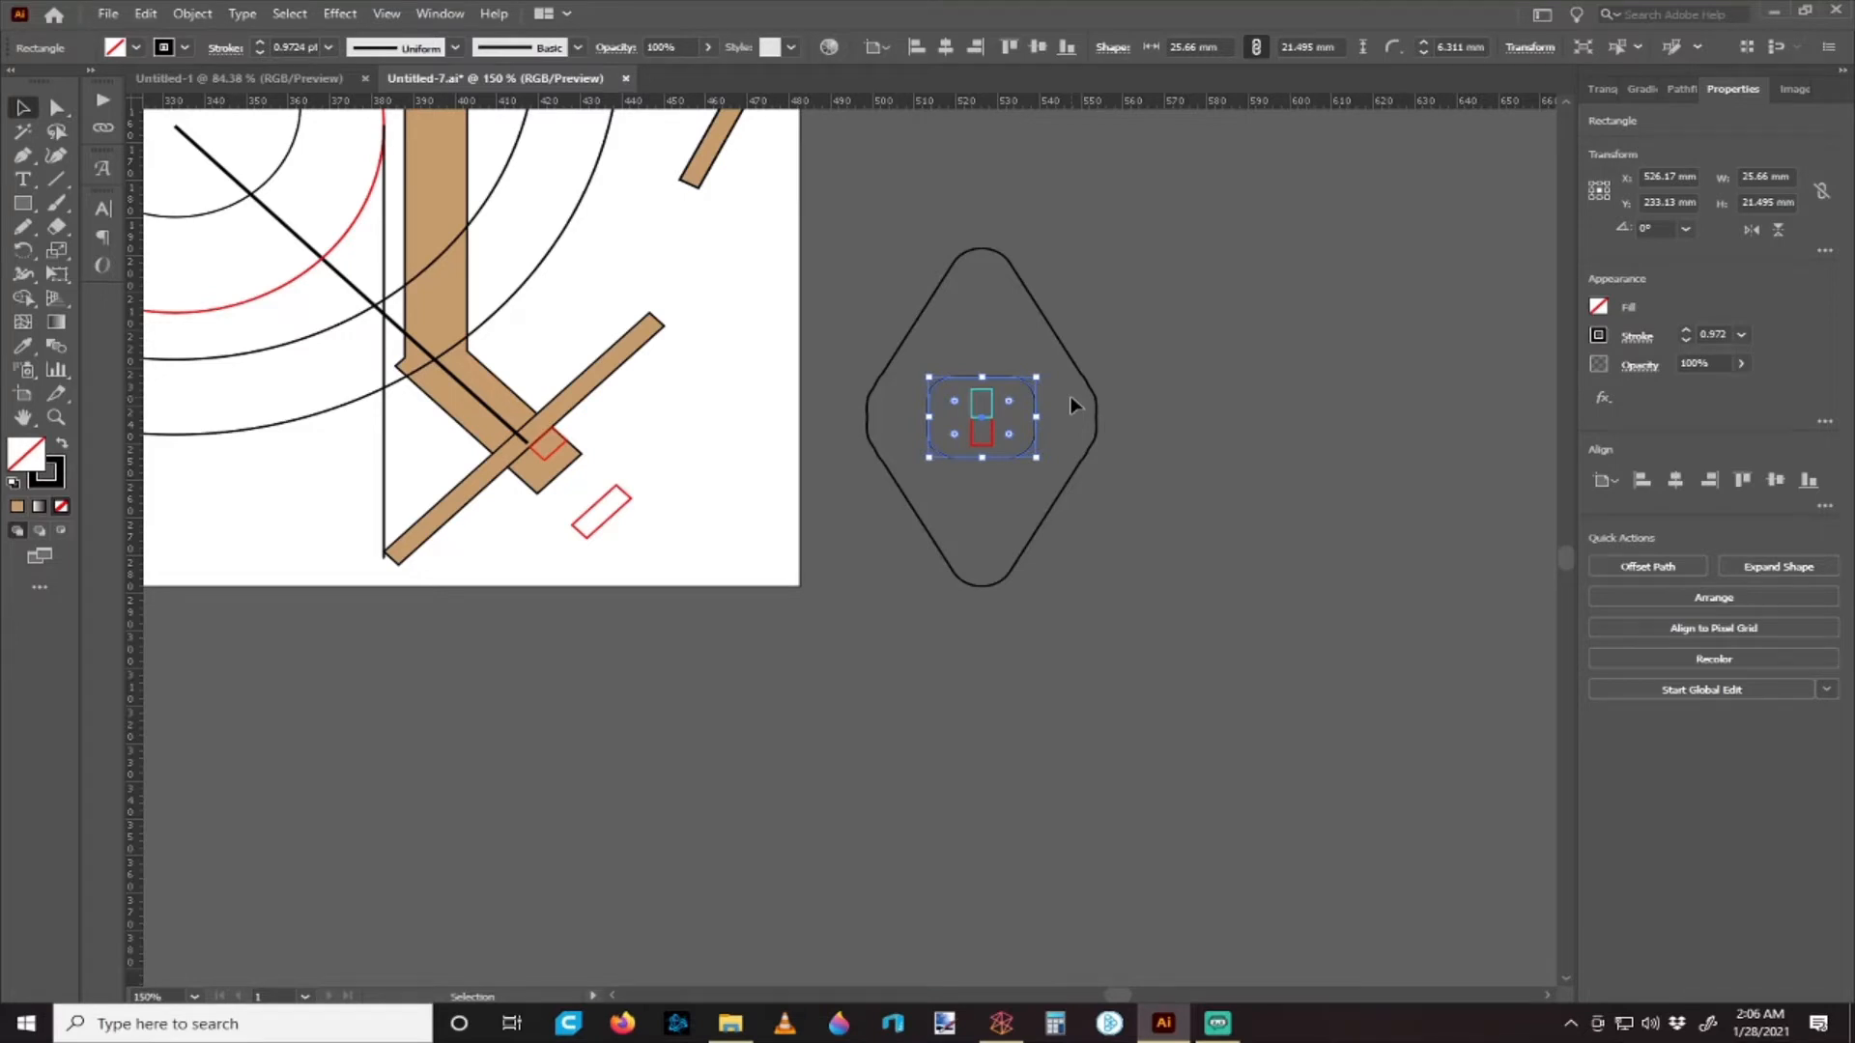
{"action": "key", "text": "ctrl+z"}
- Move the rounded rectangle and cyan notch from the petal onto the artboard and rotate them 180° so the notch opens downward
{"action": "scroll", "coordinate": [1018, 433], "scroll_direction": "up", "scroll_amount": 1}
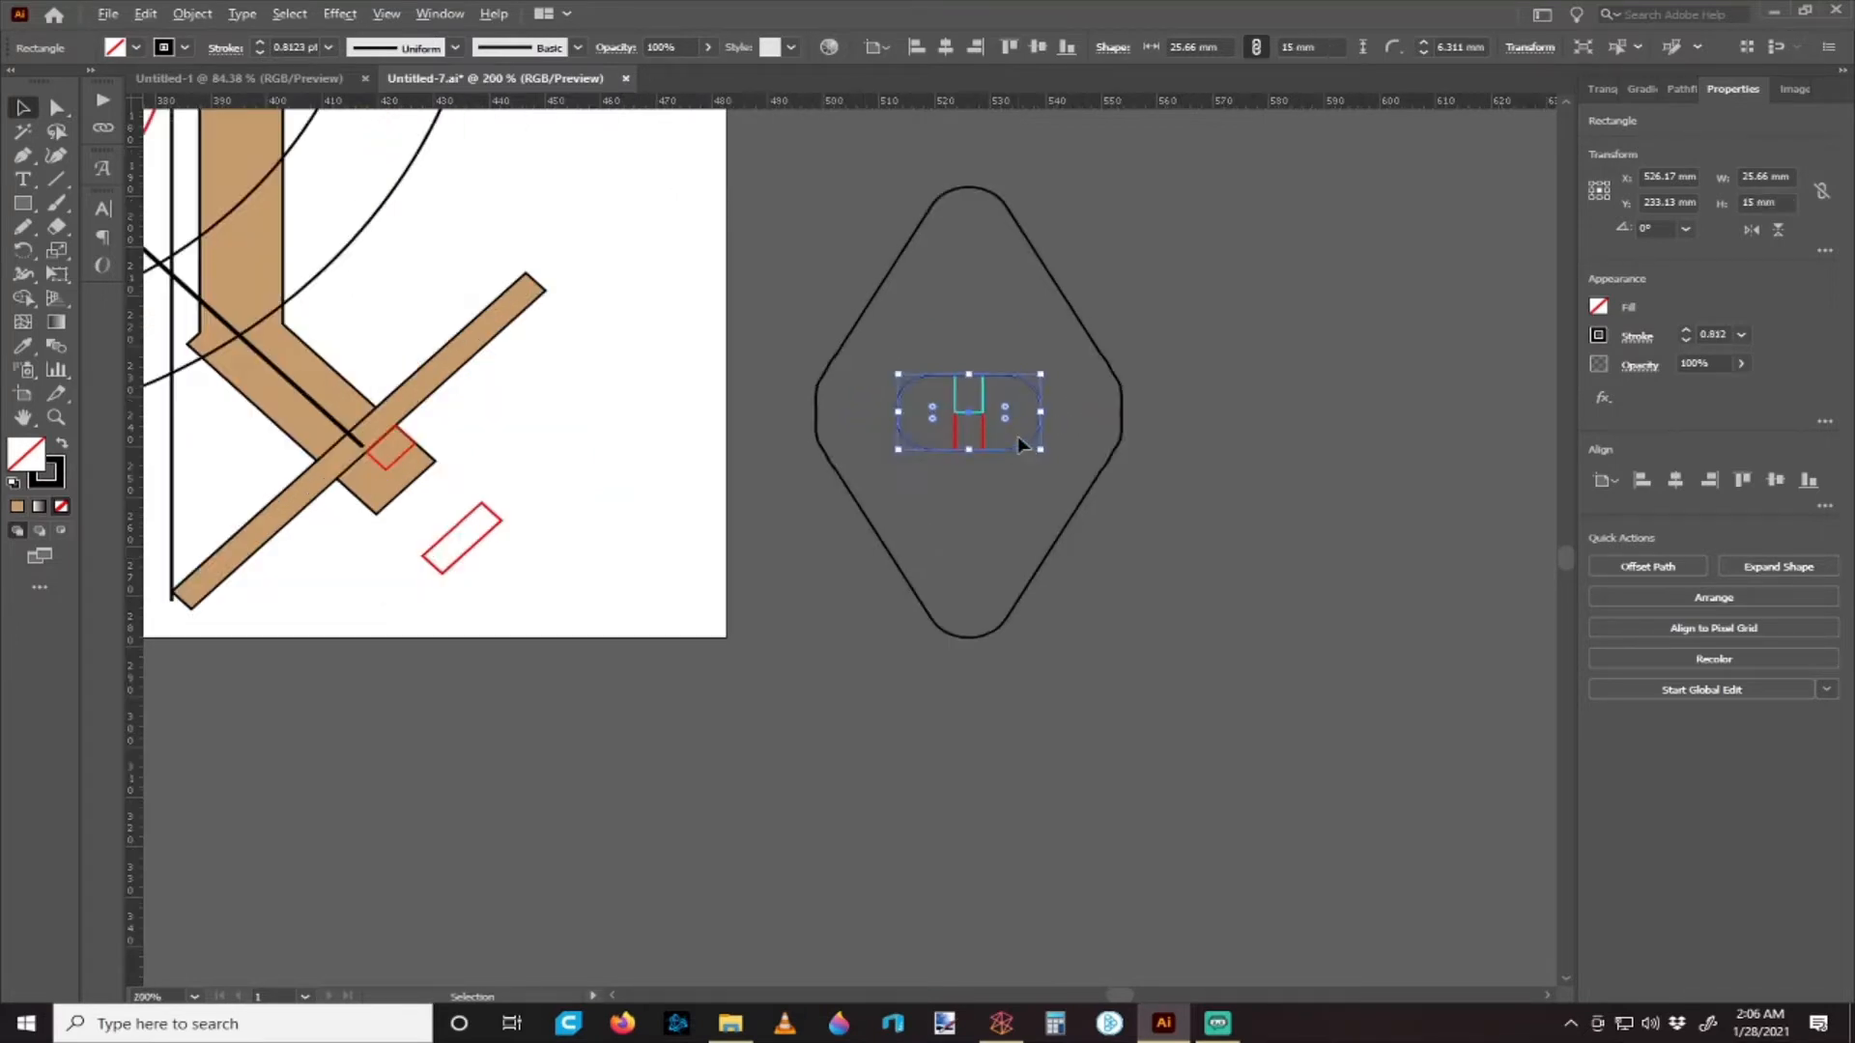
{"action": "left_click", "coordinate": [980, 408], "text": "shift"}
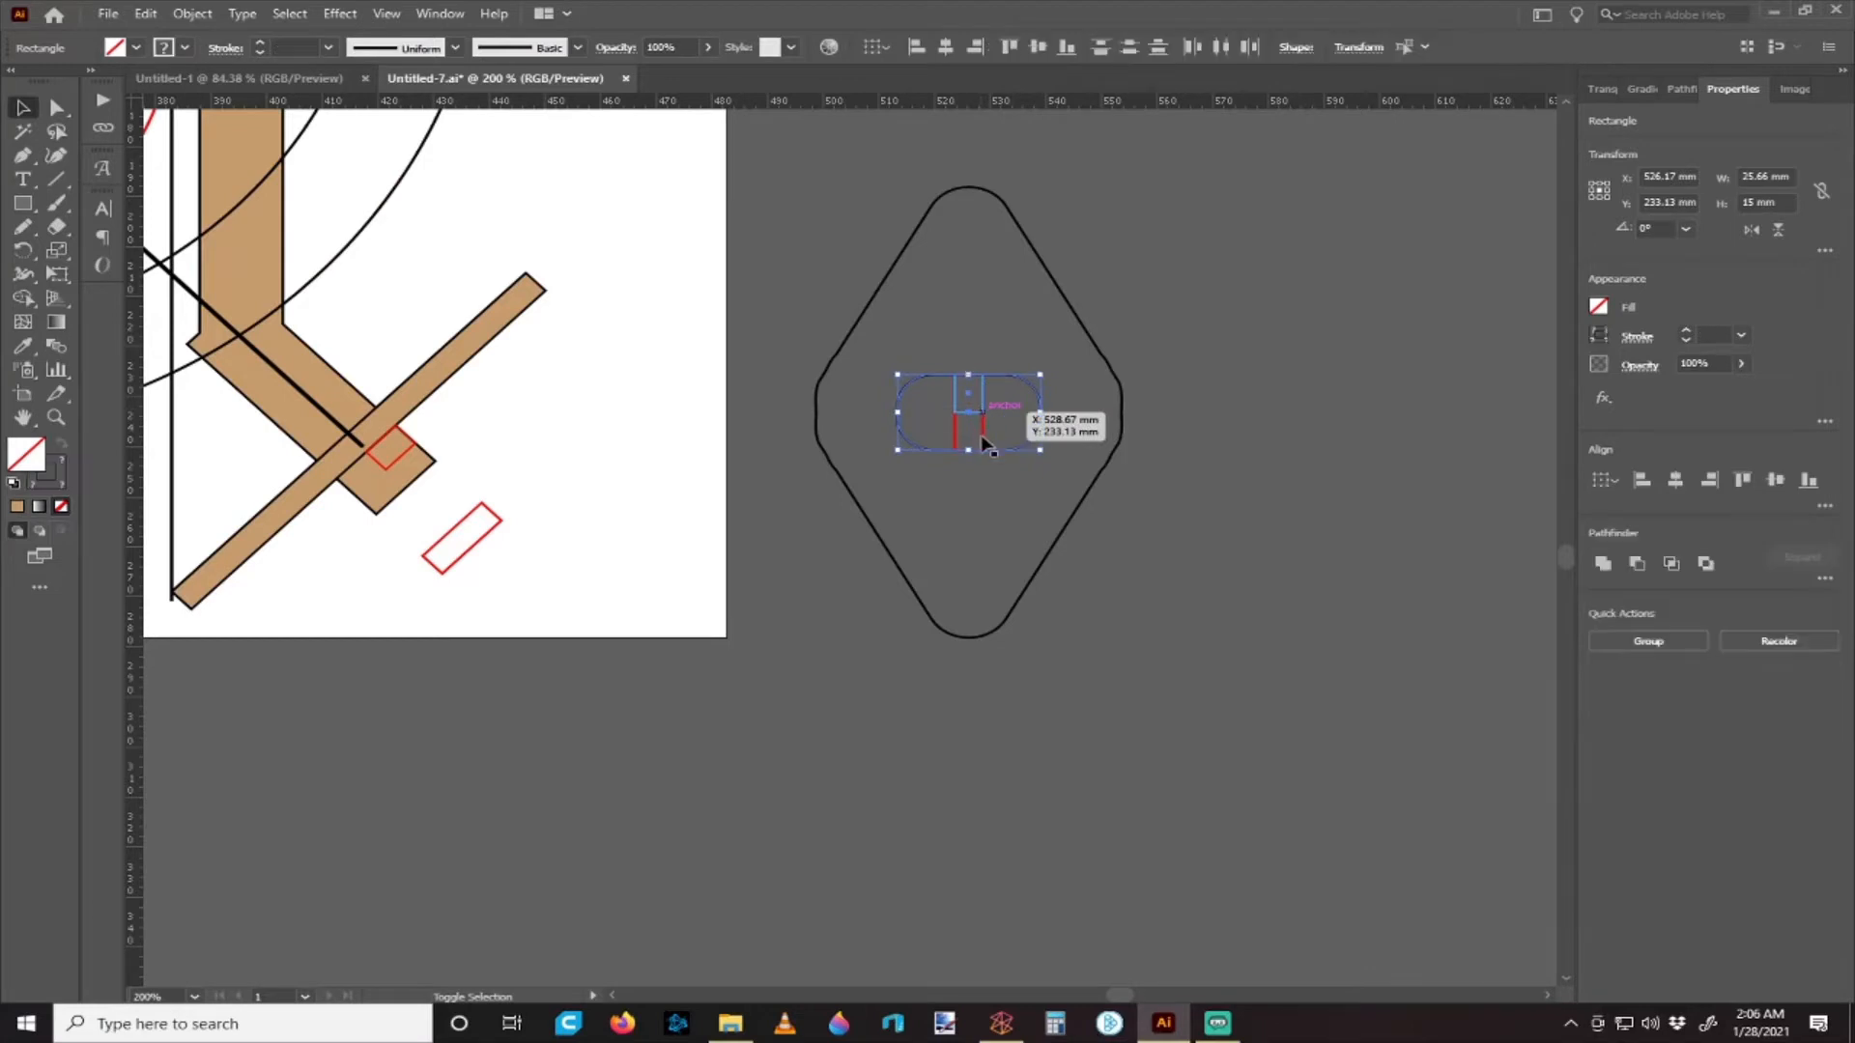
{"action": "left_click_drag", "start_coordinate": [1001, 382], "coordinate": [612, 612]}
{"action": "left_click", "coordinate": [692, 627]}
{"action": "left_click", "coordinate": [701, 576]}
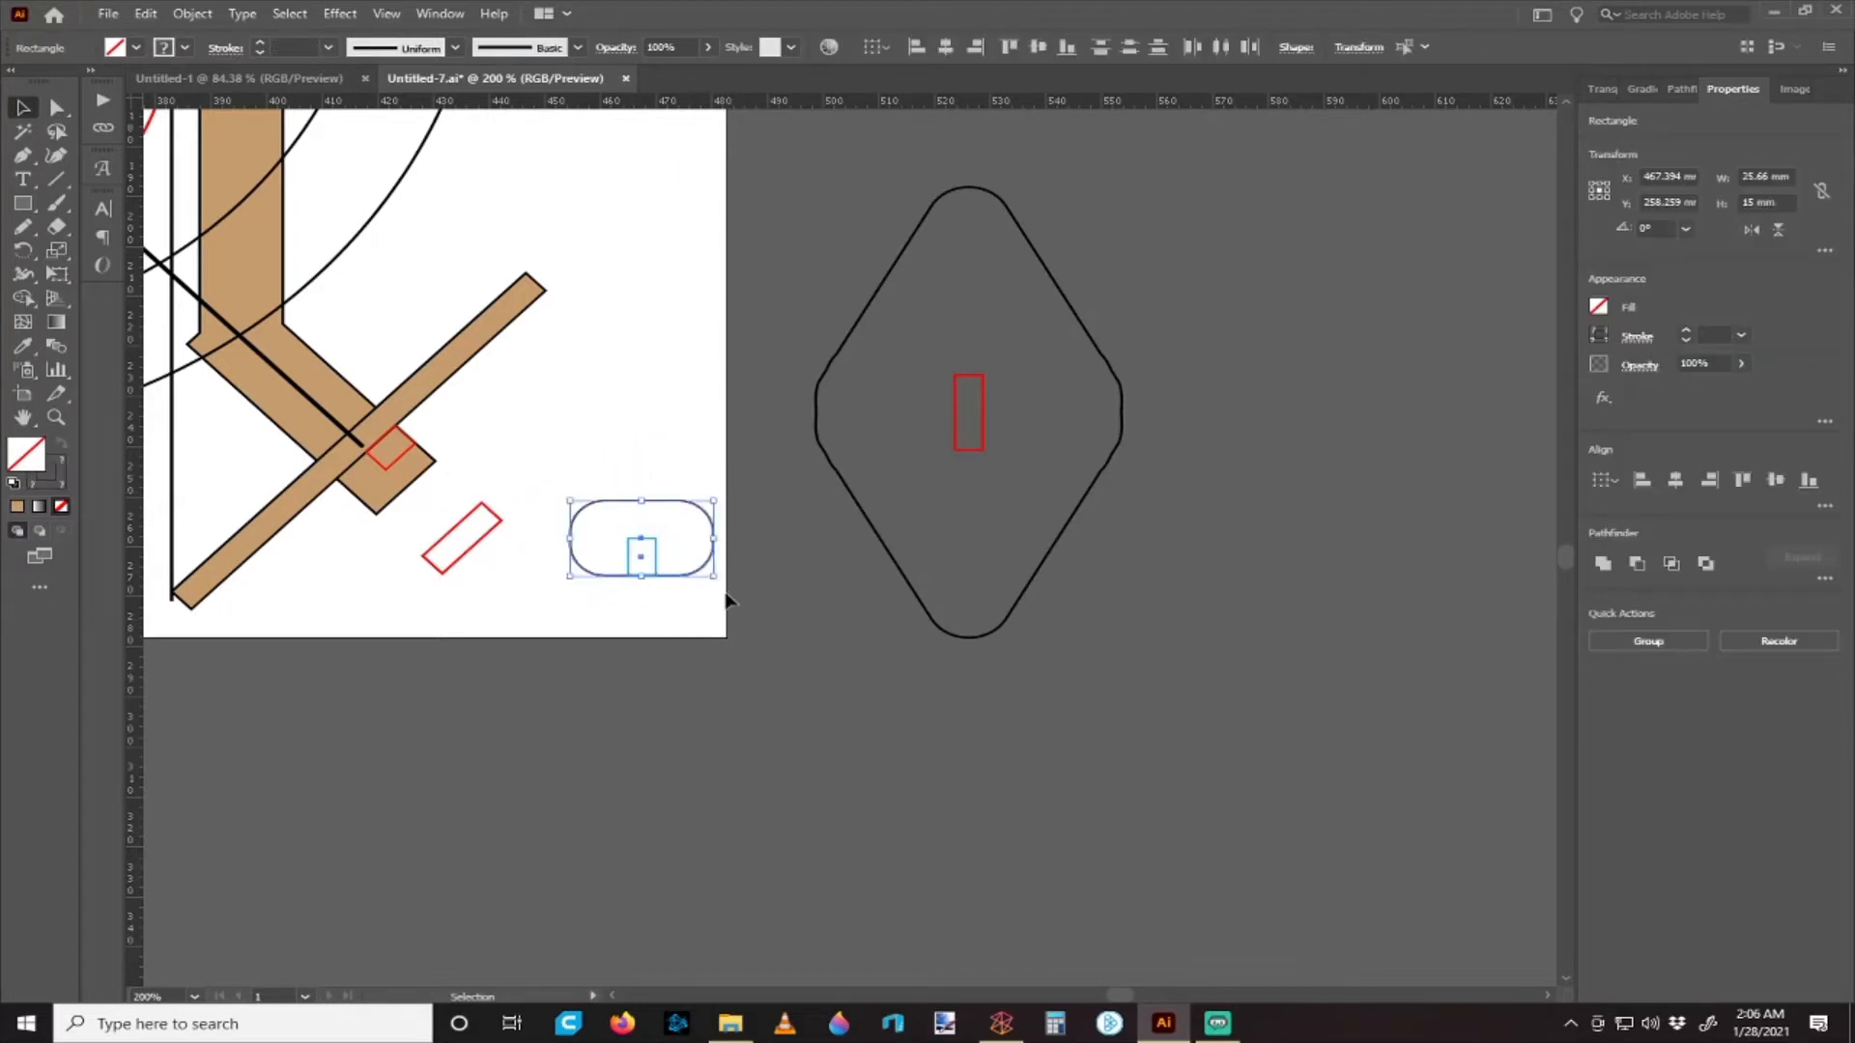
- Move the rounded rectangle with its cyan notch beside the bracket end to compare it with the red notch there
{"action": "scroll", "coordinate": [716, 613], "scroll_direction": "up", "scroll_amount": 2}
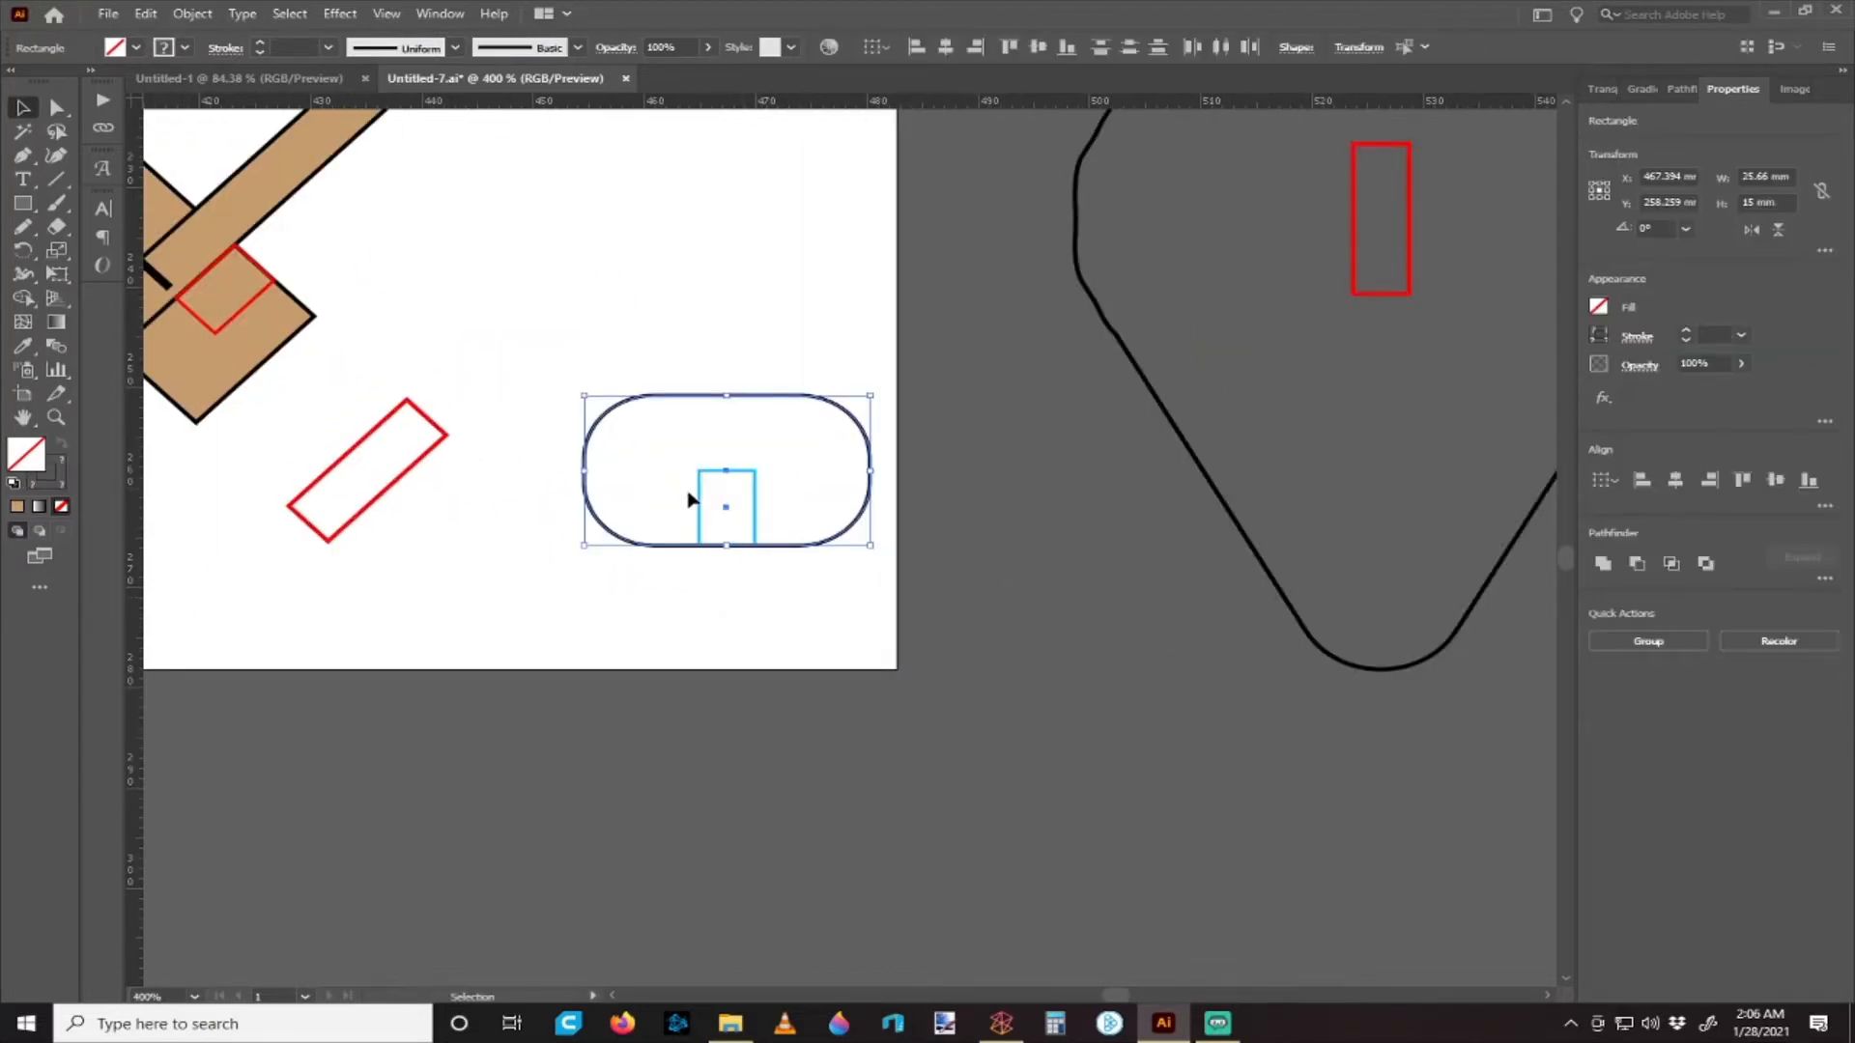
{"action": "scroll", "coordinate": [773, 444], "scroll_direction": "right", "scroll_amount": 2}
{"action": "scroll", "coordinate": [763, 421], "scroll_direction": "left", "scroll_amount": 6}
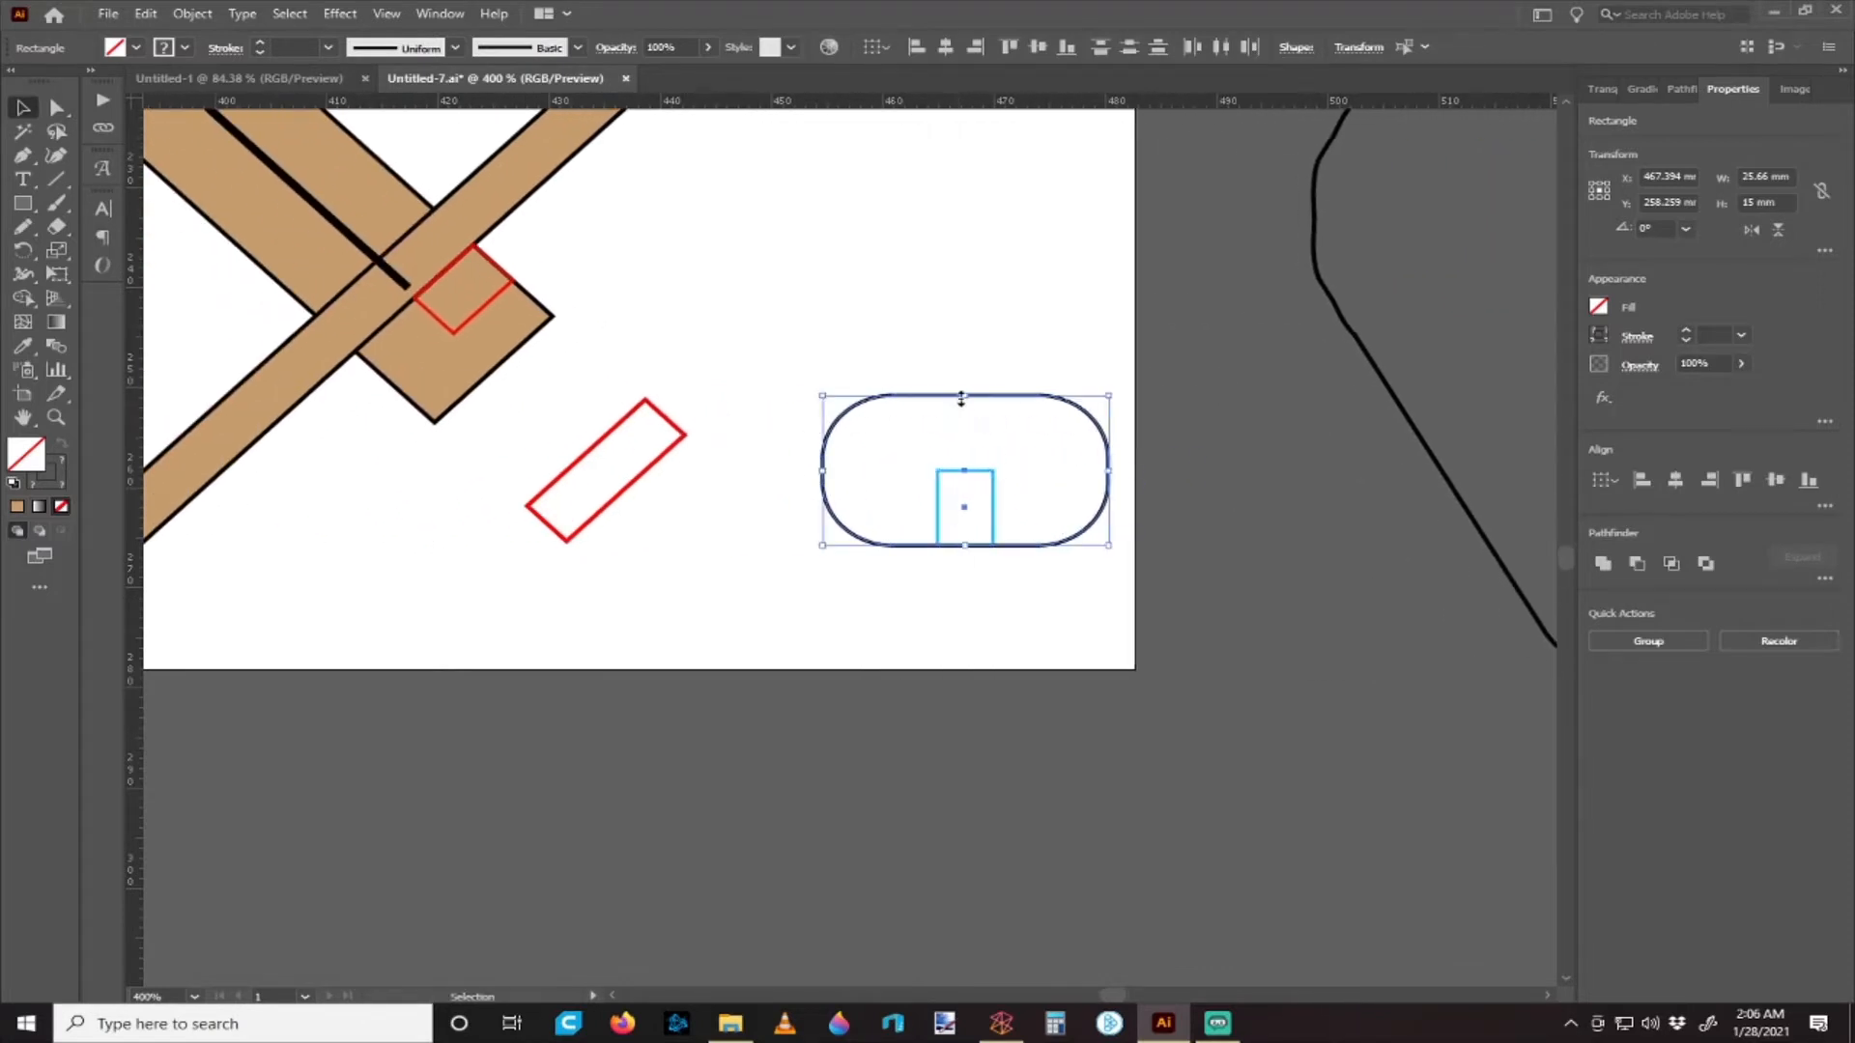
{"action": "left_click_drag", "start_coordinate": [957, 395], "coordinate": [721, 214]}
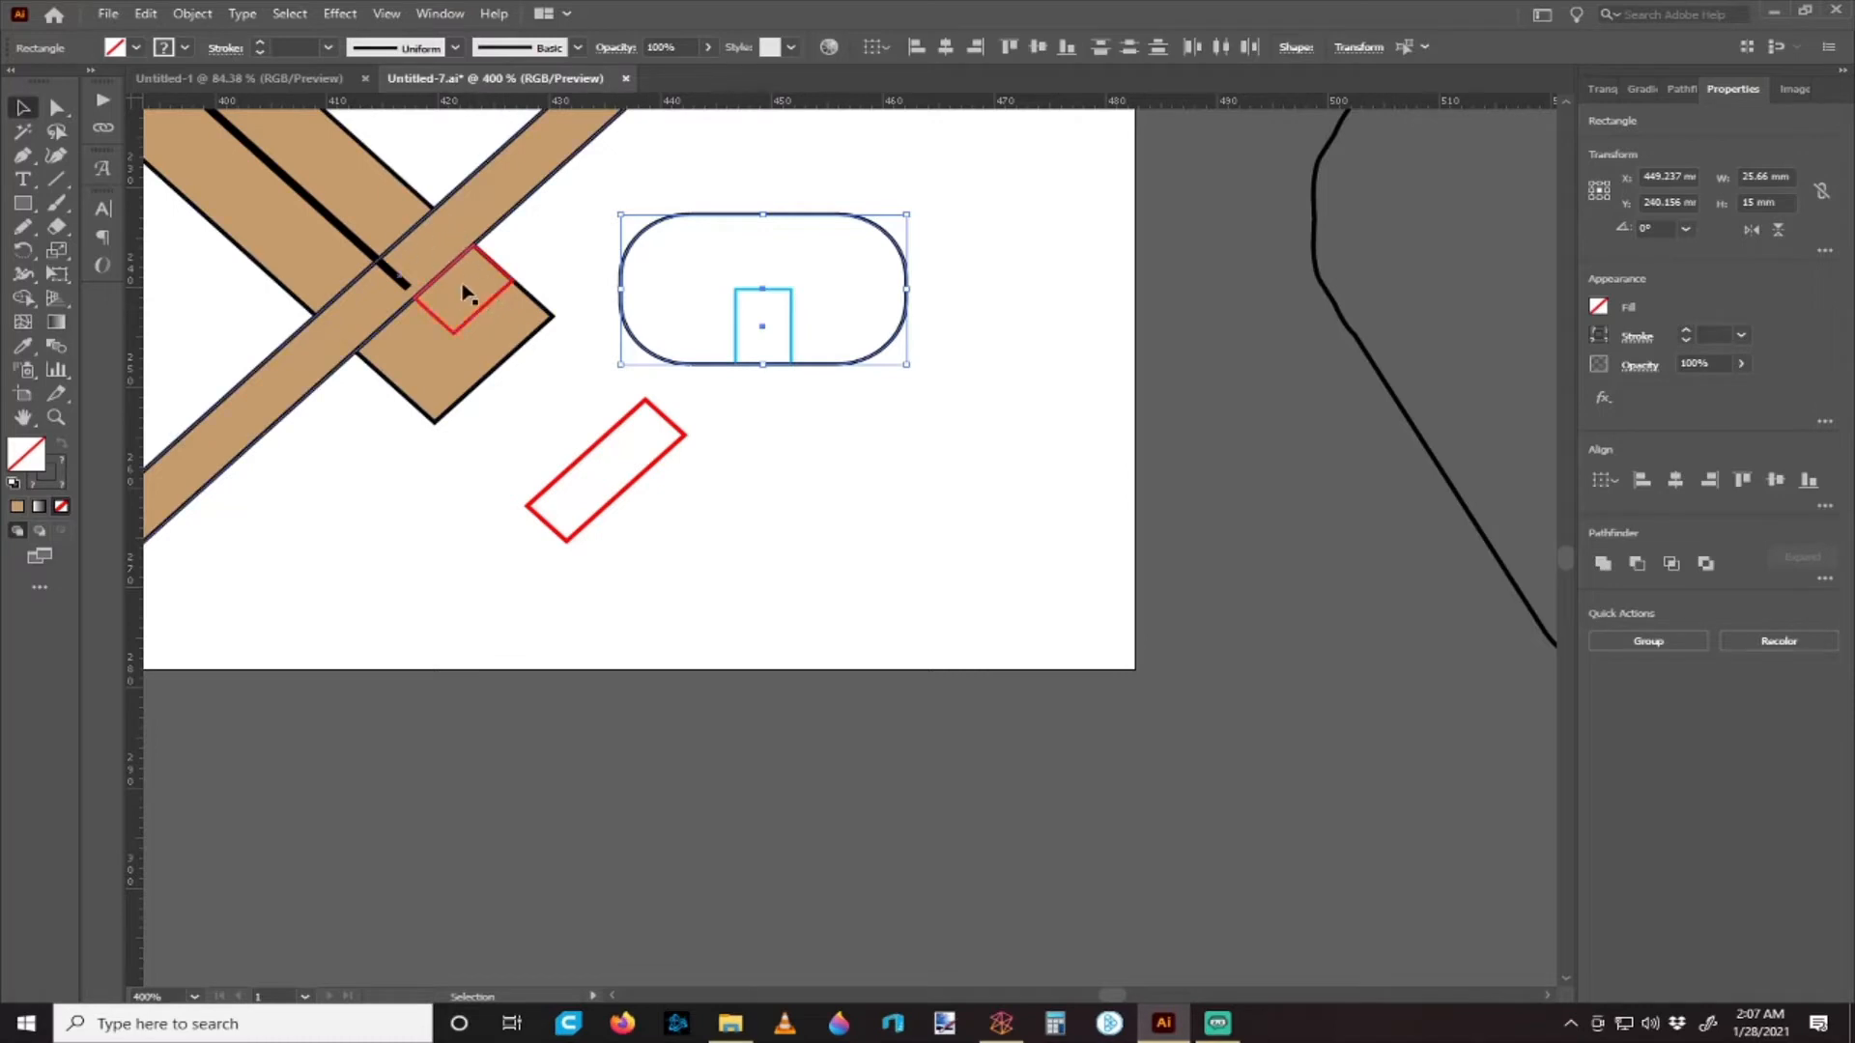
{"action": "scroll", "coordinate": [455, 273], "scroll_direction": "up", "scroll_amount": 2}
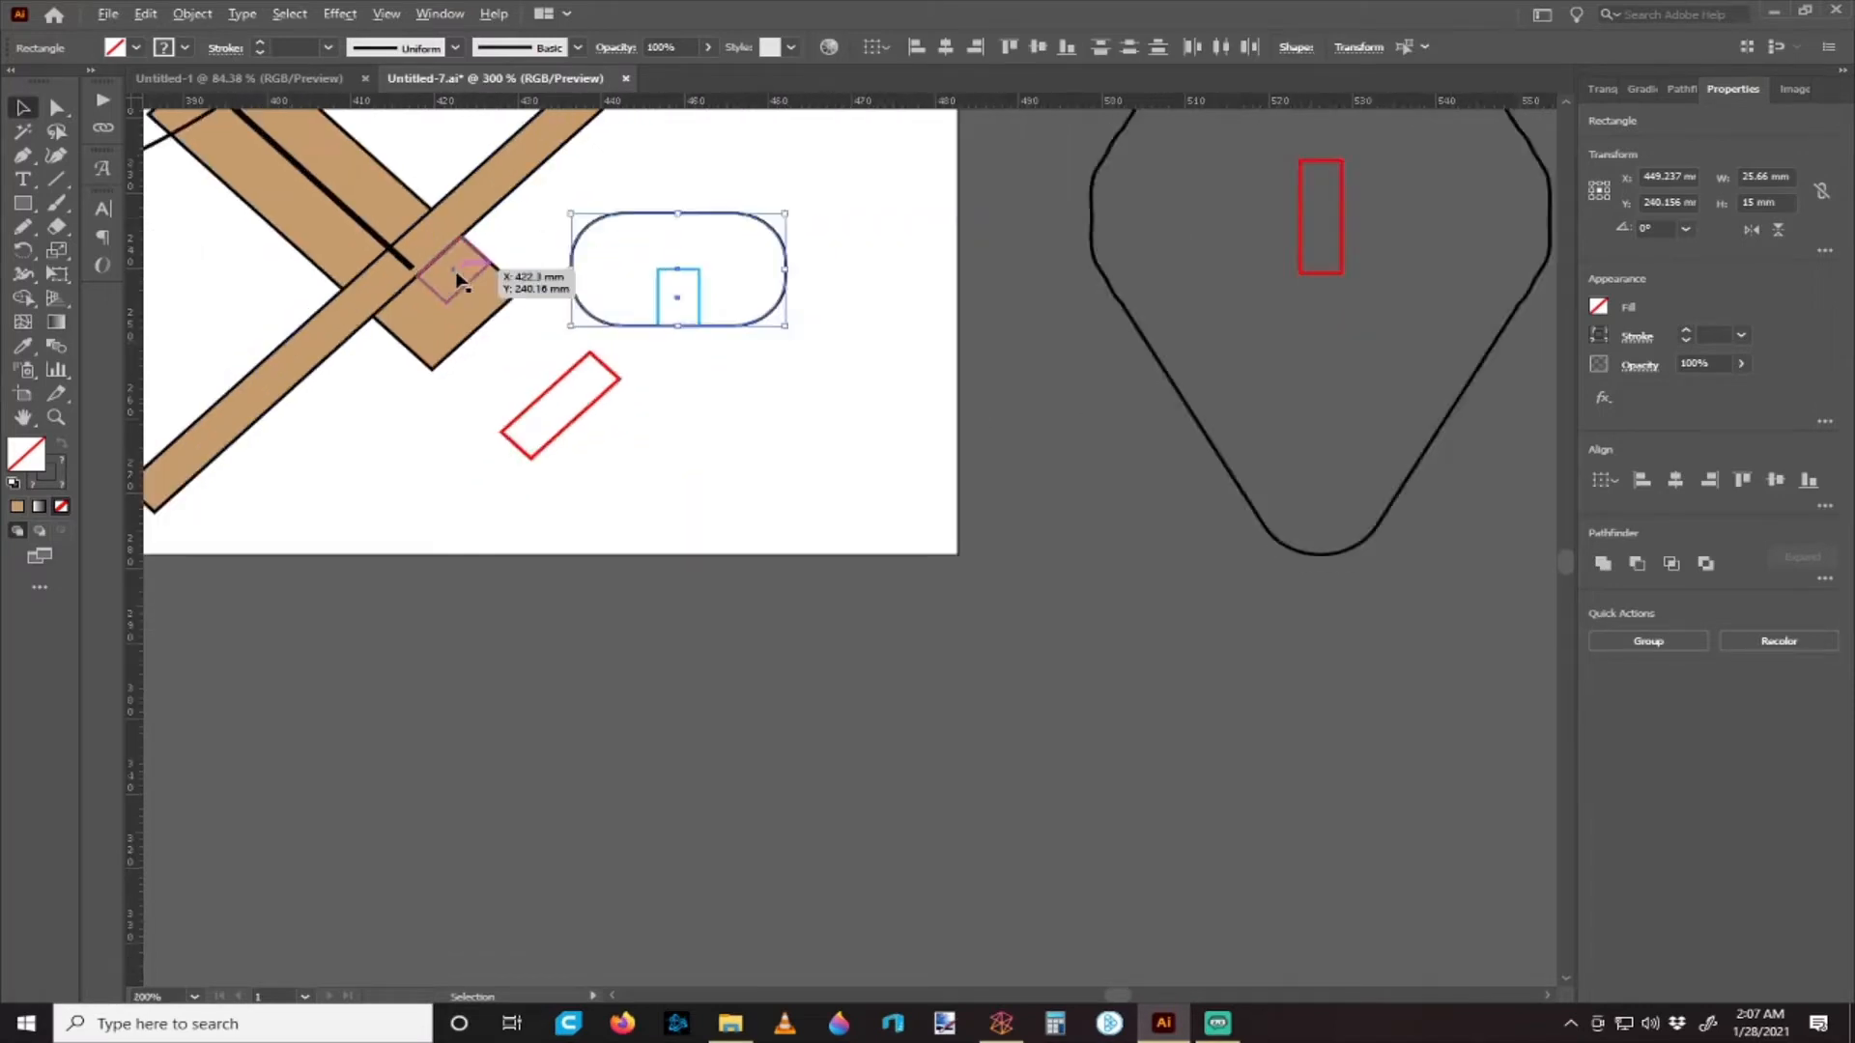
{"action": "scroll", "coordinate": [458, 293], "scroll_direction": "down", "scroll_amount": 2}
{"action": "scroll", "coordinate": [481, 290], "scroll_direction": "up", "scroll_amount": 1}
{"action": "scroll", "coordinate": [510, 289], "scroll_direction": "left", "scroll_amount": 2}
{"action": "key", "text": "v"}
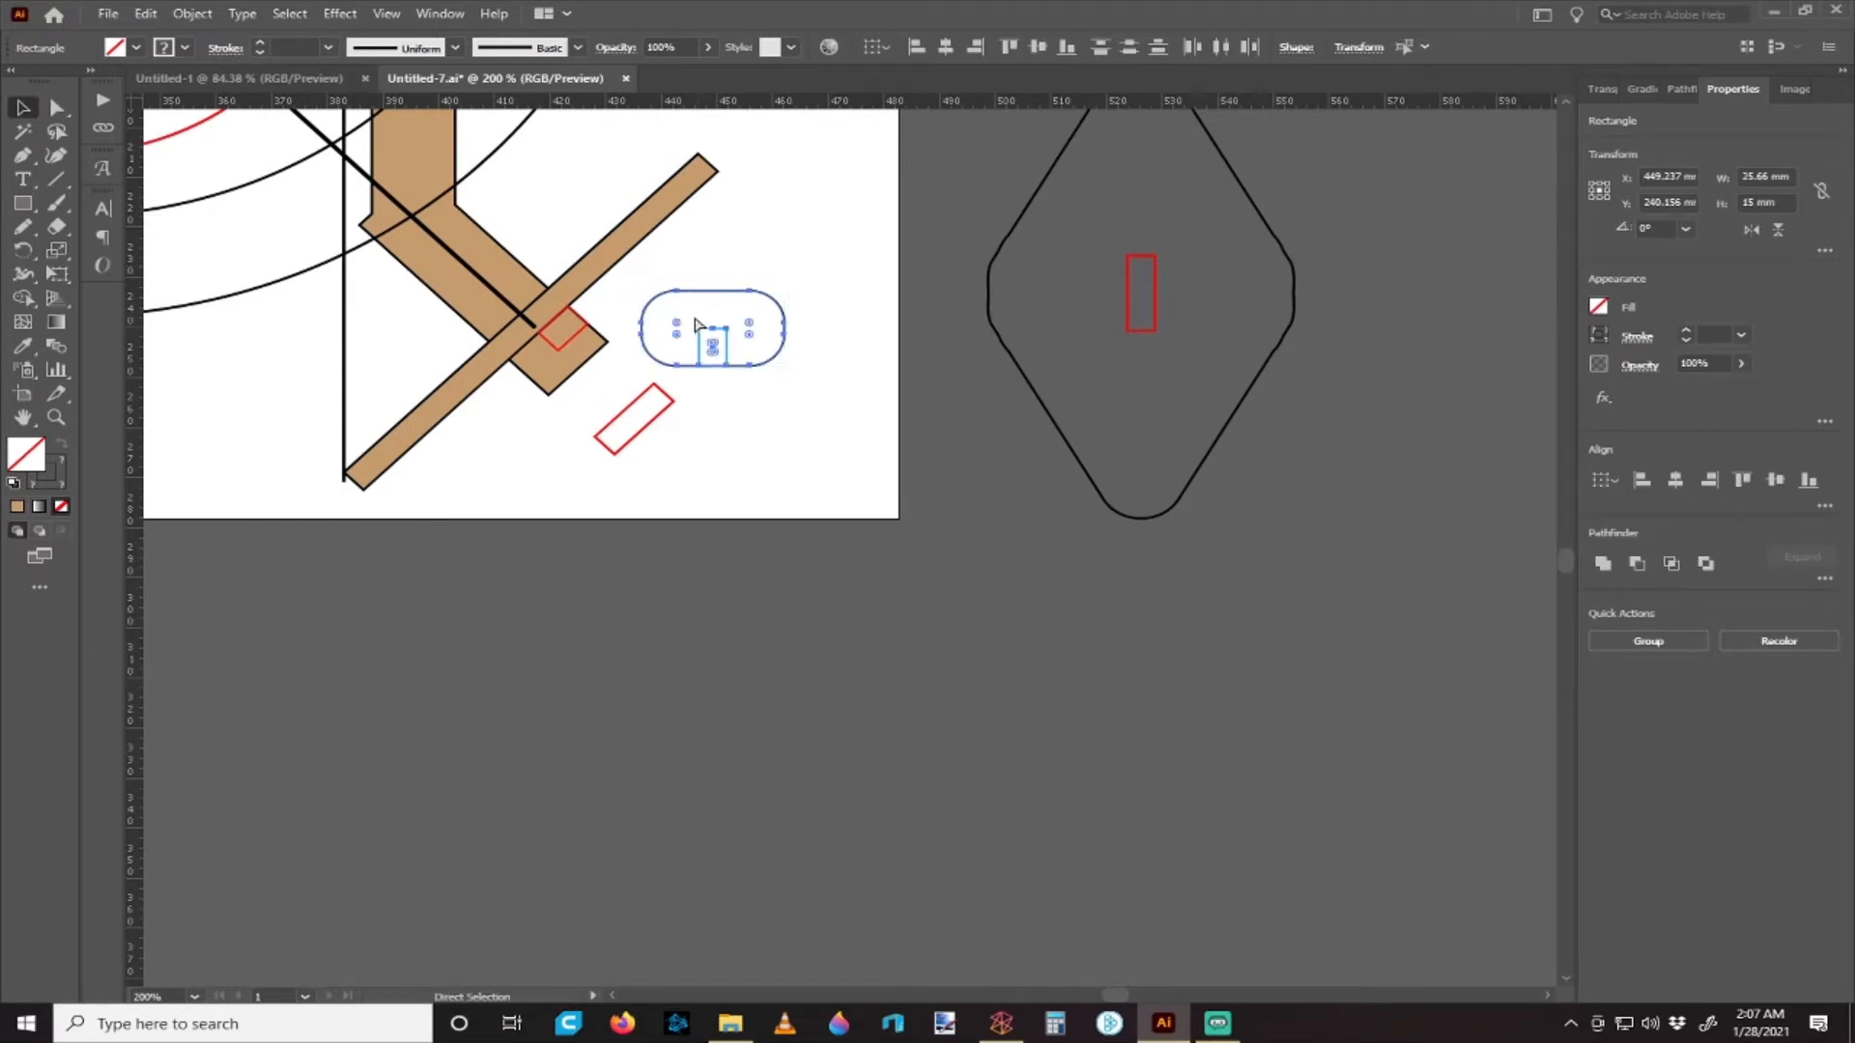
{"action": "scroll", "coordinate": [730, 299], "scroll_direction": "right", "scroll_amount": 1}
{"action": "scroll", "coordinate": [715, 309], "scroll_direction": "up", "scroll_amount": 1}
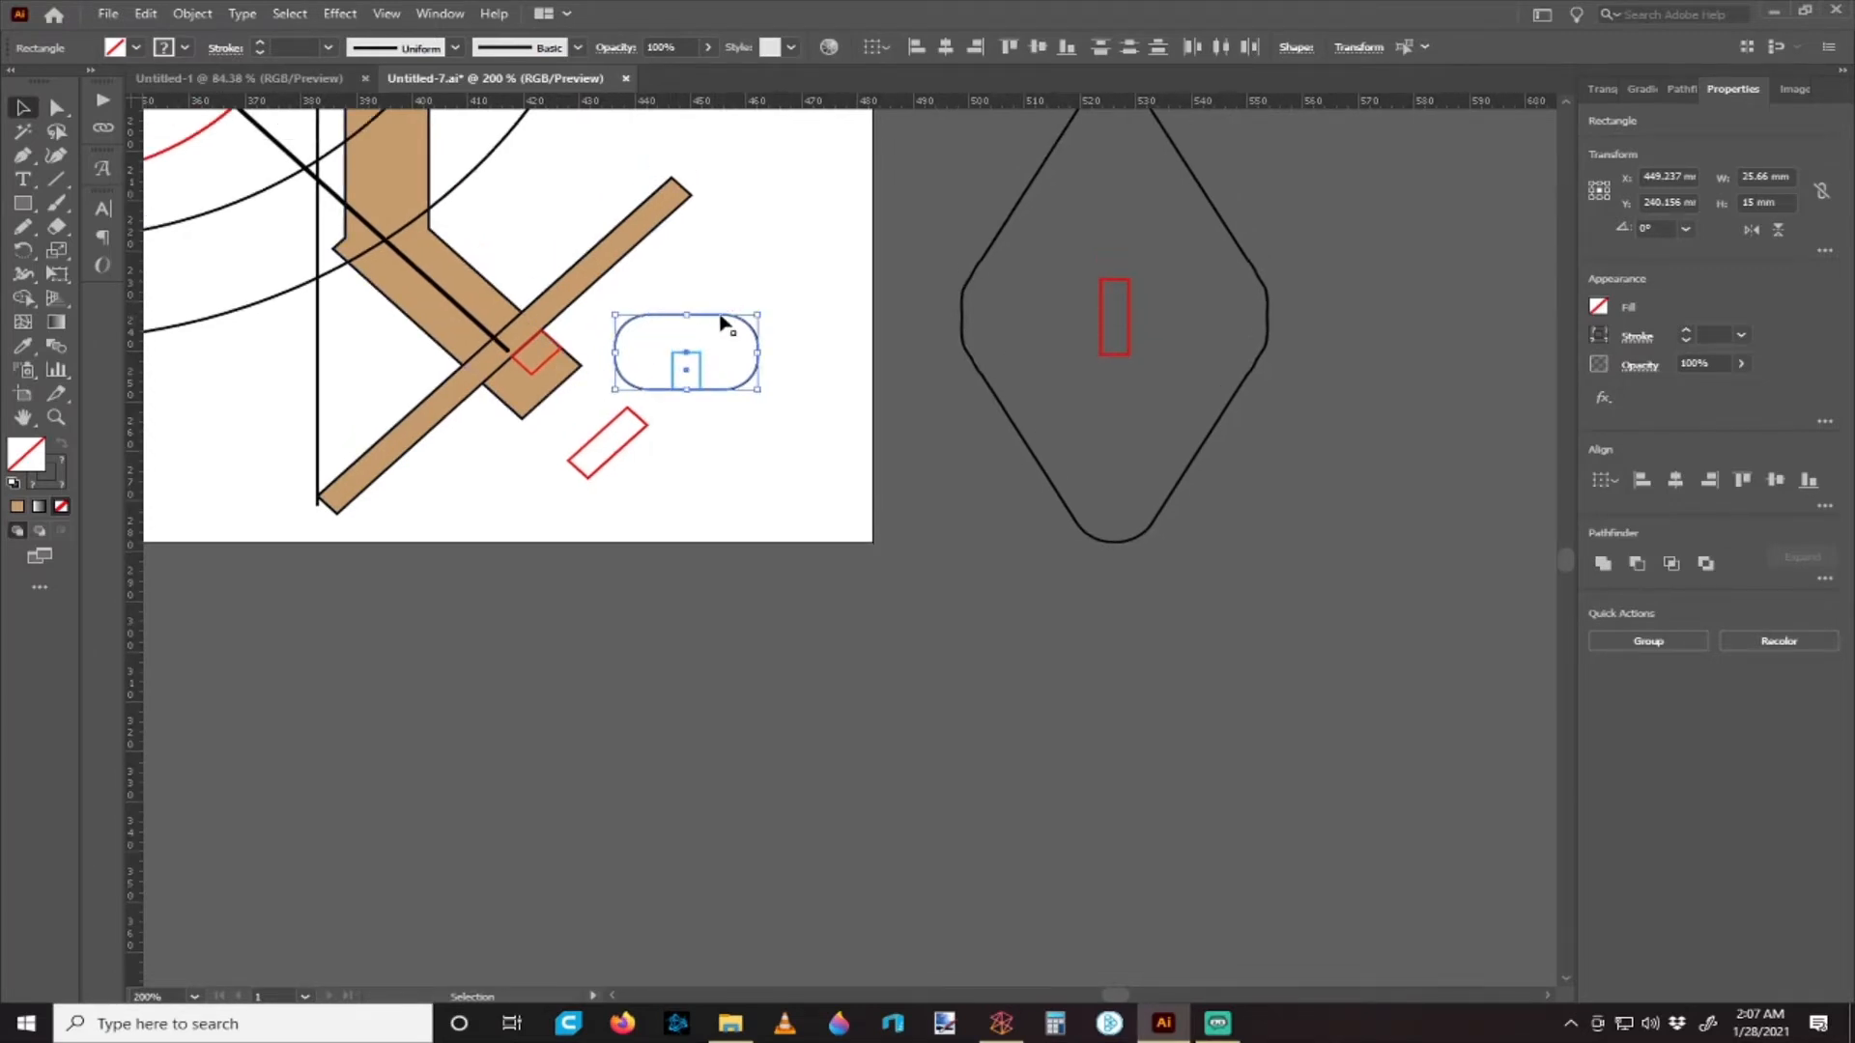
- Move the rounded rectangle and cyan notch away from the bracket end and cut the notch out with Pathfinder Exclude
{"action": "left_click_drag", "start_coordinate": [725, 317], "coordinate": [850, 384]}
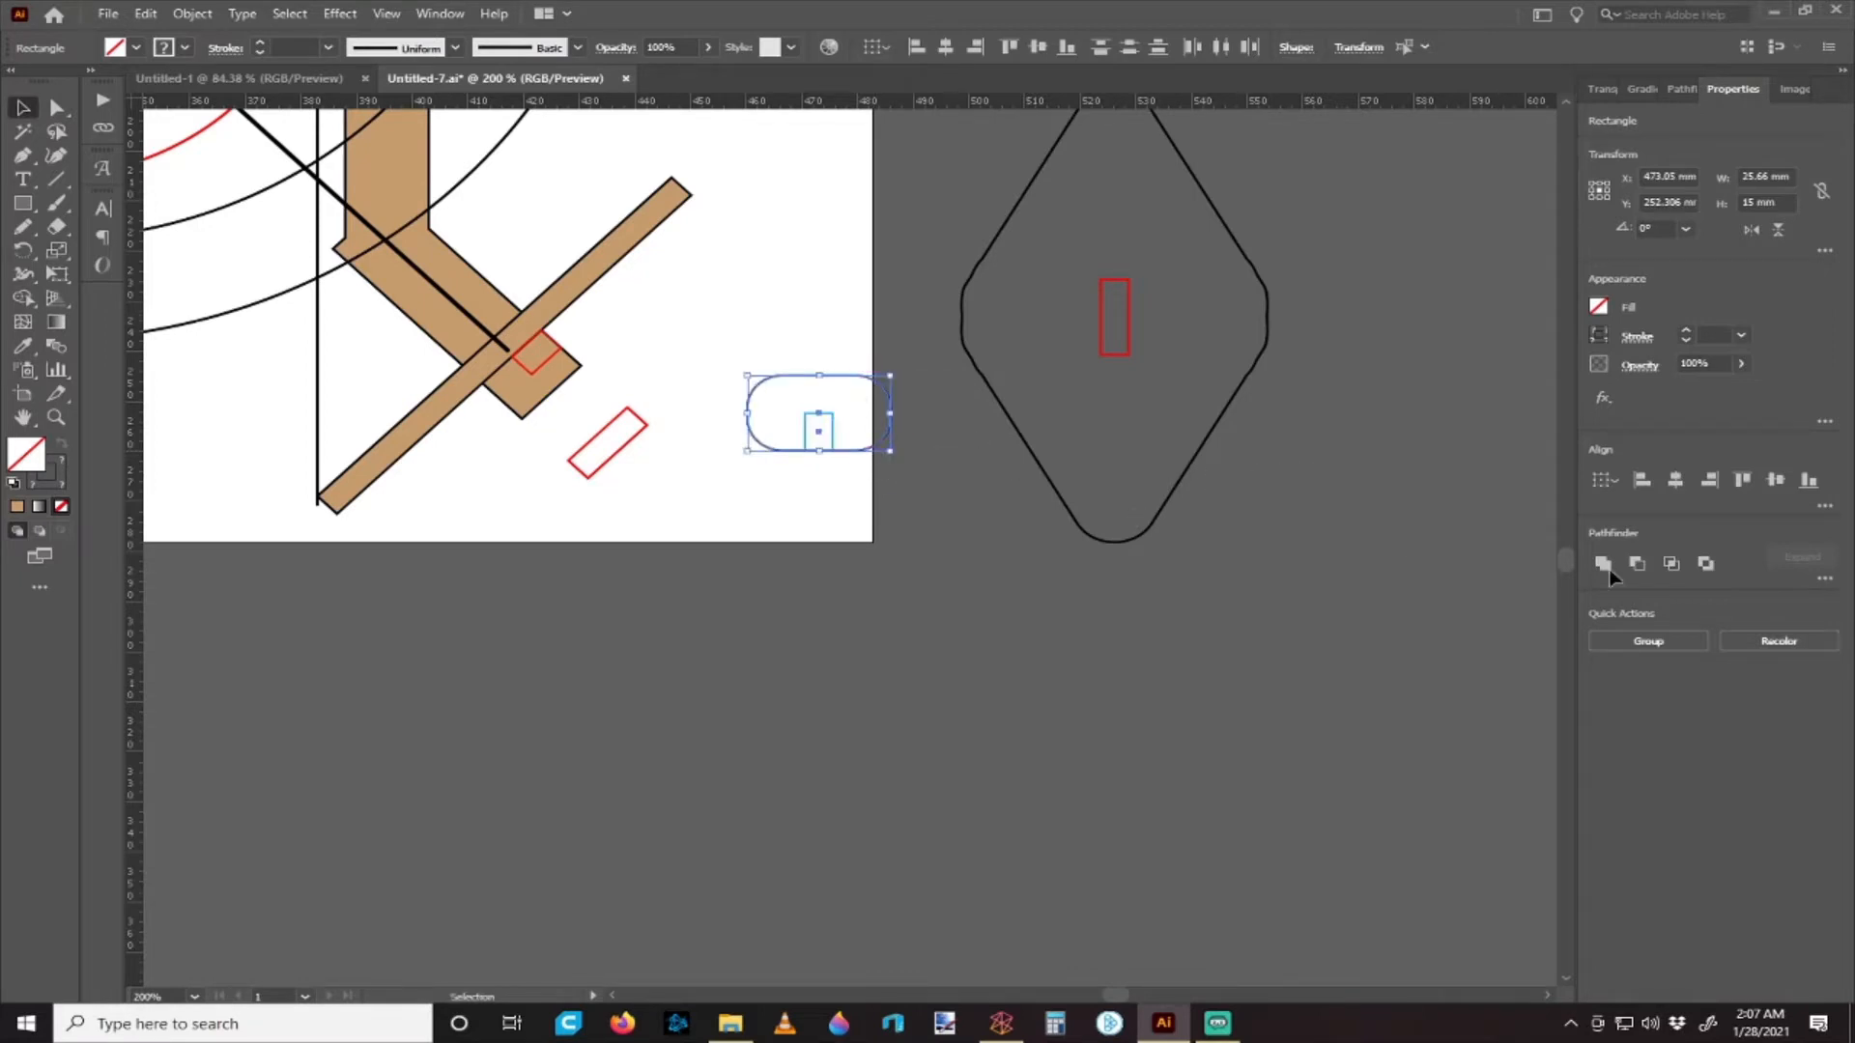
{"action": "left_click", "coordinate": [1703, 565]}
{"action": "left_click", "coordinate": [951, 608]}
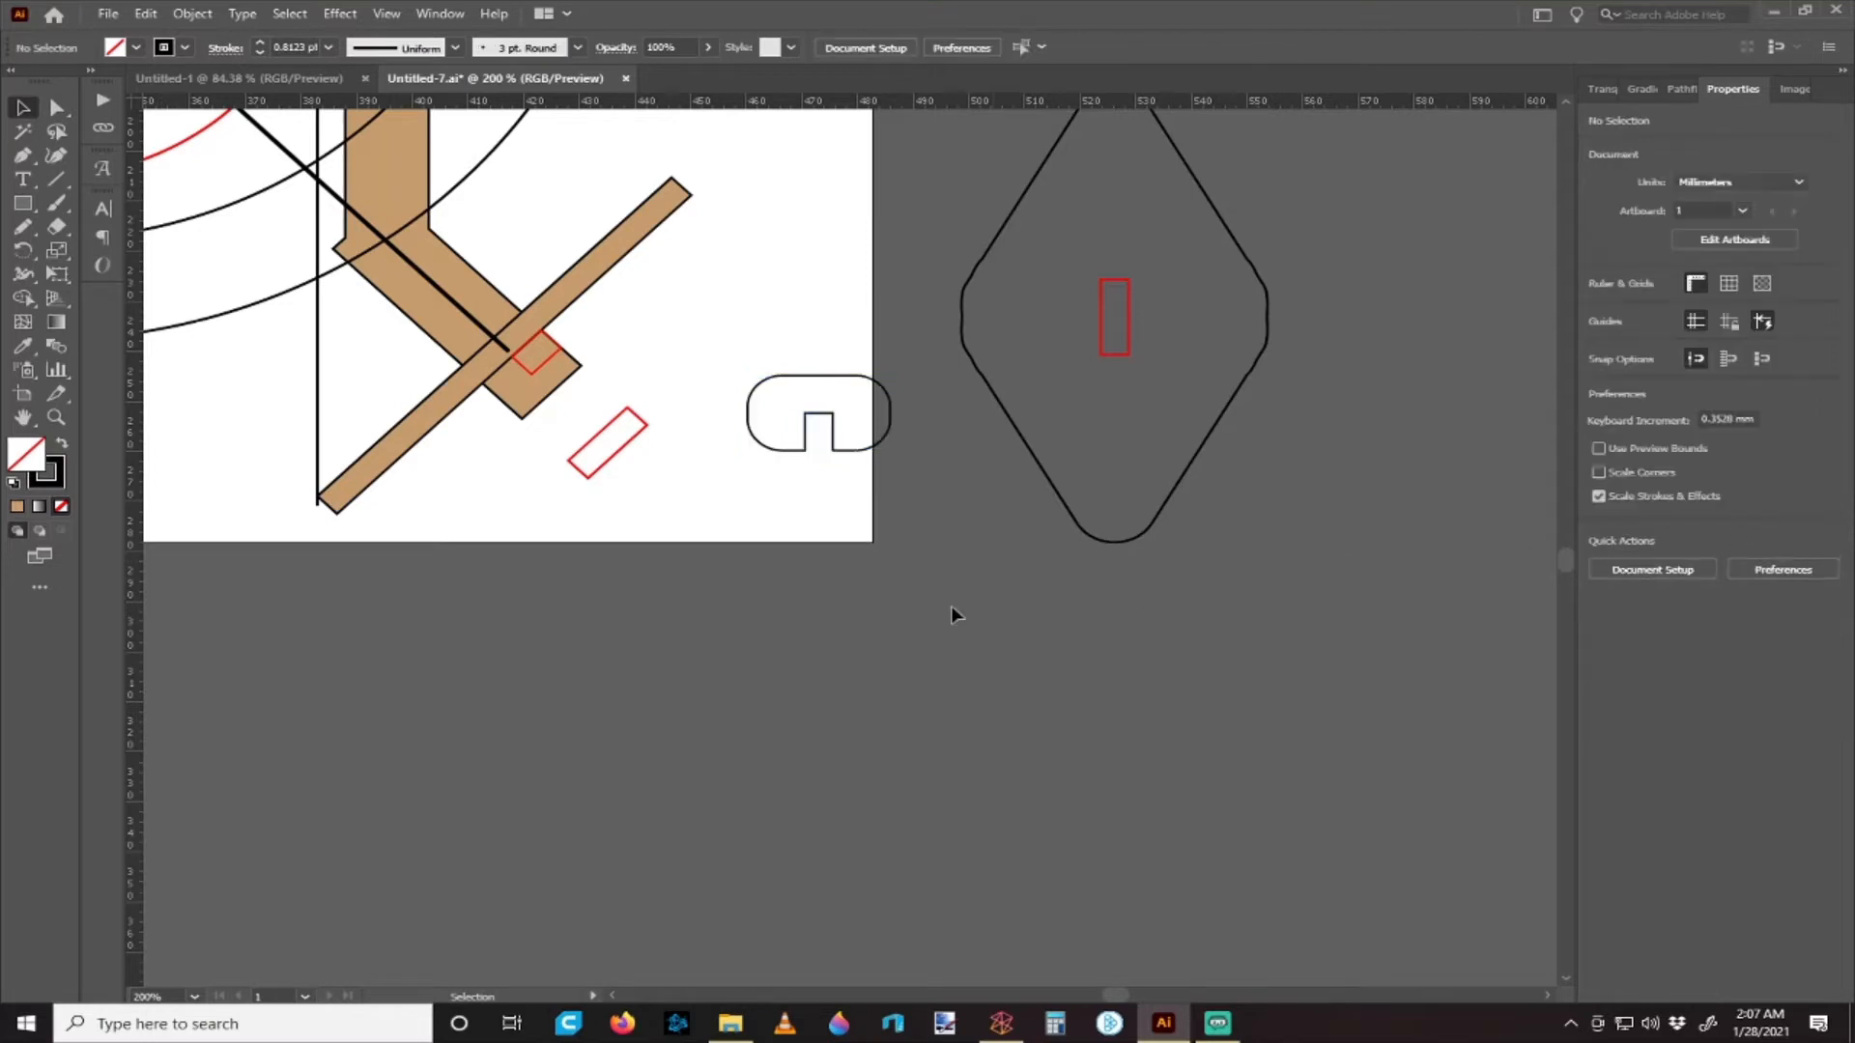
- Move the notched locking piece fully inside the artboard, near its lower-right corner
{"action": "scroll", "coordinate": [826, 514], "scroll_direction": "up", "scroll_amount": 2}
{"action": "left_click_drag", "start_coordinate": [862, 427], "coordinate": [775, 534]}
{"action": "left_click", "coordinate": [781, 384]}
- Examine how the notched locking piece, the slotted petal and the bracket end's notch relate to each other
{"action": "scroll", "coordinate": [787, 382], "scroll_direction": "down", "scroll_amount": 2}
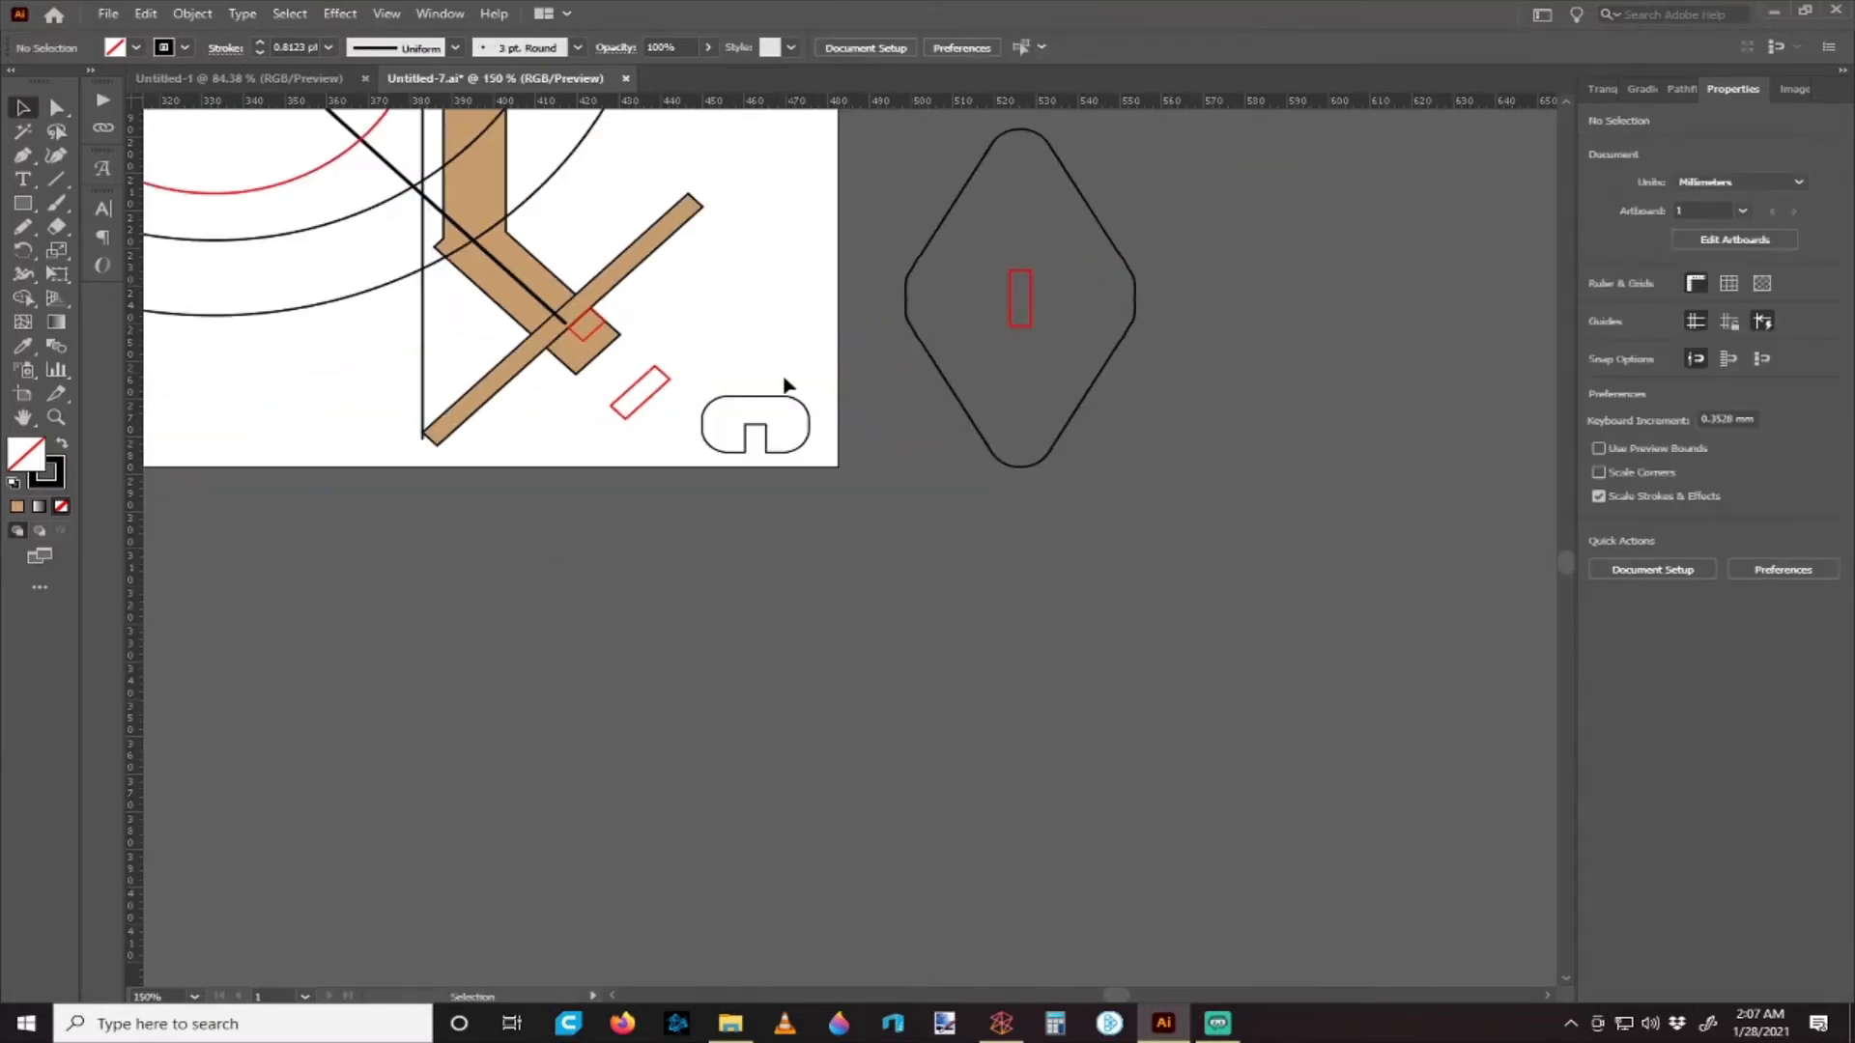
{"action": "scroll", "coordinate": [811, 366], "scroll_direction": "left", "scroll_amount": 3}
{"action": "scroll", "coordinate": [856, 377], "scroll_direction": "up", "scroll_amount": 2}
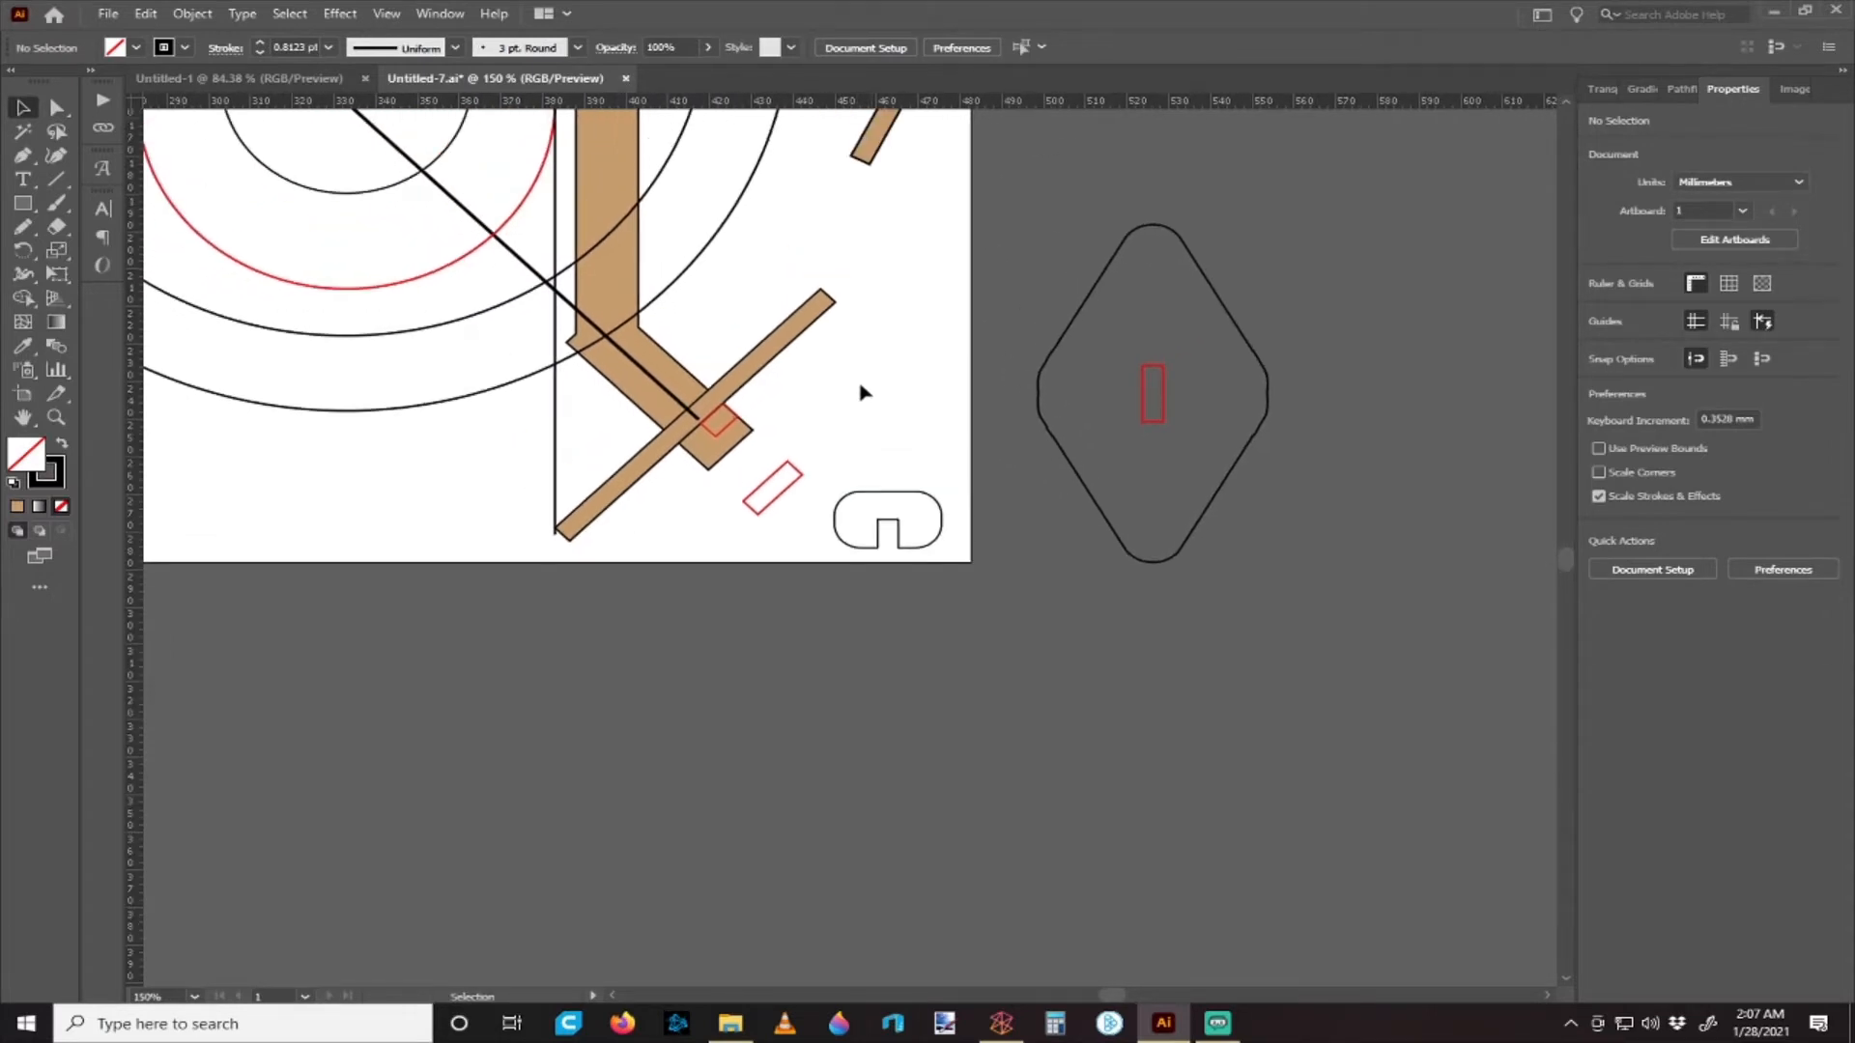
{"action": "scroll", "coordinate": [857, 392], "scroll_direction": "right", "scroll_amount": 5}
{"action": "scroll", "coordinate": [820, 414], "scroll_direction": "down", "scroll_amount": 1}
{"action": "scroll", "coordinate": [775, 393], "scroll_direction": "right", "scroll_amount": 4}
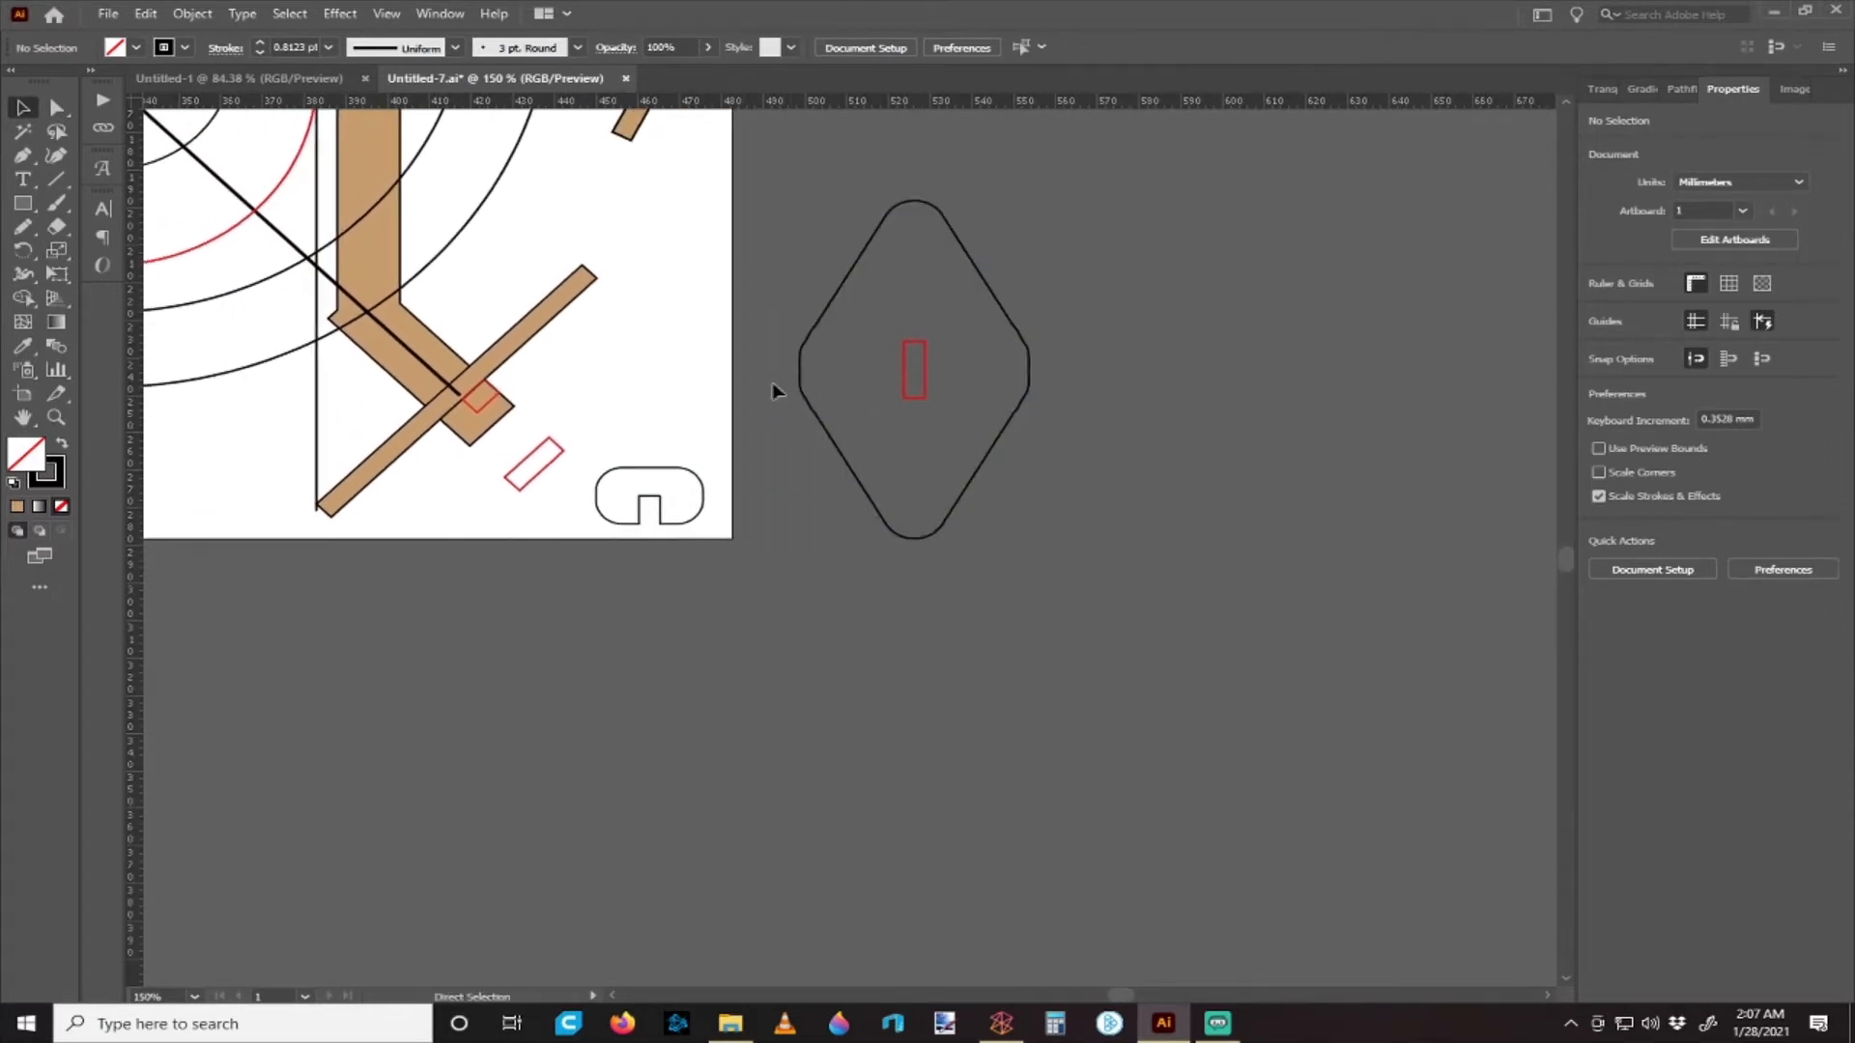
{"action": "left_click", "coordinate": [978, 441]}
{"action": "left_click", "coordinate": [716, 390]}
{"action": "scroll", "coordinate": [750, 397], "scroll_direction": "left", "scroll_amount": 9}
{"action": "scroll", "coordinate": [812, 408], "scroll_direction": "up", "scroll_amount": 2}
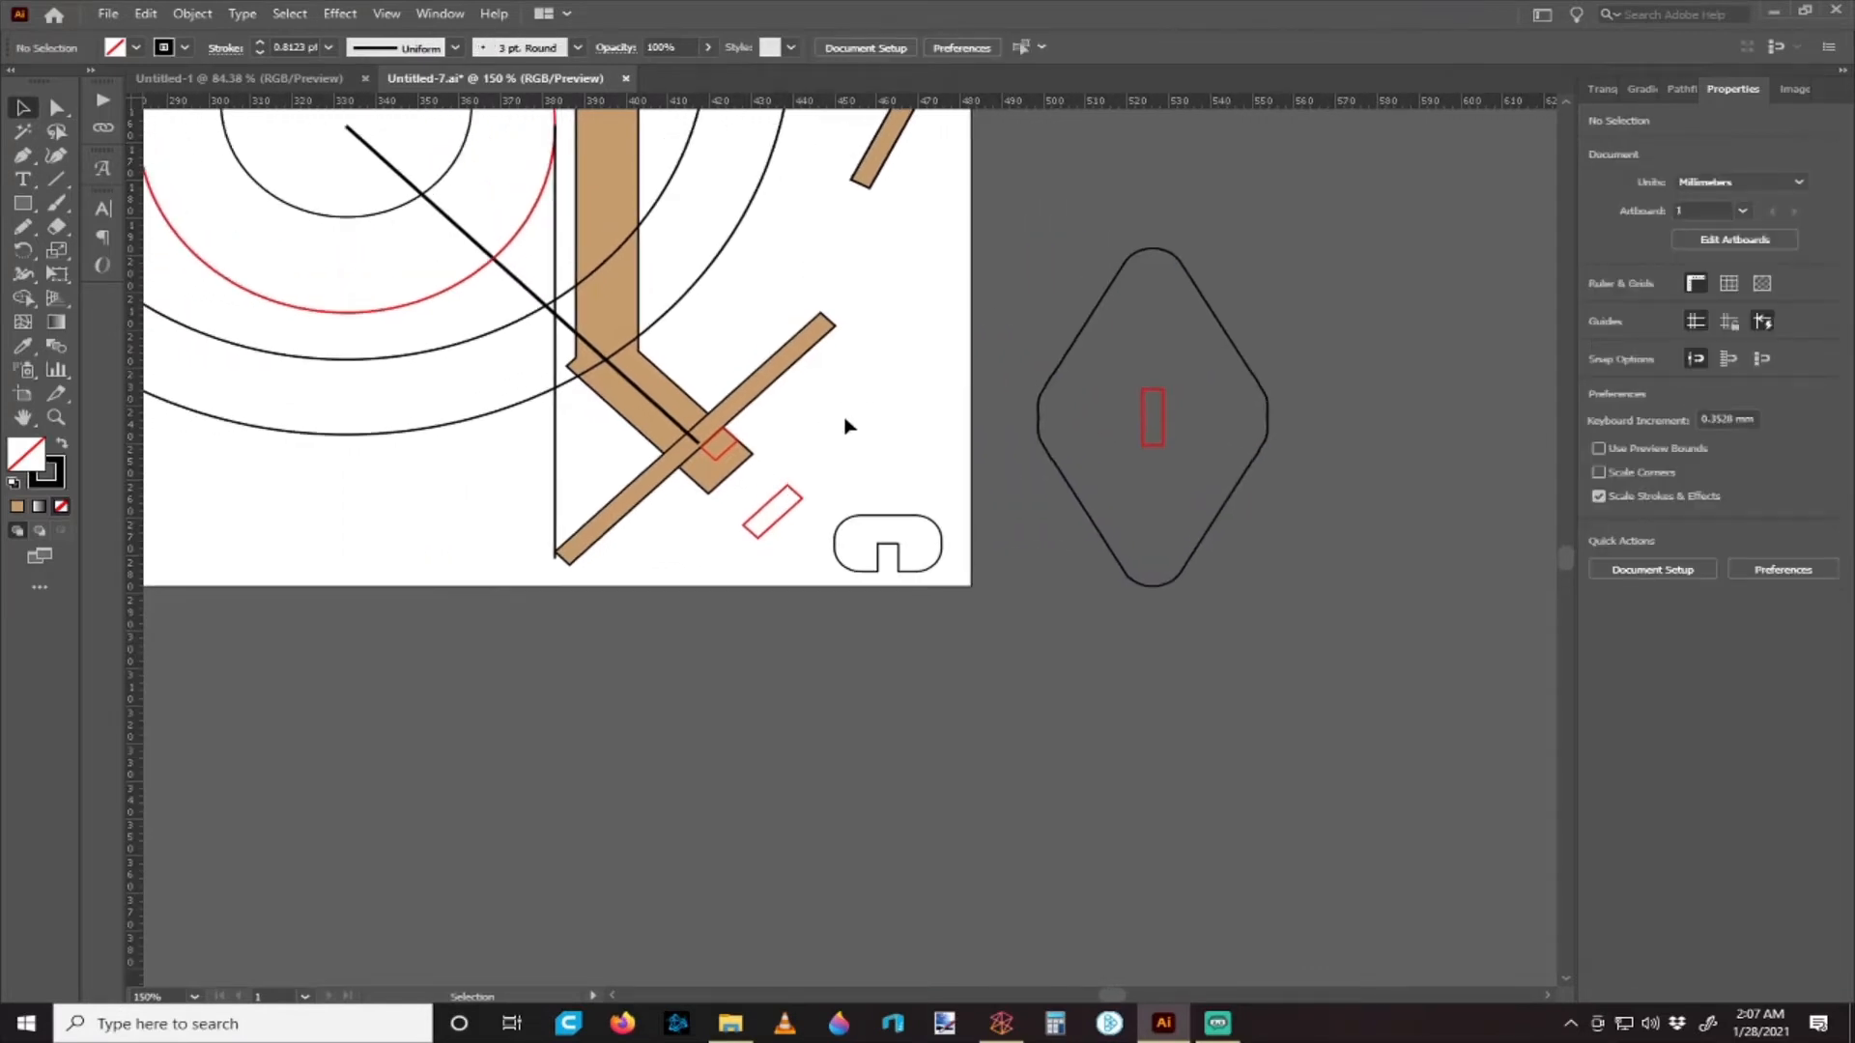
{"action": "scroll", "coordinate": [860, 430], "scroll_direction": "up", "scroll_amount": 4}
{"action": "scroll", "coordinate": [882, 431], "scroll_direction": "down", "scroll_amount": 1}
{"action": "scroll", "coordinate": [875, 426], "scroll_direction": "up", "scroll_amount": 2}
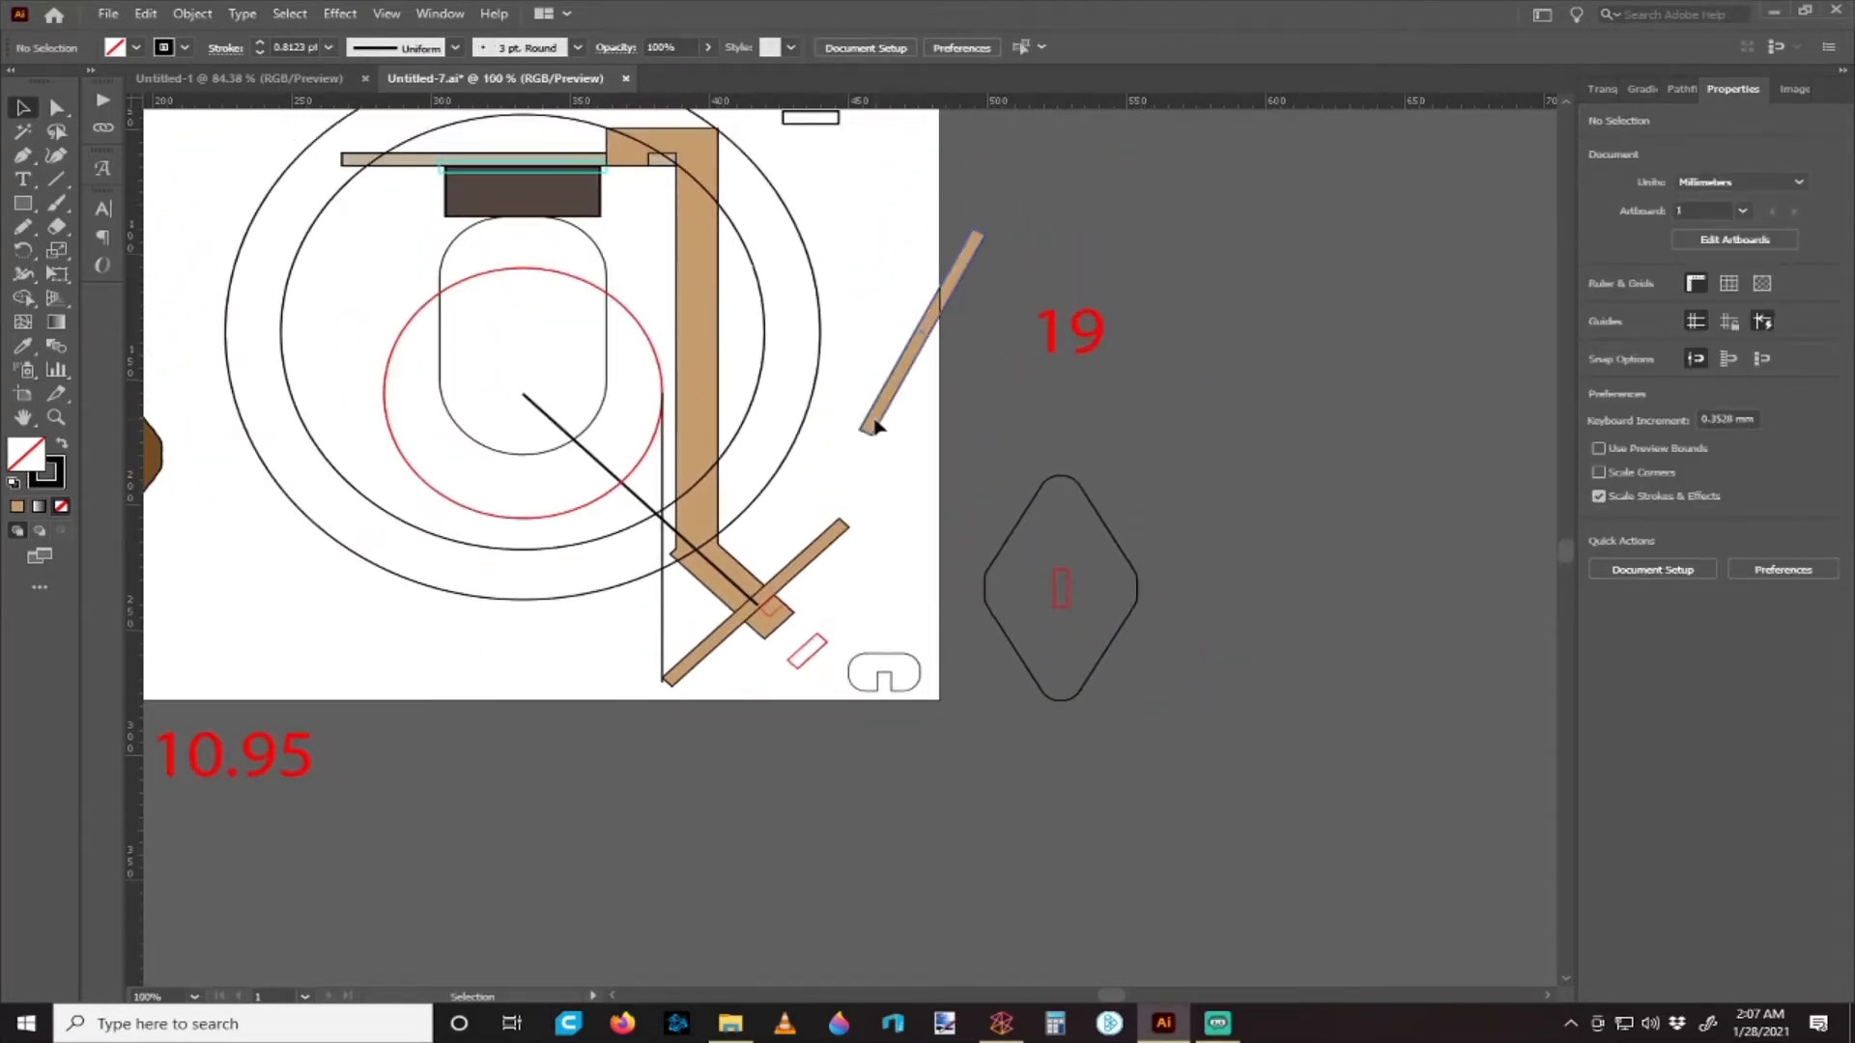
{"action": "scroll", "coordinate": [872, 430], "scroll_direction": "down", "scroll_amount": 3}
{"action": "scroll", "coordinate": [861, 444], "scroll_direction": "up", "scroll_amount": 2}
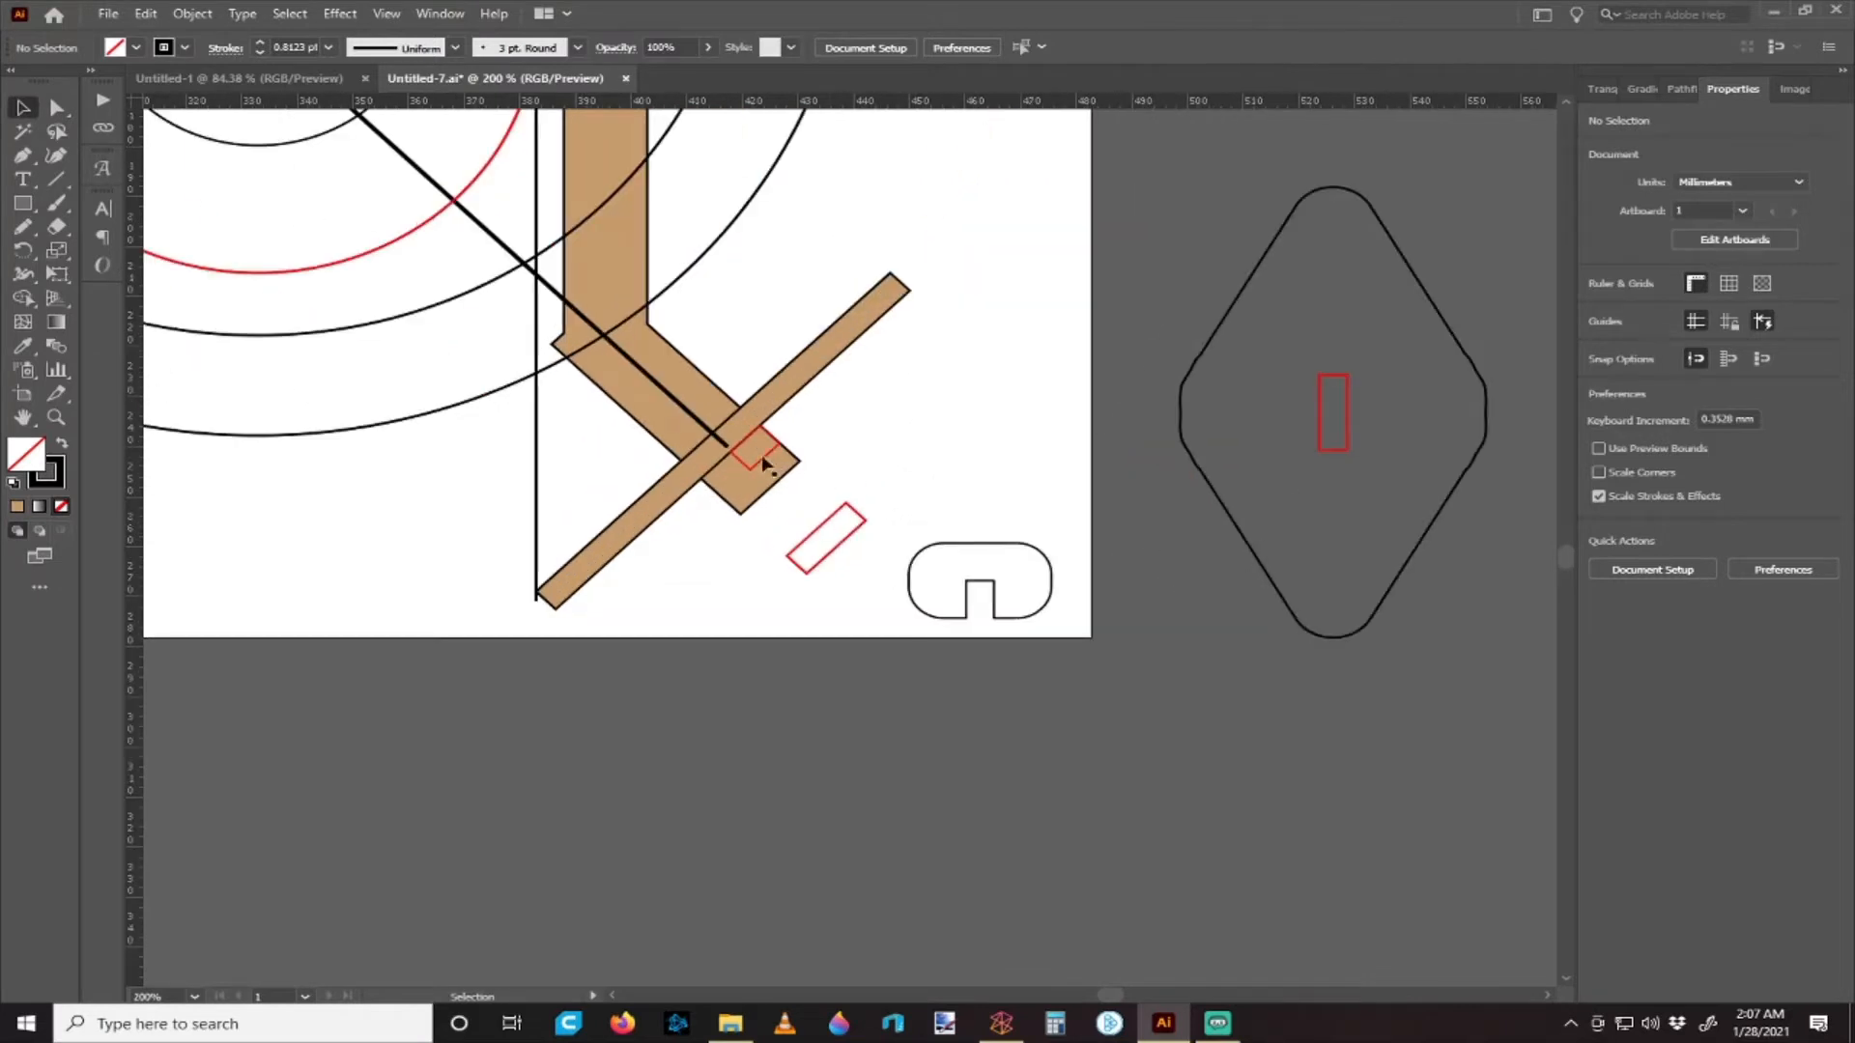
- Try to slide the diagonal tan bar at the bracket end along its length toward the lower left
{"action": "left_click_drag", "start_coordinate": [768, 415], "coordinate": [720, 454]}
{"action": "key", "text": "ctrl+z"}
{"action": "scroll", "coordinate": [720, 452], "scroll_direction": "left", "scroll_amount": 1}
{"action": "scroll", "coordinate": [873, 501], "scroll_direction": "up", "scroll_amount": 2}
{"action": "left_click", "coordinate": [947, 468]}
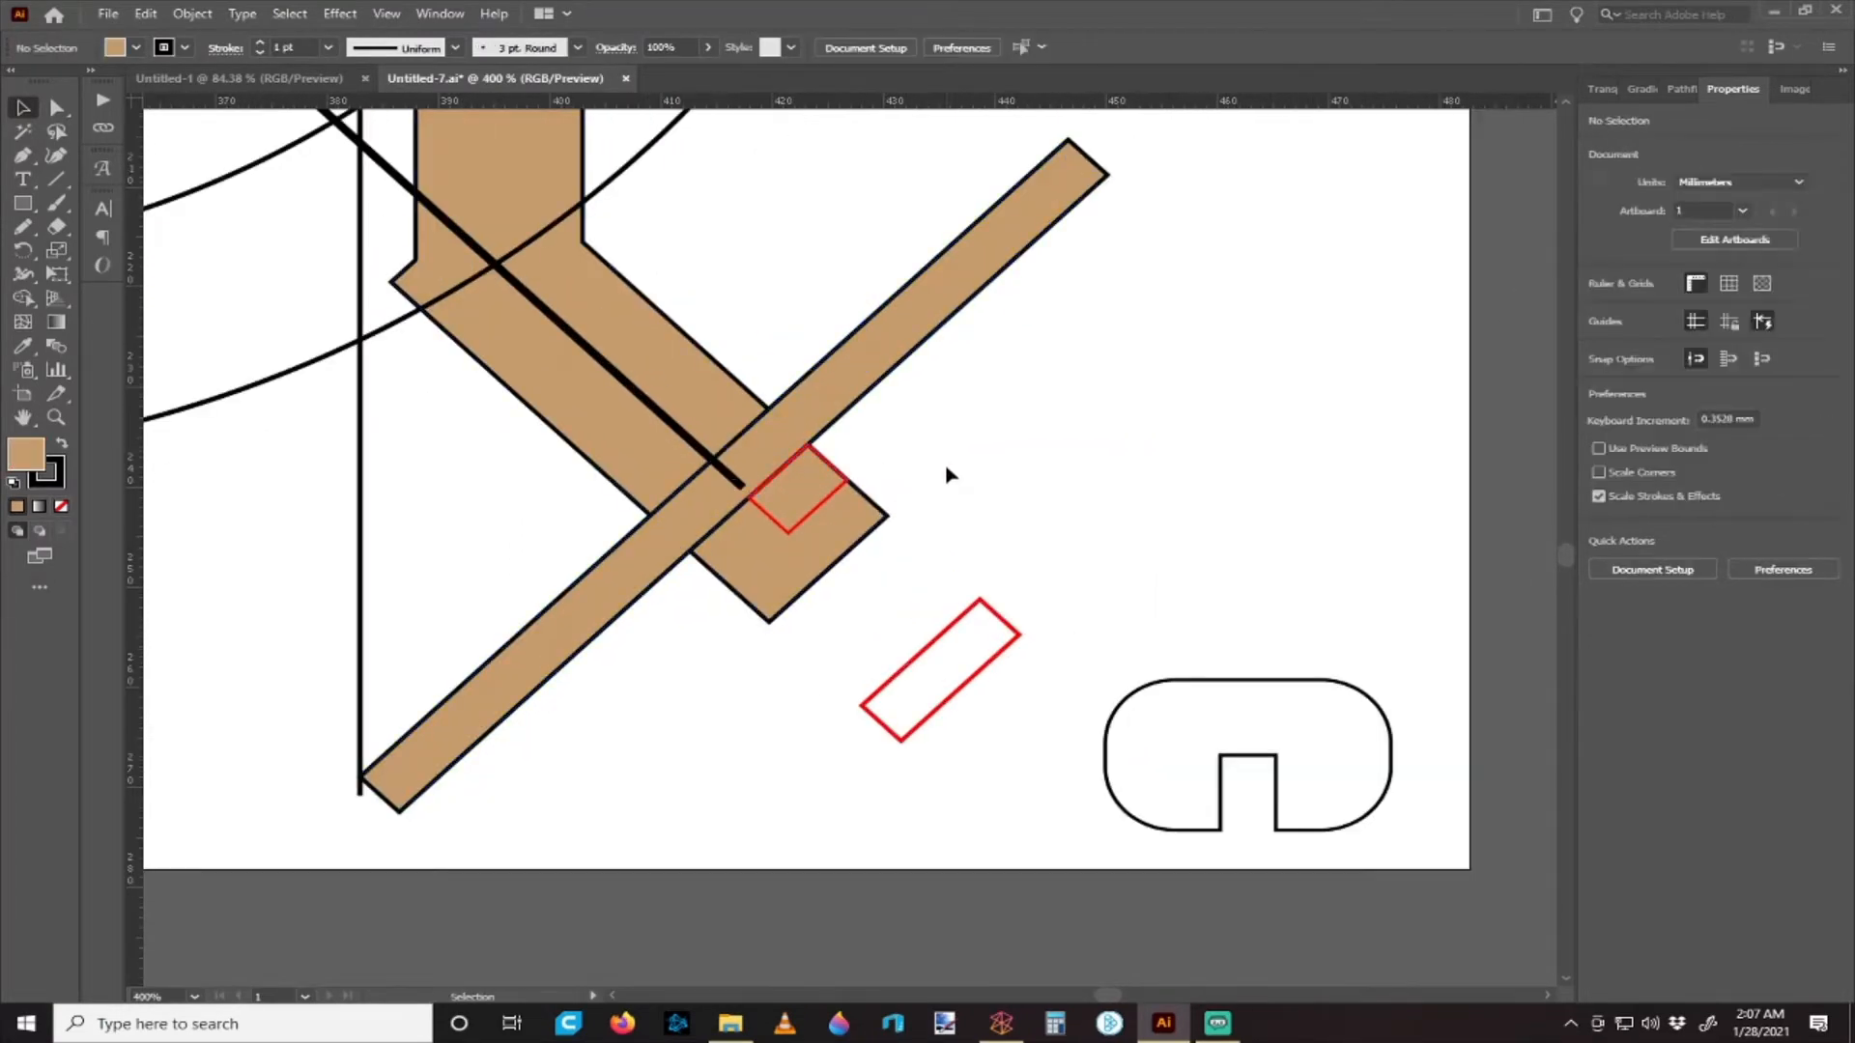
- Rotate the loose red 15 × 5 mm rectangle to horizontal and place a copy of it to its lower left
{"action": "scroll", "coordinate": [946, 468], "scroll_direction": "down", "scroll_amount": 2}
{"action": "left_click", "coordinate": [979, 533]}
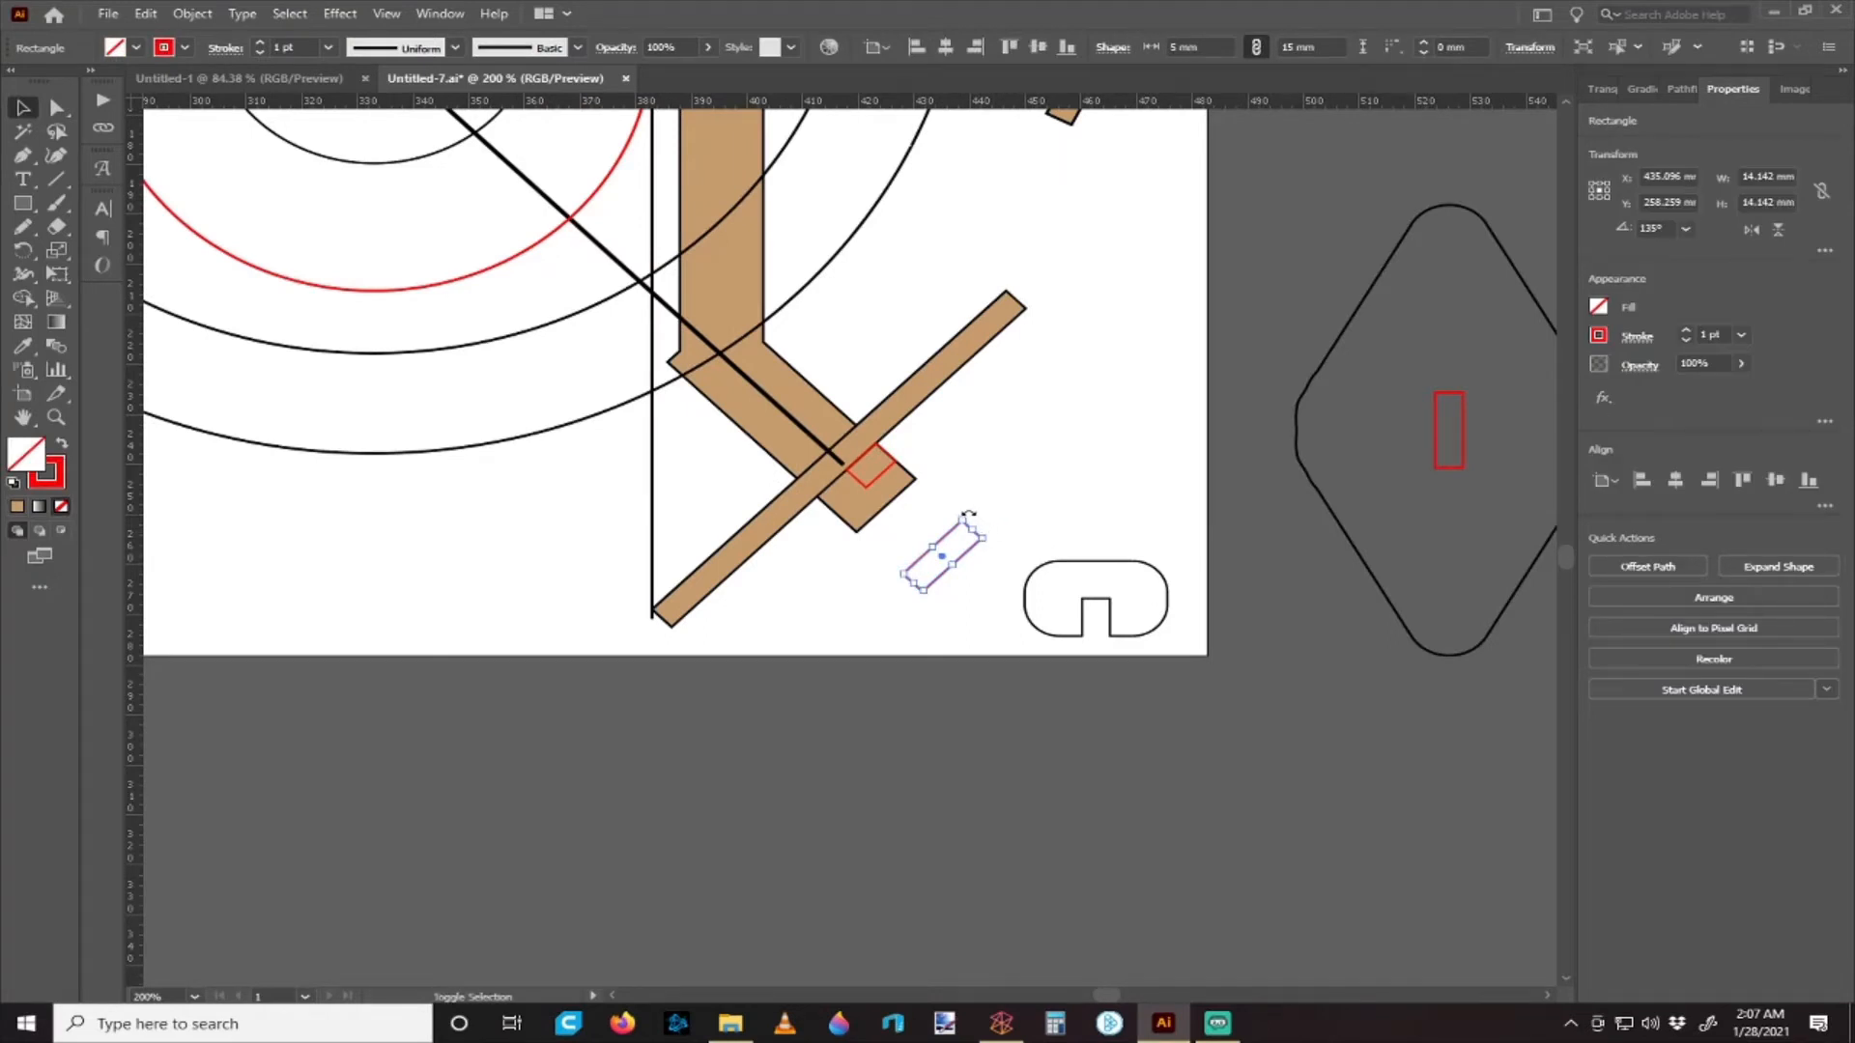
{"action": "left_click_drag", "start_coordinate": [969, 515], "coordinate": [830, 626]}
{"action": "left_click", "coordinate": [969, 577]}
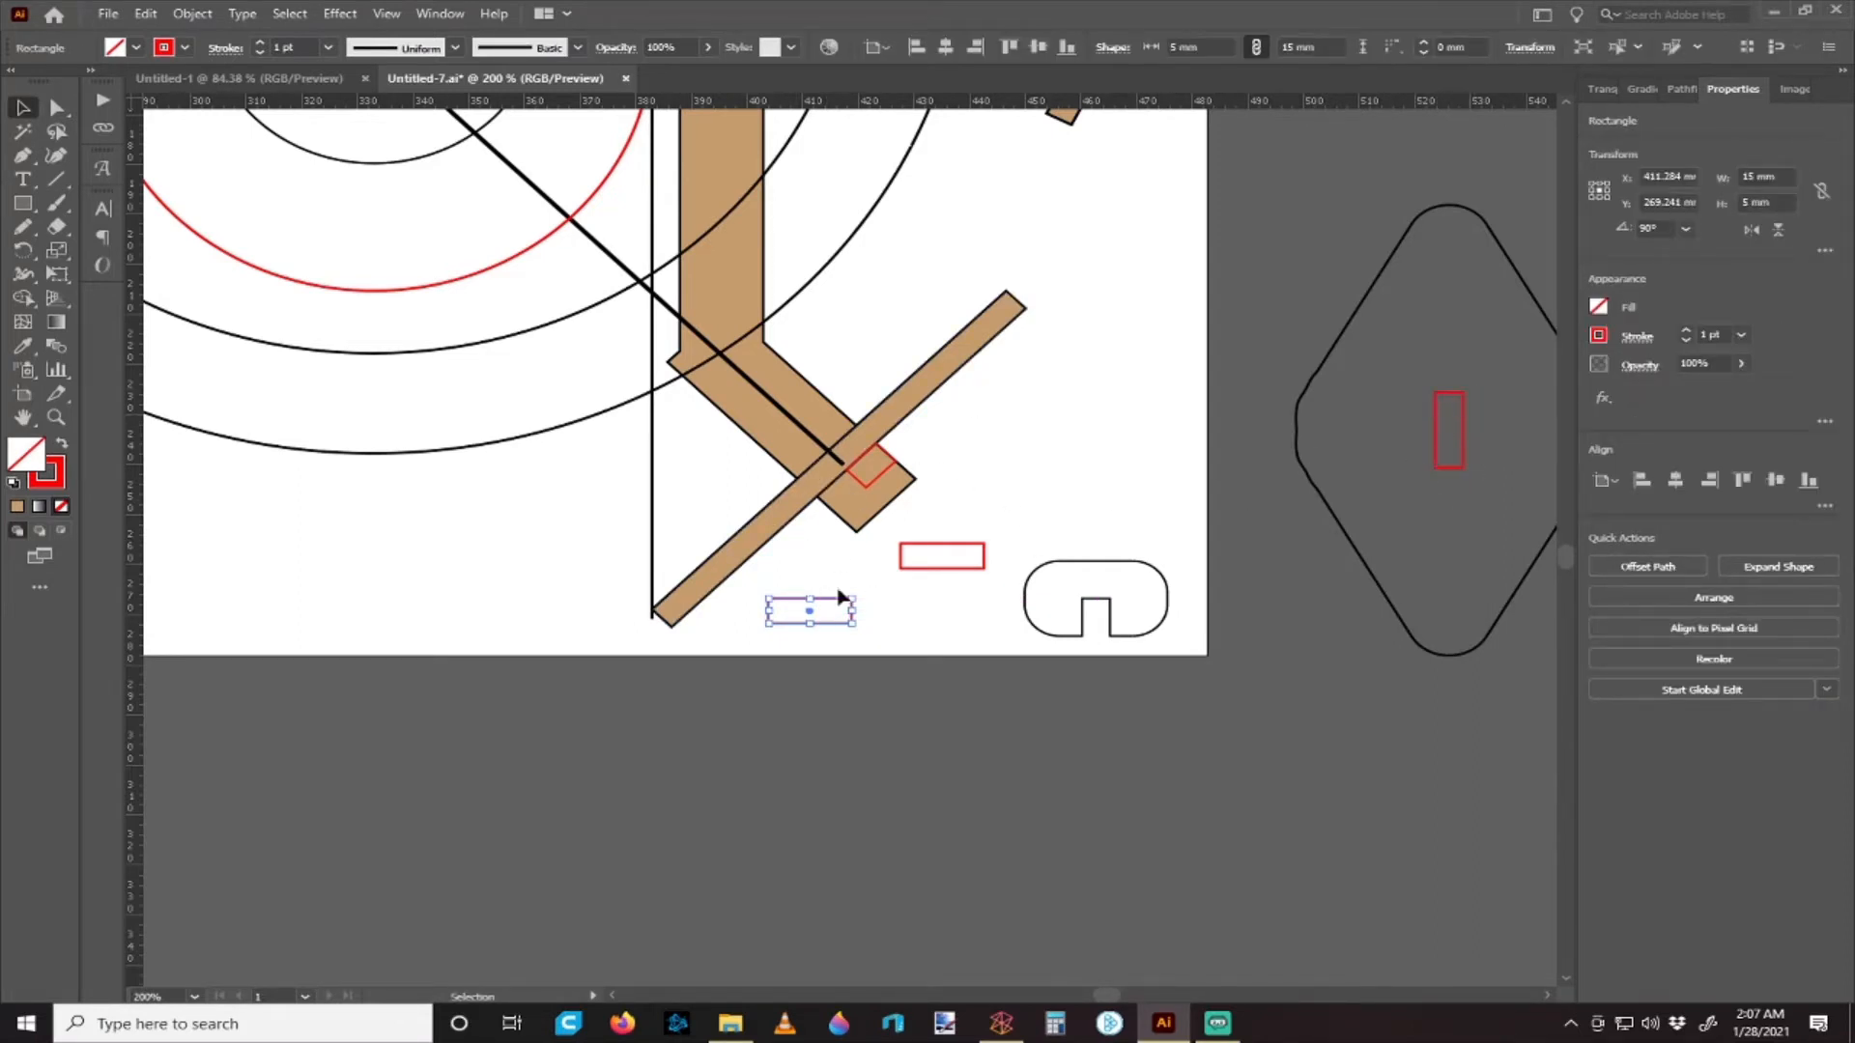
- Set the width of the copied red rectangle to 20 mm
{"action": "double_click", "coordinate": [1765, 177]}
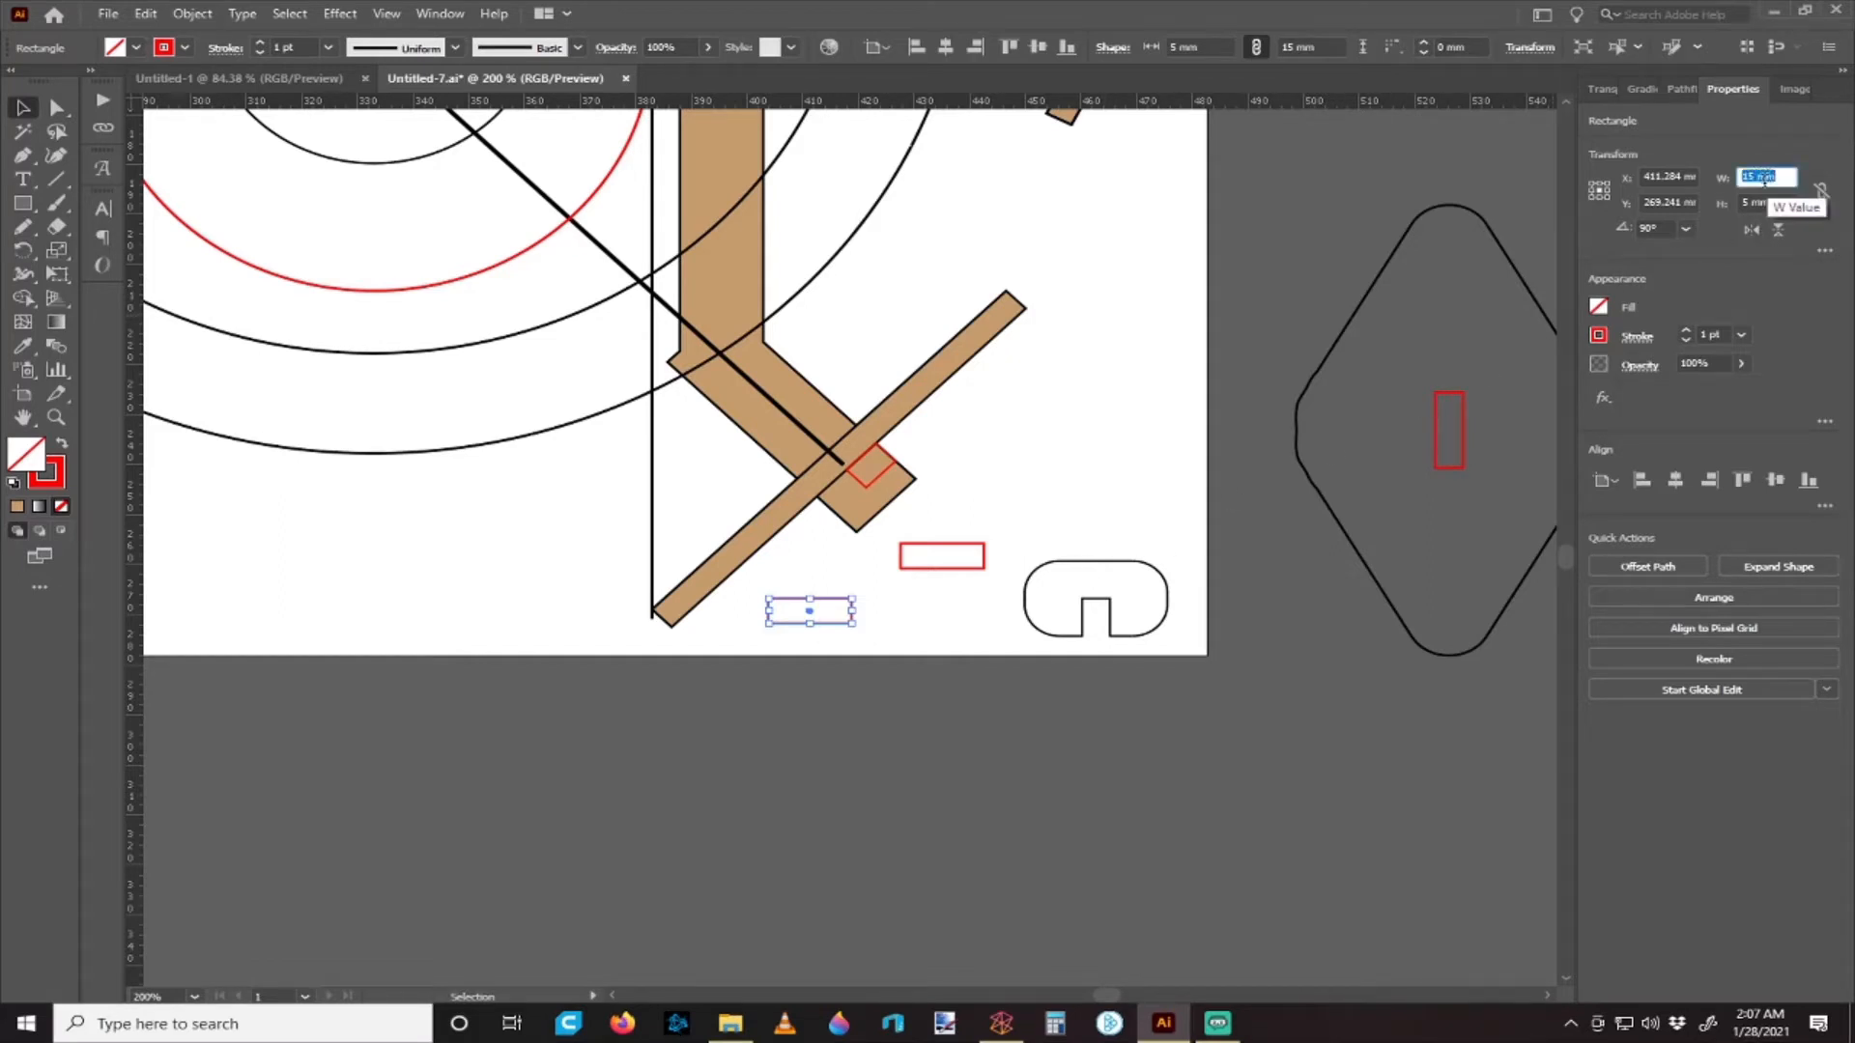
{"action": "type", "text": "20"}
{"action": "key", "text": "Return"}
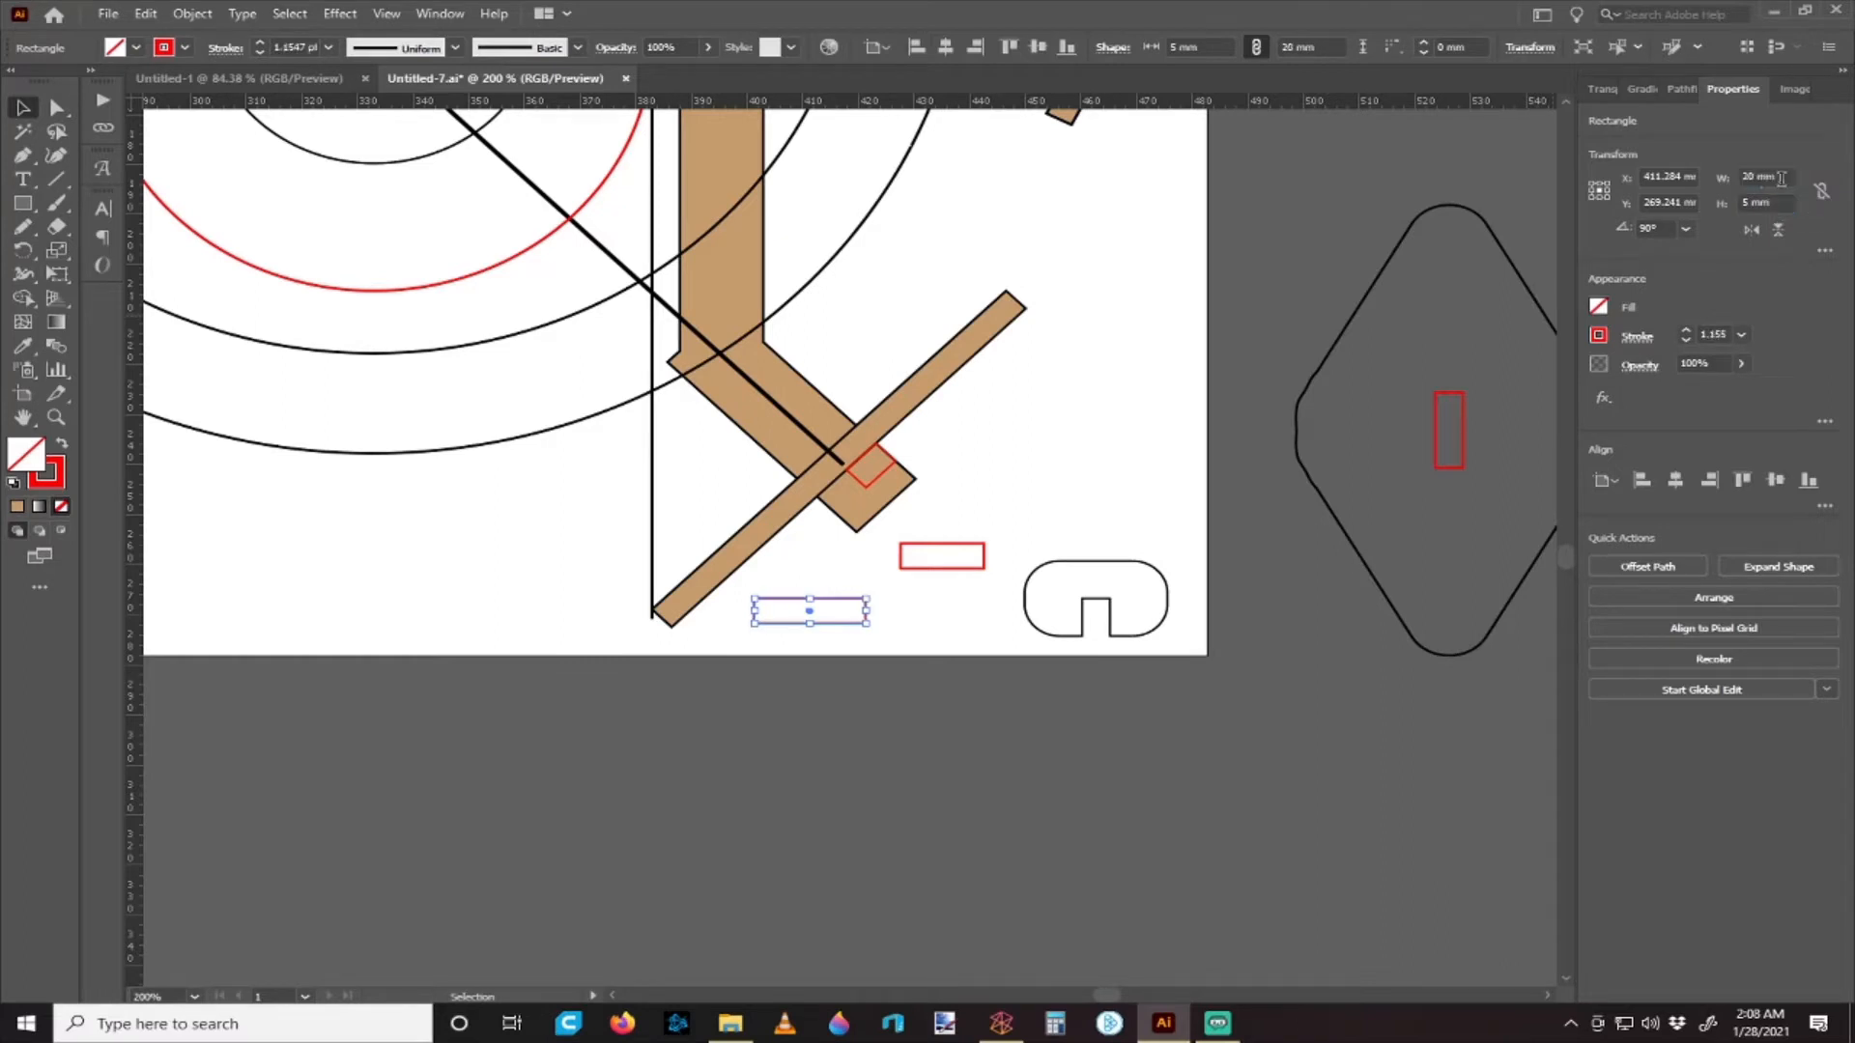
- Rotate the 20 × 5 mm red rectangle to 135° and place it across the bracket arm, flush against the diagonal bar's upper edge
{"action": "left_click_drag", "start_coordinate": [872, 588], "coordinate": [828, 542]}
{"action": "left_click", "coordinate": [886, 630]}
{"action": "scroll", "coordinate": [879, 630], "scroll_direction": "up", "scroll_amount": 1}
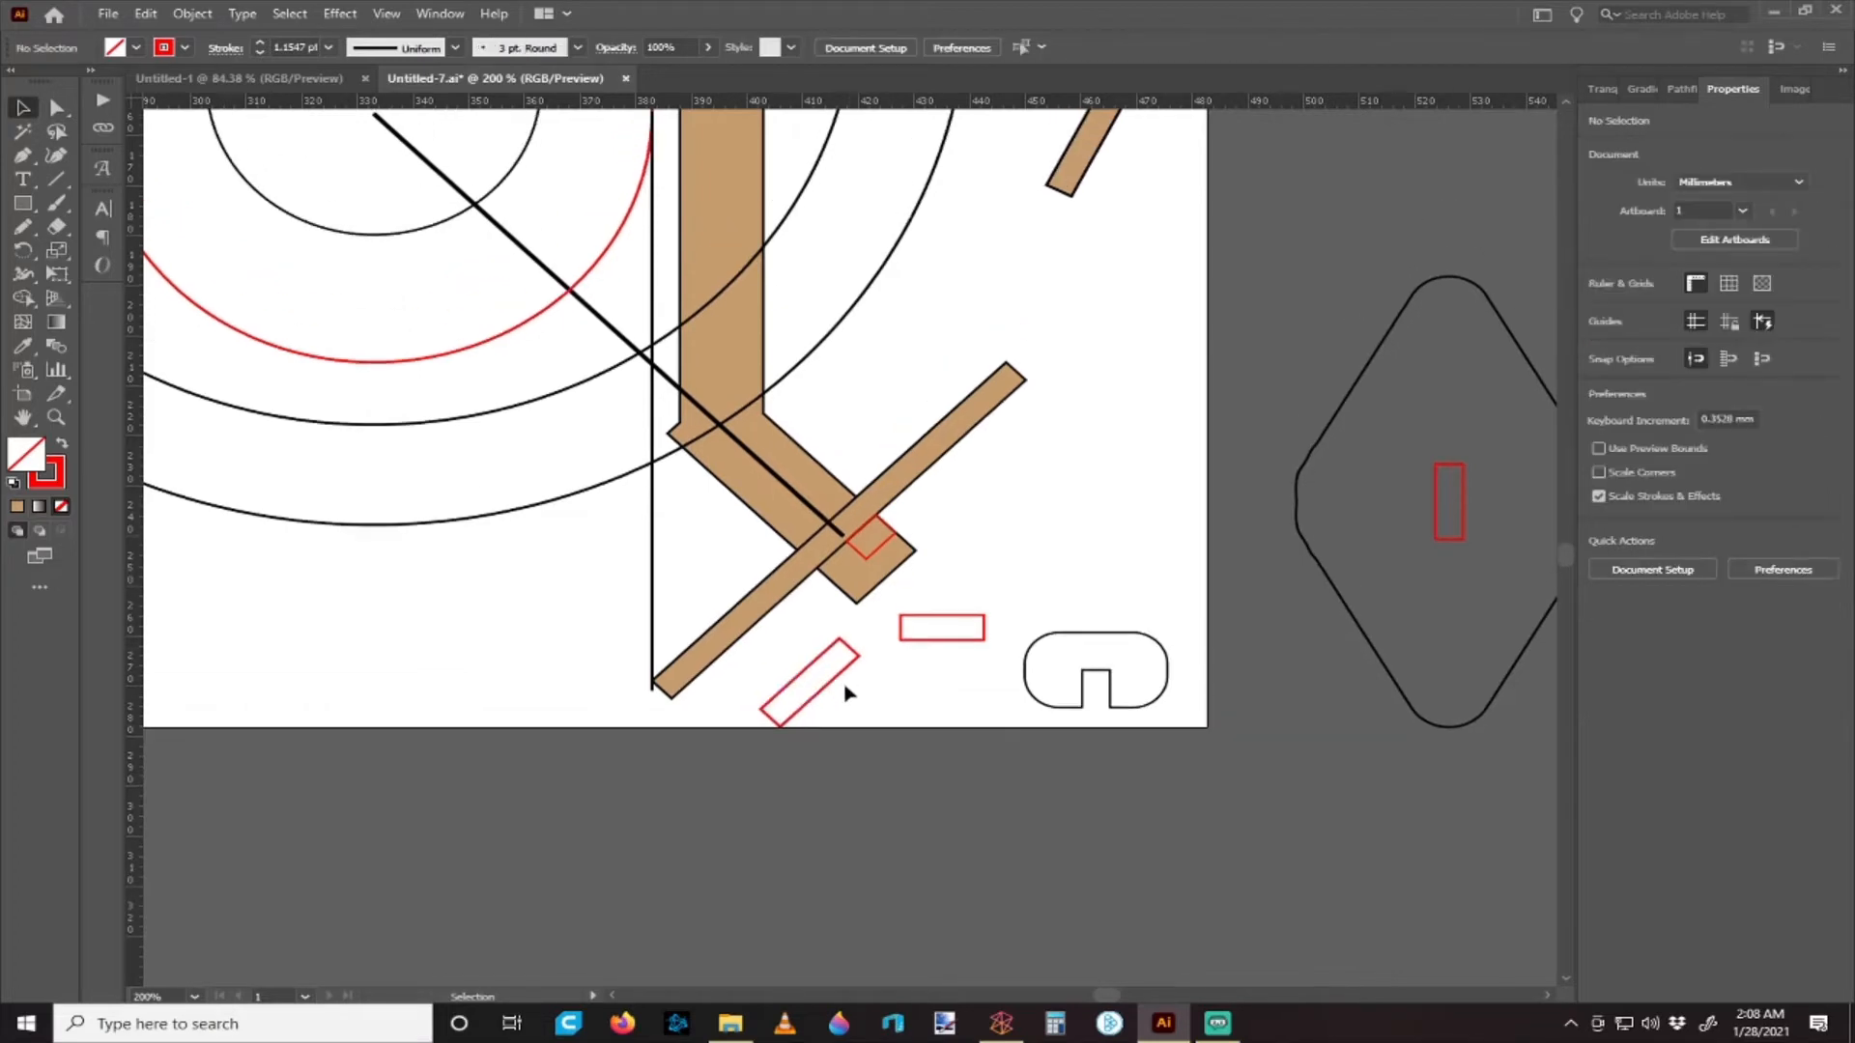
{"action": "left_click_drag", "start_coordinate": [817, 695], "coordinate": [818, 521]}
{"action": "scroll", "coordinate": [836, 518], "scroll_direction": "up", "scroll_amount": 6}
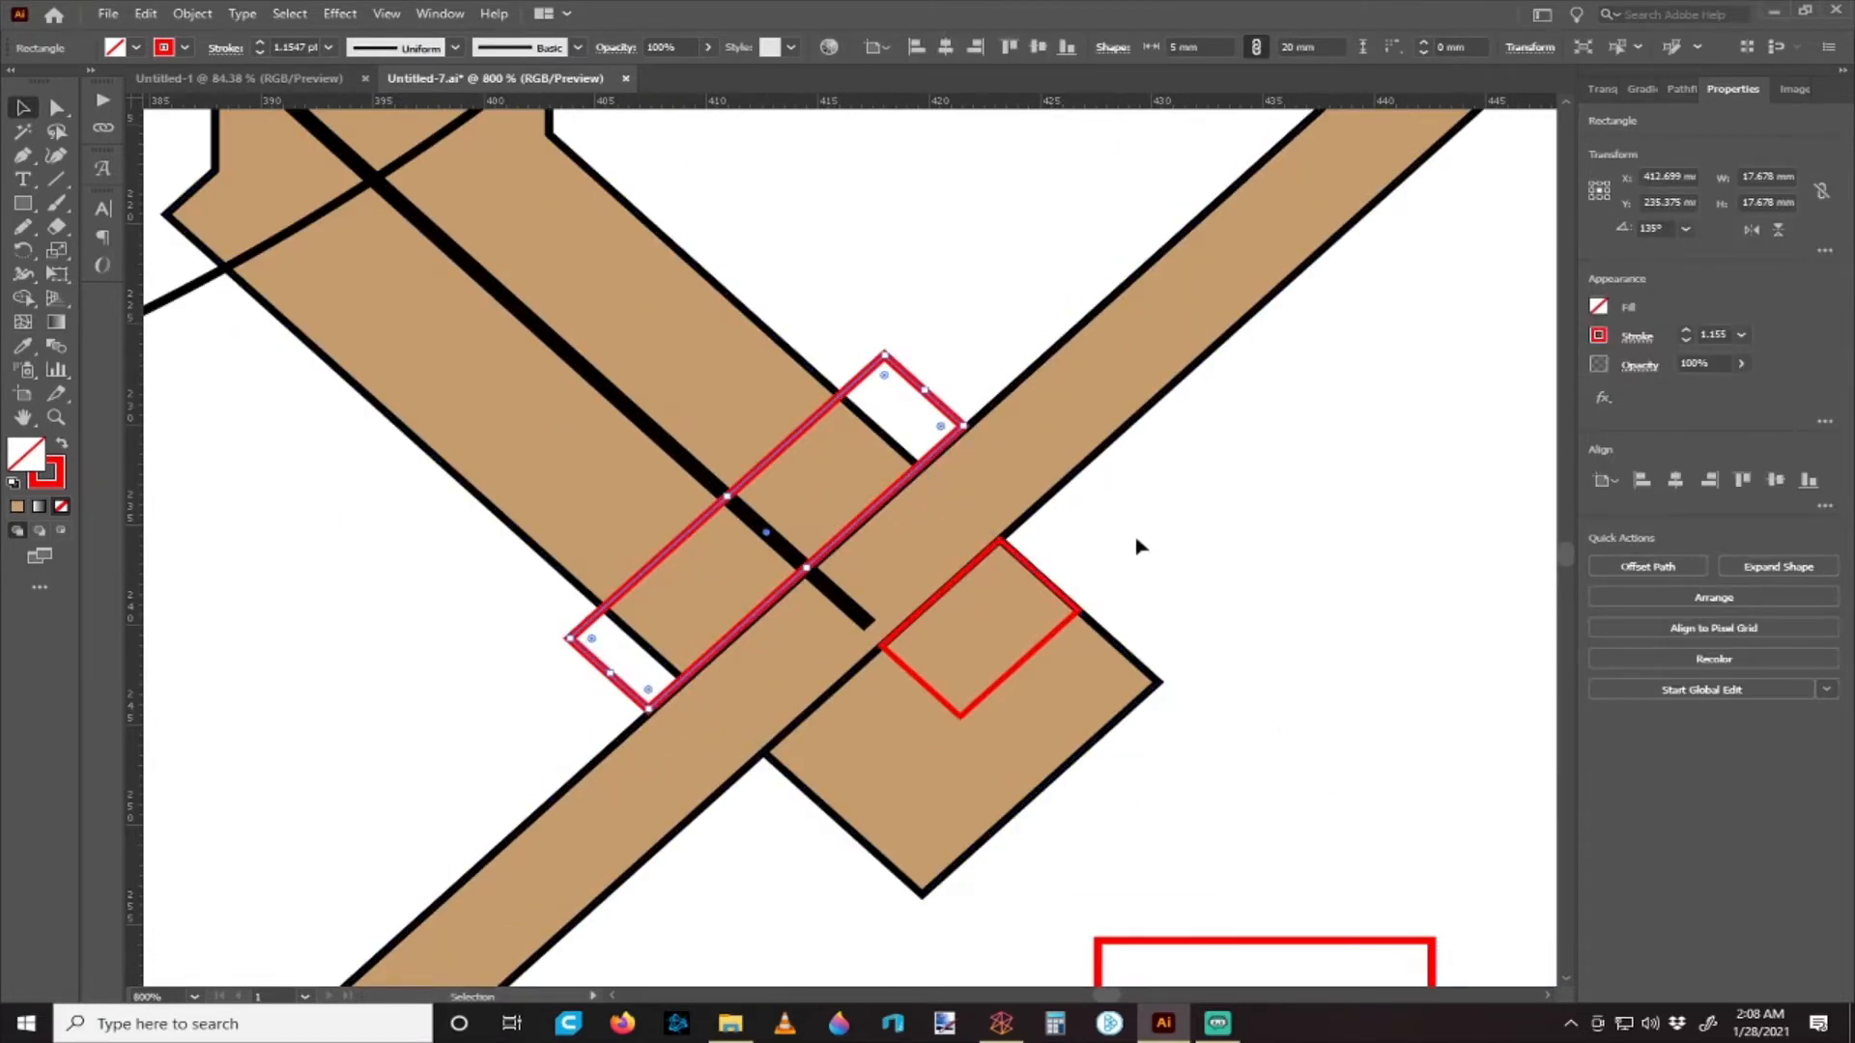
{"action": "left_click", "coordinate": [924, 336]}
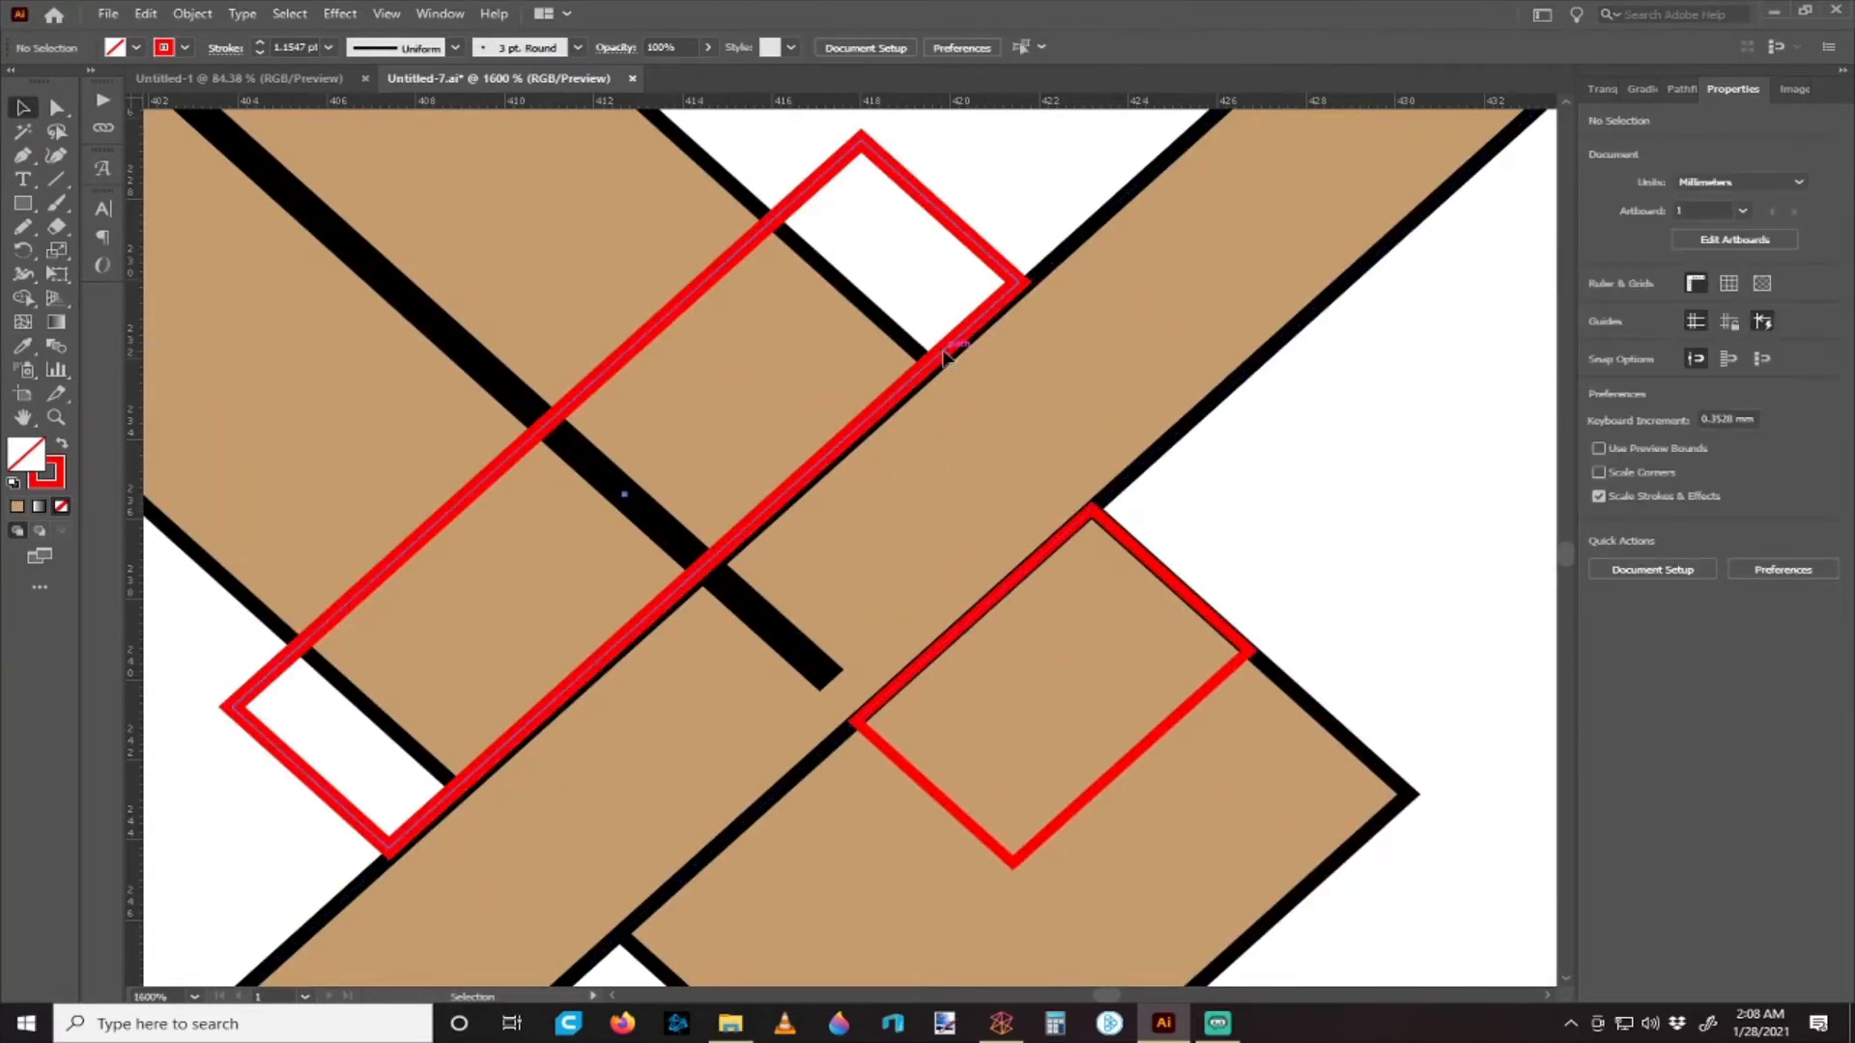
{"action": "left_click_drag", "start_coordinate": [932, 352], "coordinate": [949, 375]}
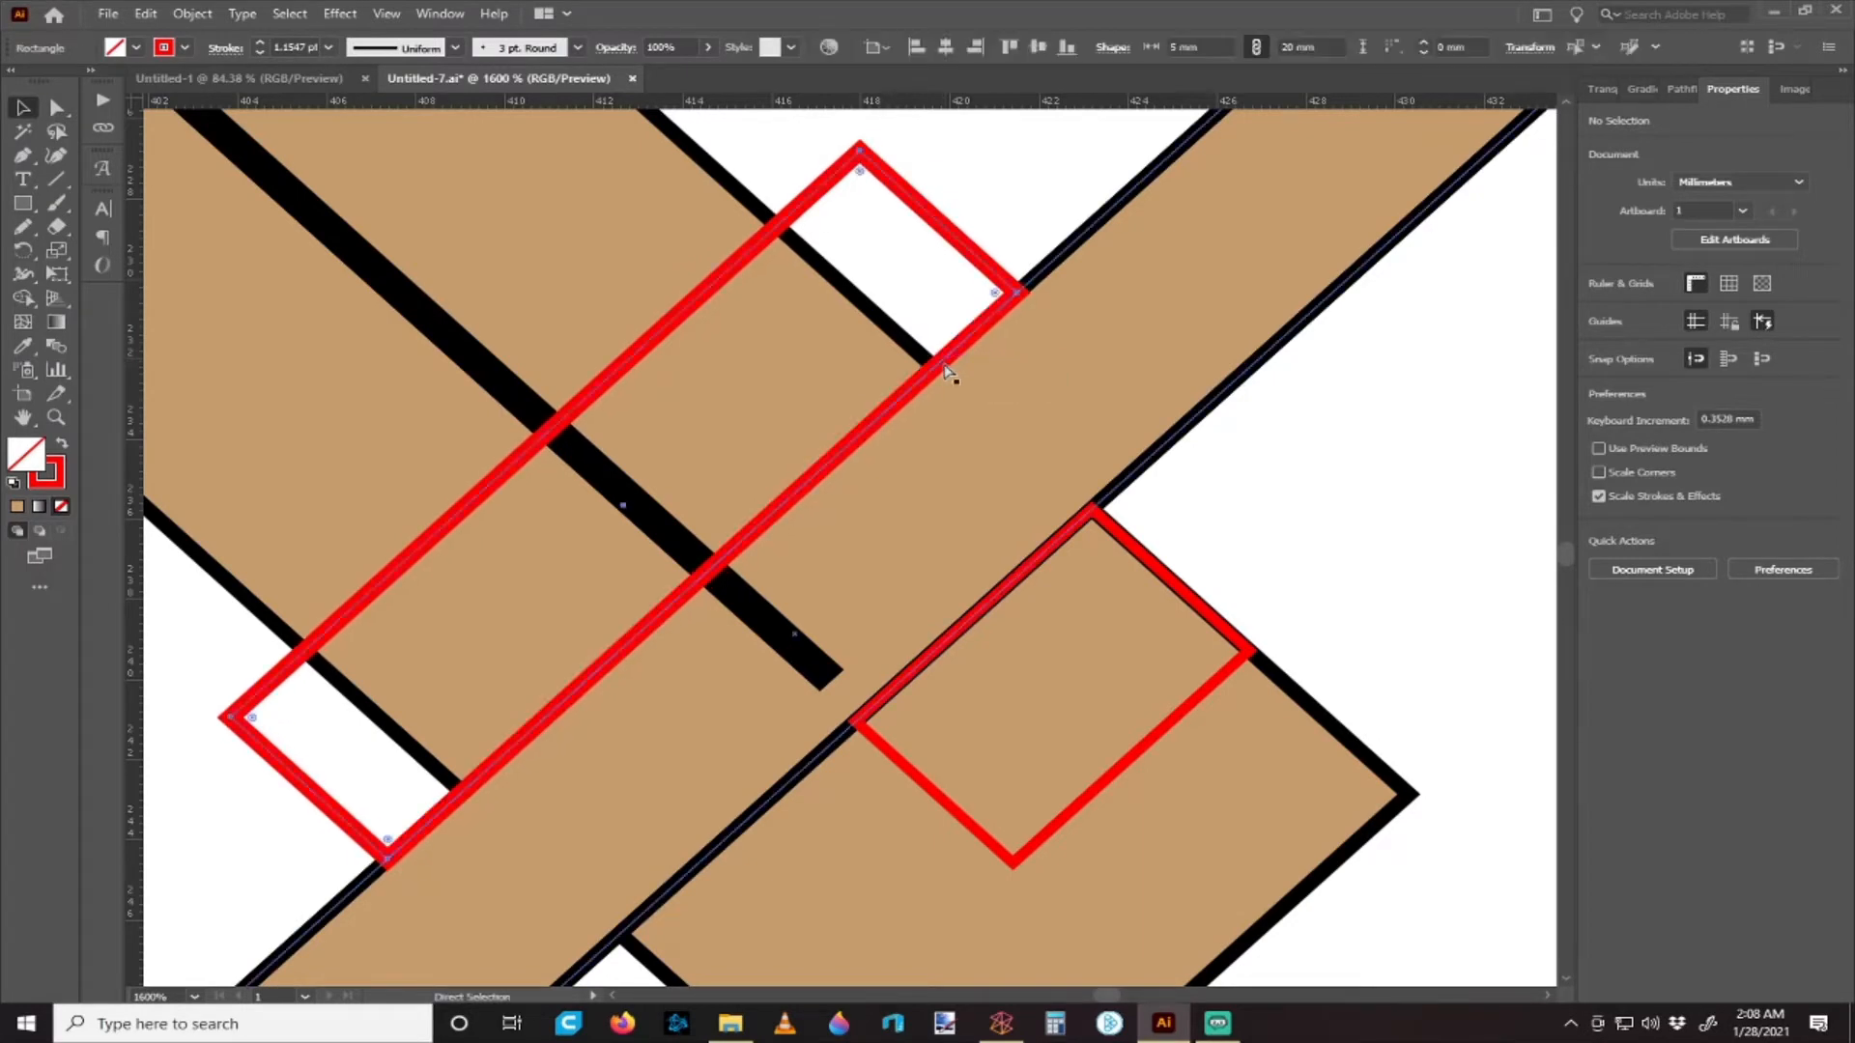
- Unite the 20 × 5 mm red rectangle with the bracket into one shape using Pathfinder
{"action": "scroll", "coordinate": [944, 374], "scroll_direction": "down", "scroll_amount": 4}
{"action": "left_click", "coordinate": [1112, 407]}
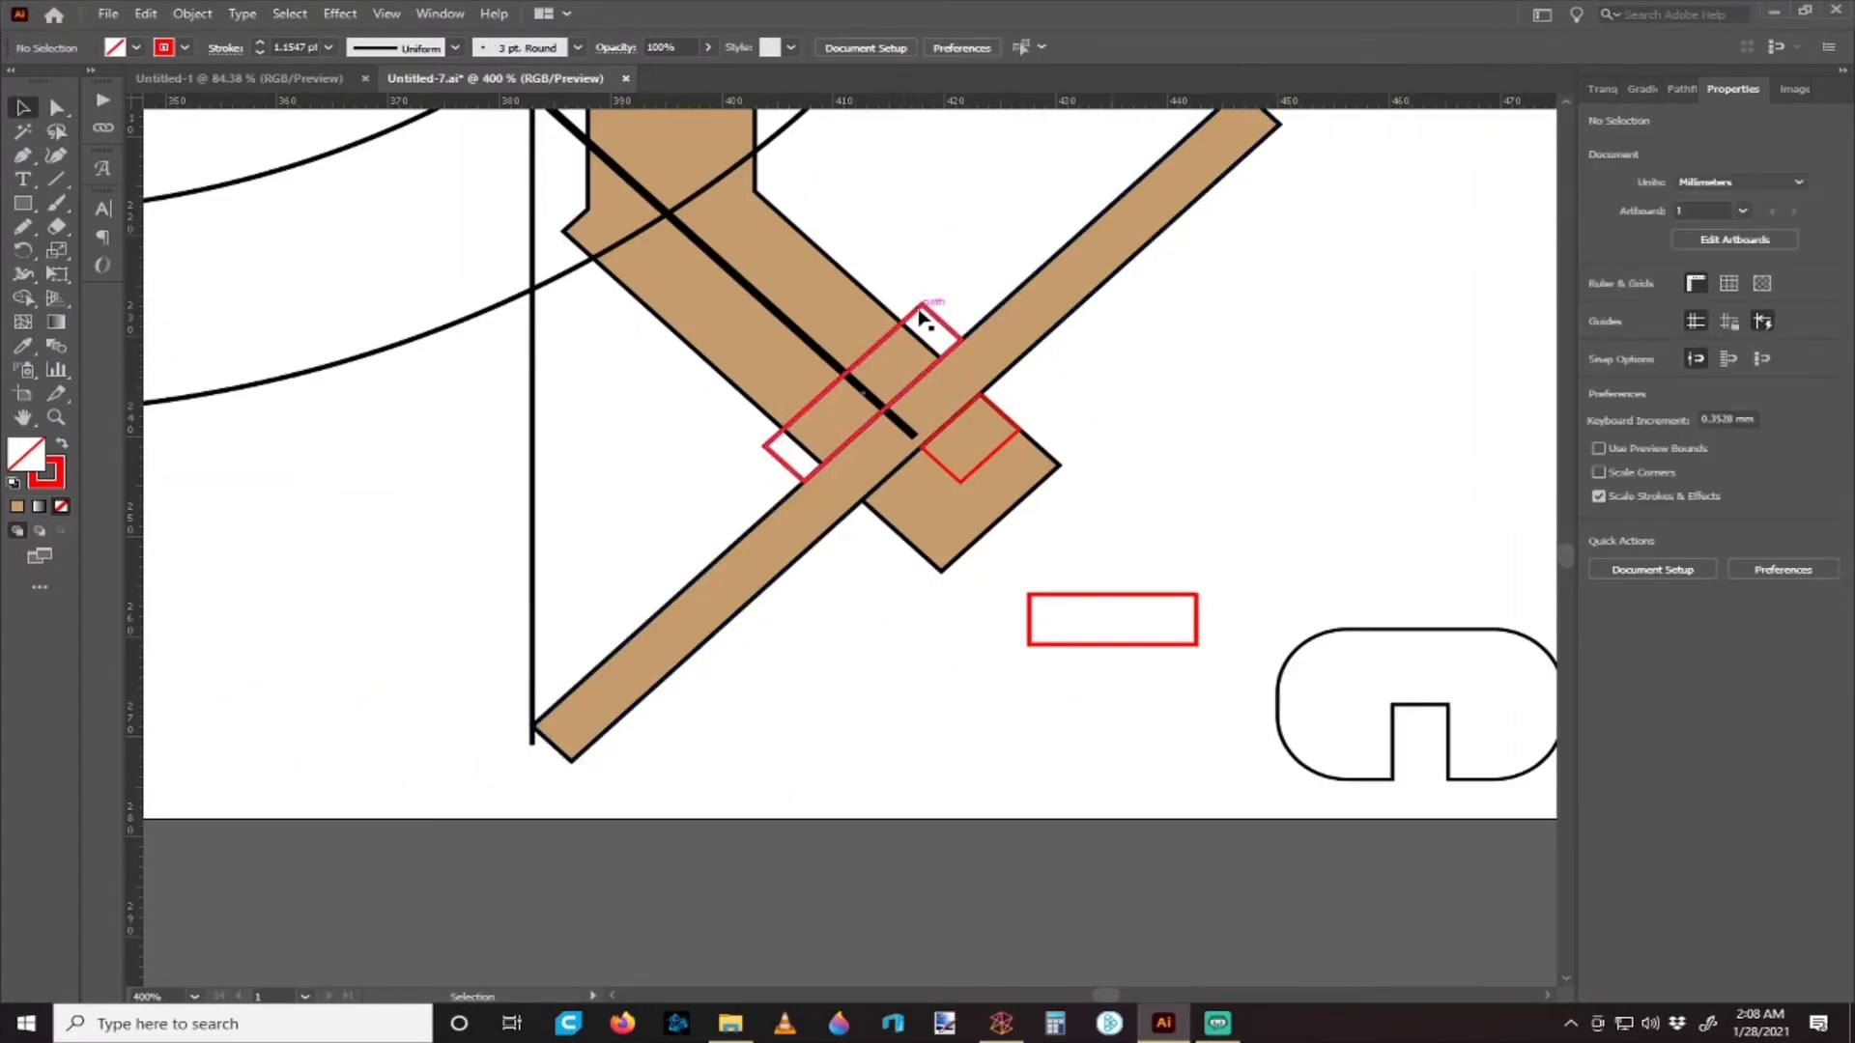
{"action": "left_click", "coordinate": [921, 308]}
{"action": "left_click", "coordinate": [809, 284], "text": "shift"}
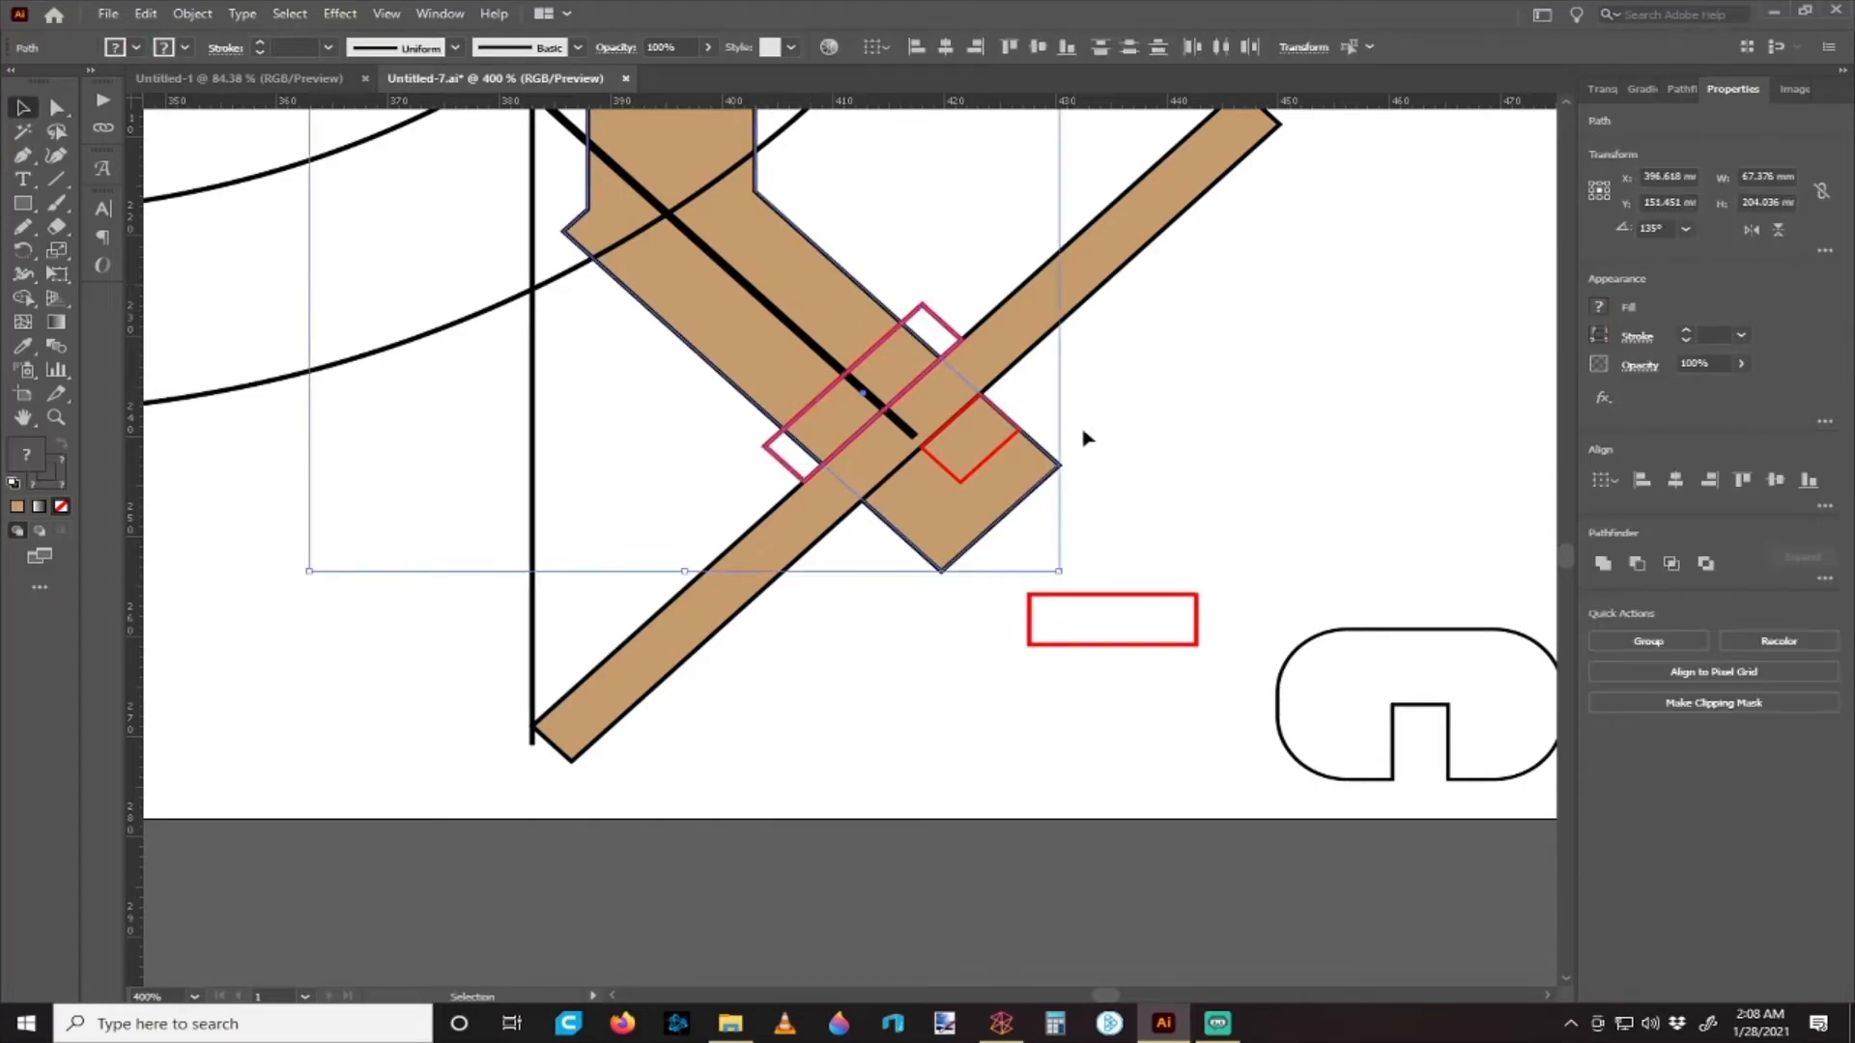
{"action": "left_click", "coordinate": [1603, 564]}
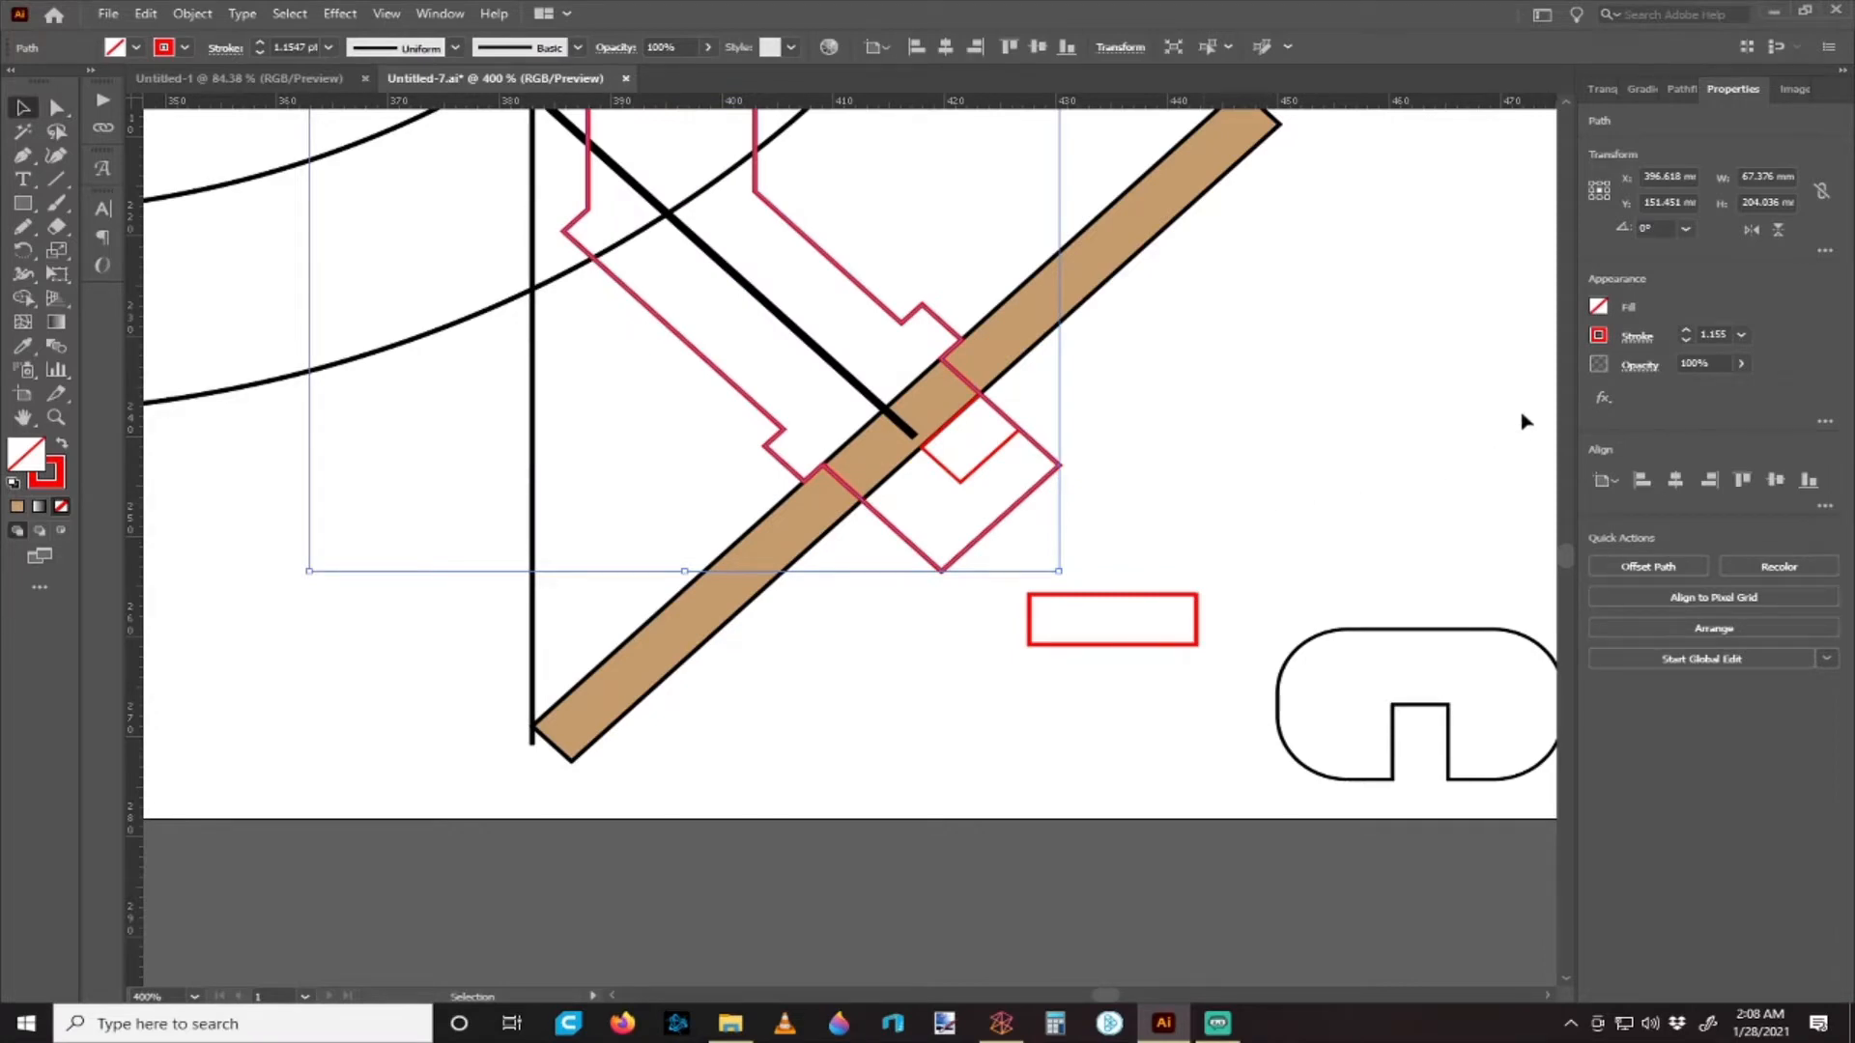
- Give the united bracket a black stroke and a tan fill matching the diagonal bar
{"action": "left_click", "coordinate": [1599, 337]}
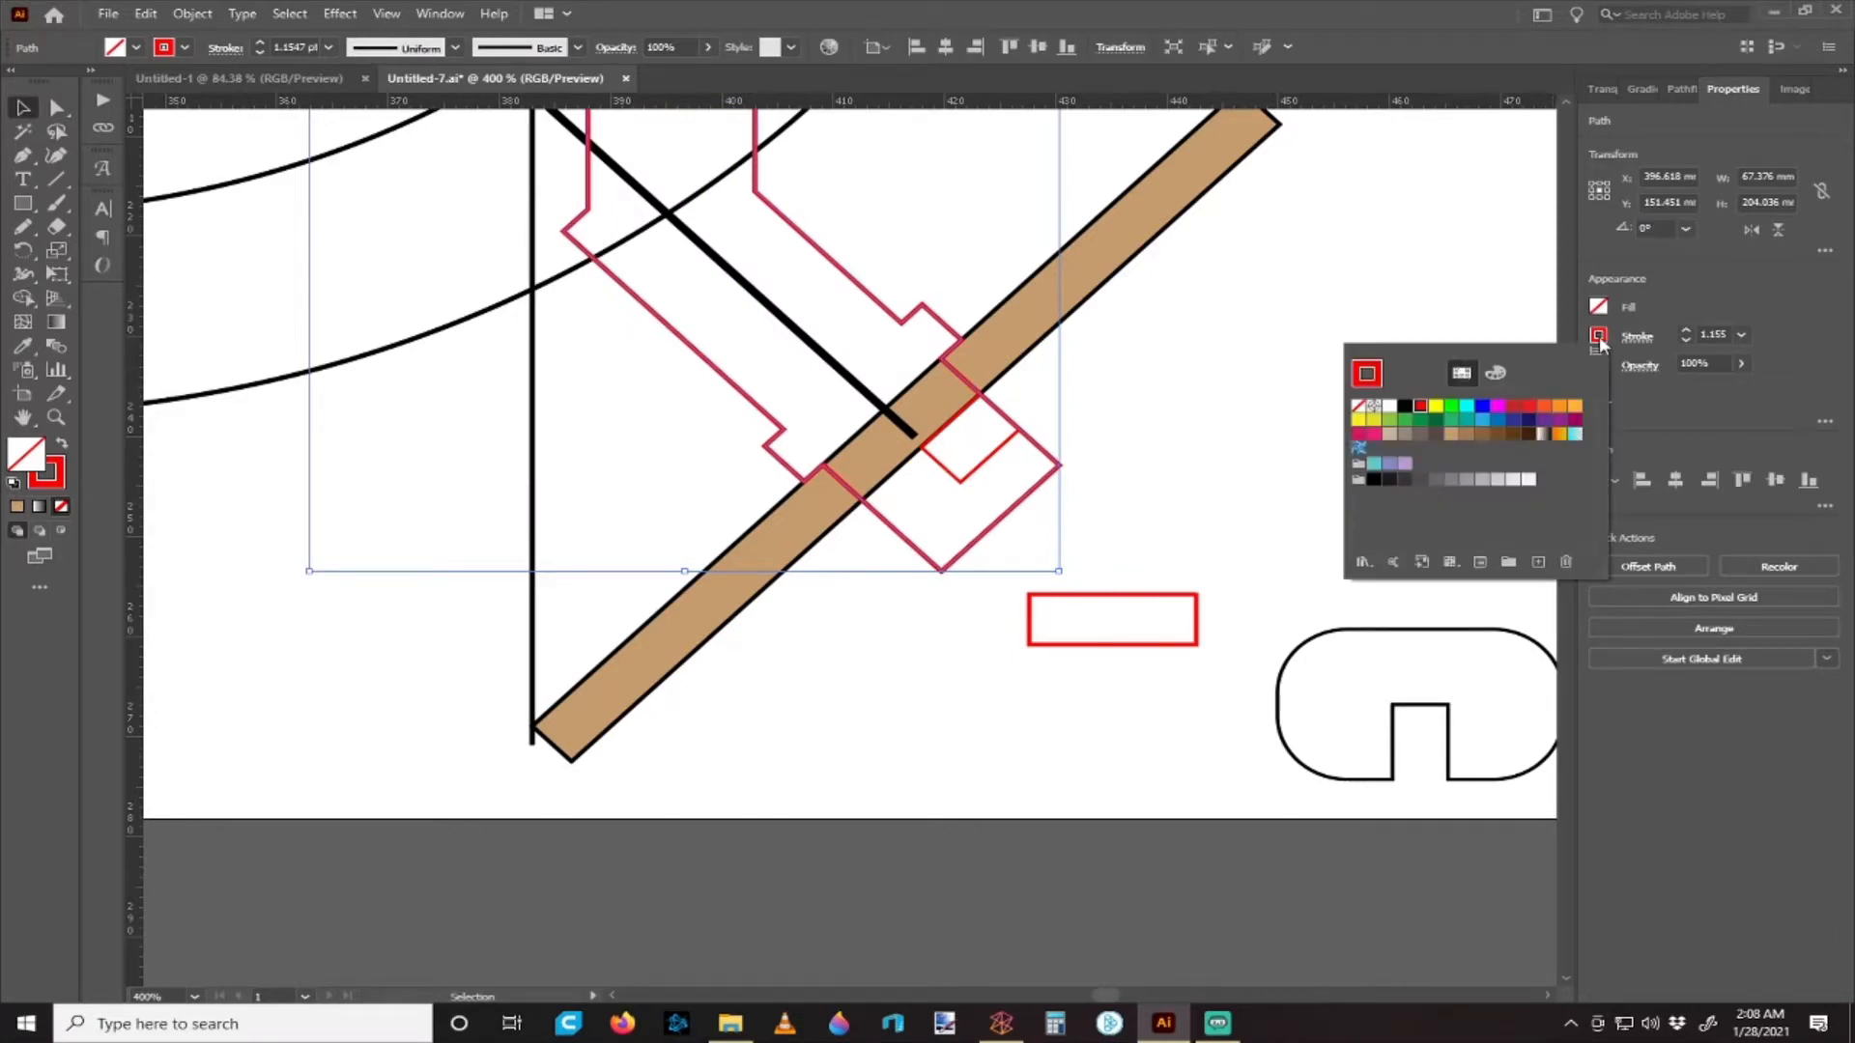
{"action": "left_click", "coordinate": [1406, 407]}
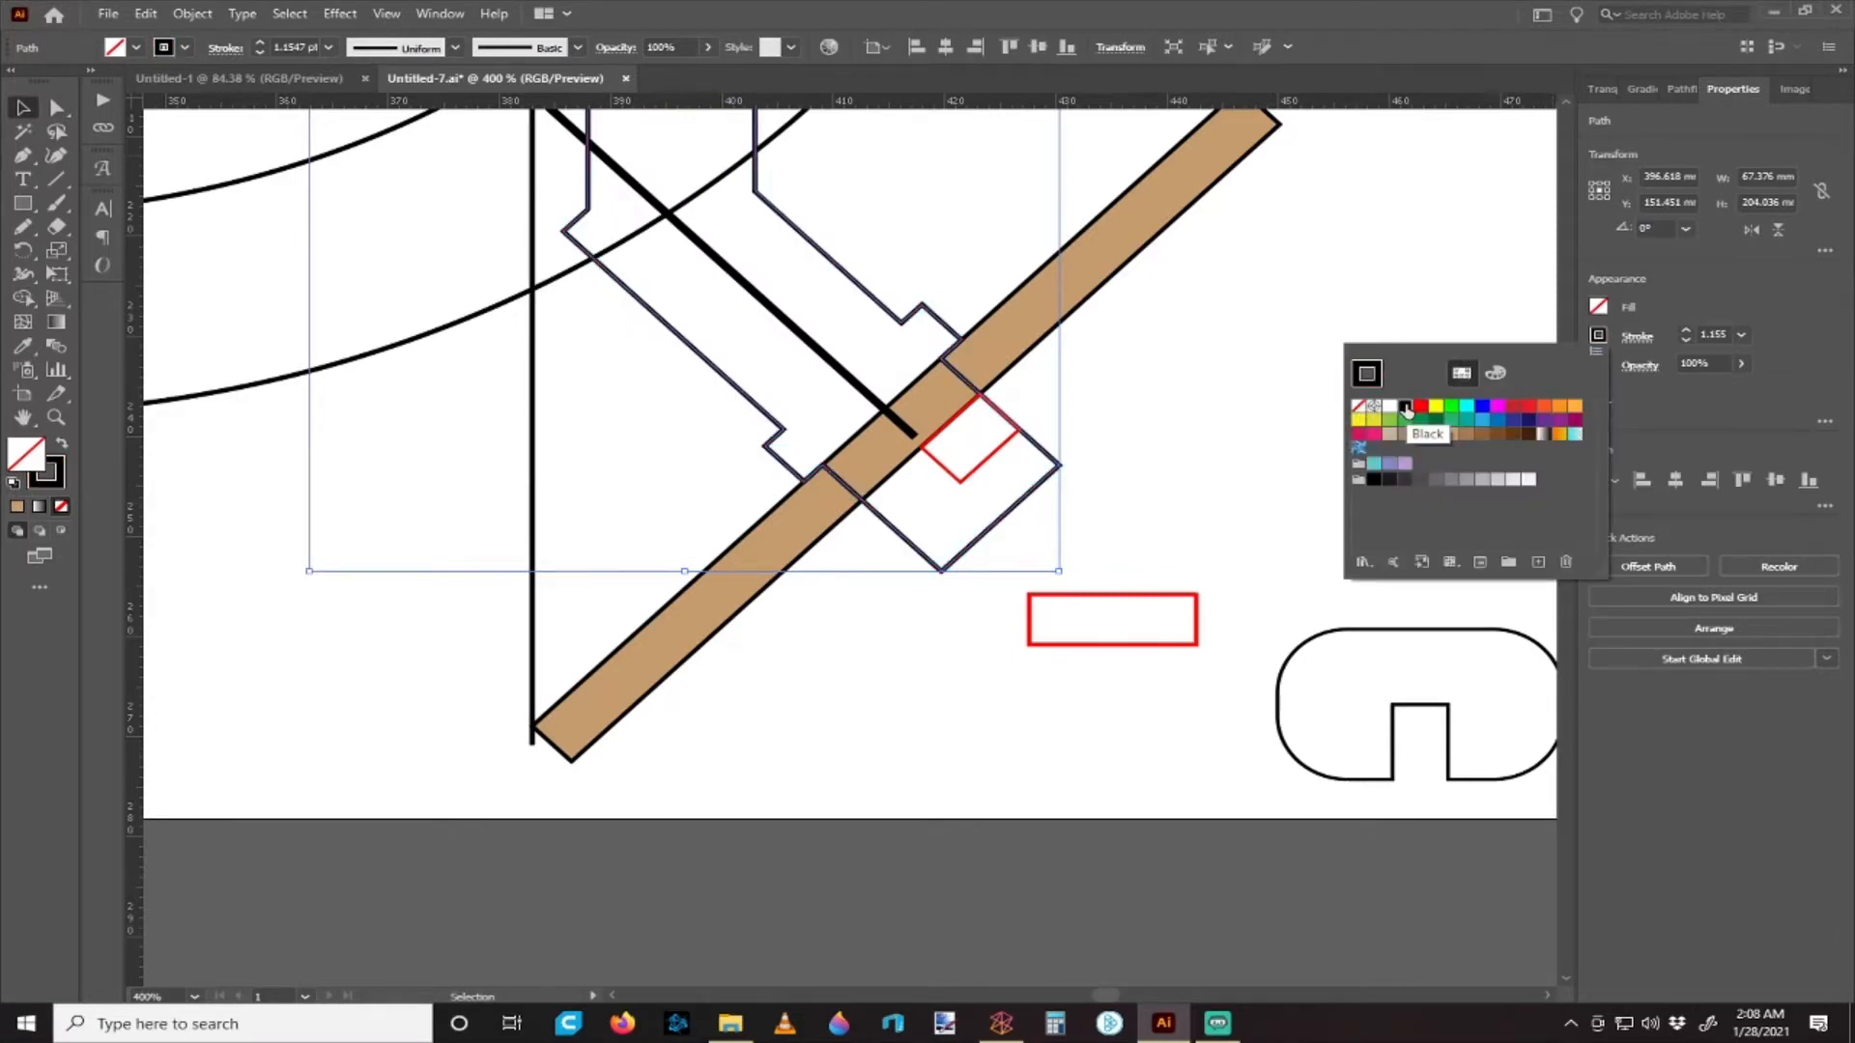
{"action": "left_click", "coordinate": [1601, 307]}
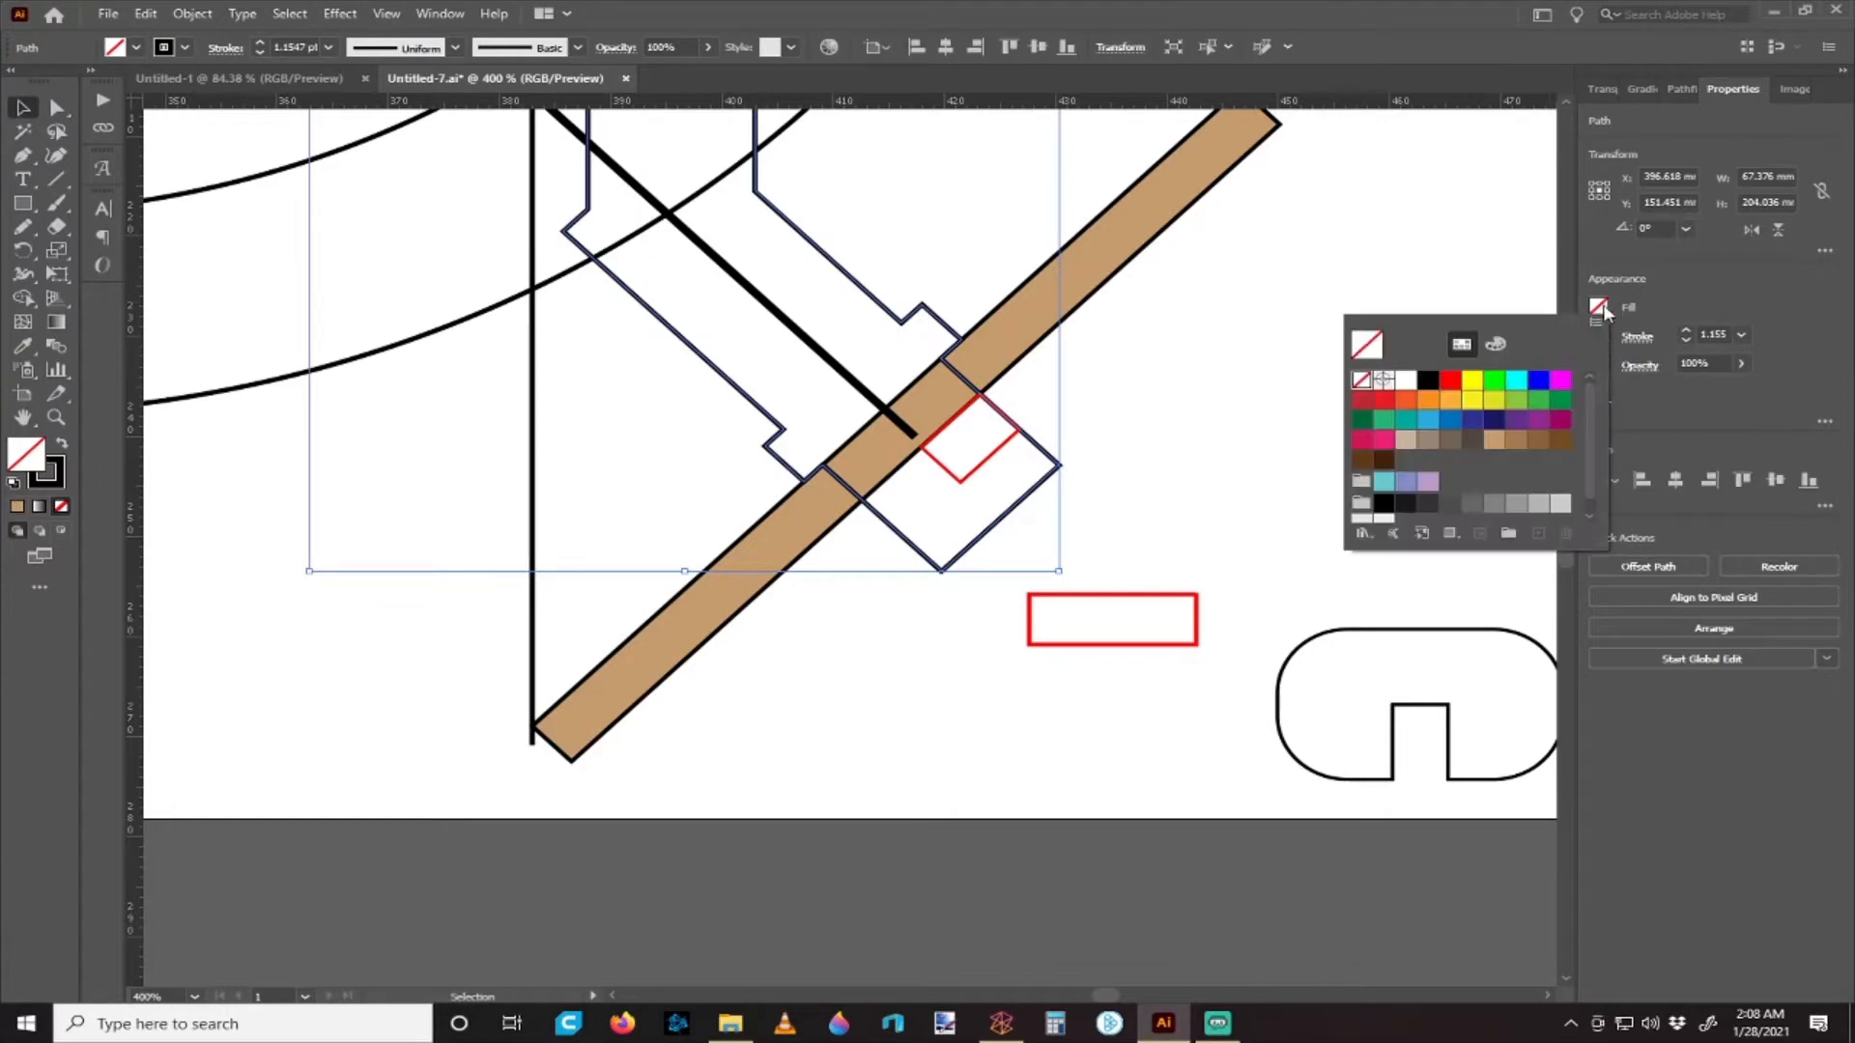
{"action": "left_click", "coordinate": [1502, 442]}
{"action": "left_click", "coordinate": [1215, 462]}
{"action": "left_click", "coordinate": [1207, 461]}
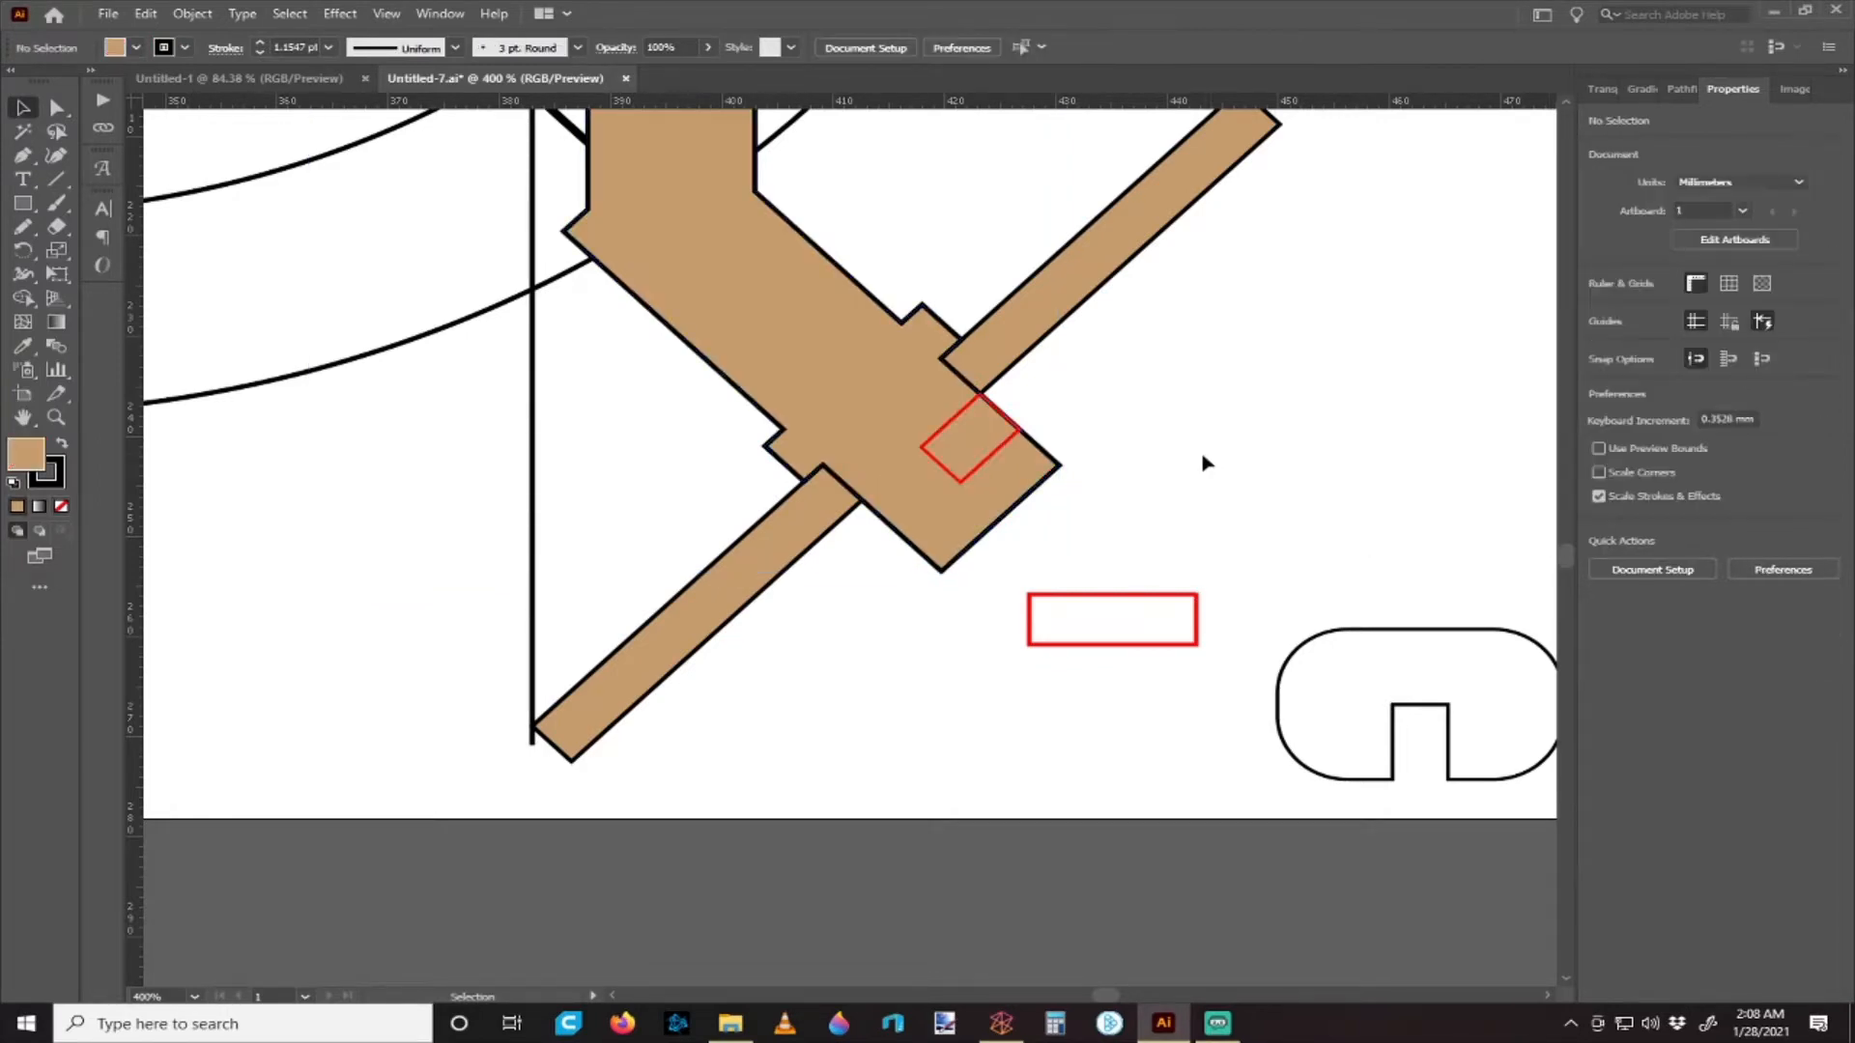
- Examine how the bracket's new shoulders sit against the diagonal bar and within the overall lamp layout
{"action": "left_click", "coordinate": [881, 371]}
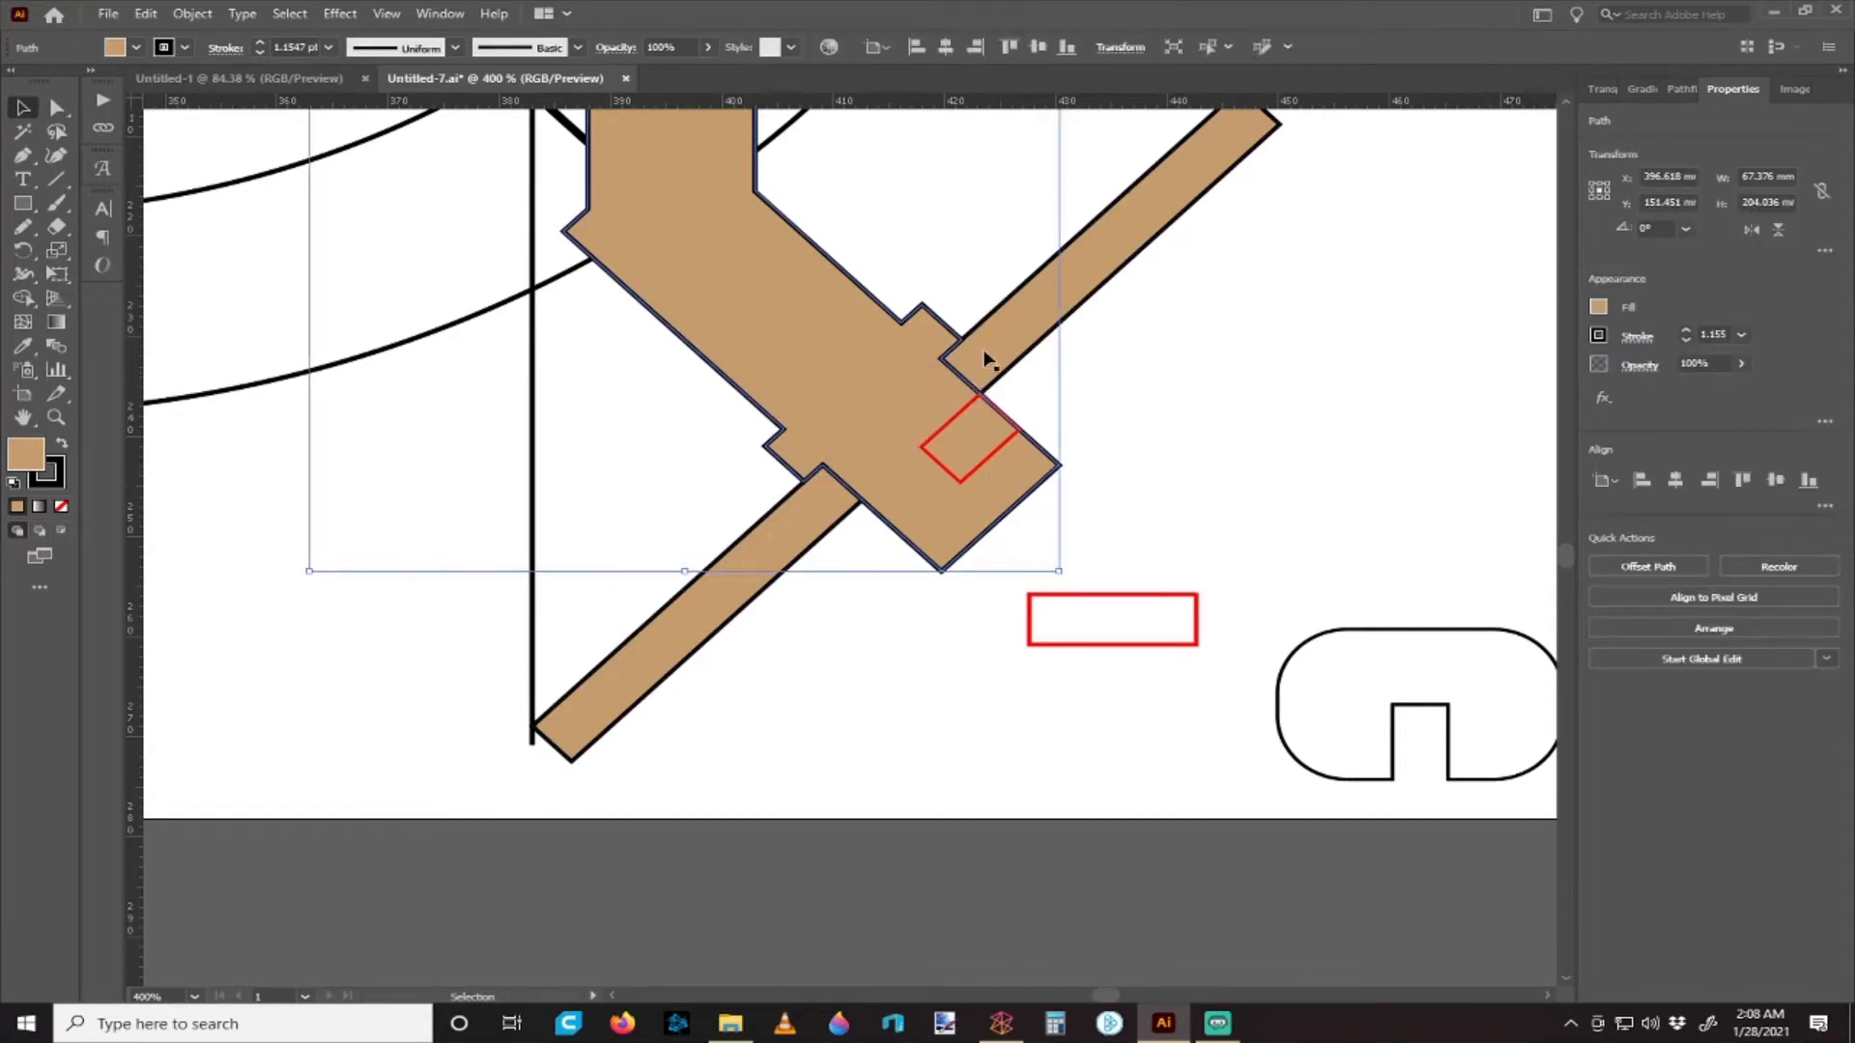
{"action": "scroll", "coordinate": [935, 462], "scroll_direction": "up", "scroll_amount": 3}
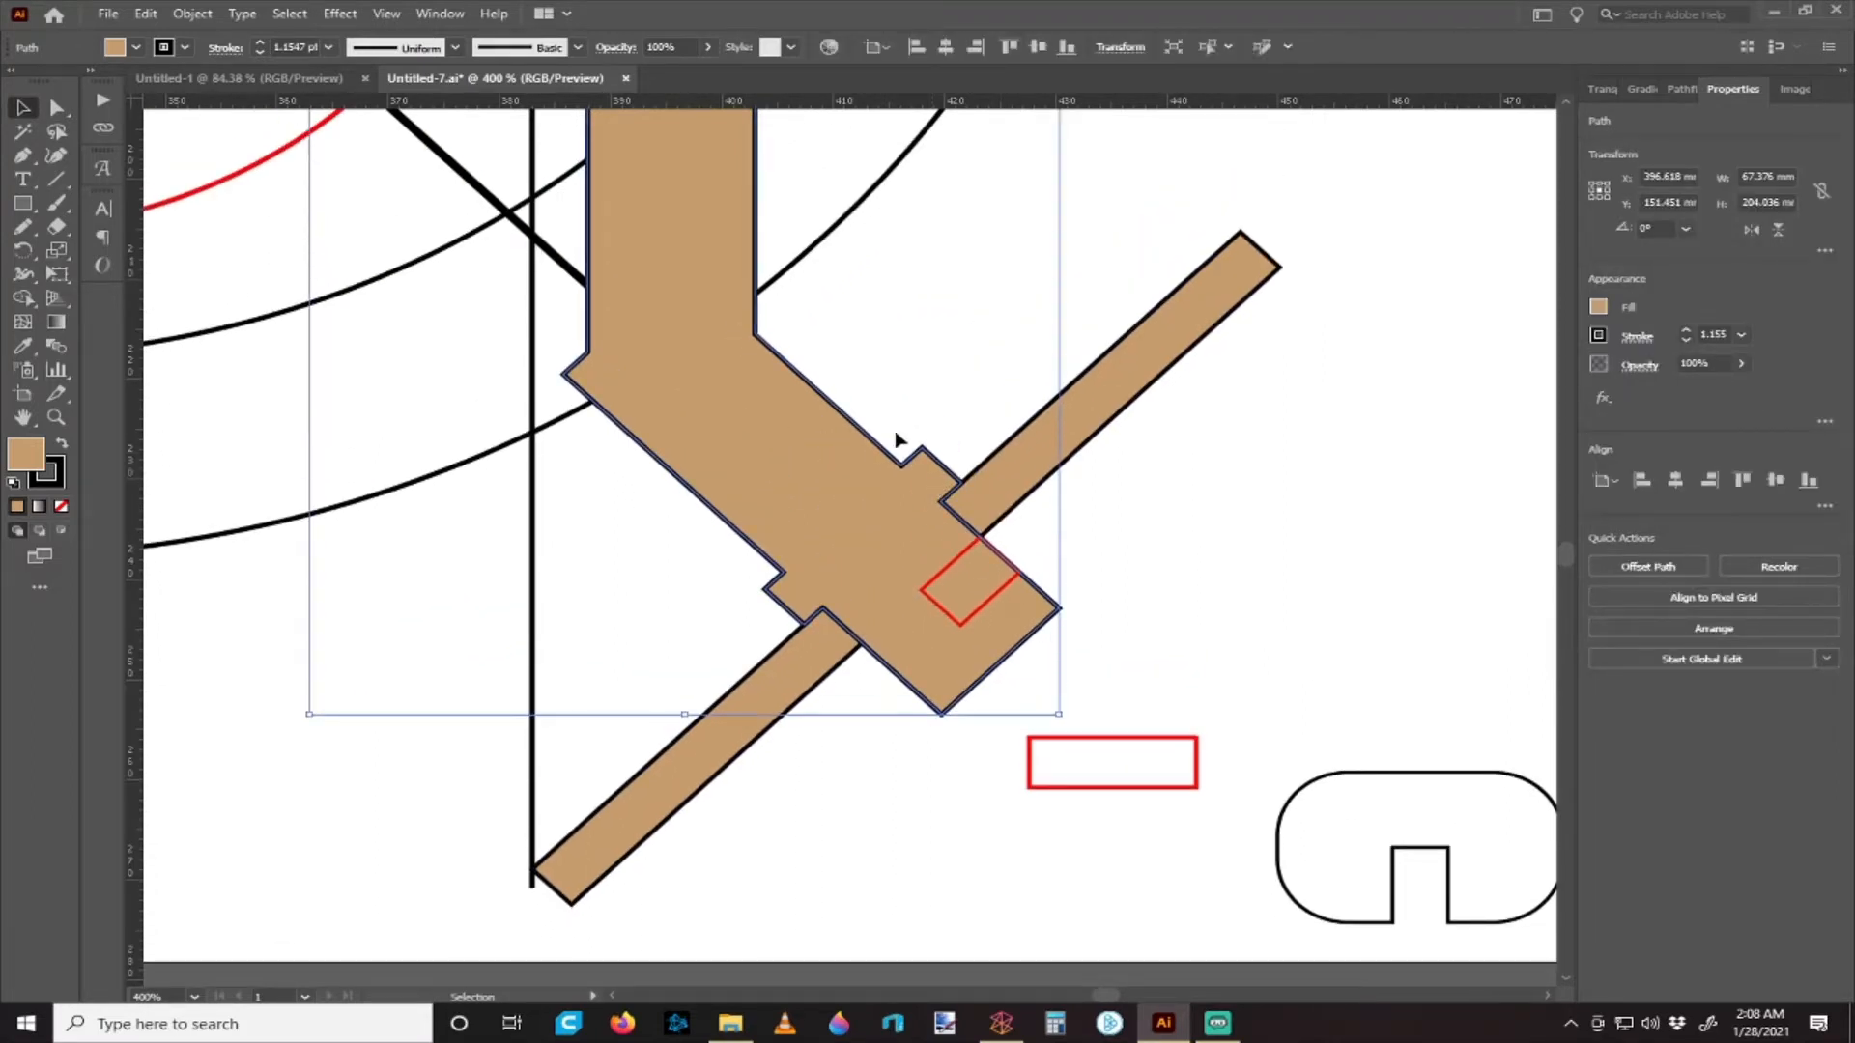
{"action": "scroll", "coordinate": [870, 425], "scroll_direction": "down", "scroll_amount": 2}
{"action": "scroll", "coordinate": [875, 452], "scroll_direction": "up", "scroll_amount": 3}
{"action": "scroll", "coordinate": [878, 453], "scroll_direction": "down", "scroll_amount": 2}
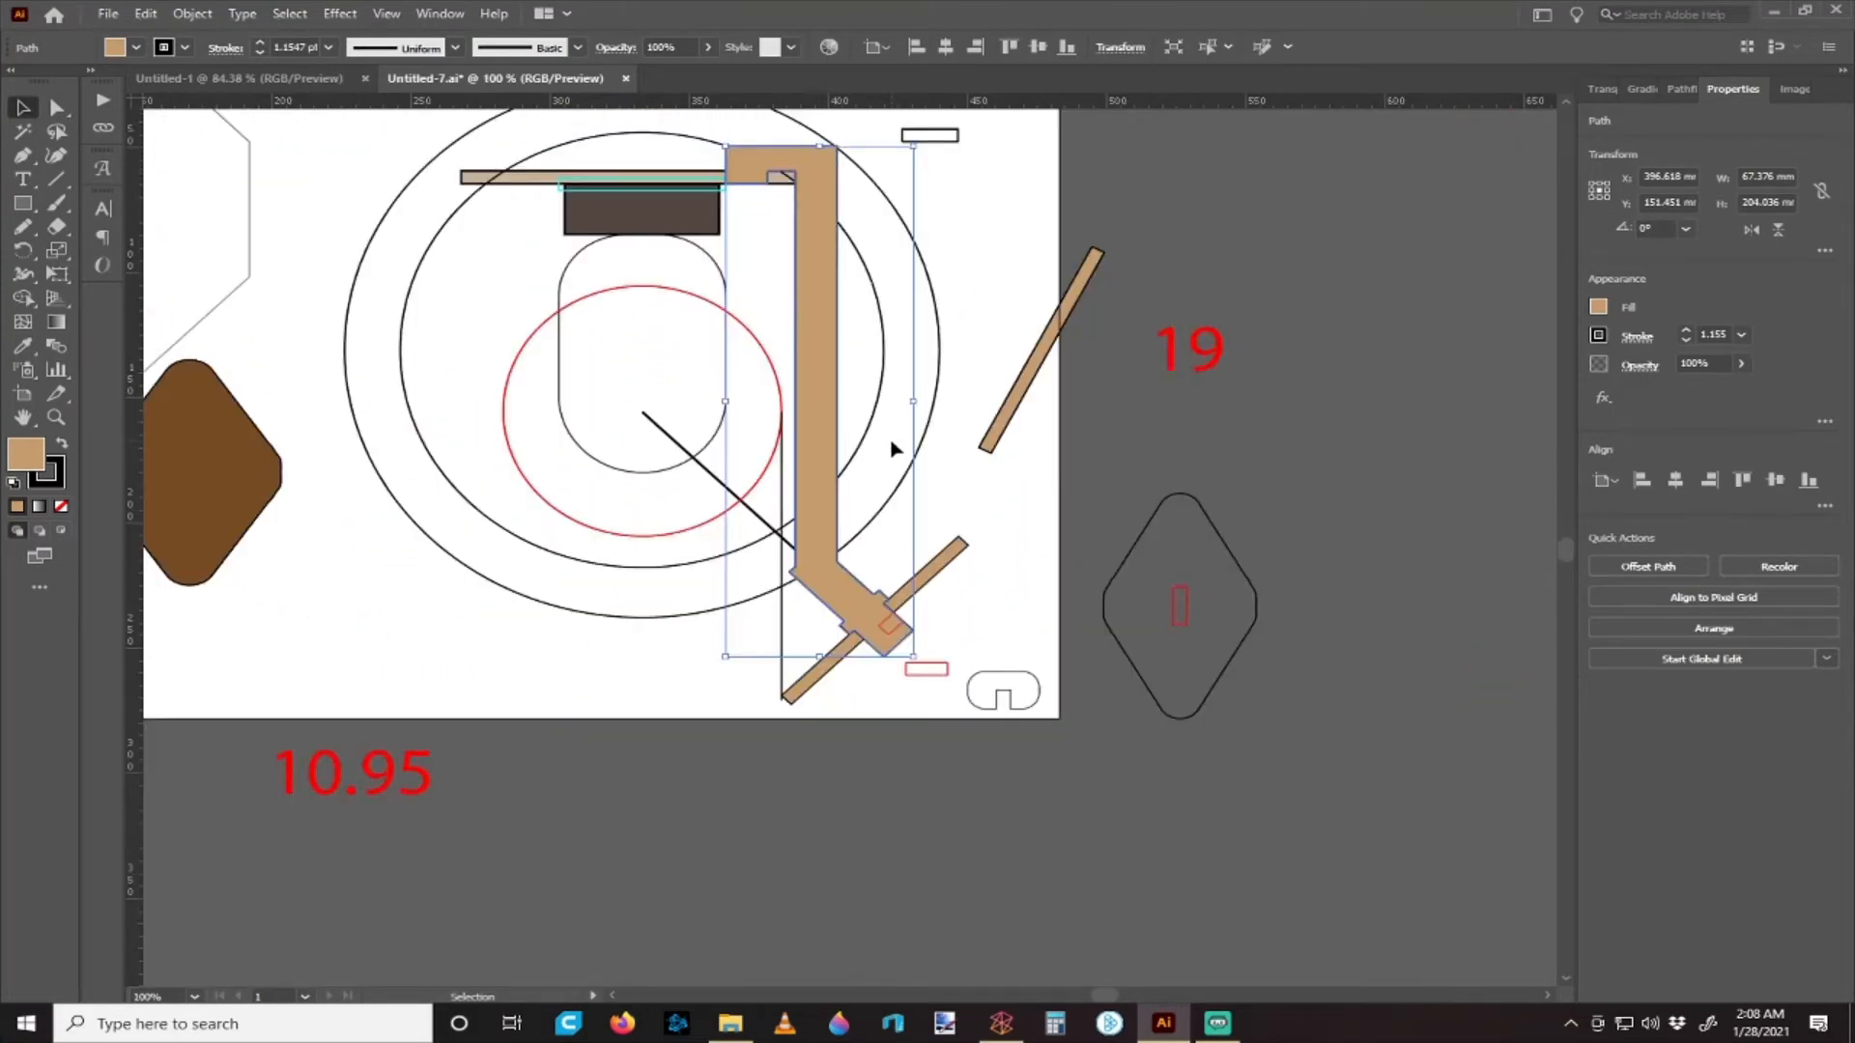
{"action": "scroll", "coordinate": [928, 490], "scroll_direction": "left", "scroll_amount": 3}
{"action": "scroll", "coordinate": [924, 497], "scroll_direction": "down", "scroll_amount": 1}
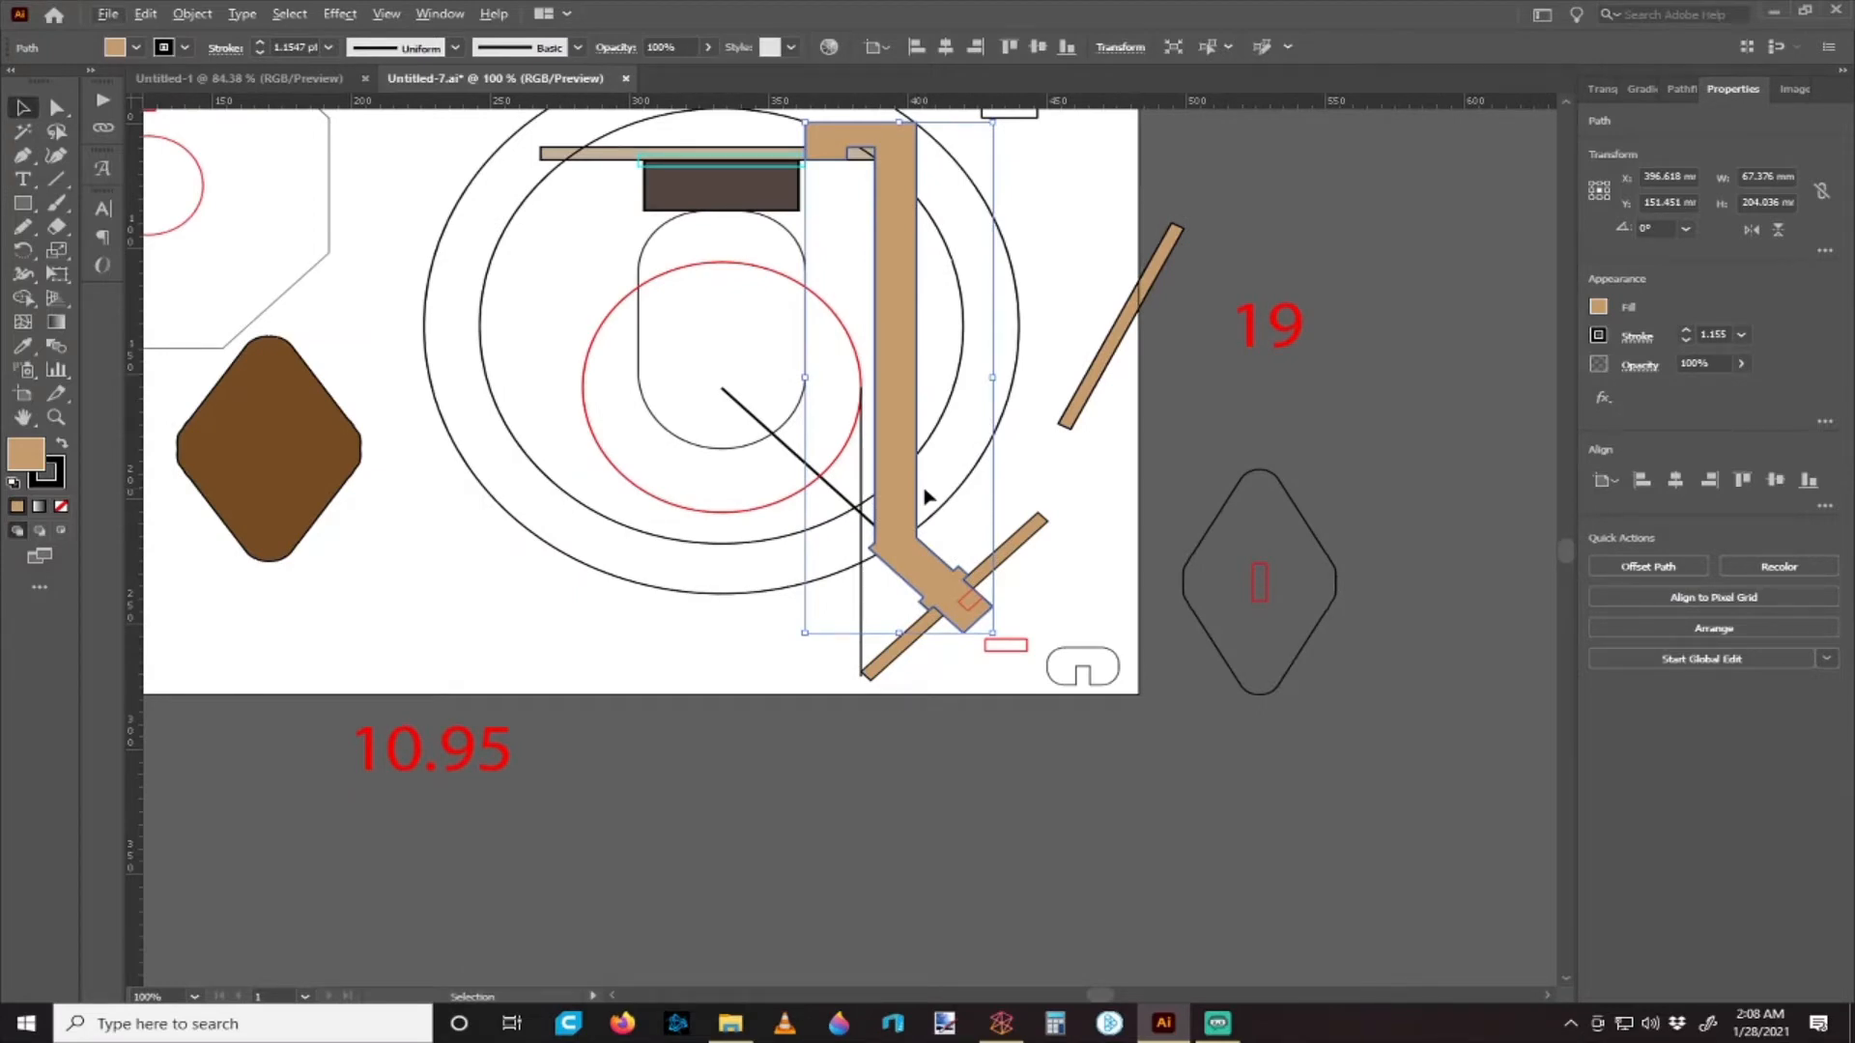
{"action": "scroll", "coordinate": [924, 498], "scroll_direction": "down", "scroll_amount": 2}
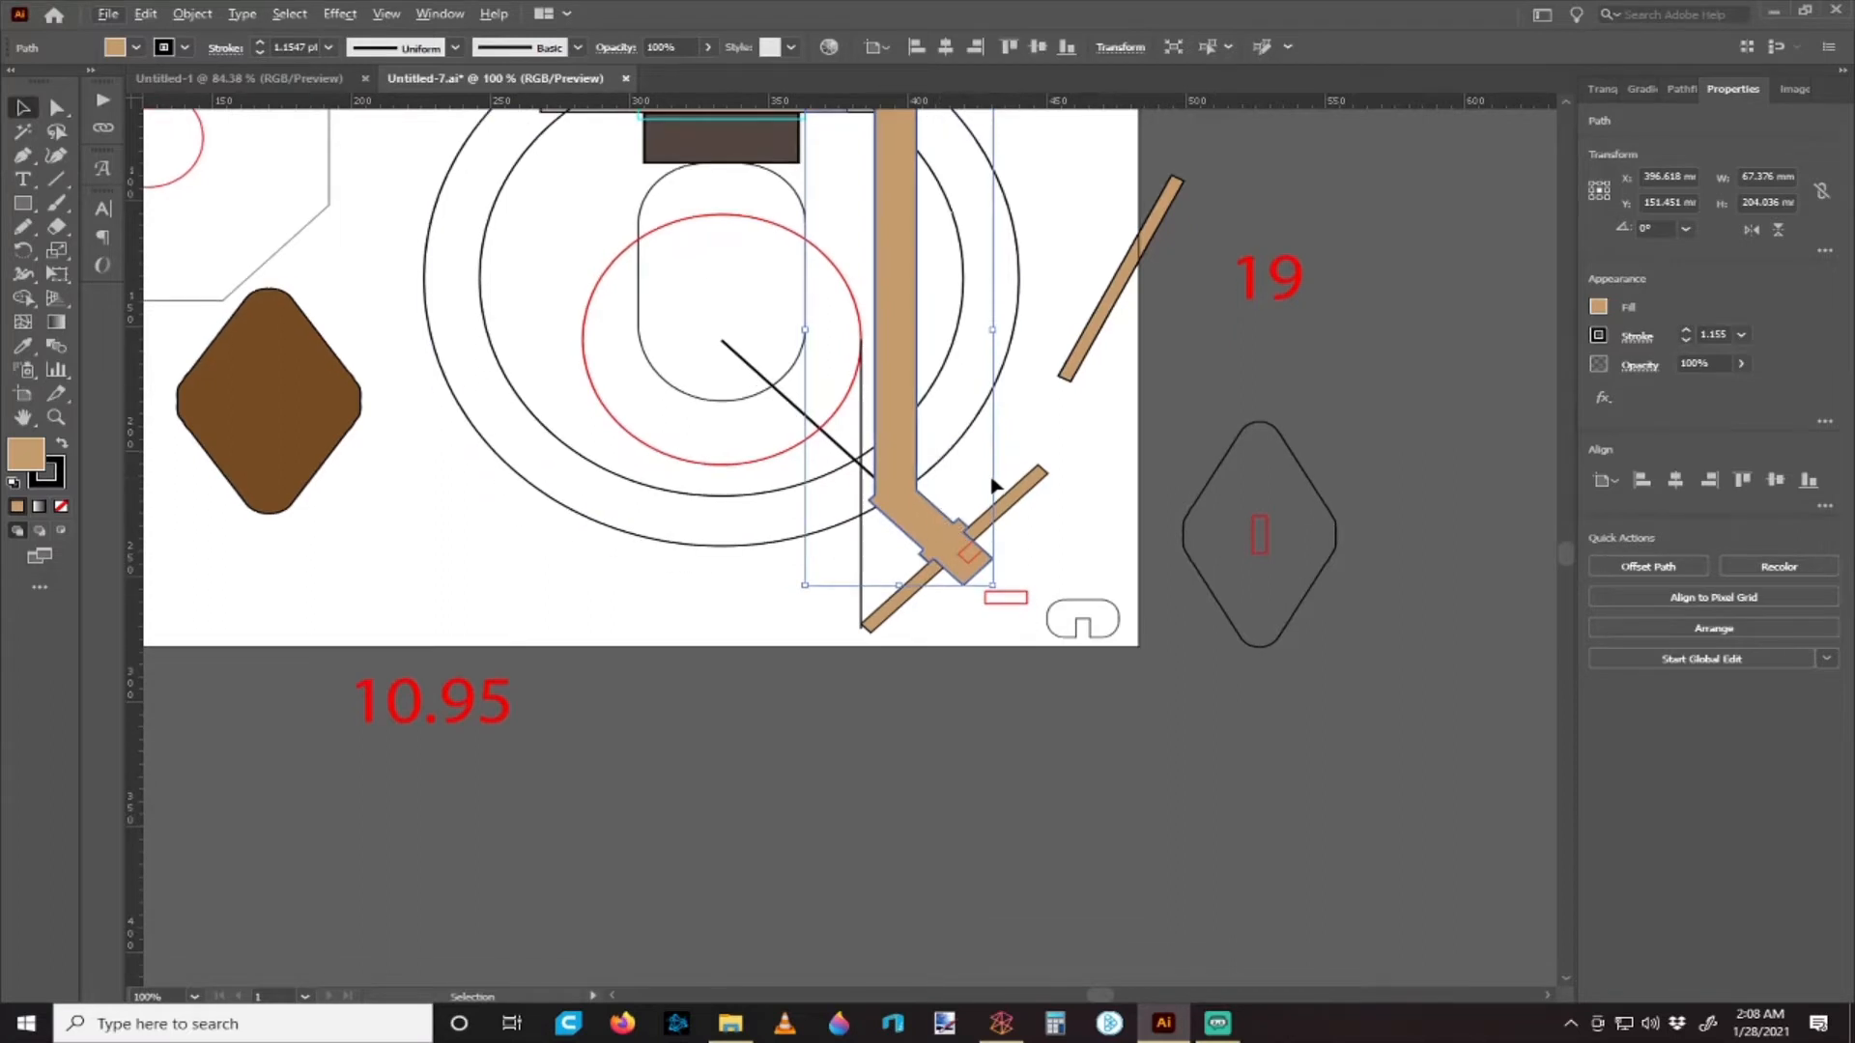
{"action": "scroll", "coordinate": [1019, 548], "scroll_direction": "up", "scroll_amount": 2}
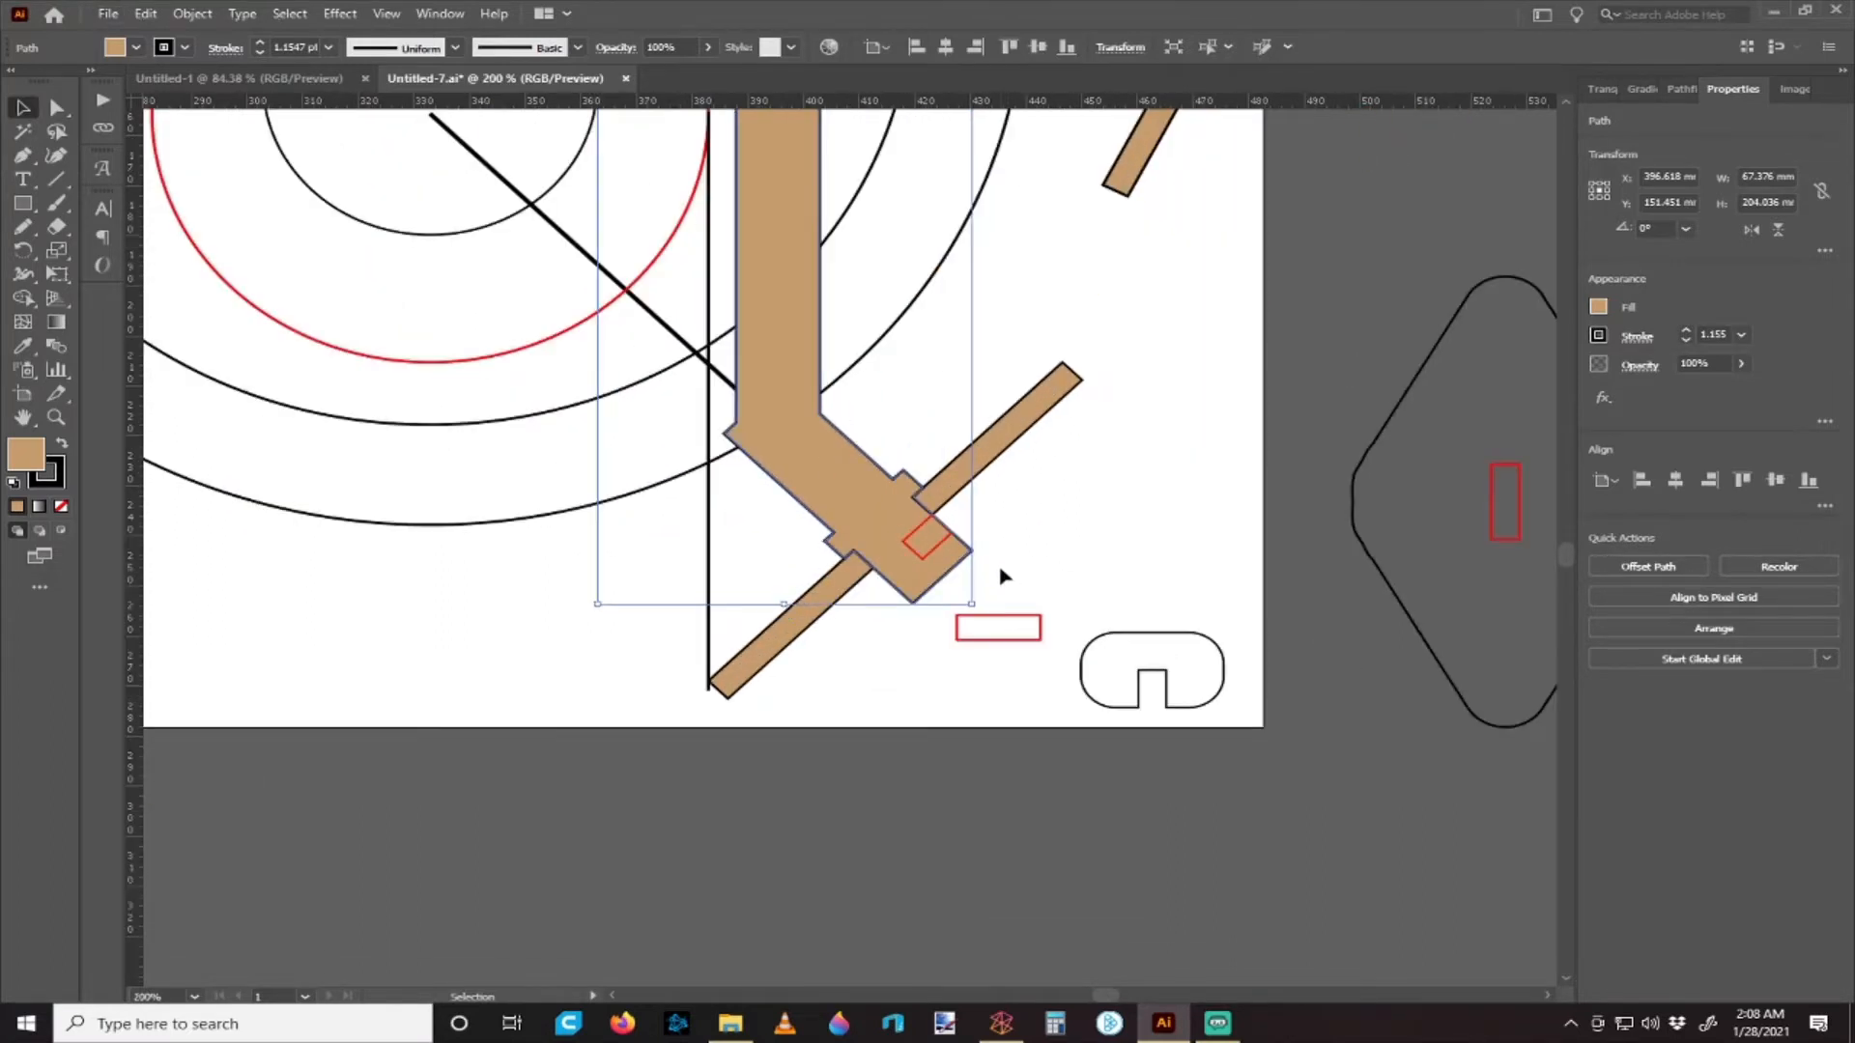
- Try to combine the bracket and the small red notch rectangle at its end with Pathfinder Exclude, and undo it
{"action": "left_click", "coordinate": [937, 555], "text": "shift"}
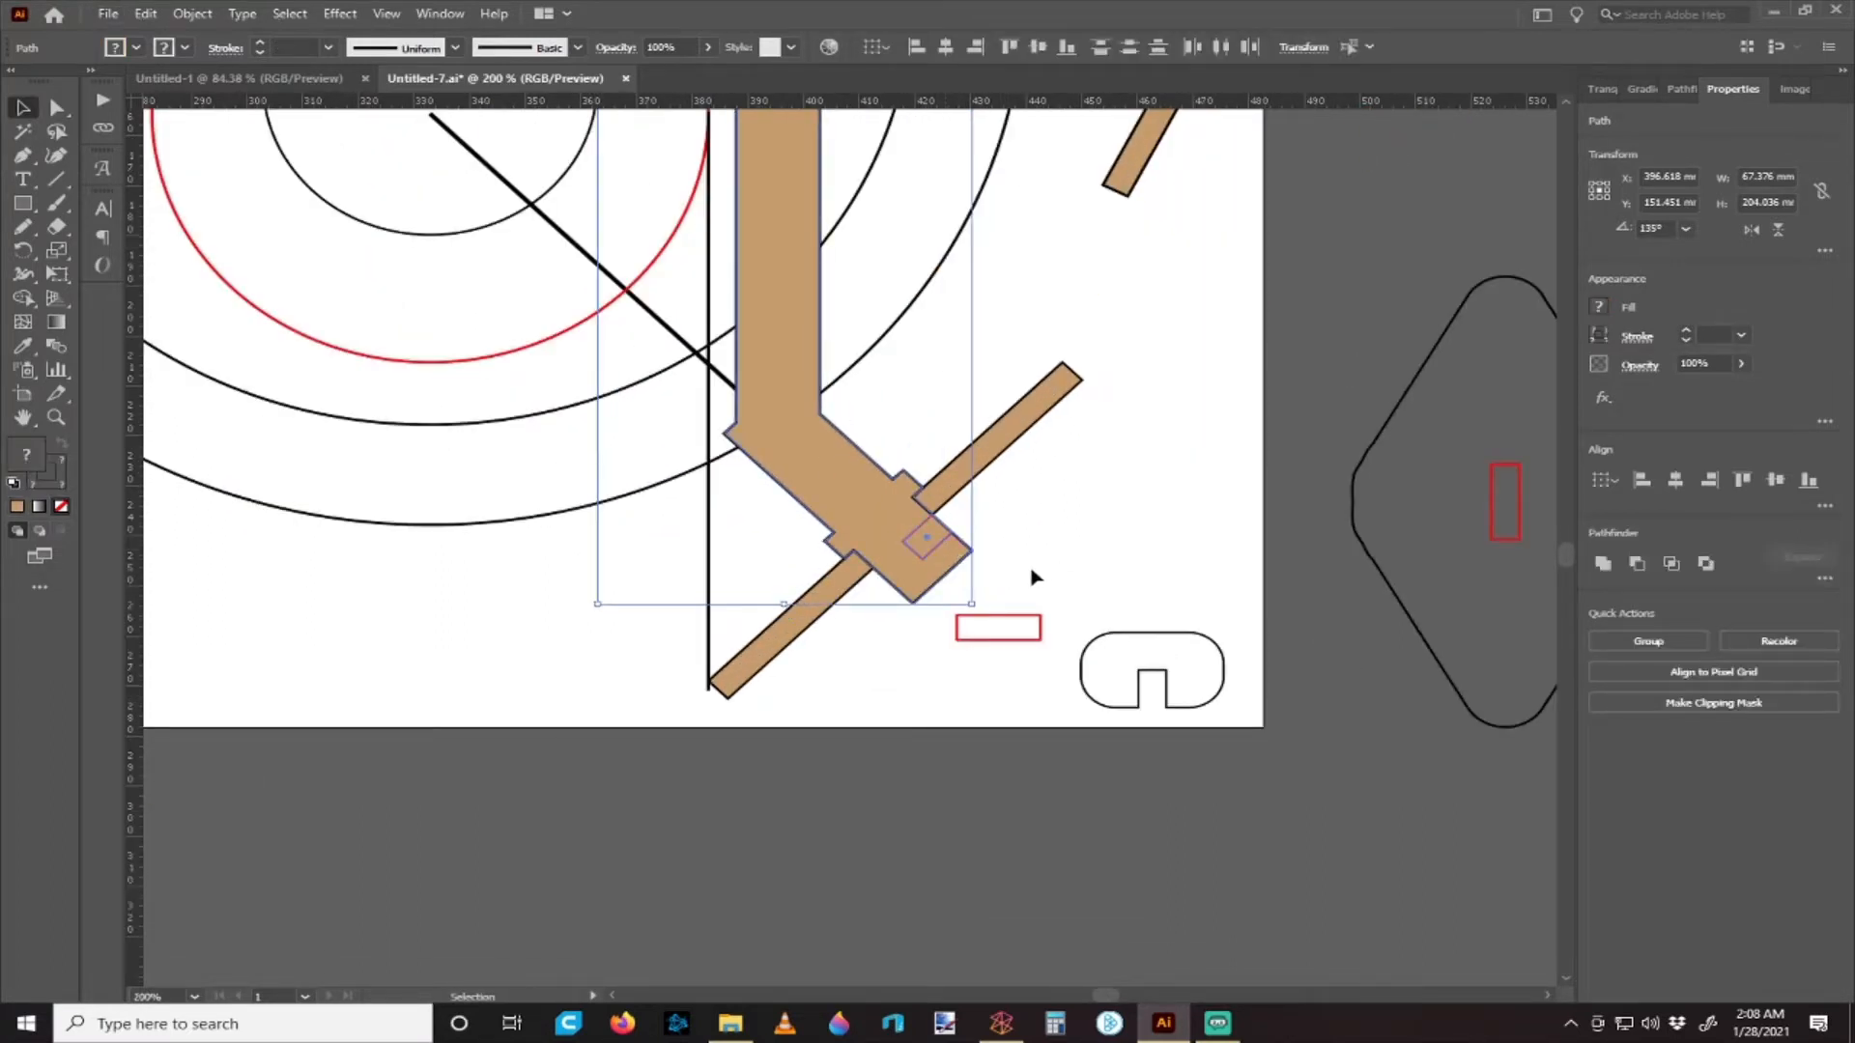
{"action": "left_click", "coordinate": [1706, 563]}
{"action": "scroll", "coordinate": [1053, 618], "scroll_direction": "up", "scroll_amount": 4}
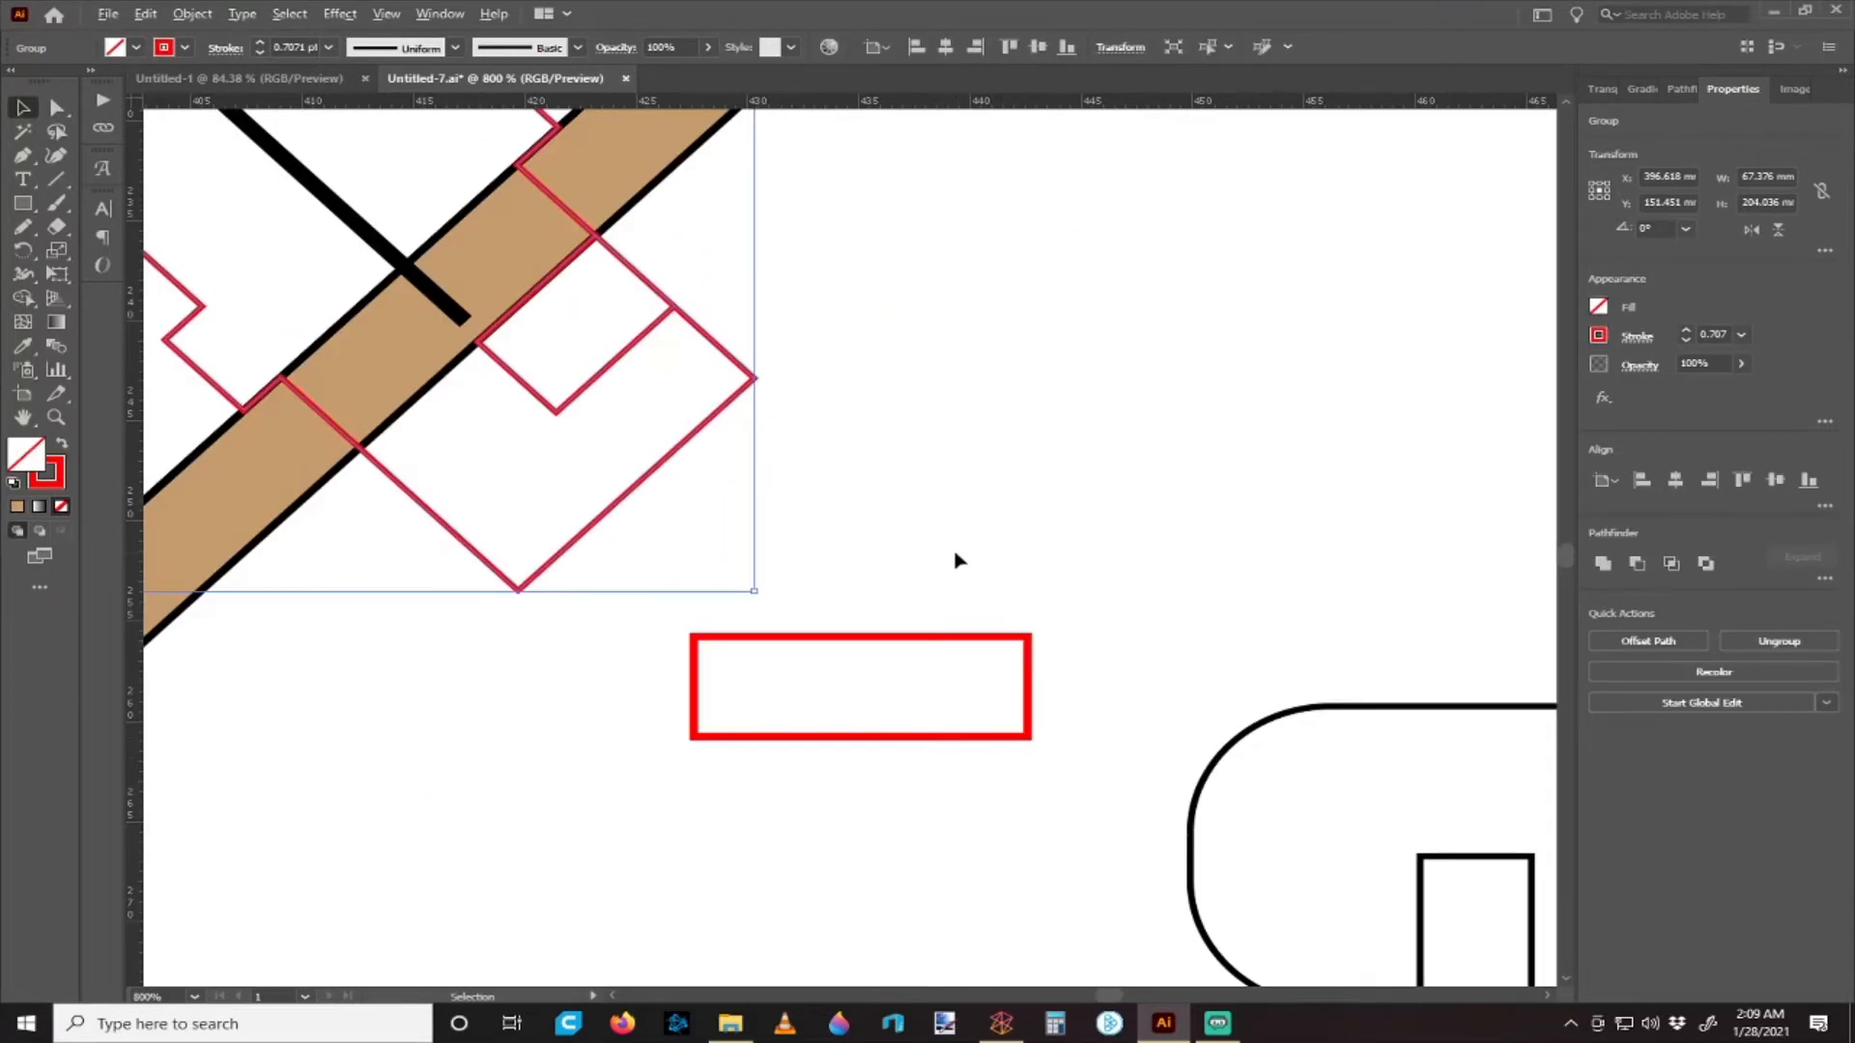
{"action": "key", "text": "ctrl+z"}
{"action": "scroll", "coordinate": [980, 501], "scroll_direction": "right", "scroll_amount": 1}
{"action": "scroll", "coordinate": [980, 501], "scroll_direction": "left", "scroll_amount": 4}
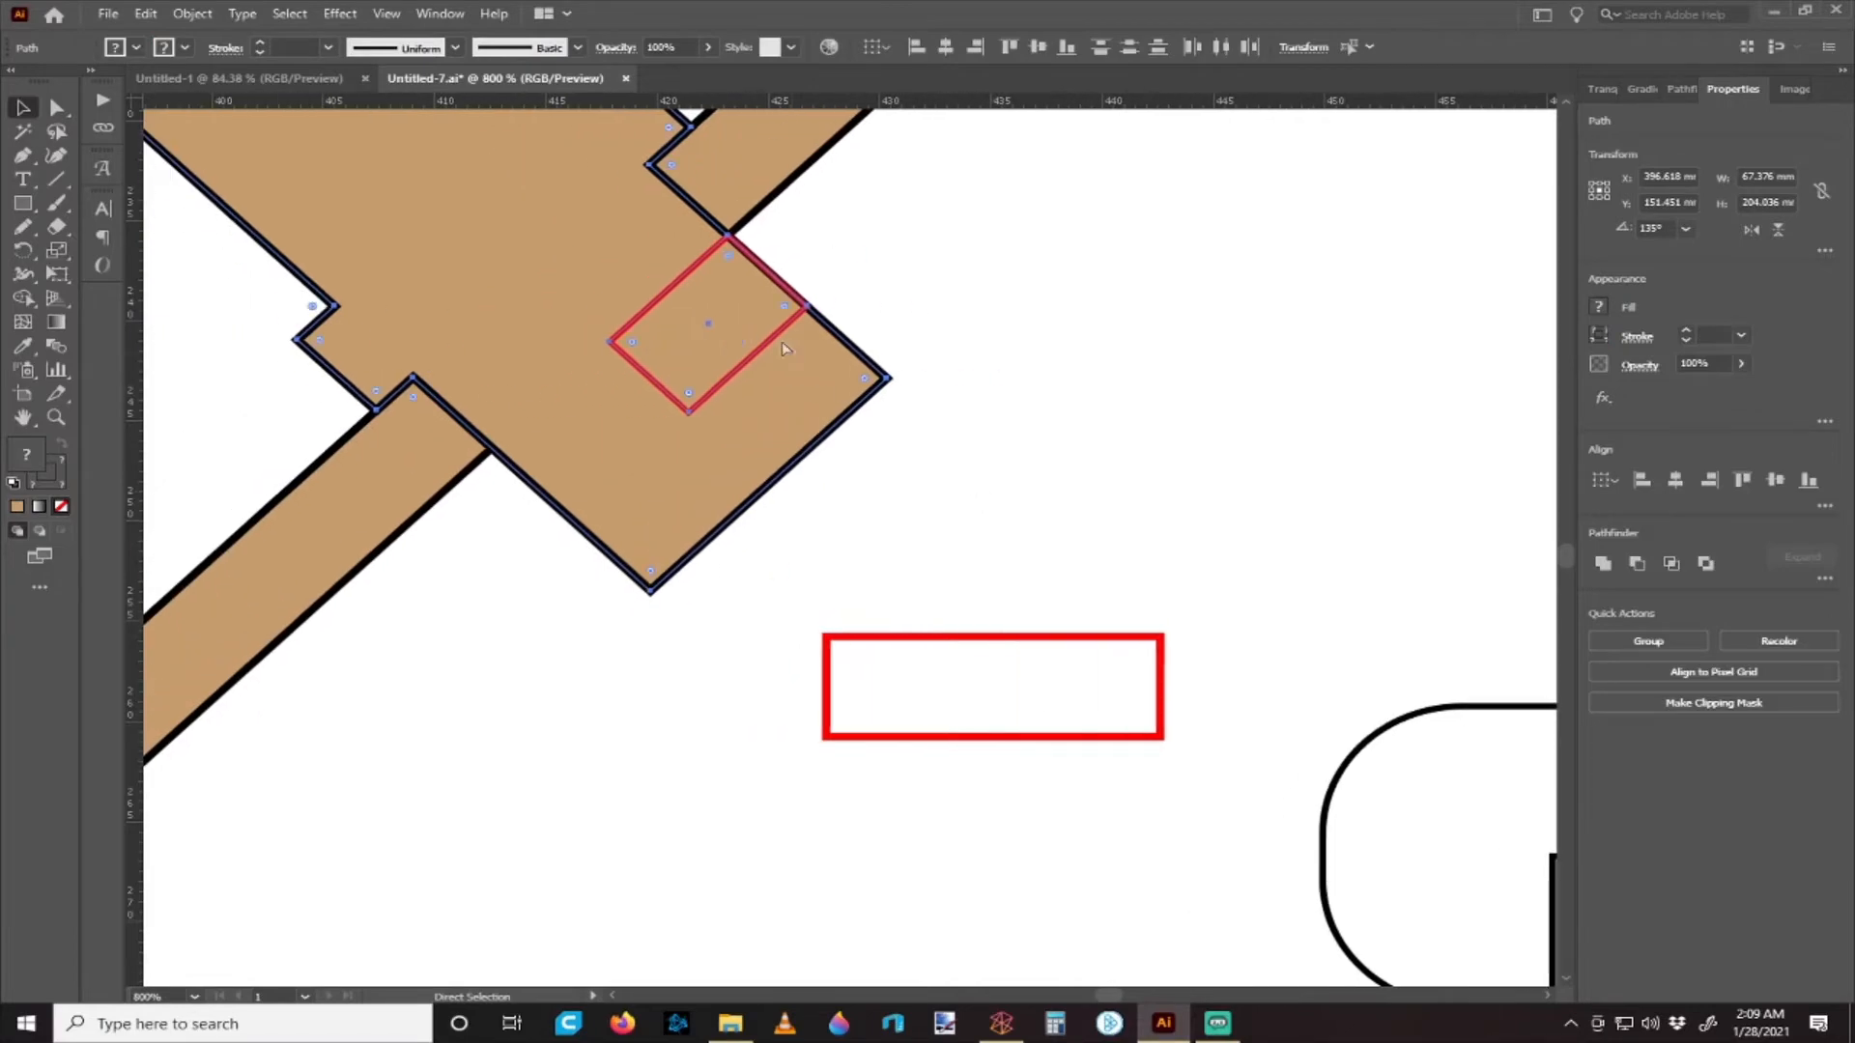
- Remove the tan fill from the large angled part that contains the small tilted red rectangle
{"action": "scroll", "coordinate": [853, 262], "scroll_direction": "up", "scroll_amount": 3}
{"action": "left_click", "coordinate": [1048, 271]}
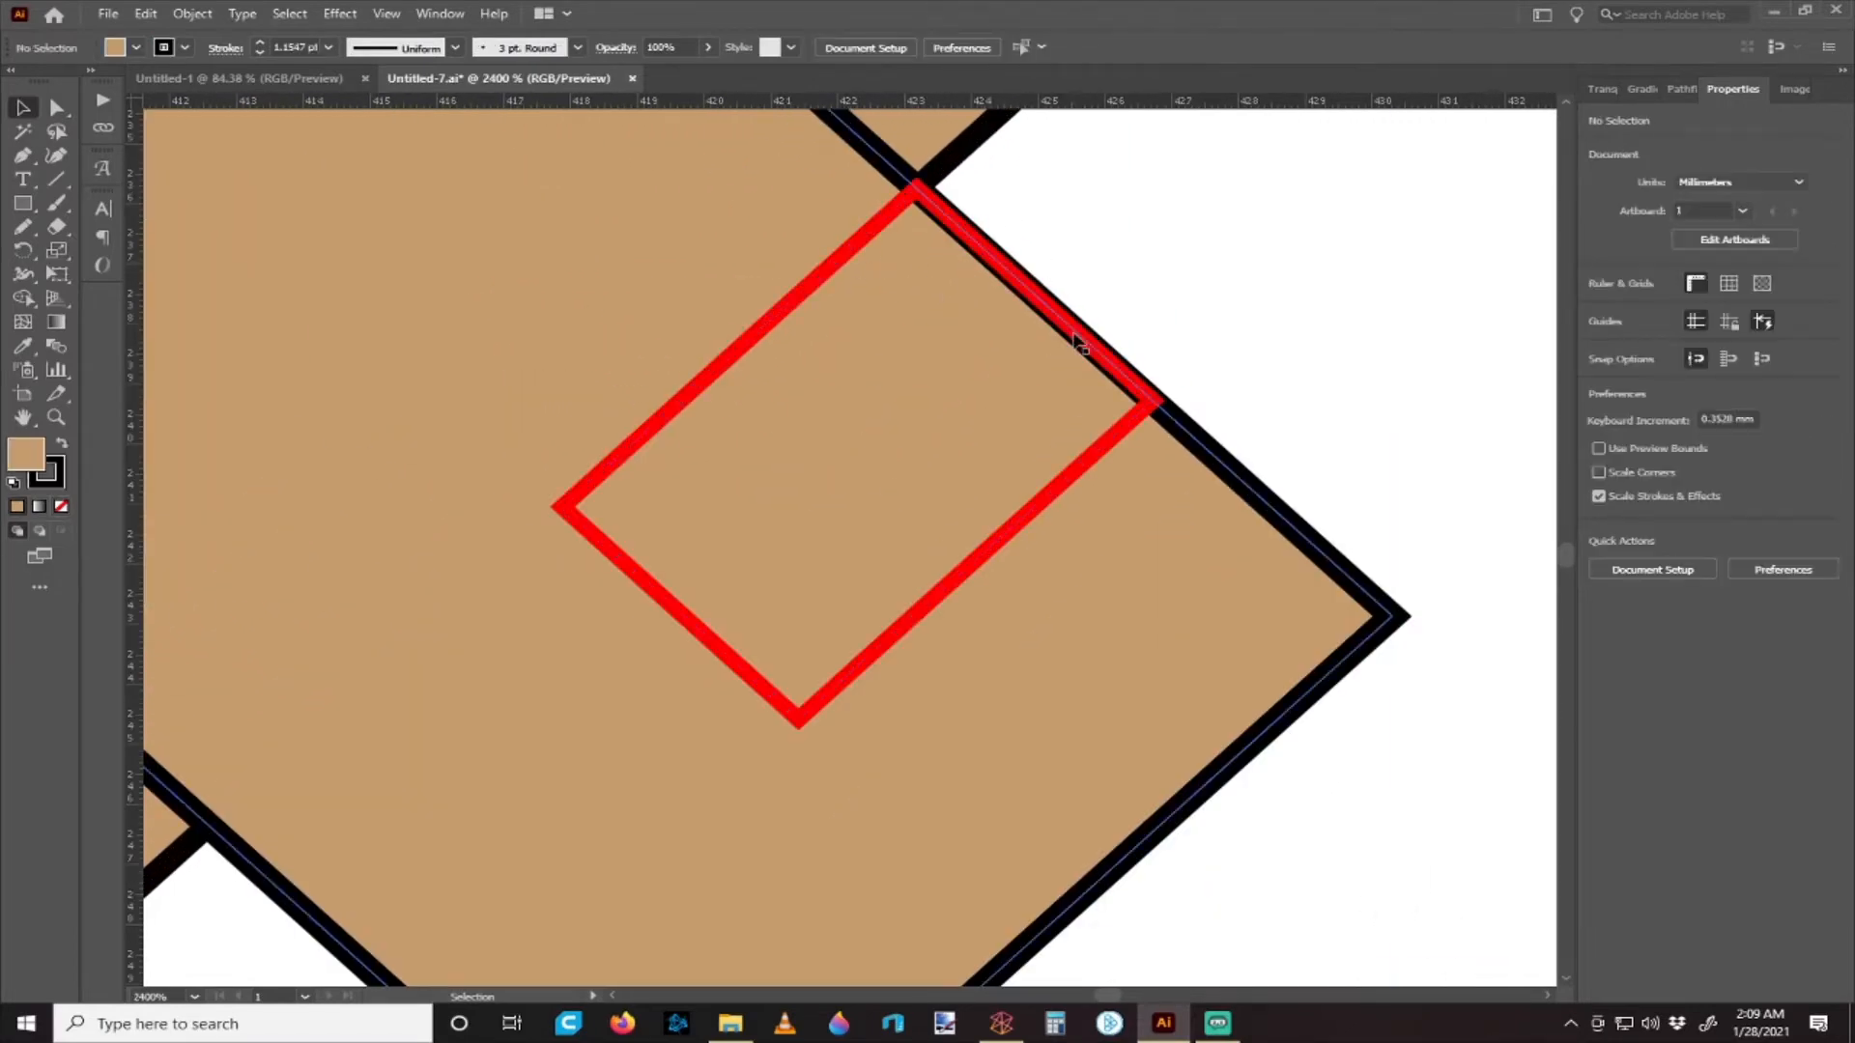
{"action": "left_click", "coordinate": [1107, 346]}
{"action": "scroll", "coordinate": [1111, 346], "scroll_direction": "up", "scroll_amount": 1}
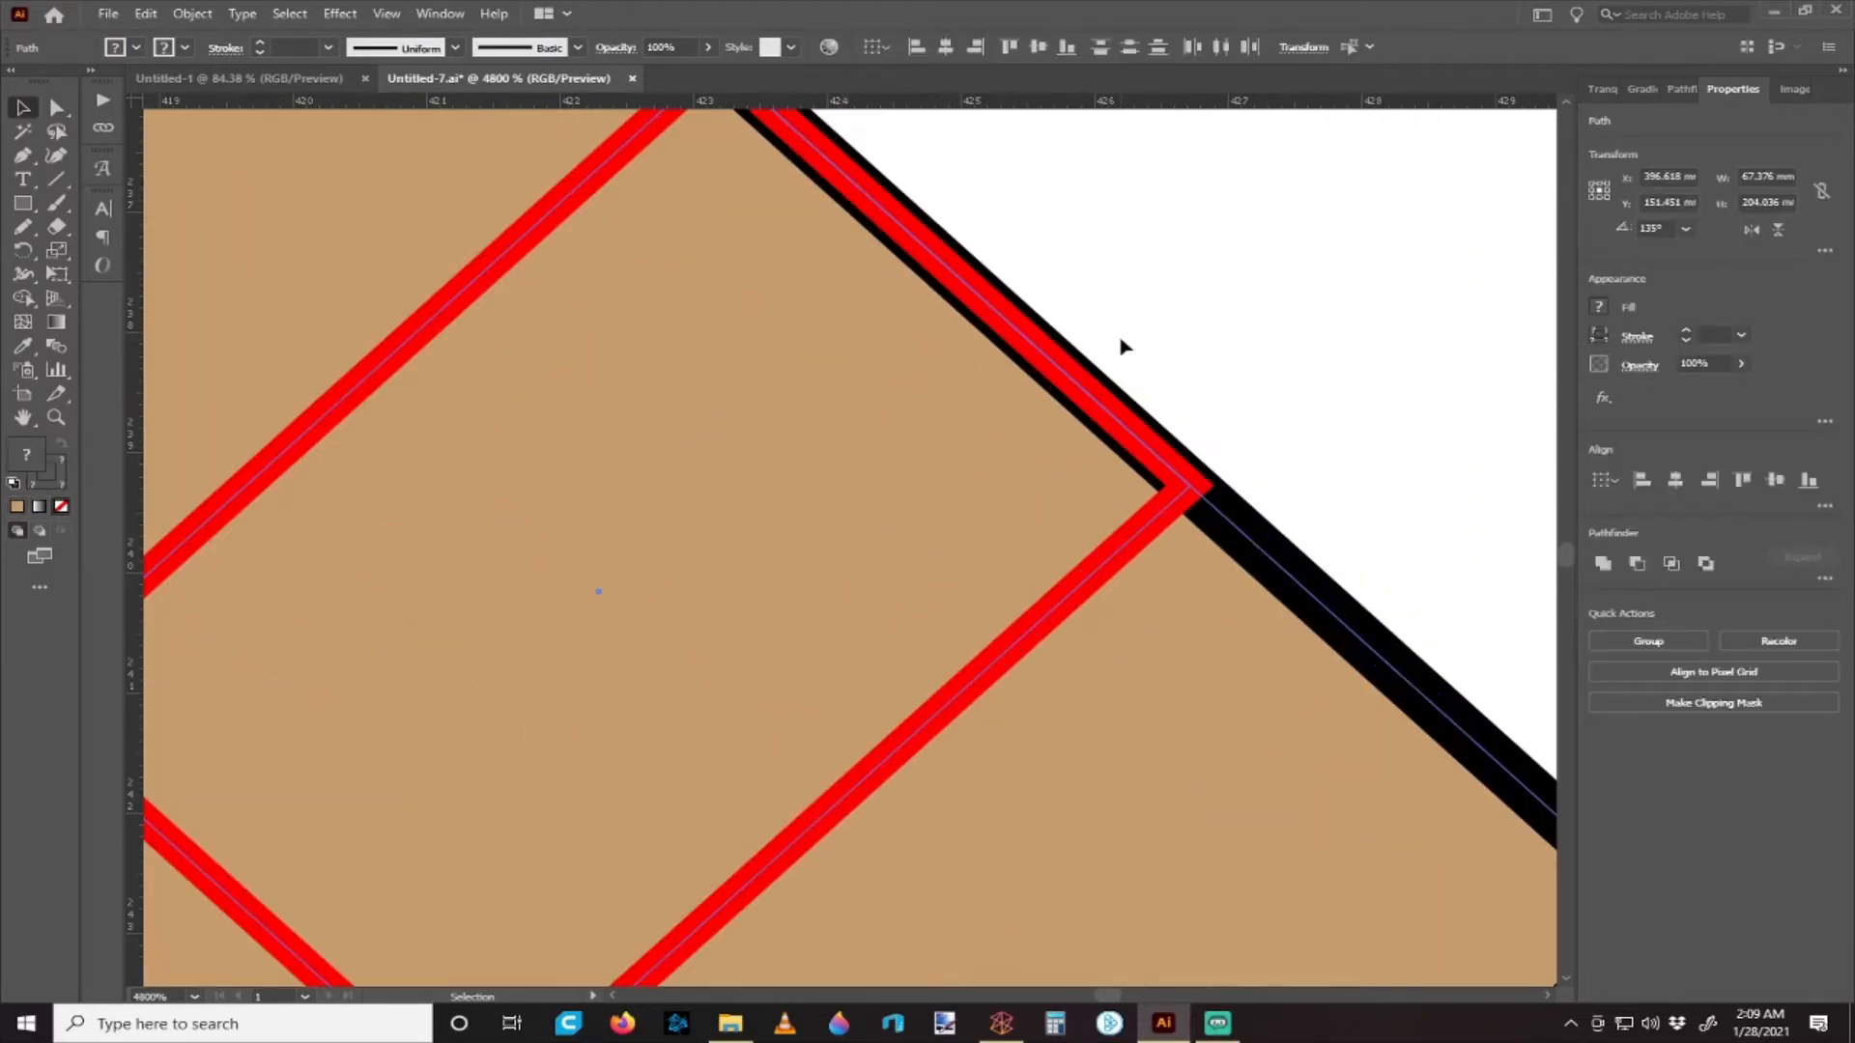
{"action": "scroll", "coordinate": [1124, 346], "scroll_direction": "down", "scroll_amount": 5}
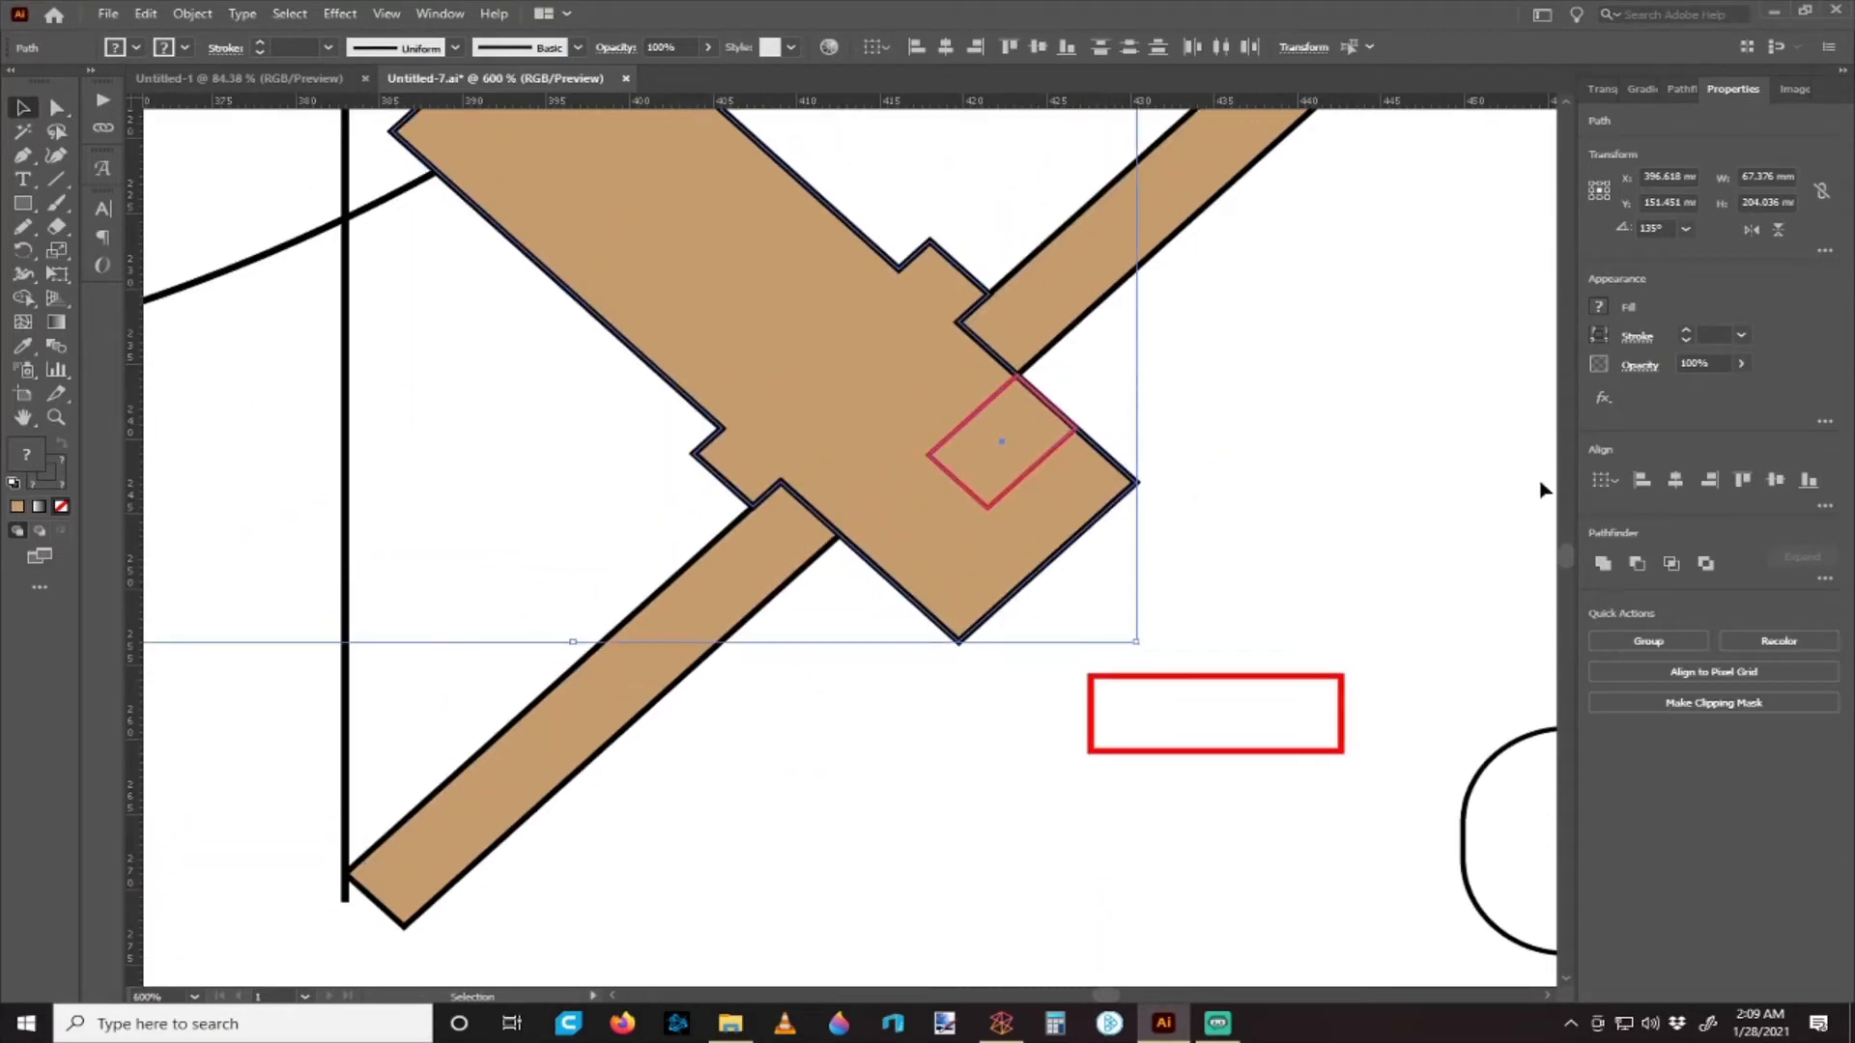
{"action": "left_click", "coordinate": [1267, 406]}
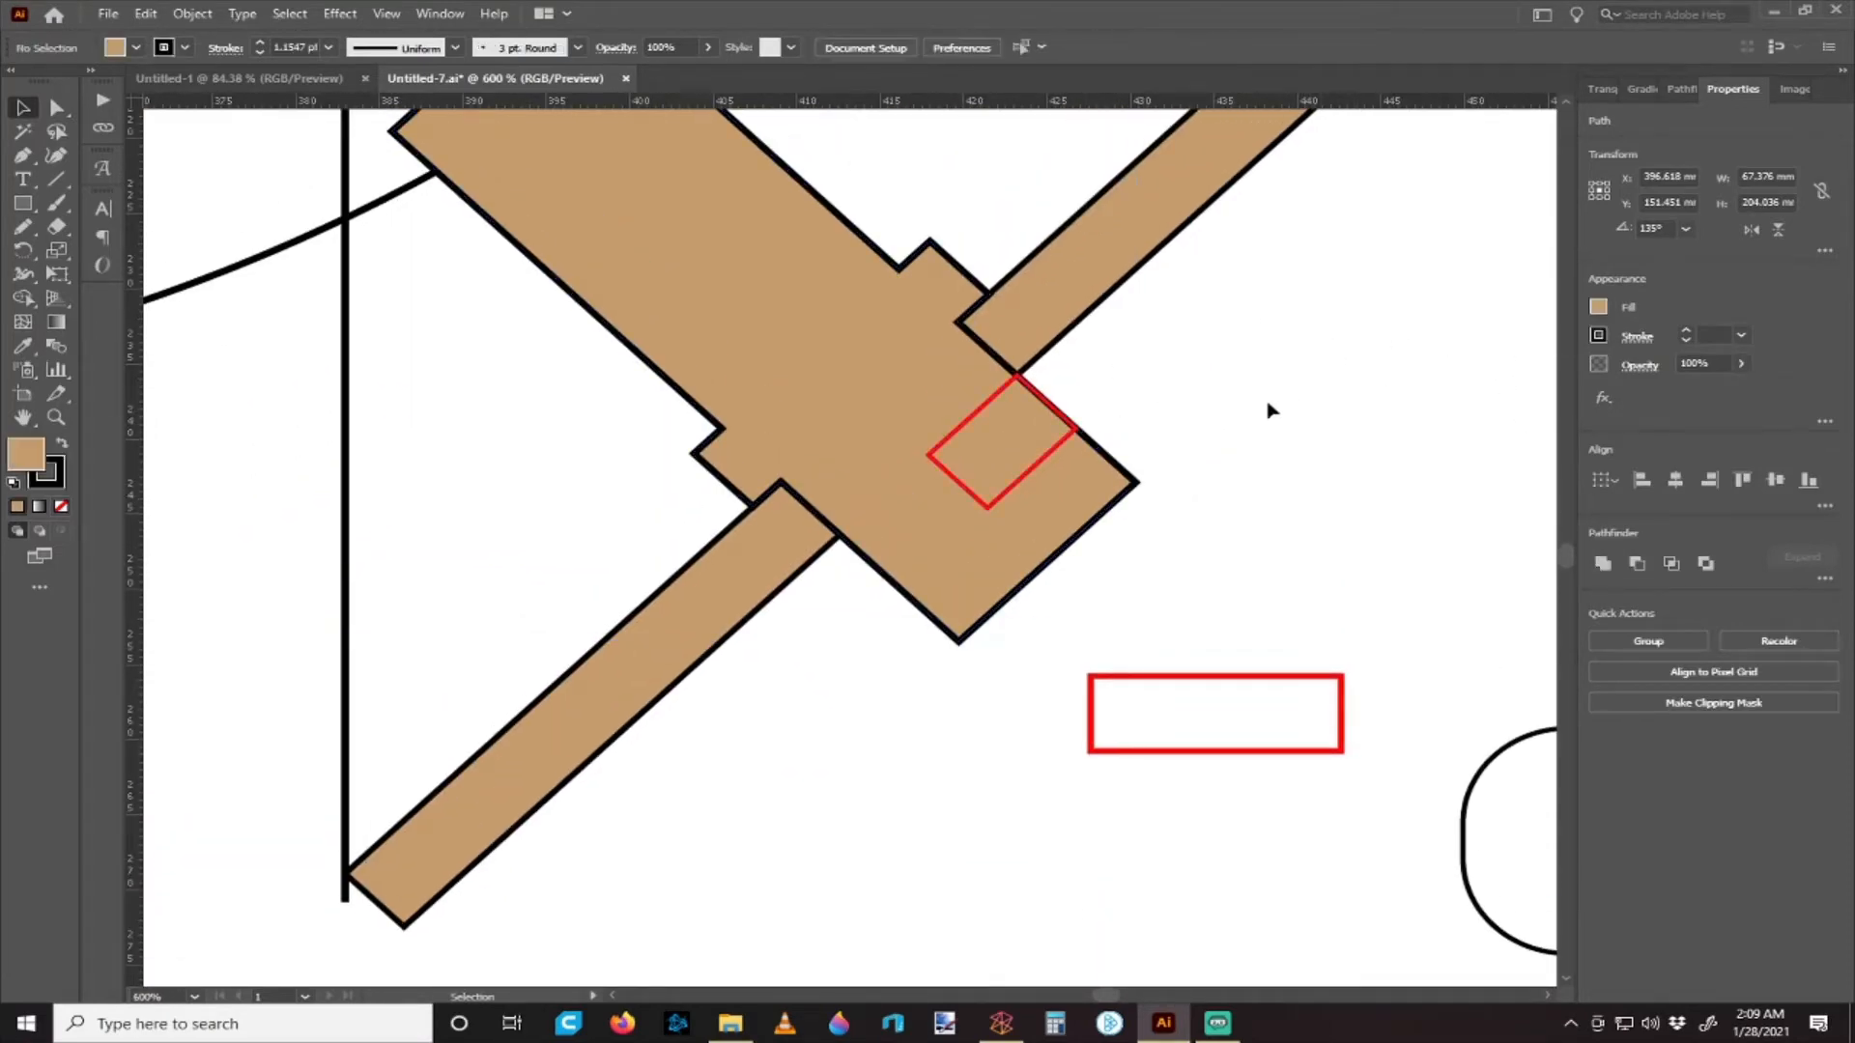
{"action": "left_click", "coordinate": [1022, 512]}
{"action": "left_click", "coordinate": [1598, 309]}
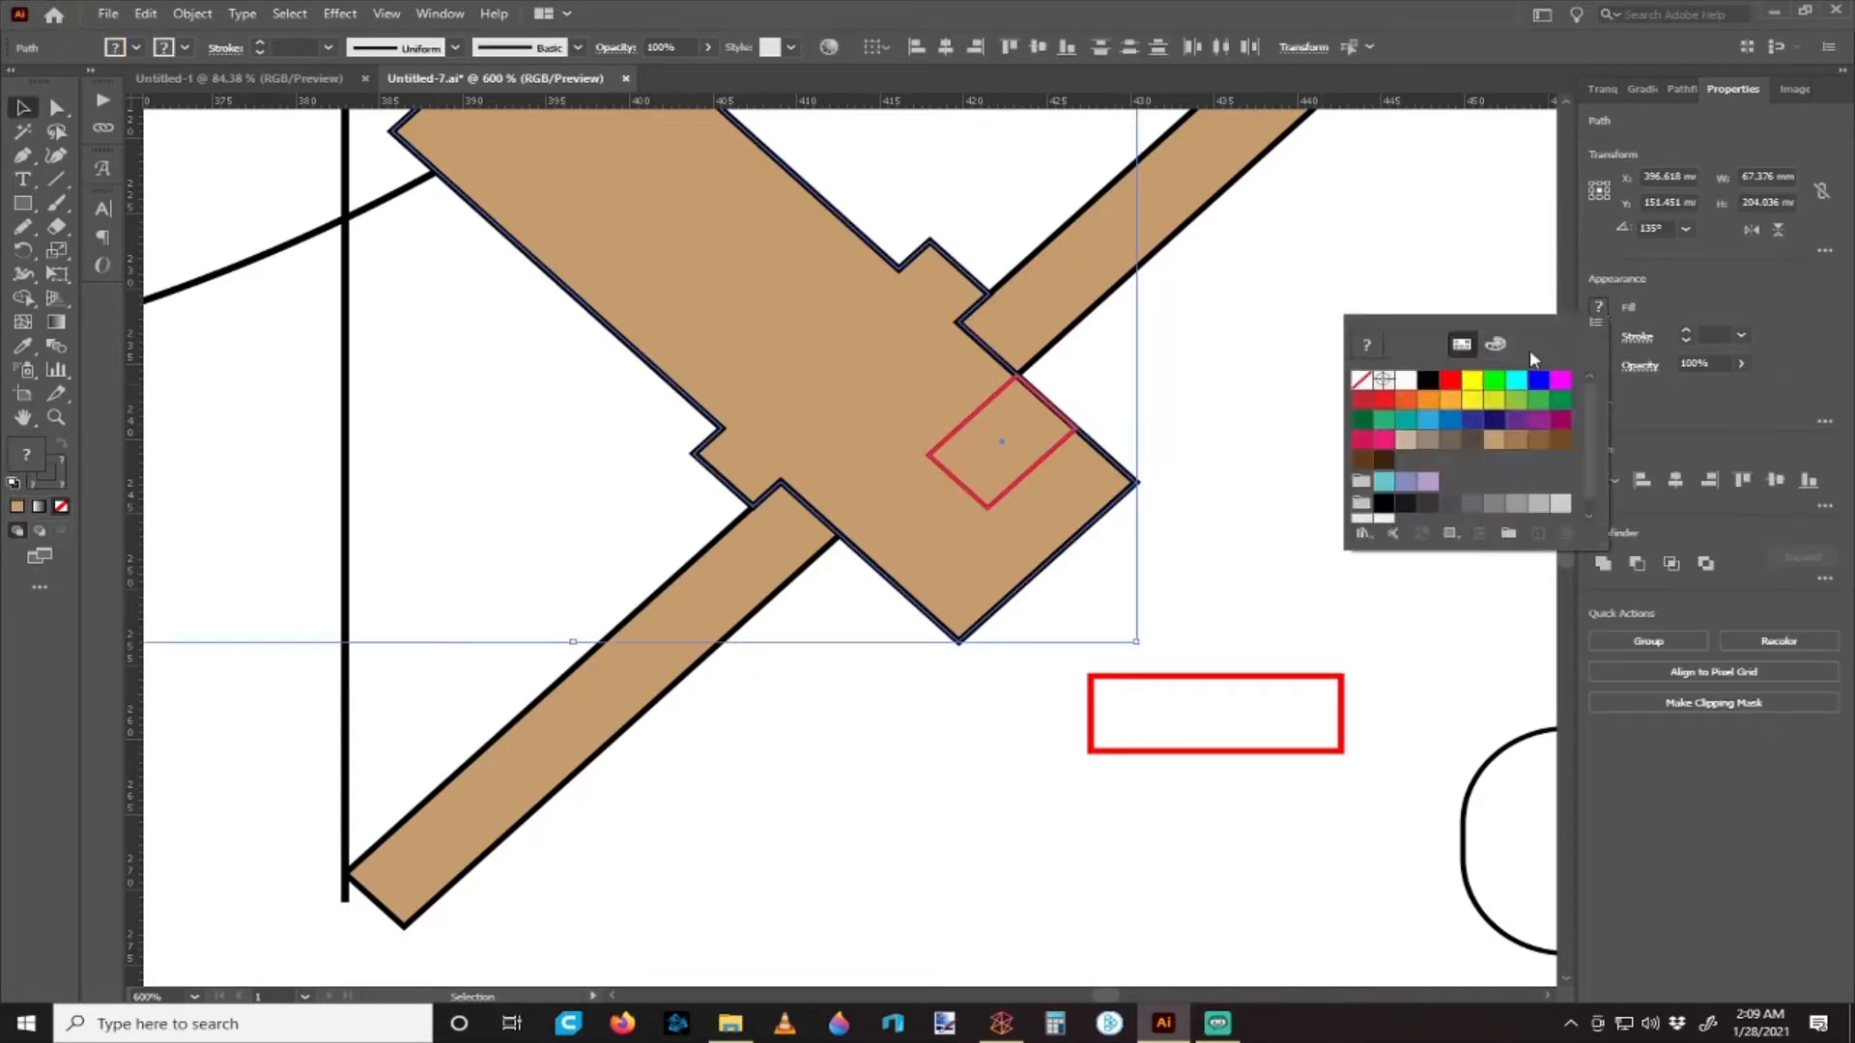
{"action": "left_click", "coordinate": [1361, 380]}
{"action": "left_click", "coordinate": [1217, 413]}
{"action": "left_click", "coordinate": [1209, 418]}
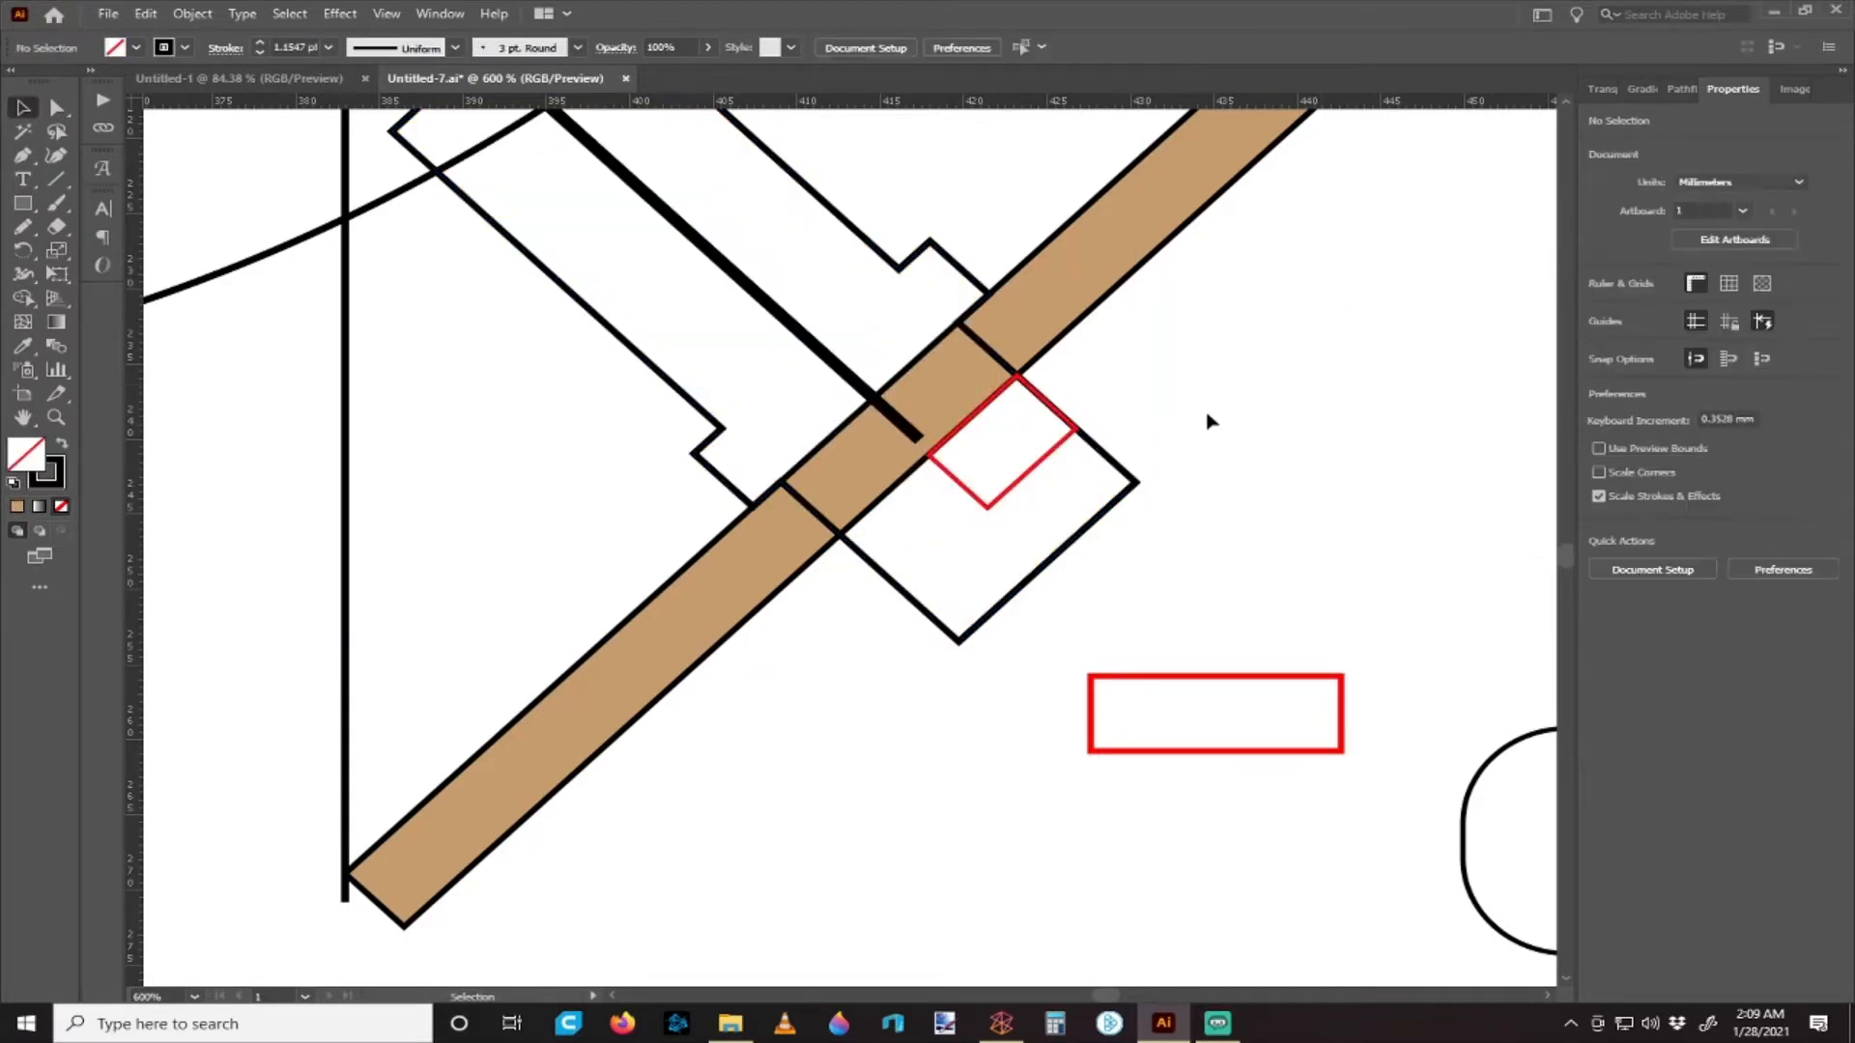
- Use Shape Builder on the angled part and the tilted red rectangle to remove the edge they share, opening a notch
{"action": "scroll", "coordinate": [1119, 436], "scroll_direction": "right", "scroll_amount": 1}
{"action": "key", "text": "v"}
{"action": "left_click", "coordinate": [951, 454]}
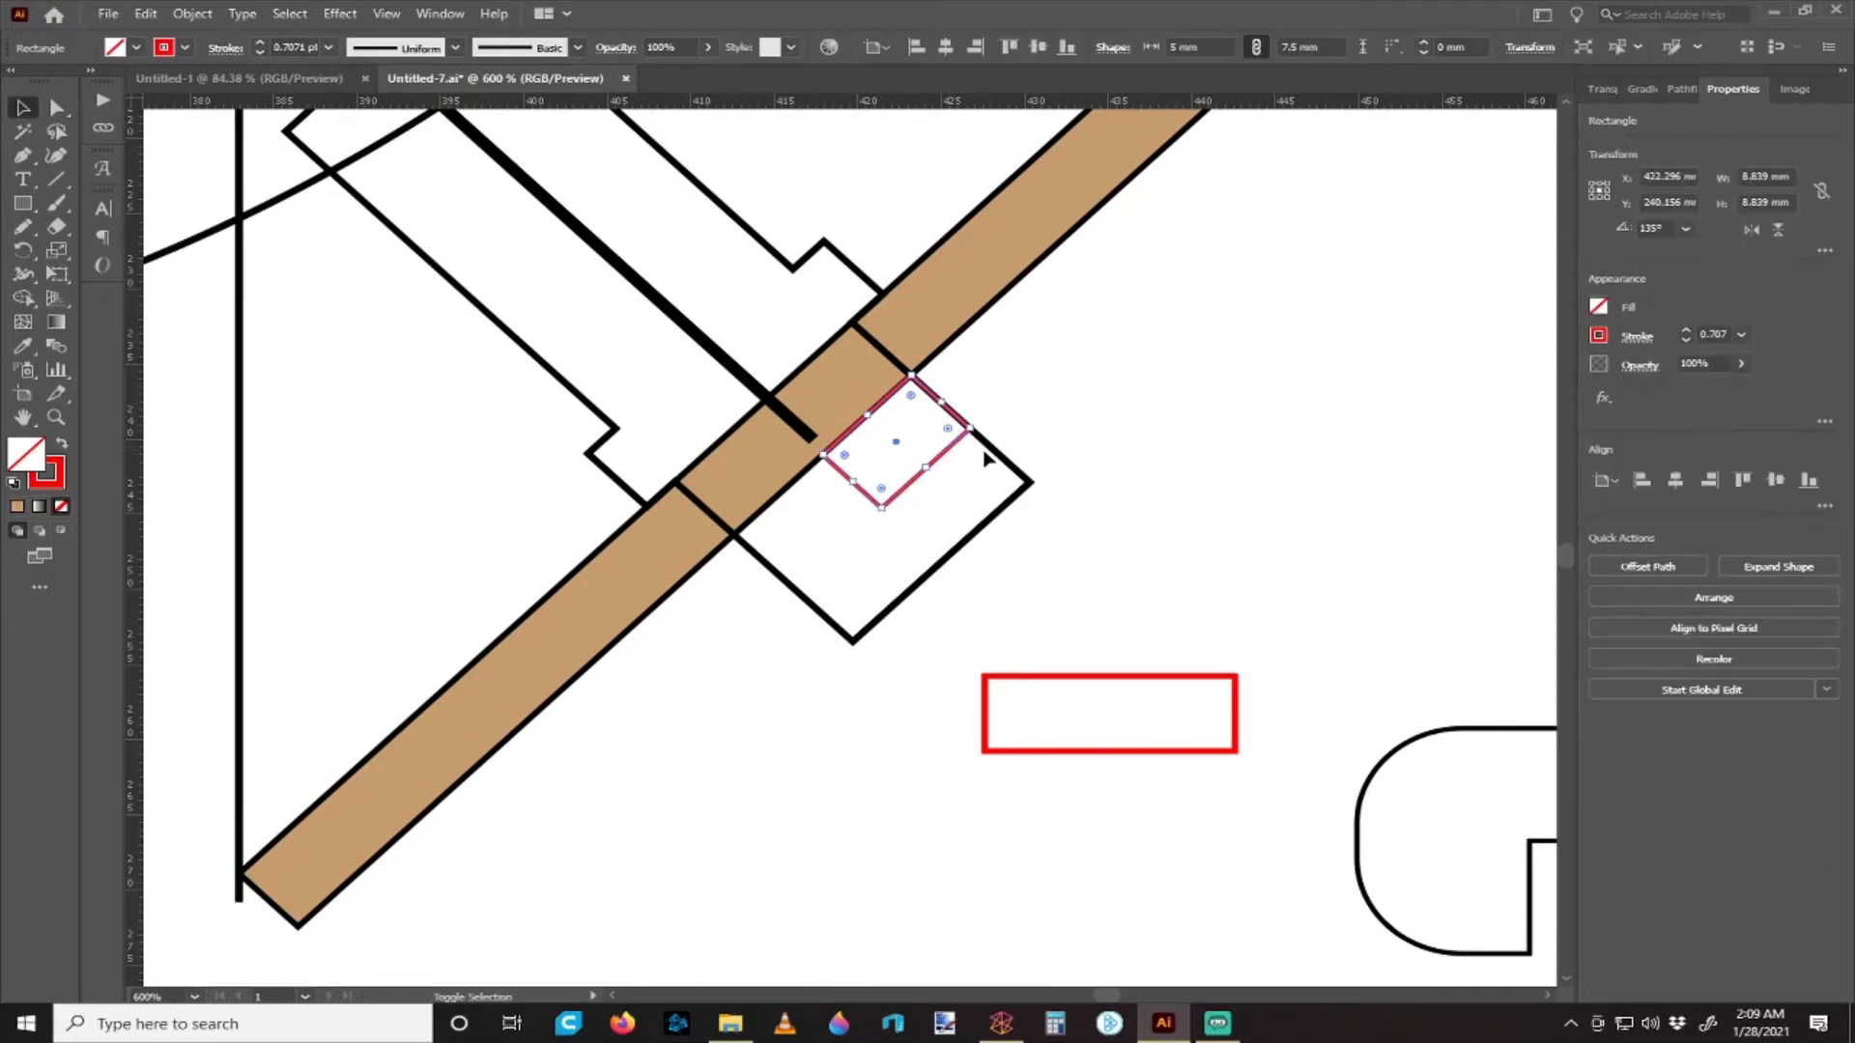
{"action": "left_click", "coordinate": [998, 484]}
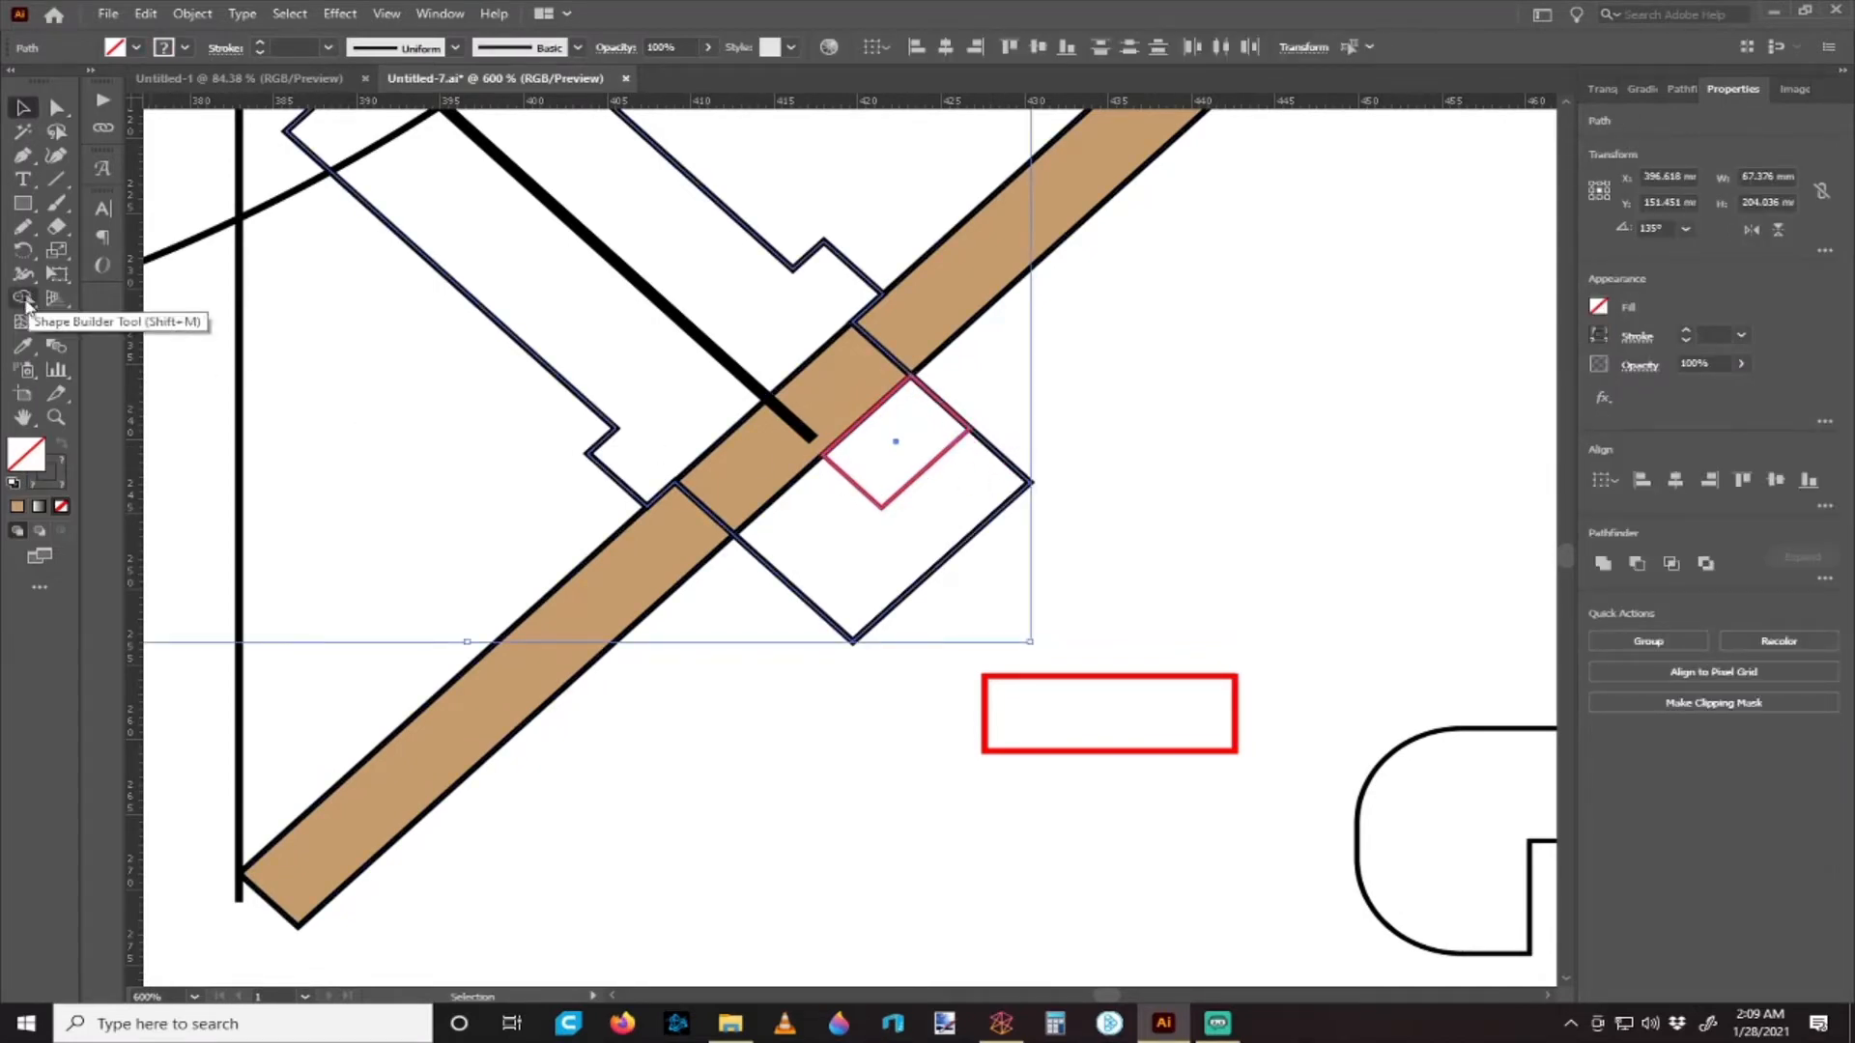
{"action": "left_click", "coordinate": [25, 301]}
{"action": "scroll", "coordinate": [926, 437], "scroll_direction": "up", "scroll_amount": 1}
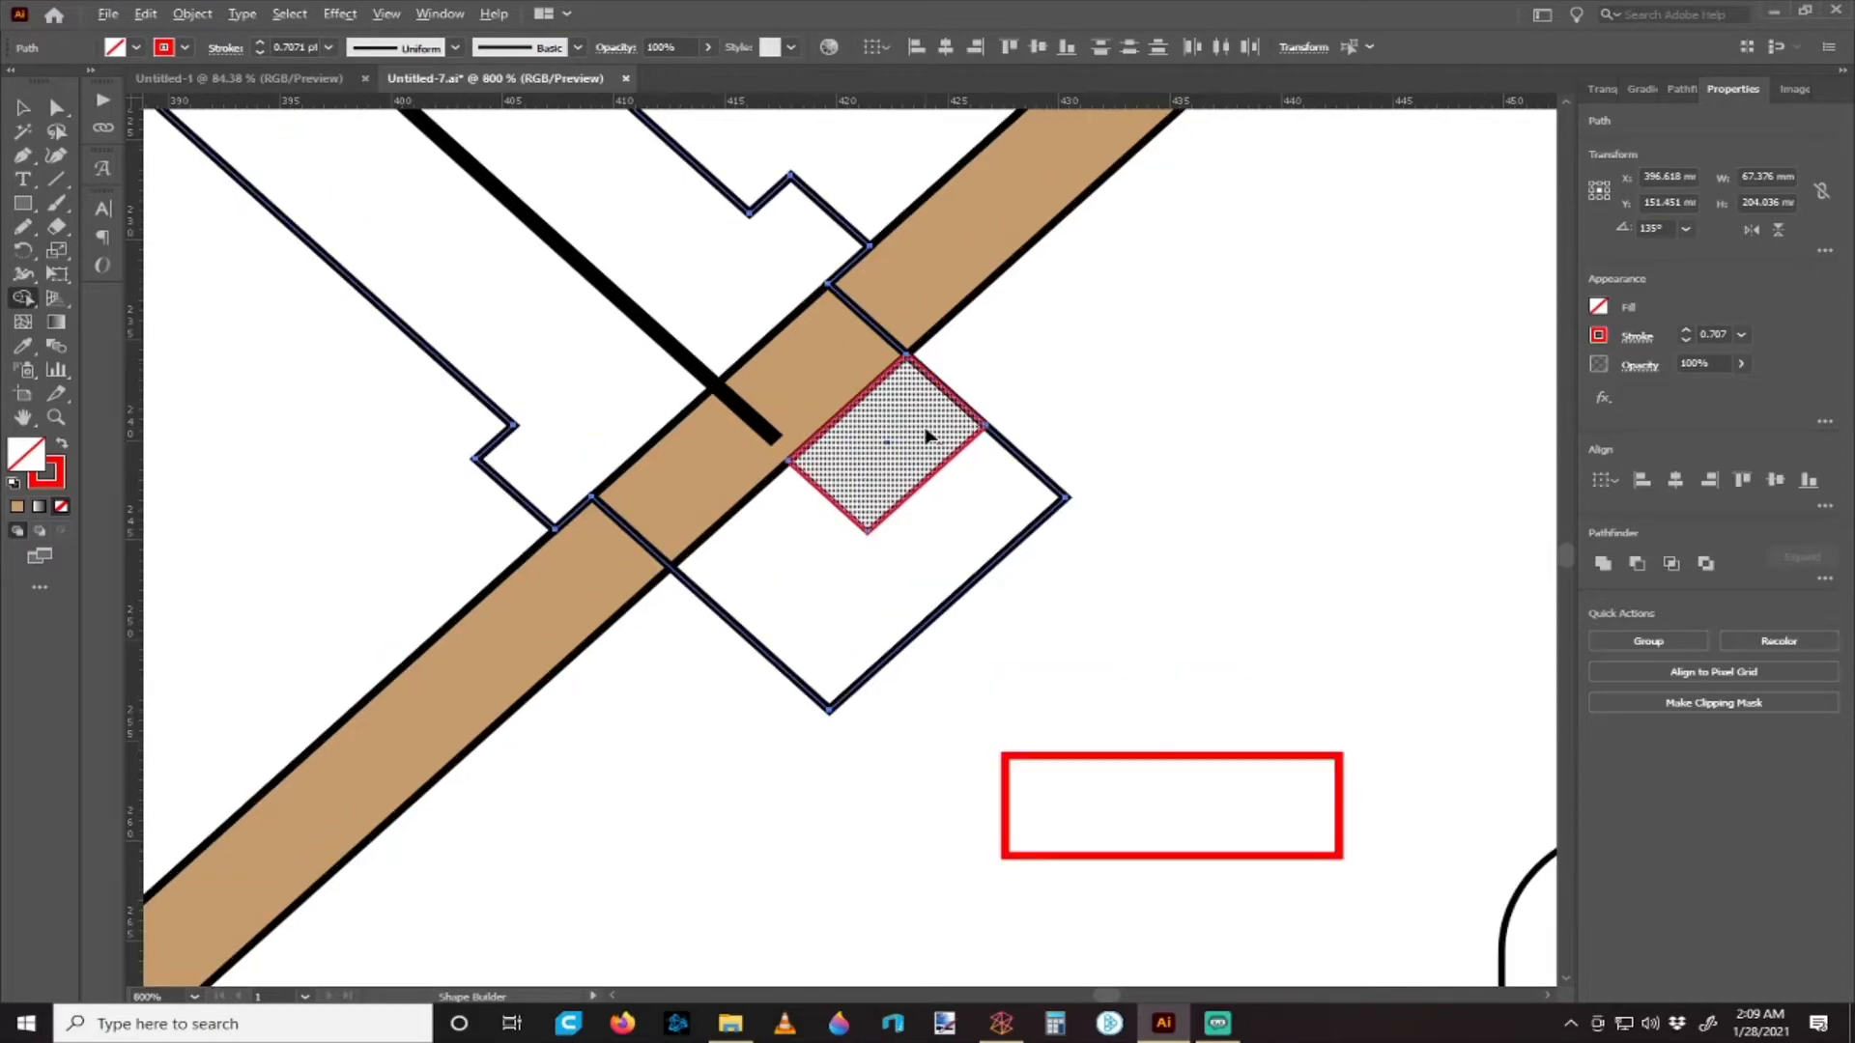
{"action": "scroll", "coordinate": [933, 423], "scroll_direction": "up", "scroll_amount": 1}
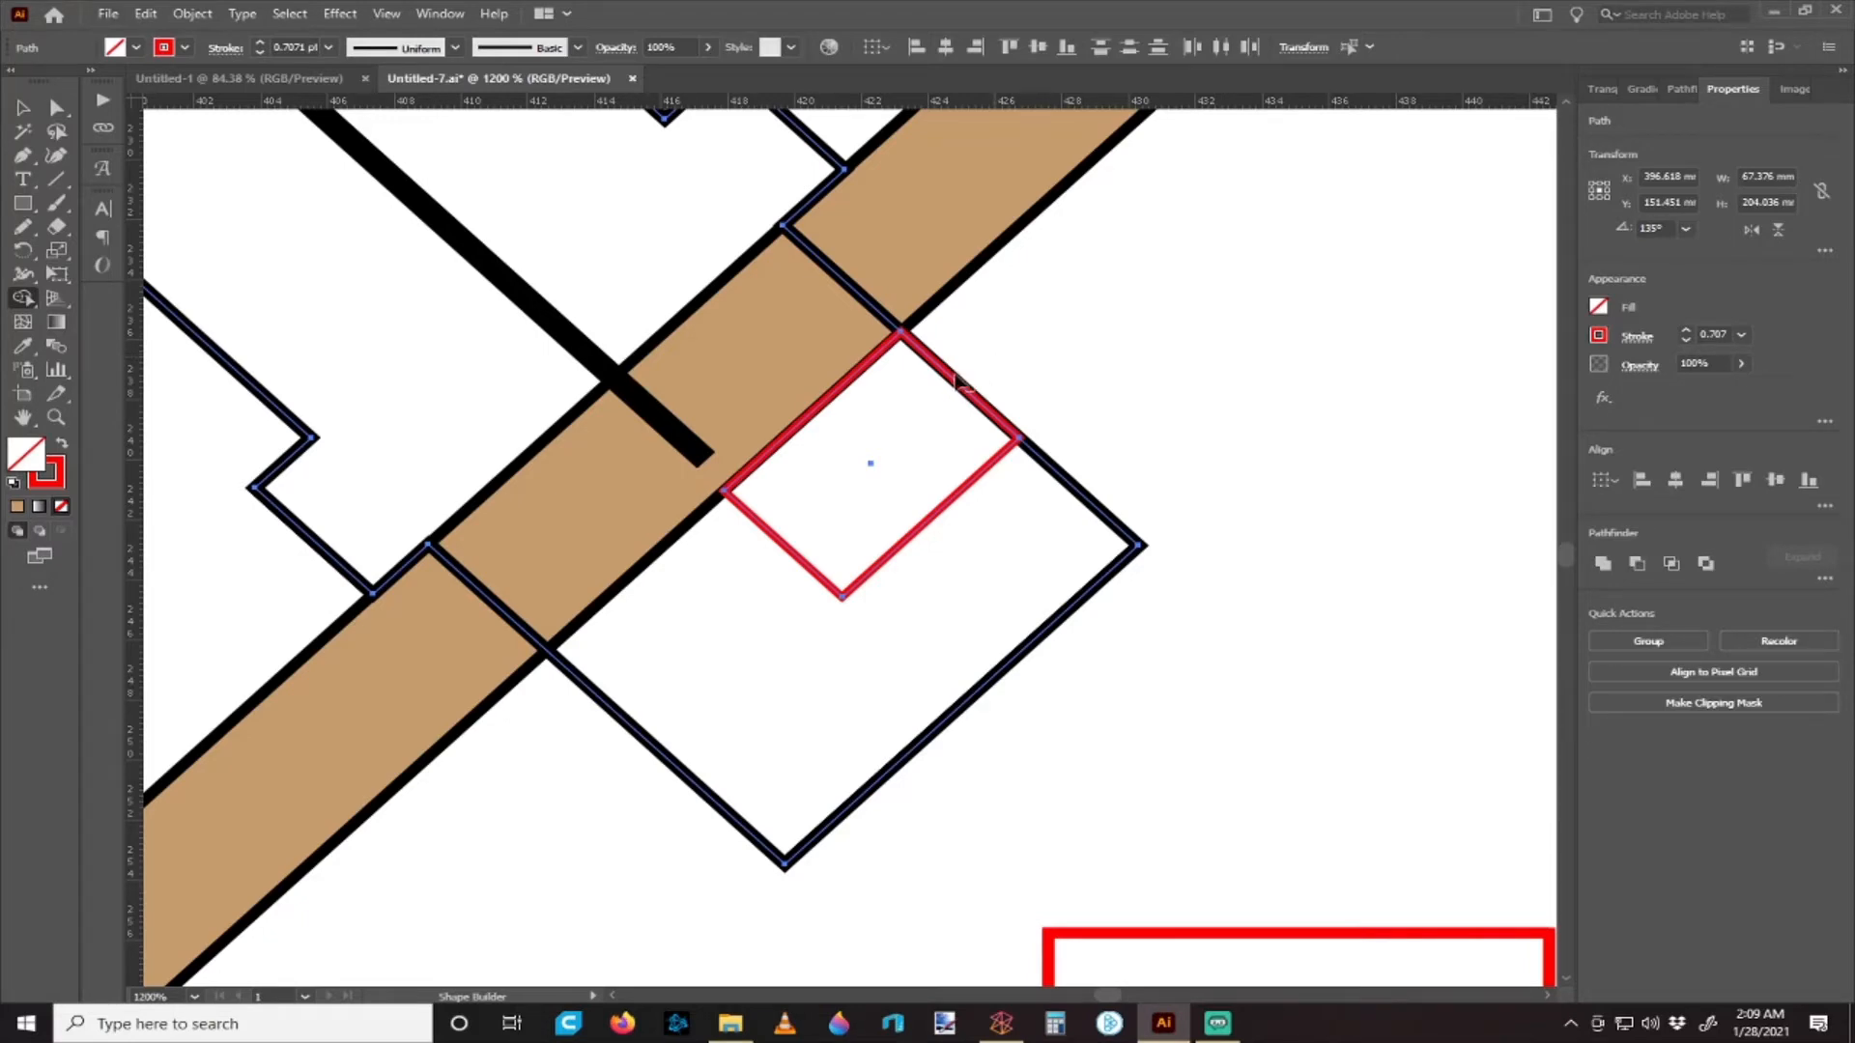
{"action": "left_click", "coordinate": [954, 385], "text": "alt"}
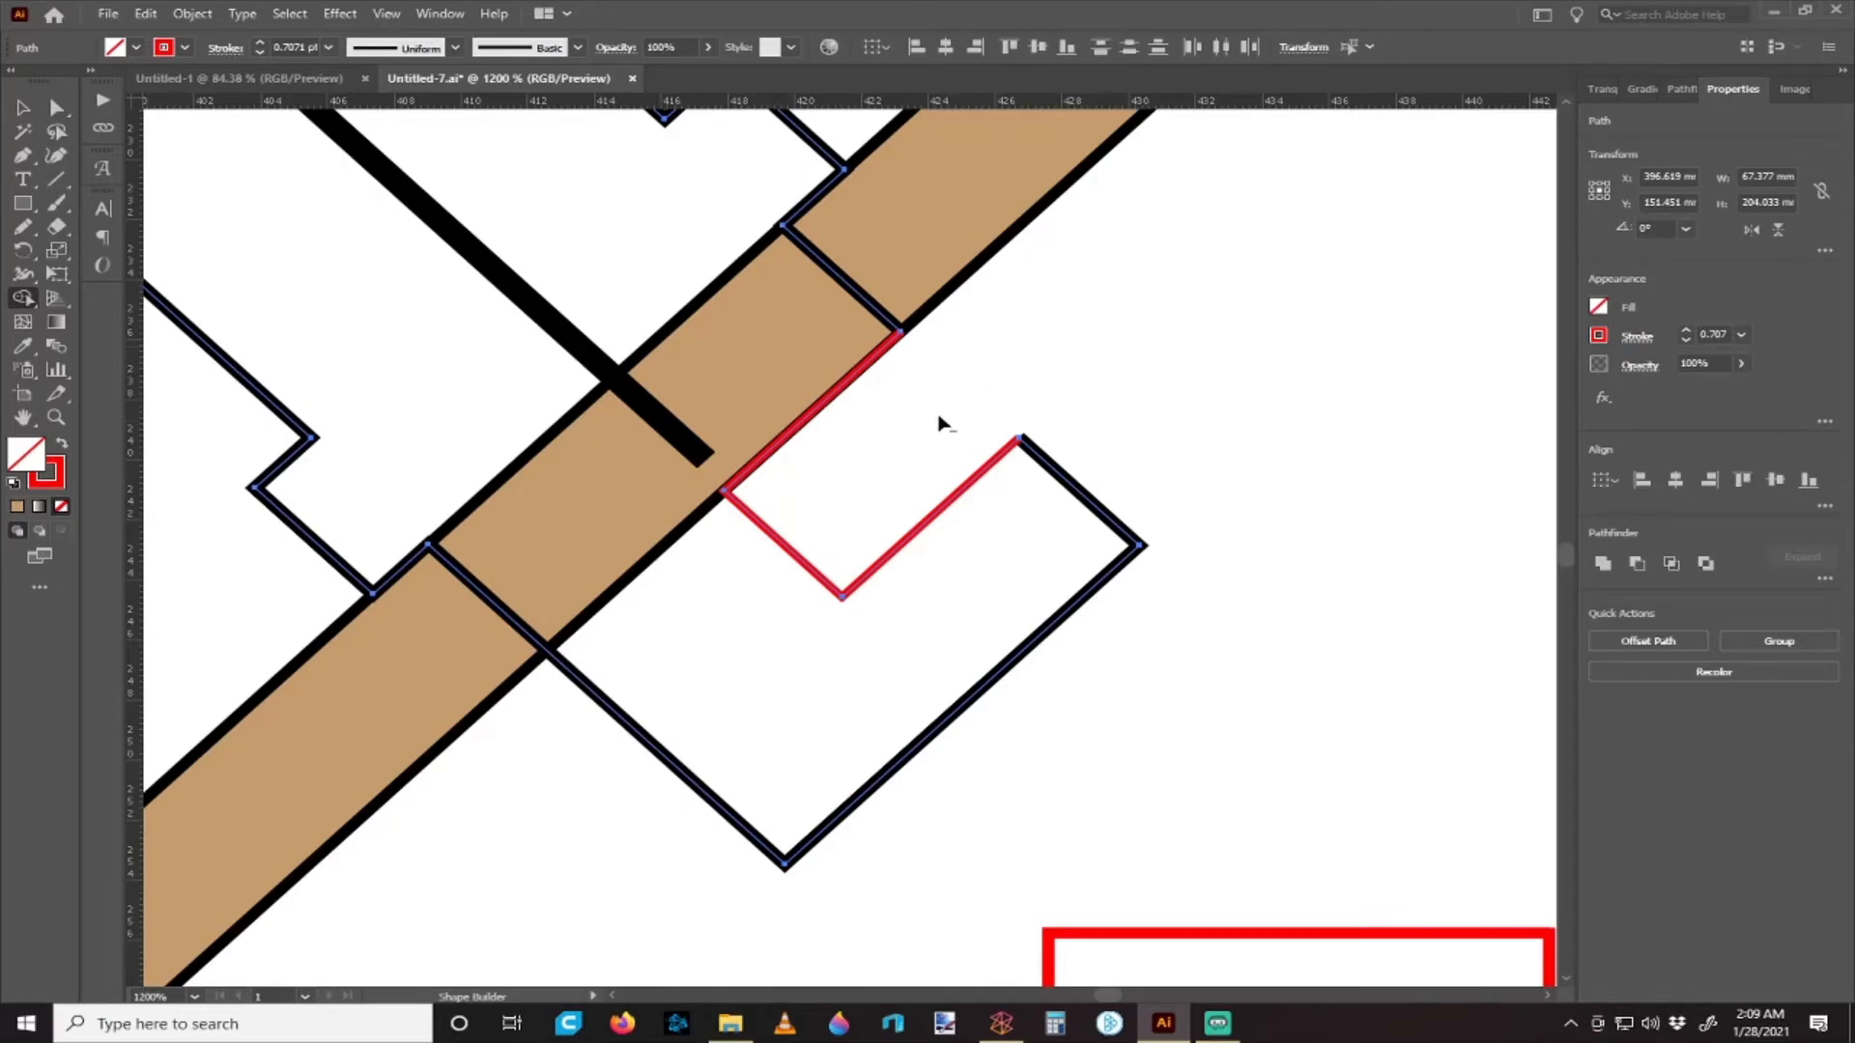
{"action": "key", "text": "v"}
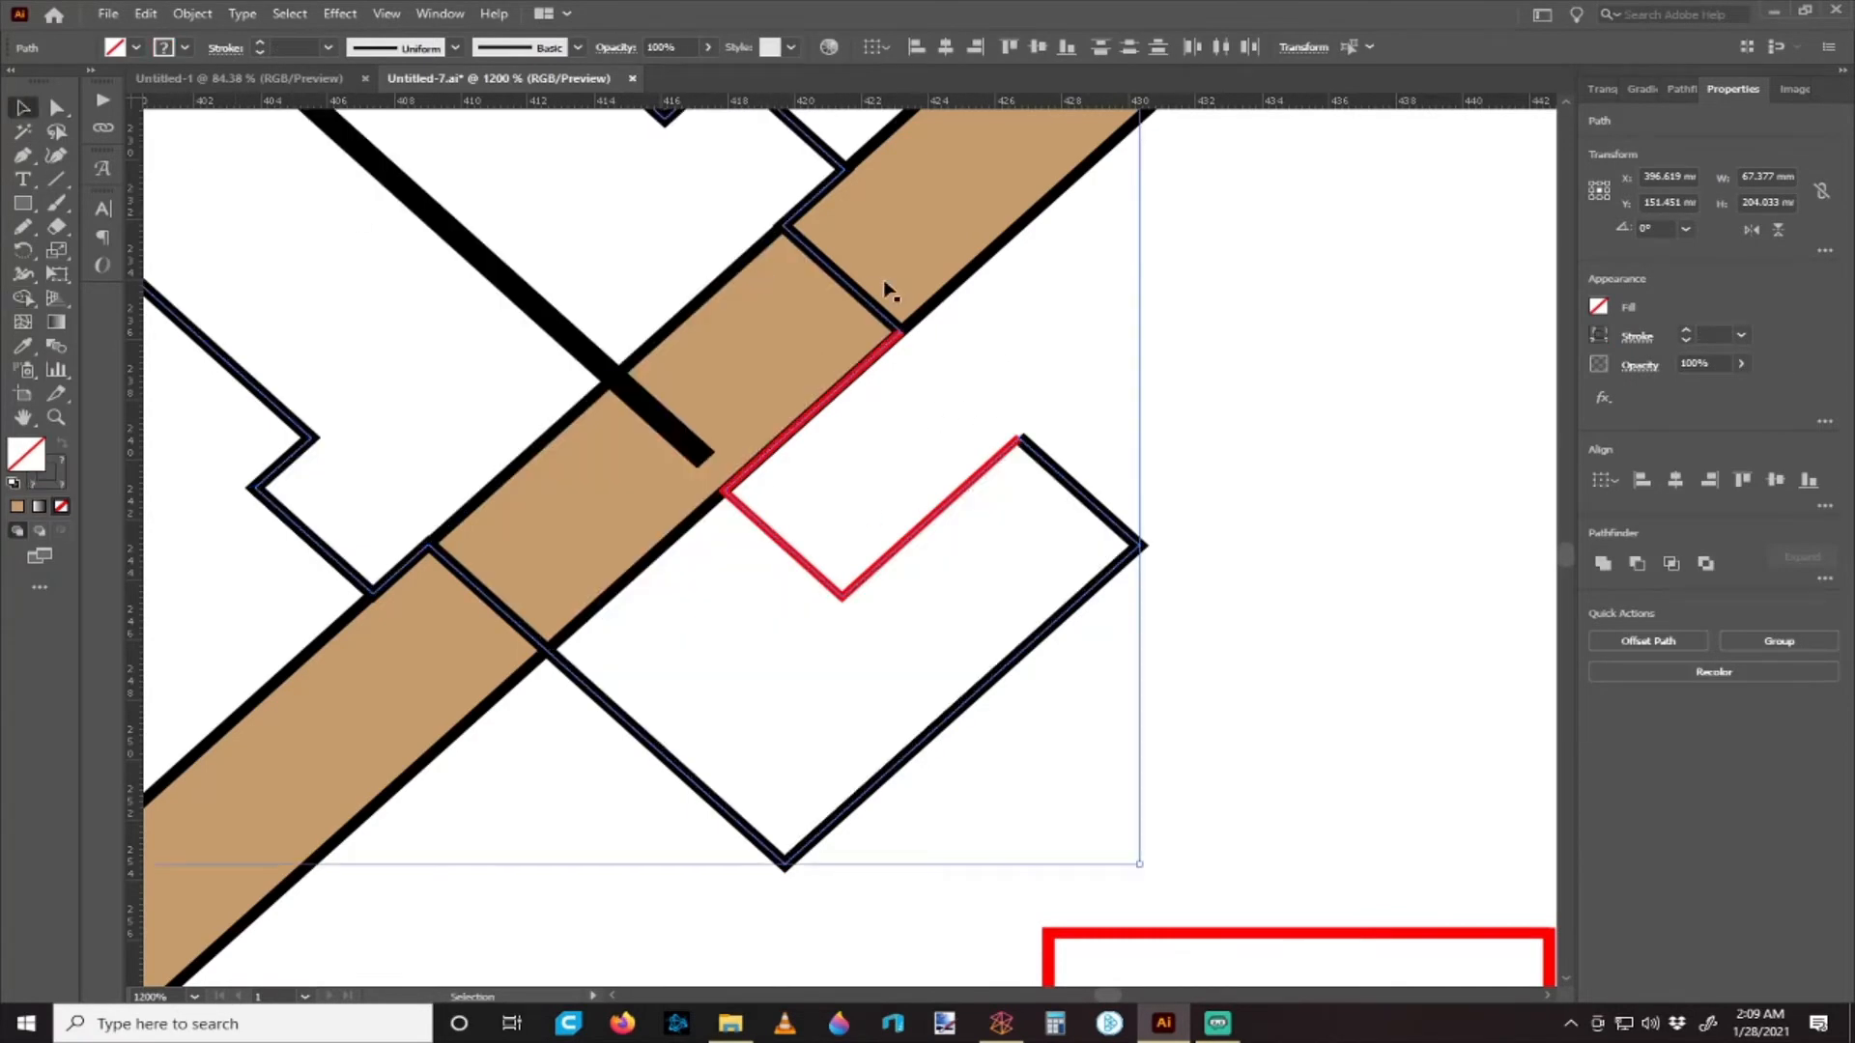
{"action": "left_click", "coordinate": [971, 467]}
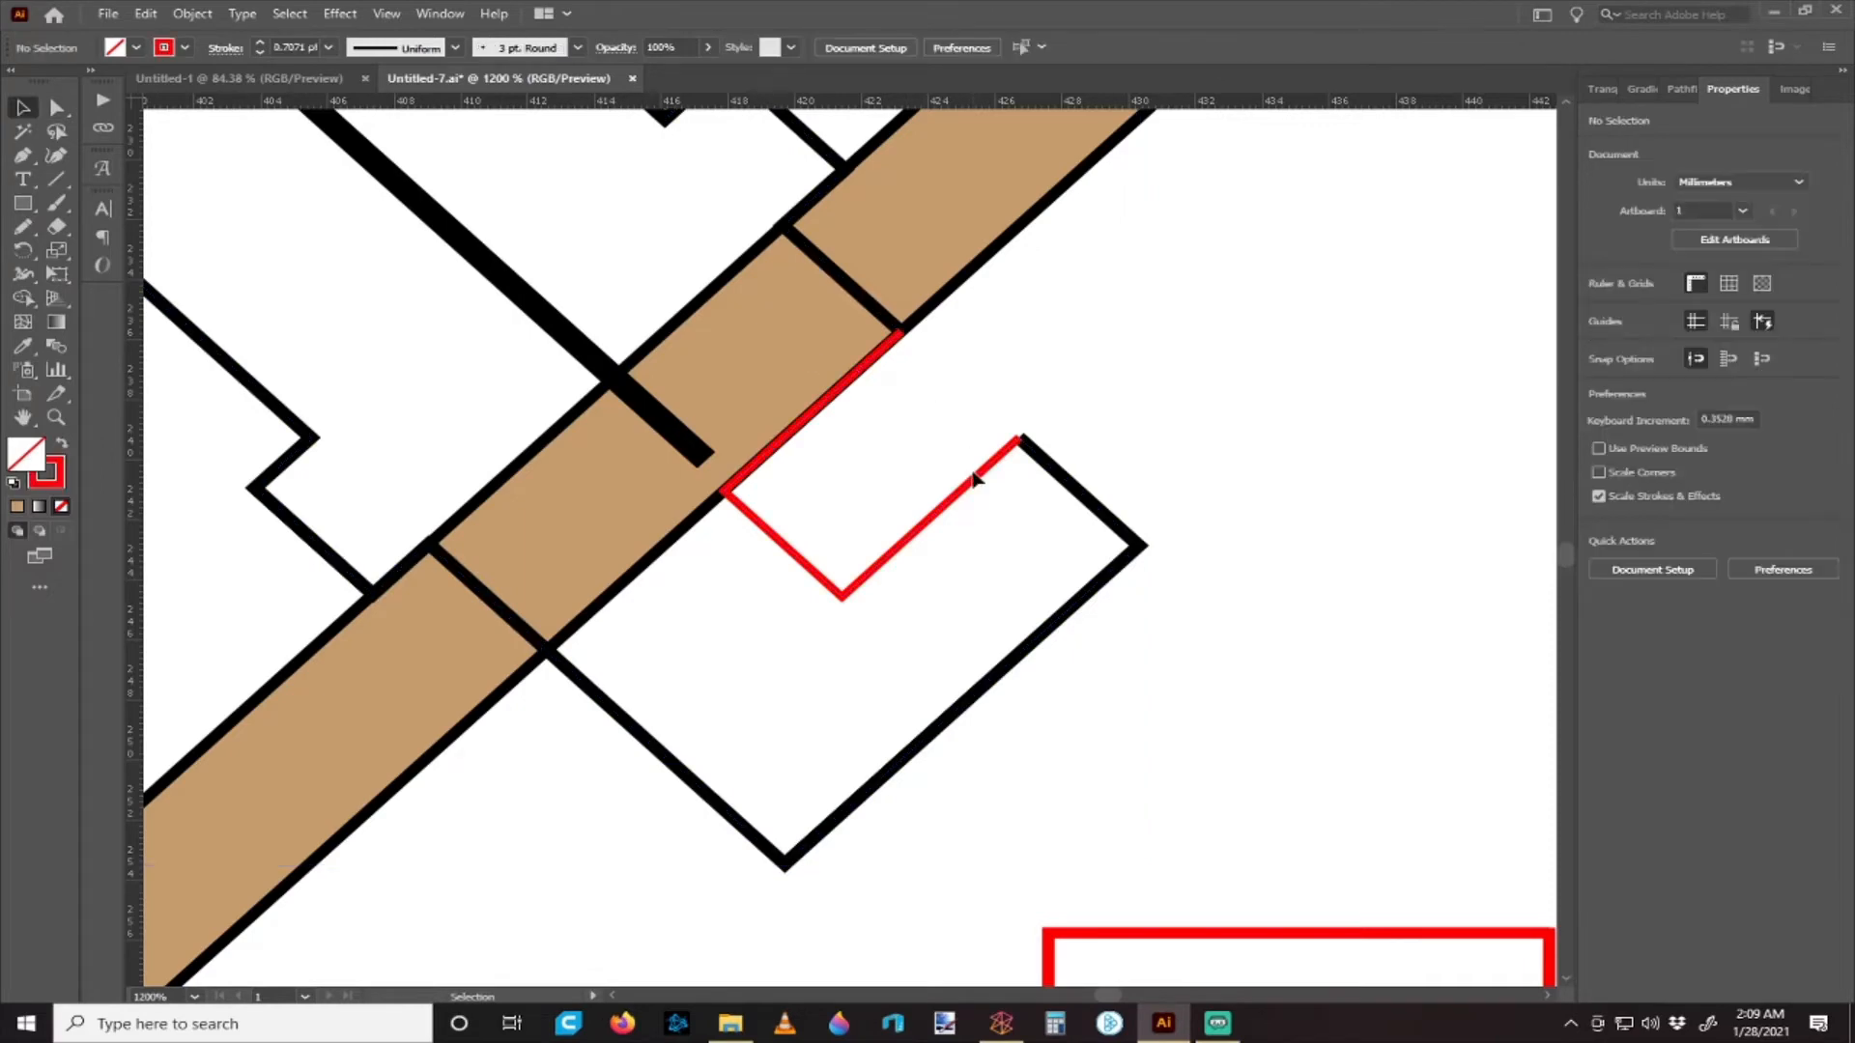
- Move the long tan diagonal bar down and to the right, clear of the notched end of the angled part
{"action": "left_click", "coordinate": [978, 483]}
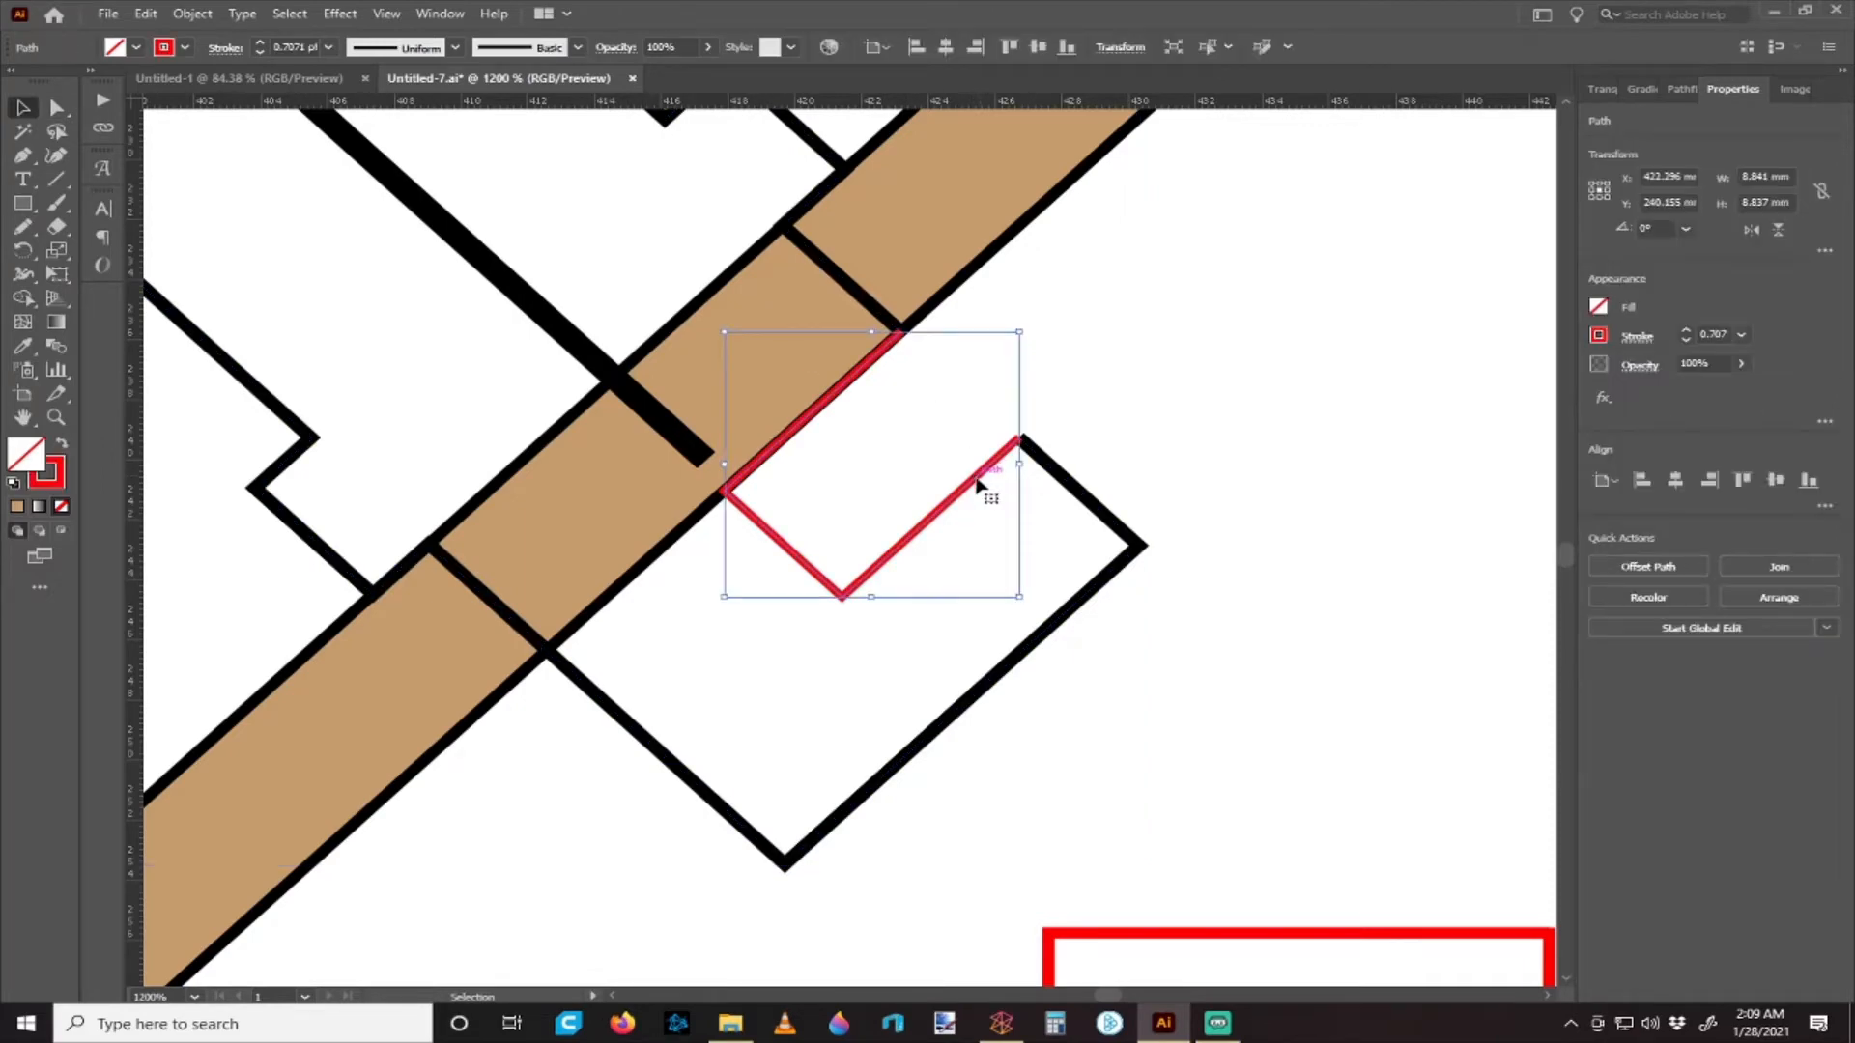
{"action": "left_click_drag", "start_coordinate": [977, 483], "coordinate": [962, 536]}
{"action": "left_click_drag", "start_coordinate": [882, 386], "coordinate": [900, 330]}
{"action": "scroll", "coordinate": [1111, 364], "scroll_direction": "down", "scroll_amount": 2}
{"action": "left_click_drag", "start_coordinate": [1058, 307], "coordinate": [1410, 582]}
{"action": "scroll", "coordinate": [1111, 333], "scroll_direction": "right", "scroll_amount": 2}
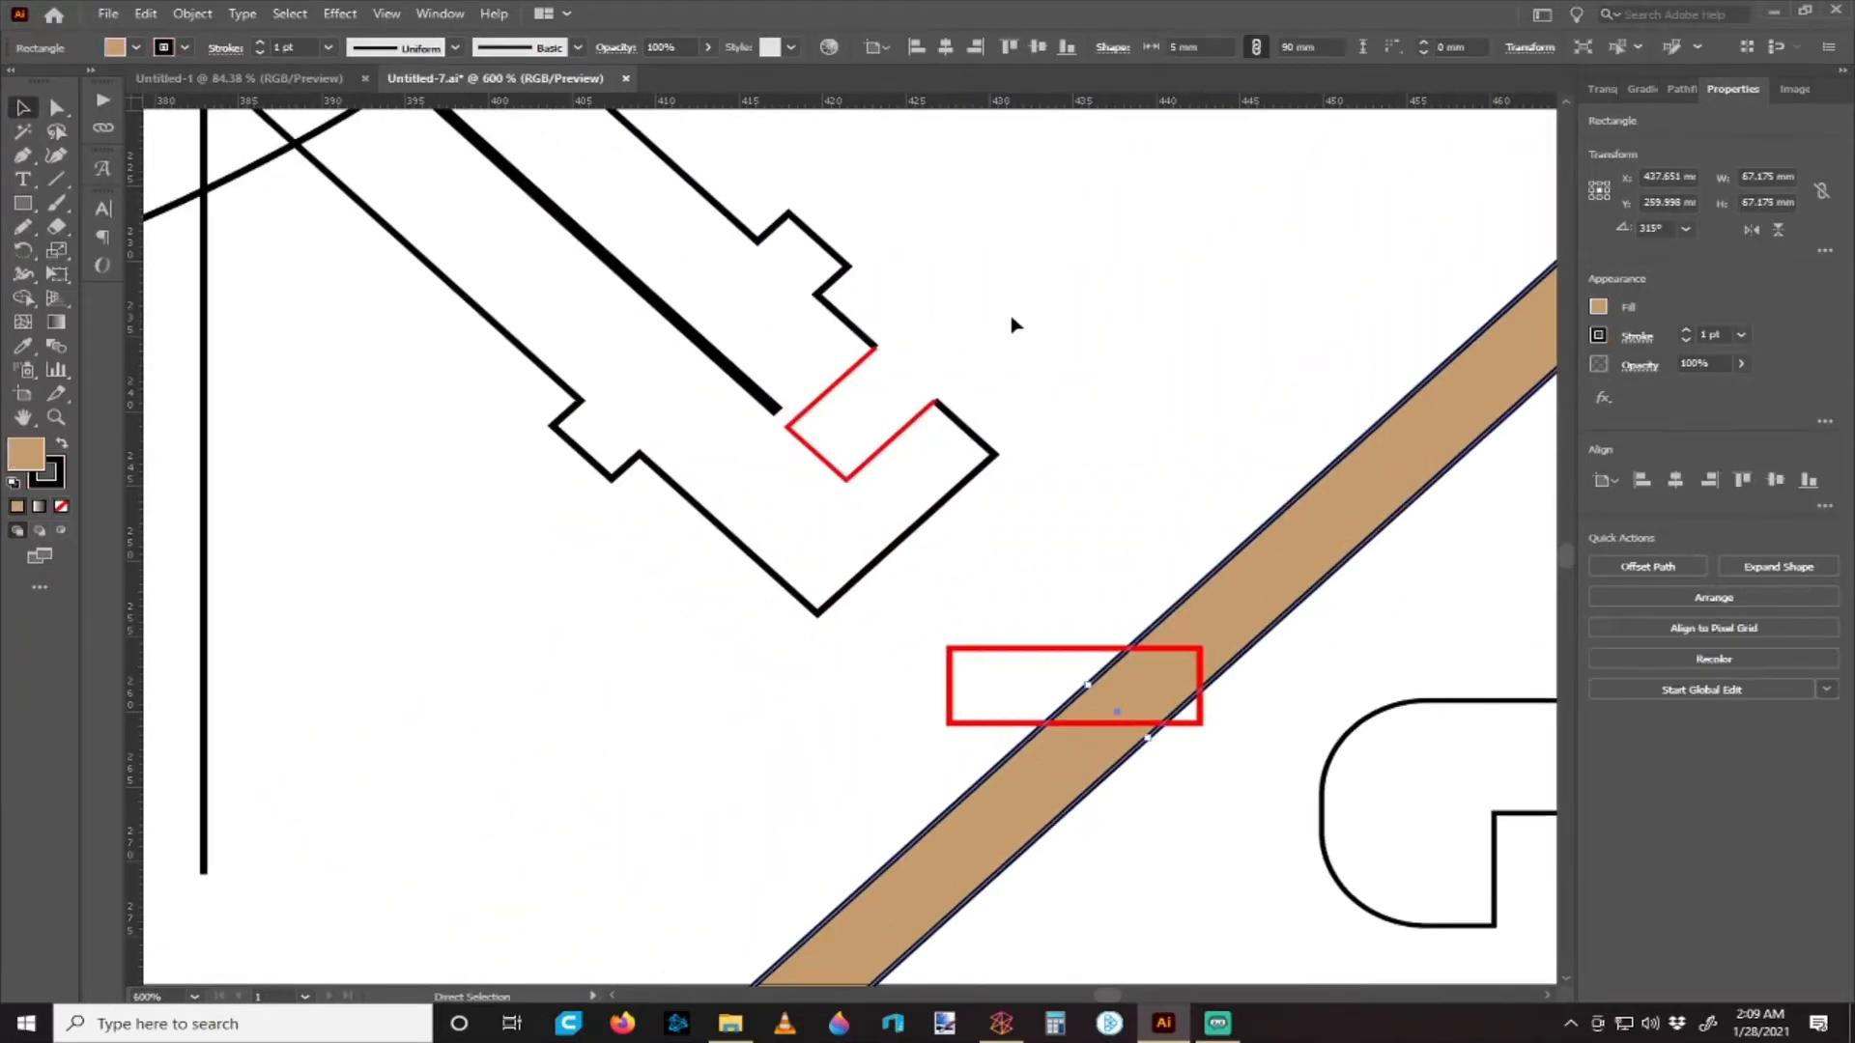
- Join the red notch path and the black outline of the angled part into one continuous path
{"action": "scroll", "coordinate": [1011, 319], "scroll_direction": "up", "scroll_amount": 2}
{"action": "scroll", "coordinate": [829, 407], "scroll_direction": "down", "scroll_amount": 1}
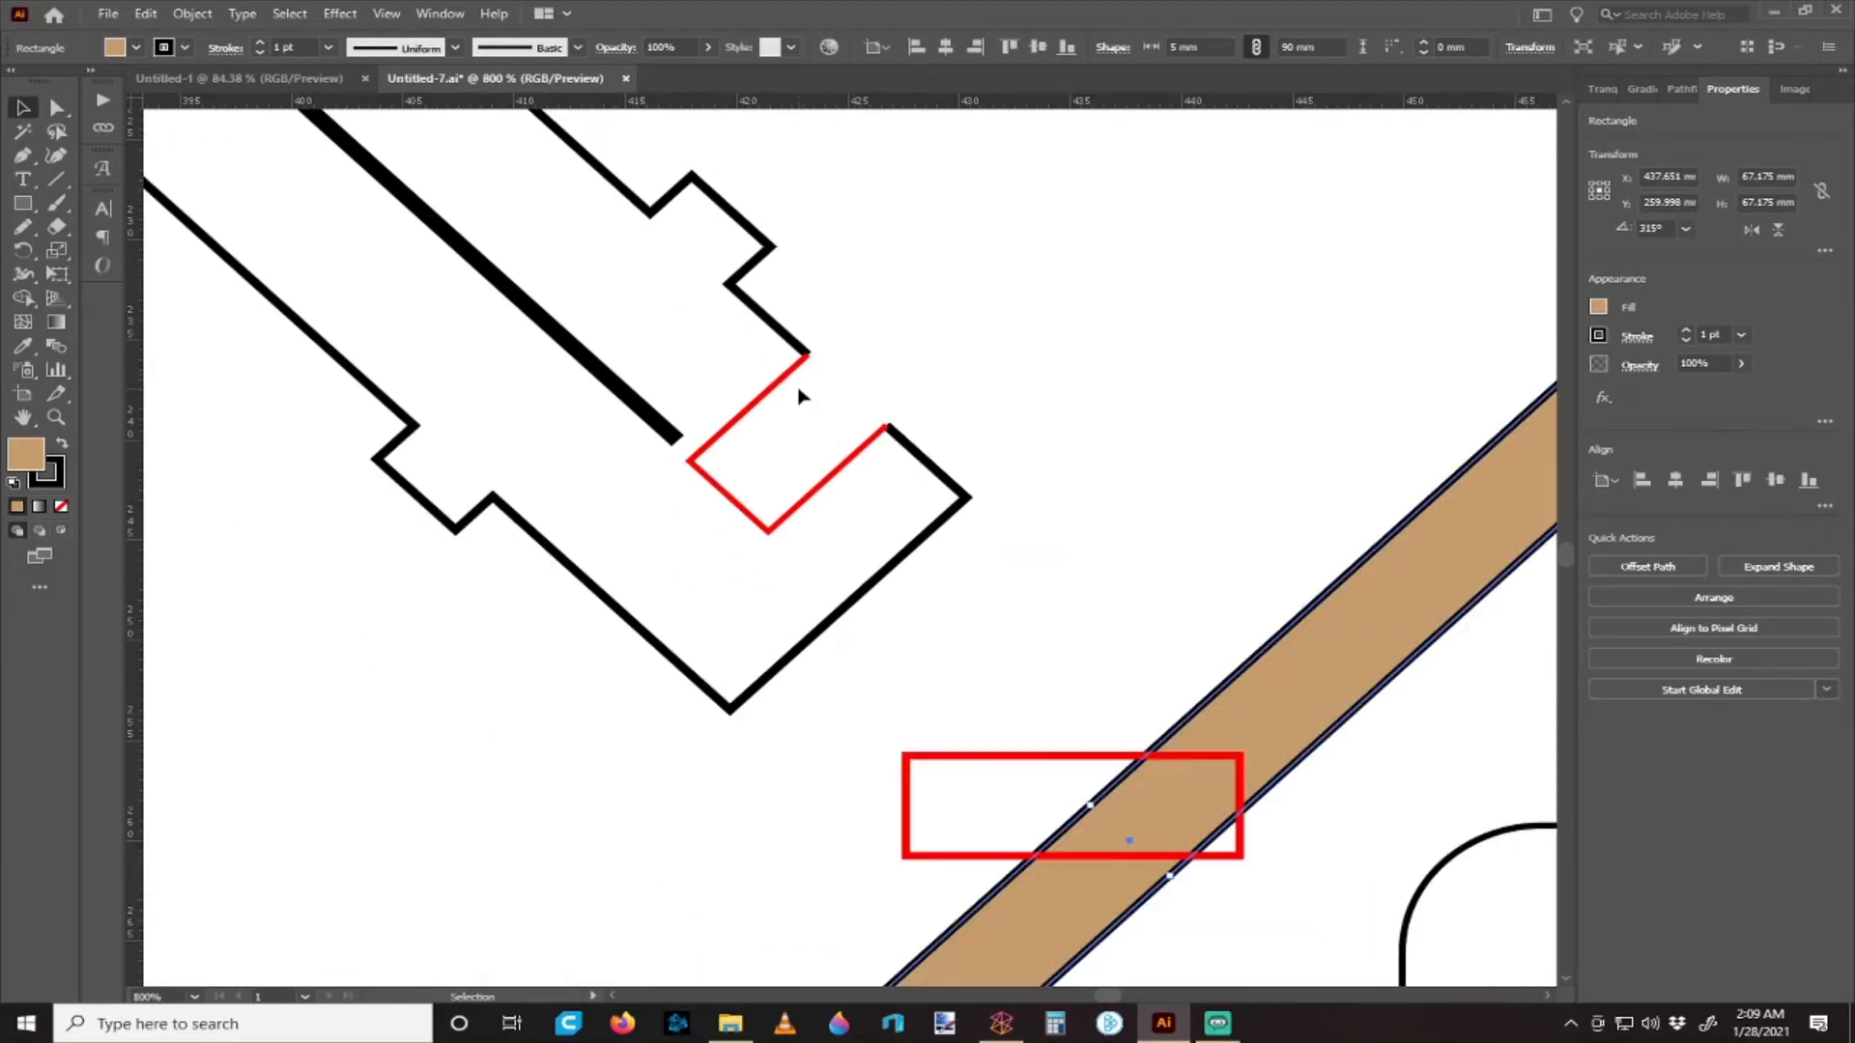
{"action": "left_click", "coordinate": [789, 378]}
{"action": "left_click", "coordinate": [750, 311]}
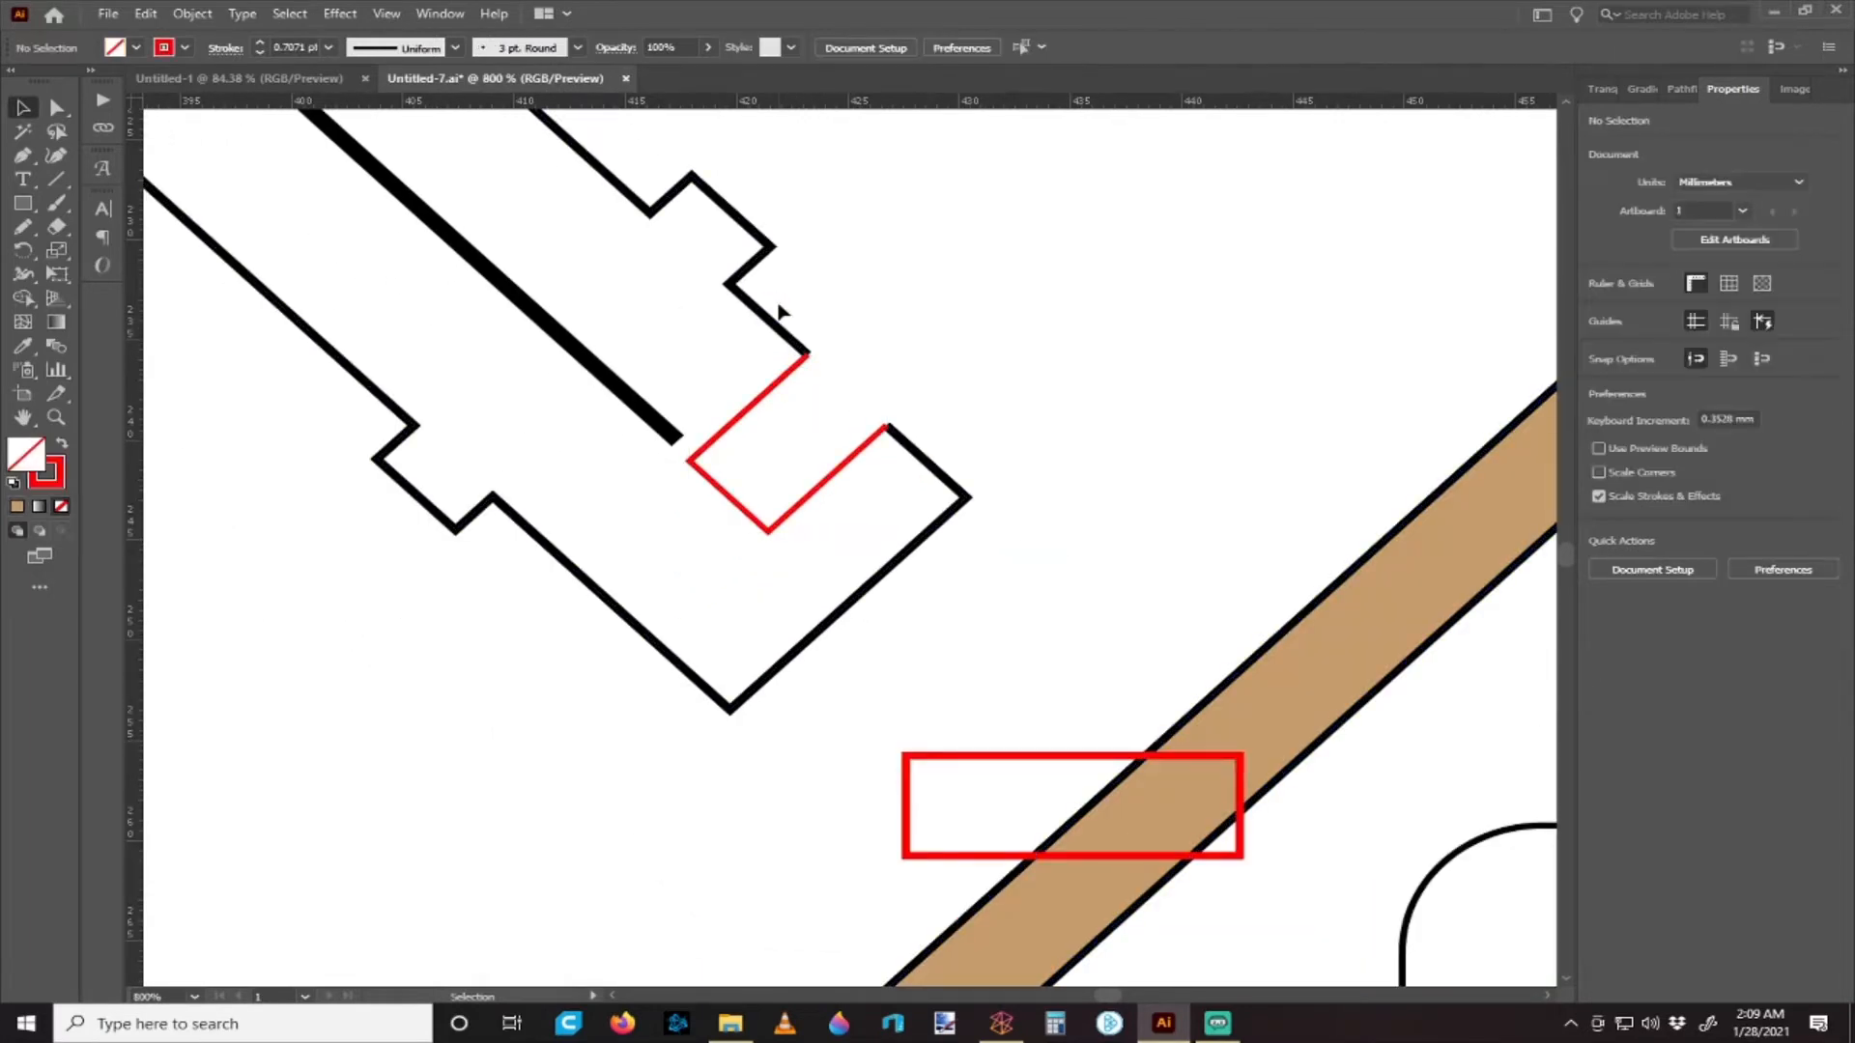
{"action": "scroll", "coordinate": [829, 371], "scroll_direction": "up", "scroll_amount": 1}
{"action": "left_click_drag", "start_coordinate": [781, 286], "coordinate": [812, 396]}
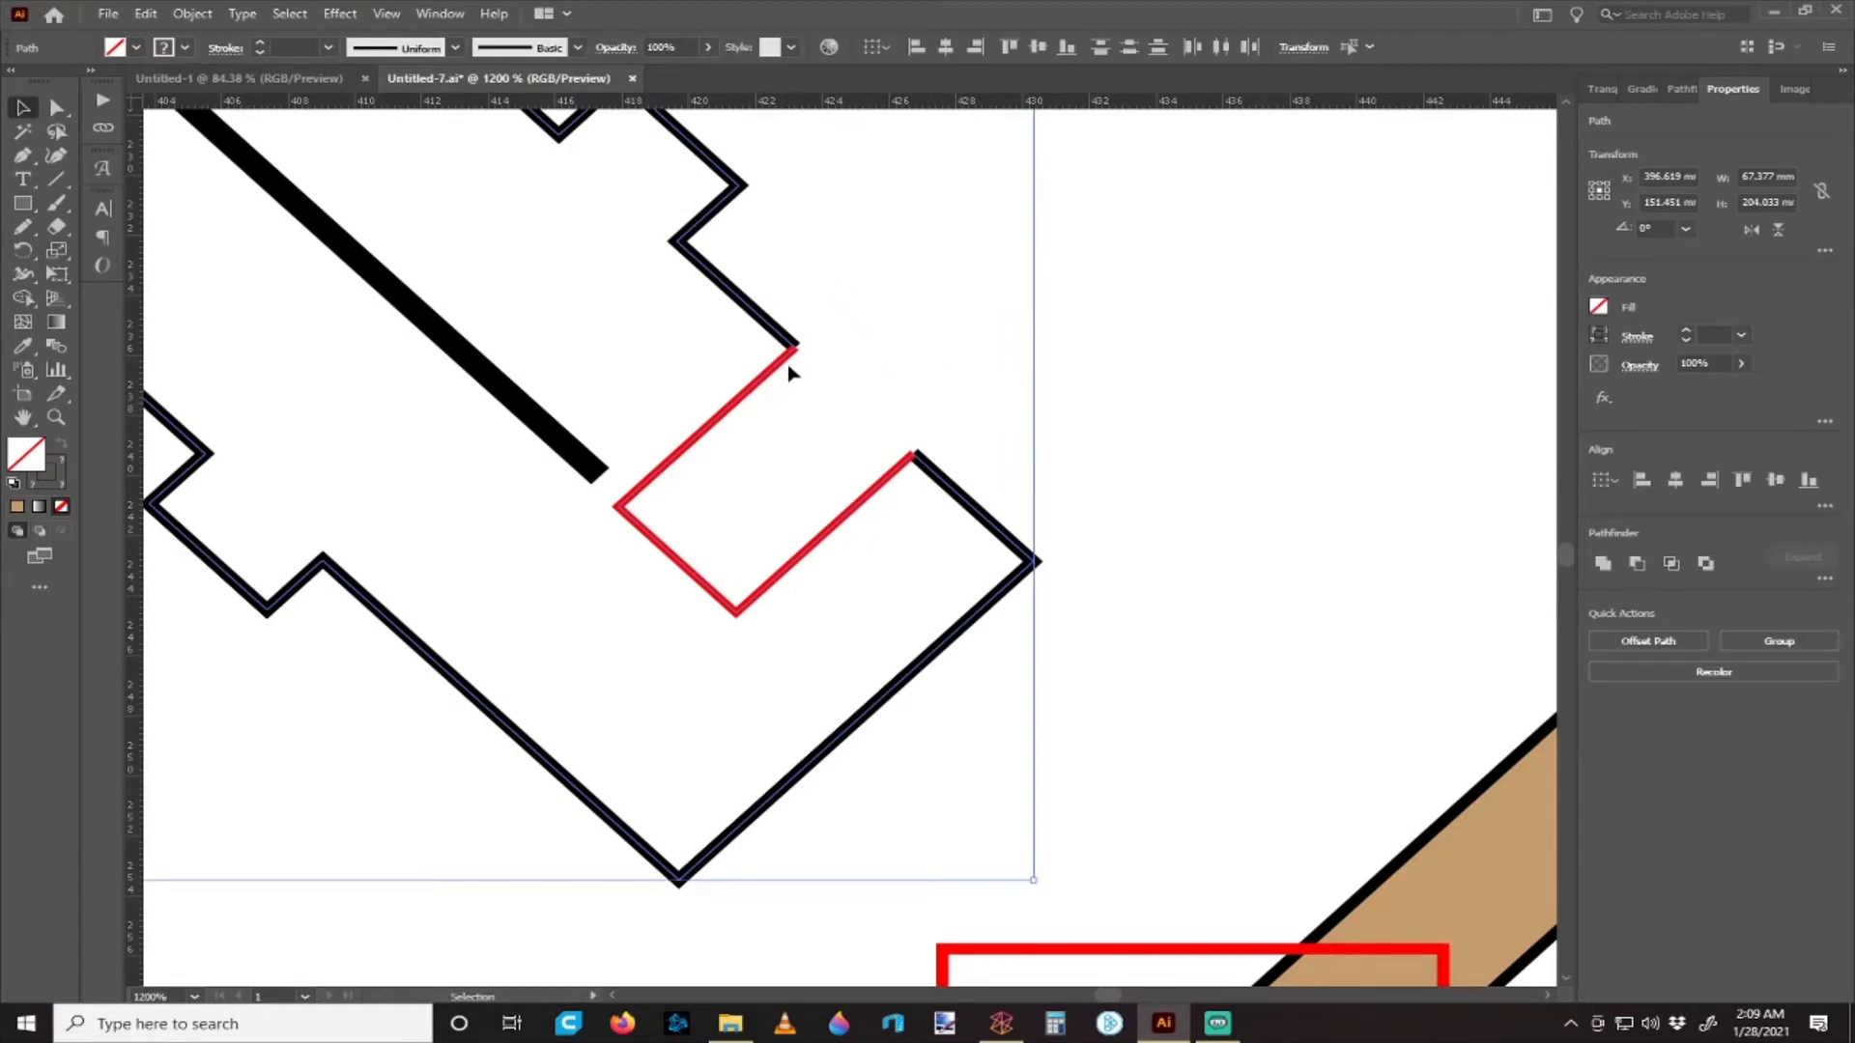
{"action": "left_click", "coordinate": [799, 406]}
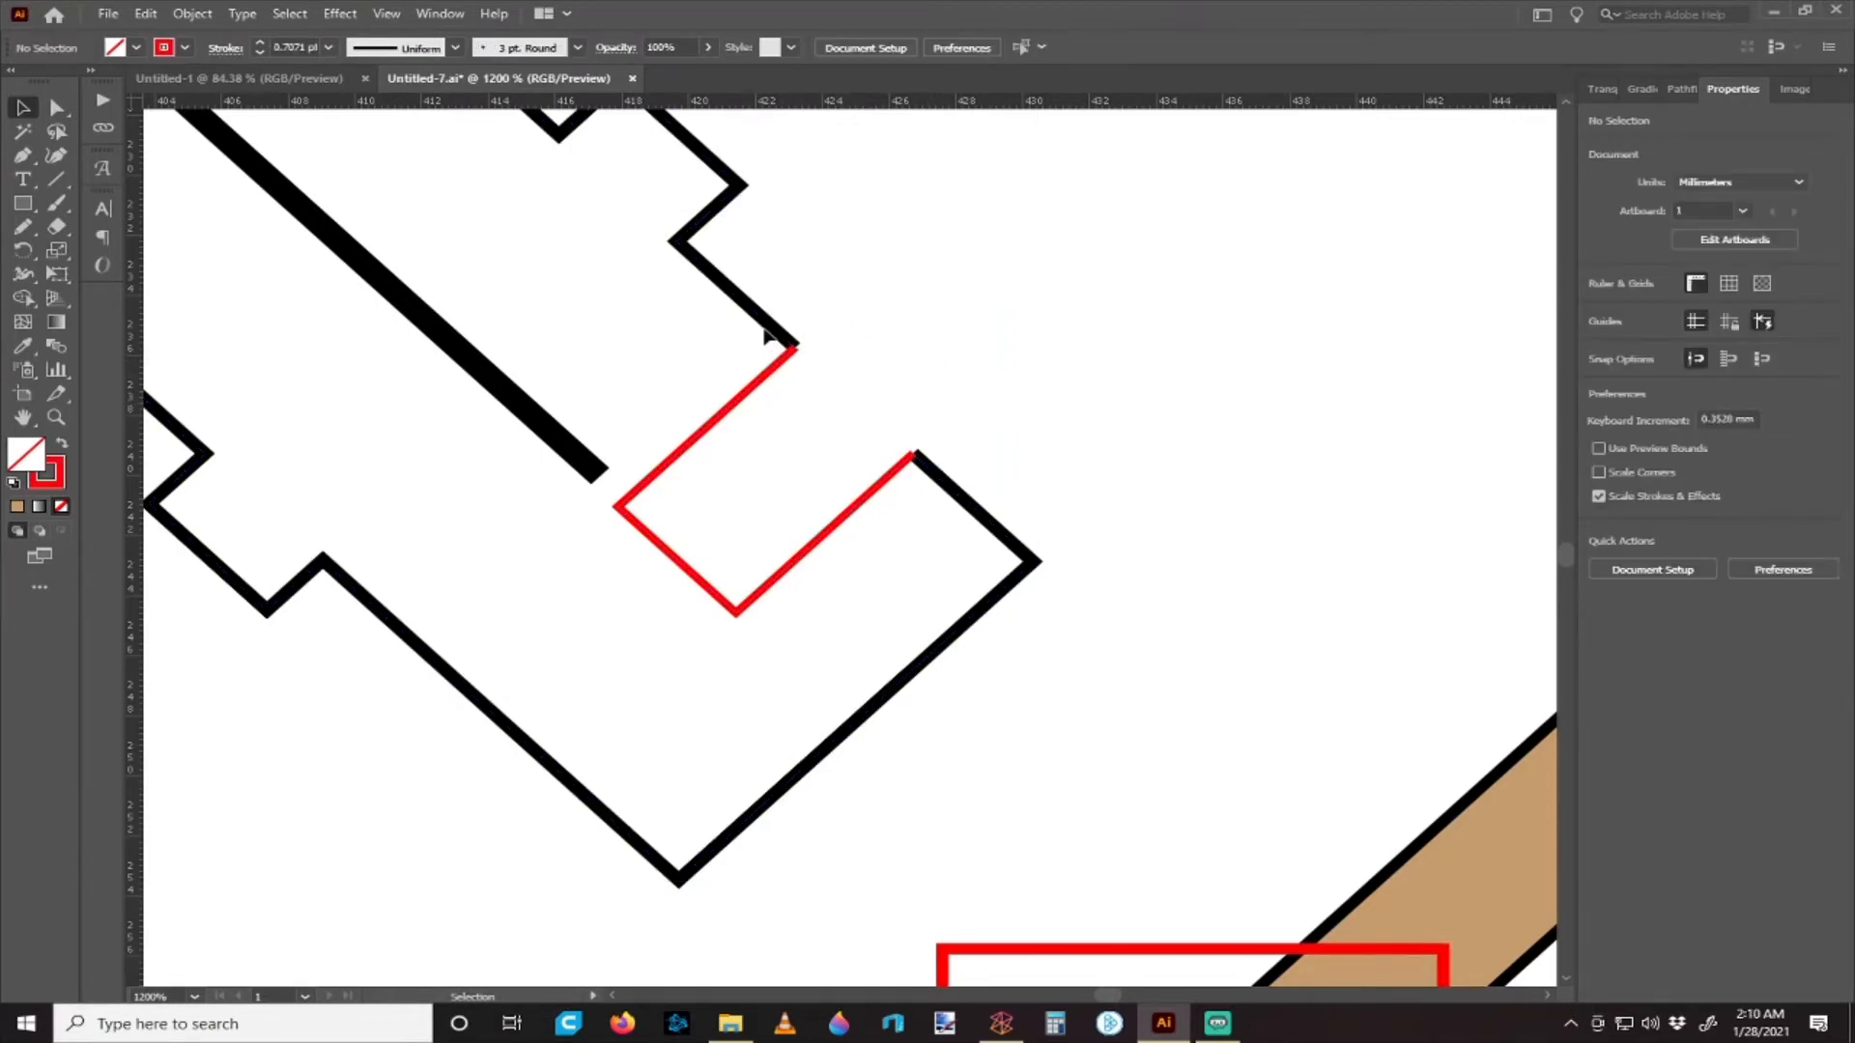
{"action": "left_click", "coordinate": [774, 337]}
{"action": "left_click", "coordinate": [766, 381]}
{"action": "key", "text": "ctrl+z"}
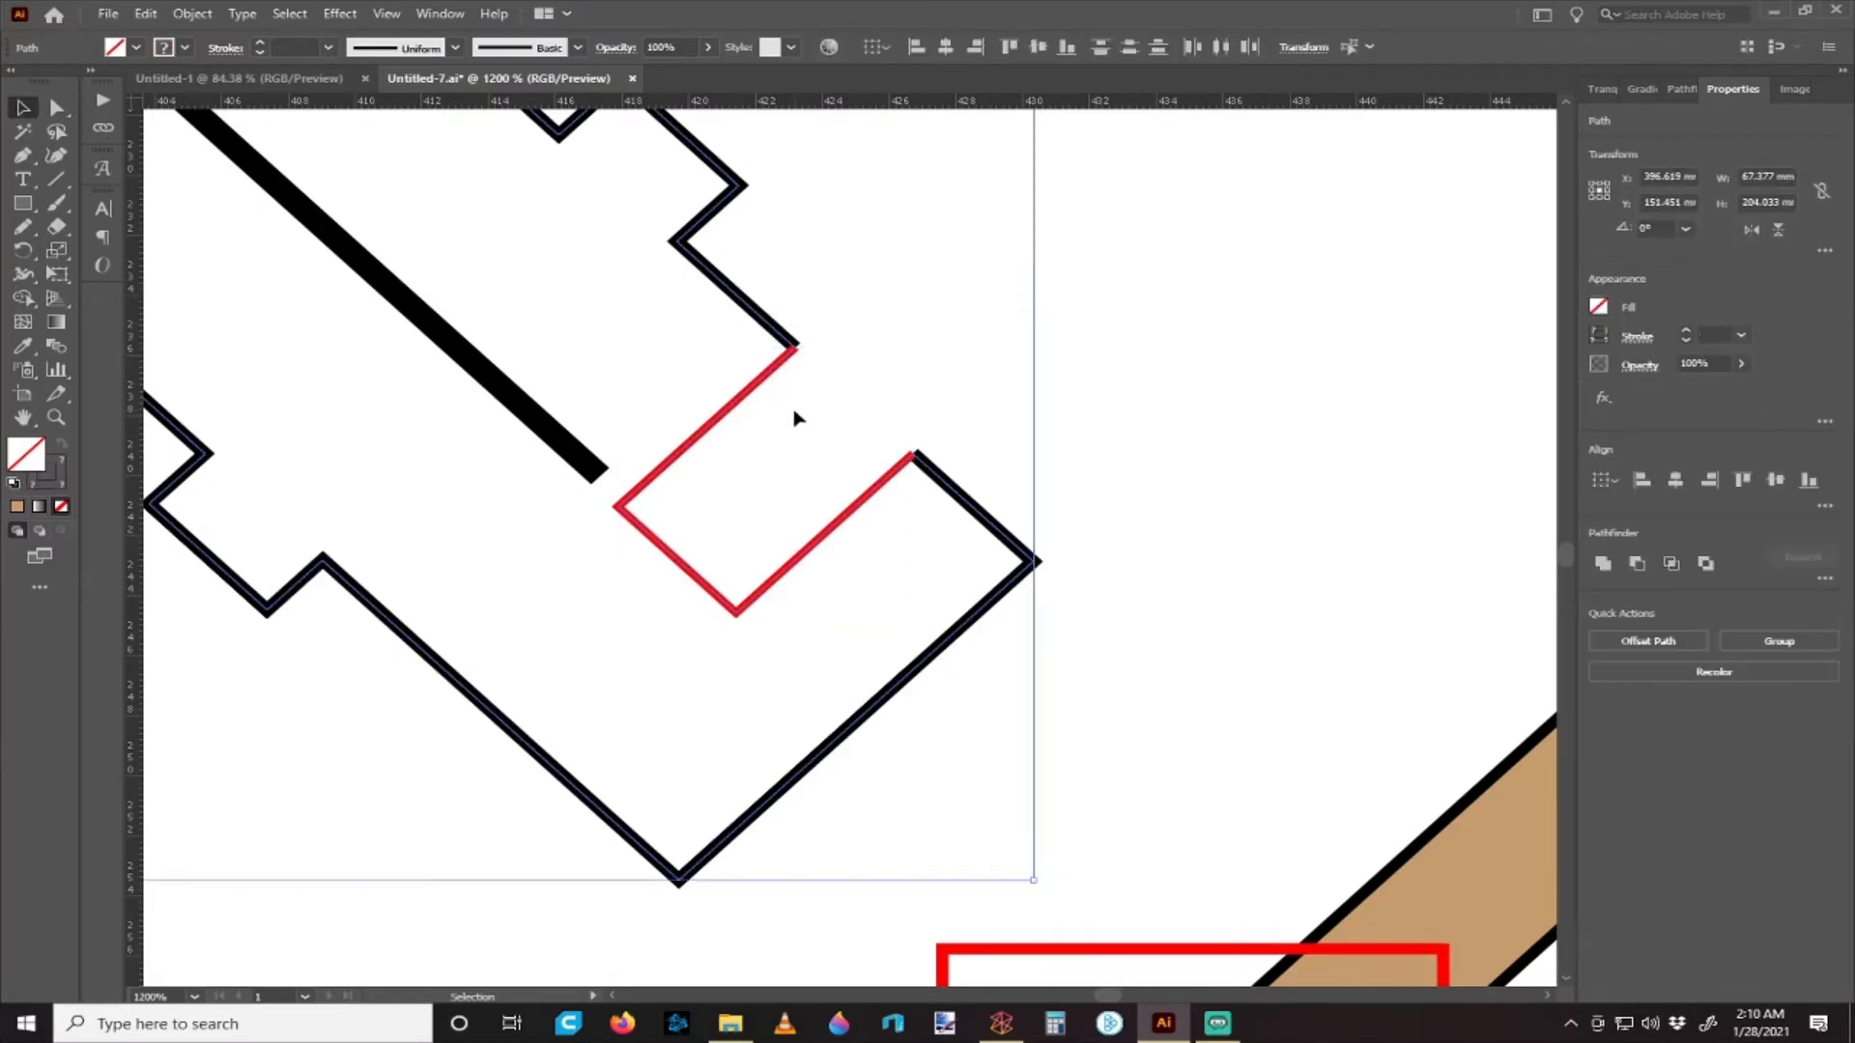
{"action": "key", "text": "a"}
{"action": "key", "text": "ctrl+j"}
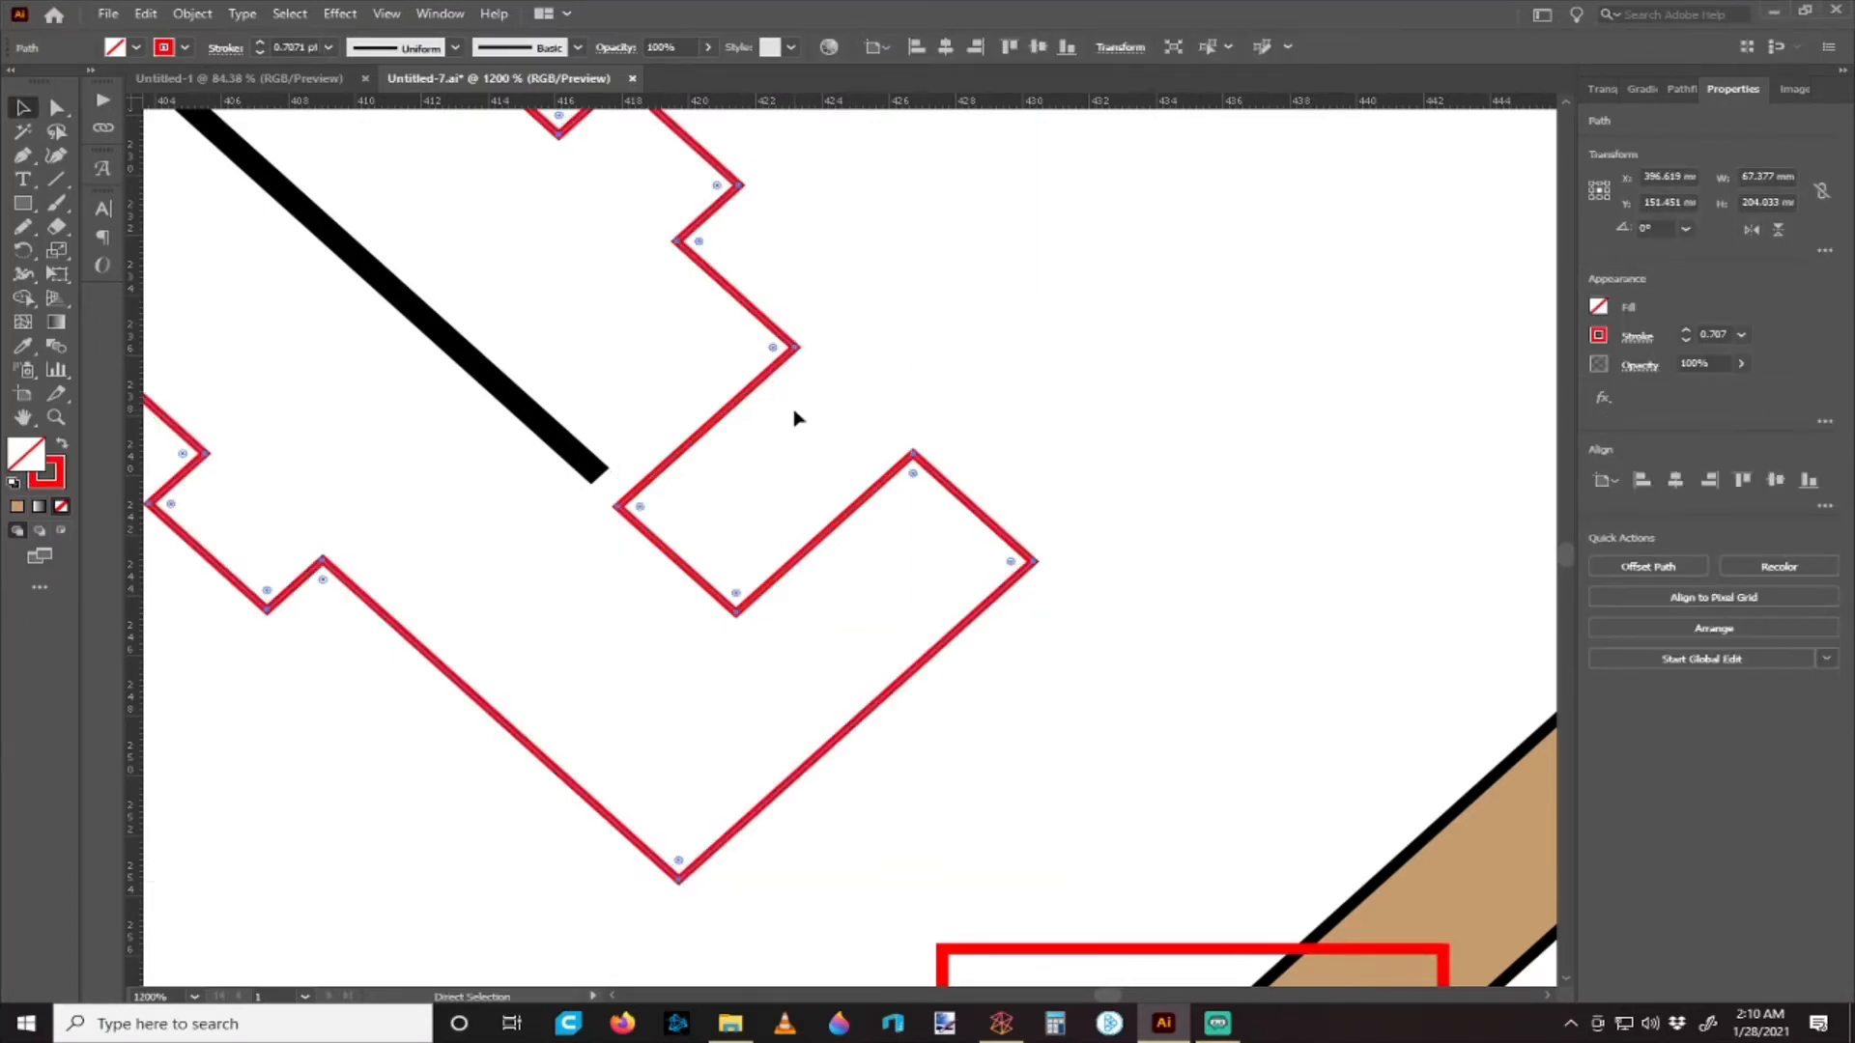
{"action": "key", "text": "v"}
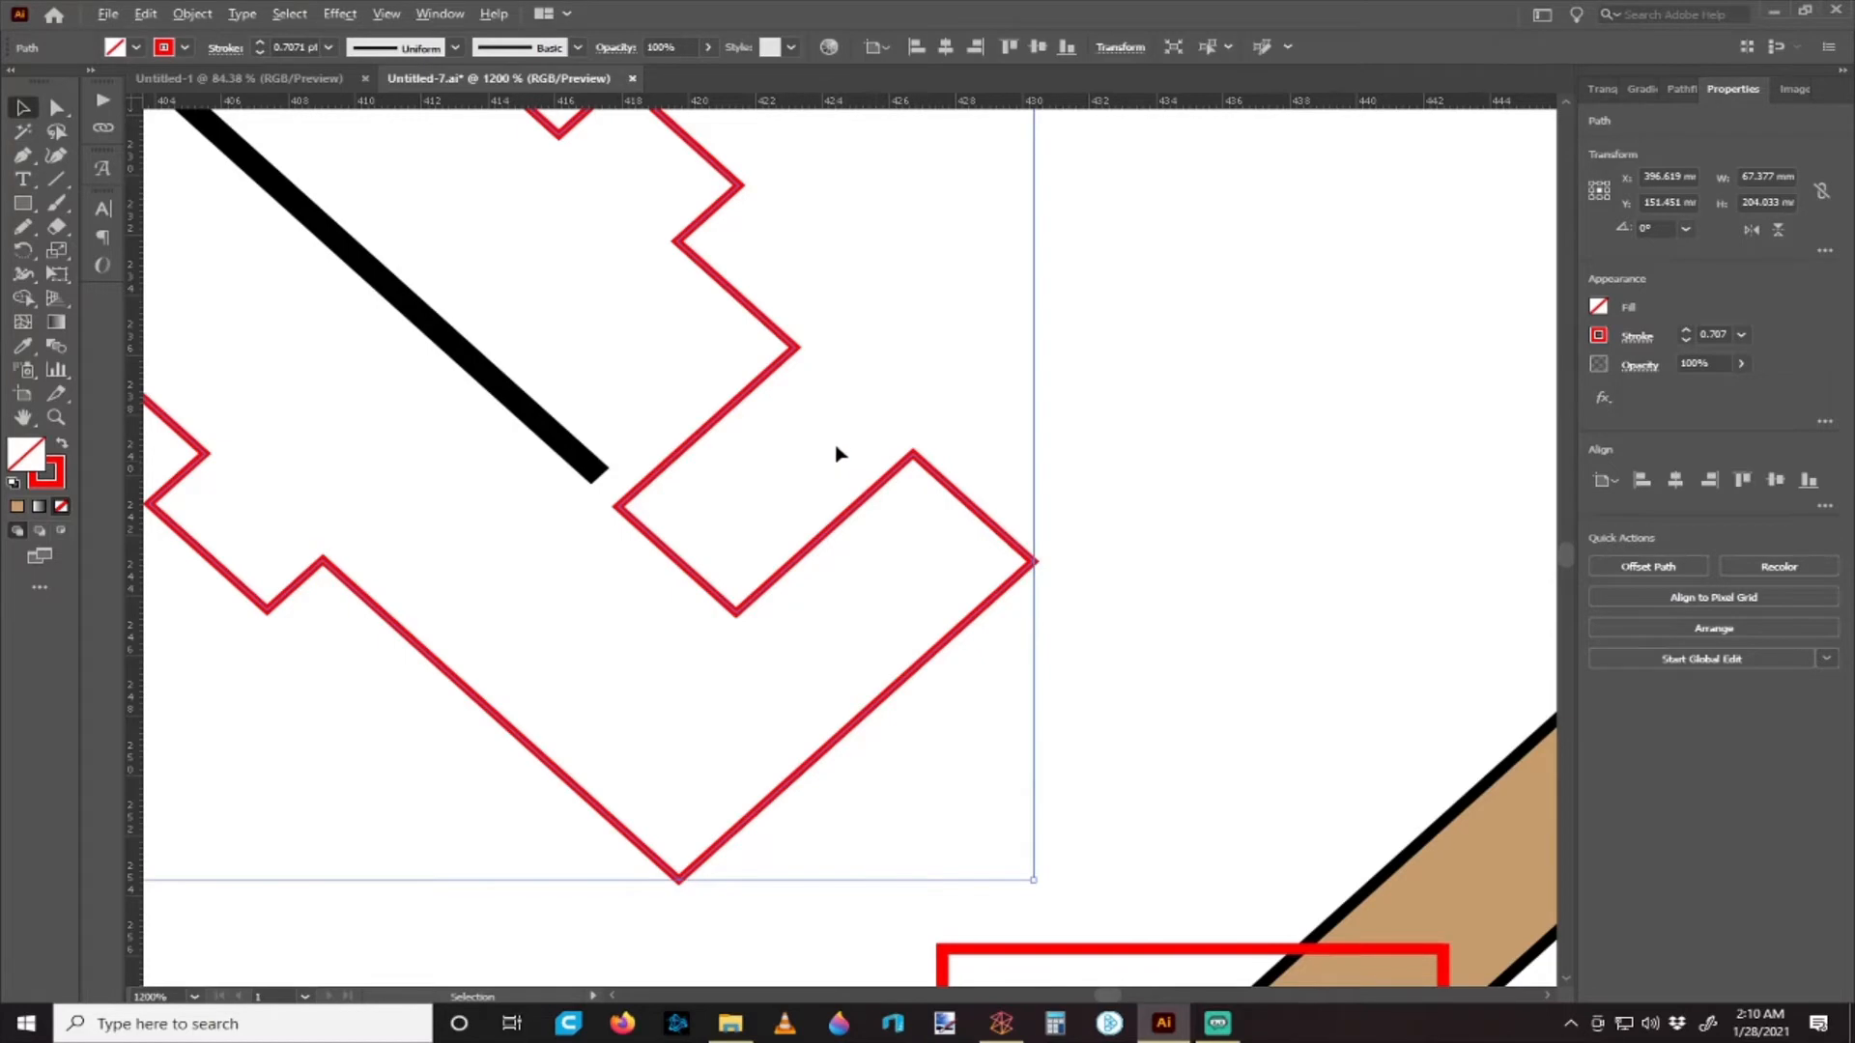
- Set the stroke colour of the joined angled outline to black
{"action": "scroll", "coordinate": [836, 453], "scroll_direction": "down", "scroll_amount": 4}
{"action": "scroll", "coordinate": [750, 402], "scroll_direction": "up", "scroll_amount": 2}
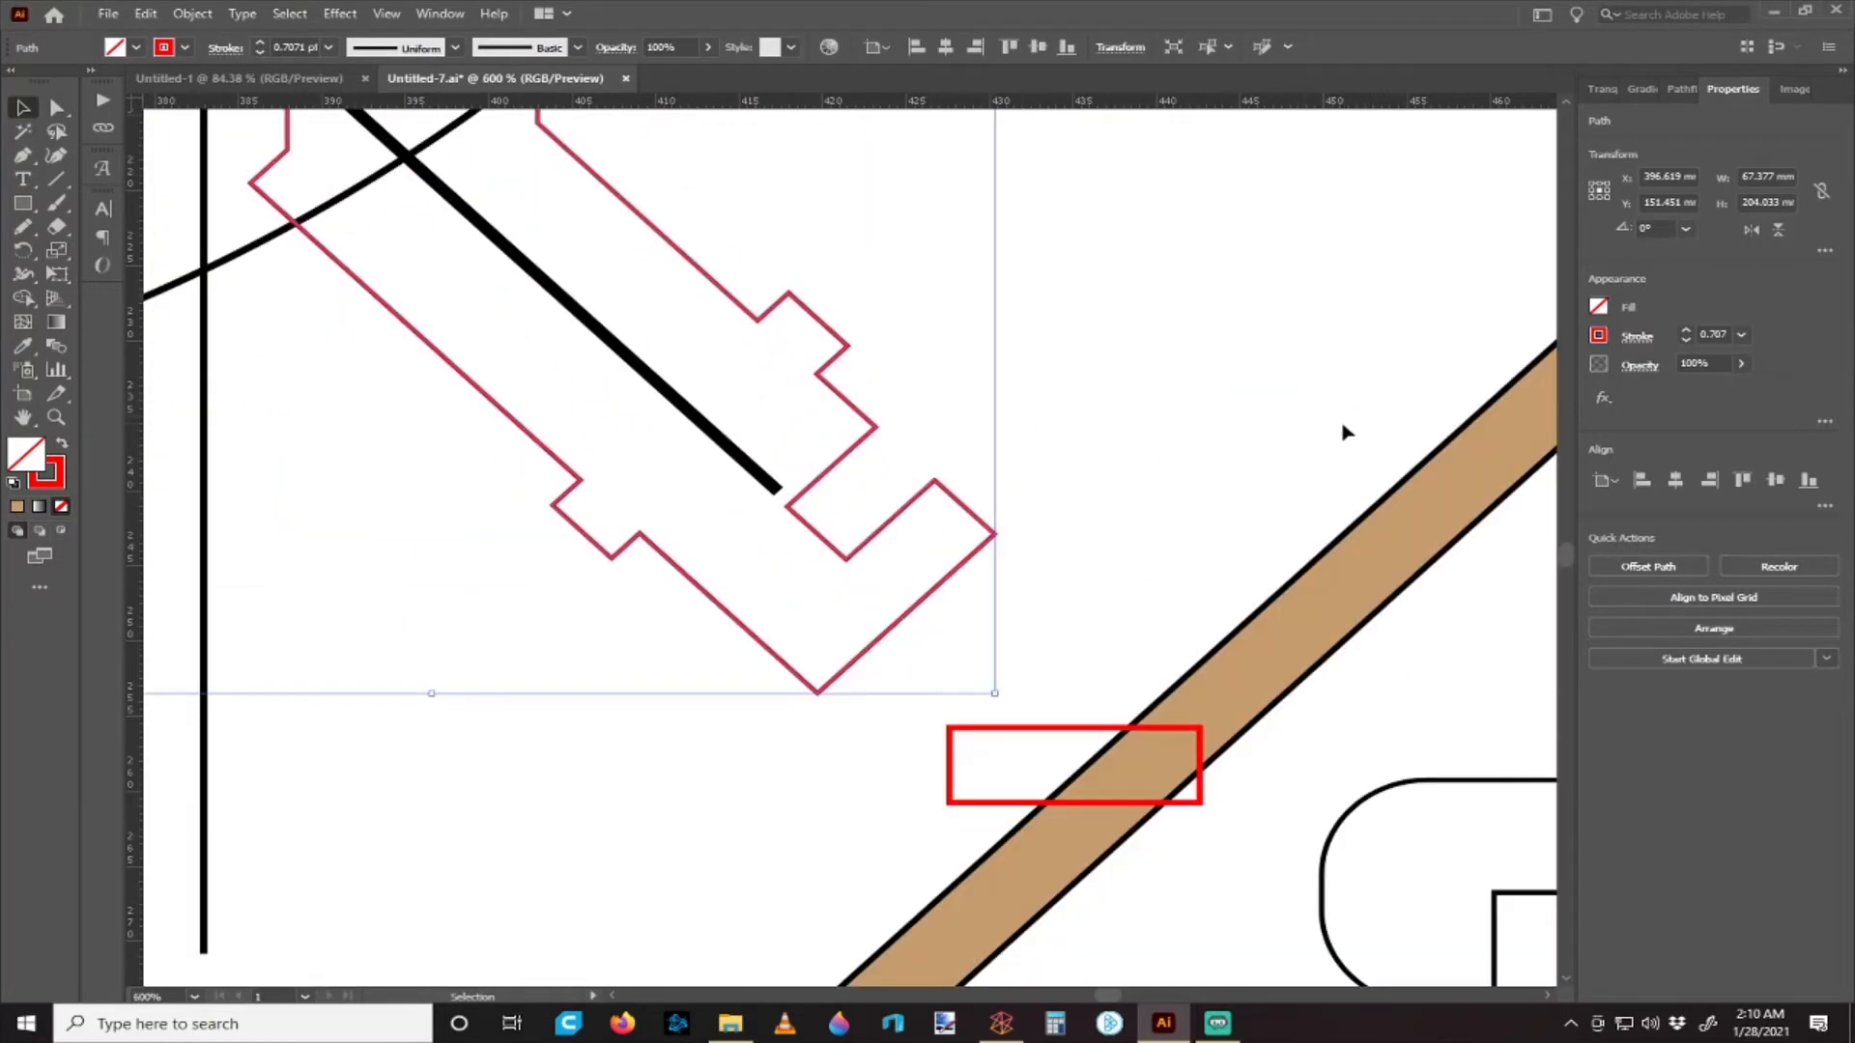
{"action": "left_click", "coordinate": [1598, 335]}
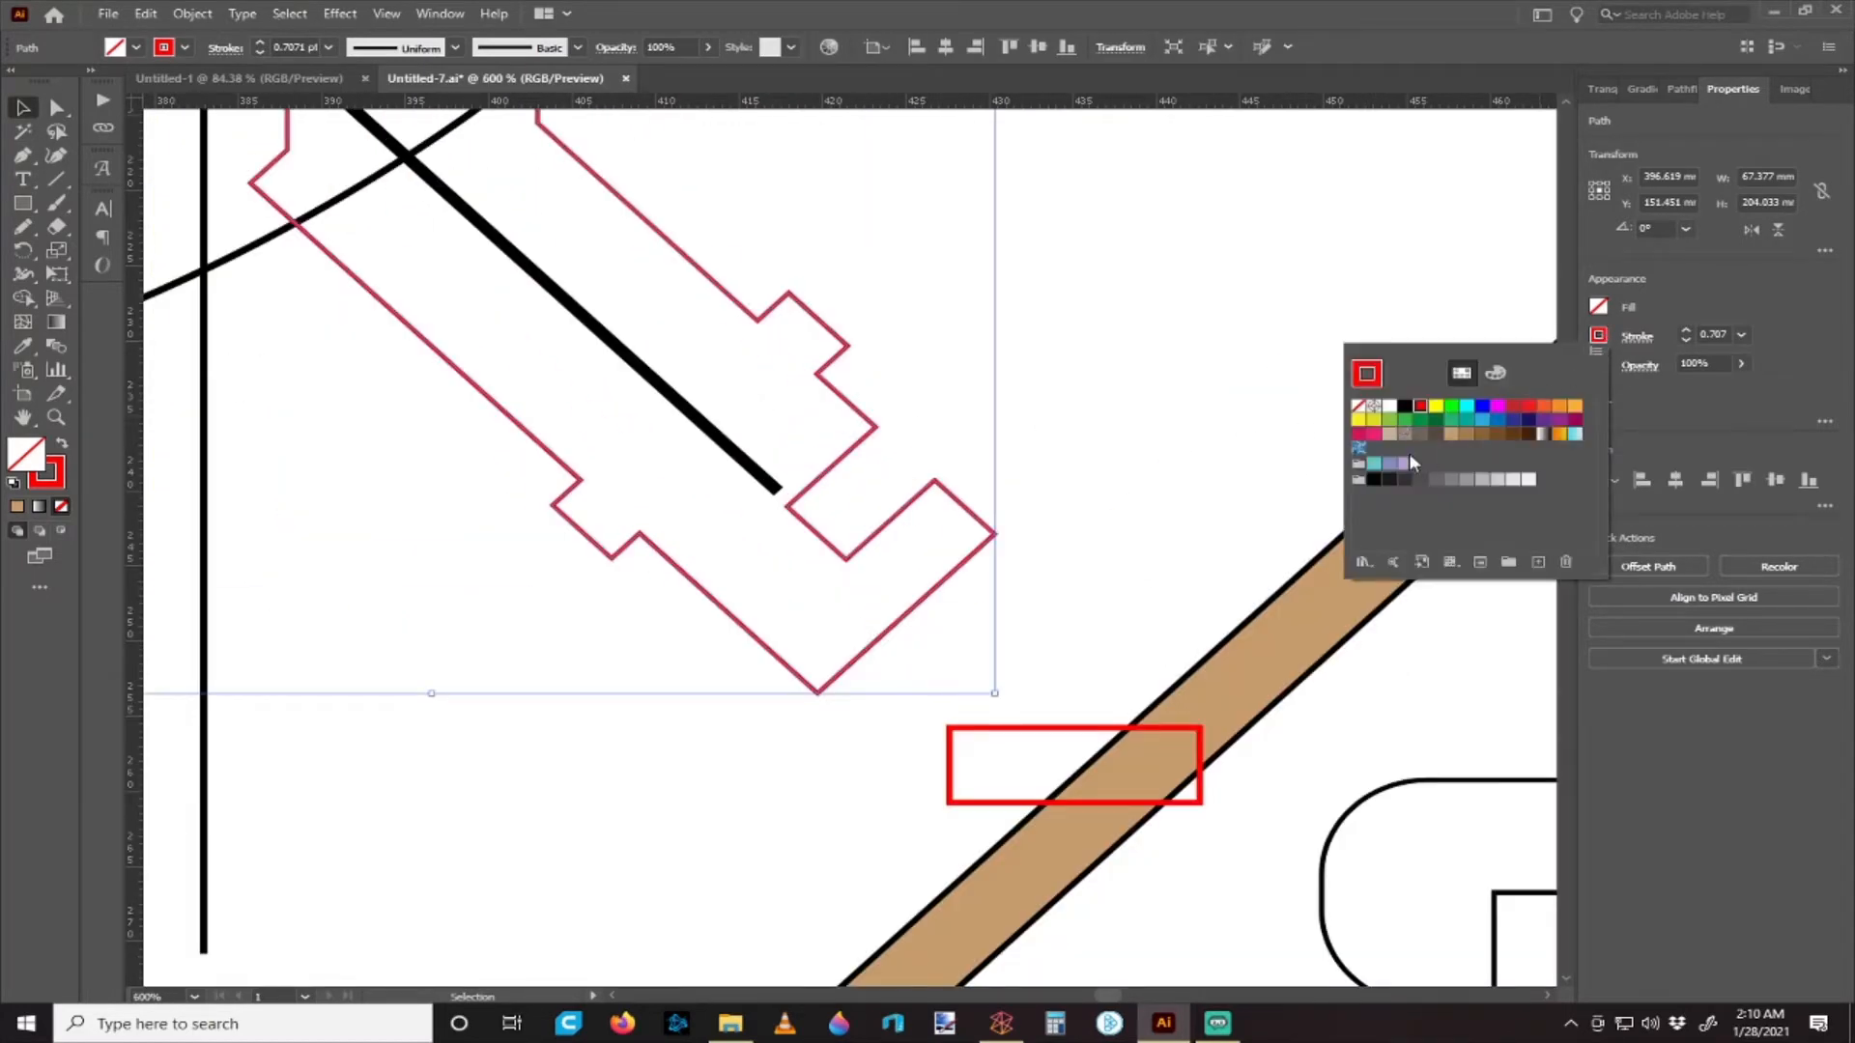
{"action": "left_click", "coordinate": [1406, 407]}
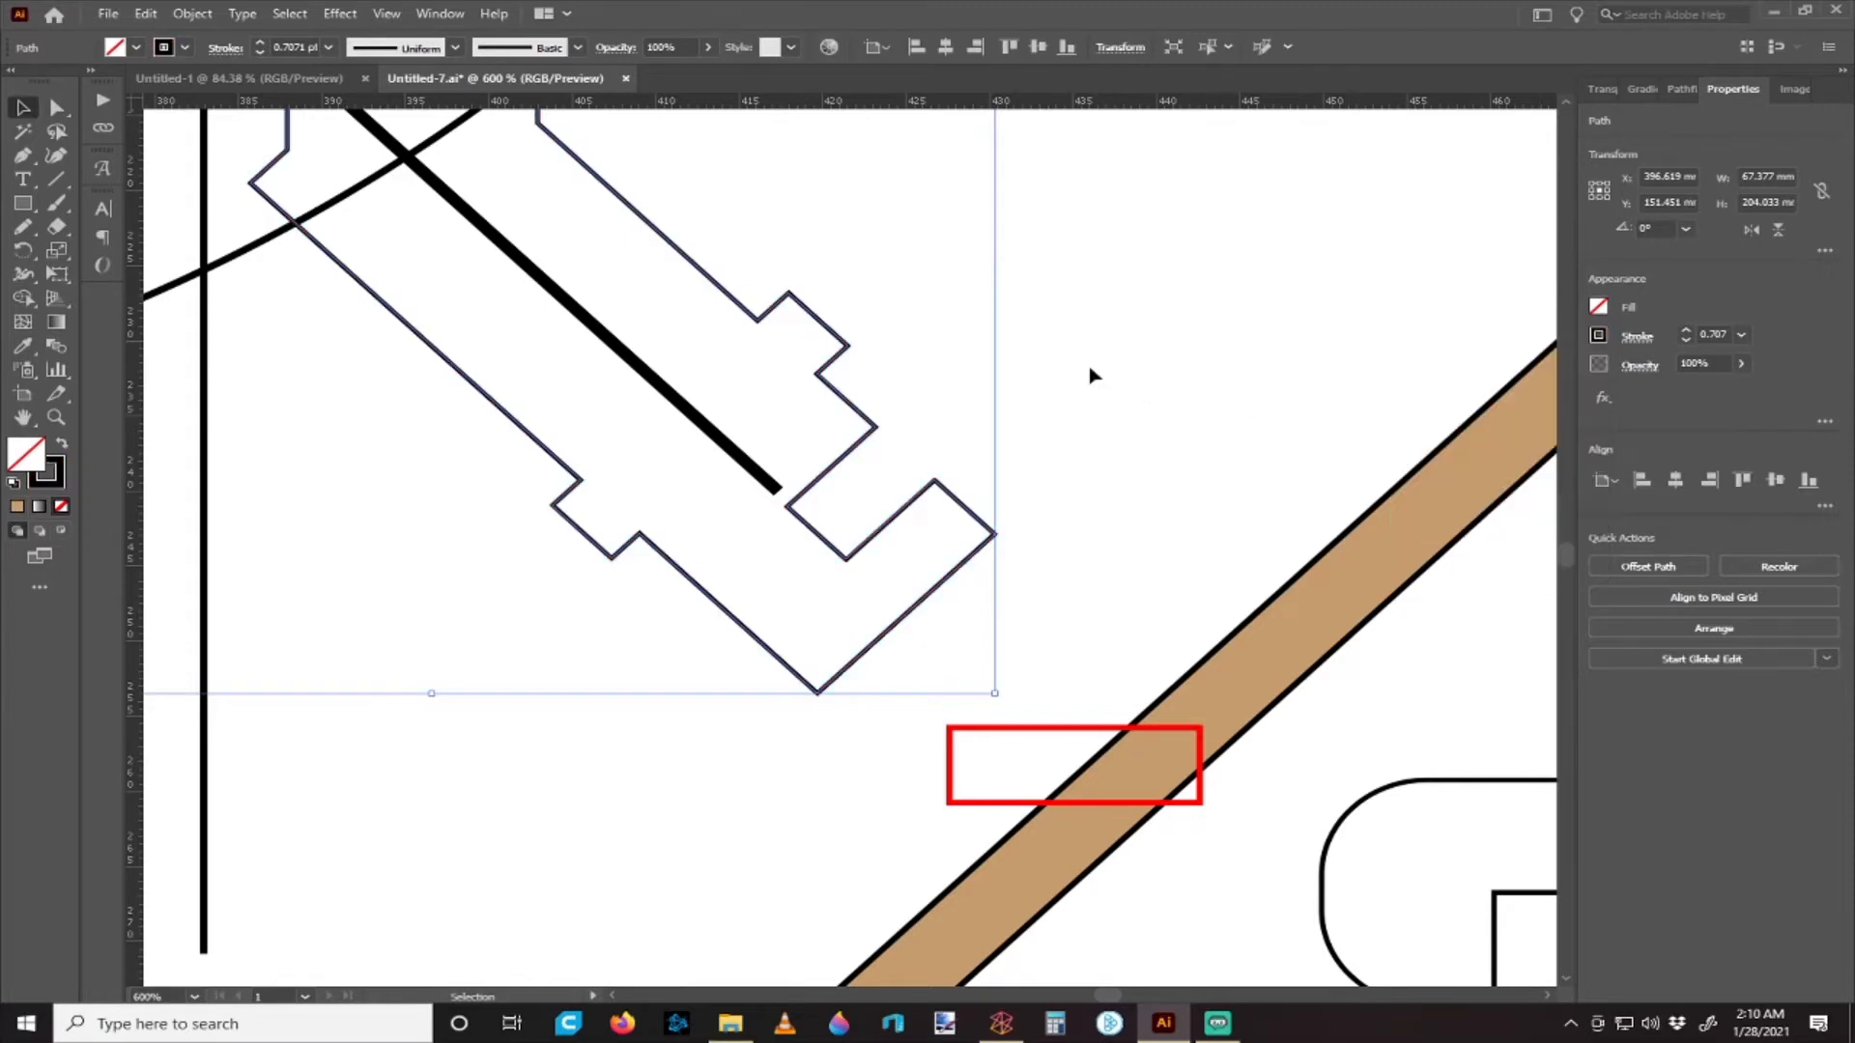
- Examine the notched angled part against the surrounding circles, tan bars and other pieces of the layout
{"action": "scroll", "coordinate": [1093, 377], "scroll_direction": "down", "scroll_amount": 2}
{"action": "scroll", "coordinate": [1068, 391], "scroll_direction": "up", "scroll_amount": 2}
{"action": "scroll", "coordinate": [998, 373], "scroll_direction": "up", "scroll_amount": 2}
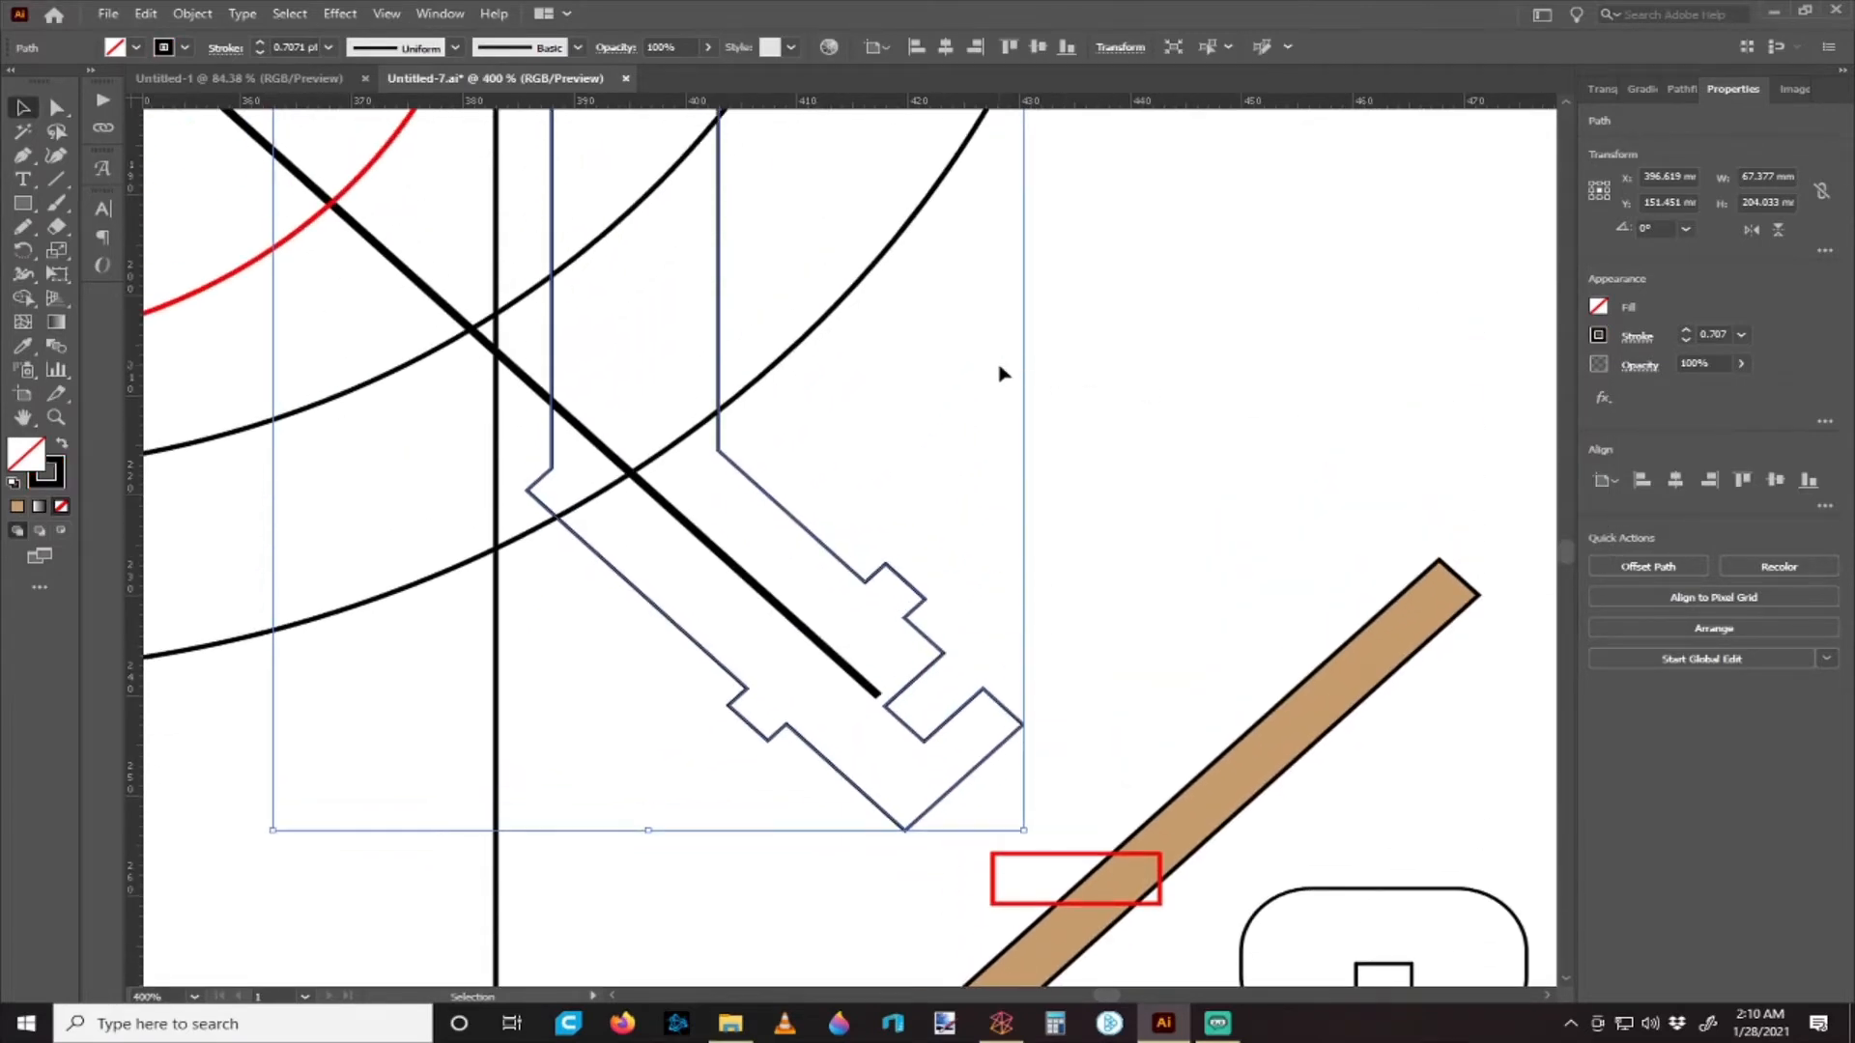
{"action": "scroll", "coordinate": [966, 415], "scroll_direction": "left", "scroll_amount": 2}
{"action": "scroll", "coordinate": [982, 428], "scroll_direction": "down", "scroll_amount": 2}
{"action": "scroll", "coordinate": [982, 426], "scroll_direction": "up", "scroll_amount": 1}
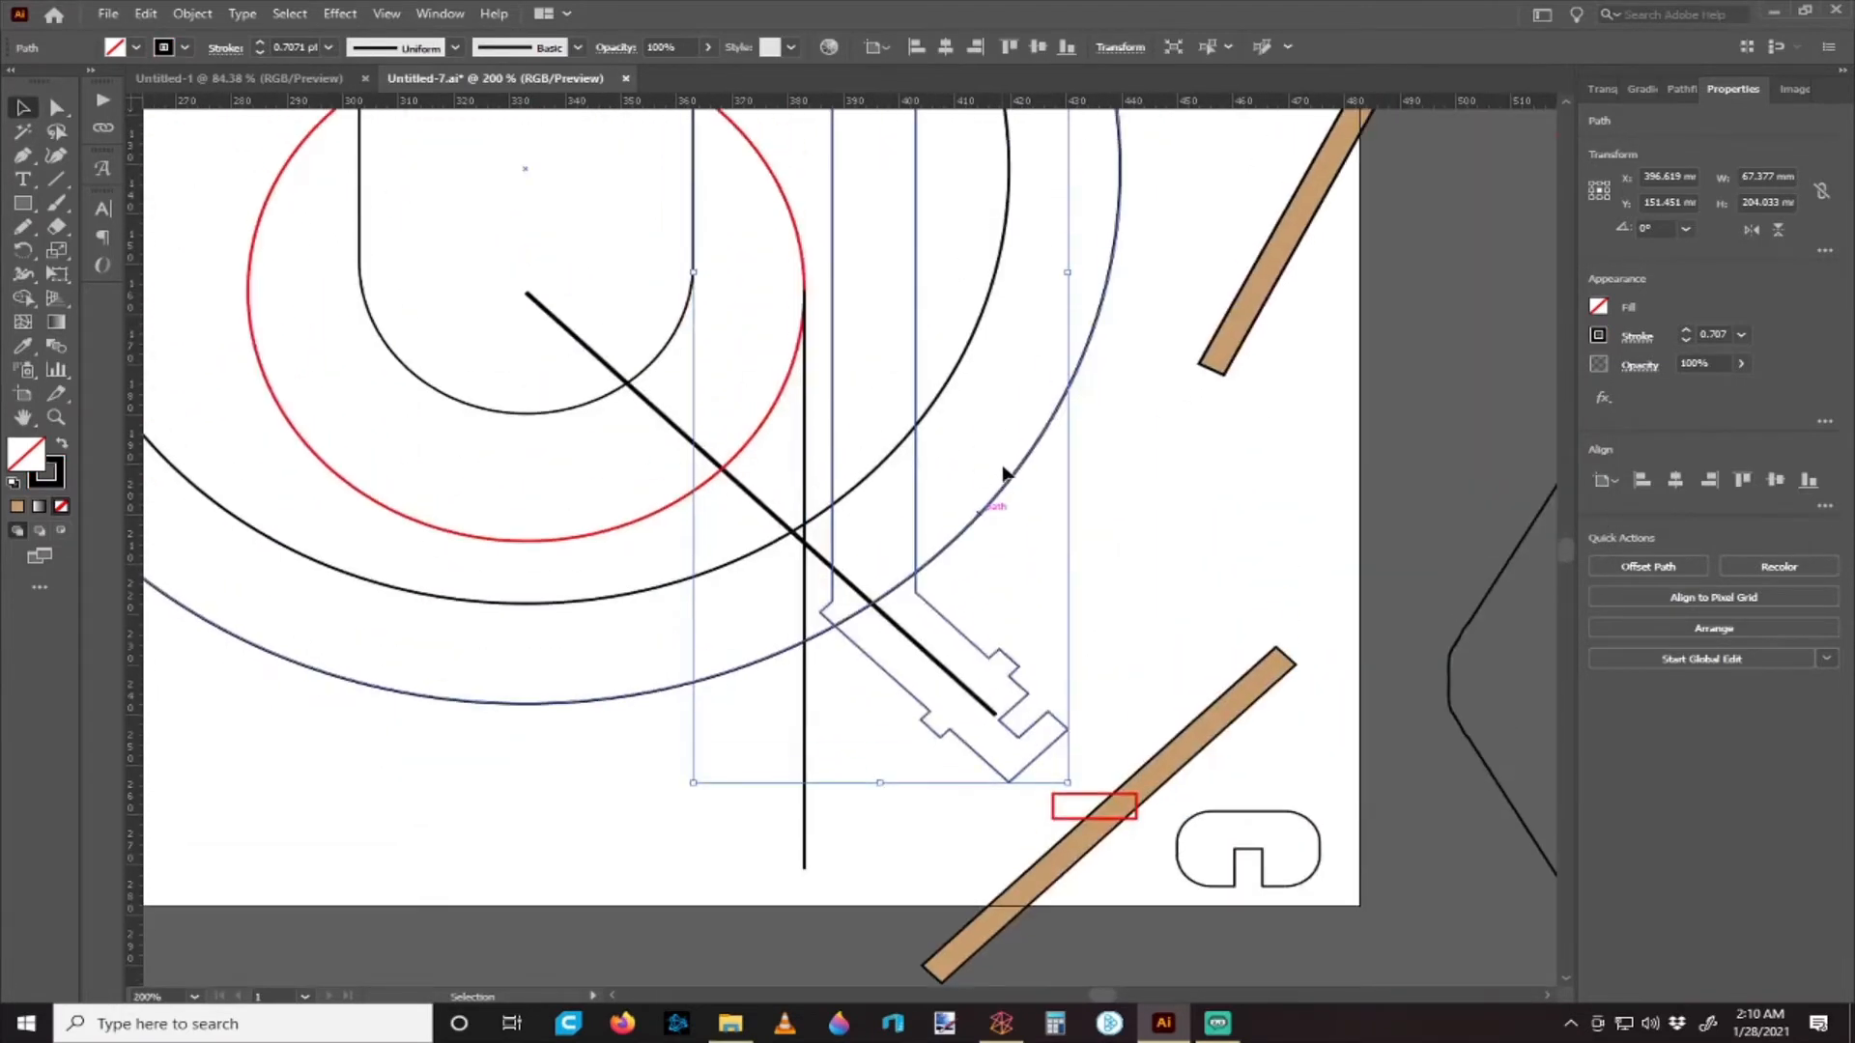
{"action": "scroll", "coordinate": [1001, 476], "scroll_direction": "down", "scroll_amount": 1}
{"action": "scroll", "coordinate": [998, 468], "scroll_direction": "up", "scroll_amount": 9}
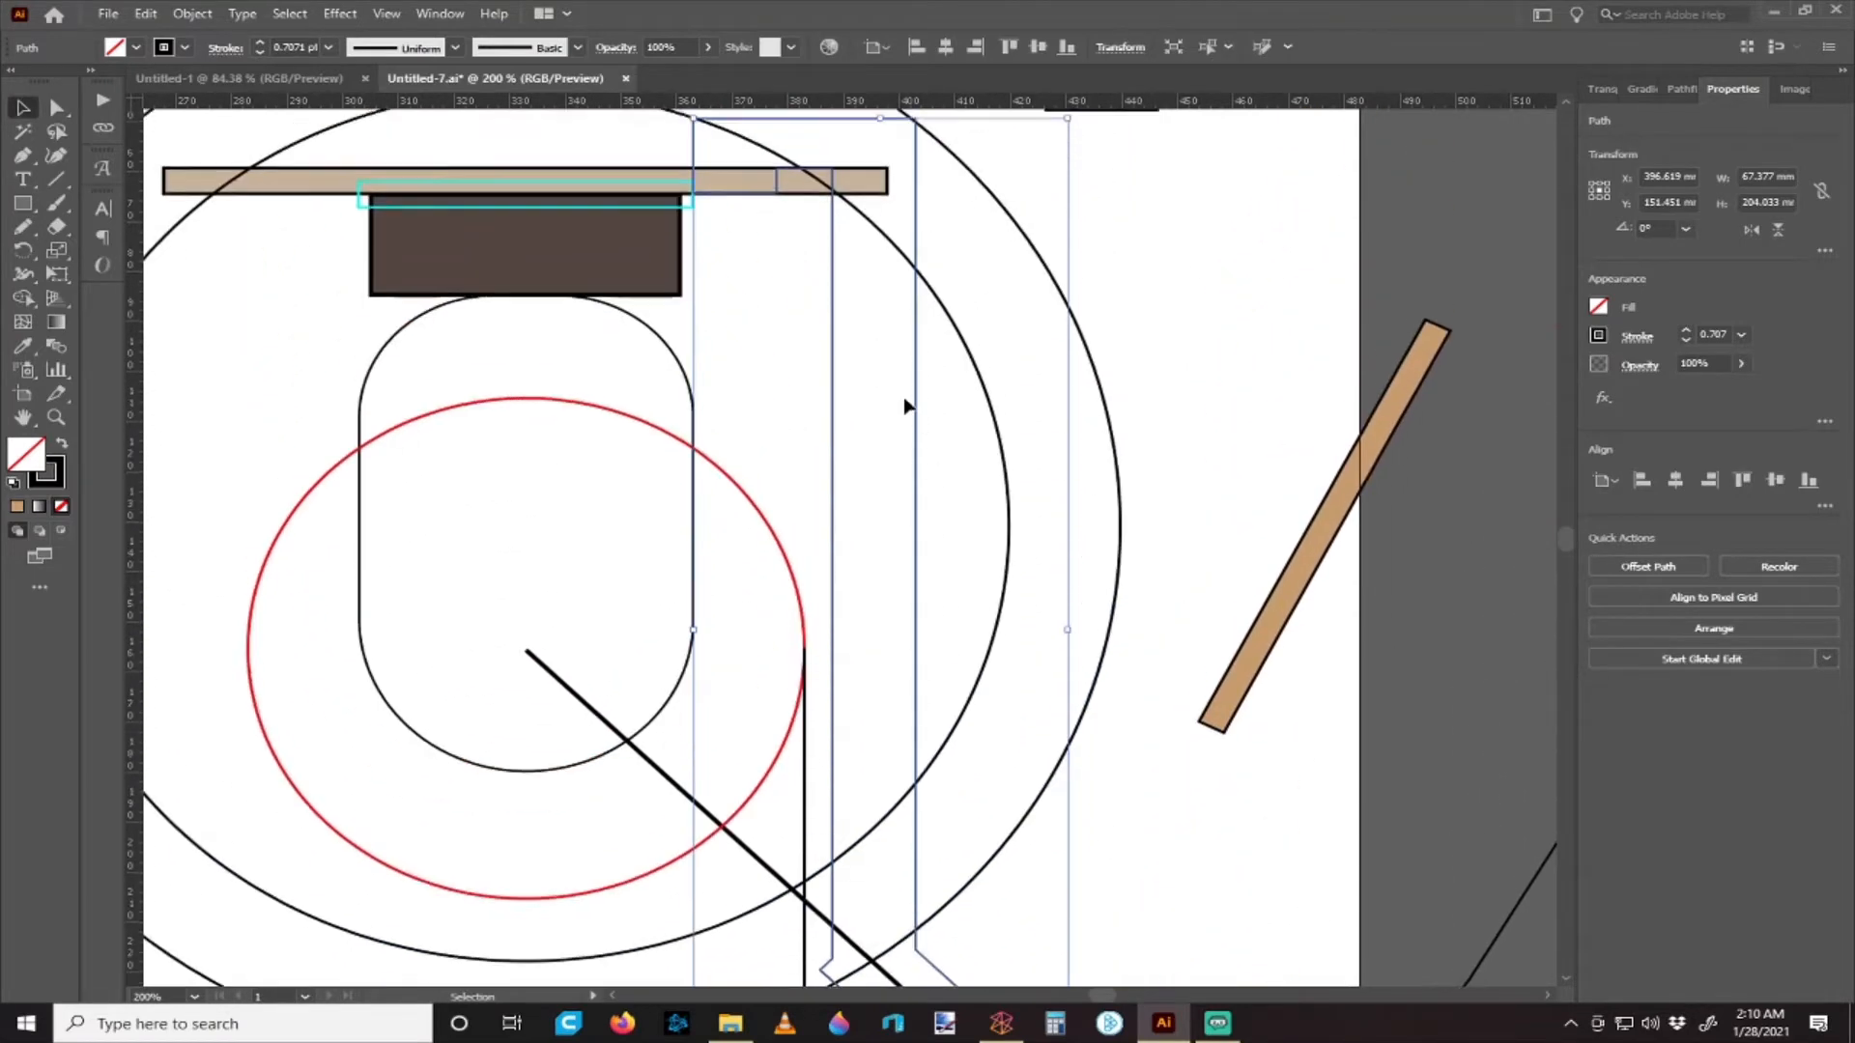
{"action": "scroll", "coordinate": [799, 361], "scroll_direction": "down", "scroll_amount": 1}
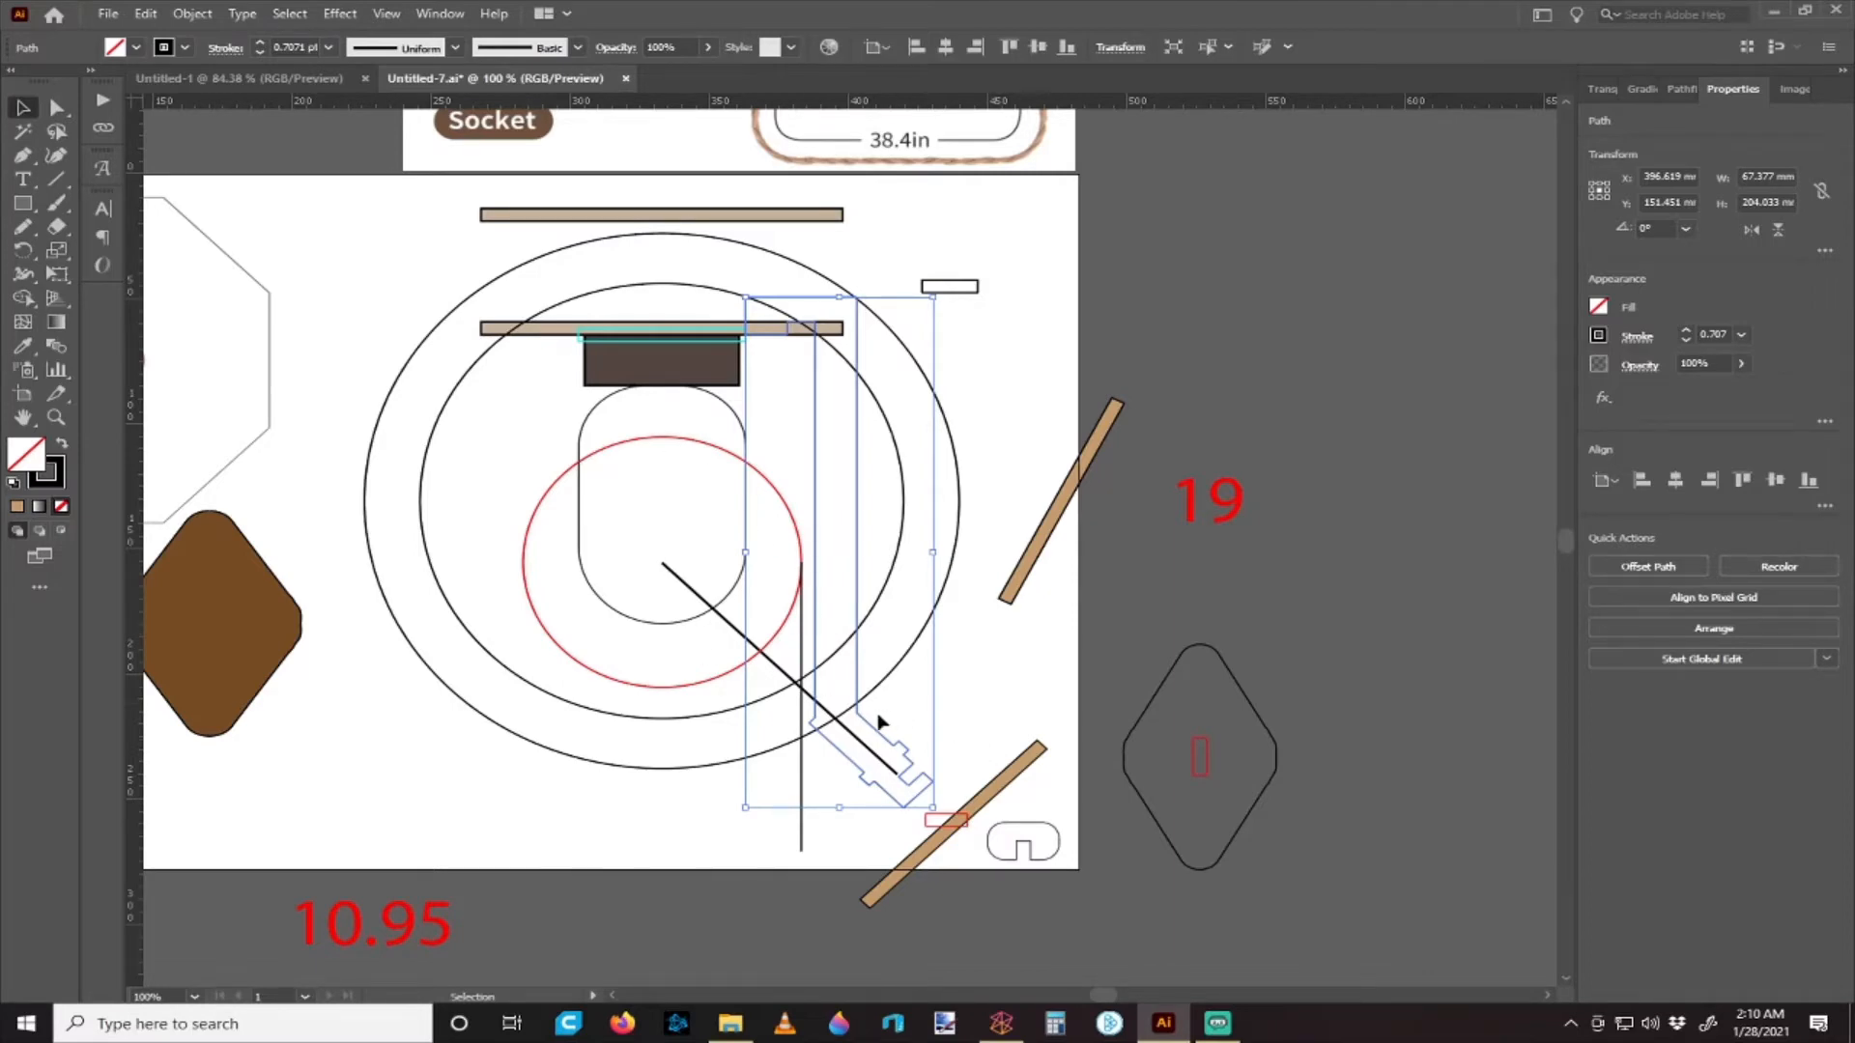
{"action": "scroll", "coordinate": [874, 647], "scroll_direction": "down", "scroll_amount": 1}
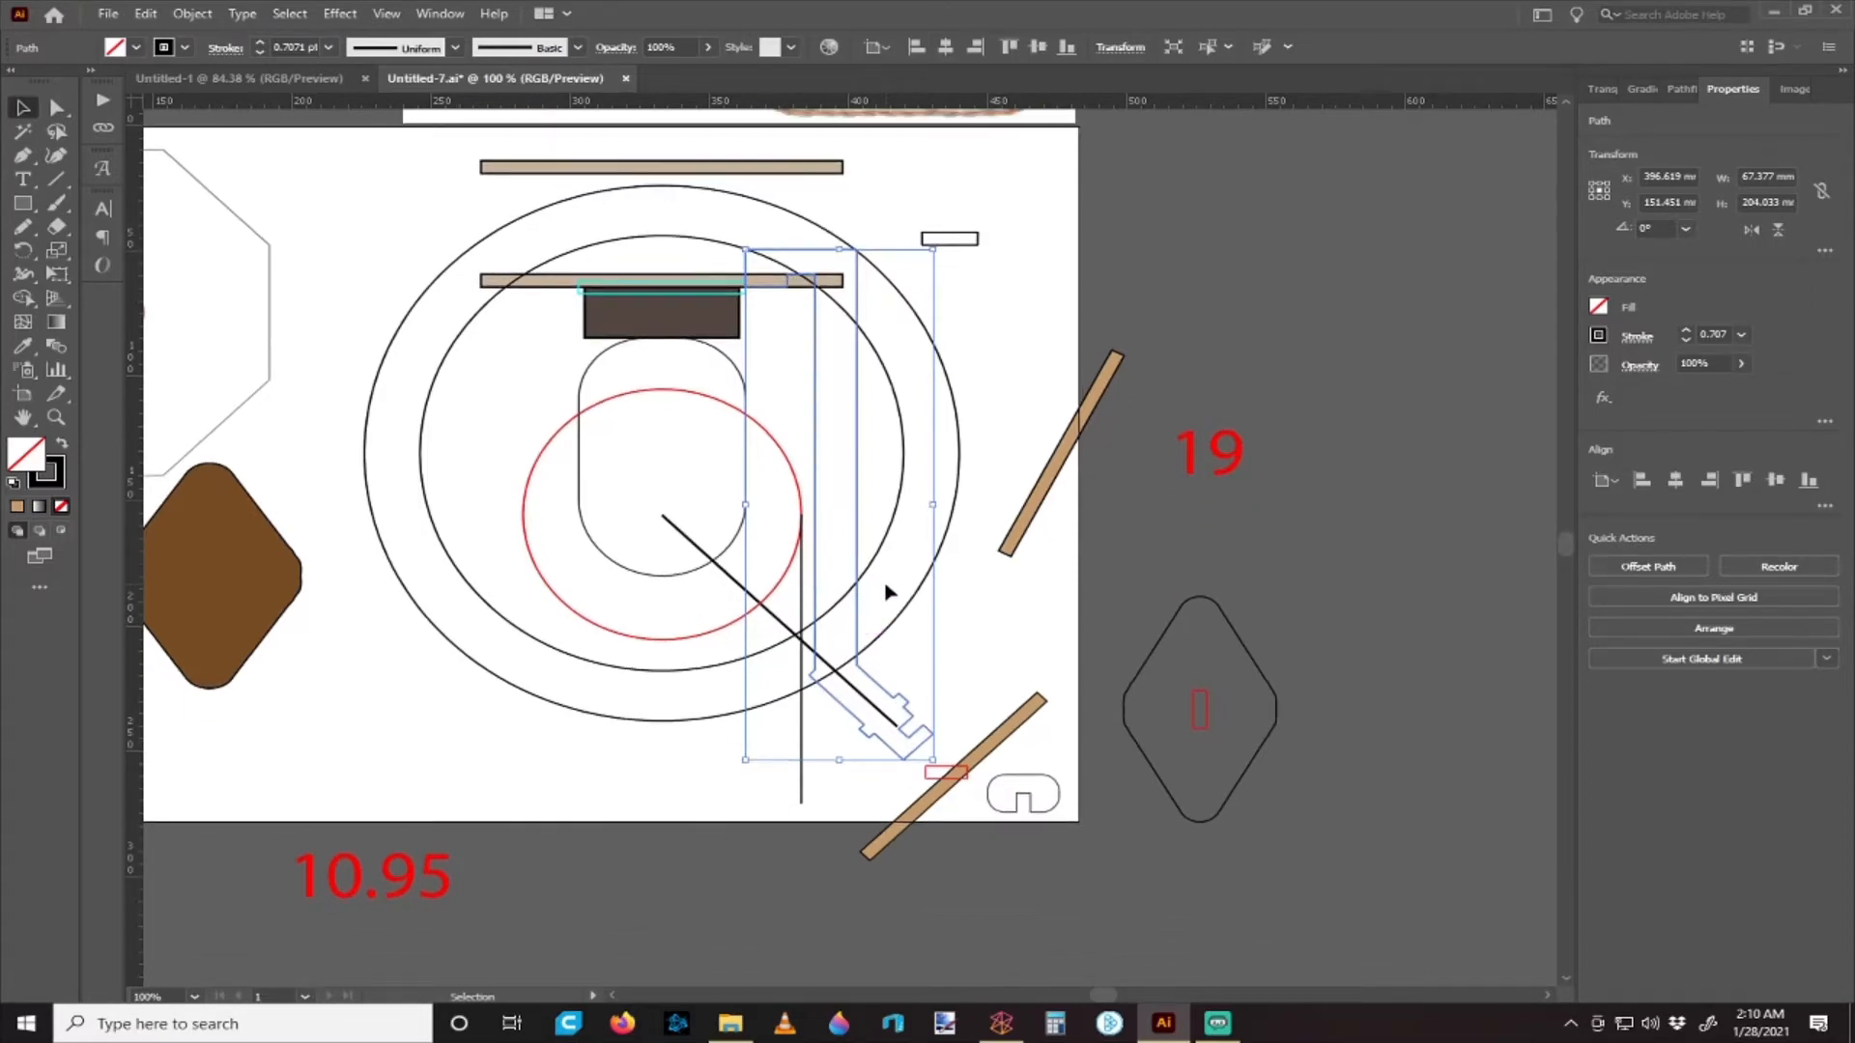
{"action": "scroll", "coordinate": [887, 591], "scroll_direction": "left", "scroll_amount": 2}
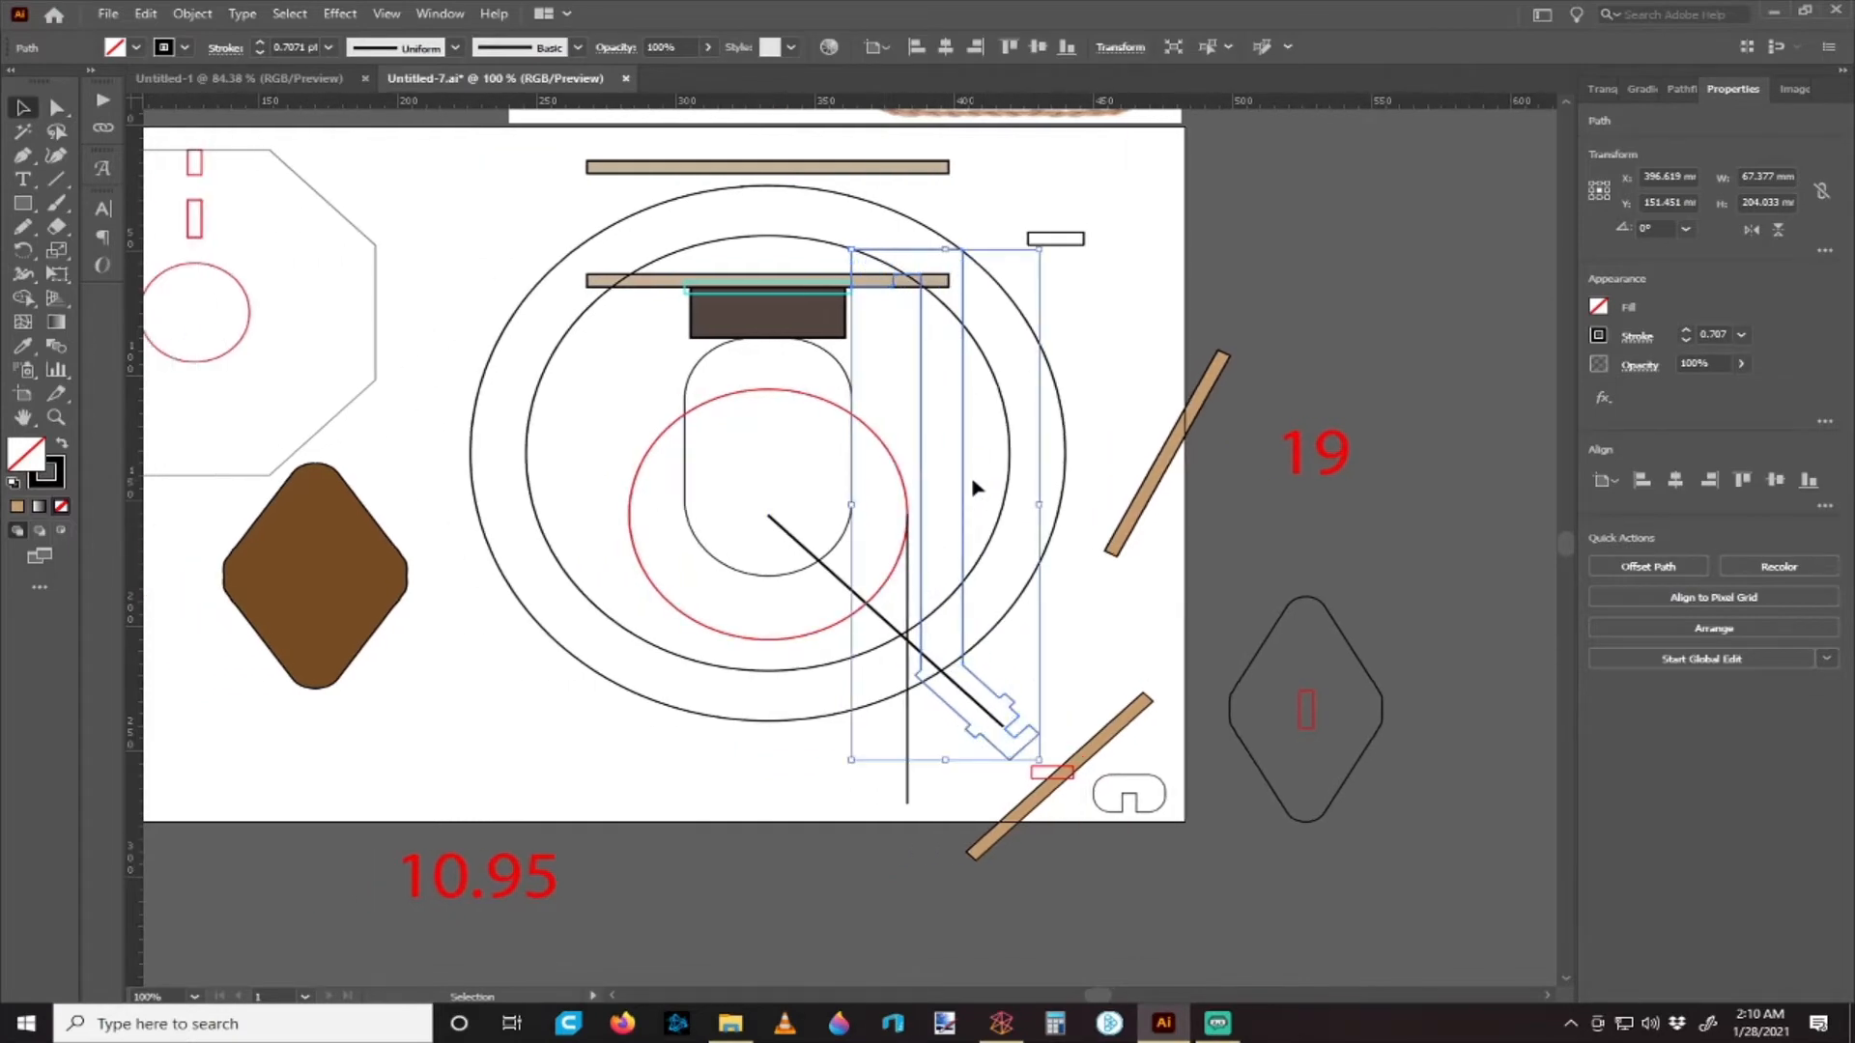
{"action": "scroll", "coordinate": [873, 467], "scroll_direction": "right", "scroll_amount": 2}
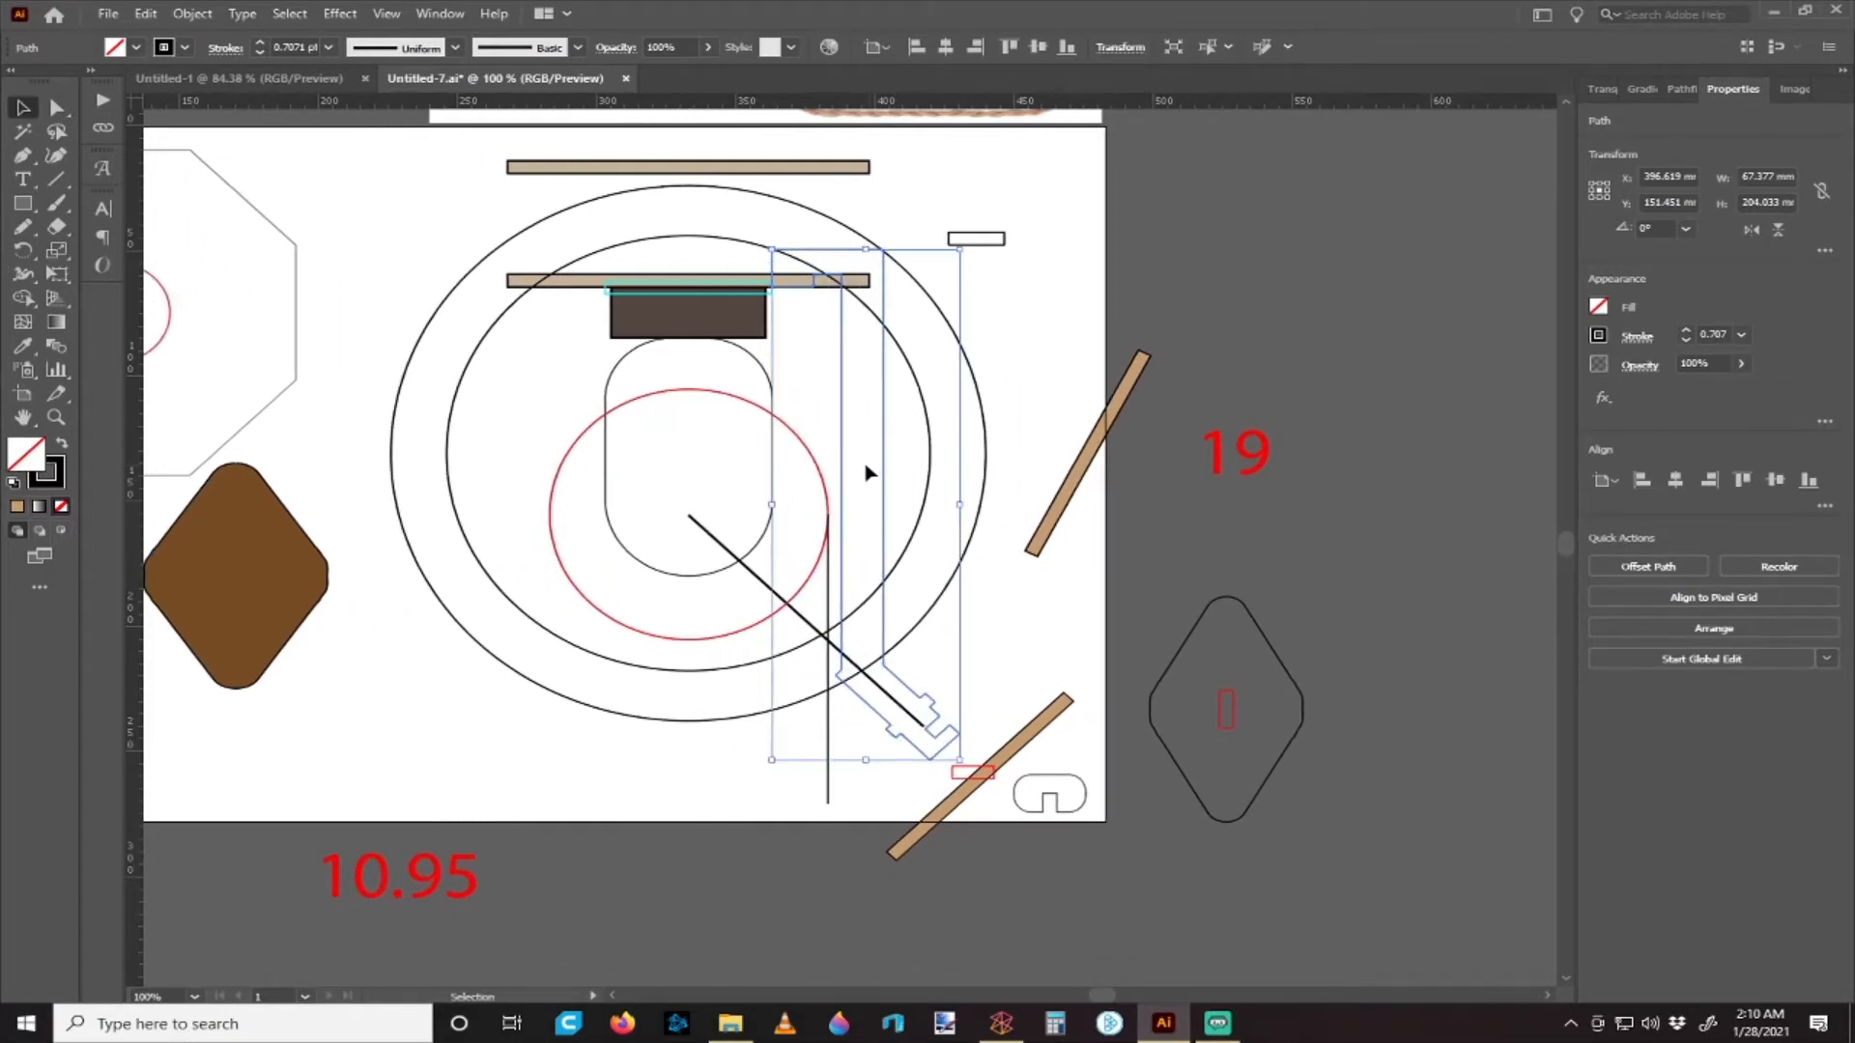
{"action": "scroll", "coordinate": [898, 483], "scroll_direction": "down", "scroll_amount": 2}
{"action": "scroll", "coordinate": [898, 483], "scroll_direction": "right", "scroll_amount": 2}
{"action": "scroll", "coordinate": [879, 551], "scroll_direction": "down", "scroll_amount": 1}
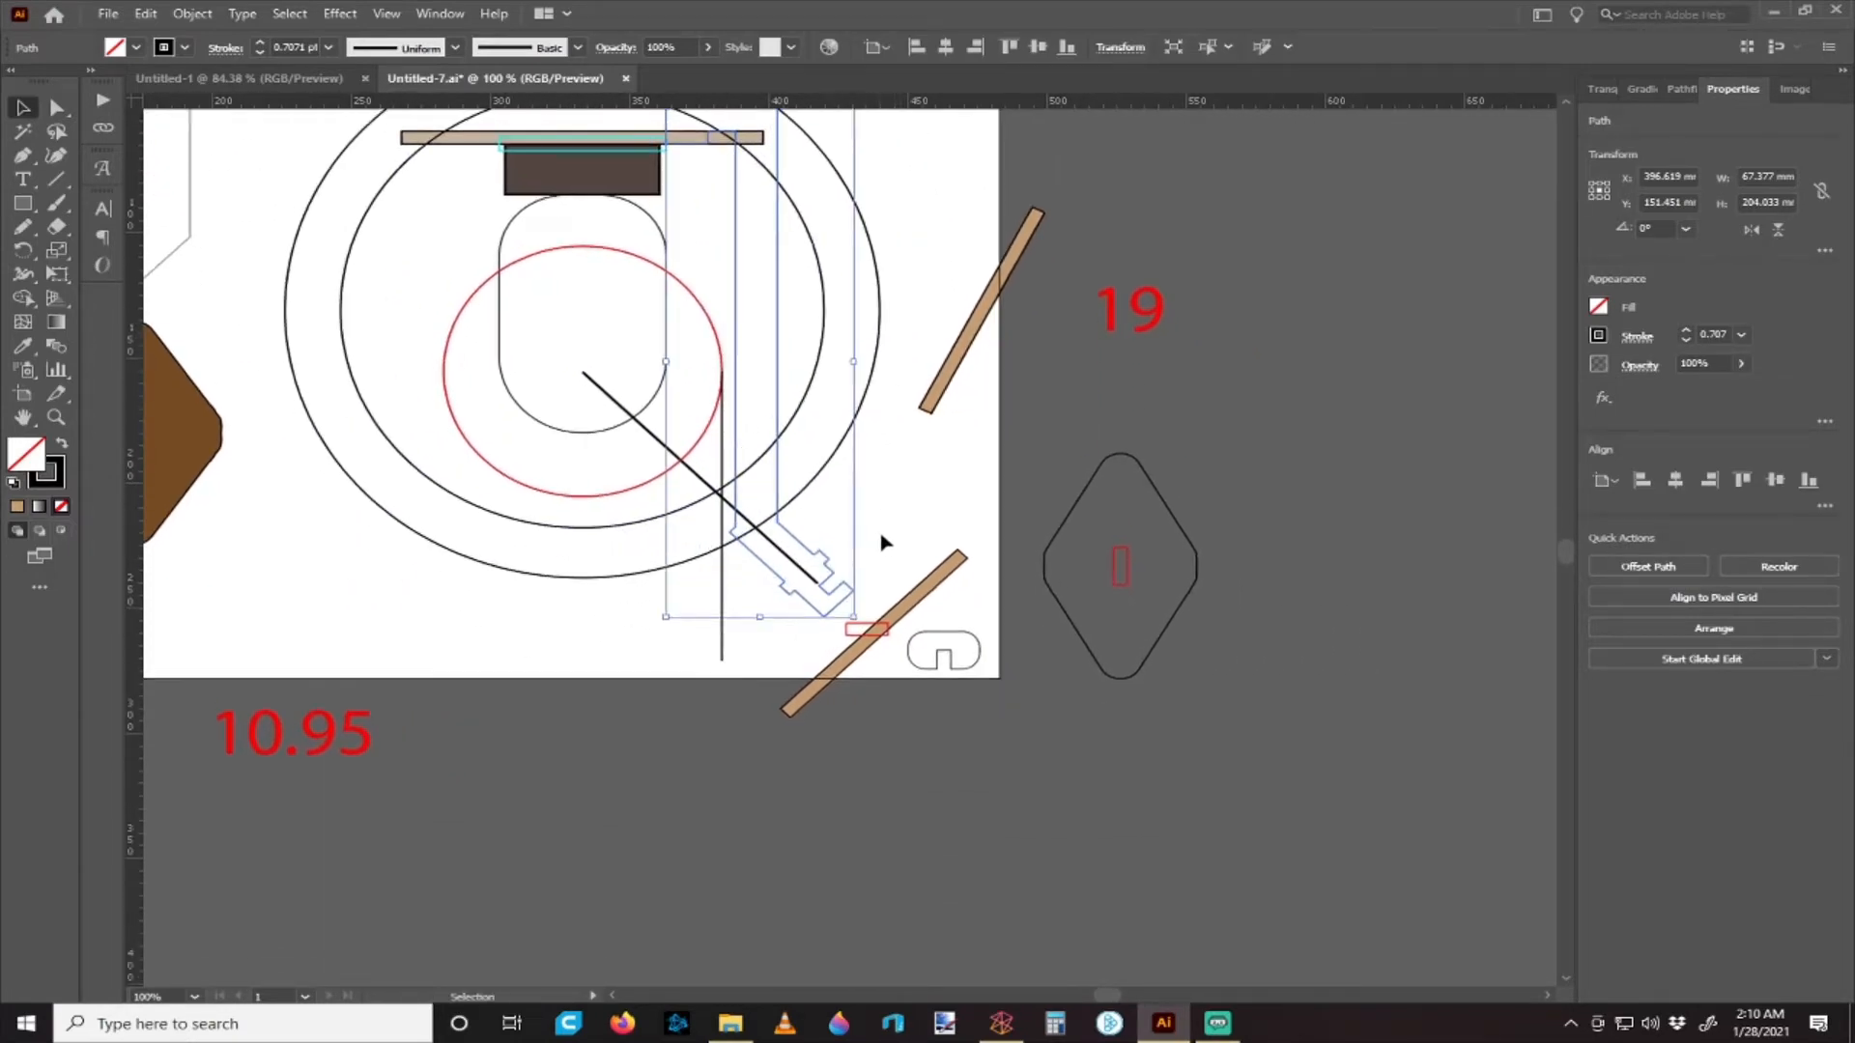
{"action": "left_click", "coordinate": [893, 530]}
{"action": "scroll", "coordinate": [873, 502], "scroll_direction": "up", "scroll_amount": 2}
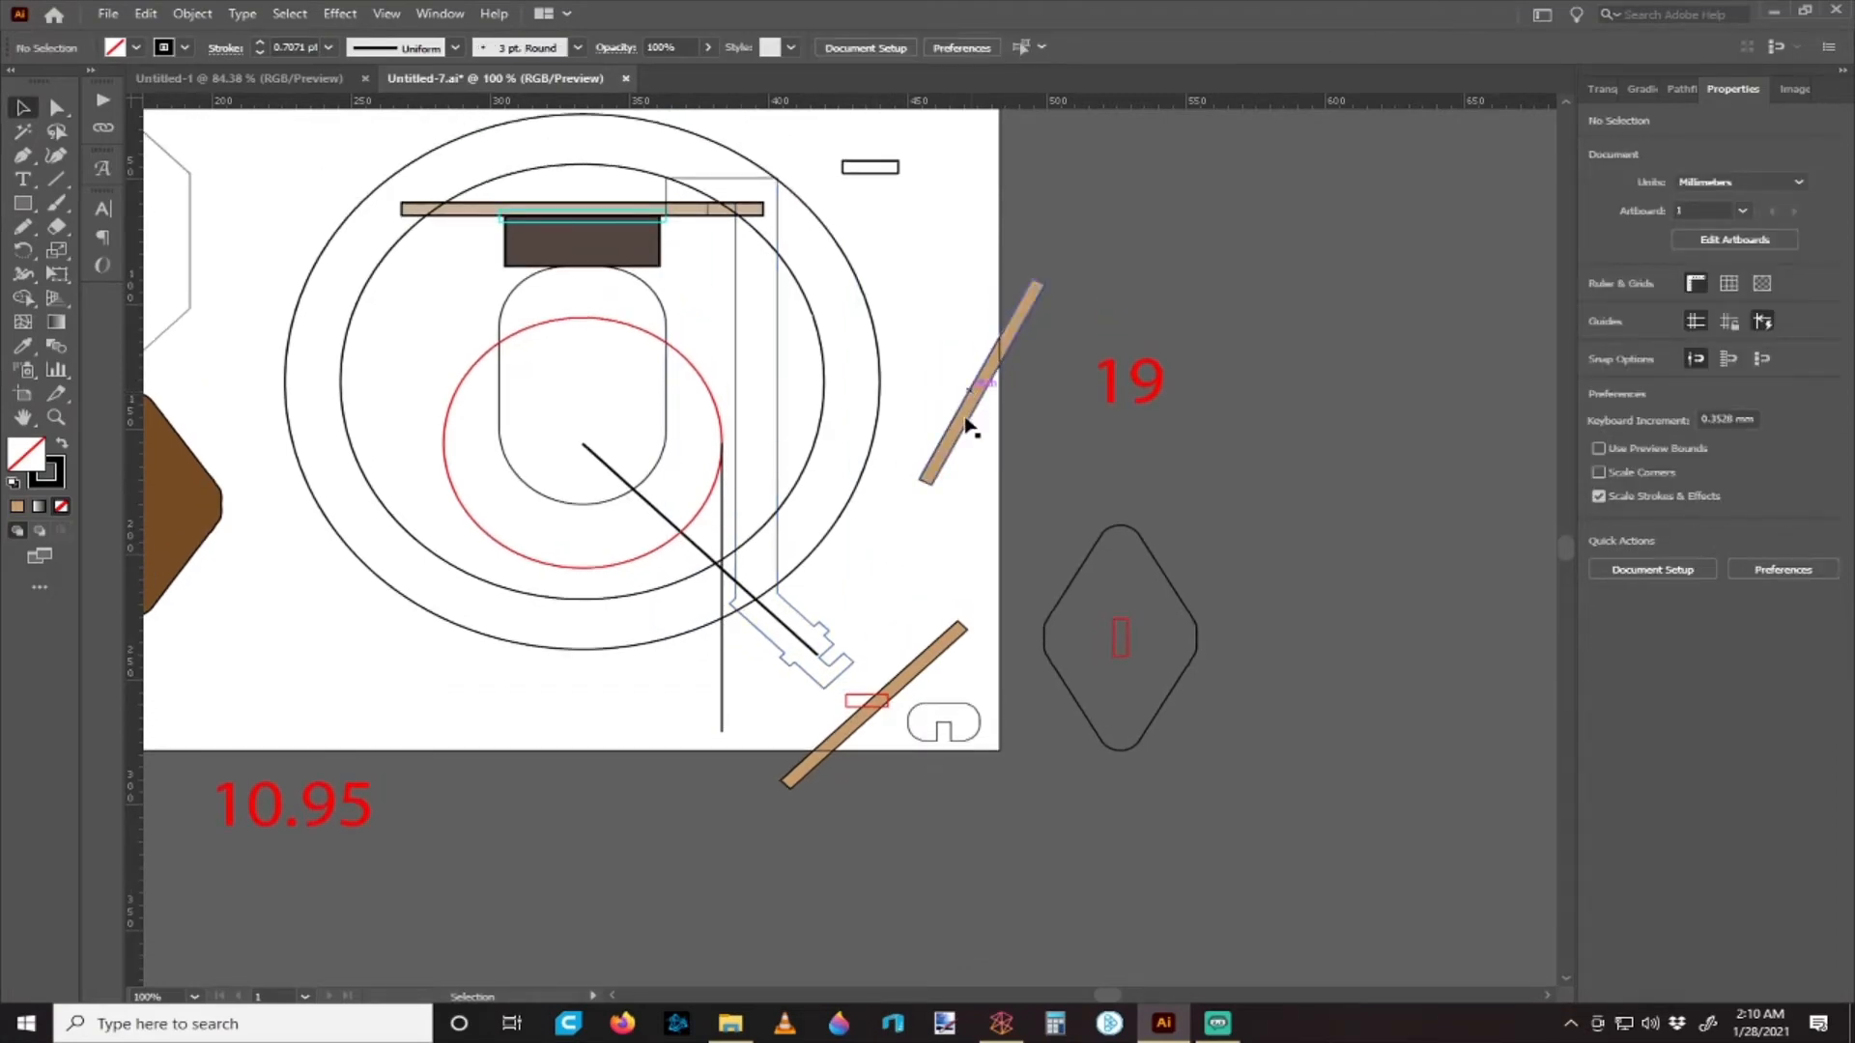
{"action": "scroll", "coordinate": [866, 629], "scroll_direction": "up", "scroll_amount": 2}
{"action": "scroll", "coordinate": [866, 634], "scroll_direction": "up", "scroll_amount": 3}
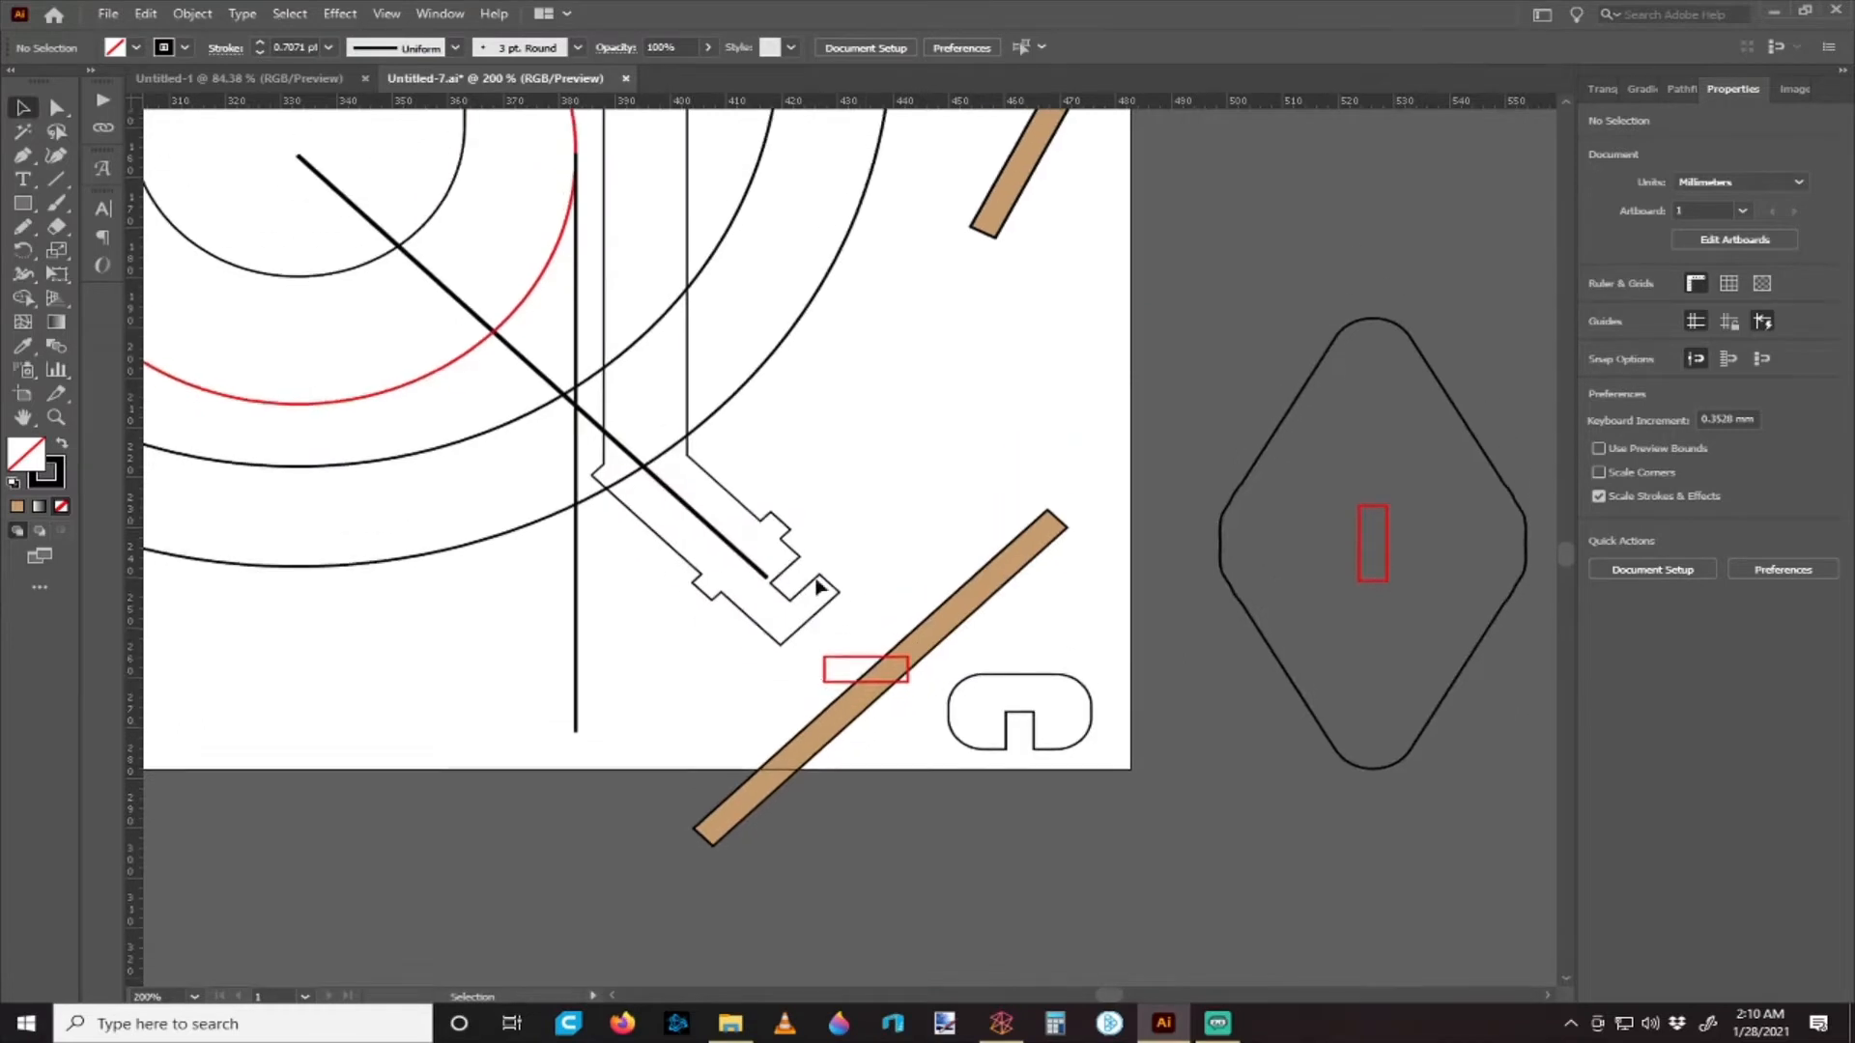
- Move the long tan diagonal bar up and left so it sits in the notch of the angled part
{"action": "left_click_drag", "start_coordinate": [877, 710], "coordinate": [816, 551]}
{"action": "key", "text": "ctrl+z"}
{"action": "left_click", "coordinate": [803, 461]}
{"action": "scroll", "coordinate": [860, 472], "scroll_direction": "up", "scroll_amount": 3}
{"action": "scroll", "coordinate": [872, 481], "scroll_direction": "down", "scroll_amount": 3}
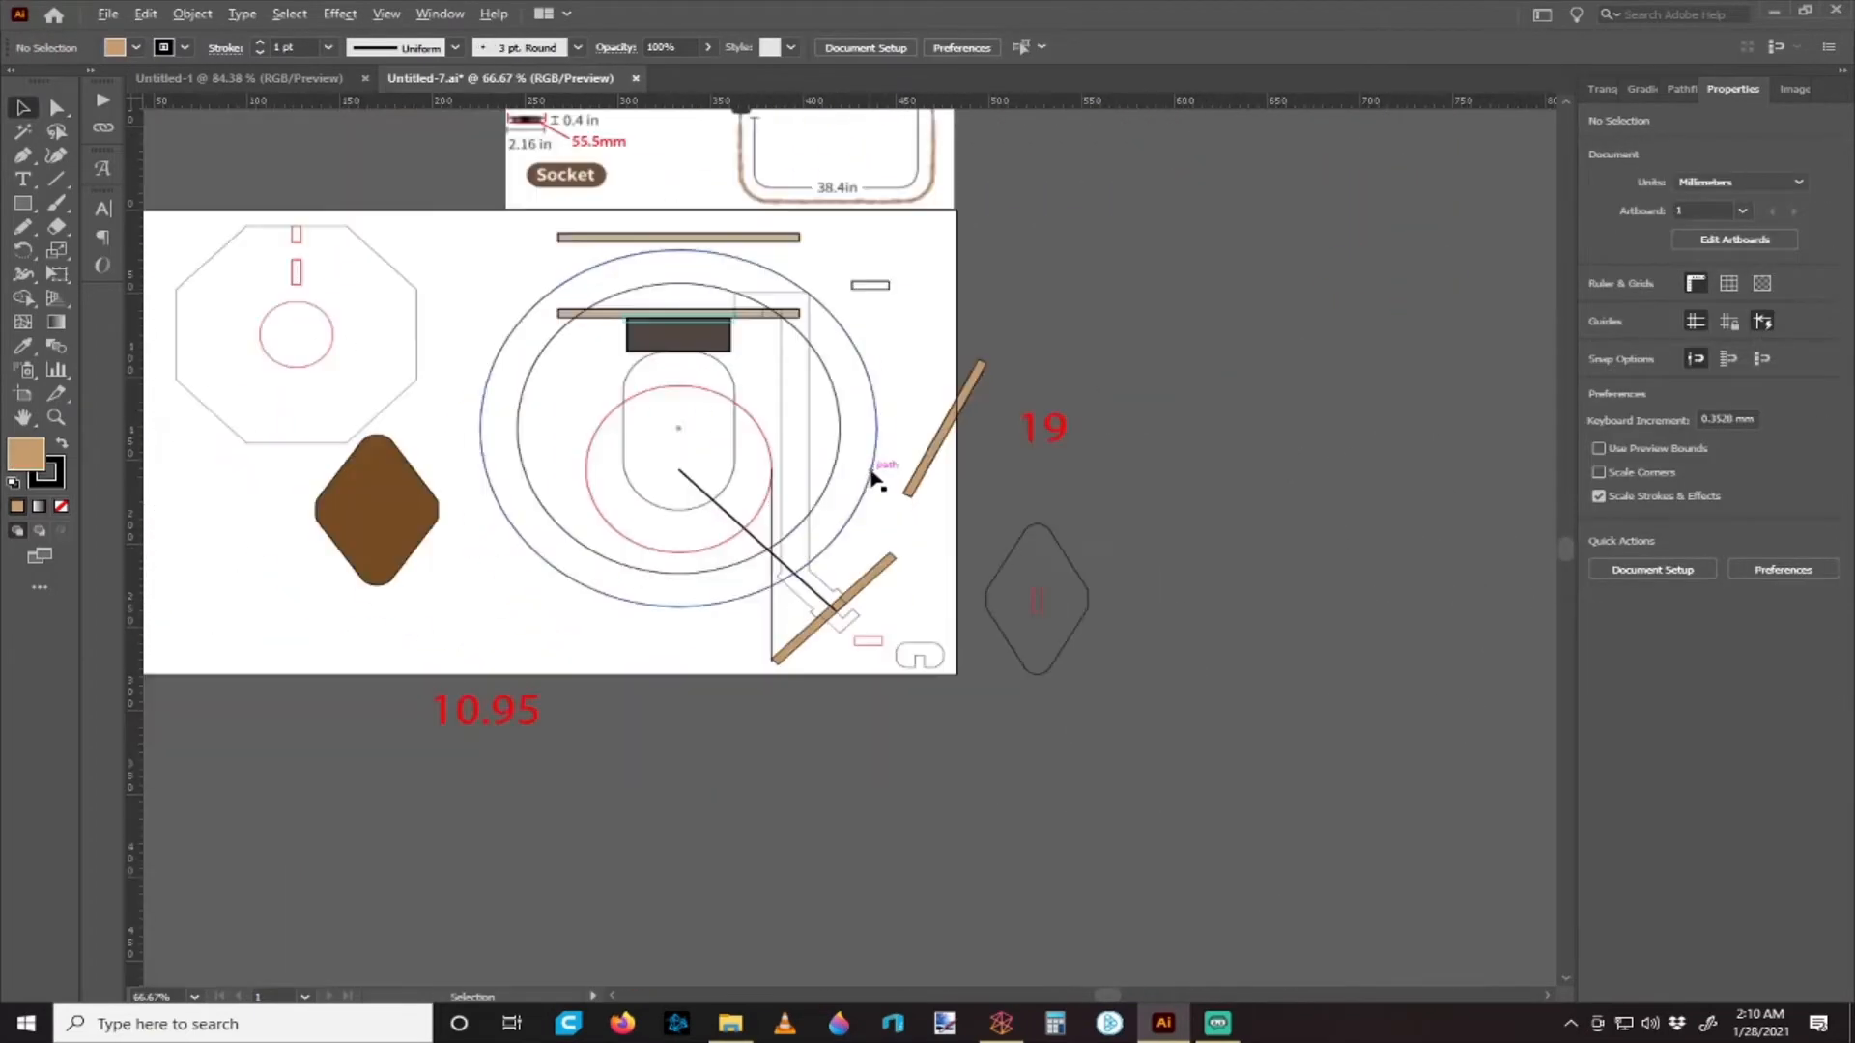
- Reposition the upper tan diagonal bar just outside the outer circle and the brown diamond slightly lower on the artboard
{"action": "left_click_drag", "start_coordinate": [936, 446], "coordinate": [881, 504]}
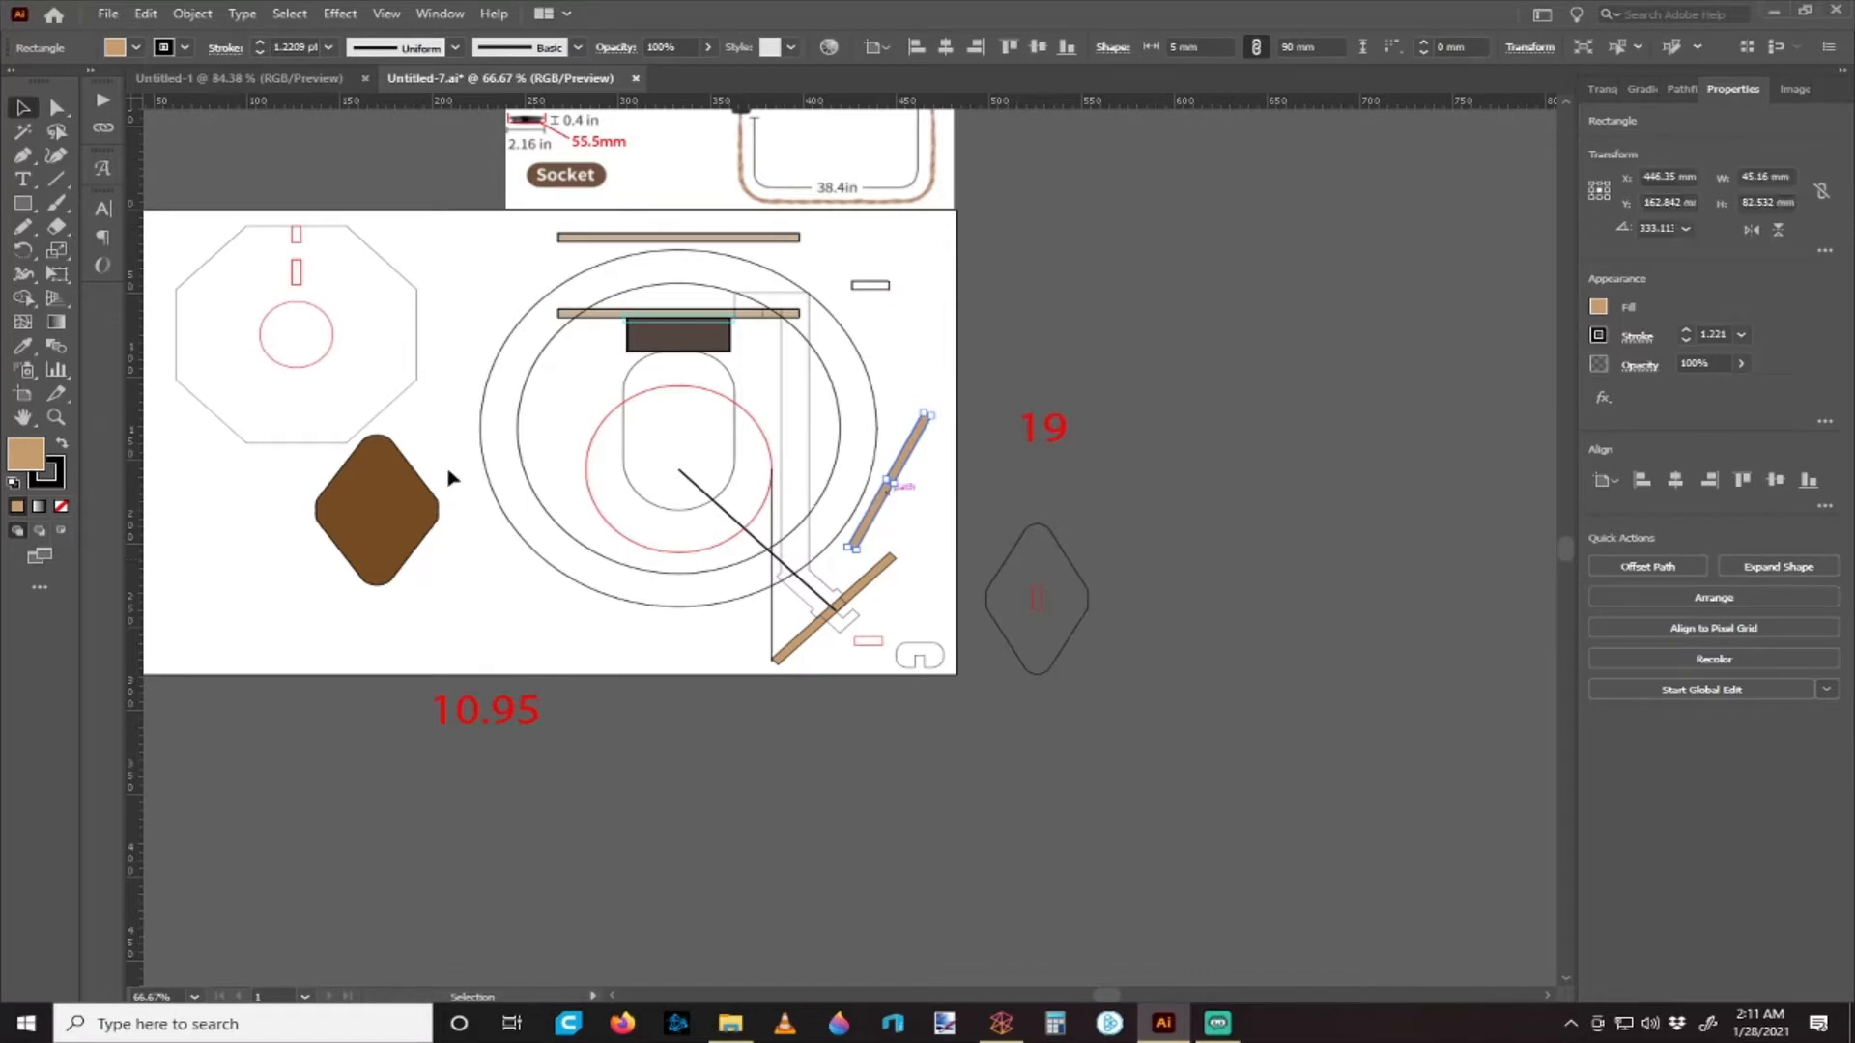
{"action": "left_click_drag", "start_coordinate": [400, 506], "coordinate": [1056, 474]}
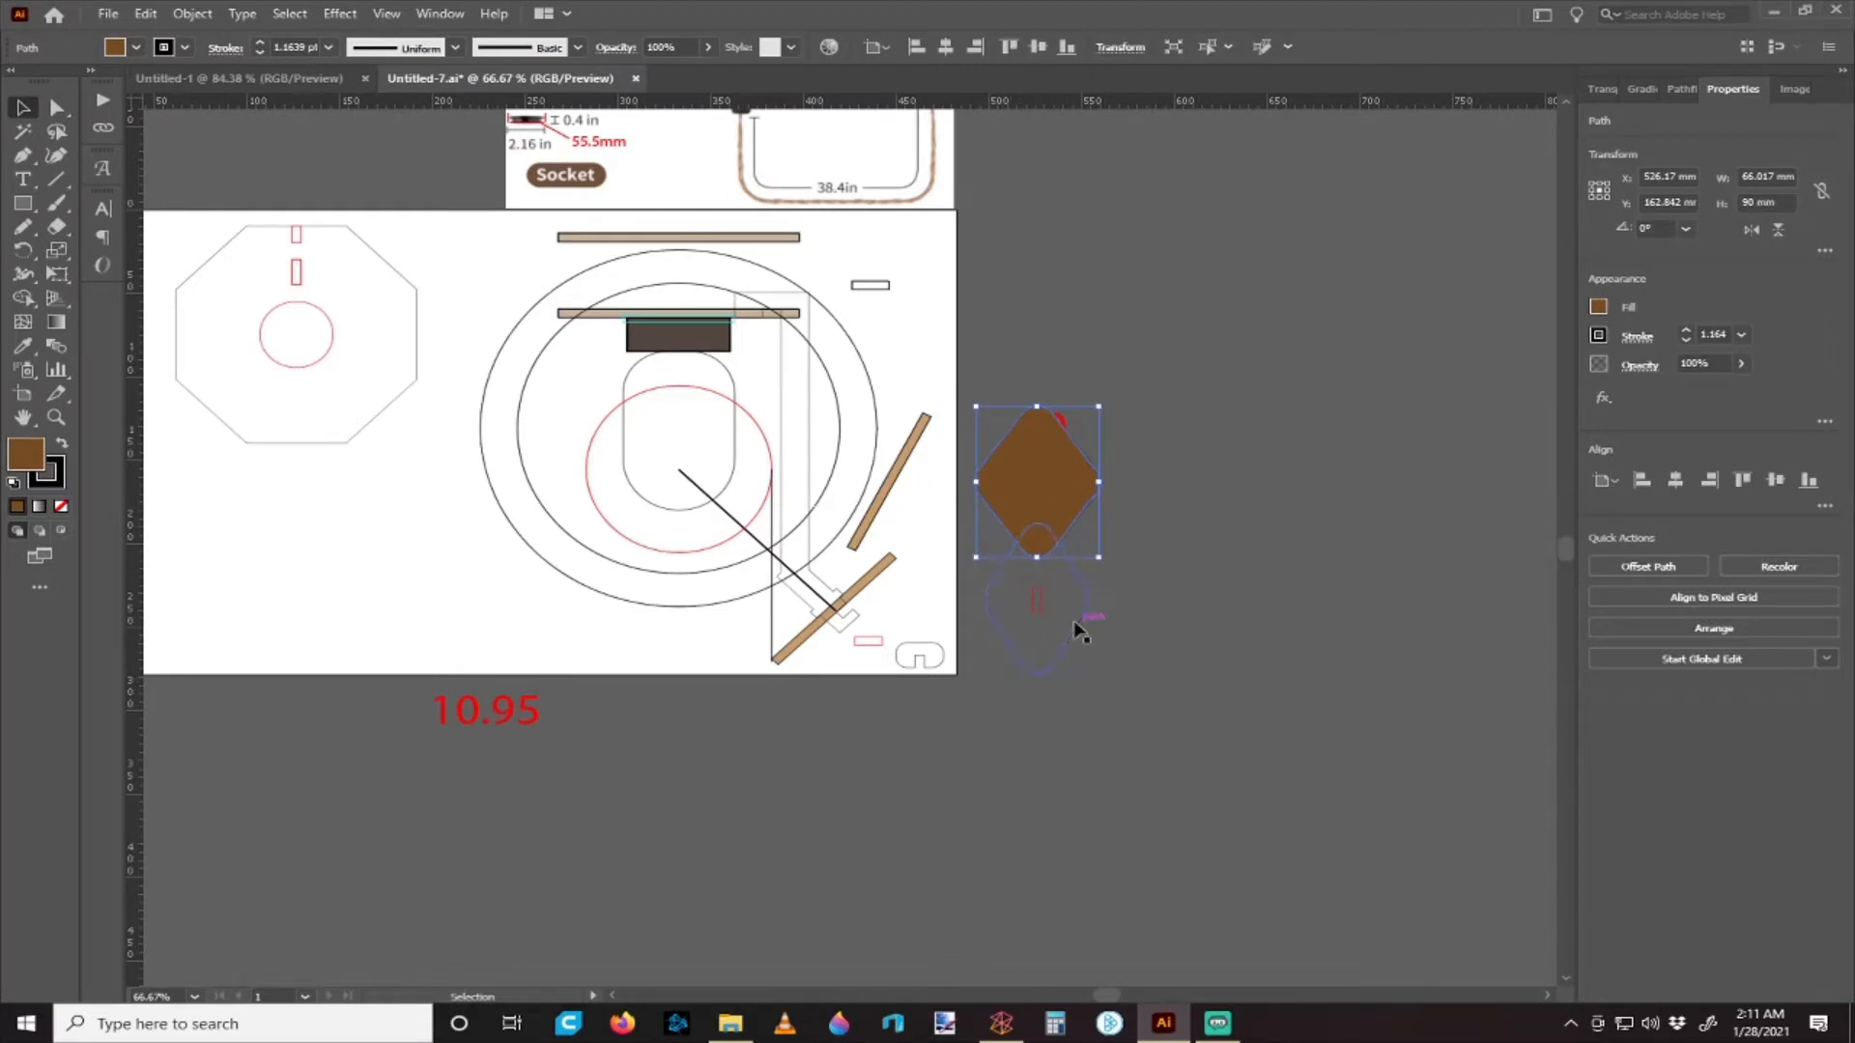
{"action": "left_click_drag", "start_coordinate": [1040, 497], "coordinate": [386, 559]}
{"action": "scroll", "coordinate": [882, 557], "scroll_direction": "up", "scroll_amount": 1}
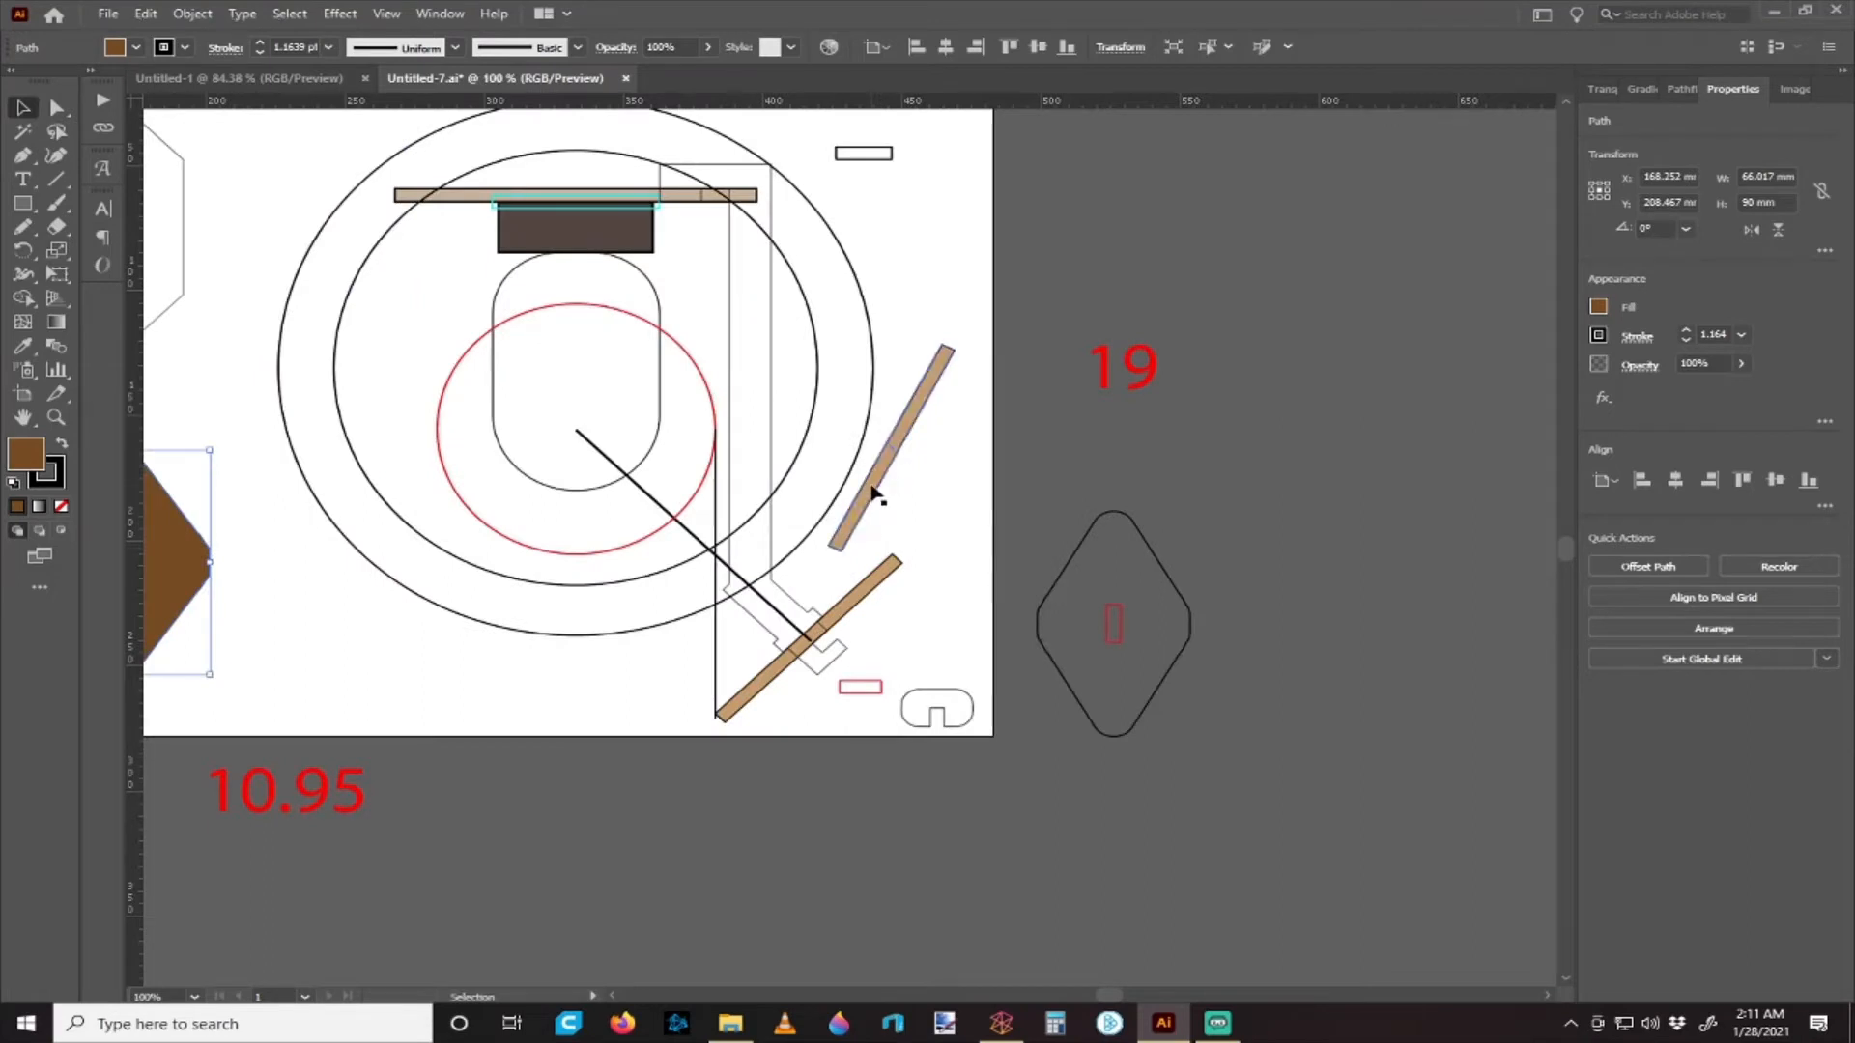
{"action": "left_click_drag", "start_coordinate": [875, 490], "coordinate": [897, 493]}
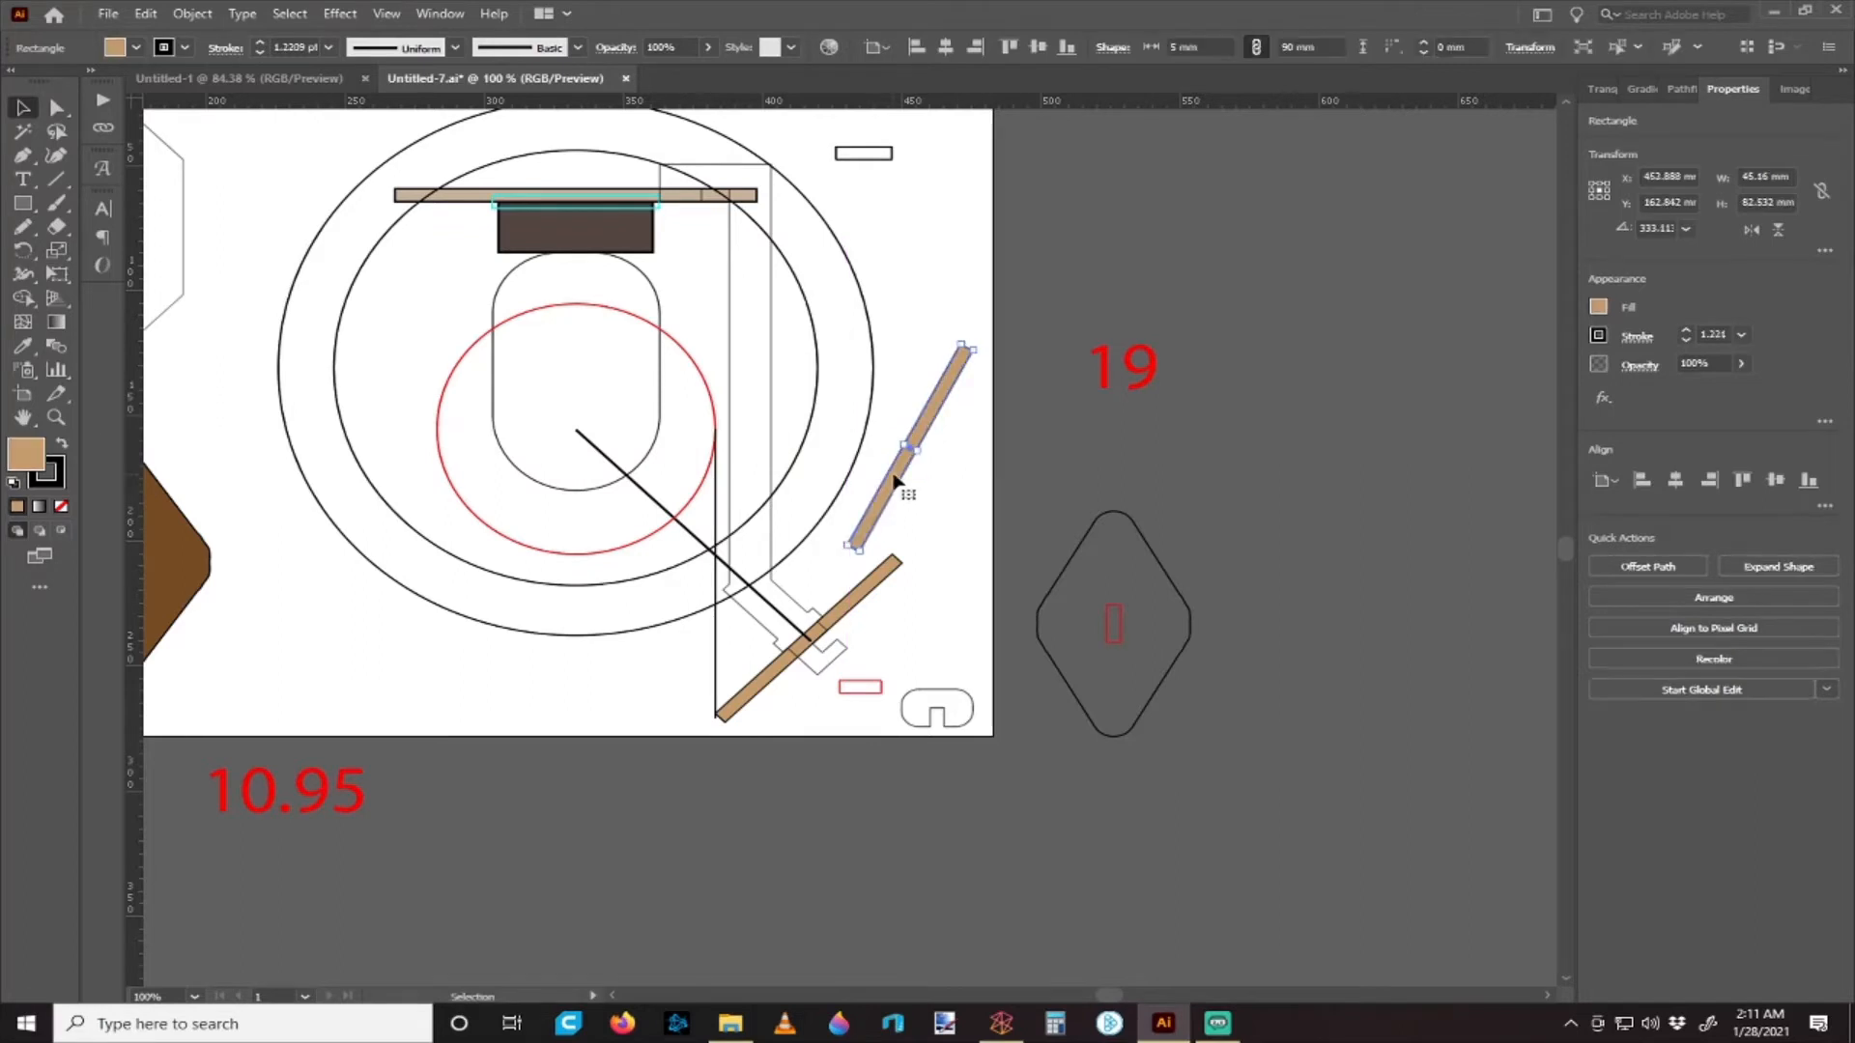
{"action": "key", "text": "ctrl+minus"}
{"action": "key", "text": "ctrl+minus"}
{"action": "key", "text": "ctrl+plus"}
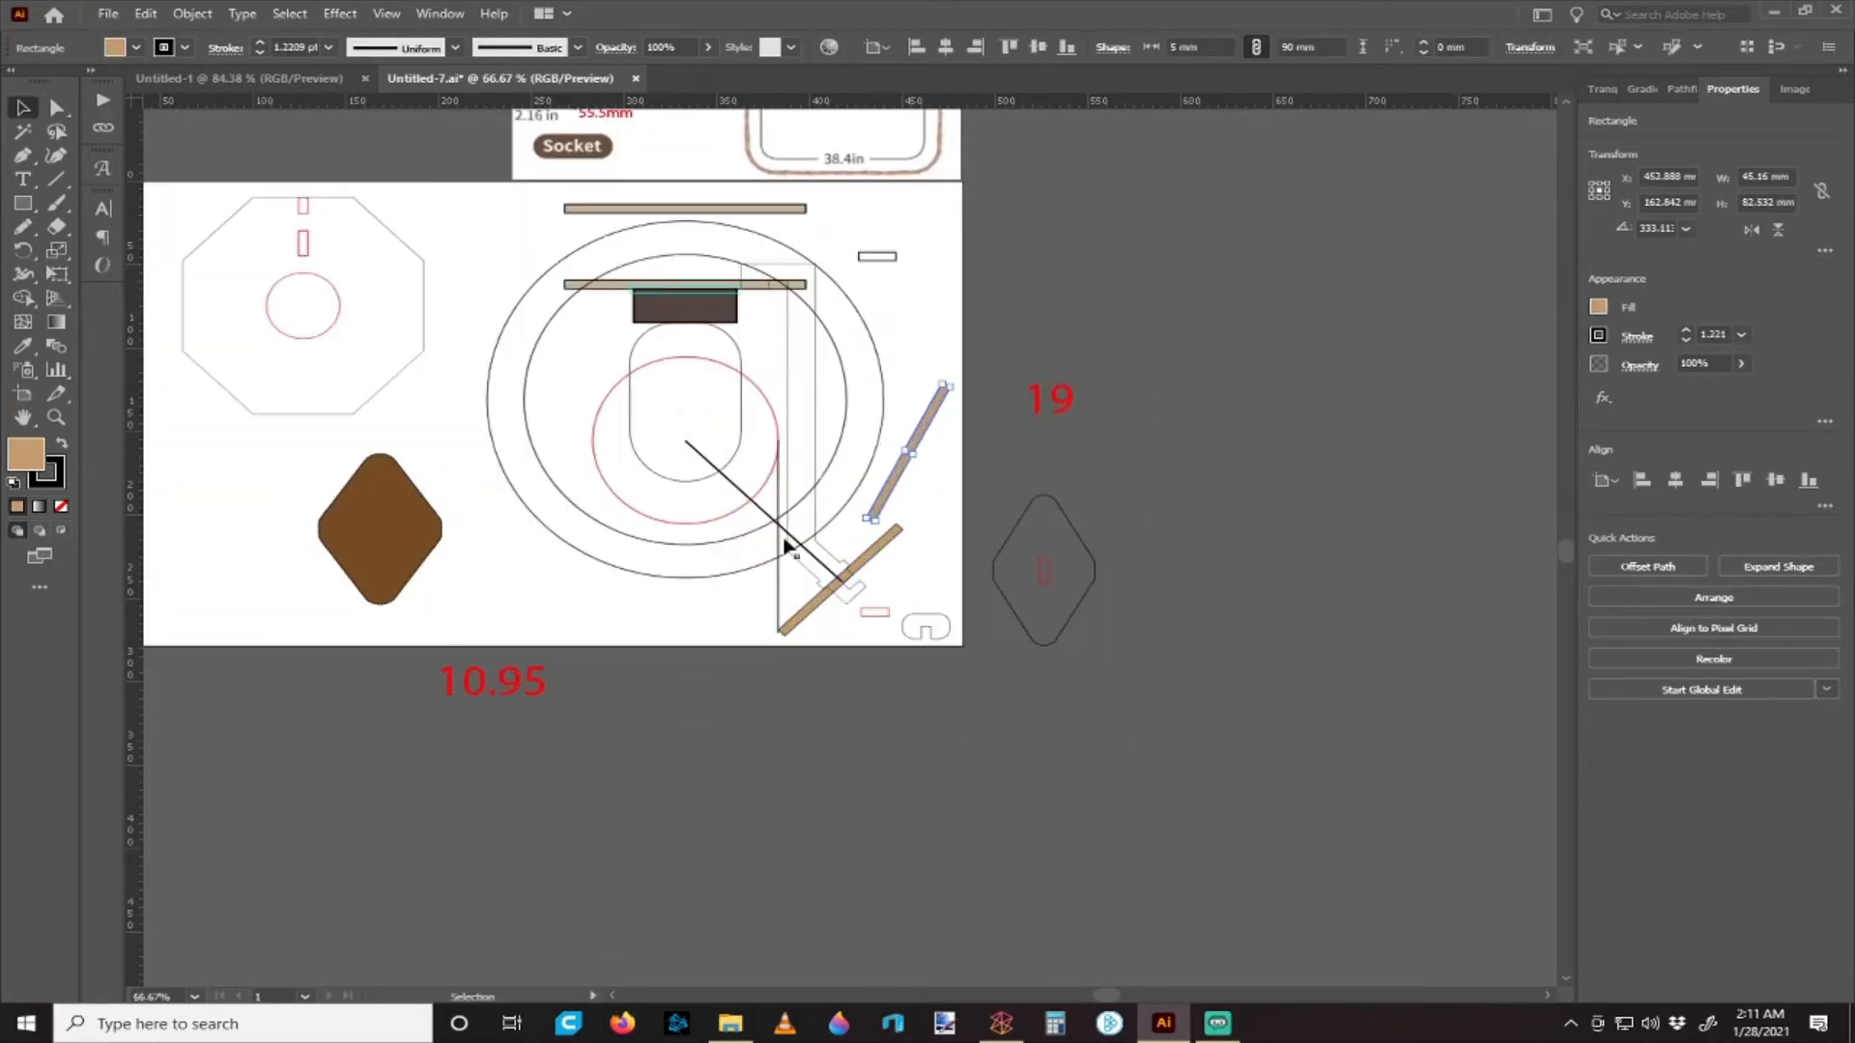
{"action": "left_click", "coordinate": [942, 512]}
{"action": "key", "text": "ctrl+plus"}
{"action": "key", "text": "a"}
{"action": "scroll", "coordinate": [926, 526], "scroll_direction": "right", "scroll_amount": 1}
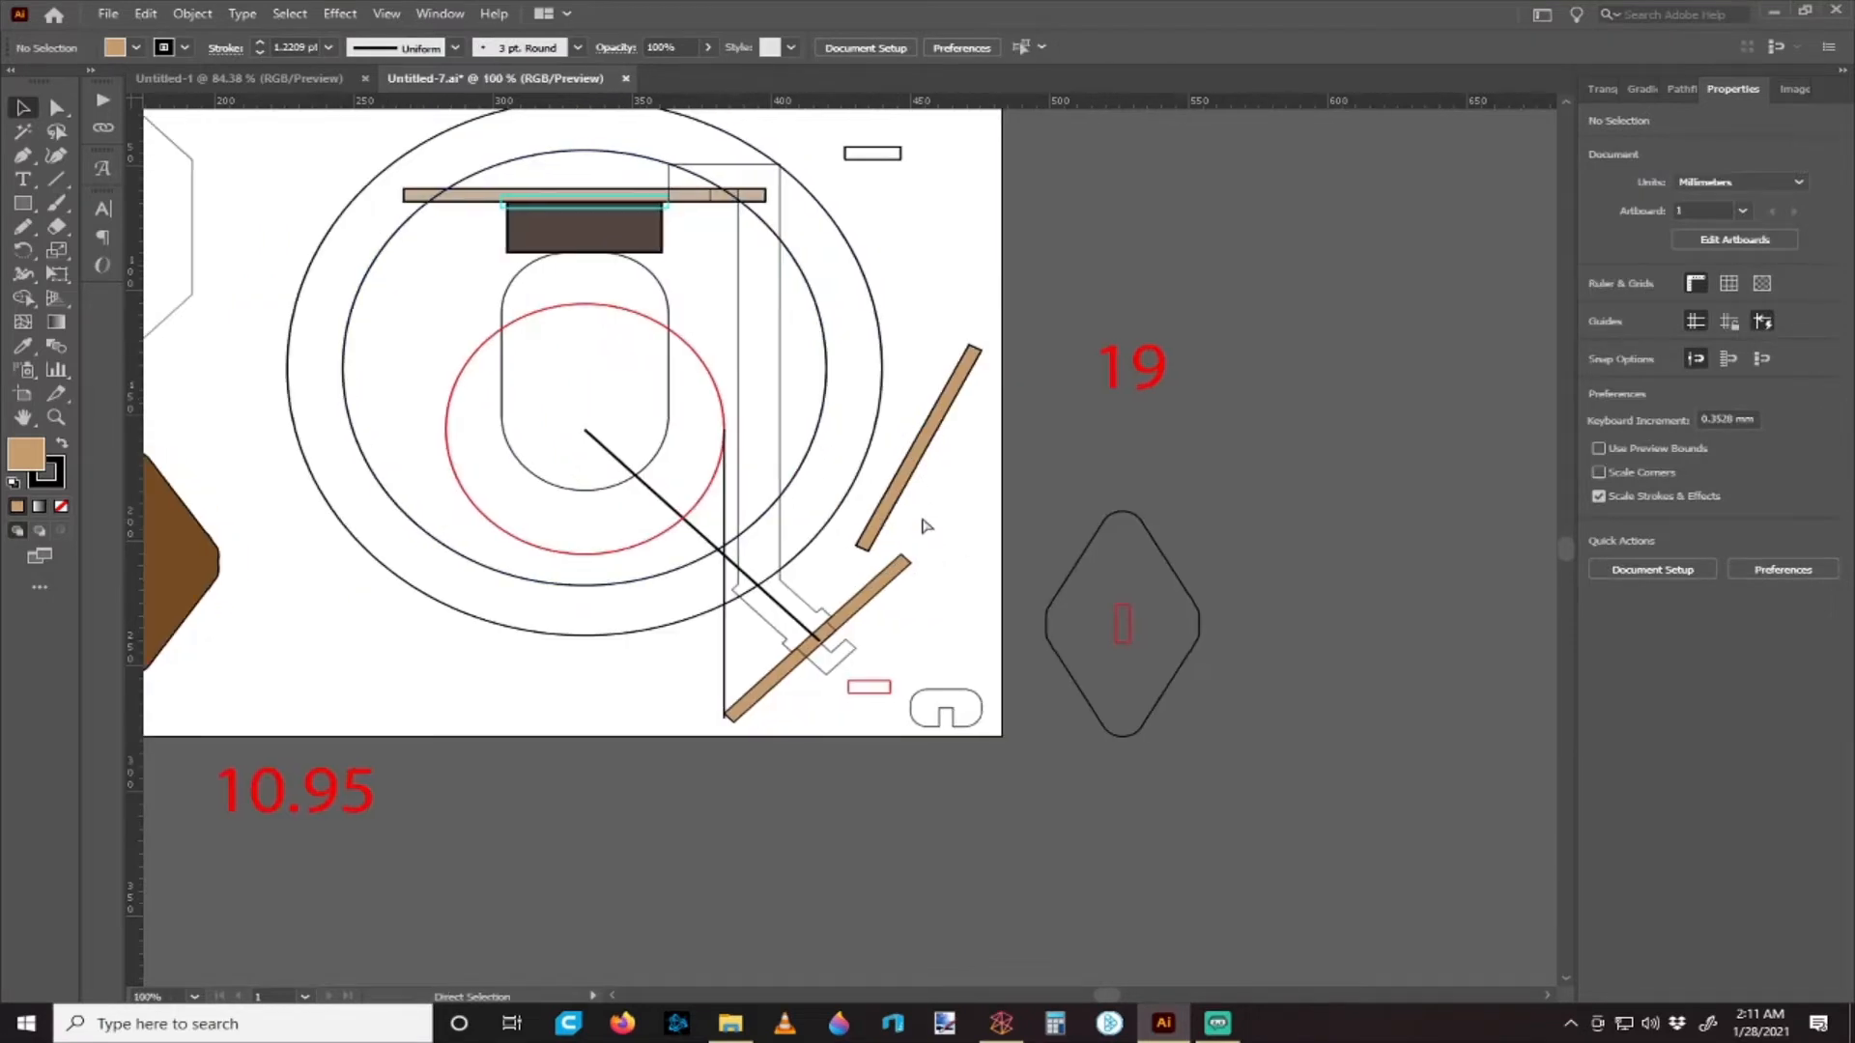
- Set the rotation angle of the upper tan diagonal bar to 330°
{"action": "key", "text": "v"}
{"action": "left_click", "coordinate": [908, 467]}
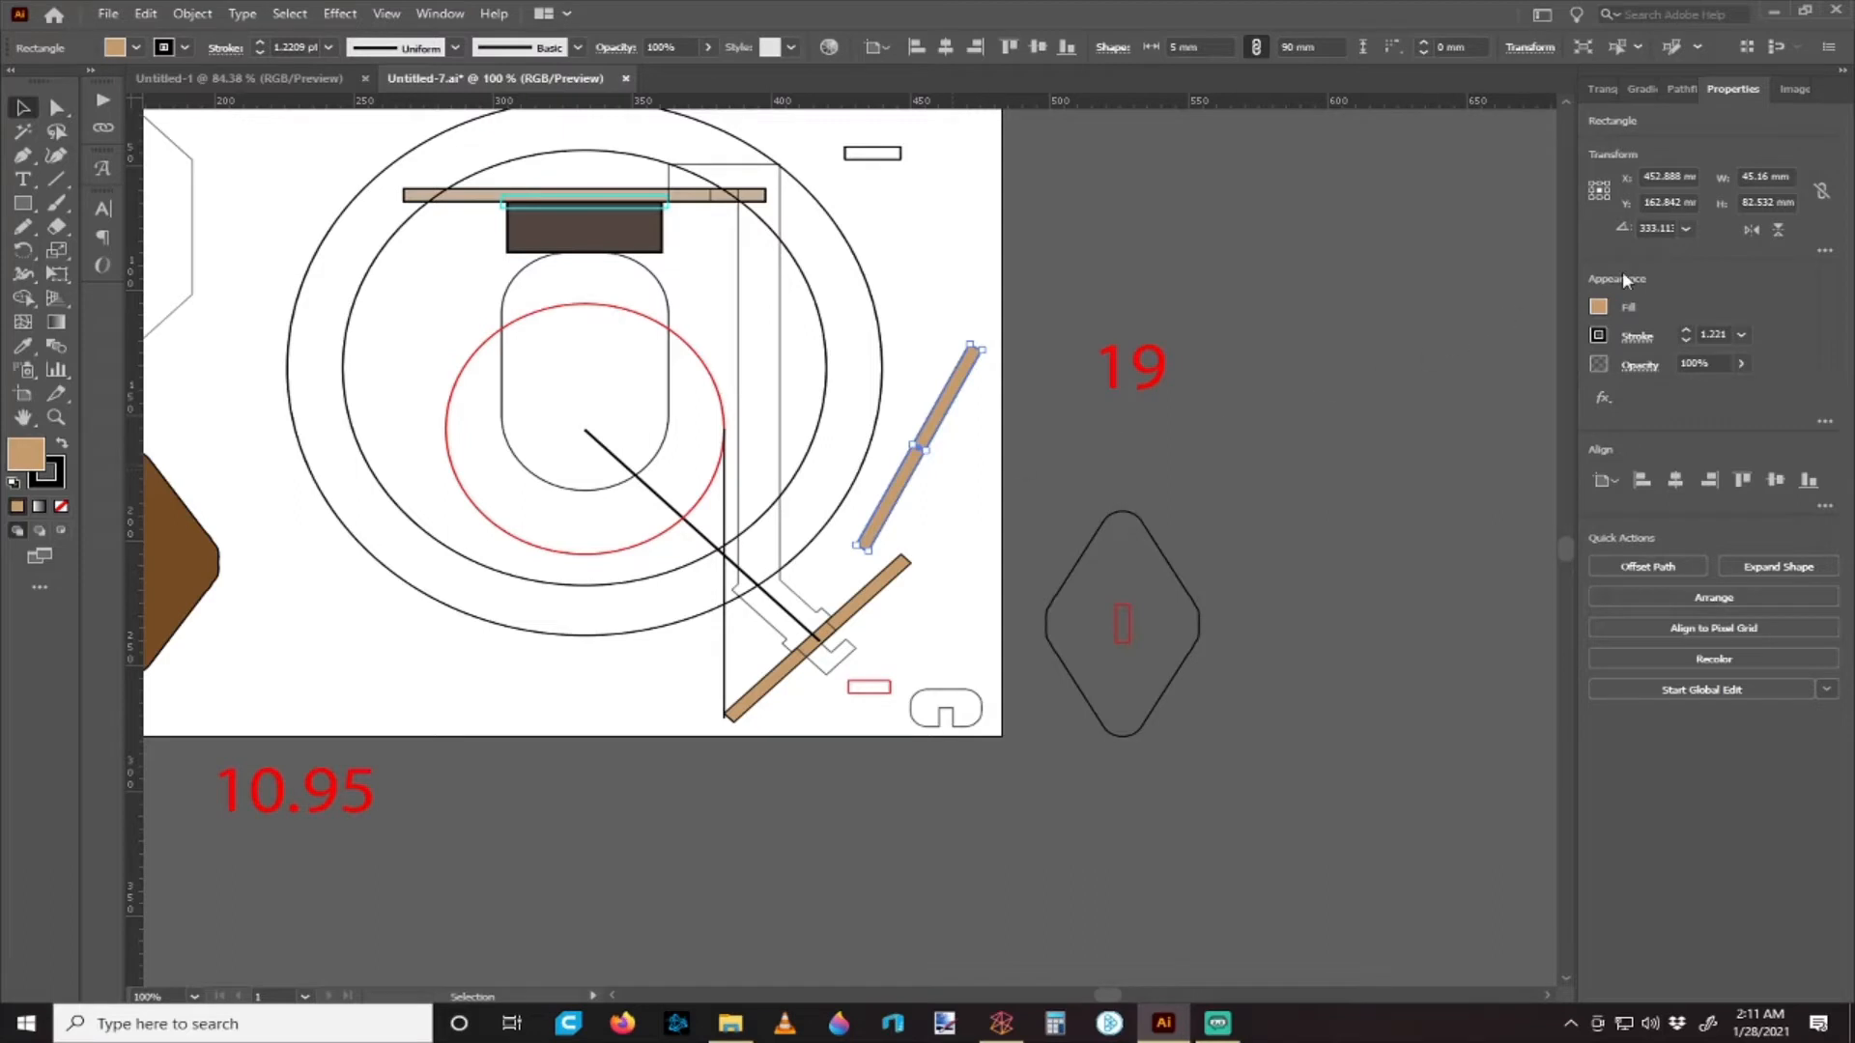
{"action": "left_click", "coordinate": [1685, 230]}
{"action": "left_click", "coordinate": [1685, 229]}
{"action": "double_click", "coordinate": [1666, 230]}
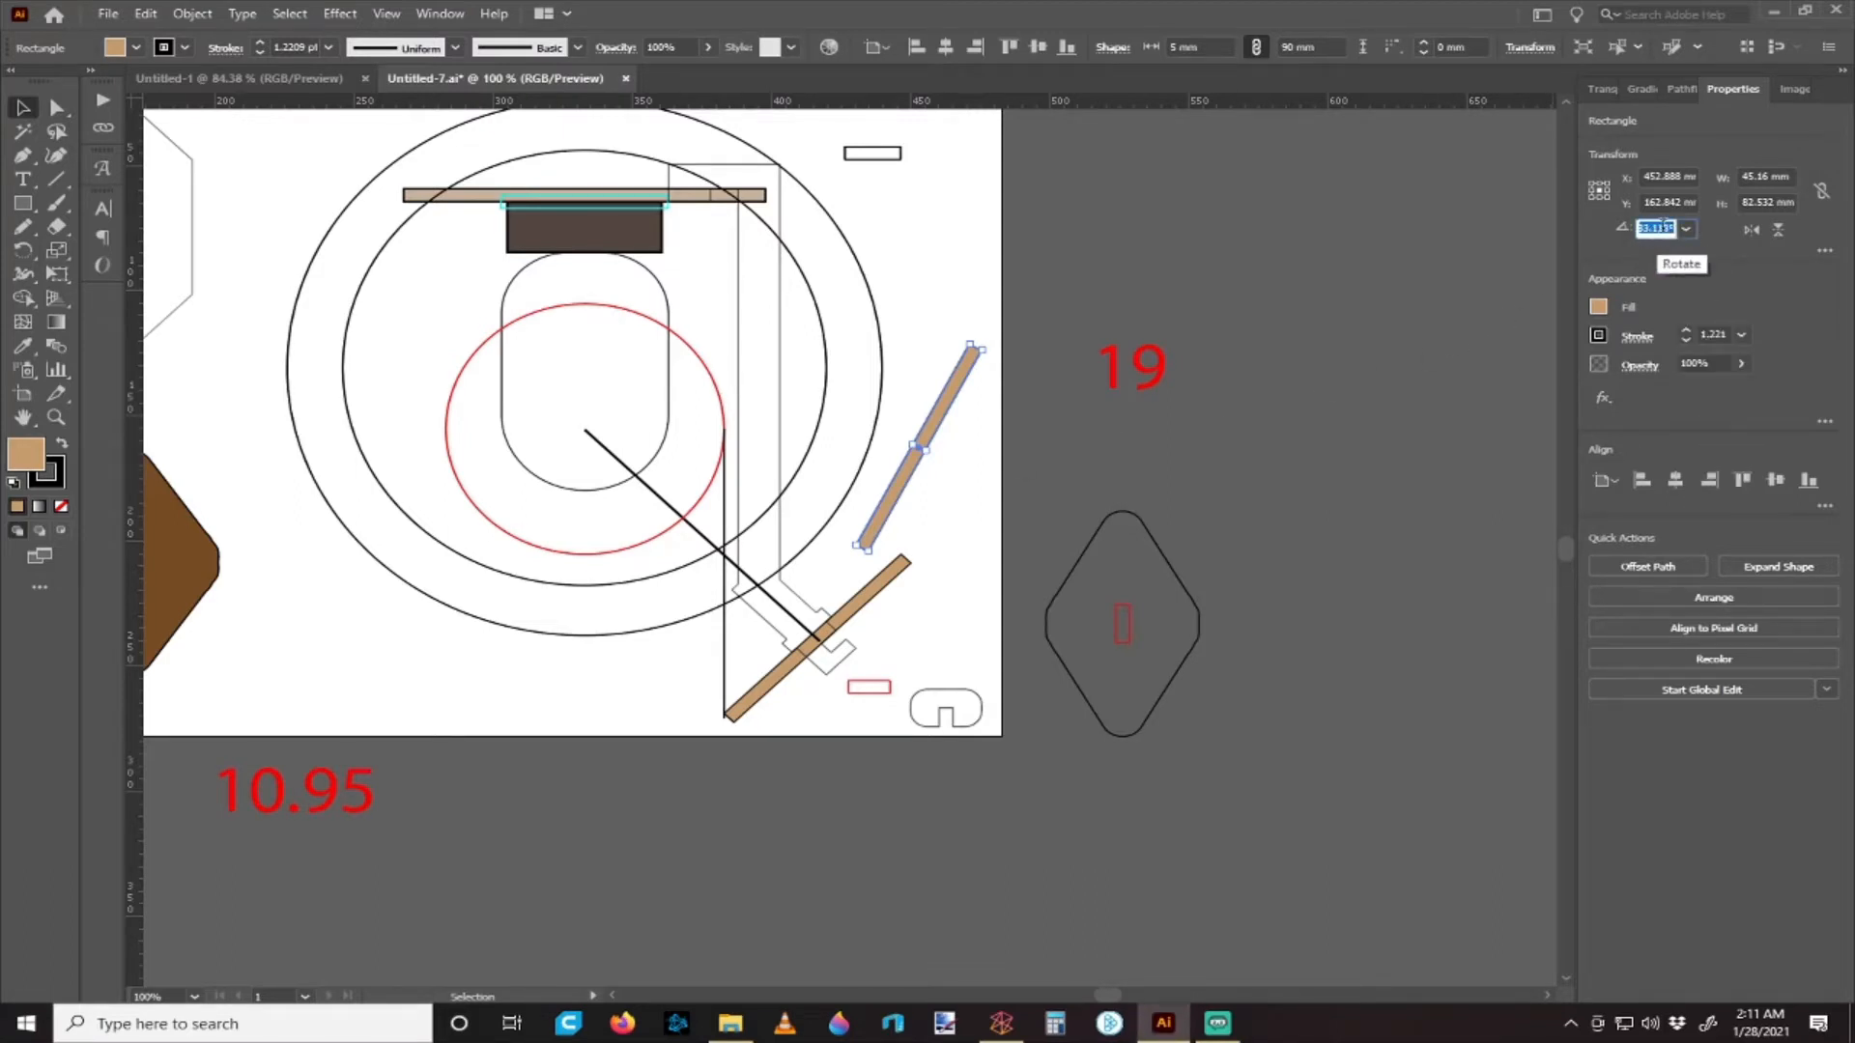
{"action": "type", "text": "331"}
{"action": "key", "text": "Return"}
{"action": "key", "text": "Down"}
{"action": "key", "text": "Down"}
{"action": "key", "text": "Down"}
{"action": "key", "text": "Down"}
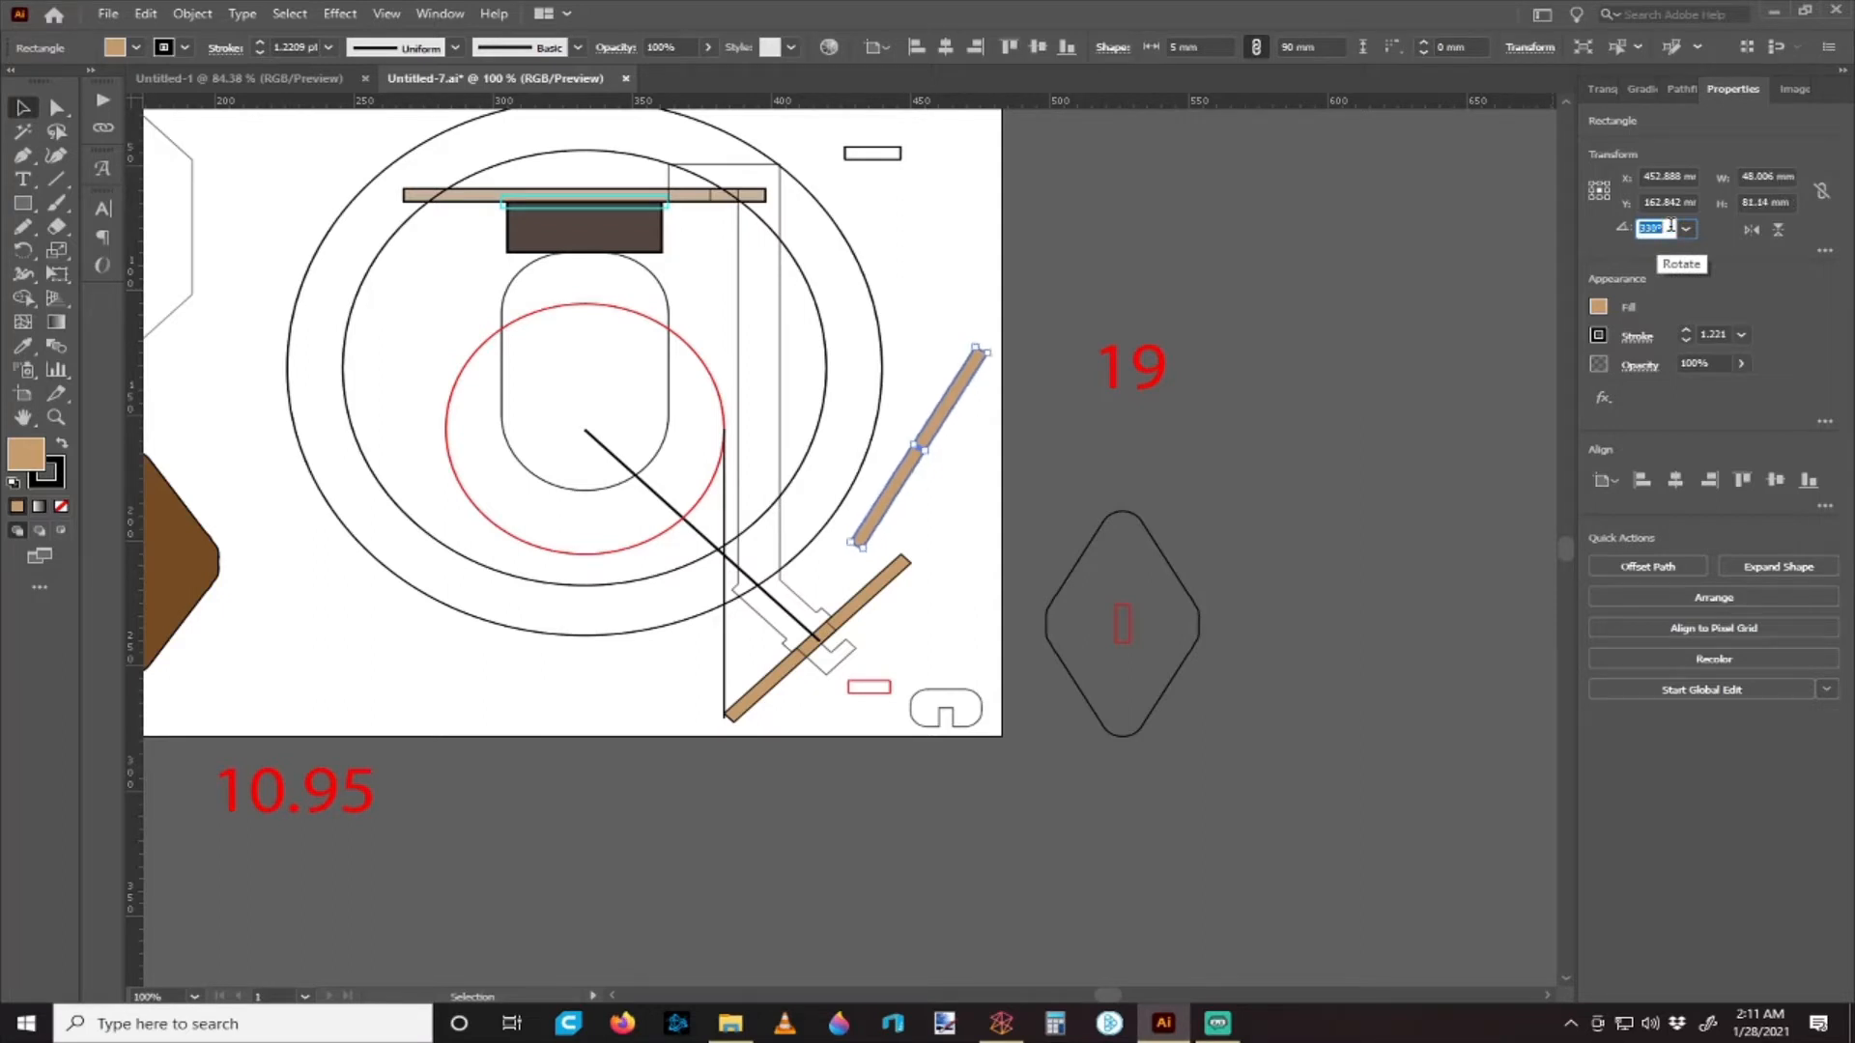
{"action": "key", "text": "Up"}
{"action": "key", "text": "Up"}
{"action": "key", "text": "Up"}
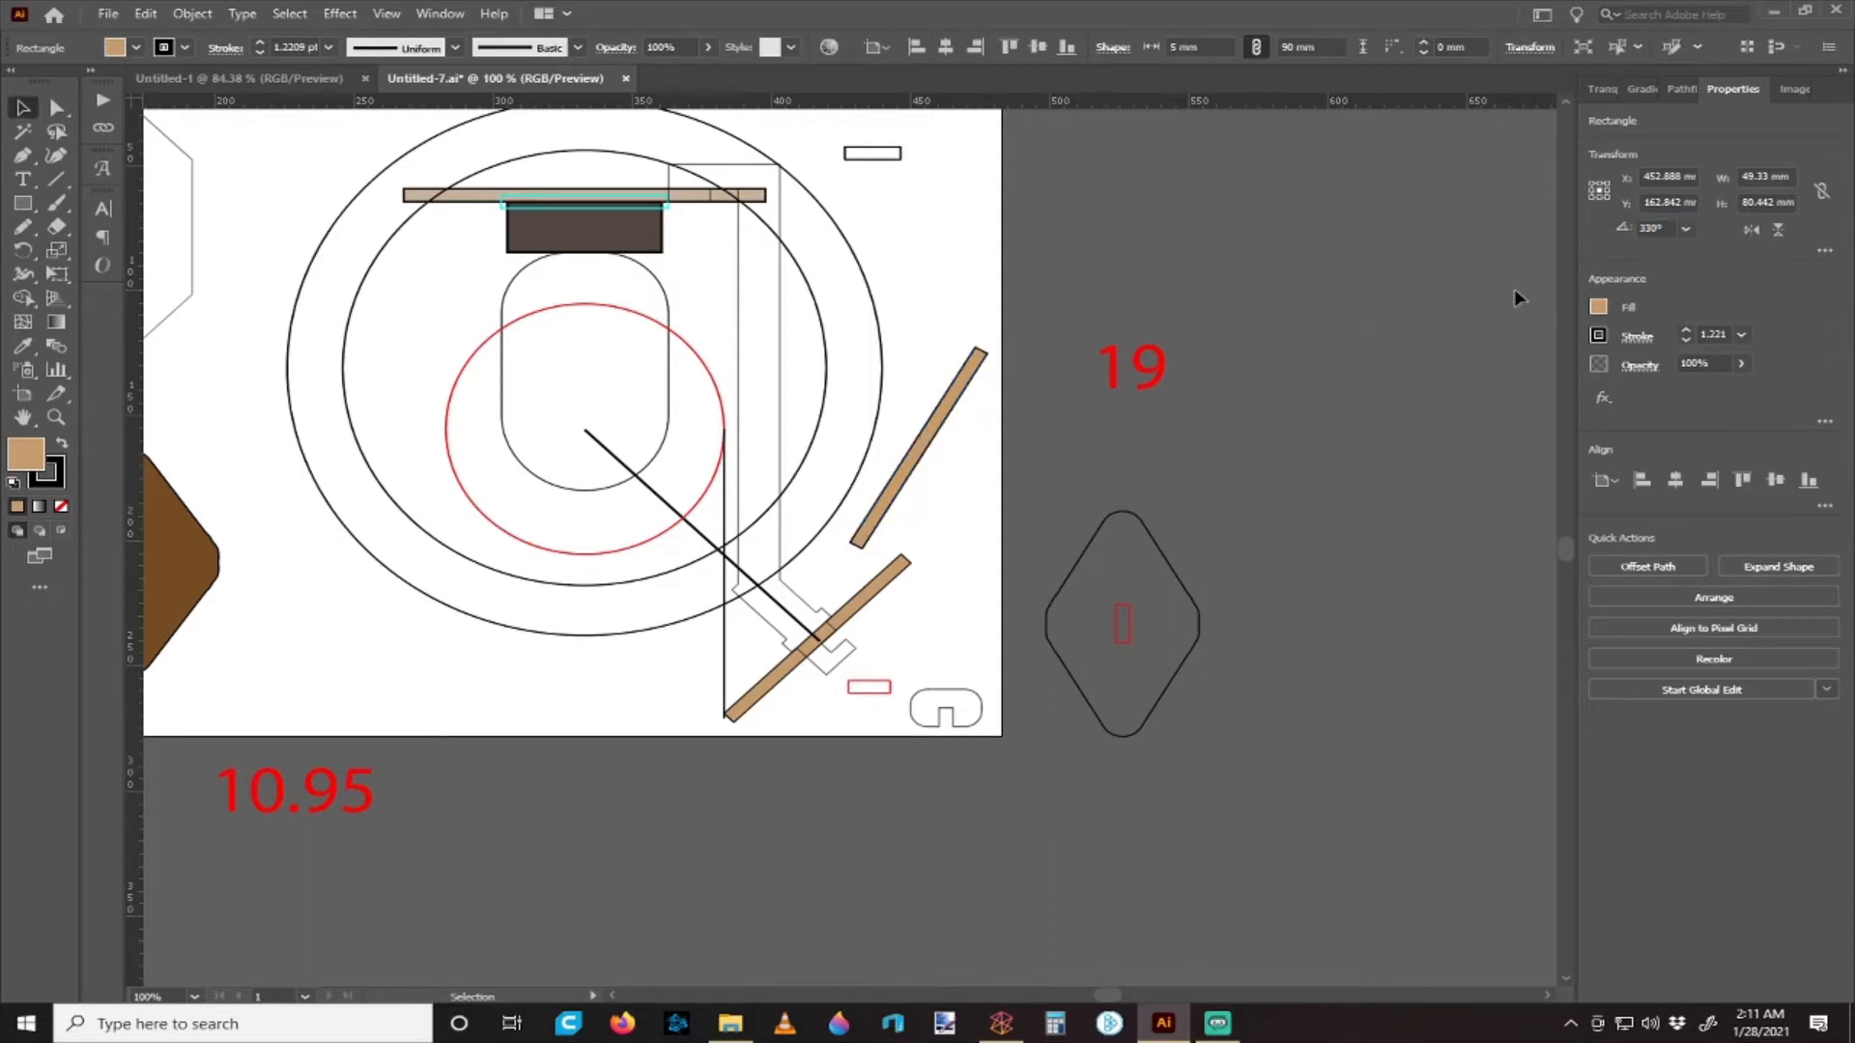
{"action": "left_click", "coordinate": [1130, 408]}
- Fill the notched angled part with the light tan swatch
{"action": "left_click", "coordinate": [935, 436]}
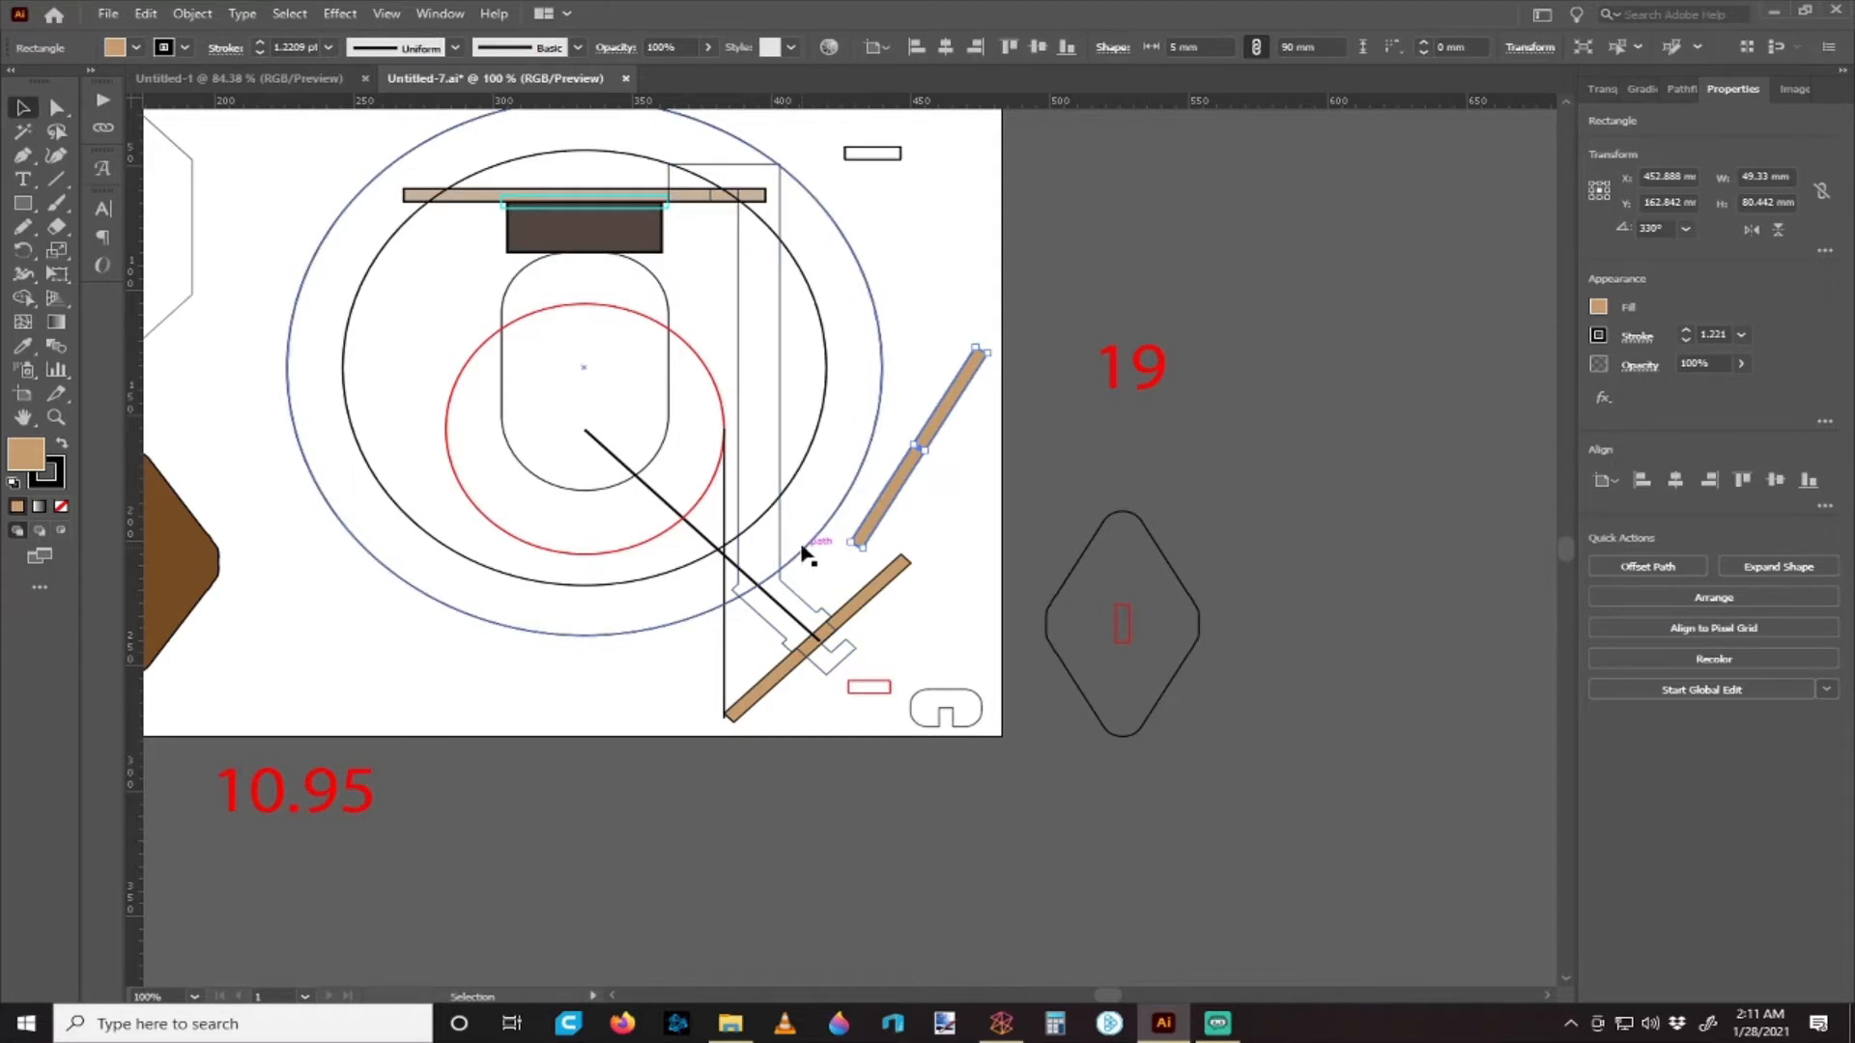
{"action": "left_click", "coordinate": [779, 305]}
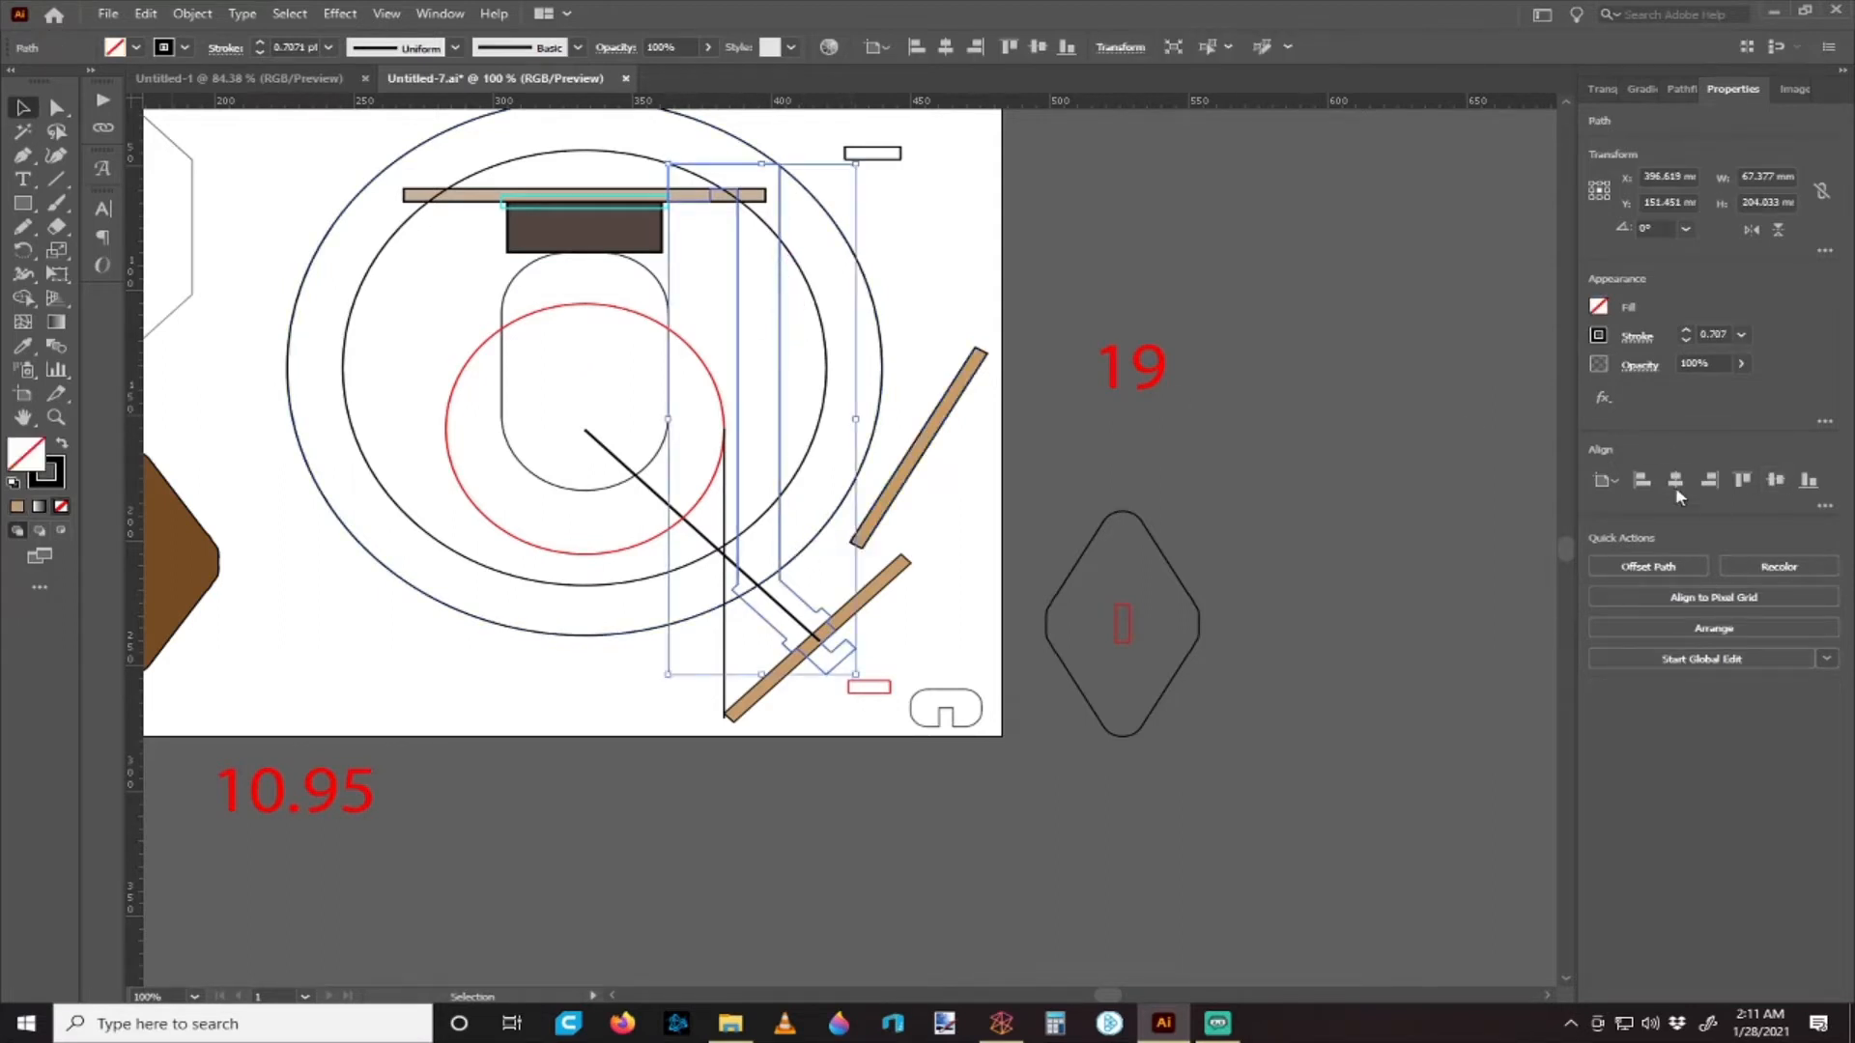
{"action": "left_click", "coordinate": [1598, 307]}
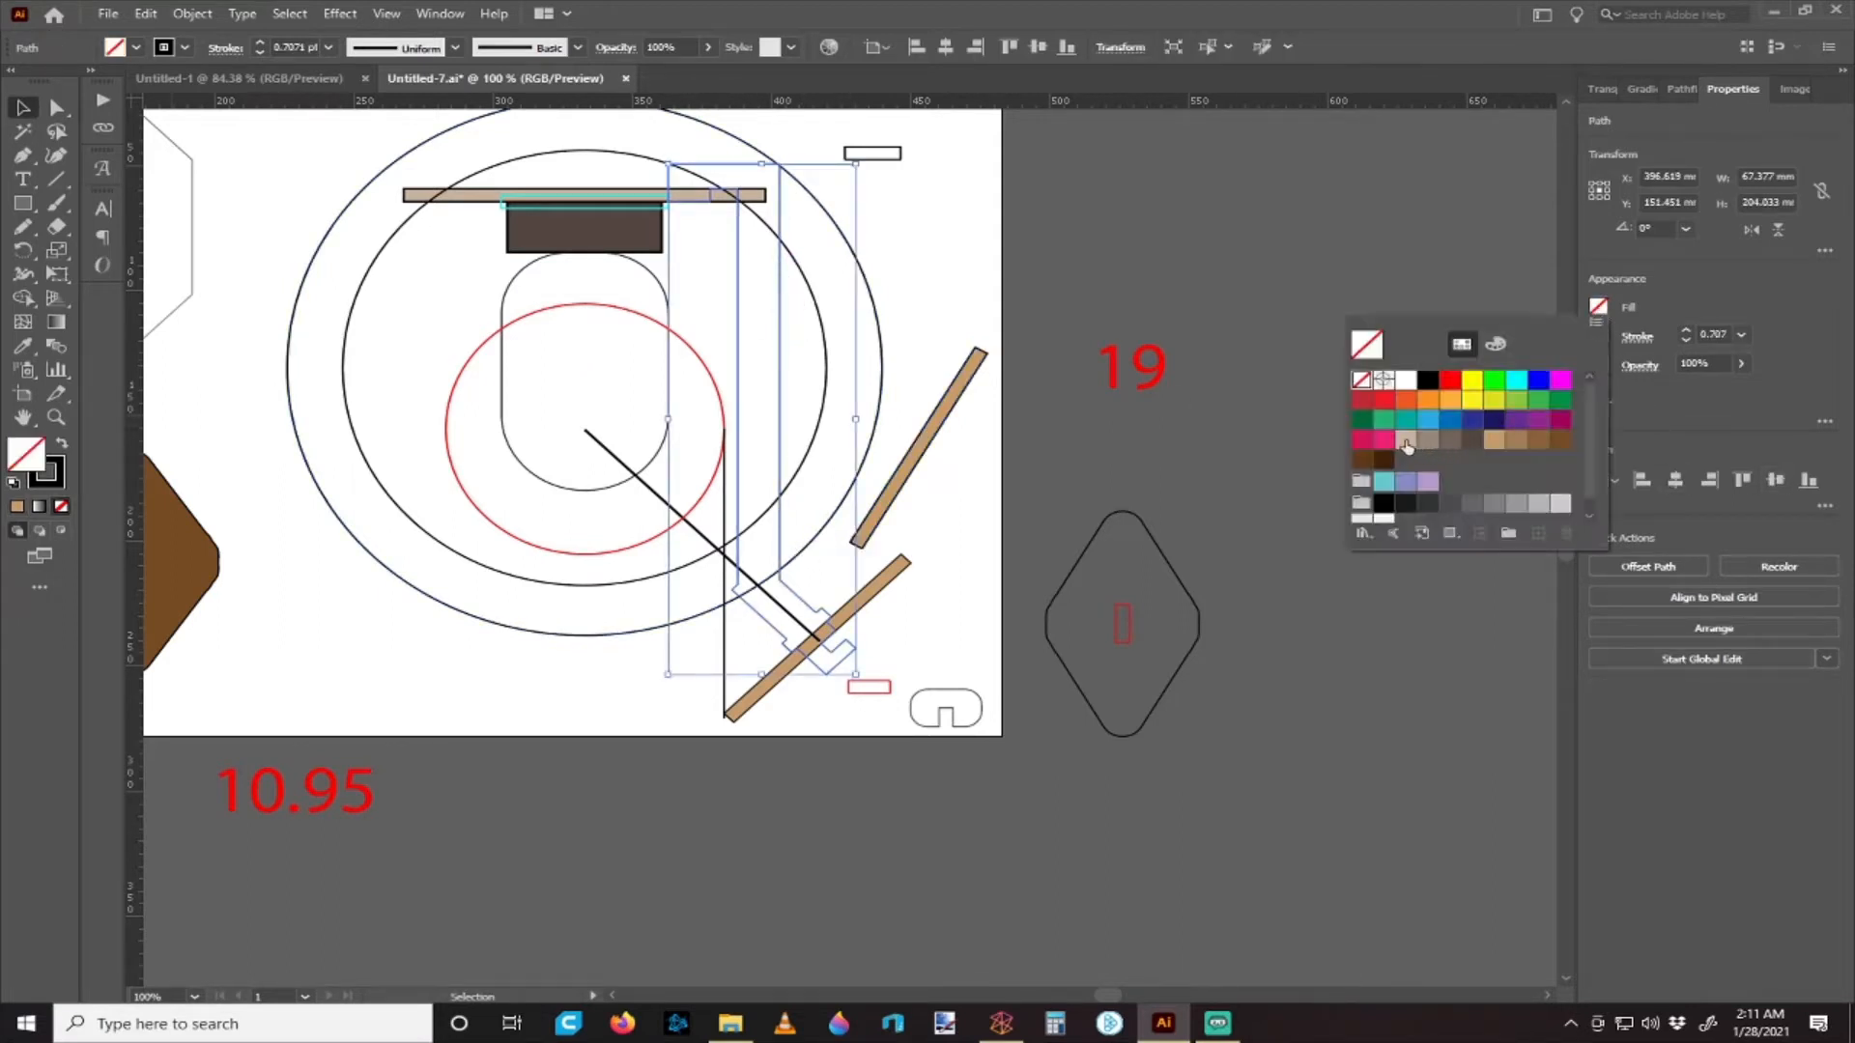
{"action": "left_click", "coordinate": [1406, 441]}
{"action": "left_click", "coordinate": [1033, 289]}
{"action": "left_click", "coordinate": [1028, 293]}
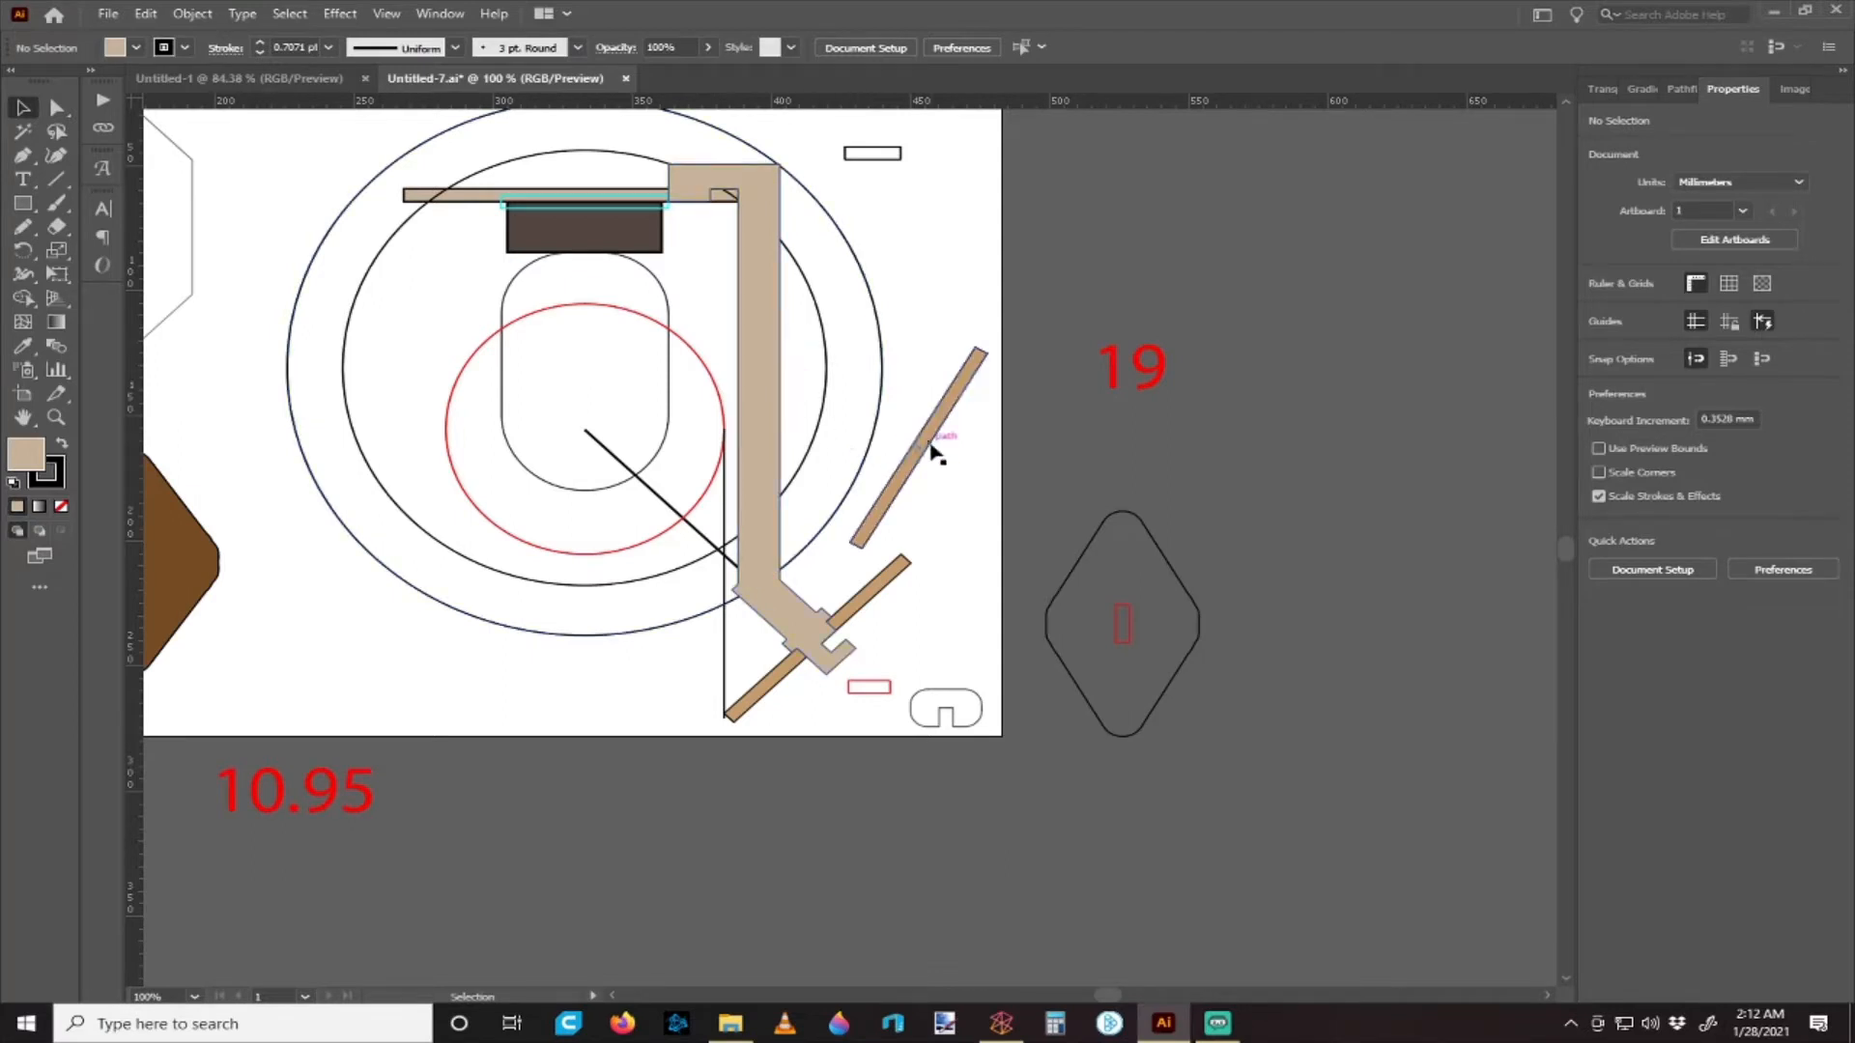
- Try shifting the upper tan diagonal bar to a different position beside the outer circle
{"action": "scroll", "coordinate": [922, 430], "scroll_direction": "down", "scroll_amount": 3}
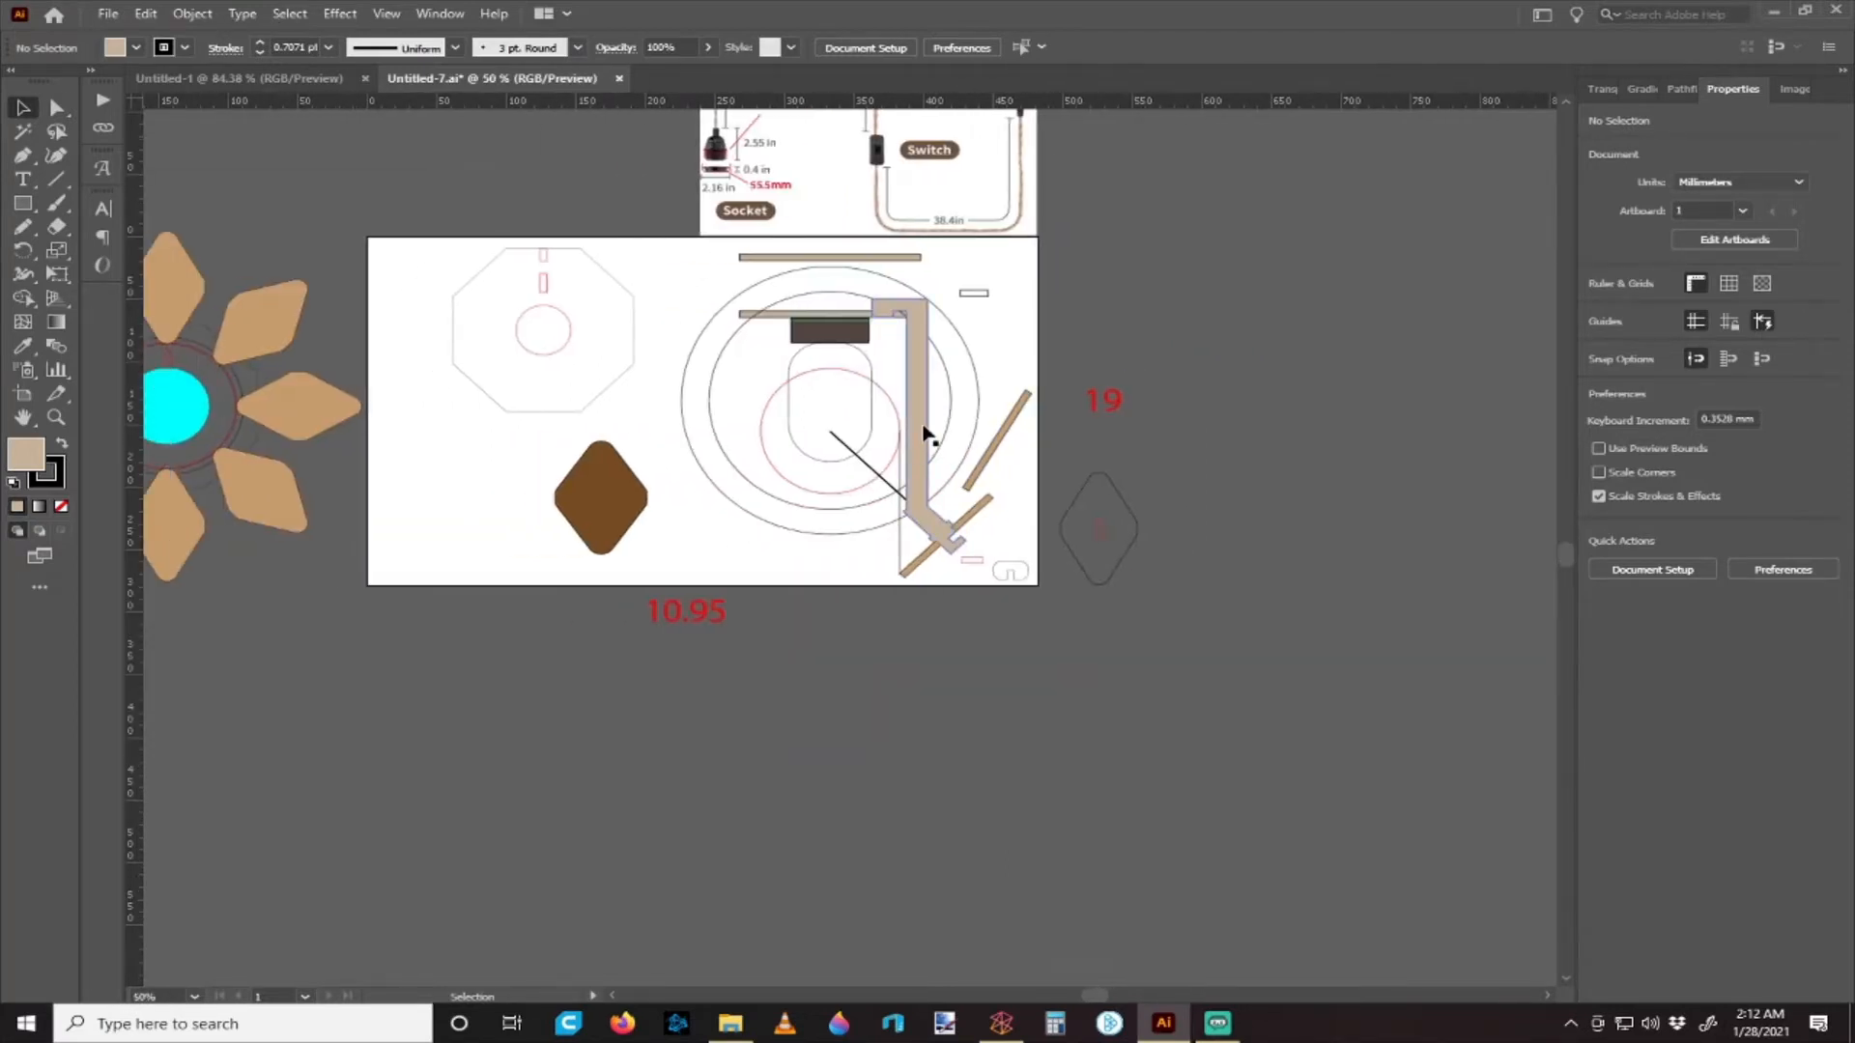
{"action": "scroll", "coordinate": [926, 426], "scroll_direction": "up", "scroll_amount": 1}
{"action": "scroll", "coordinate": [963, 420], "scroll_direction": "down", "scroll_amount": 1}
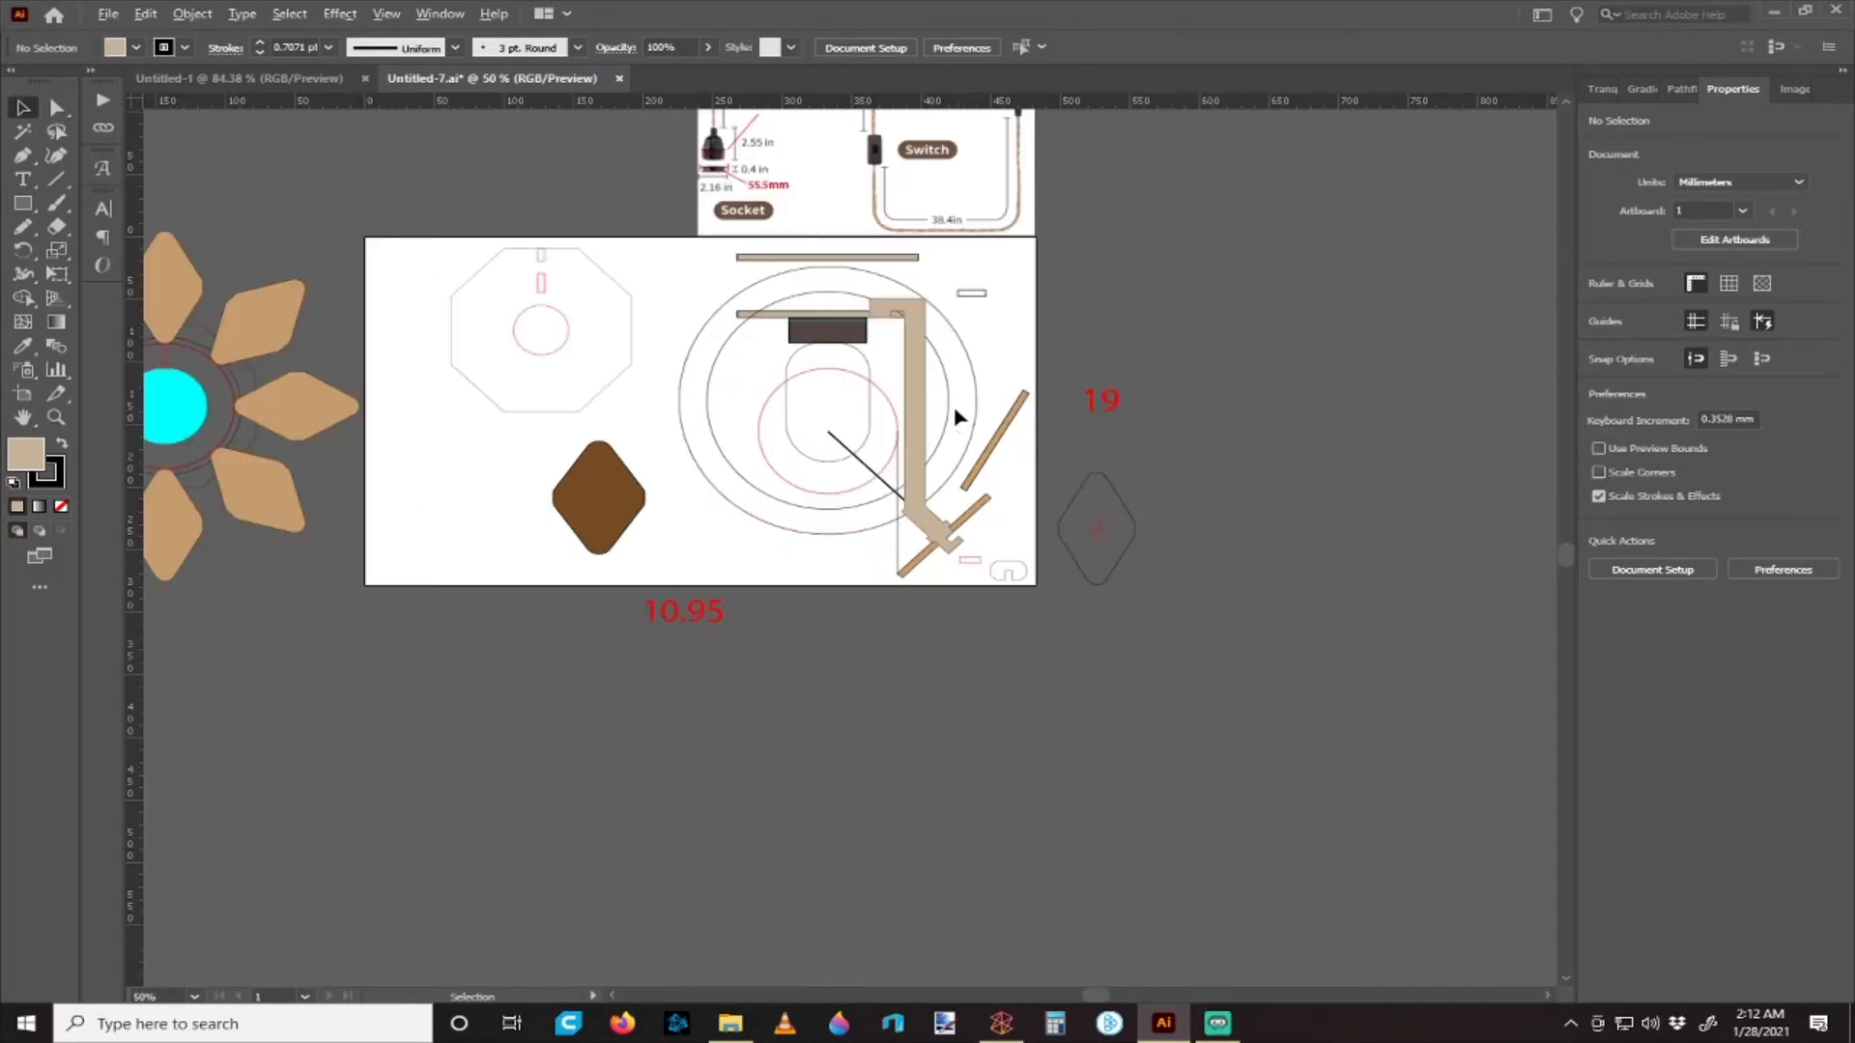
{"action": "scroll", "coordinate": [957, 415], "scroll_direction": "up", "scroll_amount": 1}
{"action": "scroll", "coordinate": [925, 389], "scroll_direction": "left", "scroll_amount": 1}
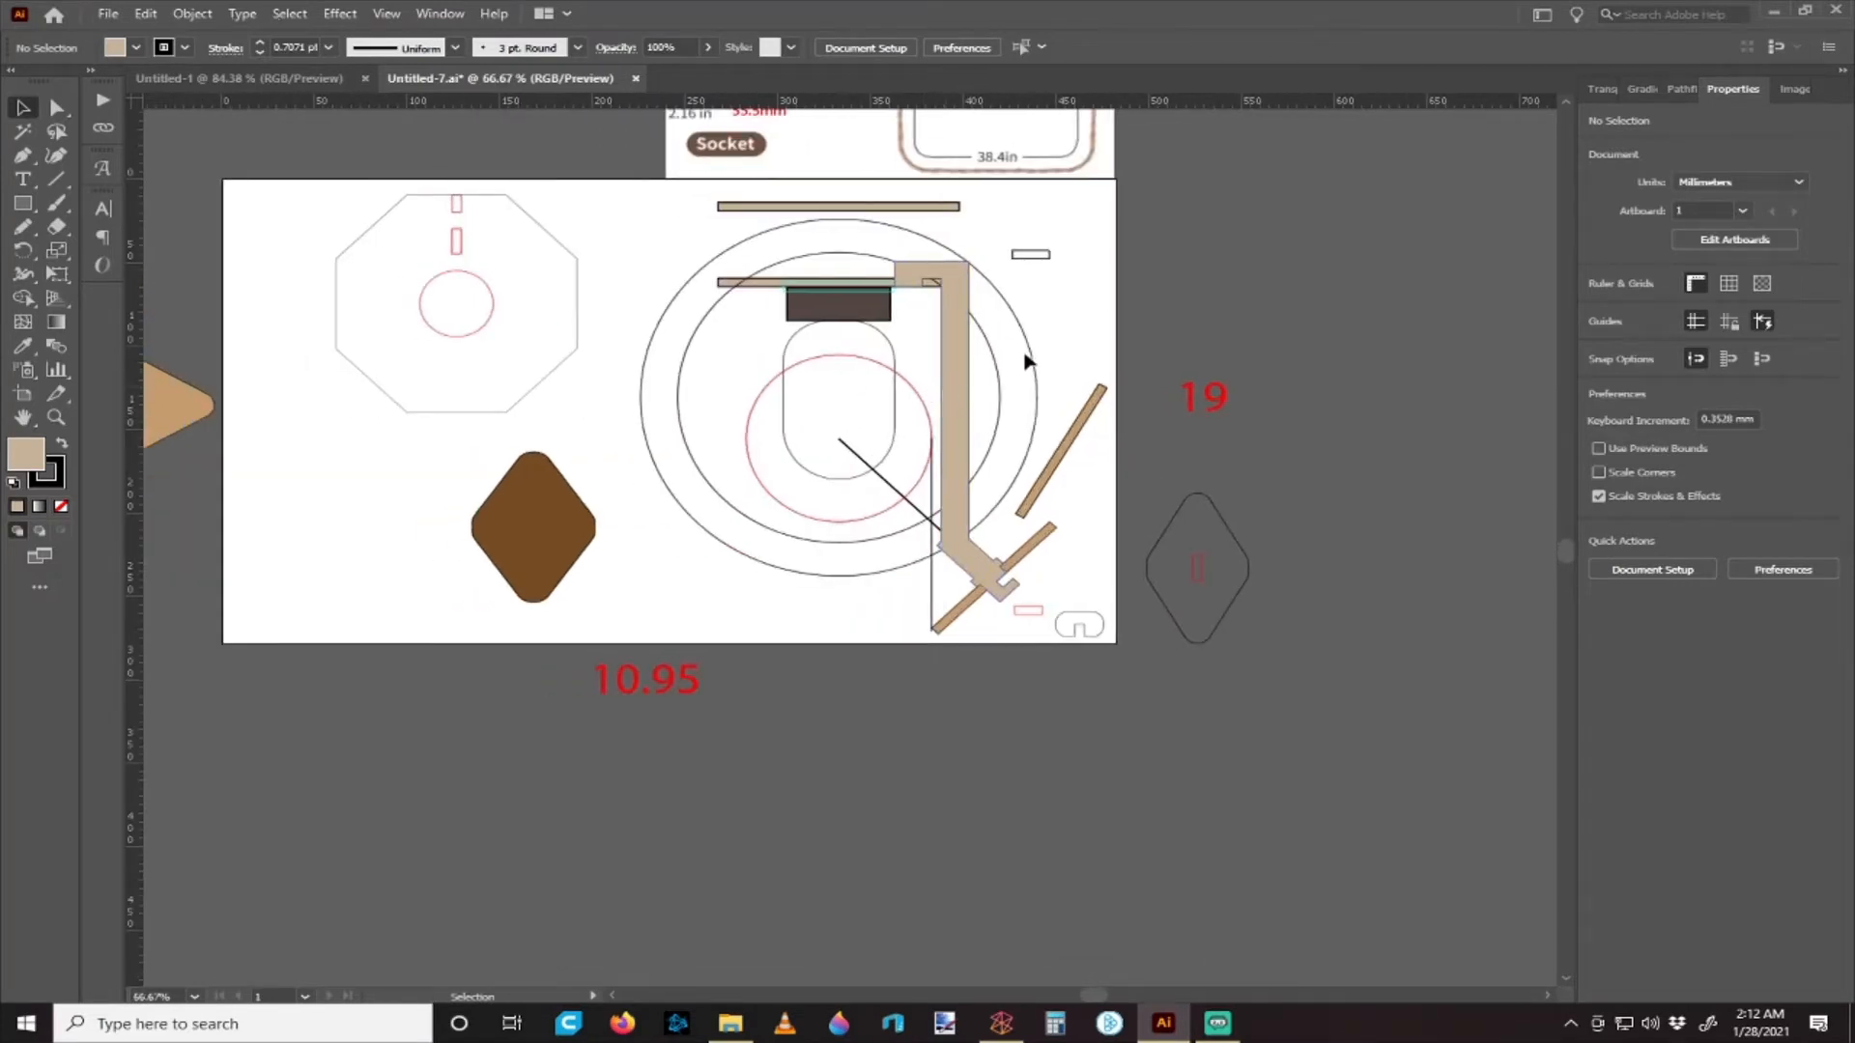
{"action": "scroll", "coordinate": [893, 396], "scroll_direction": "right", "scroll_amount": 1}
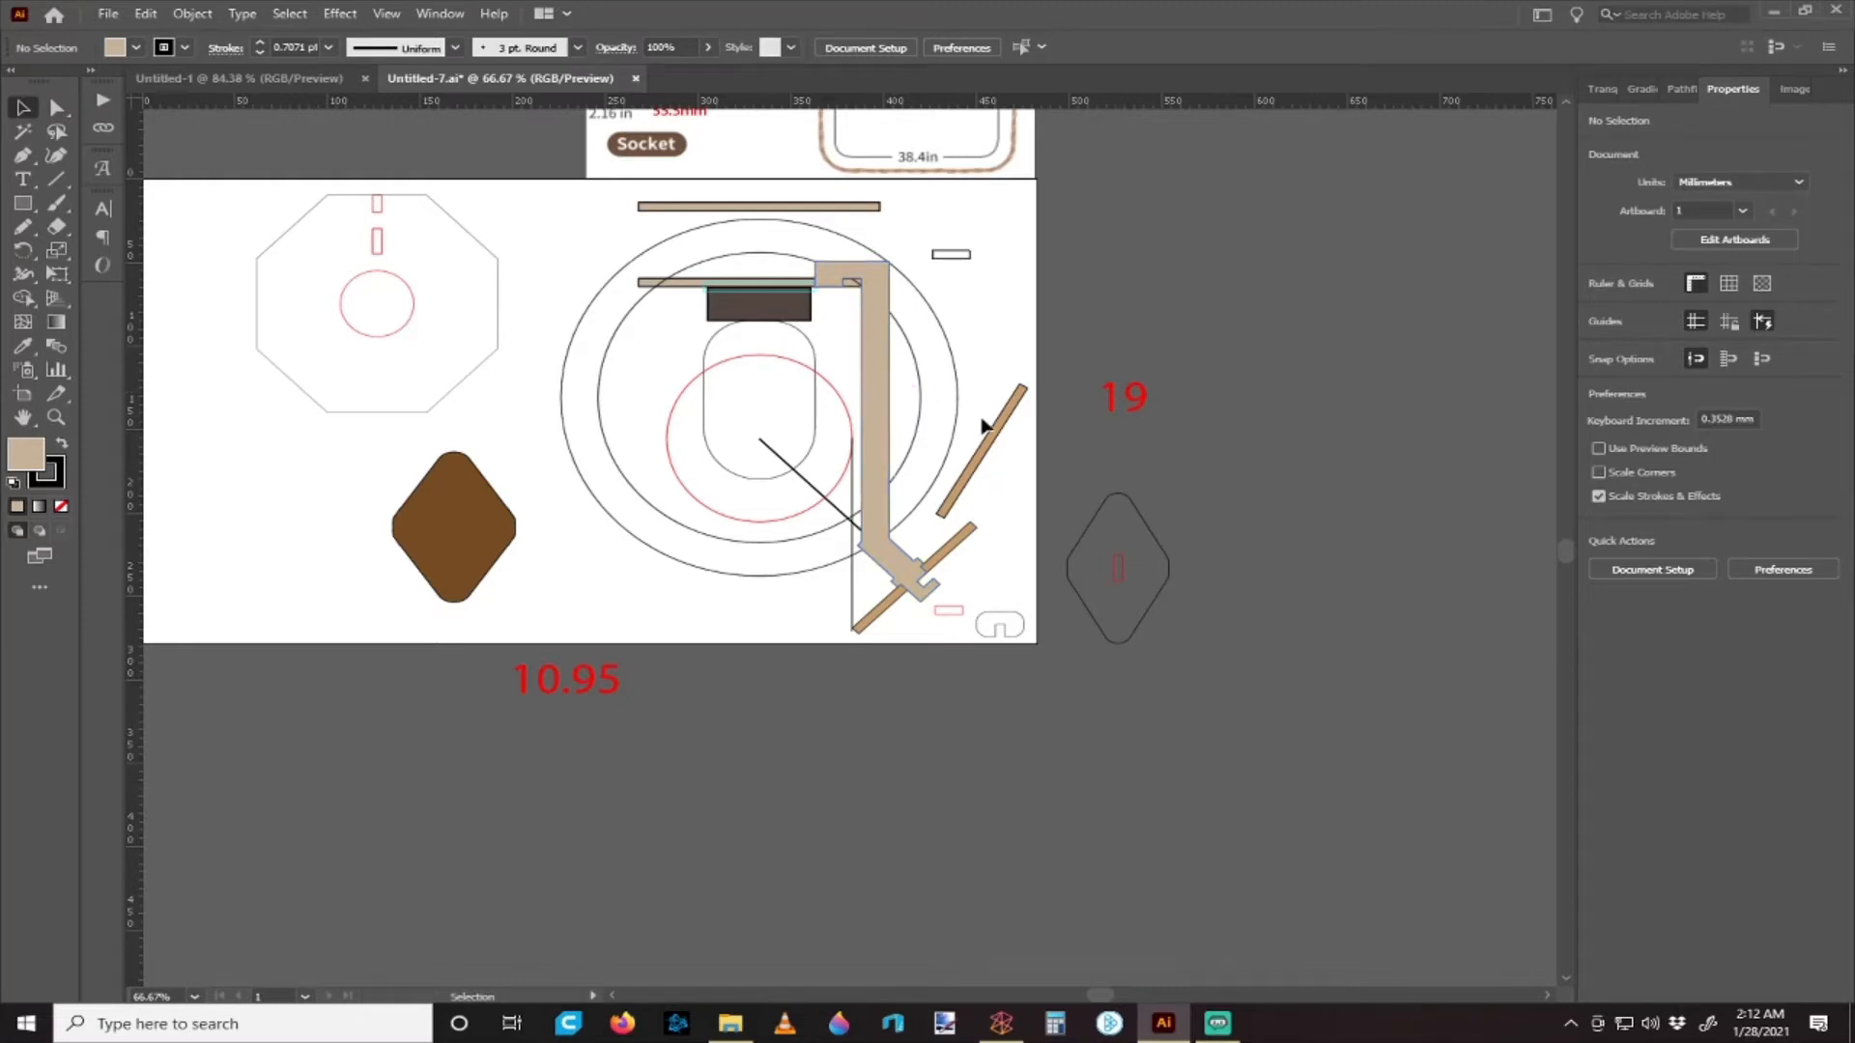
{"action": "left_click_drag", "start_coordinate": [993, 434], "coordinate": [953, 423]}
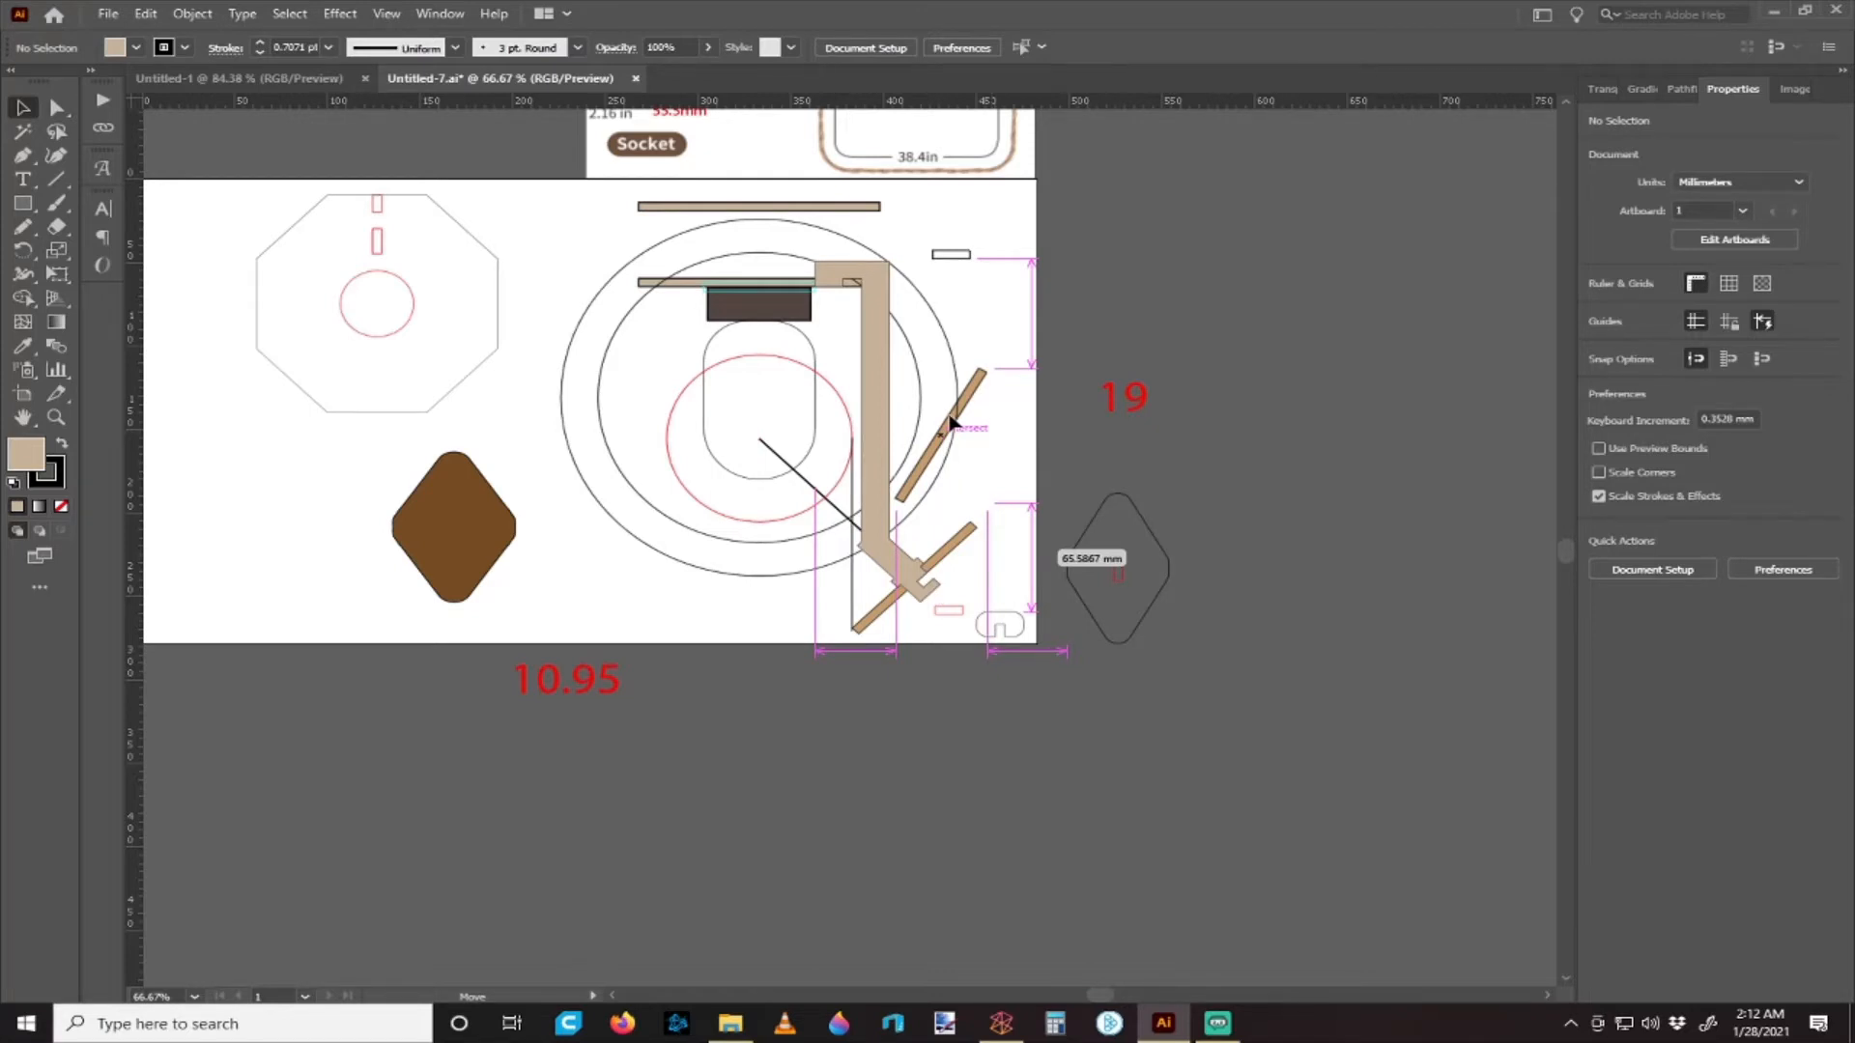
{"action": "left_click_drag", "start_coordinate": [951, 422], "coordinate": [990, 436]}
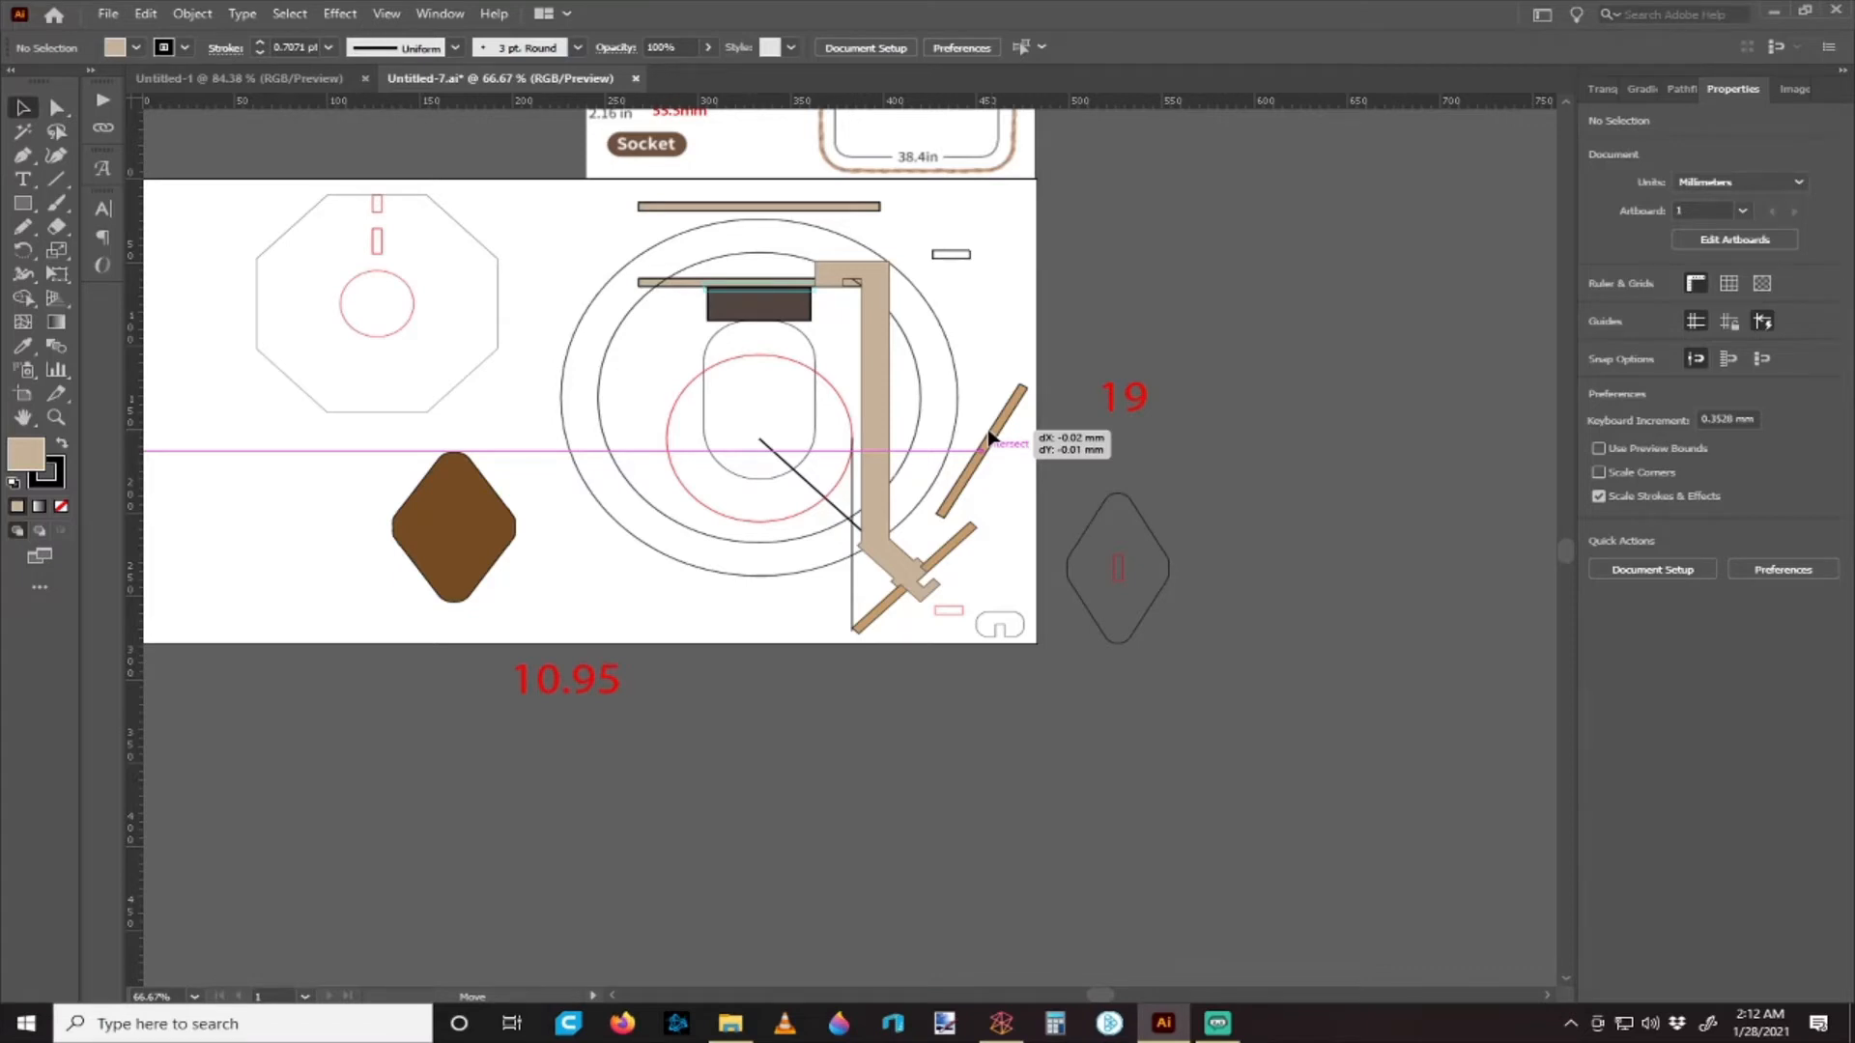
{"action": "left_click_drag", "start_coordinate": [989, 438], "coordinate": [999, 440]}
{"action": "scroll", "coordinate": [1002, 497], "scroll_direction": "up", "scroll_amount": 2}
{"action": "scroll", "coordinate": [957, 484], "scroll_direction": "right", "scroll_amount": 2}
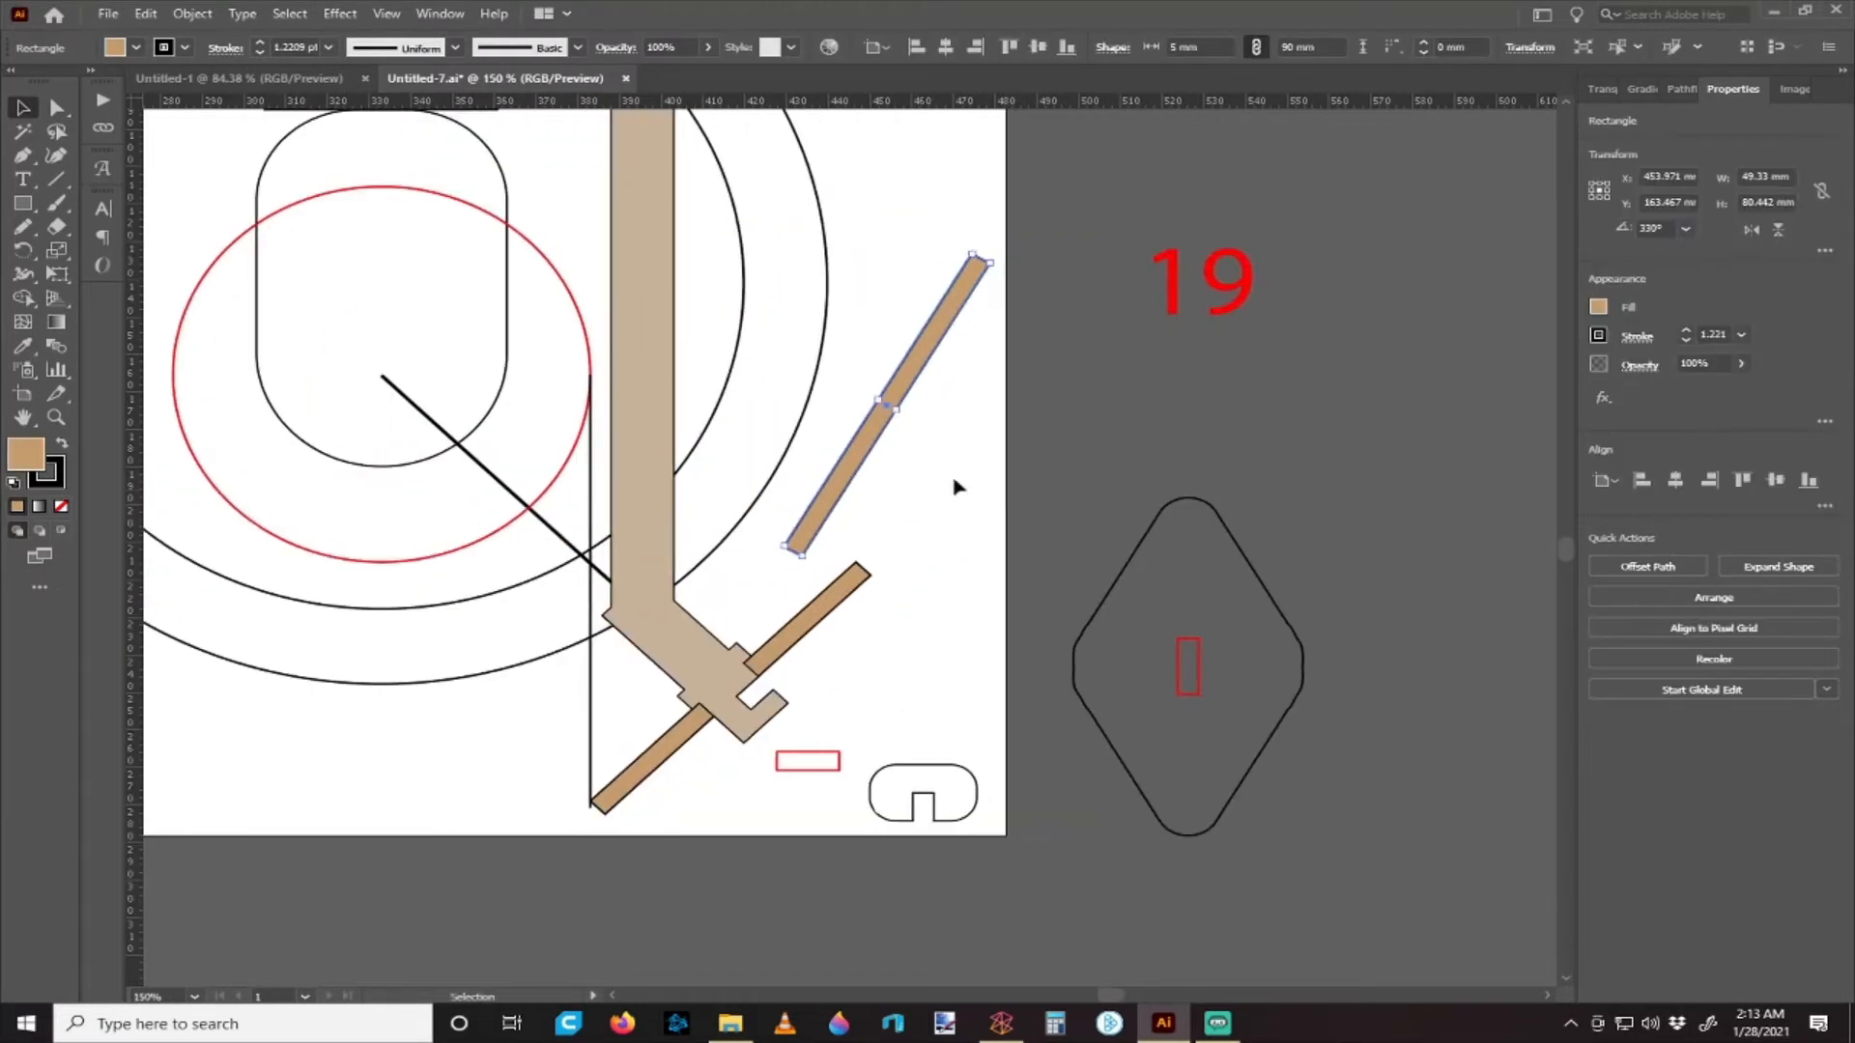
- Undo the last move of the upper diagonal bar, keeping the angled part's light tan fill
{"action": "key", "text": "ctrl+z"}
{"action": "key", "text": "ctrl+z"}
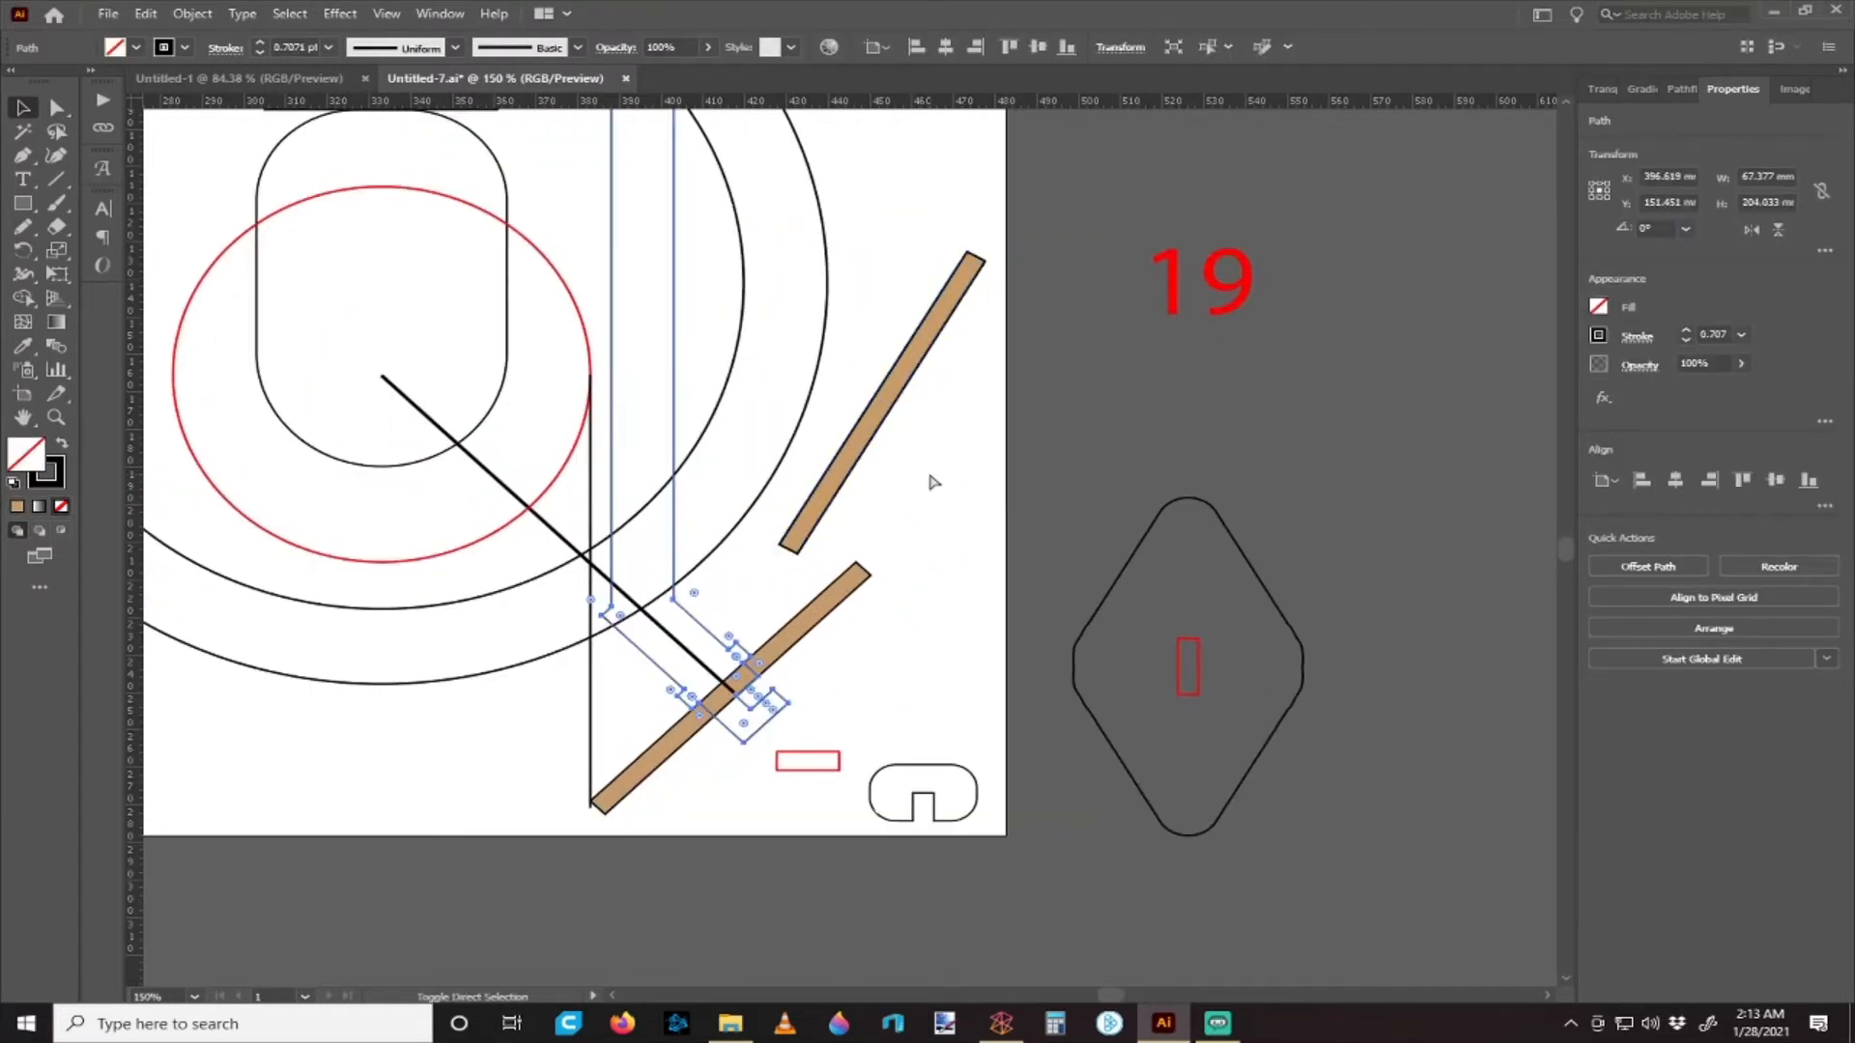
{"action": "key", "text": "ctrl+shift+z"}
{"action": "scroll", "coordinate": [931, 480], "scroll_direction": "down", "scroll_amount": 3}
{"action": "left_click", "coordinate": [930, 480]}
{"action": "scroll", "coordinate": [933, 477], "scroll_direction": "up", "scroll_amount": 2}
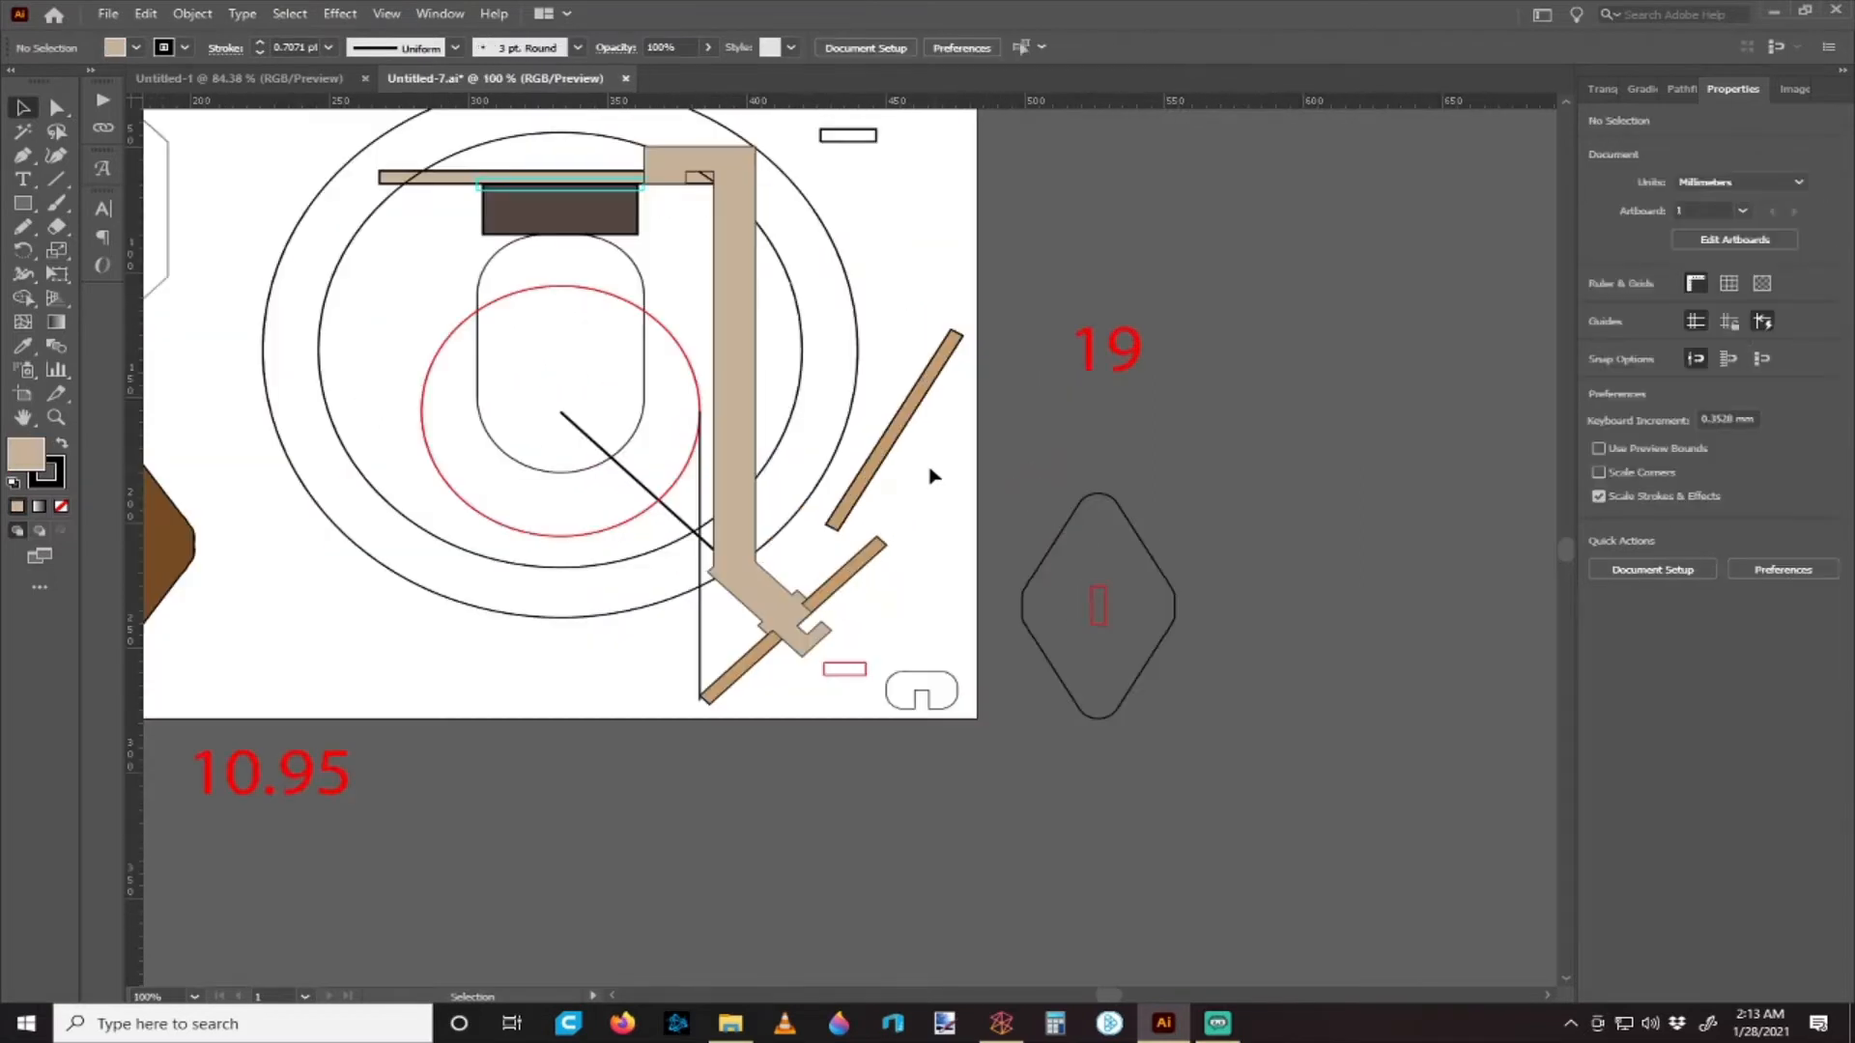
- Draw a horizontal tan rectangle about 80 mm wide and 15.5 mm high above the upper diagonal bar
{"action": "left_click", "coordinate": [883, 451]}
{"action": "scroll", "coordinate": [932, 465], "scroll_direction": "left", "scroll_amount": 2}
{"action": "left_click", "coordinate": [894, 458]}
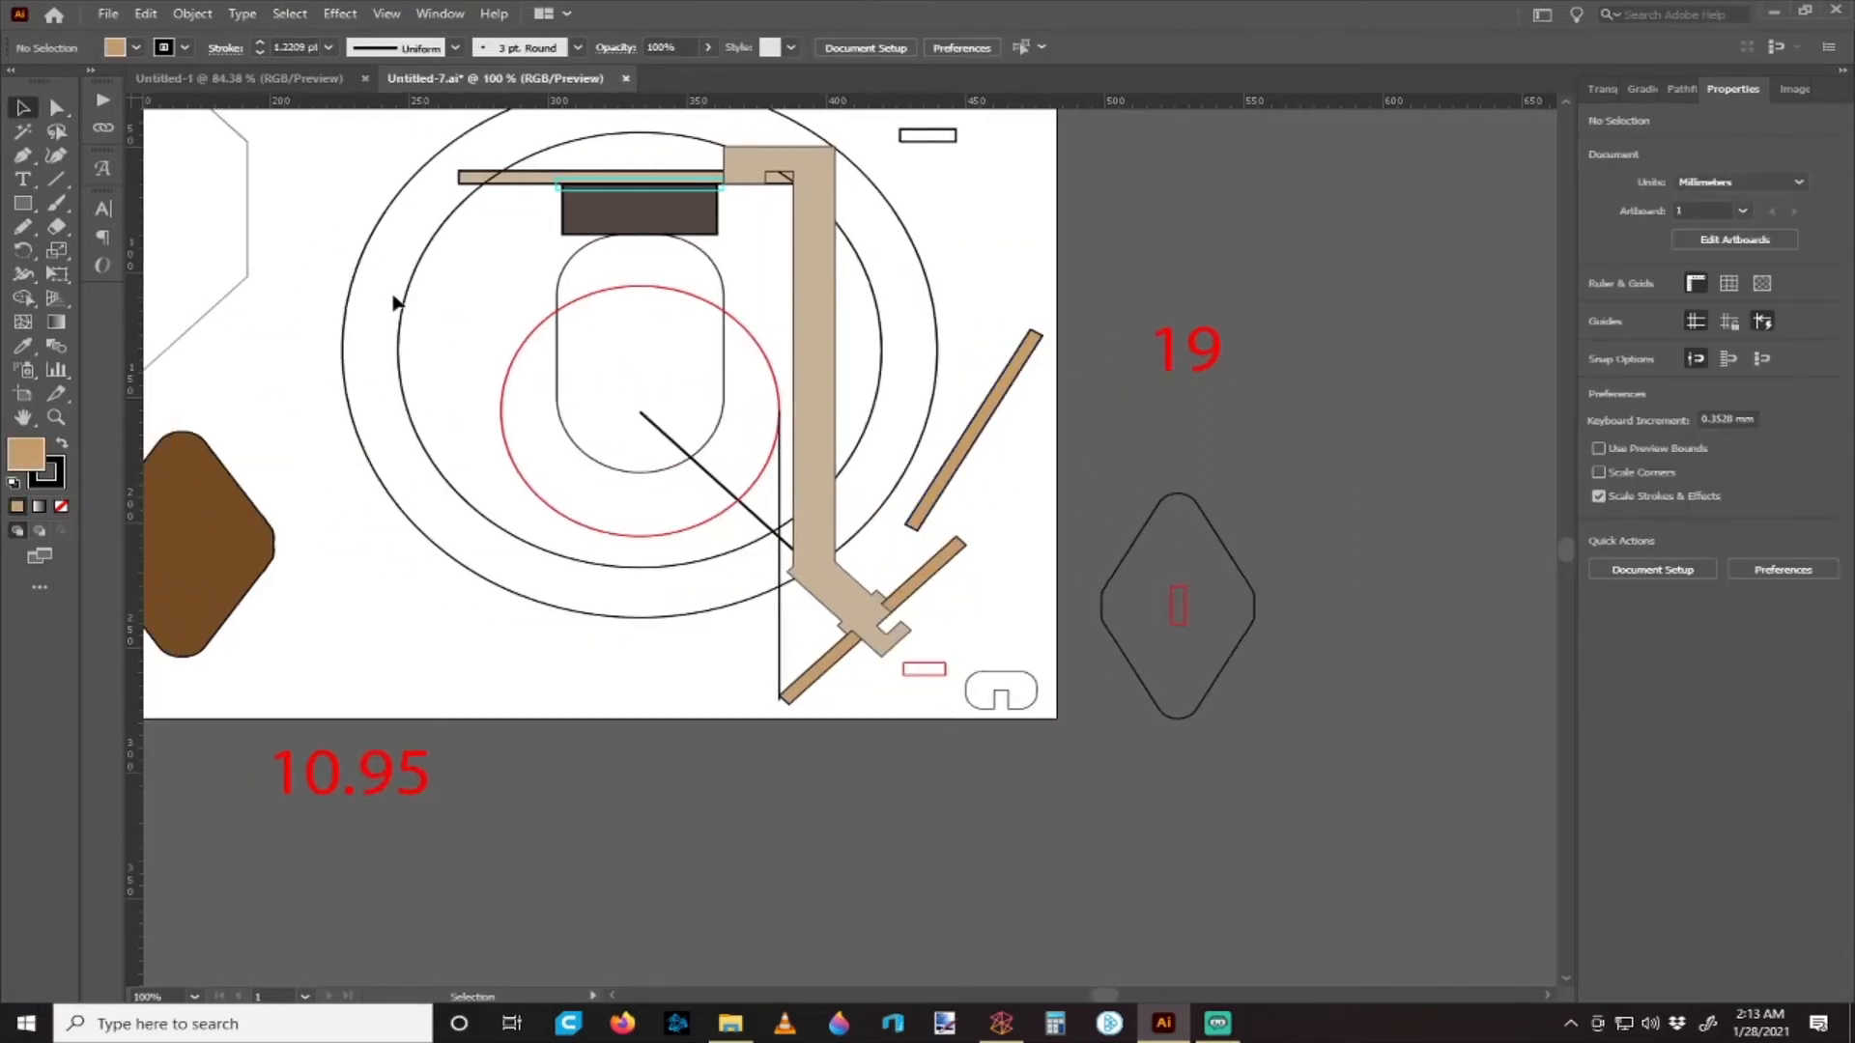
{"action": "scroll", "coordinate": [138, 294], "scroll_direction": "right", "scroll_amount": 1}
{"action": "left_click", "coordinate": [22, 203]}
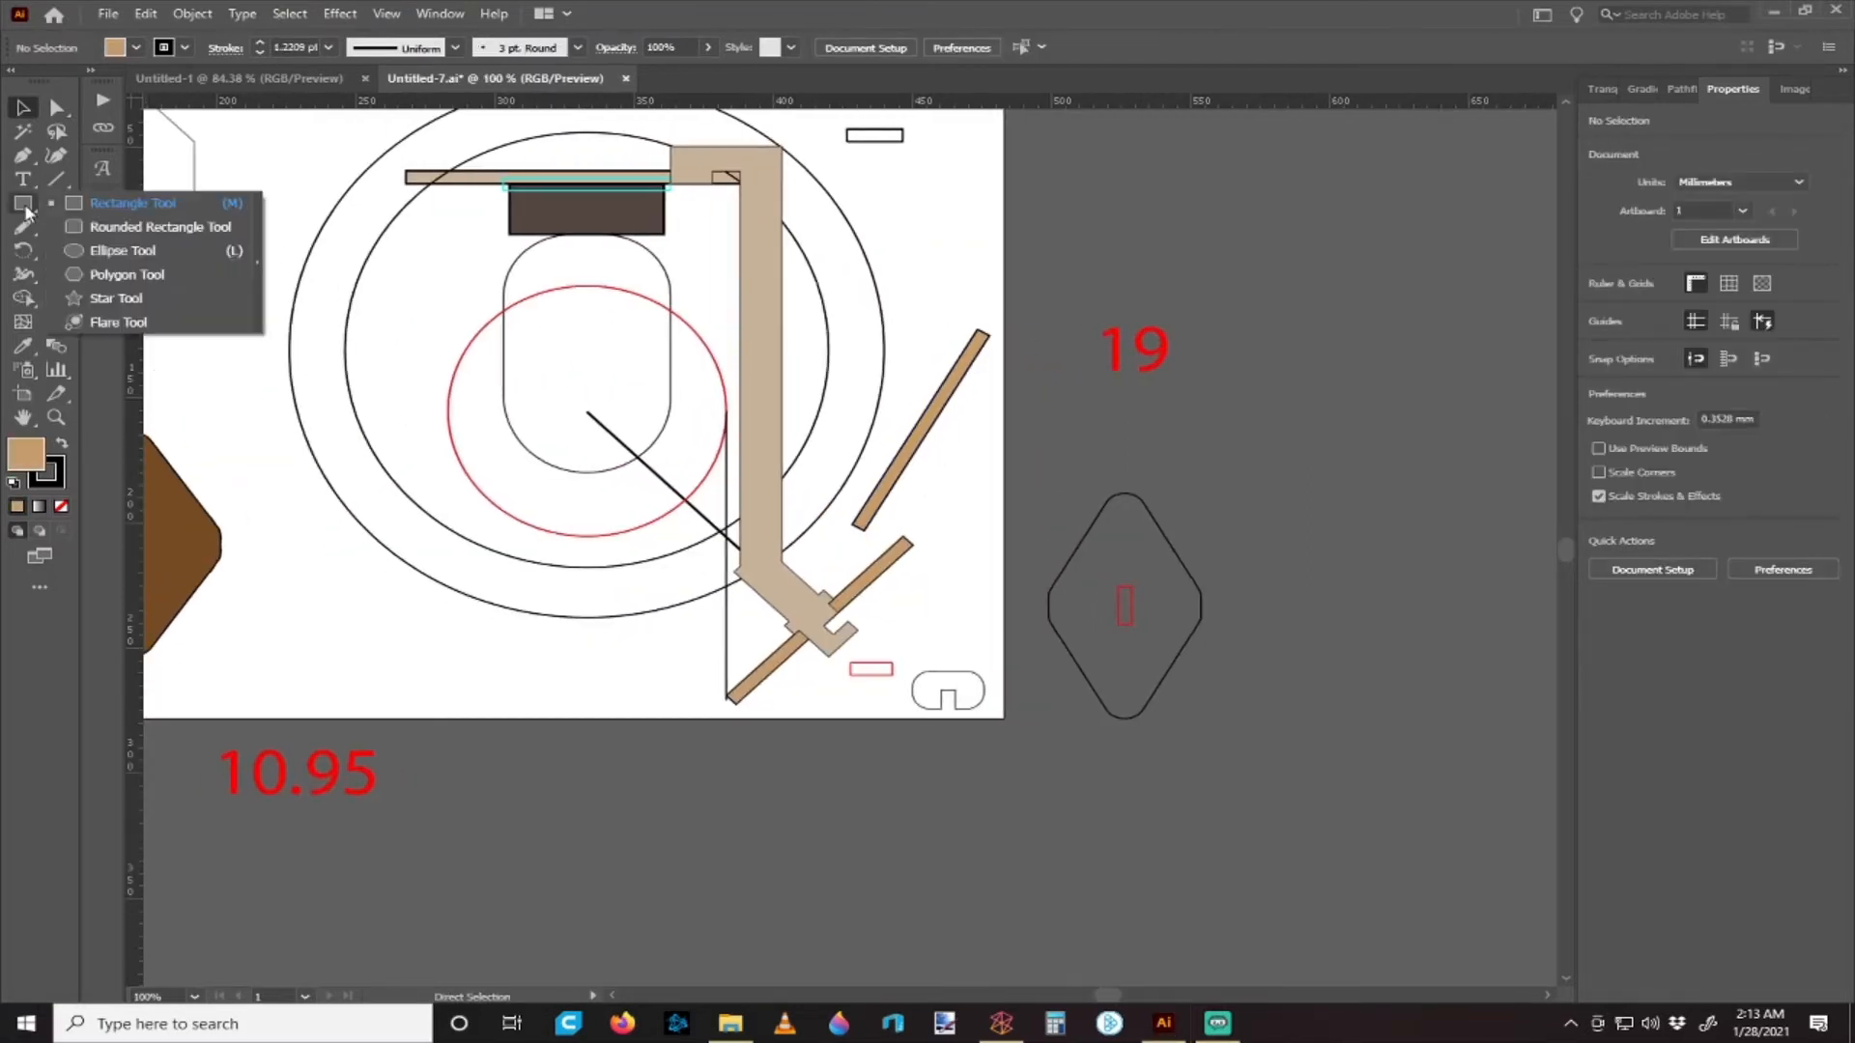
{"action": "left_click", "coordinate": [130, 203]}
{"action": "scroll", "coordinate": [861, 422], "scroll_direction": "up", "scroll_amount": 1}
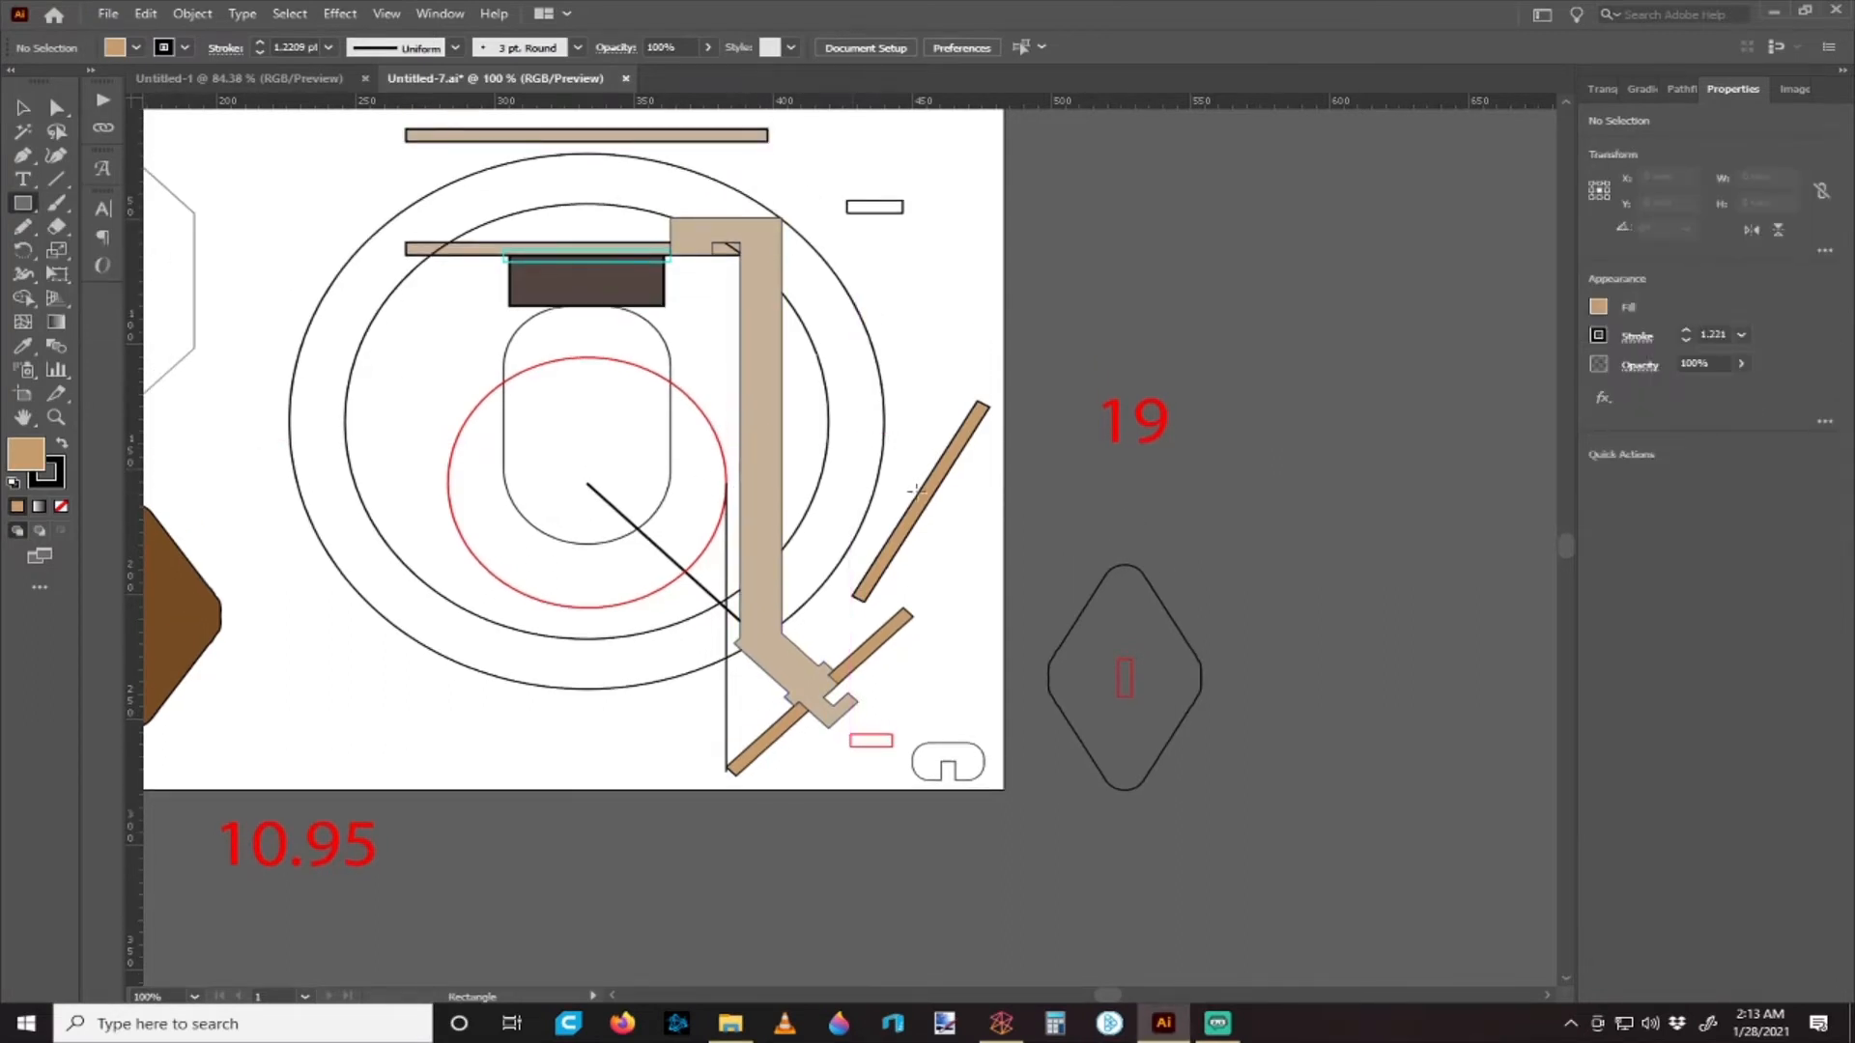
{"action": "scroll", "coordinate": [874, 411], "scroll_direction": "down", "scroll_amount": 1}
{"action": "scroll", "coordinate": [875, 411], "scroll_direction": "down", "scroll_amount": 1}
{"action": "scroll", "coordinate": [877, 406], "scroll_direction": "up", "scroll_amount": 1}
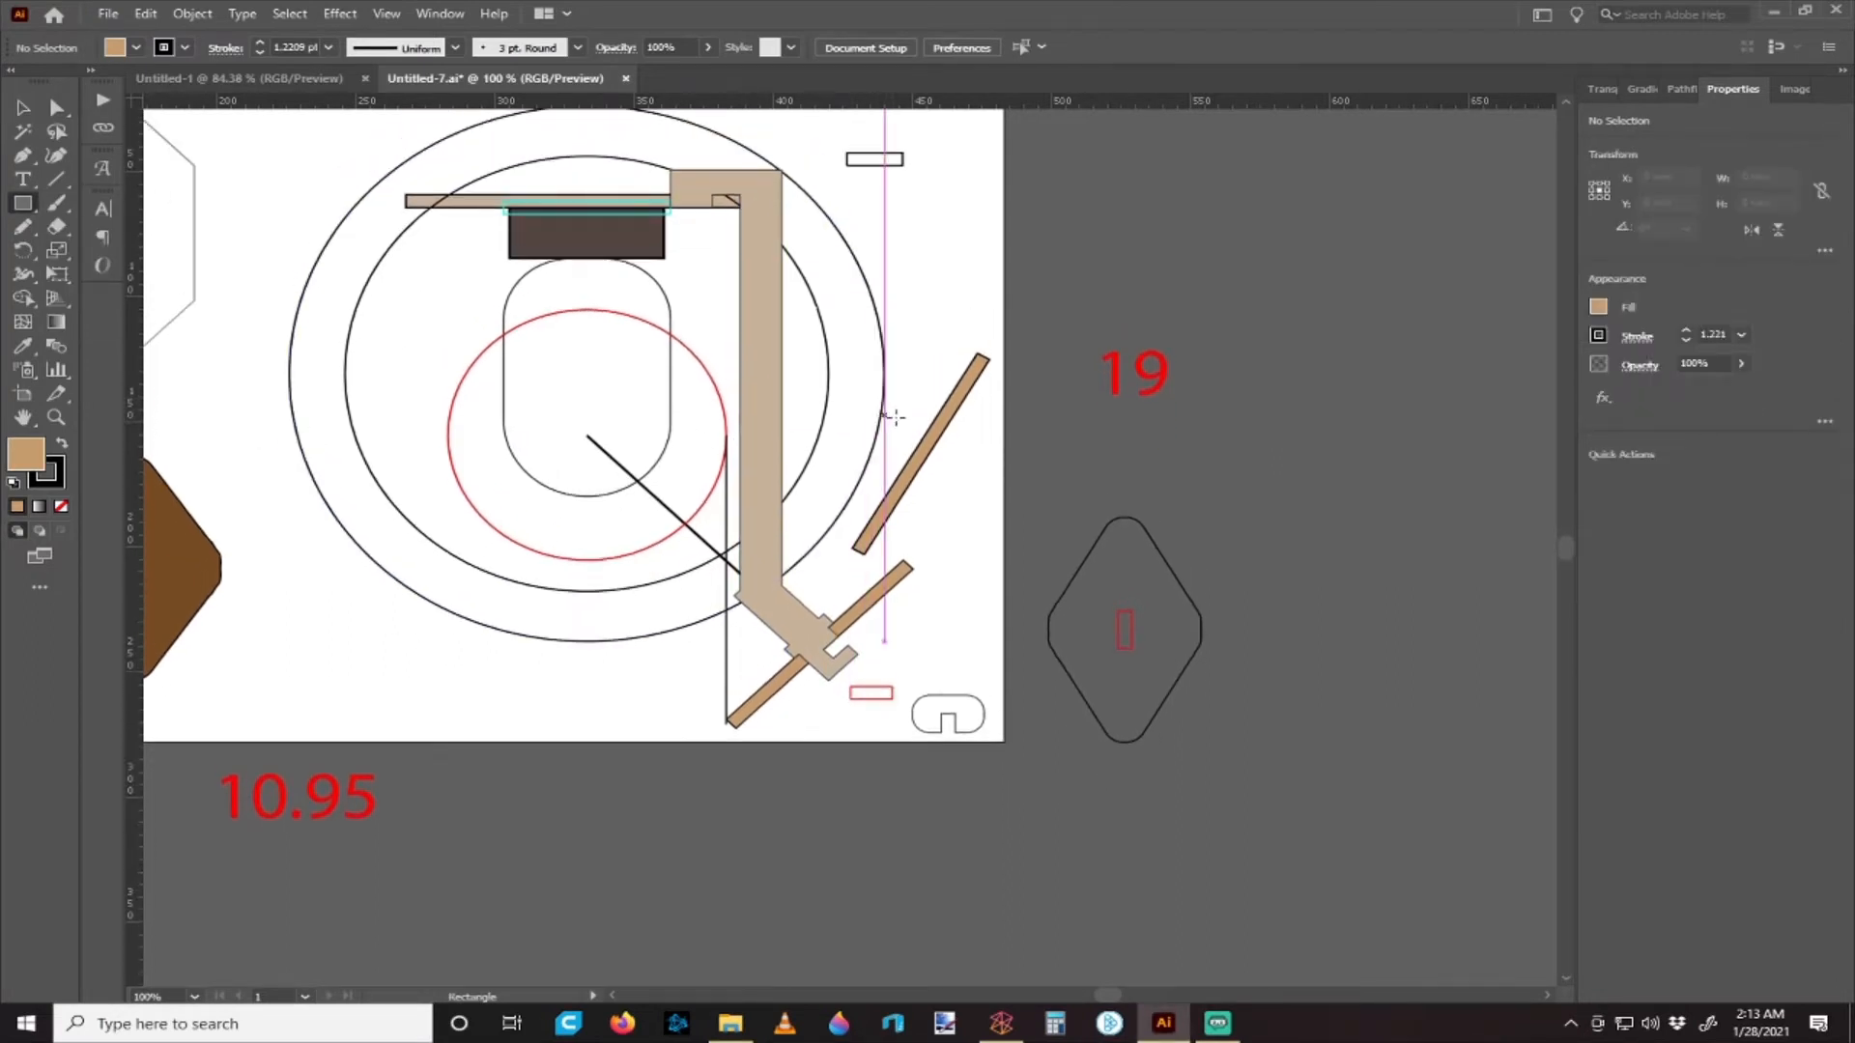
{"action": "mouse_move", "coordinate": [904, 247]}
{"action": "left_mouse_down"}
{"action": "mouse_move", "coordinate": [1126, 284]}
{"action": "mouse_move", "coordinate": [1013, 308]}
{"action": "mouse_move", "coordinate": [1095, 307]}
{"action": "left_mouse_up"}
- Set the new tan rectangle's height to 15 mm
{"action": "left_click", "coordinate": [26, 109]}
{"action": "left_click", "coordinate": [877, 154]}
{"action": "left_click", "coordinate": [986, 157]}
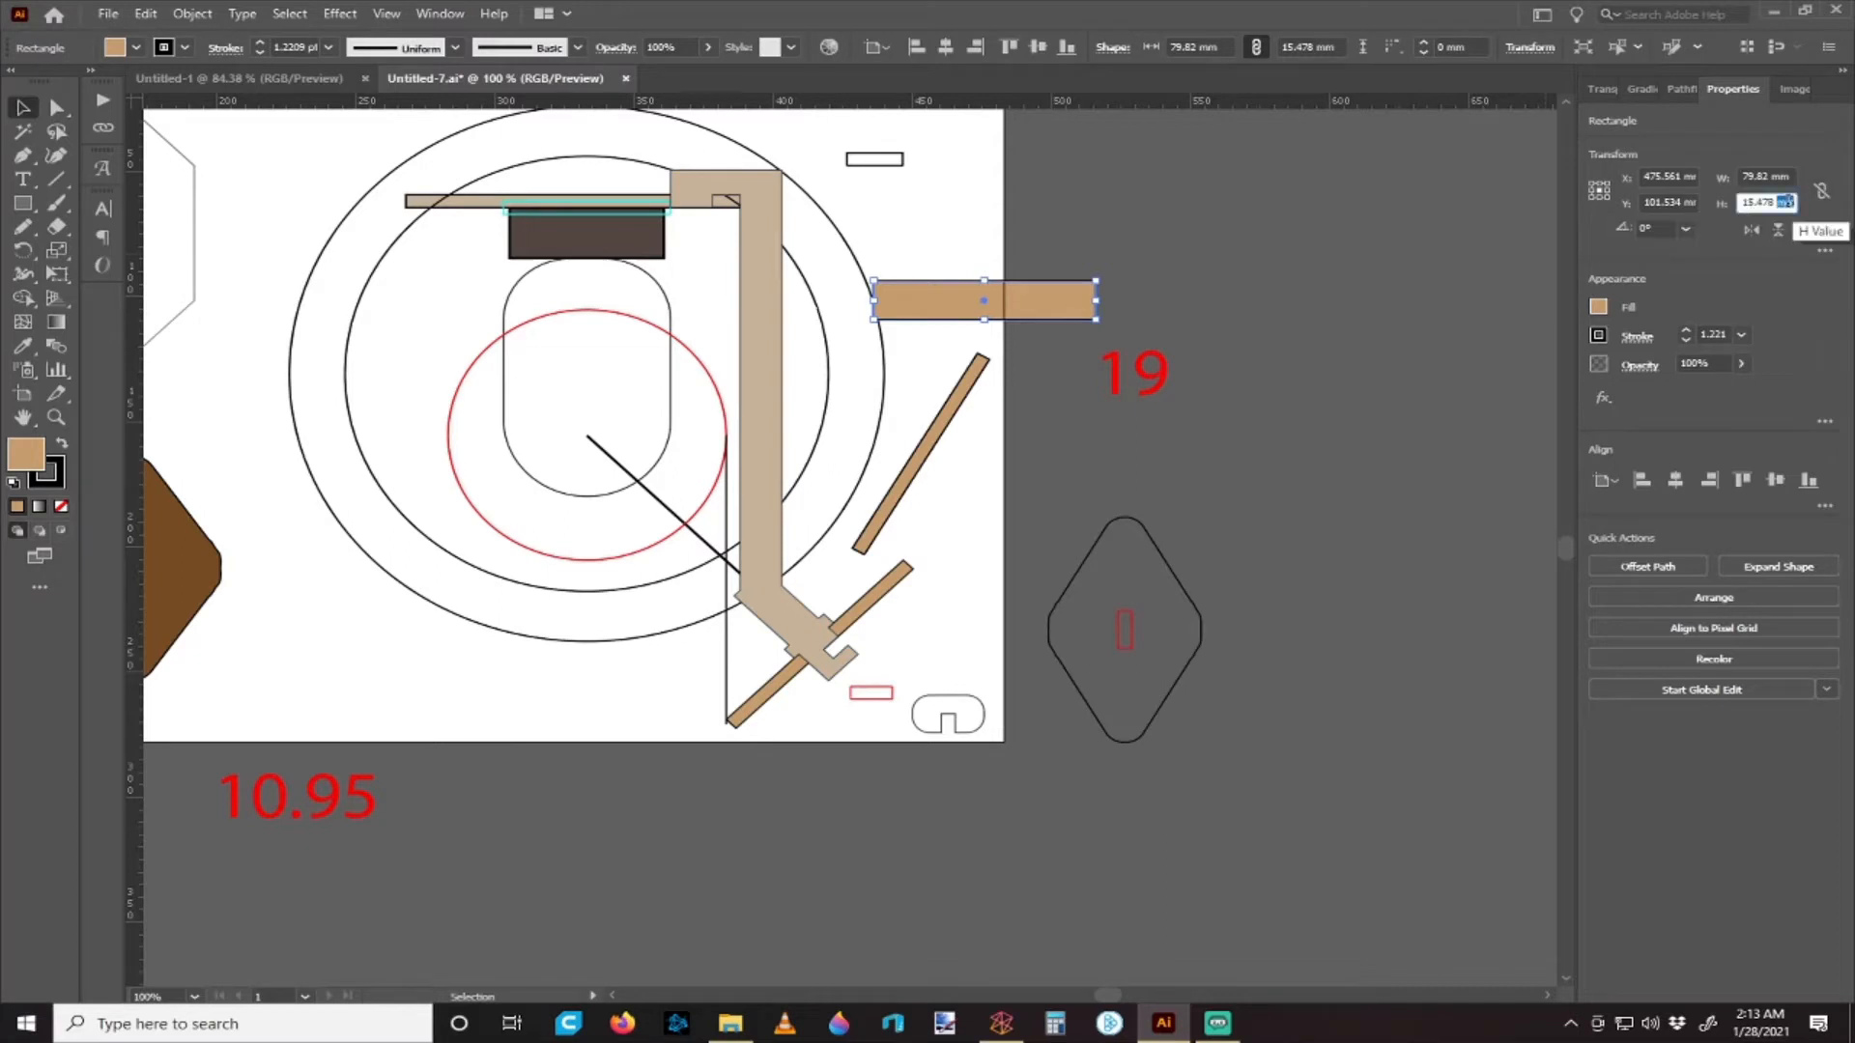
{"action": "left_click", "coordinate": [1789, 201]}
{"action": "type", "text": "15"}
{"action": "key", "text": "Return"}
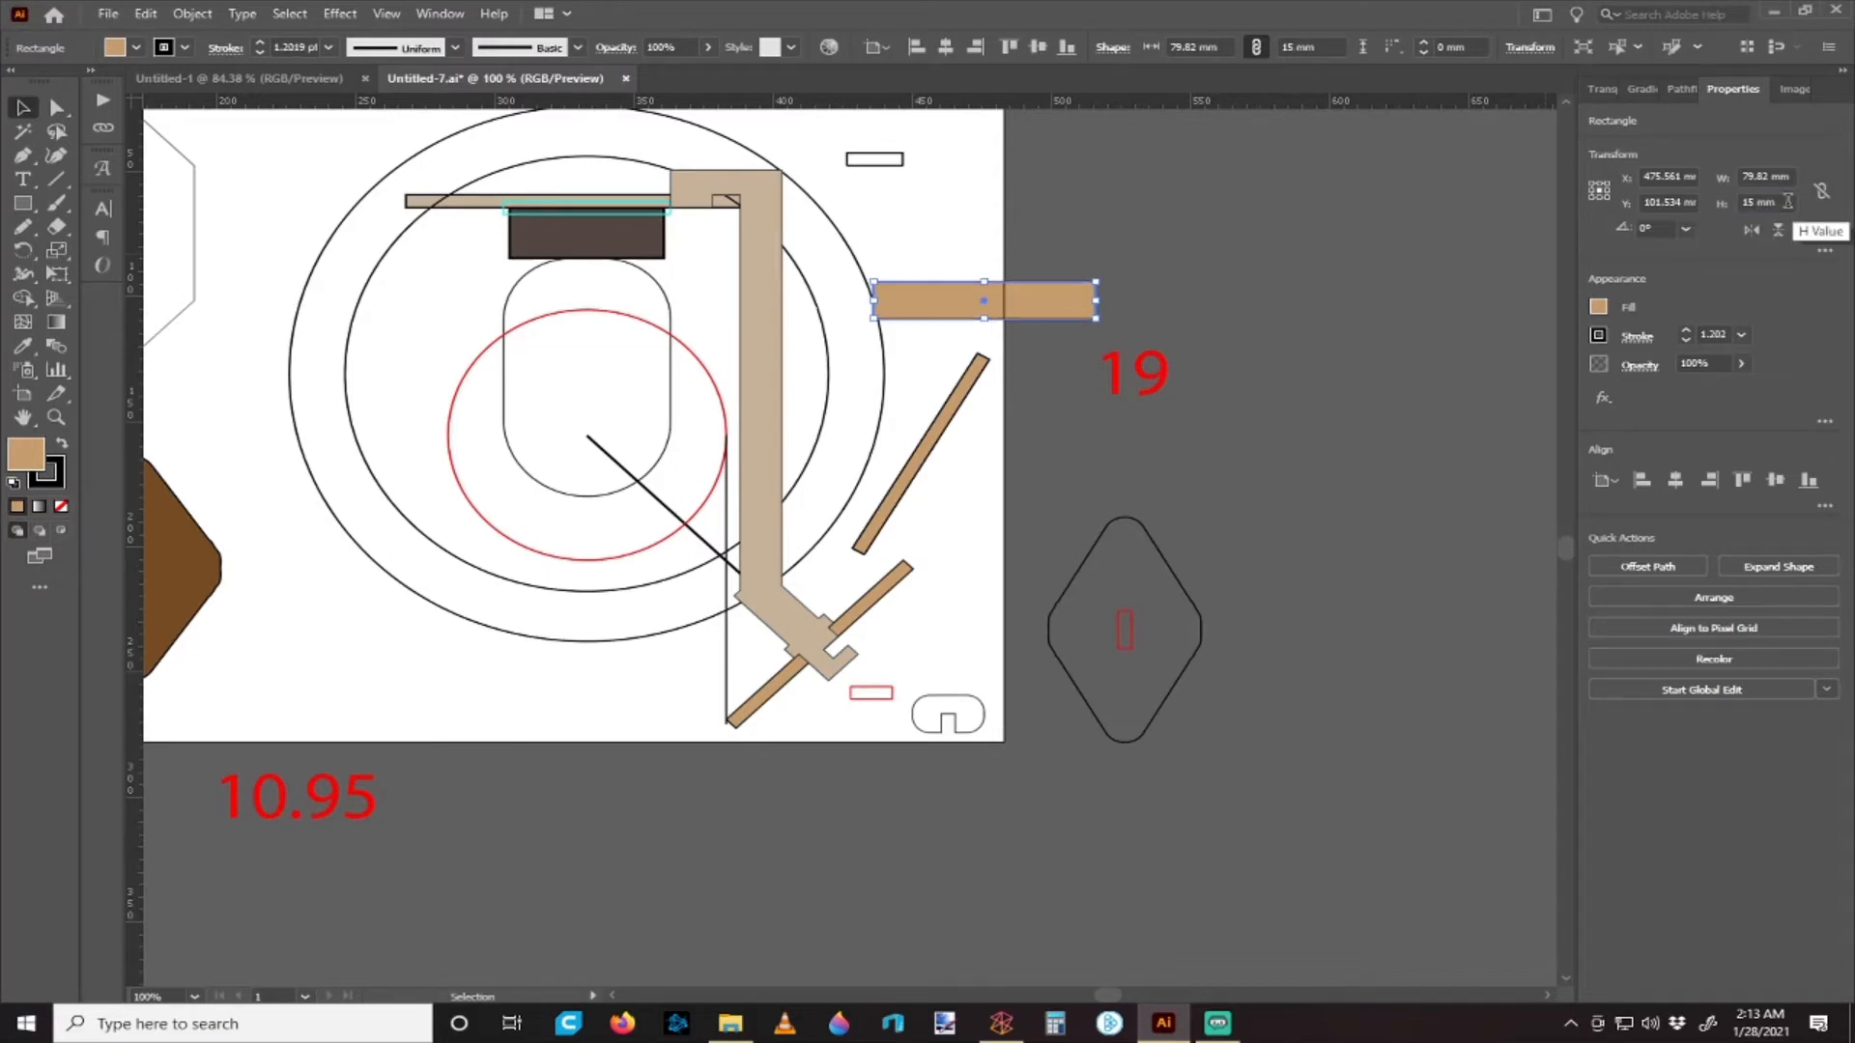
{"action": "left_click", "coordinate": [981, 252]}
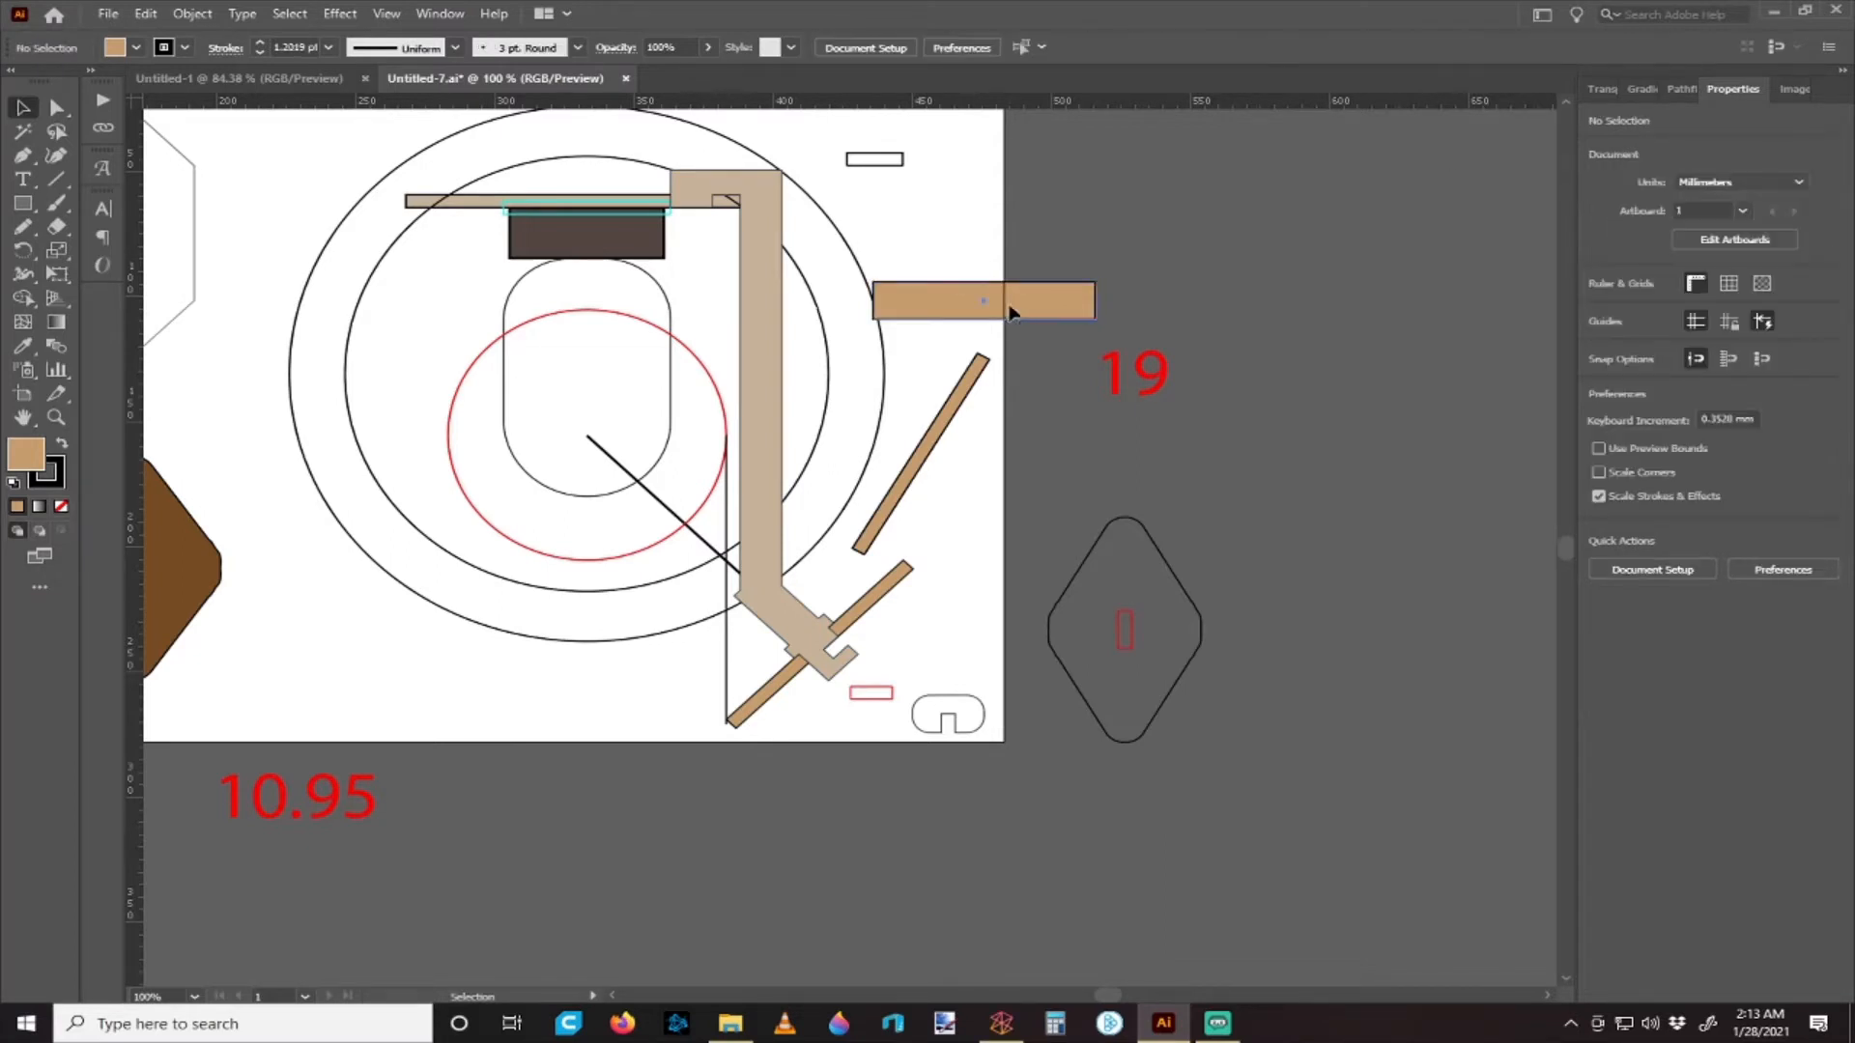
- Lay the rectangle across the angled part and the upper diagonal bar as a trial, and delete it
{"action": "left_click_drag", "start_coordinate": [1010, 310], "coordinate": [886, 451]}
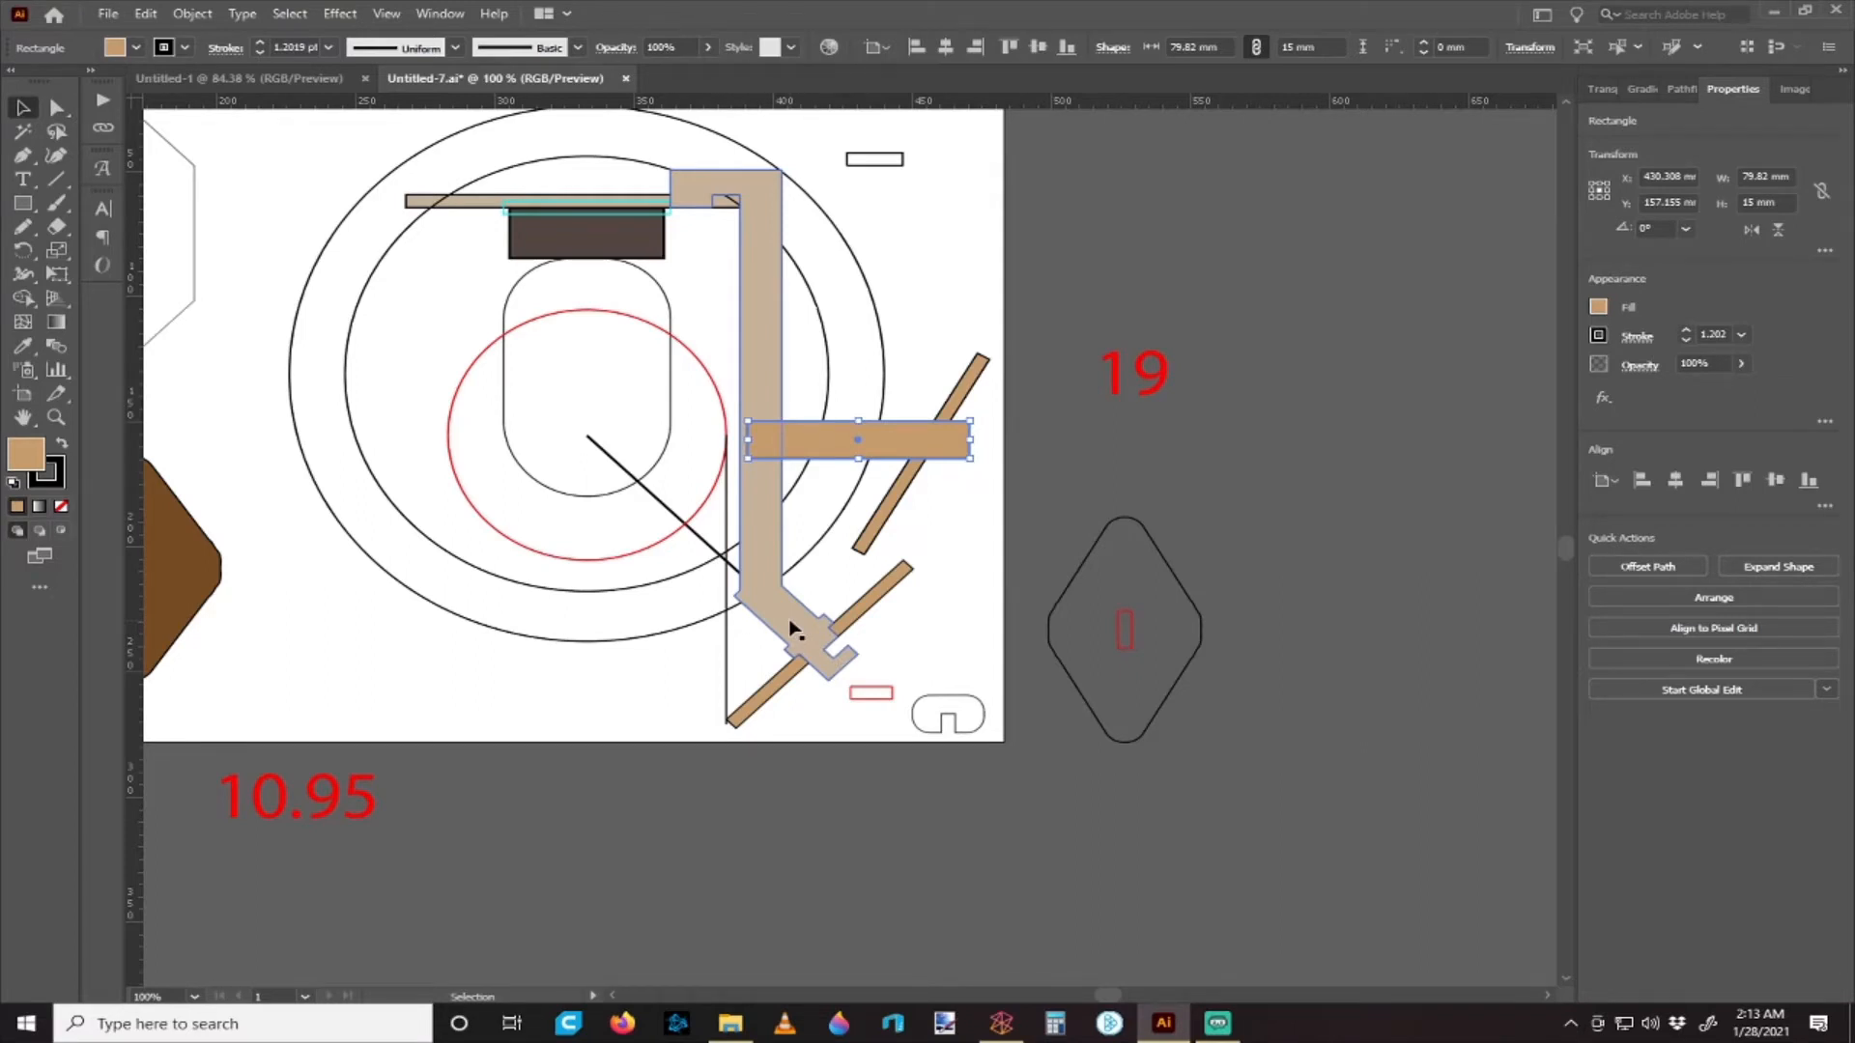
{"action": "scroll", "coordinate": [788, 618], "scroll_direction": "down", "scroll_amount": 1}
{"action": "key", "text": "Delete"}
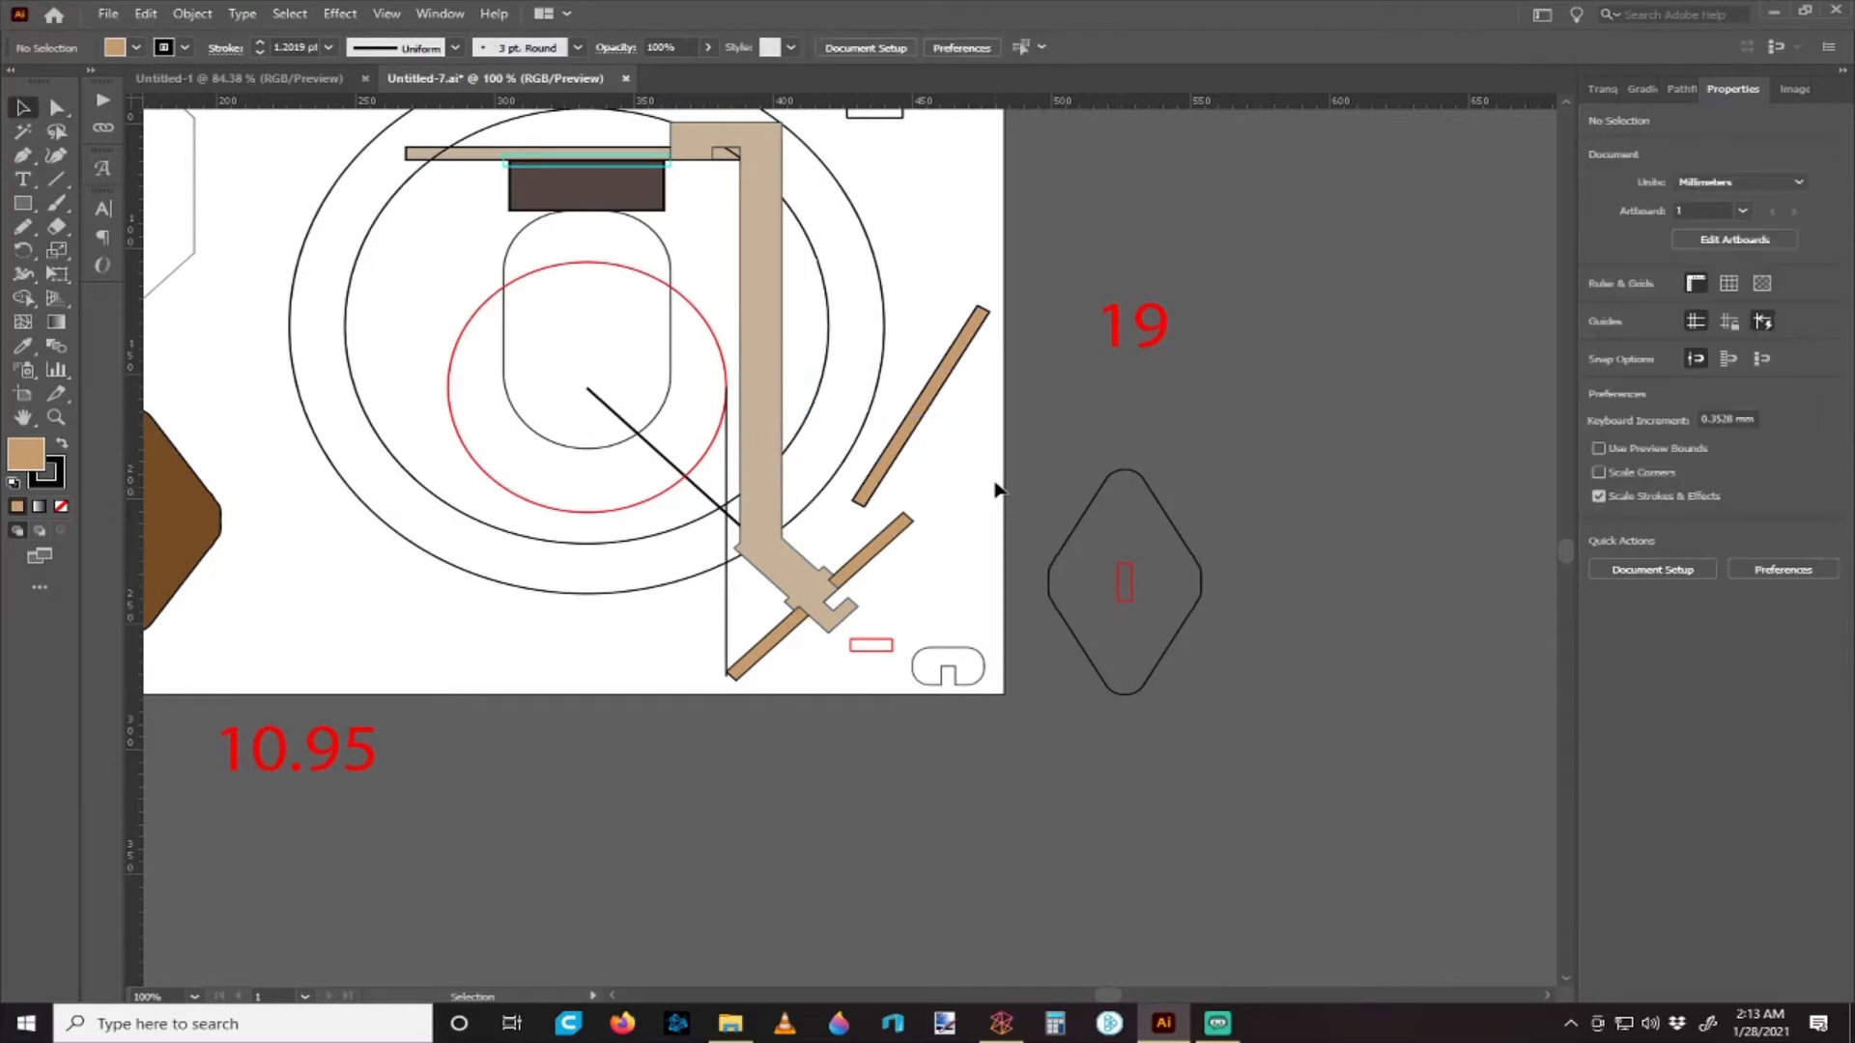
{"action": "scroll", "coordinate": [925, 466], "scroll_direction": "right", "scroll_amount": 2}
{"action": "scroll", "coordinate": [917, 467], "scroll_direction": "up", "scroll_amount": 1}
{"action": "scroll", "coordinate": [892, 524], "scroll_direction": "right", "scroll_amount": 2}
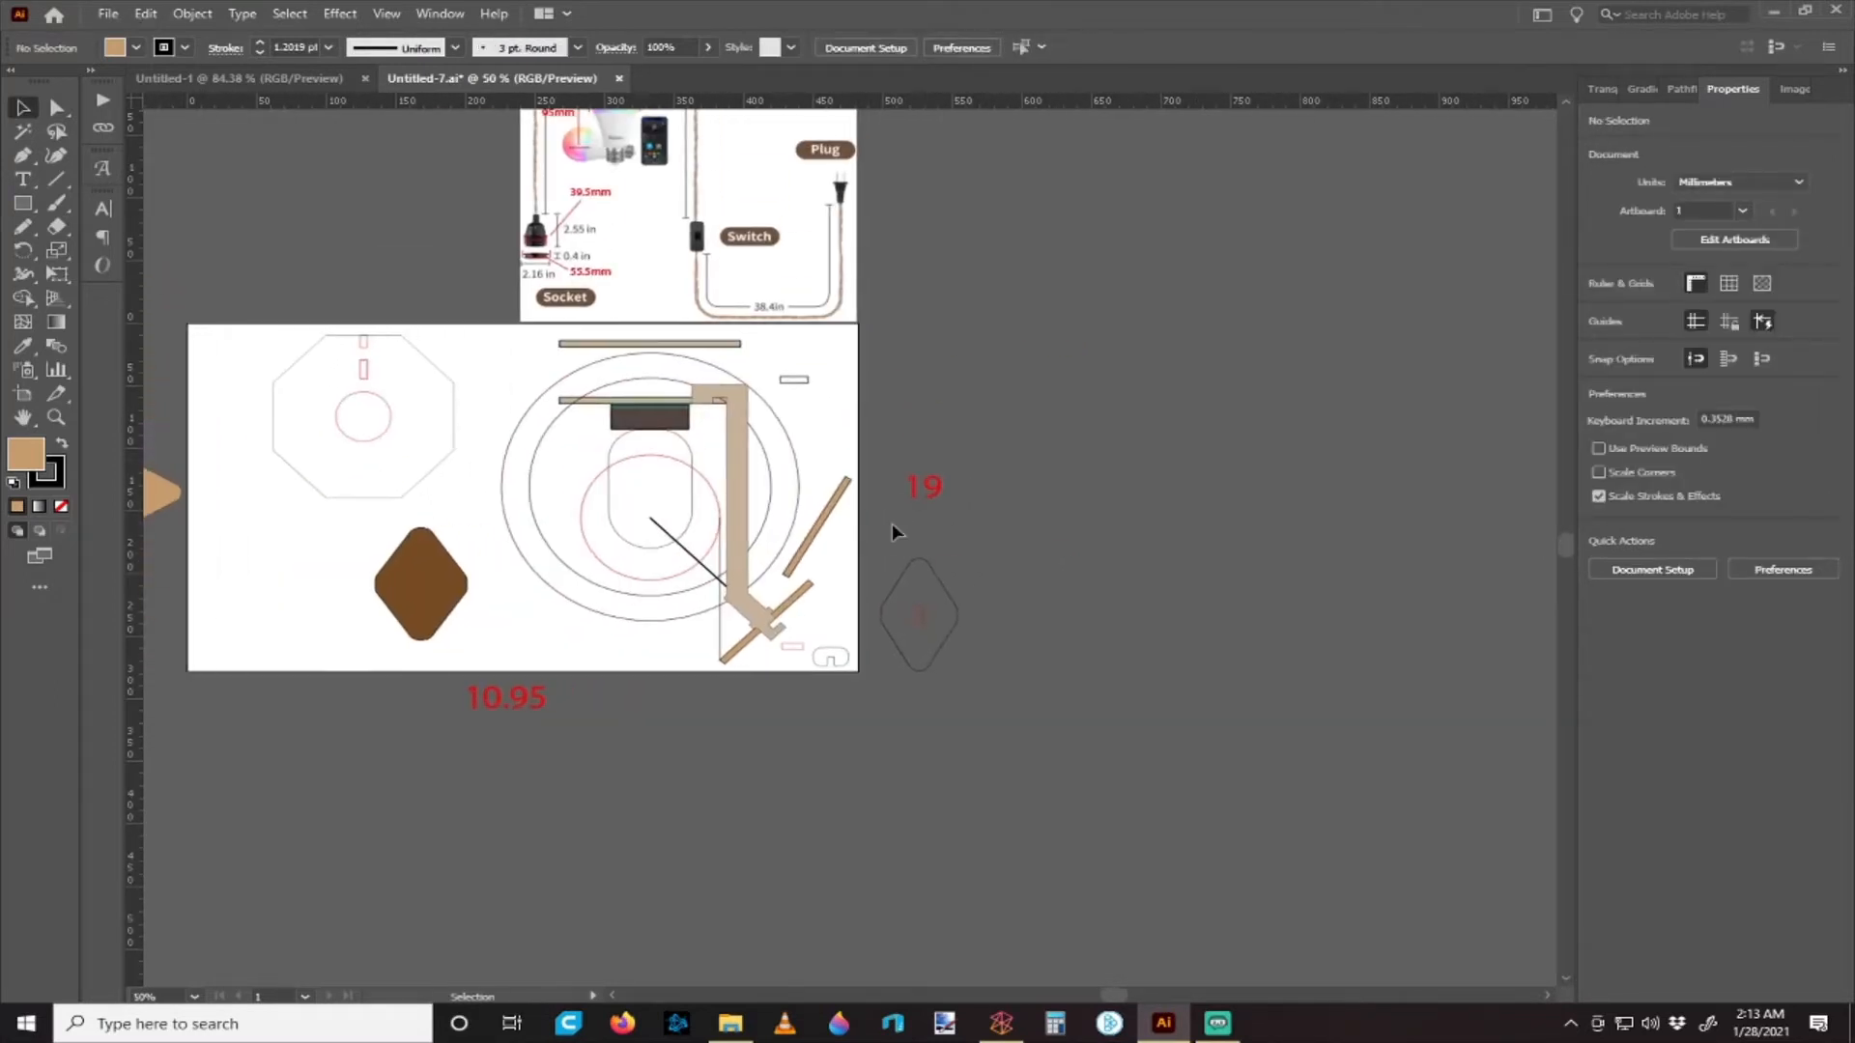
{"action": "scroll", "coordinate": [890, 526], "scroll_direction": "right", "scroll_amount": 3}
{"action": "scroll", "coordinate": [859, 547], "scroll_direction": "up", "scroll_amount": 1}
{"action": "scroll", "coordinate": [756, 508], "scroll_direction": "down", "scroll_amount": 1}
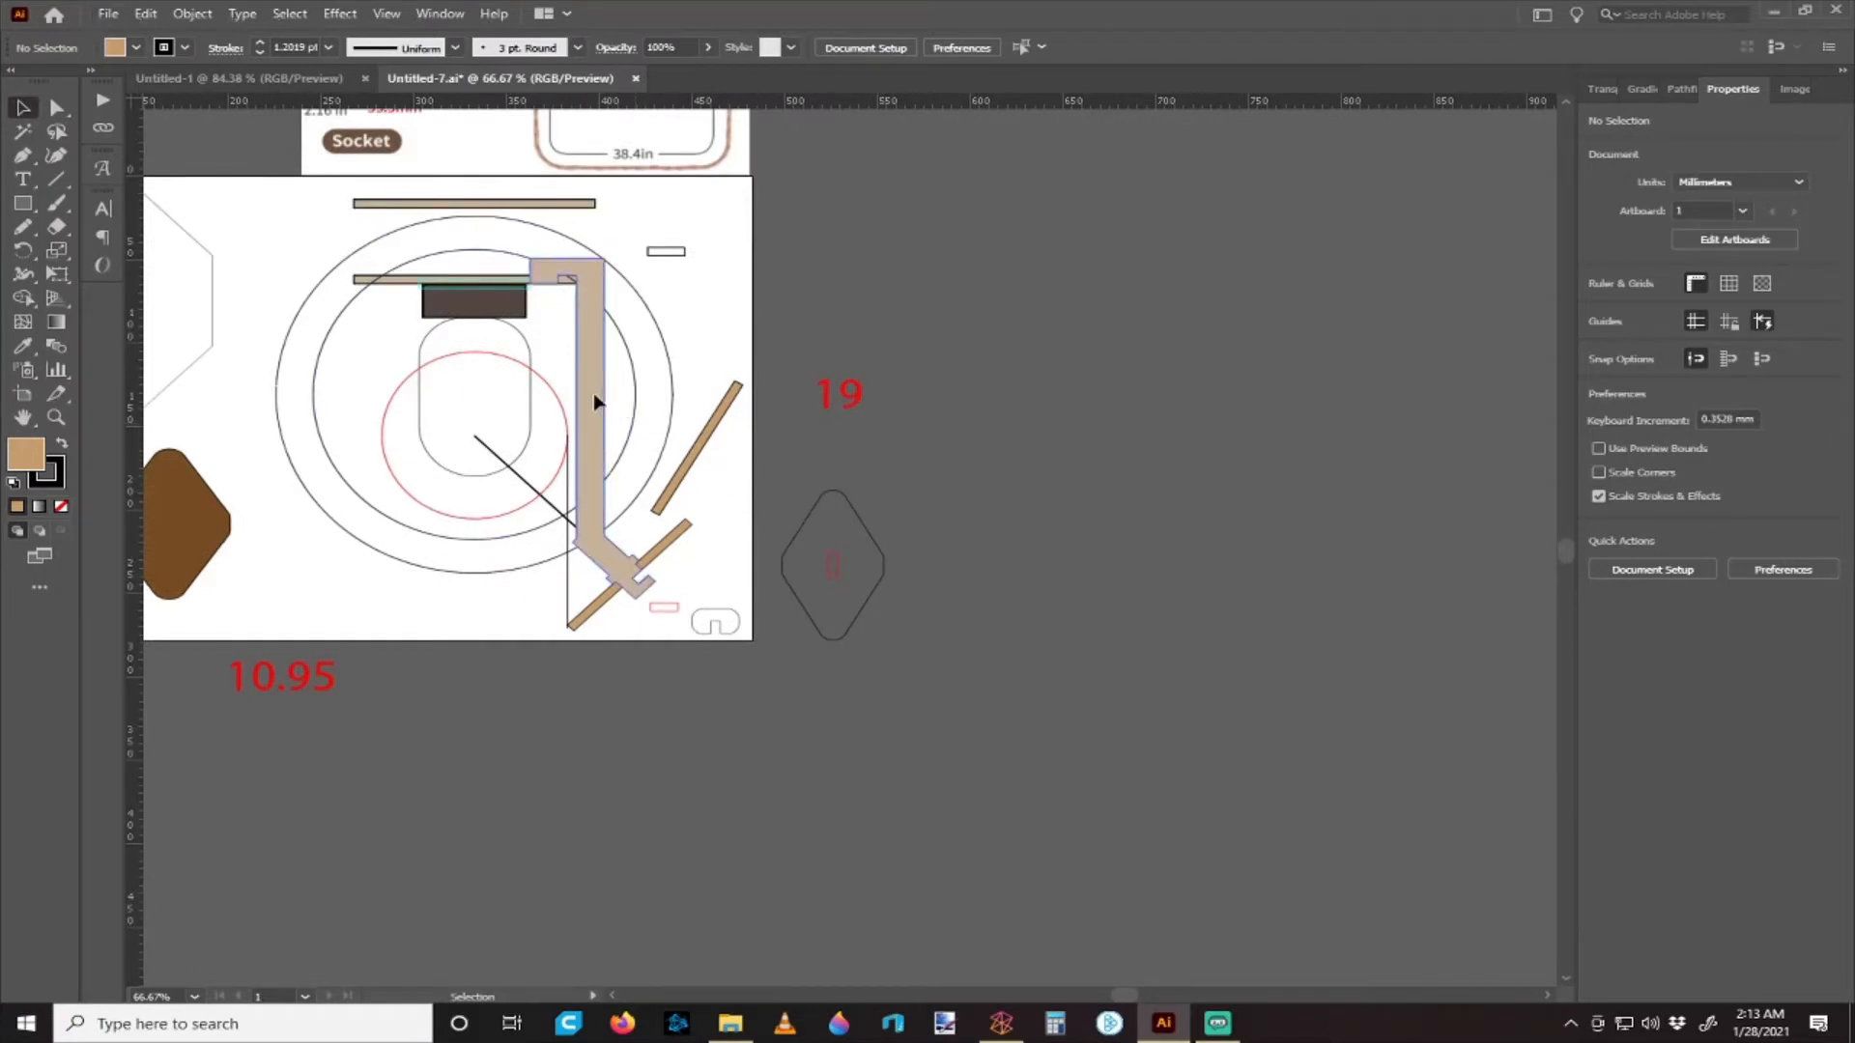
- Duplicate the notched angled arm onto the empty canvas beyond the artboard's edge, past the diamond outline
{"action": "left_click_drag", "start_coordinate": [595, 402], "coordinate": [952, 423]}
{"action": "scroll", "coordinate": [951, 542], "scroll_direction": "up", "scroll_amount": 2}
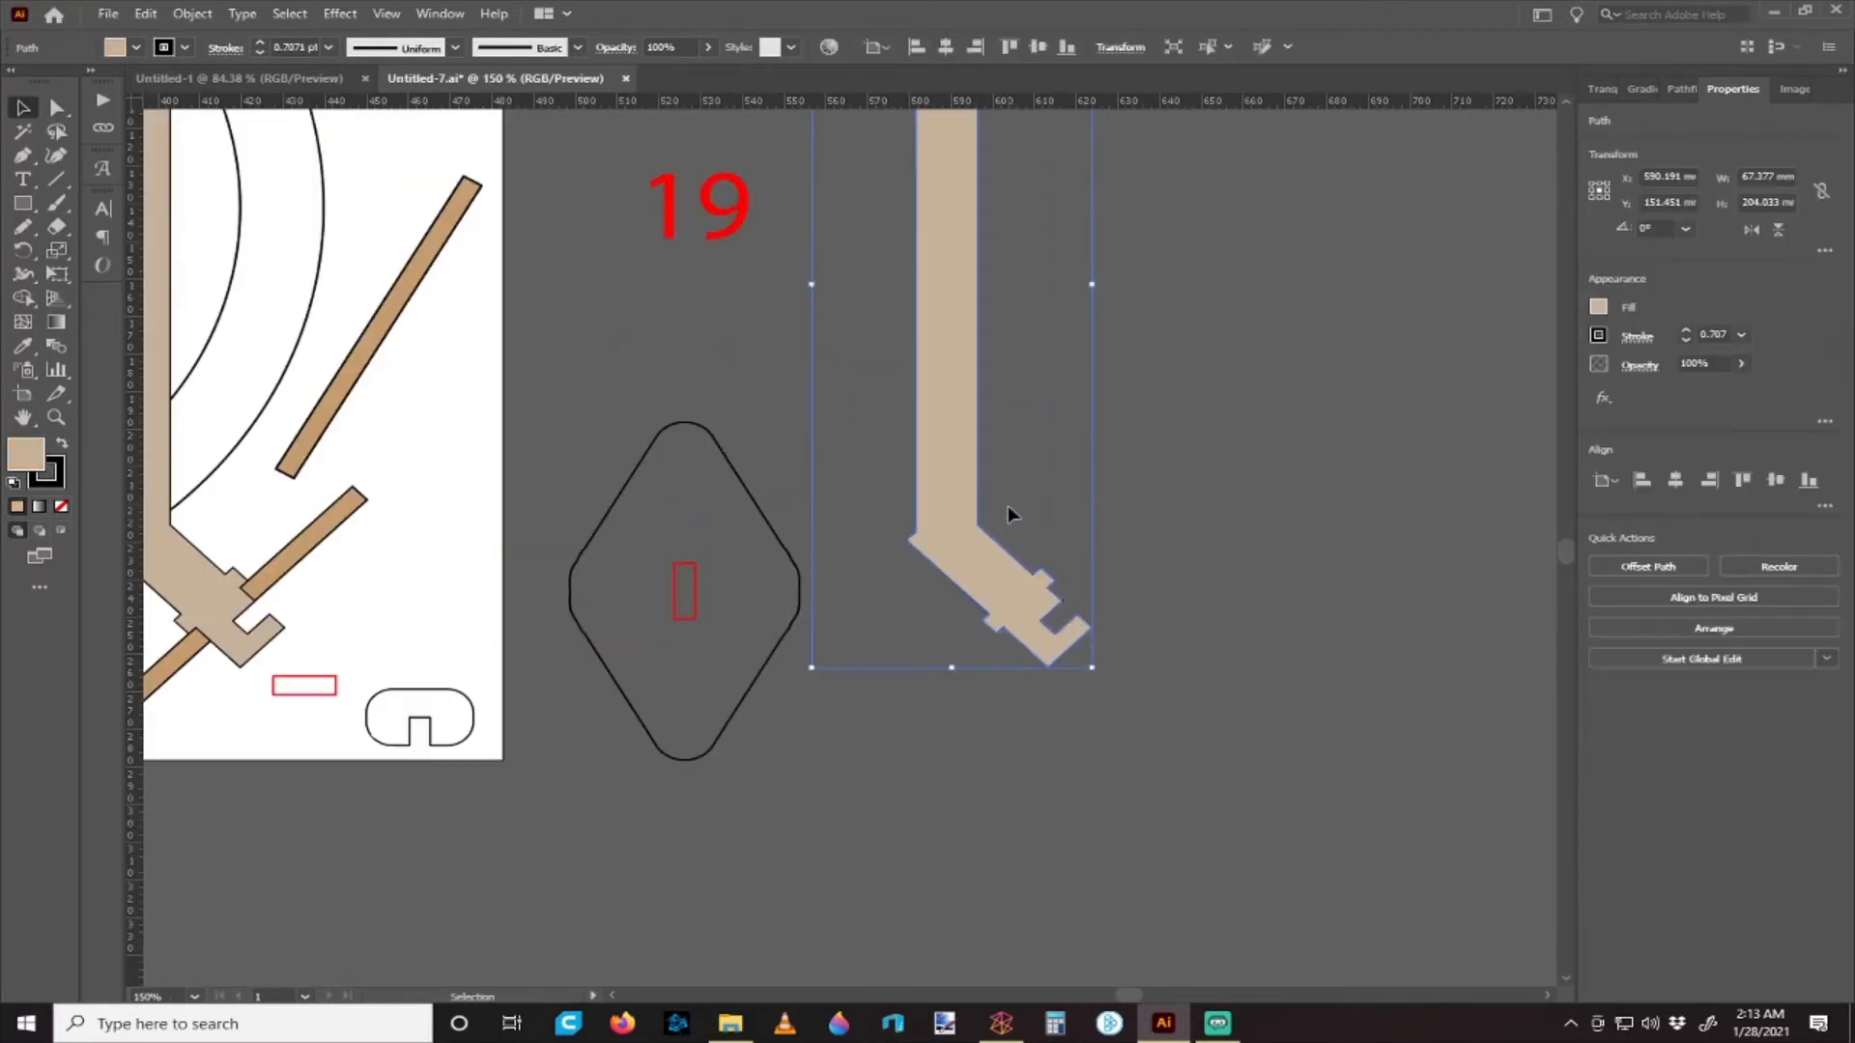
{"action": "left_click", "coordinate": [1006, 504]}
{"action": "scroll", "coordinate": [995, 628], "scroll_direction": "right", "scroll_amount": 2}
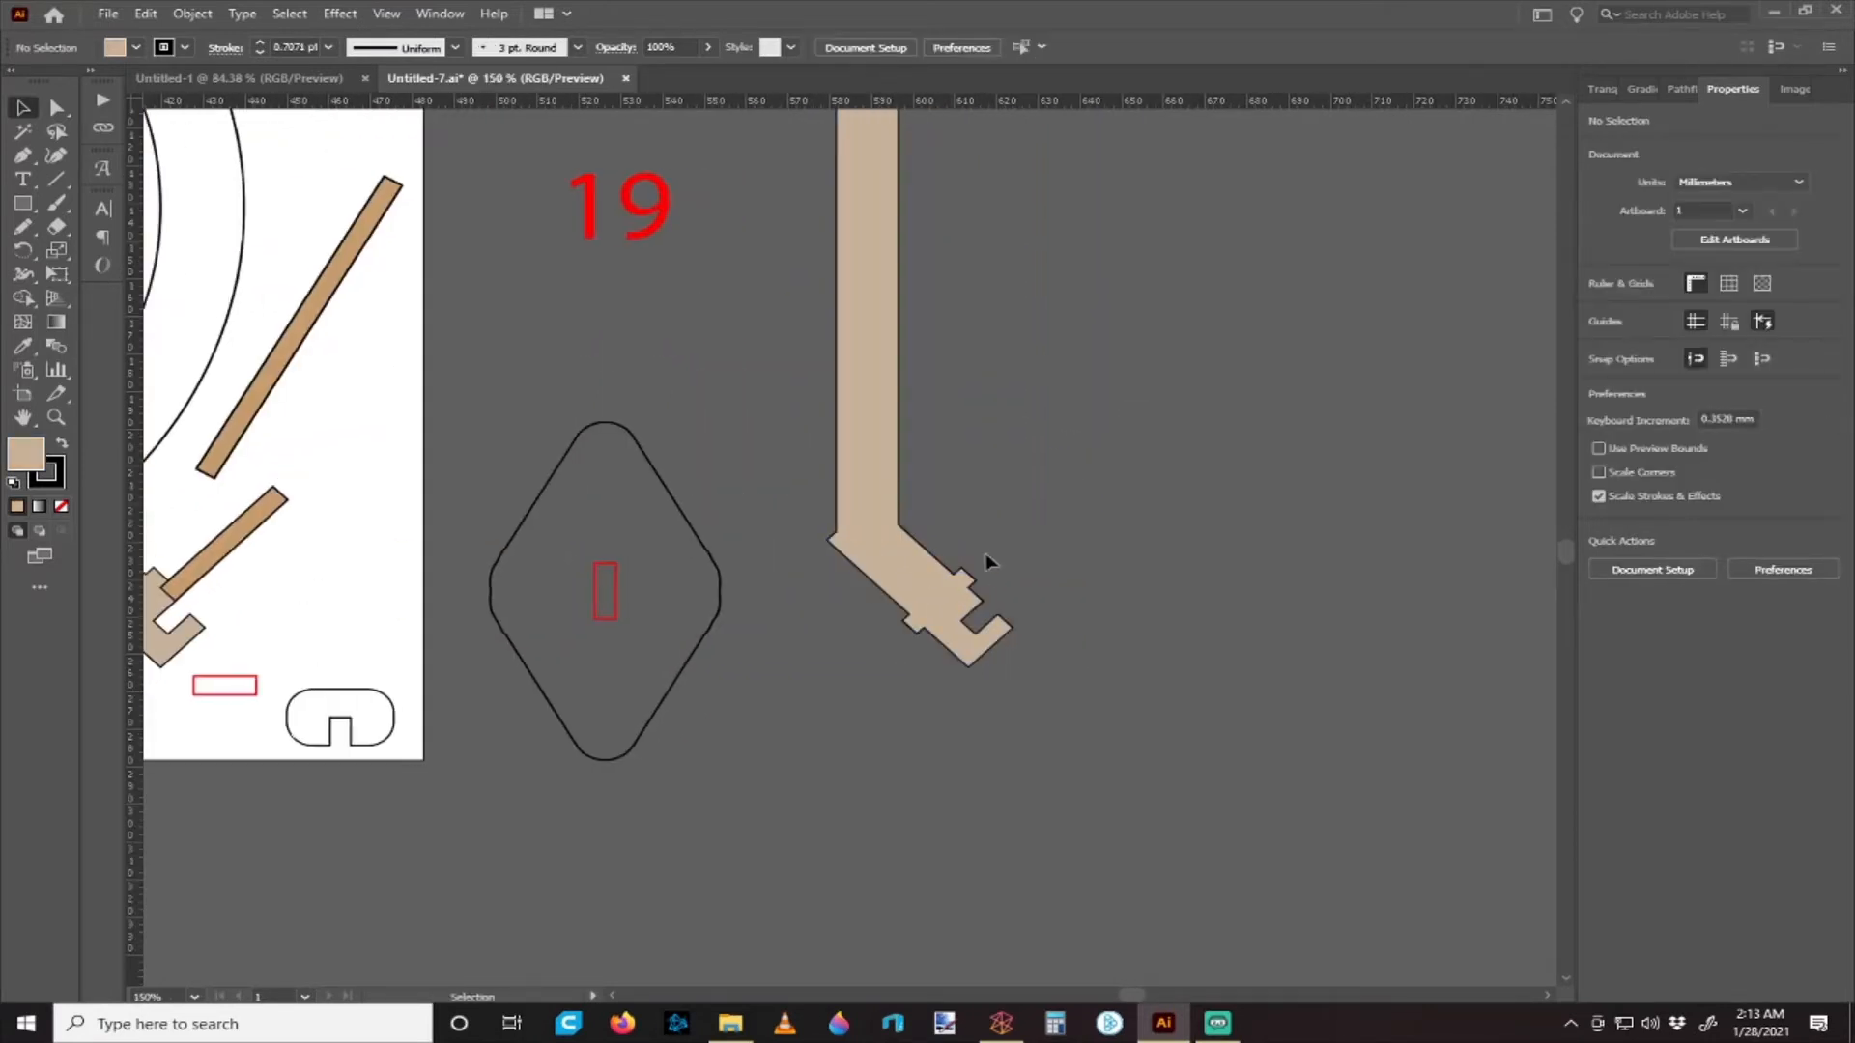
- Draw a horizontal line about 19.5 mm long across the copied arm at its lower bend, overhanging both edges
{"action": "left_click", "coordinate": [56, 179]}
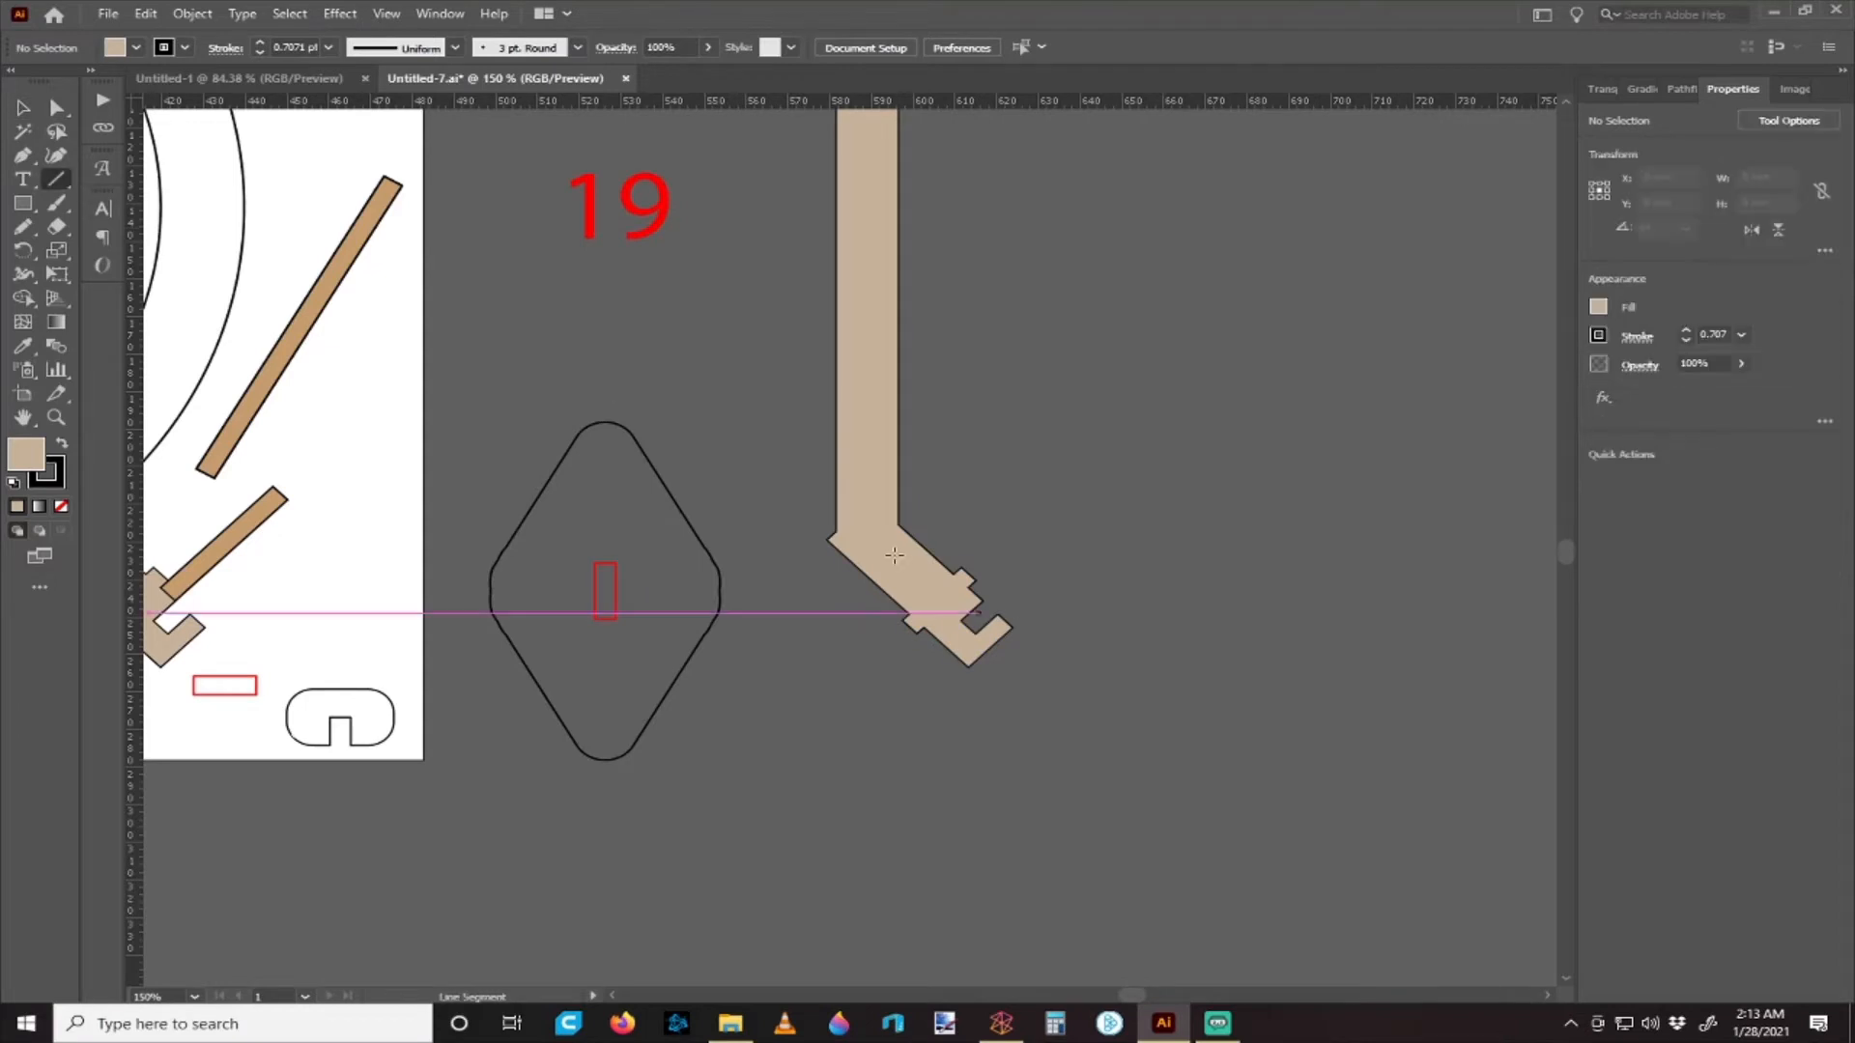
{"action": "scroll", "coordinate": [895, 548], "scroll_direction": "up", "scroll_amount": 1}
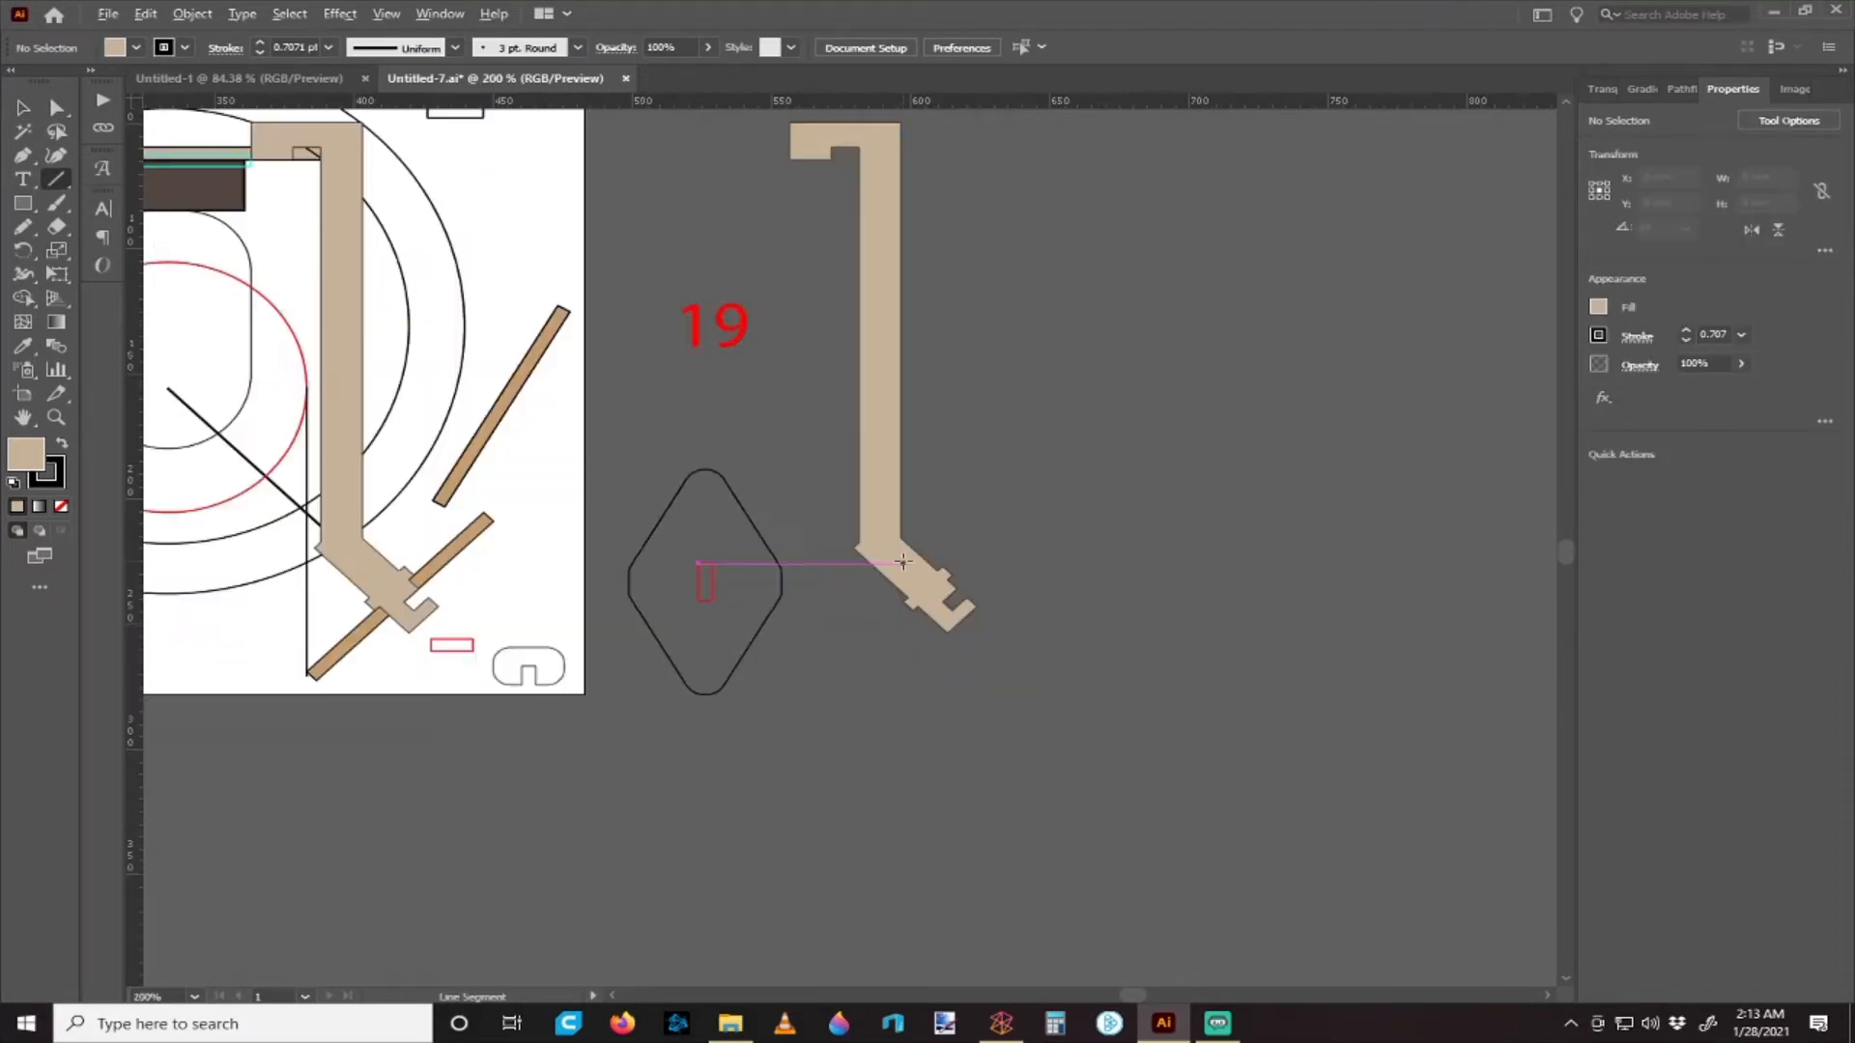
{"action": "scroll", "coordinate": [903, 561], "scroll_direction": "up", "scroll_amount": 3}
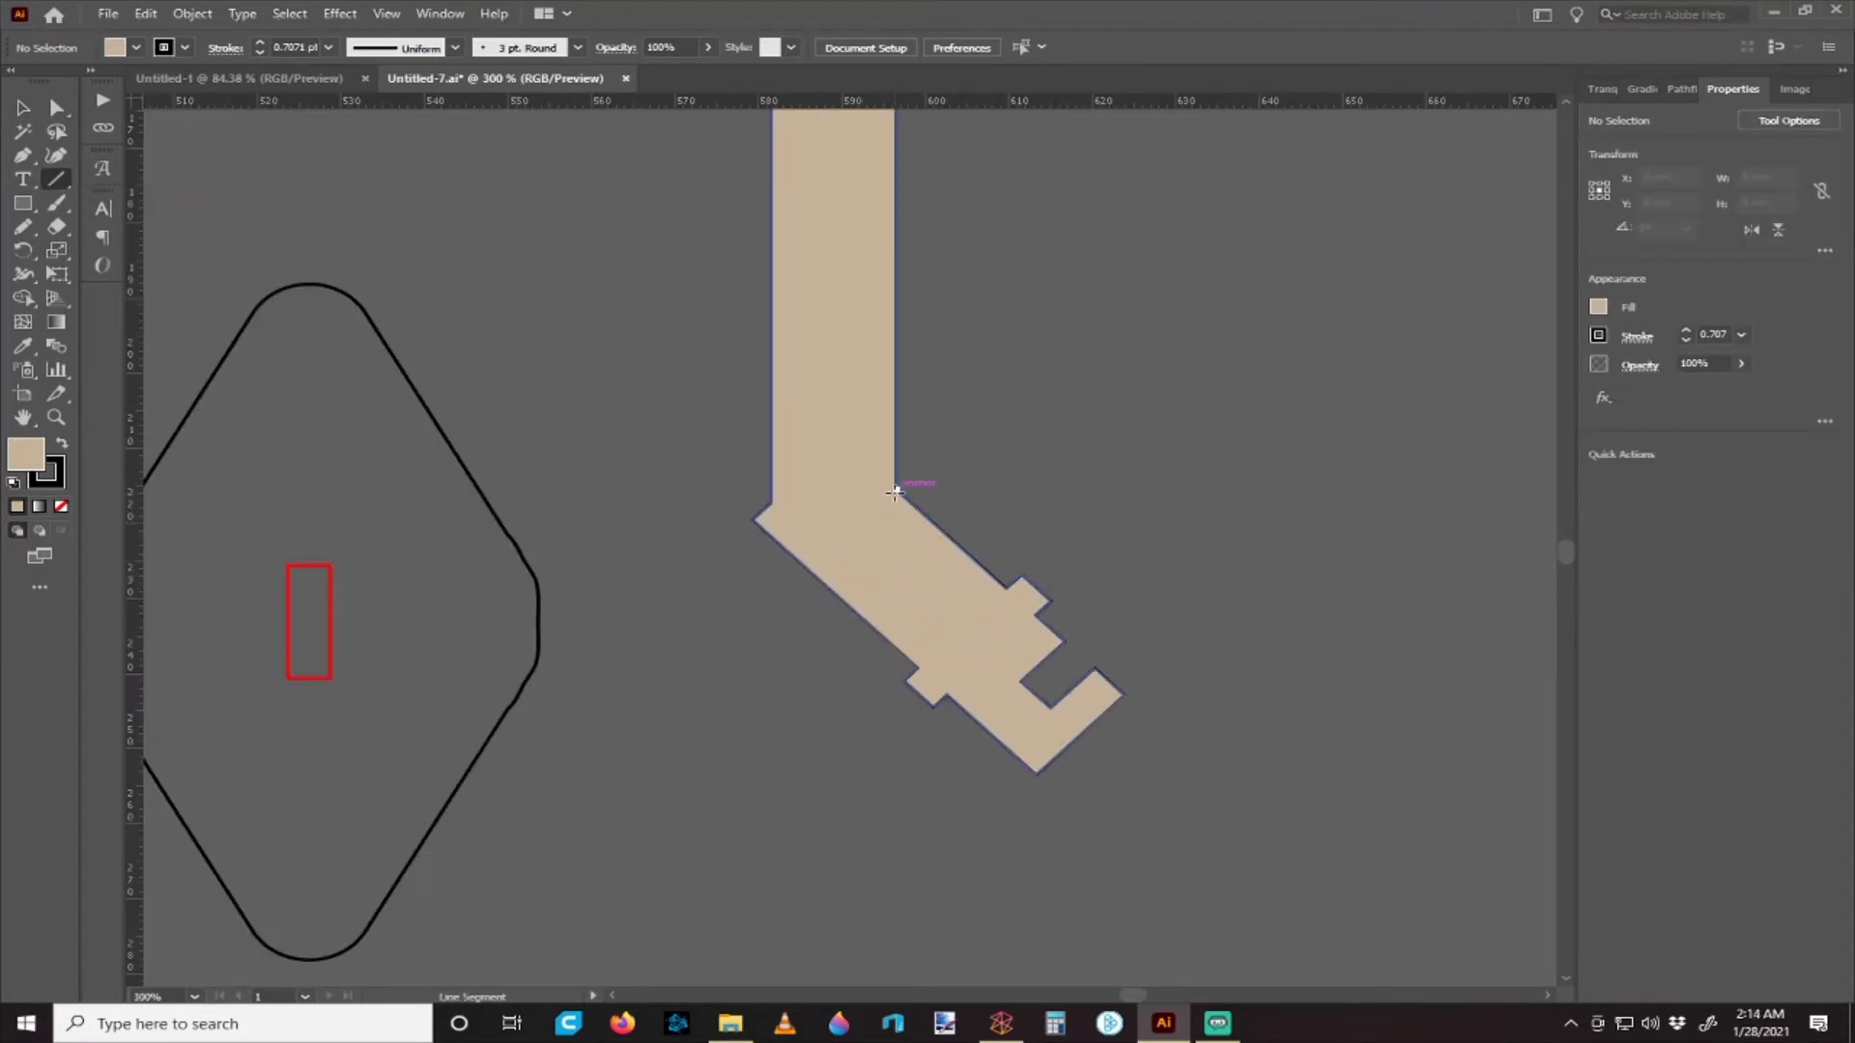
{"action": "left_click_drag", "start_coordinate": [896, 490], "coordinate": [734, 490]}
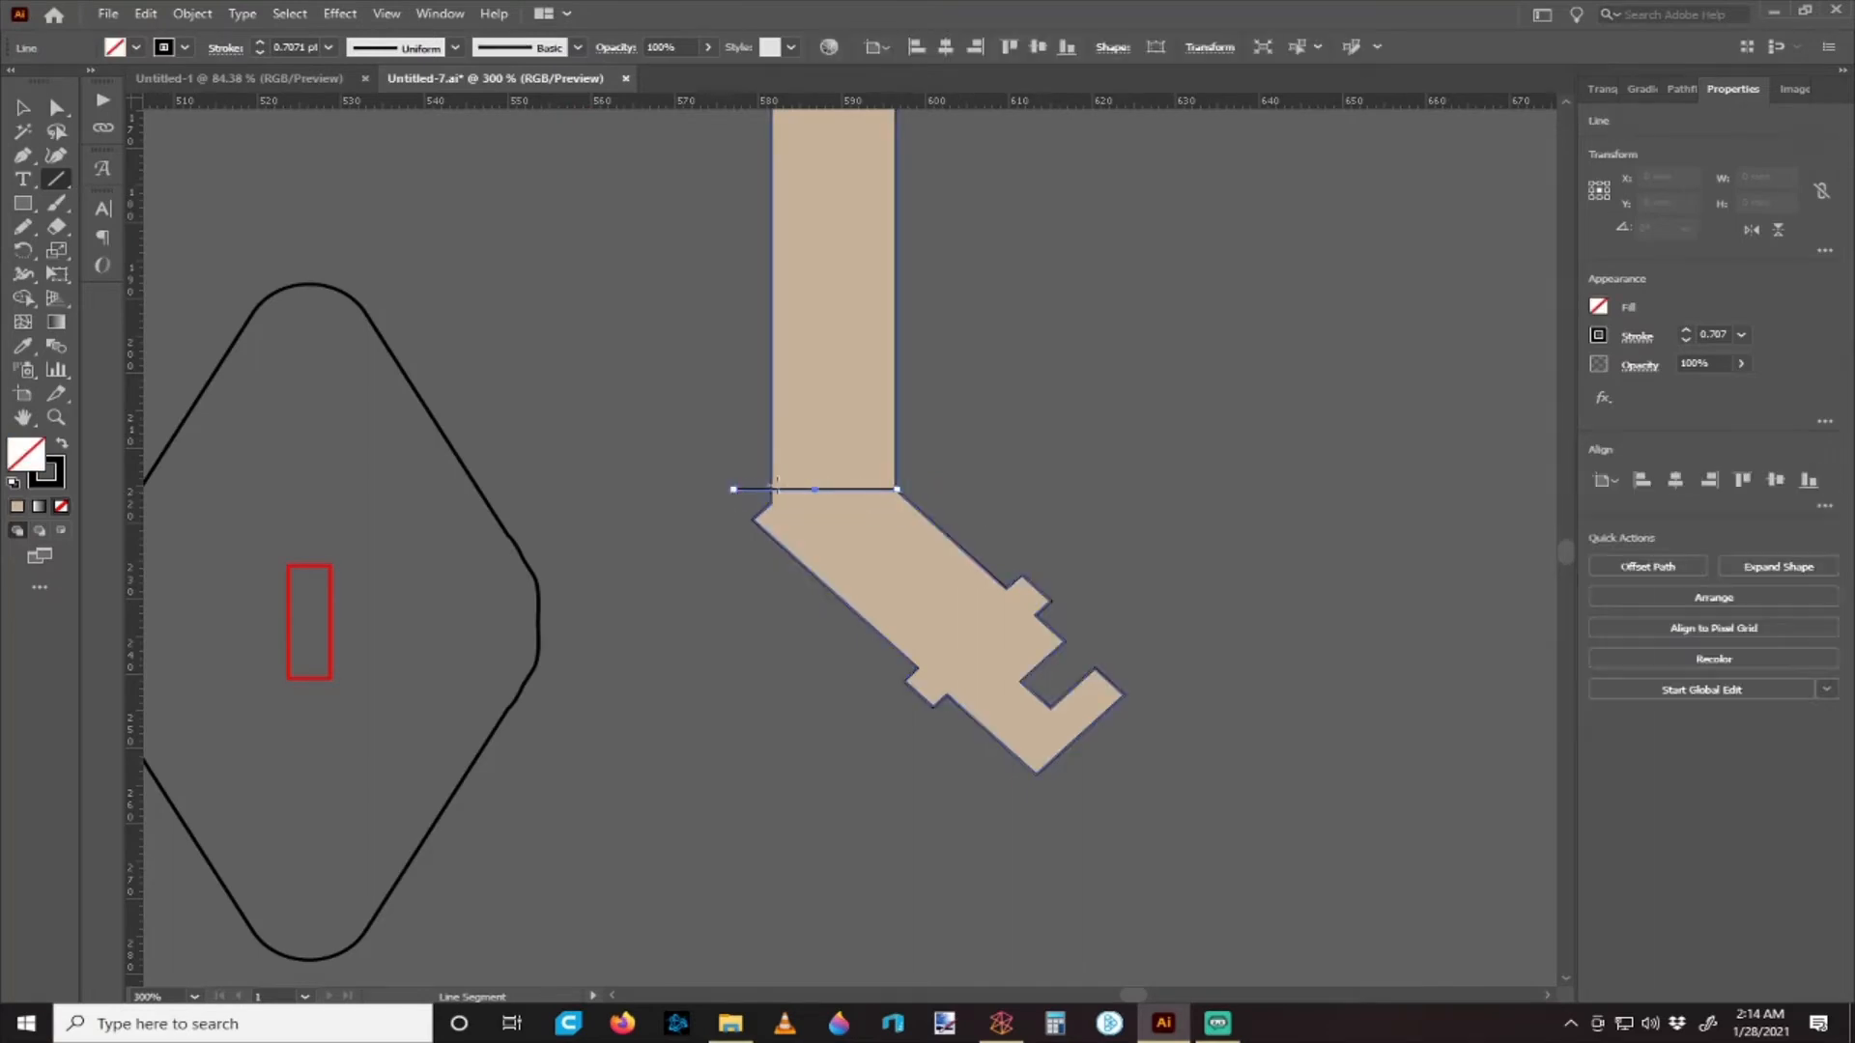
{"action": "key", "text": "v"}
{"action": "left_click_drag", "start_coordinate": [866, 490], "coordinate": [881, 491]}
{"action": "left_click", "coordinate": [1029, 477]}
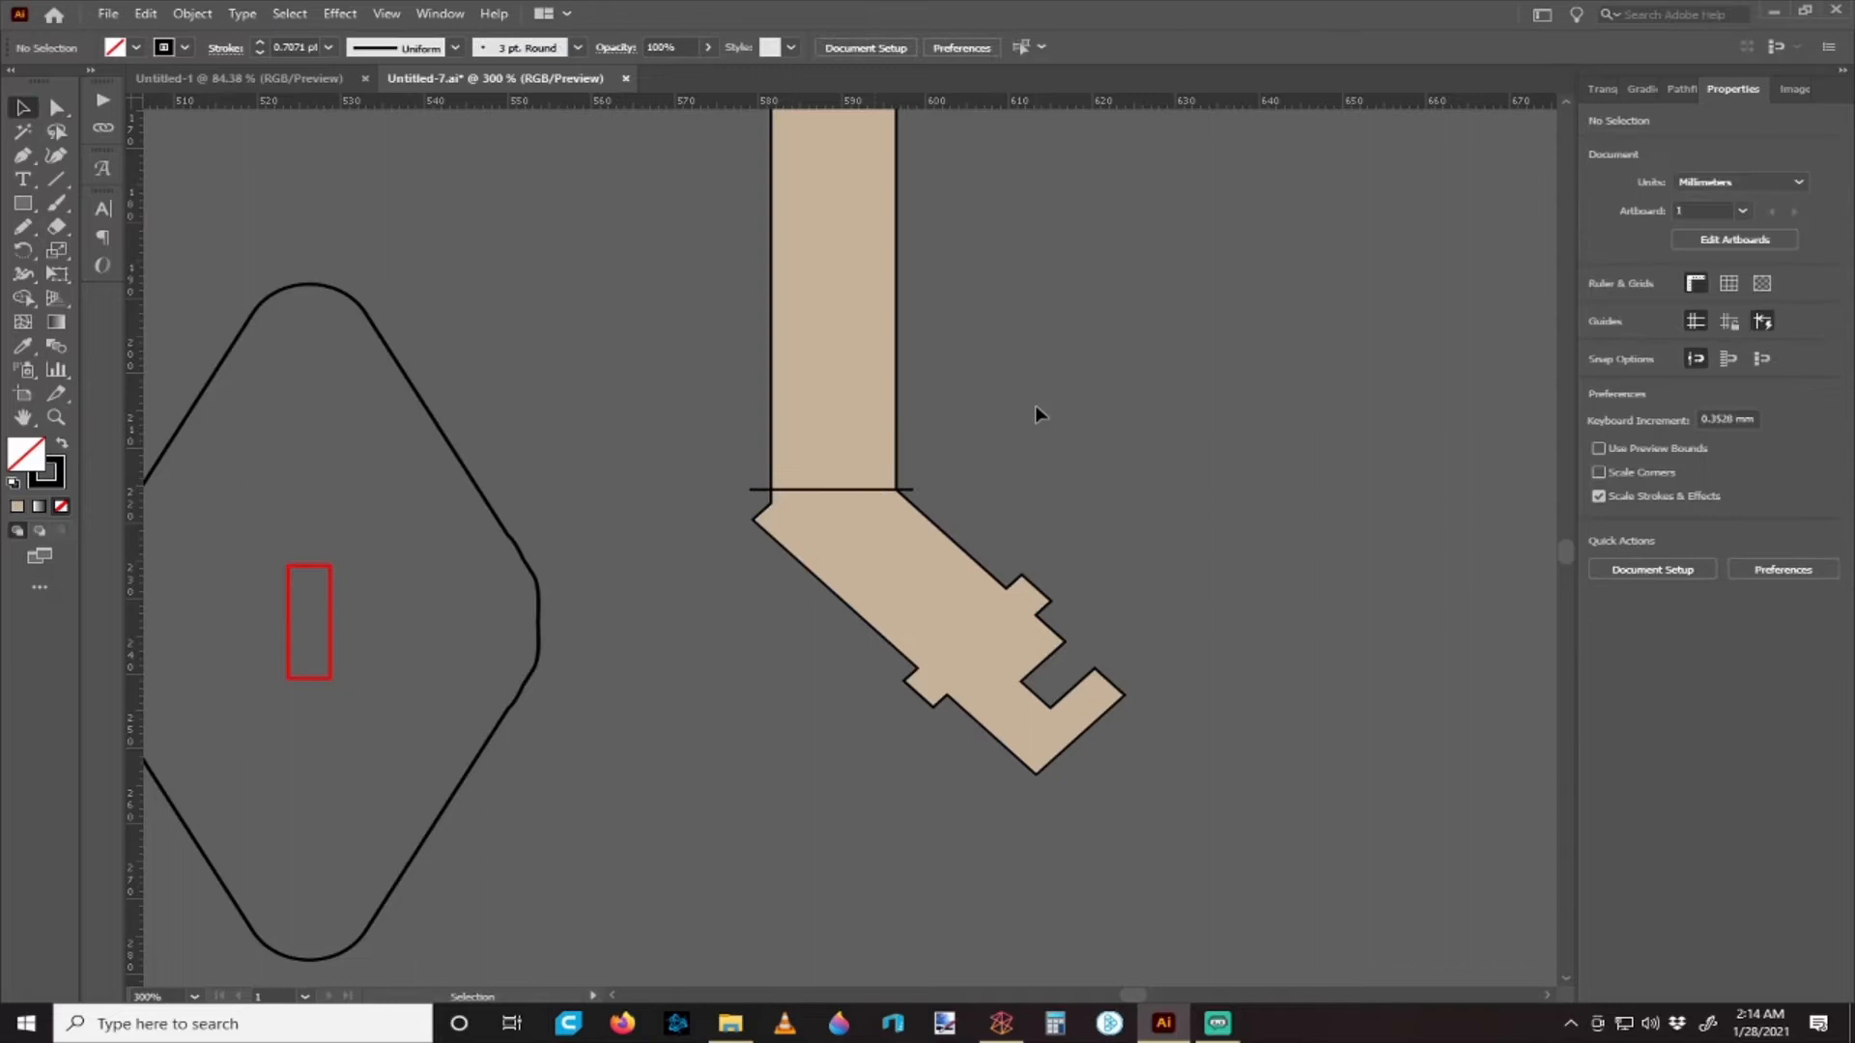
- Divide the copied arm along the horizontal line with Pathfinder and ungroup the resulting pieces
{"action": "left_click", "coordinate": [935, 599]}
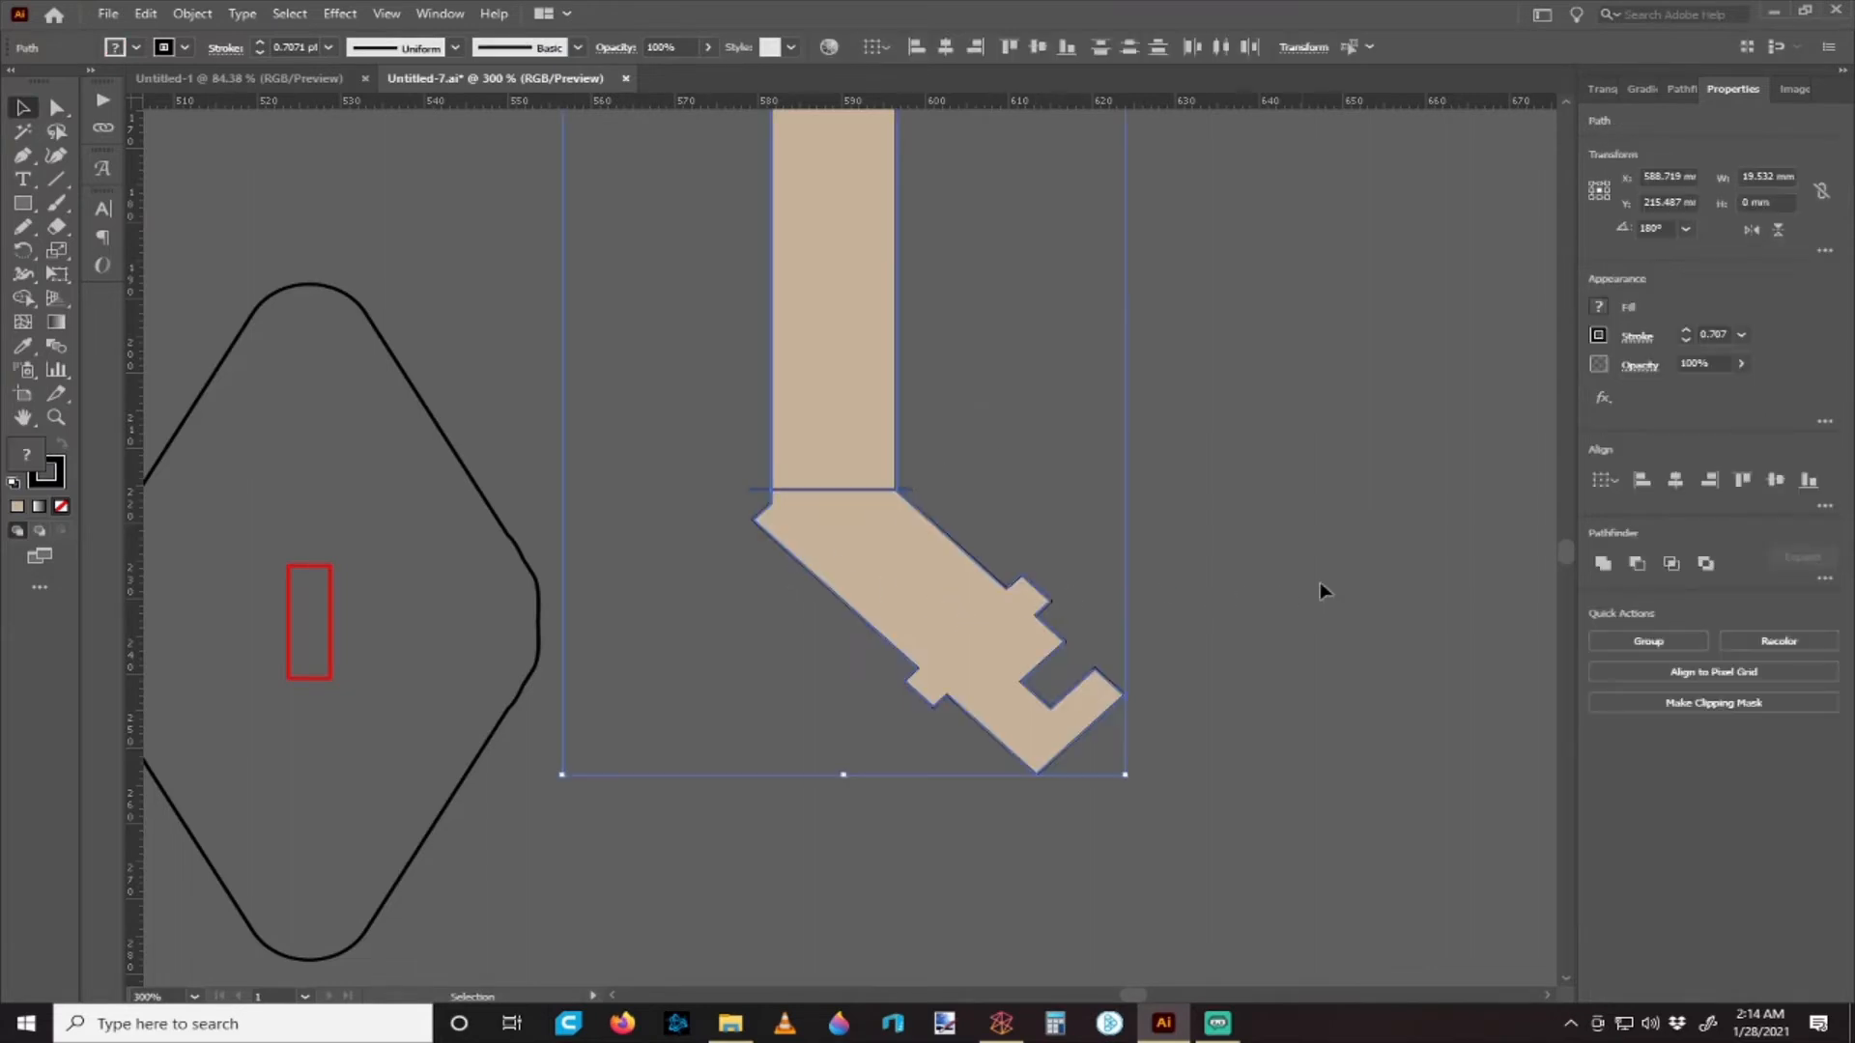
{"action": "left_click", "coordinate": [1682, 89]}
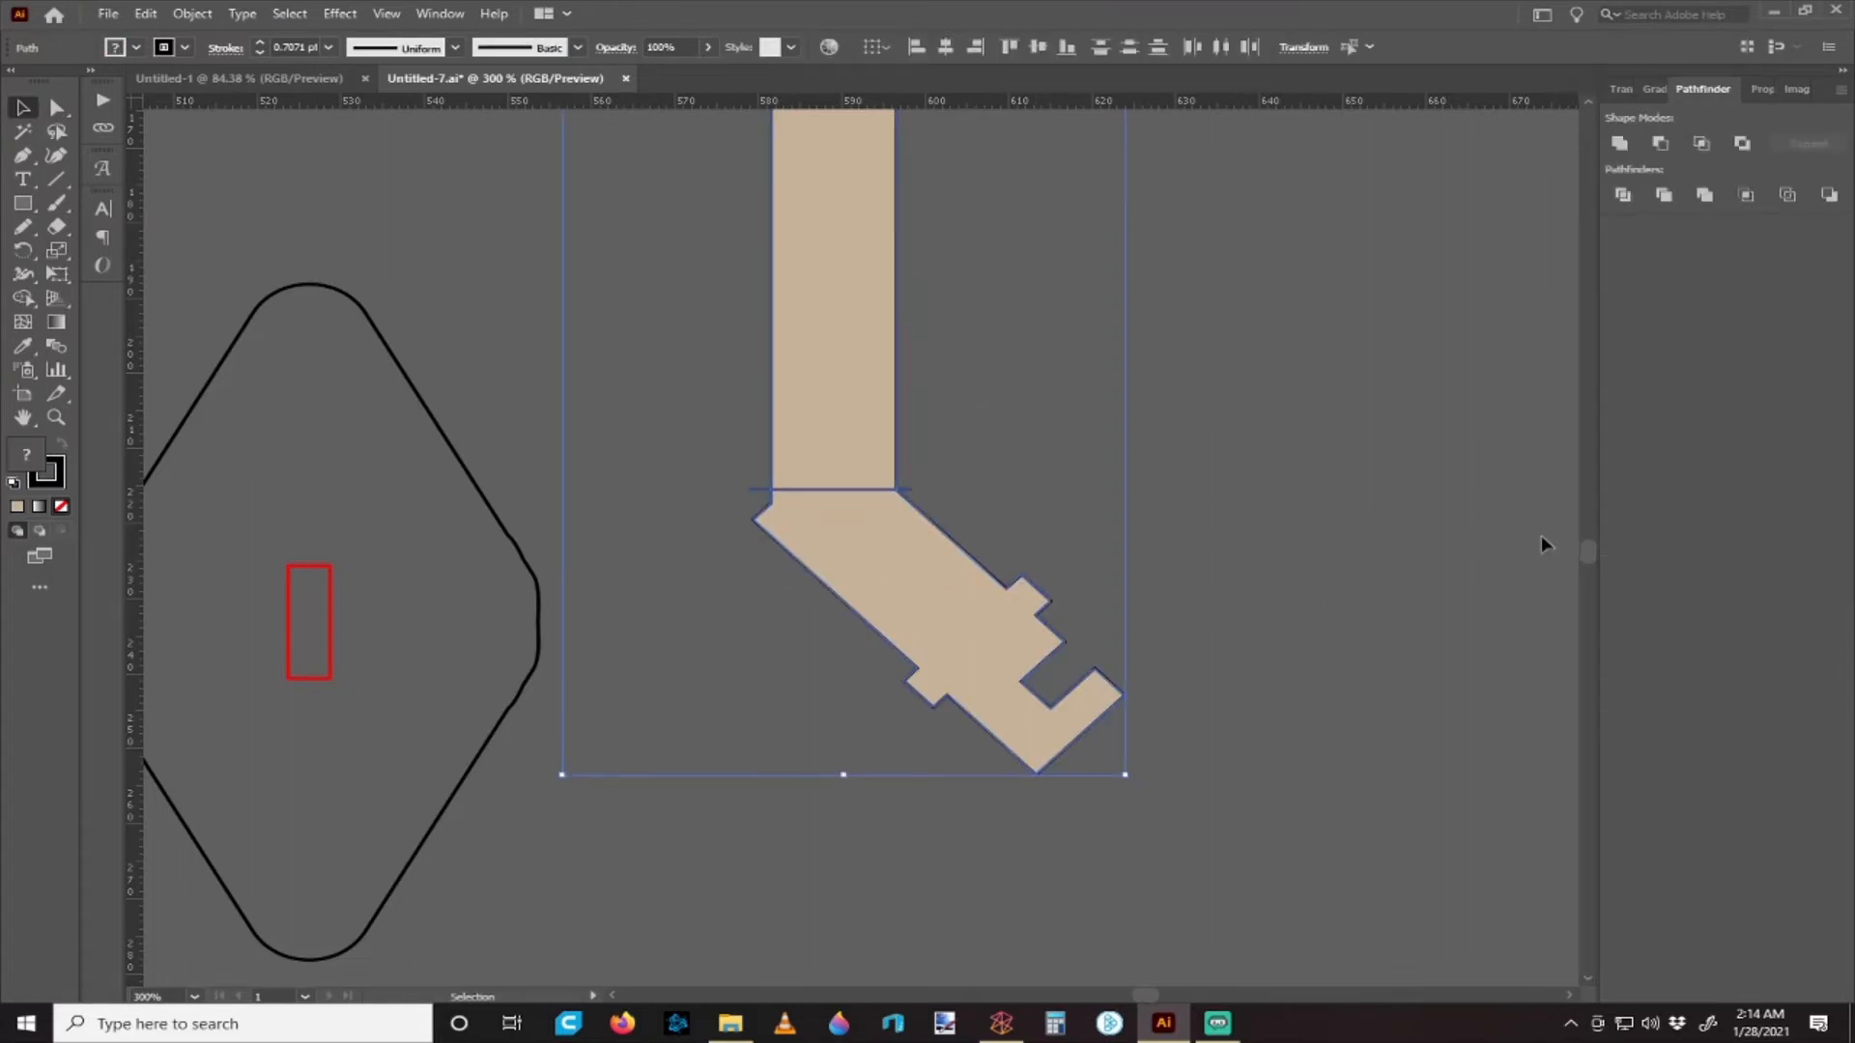
{"action": "left_click", "coordinate": [1624, 195]}
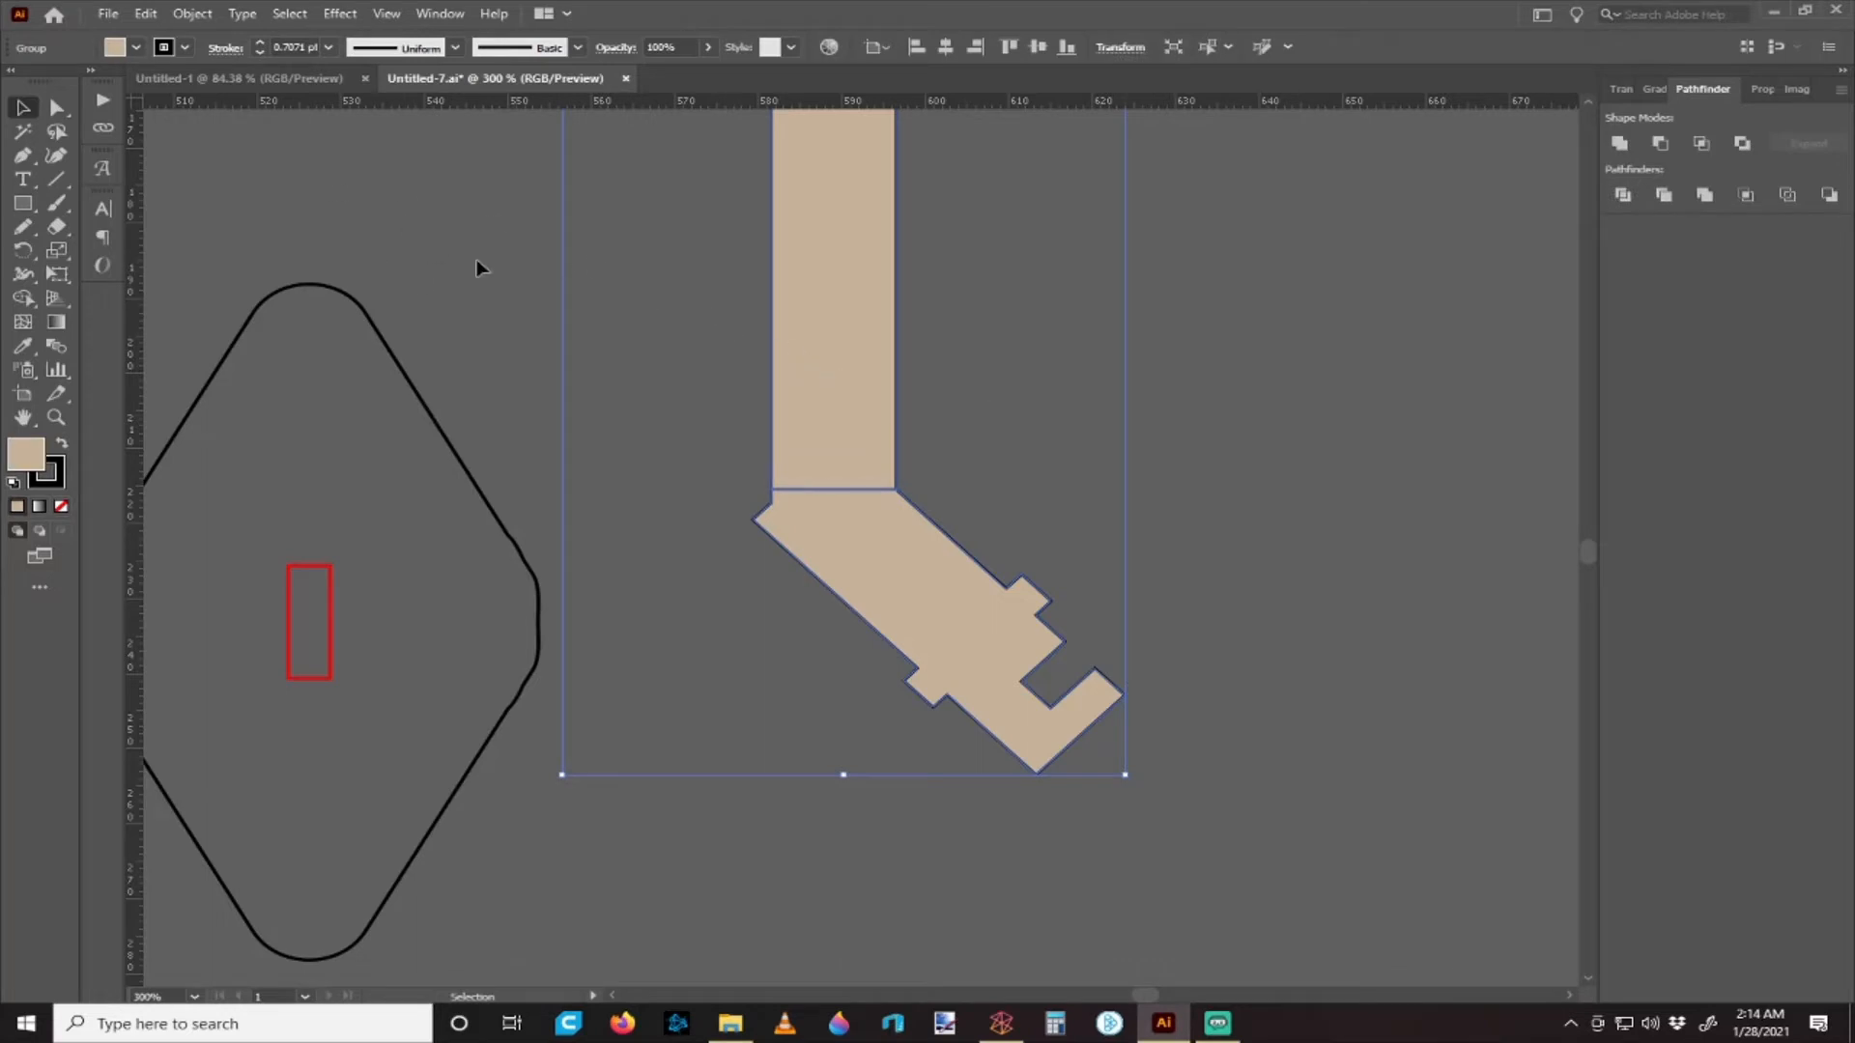
{"action": "left_click", "coordinate": [190, 13]}
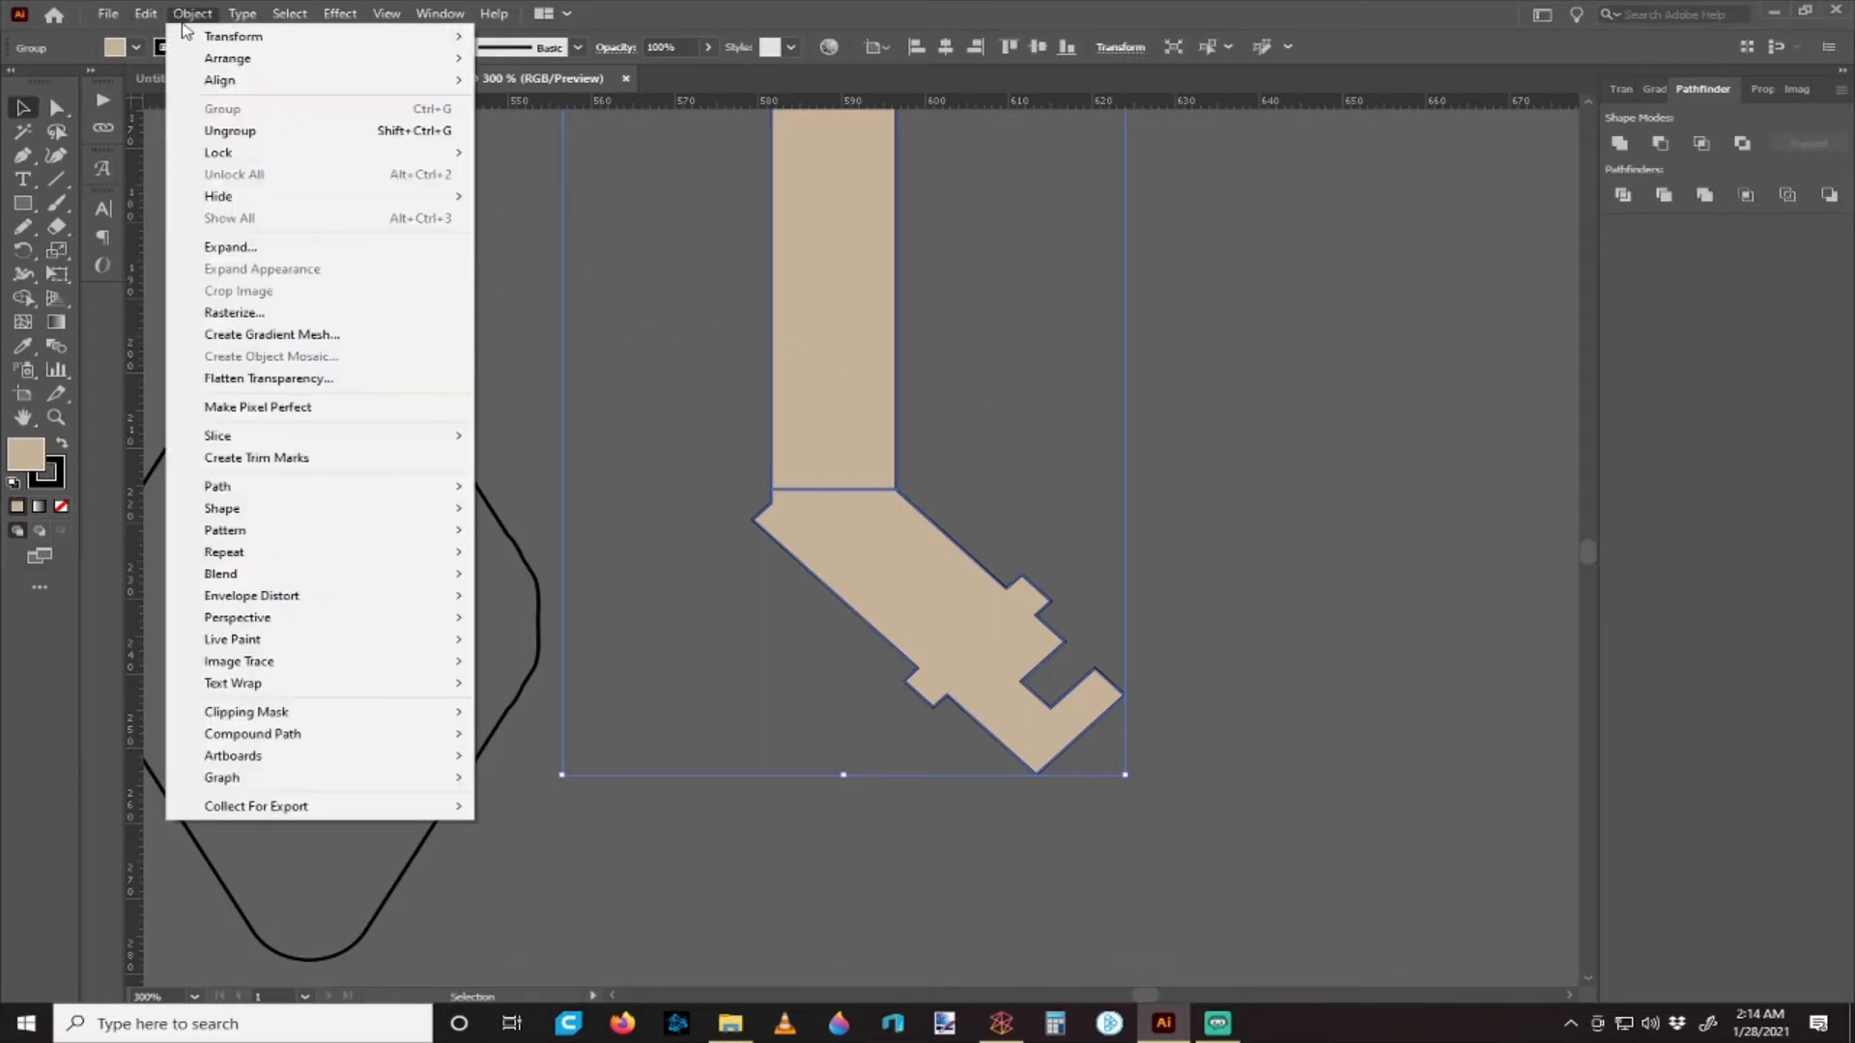
{"action": "left_click", "coordinate": [244, 133]}
{"action": "left_click", "coordinate": [573, 308]}
- Separate the notched end from the copied arm and place it across the upper diagonal bar on the artboard
{"action": "left_click_drag", "start_coordinate": [846, 552], "coordinate": [496, 372]}
{"action": "key", "text": "ctrl+minus"}
{"action": "key", "text": "ctrl+minus"}
{"action": "key", "text": "ctrl+minus"}
{"action": "key", "text": "ctrl+minus"}
{"action": "scroll", "coordinate": [579, 437], "scroll_direction": "left", "scroll_amount": 6}
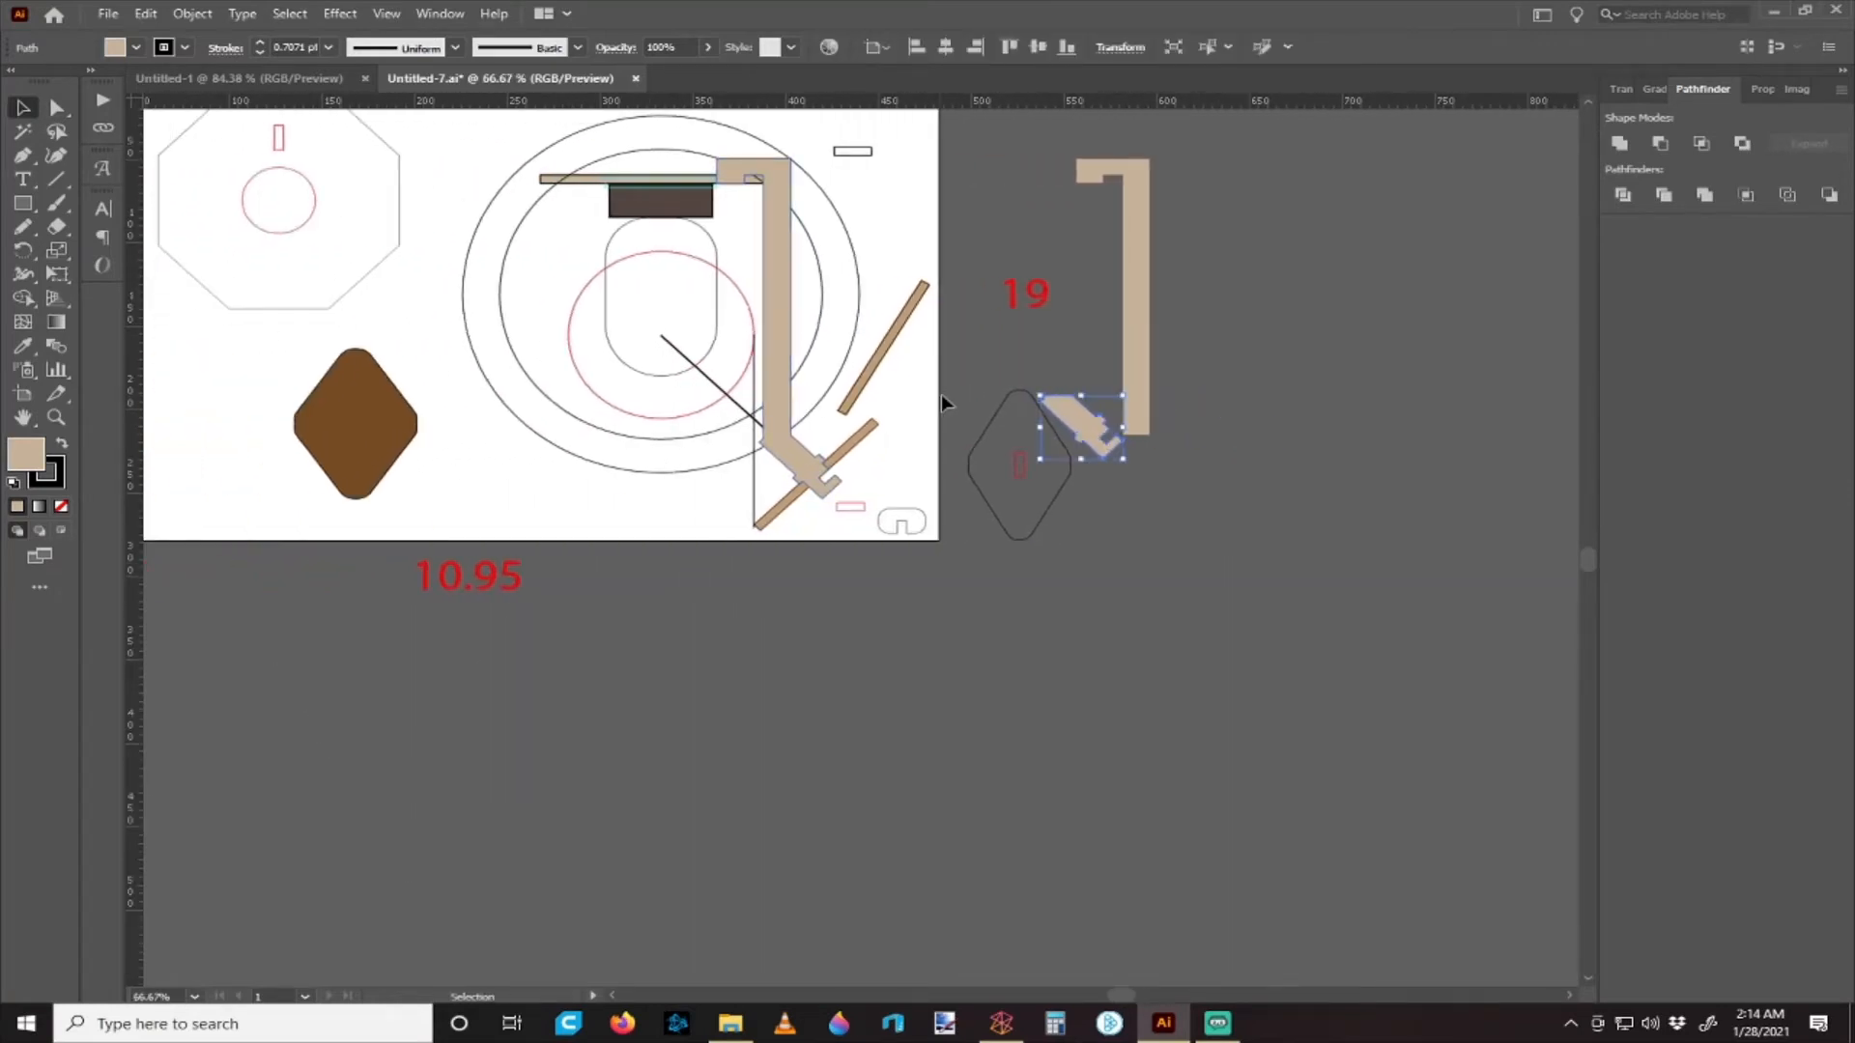
{"action": "scroll", "coordinate": [941, 396], "scroll_direction": "up", "scroll_amount": 1}
{"action": "scroll", "coordinate": [1047, 381], "scroll_direction": "right", "scroll_amount": 2}
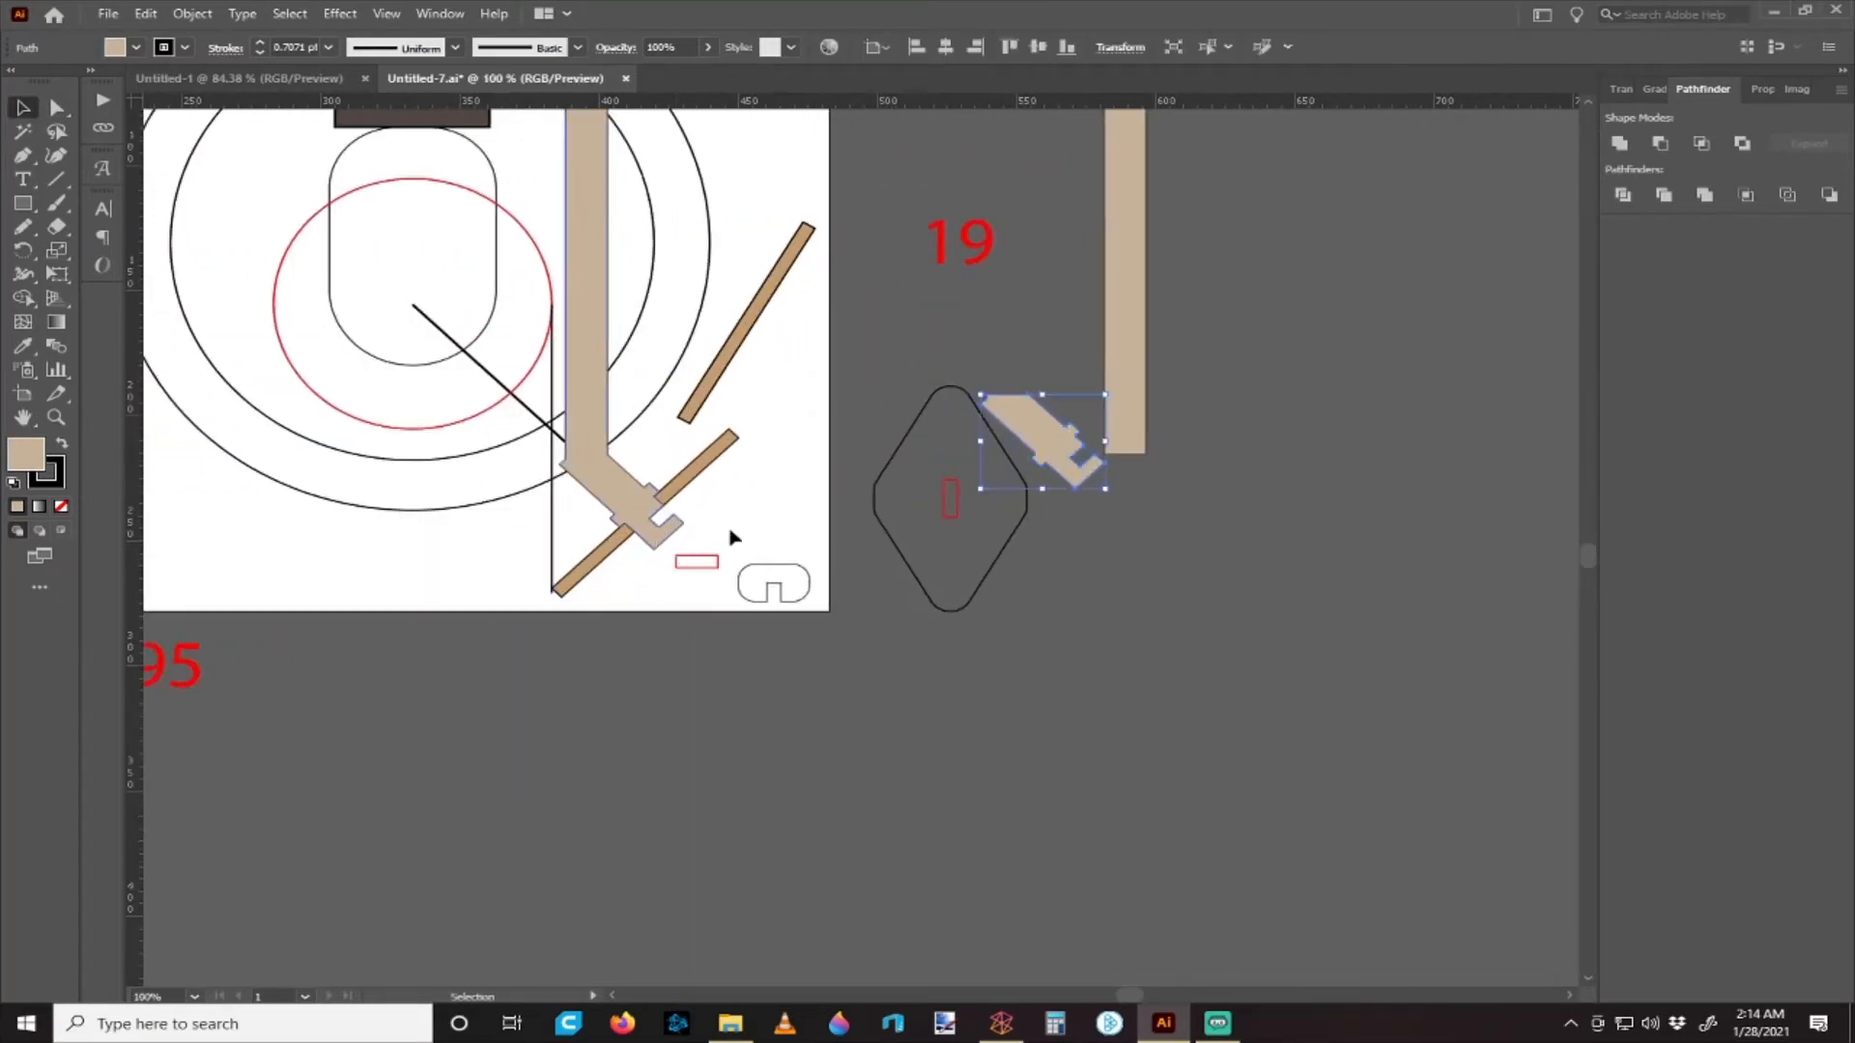
{"action": "left_click_drag", "start_coordinate": [1053, 439], "coordinate": [762, 342]}
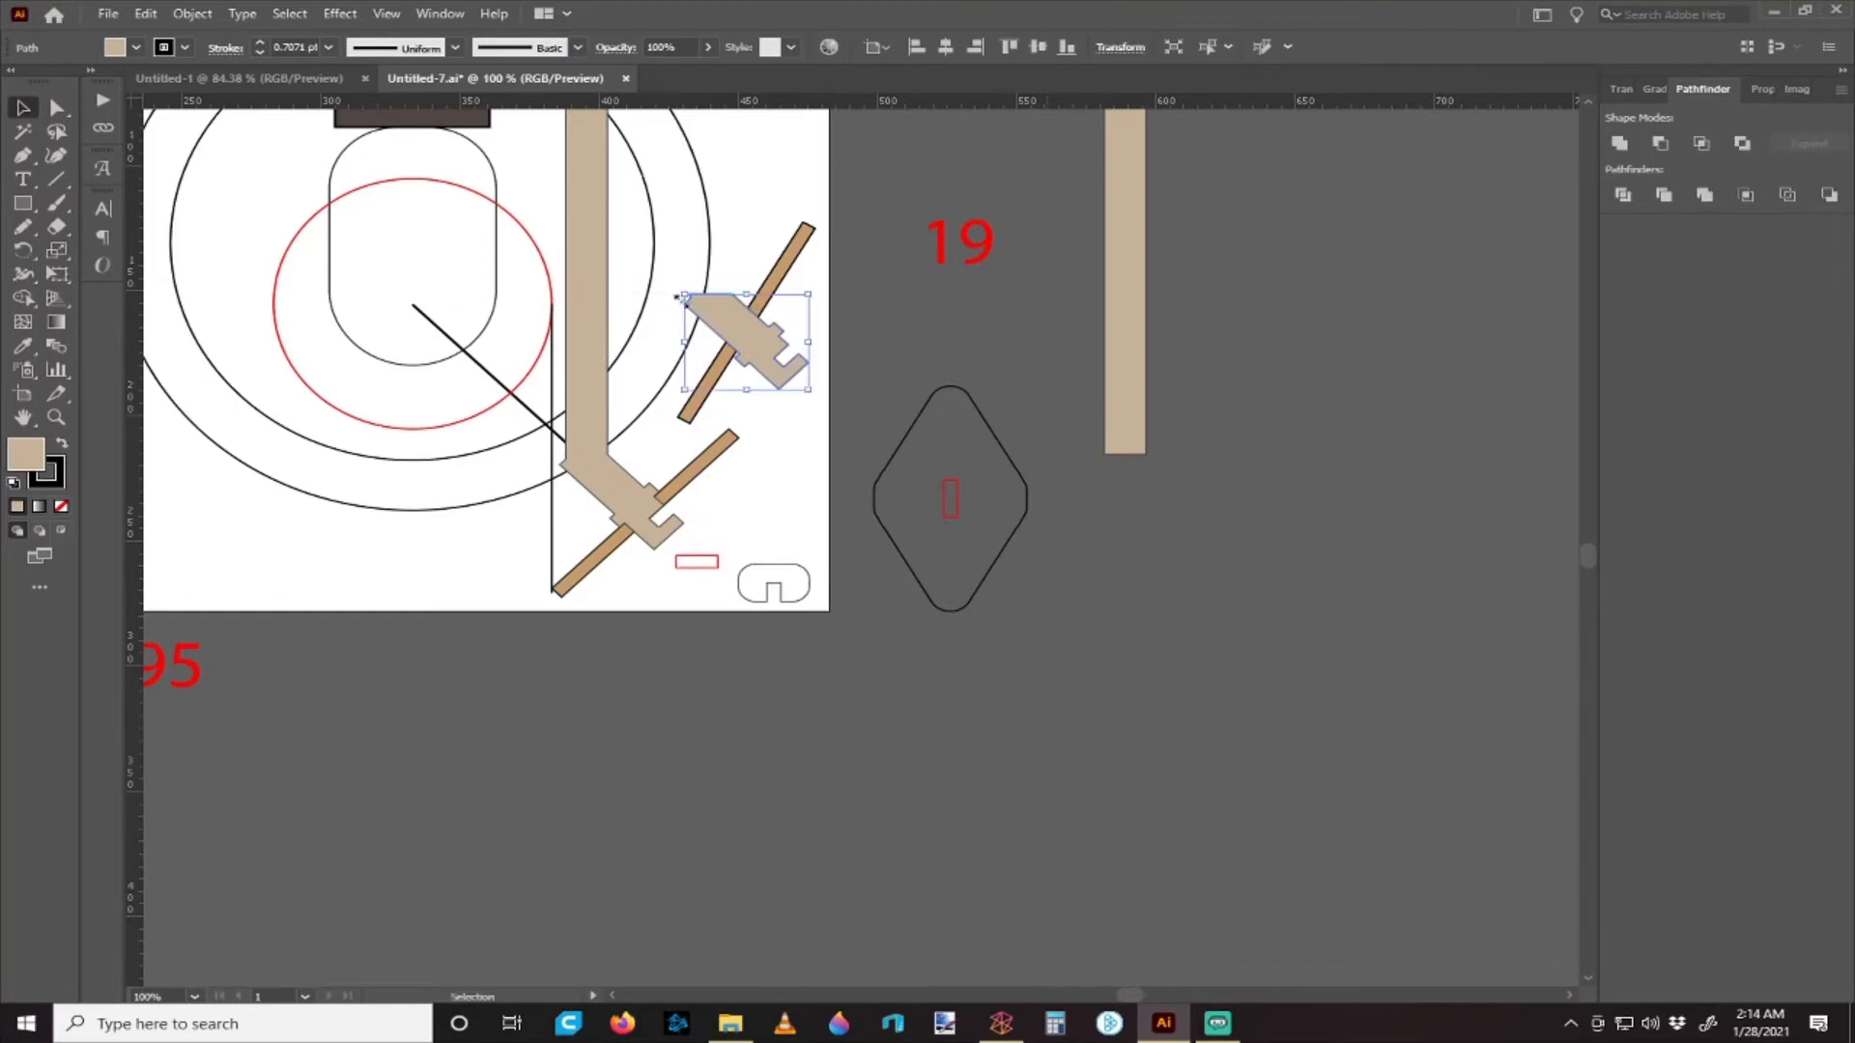
{"action": "key", "text": "ctrl+plus"}
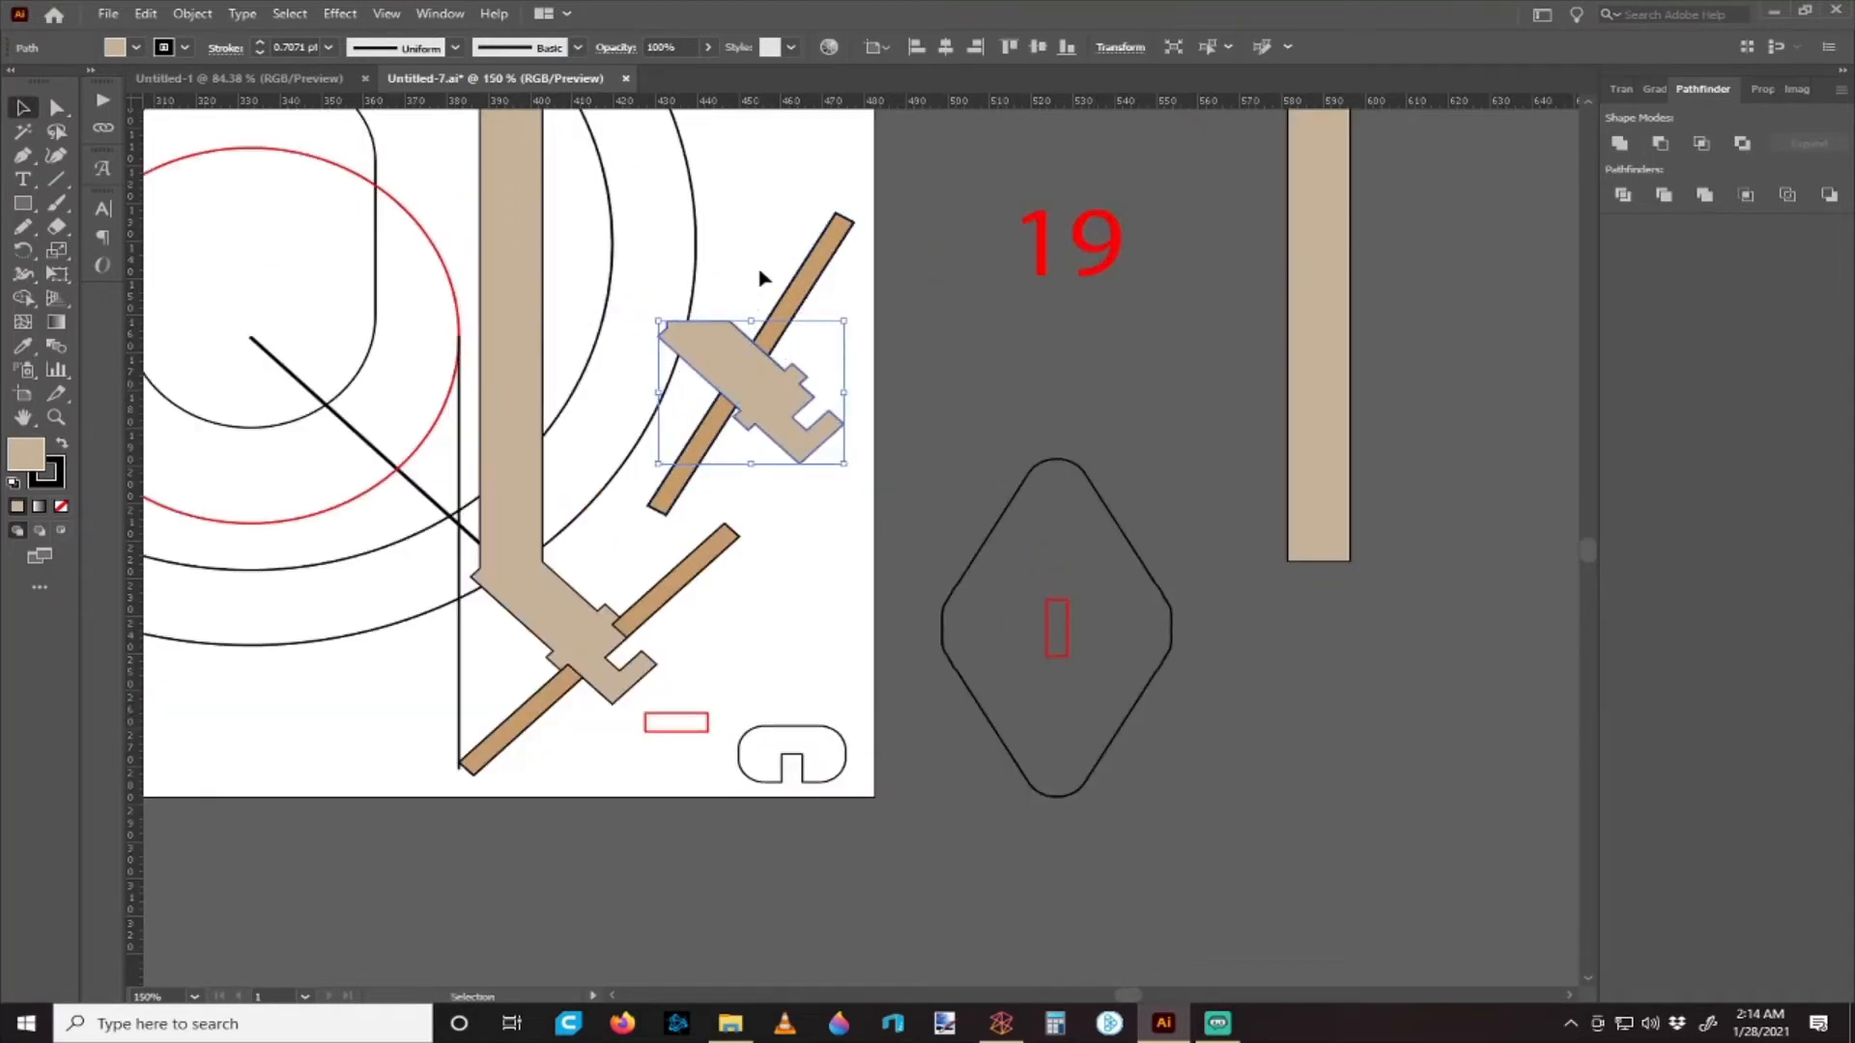
- Check the upper diagonal bar's rotation angle and set the separated notched piece's rotation to 330°
{"action": "left_click", "coordinate": [1654, 89]}
{"action": "left_click", "coordinate": [1757, 91]}
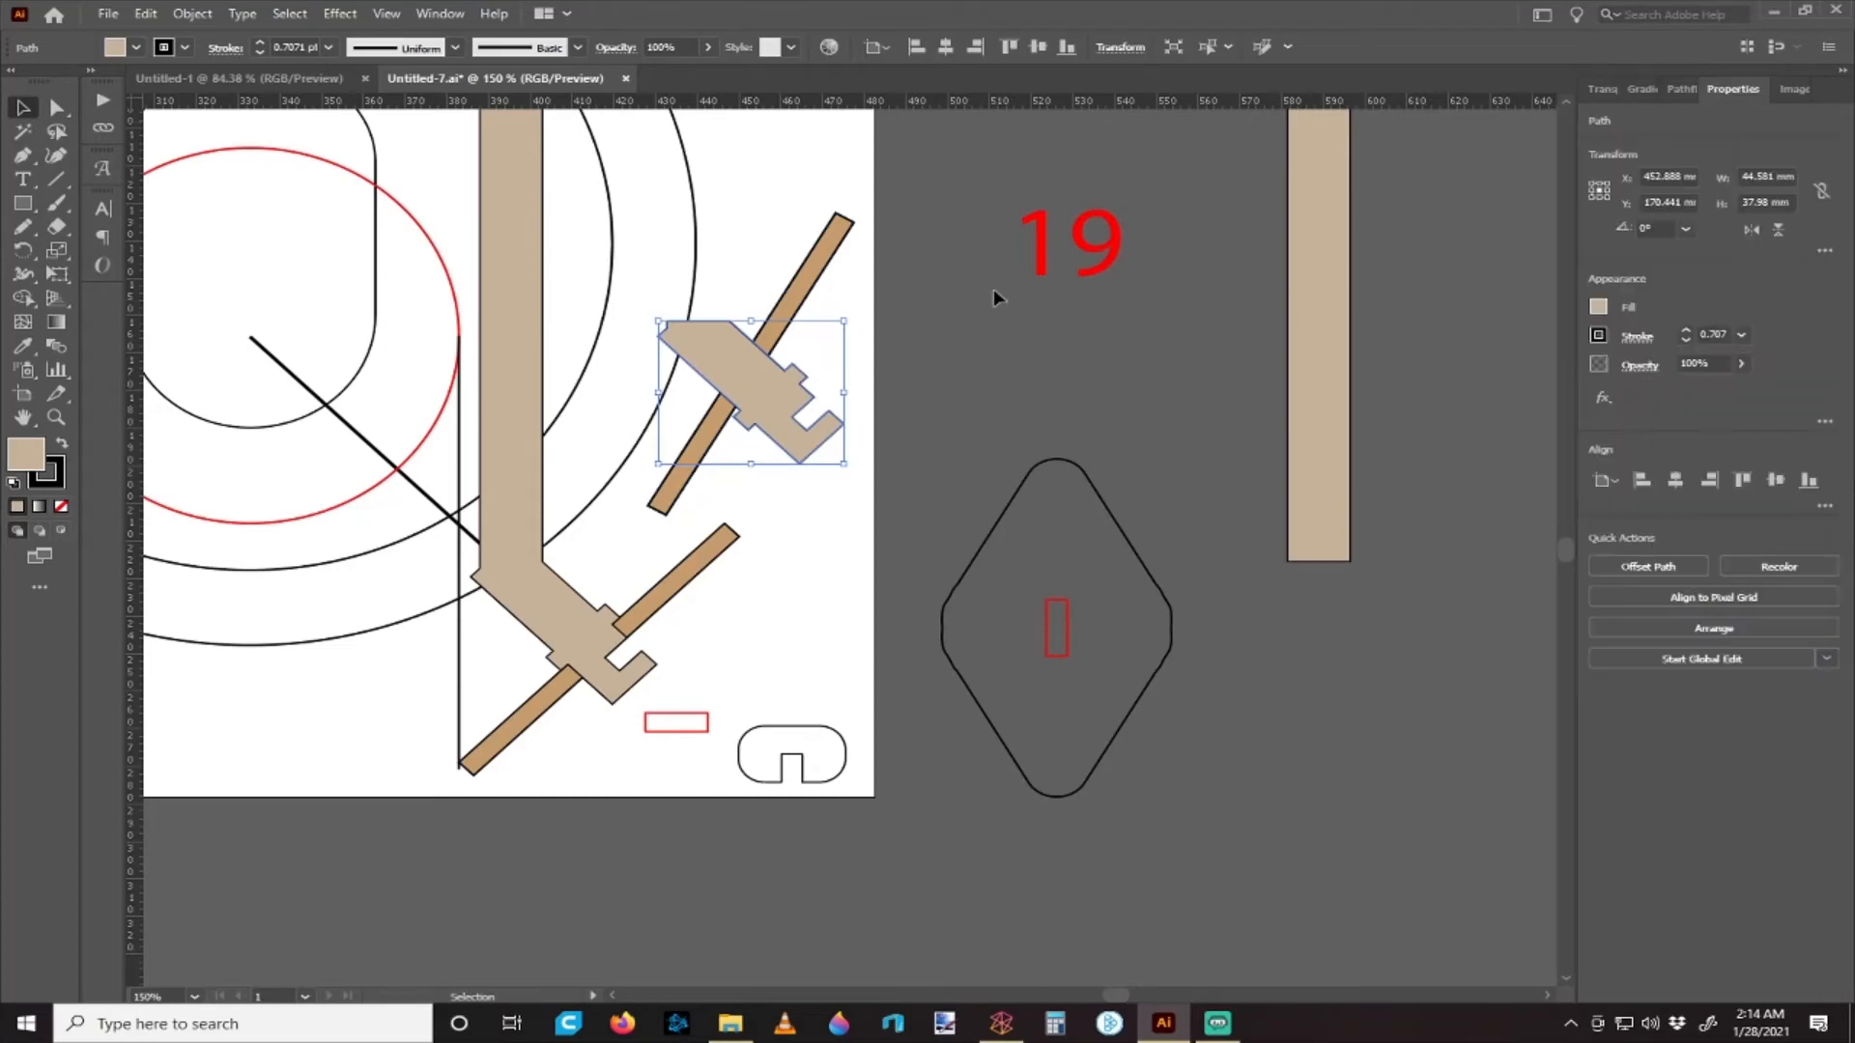
{"action": "left_click", "coordinate": [801, 245]}
{"action": "left_click", "coordinate": [1035, 291]}
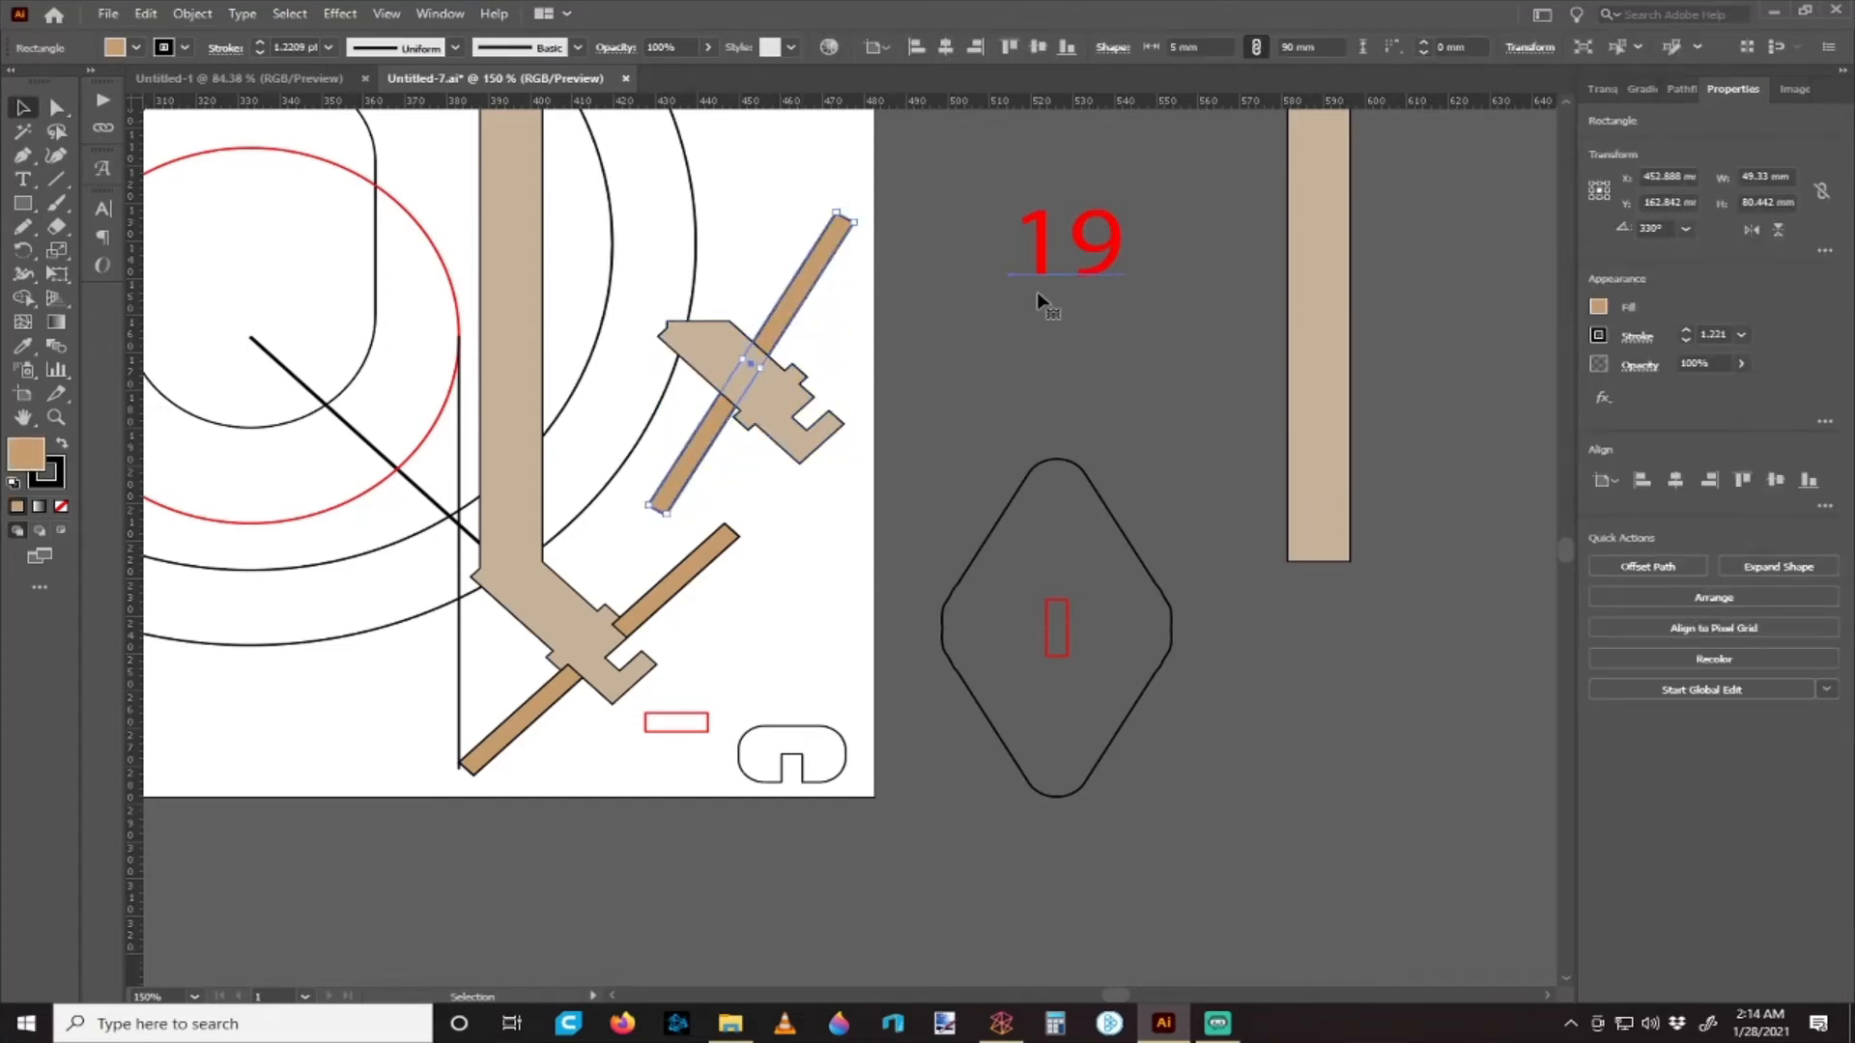
{"action": "left_click", "coordinate": [780, 419]}
{"action": "left_click", "coordinate": [1666, 227]}
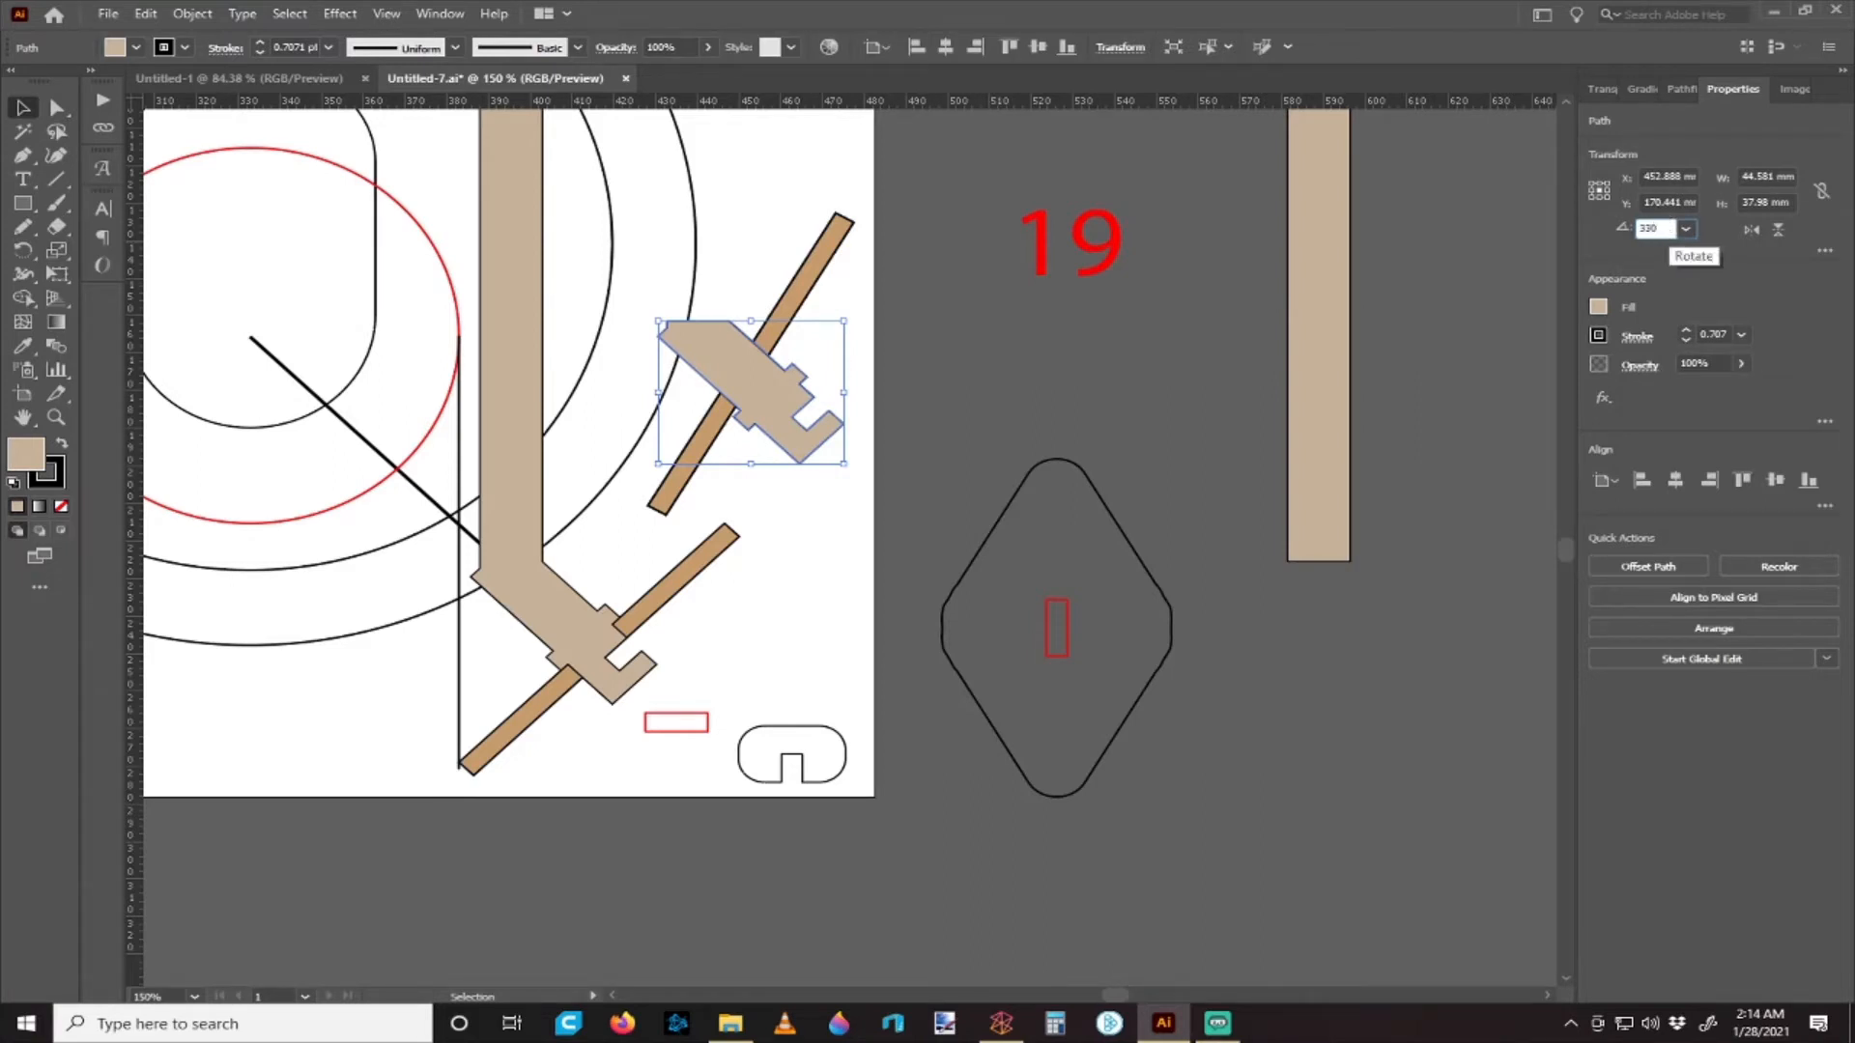
{"action": "key", "text": "Return"}
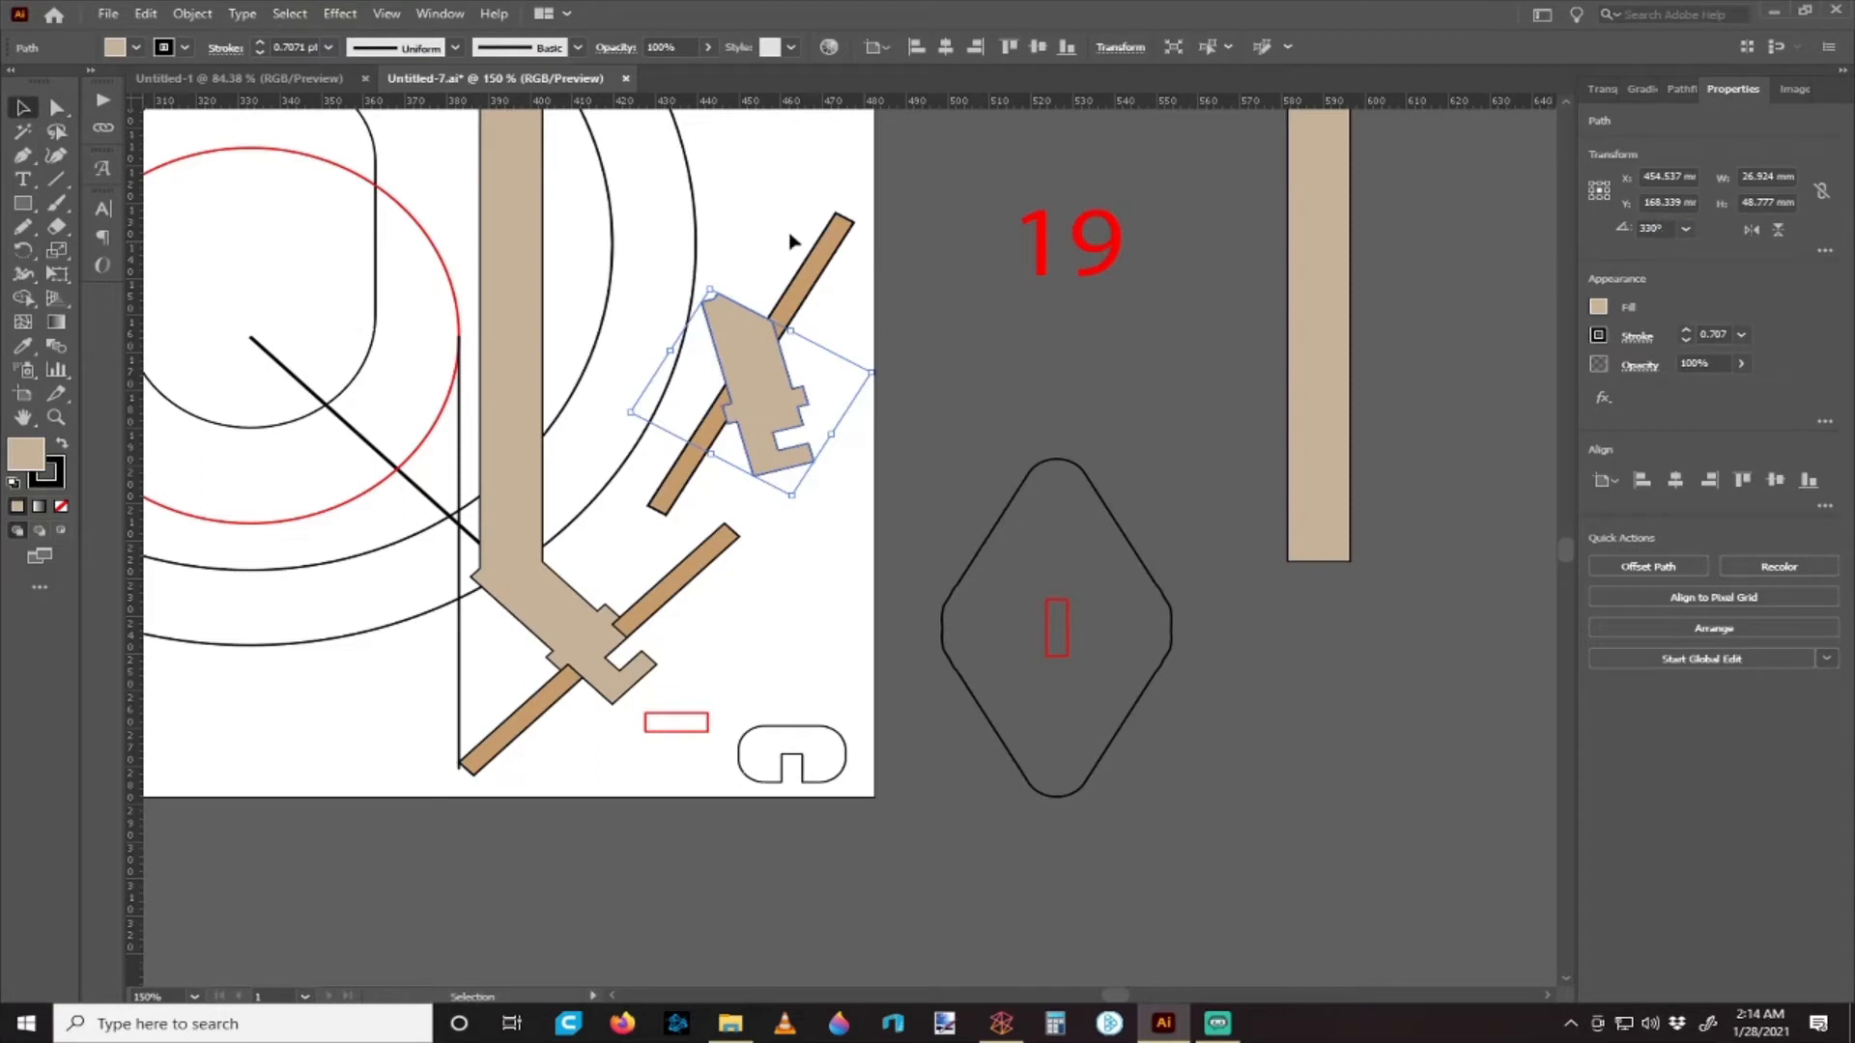
{"action": "left_click", "coordinate": [952, 306]}
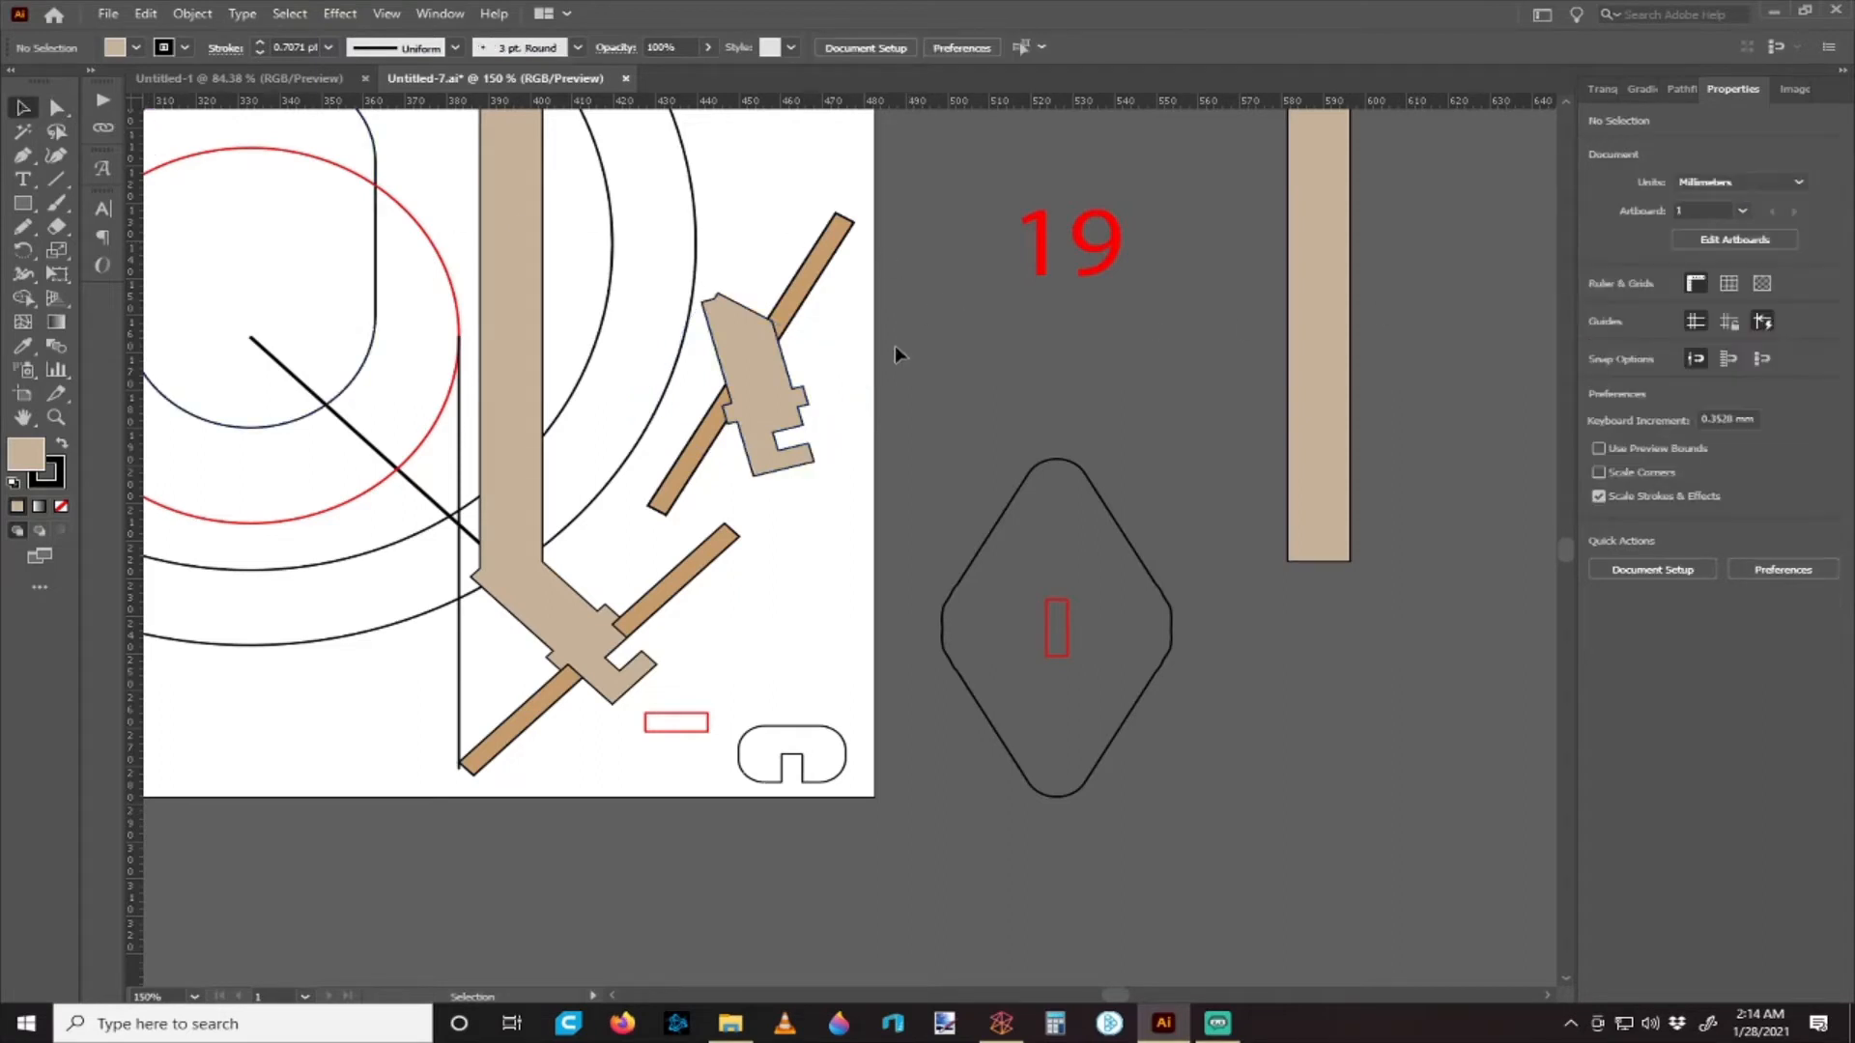
- Try flipping the notched piece horizontally and vertically, and return it to its previous orientation
{"action": "left_click", "coordinate": [779, 408]}
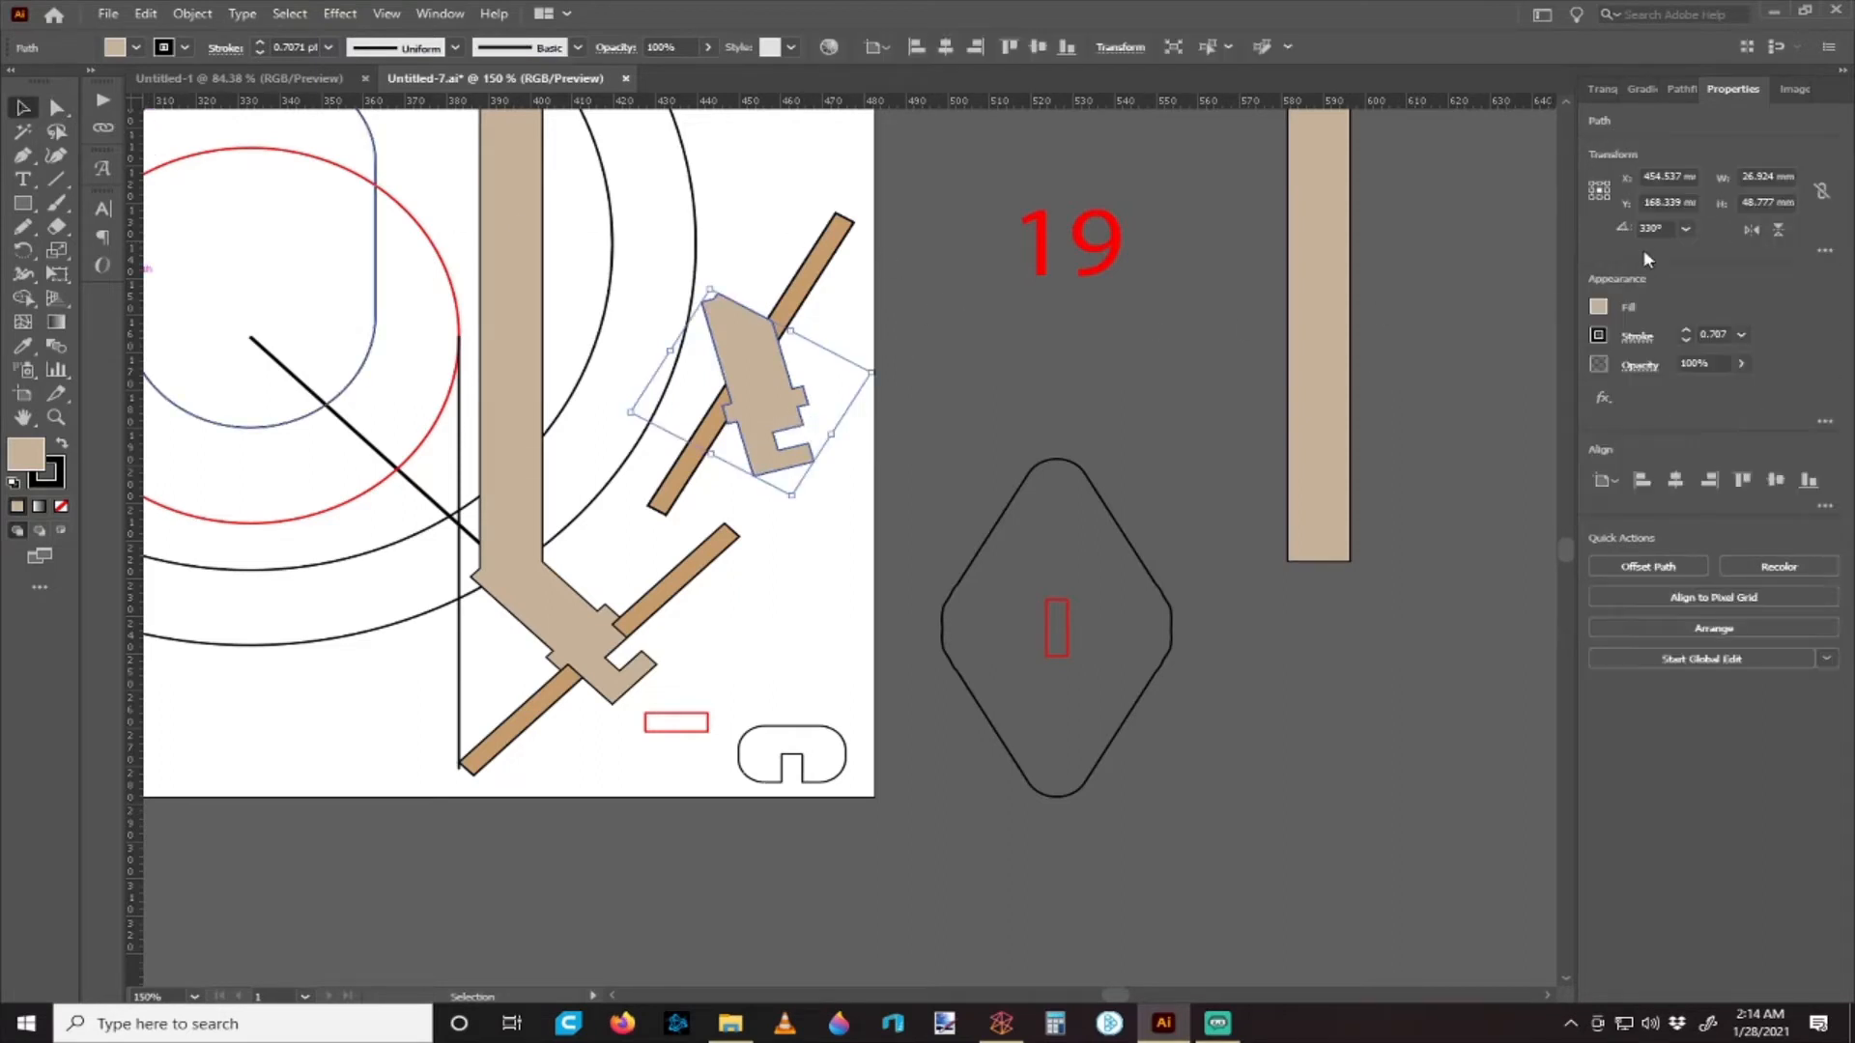
{"action": "left_click", "coordinate": [1750, 230]}
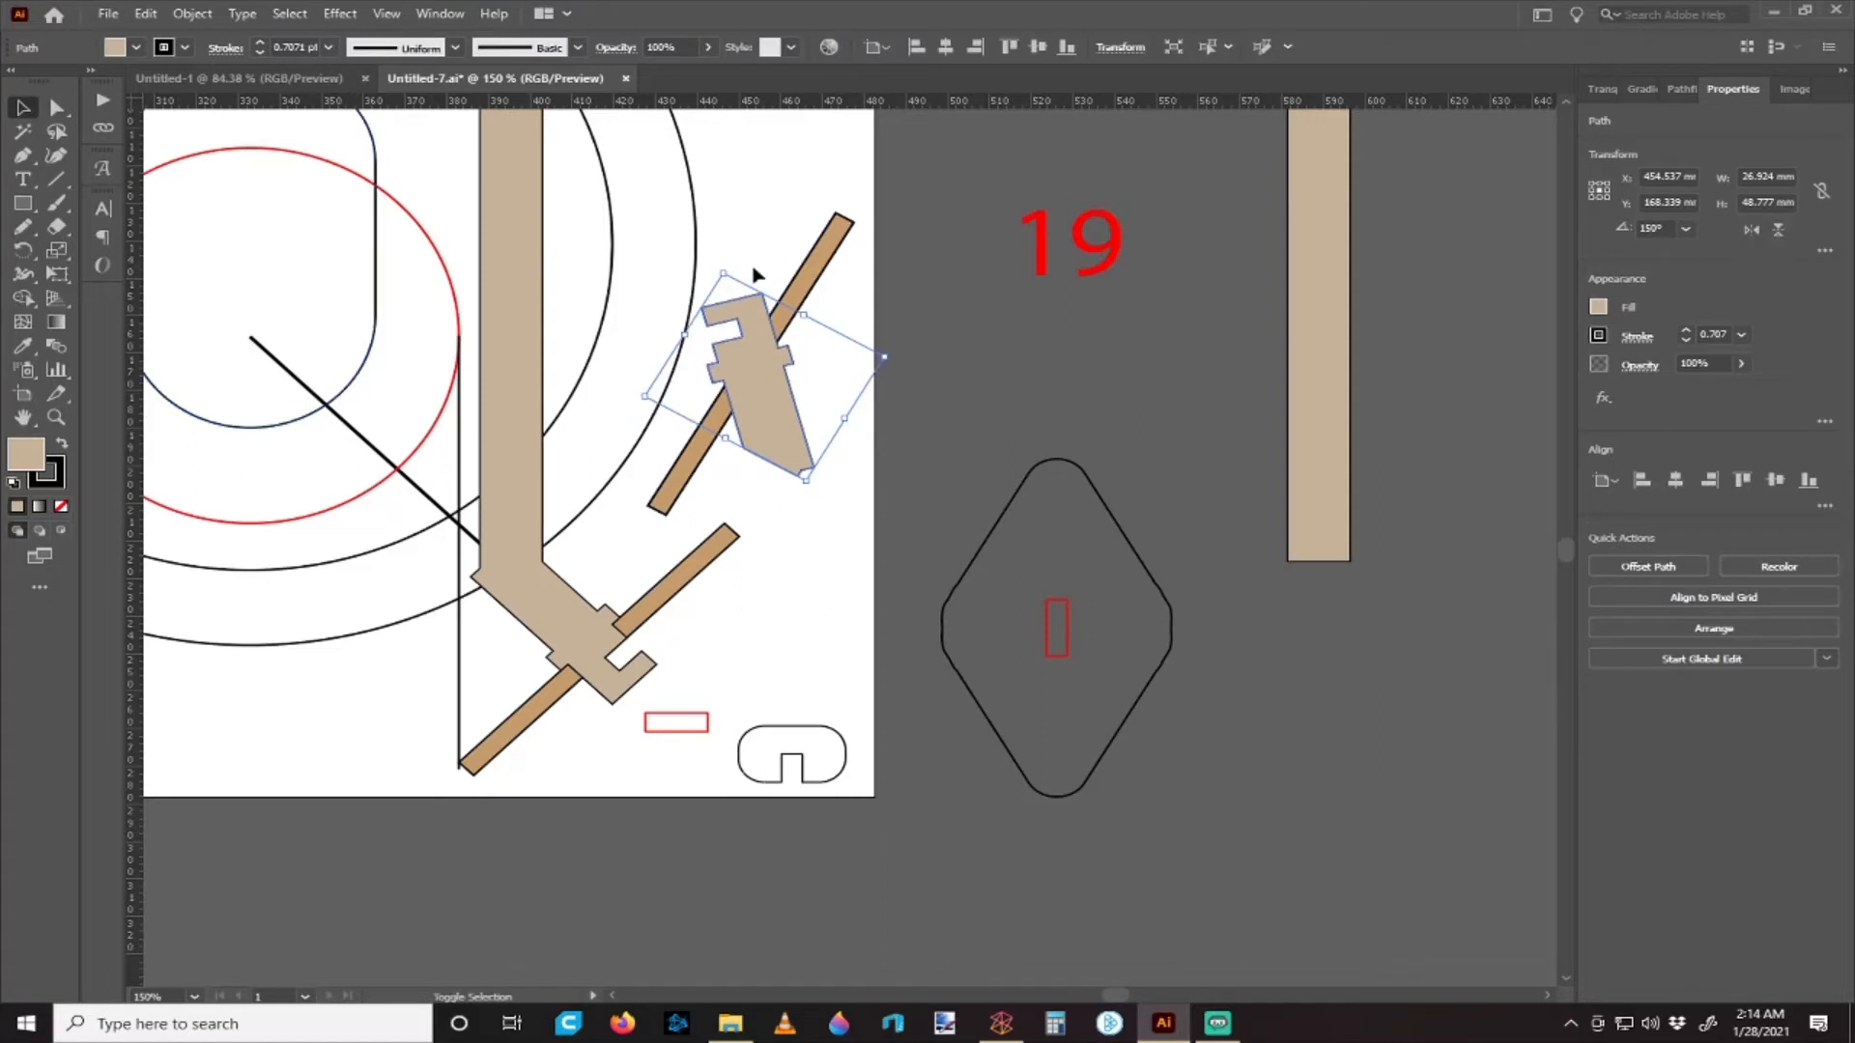
{"action": "left_click", "coordinate": [1749, 230]}
{"action": "left_click", "coordinate": [1779, 231]}
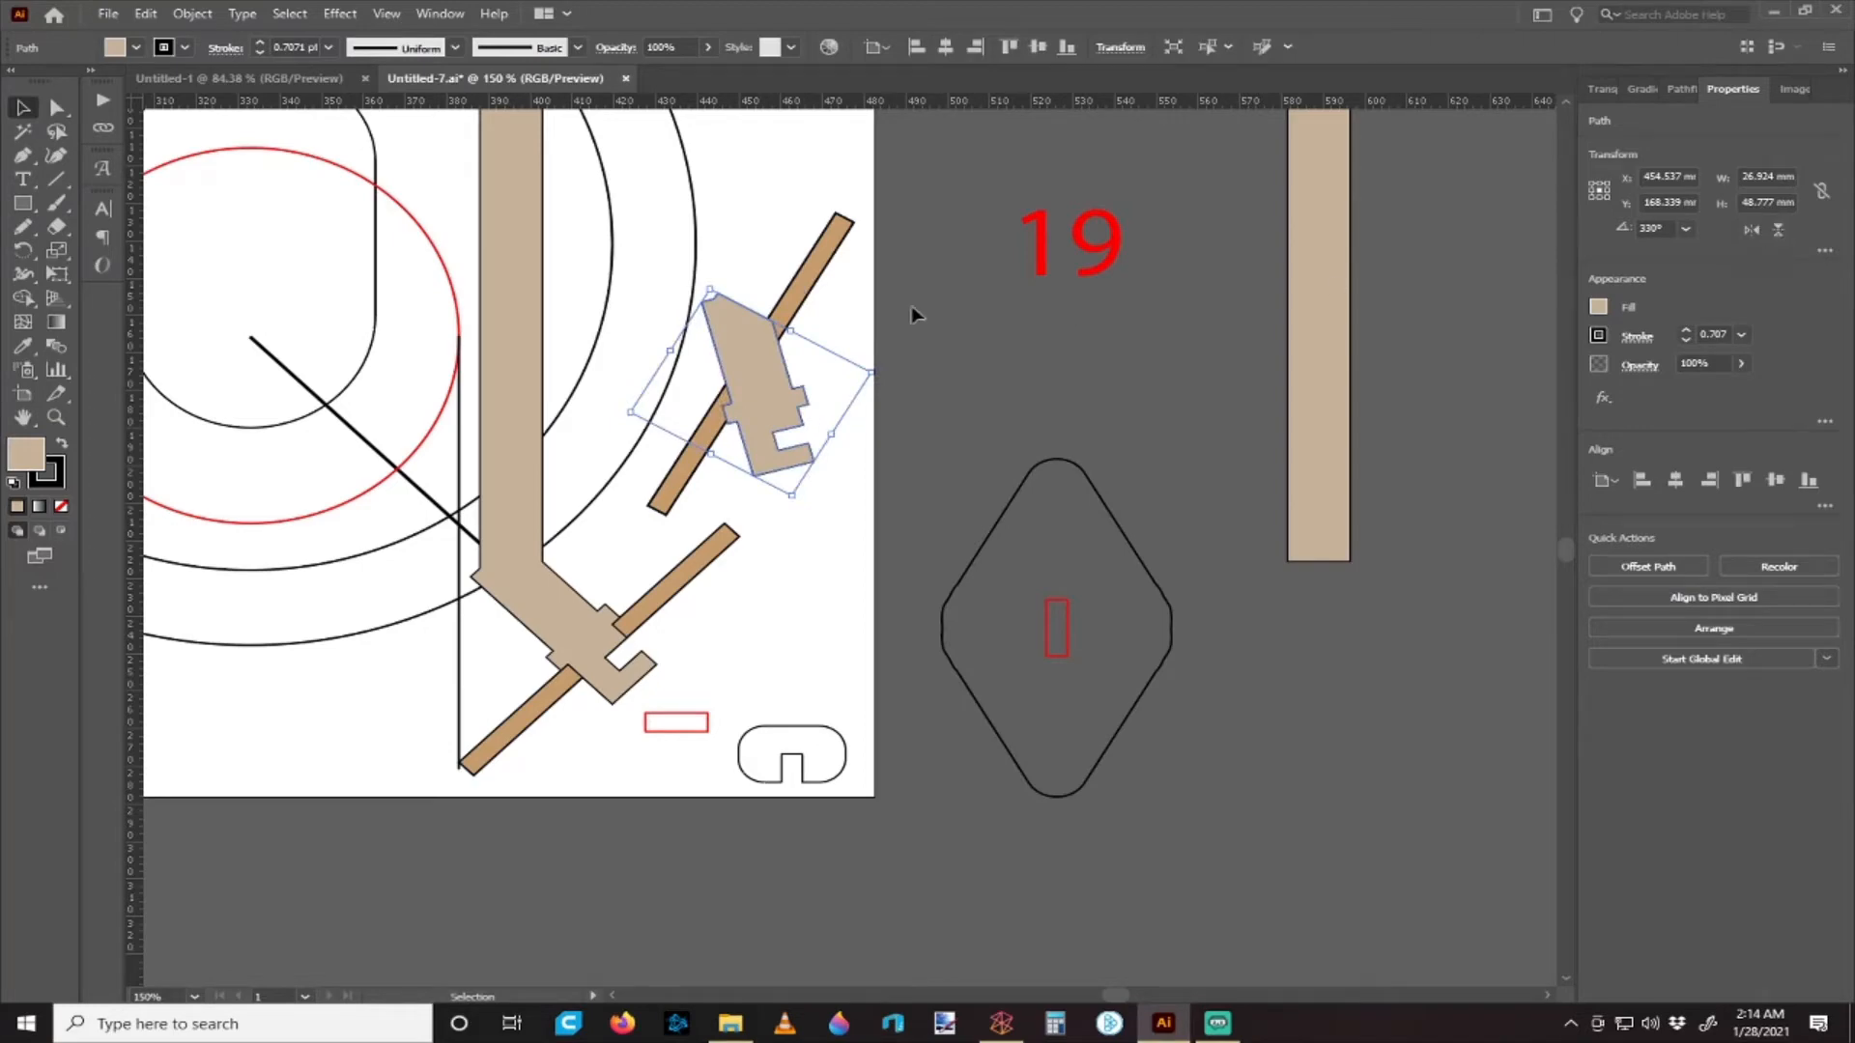
- Rotate the notched piece to 15° so it lies across the upper diagonal bar, and undo its trial move
{"action": "left_click_drag", "start_coordinate": [728, 290], "coordinate": [619, 336]}
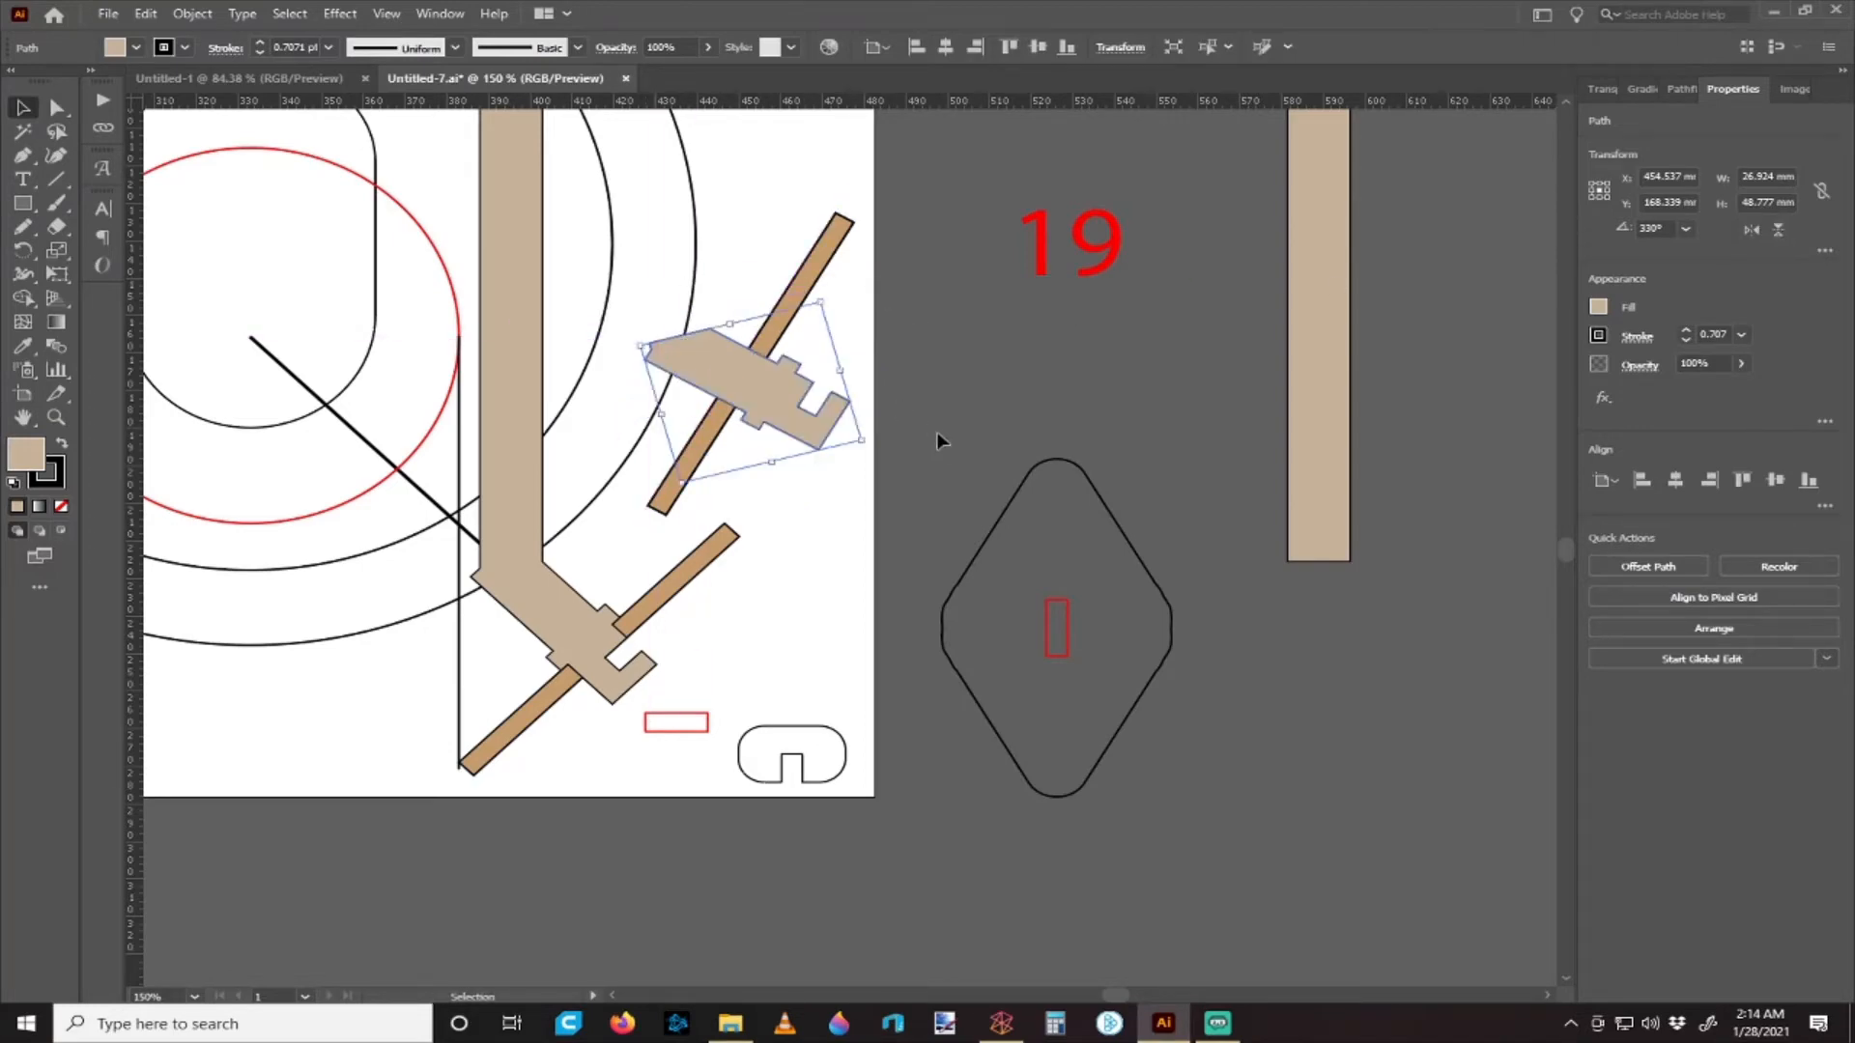
{"action": "left_click", "coordinate": [929, 436]}
{"action": "scroll", "coordinate": [908, 454], "scroll_direction": "left", "scroll_amount": 3}
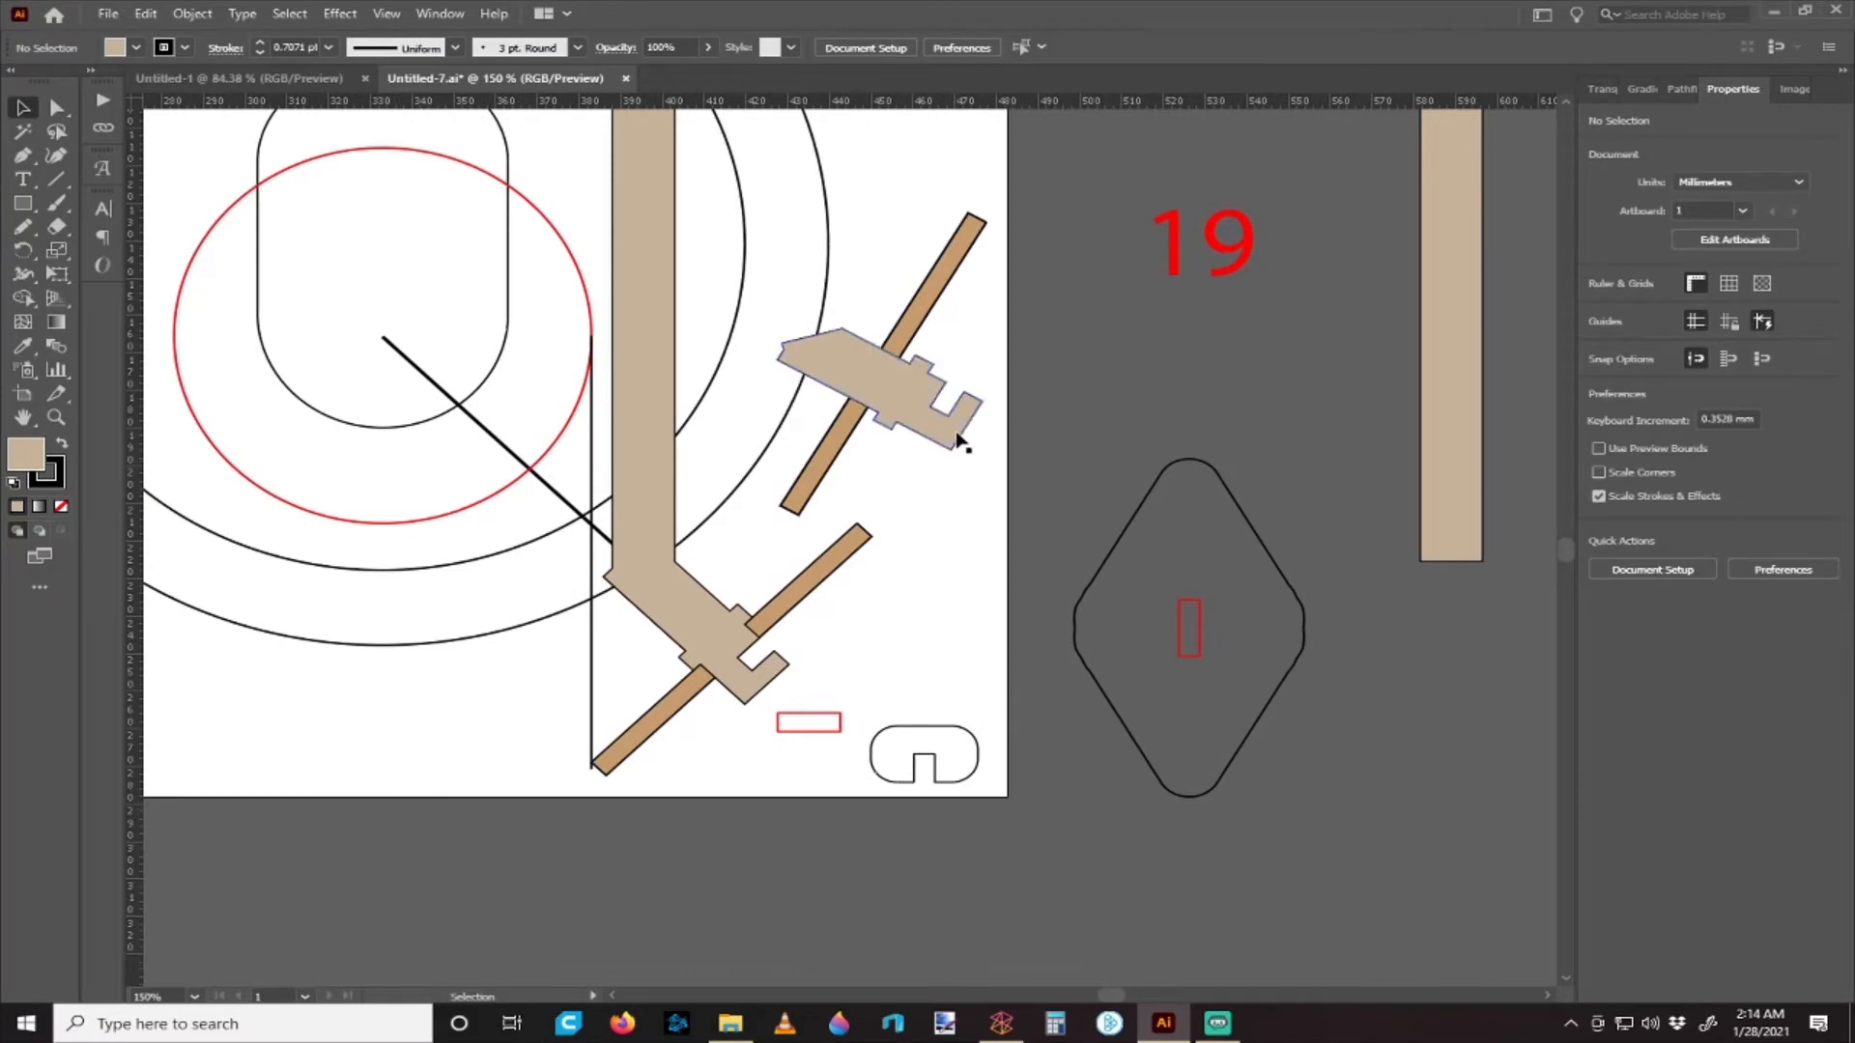
{"action": "left_click_drag", "start_coordinate": [955, 431], "coordinate": [889, 398]}
{"action": "key", "text": "ctrl+z"}
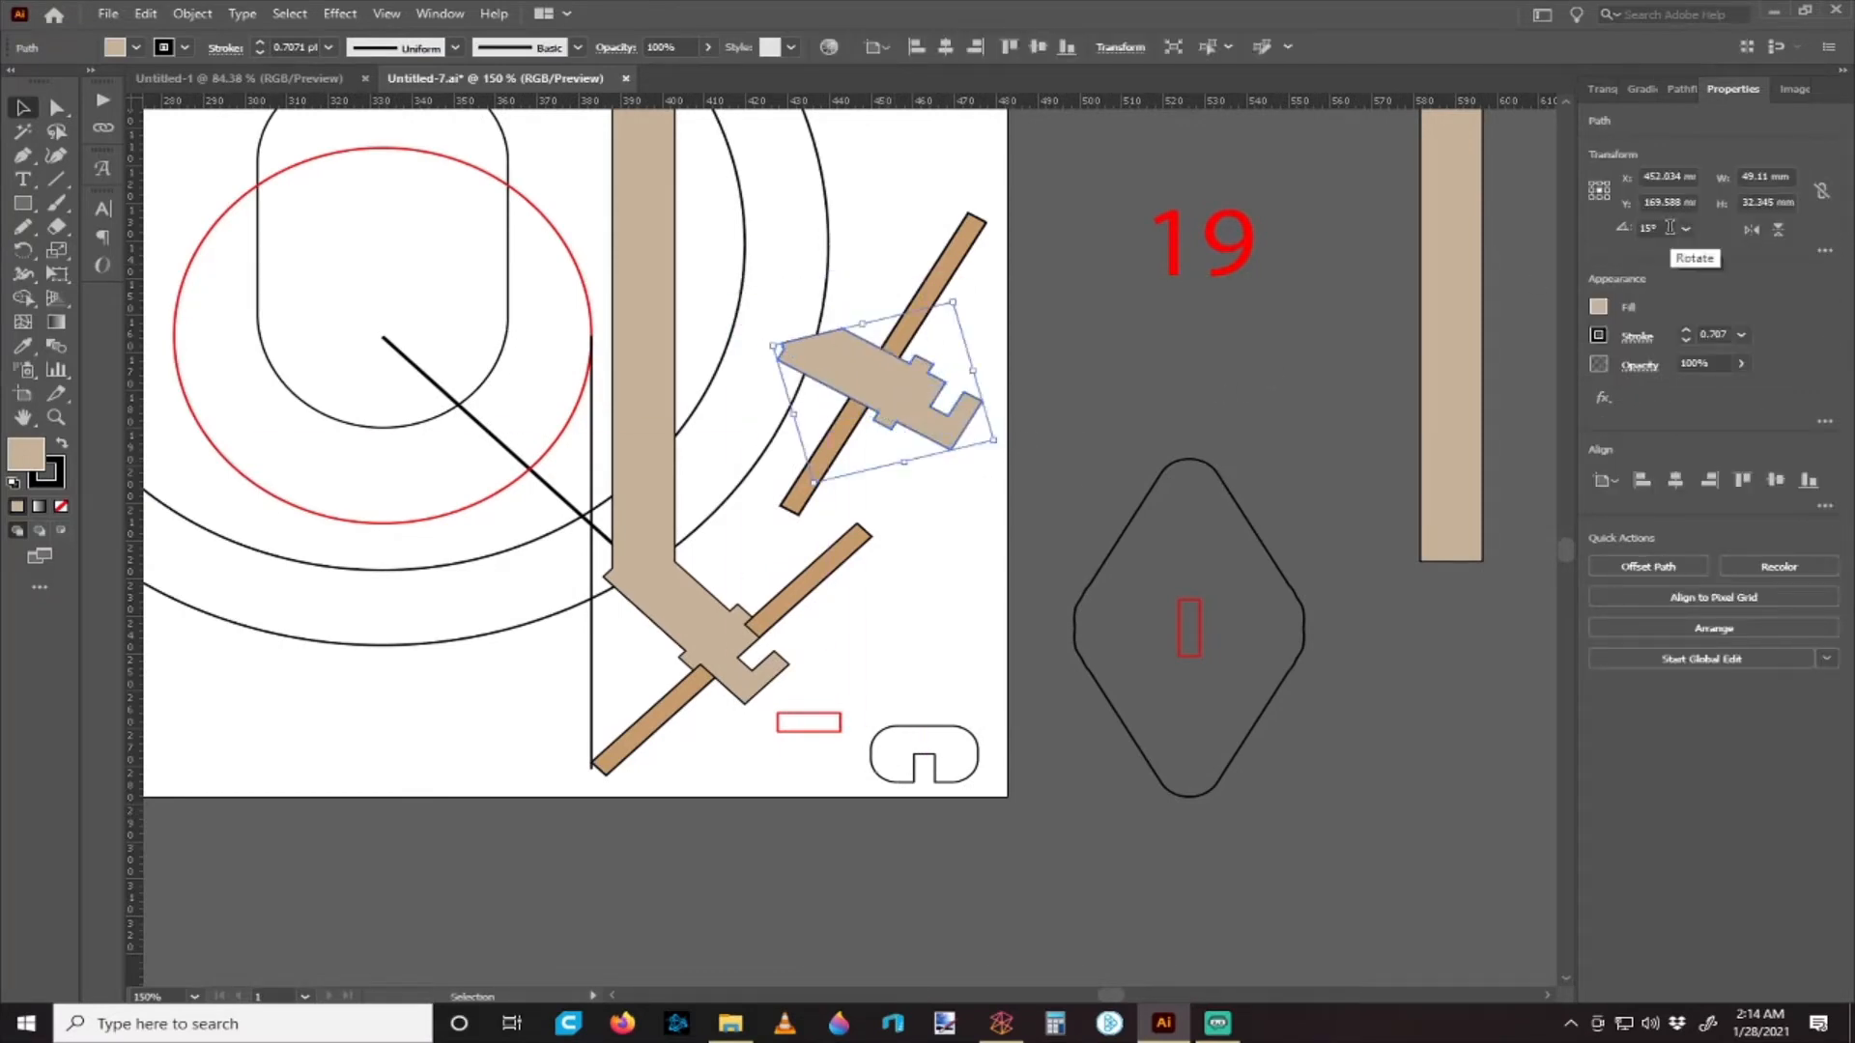
- Move the notched piece toward the vertical arm, fitting its notch over the lower part of the upper diagonal bar
{"action": "scroll", "coordinate": [1055, 343], "scroll_direction": "right", "scroll_amount": 1}
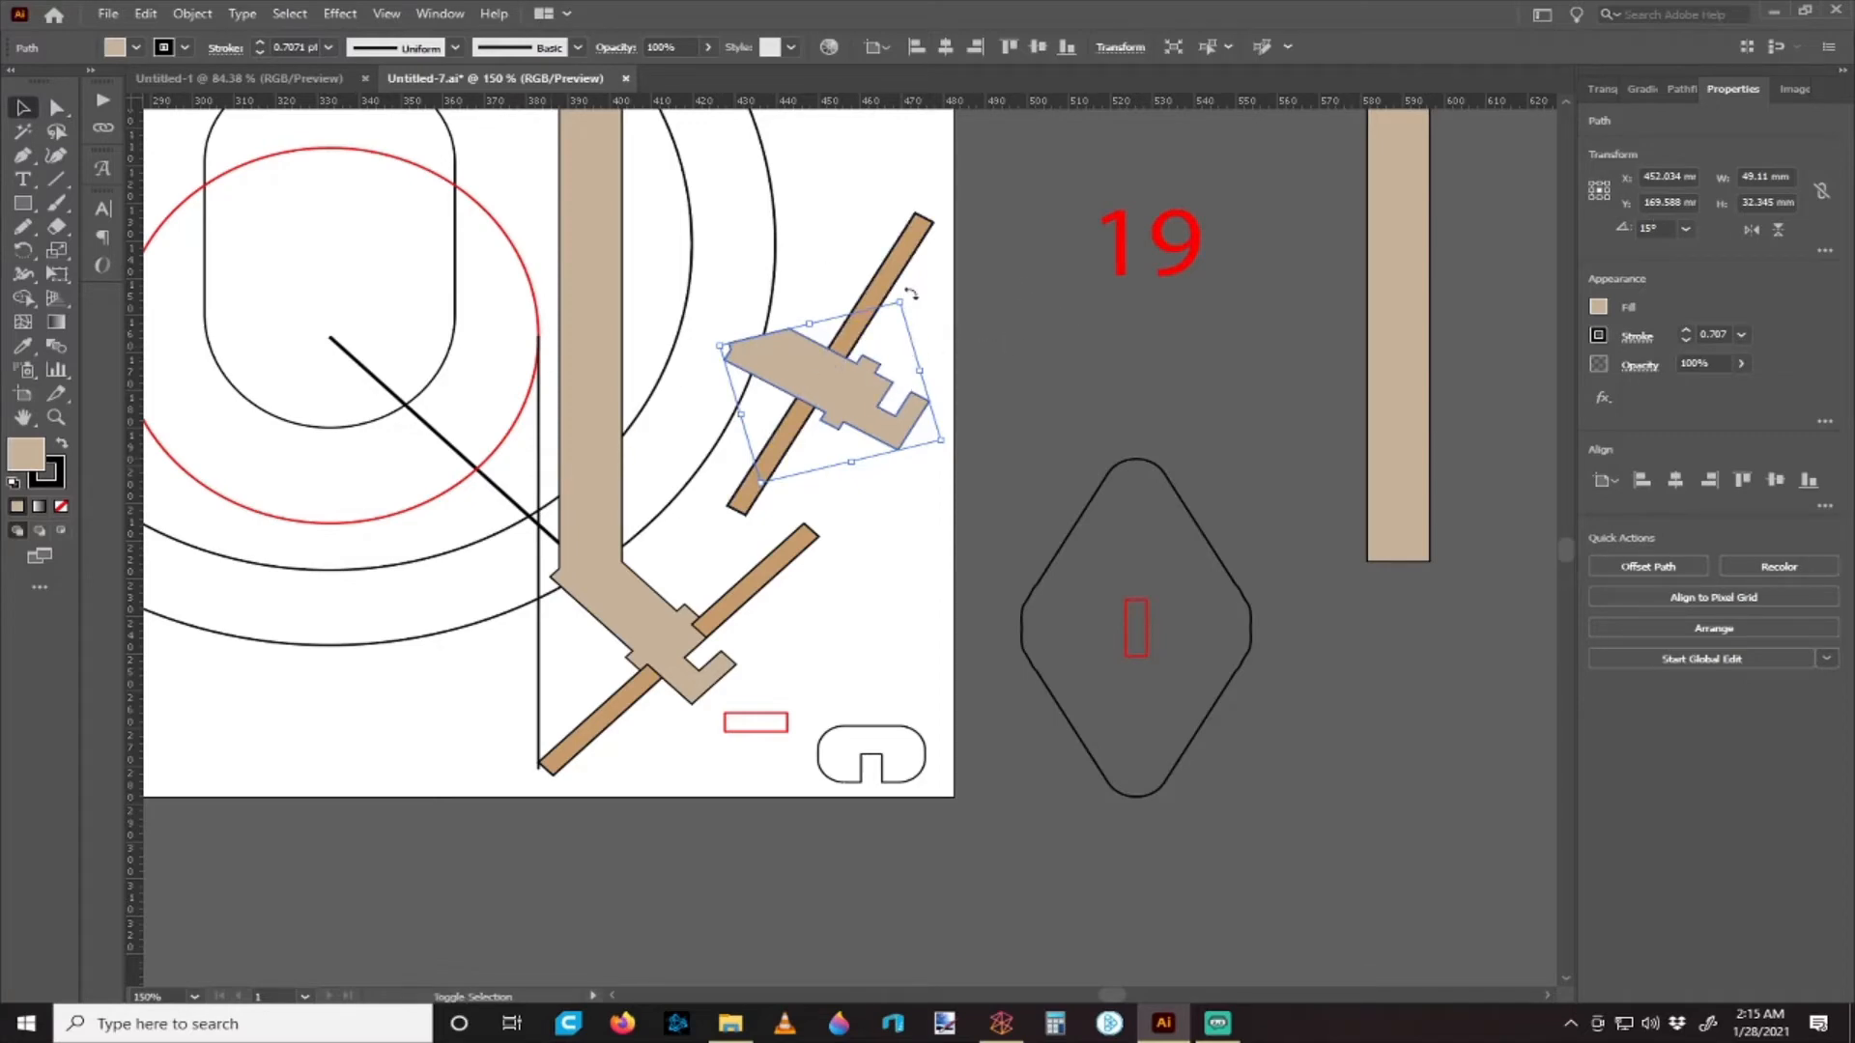
{"action": "scroll", "coordinate": [780, 391], "scroll_direction": "up", "scroll_amount": 5}
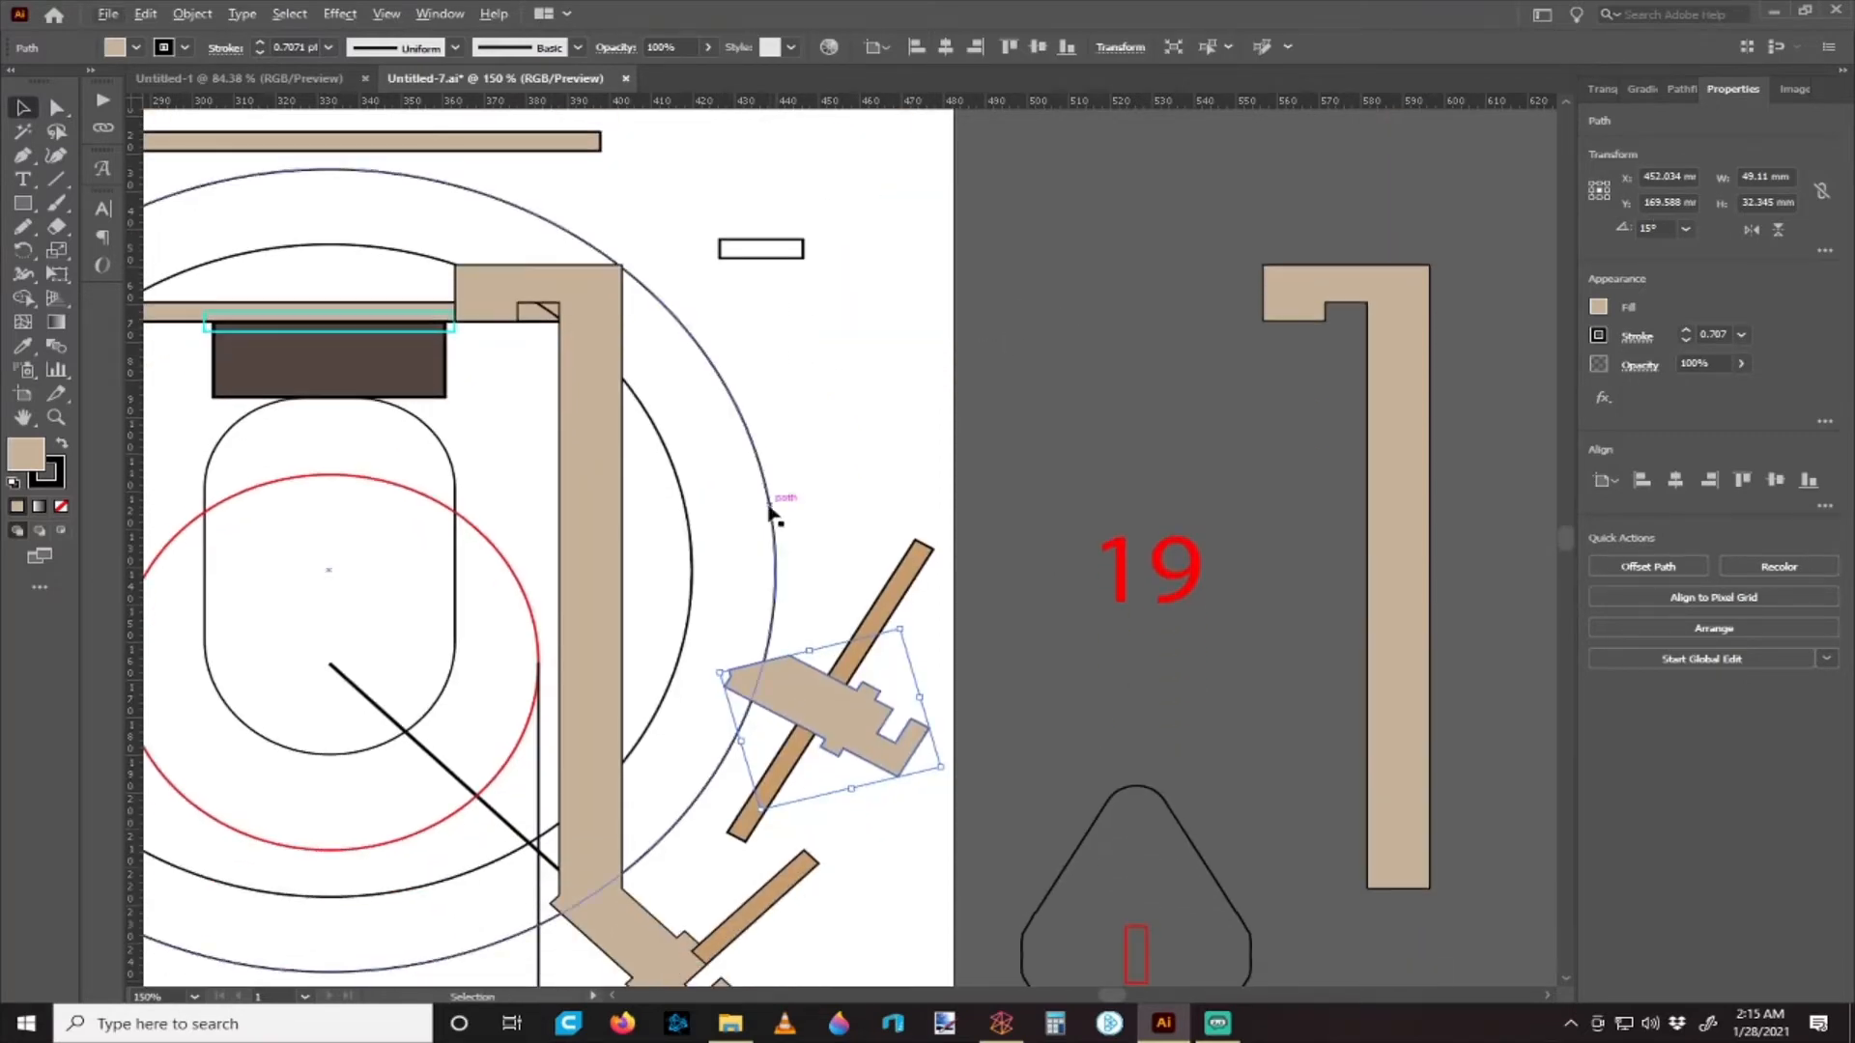
{"action": "scroll", "coordinate": [782, 435], "scroll_direction": "down", "scroll_amount": 5}
{"action": "scroll", "coordinate": [785, 473], "scroll_direction": "left", "scroll_amount": 1}
{"action": "scroll", "coordinate": [907, 468], "scroll_direction": "up", "scroll_amount": 1}
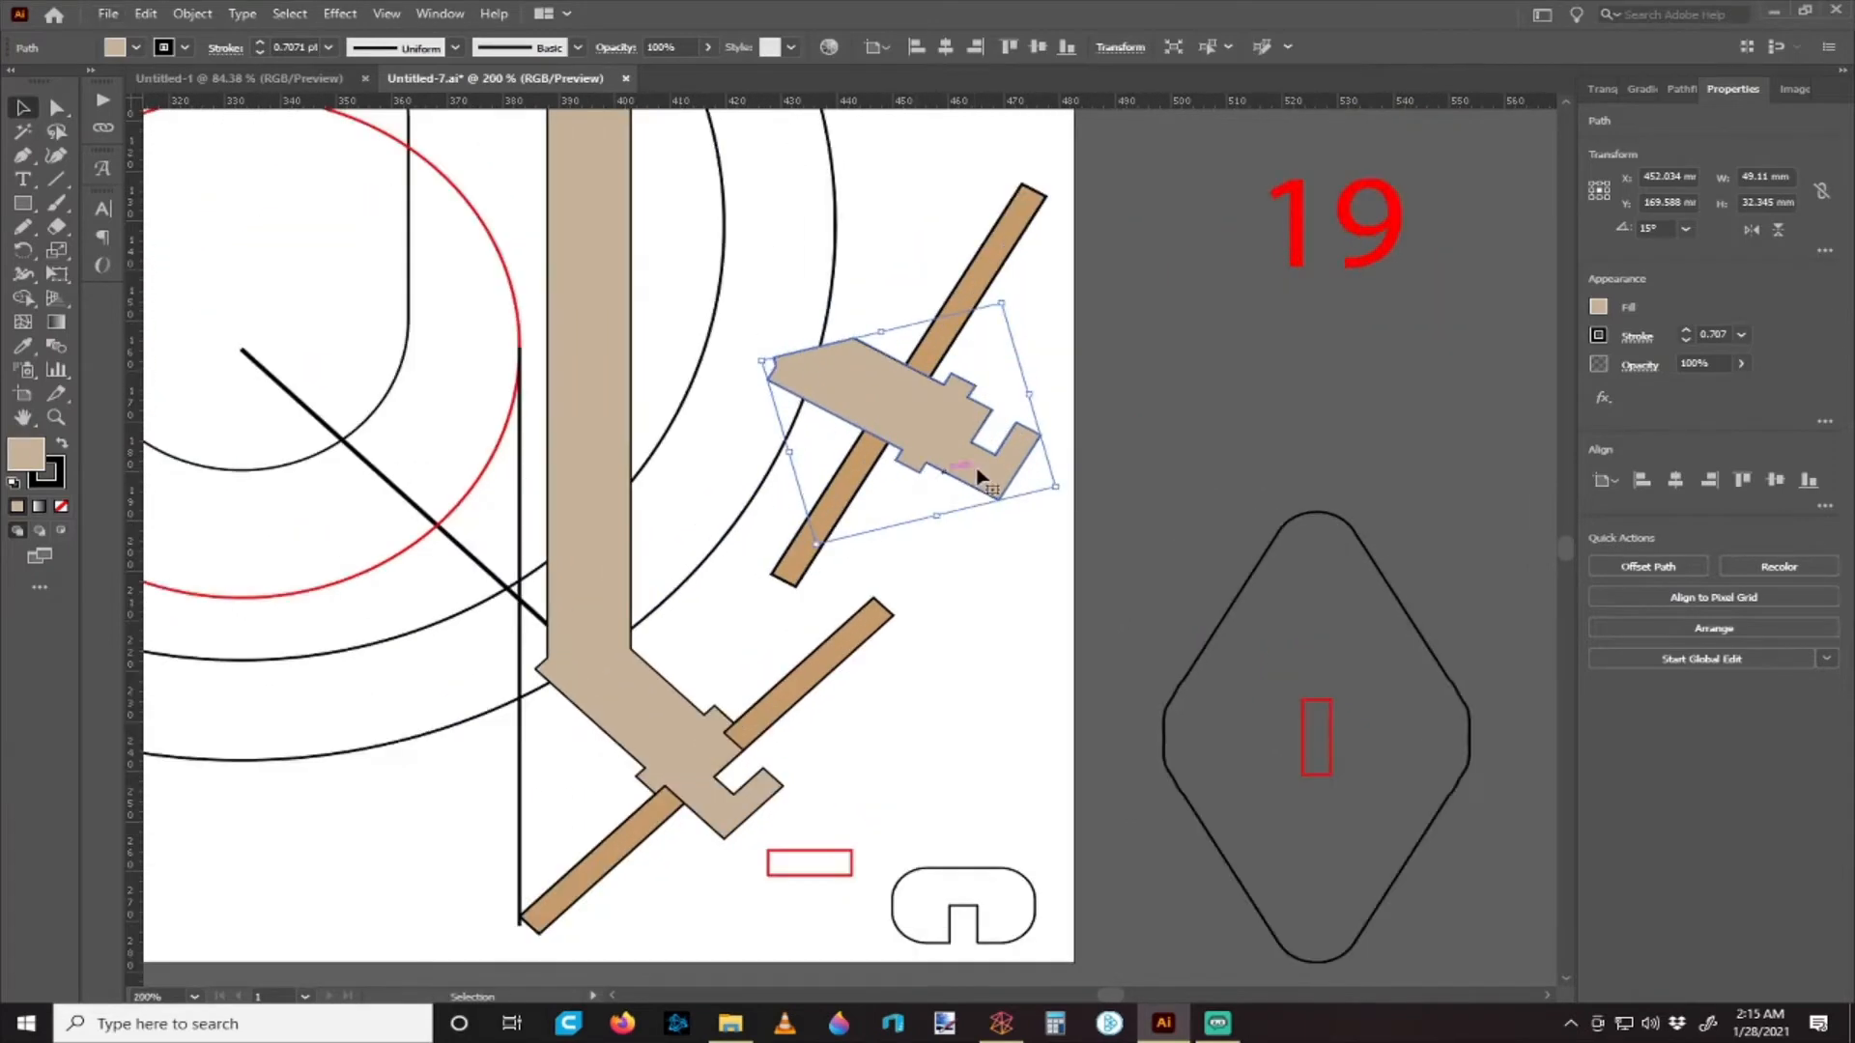
{"action": "left_click_drag", "start_coordinate": [995, 456], "coordinate": [874, 521]}
{"action": "scroll", "coordinate": [813, 469], "scroll_direction": "right", "scroll_amount": 2}
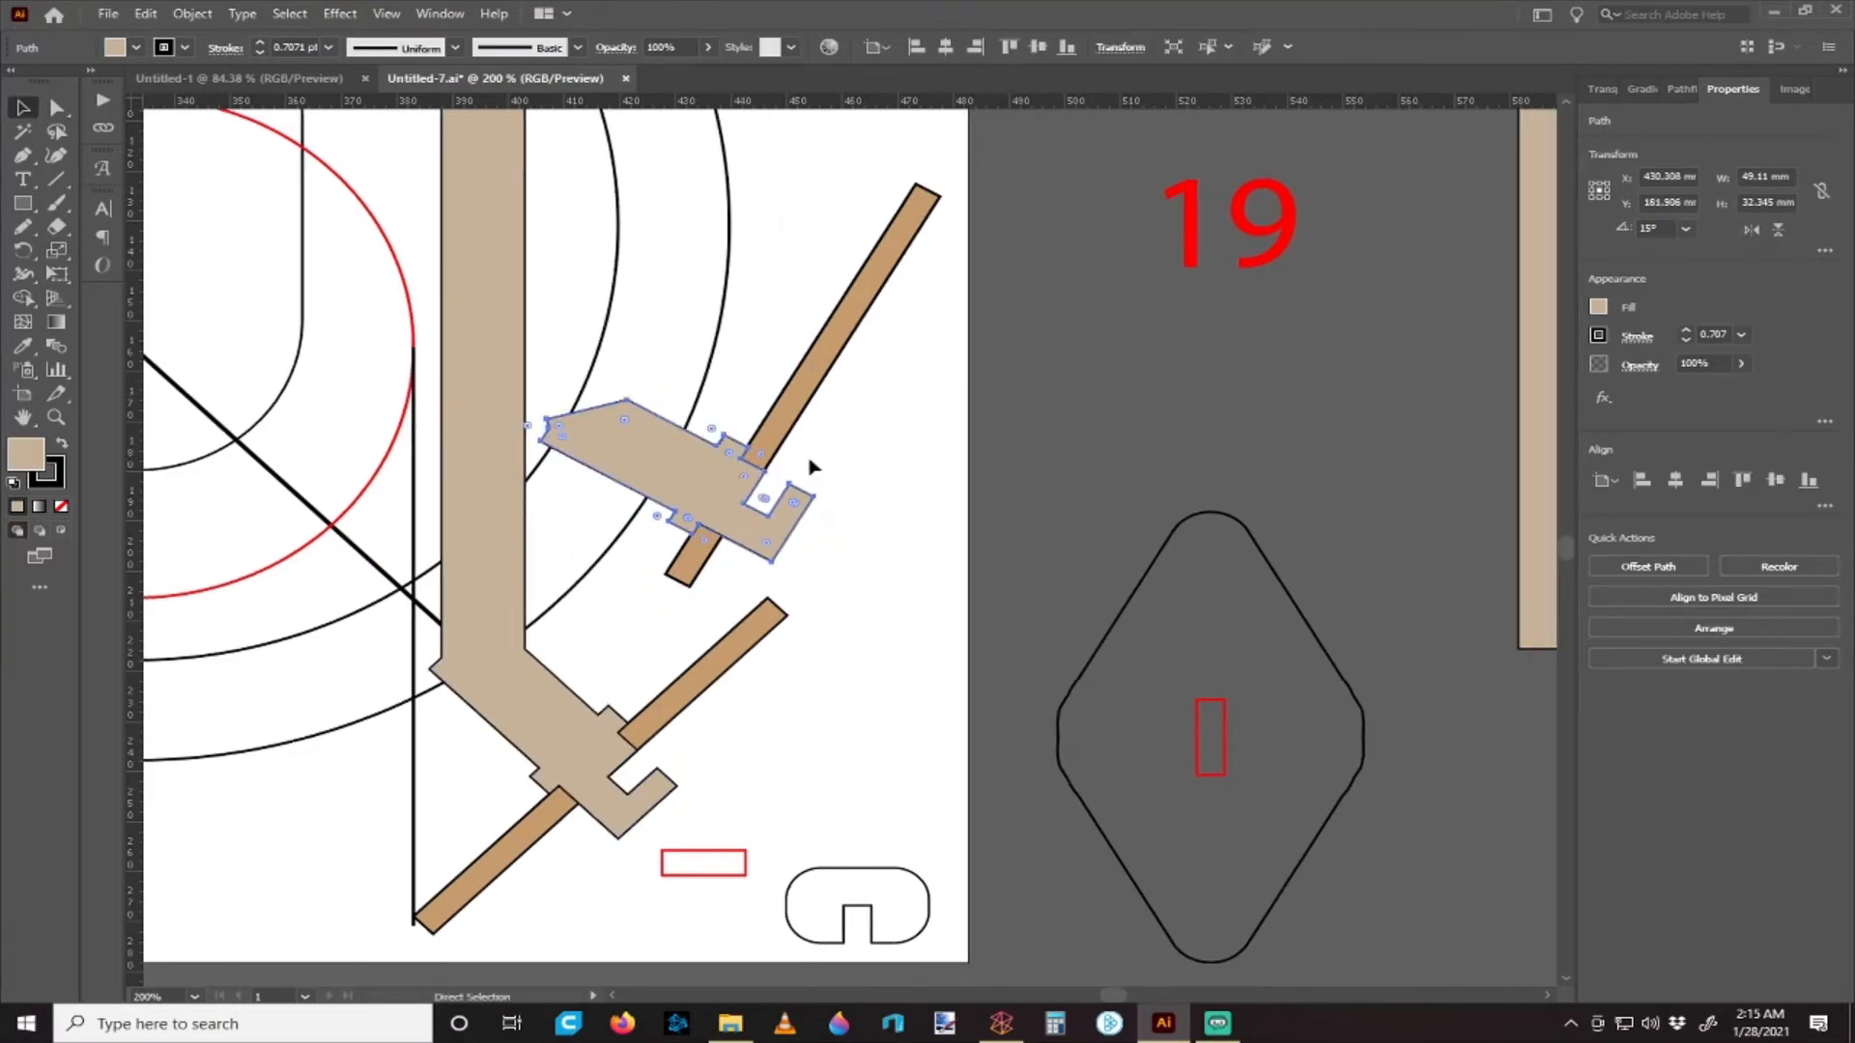
- Examine how the rotated notched piece sits between the vertical arm, the circles and the upper diagonal bar
{"action": "scroll", "coordinate": [805, 464], "scroll_direction": "down", "scroll_amount": 3}
{"action": "scroll", "coordinate": [850, 406], "scroll_direction": "left", "scroll_amount": 3}
{"action": "scroll", "coordinate": [908, 462], "scroll_direction": "up", "scroll_amount": 4}
{"action": "scroll", "coordinate": [817, 249], "scroll_direction": "down", "scroll_amount": 3}
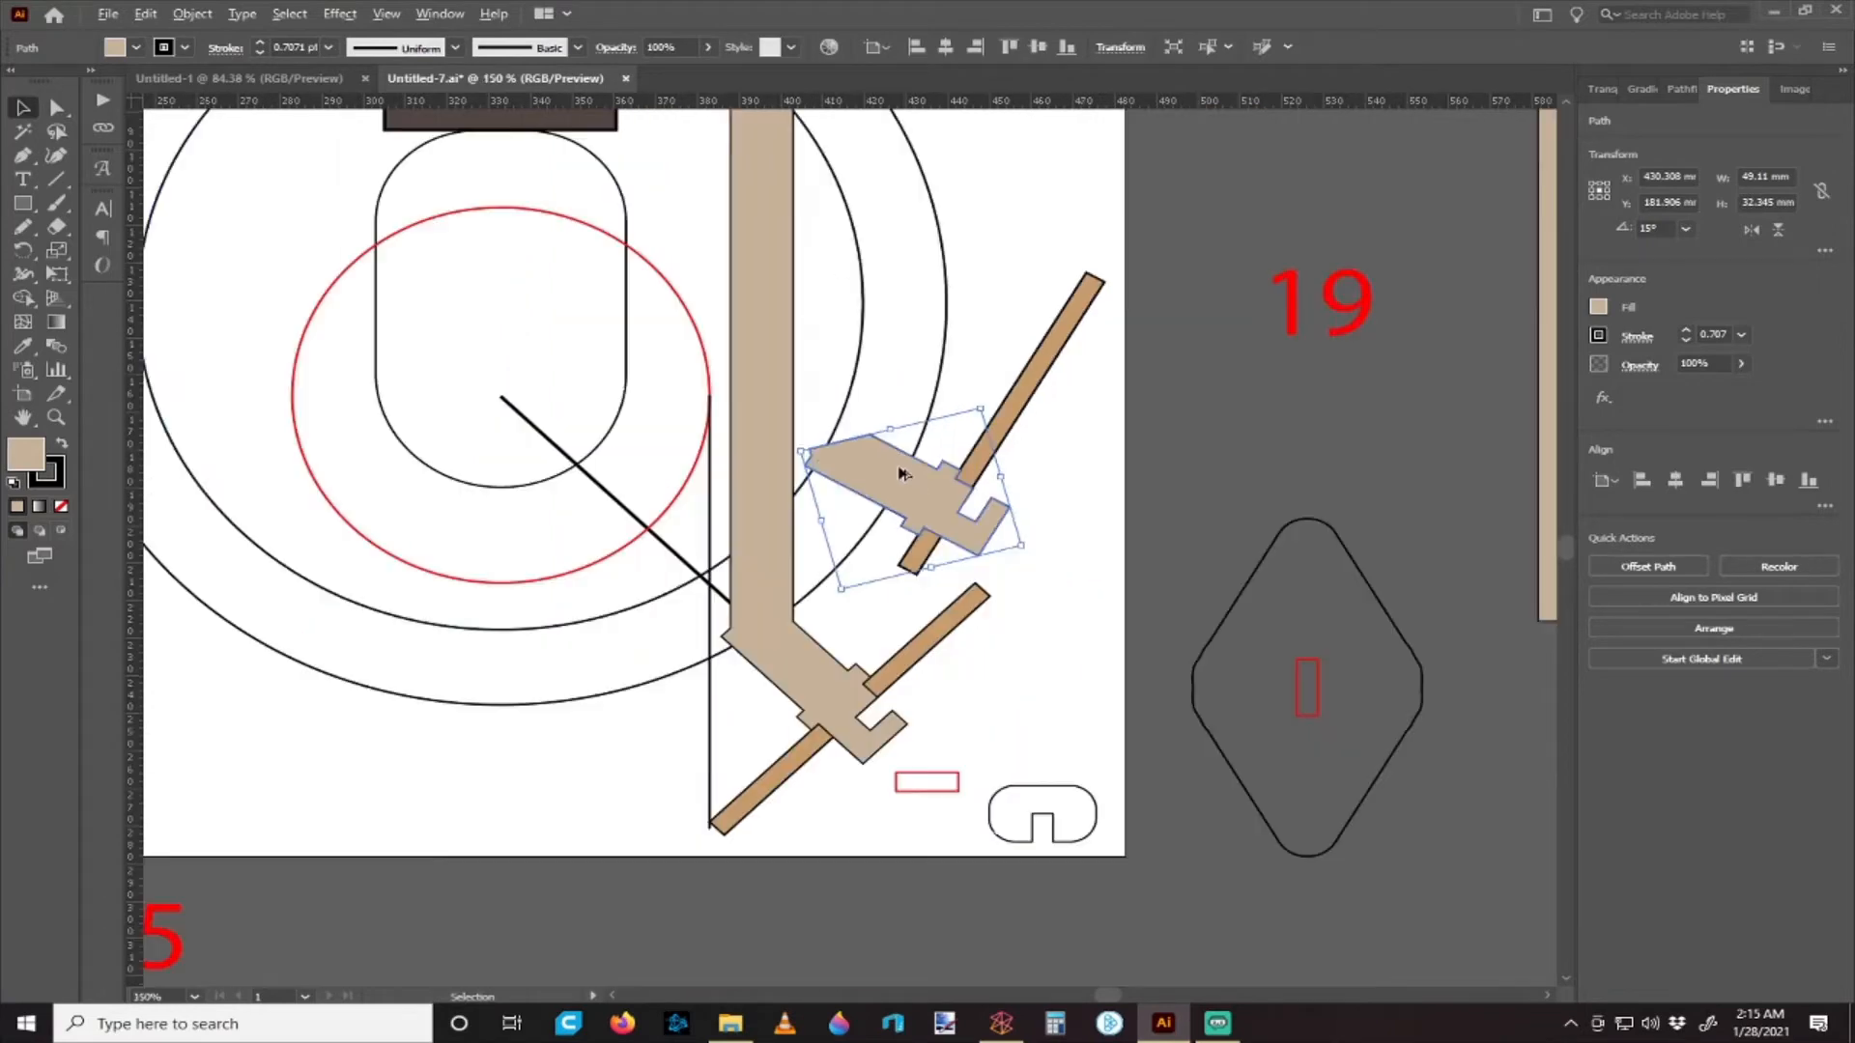
{"action": "scroll", "coordinate": [890, 454], "scroll_direction": "up", "scroll_amount": 1}
{"action": "scroll", "coordinate": [869, 599], "scroll_direction": "down", "scroll_amount": 2}
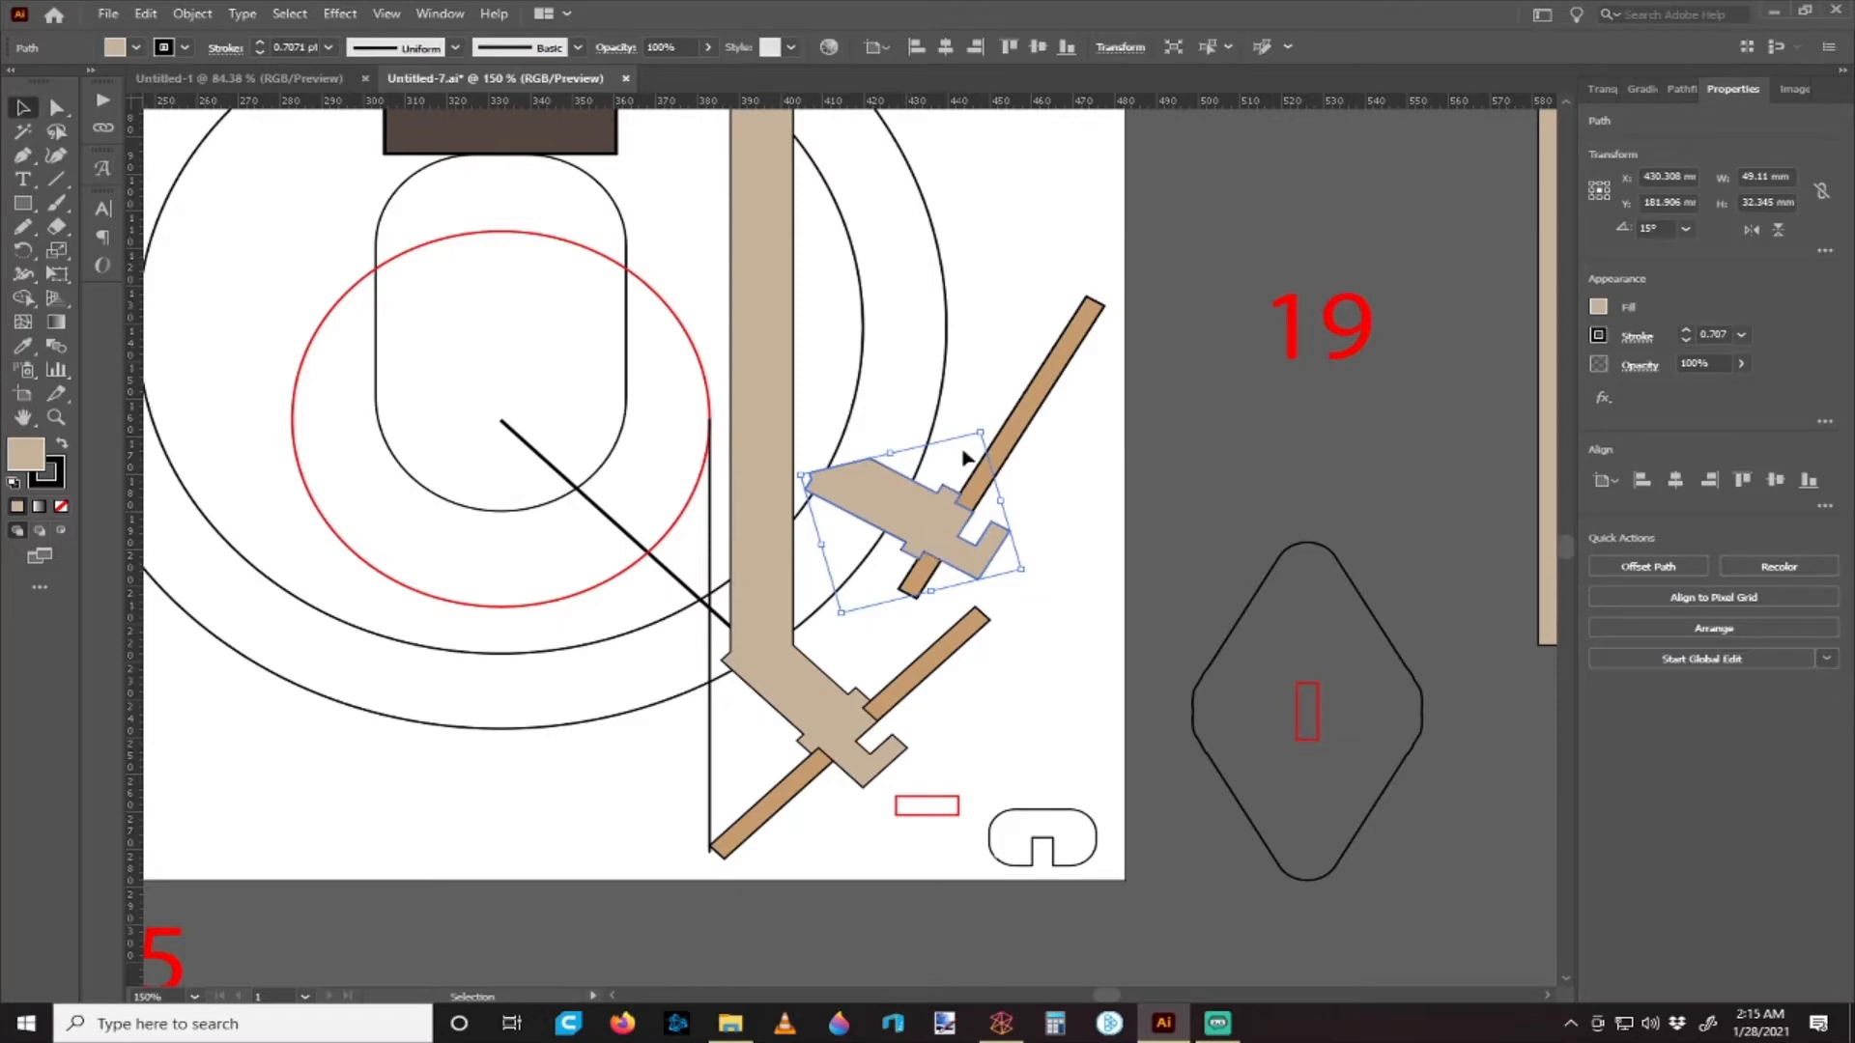
{"action": "left_click", "coordinate": [988, 399]}
{"action": "scroll", "coordinate": [909, 508], "scroll_direction": "up", "scroll_amount": 1}
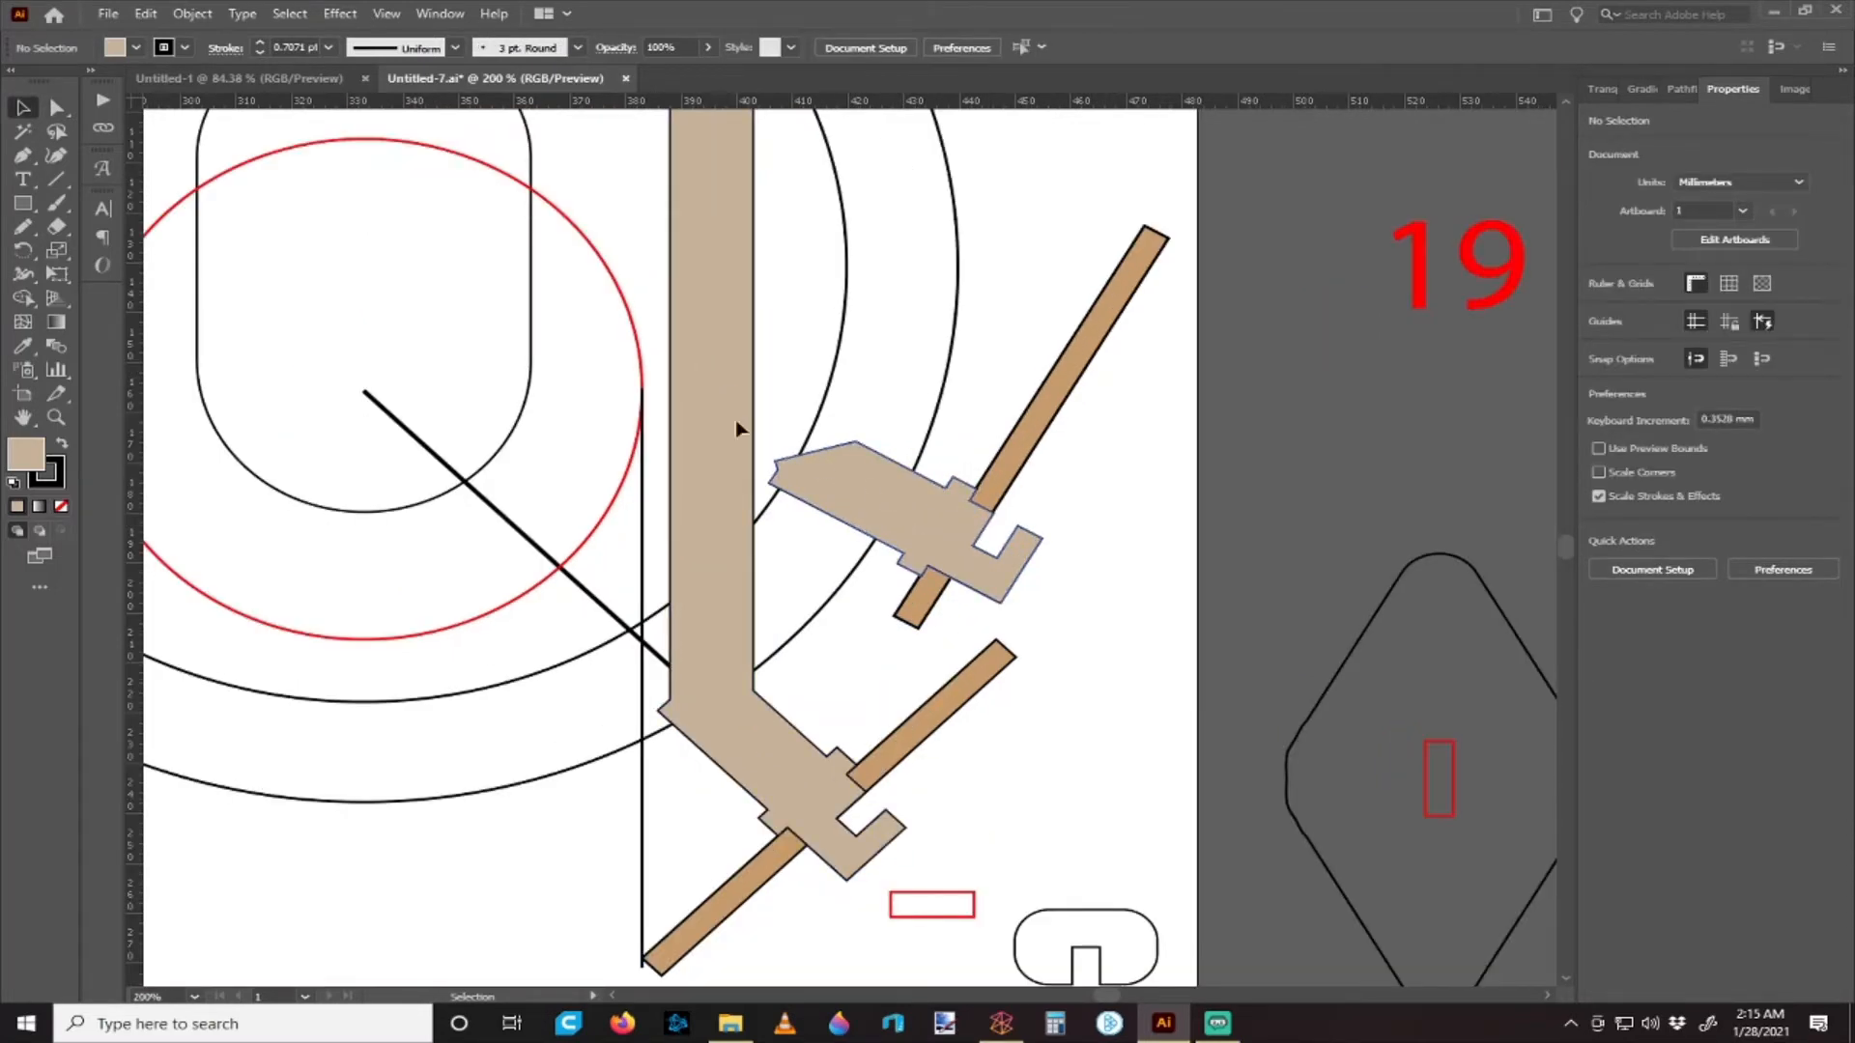
- Isolate the rotated notched piece beside the vertical arm for editing its individual anchor points
{"action": "left_click", "coordinate": [792, 469]}
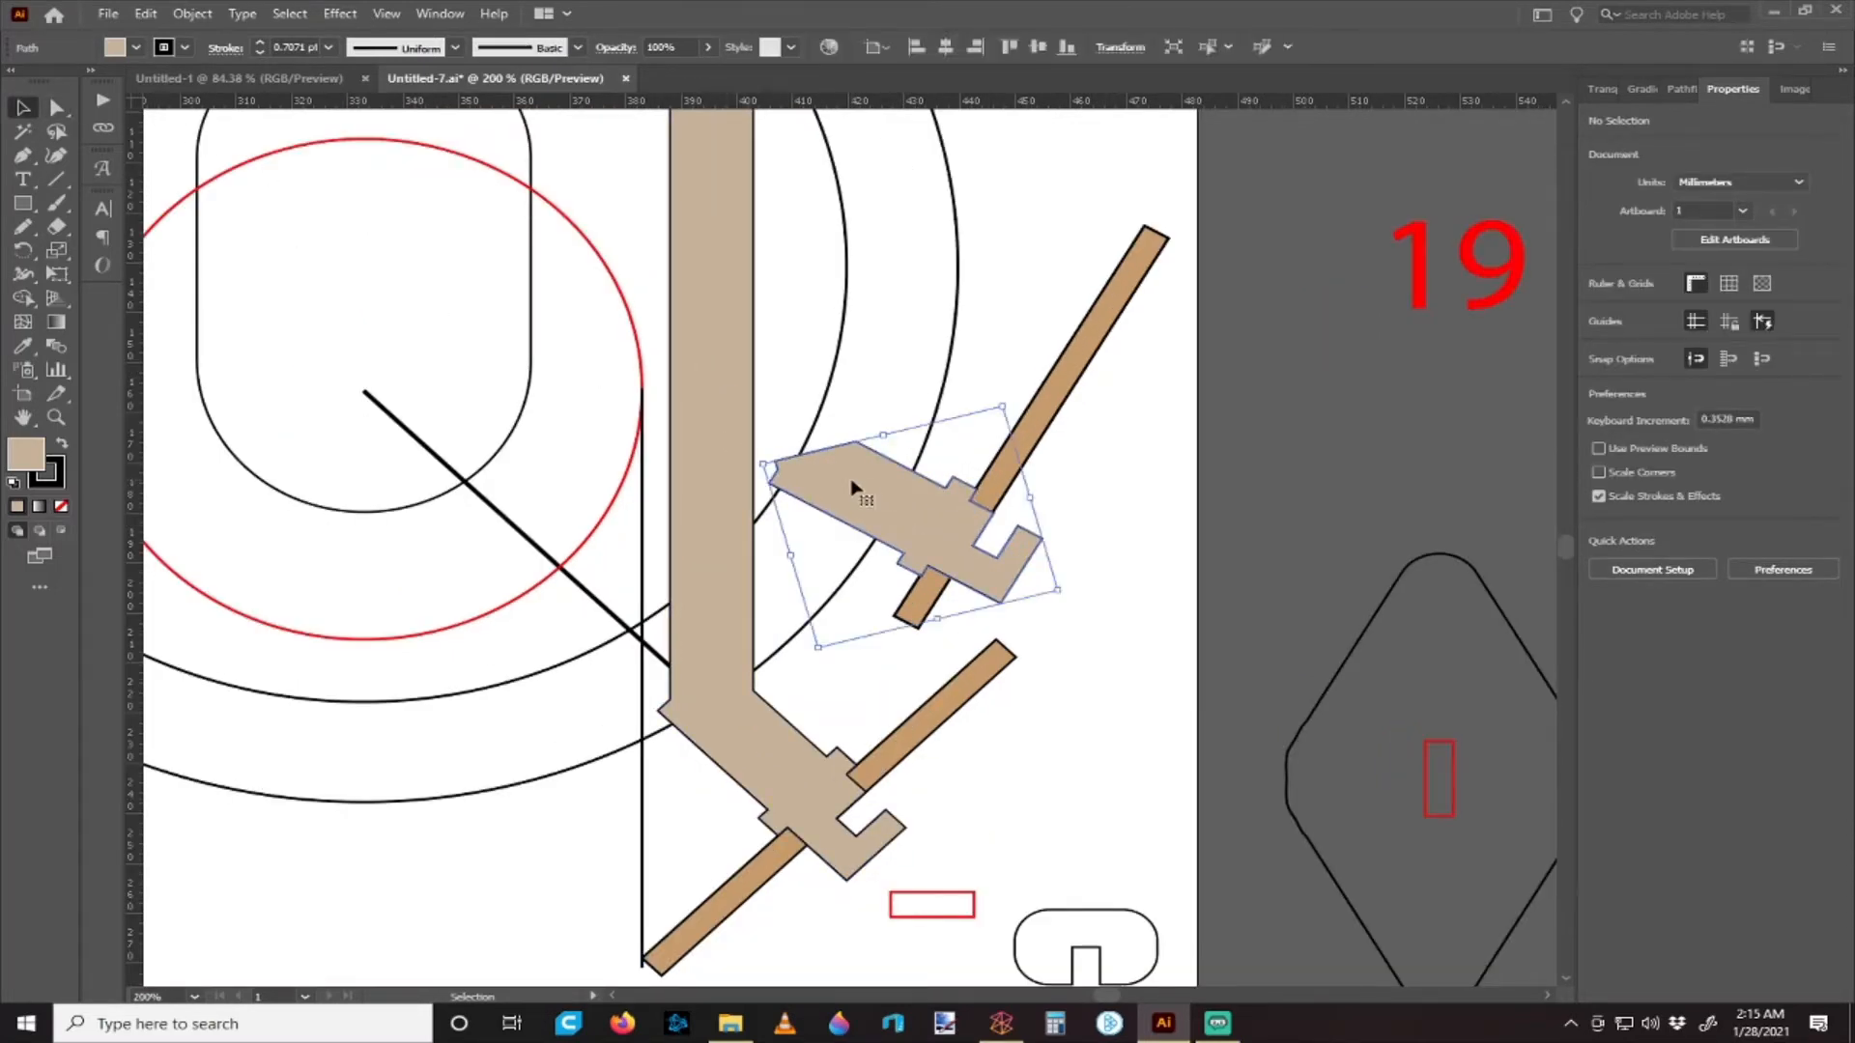
{"action": "double_click", "coordinate": [857, 488]}
{"action": "key", "text": "a"}
{"action": "scroll", "coordinate": [846, 493], "scroll_direction": "up", "scroll_amount": 1}
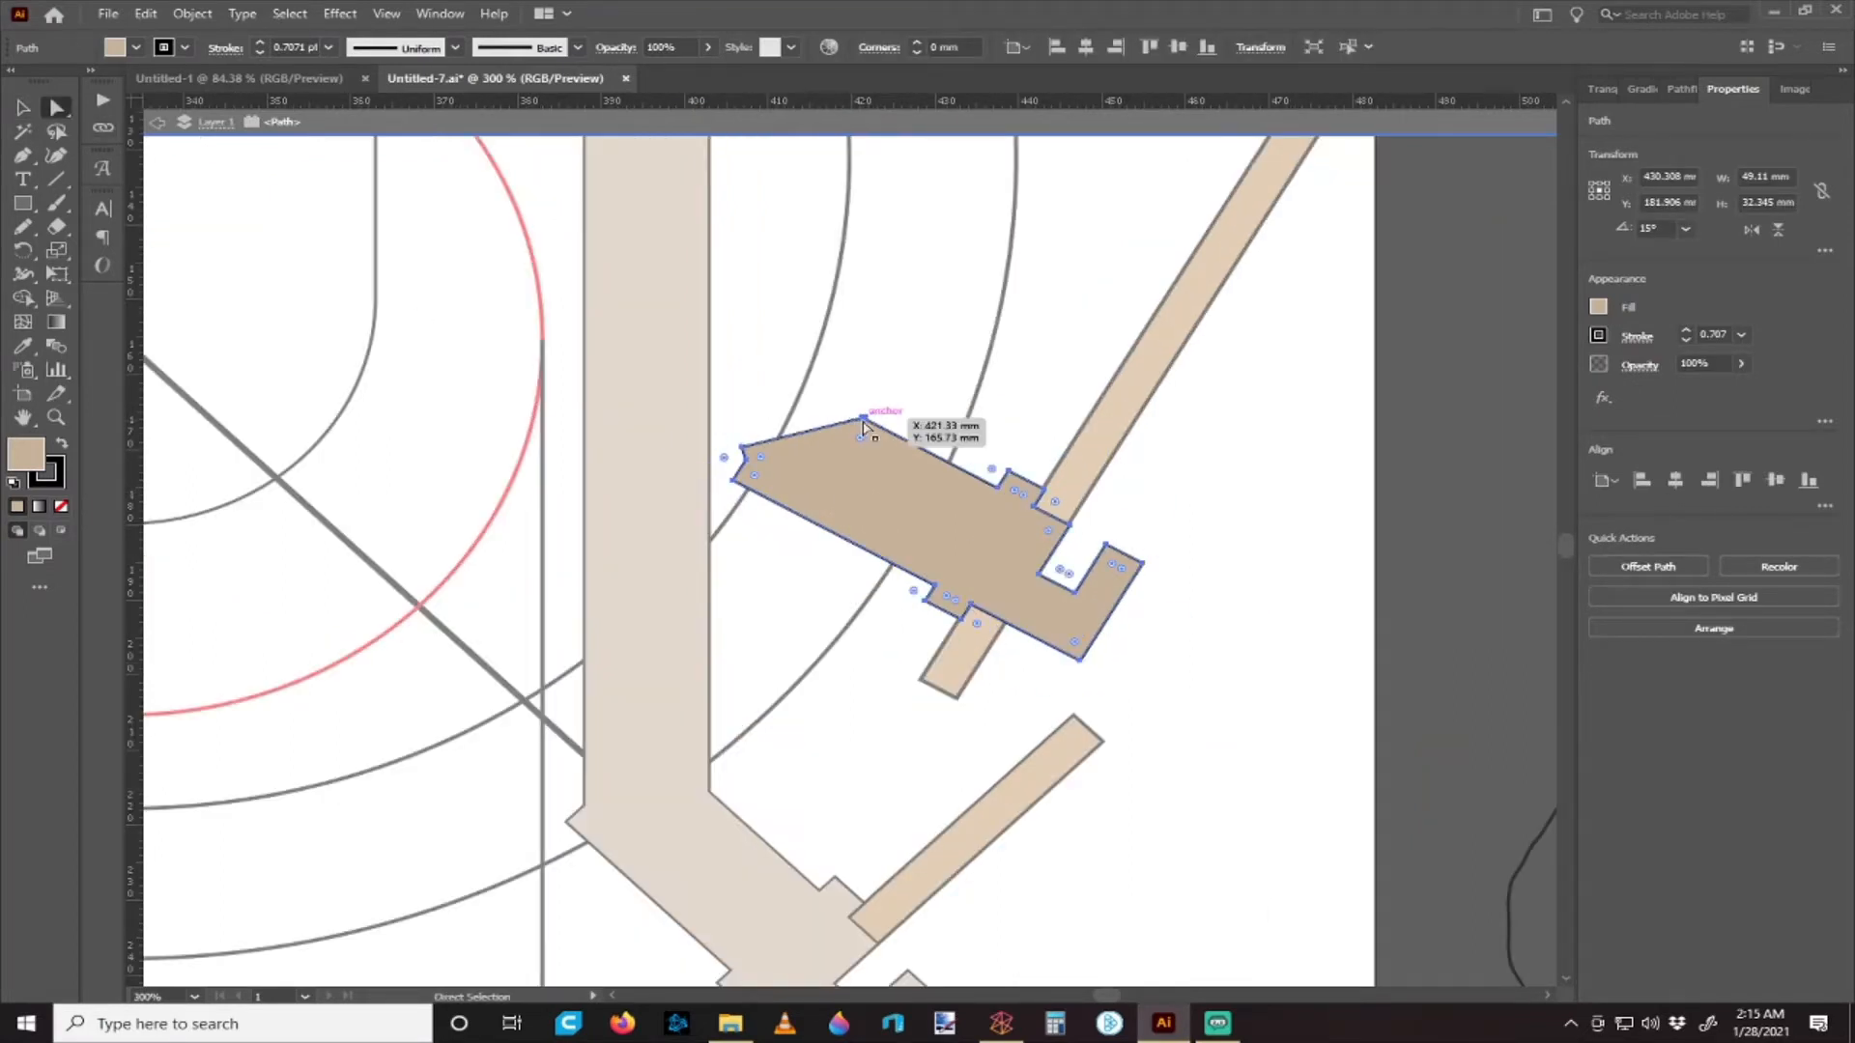
- Try pulling the upper corner anchor of the notched piece toward the vertical arm, and undo each attempt
{"action": "left_click_drag", "start_coordinate": [863, 421], "coordinate": [788, 360]}
{"action": "key", "text": "ctrl+z"}
{"action": "left_click", "coordinate": [833, 387]}
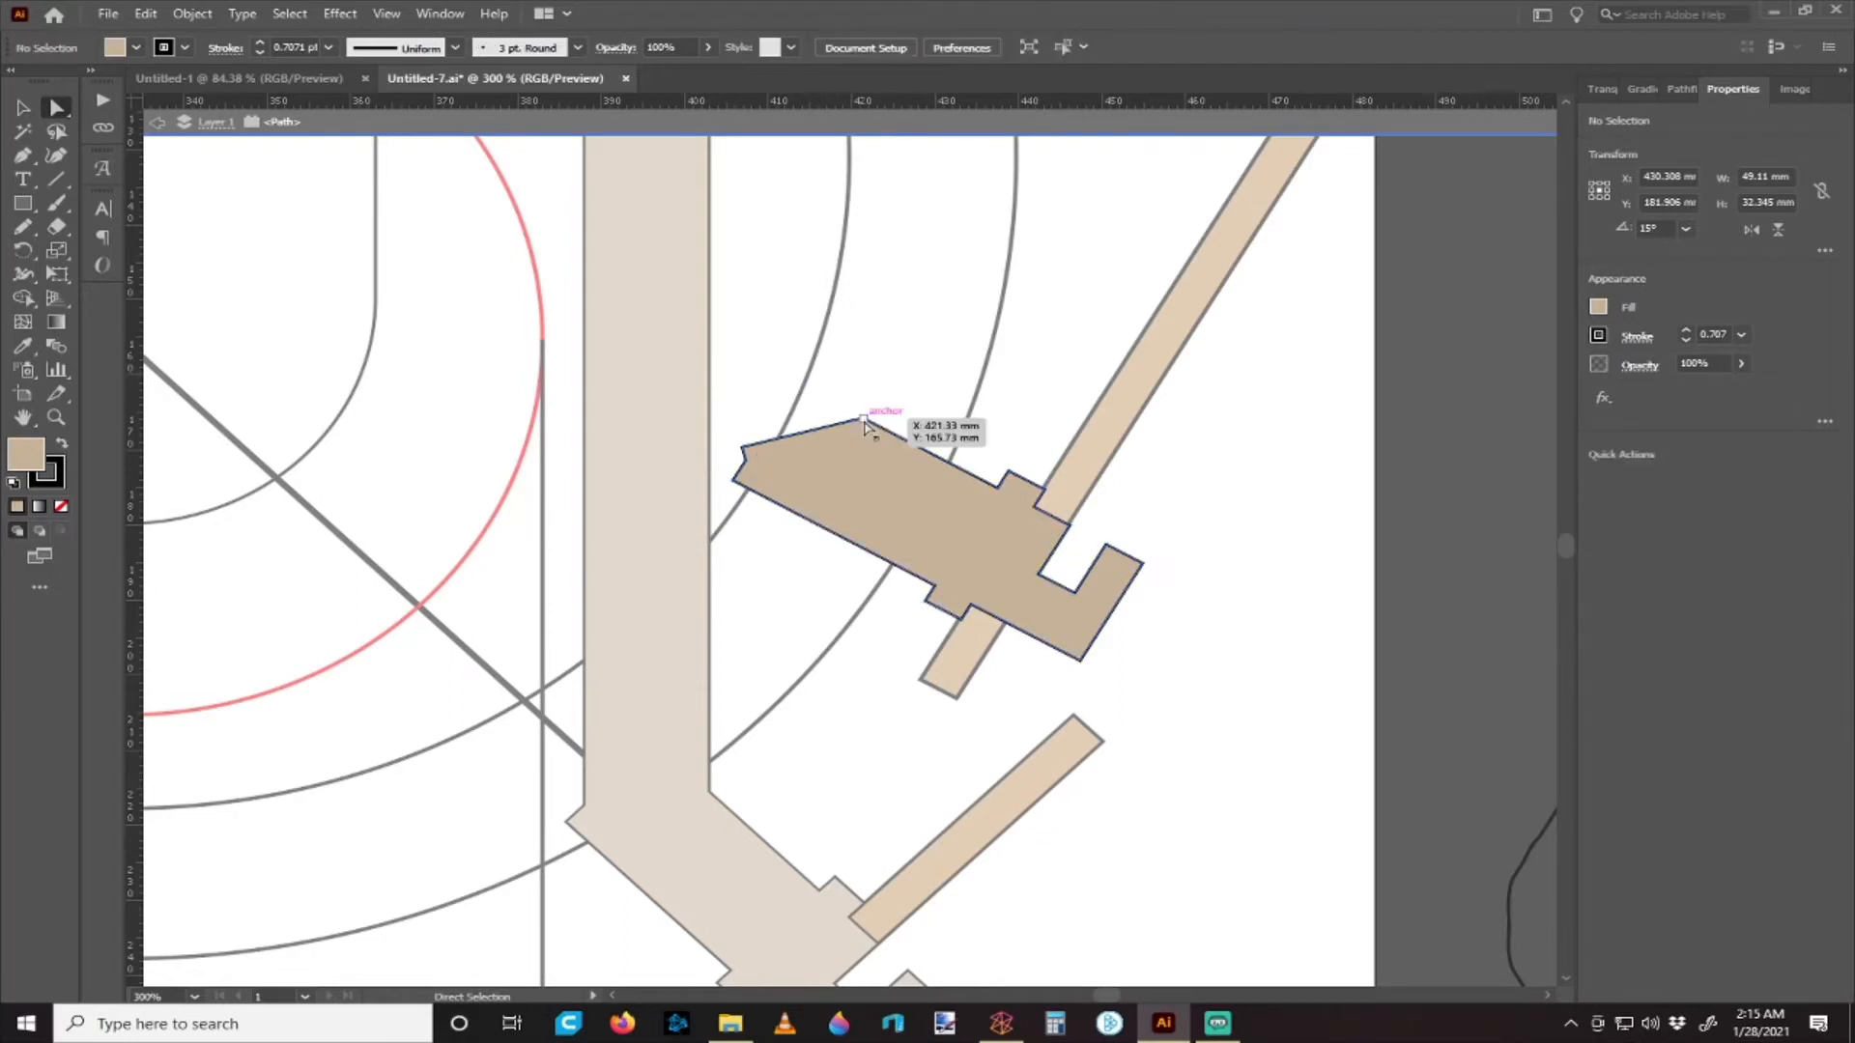
{"action": "left_click", "coordinate": [863, 421]}
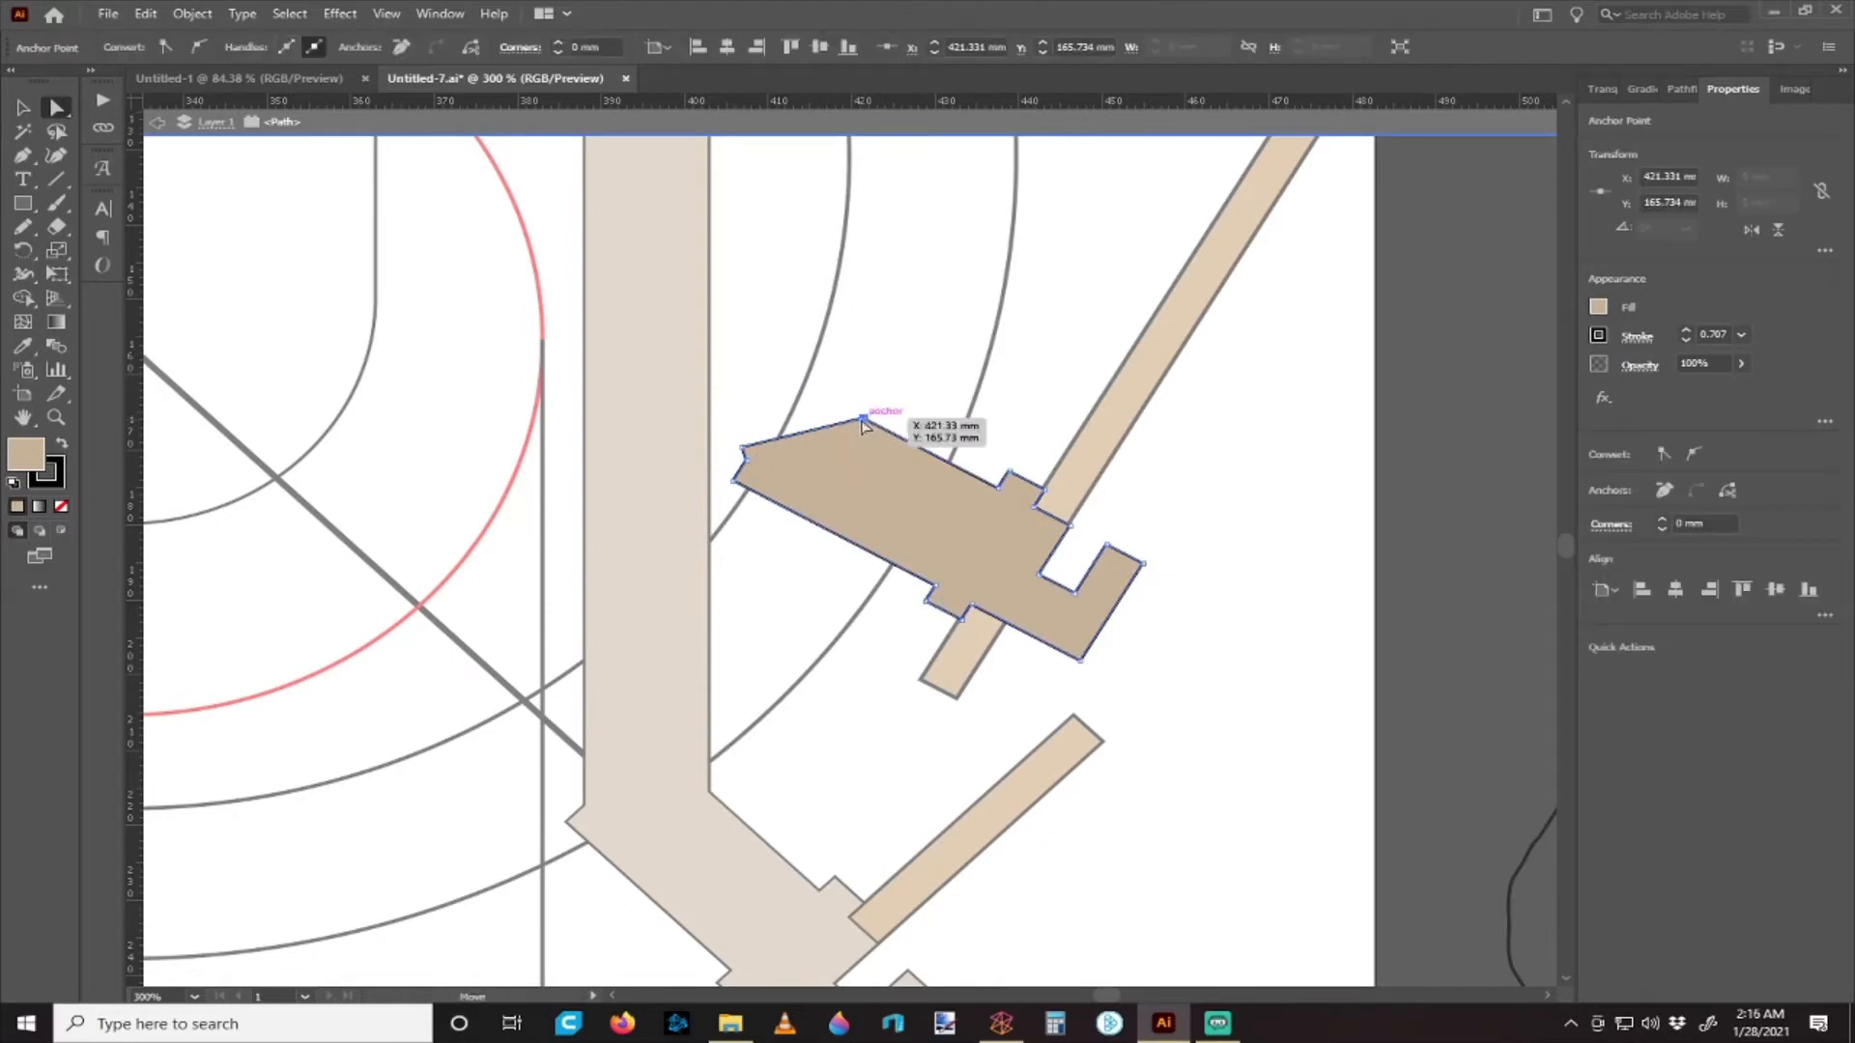
{"action": "left_click_drag", "start_coordinate": [863, 421], "coordinate": [768, 378]}
{"action": "key", "text": "ctrl+z"}
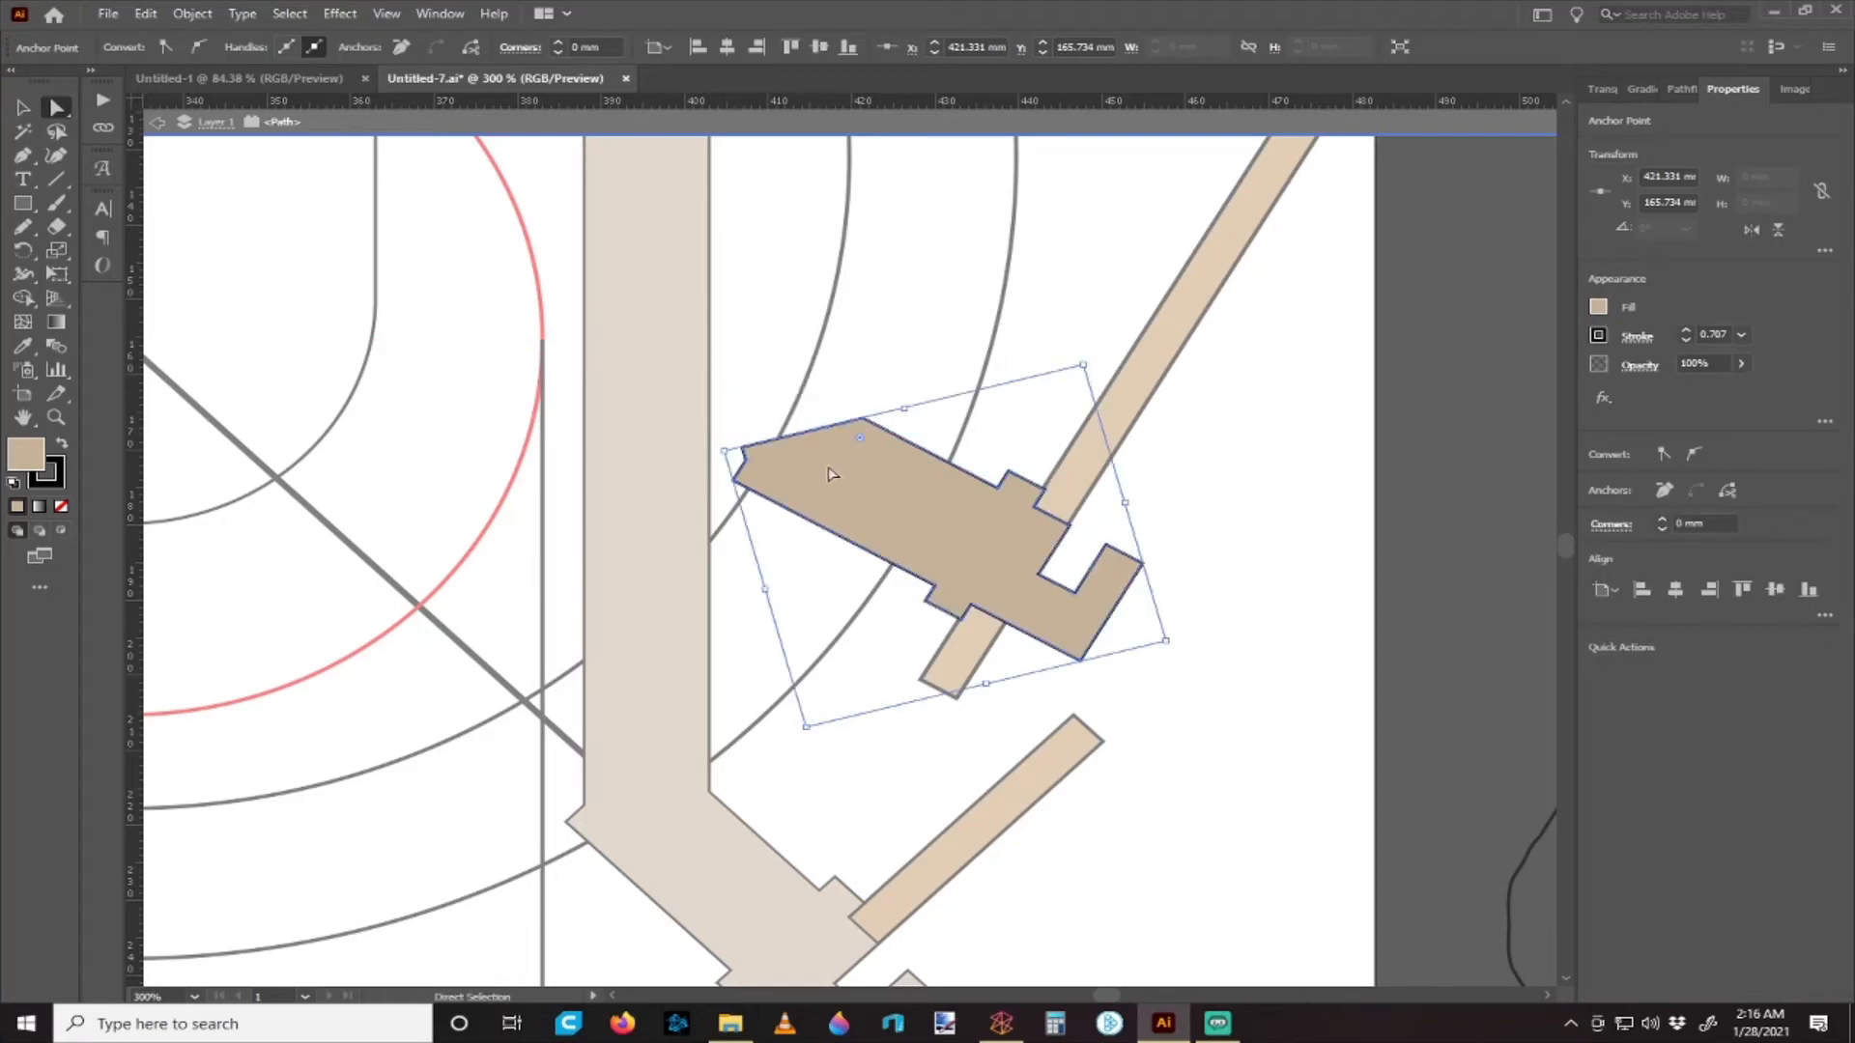
- Select the anchors at the notched piece's pointed end, try stretching that end toward the arm, and undo the trials
{"action": "left_click", "coordinate": [741, 452]}
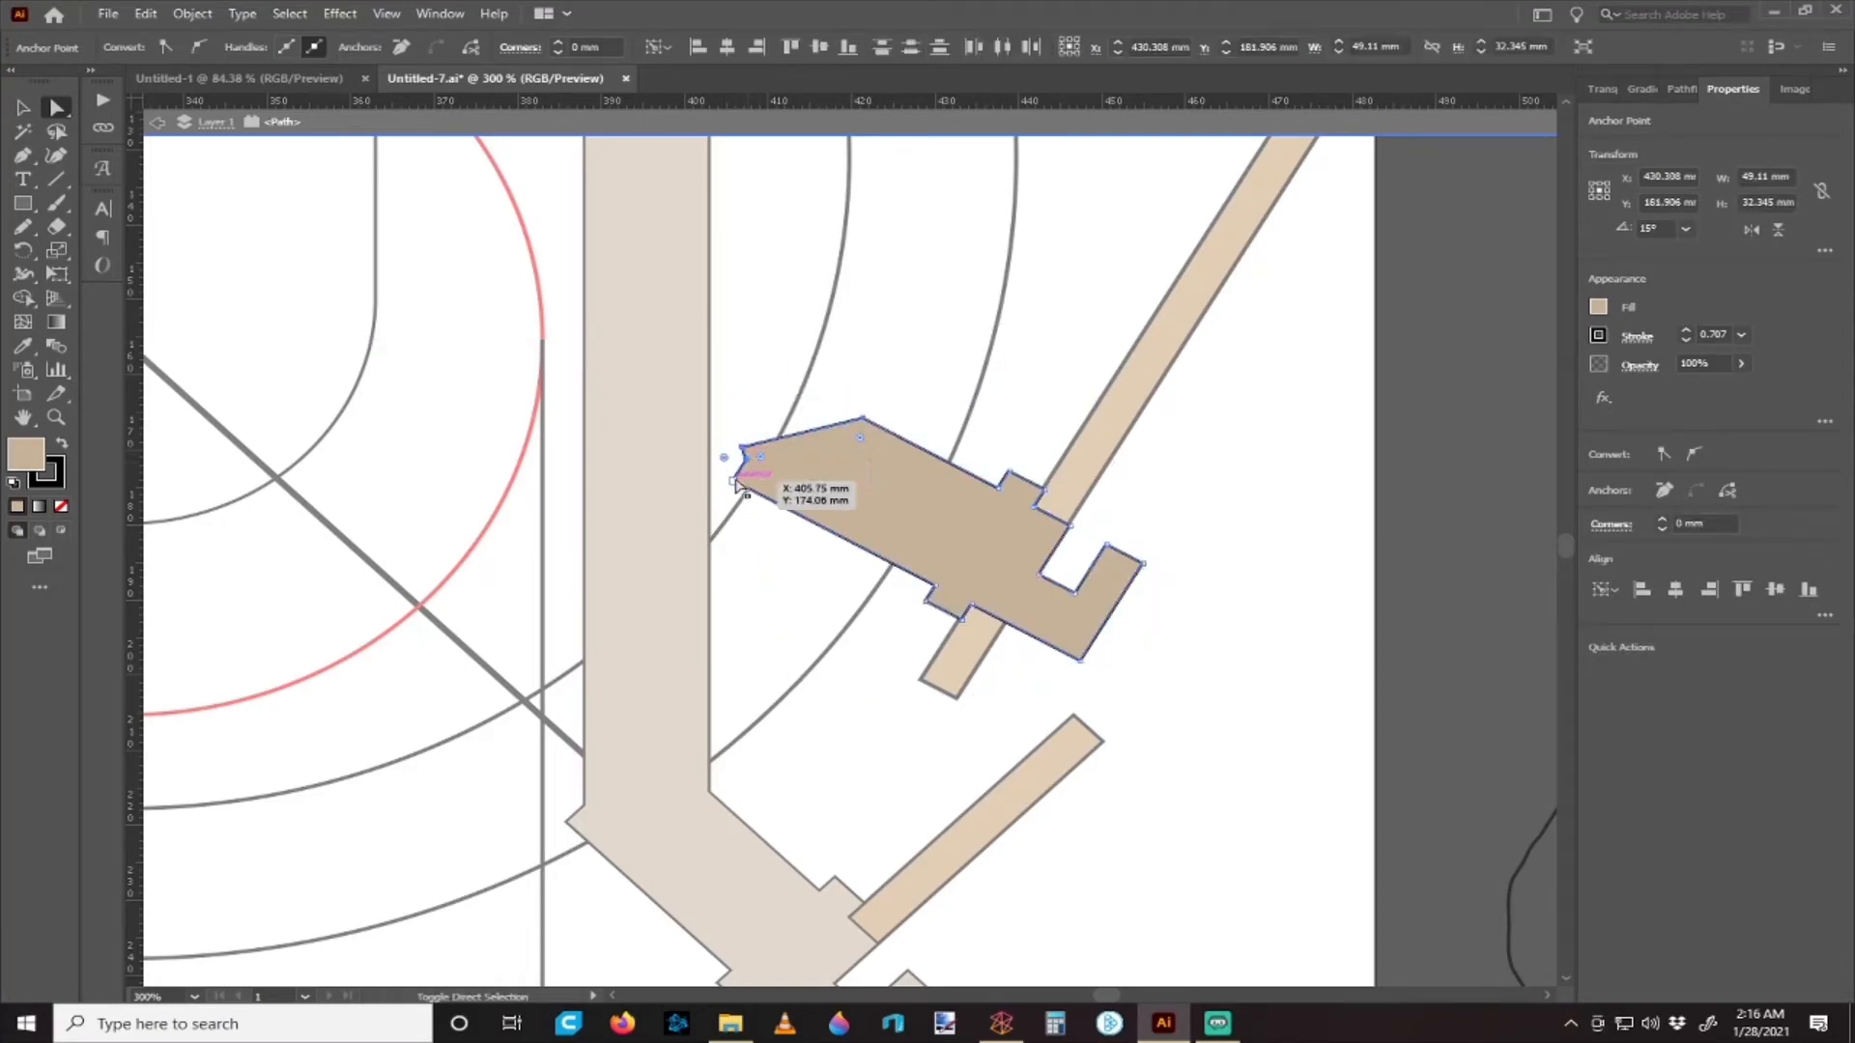
{"action": "left_click_drag", "start_coordinate": [784, 445], "coordinate": [674, 396]}
{"action": "key", "text": "ctrl+z"}
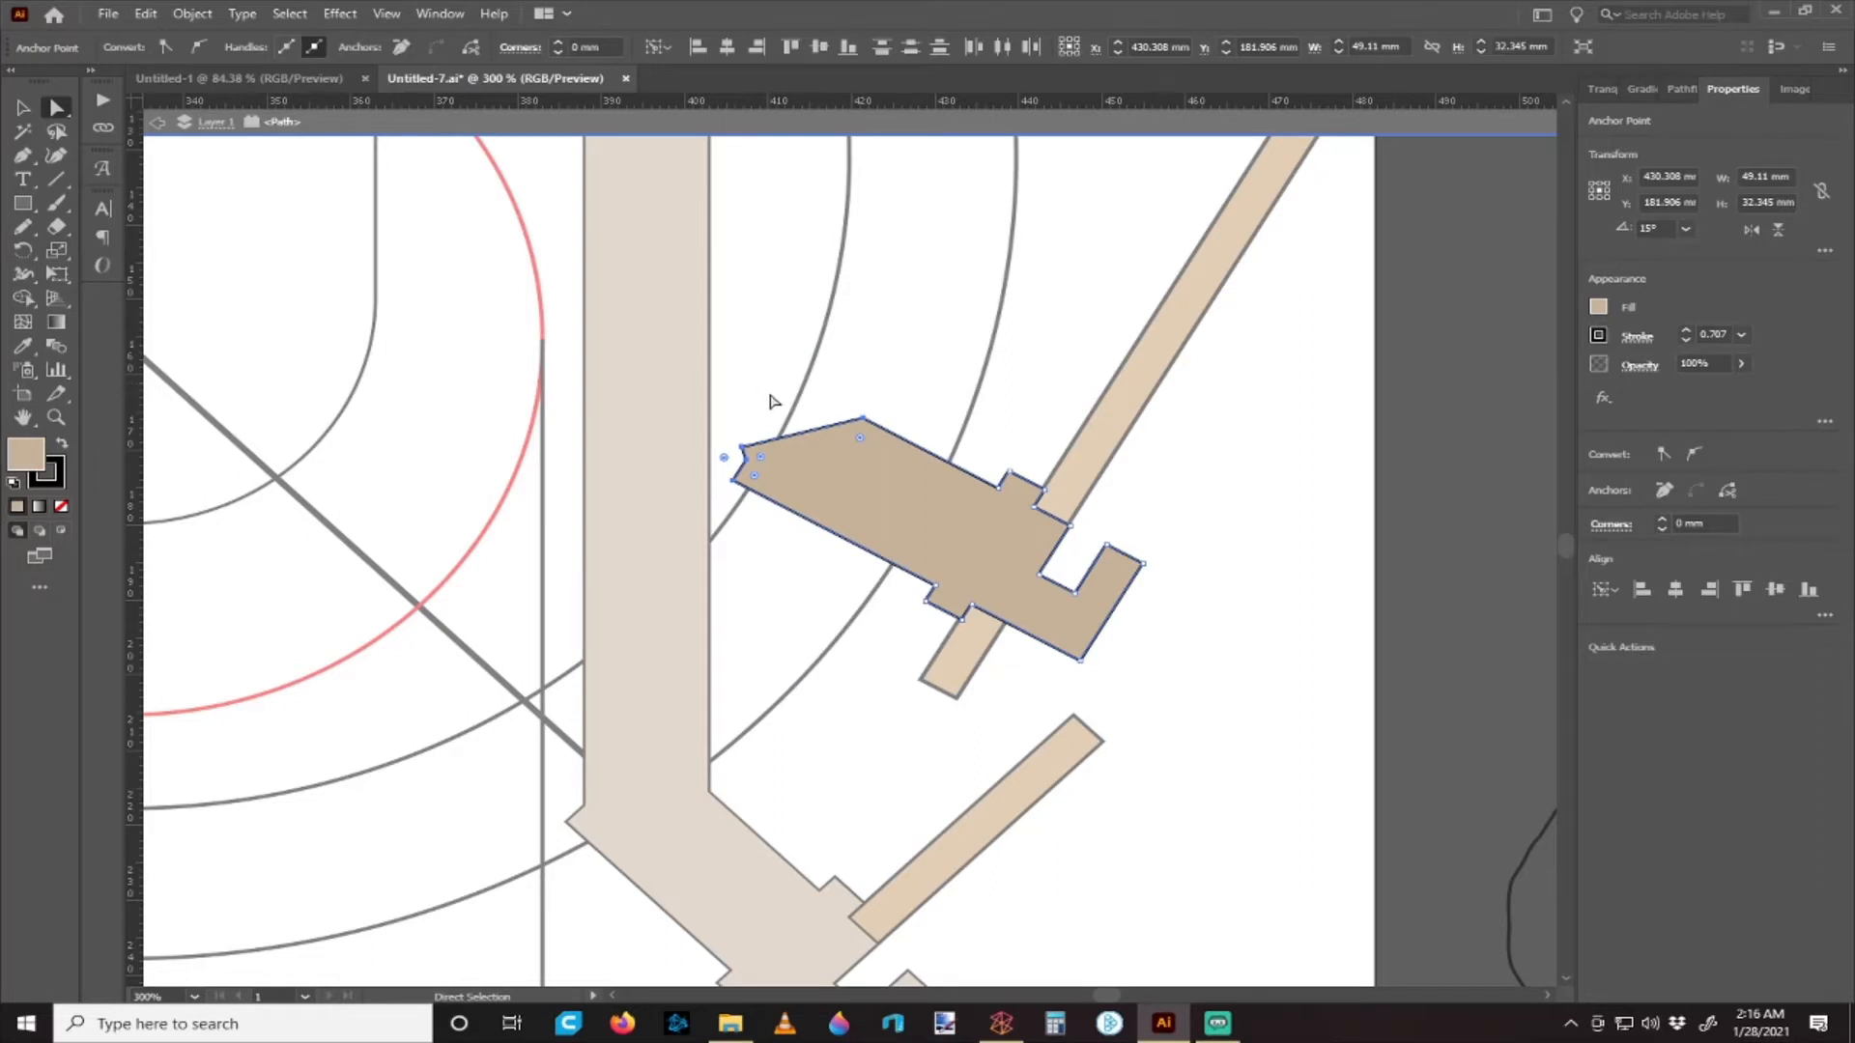
{"action": "scroll", "coordinate": [773, 402], "scroll_direction": "up", "scroll_amount": 1}
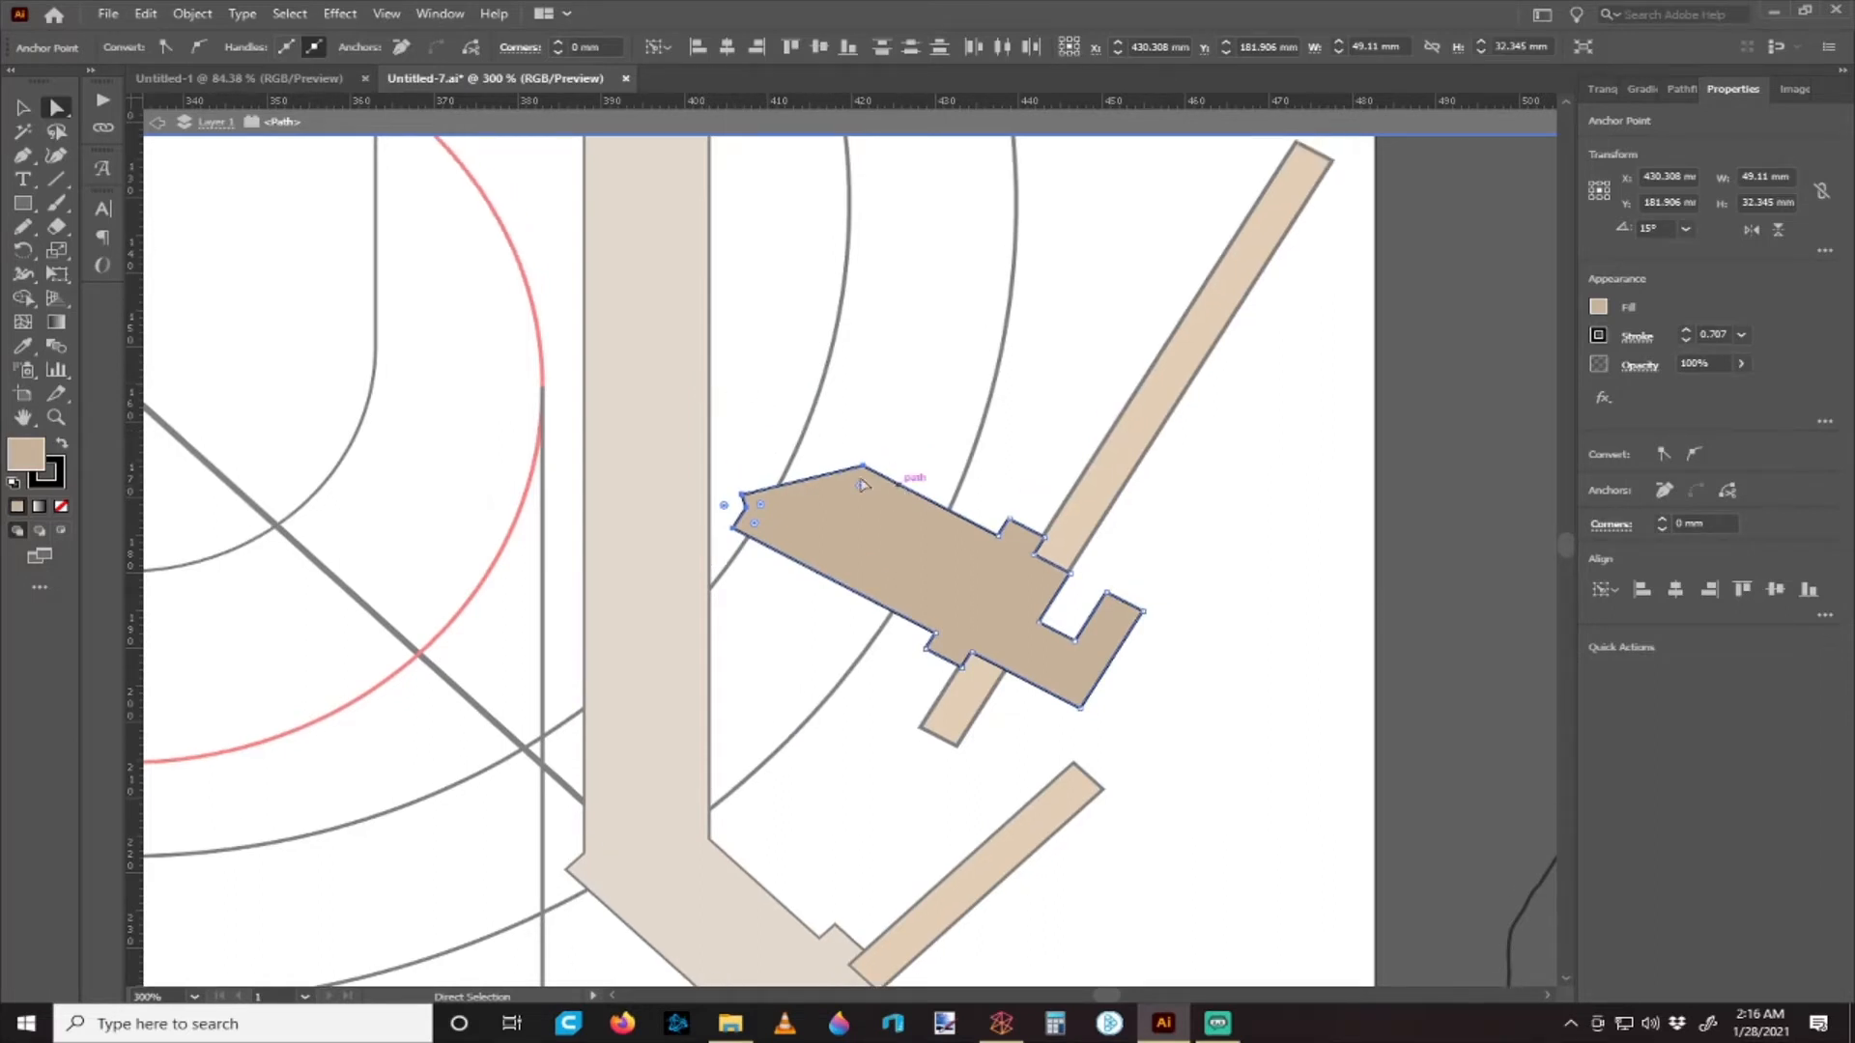
{"action": "scroll", "coordinate": [676, 483], "scroll_direction": "down", "scroll_amount": 3}
{"action": "scroll", "coordinate": [753, 454], "scroll_direction": "up", "scroll_amount": 2}
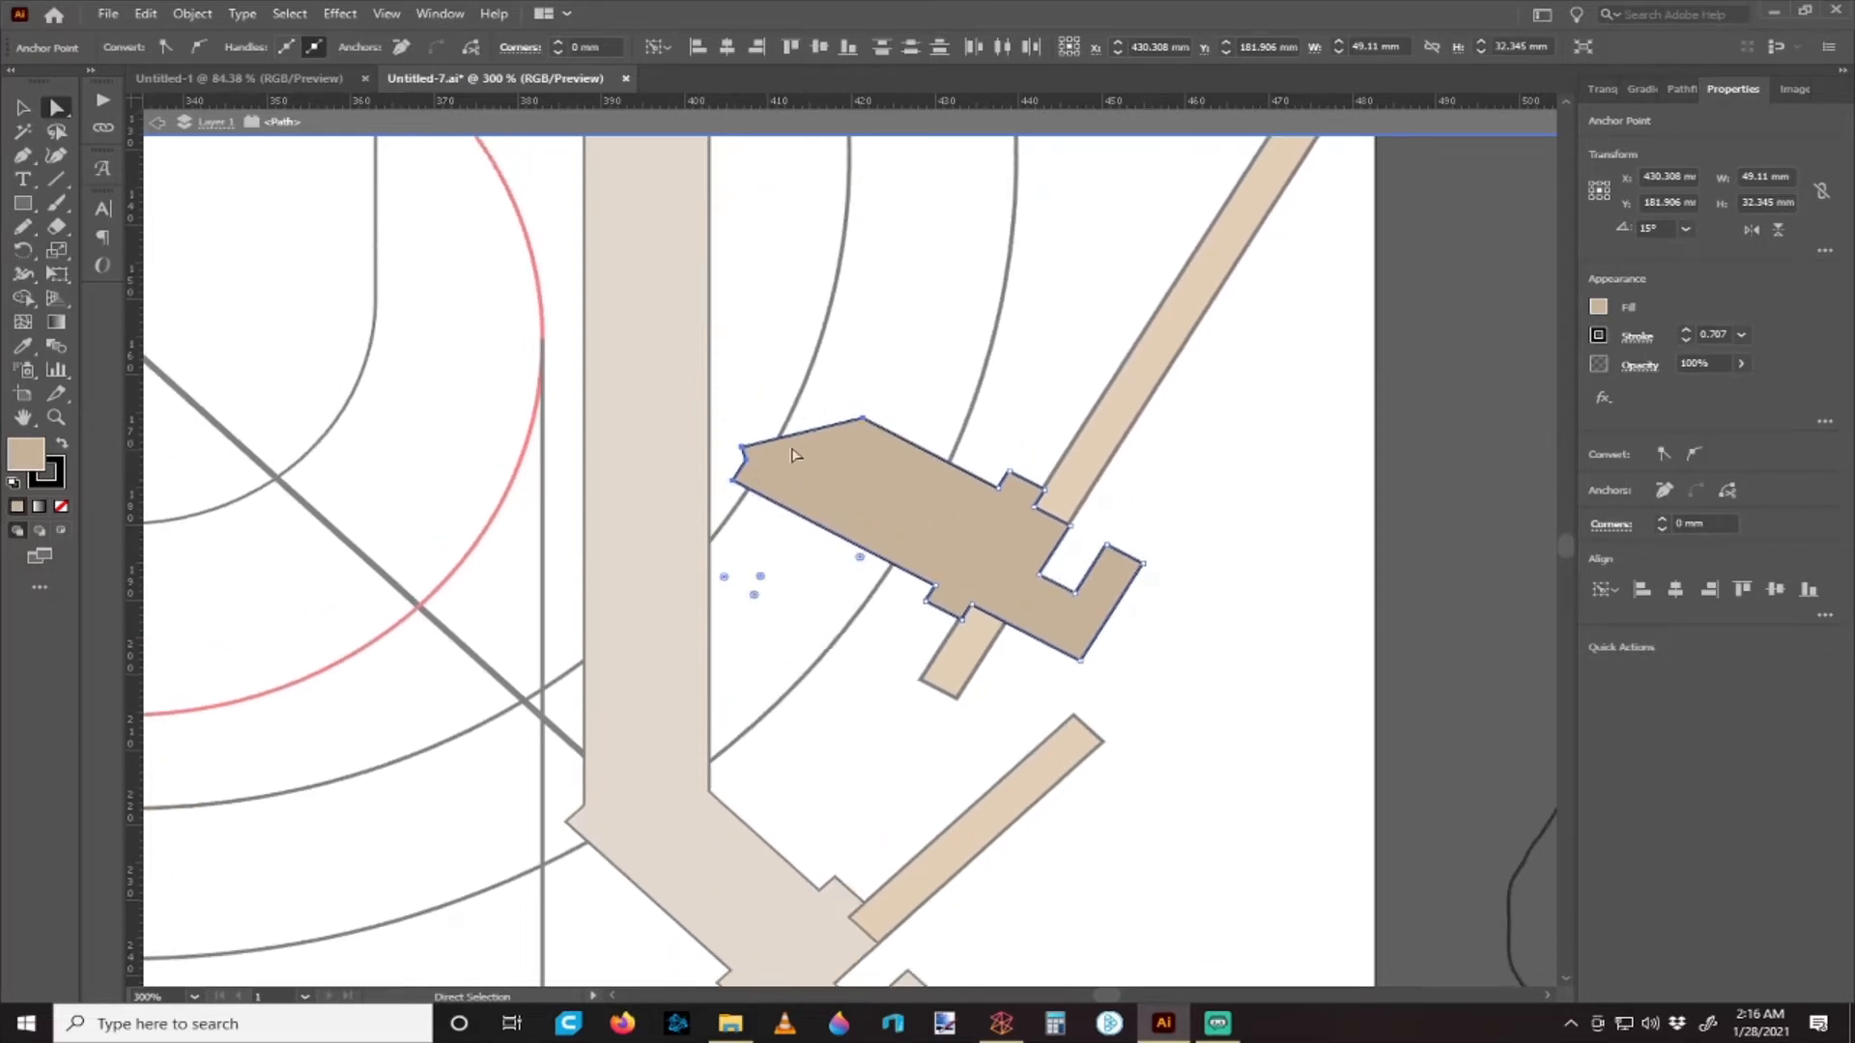
{"action": "left_click_drag", "start_coordinate": [866, 422], "coordinate": [795, 401]}
{"action": "key", "text": "ctrl+z"}
- Extend the notched piece's pointed end and upper corner into the vertical arm as a straight band, and leave isolation
{"action": "left_click_drag", "start_coordinate": [740, 464], "coordinate": [680, 423]}
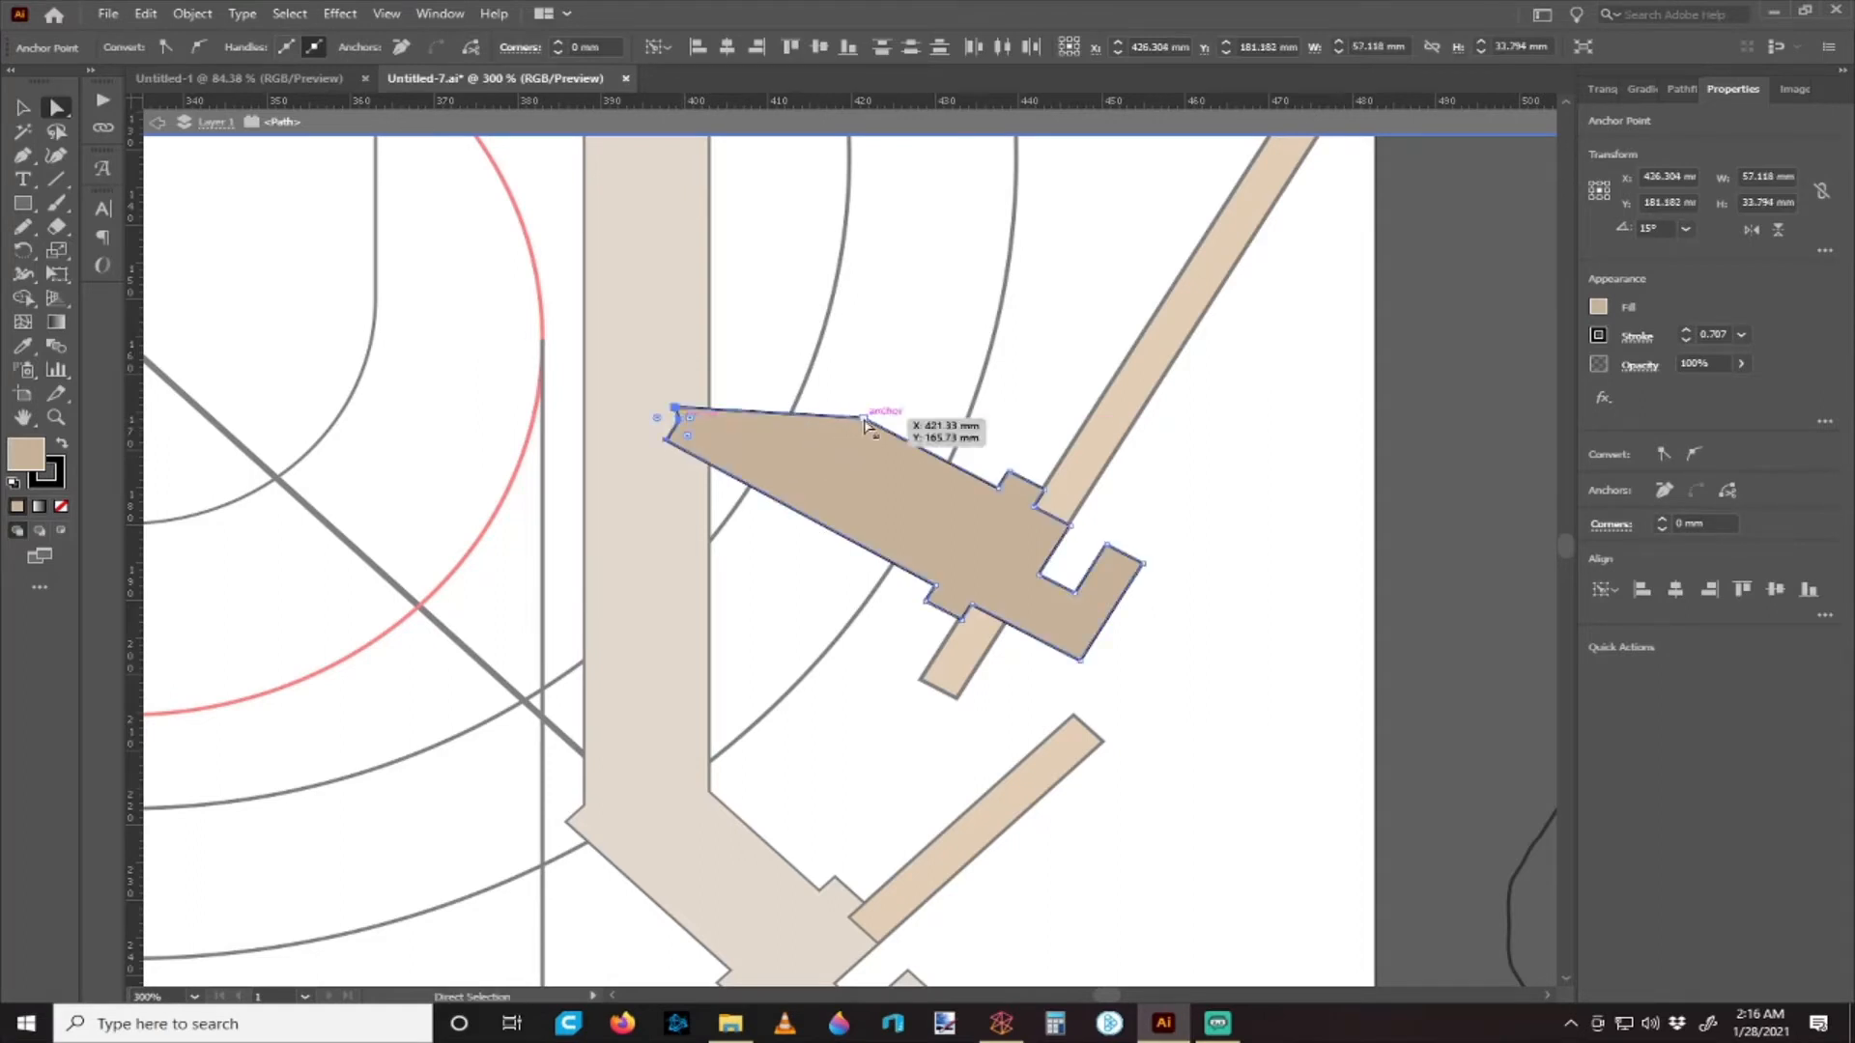
{"action": "left_click", "coordinate": [828, 366]}
{"action": "left_click_drag", "start_coordinate": [861, 418], "coordinate": [685, 330]}
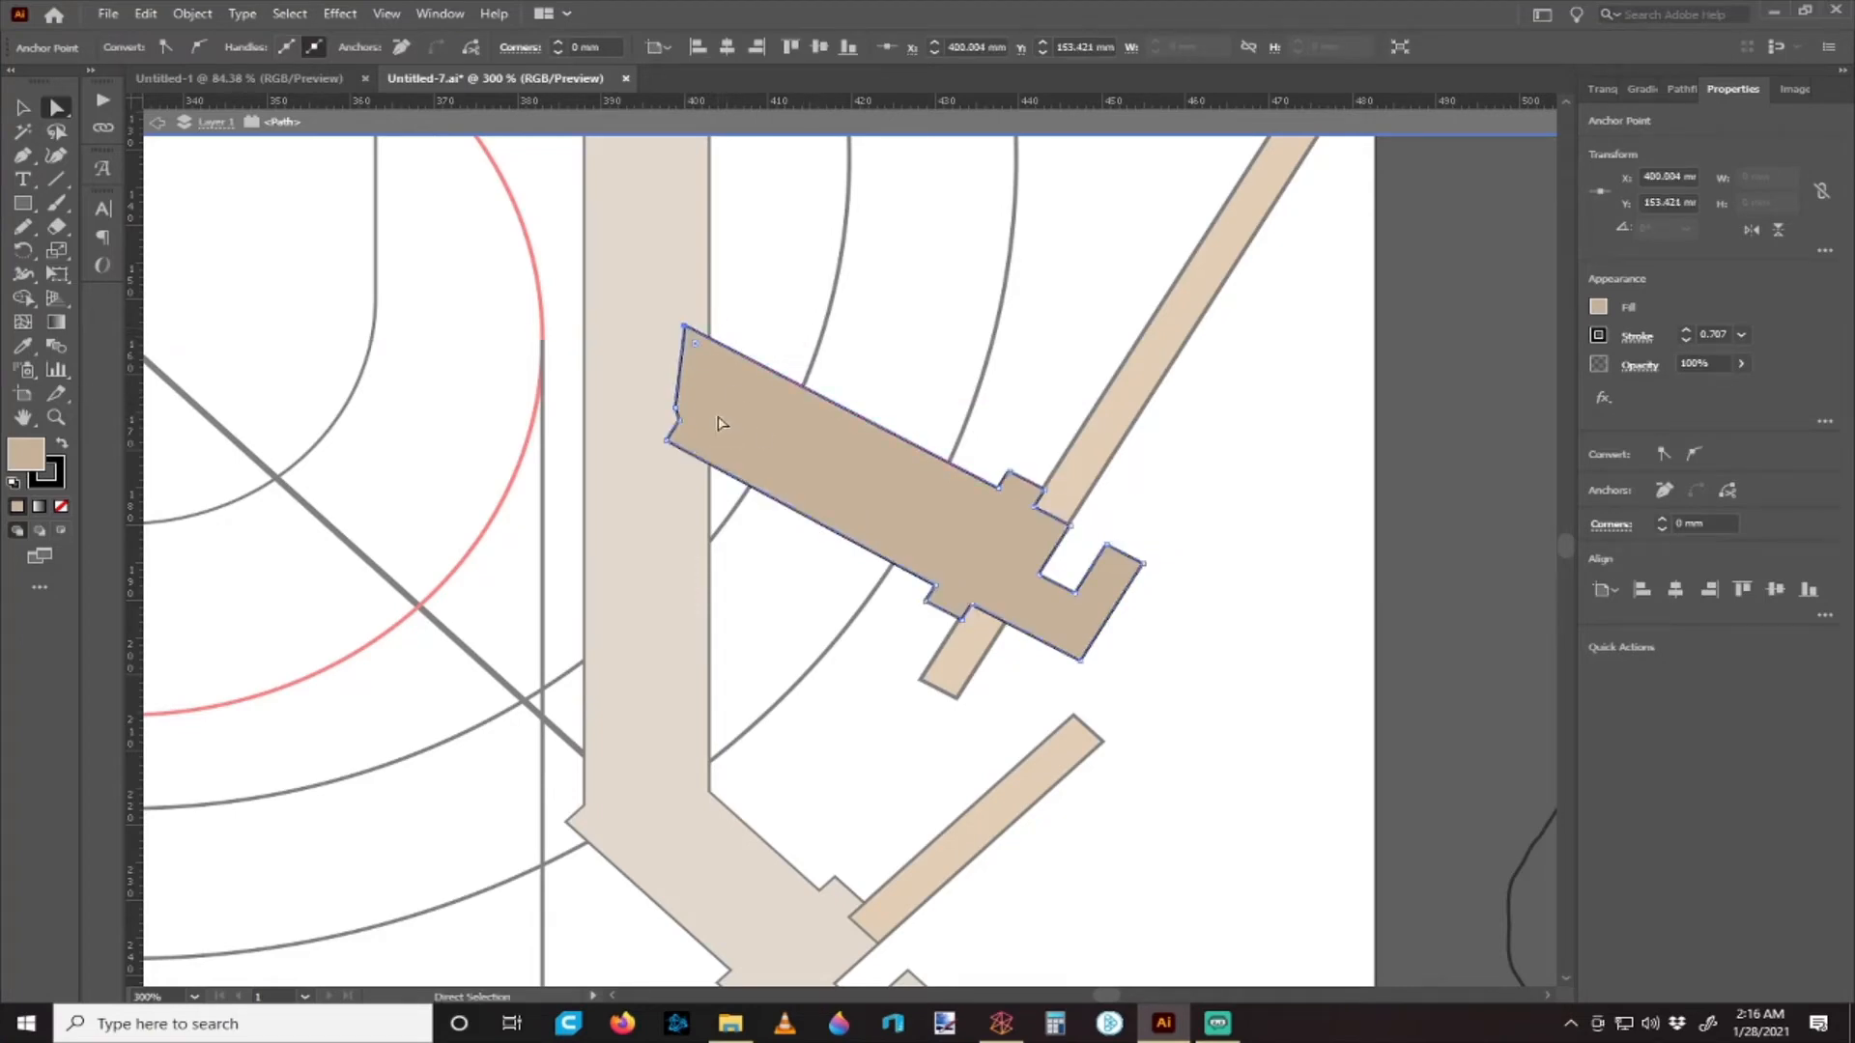
{"action": "left_click", "coordinate": [512, 130]}
- Select the vertical arm together with the extended notched piece and unite them into one shape
{"action": "left_click", "coordinate": [22, 108]}
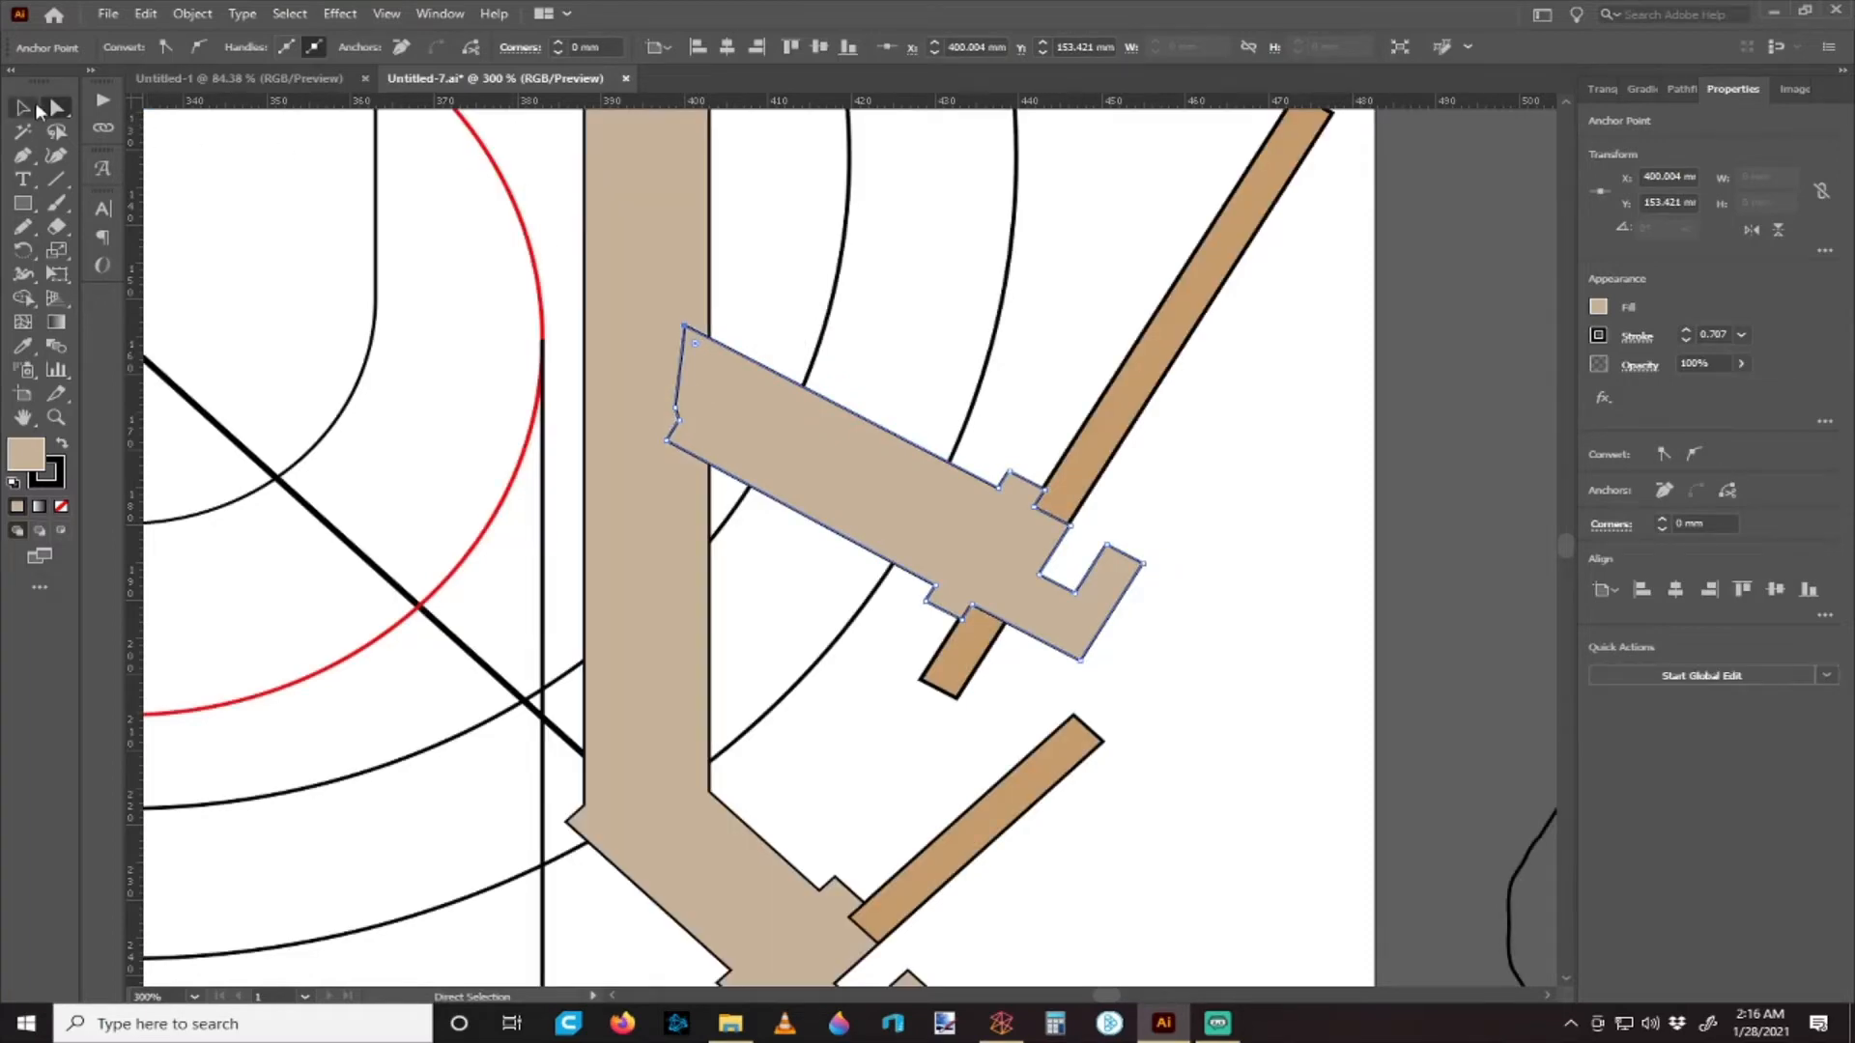
{"action": "left_click", "coordinate": [650, 534]}
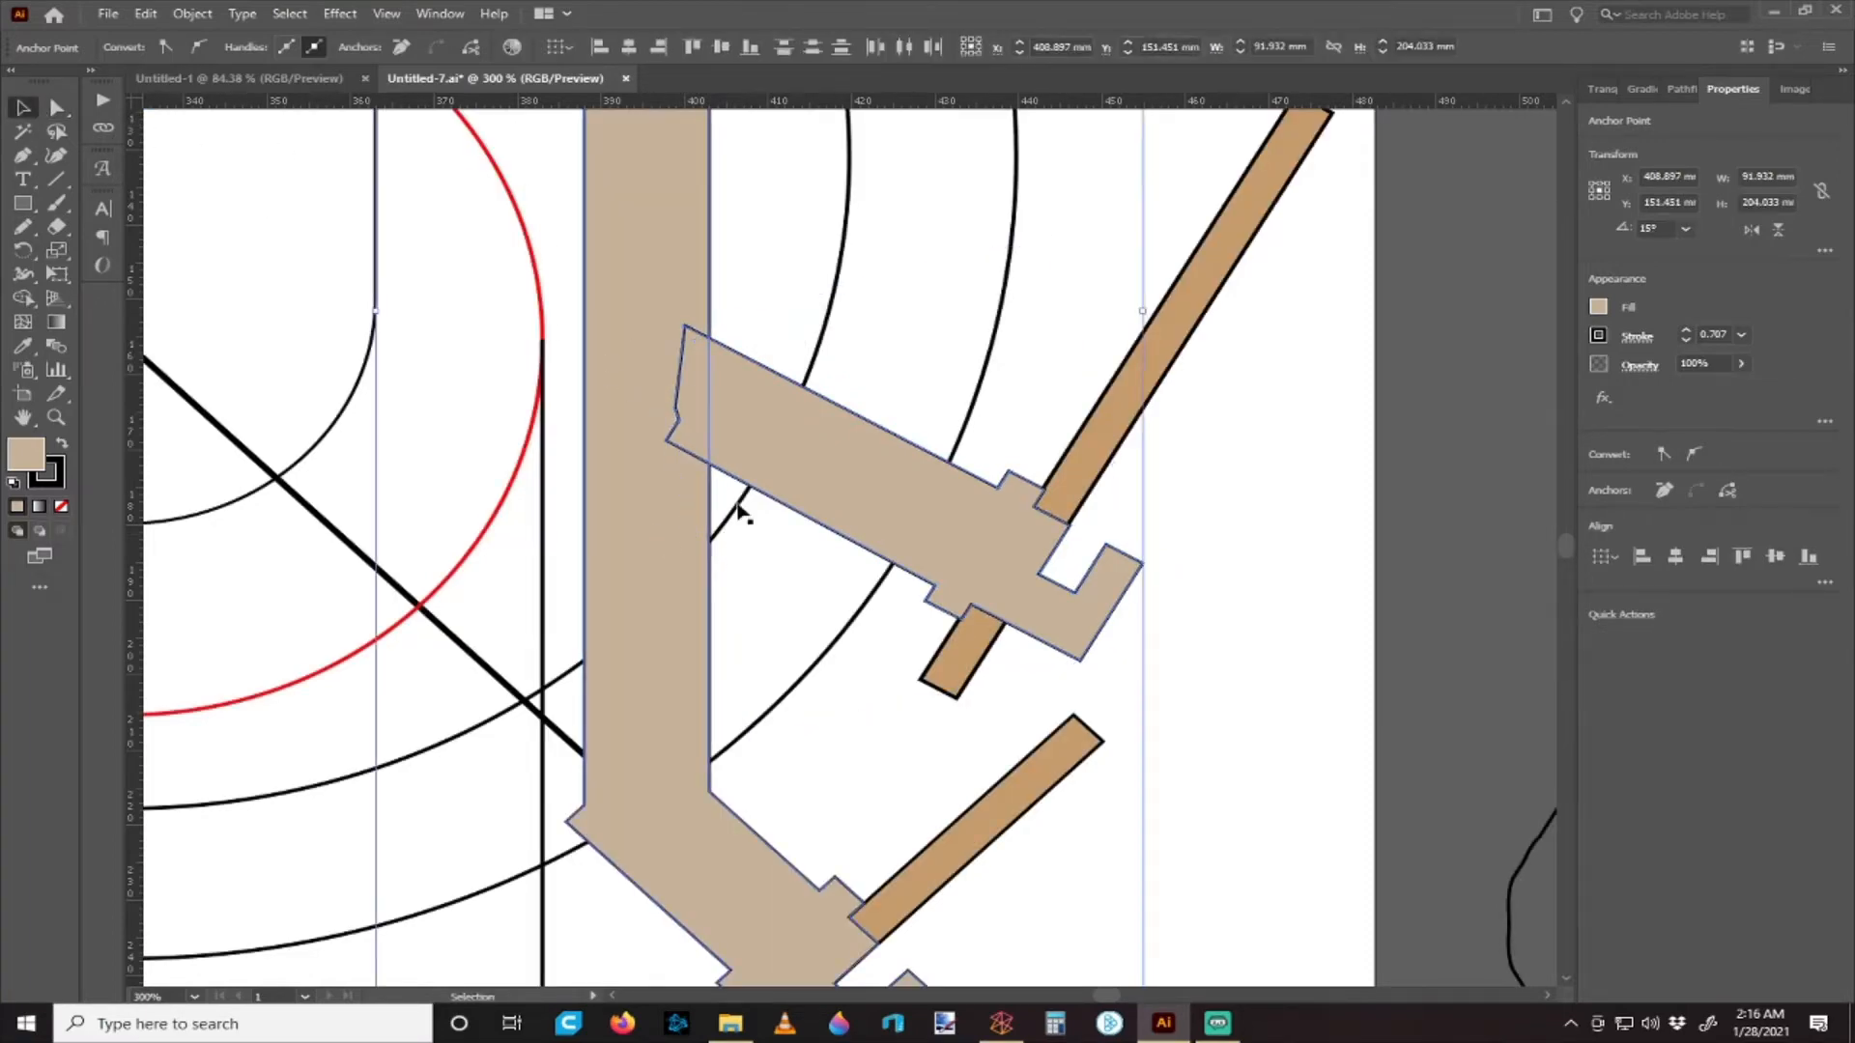
{"action": "scroll", "coordinate": [734, 512], "scroll_direction": "down", "scroll_amount": 2}
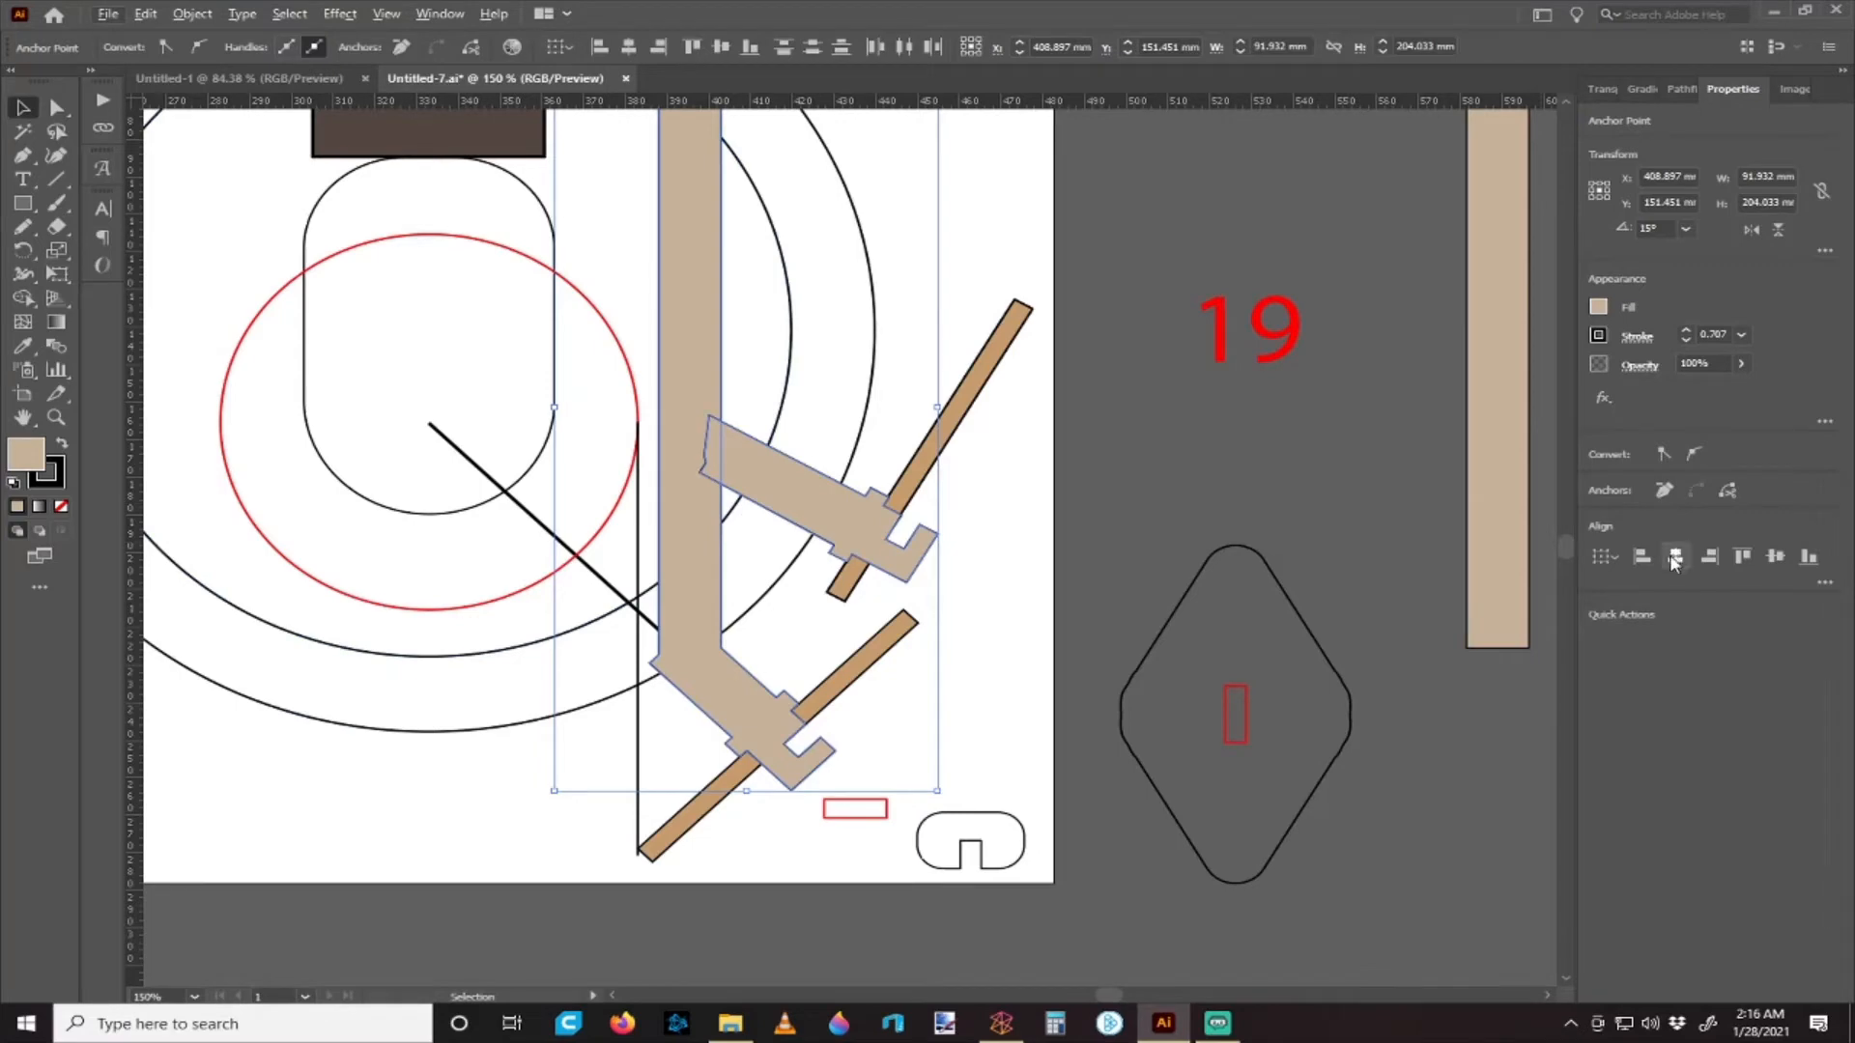
{"action": "left_click", "coordinate": [751, 305]}
{"action": "left_click", "coordinate": [688, 381]}
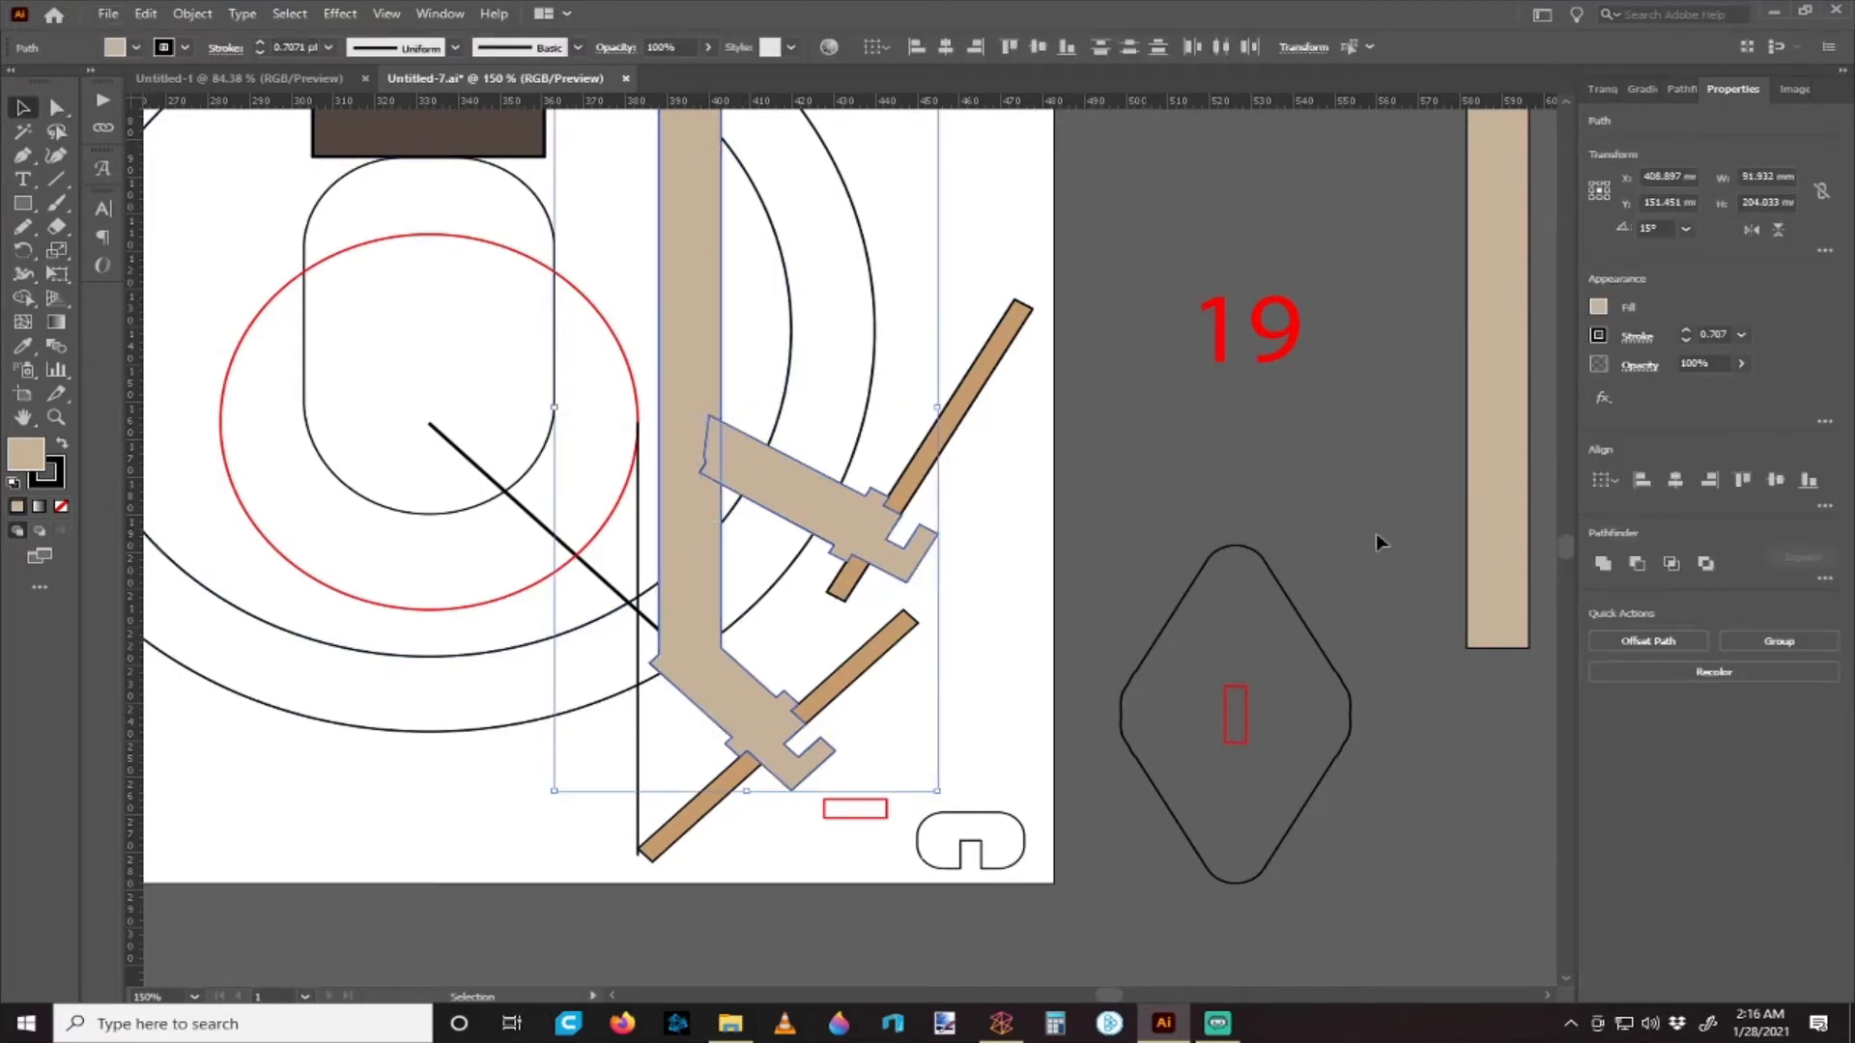
{"action": "left_click", "coordinate": [1602, 564]}
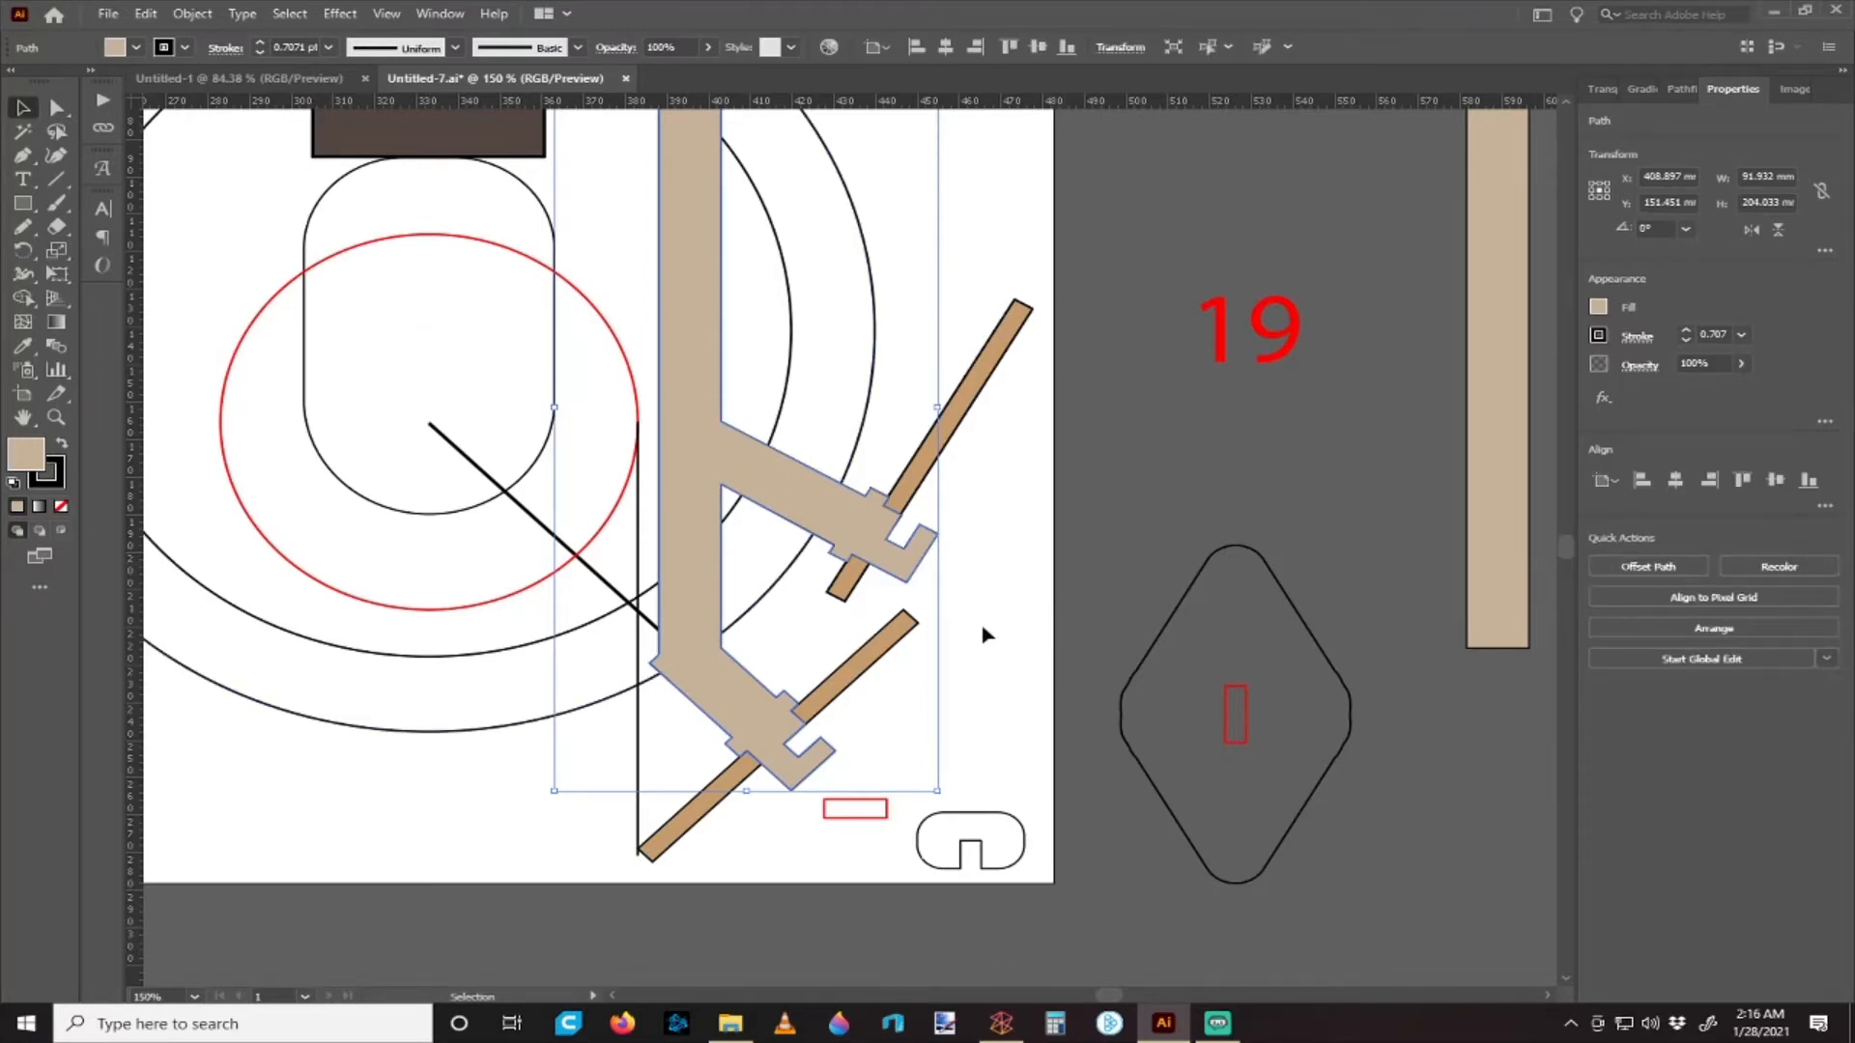
- Examine how the united arm and its two notched ends sit against the diagonal bars and circles
{"action": "scroll", "coordinate": [870, 599], "scroll_direction": "down", "scroll_amount": 2}
{"action": "scroll", "coordinate": [773, 587], "scroll_direction": "up", "scroll_amount": 3}
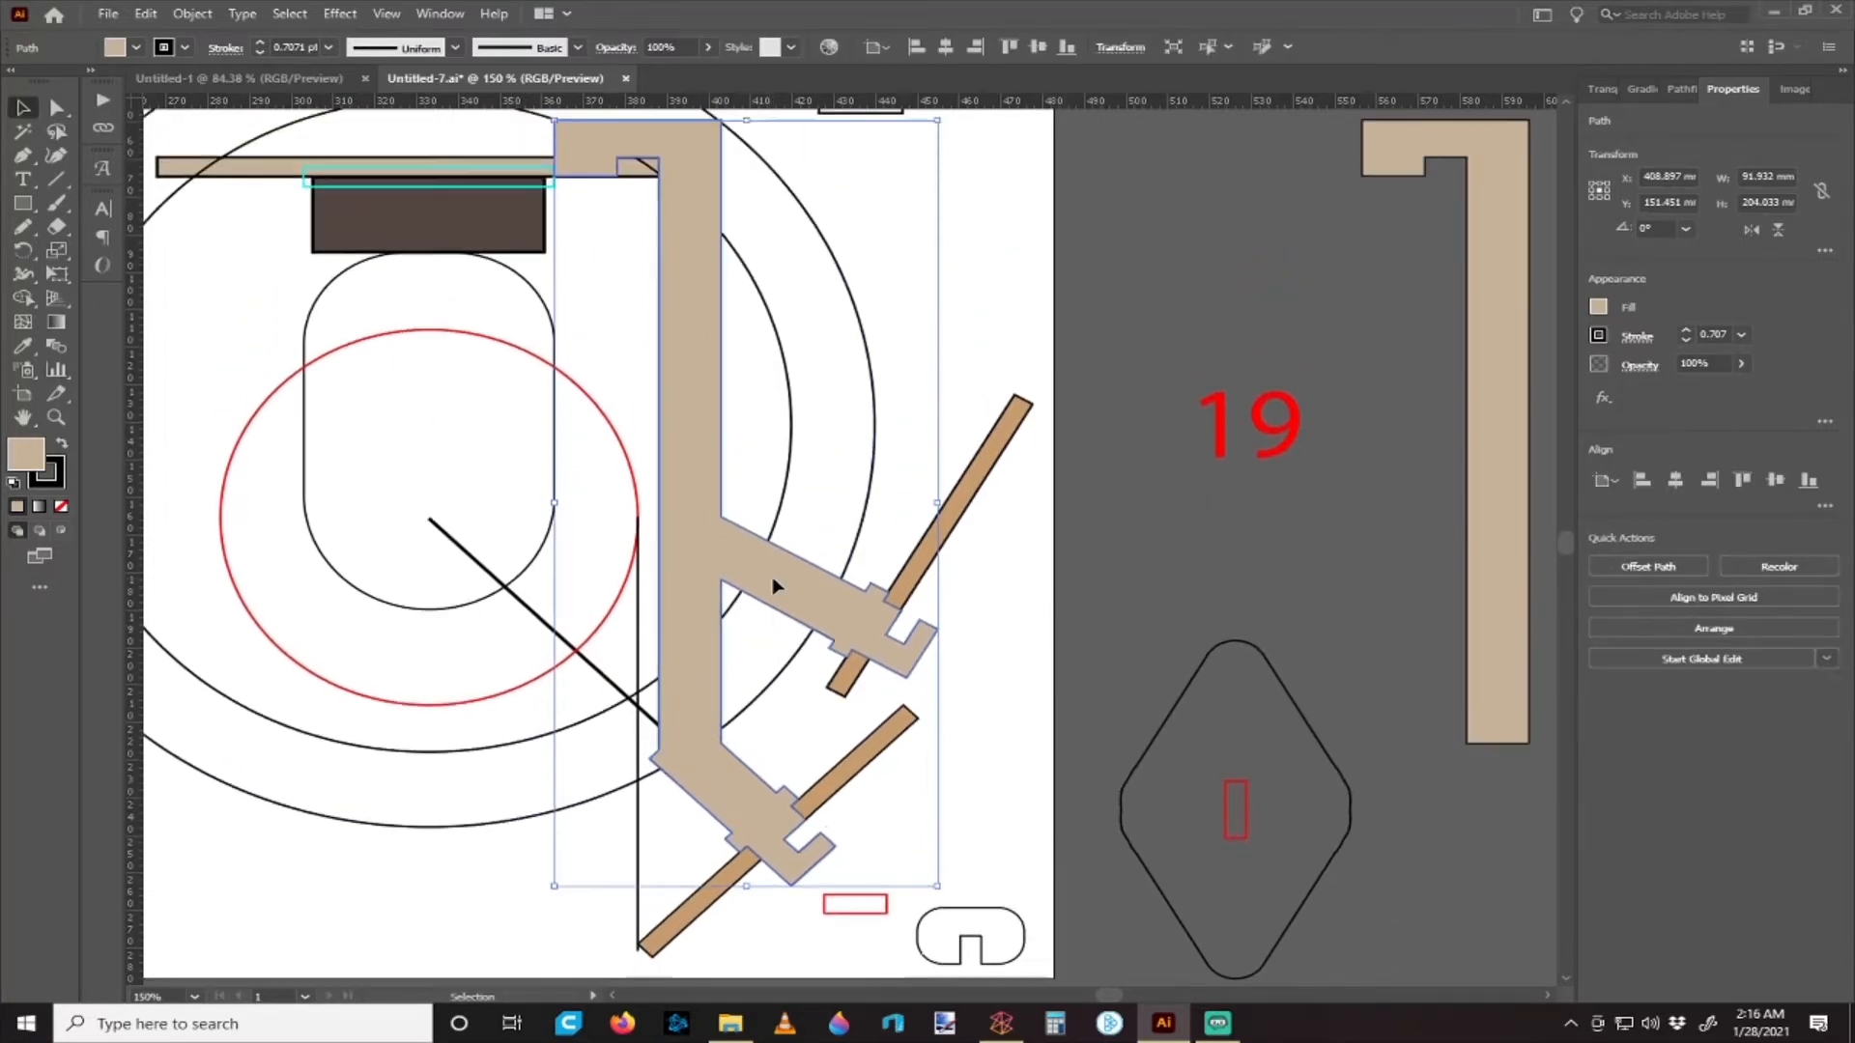
{"action": "scroll", "coordinate": [781, 587], "scroll_direction": "down", "scroll_amount": 3}
{"action": "left_click_drag", "start_coordinate": [795, 578], "coordinate": [874, 603]}
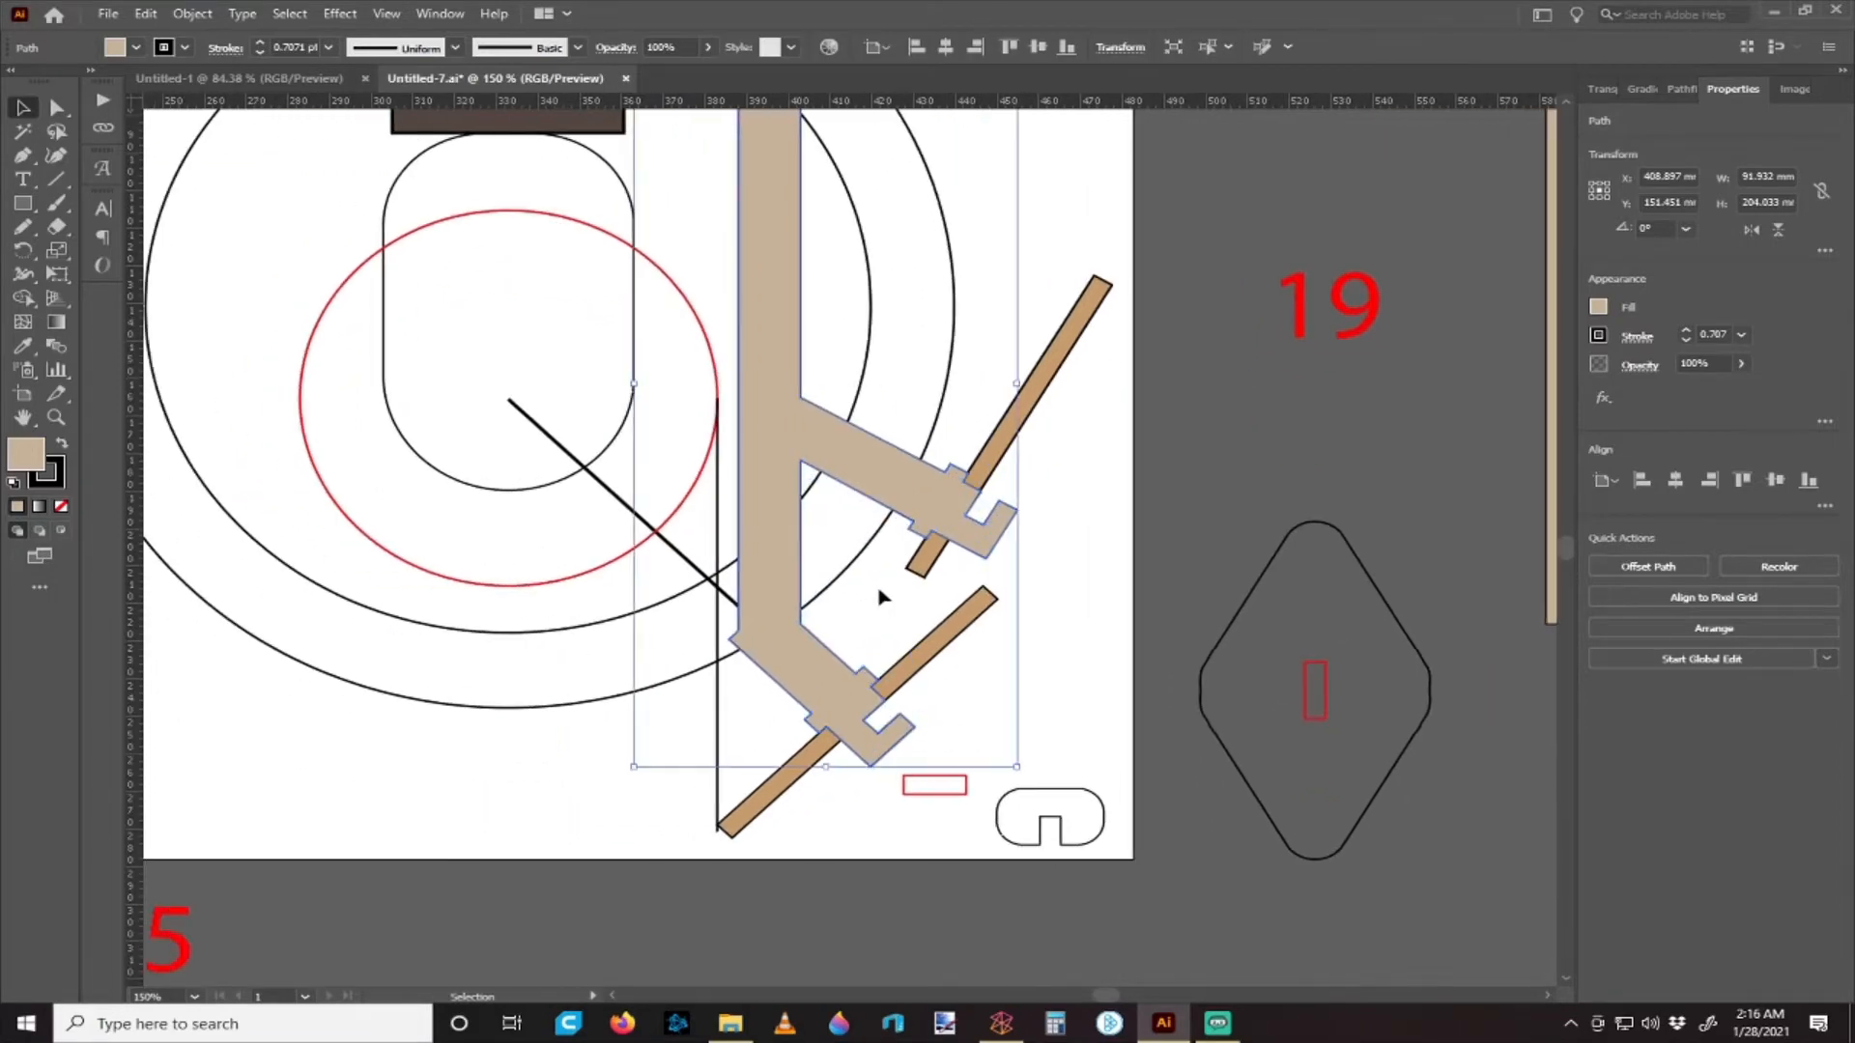
{"action": "scroll", "coordinate": [874, 594], "scroll_direction": "right", "scroll_amount": 1}
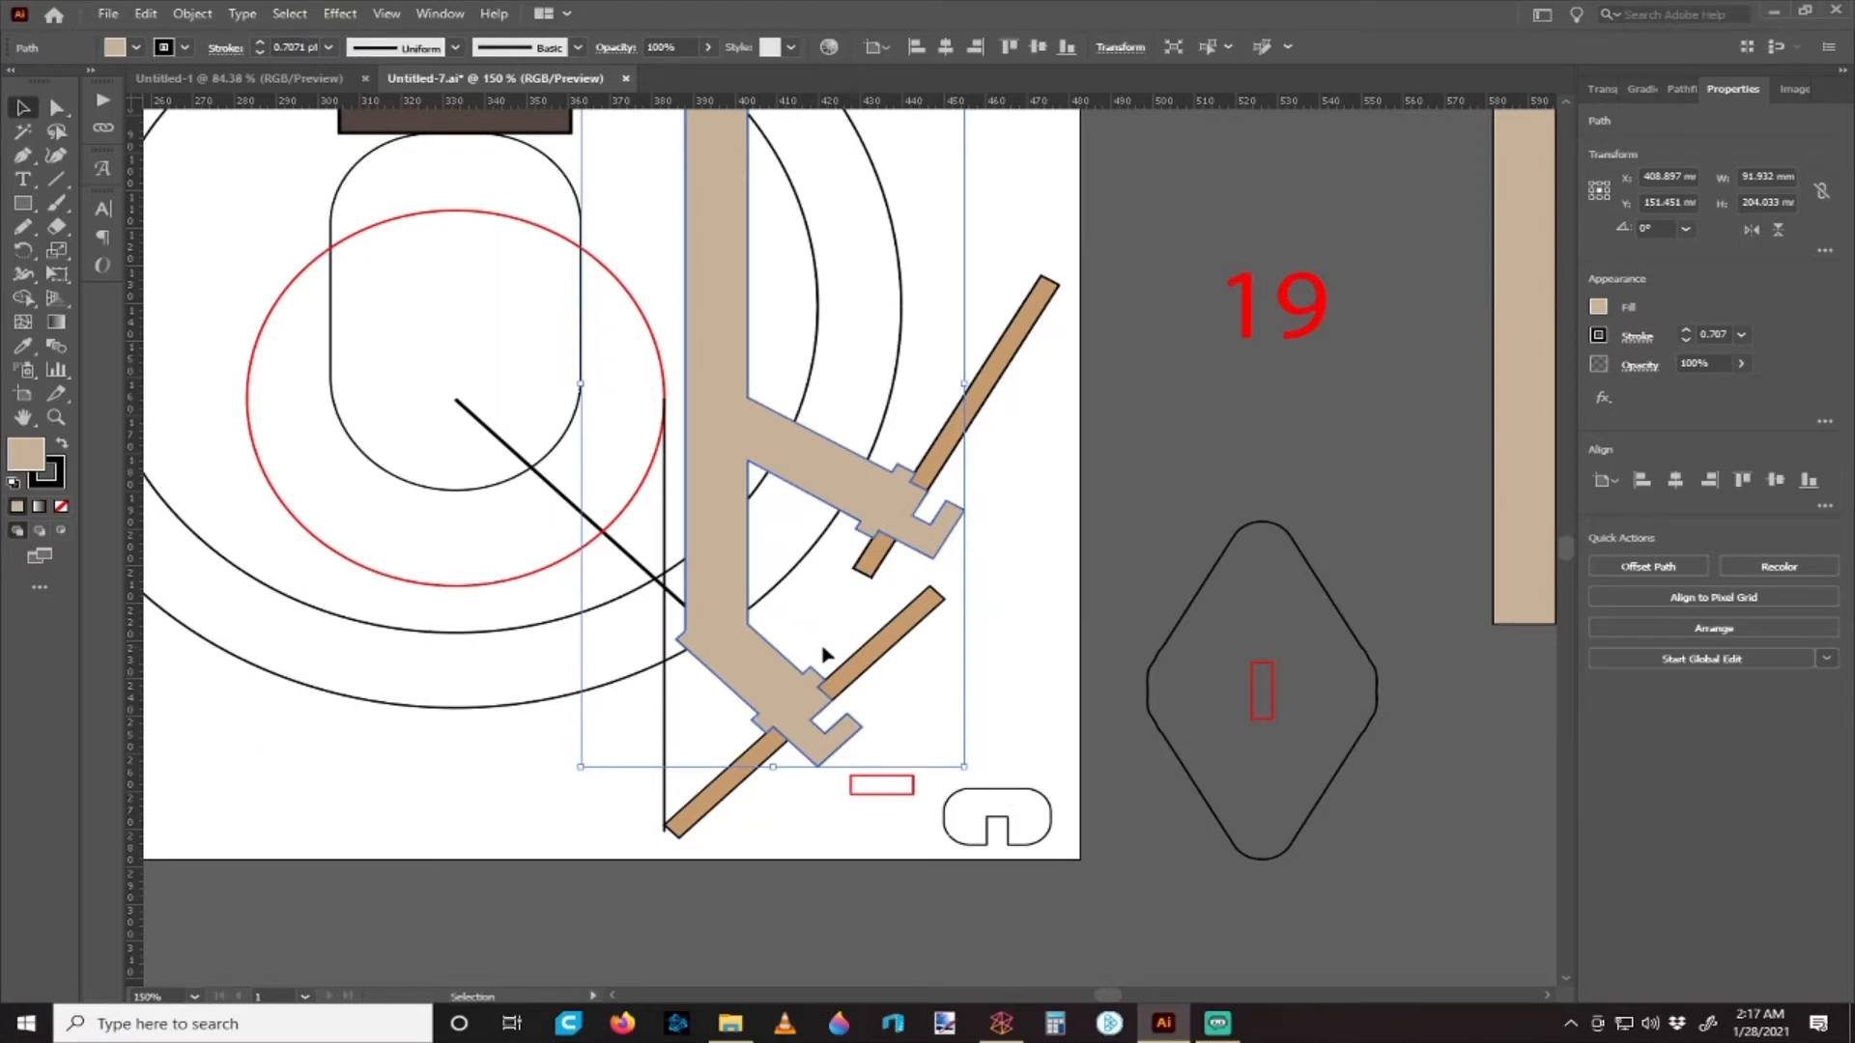
{"action": "scroll", "coordinate": [870, 633], "scroll_direction": "down", "scroll_amount": 2}
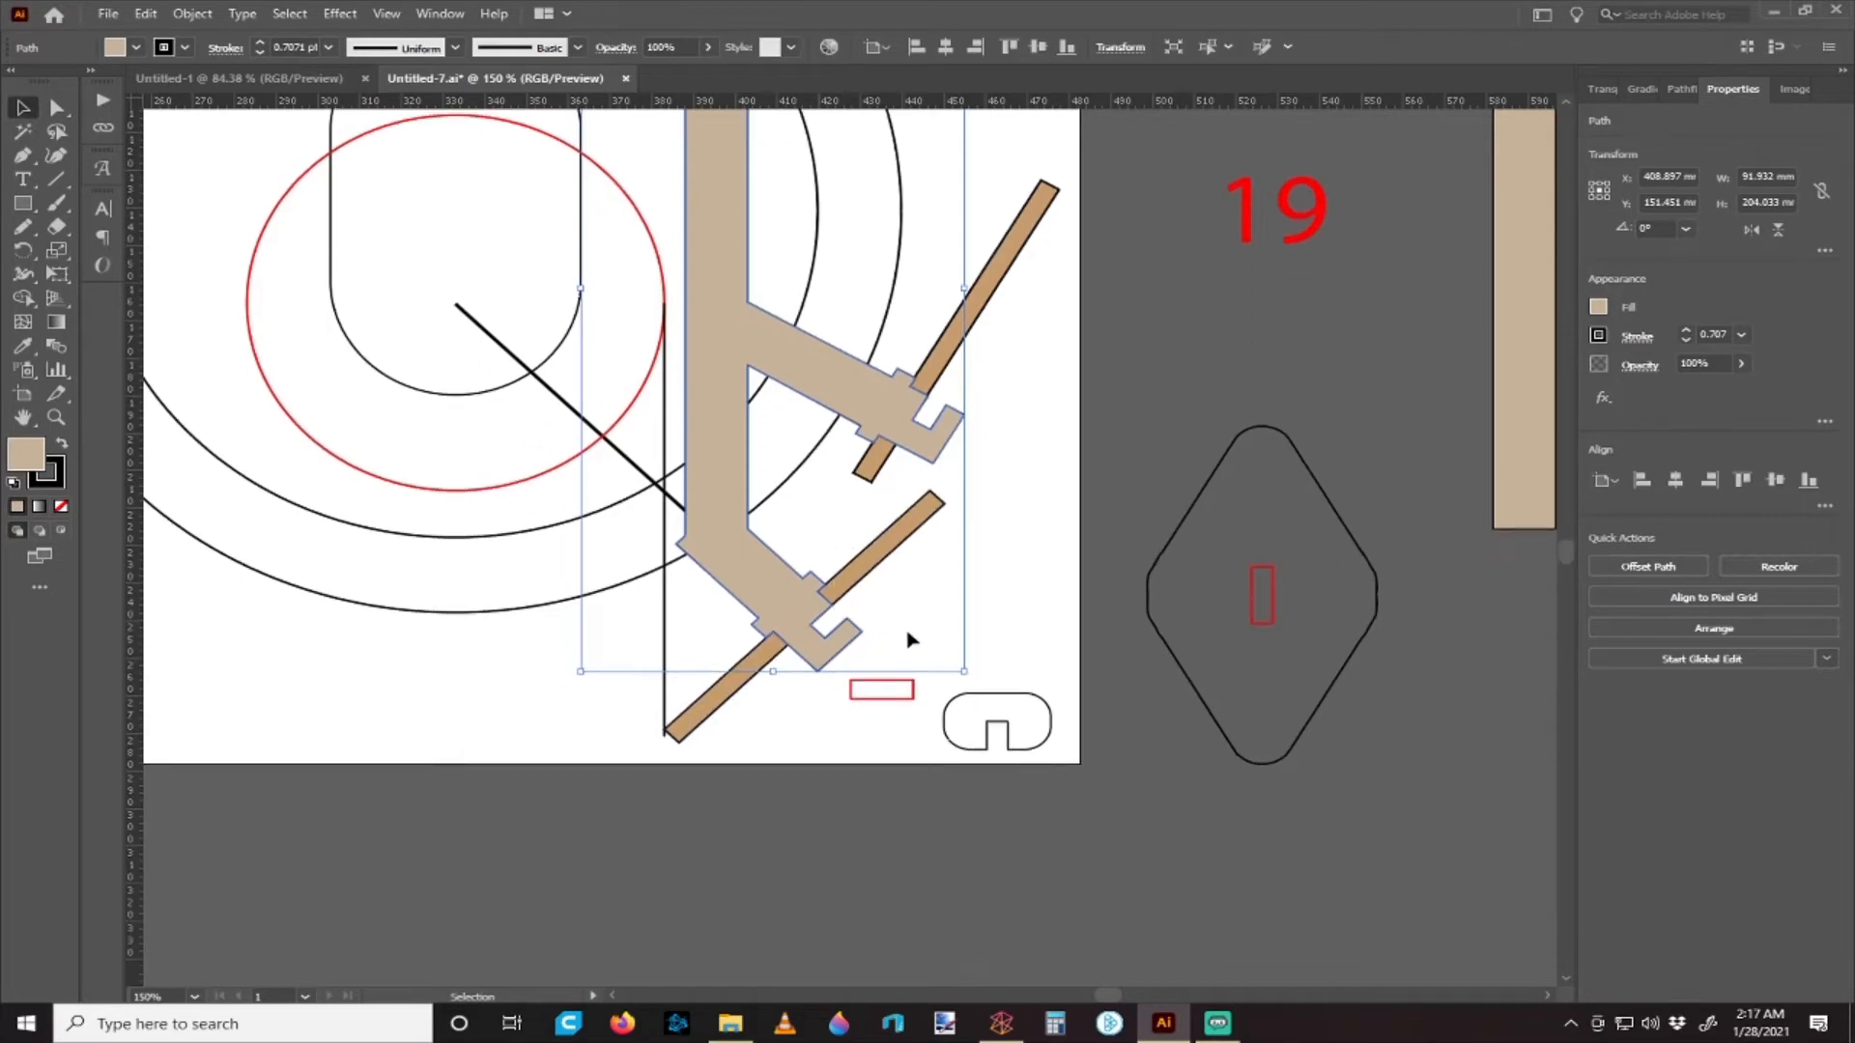
{"action": "scroll", "coordinate": [889, 609], "scroll_direction": "right", "scroll_amount": 1}
{"action": "scroll", "coordinate": [887, 607], "scroll_direction": "up", "scroll_amount": 1}
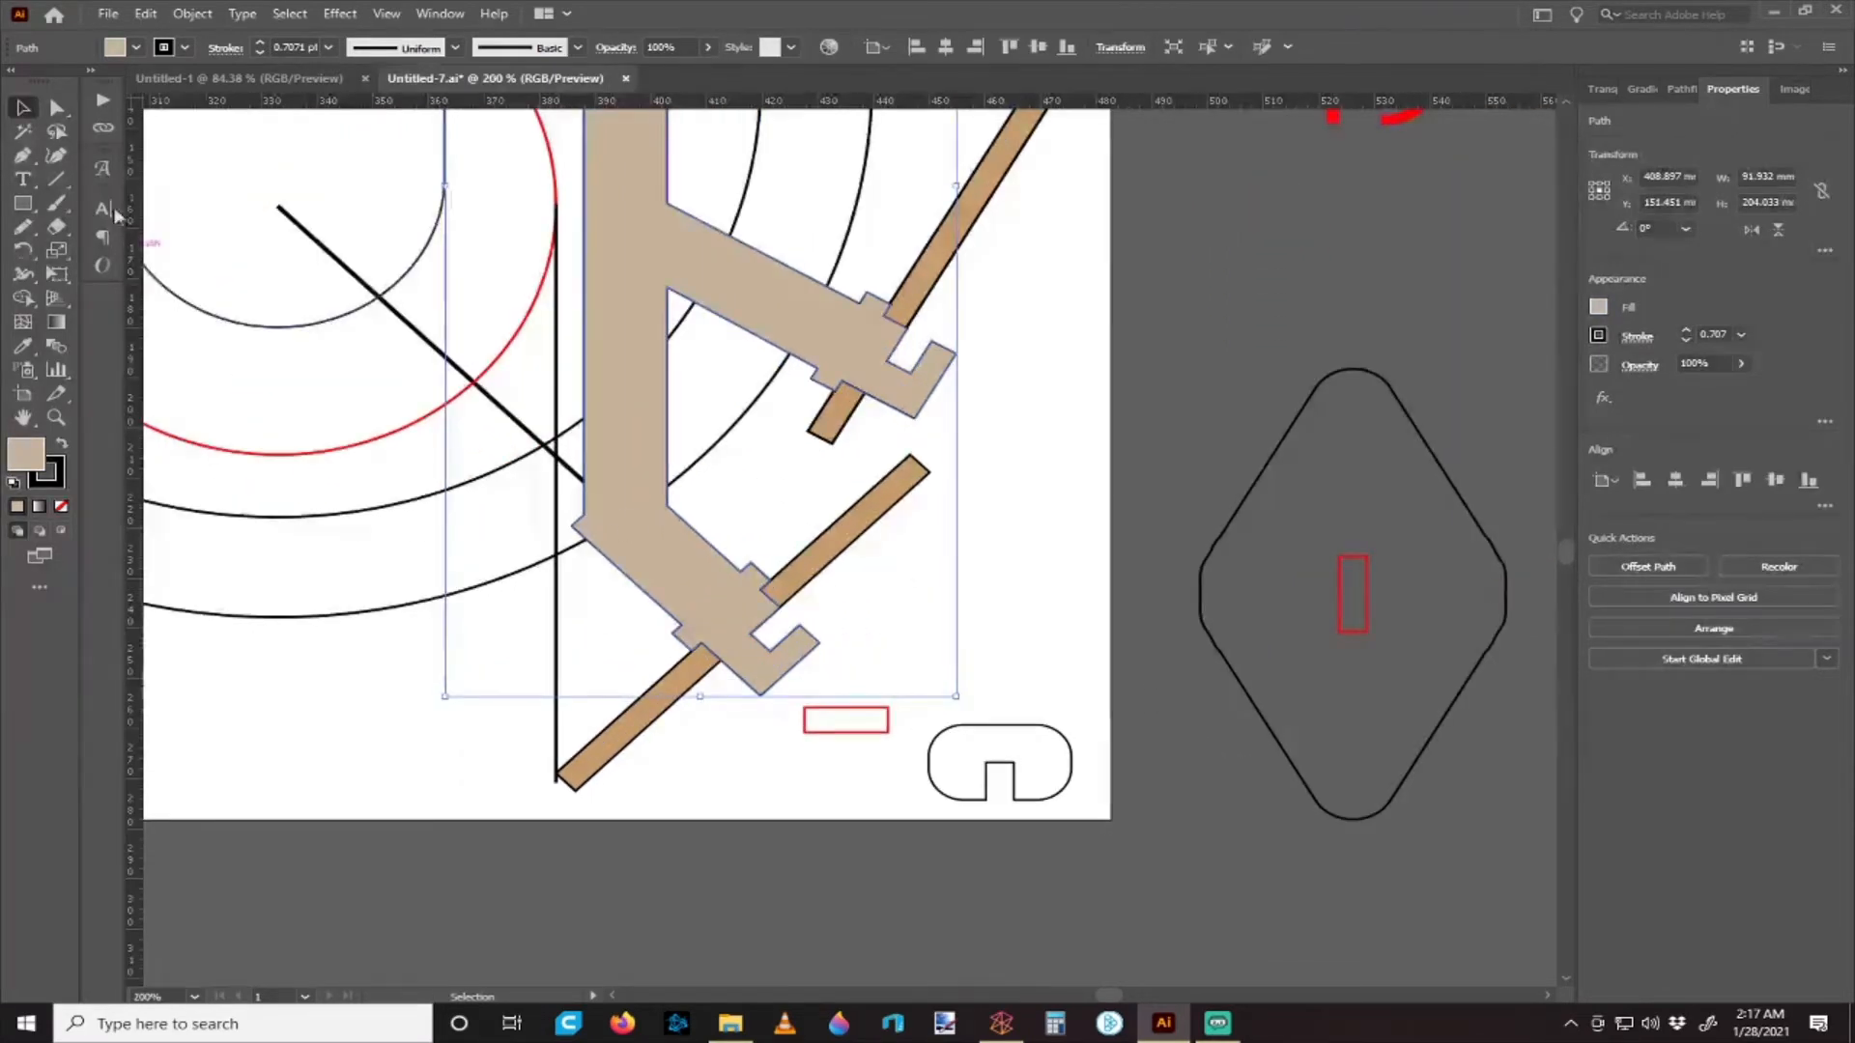
- Round the outer corners of the small tabs beside the bars on both notched ends to about 2.37 mm
{"action": "left_click", "coordinate": [56, 107]}
{"action": "left_click", "coordinate": [770, 484]}
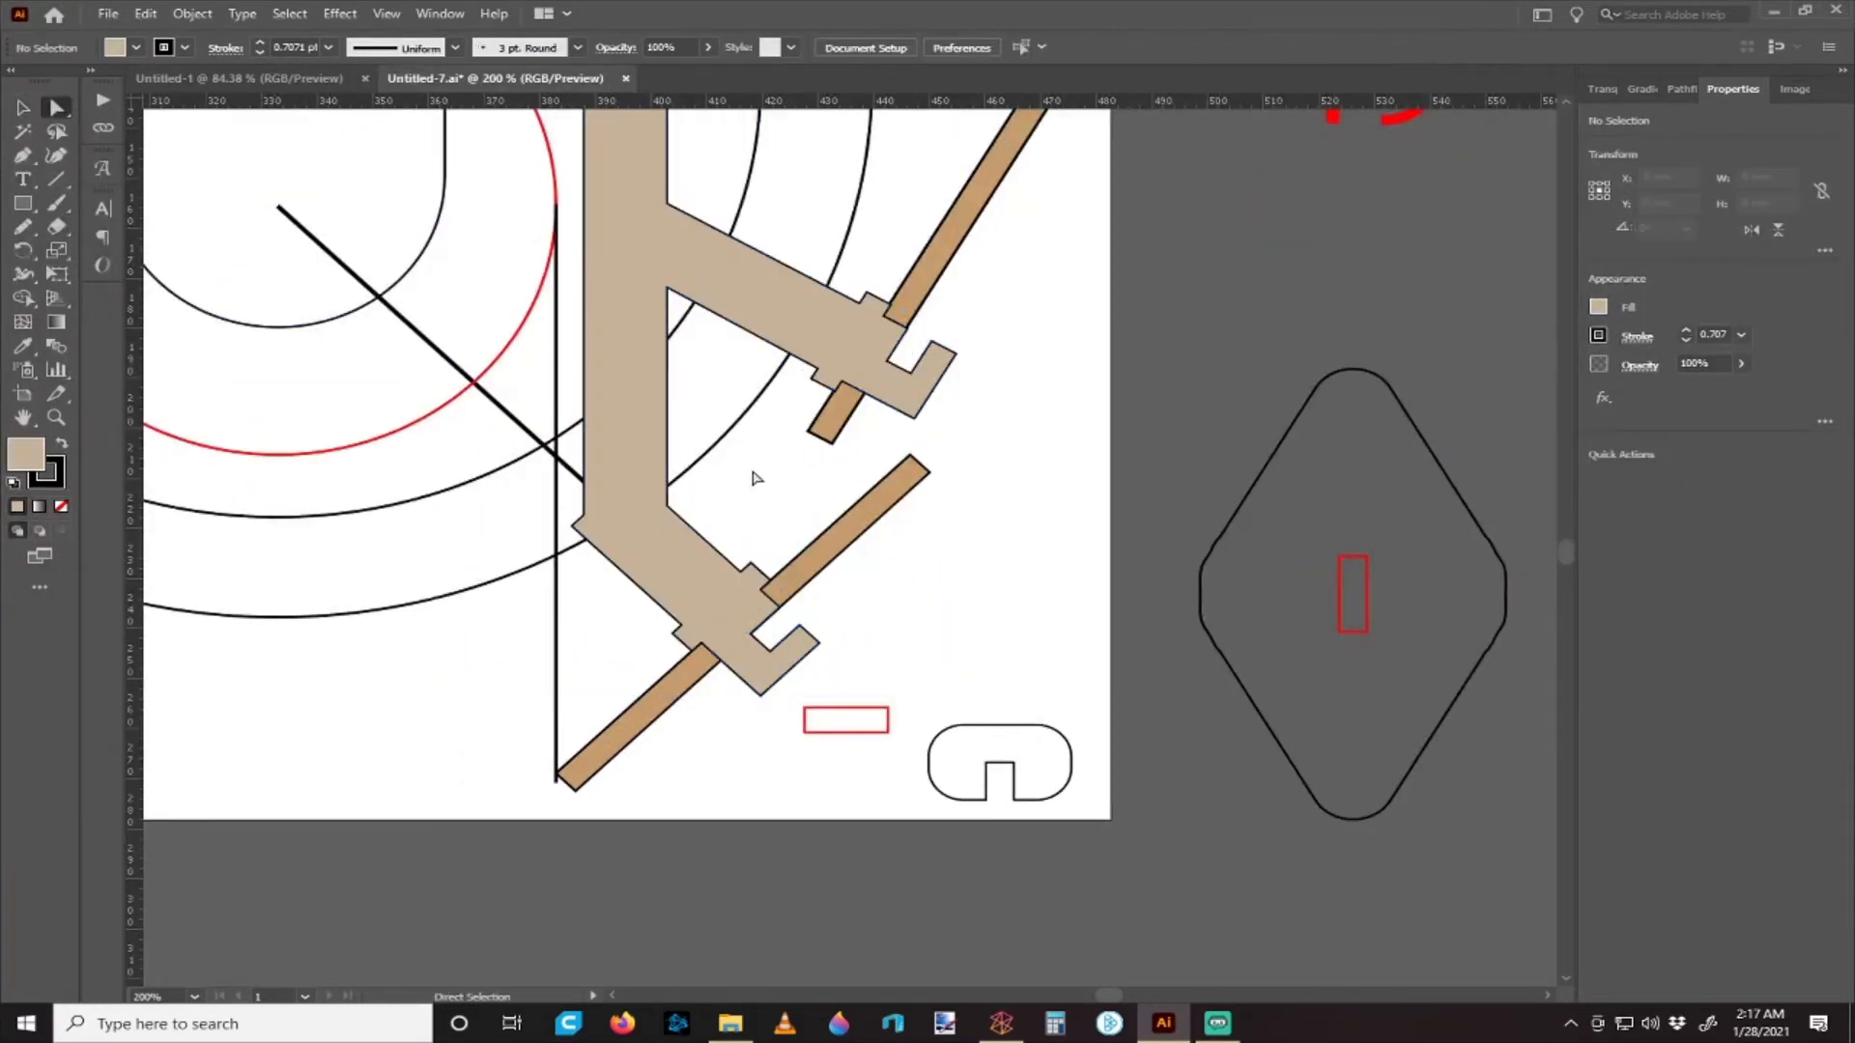
{"action": "left_click", "coordinate": [752, 566]}
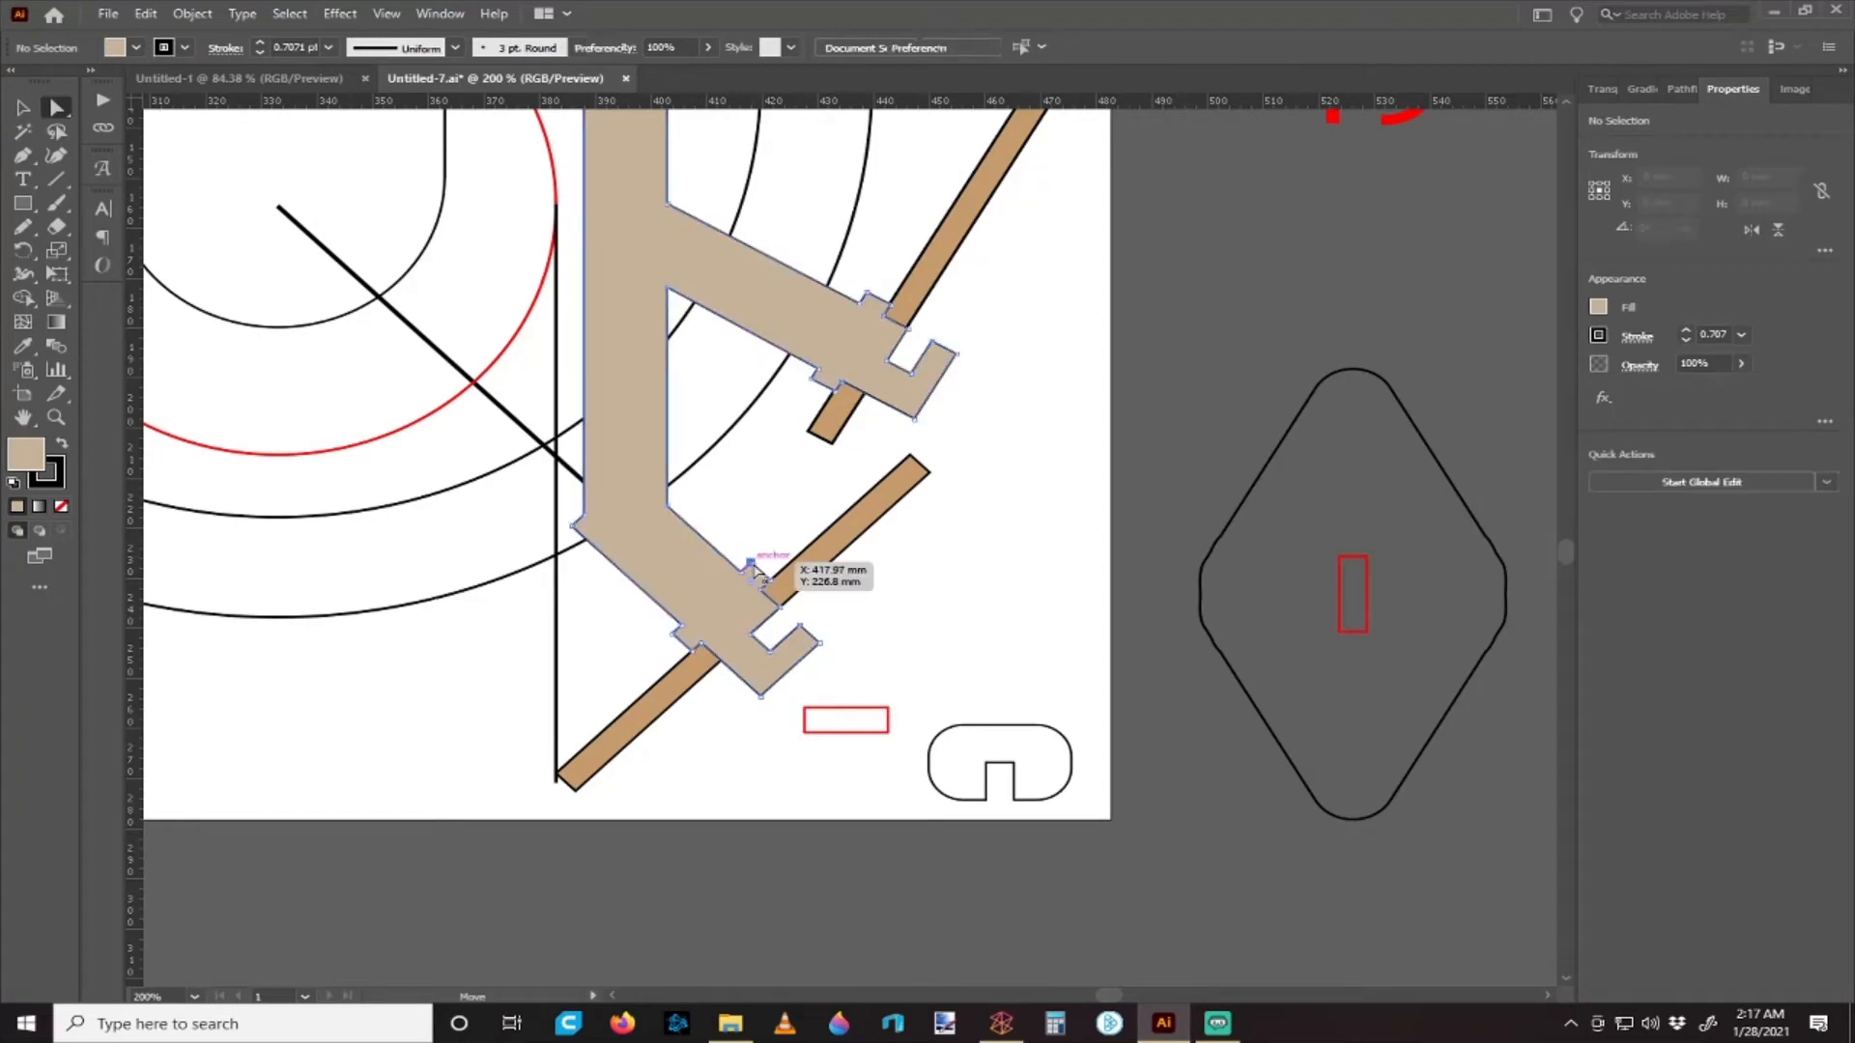
{"action": "left_click", "coordinate": [673, 636], "text": "shift"}
{"action": "left_click", "coordinate": [868, 299], "text": "shift"}
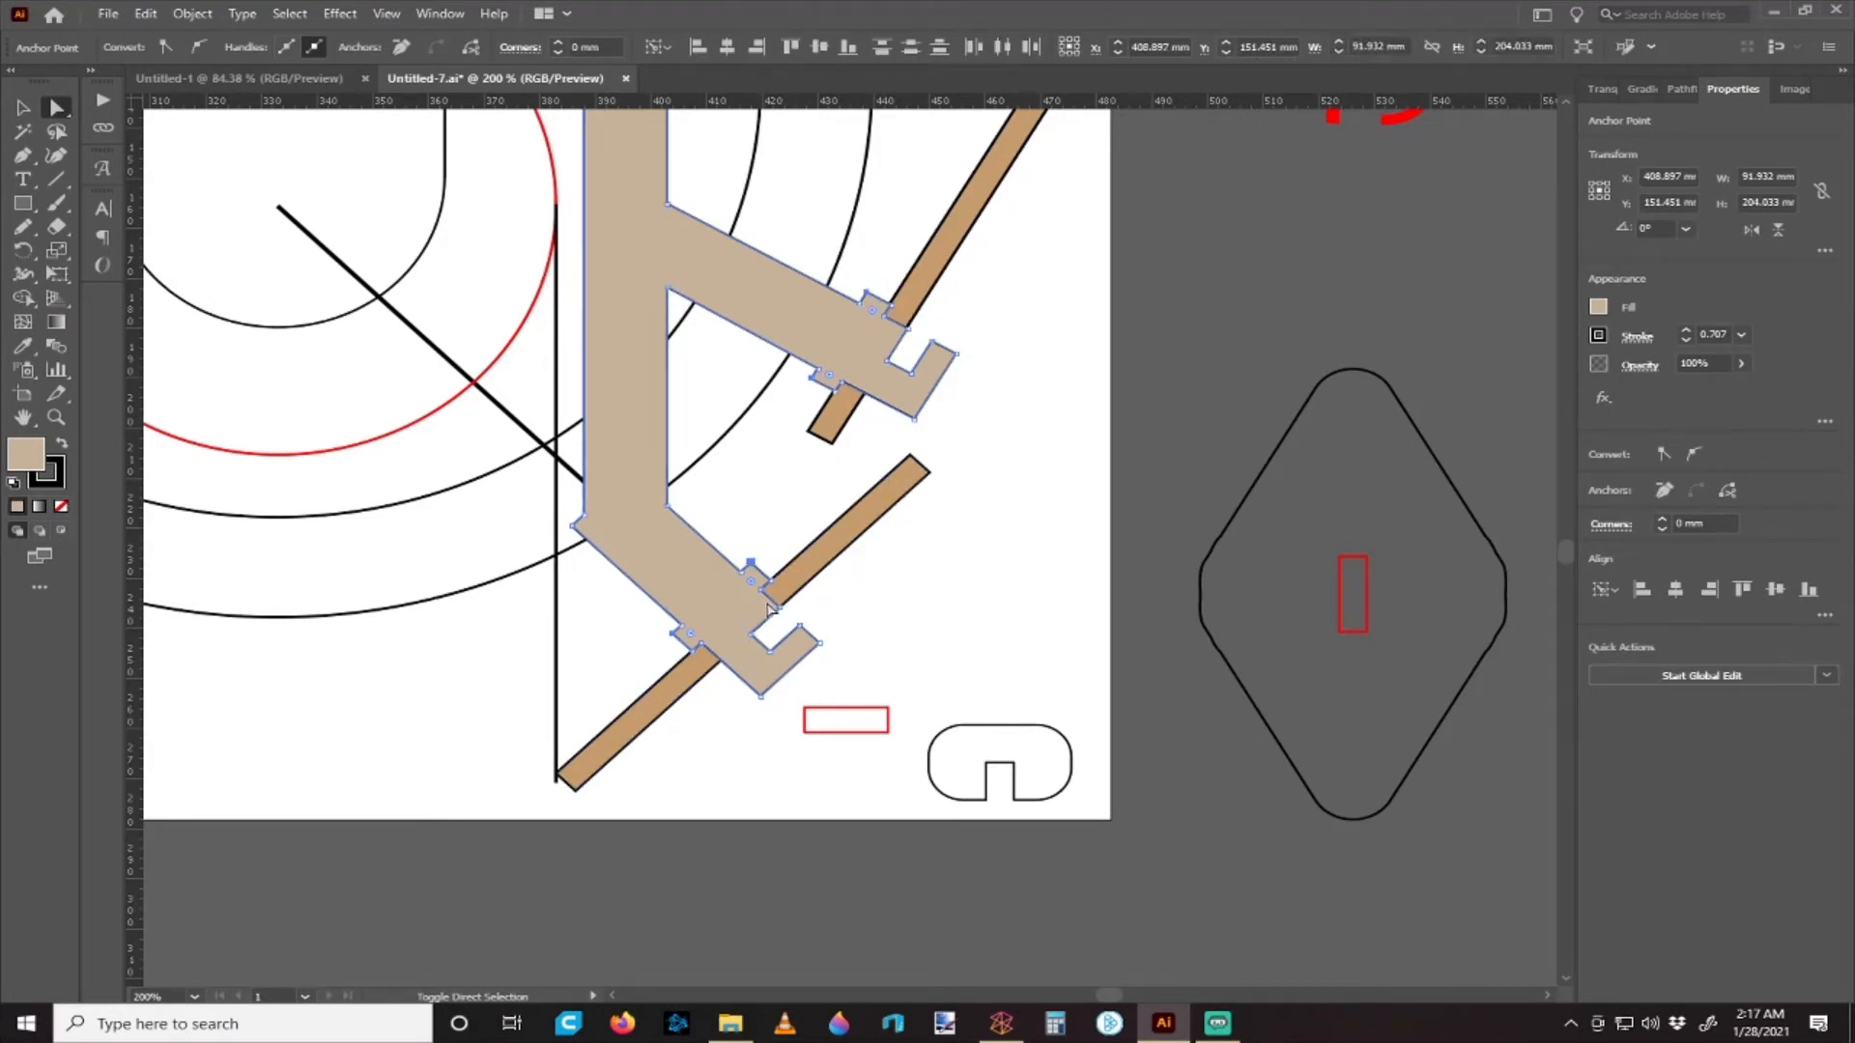
{"action": "scroll", "coordinate": [740, 617], "scroll_direction": "up", "scroll_amount": 1}
{"action": "left_click_drag", "start_coordinate": [756, 566], "coordinate": [777, 584]}
{"action": "scroll", "coordinate": [778, 443], "scroll_direction": "down", "scroll_amount": 1}
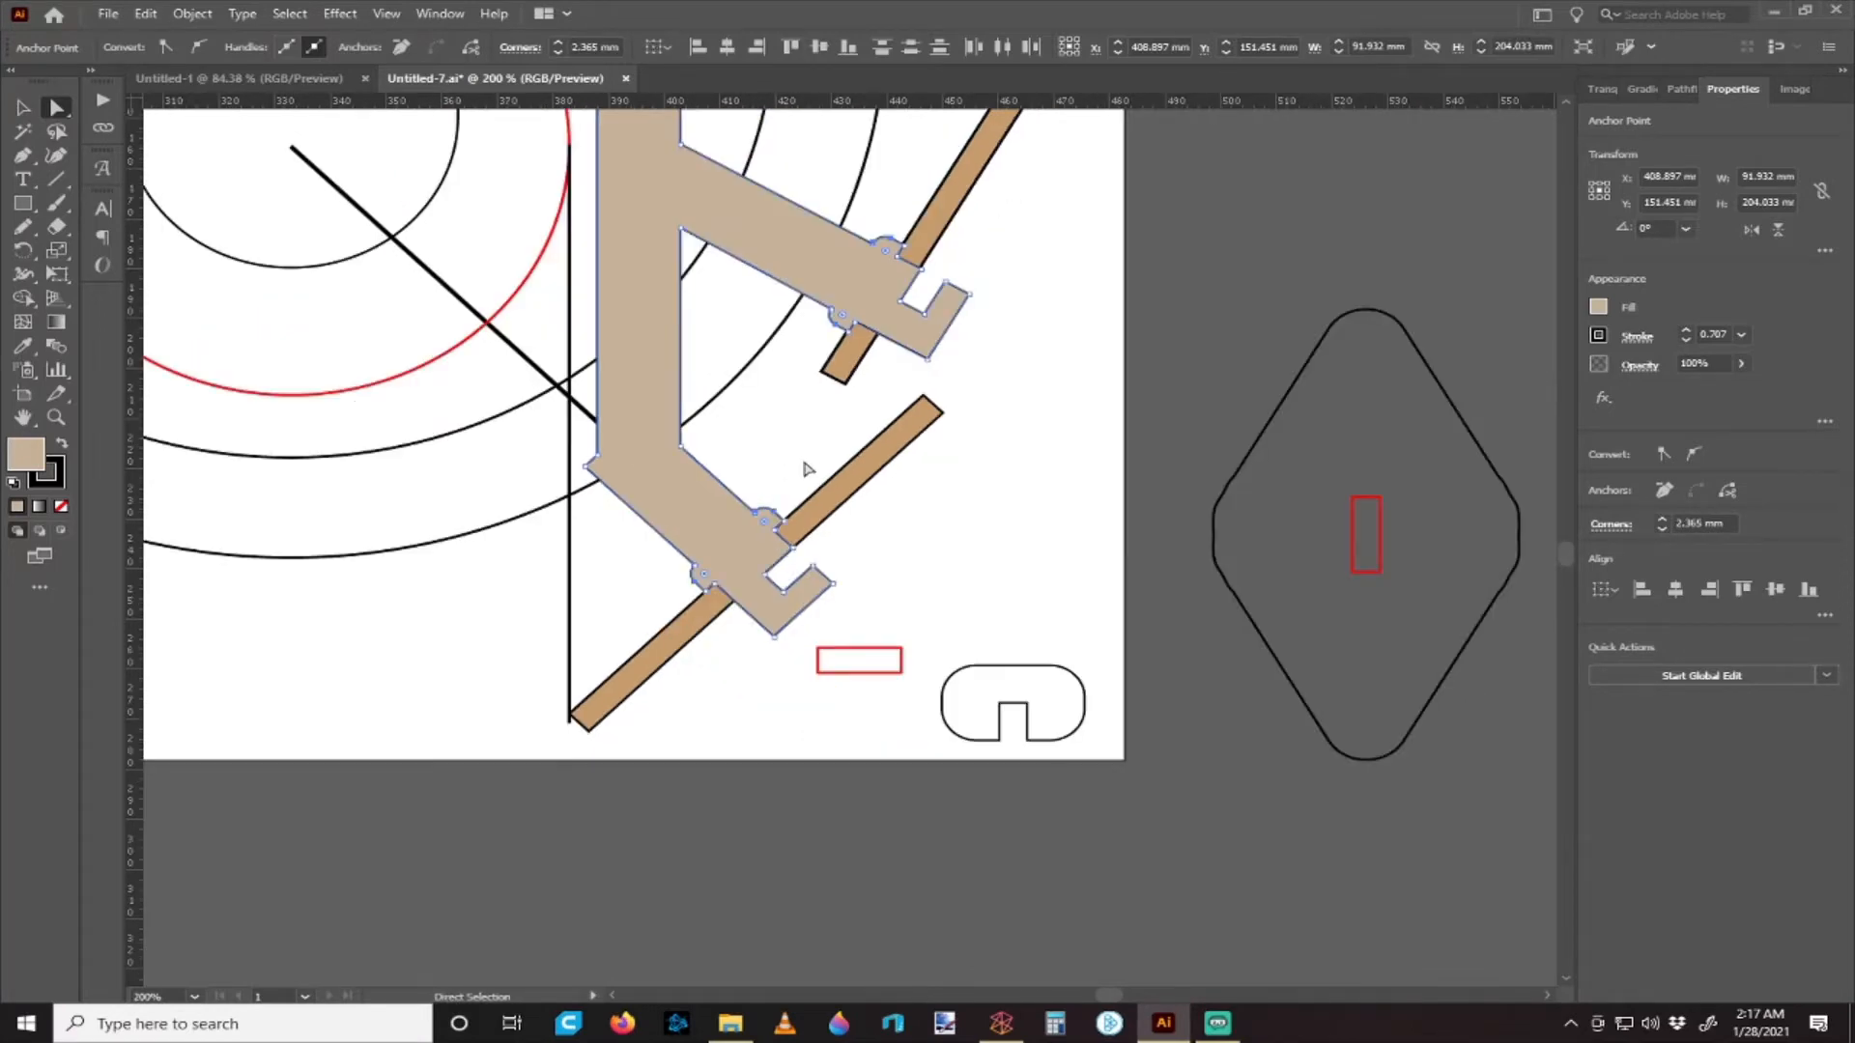
- Try a 5 mm rounding on both hooks' lower corners, undo it, and round the hooks' outer corners to about 2.39 mm
{"action": "left_click", "coordinate": [948, 376]}
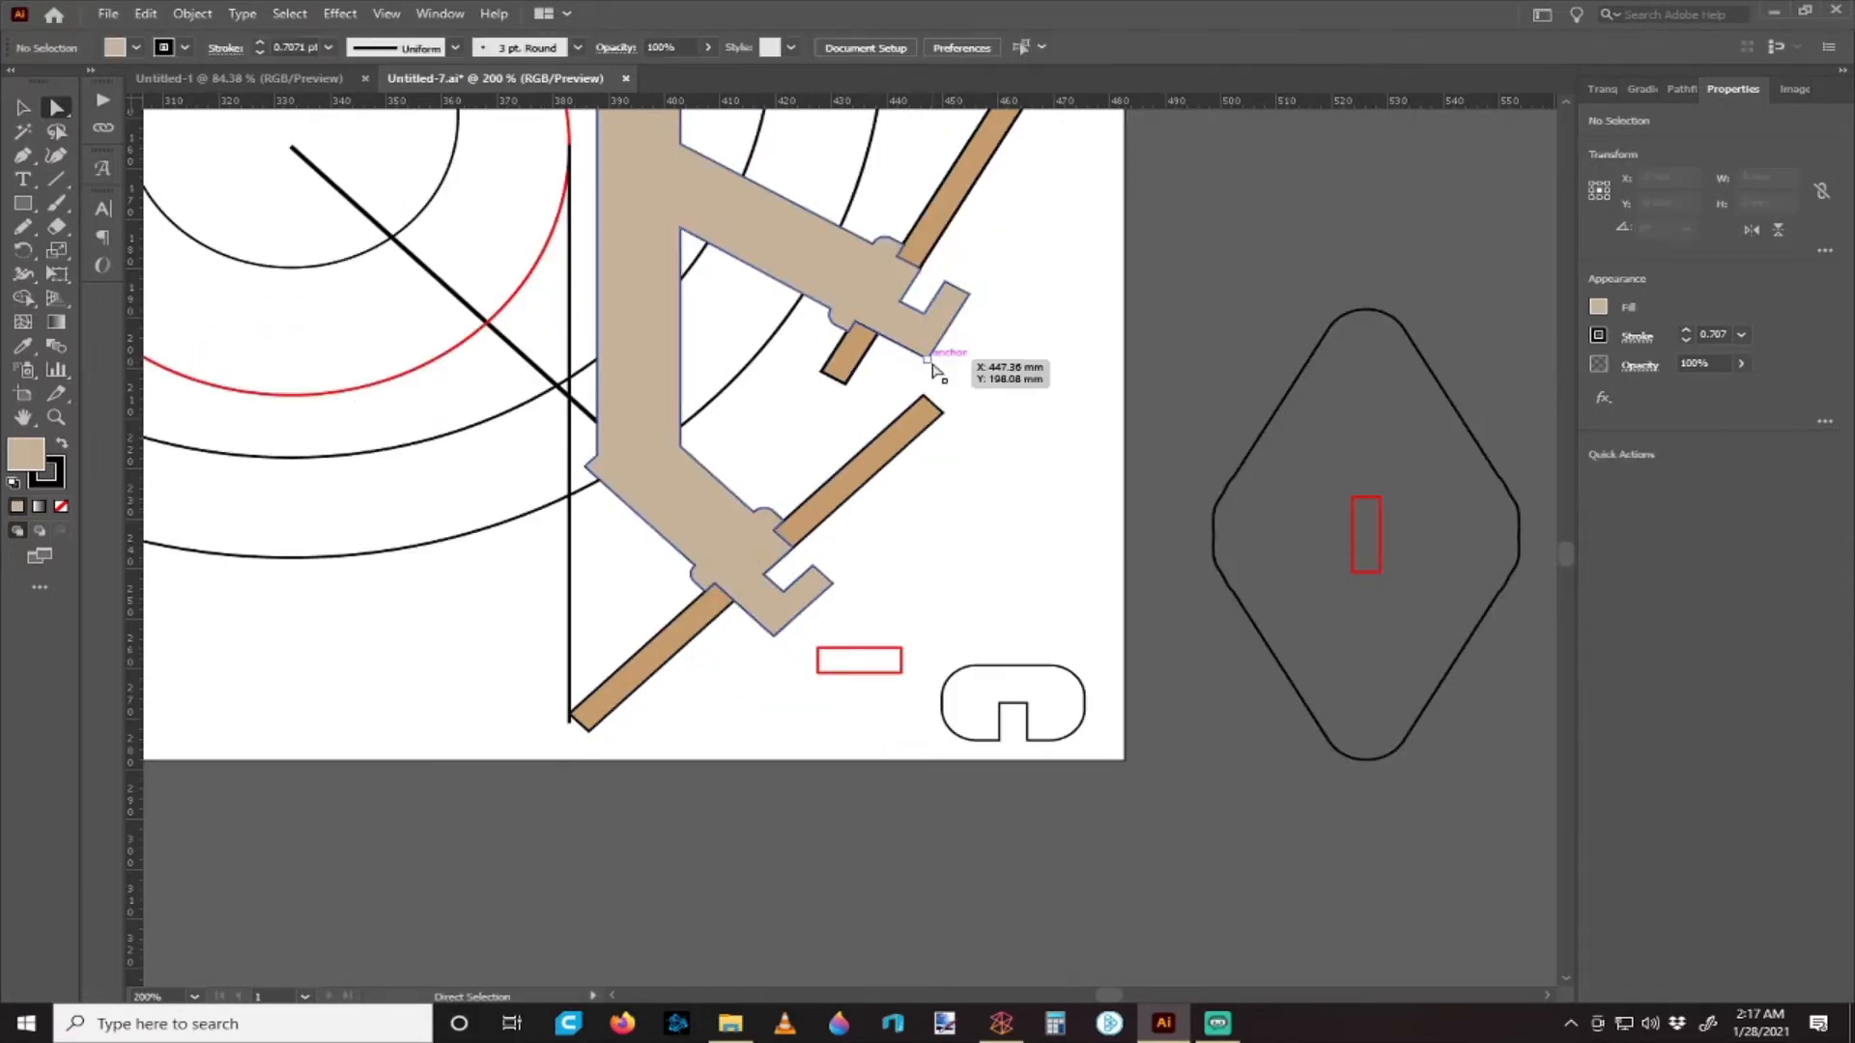
{"action": "left_click", "coordinate": [929, 361]}
{"action": "left_click", "coordinate": [774, 635], "text": "shift"}
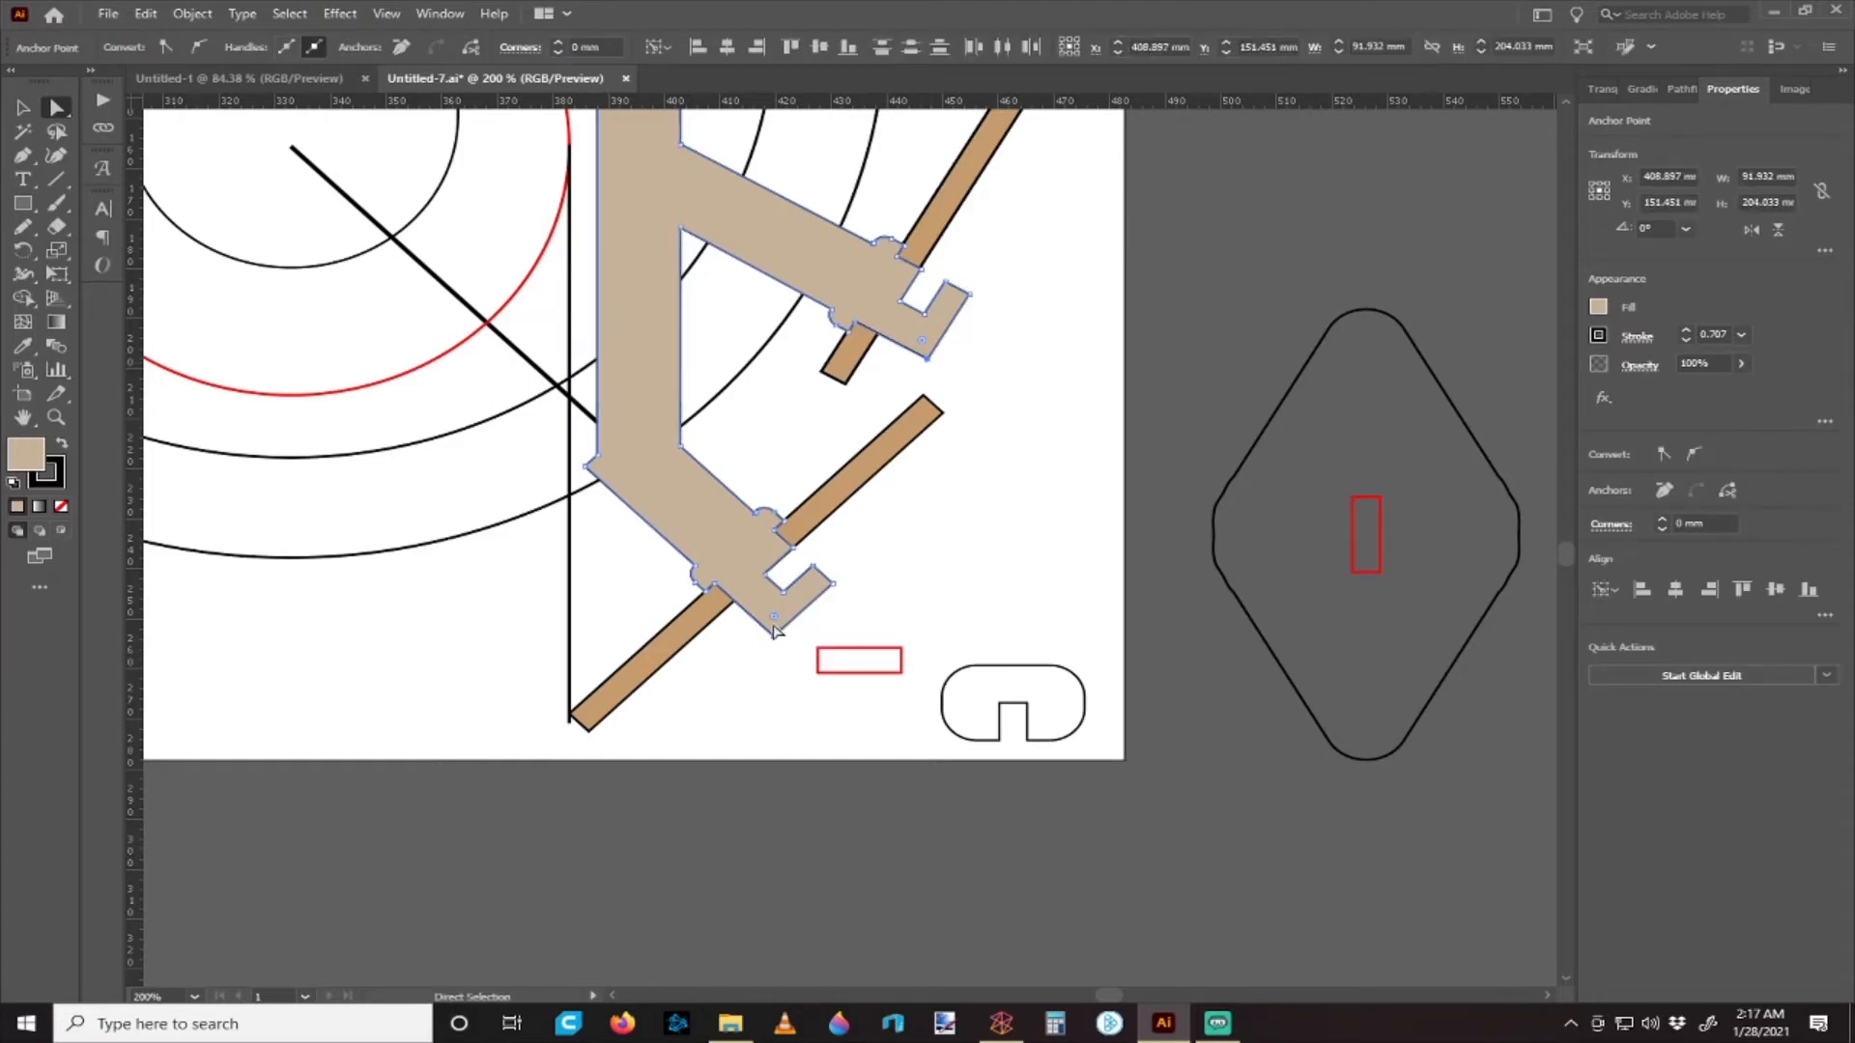
{"action": "left_click_drag", "start_coordinate": [775, 618], "coordinate": [775, 608]}
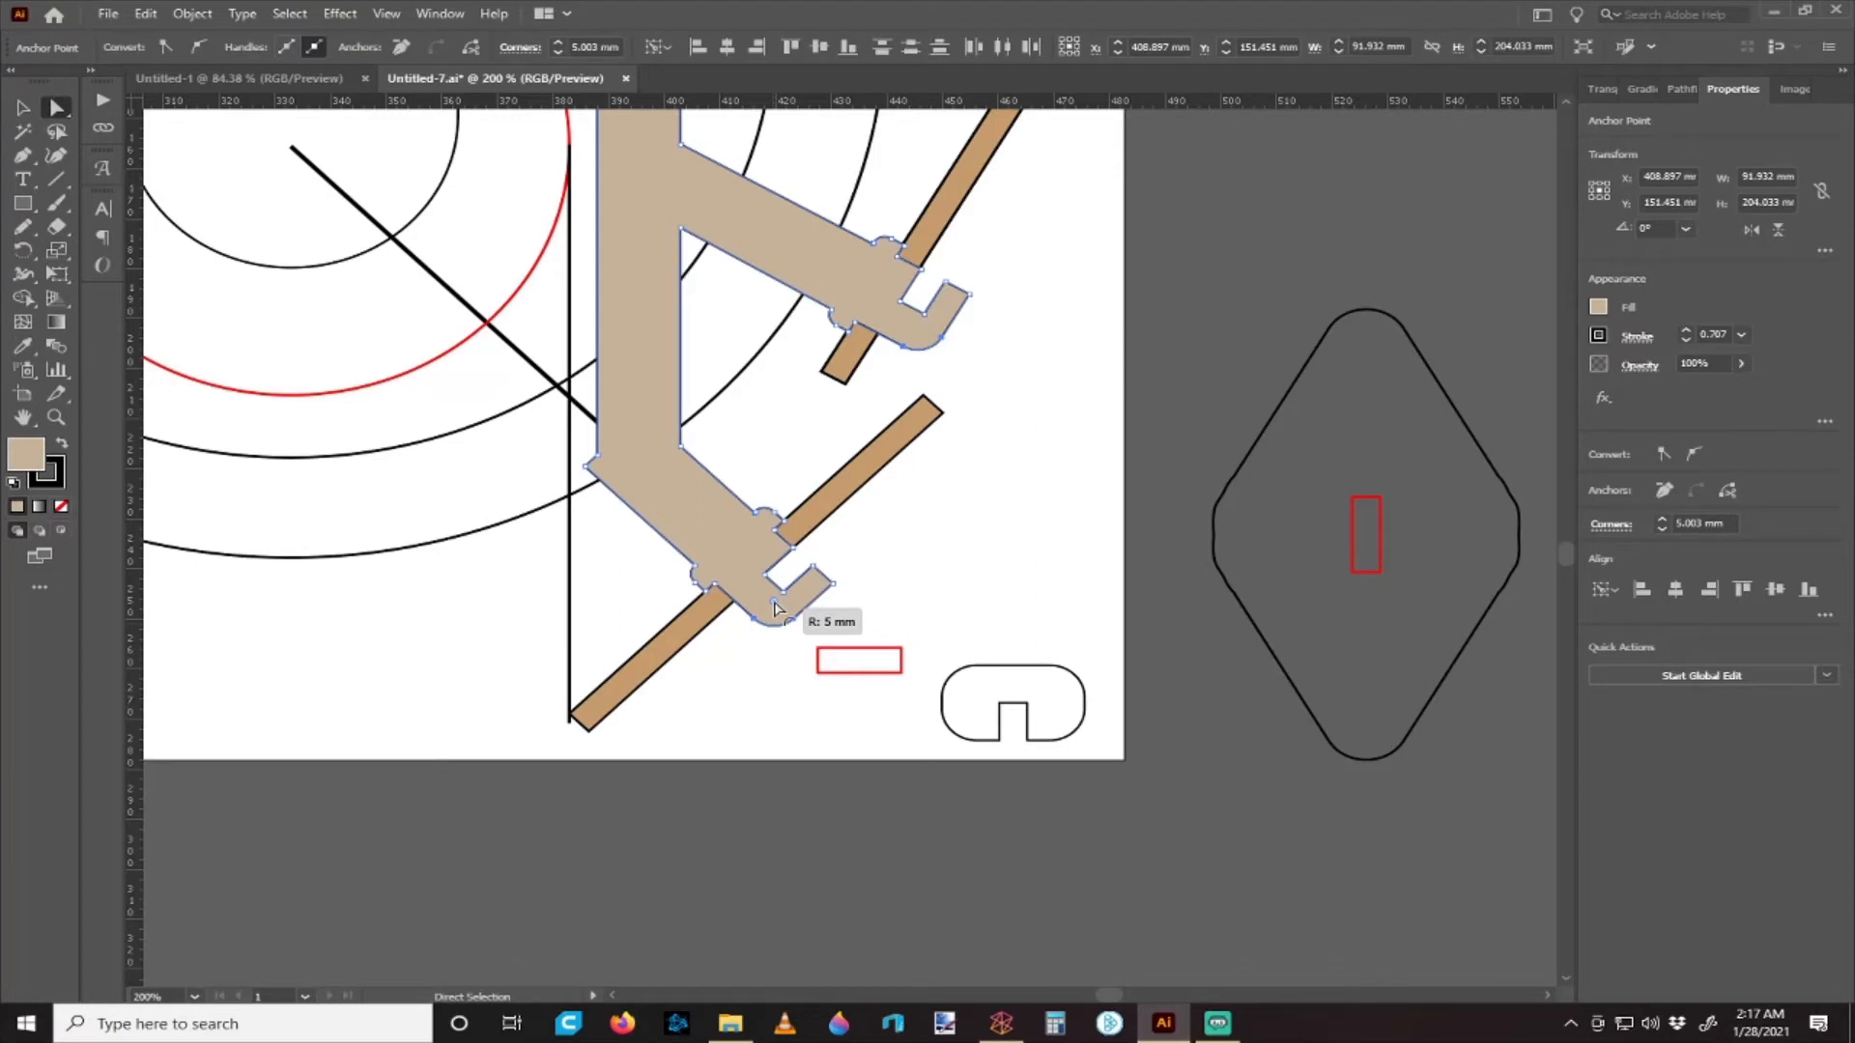
{"action": "key", "text": "ctrl+z"}
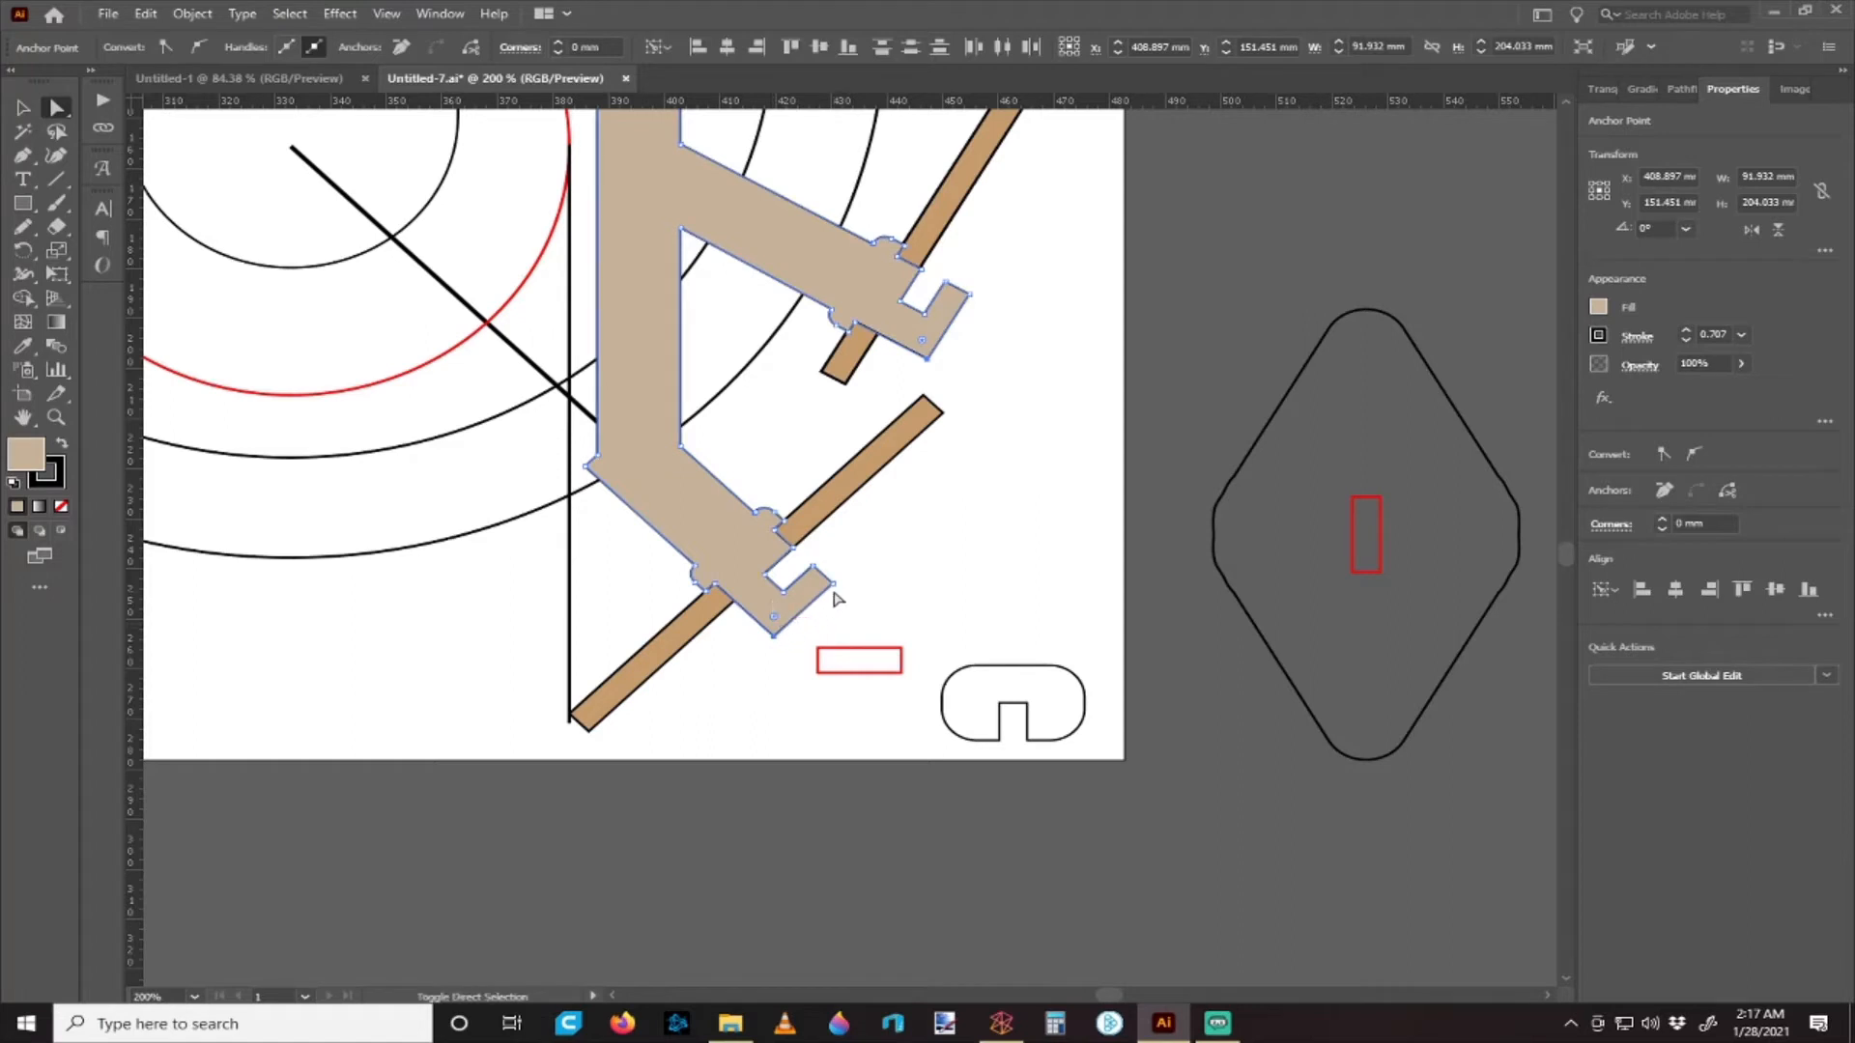
{"action": "left_click_drag", "start_coordinate": [966, 304], "coordinate": [953, 309]}
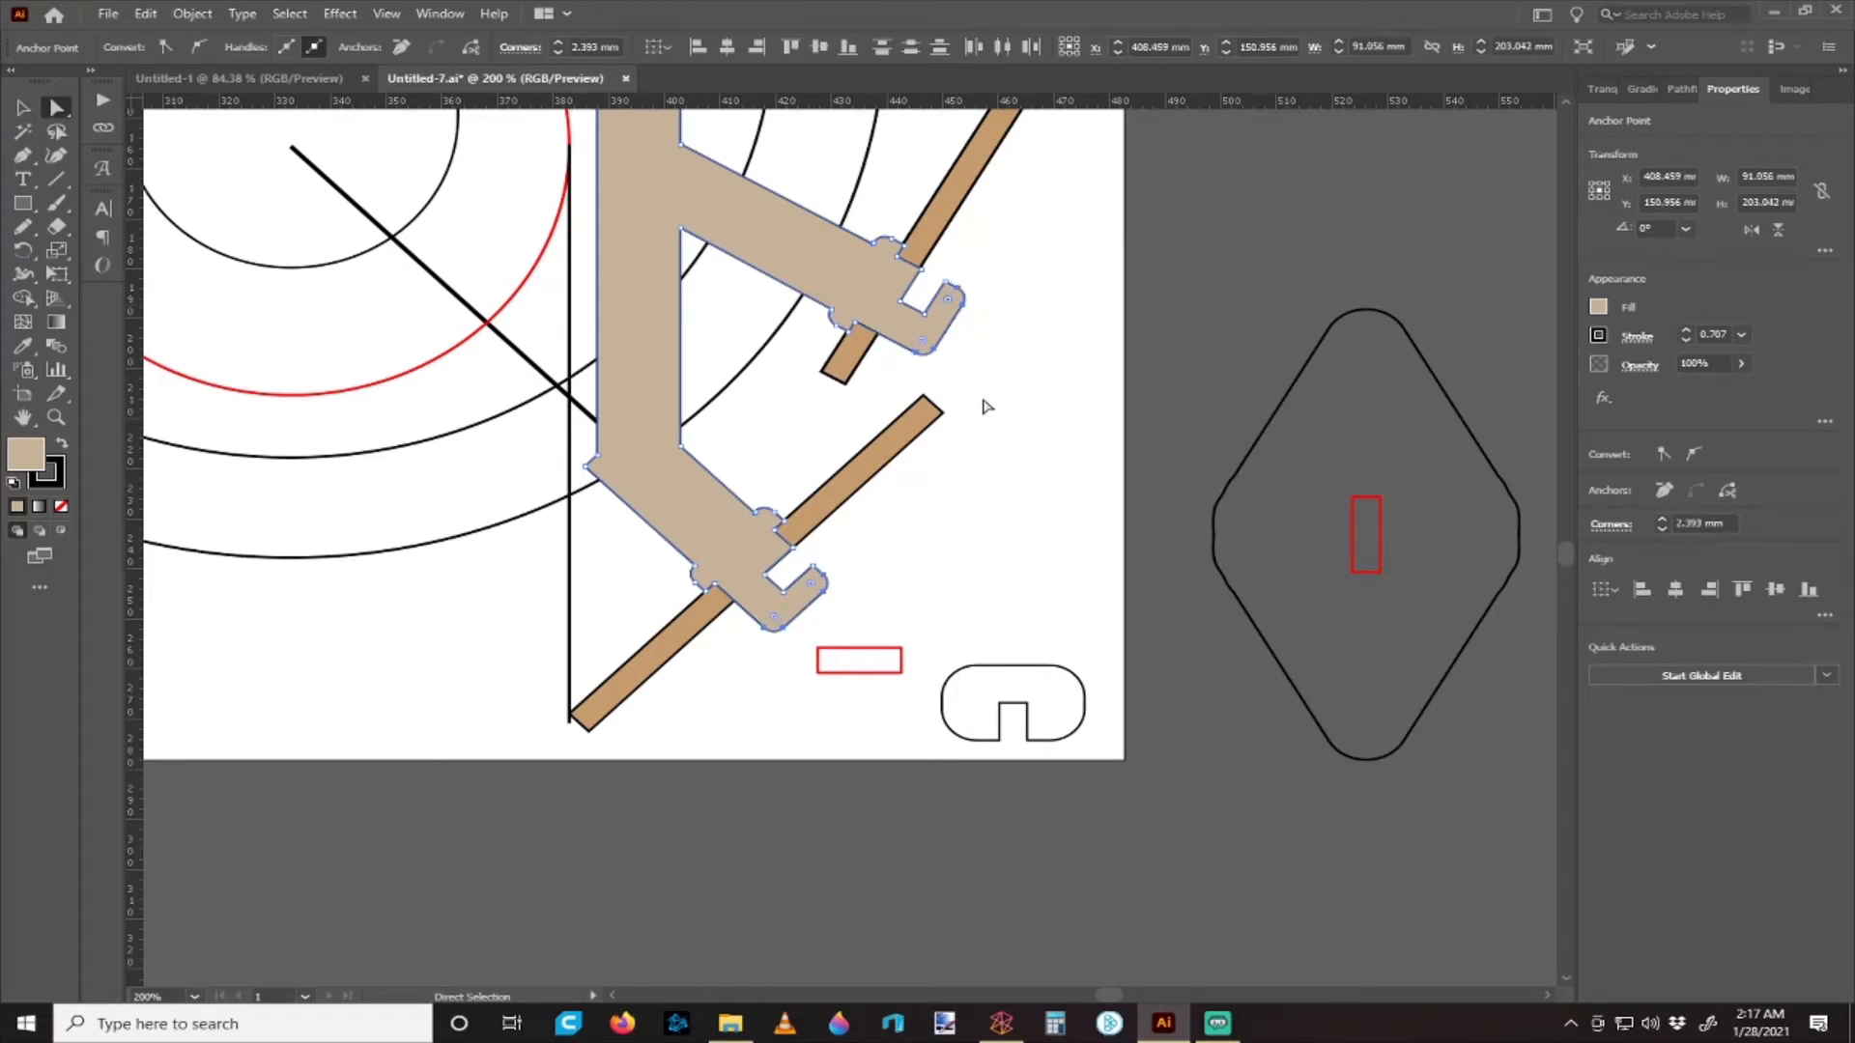
{"action": "left_click", "coordinate": [985, 402]}
- Round the protruding corner and the adjacent inner corner at the vertical arm's outer lower bend to about 2.2 mm
{"action": "scroll", "coordinate": [633, 486], "scroll_direction": "up", "scroll_amount": 1}
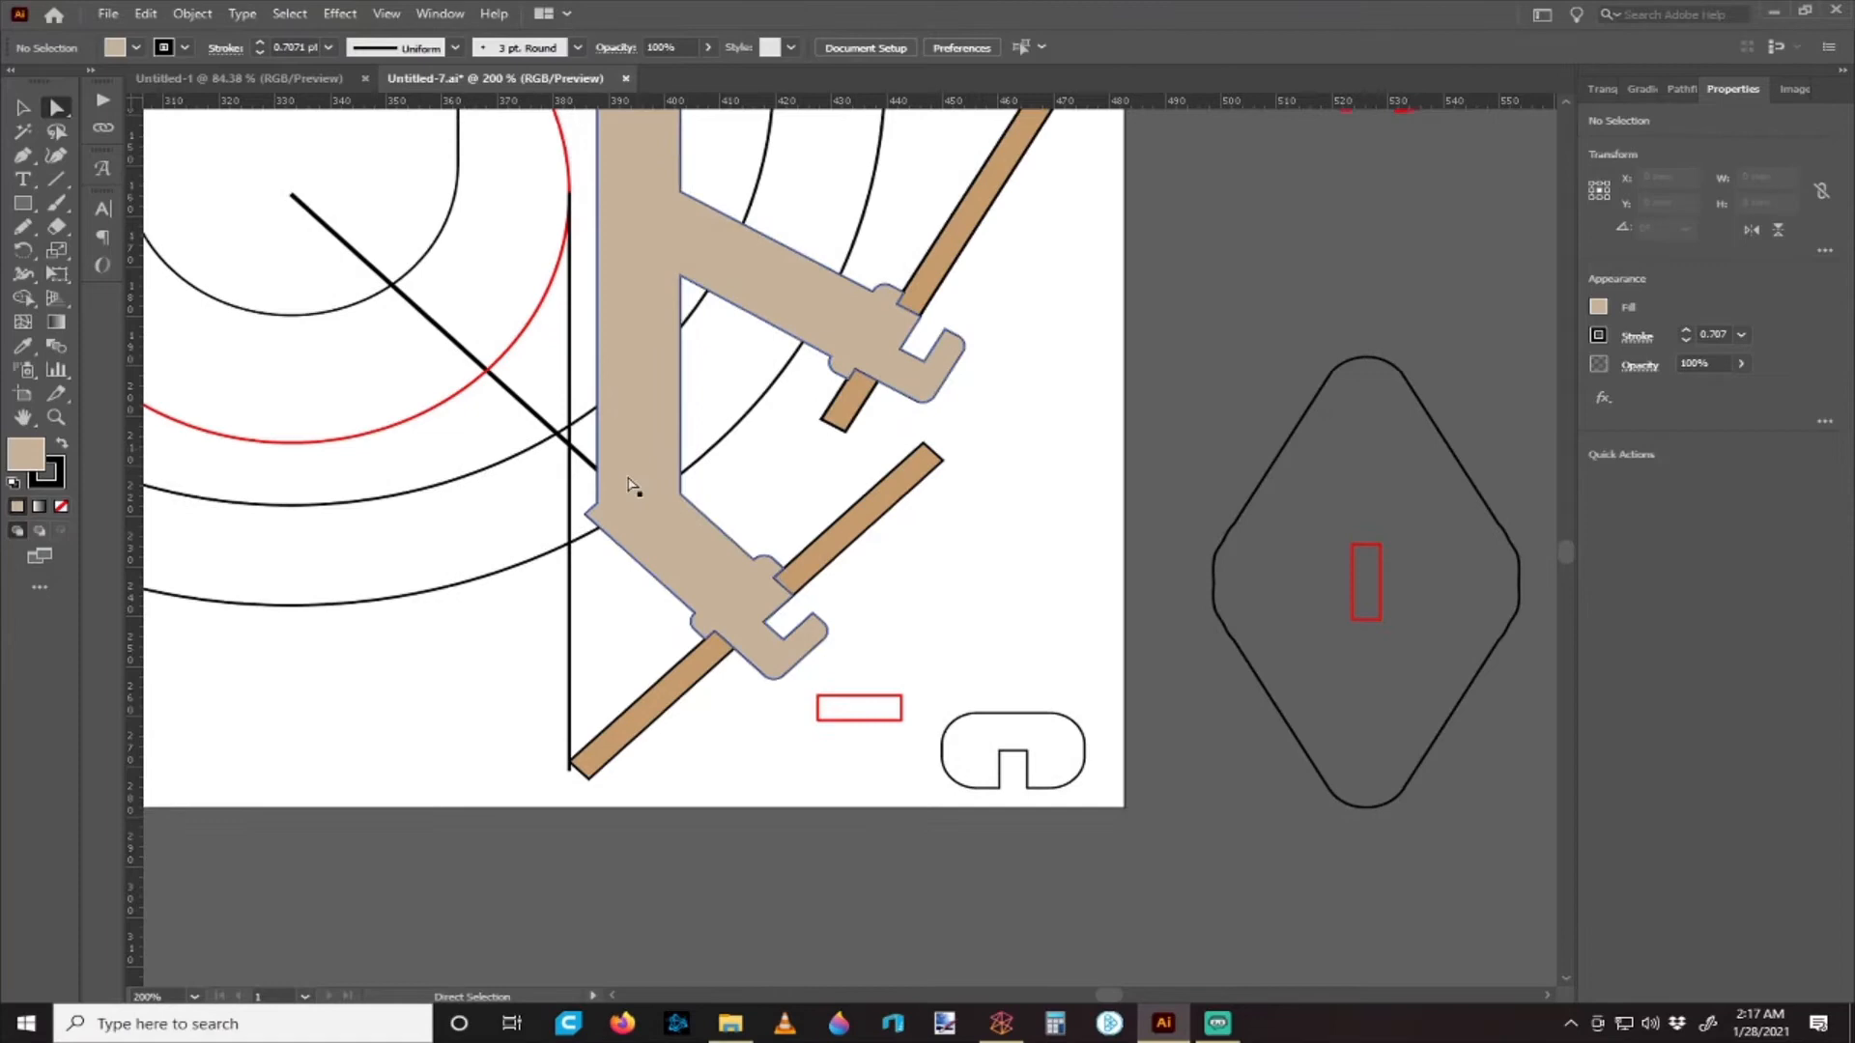
{"action": "left_click", "coordinate": [585, 514]}
{"action": "scroll", "coordinate": [588, 550], "scroll_direction": "up", "scroll_amount": 2}
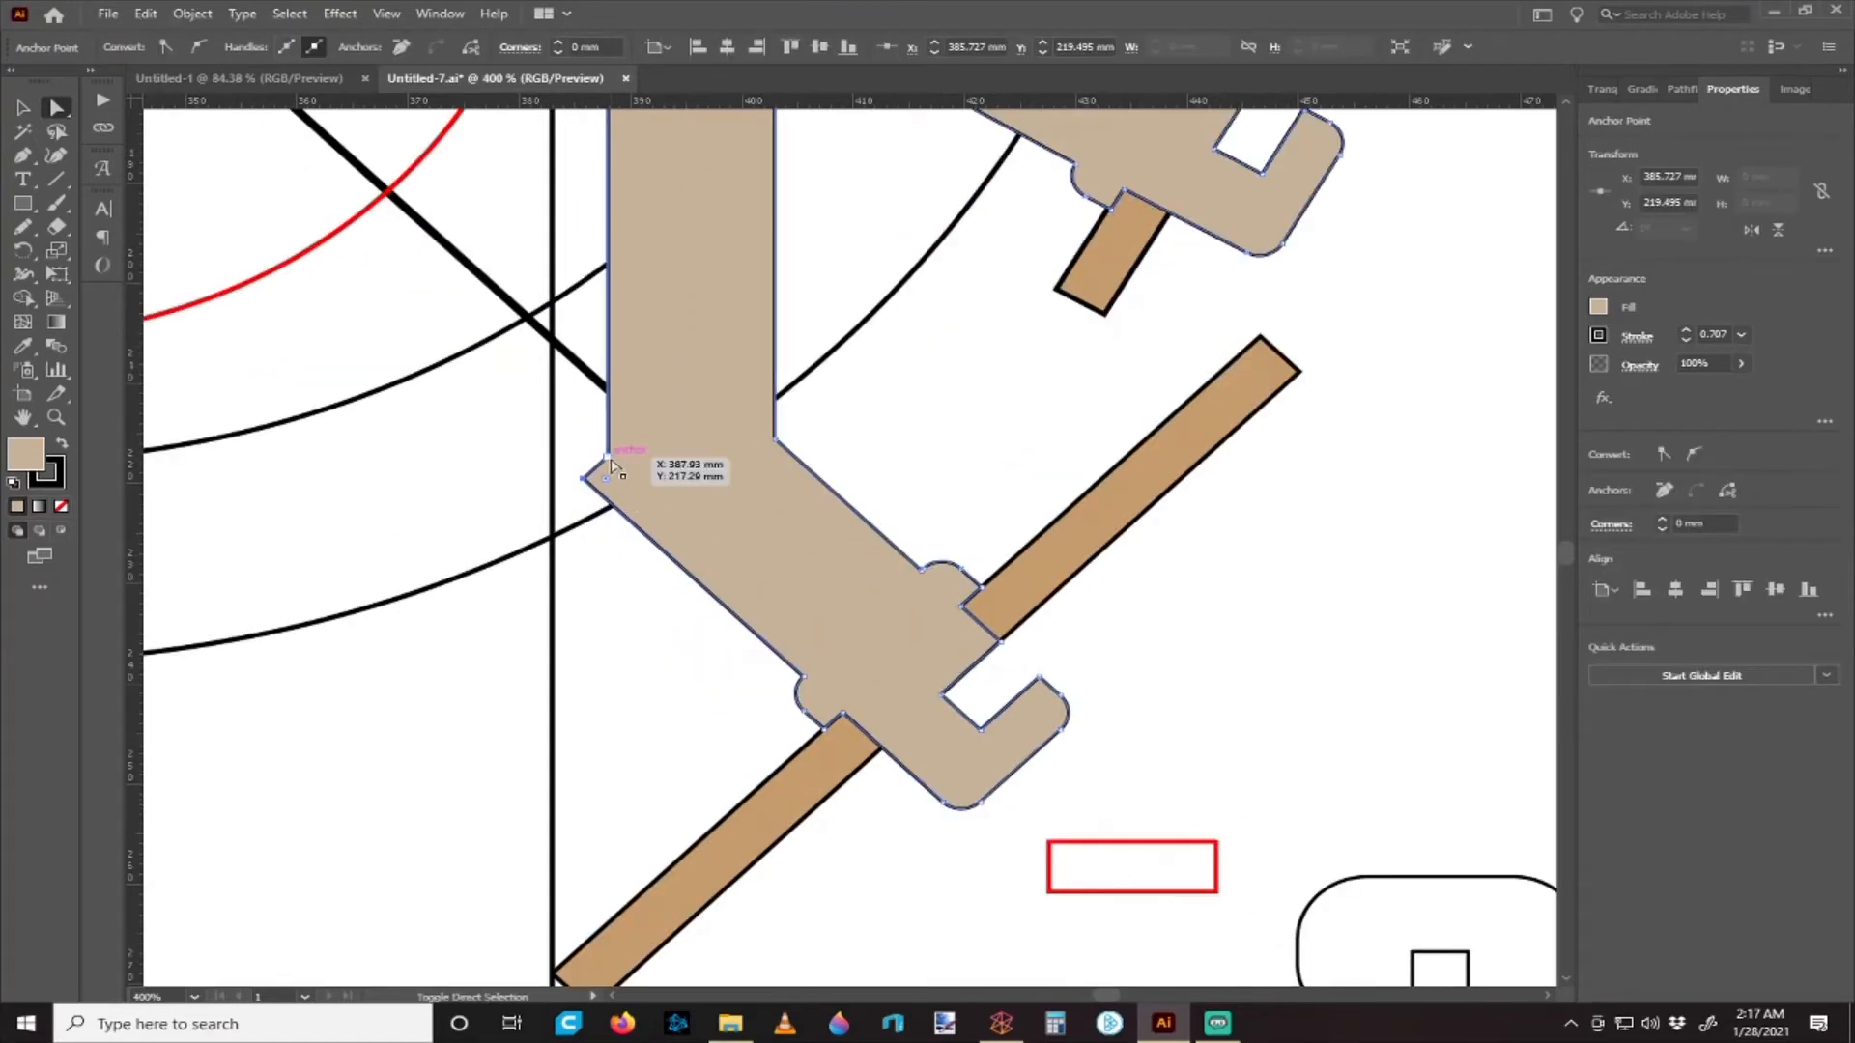
{"action": "left_click_drag", "start_coordinate": [607, 479], "coordinate": [739, 487]}
{"action": "key", "text": "ctrl+z"}
{"action": "left_click_drag", "start_coordinate": [607, 461], "coordinate": [460, 386]}
{"action": "left_click", "coordinate": [583, 479]}
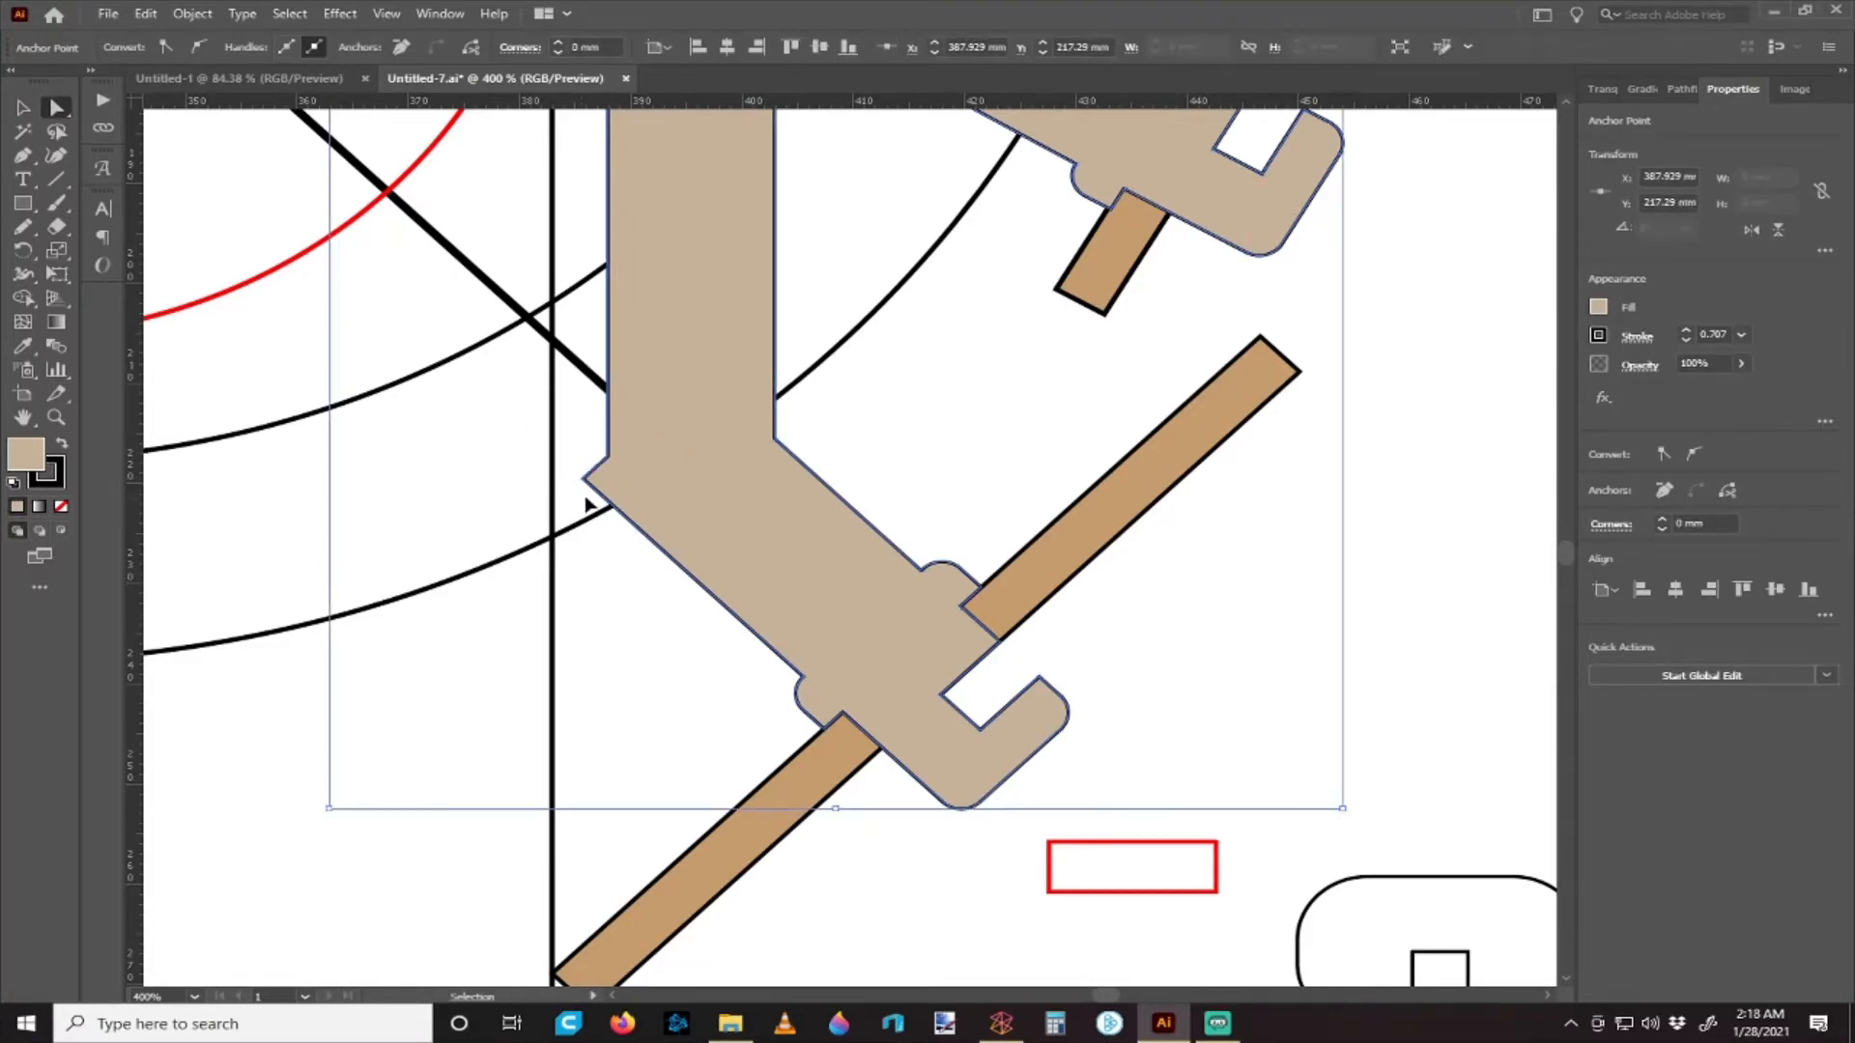
{"action": "left_click", "coordinate": [607, 455]}
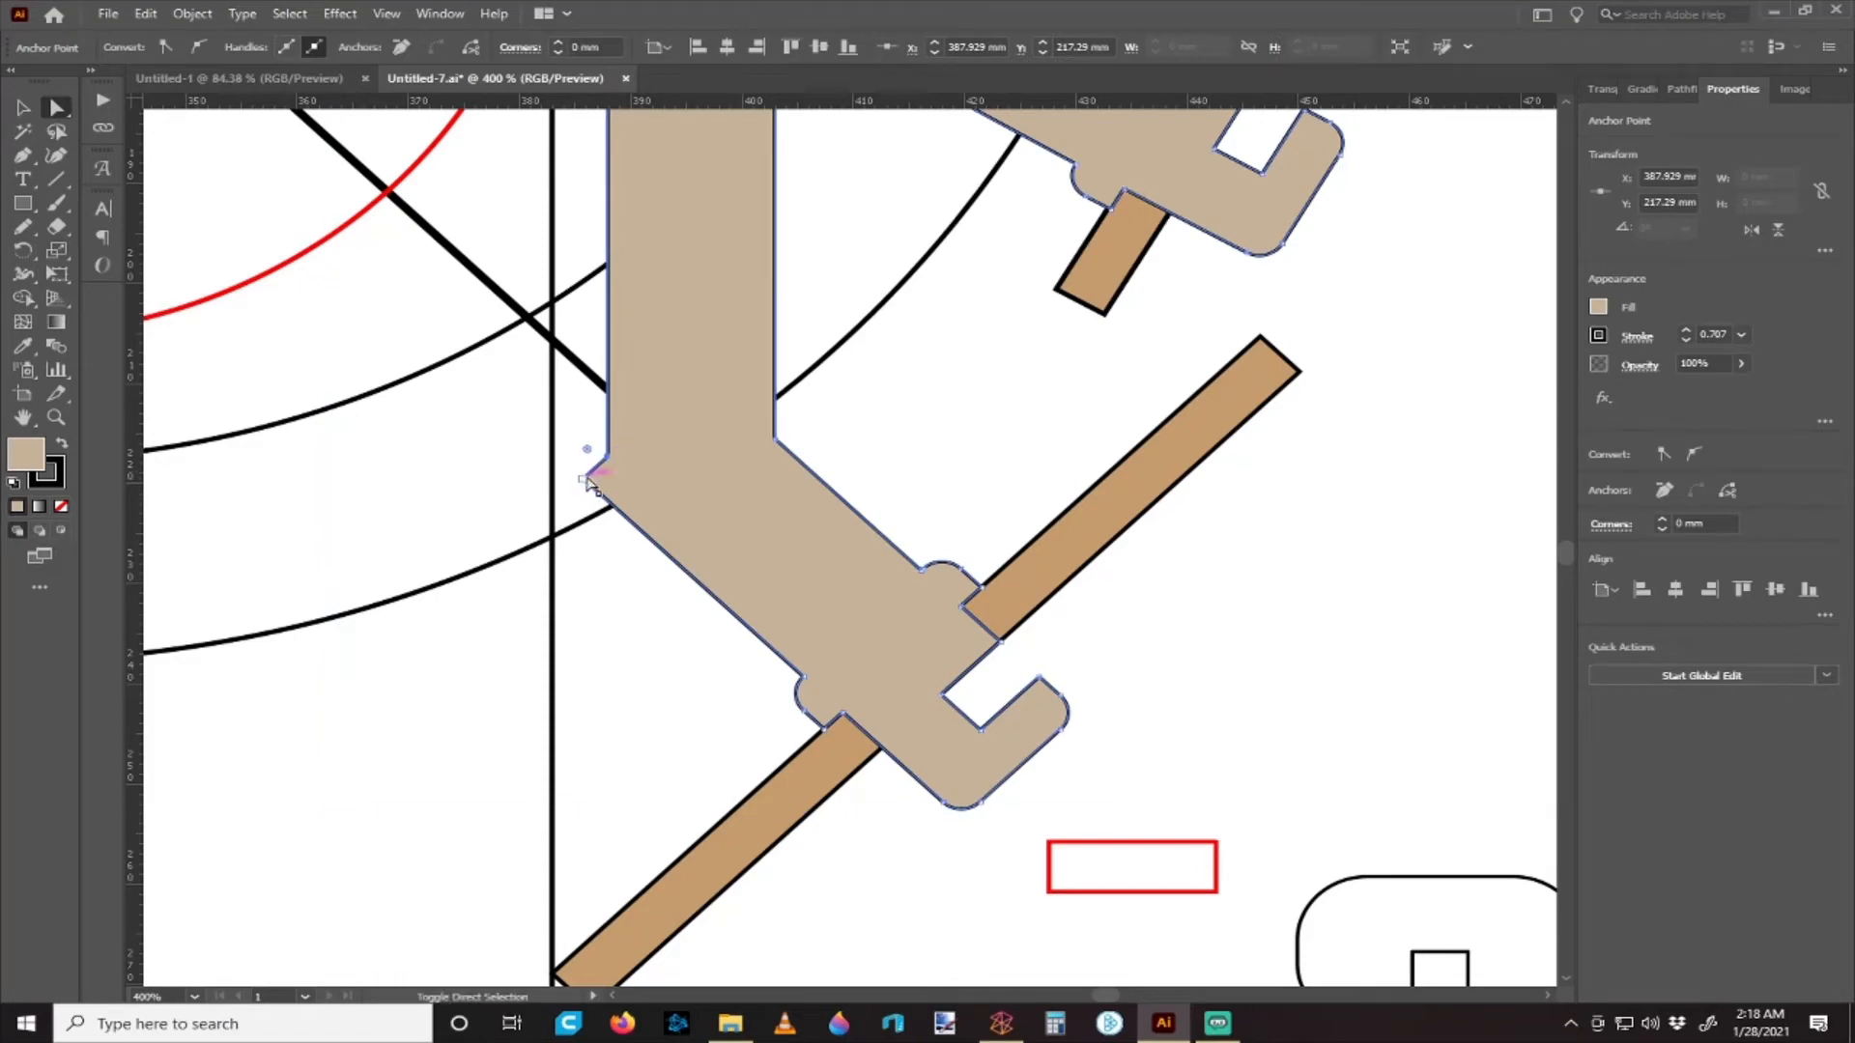
{"action": "left_click", "coordinate": [586, 459]}
{"action": "left_click_drag", "start_coordinate": [606, 481], "coordinate": [647, 500]}
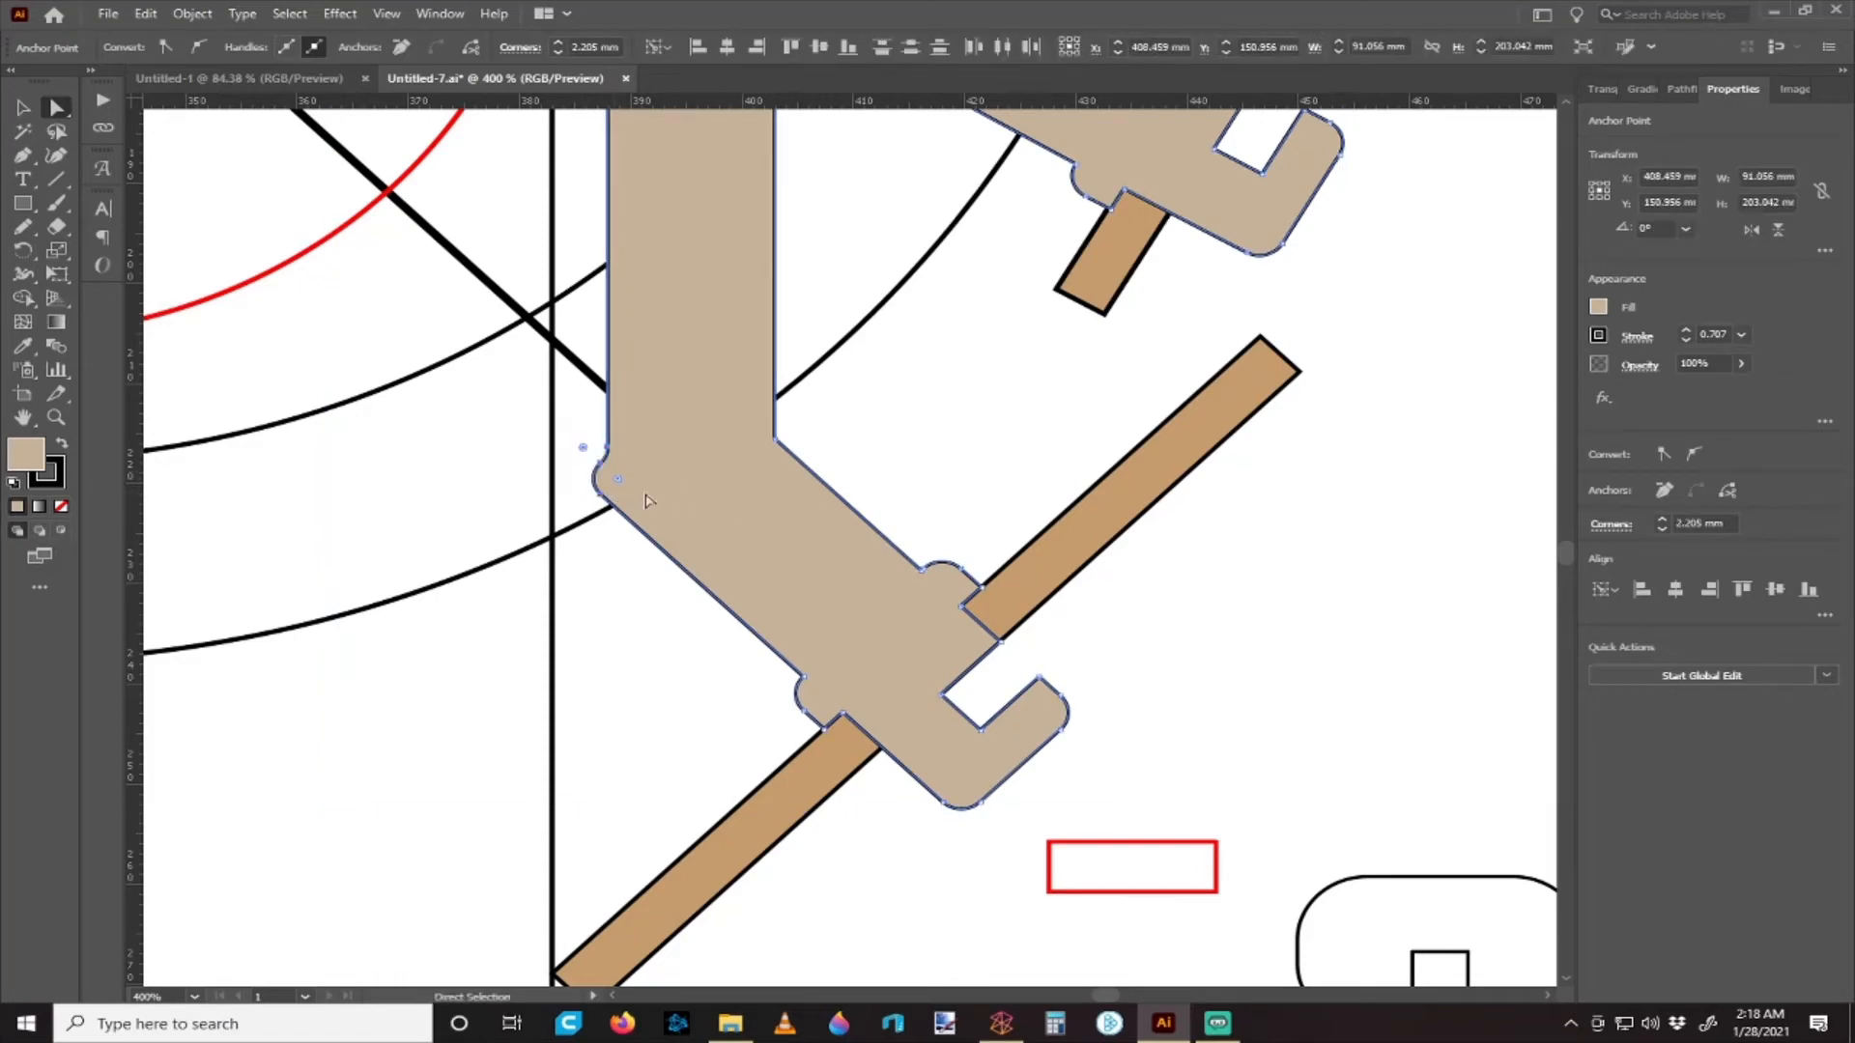
- Deselect the arm and examine its rounded lower bend and notched ends within the whole layout
{"action": "left_click", "coordinate": [23, 108]}
{"action": "left_click", "coordinate": [407, 451]}
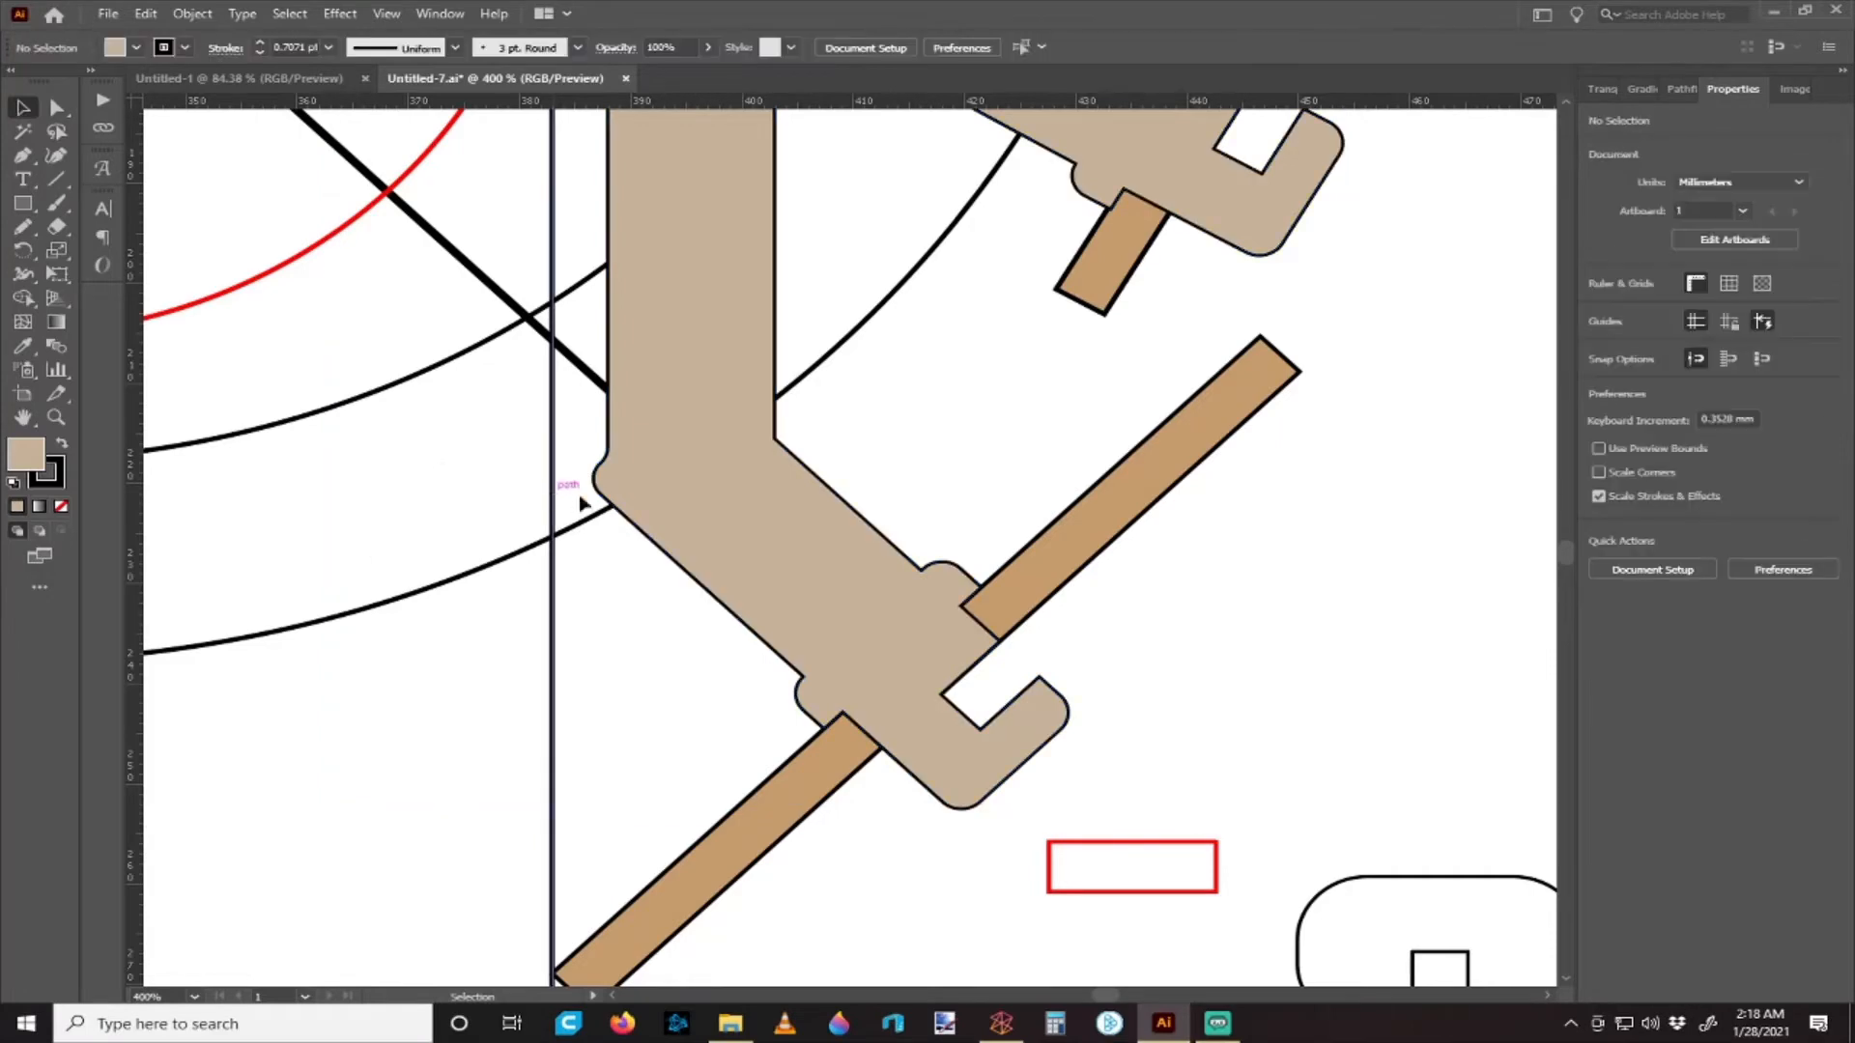
{"action": "scroll", "coordinate": [607, 468], "scroll_direction": "down", "scroll_amount": 3}
{"action": "scroll", "coordinate": [683, 498], "scroll_direction": "left", "scroll_amount": 3}
{"action": "scroll", "coordinate": [766, 493], "scroll_direction": "up", "scroll_amount": 5}
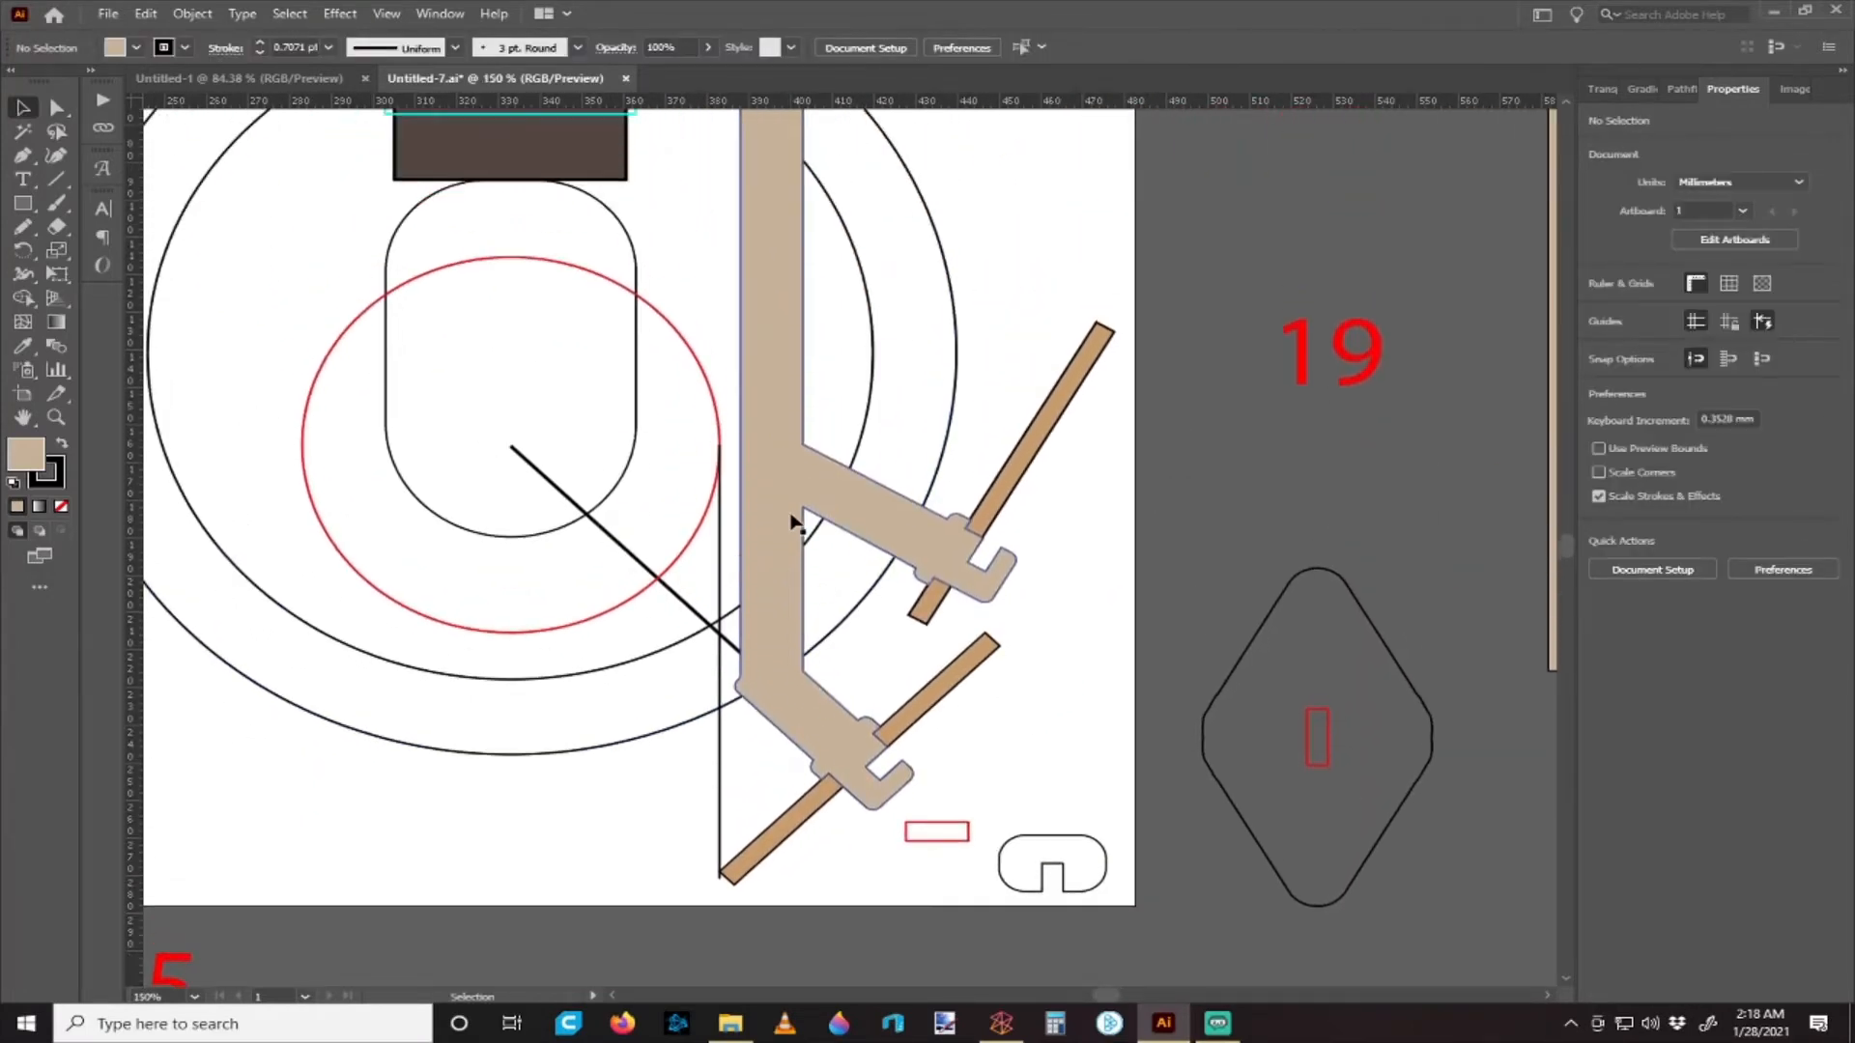
{"action": "scroll", "coordinate": [792, 522], "scroll_direction": "up", "scroll_amount": 3}
{"action": "scroll", "coordinate": [762, 418], "scroll_direction": "up", "scroll_amount": 1}
{"action": "scroll", "coordinate": [763, 393], "scroll_direction": "down", "scroll_amount": 4}
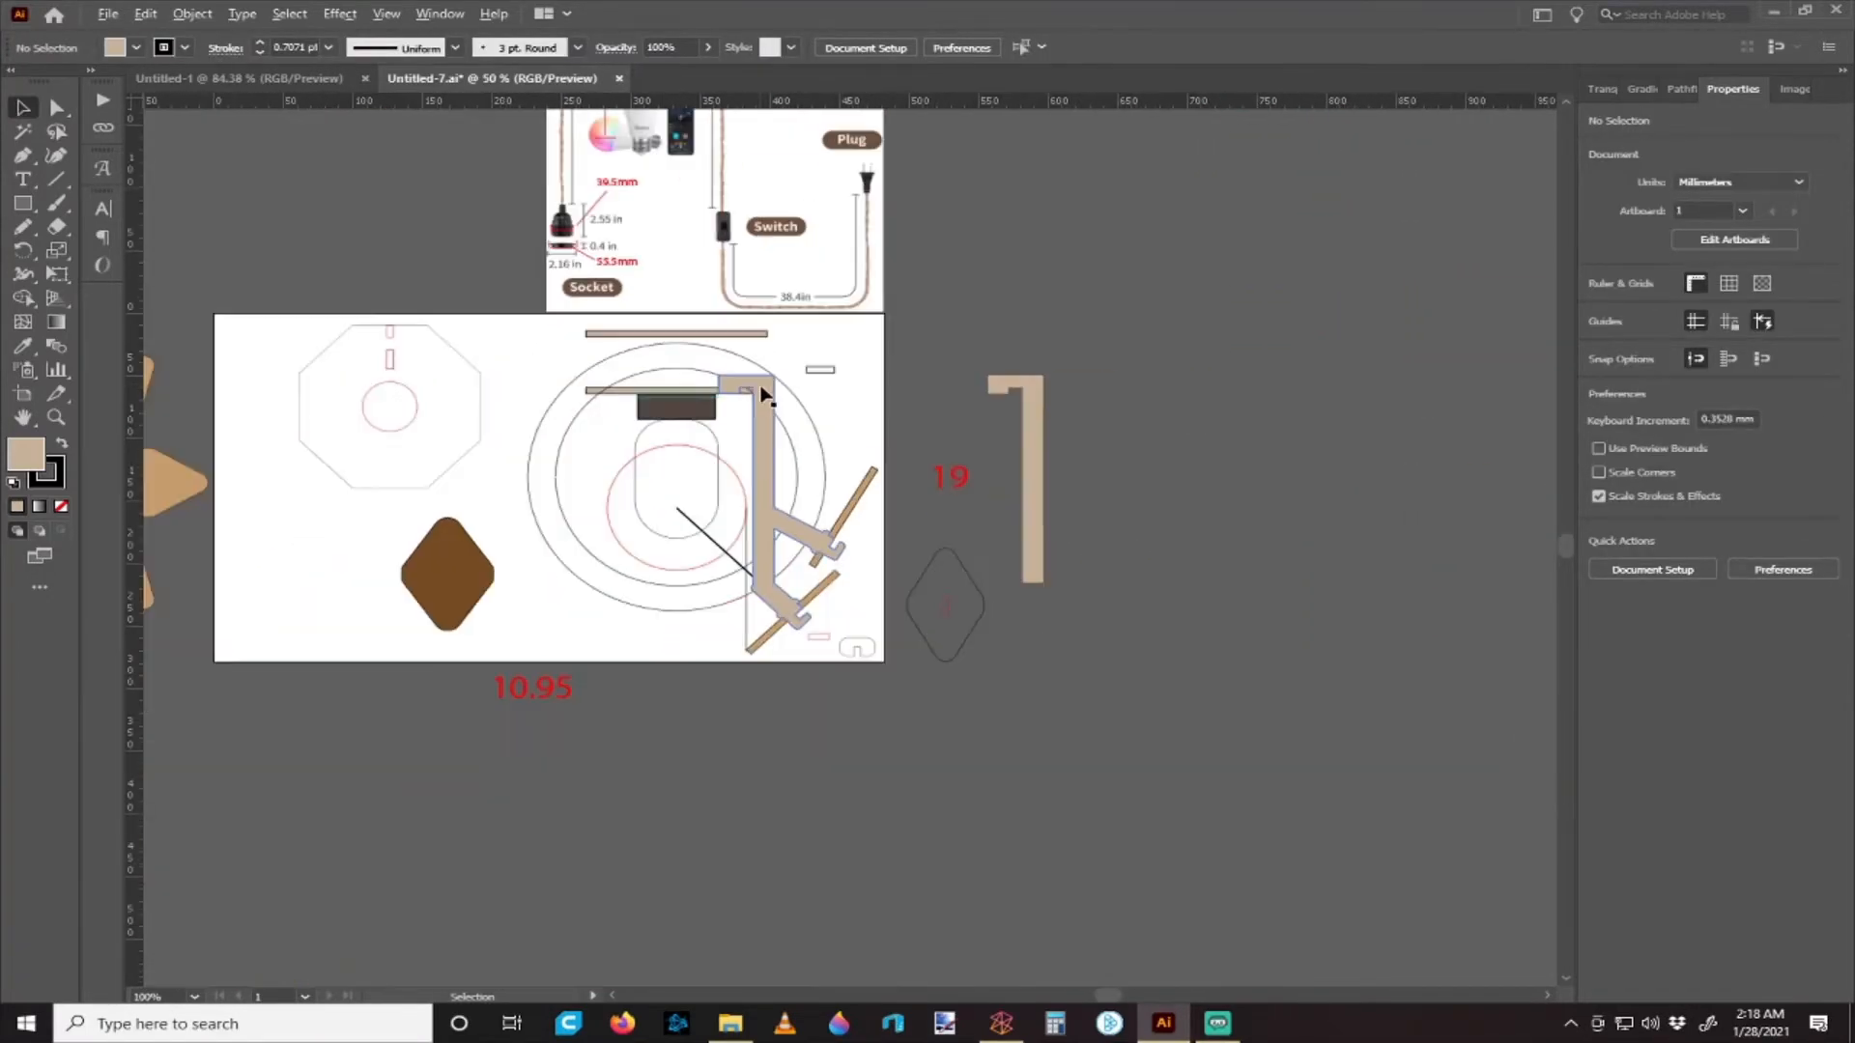
{"action": "scroll", "coordinate": [802, 467], "scroll_direction": "up", "scroll_amount": 3}
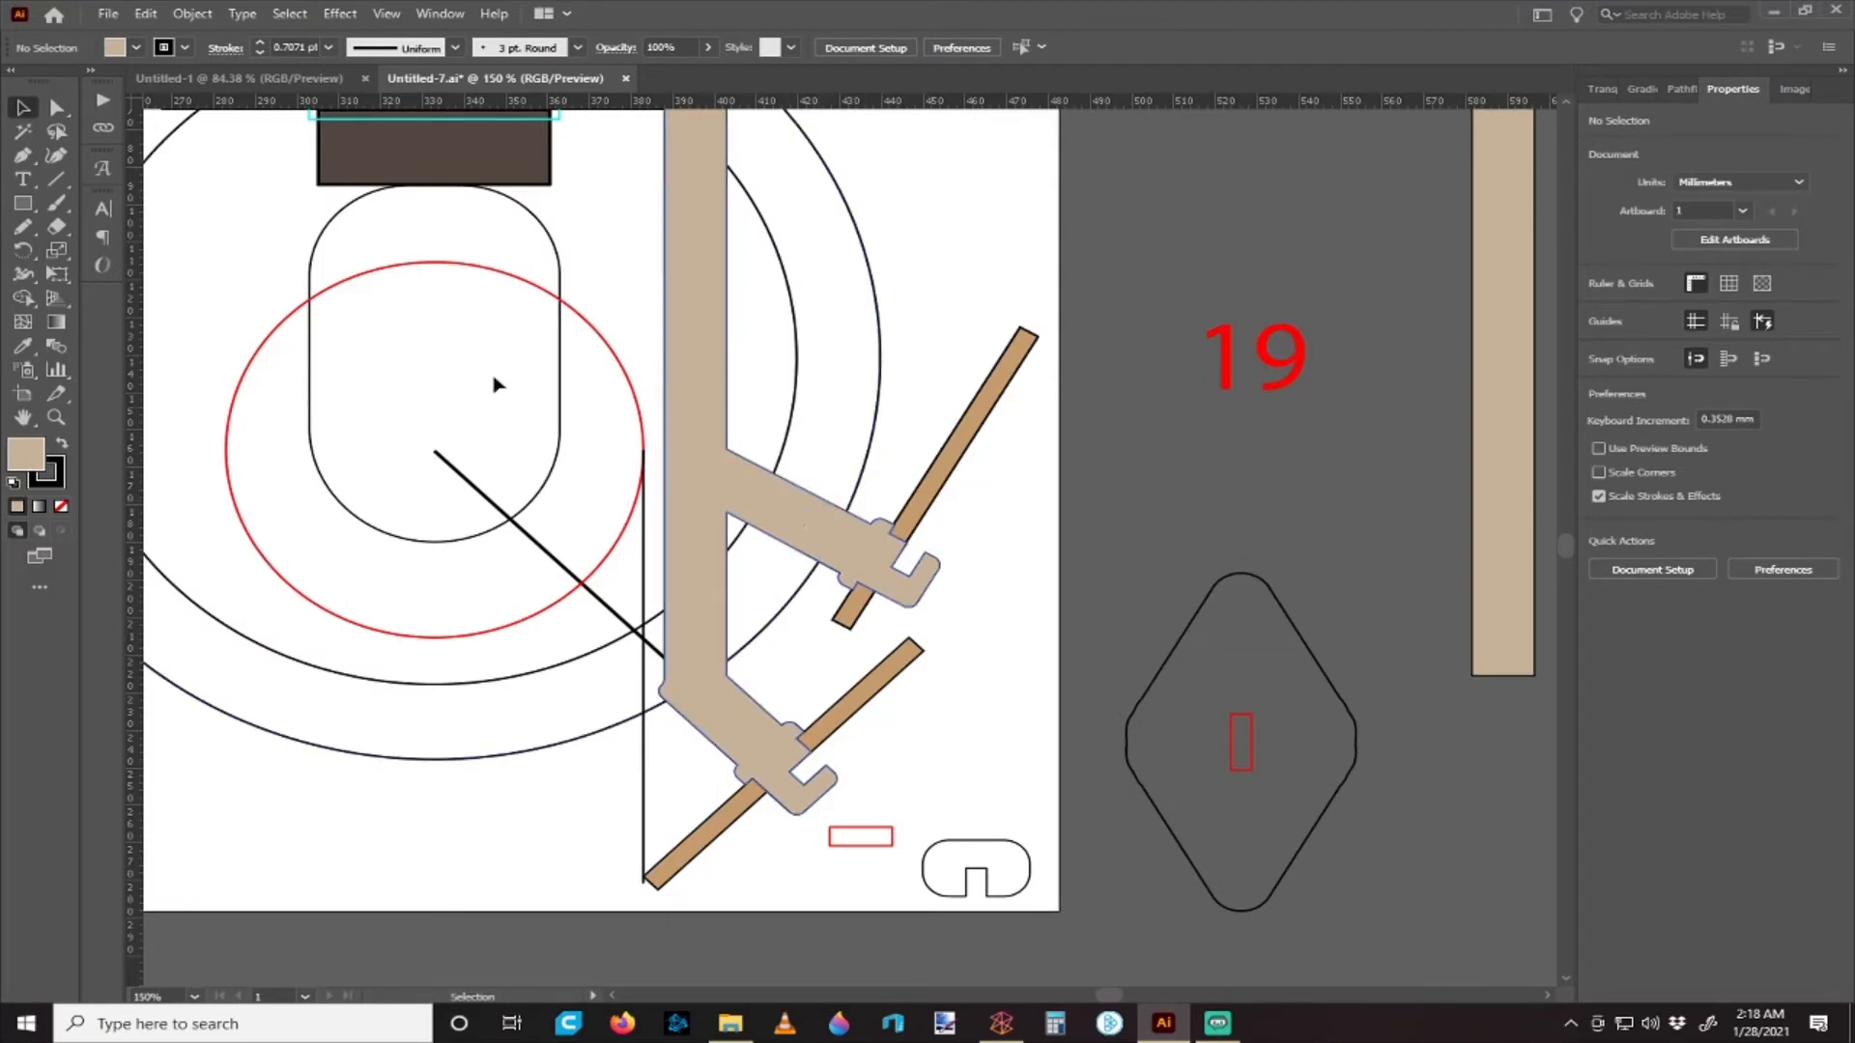
- Try rounding the inner corner under the upper branch to about 9.23 mm and the lower bend's inner corner to about 45 mm
{"action": "left_click", "coordinate": [57, 107]}
{"action": "left_click", "coordinate": [737, 519]}
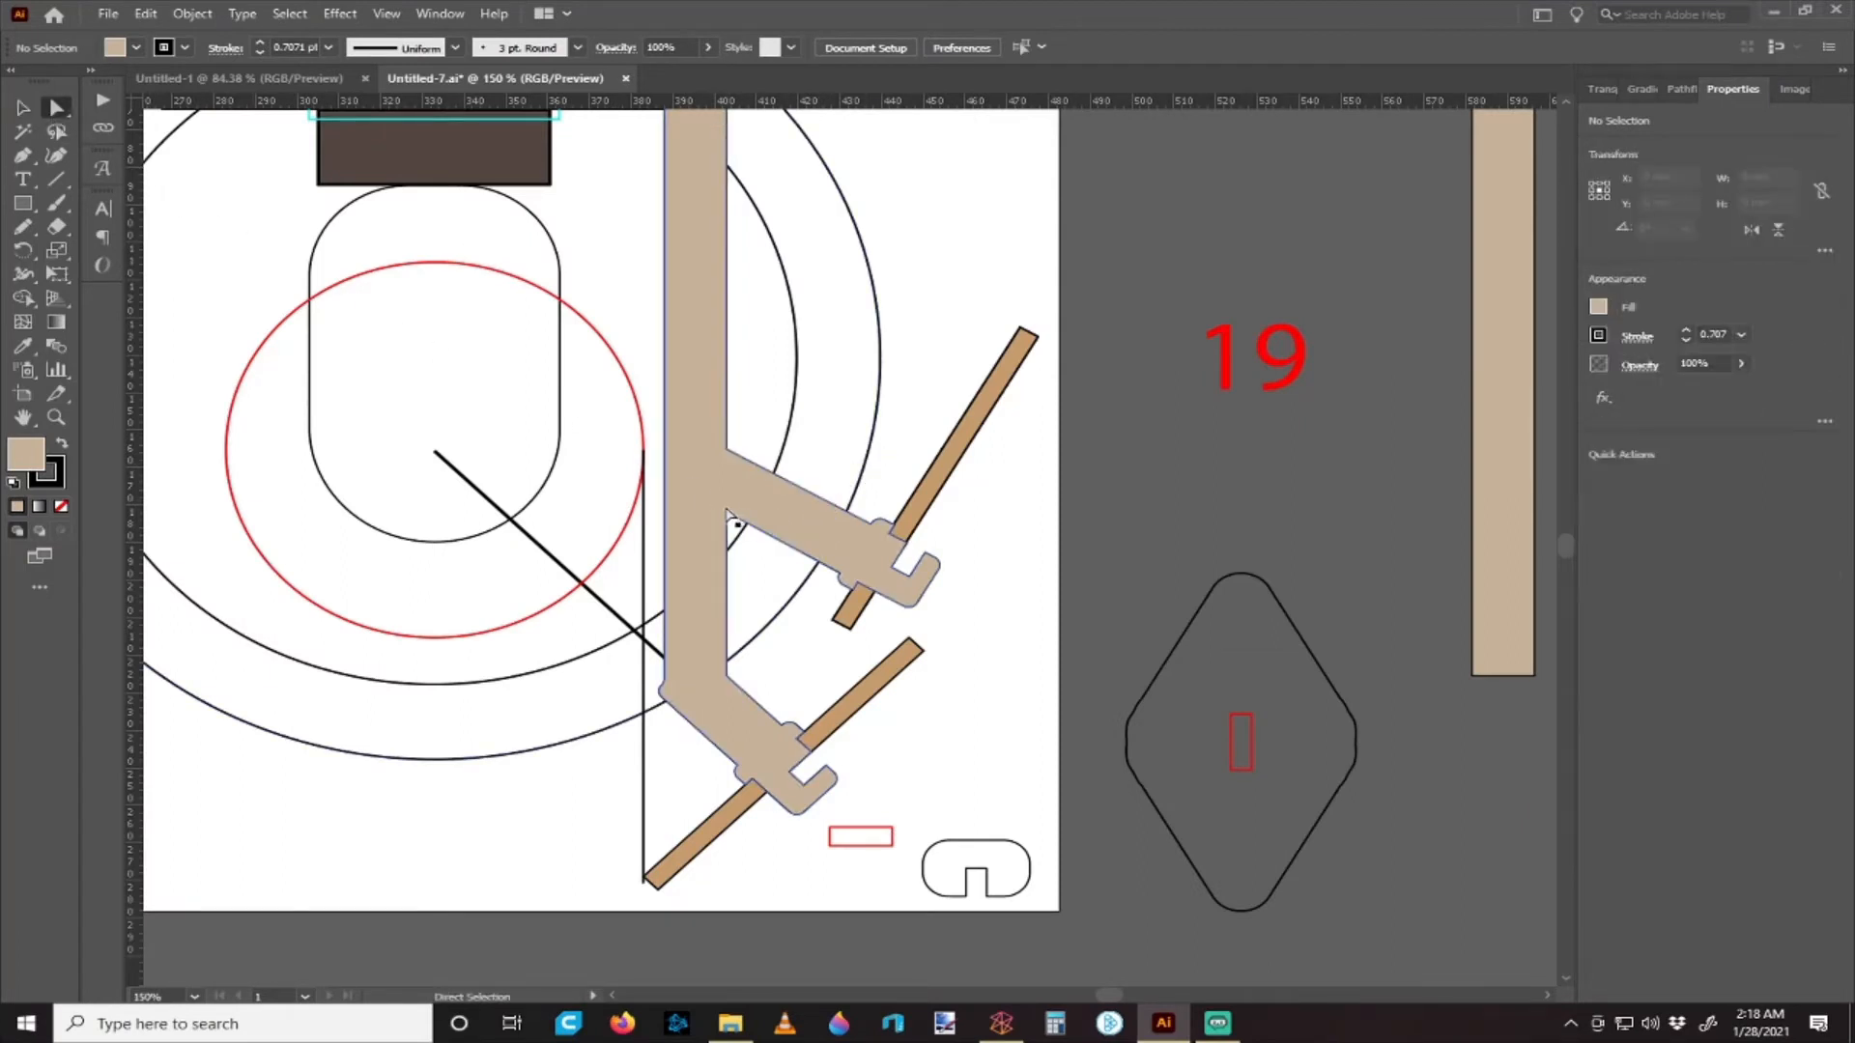
{"action": "left_click_drag", "start_coordinate": [724, 505], "coordinate": [760, 585]}
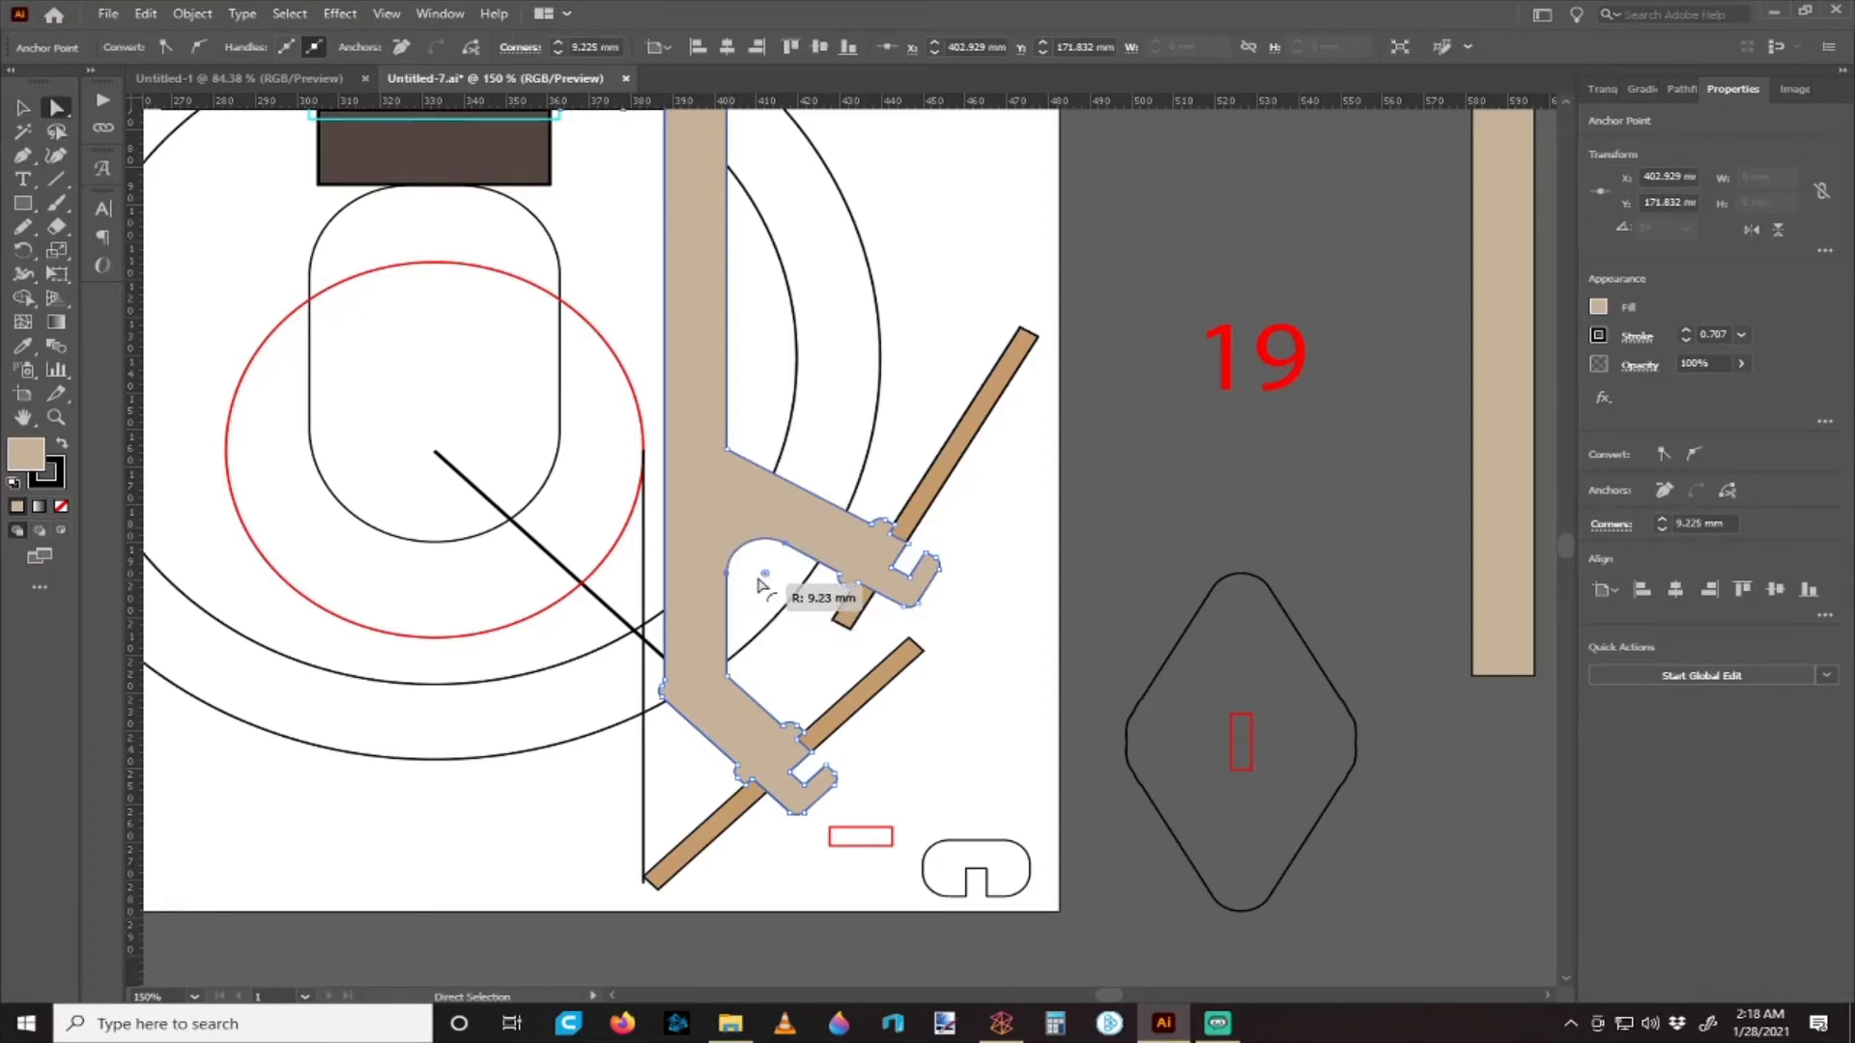
{"action": "scroll", "coordinate": [748, 534], "scroll_direction": "down", "scroll_amount": 2}
{"action": "scroll", "coordinate": [755, 551], "scroll_direction": "up", "scroll_amount": 3}
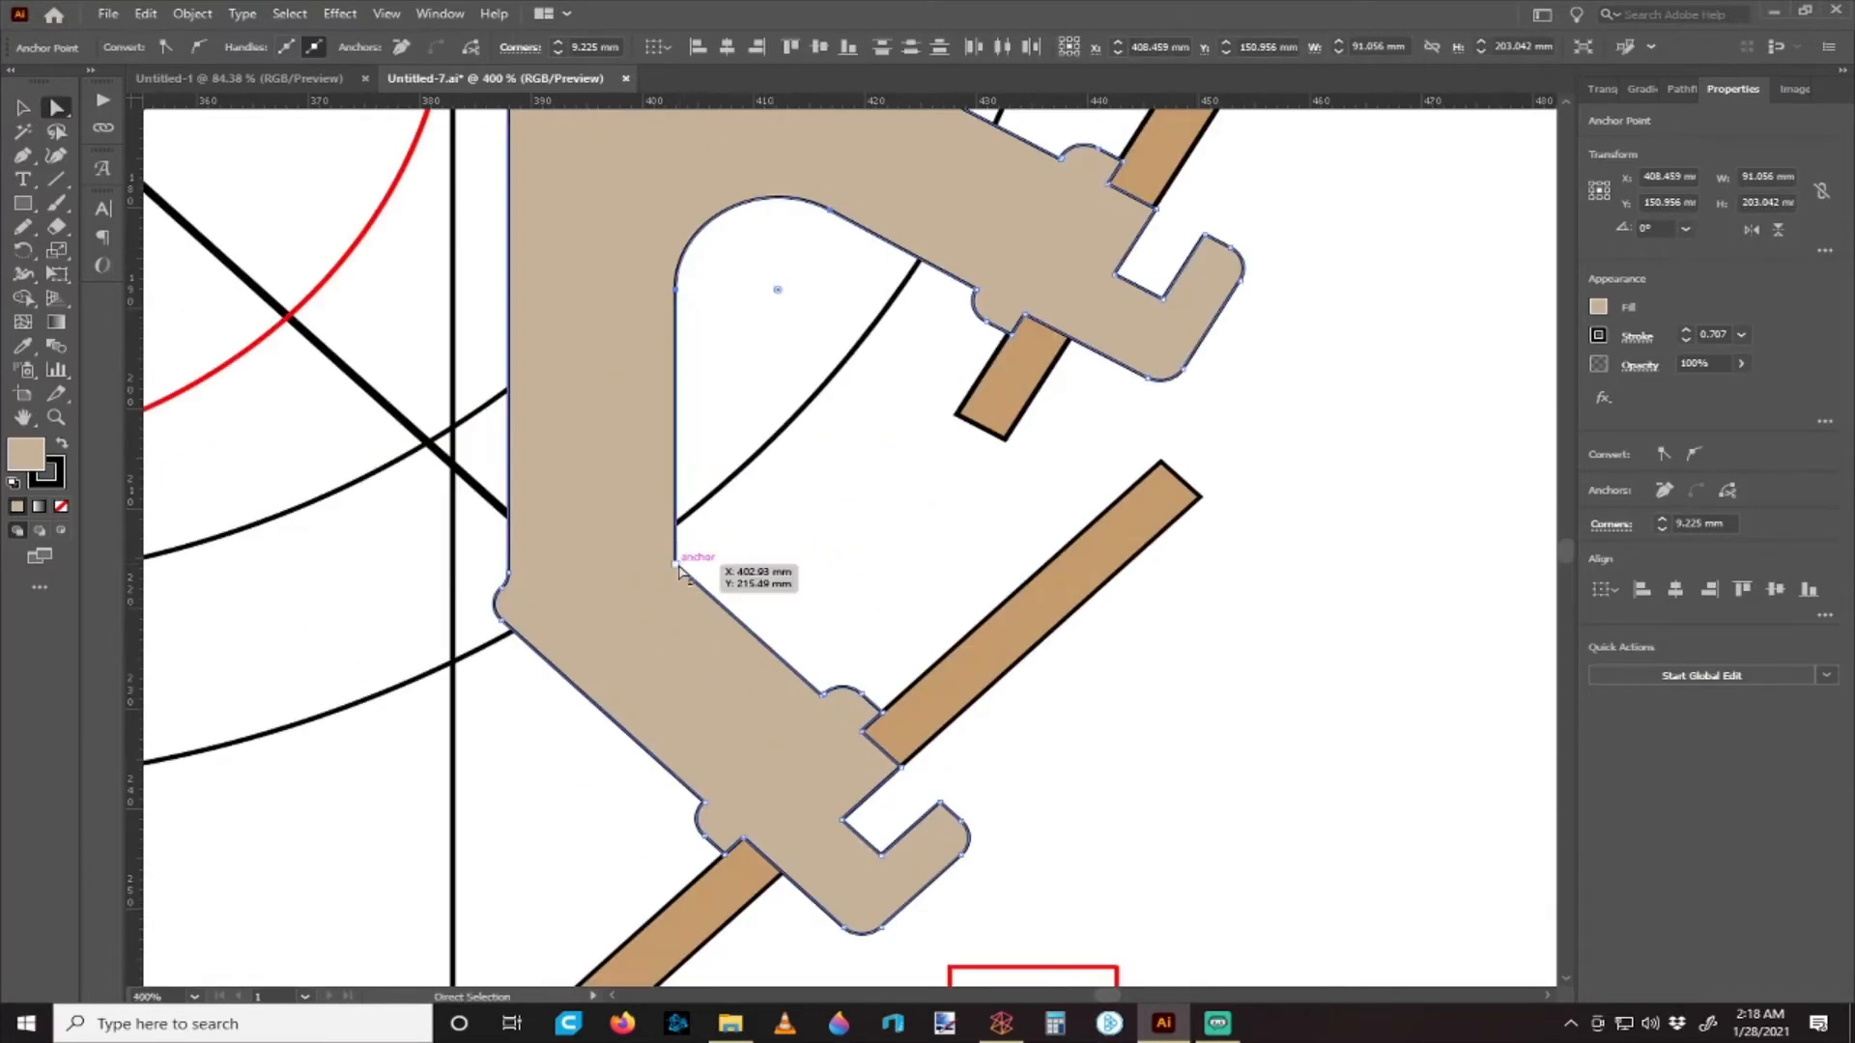
{"action": "left_click", "coordinate": [679, 572]}
{"action": "left_click_drag", "start_coordinate": [696, 538], "coordinate": [1285, 384]}
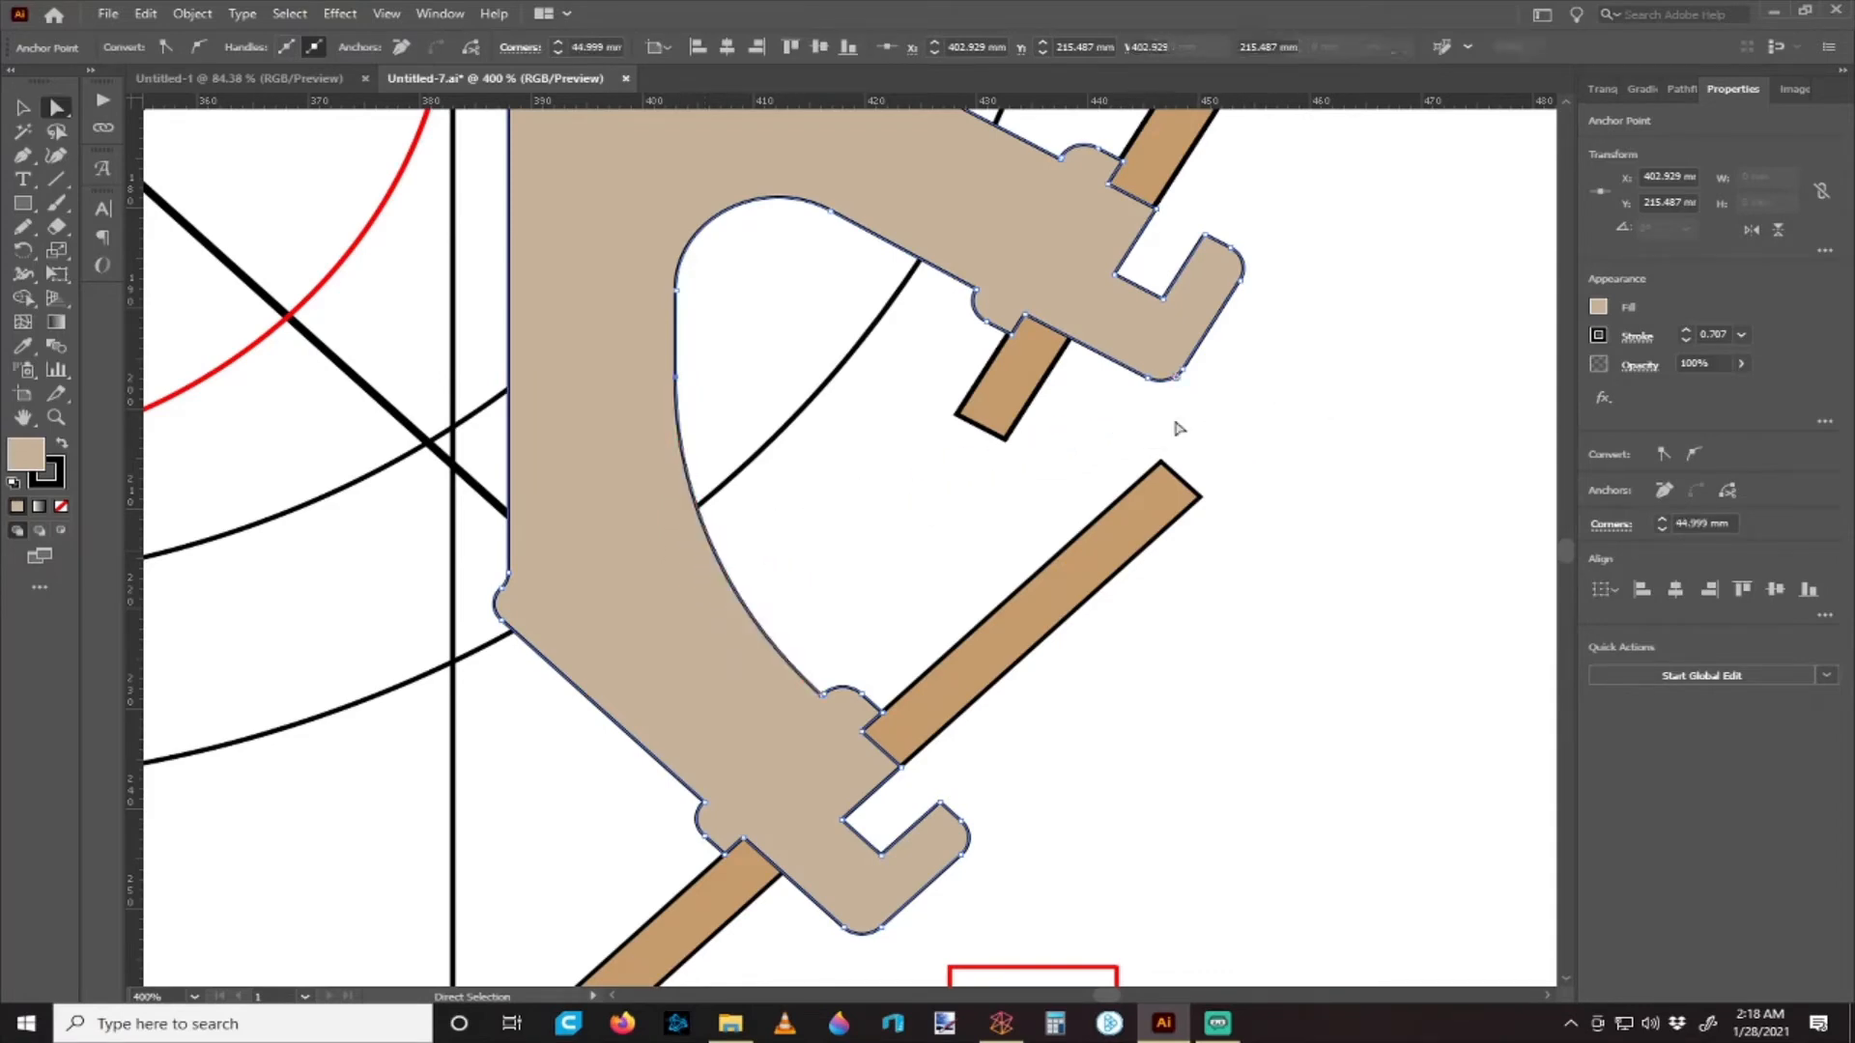
{"action": "scroll", "coordinate": [919, 505], "scroll_direction": "up", "scroll_amount": 1}
{"action": "left_click", "coordinate": [920, 505]}
{"action": "scroll", "coordinate": [899, 420], "scroll_direction": "down", "scroll_amount": 3}
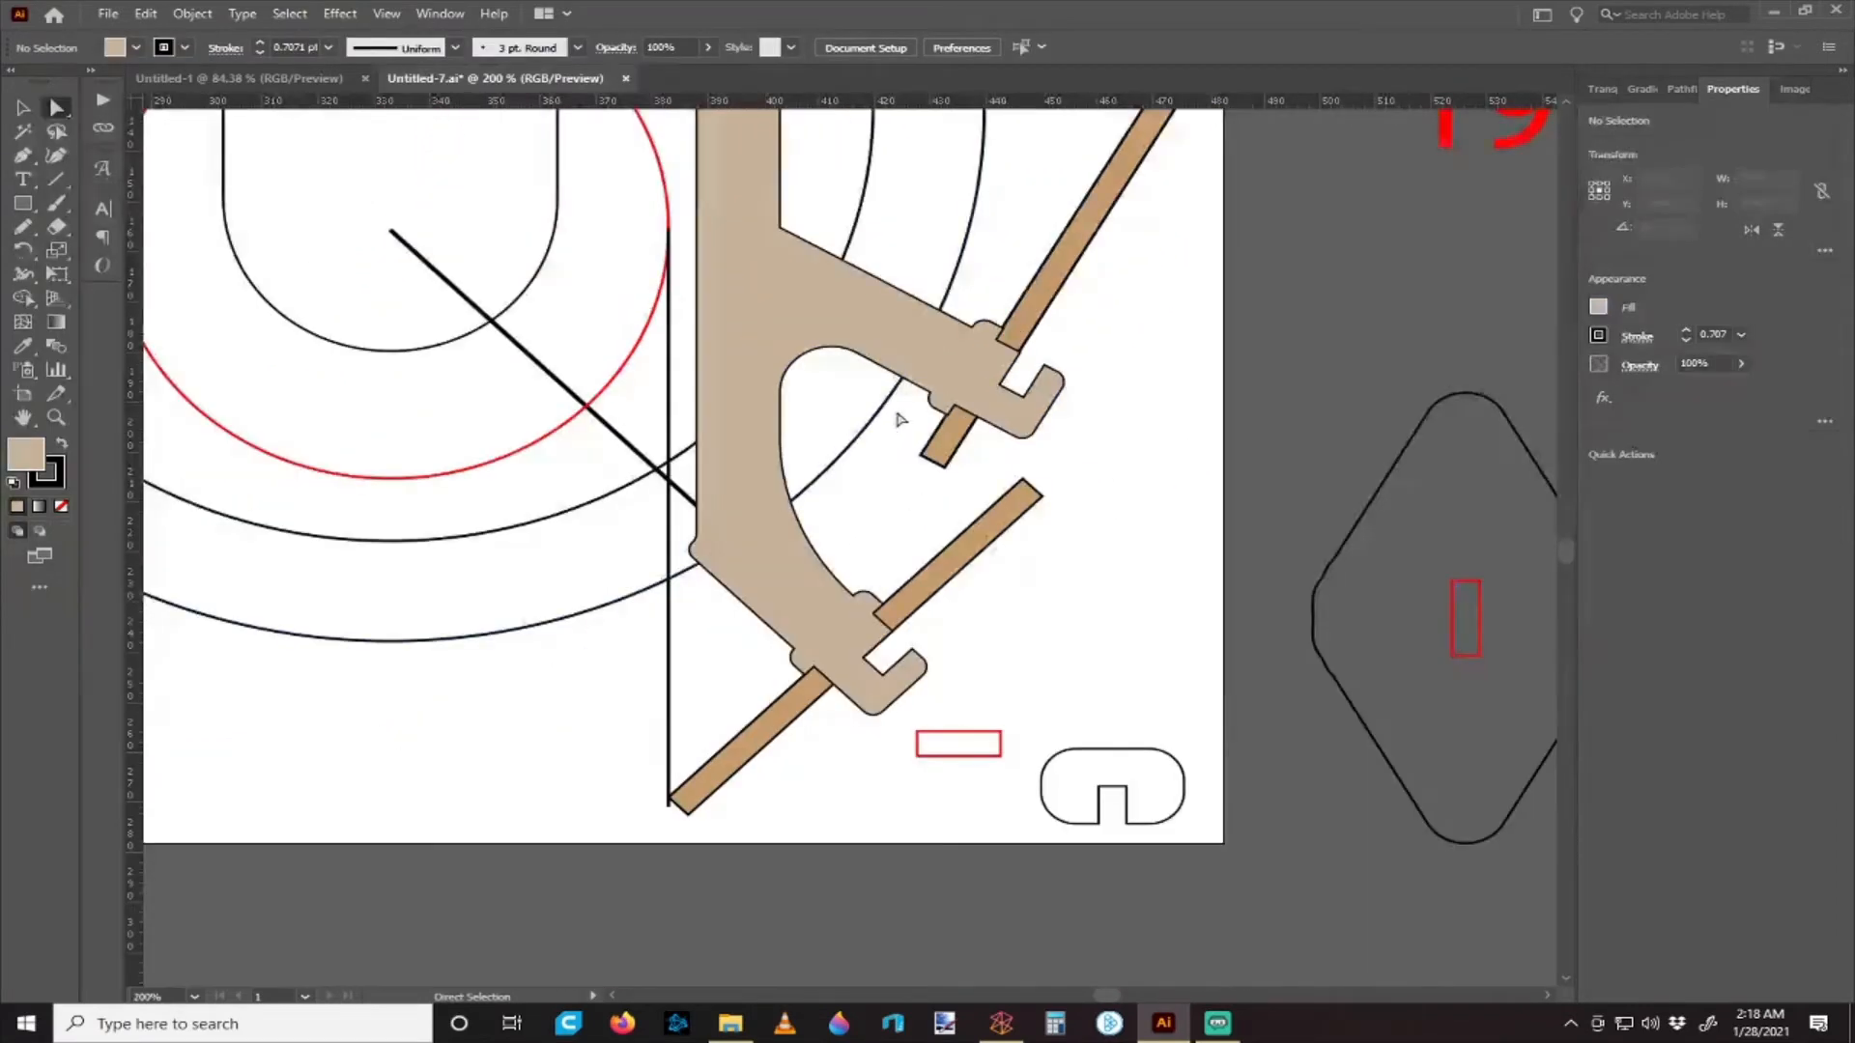
{"action": "scroll", "coordinate": [898, 420], "scroll_direction": "up", "scroll_amount": 1}
{"action": "scroll", "coordinate": [874, 580], "scroll_direction": "up", "scroll_amount": 3}
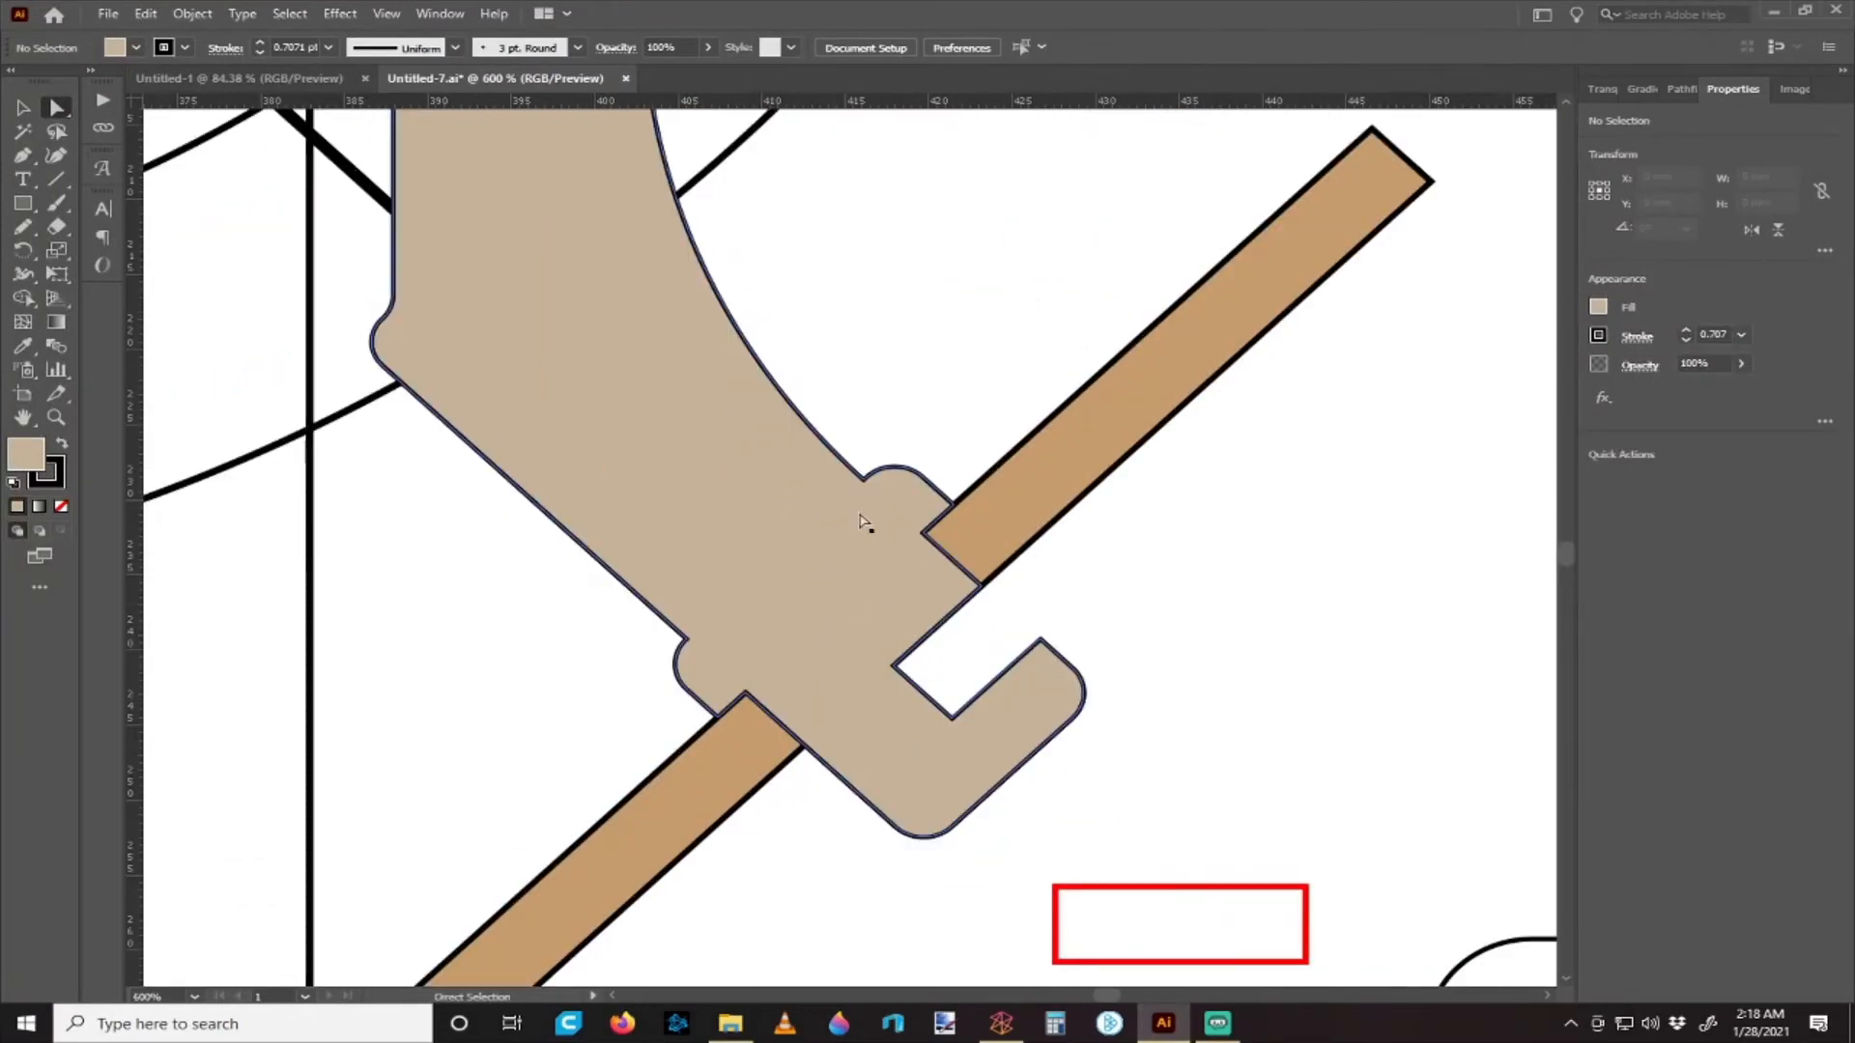
{"action": "left_click", "coordinate": [854, 544]}
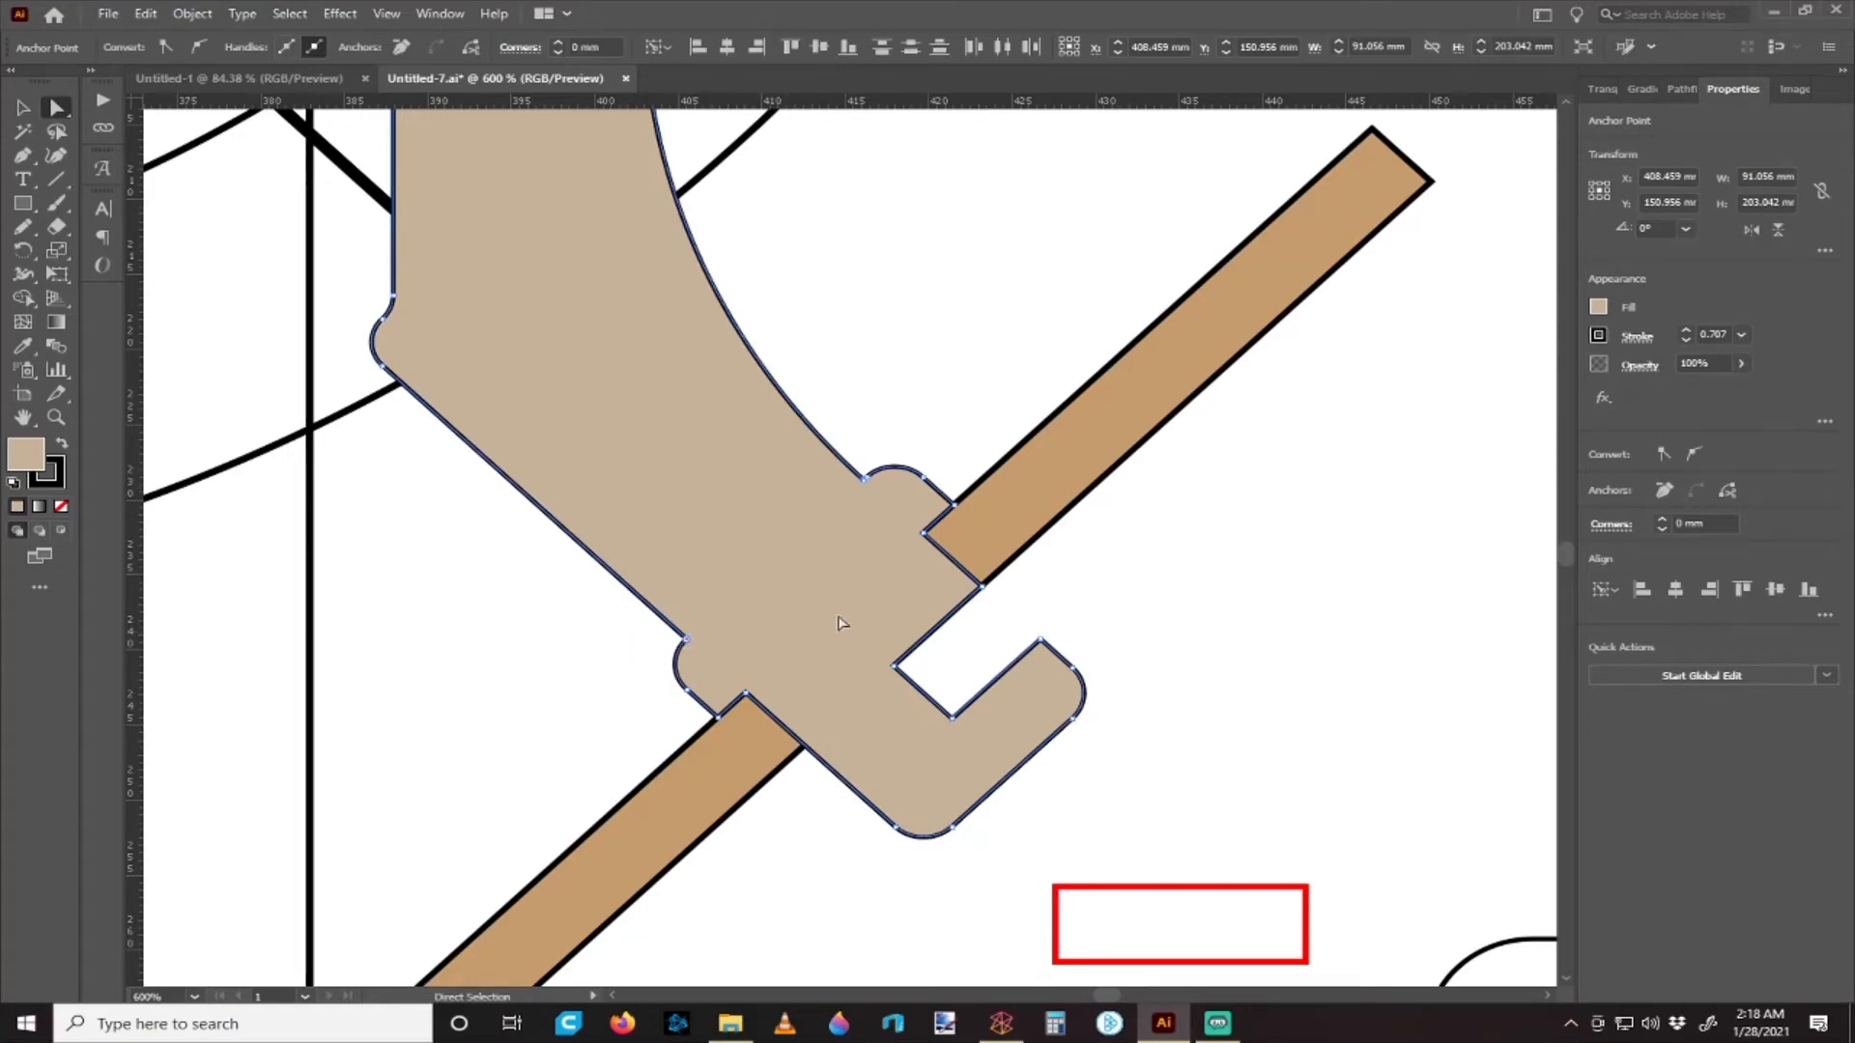
{"action": "left_click", "coordinate": [912, 418]}
{"action": "scroll", "coordinate": [914, 419], "scroll_direction": "down", "scroll_amount": 1}
{"action": "scroll", "coordinate": [918, 458], "scroll_direction": "up", "scroll_amount": 2}
{"action": "key", "text": "ctrl+z"}
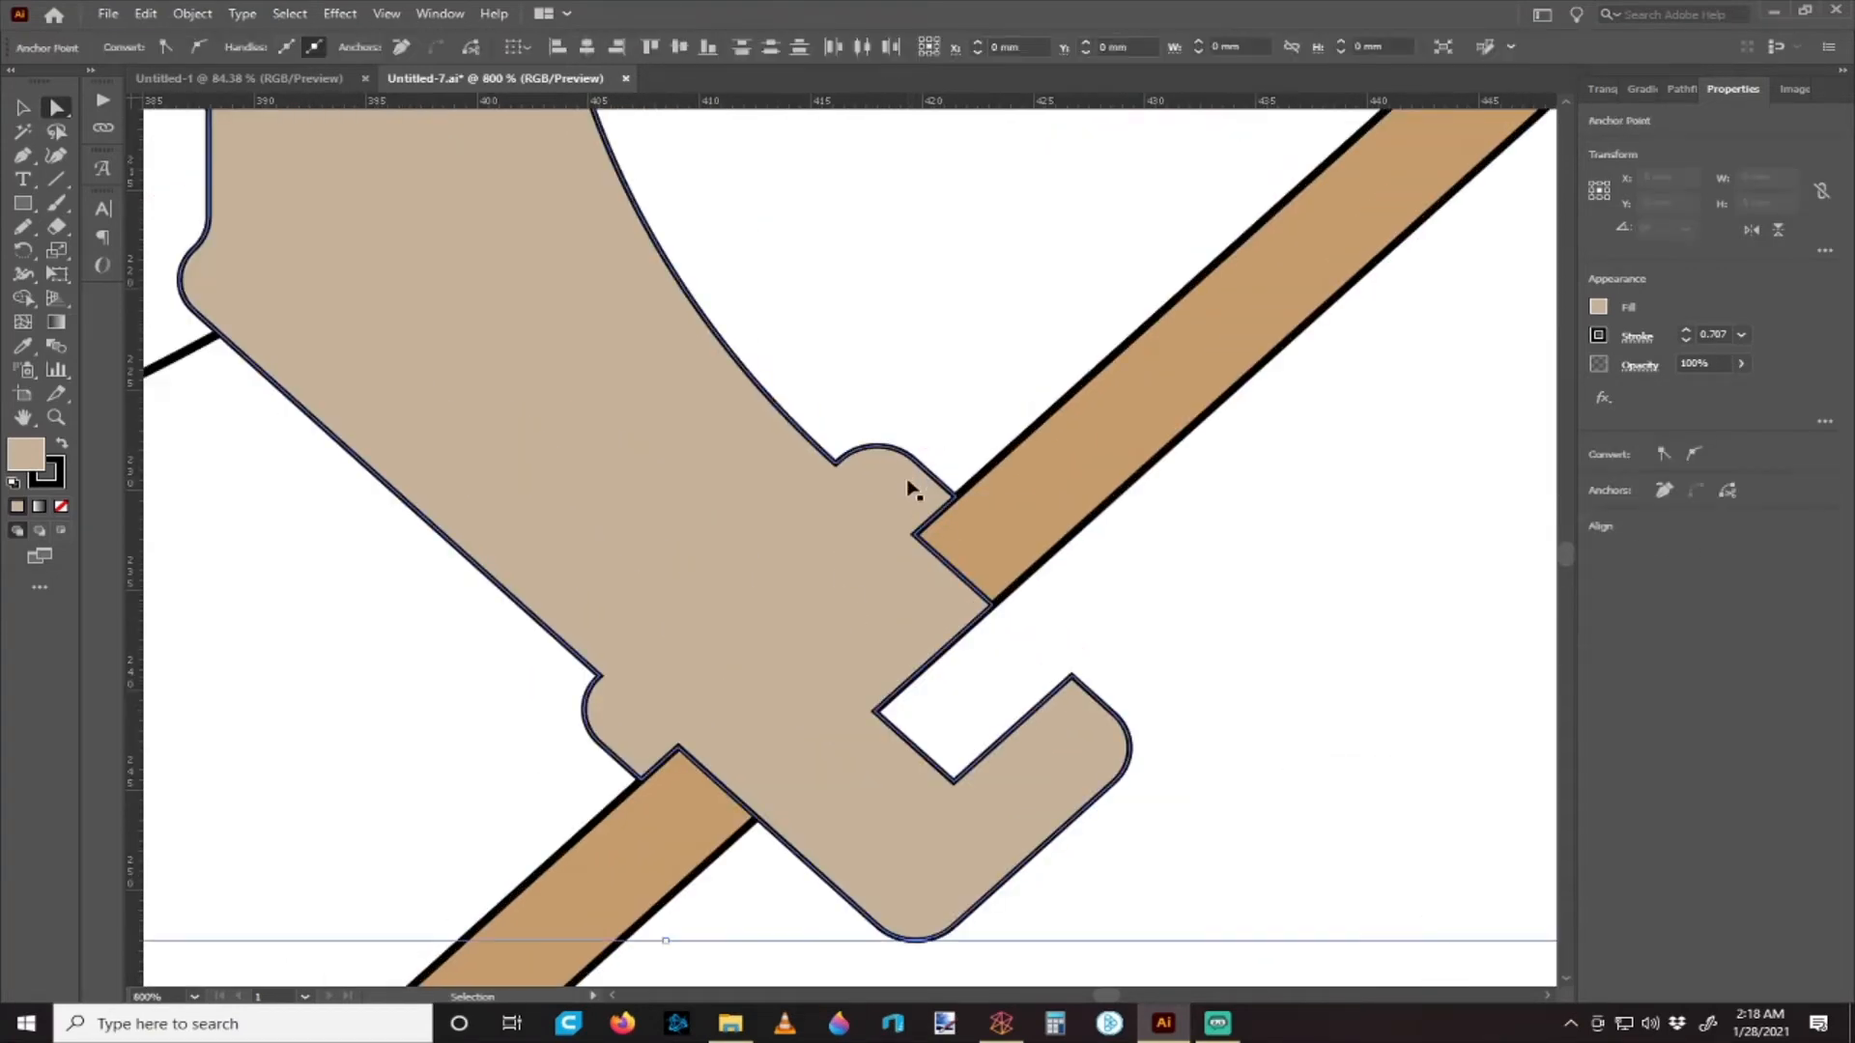
{"action": "scroll", "coordinate": [873, 380], "scroll_direction": "down", "scroll_amount": 3}
{"action": "scroll", "coordinate": [891, 417], "scroll_direction": "up", "scroll_amount": 2}
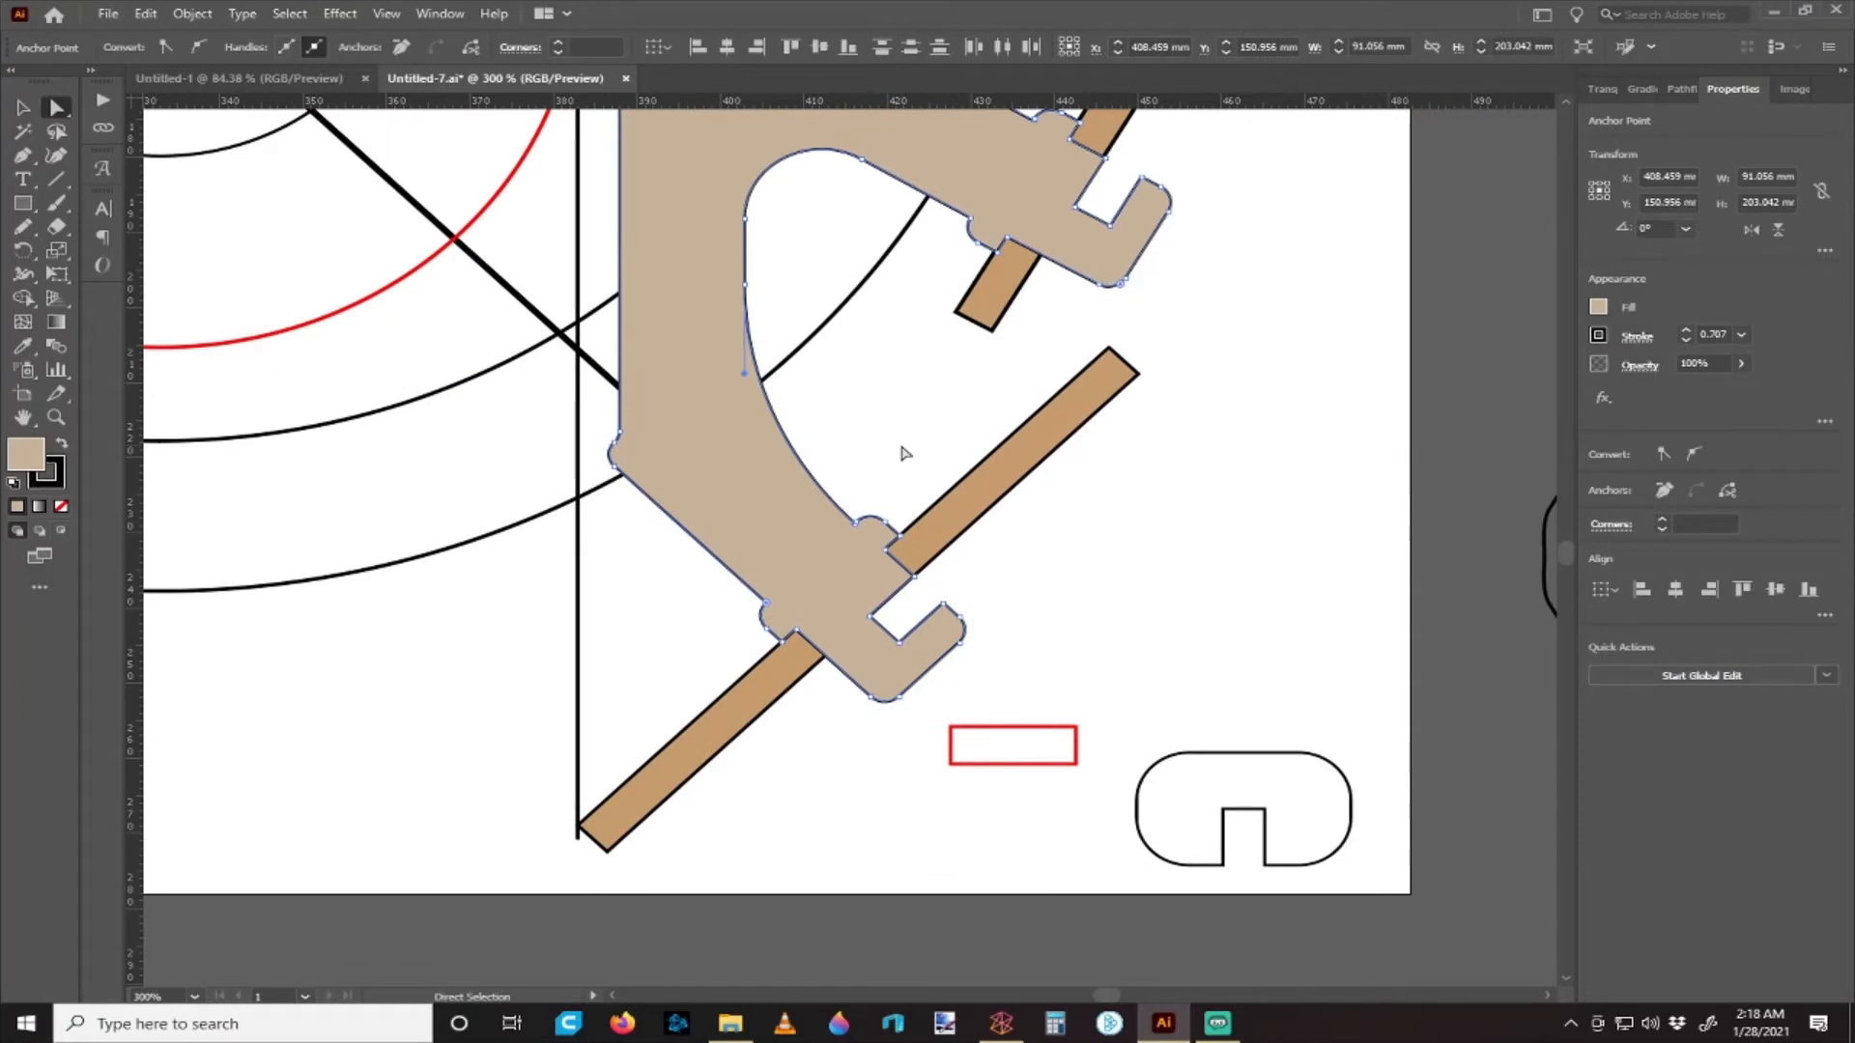
{"action": "left_click", "coordinate": [904, 453]}
{"action": "scroll", "coordinate": [877, 521], "scroll_direction": "up", "scroll_amount": 1}
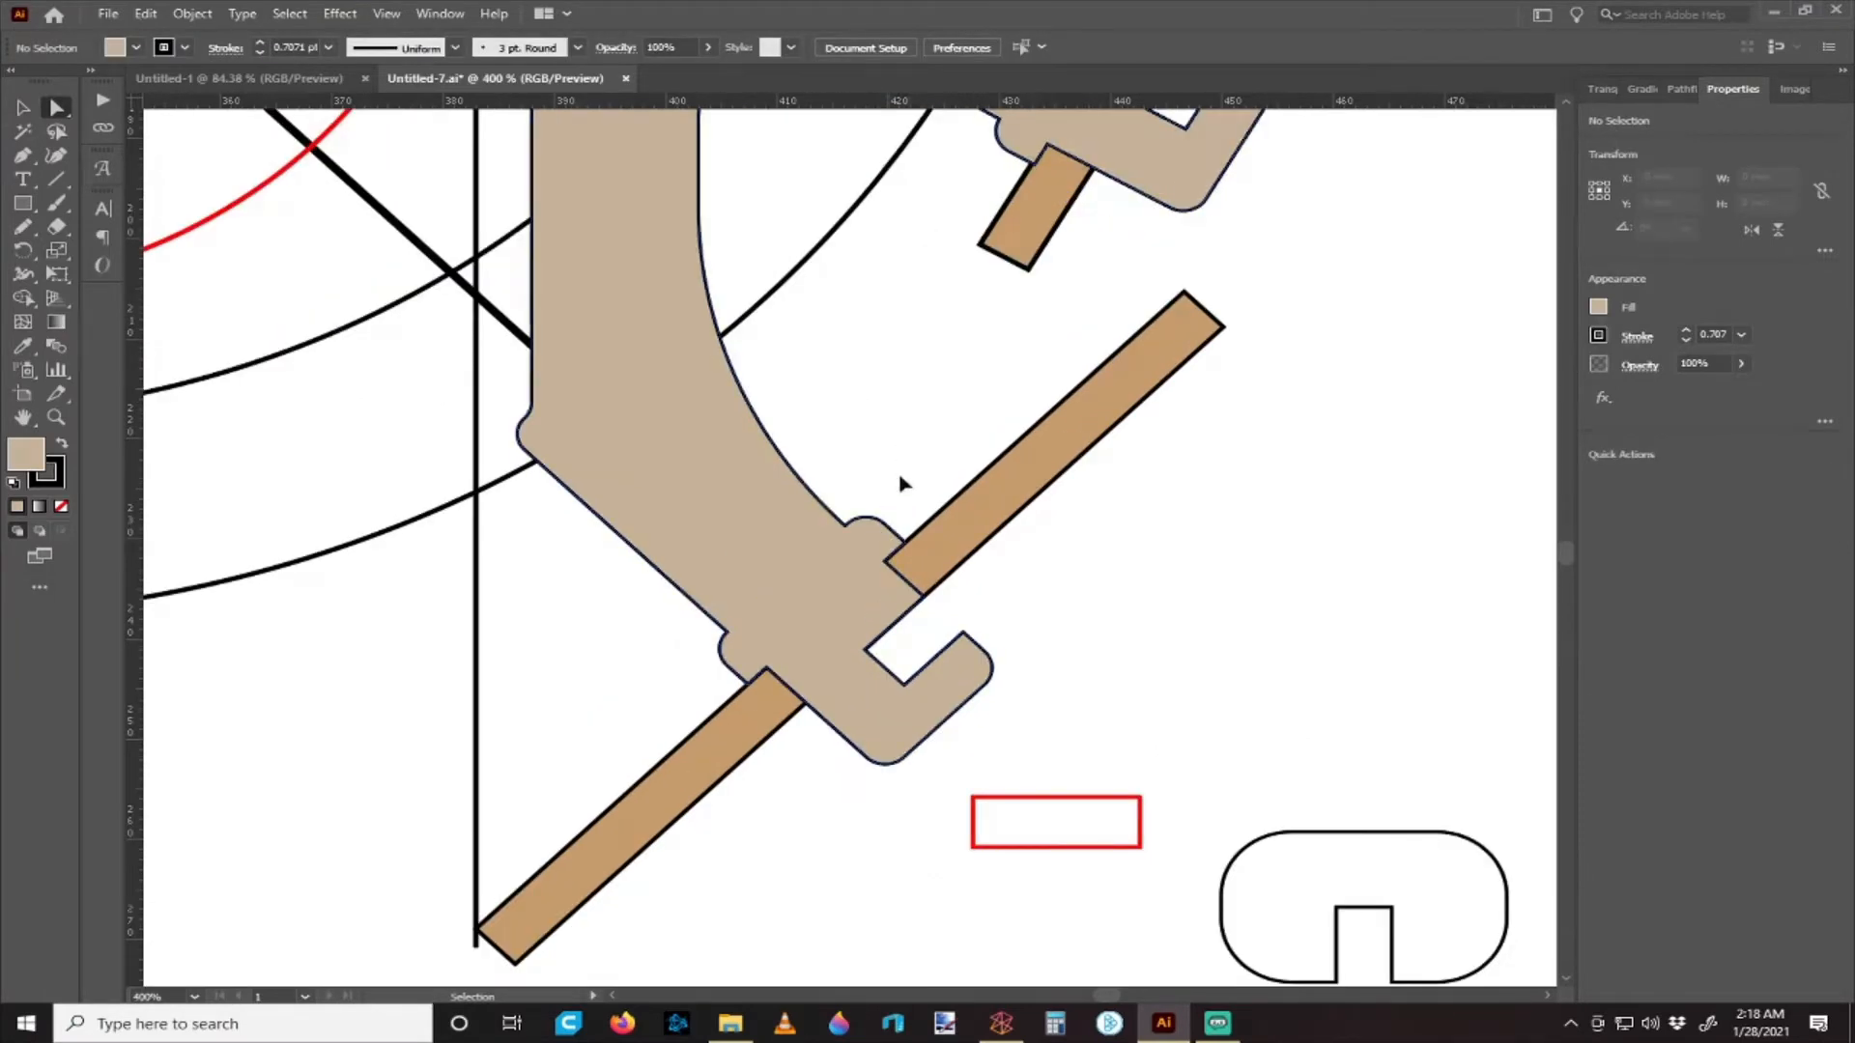
- Undo the corner roundings on the arm's bends, hooks and small tabs back to sharp corners
{"action": "scroll", "coordinate": [900, 462], "scroll_direction": "down", "scroll_amount": 2}
{"action": "key", "text": "ctrl+z"}
{"action": "key", "text": "ctrl+z"}
{"action": "key", "text": "ctrl+z"}
{"action": "key", "text": "ctrl+z"}
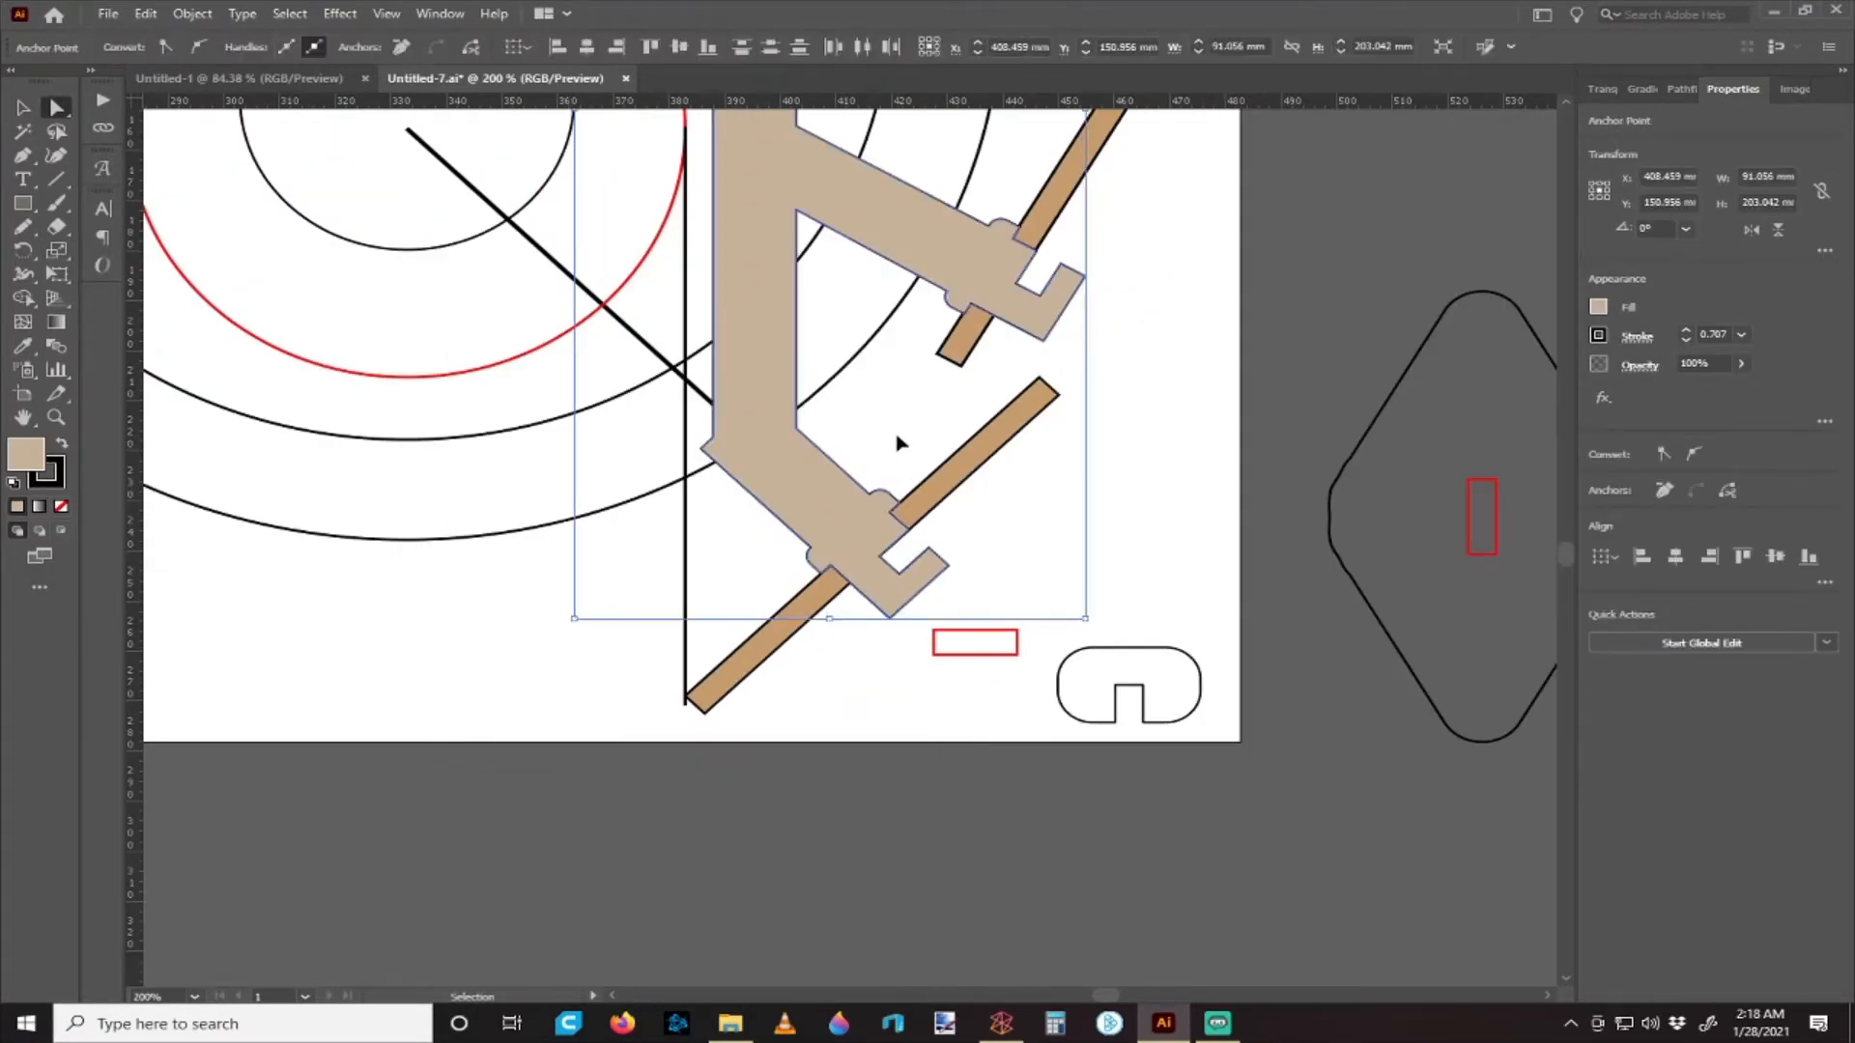
{"action": "left_click", "coordinate": [897, 443]}
{"action": "scroll", "coordinate": [896, 444], "scroll_direction": "up", "scroll_amount": 2}
{"action": "scroll", "coordinate": [897, 446], "scroll_direction": "down", "scroll_amount": 2}
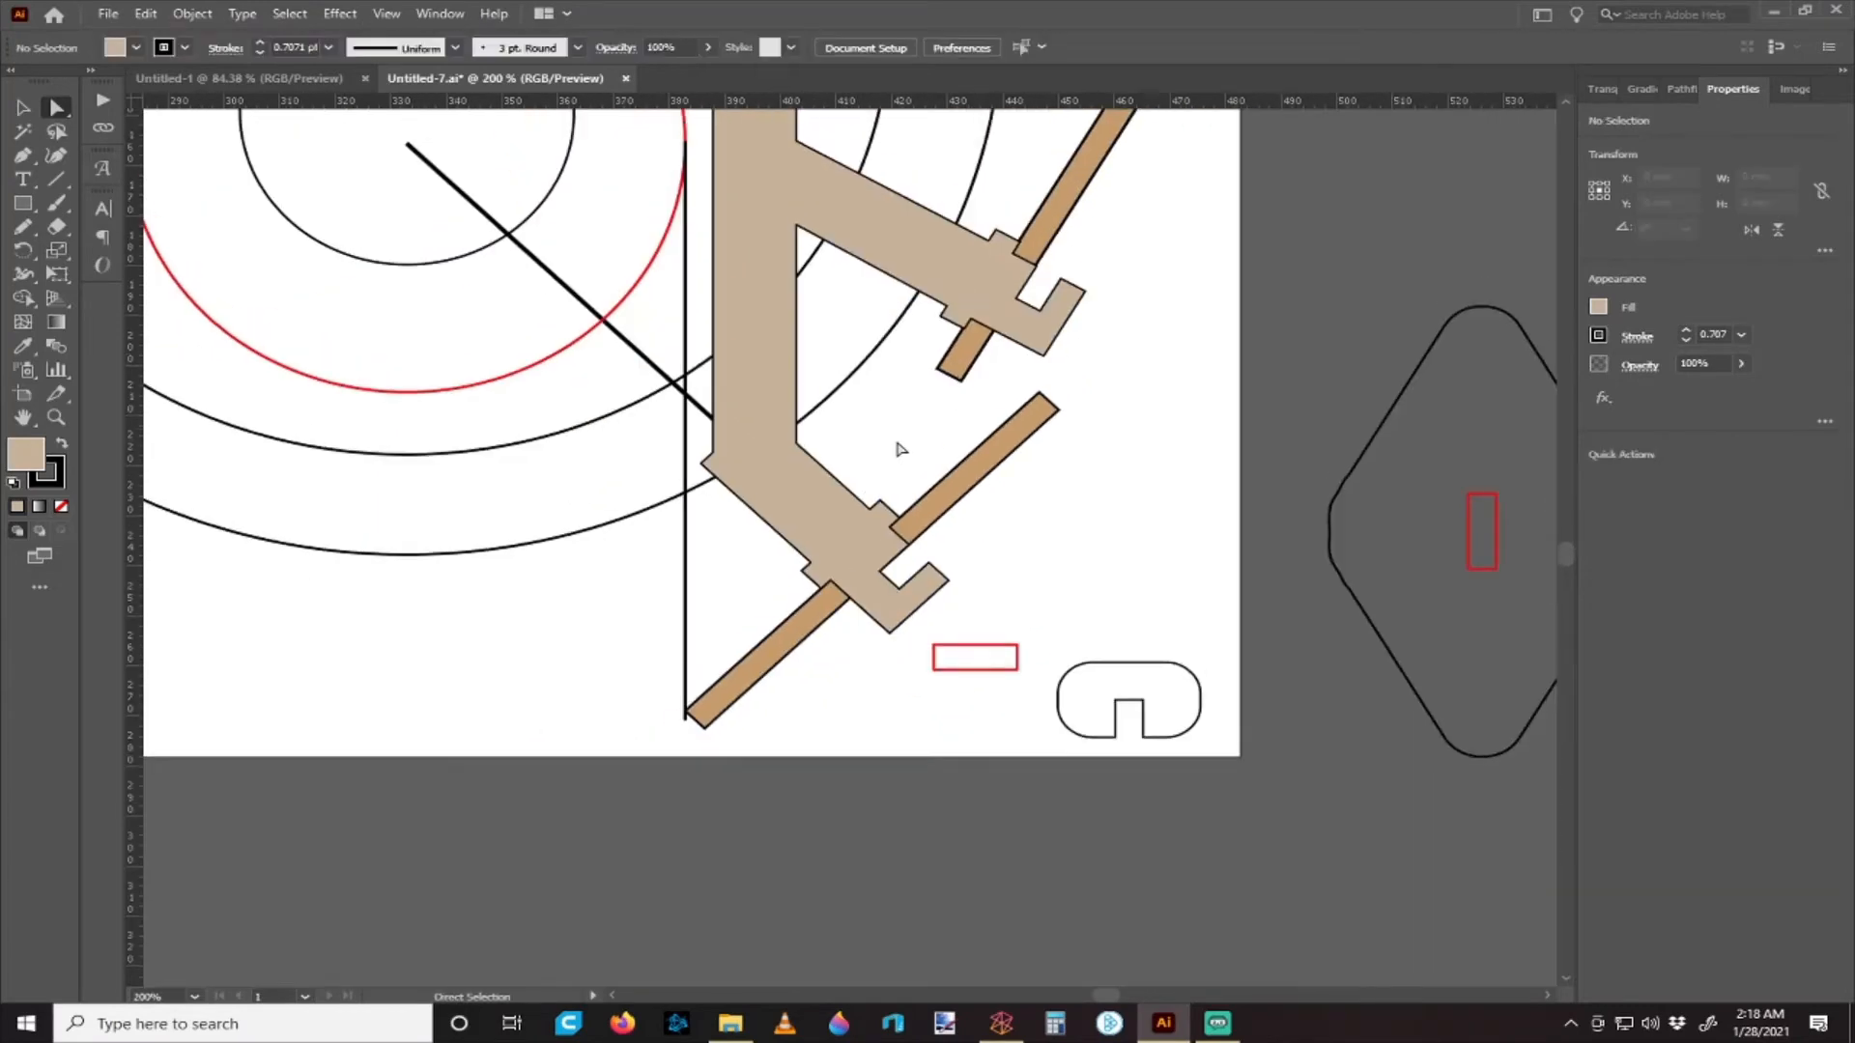
- Round the small tabs' outer and inner corners and the hooks' outer corners on both notched ends to about 1.18 mm
{"action": "left_click", "coordinate": [990, 282]}
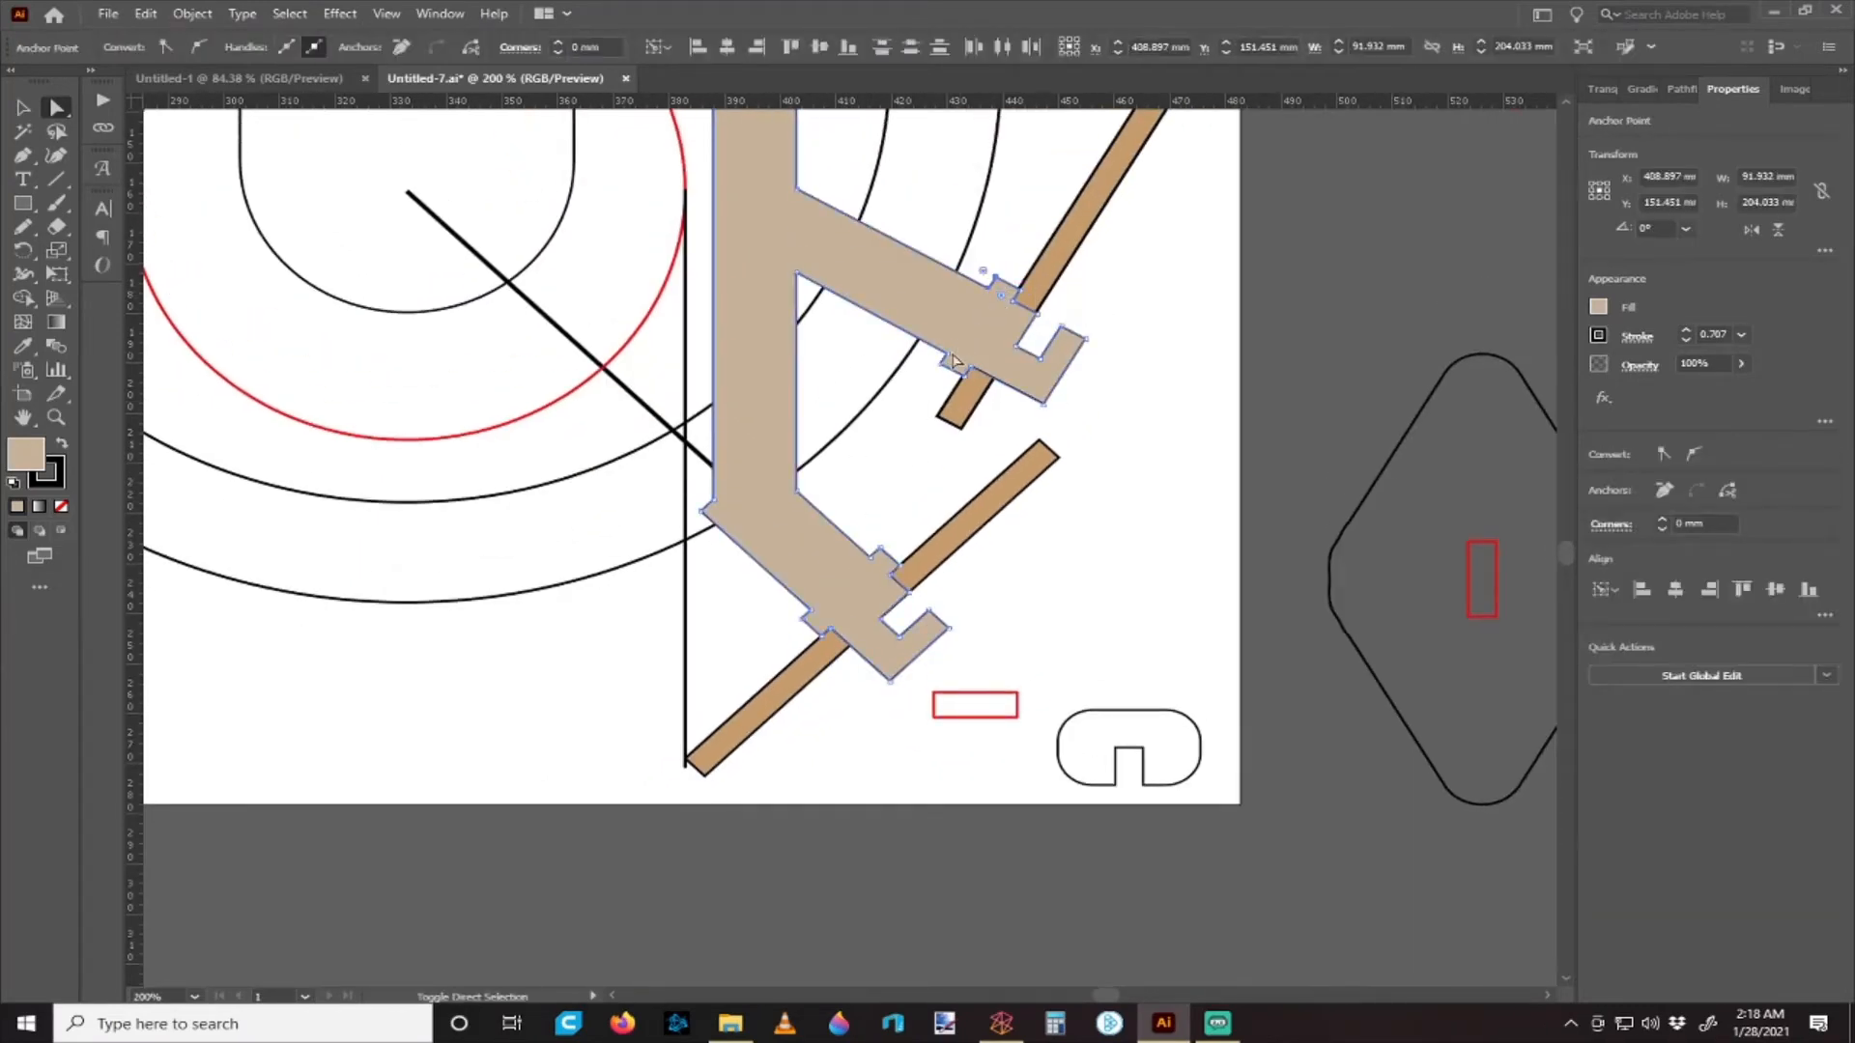
{"action": "left_click_drag", "start_coordinate": [954, 362], "coordinate": [944, 372]}
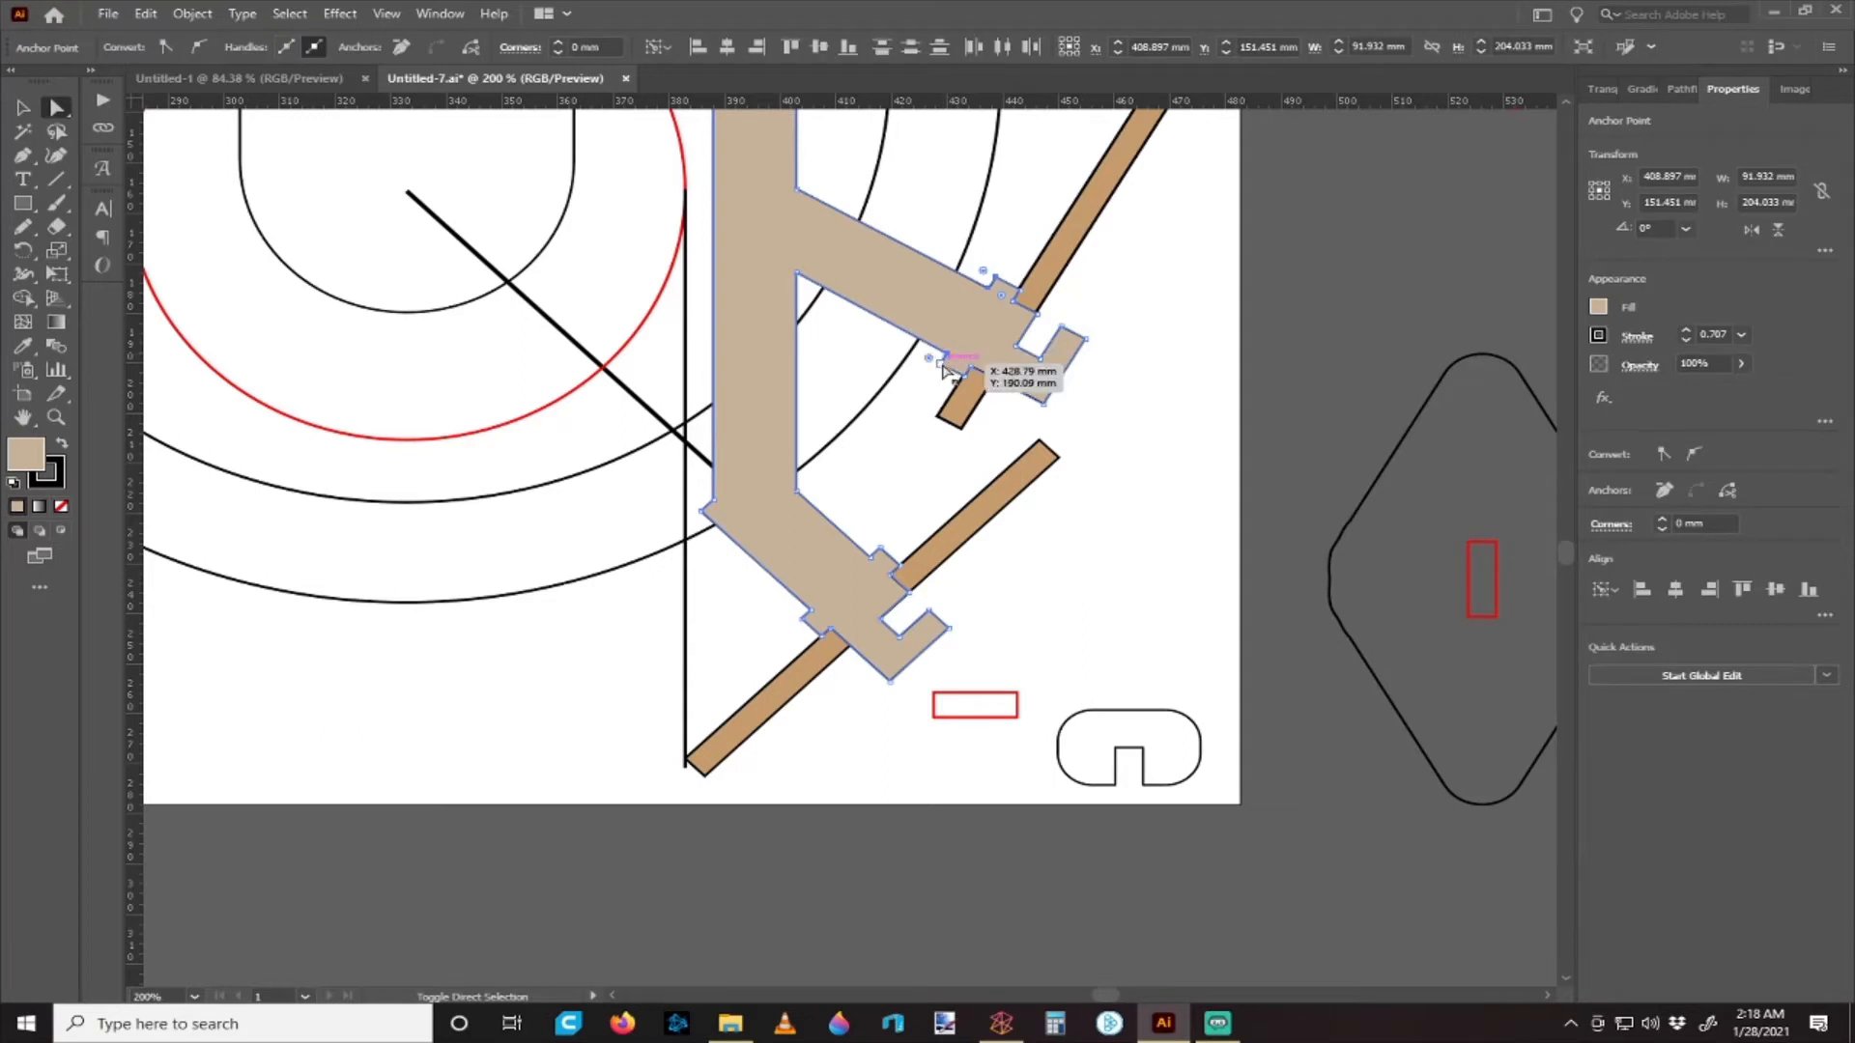
{"action": "left_click", "coordinate": [874, 555], "text": "shift"}
{"action": "left_click", "coordinate": [808, 616], "text": "shift"}
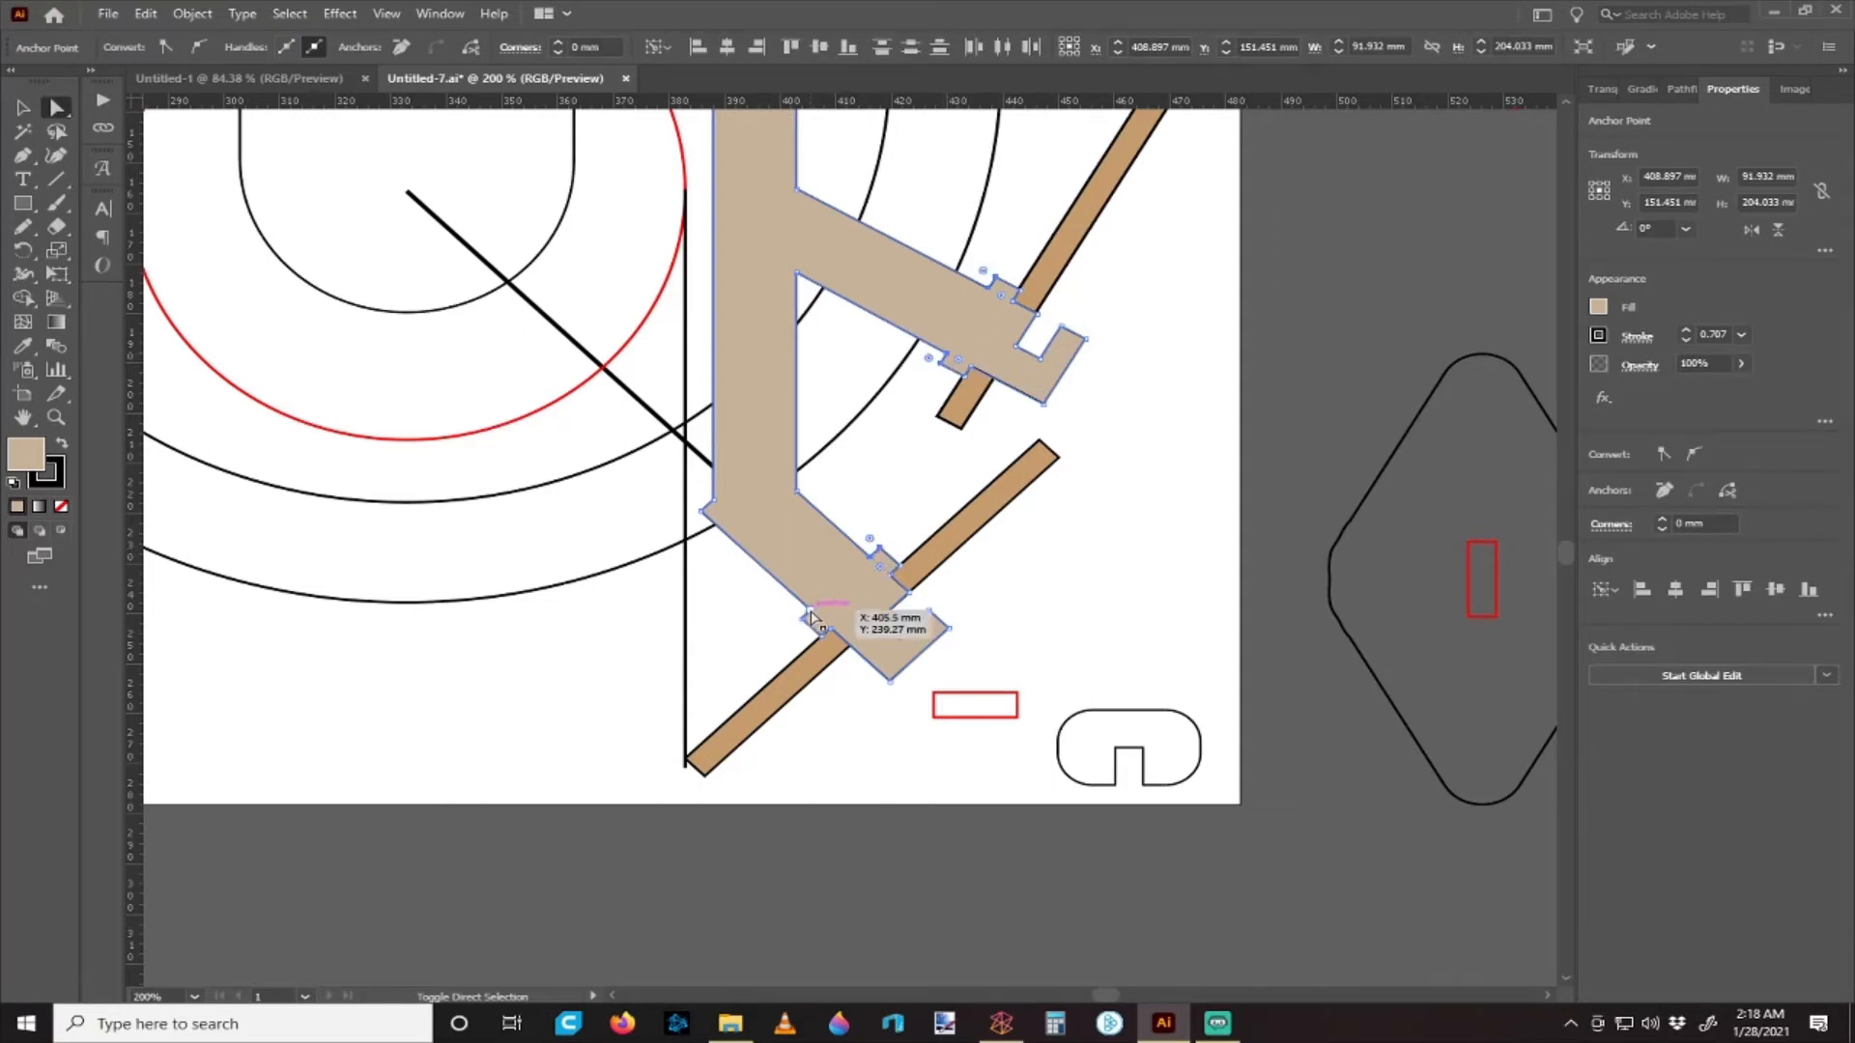
{"action": "left_click", "coordinate": [803, 619], "text": "shift"}
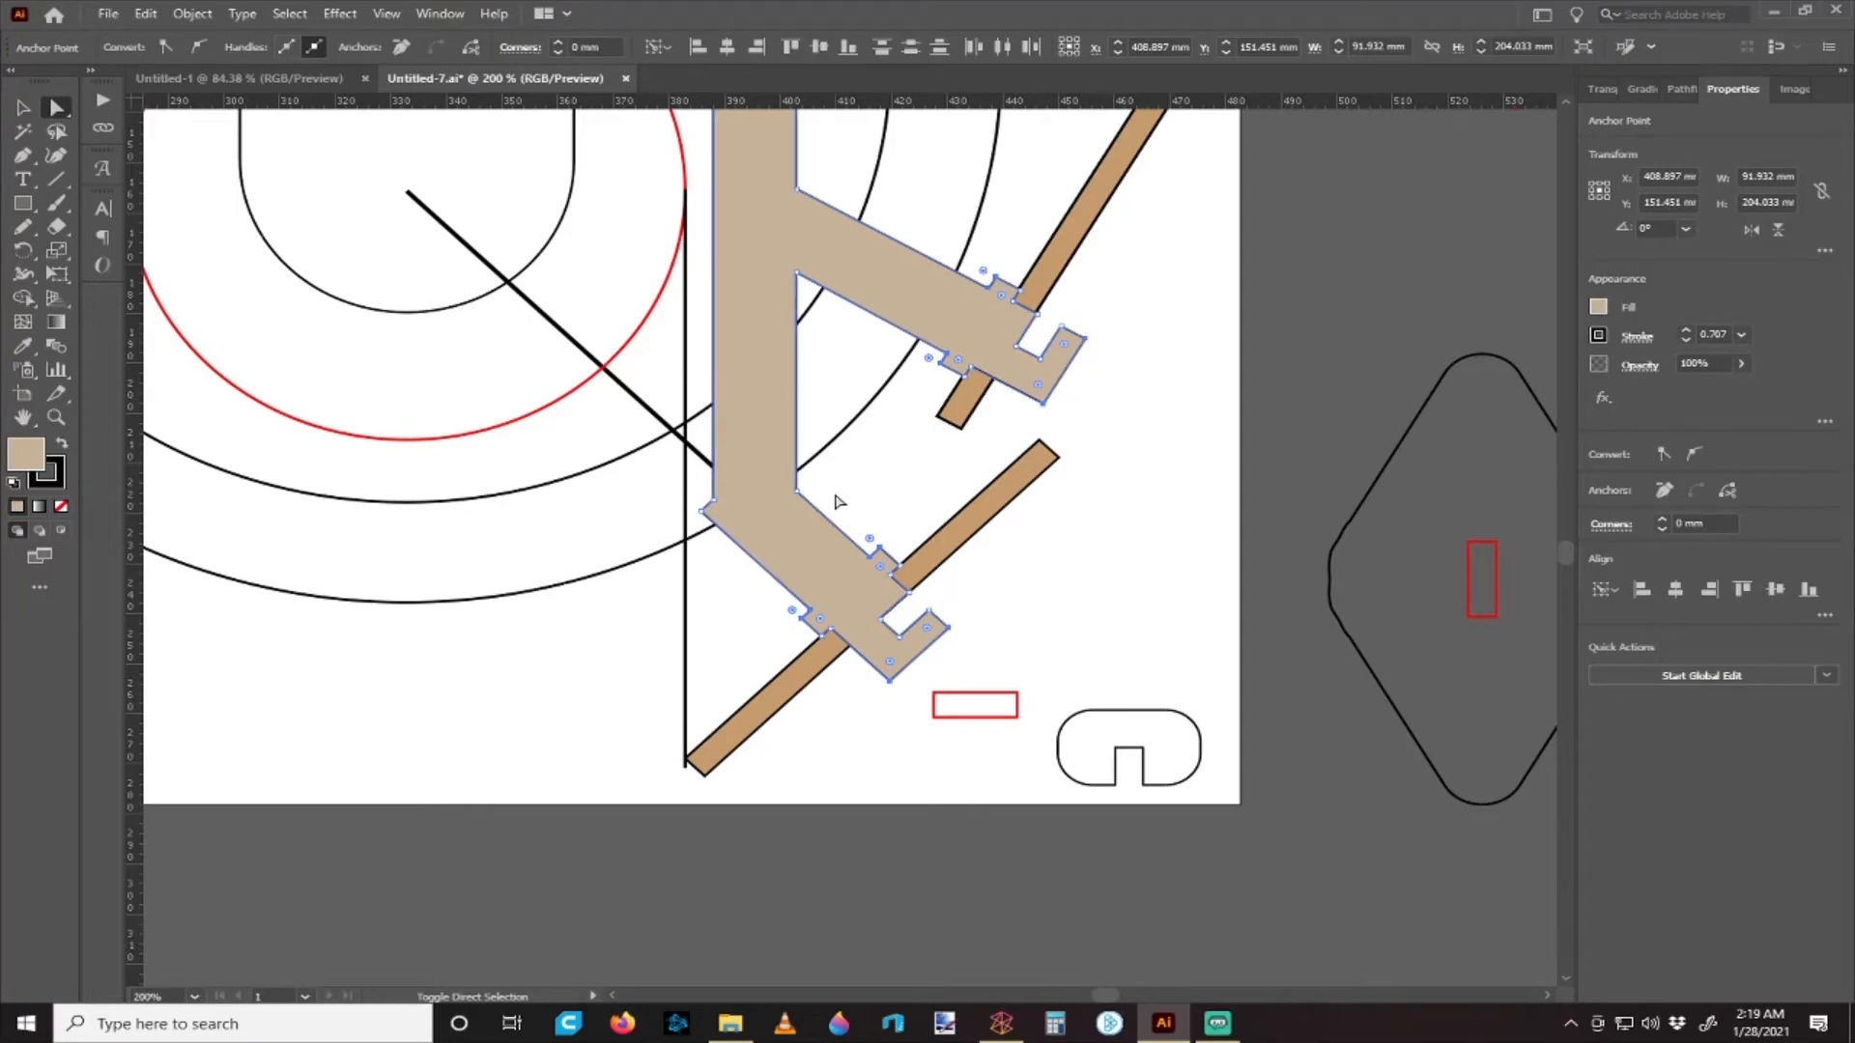
{"action": "scroll", "coordinate": [870, 555], "scroll_direction": "up", "scroll_amount": 4}
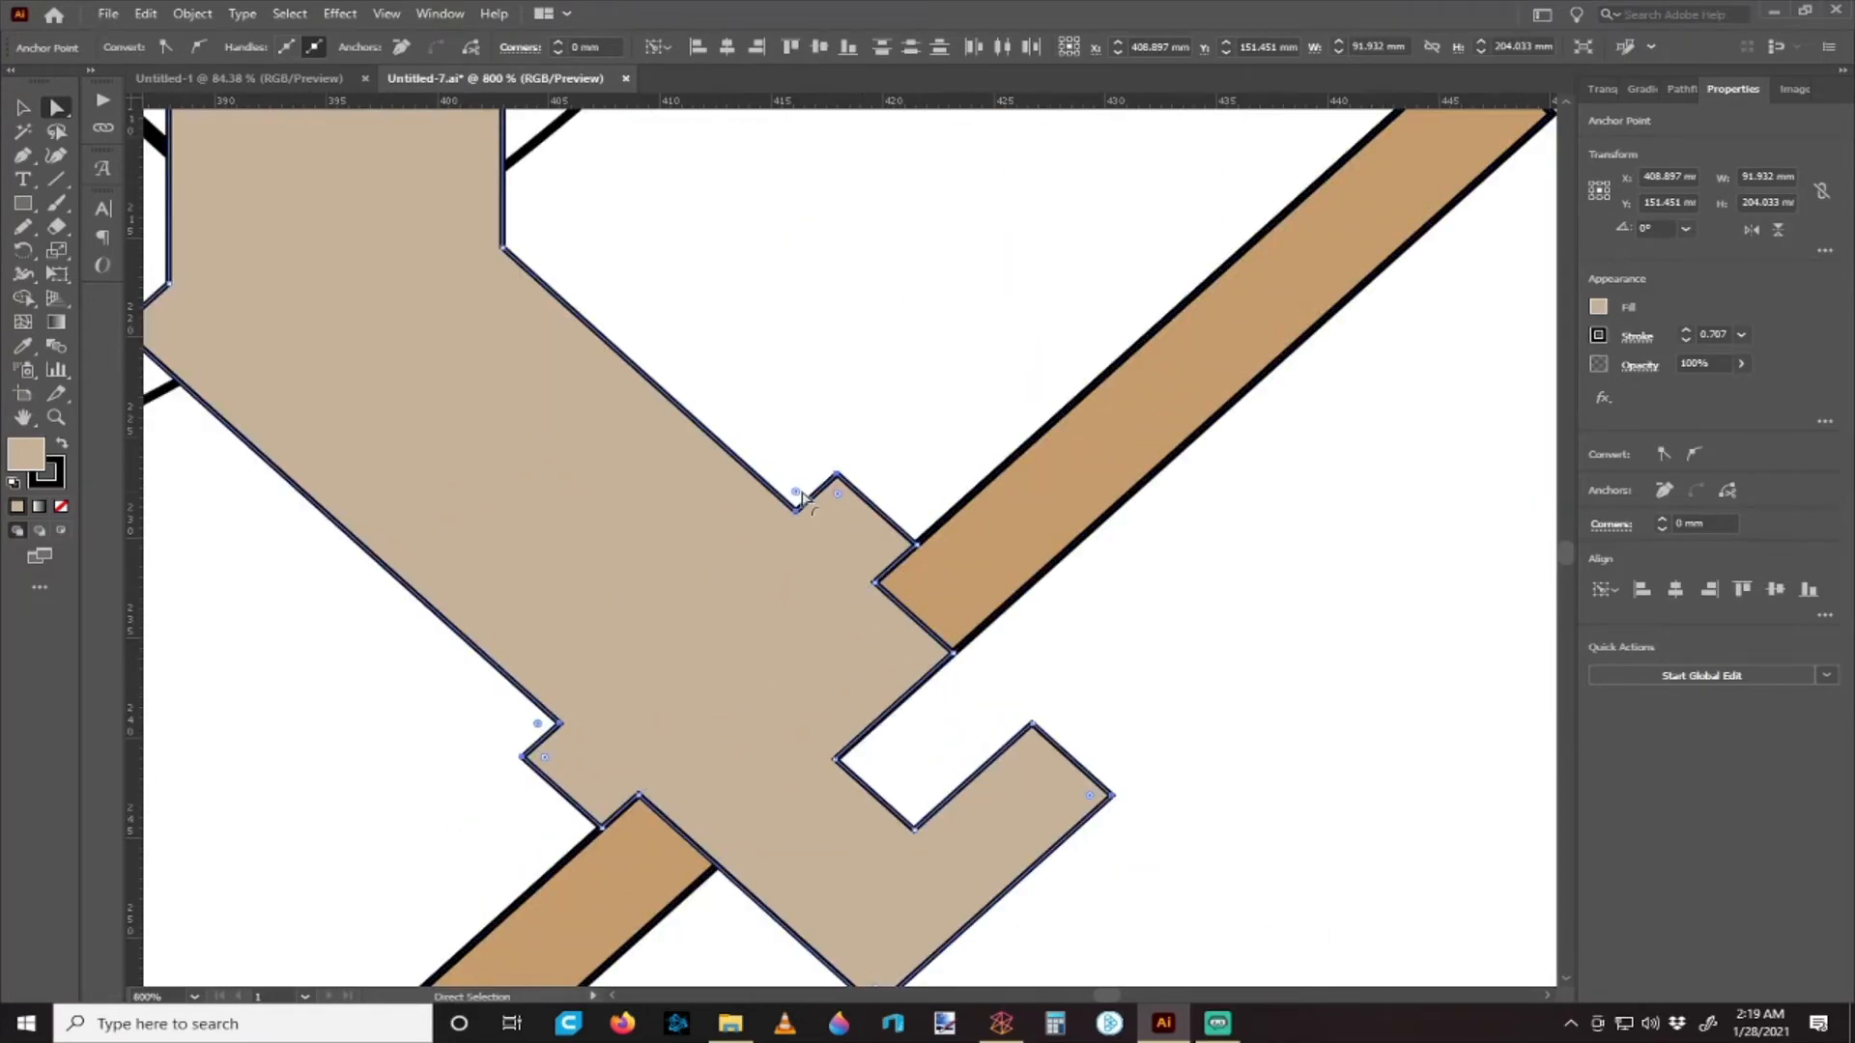
{"action": "left_click_drag", "start_coordinate": [795, 492], "coordinate": [792, 447]}
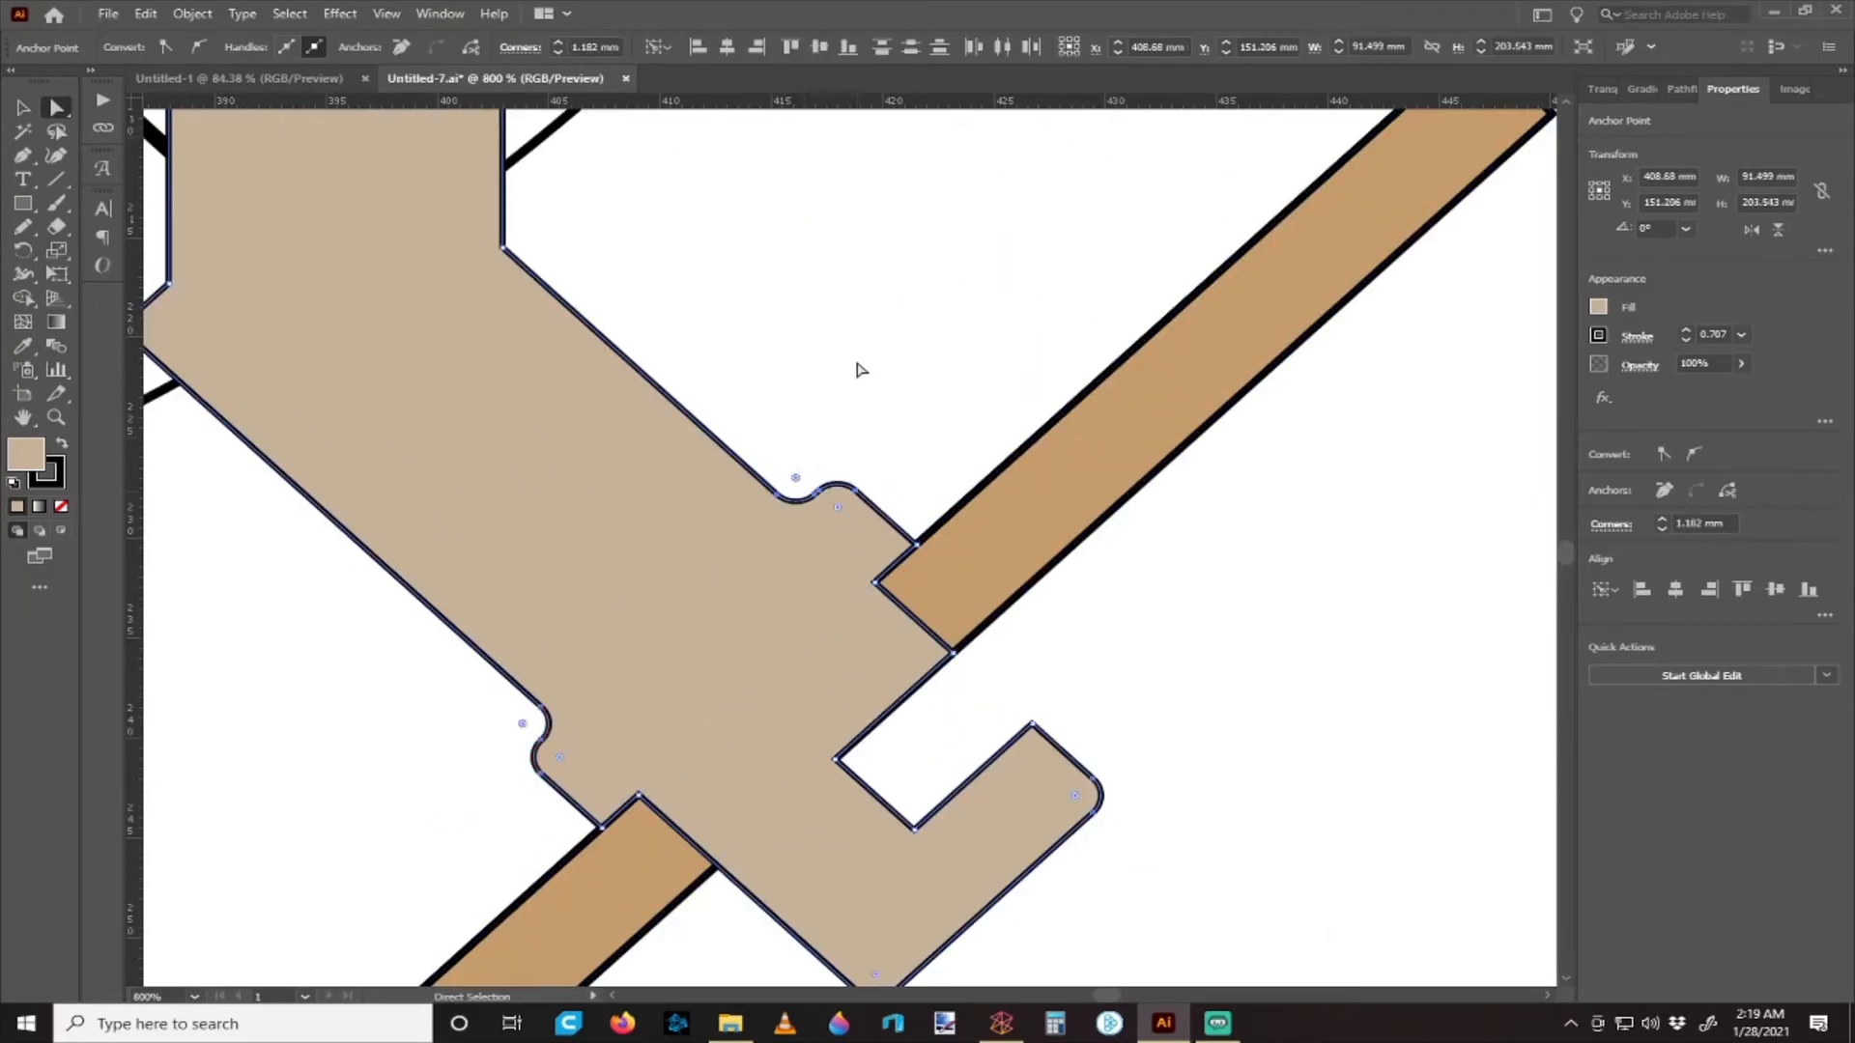
{"action": "scroll", "coordinate": [869, 385], "scroll_direction": "down", "scroll_amount": 3}
{"action": "scroll", "coordinate": [859, 396], "scroll_direction": "up", "scroll_amount": 7}
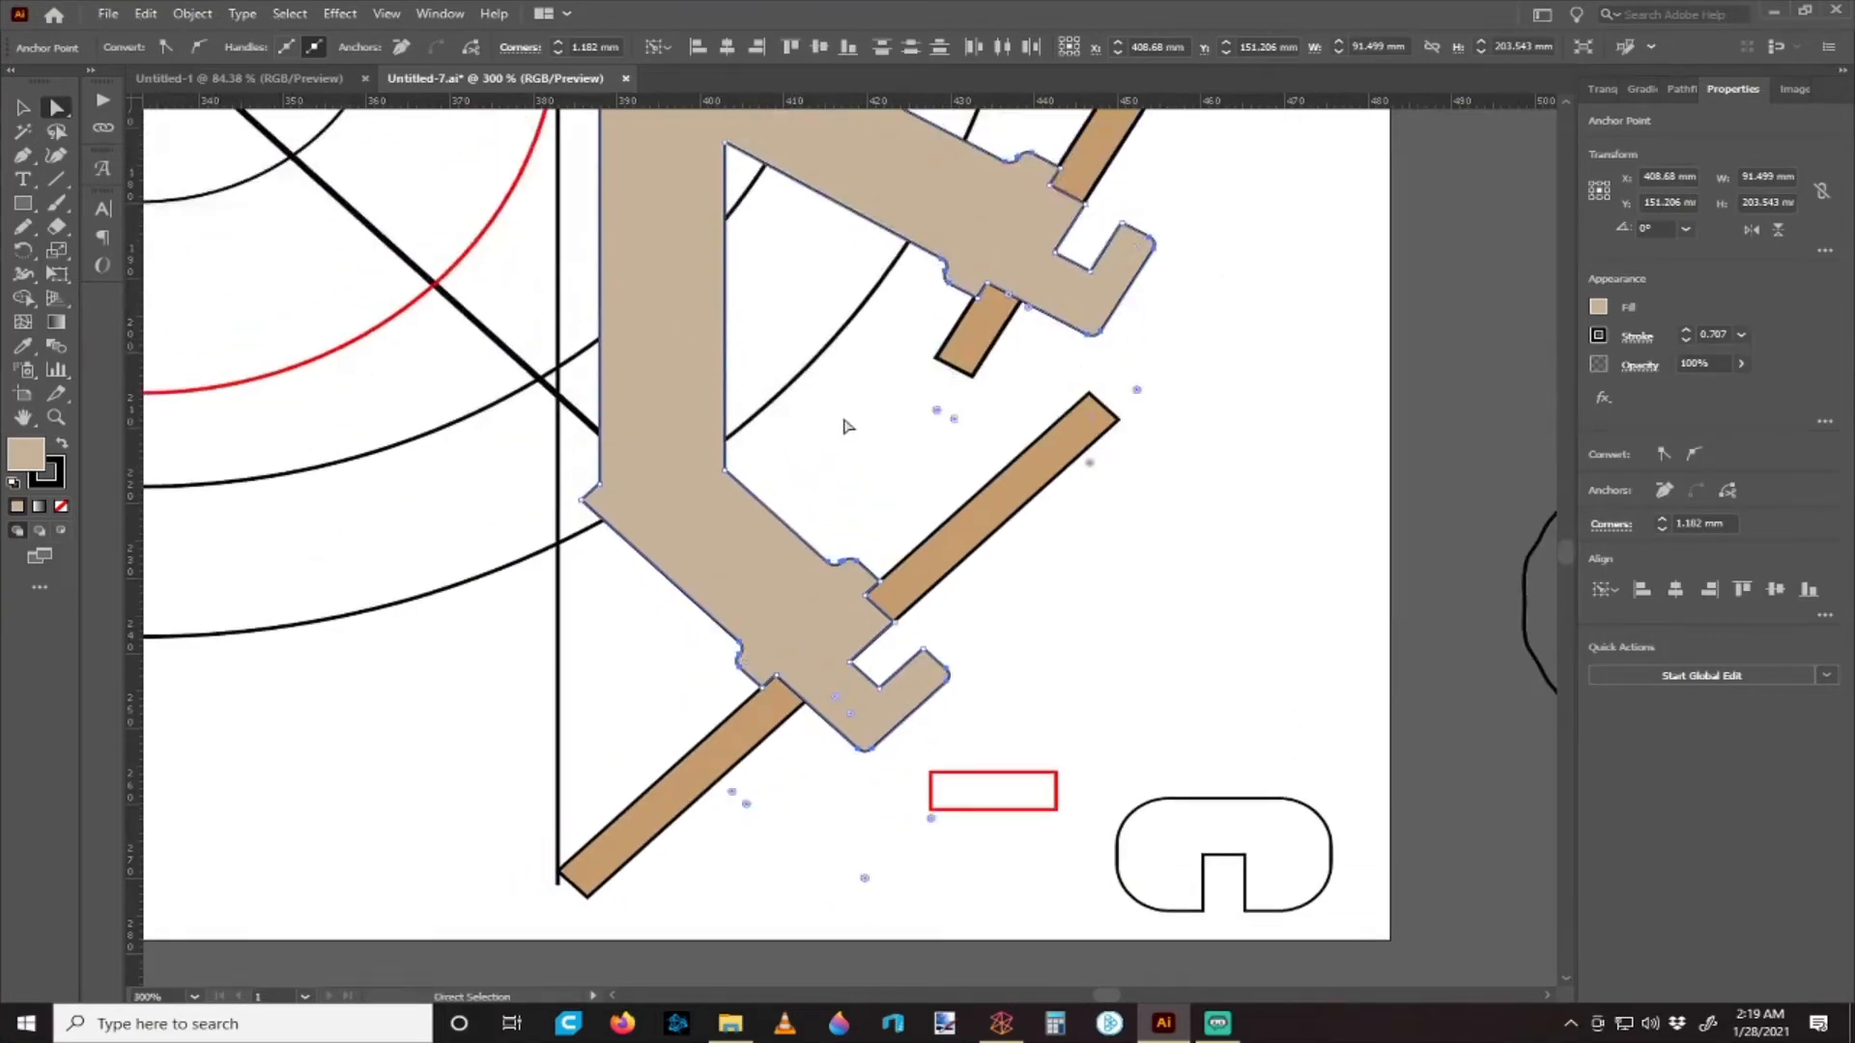
{"action": "left_click", "coordinate": [786, 451]}
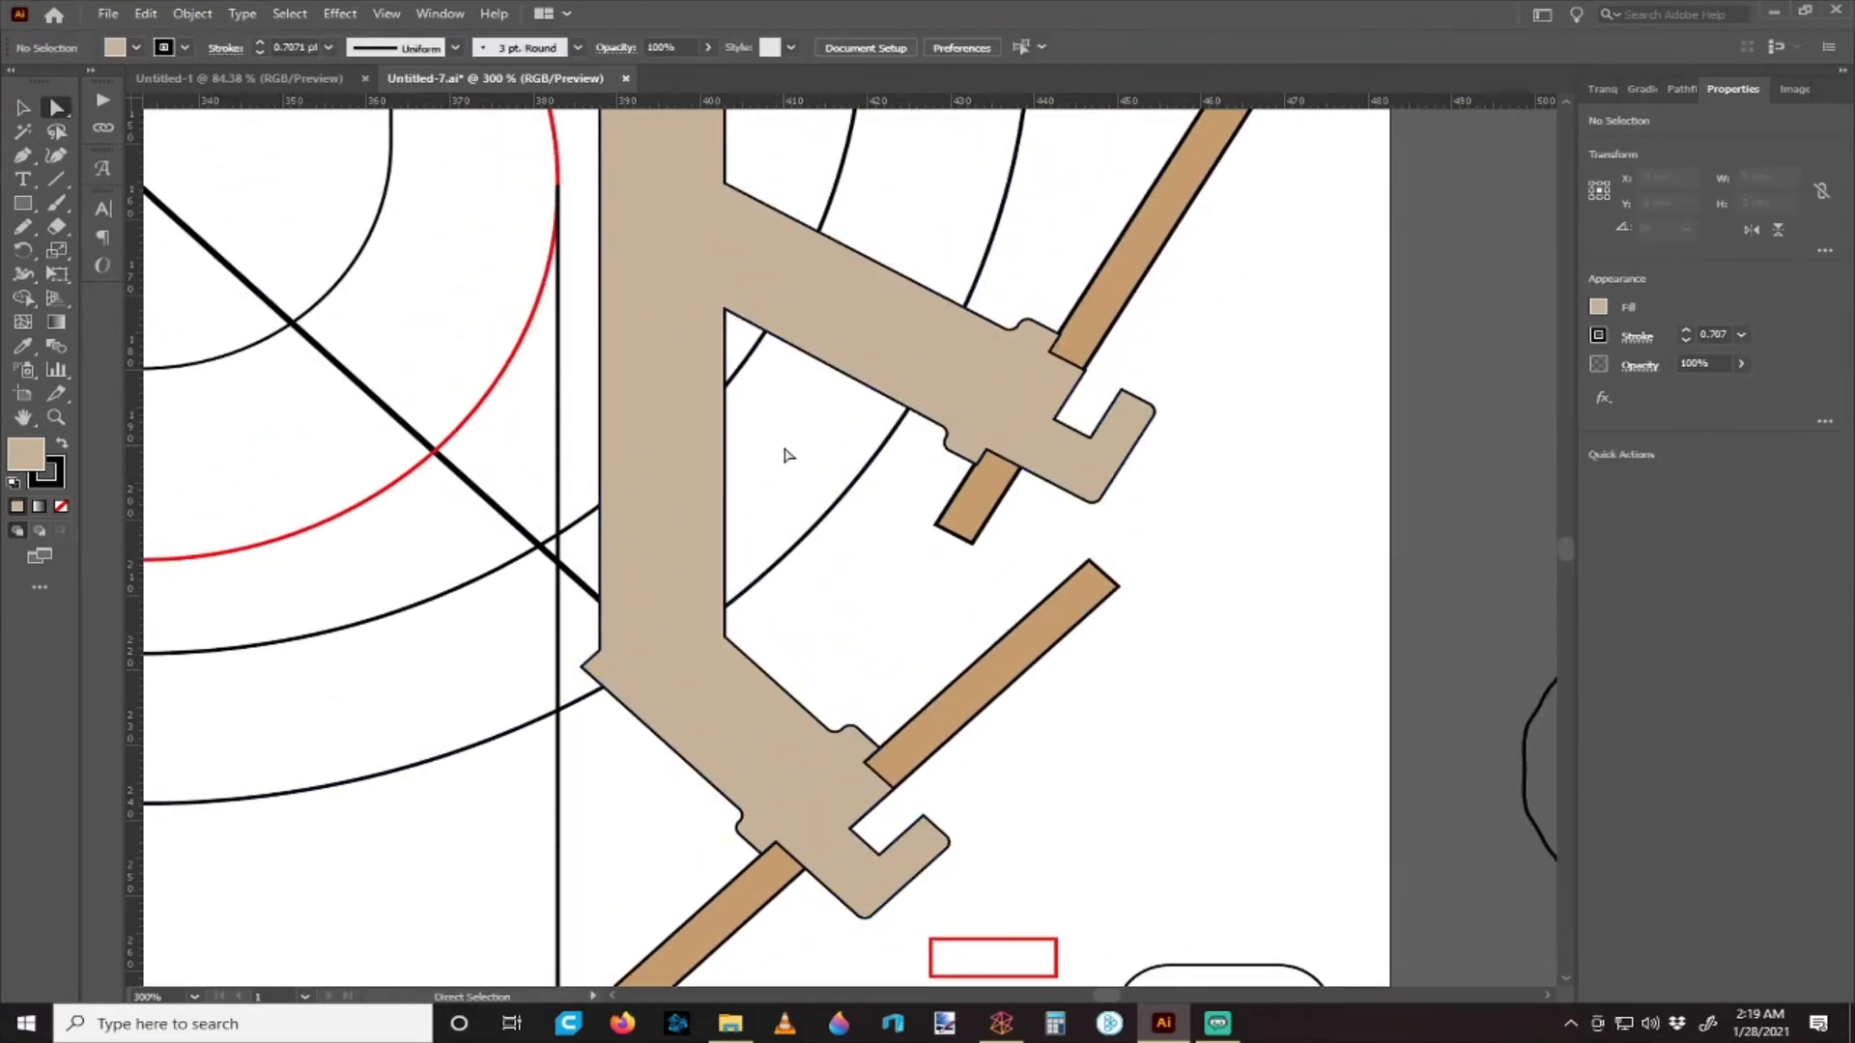
- Round the inner corner where the upper branch's lower edge meets the vertical arm with a large radius
{"action": "left_click", "coordinate": [736, 322]}
{"action": "scroll", "coordinate": [763, 464], "scroll_direction": "up", "scroll_amount": 2}
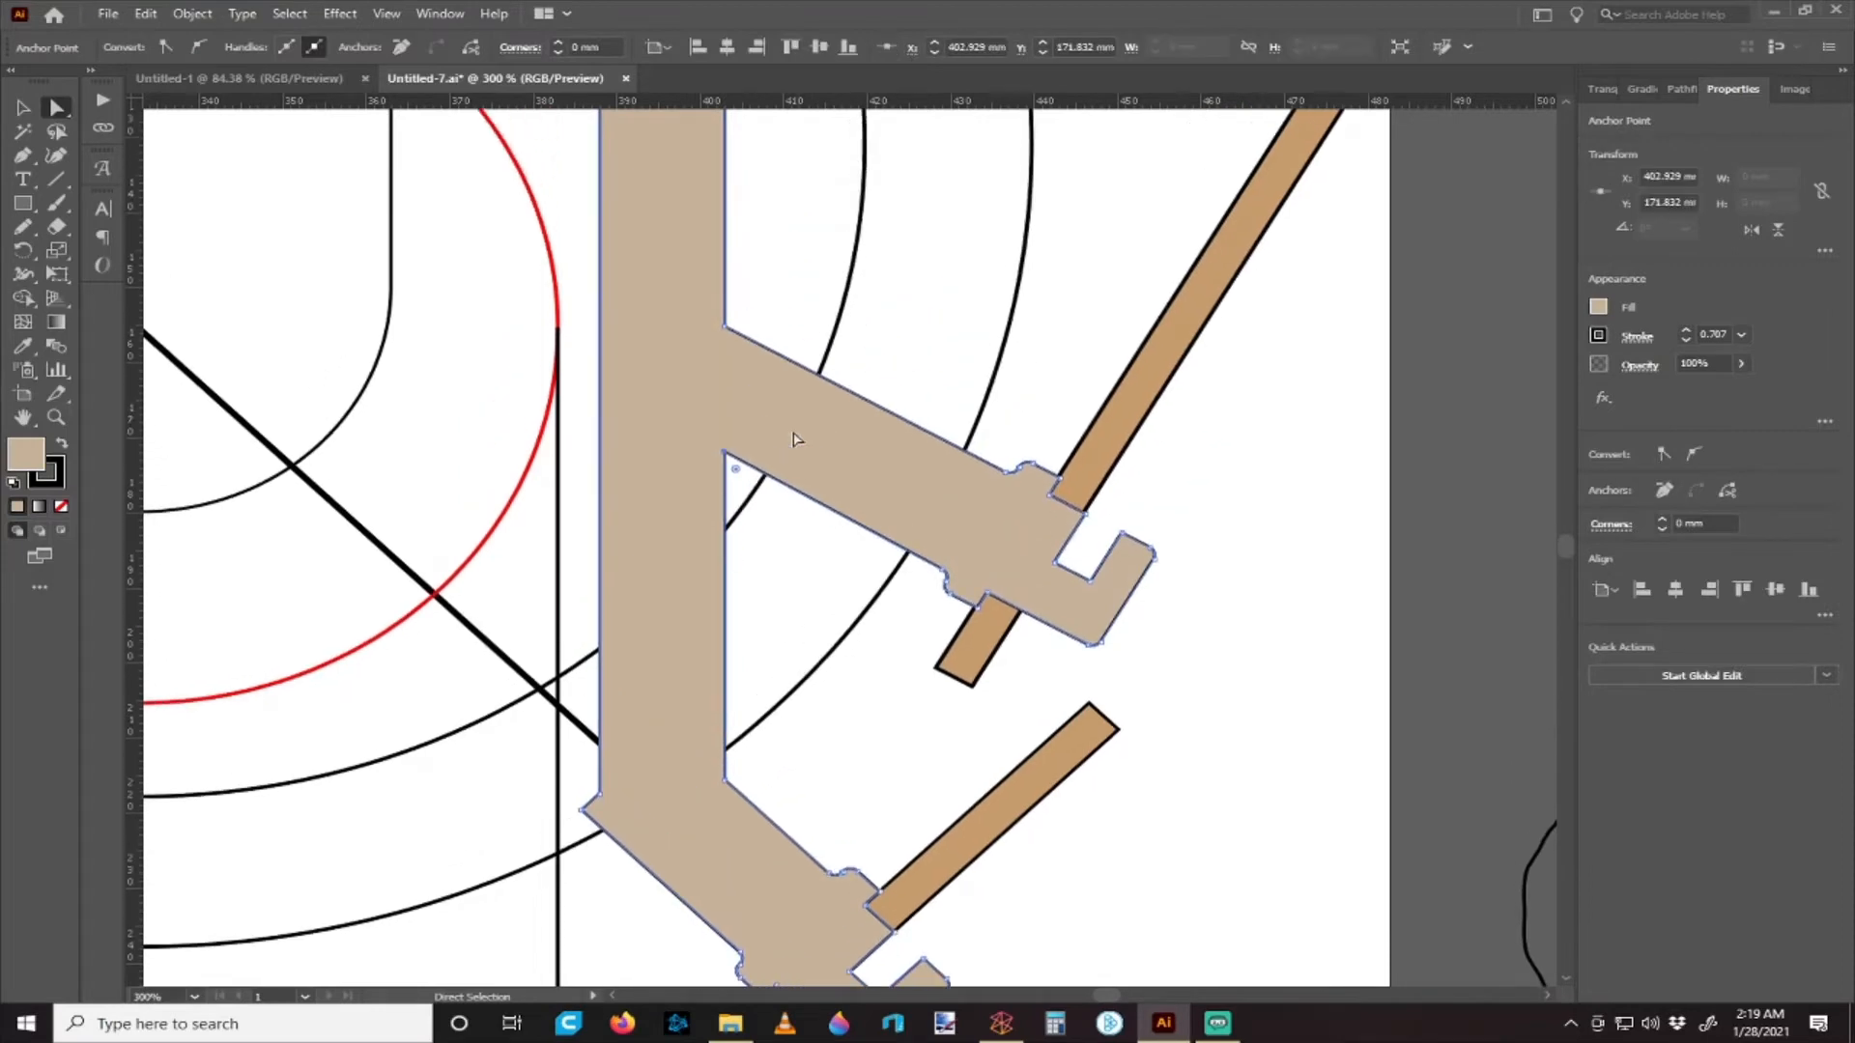
{"action": "scroll", "coordinate": [785, 547], "scroll_direction": "down", "scroll_amount": 2}
{"action": "left_click", "coordinate": [725, 634], "text": "shift"}
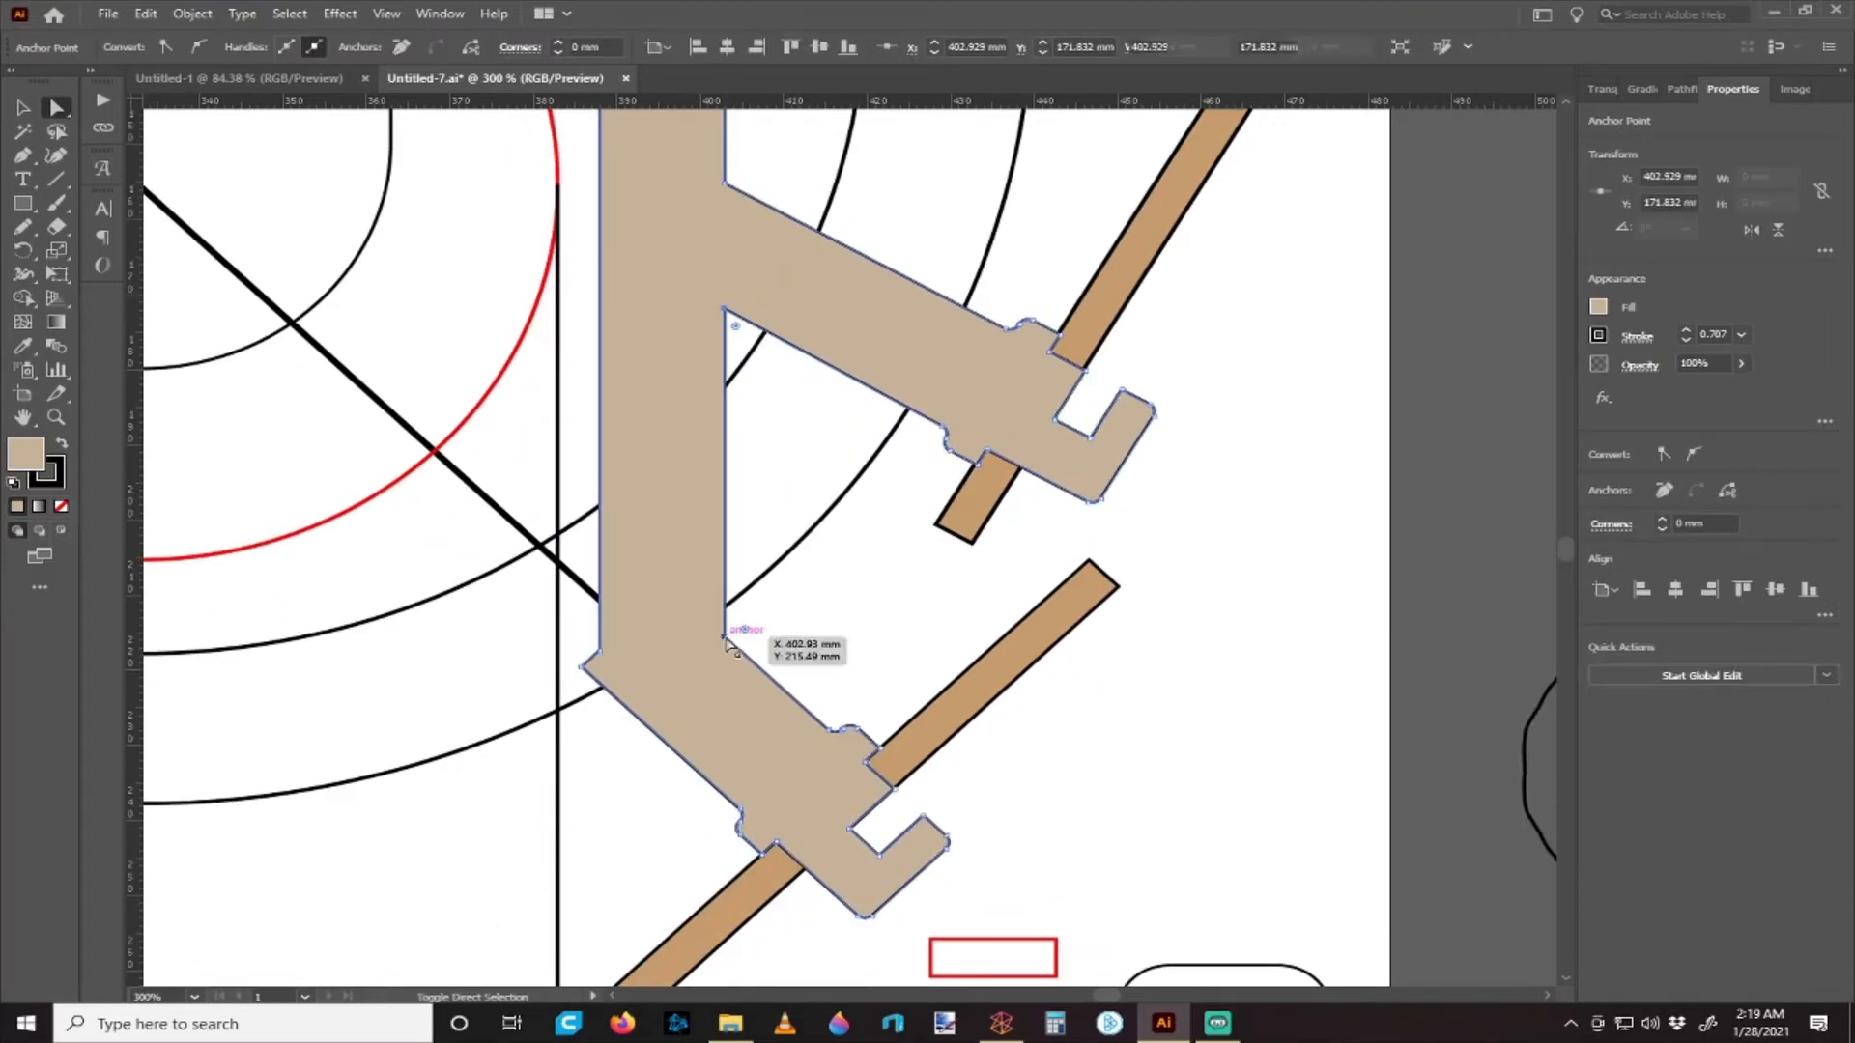
{"action": "left_click", "coordinate": [725, 635], "text": "shift"}
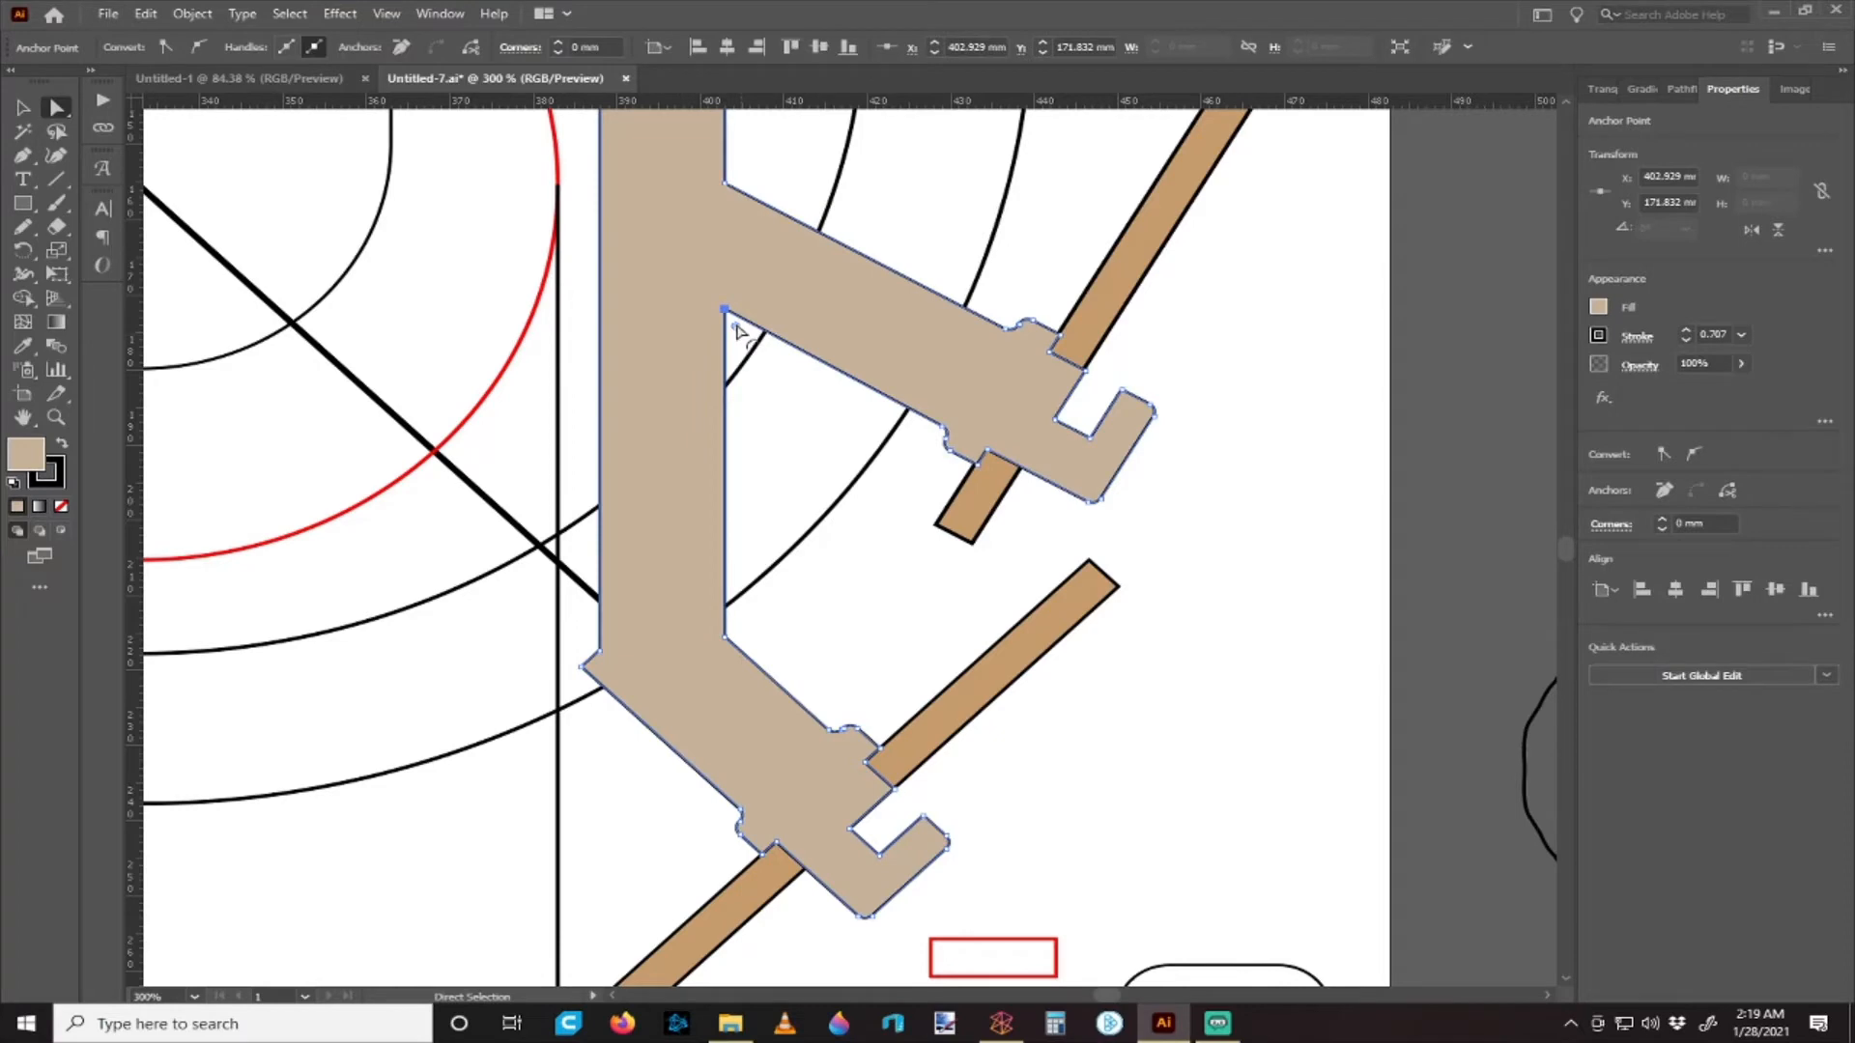
{"action": "left_click_drag", "start_coordinate": [735, 331], "coordinate": [821, 514]}
{"action": "left_click", "coordinate": [786, 649]}
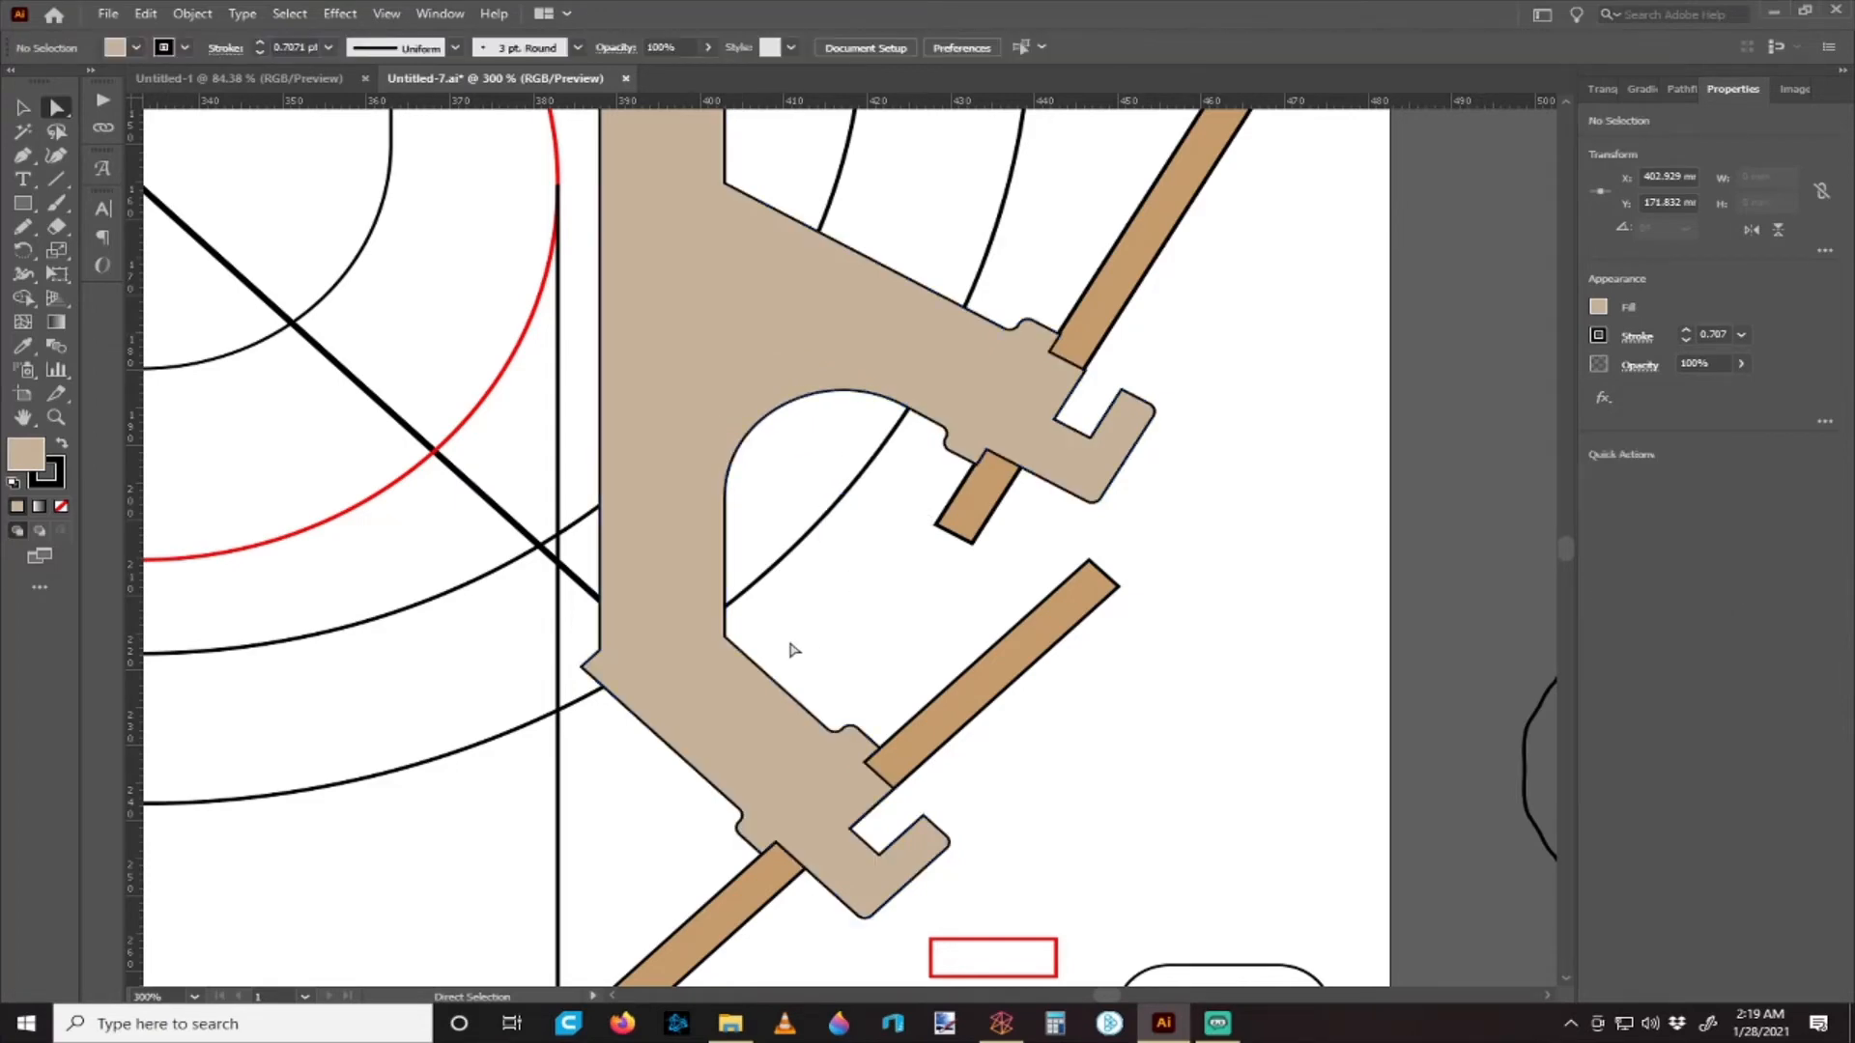
- Round the inner corner of the vertical arm's lower bend to about 42.14 mm
{"action": "left_click", "coordinate": [726, 639]}
{"action": "left_click_drag", "start_coordinate": [739, 628], "coordinate": [1081, 505]}
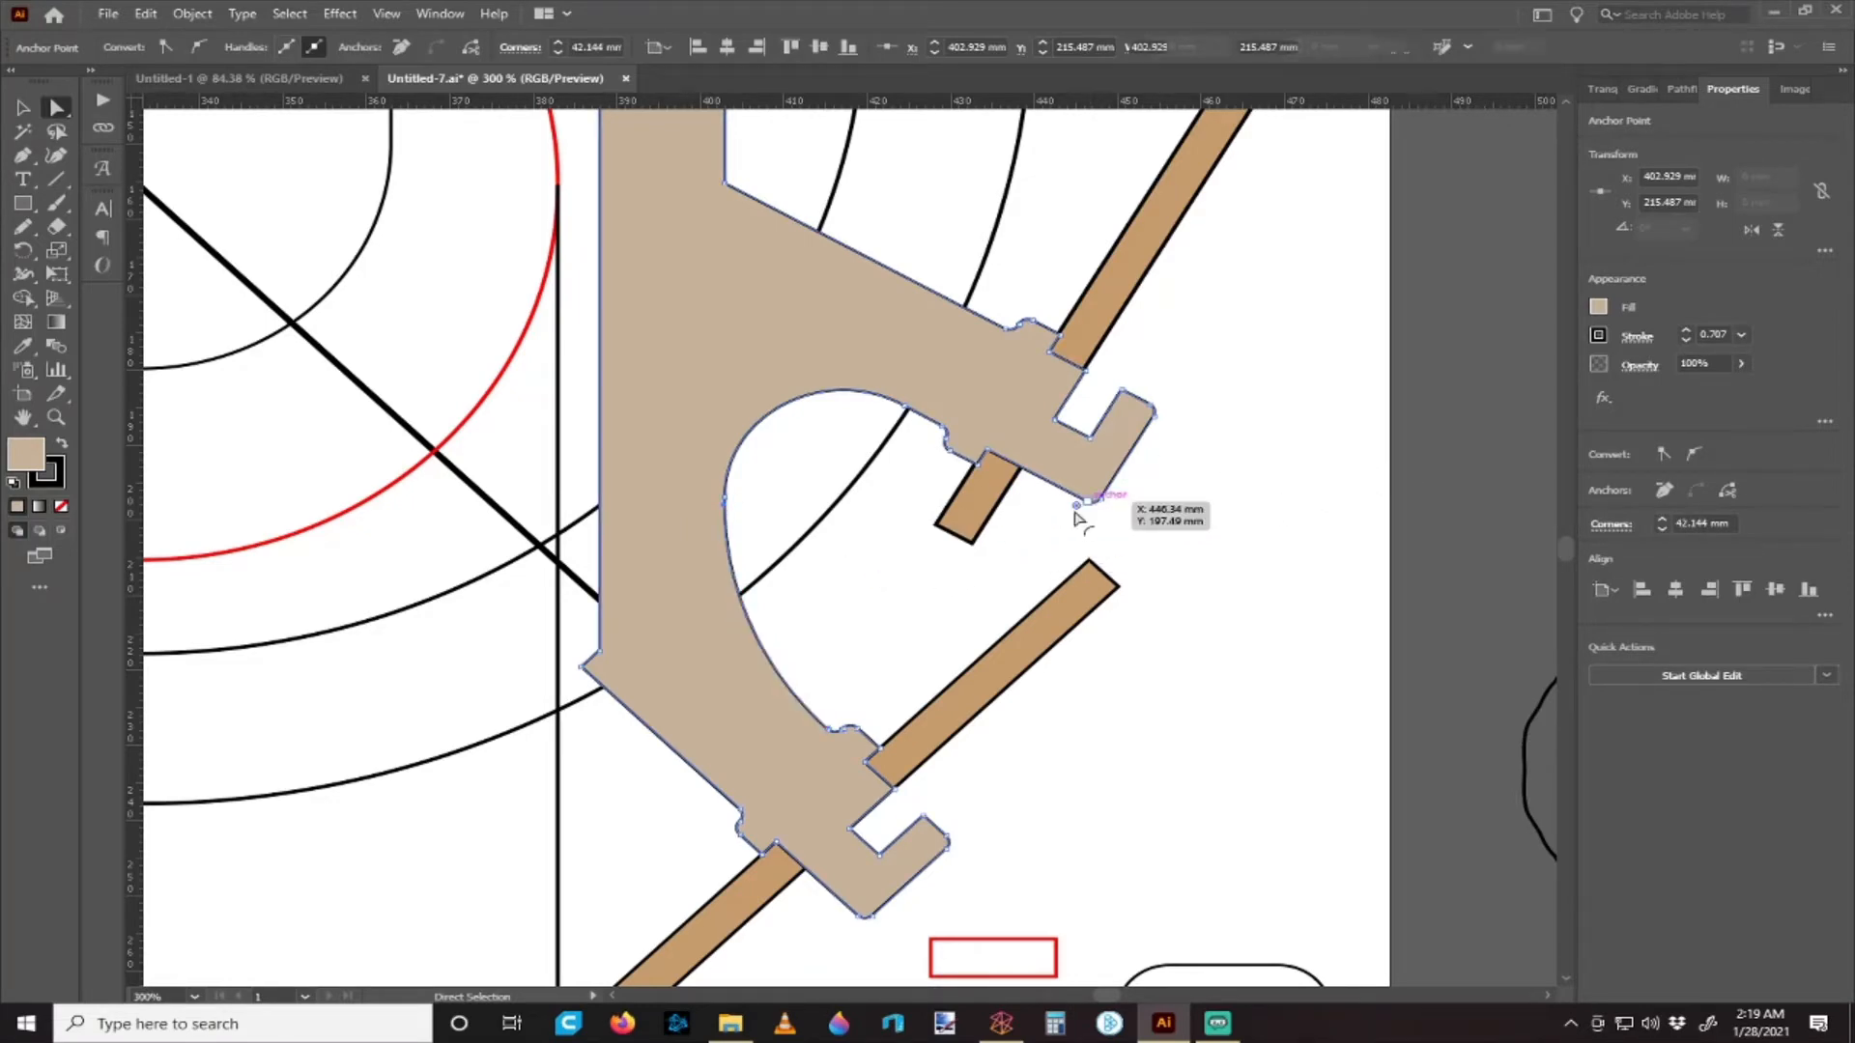
{"action": "left_click", "coordinate": [825, 607]}
{"action": "scroll", "coordinate": [966, 521], "scroll_direction": "left", "scroll_amount": 2}
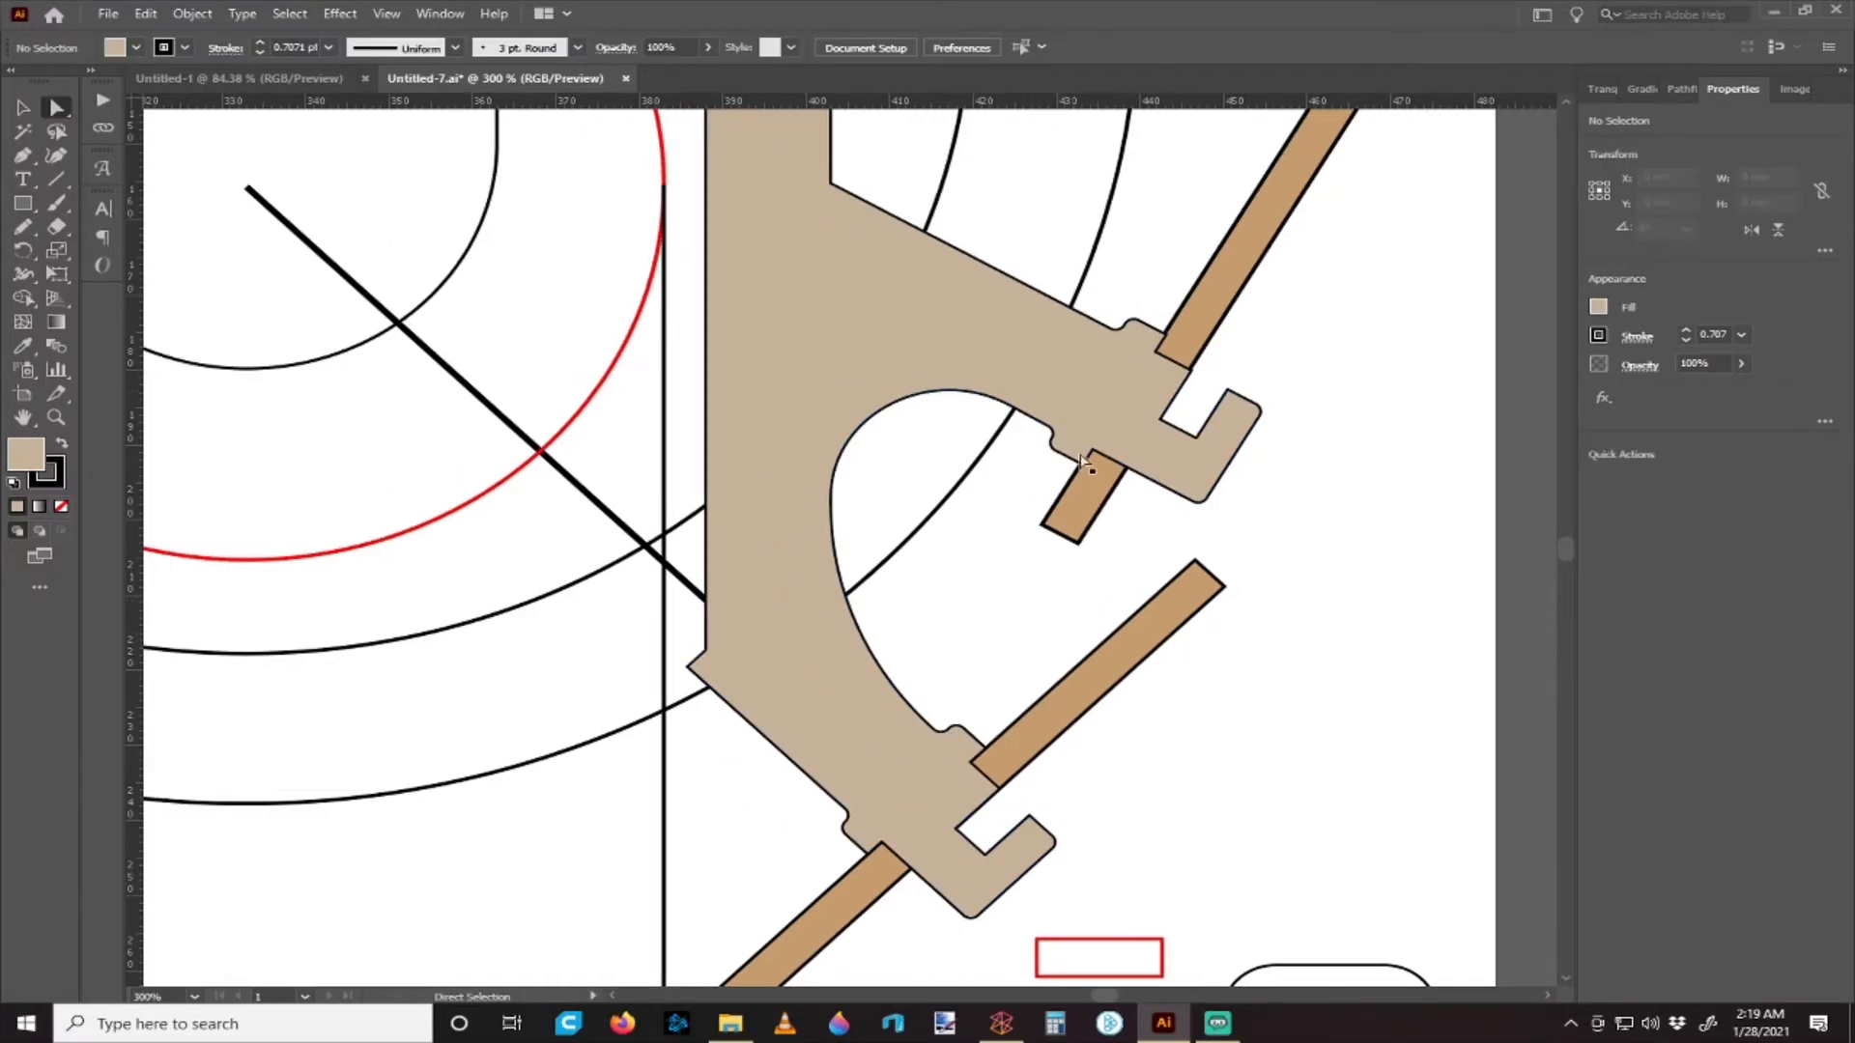
- Round the protruding corner and the adjacent inner corner at the vertical arm's outer lower bend
{"action": "scroll", "coordinate": [980, 580], "scroll_direction": "down", "scroll_amount": 3}
{"action": "scroll", "coordinate": [976, 545], "scroll_direction": "up", "scroll_amount": 4}
{"action": "scroll", "coordinate": [675, 686], "scroll_direction": "down", "scroll_amount": 1}
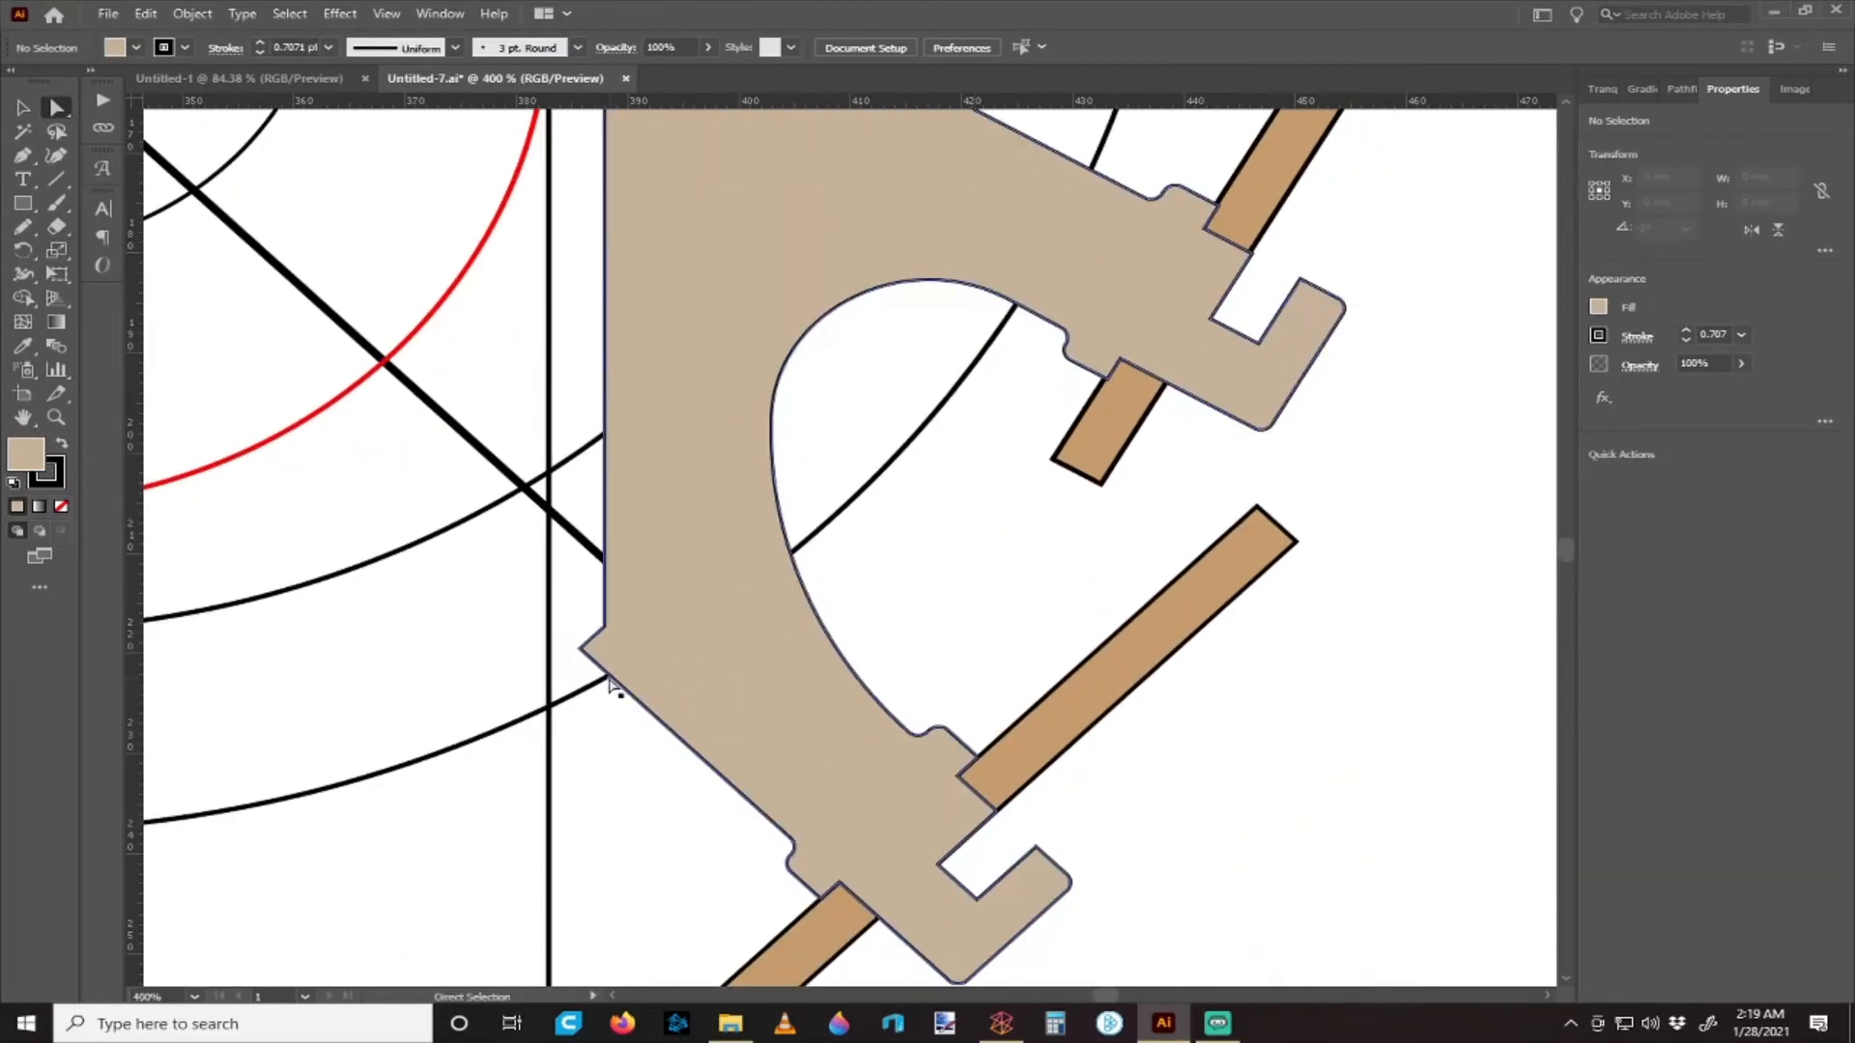
{"action": "left_click", "coordinate": [605, 628]}
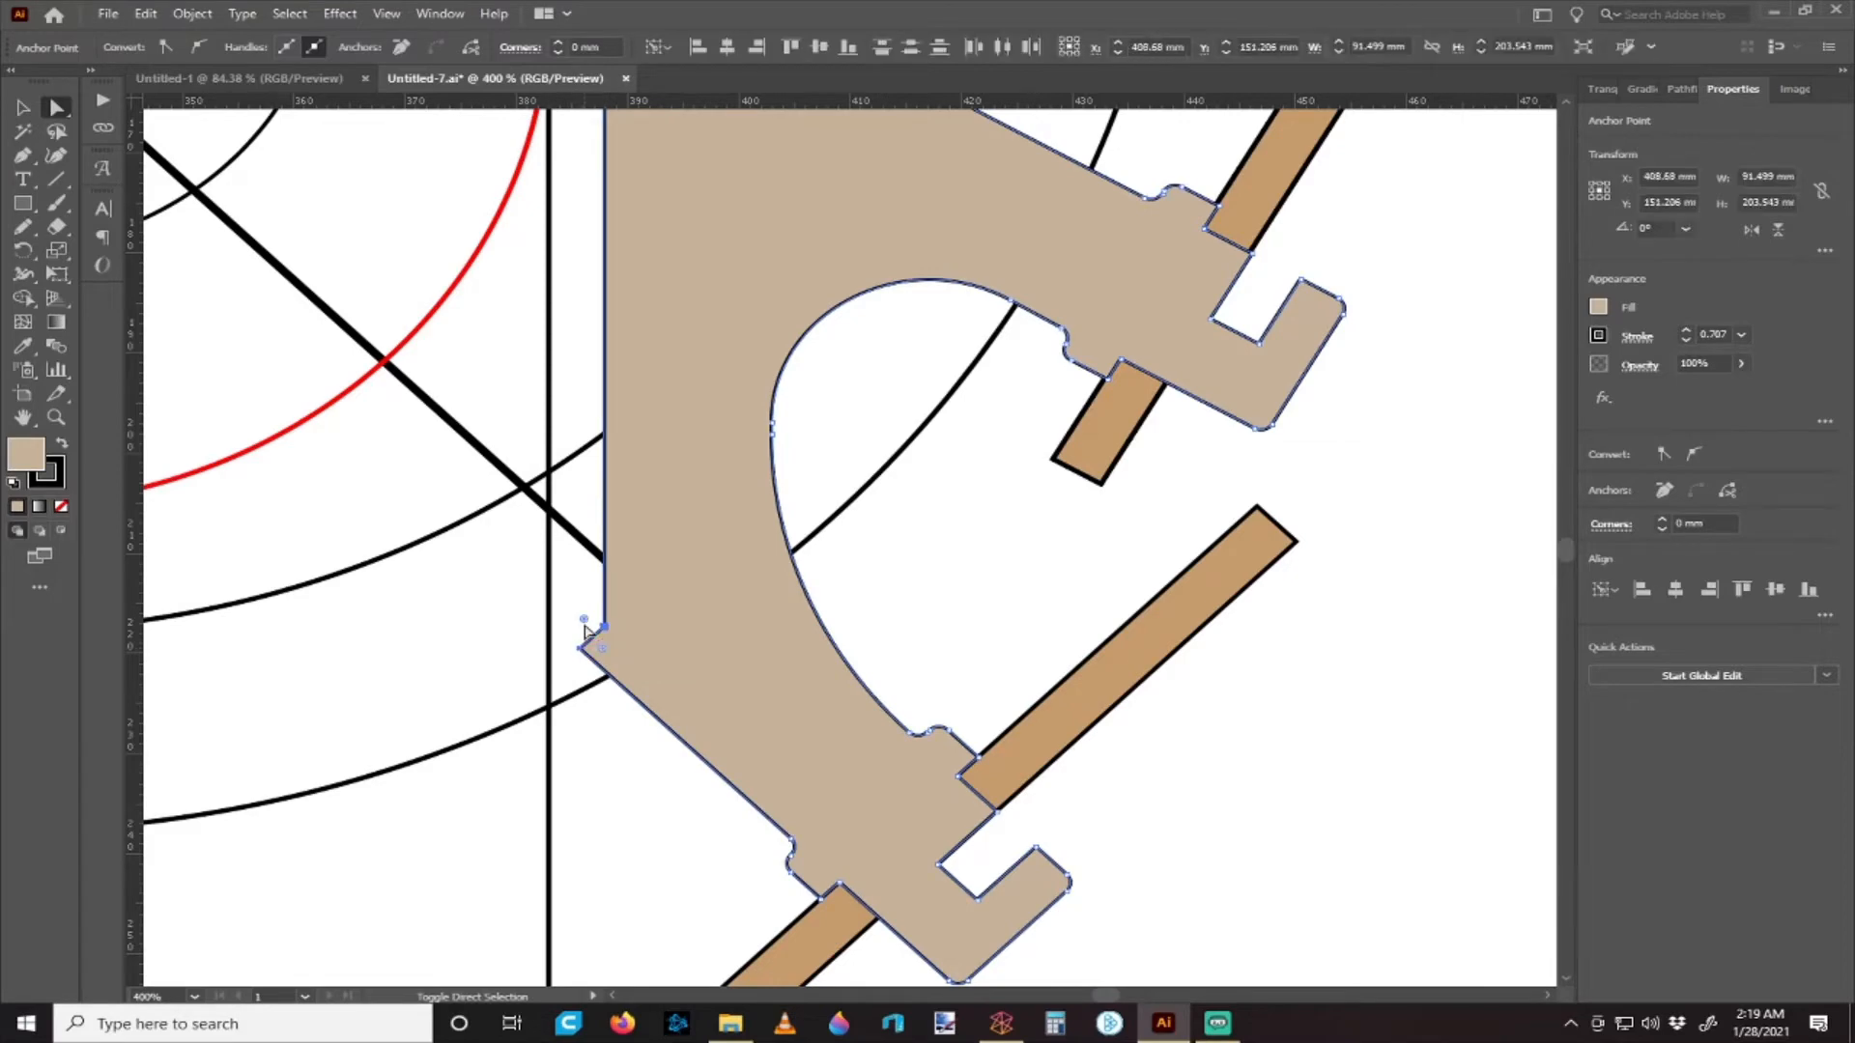
{"action": "left_click_drag", "start_coordinate": [583, 619], "coordinate": [576, 561]}
{"action": "left_click", "coordinate": [922, 607]}
{"action": "scroll", "coordinate": [918, 605], "scroll_direction": "down", "scroll_amount": 5}
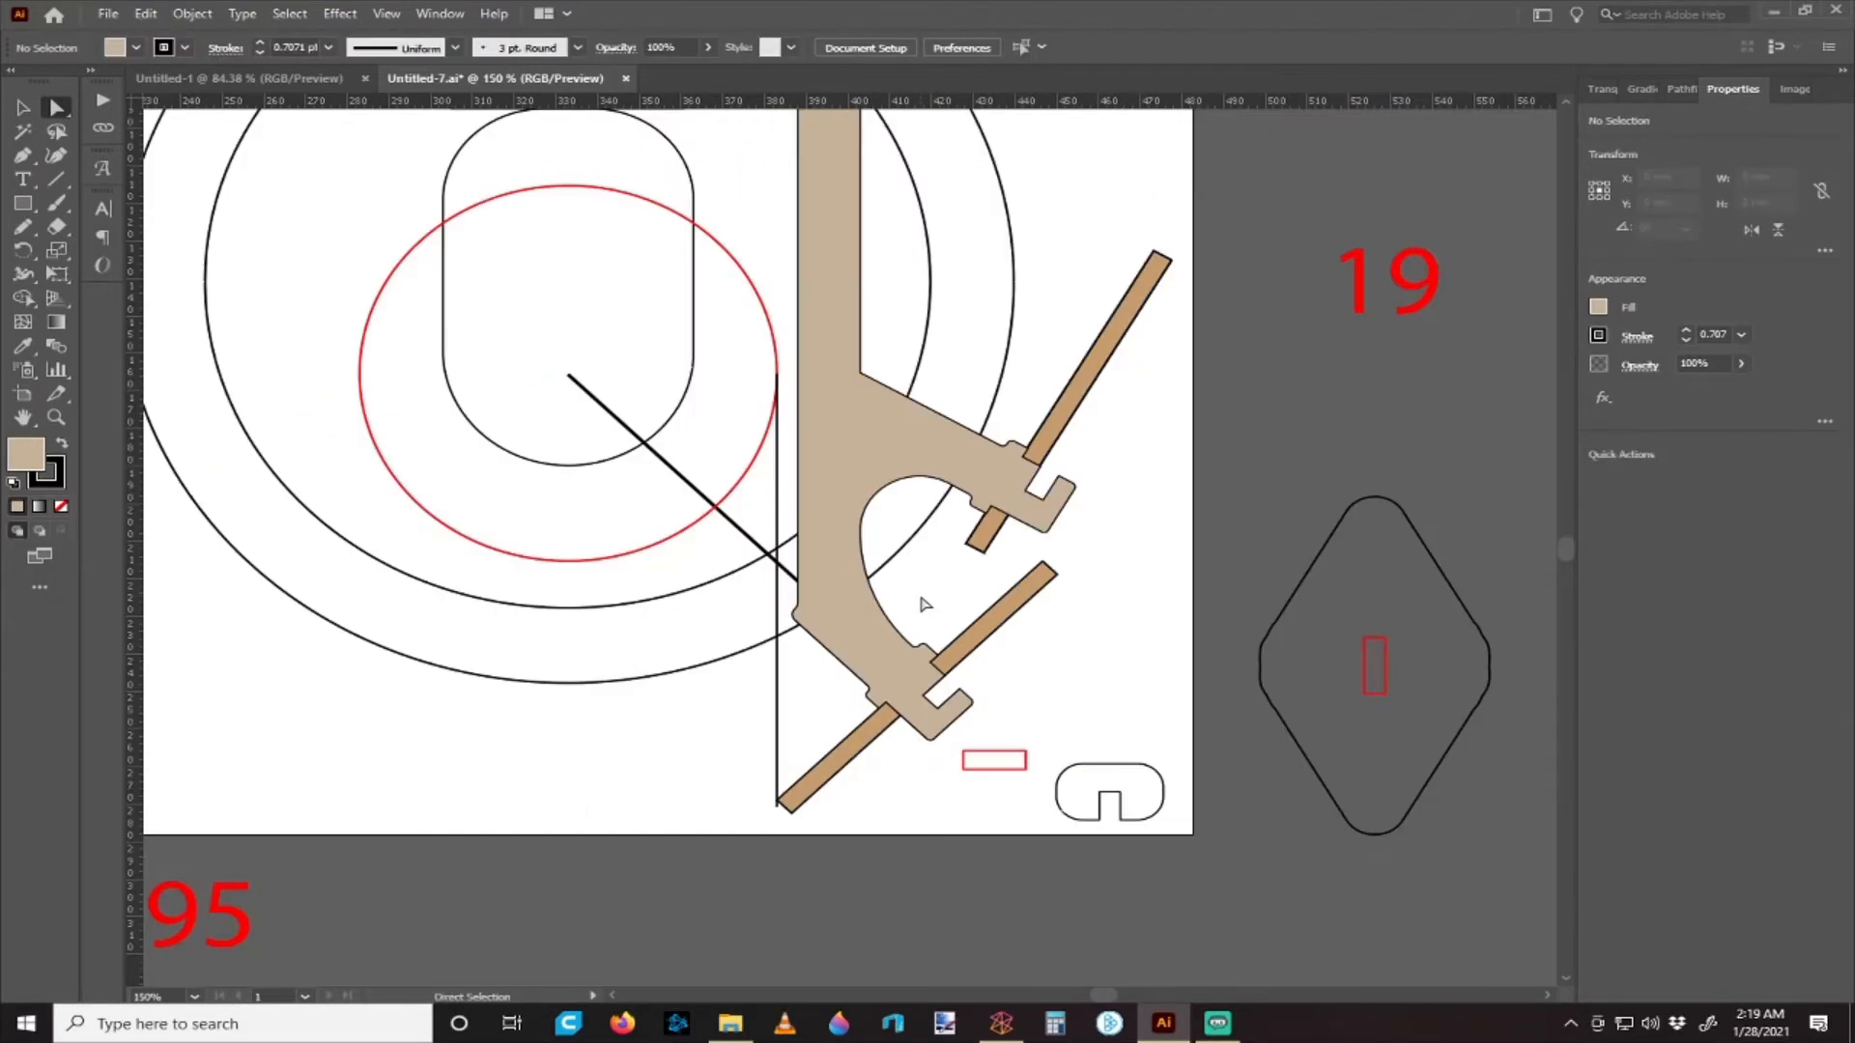
- Round the inner corner where the upper branch's upper edge meets the vertical arm to about 67.04 mm
{"action": "scroll", "coordinate": [920, 601], "scroll_direction": "up", "scroll_amount": 5}
{"action": "scroll", "coordinate": [881, 632], "scroll_direction": "up", "scroll_amount": 2}
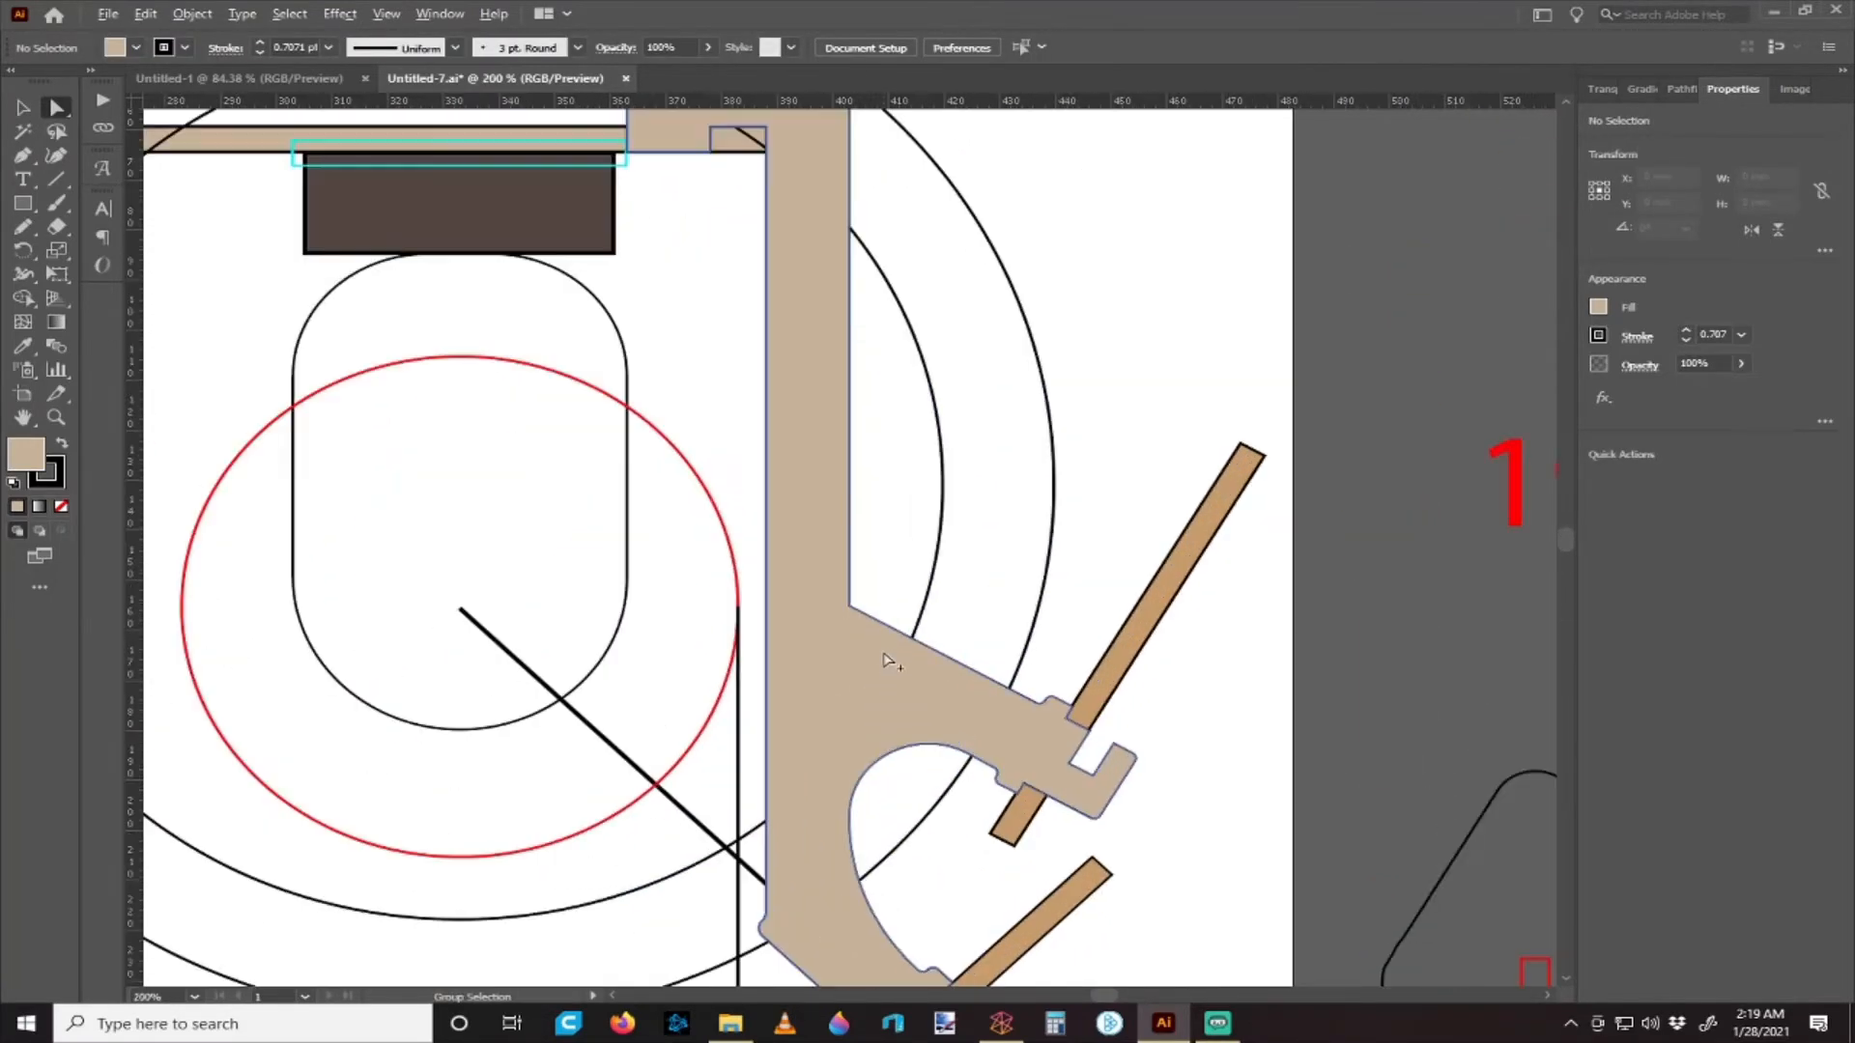
{"action": "left_click", "coordinate": [854, 611]}
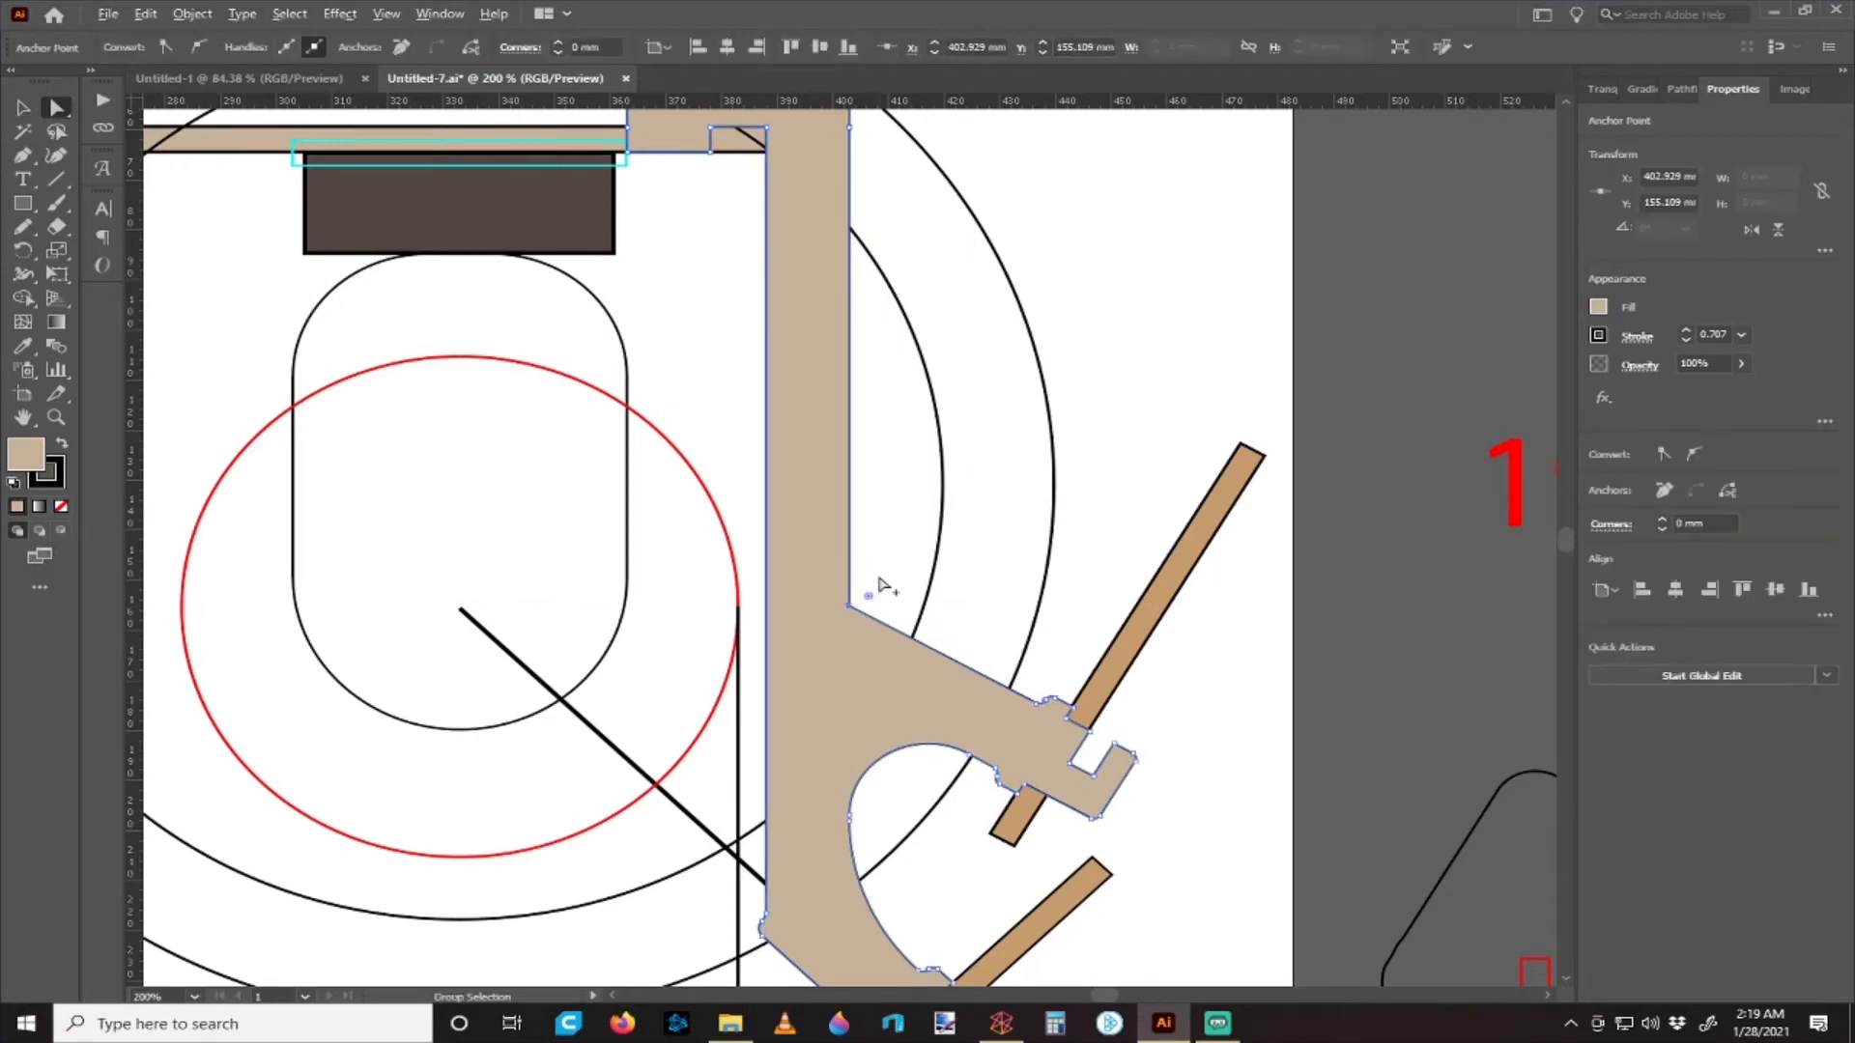
{"action": "scroll", "coordinate": [875, 594], "scroll_direction": "down", "scroll_amount": 2}
{"action": "left_click_drag", "start_coordinate": [884, 586], "coordinate": [1014, 387]}
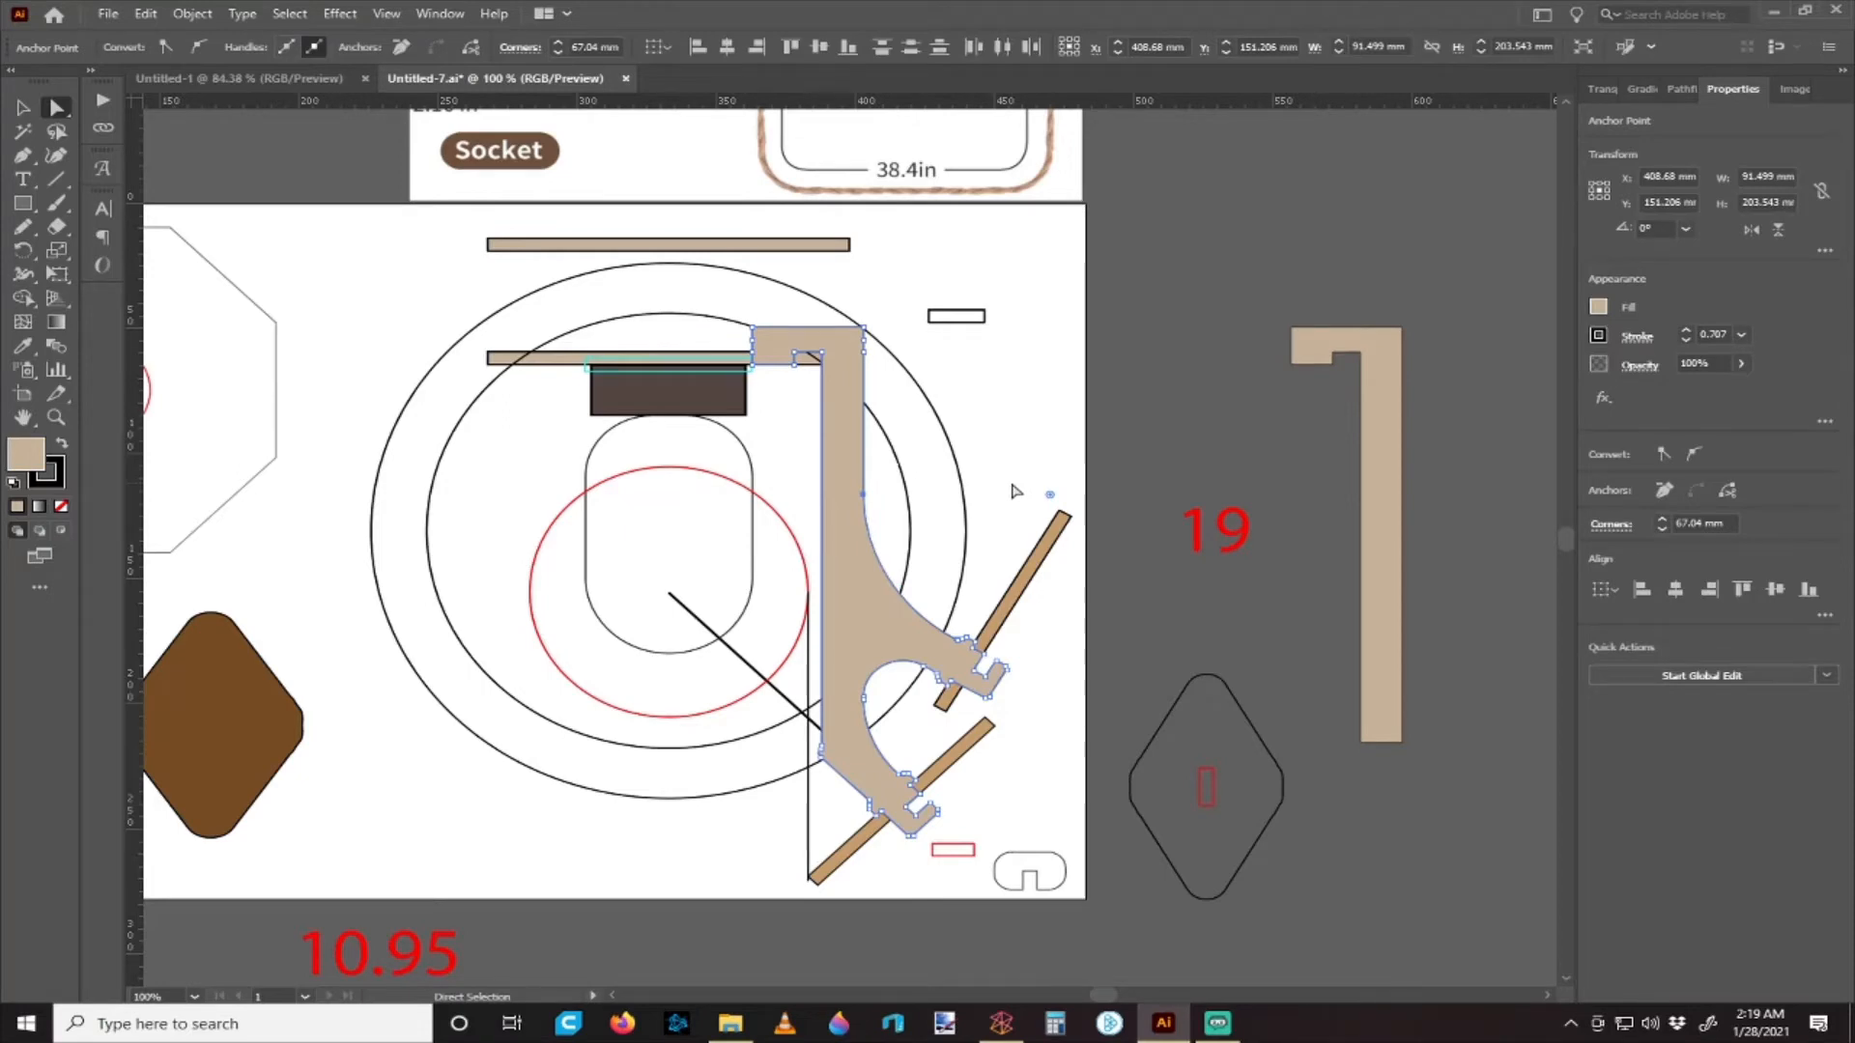
{"action": "scroll", "coordinate": [976, 481], "scroll_direction": "down", "scroll_amount": 1}
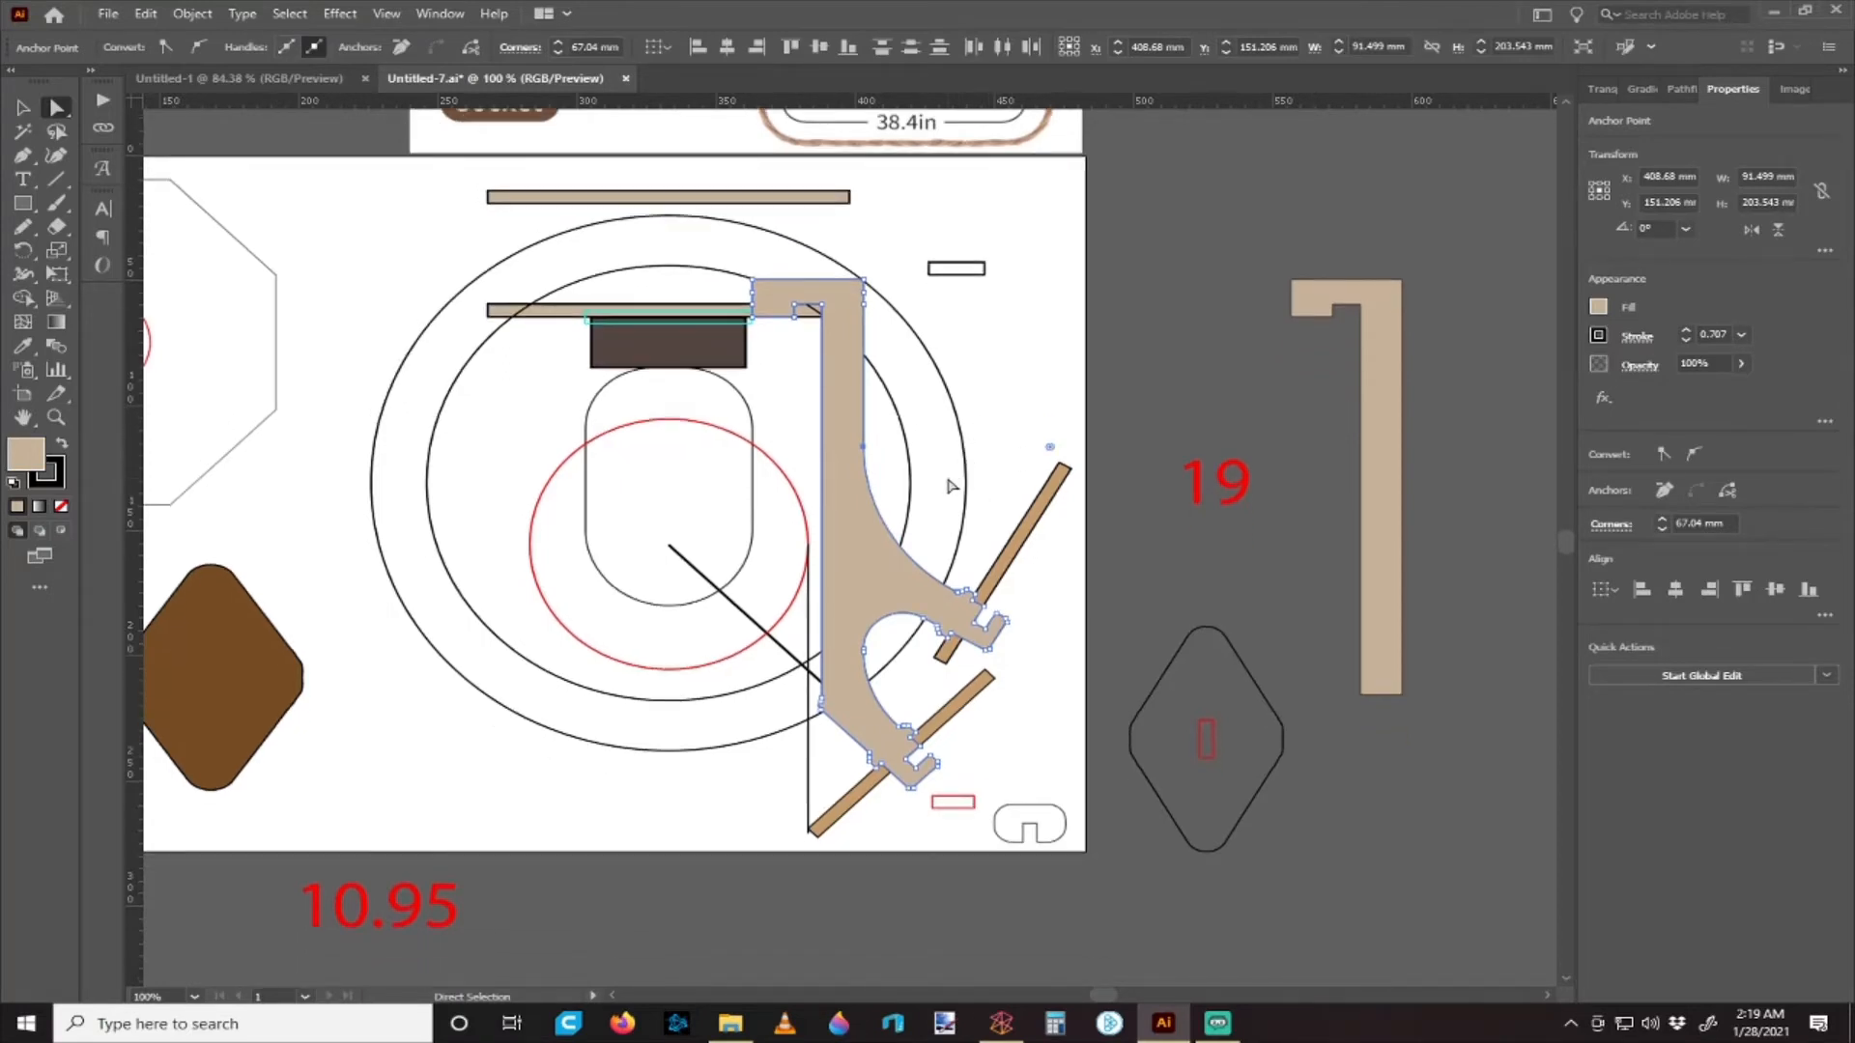
{"action": "scroll", "coordinate": [913, 537], "scroll_direction": "right", "scroll_amount": 1}
{"action": "key", "text": "v"}
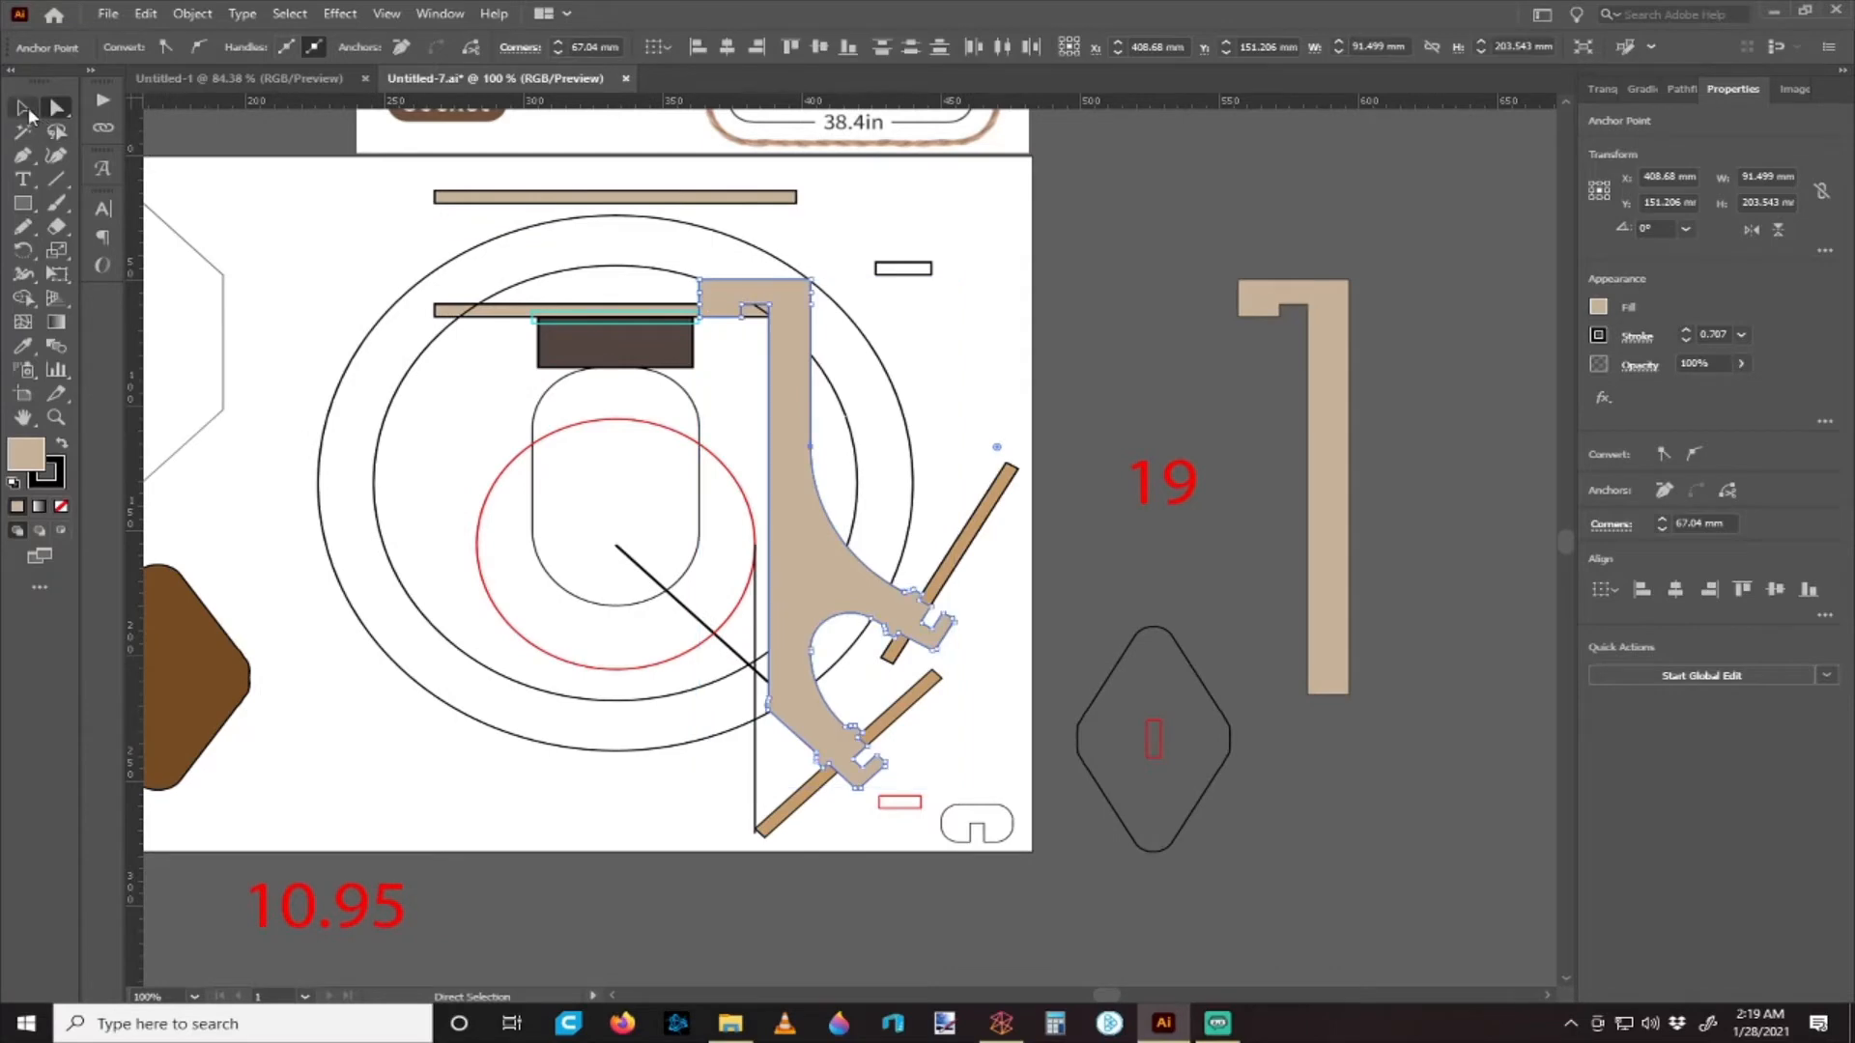
{"action": "left_click", "coordinate": [930, 367]}
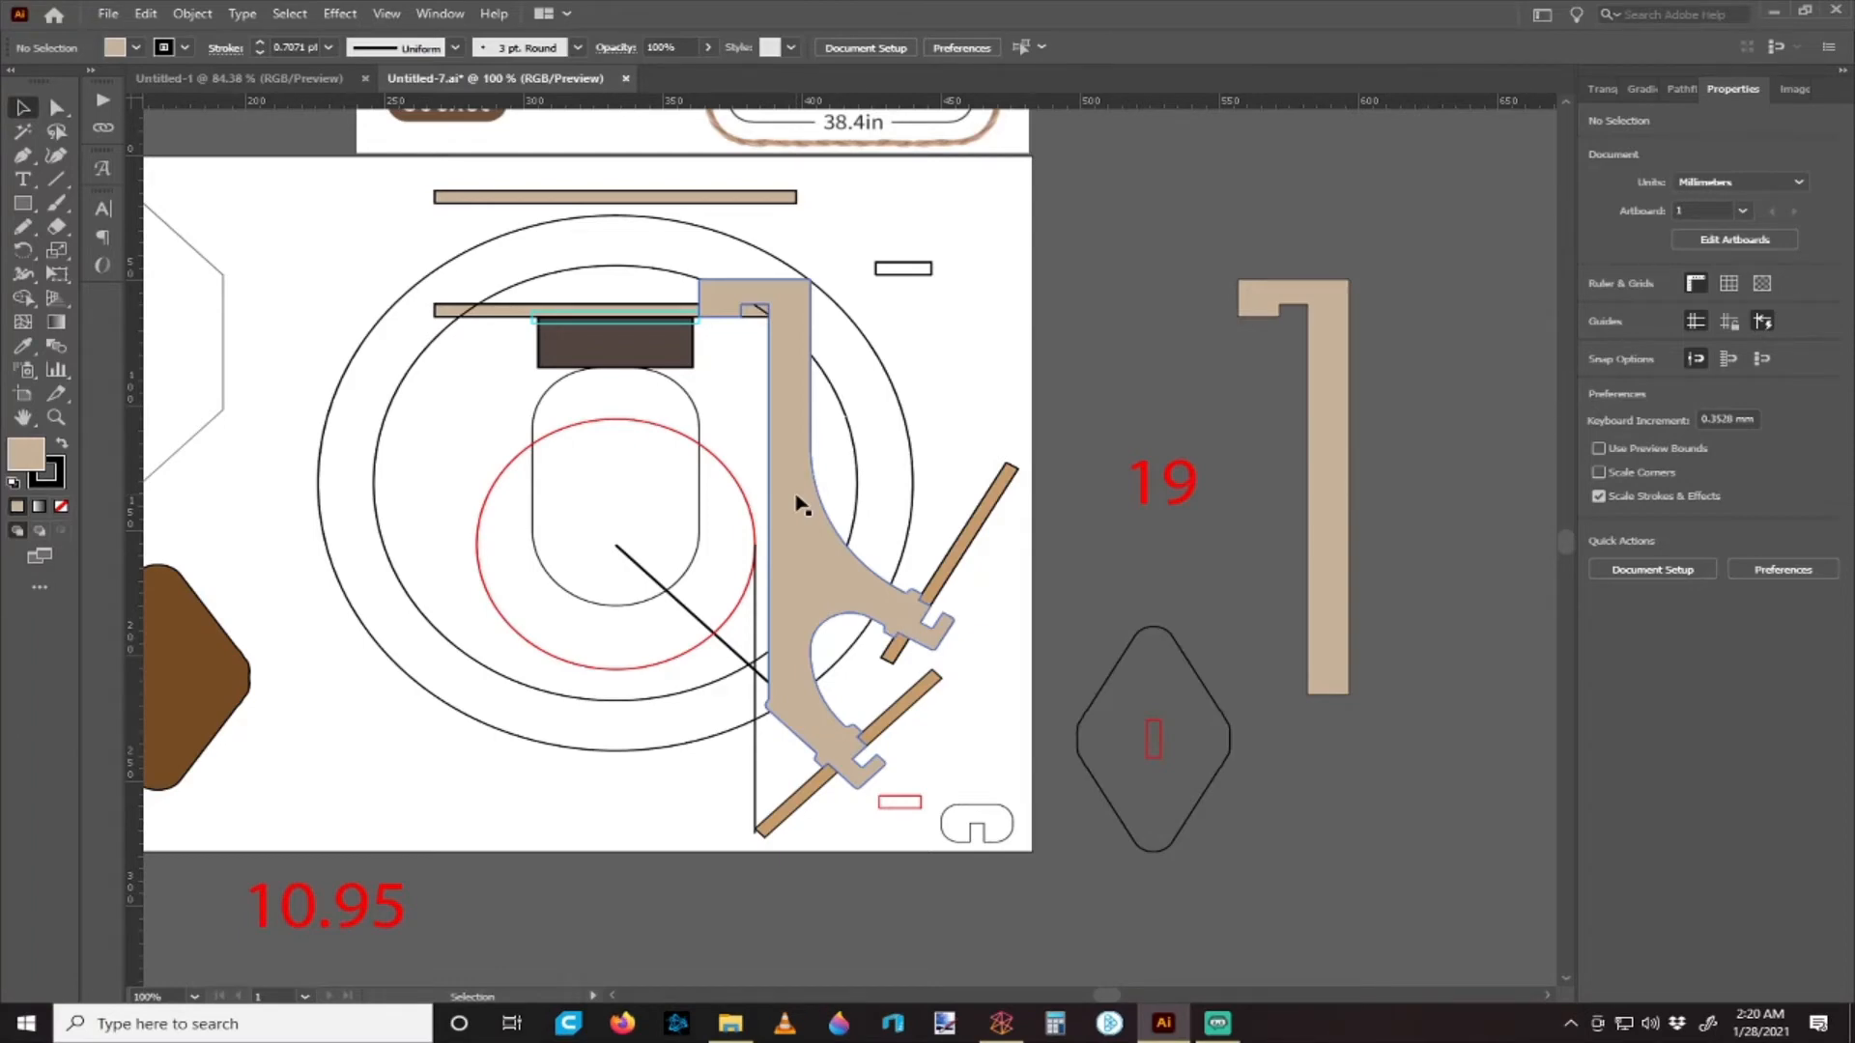
- Try stacking the loose upper horizontal bar on the lower one, and return it to above the circles
{"action": "scroll", "coordinate": [800, 505], "scroll_direction": "up", "scroll_amount": 3}
{"action": "left_click_drag", "start_coordinate": [729, 301], "coordinate": [715, 407]}
{"action": "scroll", "coordinate": [712, 384], "scroll_direction": "up", "scroll_amount": 1}
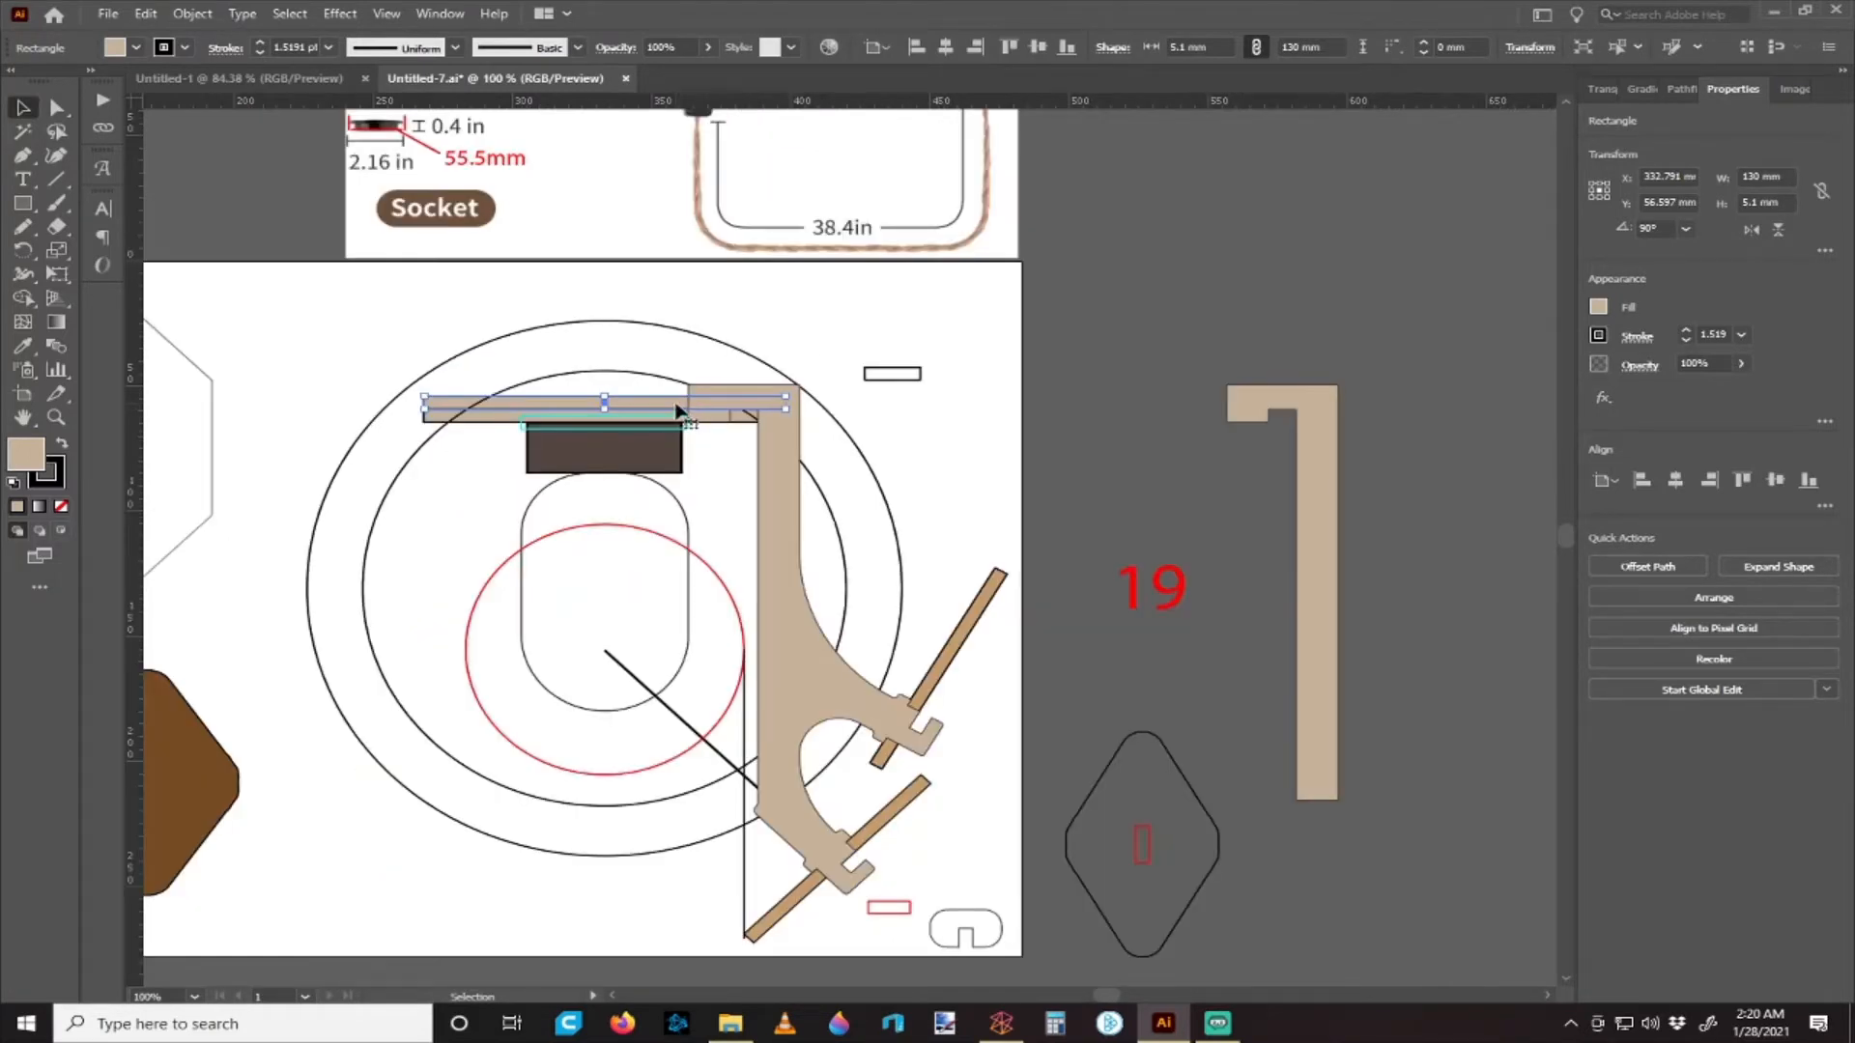
{"action": "left_click", "coordinate": [678, 374]}
{"action": "left_click_drag", "start_coordinate": [678, 401], "coordinate": [681, 317]}
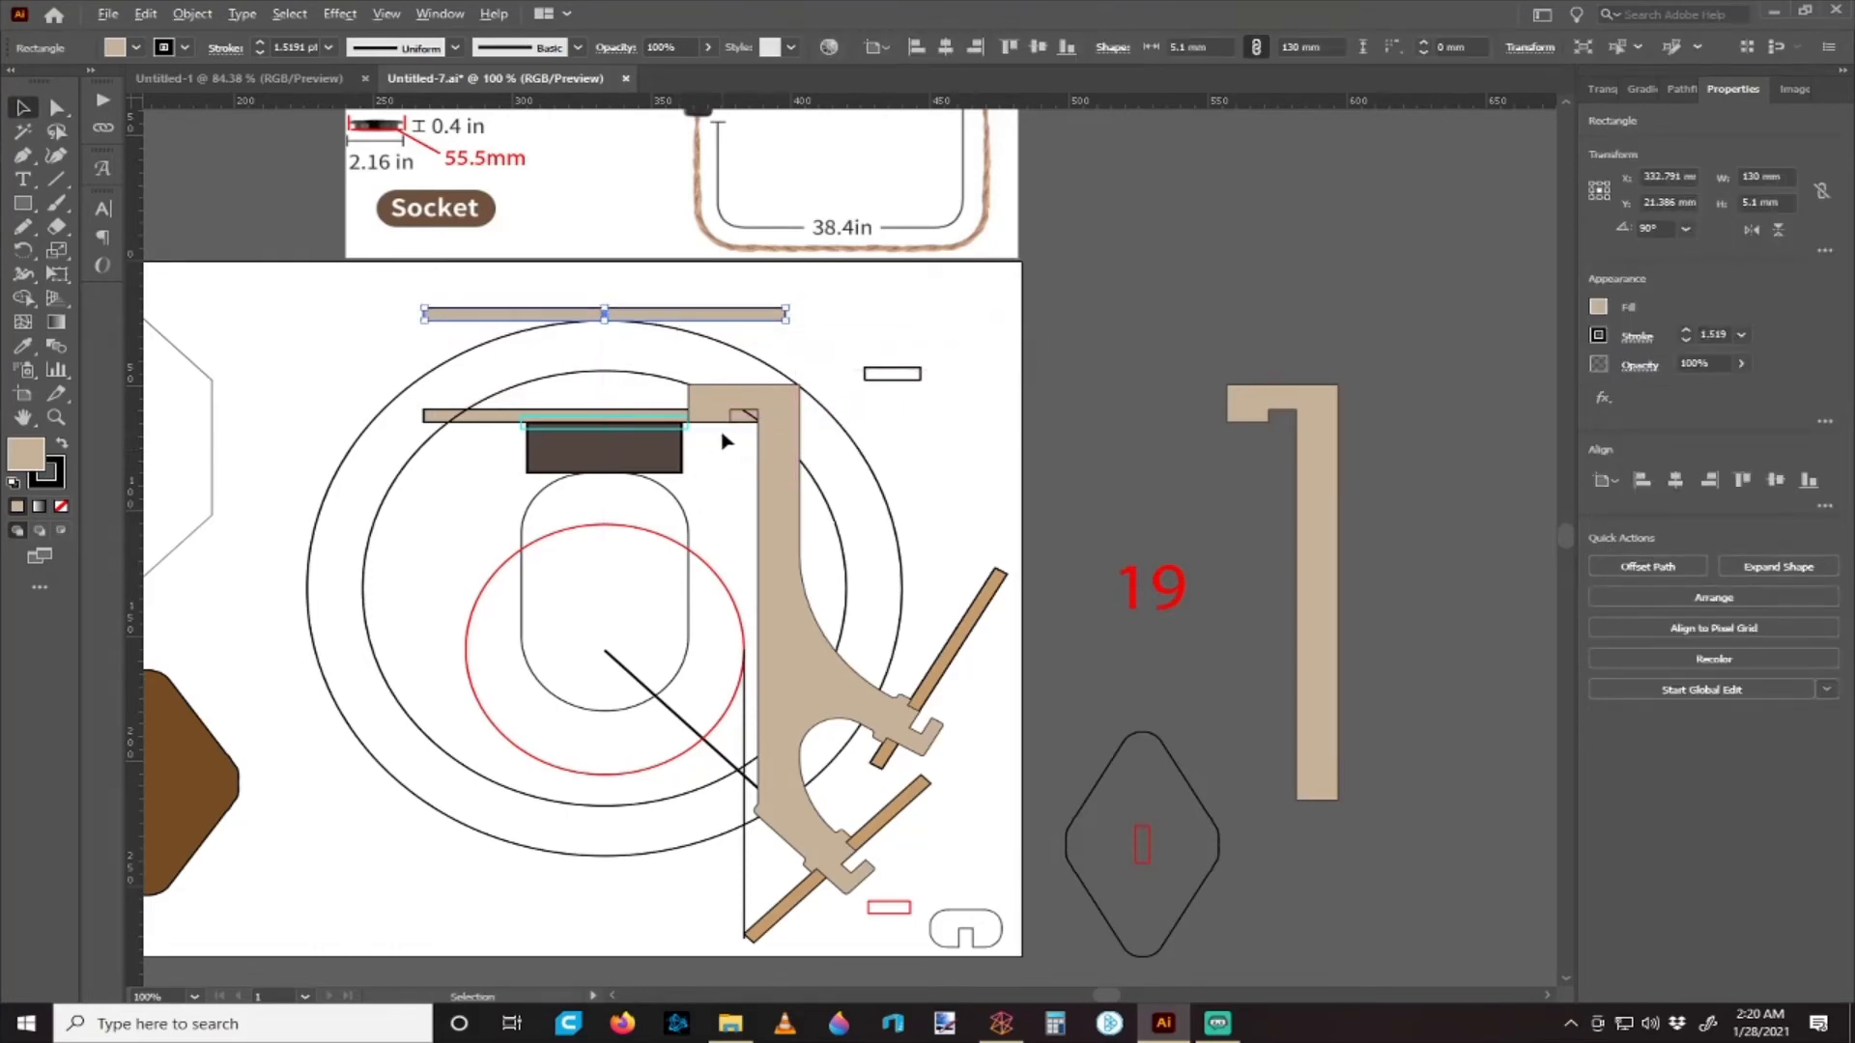
- Try extending the hook at the arm's upper end downward by moving its two lower corner points, and undo it
{"action": "scroll", "coordinate": [724, 435], "scroll_direction": "up", "scroll_amount": 3}
{"action": "left_click", "coordinate": [726, 437]}
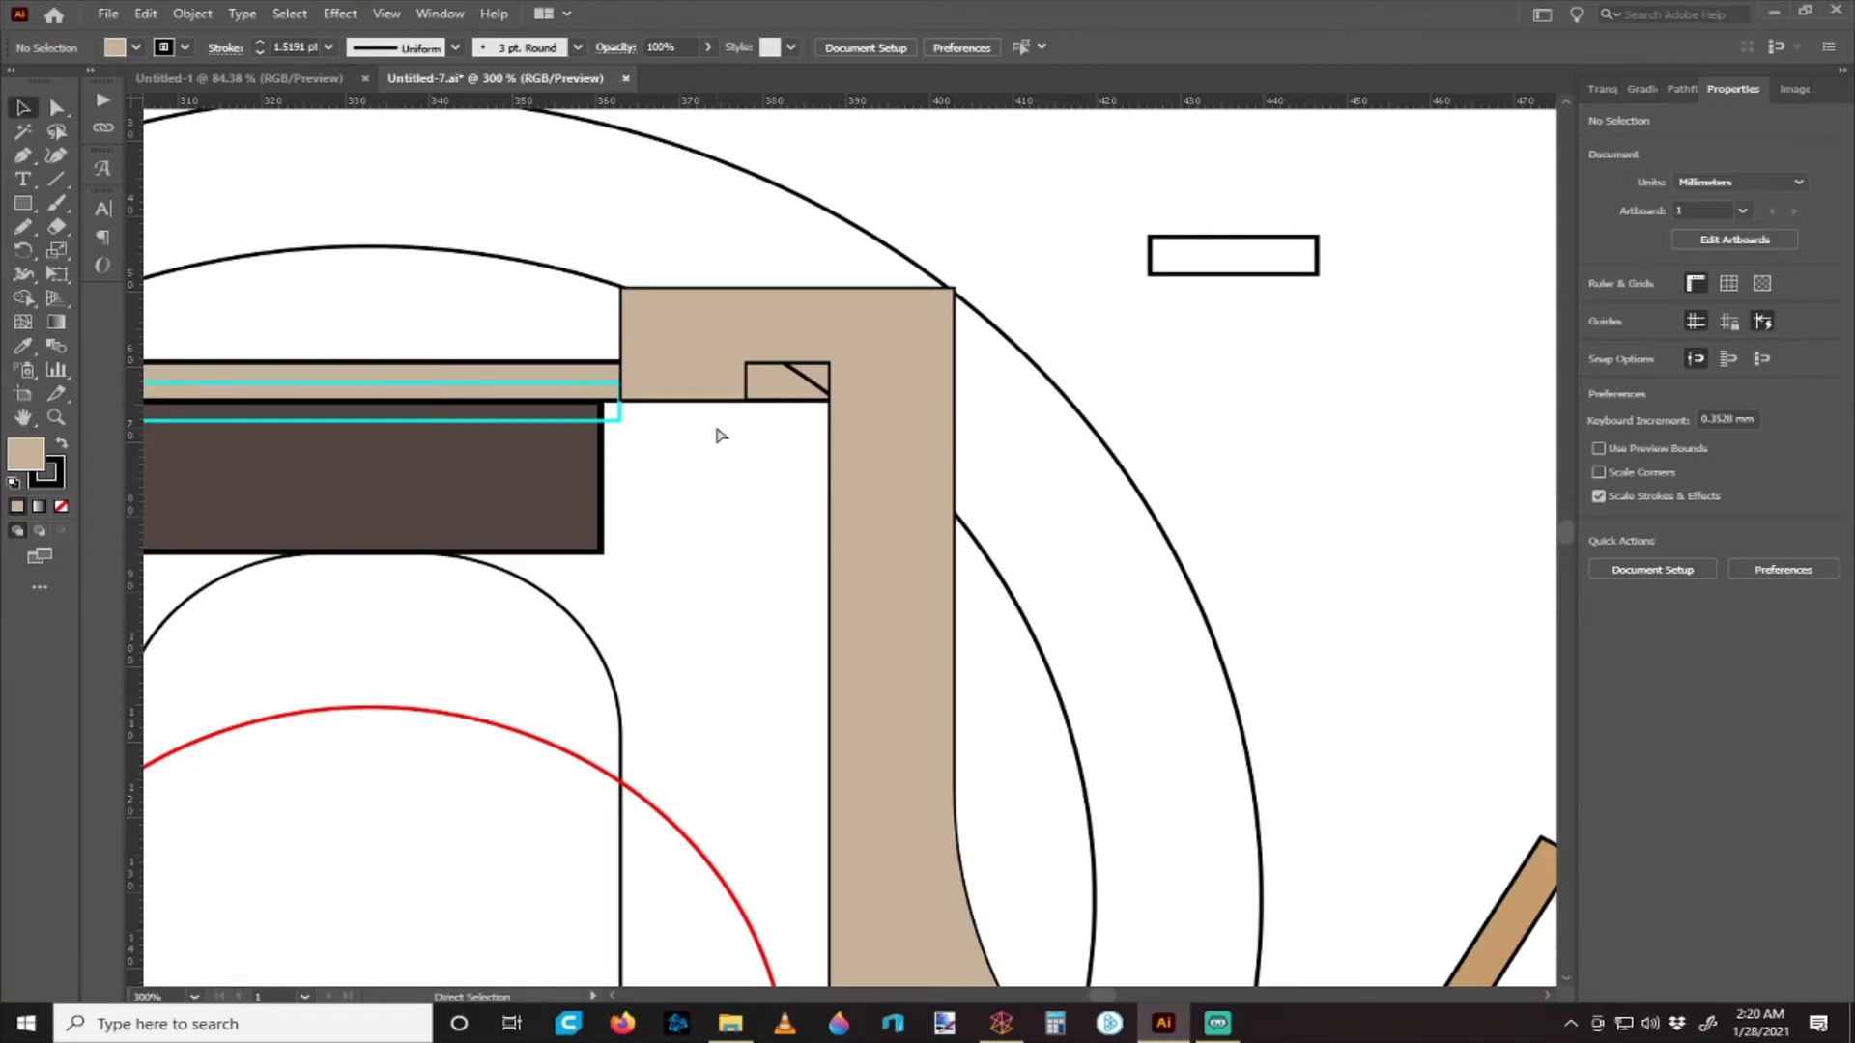
{"action": "scroll", "coordinate": [720, 436], "scroll_direction": "right", "scroll_amount": 1}
{"action": "key", "text": "v"}
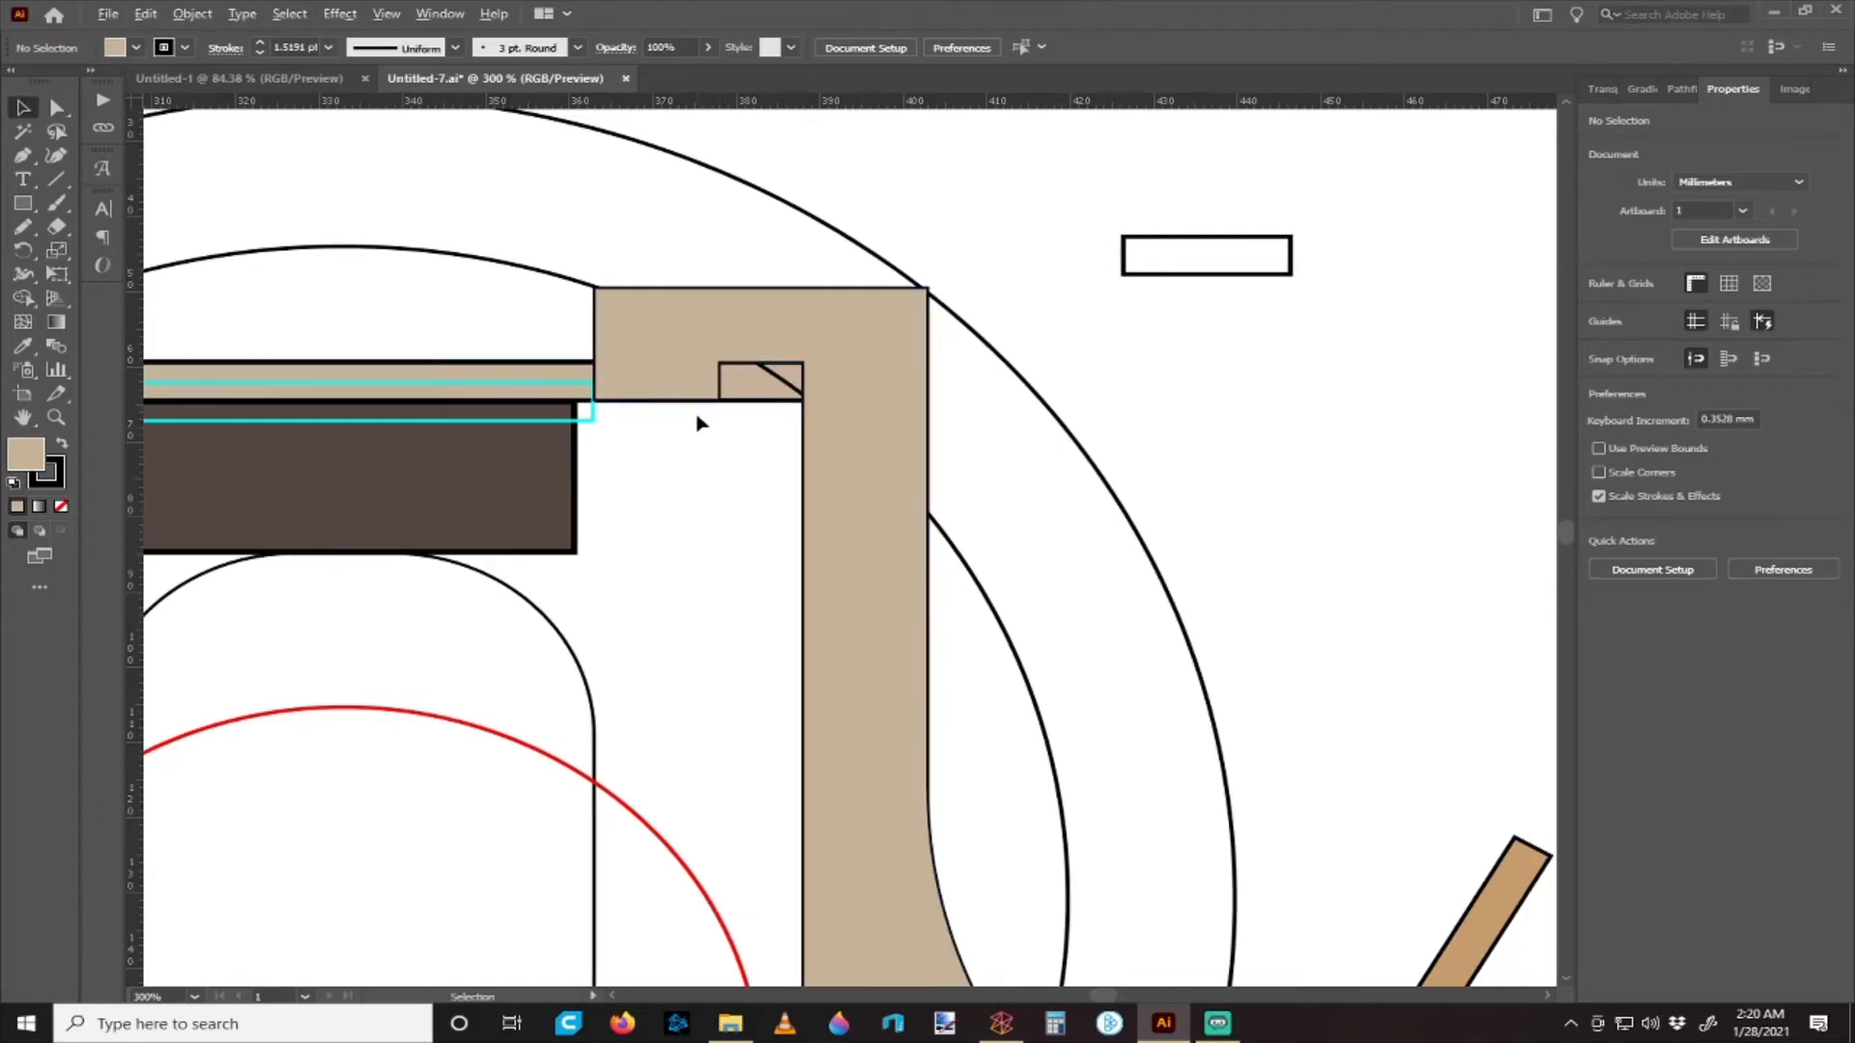
{"action": "scroll", "coordinate": [700, 424], "scroll_direction": "down", "scroll_amount": 3}
{"action": "scroll", "coordinate": [695, 402], "scroll_direction": "up", "scroll_amount": 4}
{"action": "left_click", "coordinate": [688, 404]}
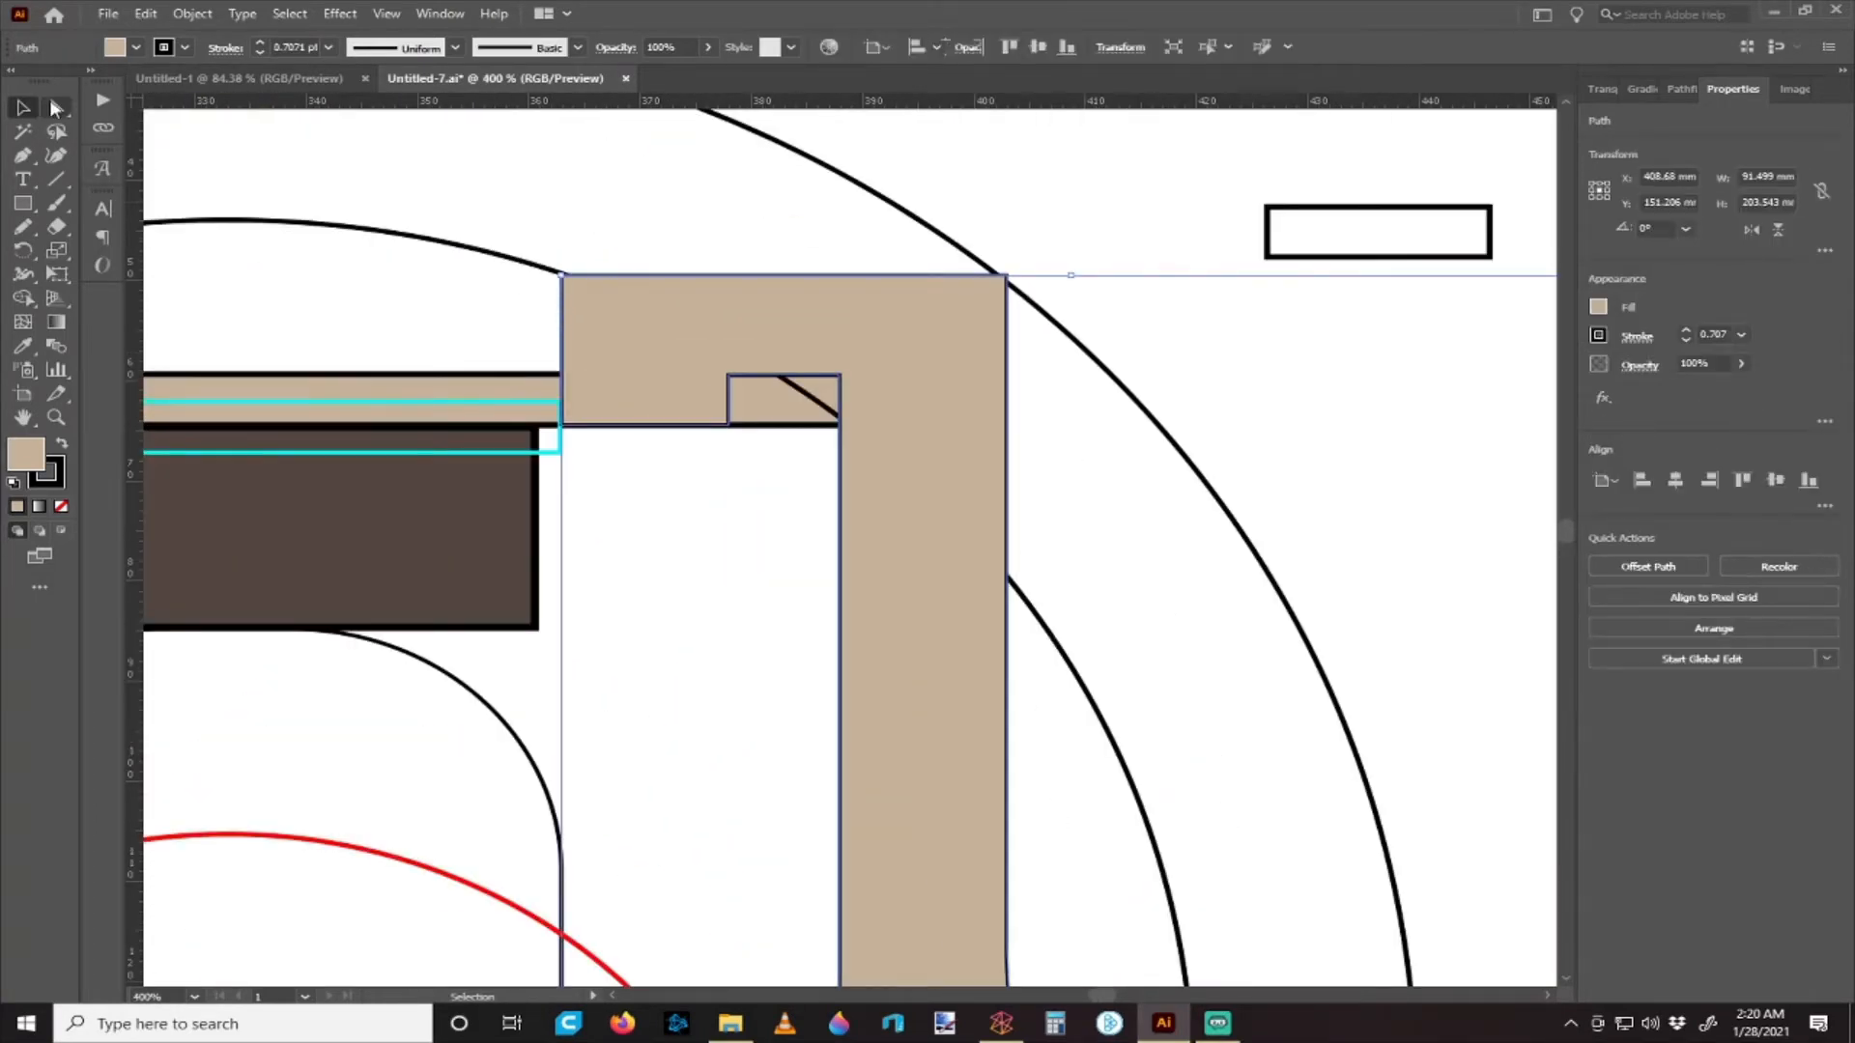
{"action": "left_click", "coordinate": [56, 108]}
{"action": "left_click", "coordinate": [642, 513]}
{"action": "left_click", "coordinate": [728, 425]}
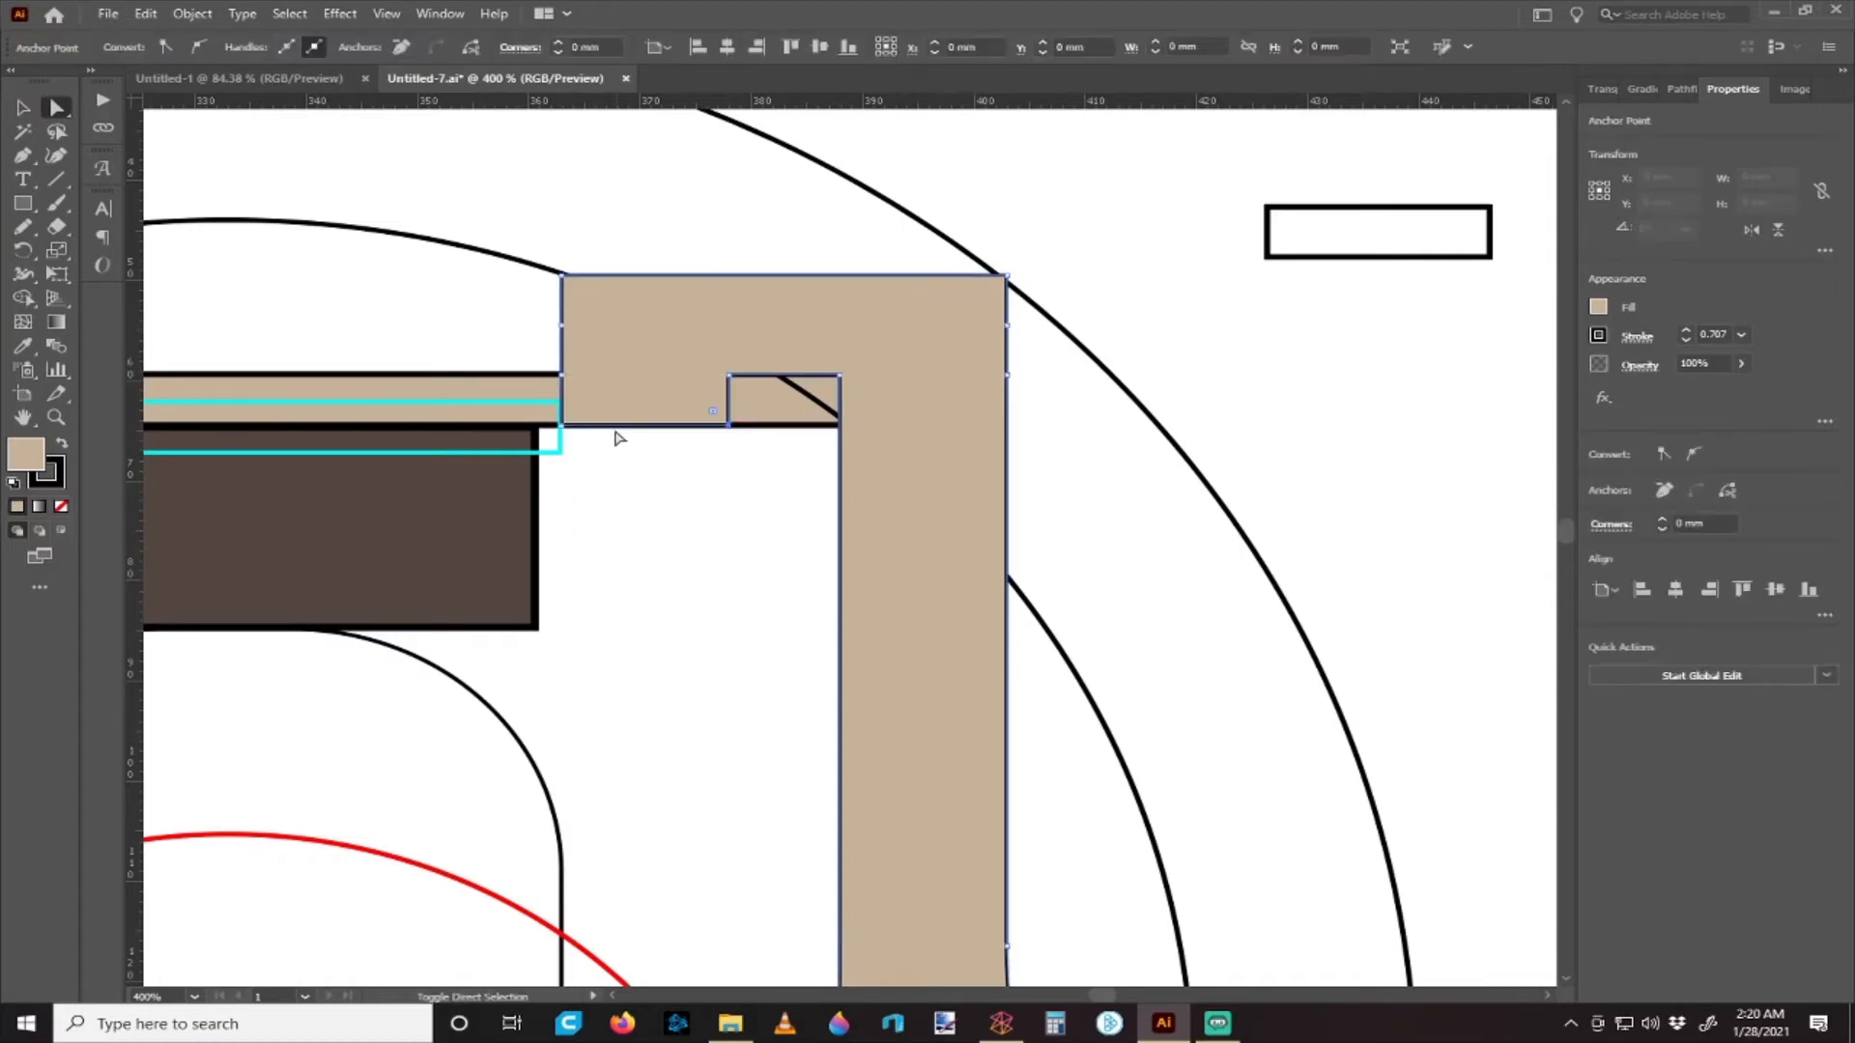
{"action": "left_click", "coordinate": [562, 425], "text": "shift"}
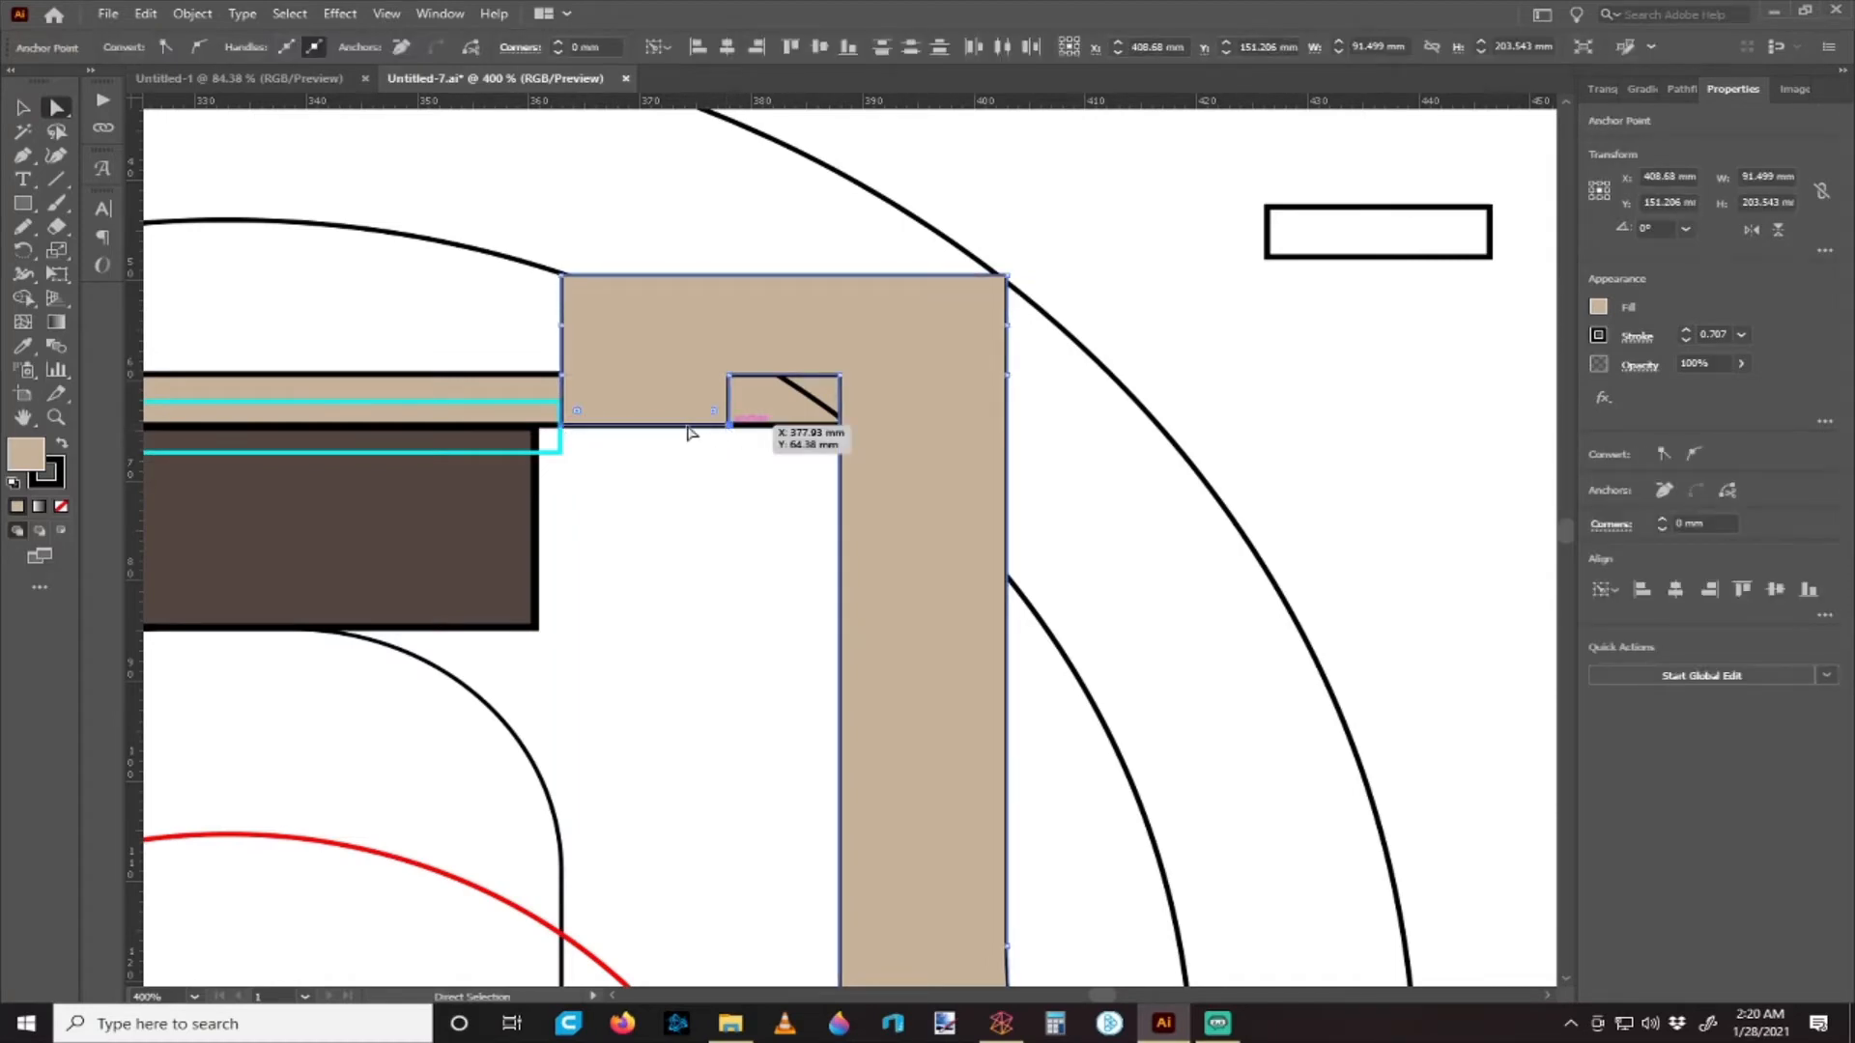
{"action": "left_click_drag", "start_coordinate": [683, 426], "coordinate": [692, 497]}
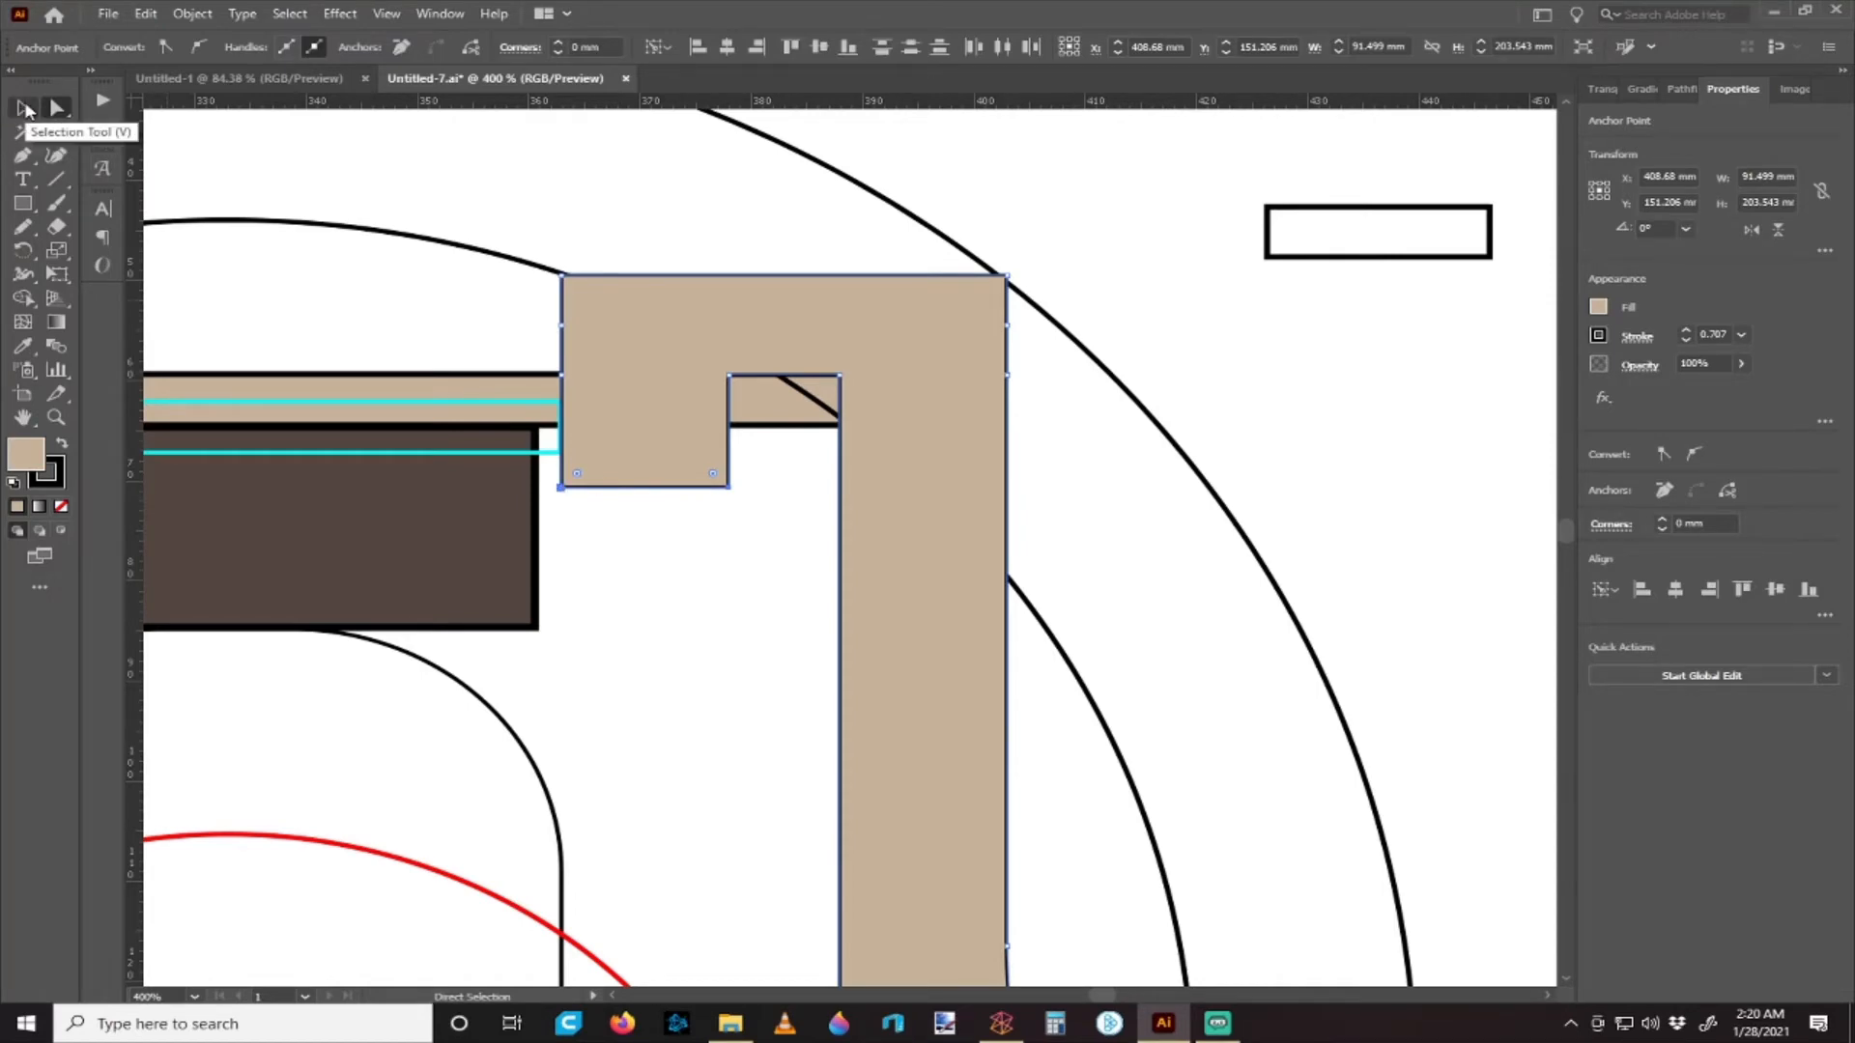
{"action": "key", "text": "ctrl+z"}
{"action": "left_click", "coordinate": [25, 108]}
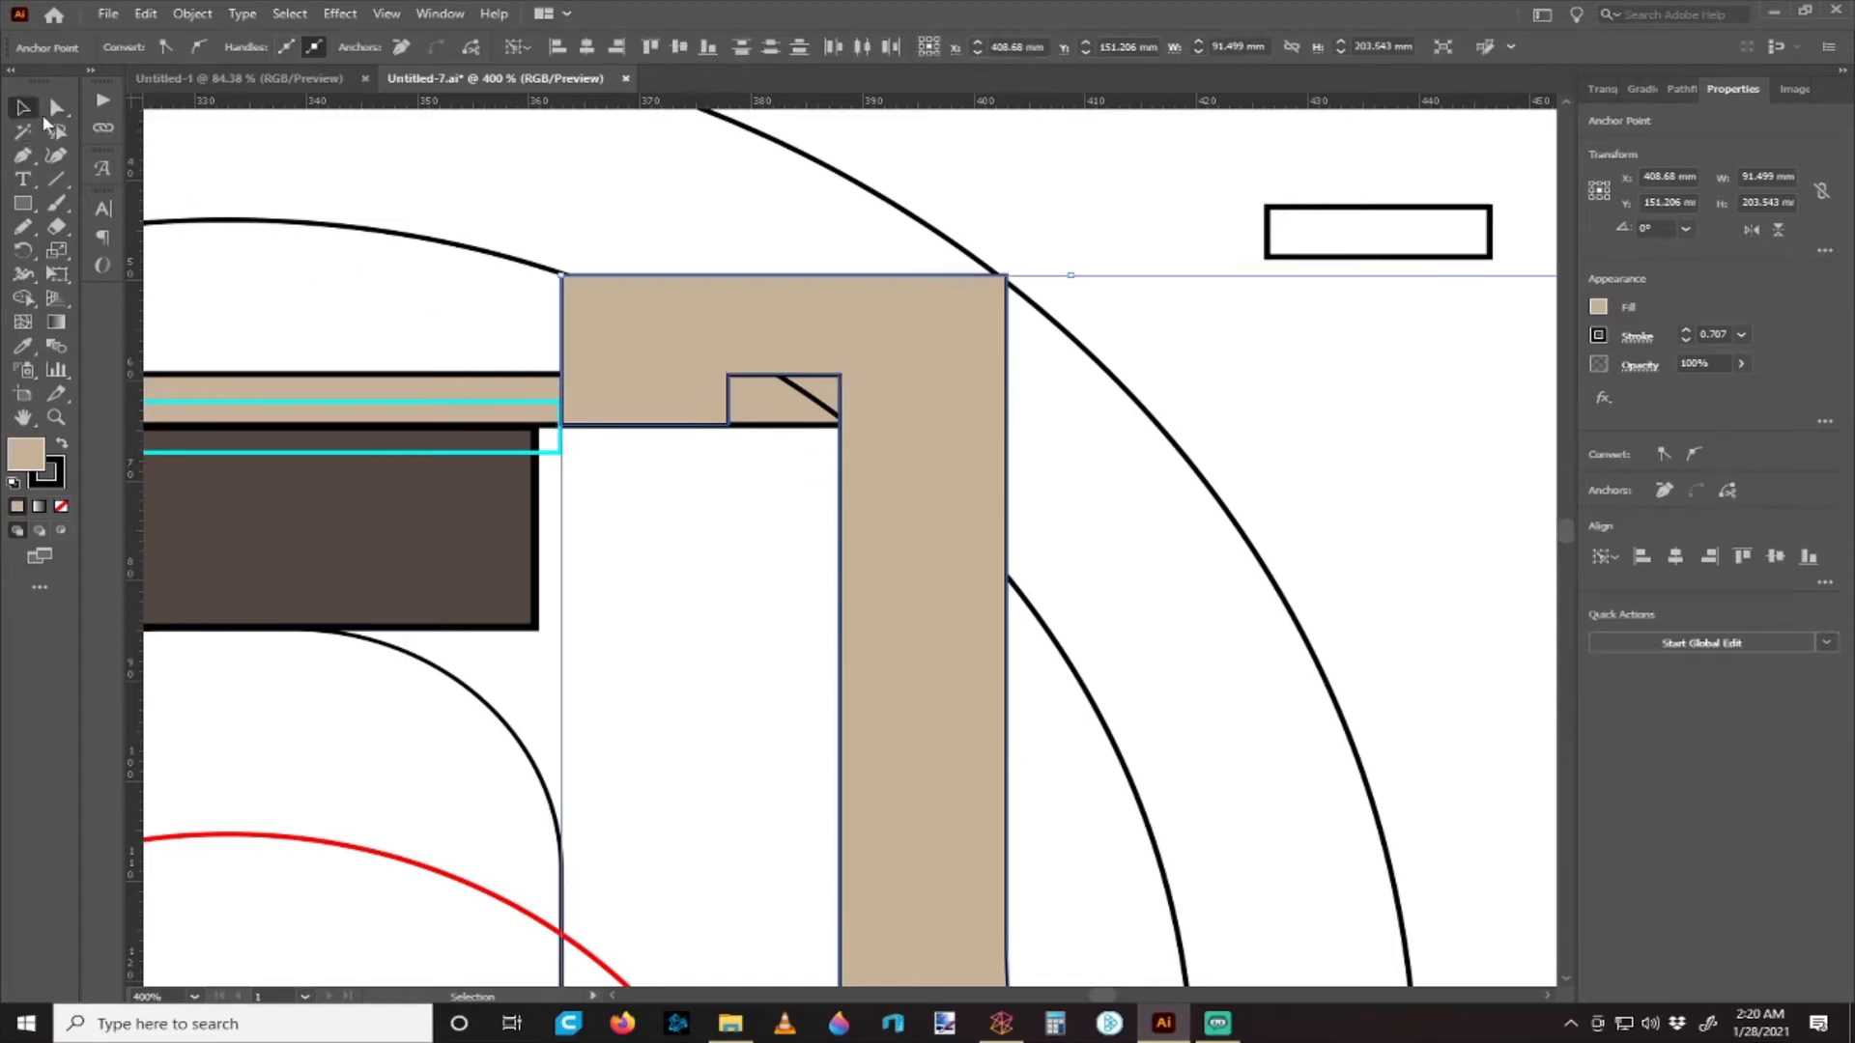
{"action": "left_click", "coordinate": [643, 569]}
- Move the loose upper horizontal bar down so it sits directly on top of the lower horizontal bar
{"action": "scroll", "coordinate": [644, 570], "scroll_direction": "down", "scroll_amount": 3}
{"action": "scroll", "coordinate": [677, 565], "scroll_direction": "left", "scroll_amount": 2}
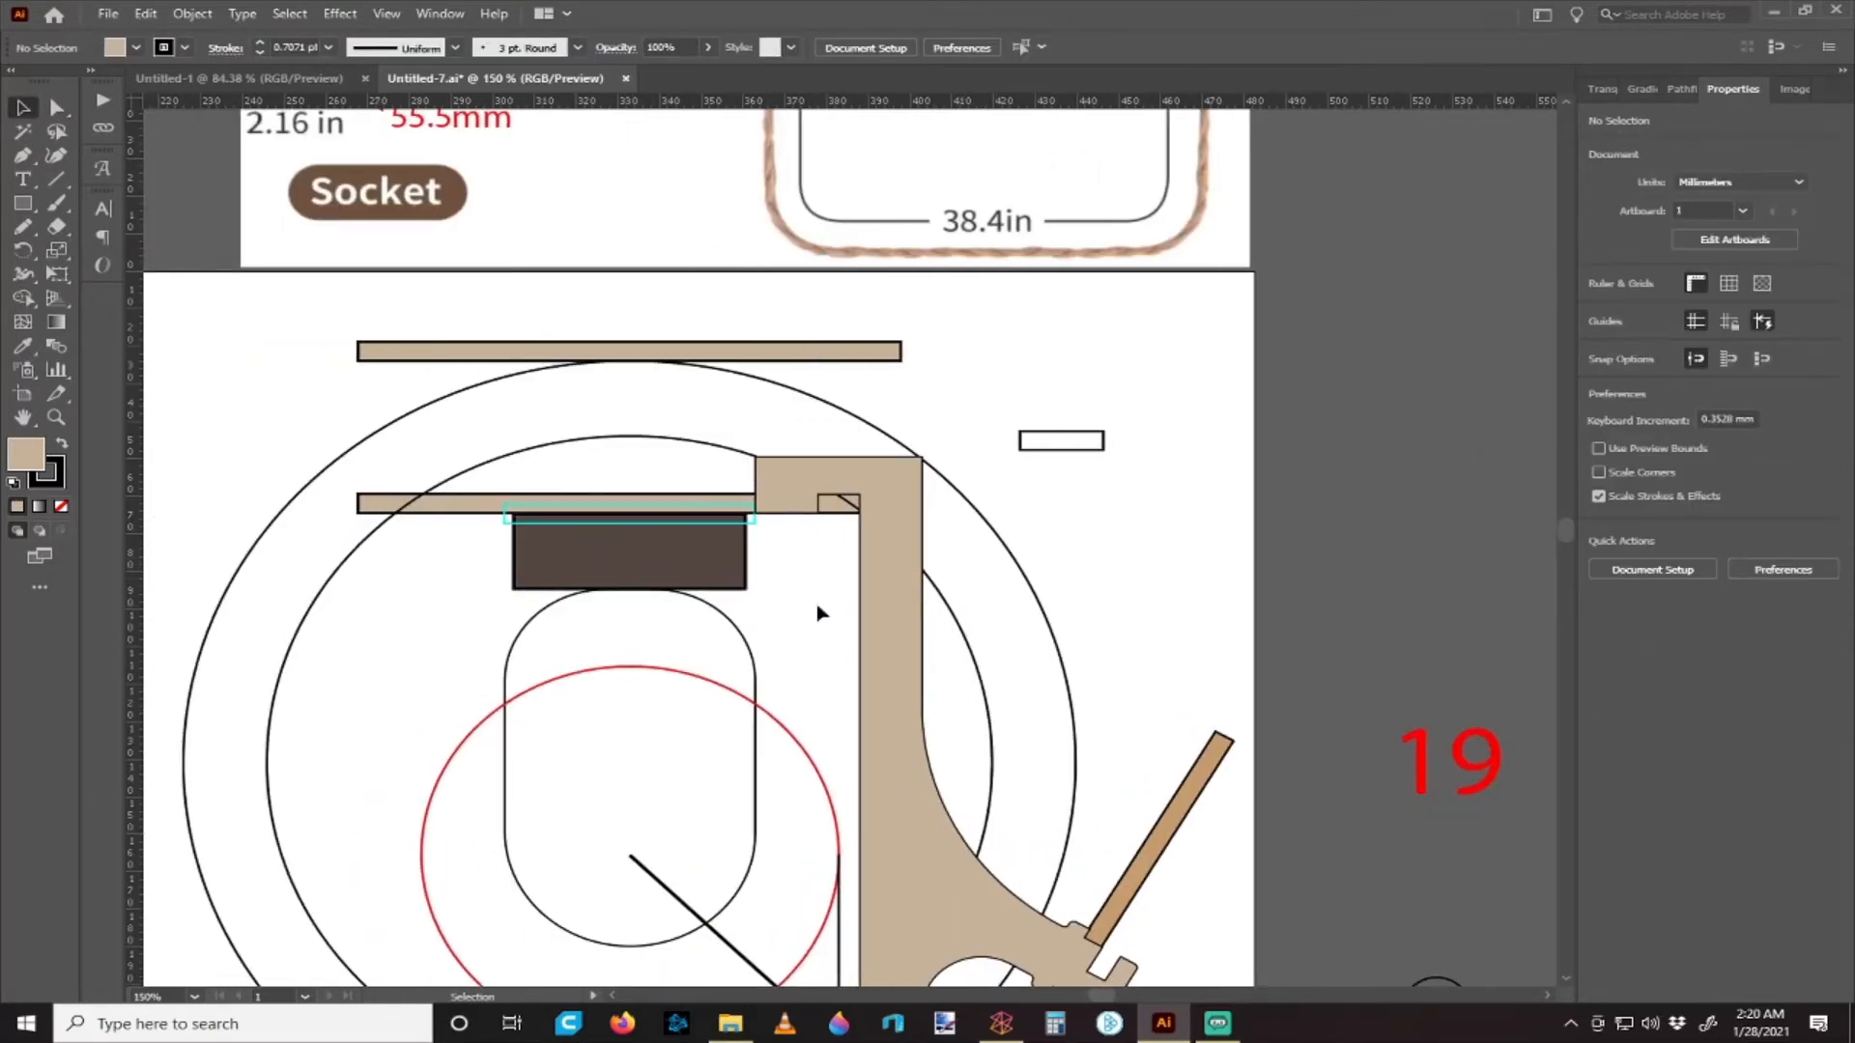
{"action": "scroll", "coordinate": [818, 613], "scroll_direction": "up", "scroll_amount": 1}
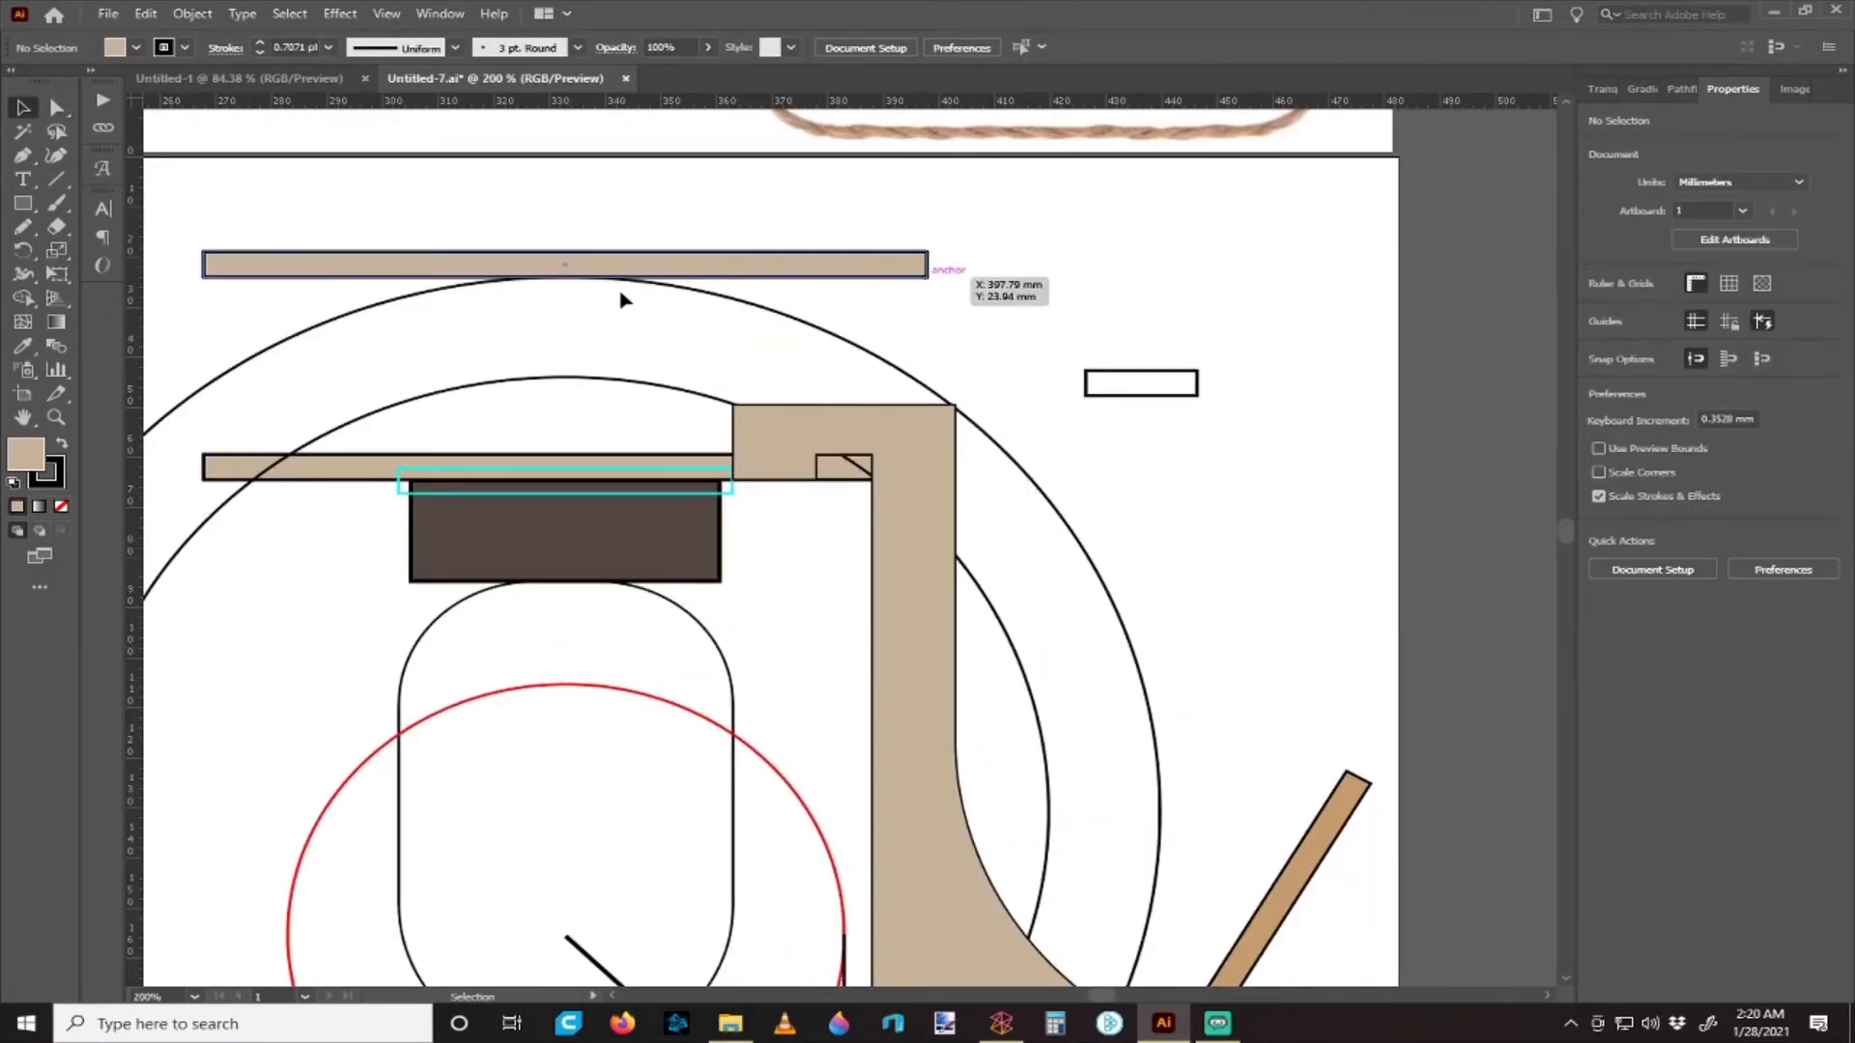
{"action": "left_click_drag", "start_coordinate": [621, 275], "coordinate": [618, 435]}
{"action": "scroll", "coordinate": [840, 538], "scroll_direction": "right", "scroll_amount": 1}
{"action": "scroll", "coordinate": [842, 539], "scroll_direction": "up", "scroll_amount": 1}
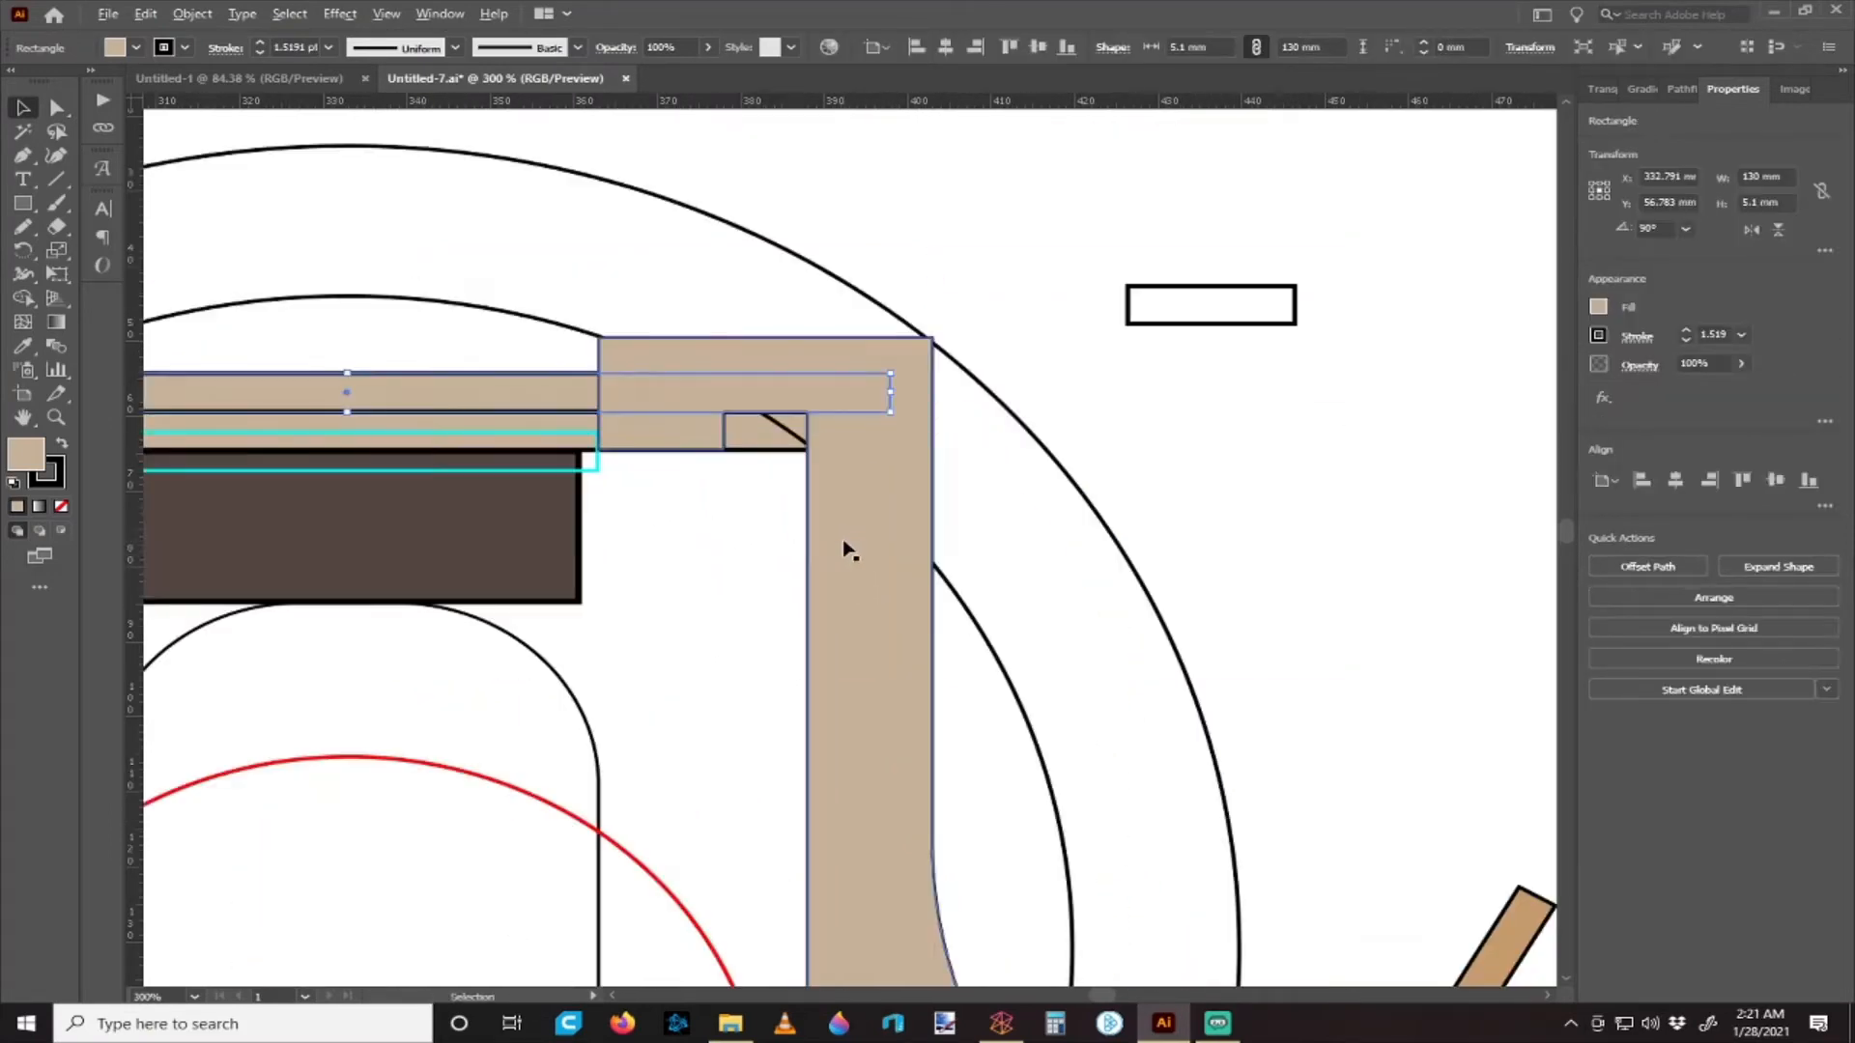
{"action": "left_click", "coordinate": [753, 555]}
{"action": "scroll", "coordinate": [720, 411], "scroll_direction": "up", "scroll_amount": 1}
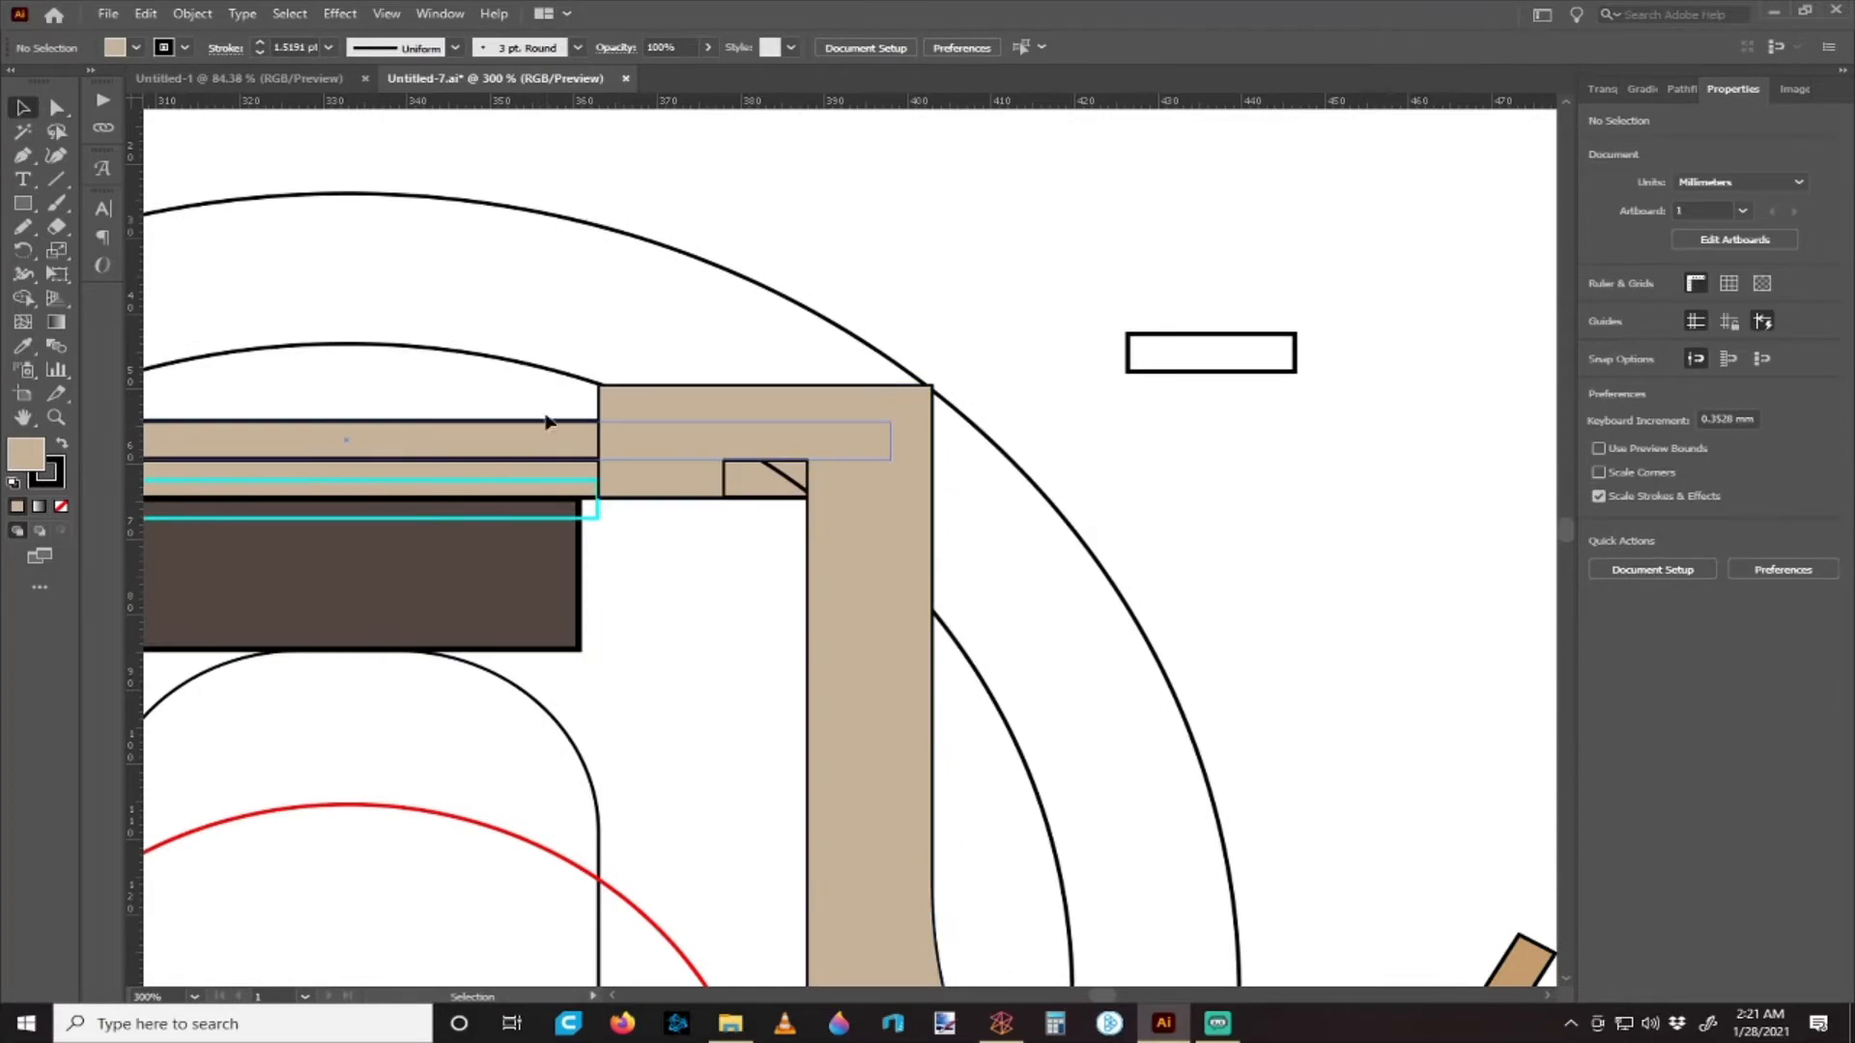
{"action": "left_click", "coordinate": [557, 464]}
{"action": "scroll", "coordinate": [557, 464], "scroll_direction": "up", "scroll_amount": 2}
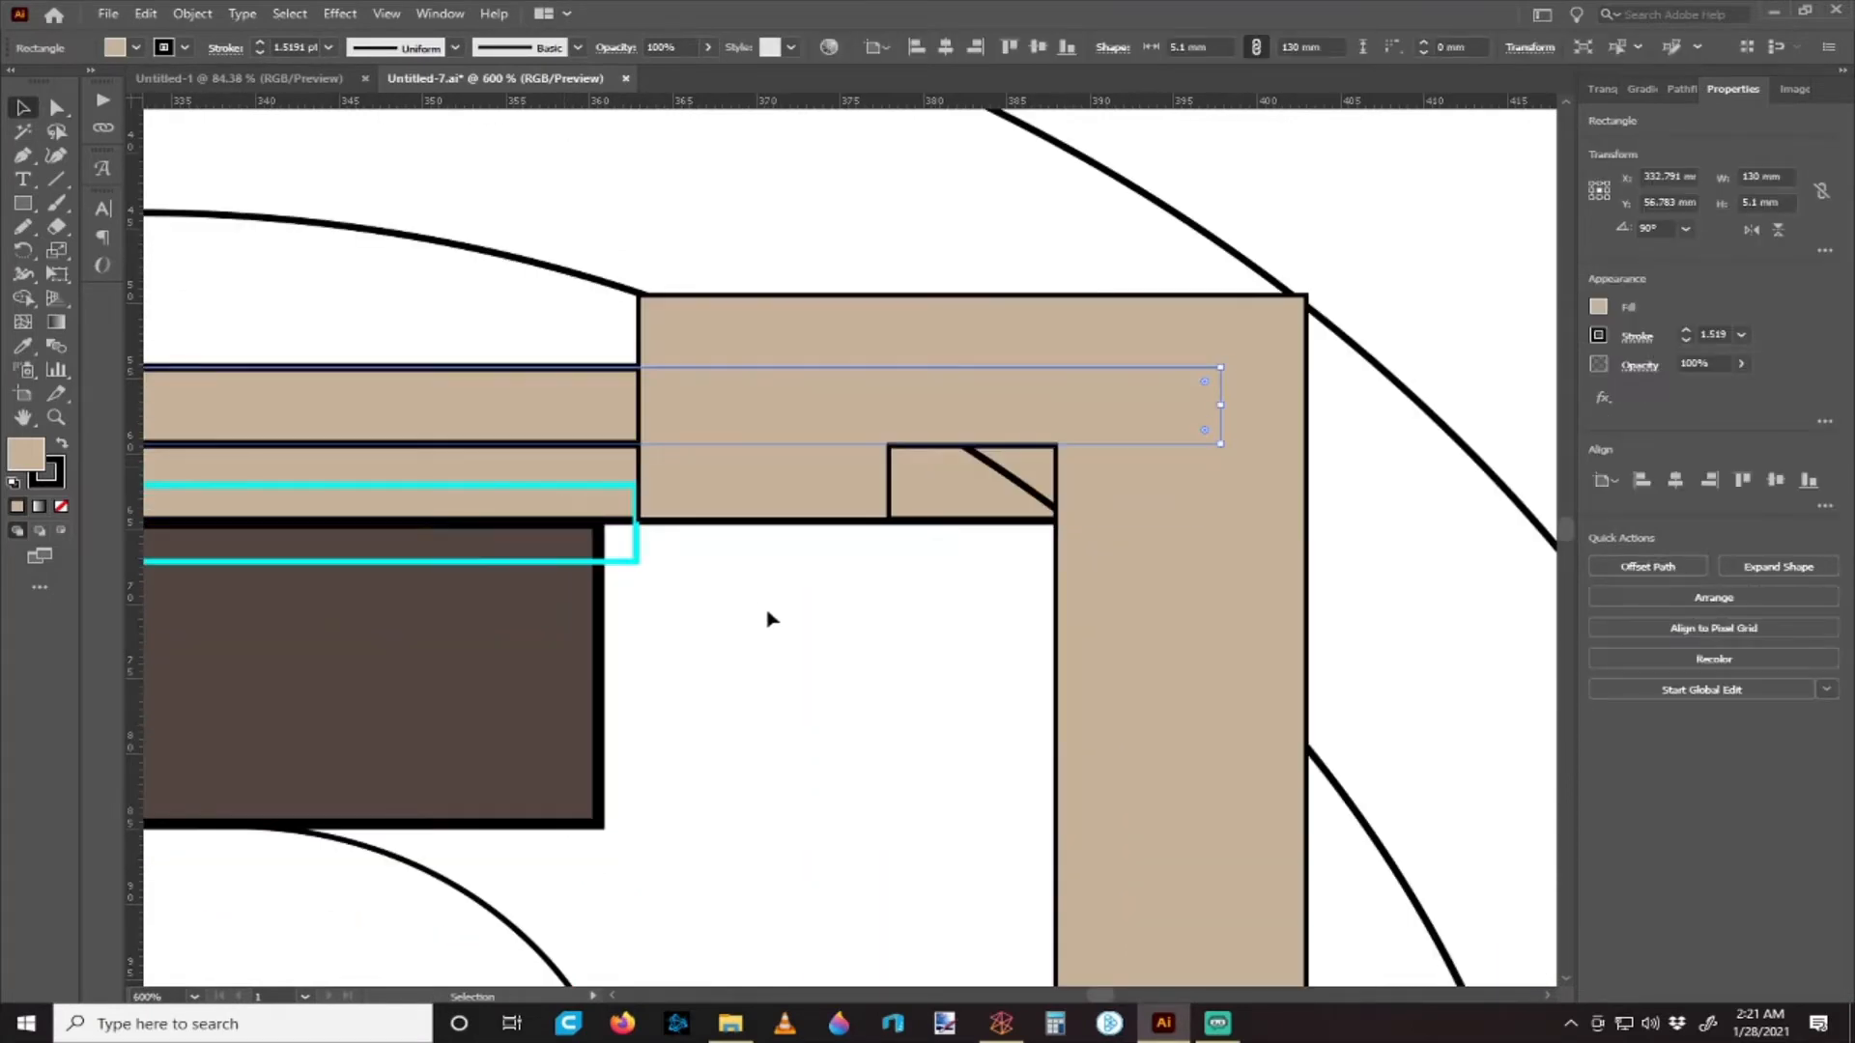
- Isolate the arm's path and prepare its individual anchor points at the upper hook for editing
{"action": "scroll", "coordinate": [770, 620], "scroll_direction": "down", "scroll_amount": 1}
{"action": "scroll", "coordinate": [770, 620], "scroll_direction": "right", "scroll_amount": 1}
{"action": "double_click", "coordinate": [757, 368]}
{"action": "scroll", "coordinate": [799, 625], "scroll_direction": "right", "scroll_amount": 1}
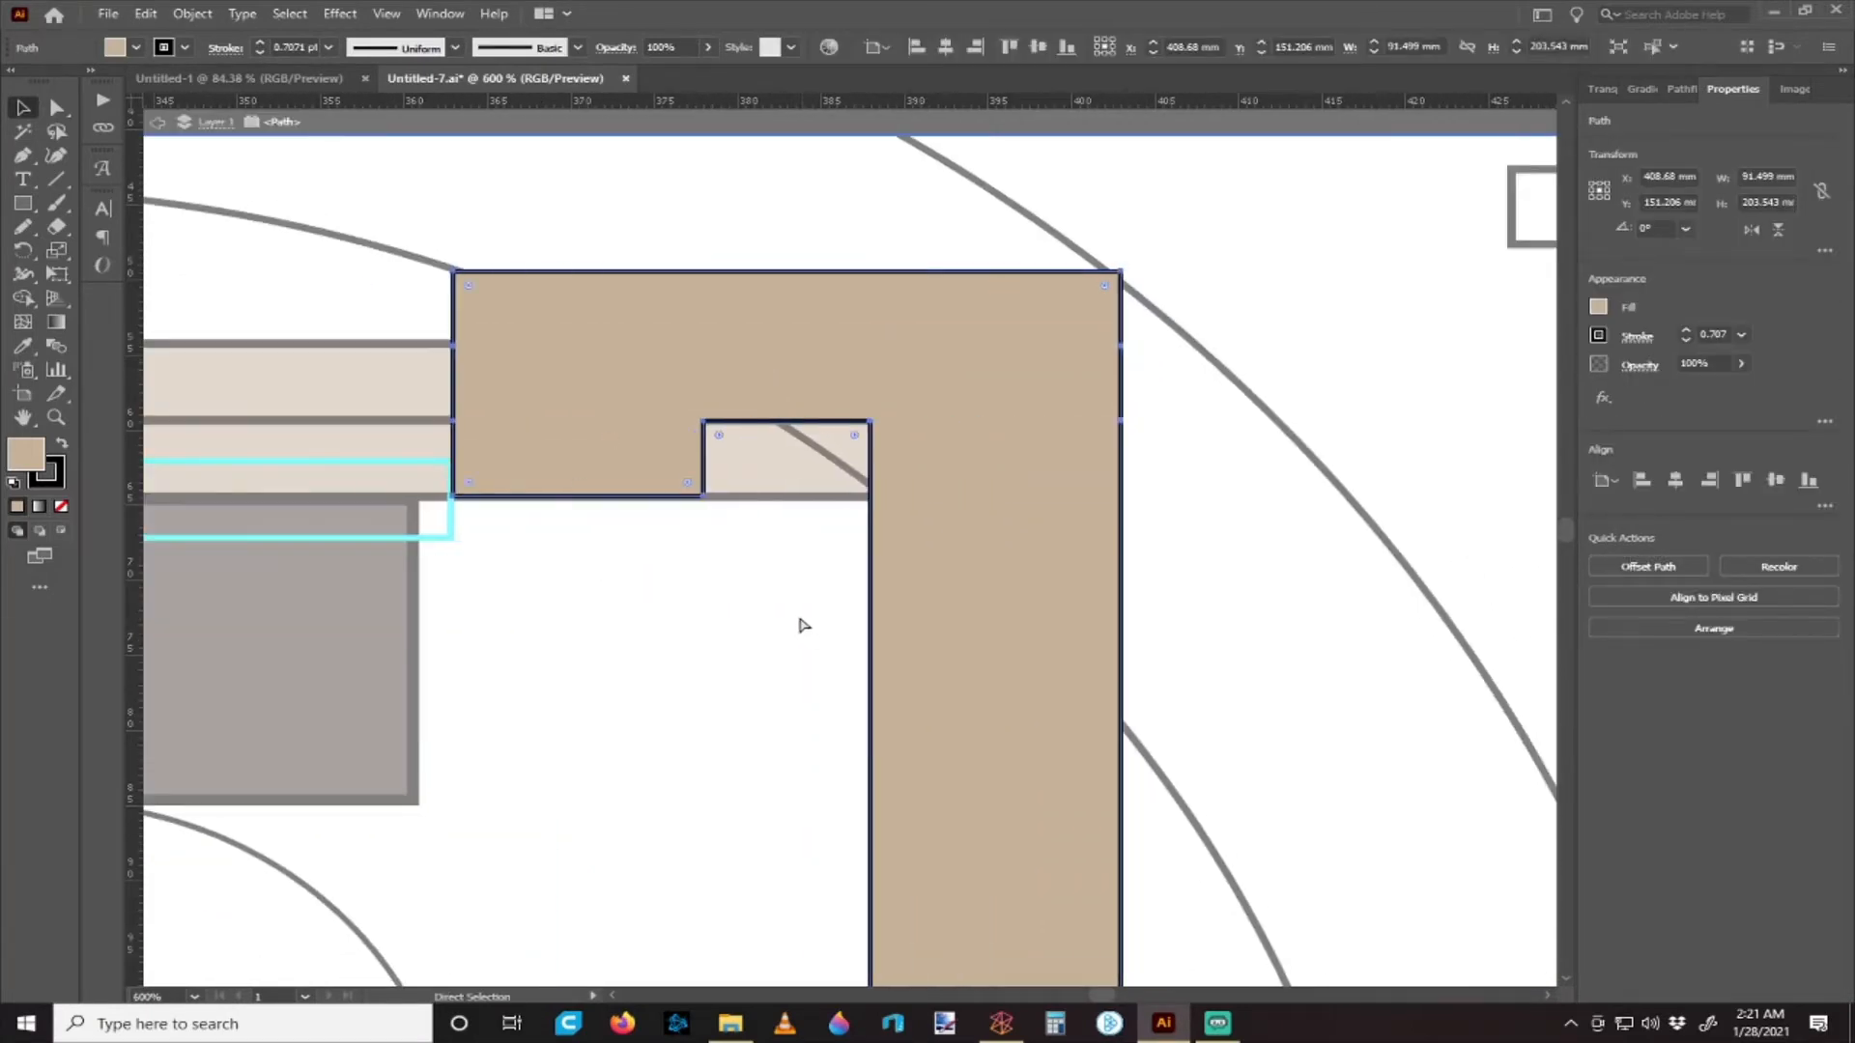
{"action": "scroll", "coordinate": [792, 611], "scroll_direction": "down", "scroll_amount": 1}
{"action": "scroll", "coordinate": [753, 580], "scroll_direction": "right", "scroll_amount": 1}
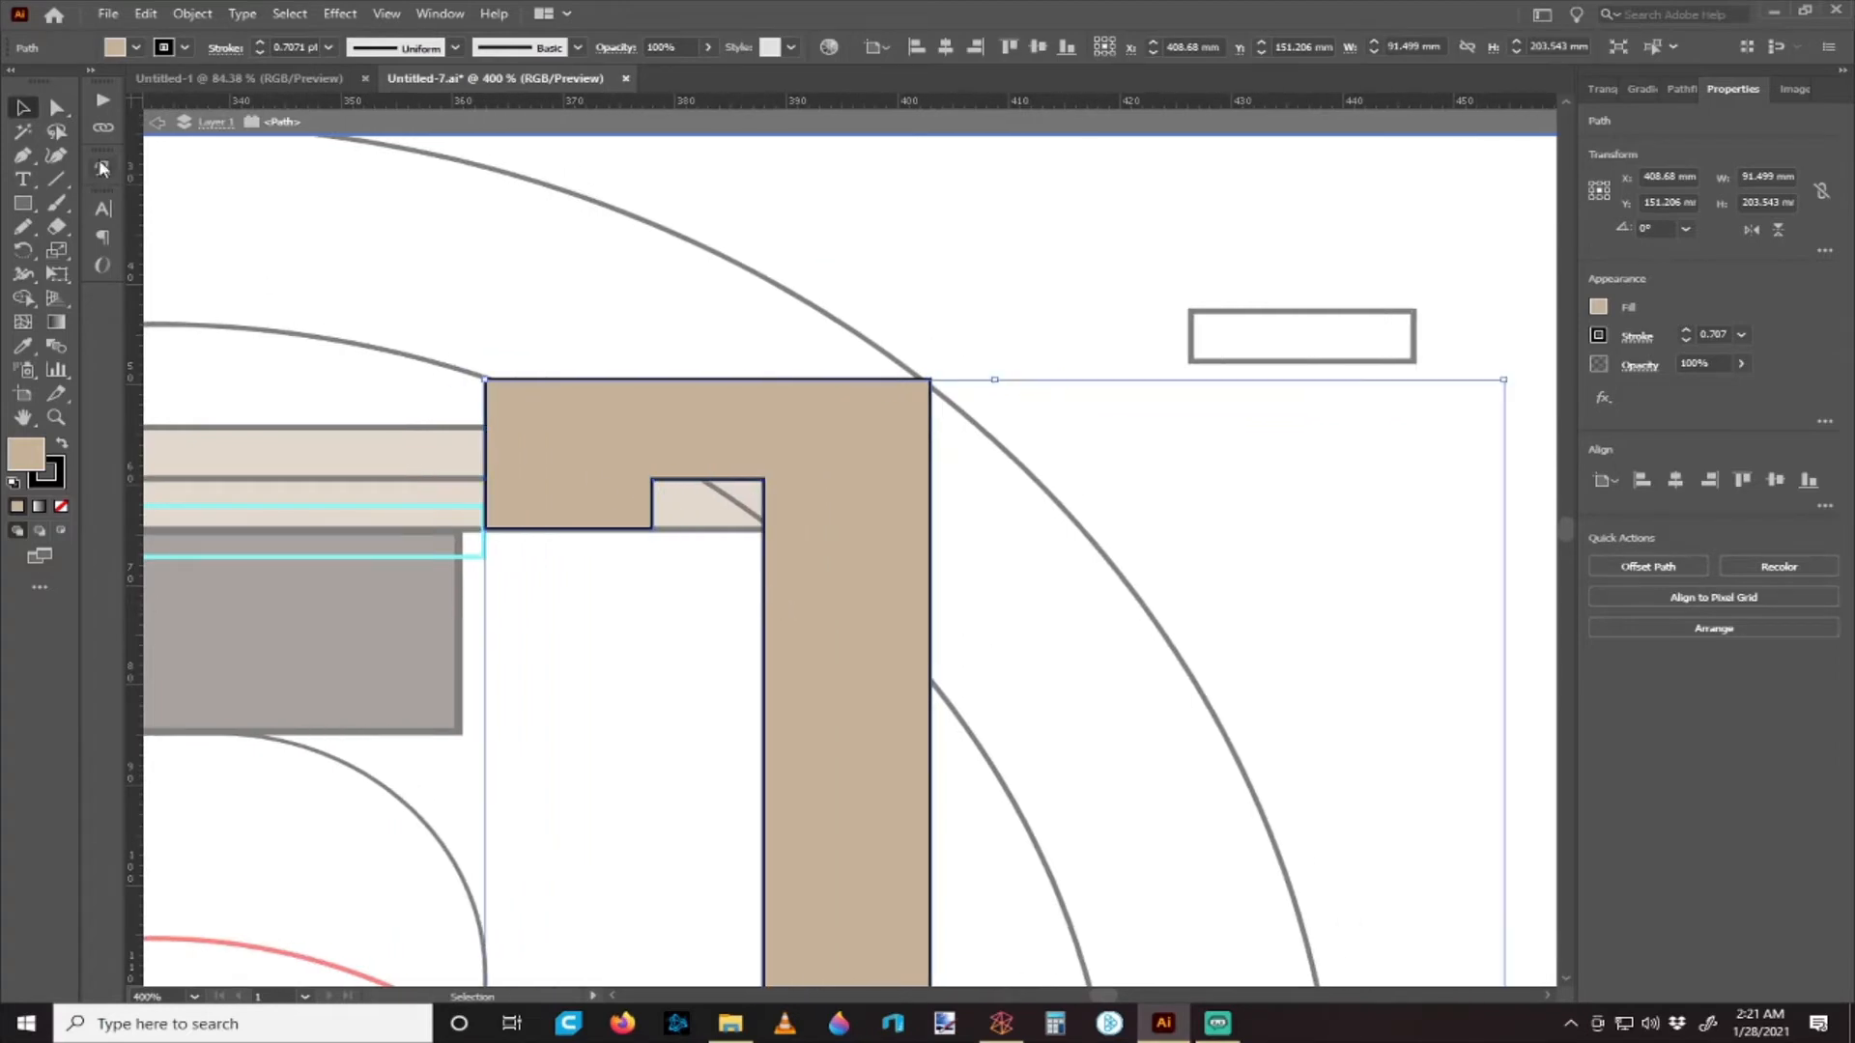
{"action": "left_click", "coordinate": [55, 108]}
{"action": "scroll", "coordinate": [742, 525], "scroll_direction": "up", "scroll_amount": 1}
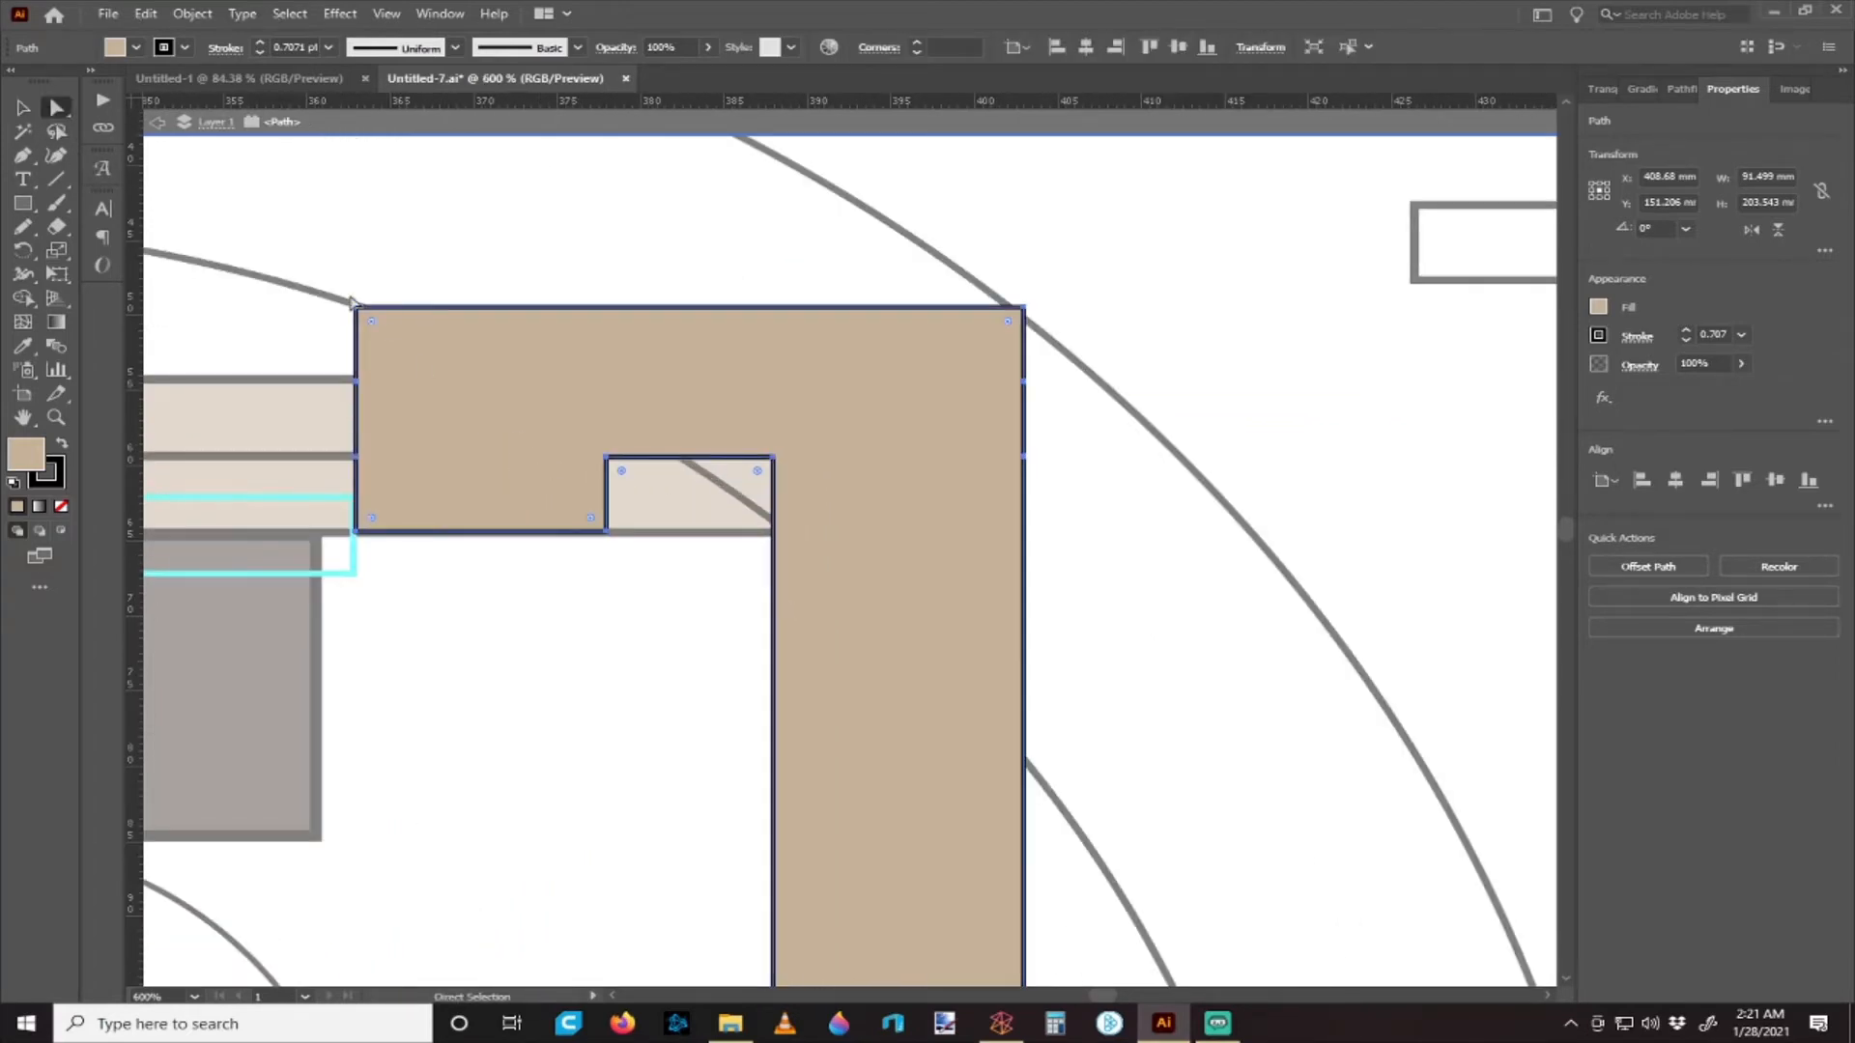
- Try raising the arm's upper end by its notch edge, and undo the change
{"action": "left_click_drag", "start_coordinate": [315, 269], "coordinate": [1072, 479]}
{"action": "scroll", "coordinate": [792, 498], "scroll_direction": "left", "scroll_amount": 1}
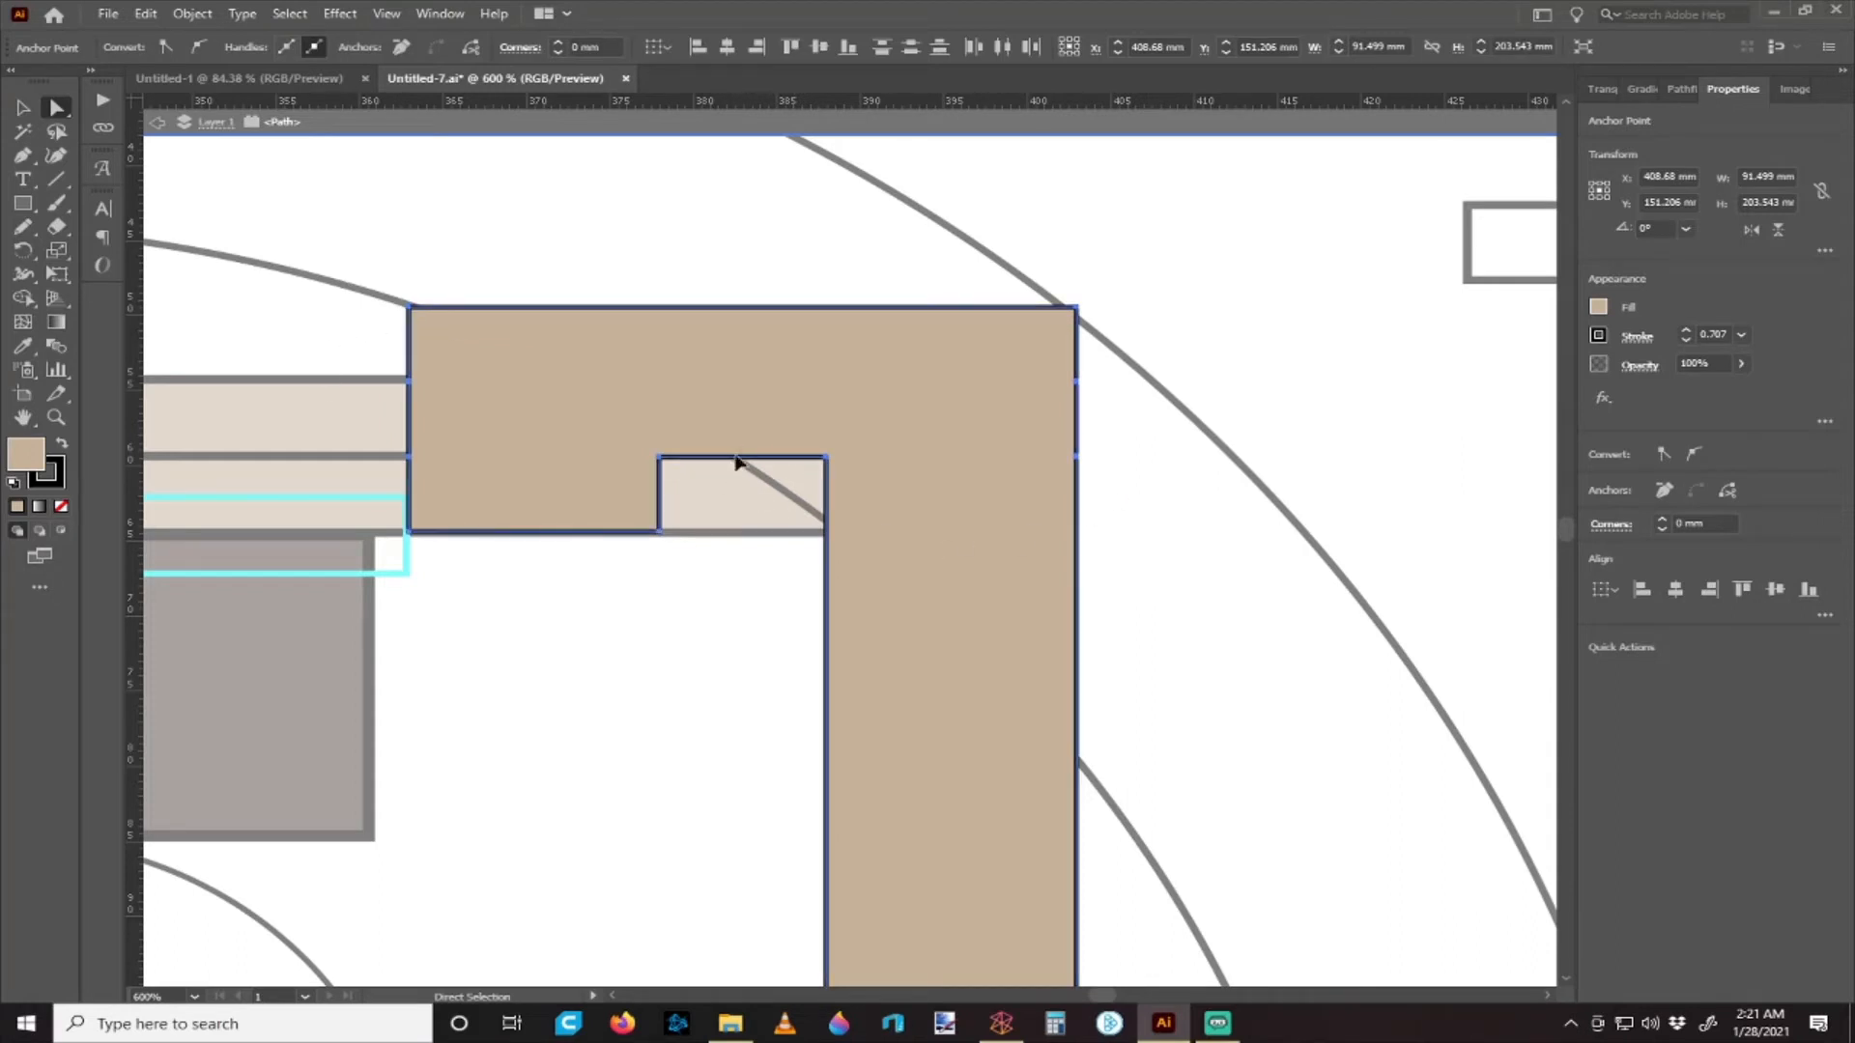
{"action": "left_click_drag", "start_coordinate": [736, 457], "coordinate": [734, 432]}
{"action": "key", "text": "ctrl+z"}
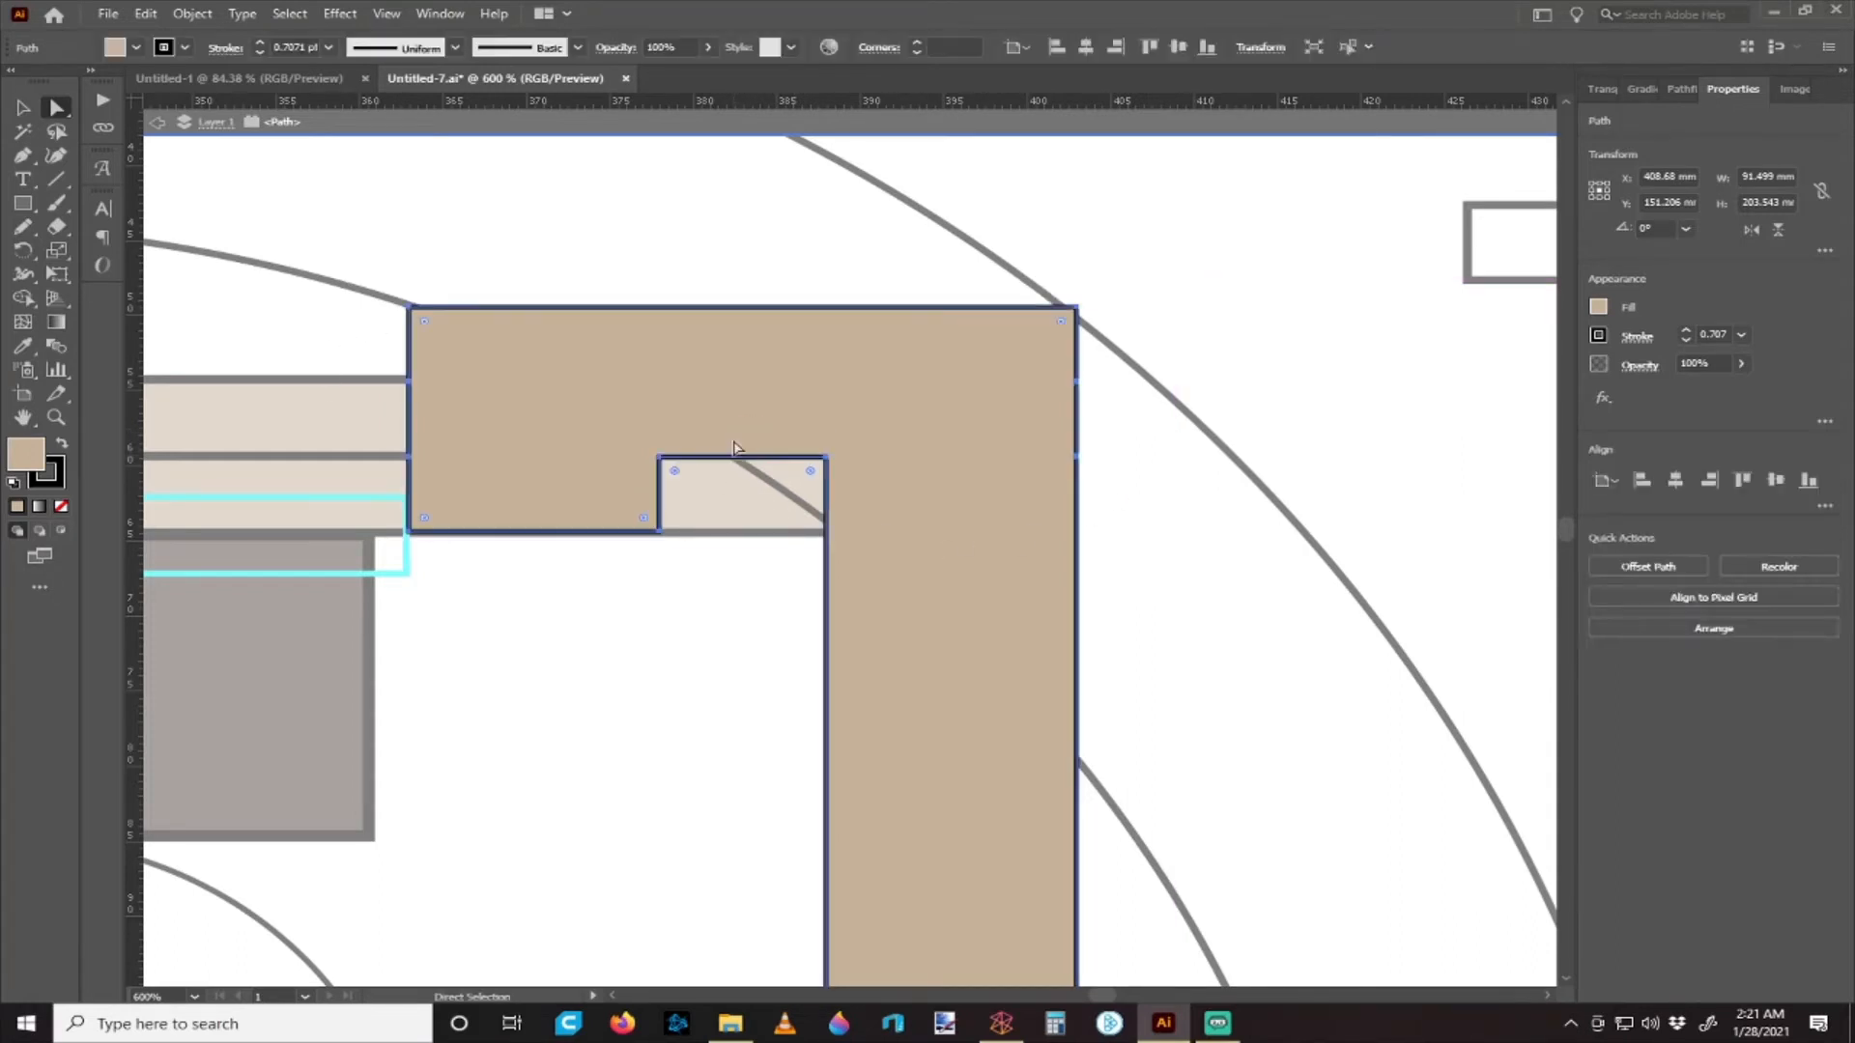
- Raise the arm's top edge and notch ceiling together until the notch's upper edge meets the stacked upper bar's top edge
{"action": "left_click_drag", "start_coordinate": [345, 267], "coordinate": [1118, 499]}
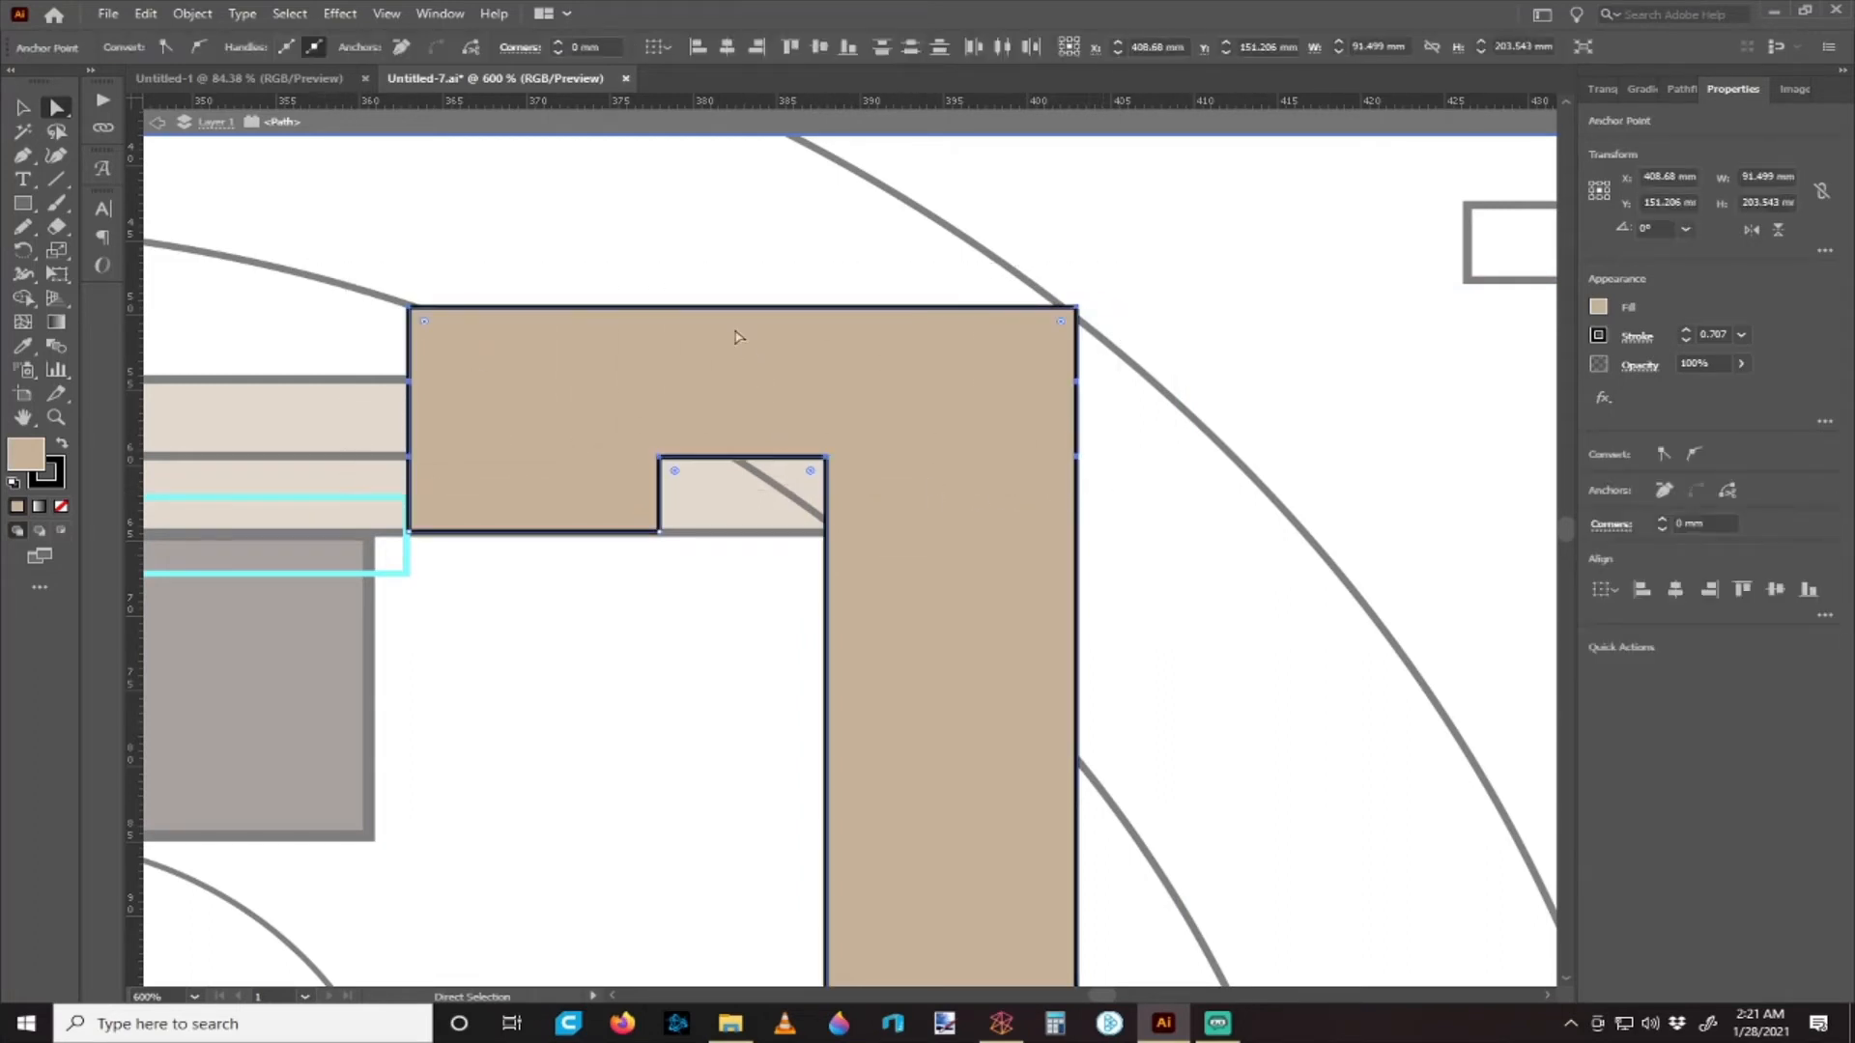
{"action": "left_click_drag", "start_coordinate": [753, 311], "coordinate": [756, 197]}
{"action": "scroll", "coordinate": [733, 373], "scroll_direction": "up", "scroll_amount": 1}
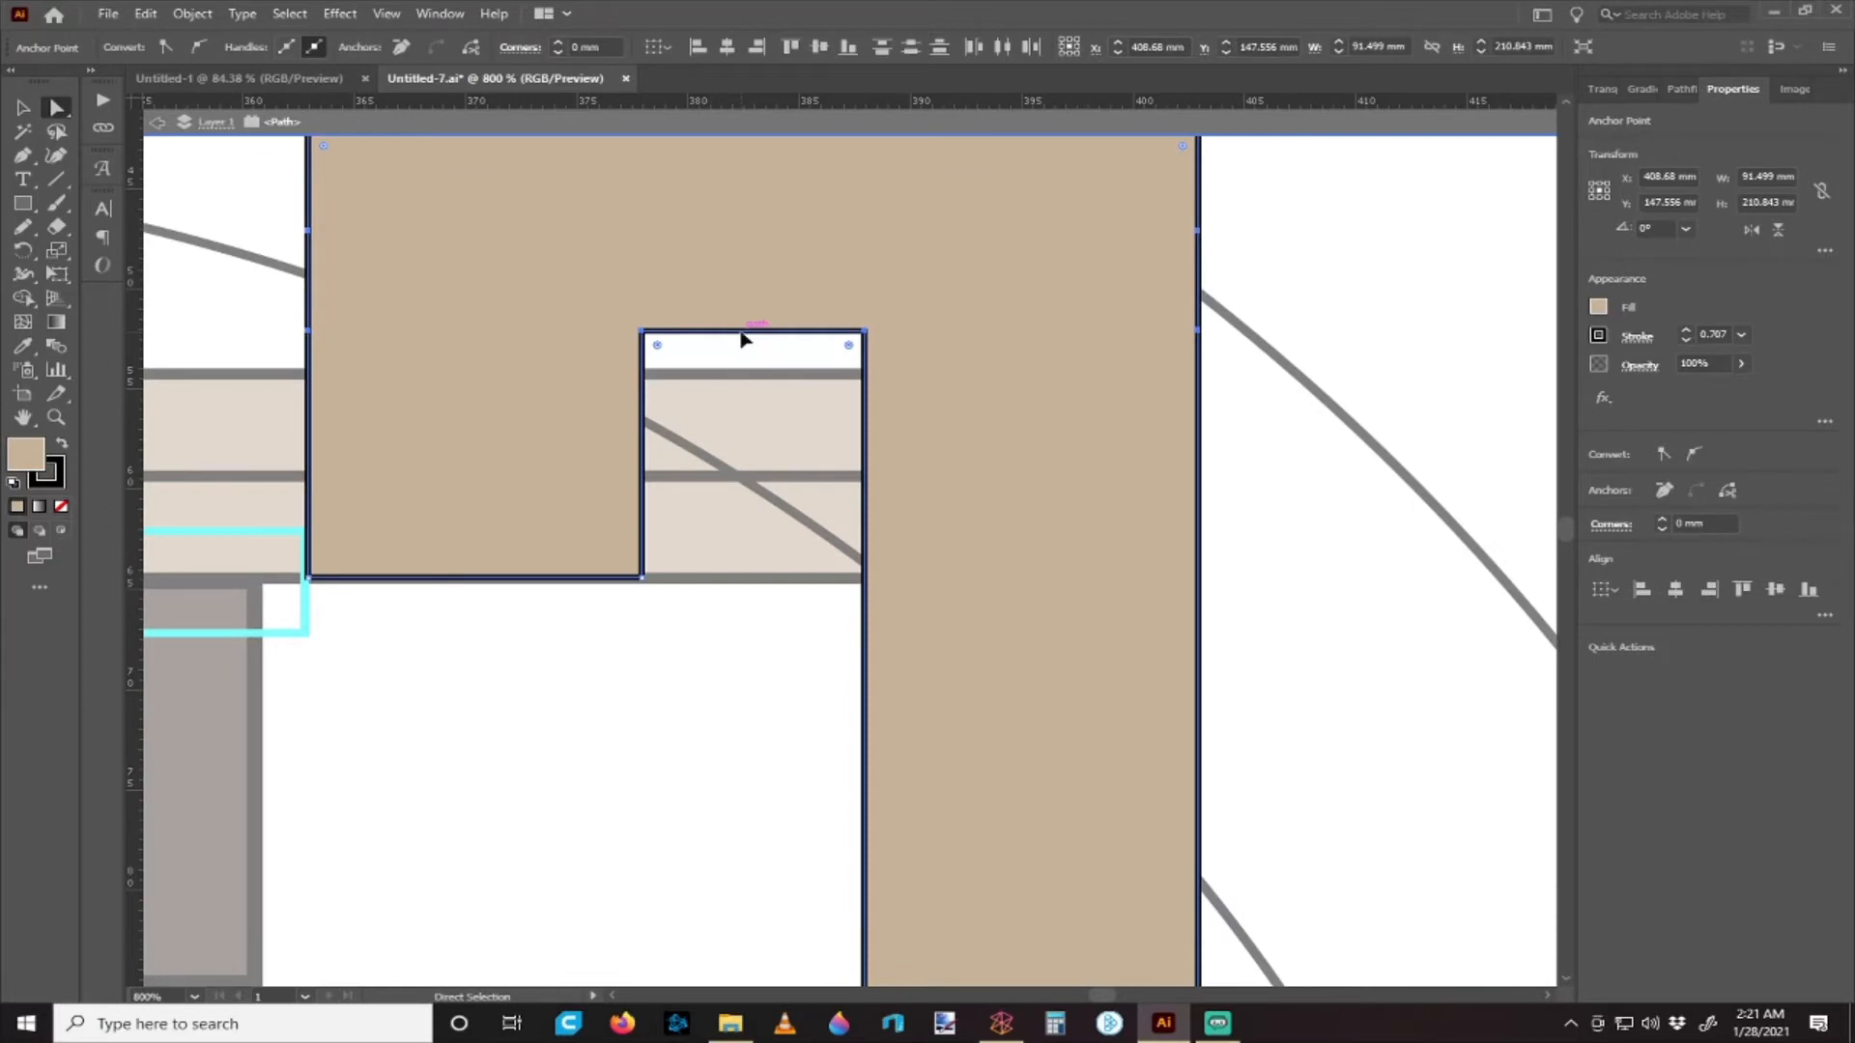
{"action": "left_click_drag", "start_coordinate": [743, 338], "coordinate": [748, 377]}
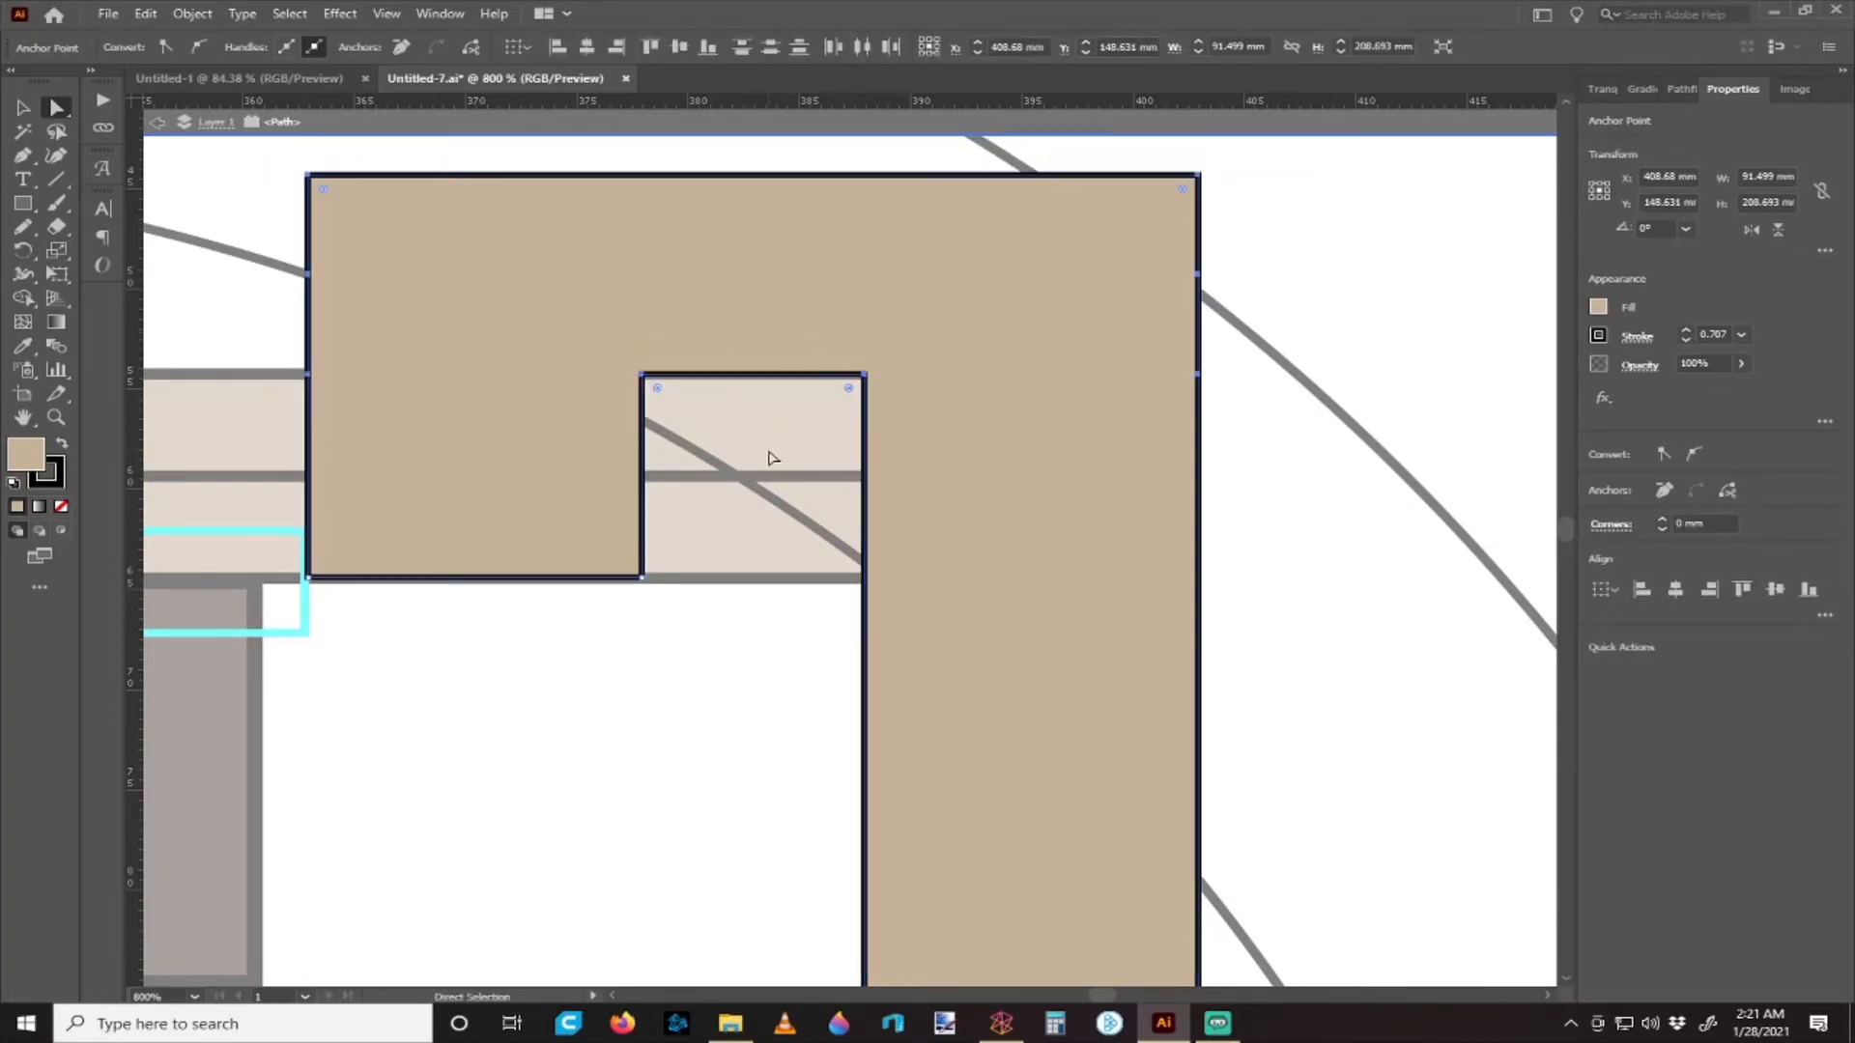
{"action": "left_click", "coordinate": [23, 108]}
- Deselect the arm and leave isolation mode to return to the full drawing
{"action": "scroll", "coordinate": [499, 392], "scroll_direction": "down", "scroll_amount": 5}
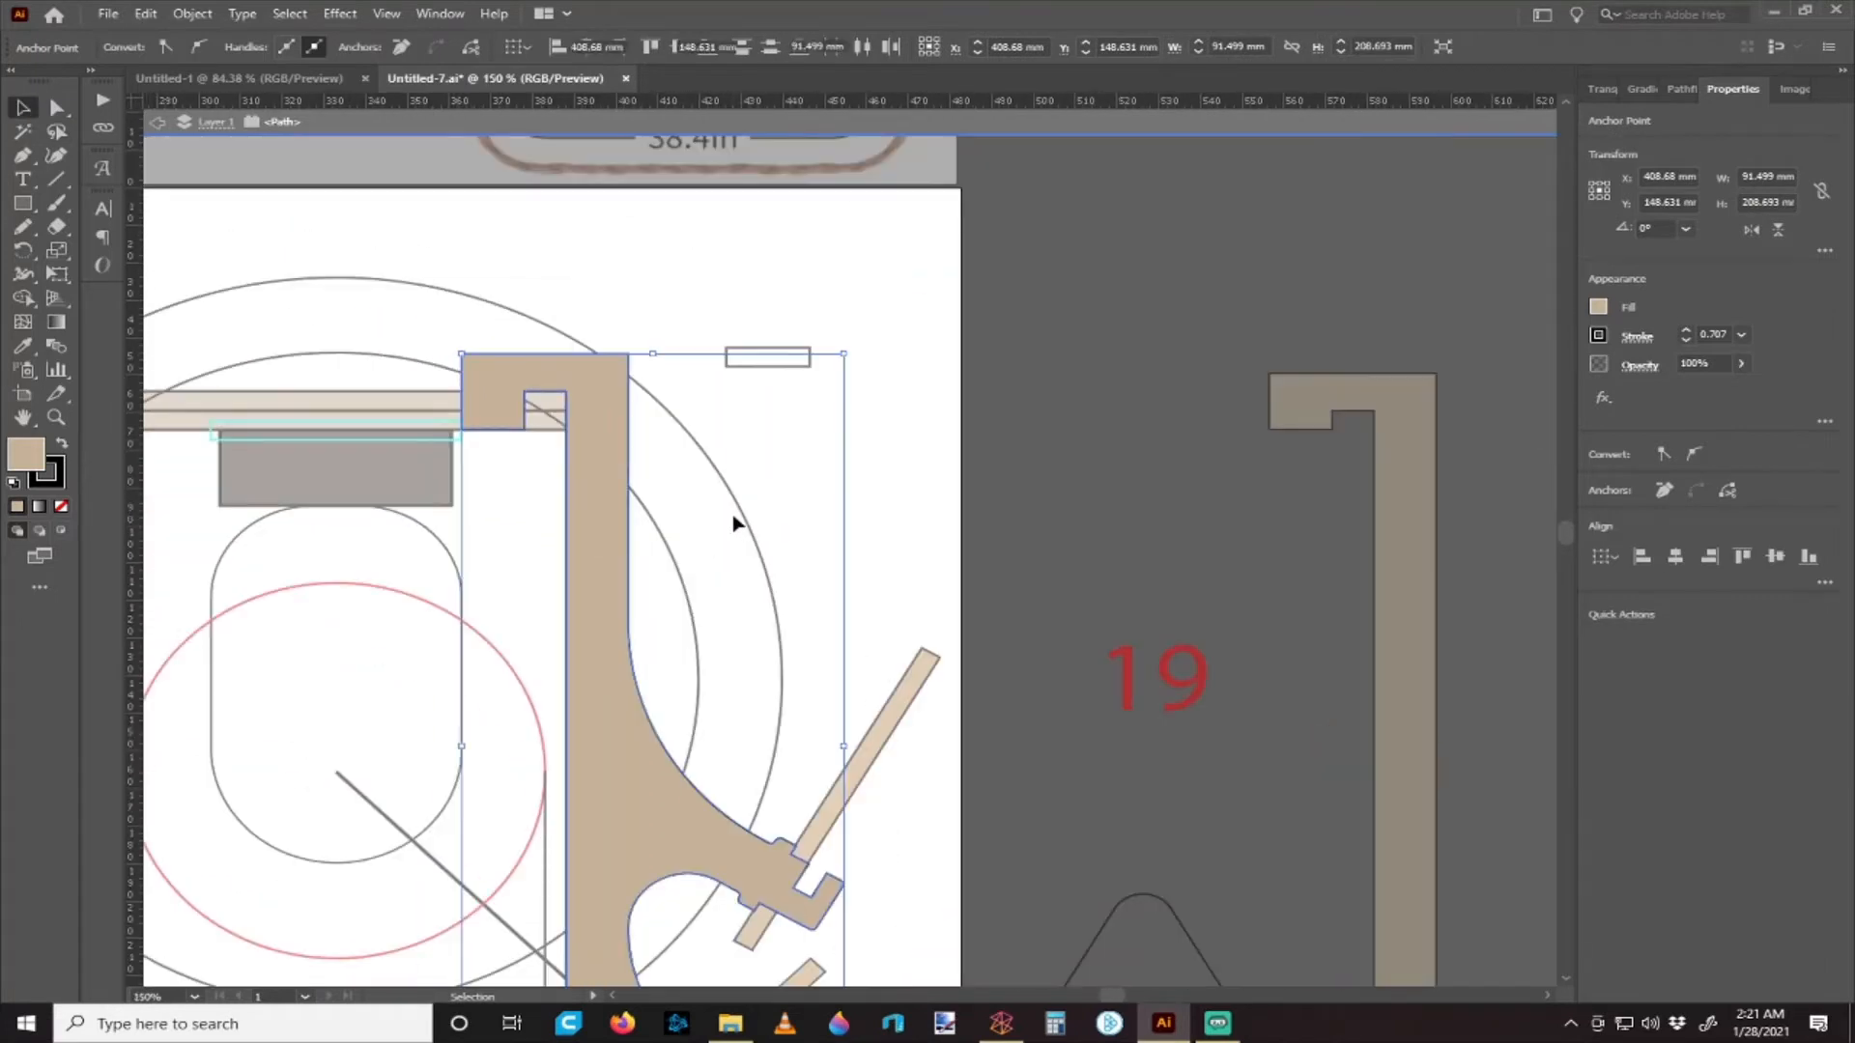
{"action": "left_click", "coordinate": [737, 524]}
{"action": "left_click_drag", "start_coordinate": [575, 534], "coordinate": [733, 513]}
{"action": "scroll", "coordinate": [744, 488], "scroll_direction": "down", "scroll_amount": 2}
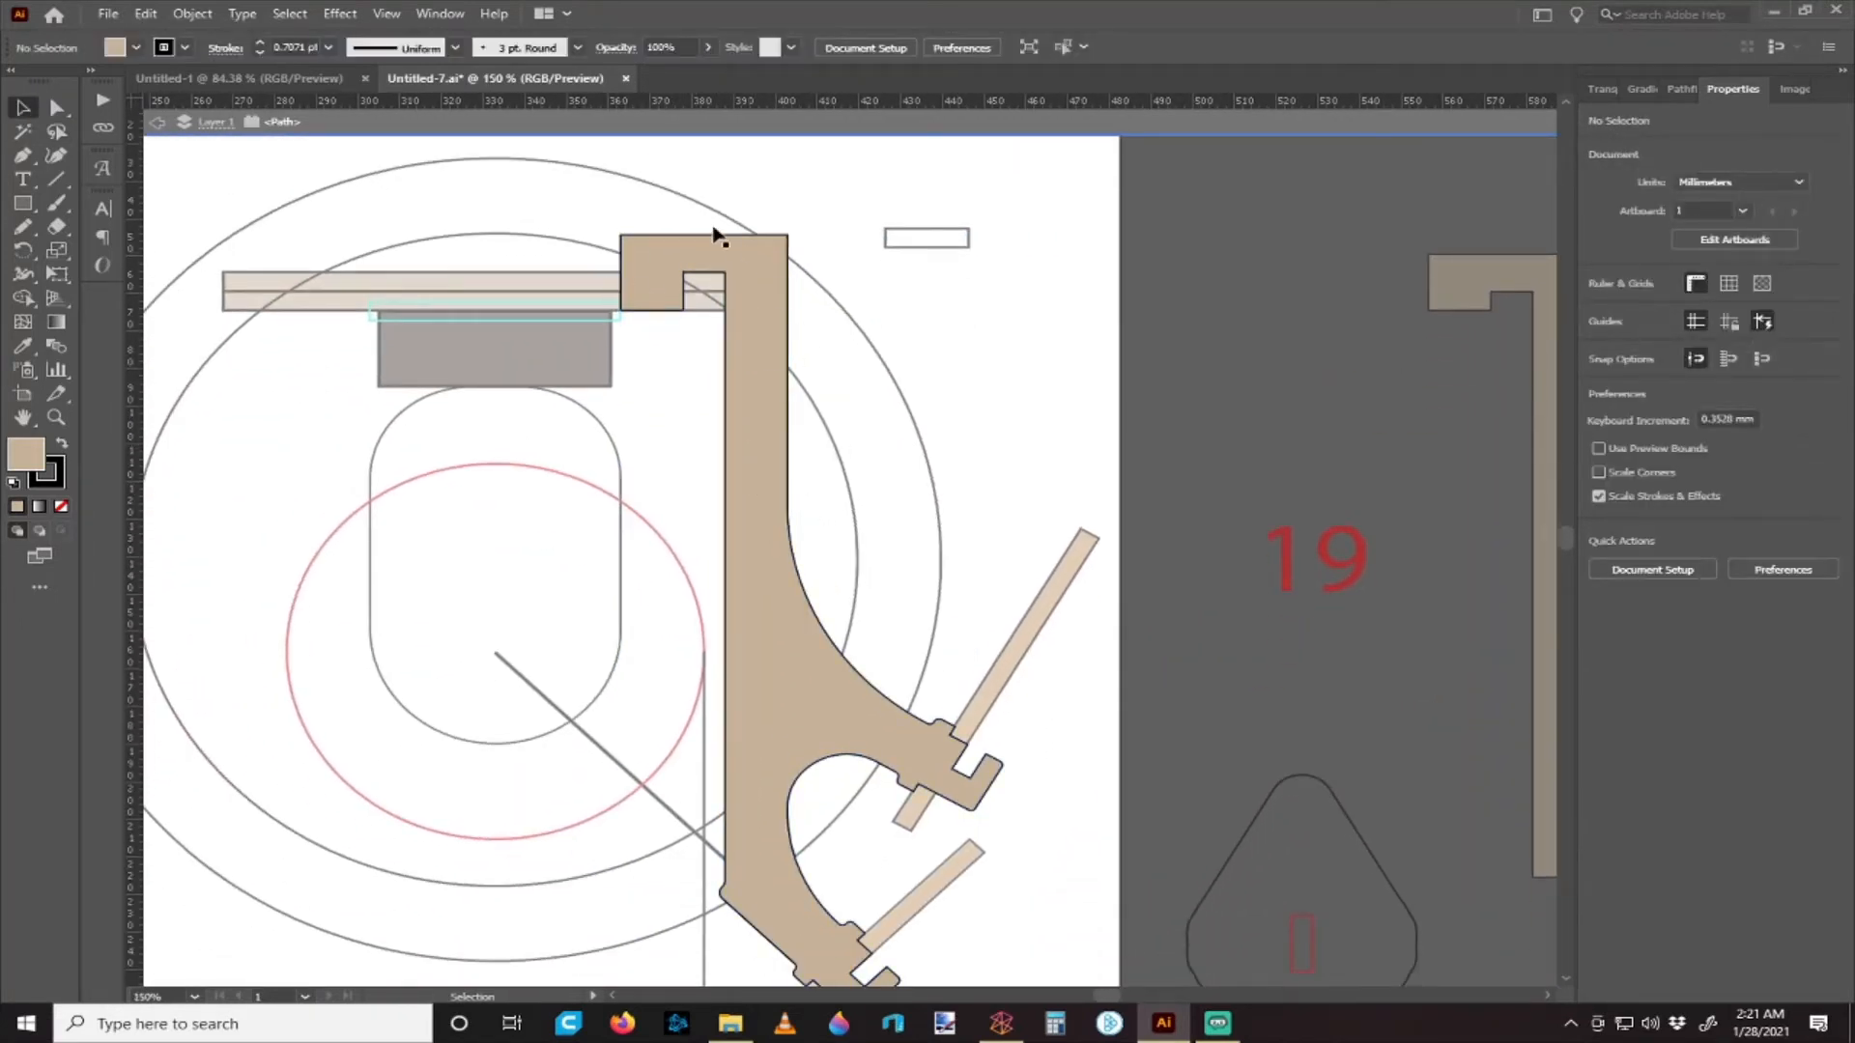
{"action": "scroll", "coordinate": [651, 326], "scroll_direction": "left", "scroll_amount": 2}
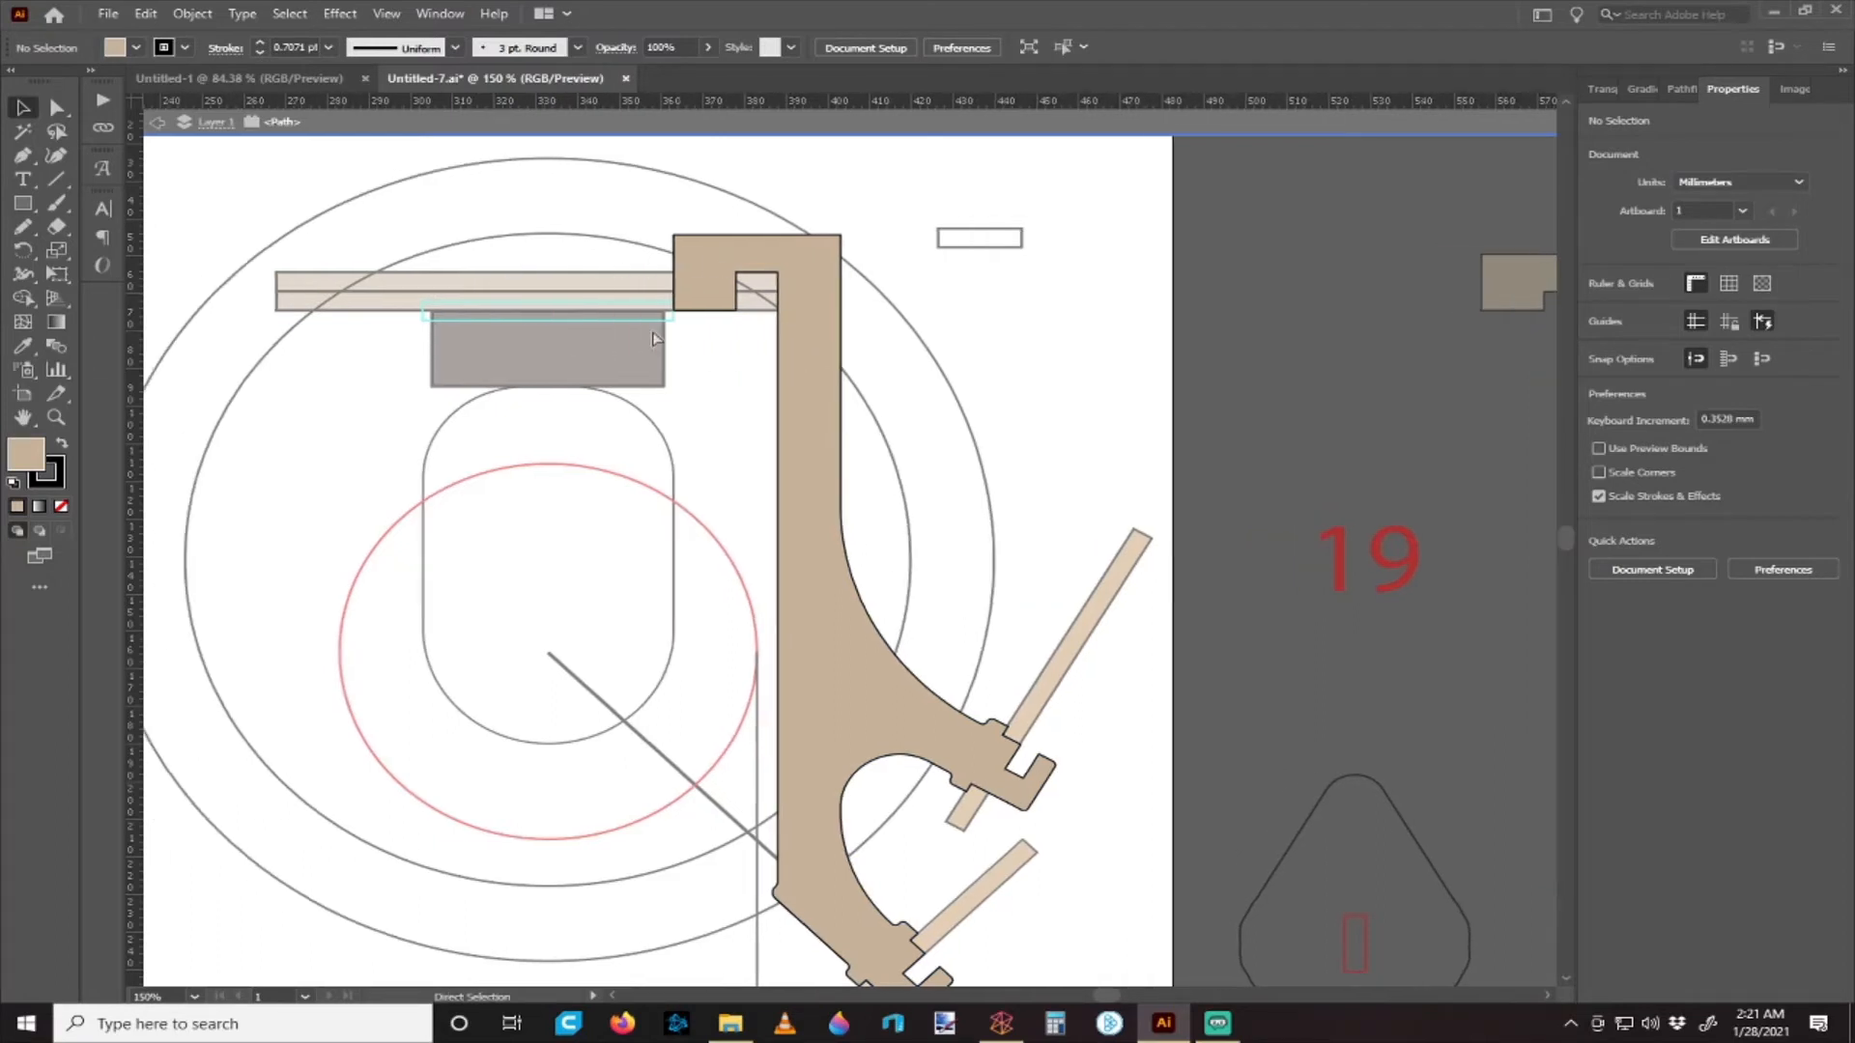
{"action": "scroll", "coordinate": [611, 297], "scroll_direction": "right", "scroll_amount": 2}
{"action": "left_click", "coordinate": [706, 132]}
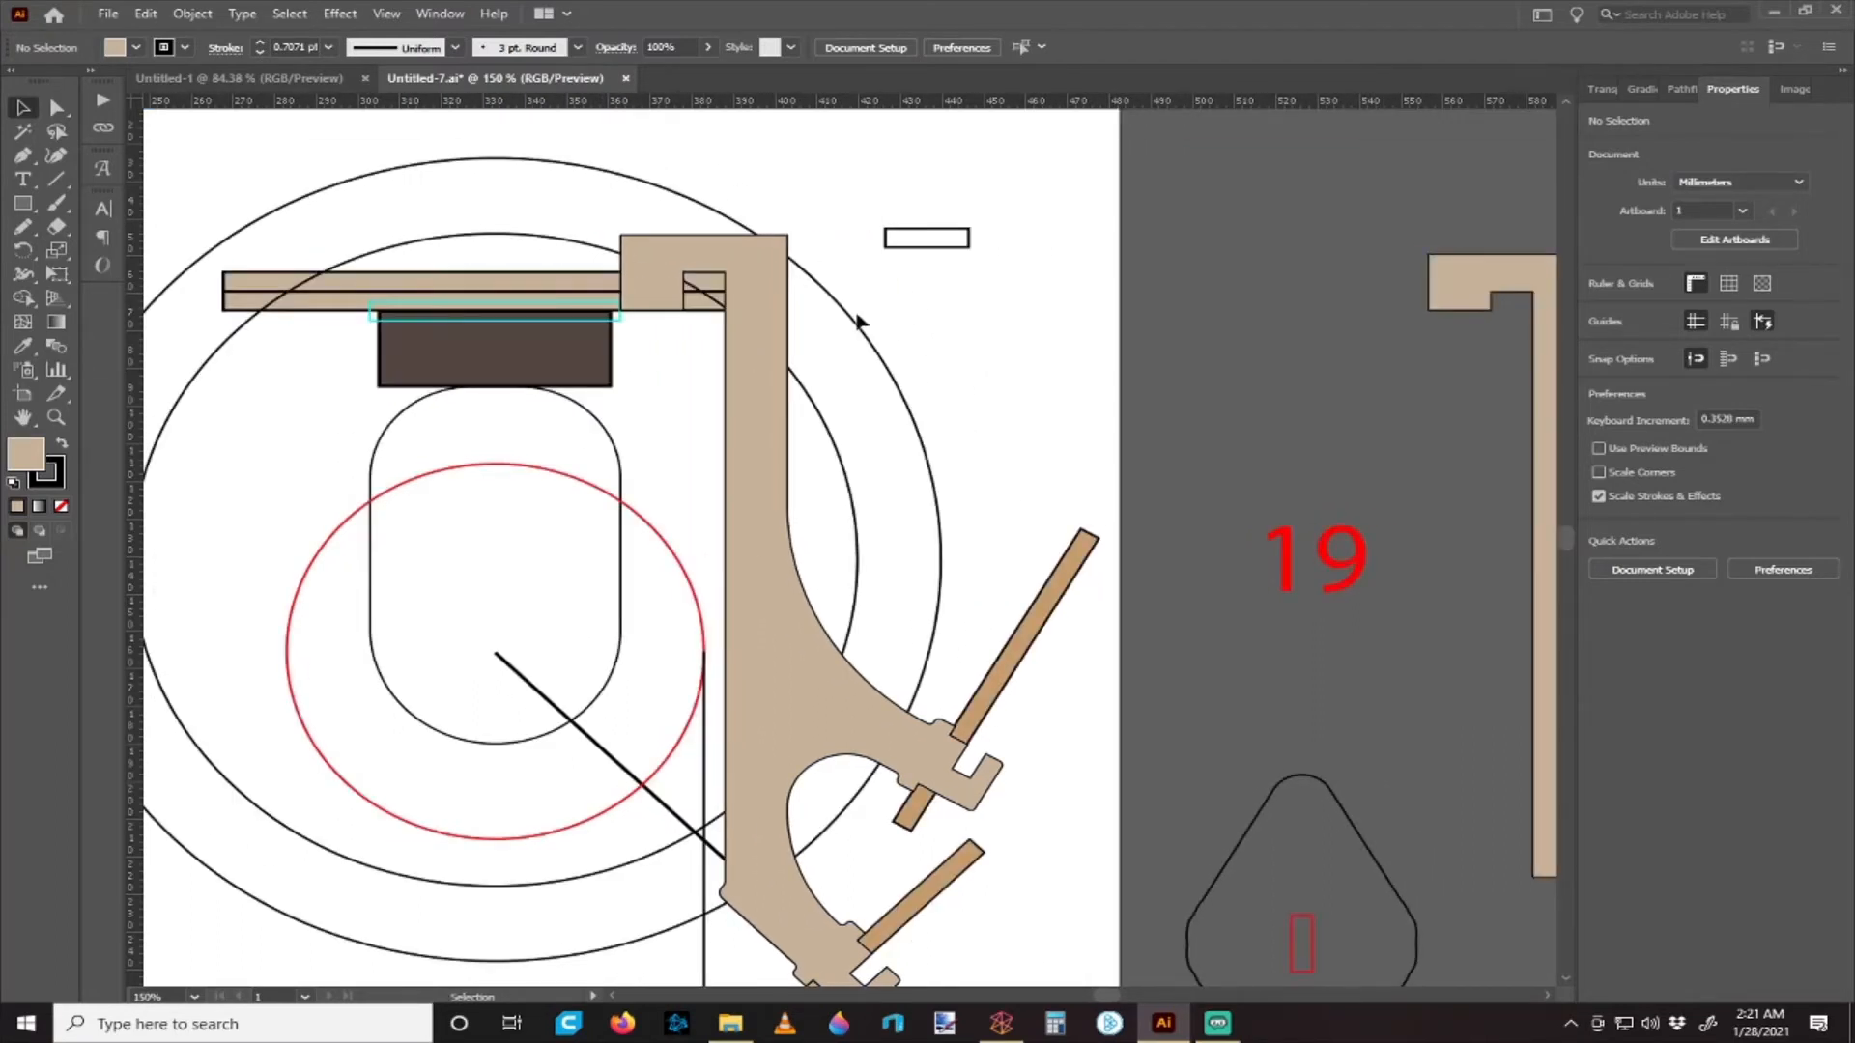
{"action": "left_click", "coordinate": [858, 327]}
- Examine the whole layout, comparing the arm and stacked bars with the octagon plate and its slots
{"action": "scroll", "coordinate": [928, 404], "scroll_direction": "left", "scroll_amount": 2}
{"action": "left_click", "coordinate": [1108, 376]}
{"action": "scroll", "coordinate": [570, 382], "scroll_direction": "down", "scroll_amount": 3}
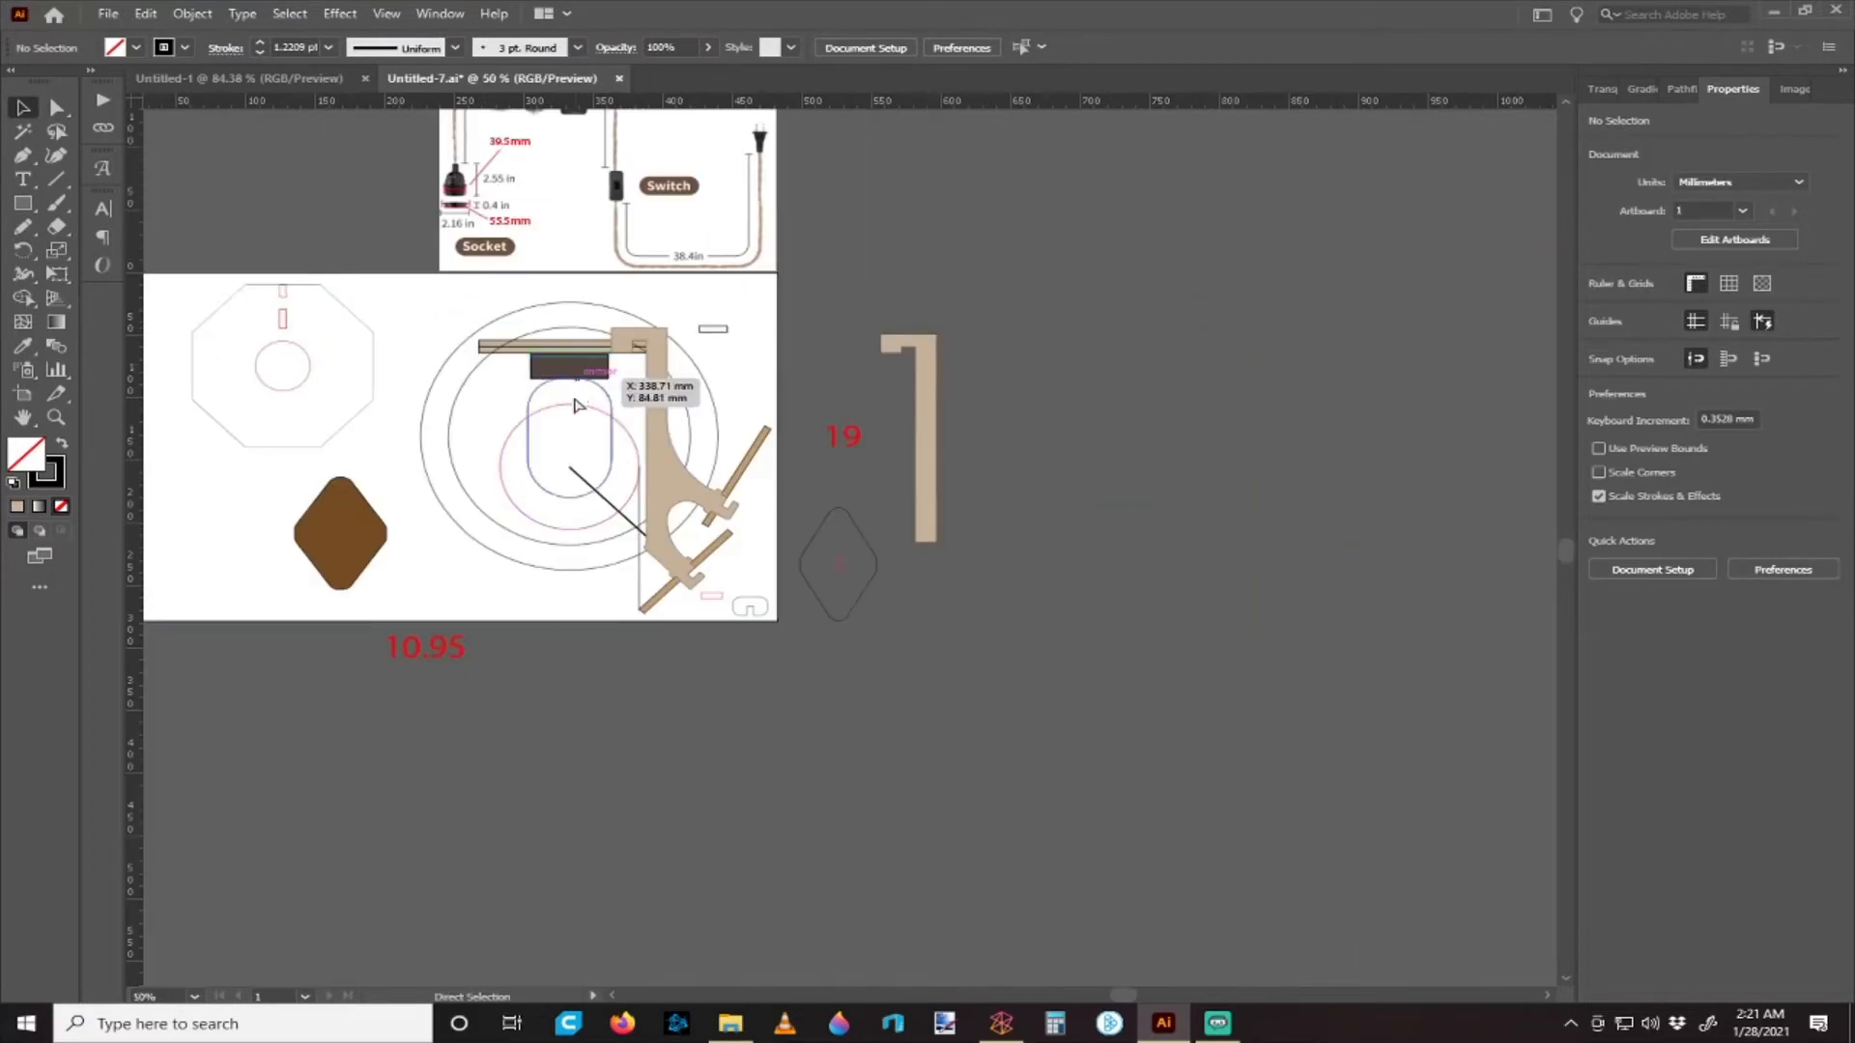
{"action": "scroll", "coordinate": [561, 388], "scroll_direction": "left", "scroll_amount": 4}
{"action": "scroll", "coordinate": [550, 387], "scroll_direction": "up", "scroll_amount": 1}
{"action": "scroll", "coordinate": [545, 379], "scroll_direction": "up", "scroll_amount": 2}
{"action": "scroll", "coordinate": [502, 338], "scroll_direction": "left", "scroll_amount": 3}
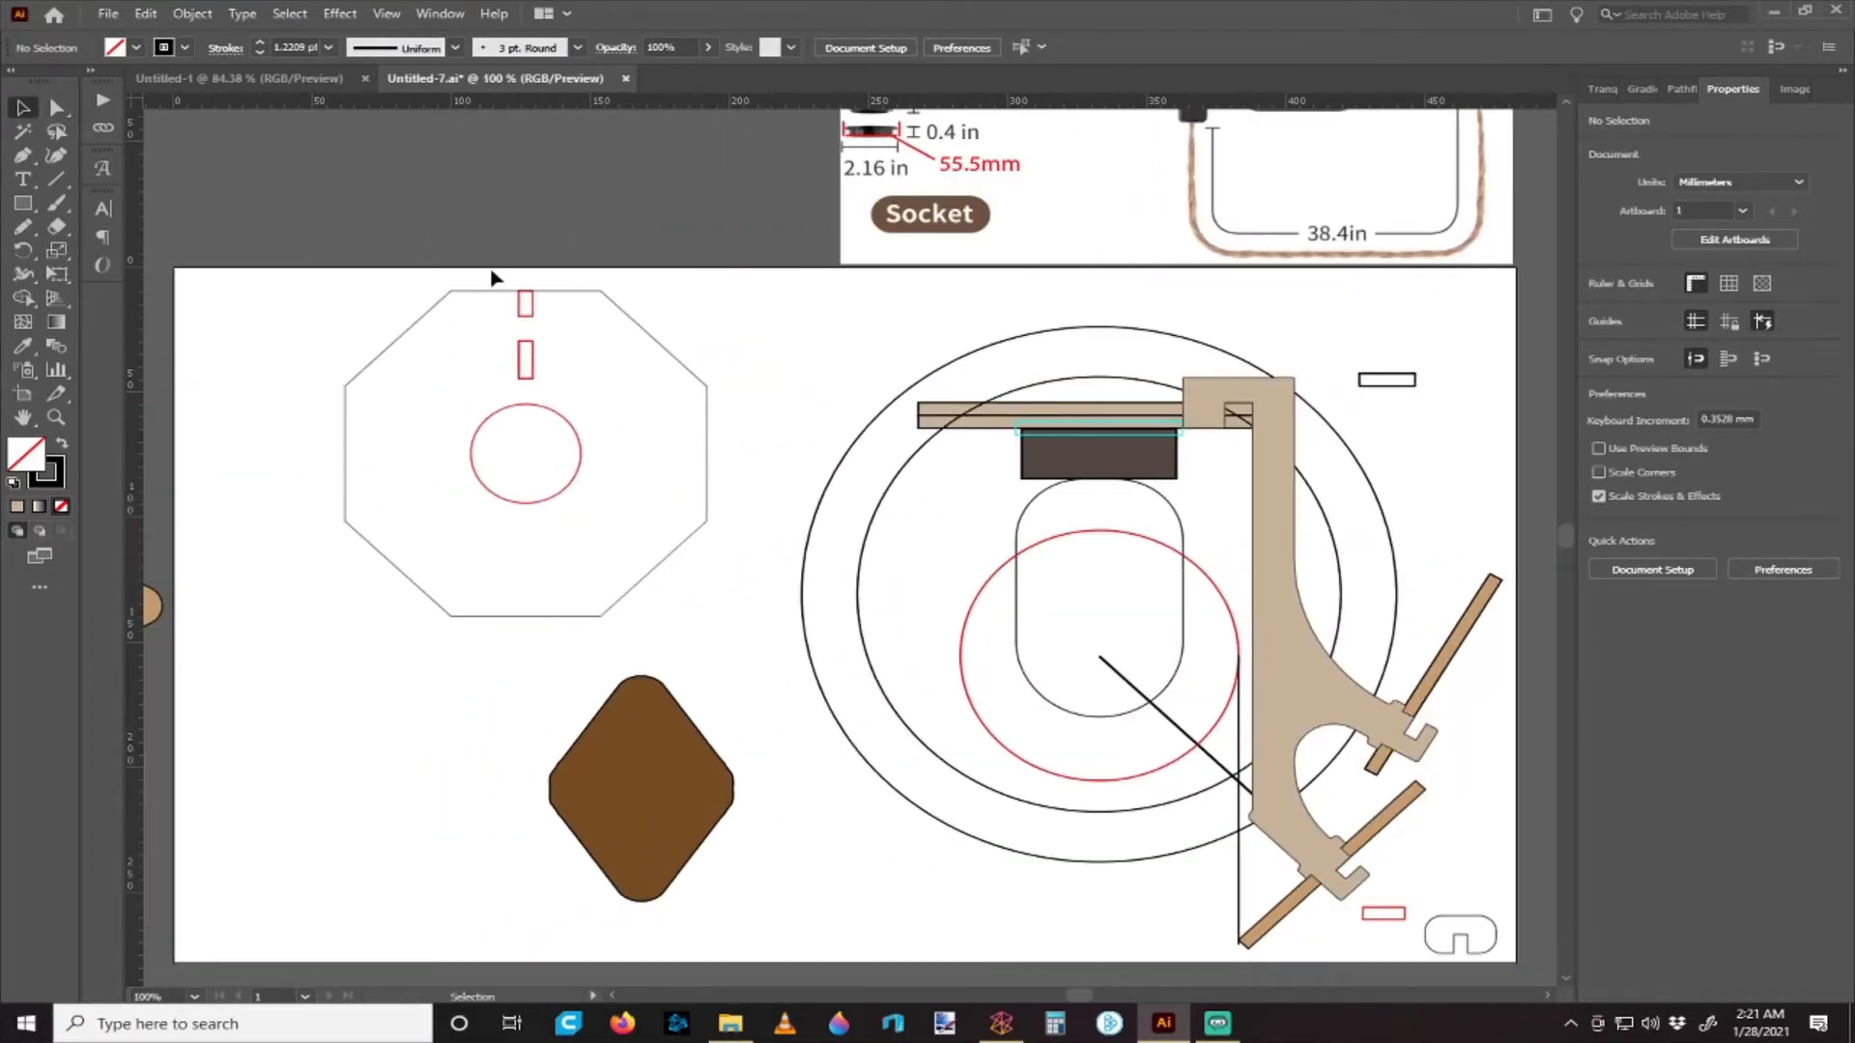
{"action": "scroll", "coordinate": [574, 429], "scroll_direction": "right", "scroll_amount": 3}
{"action": "scroll", "coordinate": [437, 405], "scroll_direction": "right", "scroll_amount": 2}
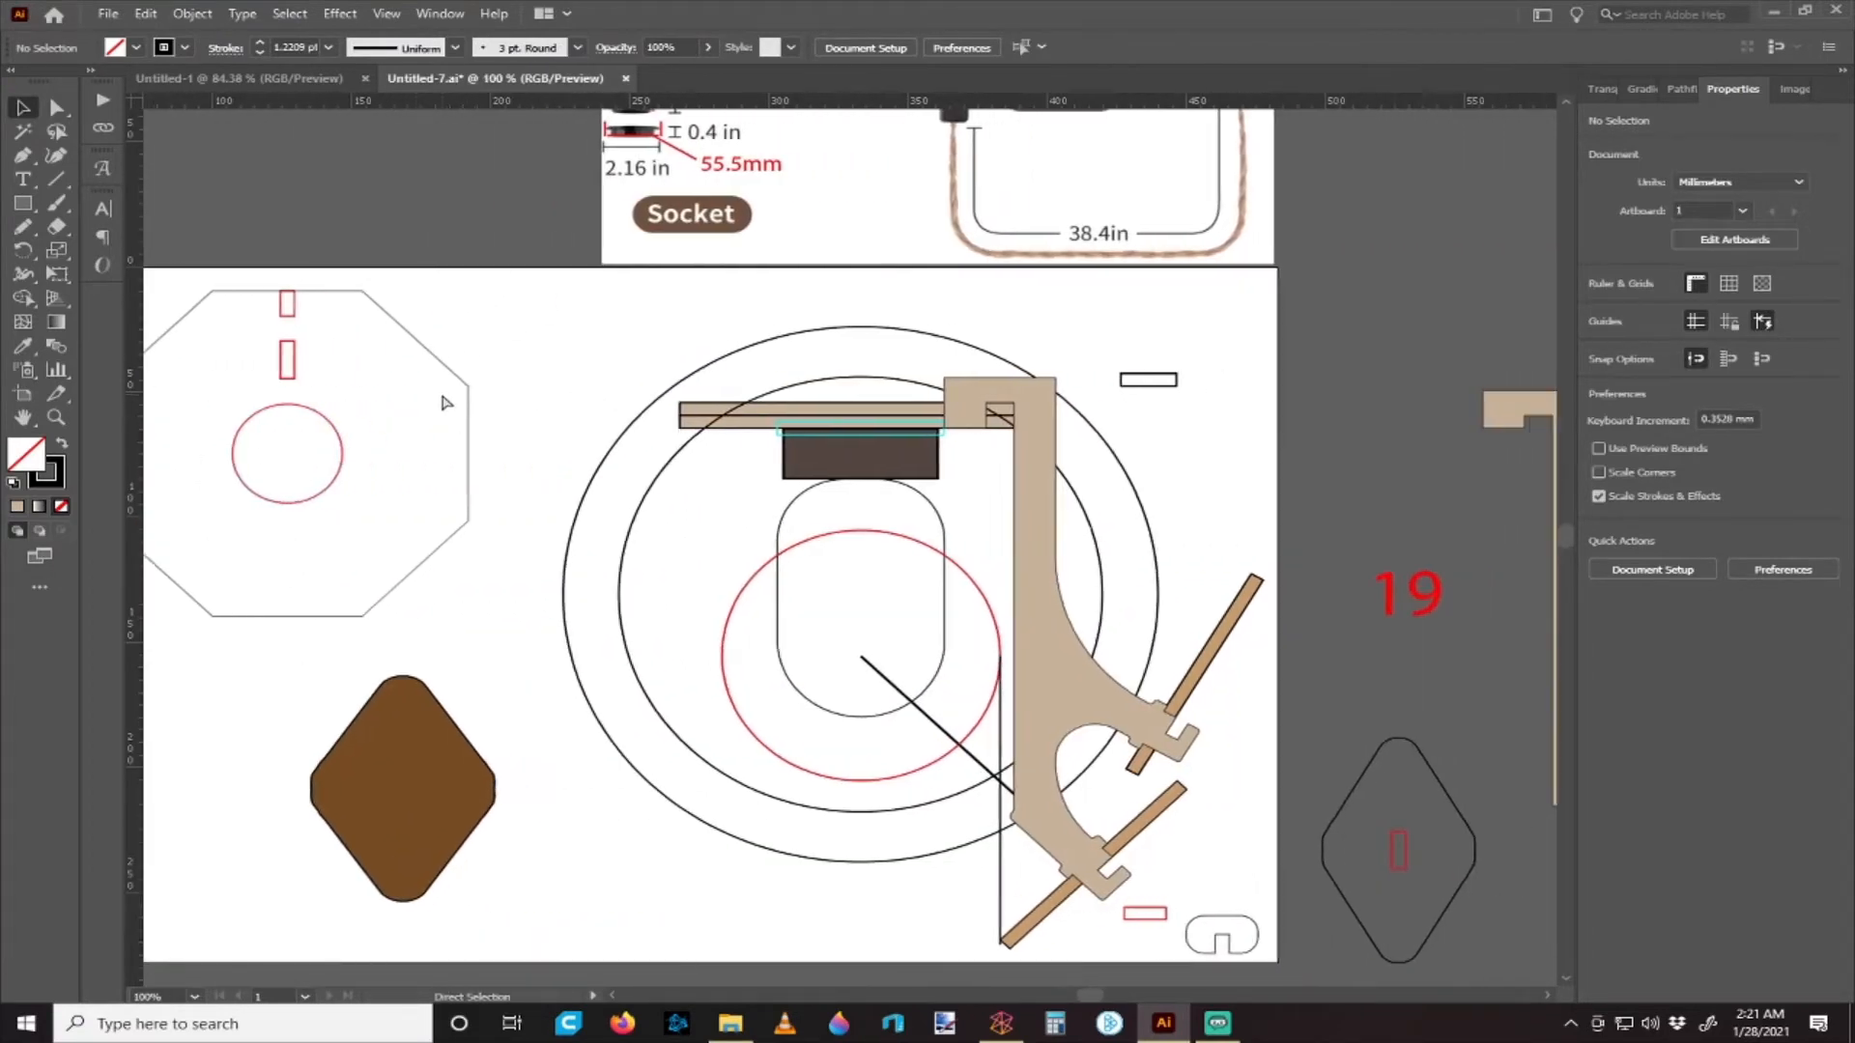
- Study the branched arm's squared upper end in relation to the lamp rings, stacked bars and surrounding layout
{"action": "scroll", "coordinate": [711, 373], "scroll_direction": "right", "scroll_amount": 2}
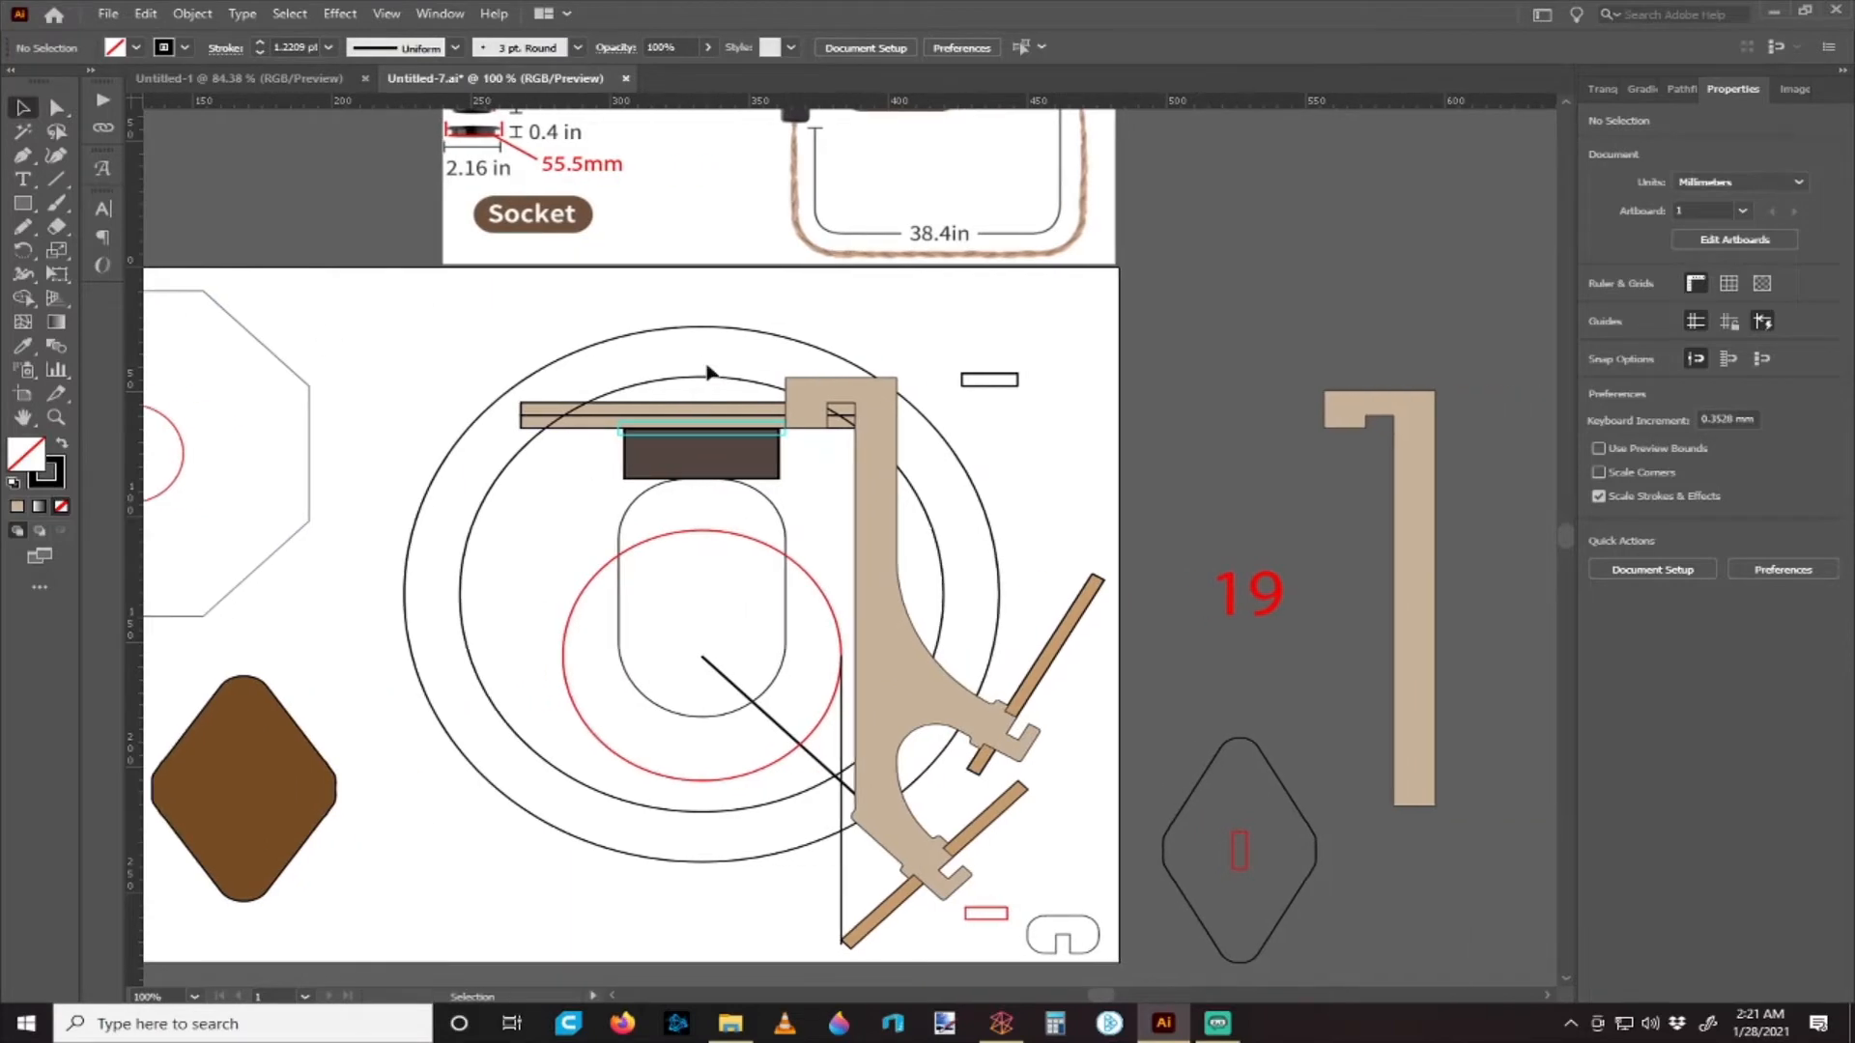
{"action": "scroll", "coordinate": [710, 373], "scroll_direction": "down", "scroll_amount": 2}
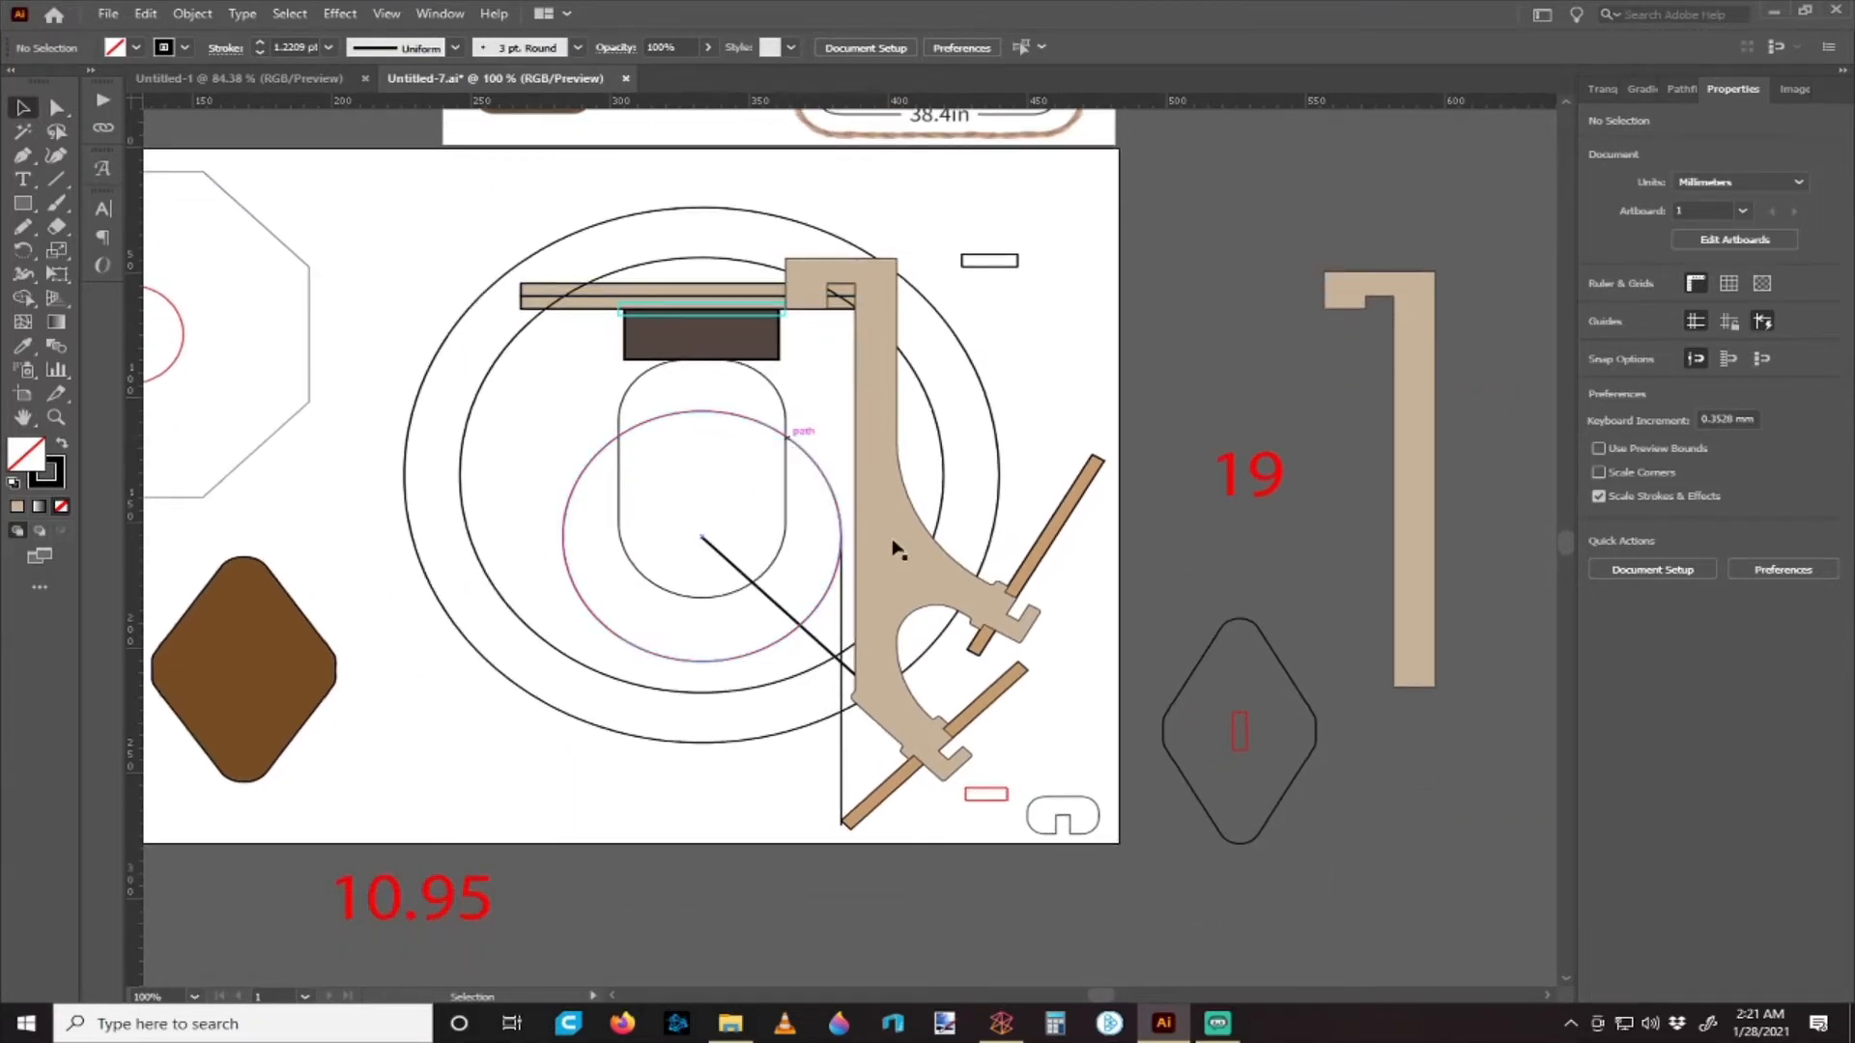
{"action": "scroll", "coordinate": [955, 580], "scroll_direction": "down", "scroll_amount": 1}
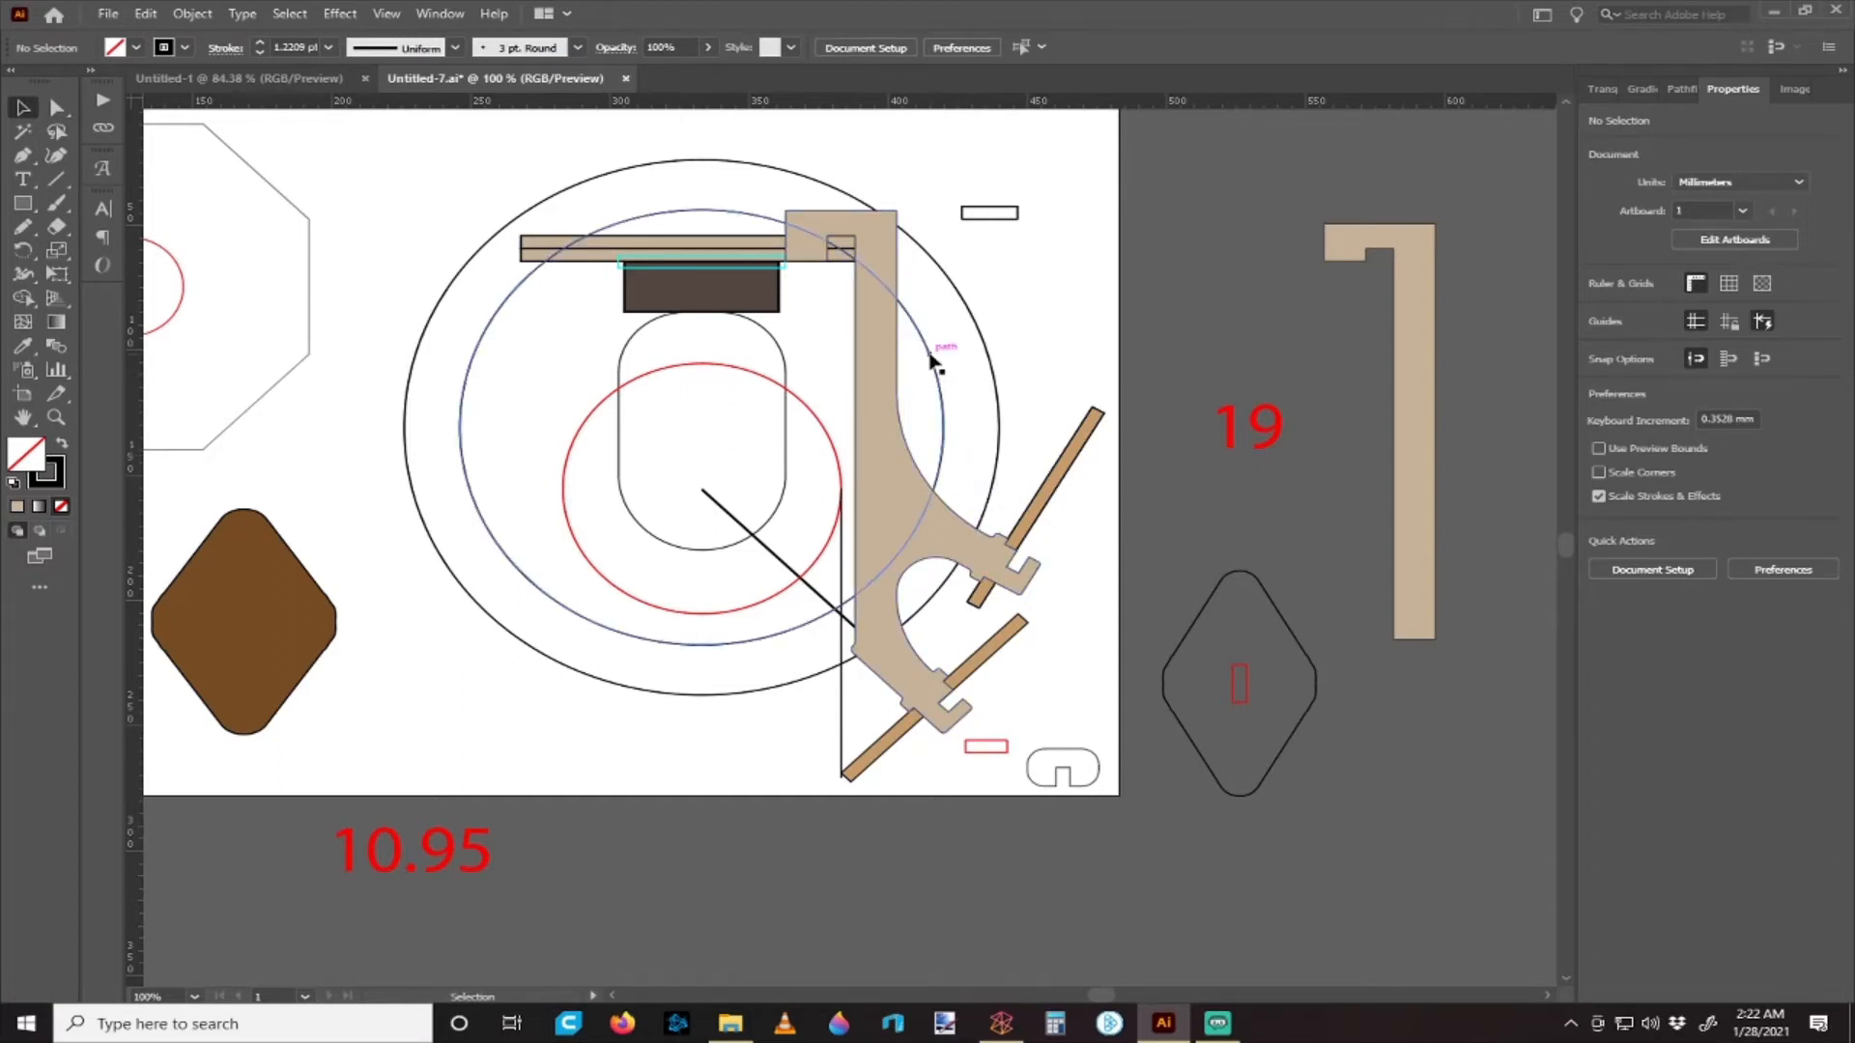
{"action": "scroll", "coordinate": [961, 352], "scroll_direction": "up", "scroll_amount": 2}
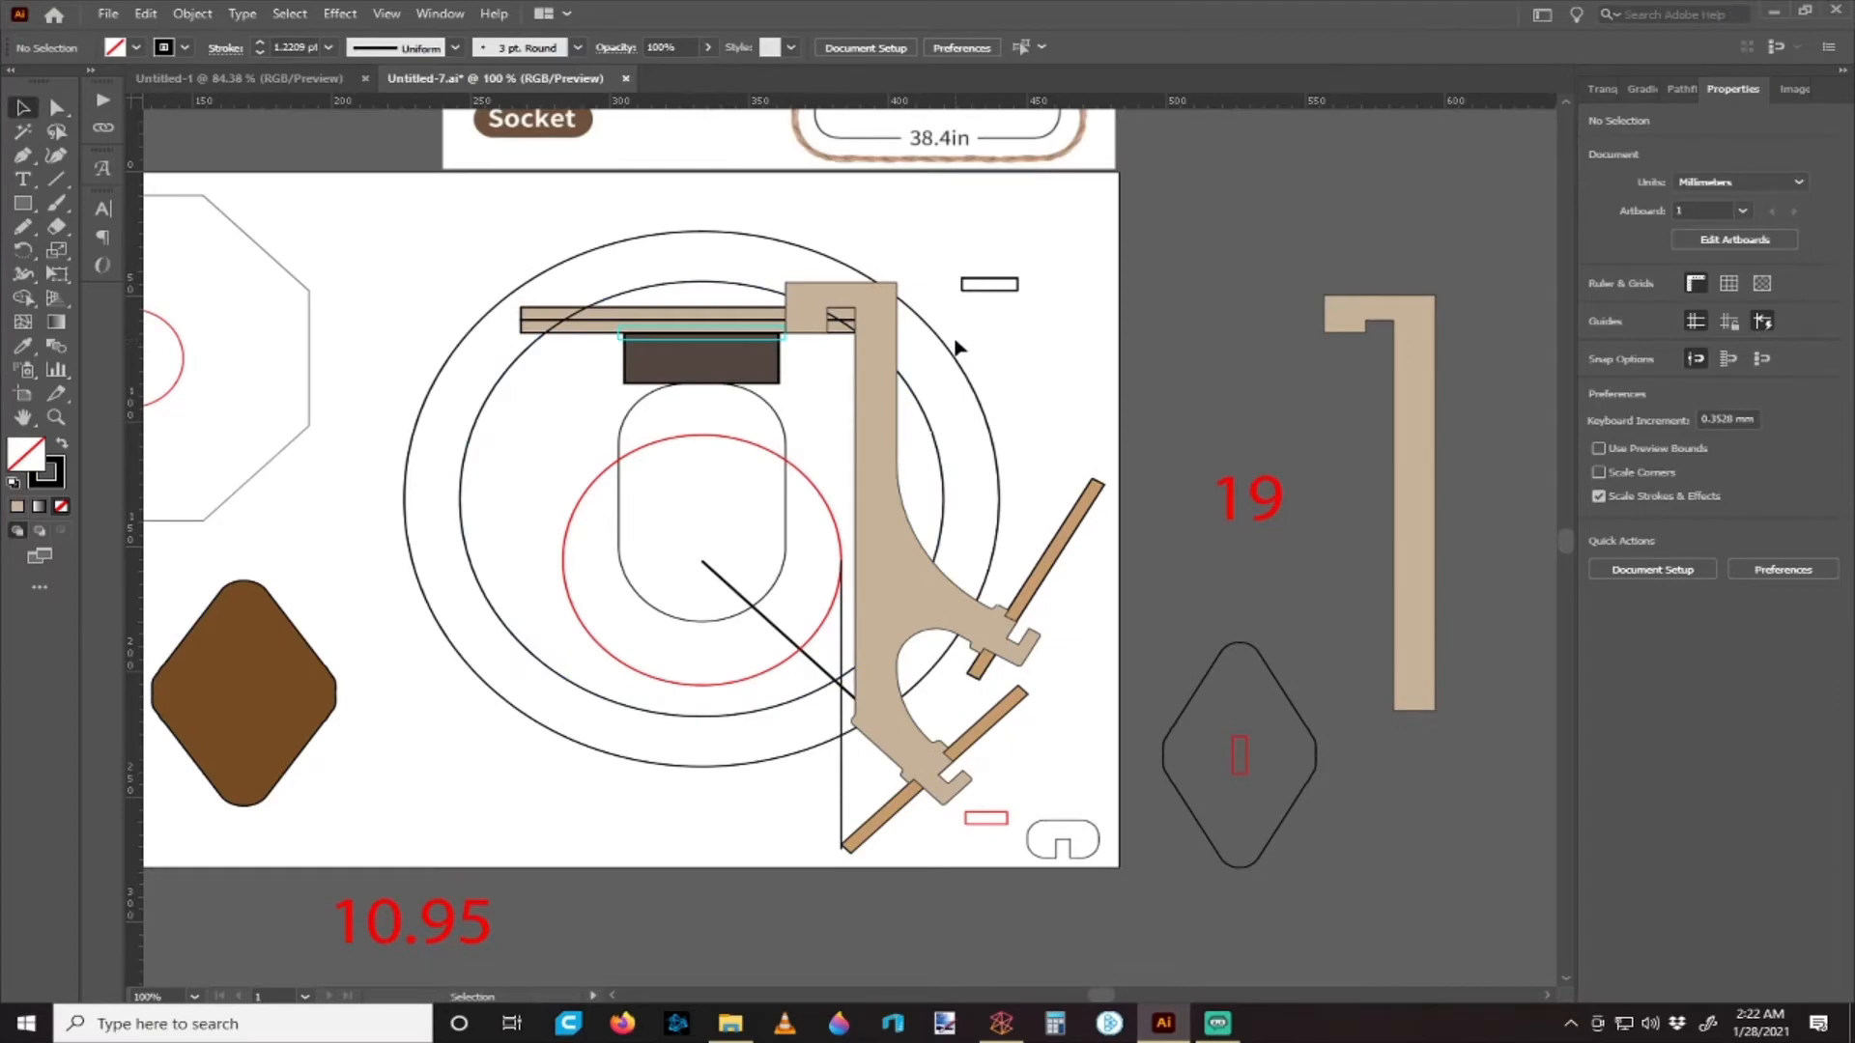
{"action": "scroll", "coordinate": [958, 347], "scroll_direction": "up", "scroll_amount": 2}
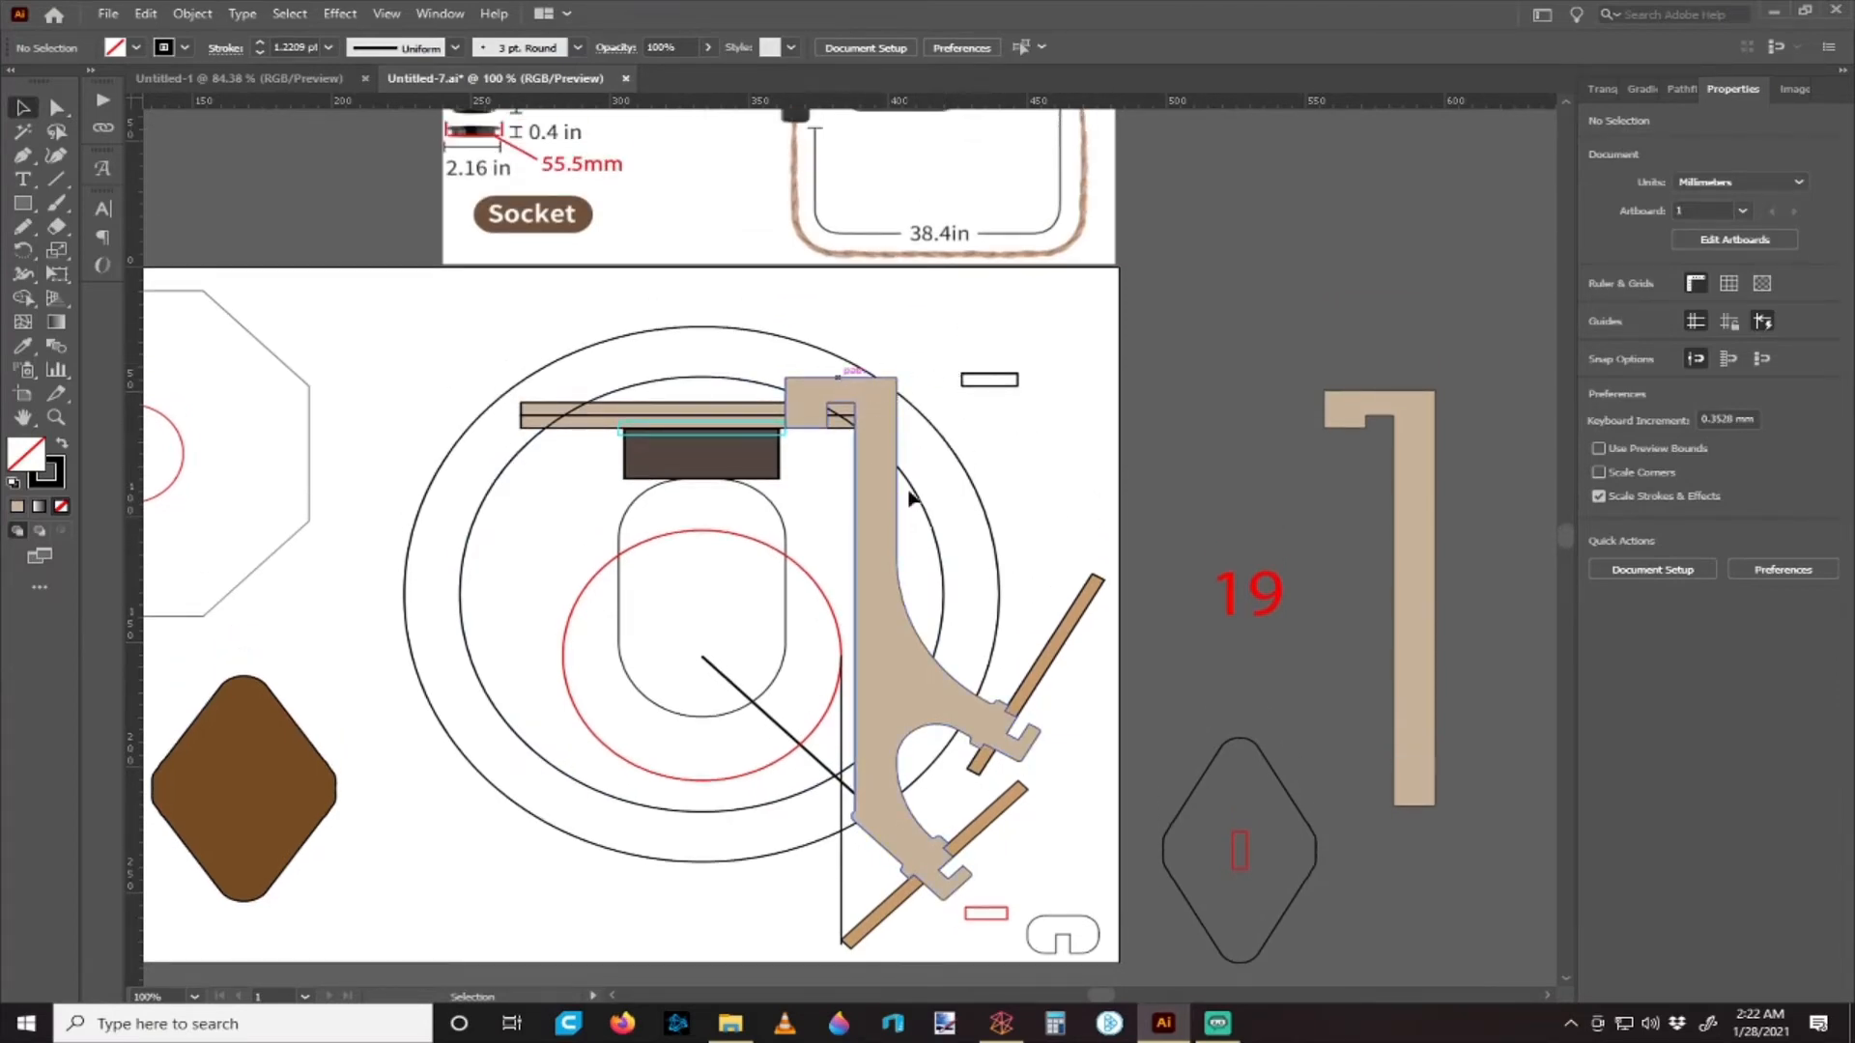
{"action": "scroll", "coordinate": [908, 519], "scroll_direction": "right", "scroll_amount": 1}
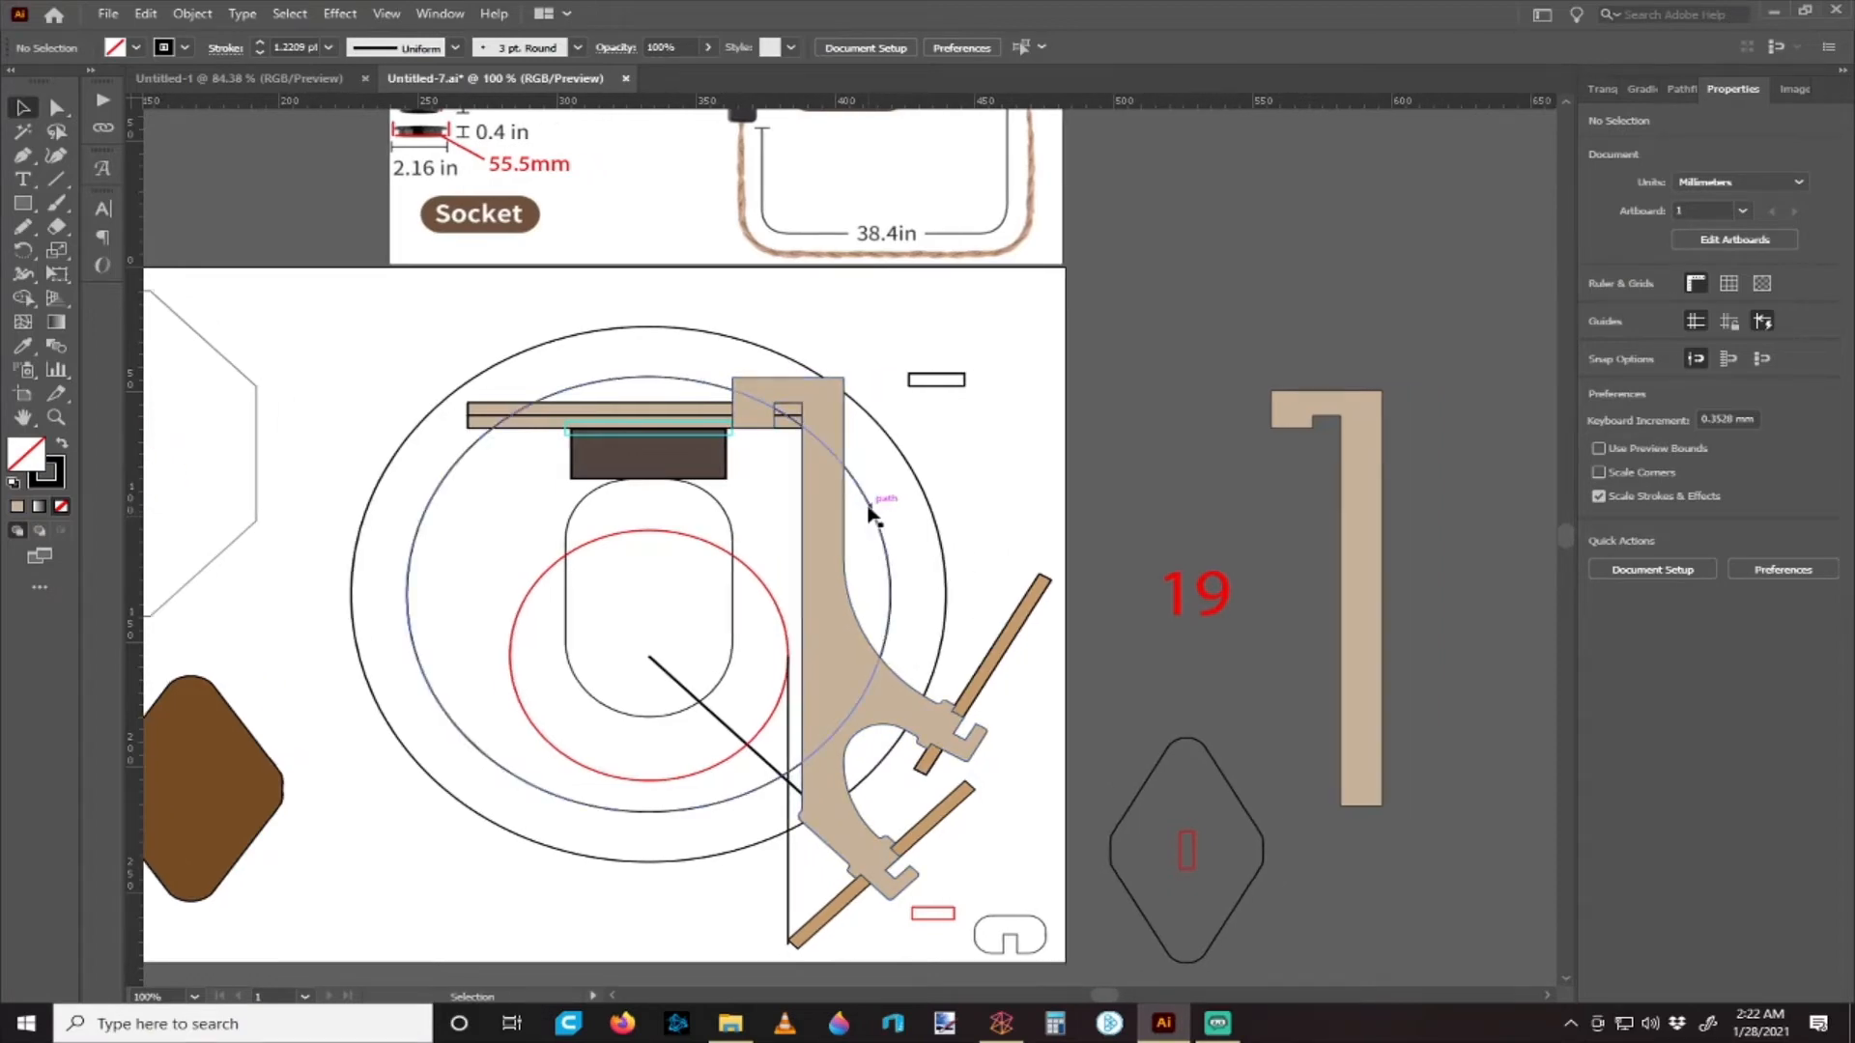
{"action": "scroll", "coordinate": [867, 515], "scroll_direction": "down", "scroll_amount": 3}
{"action": "scroll", "coordinate": [877, 492], "scroll_direction": "up", "scroll_amount": 1}
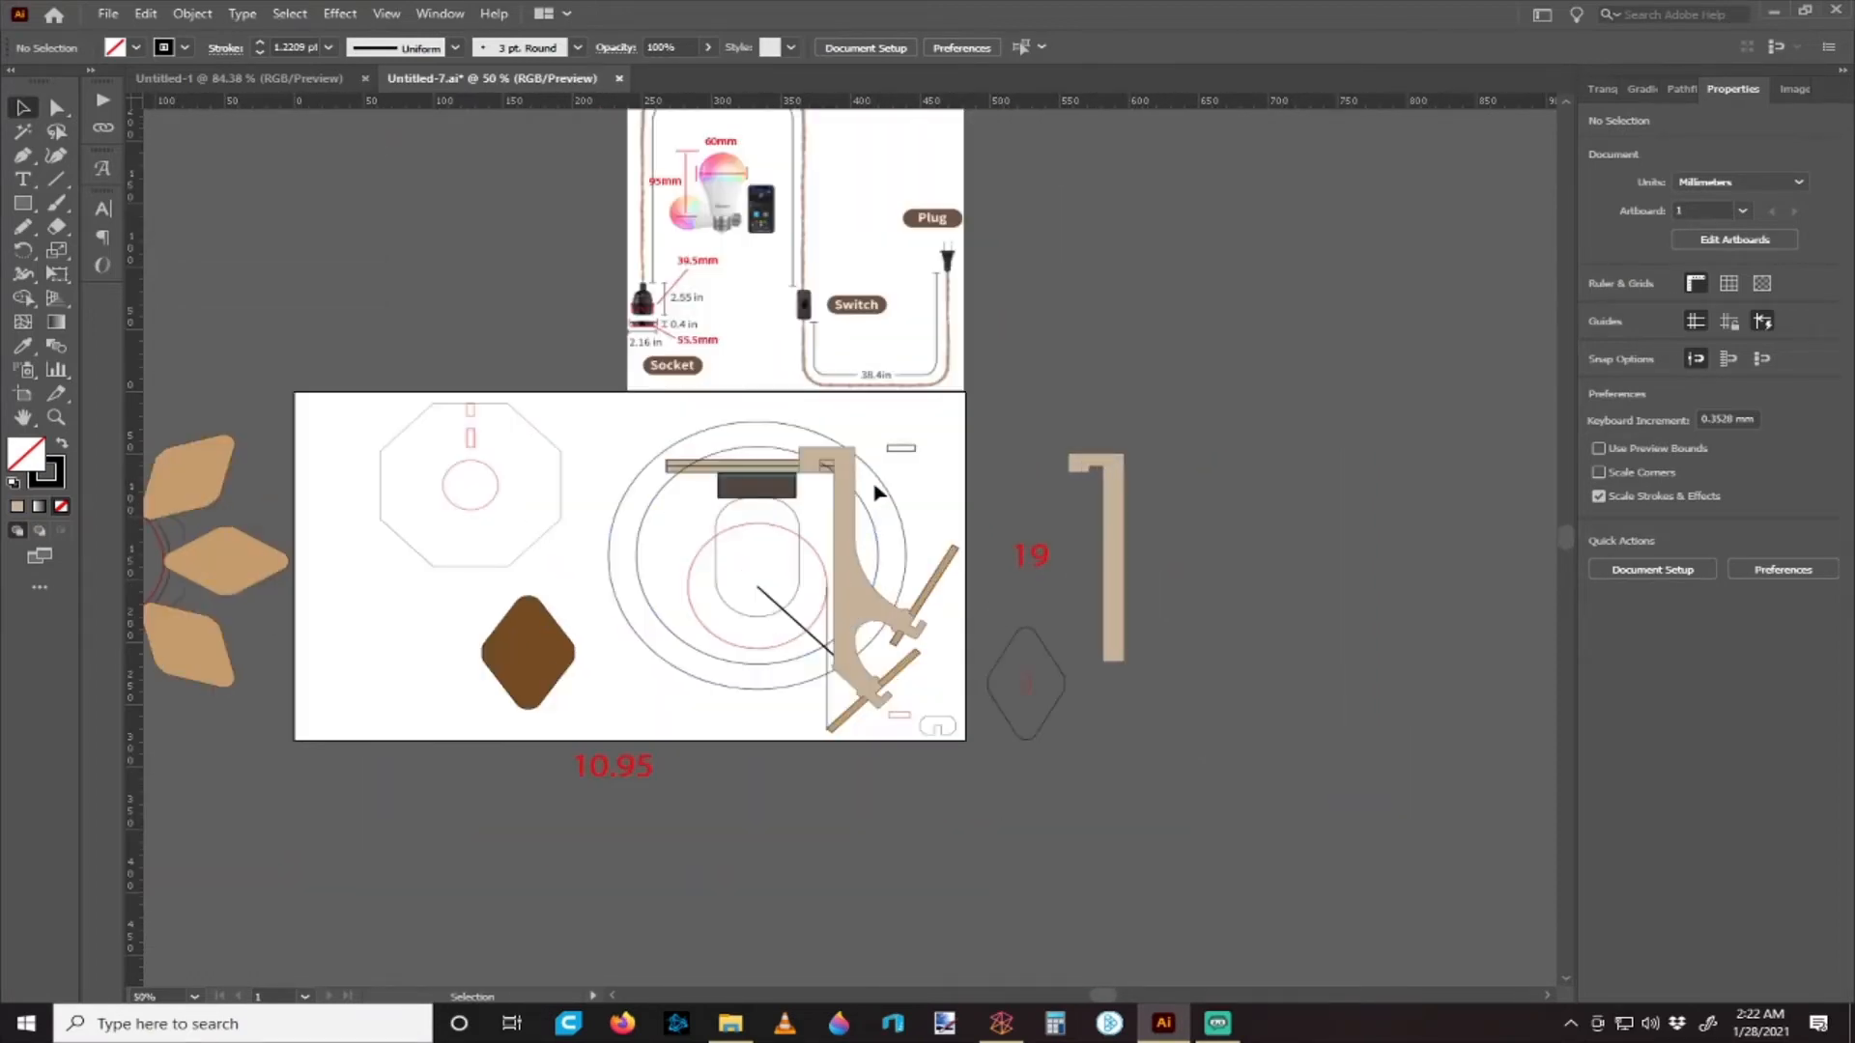
{"action": "scroll", "coordinate": [874, 490], "scroll_direction": "up", "scroll_amount": 2}
{"action": "scroll", "coordinate": [855, 475], "scroll_direction": "up", "scroll_amount": 1}
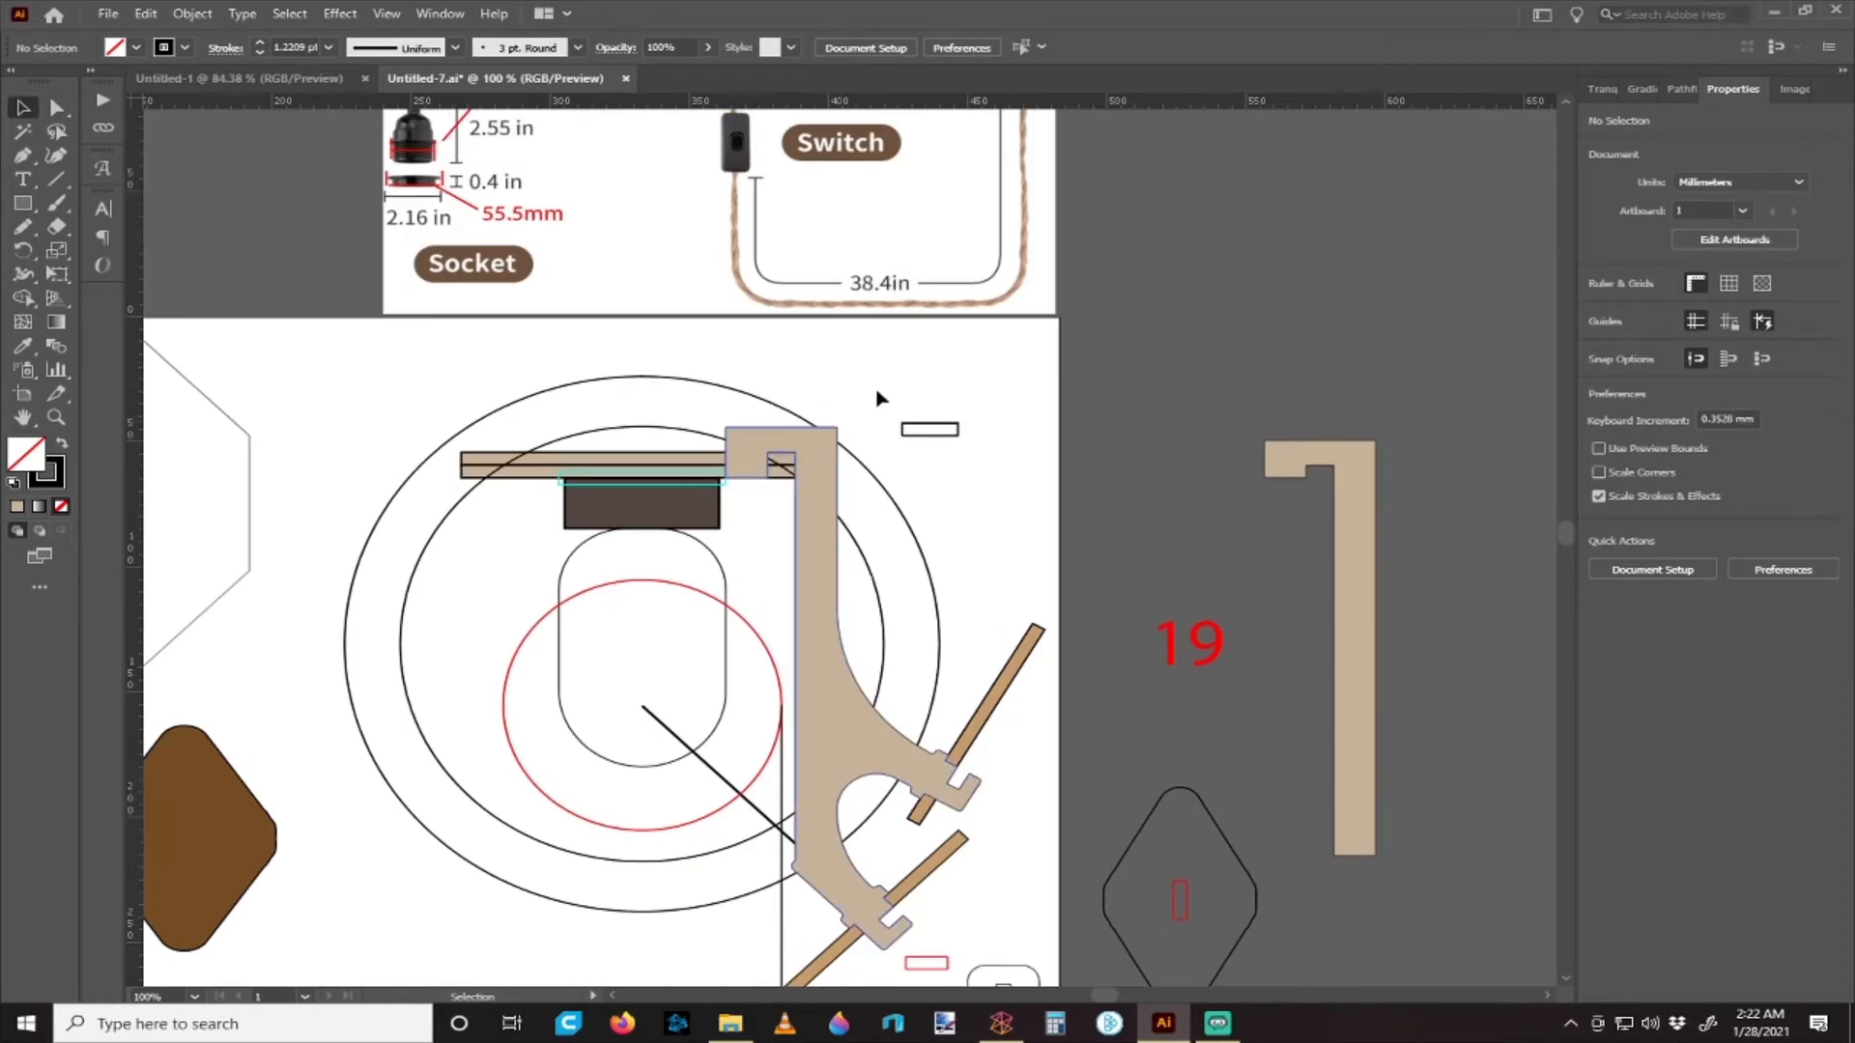
{"action": "scroll", "coordinate": [850, 472], "scroll_direction": "up", "scroll_amount": 1}
{"action": "scroll", "coordinate": [814, 449], "scroll_direction": "down", "scroll_amount": 1}
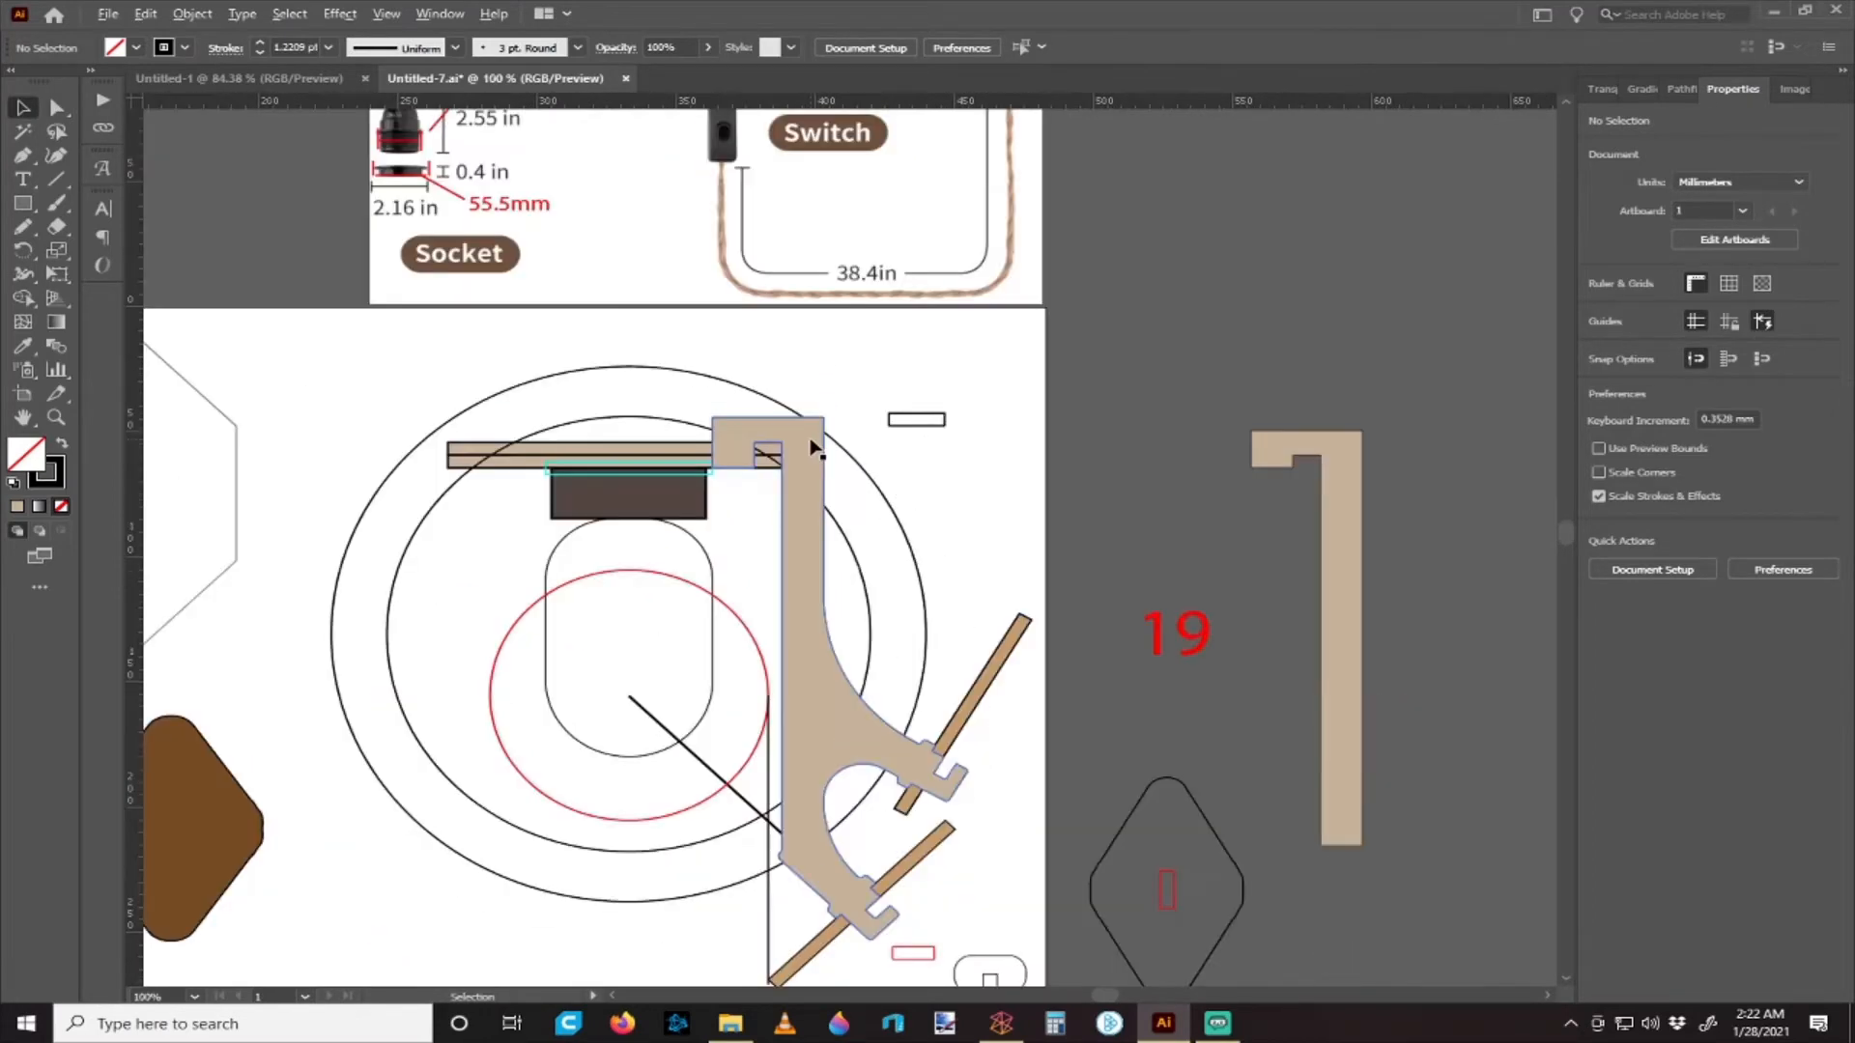
{"action": "scroll", "coordinate": [812, 525], "scroll_direction": "up", "scroll_amount": 2}
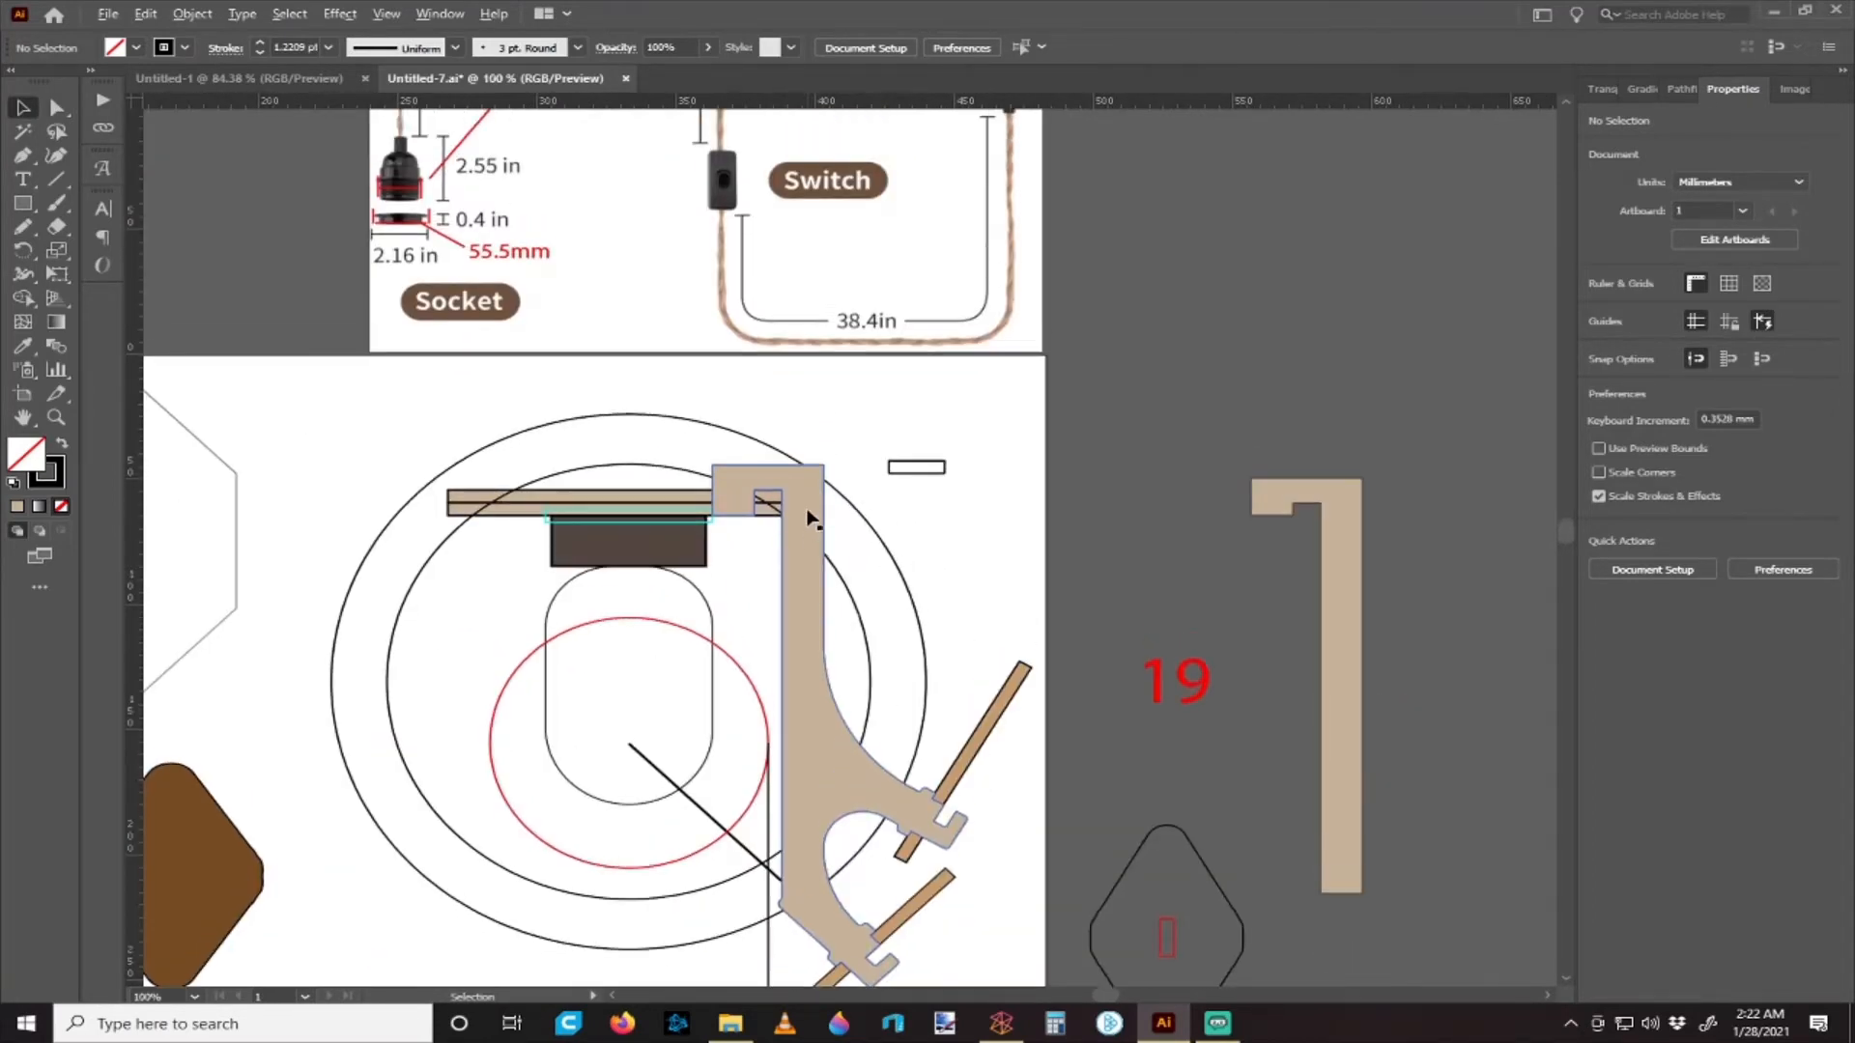
{"action": "scroll", "coordinate": [802, 507], "scroll_direction": "up", "scroll_amount": 1}
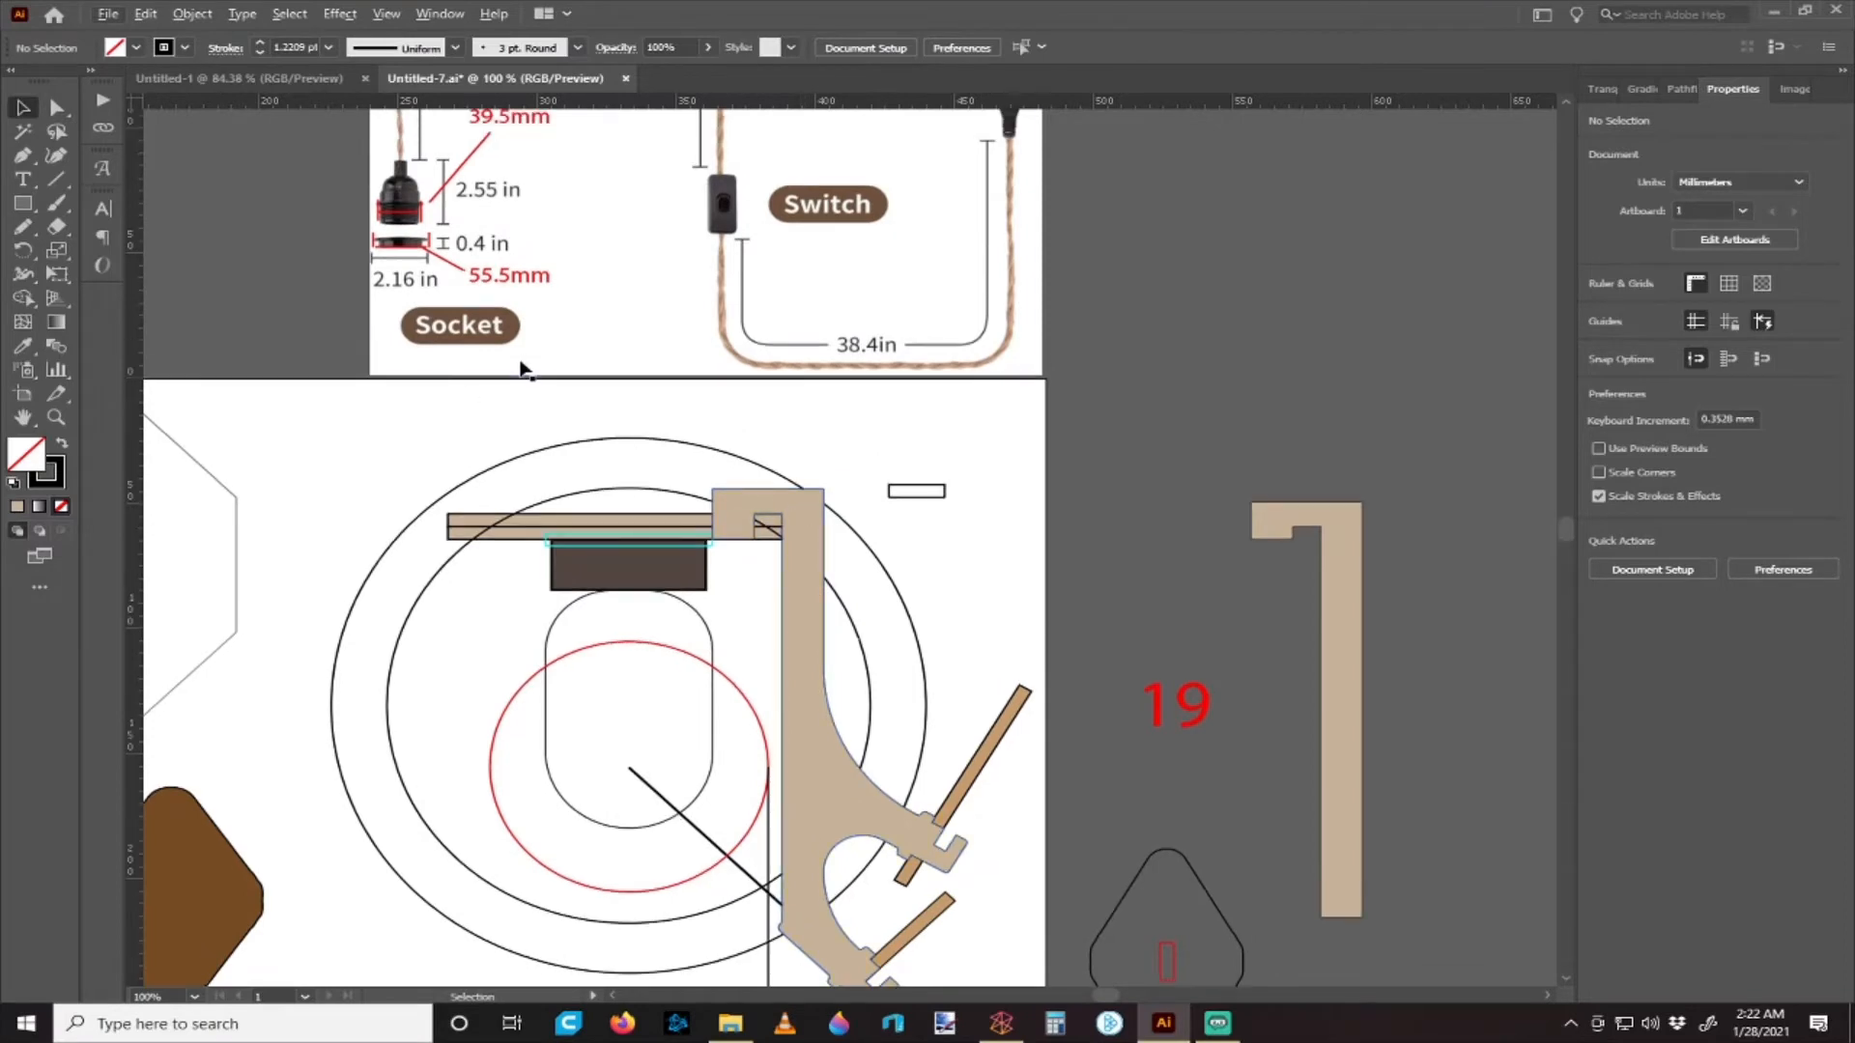
- Move the small black-outlined rectangle beside the arm's upper end to the empty area on the far side of the lamp rings
{"action": "scroll", "coordinate": [570, 382], "scroll_direction": "down", "scroll_amount": 2}
{"action": "left_click_drag", "start_coordinate": [937, 442], "coordinate": [371, 373]}
{"action": "left_click", "coordinate": [790, 384]}
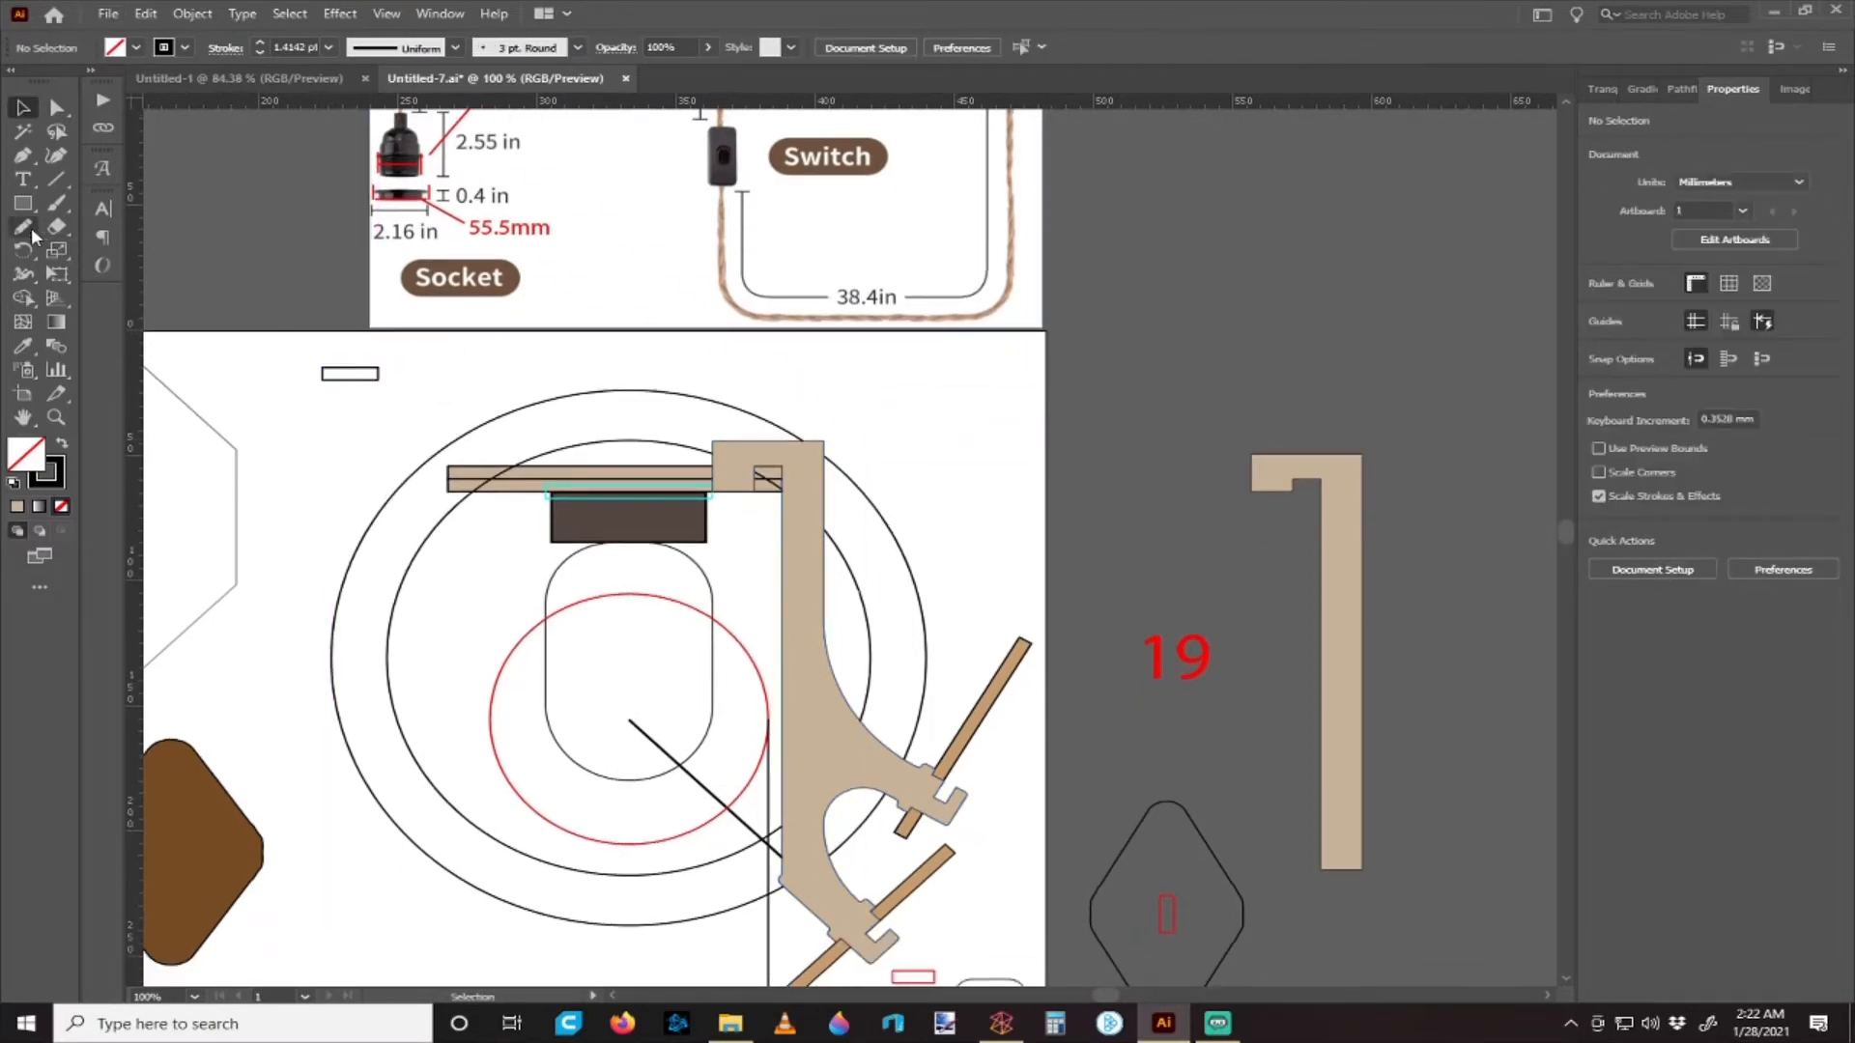
- Try sketching a freehand curve about 90 mm wide over the arm's upper end with the Pencil tool, and undo it
{"action": "left_click", "coordinate": [24, 227]}
{"action": "scroll", "coordinate": [792, 396], "scroll_direction": "down", "scroll_amount": 1}
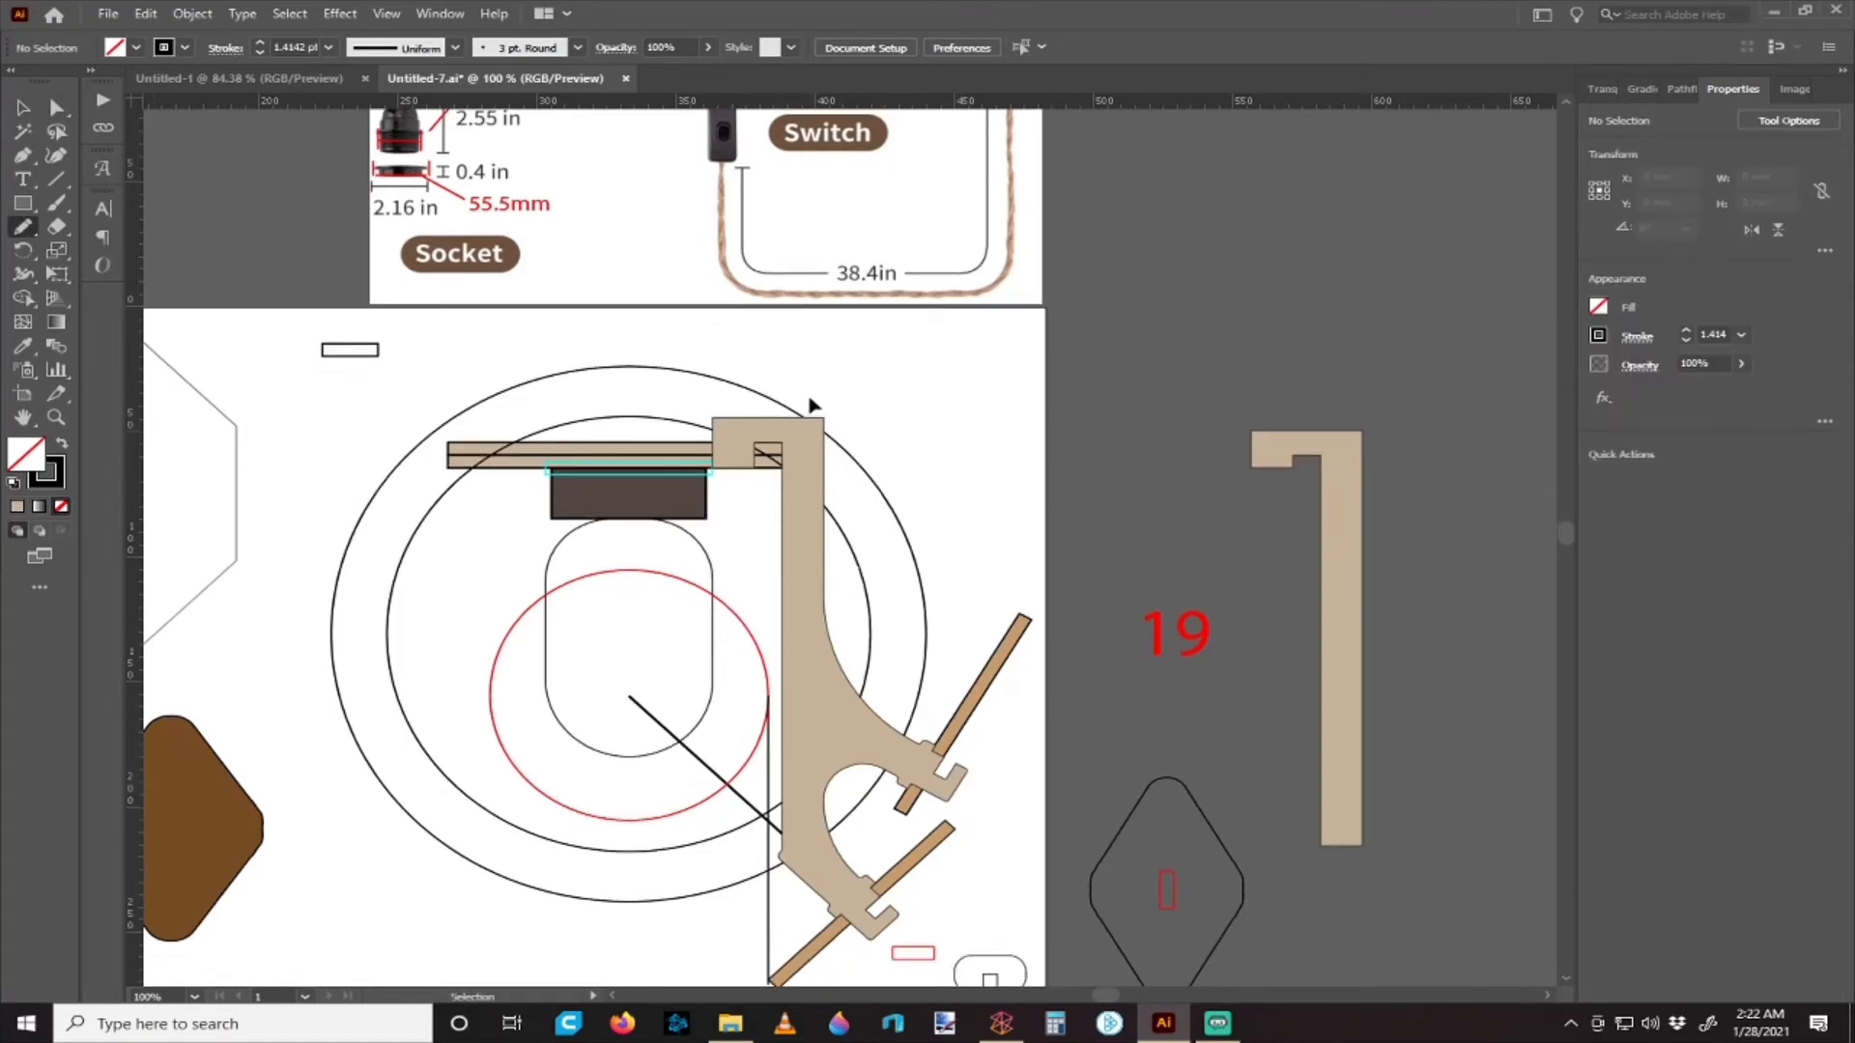
{"action": "scroll", "coordinate": [808, 386], "scroll_direction": "right", "scroll_amount": 1}
{"action": "scroll", "coordinate": [712, 377], "scroll_direction": "up", "scroll_amount": 1}
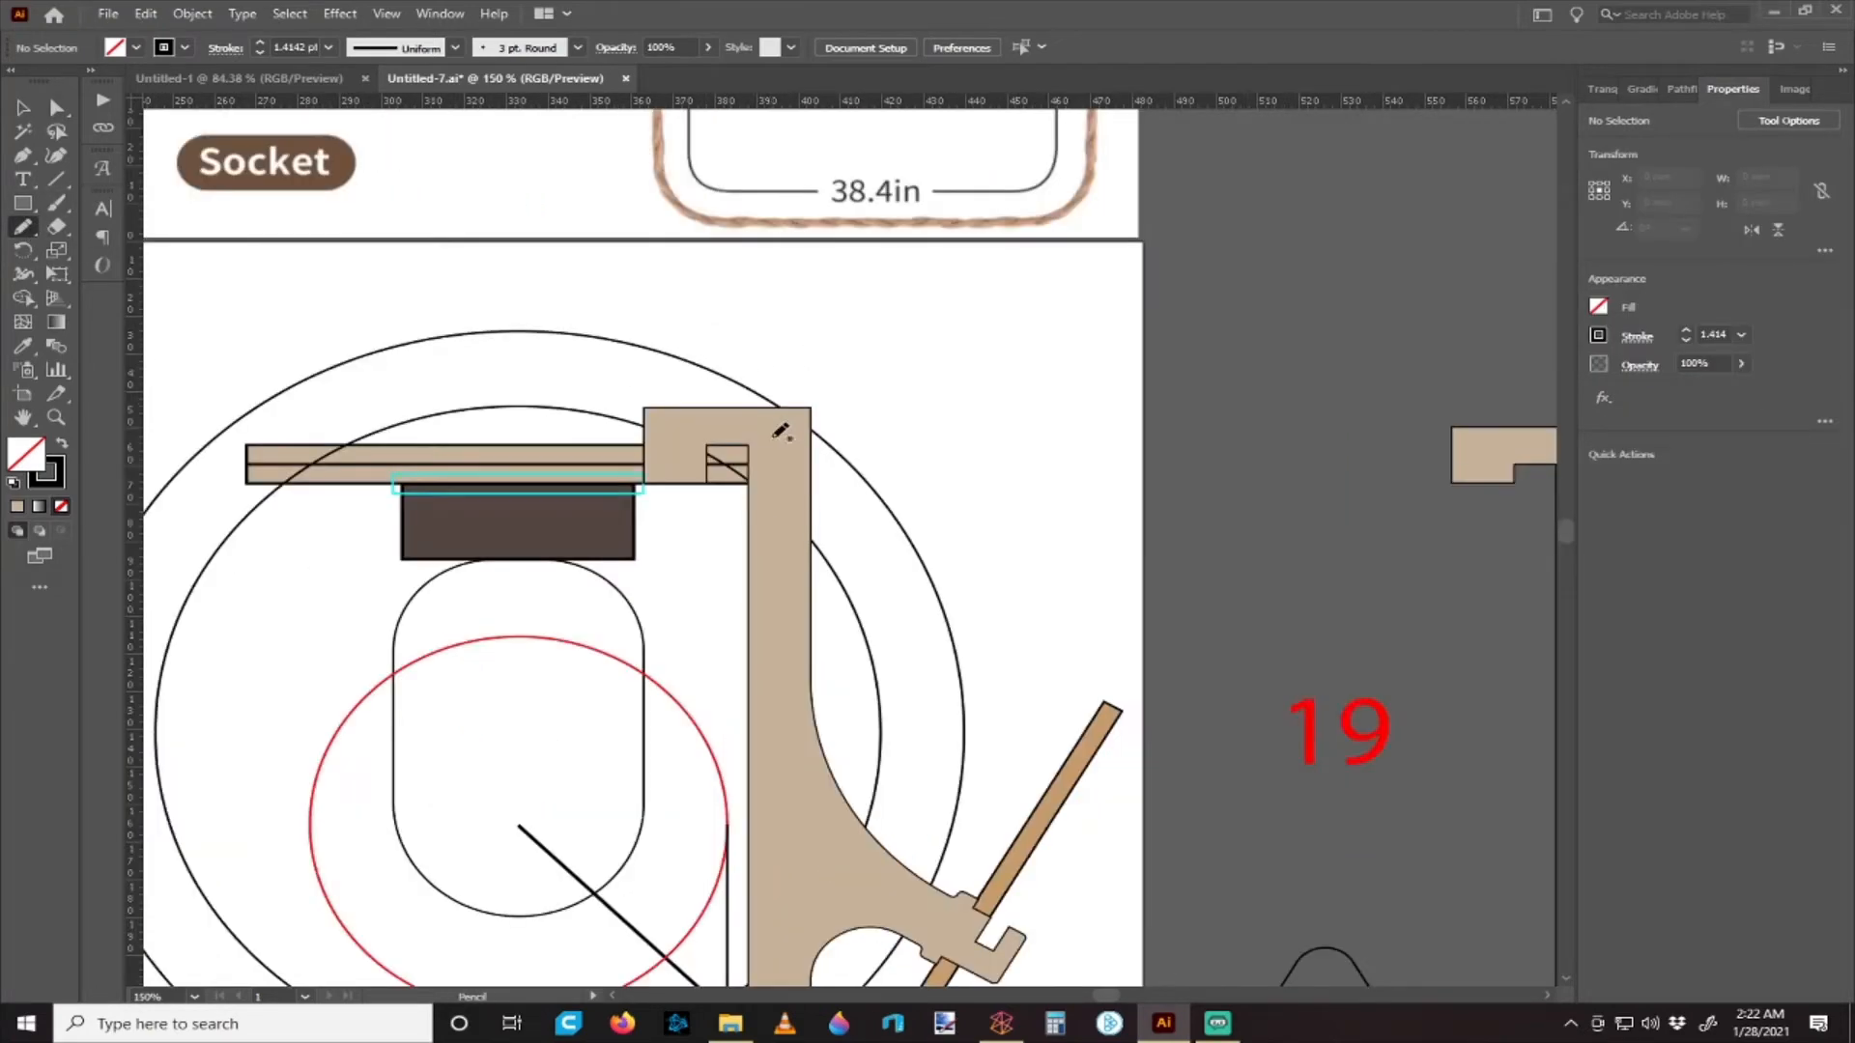
{"action": "scroll", "coordinate": [686, 387], "scroll_direction": "right", "scroll_amount": 1}
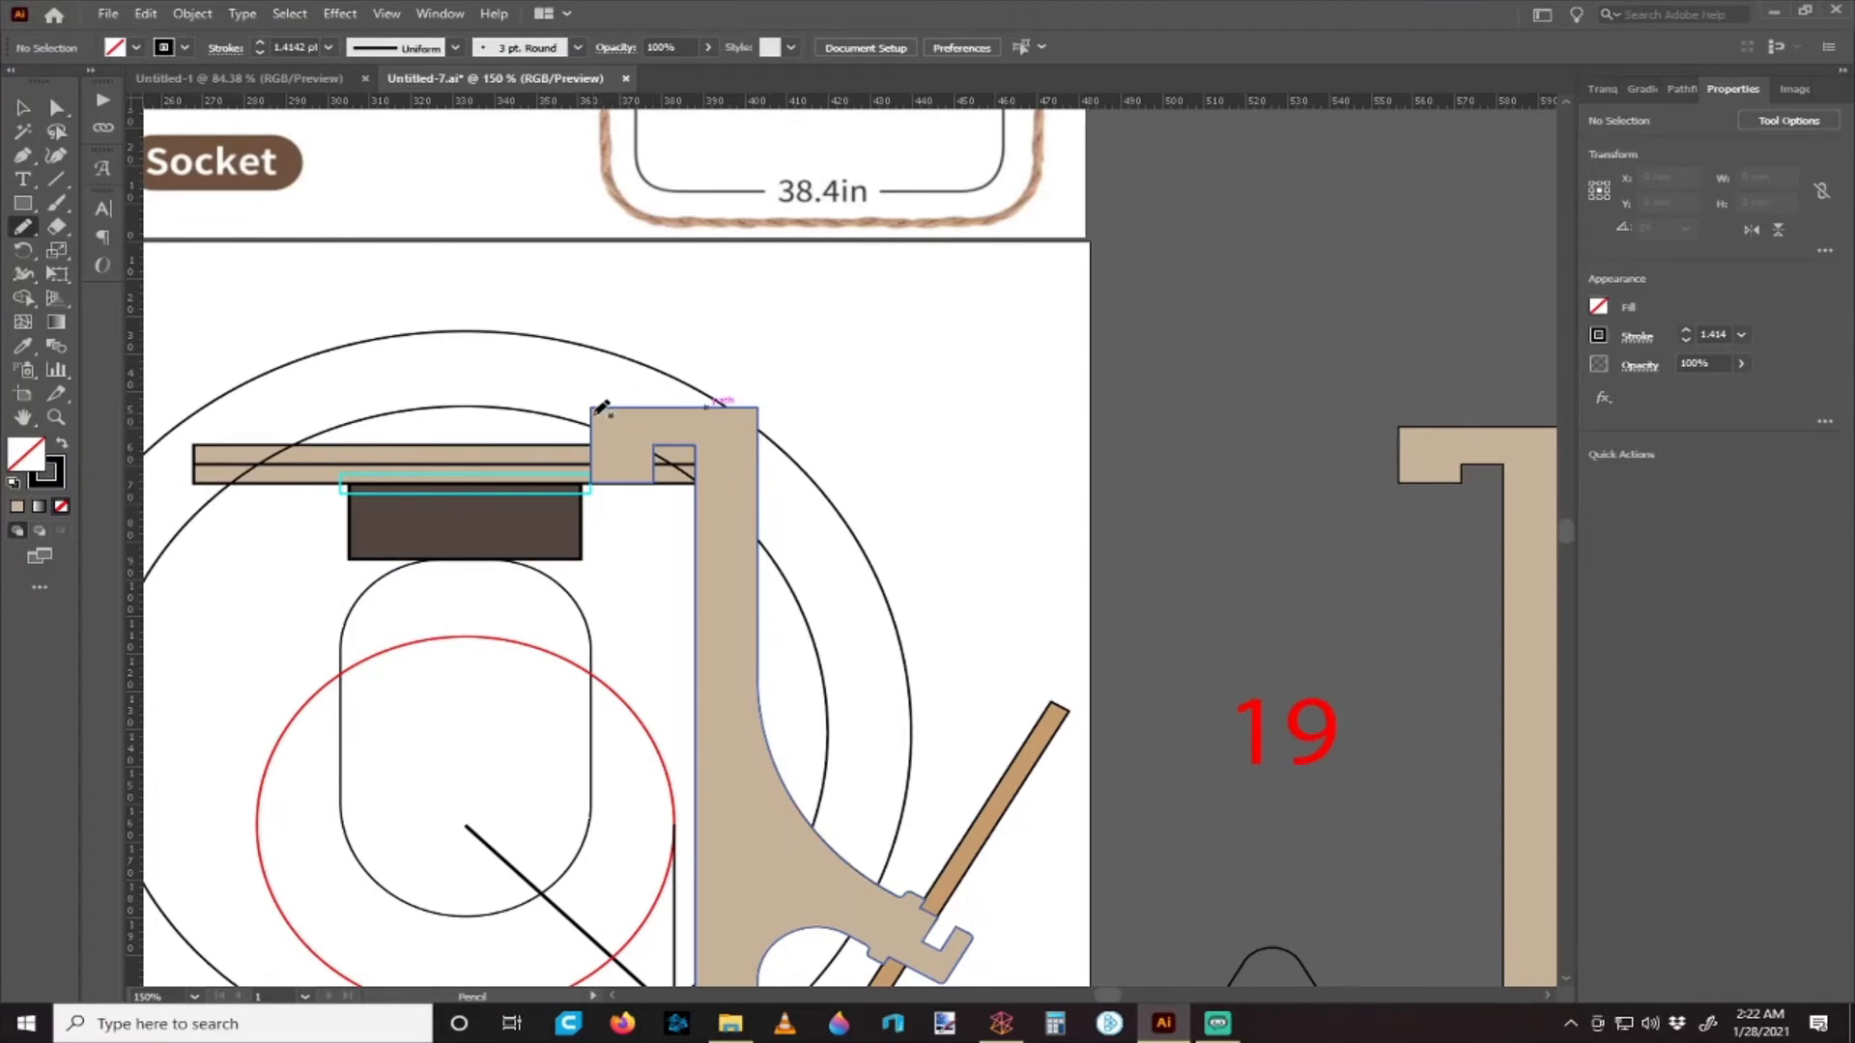
{"action": "mouse_move", "coordinate": [599, 395]}
{"action": "left_mouse_down"}
{"action": "mouse_move", "coordinate": [698, 332]}
{"action": "mouse_move", "coordinate": [815, 382]}
{"action": "mouse_move", "coordinate": [888, 483]}
{"action": "mouse_move", "coordinate": [963, 510]}
{"action": "left_mouse_up"}
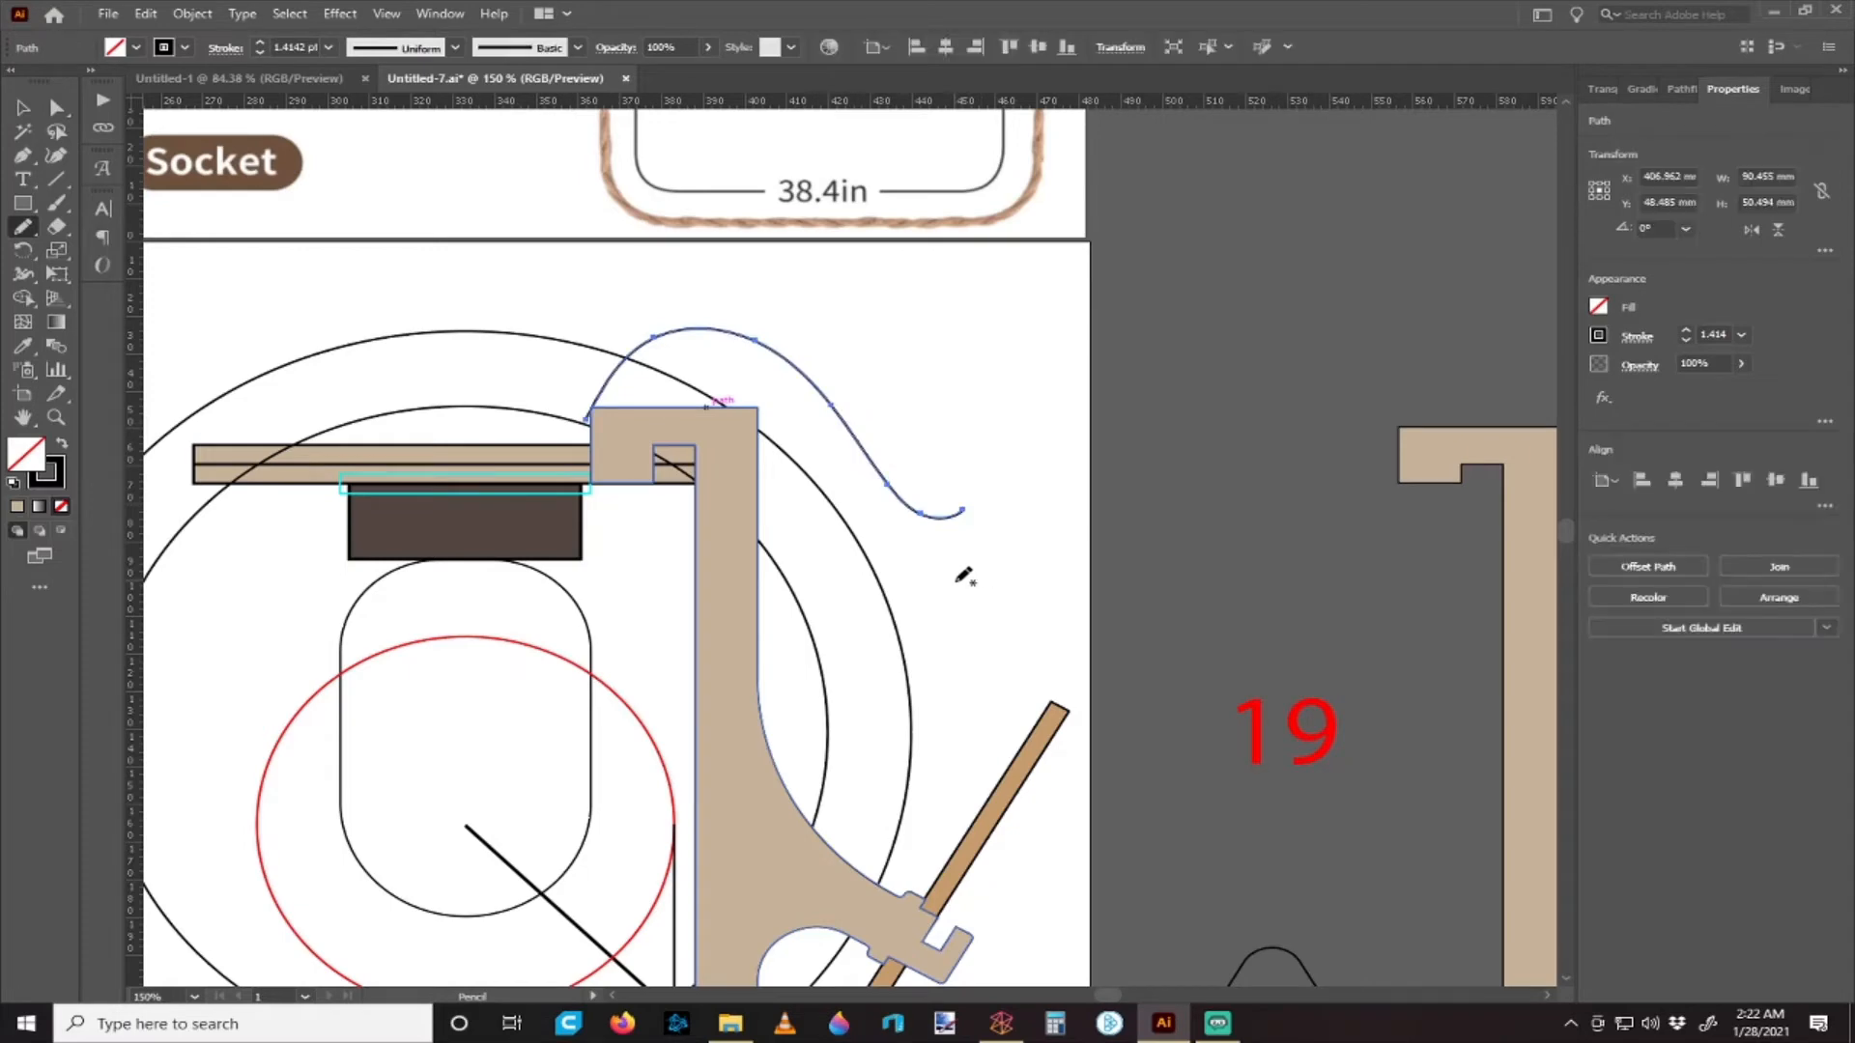
{"action": "scroll", "coordinate": [849, 524], "scroll_direction": "down", "scroll_amount": 6}
{"action": "scroll", "coordinate": [854, 514], "scroll_direction": "up", "scroll_amount": 5}
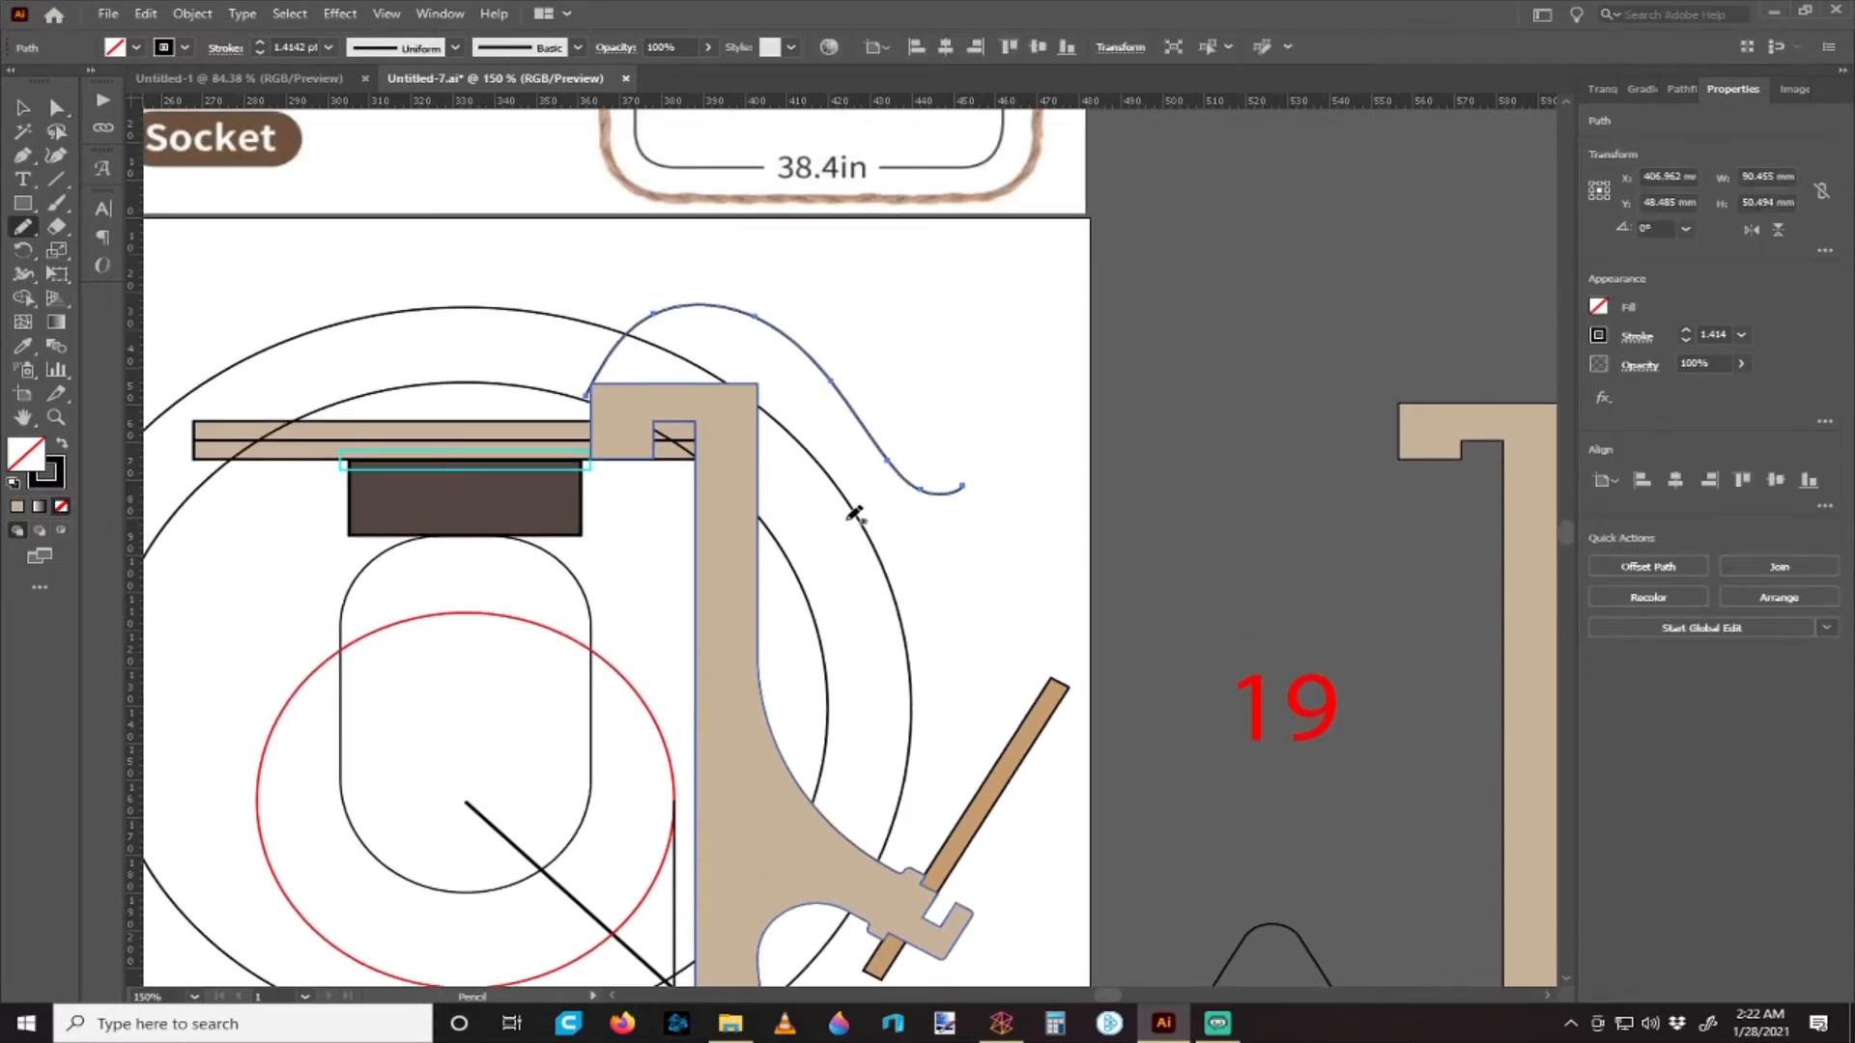
{"action": "key", "text": "ctrl+z"}
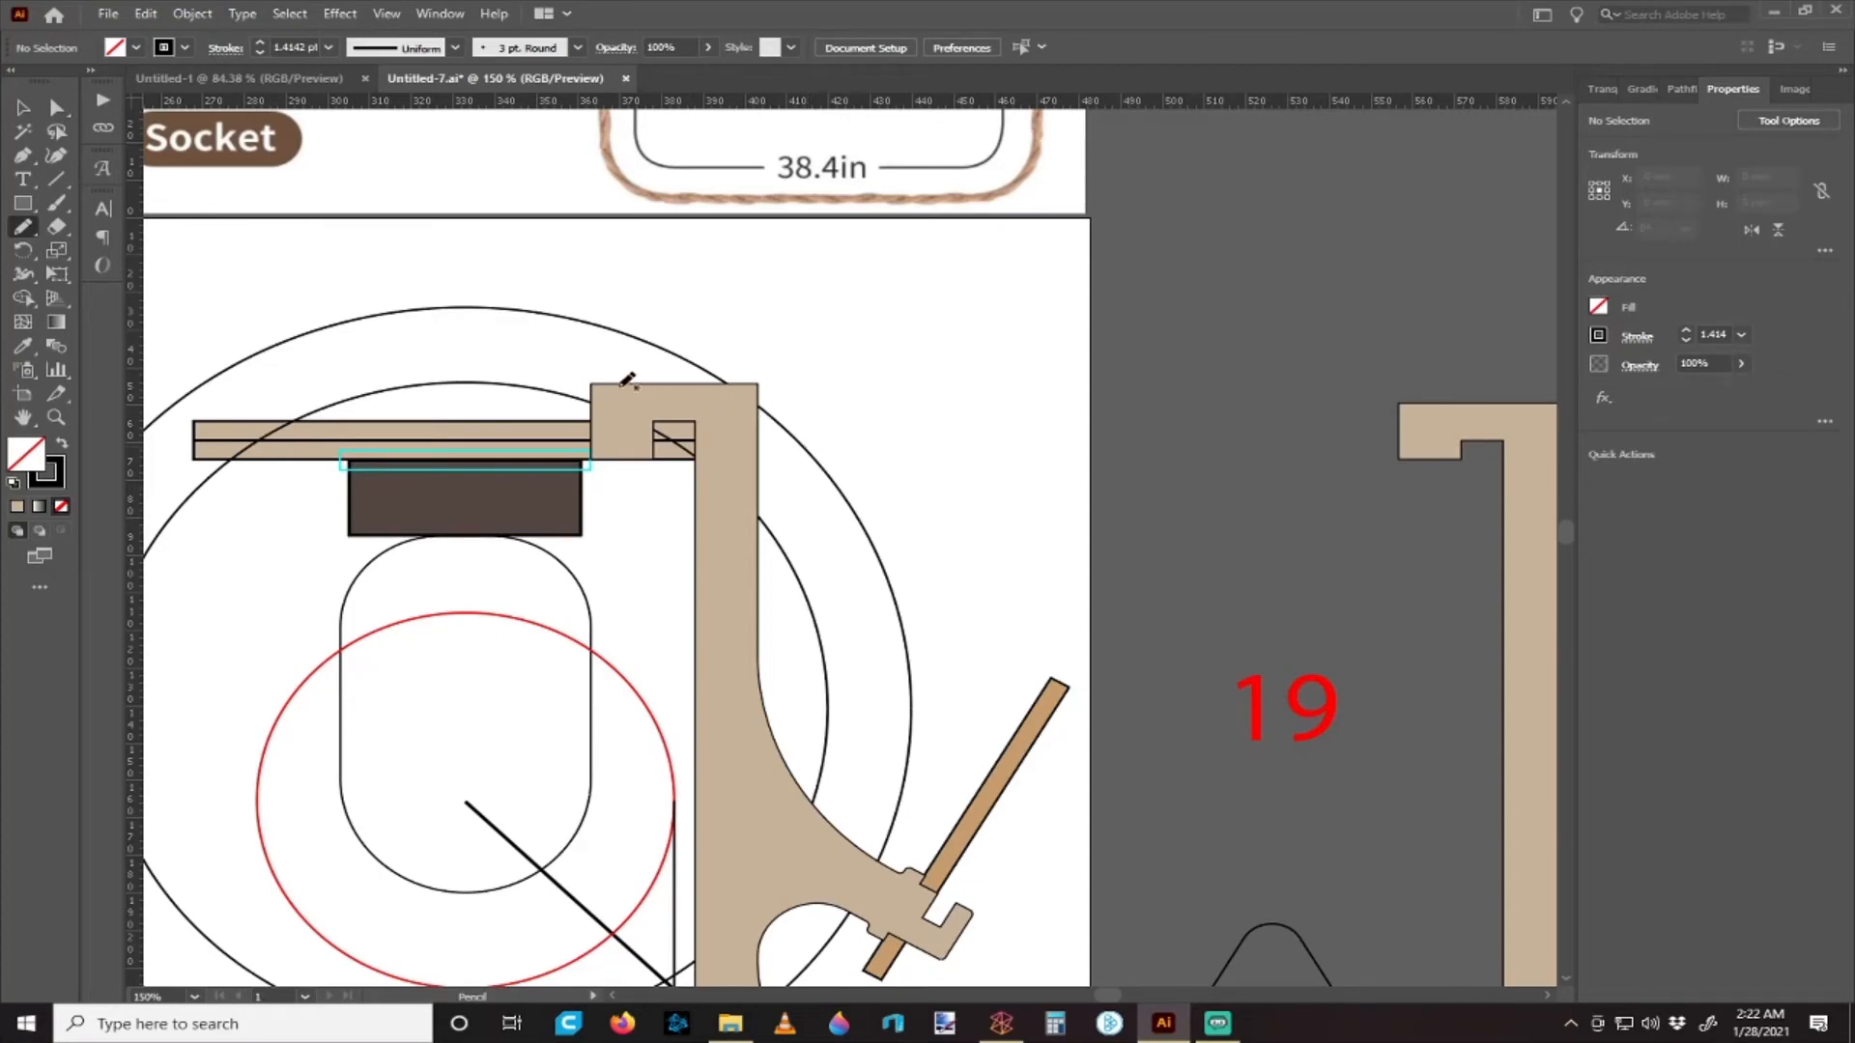
- Draw a circle about 40.4 mm in diameter centred on the midpoint of the arm's top edge
{"action": "left_click", "coordinate": [24, 204]}
{"action": "left_click", "coordinate": [123, 250]}
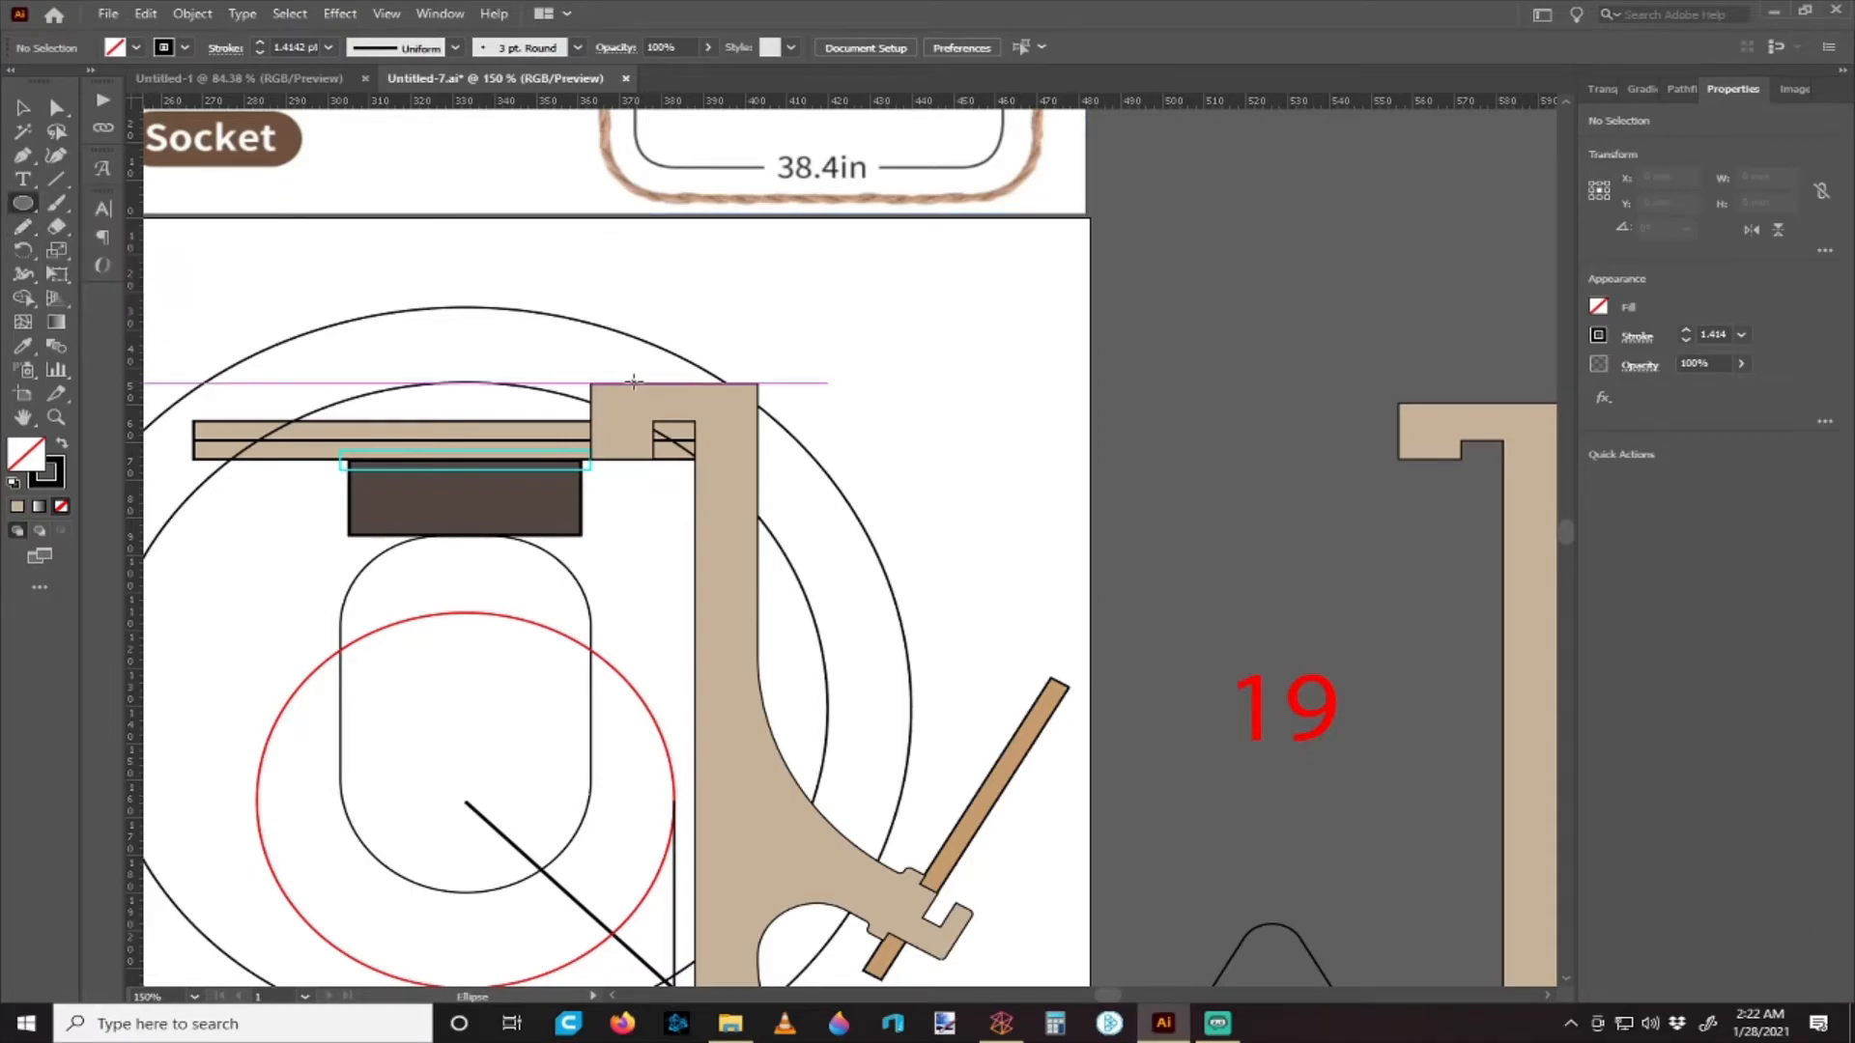
{"action": "scroll", "coordinate": [712, 439], "scroll_direction": "left", "scroll_amount": 1}
{"action": "scroll", "coordinate": [712, 440], "scroll_direction": "left", "scroll_amount": 1}
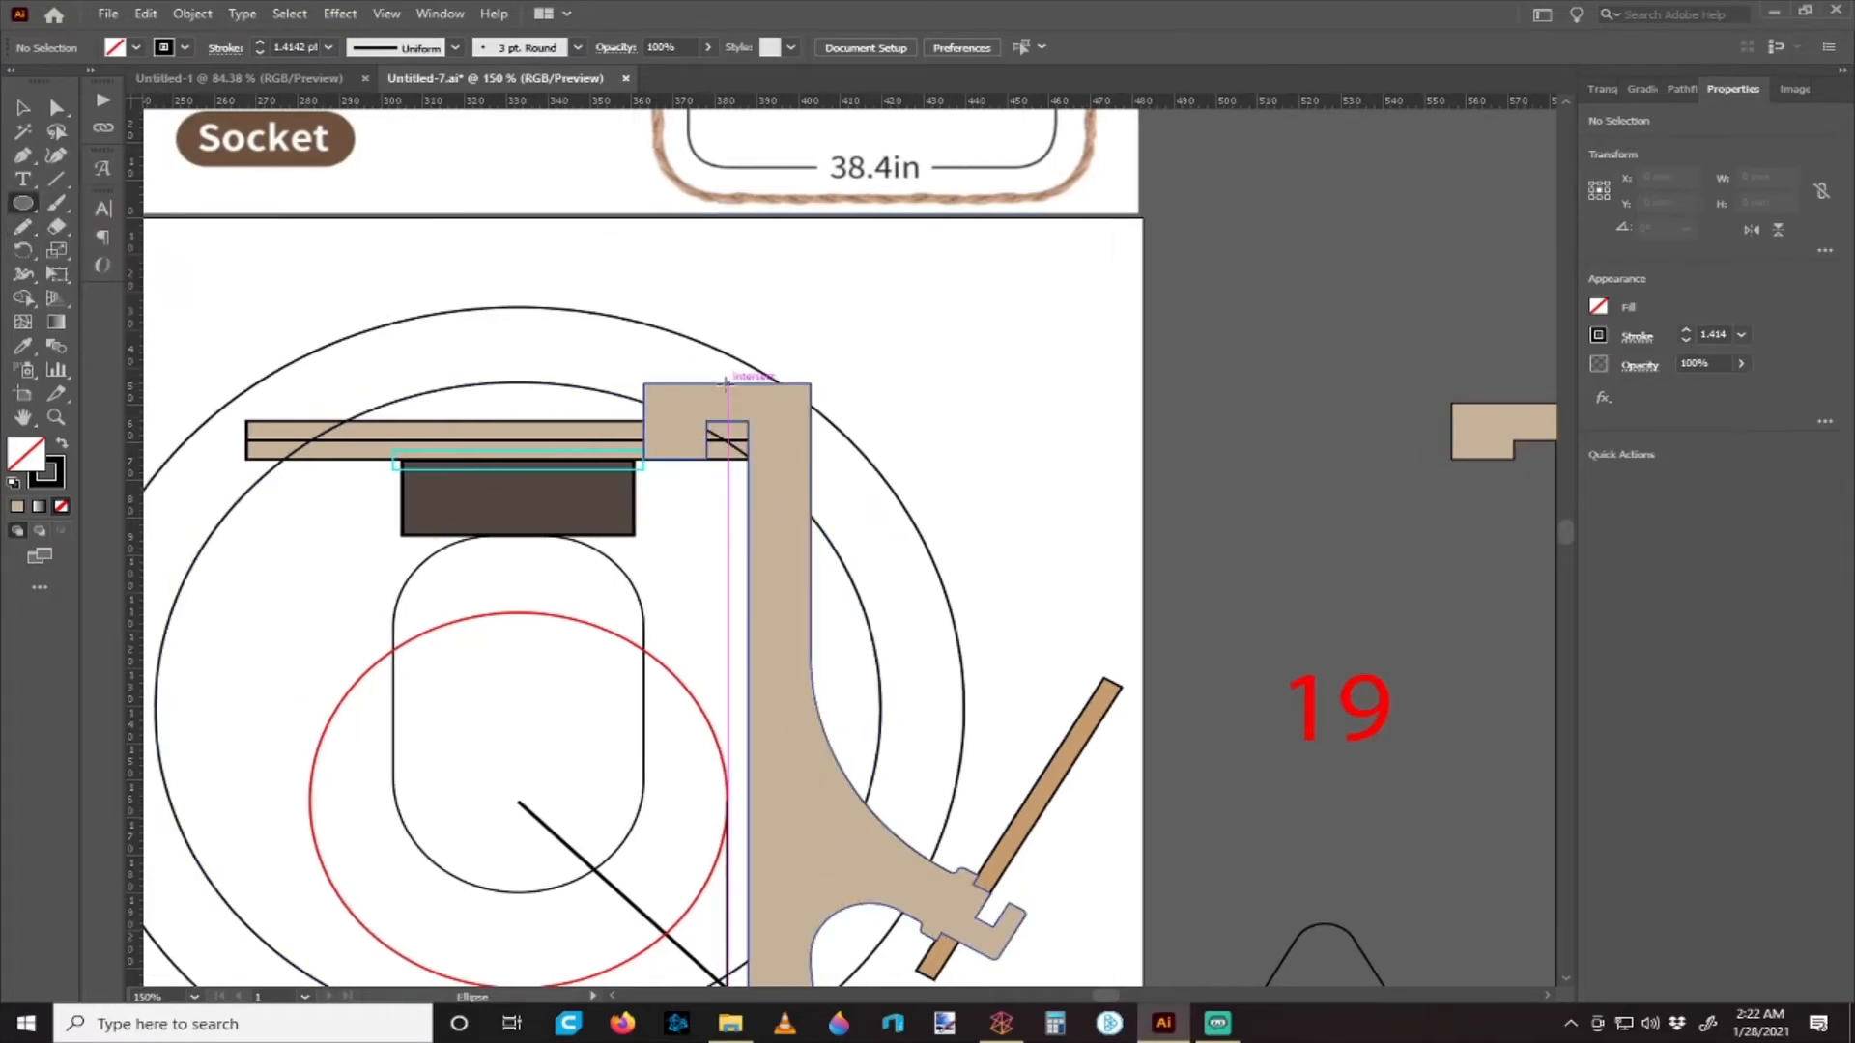
{"action": "left_click_drag", "start_coordinate": [726, 383], "coordinate": [812, 343]}
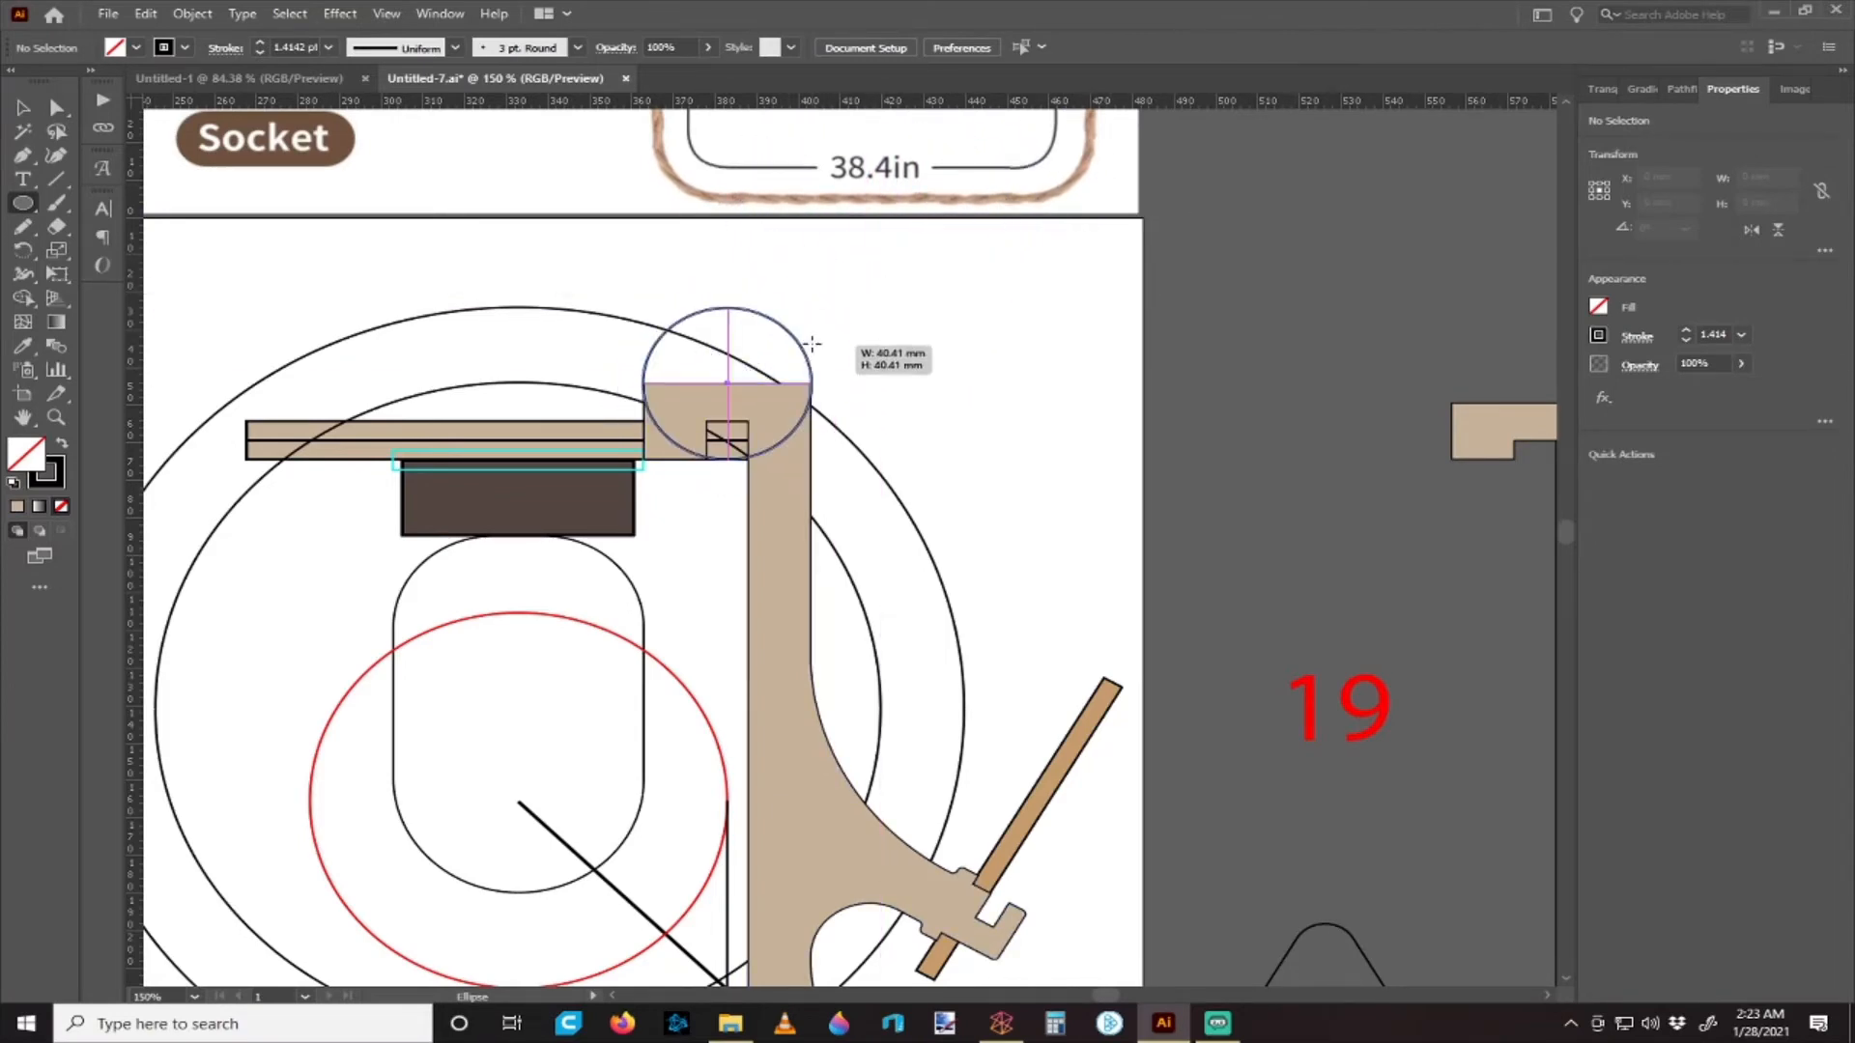
{"action": "left_click_drag", "start_coordinate": [812, 358], "coordinate": [813, 379]}
- Shrink the circle about its centre to about 40 mm in diameter so its sides meet the arm's outer edges
{"action": "key", "text": "v"}
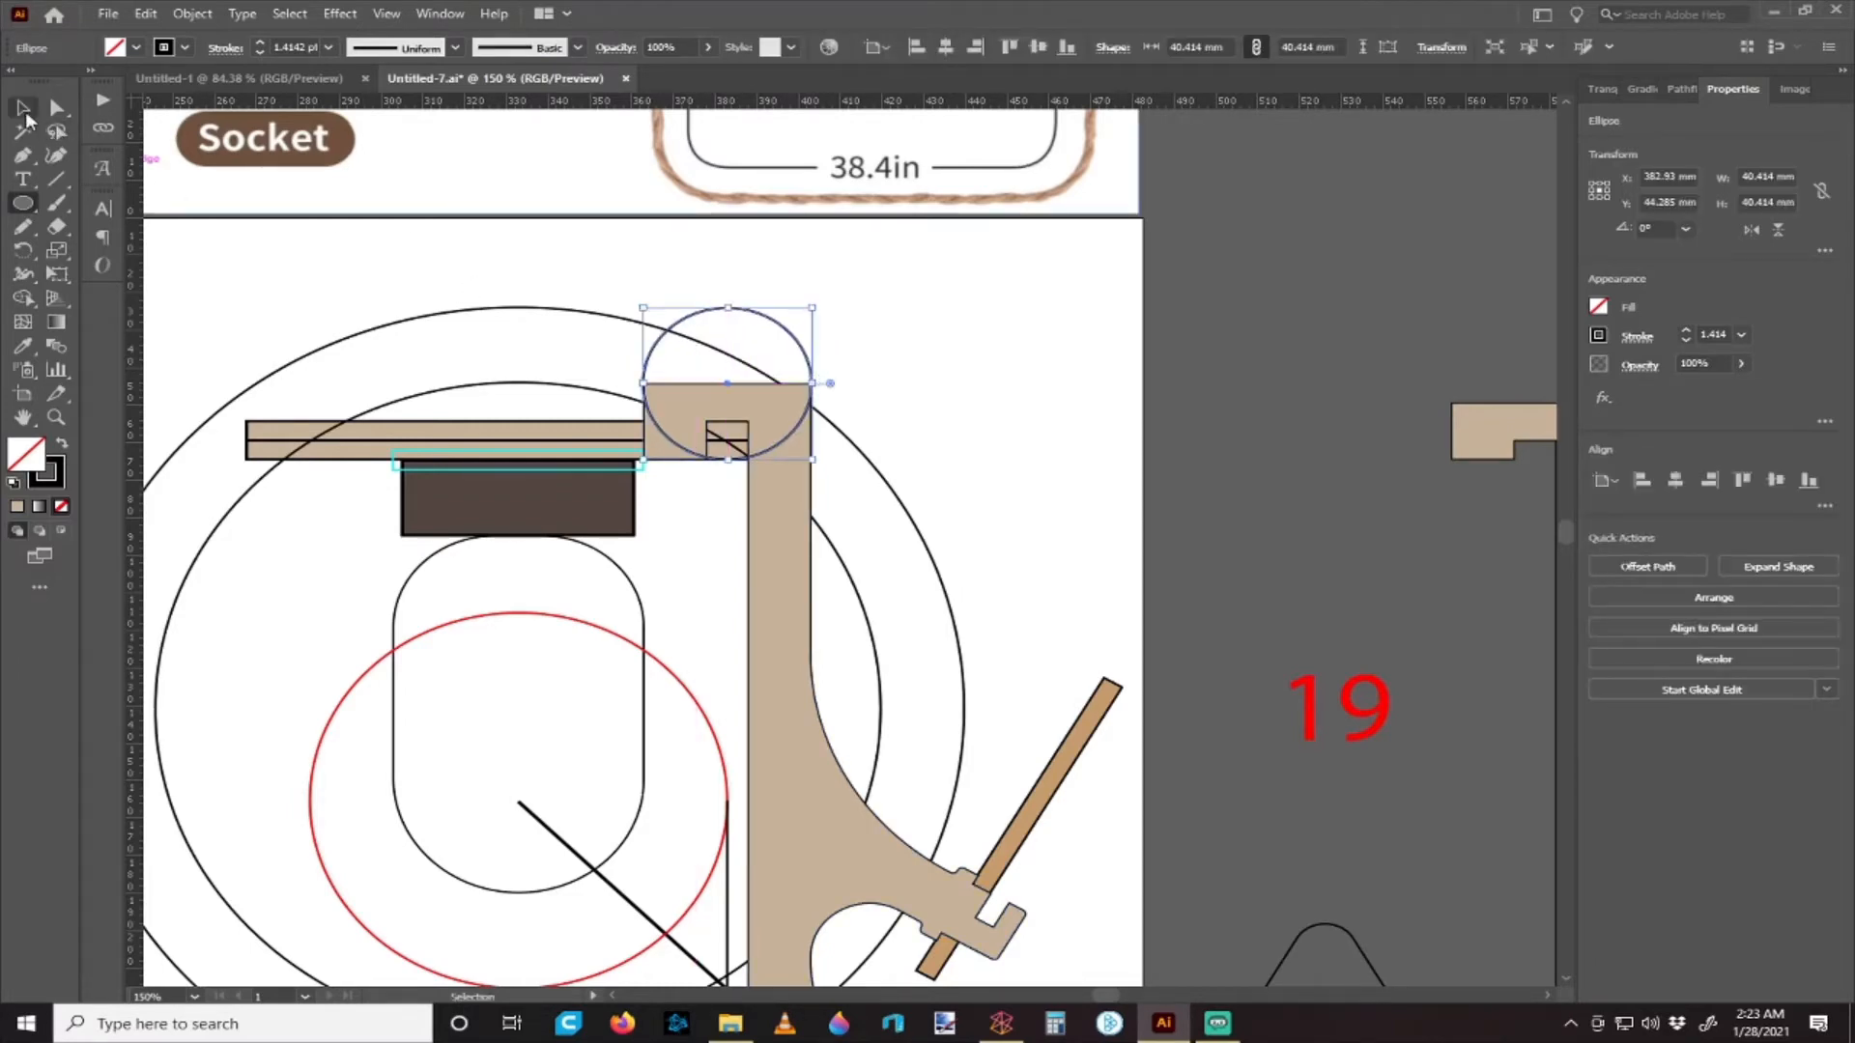
{"action": "key", "text": "ctrl+equal"}
{"action": "key", "text": "ctrl+equal"}
{"action": "key", "text": "ctrl+equal"}
{"action": "scroll", "coordinate": [862, 383], "scroll_direction": "up", "scroll_amount": 1}
{"action": "scroll", "coordinate": [807, 322], "scroll_direction": "right", "scroll_amount": 4}
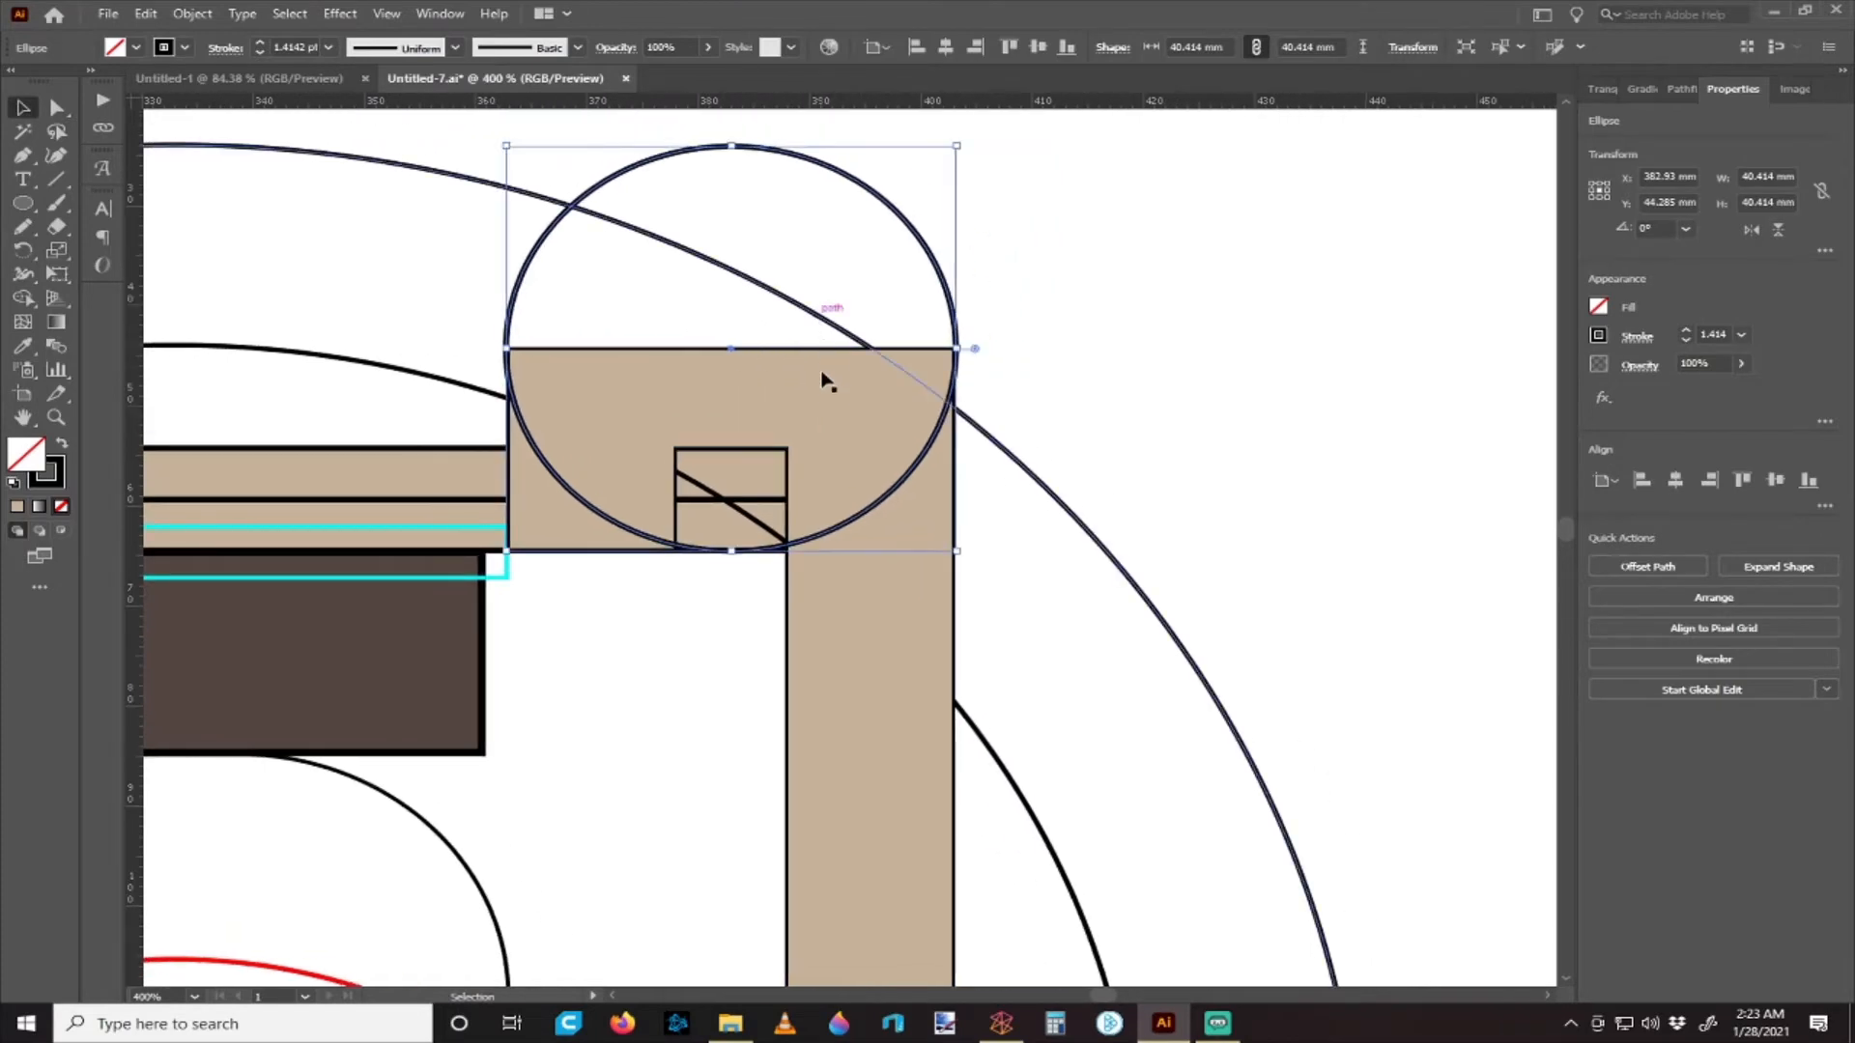
{"action": "scroll", "coordinate": [954, 383], "scroll_direction": "up", "scroll_amount": 2}
{"action": "left_click", "coordinate": [1024, 342]}
{"action": "scroll", "coordinate": [995, 338], "scroll_direction": "up", "scroll_amount": 2}
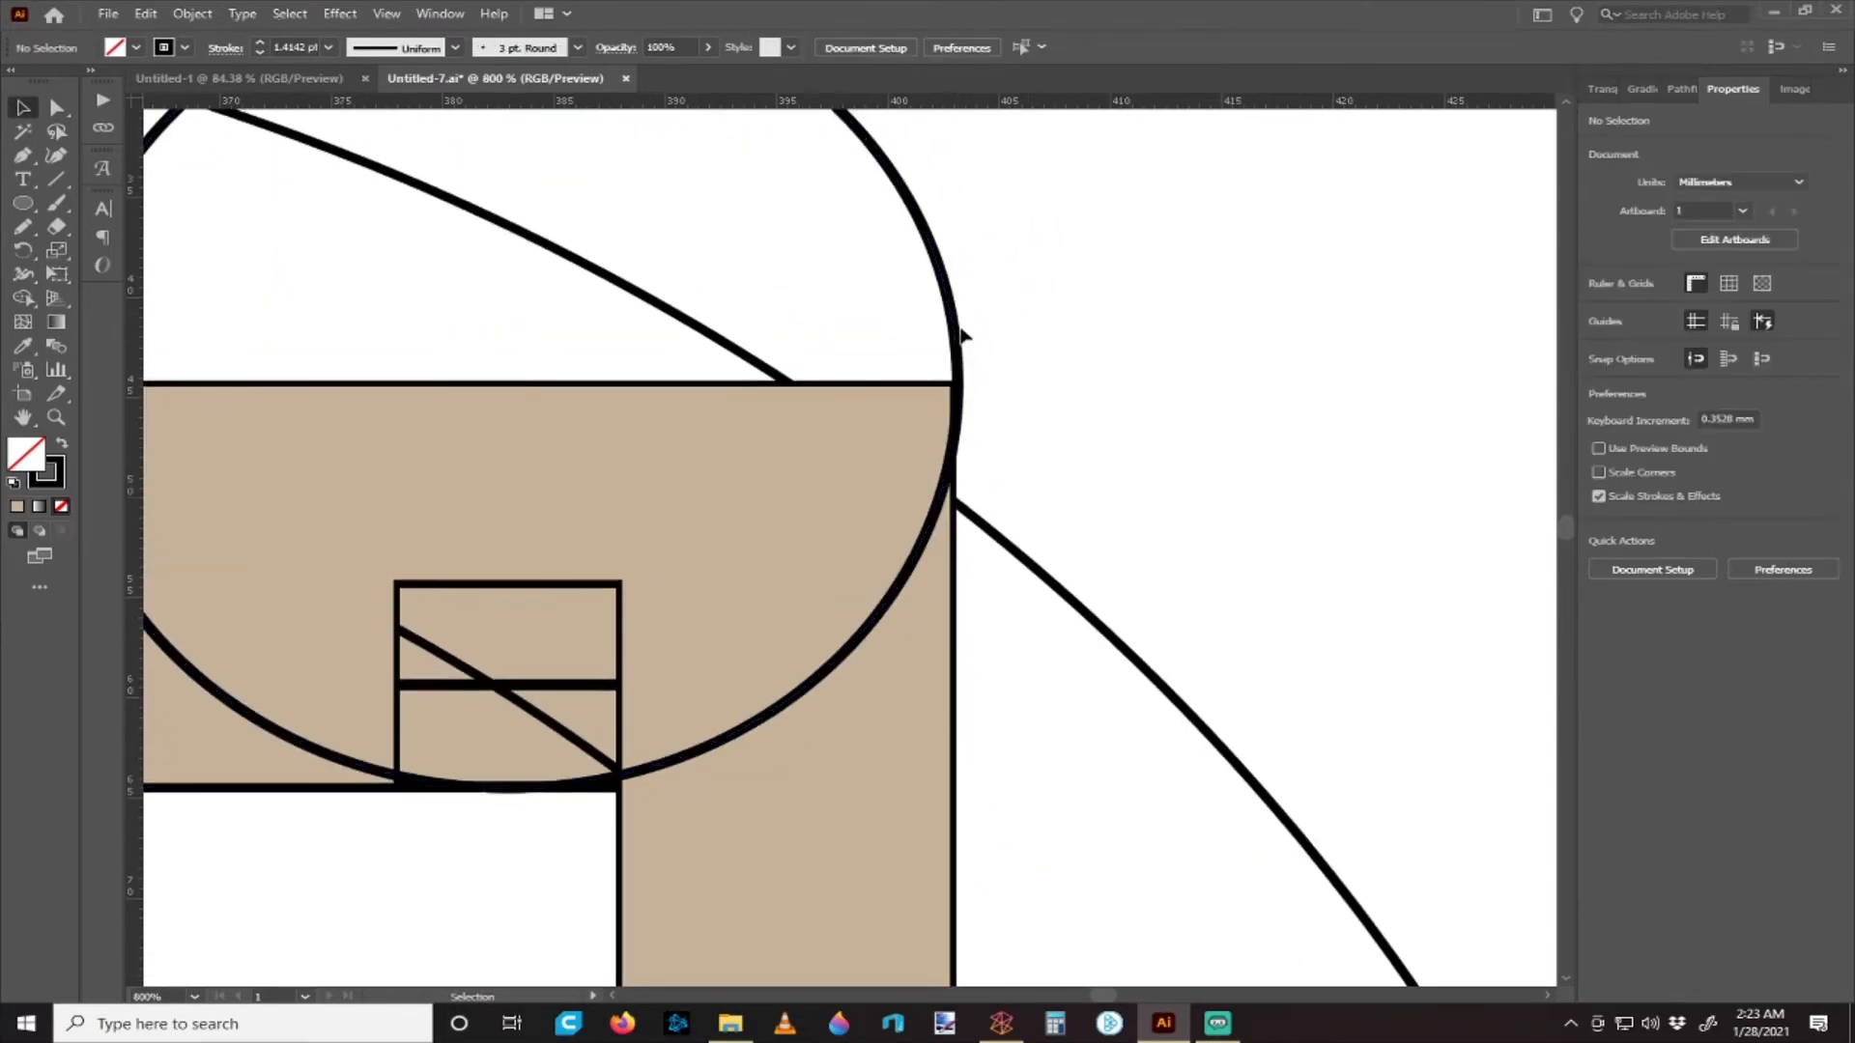
{"action": "left_click", "coordinate": [963, 394]}
{"action": "scroll", "coordinate": [963, 395], "scroll_direction": "up", "scroll_amount": 2}
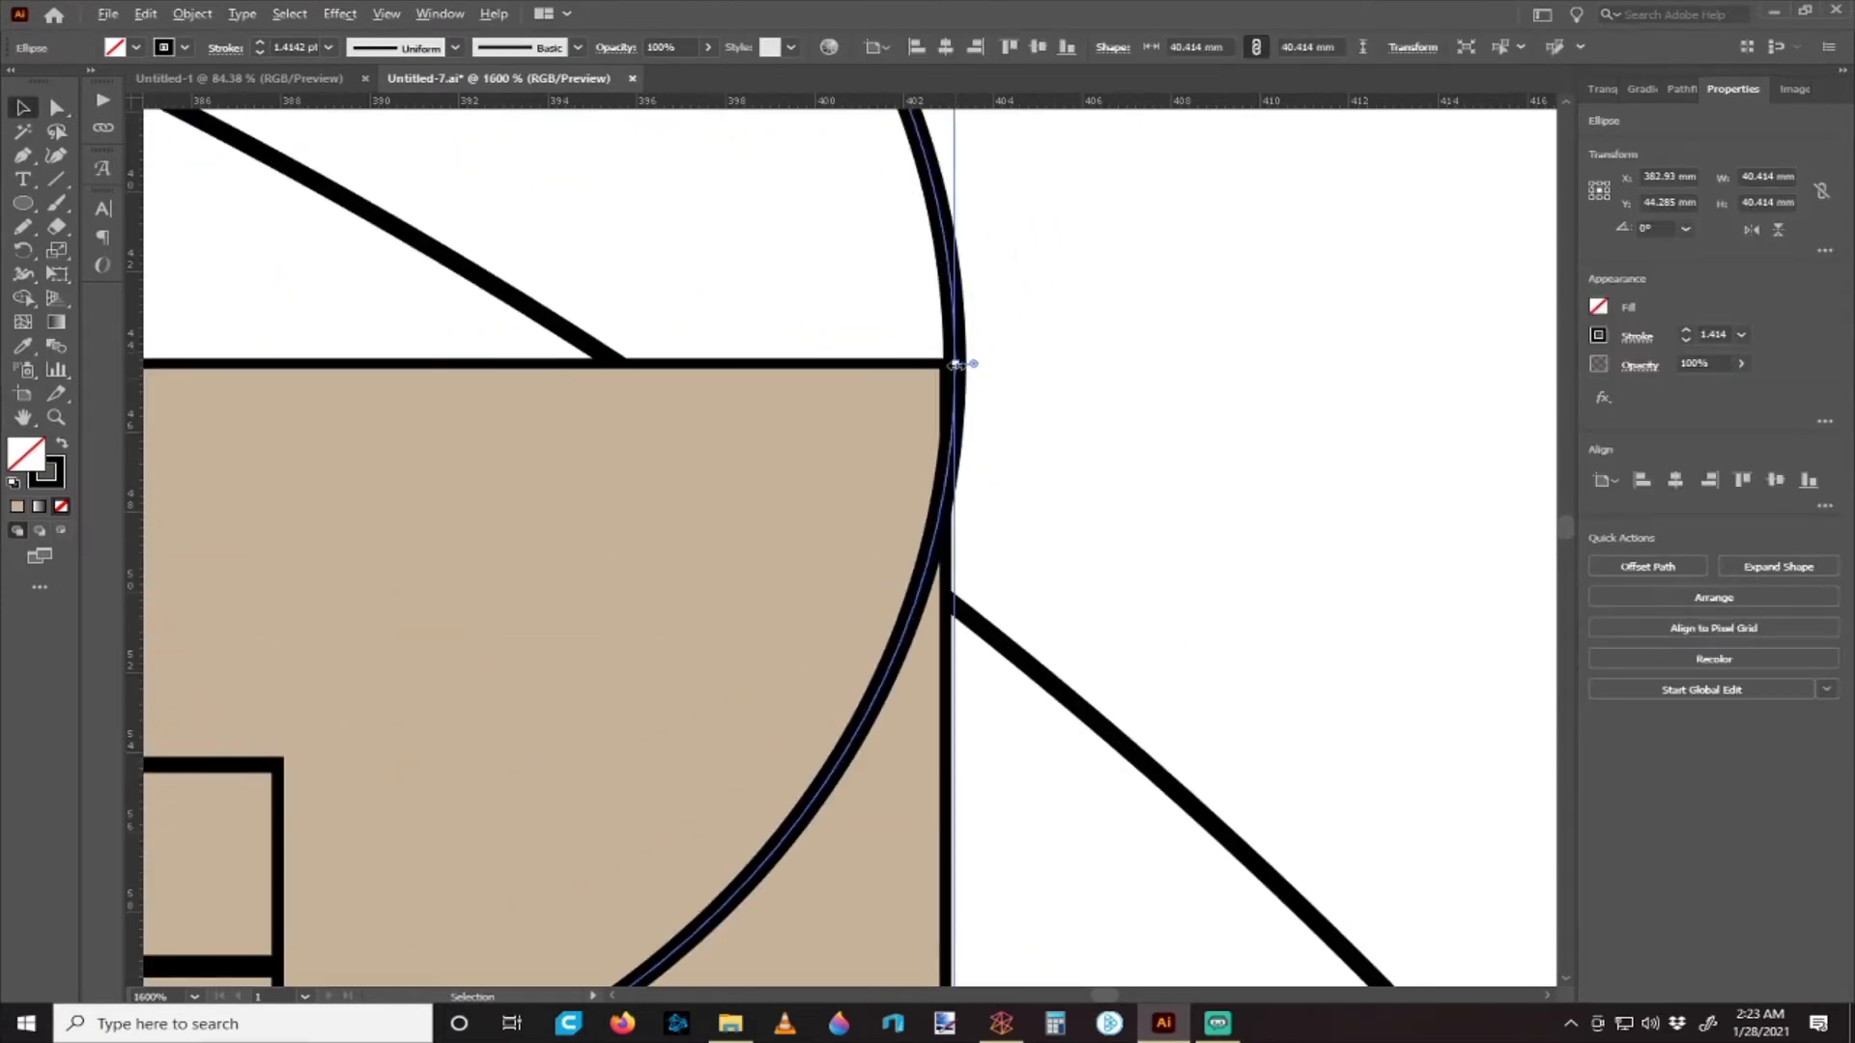
{"action": "left_click_drag", "start_coordinate": [962, 364], "coordinate": [950, 364]}
{"action": "scroll", "coordinate": [950, 365], "scroll_direction": "down", "scroll_amount": 5}
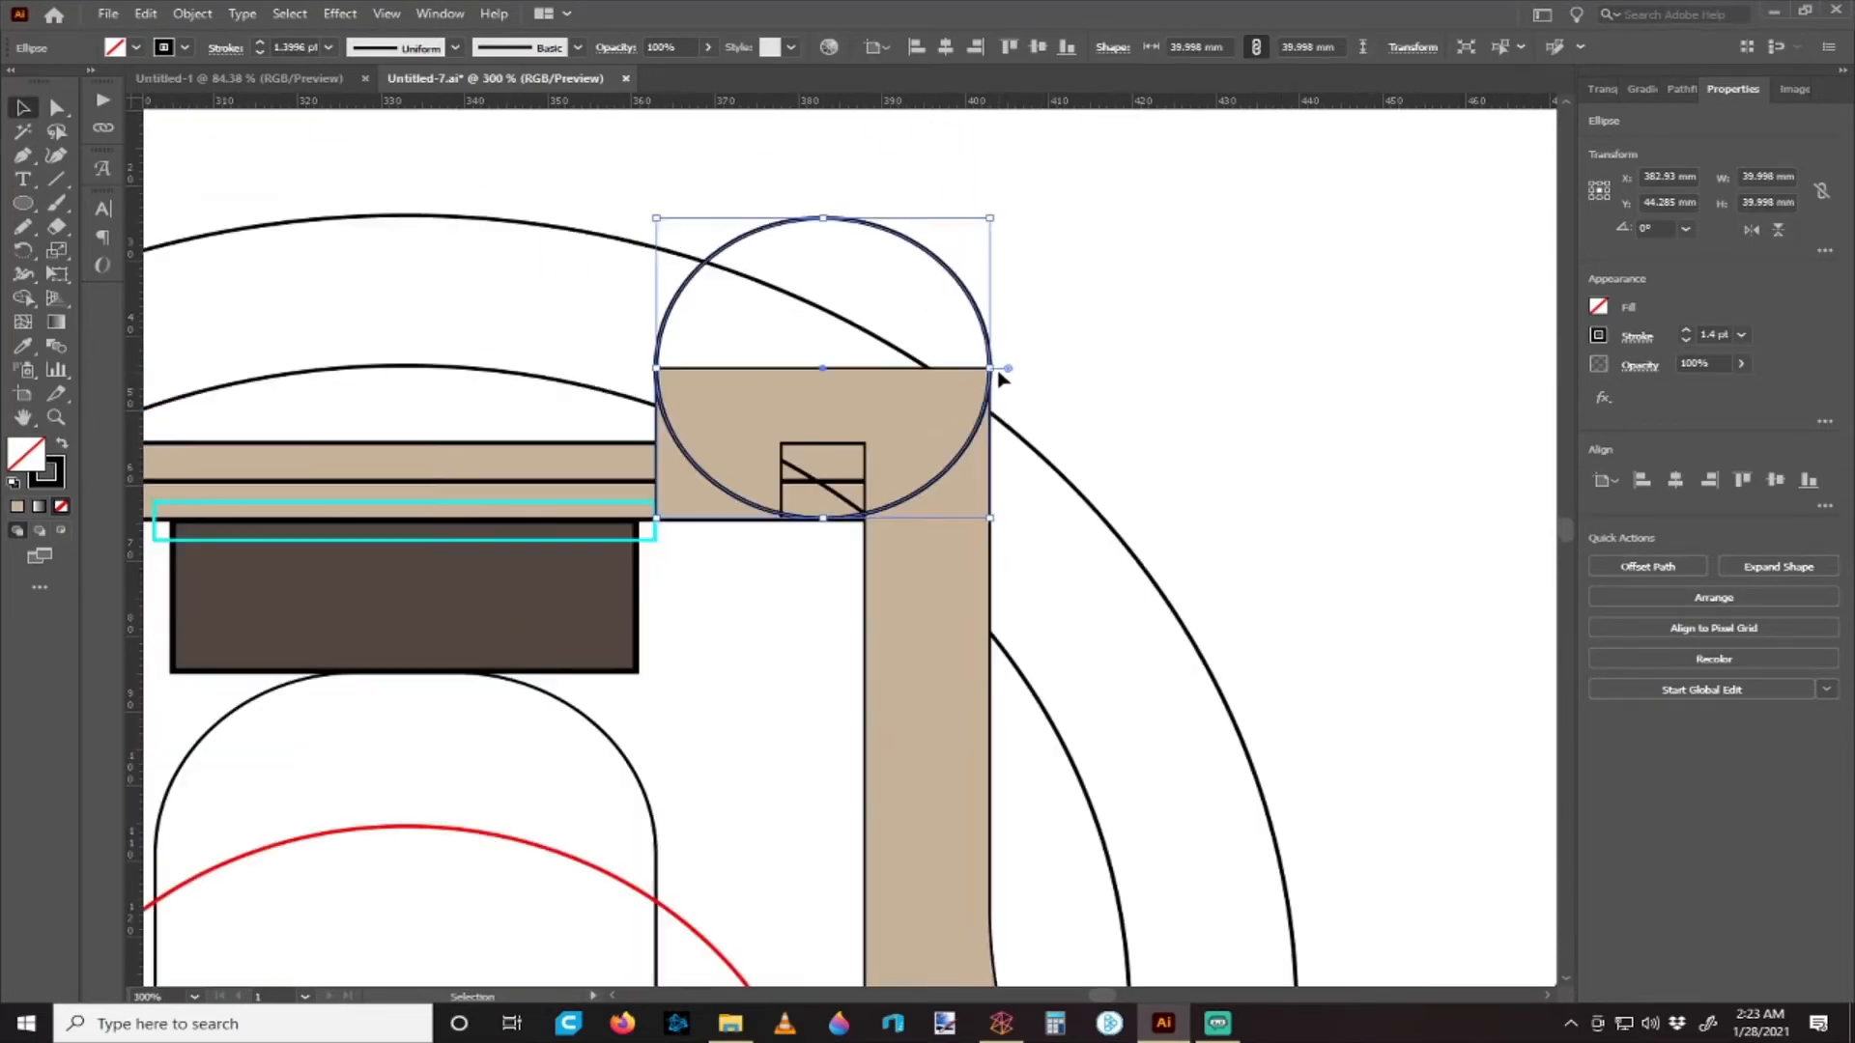
{"action": "scroll", "coordinate": [1005, 379], "scroll_direction": "down", "scroll_amount": 1}
{"action": "left_click", "coordinate": [1060, 372]}
- Delete the old straight, unbranched arm lying outside the artboard
{"action": "scroll", "coordinate": [889, 339], "scroll_direction": "right", "scroll_amount": 4}
{"action": "scroll", "coordinate": [889, 339], "scroll_direction": "up", "scroll_amount": 1}
{"action": "scroll", "coordinate": [885, 338], "scroll_direction": "up", "scroll_amount": 2}
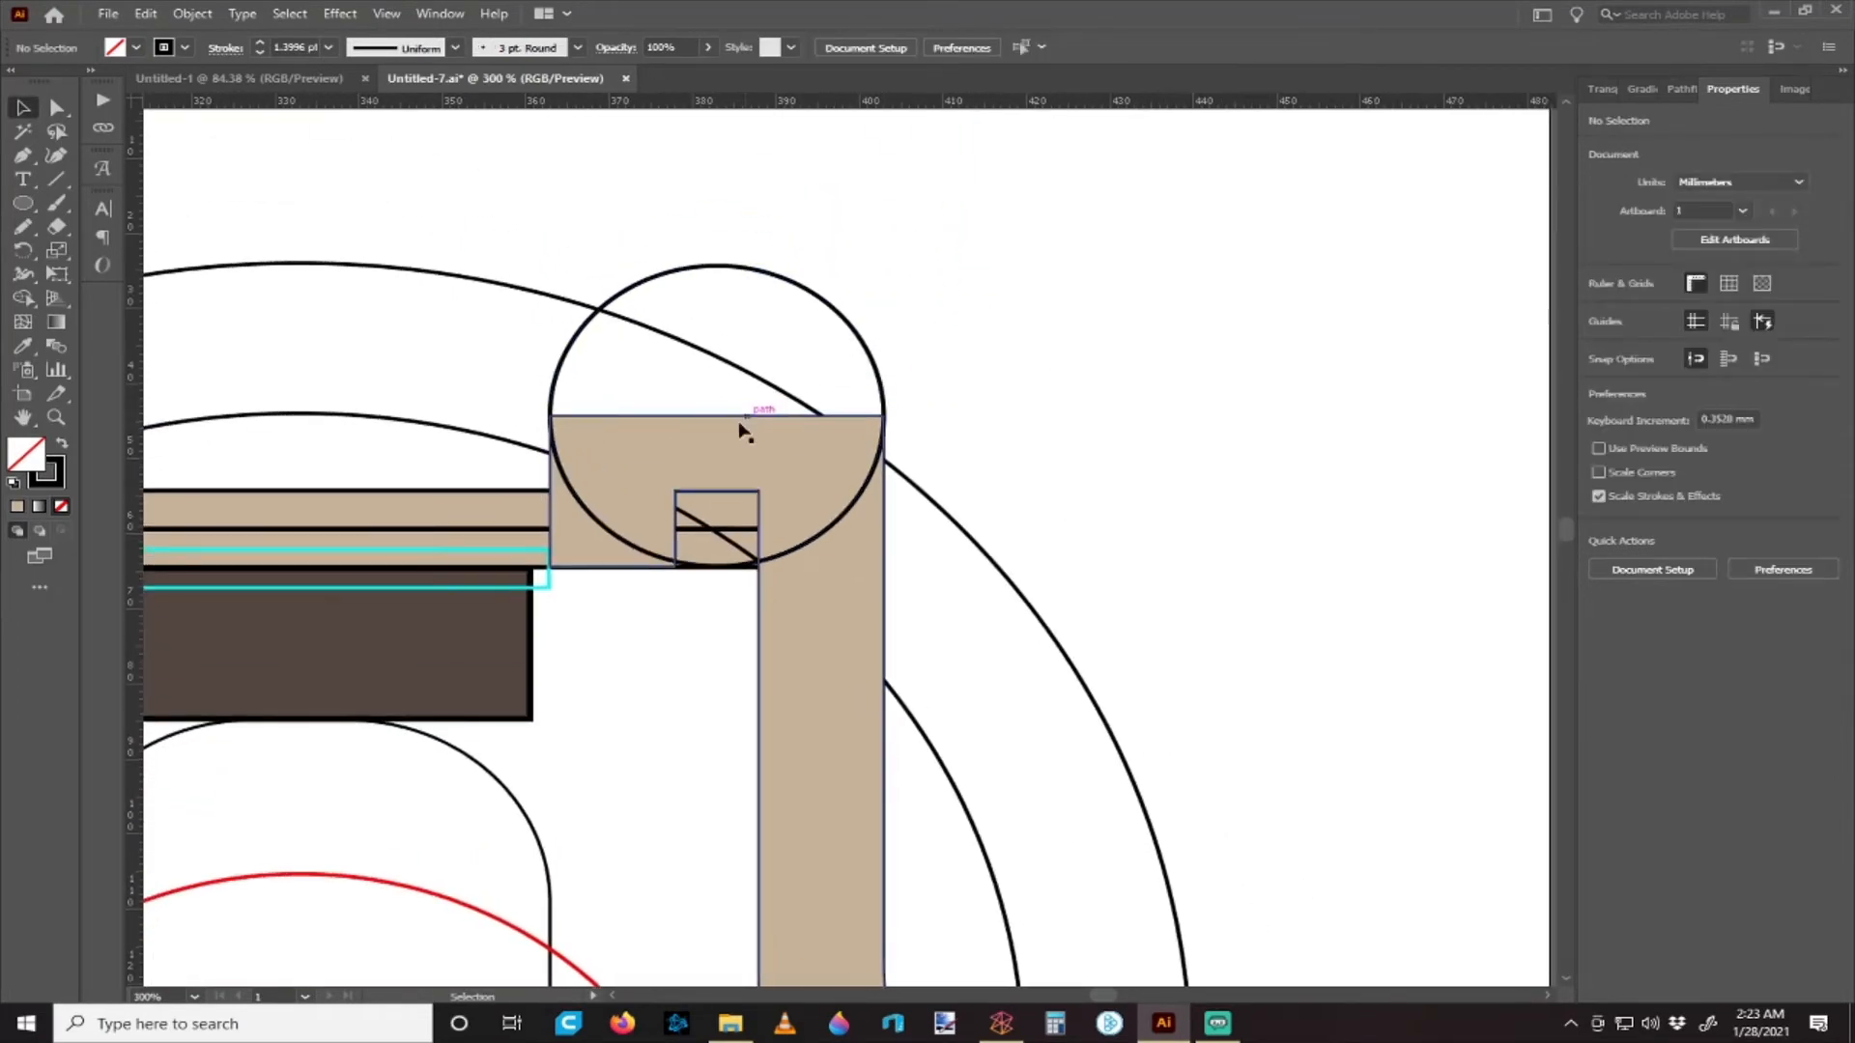
{"action": "scroll", "coordinate": [840, 458], "scroll_direction": "down", "scroll_amount": 3}
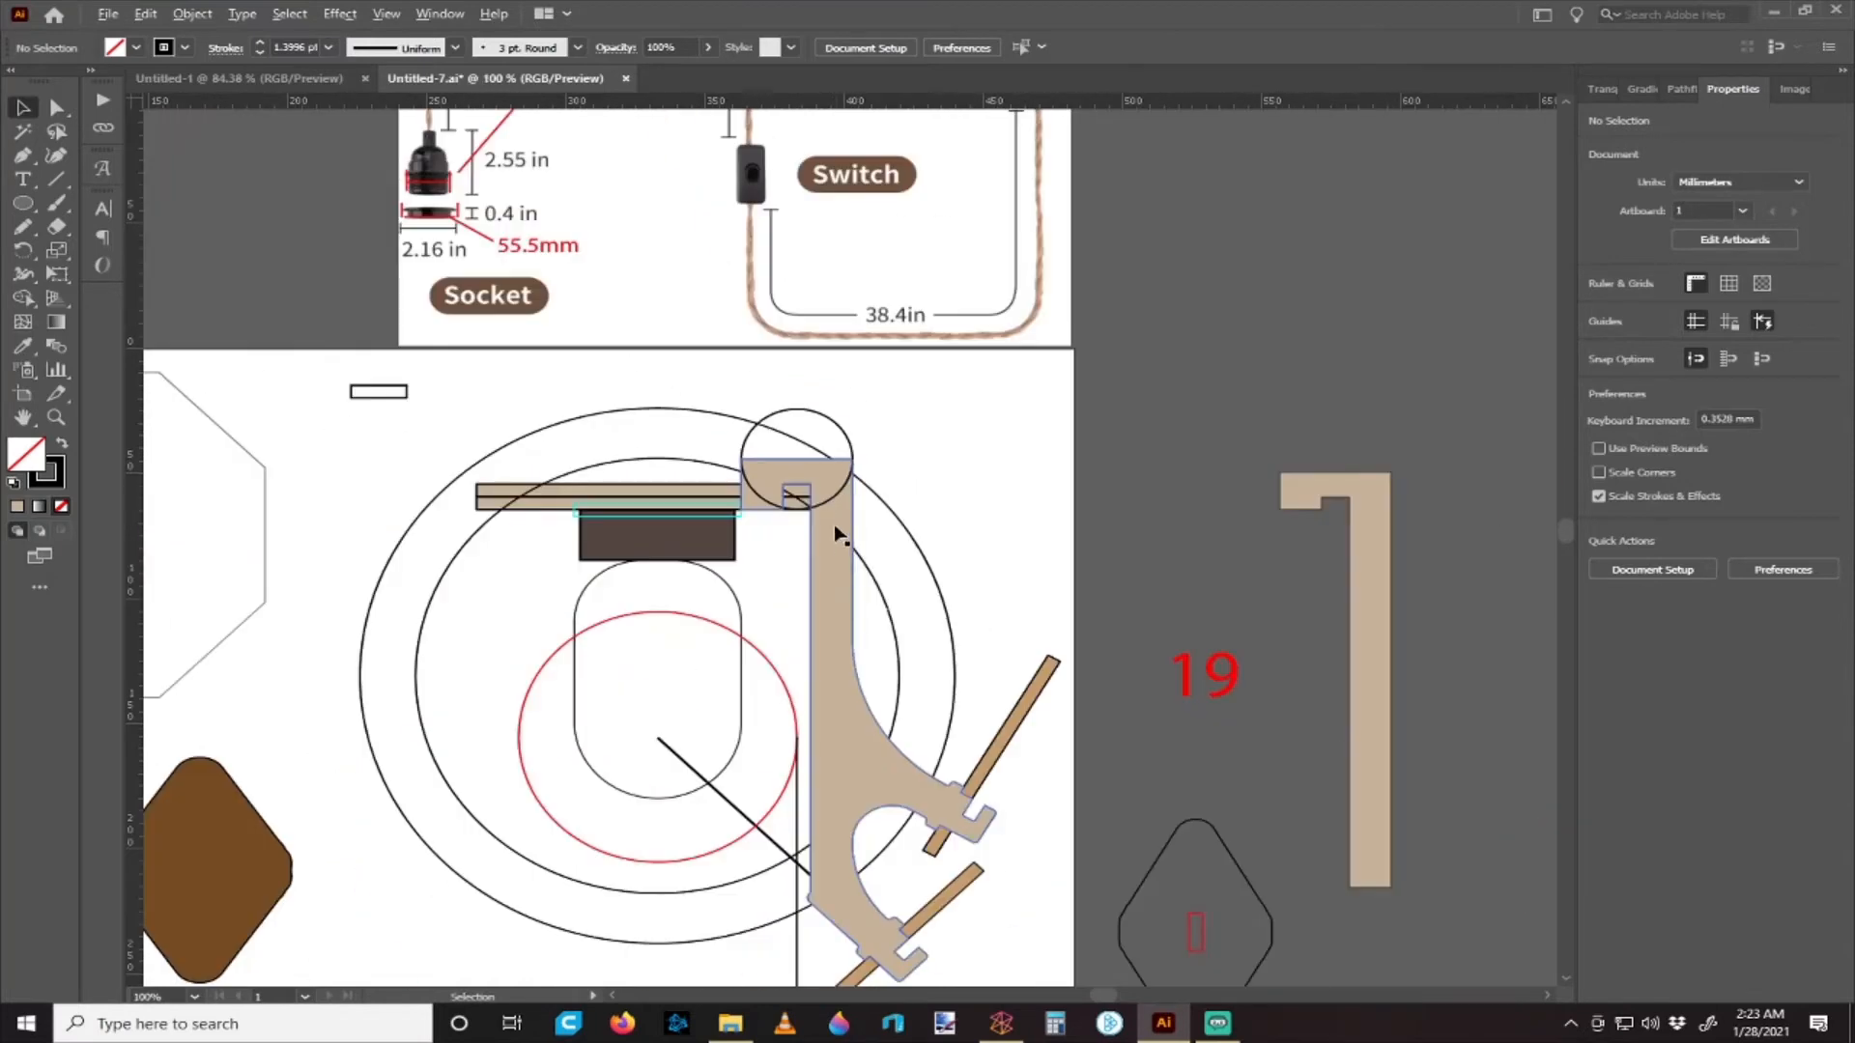
{"action": "left_click", "coordinate": [845, 528]}
{"action": "scroll", "coordinate": [806, 517], "scroll_direction": "right", "scroll_amount": 3}
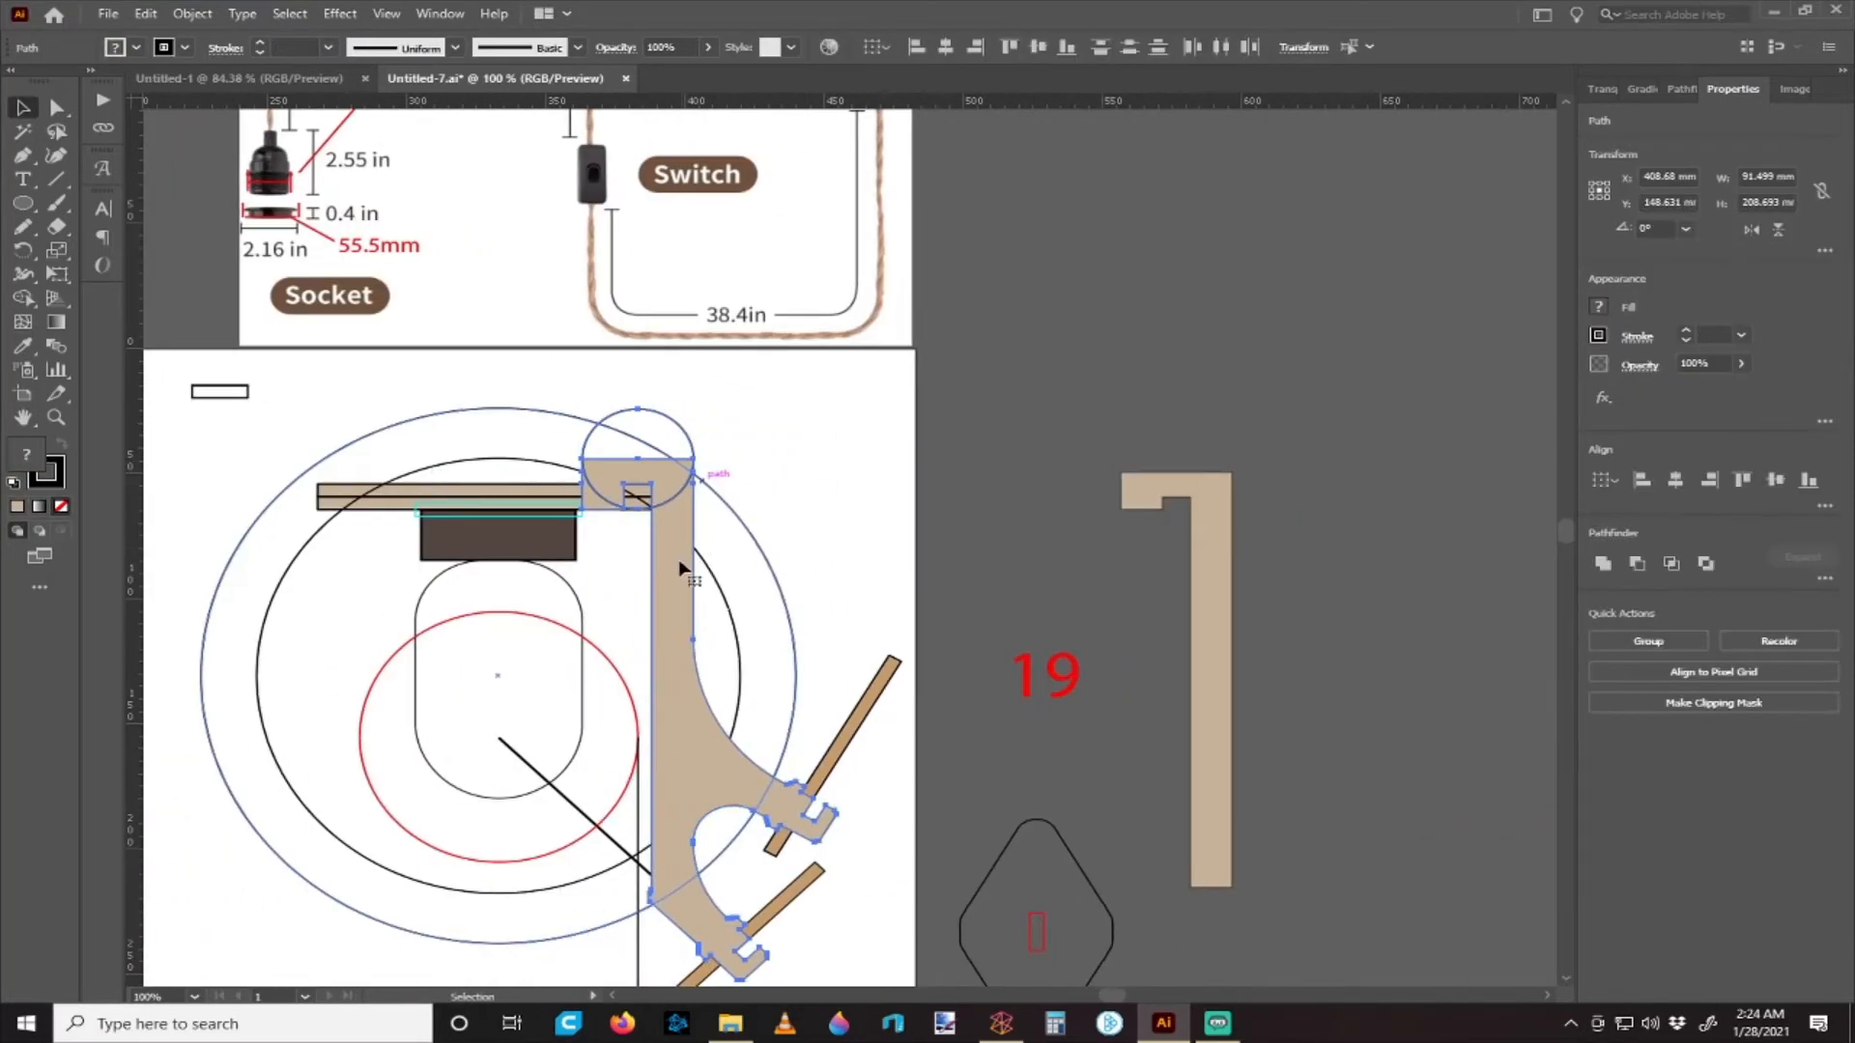
{"action": "scroll", "coordinate": [739, 532], "scroll_direction": "down", "scroll_amount": 5}
{"action": "scroll", "coordinate": [766, 519], "scroll_direction": "right", "scroll_amount": 1}
{"action": "scroll", "coordinate": [766, 519], "scroll_direction": "right", "scroll_amount": 4}
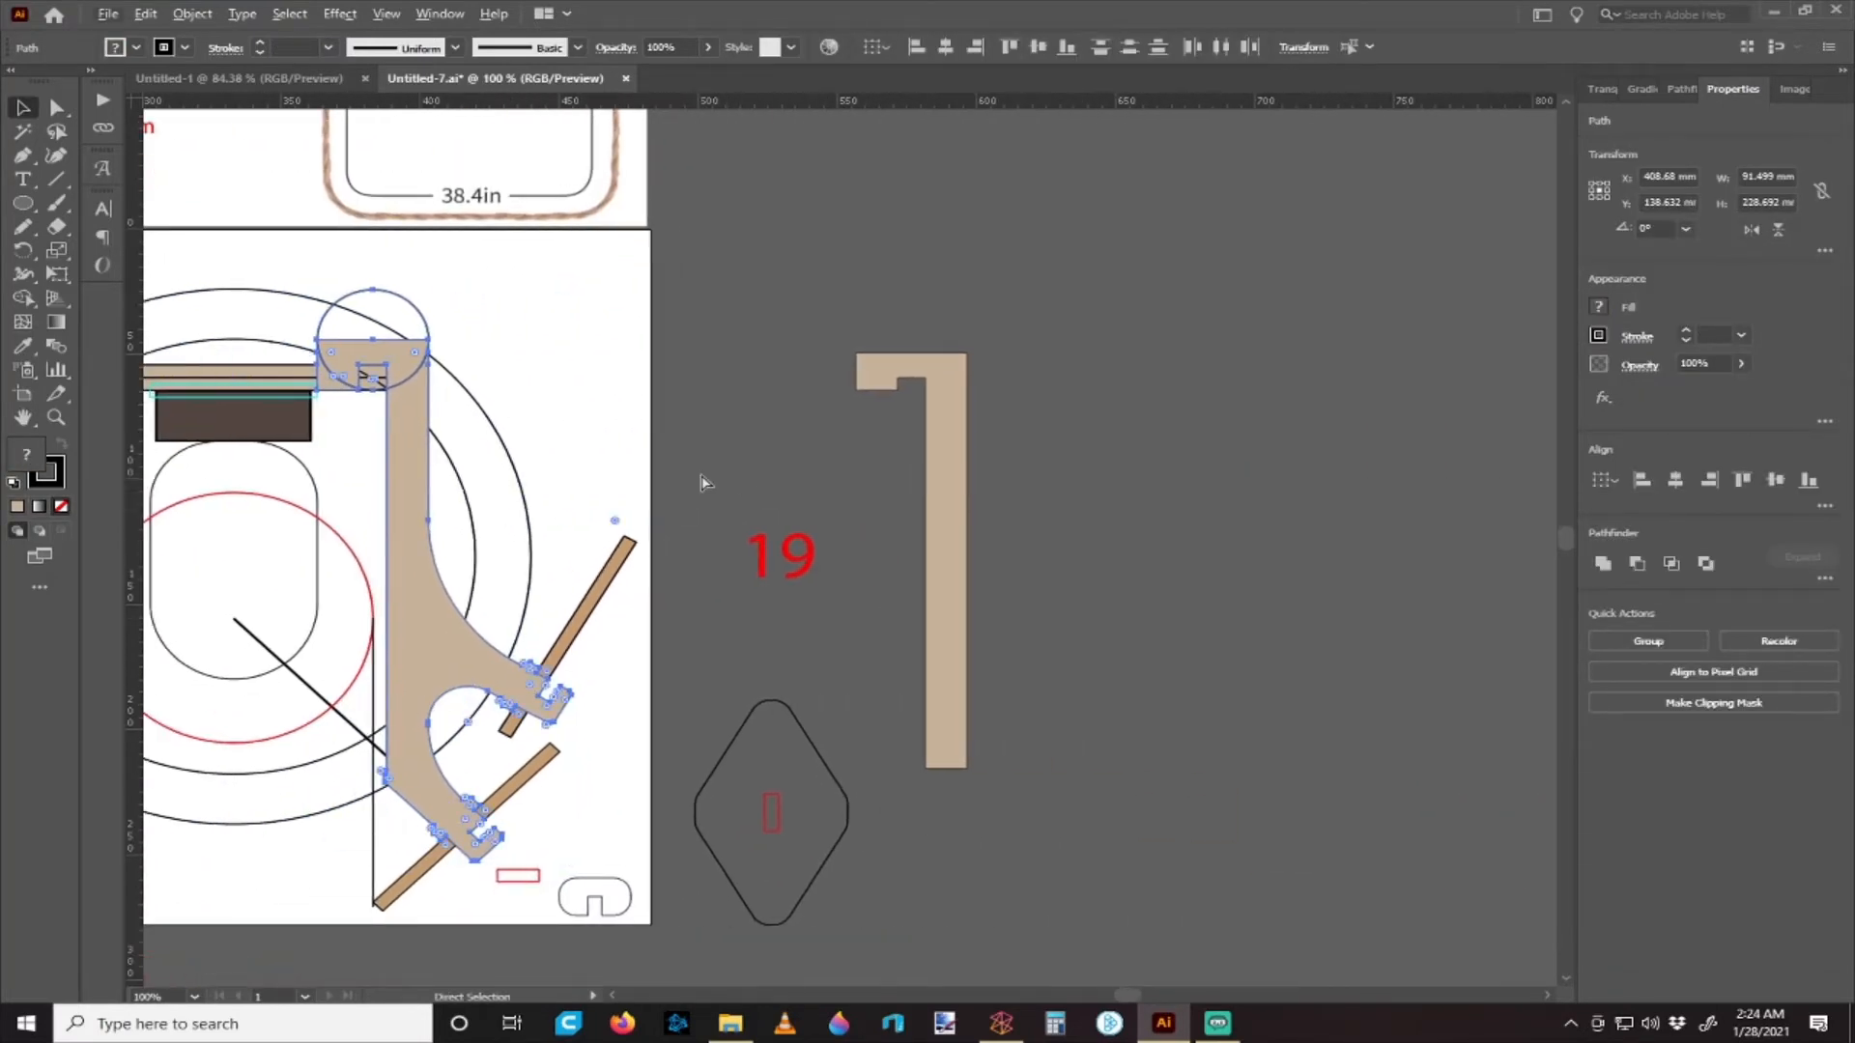
{"action": "key", "text": "v"}
{"action": "left_click", "coordinate": [965, 417]}
{"action": "key", "text": "Delete"}
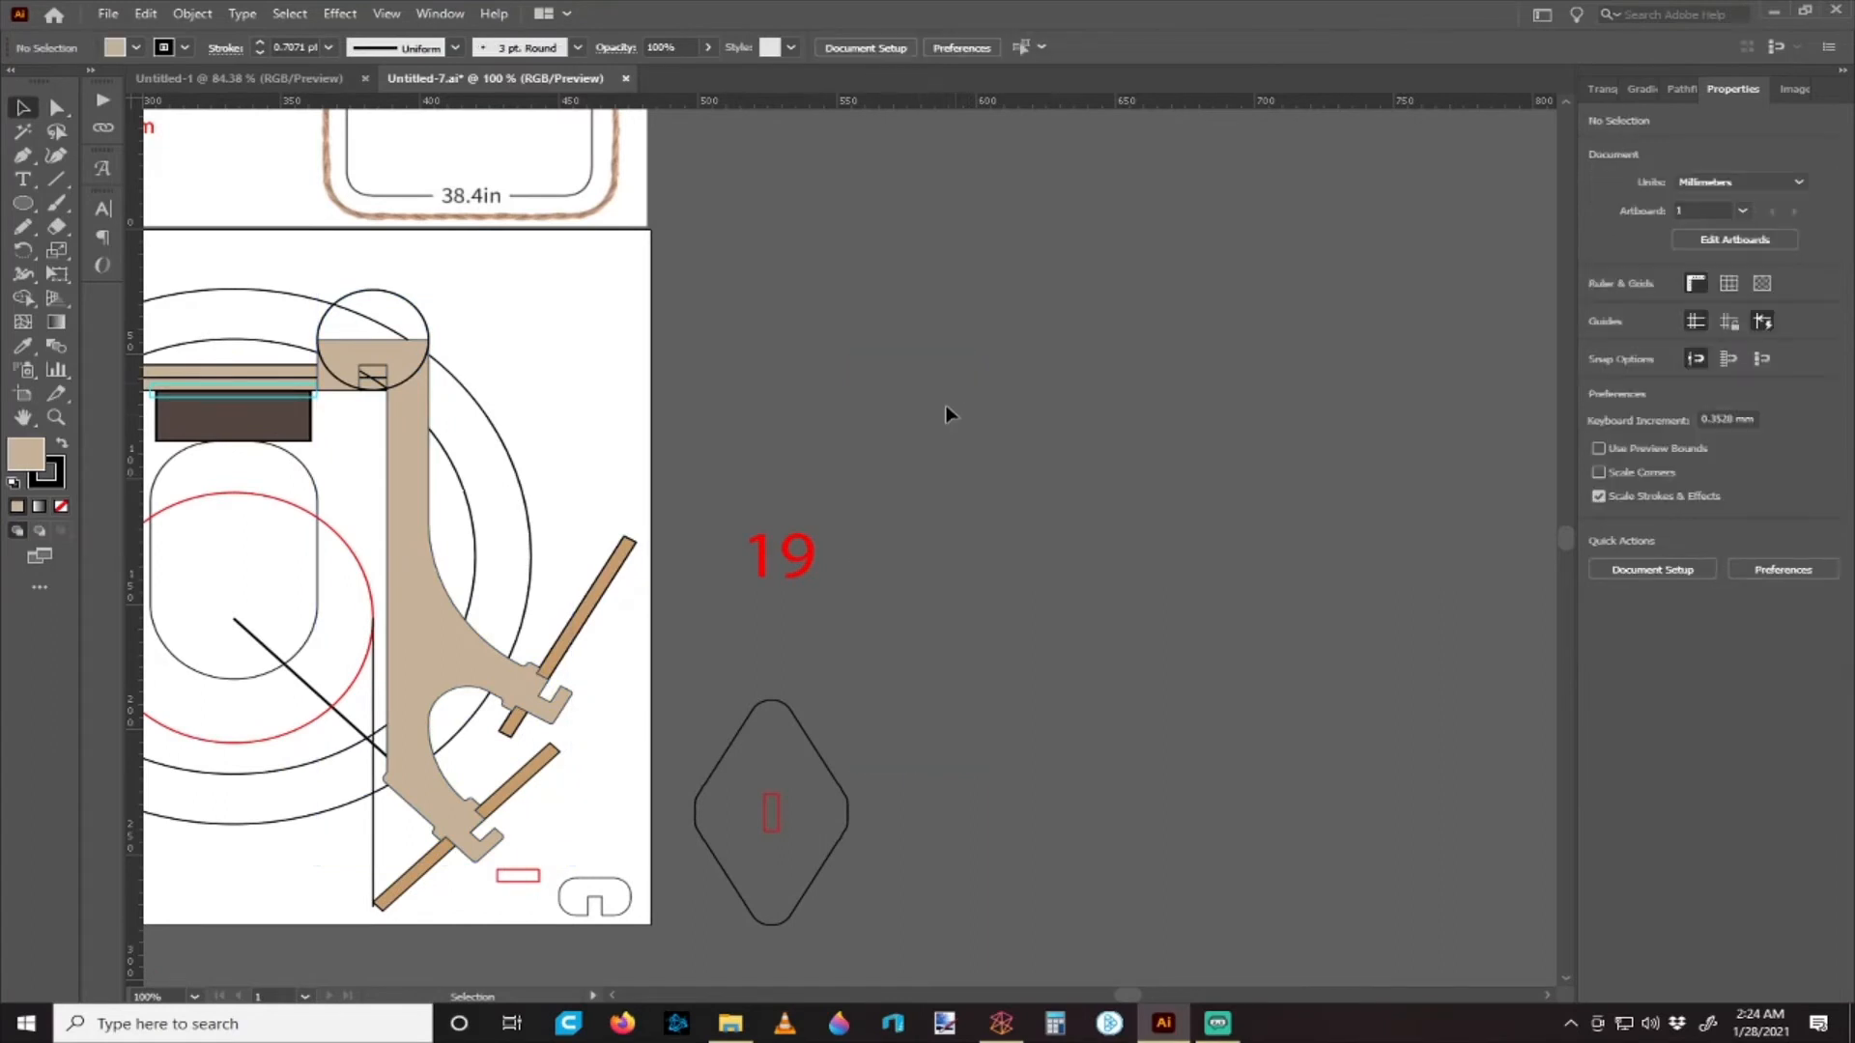
- Place a copy of the branched arm and its circle in the empty space beside the artboard
{"action": "left_click", "coordinate": [419, 402]}
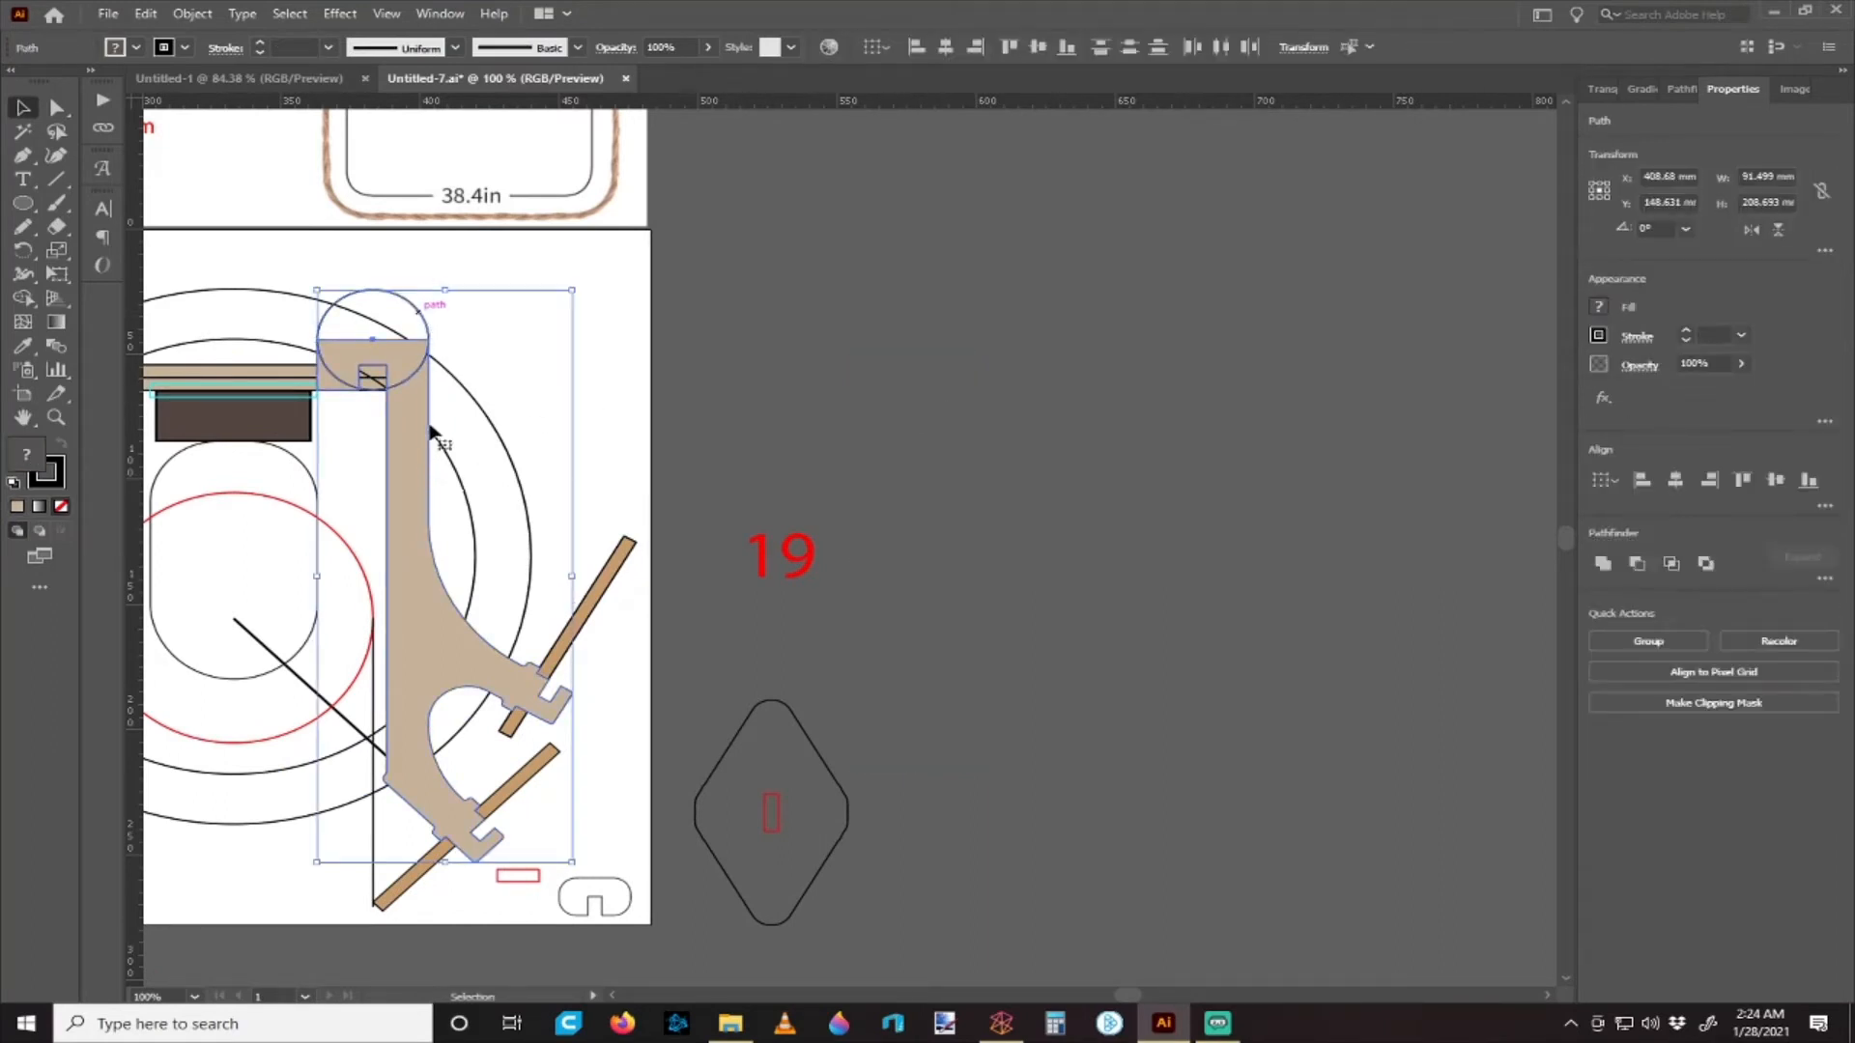
{"action": "left_click_drag", "start_coordinate": [419, 467], "coordinate": [1035, 525]}
{"action": "left_click", "coordinate": [1106, 488]}
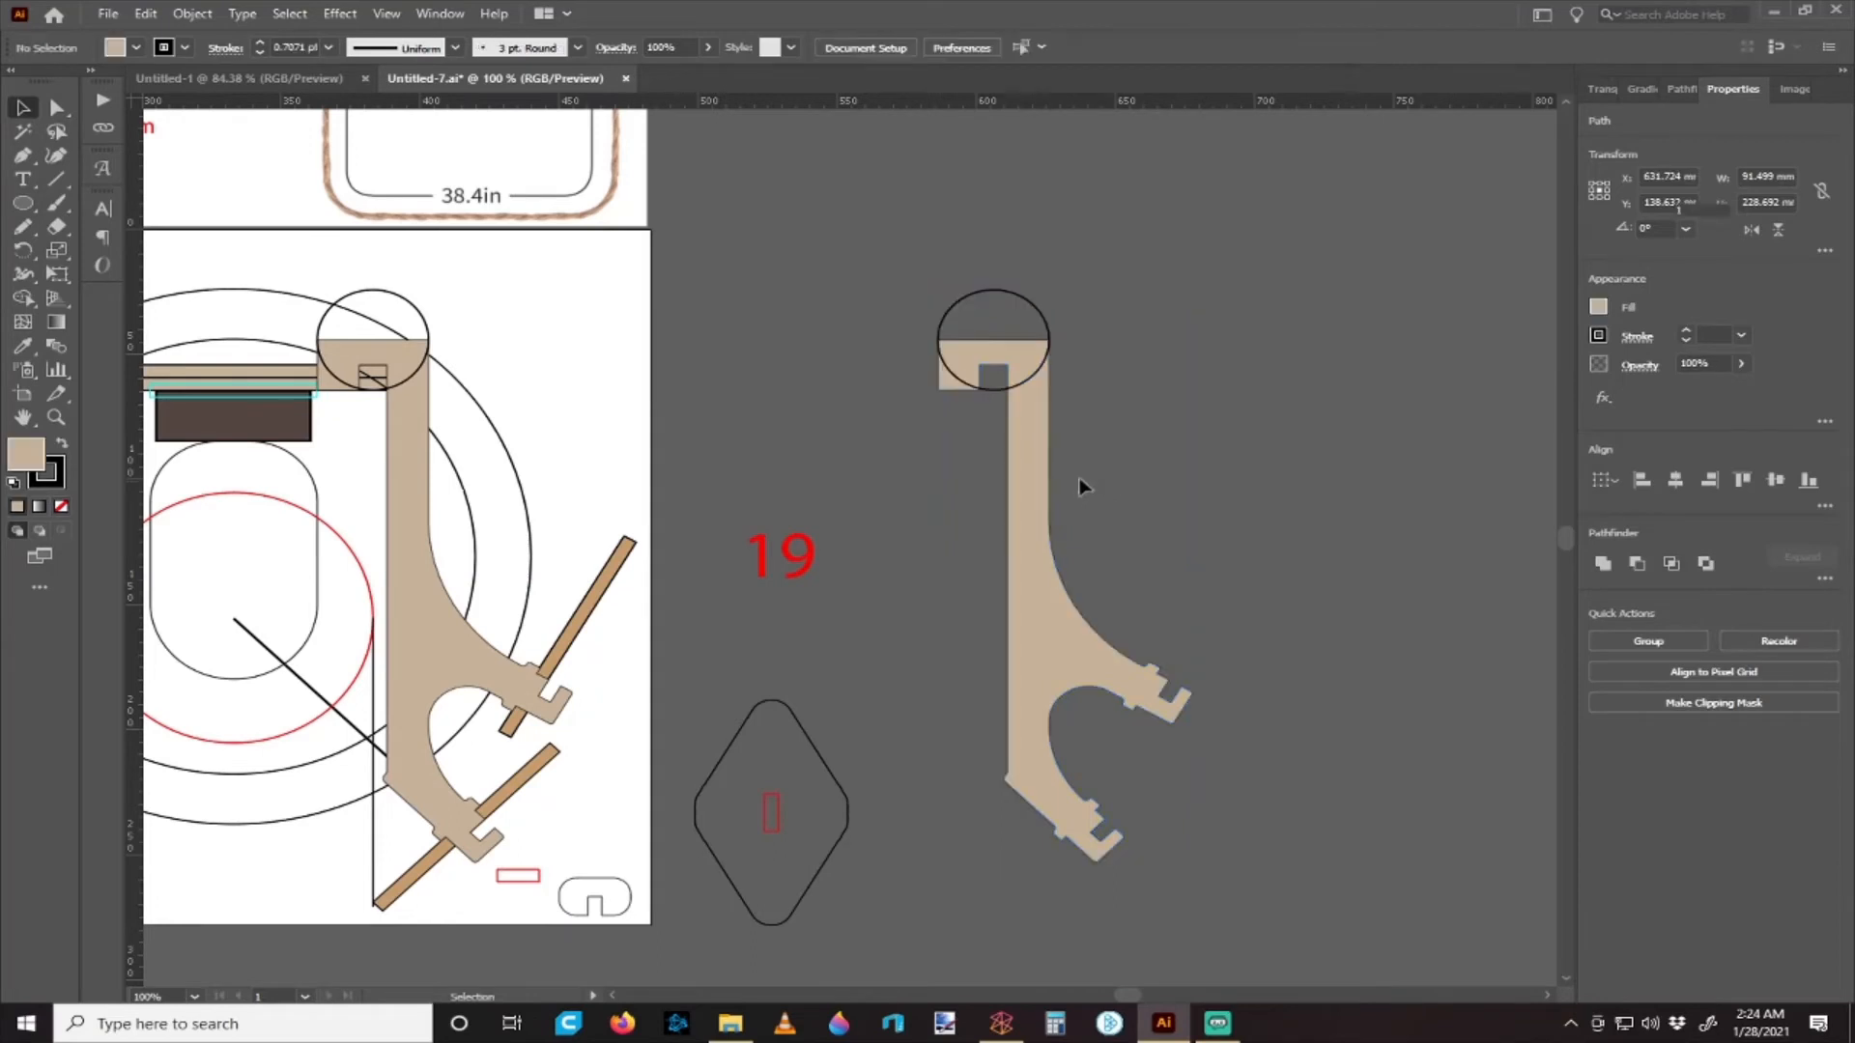
- Try to unite the copied branched arm and its circle into one shape, and undo it
{"action": "scroll", "coordinate": [1081, 484], "scroll_direction": "right", "scroll_amount": 3}
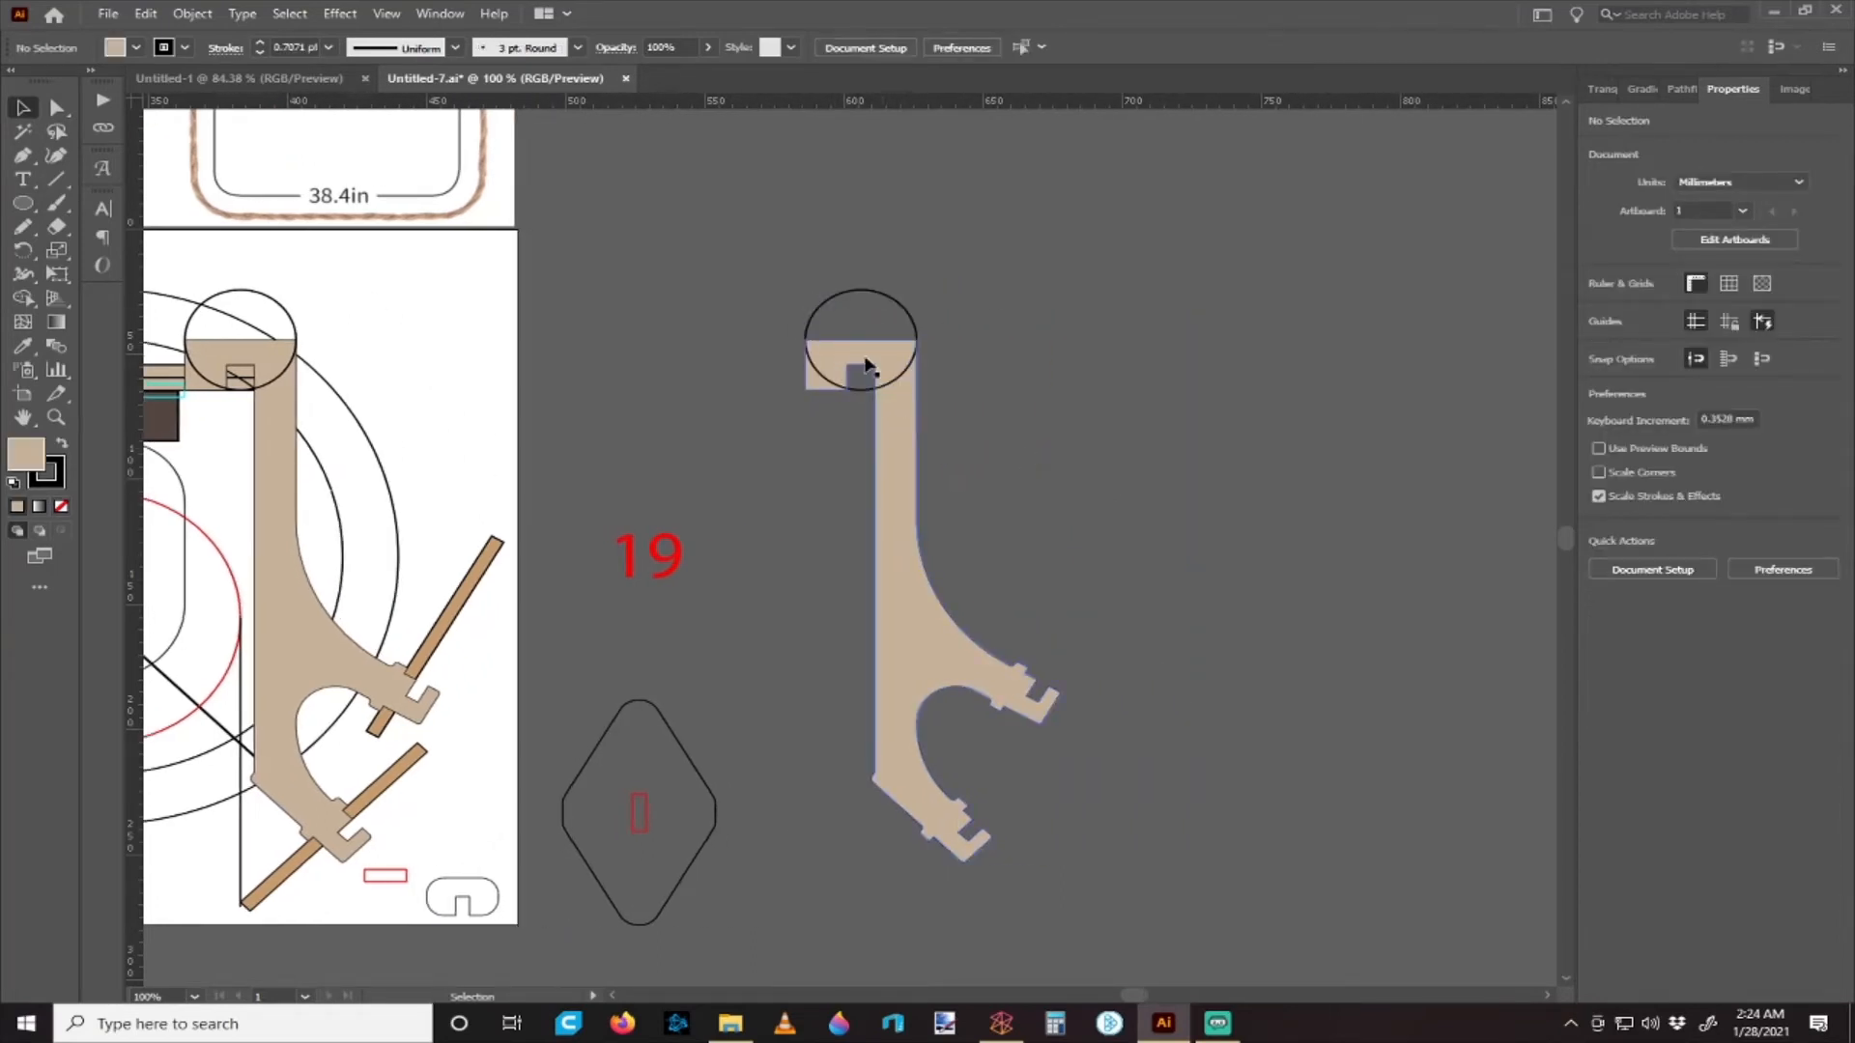
{"action": "scroll", "coordinate": [889, 396], "scroll_direction": "up", "scroll_amount": 1}
{"action": "left_click_drag", "start_coordinate": [726, 302], "coordinate": [1045, 443]}
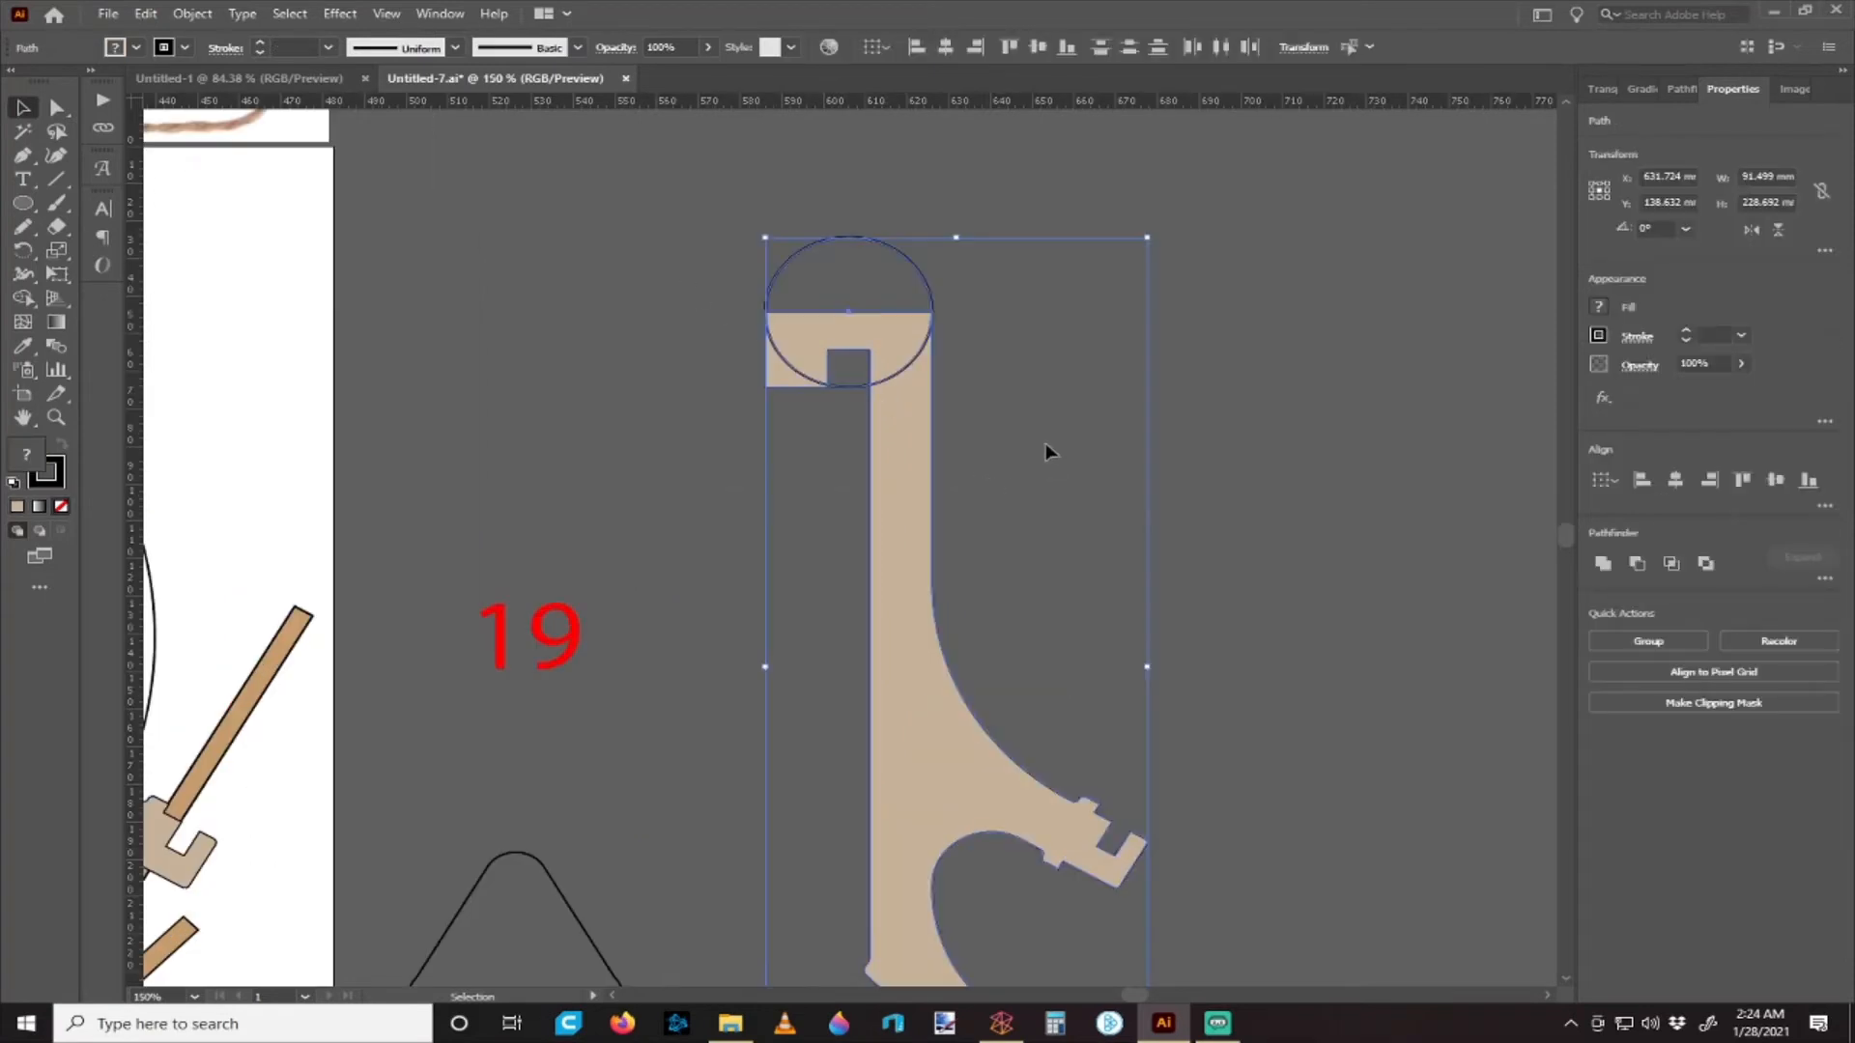
{"action": "left_click", "coordinate": [1602, 564]}
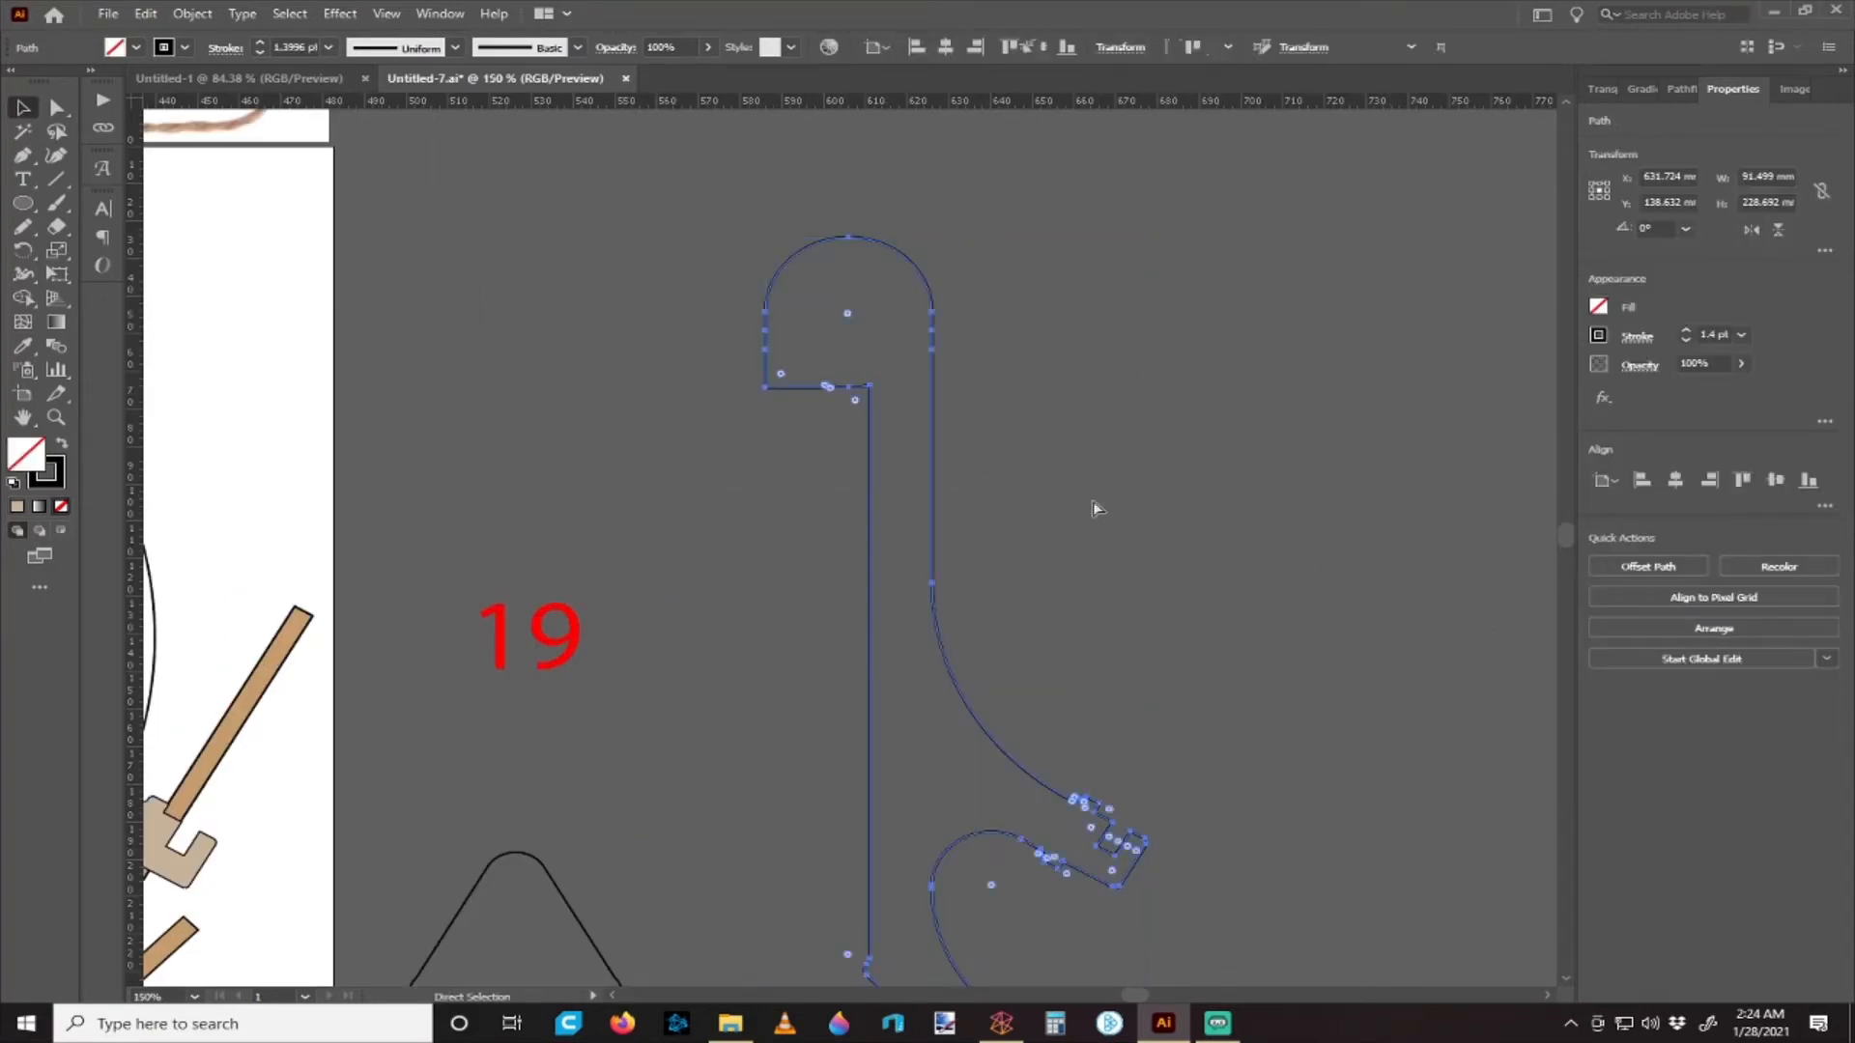
{"action": "key", "text": "ctrl+z"}
{"action": "left_click", "coordinate": [999, 430]}
- Select the copied arm and circle and remove the circle's arc across the notch opening with the Shape Builder tool
{"action": "scroll", "coordinate": [971, 409], "scroll_direction": "right", "scroll_amount": 1}
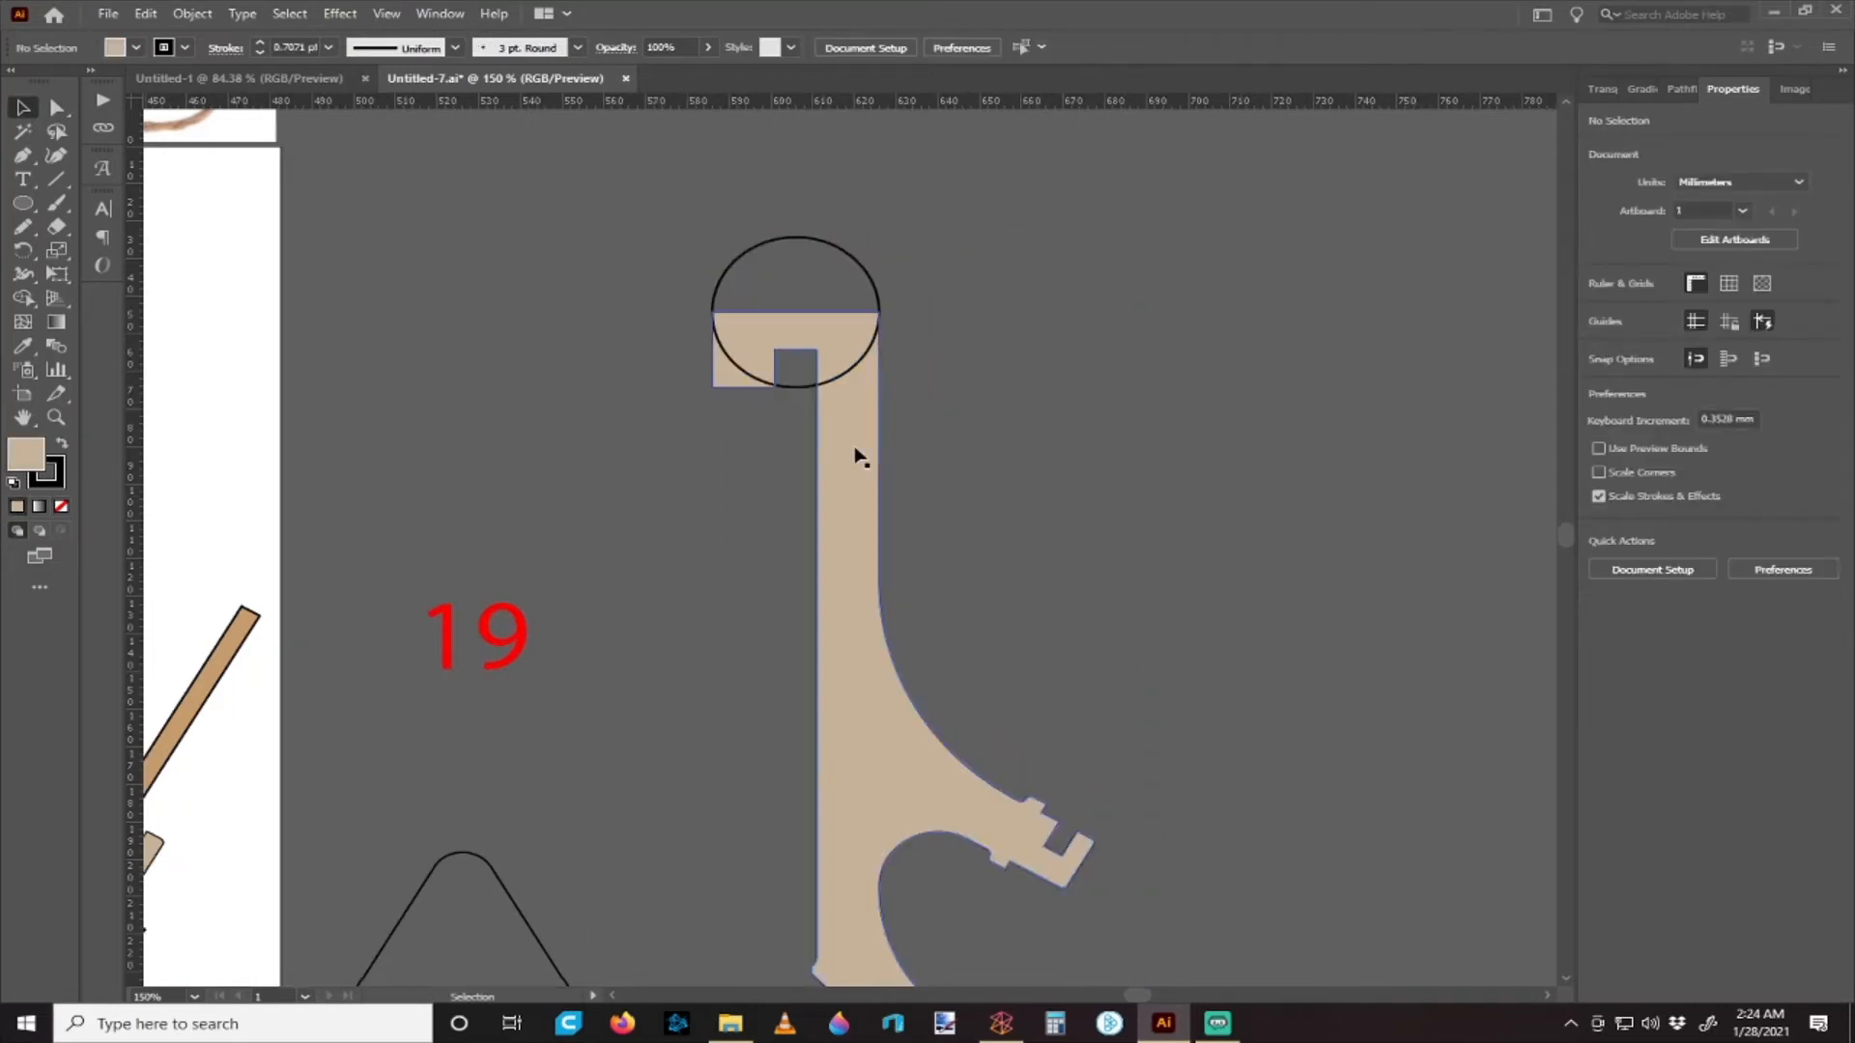
{"action": "scroll", "coordinate": [857, 455], "scroll_direction": "up", "scroll_amount": 1}
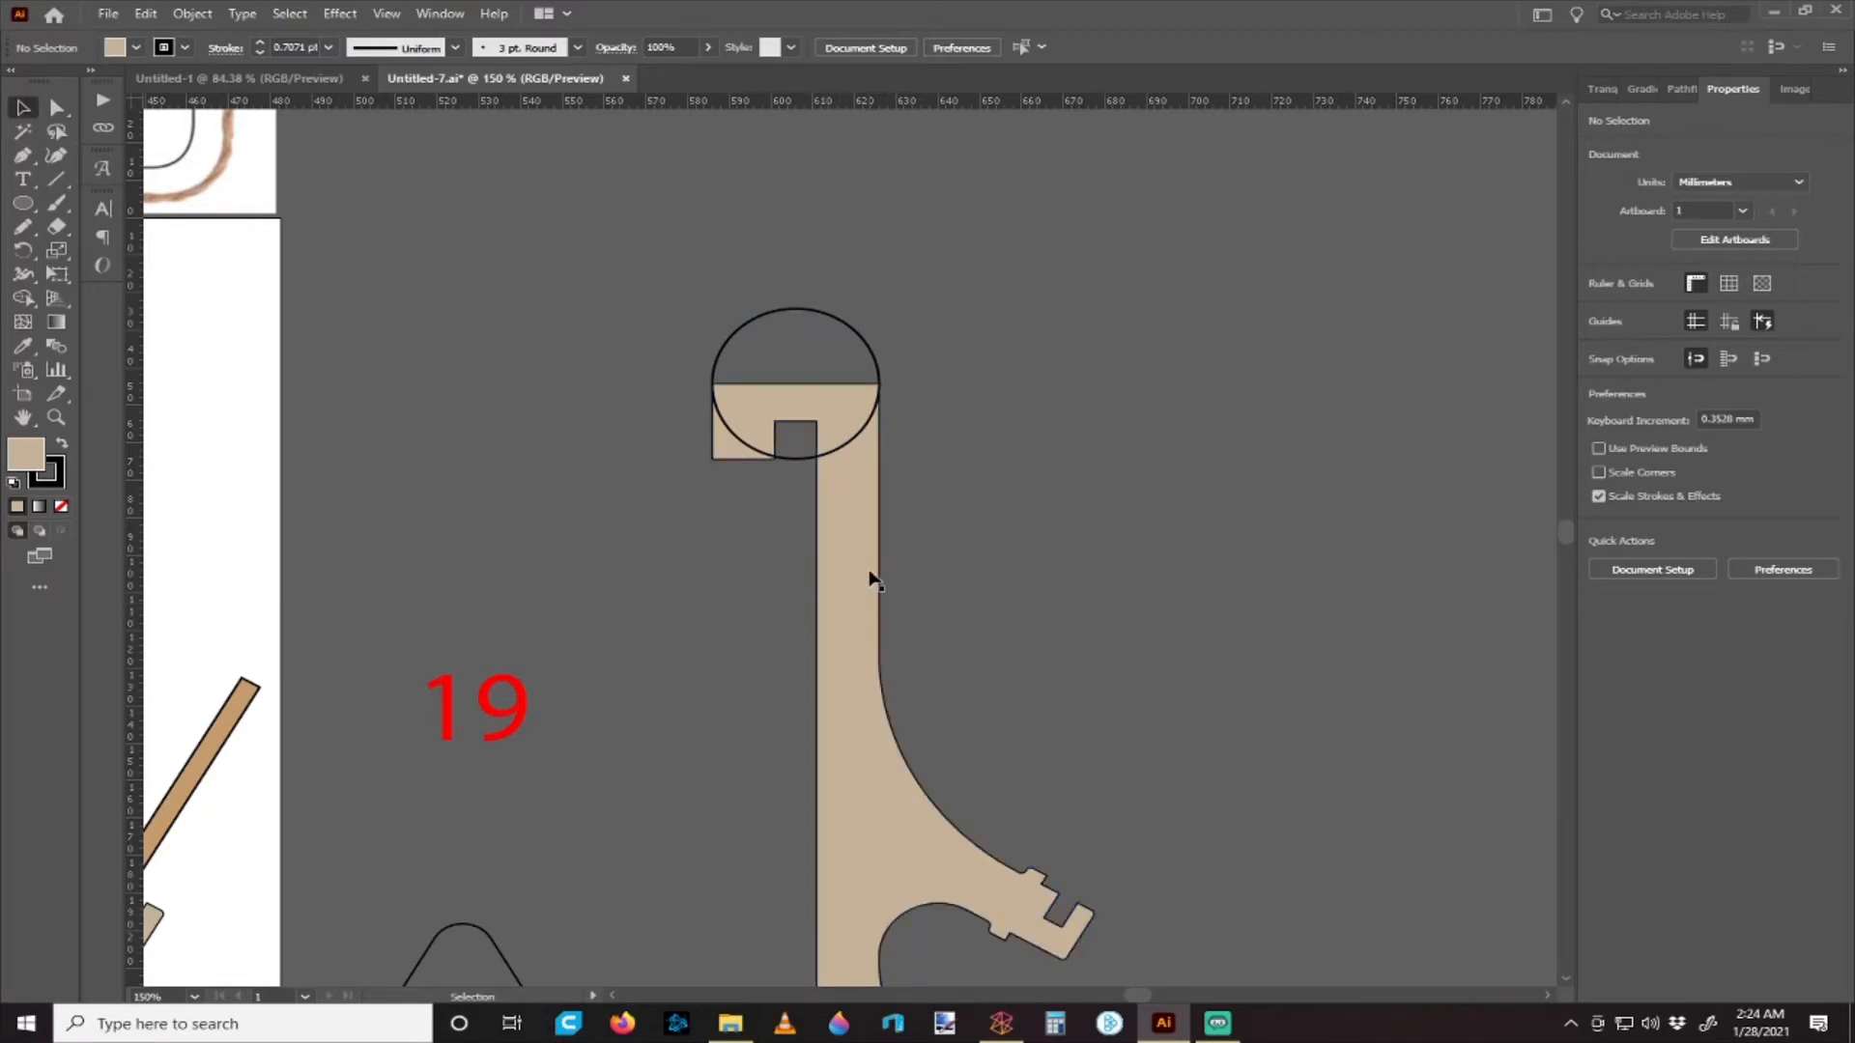
{"action": "scroll", "coordinate": [861, 592], "scroll_direction": "down", "scroll_amount": 4}
{"action": "scroll", "coordinate": [863, 591], "scroll_direction": "up", "scroll_amount": 4}
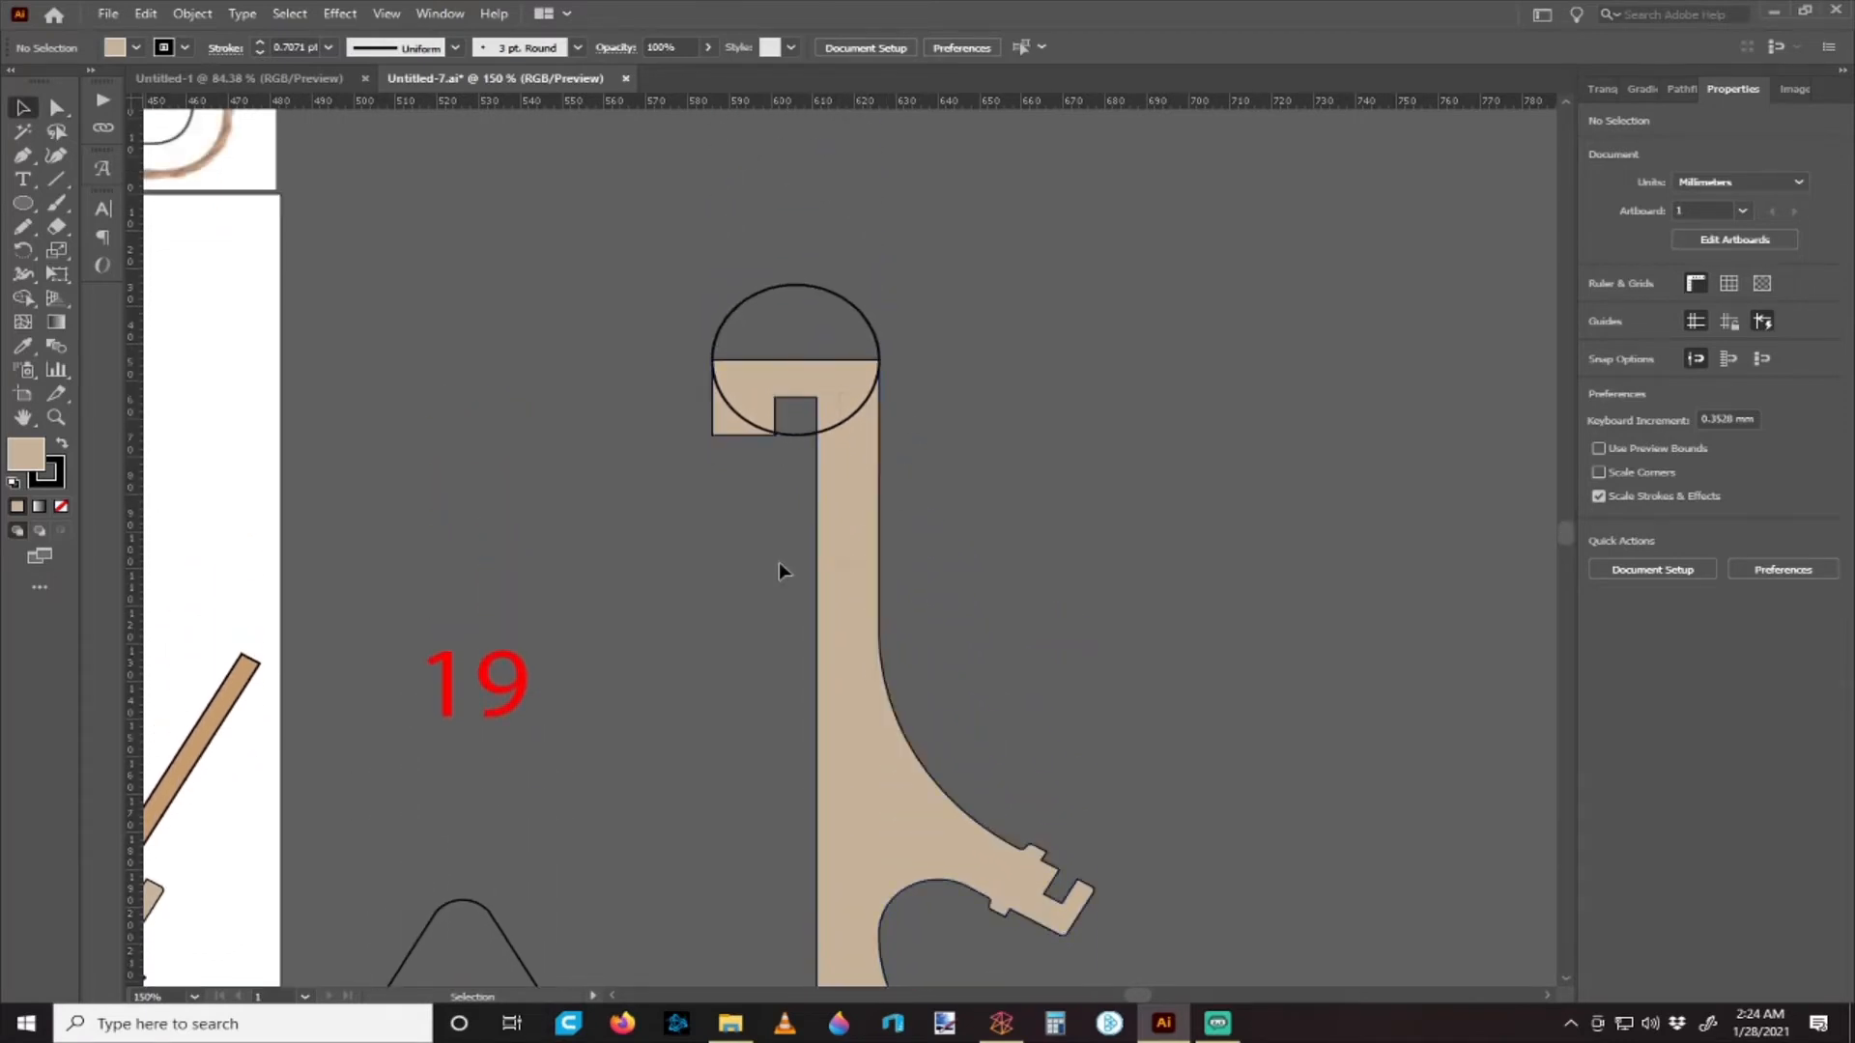
{"action": "left_click_drag", "start_coordinate": [778, 561], "coordinate": [882, 401]}
{"action": "scroll", "coordinate": [906, 483], "scroll_direction": "up", "scroll_amount": 1}
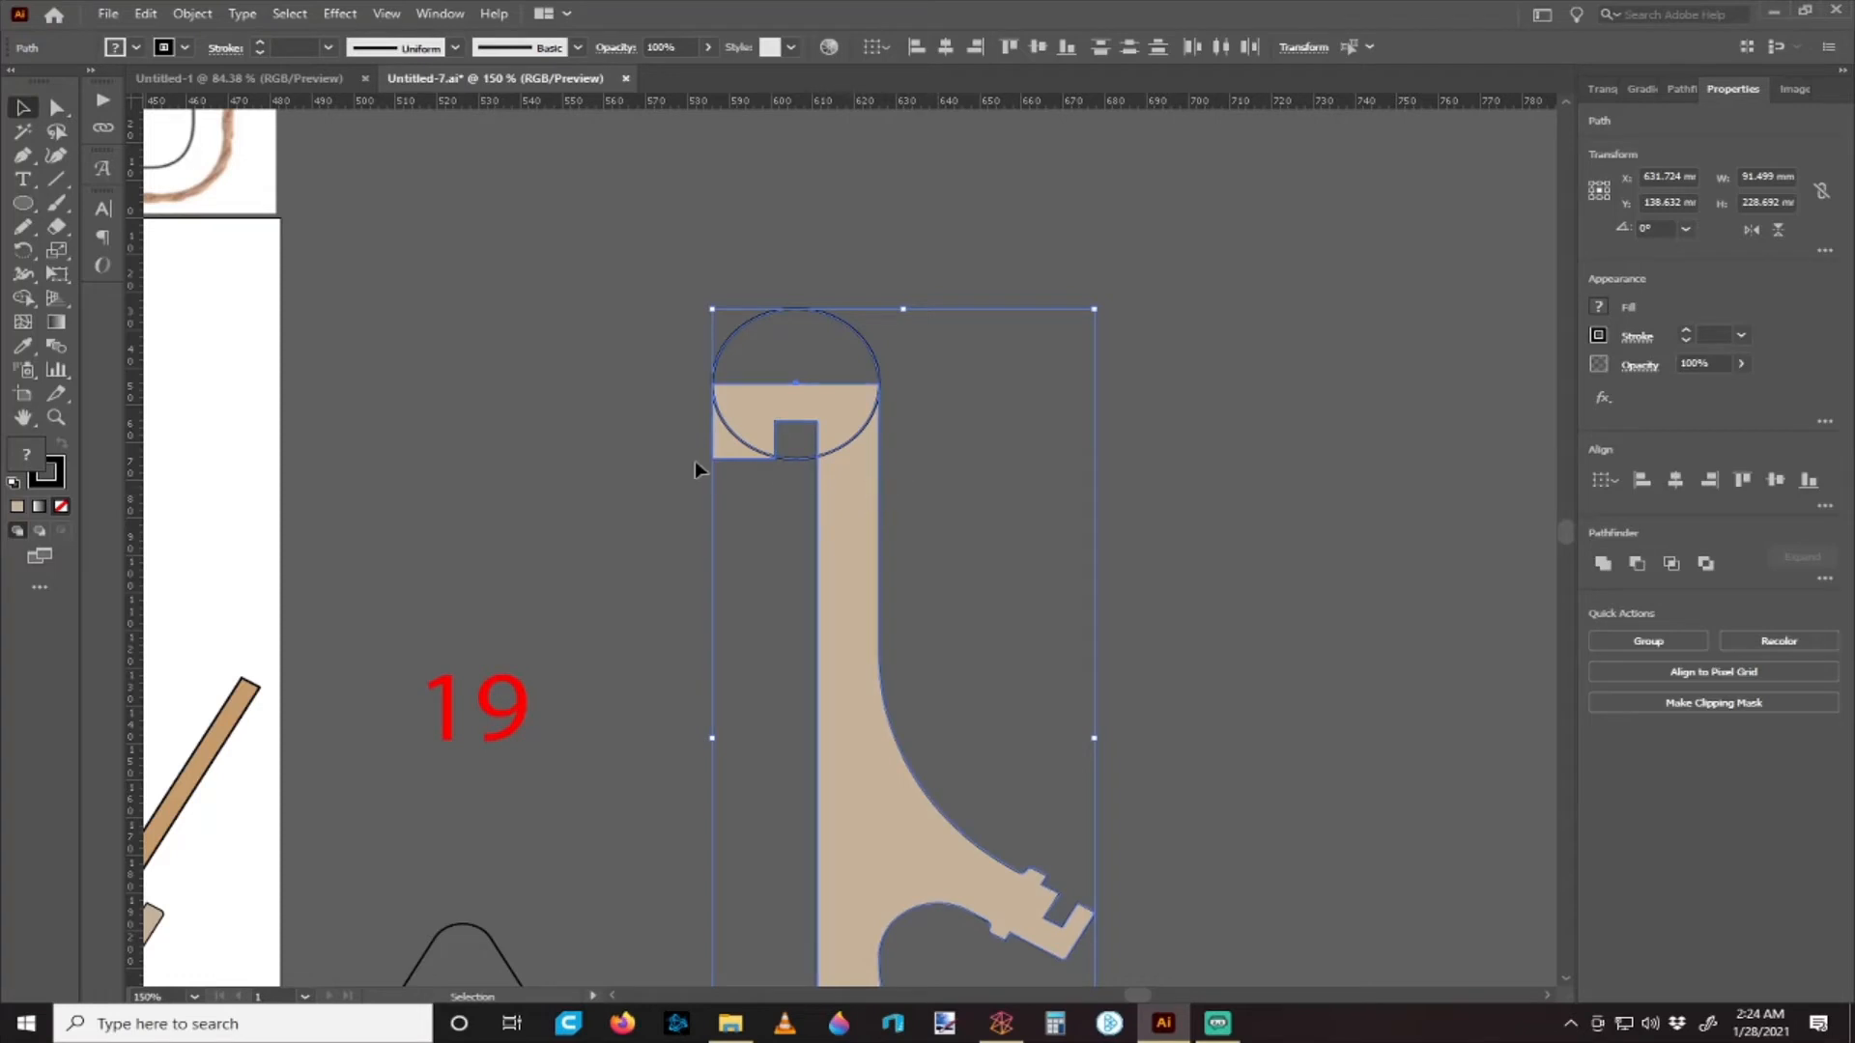
{"action": "right_click", "coordinate": [30, 230]}
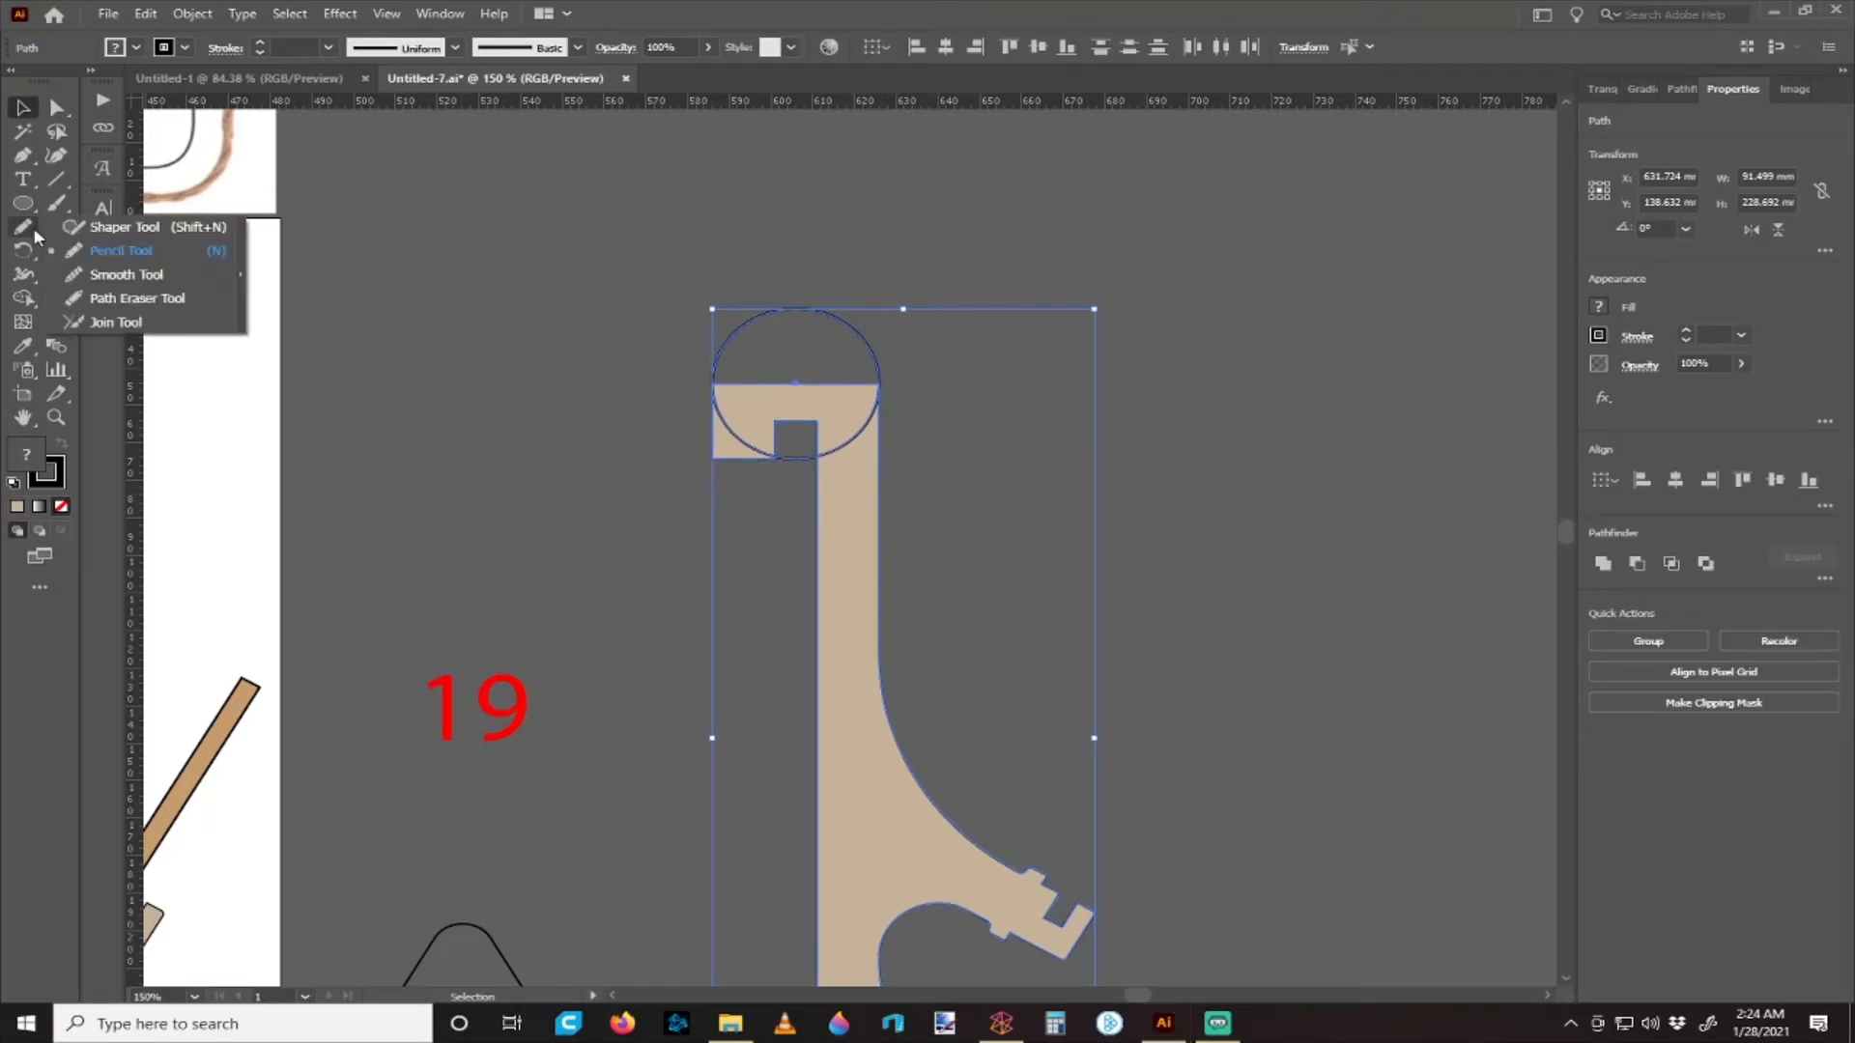
{"action": "right_click", "coordinate": [30, 296]}
{"action": "left_click", "coordinate": [108, 298]}
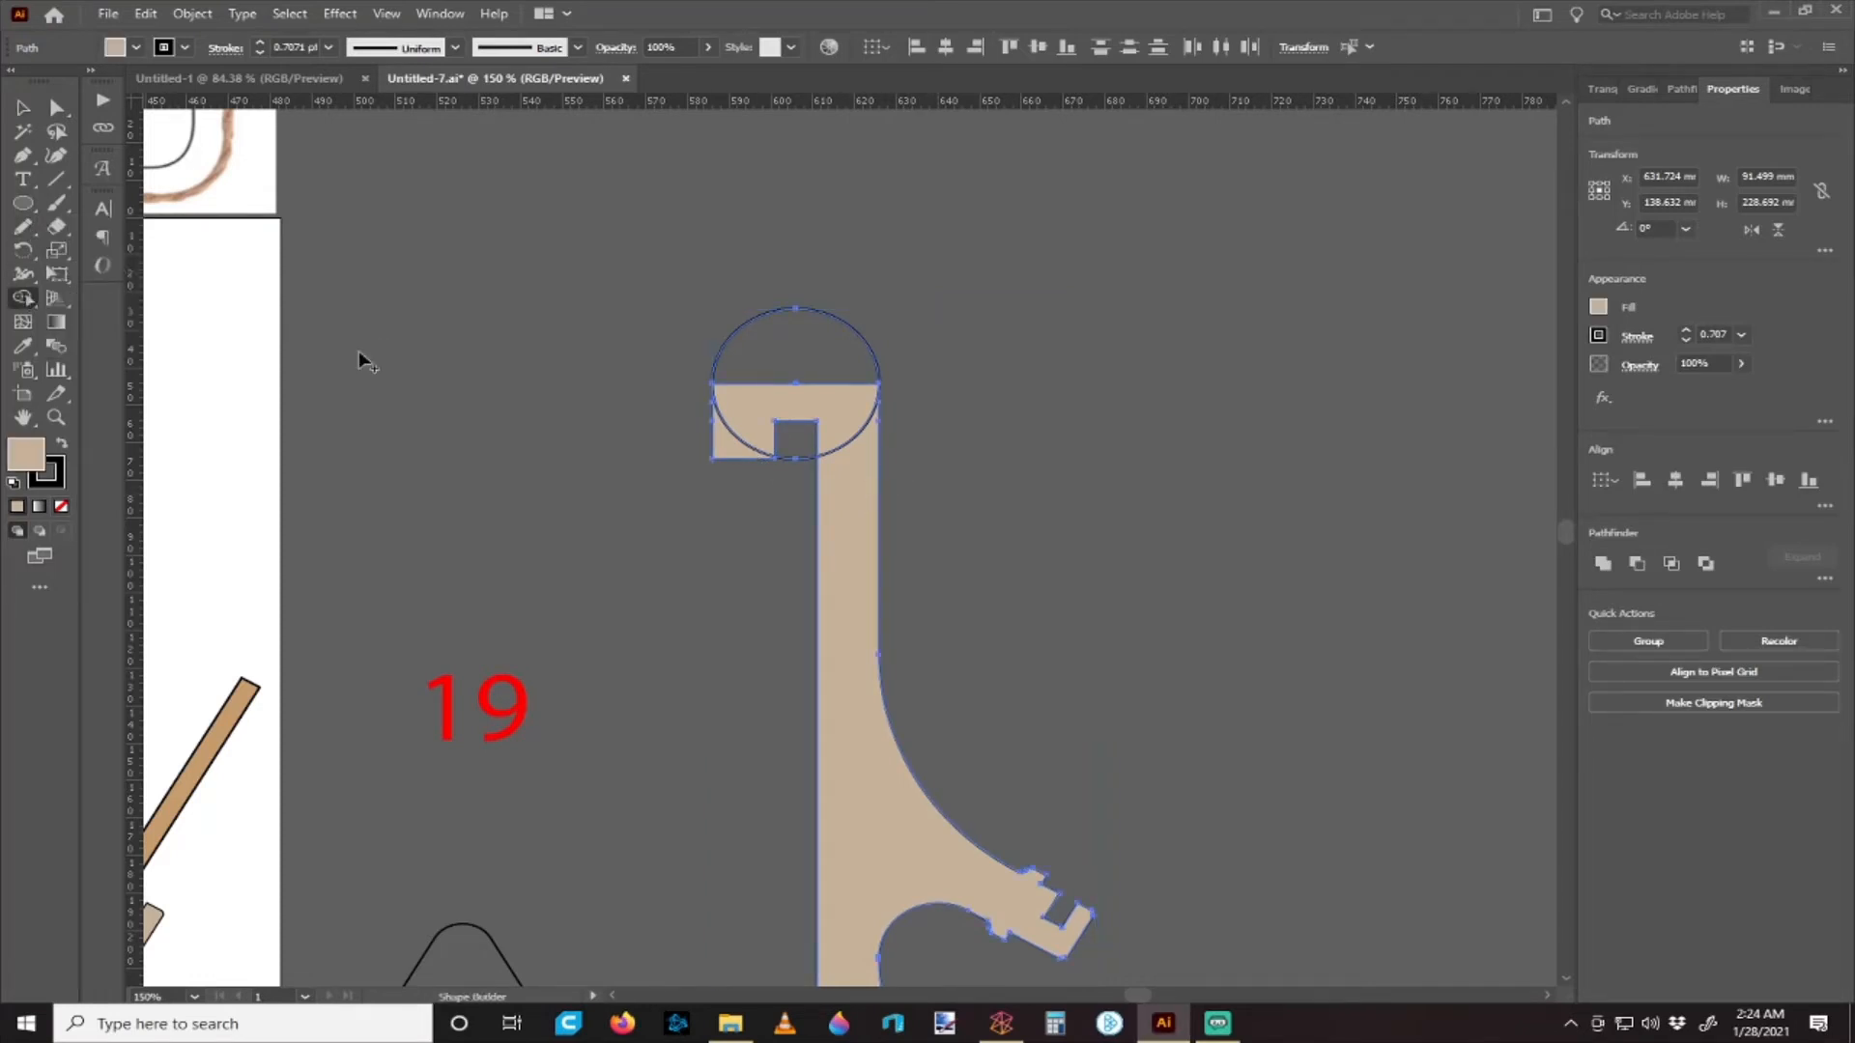
{"action": "scroll", "coordinate": [787, 468], "scroll_direction": "up", "scroll_amount": 2}
{"action": "scroll", "coordinate": [749, 526], "scroll_direction": "up", "scroll_amount": 2}
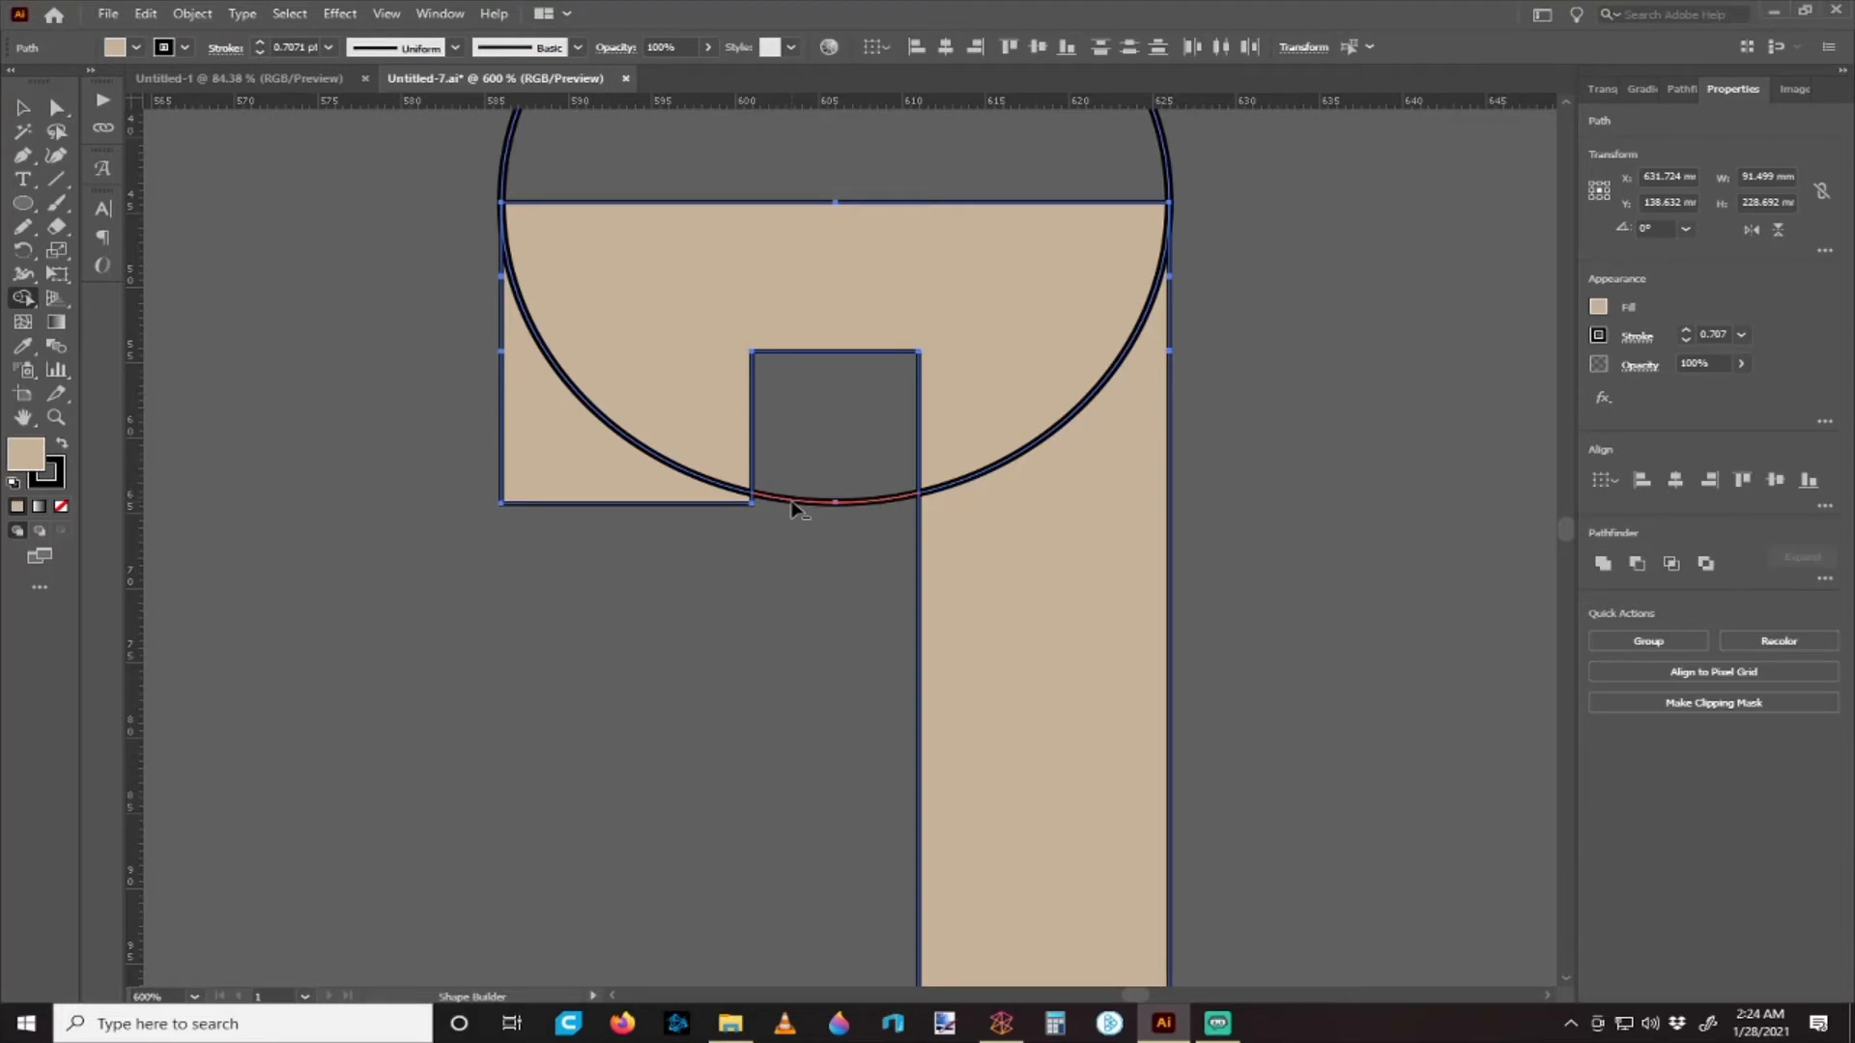
{"action": "left_click", "coordinate": [792, 509], "text": "alt"}
{"action": "scroll", "coordinate": [794, 565], "scroll_direction": "down", "scroll_amount": 2}
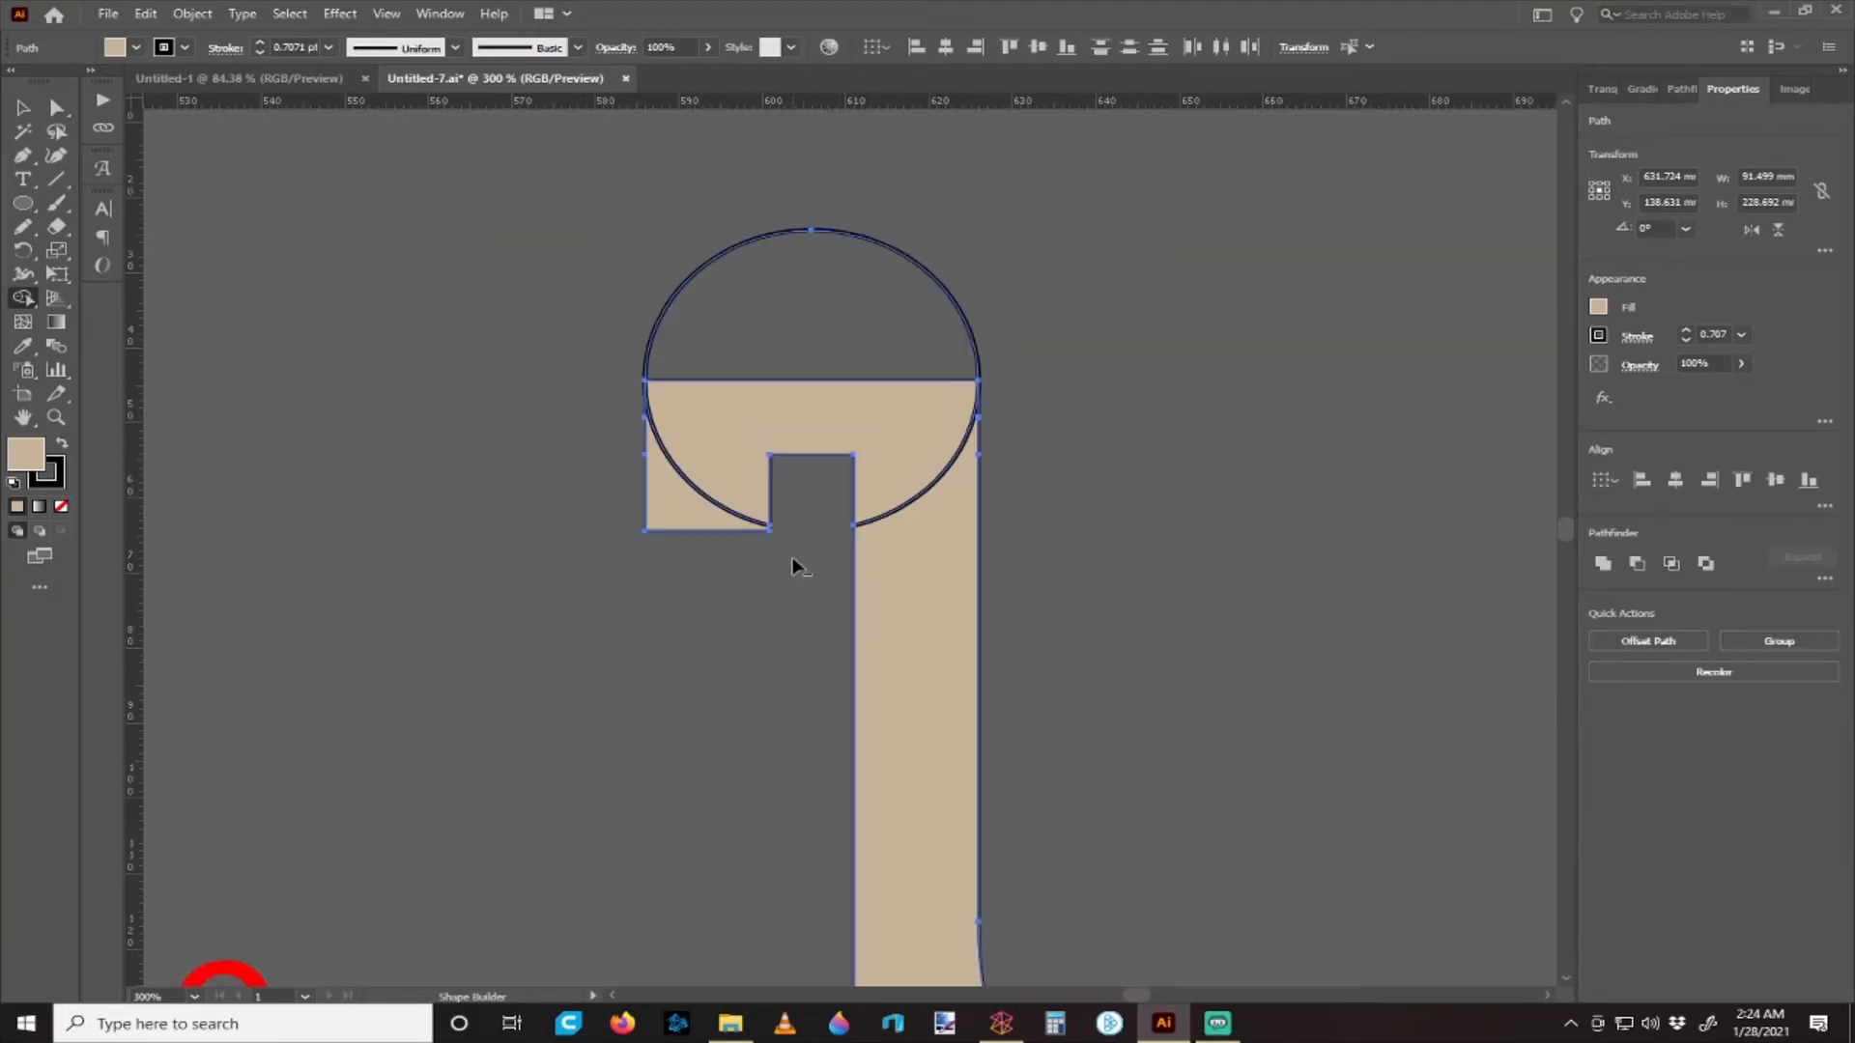
- Try uniting the trimmed circle and arm with Pathfinder, and undo the unite
{"action": "scroll", "coordinate": [792, 561], "scroll_direction": "down", "scroll_amount": 1}
{"action": "scroll", "coordinate": [792, 551], "scroll_direction": "up", "scroll_amount": 2}
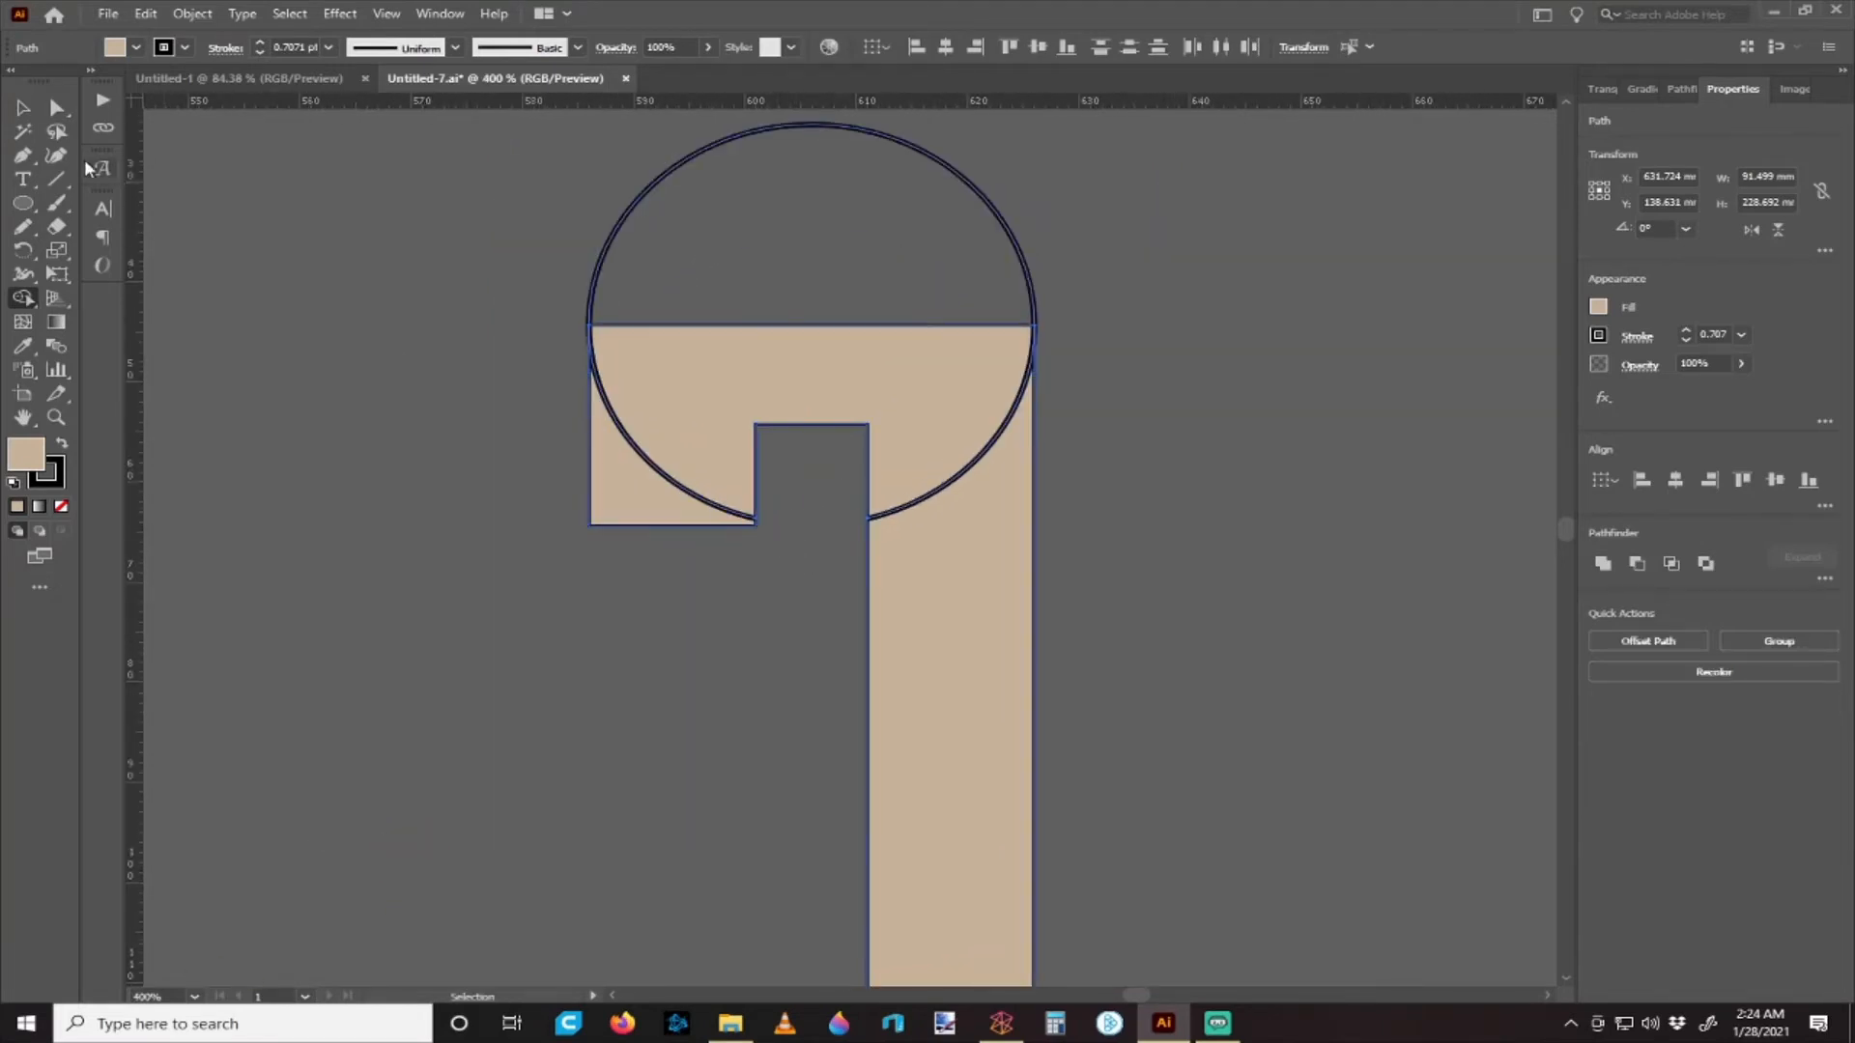
{"action": "left_click", "coordinate": [19, 105]}
{"action": "scroll", "coordinate": [546, 336], "scroll_direction": "down", "scroll_amount": 1}
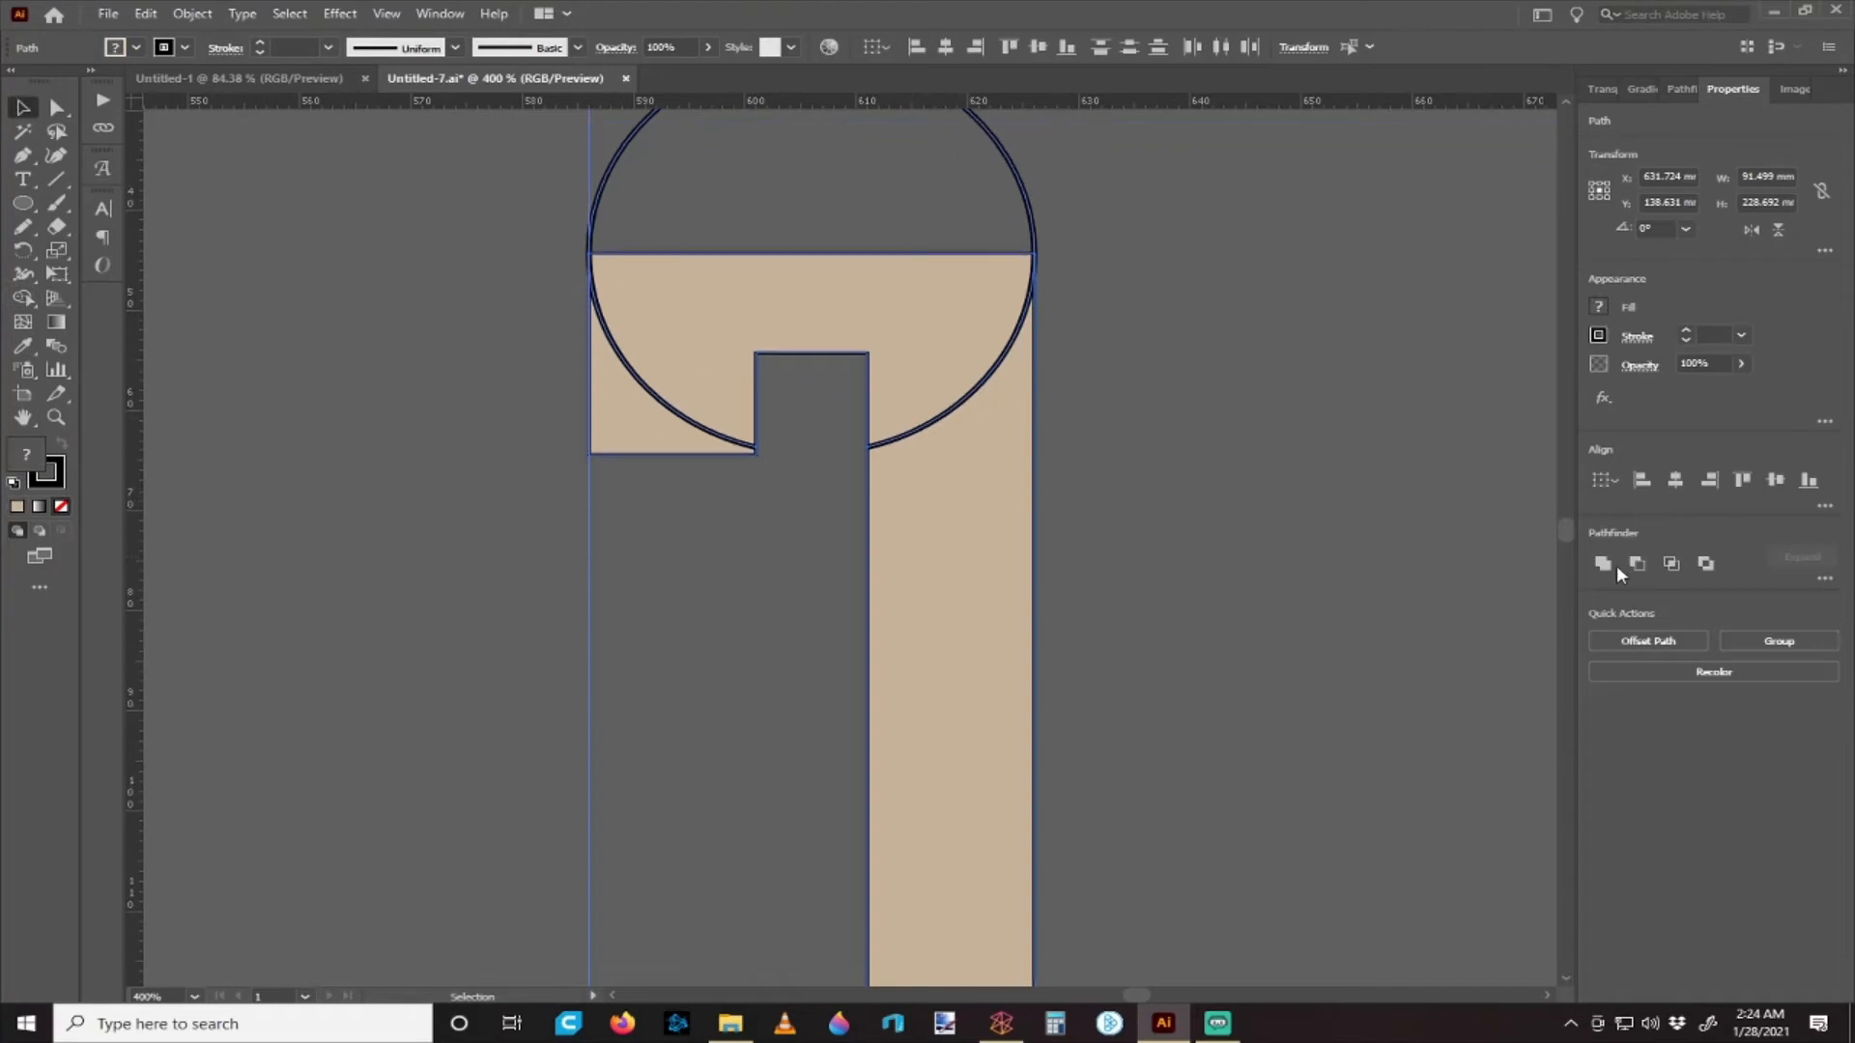
{"action": "left_click", "coordinate": [1607, 565]}
{"action": "key", "text": "ctrl+z"}
{"action": "scroll", "coordinate": [779, 433], "scroll_direction": "up", "scroll_amount": 1}
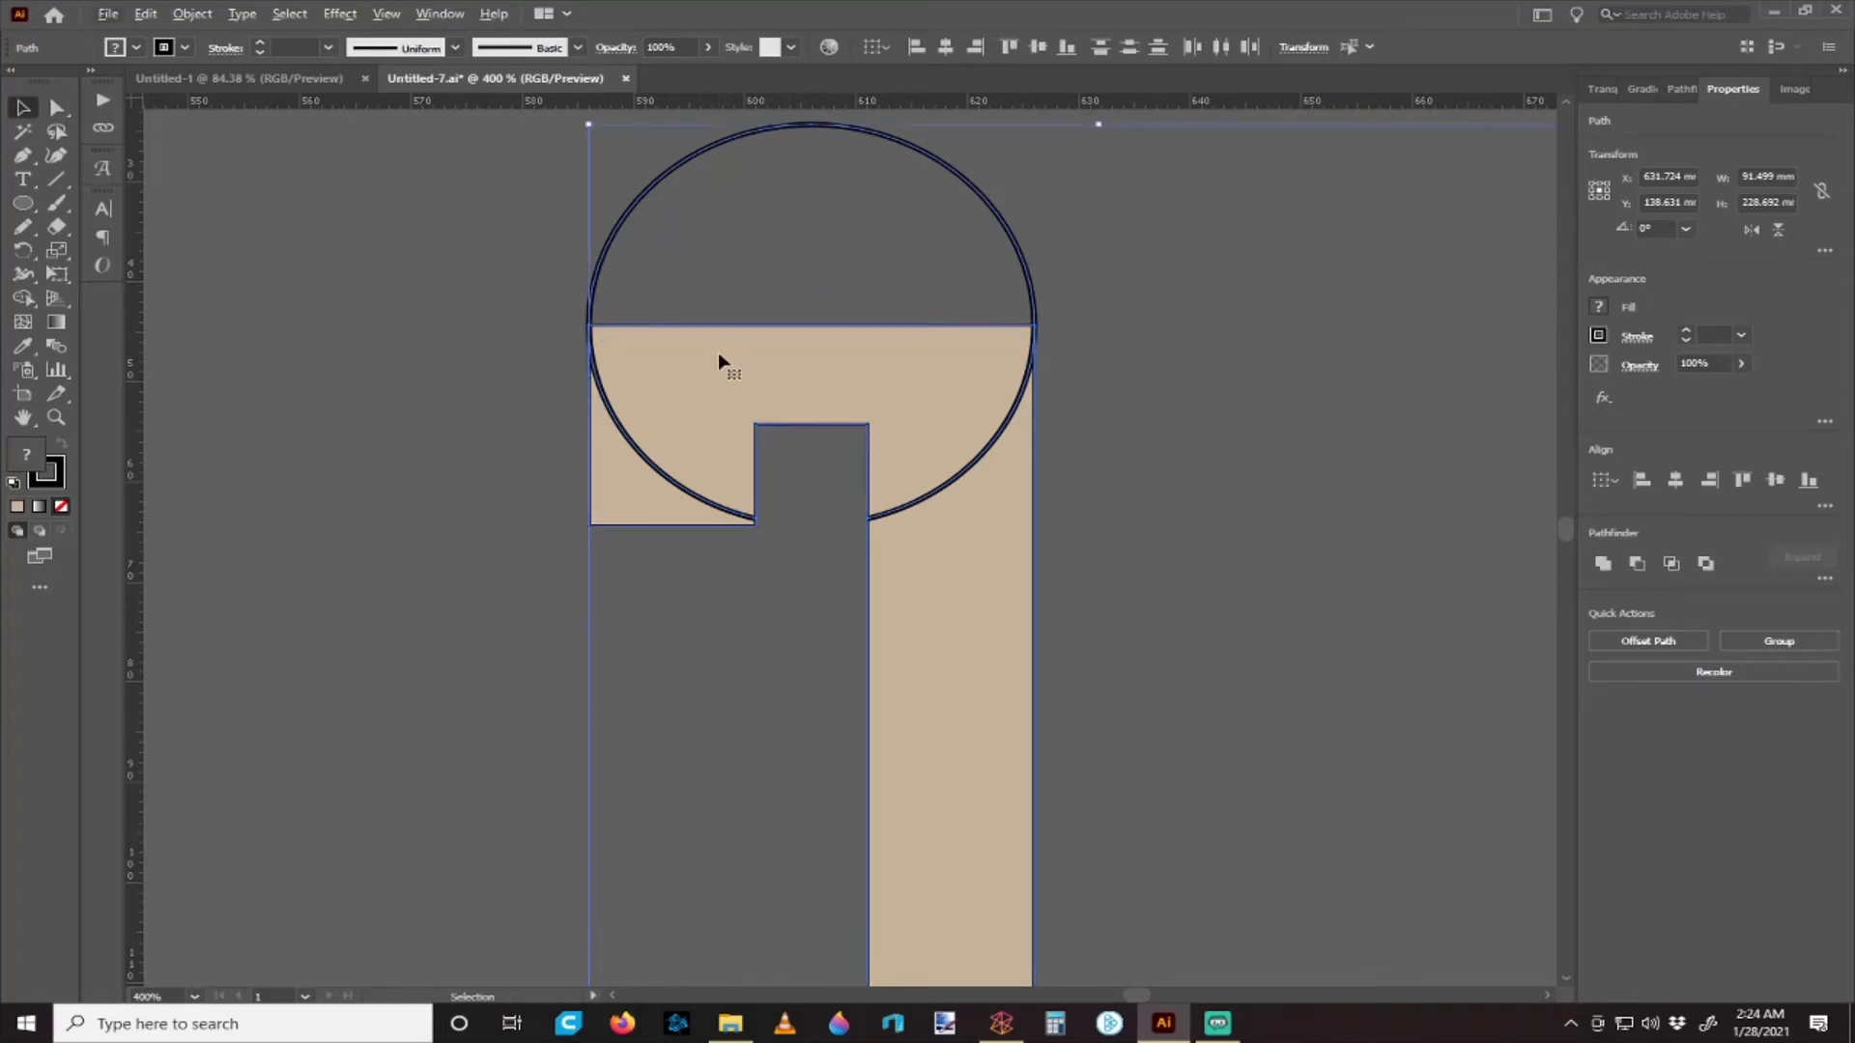
- Merge the arm, its hooked corner and the half-circle top into one outline with the Shape Builder tool, keeping the notch open
{"action": "left_click", "coordinate": [34, 298]}
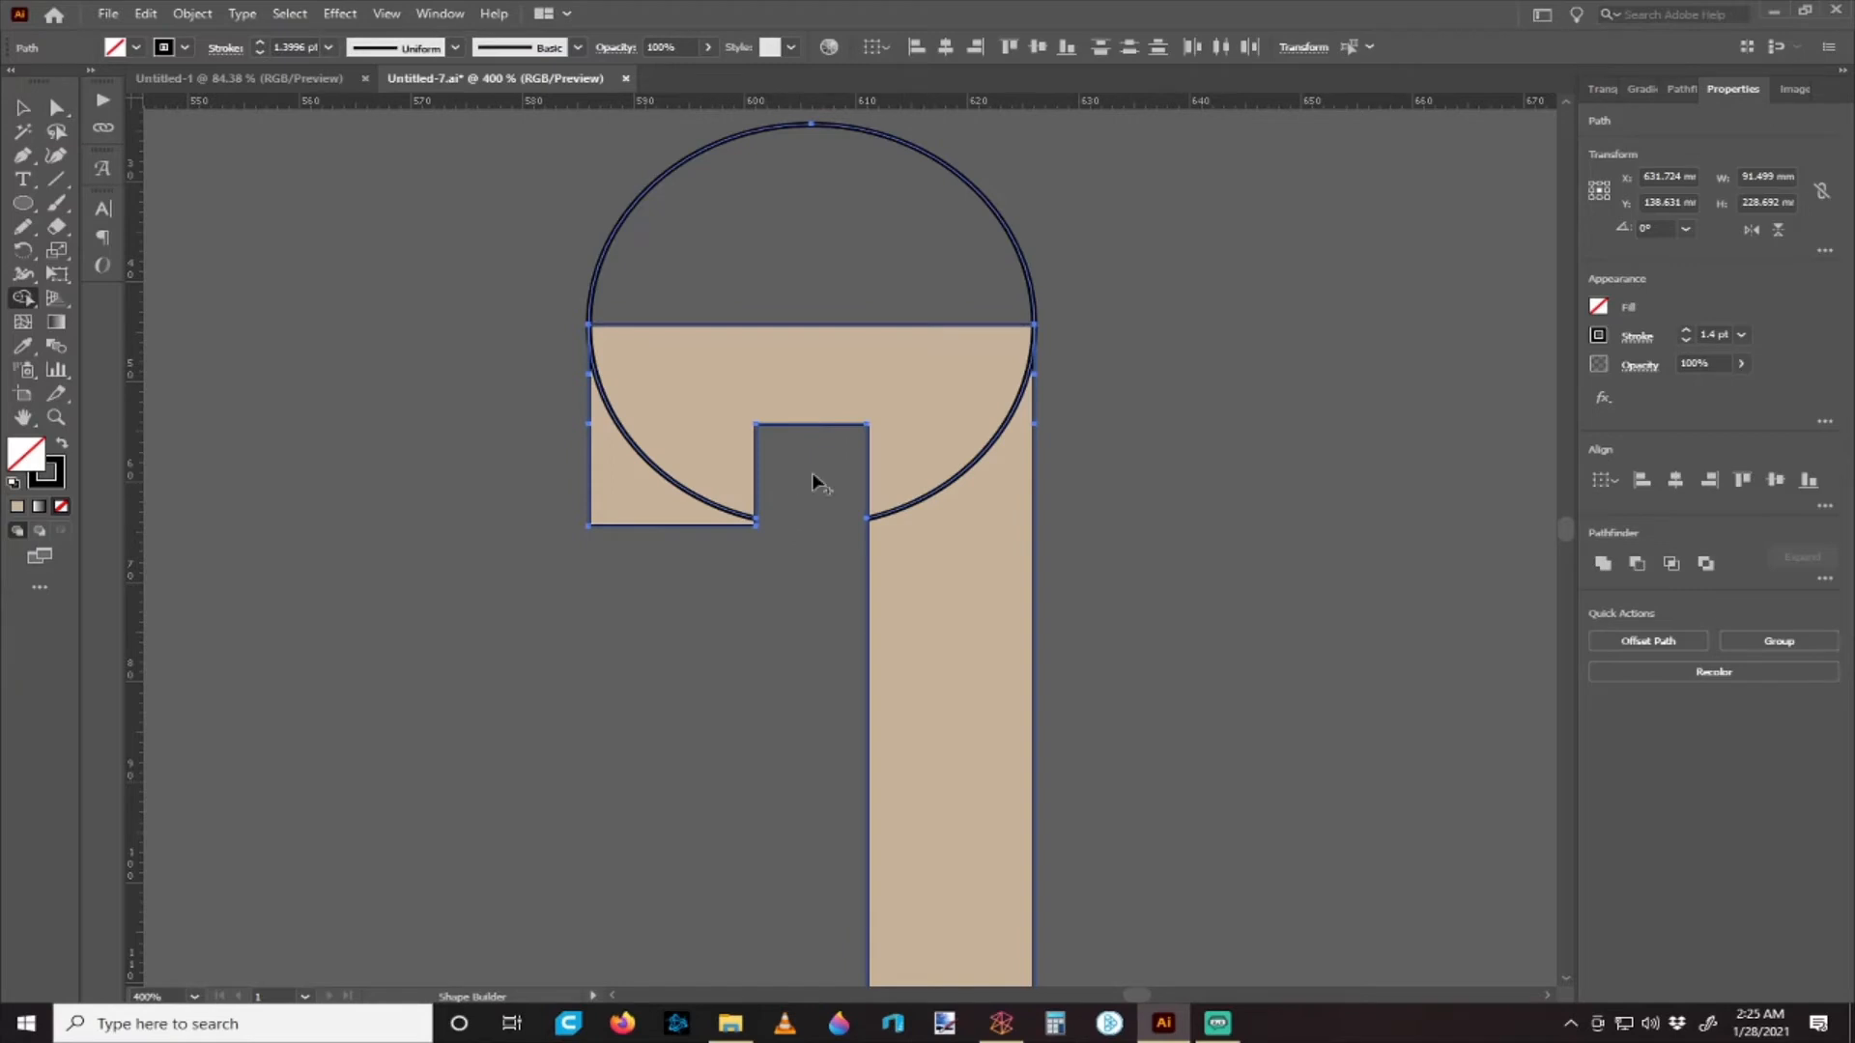
{"action": "scroll", "coordinate": [952, 563], "scroll_direction": "down", "scroll_amount": 4}
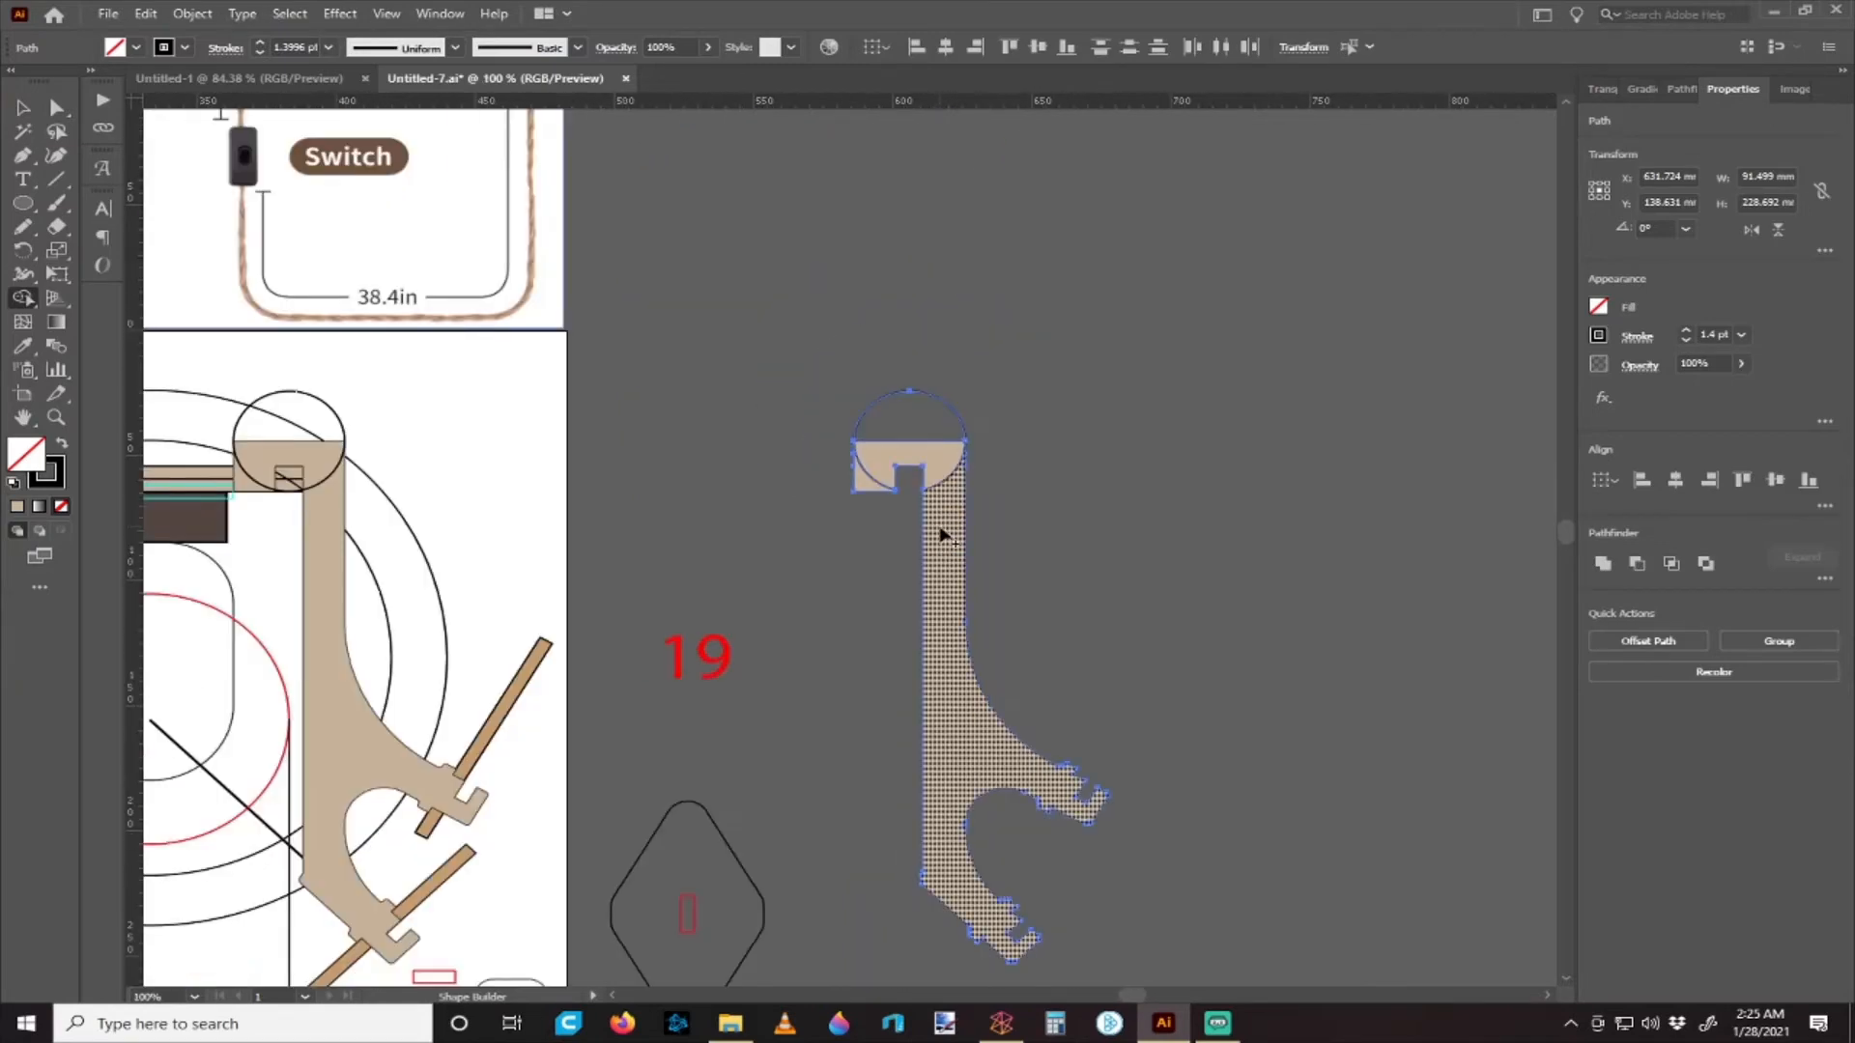
{"action": "scroll", "coordinate": [943, 534], "scroll_direction": "up", "scroll_amount": 2}
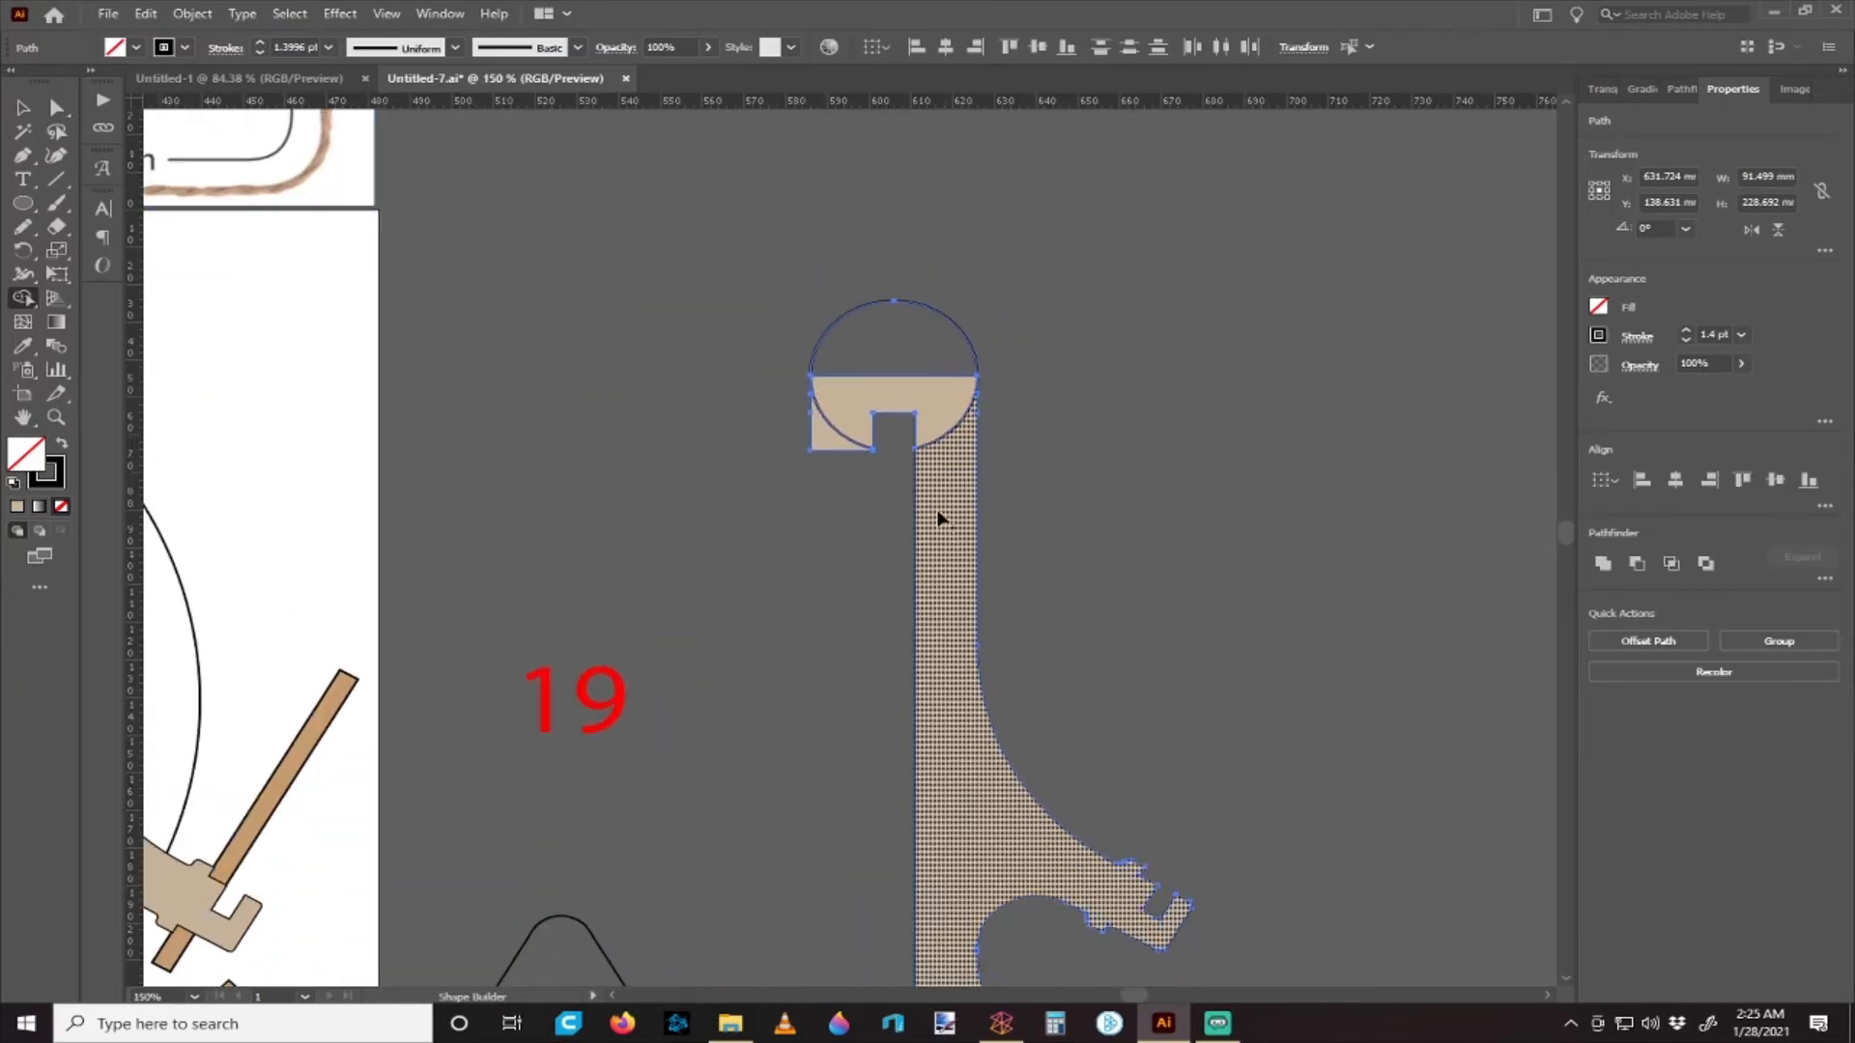
{"action": "scroll", "coordinate": [944, 468], "scroll_direction": "up", "scroll_amount": 2}
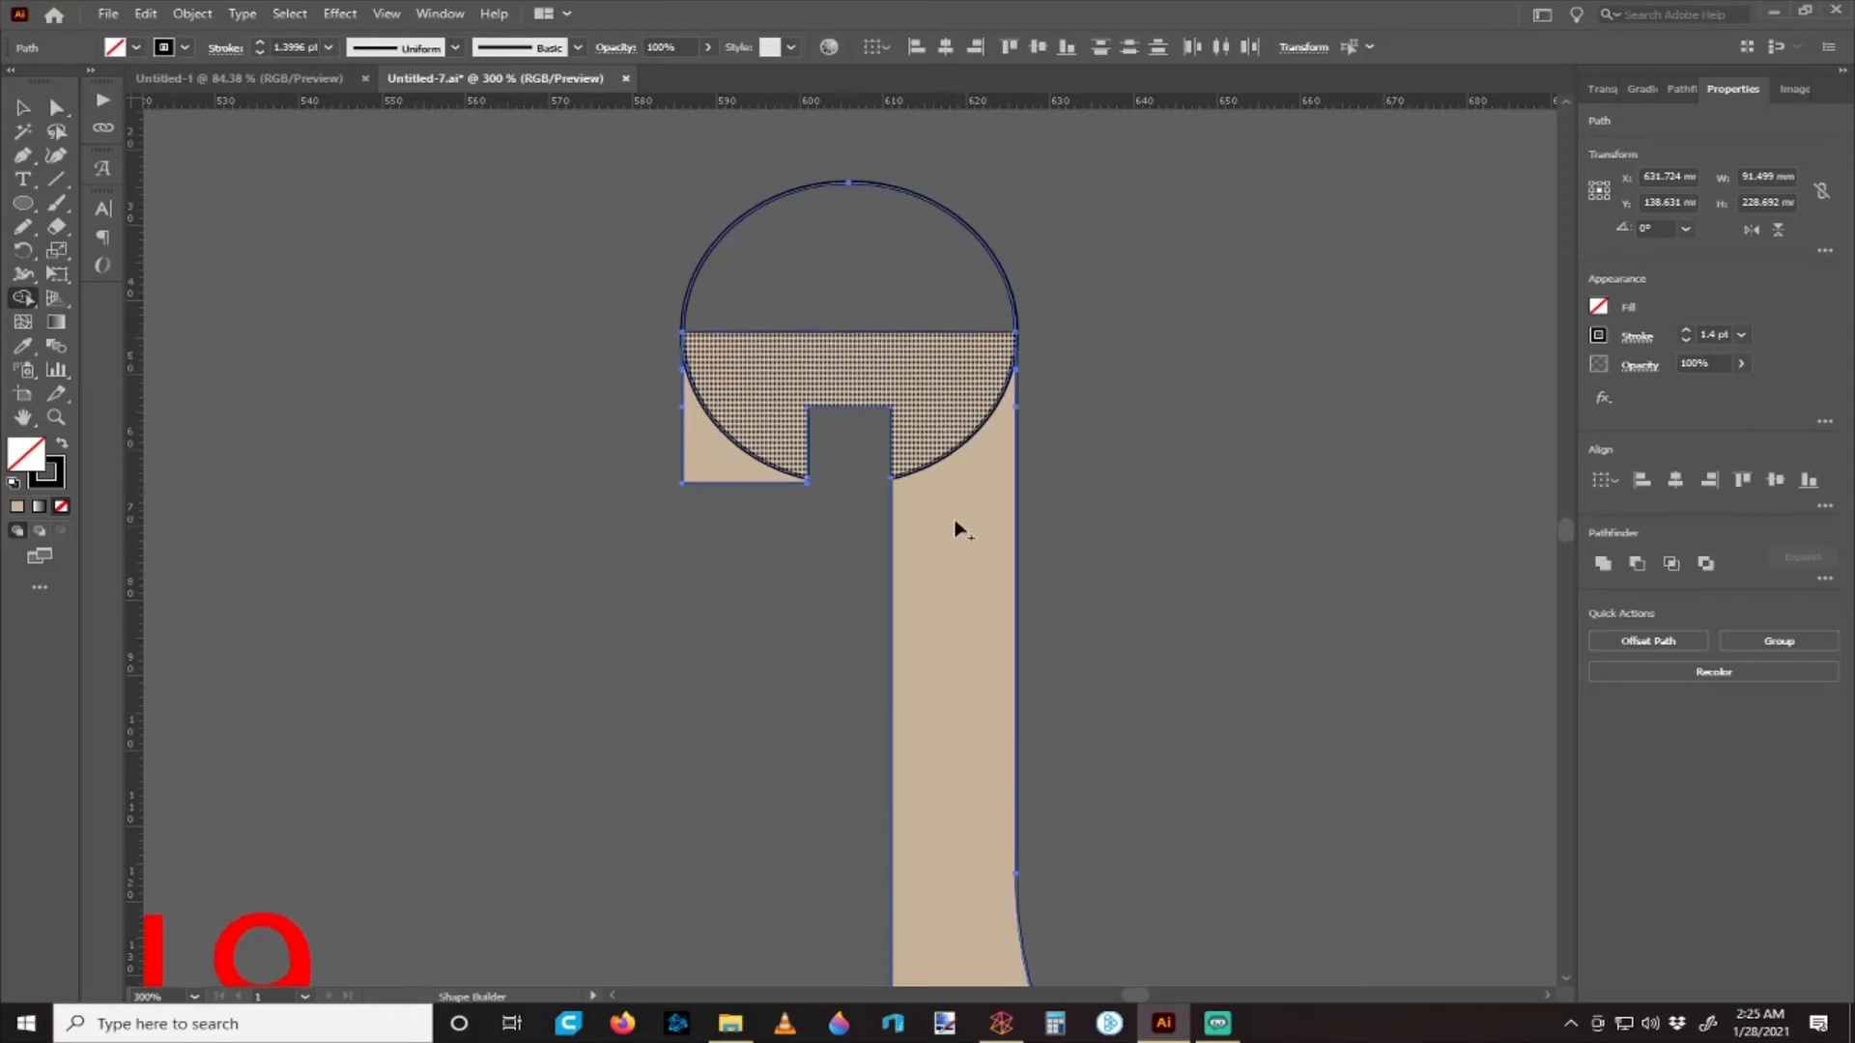
{"action": "left_click_drag", "start_coordinate": [955, 529], "coordinate": [944, 431]}
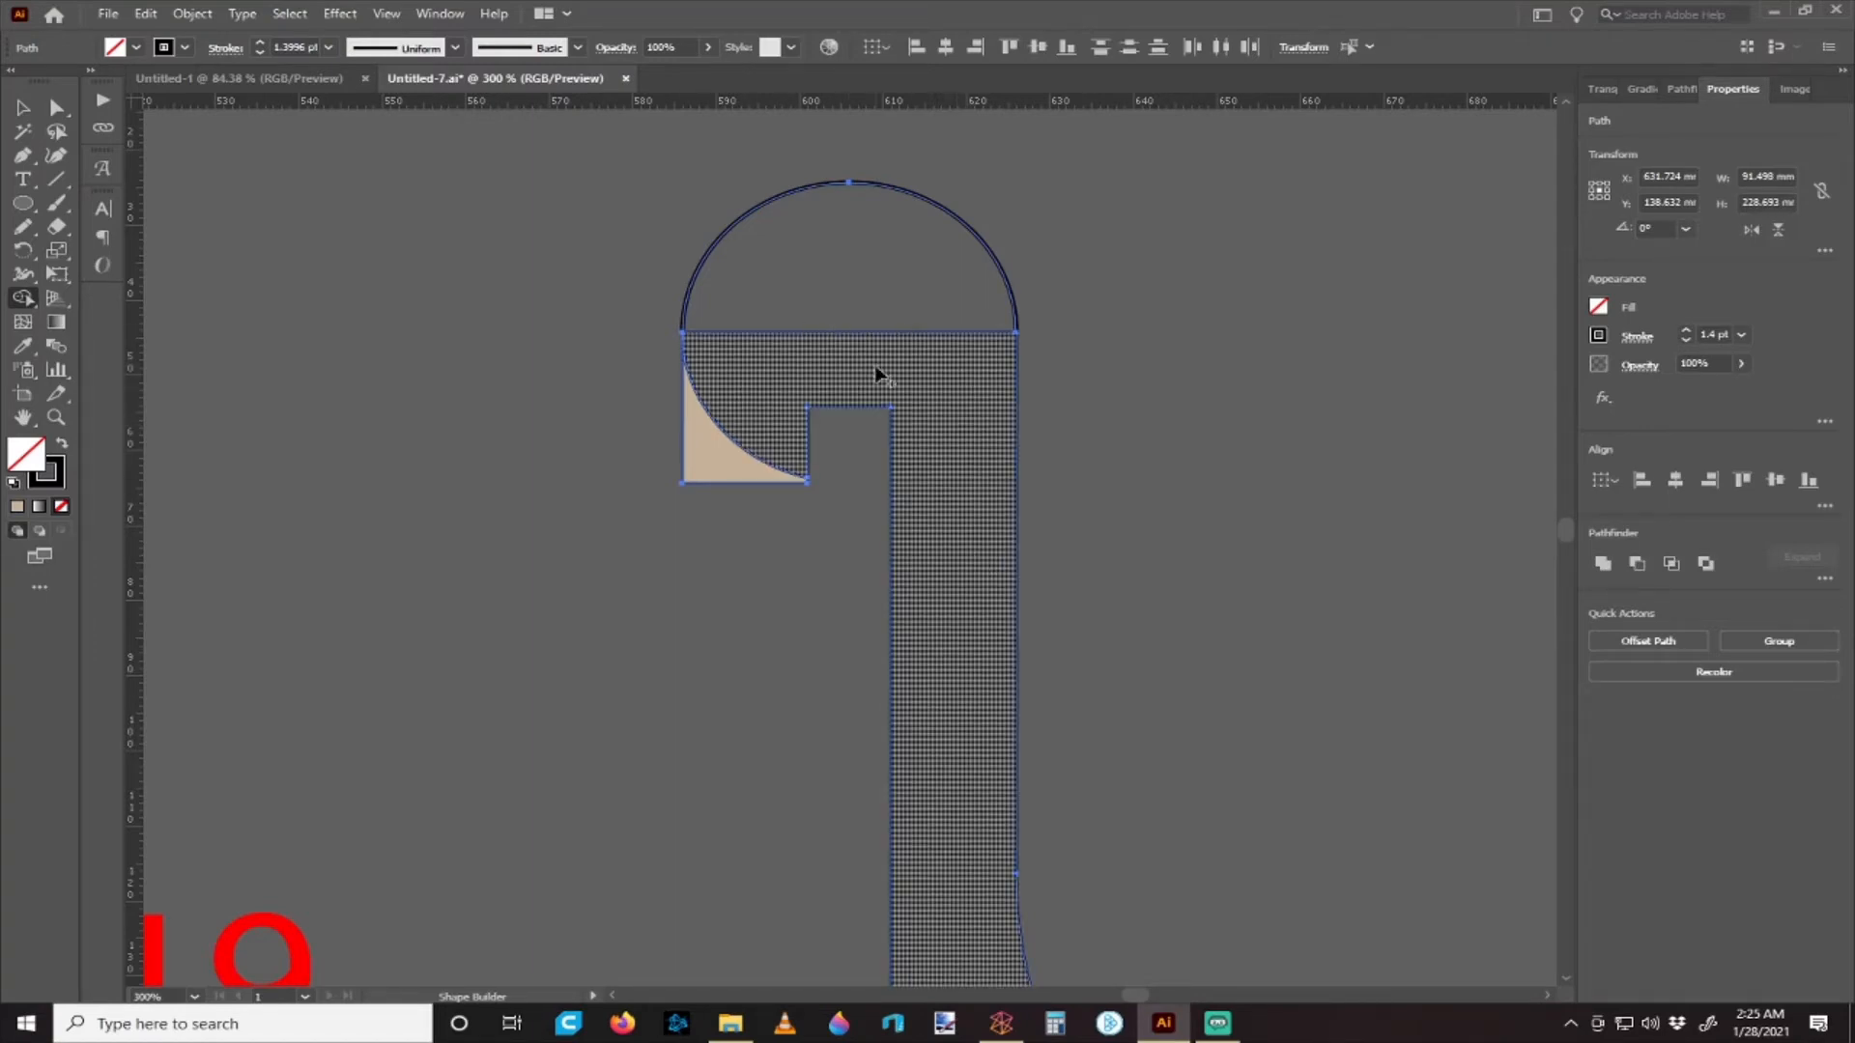
{"action": "mouse_move", "coordinate": [765, 390]}
{"action": "left_mouse_down"}
{"action": "mouse_move", "coordinate": [720, 455]}
{"action": "mouse_move", "coordinate": [734, 435]}
{"action": "left_mouse_up"}
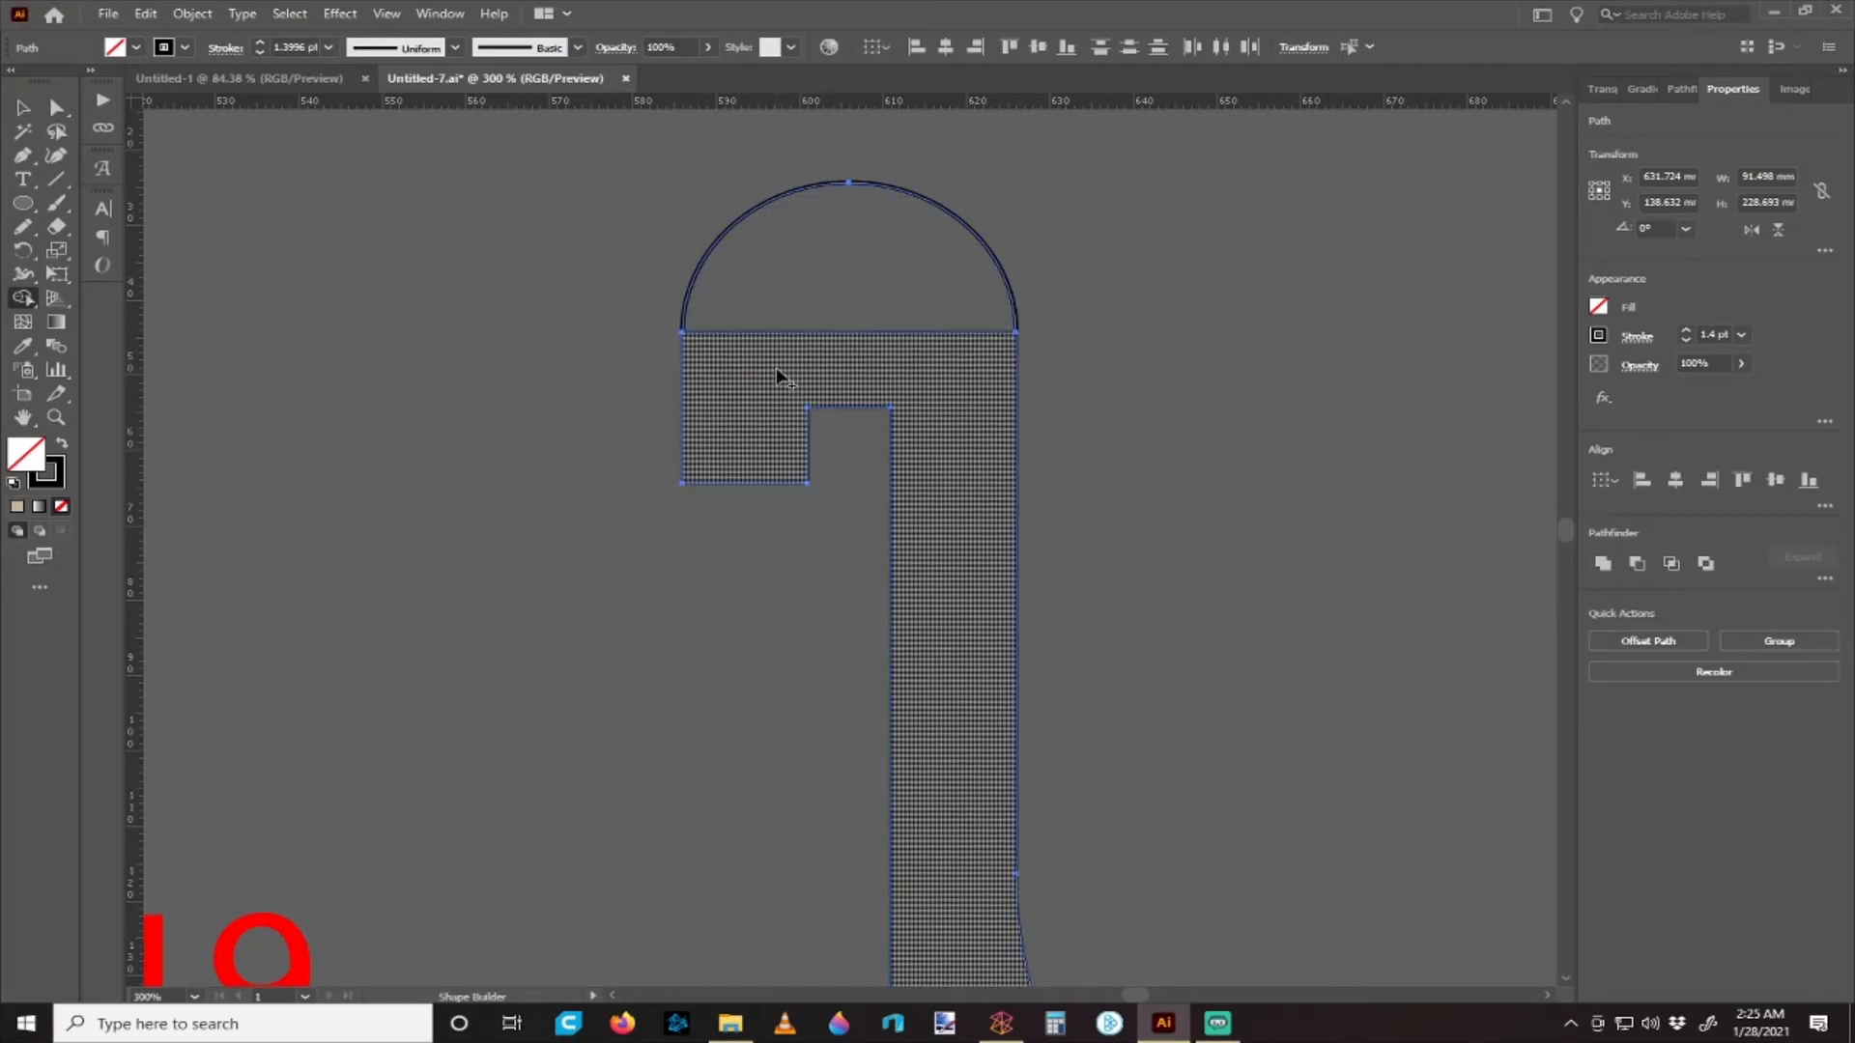
{"action": "left_click_drag", "start_coordinate": [774, 367], "coordinate": [819, 283]}
{"action": "left_click", "coordinate": [17, 105]}
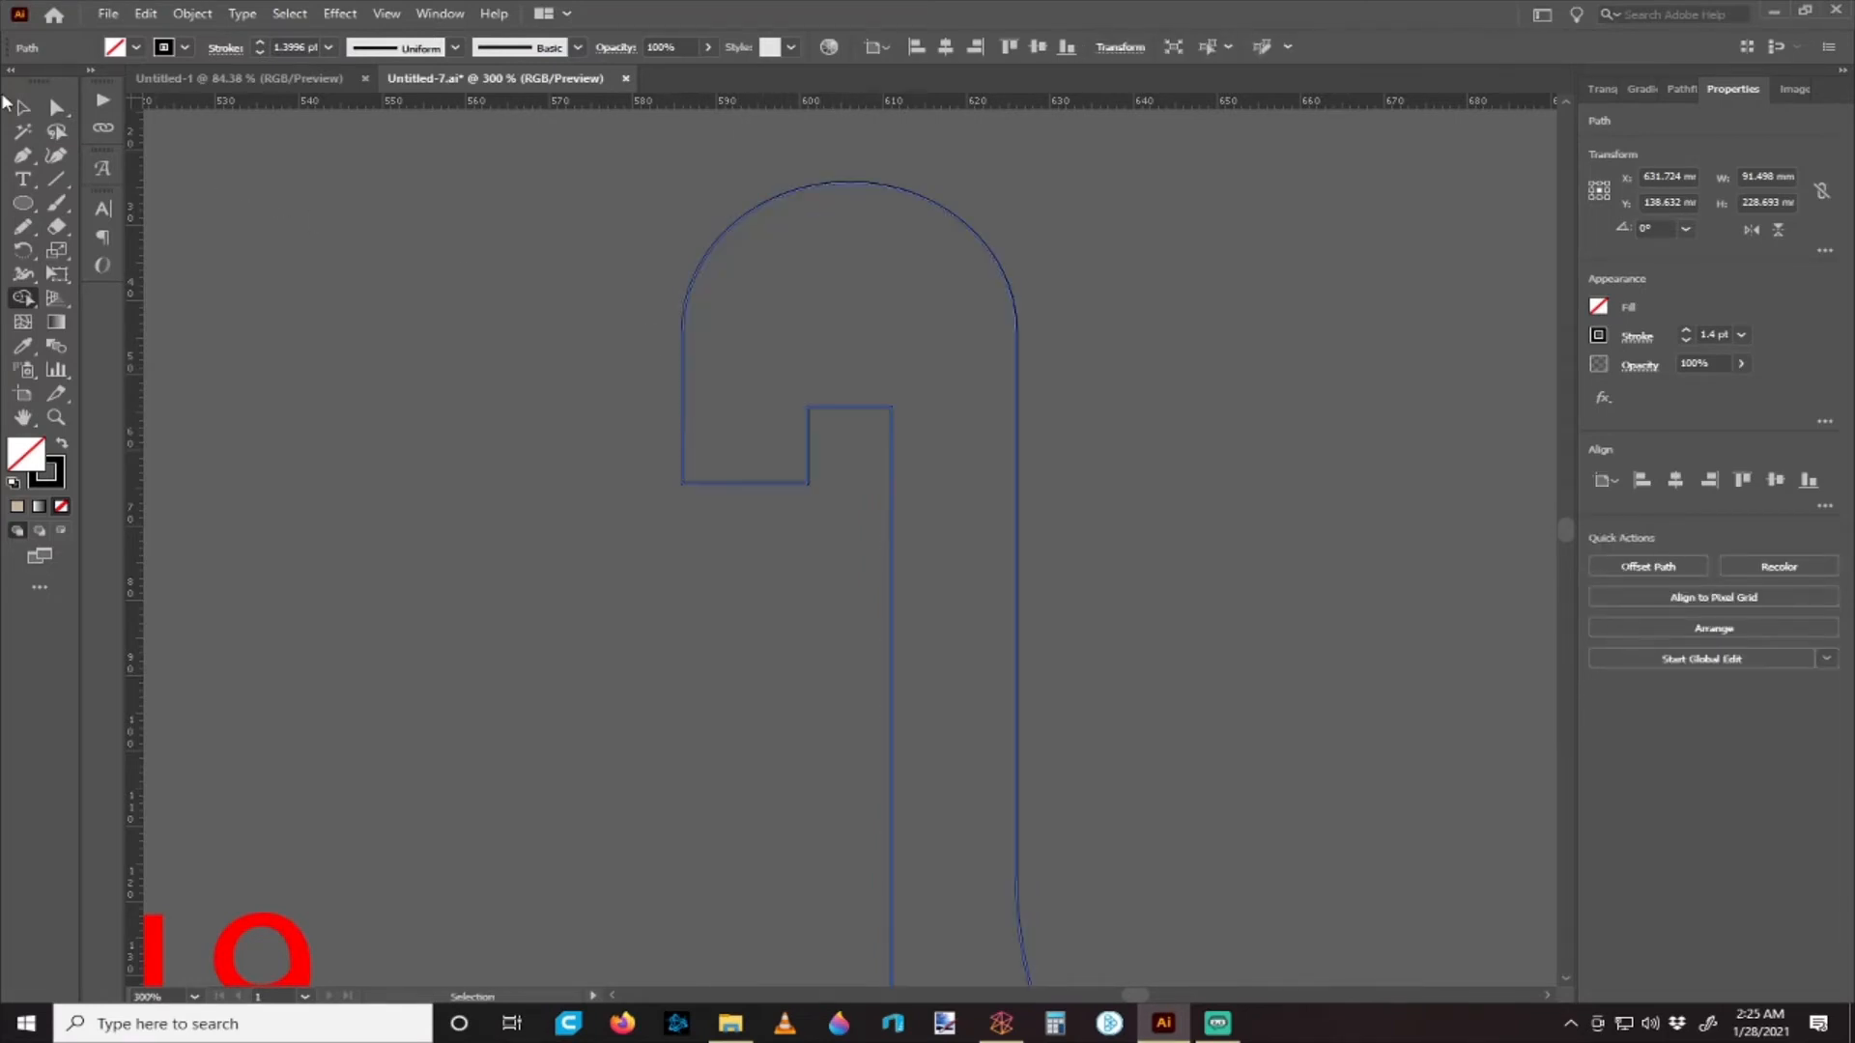
- Try moving the merged arm outline farther from the artboard, and undo the move
{"action": "scroll", "coordinate": [455, 374], "scroll_direction": "down", "scroll_amount": 4}
{"action": "scroll", "coordinate": [663, 513], "scroll_direction": "left", "scroll_amount": 3}
{"action": "scroll", "coordinate": [751, 499], "scroll_direction": "up", "scroll_amount": 2}
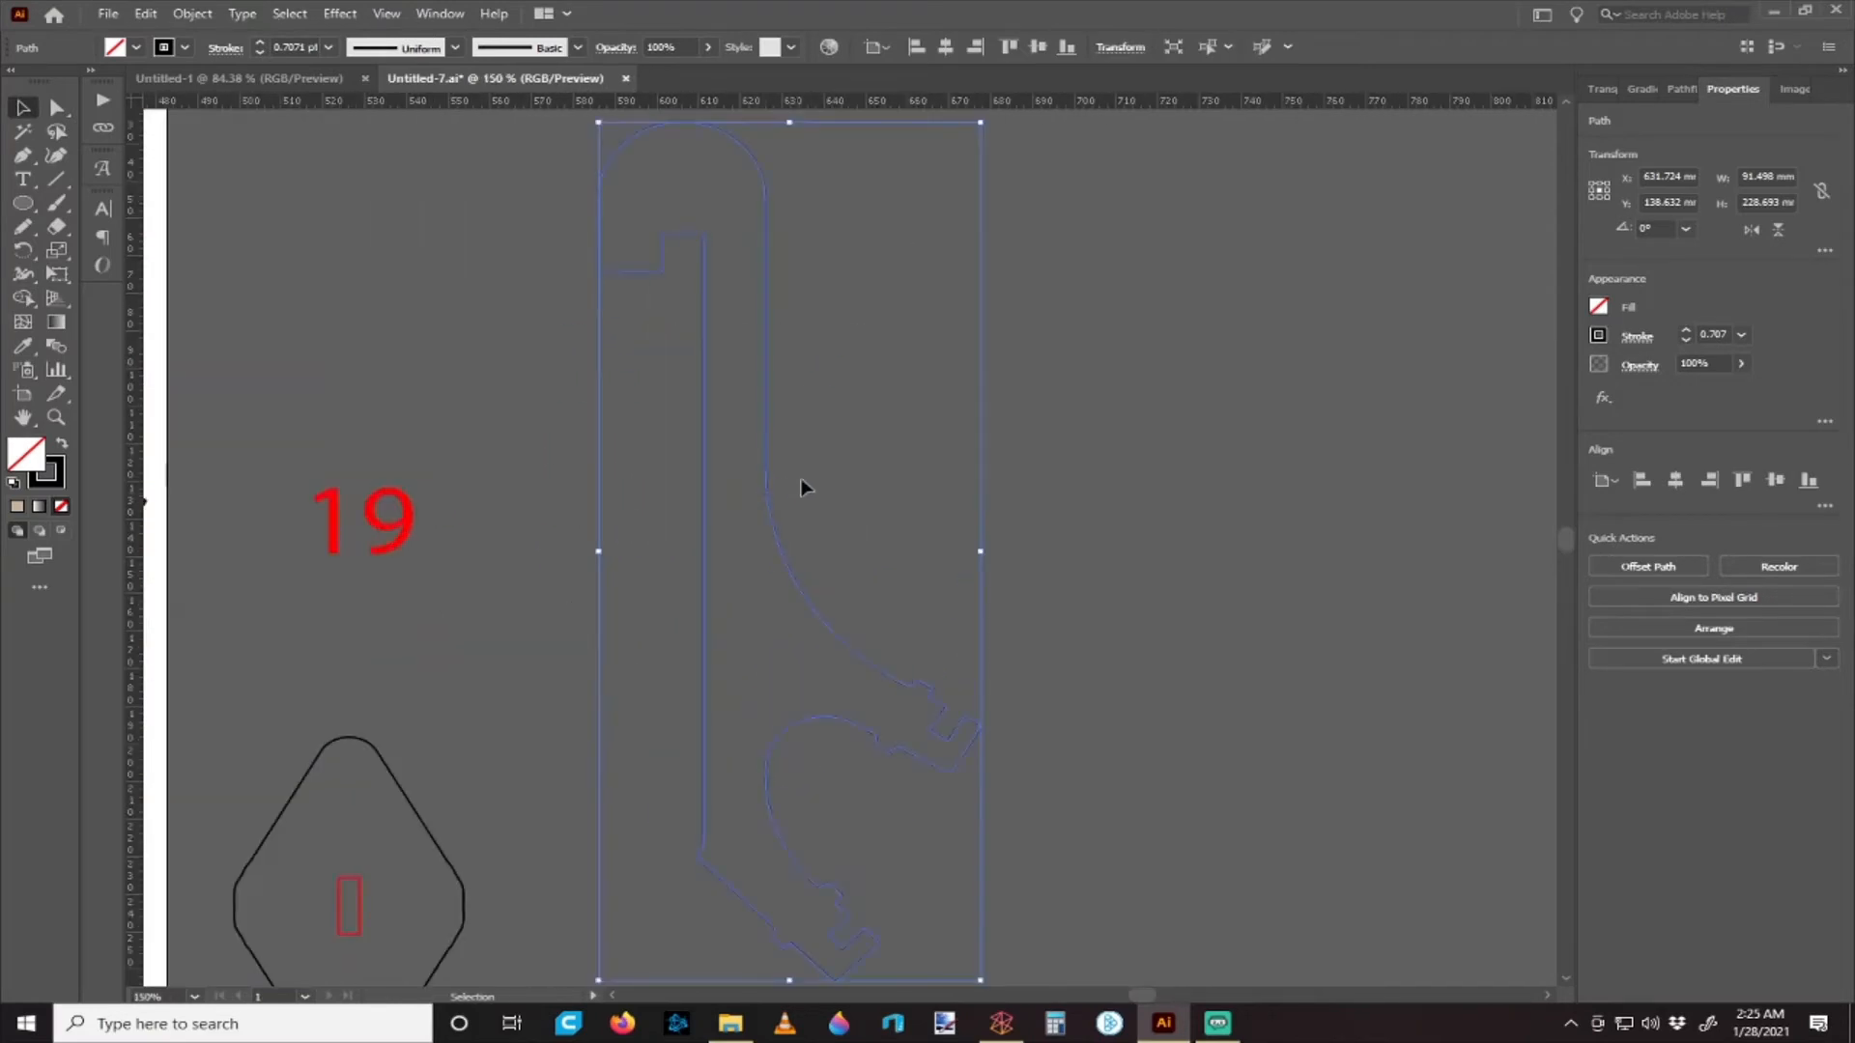
{"action": "left_click_drag", "start_coordinate": [773, 389], "coordinate": [1009, 485]}
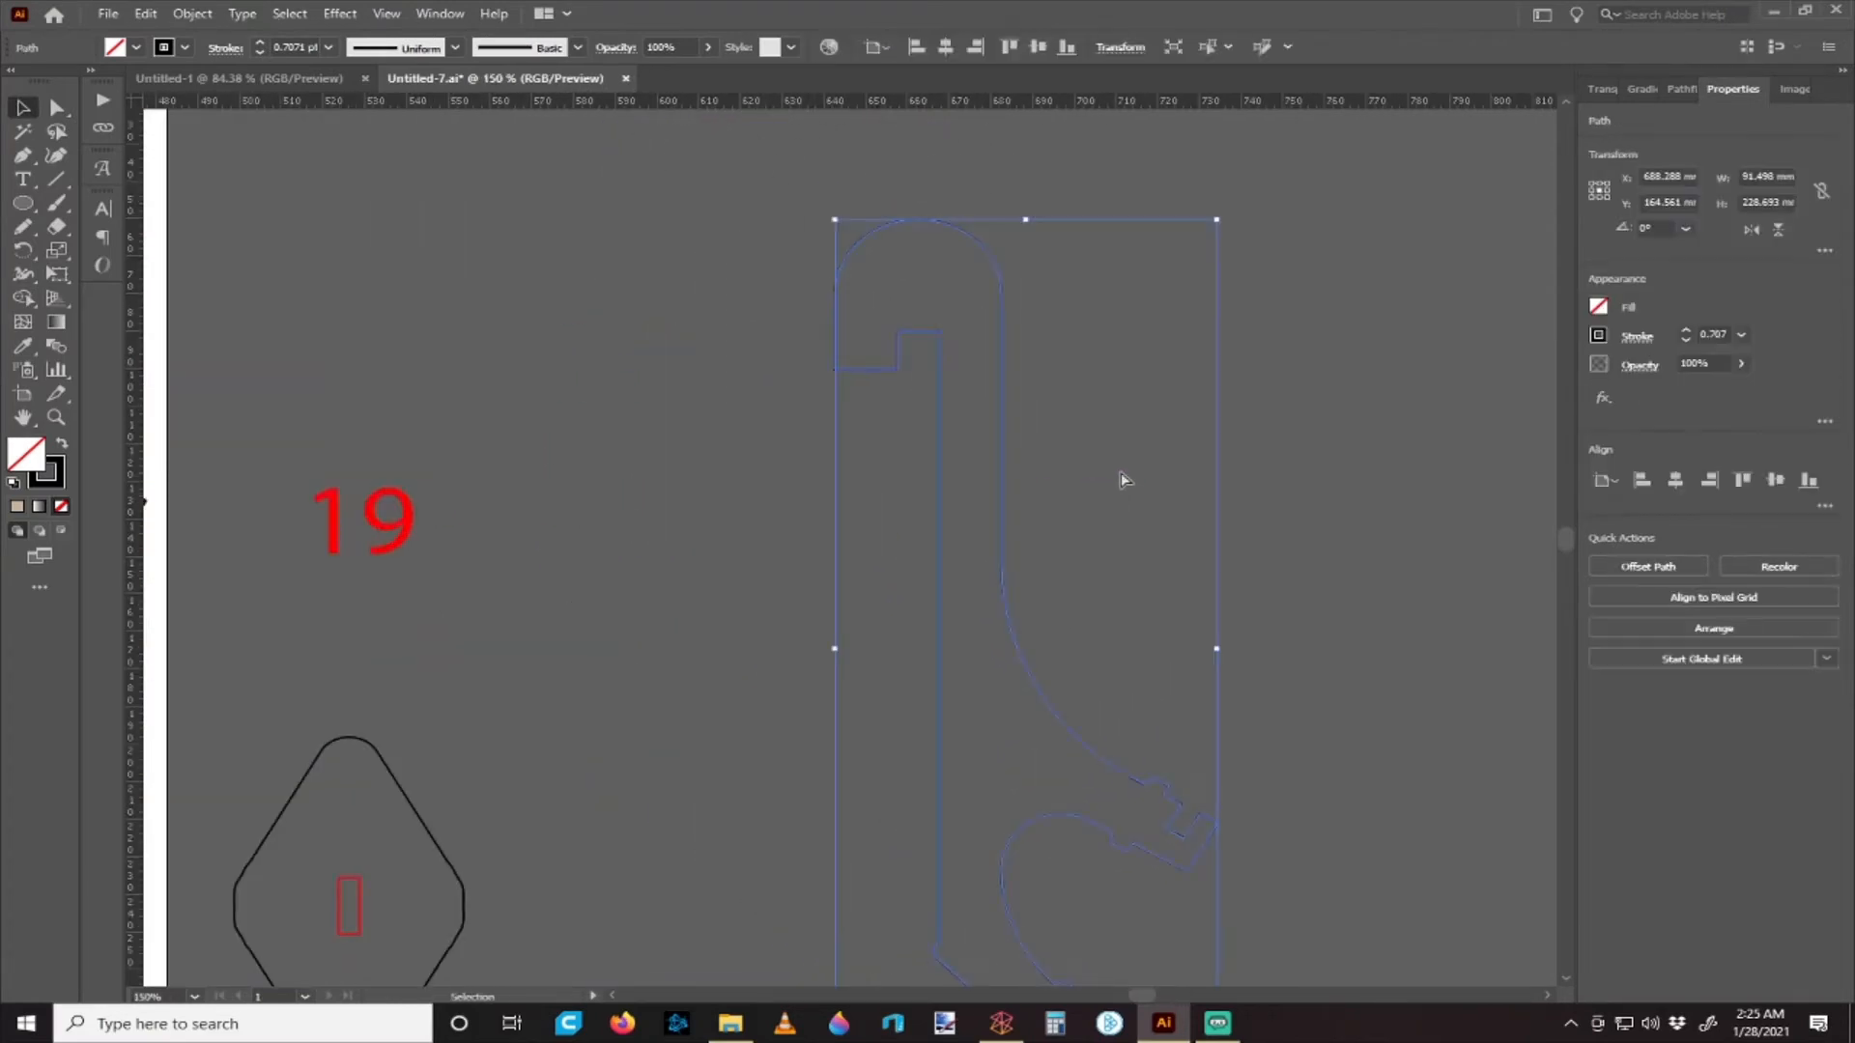
{"action": "key", "text": "ctrl+z"}
{"action": "scroll", "coordinate": [921, 413], "scroll_direction": "down", "scroll_amount": 2}
{"action": "scroll", "coordinate": [921, 413], "scroll_direction": "up", "scroll_amount": 2}
{"action": "scroll", "coordinate": [928, 406], "scroll_direction": "left", "scroll_amount": 3}
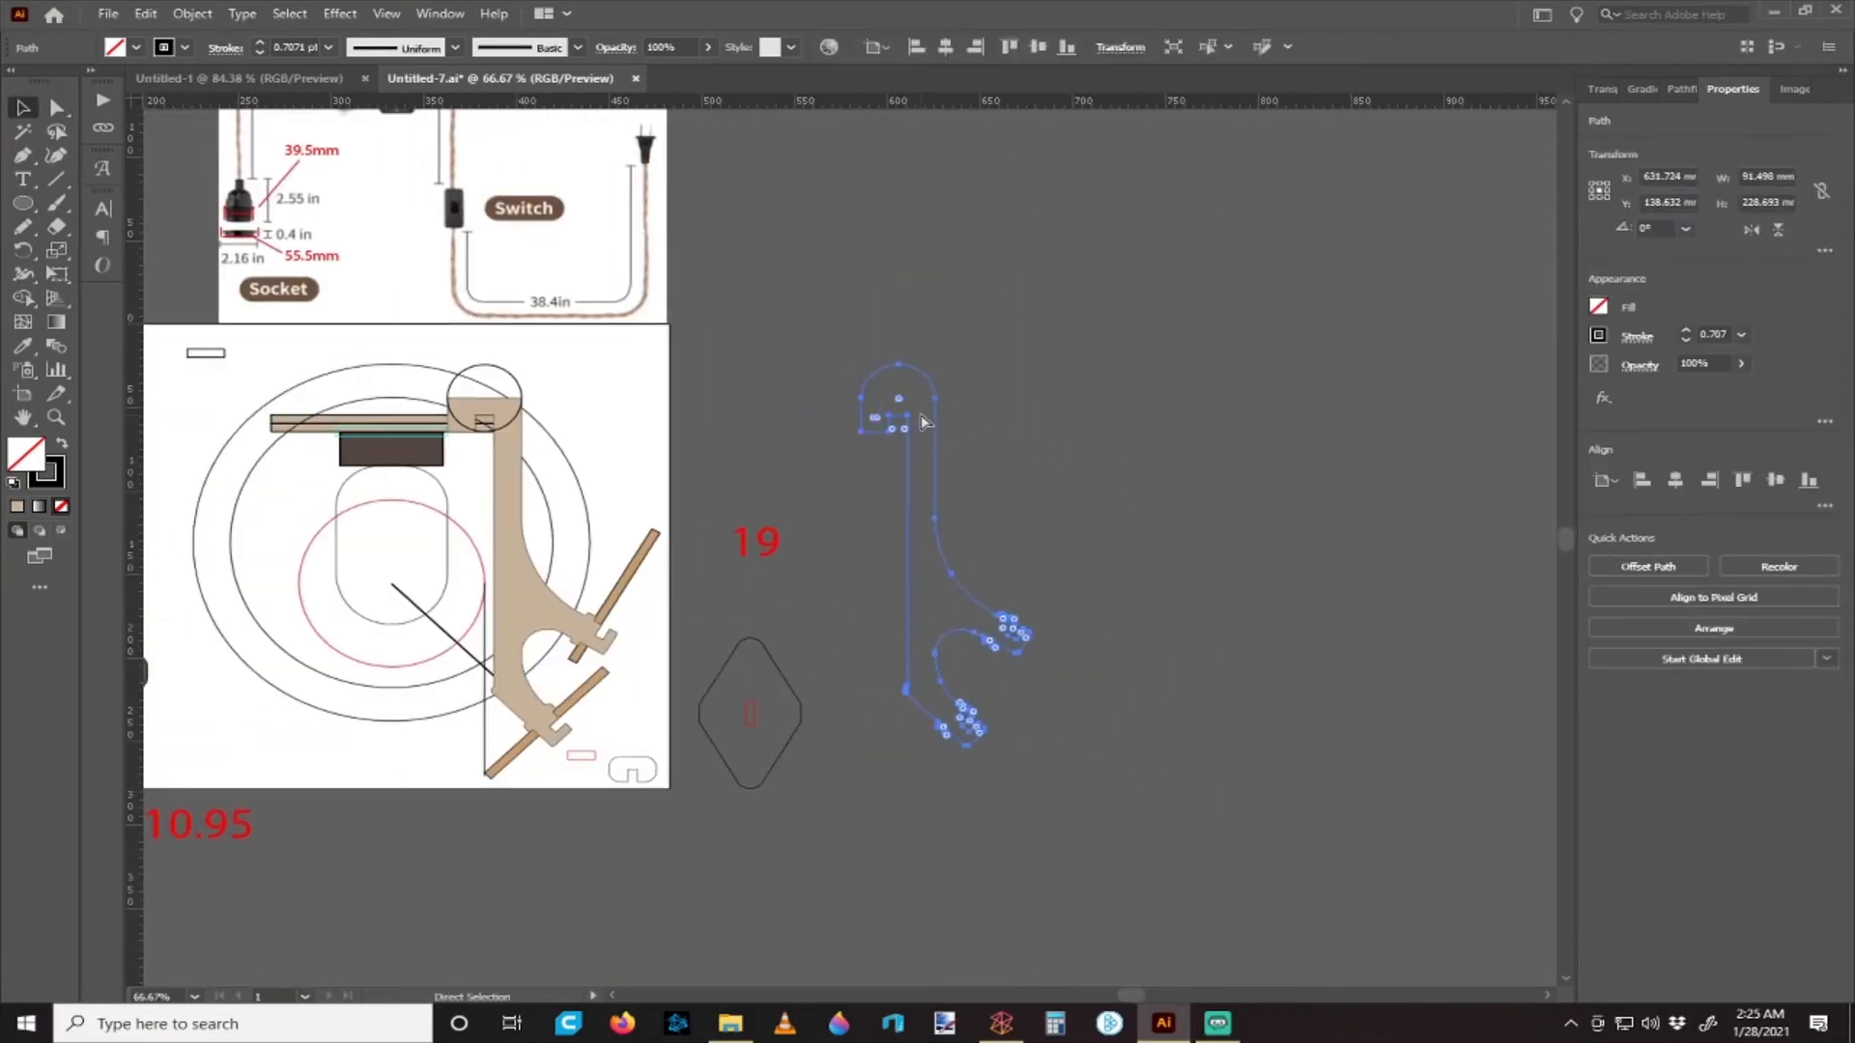
{"action": "left_click", "coordinate": [950, 375]}
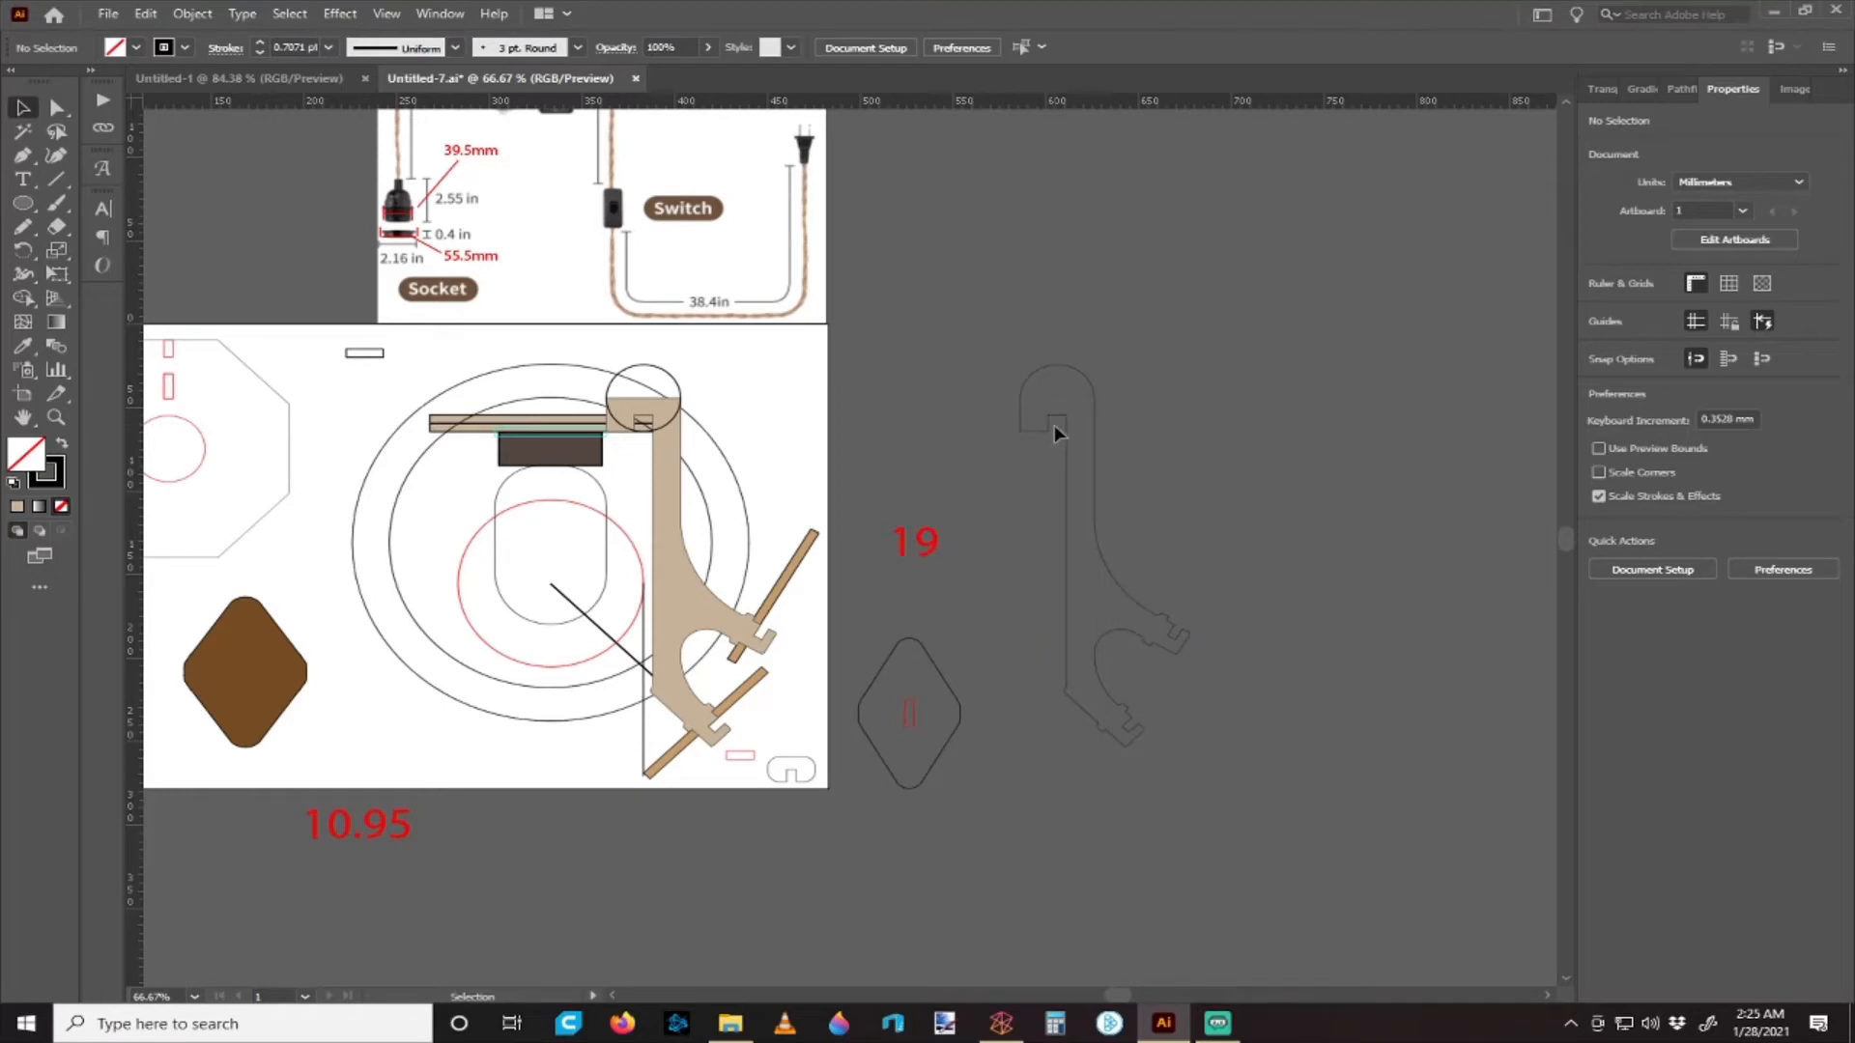
- Move the merged arm outline to the artboard's edge and delete the old branched arm and its circle from the drawing
{"action": "left_click_drag", "start_coordinate": [1055, 430], "coordinate": [850, 396]}
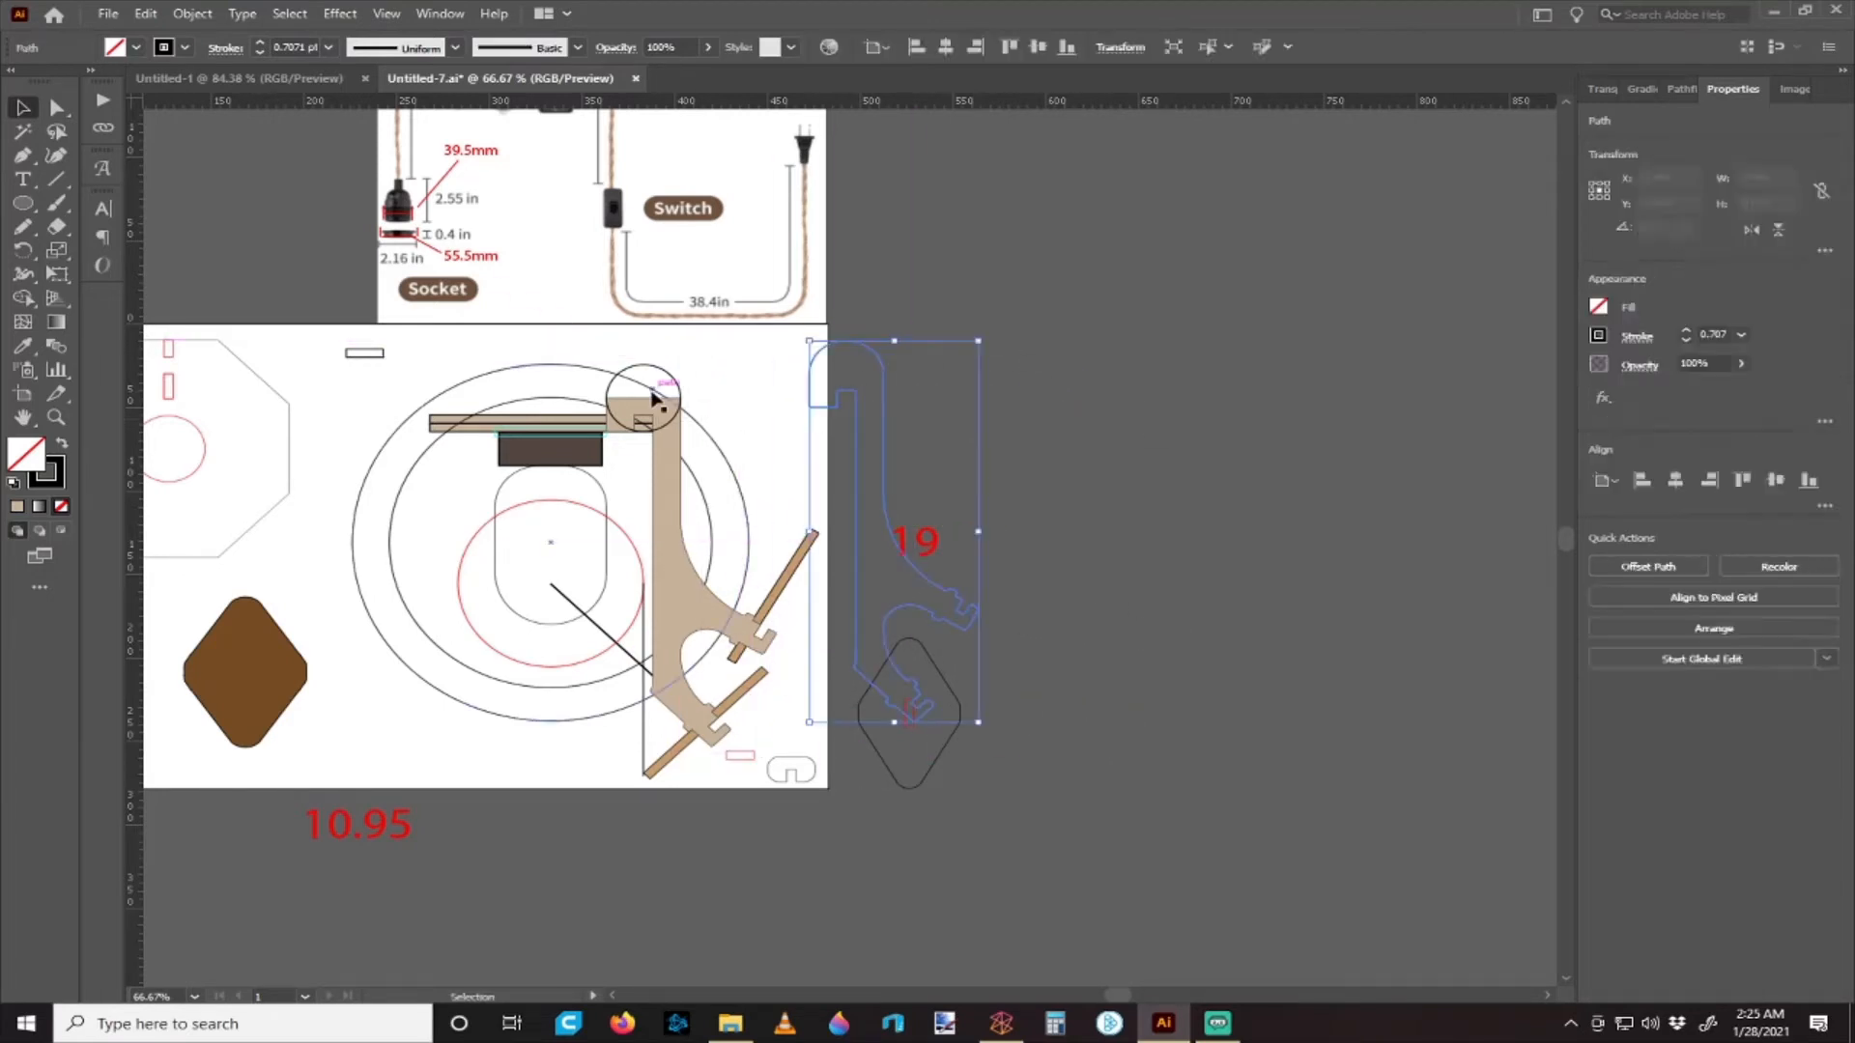
{"action": "left_click", "coordinate": [787, 411]}
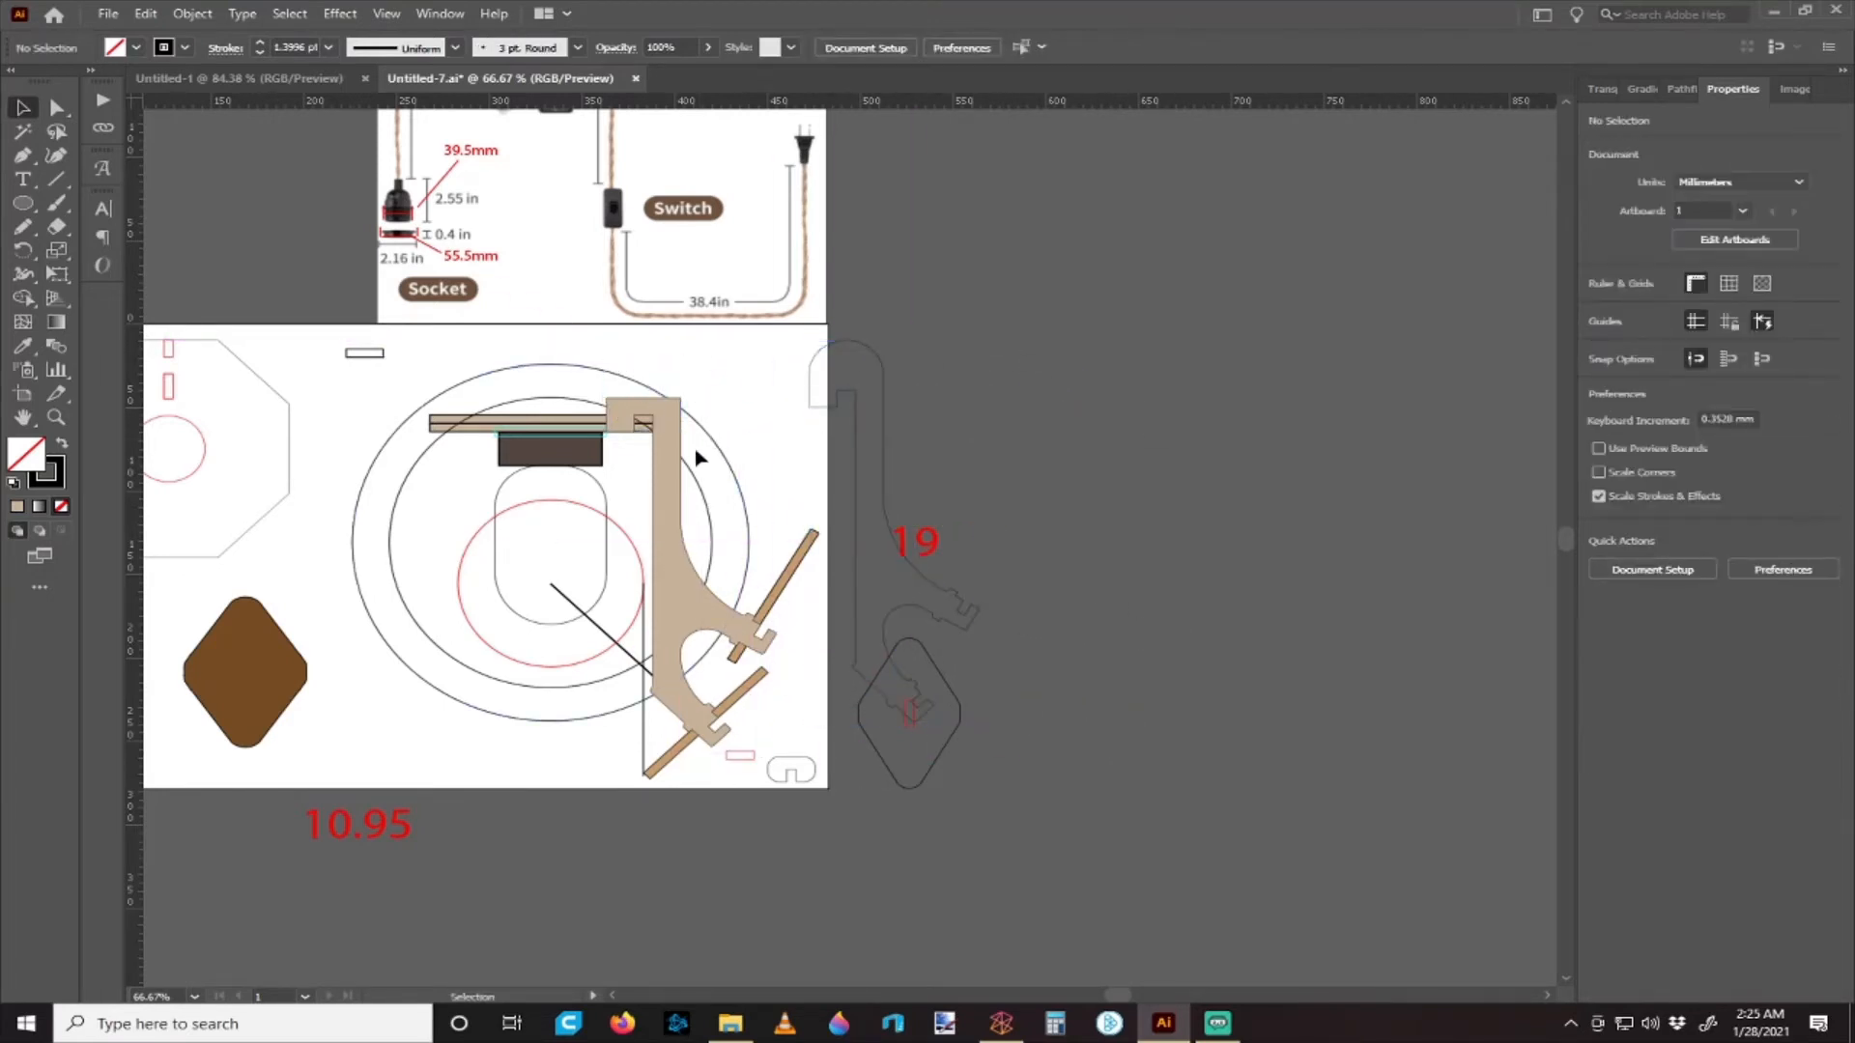
{"action": "left_click", "coordinate": [676, 476]}
{"action": "key", "text": "Delete"}
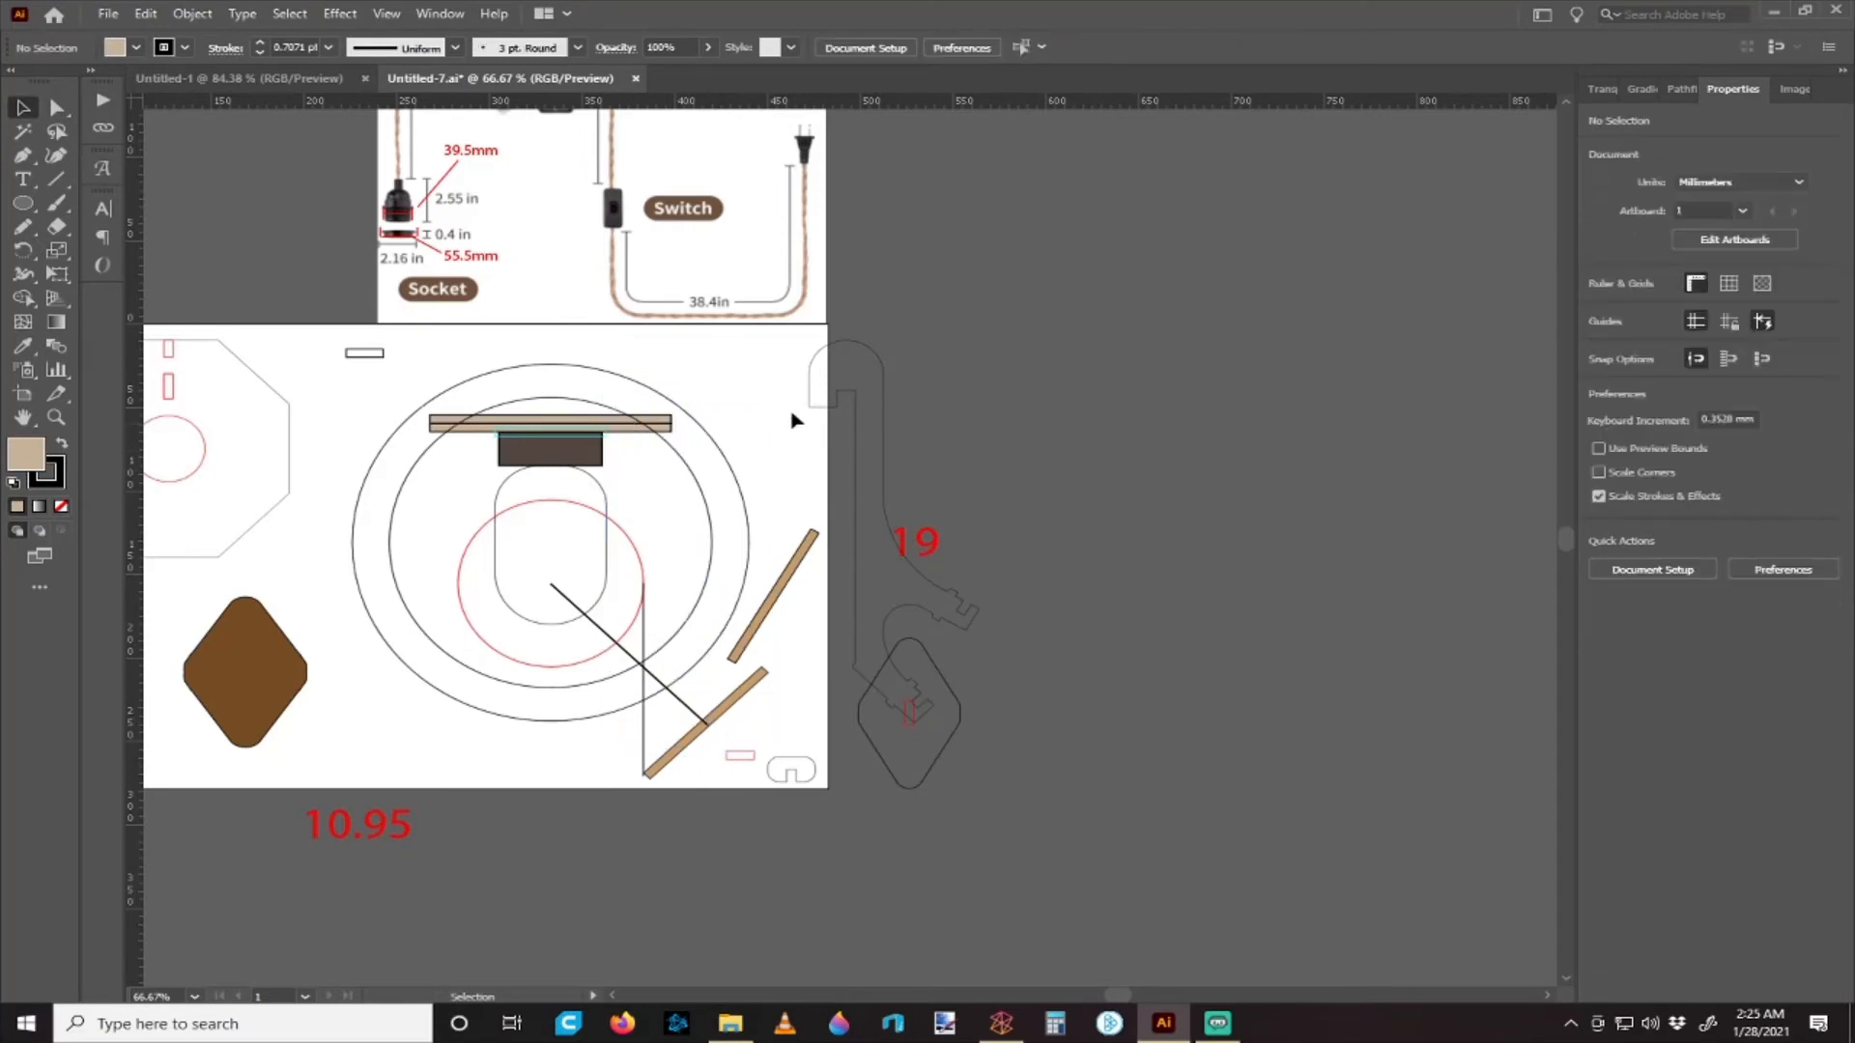
- Give the round-topped arm a black 1 pt stroke and a greyish-brown fill
{"action": "left_click", "coordinate": [810, 374]}
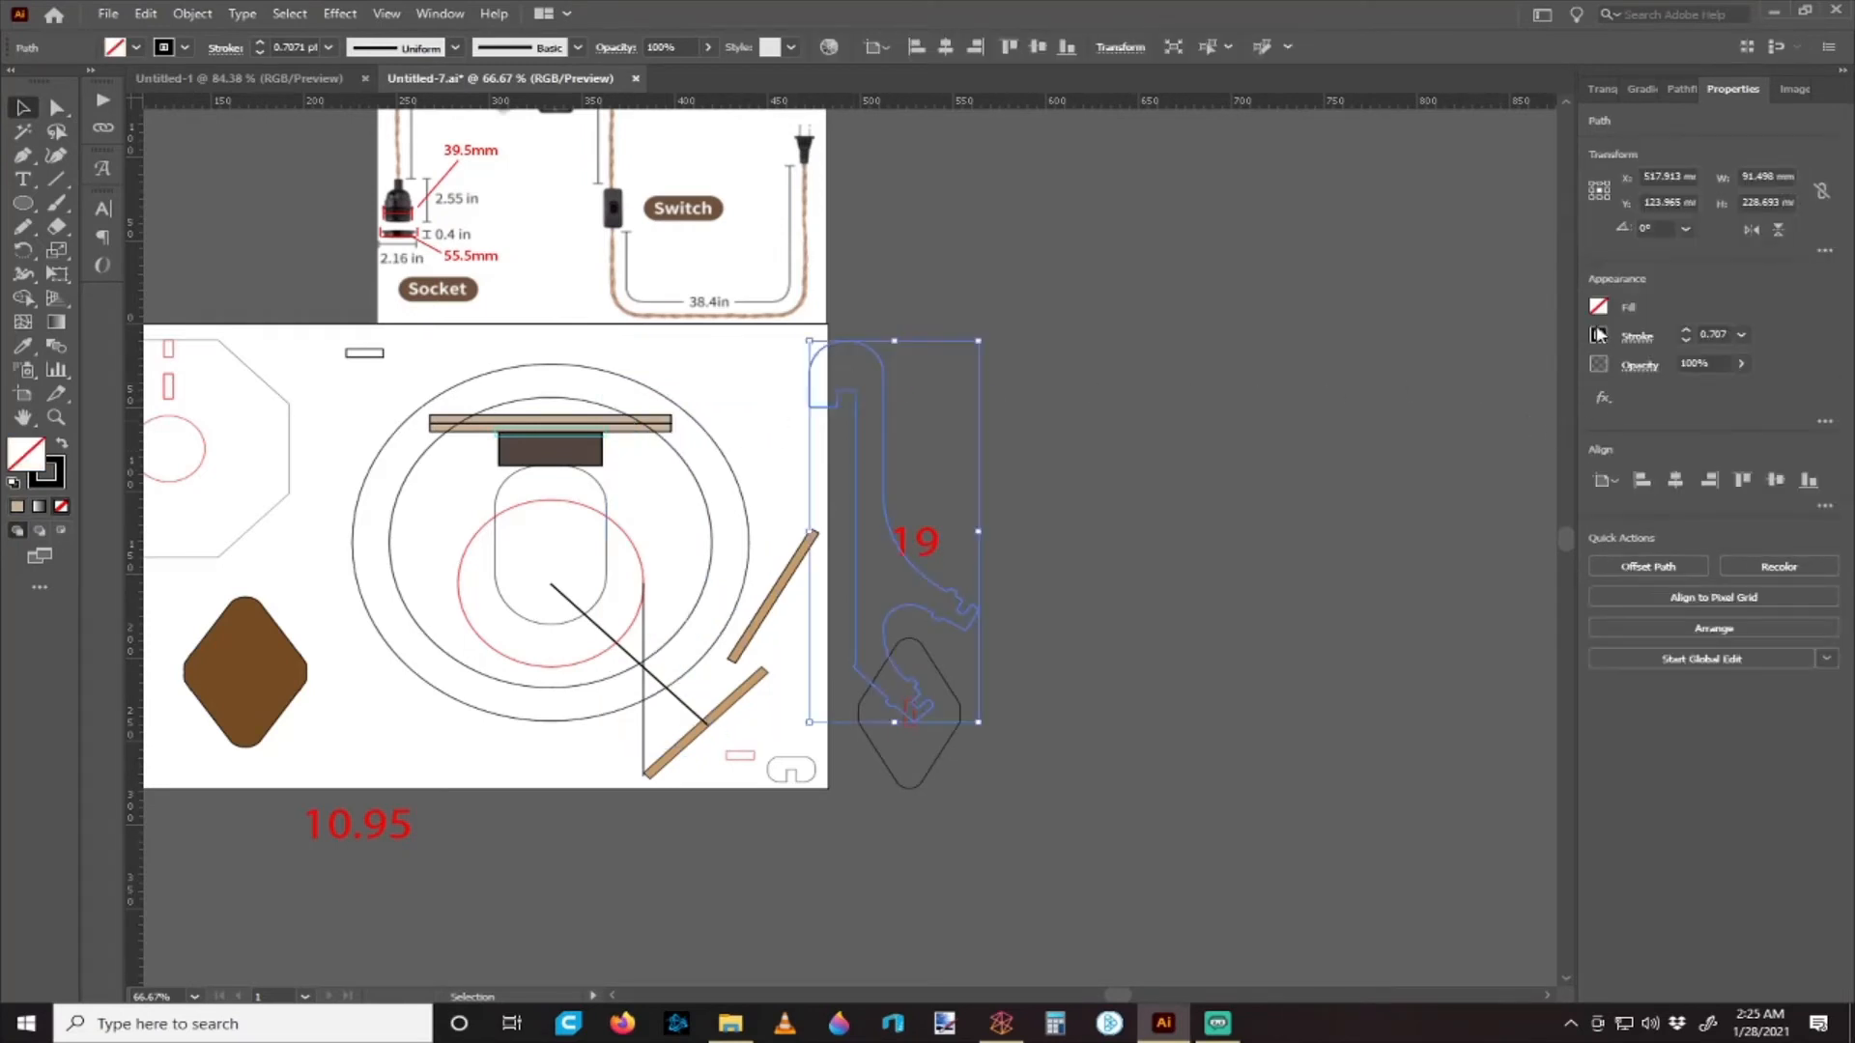
{"action": "left_click", "coordinate": [1599, 335]}
{"action": "left_click", "coordinate": [1513, 436]}
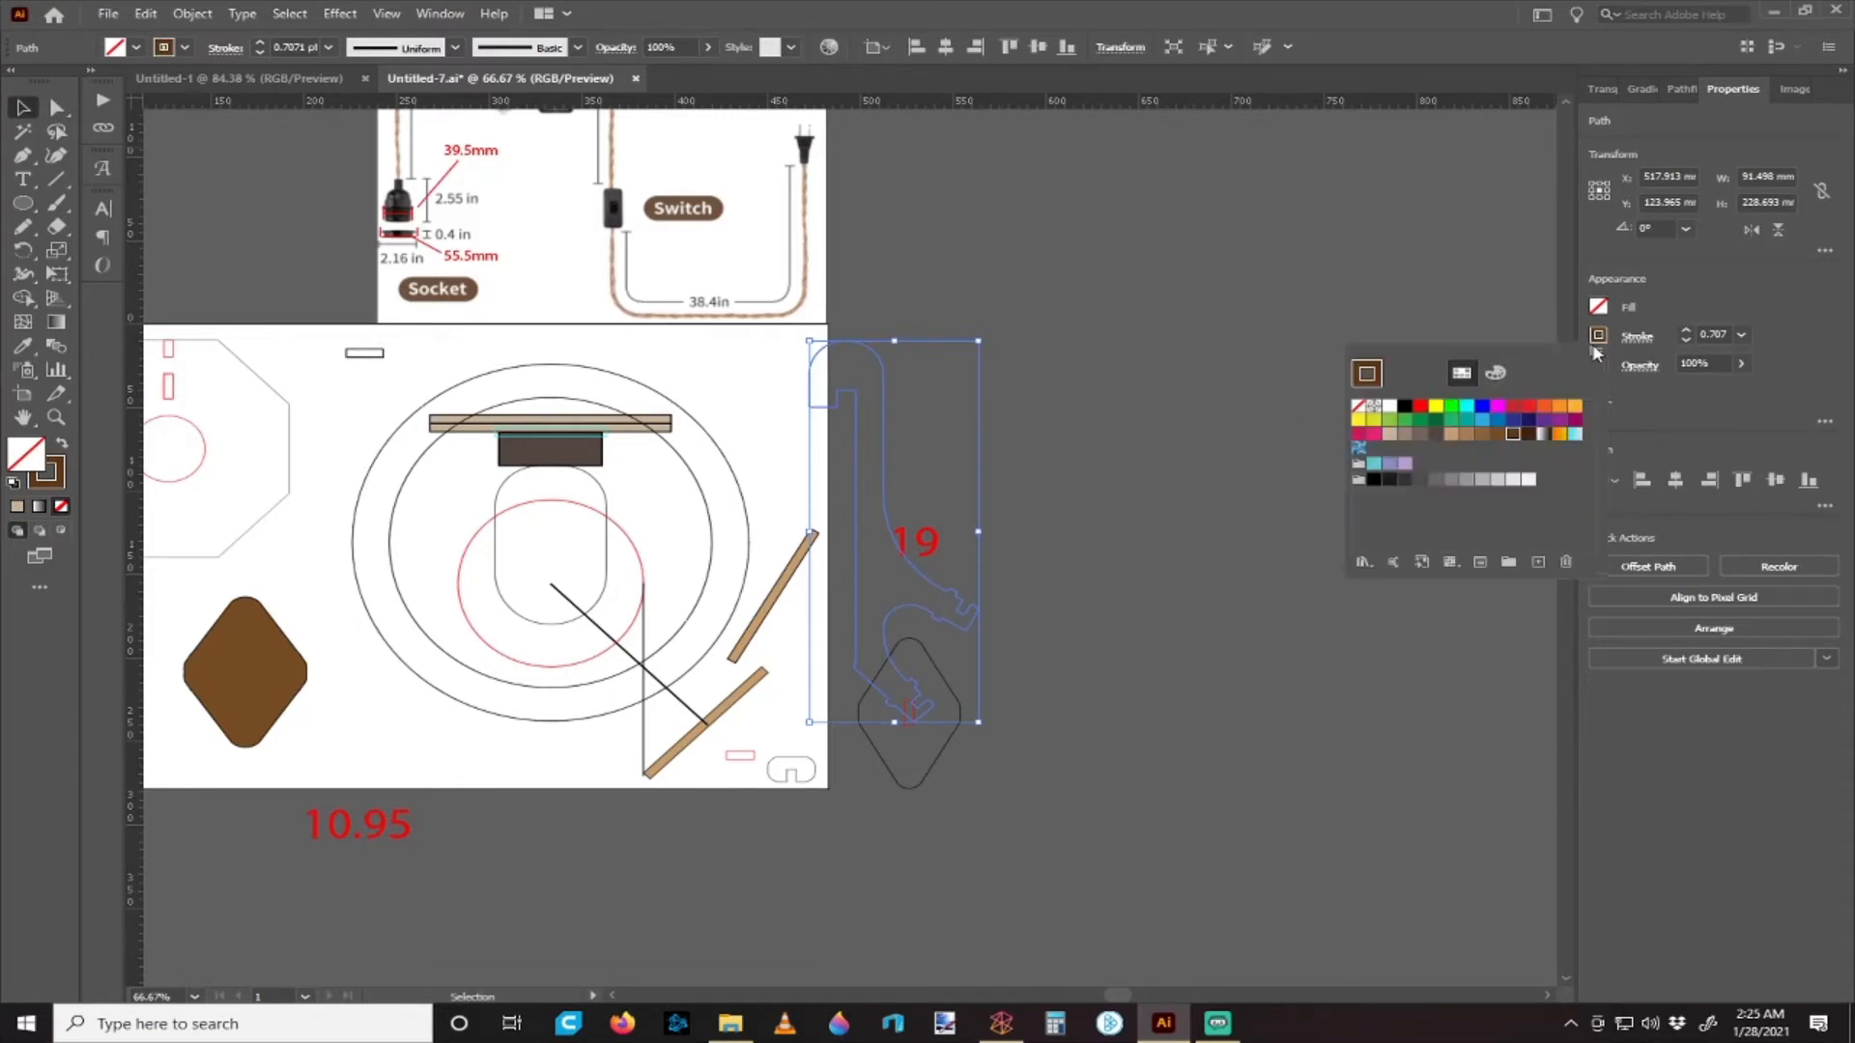
{"action": "left_click", "coordinate": [1358, 405]}
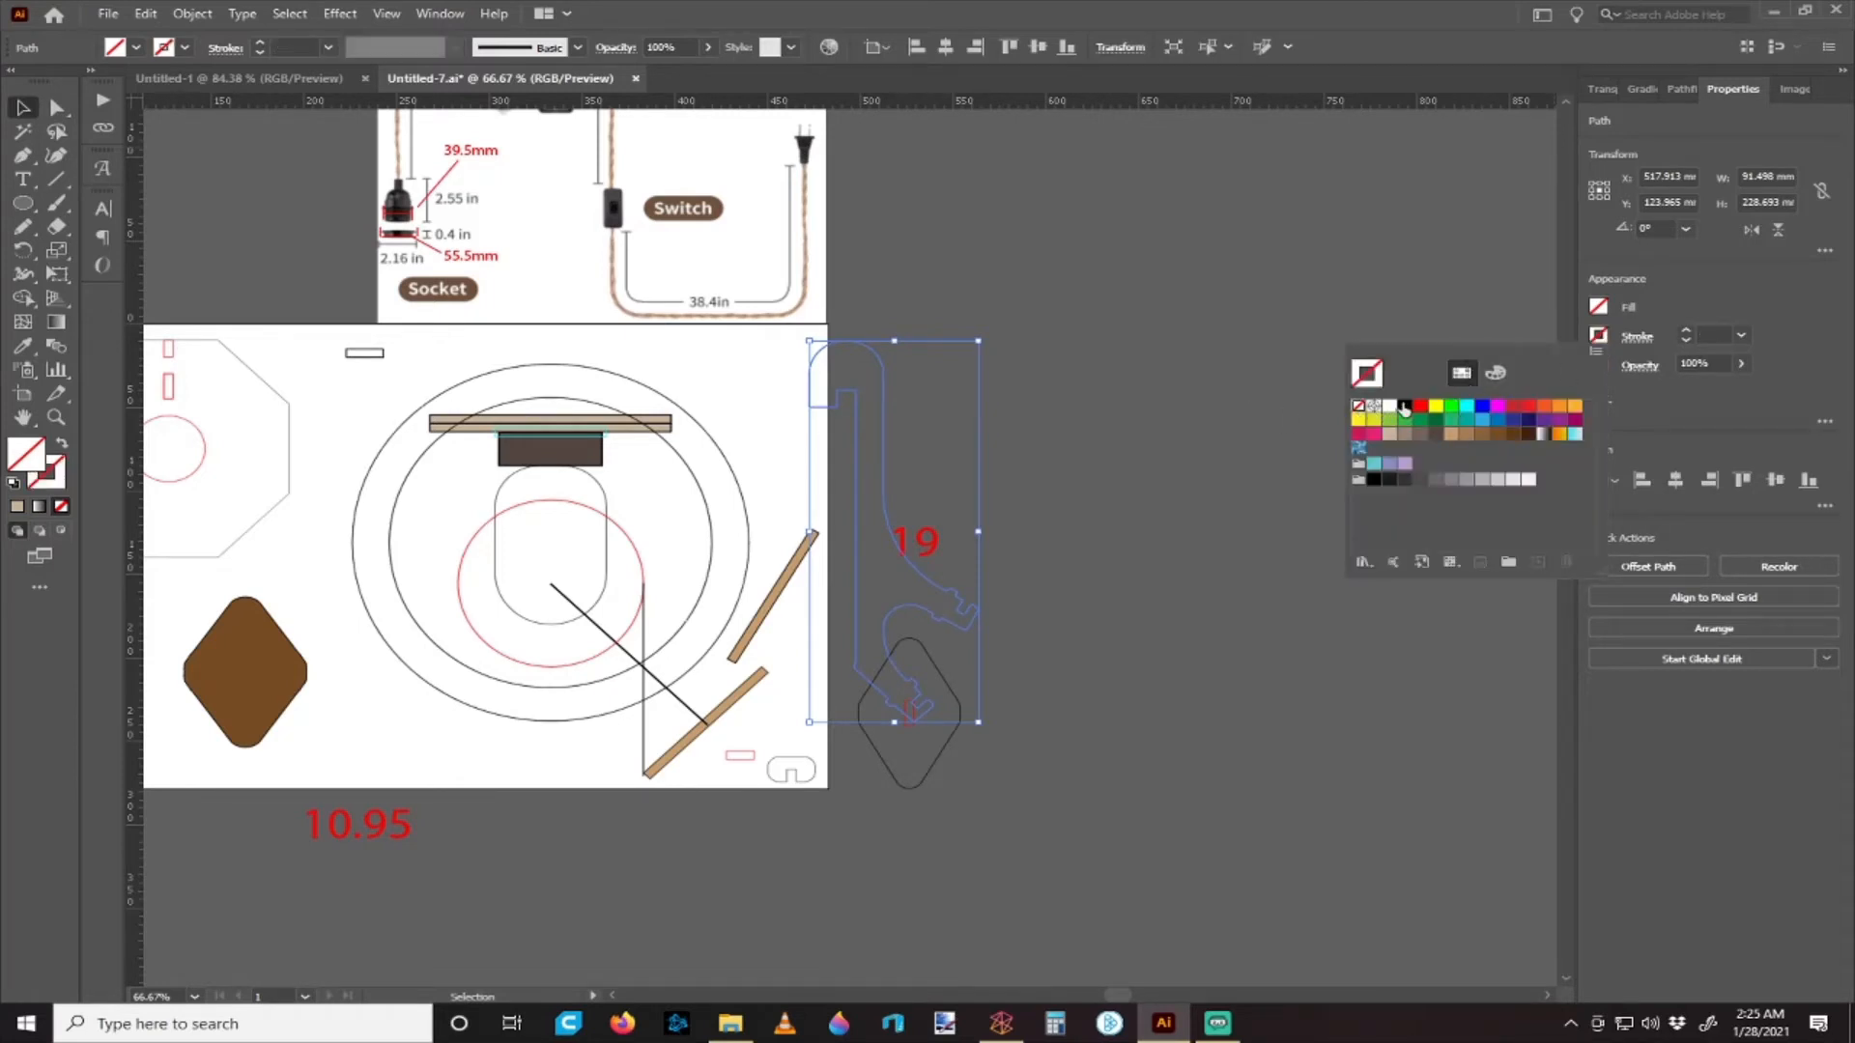
{"action": "left_click", "coordinate": [1403, 407]}
{"action": "left_click", "coordinate": [1599, 307]}
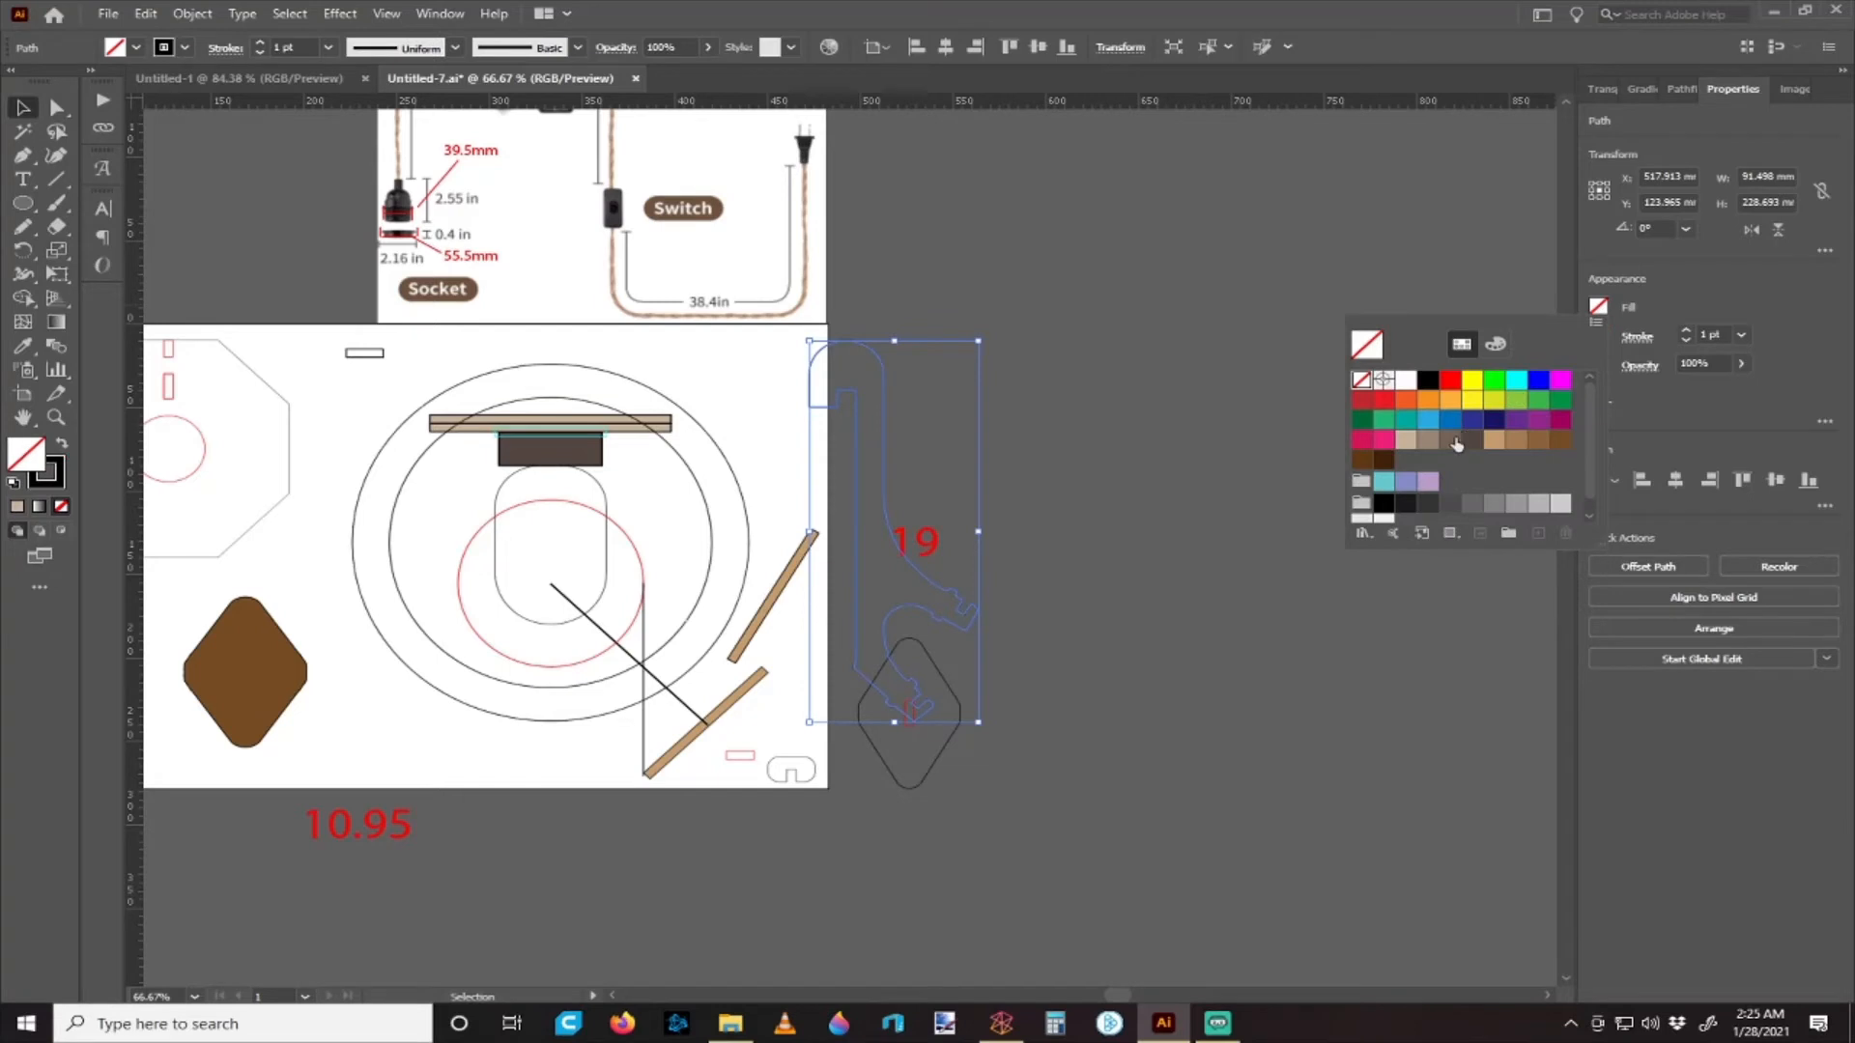
{"action": "left_click", "coordinate": [1456, 442]}
- Move the filled arm about 111 mm left and 12 mm down so its upper notch fits over the stacked bars' end
{"action": "scroll", "coordinate": [758, 418], "scroll_direction": "down", "scroll_amount": 4}
{"action": "scroll", "coordinate": [850, 349], "scroll_direction": "left", "scroll_amount": 4}
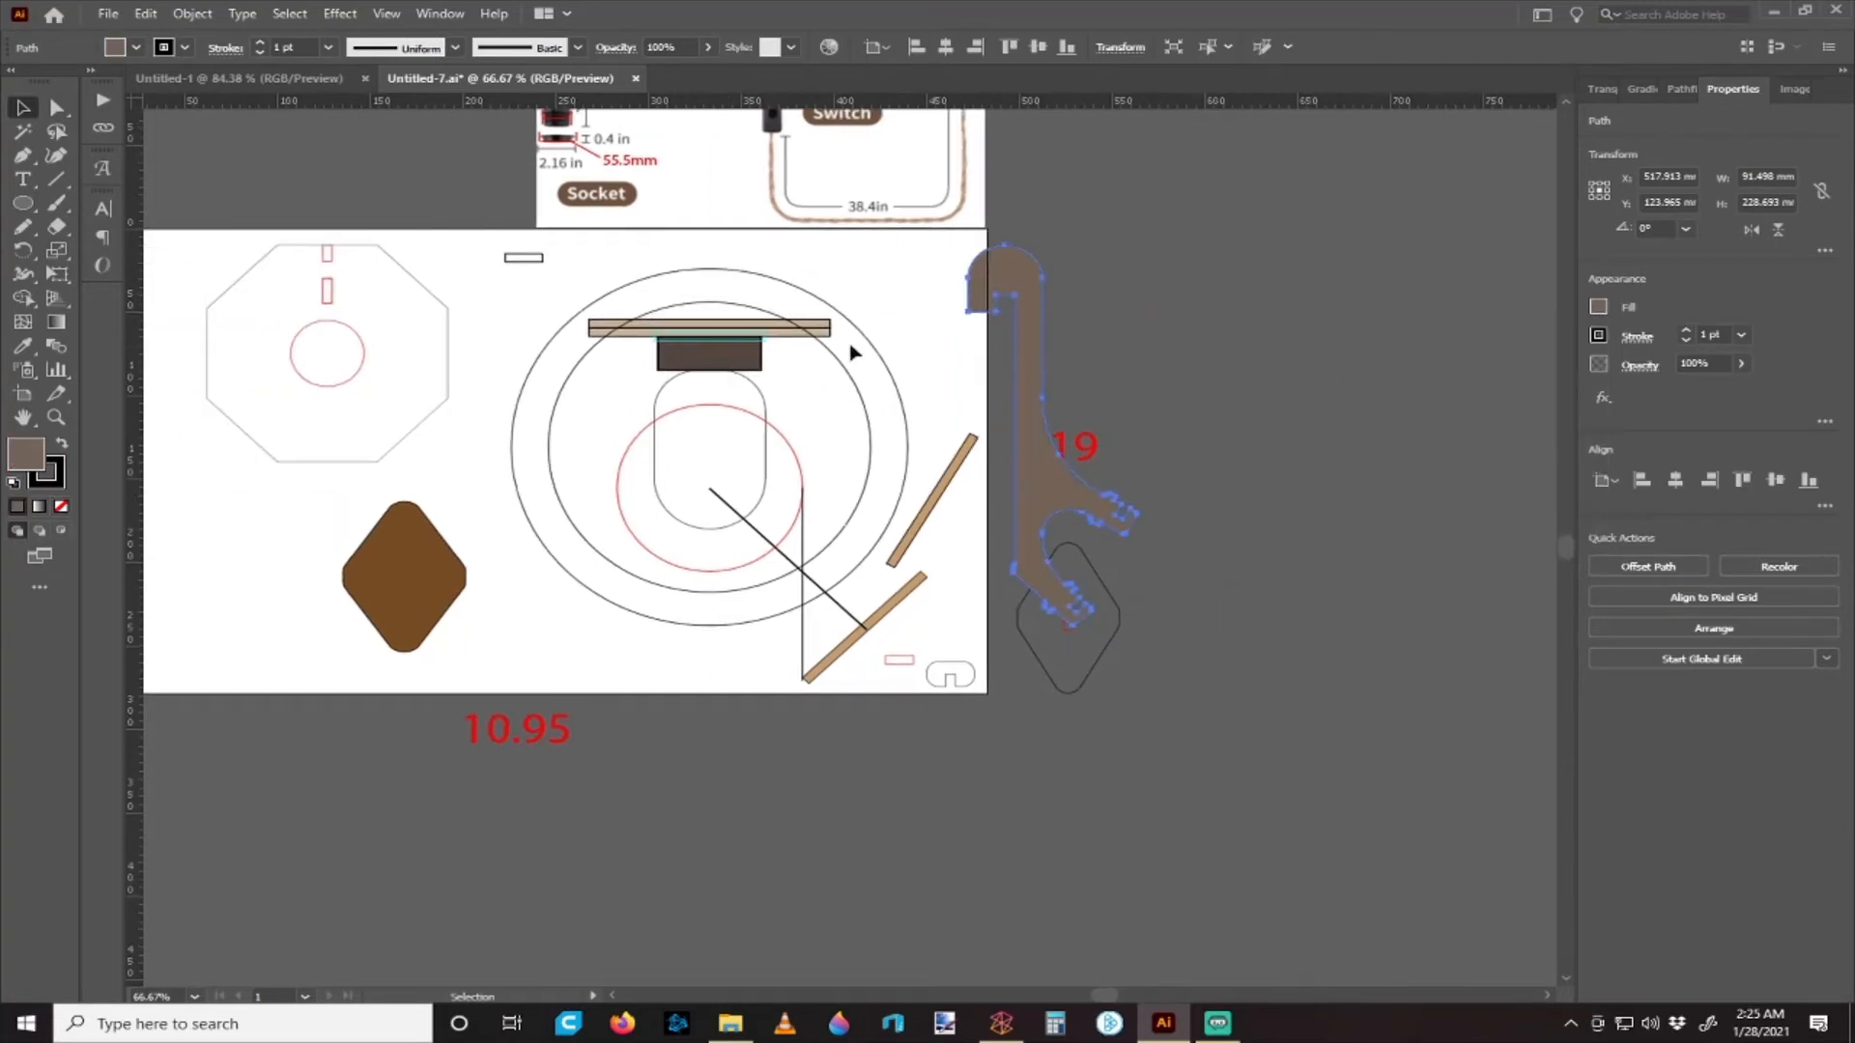
{"action": "scroll", "coordinate": [855, 345], "scroll_direction": "up", "scroll_amount": 3}
{"action": "left_click", "coordinate": [942, 402]}
{"action": "scroll", "coordinate": [856, 445], "scroll_direction": "up", "scroll_amount": 1}
{"action": "left_click_drag", "start_coordinate": [1094, 342], "coordinate": [779, 369]}
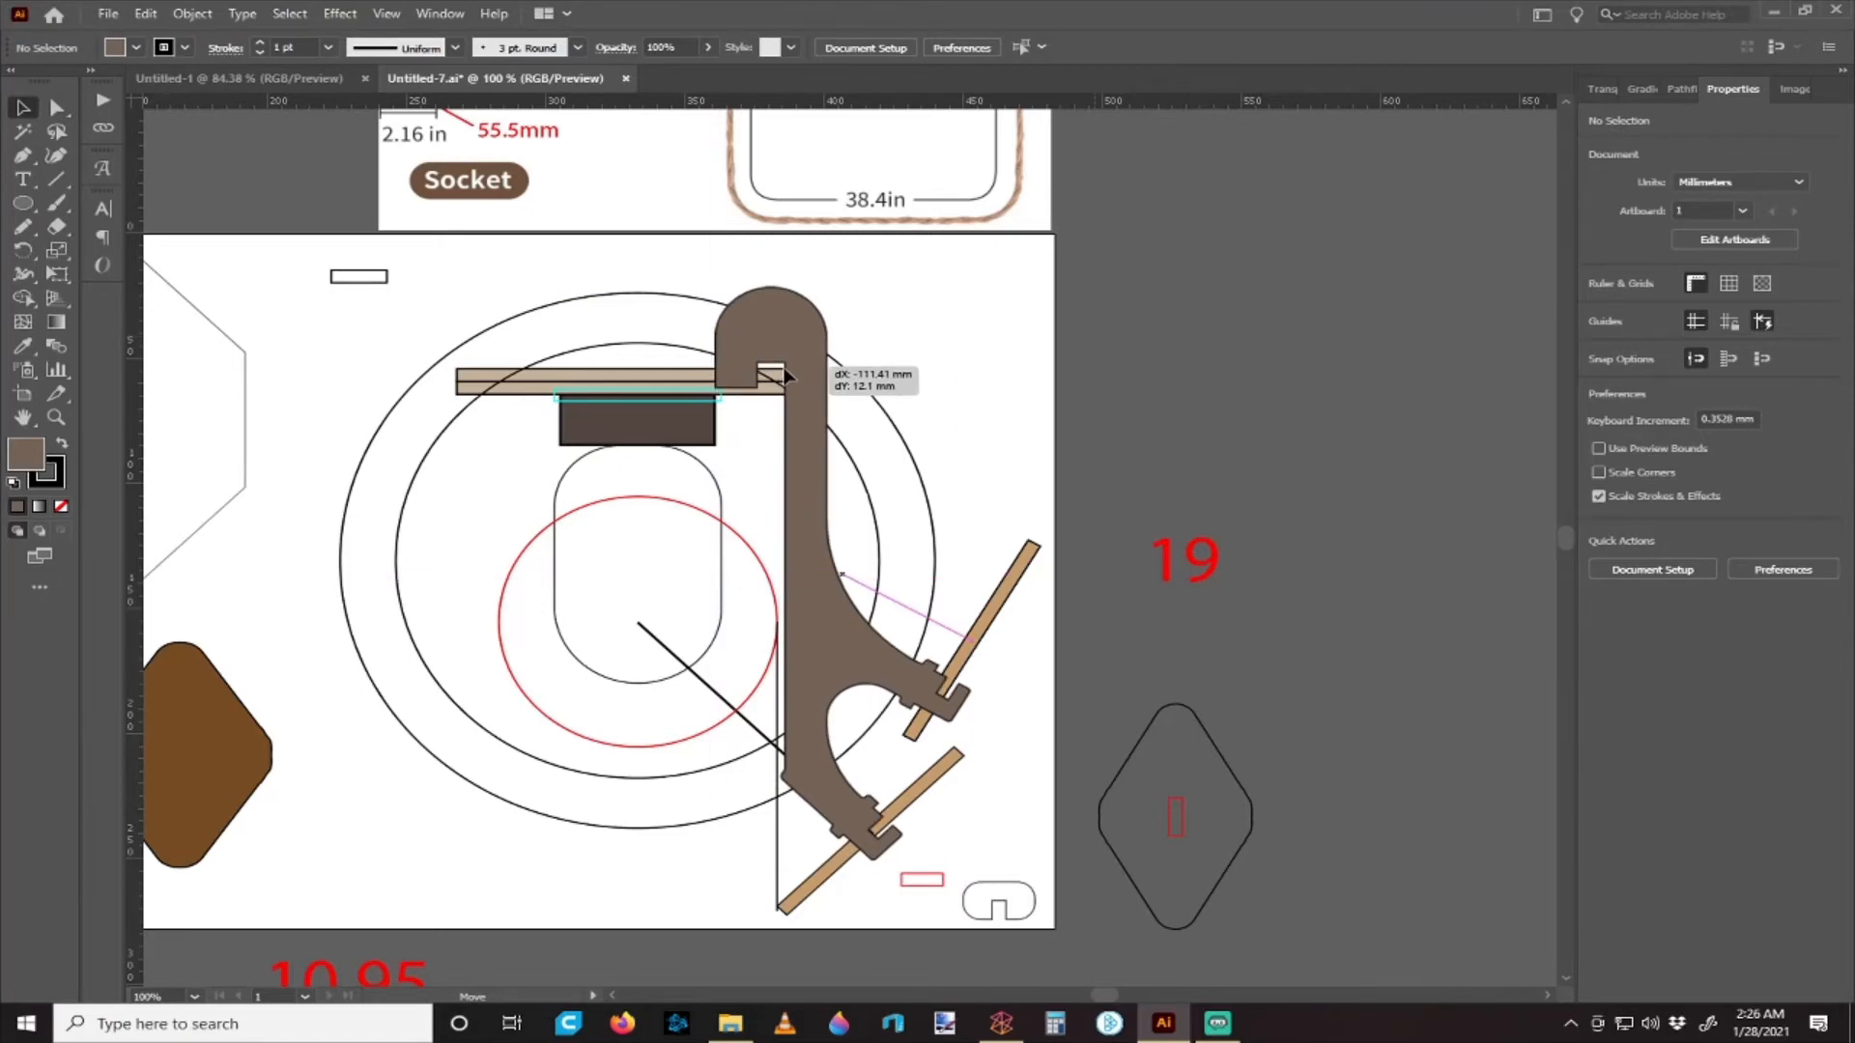
- Undo the arm's placement, its greyish-brown fill and its black stroke
{"action": "key", "text": "ctrl+z"}
{"action": "key", "text": "ctrl+z"}
{"action": "key", "text": "ctrl+z"}
{"action": "key", "text": "ctrl+z"}
{"action": "key", "text": "ctrl+z"}
{"action": "key", "text": "ctrl+z"}
{"action": "key", "text": "ctrl+z"}
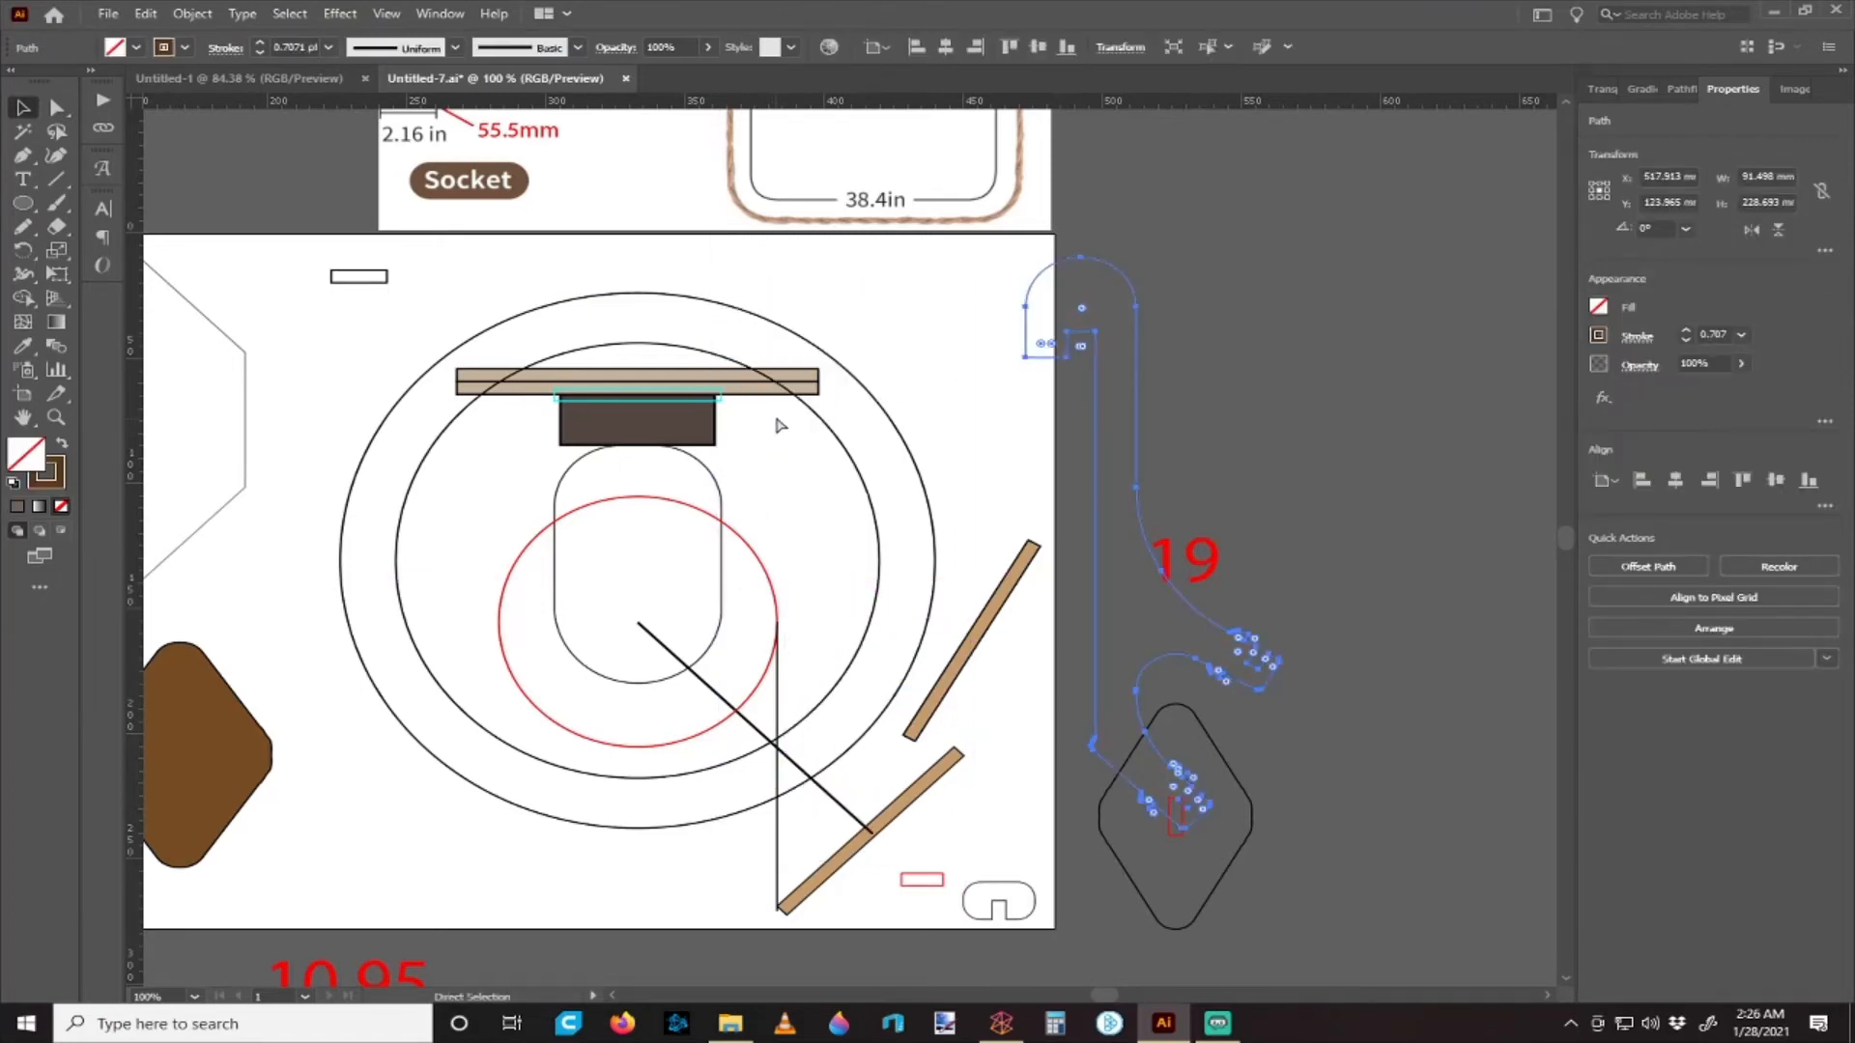
- Move the round-topped arm outline about 109 mm left and 15 mm down onto the old tan arm, its notch over the stacked bars
{"action": "key", "text": "v"}
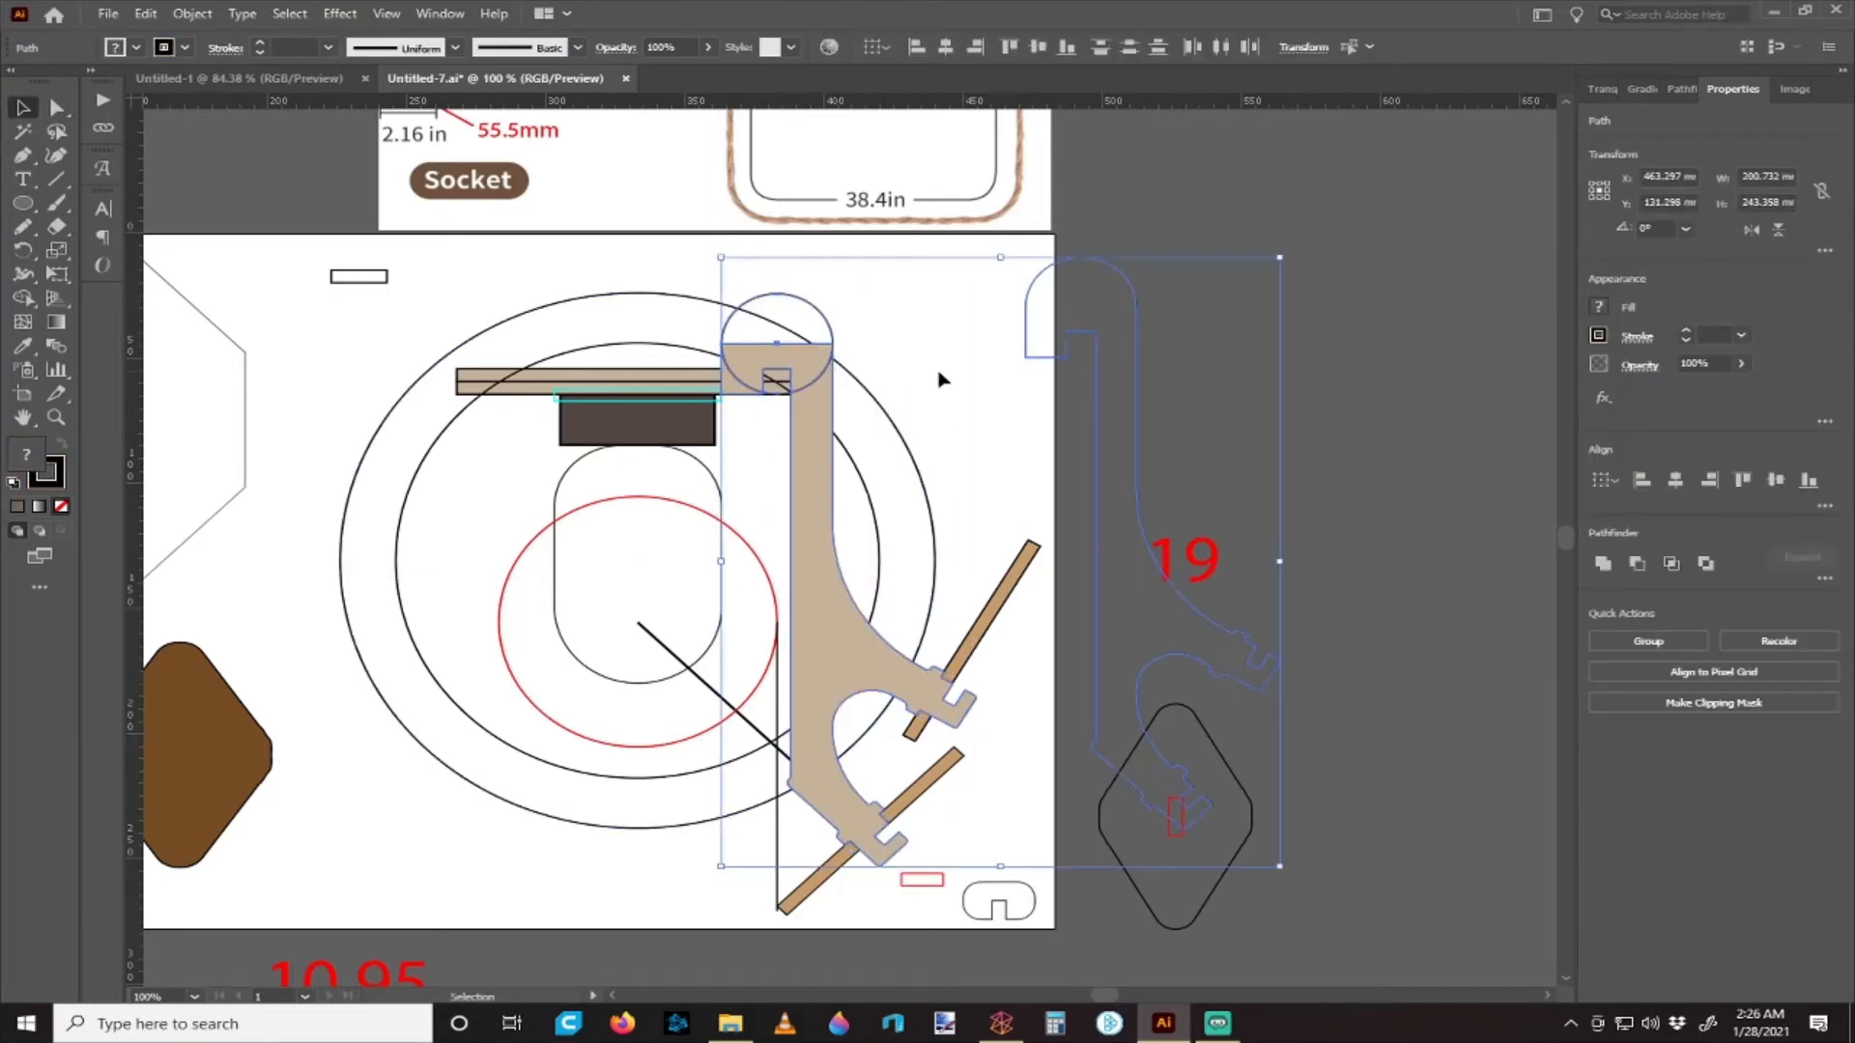
{"action": "left_click", "coordinate": [943, 373]}
{"action": "left_click_drag", "start_coordinate": [963, 373], "coordinate": [1069, 372]}
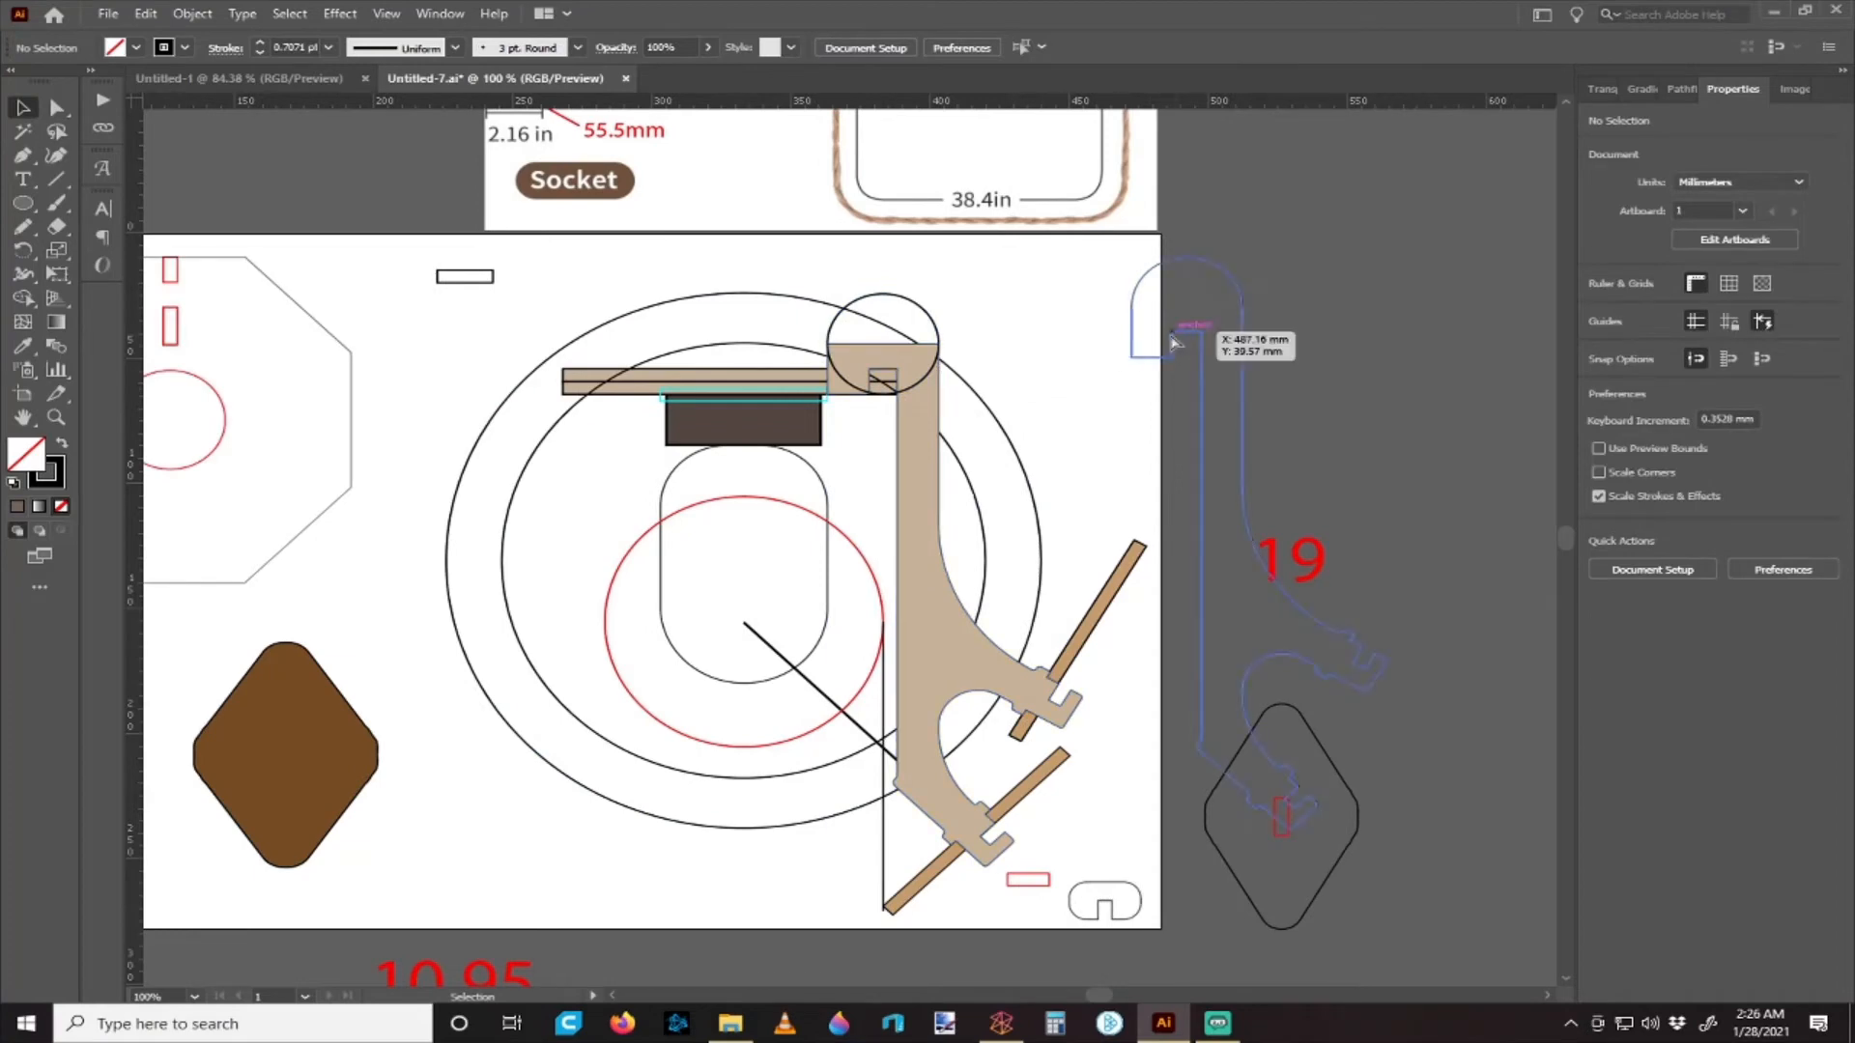
{"action": "left_click_drag", "start_coordinate": [1173, 338], "coordinate": [875, 378]}
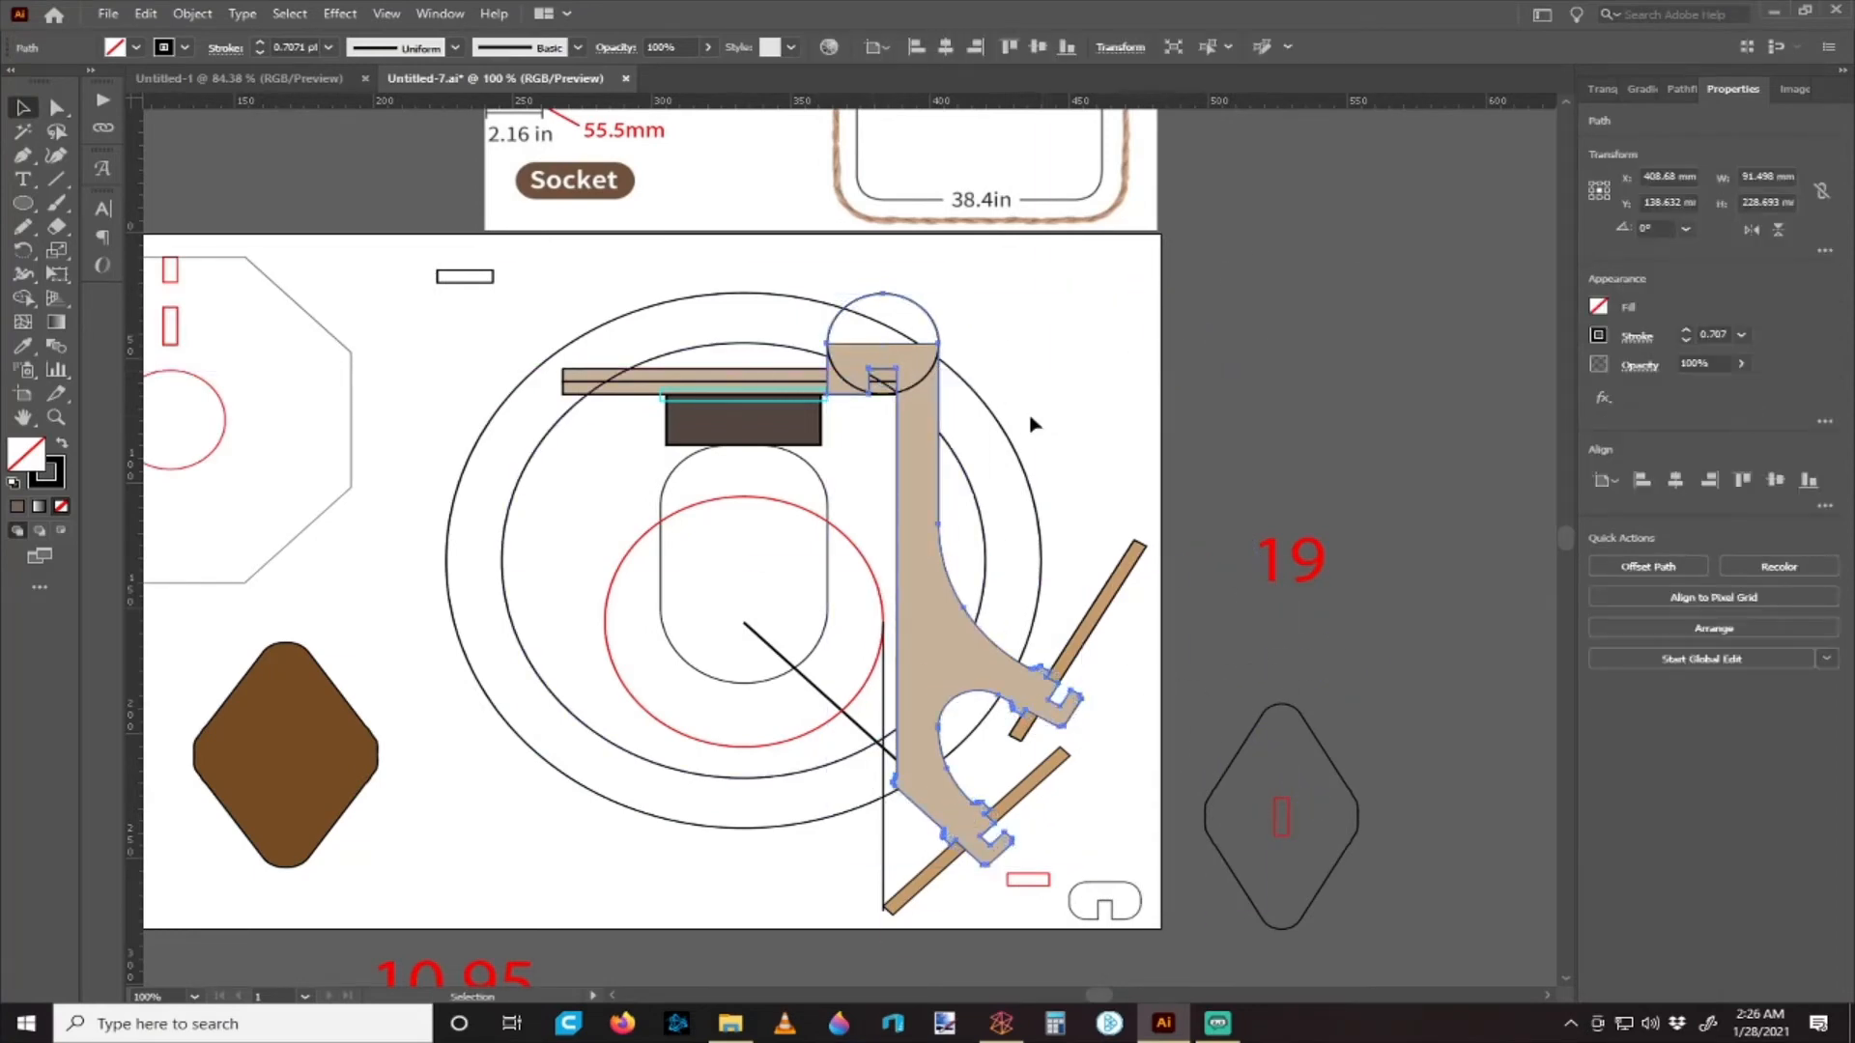
- Delete the old tan arm and the separate circle at its top from the lamp drawing
{"action": "scroll", "coordinate": [973, 425], "scroll_direction": "up", "scroll_amount": 1}
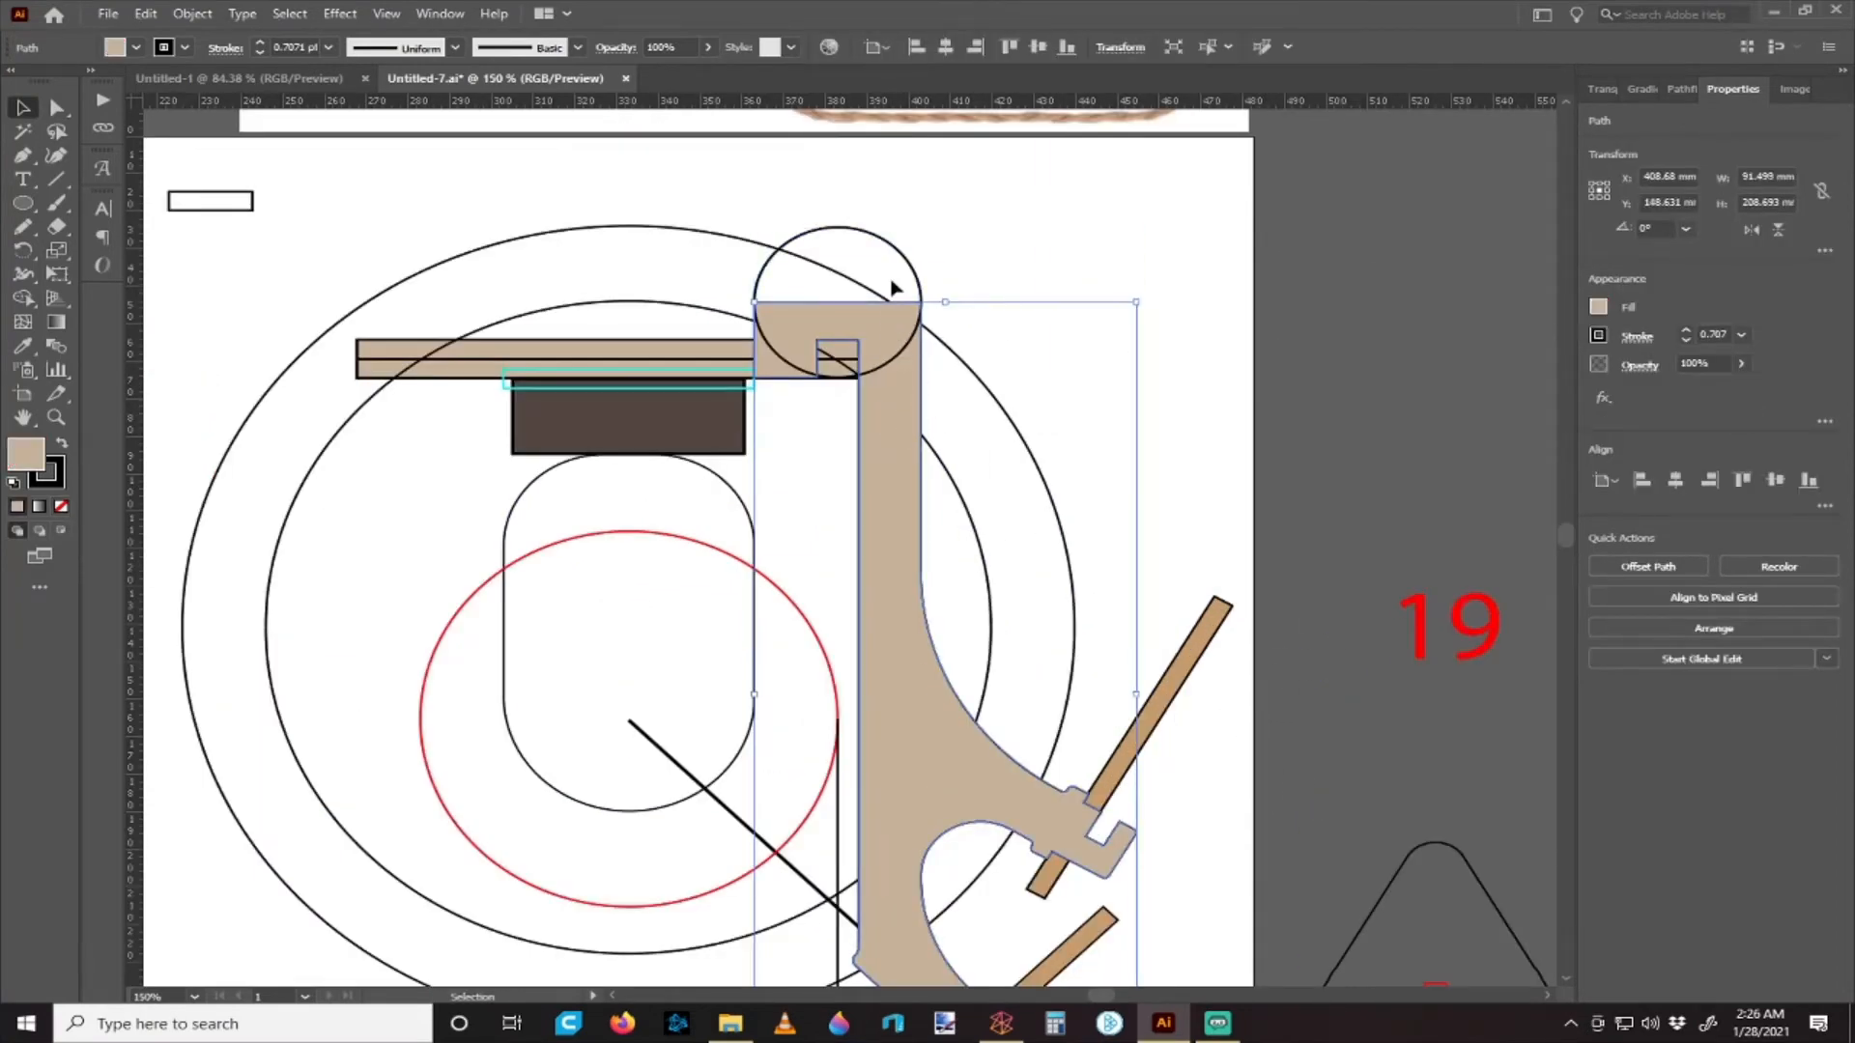
{"action": "left_click", "coordinate": [995, 302]}
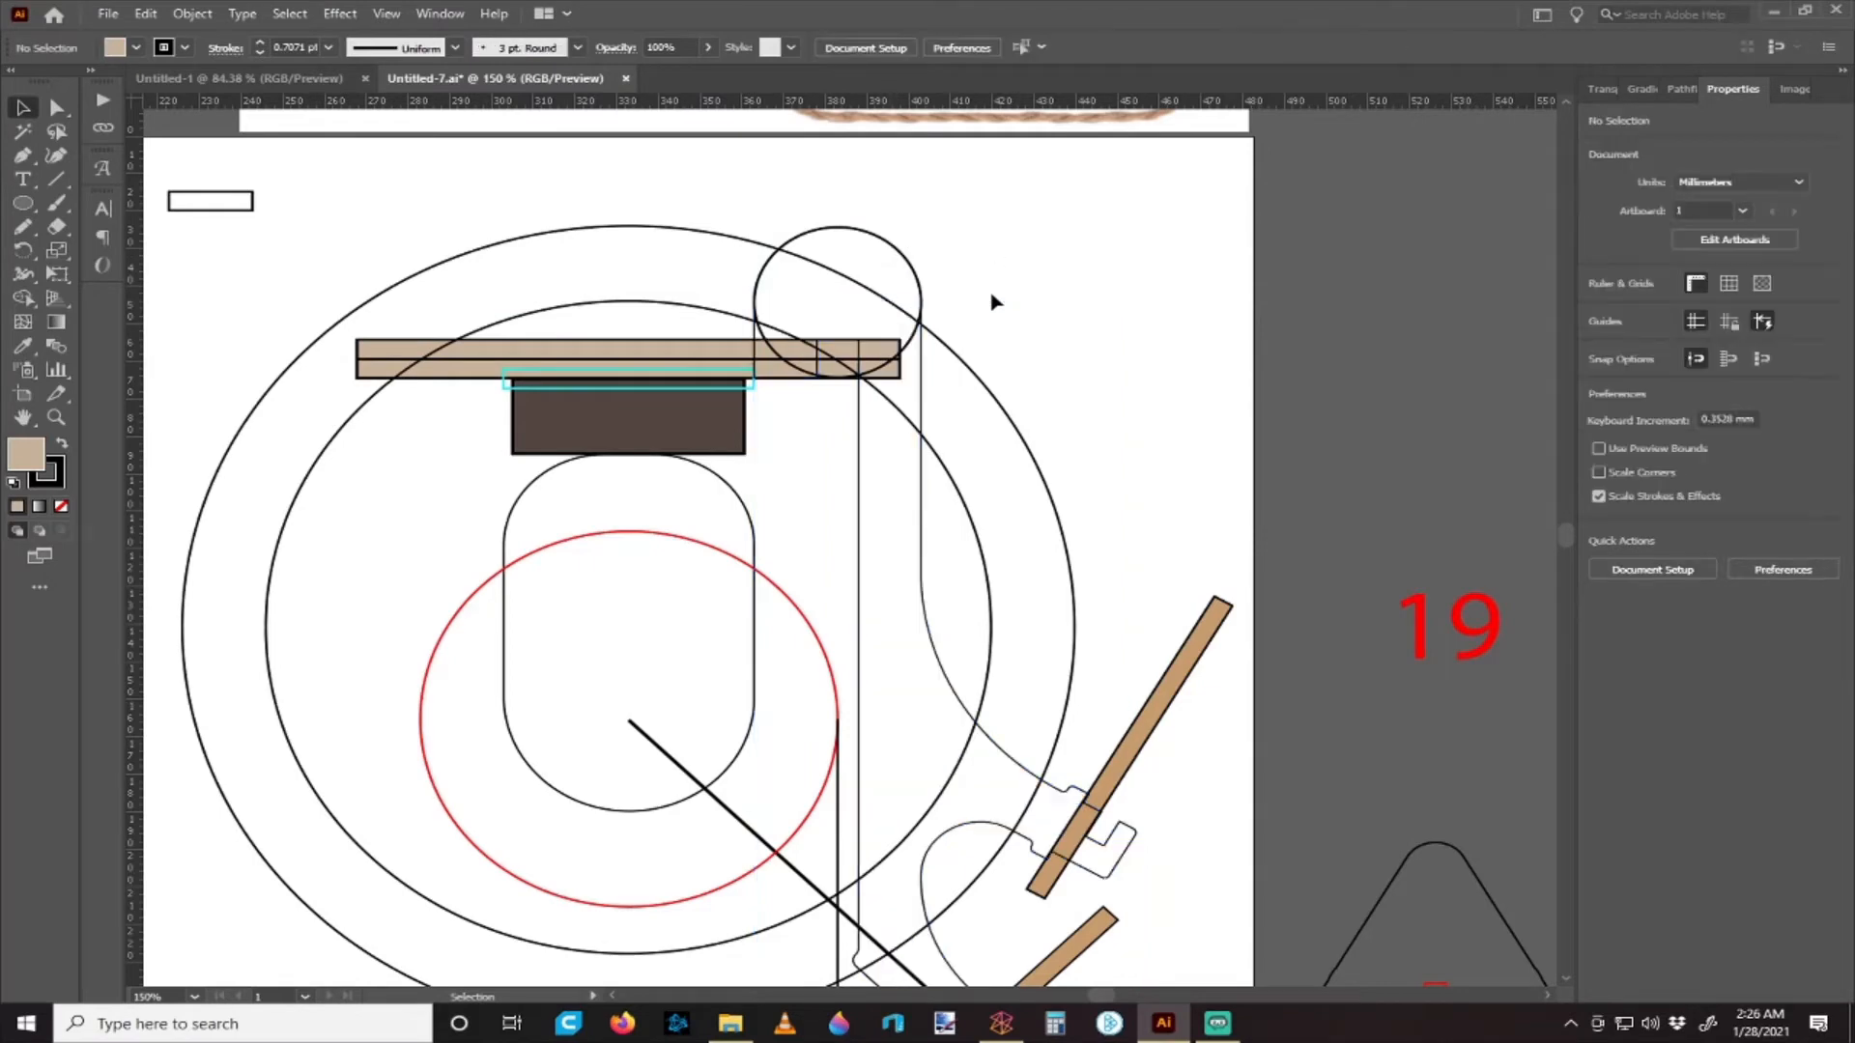
{"action": "left_click", "coordinate": [915, 290]}
{"action": "left_click", "coordinate": [903, 334]}
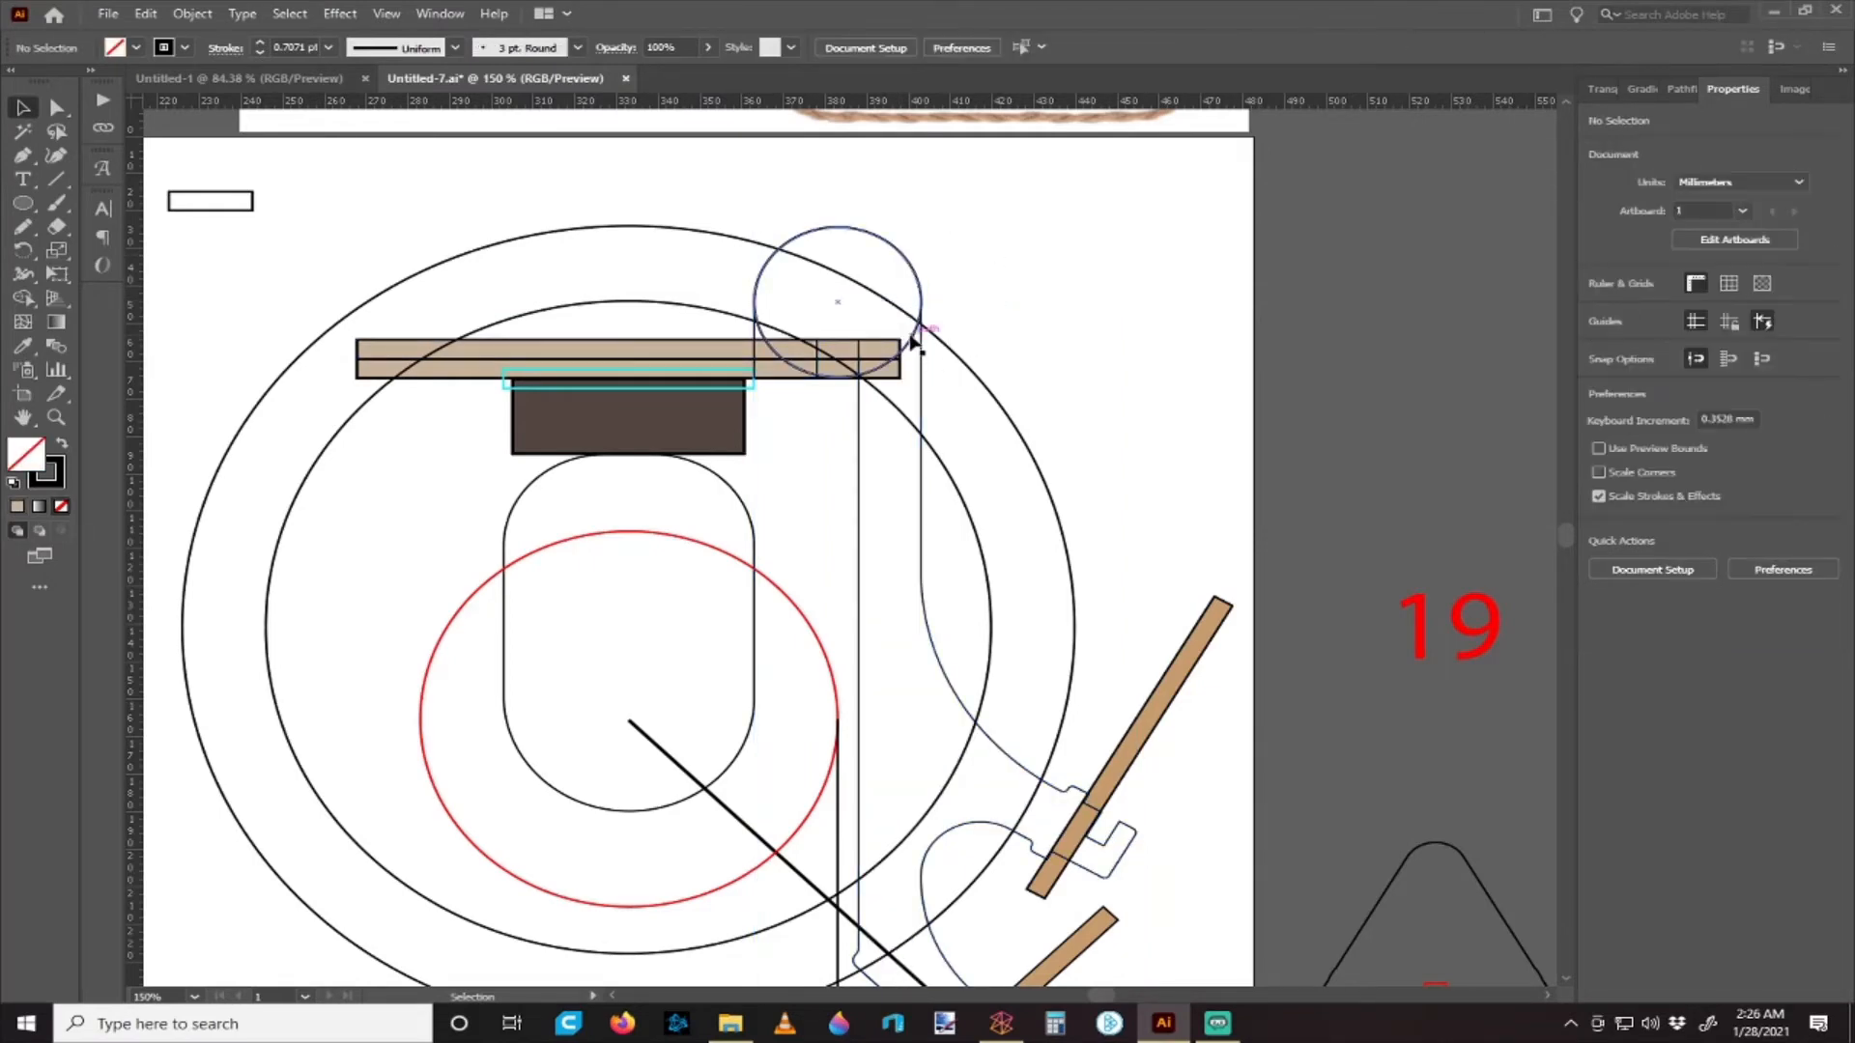
{"action": "left_click", "coordinate": [911, 337]}
{"action": "key", "text": "Delete"}
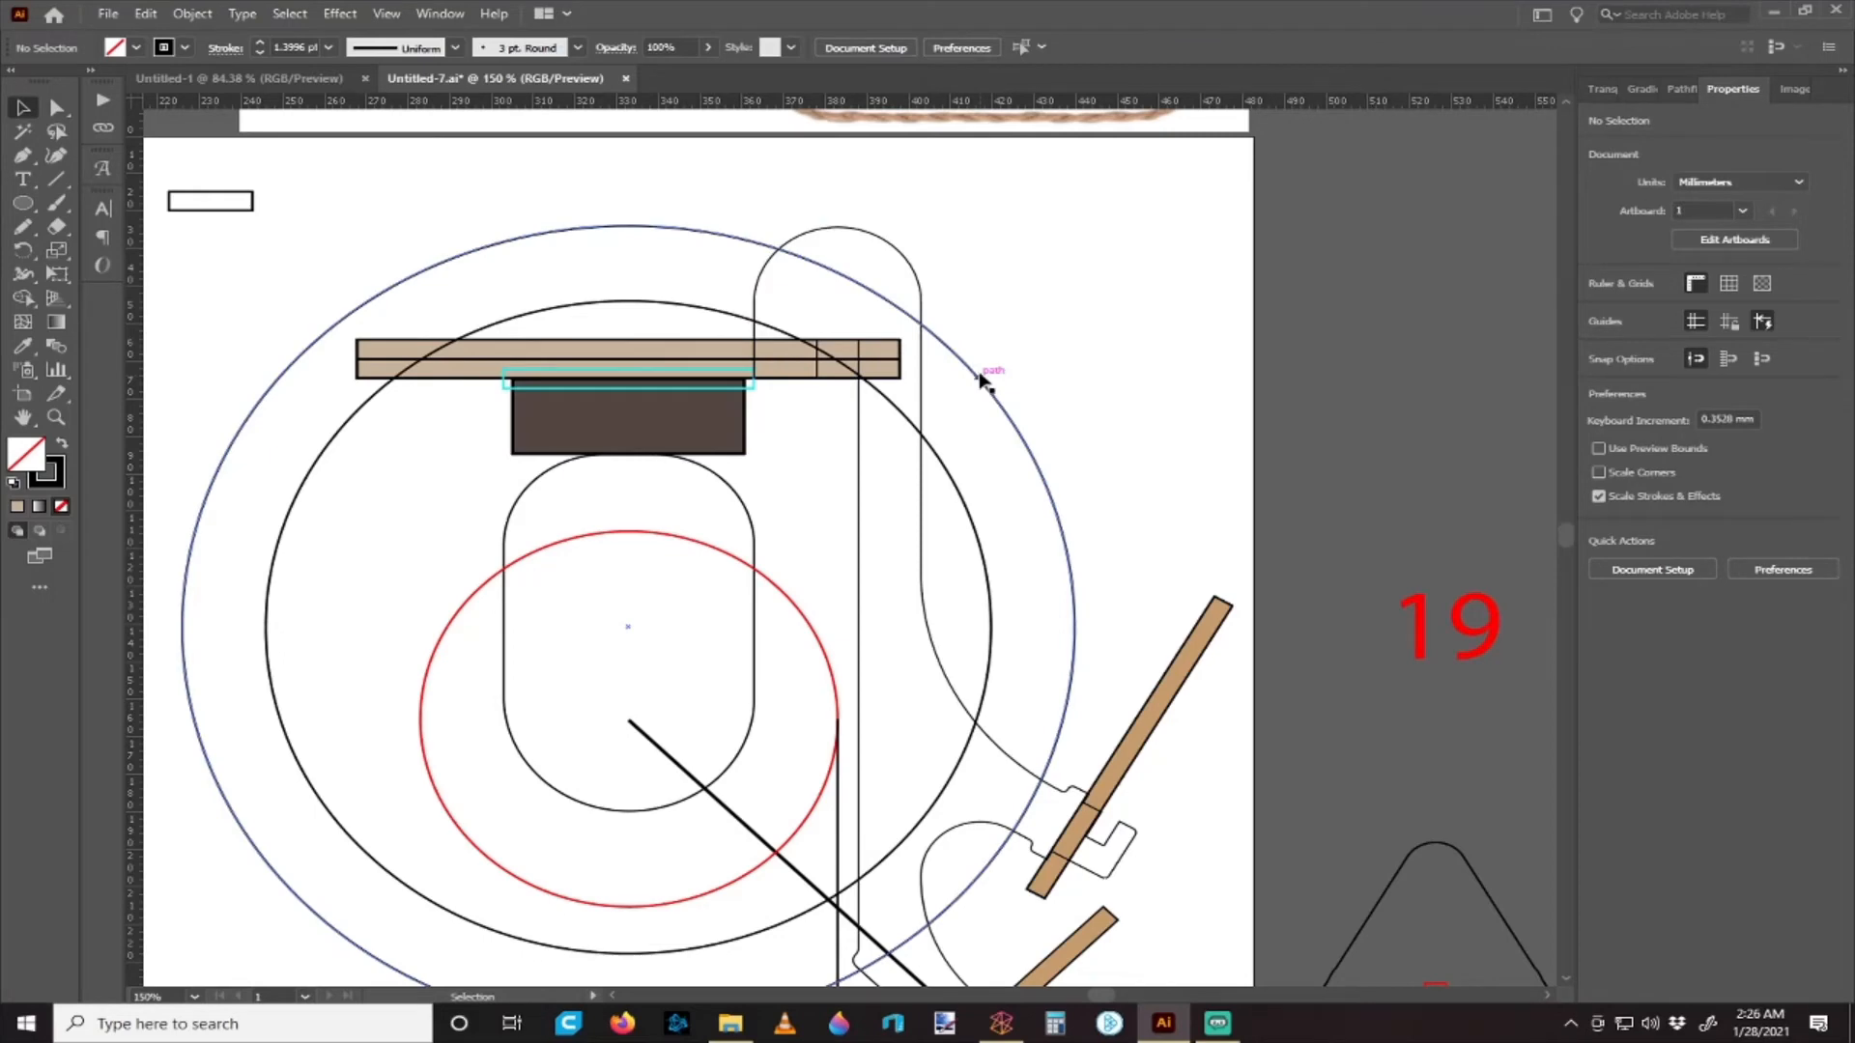
- Fill the round-topped arm with purple
{"action": "left_click", "coordinate": [921, 300]}
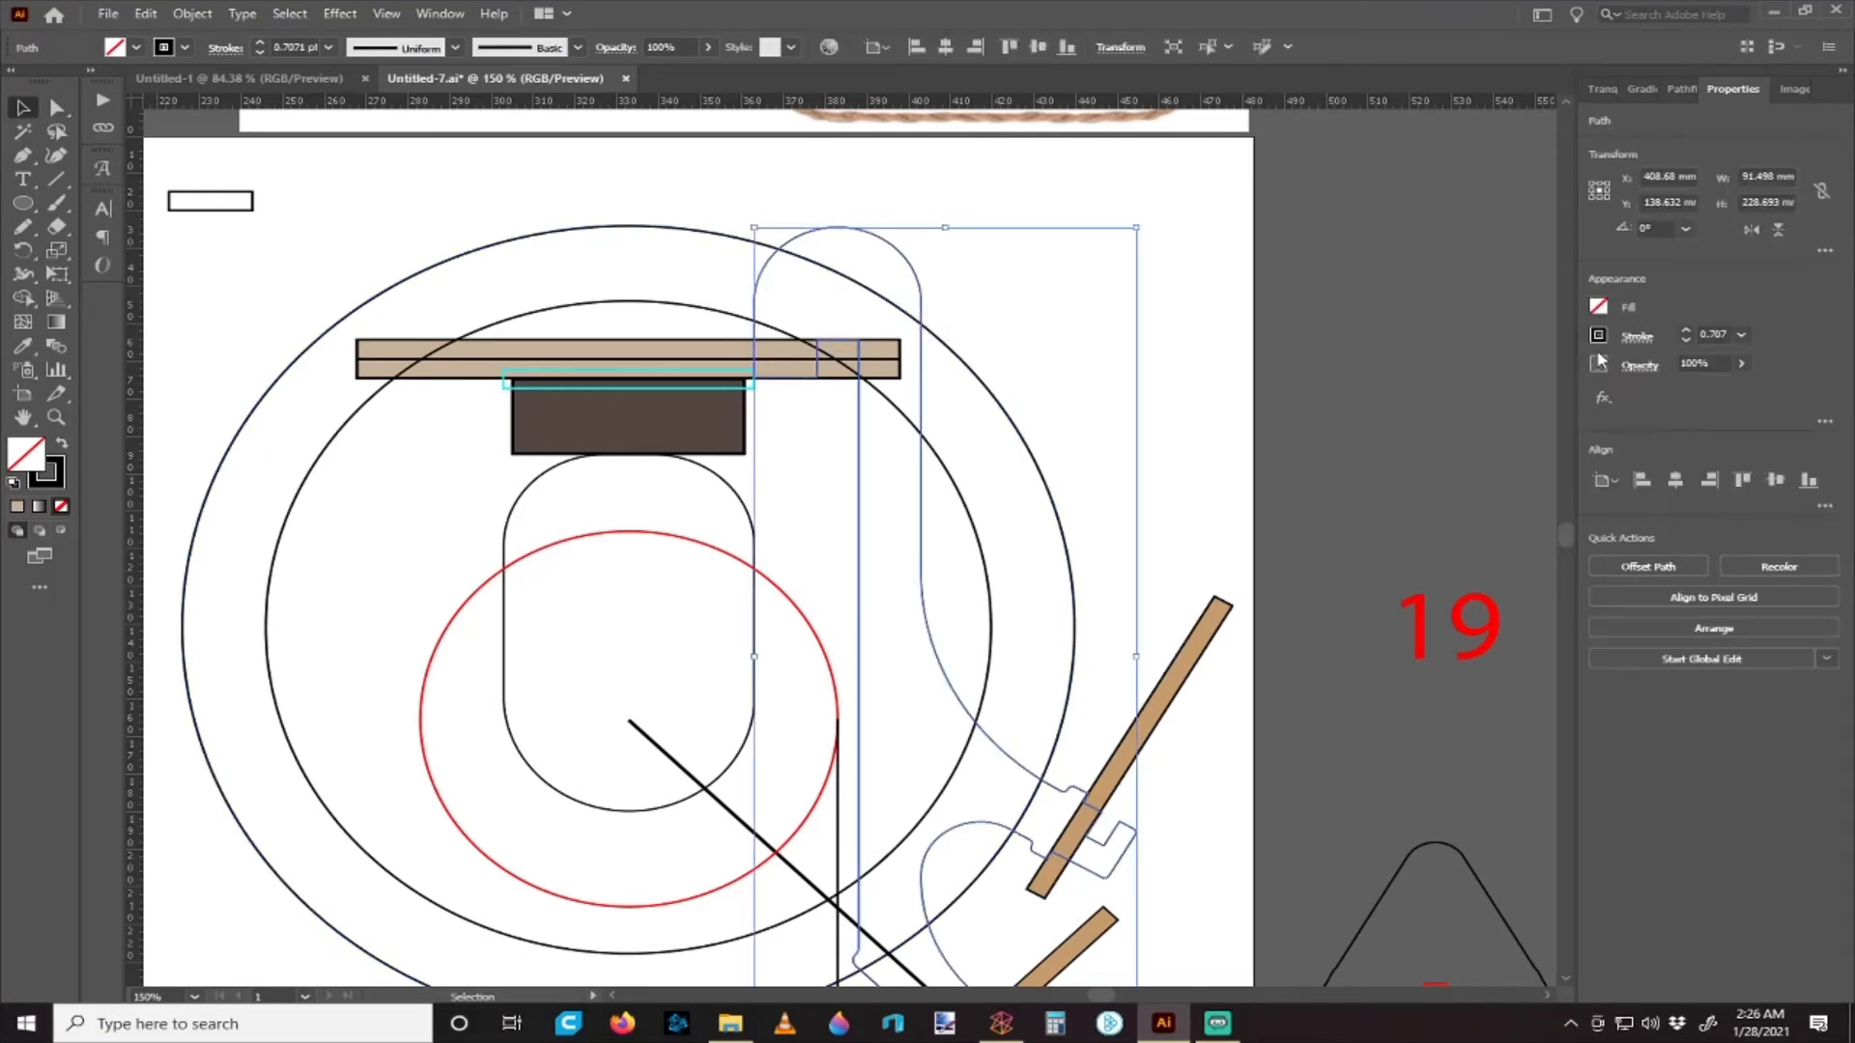
{"action": "left_click", "coordinate": [1598, 308]}
{"action": "left_click", "coordinate": [1512, 421]}
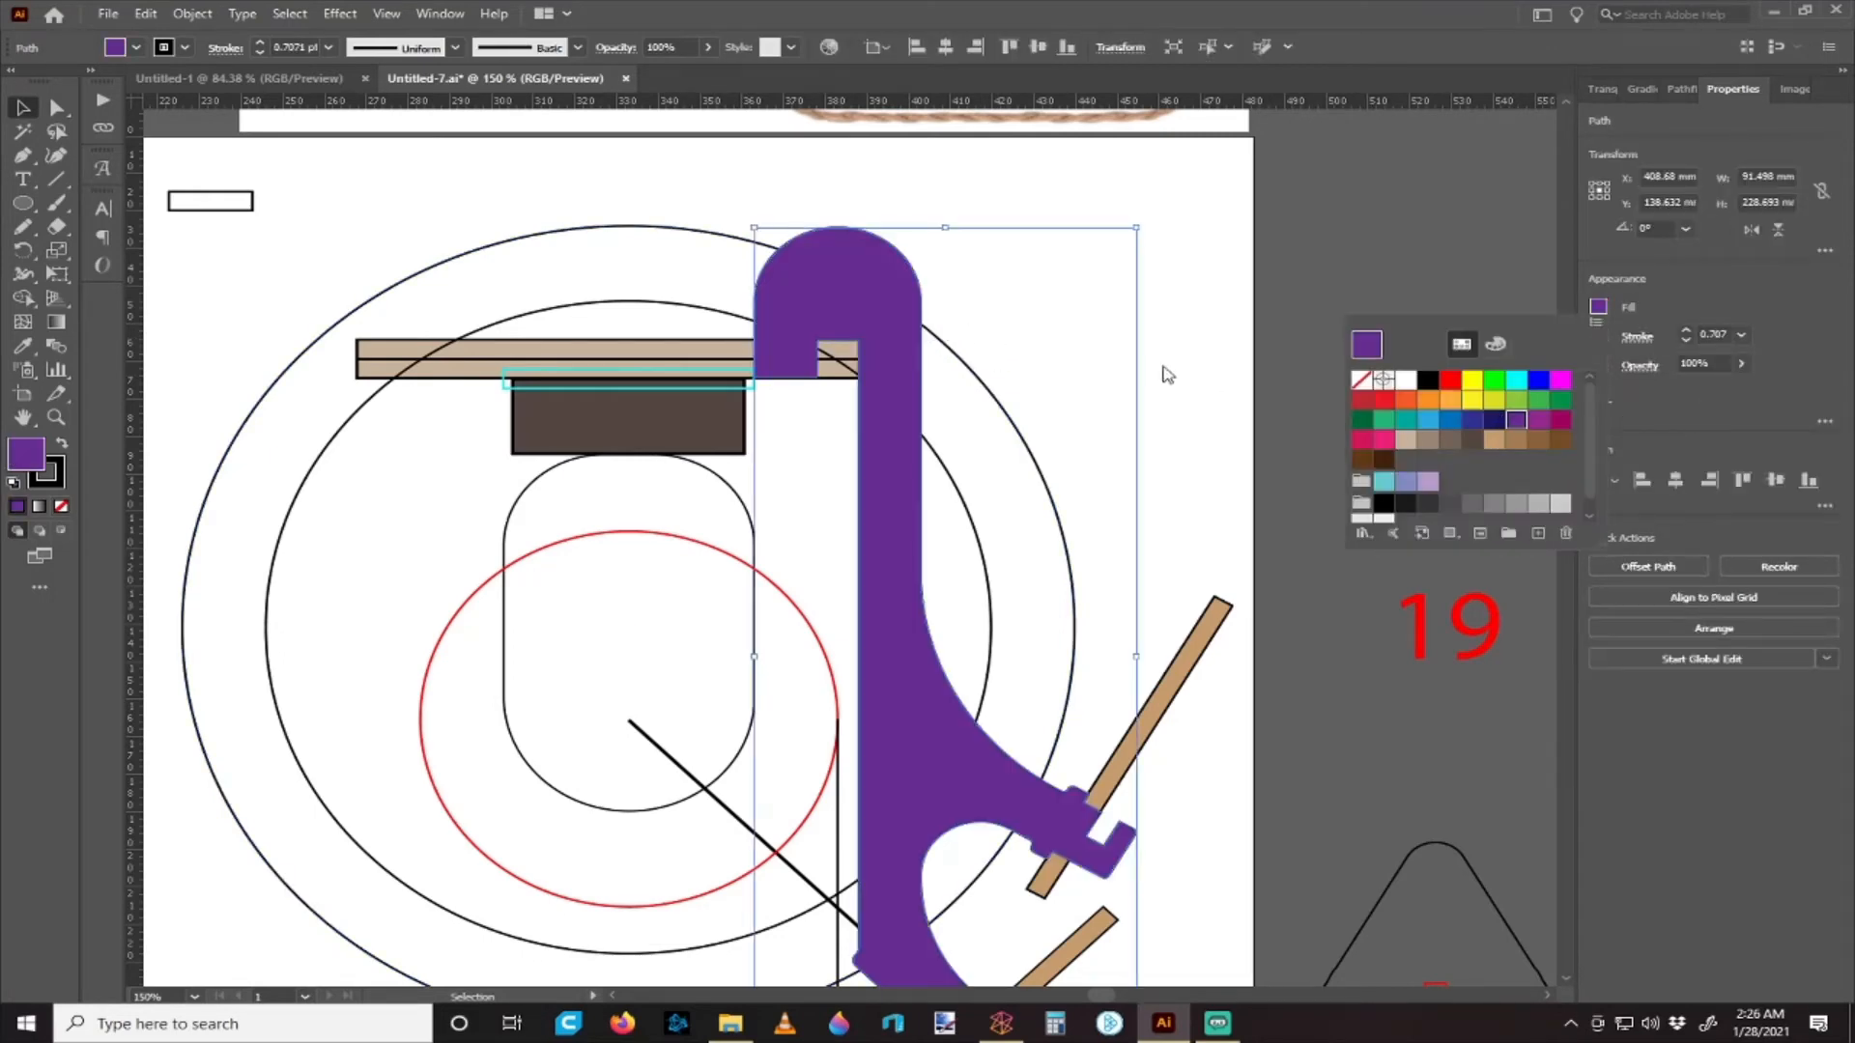
{"action": "key", "text": "ctrl+minus"}
{"action": "left_click", "coordinate": [1019, 356]}
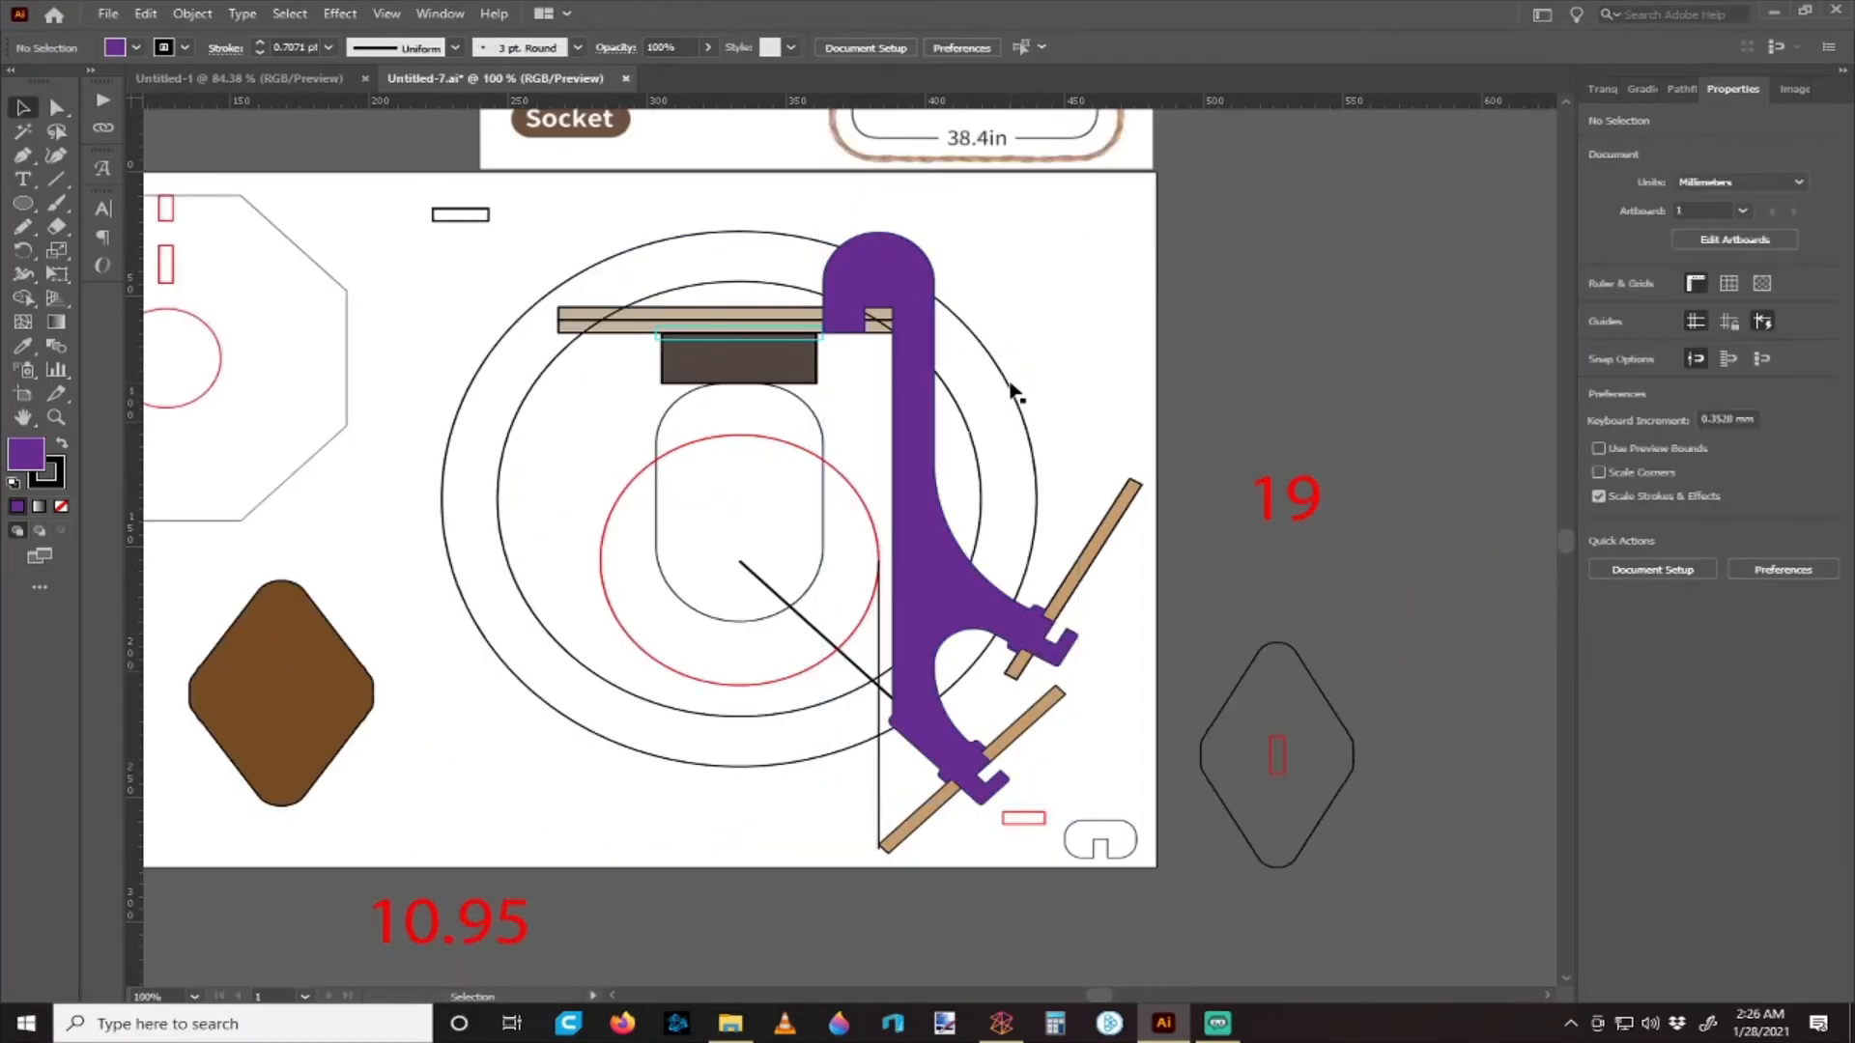
{"action": "scroll", "coordinate": [986, 391], "scroll_direction": "left", "scroll_amount": 1}
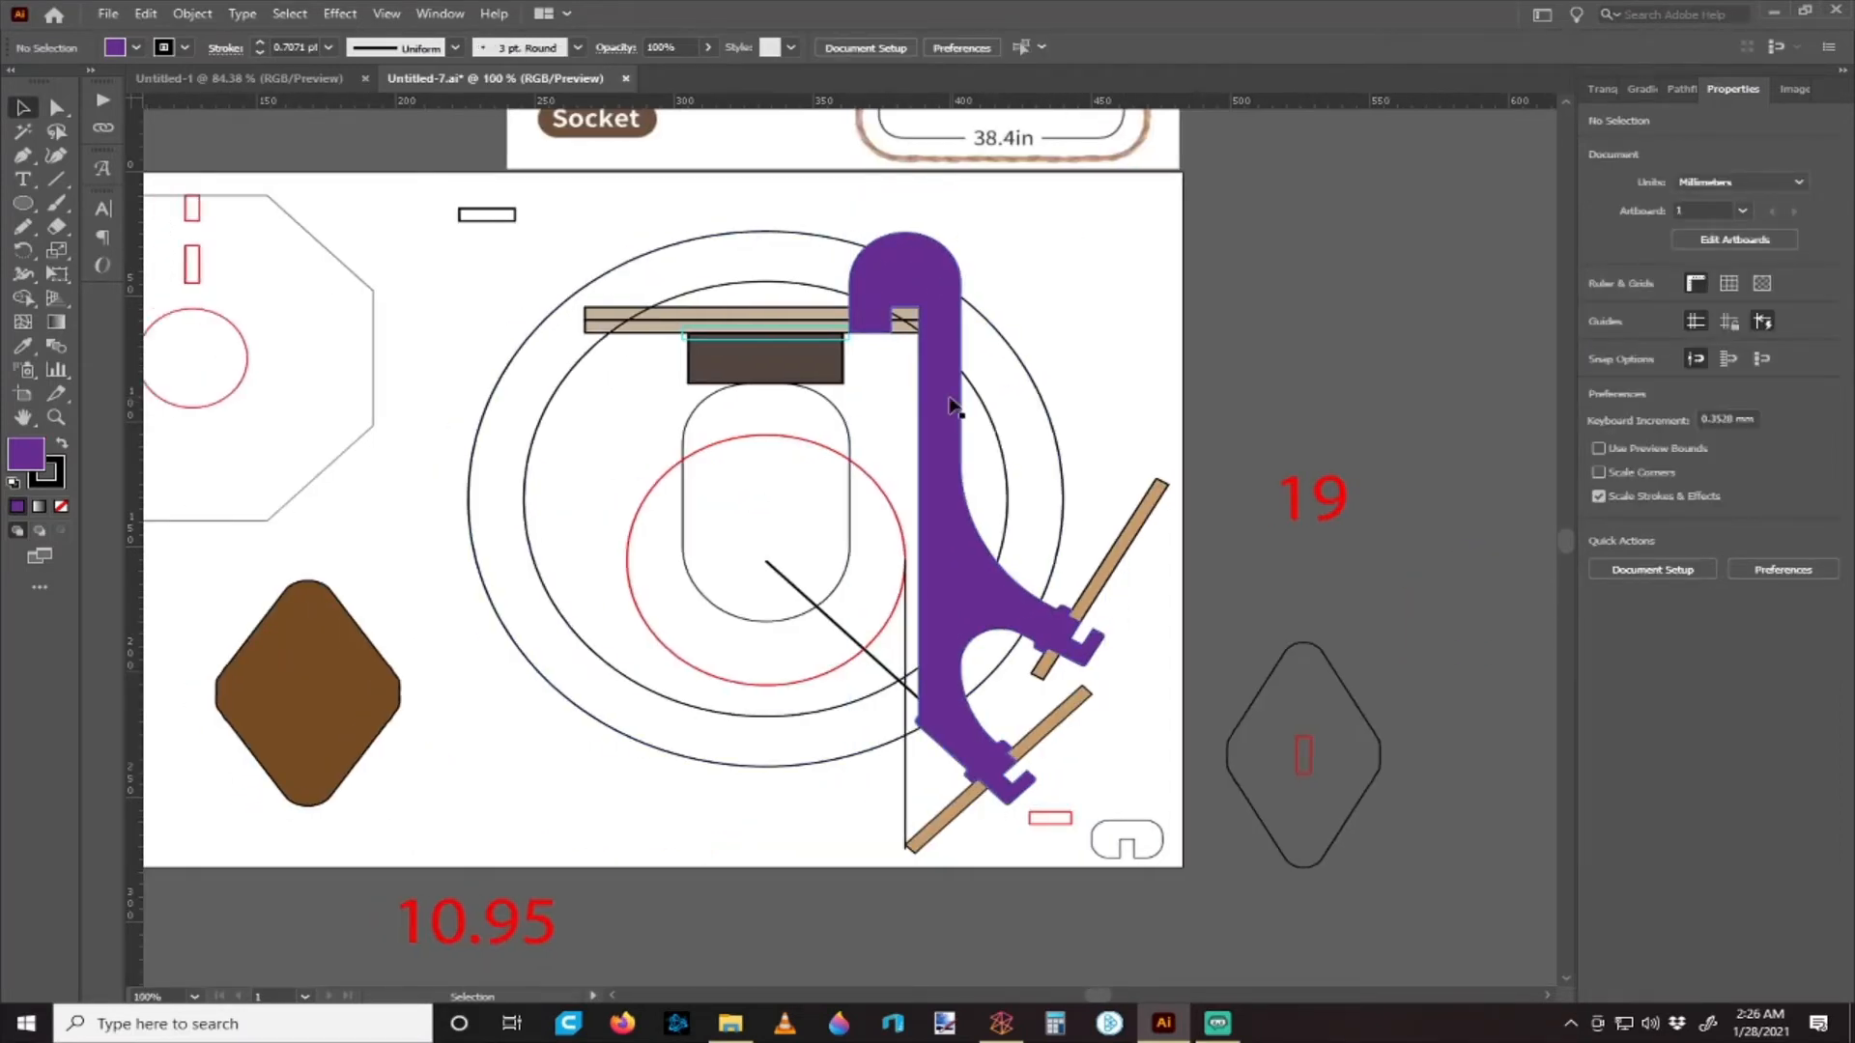
{"action": "scroll", "coordinate": [952, 405], "scroll_direction": "up", "scroll_amount": 1}
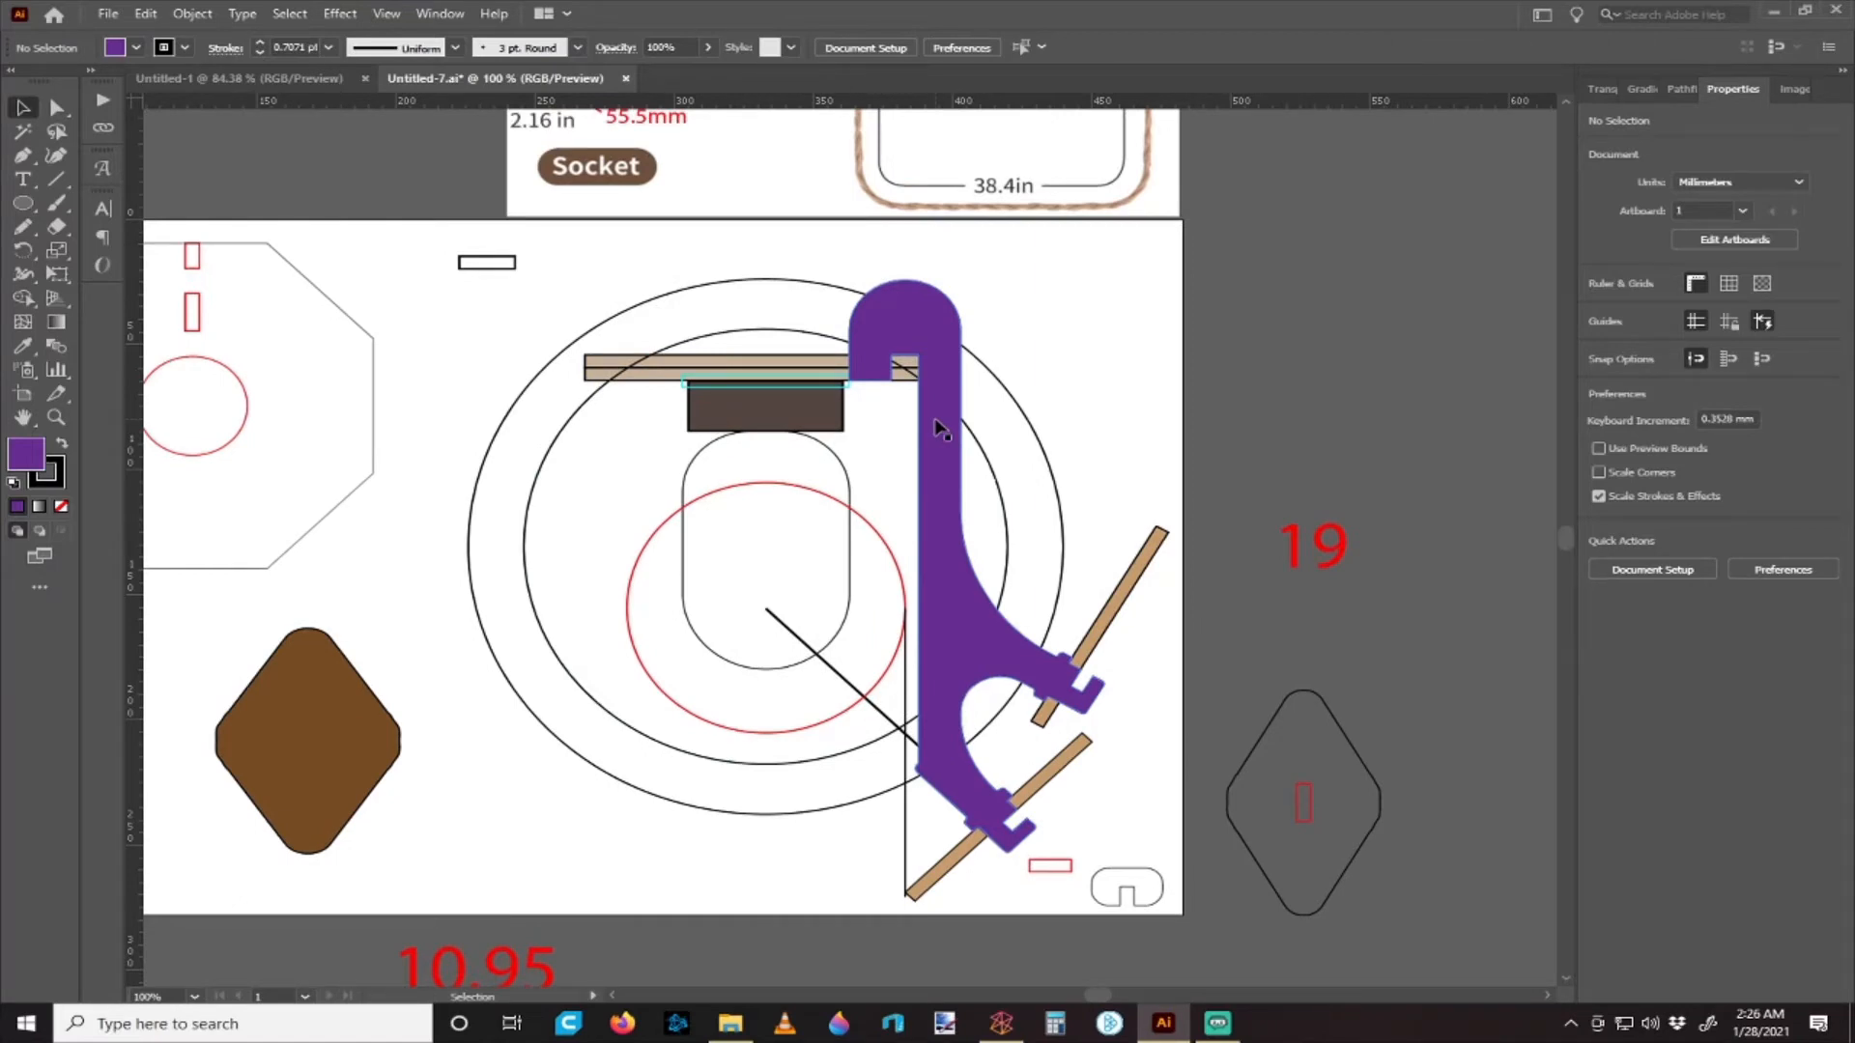
{"action": "left_click", "coordinate": [1216, 1016]}
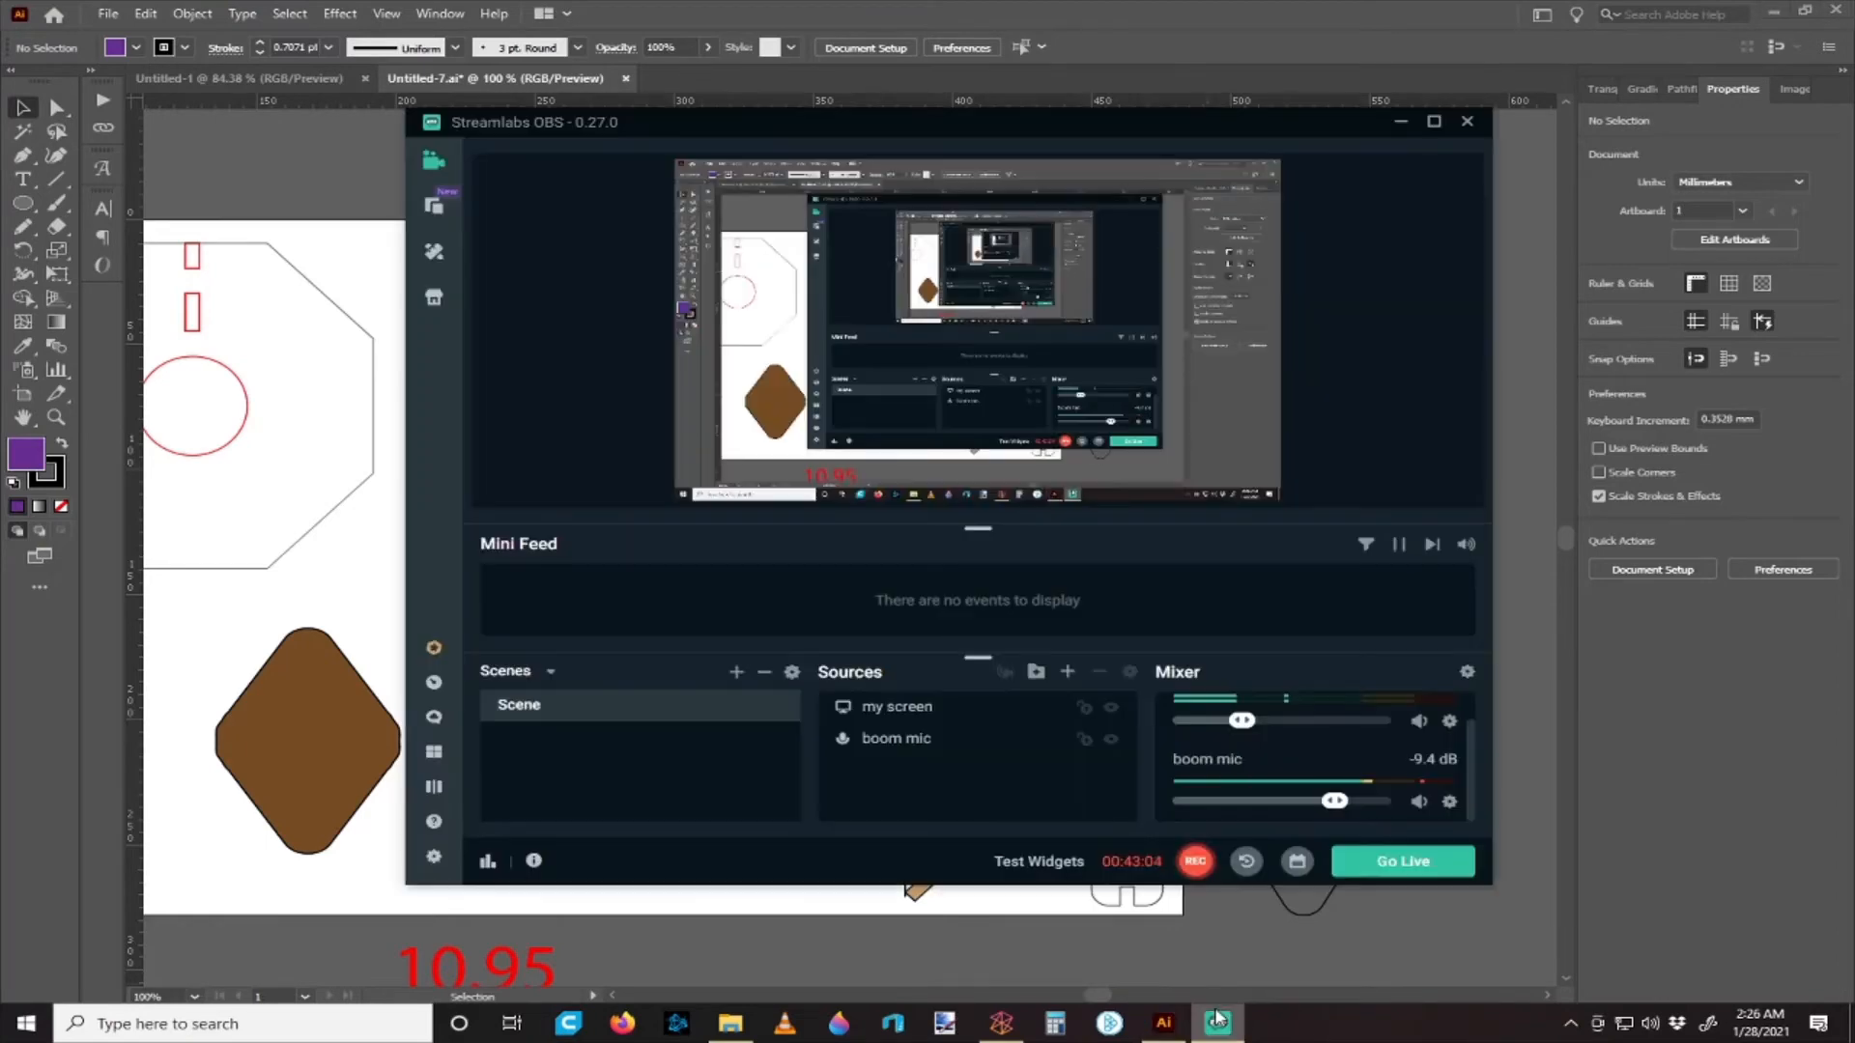
{"action": "left_click", "coordinate": [1378, 941]}
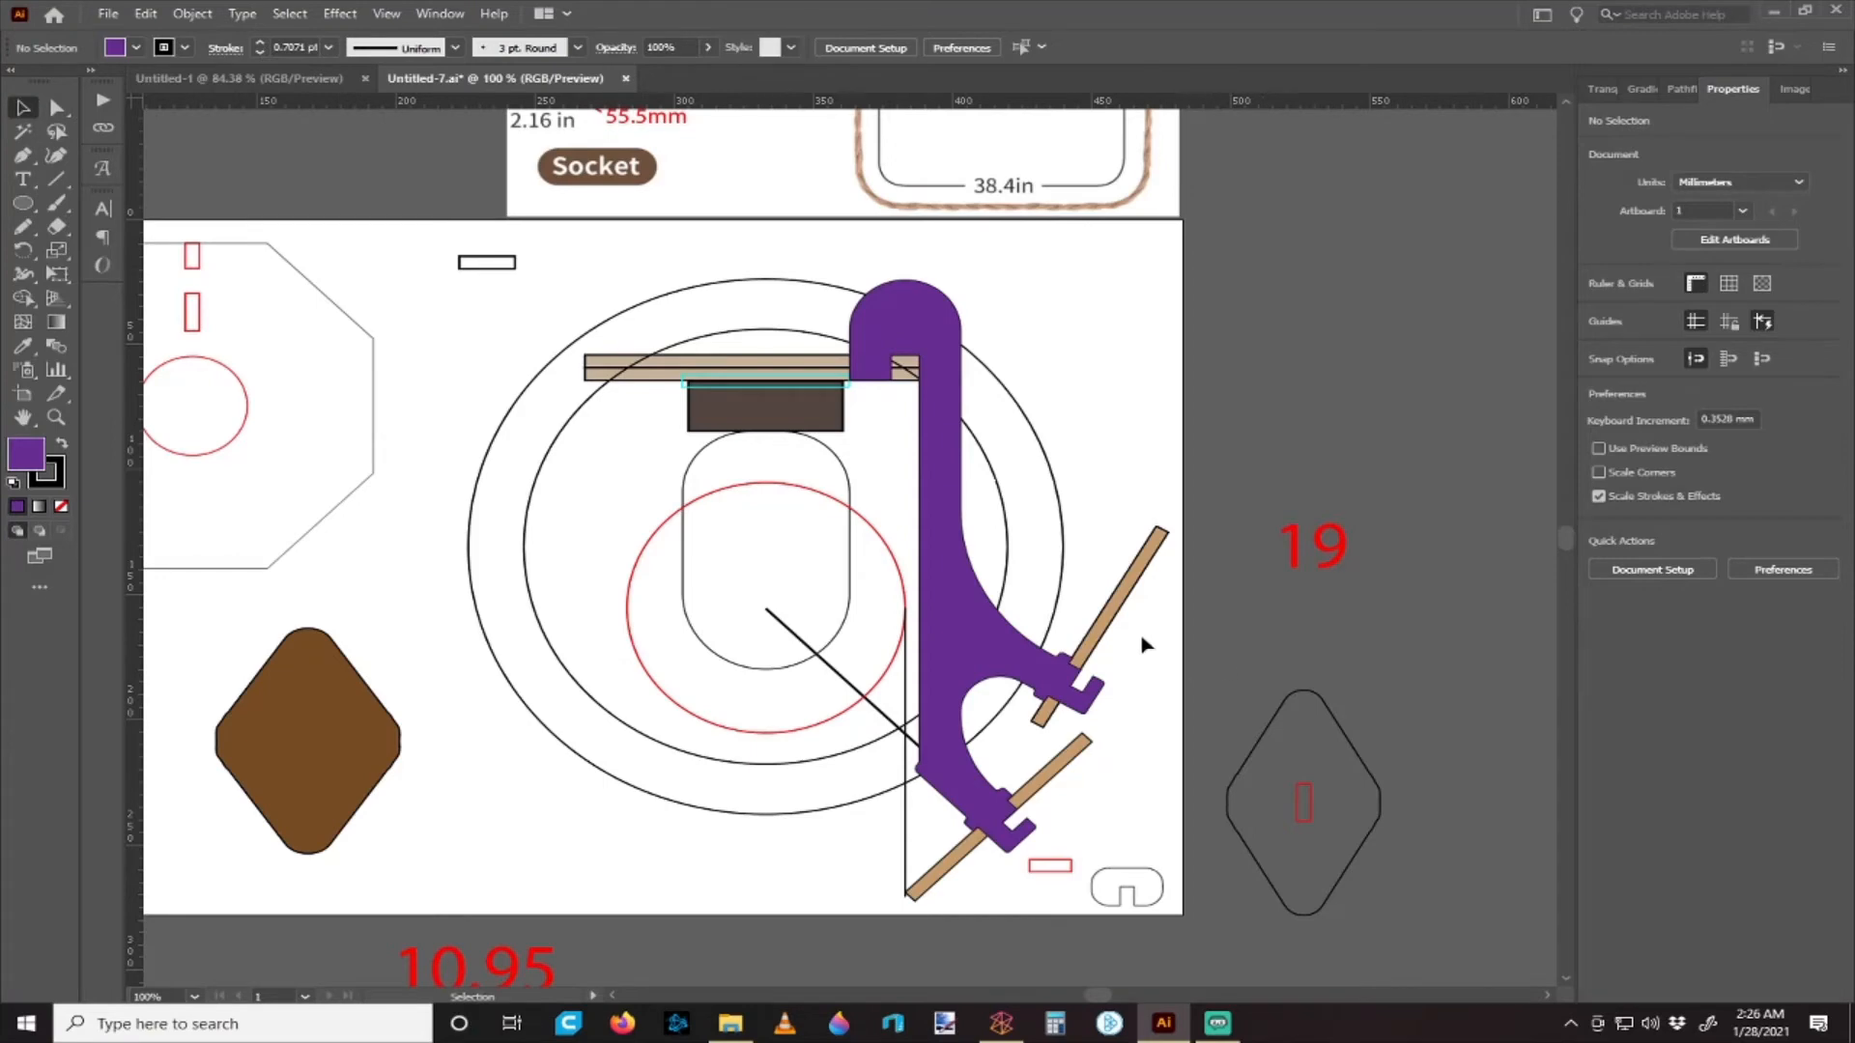
{"action": "key", "text": "ctrl+minus"}
{"action": "scroll", "coordinate": [1125, 639], "scroll_direction": "left", "scroll_amount": 3}
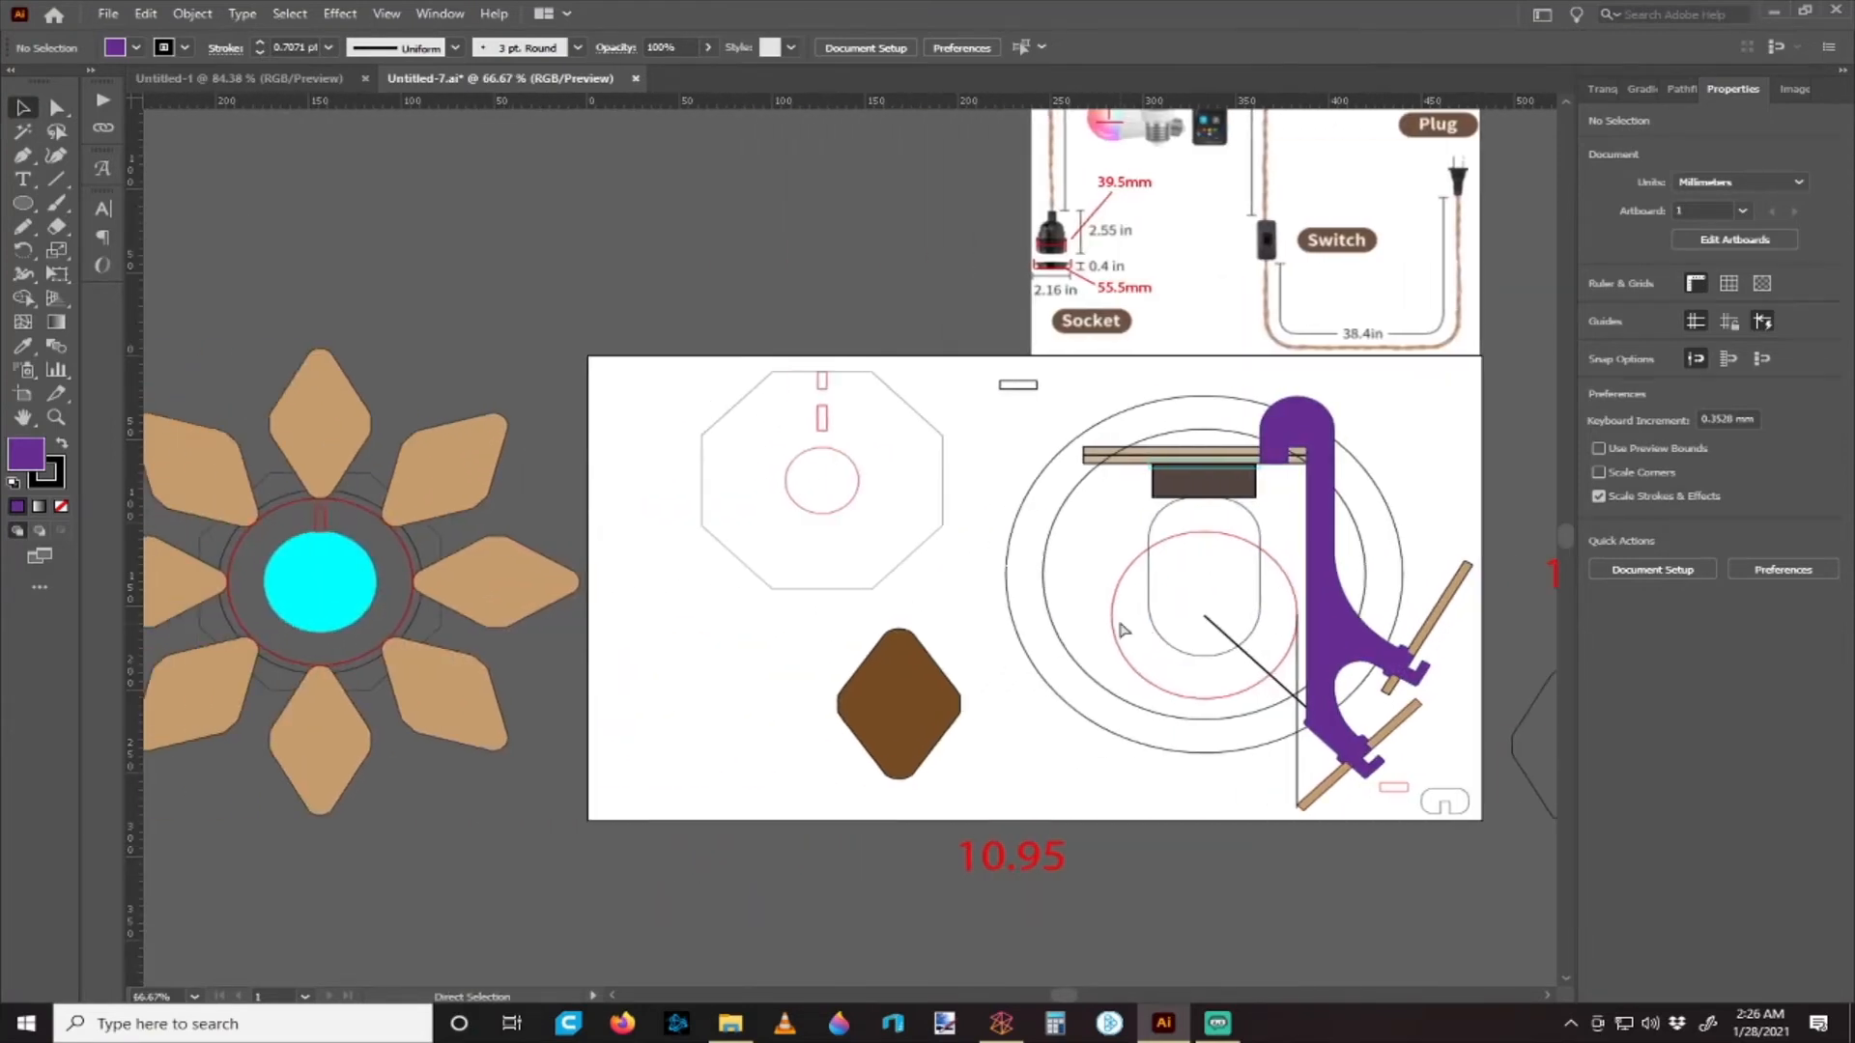
{"action": "scroll", "coordinate": [1063, 628], "scroll_direction": "right", "scroll_amount": 6}
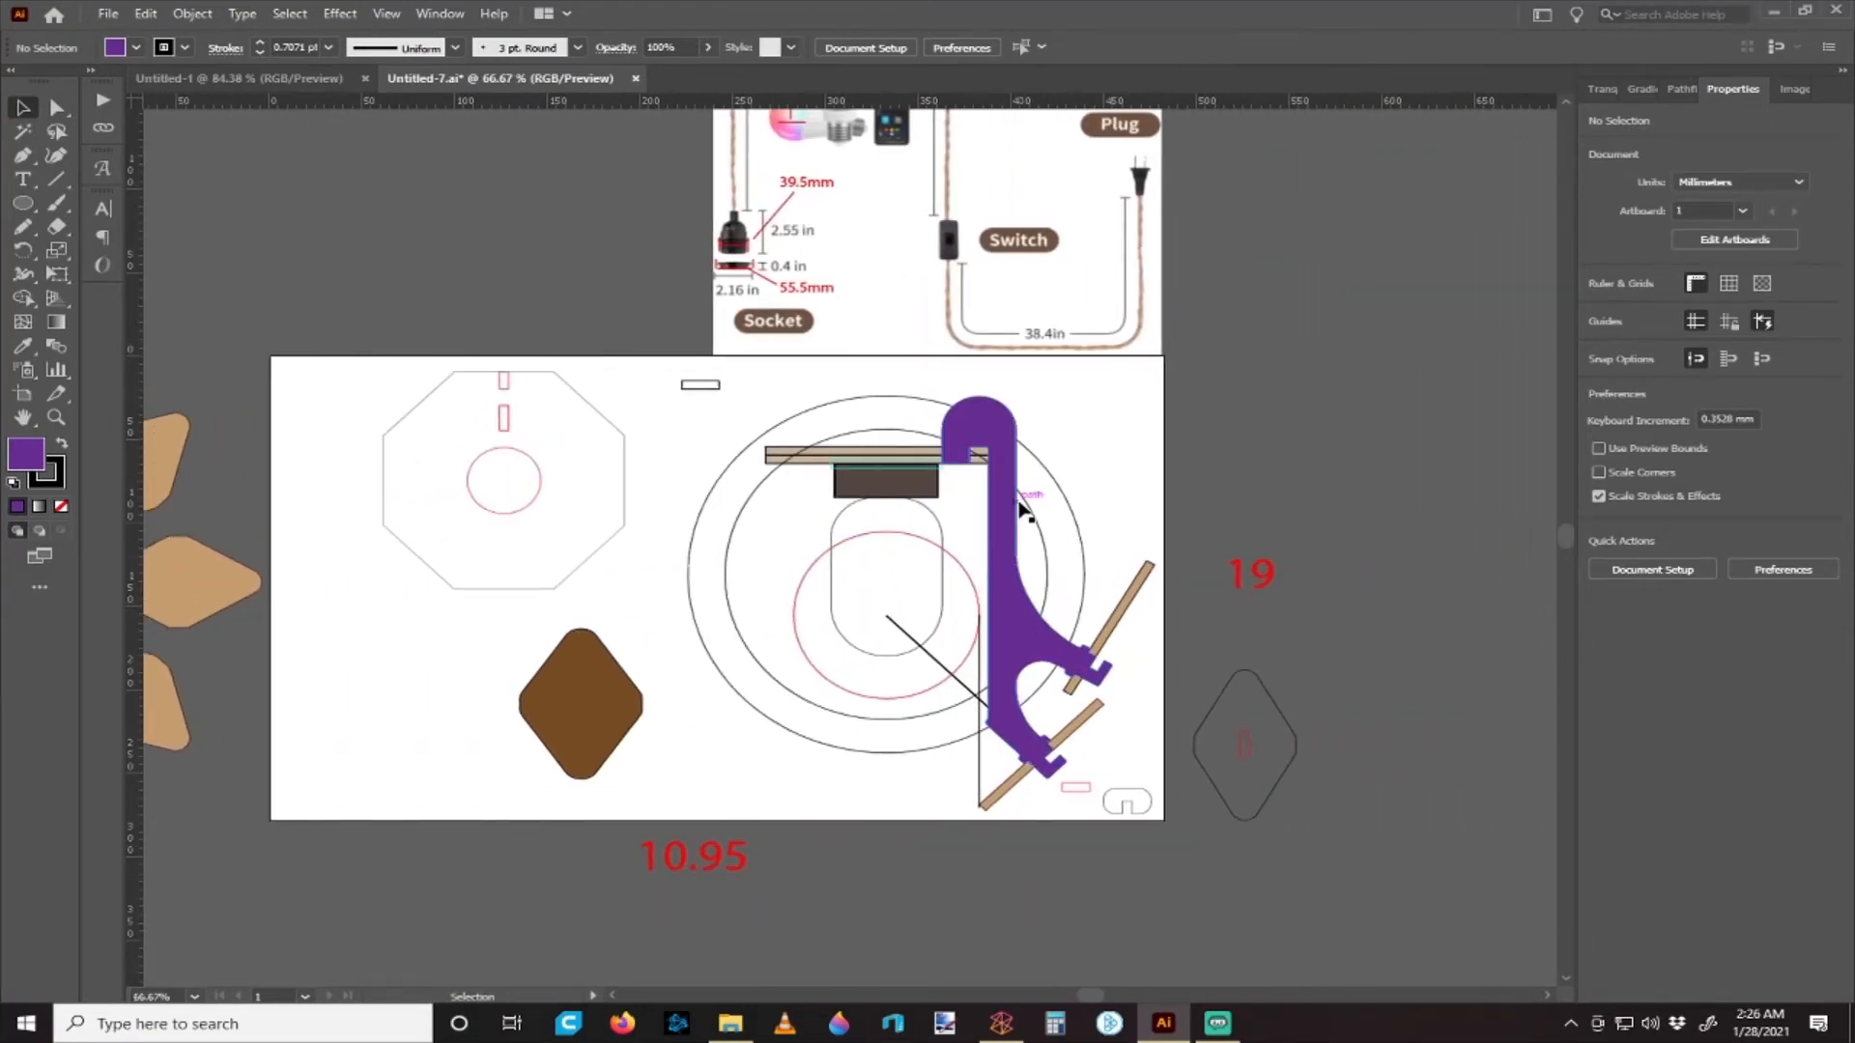
{"action": "scroll", "coordinate": [1022, 454], "scroll_direction": "up", "scroll_amount": 2}
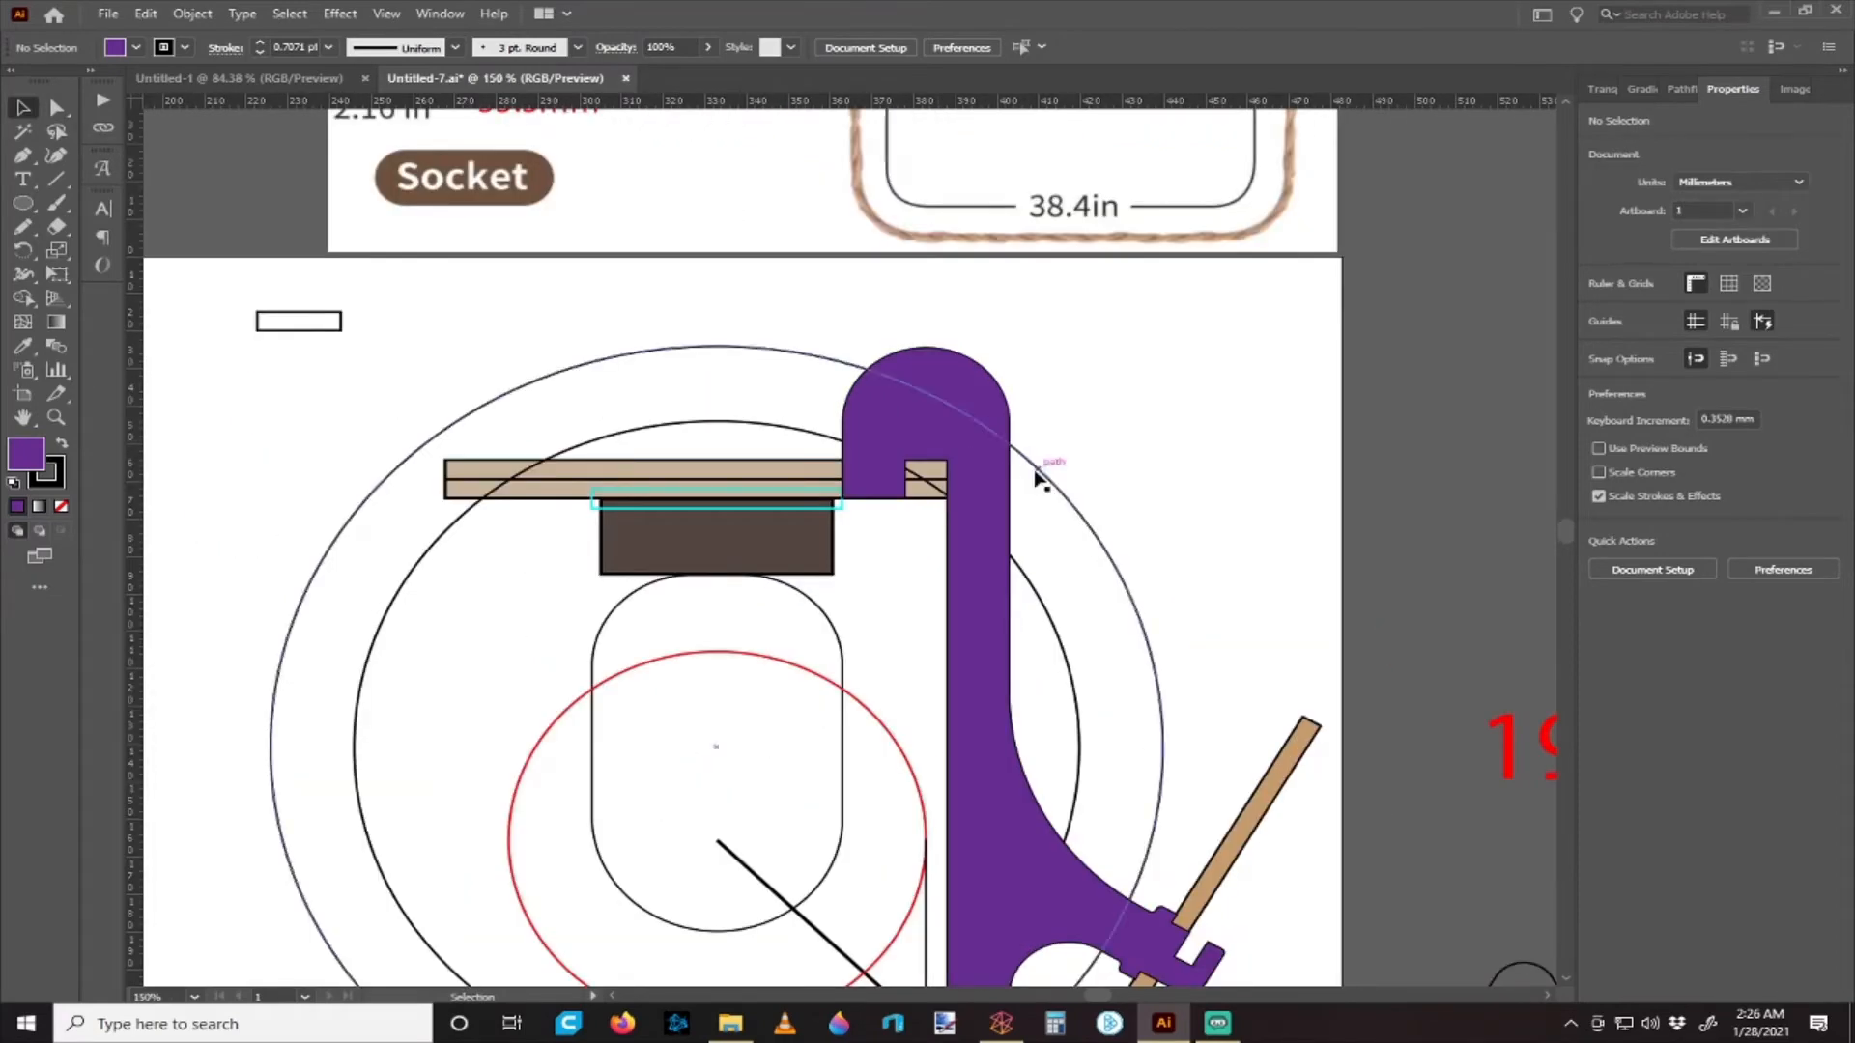
{"action": "scroll", "coordinate": [1034, 483], "scroll_direction": "down", "scroll_amount": 3}
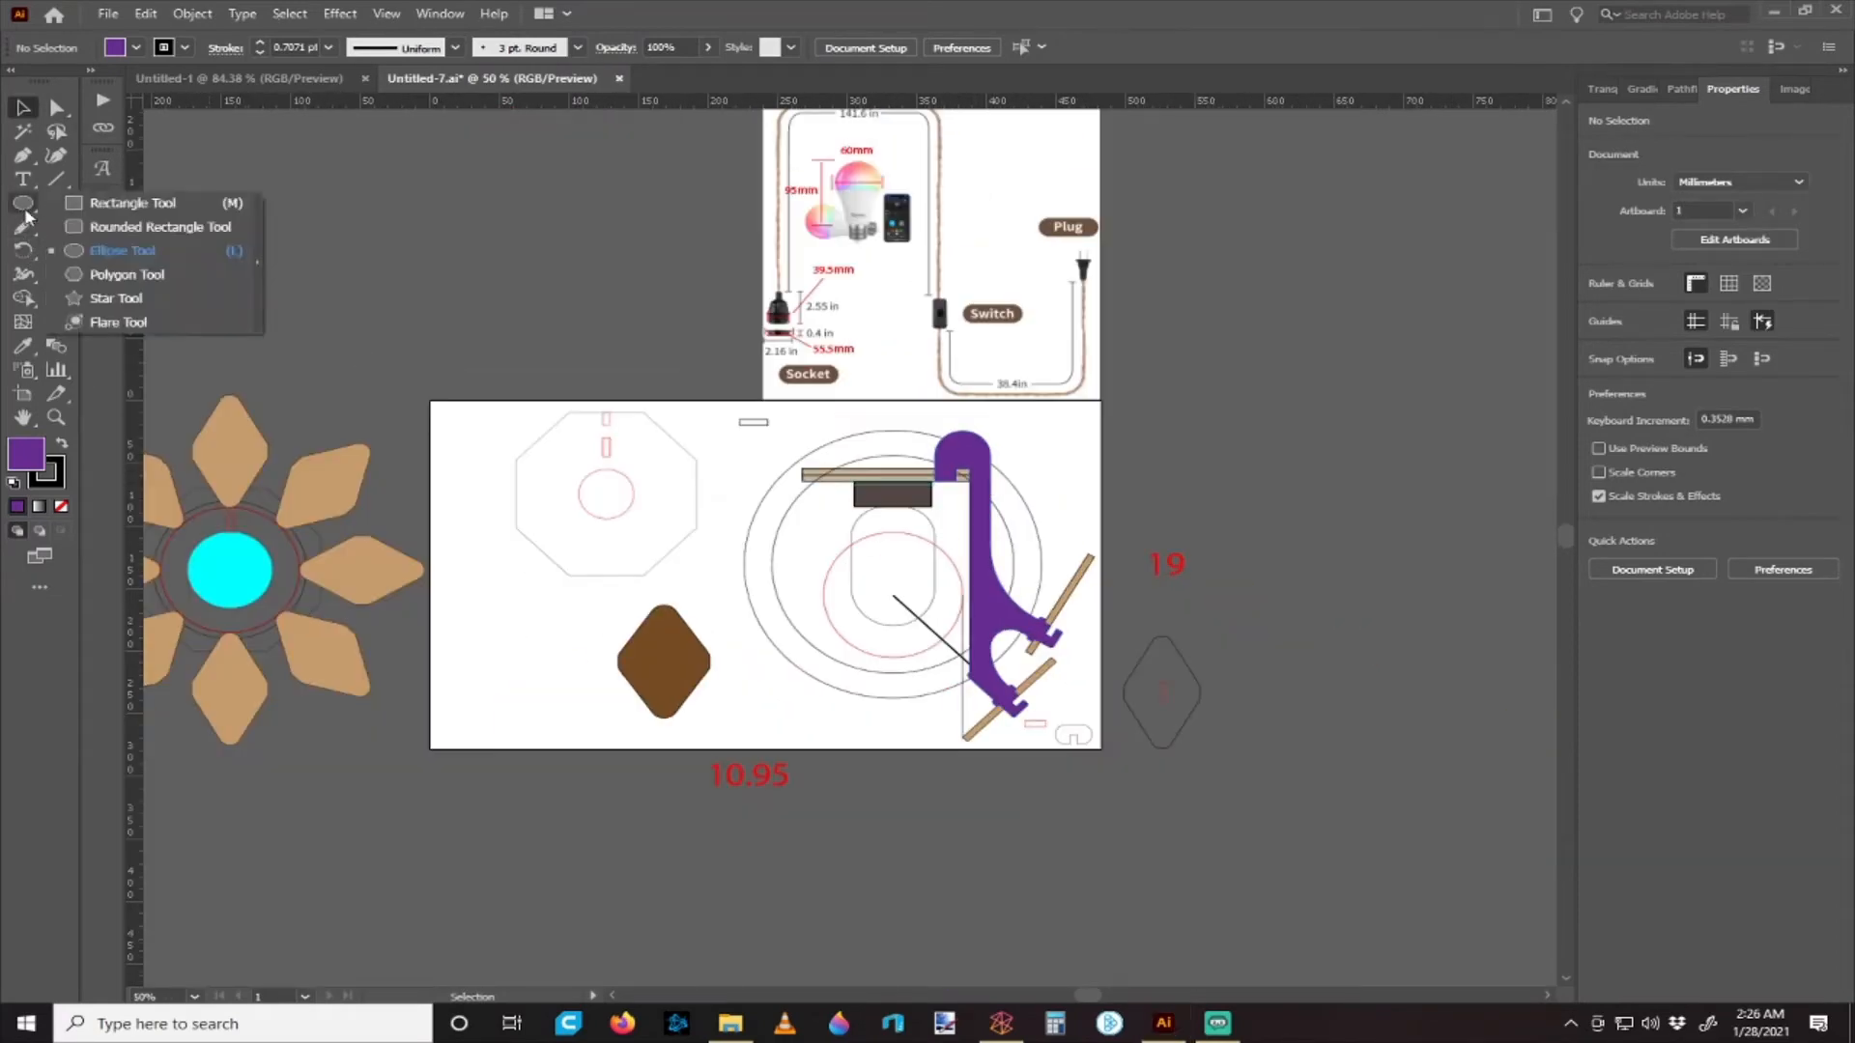
- Draw a circle about 12 mm in diameter inside the purple arm's rounded top, centred across its width
{"action": "left_click_drag", "start_coordinate": [23, 203], "coordinate": [116, 251]}
{"action": "scroll", "coordinate": [890, 462], "scroll_direction": "right", "scroll_amount": 1}
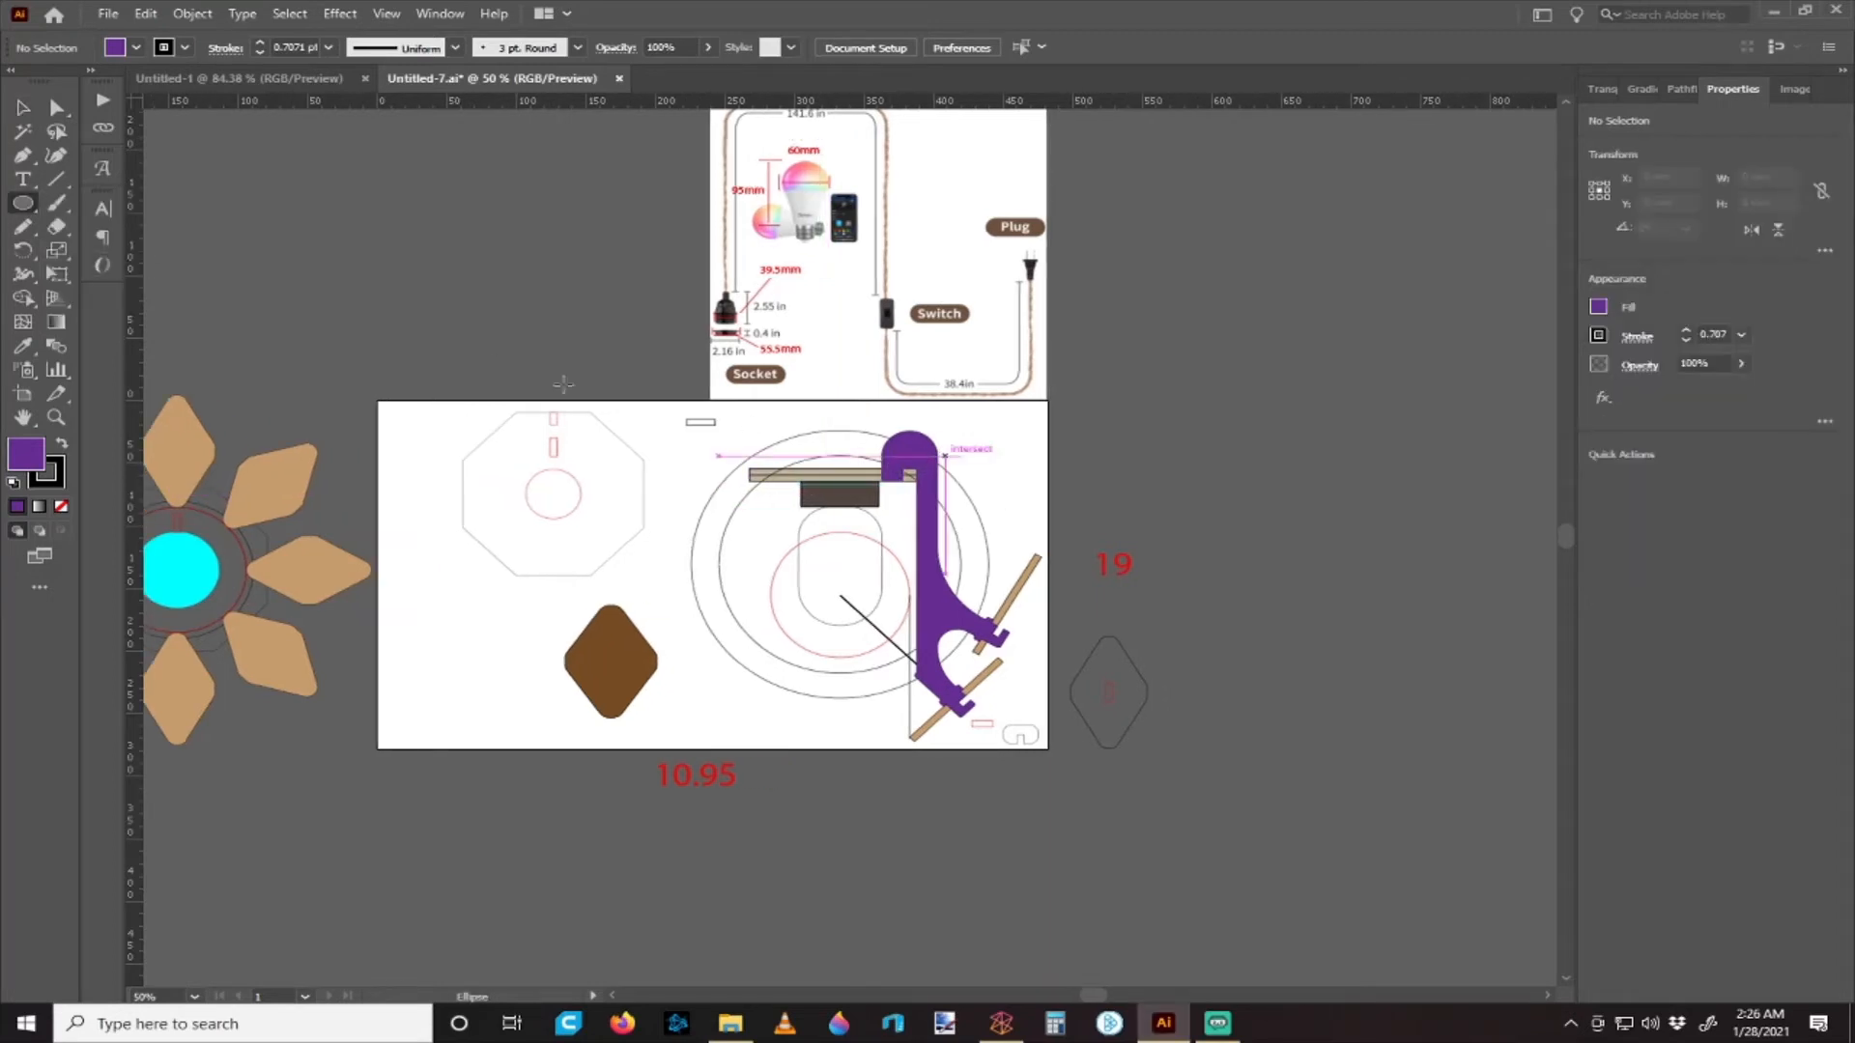
{"action": "scroll", "coordinate": [871, 442], "scroll_direction": "right", "scroll_amount": 1}
{"action": "scroll", "coordinate": [872, 443], "scroll_direction": "up", "scroll_amount": 3, "text": "alt"}
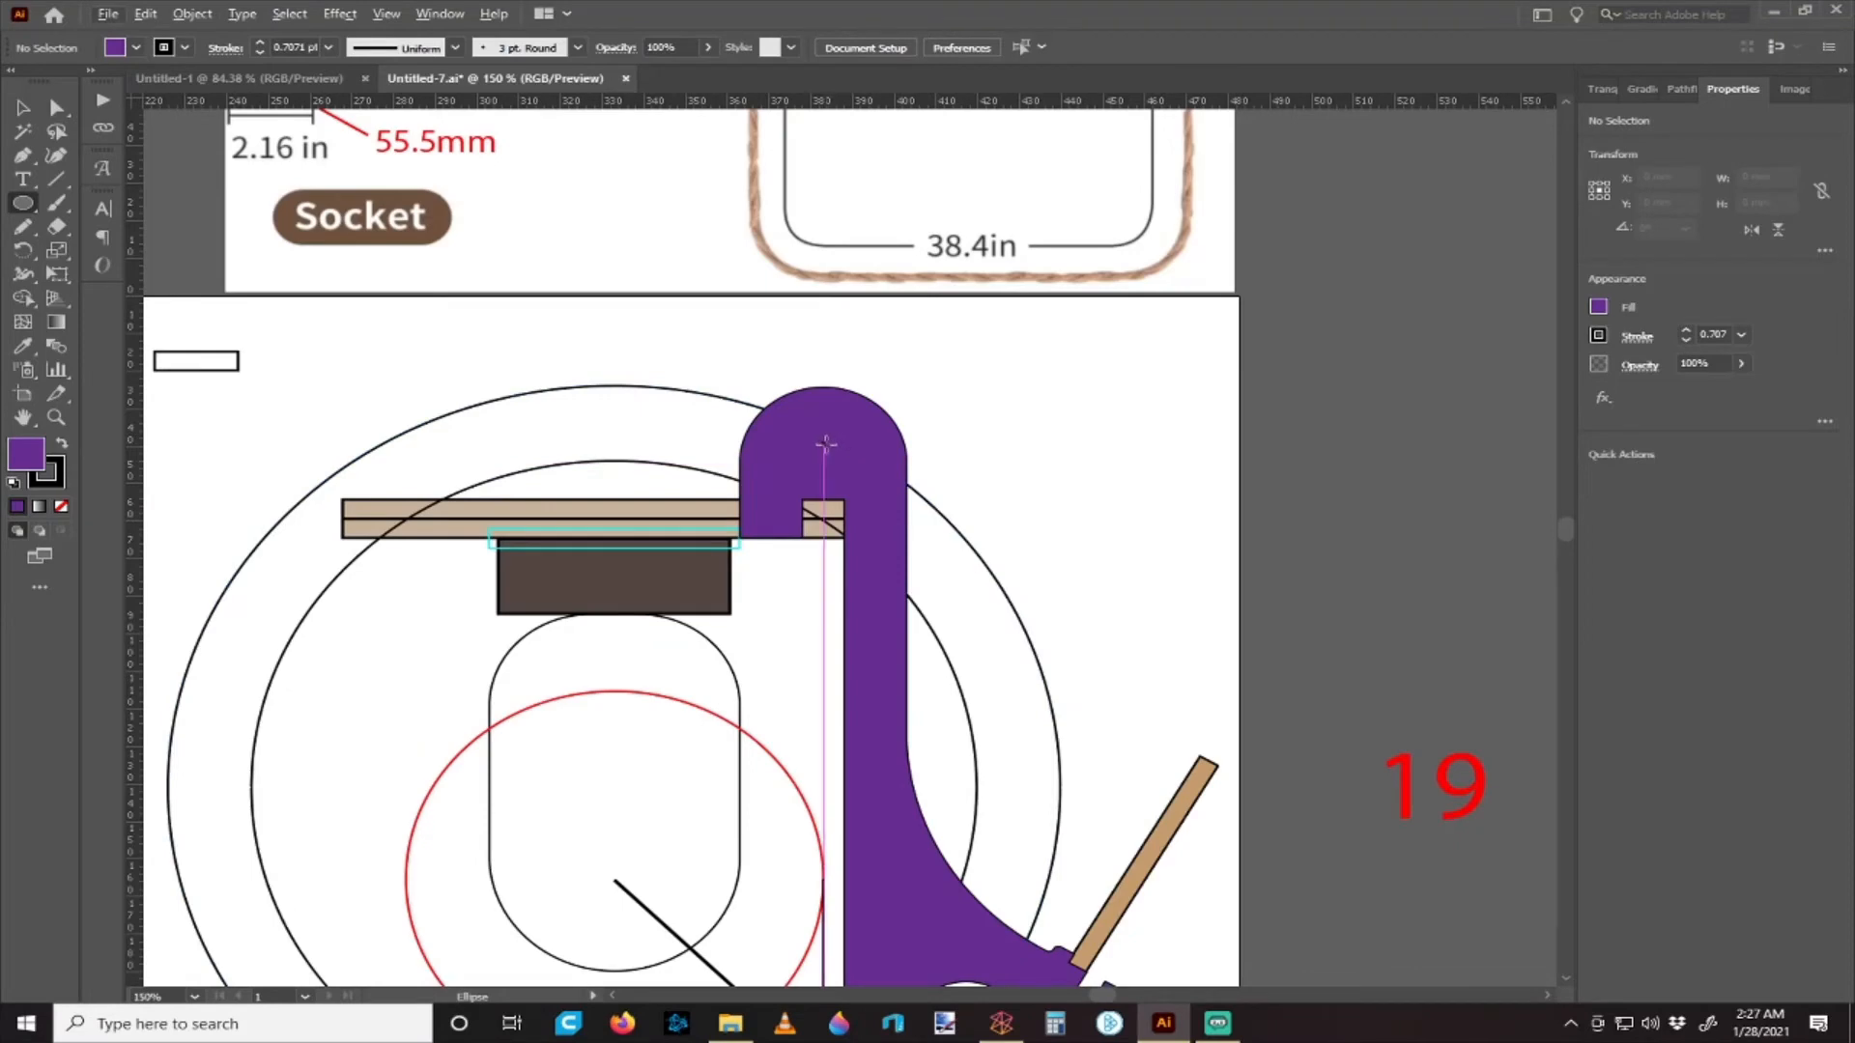
{"action": "left_click_drag", "start_coordinate": [824, 446], "coordinate": [840, 463]}
{"action": "left_click_drag", "start_coordinate": [850, 468], "coordinate": [849, 469]}
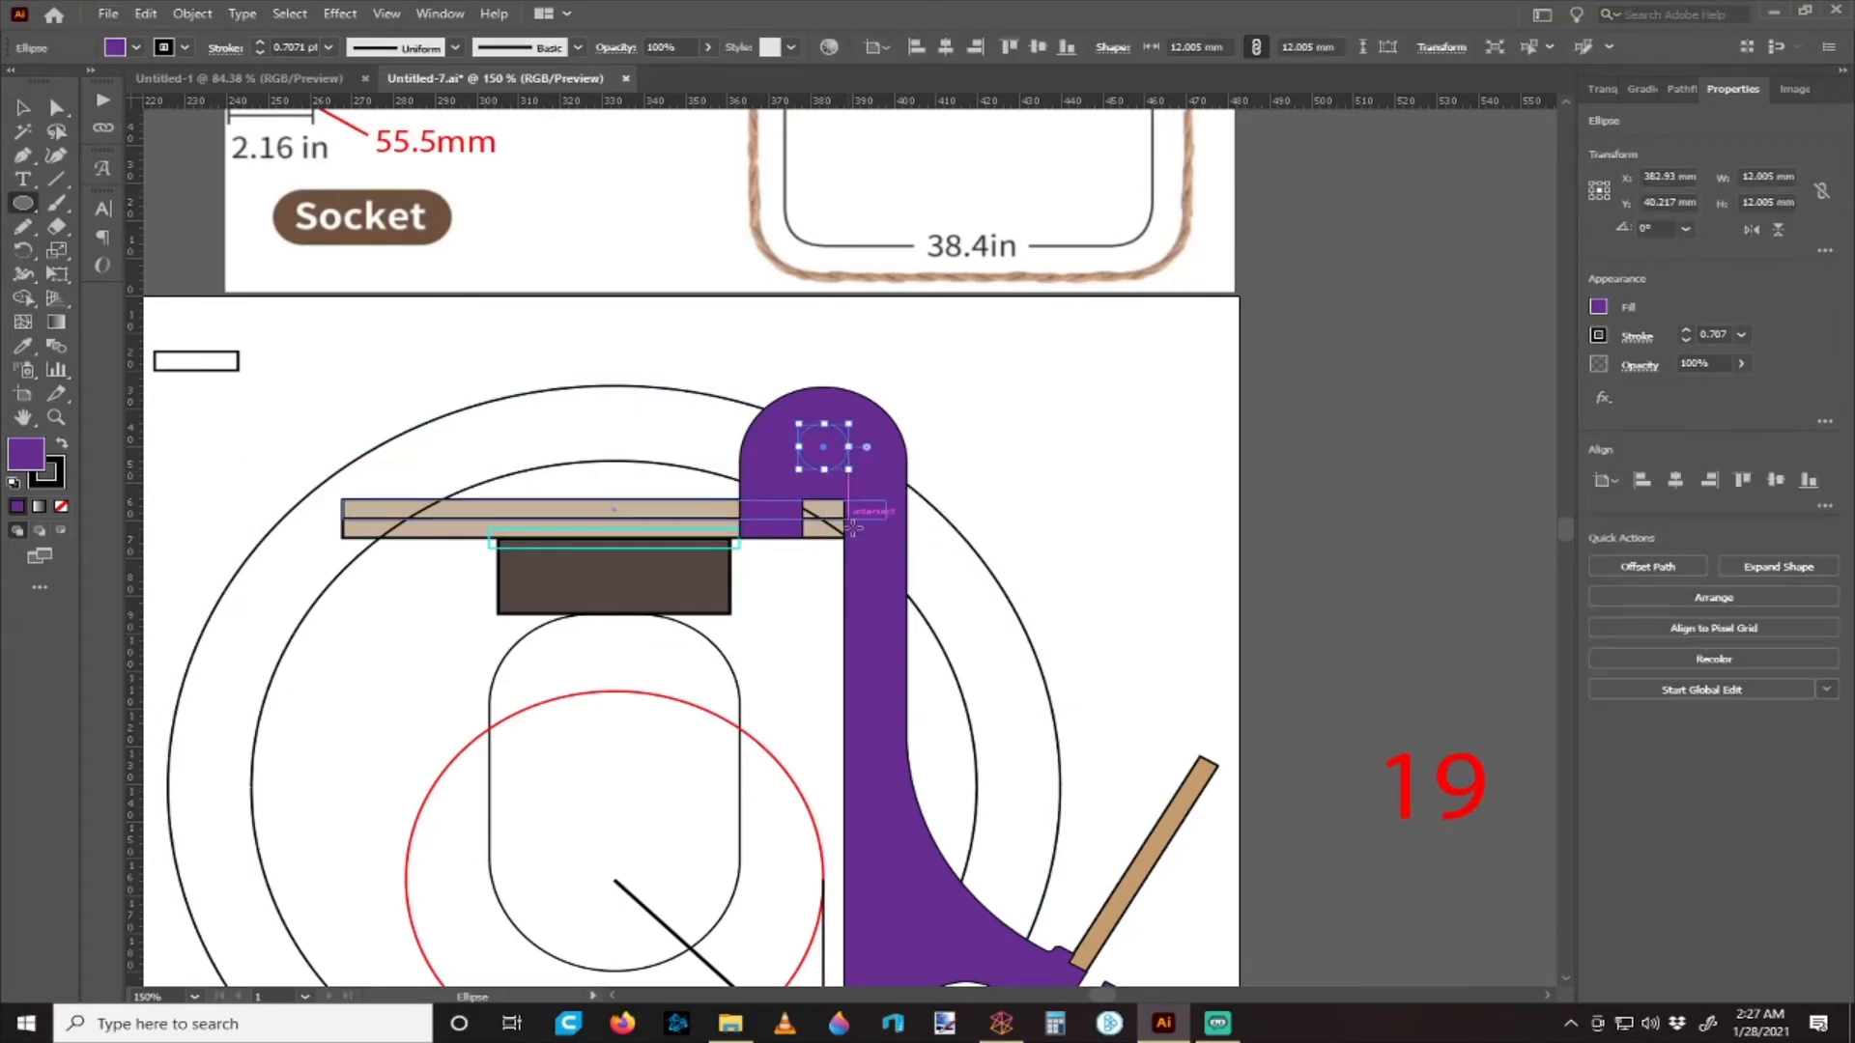
- Cut the small circle out of the purple arm as a hole by excluding their overlap
{"action": "left_click", "coordinate": [32, 104]}
{"action": "left_click", "coordinate": [874, 411], "text": "shift"}
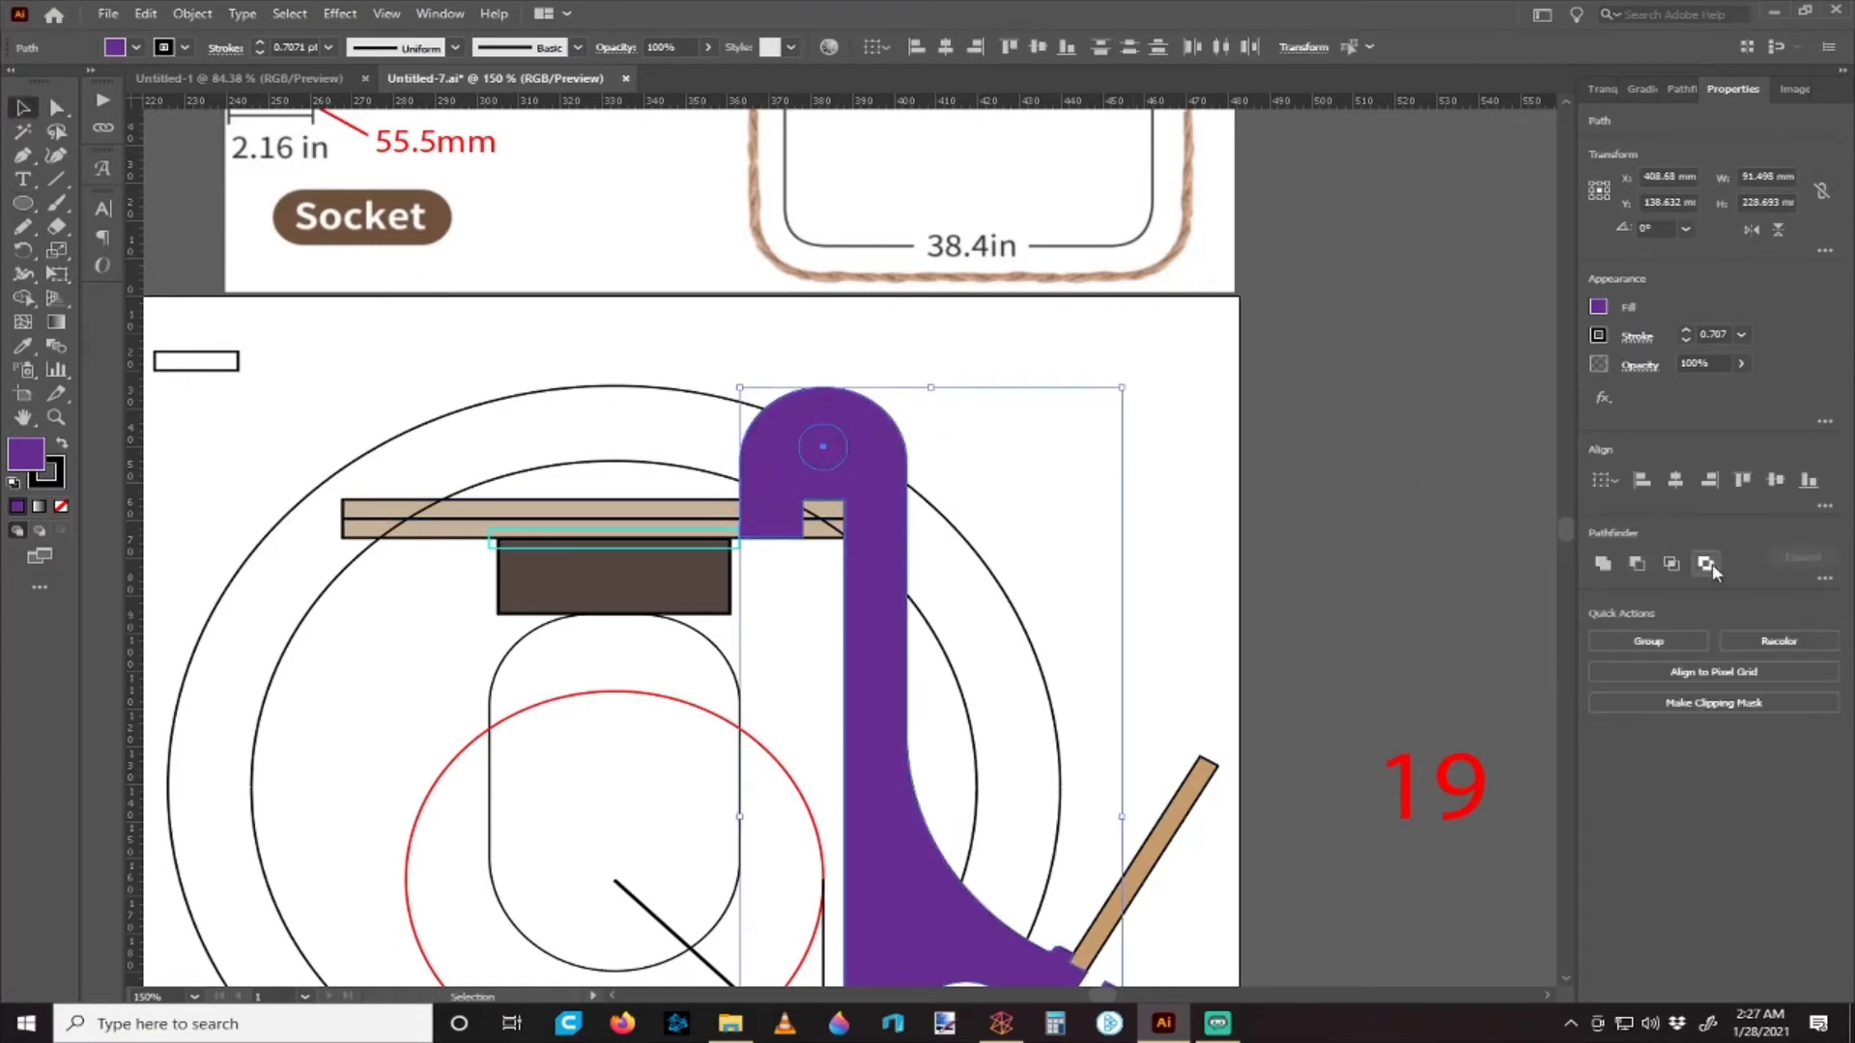
{"action": "left_click", "coordinate": [1706, 563]}
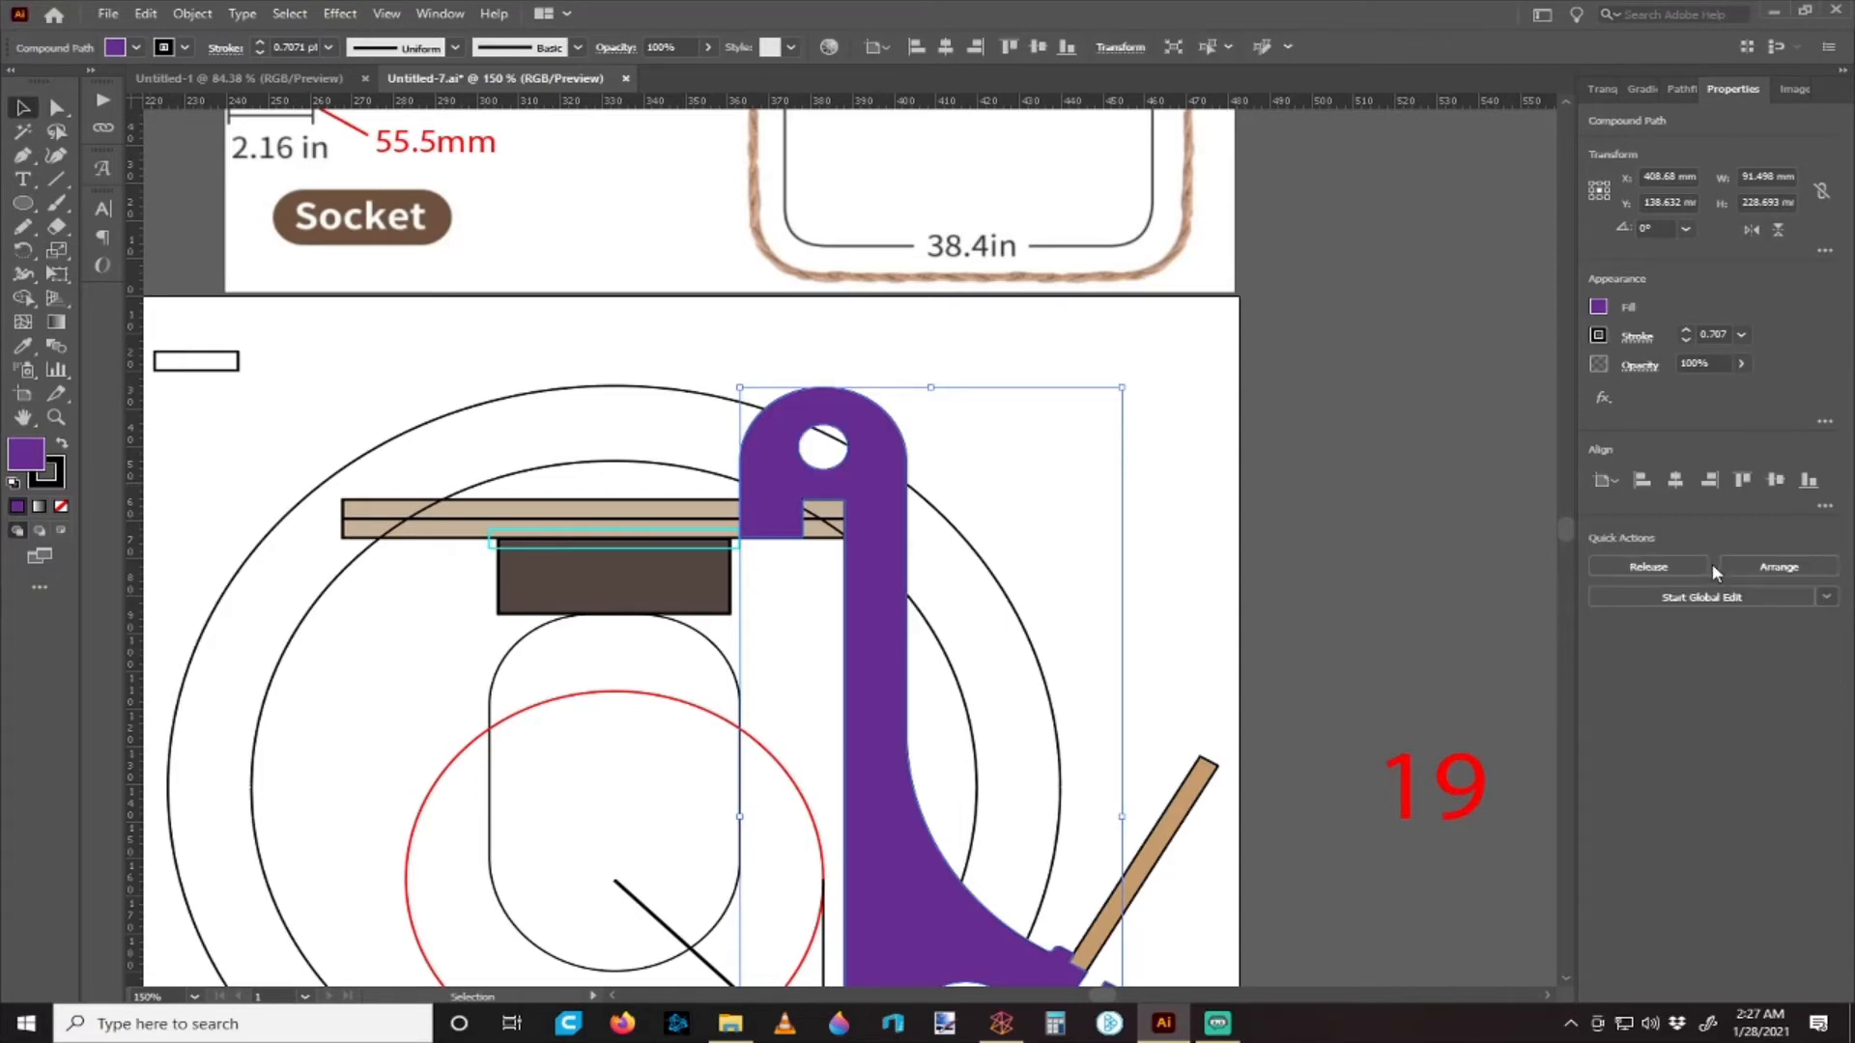
{"action": "left_click", "coordinate": [1076, 437]}
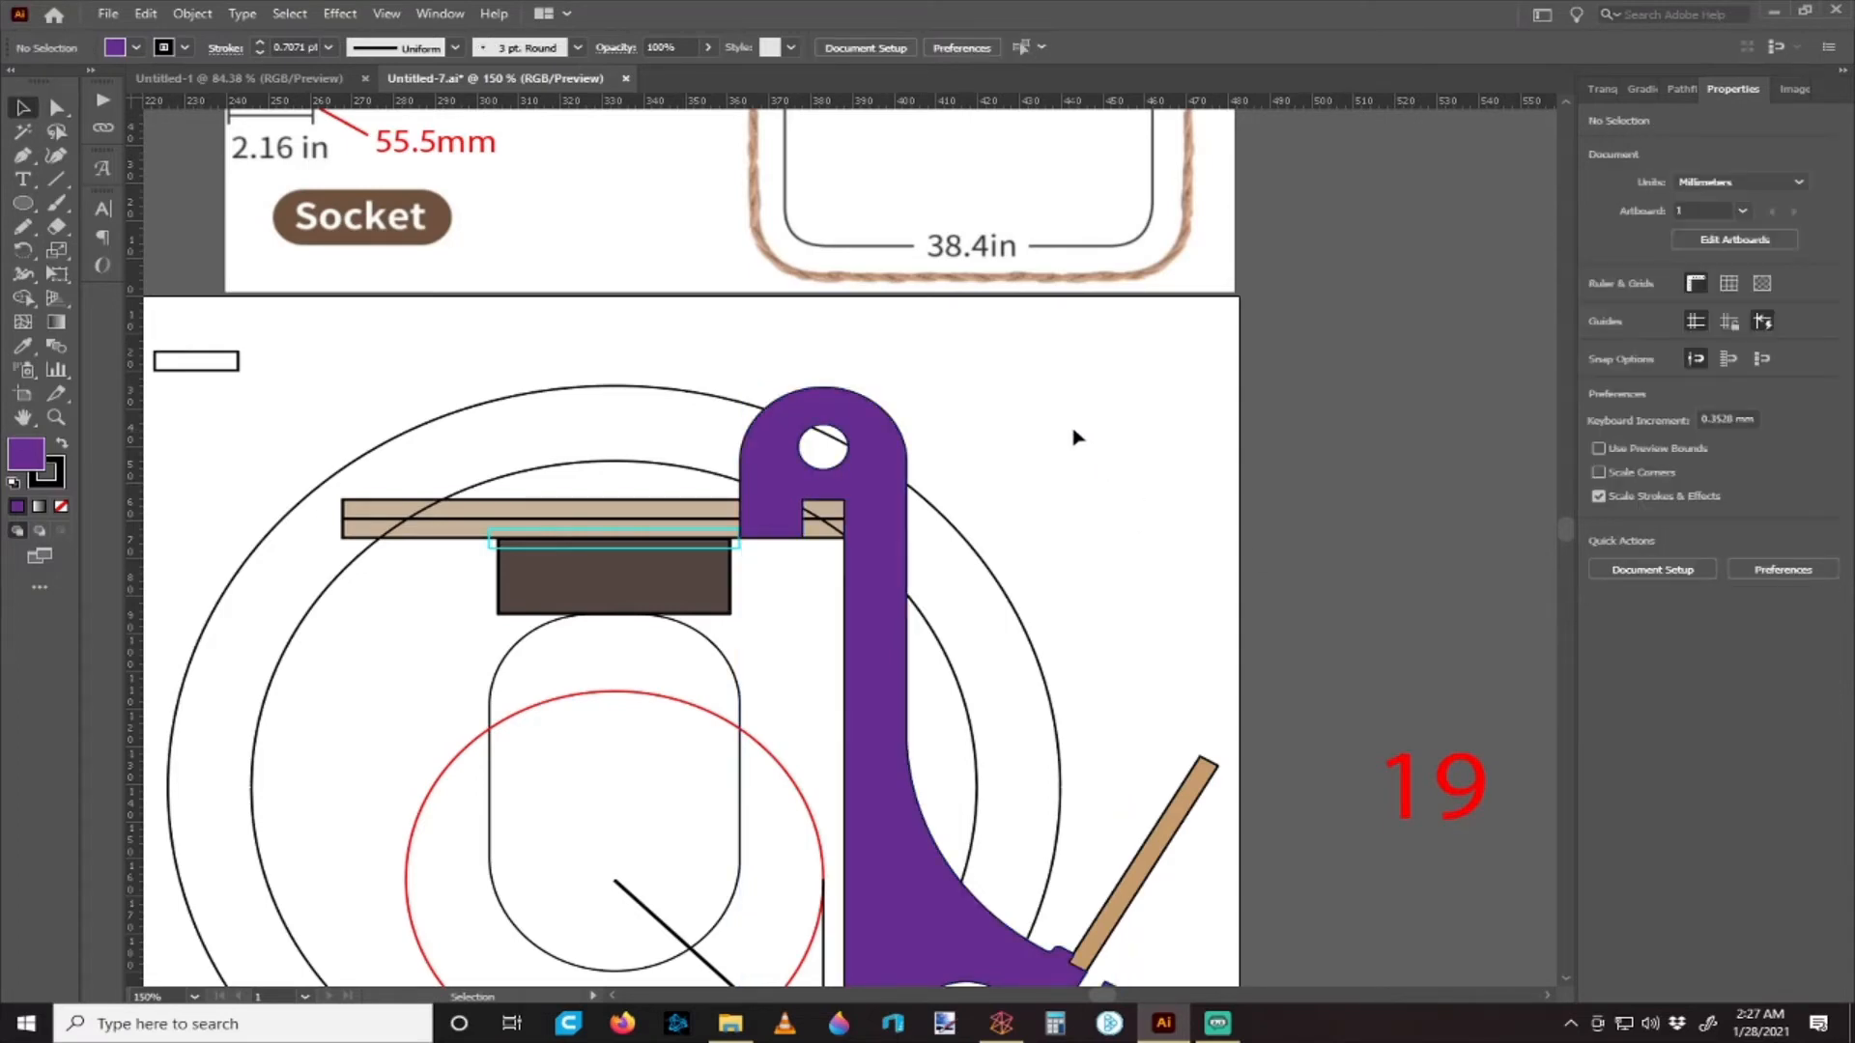
- Examine how the arm with its hole fits the stacked bars and the two slanted slats
{"action": "scroll", "coordinate": [928, 407], "scroll_direction": "down", "scroll_amount": 2}
{"action": "scroll", "coordinate": [930, 413], "scroll_direction": "down", "scroll_amount": 2}
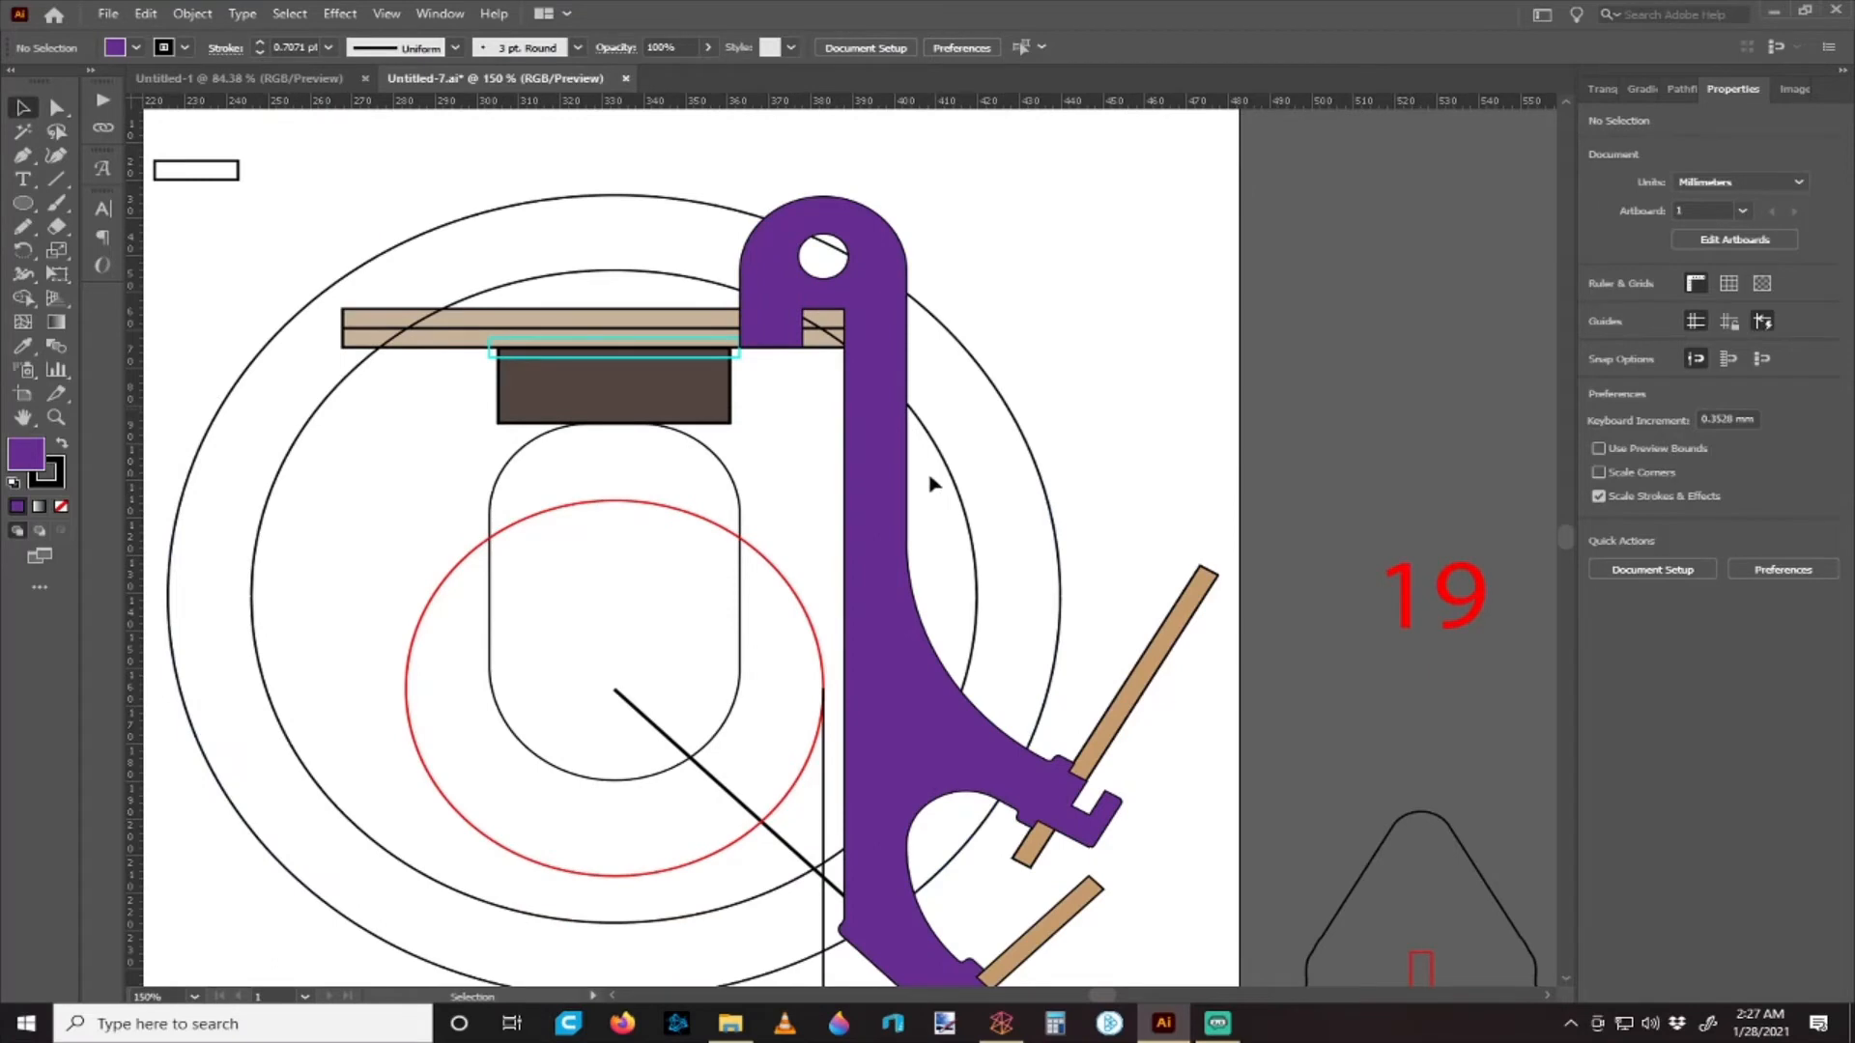
{"action": "scroll", "coordinate": [931, 483], "scroll_direction": "down", "scroll_amount": 2}
{"action": "scroll", "coordinate": [890, 401], "scroll_direction": "up", "scroll_amount": 1}
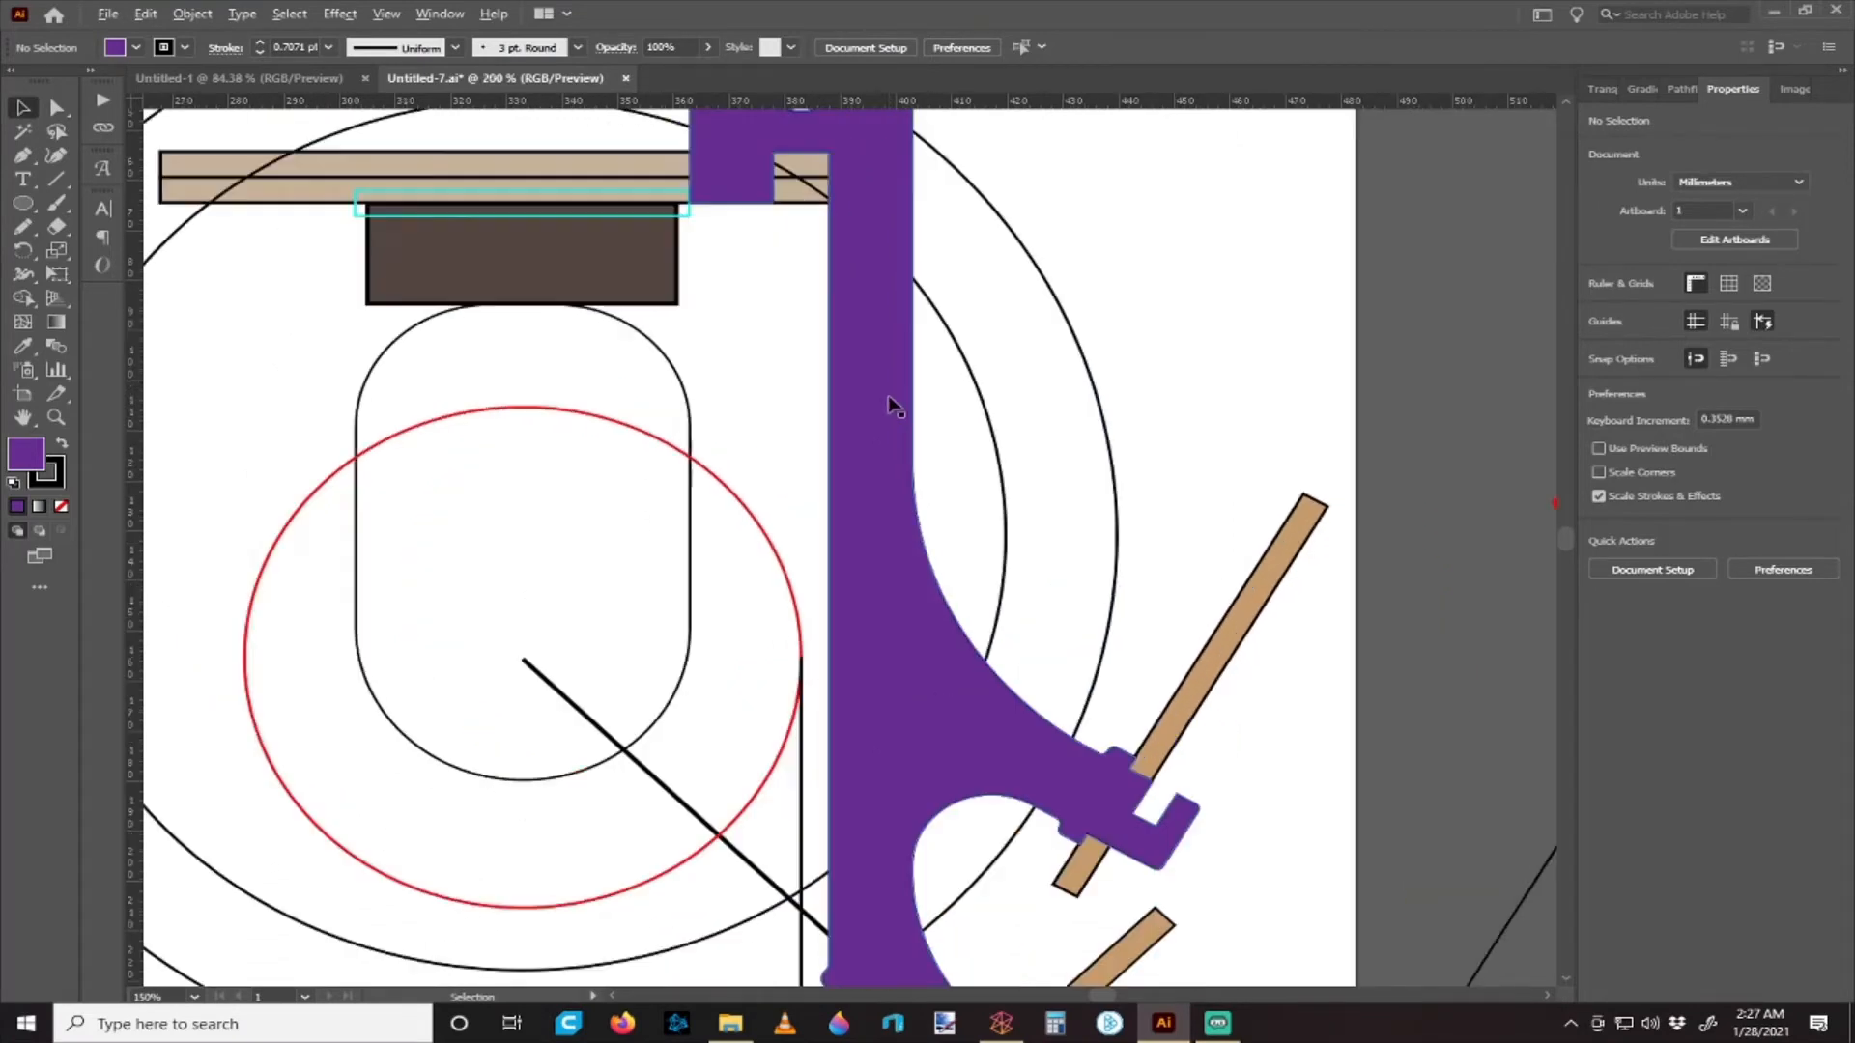
{"action": "scroll", "coordinate": [902, 426], "scroll_direction": "down", "scroll_amount": 3}
{"action": "scroll", "coordinate": [897, 439], "scroll_direction": "up", "scroll_amount": 1}
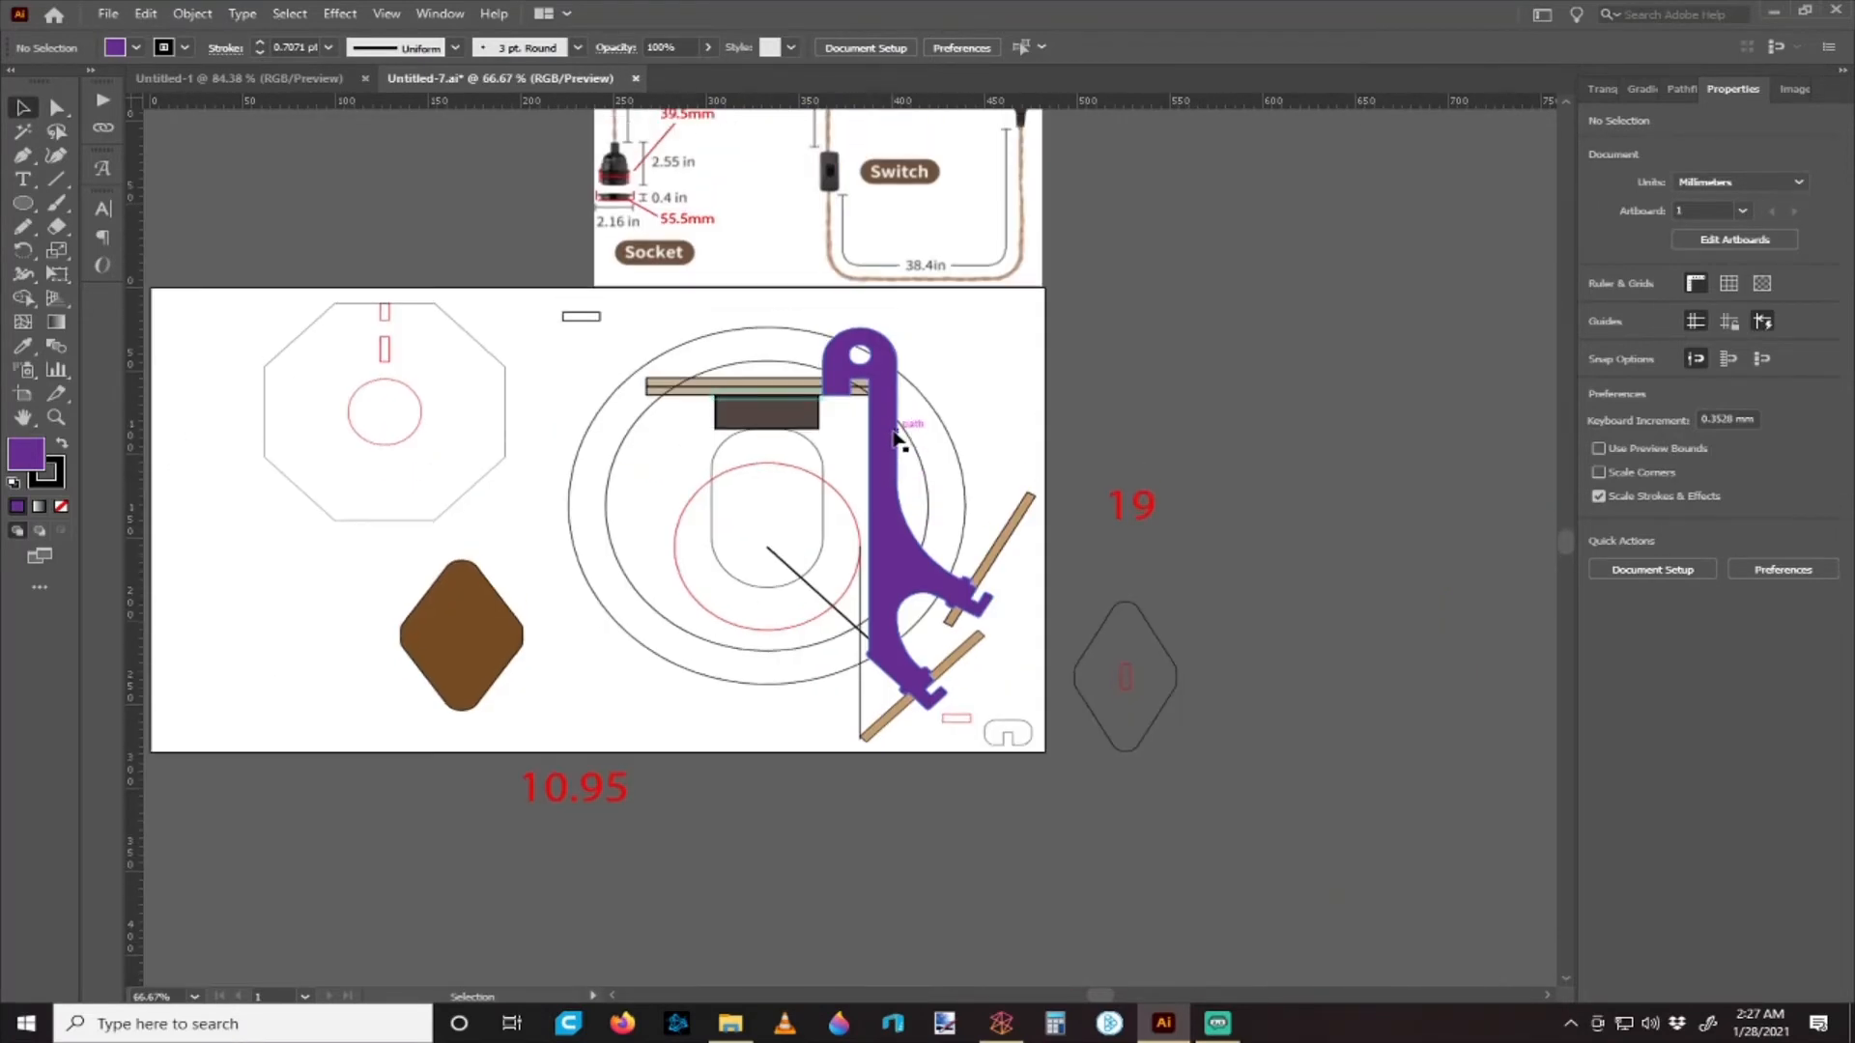
{"action": "scroll", "coordinate": [928, 512], "scroll_direction": "down", "scroll_amount": 2}
{"action": "scroll", "coordinate": [954, 579], "scroll_direction": "right", "scroll_amount": 1}
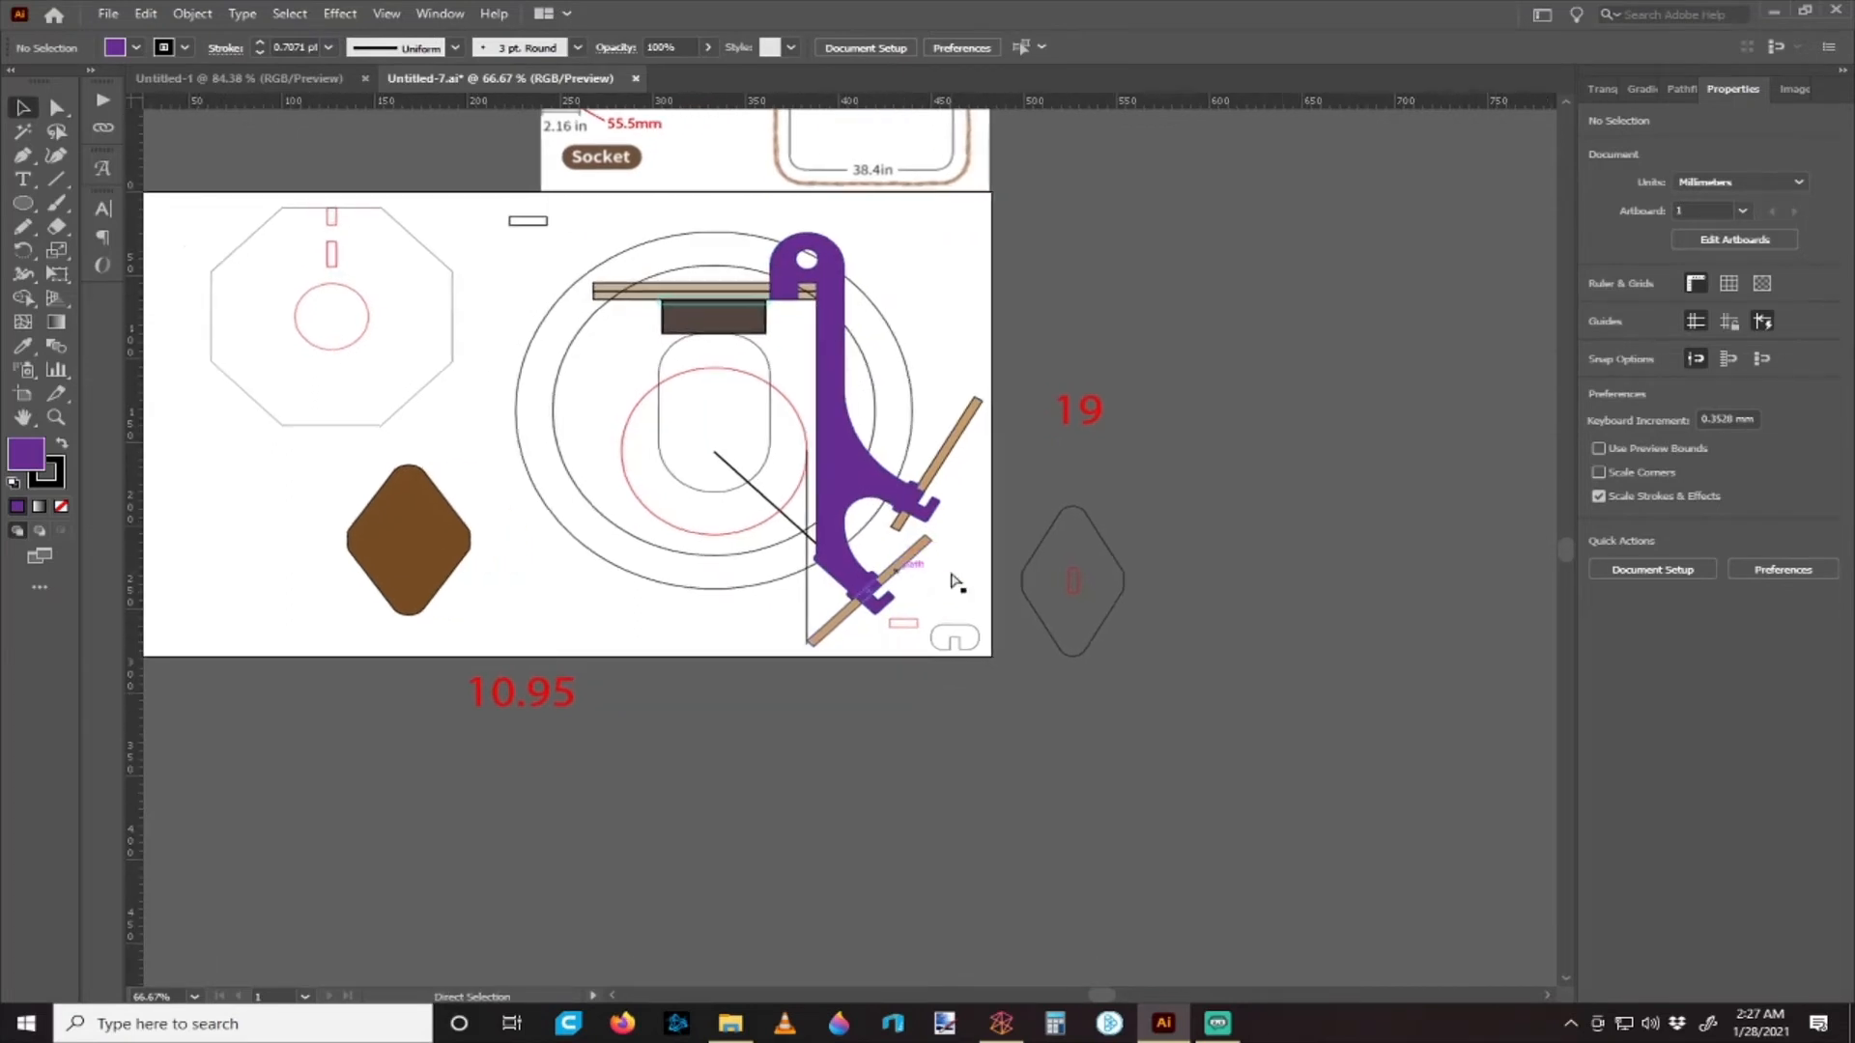
- Move the brown rounded diamond off the artboard onto the outlined diamond, centred on its red slot
{"action": "scroll", "coordinate": [955, 583], "scroll_direction": "right", "scroll_amount": 1}
{"action": "scroll", "coordinate": [757, 611], "scroll_direction": "right", "scroll_amount": 2}
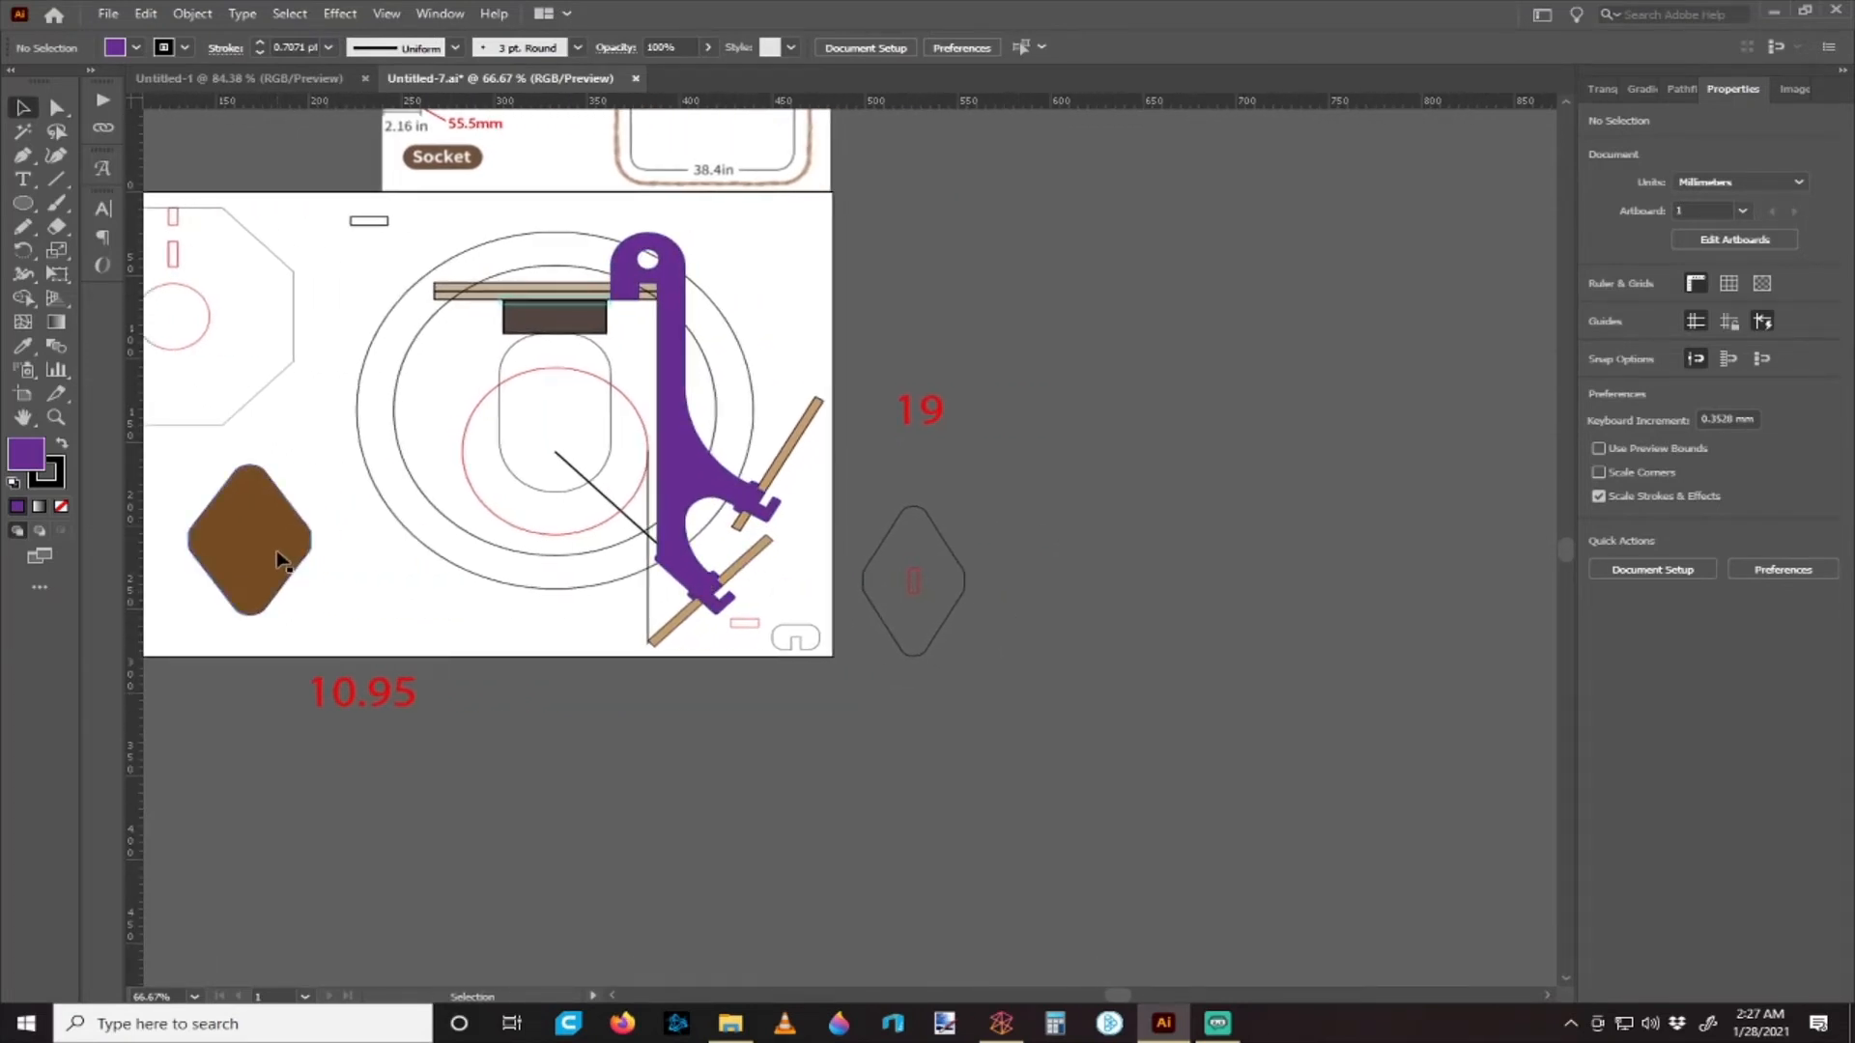
{"action": "left_click_drag", "start_coordinate": [283, 549], "coordinate": [941, 596]}
{"action": "scroll", "coordinate": [971, 650], "scroll_direction": "up", "scroll_amount": 2}
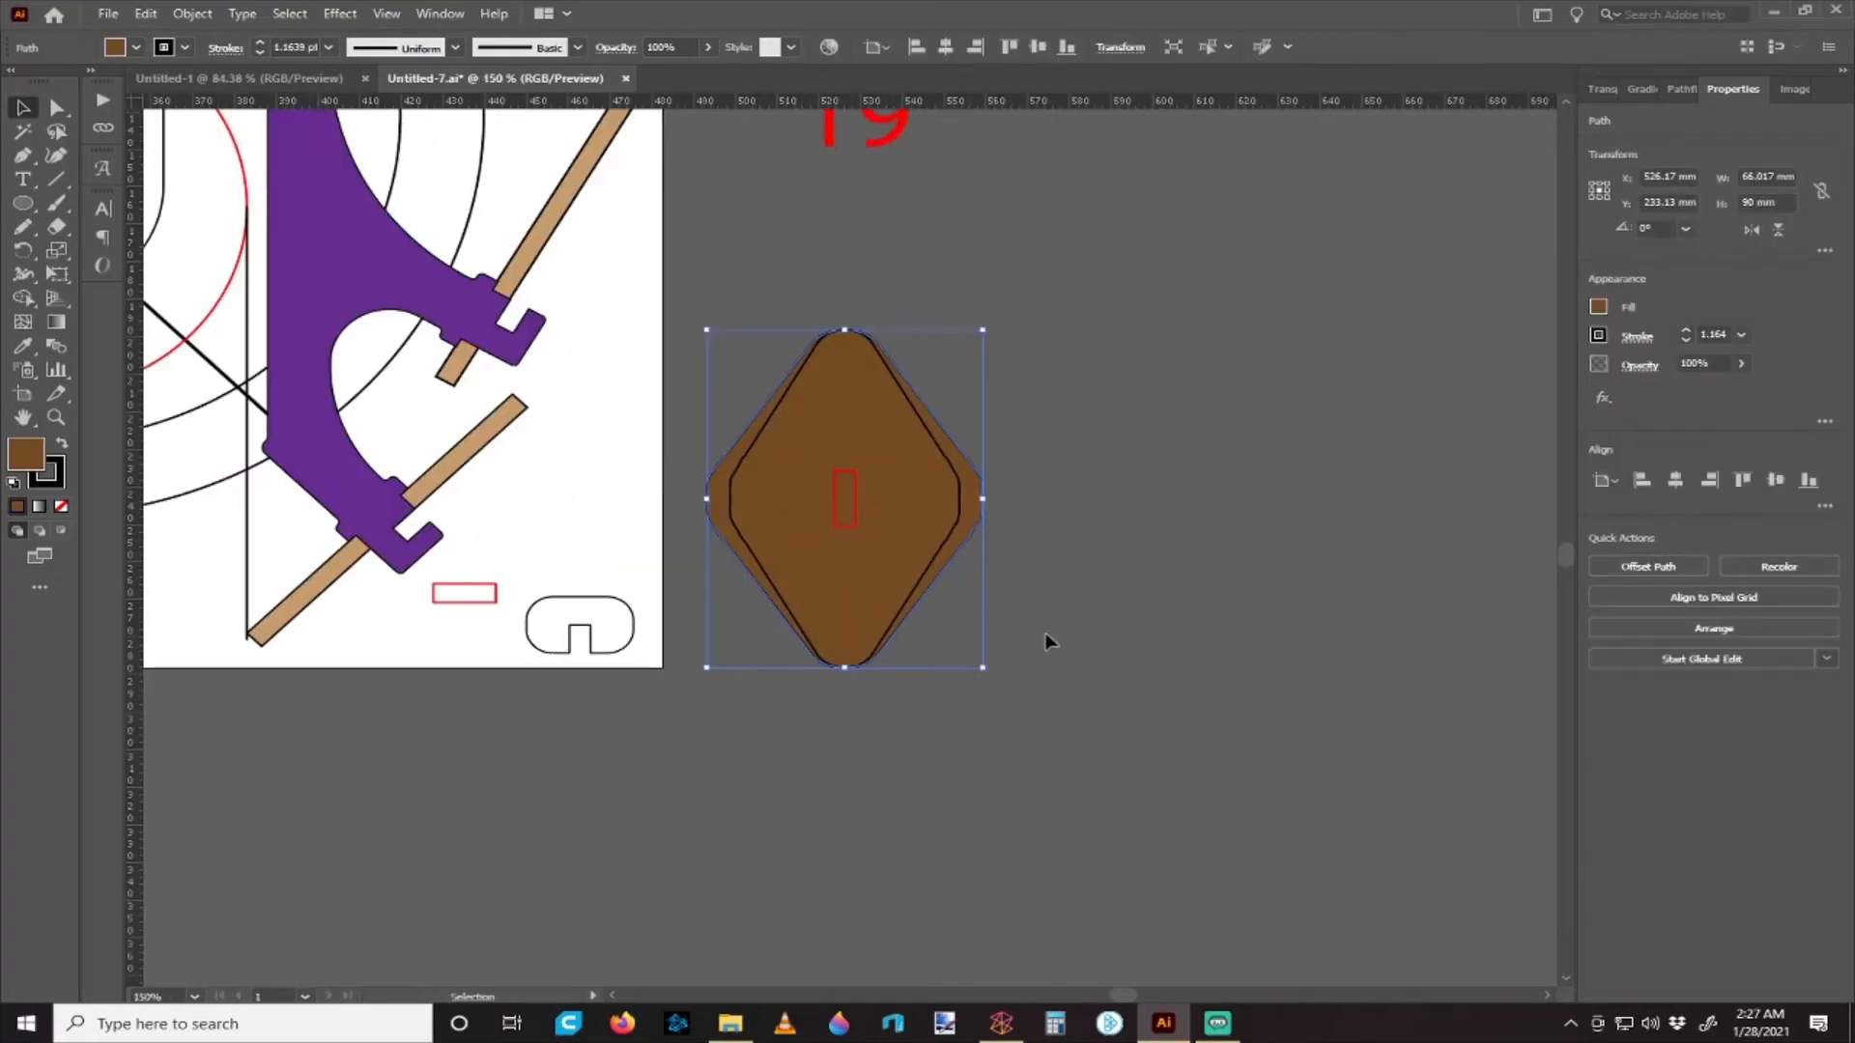
{"action": "left_click", "coordinate": [1049, 628]}
{"action": "scroll", "coordinate": [1049, 627], "scroll_direction": "up", "scroll_amount": 1}
{"action": "scroll", "coordinate": [966, 530], "scroll_direction": "up", "scroll_amount": 1}
{"action": "scroll", "coordinate": [887, 572], "scroll_direction": "right", "scroll_amount": 1}
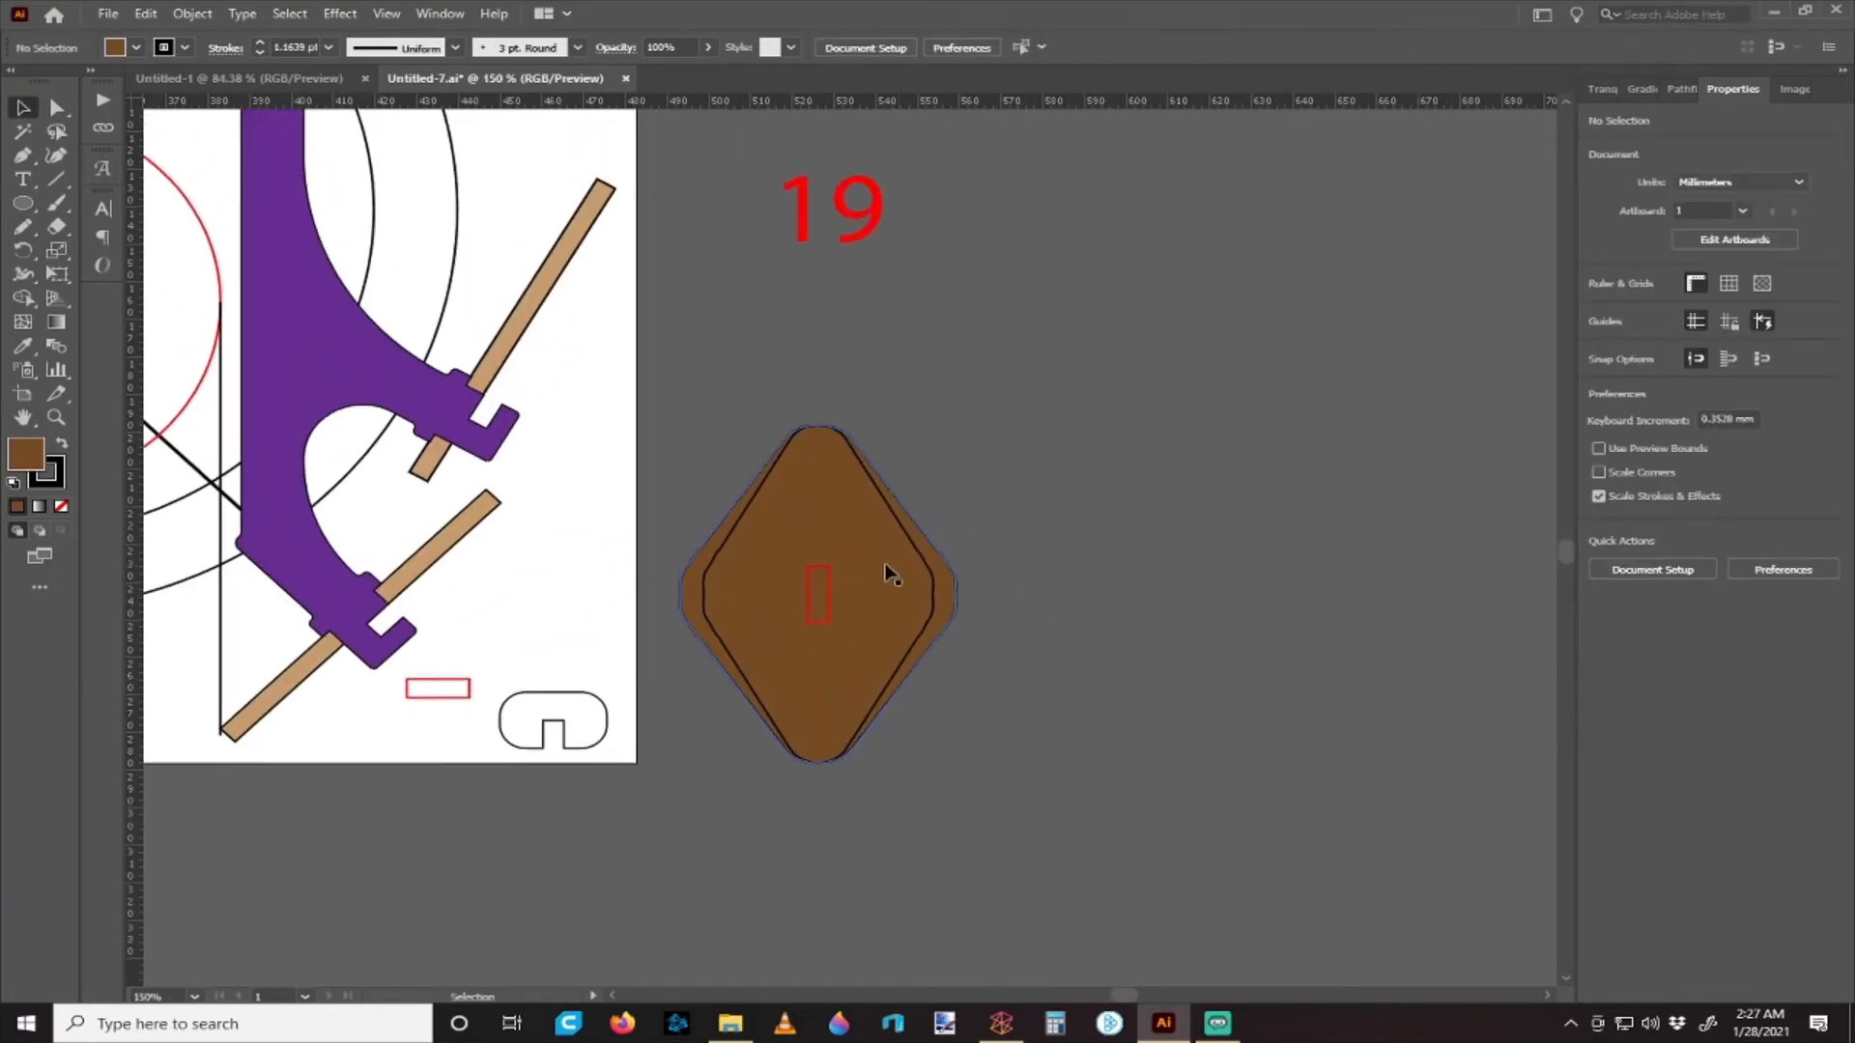
{"action": "left_click", "coordinate": [719, 594]}
{"action": "left_click", "coordinate": [821, 616], "text": "shift"}
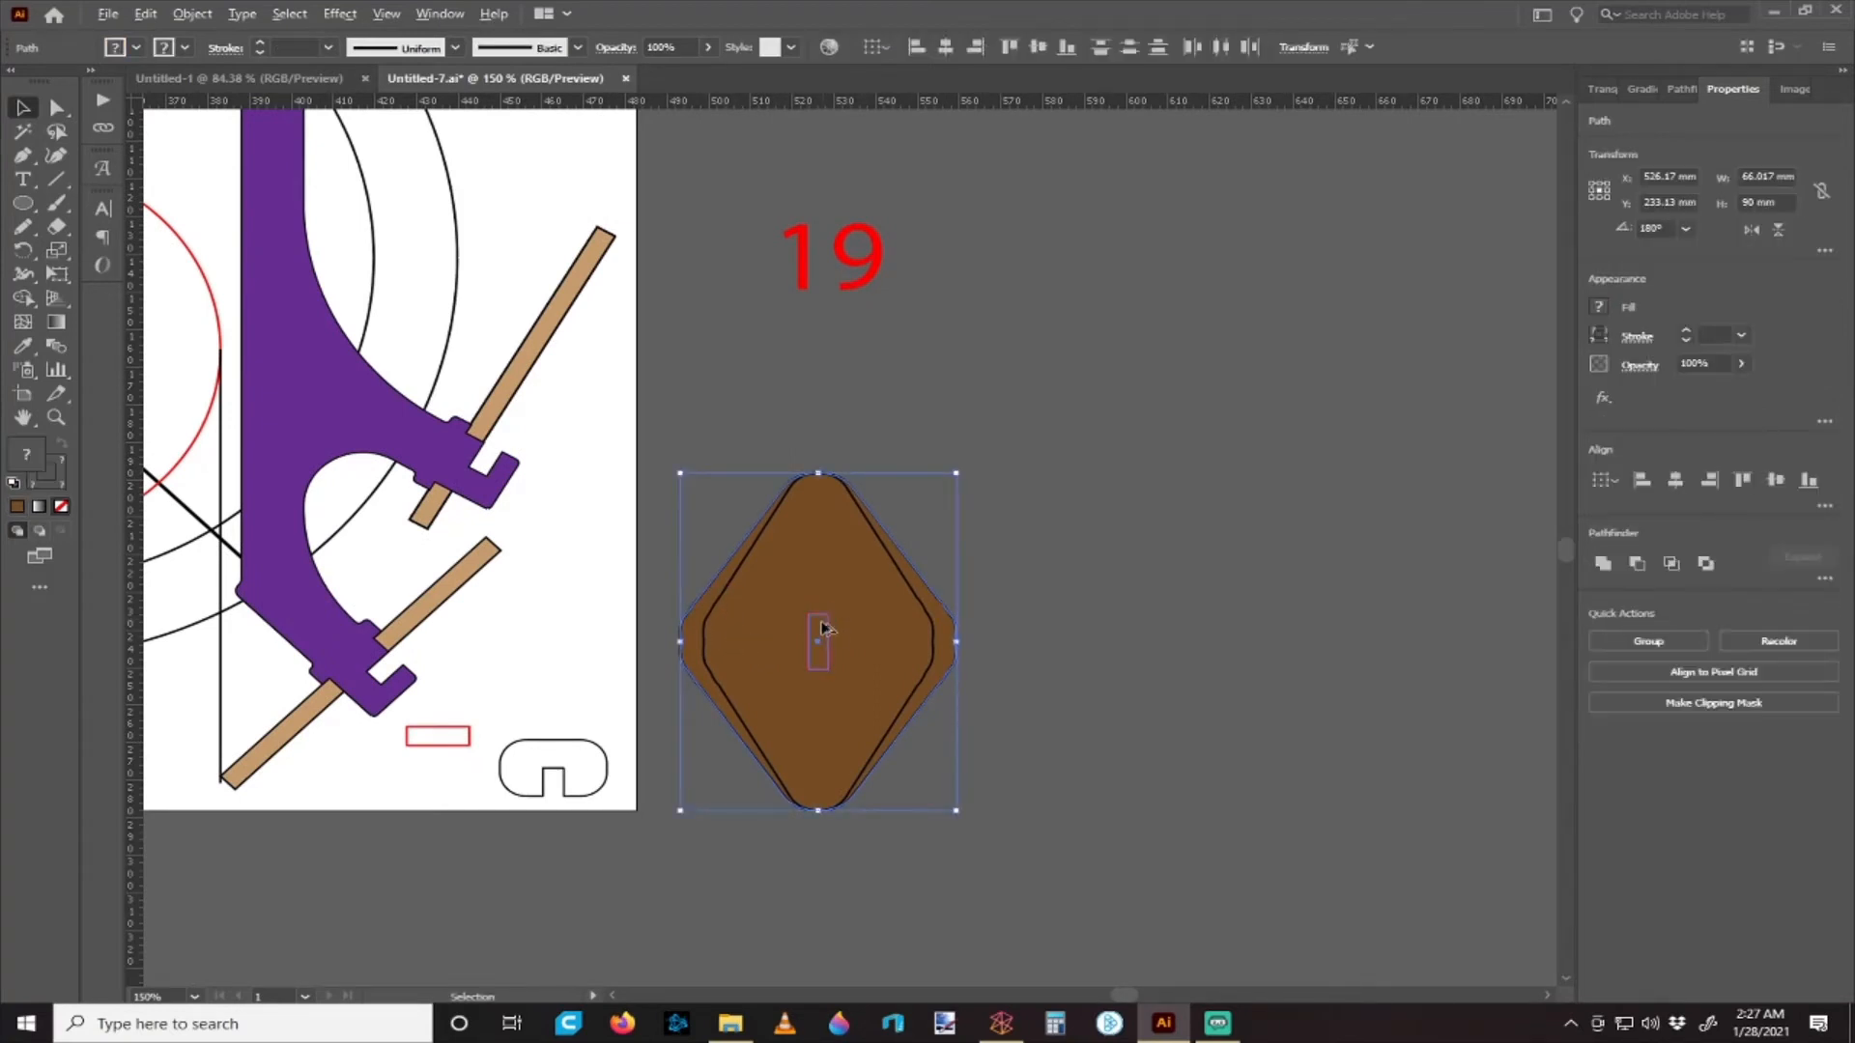
{"action": "scroll", "coordinate": [823, 626], "scroll_direction": "down", "scroll_amount": 1}
{"action": "scroll", "coordinate": [824, 637], "scroll_direction": "right", "scroll_amount": 3}
{"action": "left_click", "coordinate": [634, 554]}
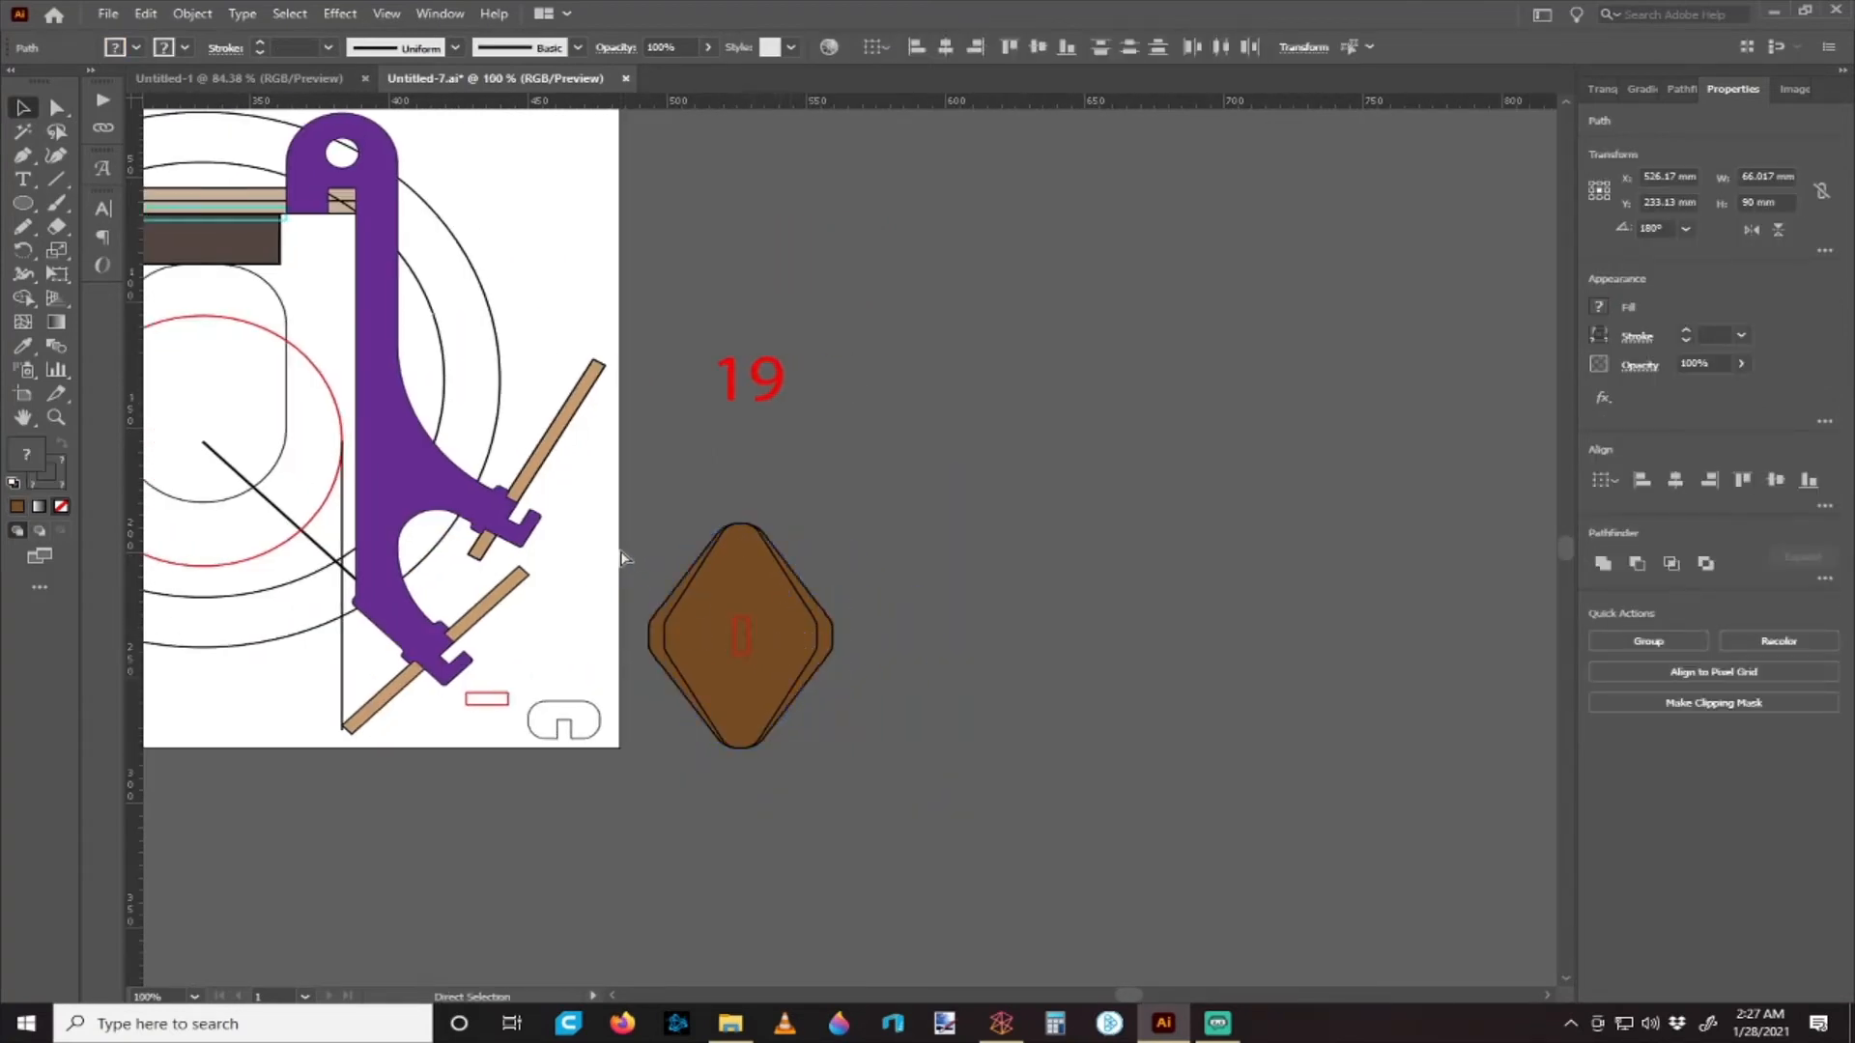
{"action": "scroll", "coordinate": [744, 603], "scroll_direction": "left", "scroll_amount": 4}
{"action": "left_click", "coordinate": [883, 609]}
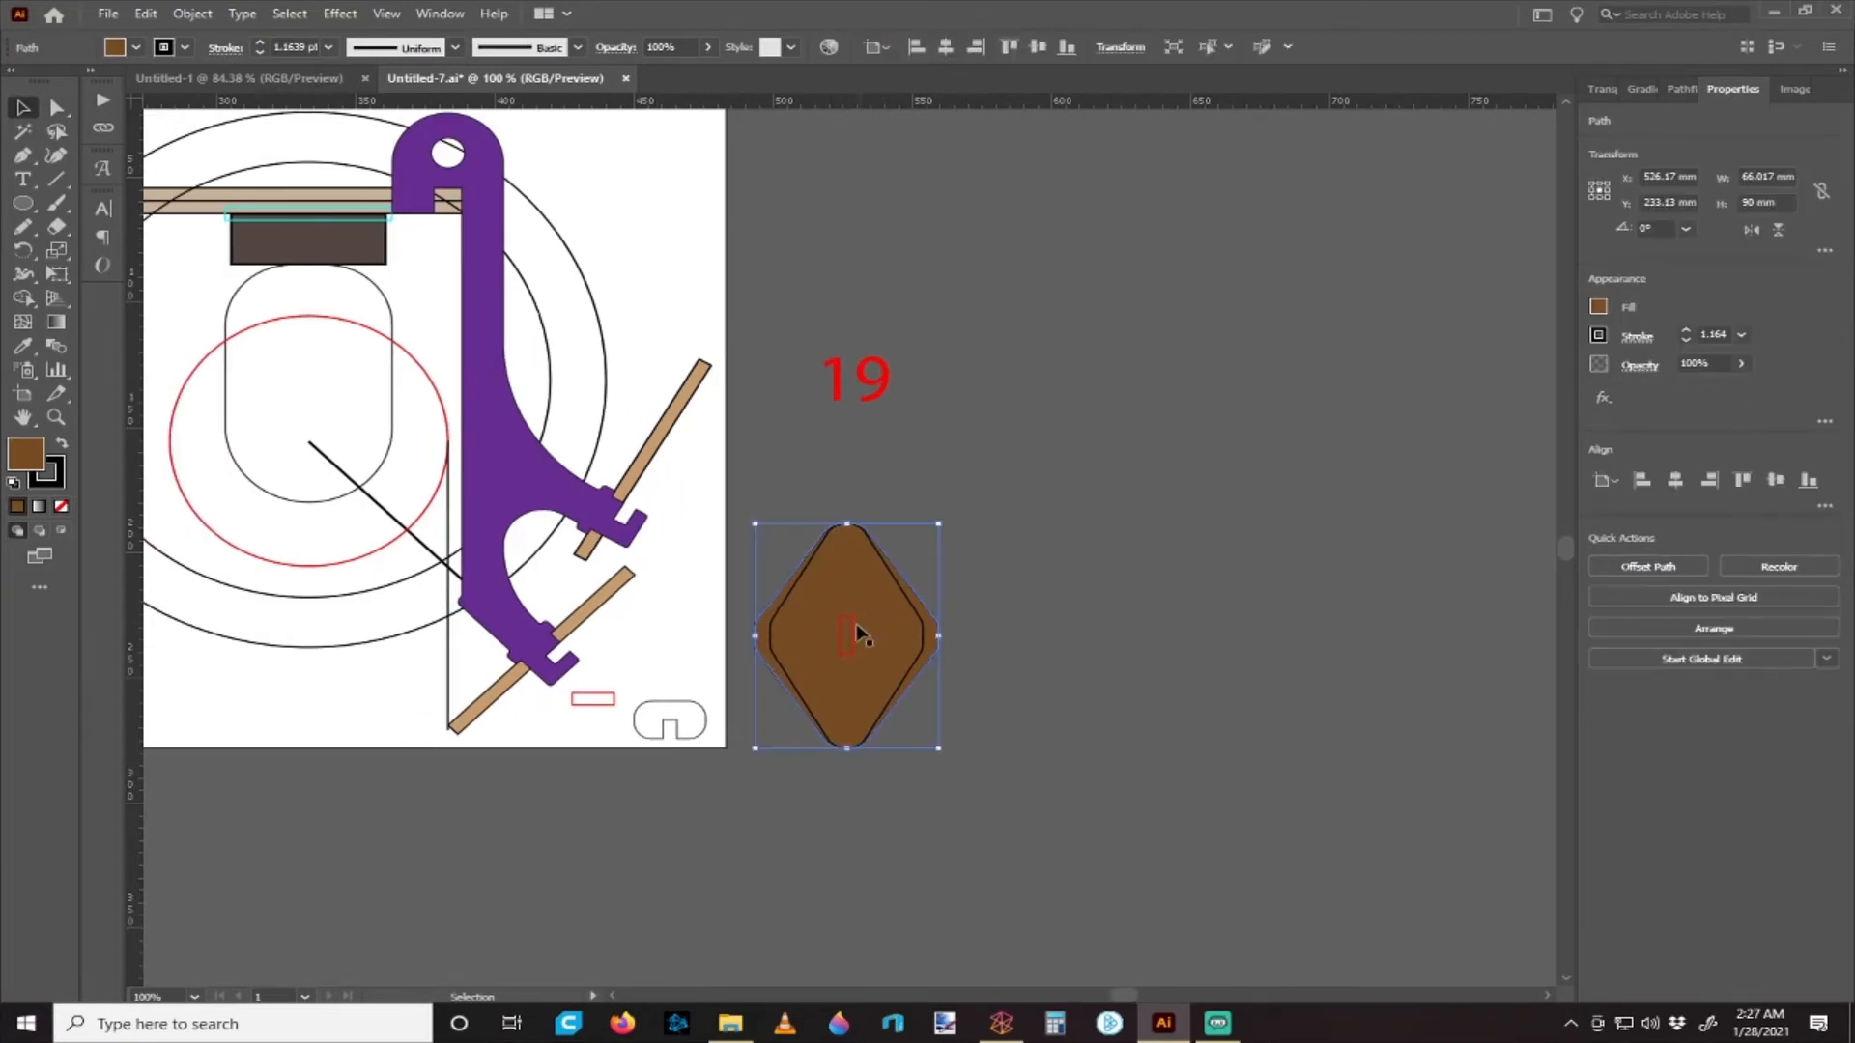
{"action": "left_click", "coordinate": [855, 624], "text": "shift"}
{"action": "left_click", "coordinate": [994, 600]}
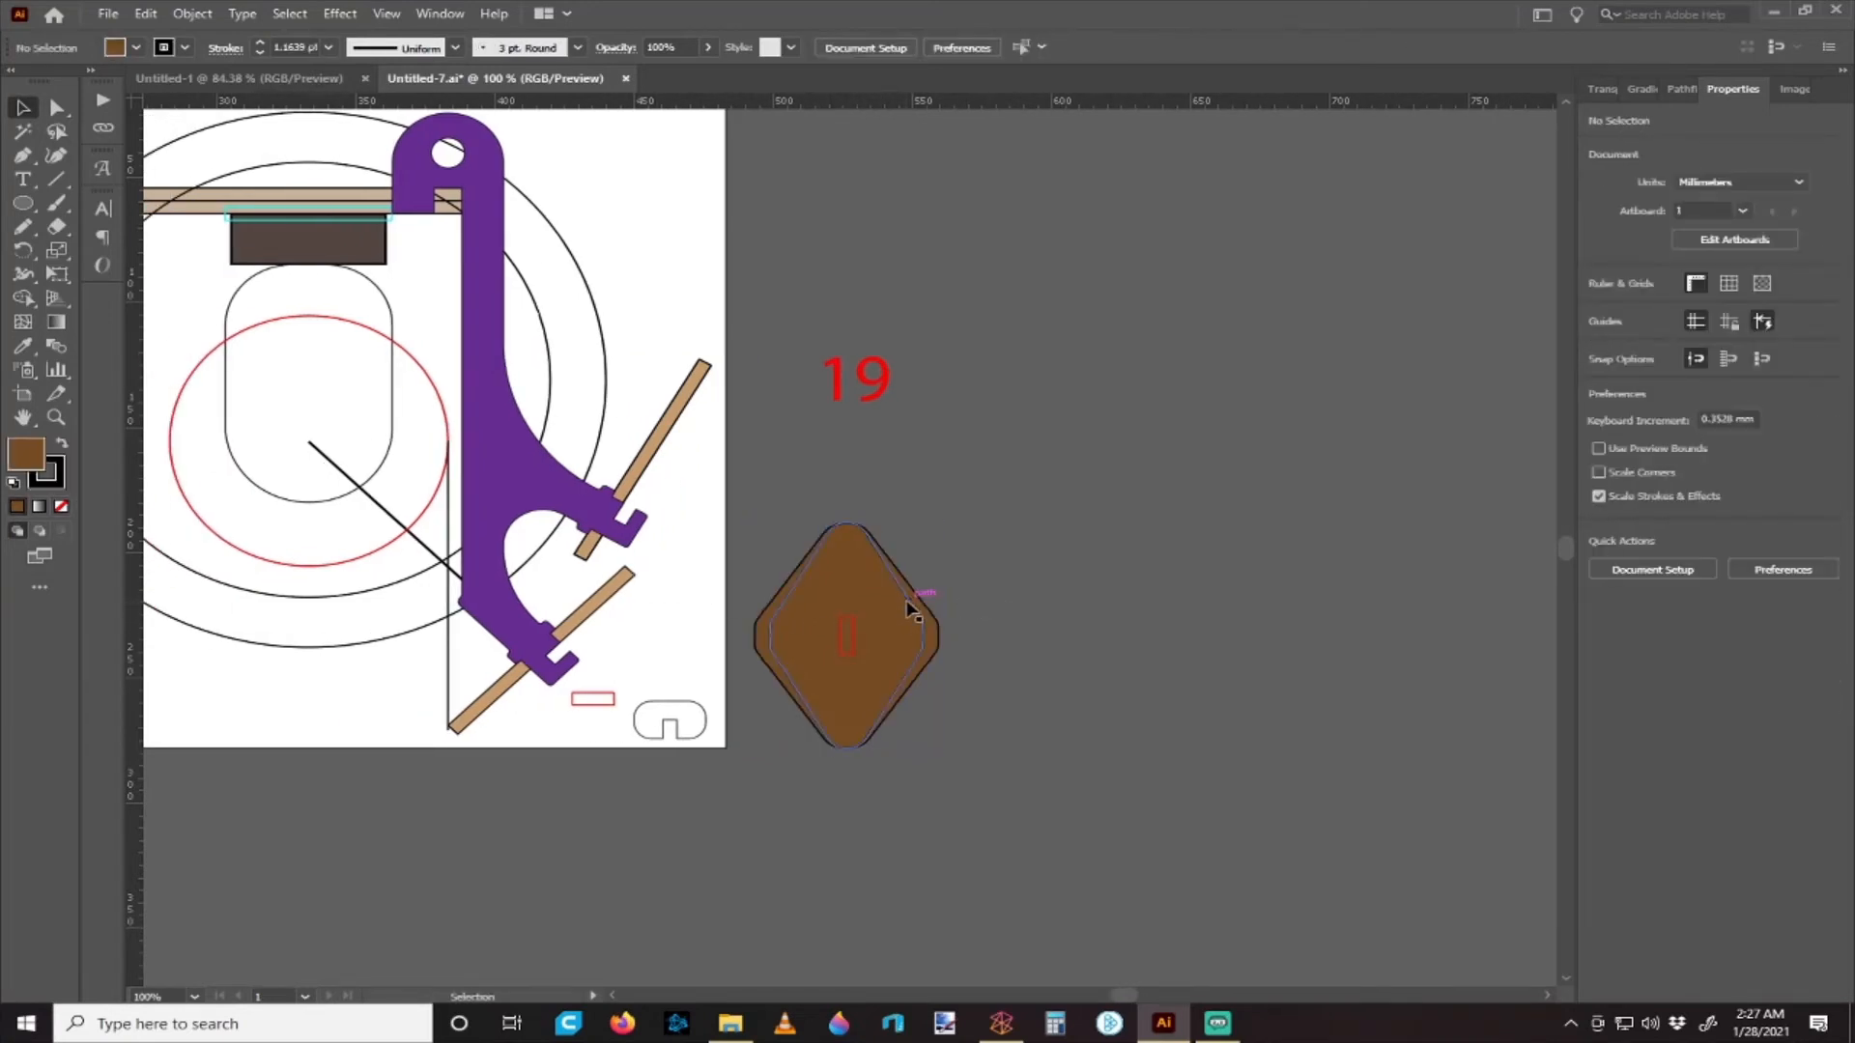
- Move the brown rounded diamond off the outlined diamond to beside the upper slanted slat at the artboard's edge
{"action": "left_click", "coordinate": [905, 617]}
{"action": "left_click_drag", "start_coordinate": [906, 625], "coordinate": [1082, 622]}
{"action": "left_click", "coordinate": [929, 541]}
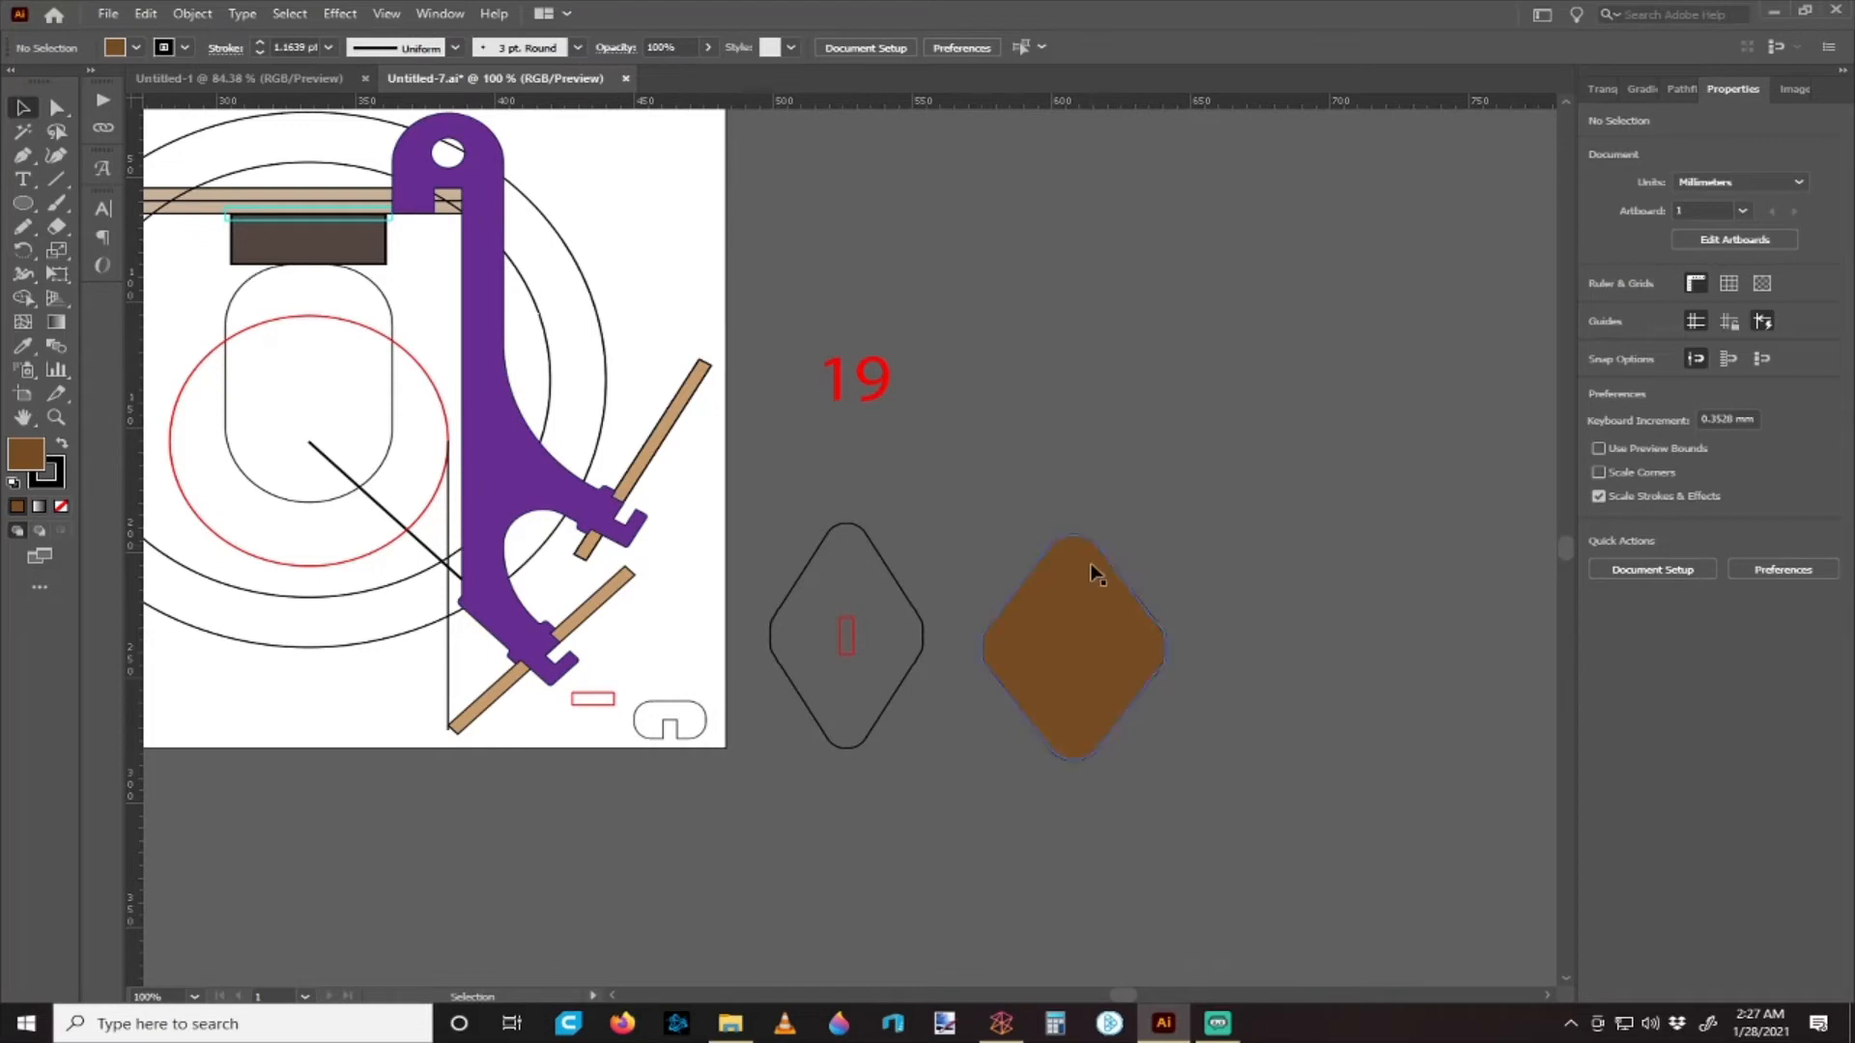
{"action": "left_click_drag", "start_coordinate": [1092, 571], "coordinate": [781, 409]}
- Try rotating the brown diamond to 15° and flipping it horizontally
{"action": "left_click", "coordinate": [1652, 227]}
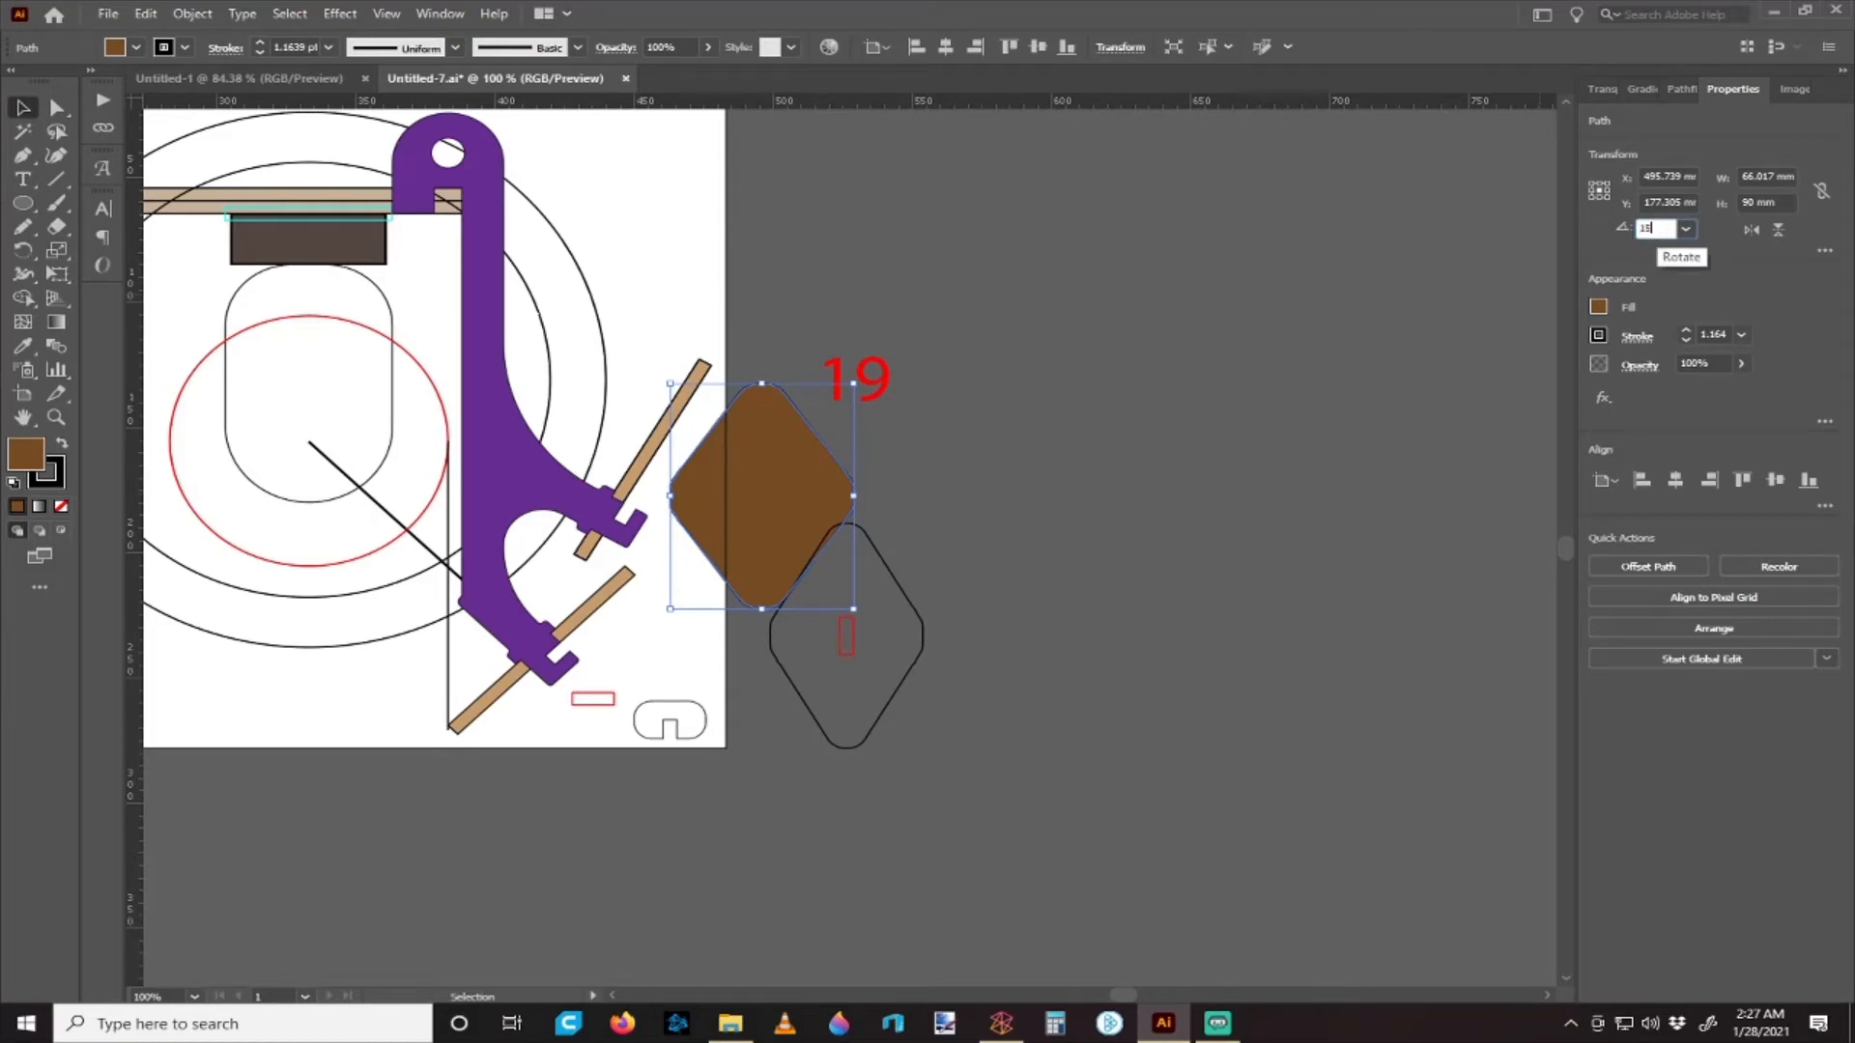
{"action": "type", "text": "15"}
{"action": "key", "text": "Return"}
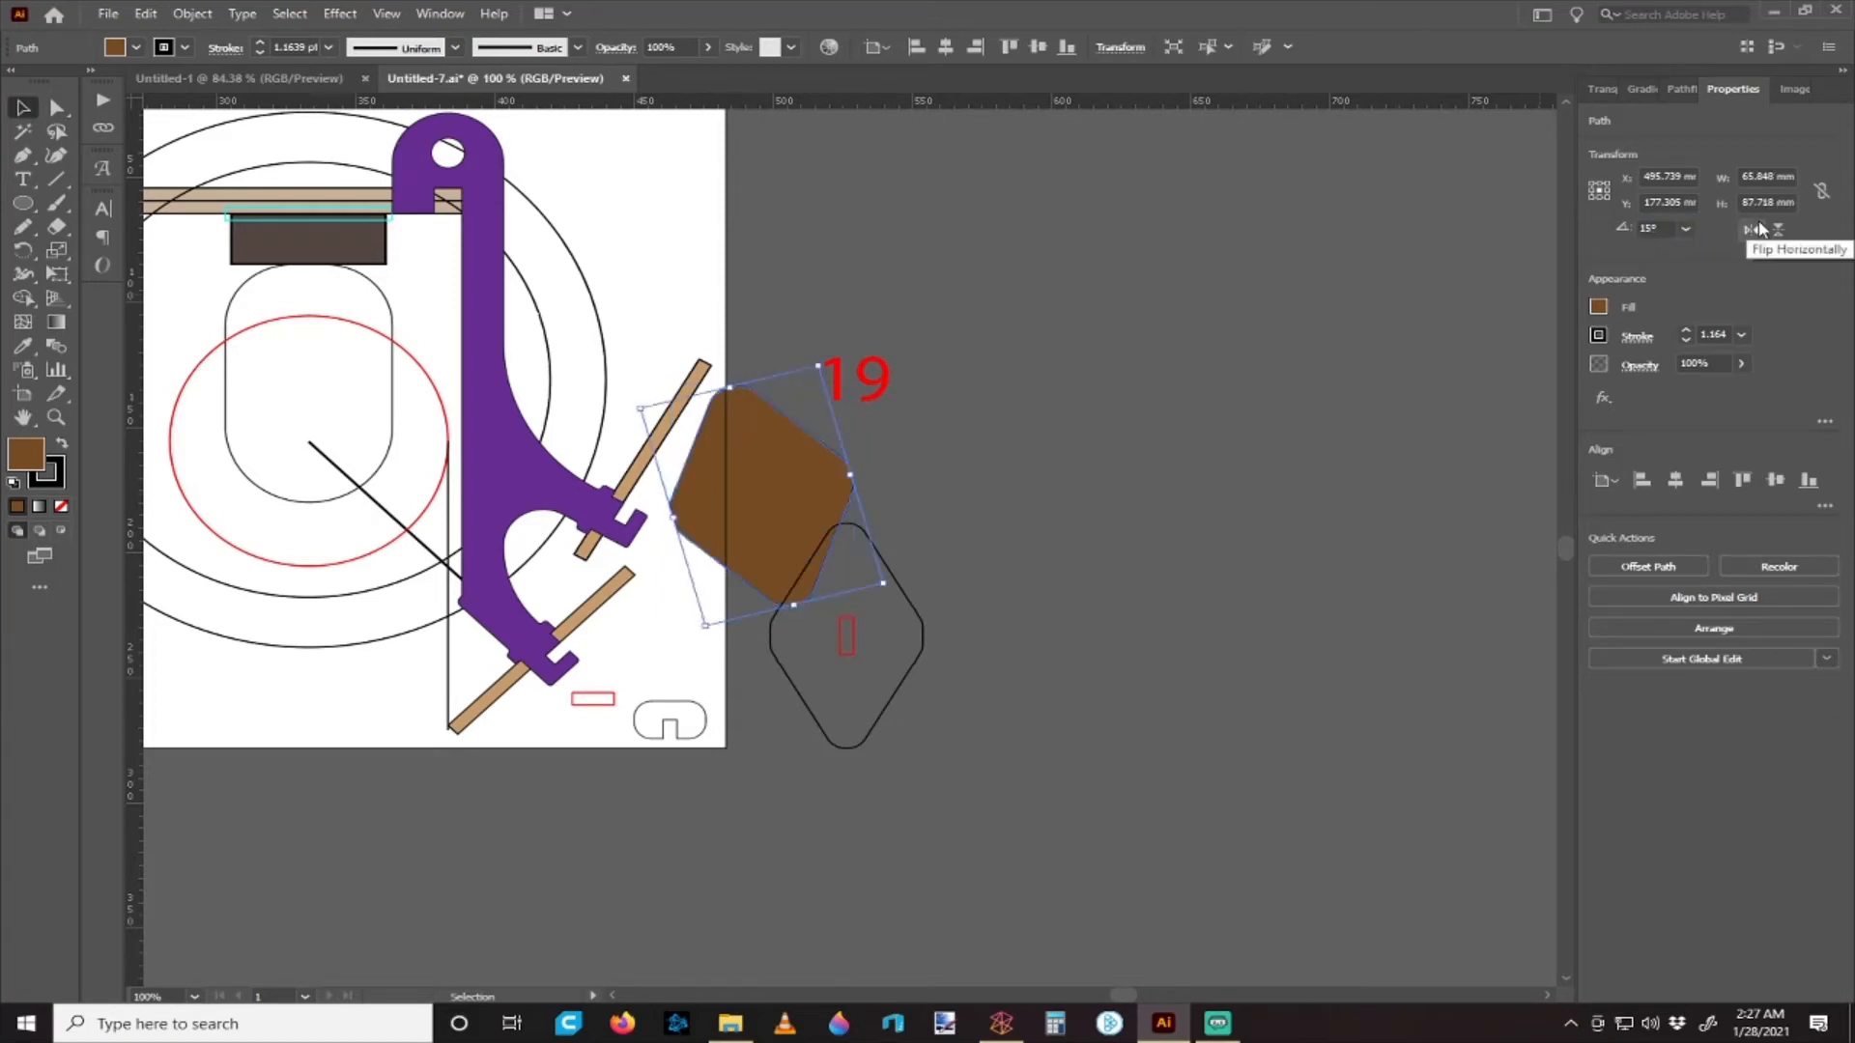
{"action": "left_click", "coordinate": [1225, 404]}
{"action": "left_click", "coordinate": [809, 475]}
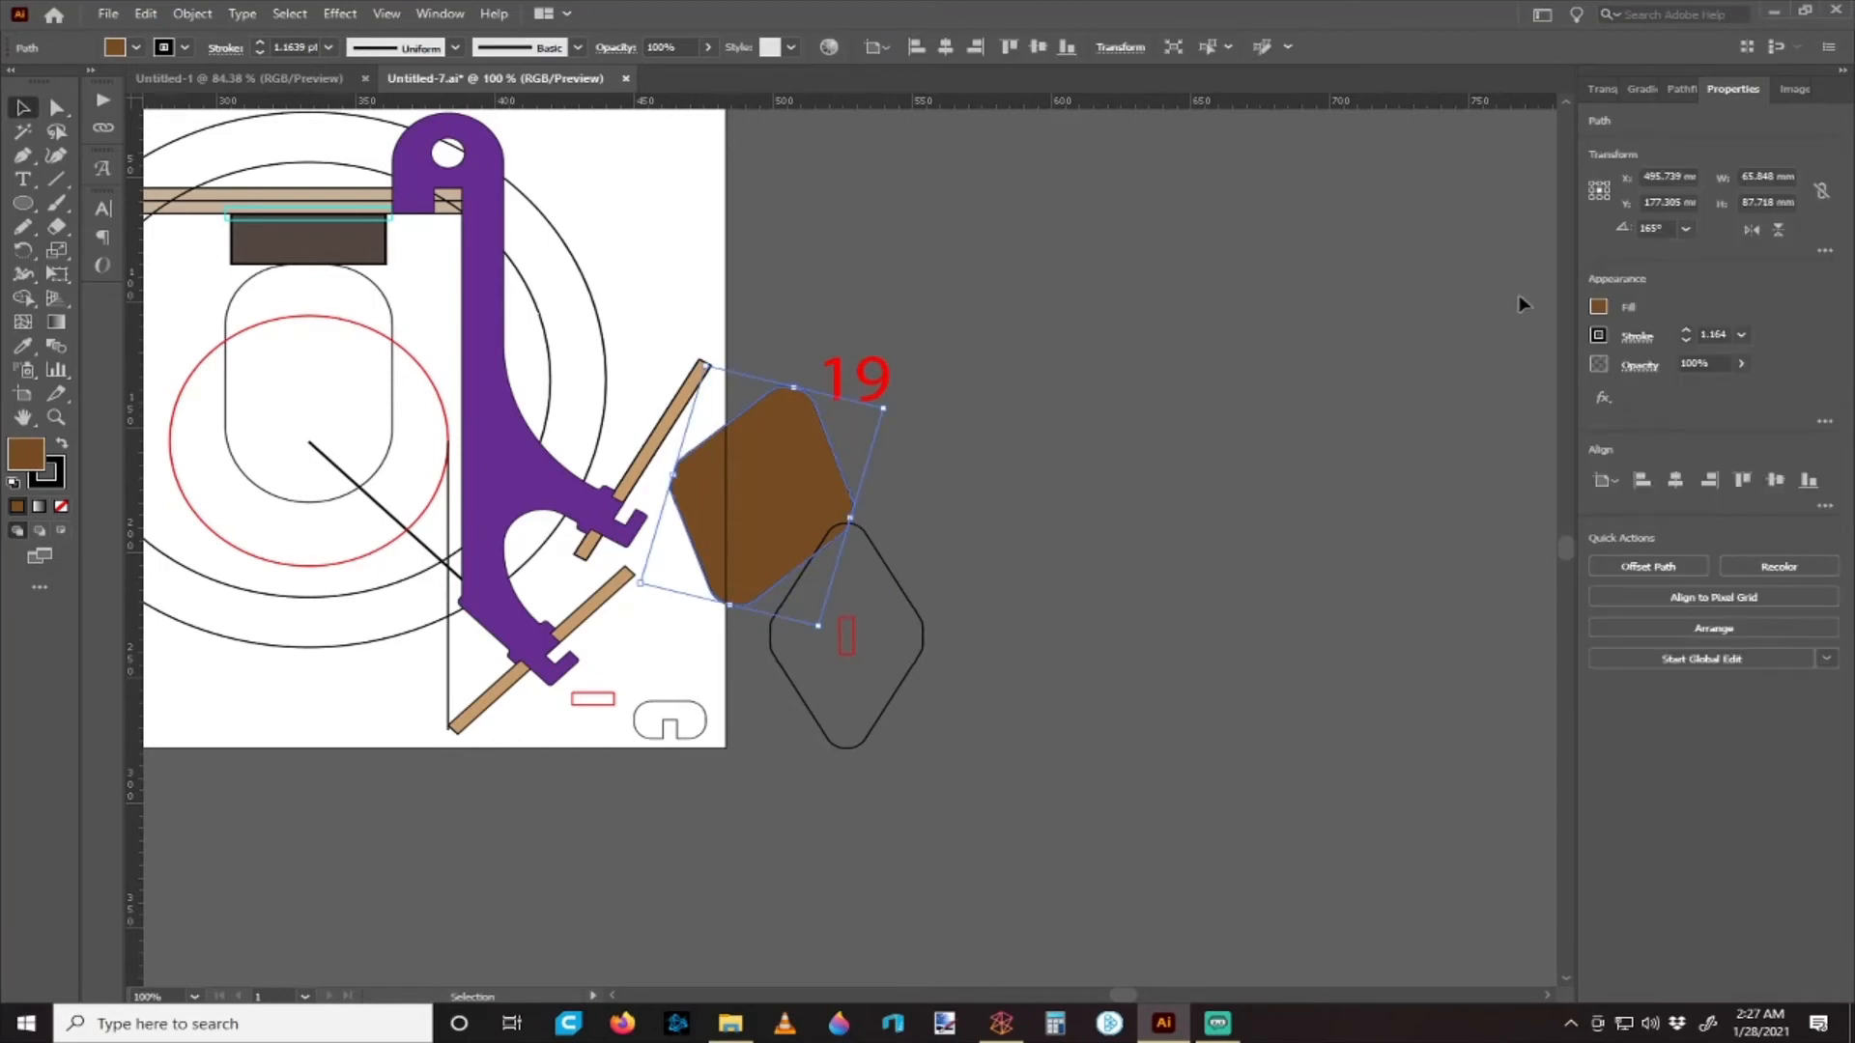
- Set the brown diamond's rotation to 330°
{"action": "left_click", "coordinate": [1659, 229]}
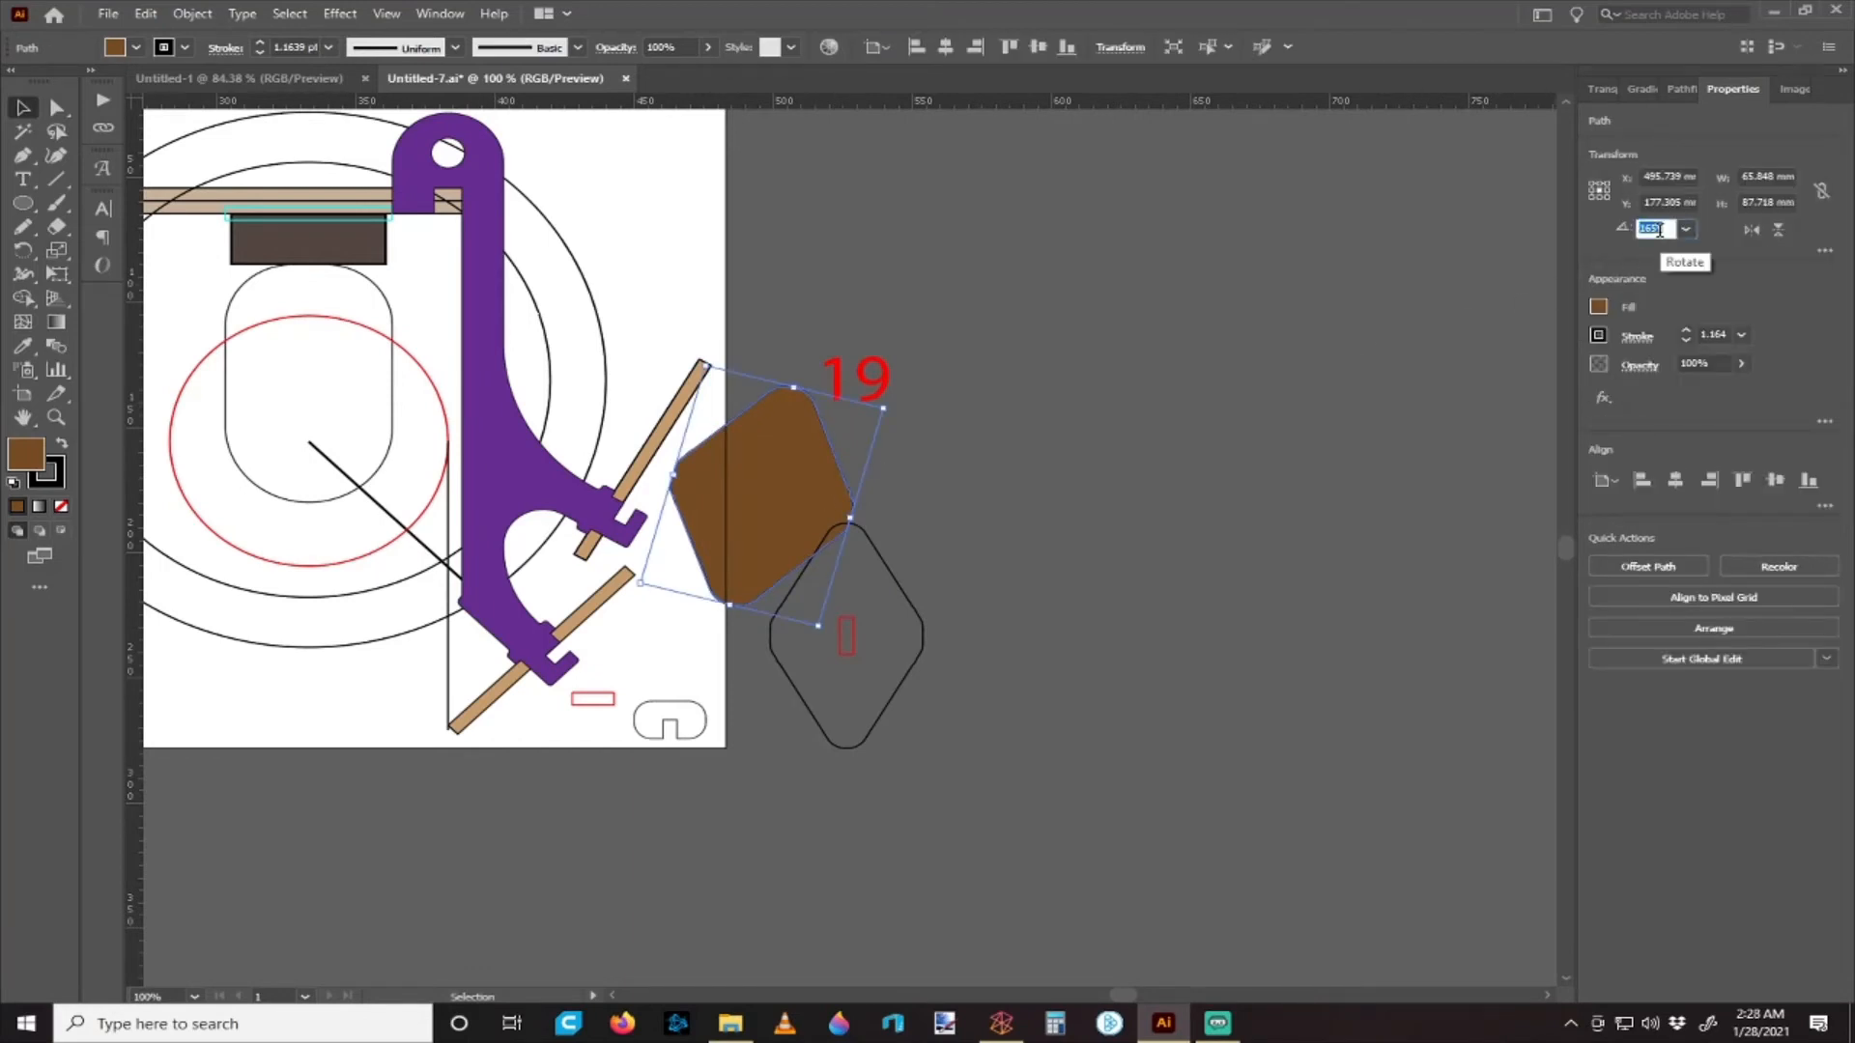
{"action": "type", "text": "330"}
{"action": "key", "text": "Return"}
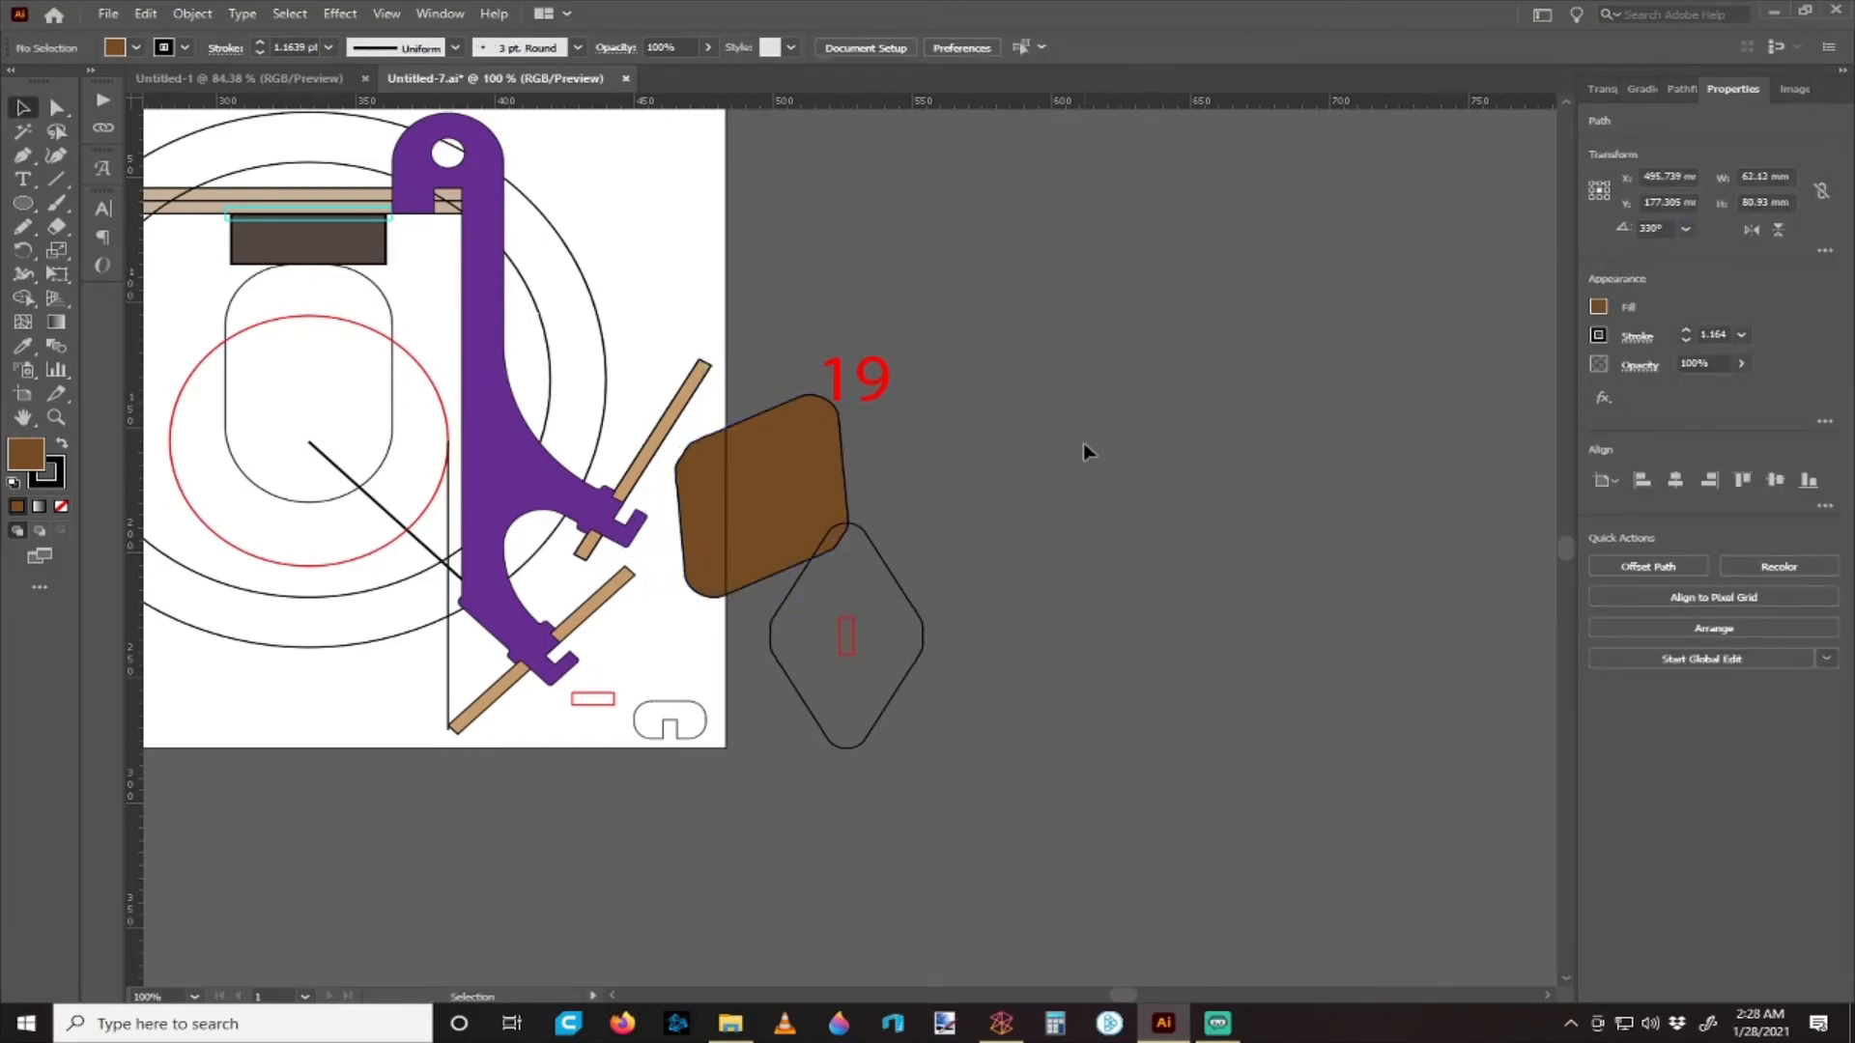
- Move the outlined diamond together with its red slot down, clear of the brown diamond
{"action": "left_click", "coordinate": [1081, 443]}
{"action": "scroll", "coordinate": [1063, 444], "scroll_direction": "down", "scroll_amount": 2}
{"action": "scroll", "coordinate": [958, 448], "scroll_direction": "left", "scroll_amount": 3}
{"action": "left_click", "coordinate": [1024, 484]}
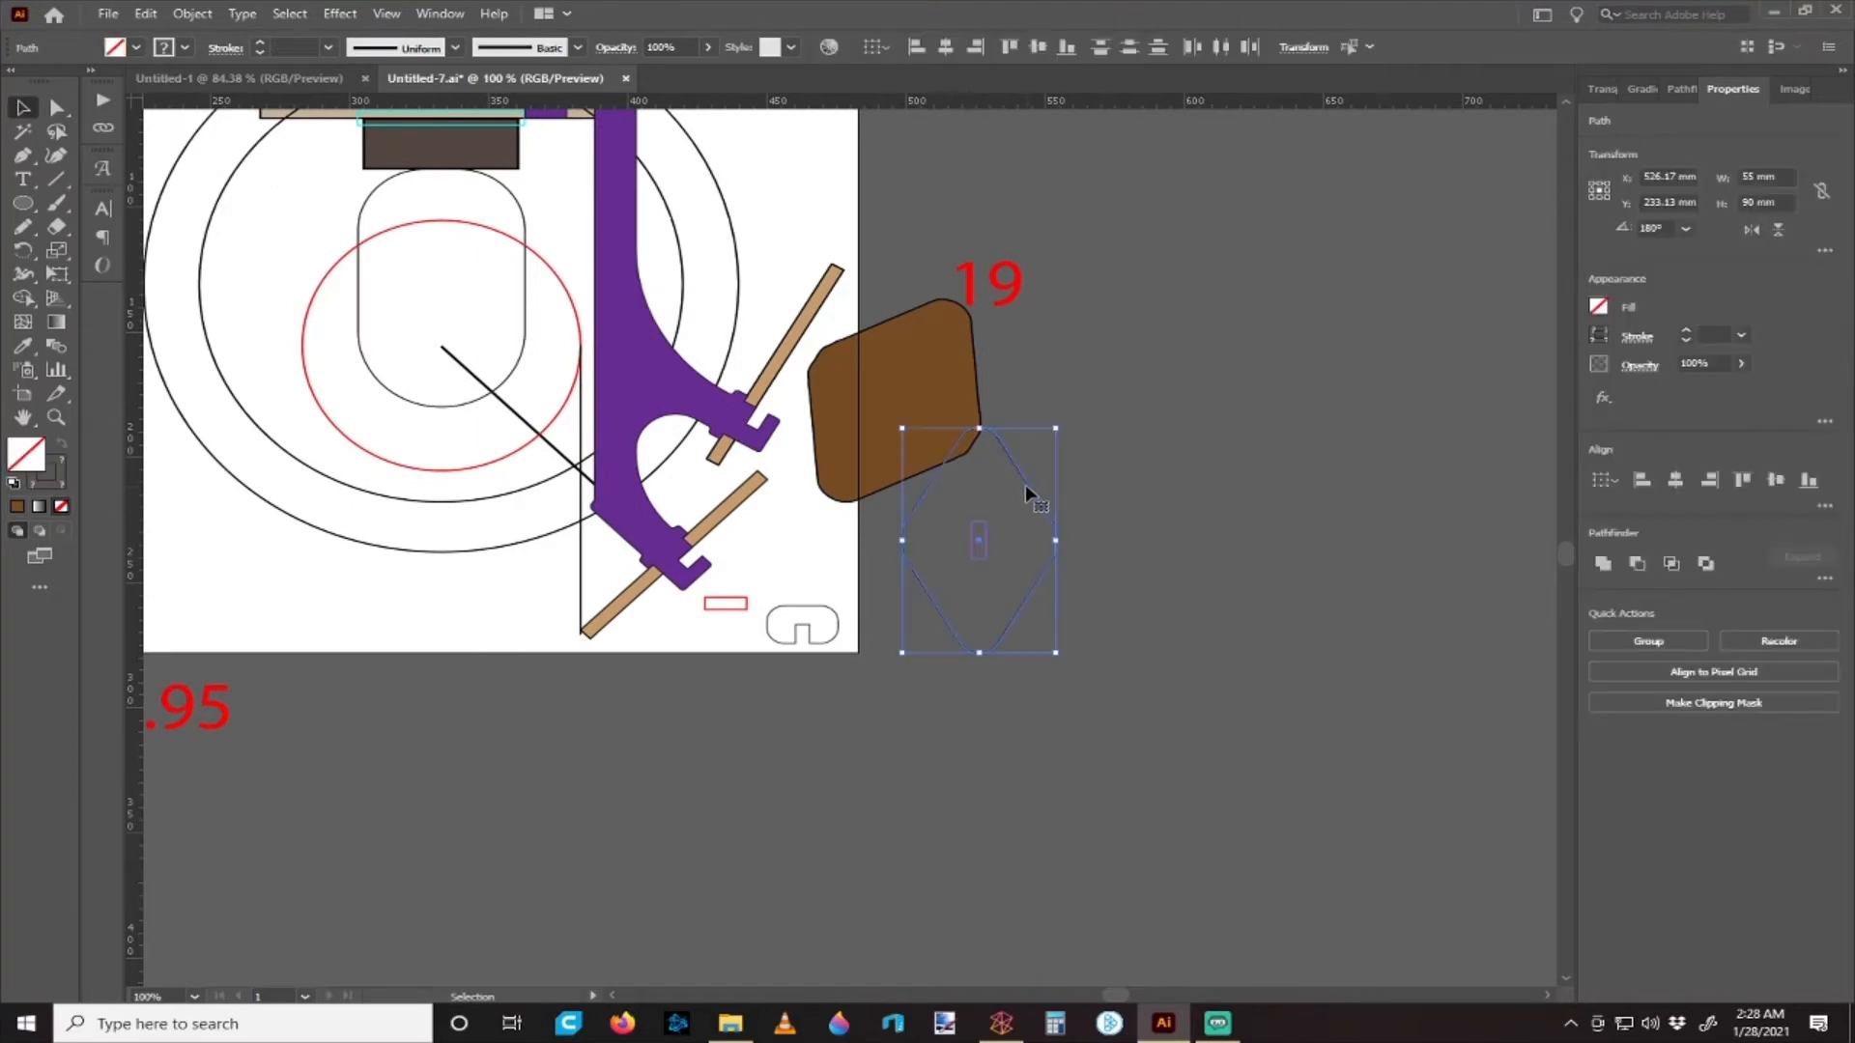
{"action": "left_click_drag", "start_coordinate": [1024, 484], "coordinate": [874, 415]}
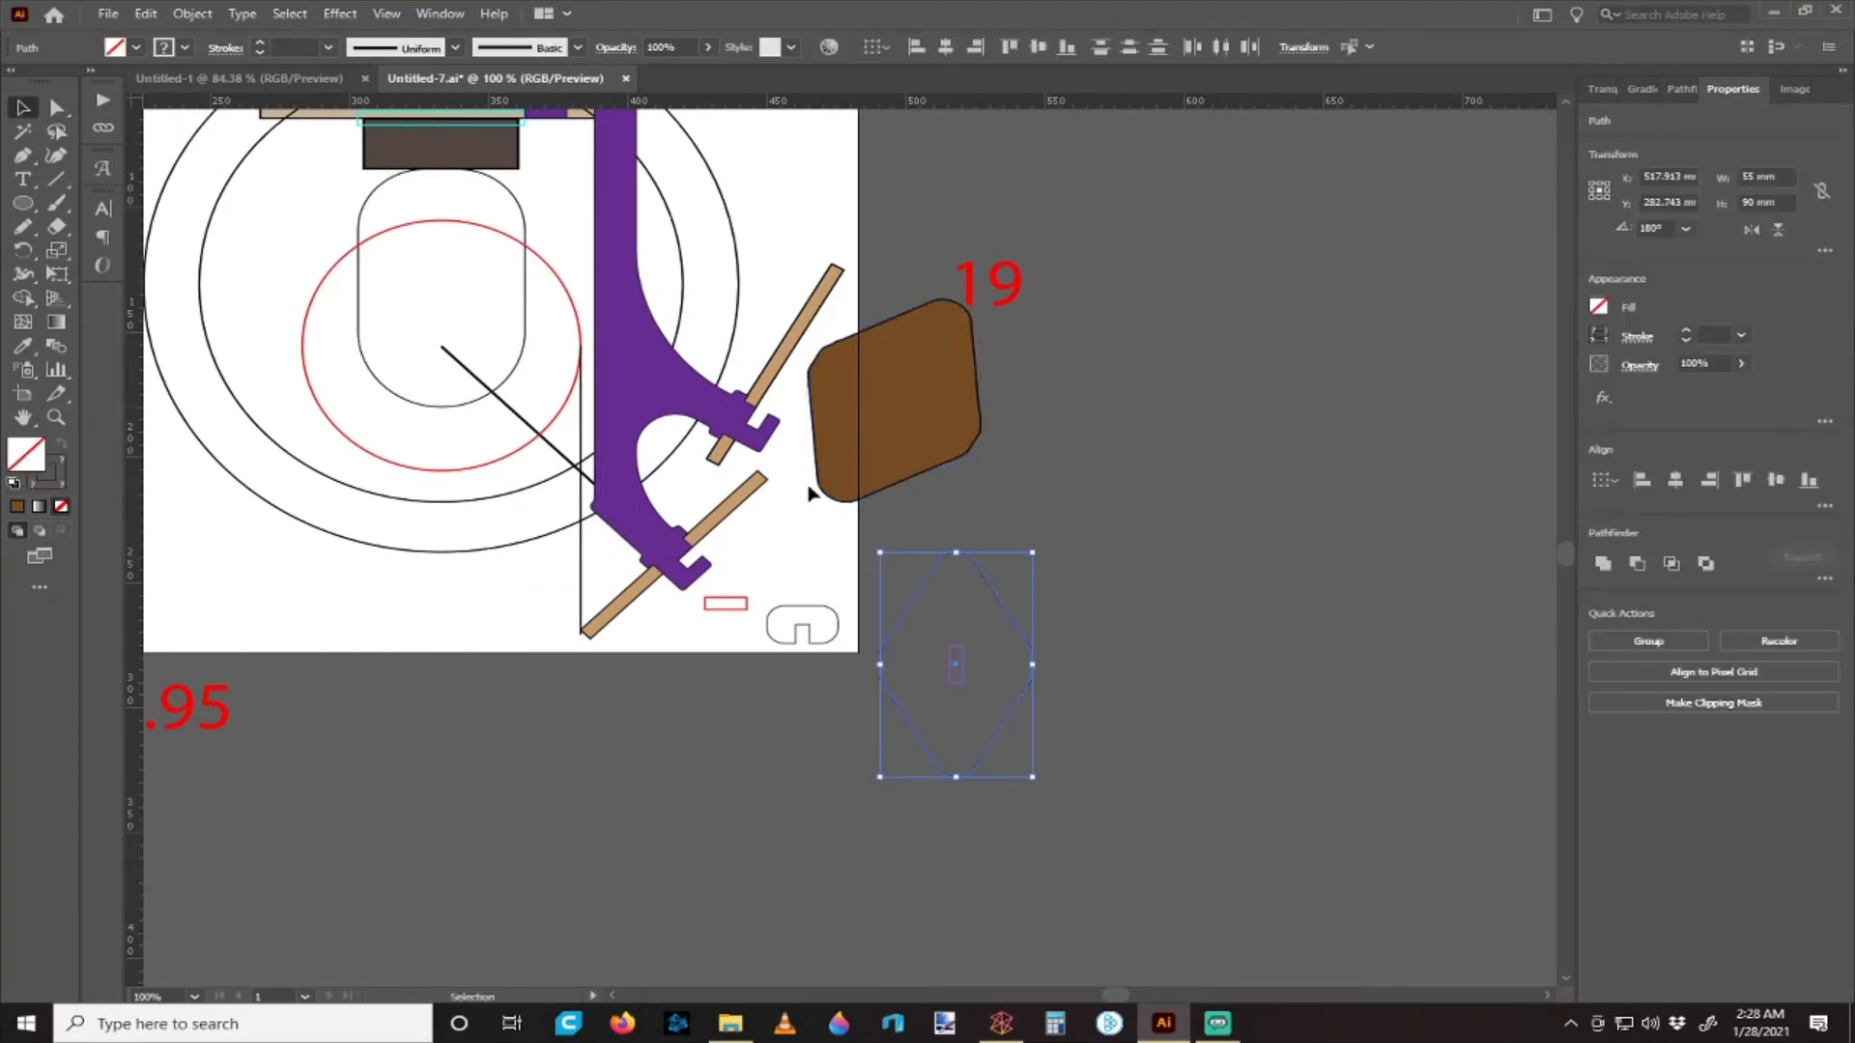
- Move the brown diamond behind the upper slanted slat so its long axis follows the slat and their lower ends meet
{"action": "left_click", "coordinate": [787, 512]}
{"action": "scroll", "coordinate": [831, 511], "scroll_direction": "up", "scroll_amount": 1}
{"action": "left_click_drag", "start_coordinate": [842, 496], "coordinate": [666, 436]}
{"action": "scroll", "coordinate": [665, 467], "scroll_direction": "up", "scroll_amount": 4}
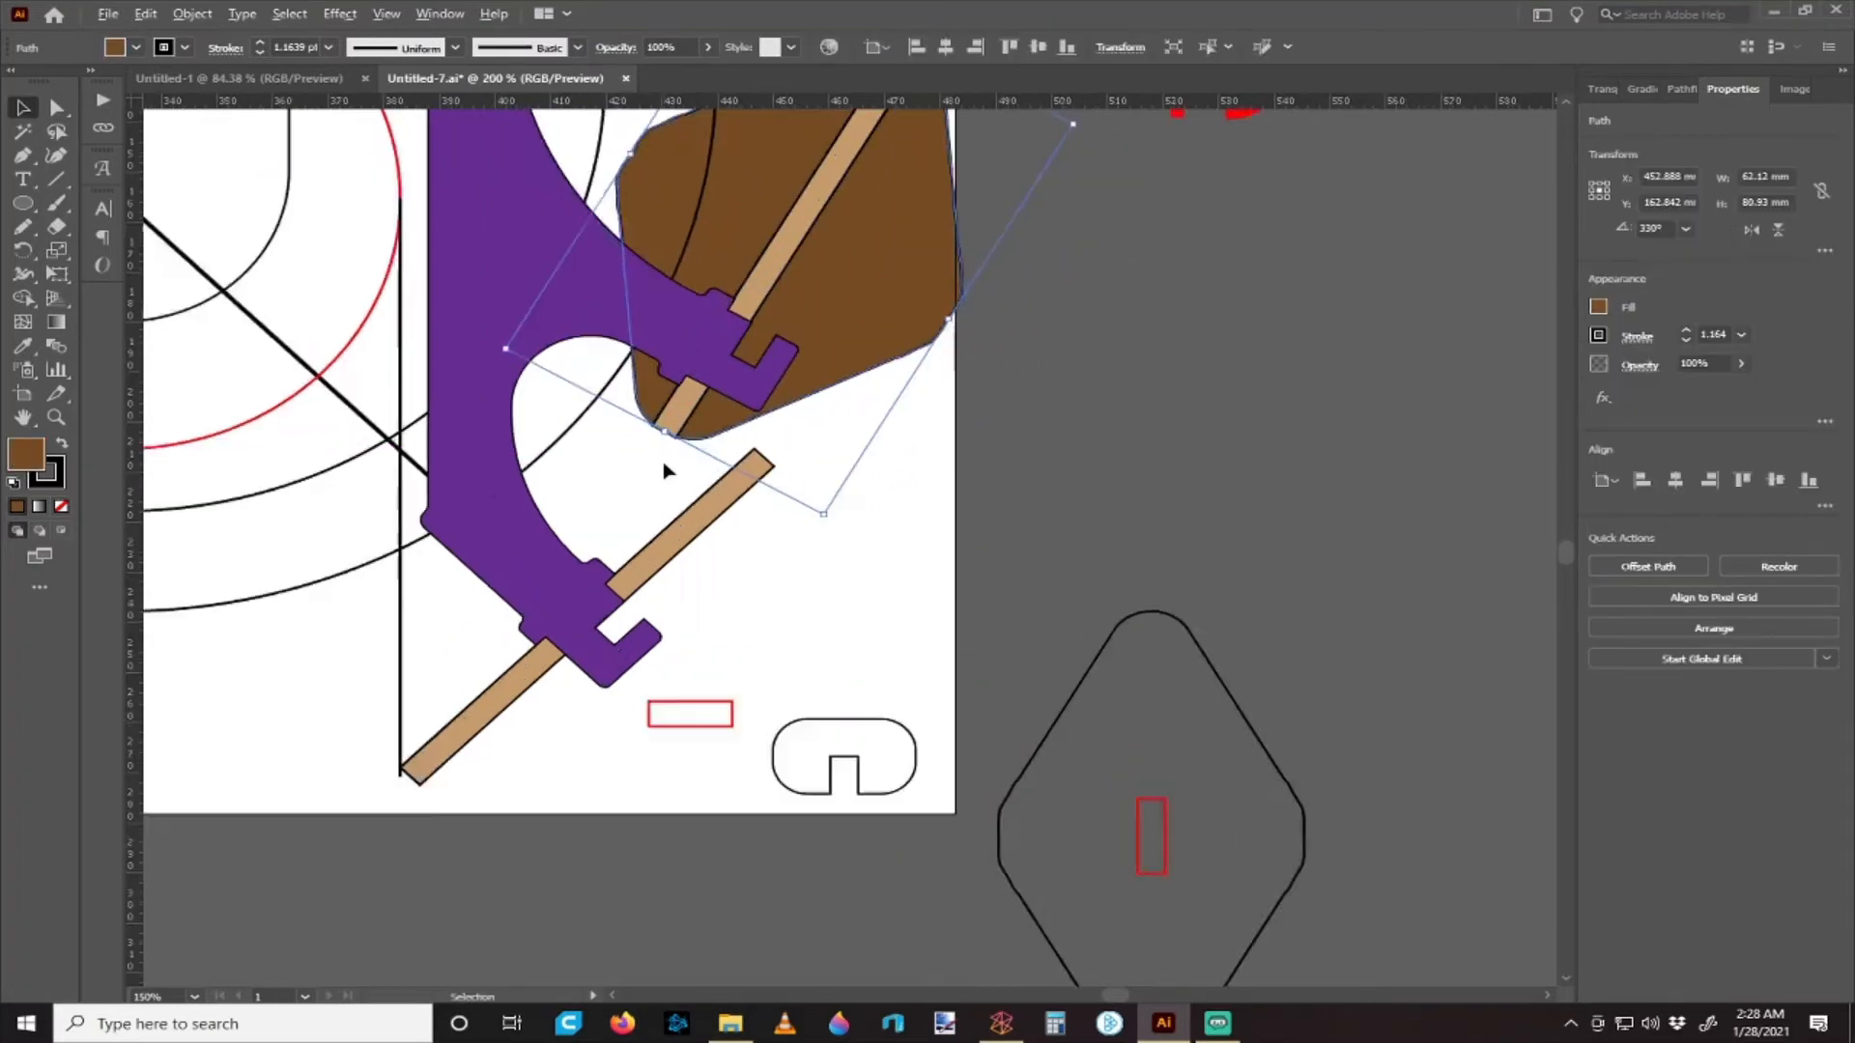
{"action": "left_click", "coordinate": [676, 473]}
- Copy the outlined diamond's 5 × 15 mm red slot onto the artboard and set the copy's rotation to 330°
{"action": "scroll", "coordinate": [675, 472], "scroll_direction": "down", "scroll_amount": 4}
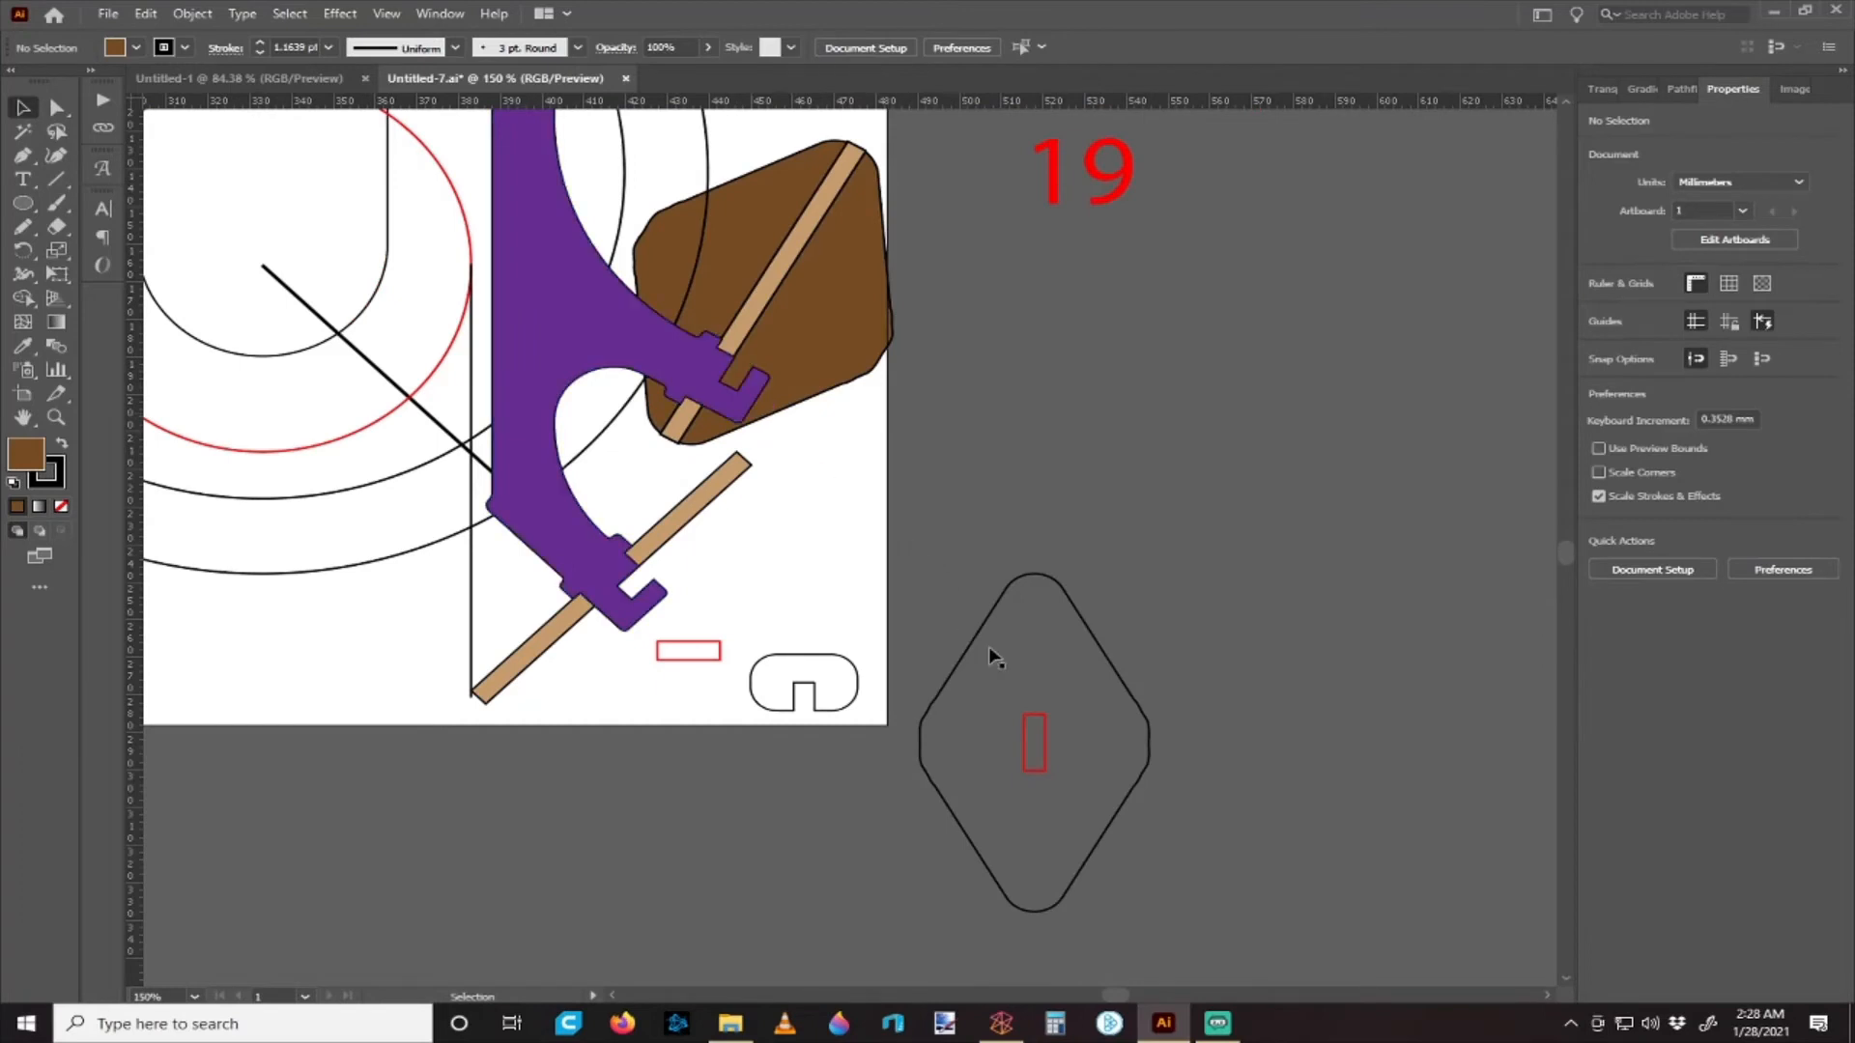
{"action": "left_click_drag", "start_coordinate": [1036, 716], "coordinate": [875, 503]}
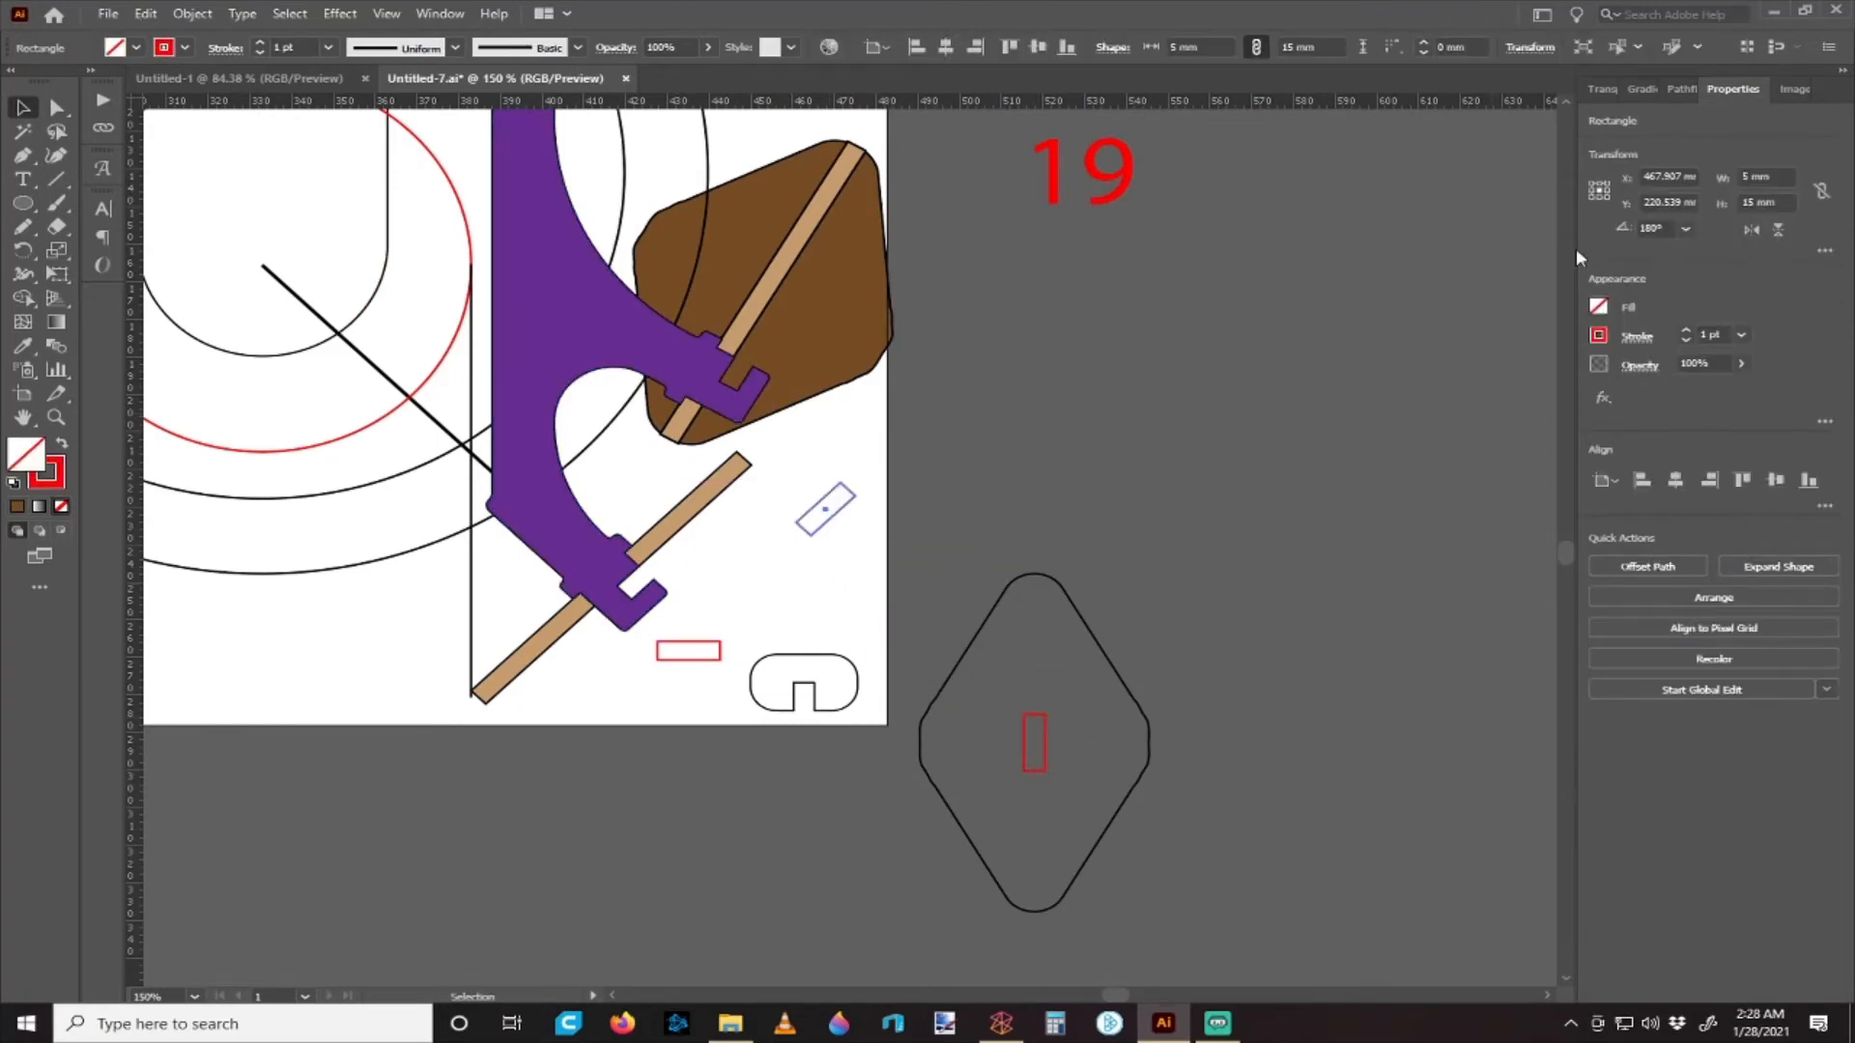
{"action": "left_click", "coordinate": [1653, 227]}
{"action": "type", "text": "330"}
{"action": "key", "text": "Return"}
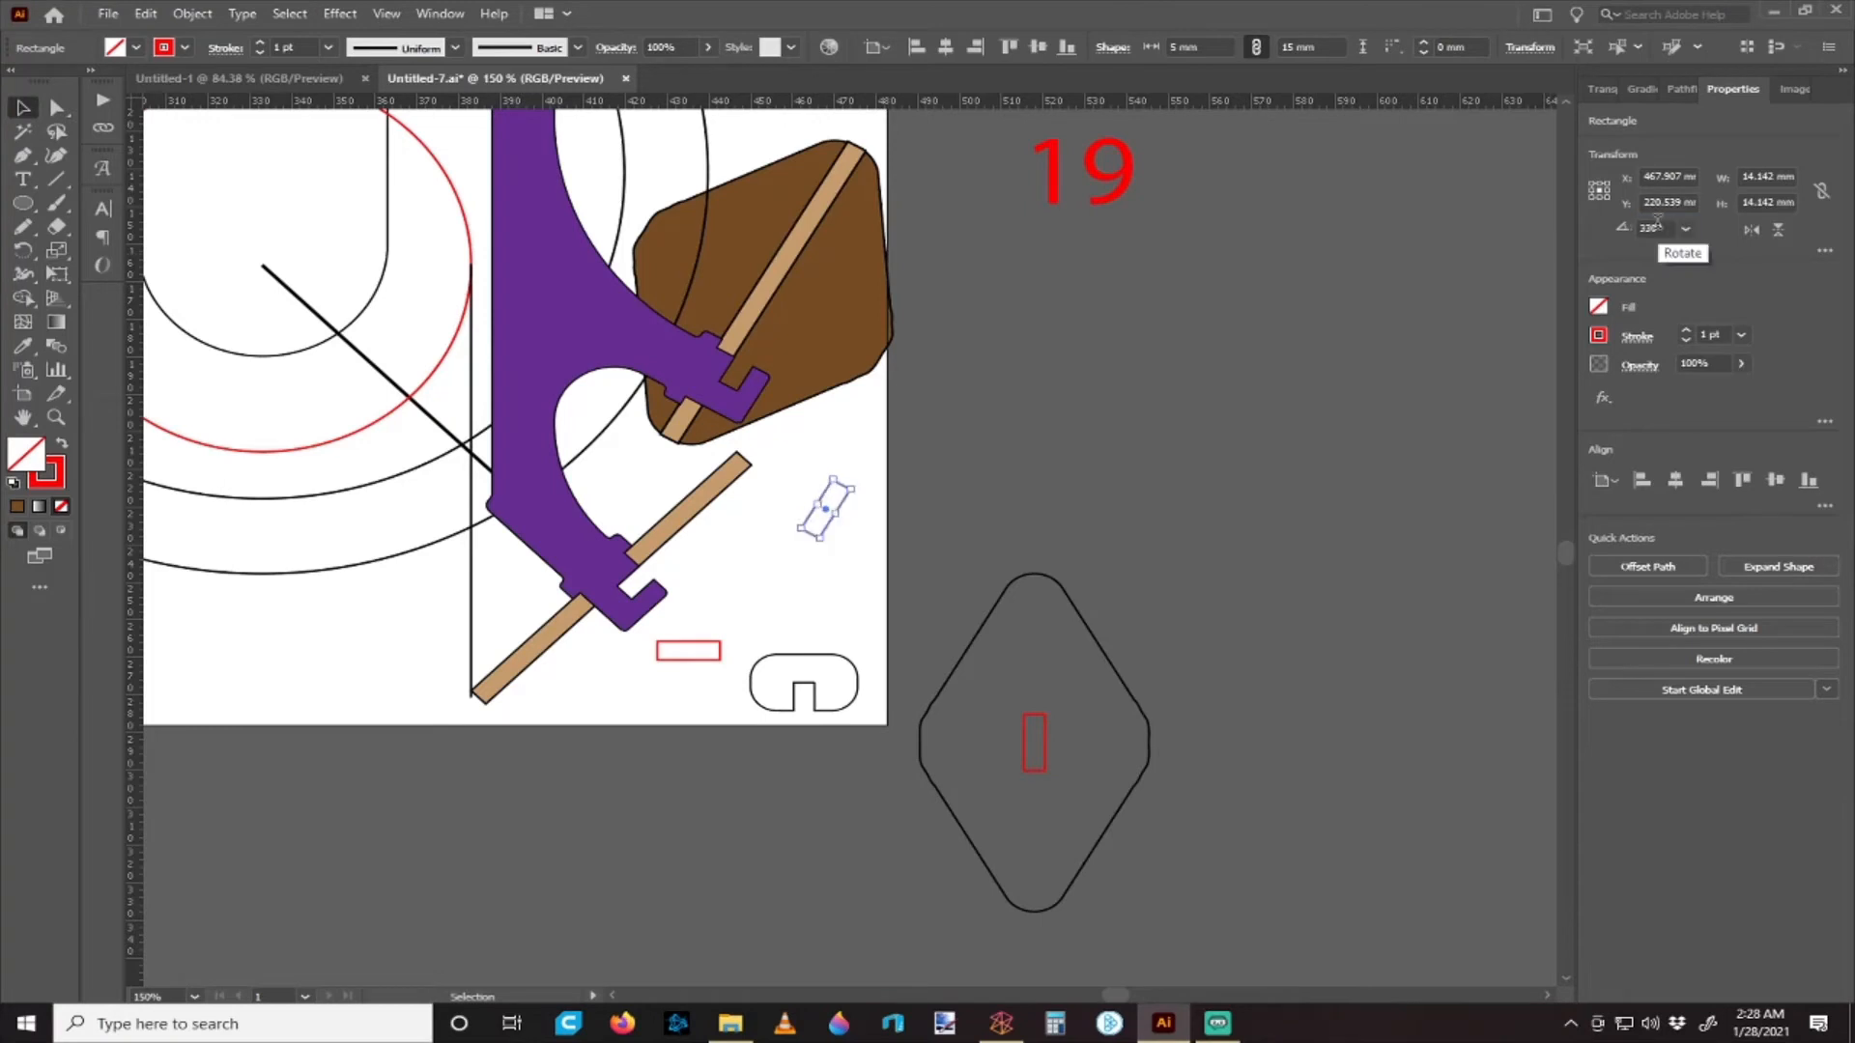
{"action": "left_click", "coordinate": [1032, 470]}
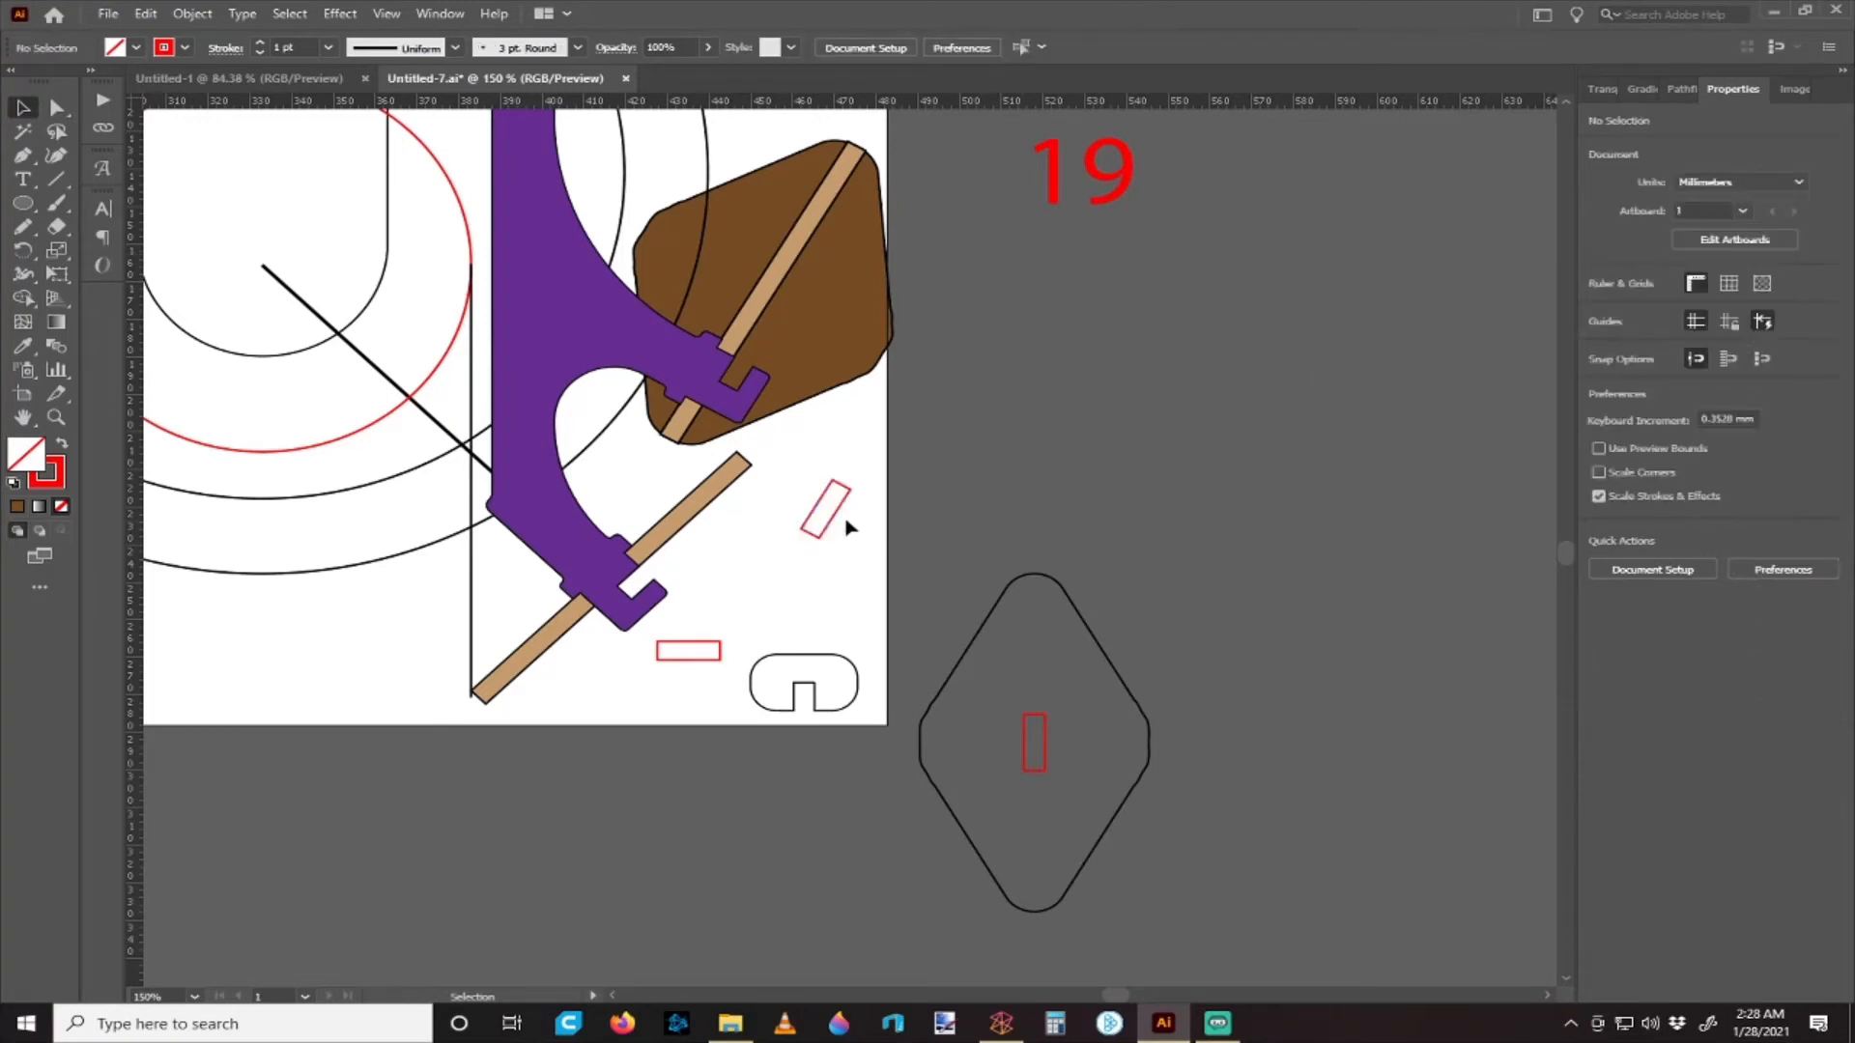
- Move the rotated slot copy into the gap of the upper slanted slat, over the purple arm's clamp
{"action": "left_click_drag", "start_coordinate": [838, 507], "coordinate": [724, 386]}
{"action": "scroll", "coordinate": [723, 386], "scroll_direction": "up", "scroll_amount": 4}
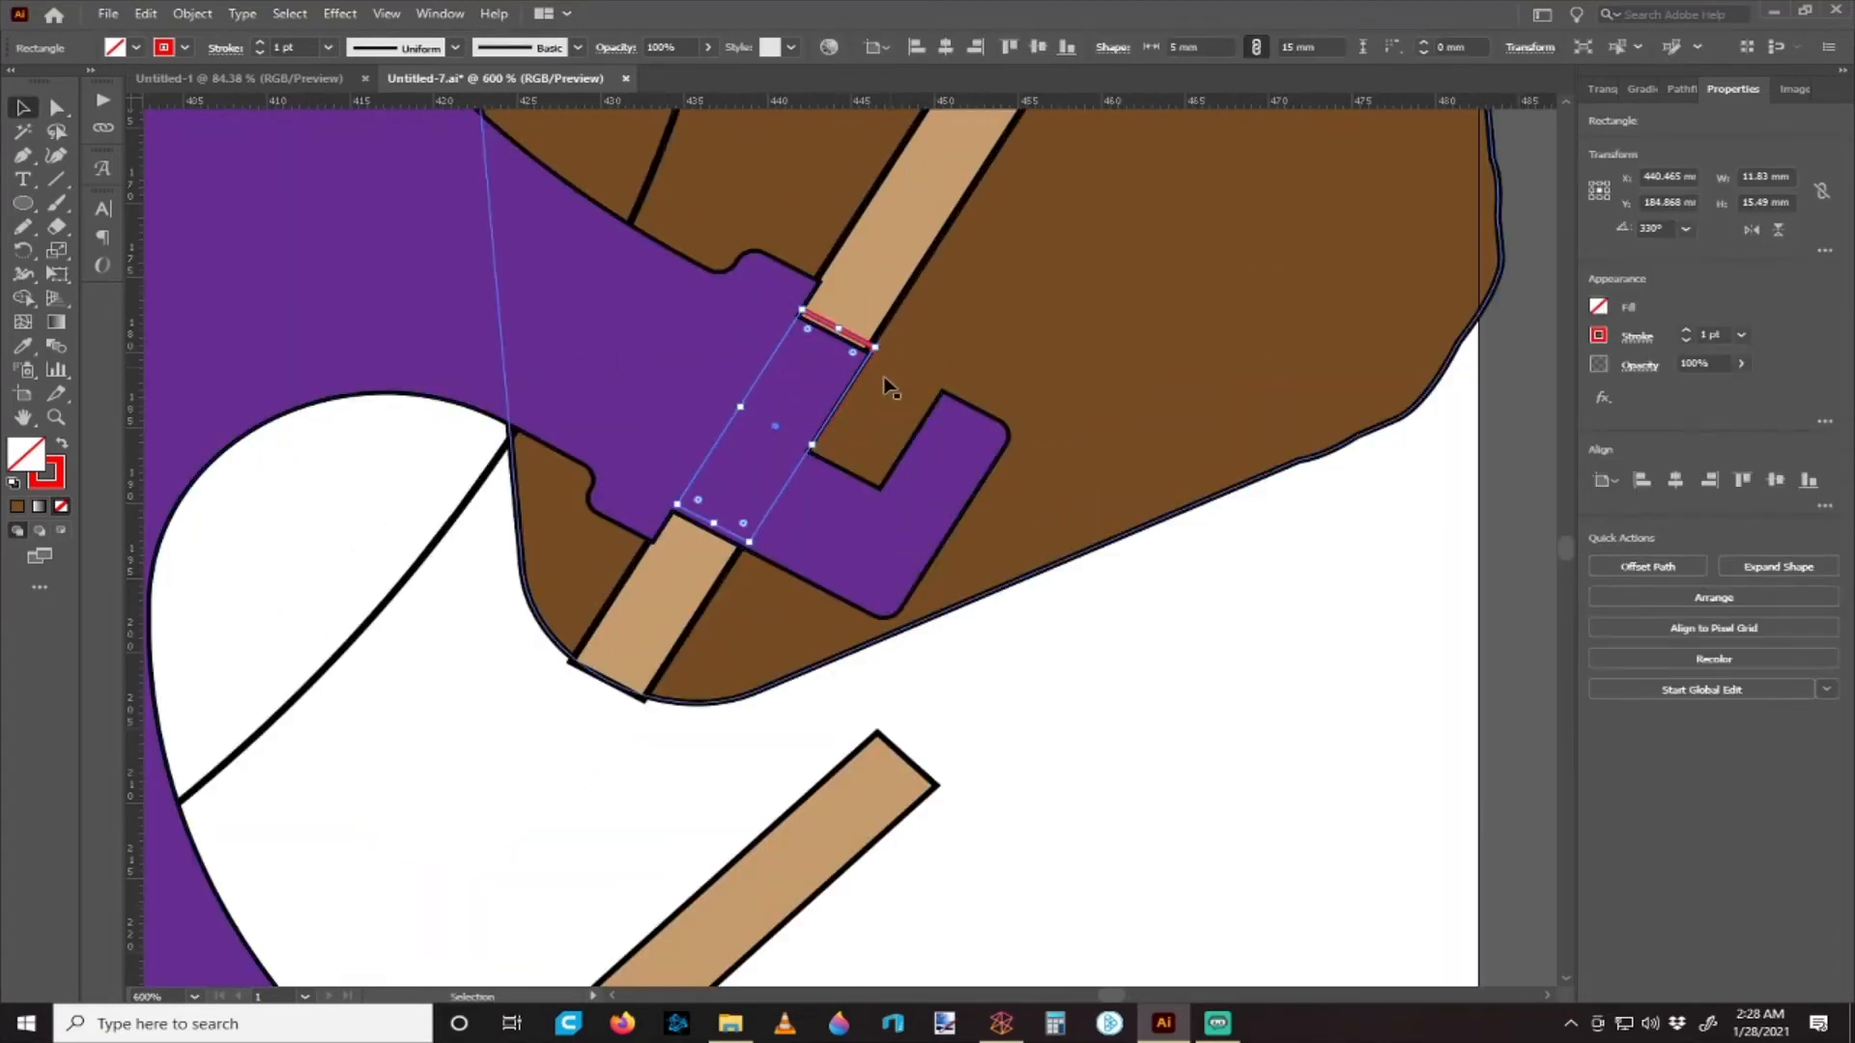
{"action": "left_click", "coordinate": [799, 418]}
- Bring the rotated slot to the front and nudge it into line with the gap between the slat's two pieces
{"action": "right_click", "coordinate": [851, 333]}
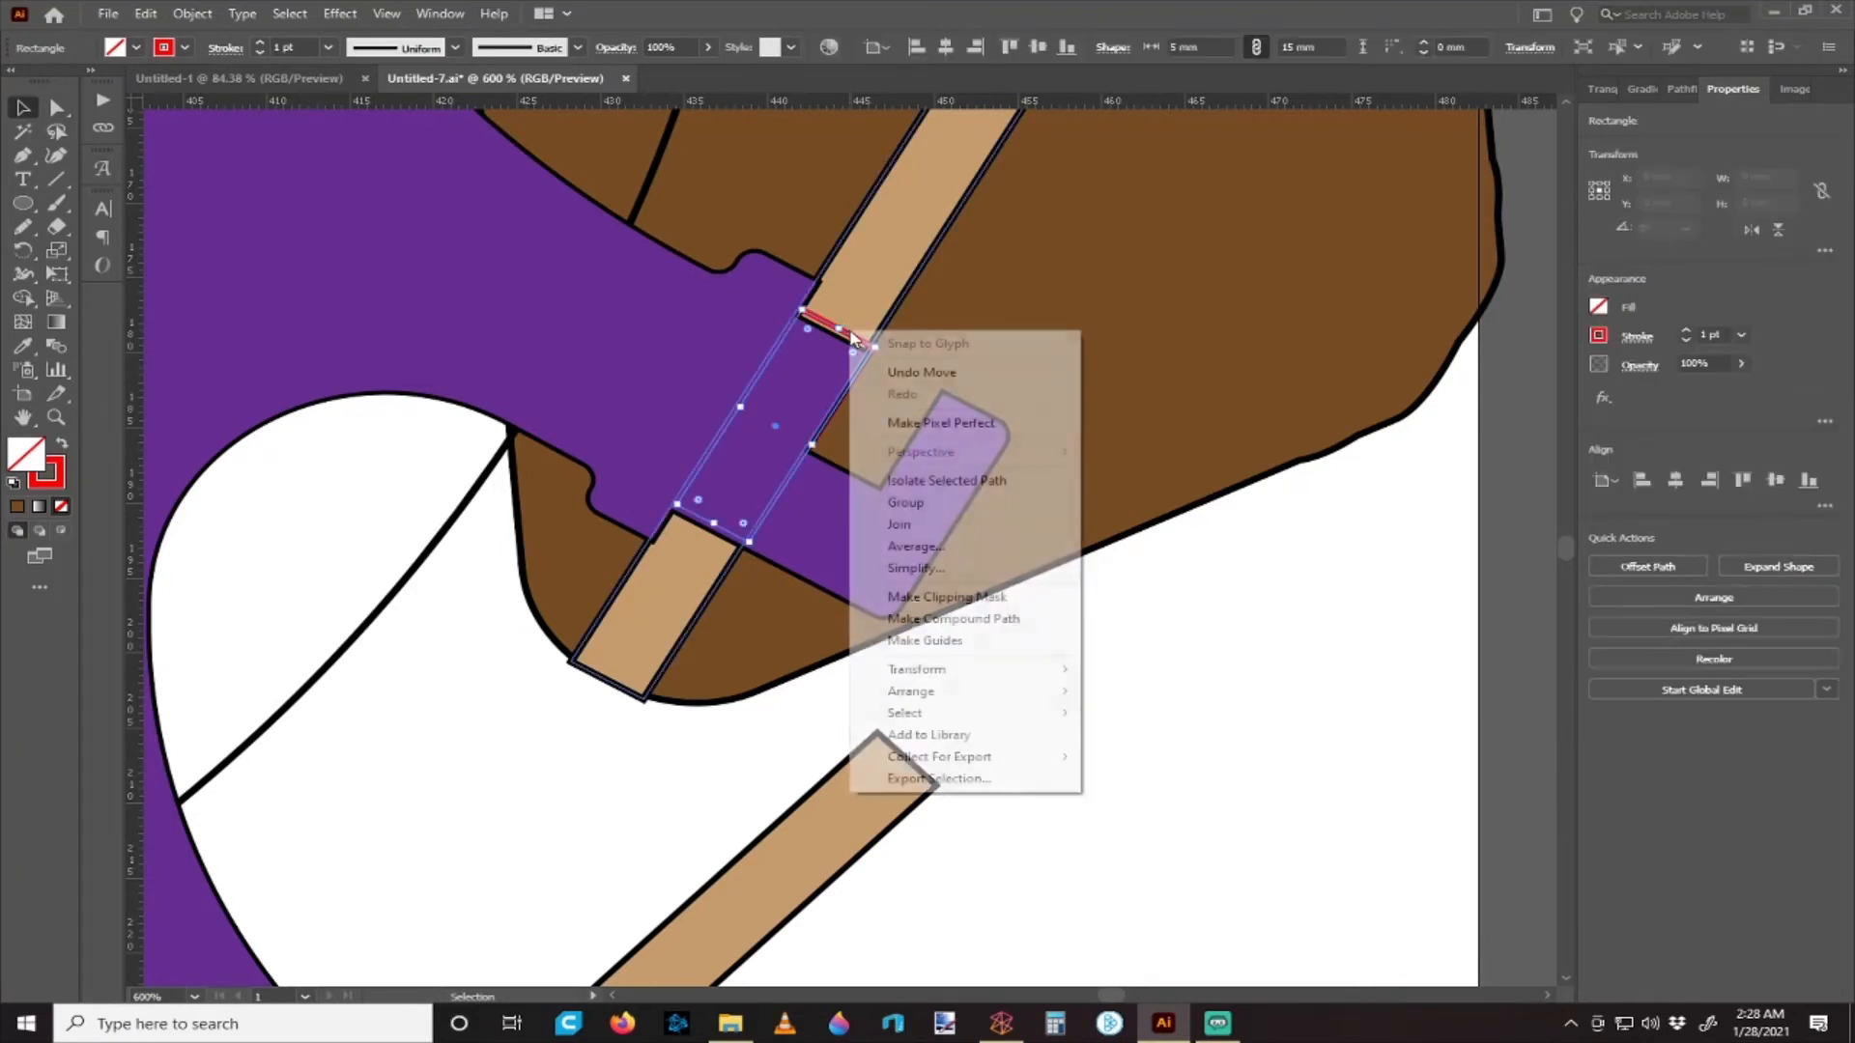
{"action": "mouse_move", "coordinate": [922, 692]}
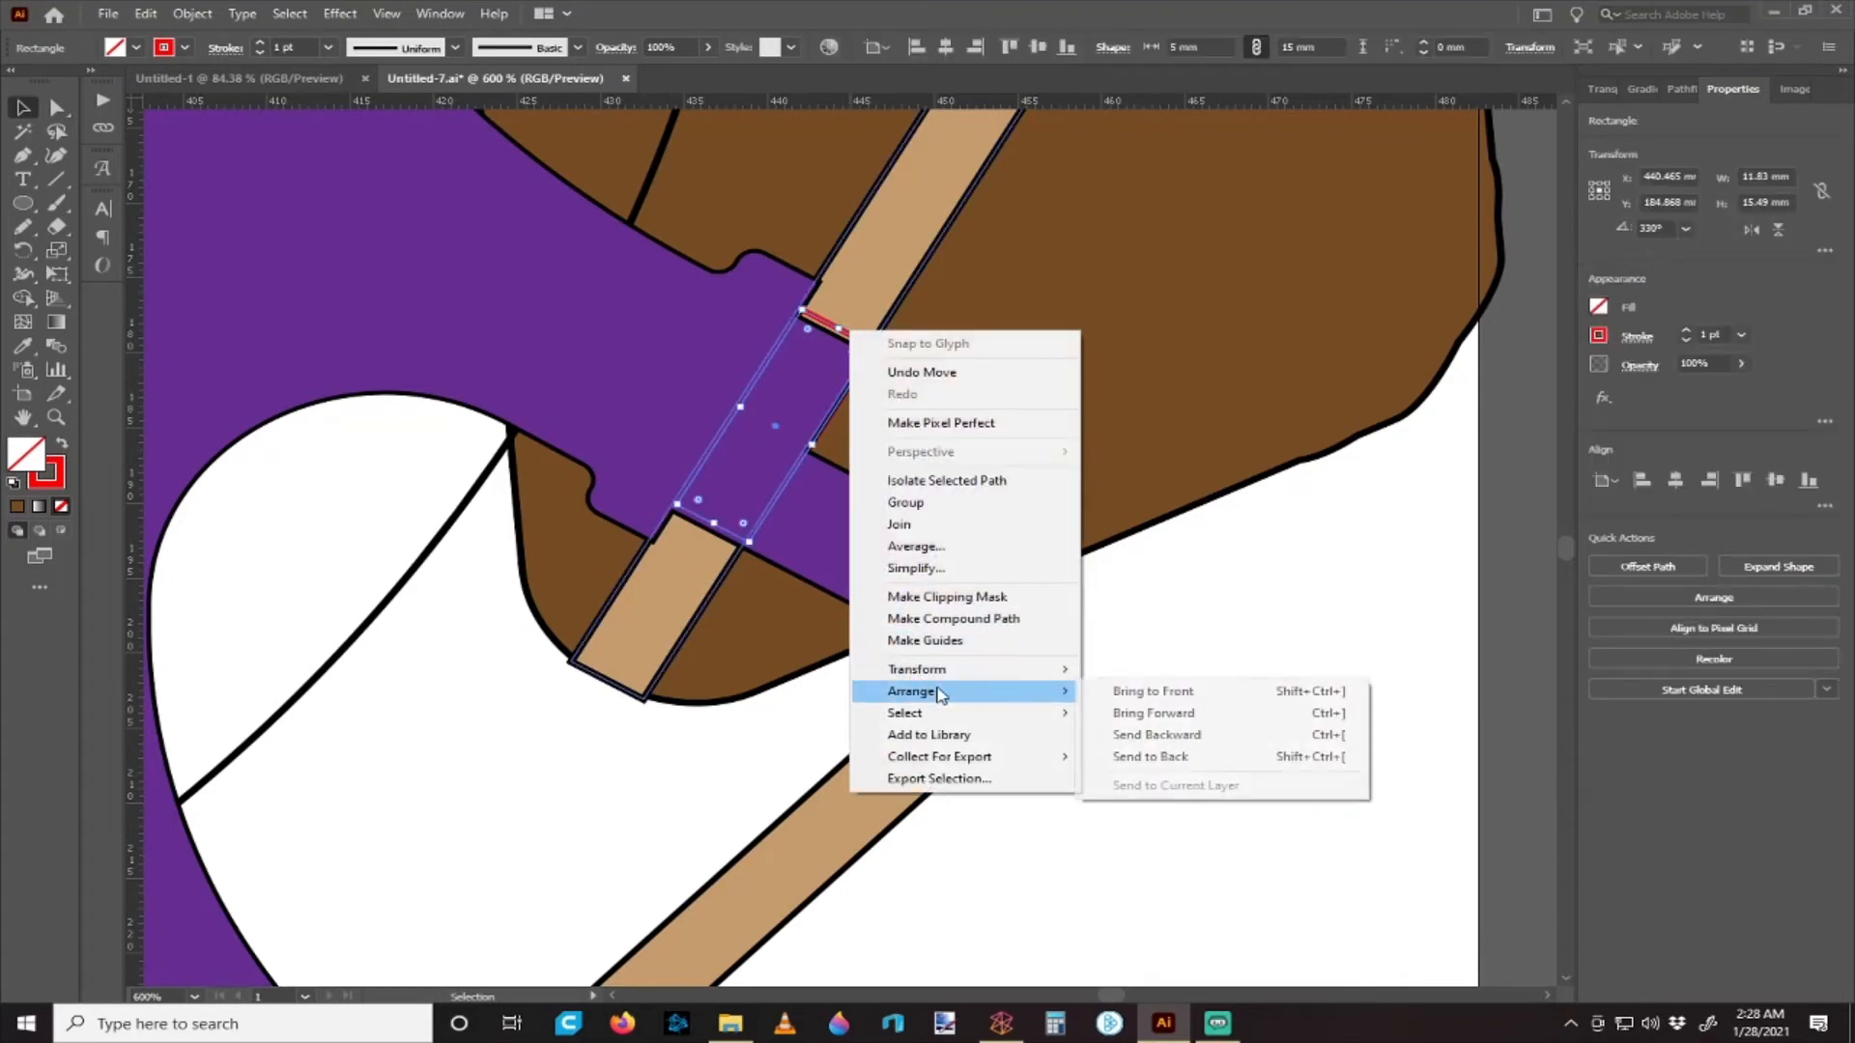
{"action": "left_click", "coordinate": [1152, 691]}
{"action": "left_click", "coordinate": [1163, 750]}
{"action": "left_click_drag", "start_coordinate": [873, 351], "coordinate": [869, 357]}
- Move the brown diamond and its slot together off the artboard to the free area above the outlined diamond
{"action": "scroll", "coordinate": [931, 621], "scroll_direction": "down", "scroll_amount": 2}
{"action": "scroll", "coordinate": [923, 630], "scroll_direction": "right", "scroll_amount": 2}
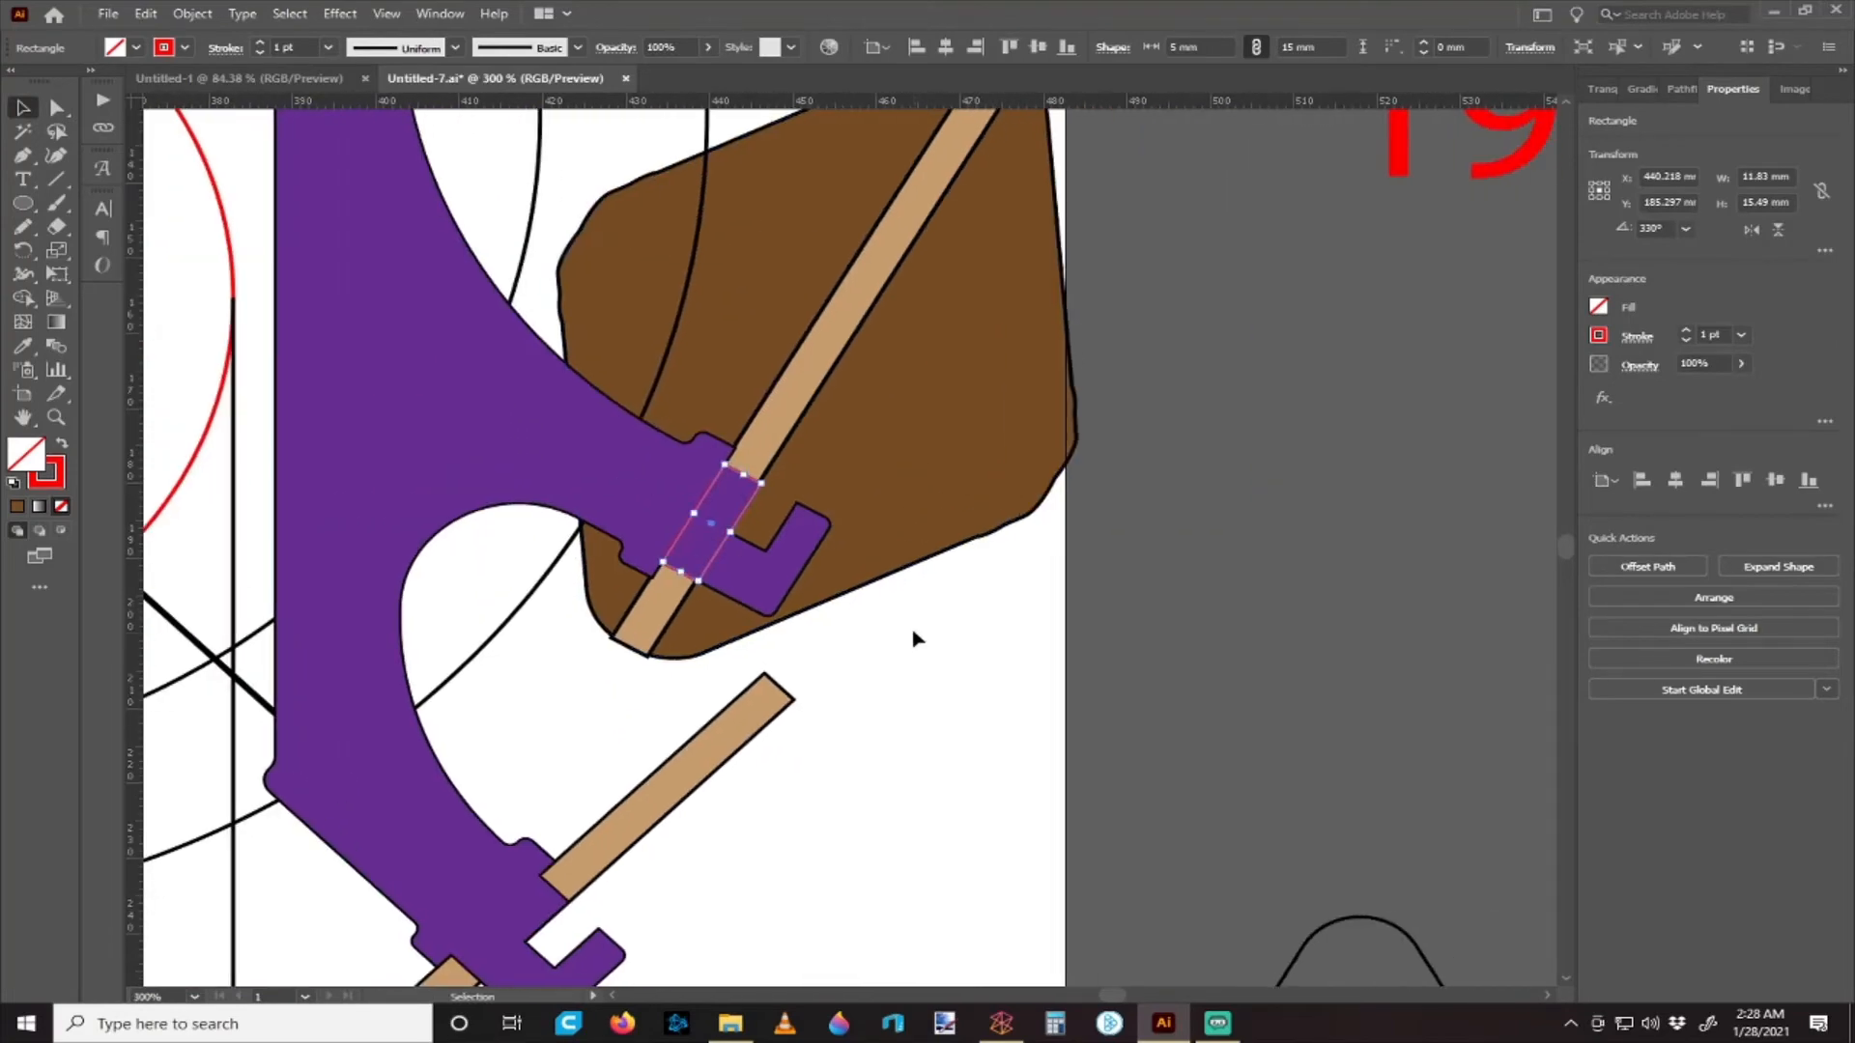
{"action": "scroll", "coordinate": [917, 638], "scroll_direction": "down", "scroll_amount": 2}
{"action": "left_click", "coordinate": [819, 568]}
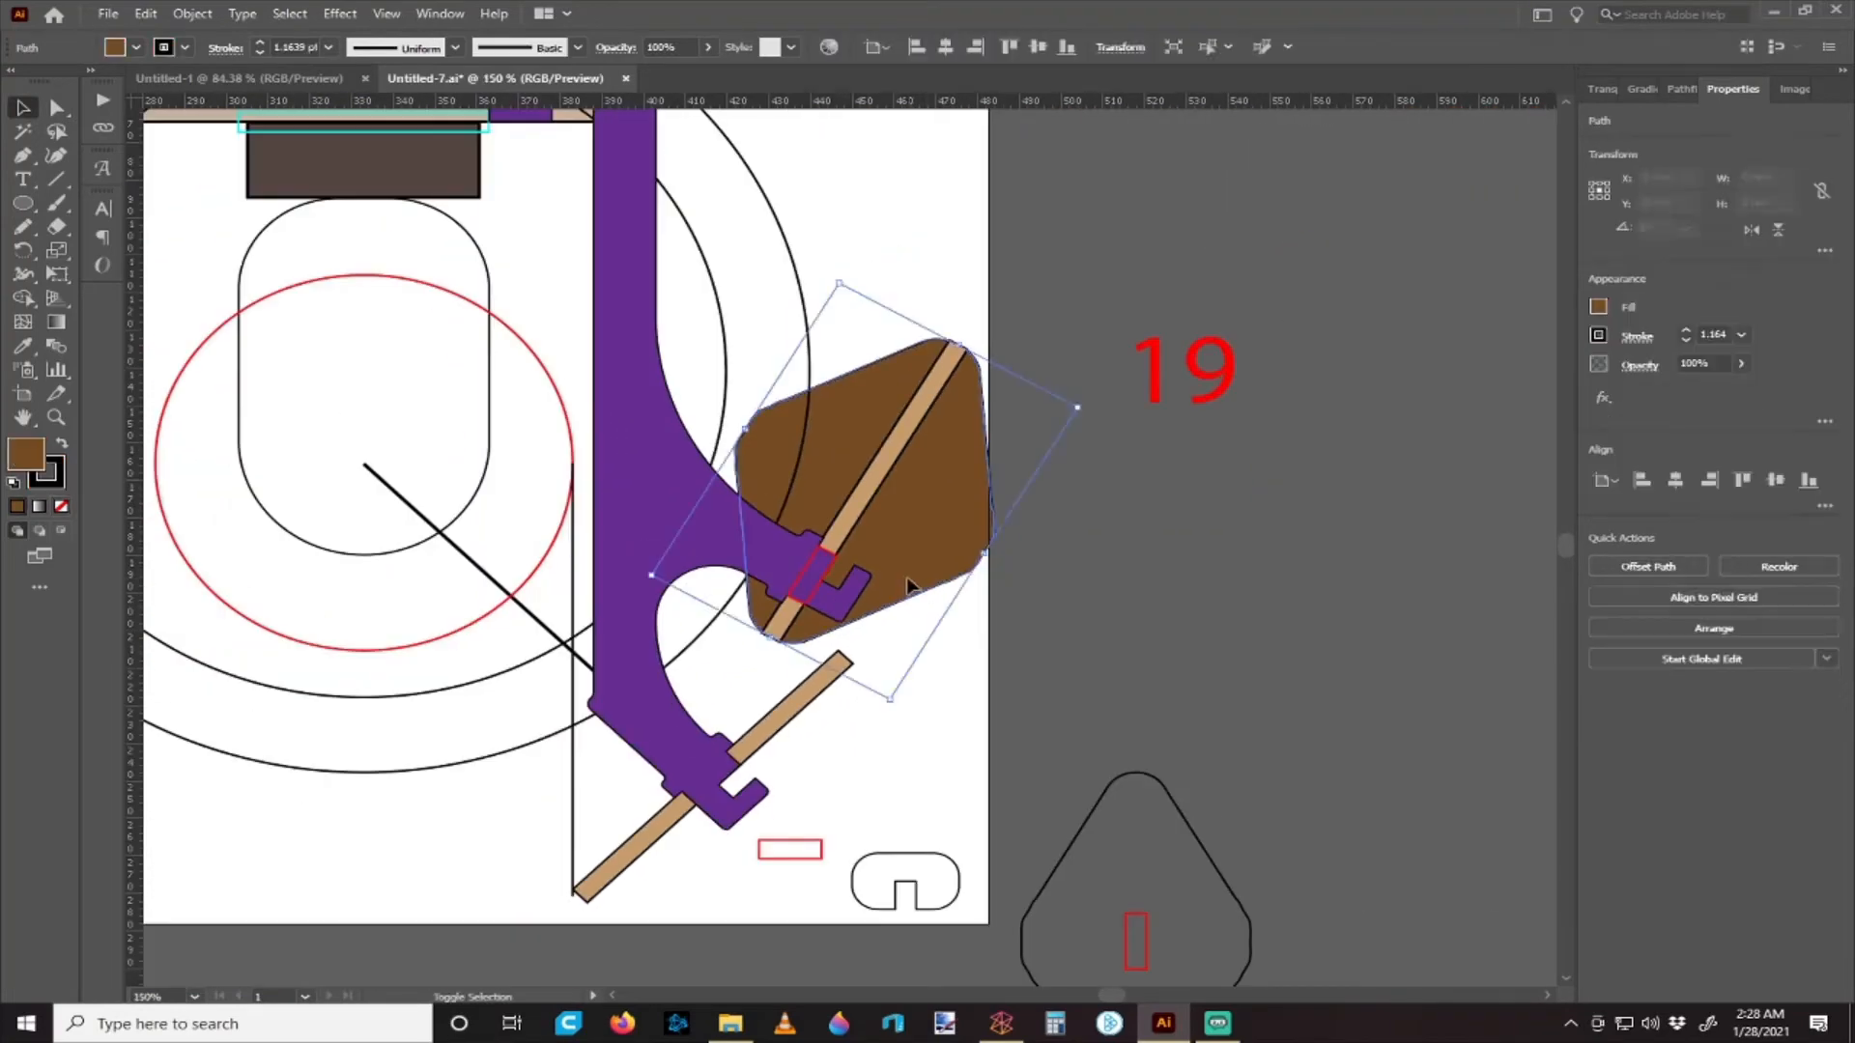
{"action": "left_click", "coordinate": [832, 557], "text": "shift"}
{"action": "scroll", "coordinate": [812, 553], "scroll_direction": "right", "scroll_amount": 3}
{"action": "scroll", "coordinate": [792, 548], "scroll_direction": "down", "scroll_amount": 1}
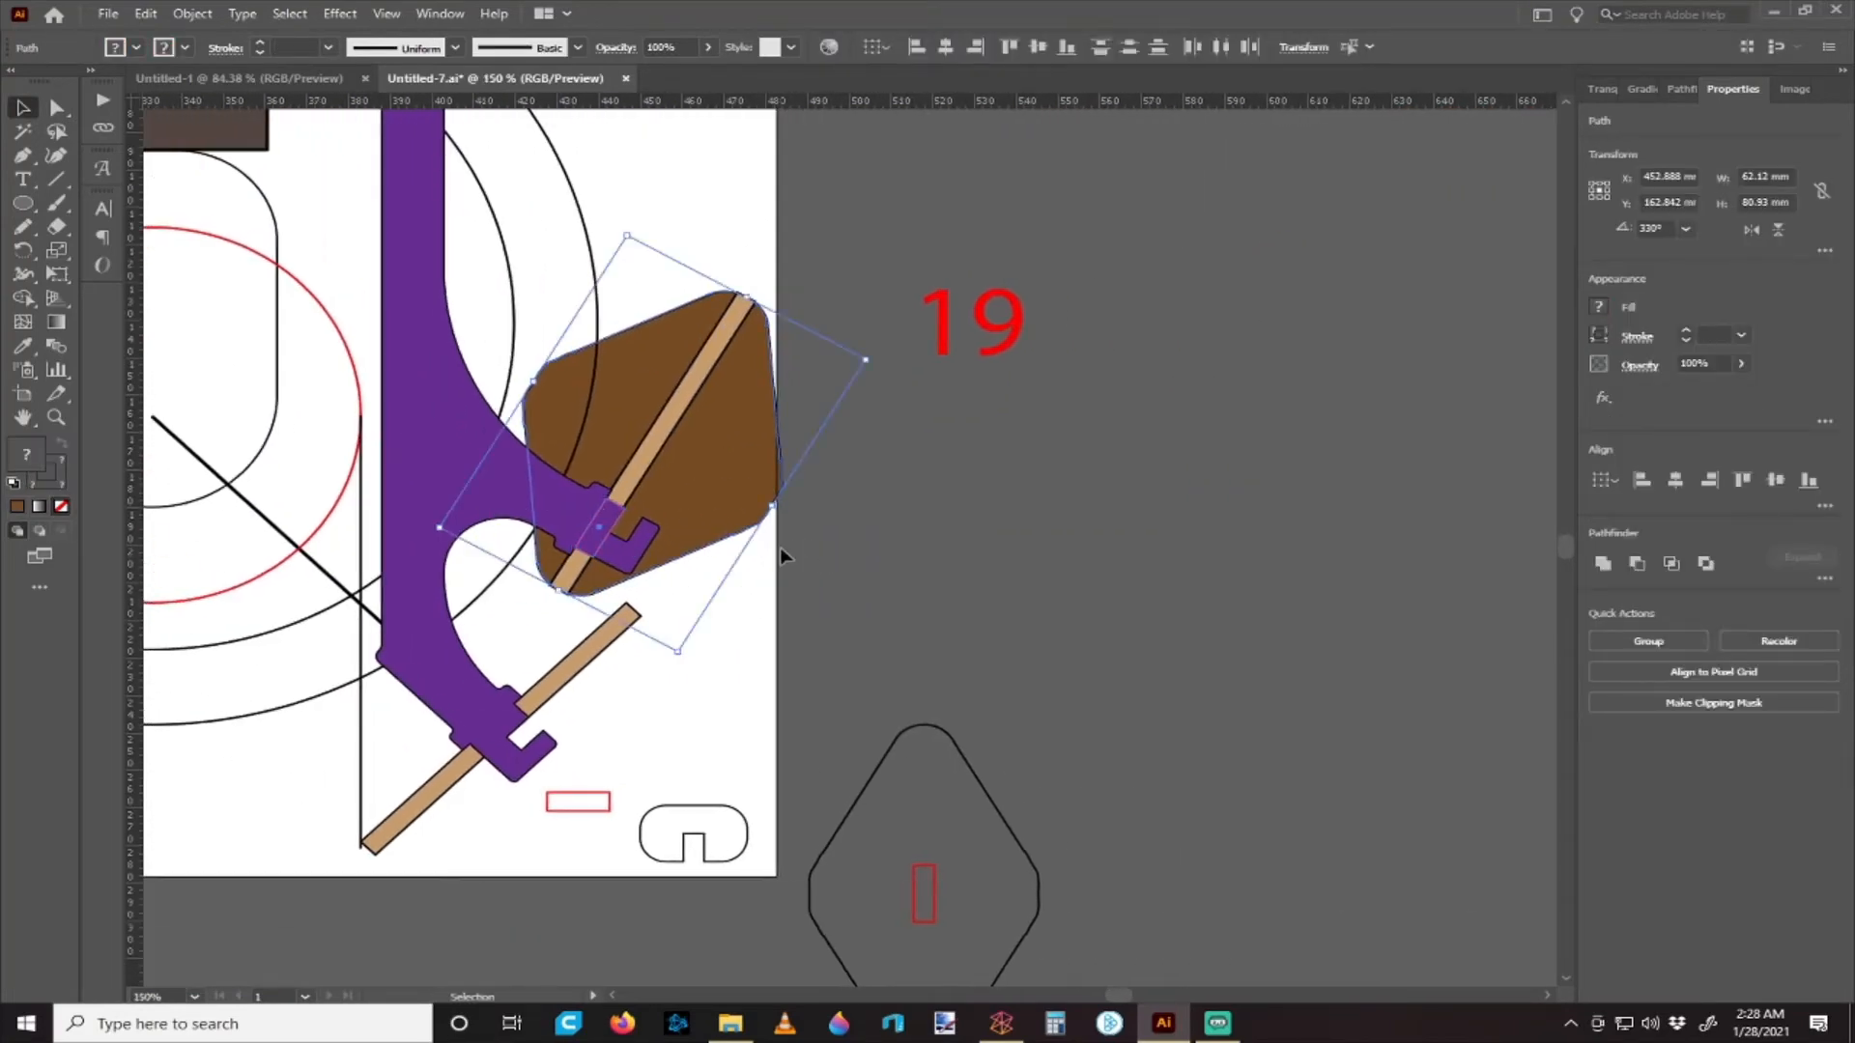
{"action": "scroll", "coordinate": [748, 508], "scroll_direction": "down", "scroll_amount": 2}
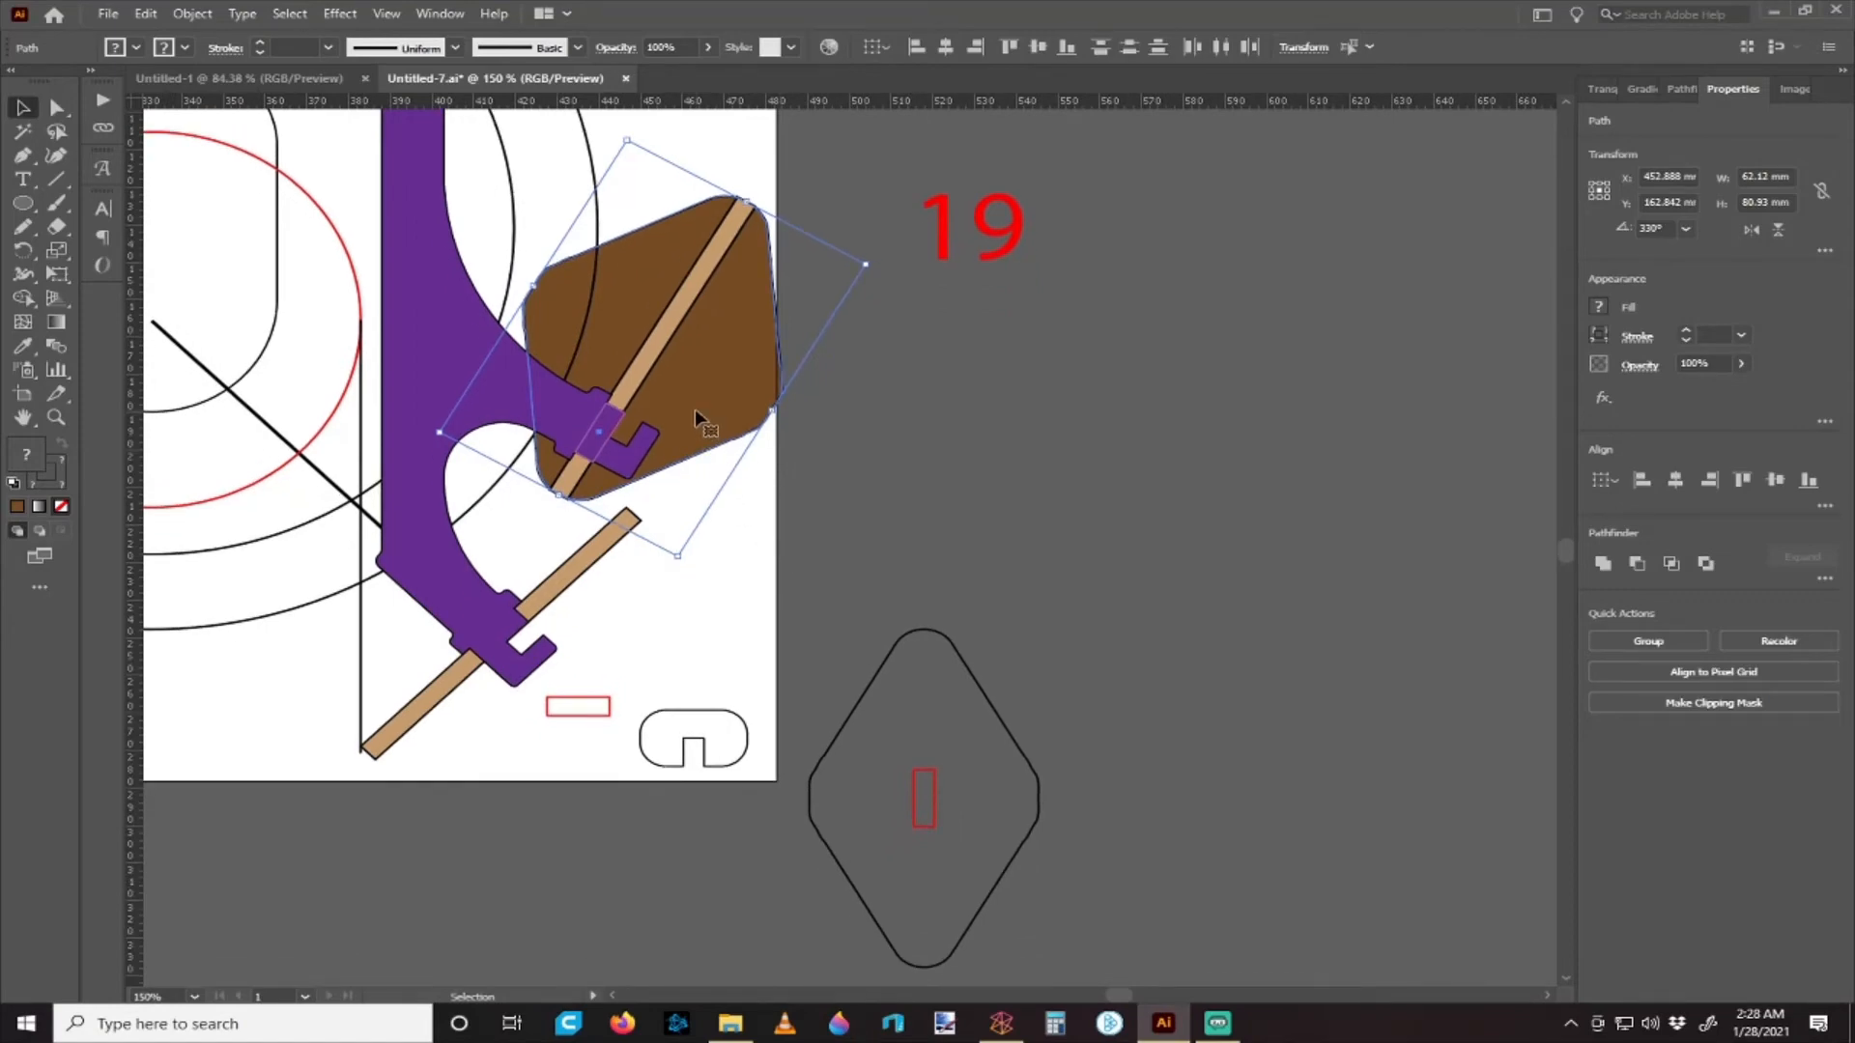
{"action": "left_click_drag", "start_coordinate": [694, 409], "coordinate": [1121, 524]}
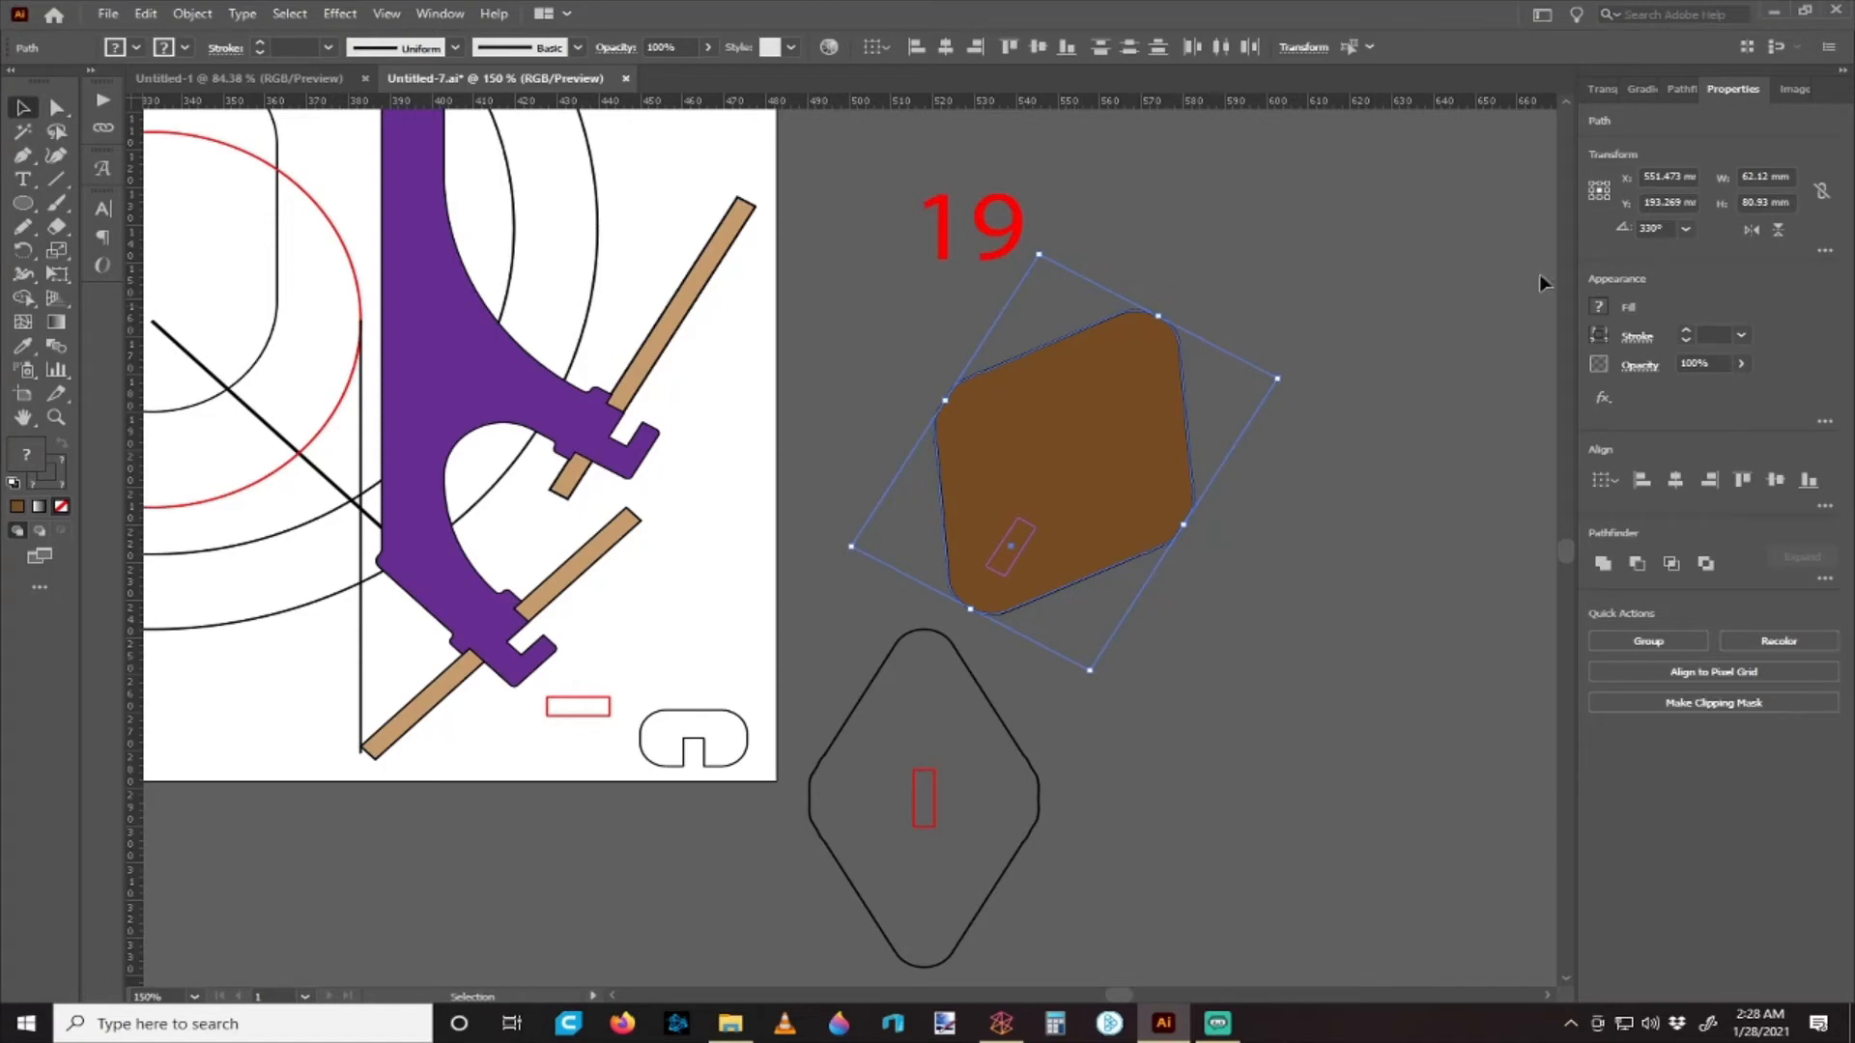
- Set the rotation of the brown diamond and its slot to 0° so they stand upright
{"action": "left_click", "coordinate": [1640, 229]}
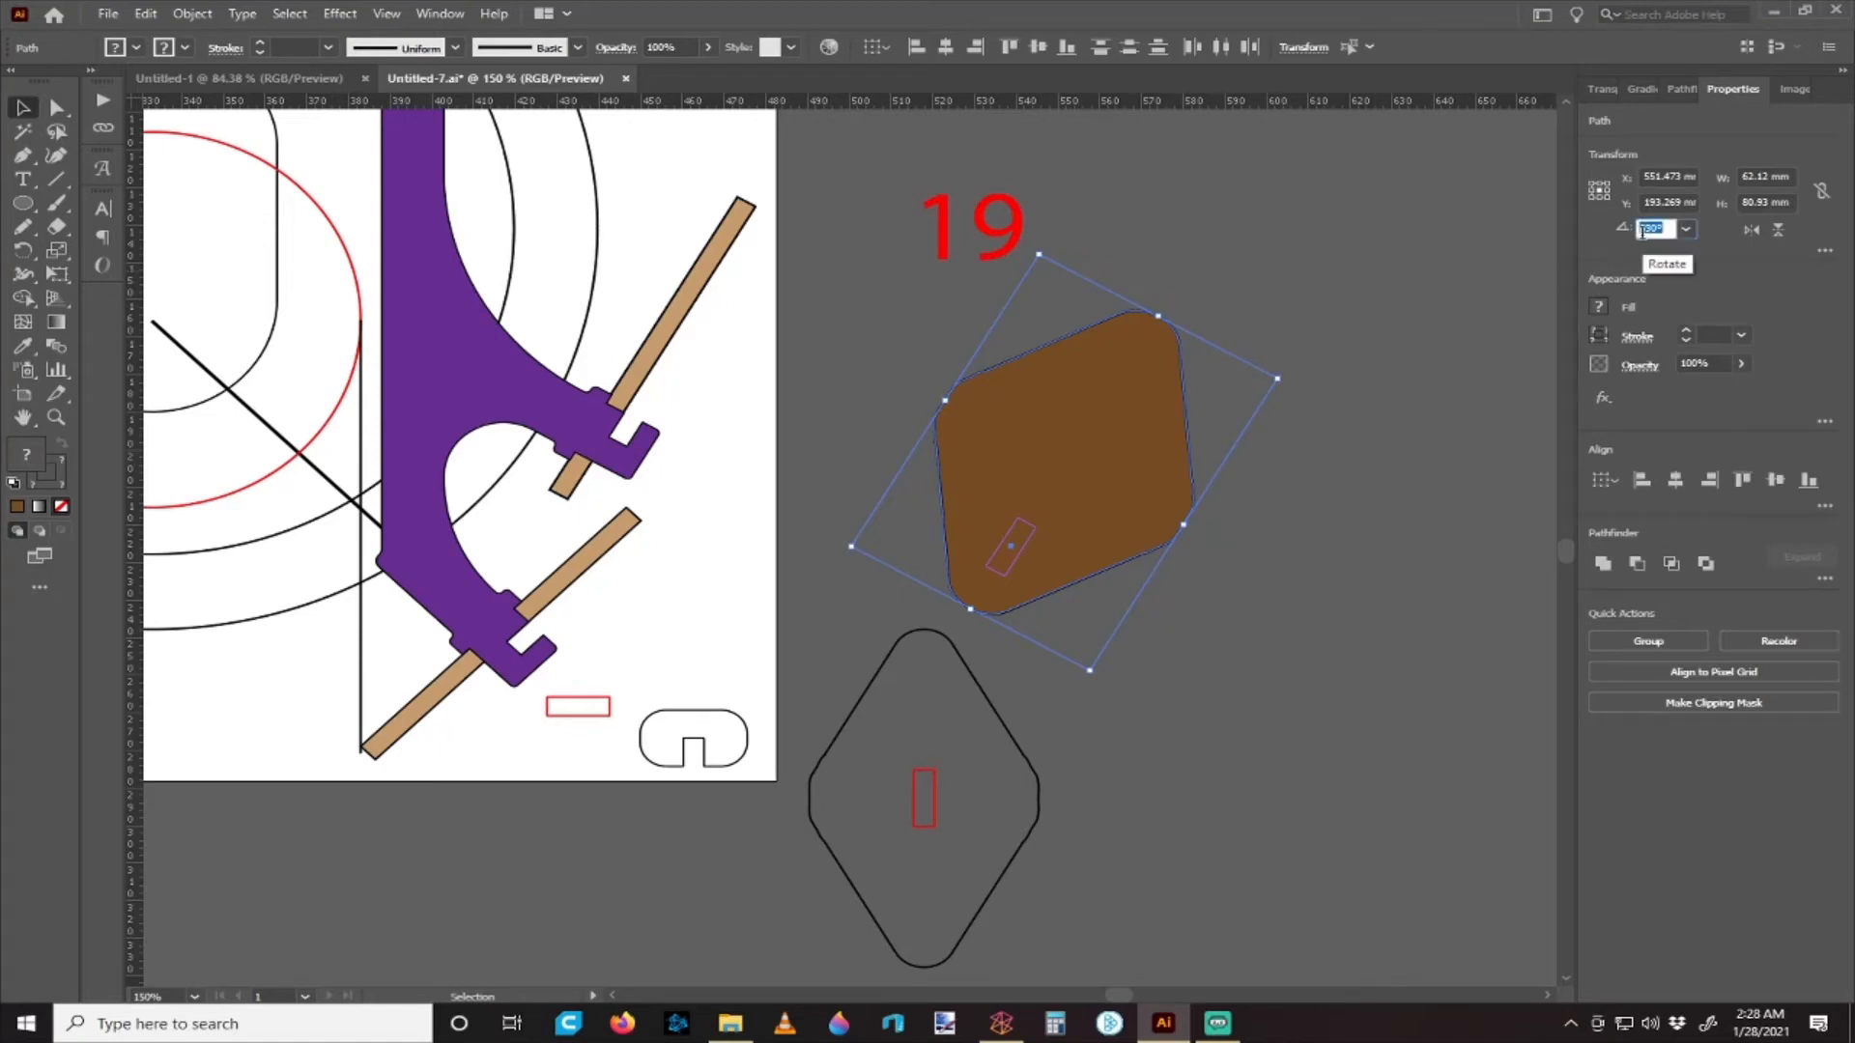
{"action": "key", "text": "Return"}
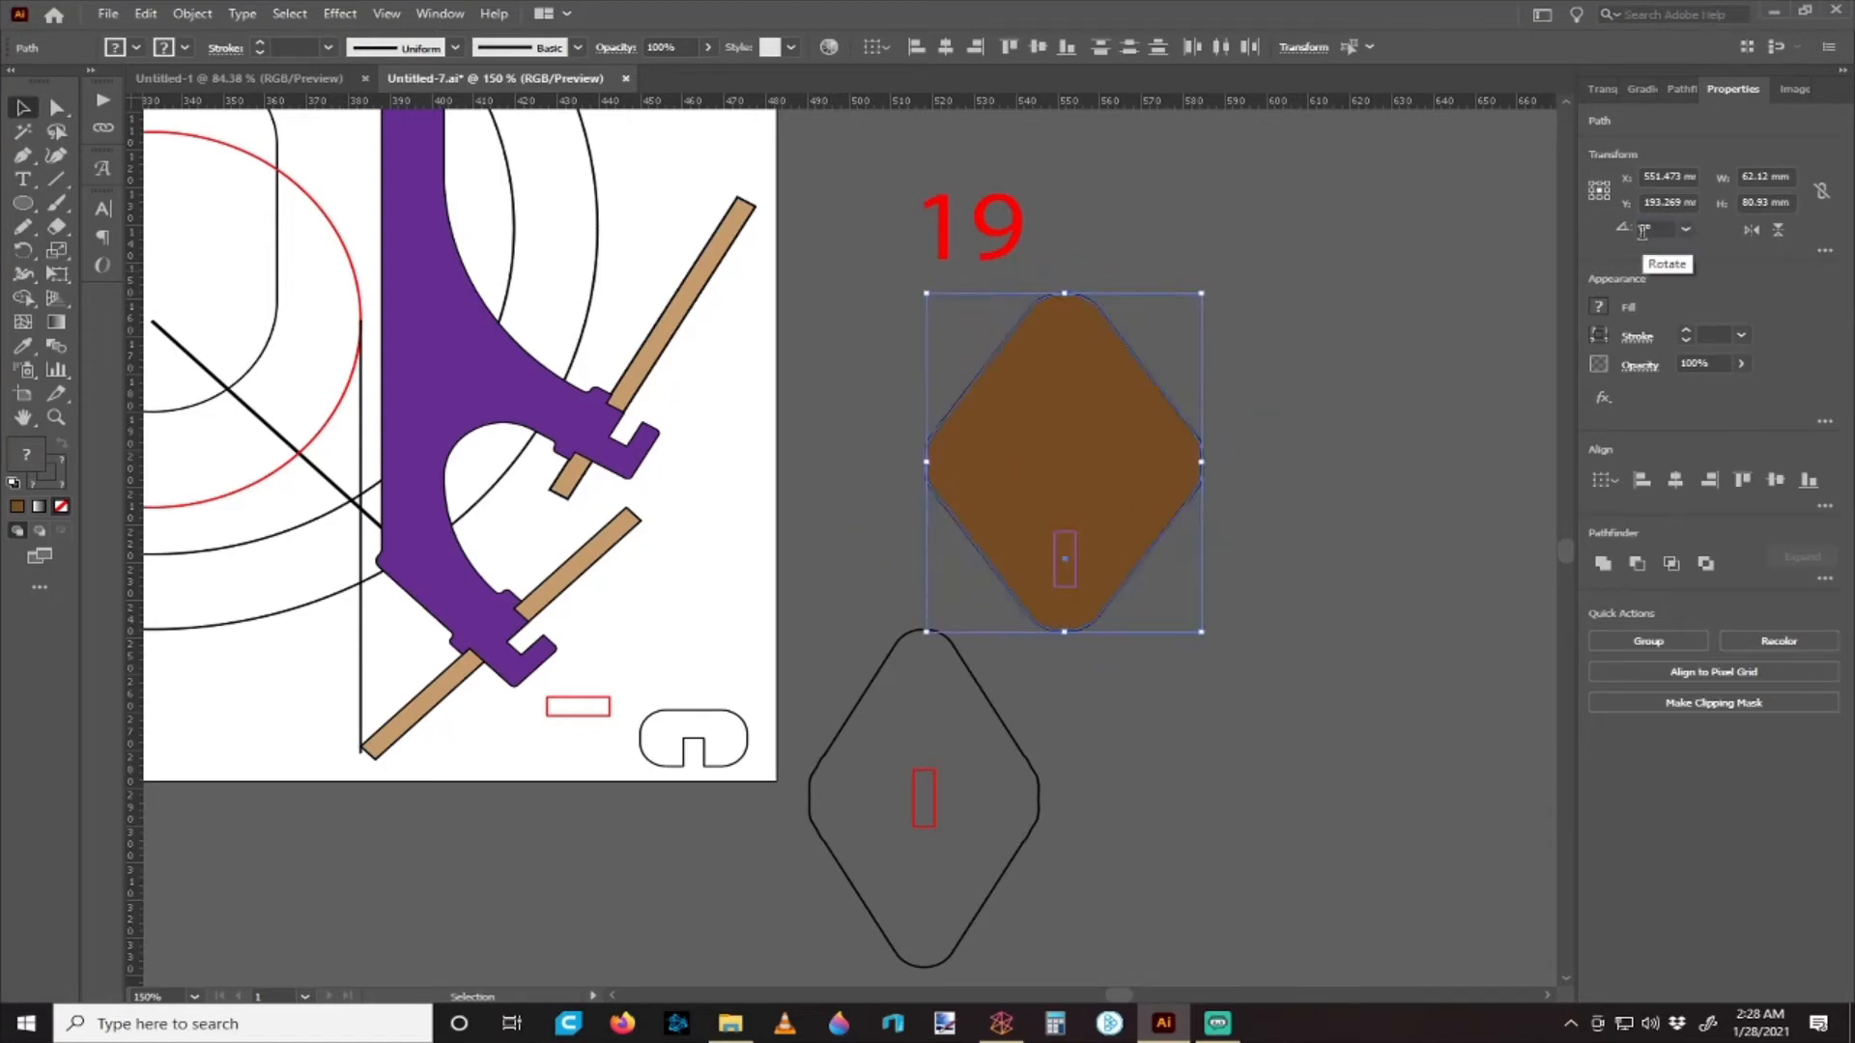
{"action": "left_click", "coordinate": [1296, 393]}
- Cut the red slot out of the brown diamond by excluding their overlap
{"action": "scroll", "coordinate": [1085, 513], "scroll_direction": "down", "scroll_amount": 1}
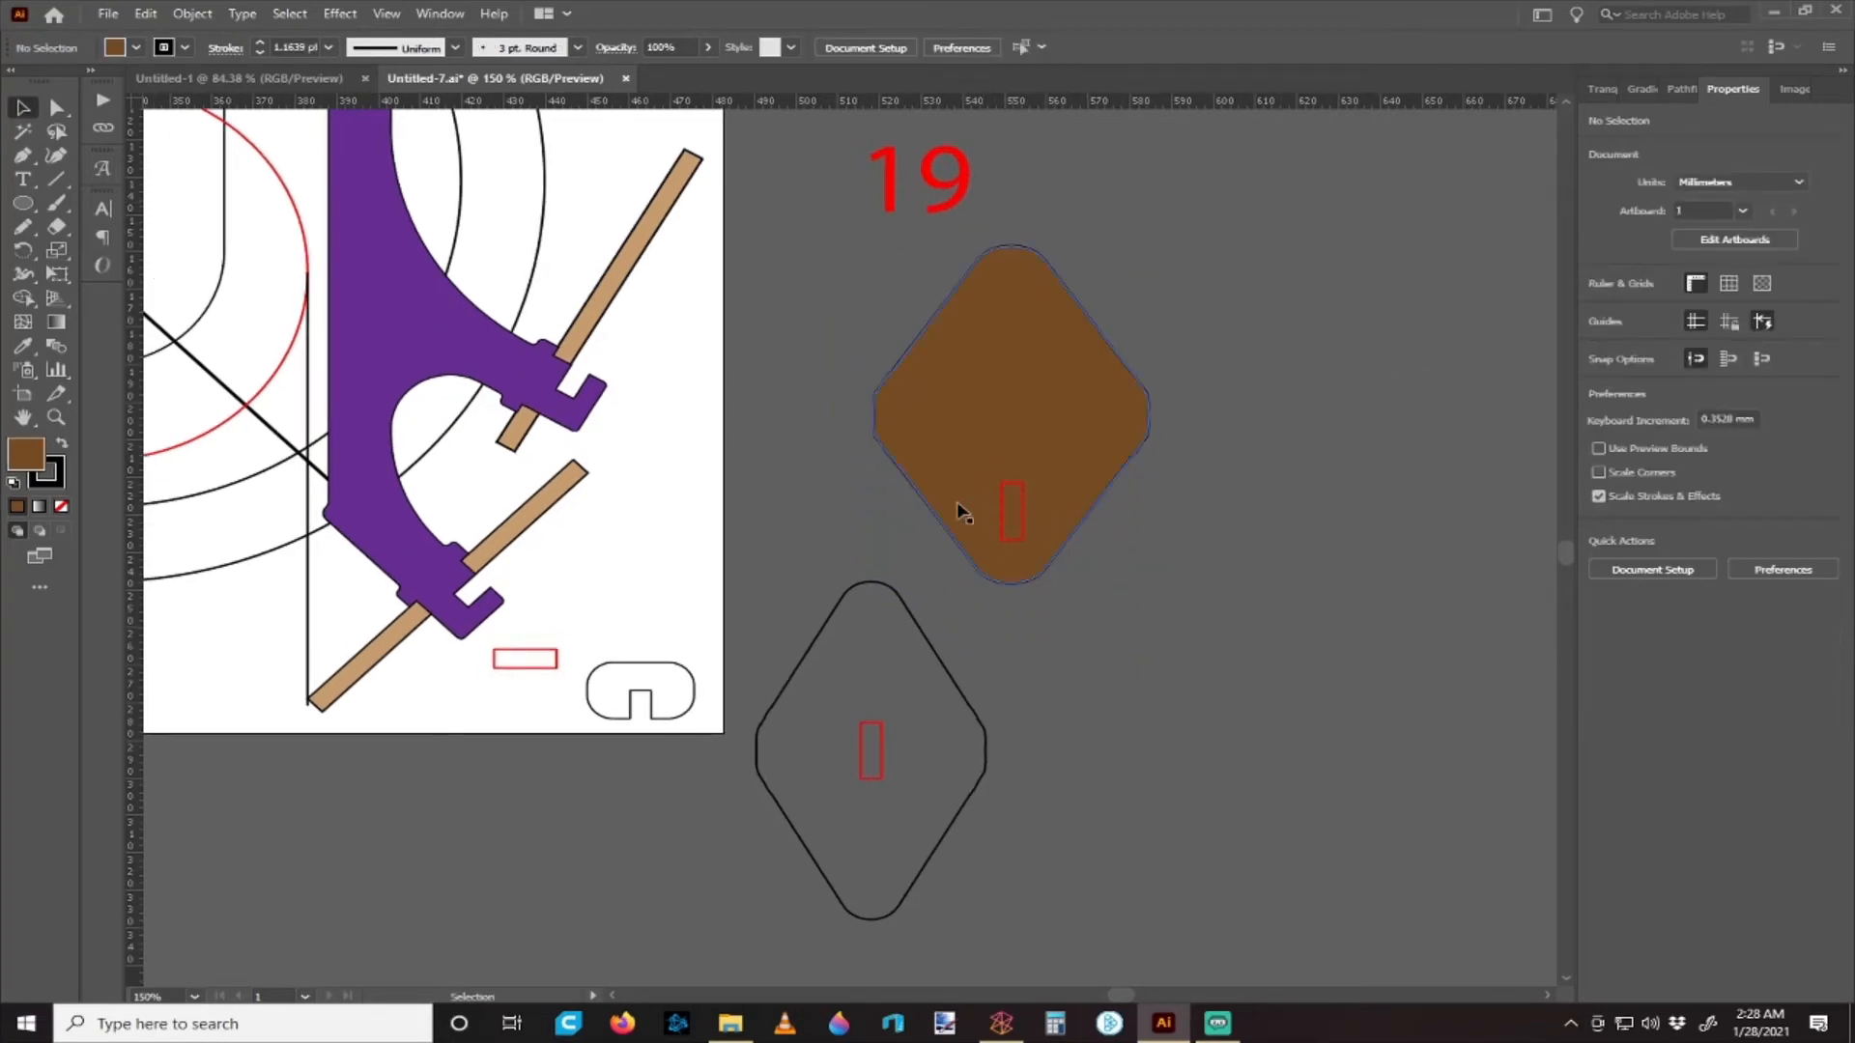
{"action": "left_click_drag", "start_coordinate": [807, 468], "coordinate": [1143, 535]}
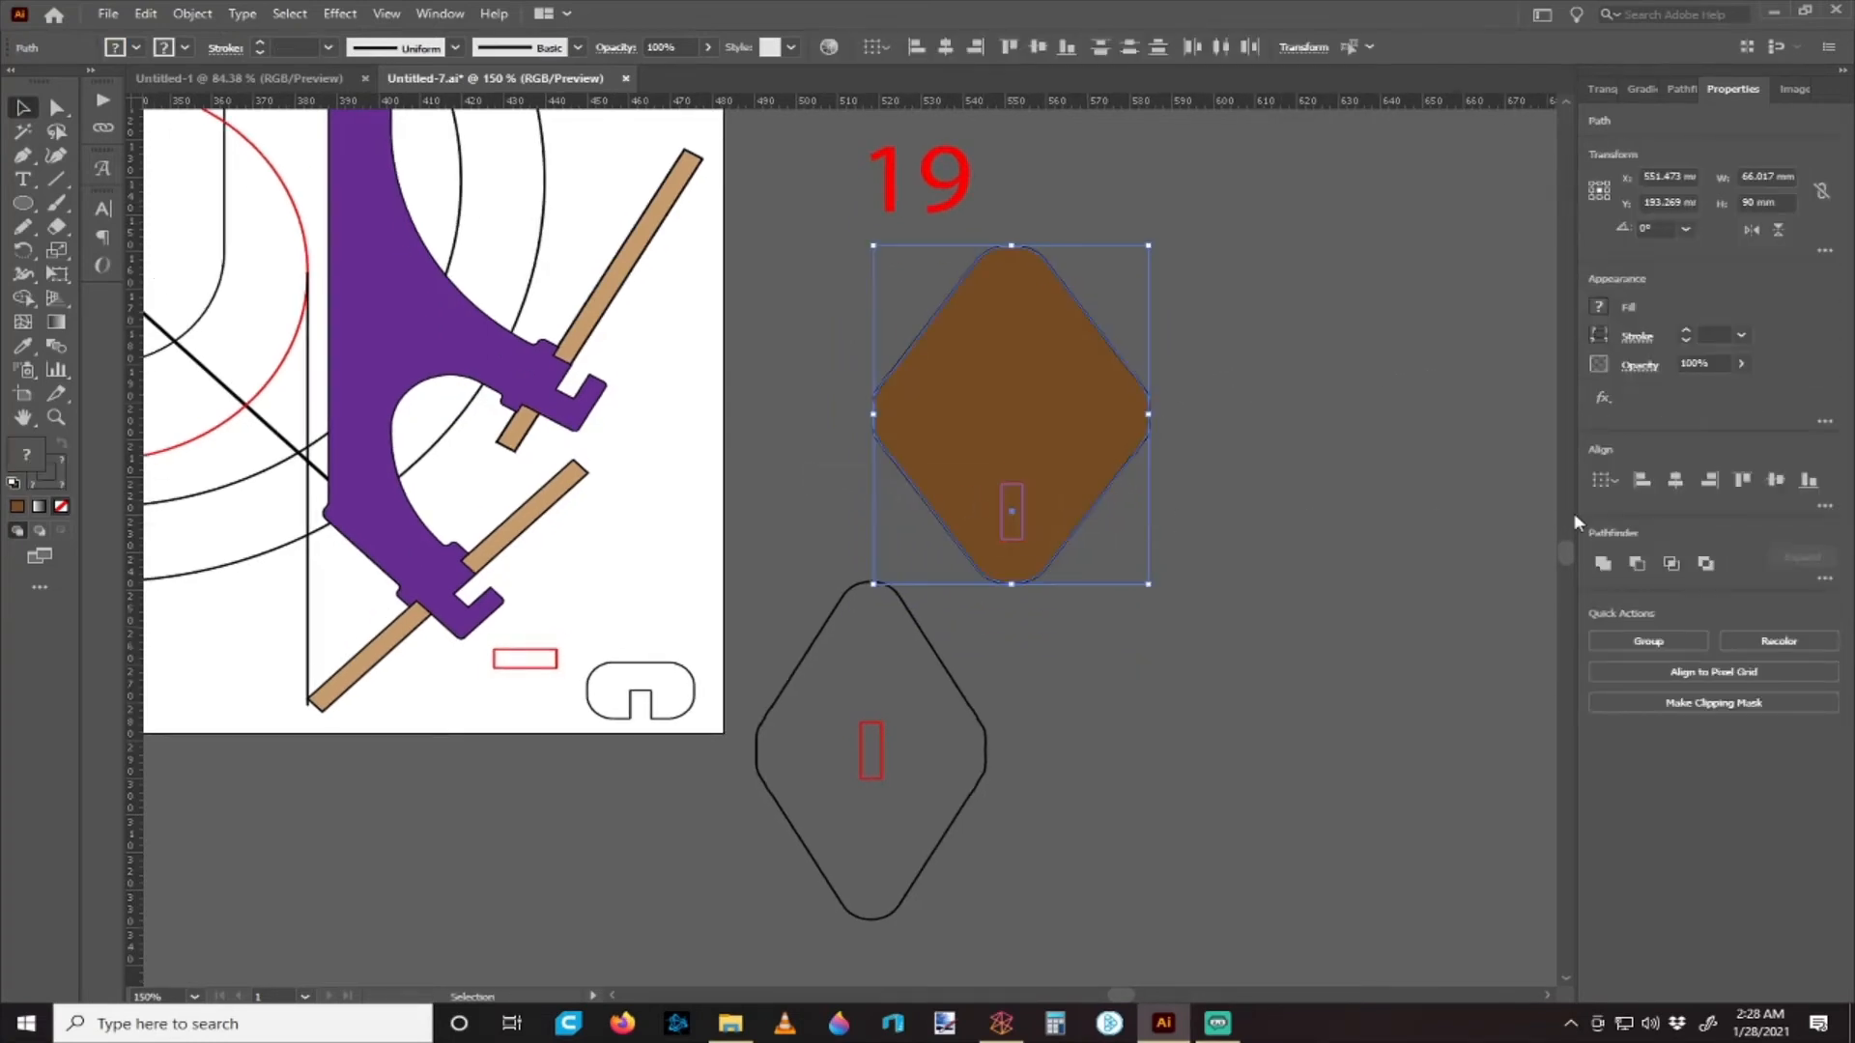
{"action": "left_click", "coordinate": [1077, 538]}
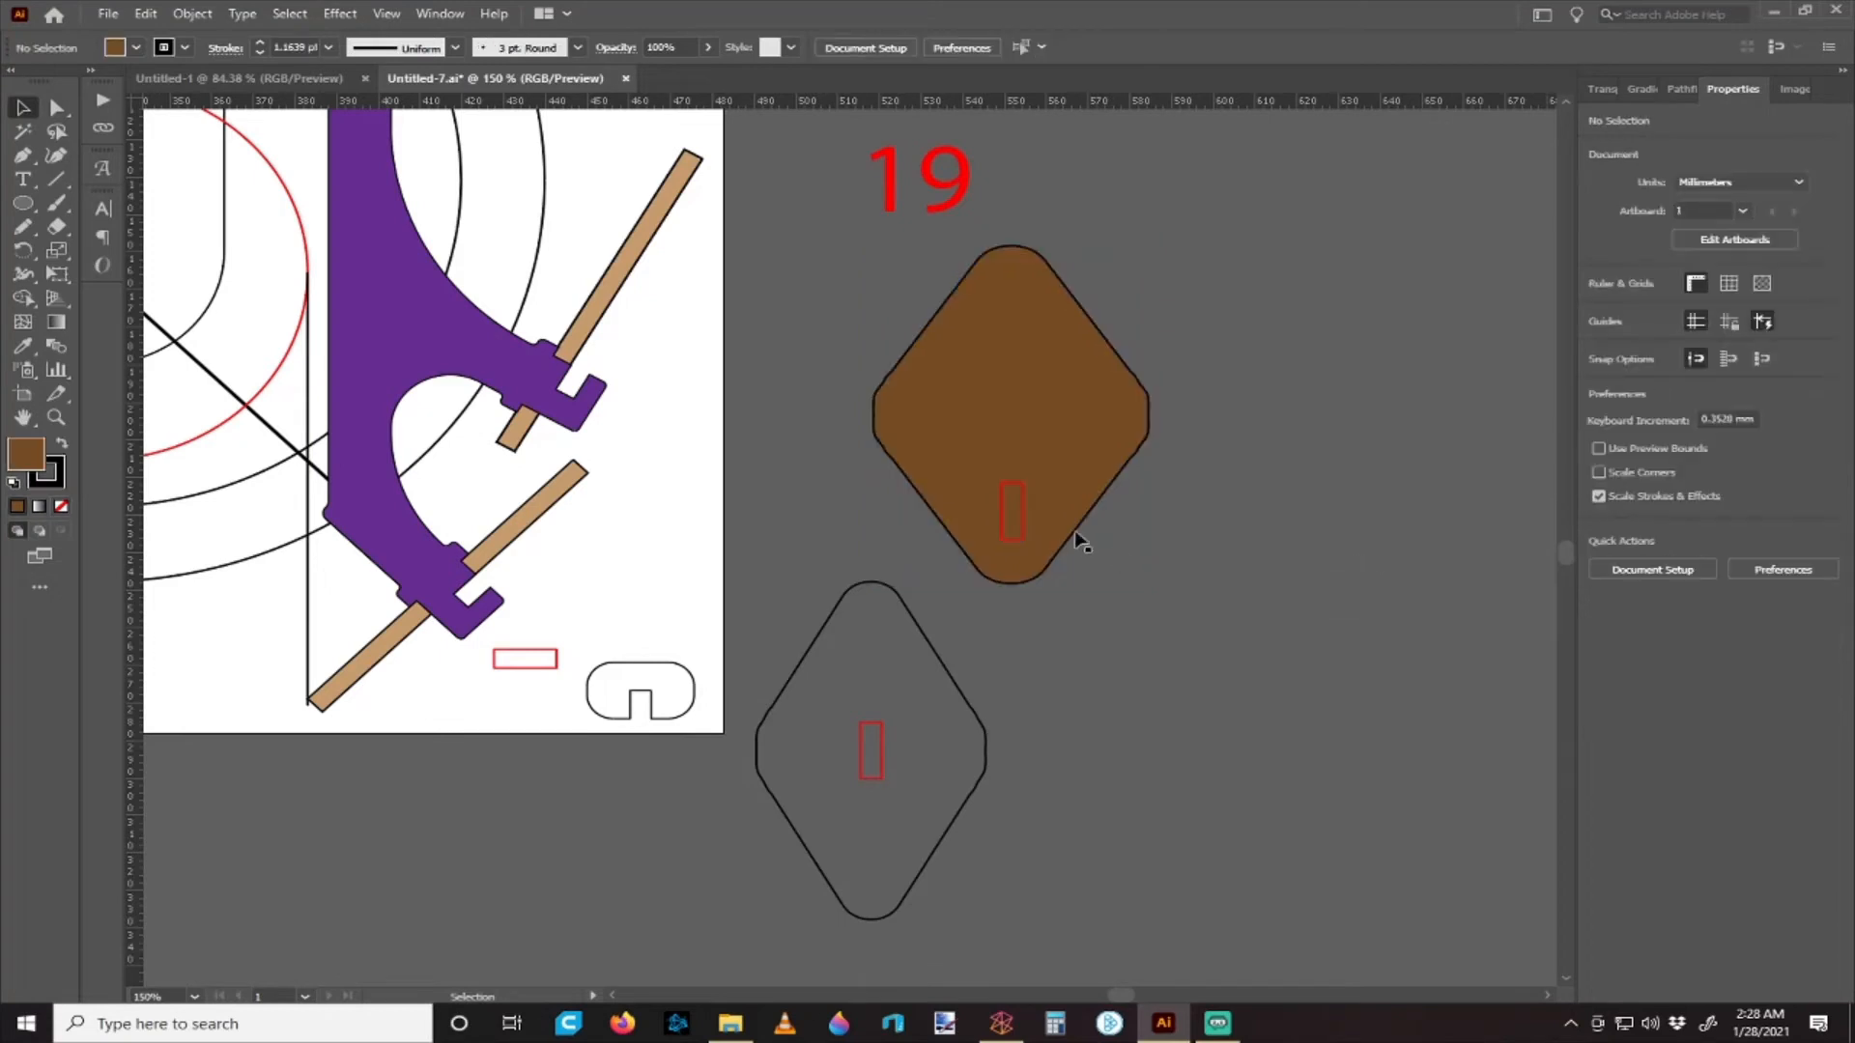
{"action": "left_click", "coordinate": [1024, 503]}
{"action": "left_click", "coordinate": [992, 519], "text": "shift"}
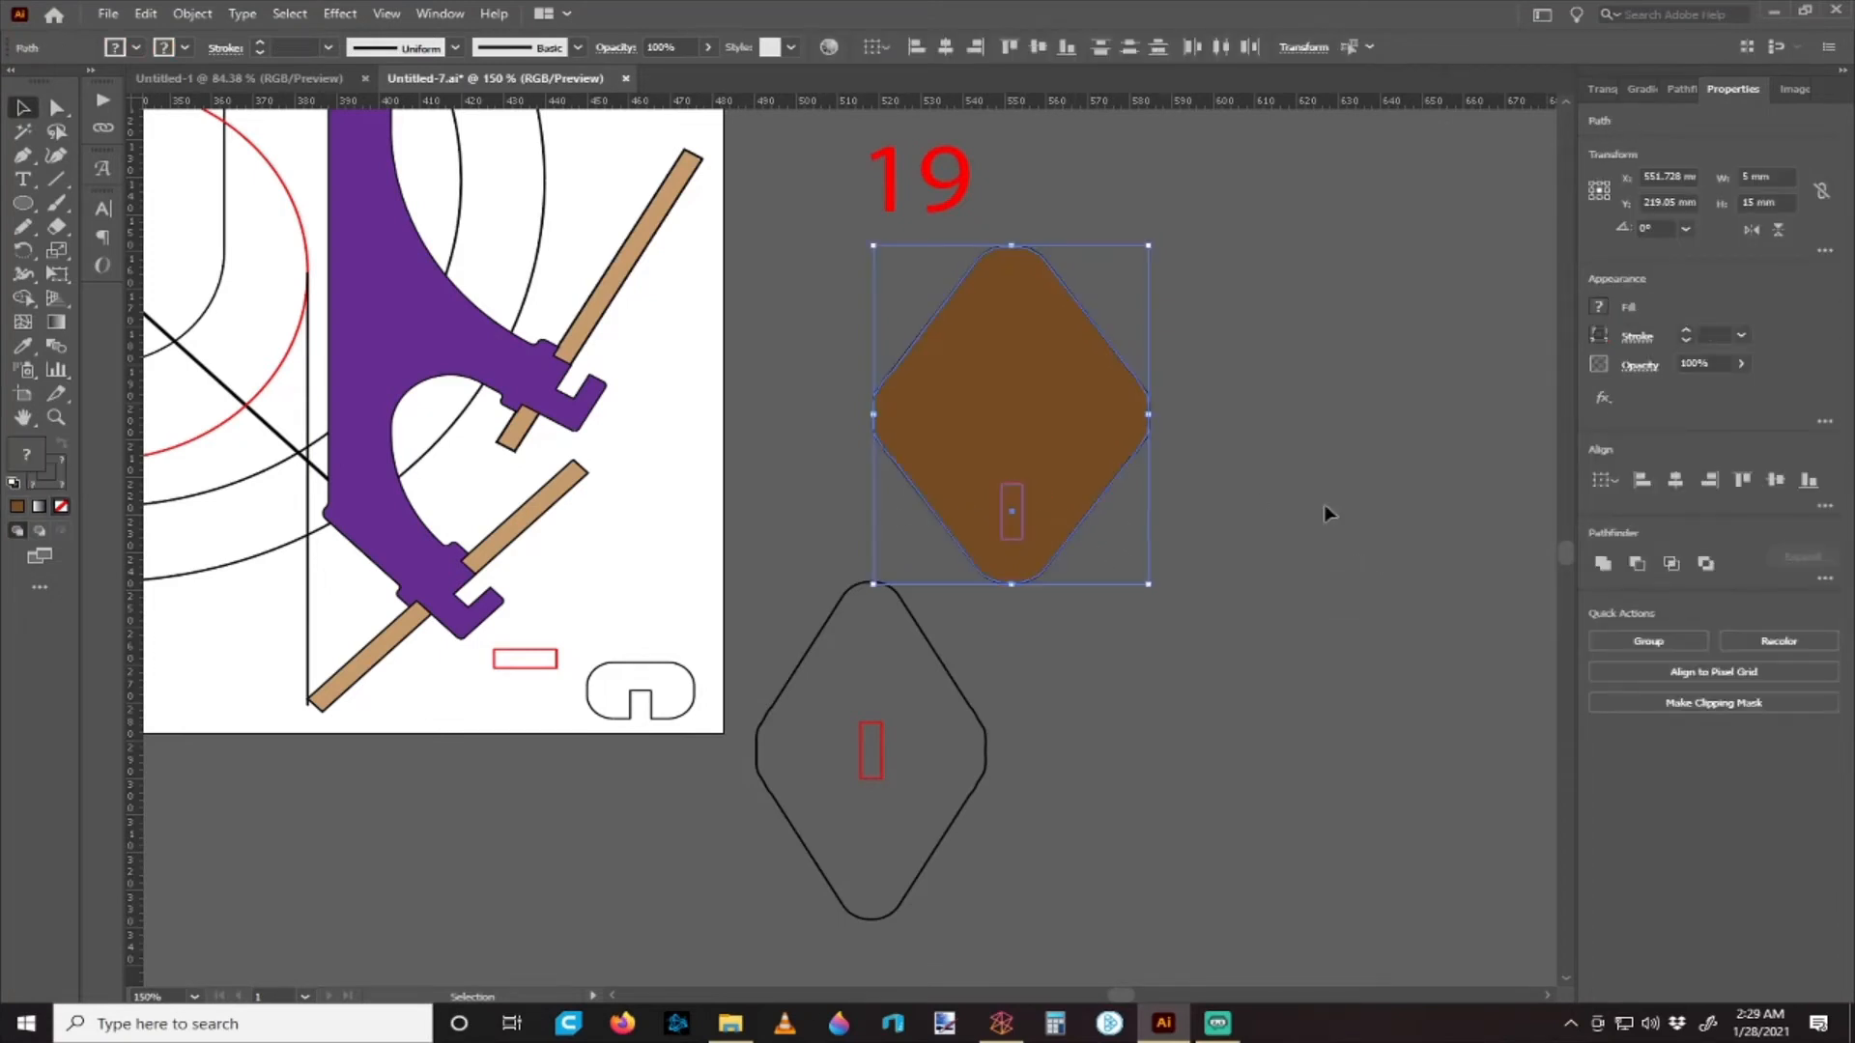
{"action": "left_click", "coordinate": [1705, 558]}
{"action": "left_click", "coordinate": [1167, 619]}
{"action": "scroll", "coordinate": [1134, 595], "scroll_direction": "down", "scroll_amount": 2}
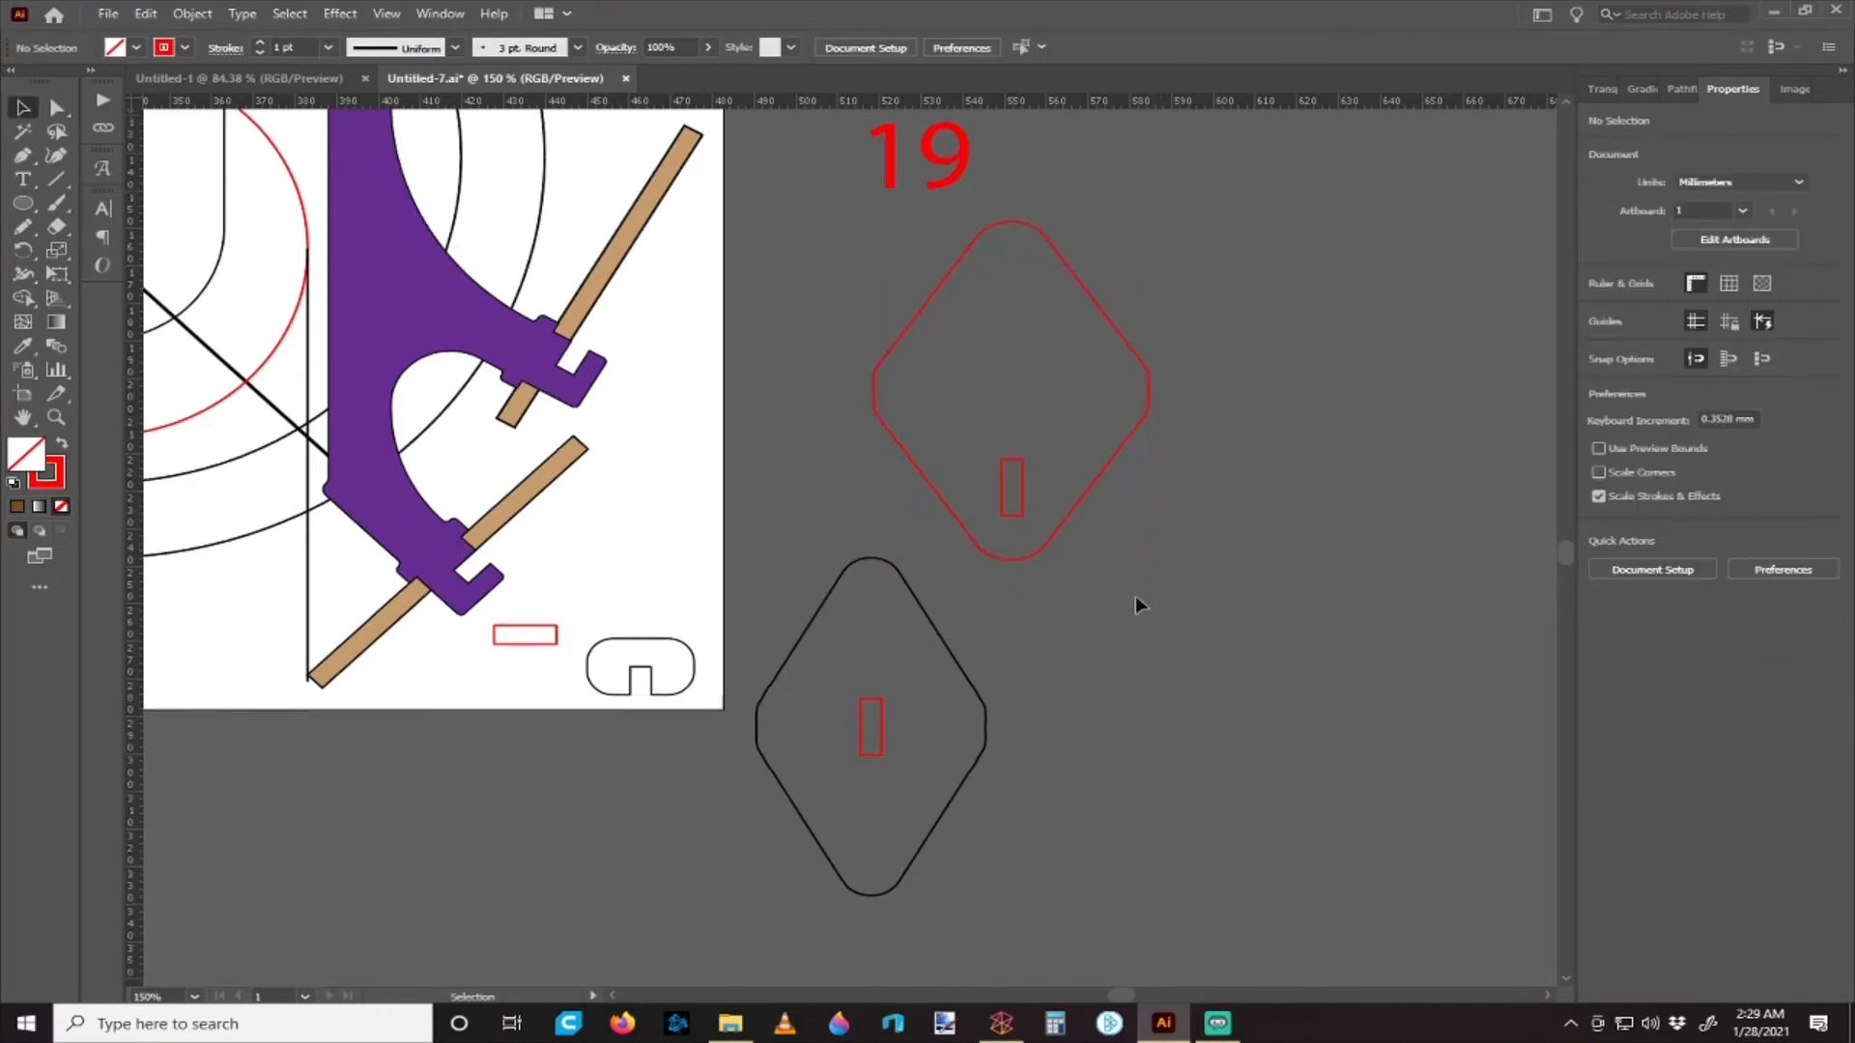
- Set the stroke of the upper slotted diamond to black
{"action": "left_click_drag", "start_coordinate": [813, 253], "coordinate": [1173, 434]}
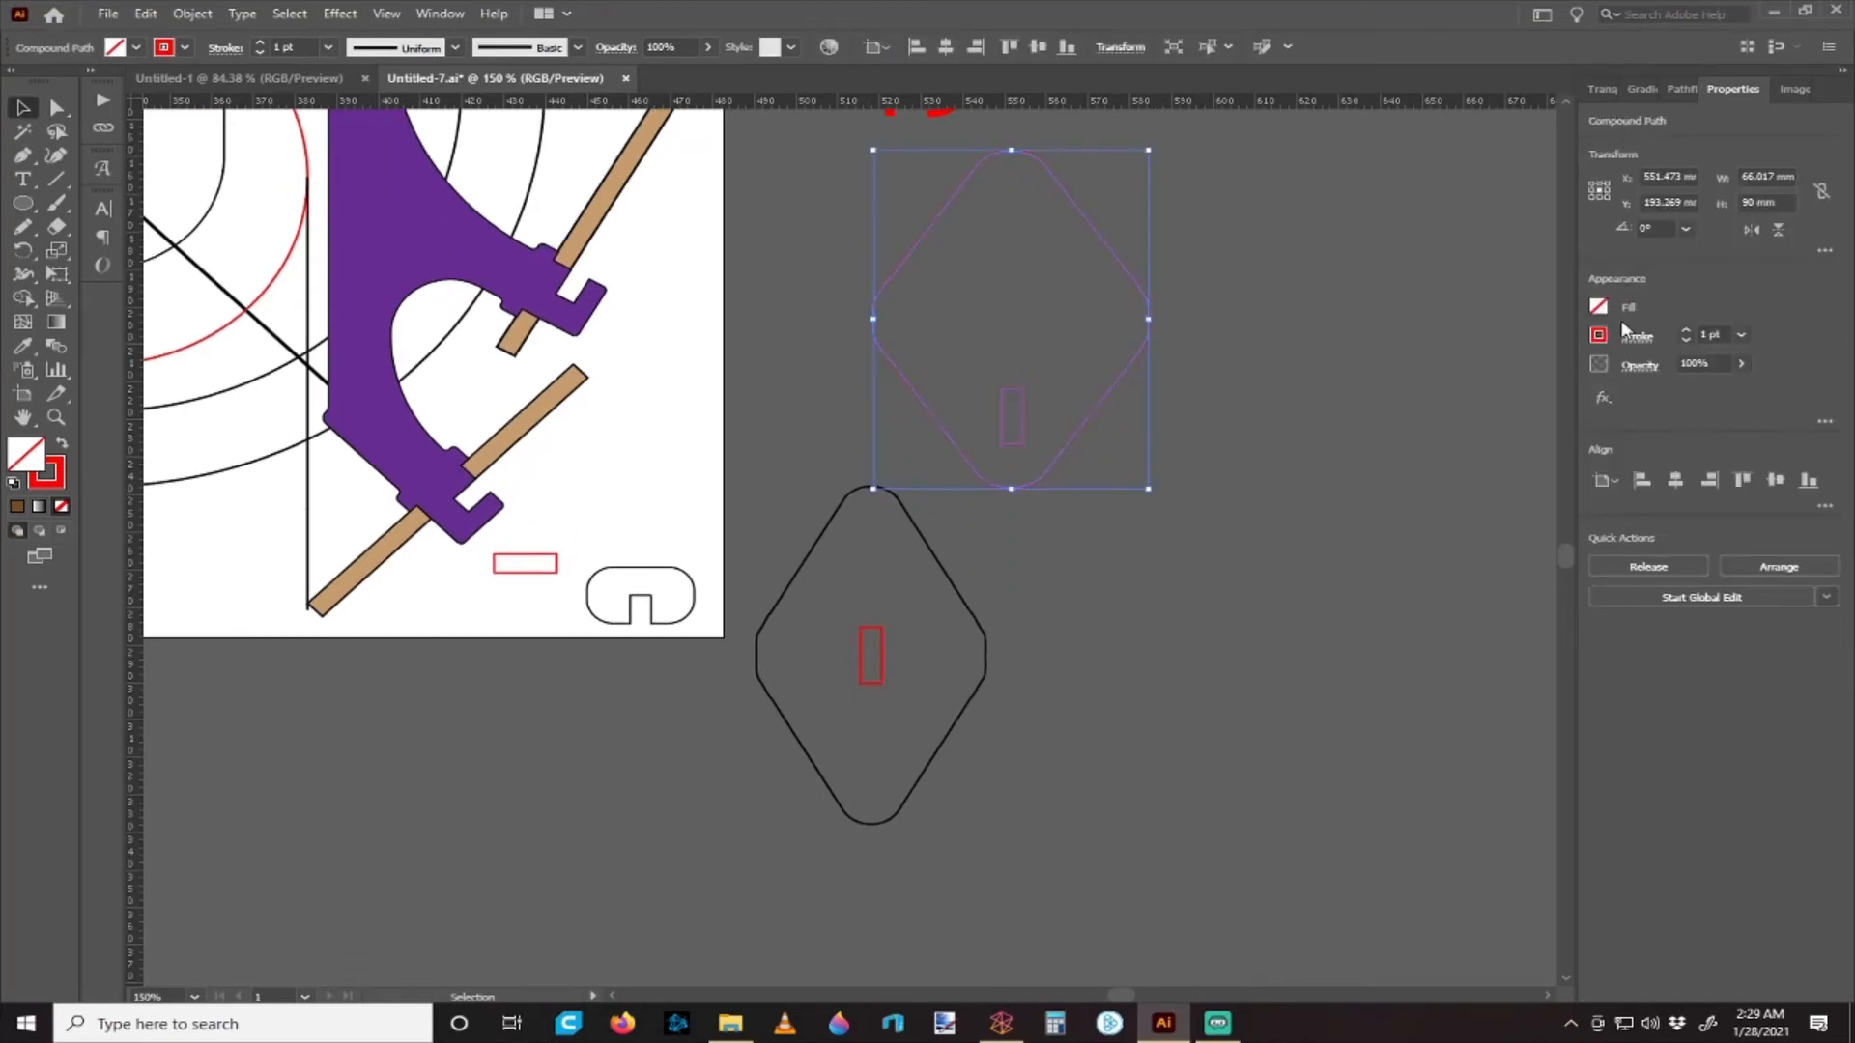
{"action": "left_click", "coordinate": [1599, 336]}
{"action": "left_click", "coordinate": [1408, 415]}
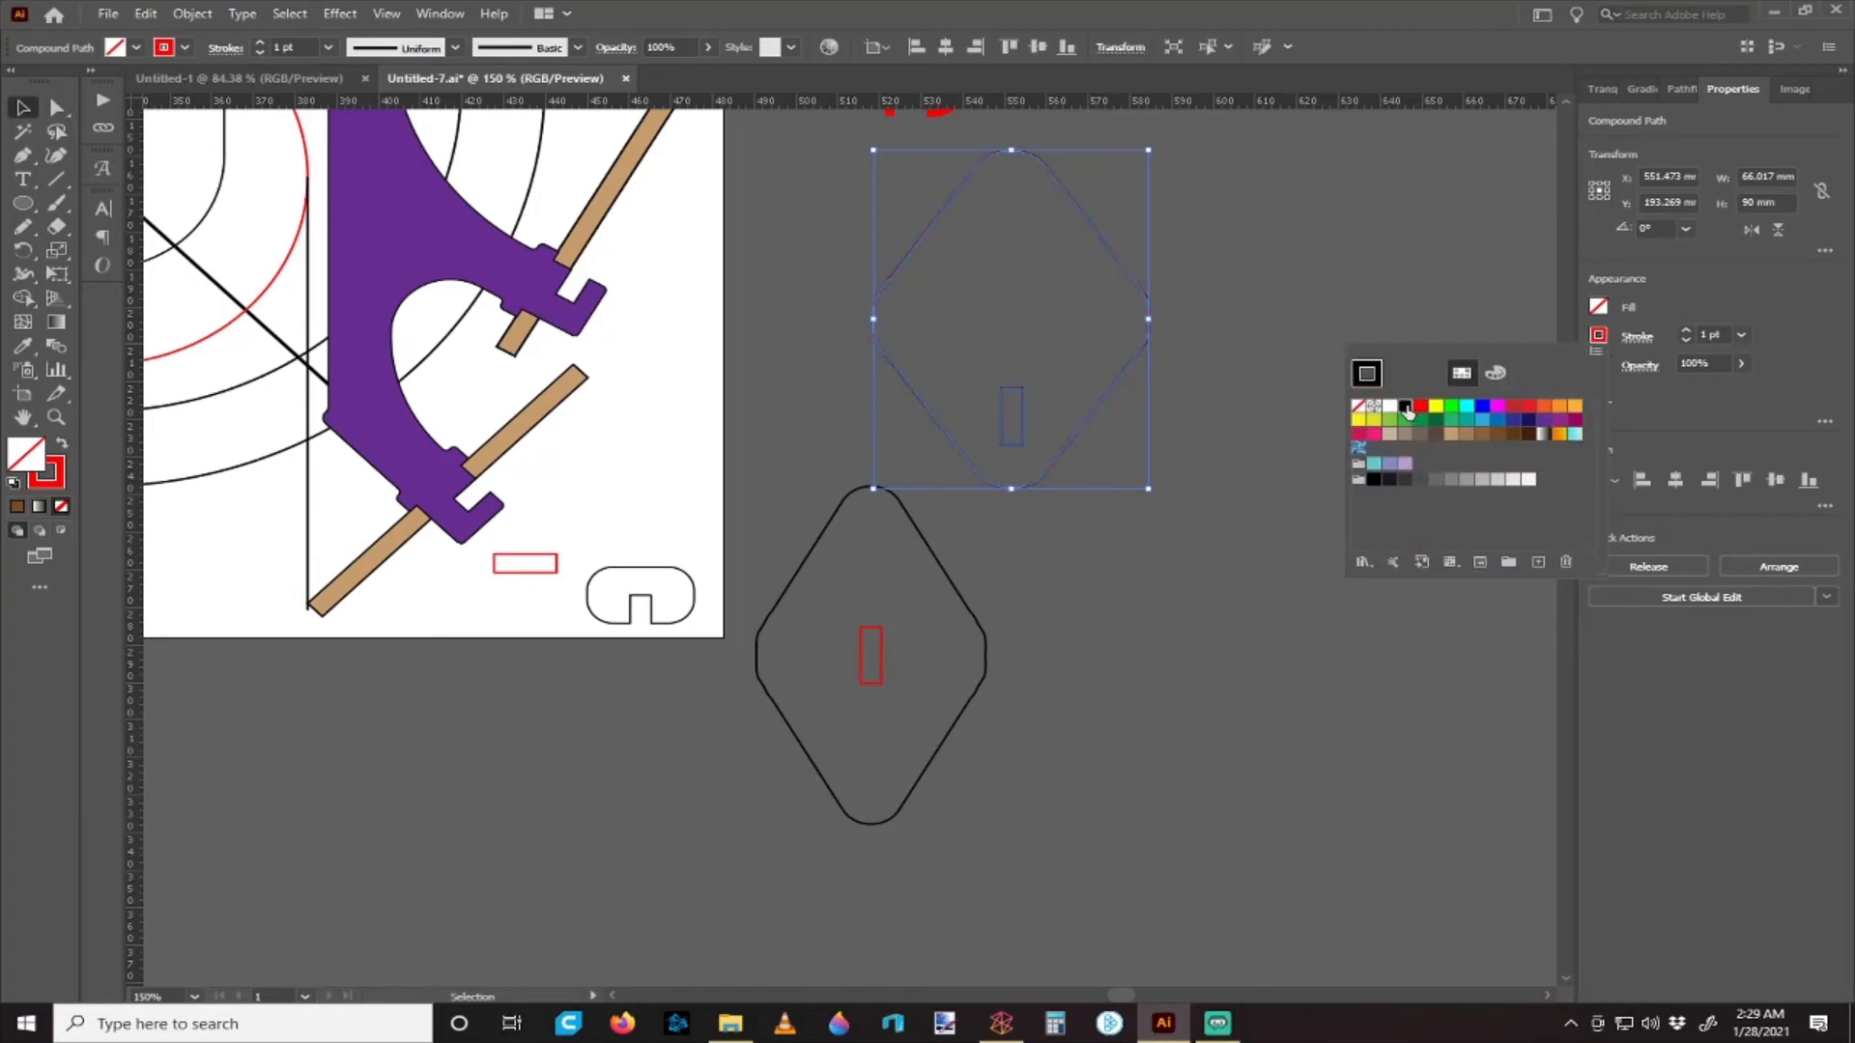
{"action": "left_click", "coordinate": [1088, 620]}
- Set the stroke of the lower diamond and its centred slot to black and combine the two into a compound path
{"action": "left_click", "coordinate": [843, 716]}
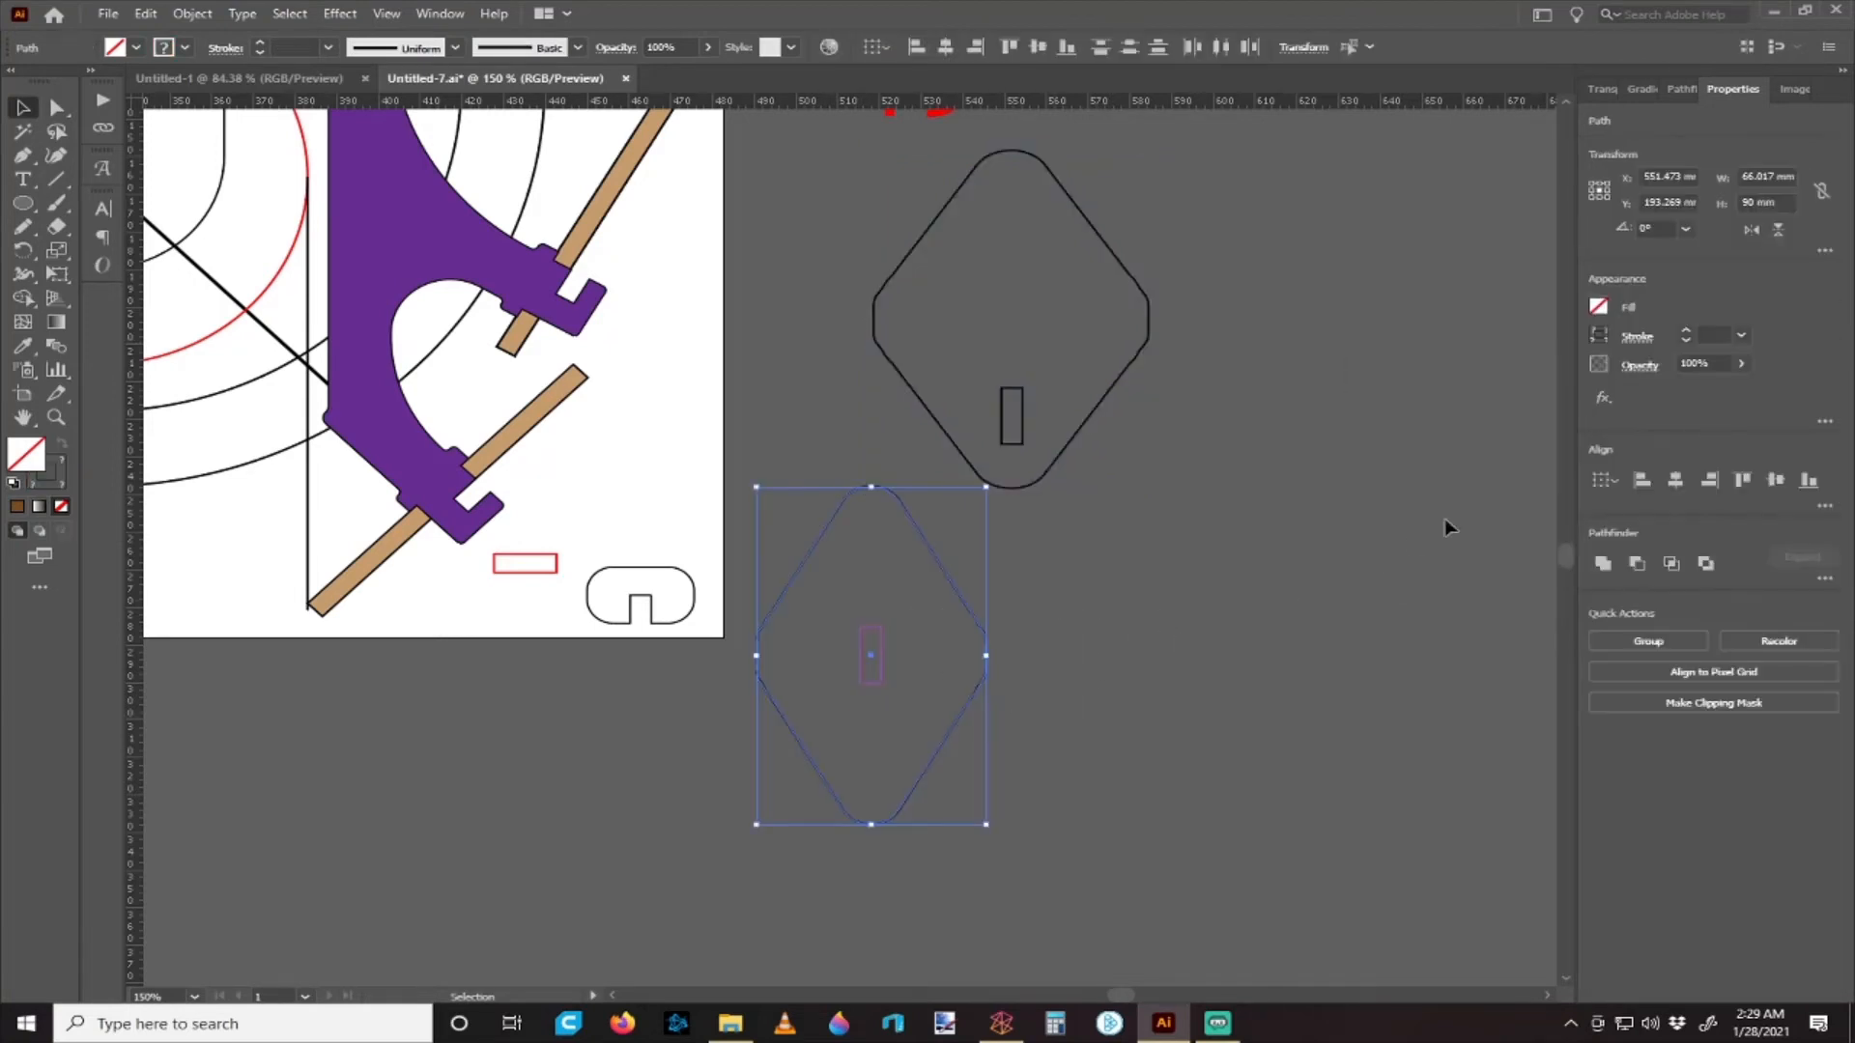
{"action": "left_click", "coordinate": [1599, 334]}
{"action": "left_click", "coordinate": [1405, 407]}
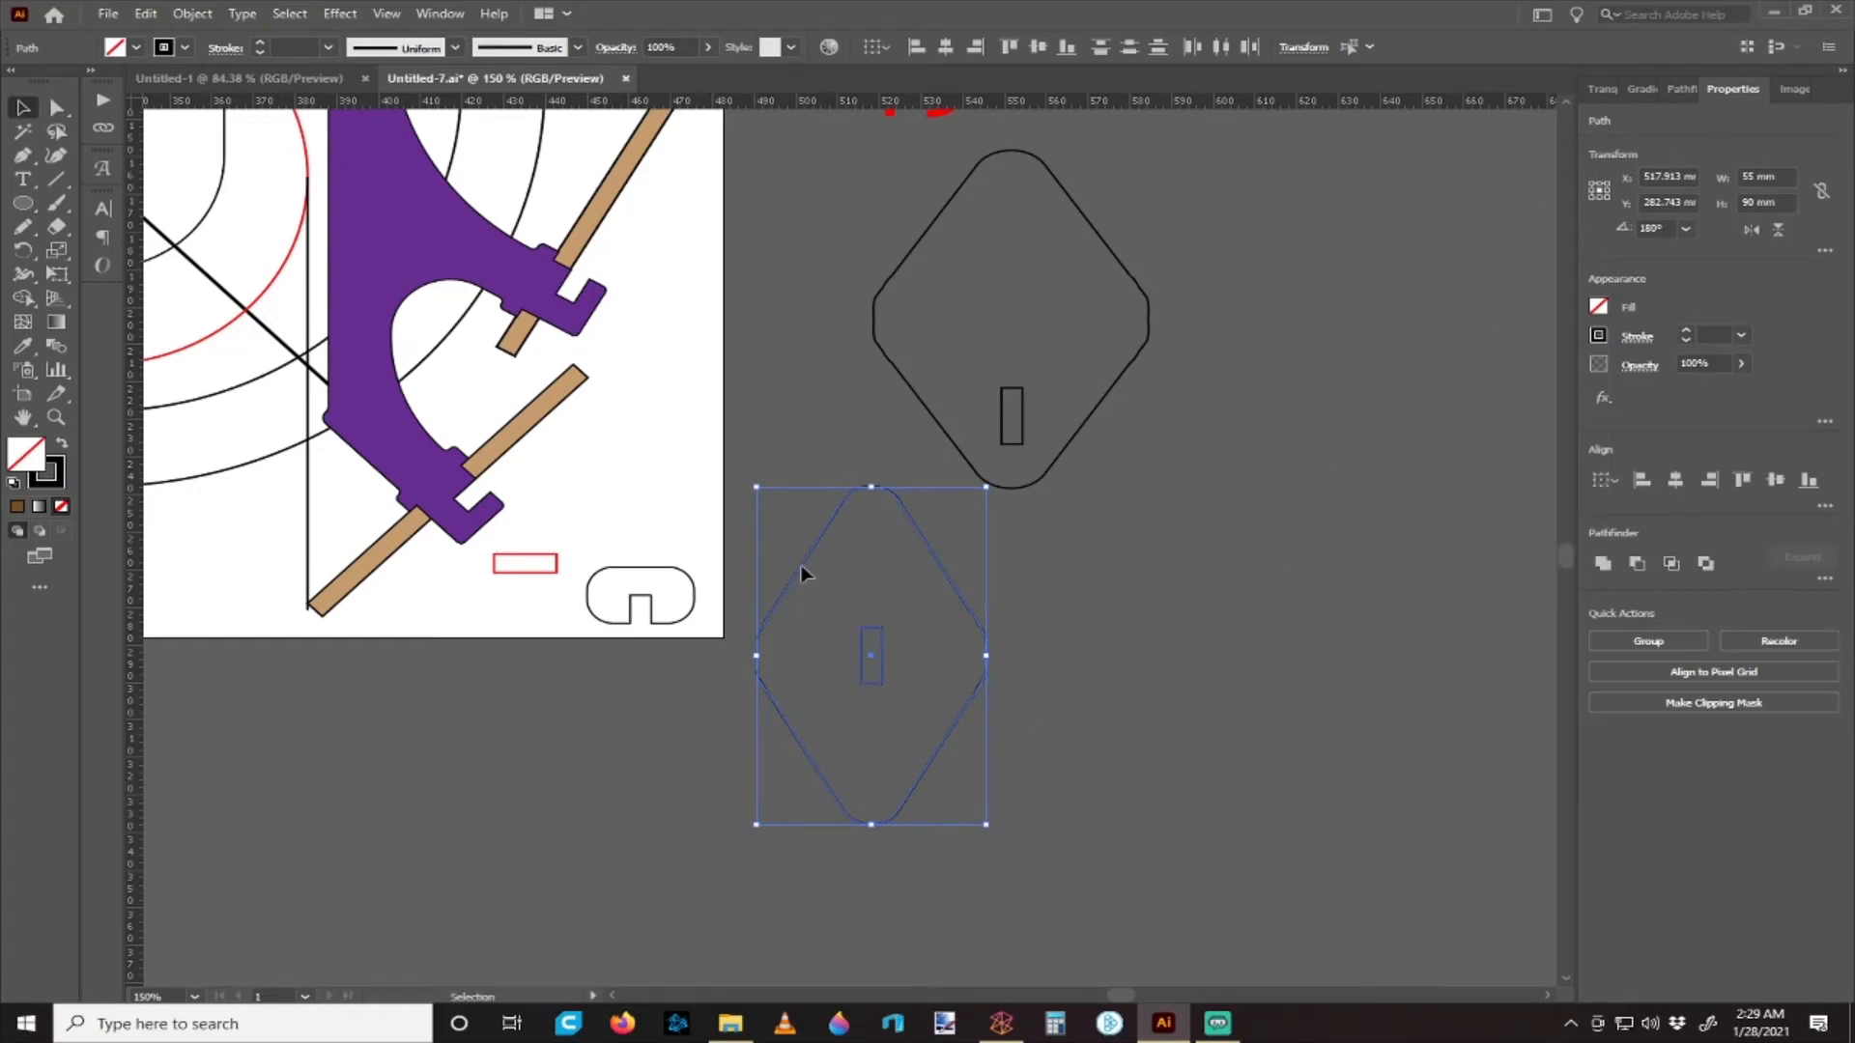
{"action": "key", "text": "a"}
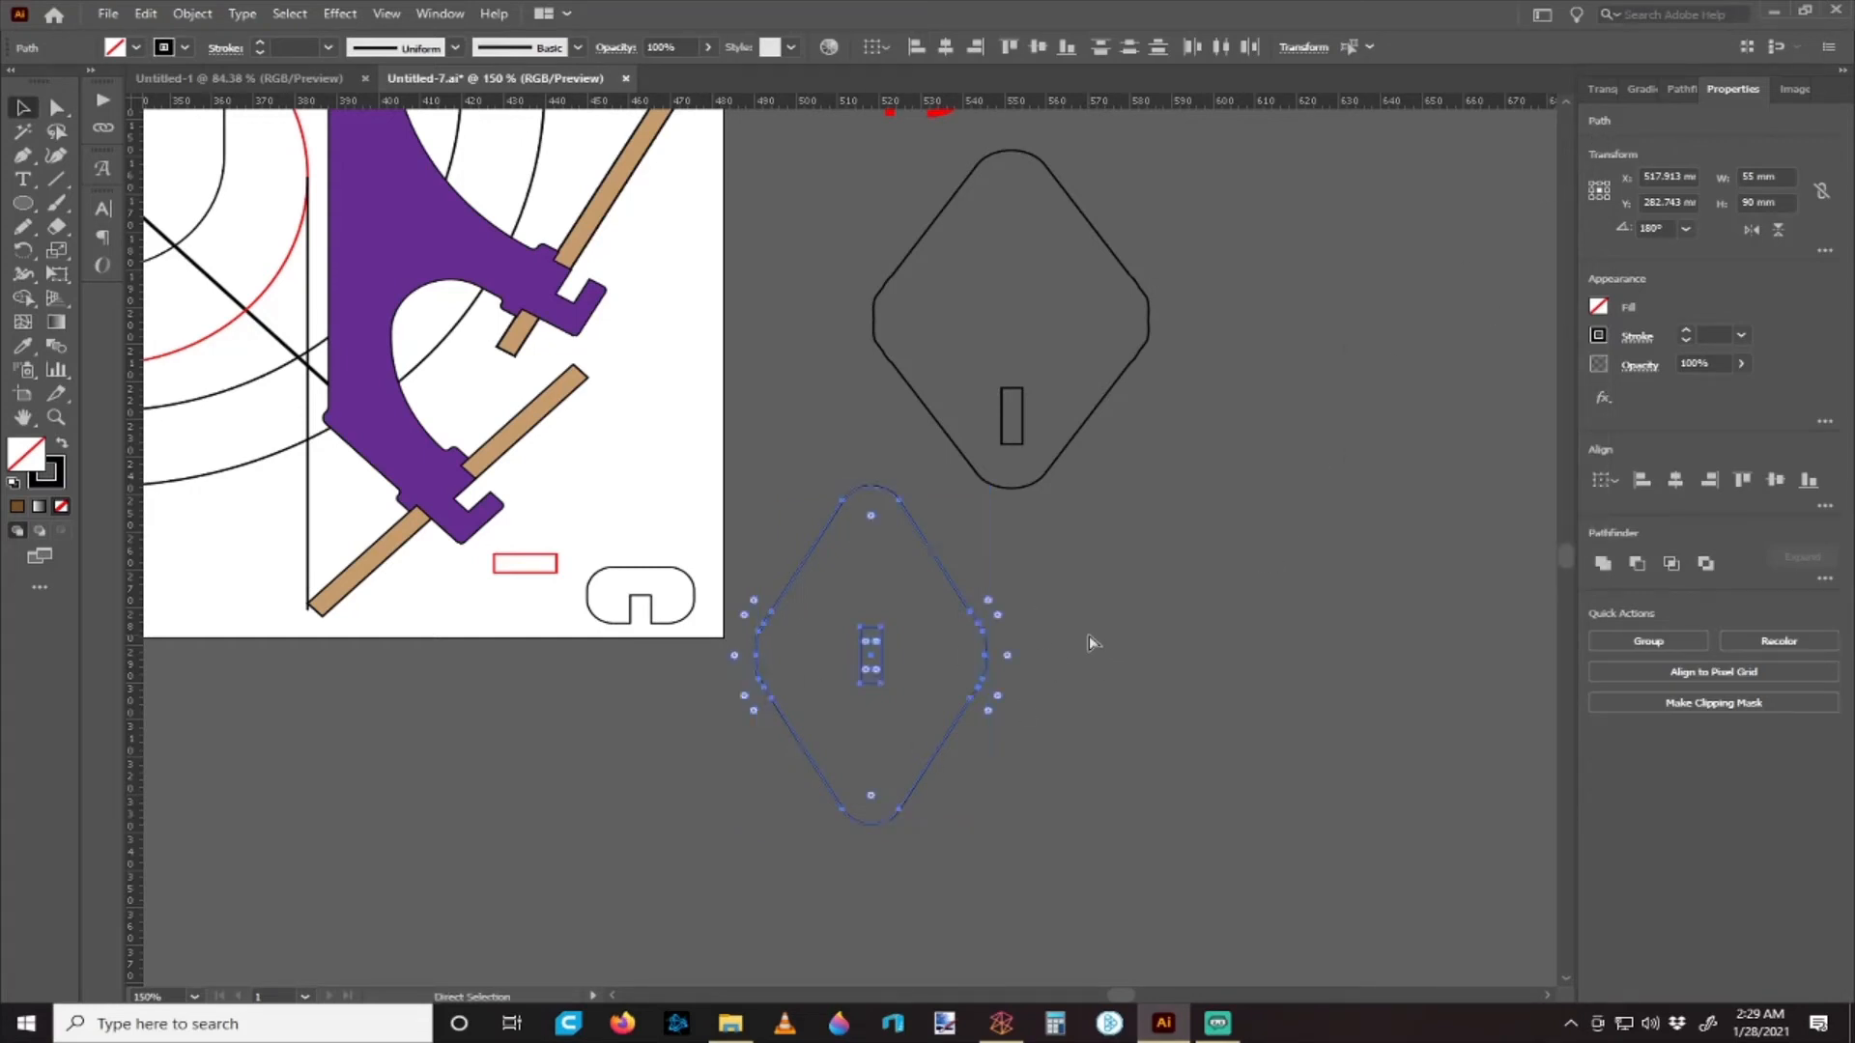
{"action": "key", "text": "v"}
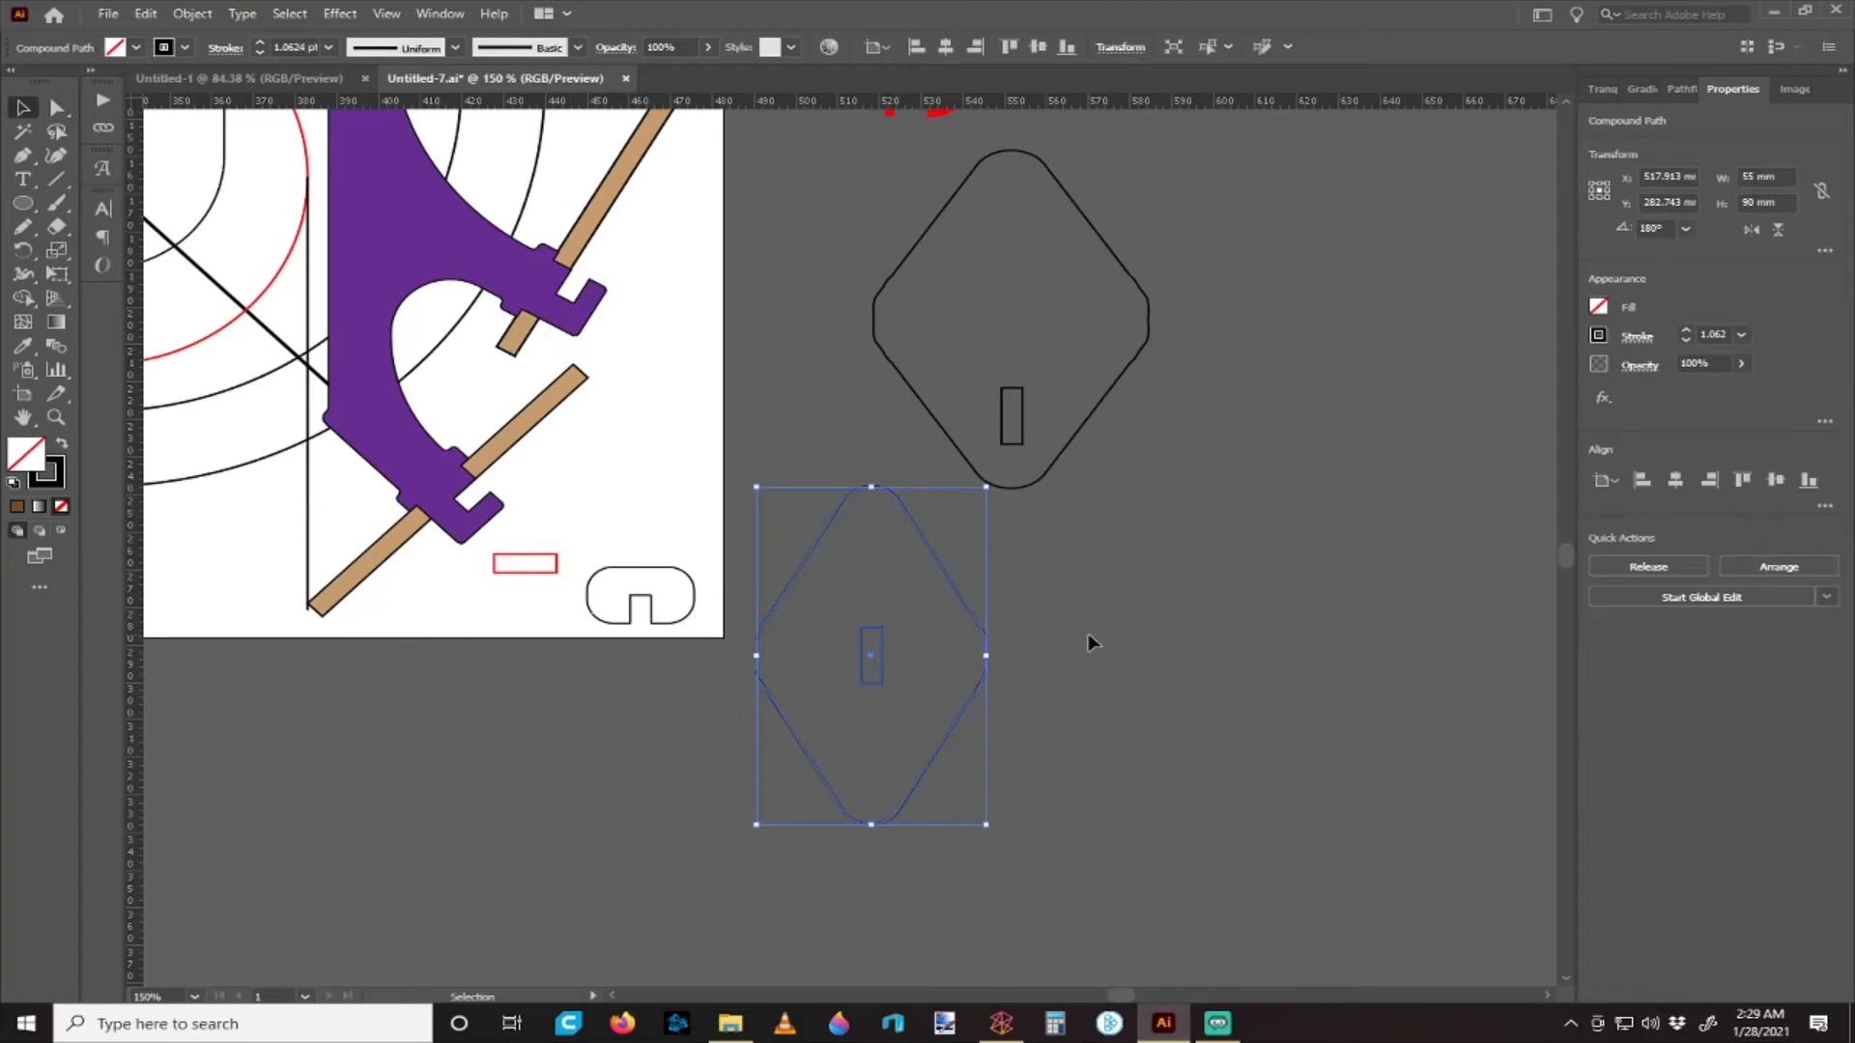
{"action": "left_click", "coordinate": [1066, 634]}
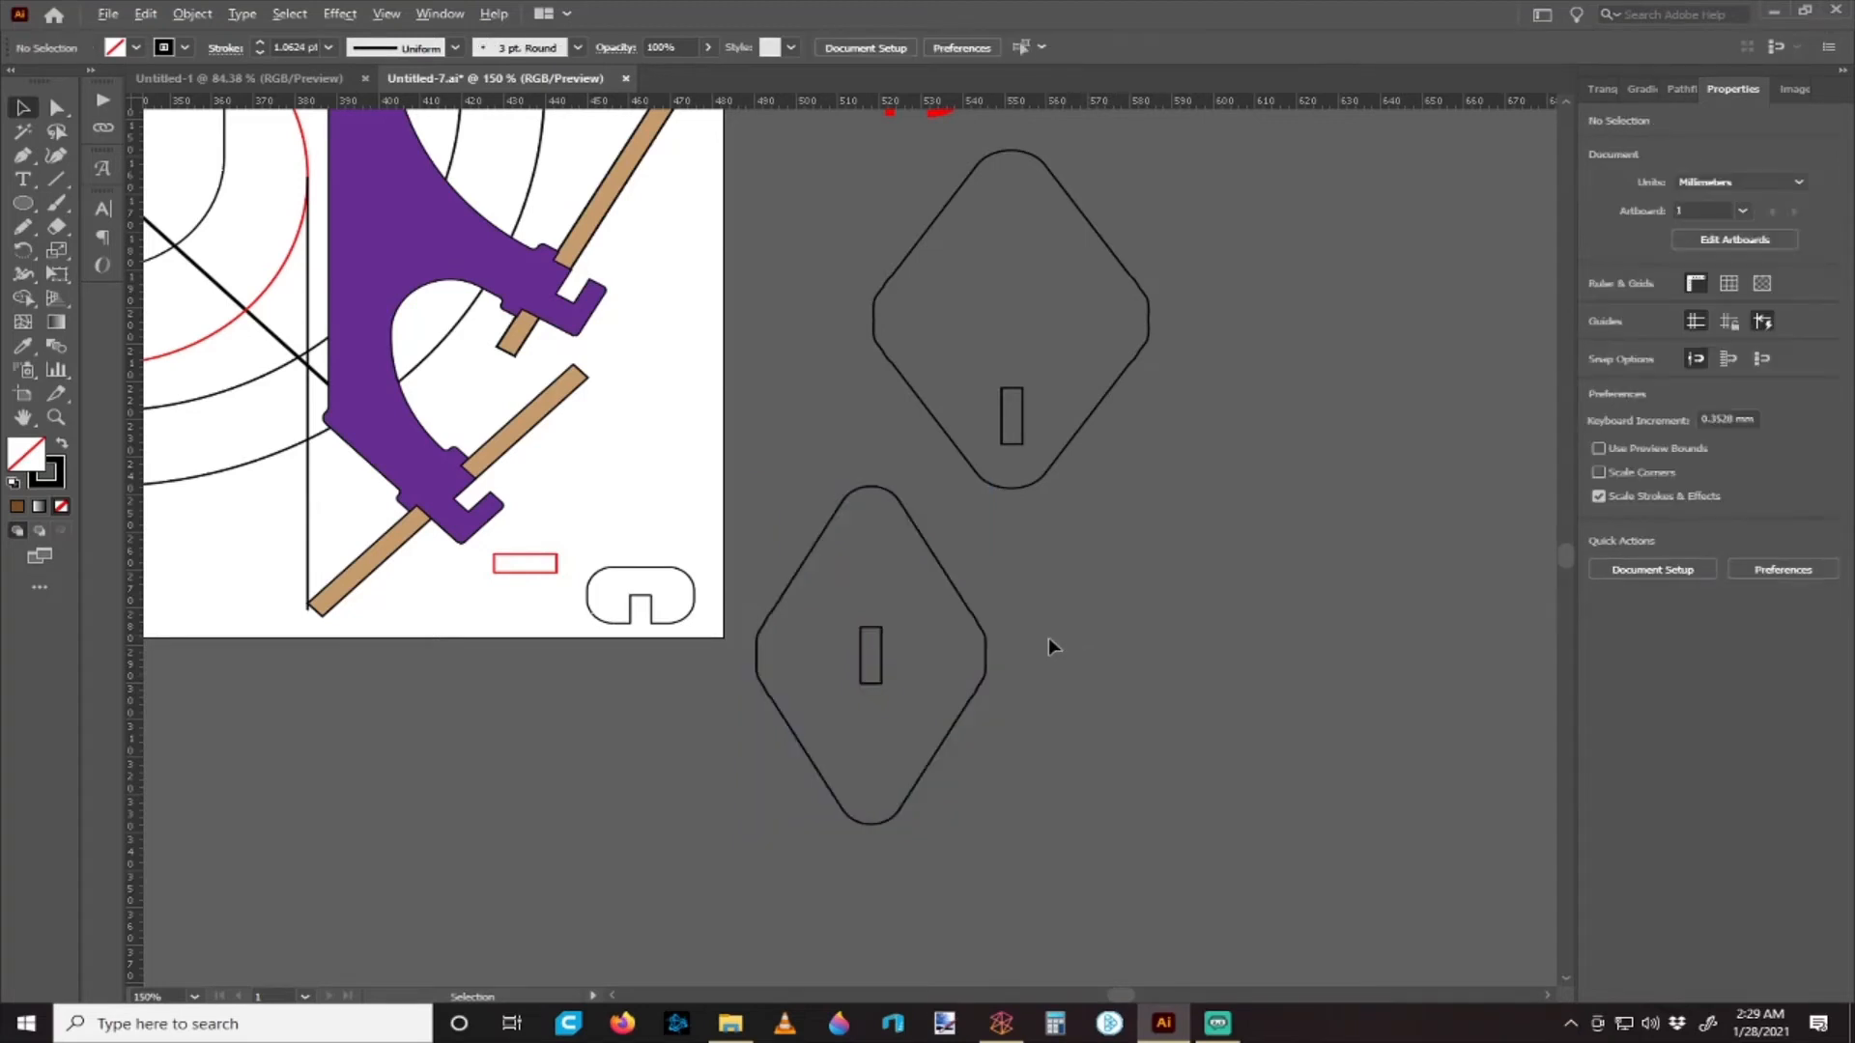
- Set the stroke weight of both slotted diamonds to 1 pt
{"action": "scroll", "coordinate": [1047, 638], "scroll_direction": "down", "scroll_amount": 1}
{"action": "scroll", "coordinate": [1016, 618], "scroll_direction": "right", "scroll_amount": 1}
{"action": "left_click", "coordinate": [887, 651]}
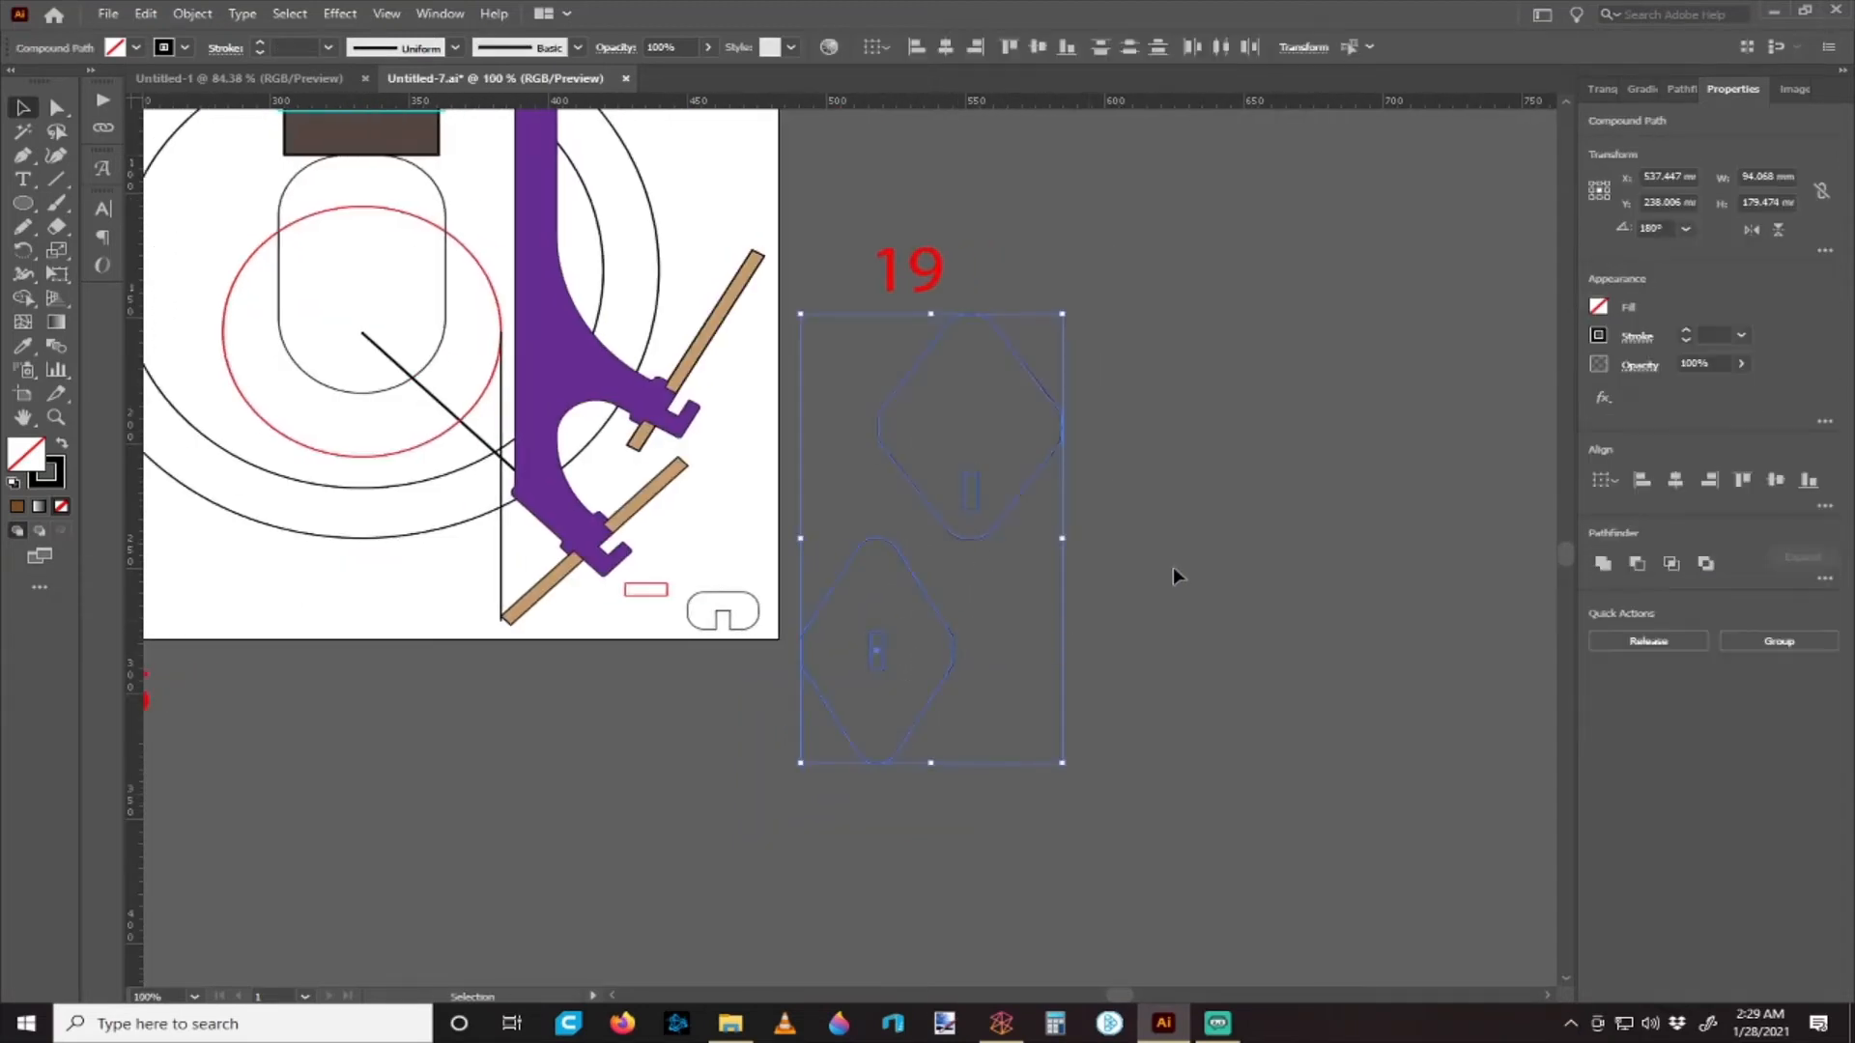
{"action": "left_click", "coordinate": [1740, 335]}
{"action": "left_click", "coordinate": [1763, 426]}
{"action": "left_click", "coordinate": [1230, 579]}
- Move the wide diamond with the low slot away from the other one and shift the centred-slot diamond slightly upward
{"action": "scroll", "coordinate": [913, 612], "scroll_direction": "right", "scroll_amount": 1}
{"action": "left_click_drag", "start_coordinate": [881, 541], "coordinate": [1009, 756]}
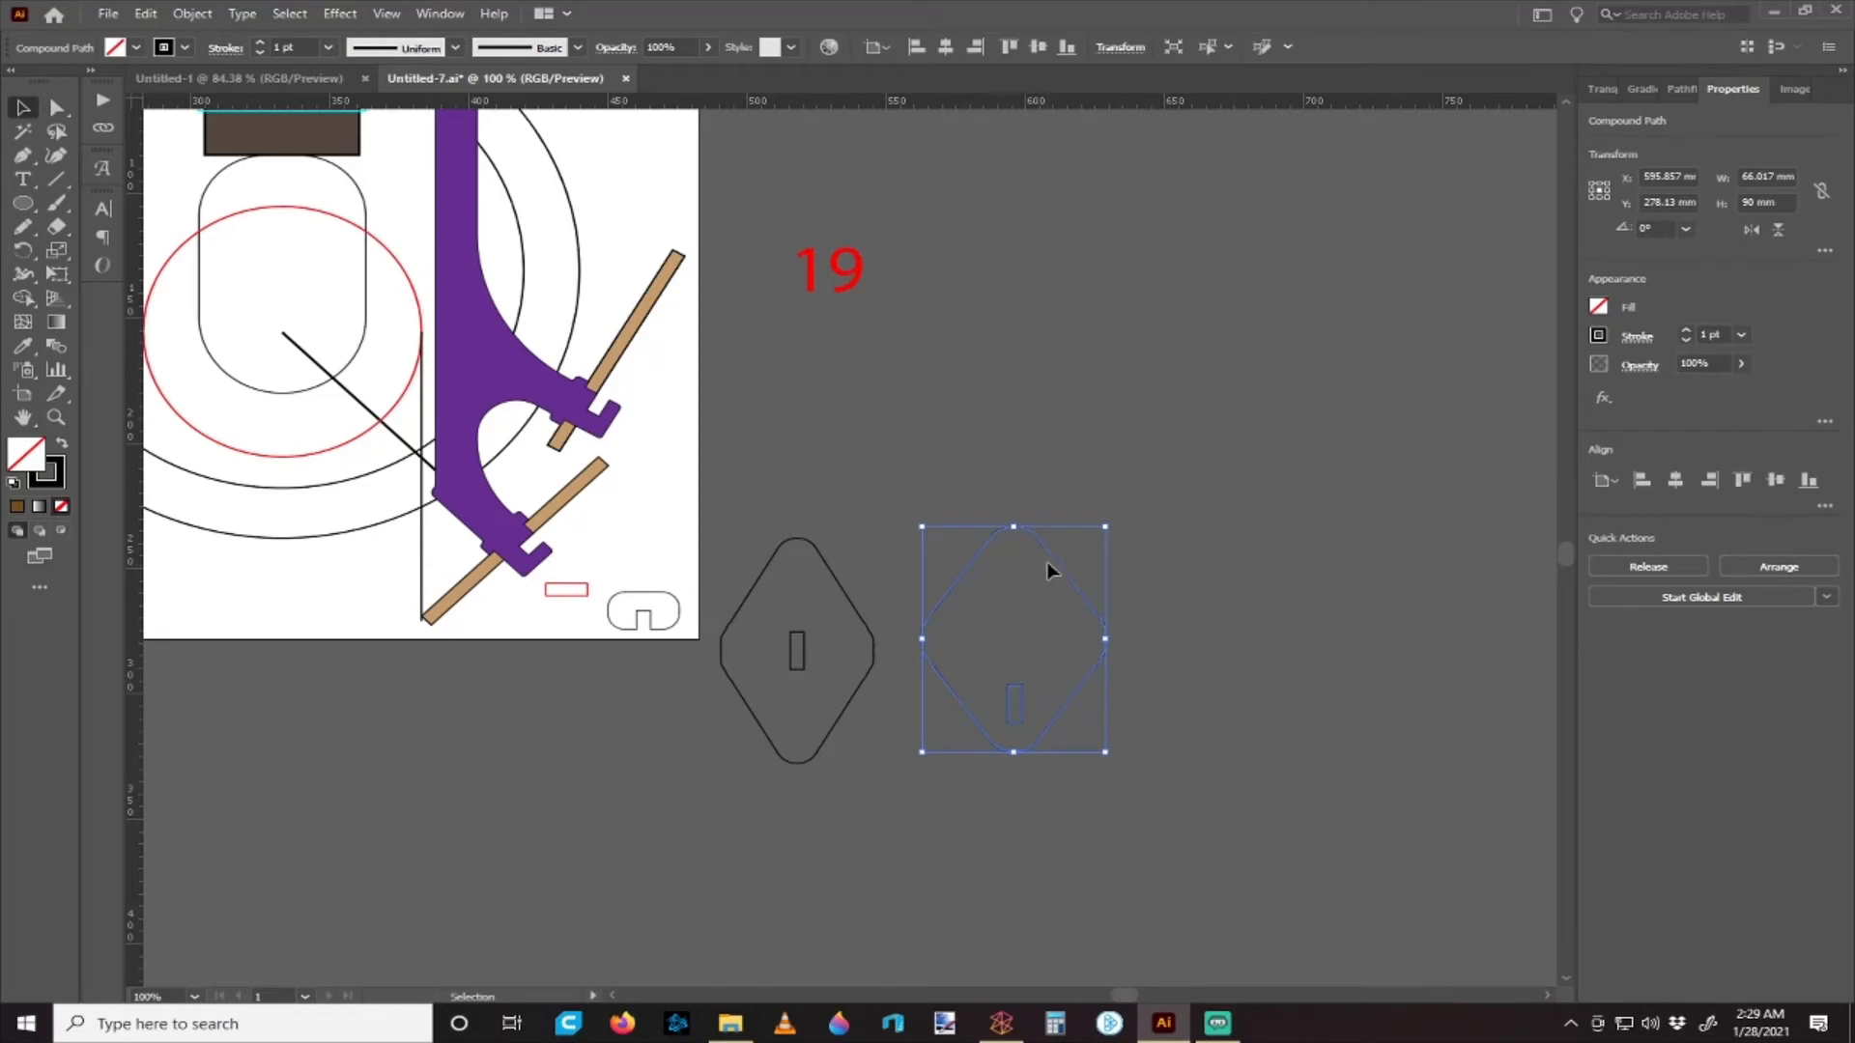
{"action": "left_click_drag", "start_coordinate": [1048, 567], "coordinate": [1087, 349]}
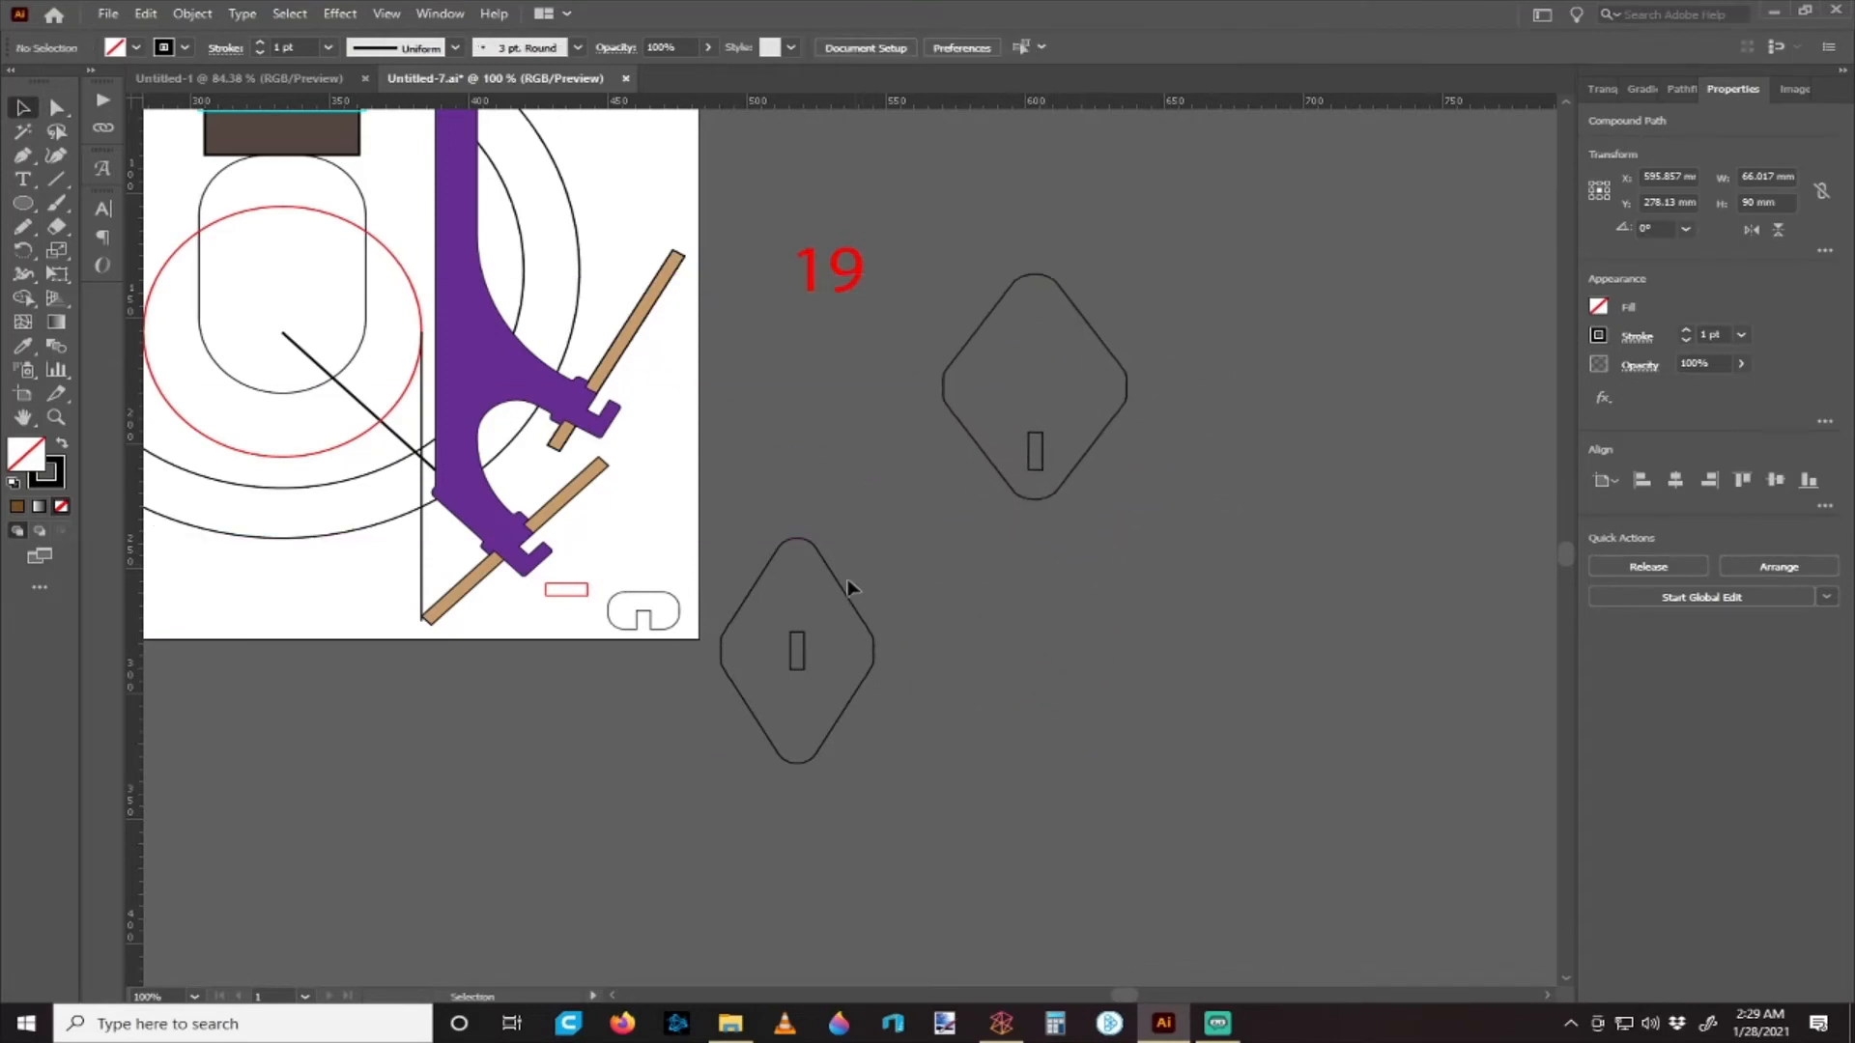
{"action": "left_click_drag", "start_coordinate": [848, 584], "coordinate": [874, 517]}
{"action": "scroll", "coordinate": [848, 637], "scroll_direction": "up", "scroll_amount": 4}
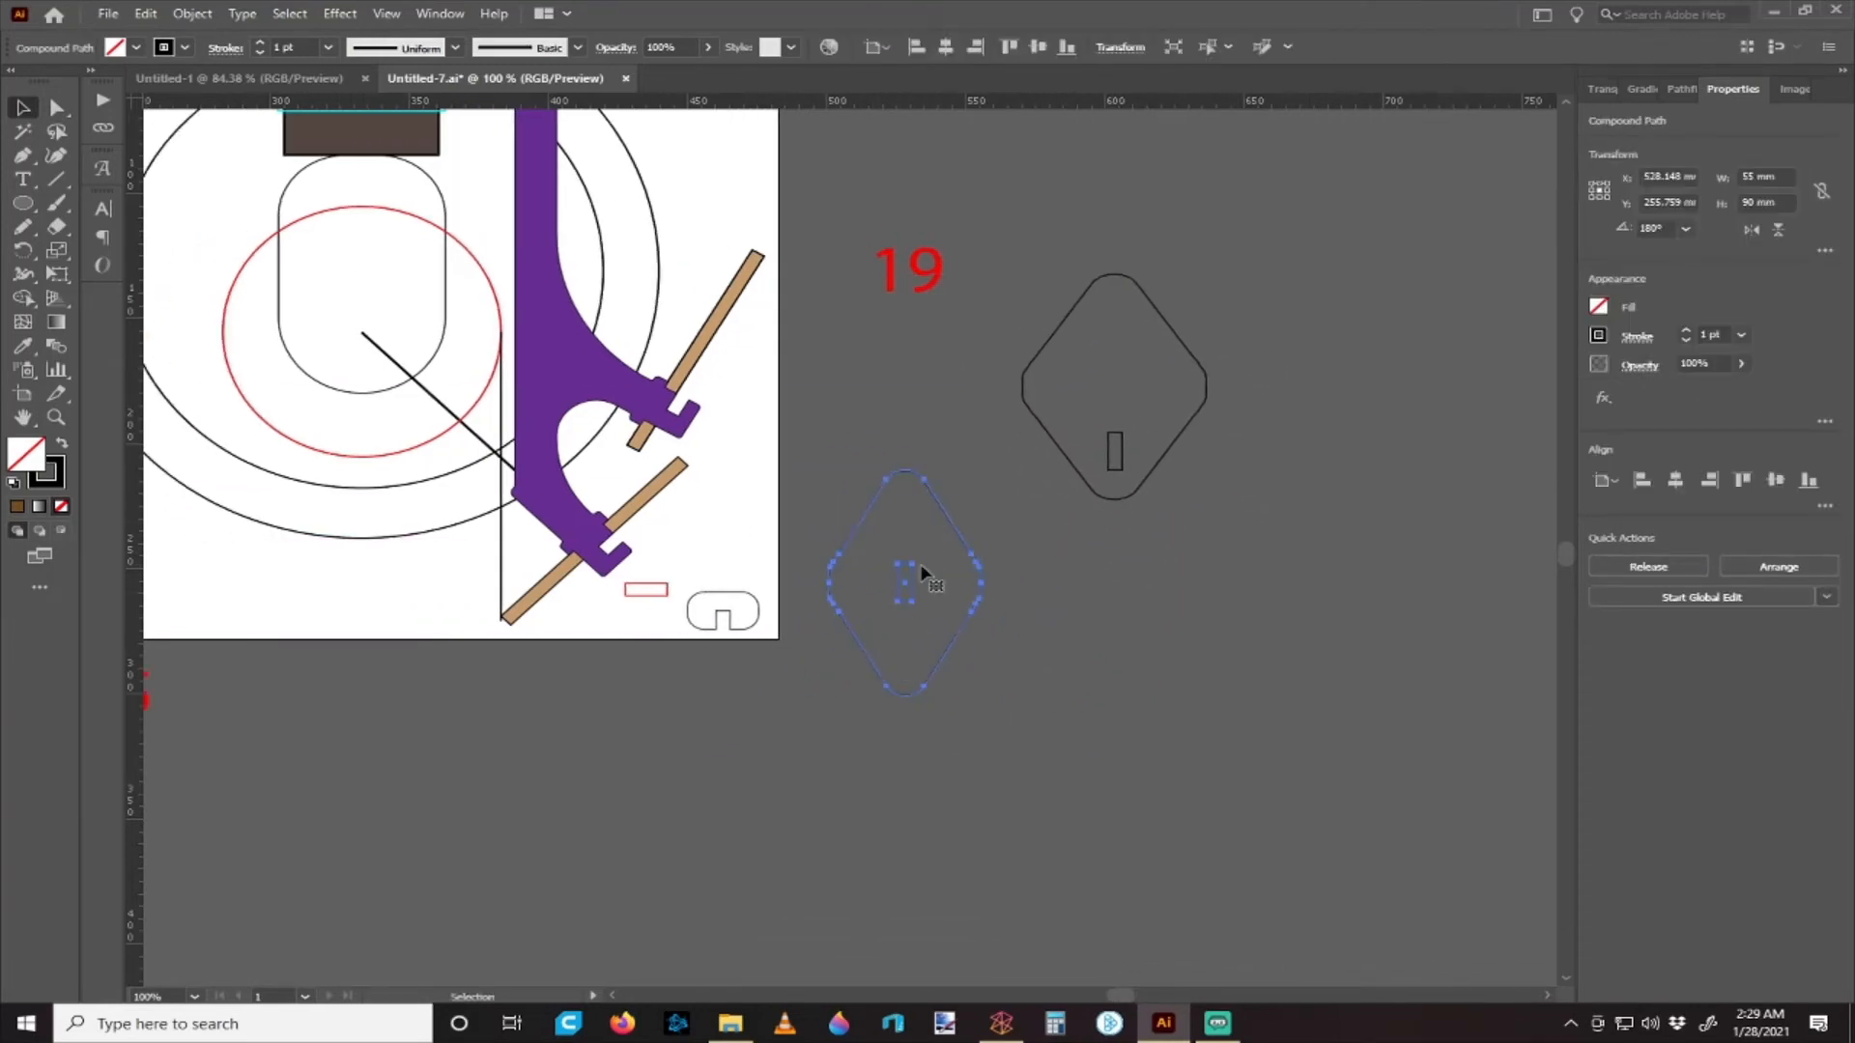
{"action": "left_click", "coordinate": [879, 642]}
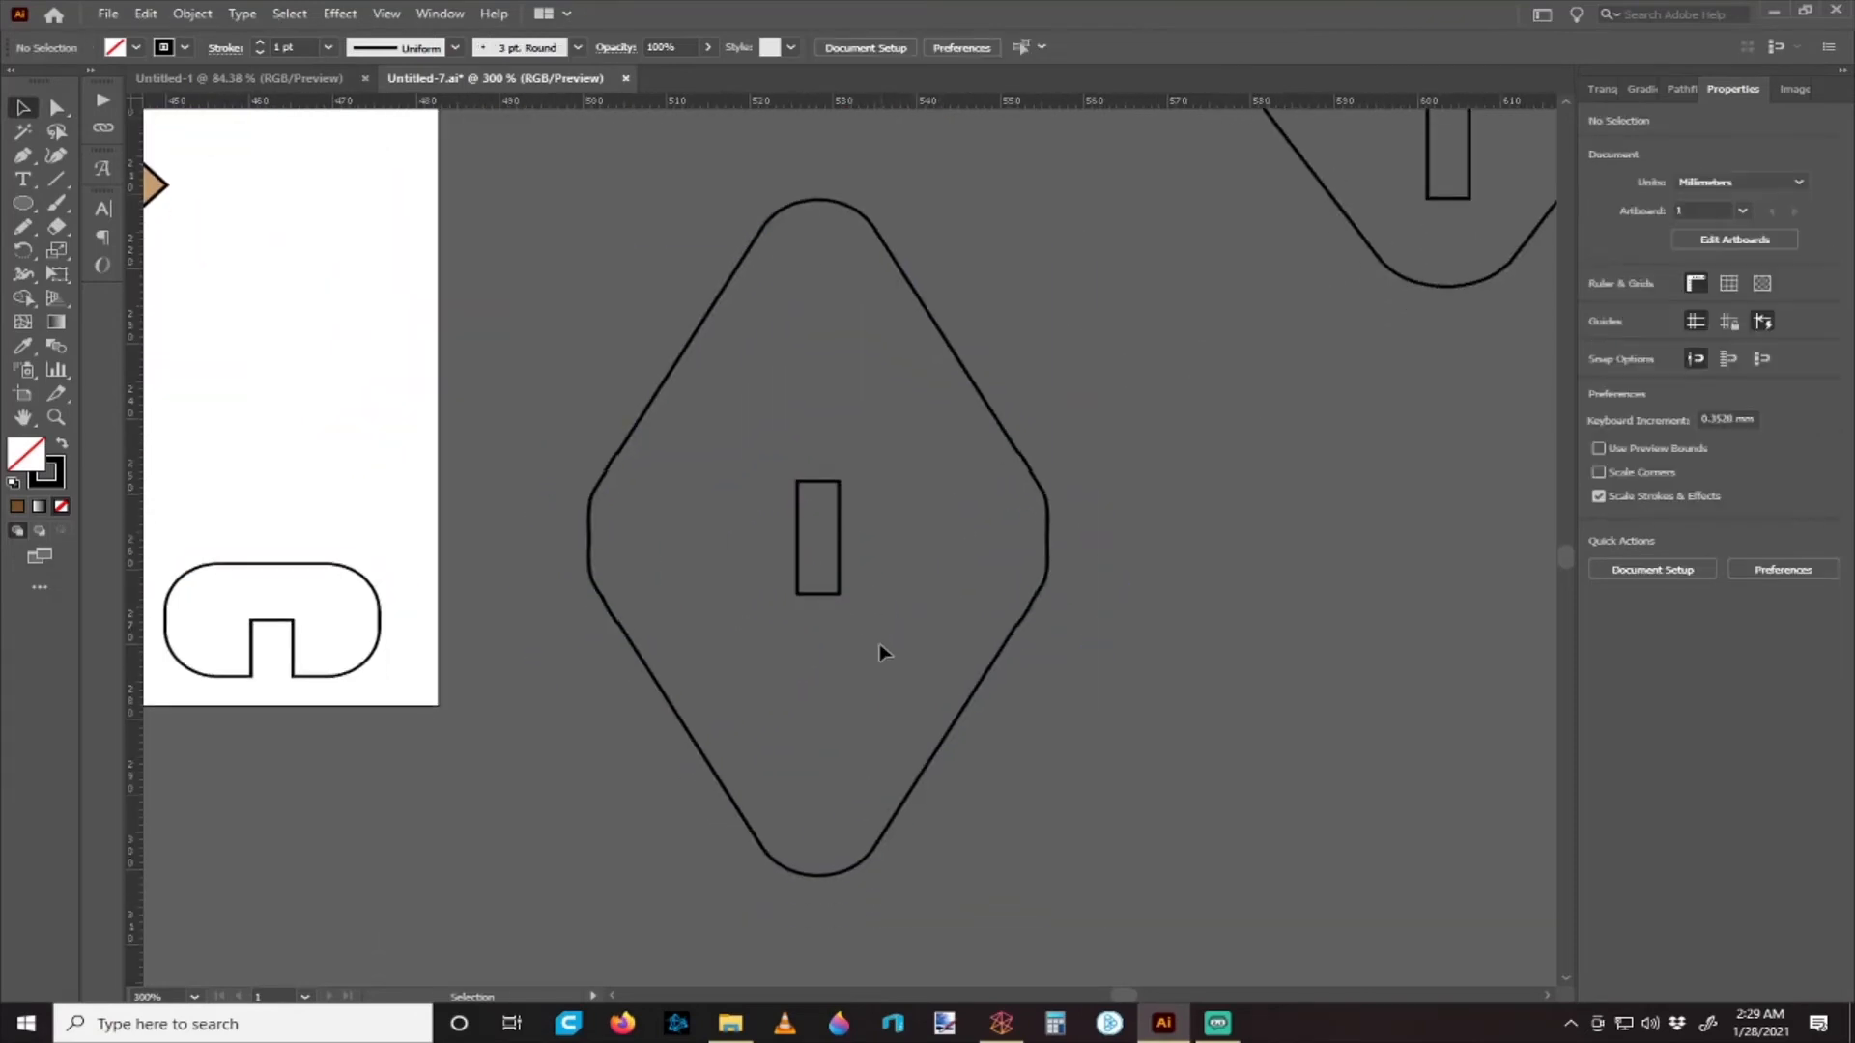
- Draw a circle centred below the slot in the narrower diamond and set its diameter to 10 mm
{"action": "scroll", "coordinate": [875, 647], "scroll_direction": "down", "scroll_amount": 4}
{"action": "left_click_drag", "start_coordinate": [24, 203], "coordinate": [95, 247]}
{"action": "scroll", "coordinate": [692, 626], "scroll_direction": "up", "scroll_amount": 2}
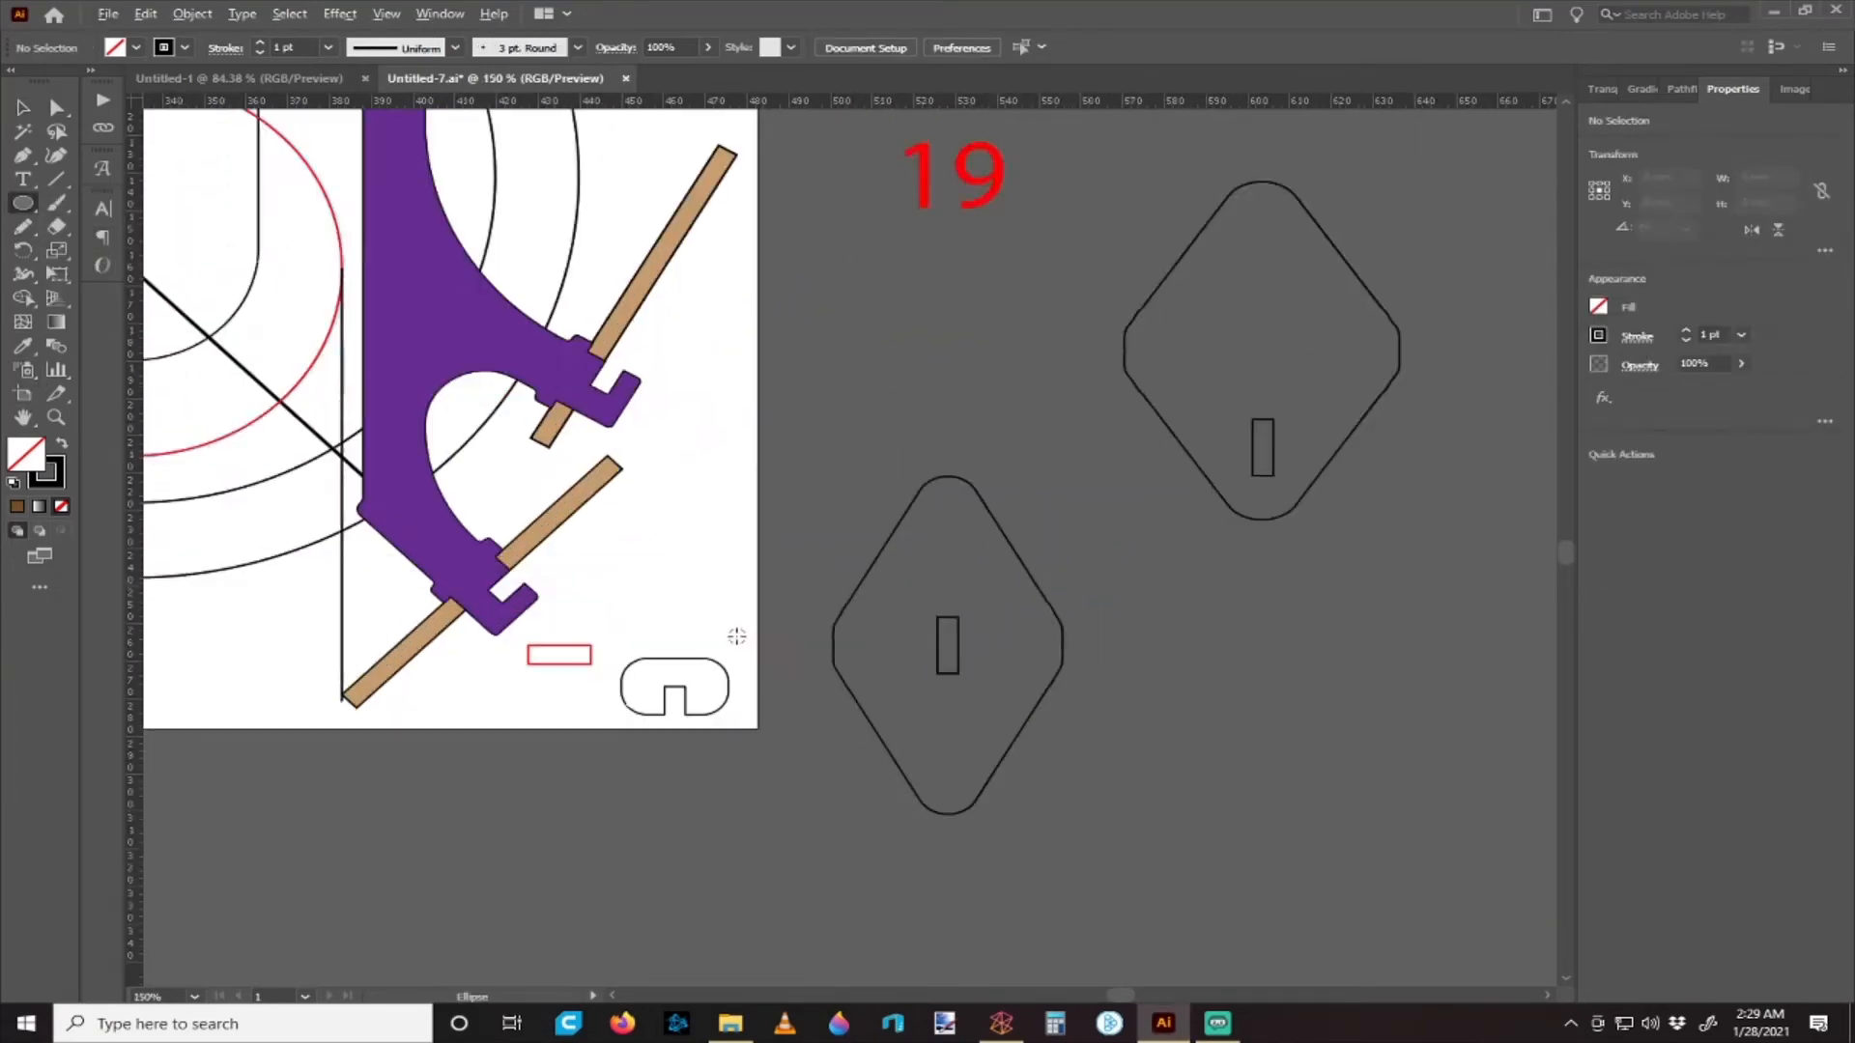
{"action": "scroll", "coordinate": [821, 614], "scroll_direction": "right", "scroll_amount": 2}
{"action": "scroll", "coordinate": [897, 673], "scroll_direction": "up", "scroll_amount": 1}
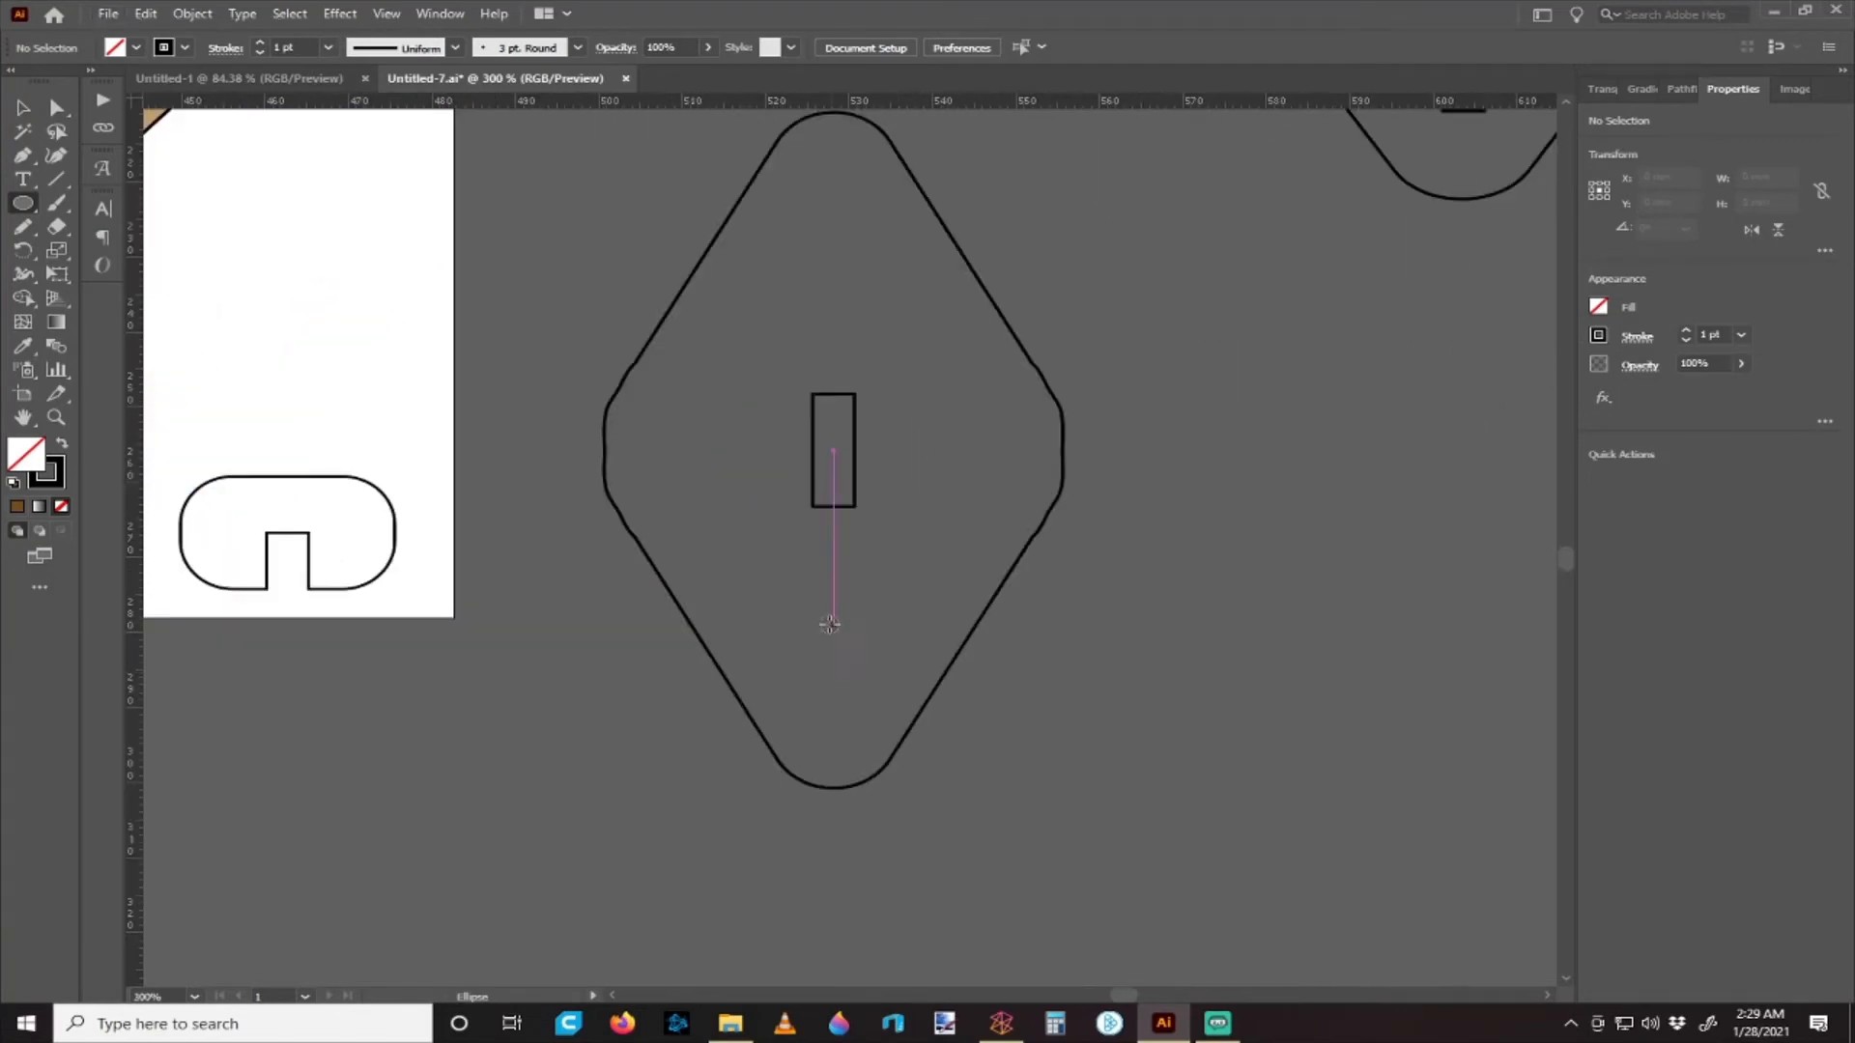
{"action": "left_click_drag", "start_coordinate": [835, 653], "coordinate": [859, 695]}
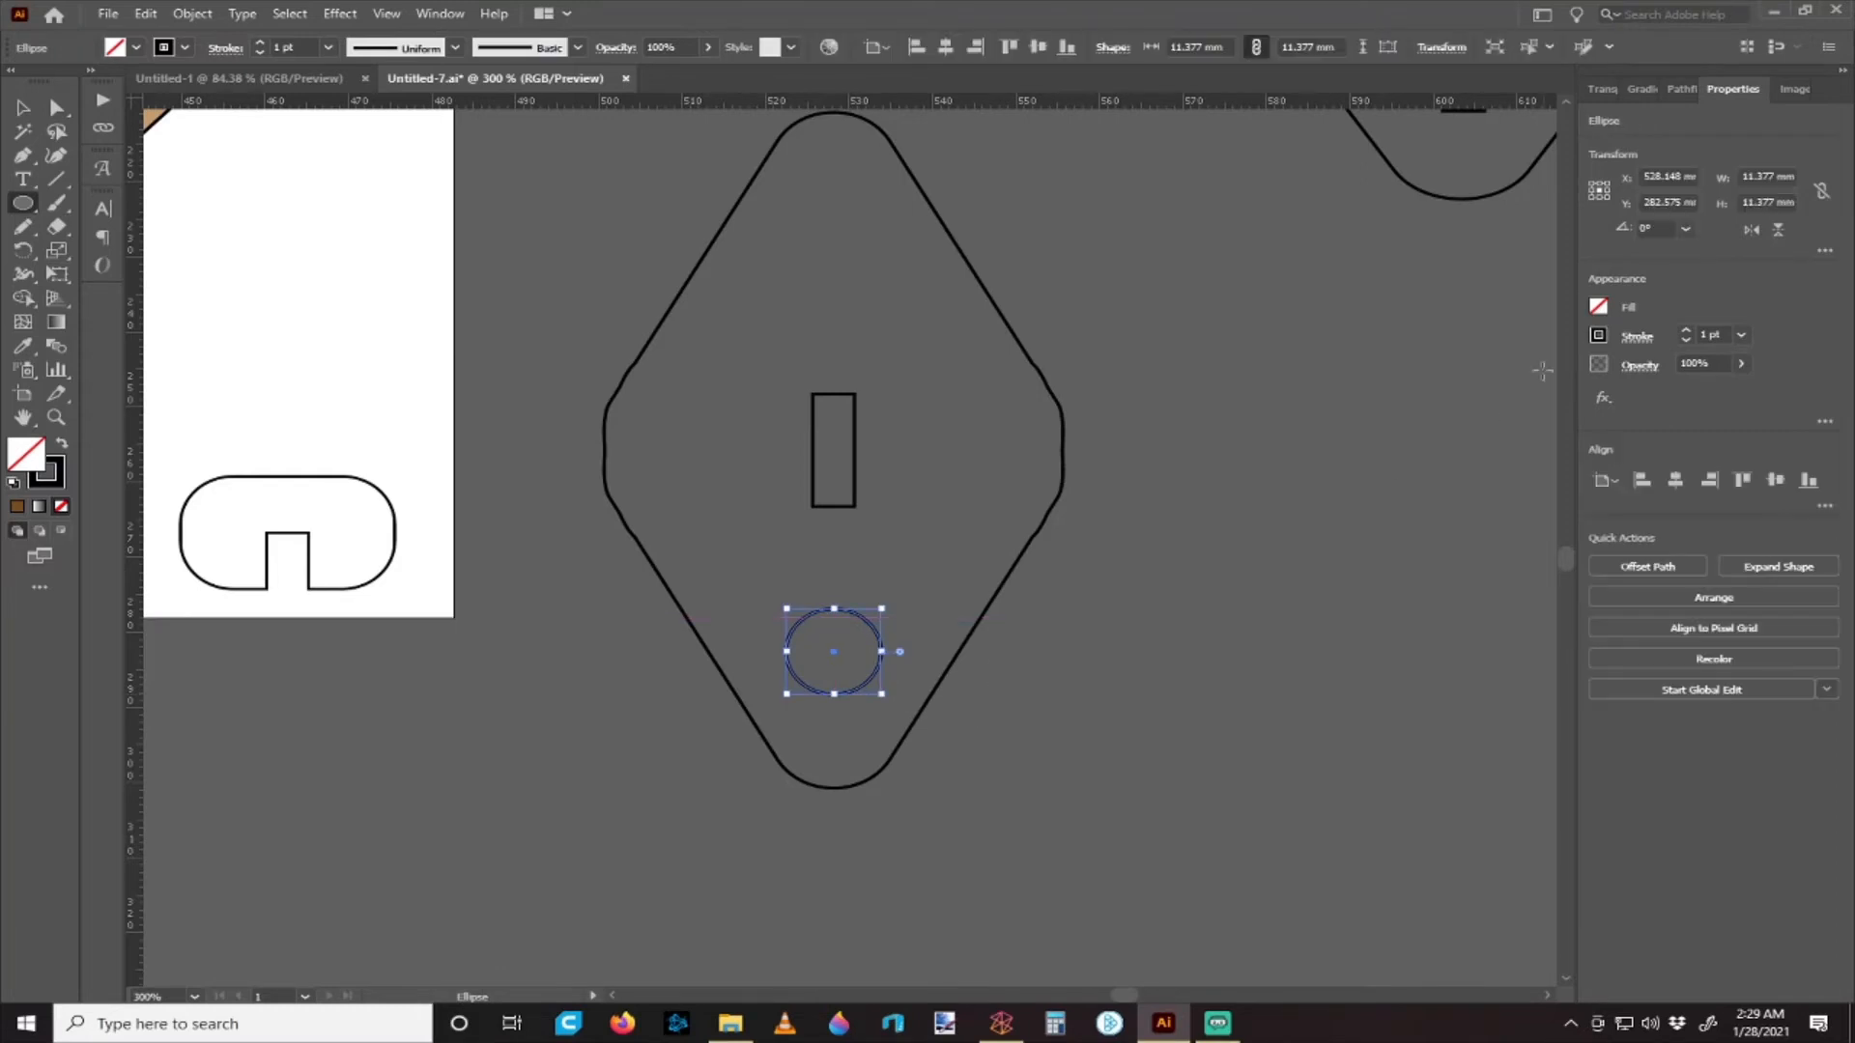
{"action": "left_click", "coordinate": [1771, 182]}
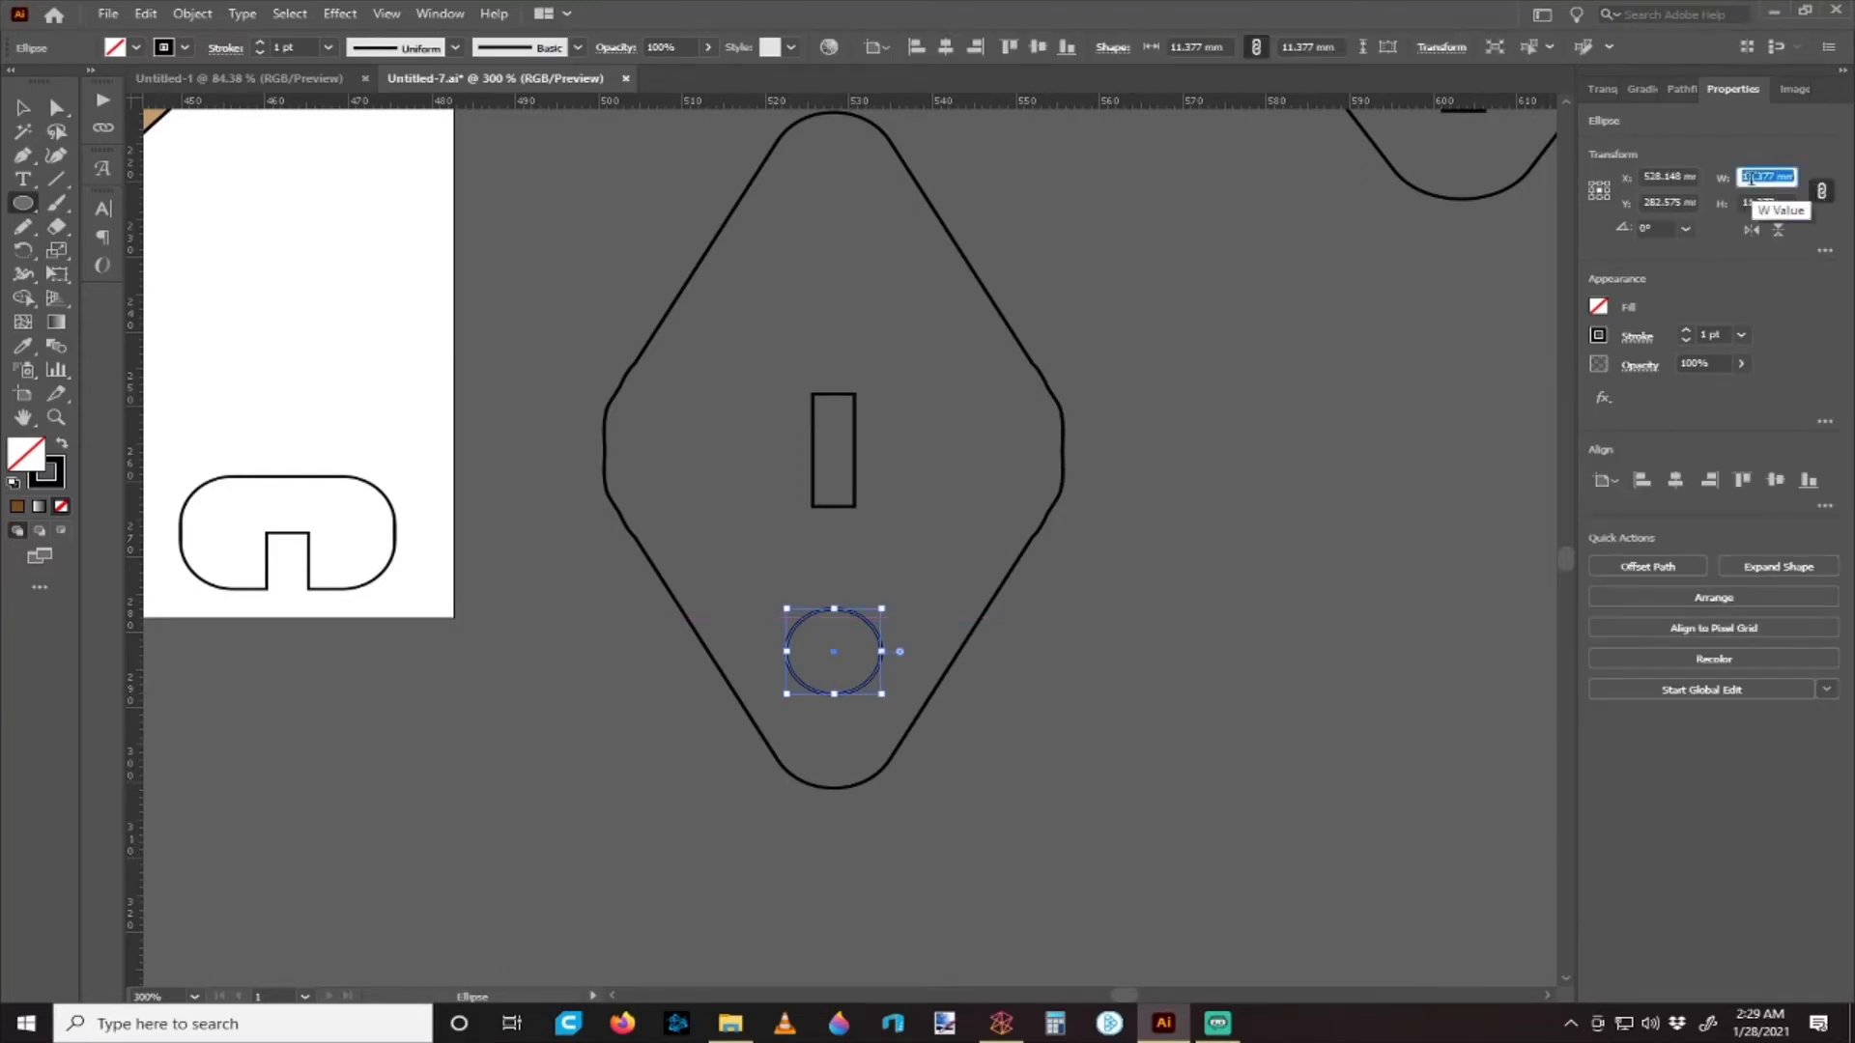
{"action": "type", "text": "10"}
{"action": "key", "text": "Return"}
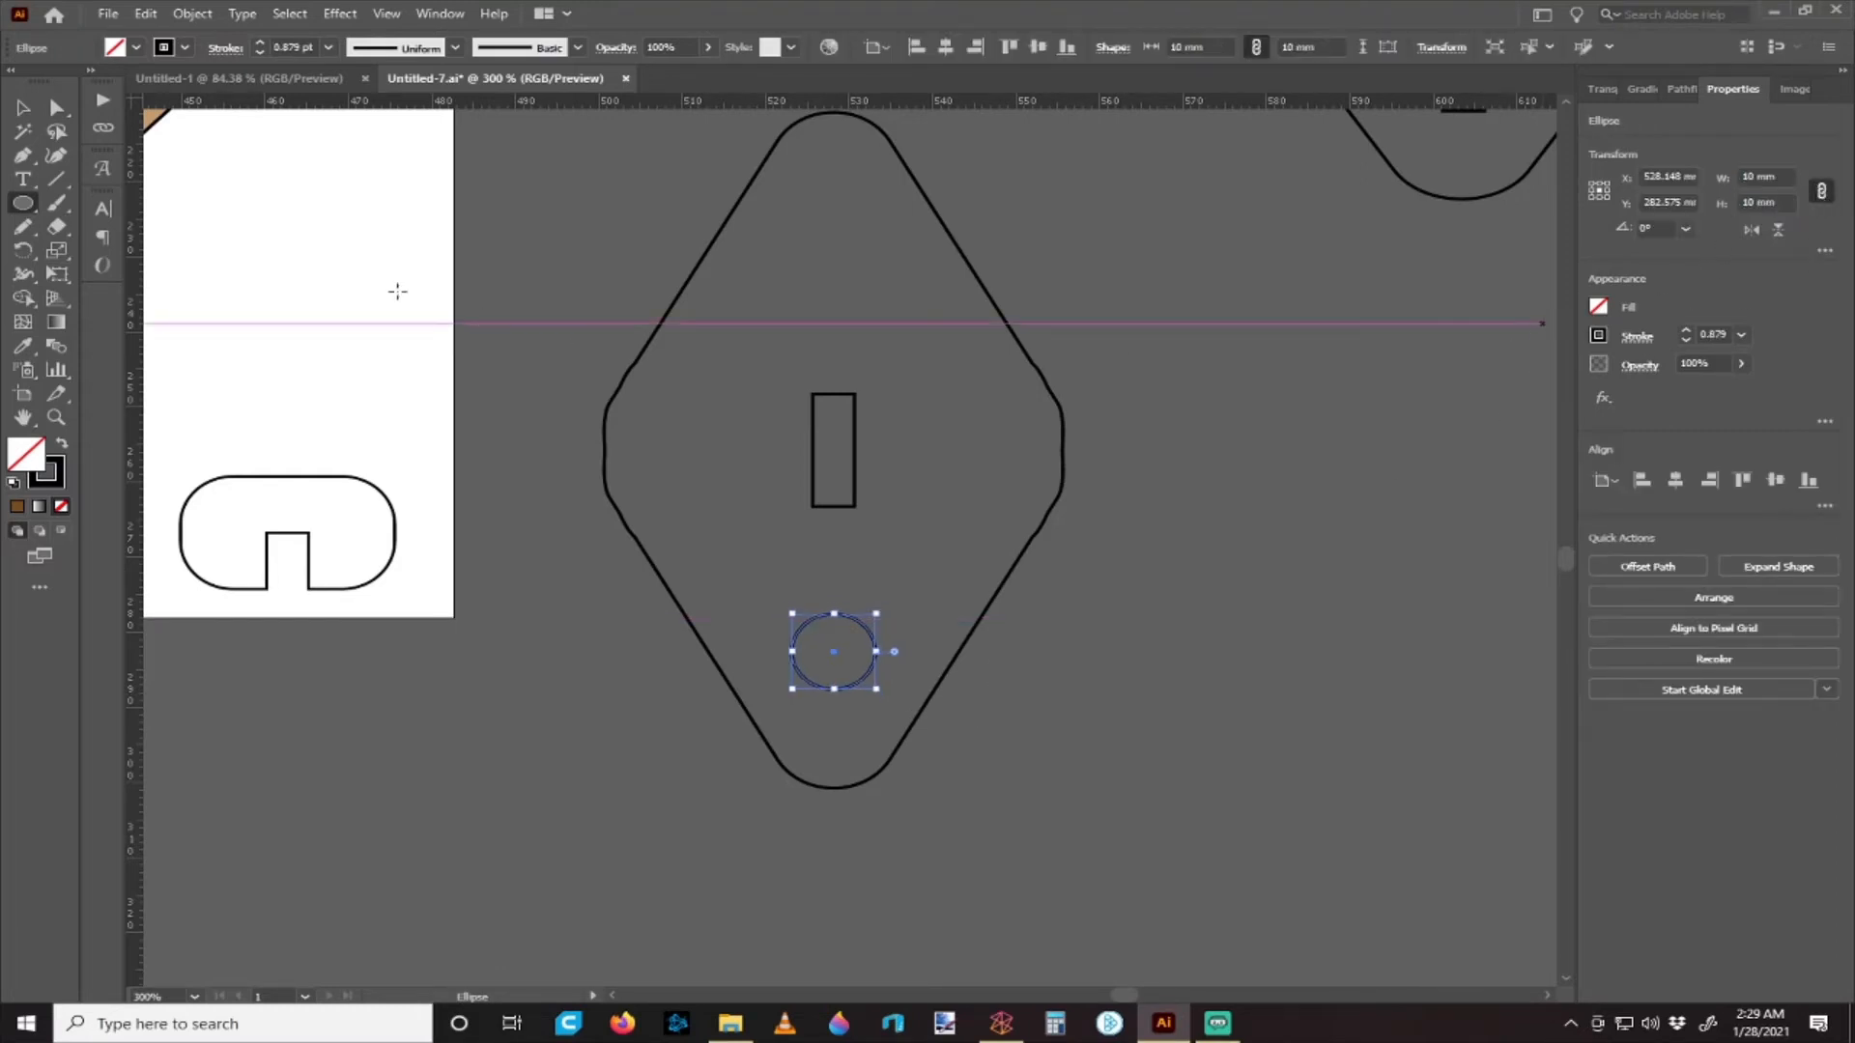
- Copy the 10 mm circle to both sides just below the slot, spacing the right copy further outward
{"action": "key", "text": "v"}
{"action": "left_click", "coordinate": [1006, 692]}
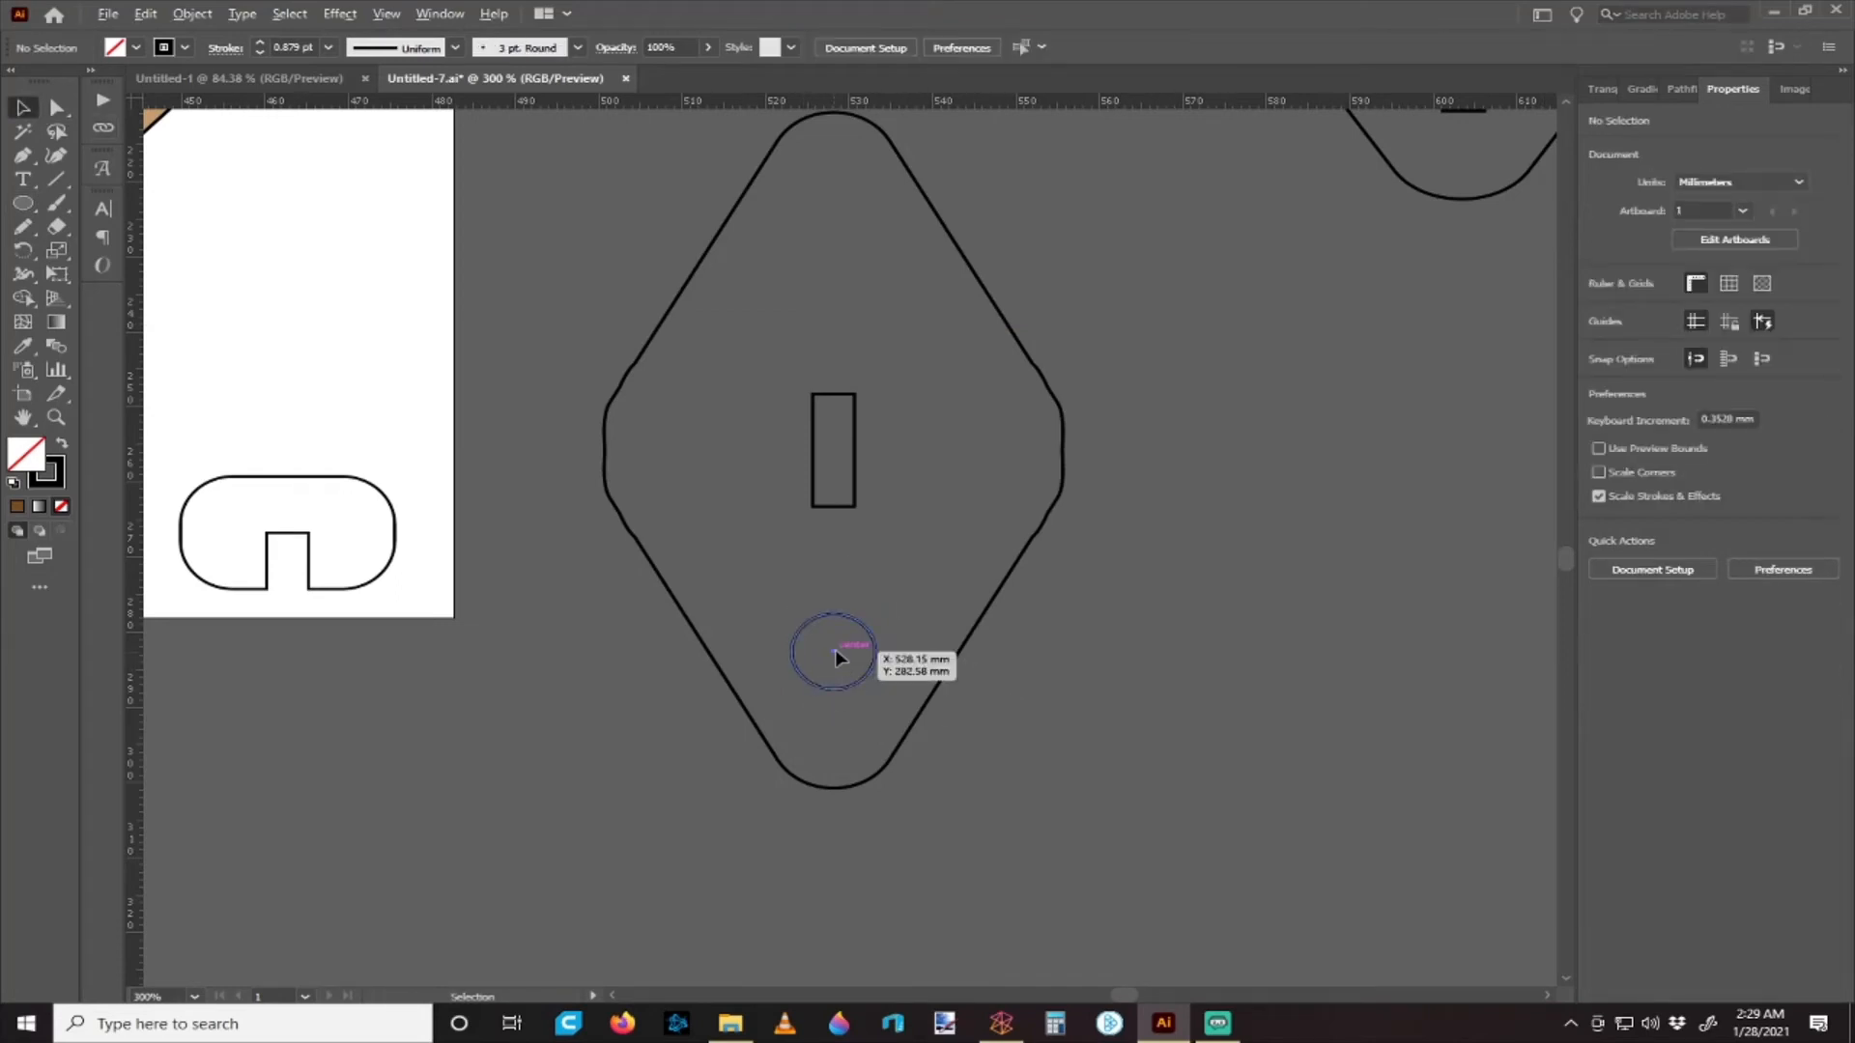
{"action": "left_click_drag", "start_coordinate": [836, 657], "coordinate": [762, 535]}
{"action": "left_click", "coordinate": [1006, 638]}
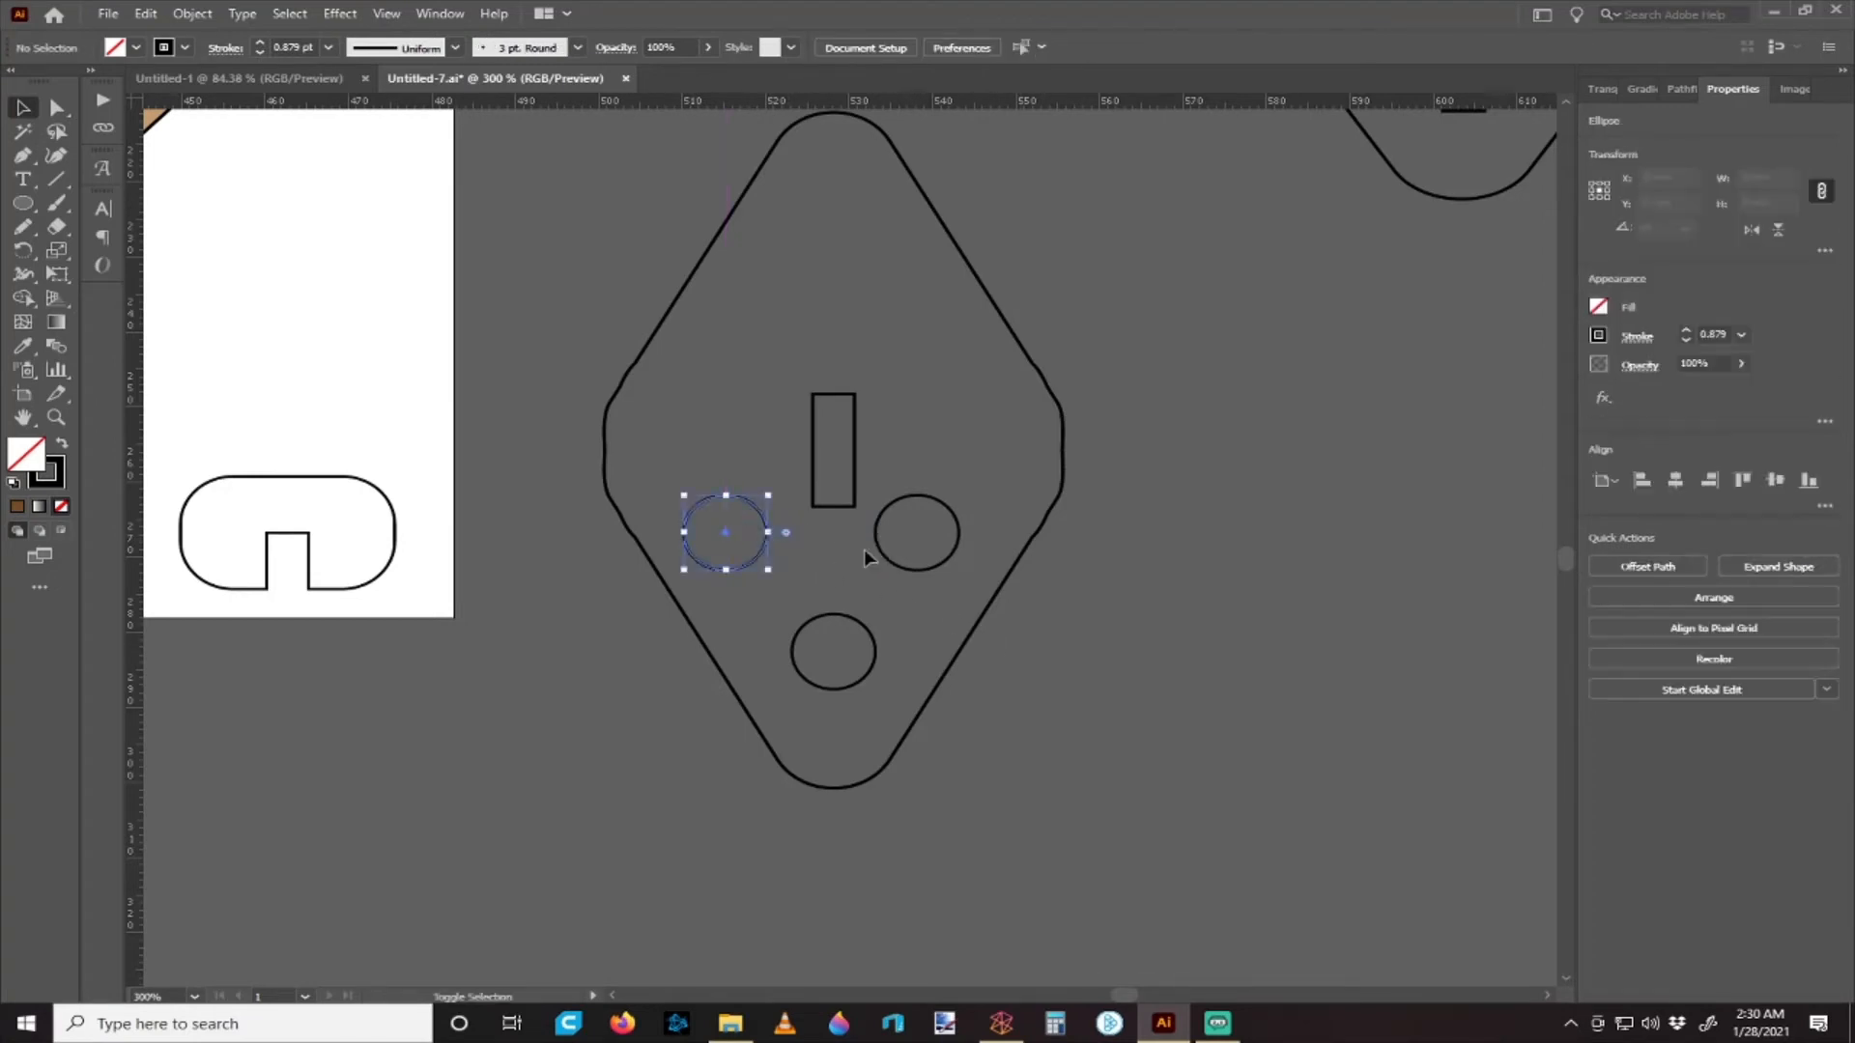
{"action": "left_click", "coordinate": [864, 549]}
{"action": "left_click_drag", "start_coordinate": [918, 508], "coordinate": [953, 508]}
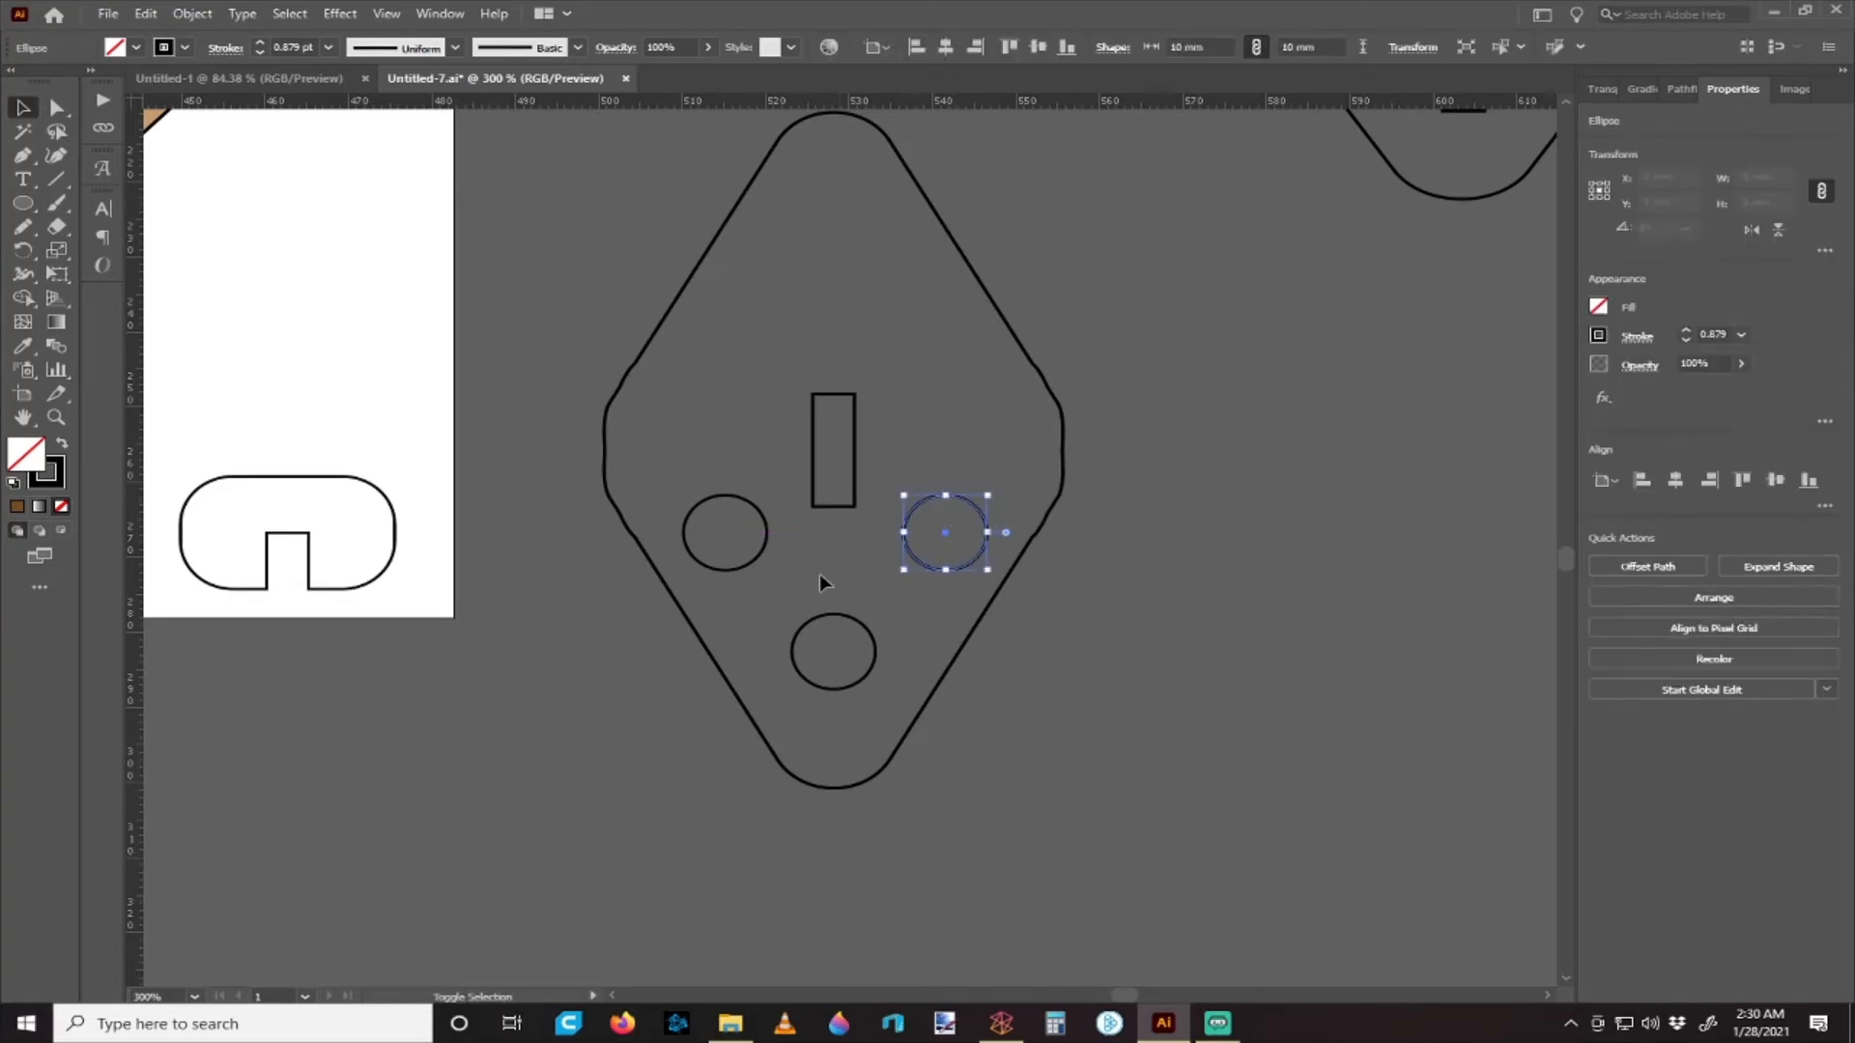
- Group the two side circles and centre the group horizontally on the lower circle
{"action": "left_click", "coordinate": [769, 533], "text": "shift"}
{"action": "key", "text": "ctrl+g"}
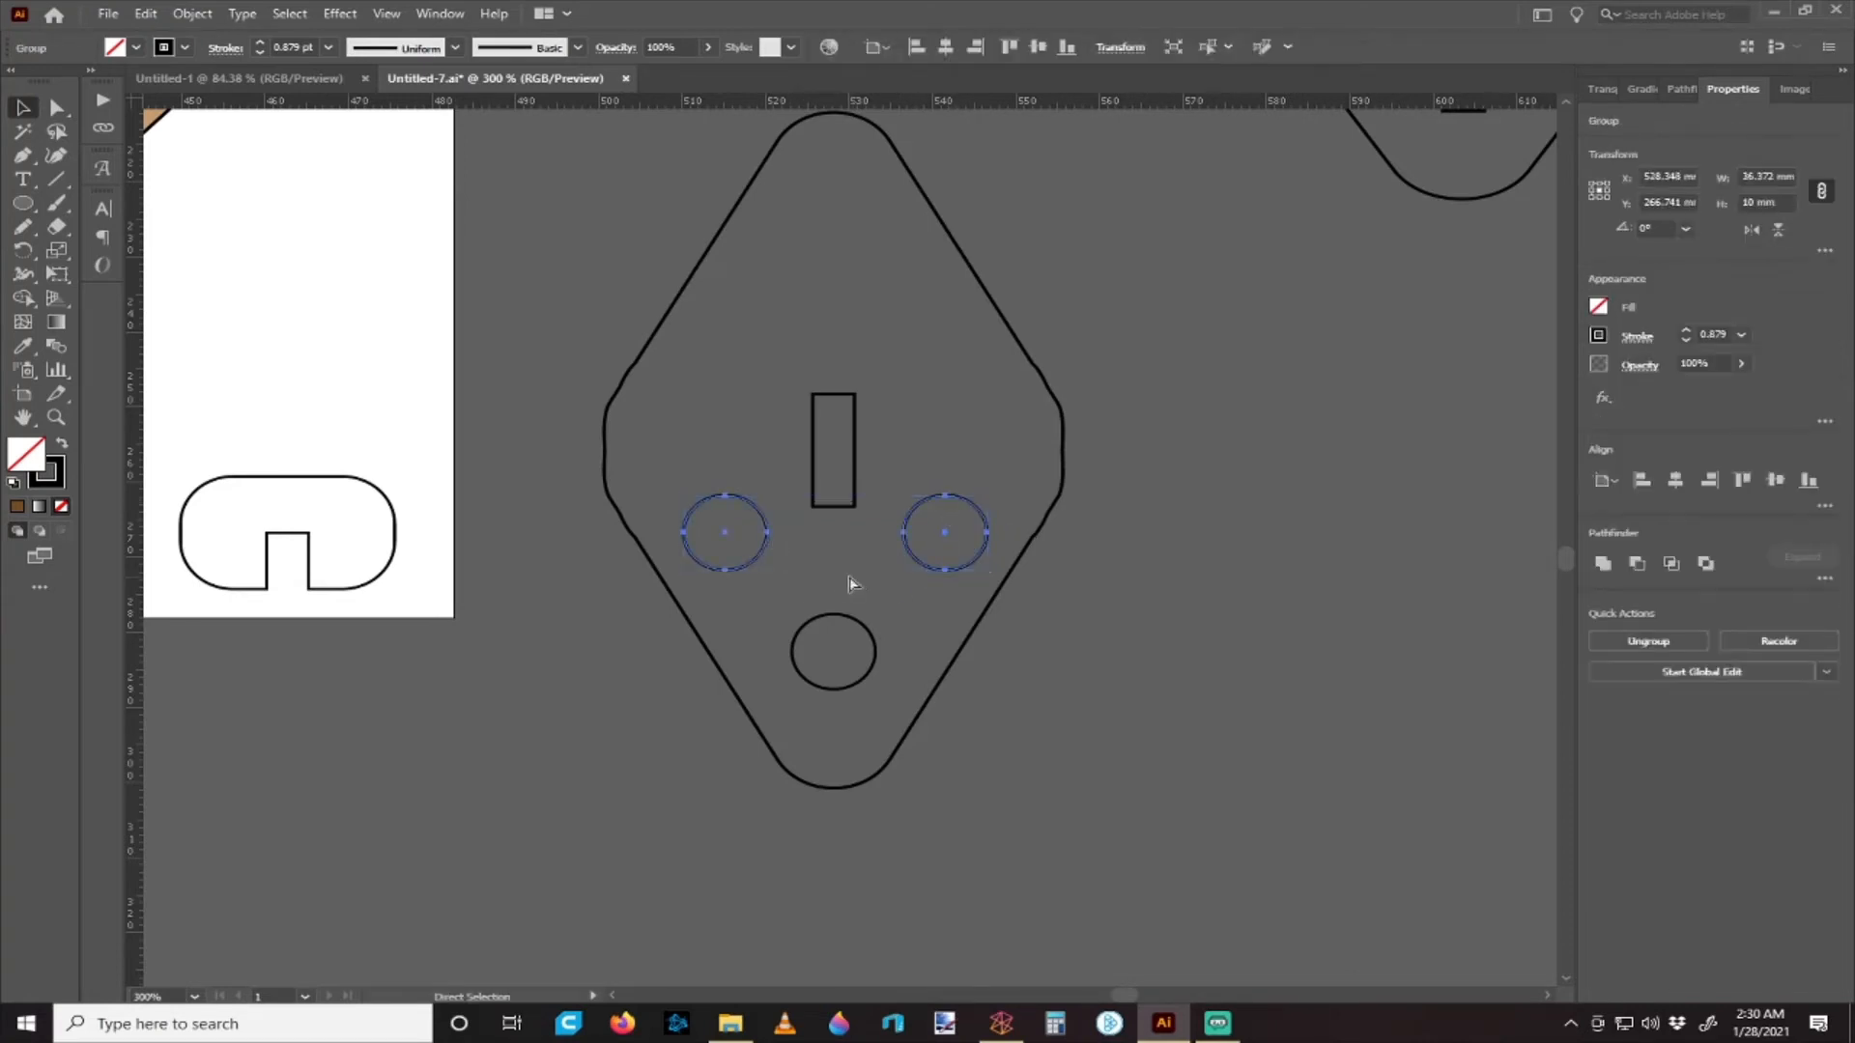
{"action": "left_click", "coordinate": [873, 642]}
{"action": "left_click", "coordinate": [1214, 647]}
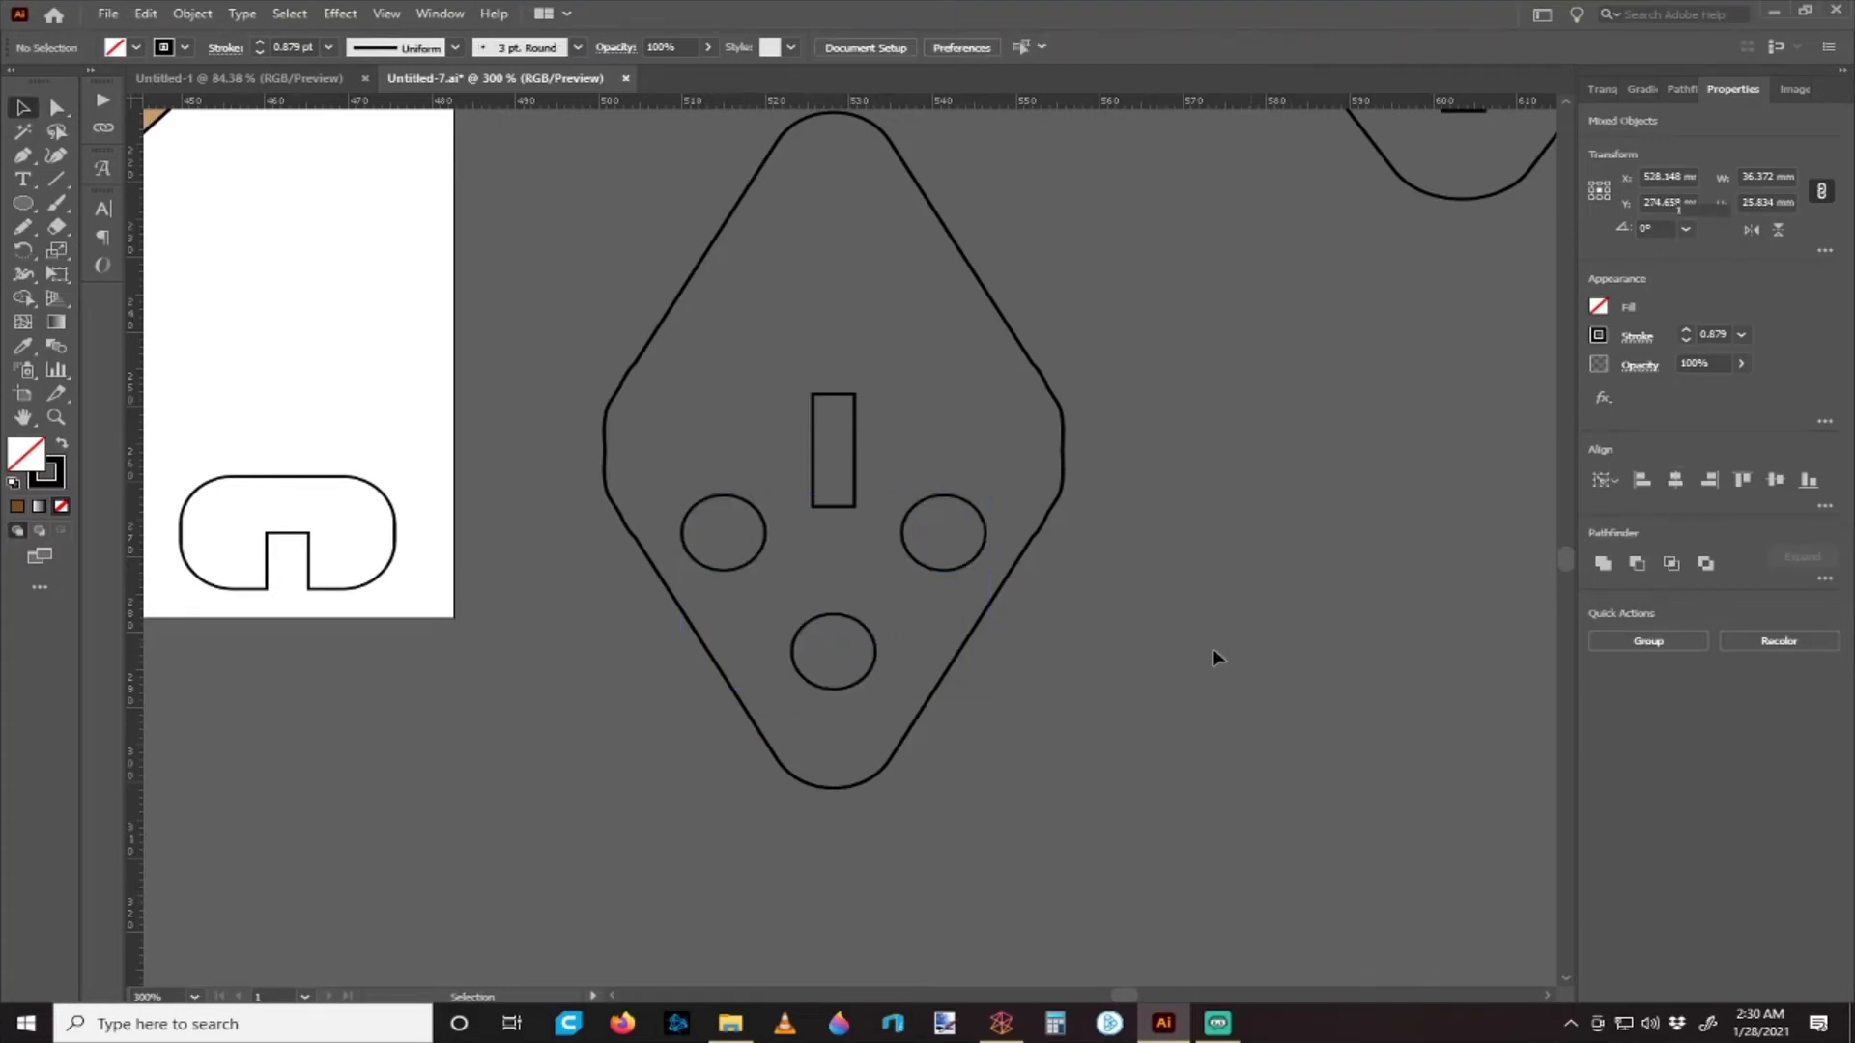
{"action": "left_click_drag", "start_coordinate": [944, 569], "coordinate": [947, 571]}
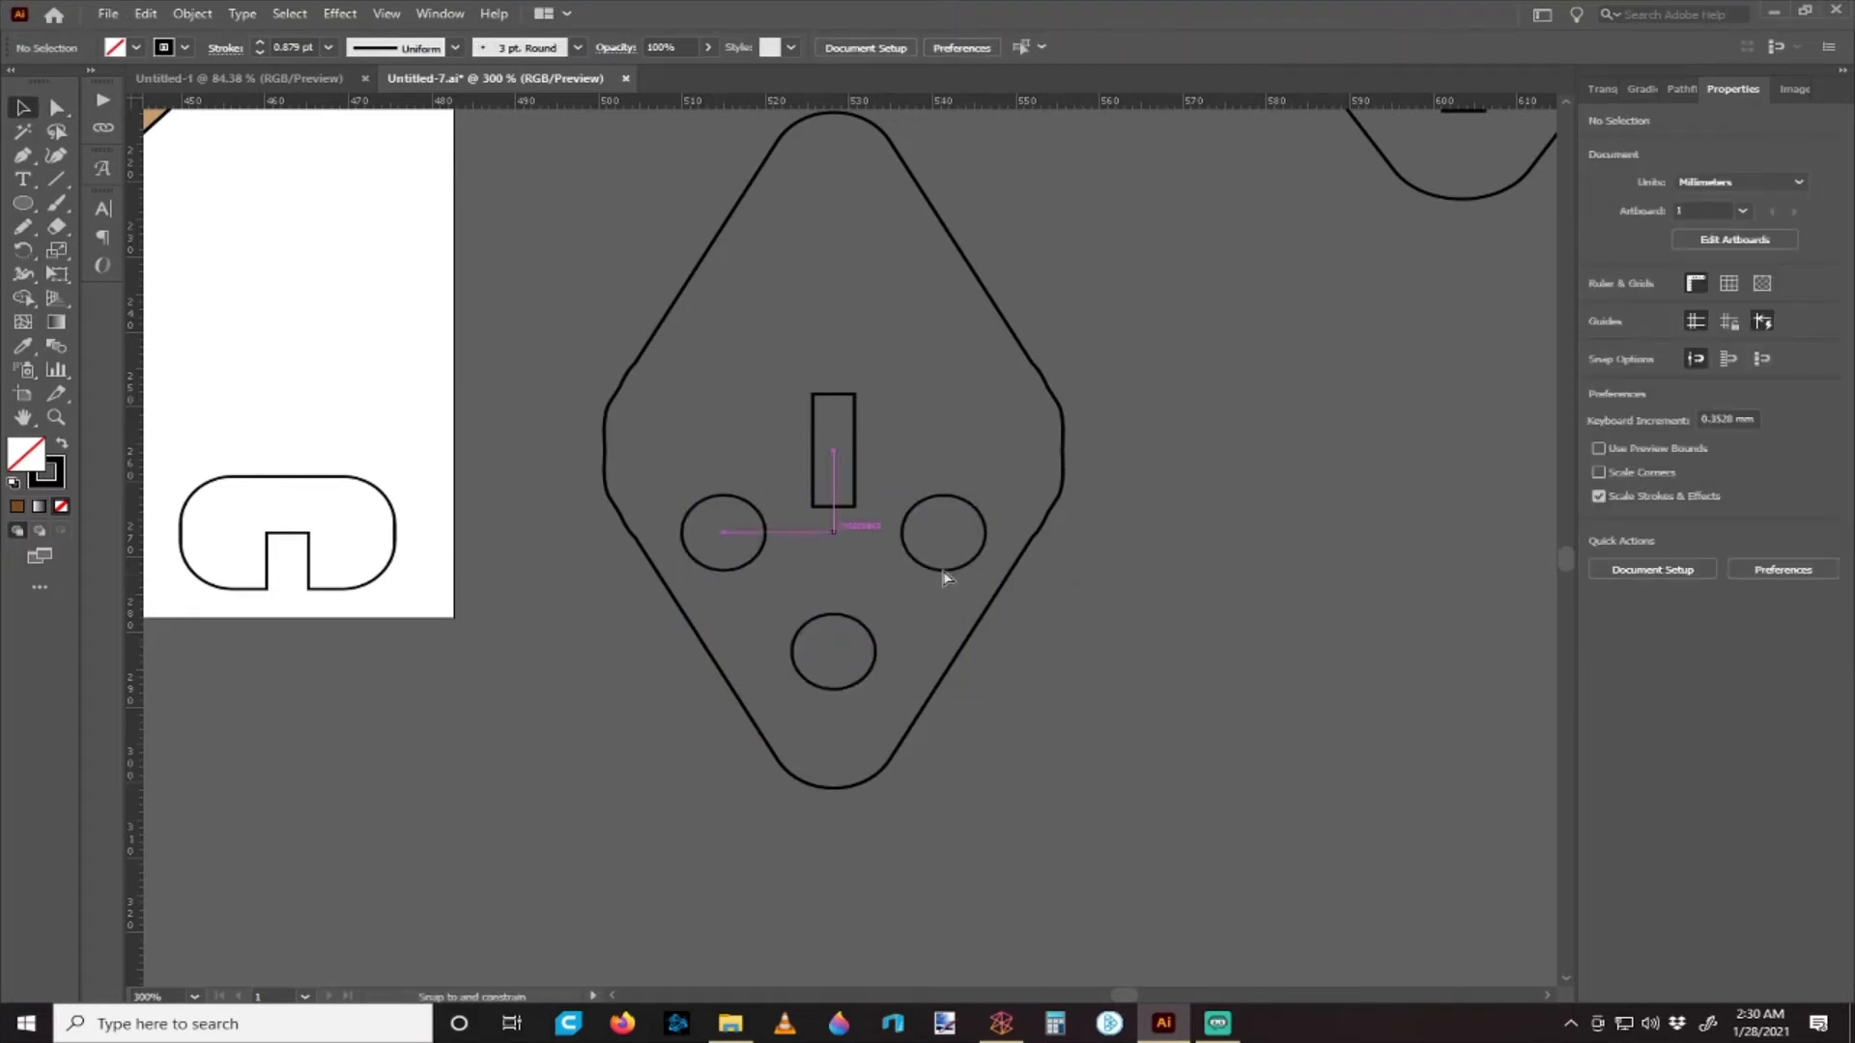
- Delete all three circles from the narrower diamond
{"action": "scroll", "coordinate": [1023, 658], "scroll_direction": "down", "scroll_amount": 2}
{"action": "left_click", "coordinate": [1023, 659]}
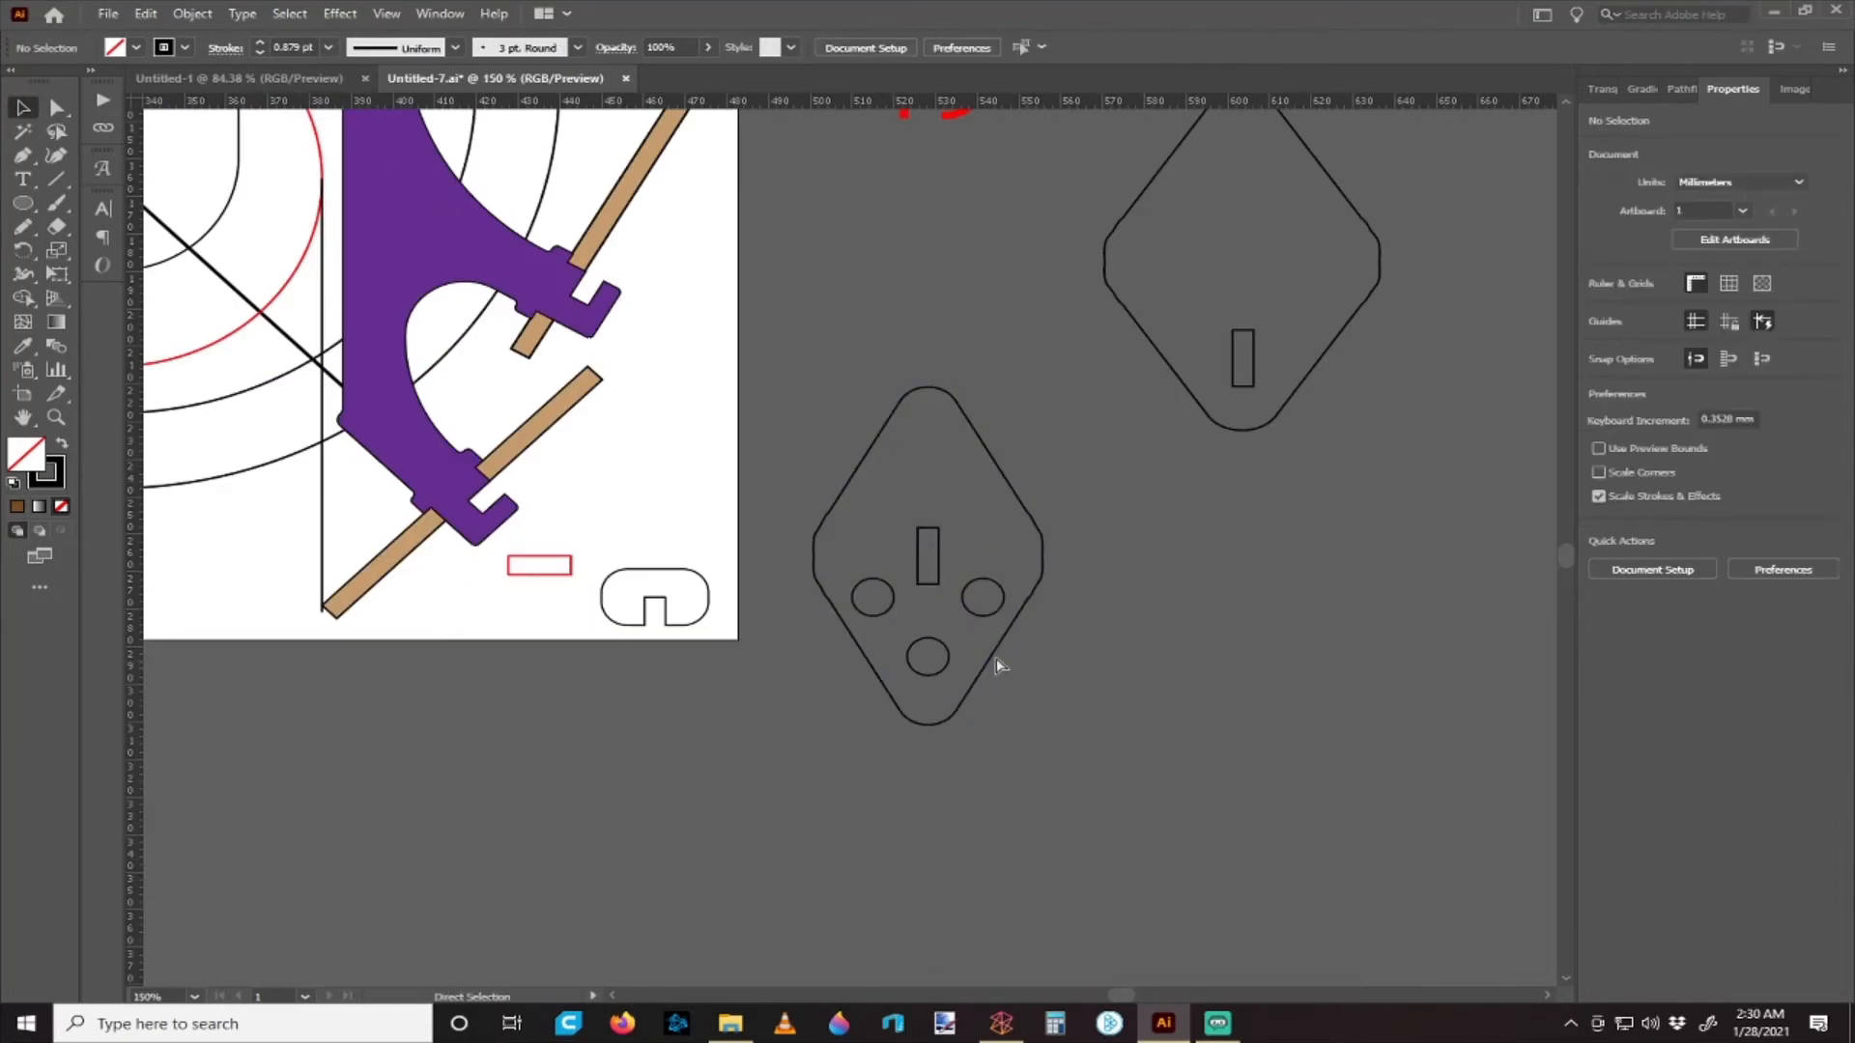
{"action": "scroll", "coordinate": [995, 658], "scroll_direction": "right", "scroll_amount": 1}
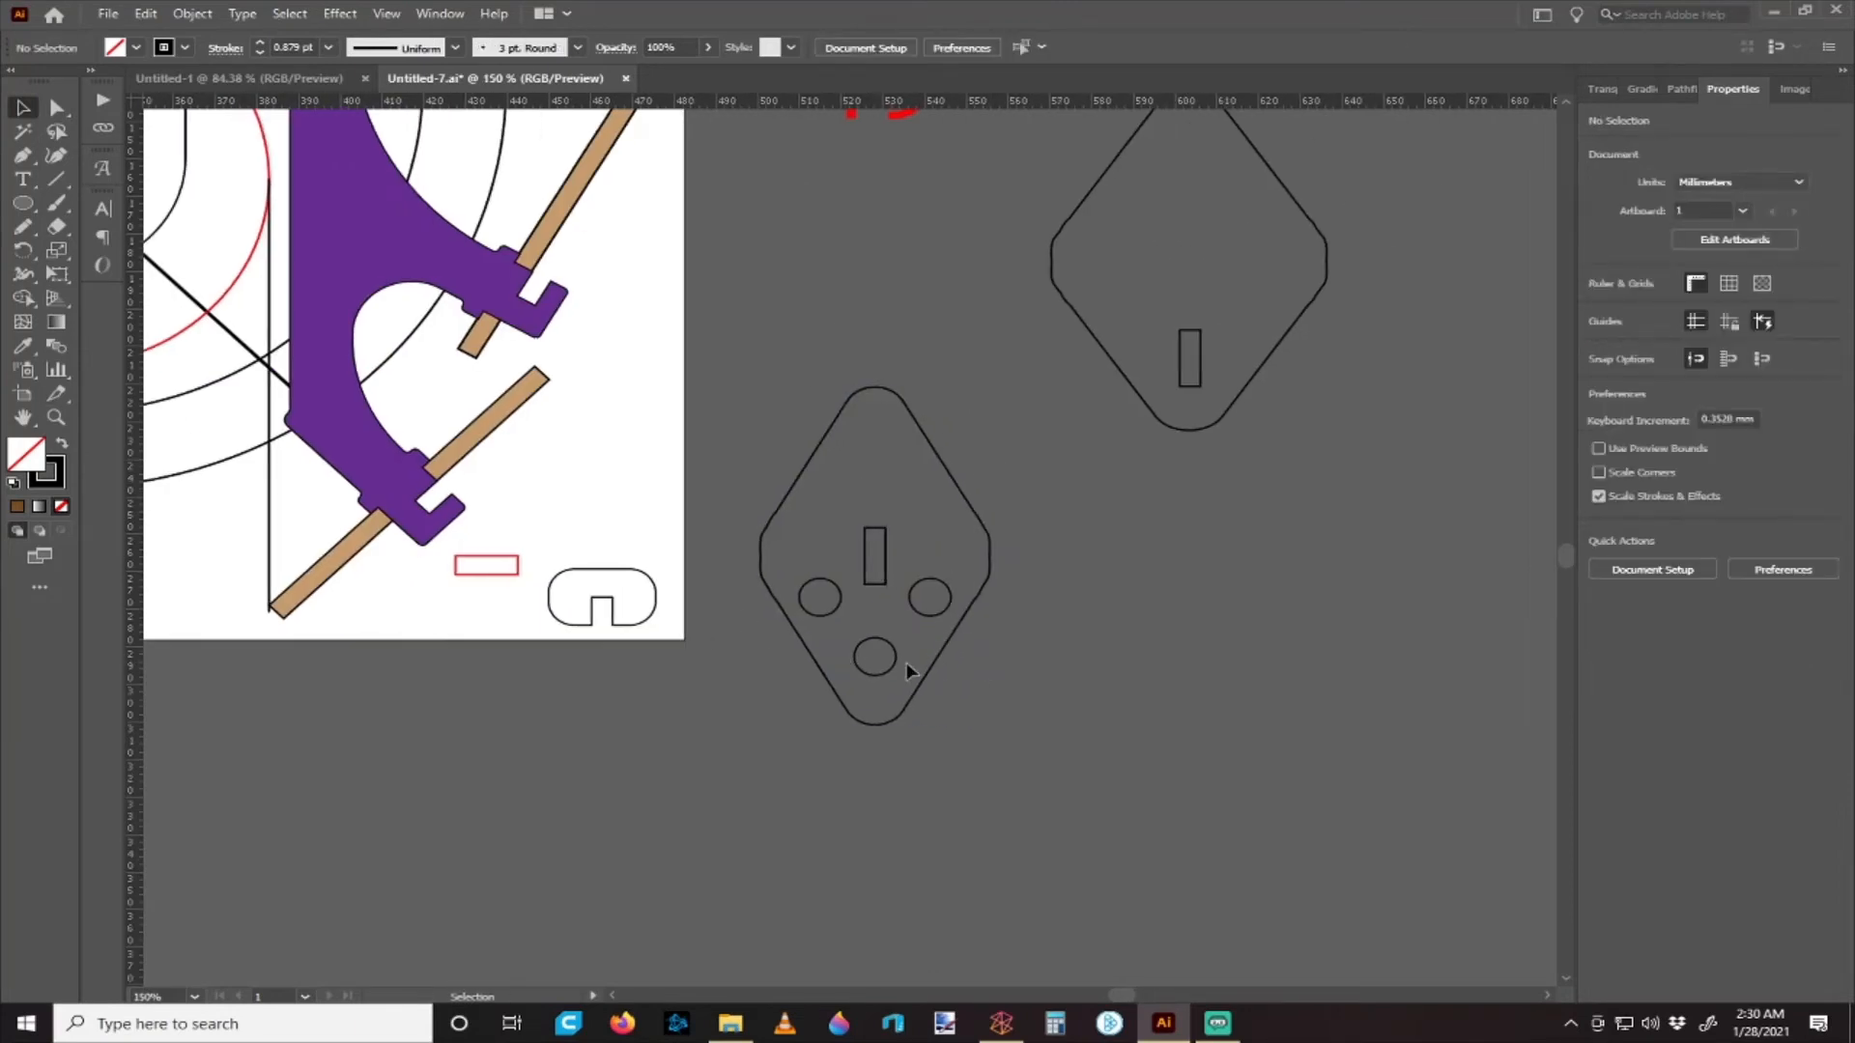
{"action": "left_click", "coordinate": [926, 615]}
{"action": "key", "text": "Delete"}
{"action": "left_click", "coordinate": [882, 637]}
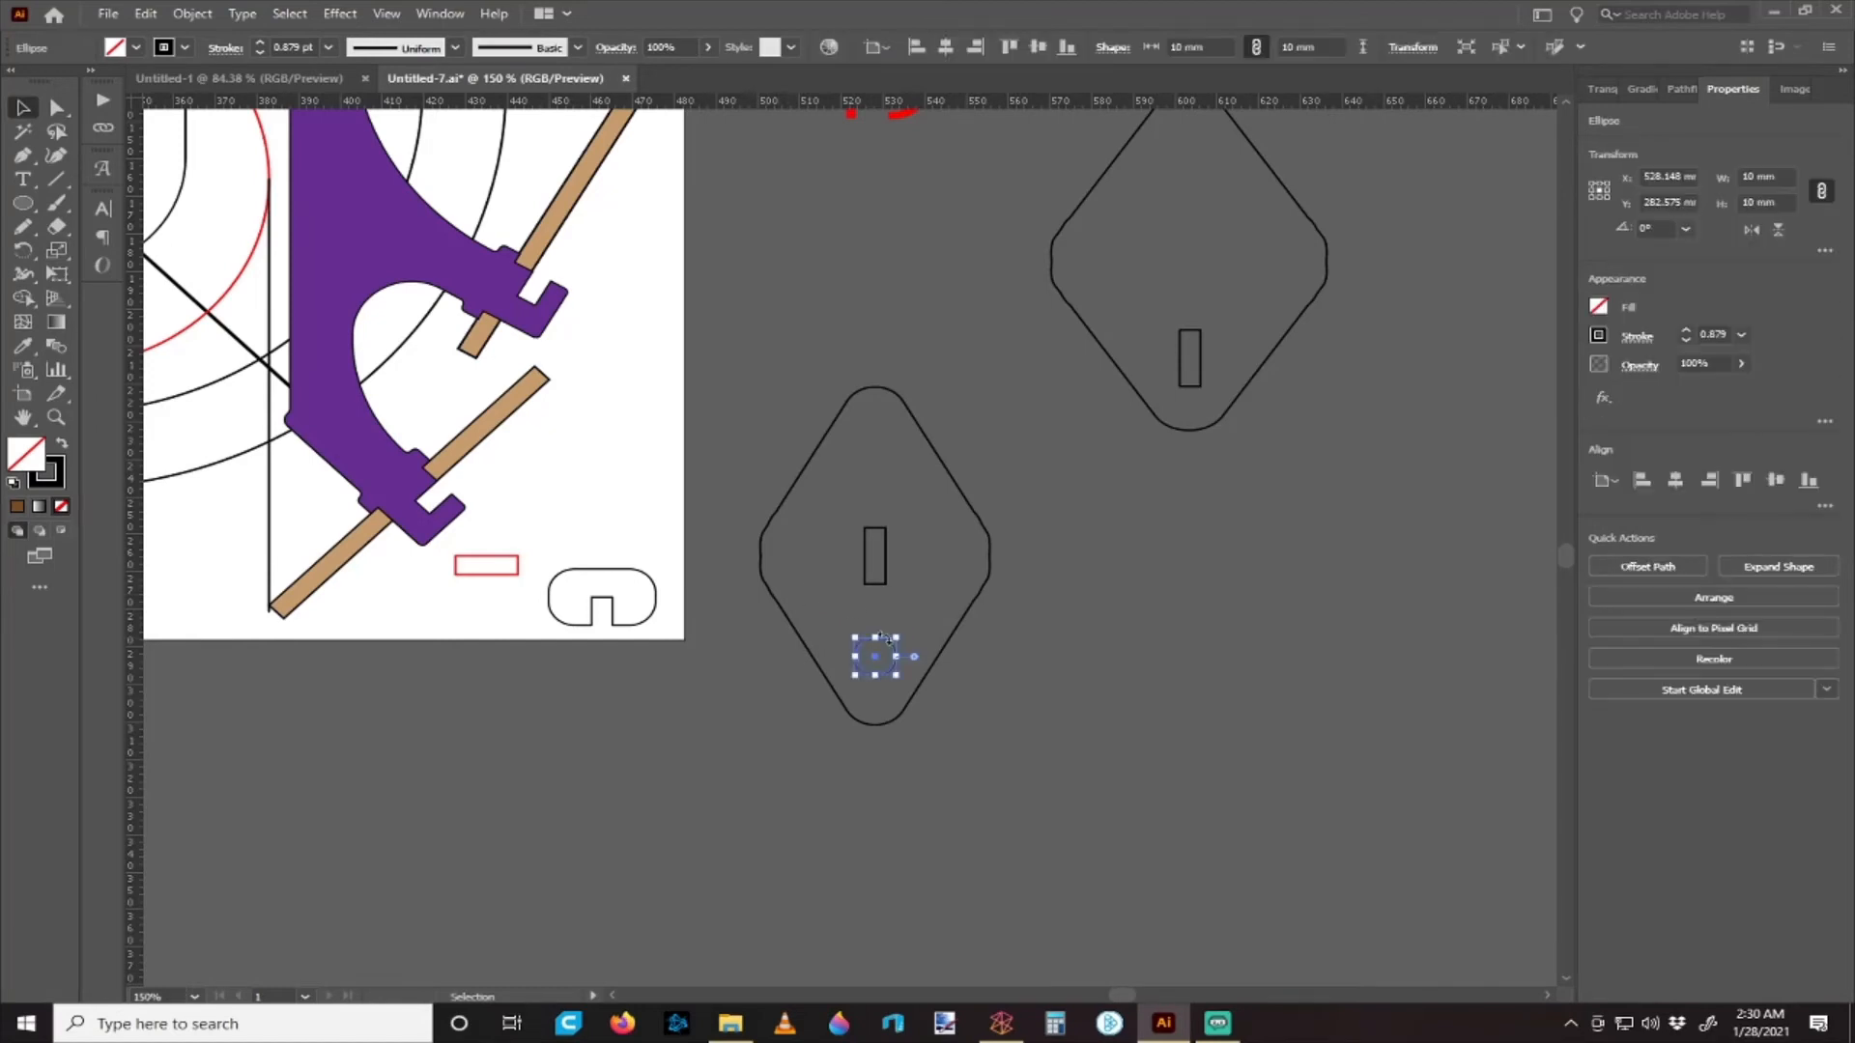
{"action": "key", "text": "Delete"}
{"action": "scroll", "coordinate": [941, 703], "scroll_direction": "up", "scroll_amount": 1}
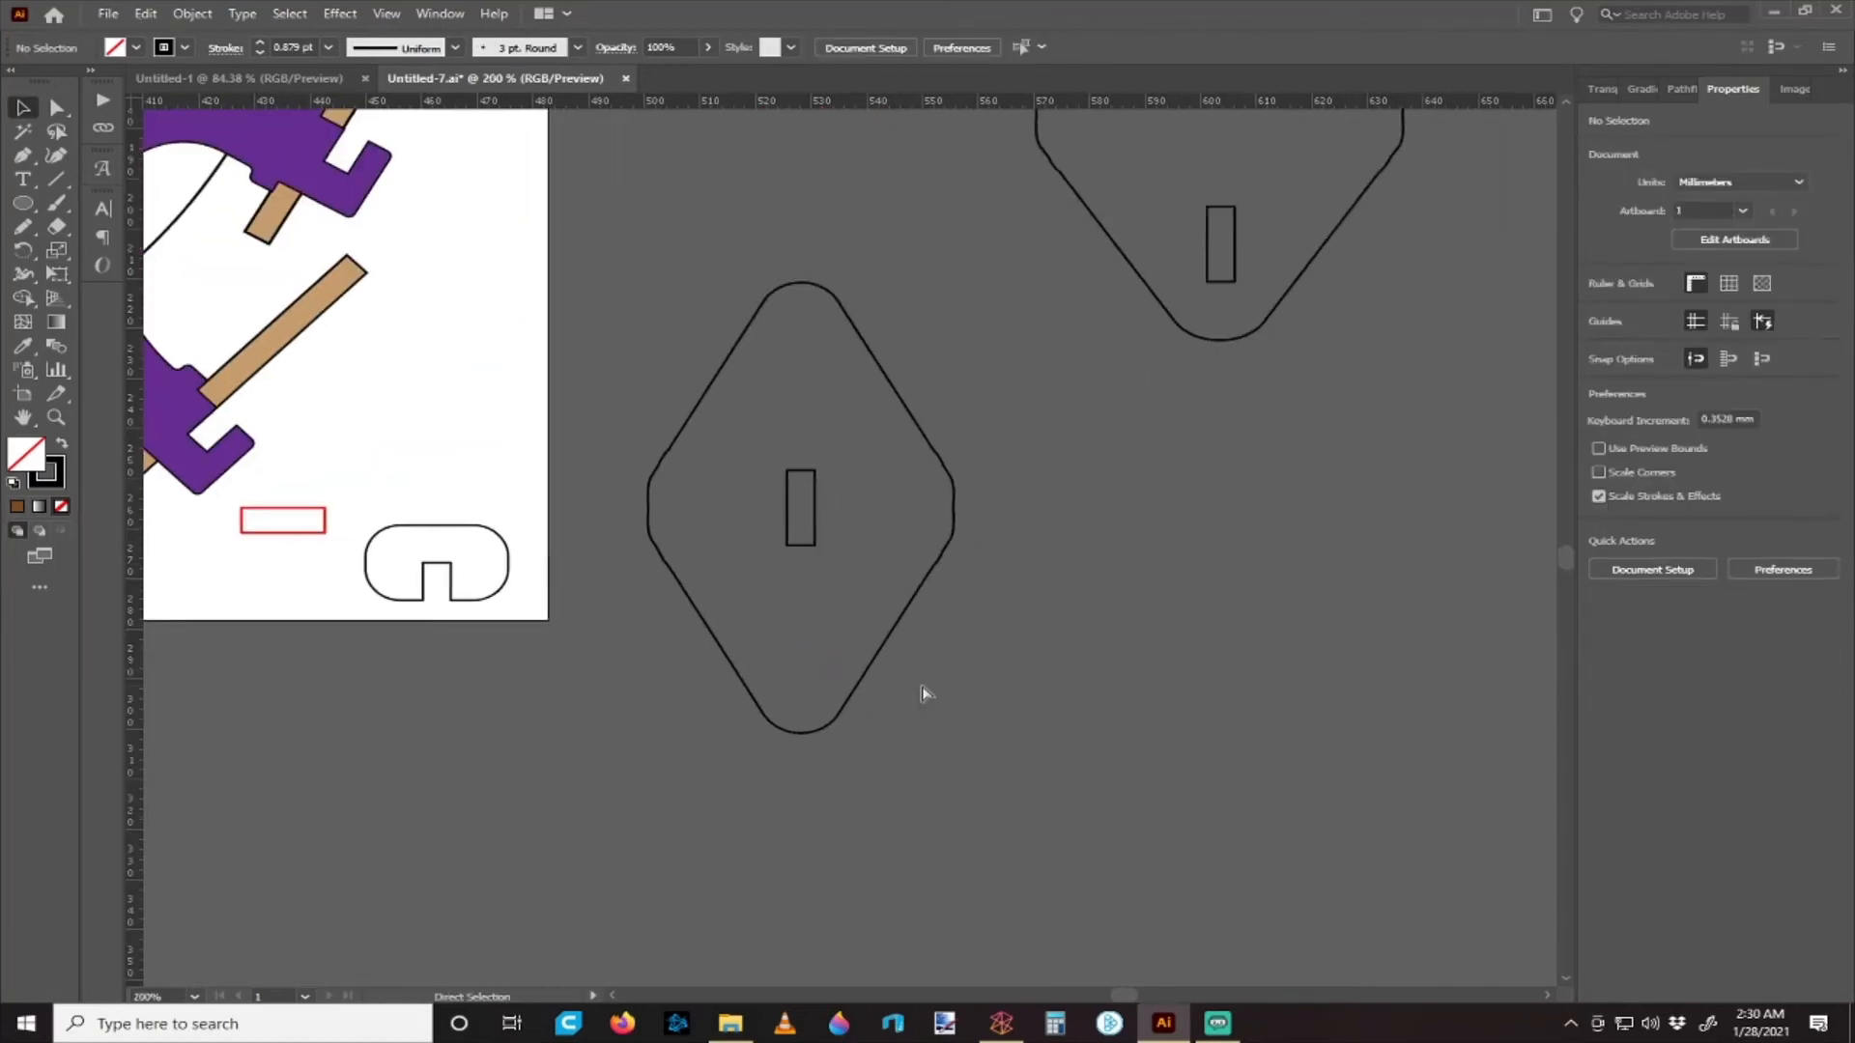
- Release the narrower diamond's compound path so the outline and the centred slot are separate paths
{"action": "left_click", "coordinate": [901, 610]}
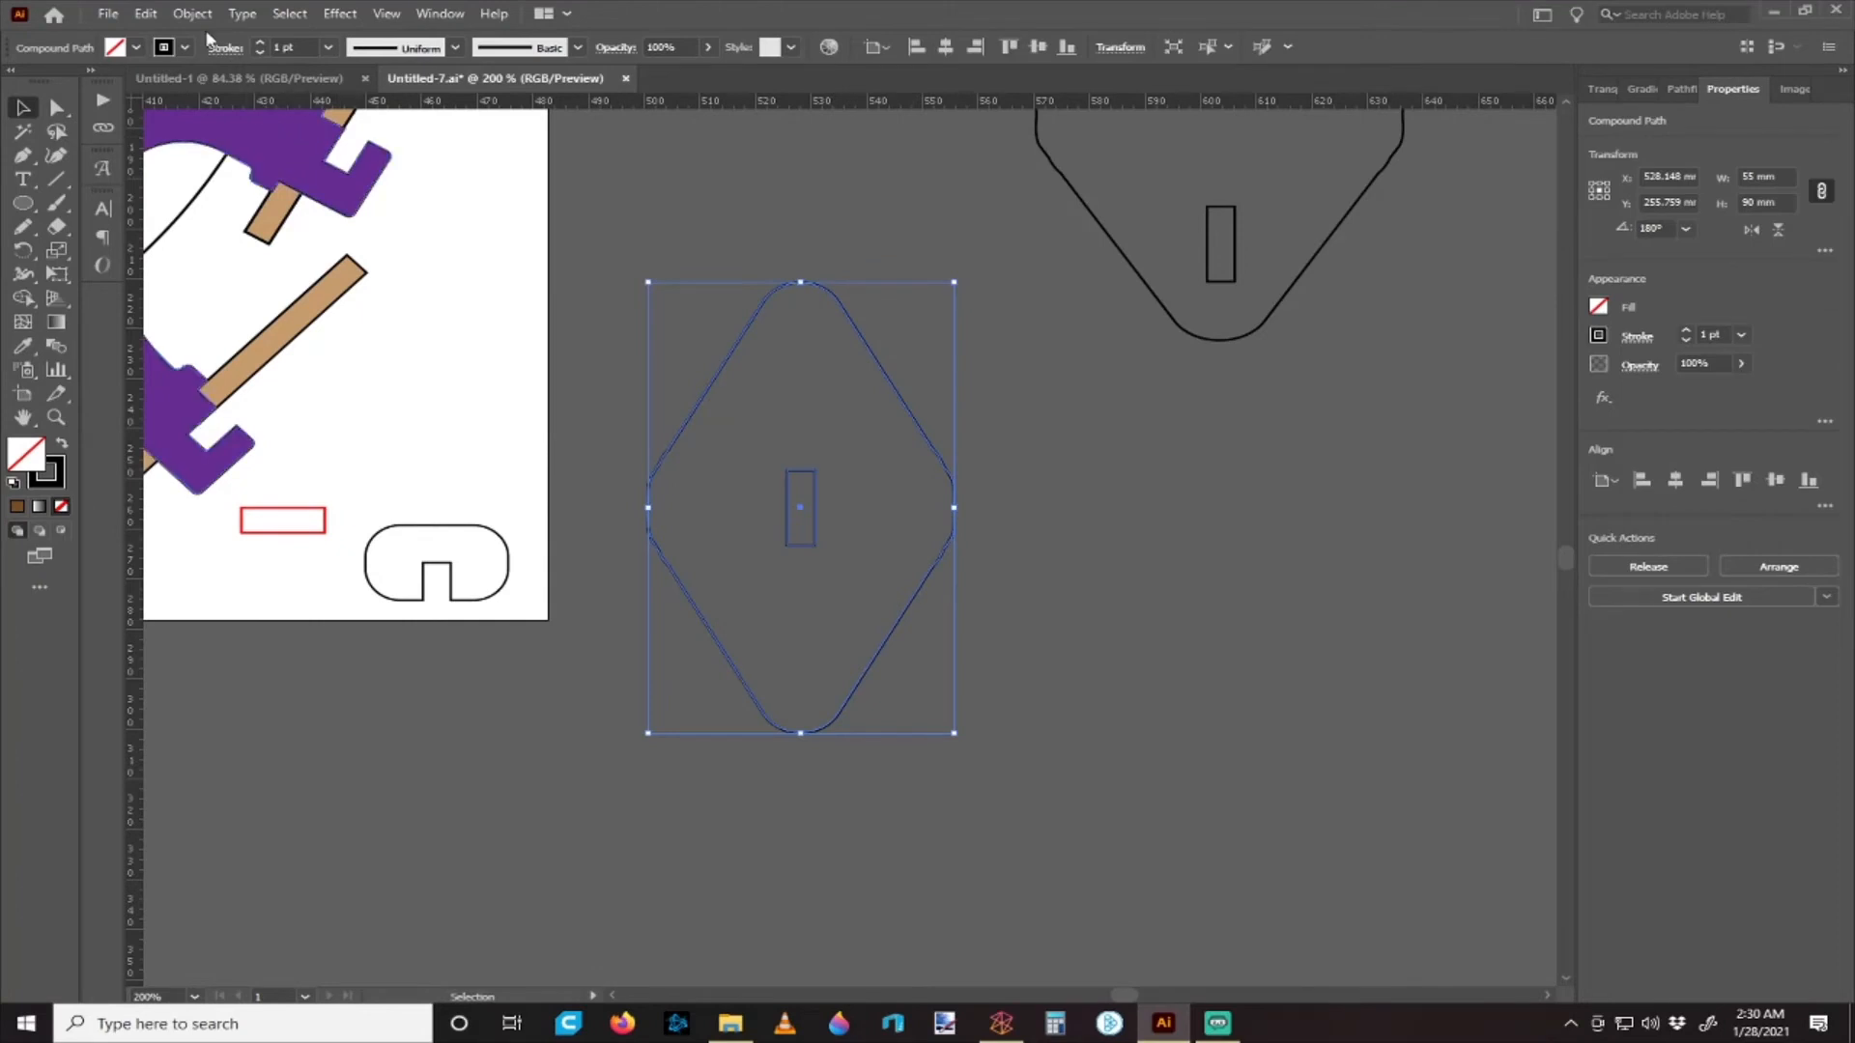
{"action": "left_click", "coordinate": [192, 14]}
{"action": "mouse_move", "coordinate": [338, 734]}
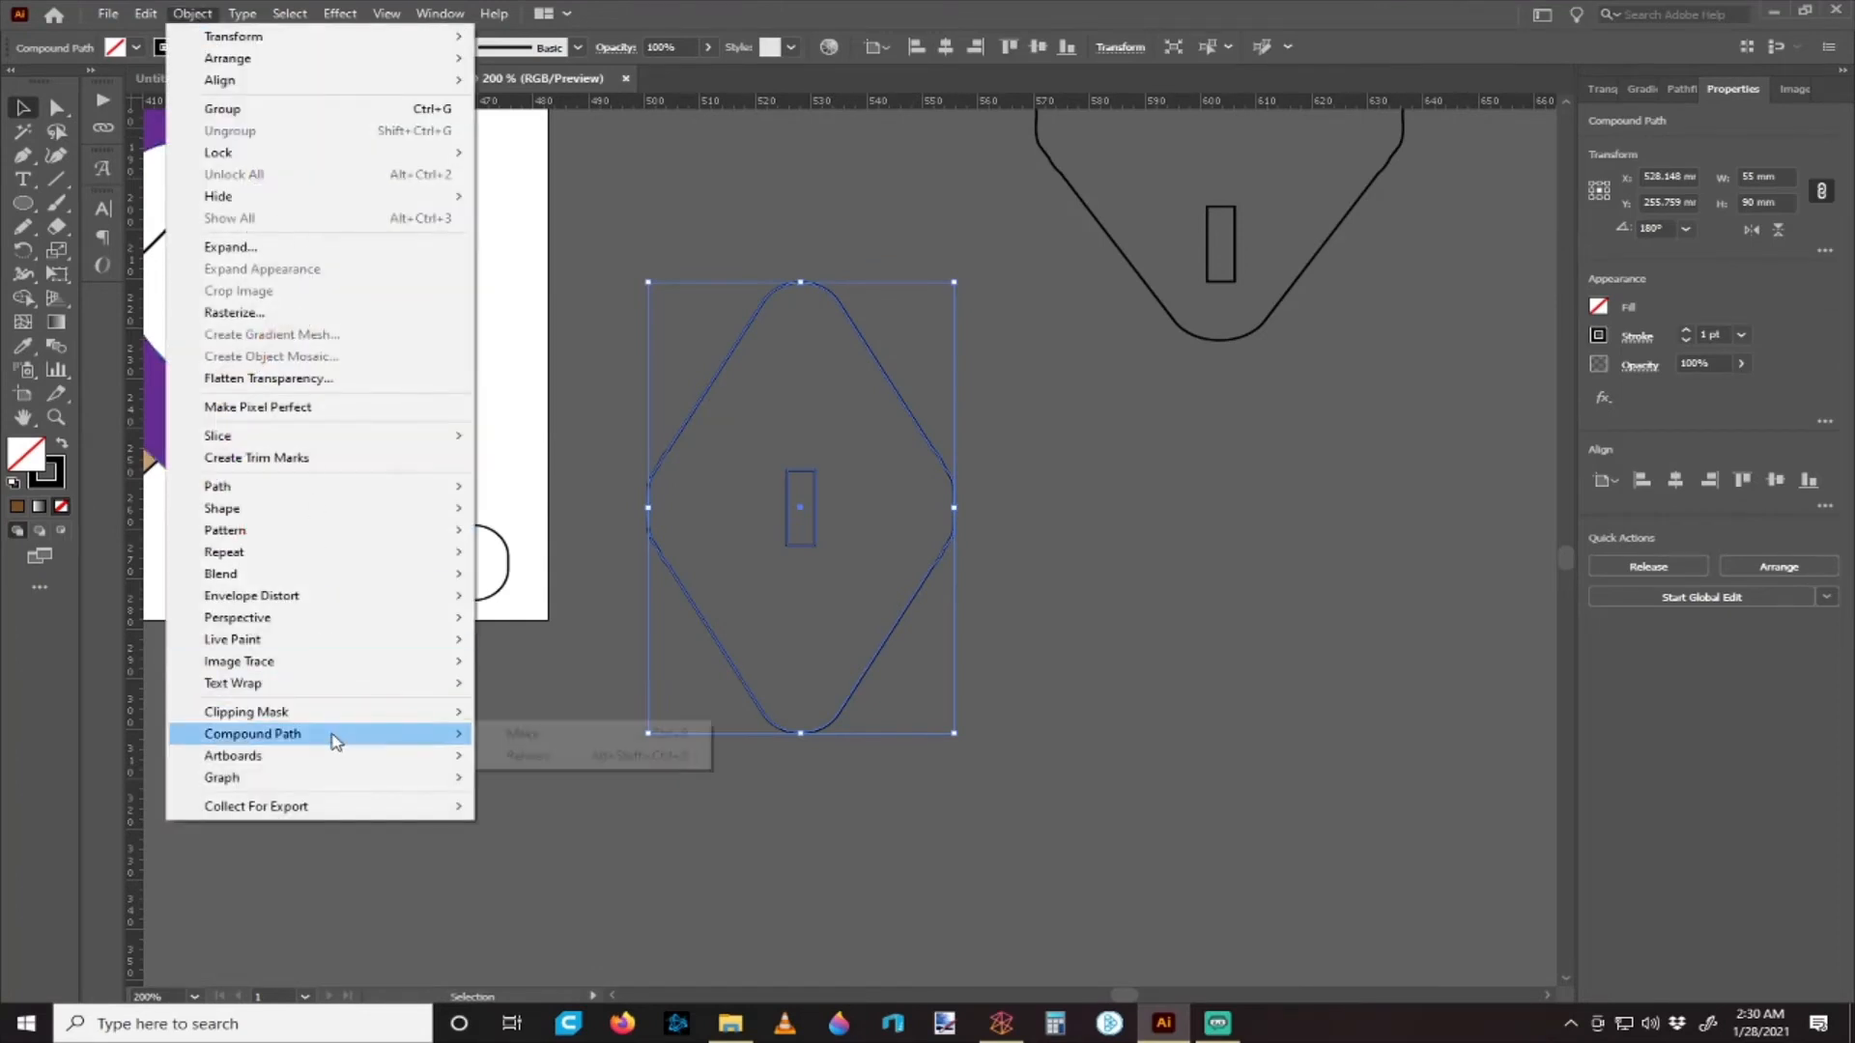
{"action": "left_click", "coordinate": [570, 757]}
{"action": "left_click", "coordinate": [625, 830]}
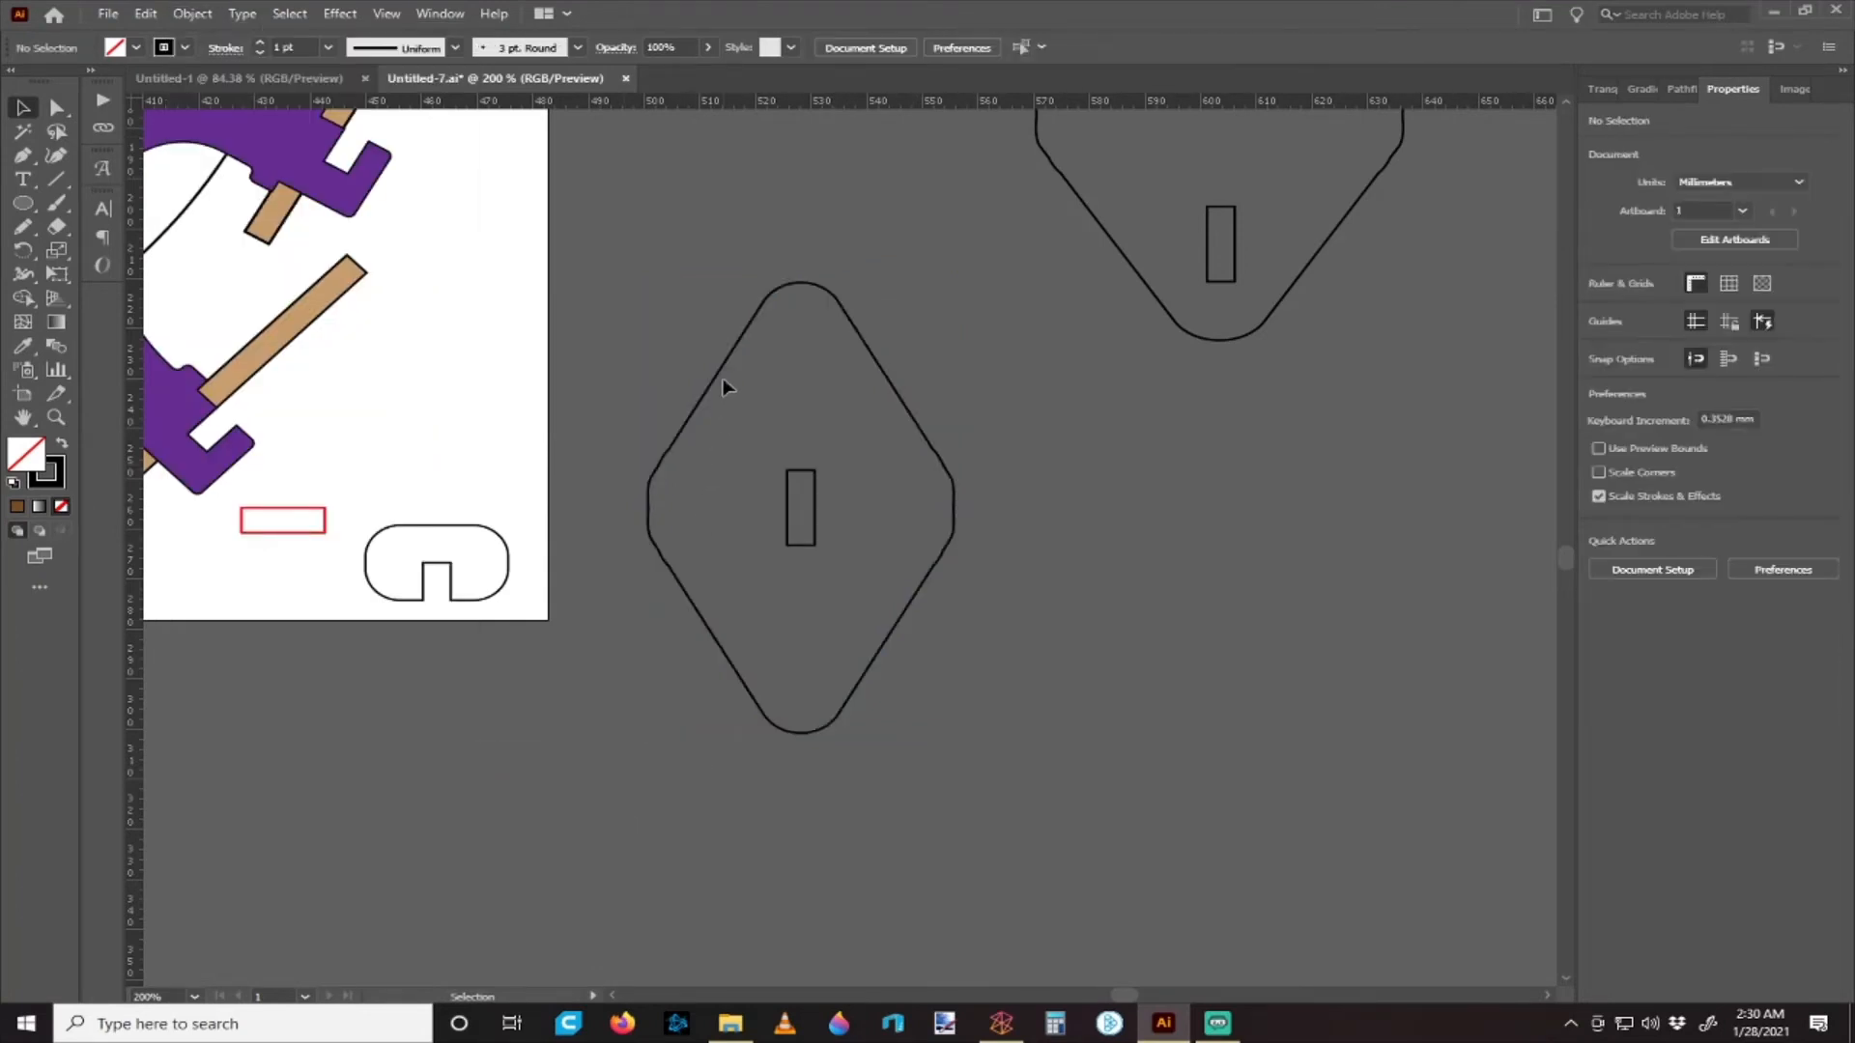
- Offset the narrower diamond's outline inward by -3 mm with round joins
{"action": "left_click", "coordinate": [719, 373]}
{"action": "left_click", "coordinate": [196, 15]}
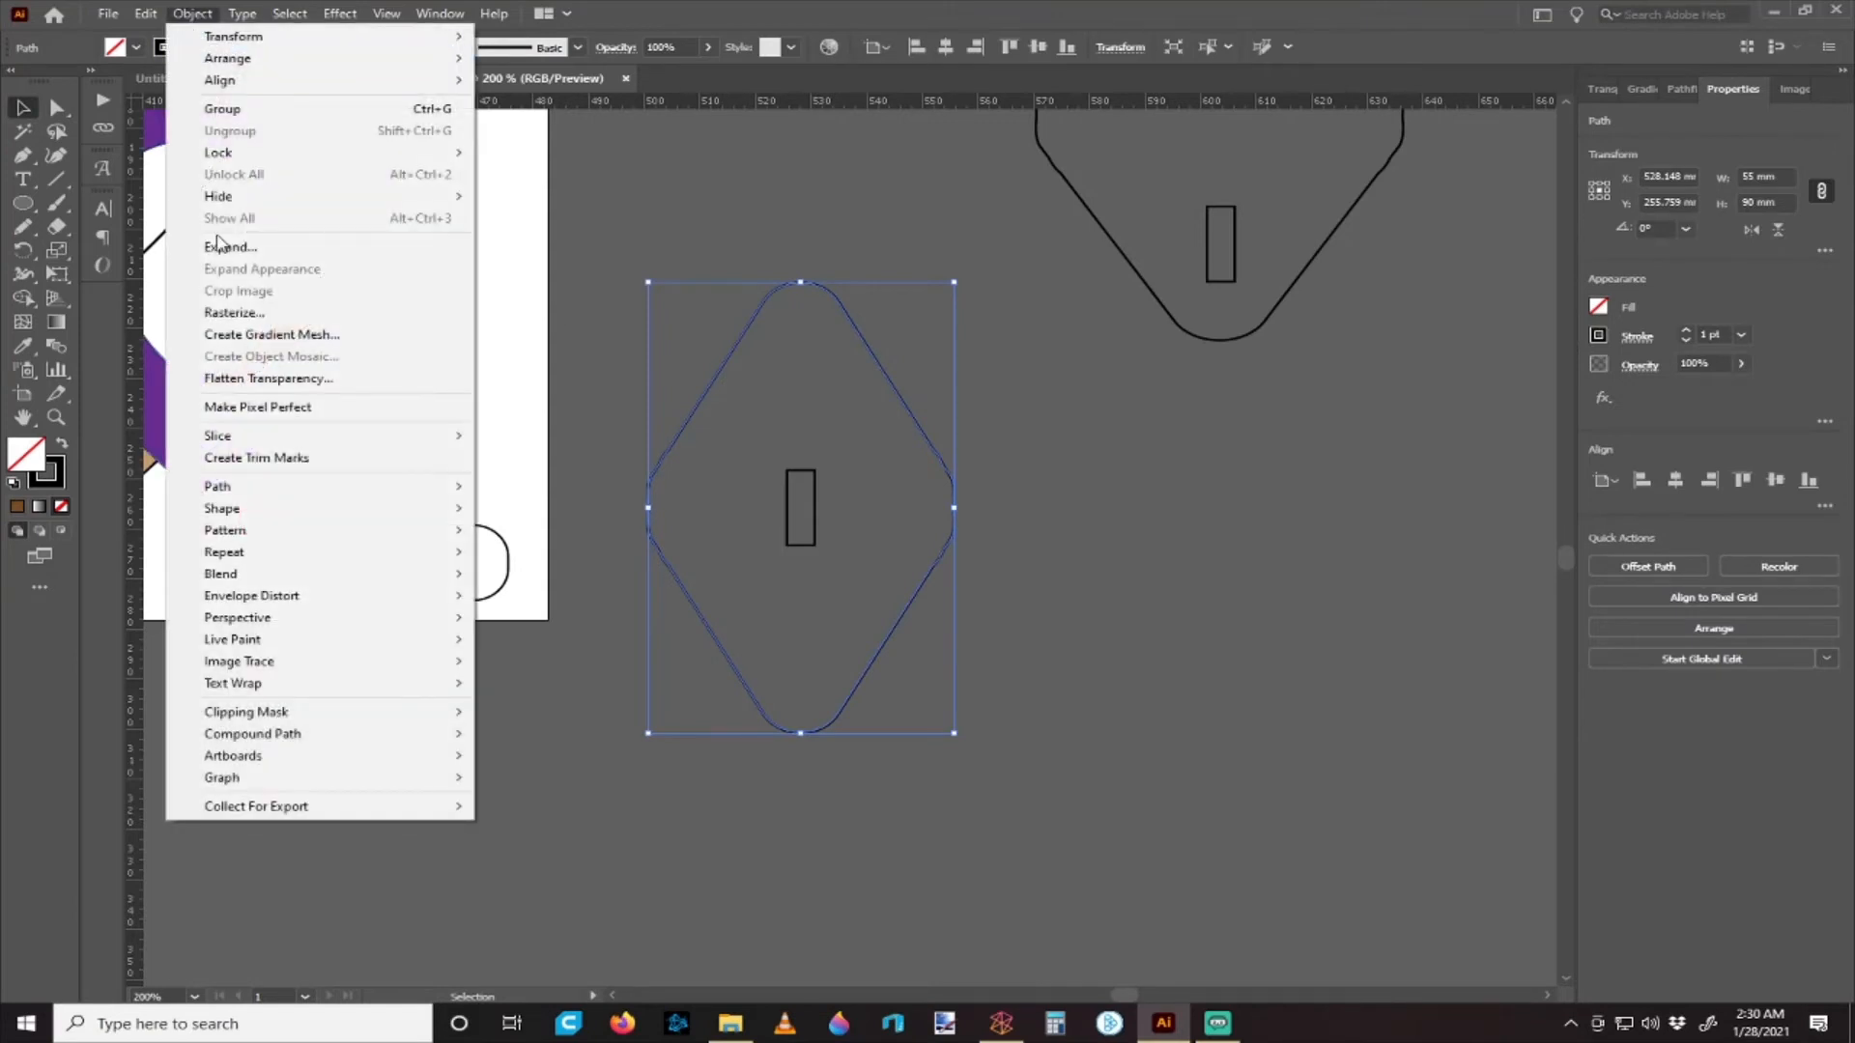
{"action": "mouse_move", "coordinate": [251, 486]}
{"action": "left_click", "coordinate": [600, 562]}
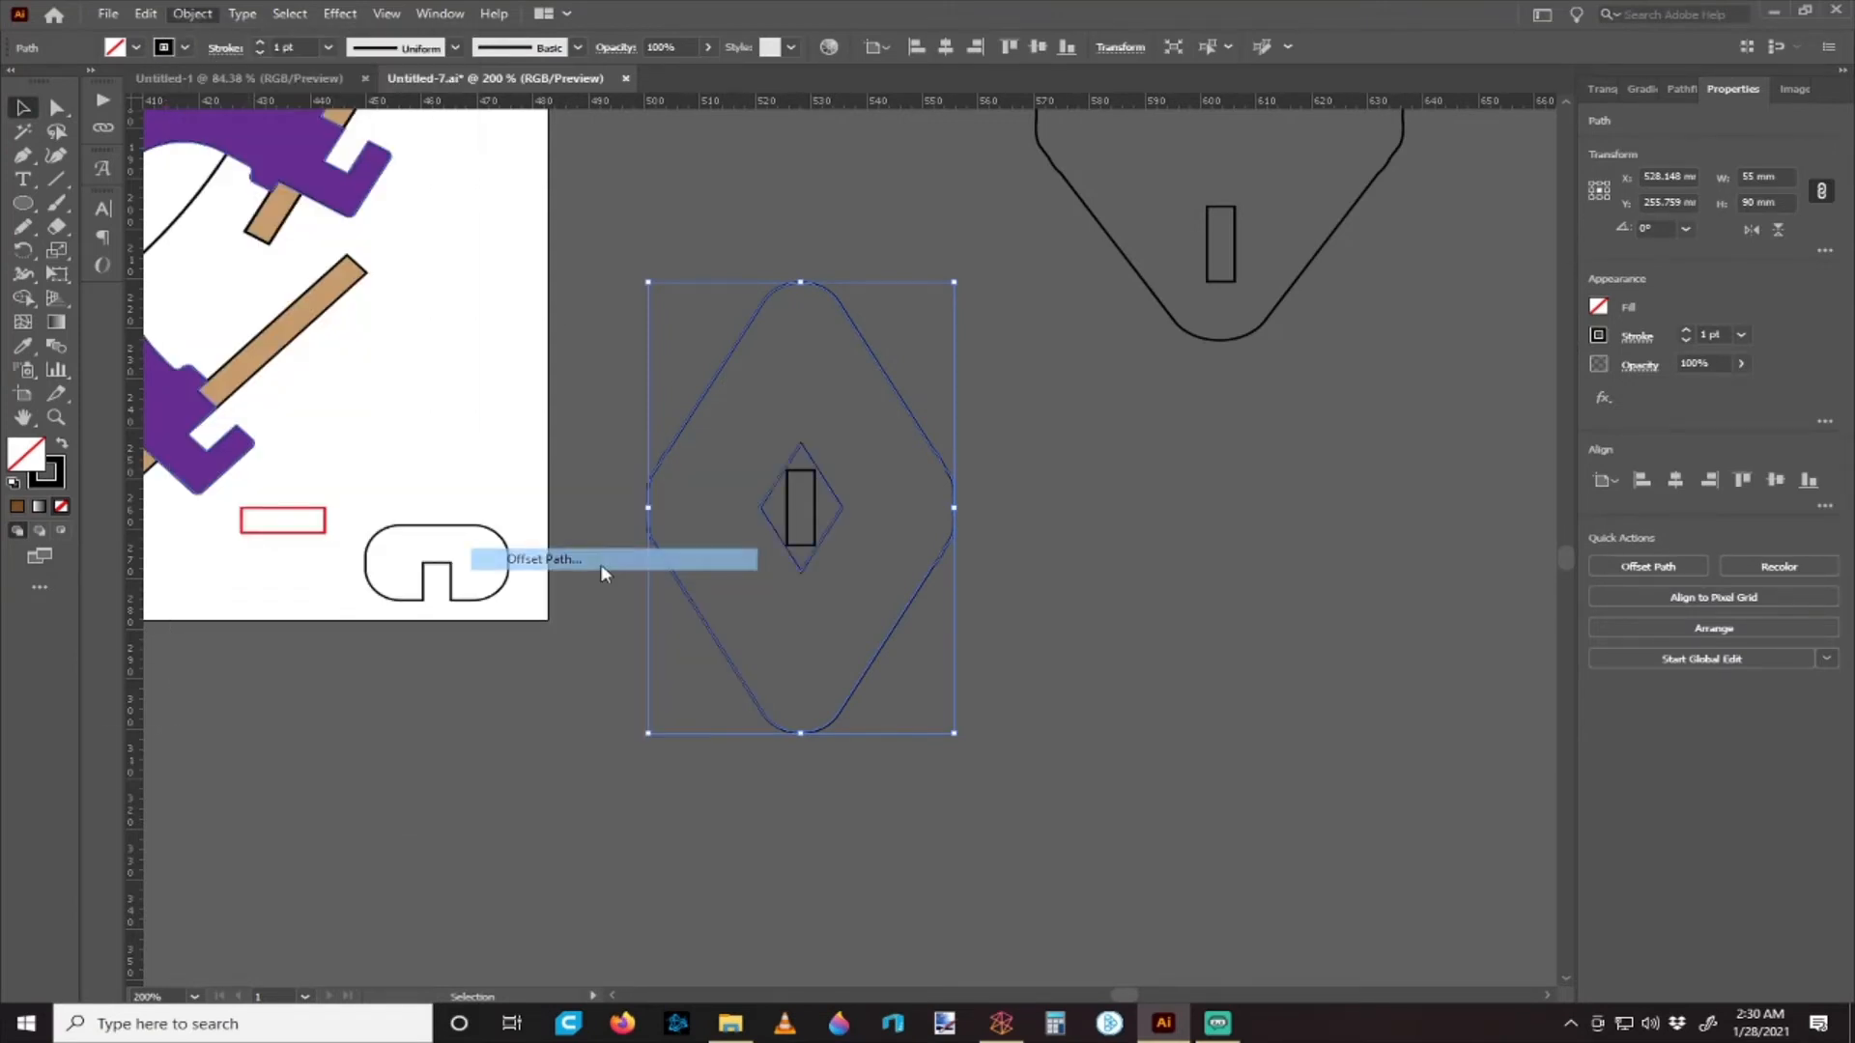
{"action": "scroll", "coordinate": [230, 669], "scroll_direction": "up", "scroll_amount": 14}
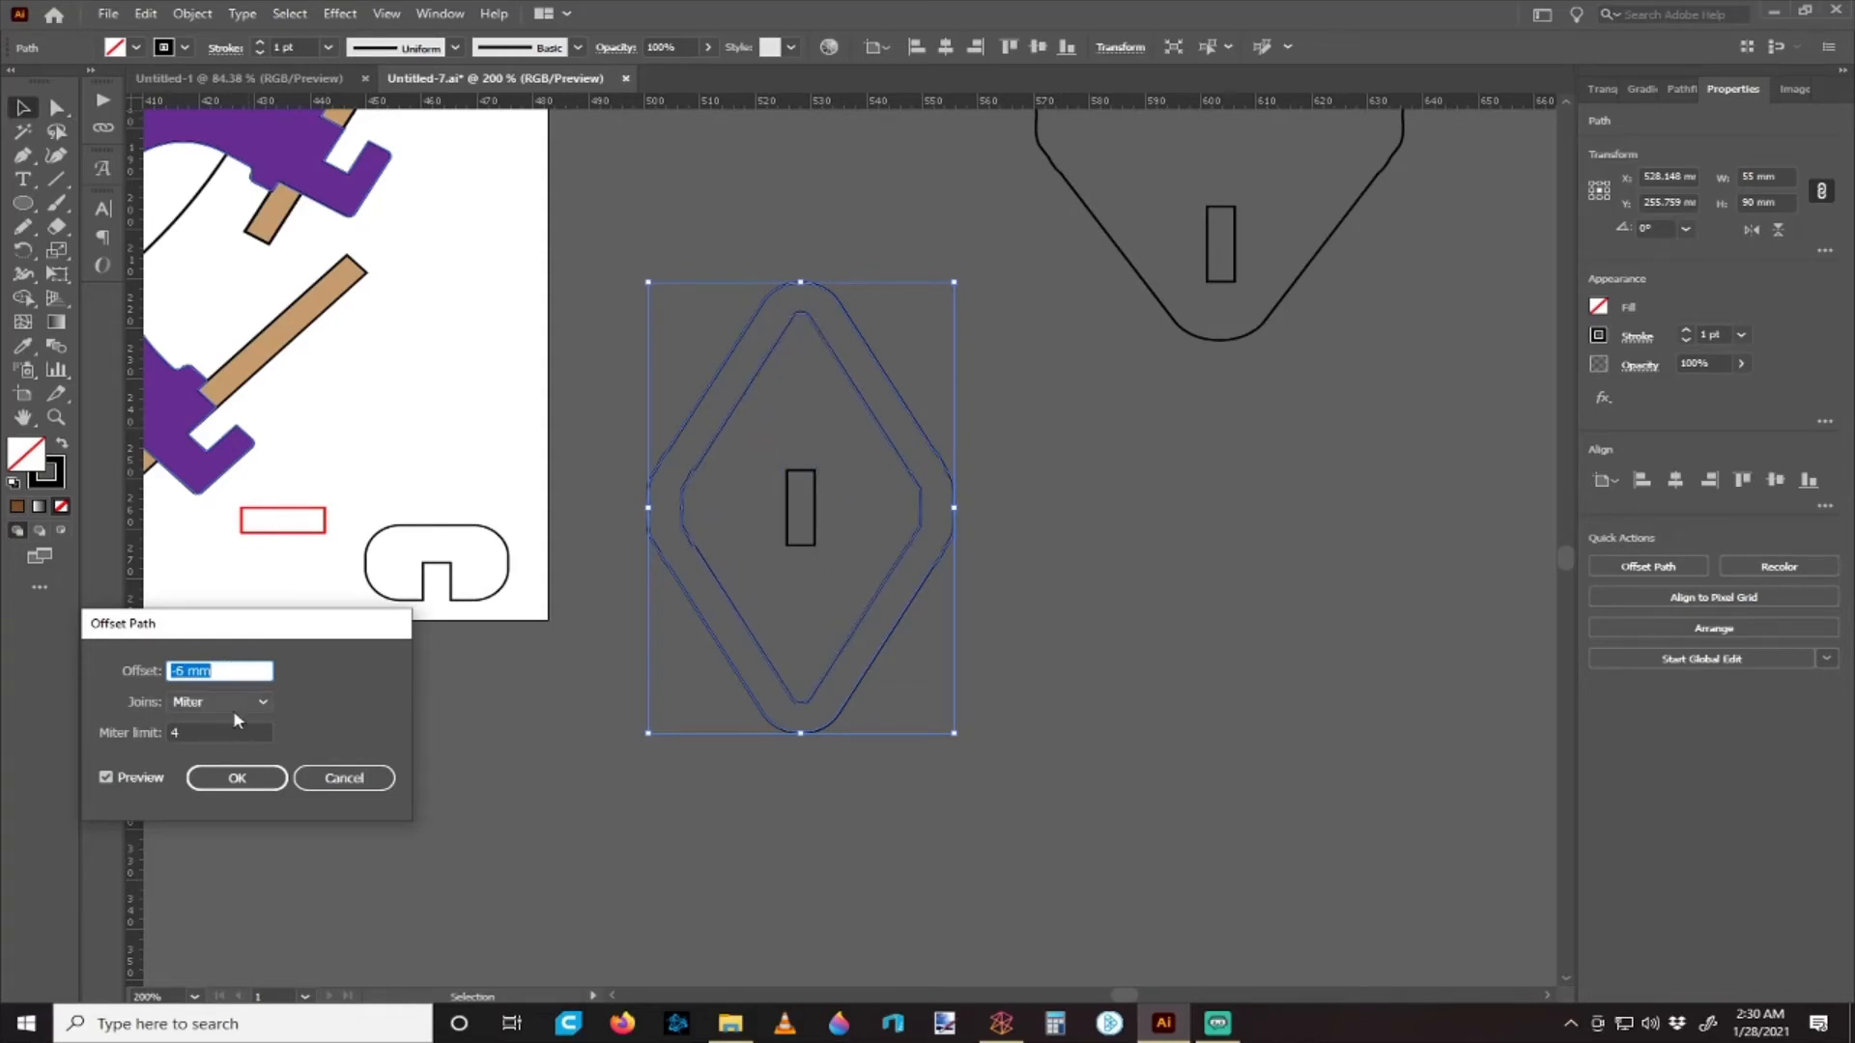
{"action": "left_click", "coordinate": [236, 703]}
{"action": "left_click", "coordinate": [222, 744]}
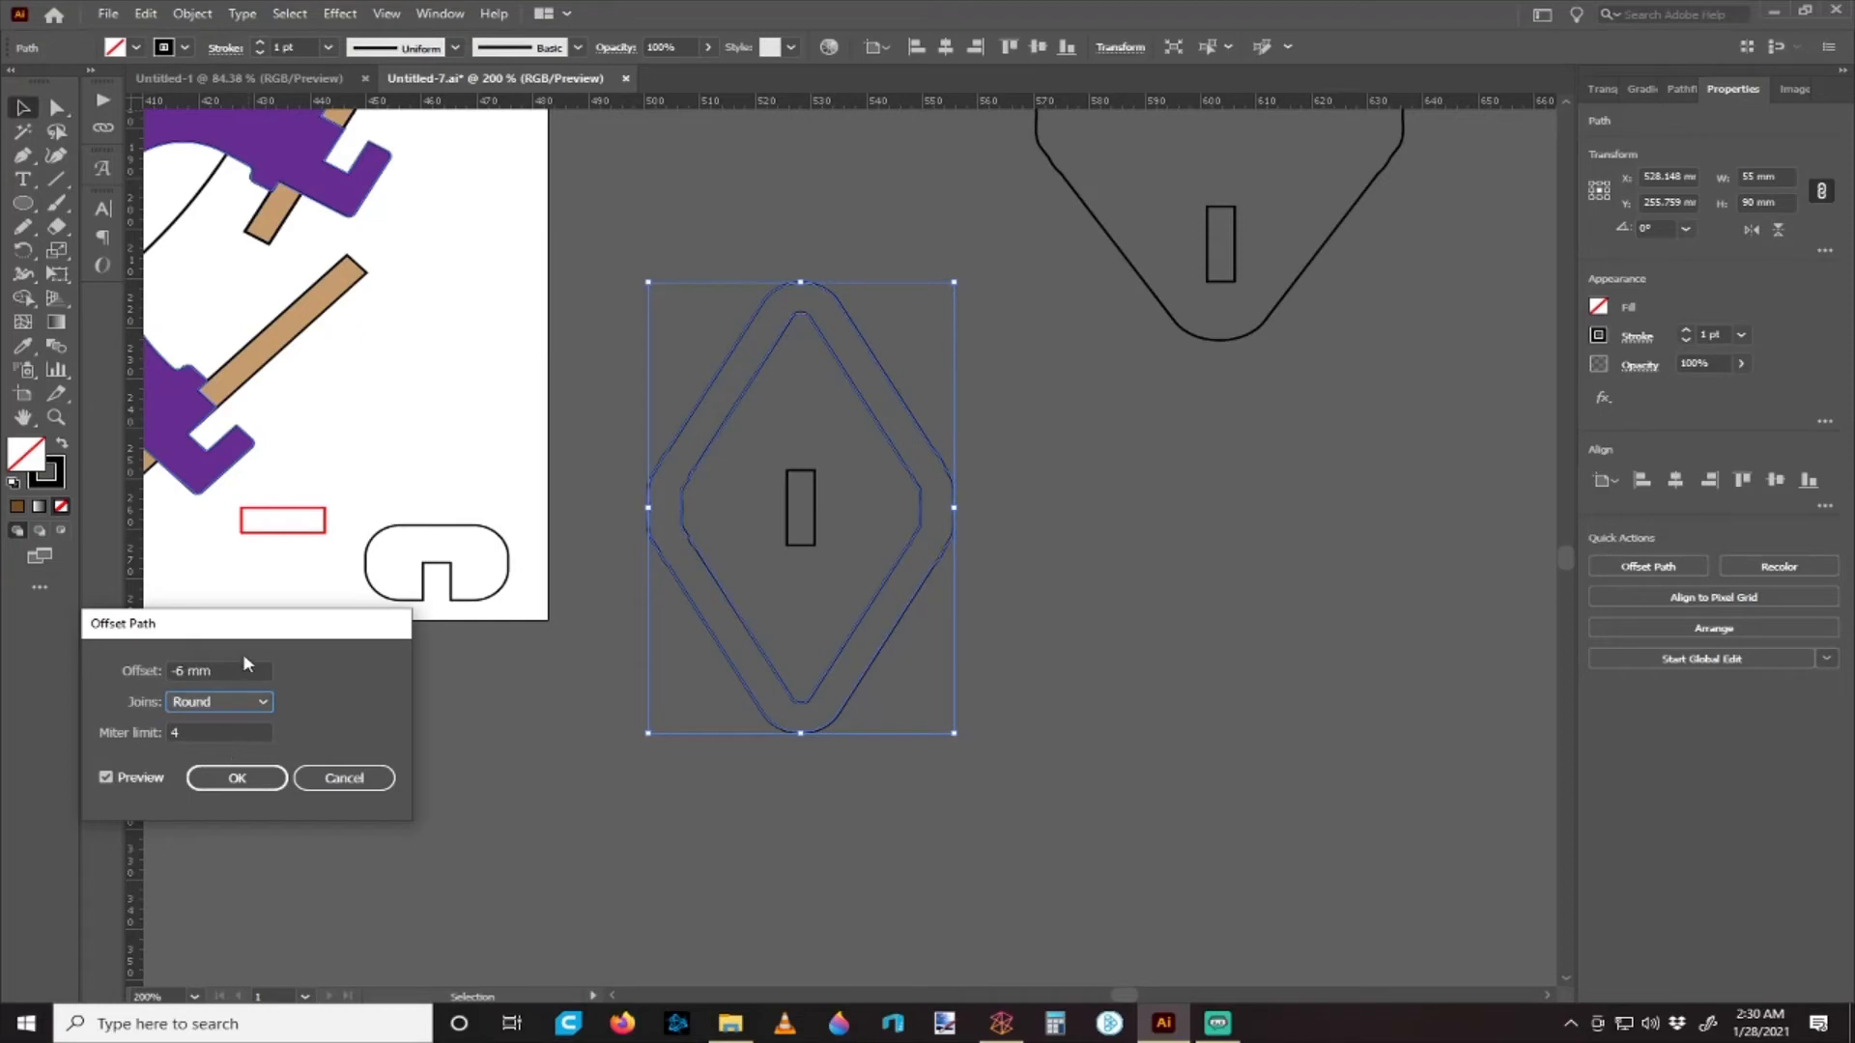
{"action": "scroll", "coordinate": [244, 671], "scroll_direction": "up", "scroll_amount": 1}
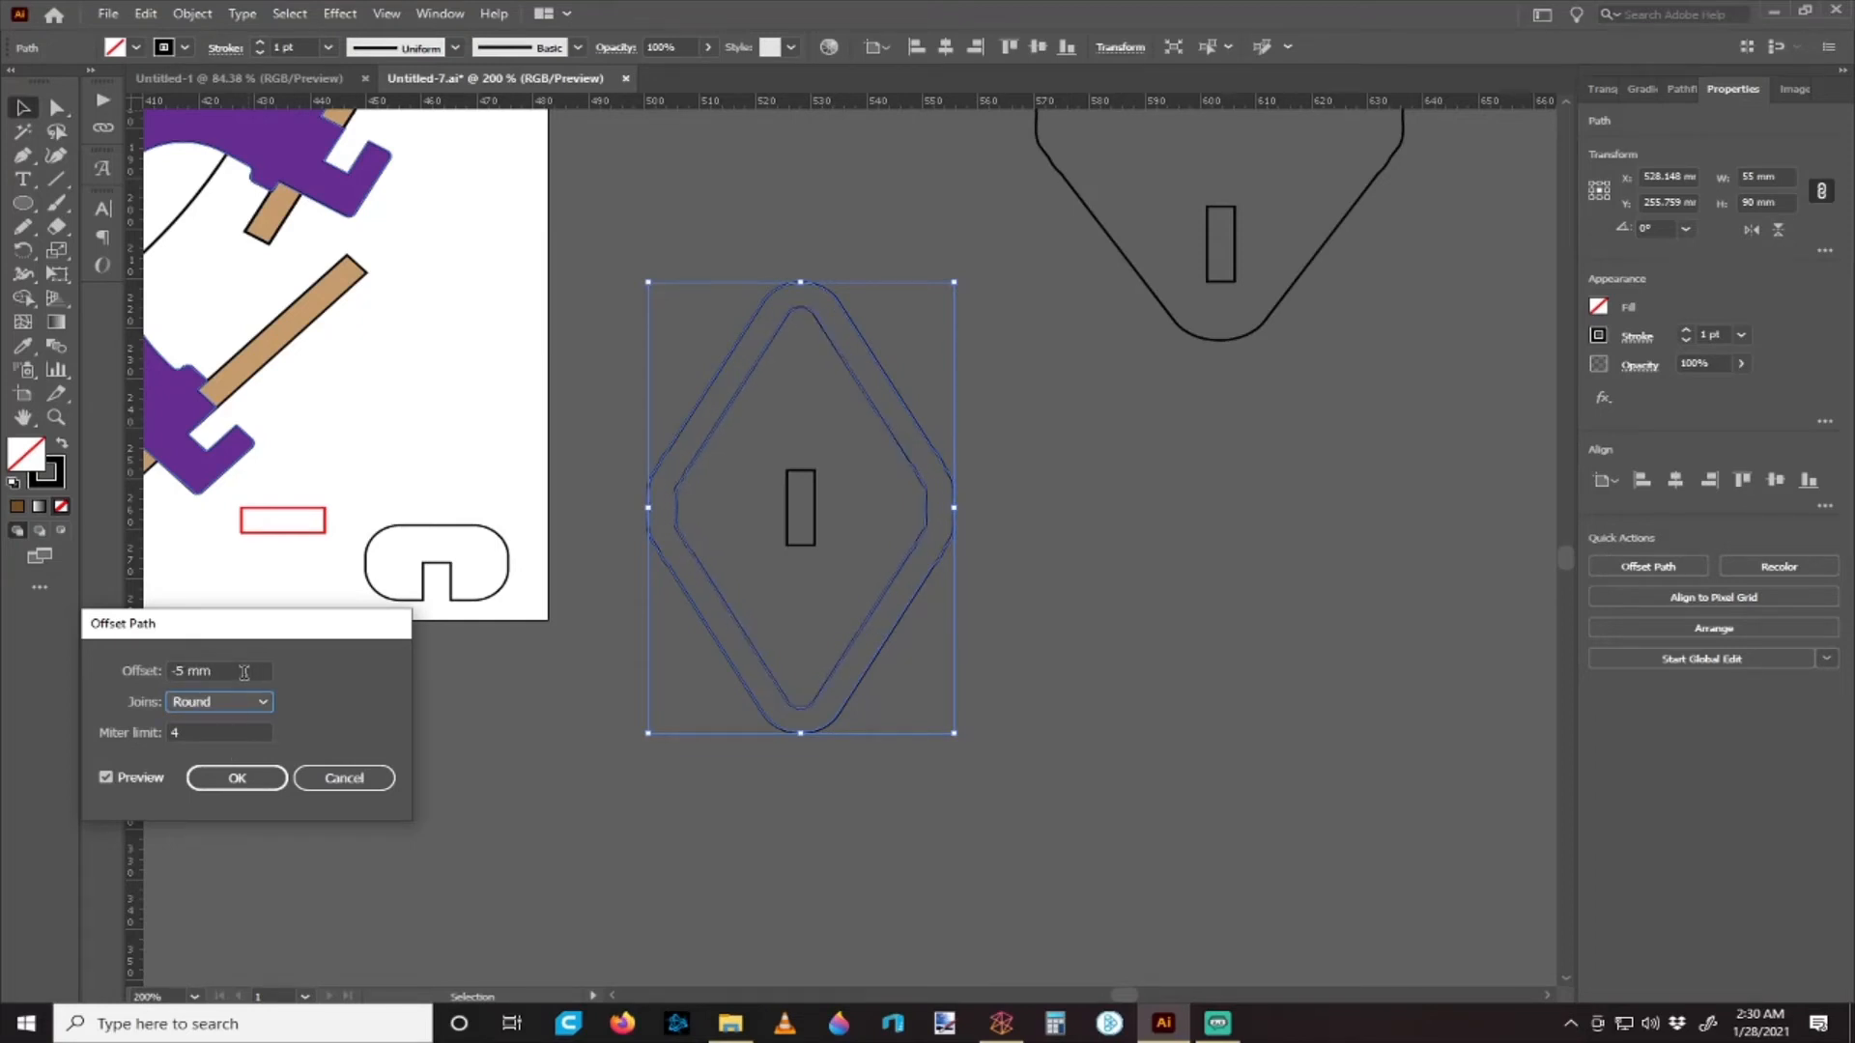
{"action": "scroll", "coordinate": [244, 671], "scroll_direction": "up", "scroll_amount": 2}
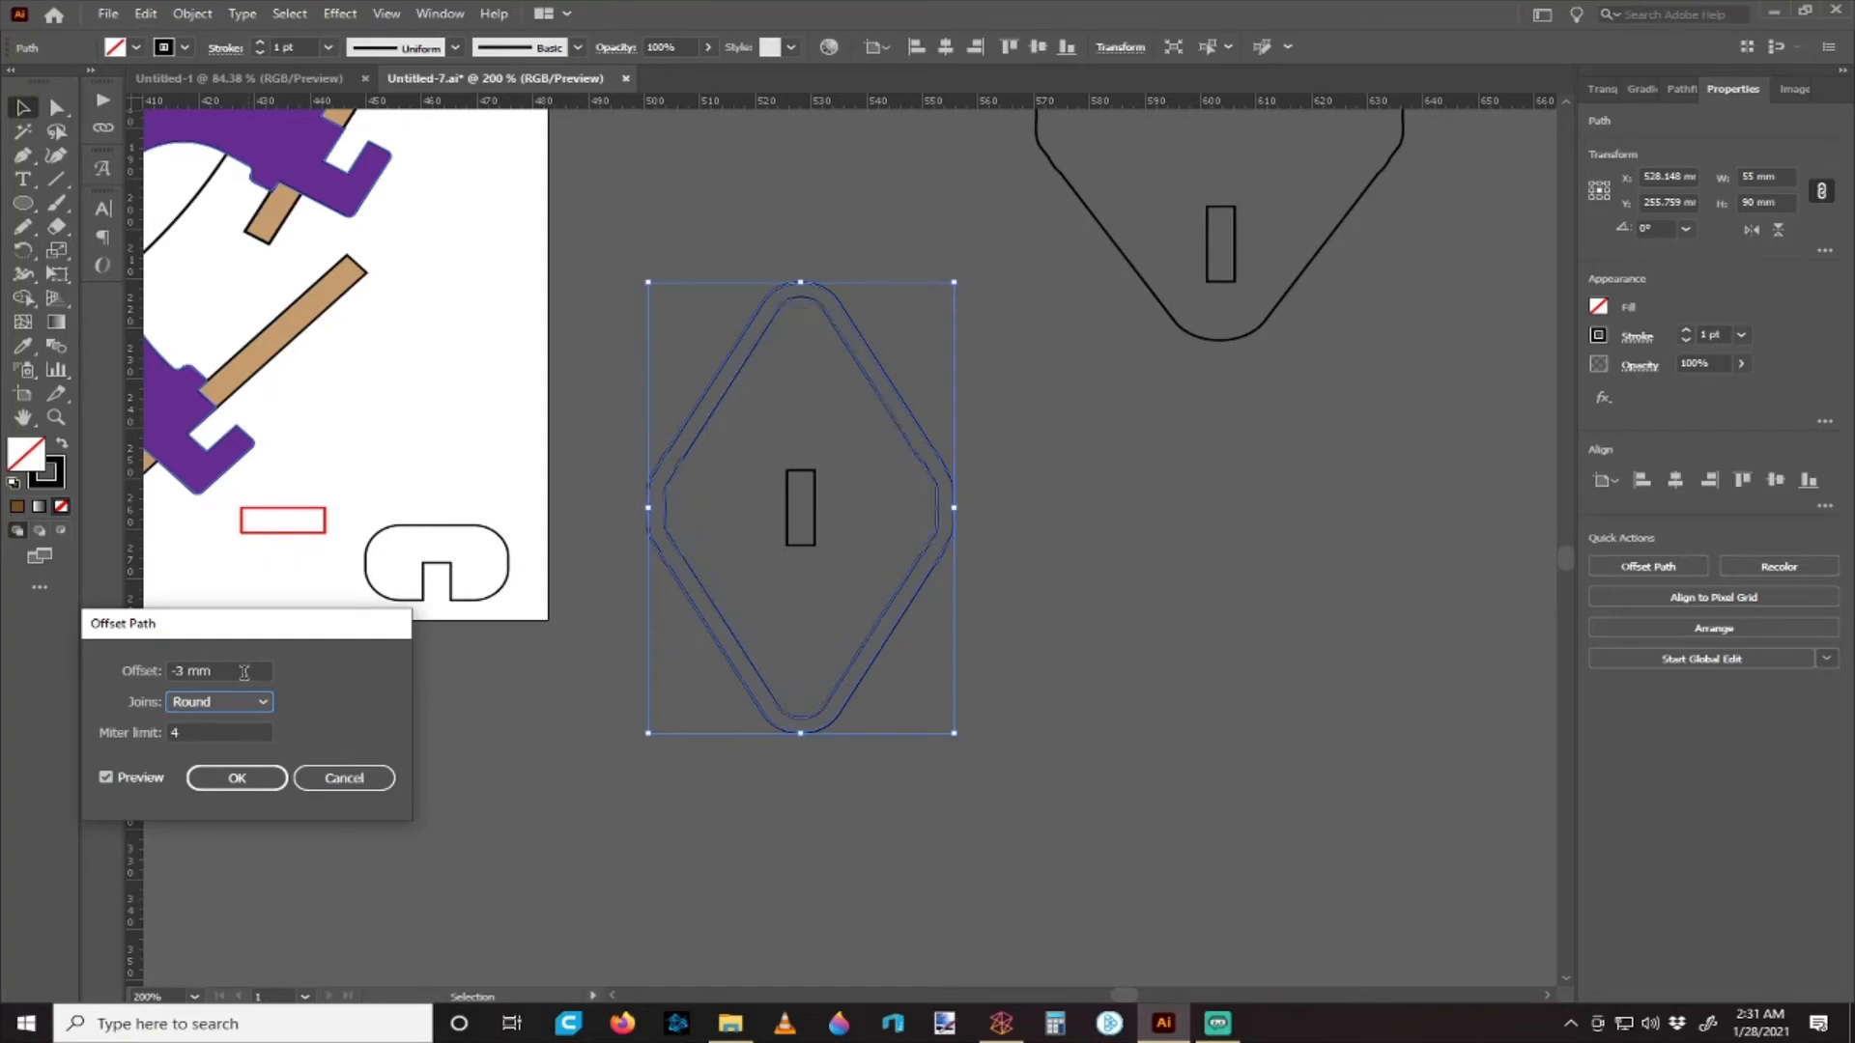
{"action": "scroll", "coordinate": [245, 671], "scroll_direction": "up", "scroll_amount": 1}
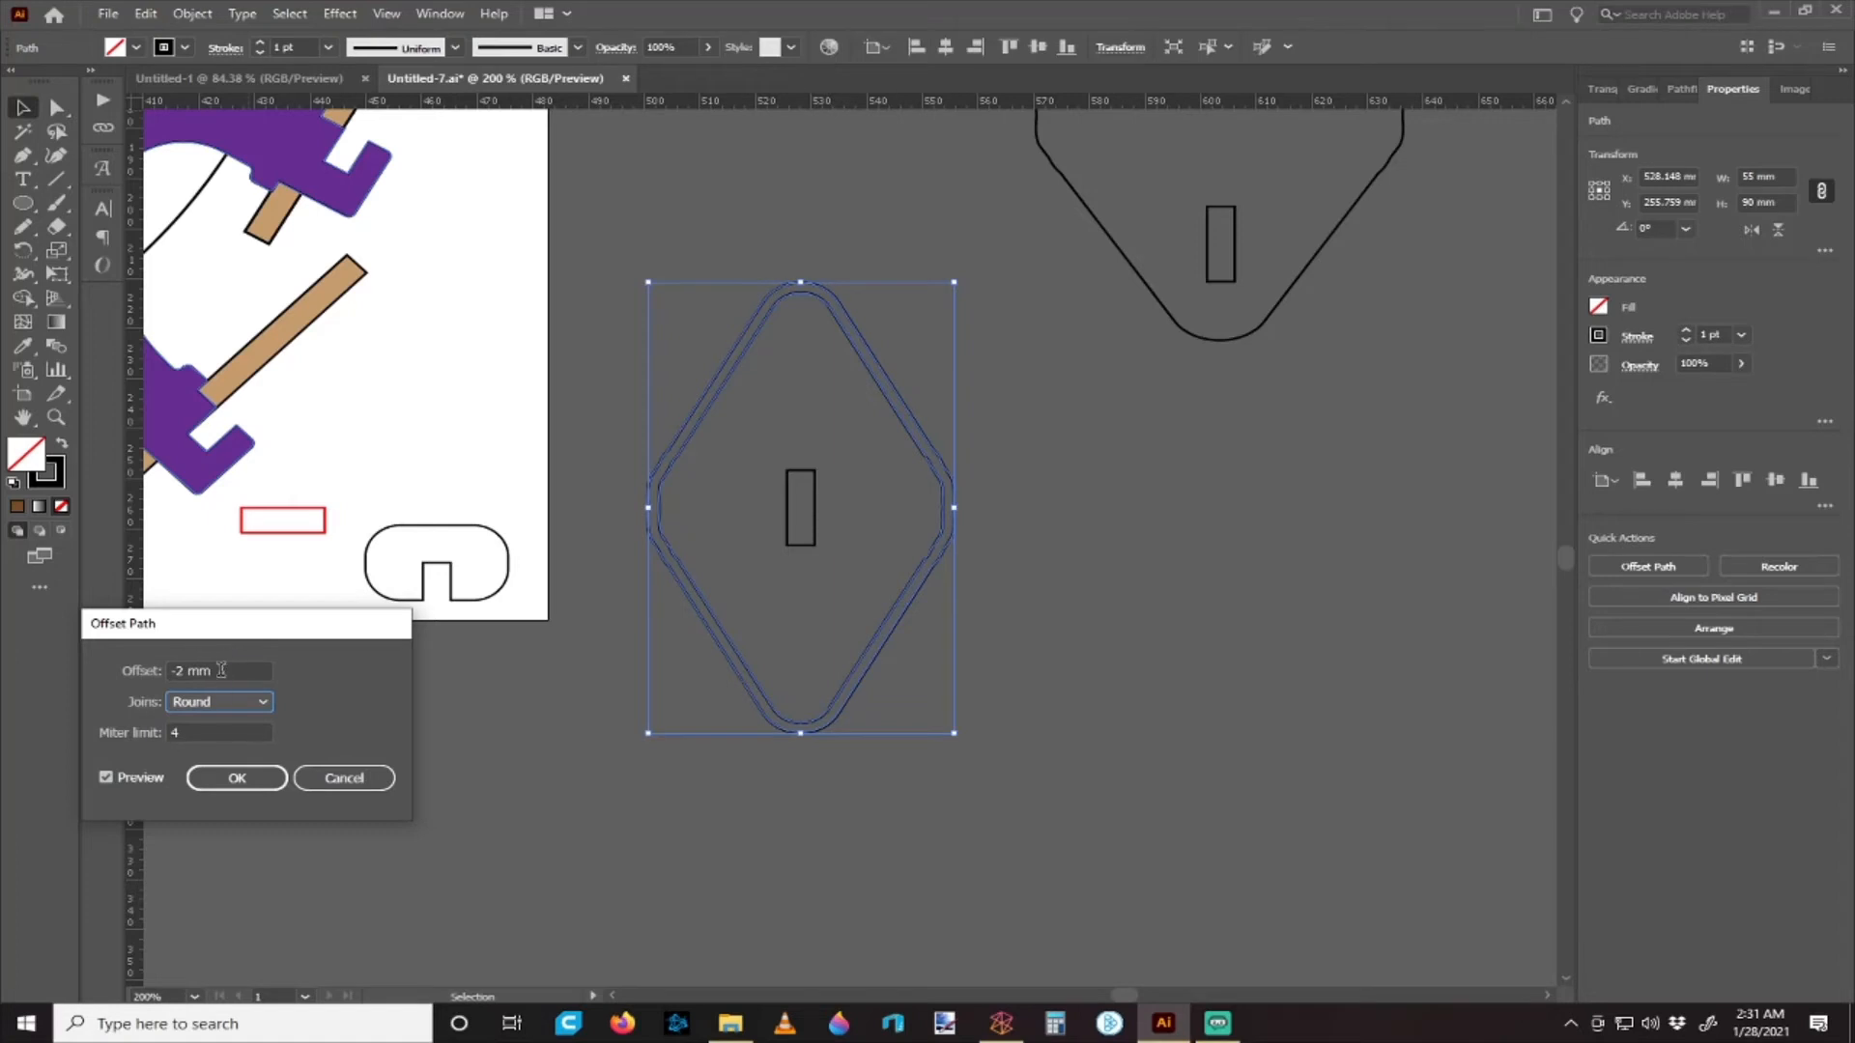
{"action": "scroll", "coordinate": [221, 670], "scroll_direction": "up", "scroll_amount": 1}
{"action": "scroll", "coordinate": [221, 671], "scroll_direction": "down", "scroll_amount": 2}
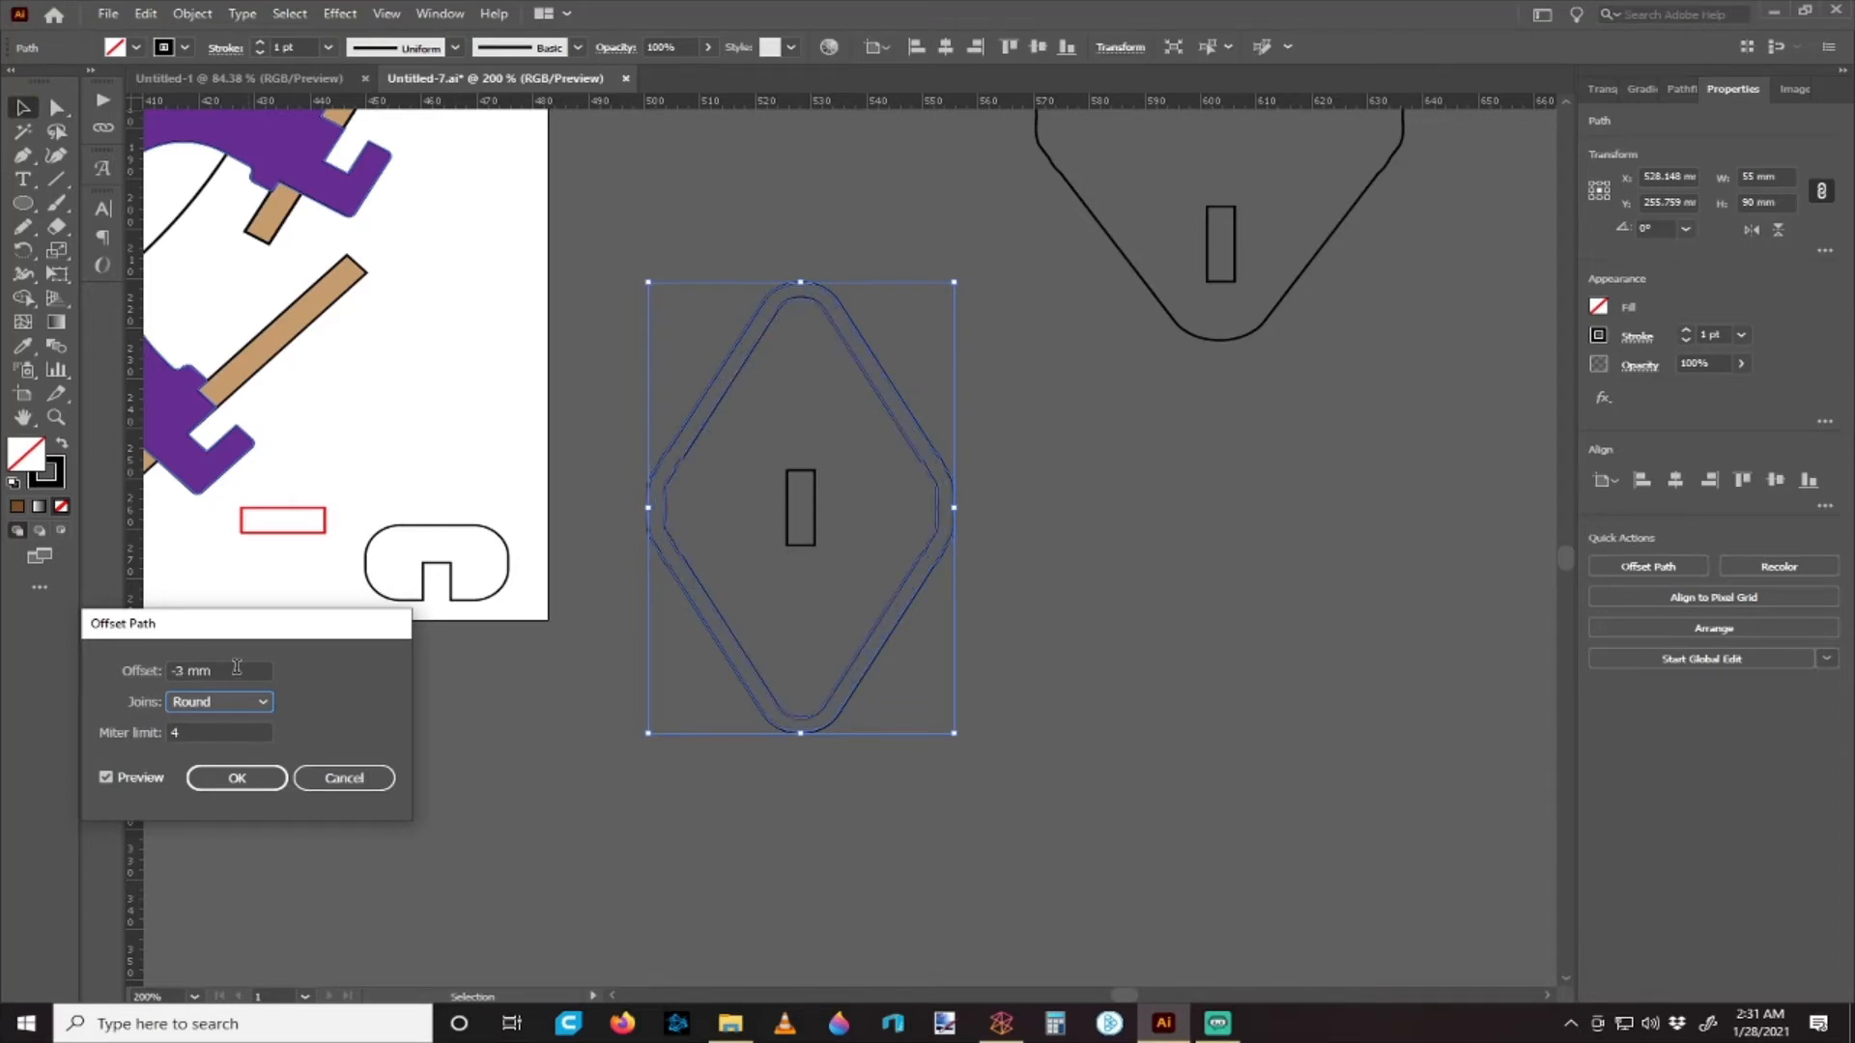
{"action": "left_click", "coordinate": [237, 778]}
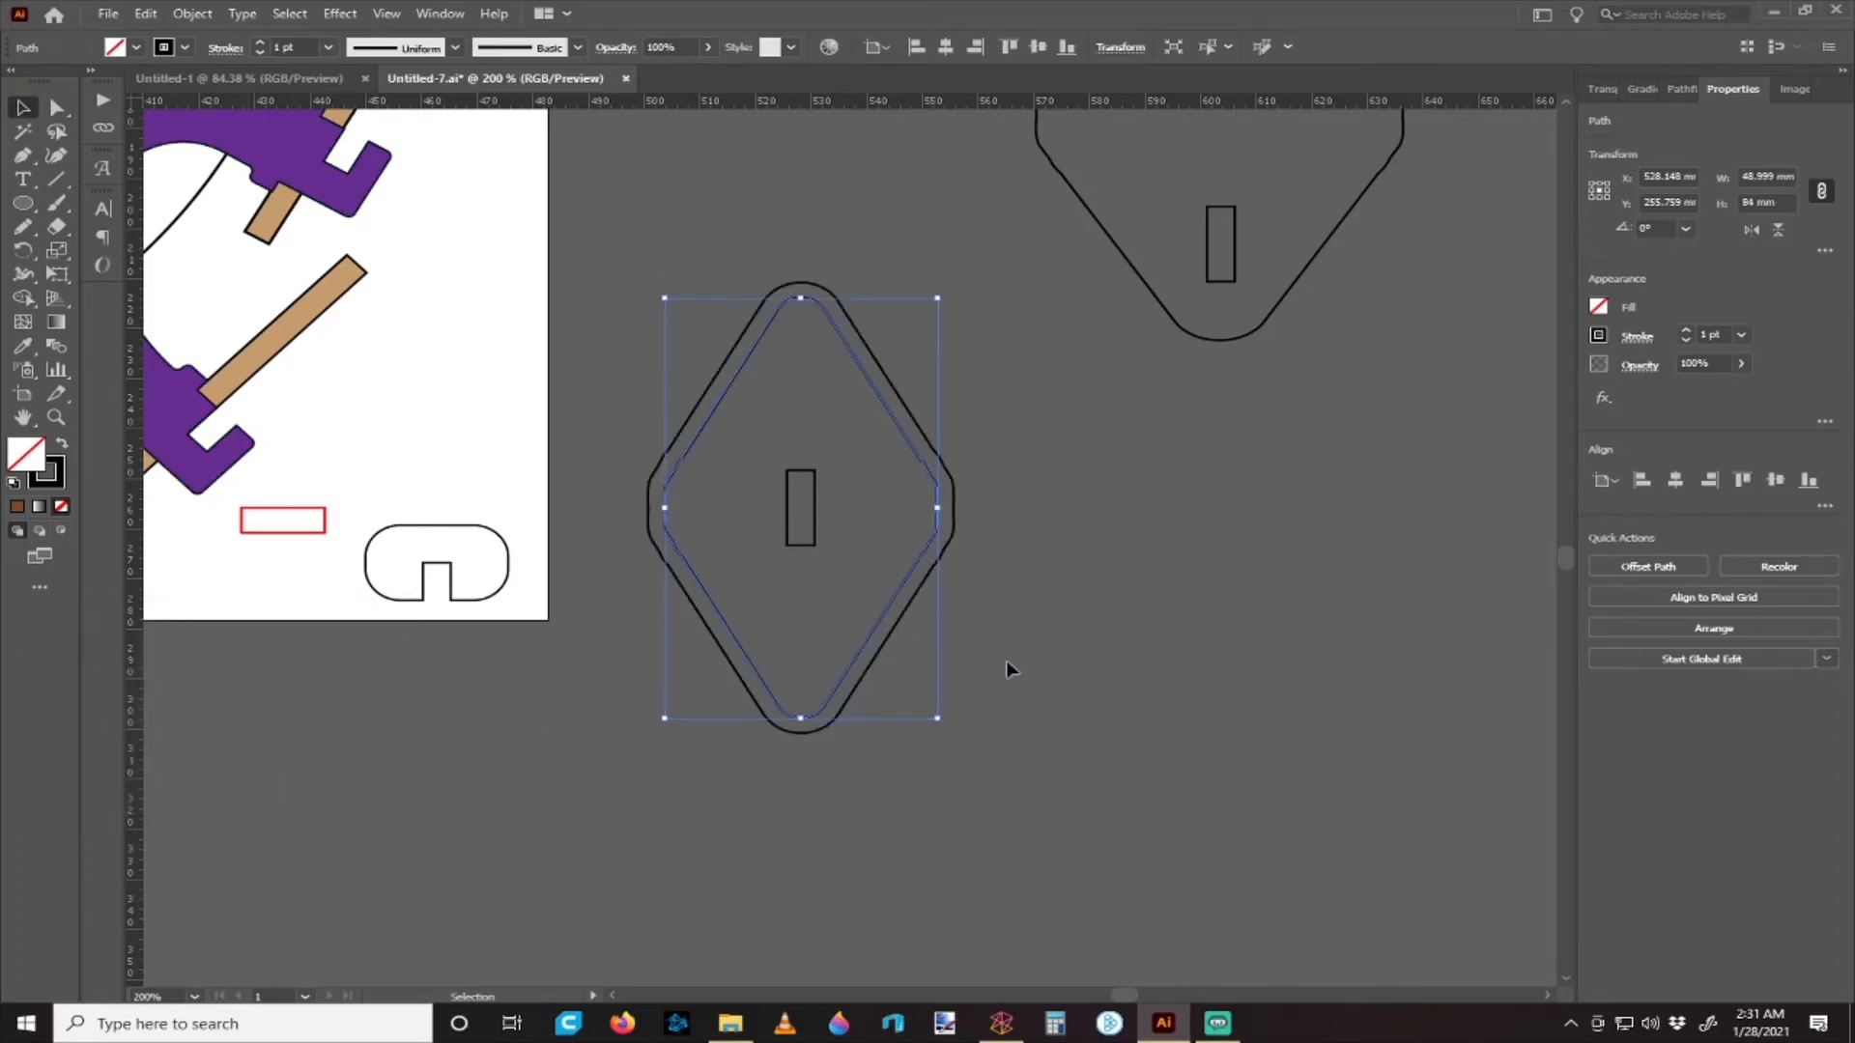
{"action": "left_click", "coordinate": [848, 706]}
- Offset the narrower diamond's inset outline inward by -4 mm with round joins
{"action": "scroll", "coordinate": [848, 705], "scroll_direction": "up", "scroll_amount": 3}
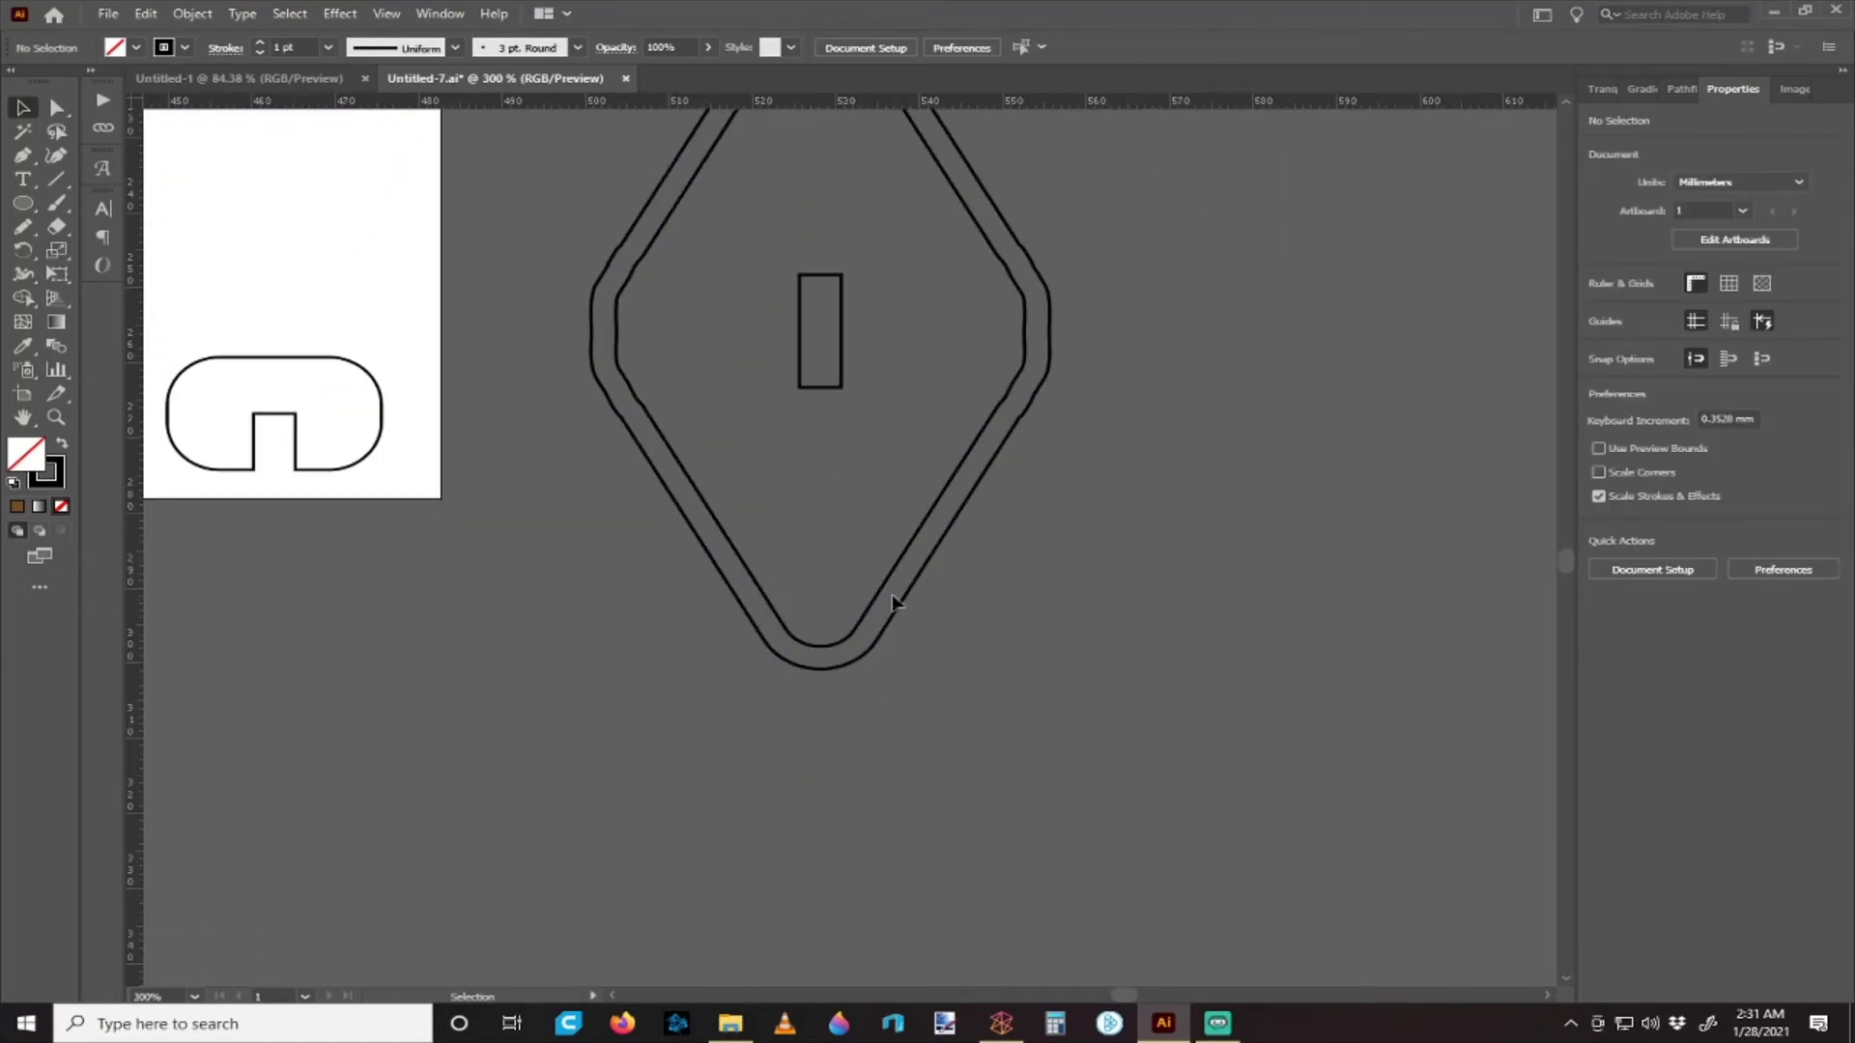
{"action": "scroll", "coordinate": [879, 594], "scroll_direction": "up", "scroll_amount": 1}
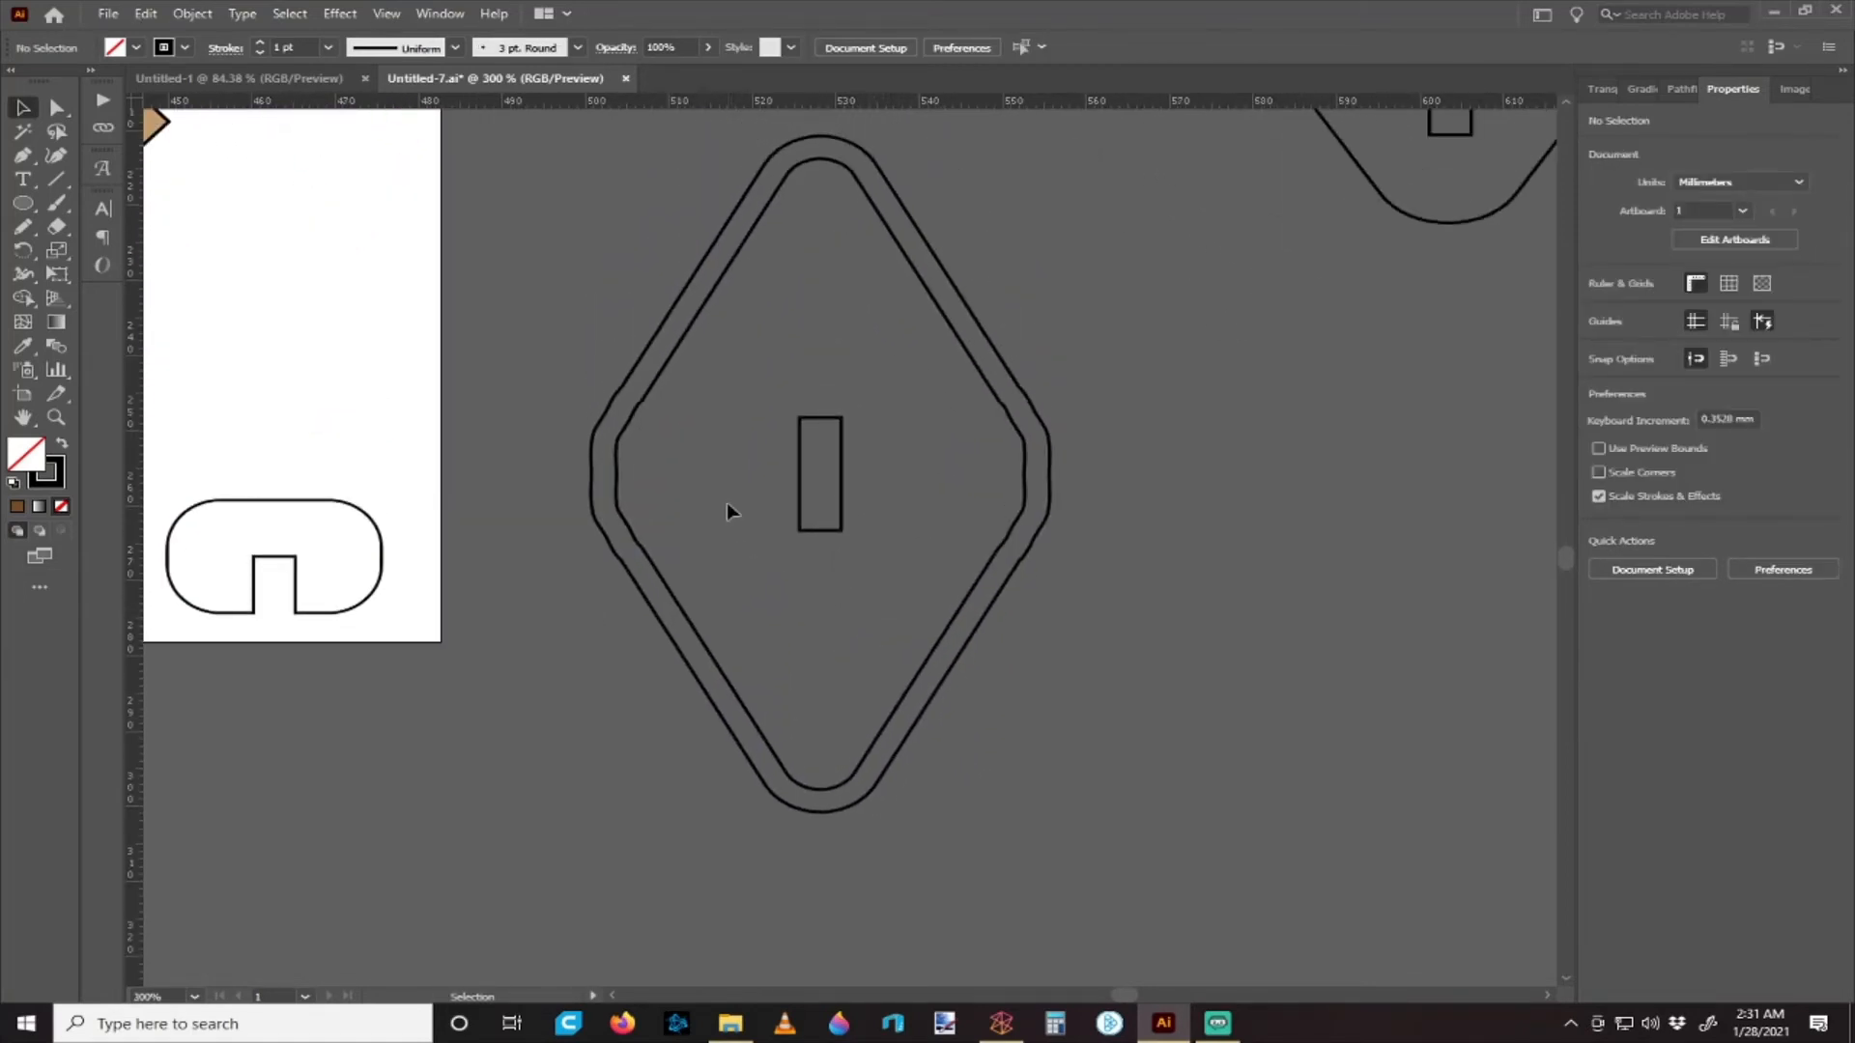
{"action": "left_click", "coordinate": [663, 389]}
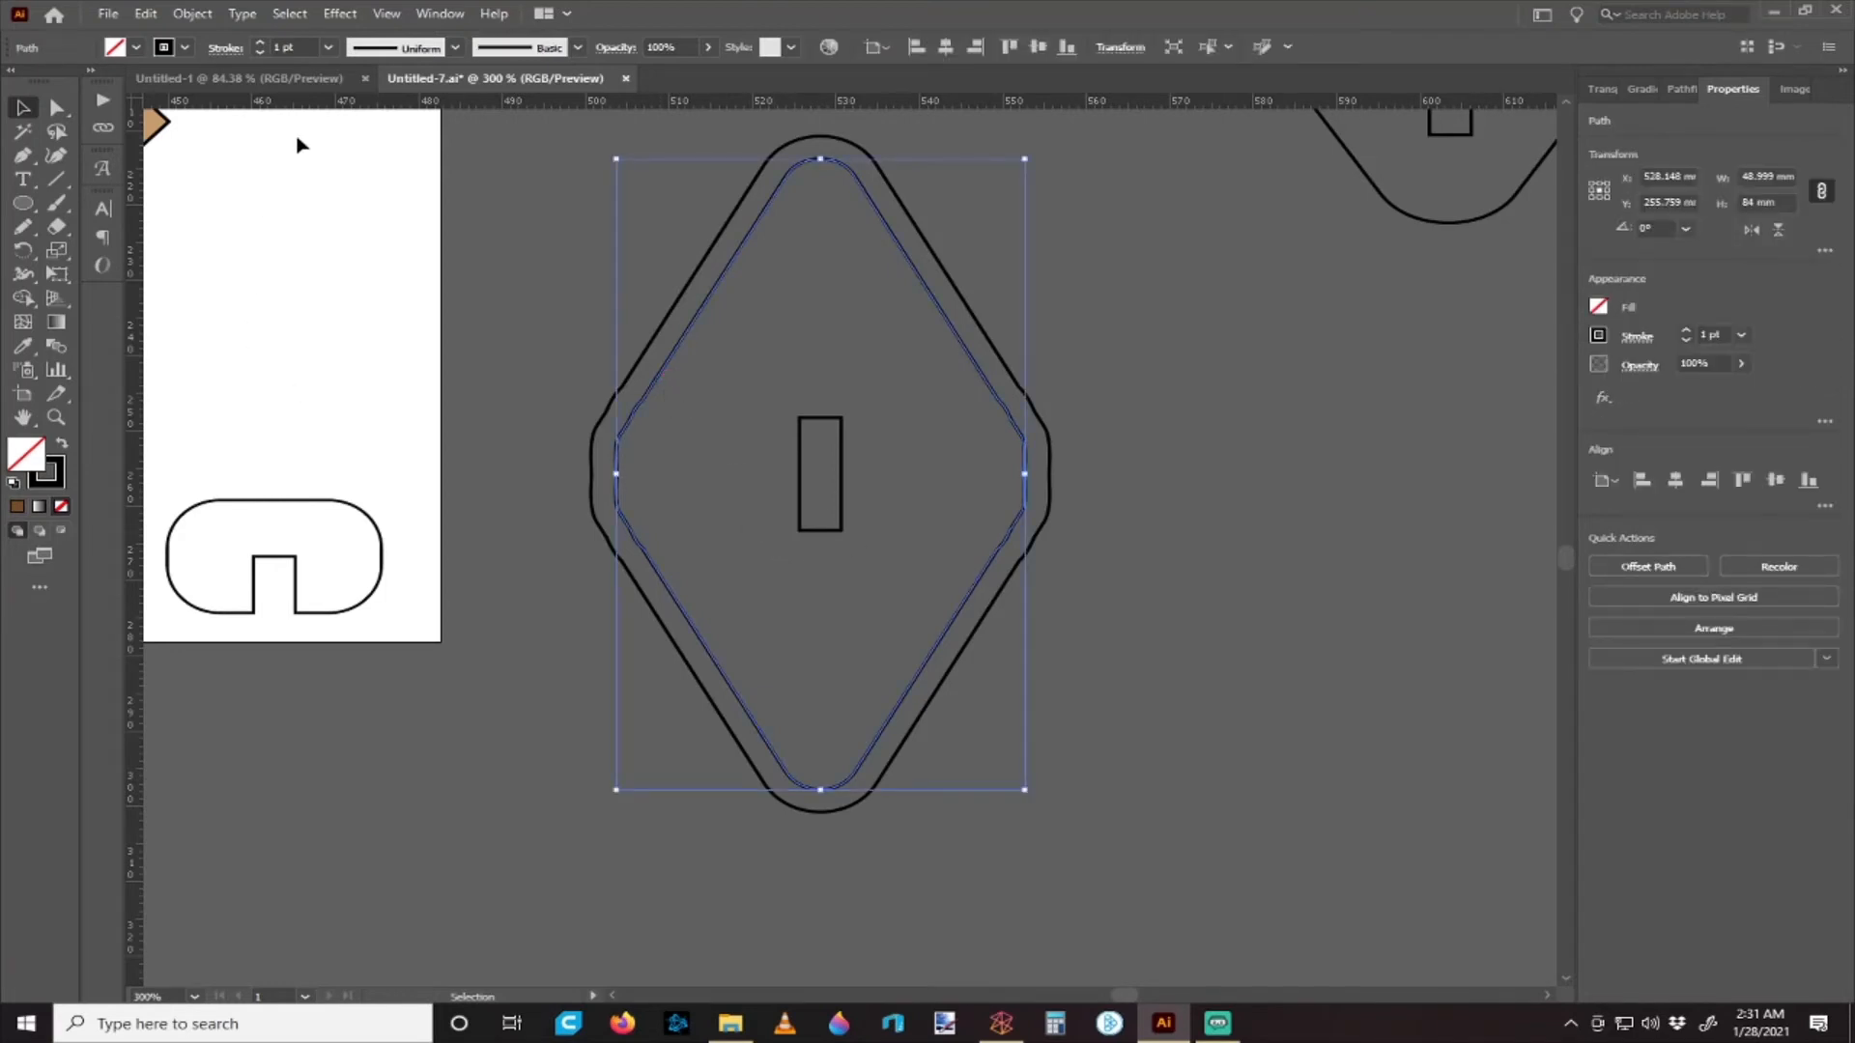
{"action": "left_click", "coordinate": [193, 13]}
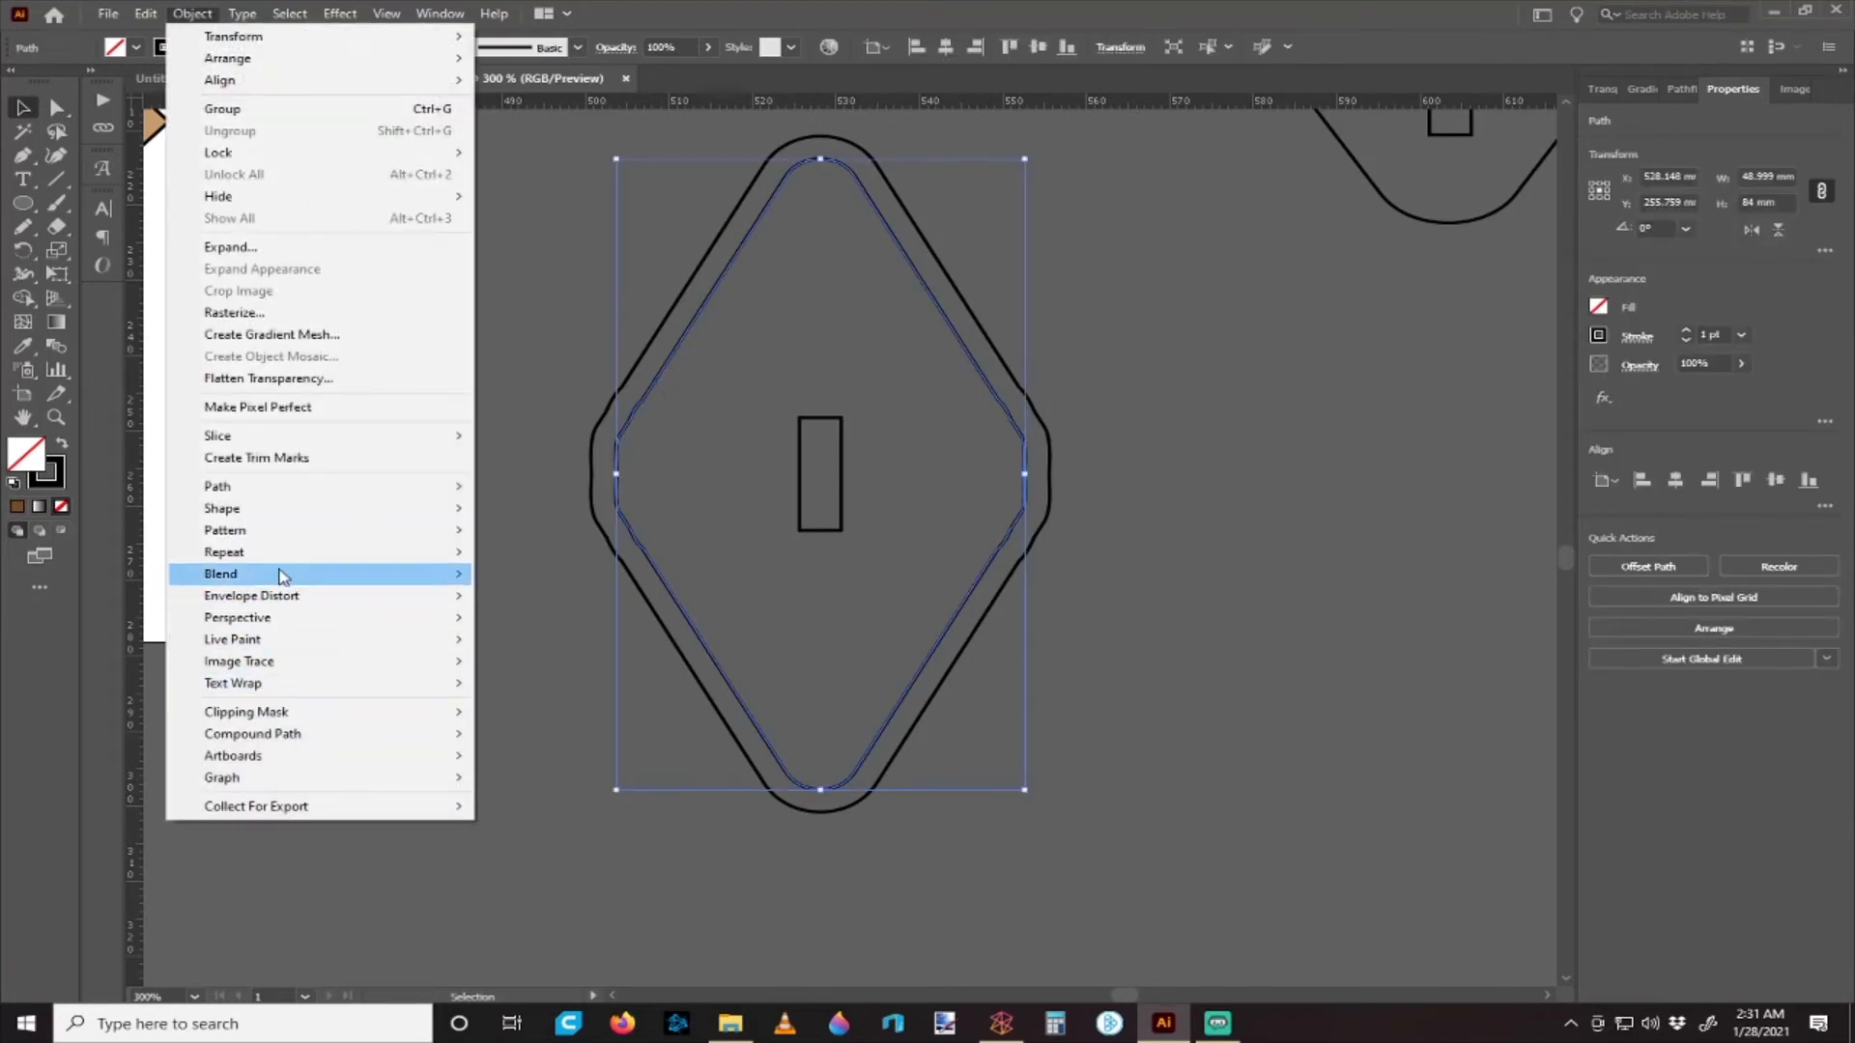
{"action": "mouse_move", "coordinate": [319, 486]}
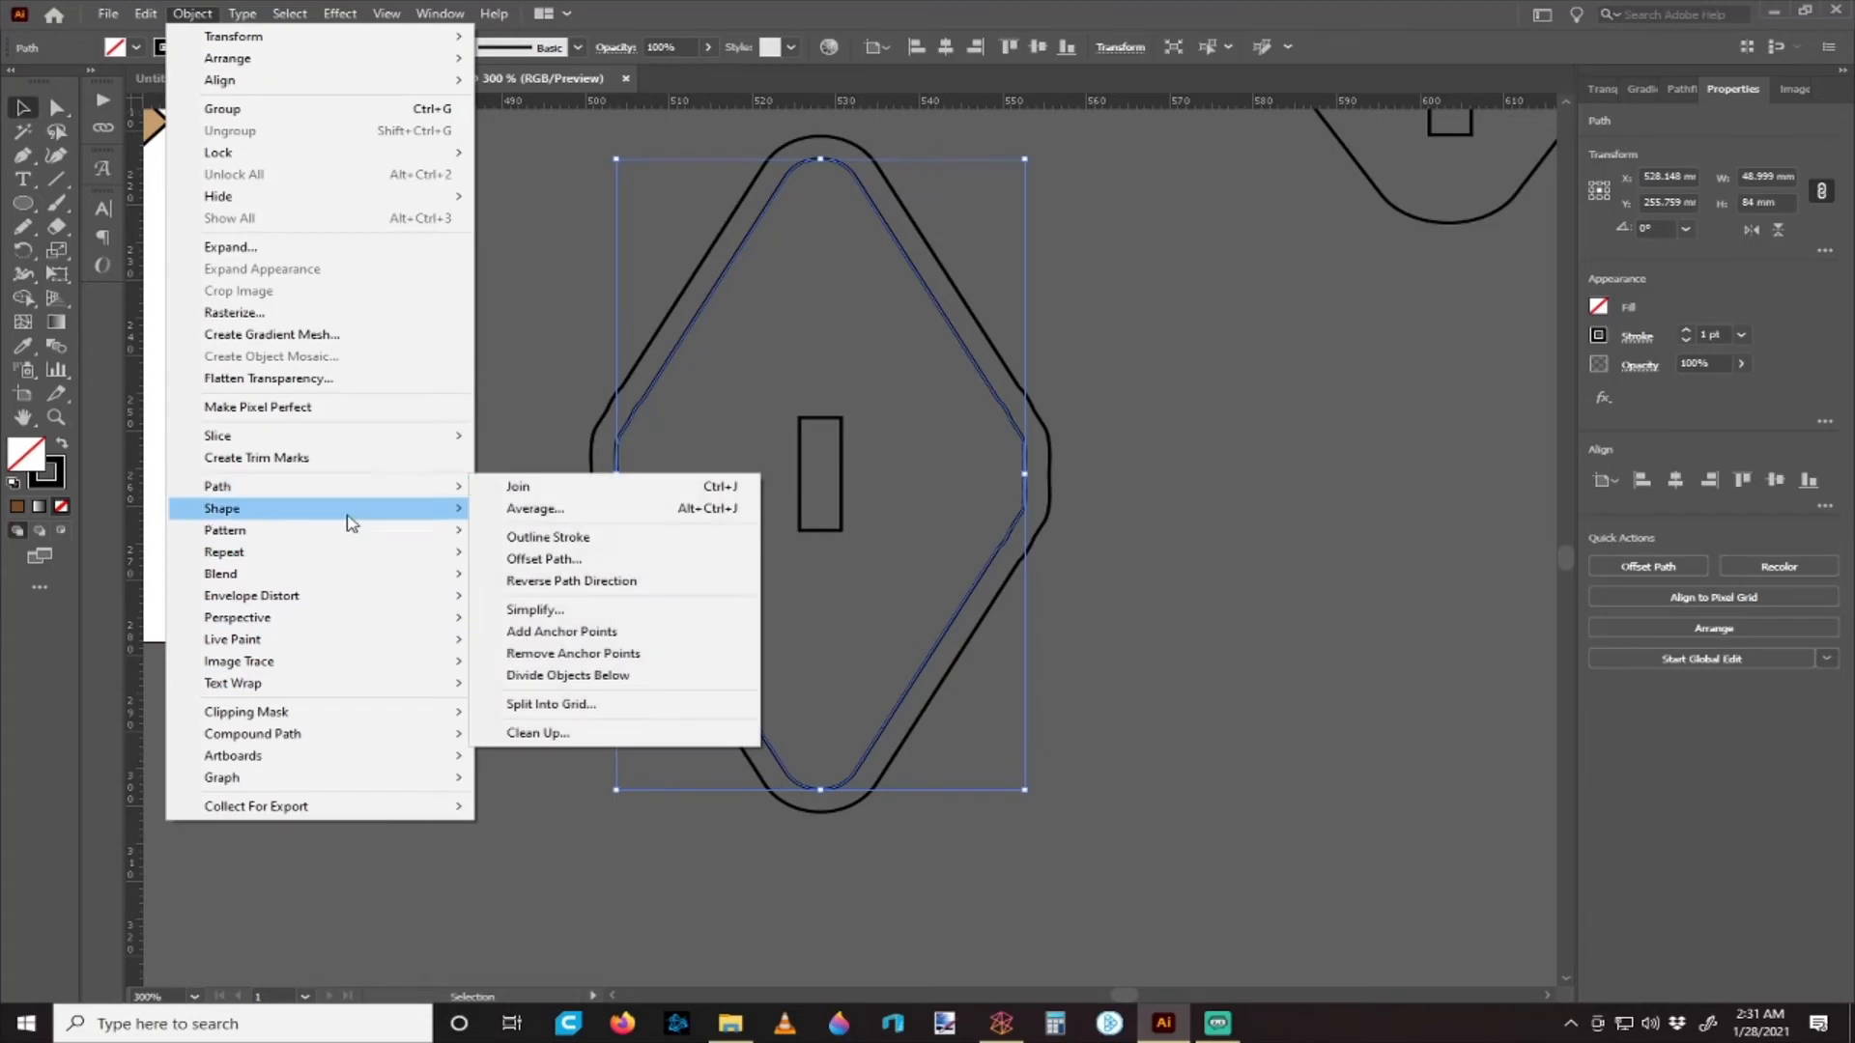
{"action": "left_click", "coordinate": [586, 559]}
{"action": "key", "text": "Down"}
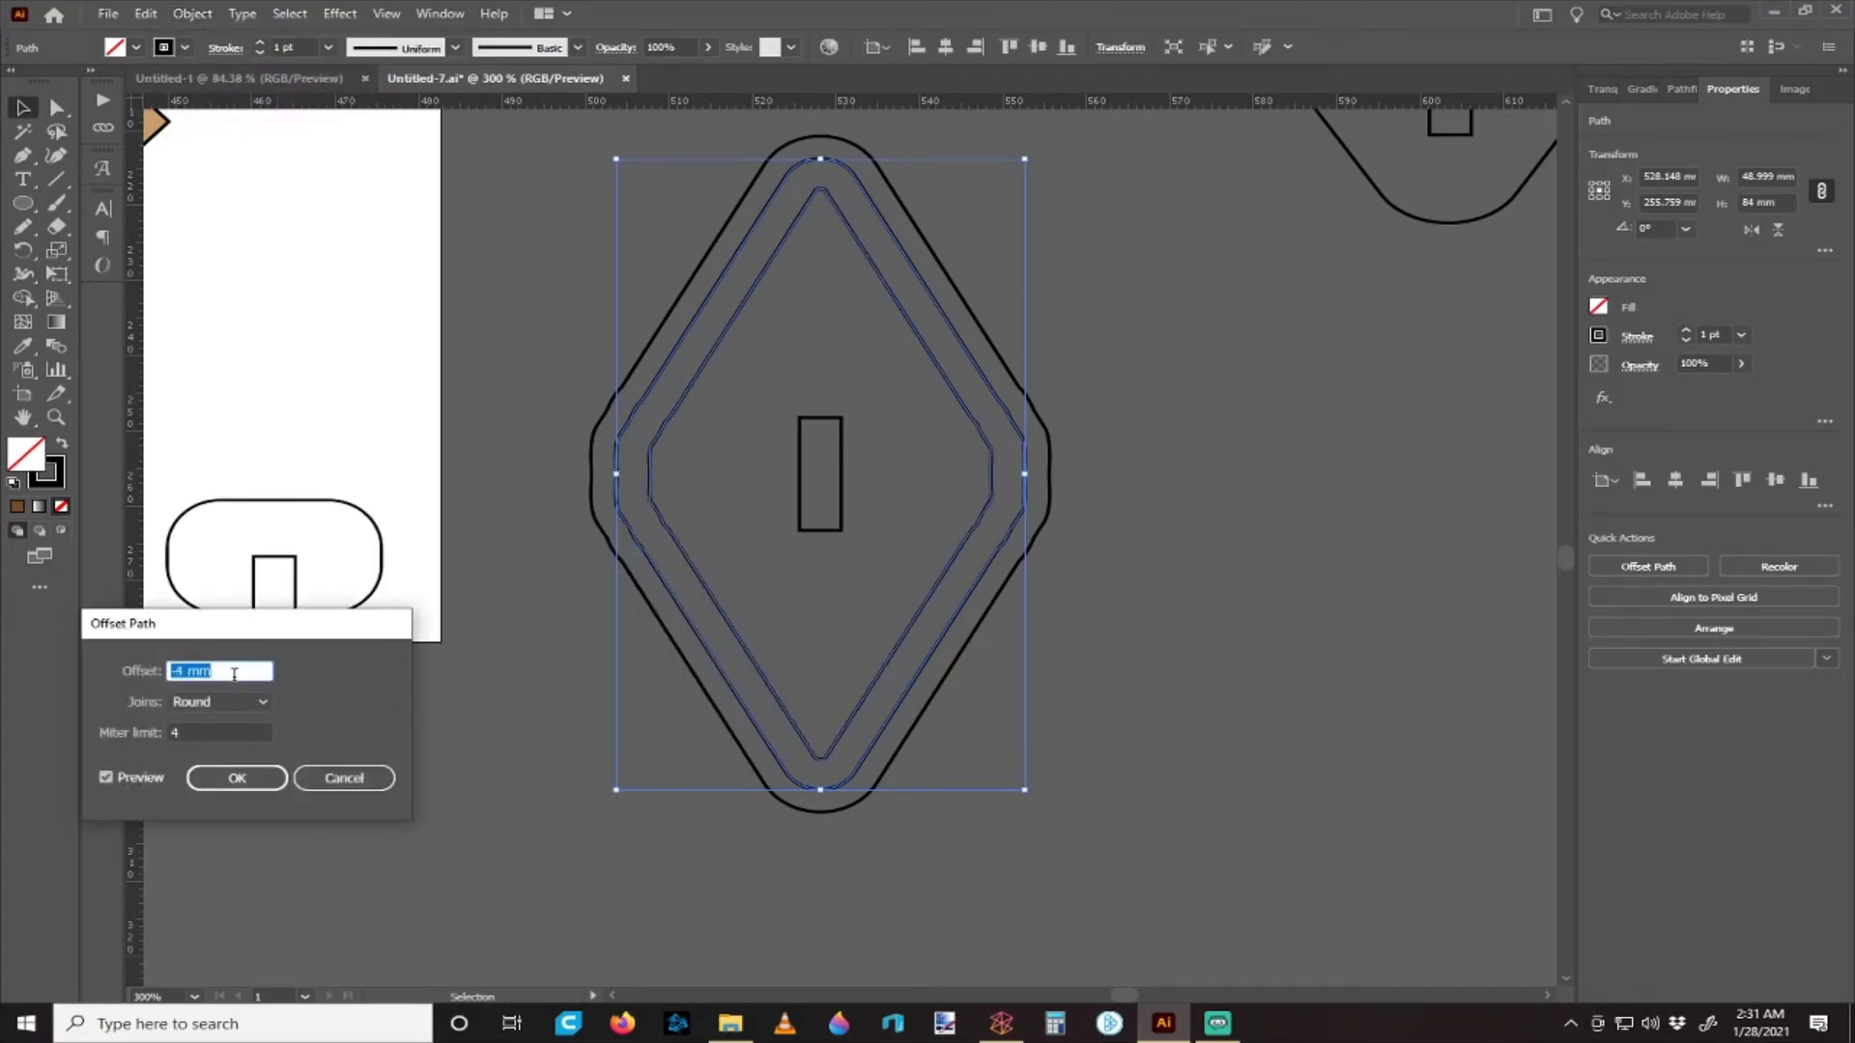
{"action": "key", "text": "Down"}
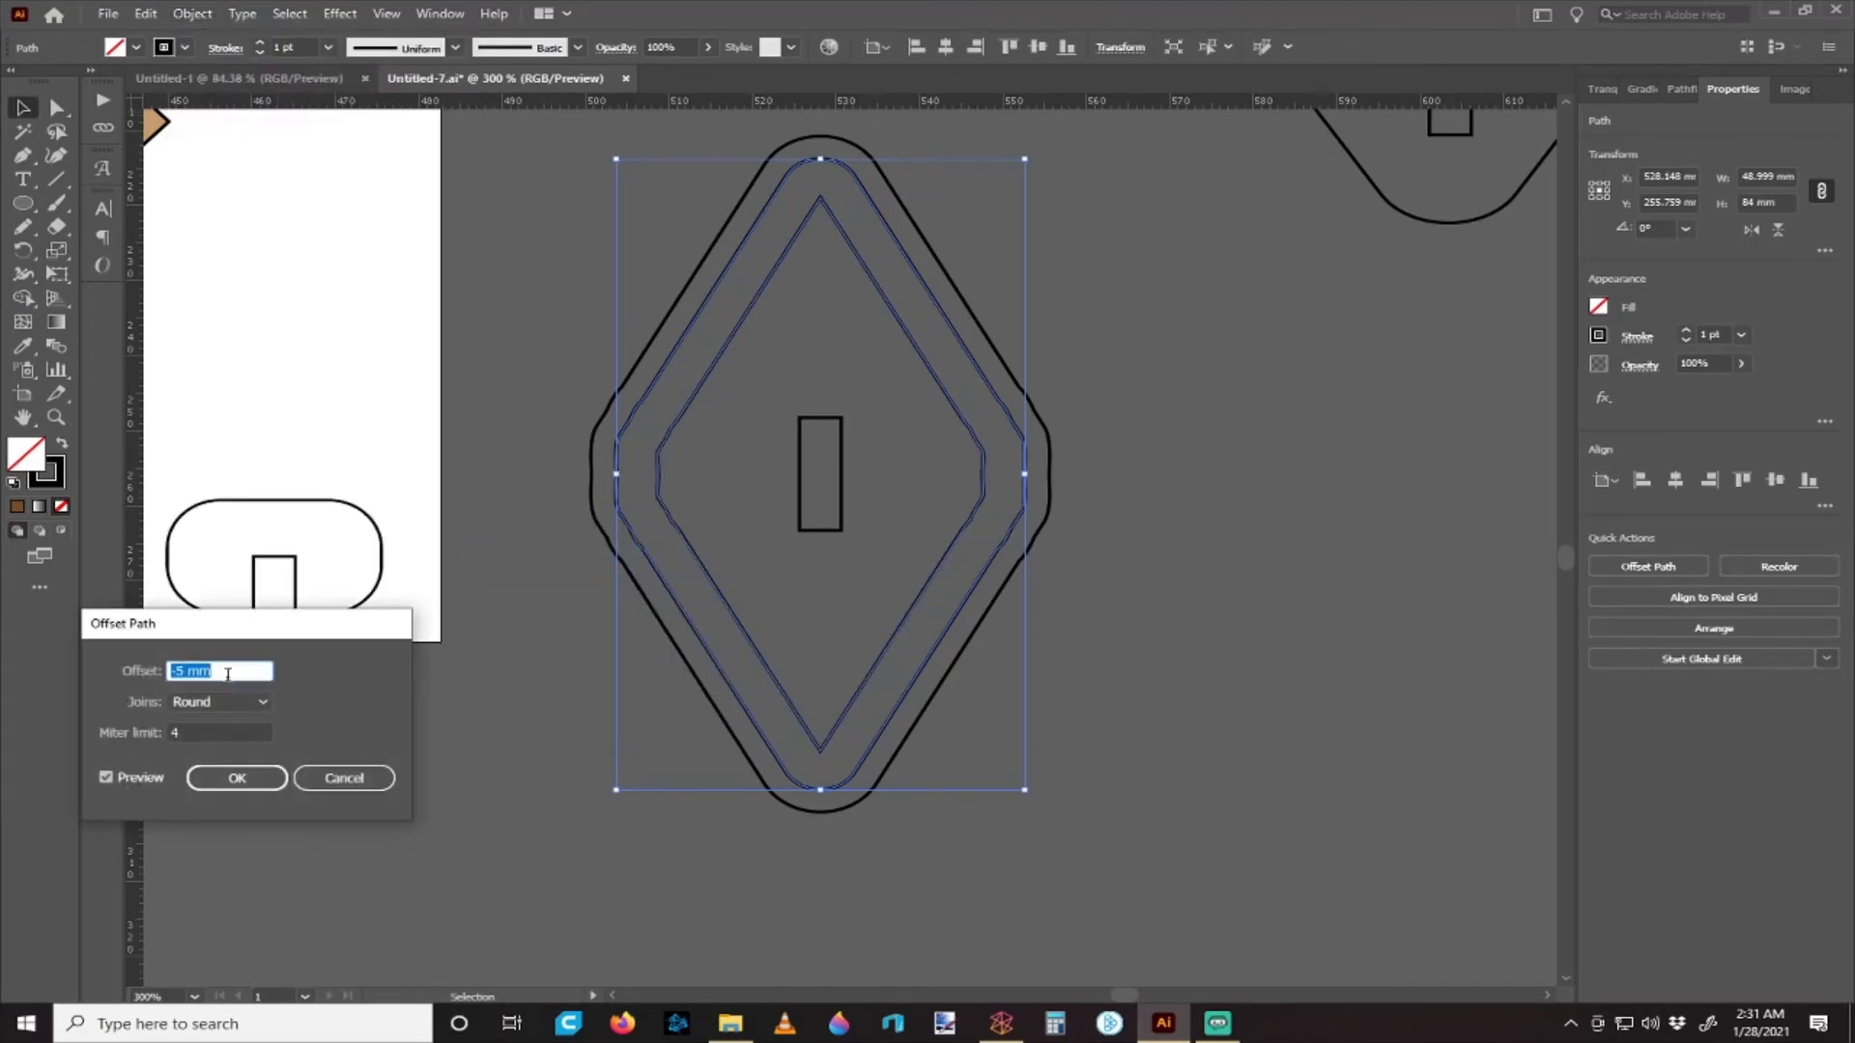
{"action": "key", "text": "Down"}
{"action": "key", "text": "Down"}
{"action": "key", "text": "Down"}
{"action": "key", "text": "Down"}
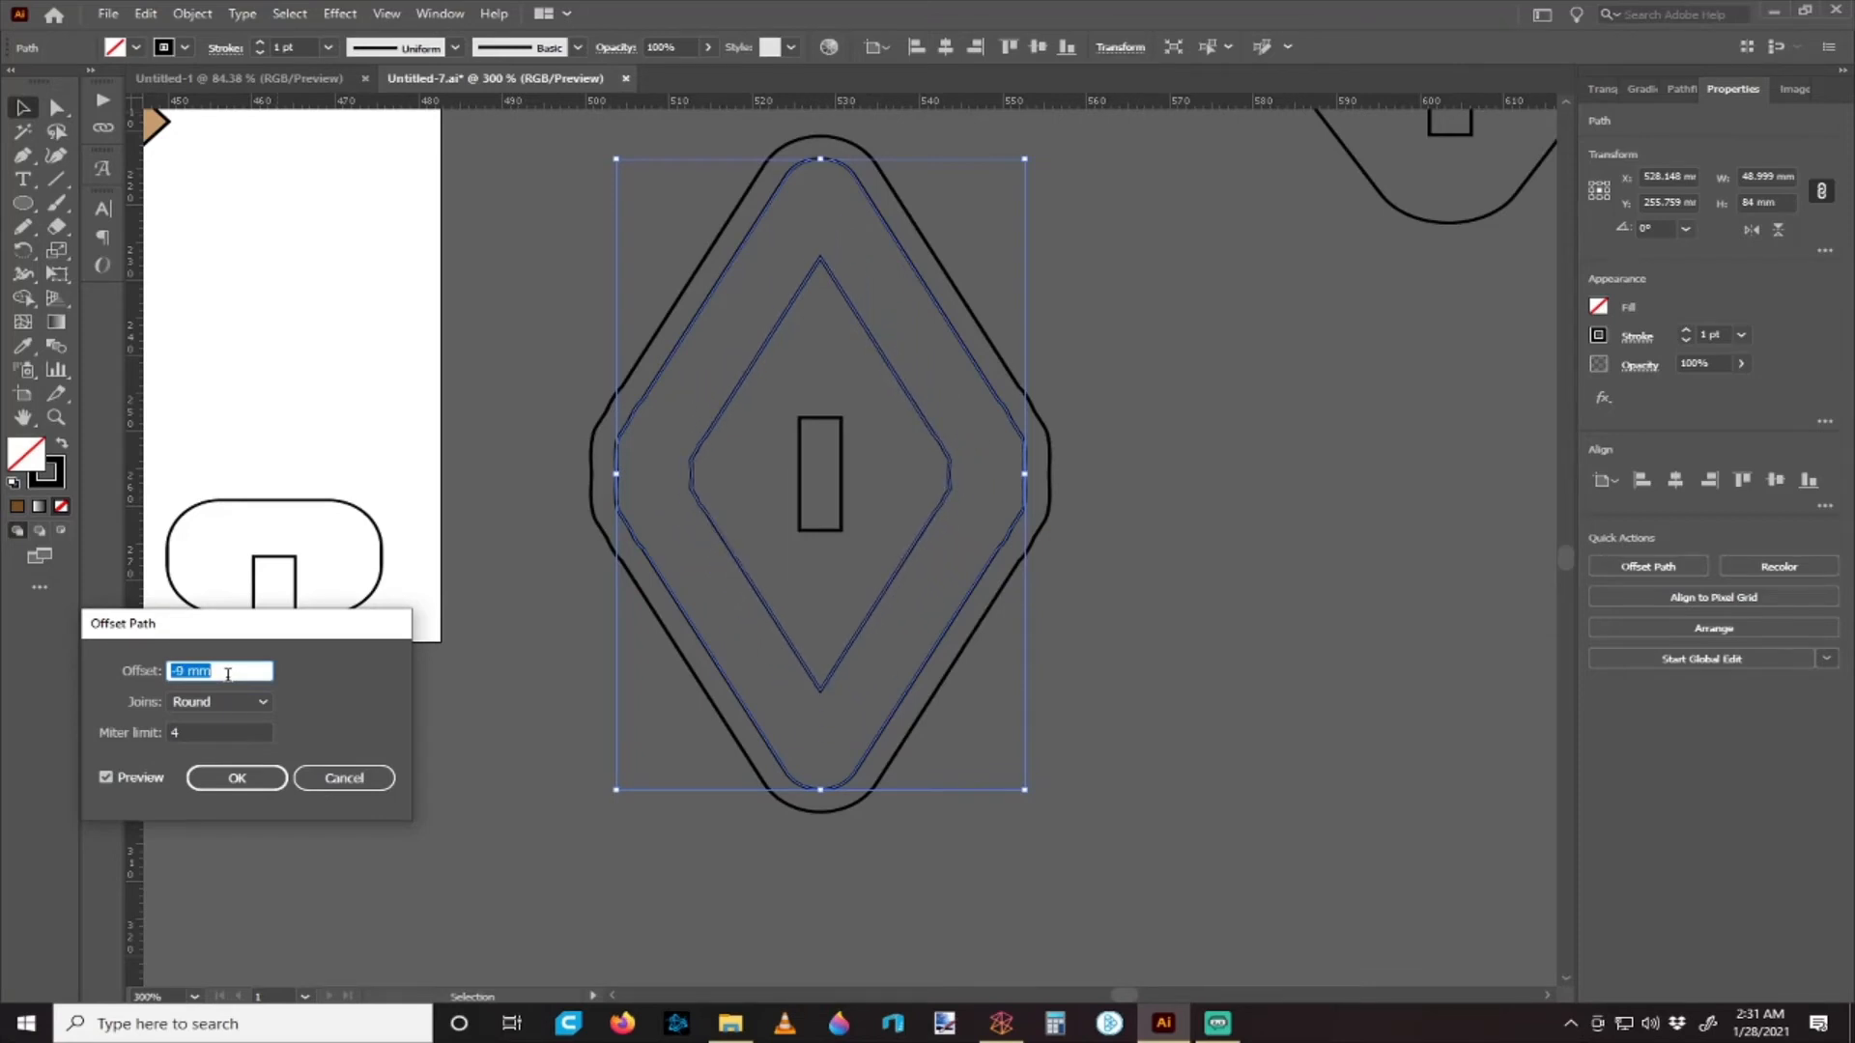
{"action": "key", "text": "Down"}
{"action": "key", "text": "Up"}
{"action": "key", "text": "Up"}
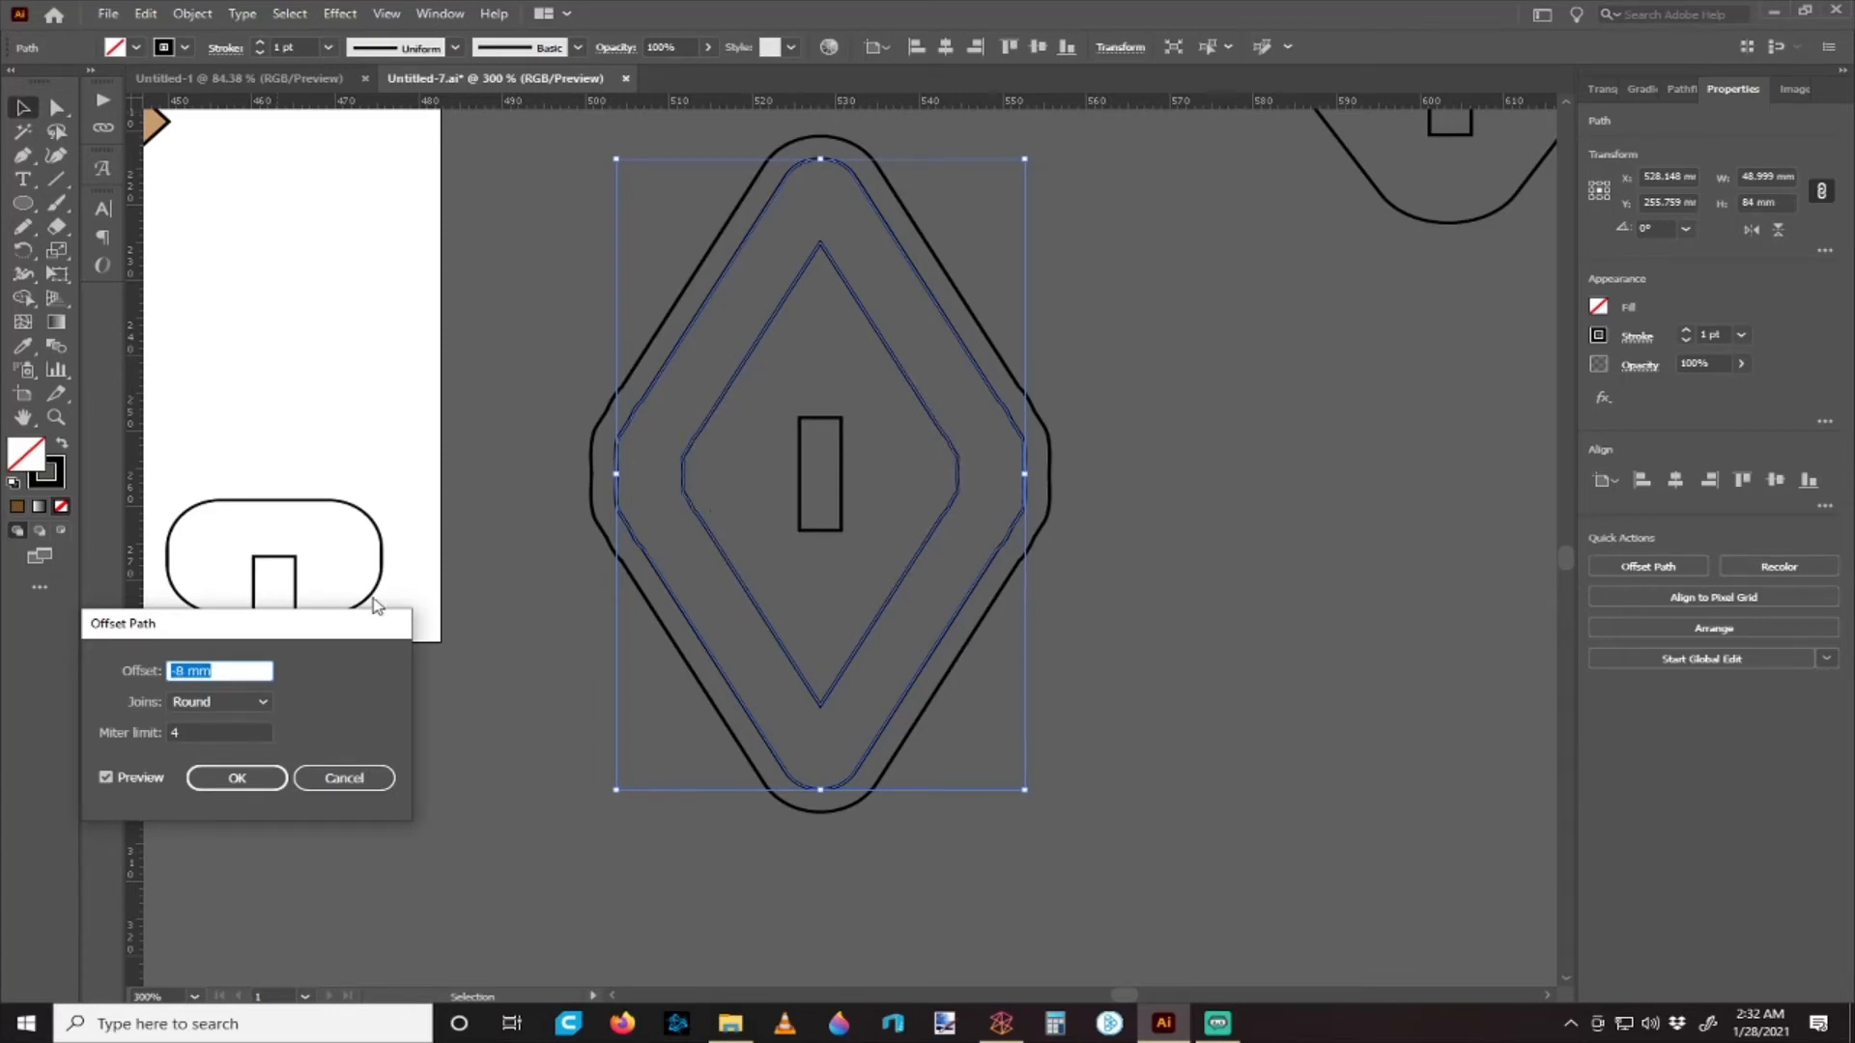
{"action": "key", "text": "Up"}
{"action": "key", "text": "Up"}
{"action": "key", "text": "Up"}
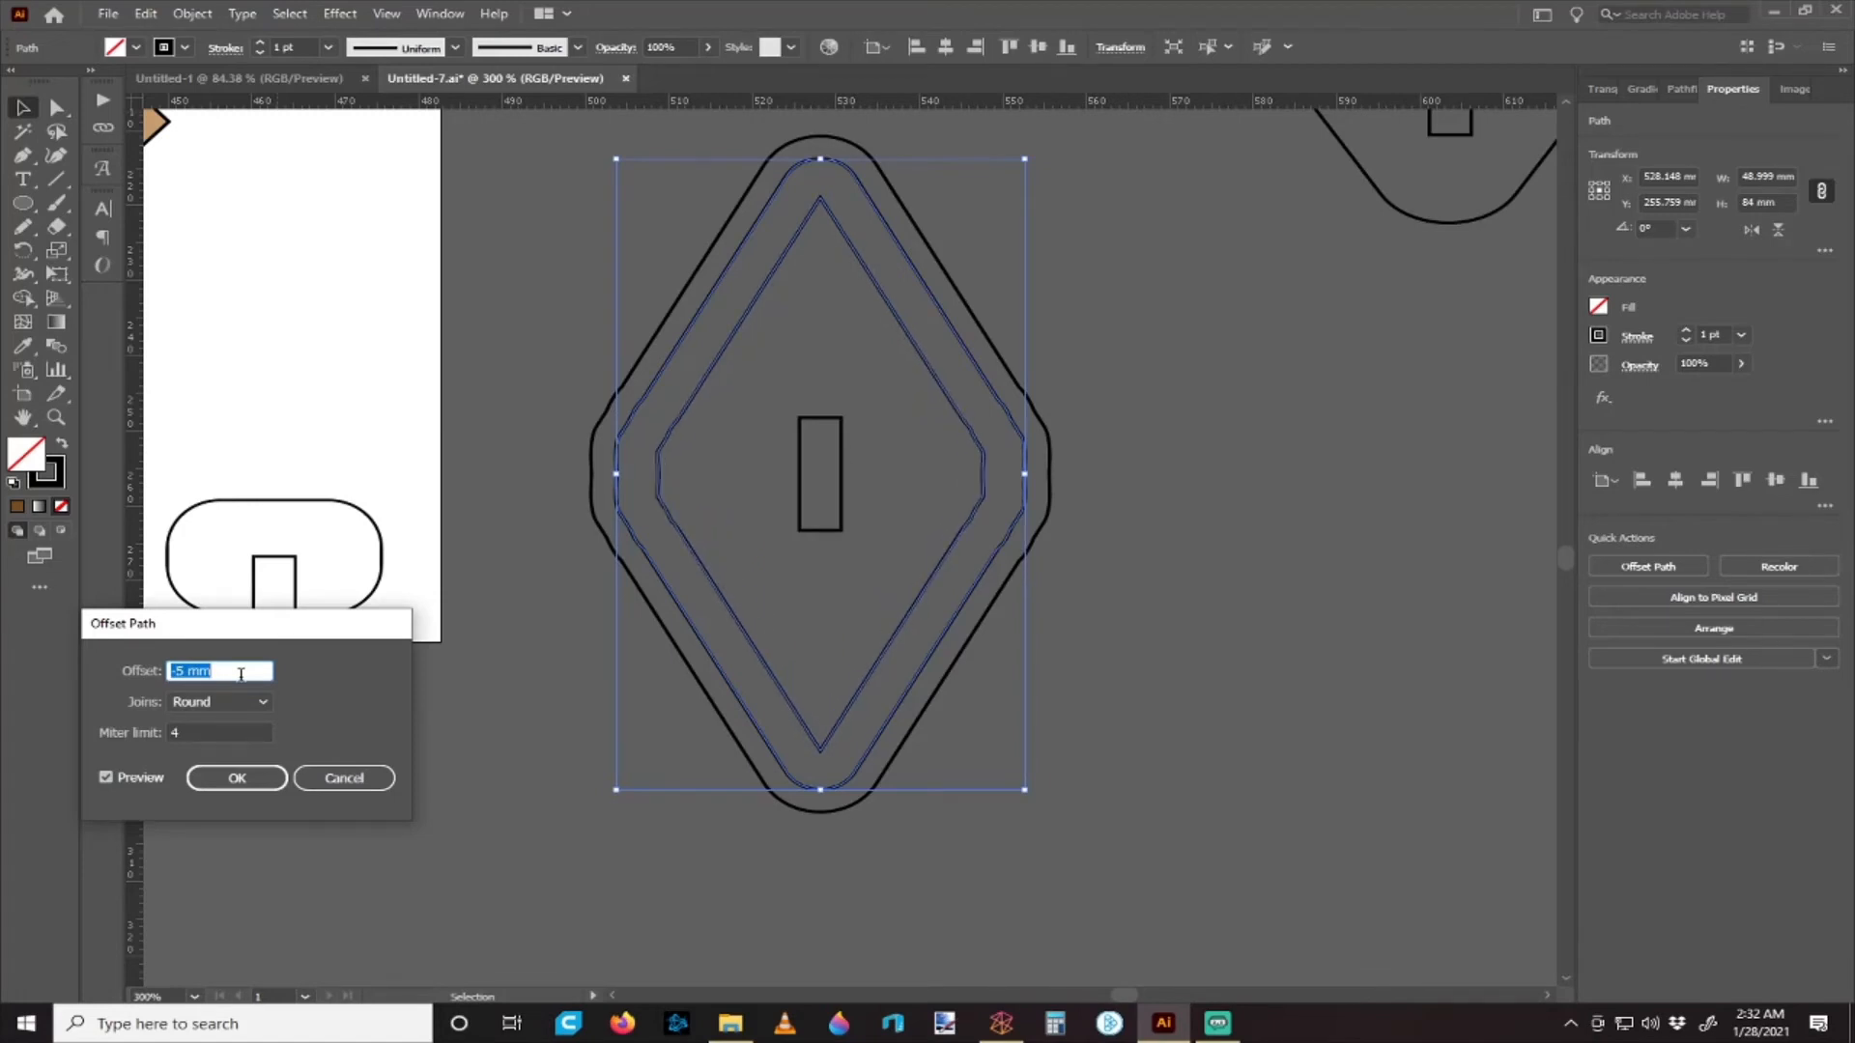
{"action": "key", "text": "Up"}
{"action": "key", "text": "Up"}
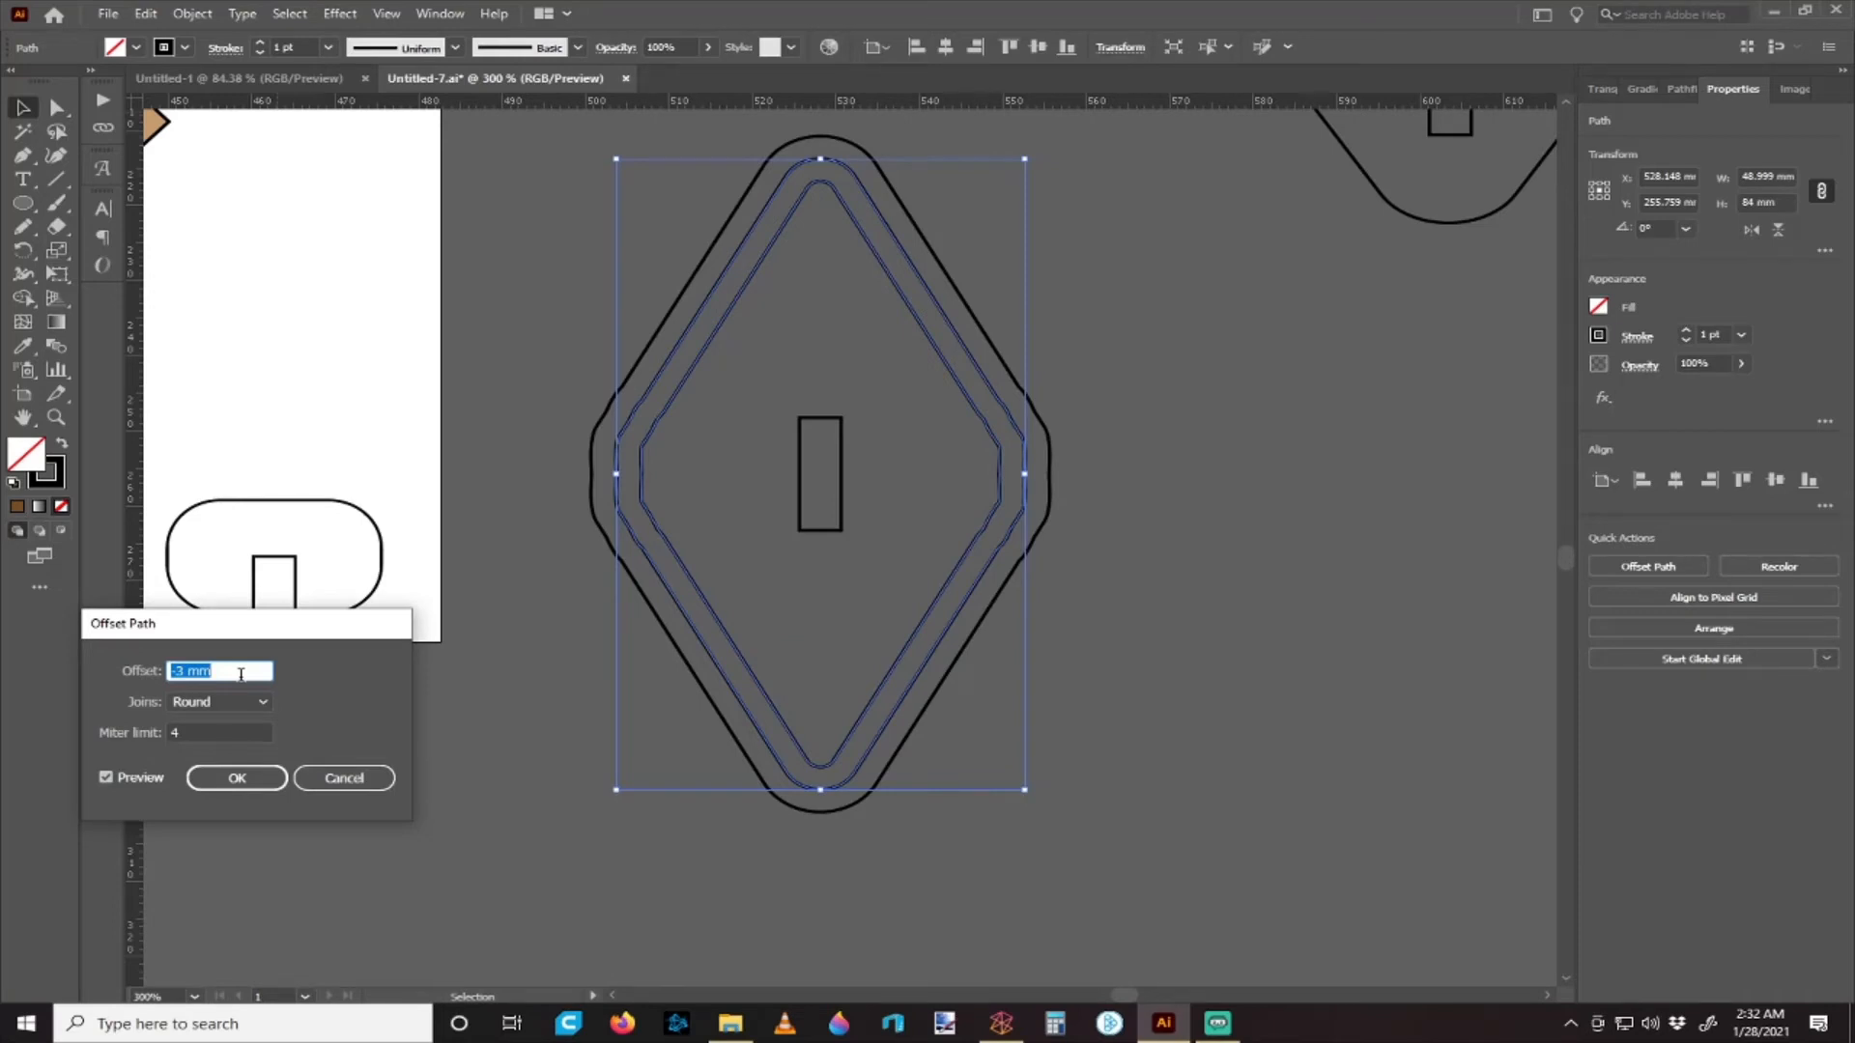
{"action": "key", "text": "Down"}
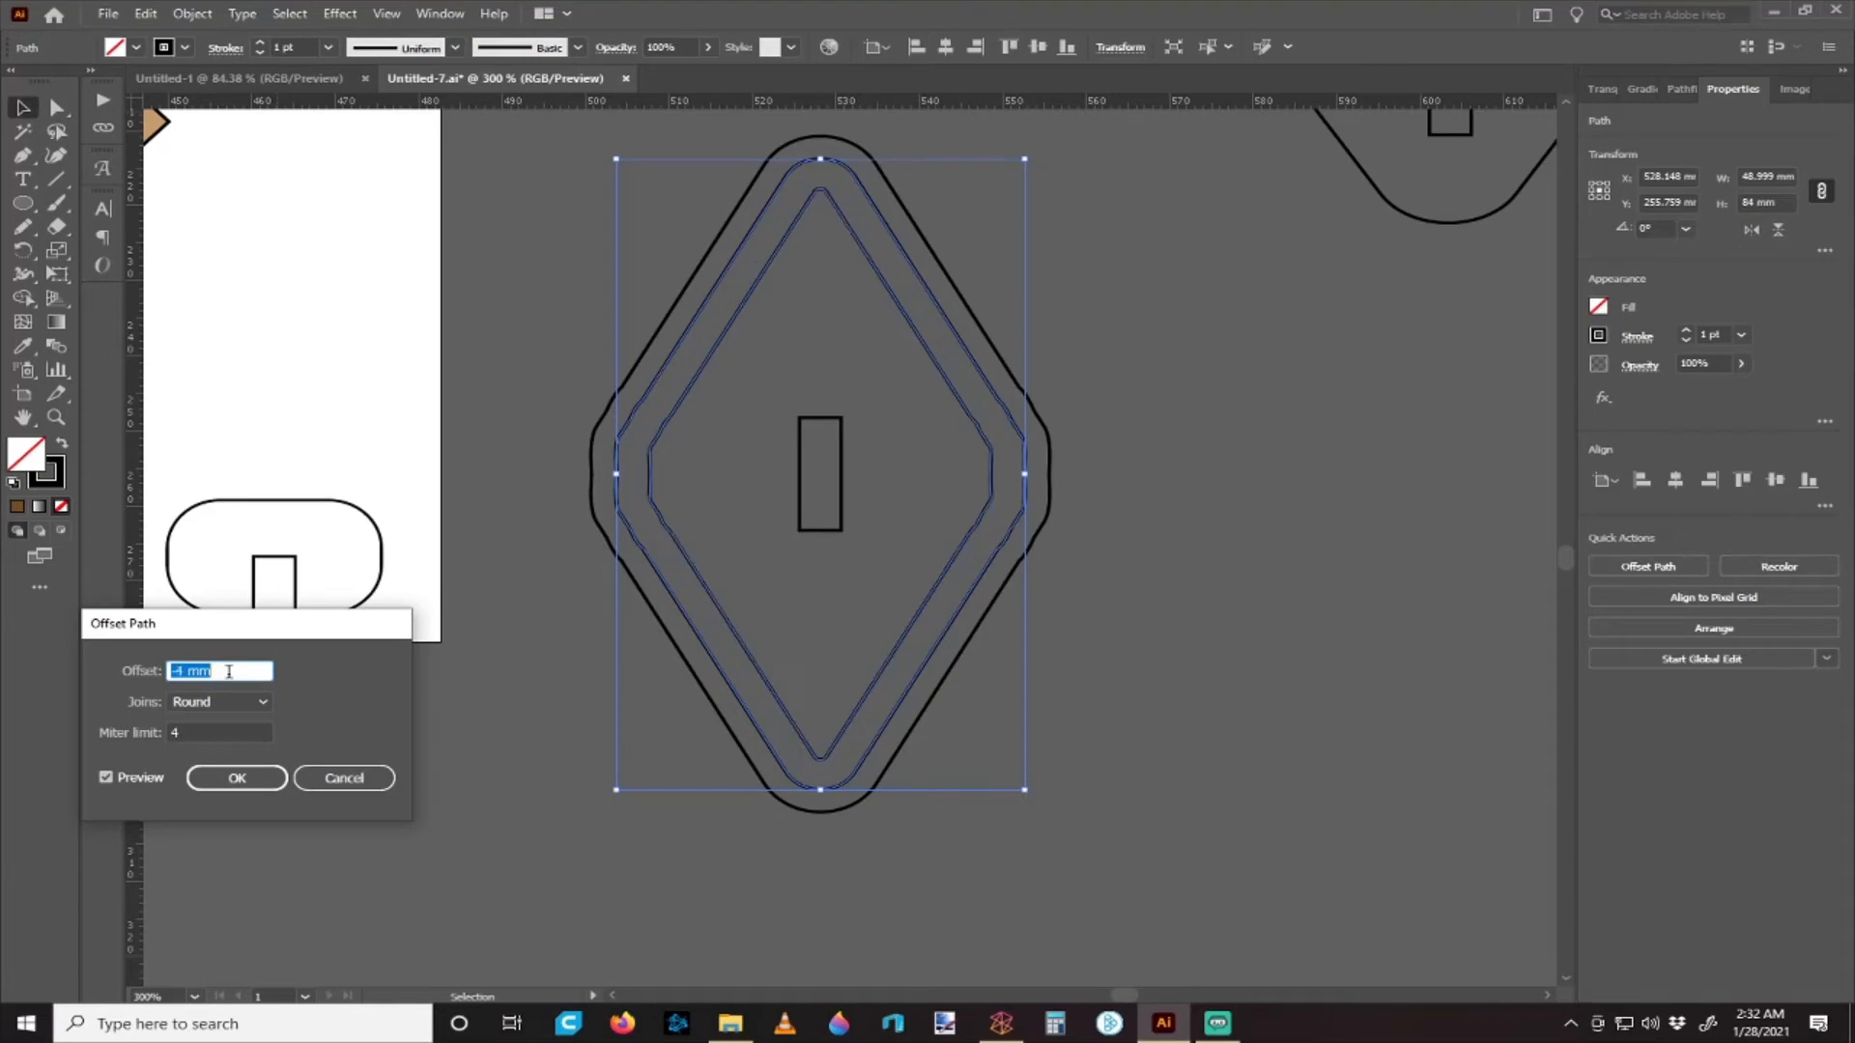
{"action": "left_click", "coordinate": [243, 772]}
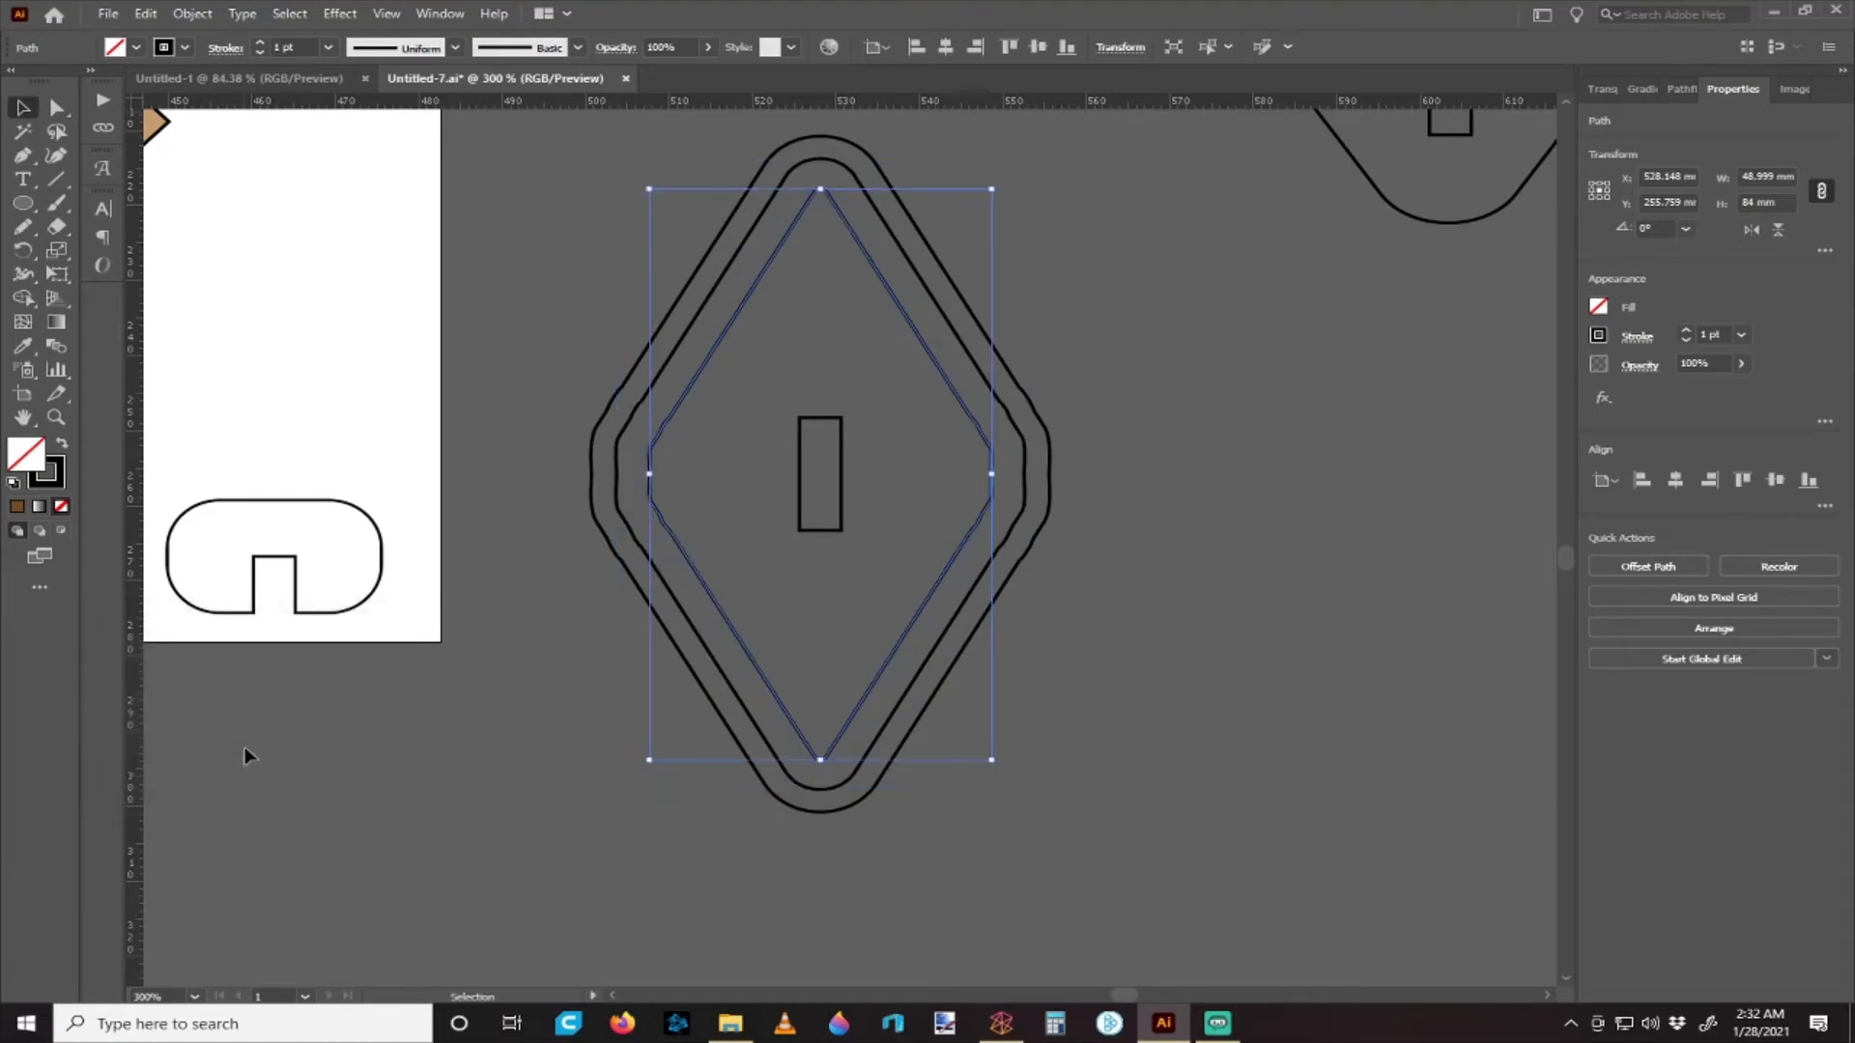
- Offset the narrower diamond's innermost outline inward by -3 mm with round joins
{"action": "left_click", "coordinate": [192, 13]}
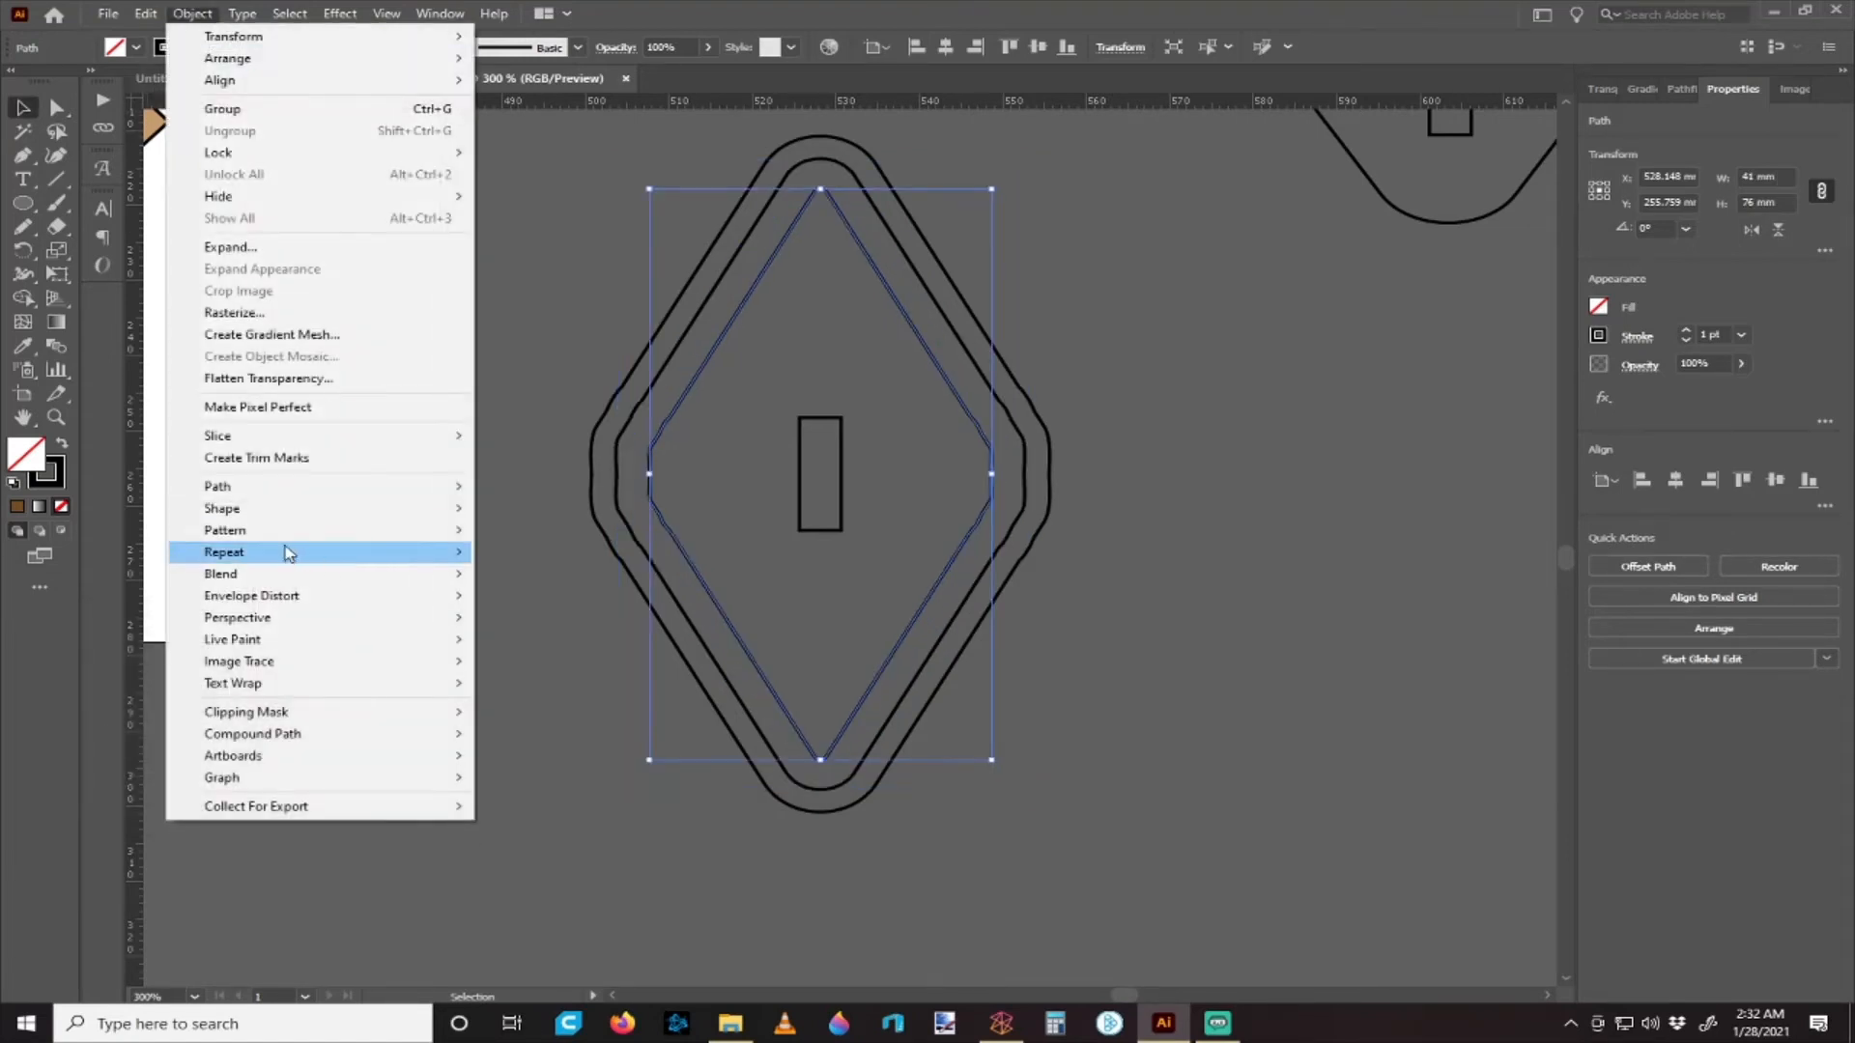
{"action": "mouse_move", "coordinate": [276, 496]}
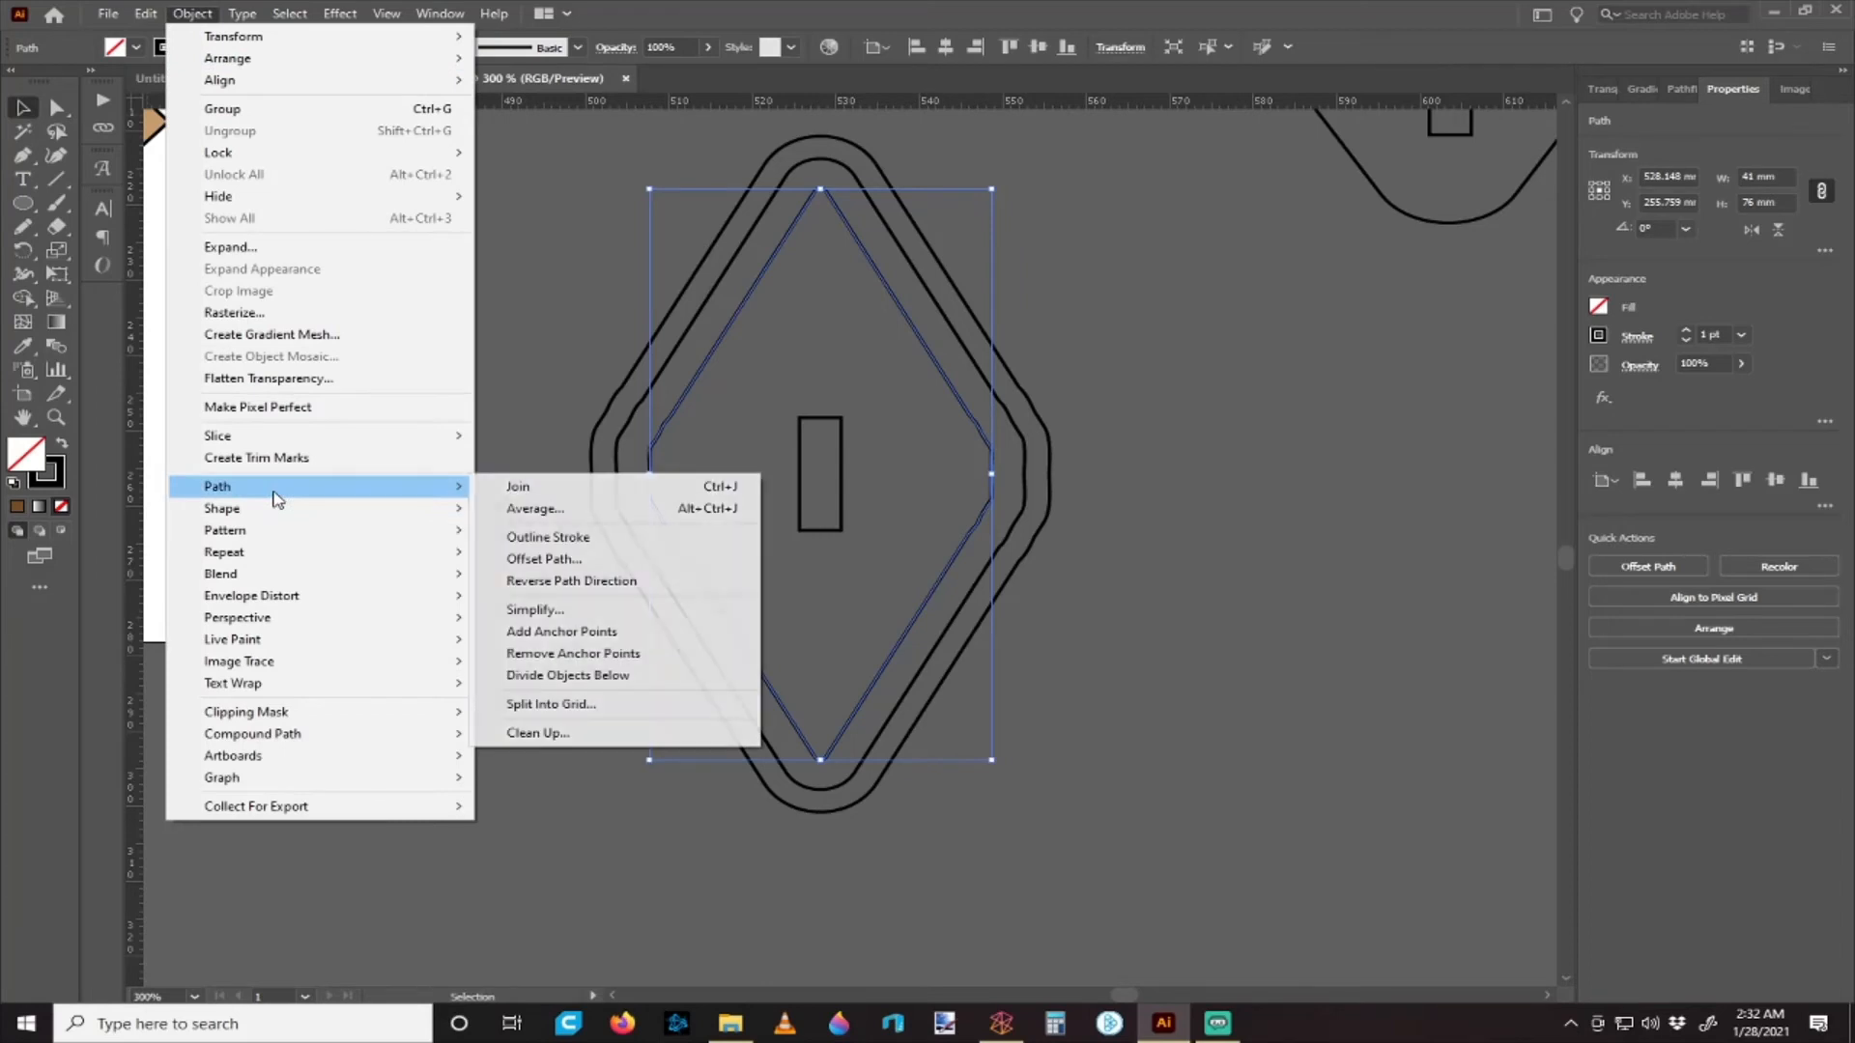
{"action": "left_click", "coordinate": [609, 559]}
{"action": "key", "text": "Up"}
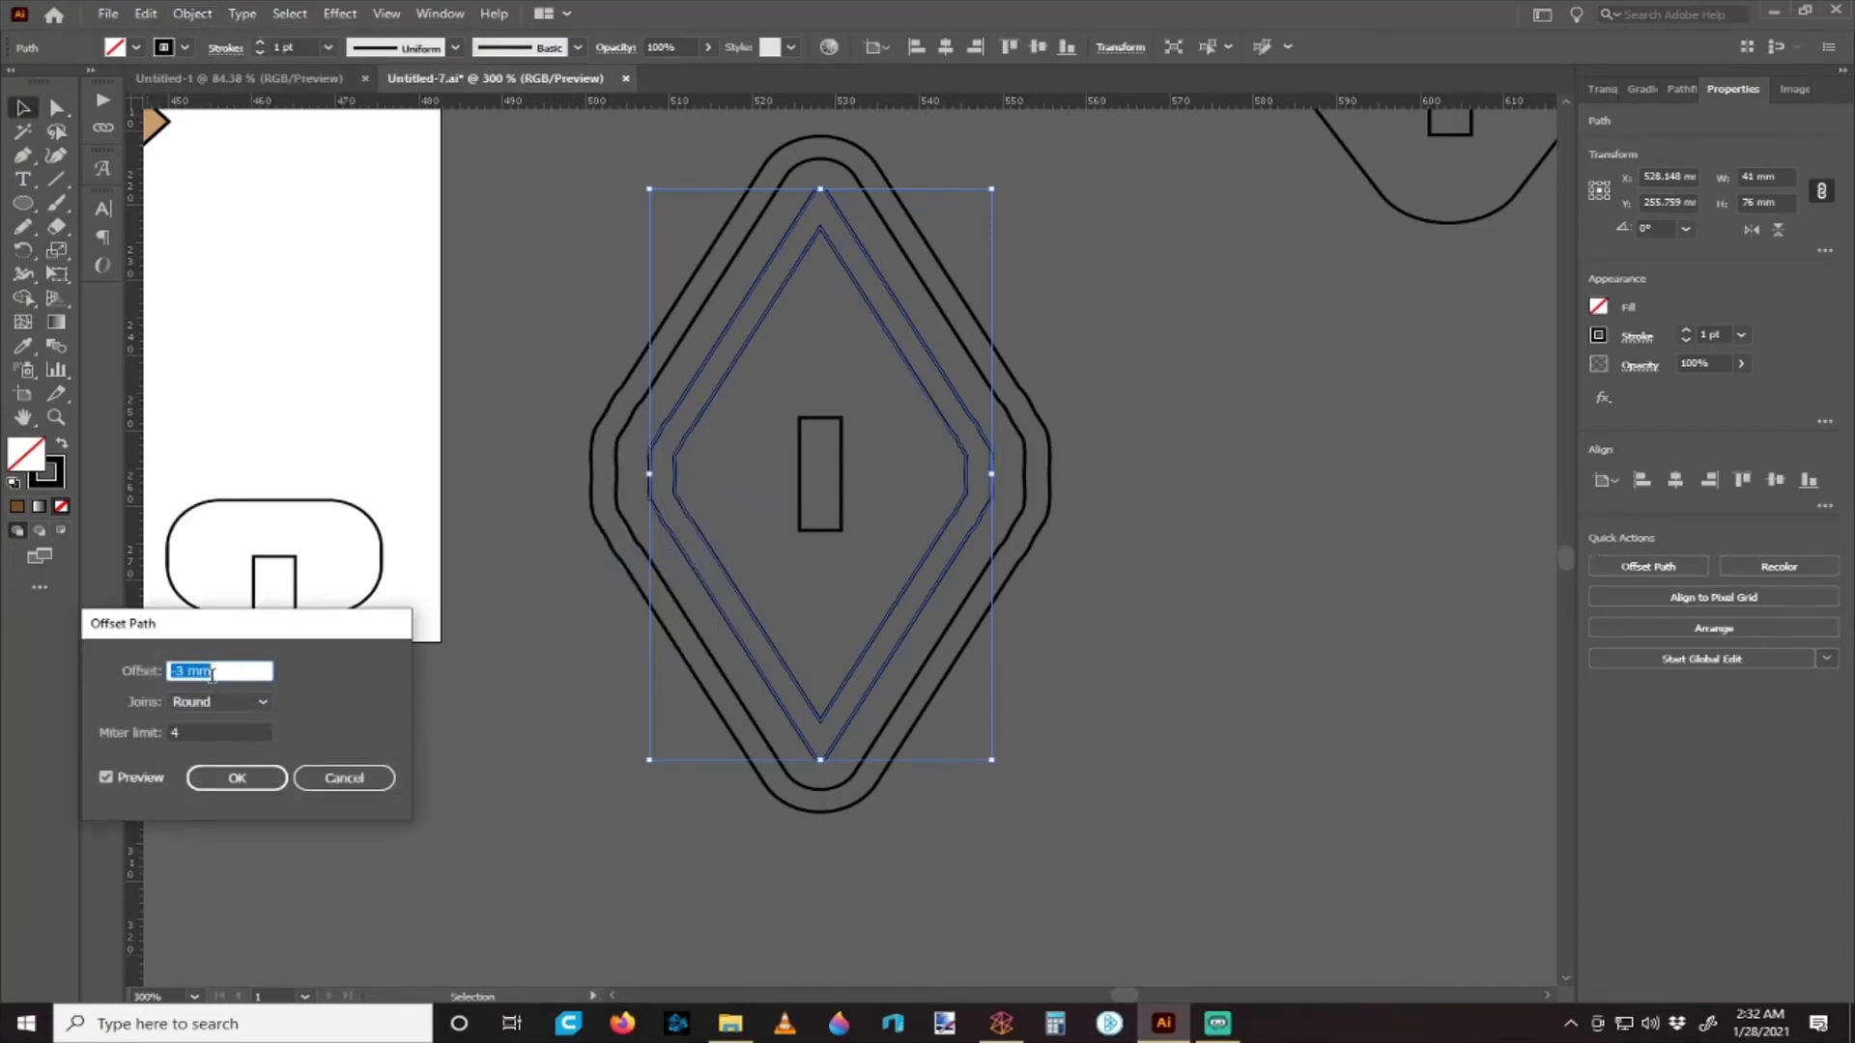
{"action": "left_click", "coordinate": [237, 779]}
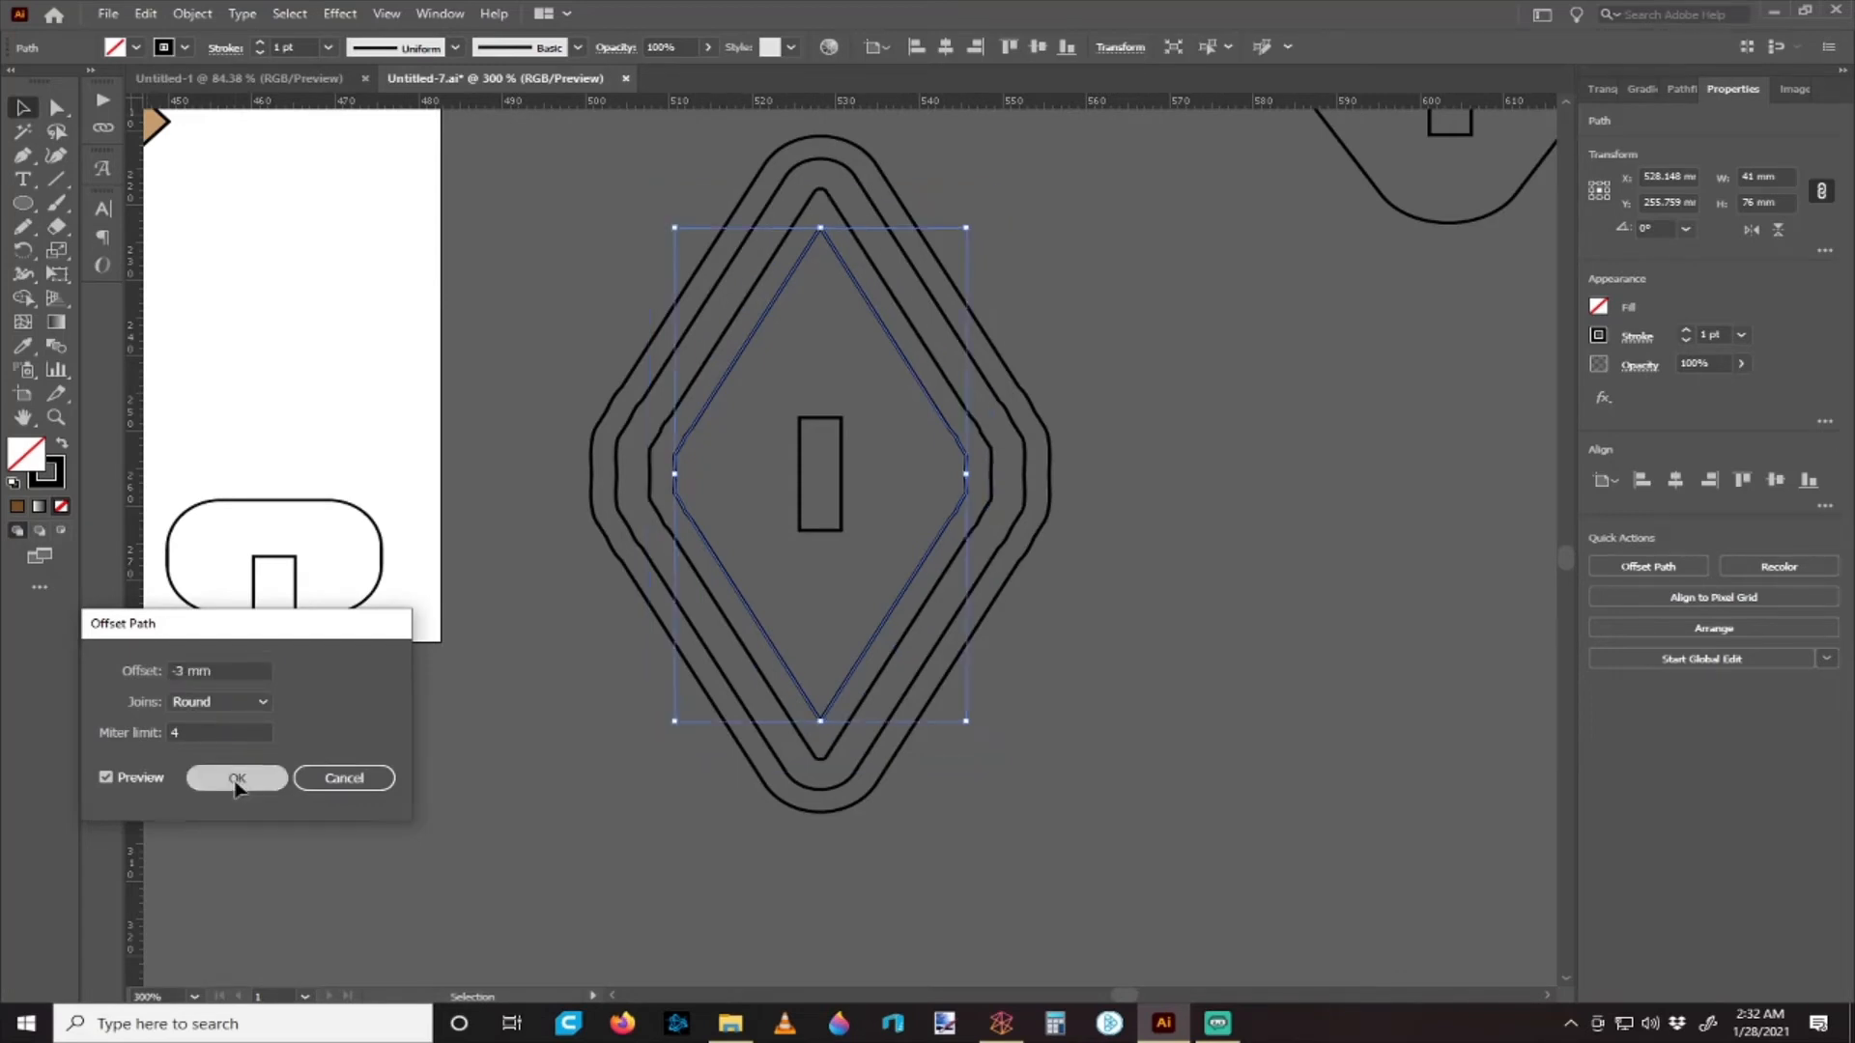
- Select the two middle outlines between the narrower diamond's outer edge and its innermost outline
{"action": "left_click", "coordinate": [786, 402]}
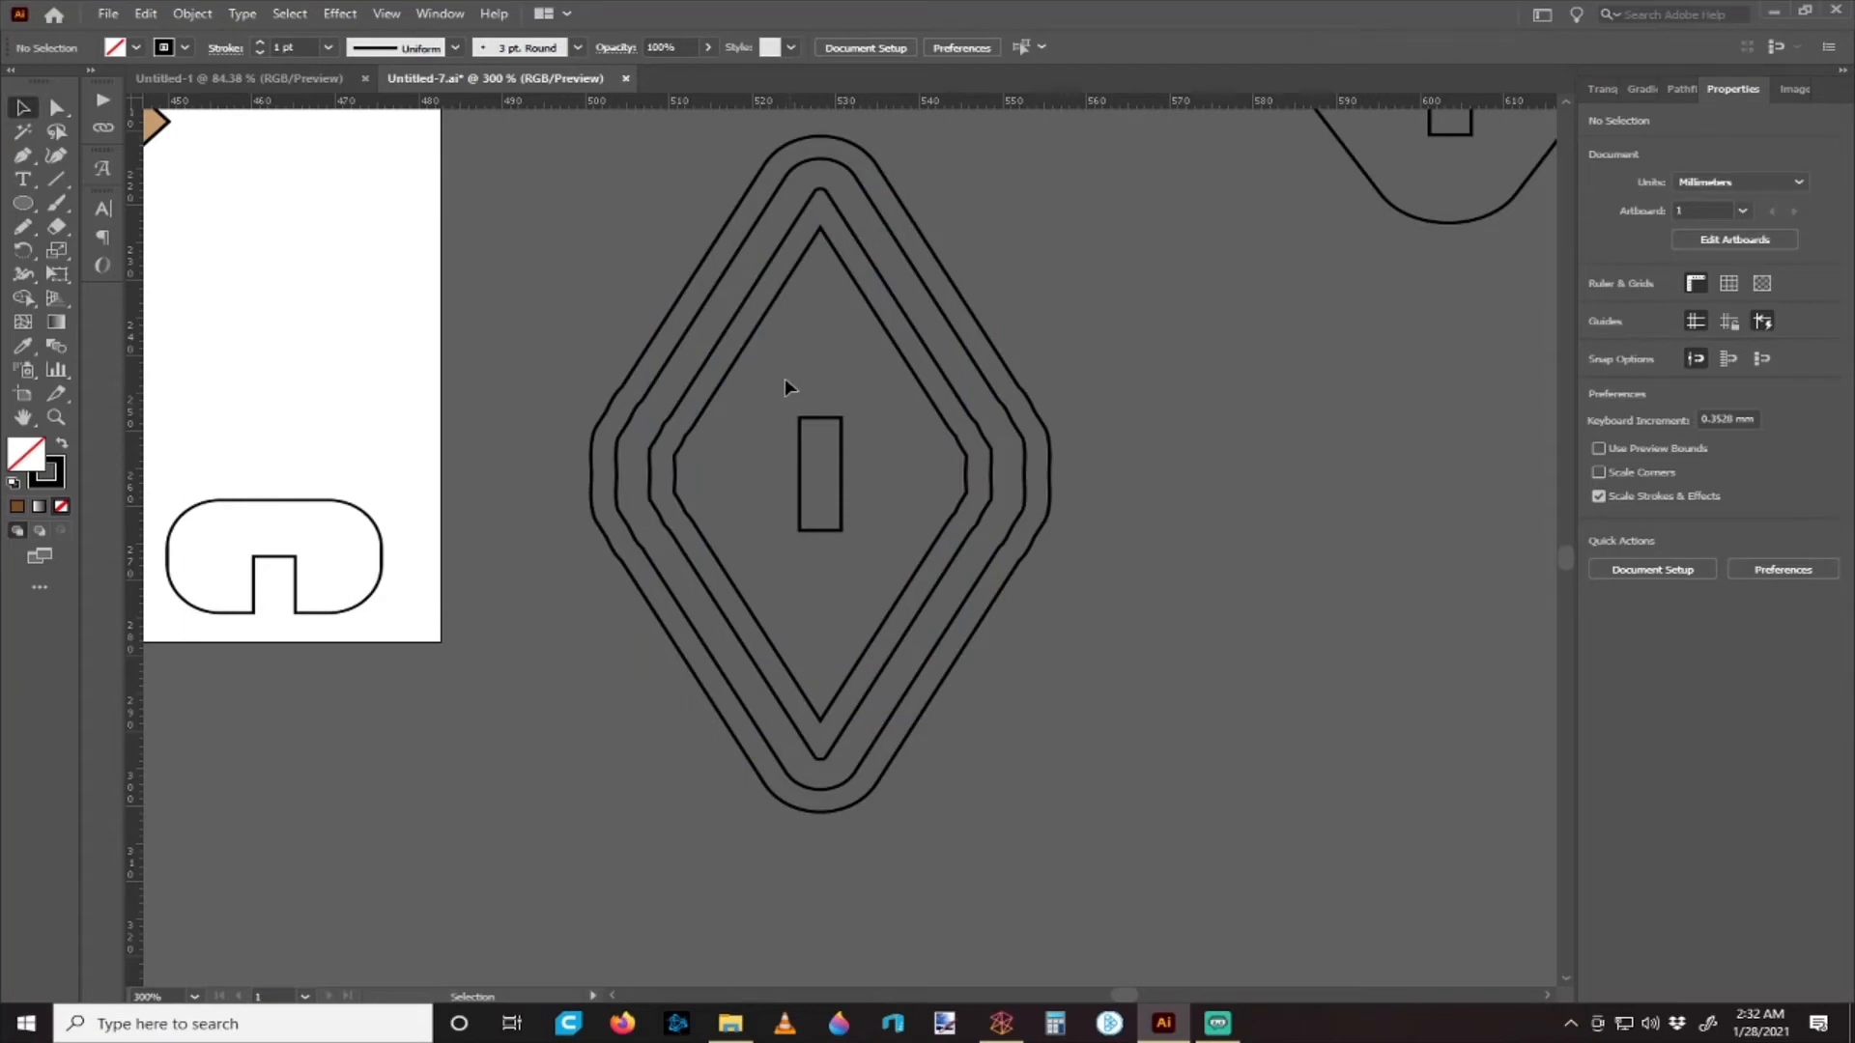
{"action": "left_click", "coordinate": [757, 275]}
{"action": "left_click", "coordinate": [746, 257], "text": "shift"}
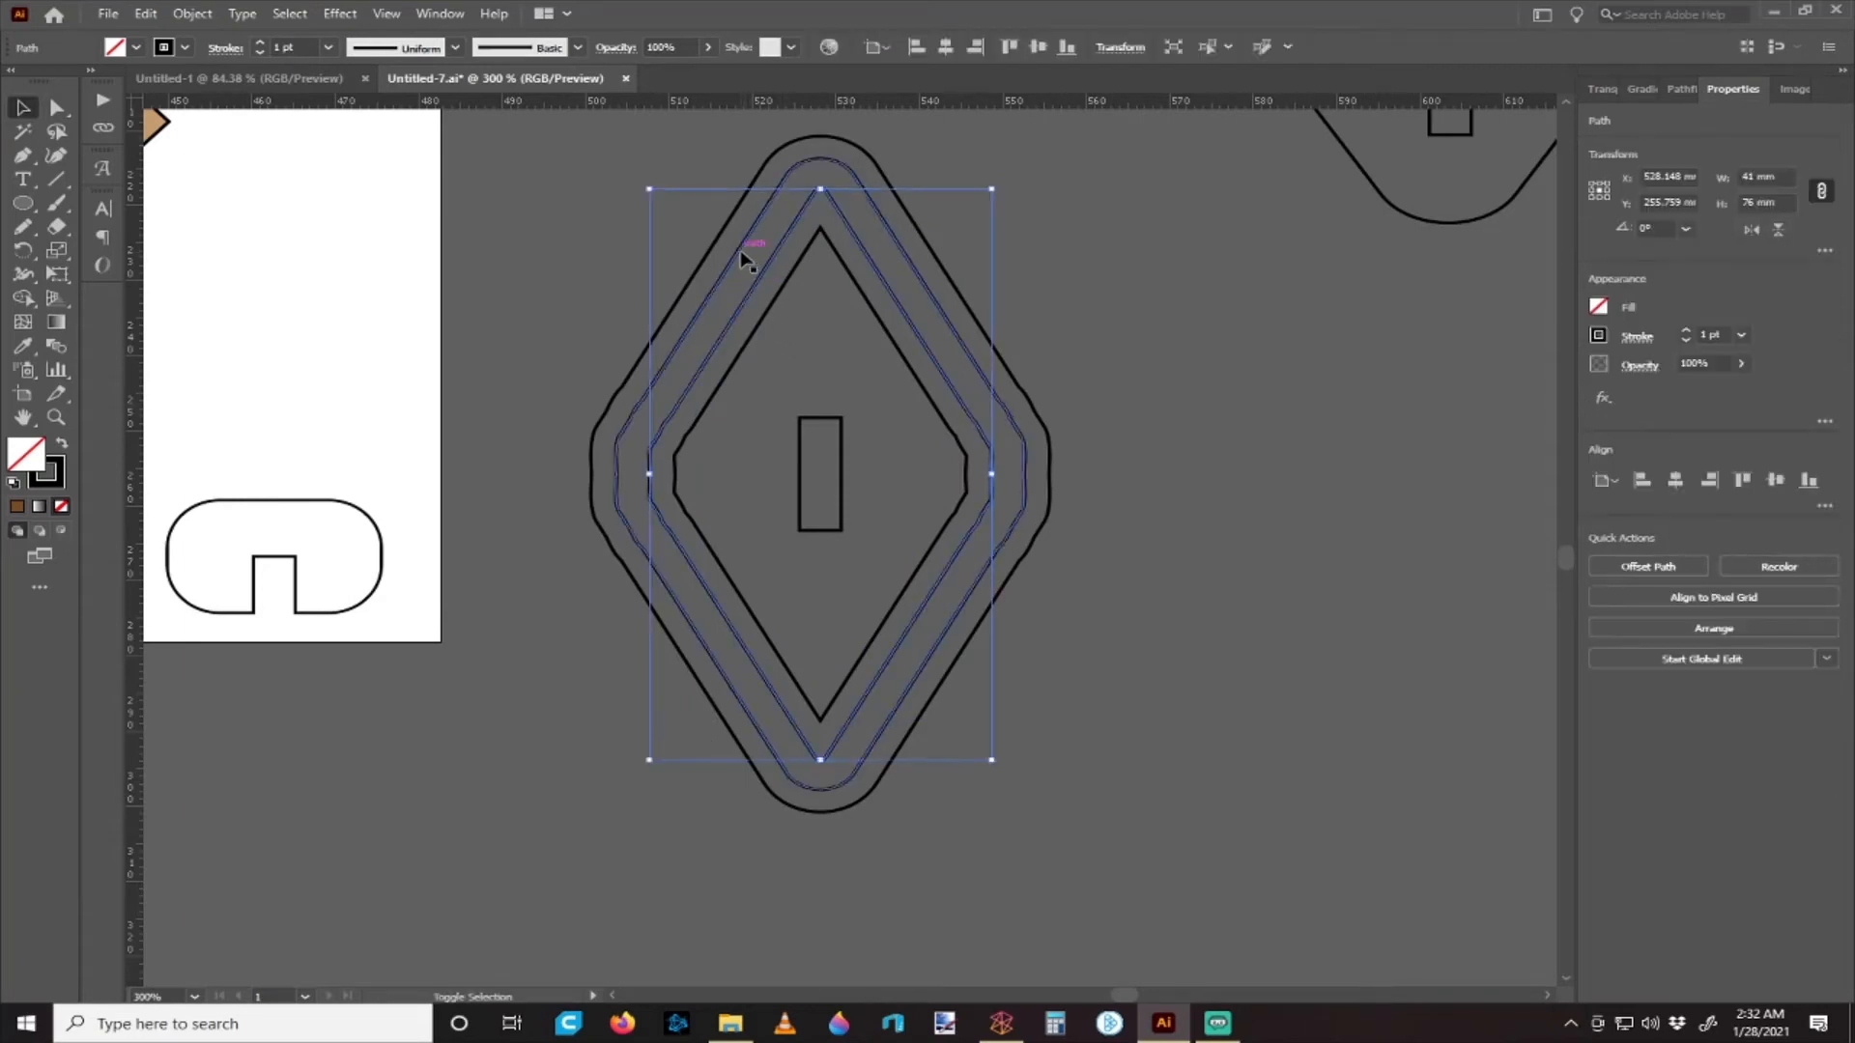
- Combine the two middle diamond outlines into a compound path and fill it red
{"action": "scroll", "coordinate": [1070, 408], "scroll_direction": "up", "scroll_amount": 1}
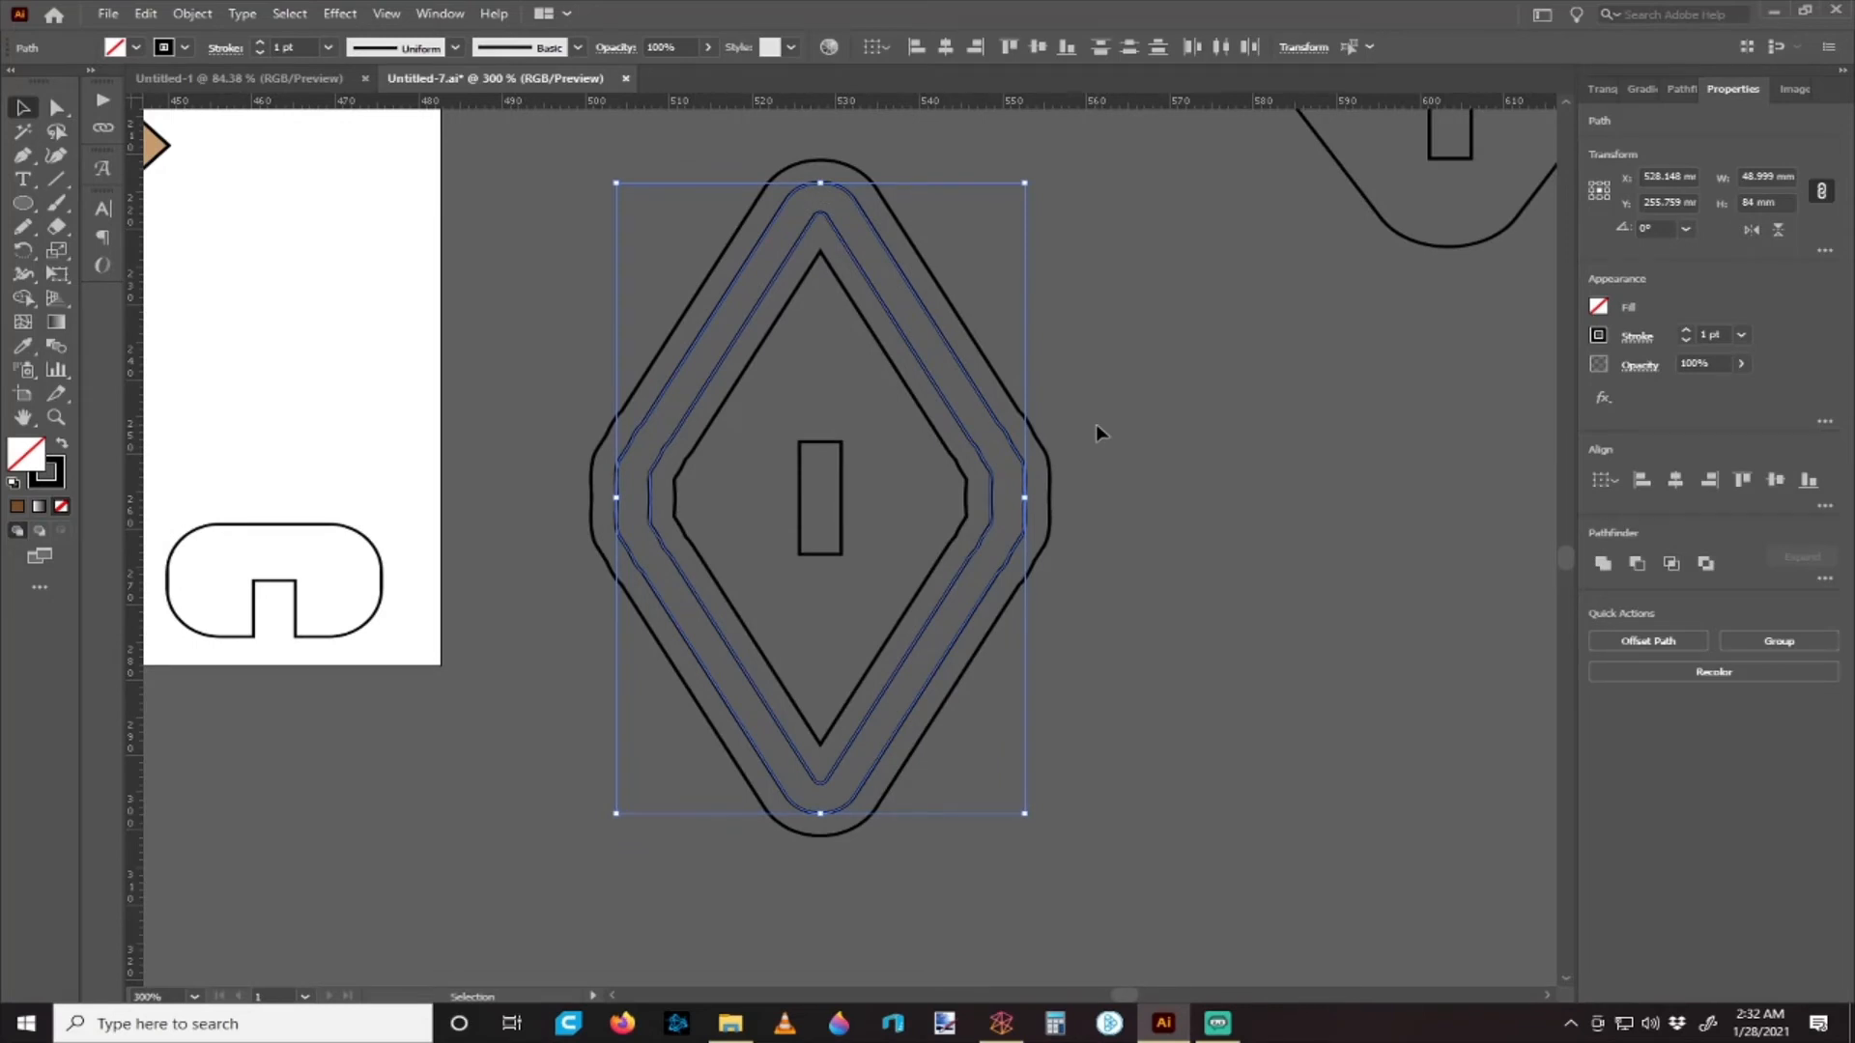
{"action": "key", "text": "a"}
{"action": "key", "text": "ctrl+8"}
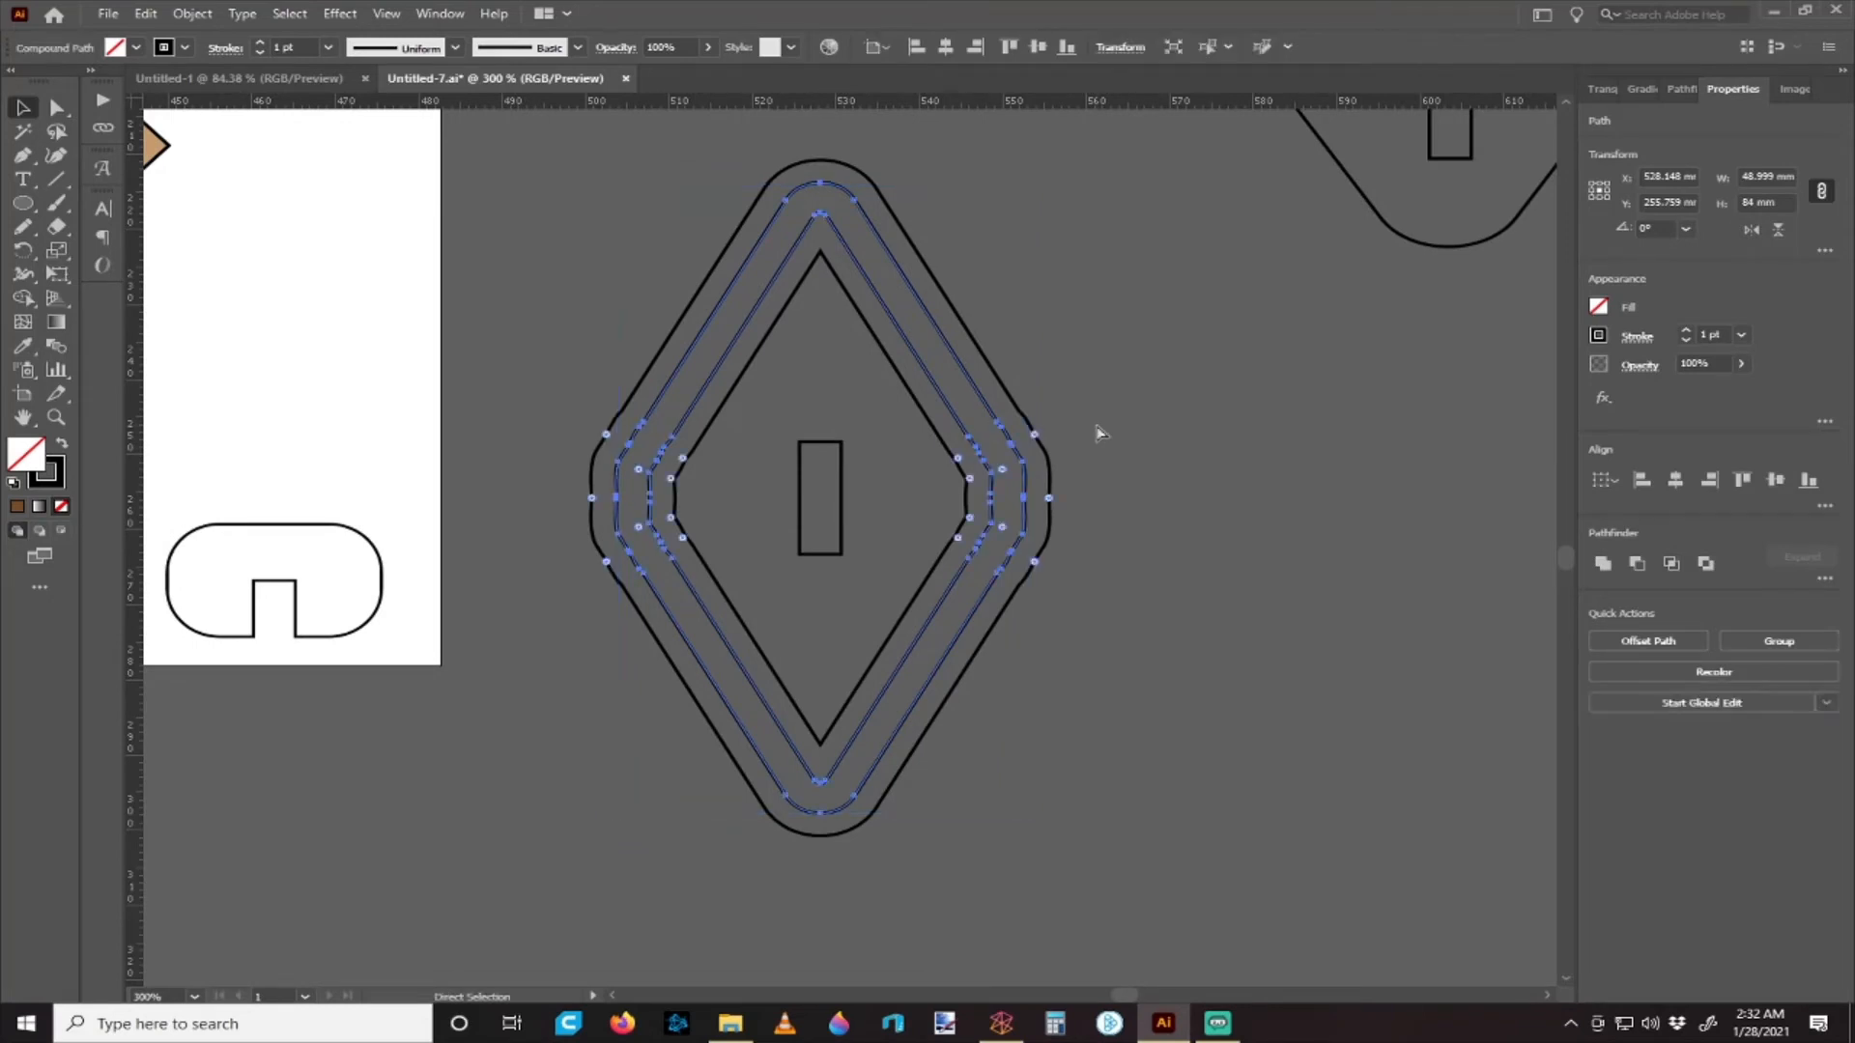
{"action": "key", "text": "v"}
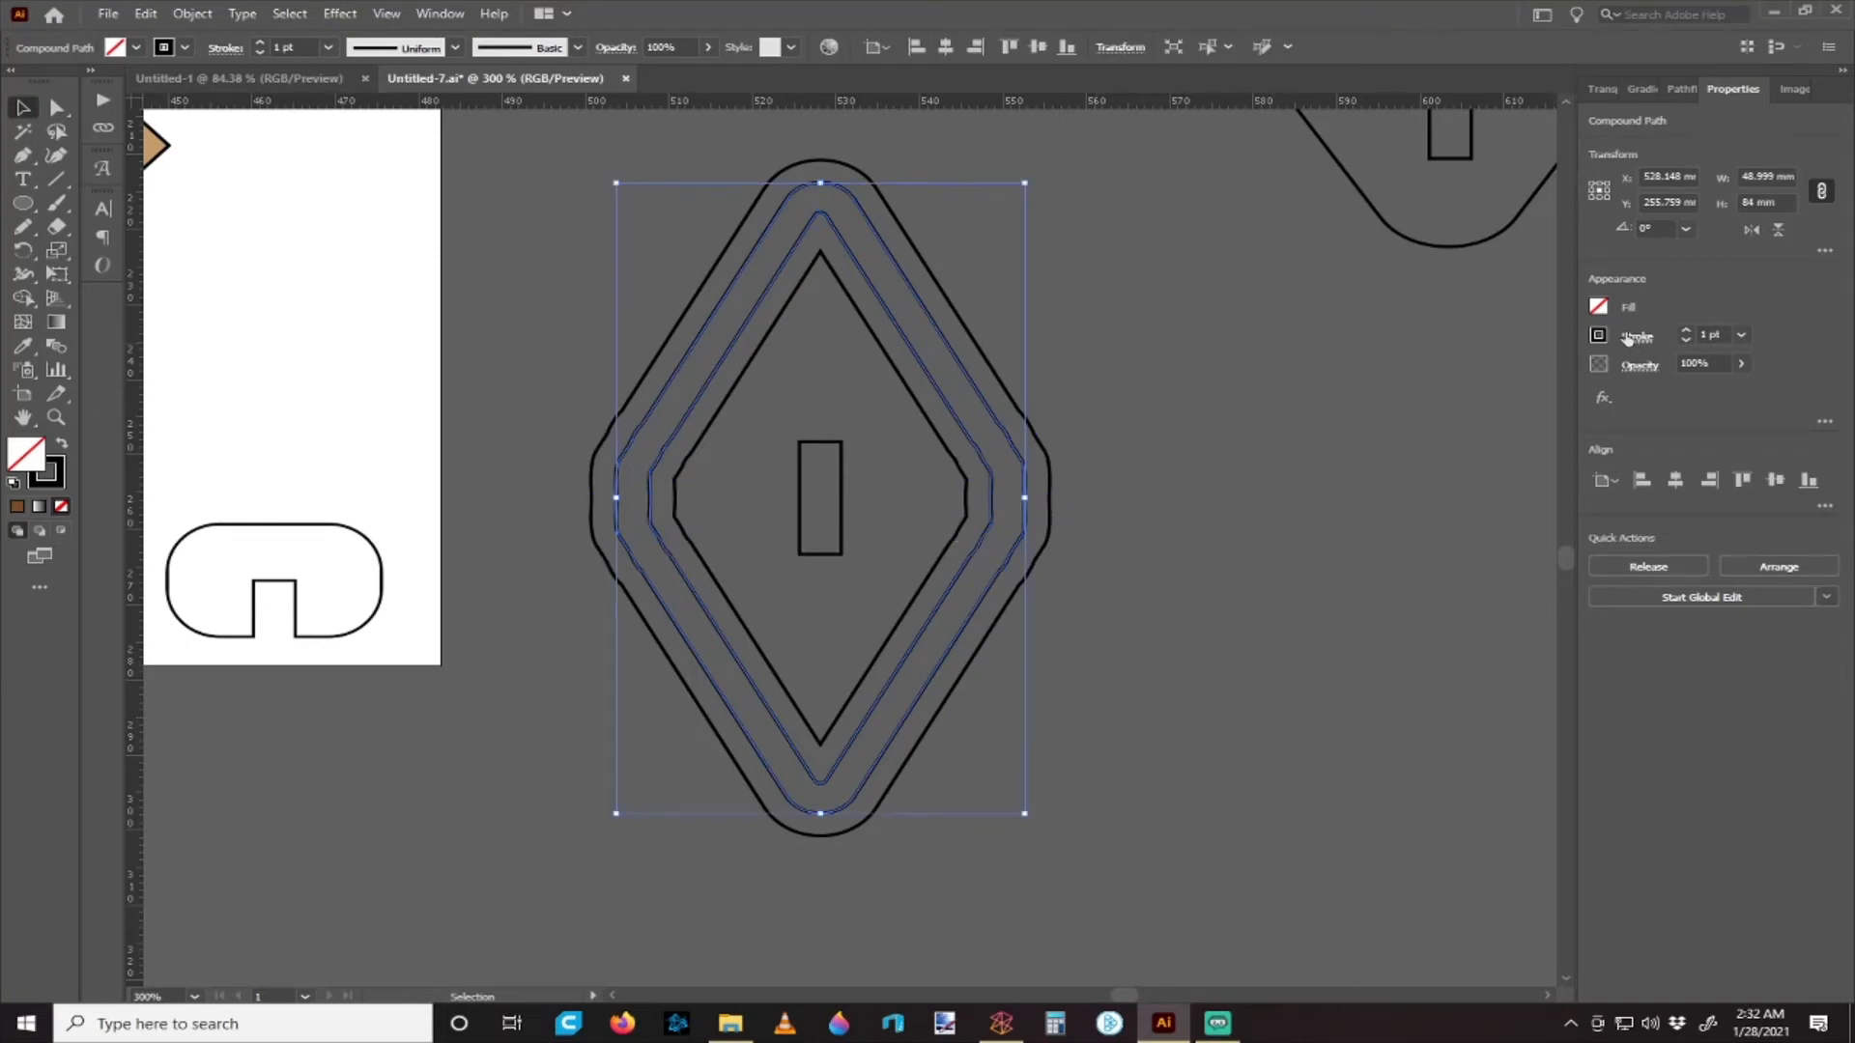
{"action": "left_click", "coordinate": [1599, 307]}
{"action": "left_click", "coordinate": [1455, 386]}
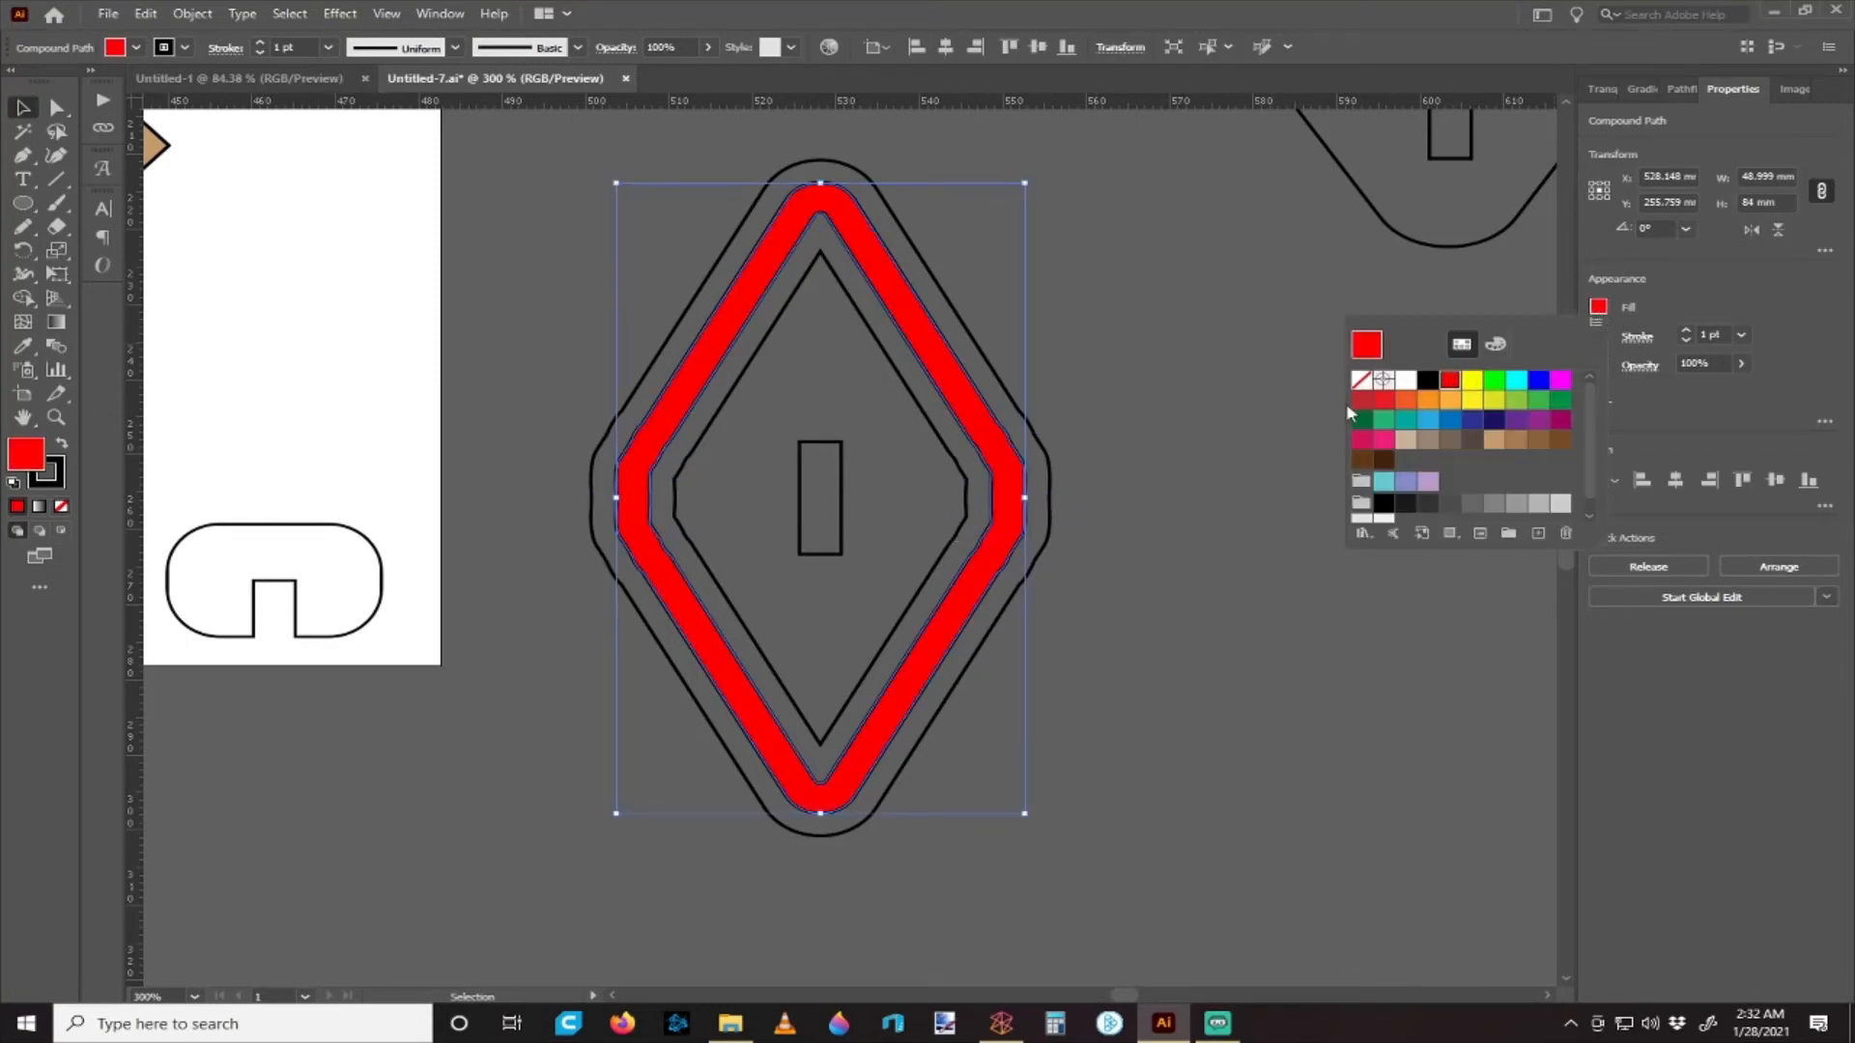
{"action": "left_click", "coordinate": [1175, 399]}
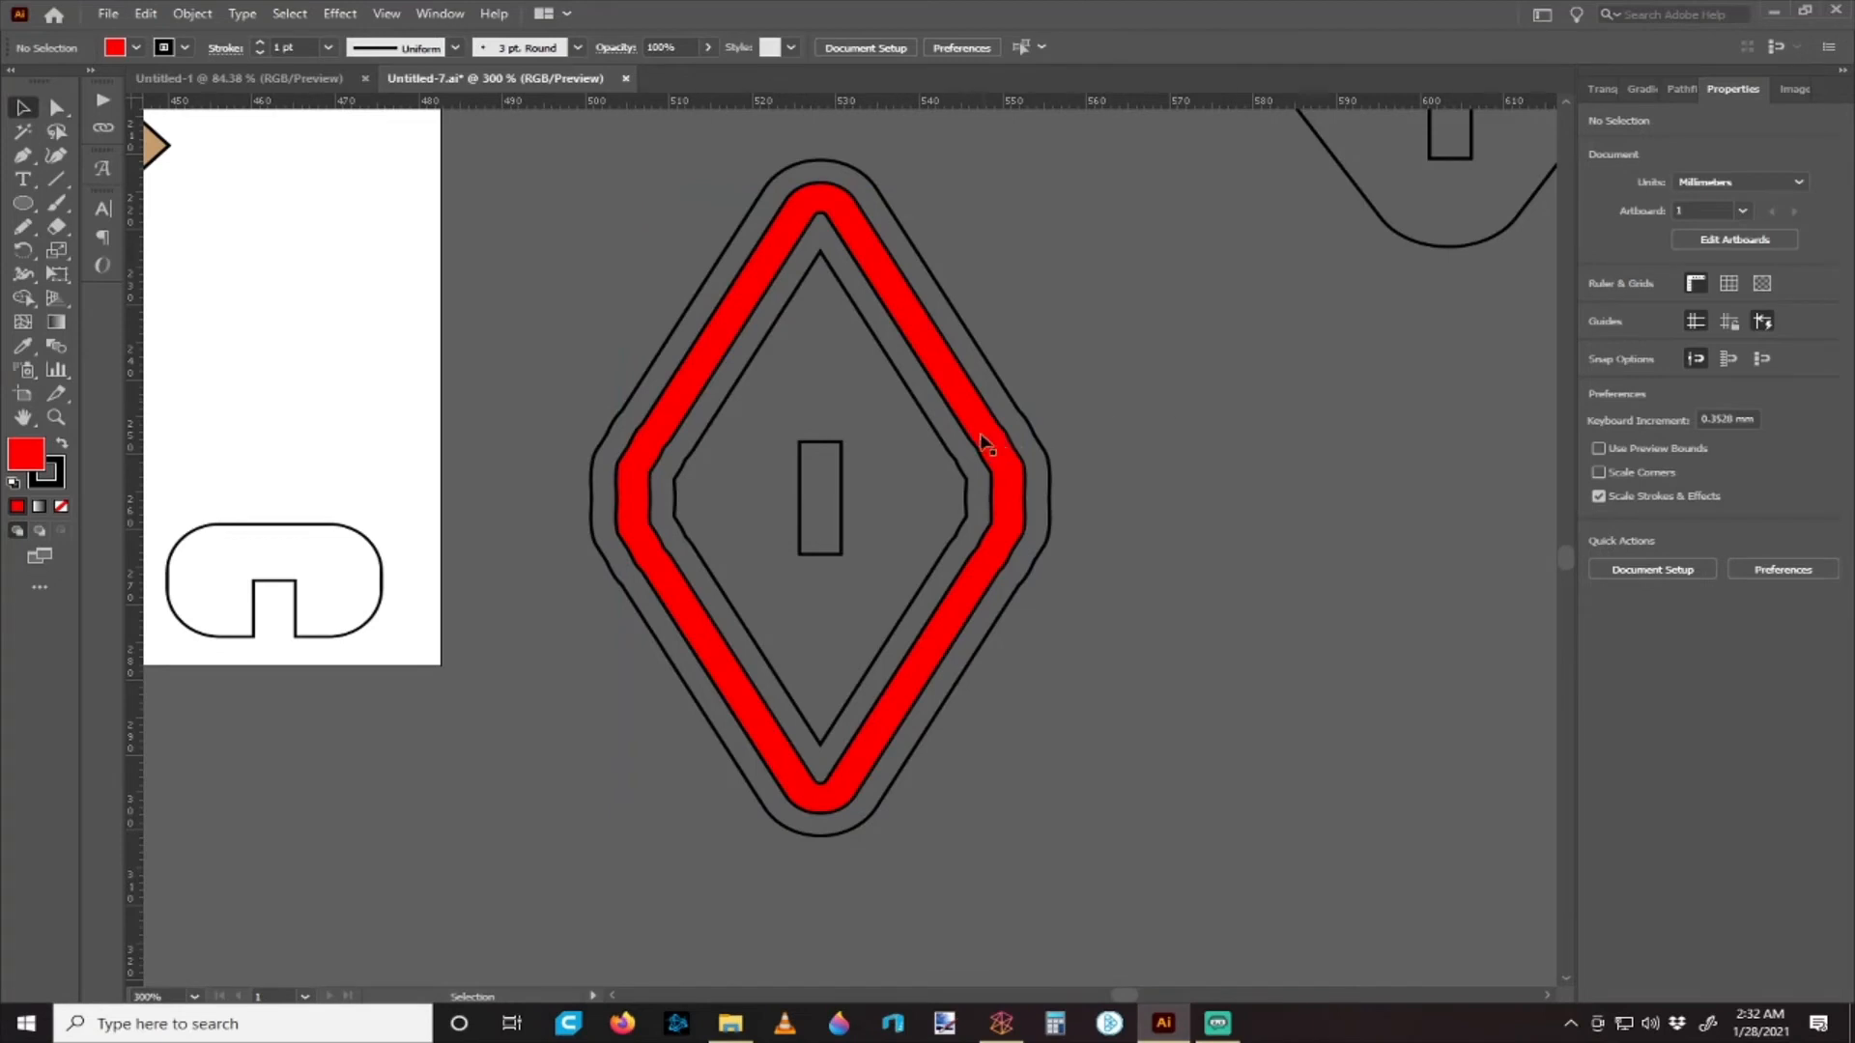
- Draw a circle about 15.9 mm in diameter over the left corner of the red diamond ring
{"action": "scroll", "coordinate": [957, 425], "scroll_direction": "up", "scroll_amount": 2}
{"action": "scroll", "coordinate": [925, 410], "scroll_direction": "down", "scroll_amount": 1}
{"action": "scroll", "coordinate": [926, 410], "scroll_direction": "up", "scroll_amount": 1}
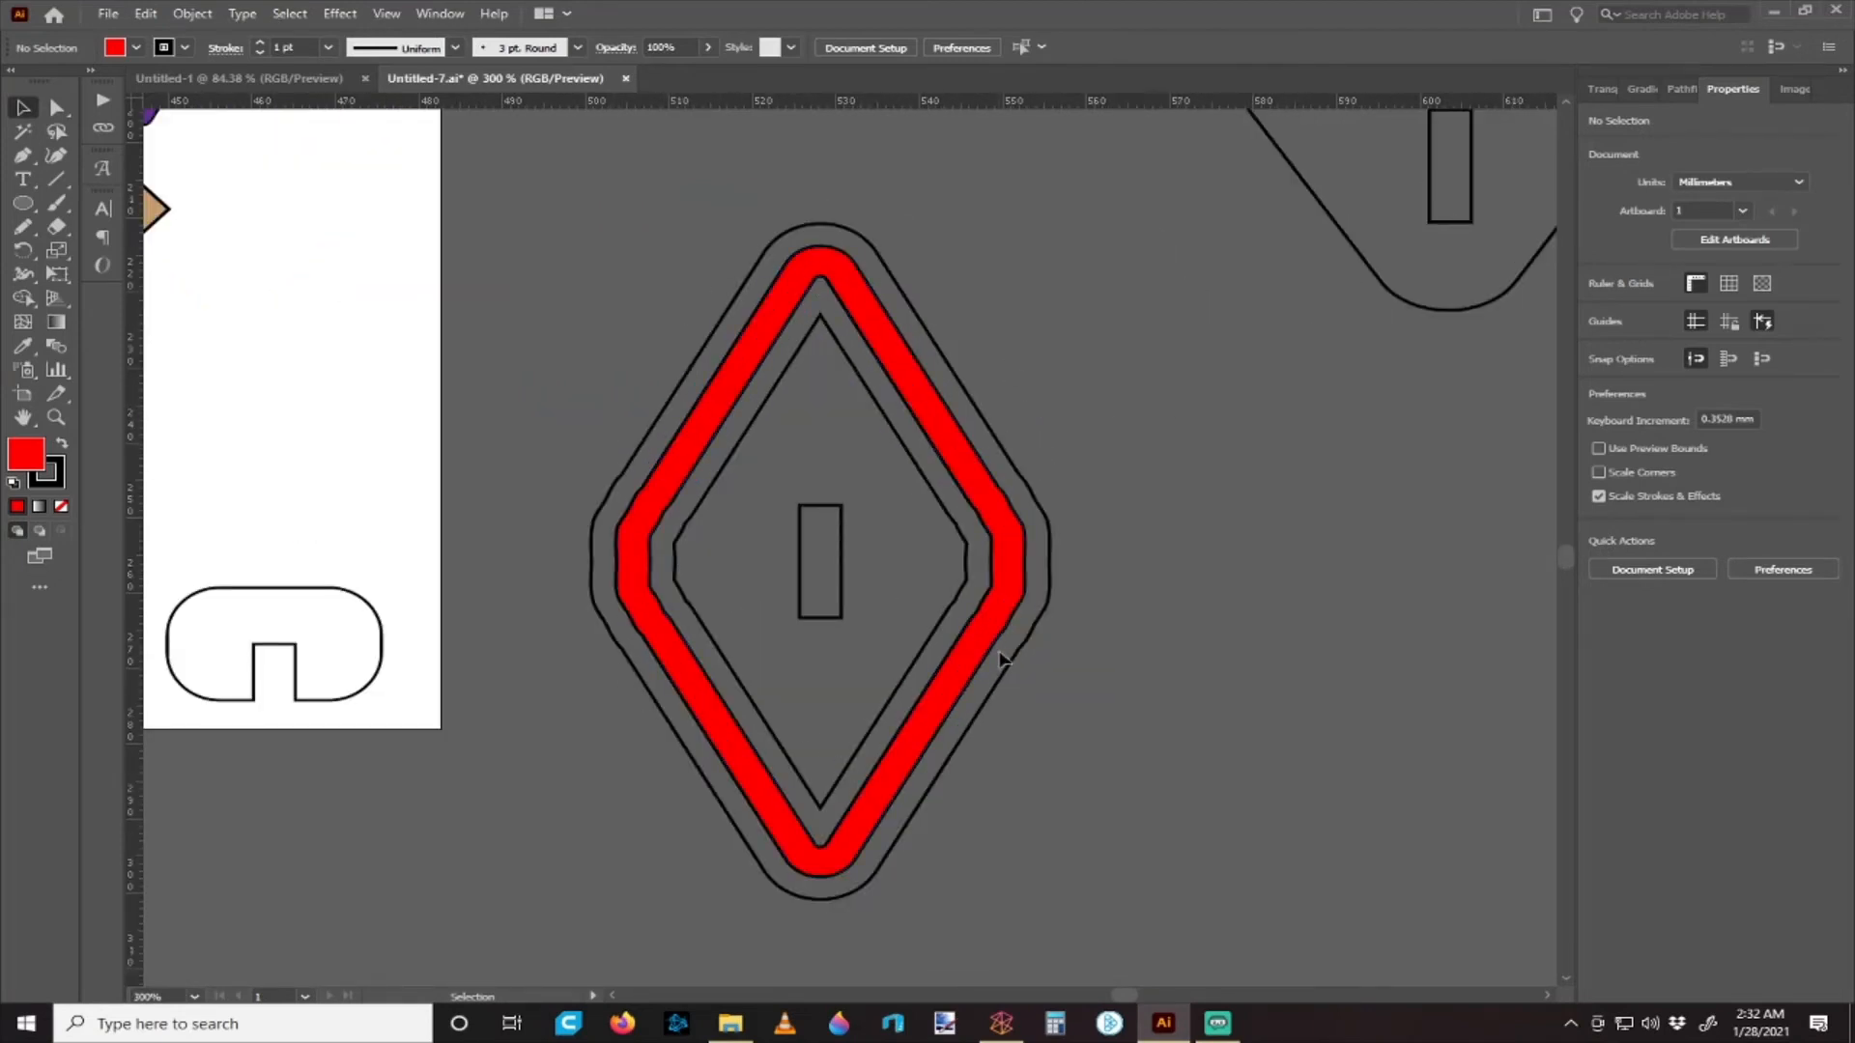
{"action": "scroll", "coordinate": [592, 413], "scroll_direction": "left", "scroll_amount": 1}
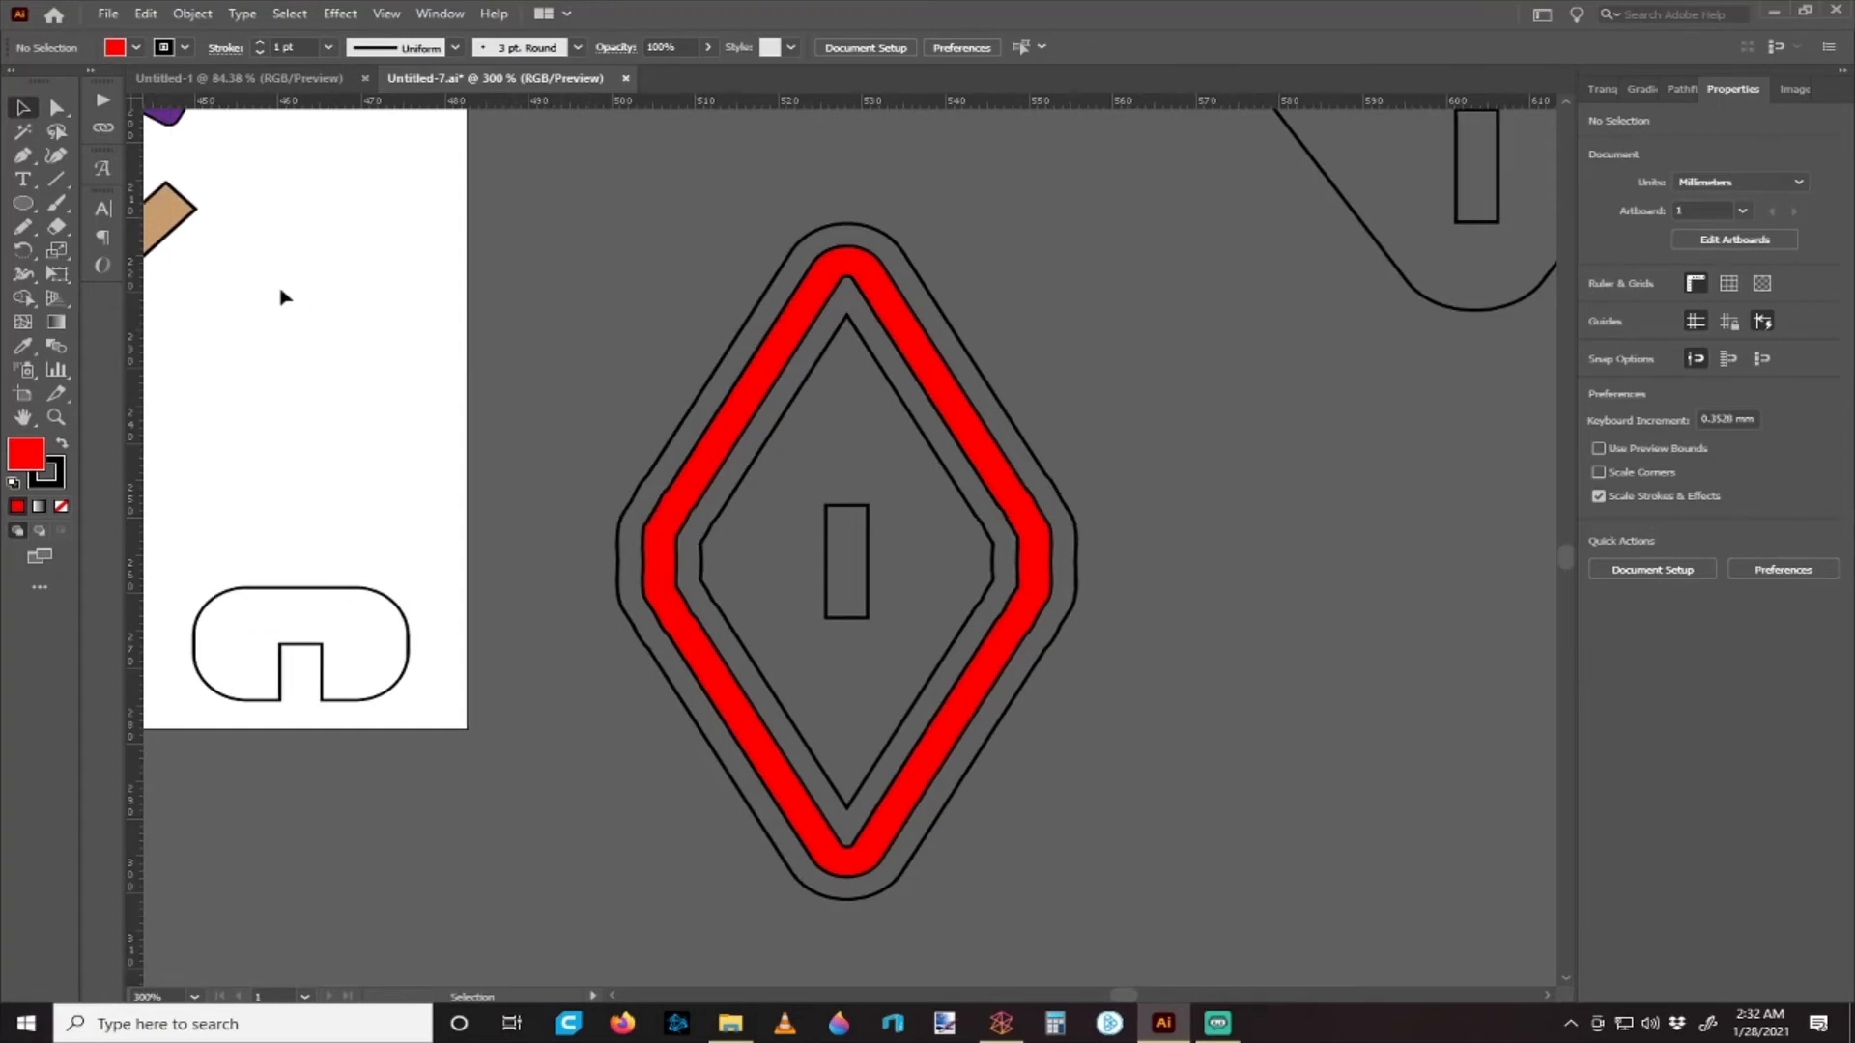
{"action": "left_click", "coordinate": [44, 212]}
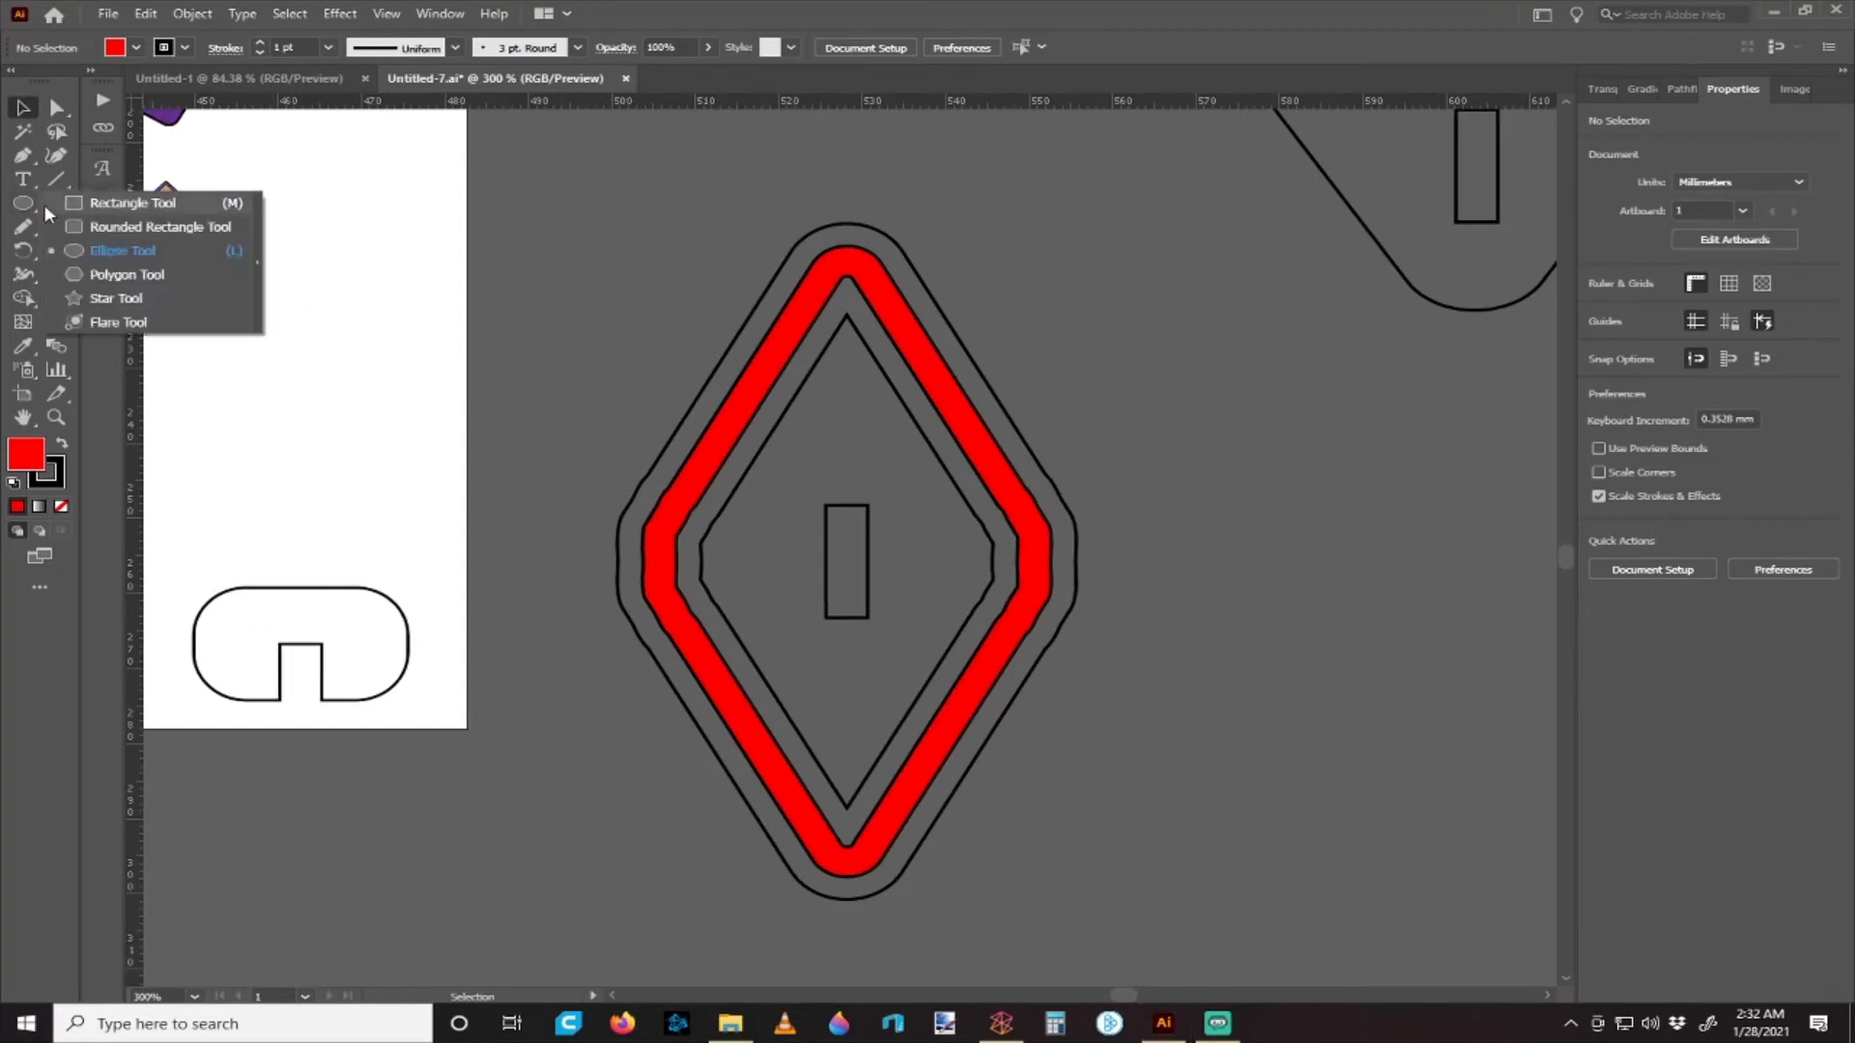
{"action": "left_click", "coordinate": [123, 250]}
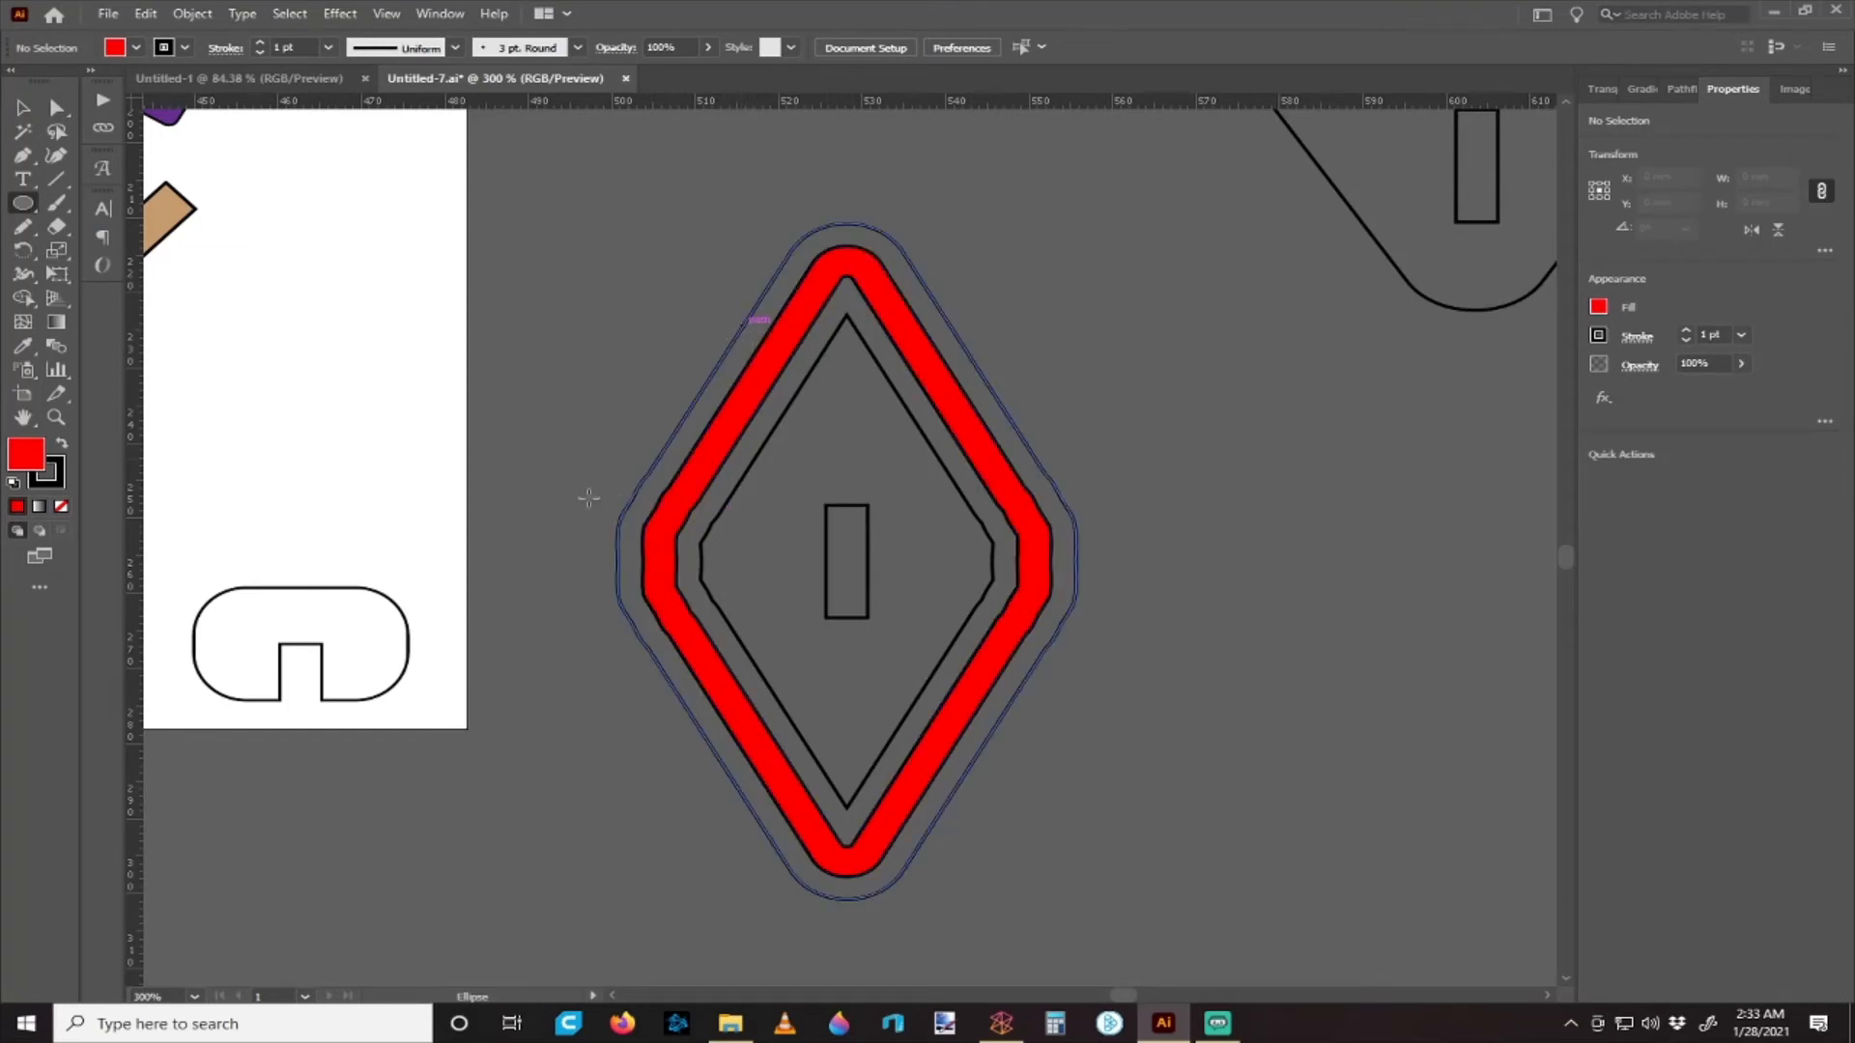
{"action": "left_click_drag", "start_coordinate": [660, 562], "coordinate": [710, 551]}
{"action": "key", "text": "ctrl+equal"}
{"action": "scroll", "coordinate": [537, 452], "scroll_direction": "right", "scroll_amount": 4}
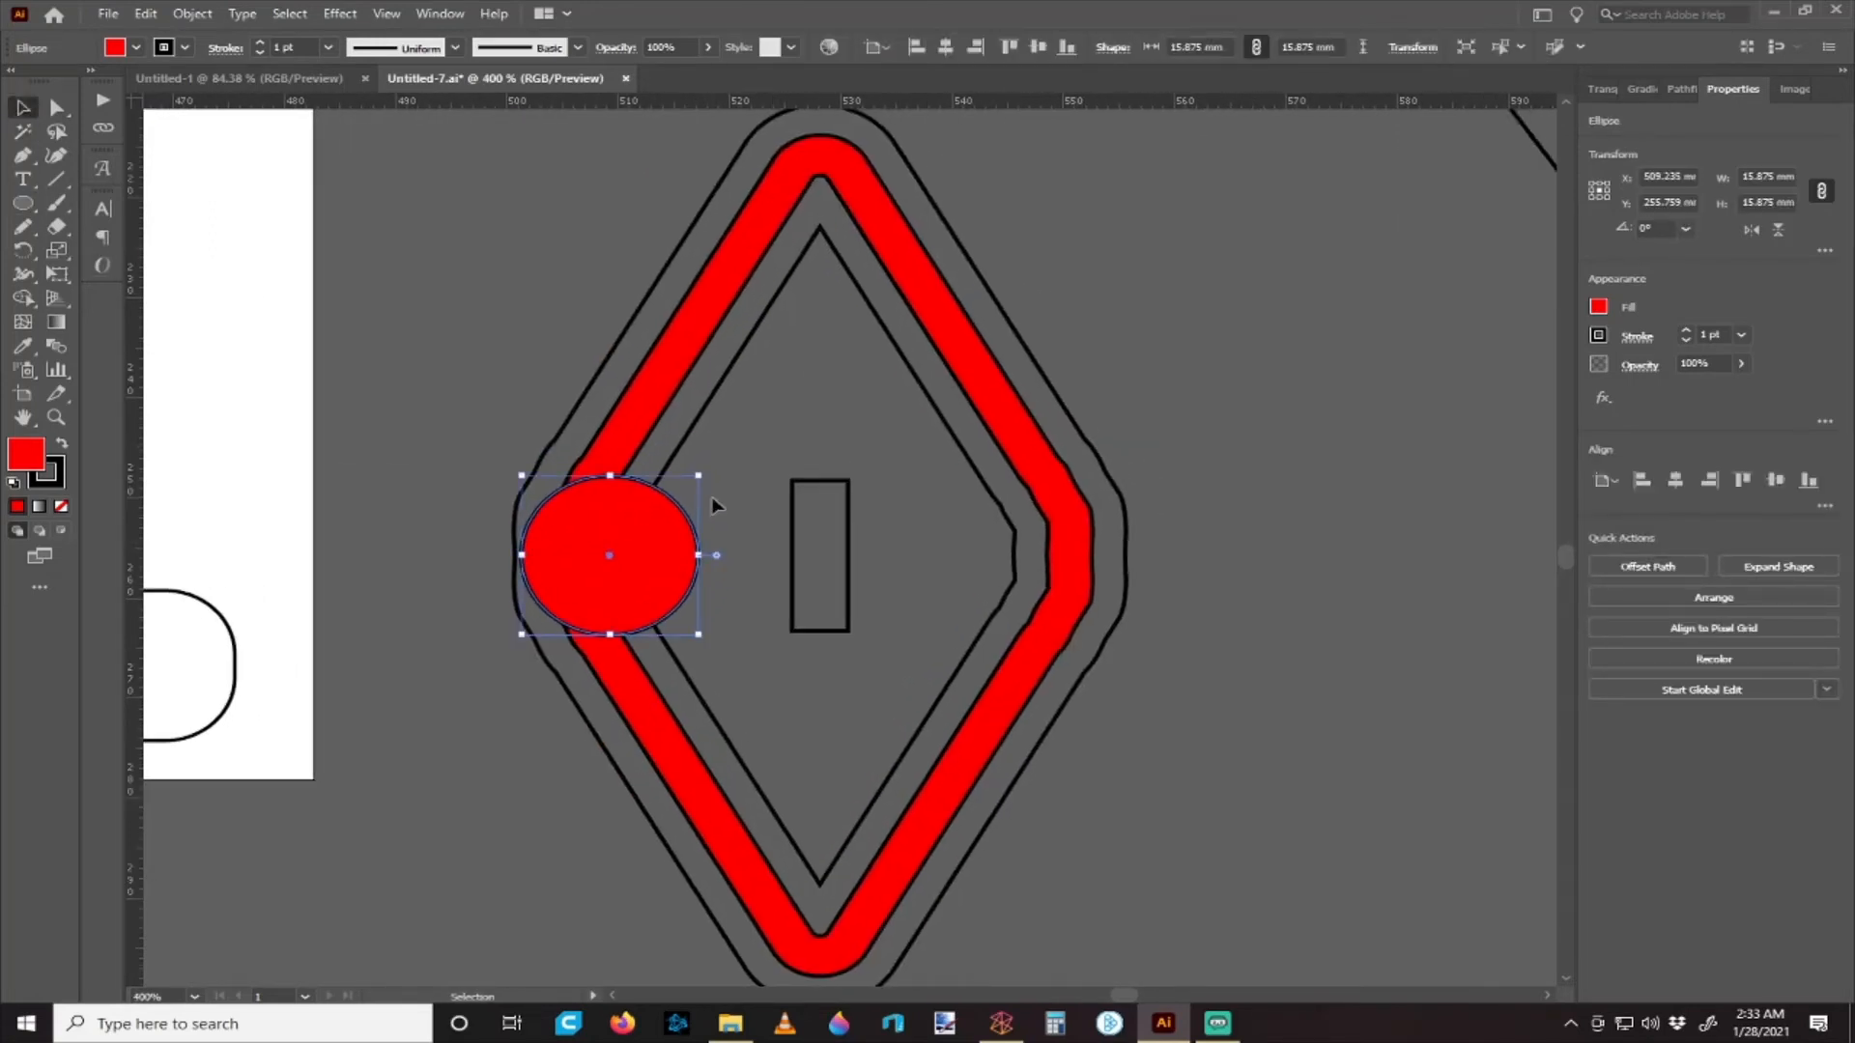
- Delete the circle covering the diamond's left corner
{"action": "left_click", "coordinate": [738, 507]}
{"action": "scroll", "coordinate": [729, 529], "scroll_direction": "down", "scroll_amount": 1}
{"action": "scroll", "coordinate": [726, 547], "scroll_direction": "right", "scroll_amount": 1}
{"action": "left_click", "coordinate": [638, 512]}
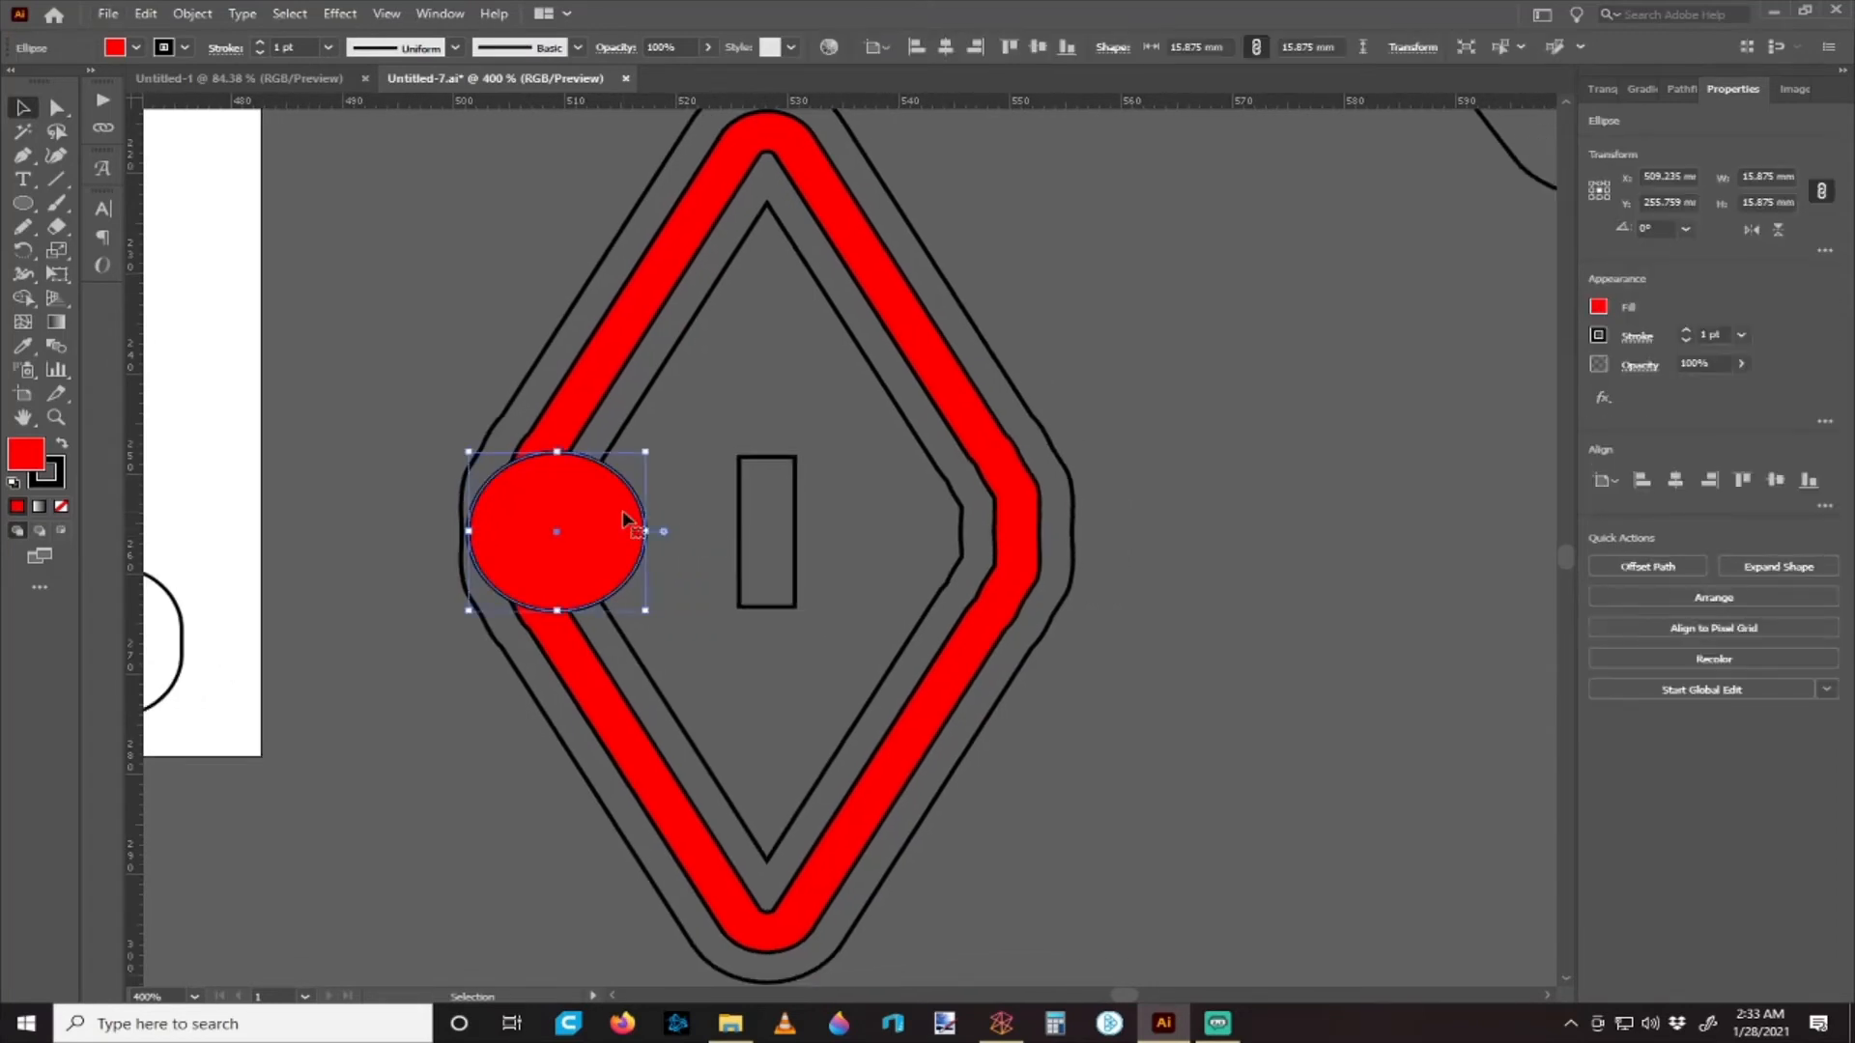
{"action": "key", "text": "Delete"}
- Draw a rectangle about 13.5 × 10.7 mm over the diamond's left corner and center it vertically with the central slot
{"action": "scroll", "coordinate": [567, 480], "scroll_direction": "left", "scroll_amount": 1}
{"action": "left_click", "coordinate": [27, 202]}
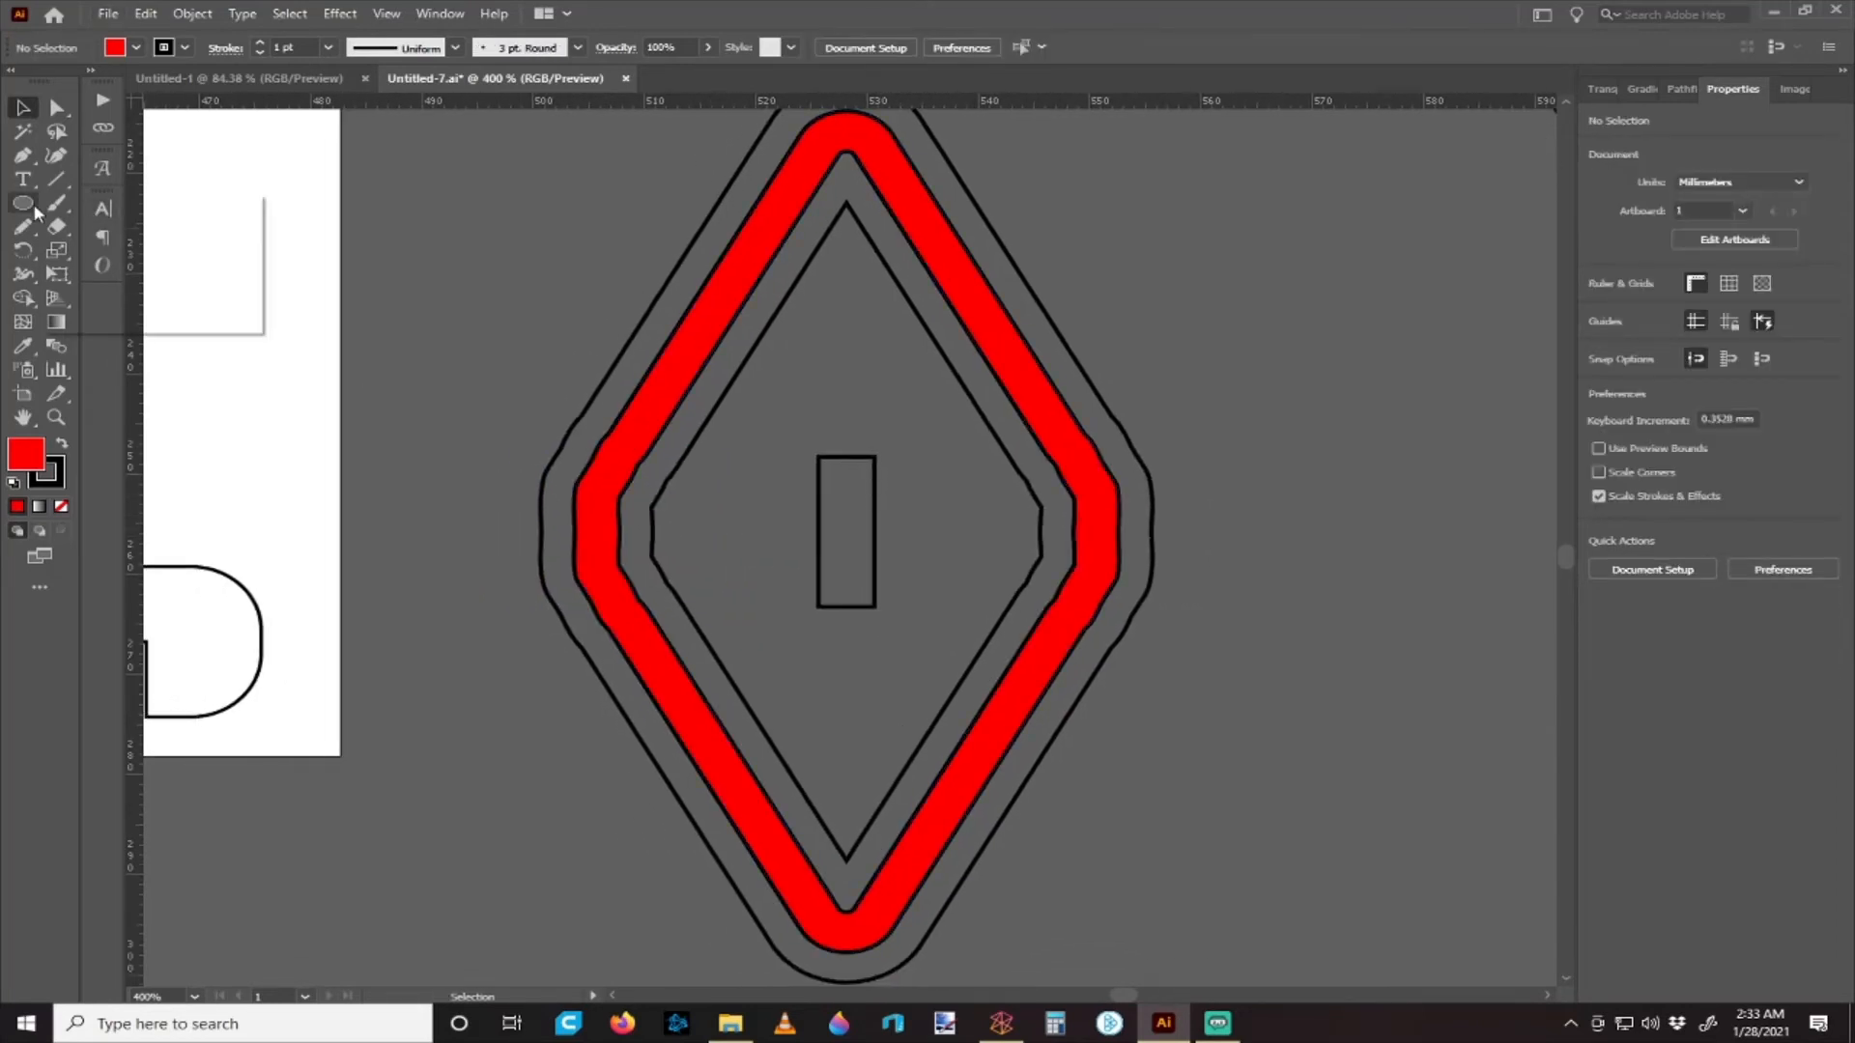
{"action": "left_click", "coordinate": [123, 205]}
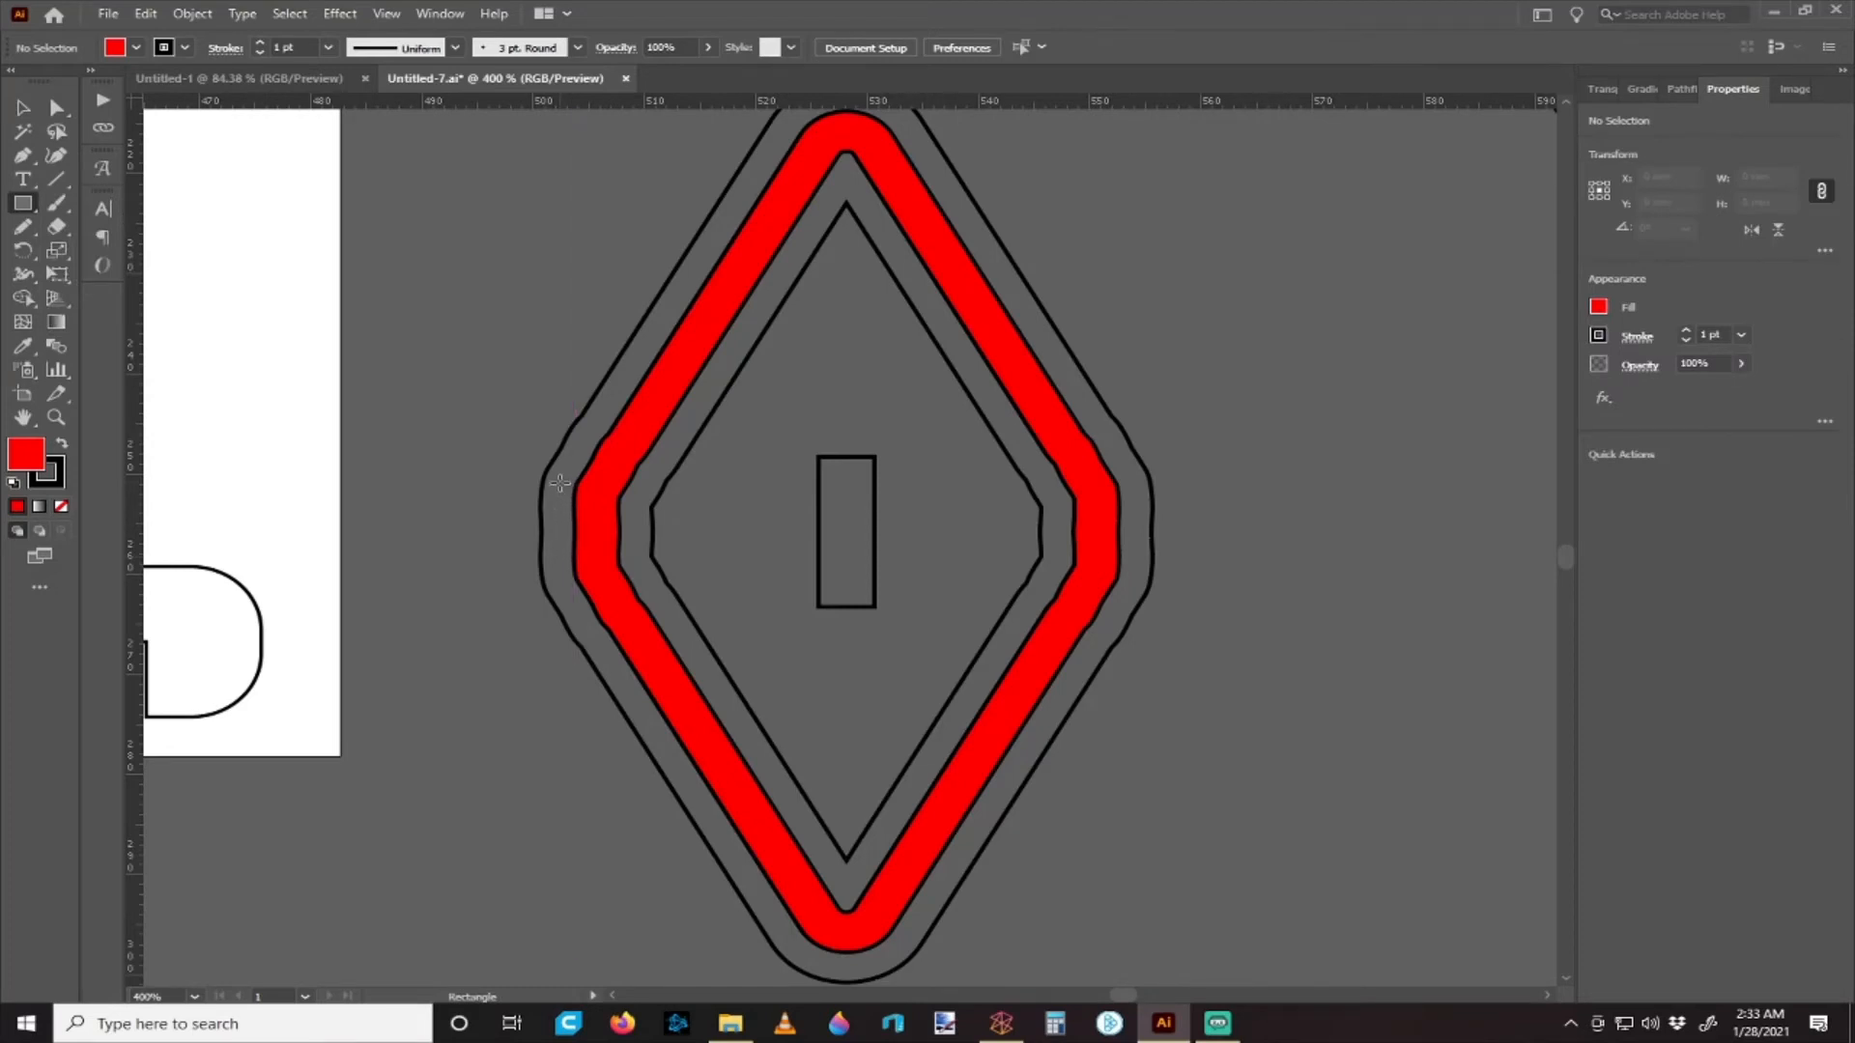
{"action": "left_click_drag", "start_coordinate": [559, 481], "coordinate": [710, 589]}
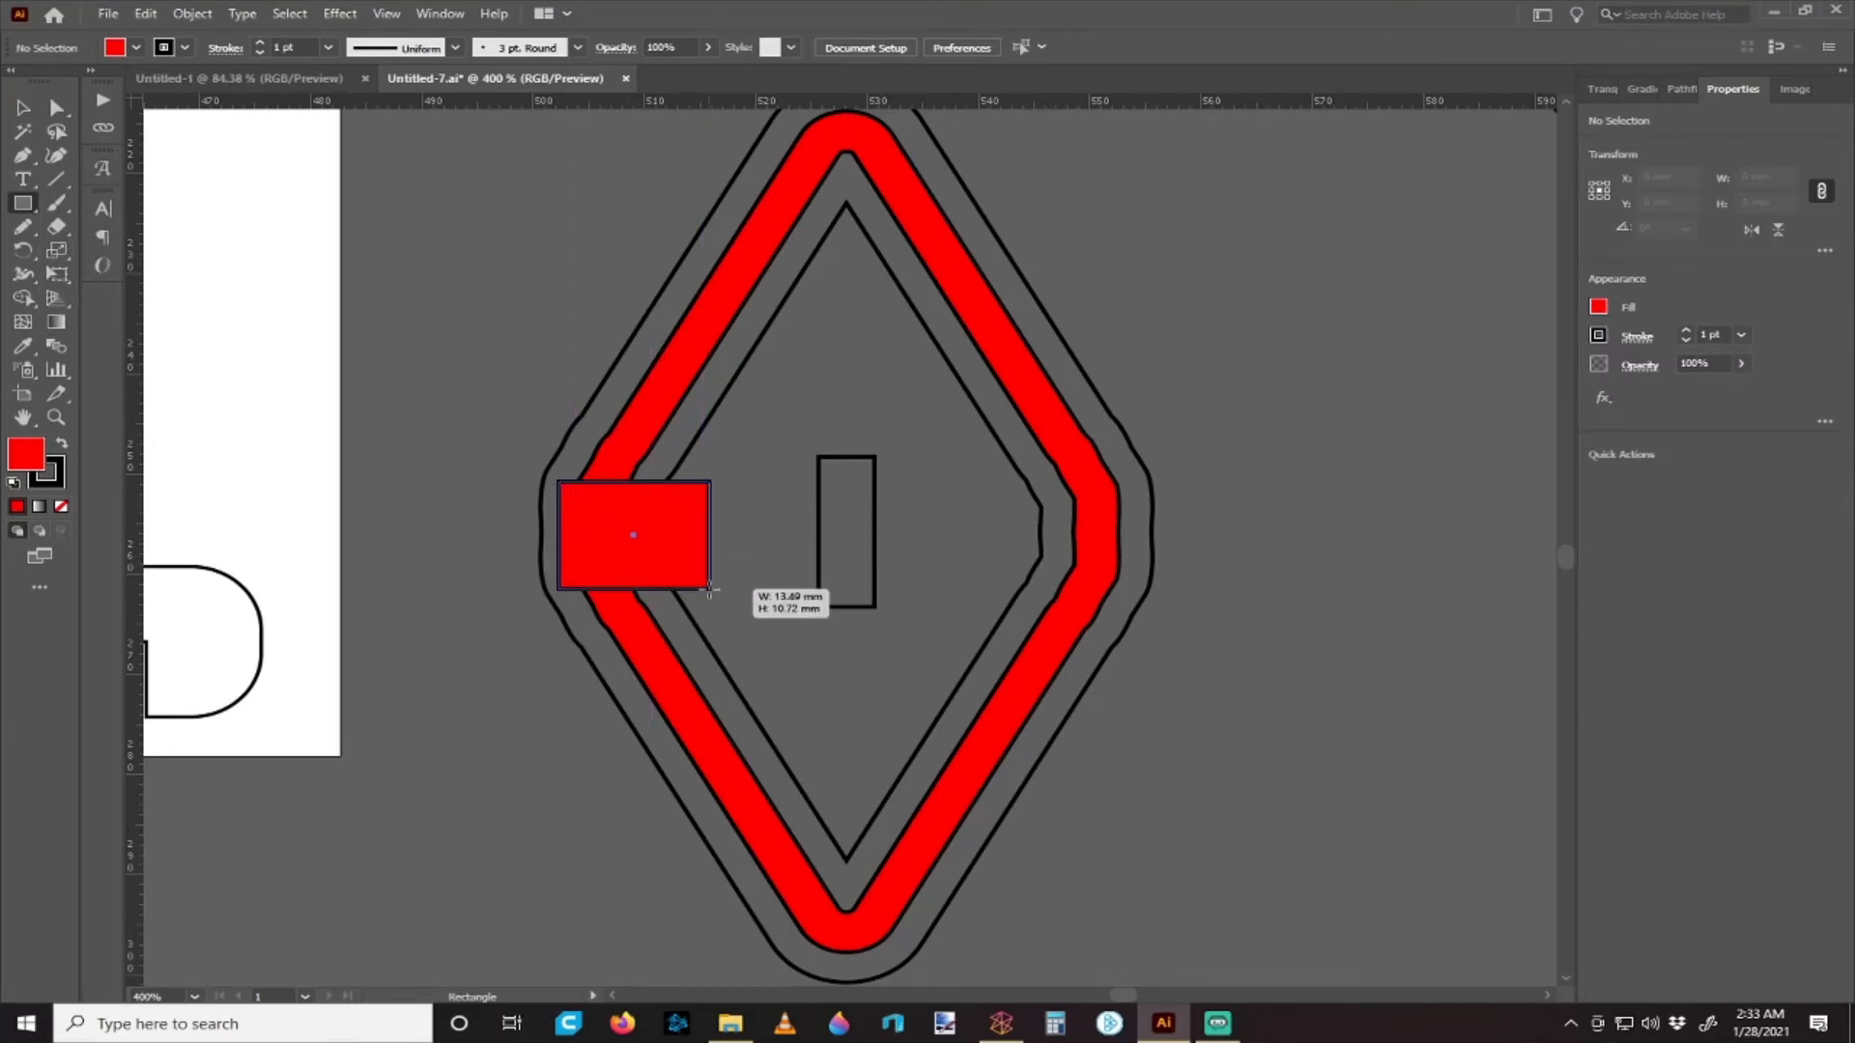
{"action": "key", "text": "v"}
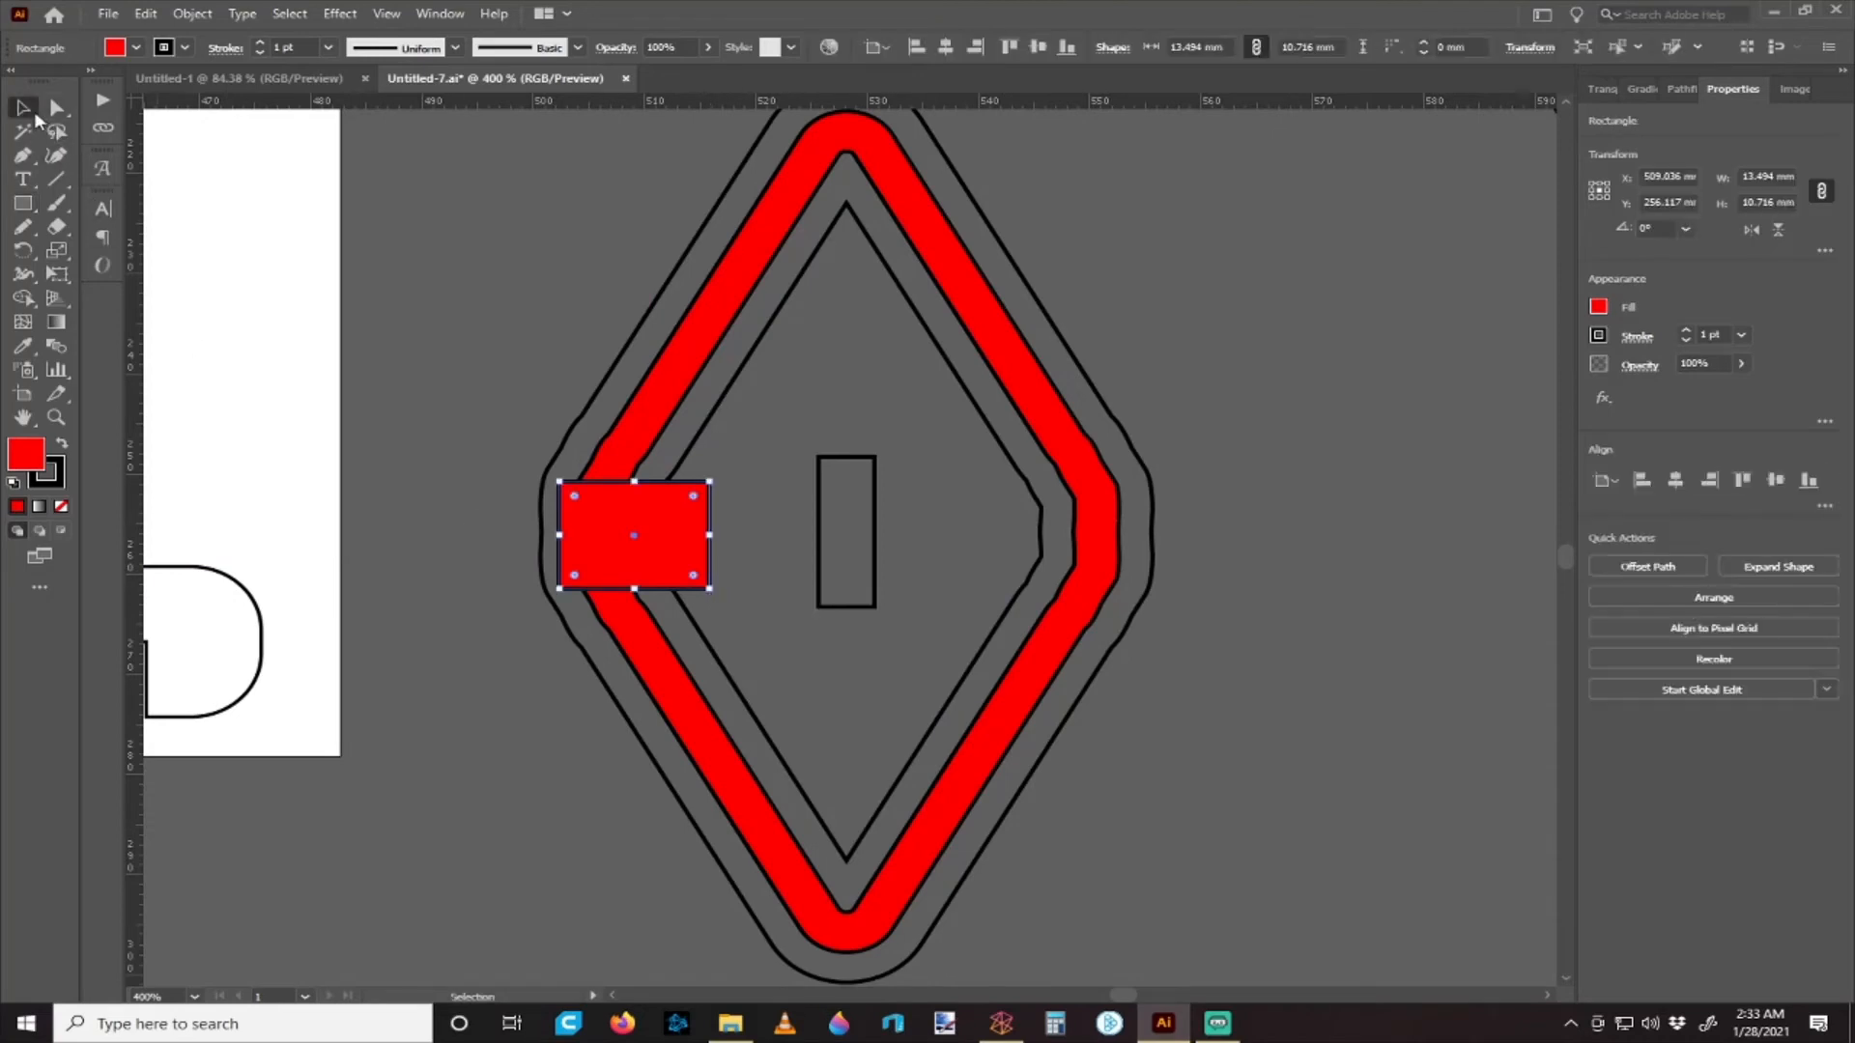
{"action": "left_click", "coordinate": [819, 515], "text": "shift"}
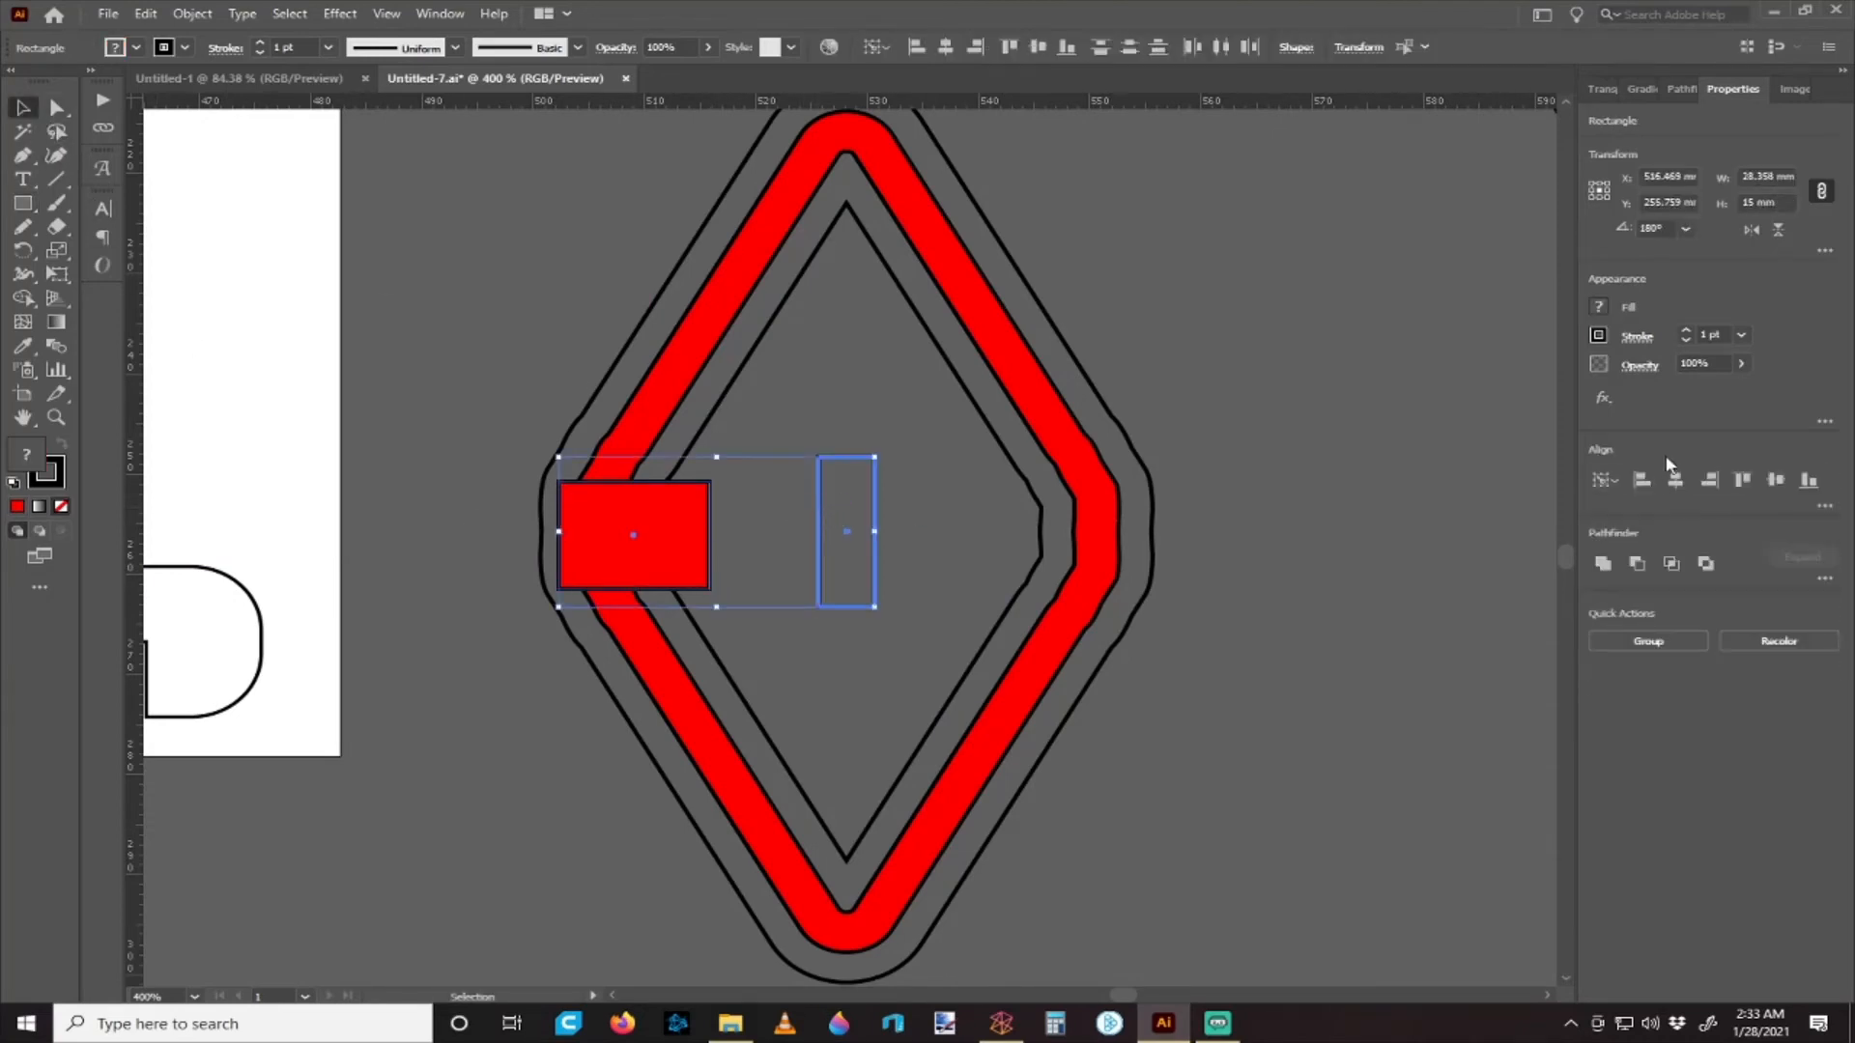
{"action": "left_click", "coordinate": [1774, 481]}
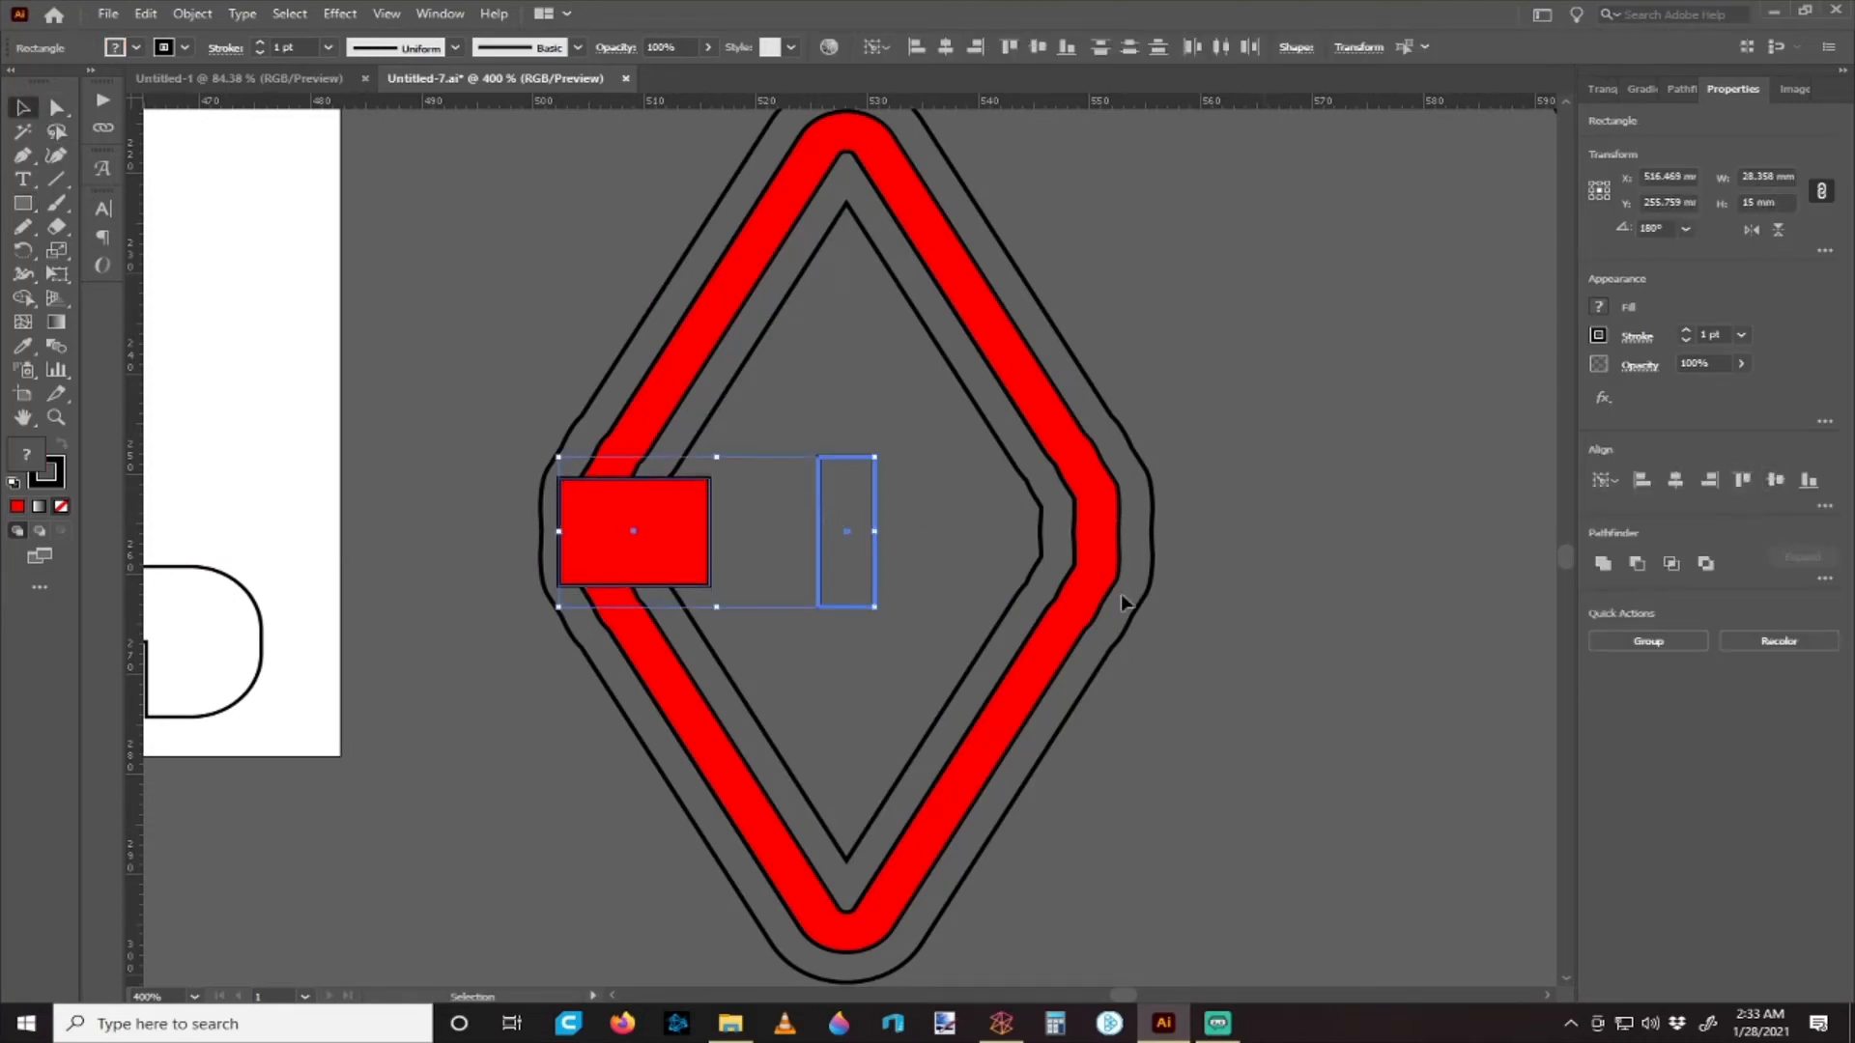
{"action": "left_click", "coordinate": [949, 560]}
- Place a horizontally shifted copy of the corner rectangle over the diamond's right corner
{"action": "scroll", "coordinate": [583, 565], "scroll_direction": "right", "scroll_amount": 2}
{"action": "left_click_drag", "start_coordinate": [583, 565], "coordinate": [955, 563]}
{"action": "left_click", "coordinate": [834, 655]}
- Remove the fill from the two rectangles over the left and right corners
{"action": "left_click", "coordinate": [616, 502]}
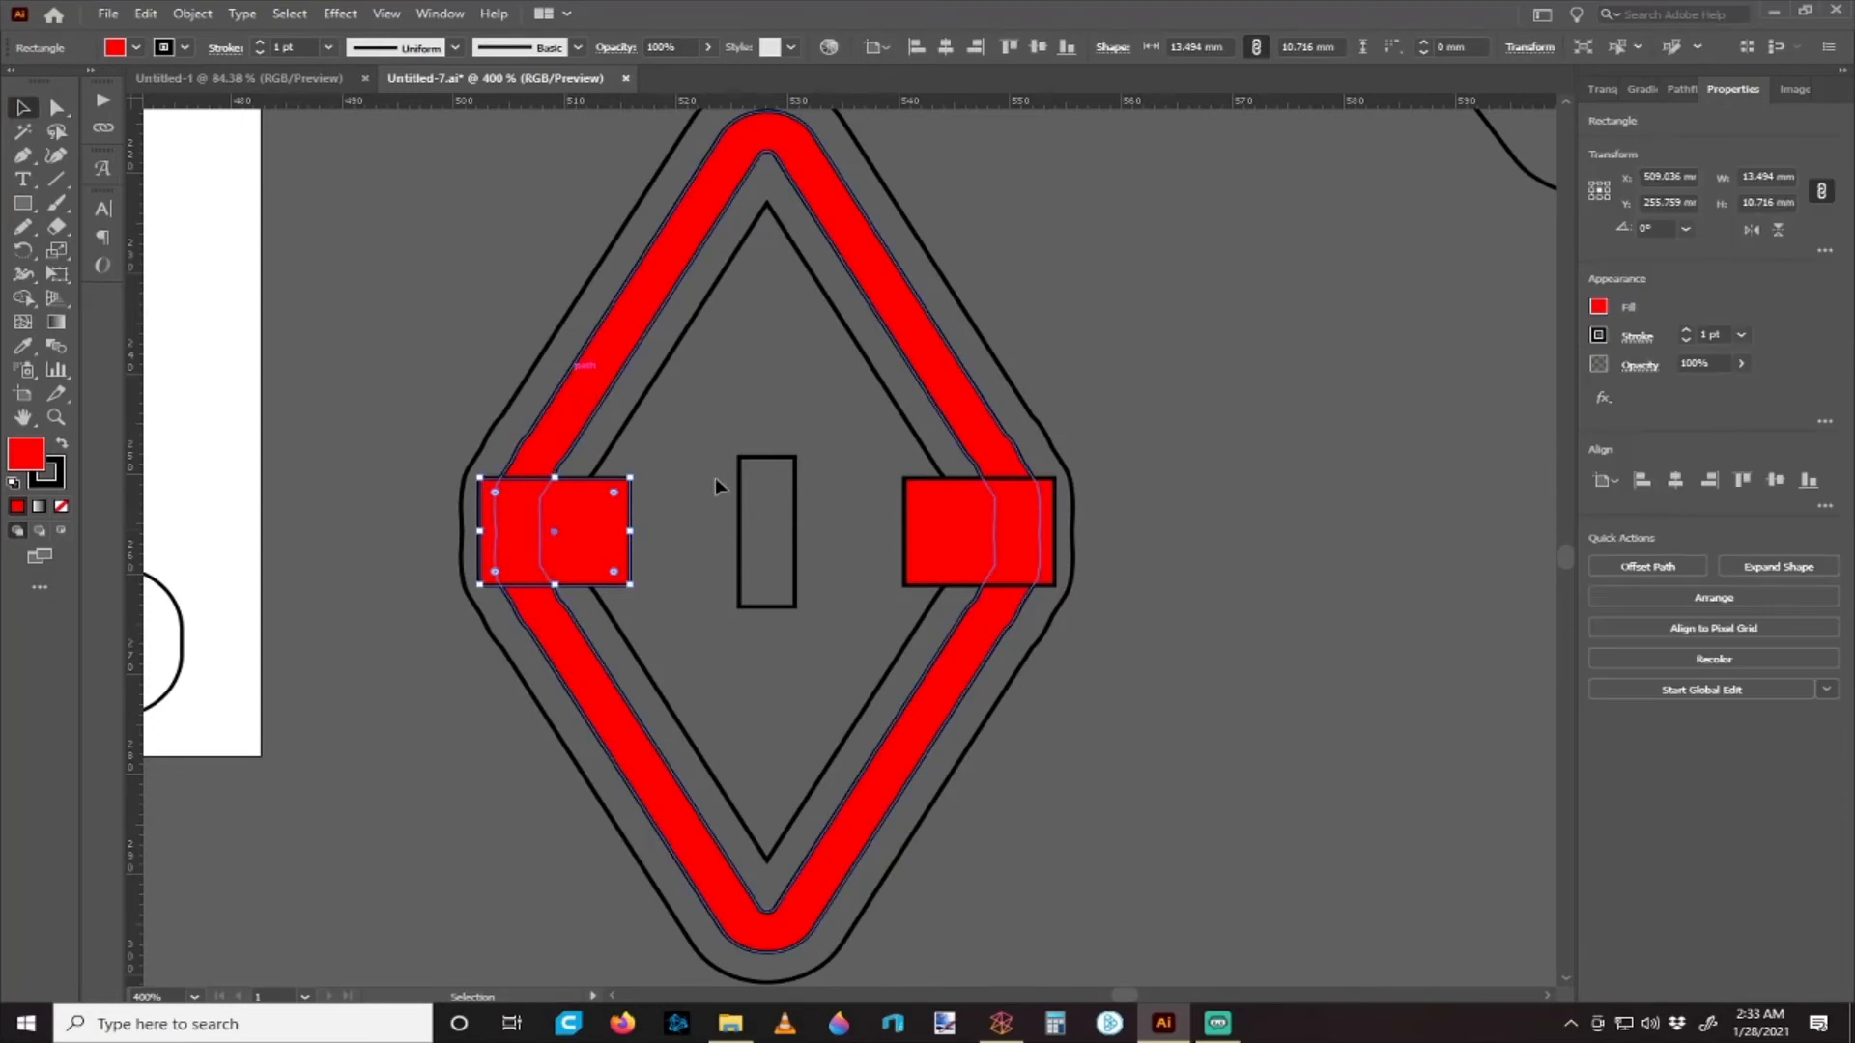
{"action": "left_click", "coordinate": [981, 541], "text": "shift"}
{"action": "left_click", "coordinate": [1599, 307]}
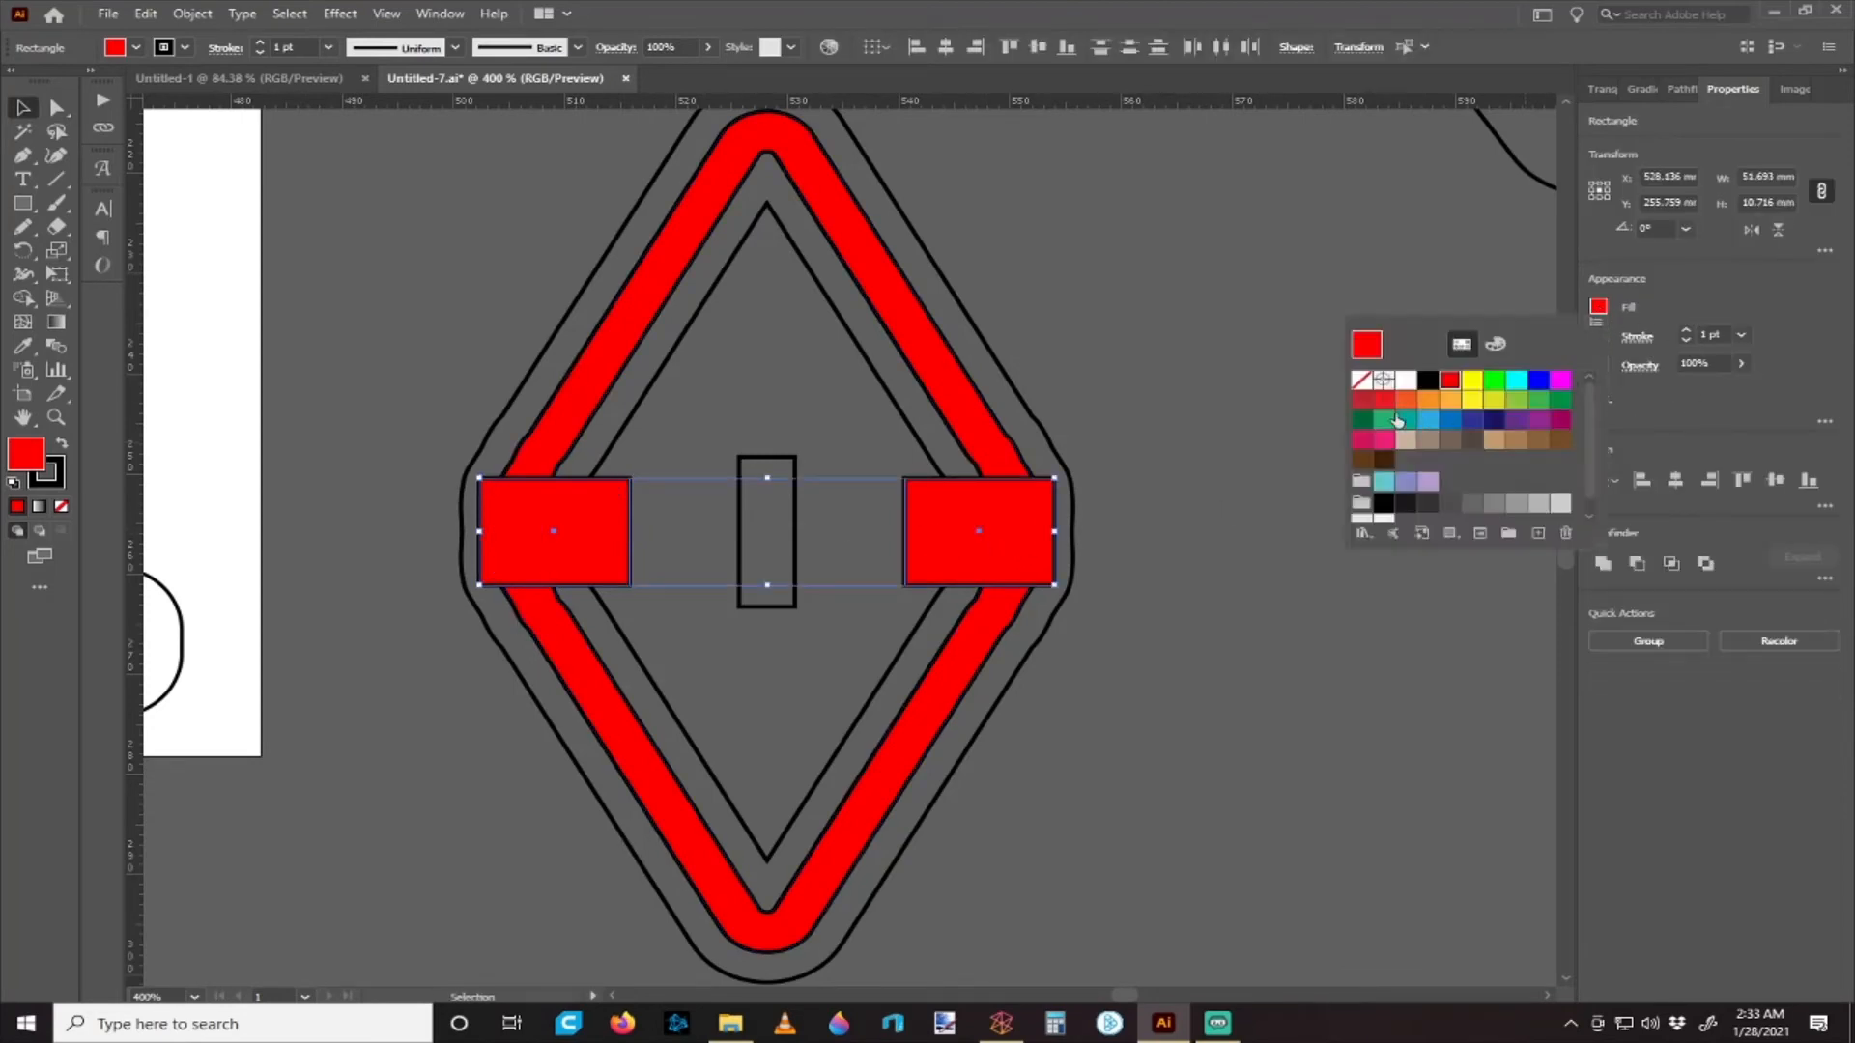
{"action": "left_click", "coordinate": [1365, 379]}
{"action": "left_click", "coordinate": [1169, 371]}
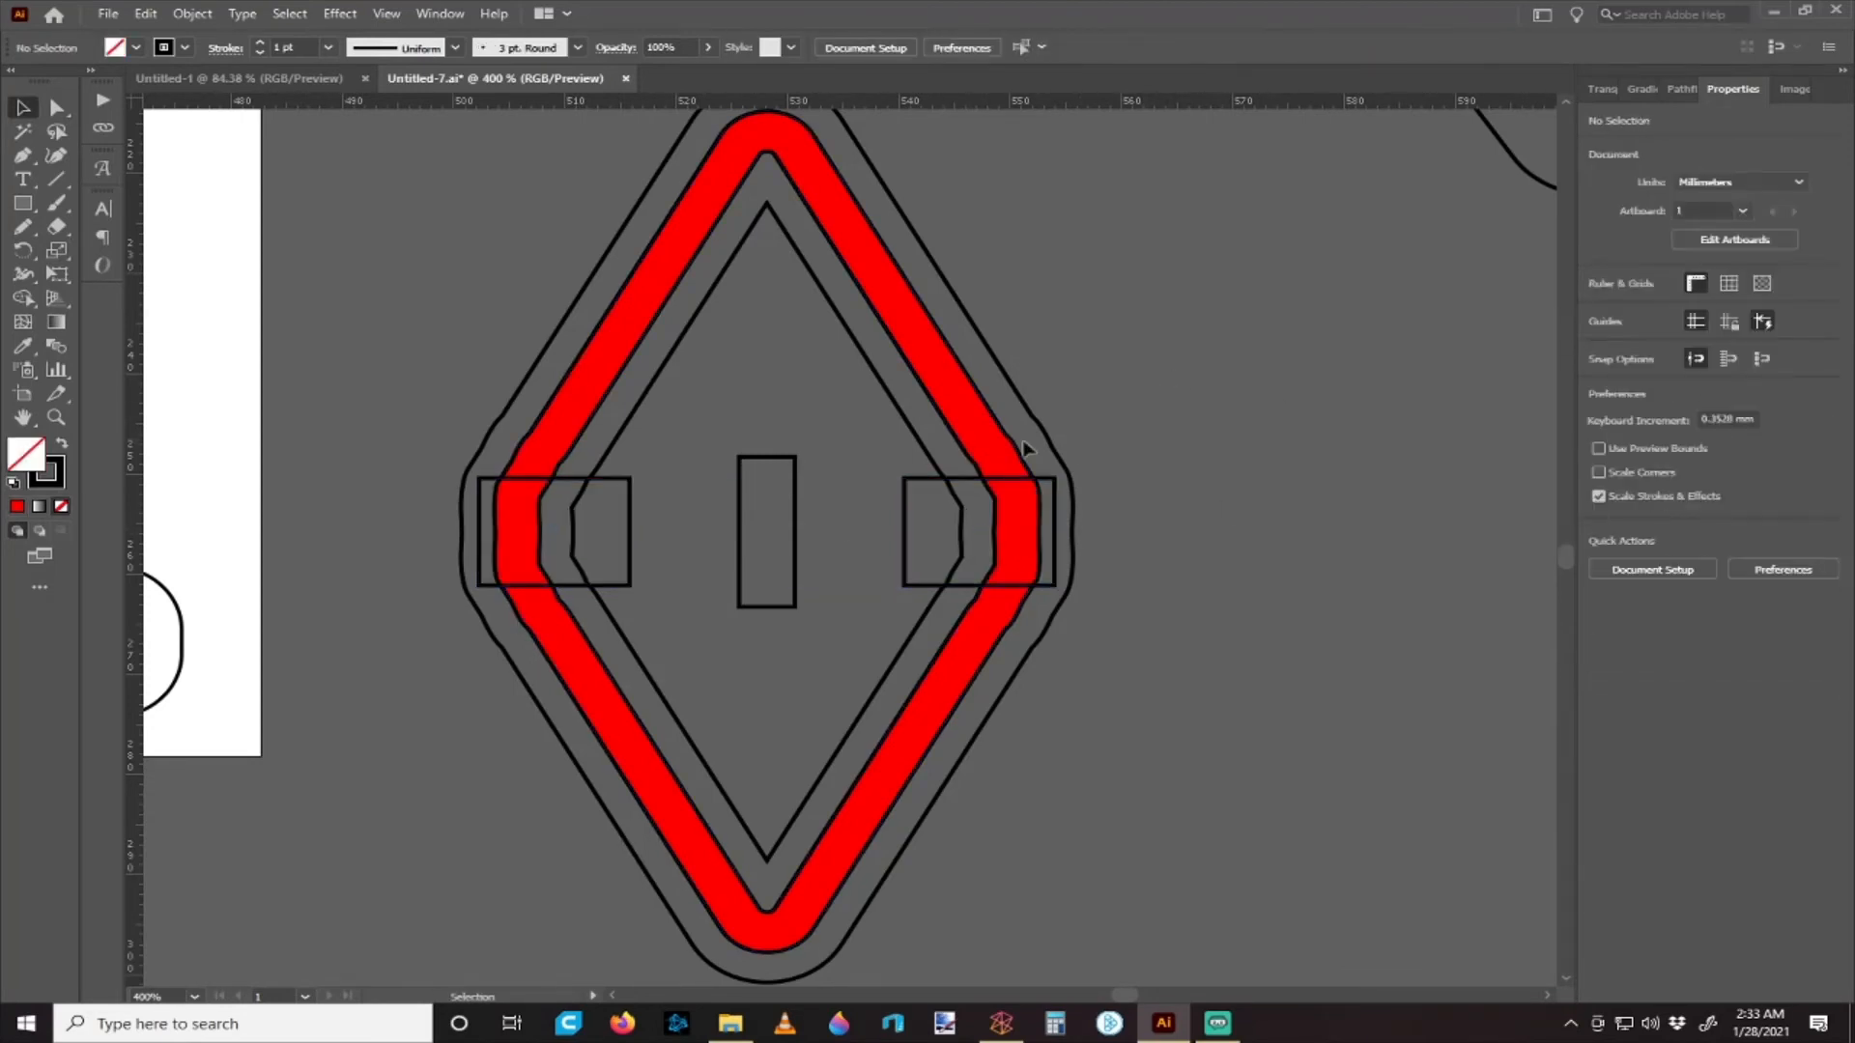
- Add a copy of the rectangle turned 90° inside the diamond and center it horizontally on the central slot
{"action": "scroll", "coordinate": [961, 488], "scroll_direction": "up", "scroll_amount": 3}
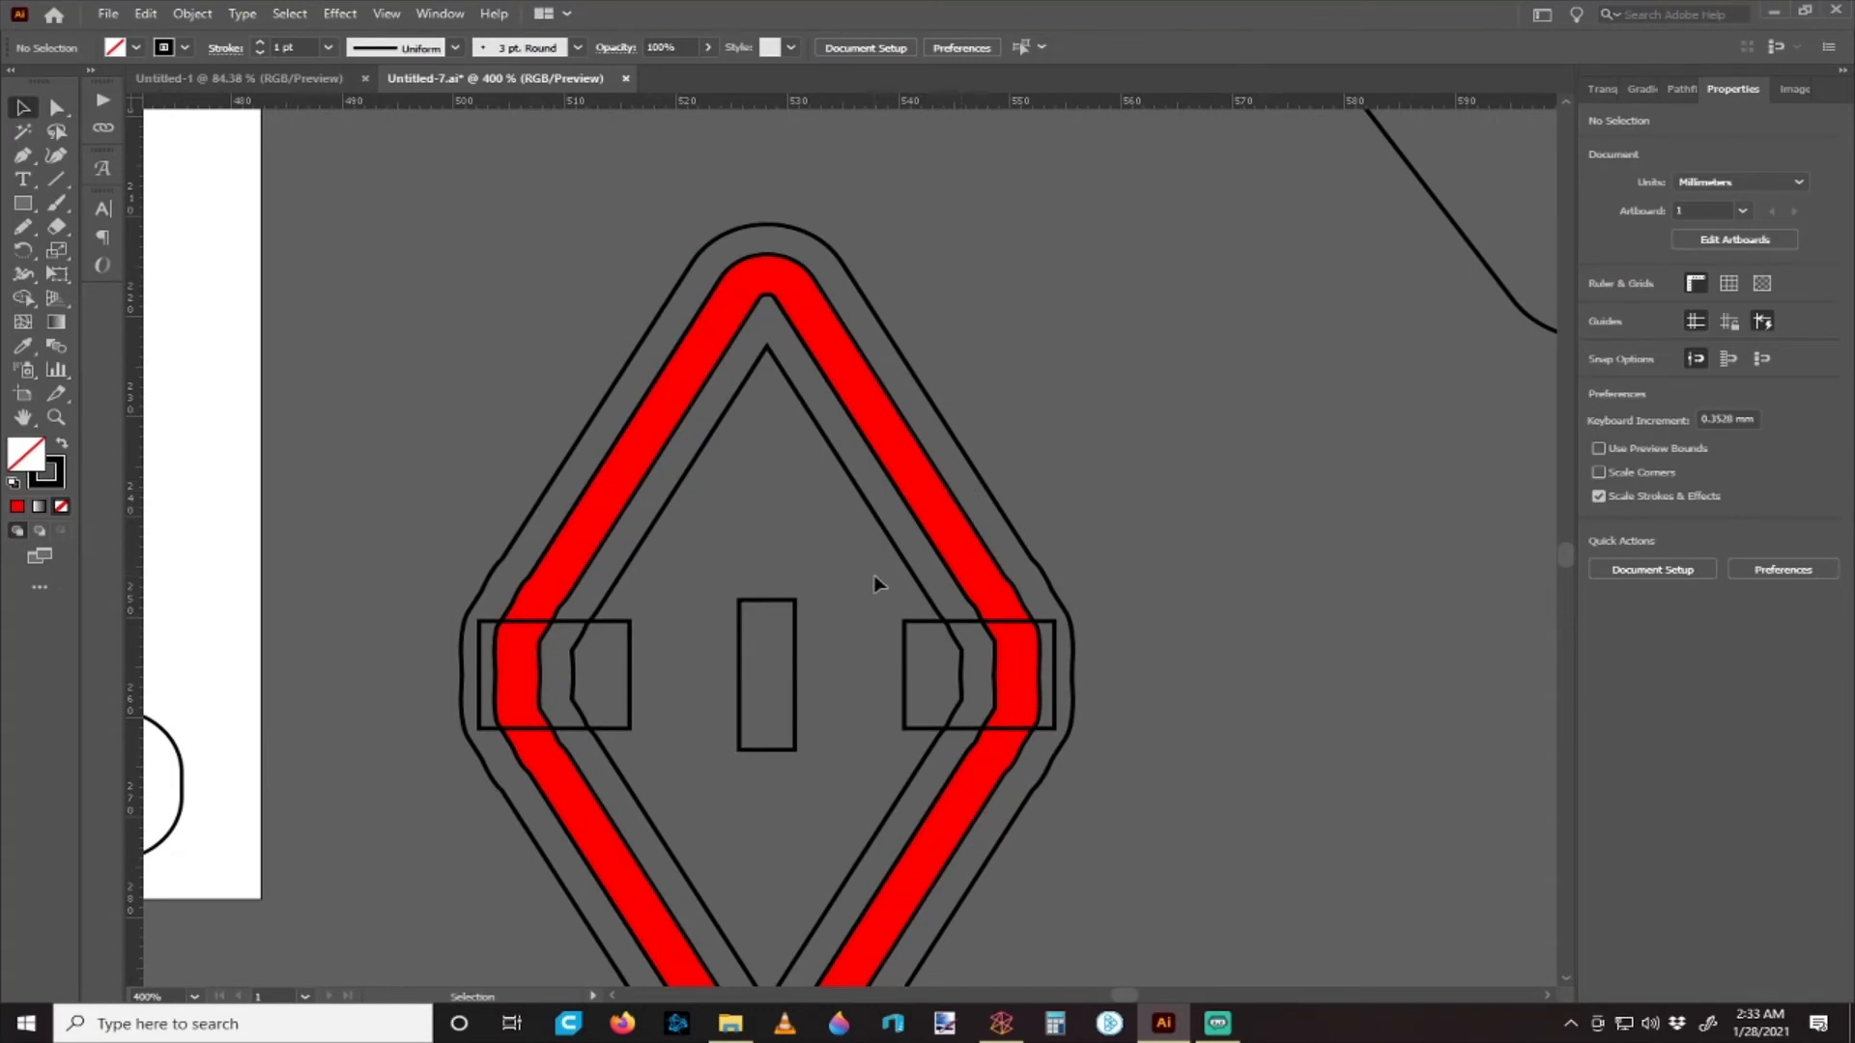
{"action": "scroll", "coordinate": [688, 545], "scroll_direction": "down", "scroll_amount": 1}
{"action": "left_click_drag", "start_coordinate": [645, 592], "coordinate": [763, 592]}
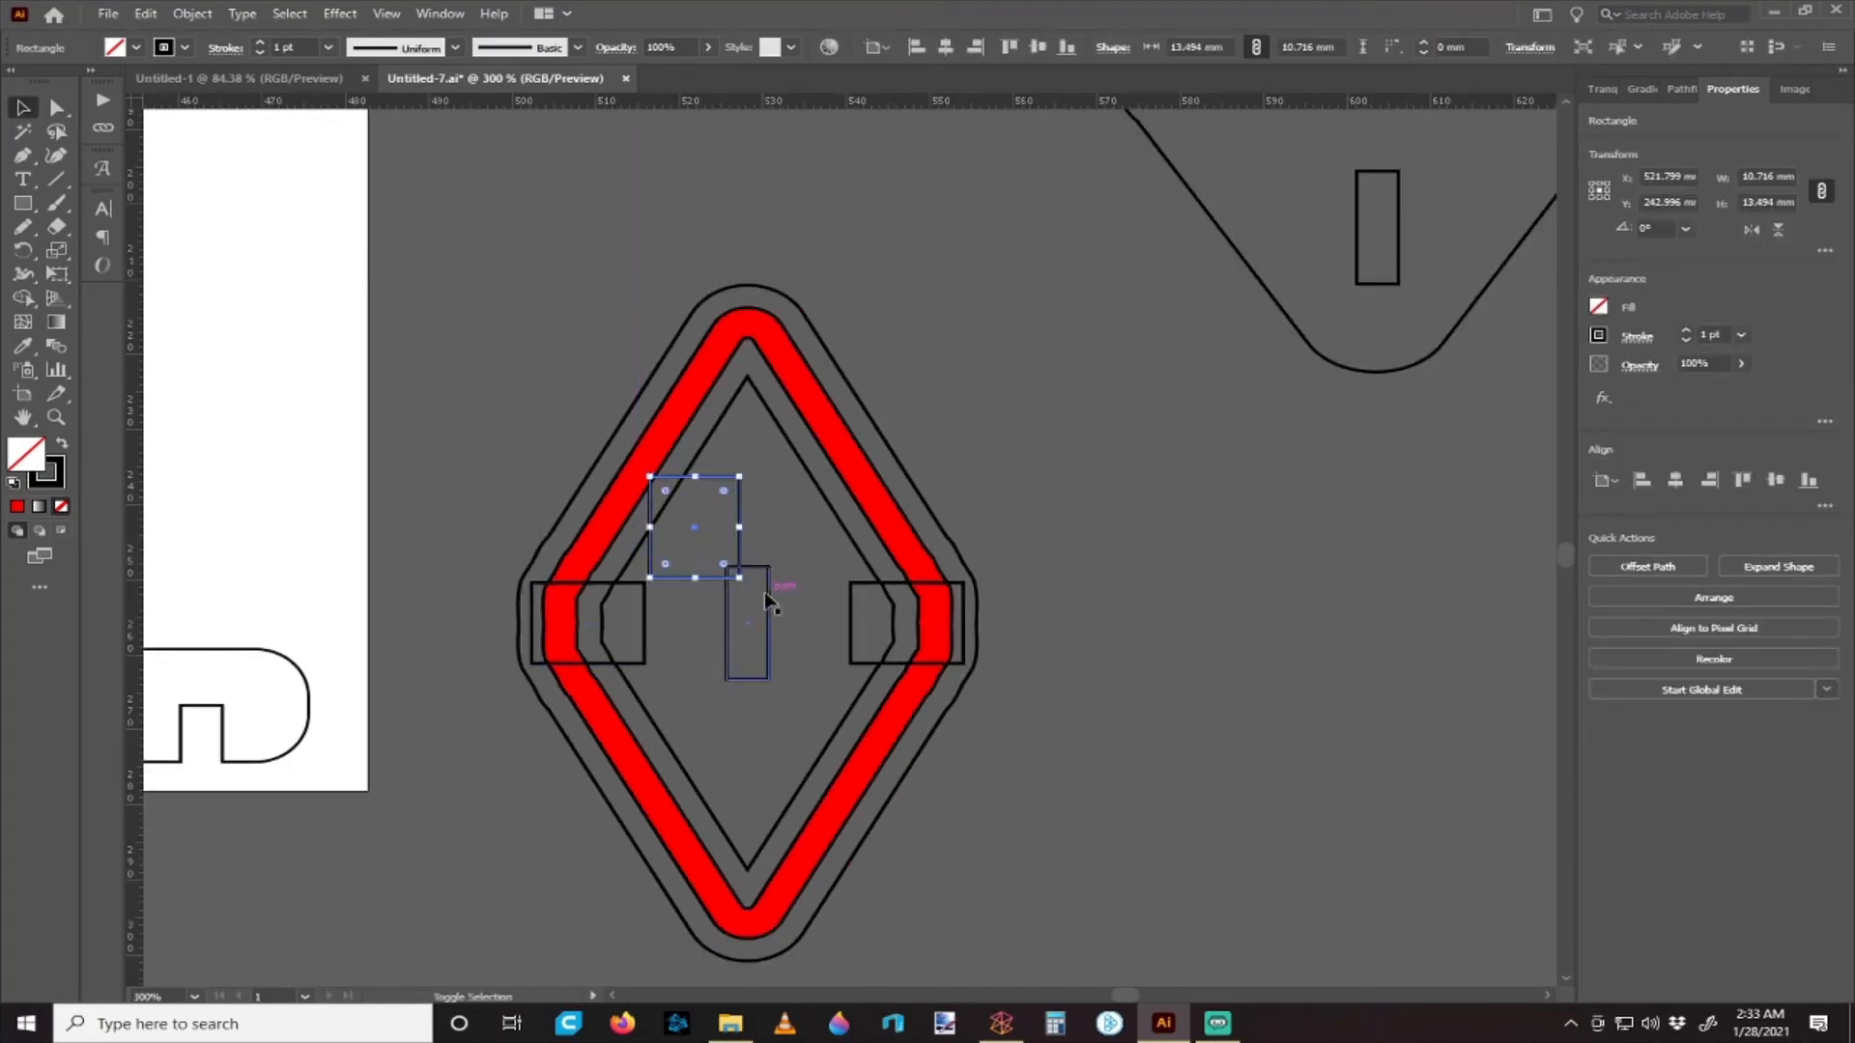
{"action": "left_click", "coordinate": [763, 592], "text": "shift"}
{"action": "left_click", "coordinate": [1675, 481]}
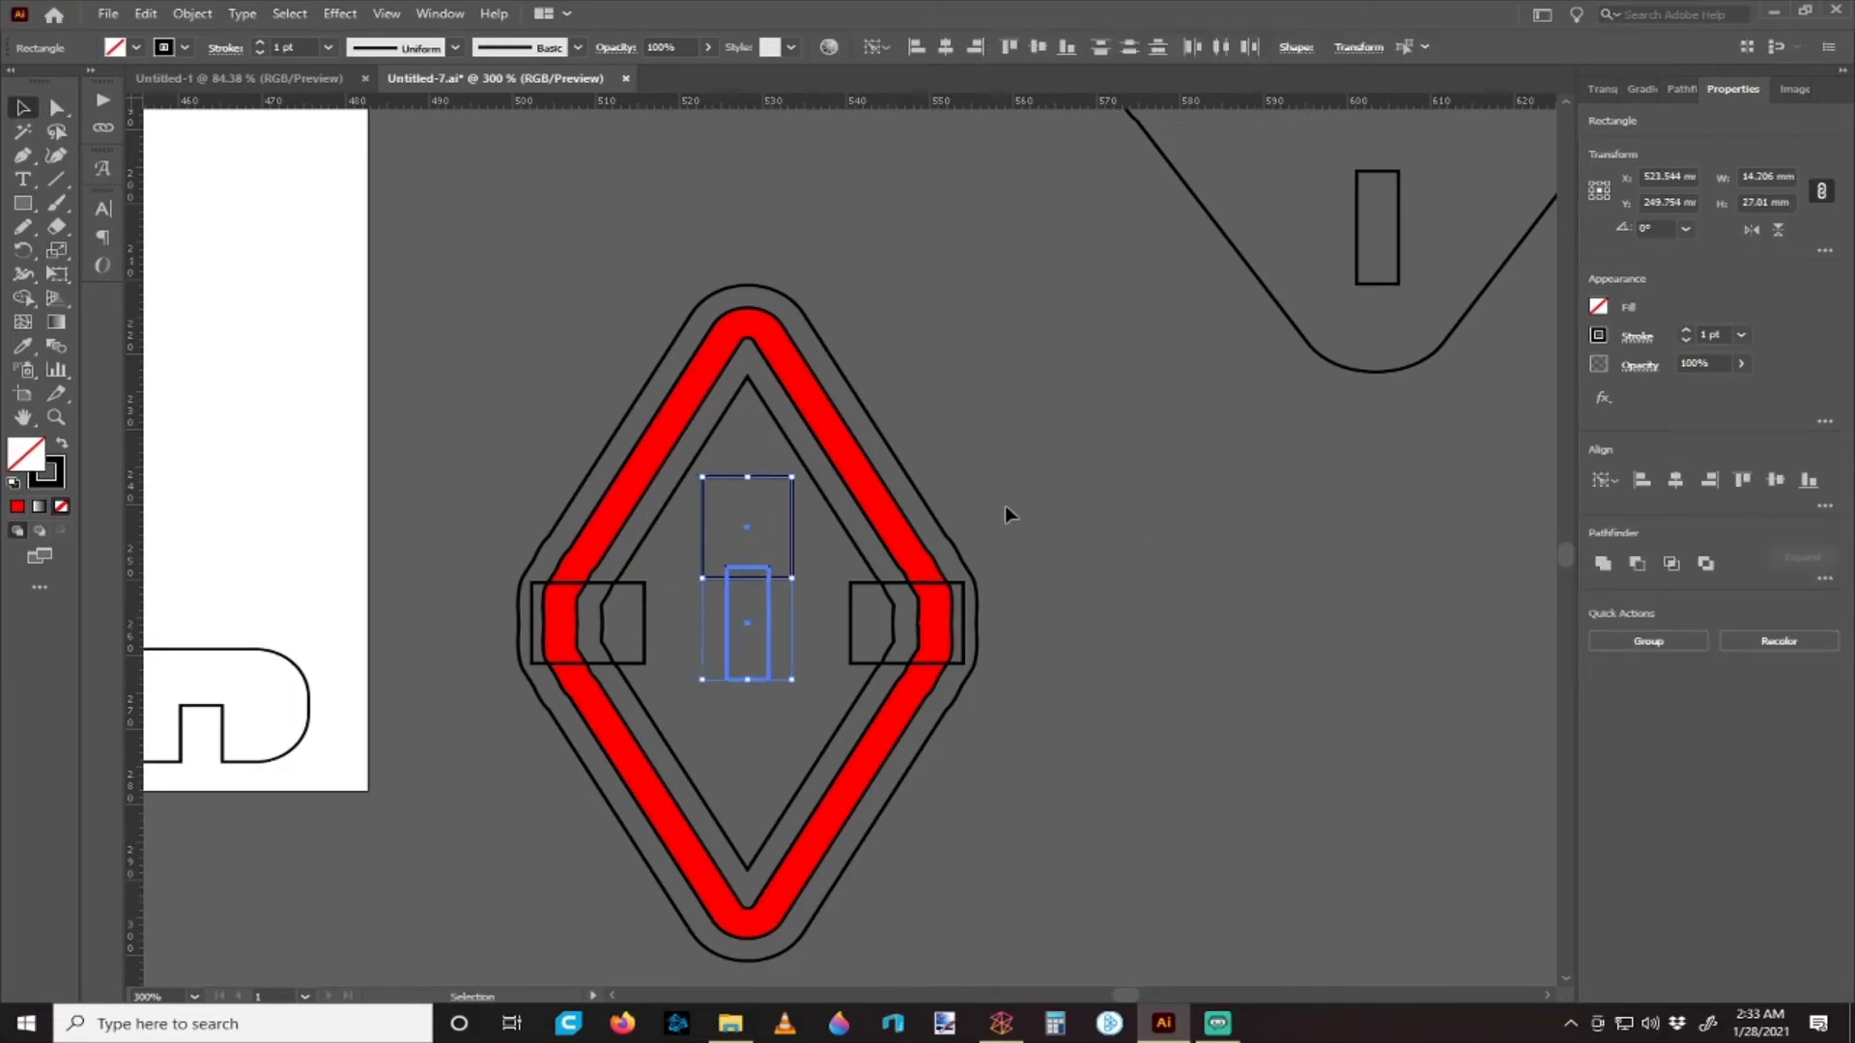
{"action": "left_click", "coordinate": [1005, 507]}
- Extend the upright rectangle to about 27.3 mm tall over the diamond's top corner and copy it onto the bottom corner
{"action": "left_click_drag", "start_coordinate": [790, 586], "coordinate": [744, 508]}
{"action": "left_click", "coordinate": [761, 522]}
{"action": "scroll", "coordinate": [765, 515], "scroll_direction": "down", "scroll_amount": 3}
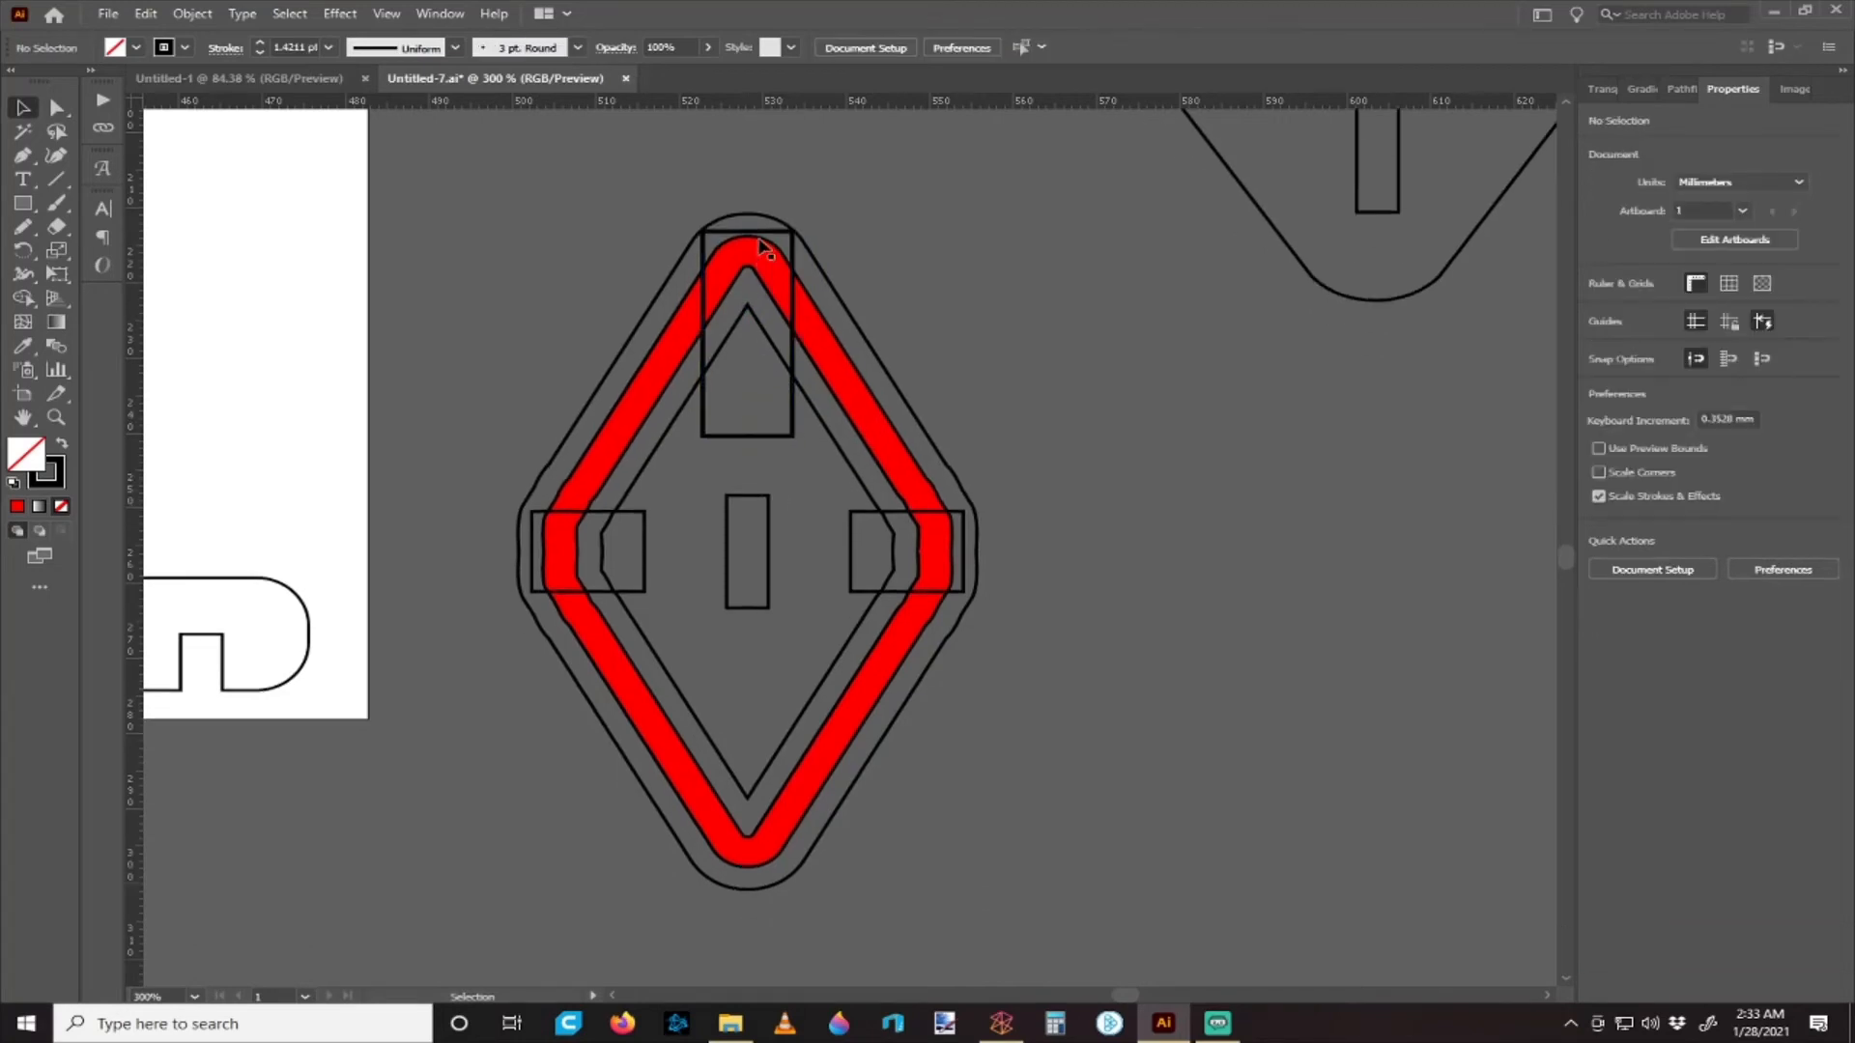
{"action": "left_click_drag", "start_coordinate": [746, 442], "coordinate": [752, 875]}
{"action": "left_click", "coordinate": [692, 510]}
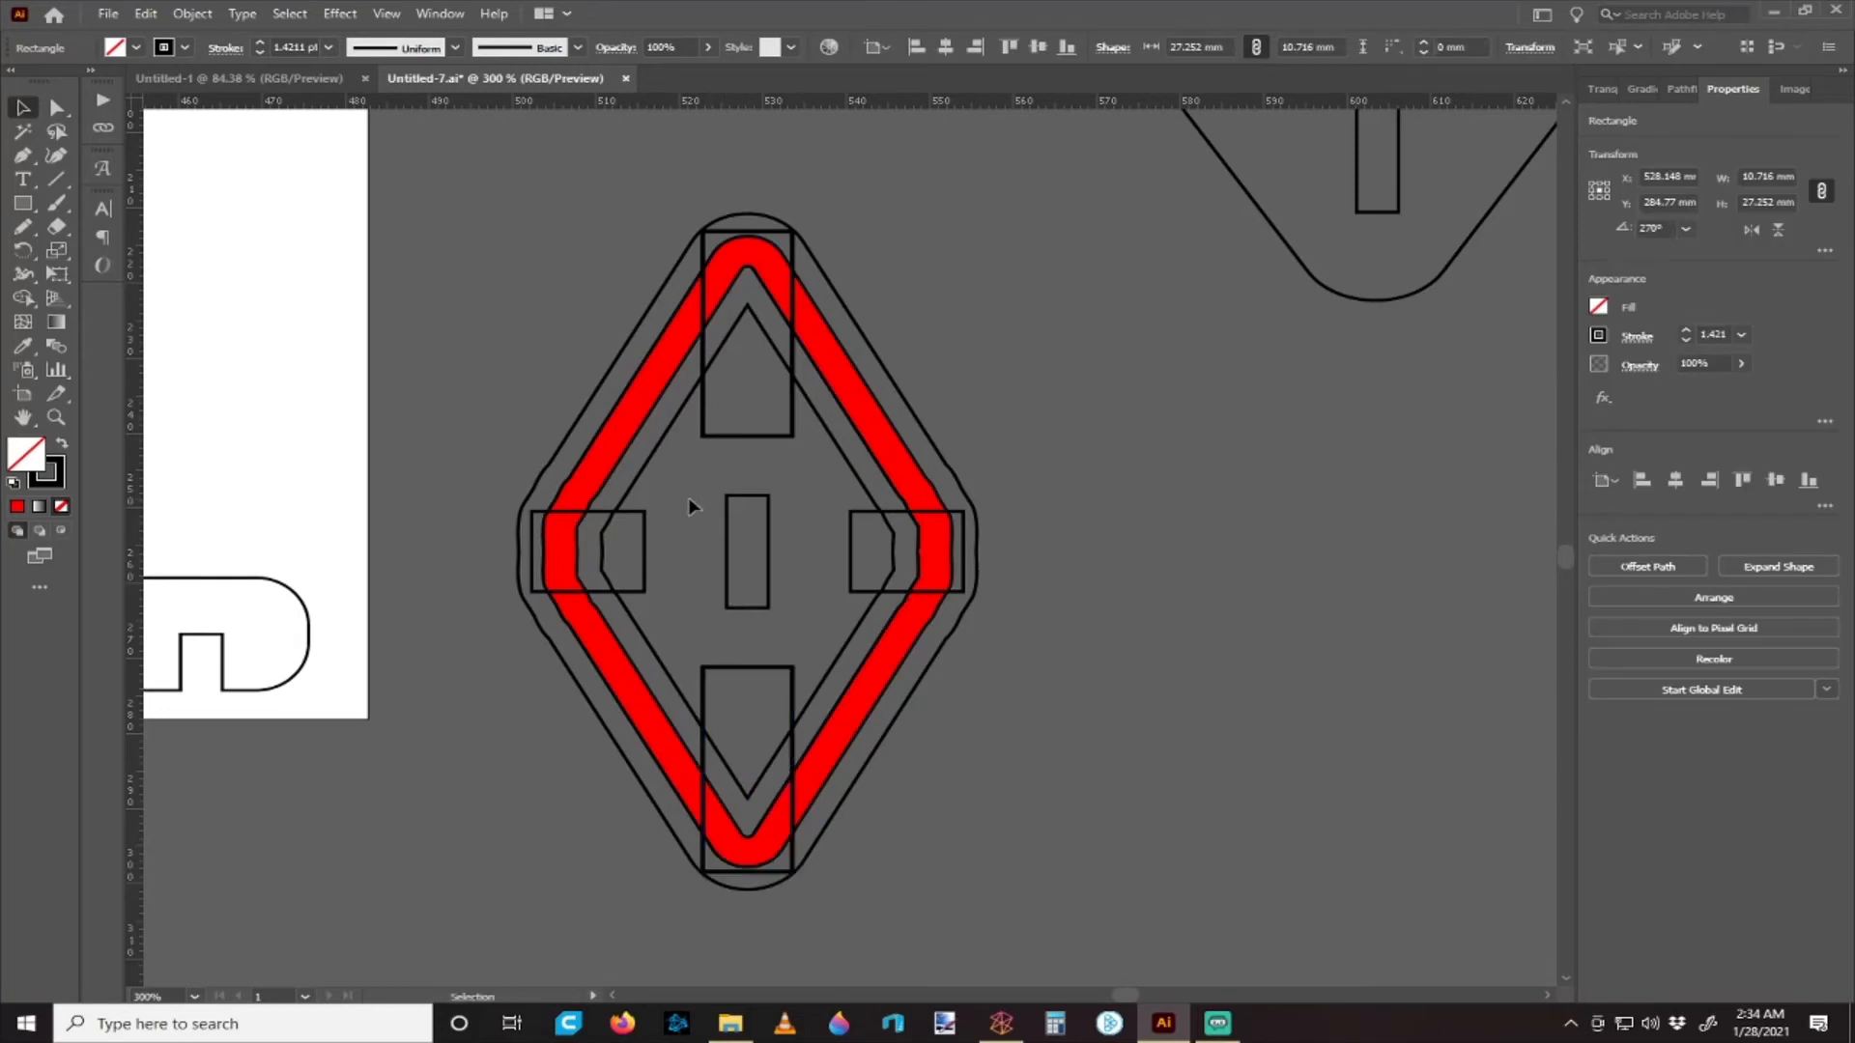
- Release the red ring's compound path and remove the fill from the resulting outlines
{"action": "left_click", "coordinate": [569, 450]}
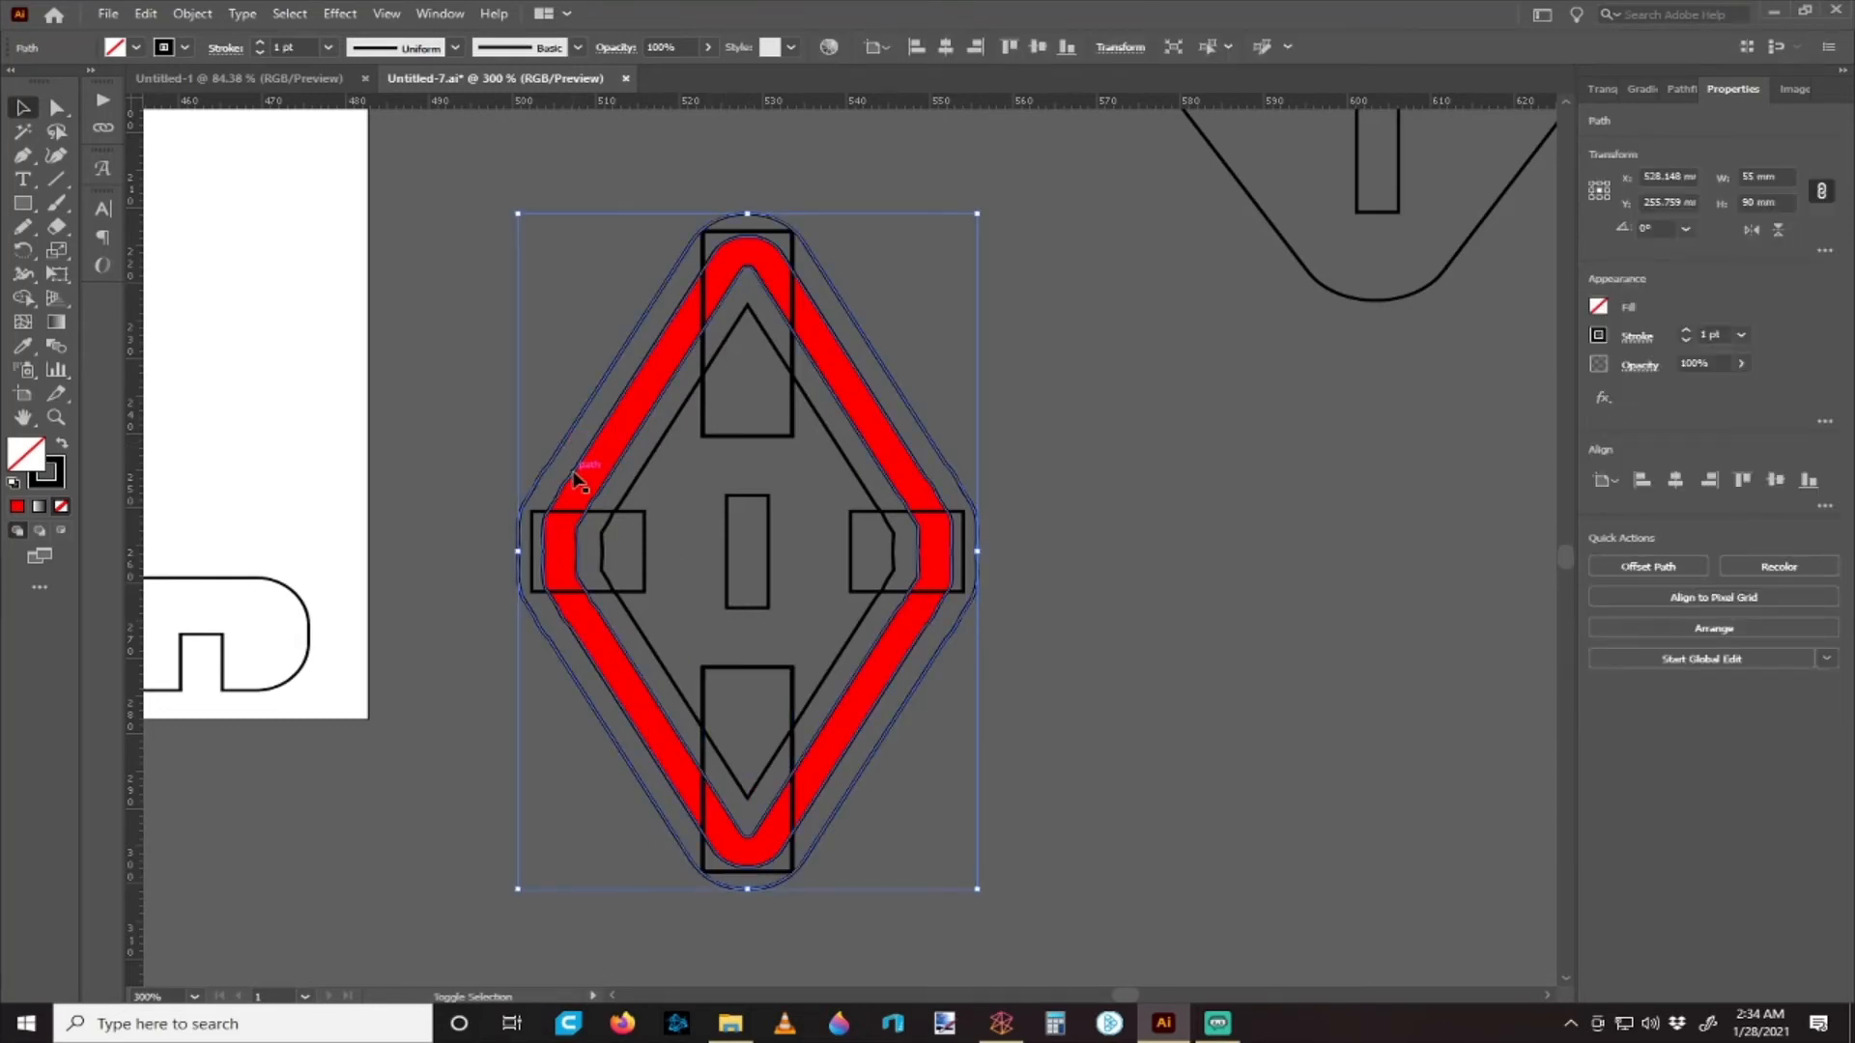
{"action": "left_click", "coordinate": [593, 473]}
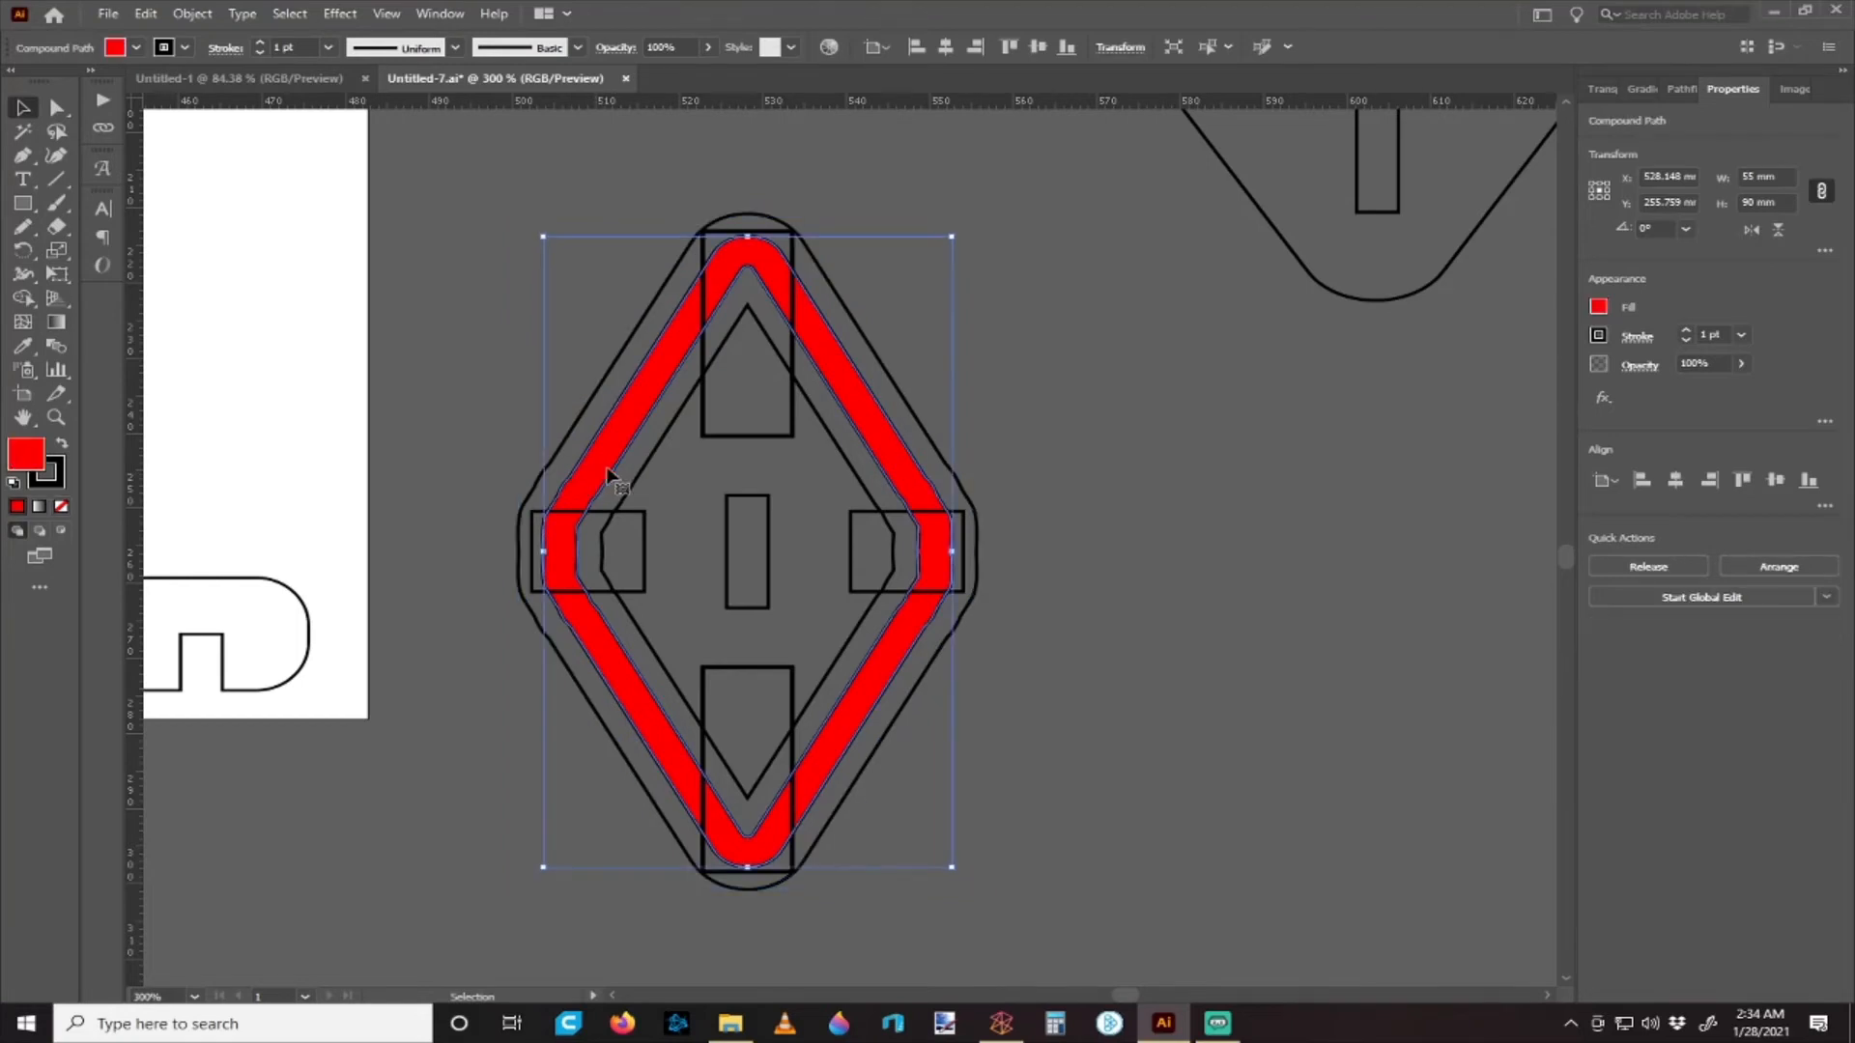
{"action": "left_click", "coordinate": [197, 20]}
{"action": "mouse_move", "coordinate": [288, 736]}
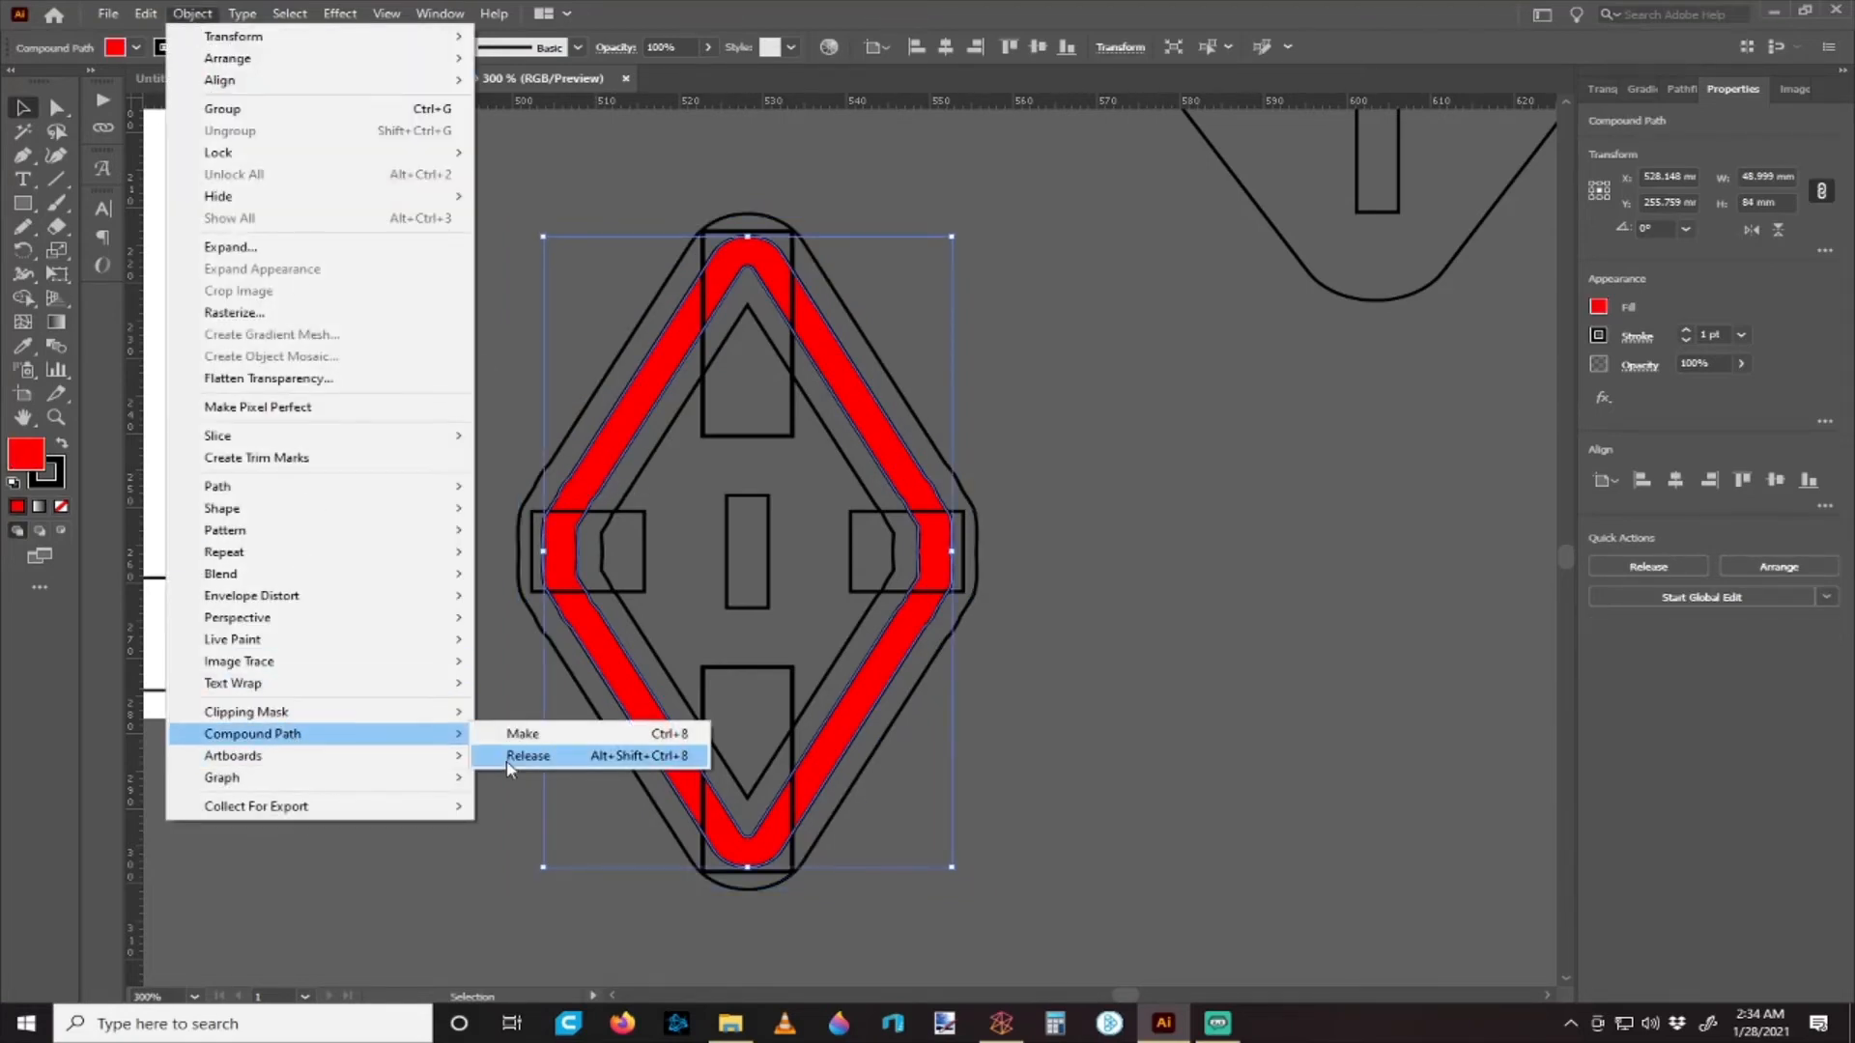
{"action": "left_click", "coordinate": [529, 755]}
{"action": "left_click", "coordinate": [1599, 308]}
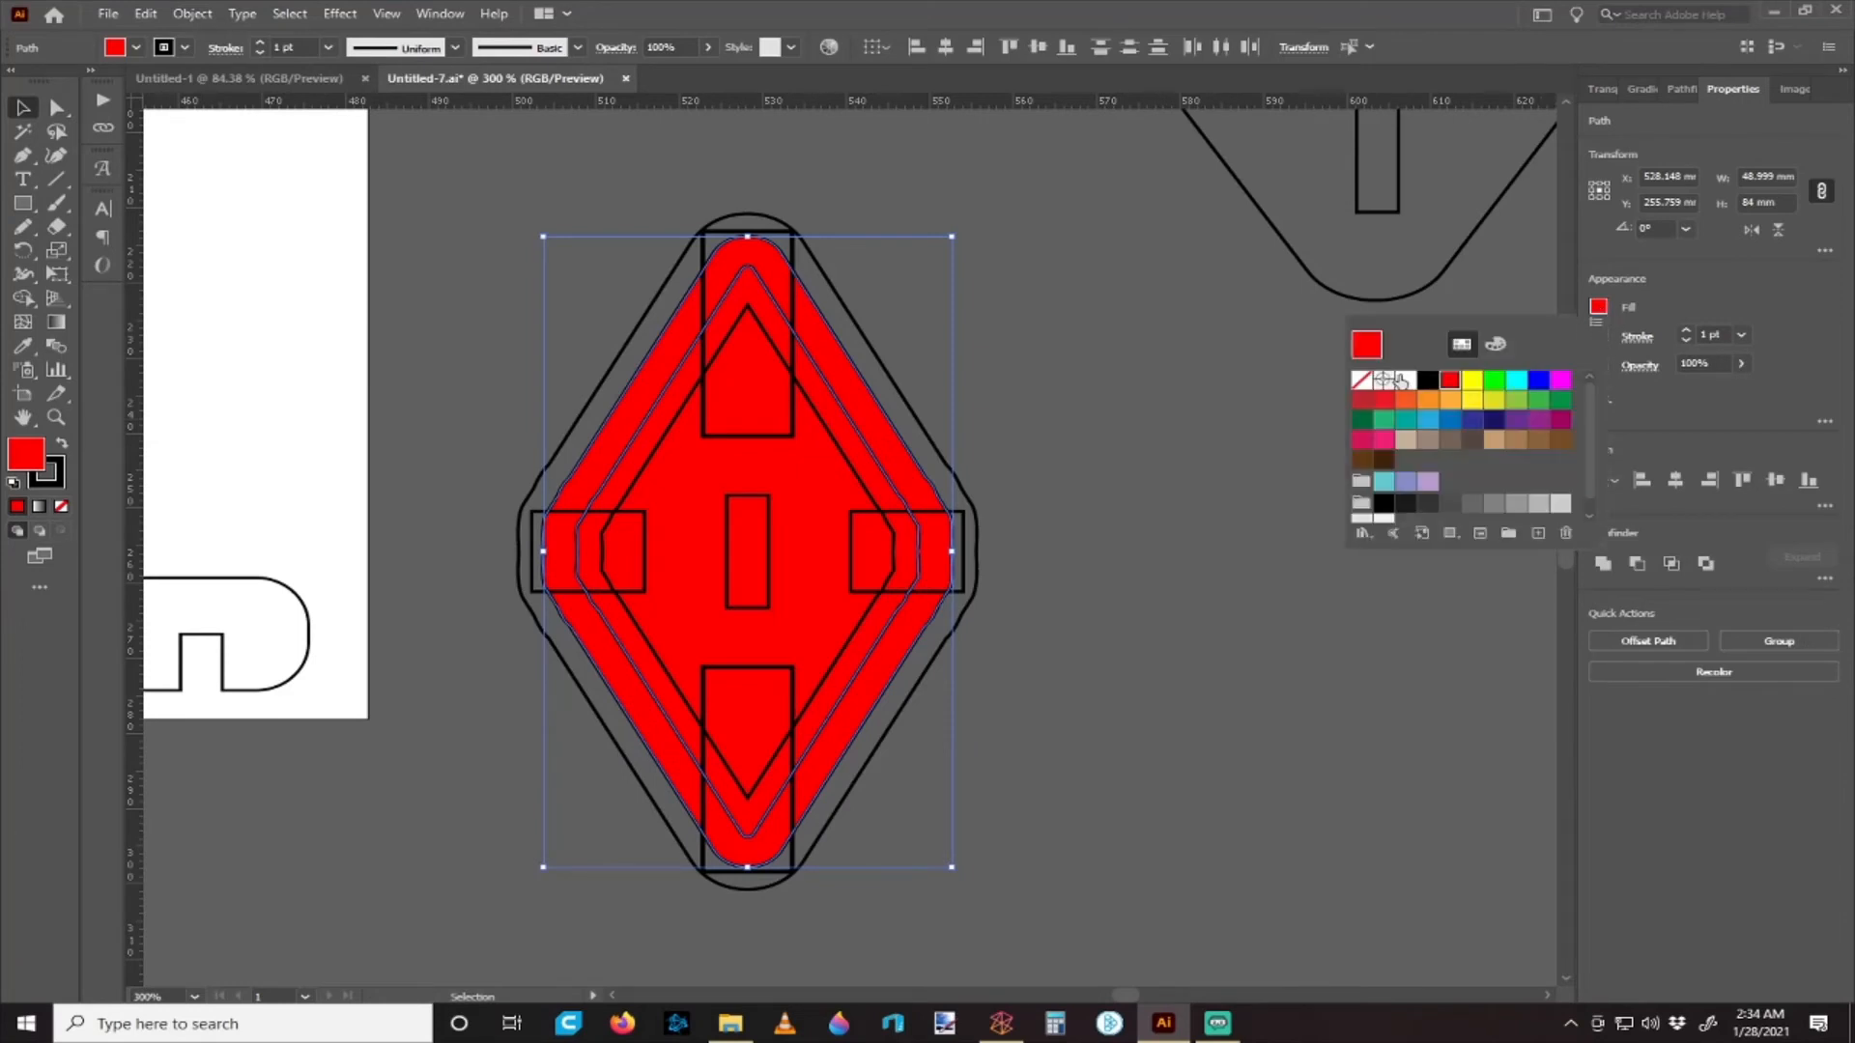
{"action": "left_click", "coordinate": [1372, 380]}
{"action": "left_click", "coordinate": [1144, 423]}
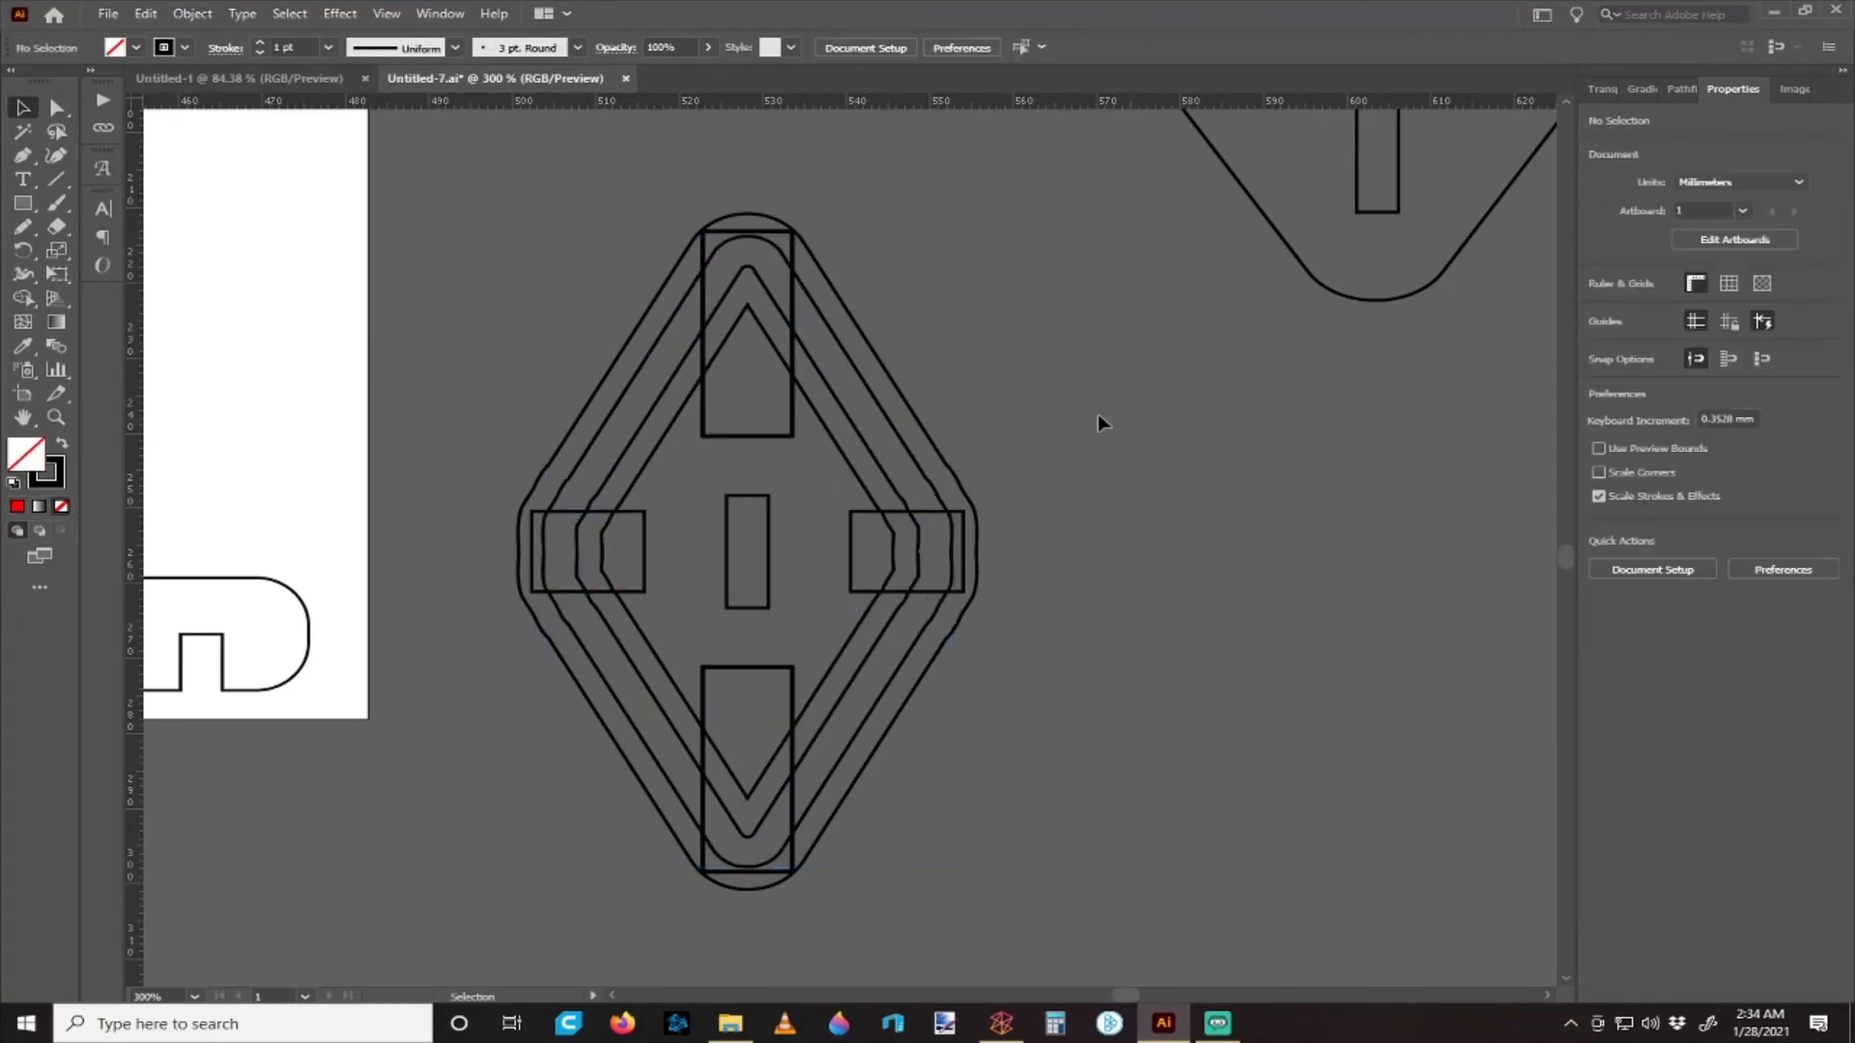
{"action": "left_click", "coordinate": [663, 421]}
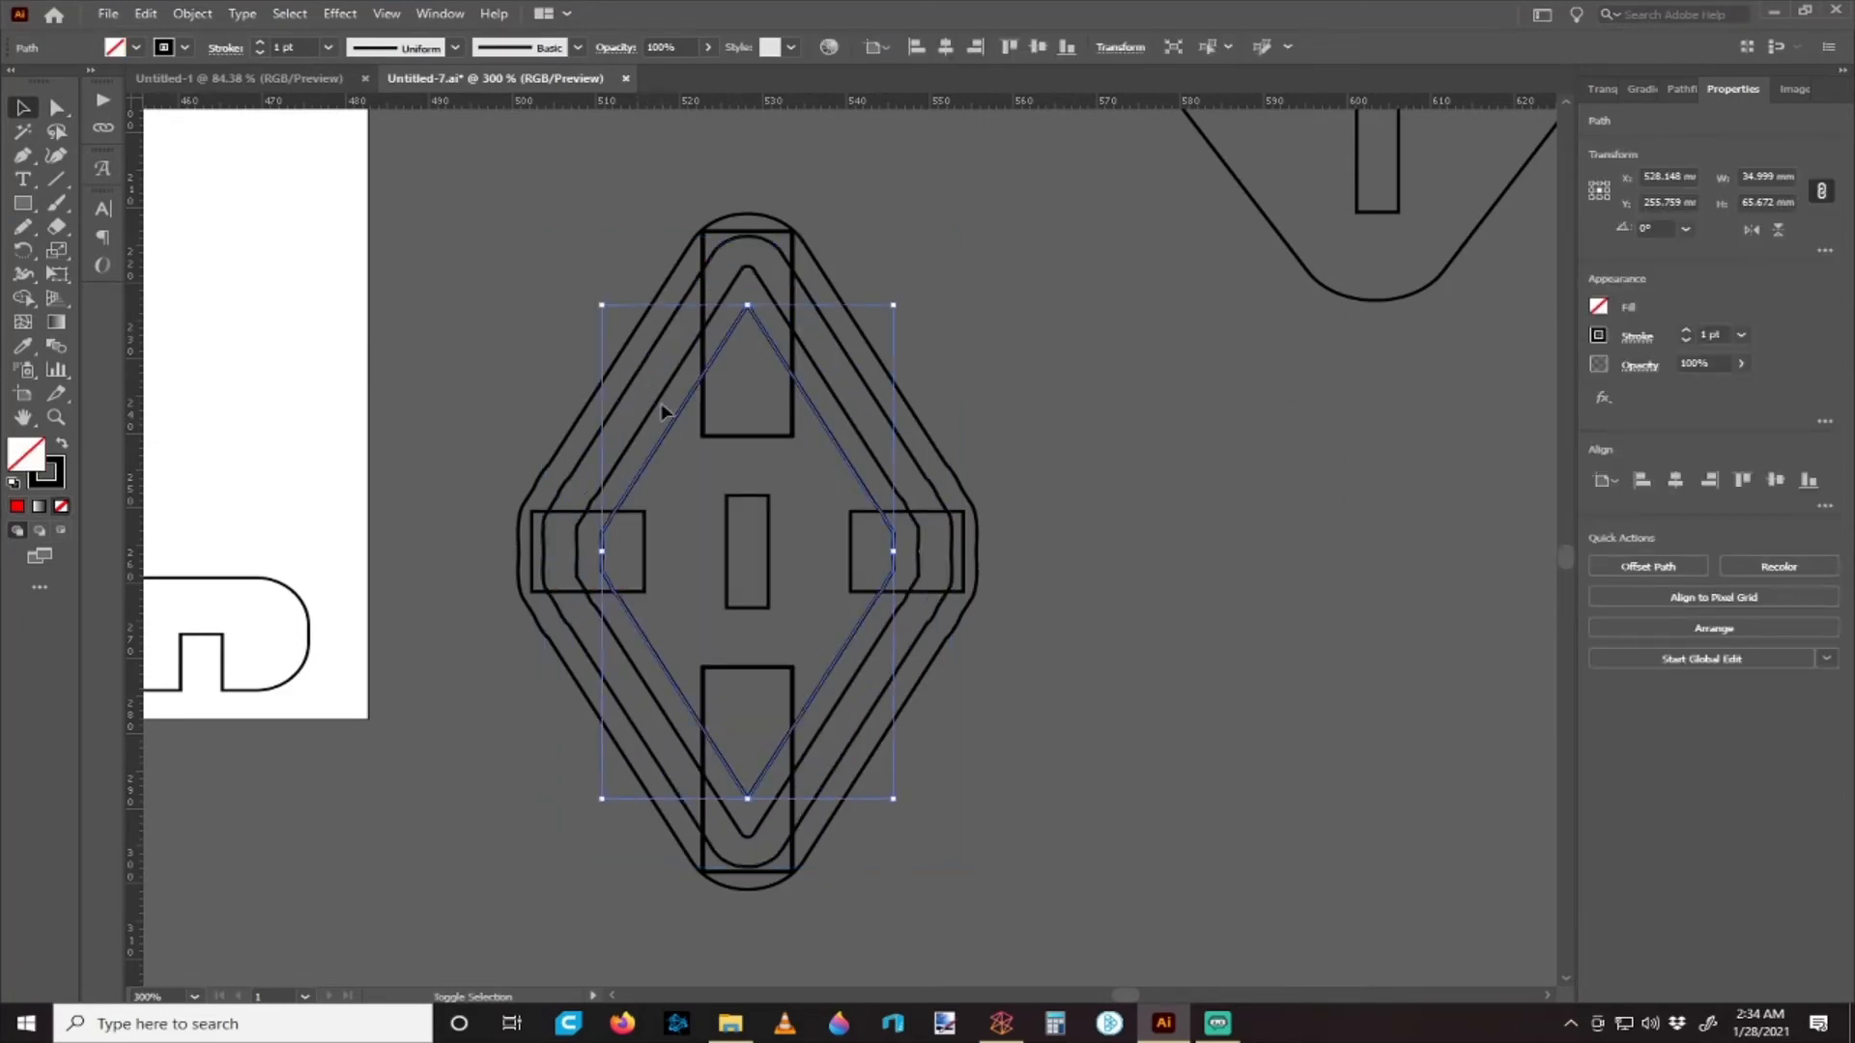
{"action": "left_click", "coordinate": [673, 410]}
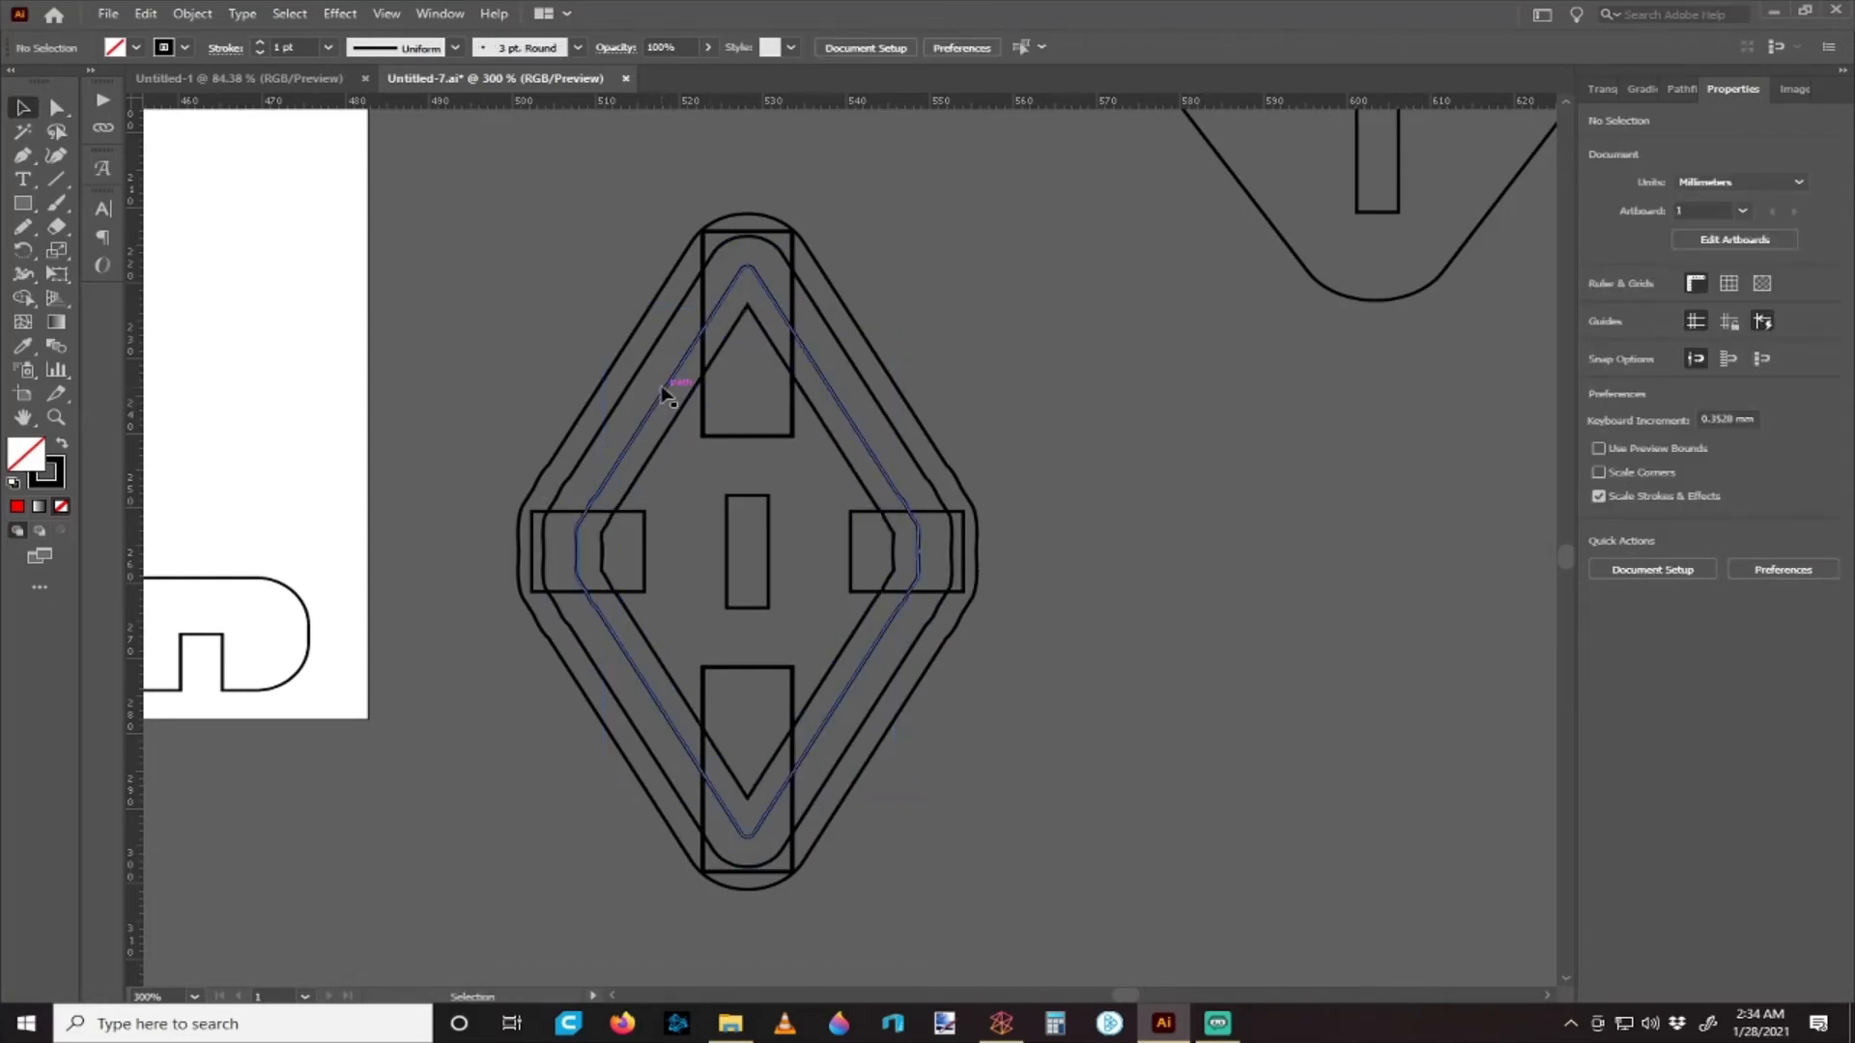
{"action": "left_click", "coordinate": [653, 378]}
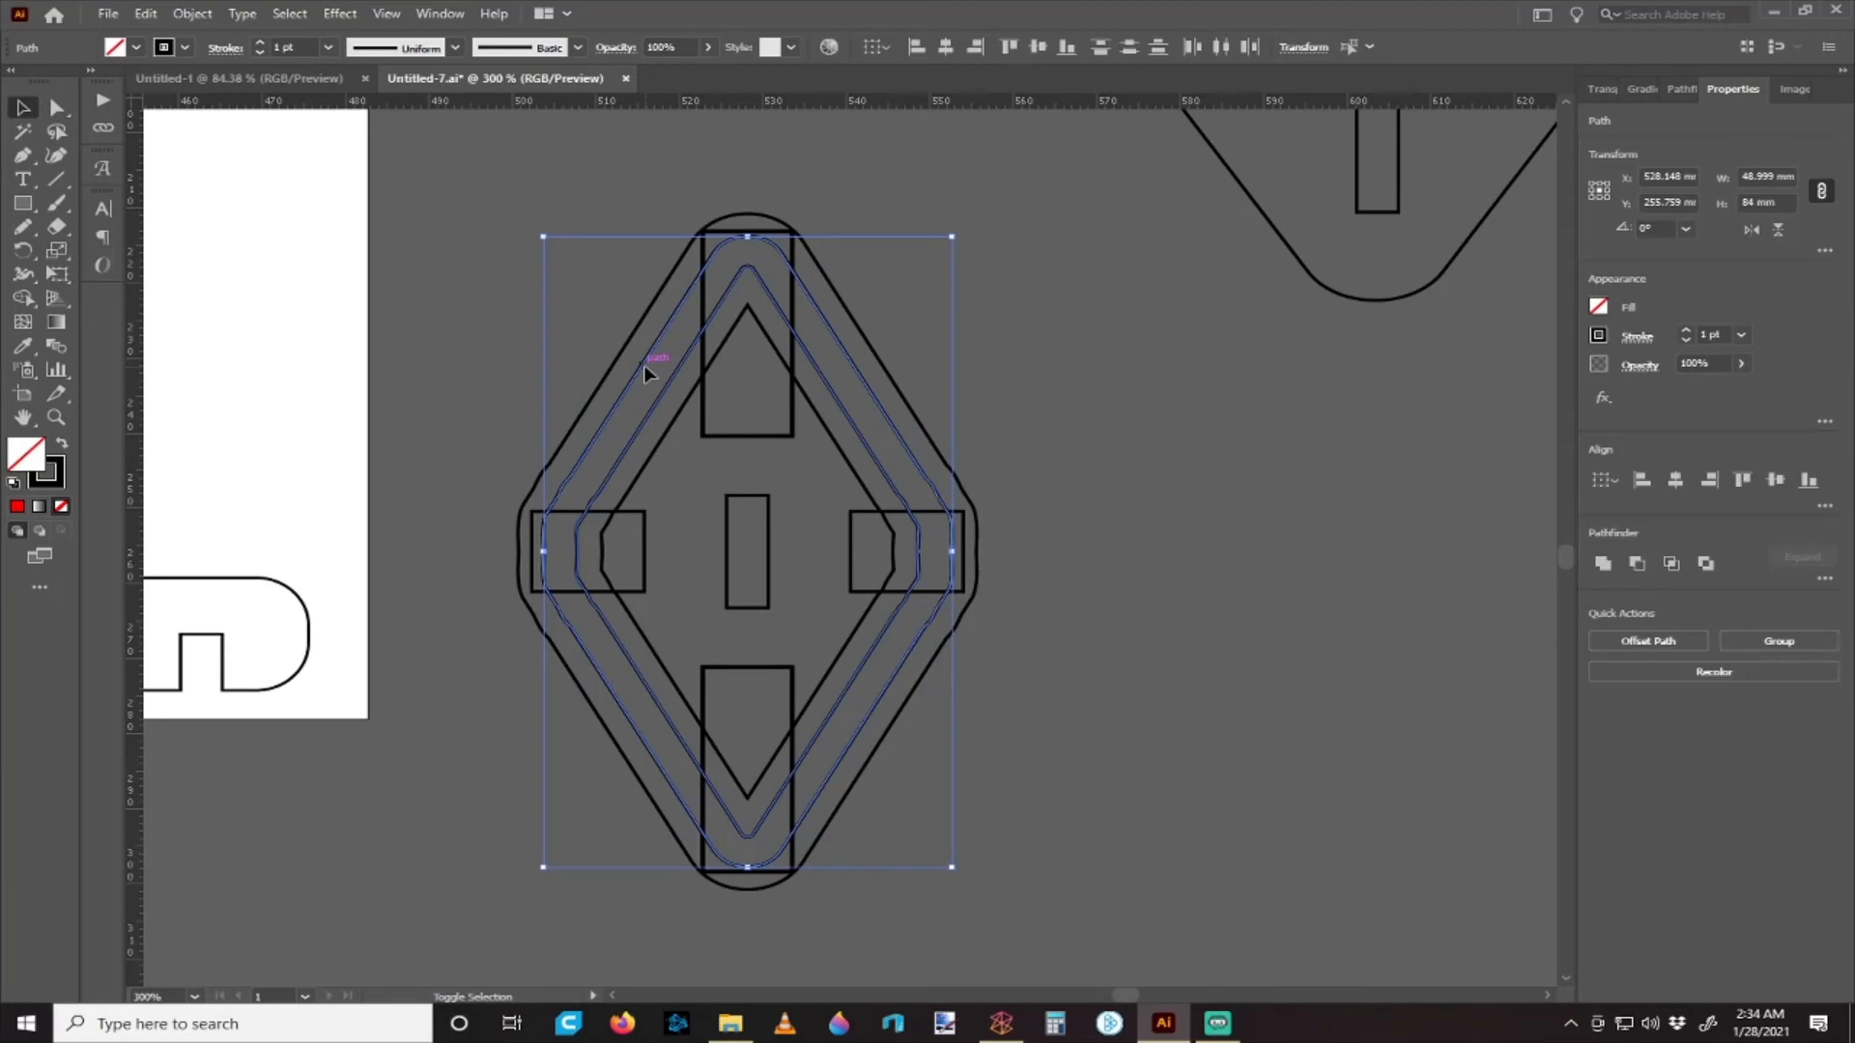
{"action": "left_click", "coordinate": [605, 347]}
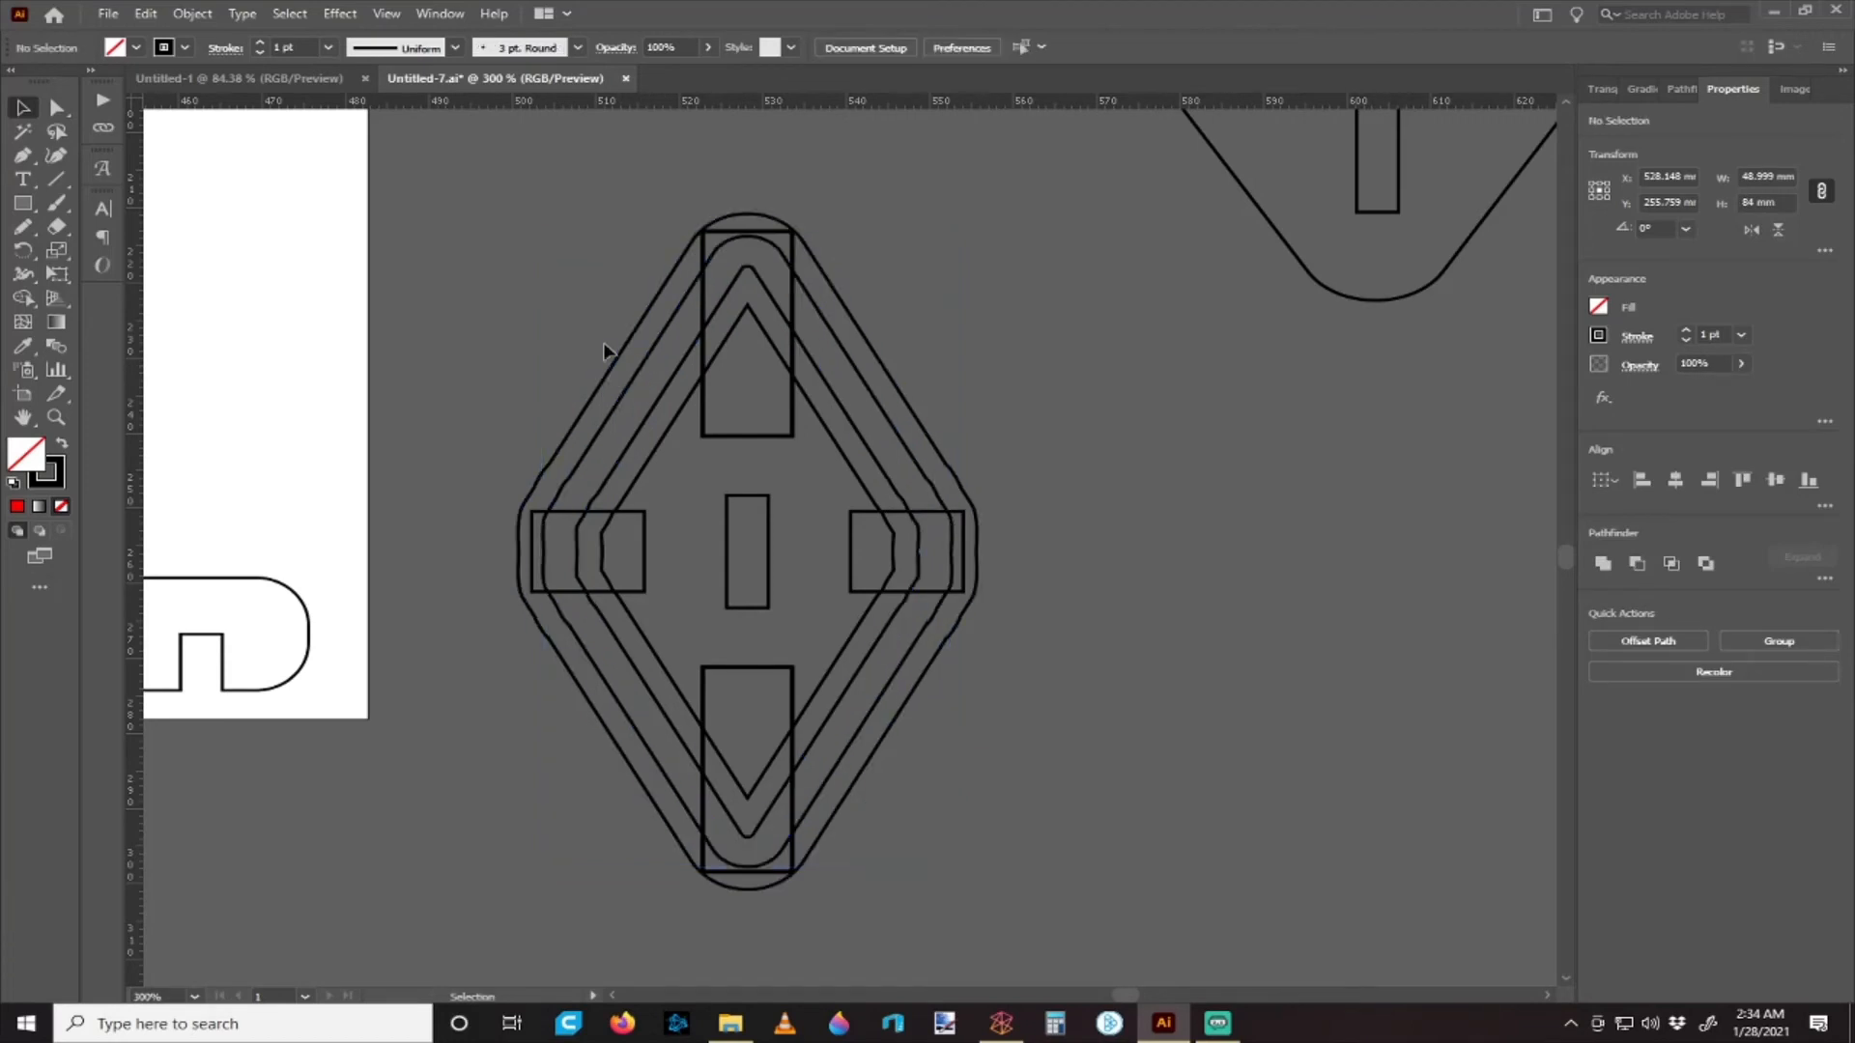
{"action": "left_click", "coordinate": [680, 301]}
{"action": "left_click", "coordinate": [661, 299], "text": "shift"}
{"action": "key", "text": "a"}
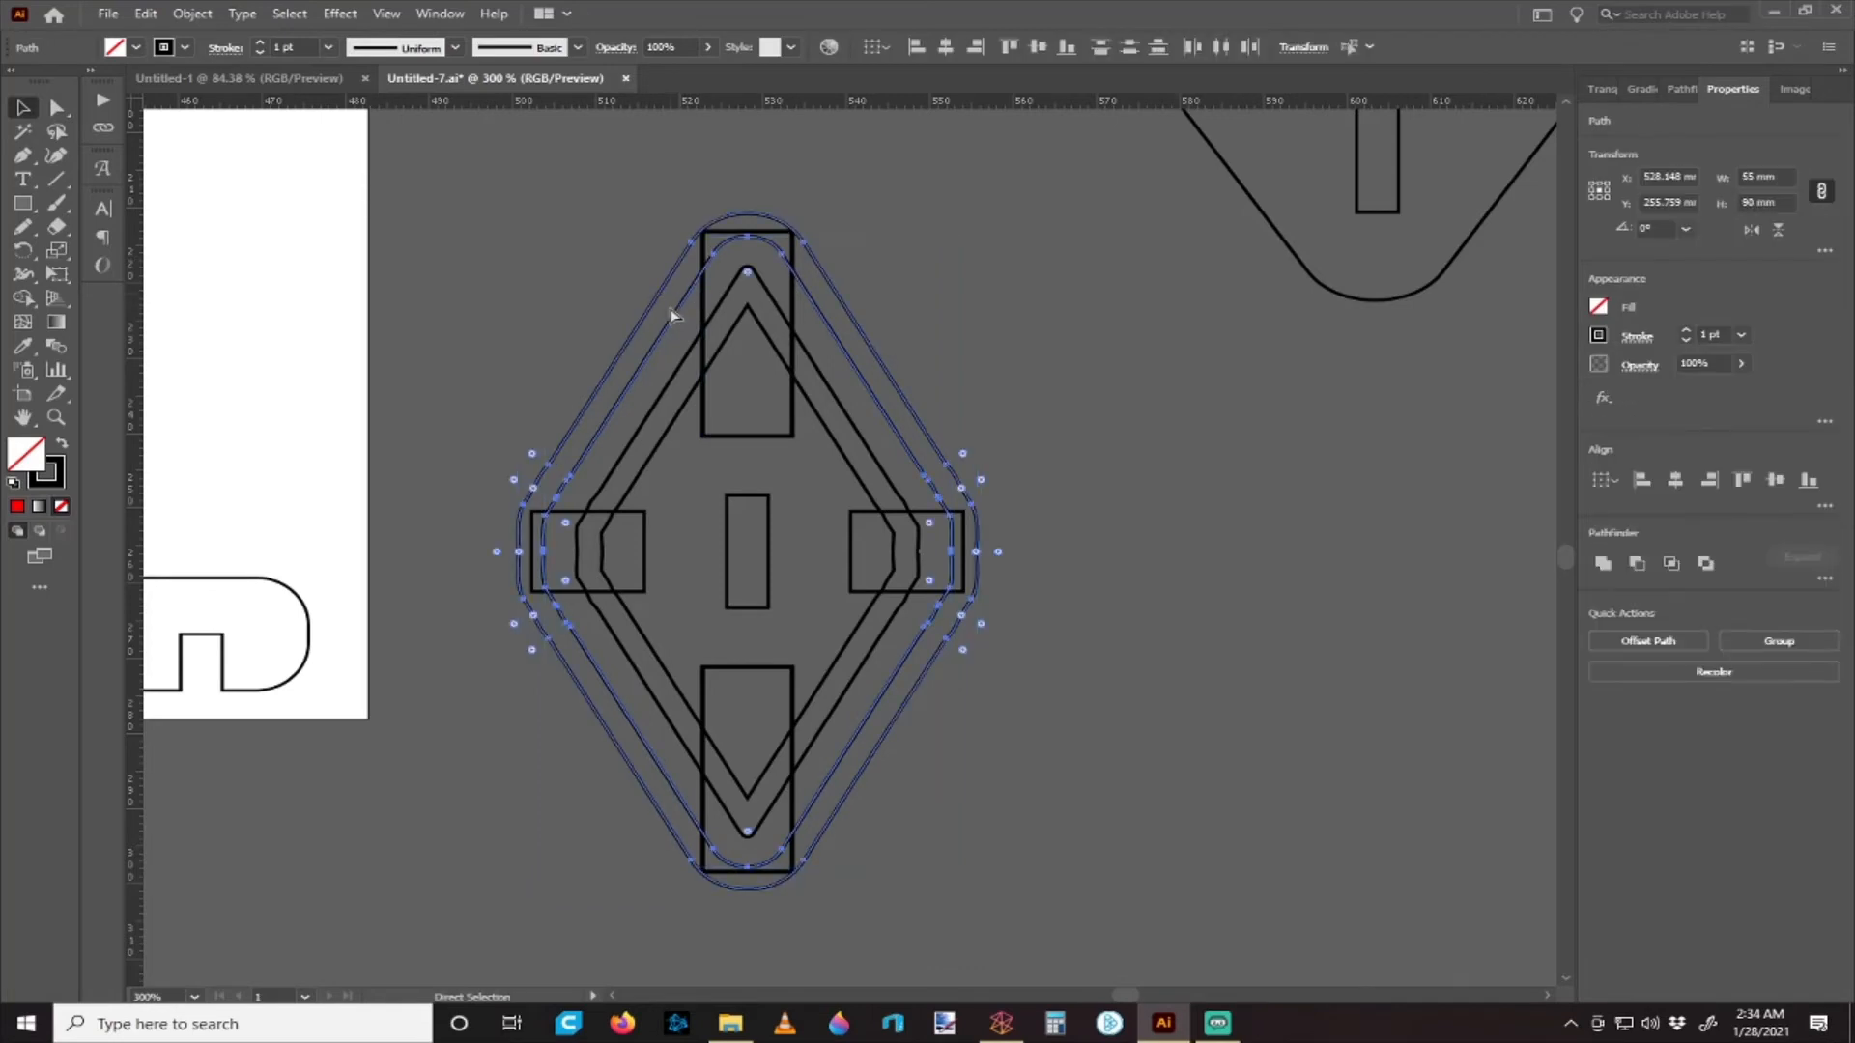
{"action": "left_click", "coordinate": [589, 319]}
{"action": "key", "text": "v"}
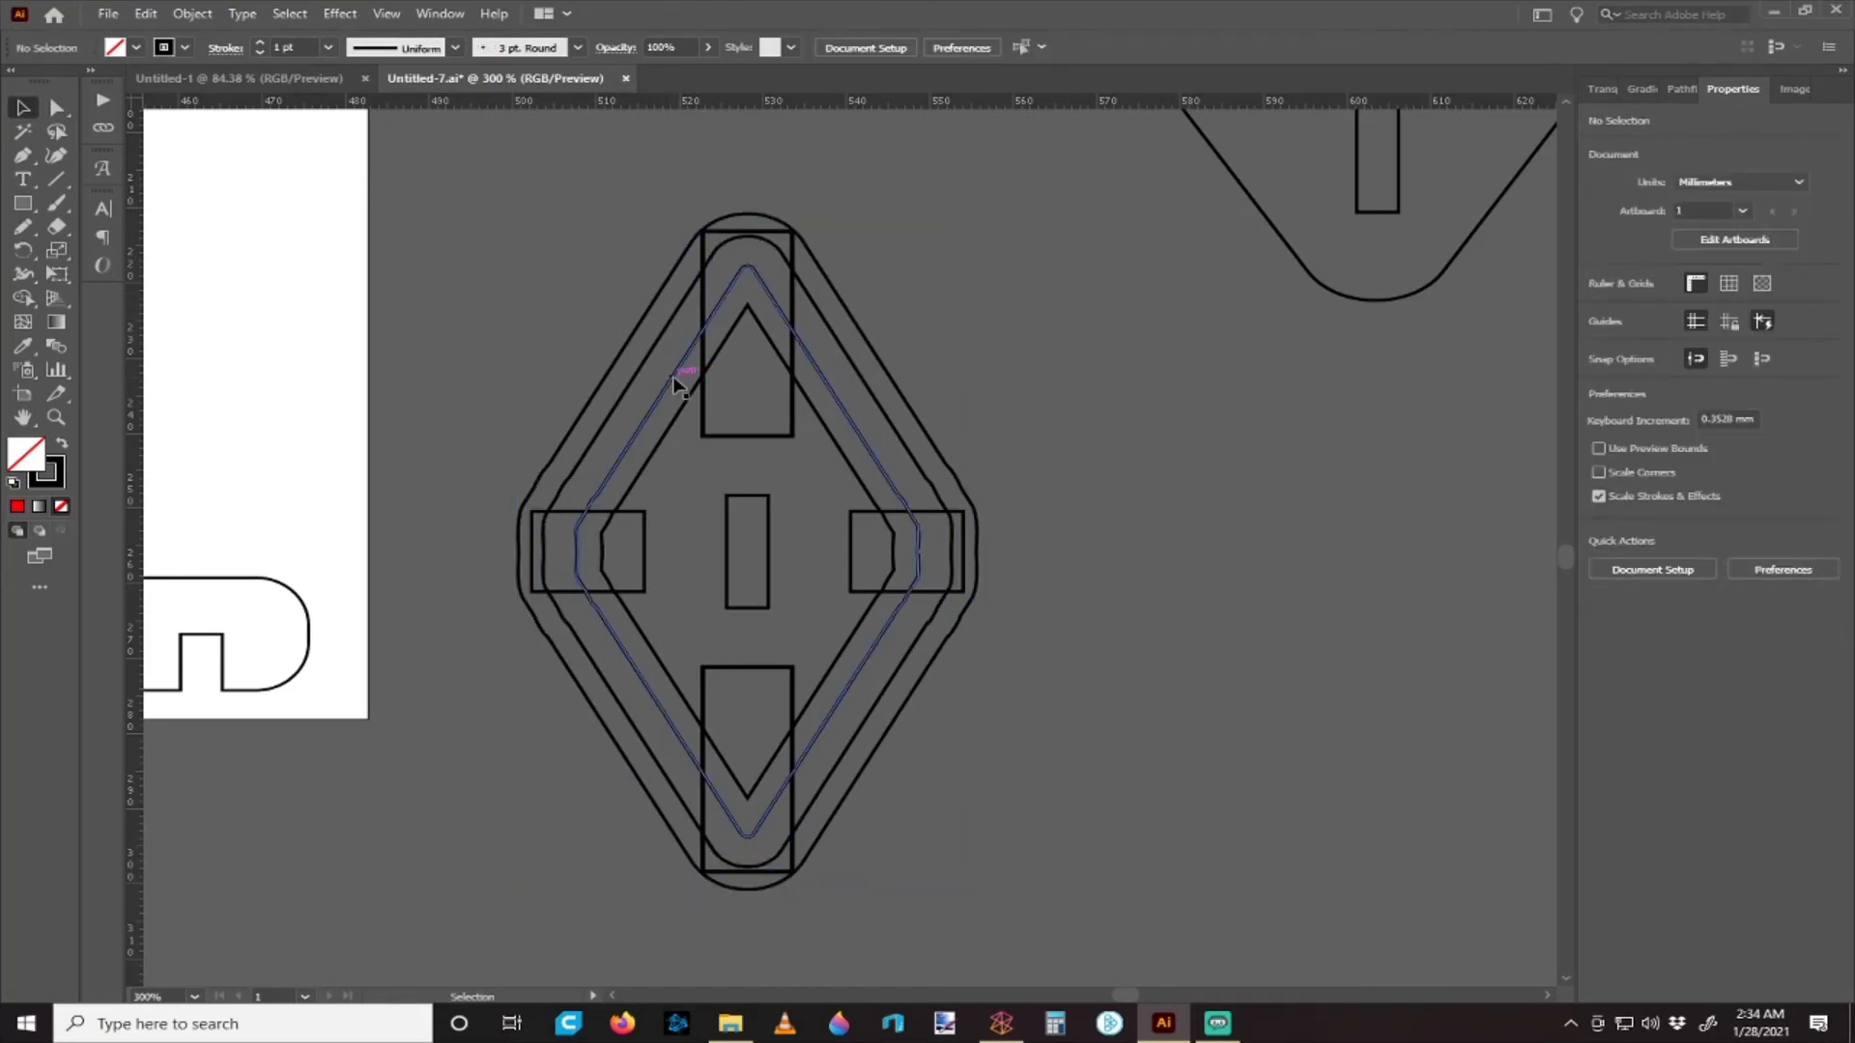
- Delete the innermost diamond outline
{"action": "left_click", "coordinate": [674, 383]}
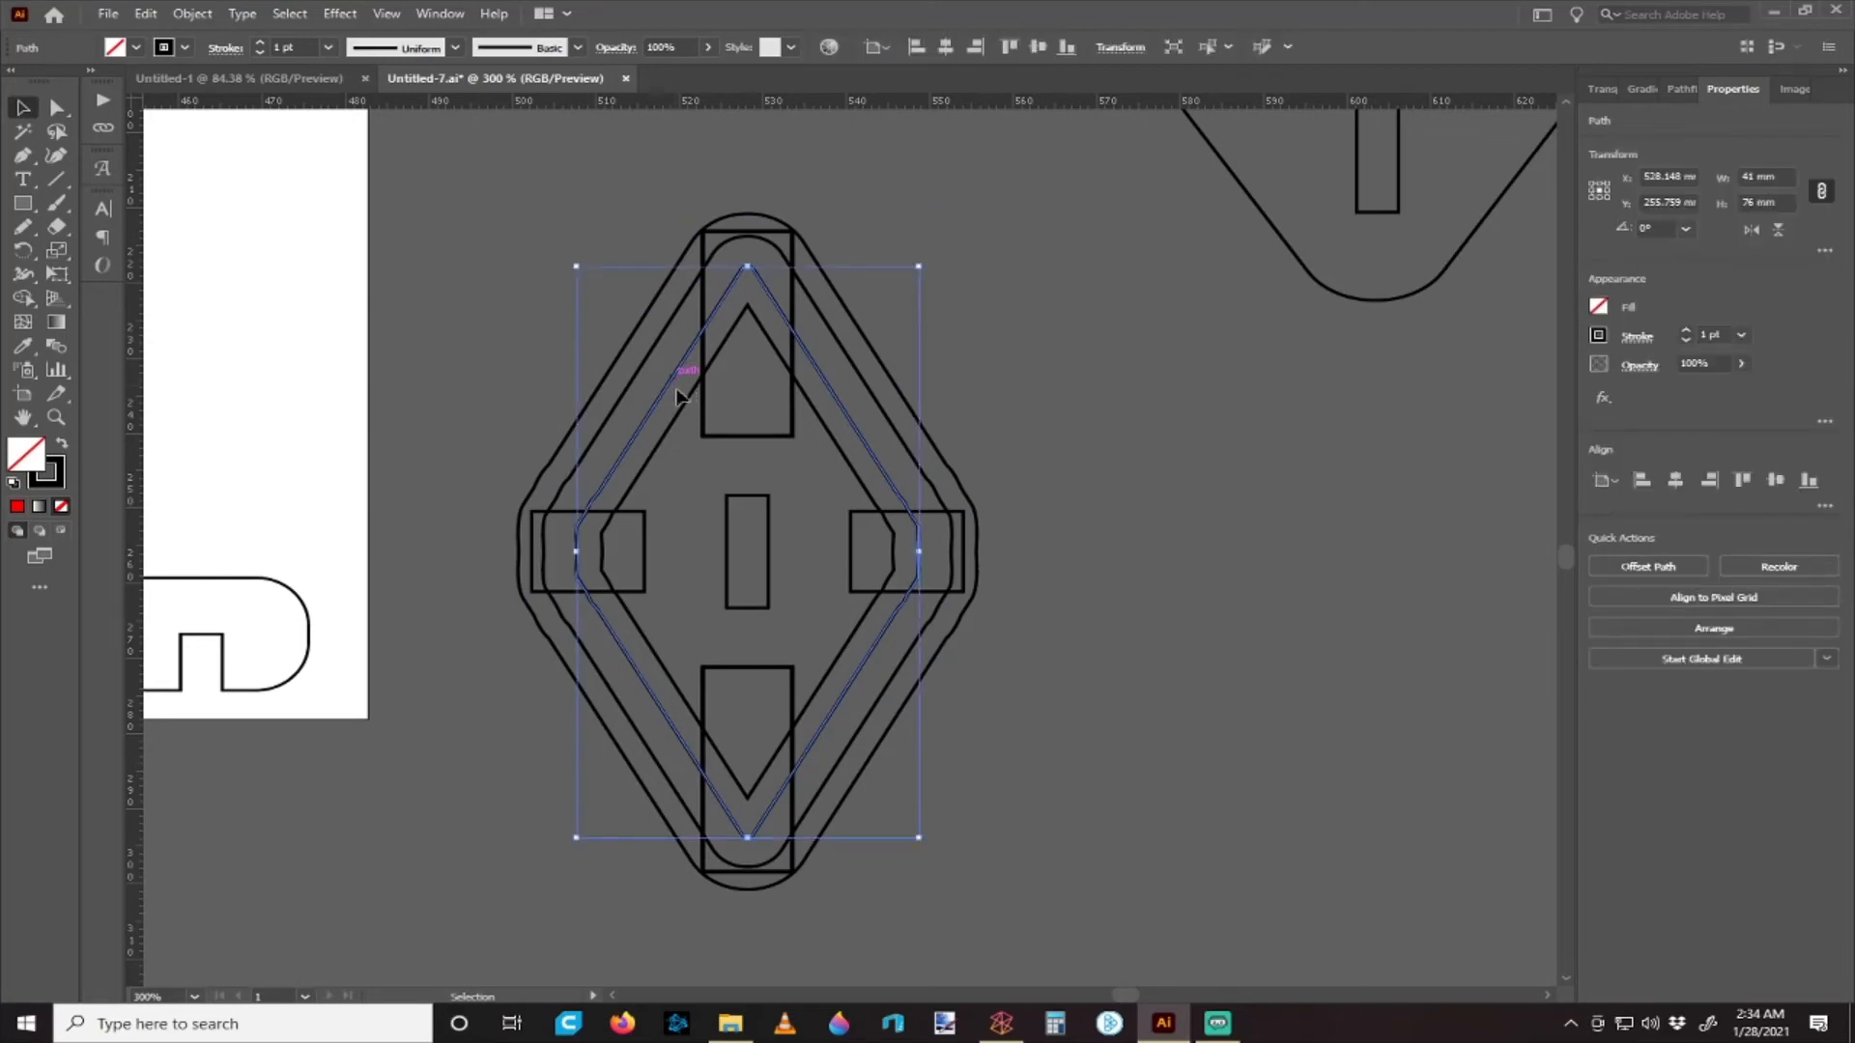
{"action": "left_click", "coordinate": [692, 426]}
{"action": "left_click", "coordinate": [685, 418]}
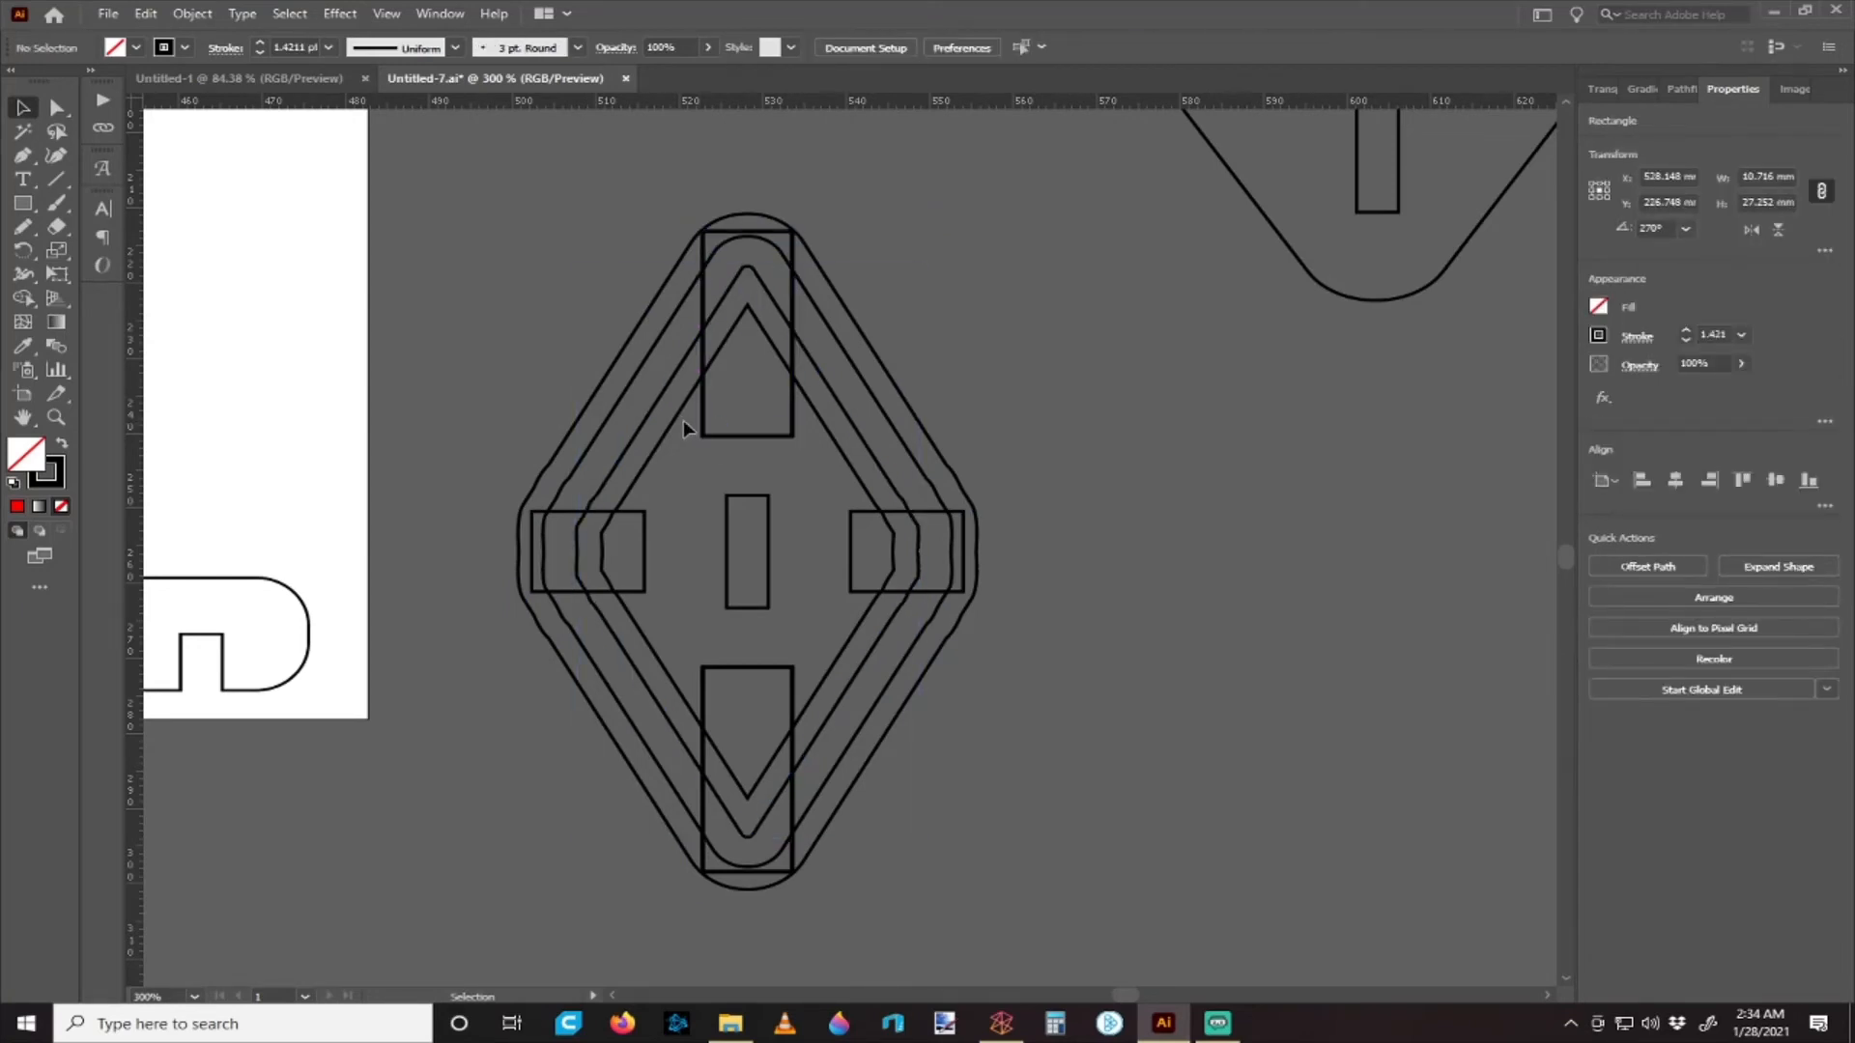
{"action": "left_click", "coordinate": [674, 432]}
{"action": "left_click", "coordinate": [677, 450]}
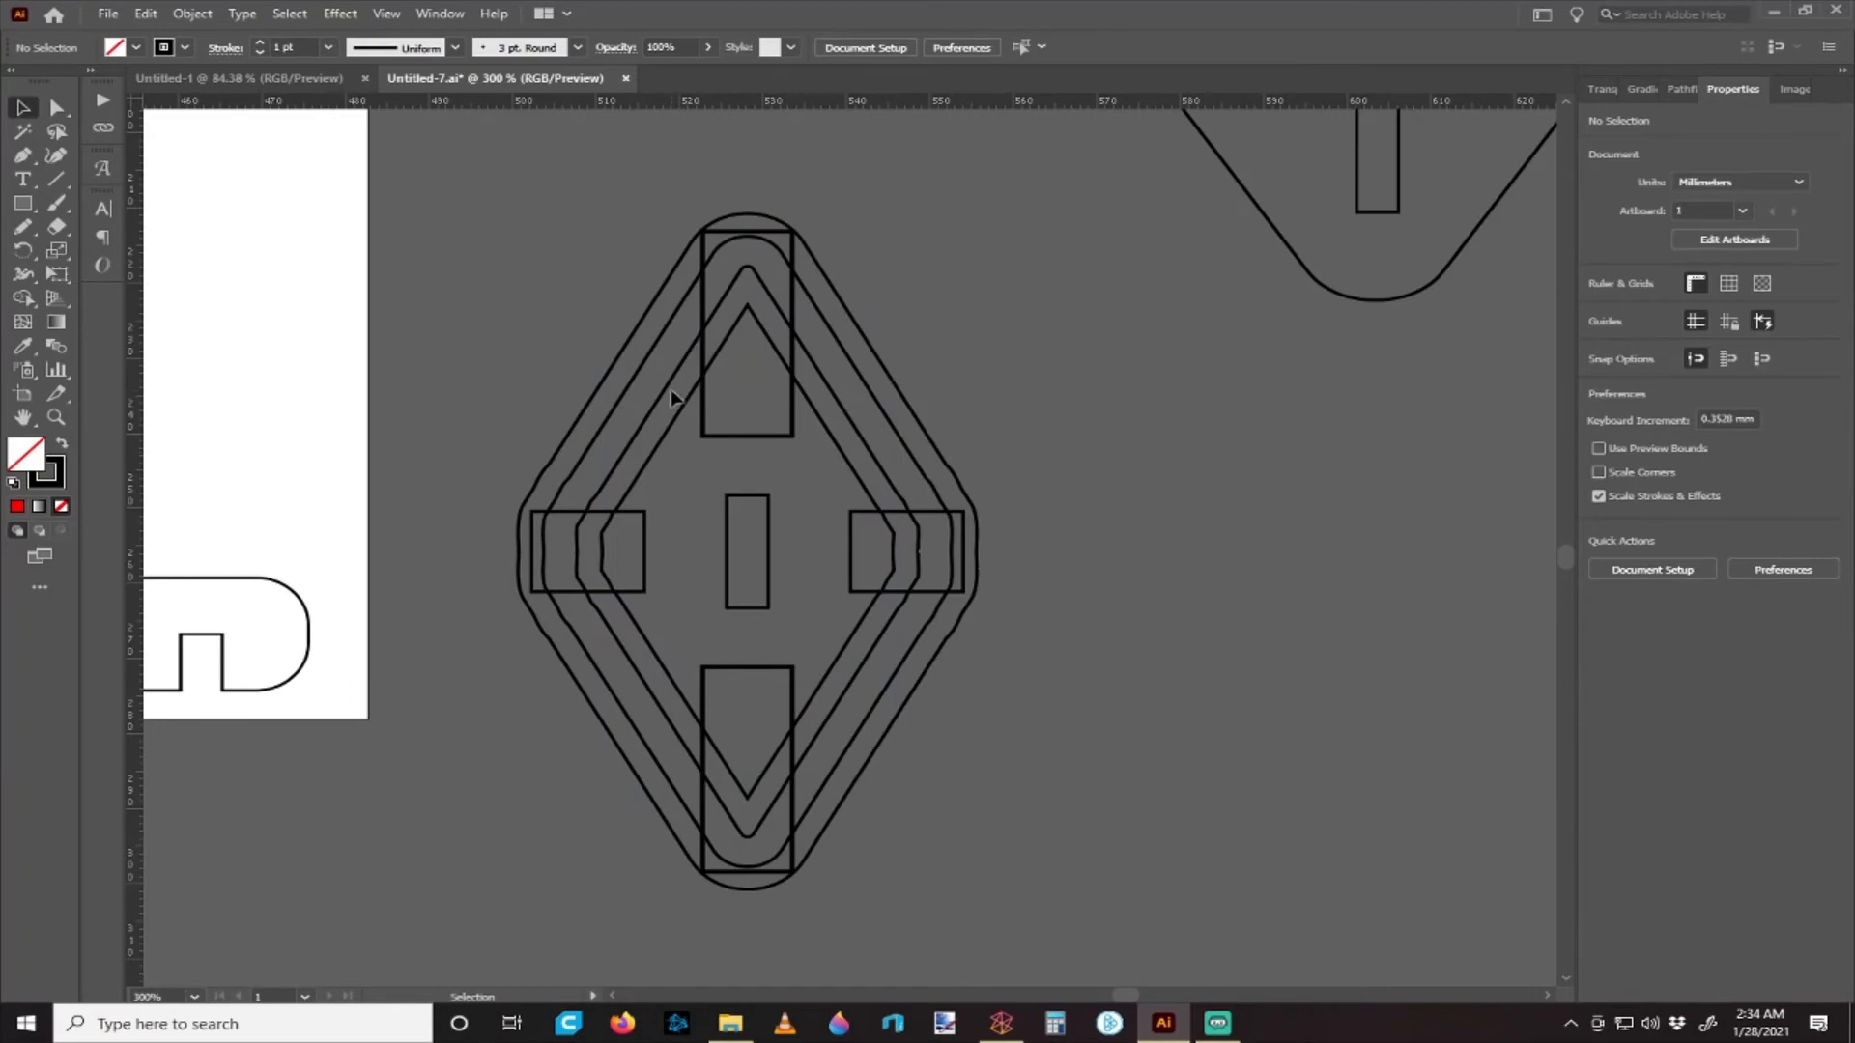
{"action": "left_click", "coordinate": [681, 418]}
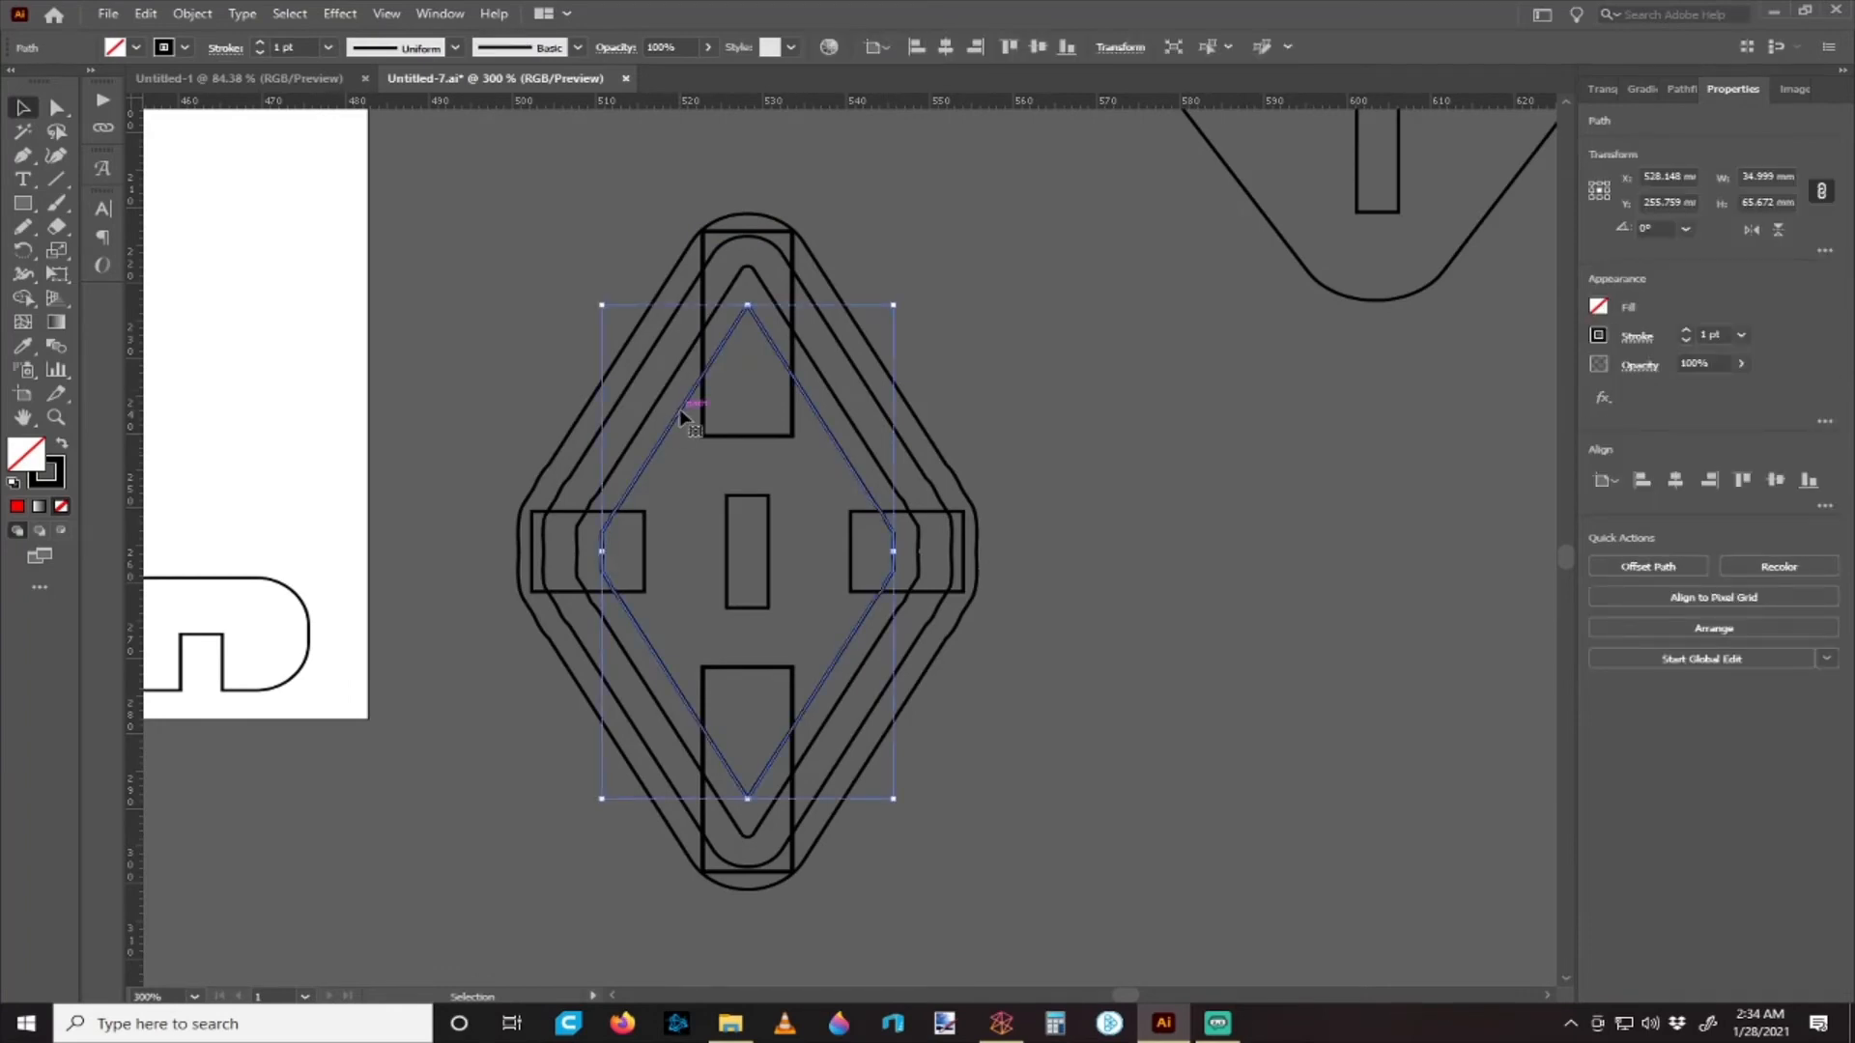
{"action": "left_click", "coordinate": [684, 413]}
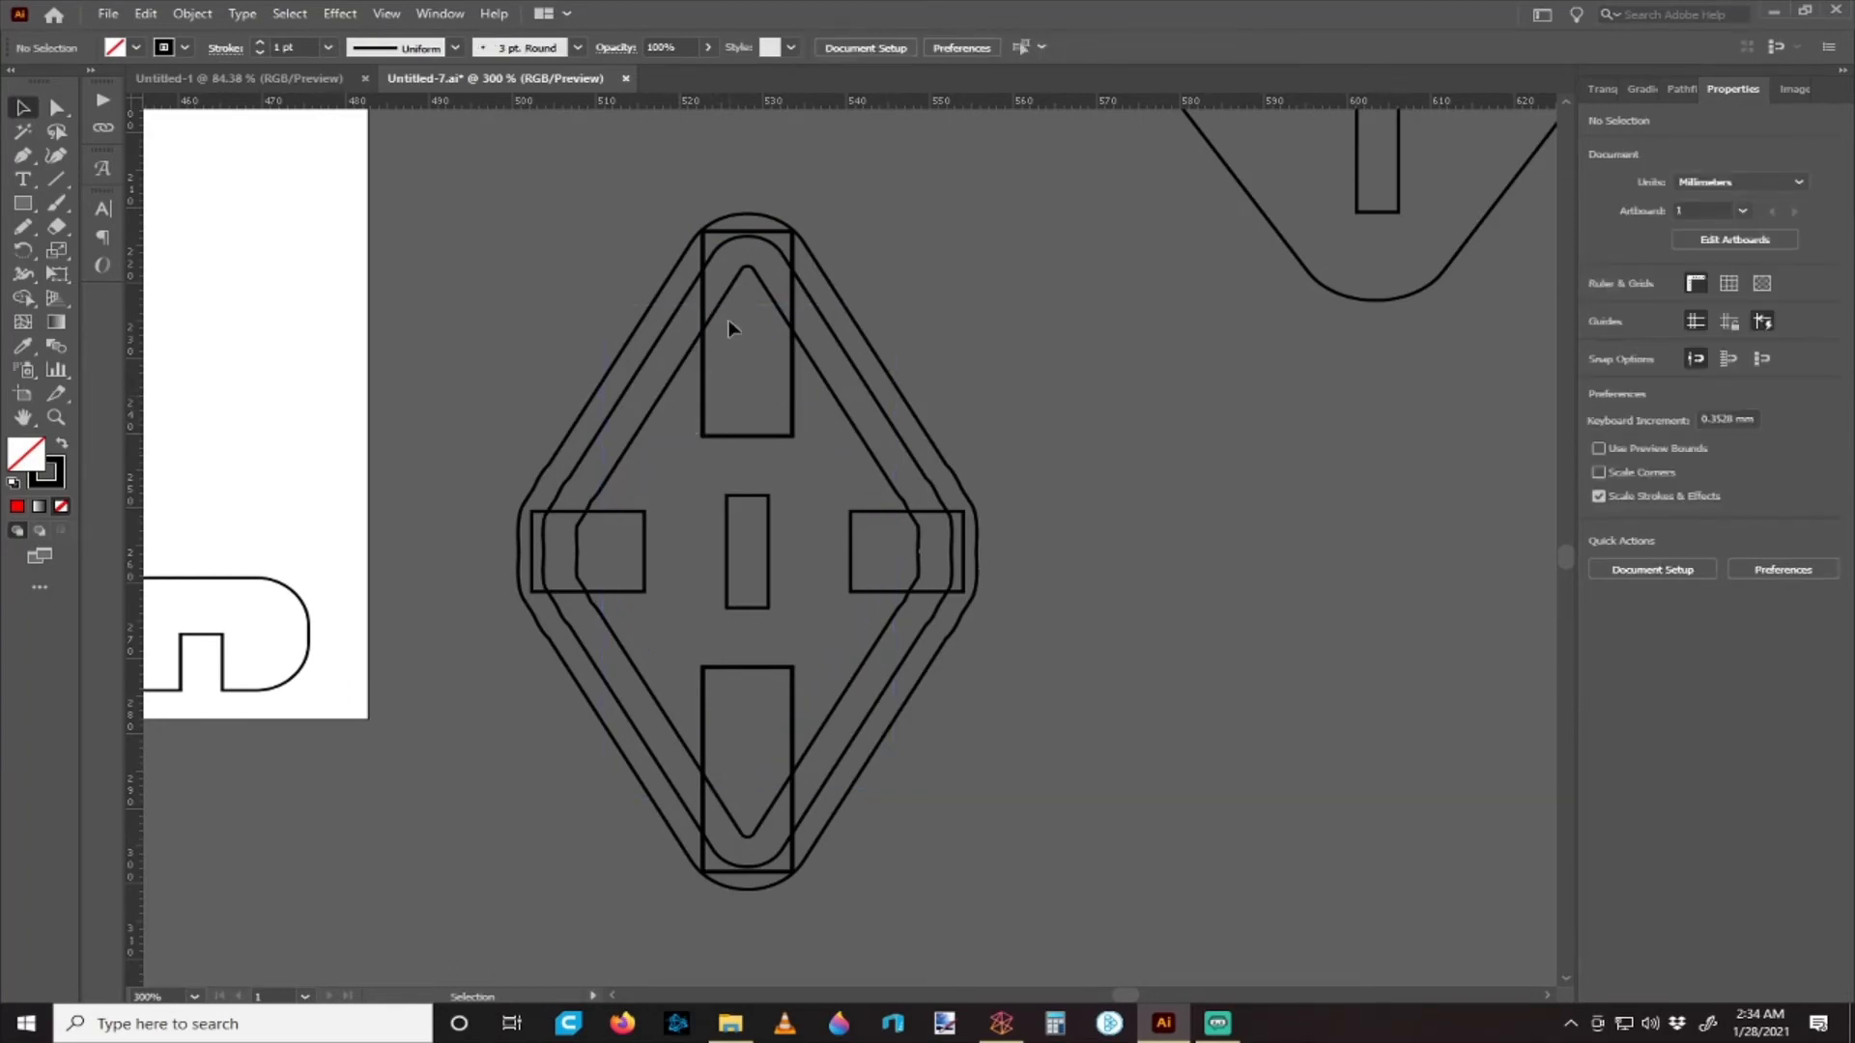
- Try to unite the outer diamond ring with the four corner rectangles
{"action": "left_click", "coordinate": [704, 357]}
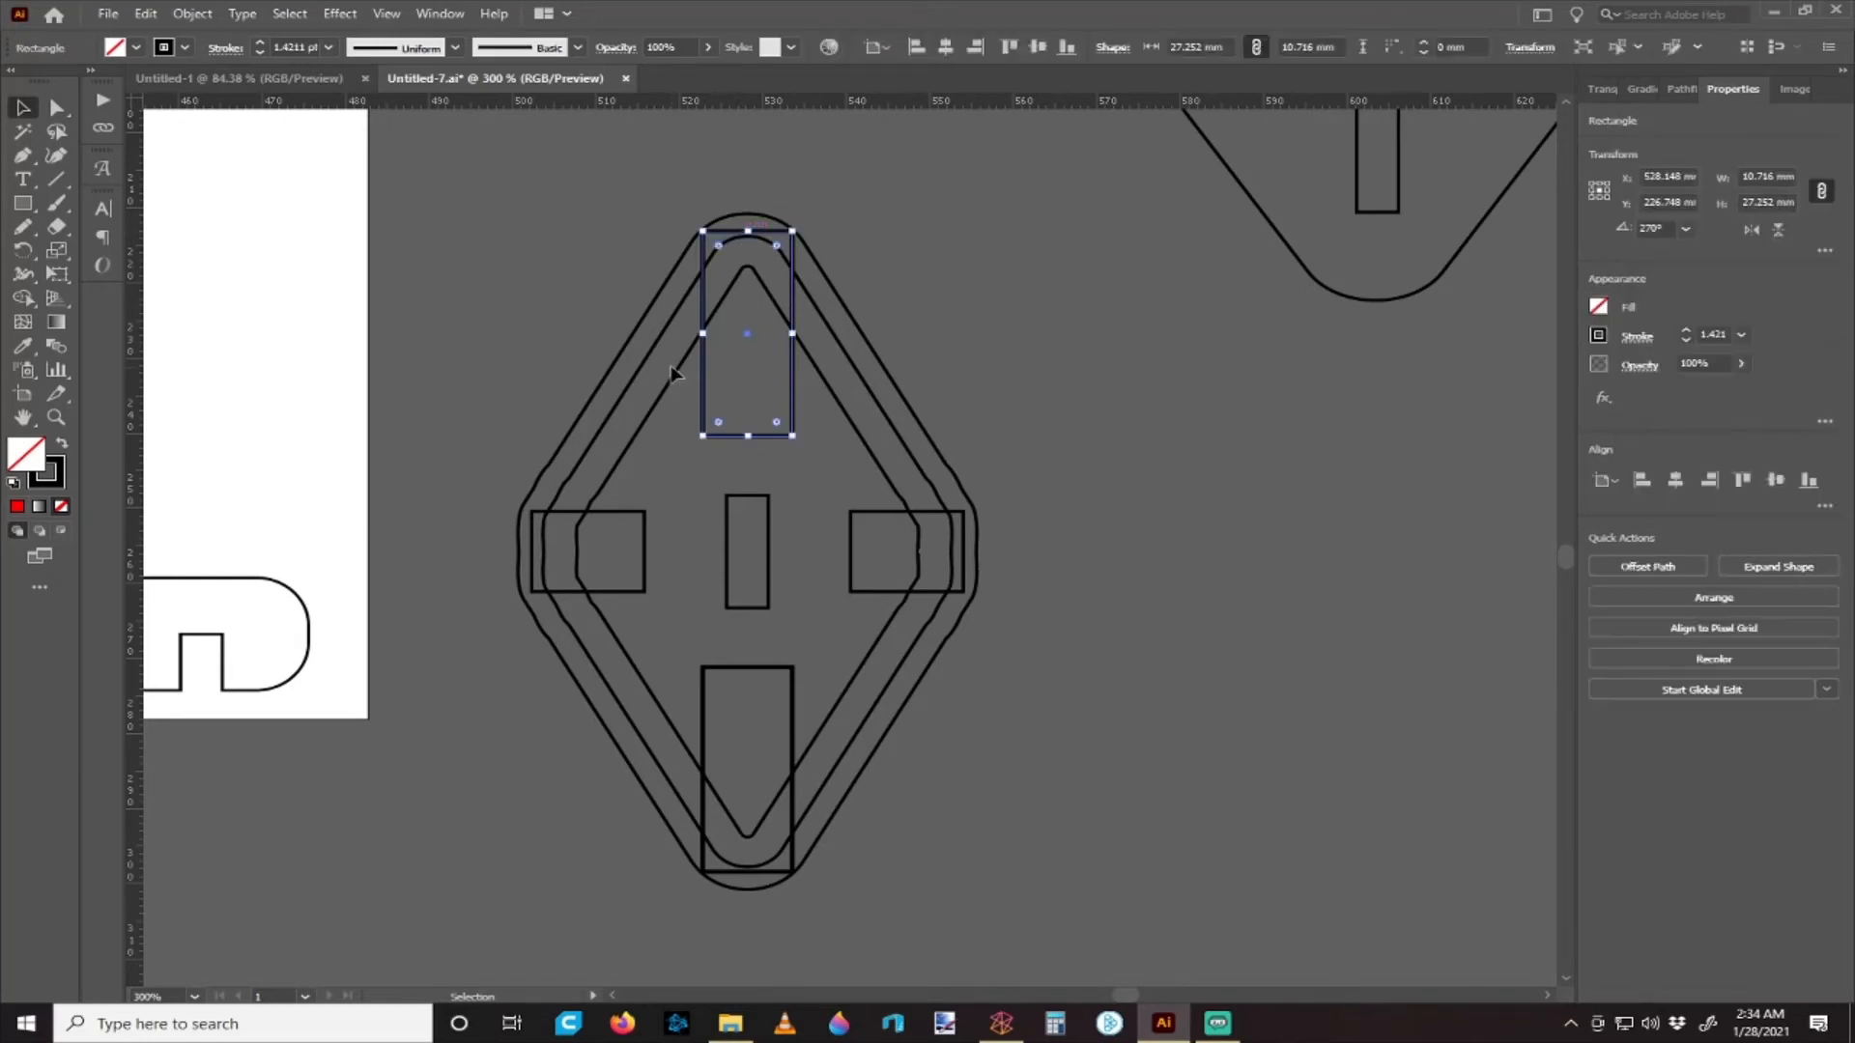
{"action": "left_click", "coordinate": [660, 314], "text": "shift"}
{"action": "left_click", "coordinate": [643, 560], "text": "shift"}
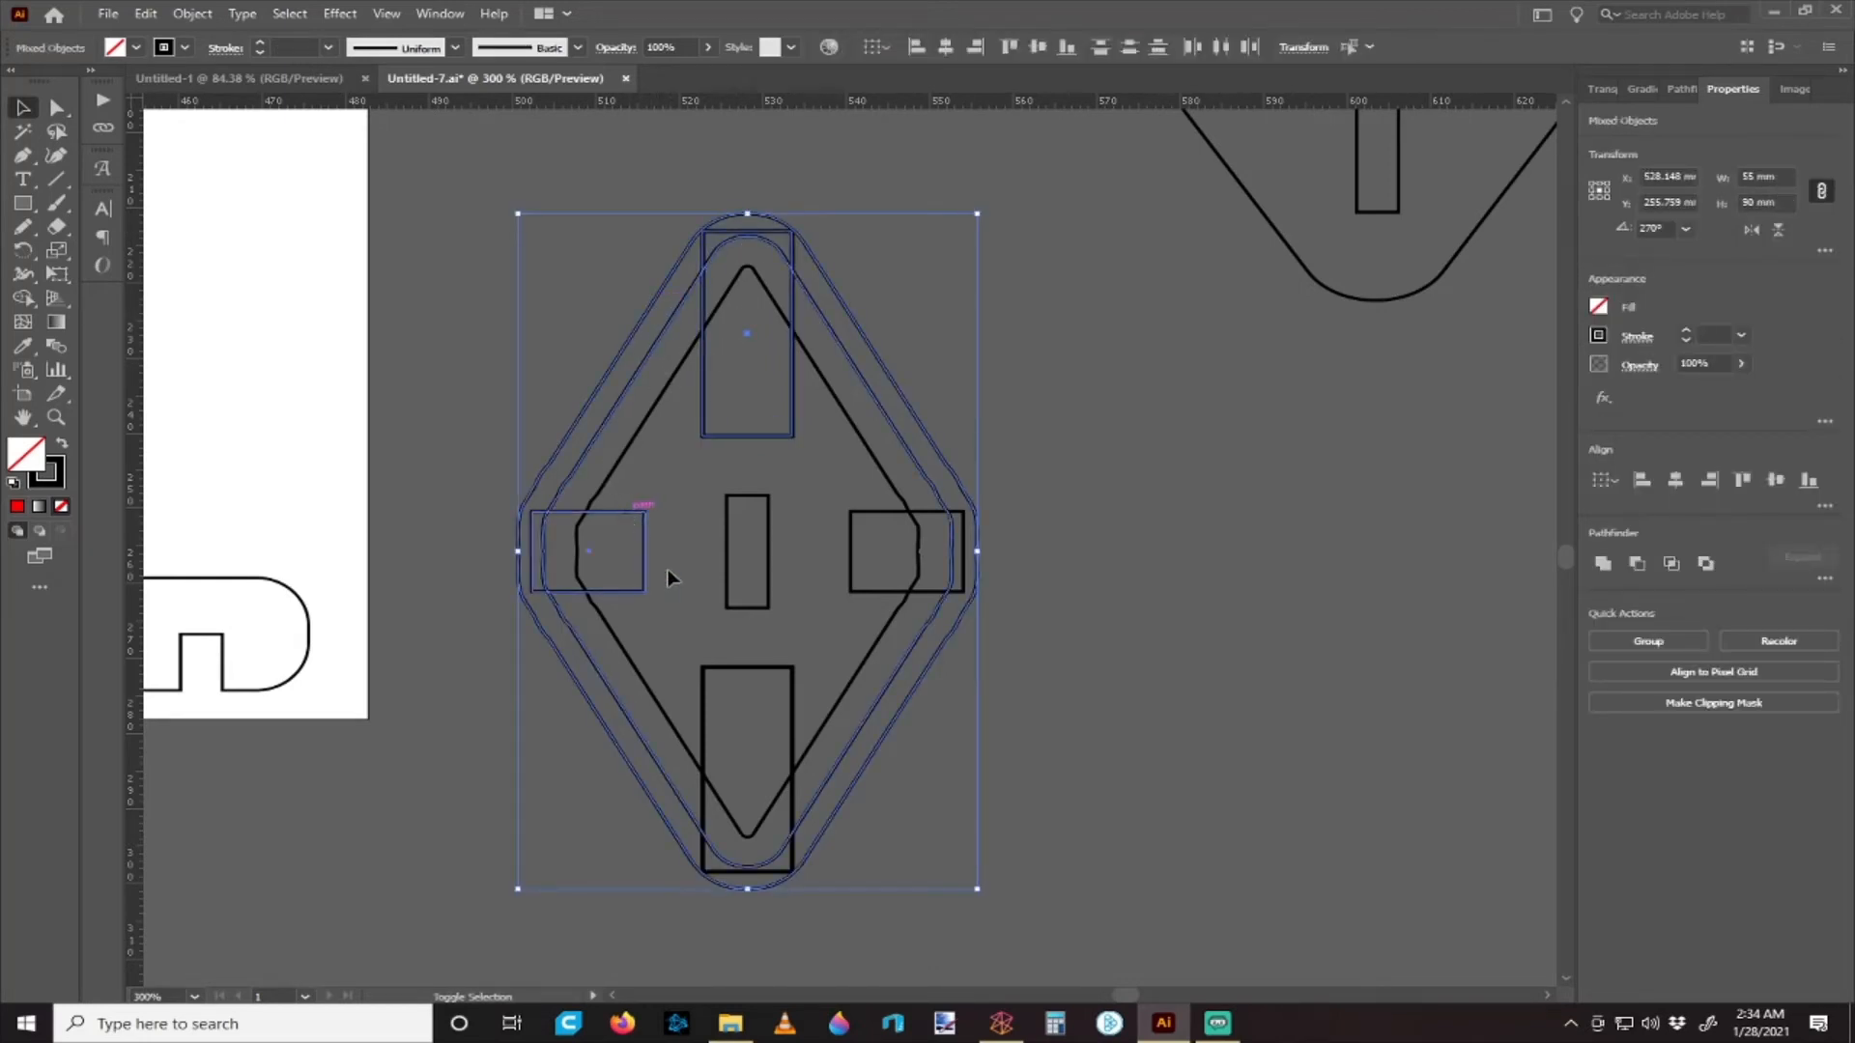
{"action": "left_click", "coordinate": [779, 668], "text": "shift"}
{"action": "left_click", "coordinate": [919, 595], "text": "shift"}
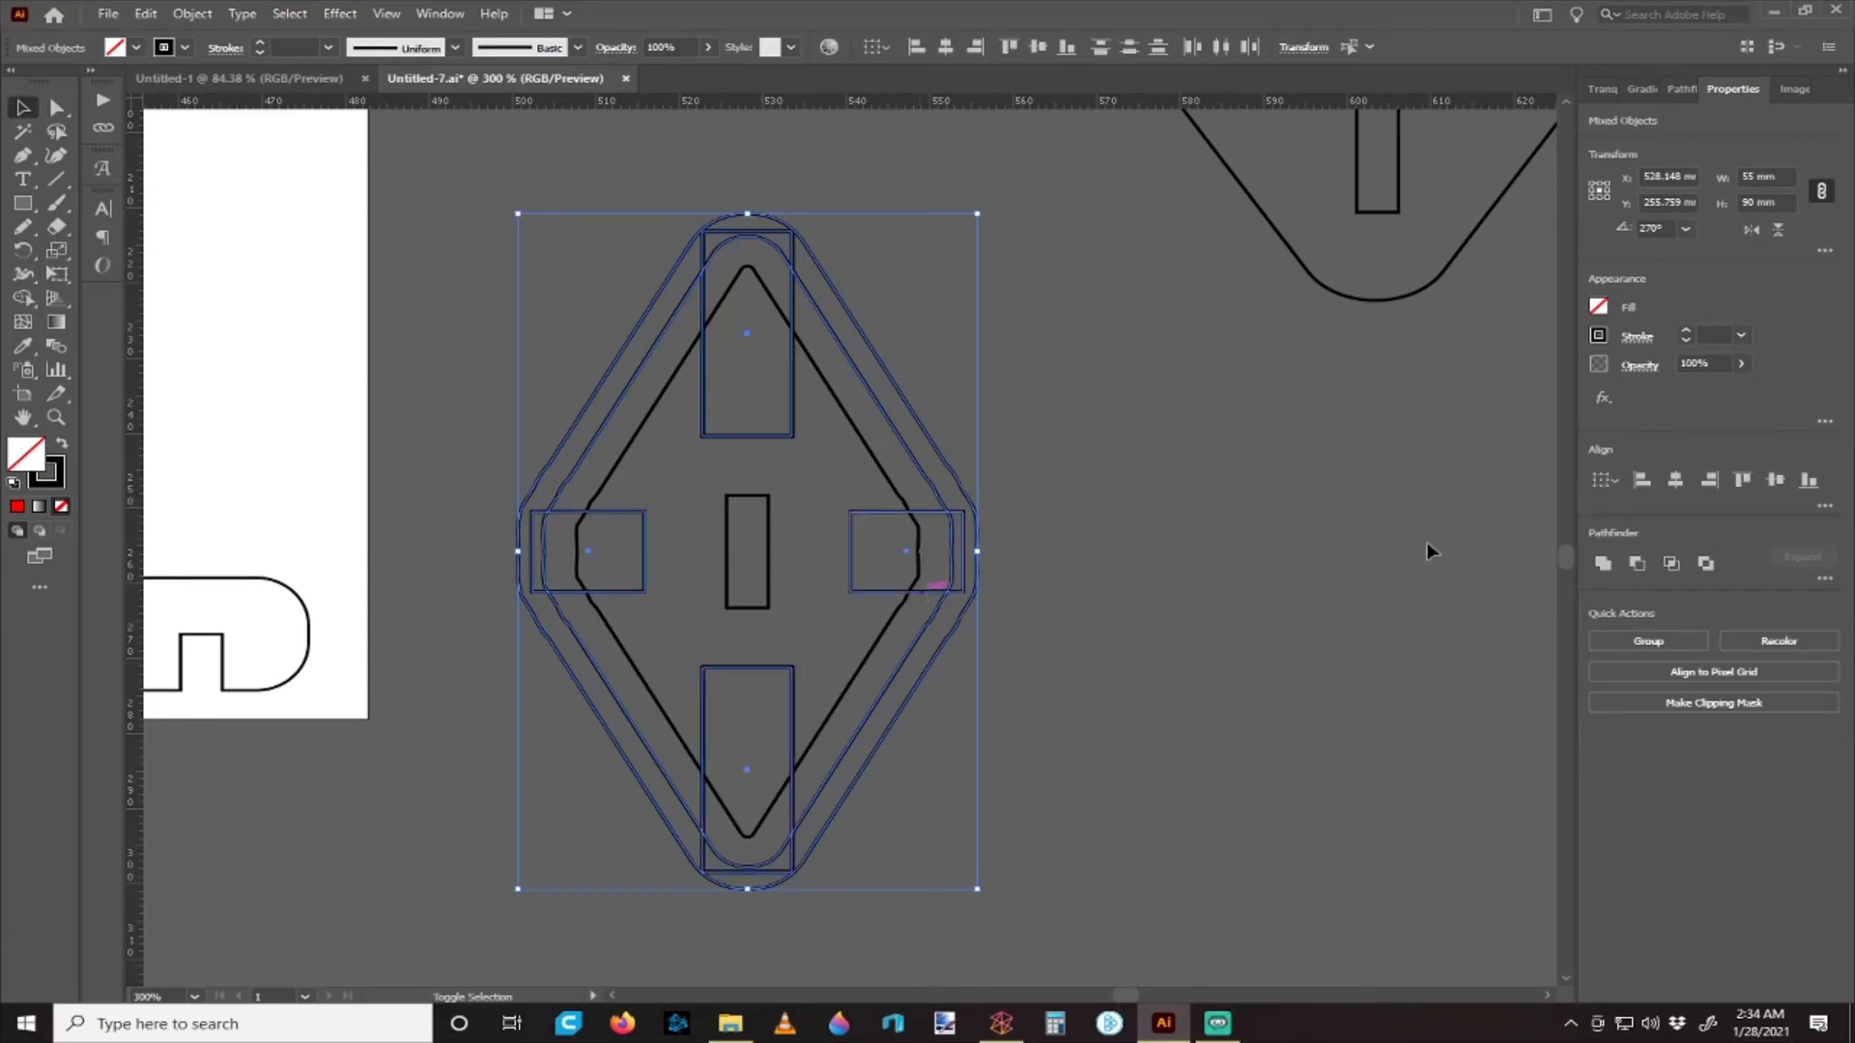
{"action": "left_click", "coordinate": [1593, 566]}
{"action": "key", "text": "ctrl+z"}
{"action": "left_click", "coordinate": [1207, 519]}
- Try to unite the outer diamond ring with only the rectangle over the top corner
{"action": "left_click", "coordinate": [796, 254]}
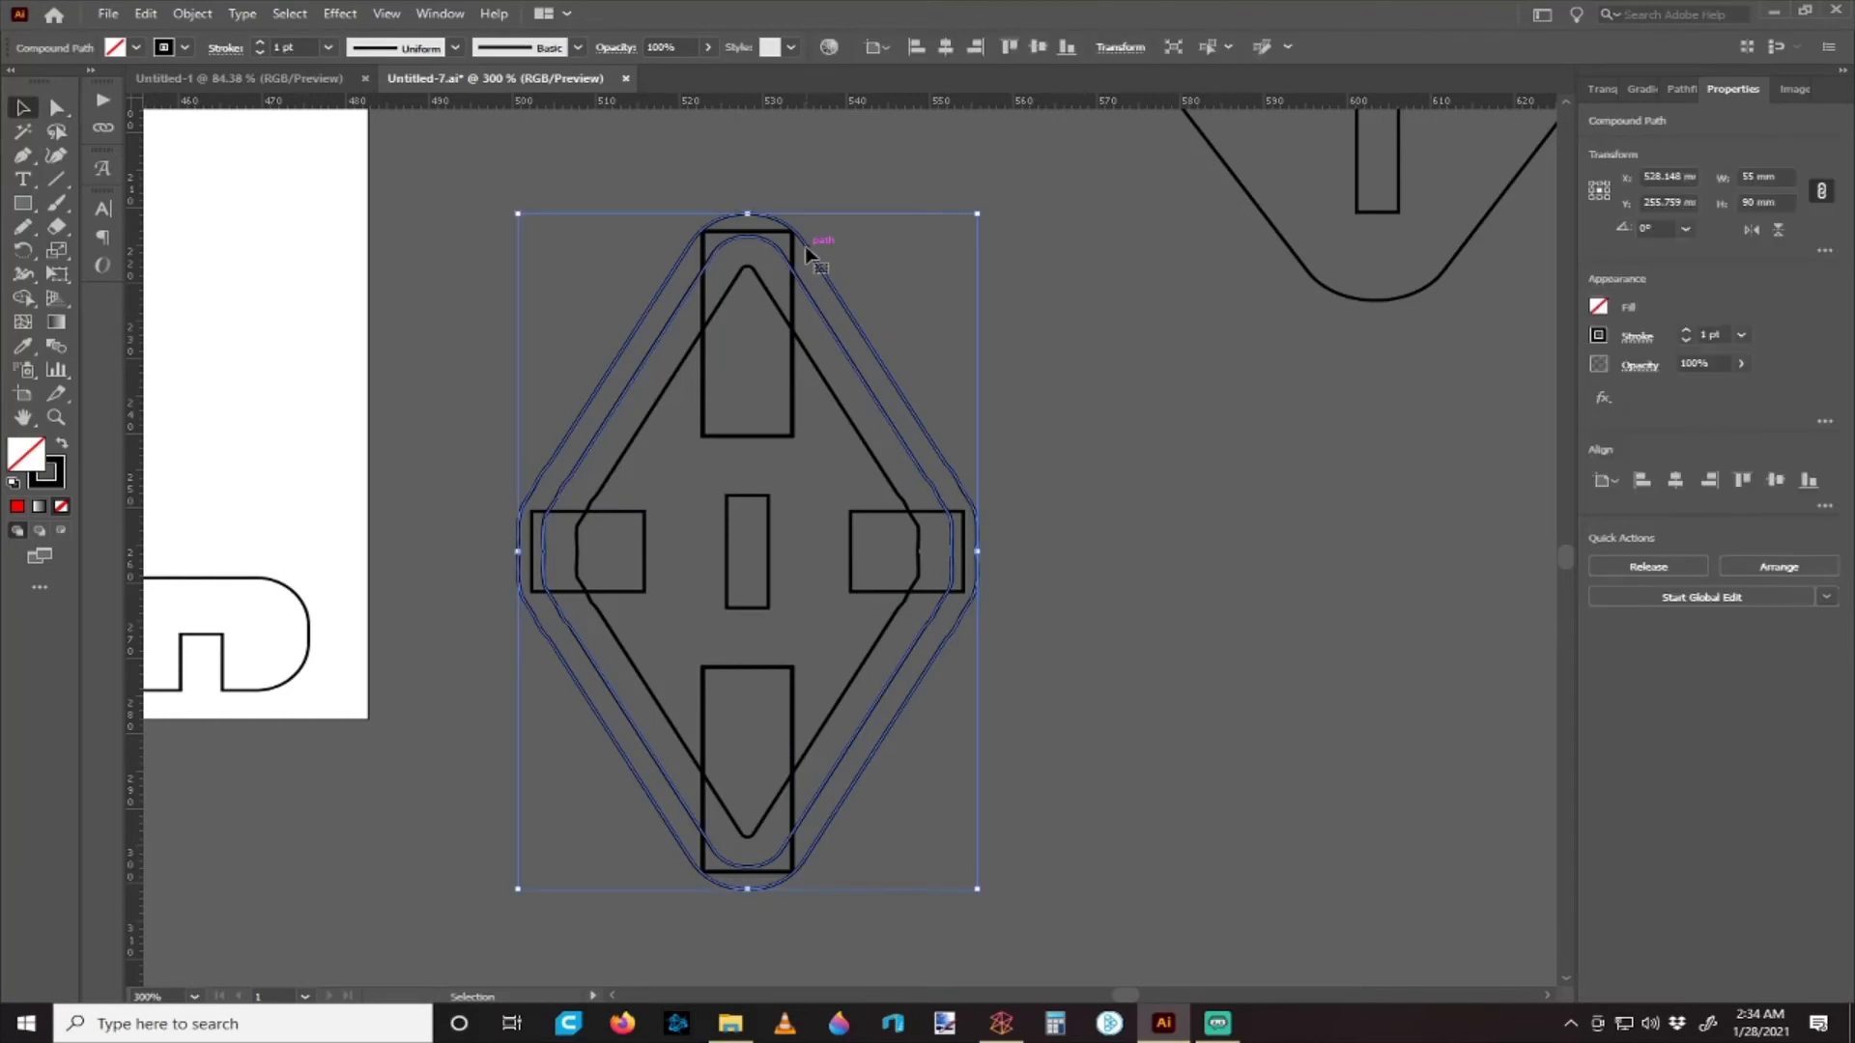
{"action": "left_click", "coordinate": [798, 250], "text": "shift"}
{"action": "left_click", "coordinate": [798, 253], "text": "shift"}
{"action": "left_click", "coordinate": [1602, 565]}
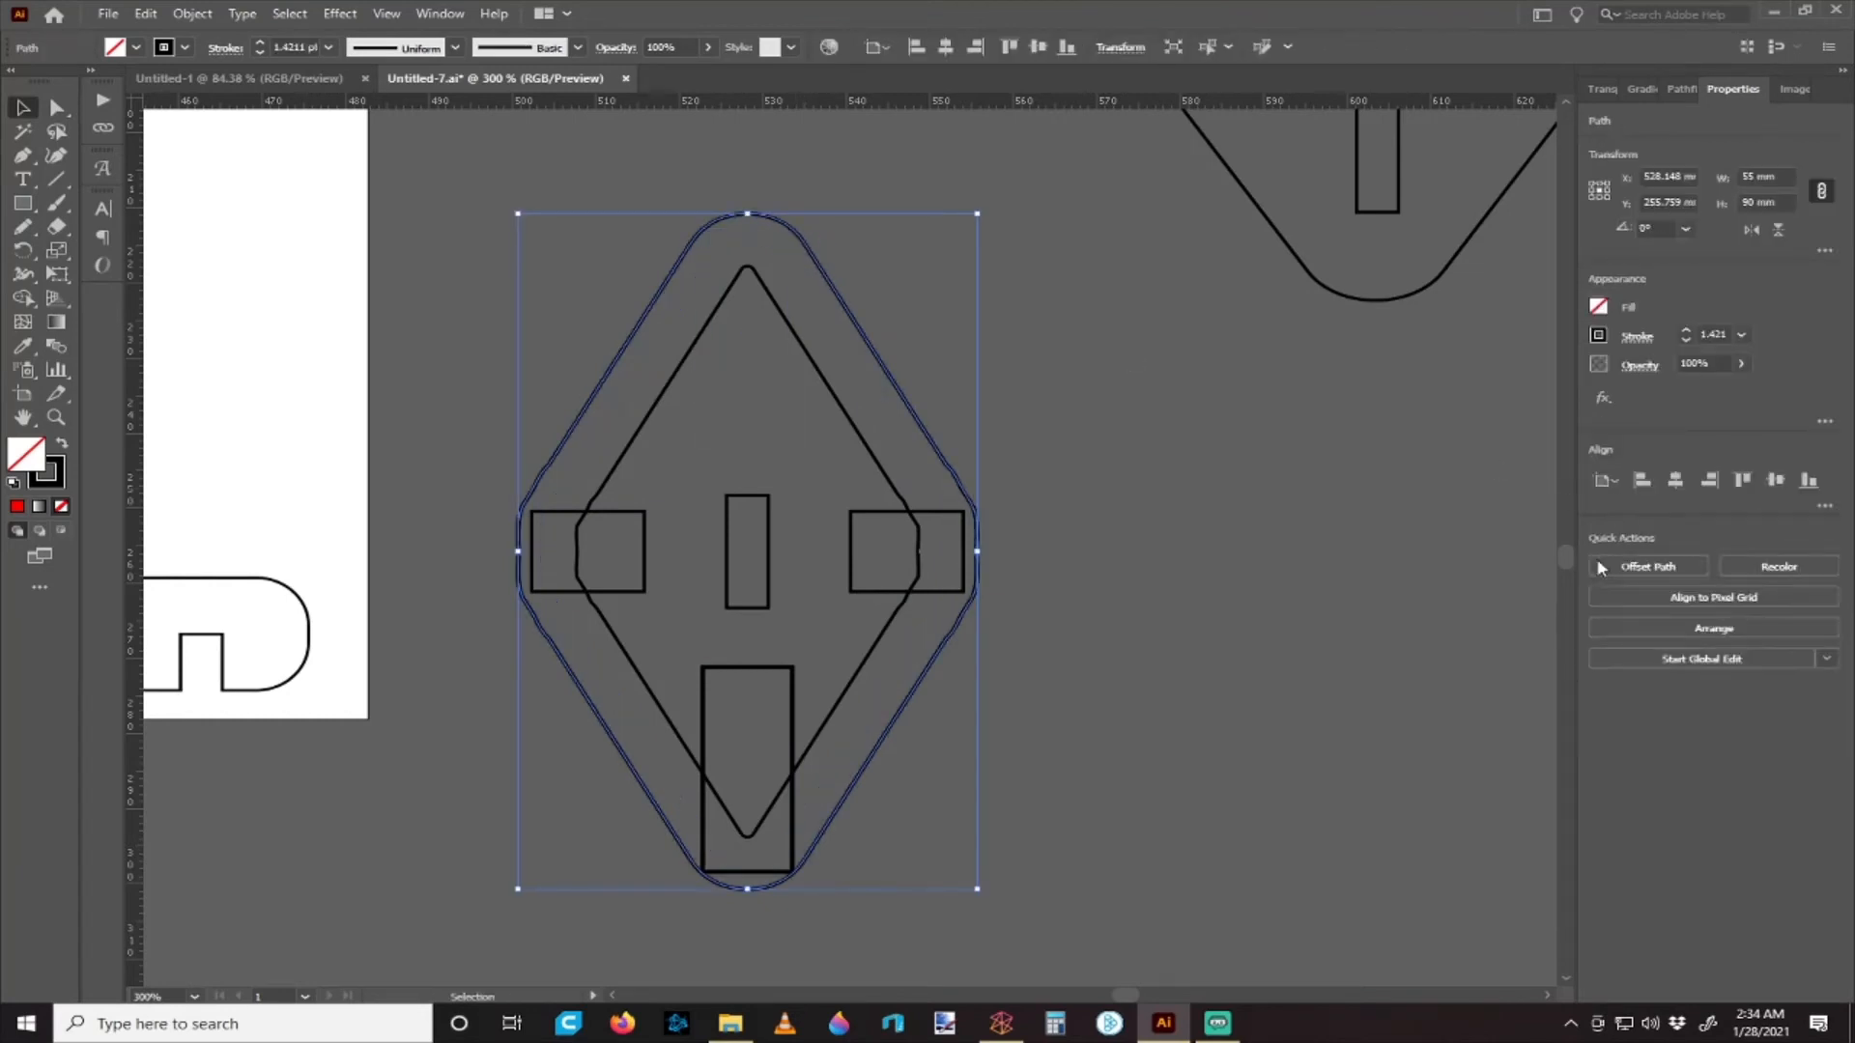
{"action": "key", "text": "ctrl+z"}
{"action": "left_click", "coordinate": [1082, 406]}
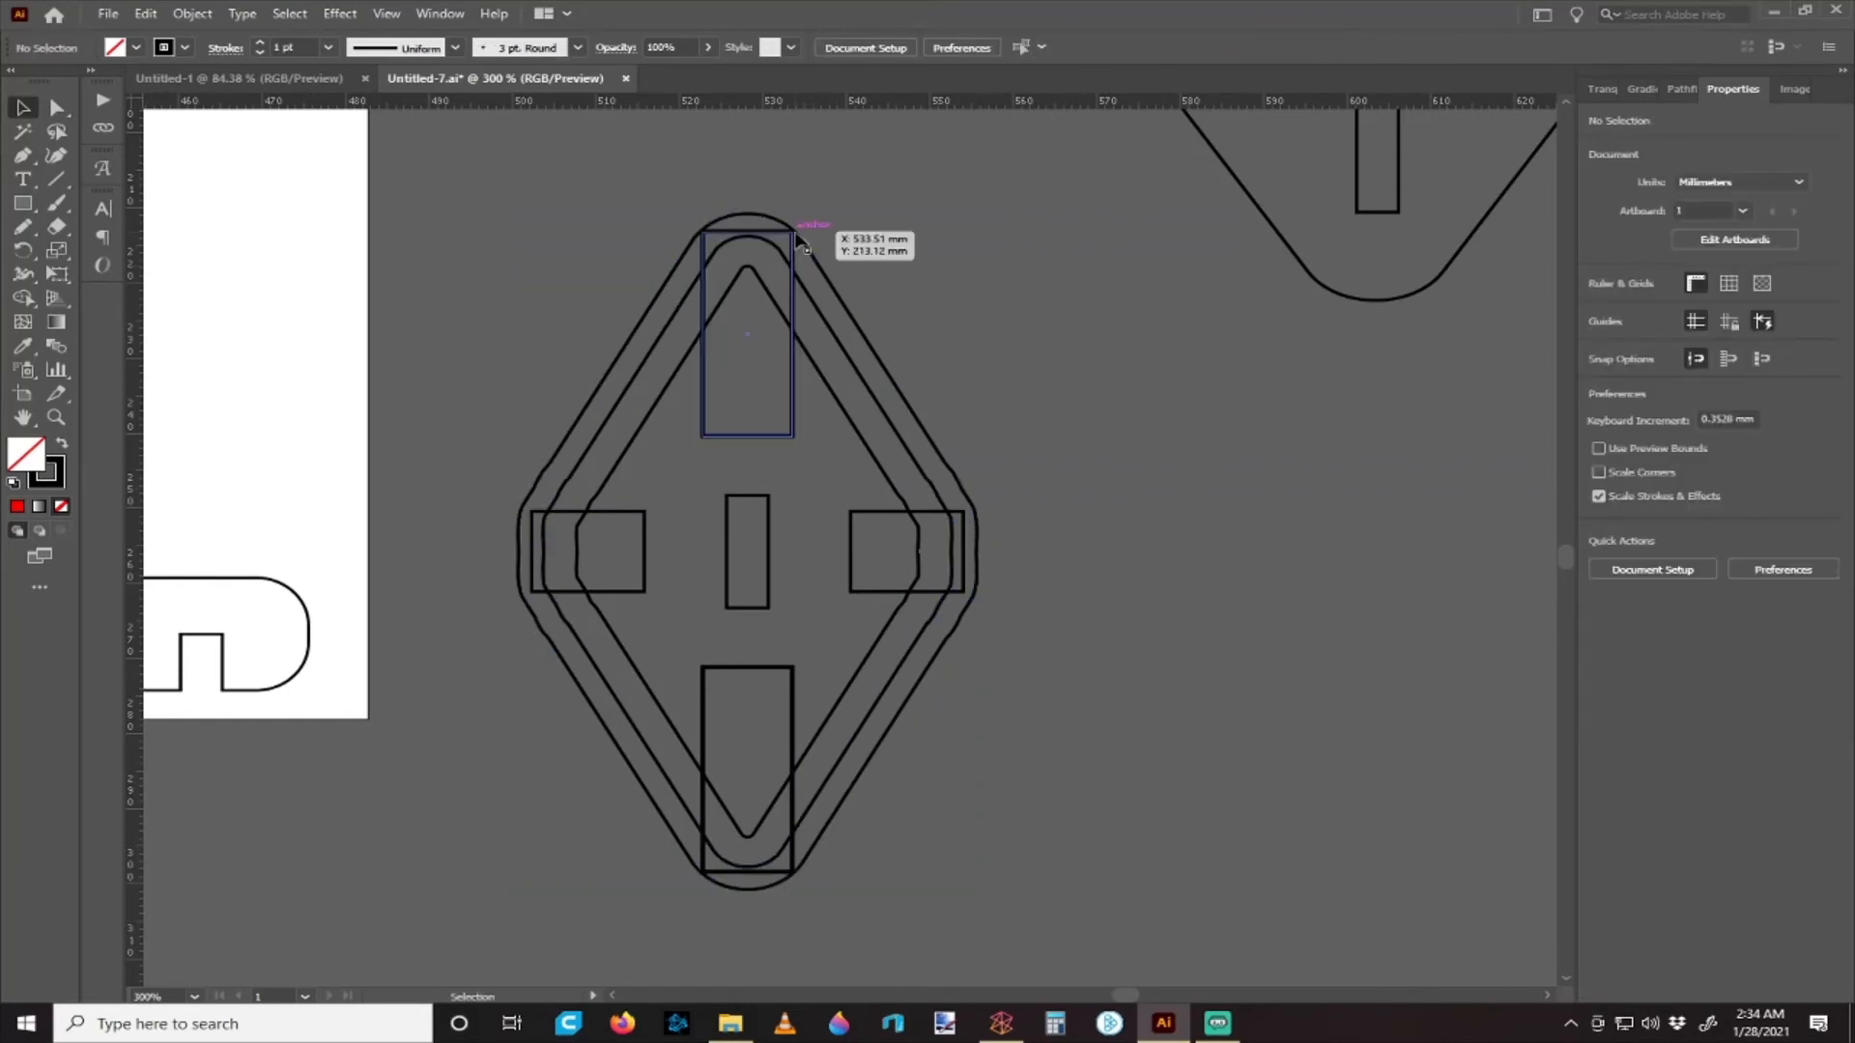
{"action": "left_click", "coordinate": [825, 275]}
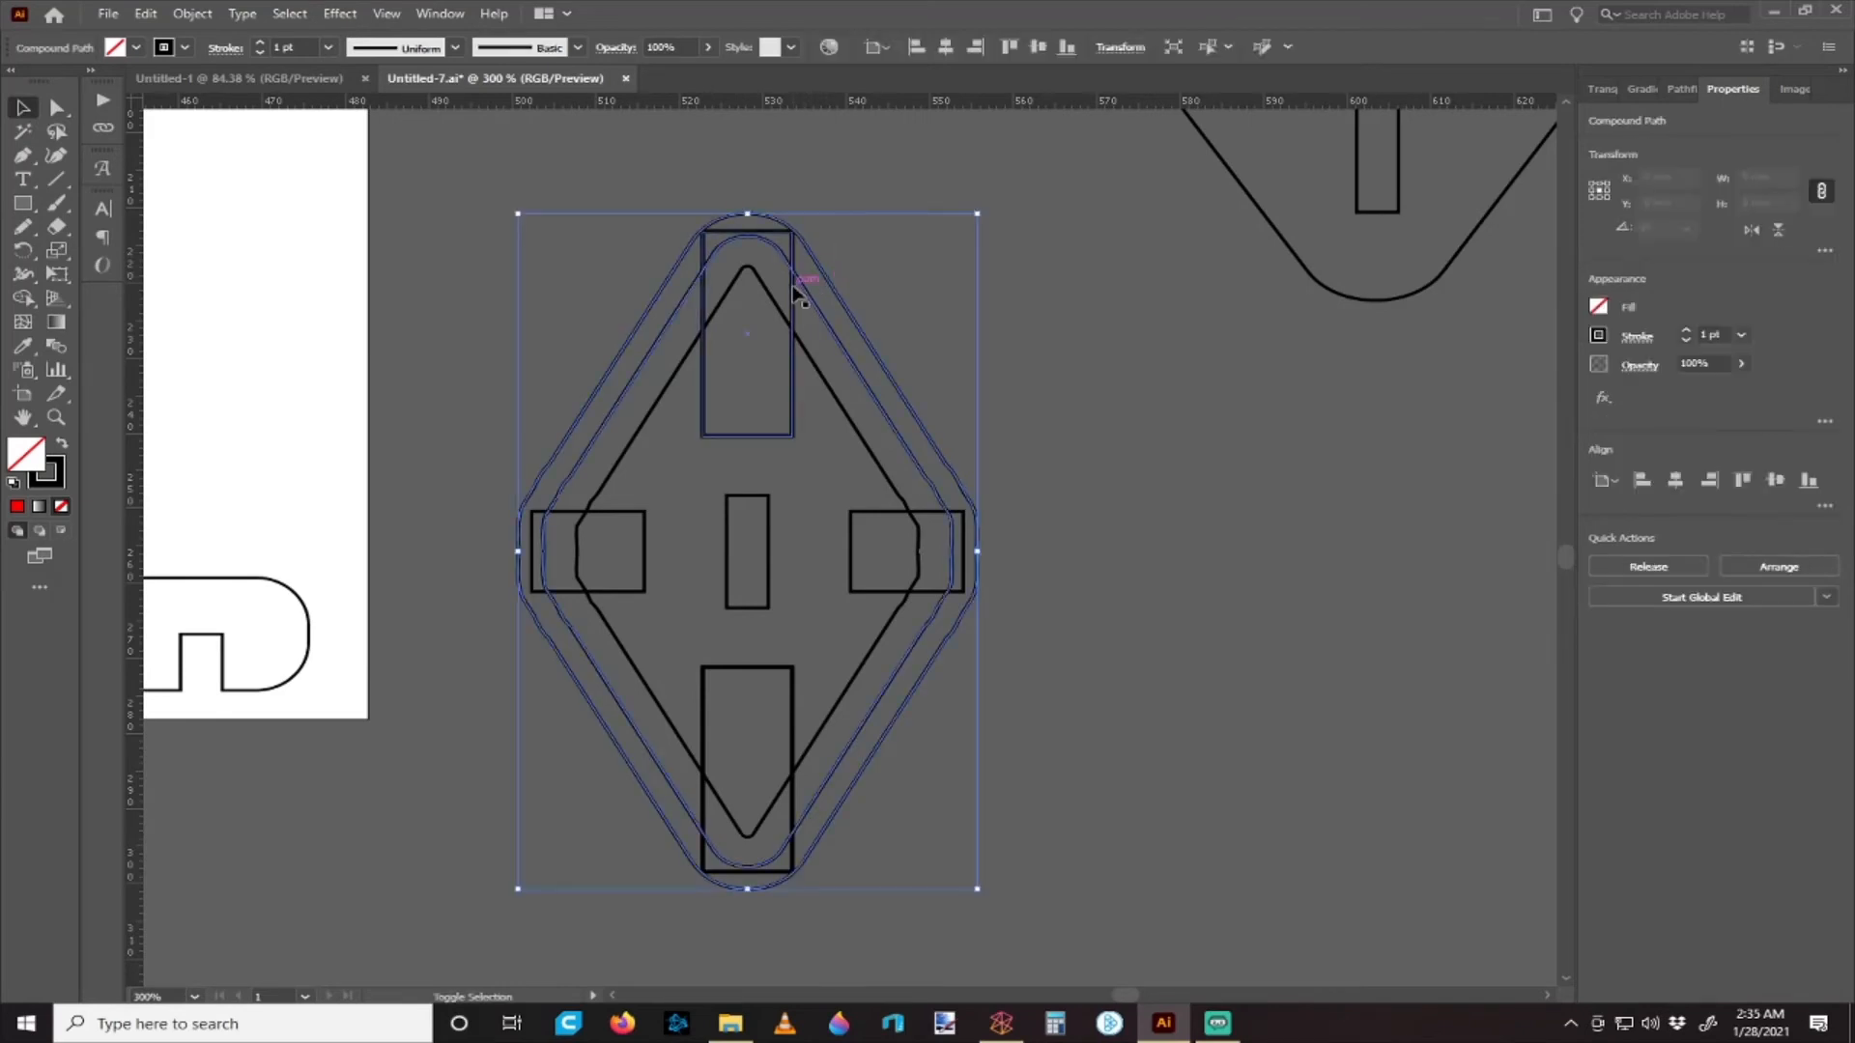
{"action": "left_click", "coordinate": [794, 290], "text": "shift"}
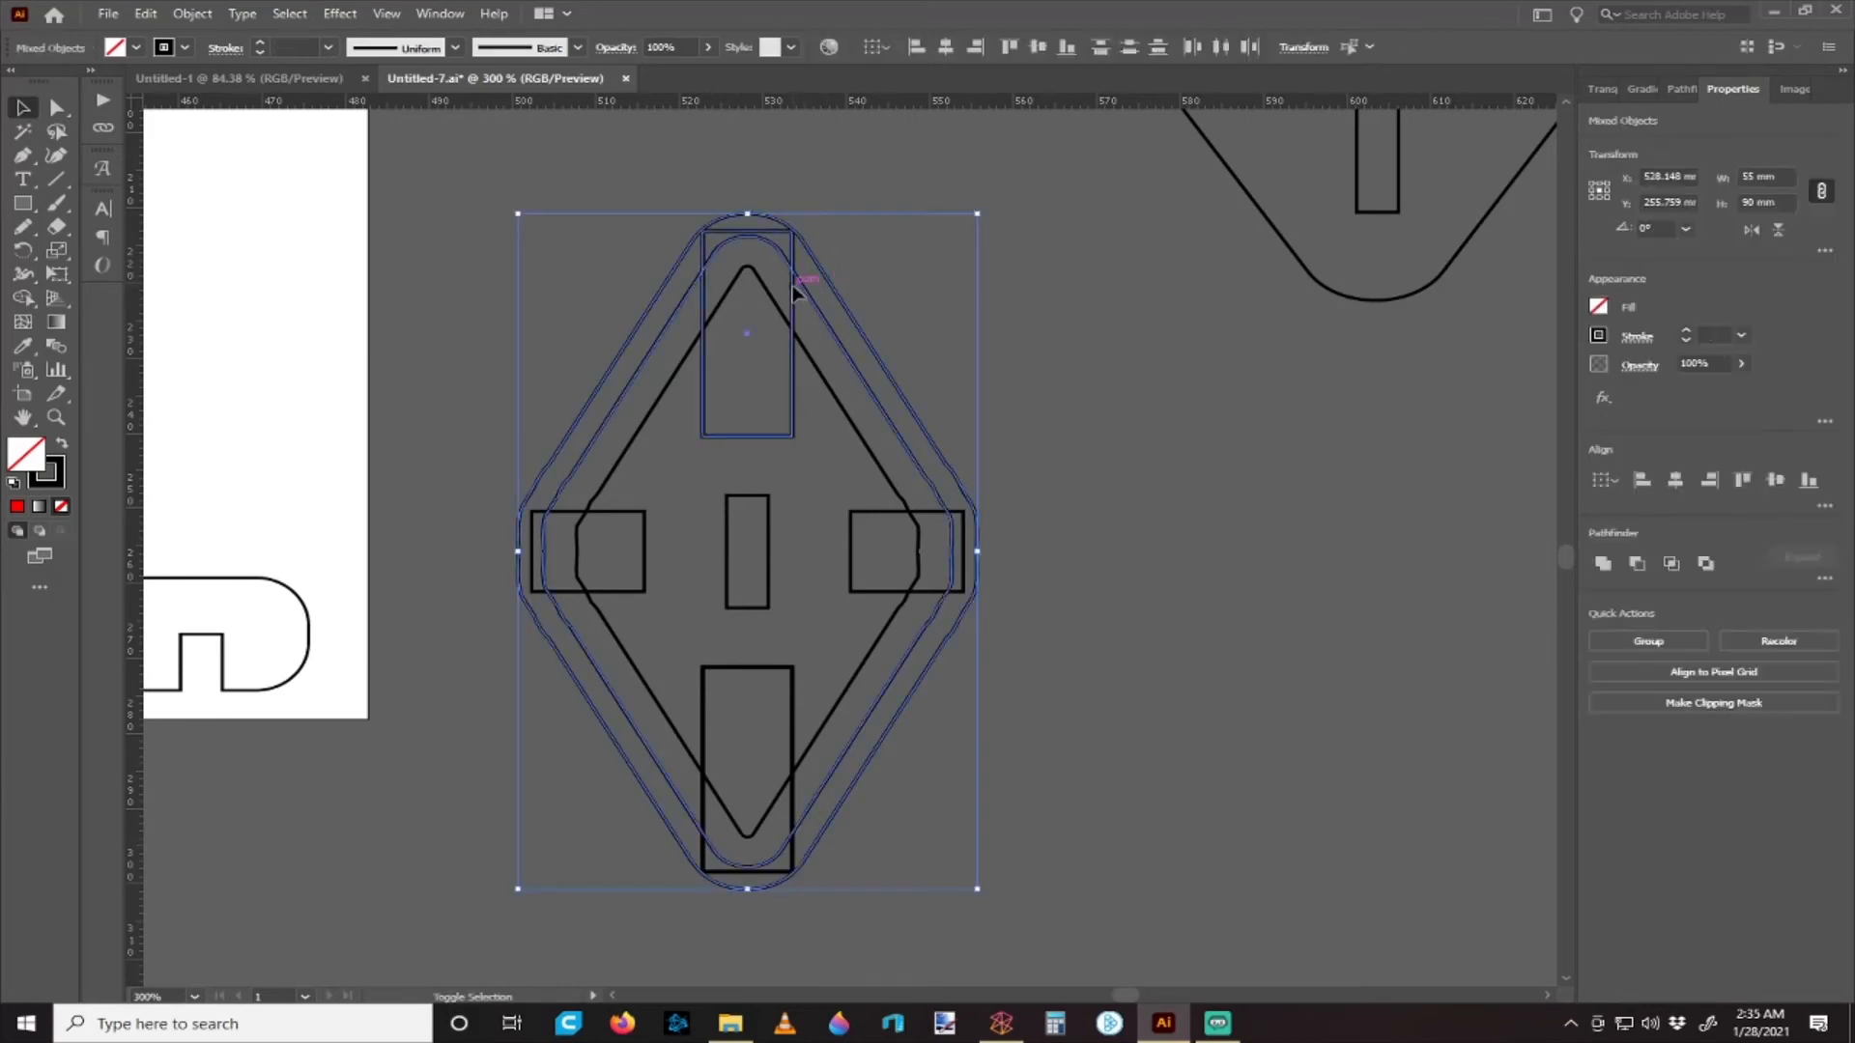
{"action": "left_click", "coordinate": [979, 336]}
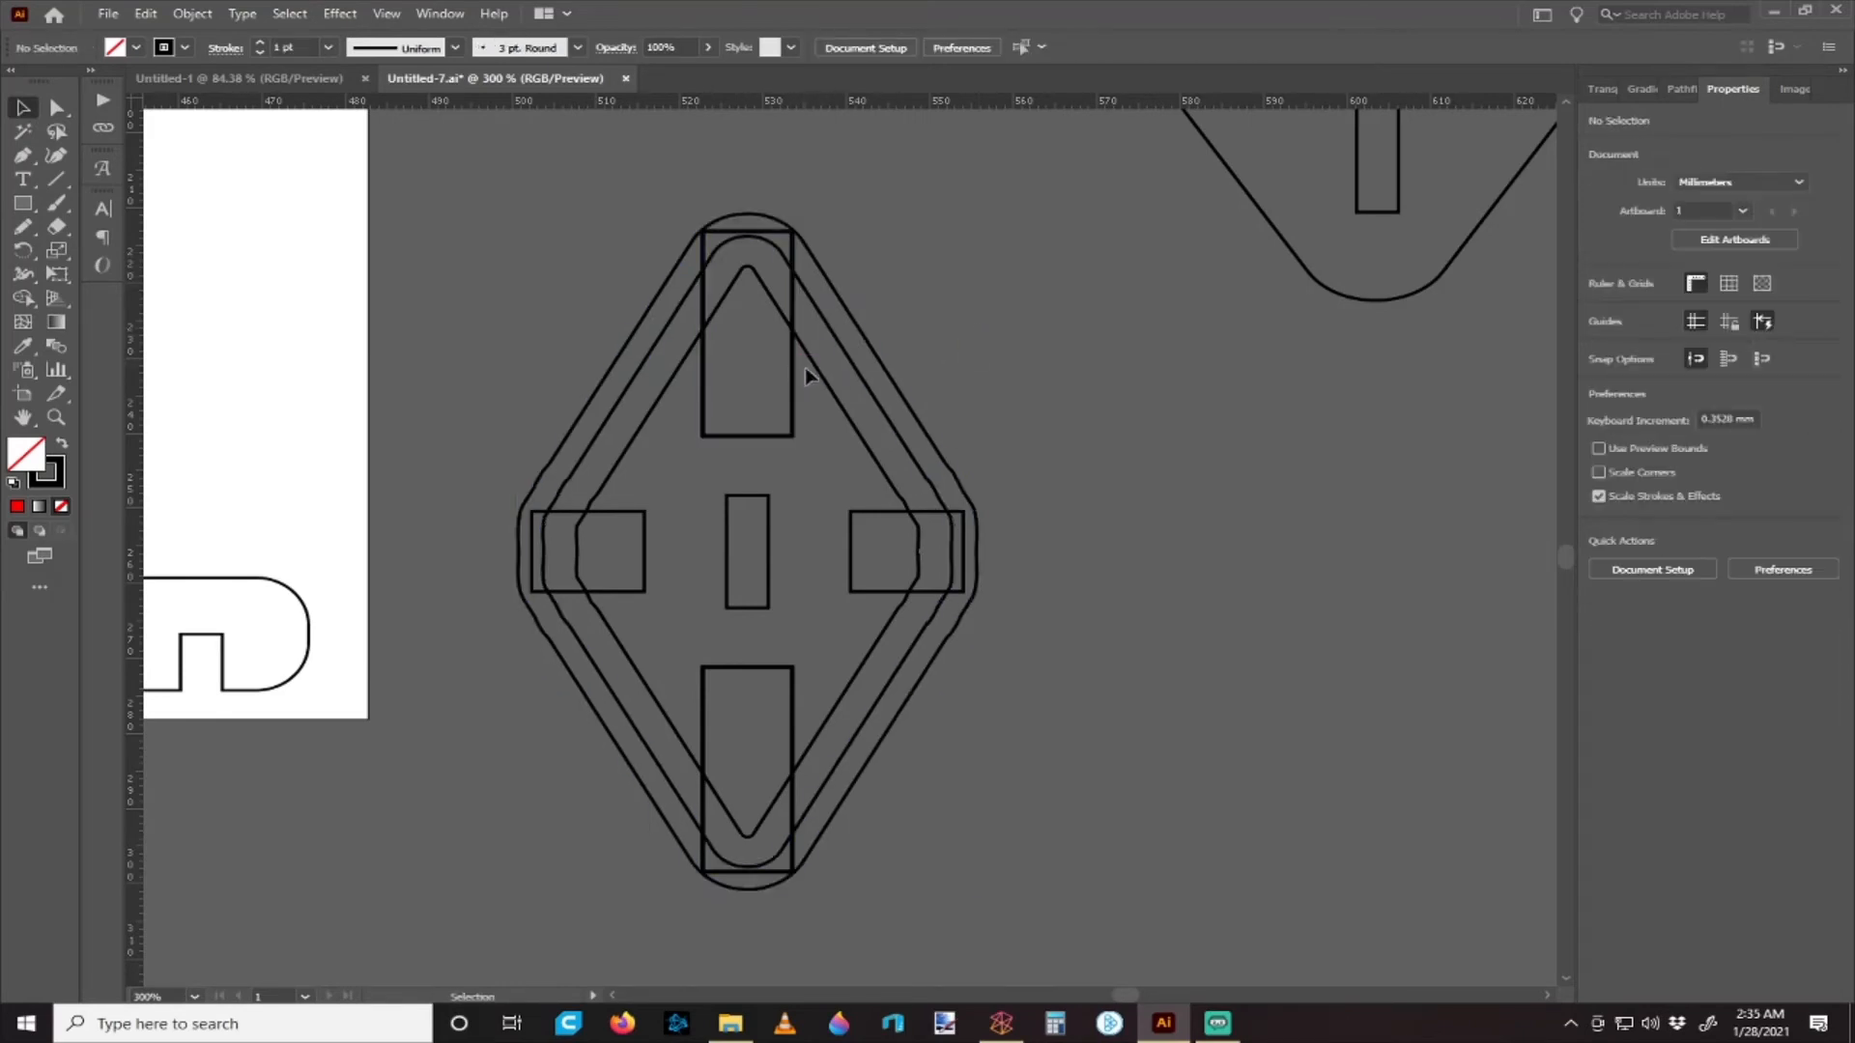
{"action": "left_click", "coordinate": [812, 373]}
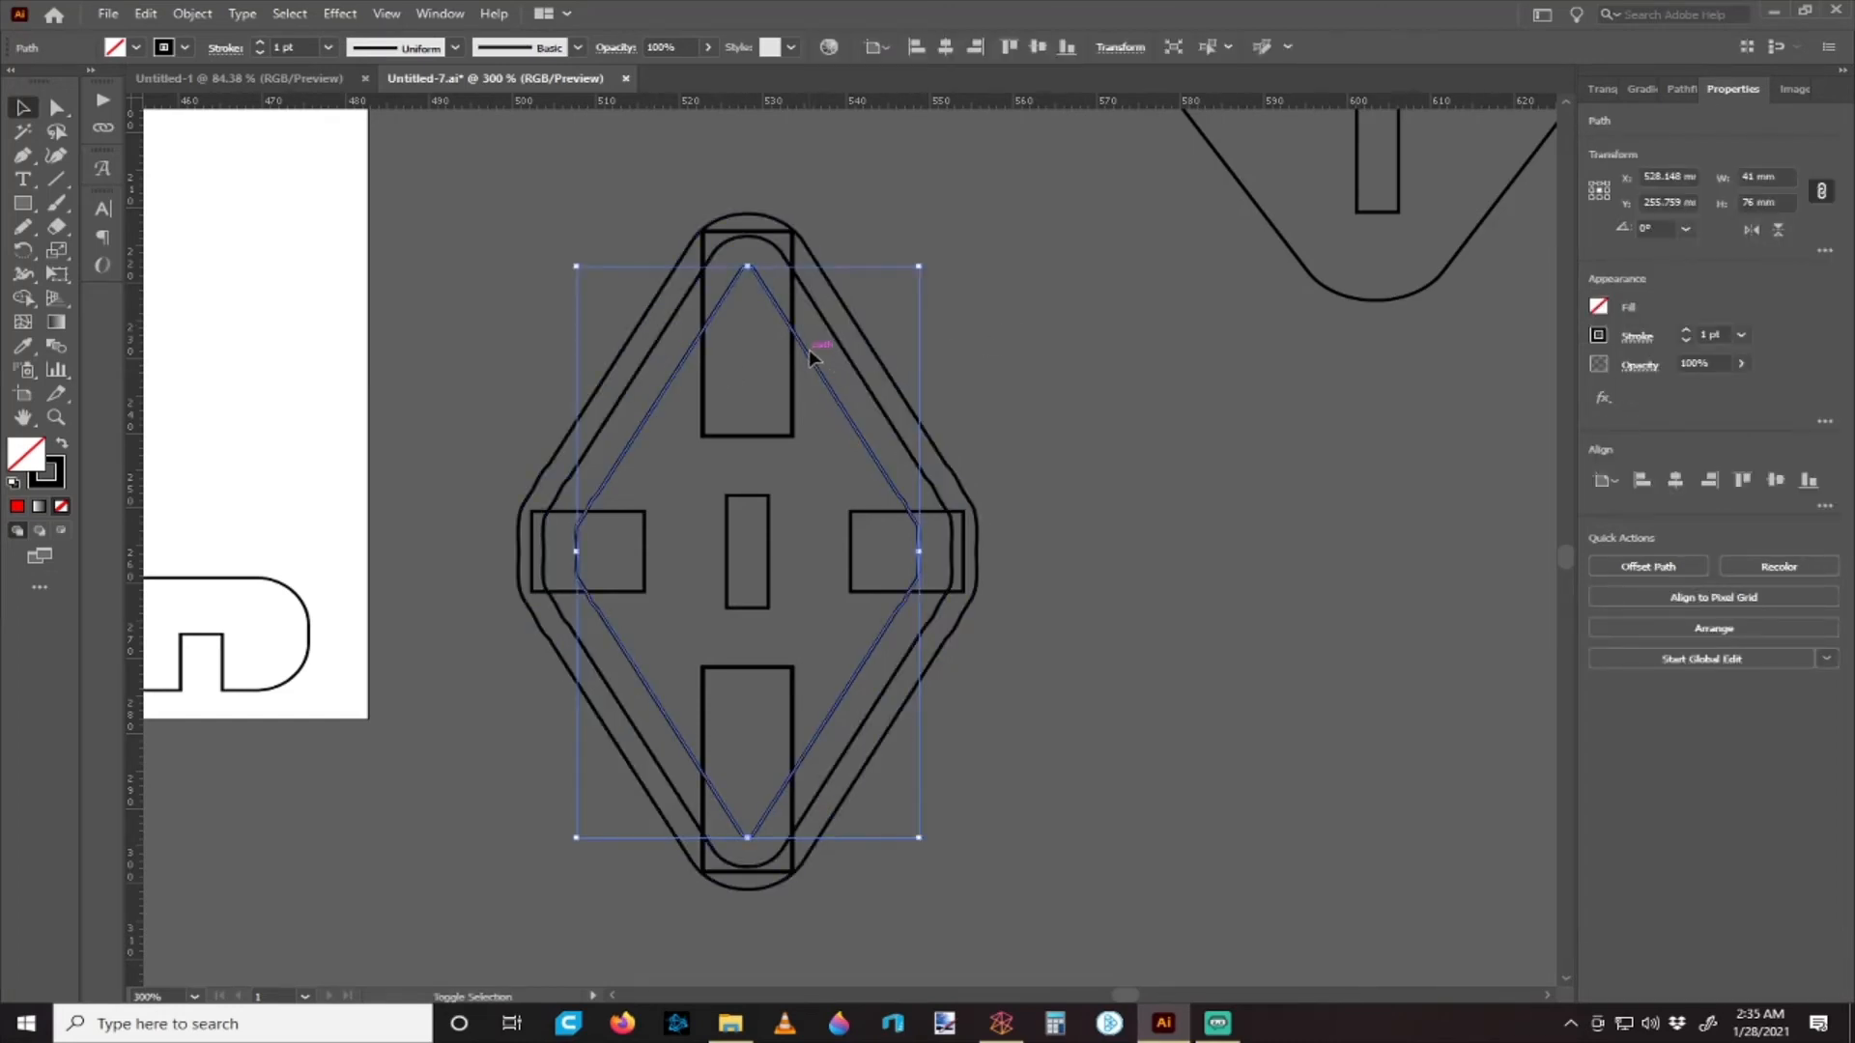
{"action": "left_click", "coordinate": [841, 346], "text": "shift"}
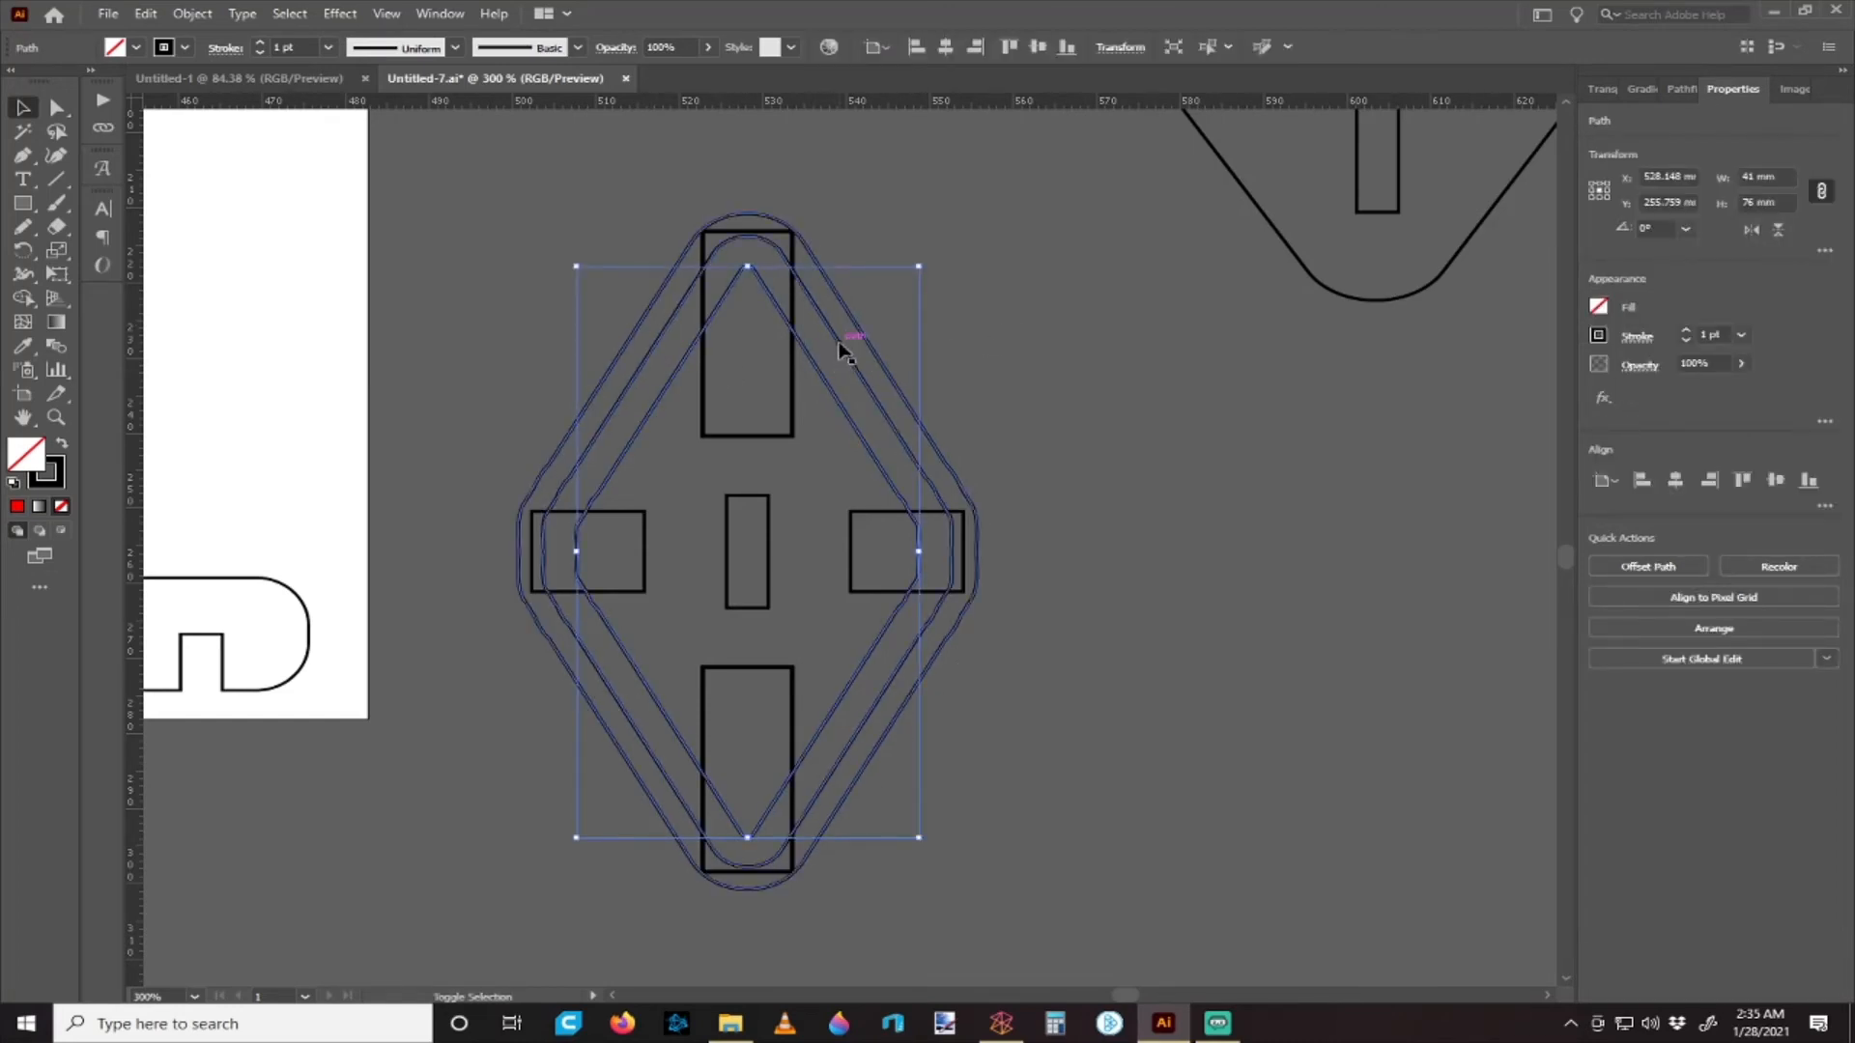
{"action": "left_click", "coordinate": [796, 300], "text": "shift"}
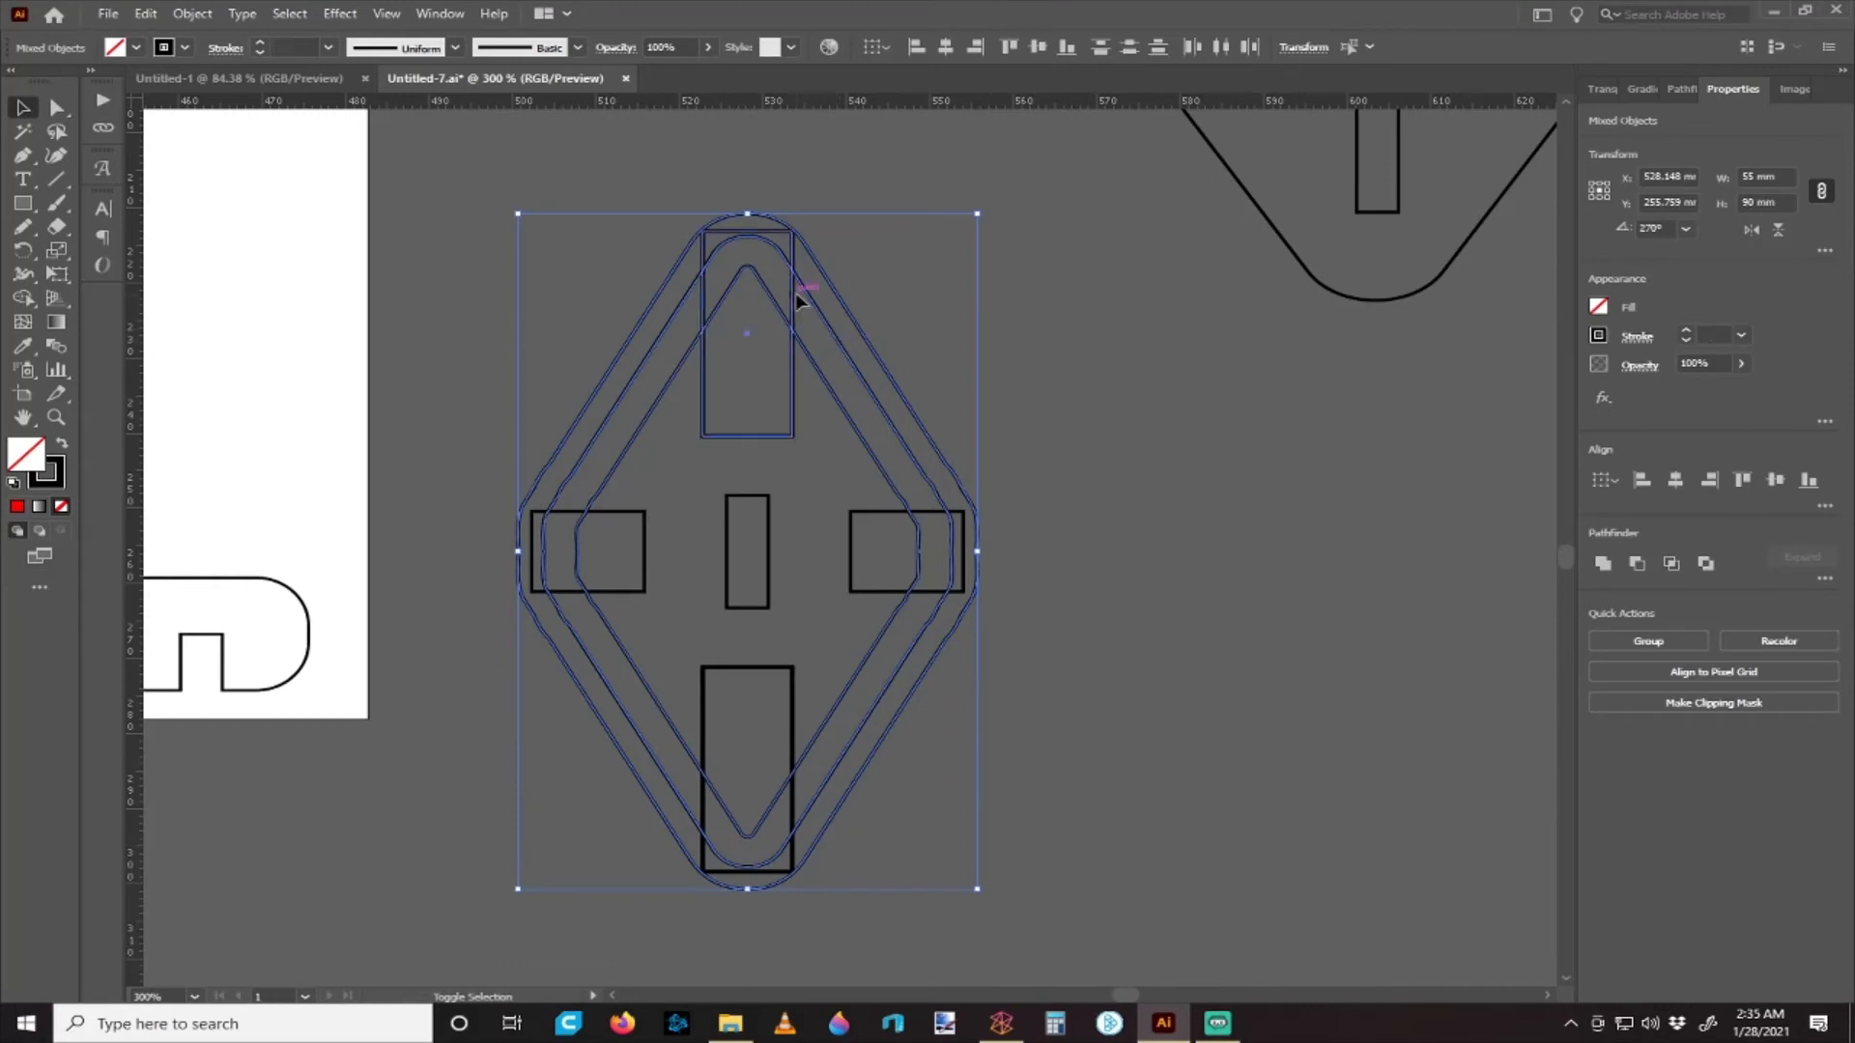
{"action": "left_click", "coordinate": [920, 307]}
- Try filling the outer ring and the top corner's rectangle with cyan and uniting them
{"action": "left_click_drag", "start_coordinate": [762, 235], "coordinate": [761, 234]}
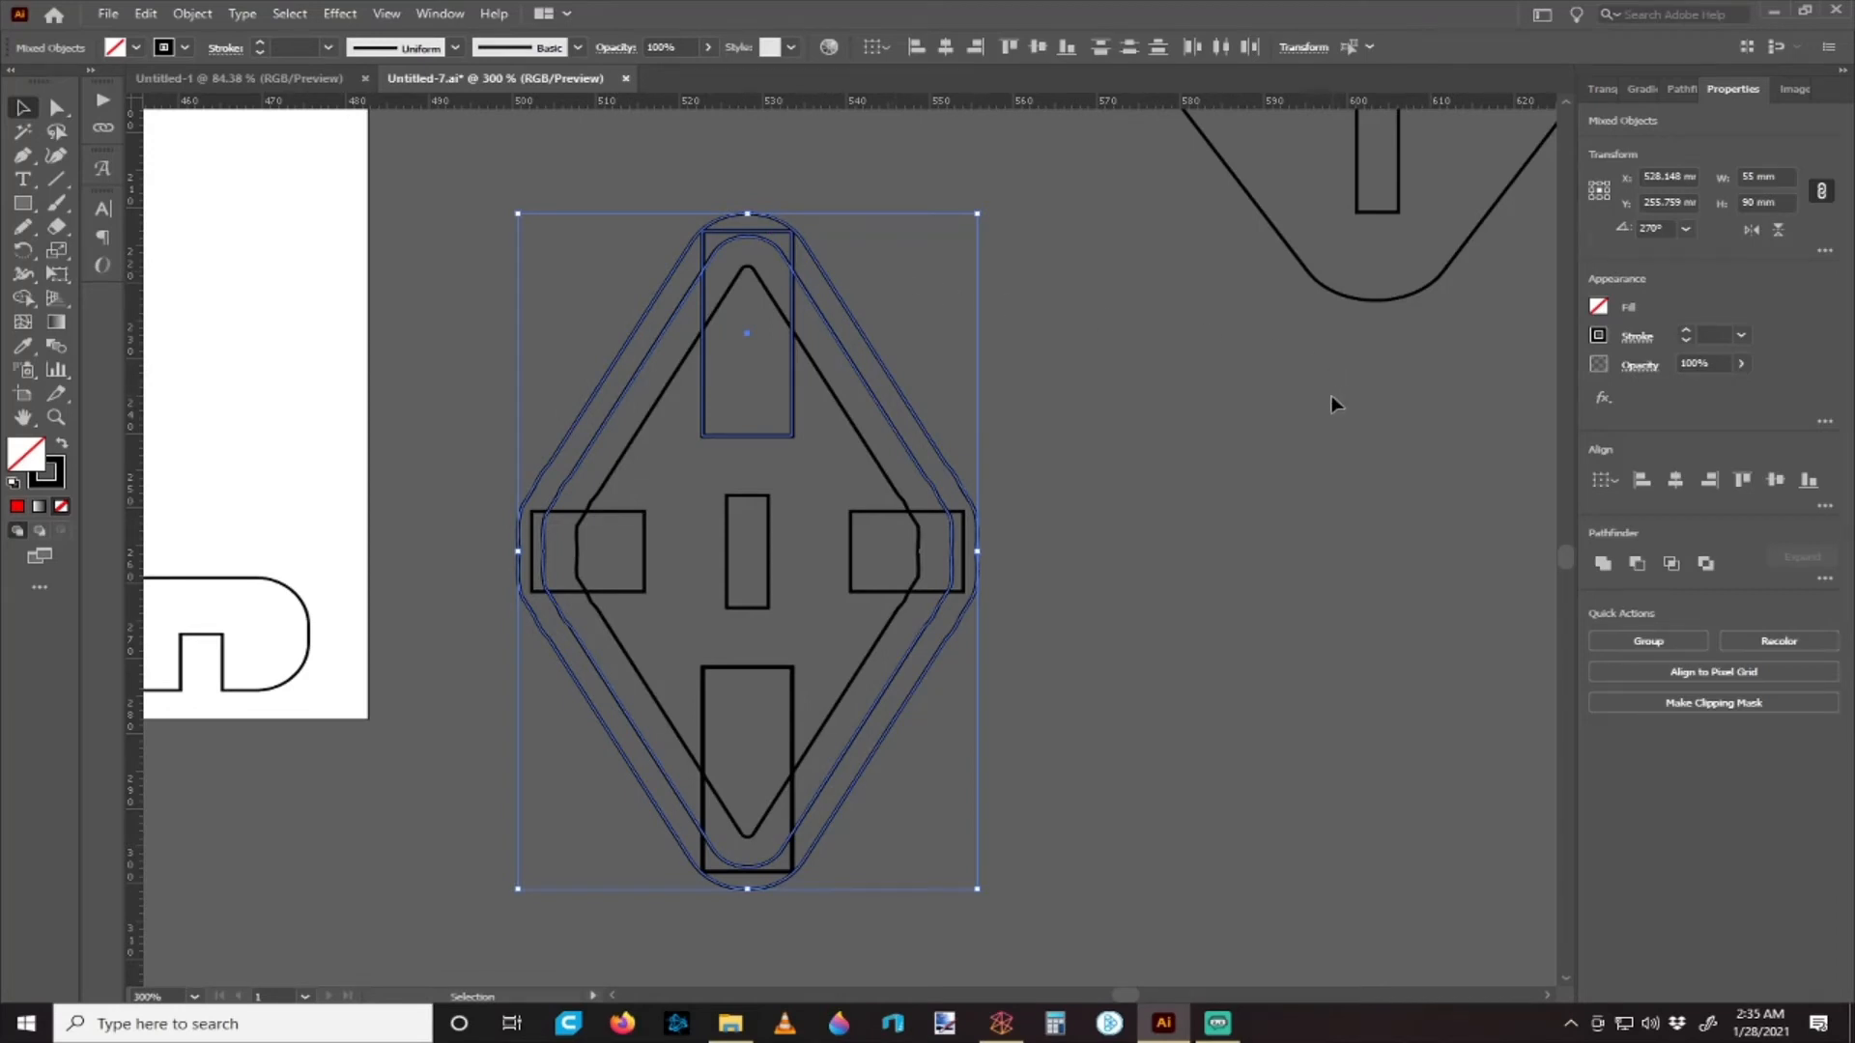
{"action": "left_click", "coordinate": [1599, 309]}
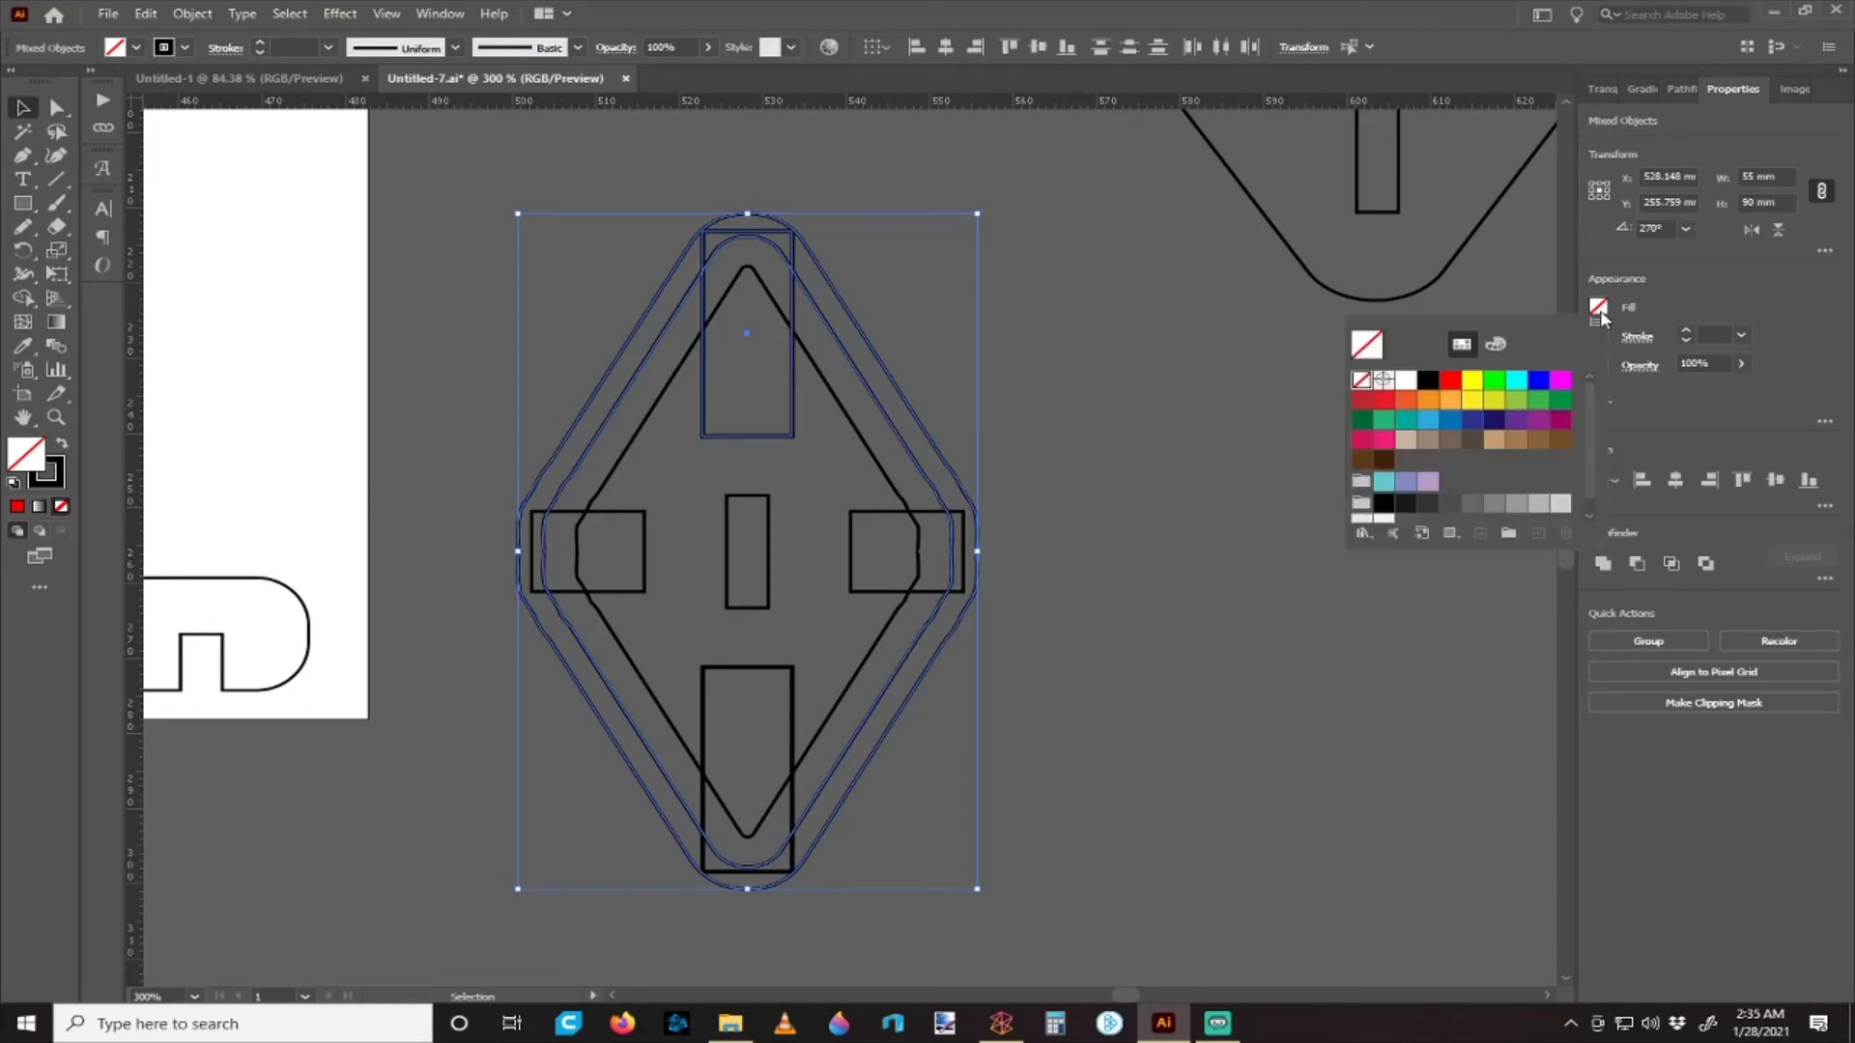
{"action": "left_click", "coordinate": [1525, 387]}
{"action": "left_click", "coordinate": [1145, 363]}
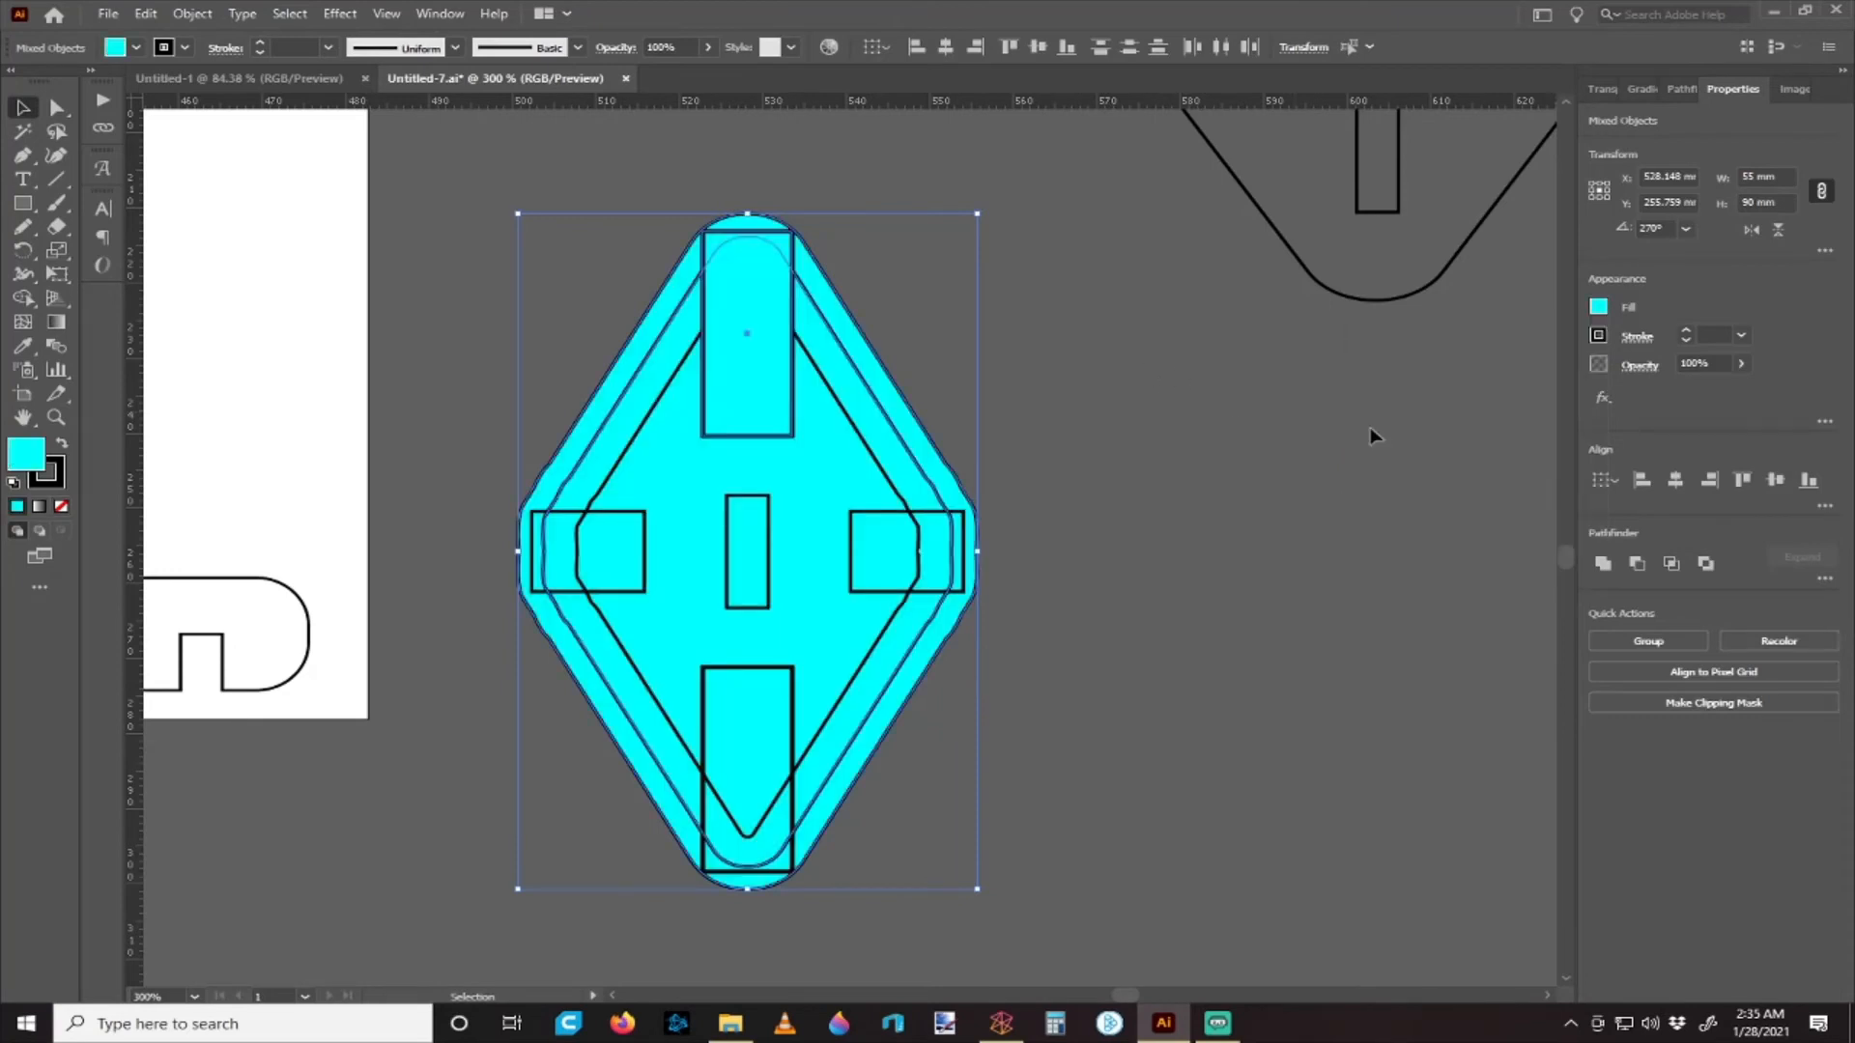
{"action": "left_click", "coordinate": [1602, 564]}
{"action": "key", "text": "ctrl+z"}
{"action": "key", "text": "ctrl+z"}
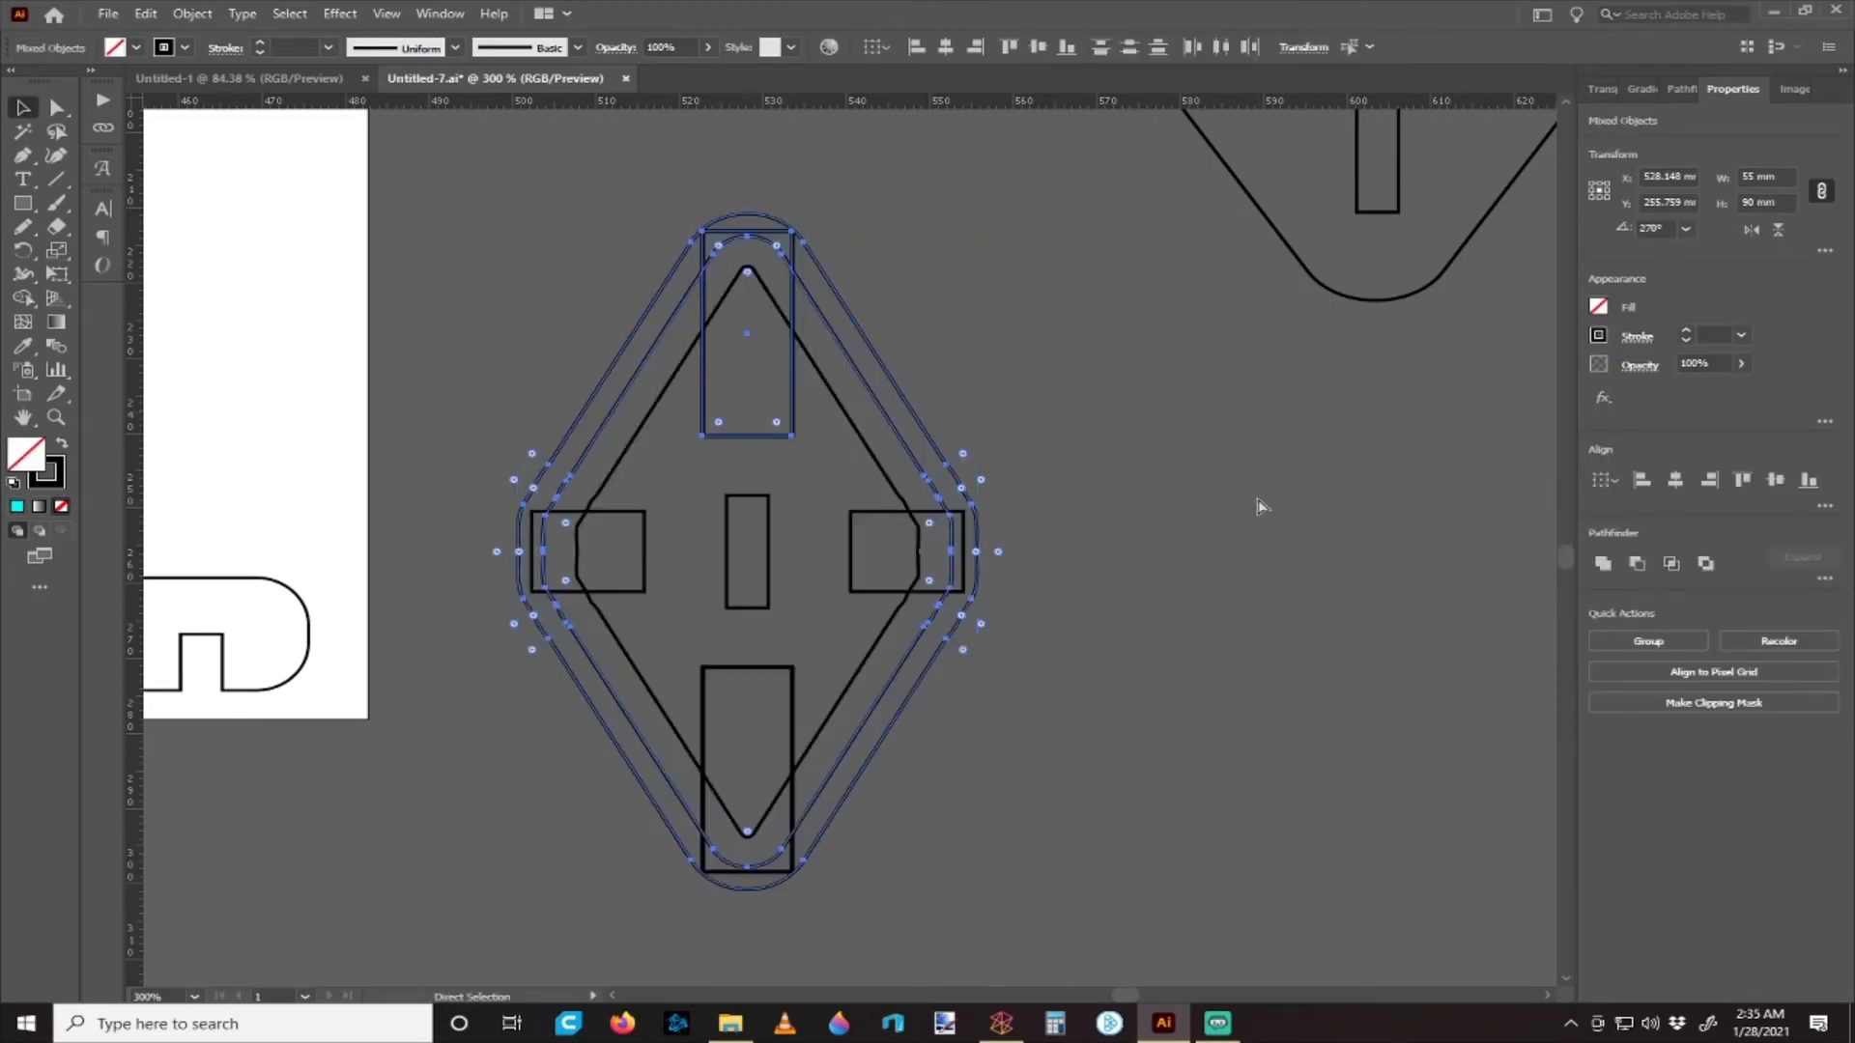
{"action": "left_click", "coordinate": [1229, 435]}
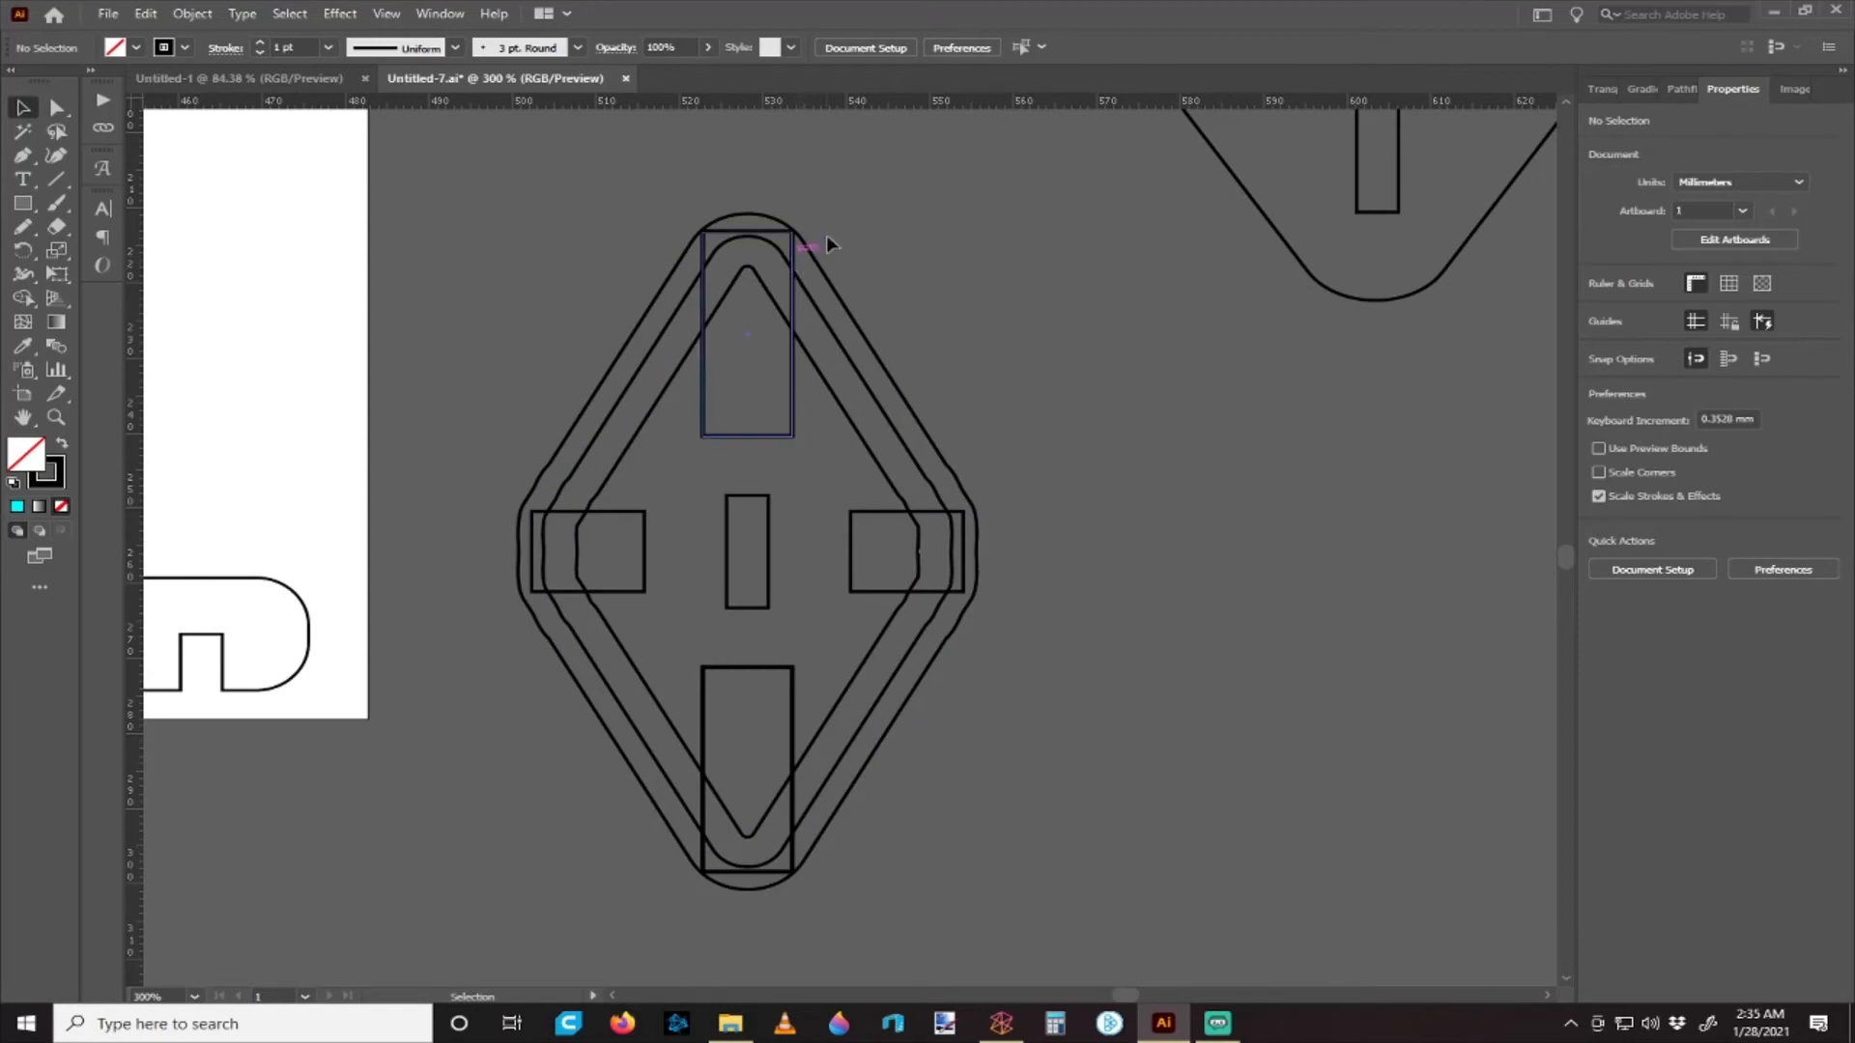
- Try the Pathfinder's Unite again on the unfilled outer ring and the top corner's rectangle
{"action": "left_click_drag", "start_coordinate": [759, 211], "coordinate": [827, 242]}
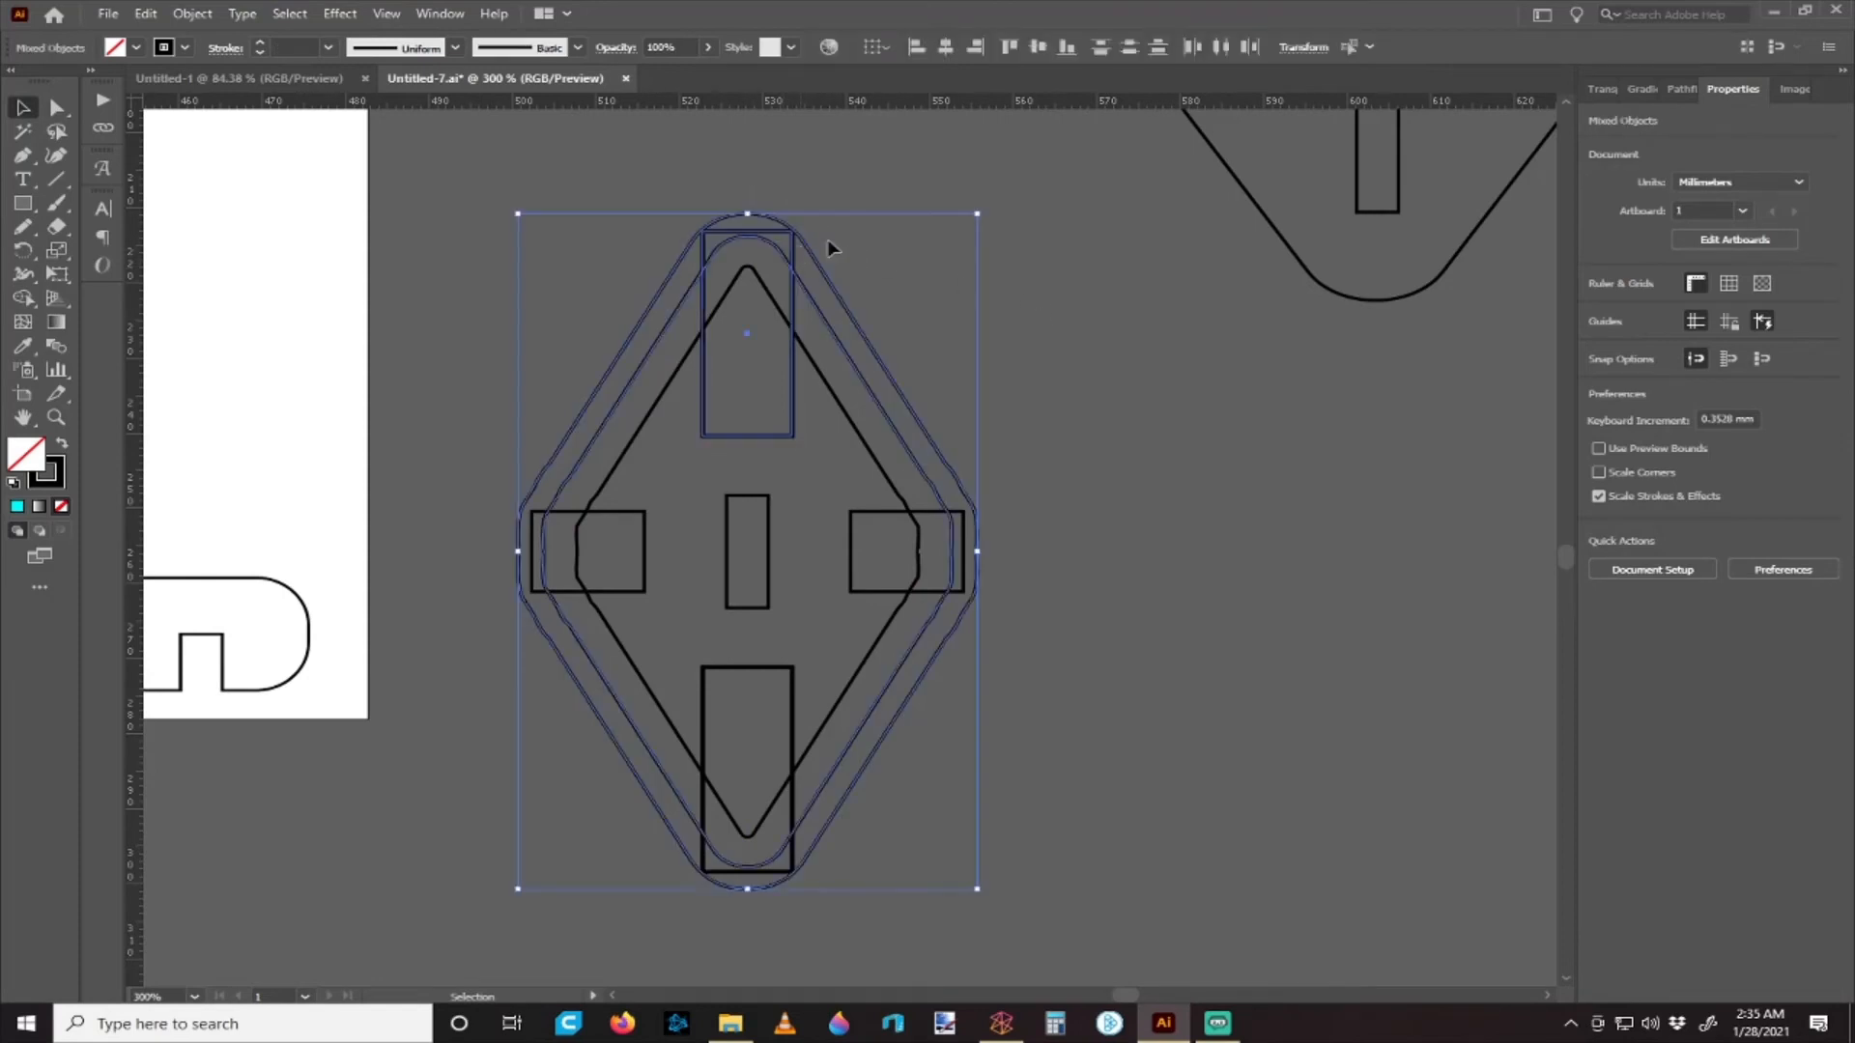
{"action": "left_click", "coordinate": [1673, 90]}
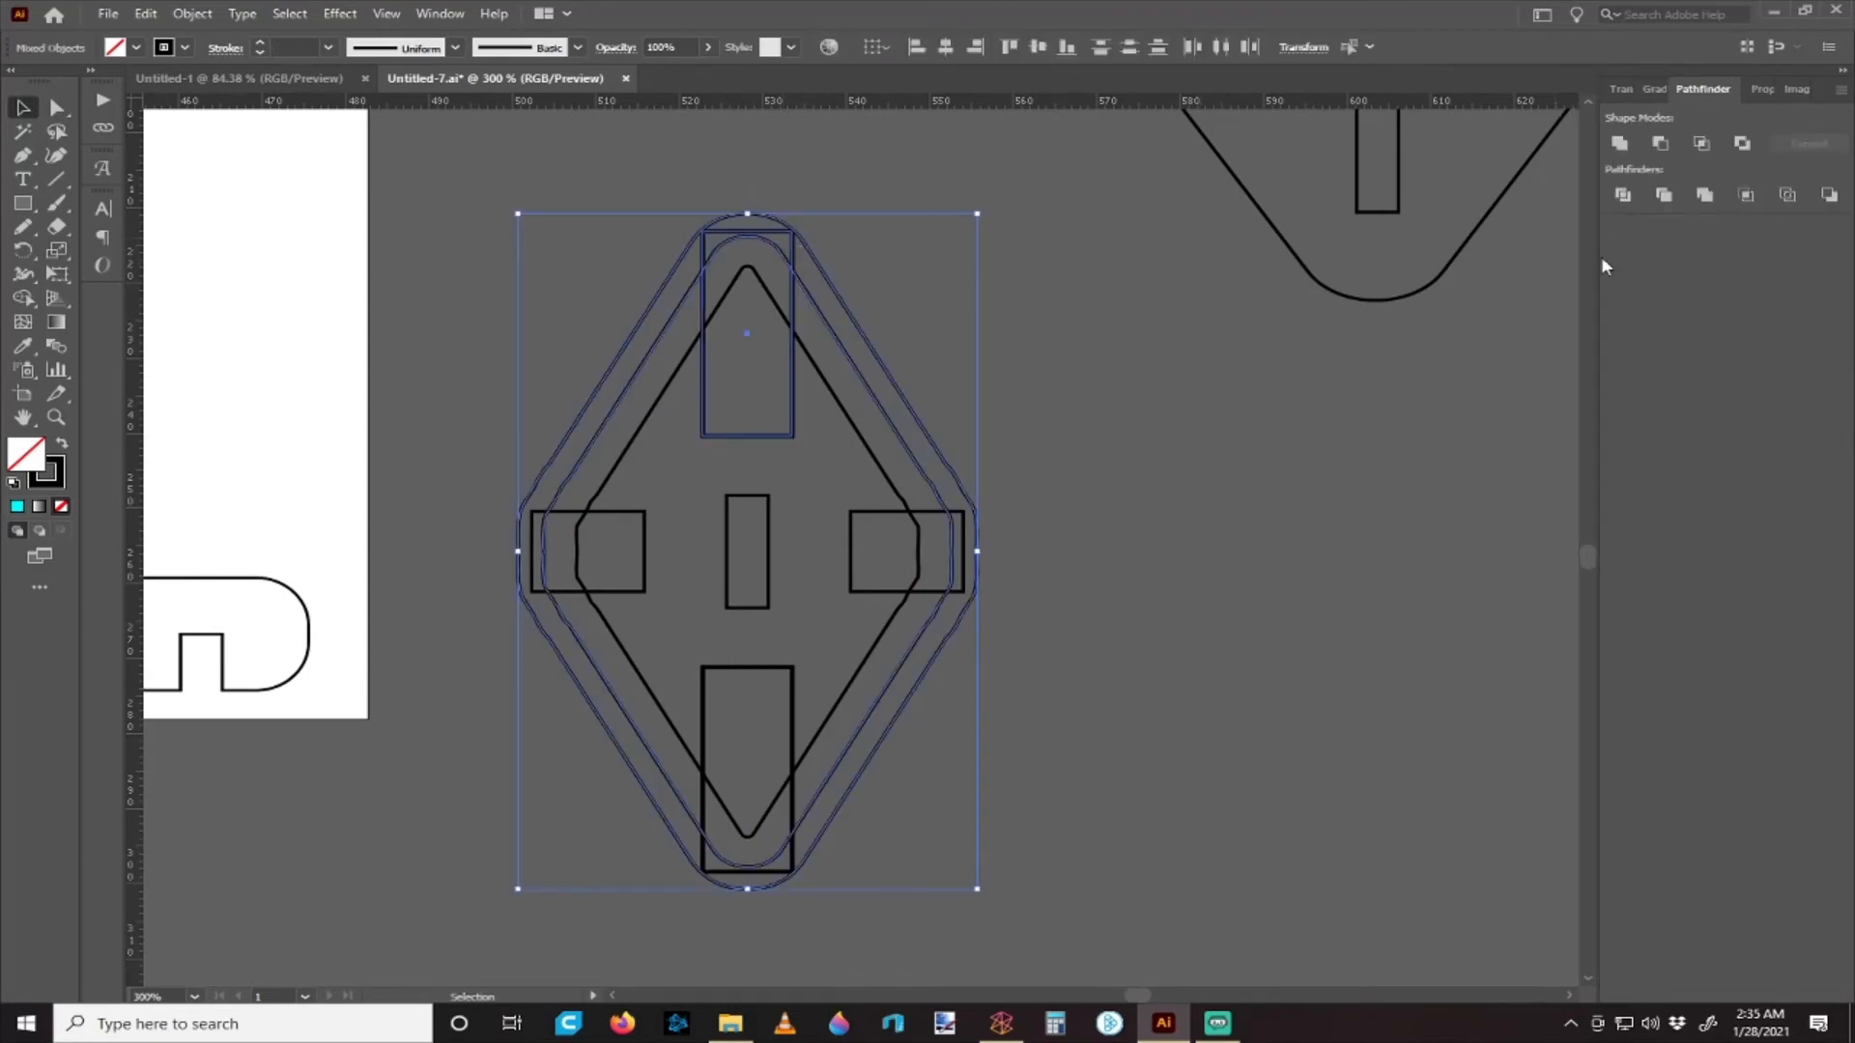
{"action": "left_click", "coordinate": [1620, 144]}
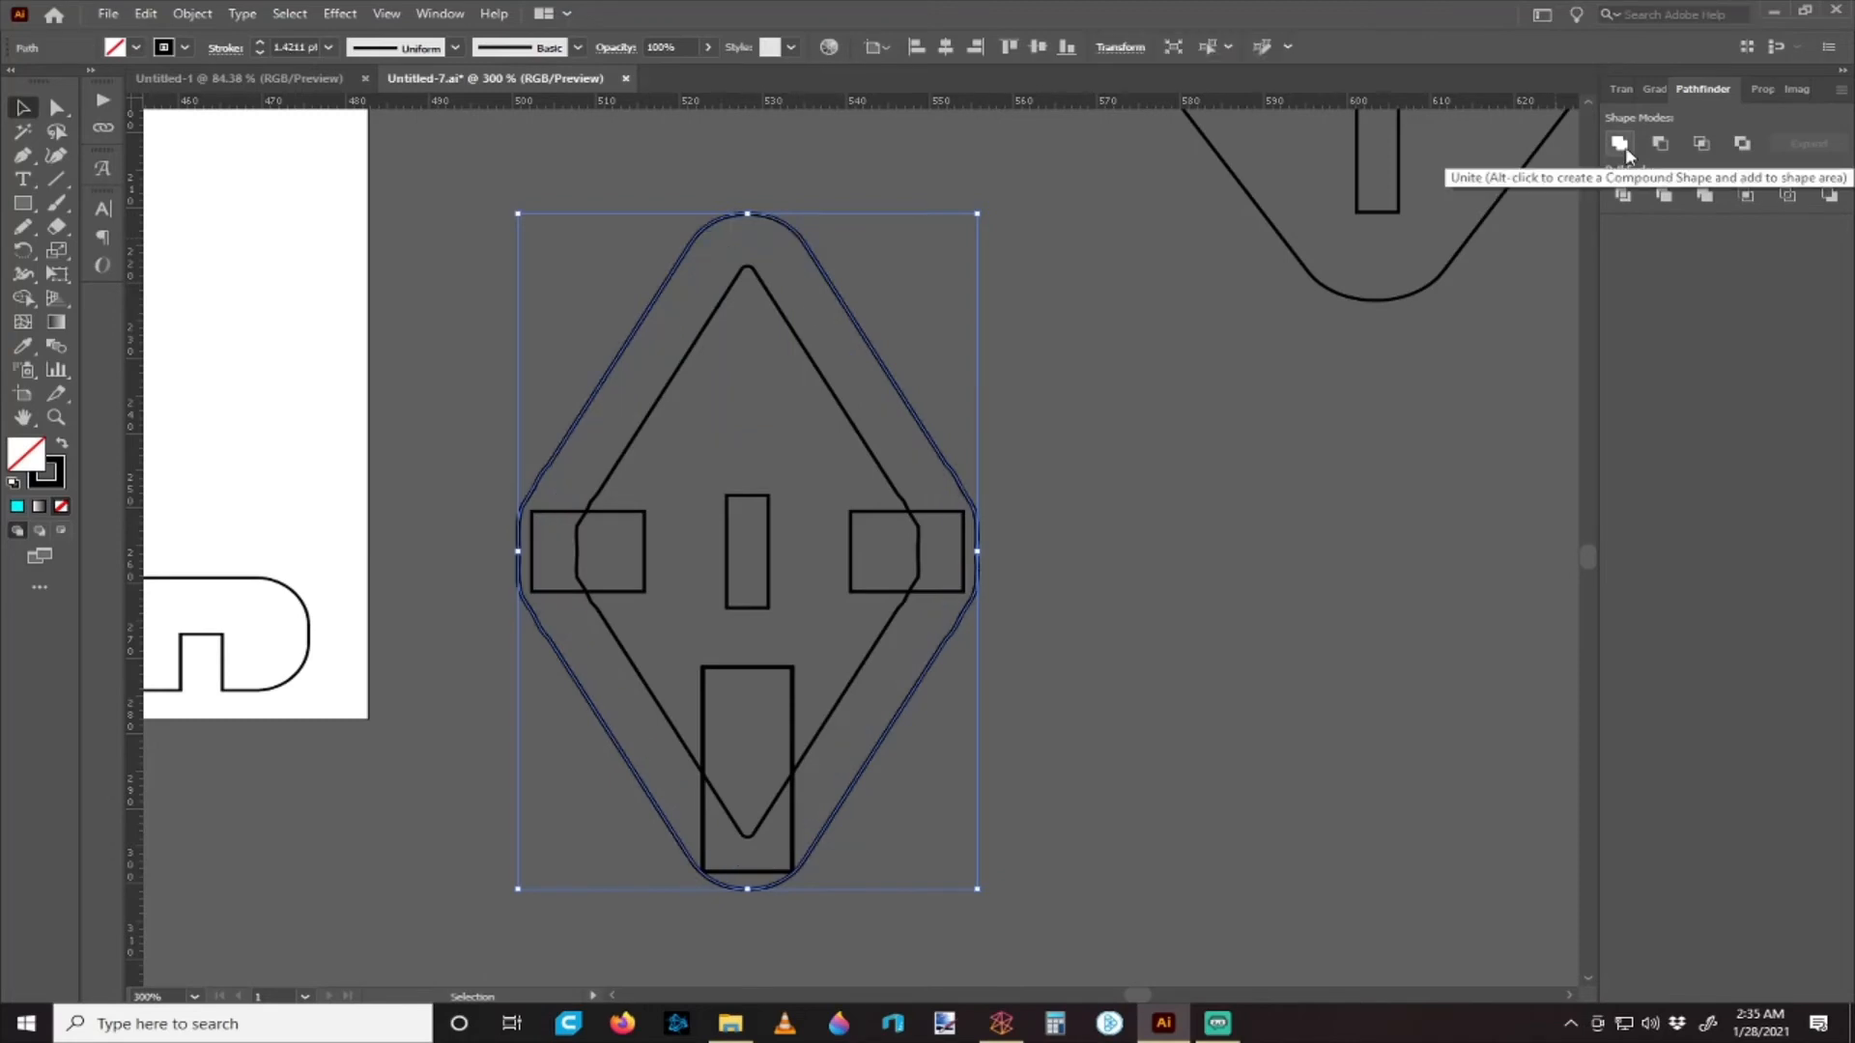
{"action": "key", "text": "ctrl+z"}
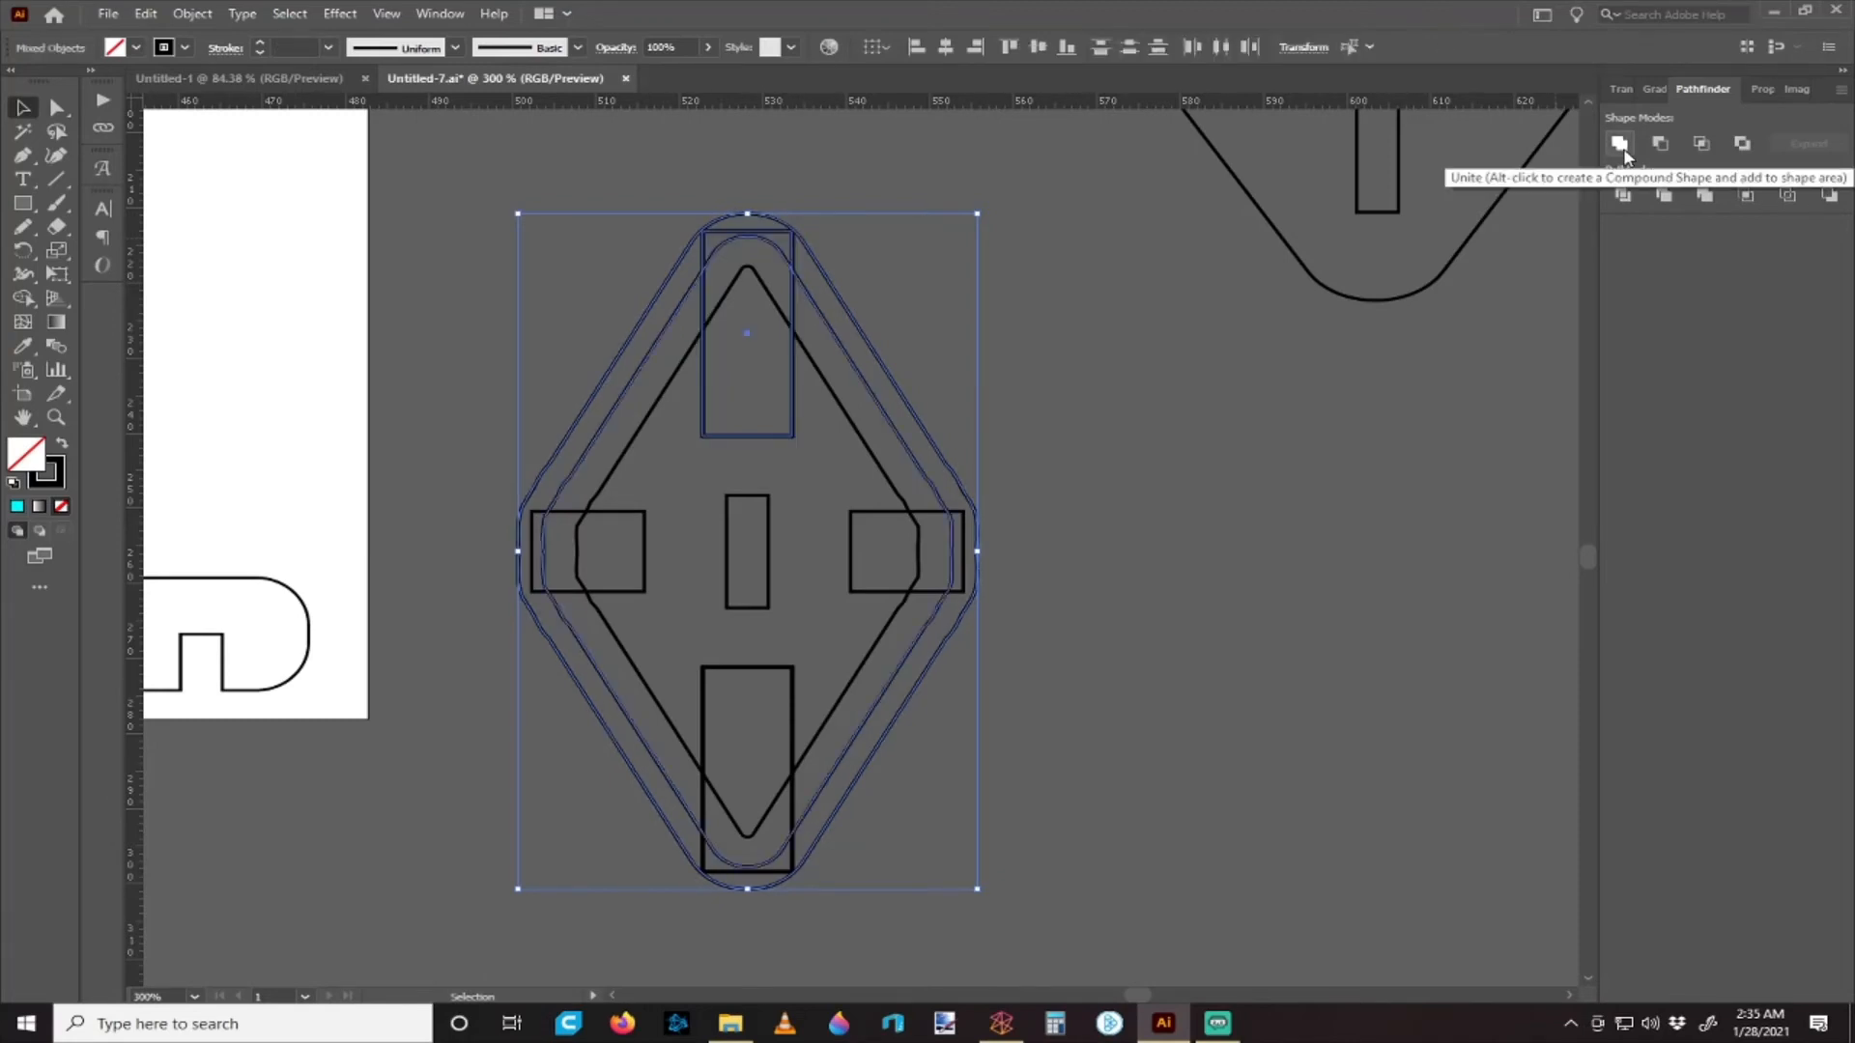
{"action": "left_click", "coordinate": [1121, 273]}
- Merge the top corner's rectangle into the outer diamond ring with the Shape Builder, leaving the inner diamond outline separate
{"action": "scroll", "coordinate": [696, 271], "scroll_direction": "up", "scroll_amount": 3}
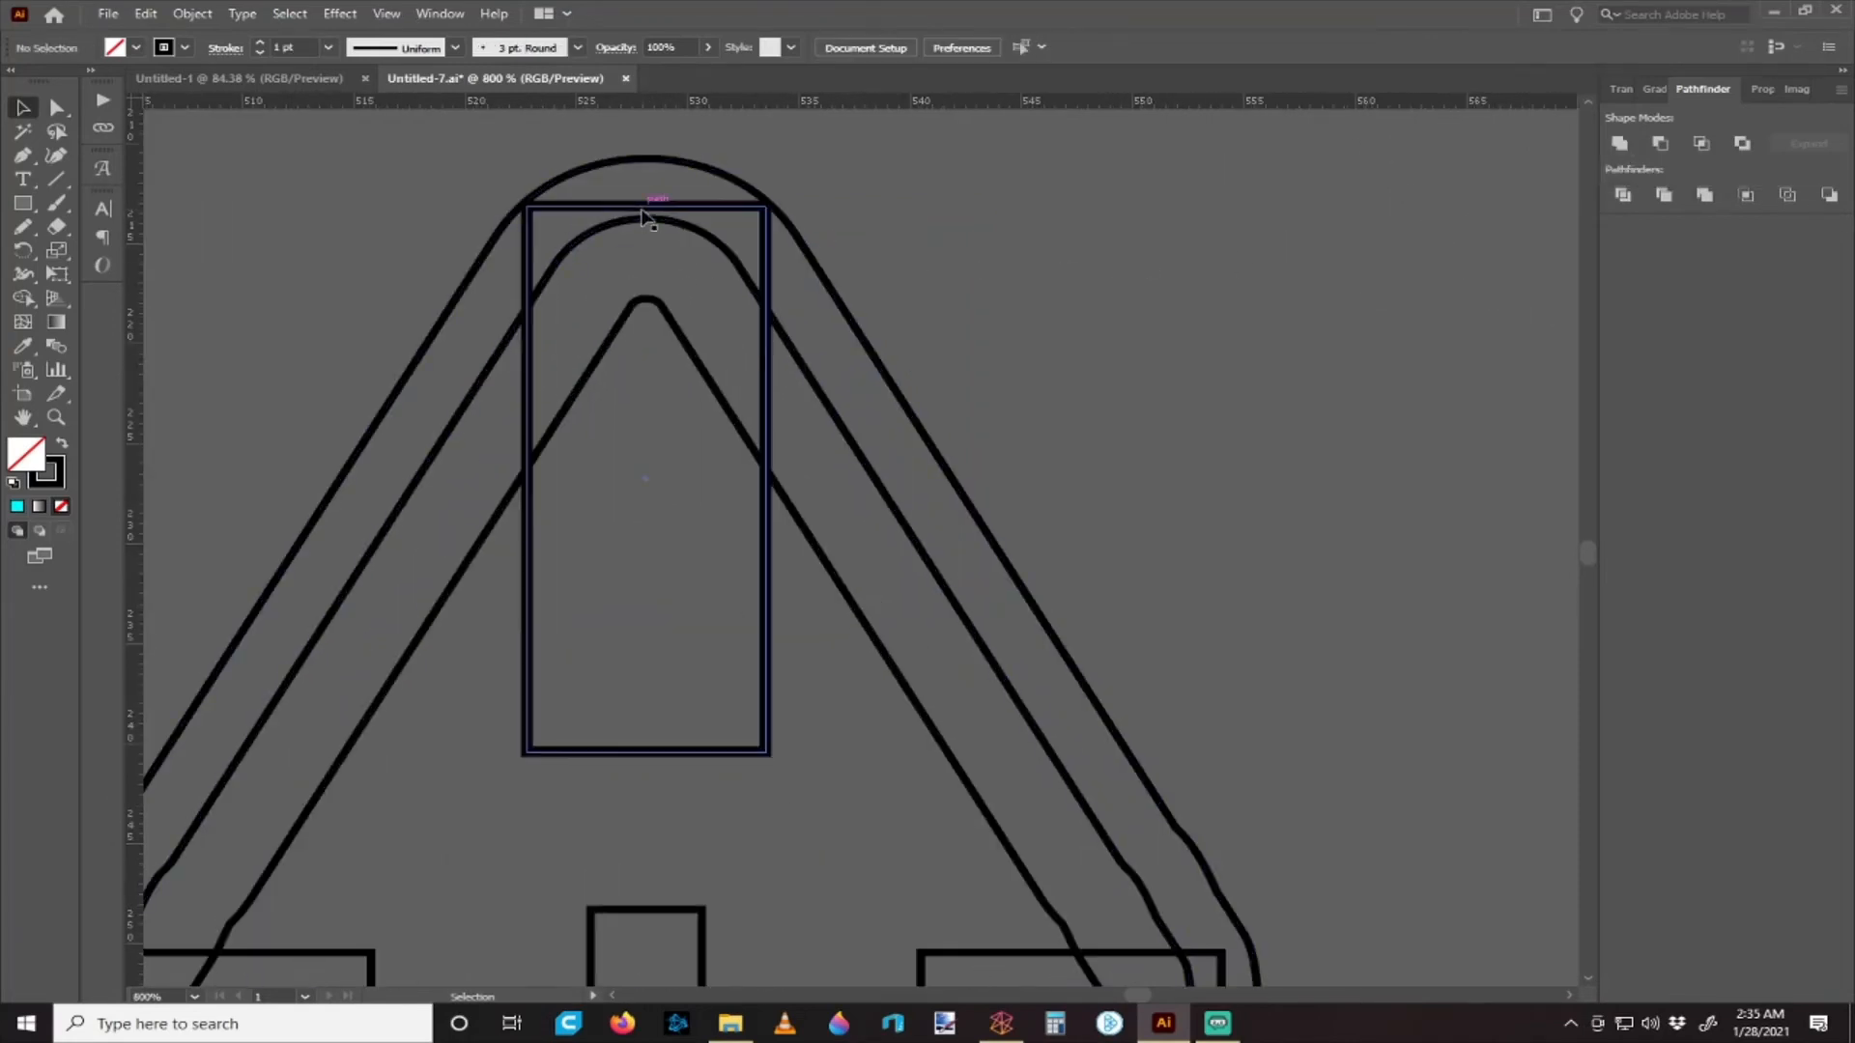
{"action": "left_click_drag", "start_coordinate": [642, 215], "coordinate": [648, 217]}
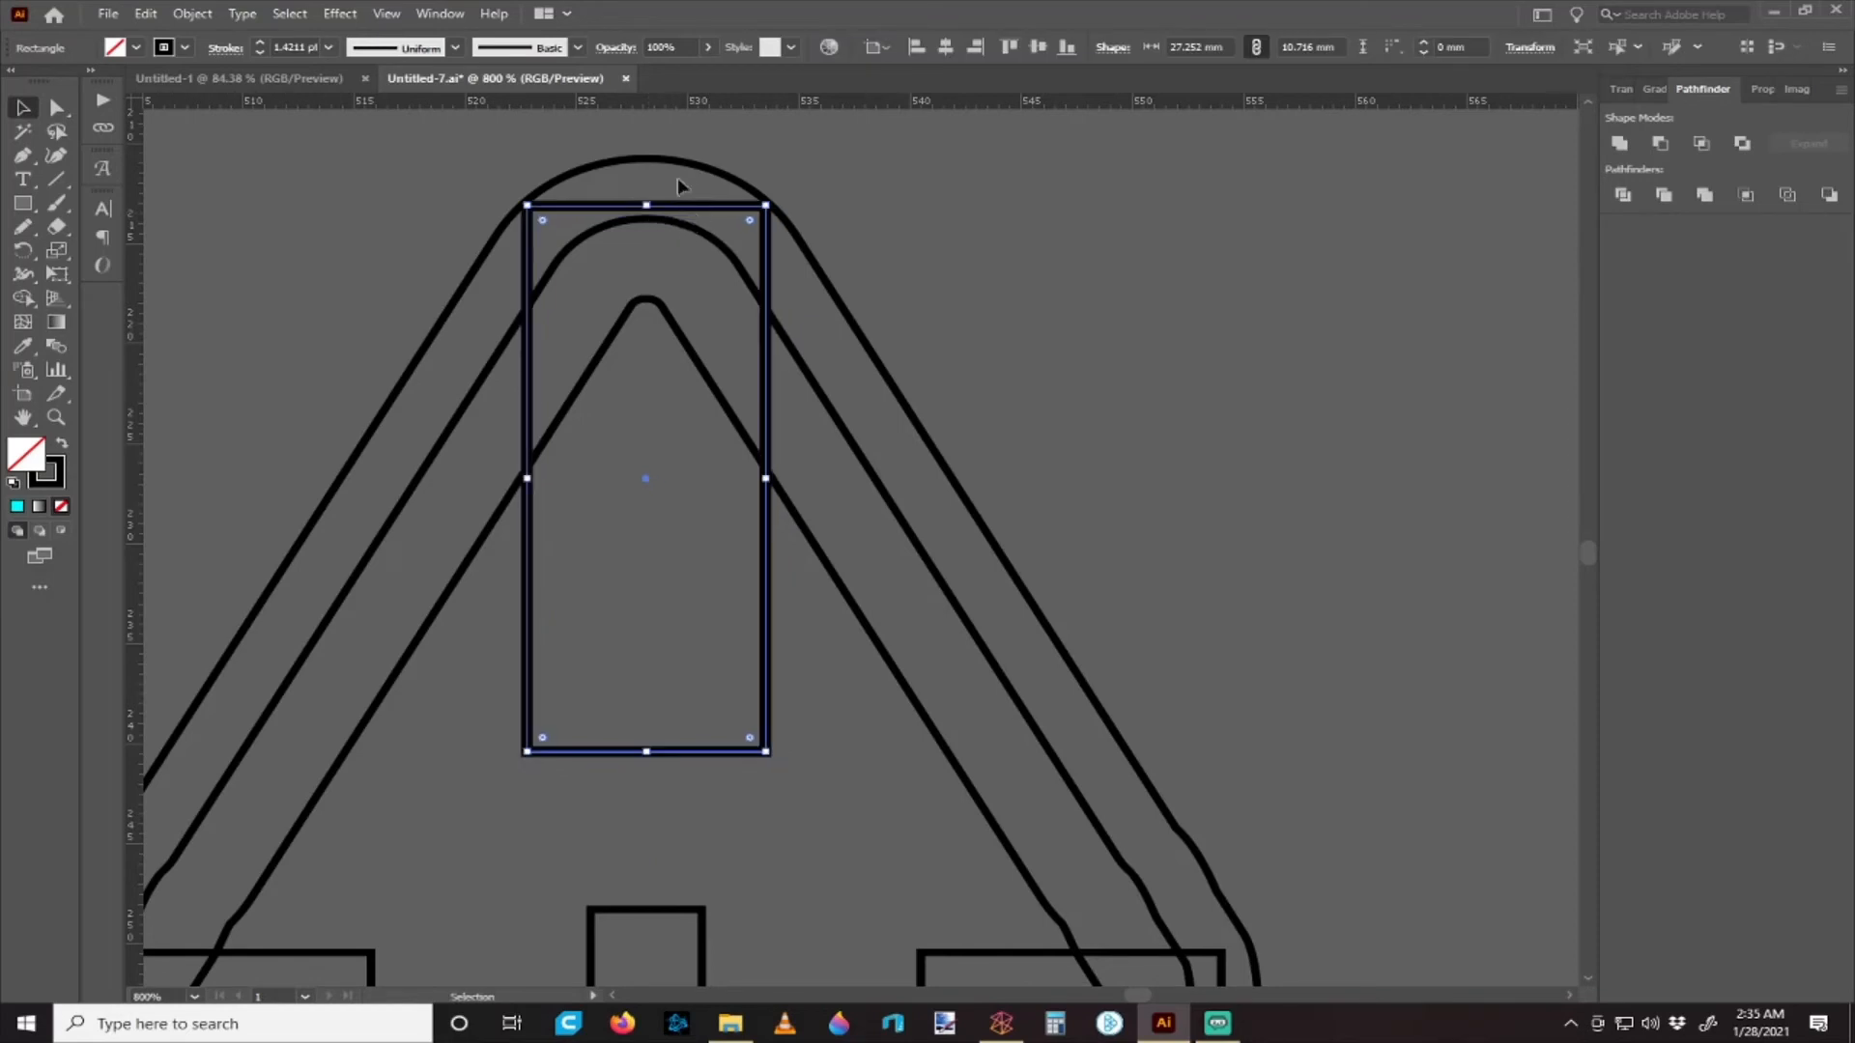
{"action": "scroll", "coordinate": [895, 257], "scroll_direction": "down", "scroll_amount": 5}
{"action": "scroll", "coordinate": [879, 264], "scroll_direction": "up", "scroll_amount": 2}
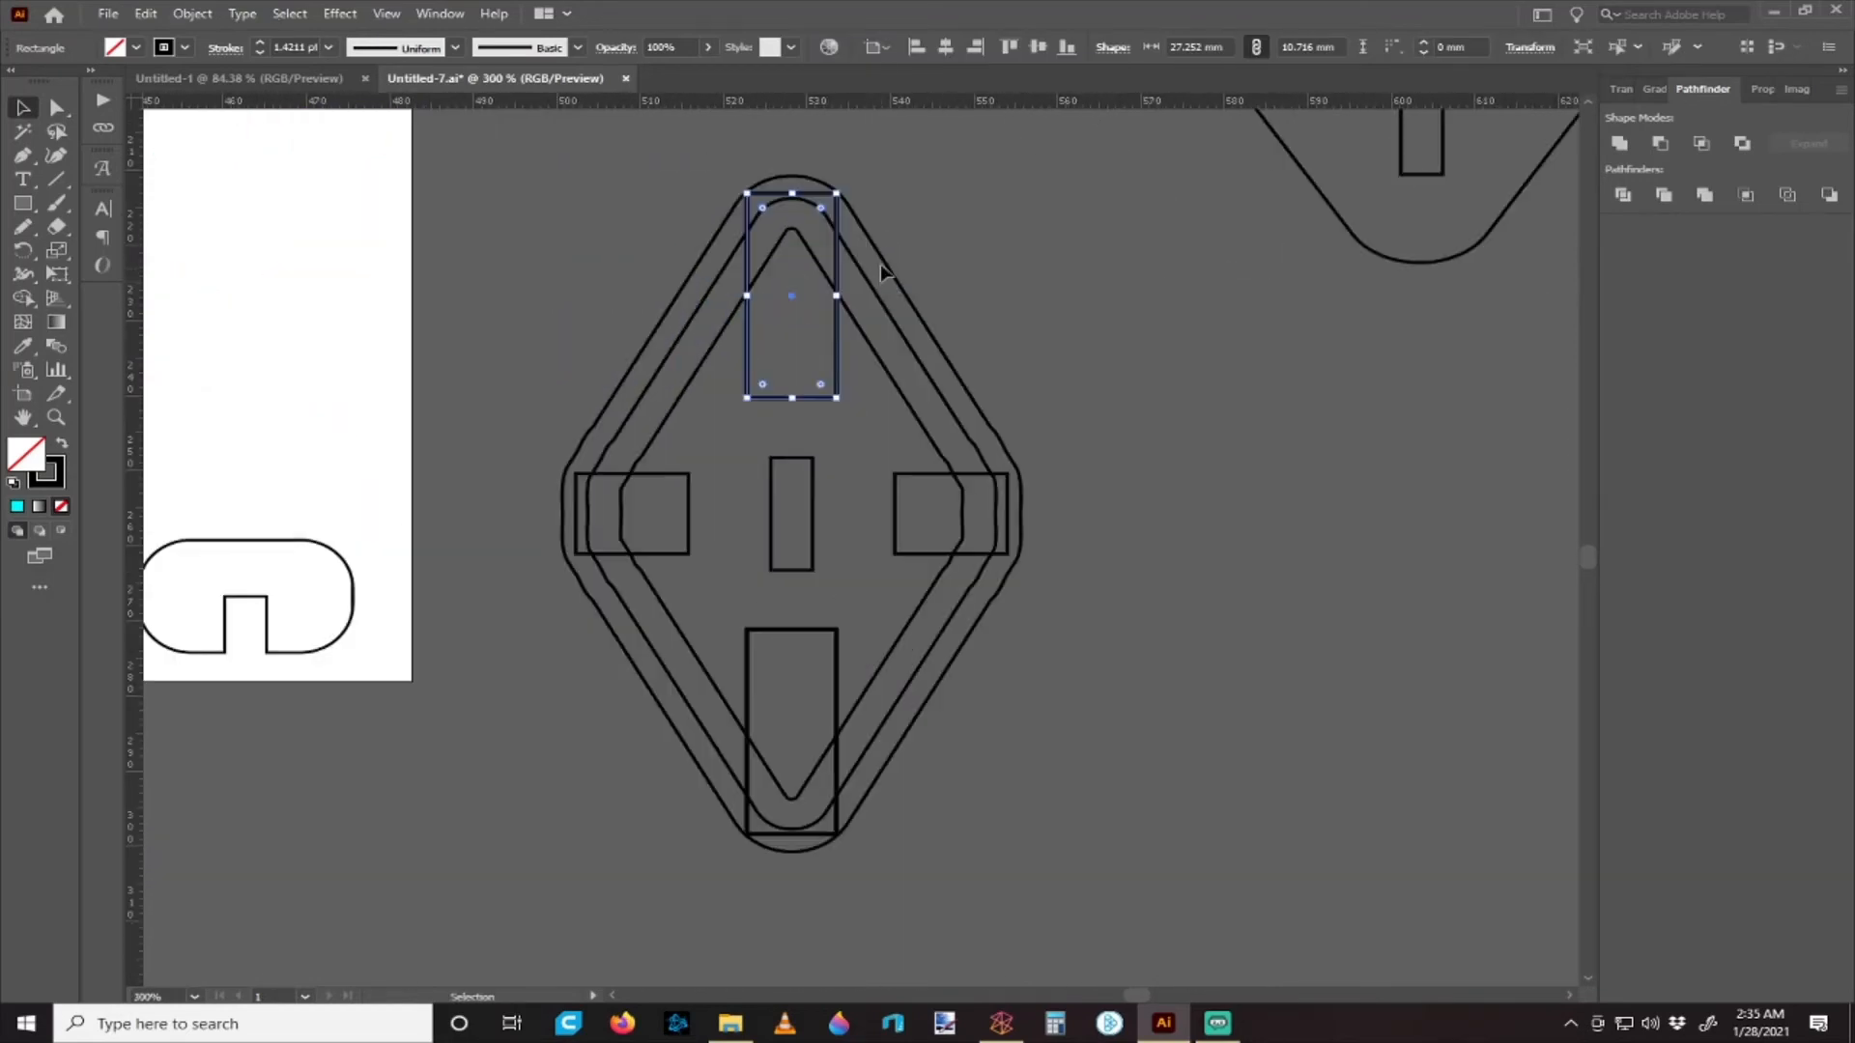
{"action": "left_click", "coordinate": [887, 259], "text": "shift"}
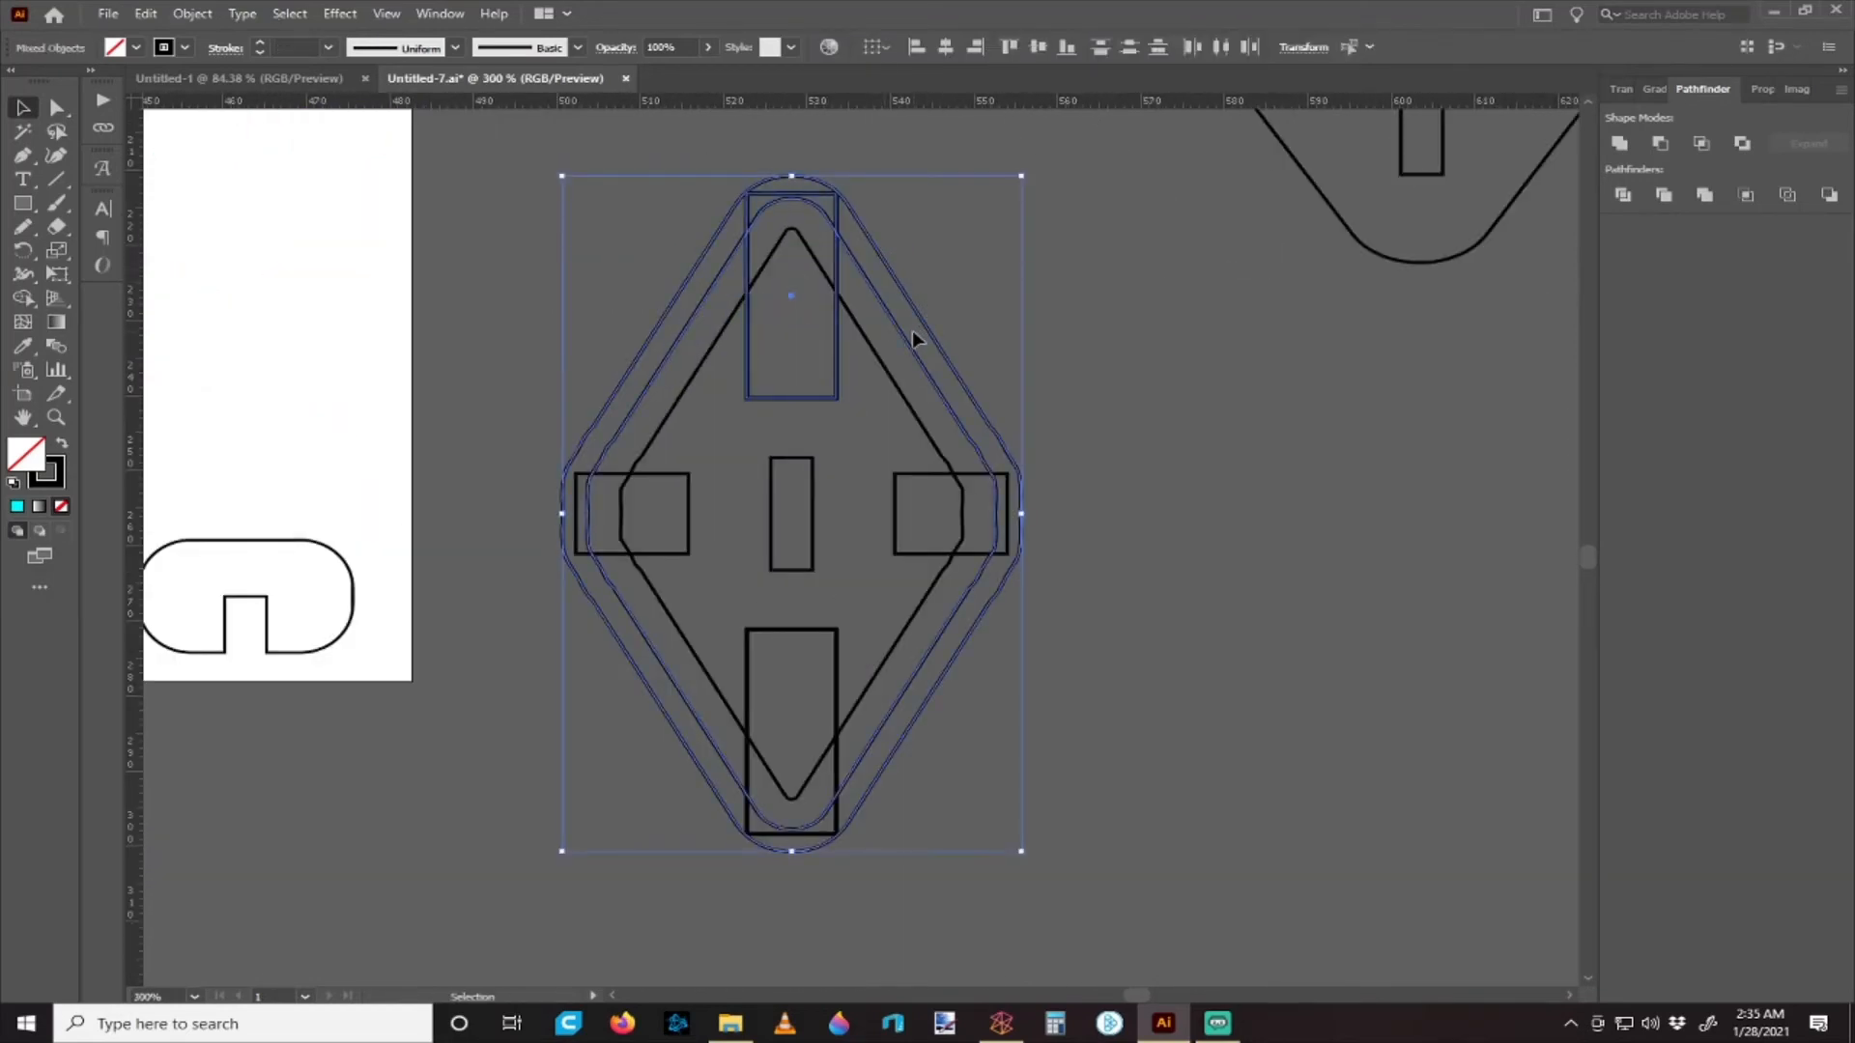
{"action": "scroll", "coordinate": [911, 330], "scroll_direction": "up", "scroll_amount": 1}
{"action": "left_click", "coordinate": [719, 368], "text": "shift"}
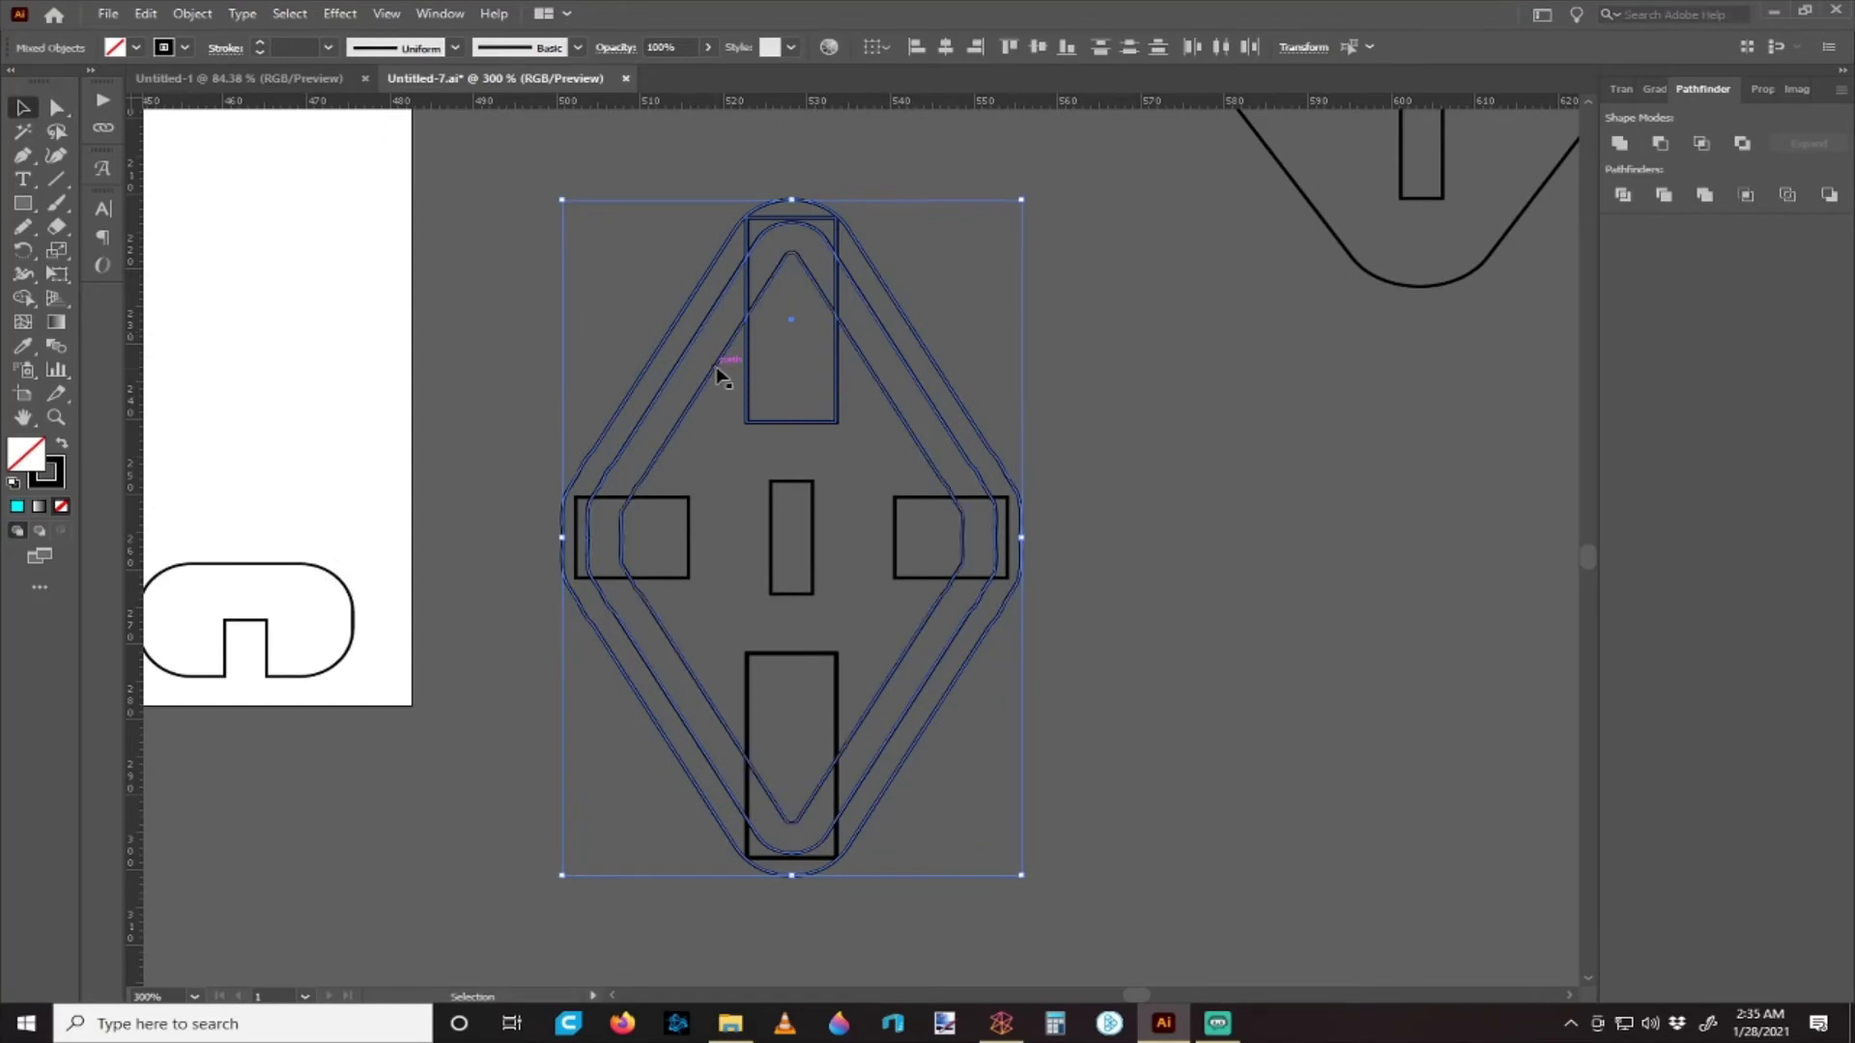
{"action": "left_click", "coordinate": [25, 301]}
{"action": "mouse_move", "coordinate": [737, 242]}
{"action": "left_mouse_down"}
{"action": "mouse_move", "coordinate": [787, 231]}
{"action": "mouse_move", "coordinate": [798, 259]}
{"action": "left_mouse_up"}
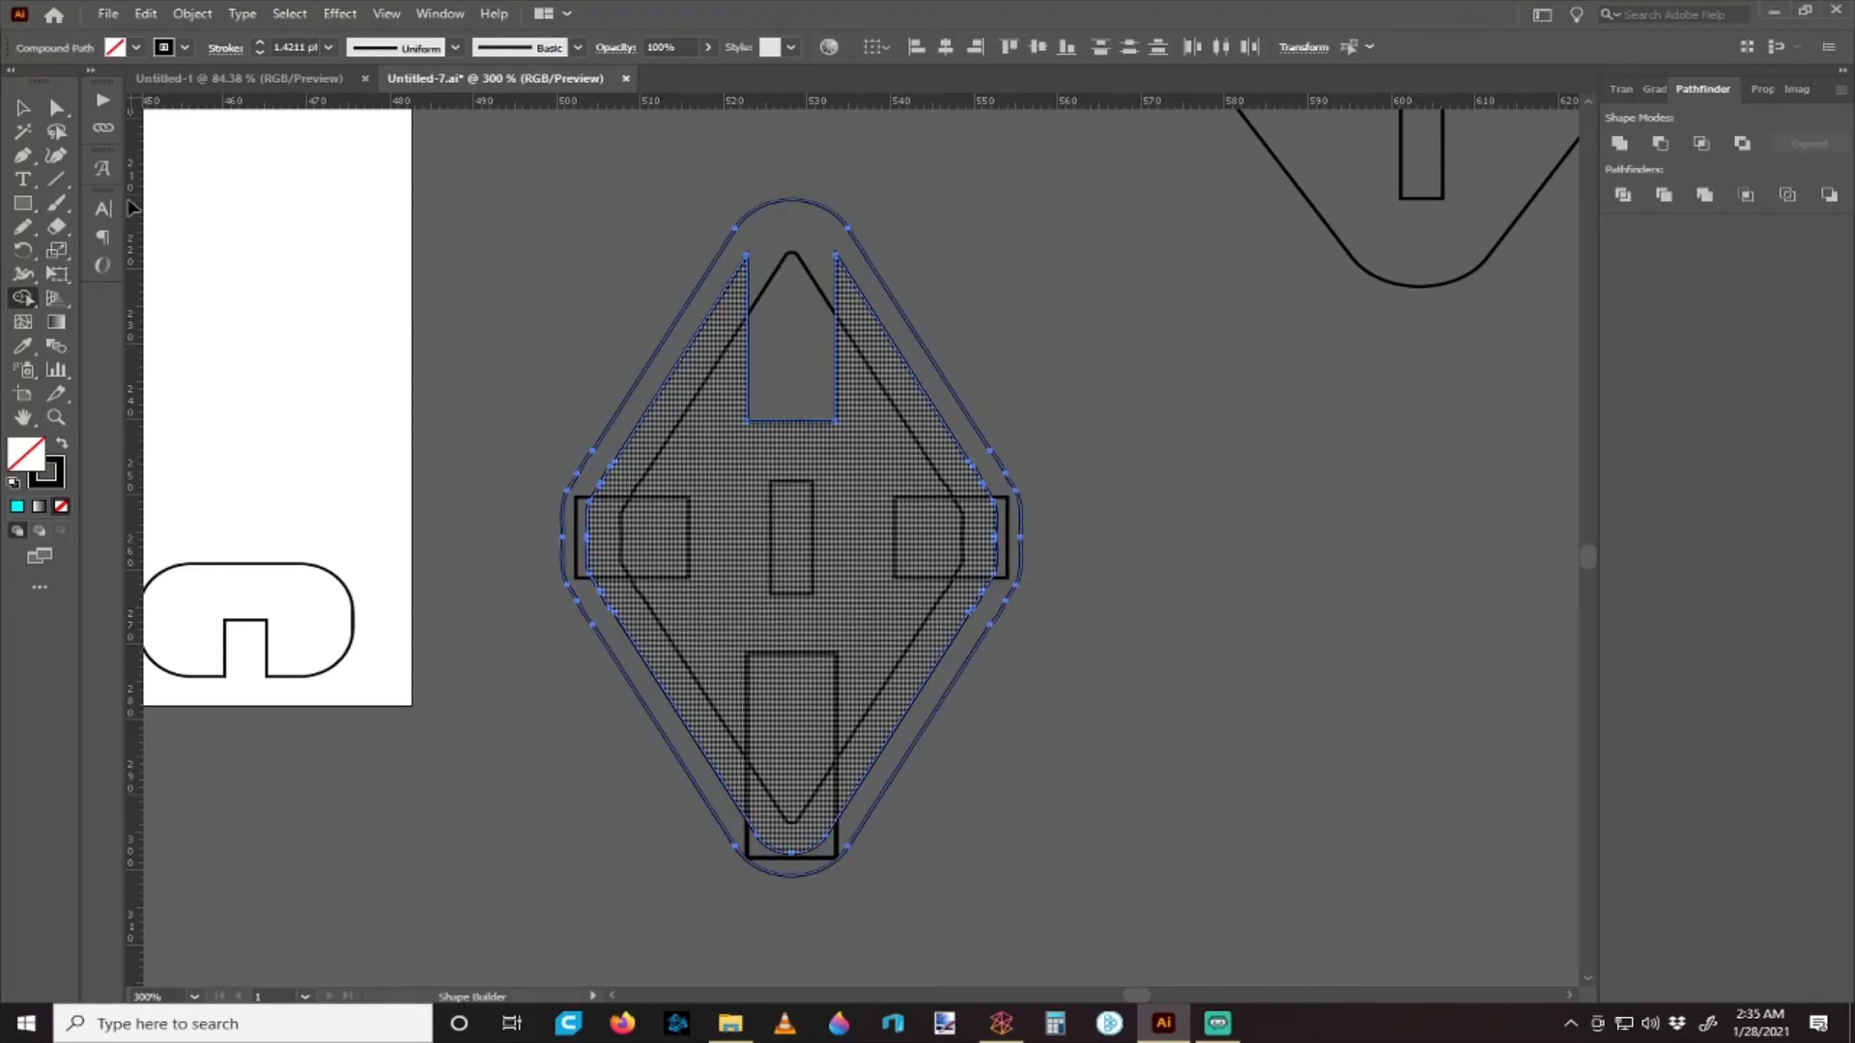
{"action": "key", "text": "v"}
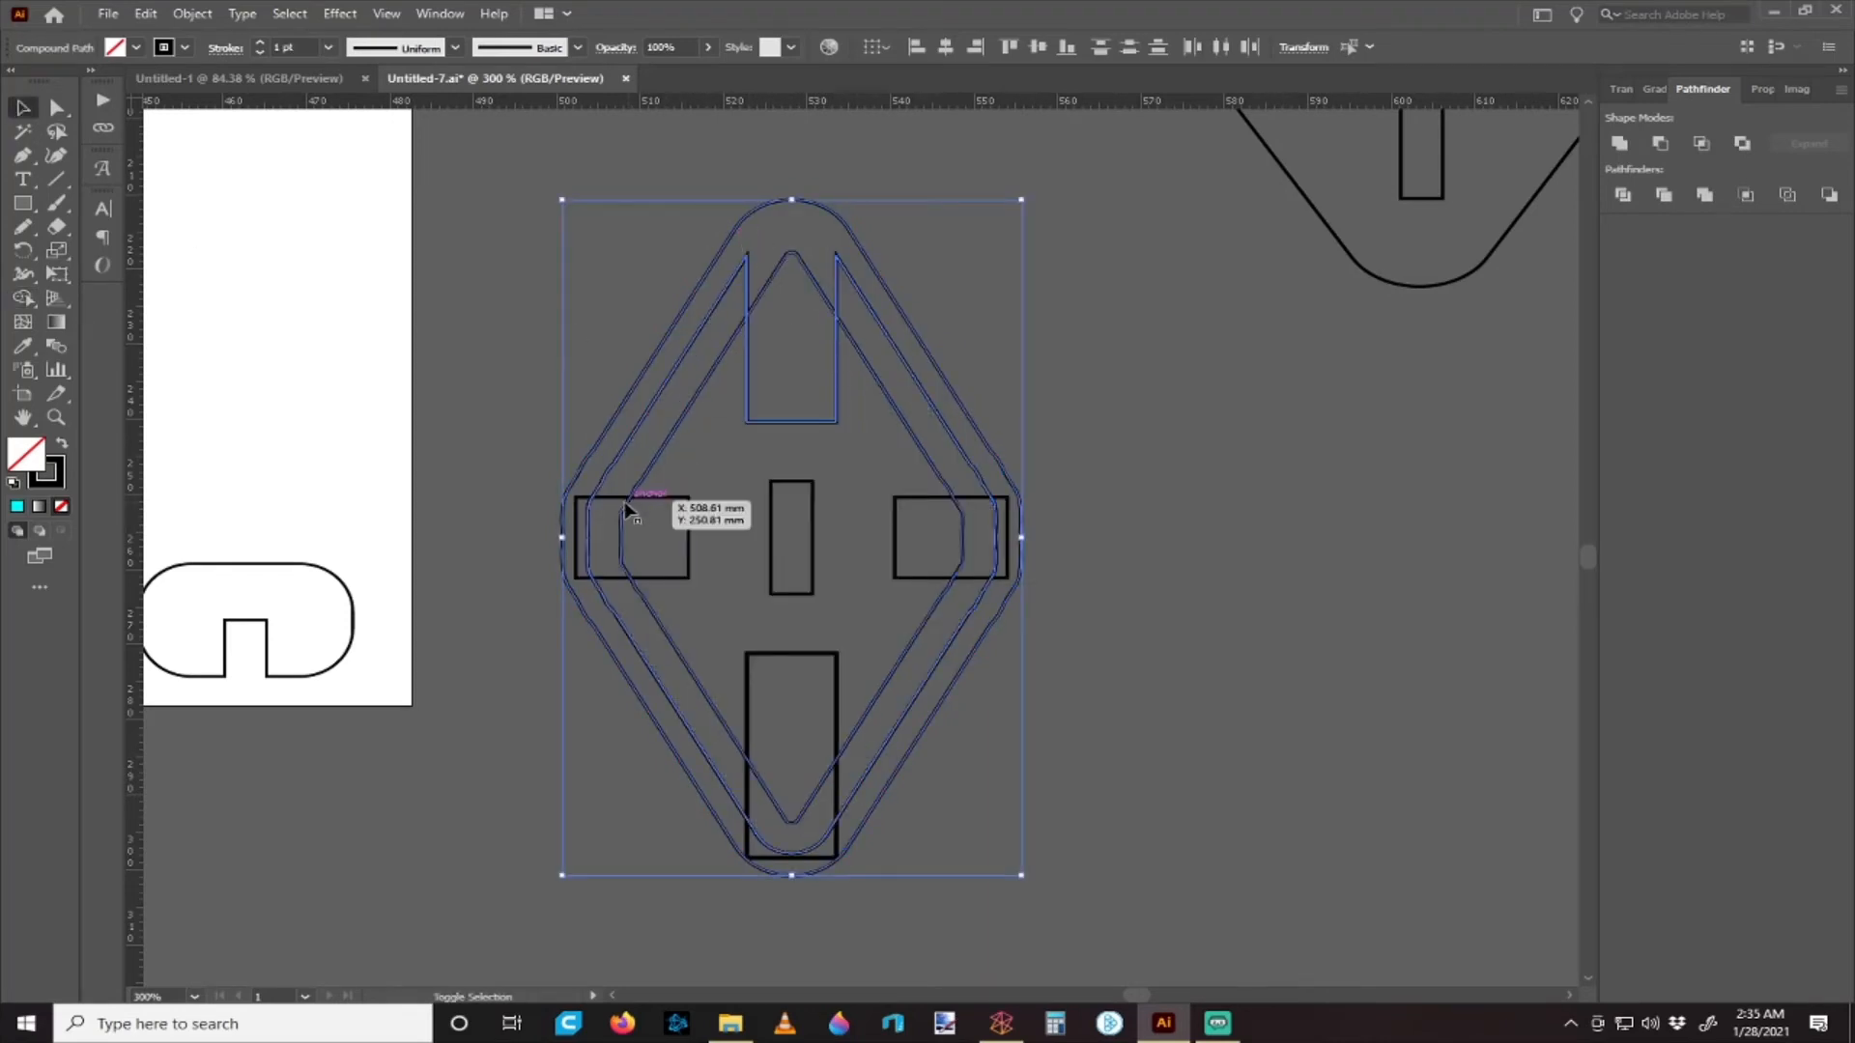
- Merge the rectangles over the two side corners and the bottom corner into the outer diamond ring with the Shape Builder
{"action": "left_click", "coordinate": [688, 540], "text": "shift"}
{"action": "left_click", "coordinate": [942, 501], "text": "shift"}
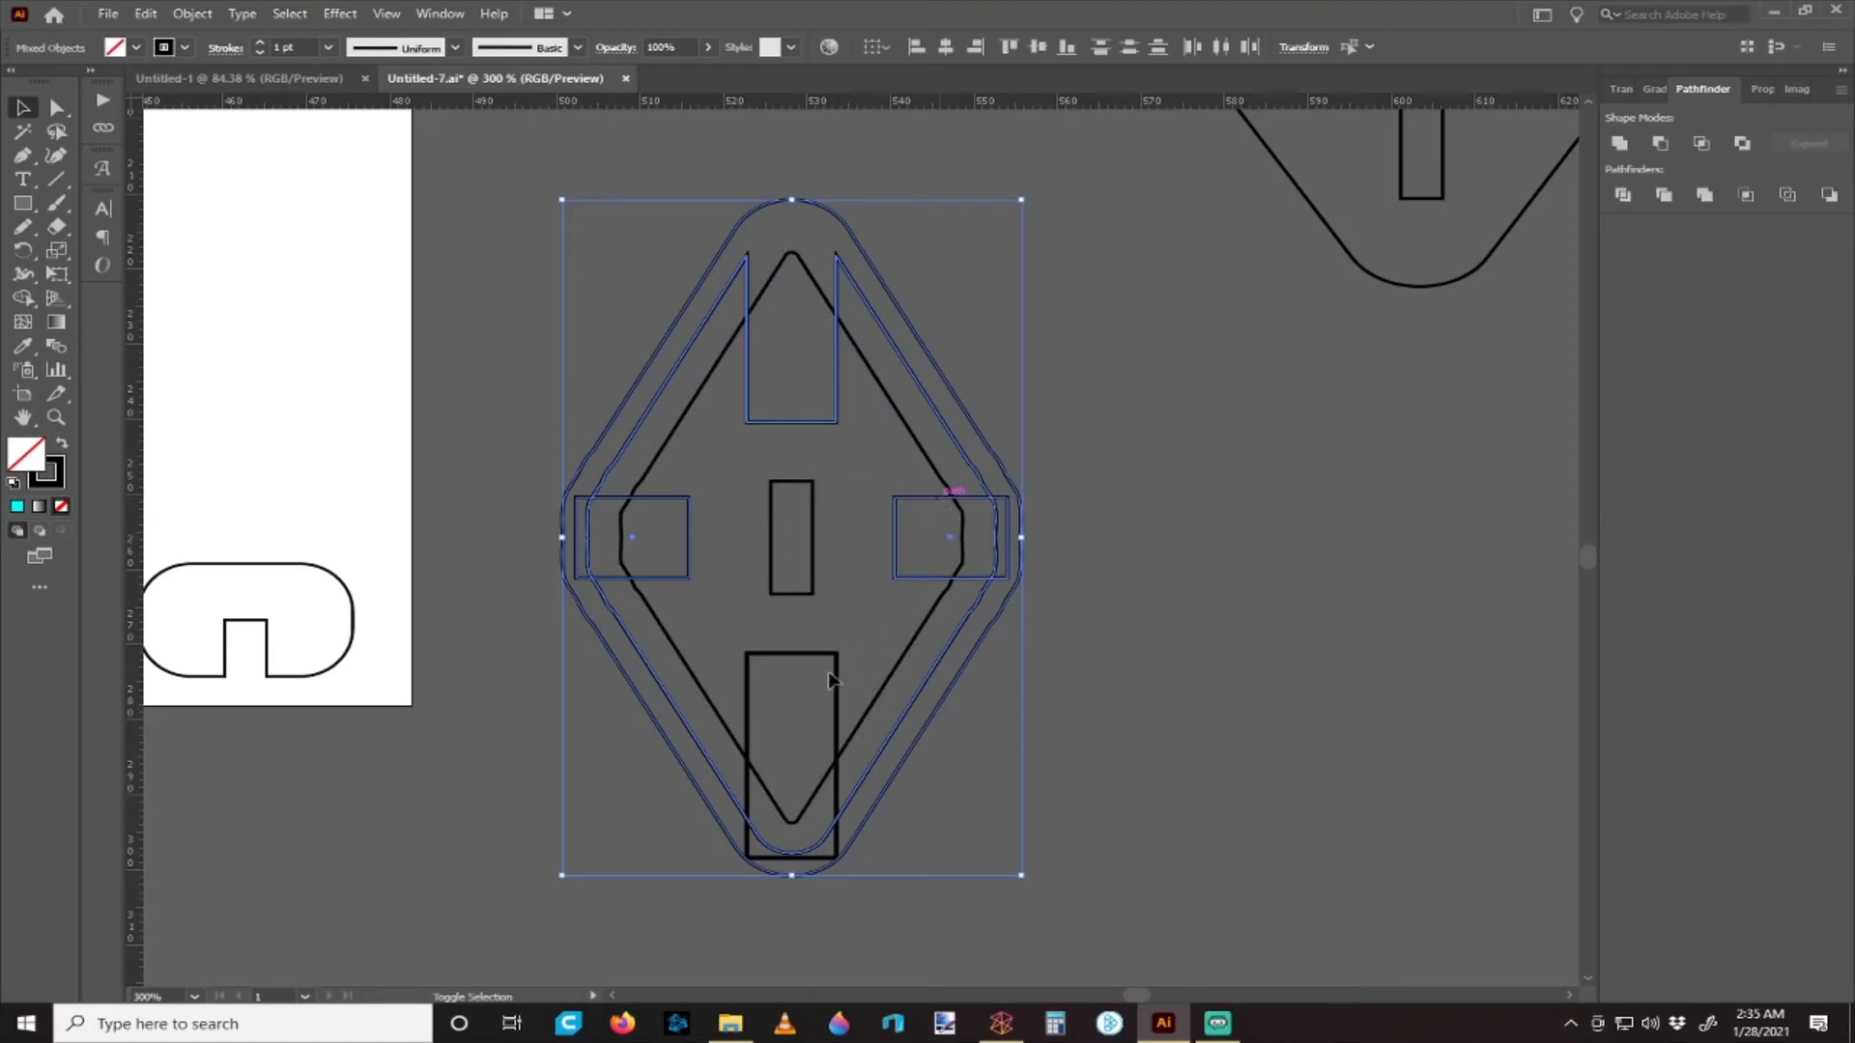
{"action": "left_click", "coordinate": [837, 682], "text": "shift"}
{"action": "scroll", "coordinate": [833, 671], "scroll_direction": "down", "scroll_amount": 3}
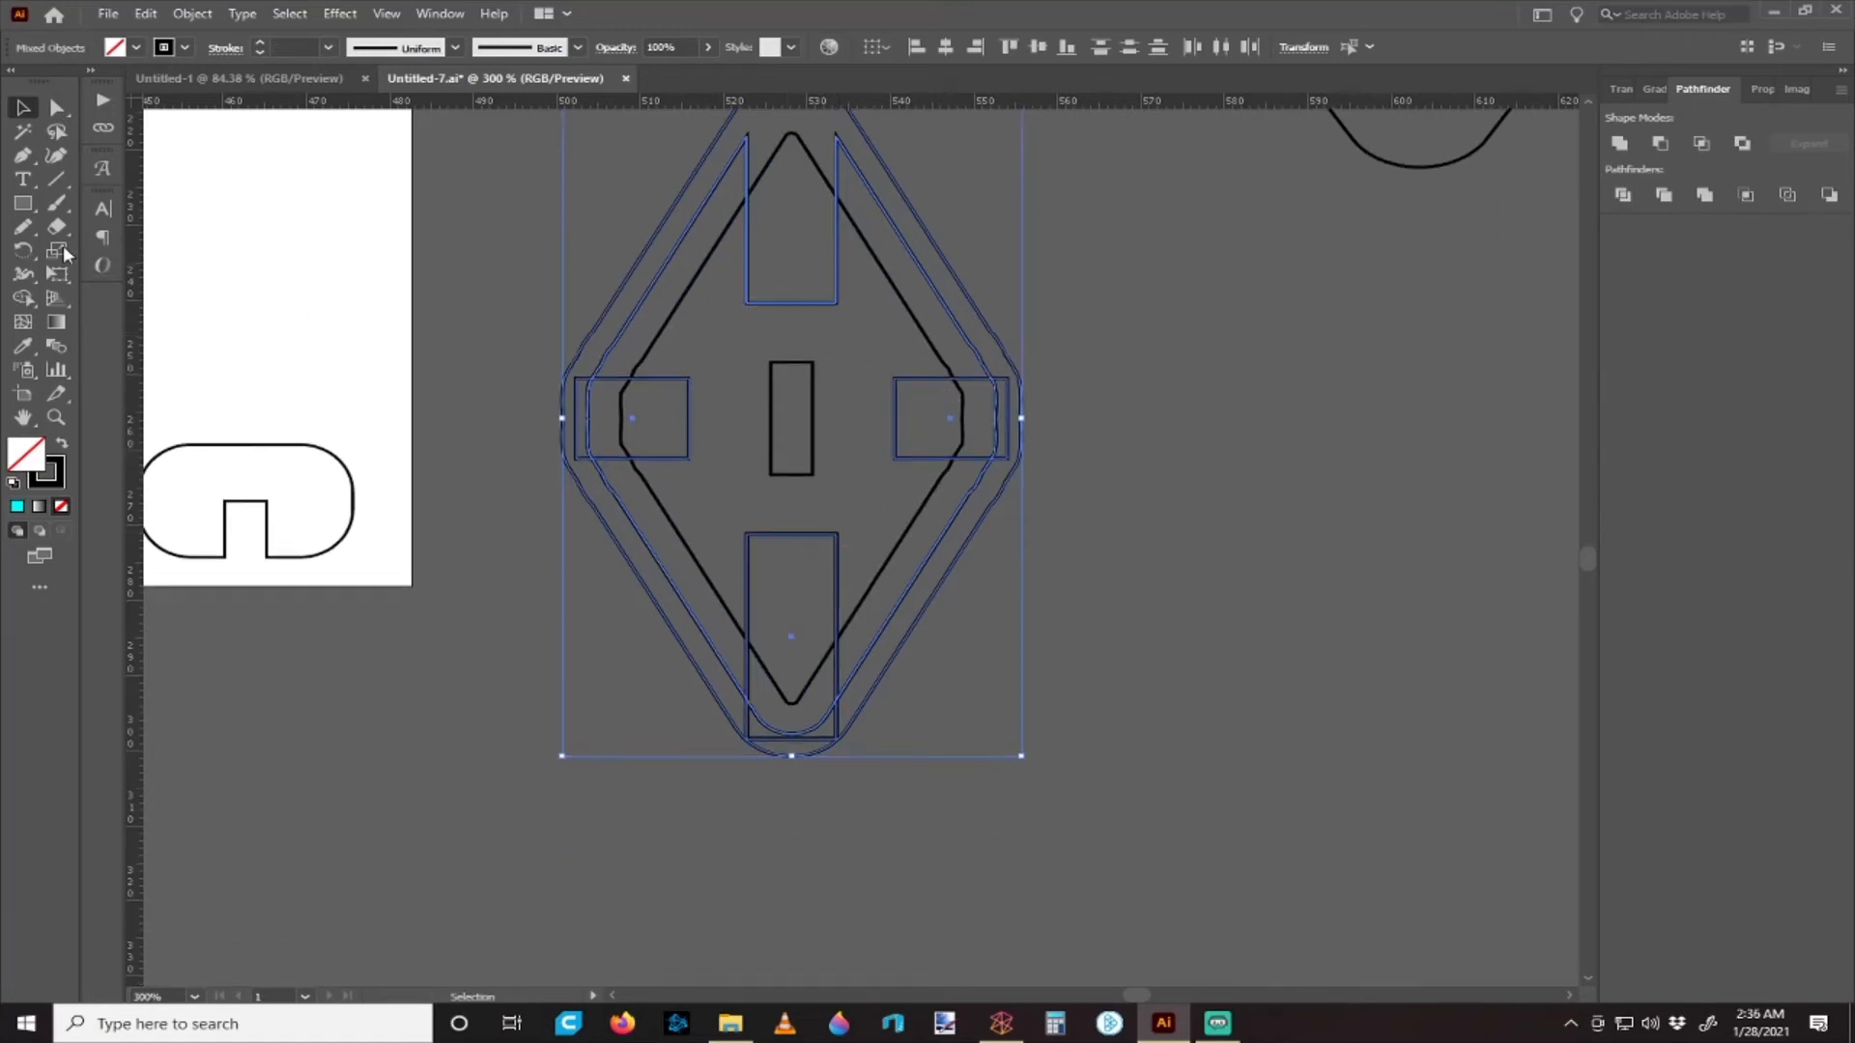
{"action": "left_click", "coordinate": [22, 297]}
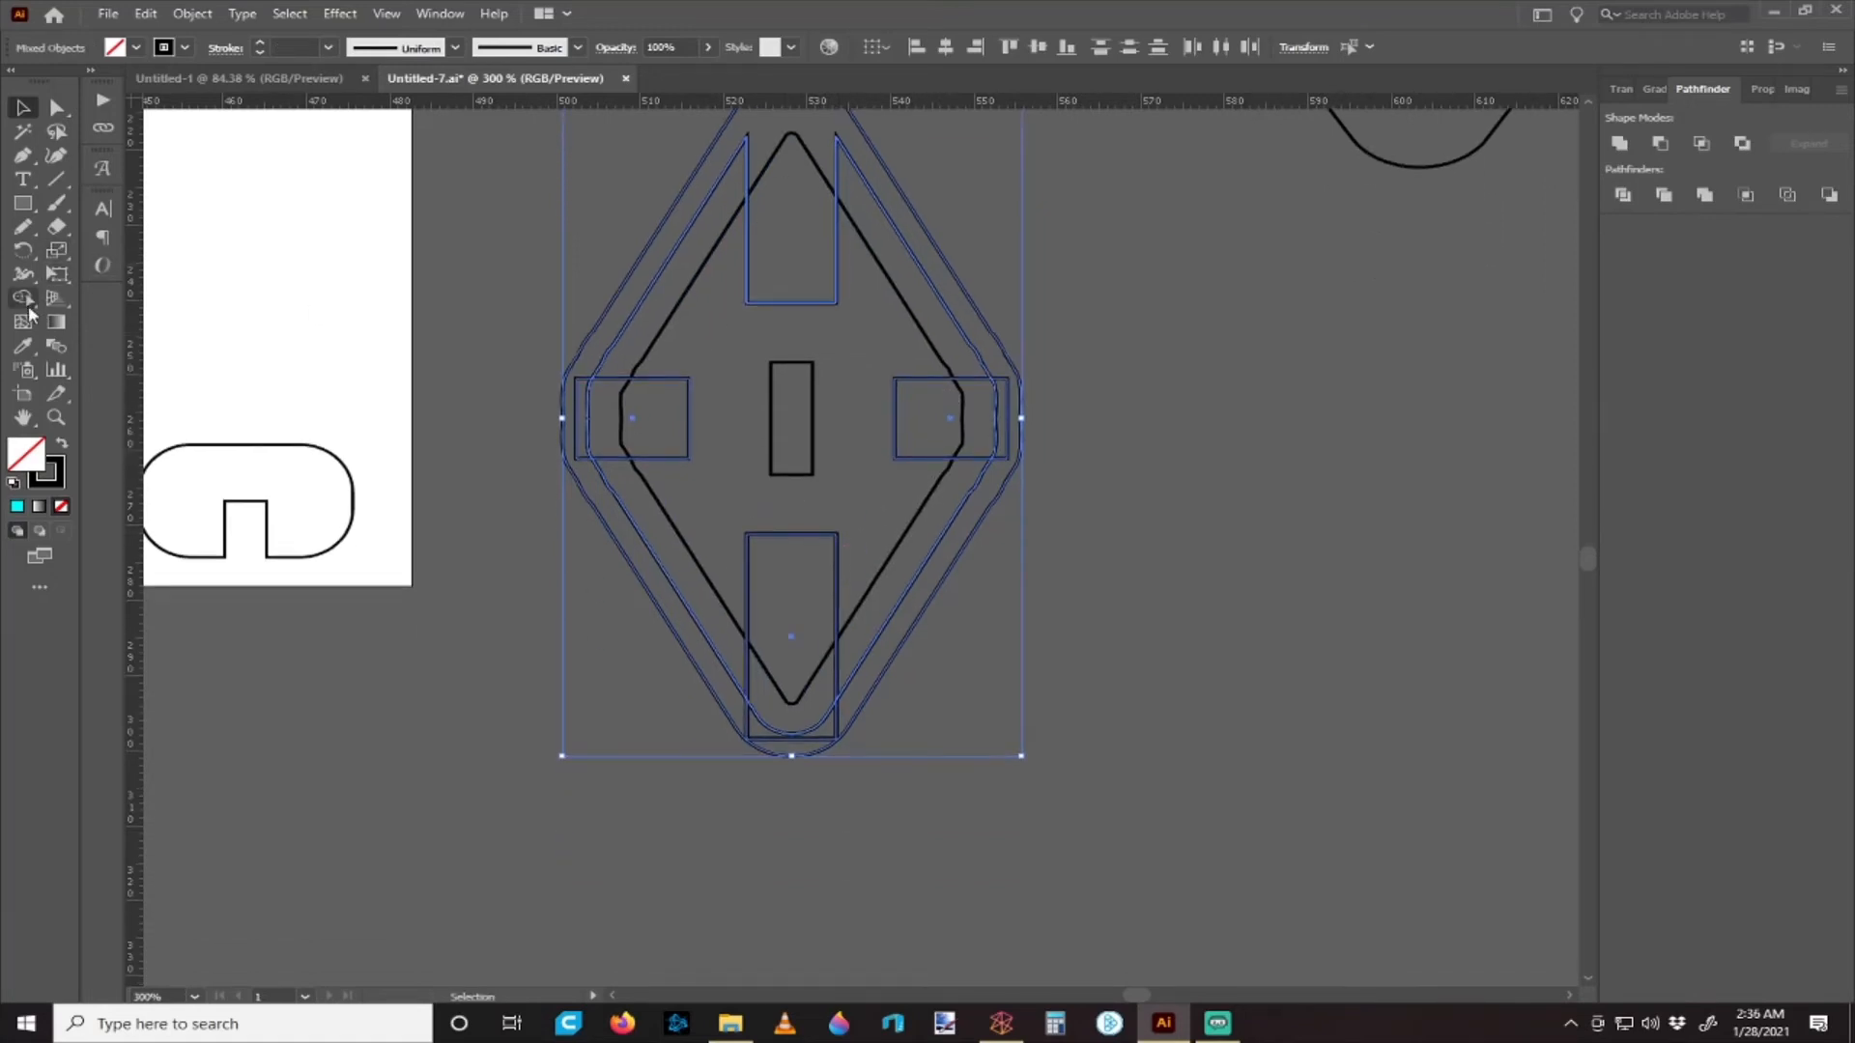
{"action": "left_click", "coordinate": [582, 411], "text": "alt"}
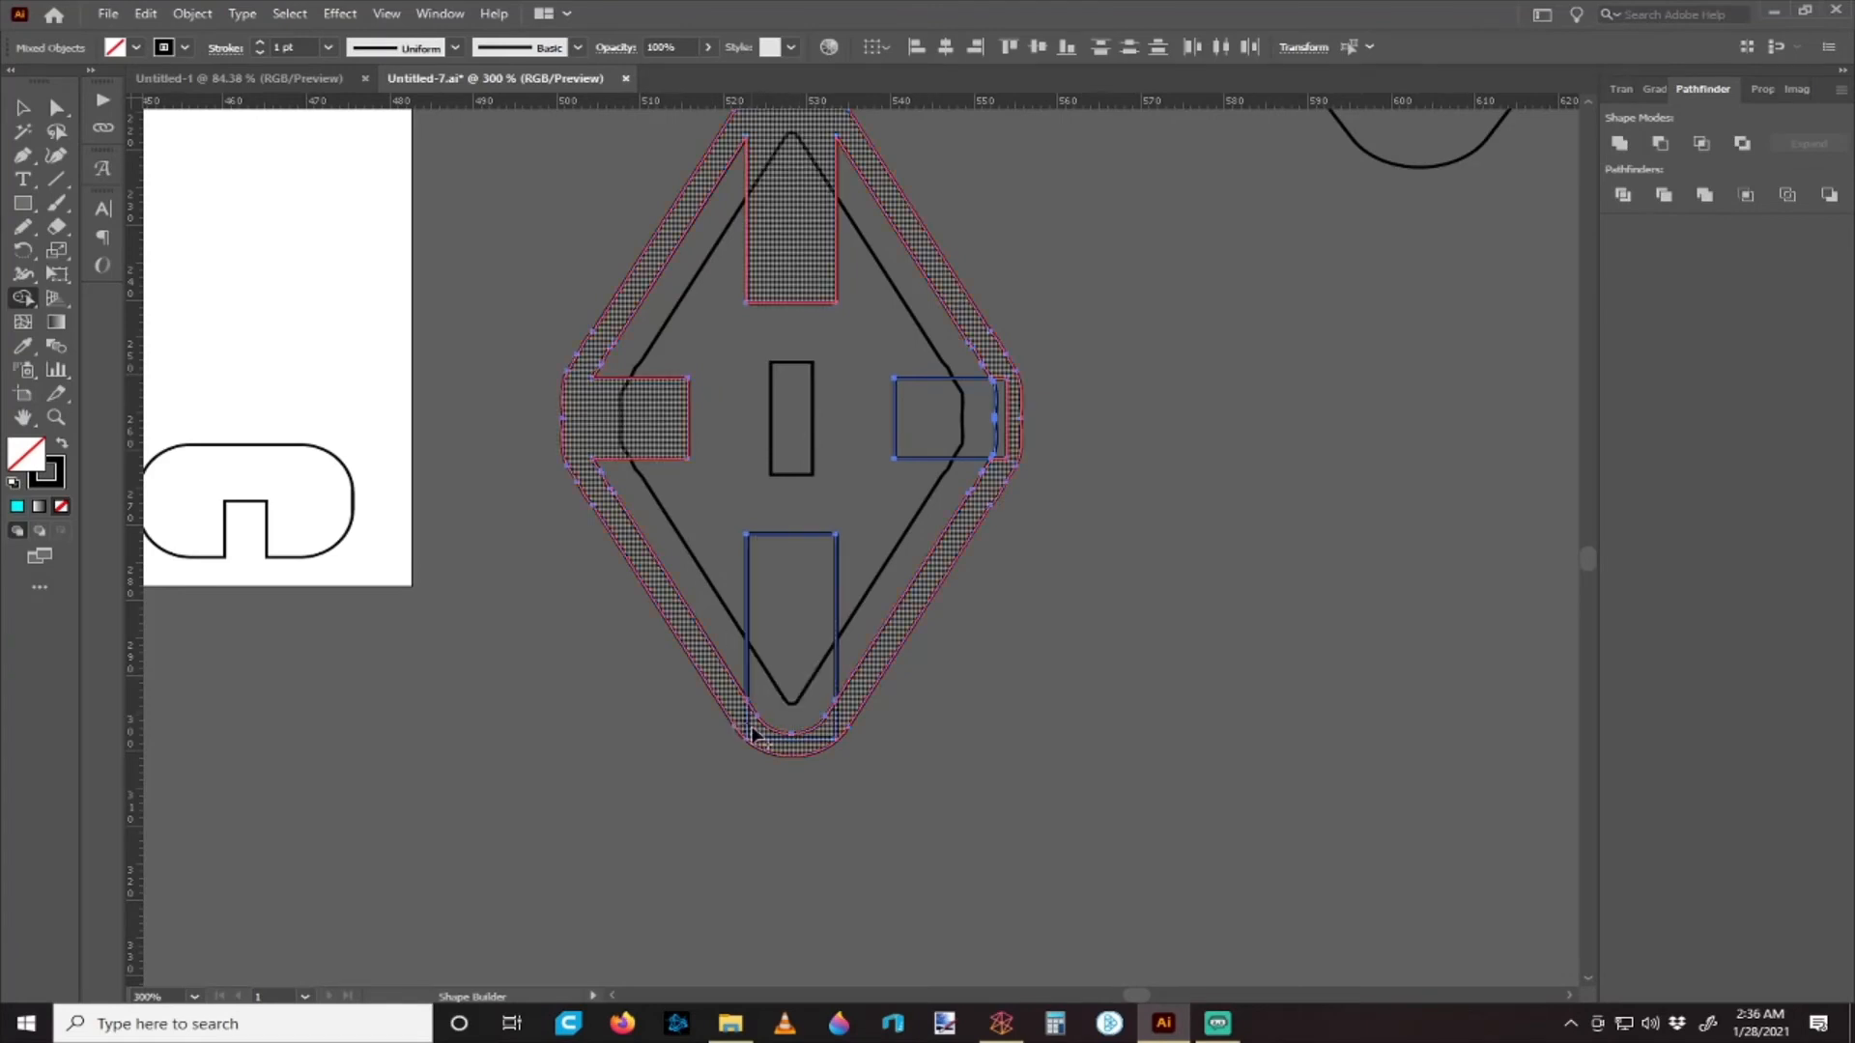
{"action": "left_click_drag", "start_coordinate": [789, 709], "coordinate": [791, 713]}
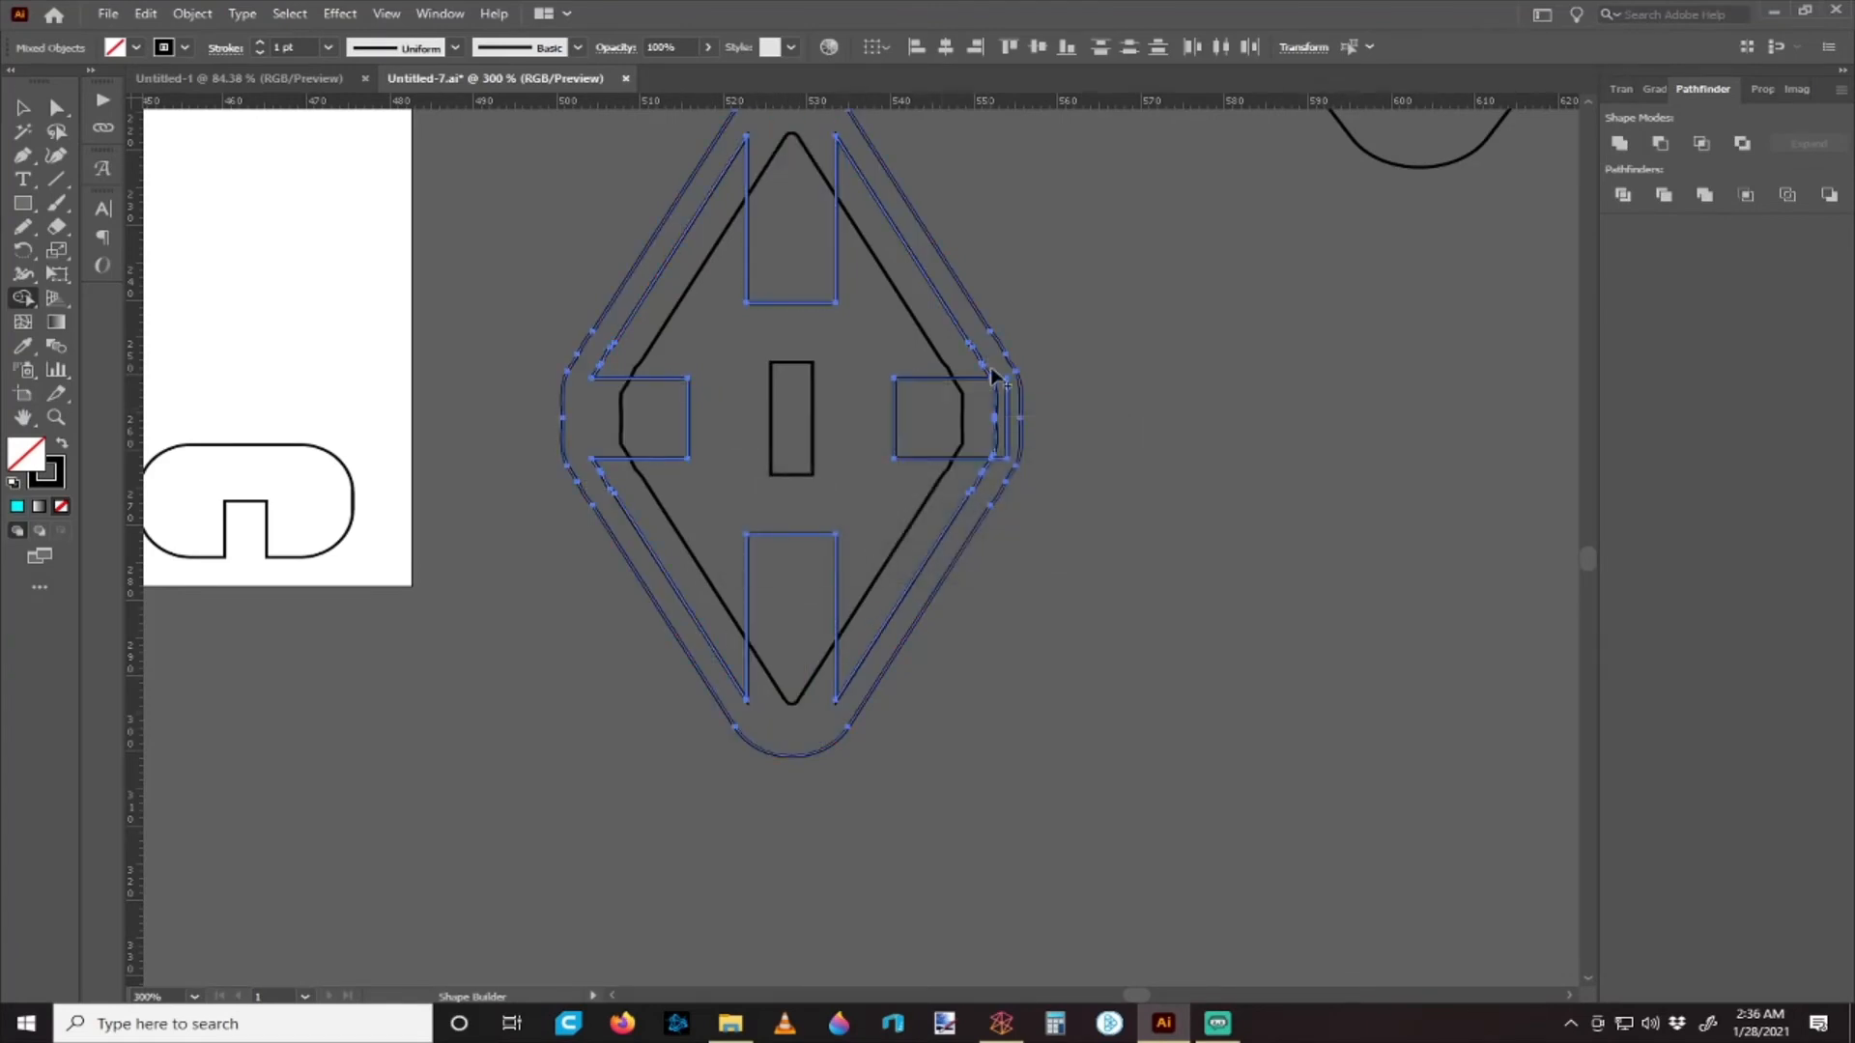
{"action": "mouse_move", "coordinate": [1001, 375]}
{"action": "left_mouse_down"}
{"action": "mouse_move", "coordinate": [978, 423]}
{"action": "mouse_move", "coordinate": [948, 419]}
{"action": "left_mouse_up"}
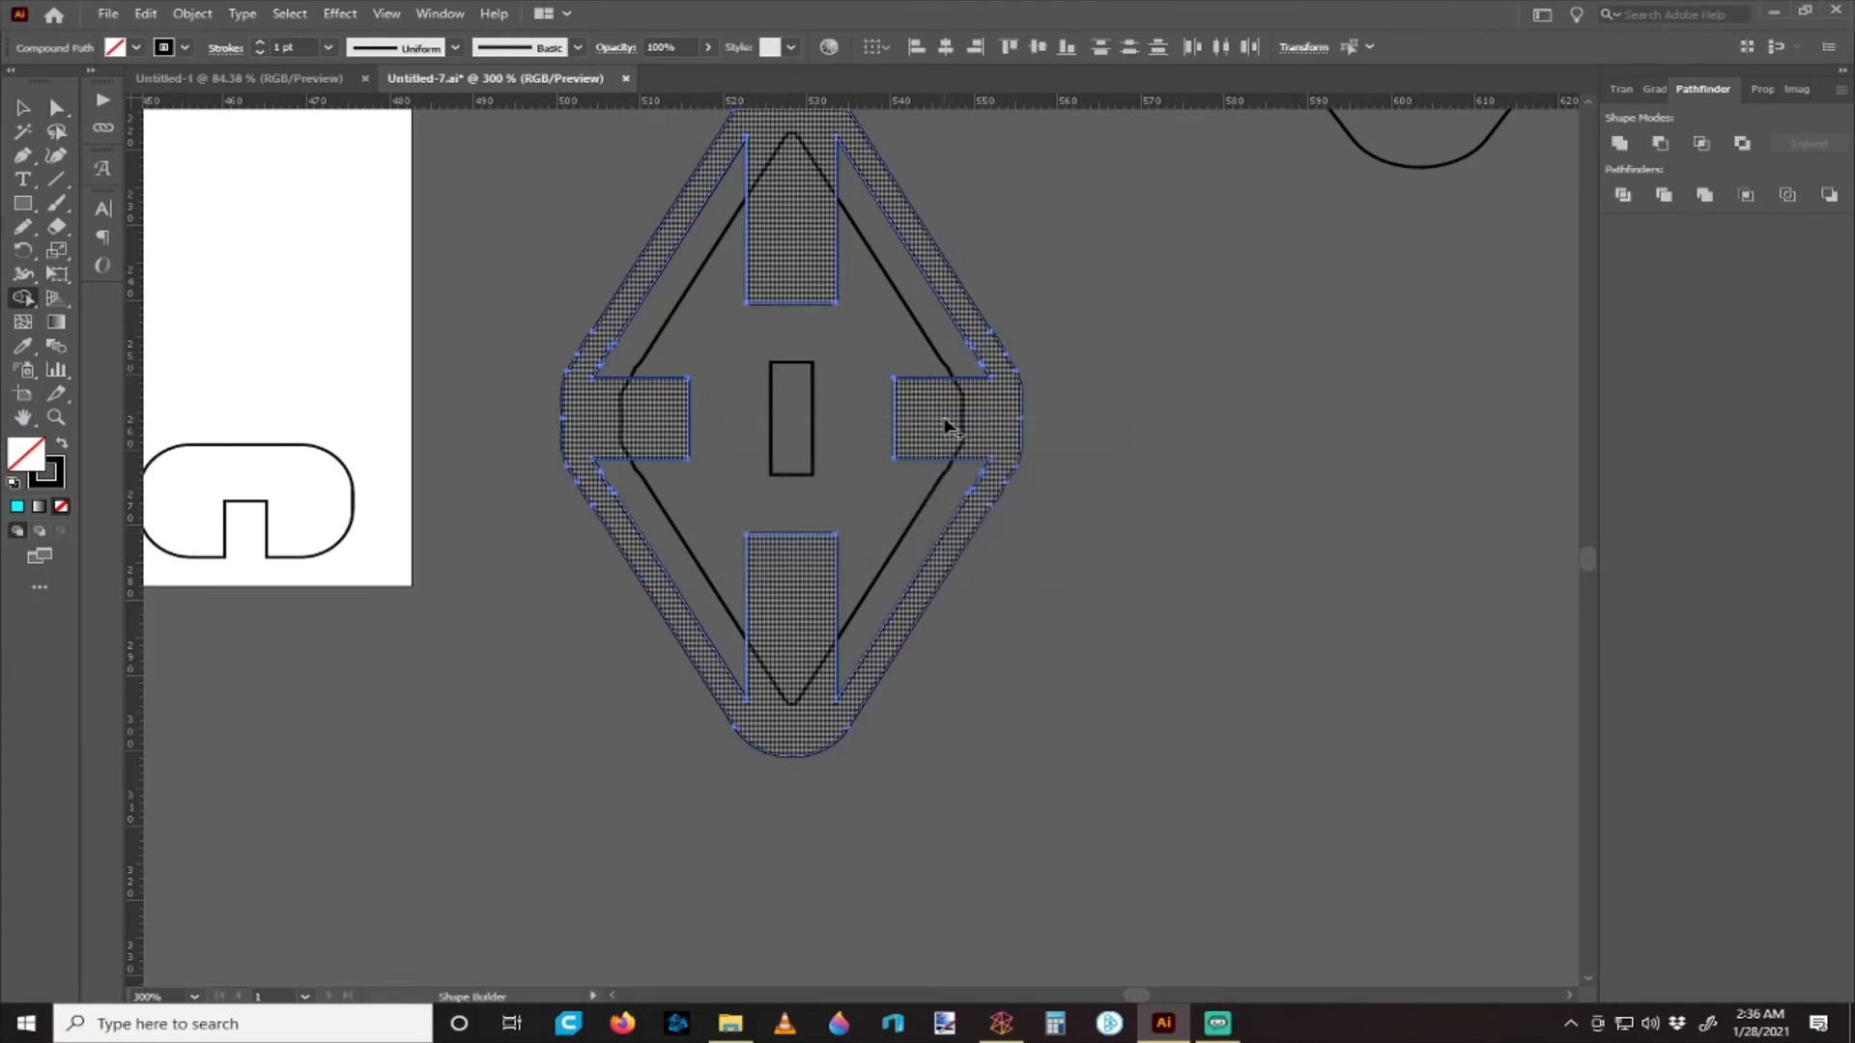
{"action": "scroll", "coordinate": [928, 425], "scroll_direction": "up", "scroll_amount": 1}
{"action": "key", "text": "v"}
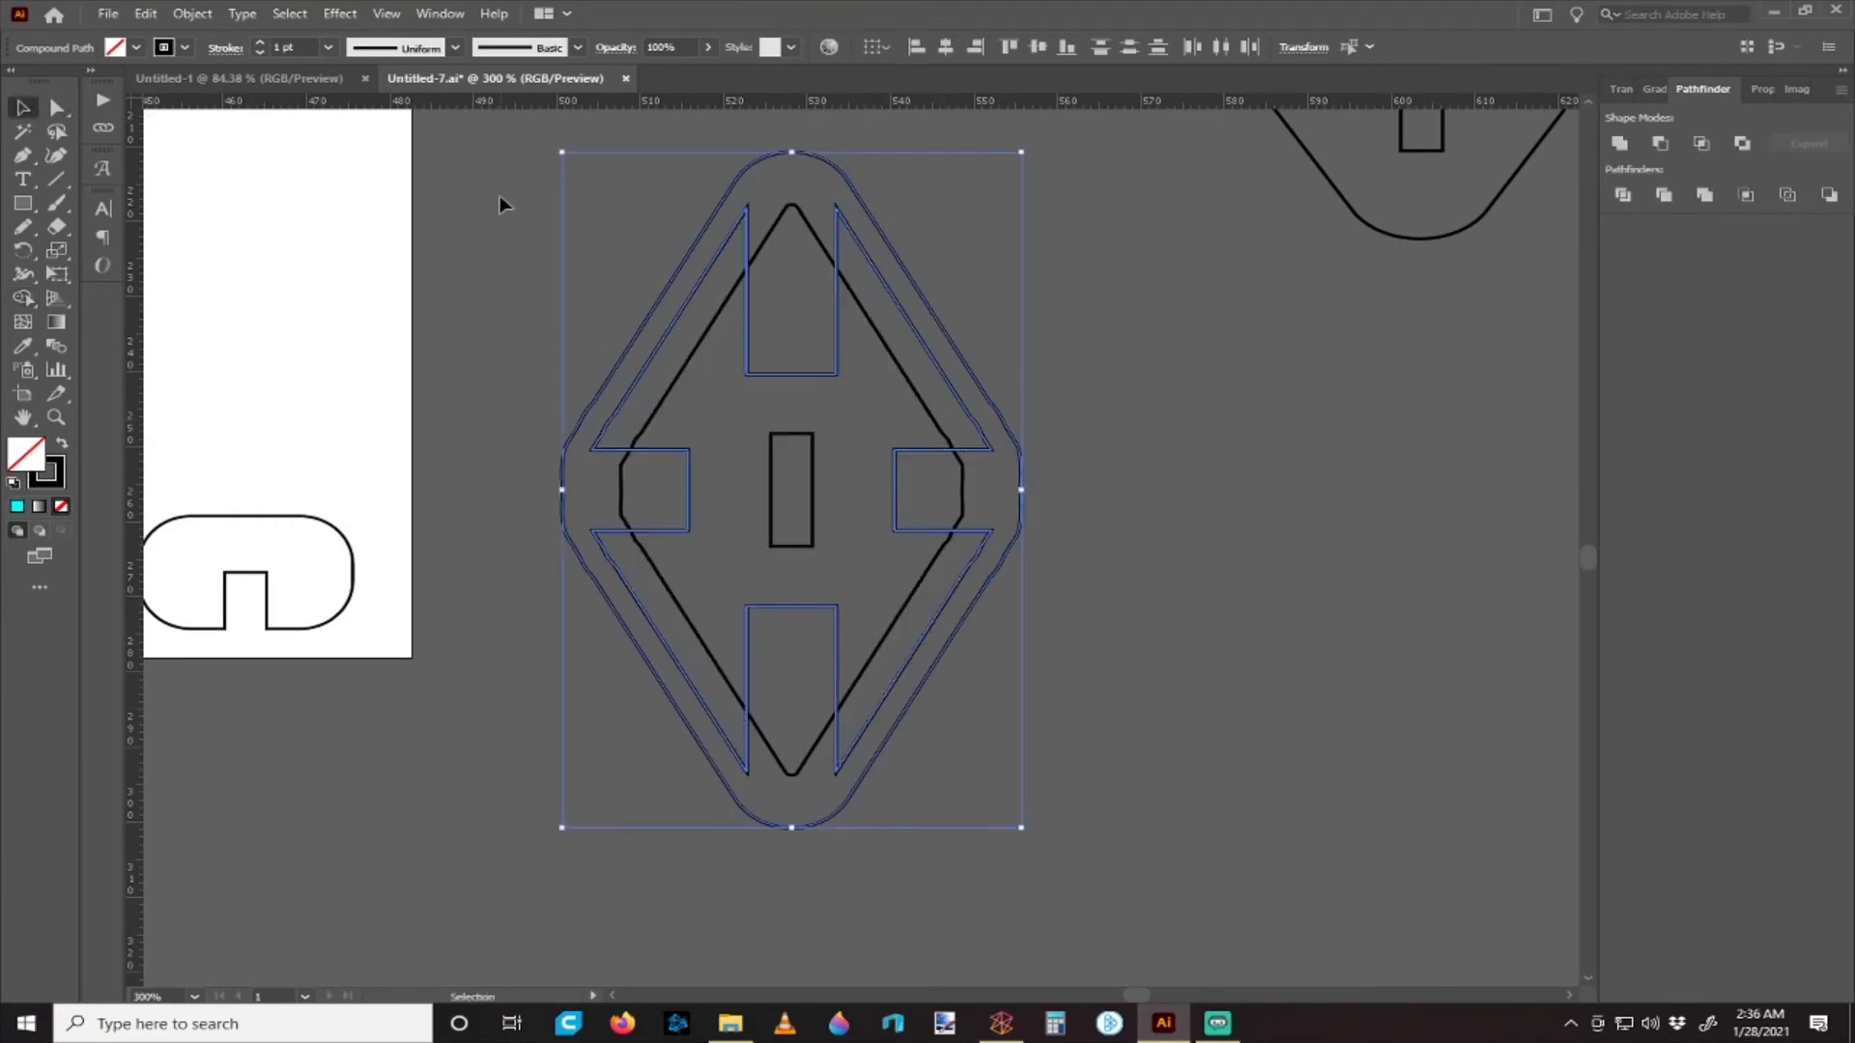
{"action": "left_click", "coordinate": [757, 295]}
{"action": "left_click_drag", "start_coordinate": [750, 245], "coordinate": [619, 218]}
{"action": "key", "text": "a"}
{"action": "key", "text": "ctrl+z"}
{"action": "key", "text": "v"}
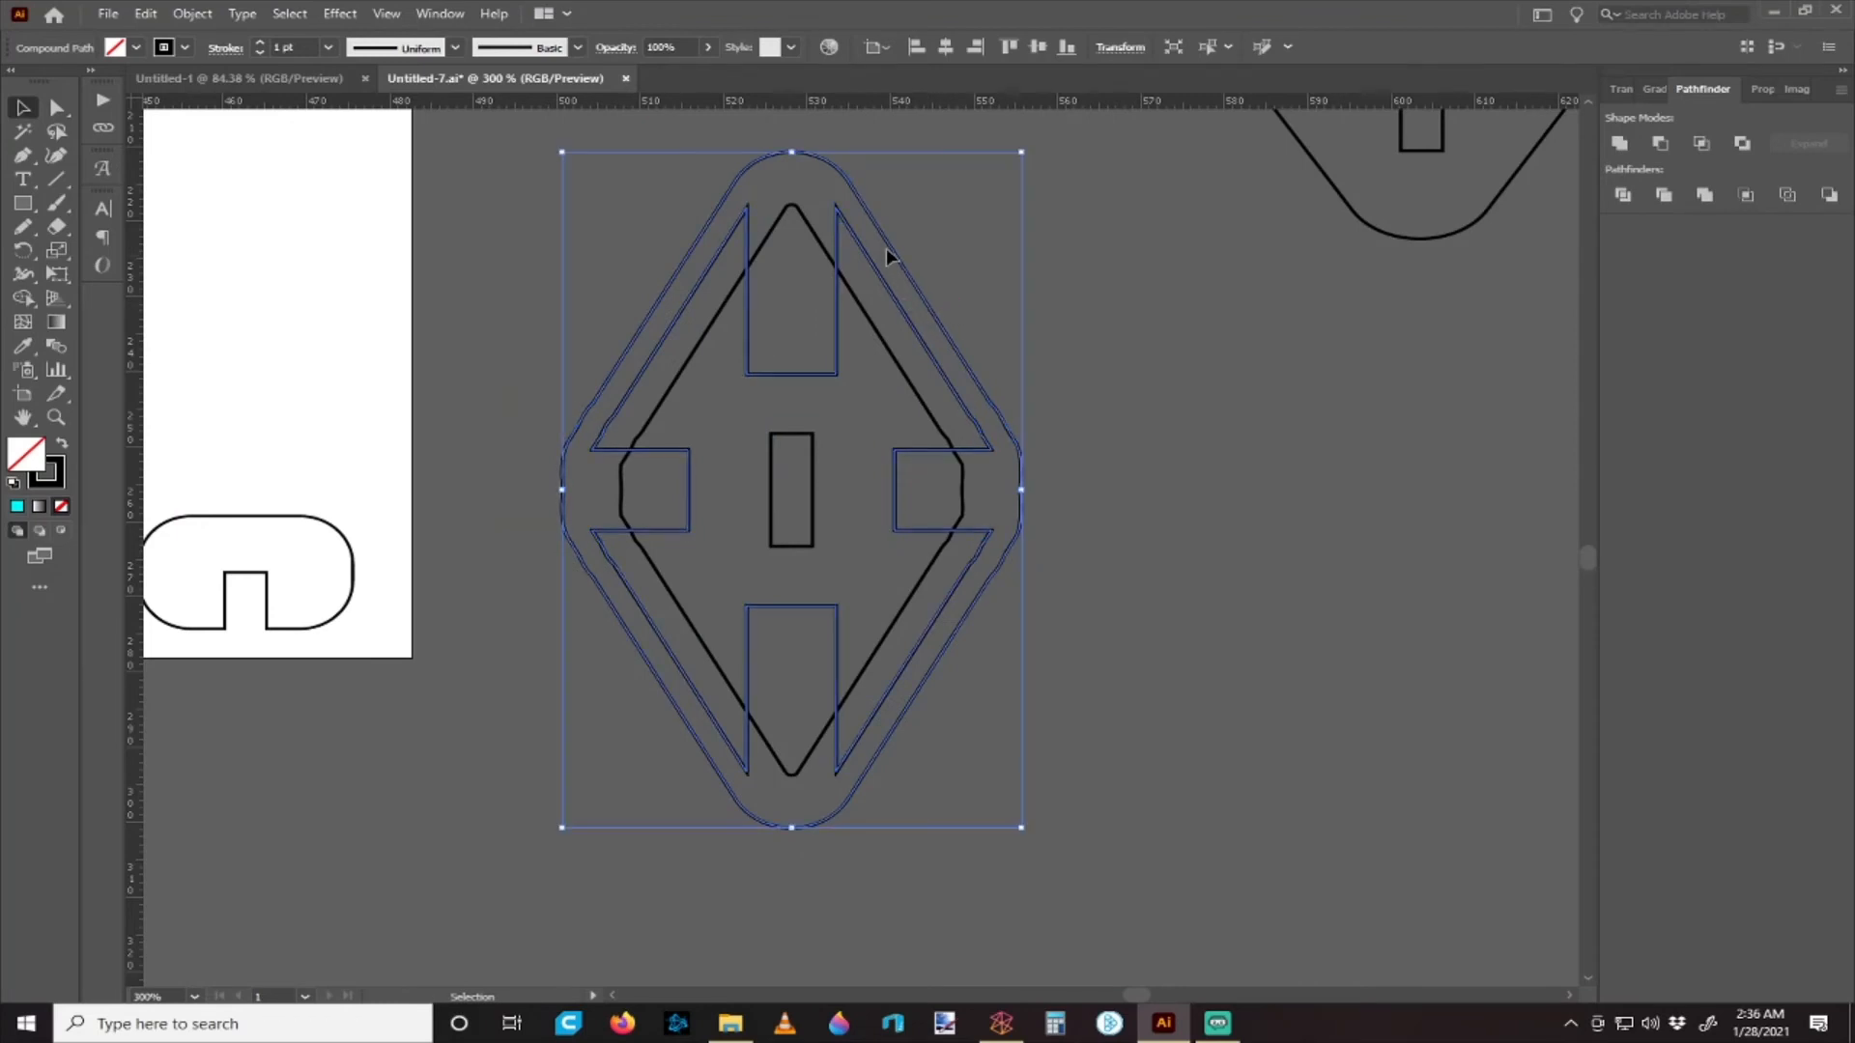
- Move the merged outer ring off the nested outlines into the empty space beside them
{"action": "key", "text": "ctrl+minus"}
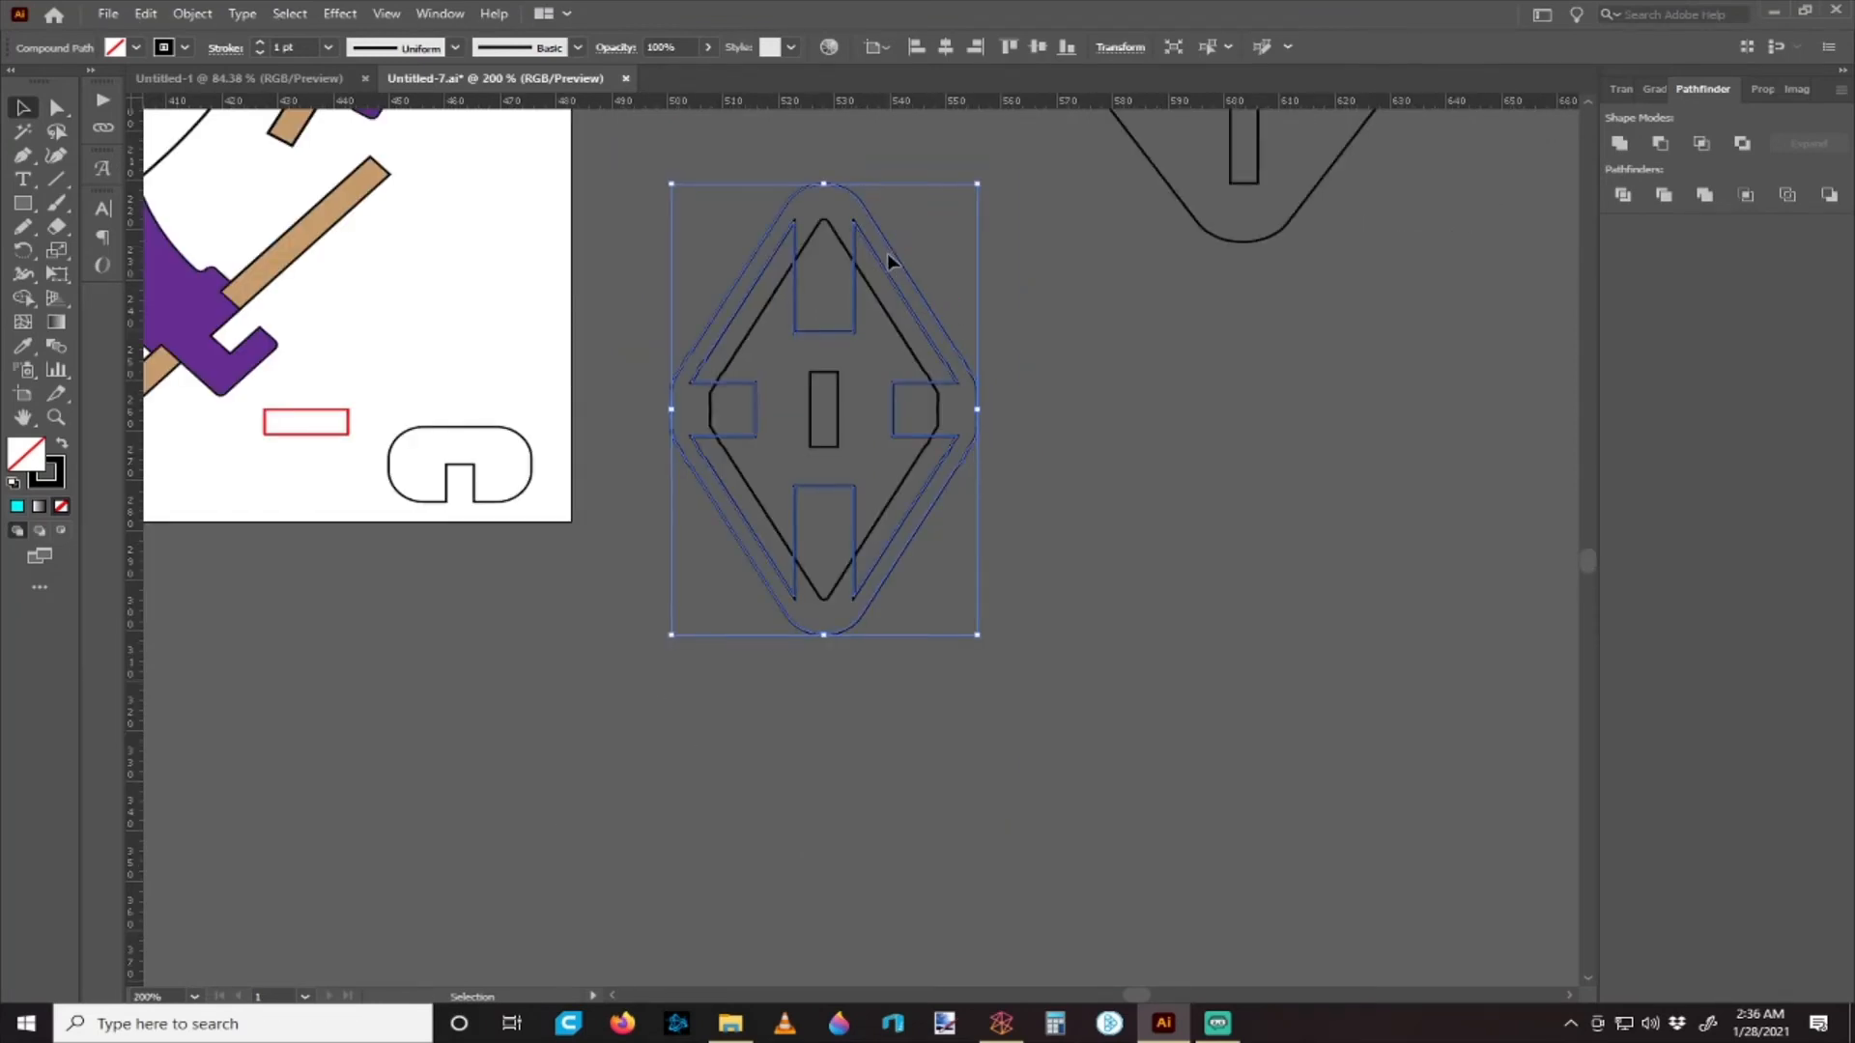
{"action": "left_click", "coordinate": [925, 257]}
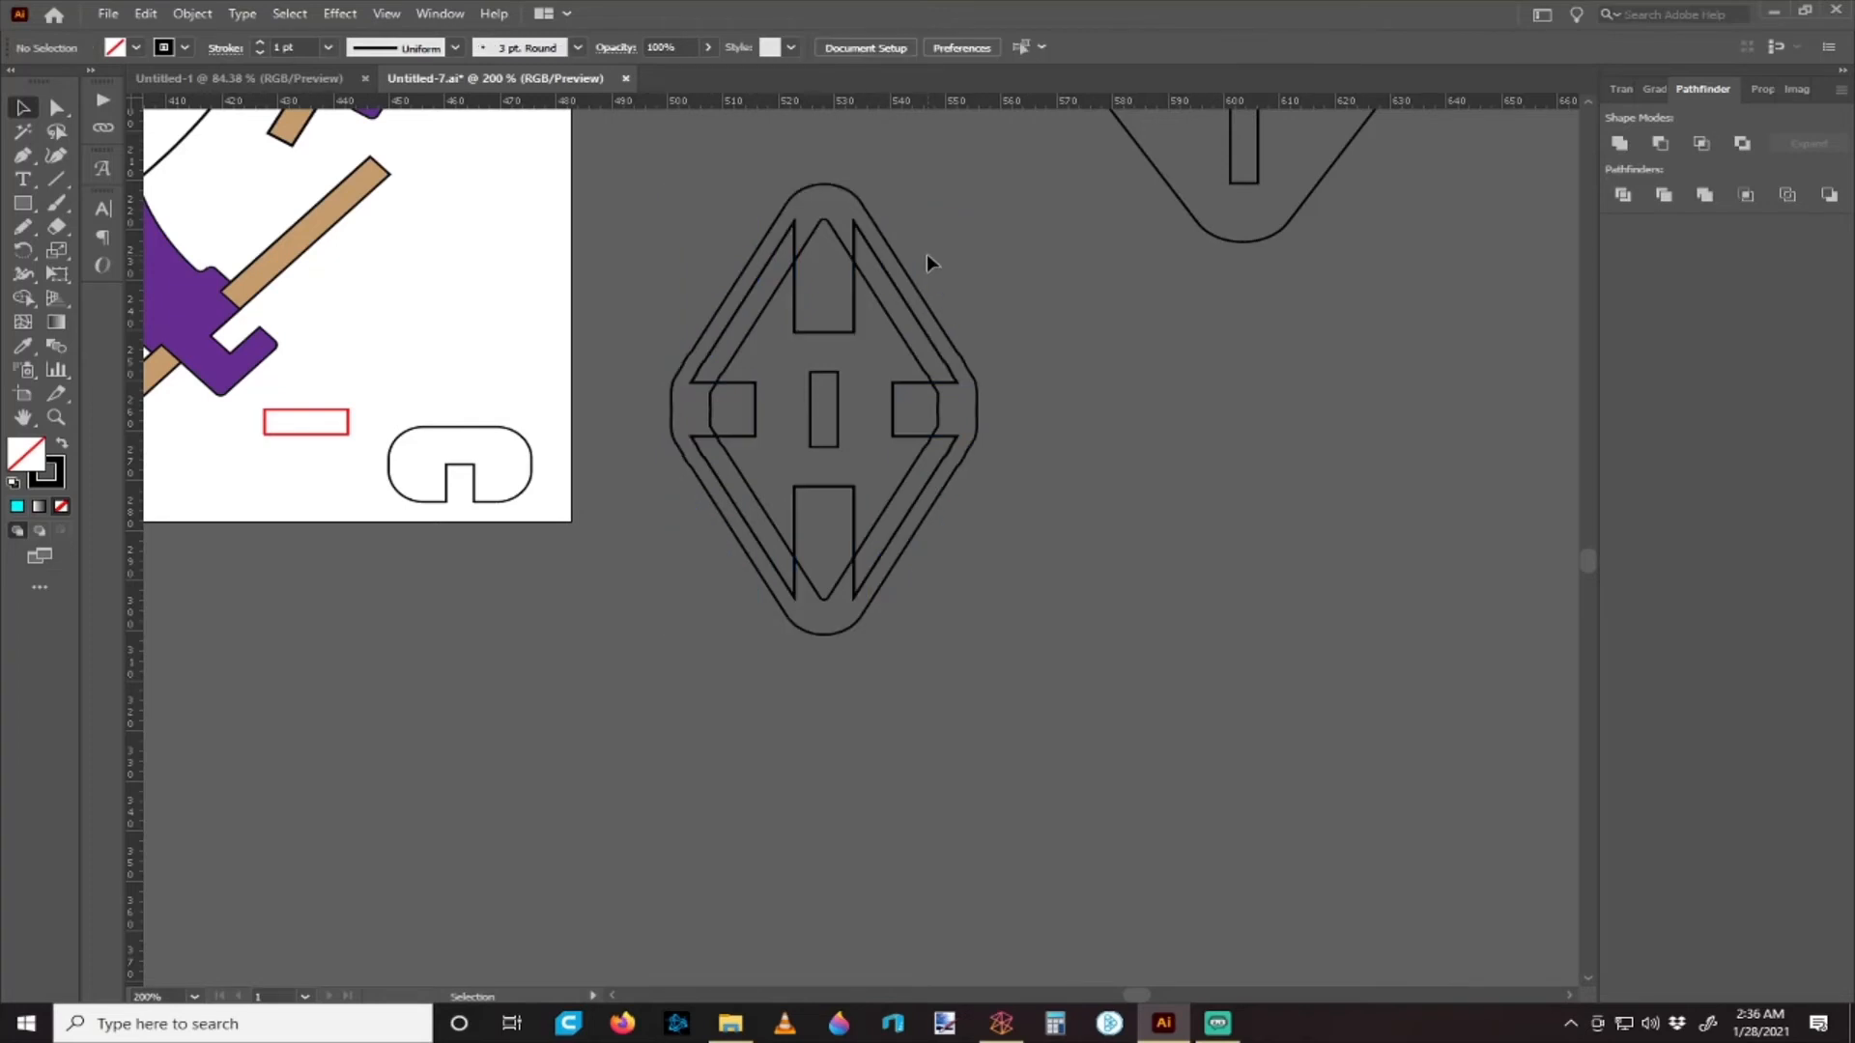
{"action": "scroll", "coordinate": [926, 257], "scroll_direction": "up", "scroll_amount": 2}
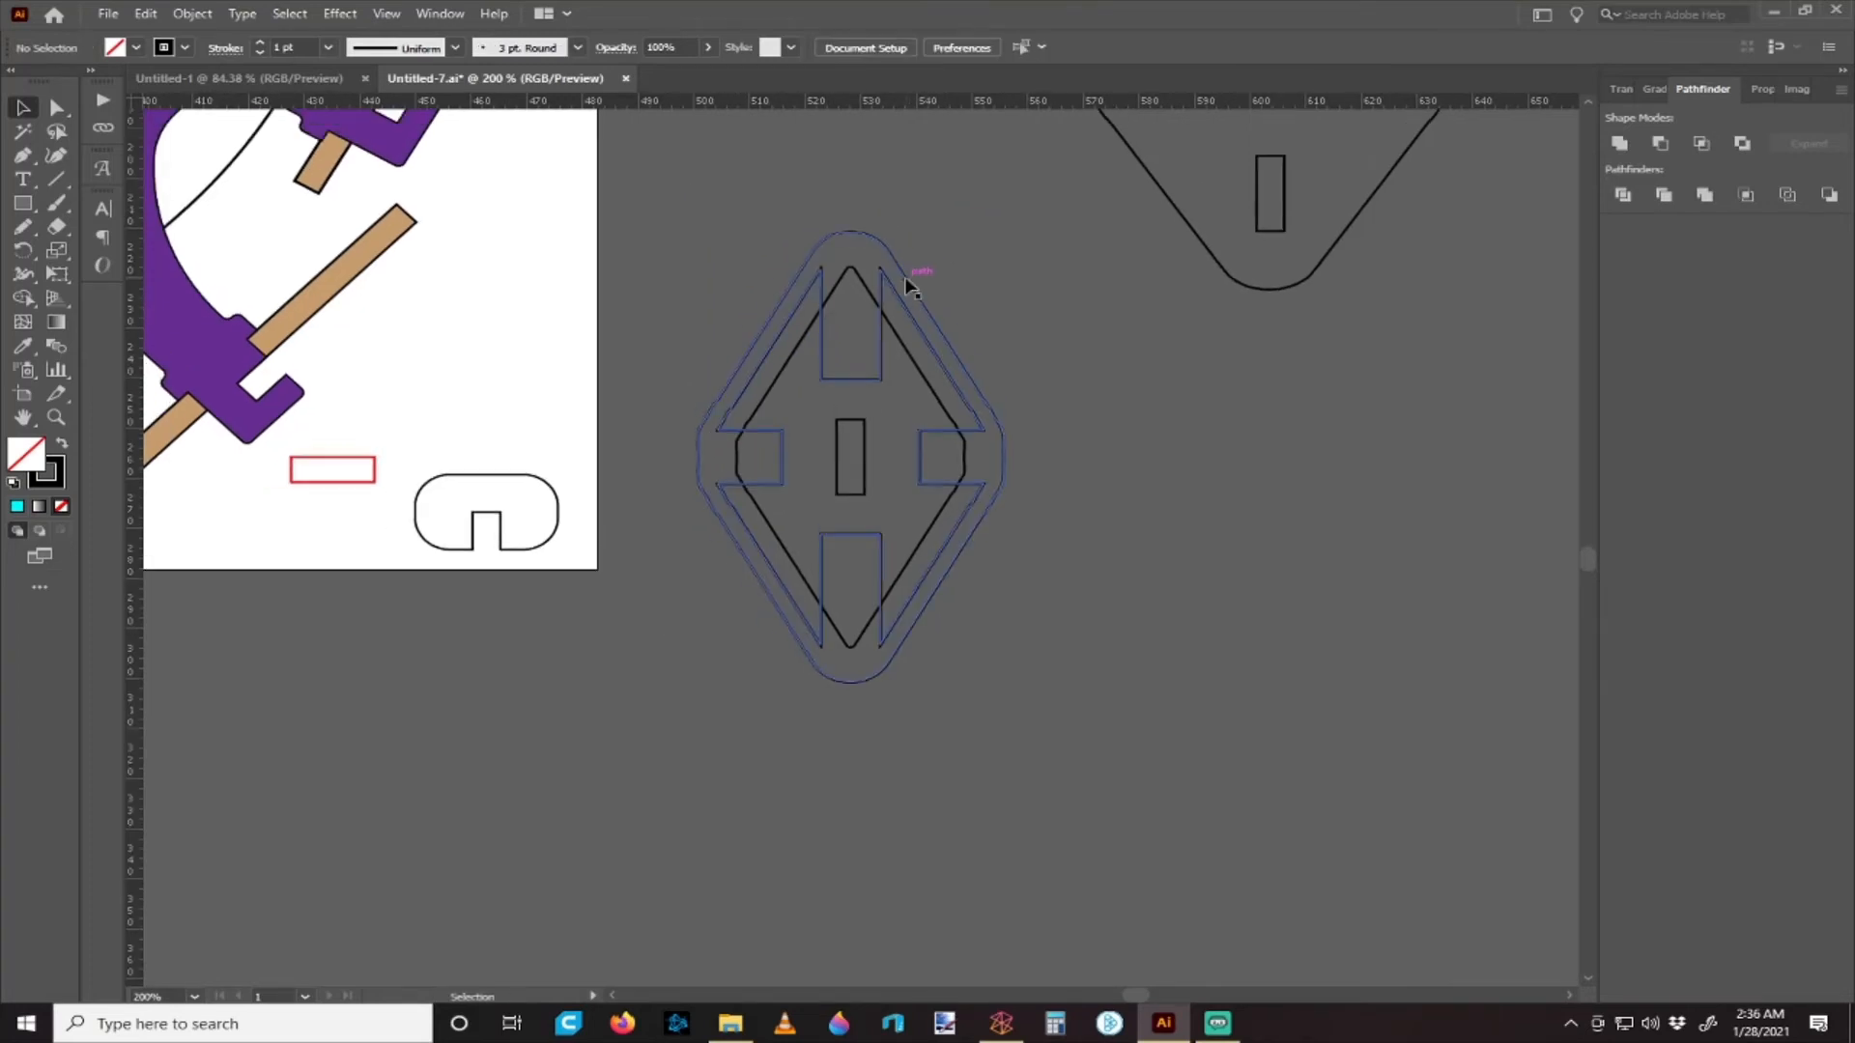
{"action": "left_click_drag", "start_coordinate": [908, 282], "coordinate": [1262, 284]}
{"action": "left_click", "coordinate": [1004, 227]}
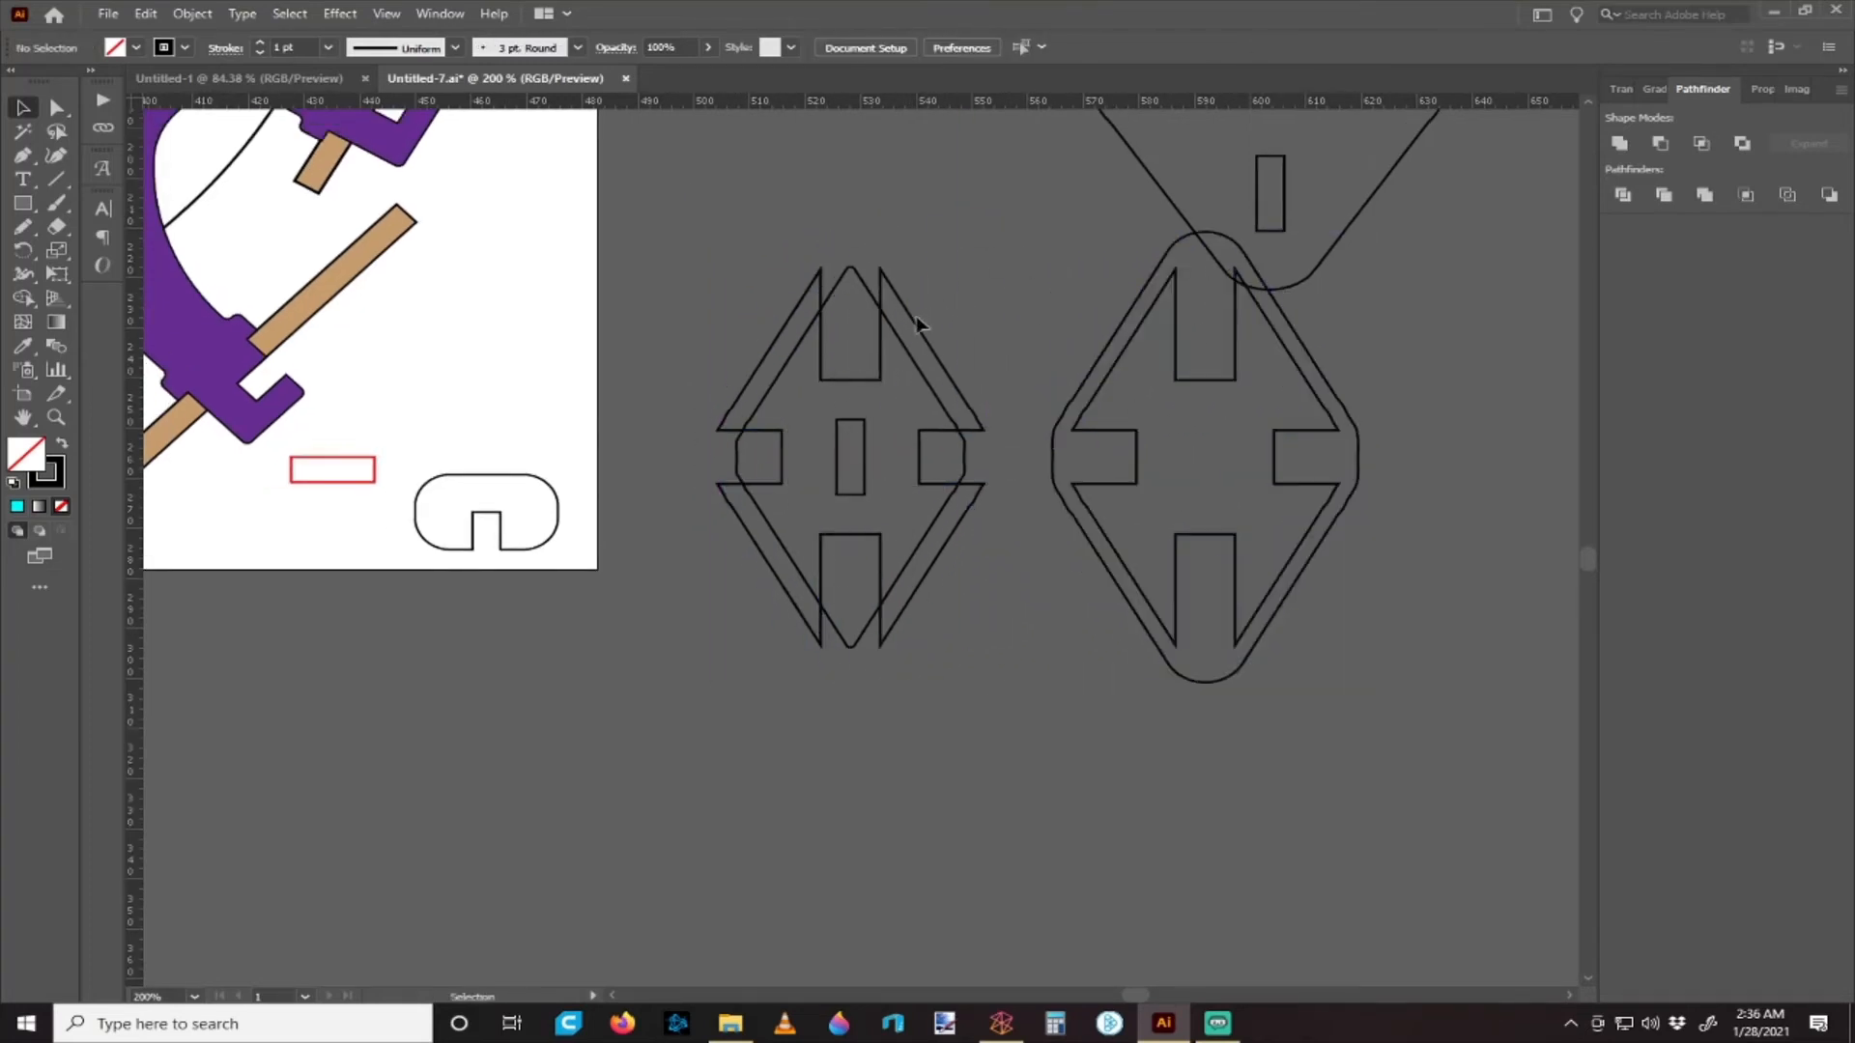
- Move the leftover notched diamond shape off the inner diamond outline to the empty area below the artboard
{"action": "left_click_drag", "start_coordinate": [917, 323], "coordinate": [611, 333]}
{"action": "left_click", "coordinate": [632, 325]}
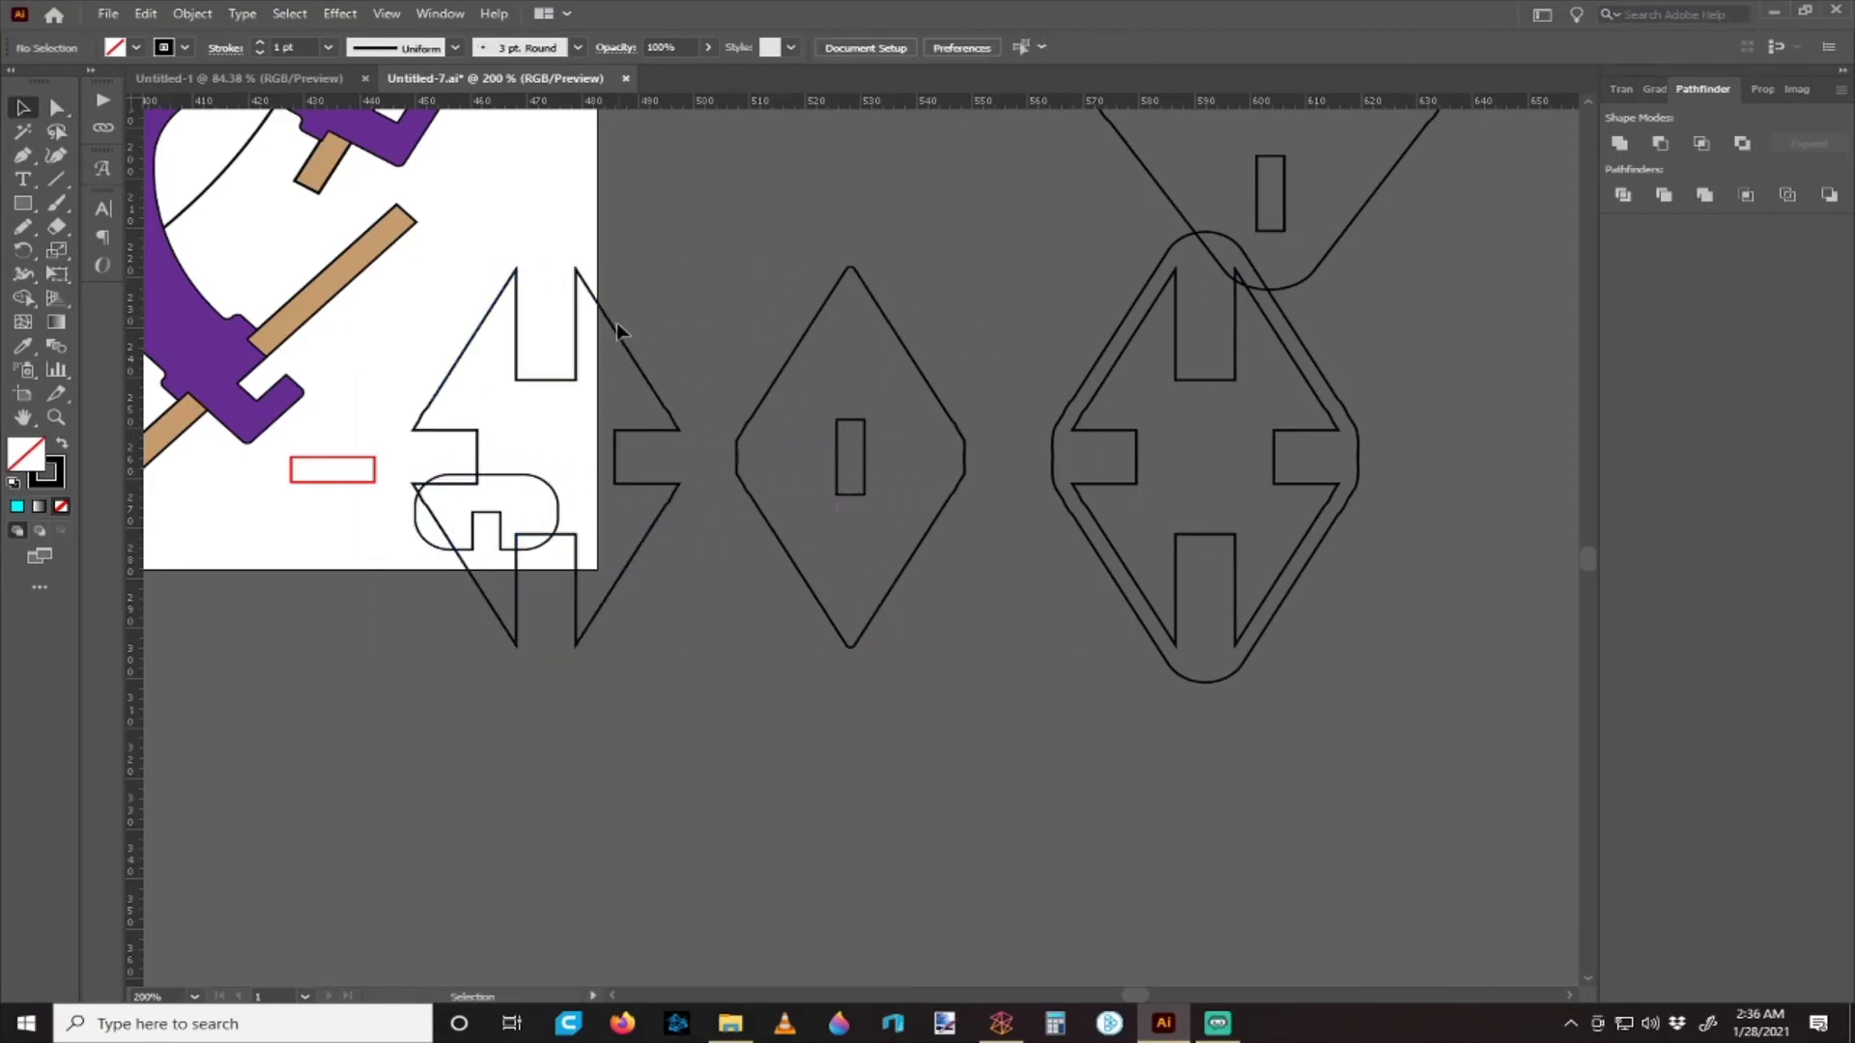
{"action": "key", "text": "ctrl+z"}
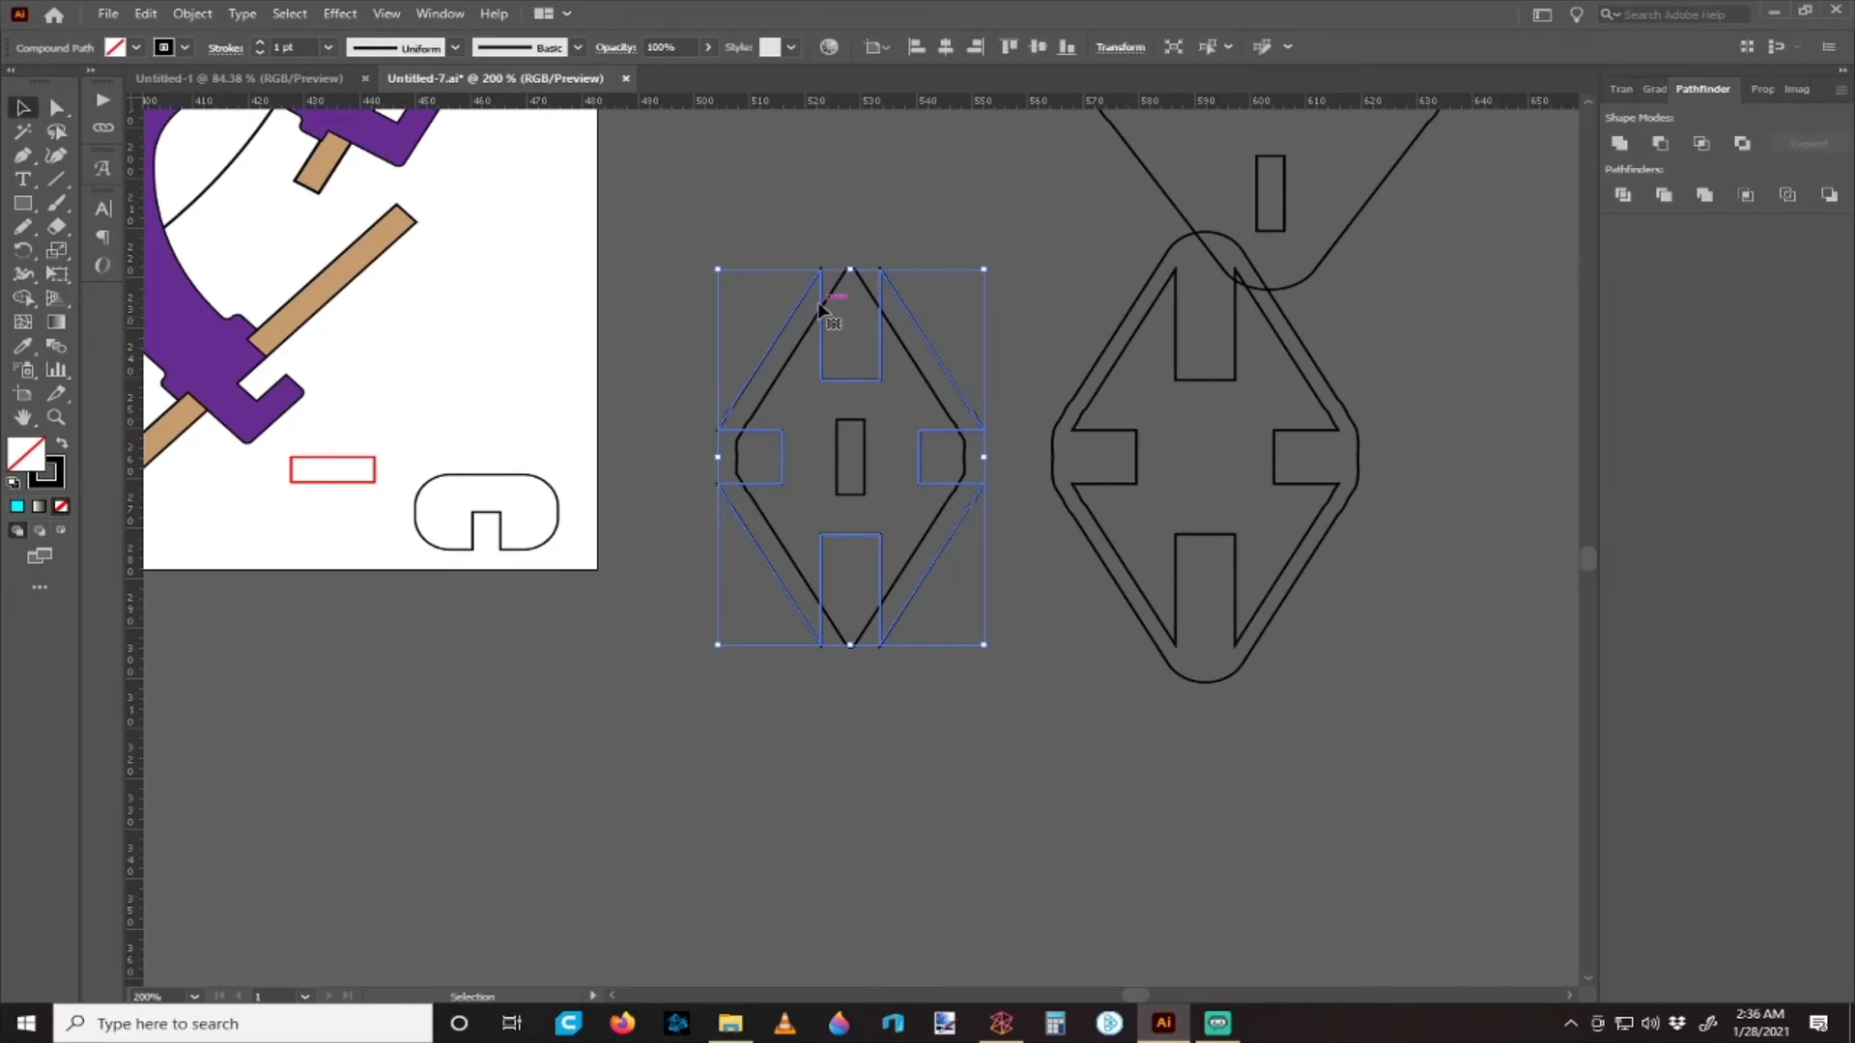
{"action": "left_click_drag", "start_coordinate": [840, 309], "coordinate": [422, 633]}
{"action": "left_click", "coordinate": [1148, 464]}
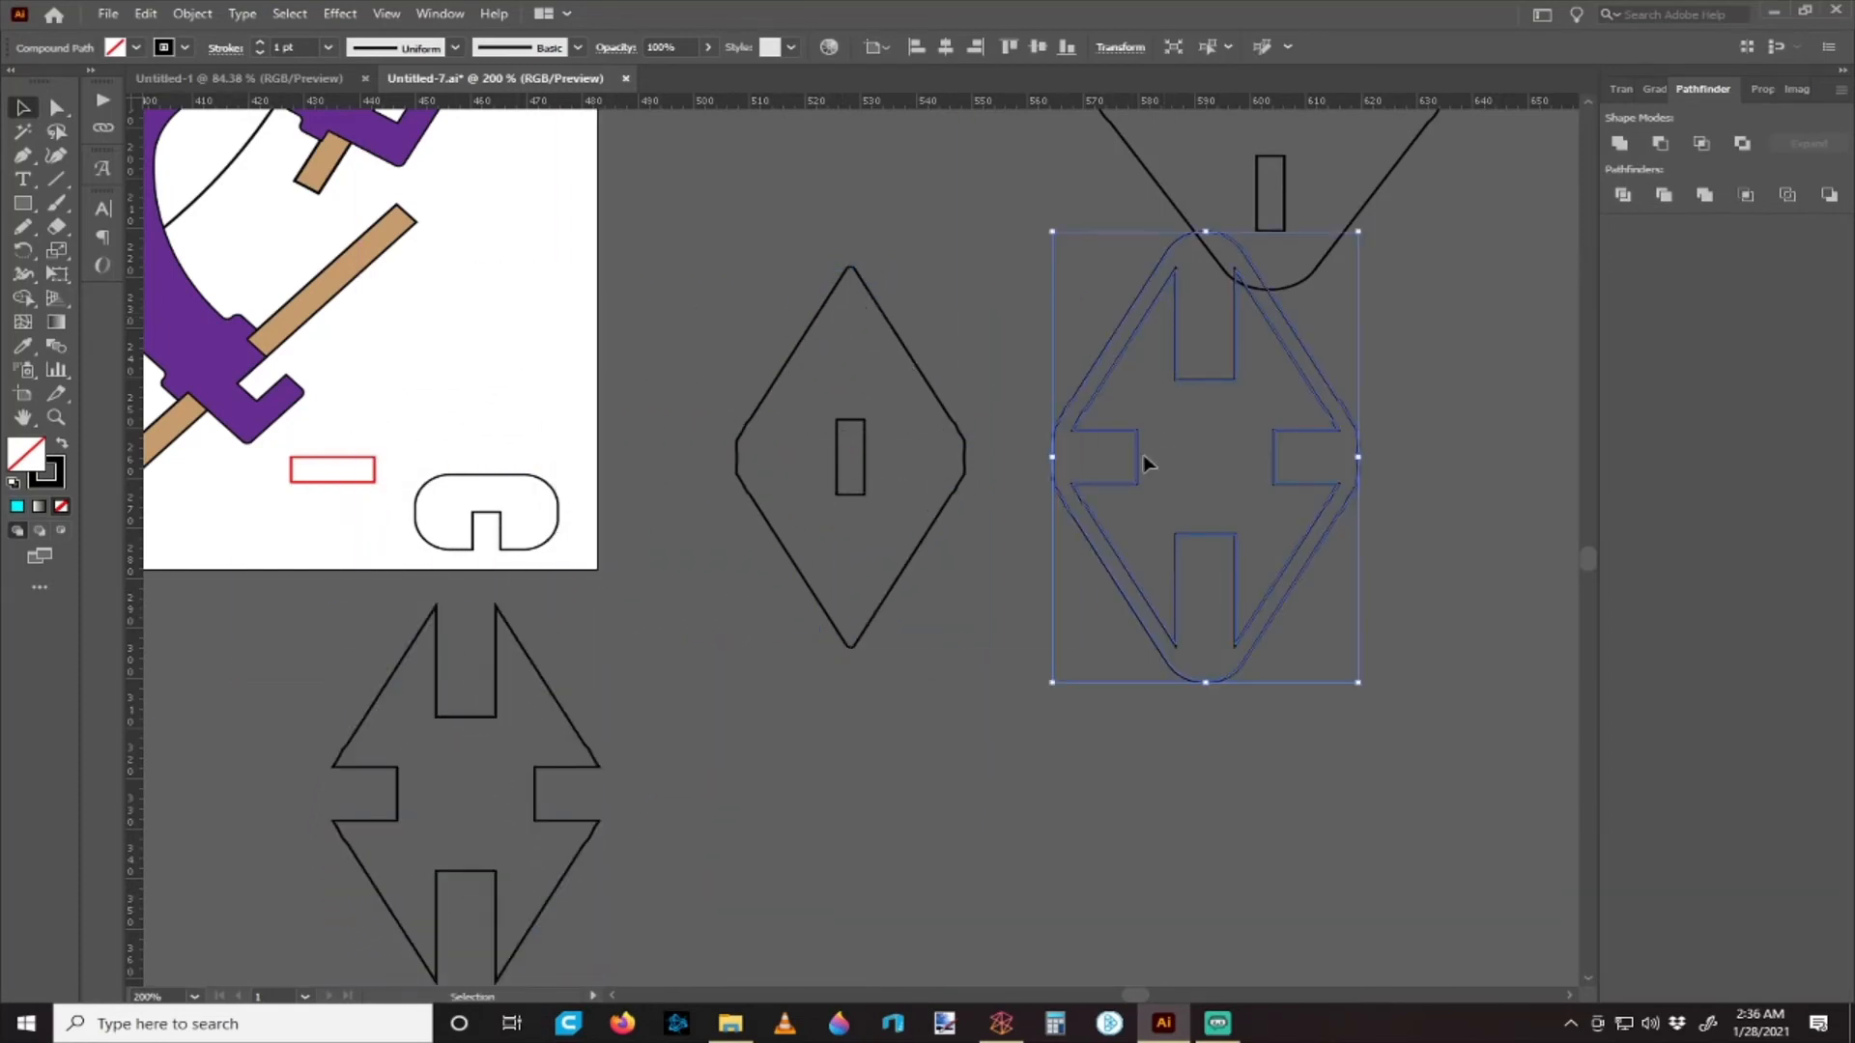
- Centre the merged outer ring on the inner diamond outline, keeping the inner diamond fixed as the key object
{"action": "double_click", "coordinate": [930, 376]}
{"action": "left_click", "coordinate": [869, 116]}
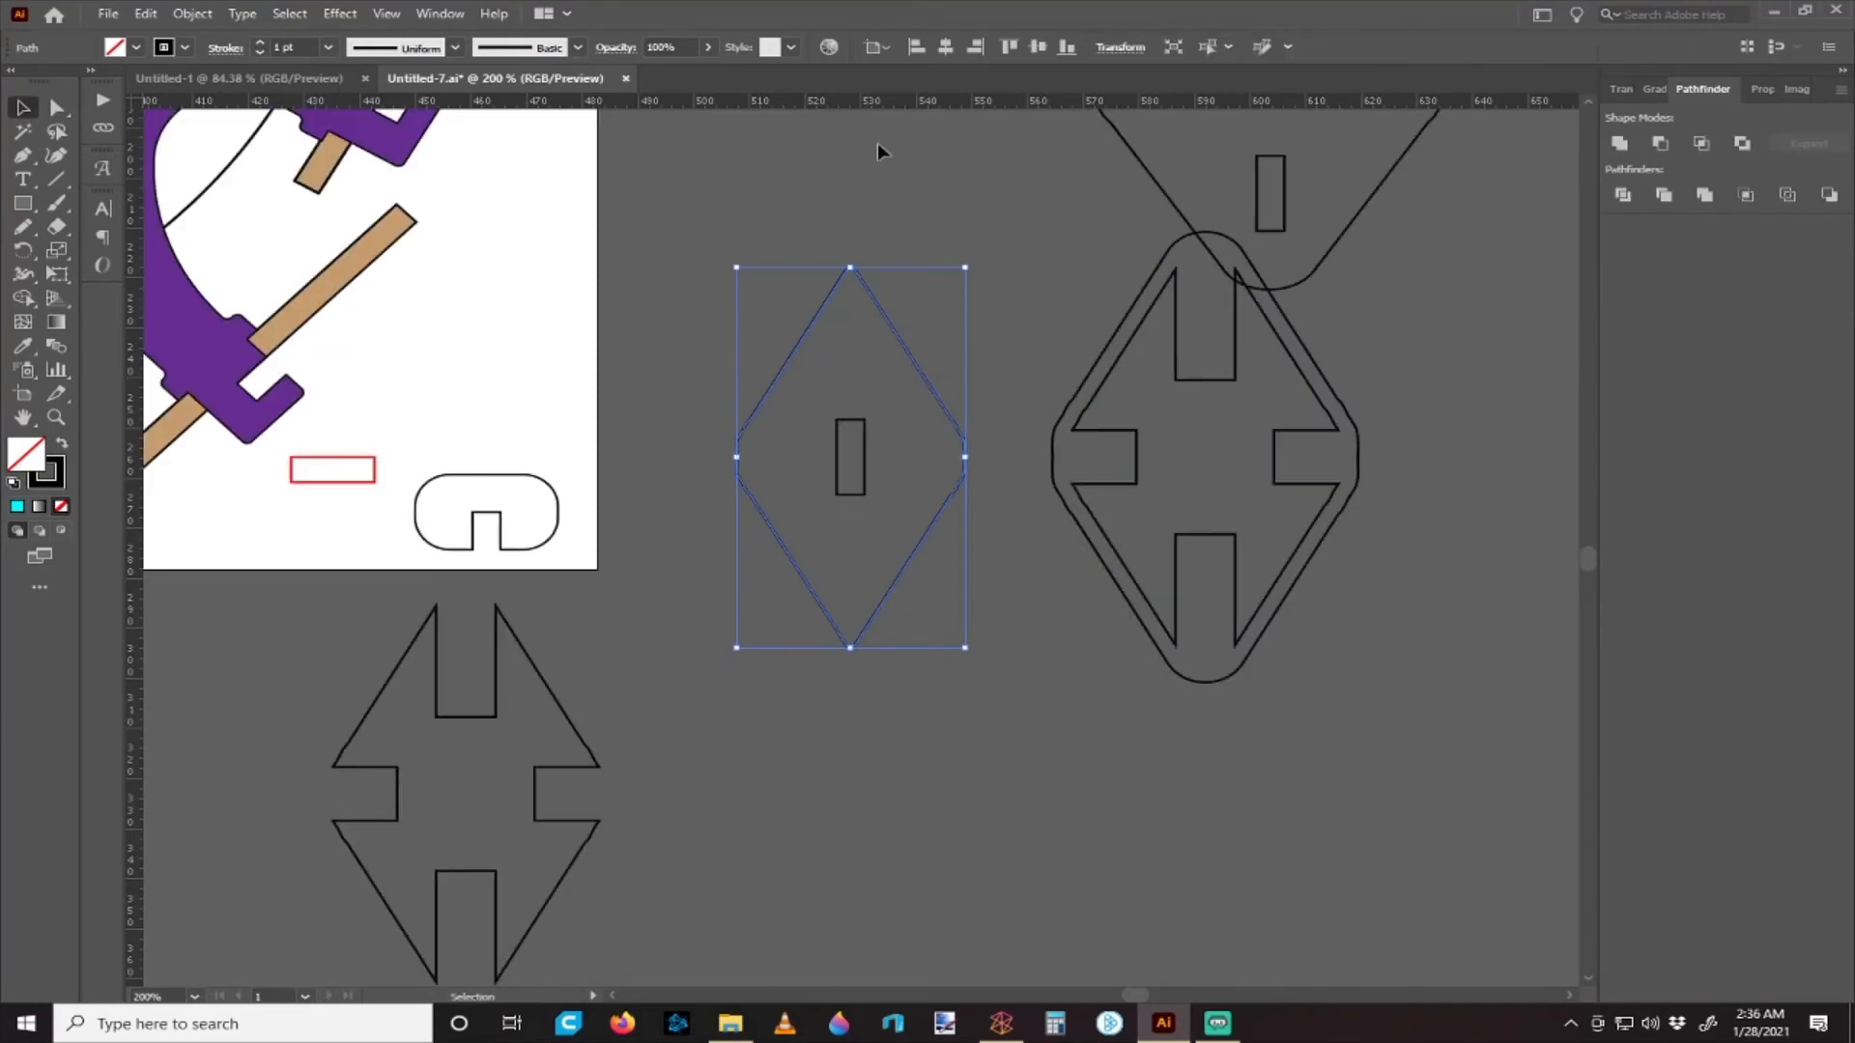
{"action": "left_click", "coordinate": [1120, 374], "text": "shift"}
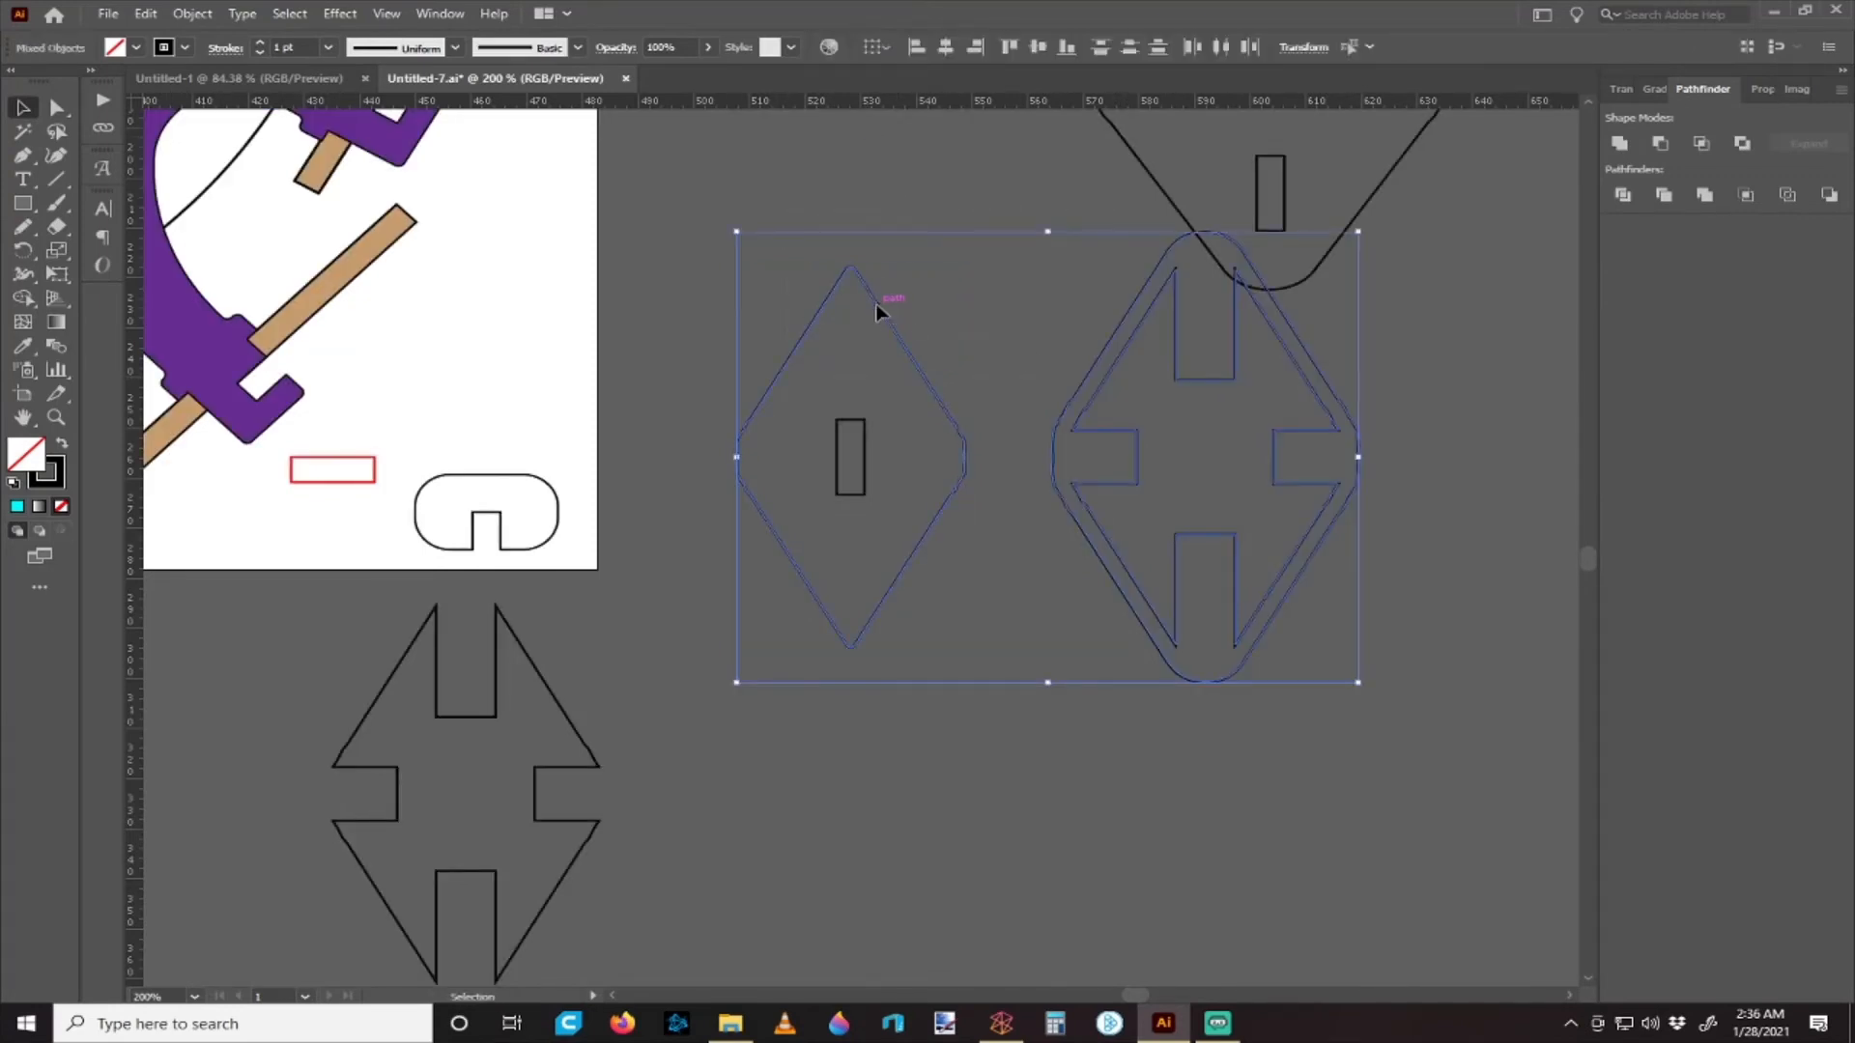
{"action": "left_click", "coordinate": [1764, 90]}
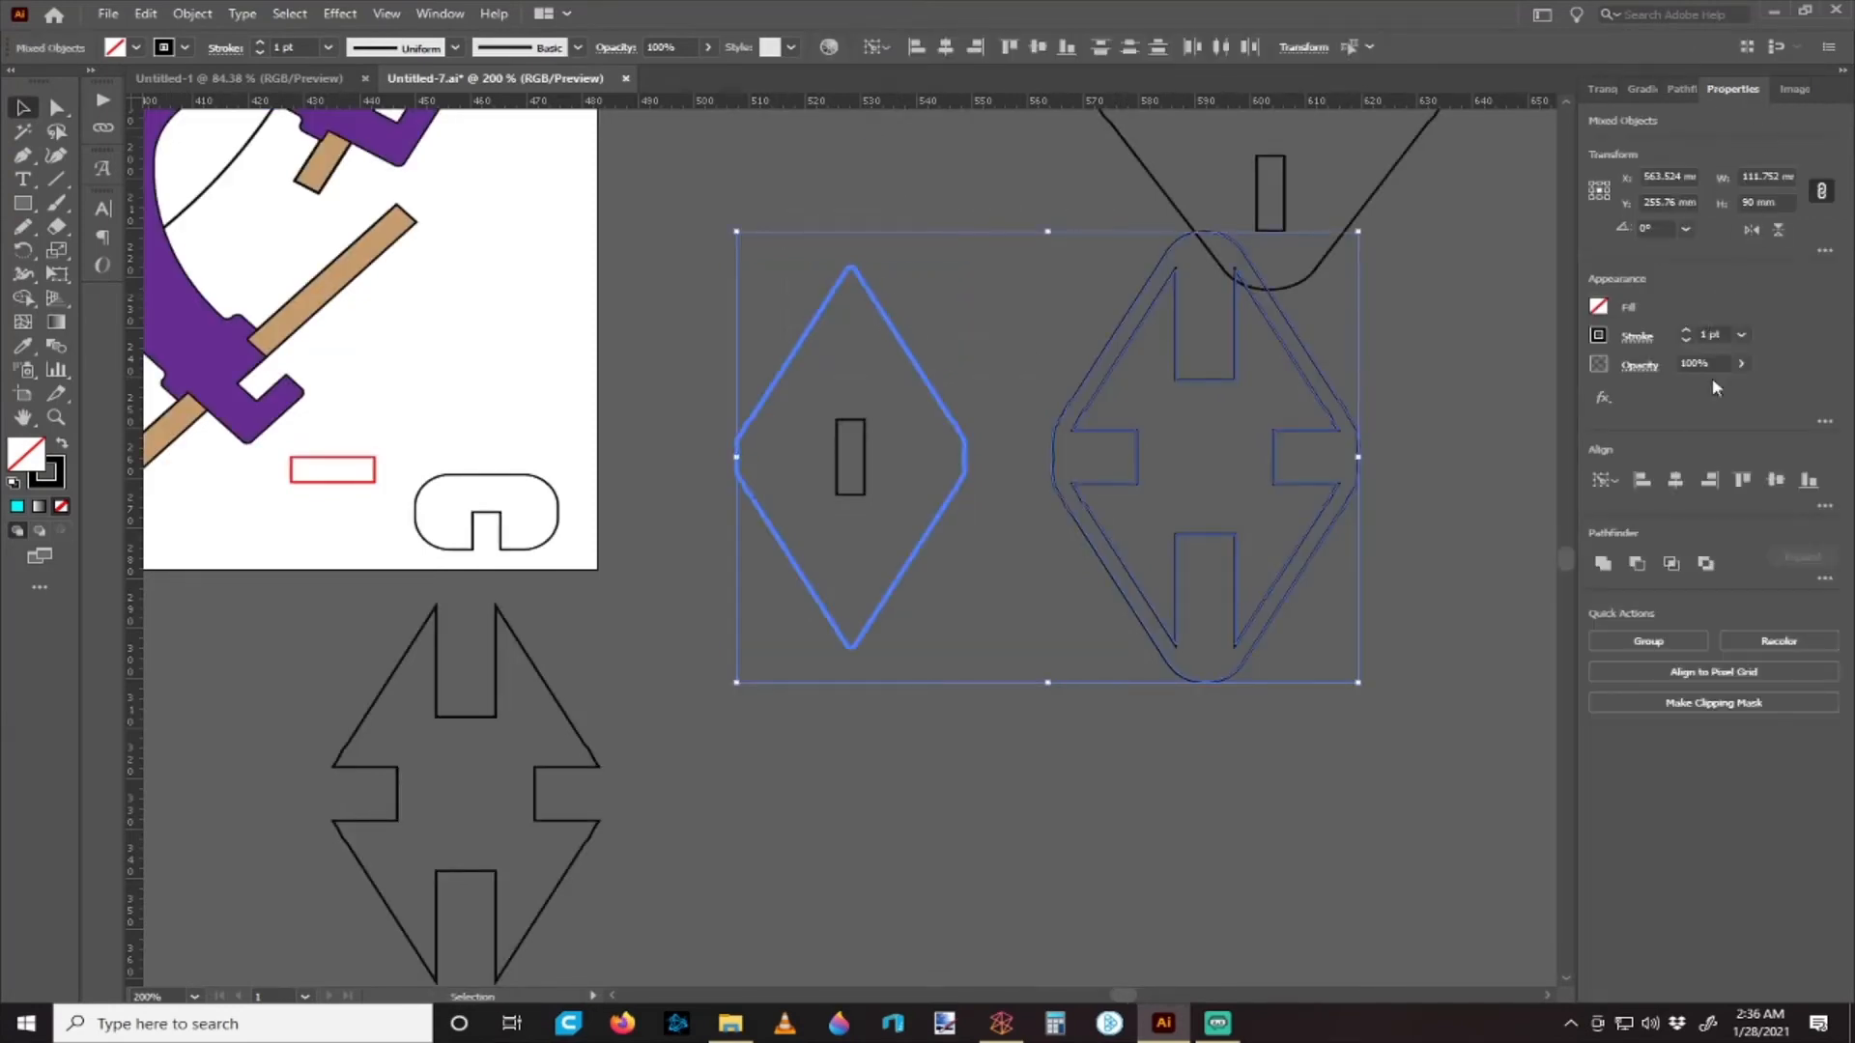
{"action": "left_click", "coordinate": [1677, 481]}
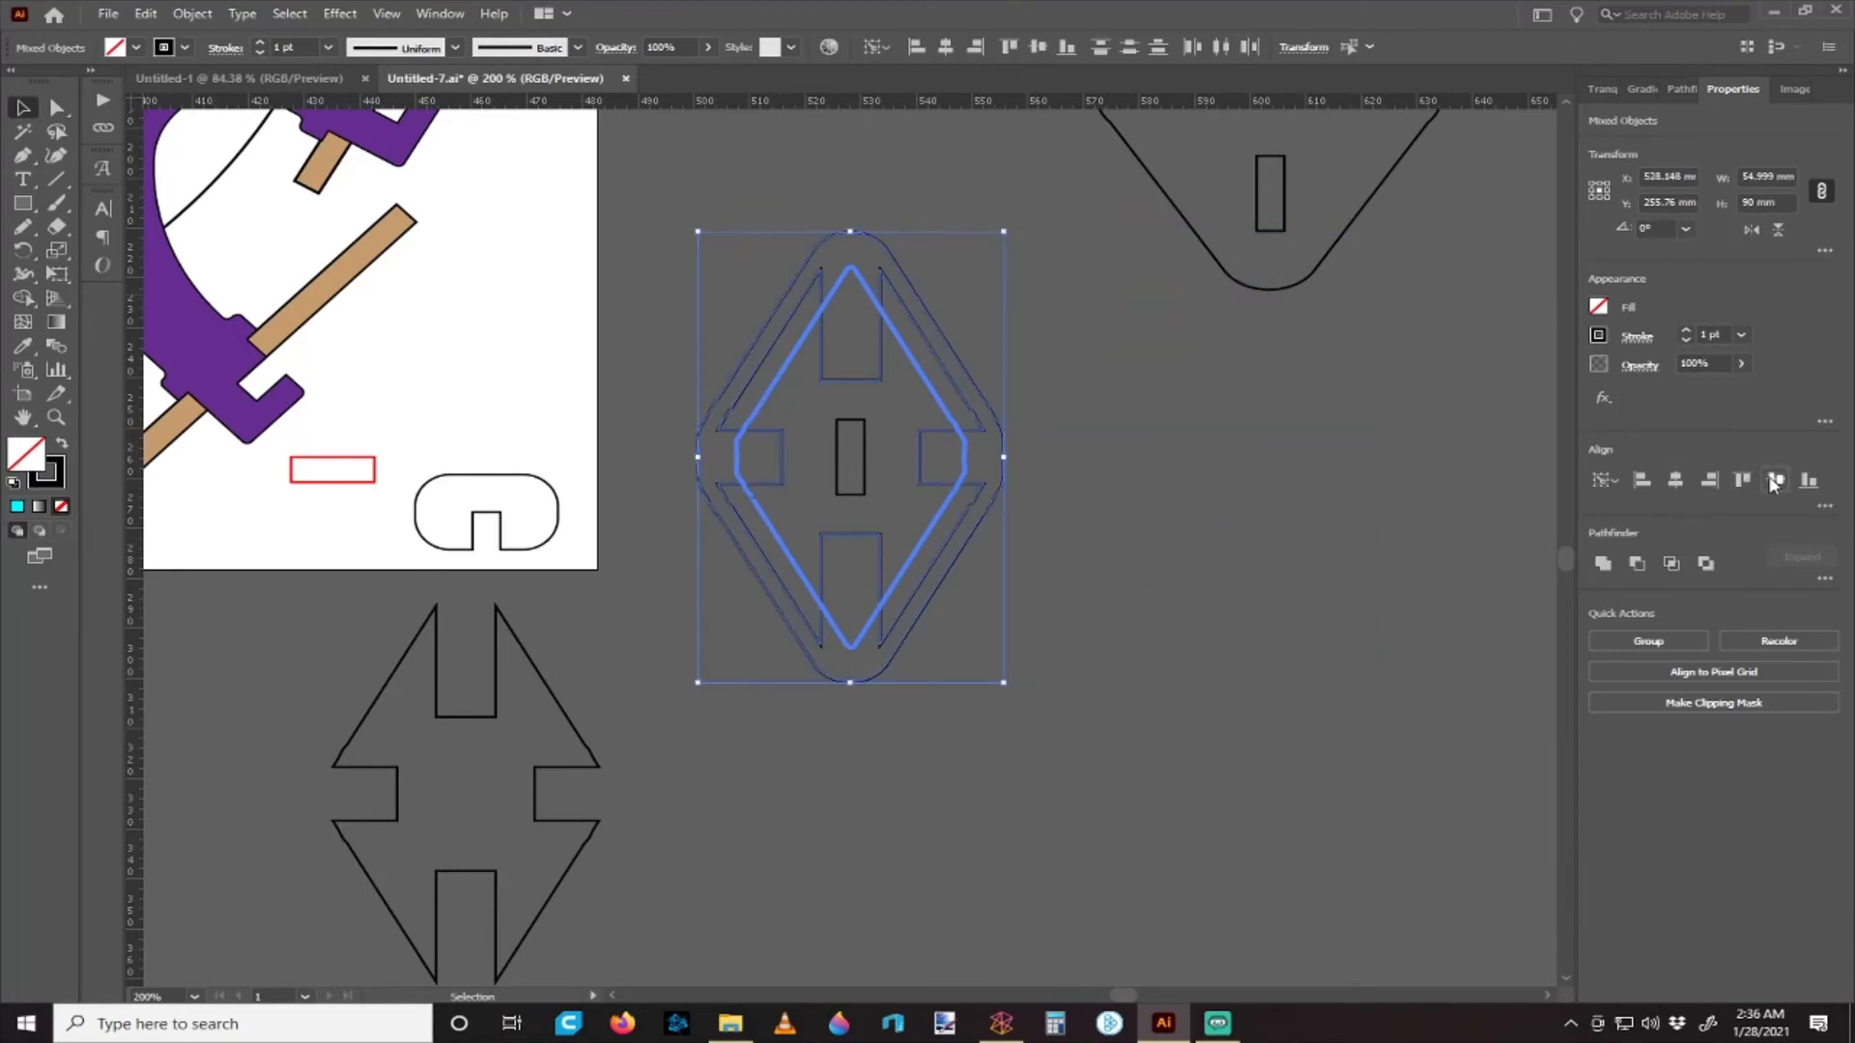
{"action": "left_click", "coordinate": [1328, 484]}
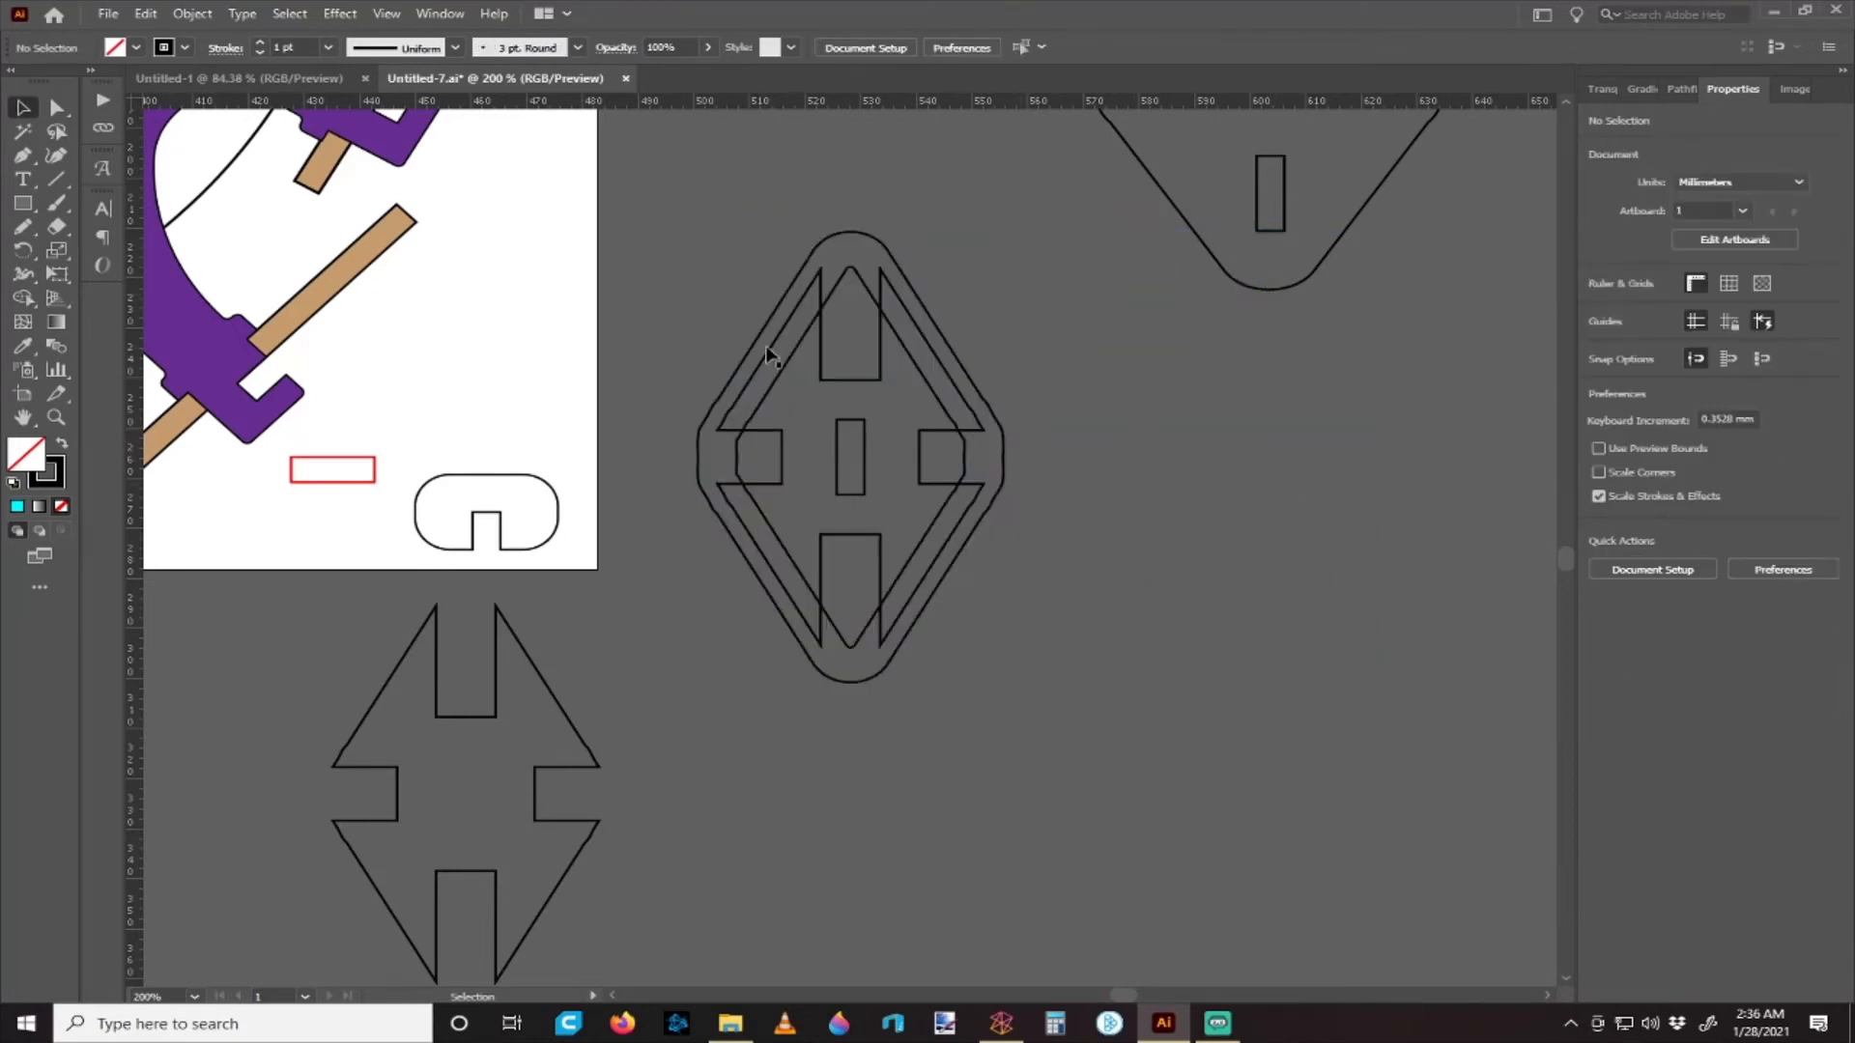
- Unite the outer ring and the inner diamond outline into one shape, leaving the central slot separate
{"action": "left_click", "coordinate": [794, 339]}
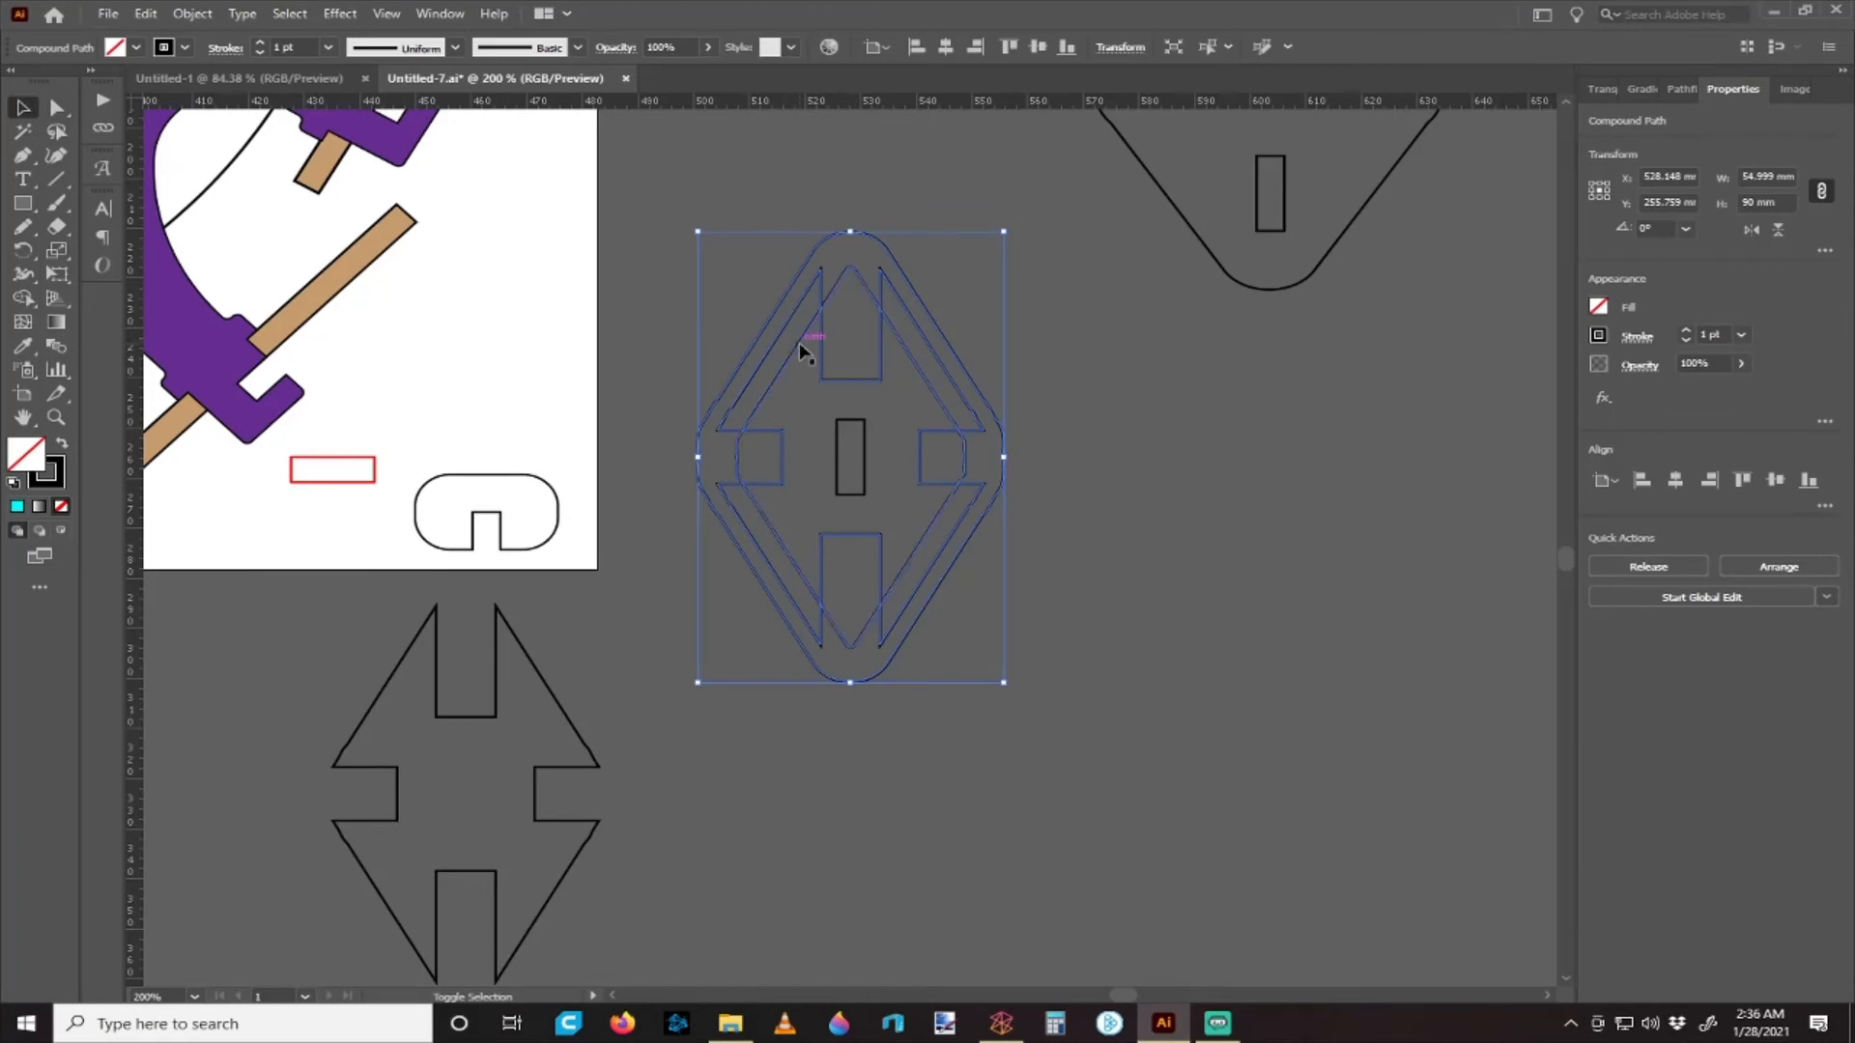
{"action": "left_click", "coordinate": [801, 346], "text": "shift"}
{"action": "left_click", "coordinate": [1598, 562]}
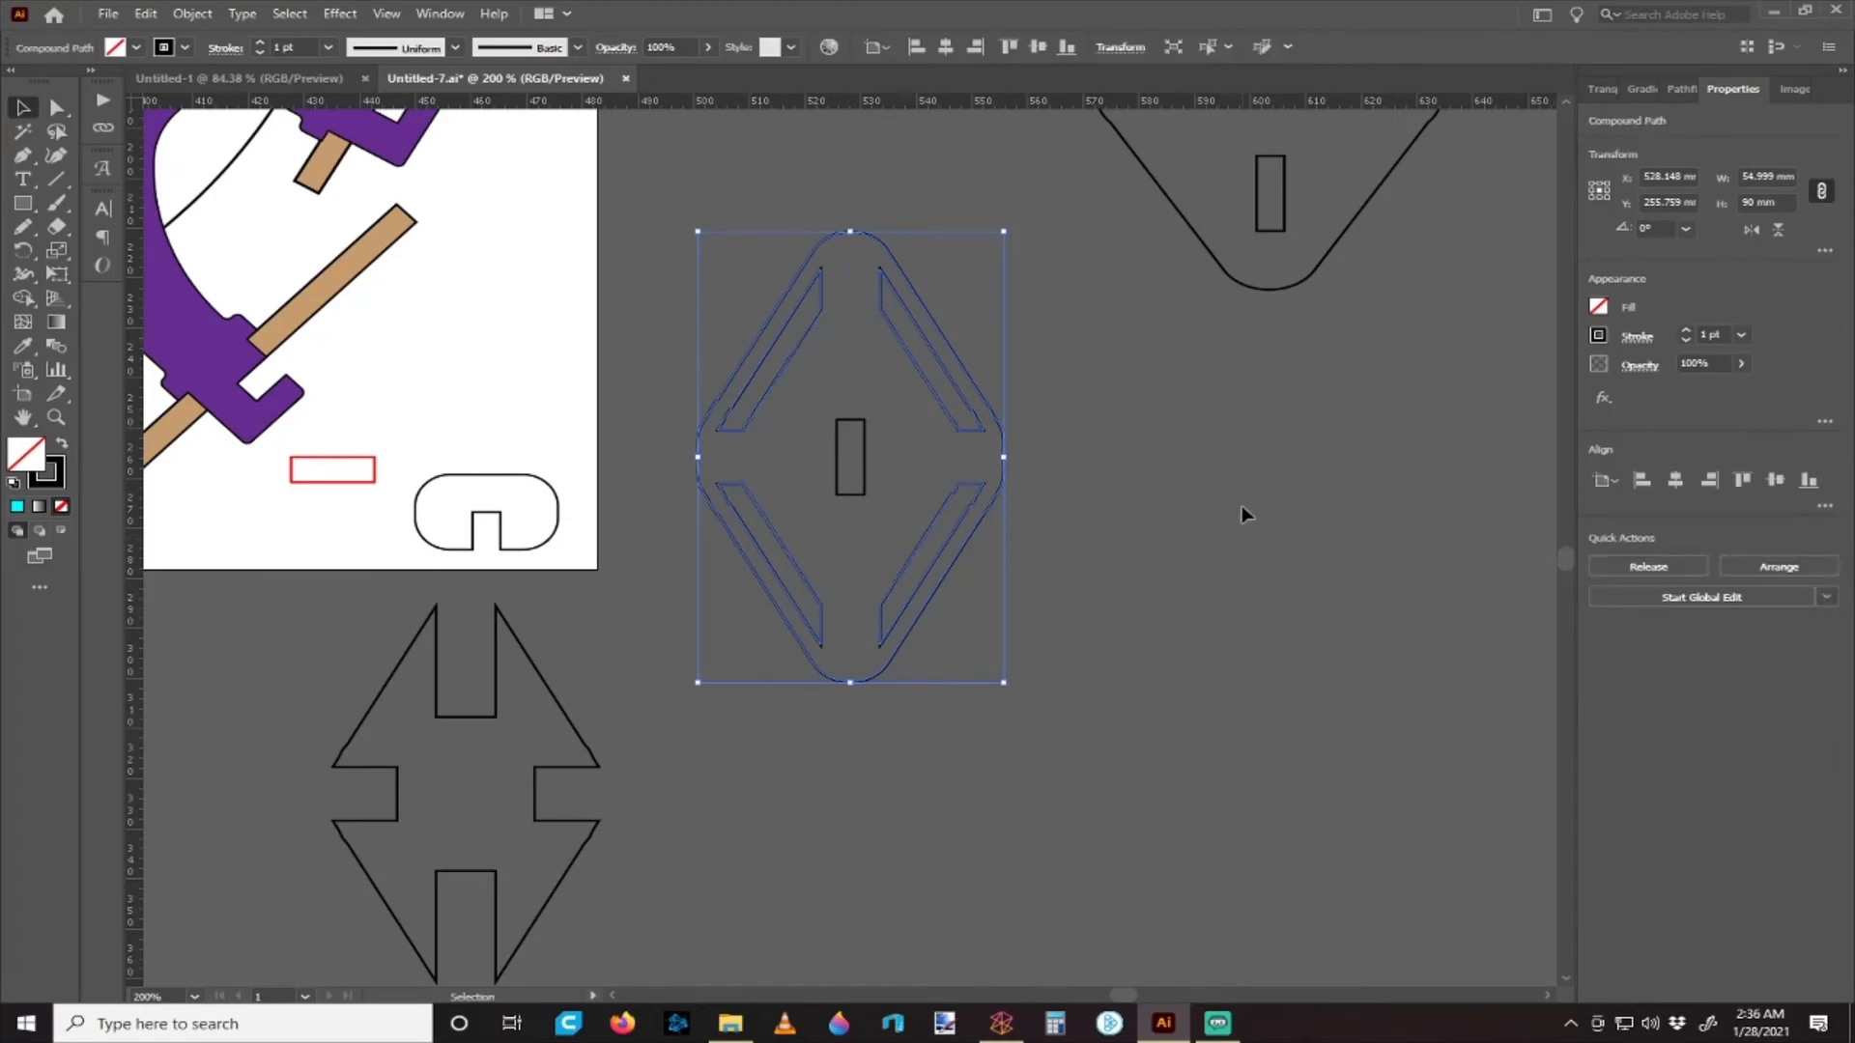
{"action": "left_click", "coordinate": [1138, 462]}
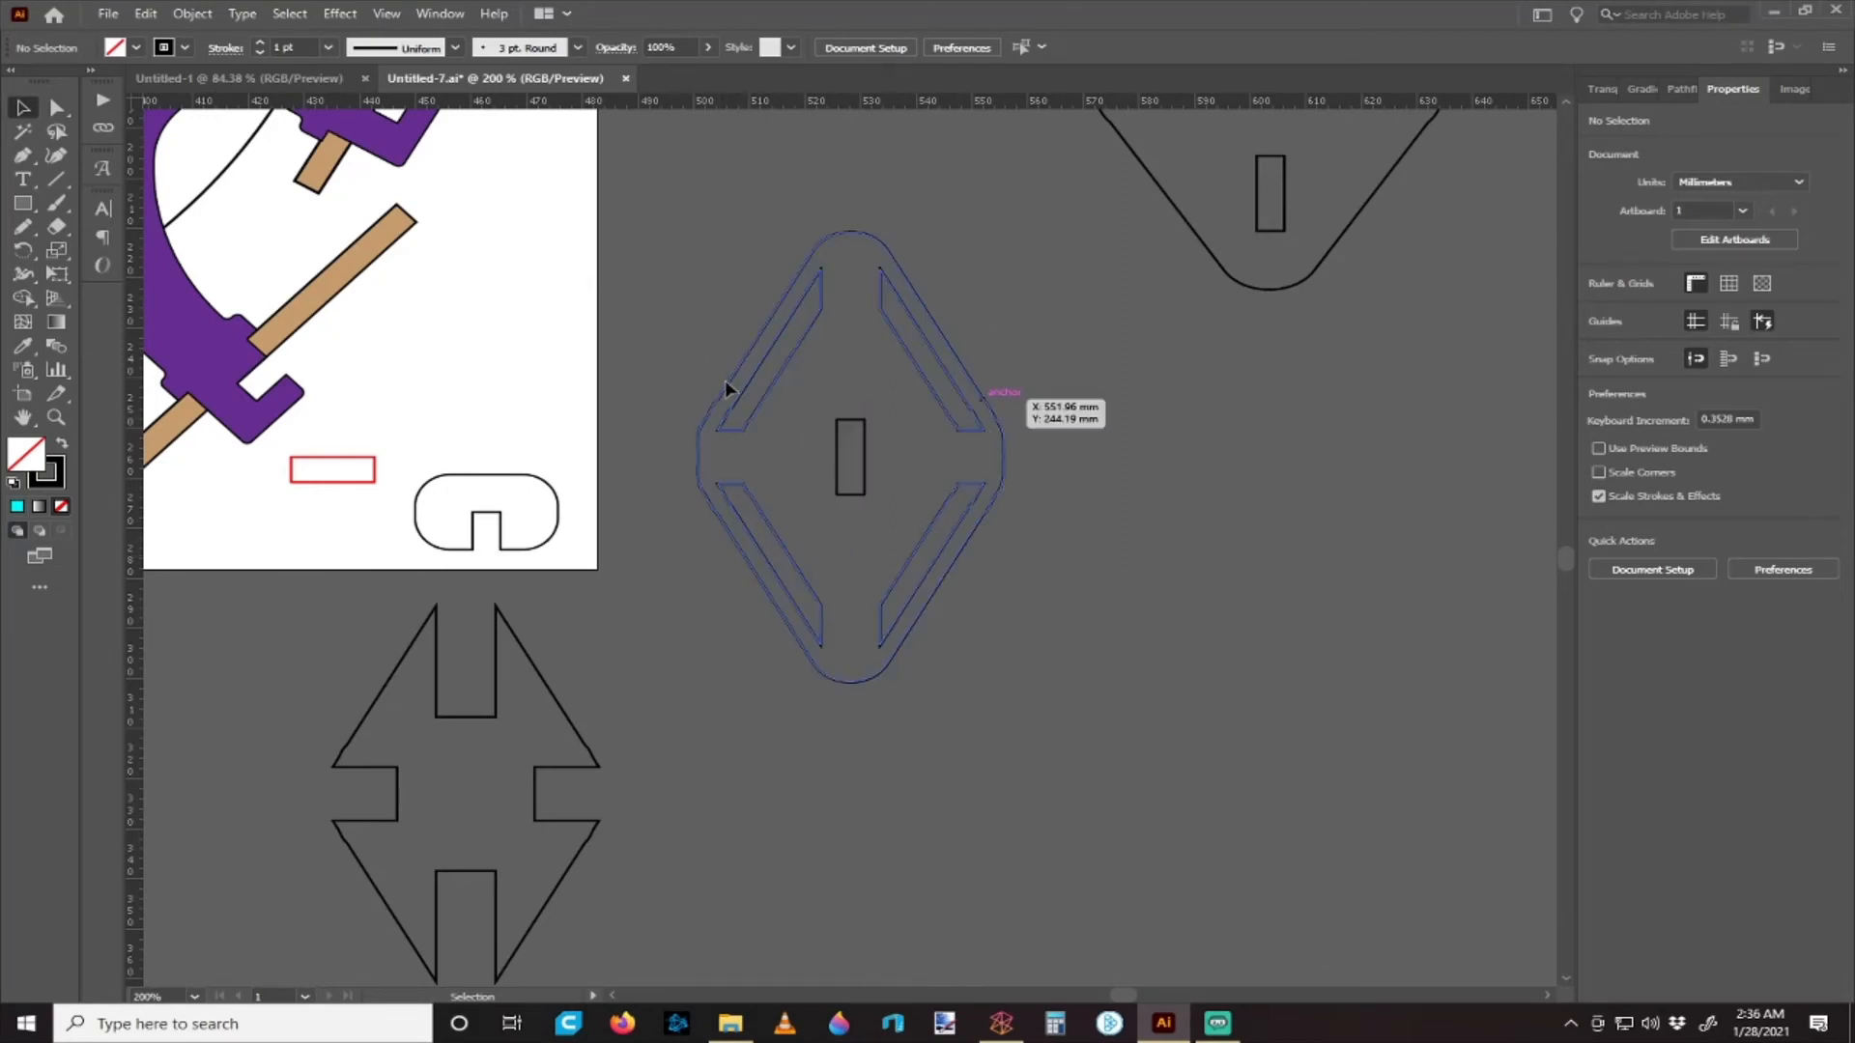
- Try the rounded notched piece over the diamond's central slot to compare the fit, and undo its move
{"action": "scroll", "coordinate": [756, 422], "scroll_direction": "down", "scroll_amount": 2}
{"action": "scroll", "coordinate": [784, 449], "scroll_direction": "up", "scroll_amount": 3}
{"action": "scroll", "coordinate": [779, 549], "scroll_direction": "up", "scroll_amount": 2}
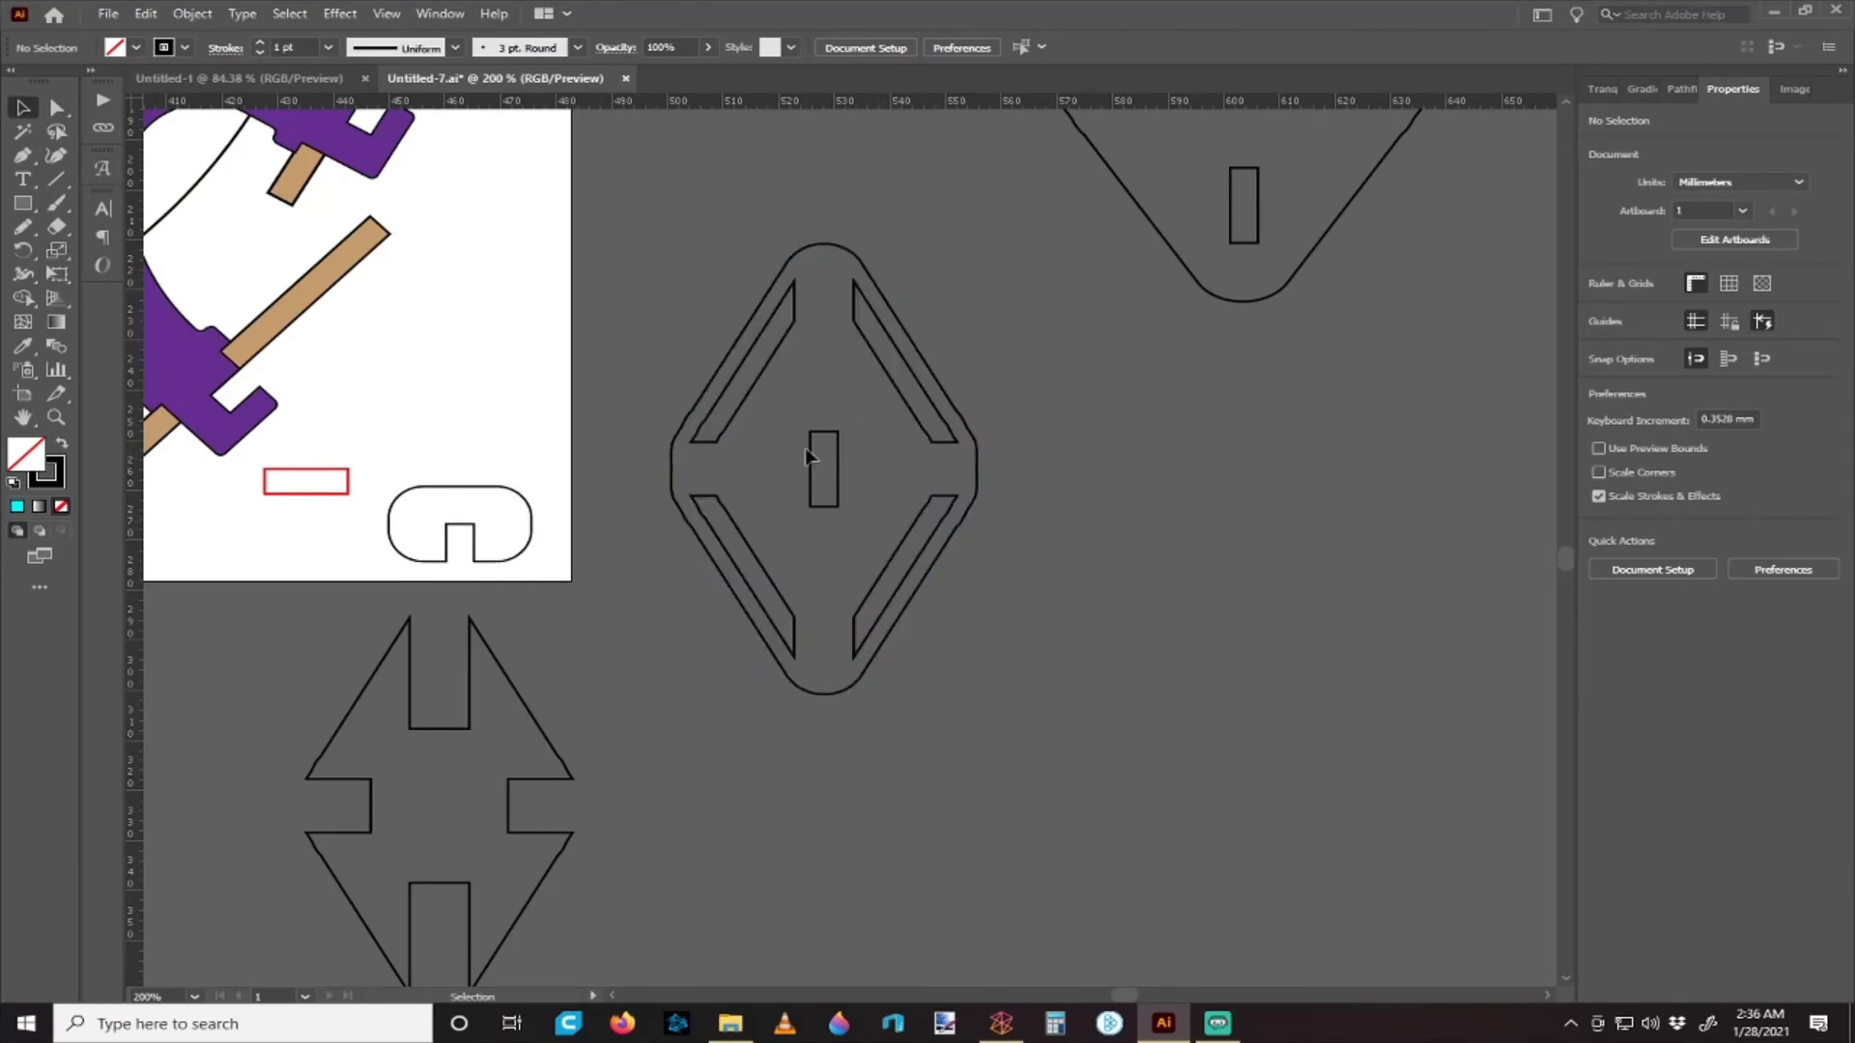
{"action": "scroll", "coordinate": [811, 444], "scroll_direction": "right", "scroll_amount": 1}
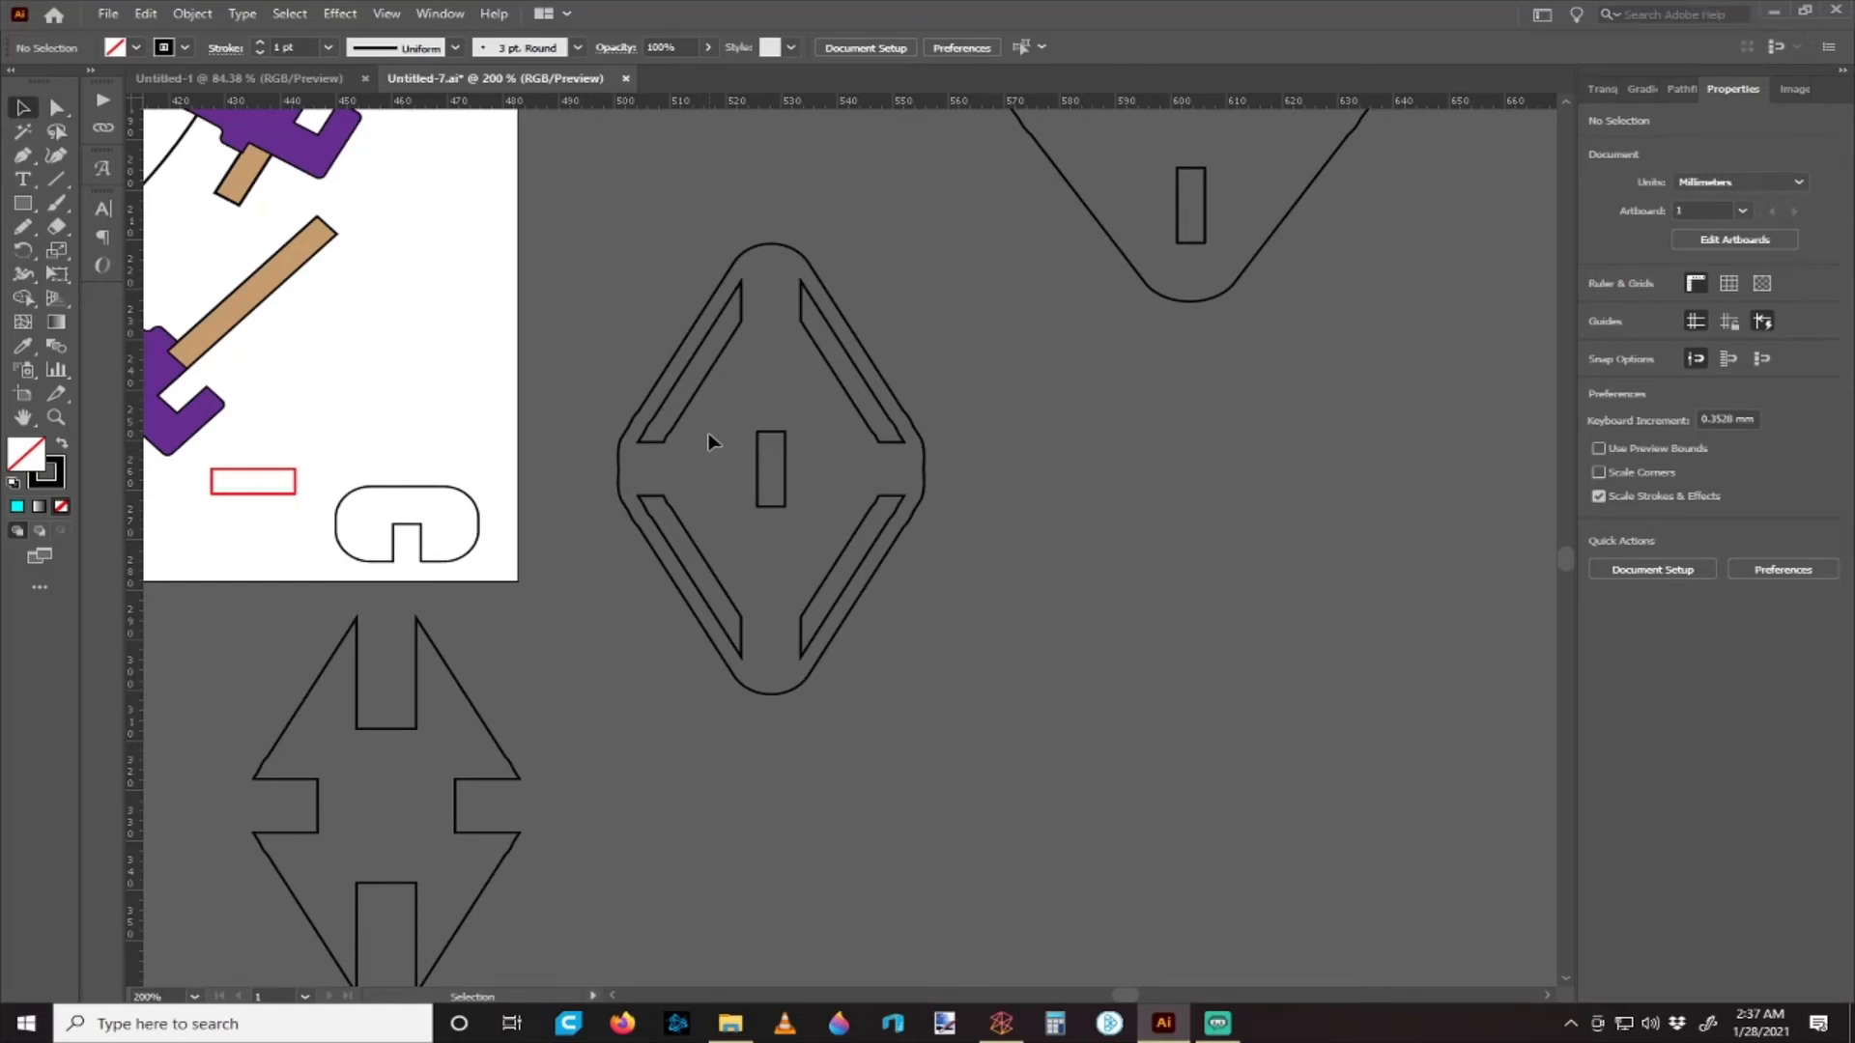
{"action": "left_click_drag", "start_coordinate": [478, 521], "coordinate": [839, 461]}
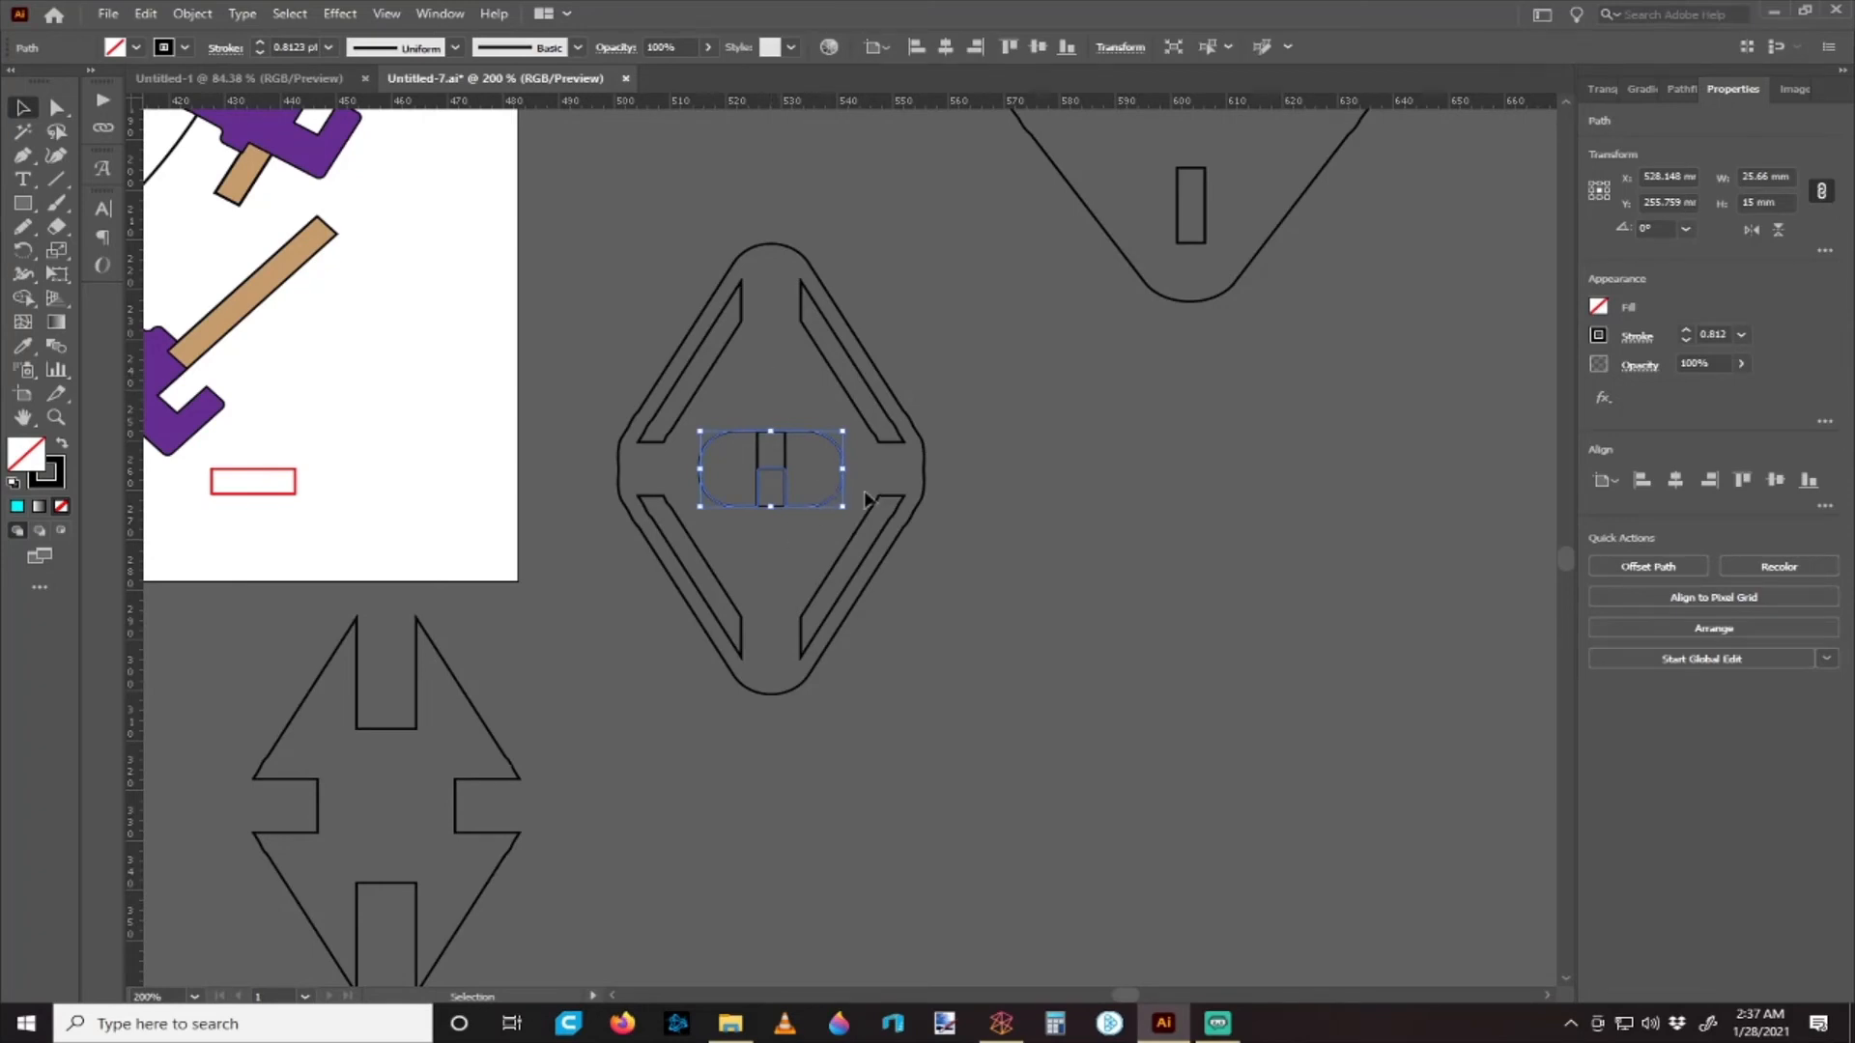
{"action": "key", "text": "ctrl+z"}
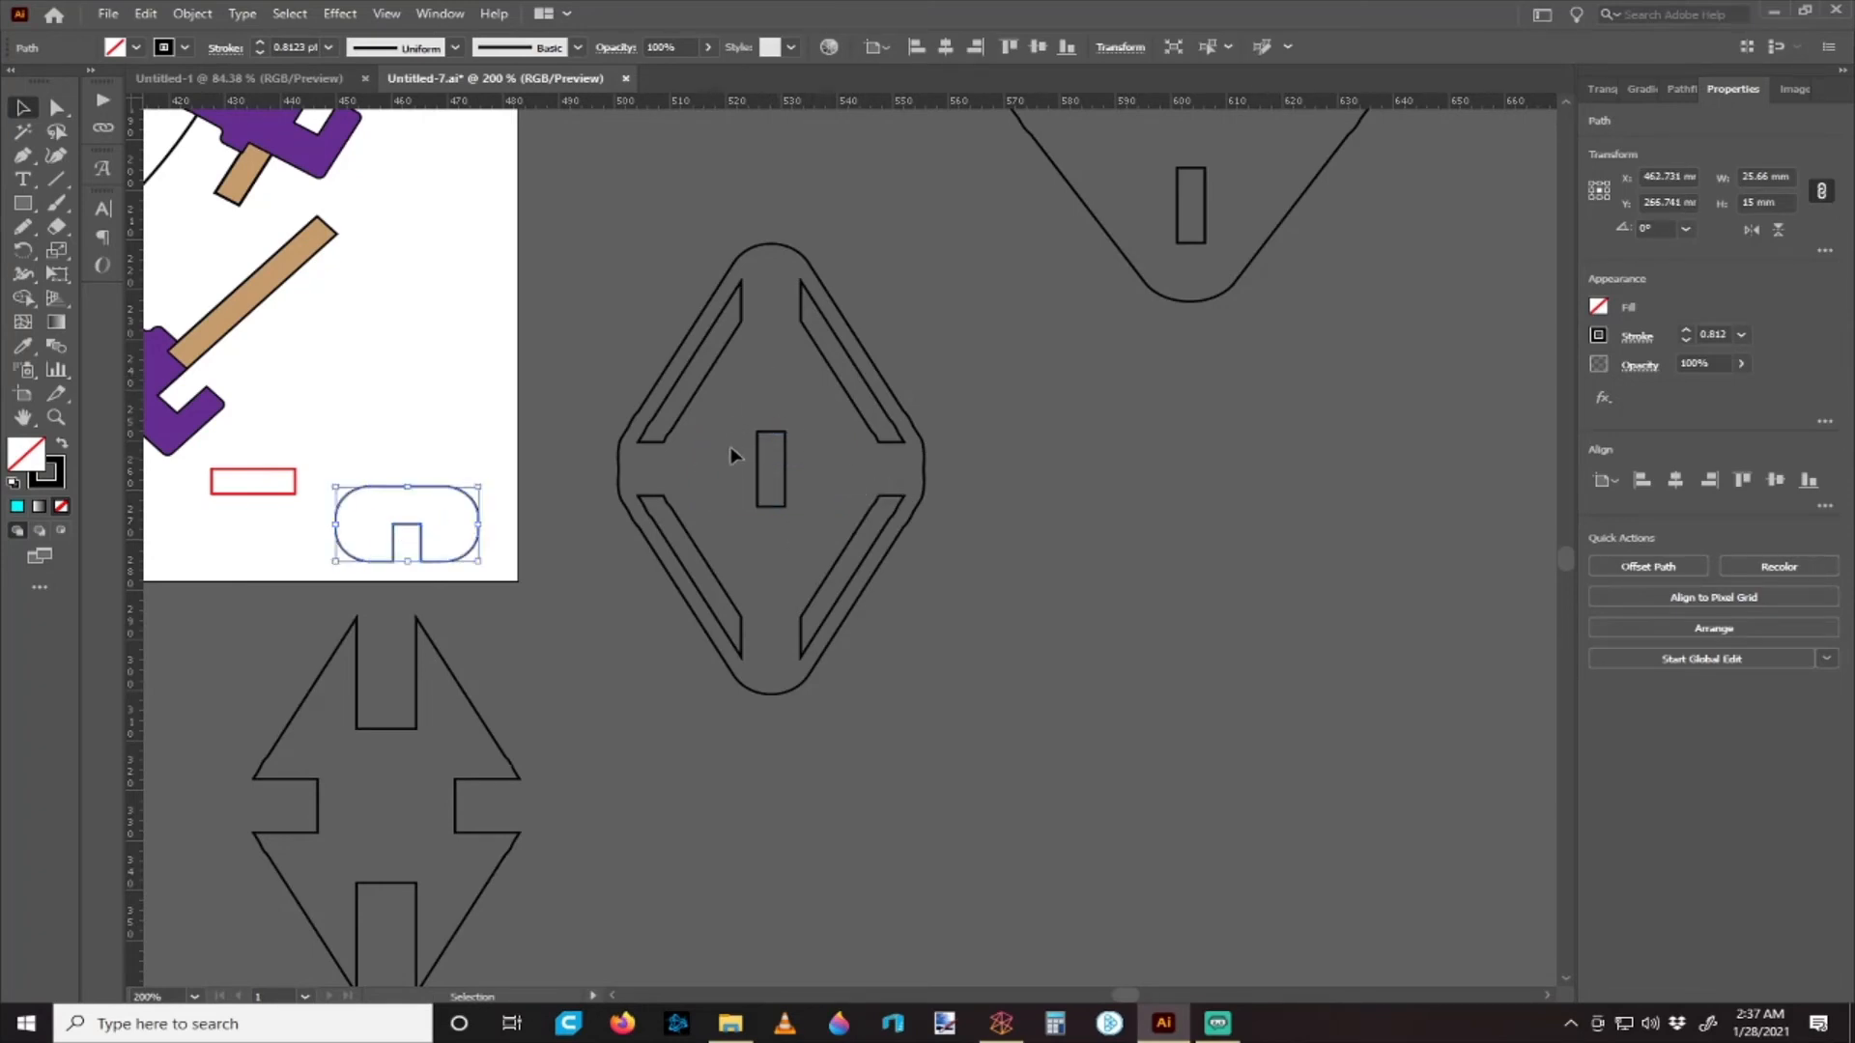
{"action": "key", "text": "ctrl+shift+z"}
{"action": "left_click", "coordinate": [530, 465]}
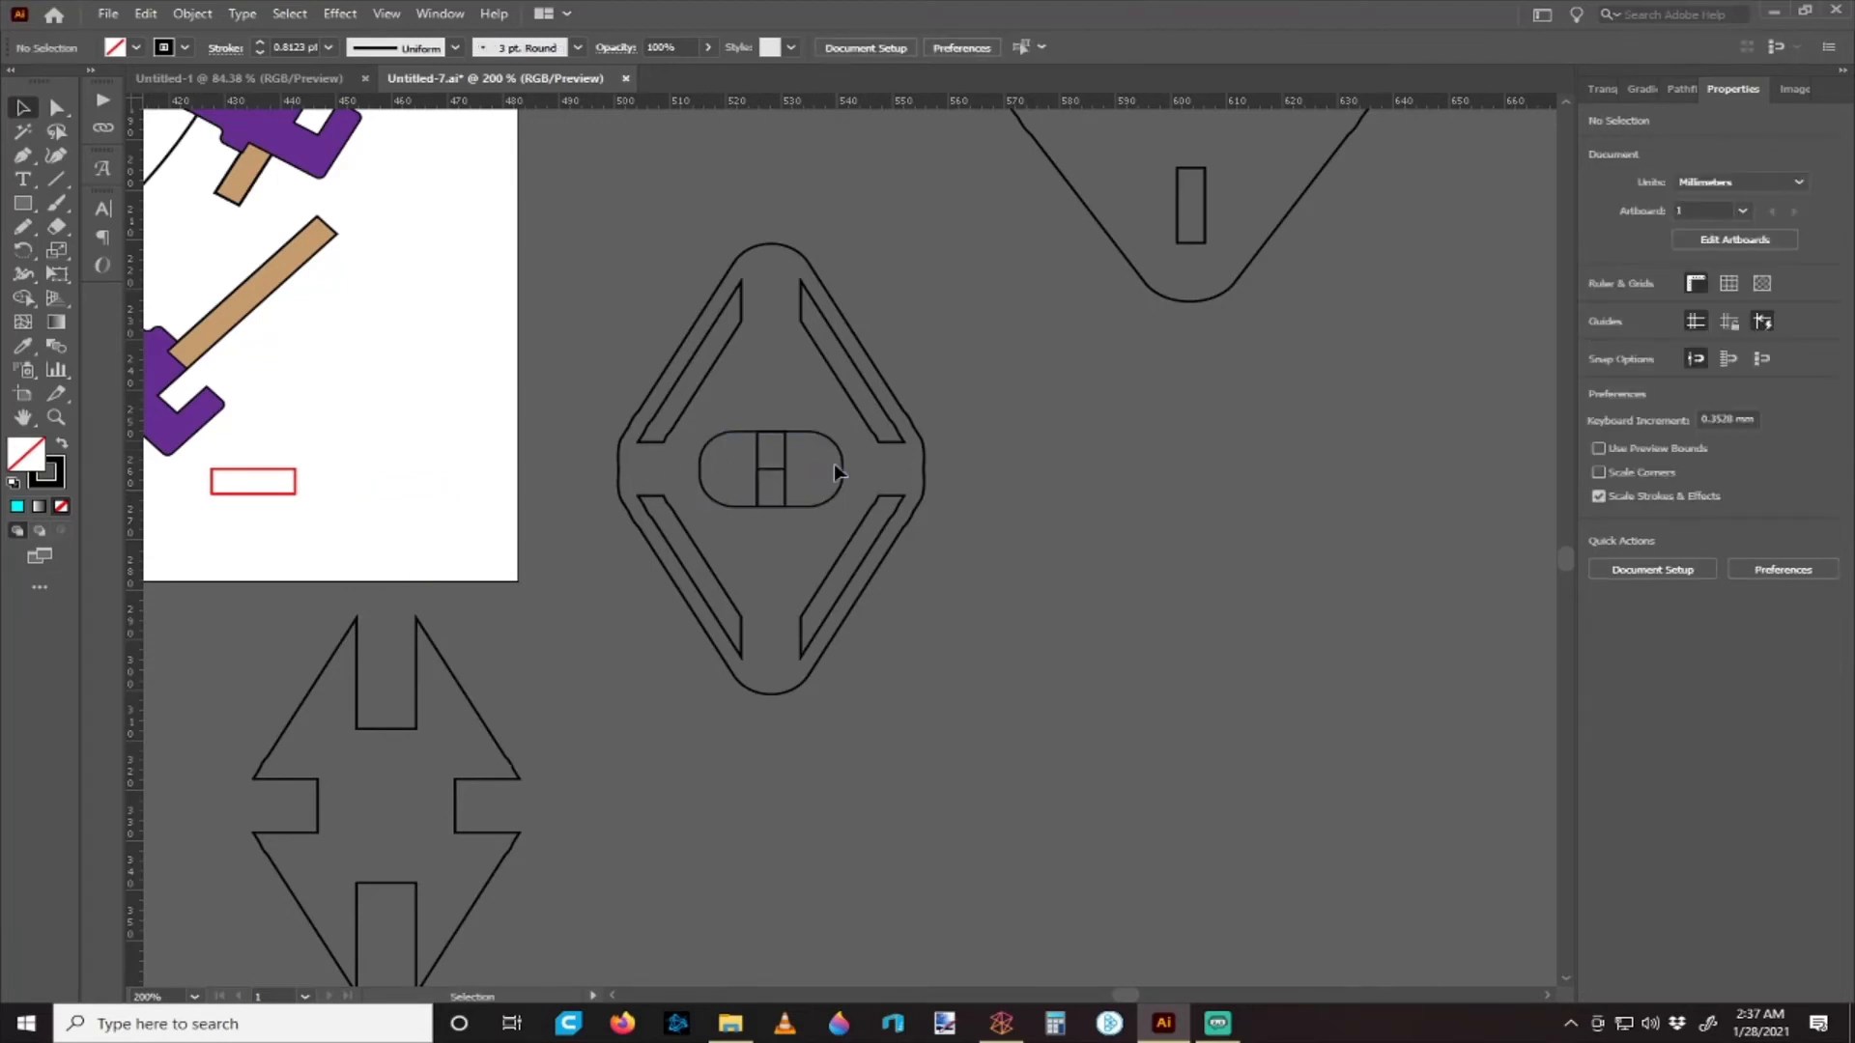
{"action": "key", "text": "ctrl+z"}
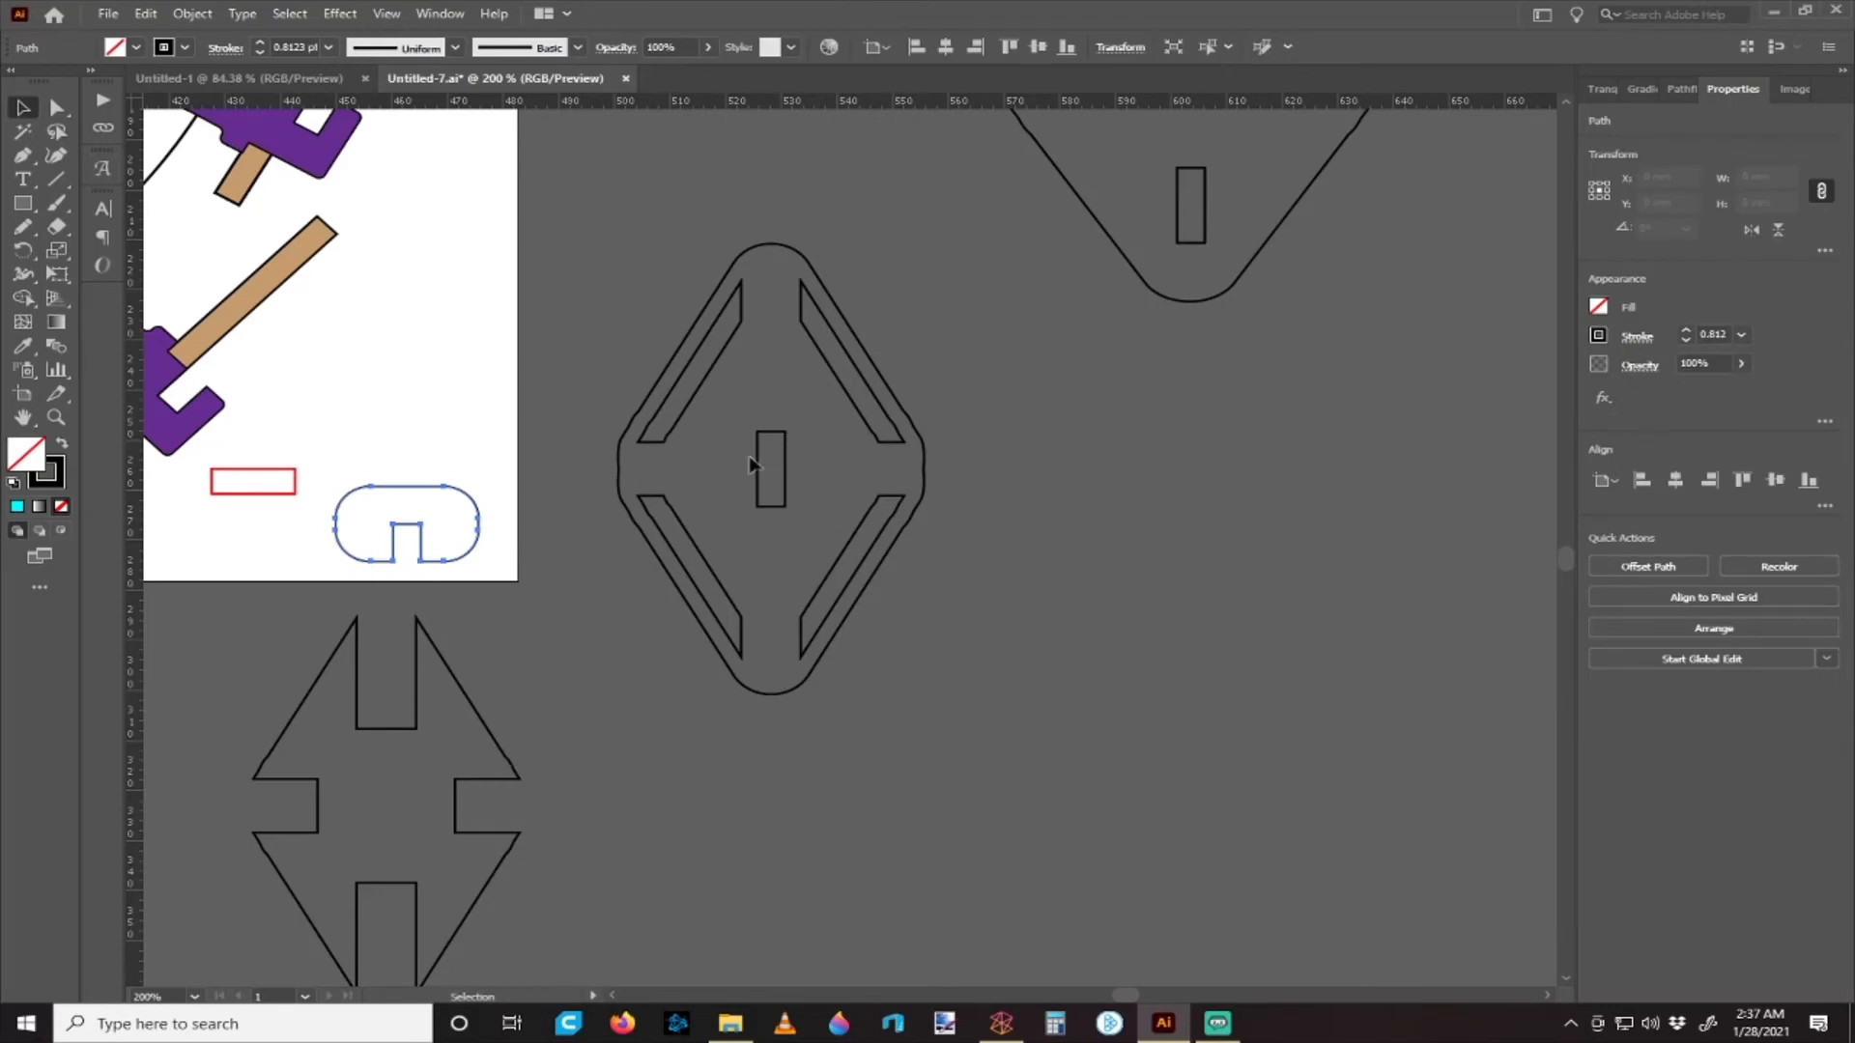
{"action": "left_click", "coordinate": [740, 409]}
- Examine the united diamond's outline and the corner points of its four slanted openings
{"action": "scroll", "coordinate": [676, 394], "scroll_direction": "up", "scroll_amount": 3}
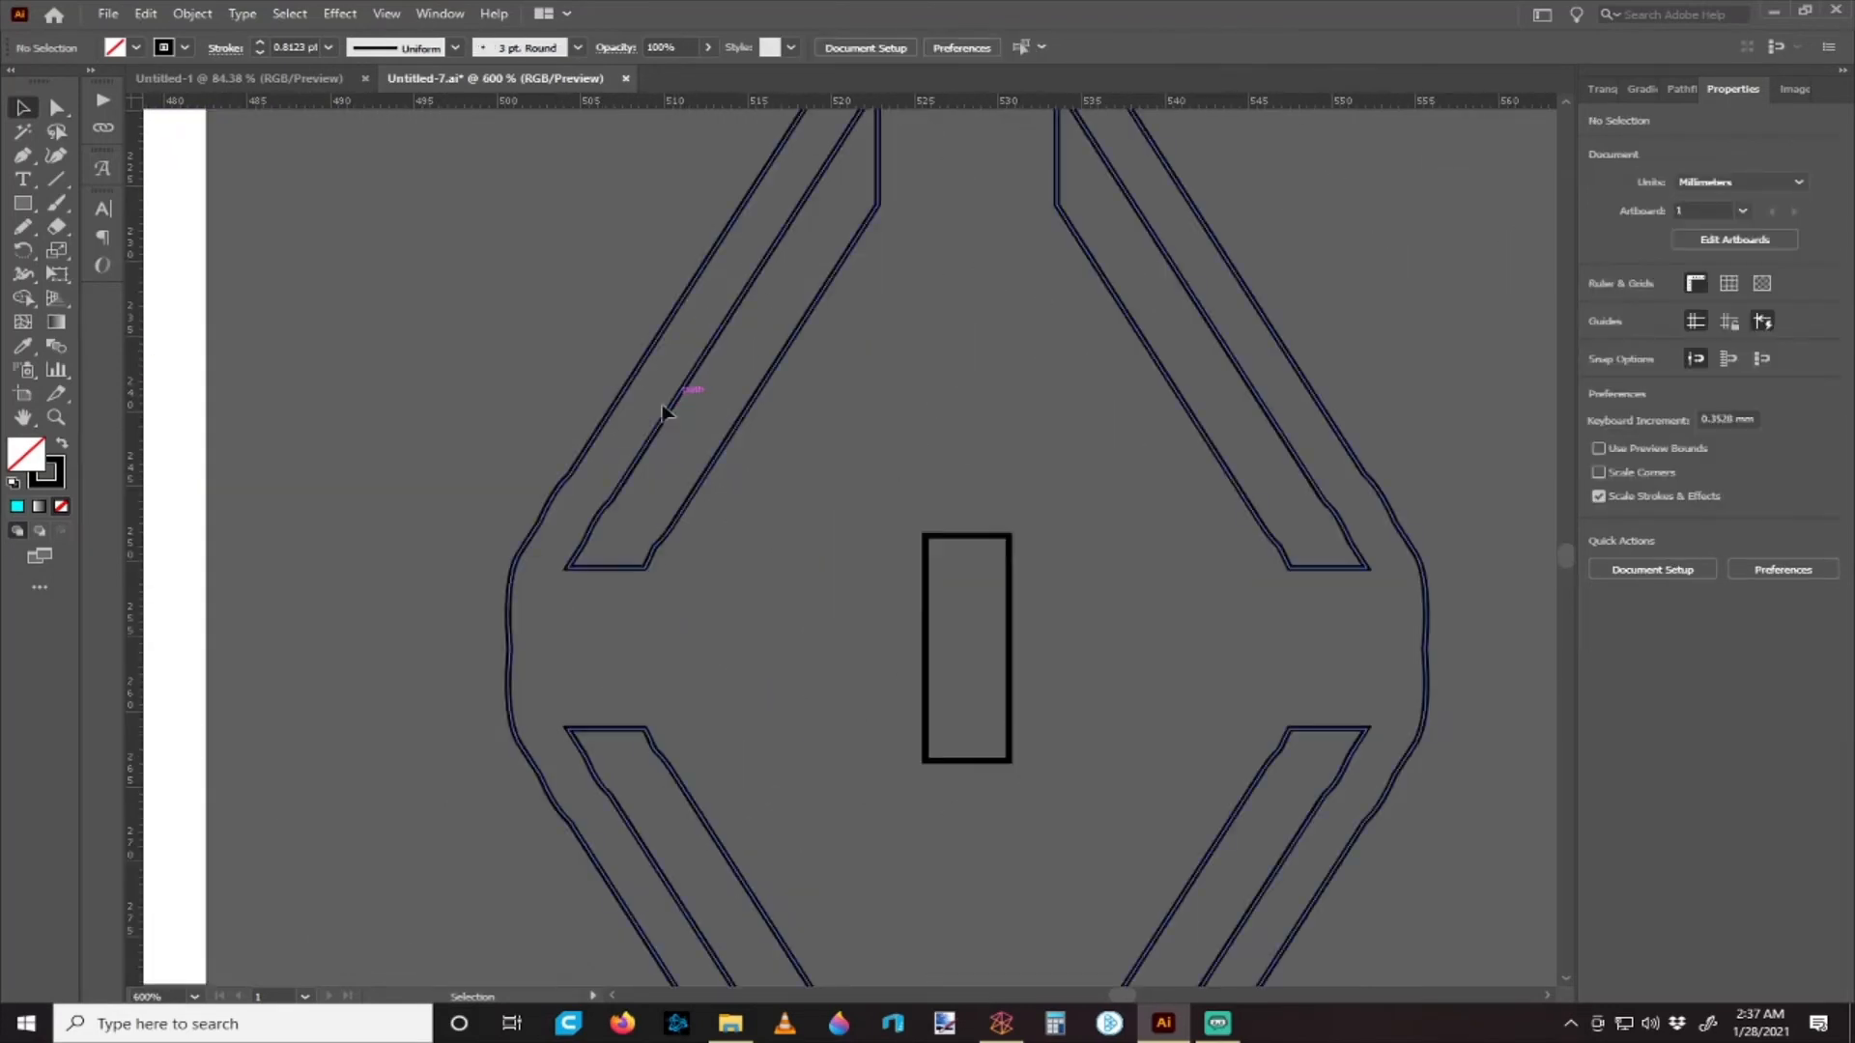
{"action": "left_click", "coordinate": [556, 509]}
{"action": "scroll", "coordinate": [593, 524], "scroll_direction": "up", "scroll_amount": 4}
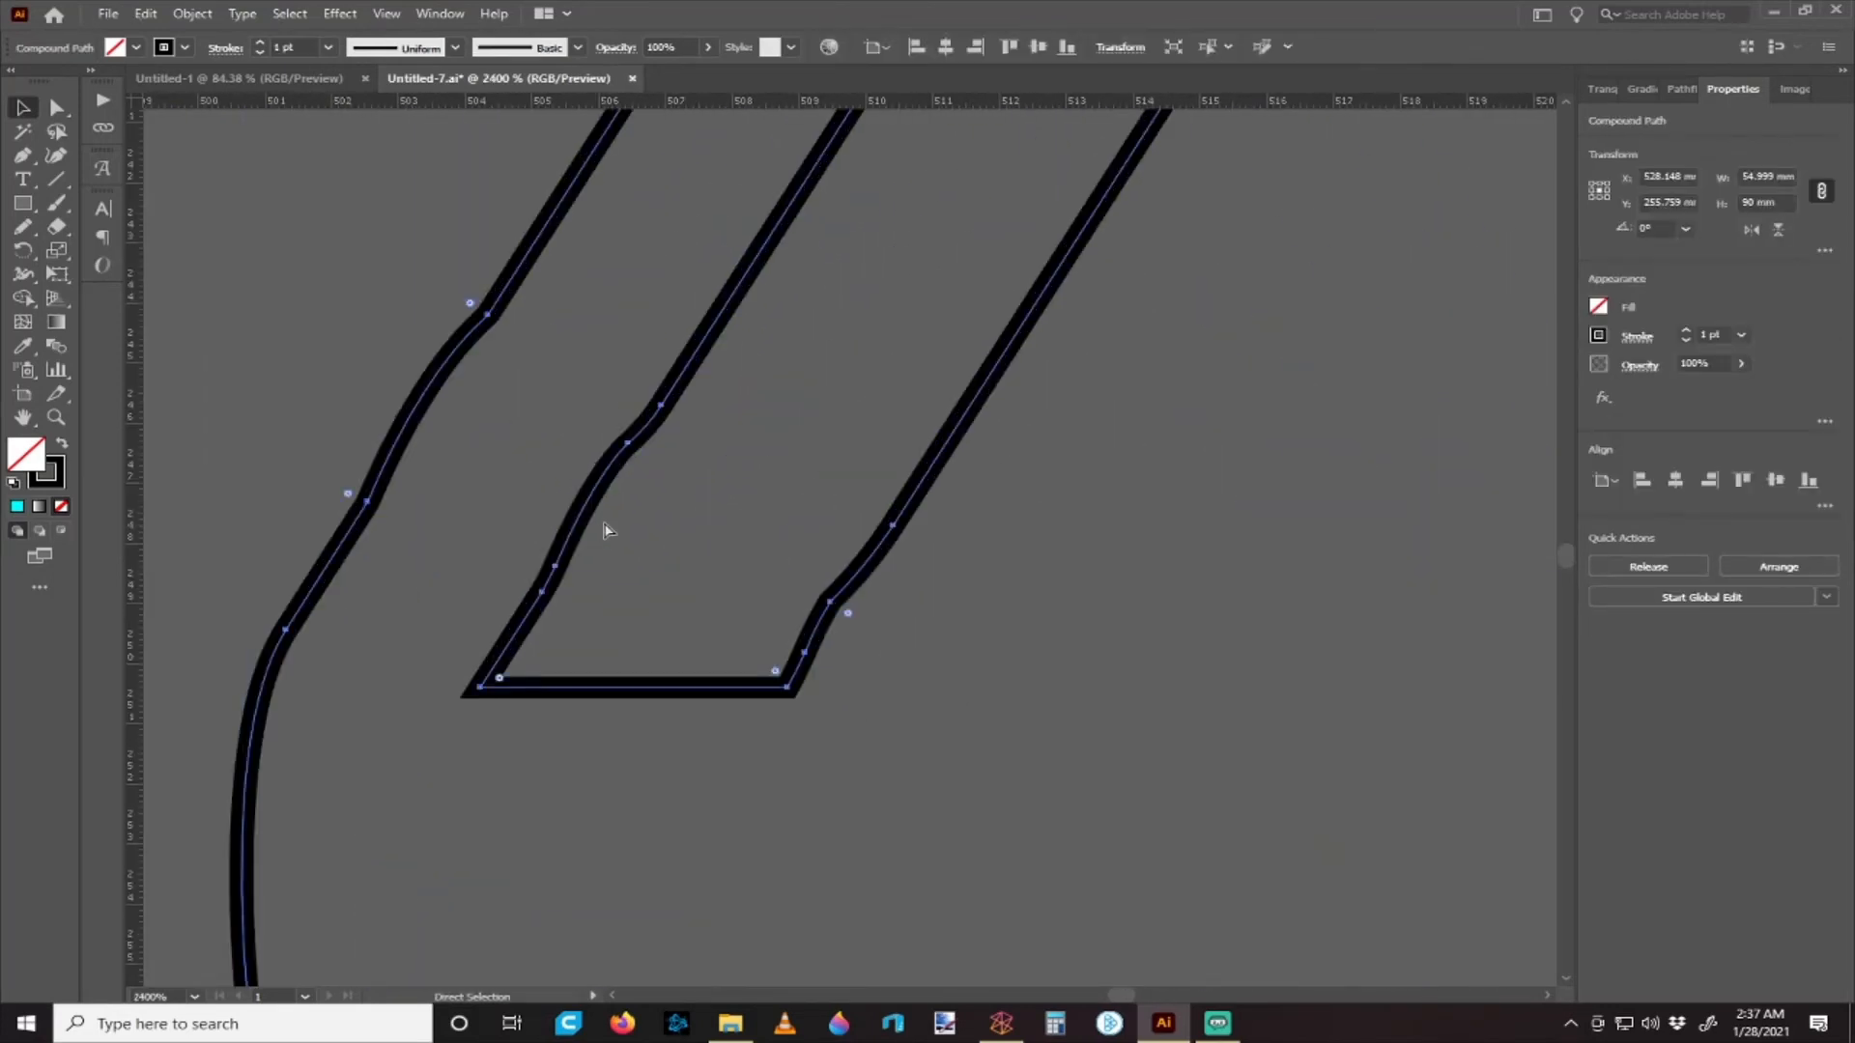
{"action": "key", "text": "a"}
{"action": "scroll", "coordinate": [616, 524], "scroll_direction": "down", "scroll_amount": 5}
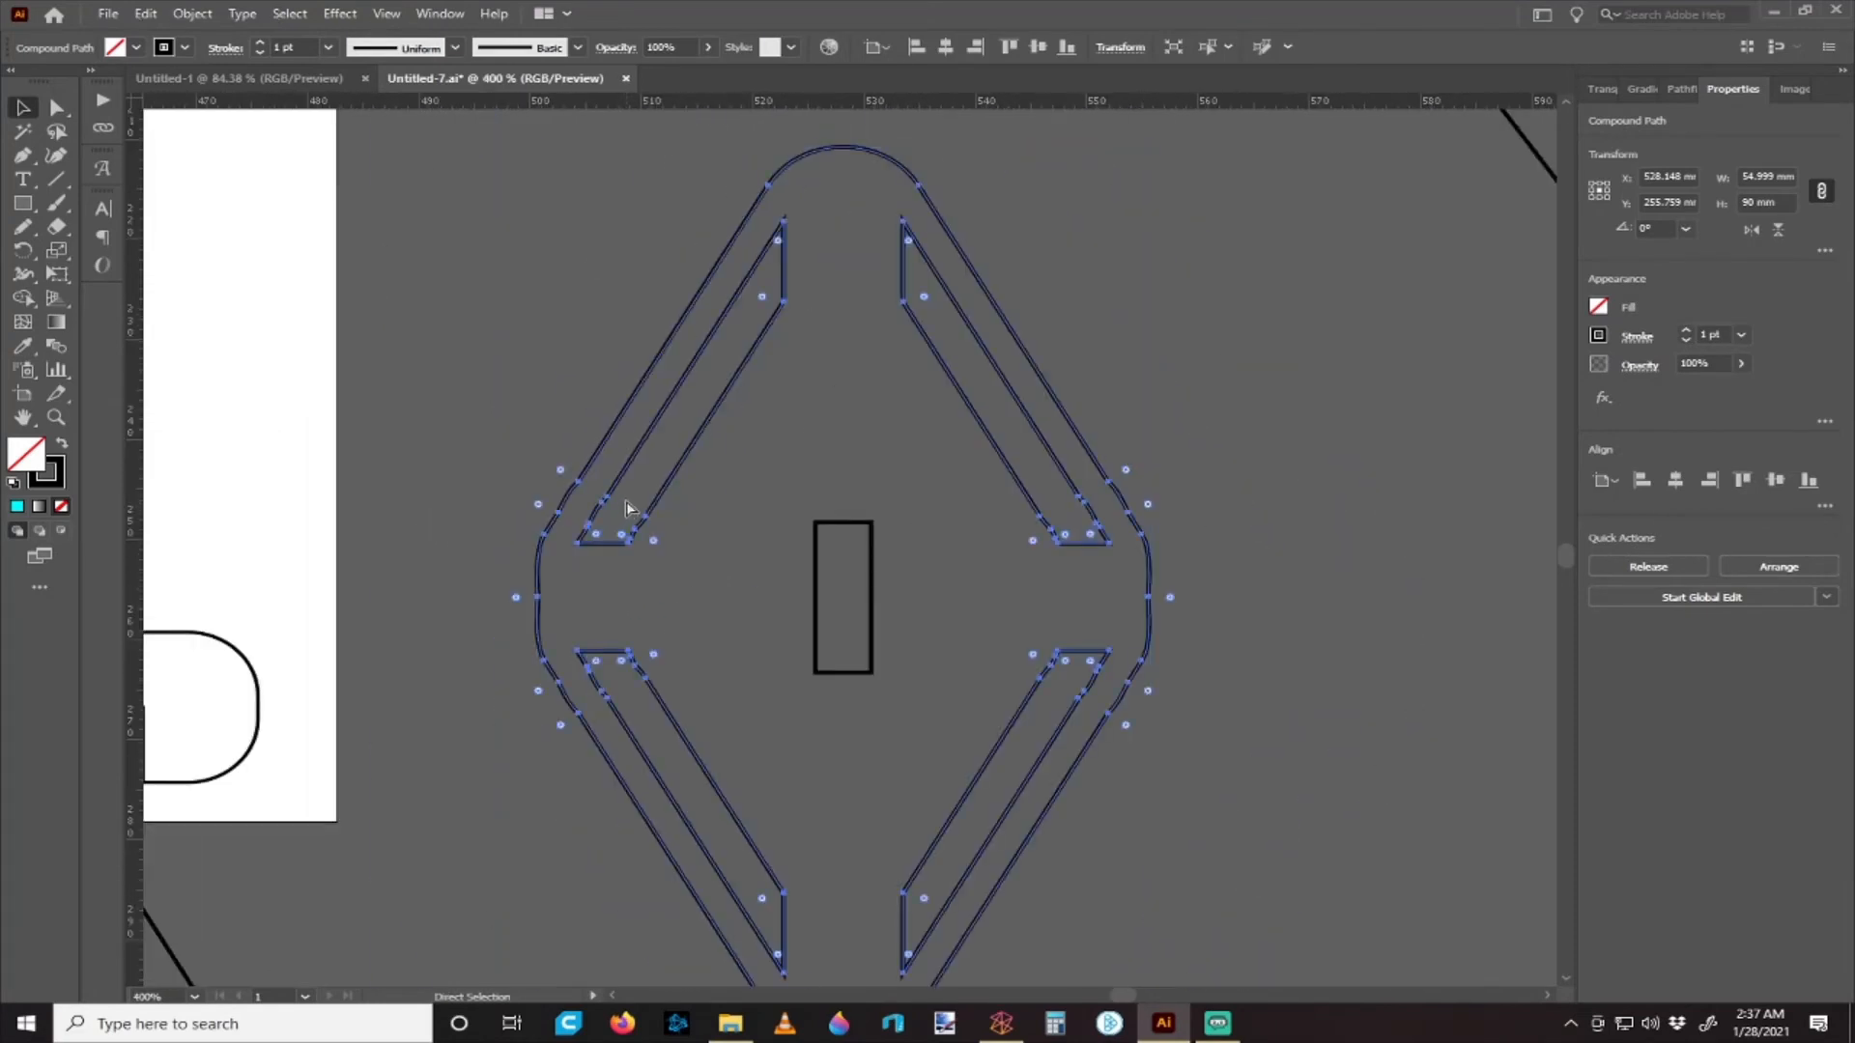
{"action": "scroll", "coordinate": [657, 478], "scroll_direction": "down", "scroll_amount": 1}
{"action": "left_click", "coordinate": [57, 108]}
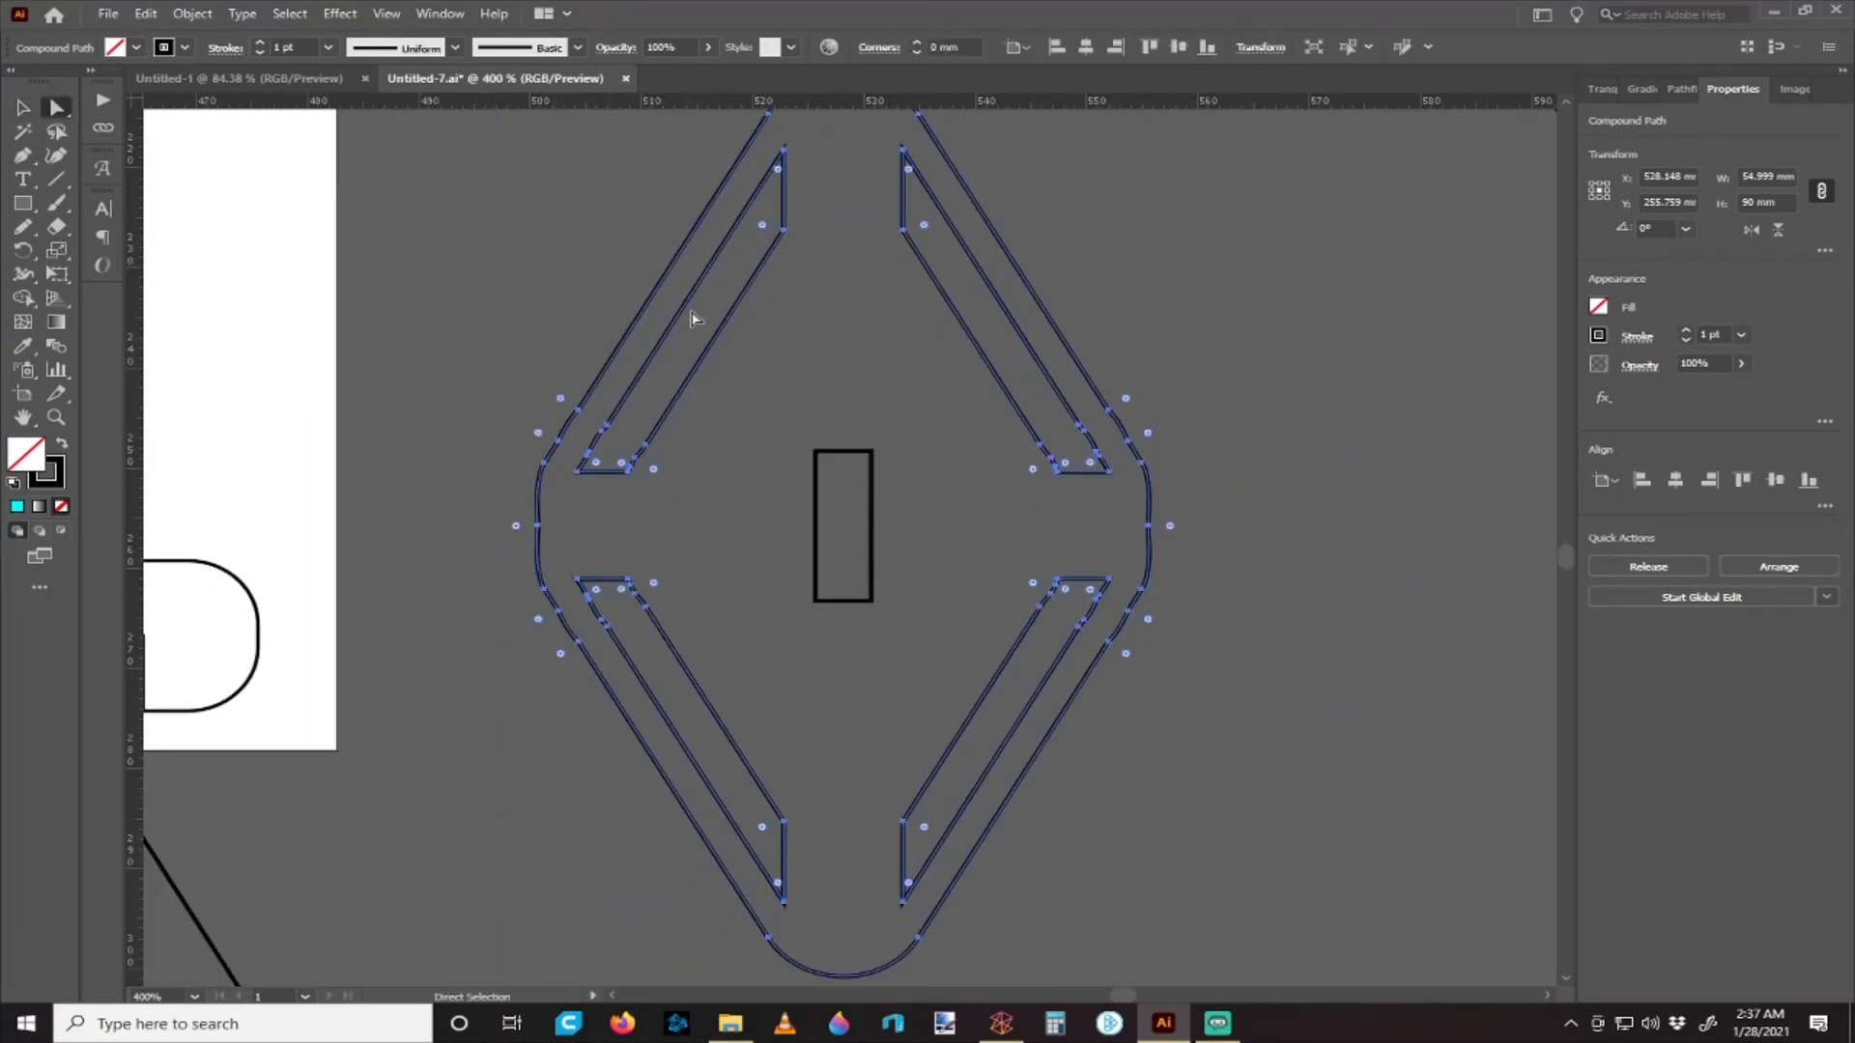
{"action": "left_click", "coordinate": [713, 314]}
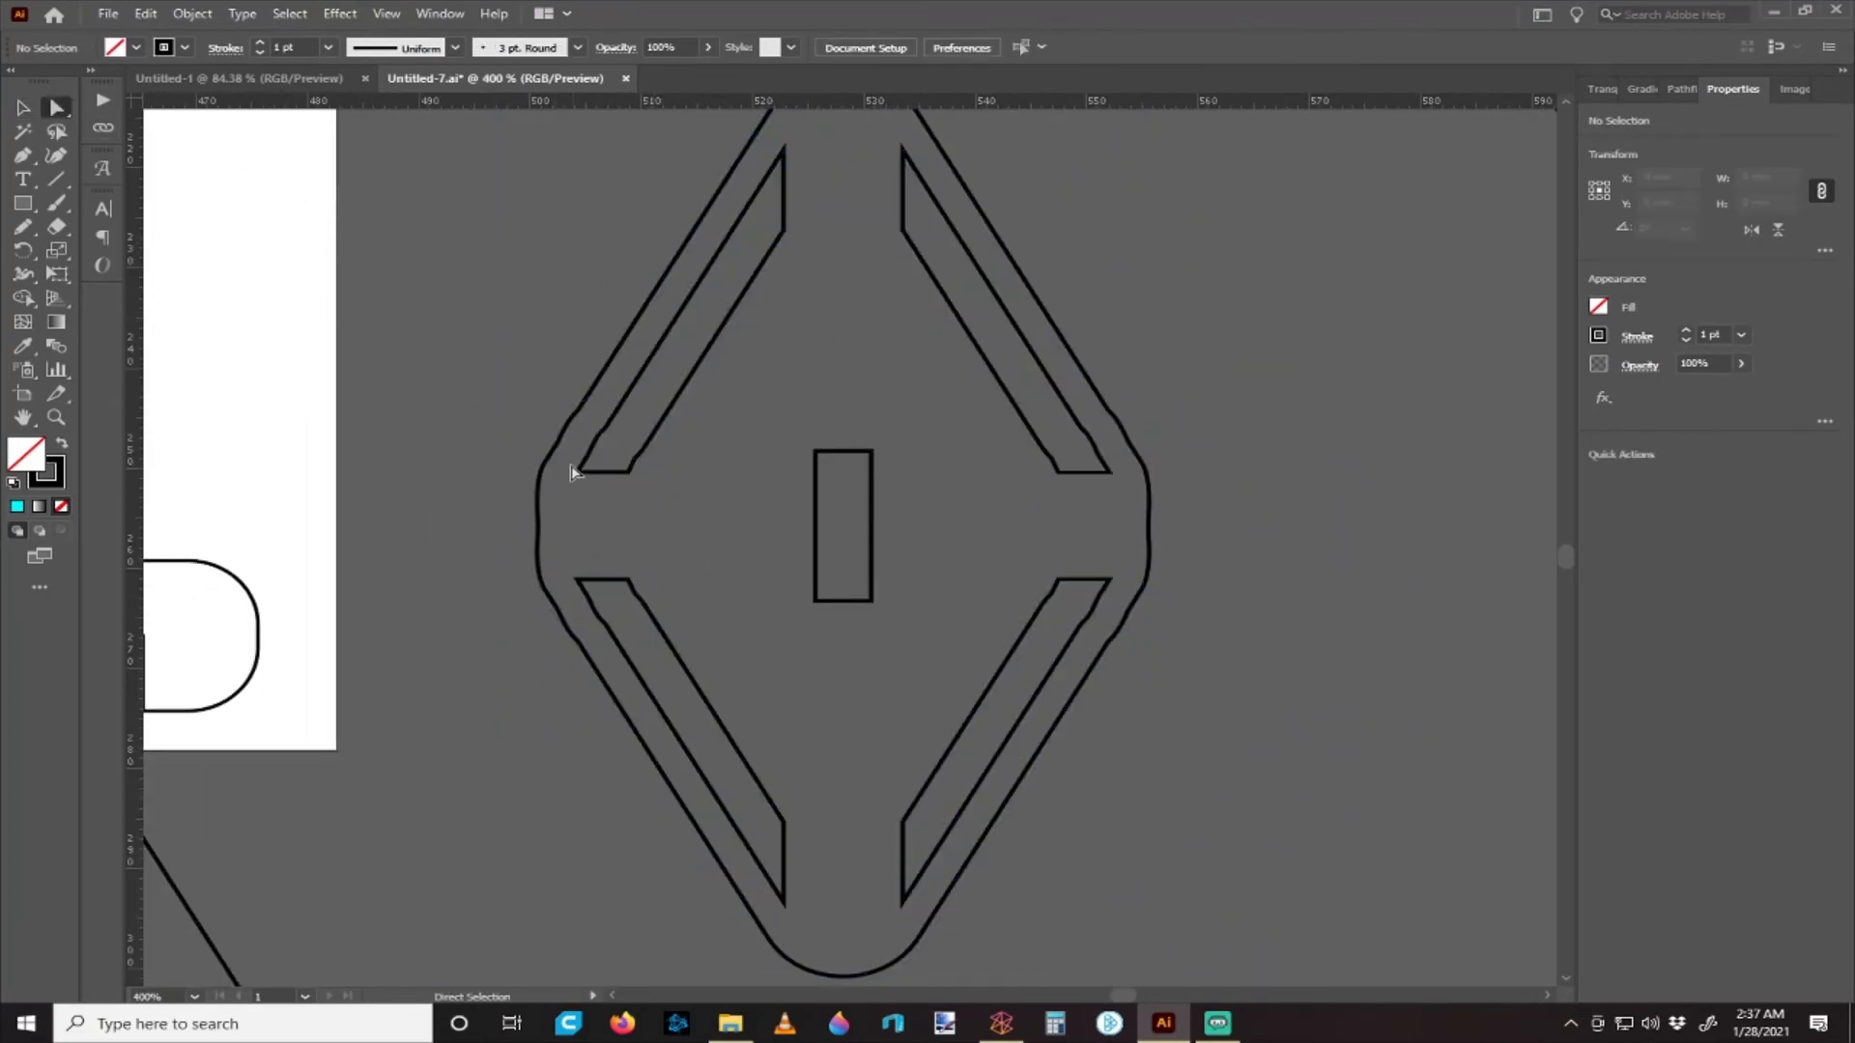
{"action": "left_click_drag", "start_coordinate": [566, 465], "coordinate": [690, 496]}
{"action": "left_click_drag", "start_coordinate": [775, 159], "coordinate": [799, 141]}
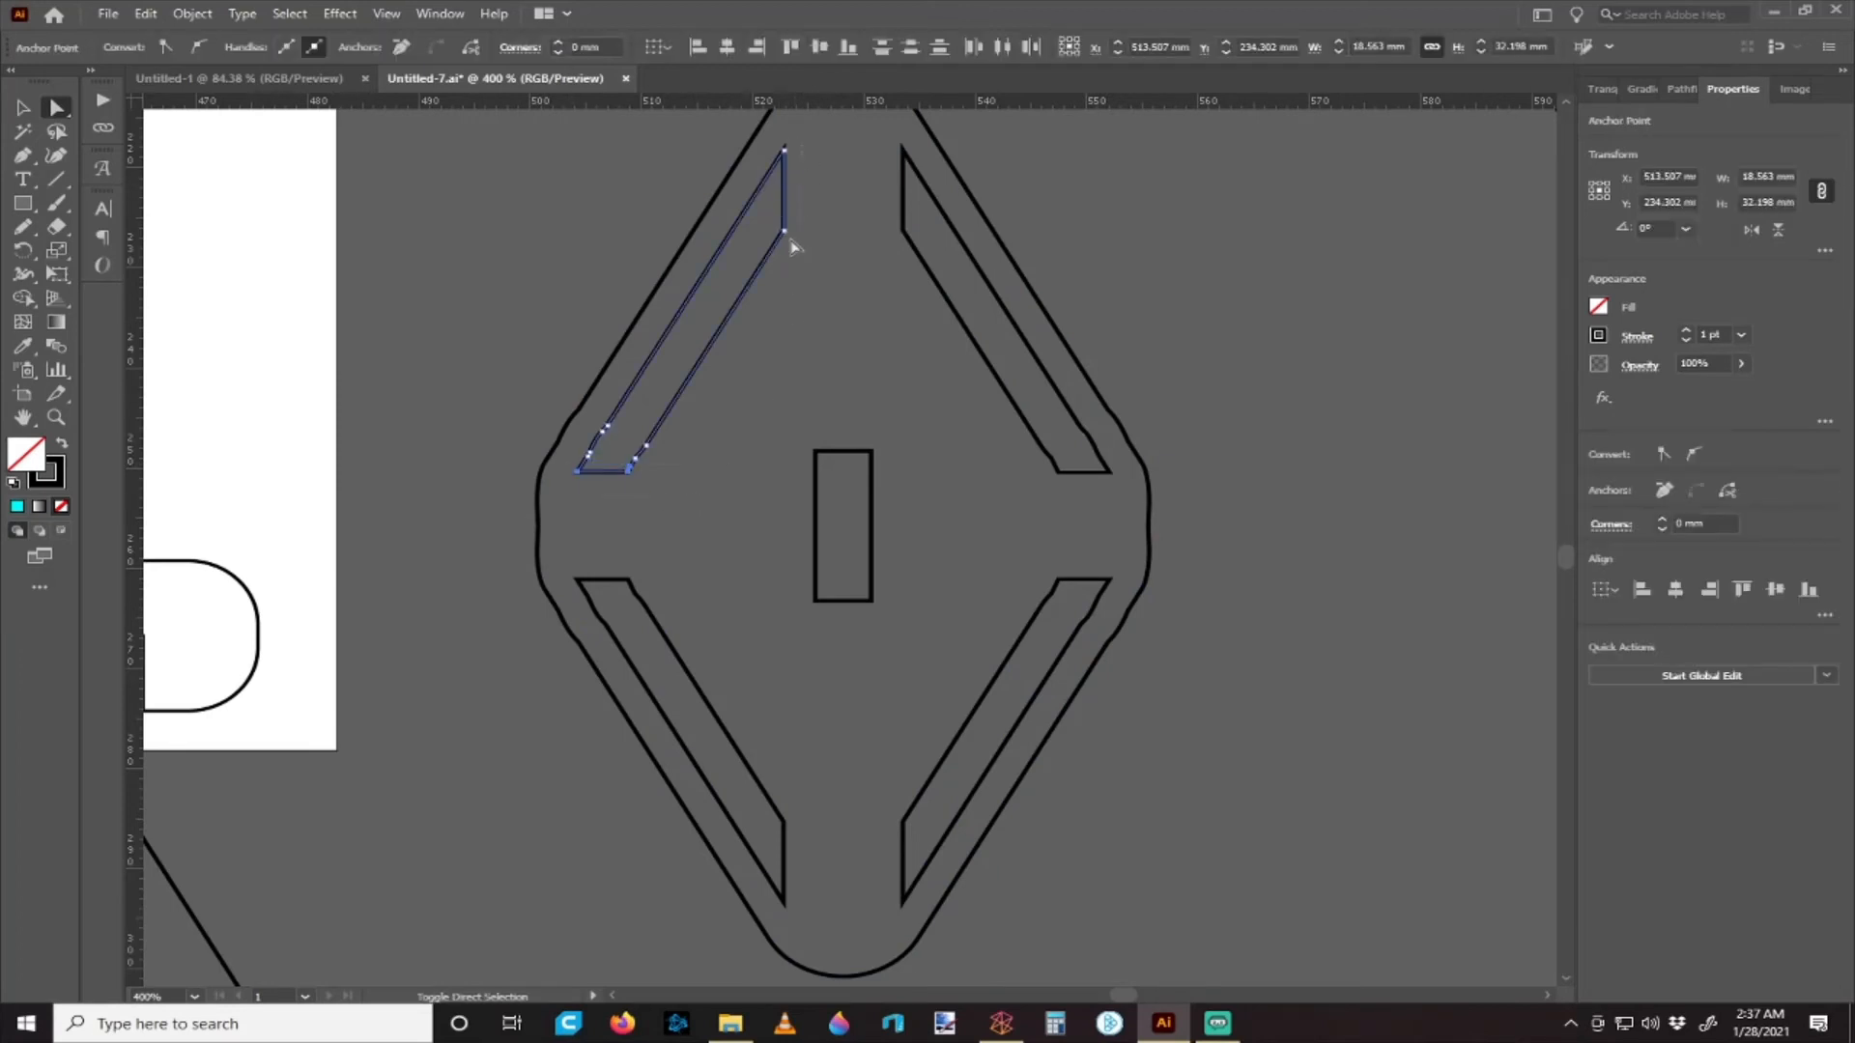
{"action": "left_click", "coordinate": [912, 265], "text": "shift"}
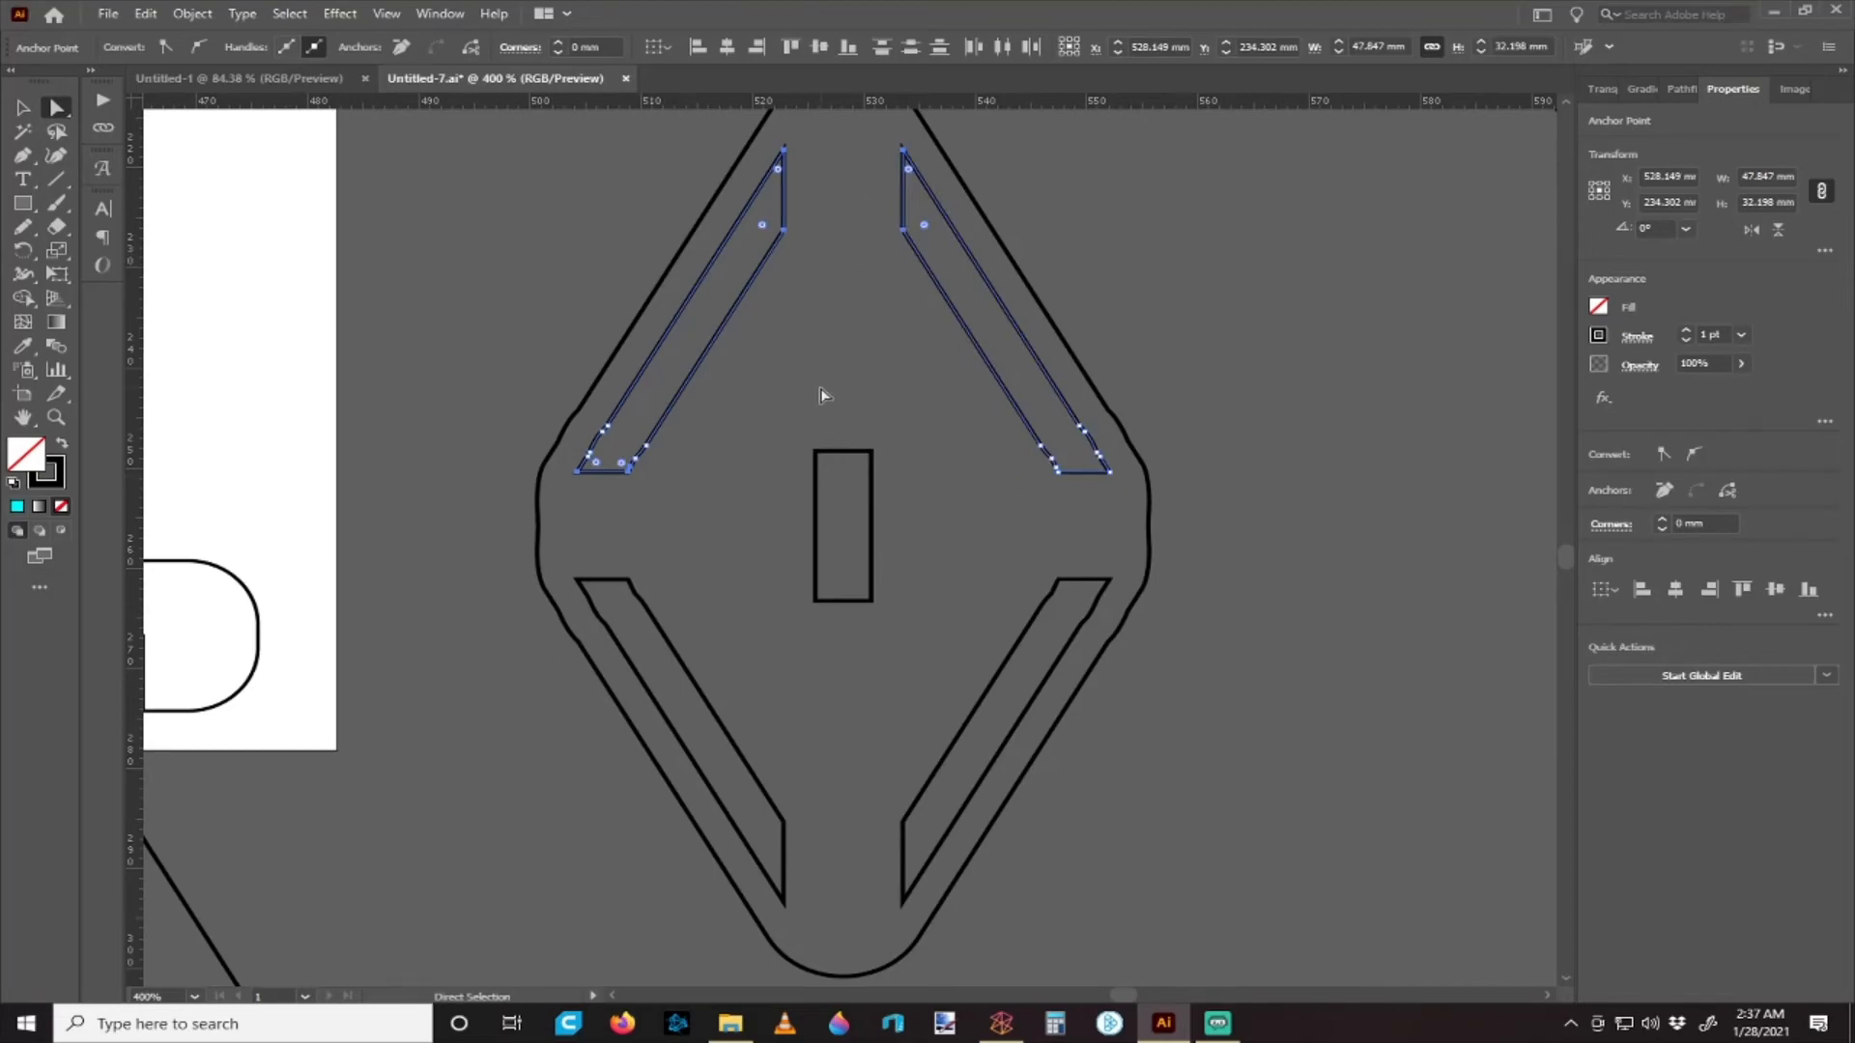
{"action": "scroll", "coordinate": [1085, 492], "scroll_direction": "up", "scroll_amount": 1}
{"action": "scroll", "coordinate": [1111, 502], "scroll_direction": "up", "scroll_amount": 2}
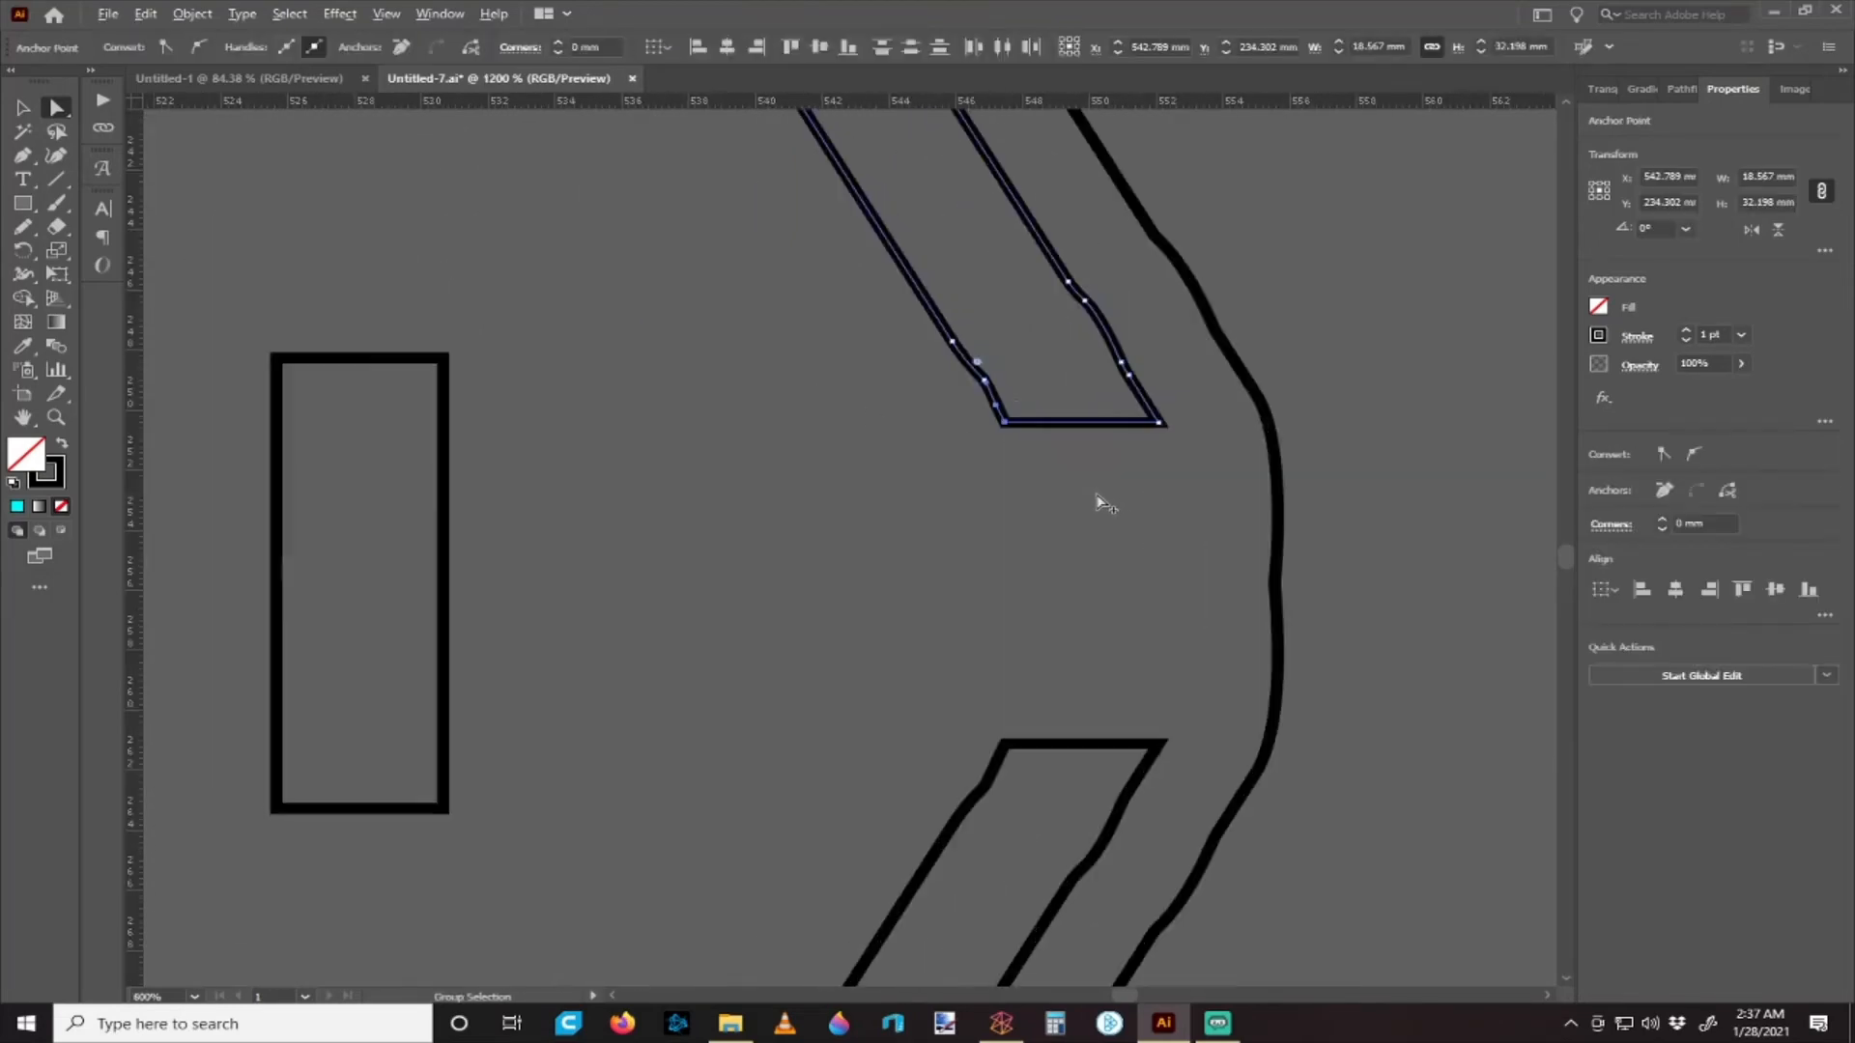
{"action": "scroll", "coordinate": [1098, 502], "scroll_direction": "down", "scroll_amount": 2}
{"action": "left_click", "coordinate": [1032, 476]}
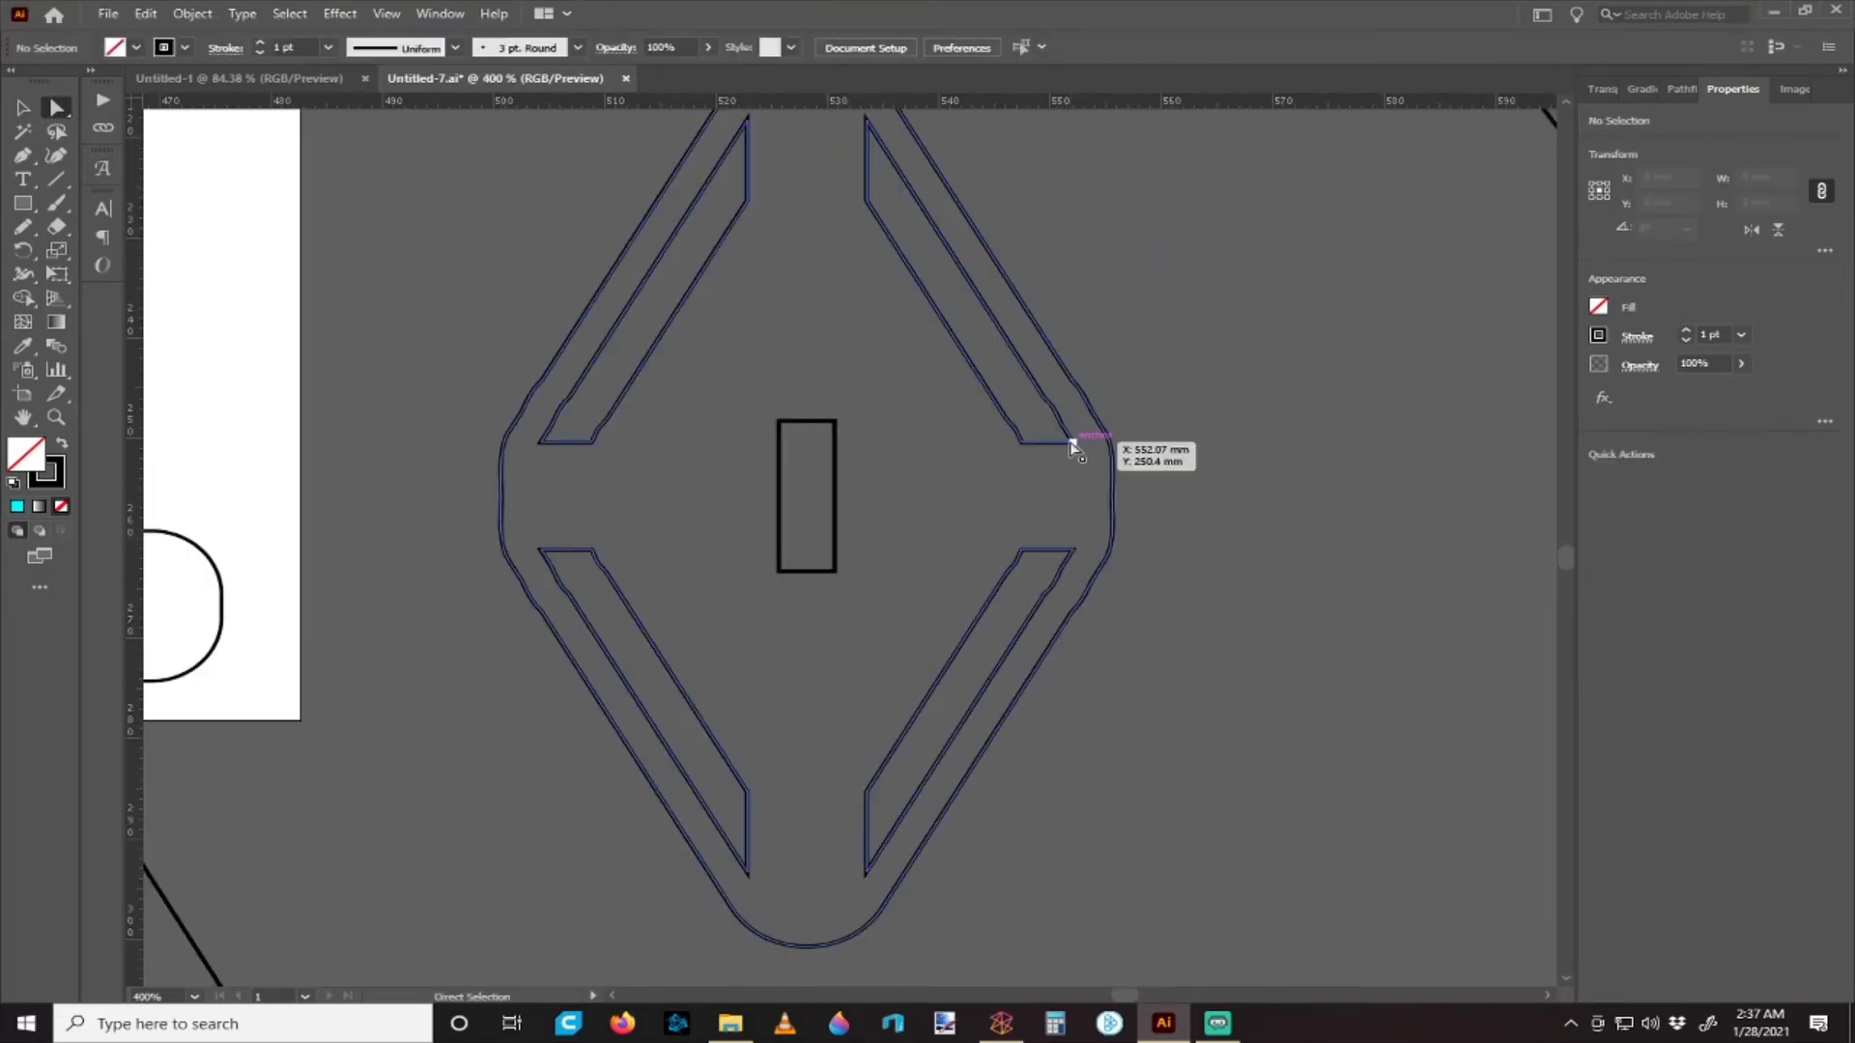
- Round the sharp, acute corners at both ends of all four slanted openings in the diamond together
{"action": "left_click", "coordinate": [1072, 444]}
{"action": "left_click", "coordinate": [542, 443], "text": "shift"}
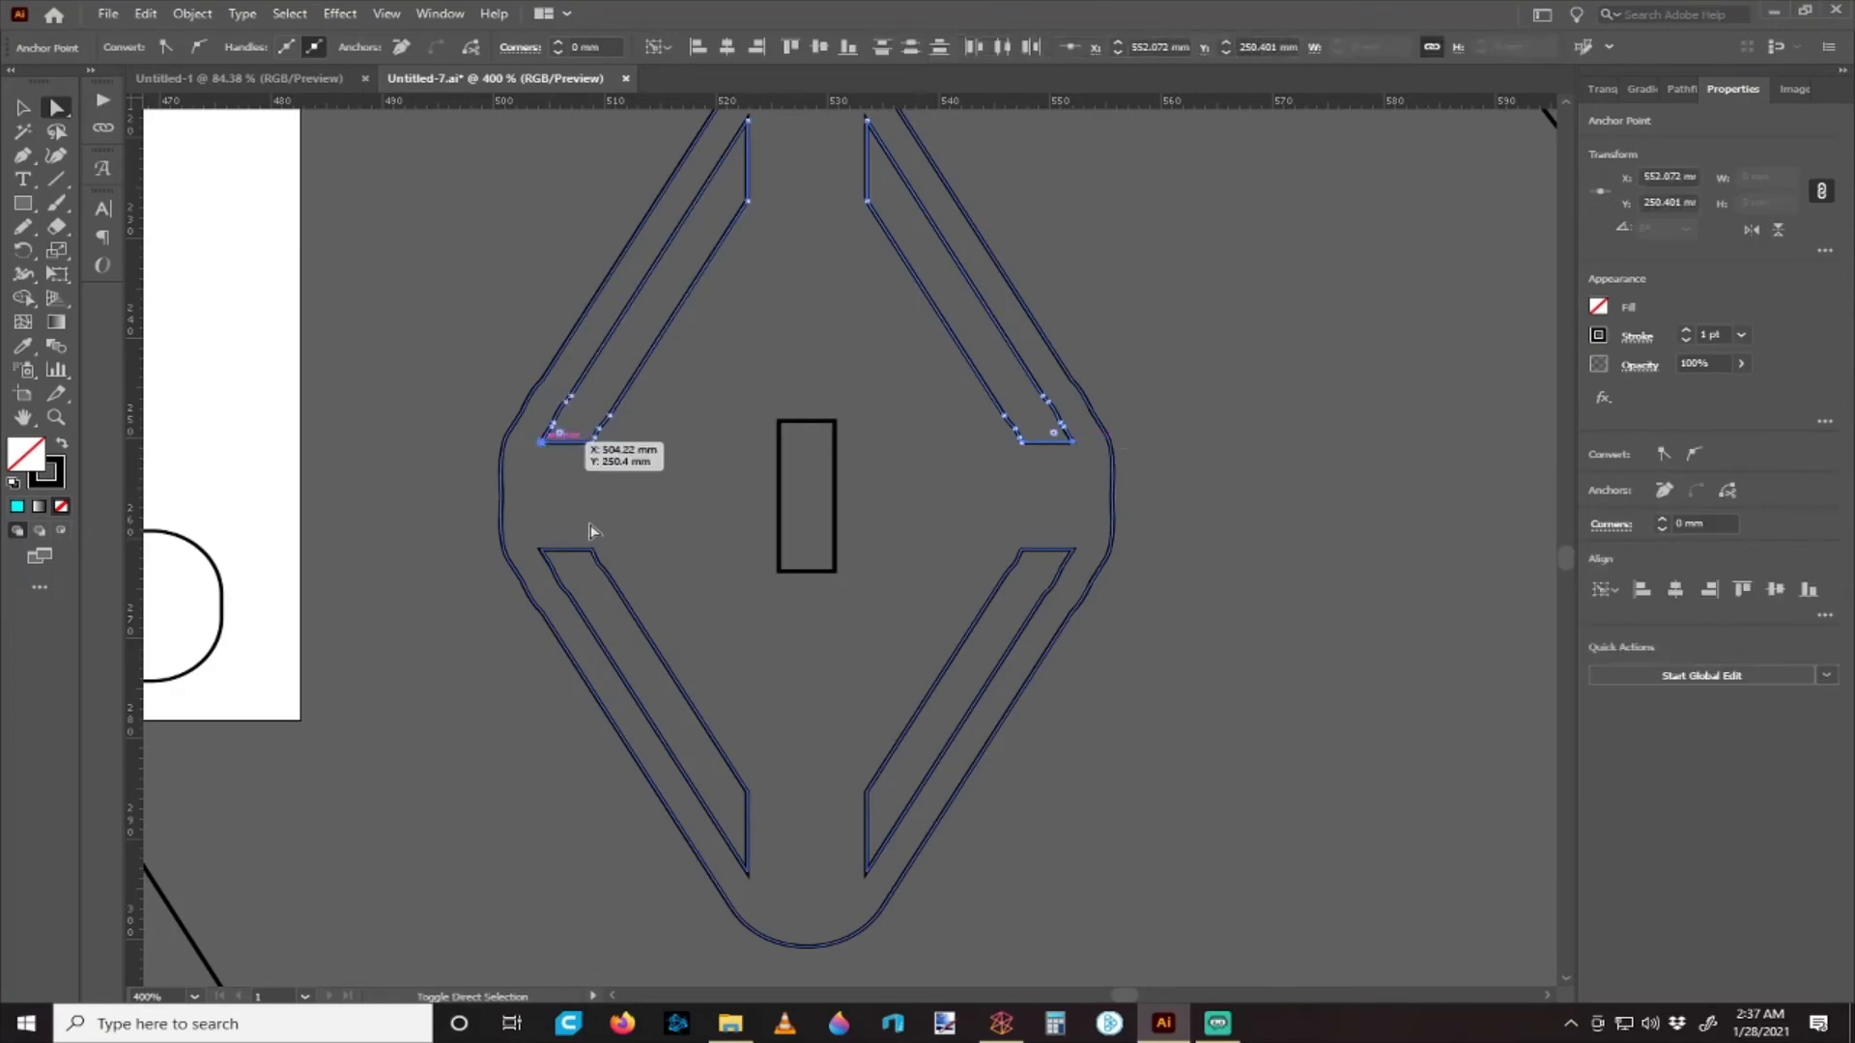
{"action": "left_click", "coordinate": [542, 549], "text": "shift"}
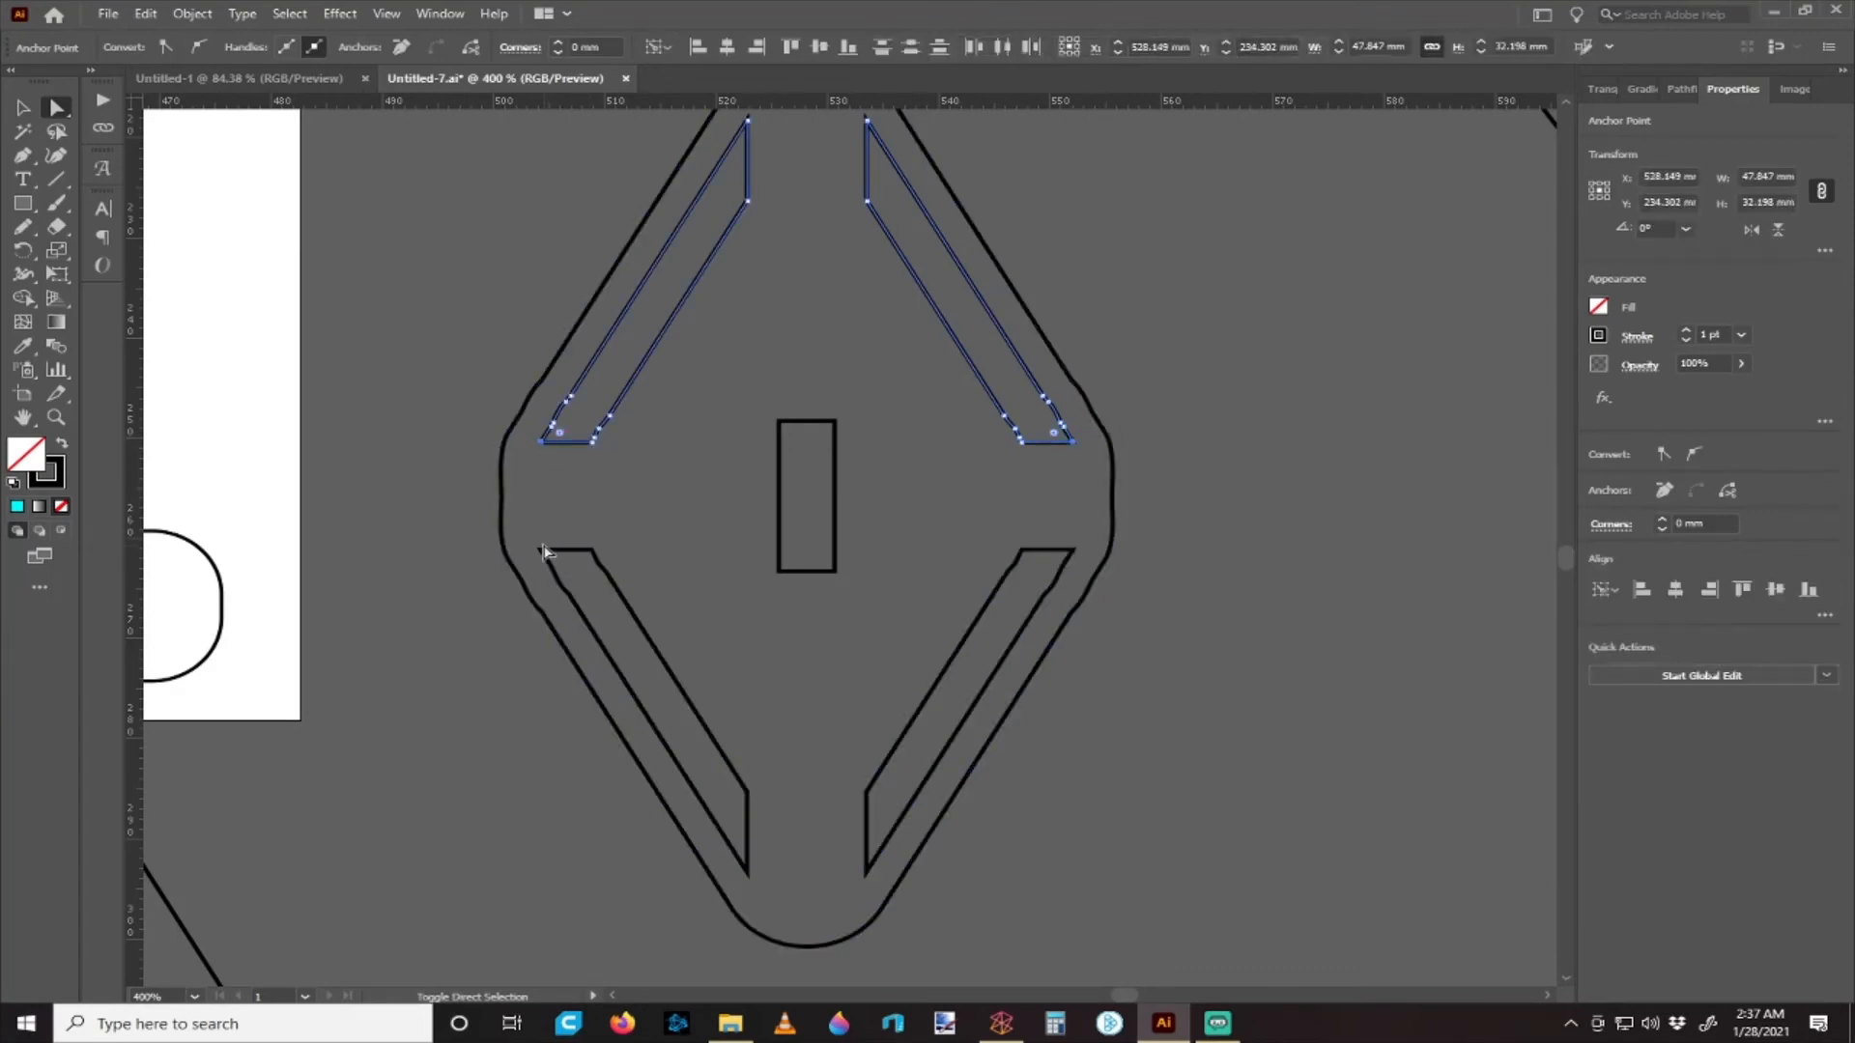
{"action": "left_click", "coordinate": [1073, 550], "text": "shift"}
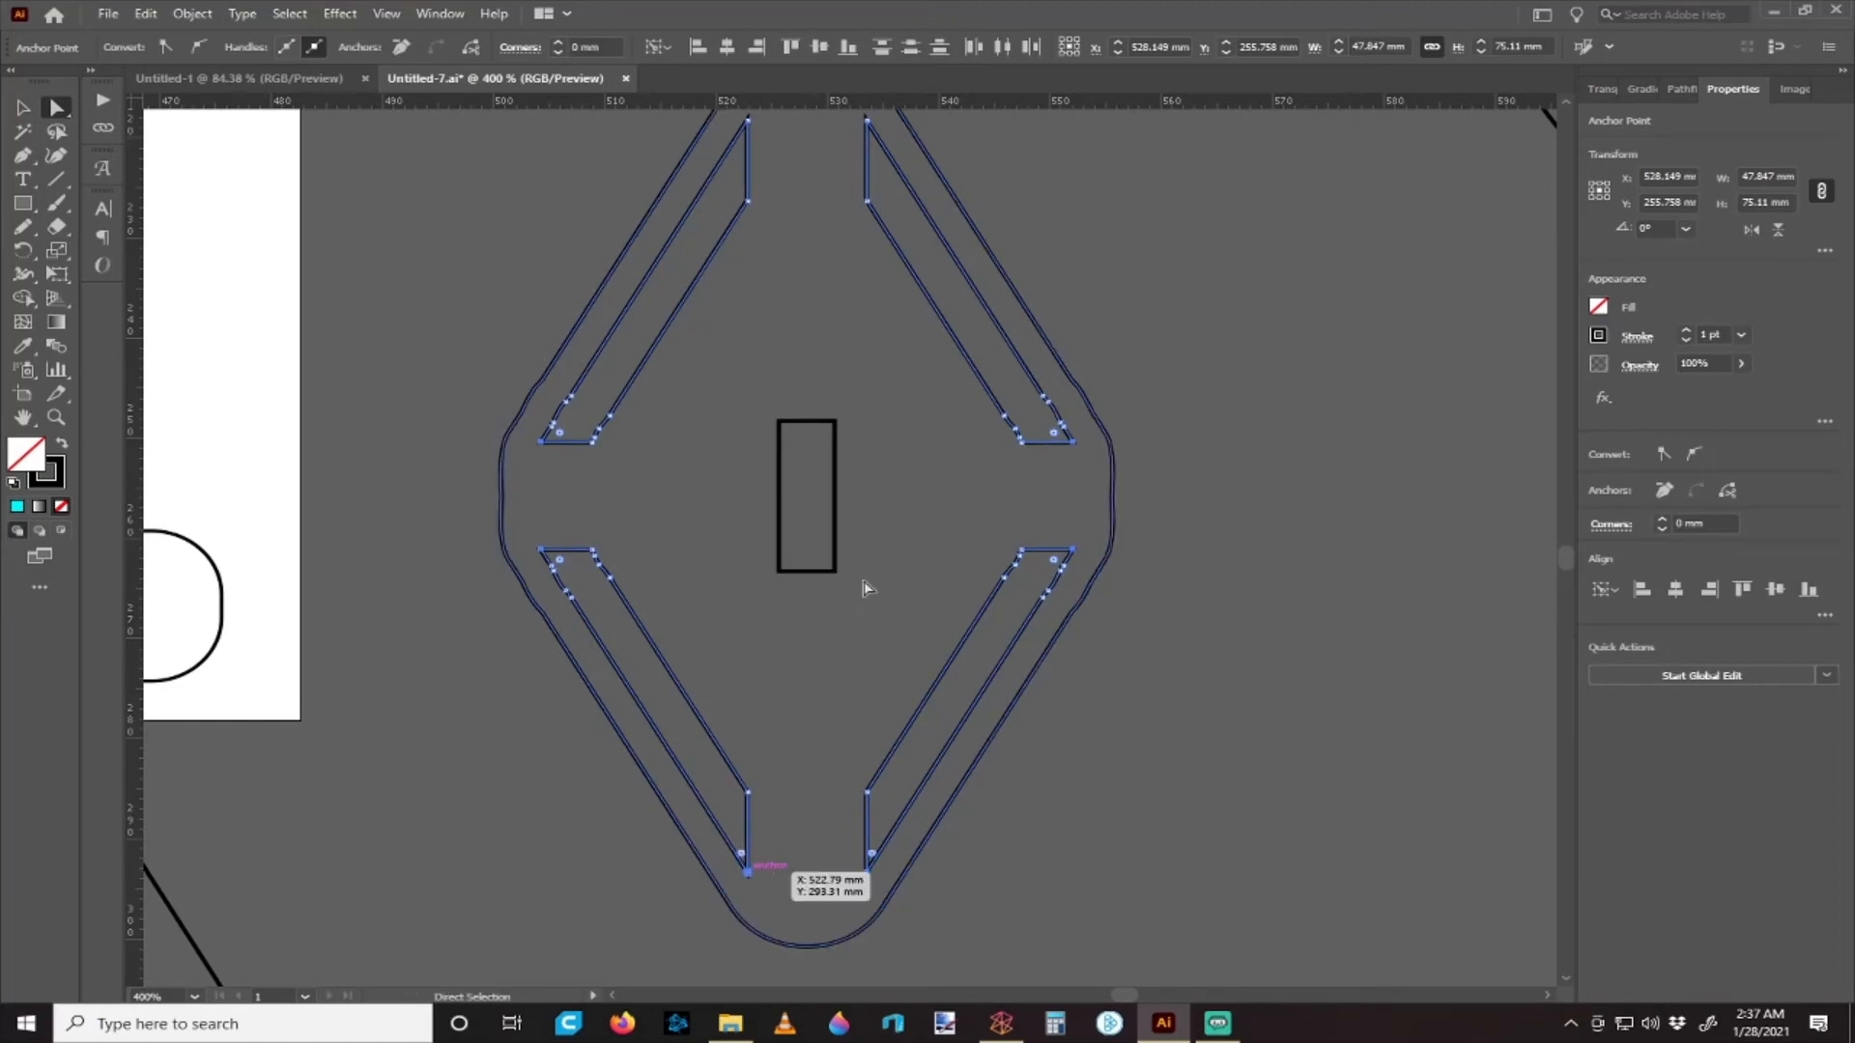
{"action": "scroll", "coordinate": [866, 588], "scroll_direction": "up", "scroll_amount": 2}
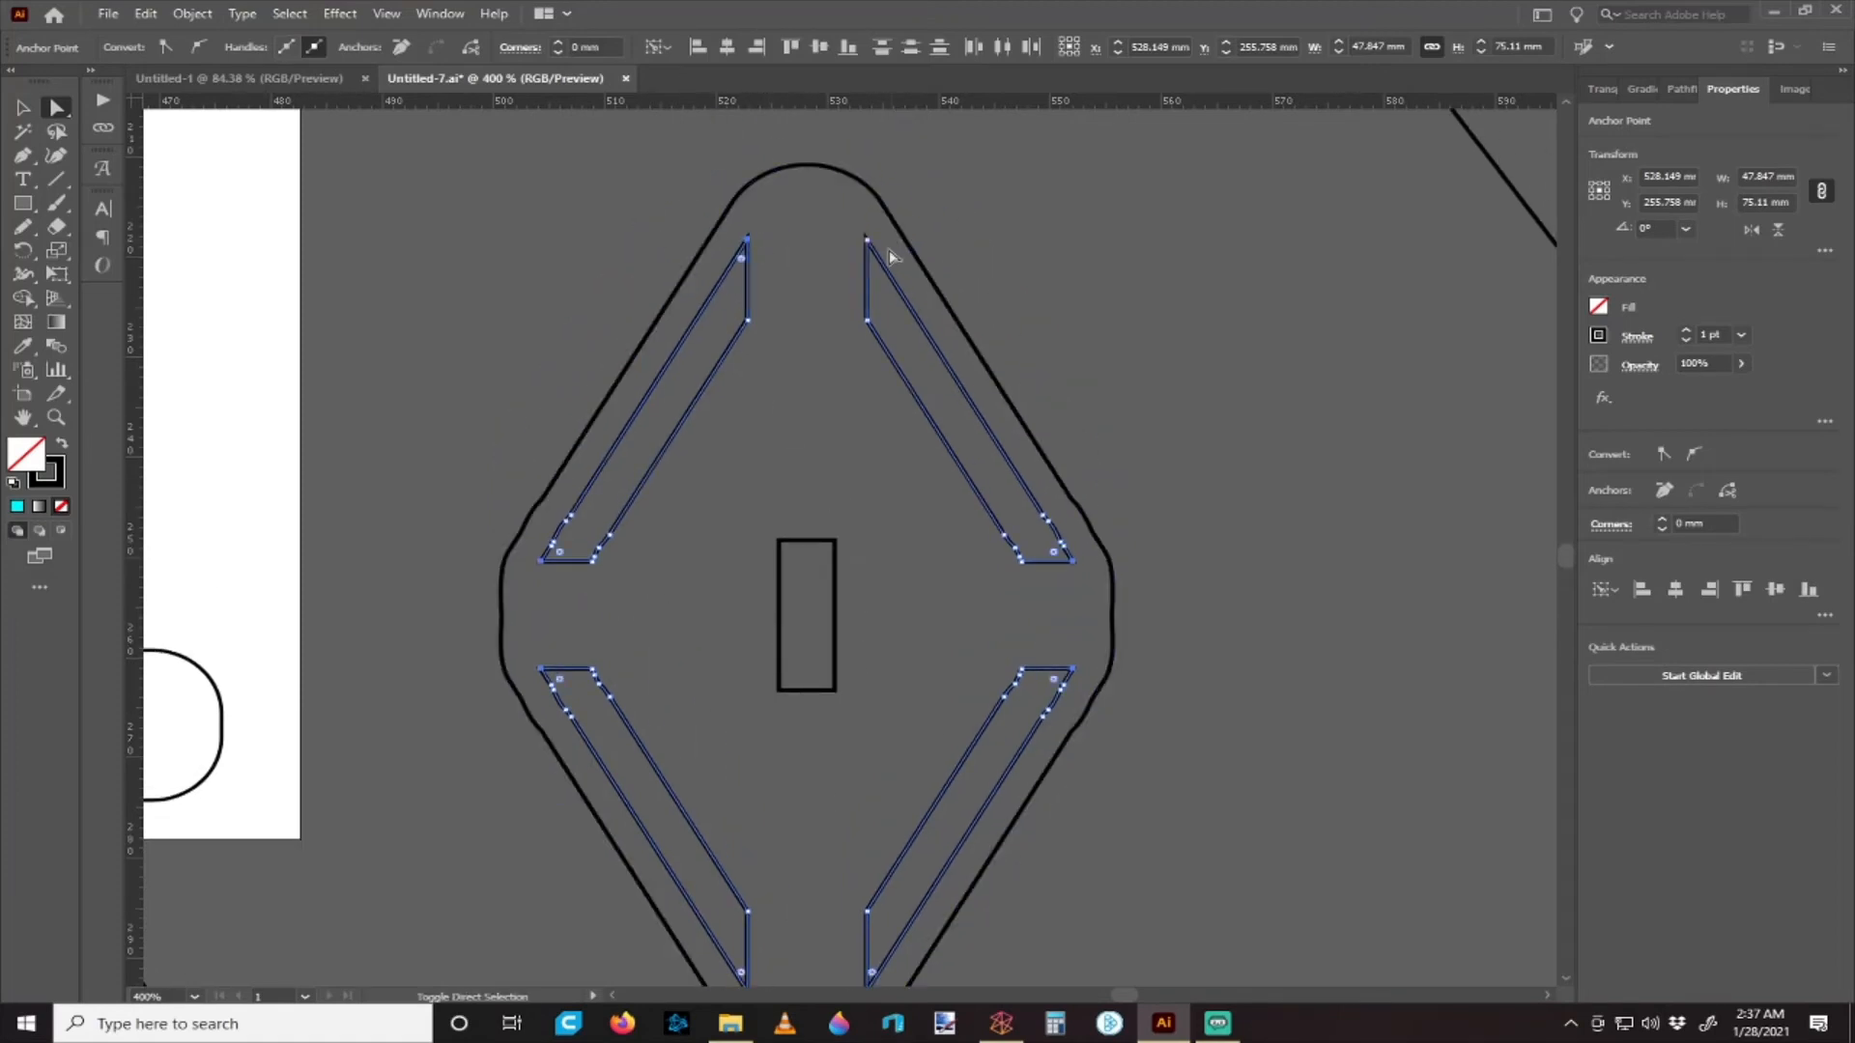
{"action": "scroll", "coordinate": [884, 216], "scroll_direction": "down", "scroll_amount": 1}
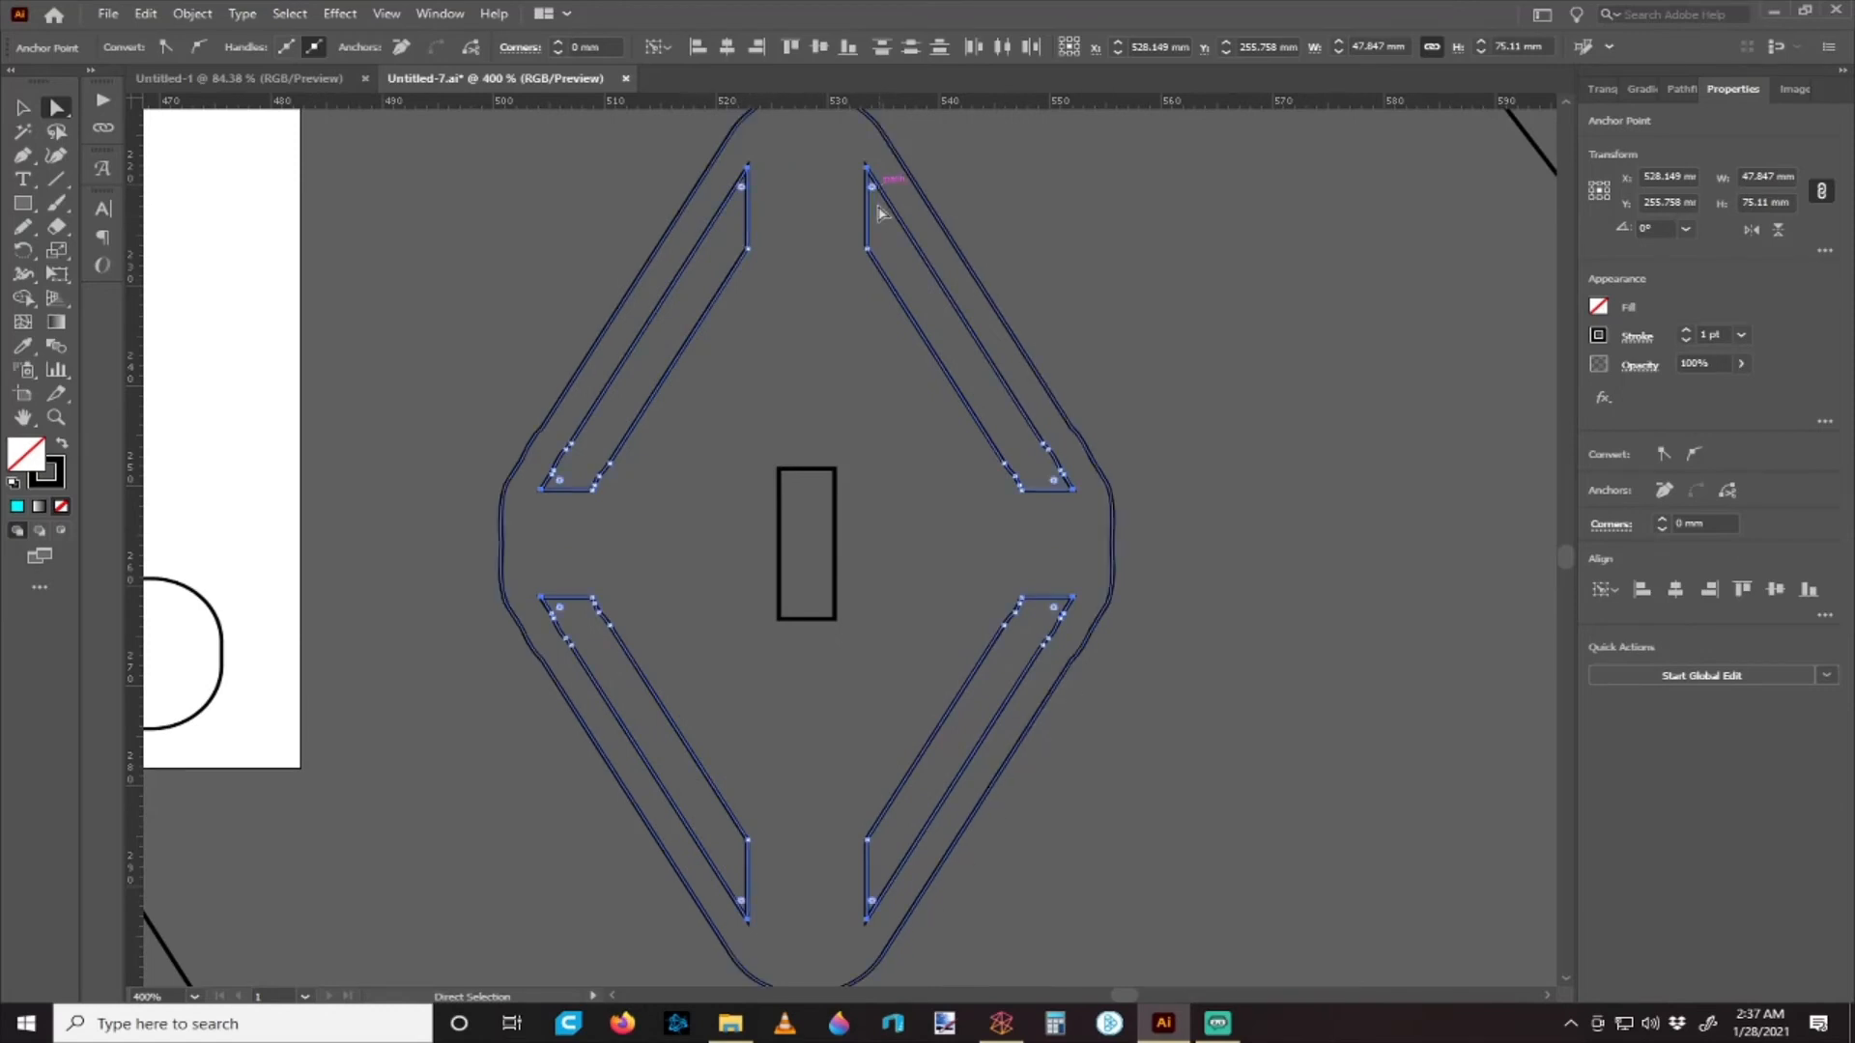
{"action": "left_click_drag", "start_coordinate": [876, 193], "coordinate": [896, 236]}
{"action": "left_click", "coordinate": [809, 384]}
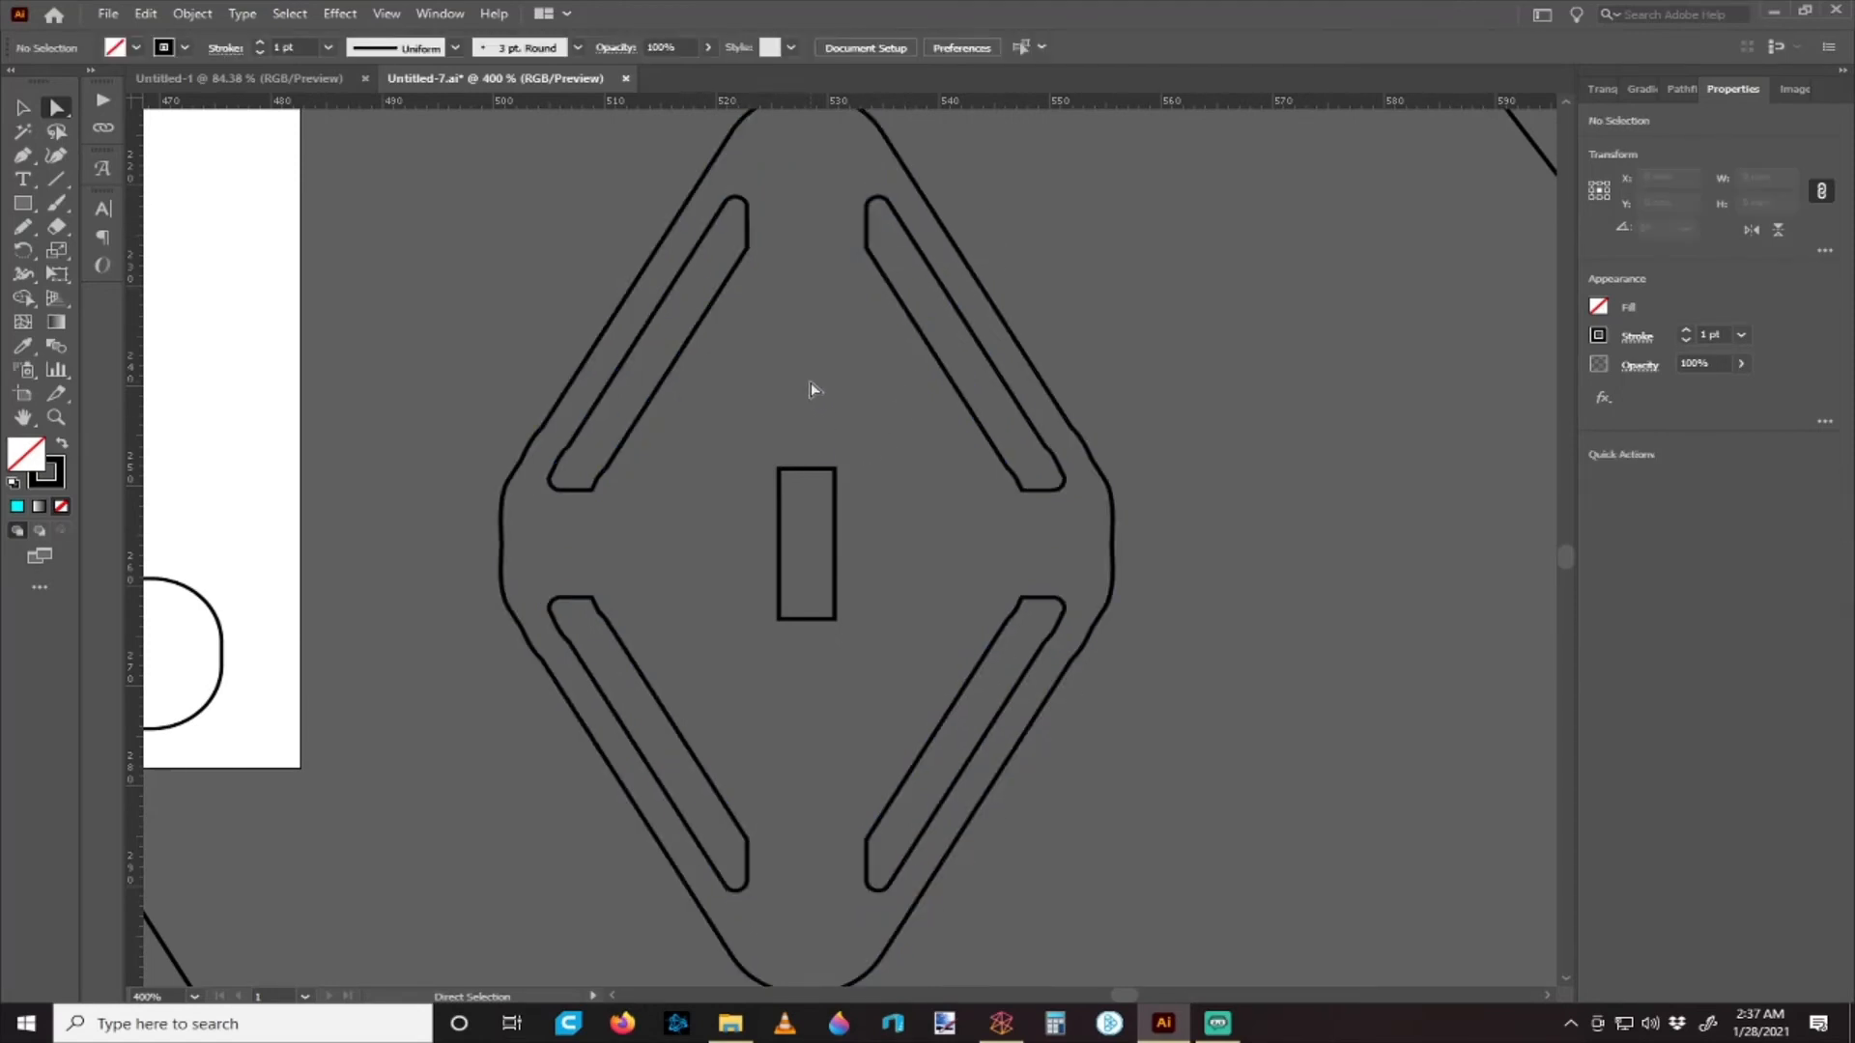
- Delete the leftover notched diamond shape below the artboard
{"action": "scroll", "coordinate": [810, 383], "scroll_direction": "down", "scroll_amount": 3}
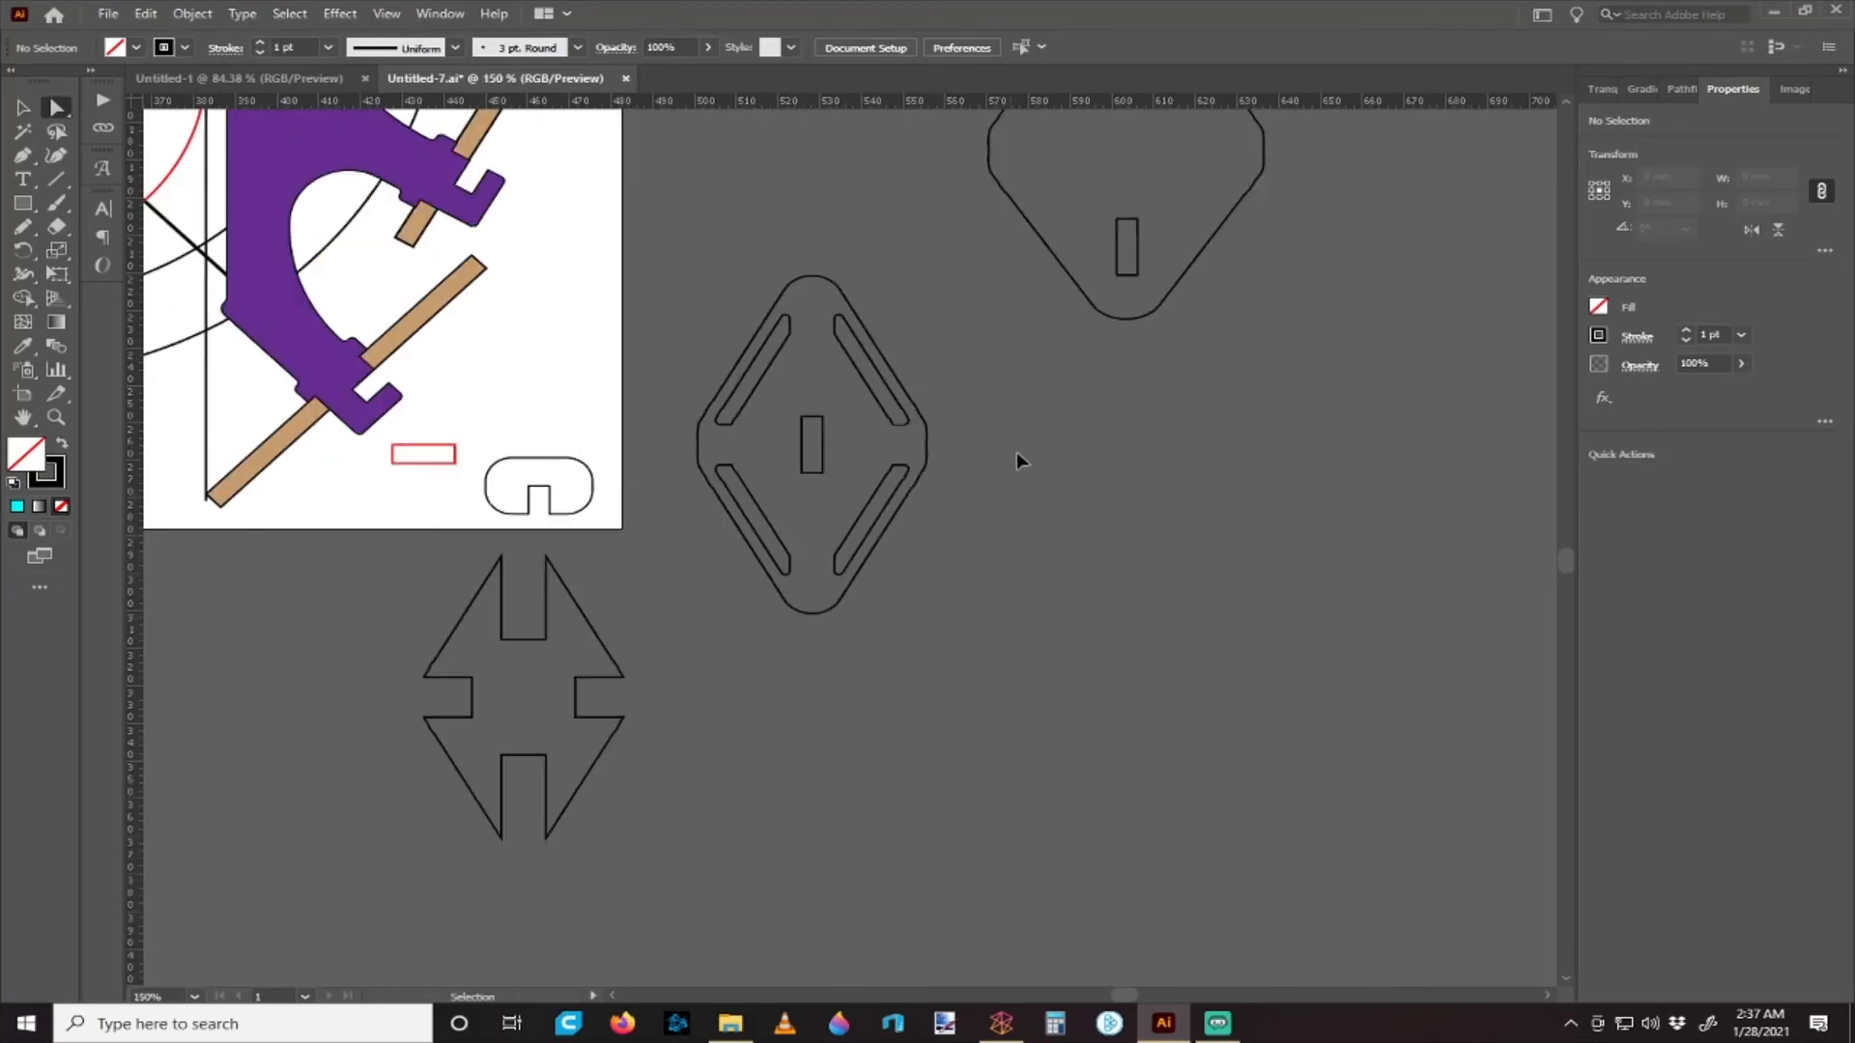
{"action": "scroll", "coordinate": [1016, 460], "scroll_direction": "left", "scroll_amount": 1}
{"action": "left_click", "coordinate": [22, 107]}
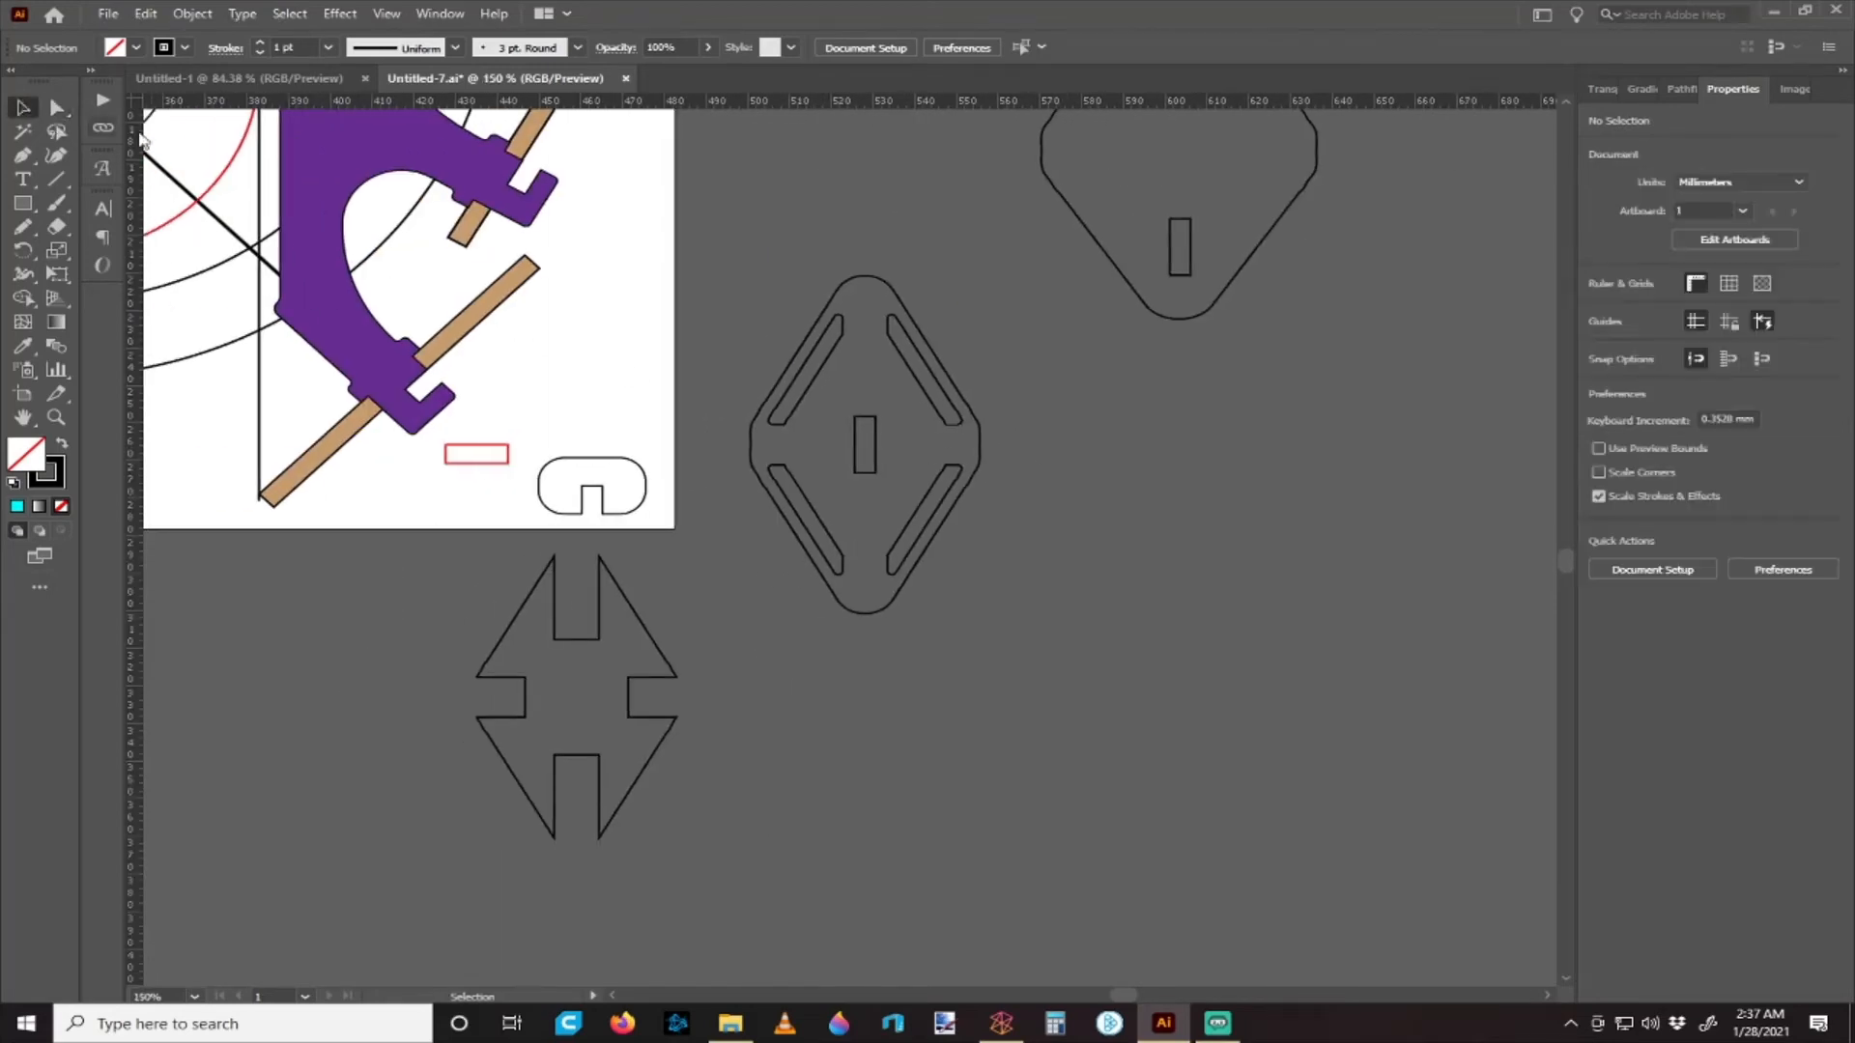
{"action": "scroll", "coordinate": [681, 541], "scroll_direction": "up", "scroll_amount": 1}
{"action": "scroll", "coordinate": [649, 596], "scroll_direction": "down", "scroll_amount": 2}
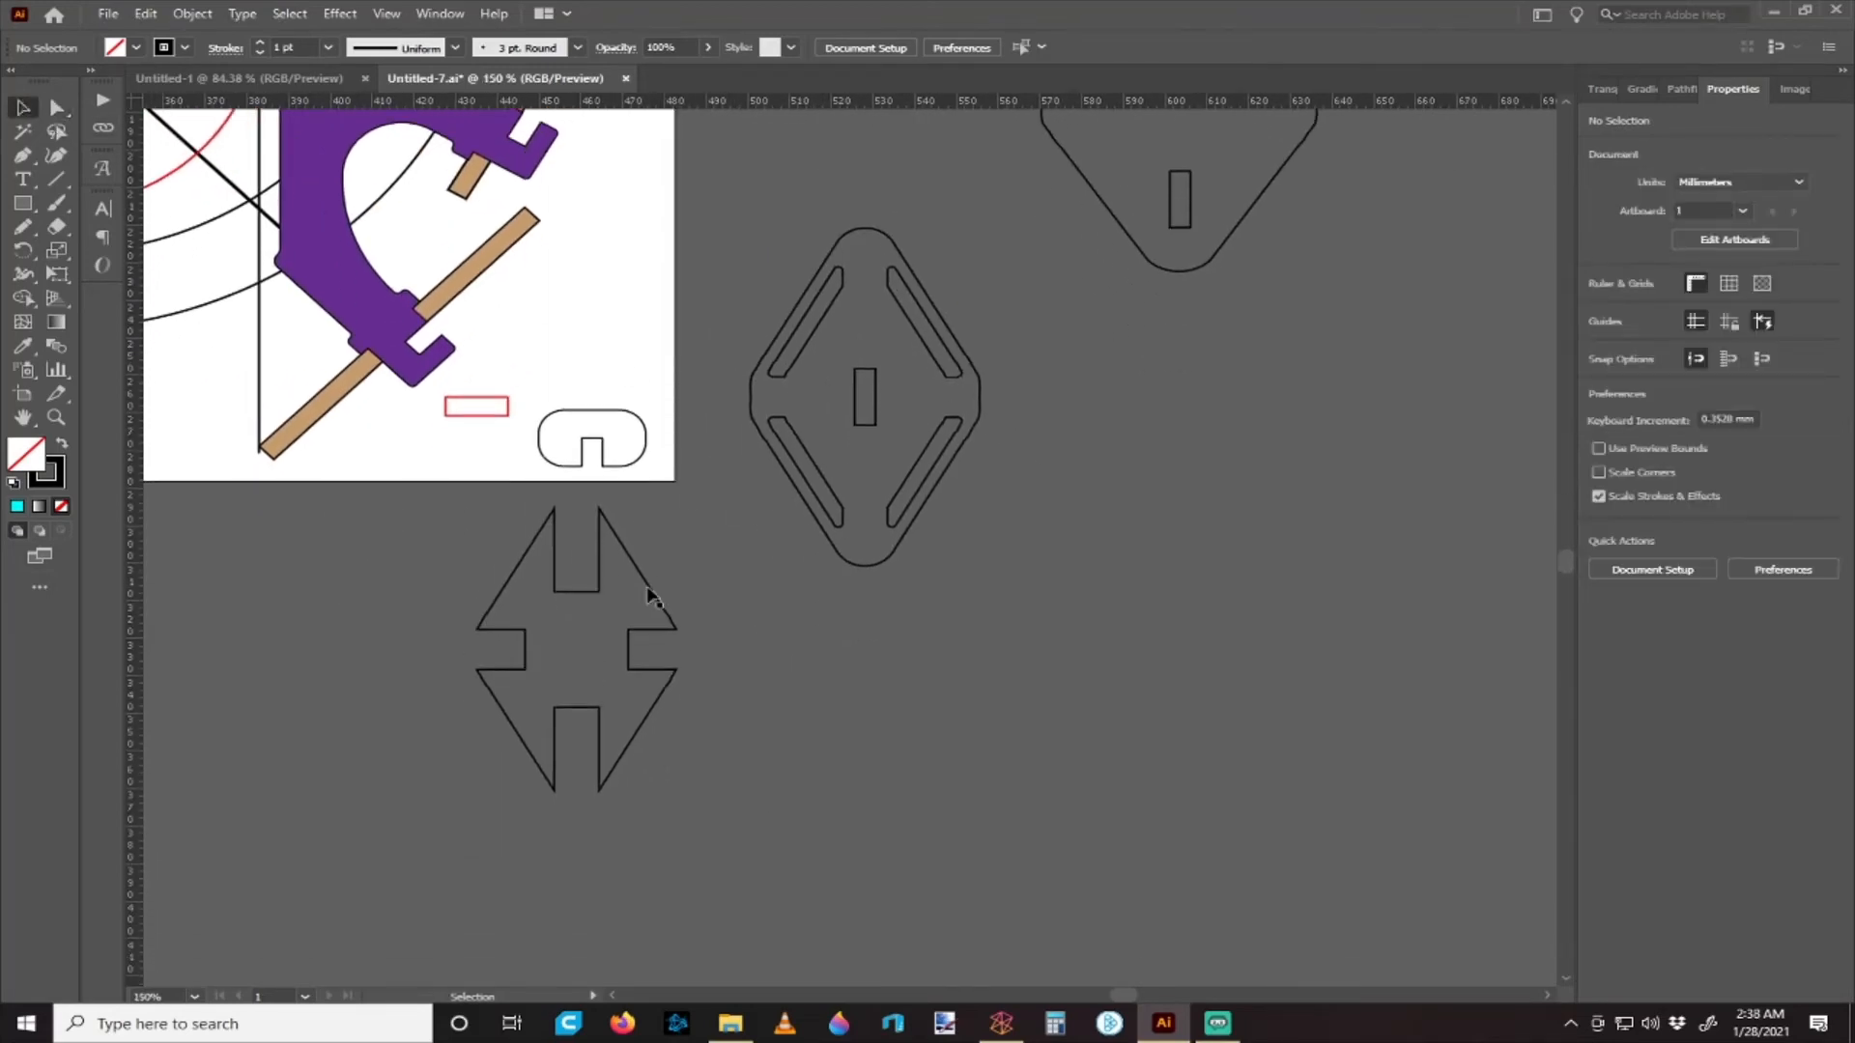
{"action": "left_click_drag", "start_coordinate": [647, 587], "coordinate": [759, 588]}
{"action": "scroll", "coordinate": [663, 637], "scroll_direction": "up", "scroll_amount": 4}
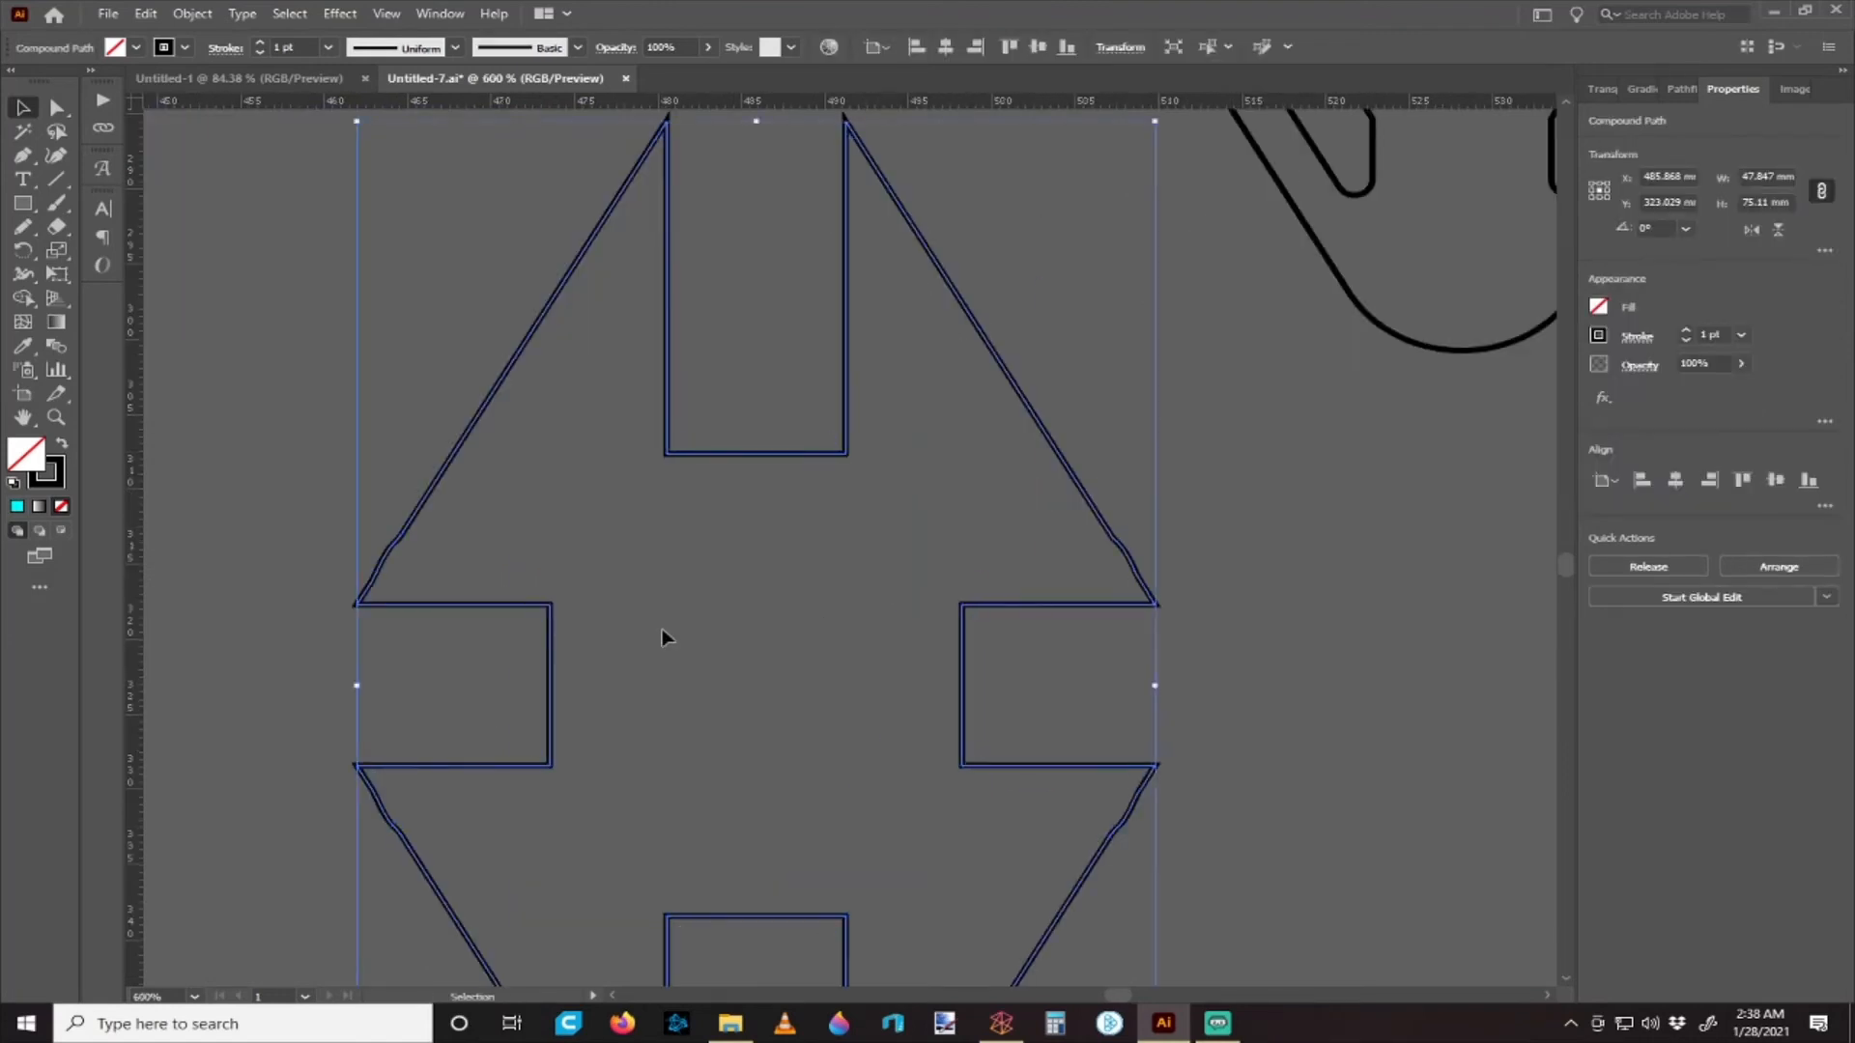
{"action": "scroll", "coordinate": [662, 638], "scroll_direction": "down", "scroll_amount": 5}
{"action": "key", "text": "Delete"}
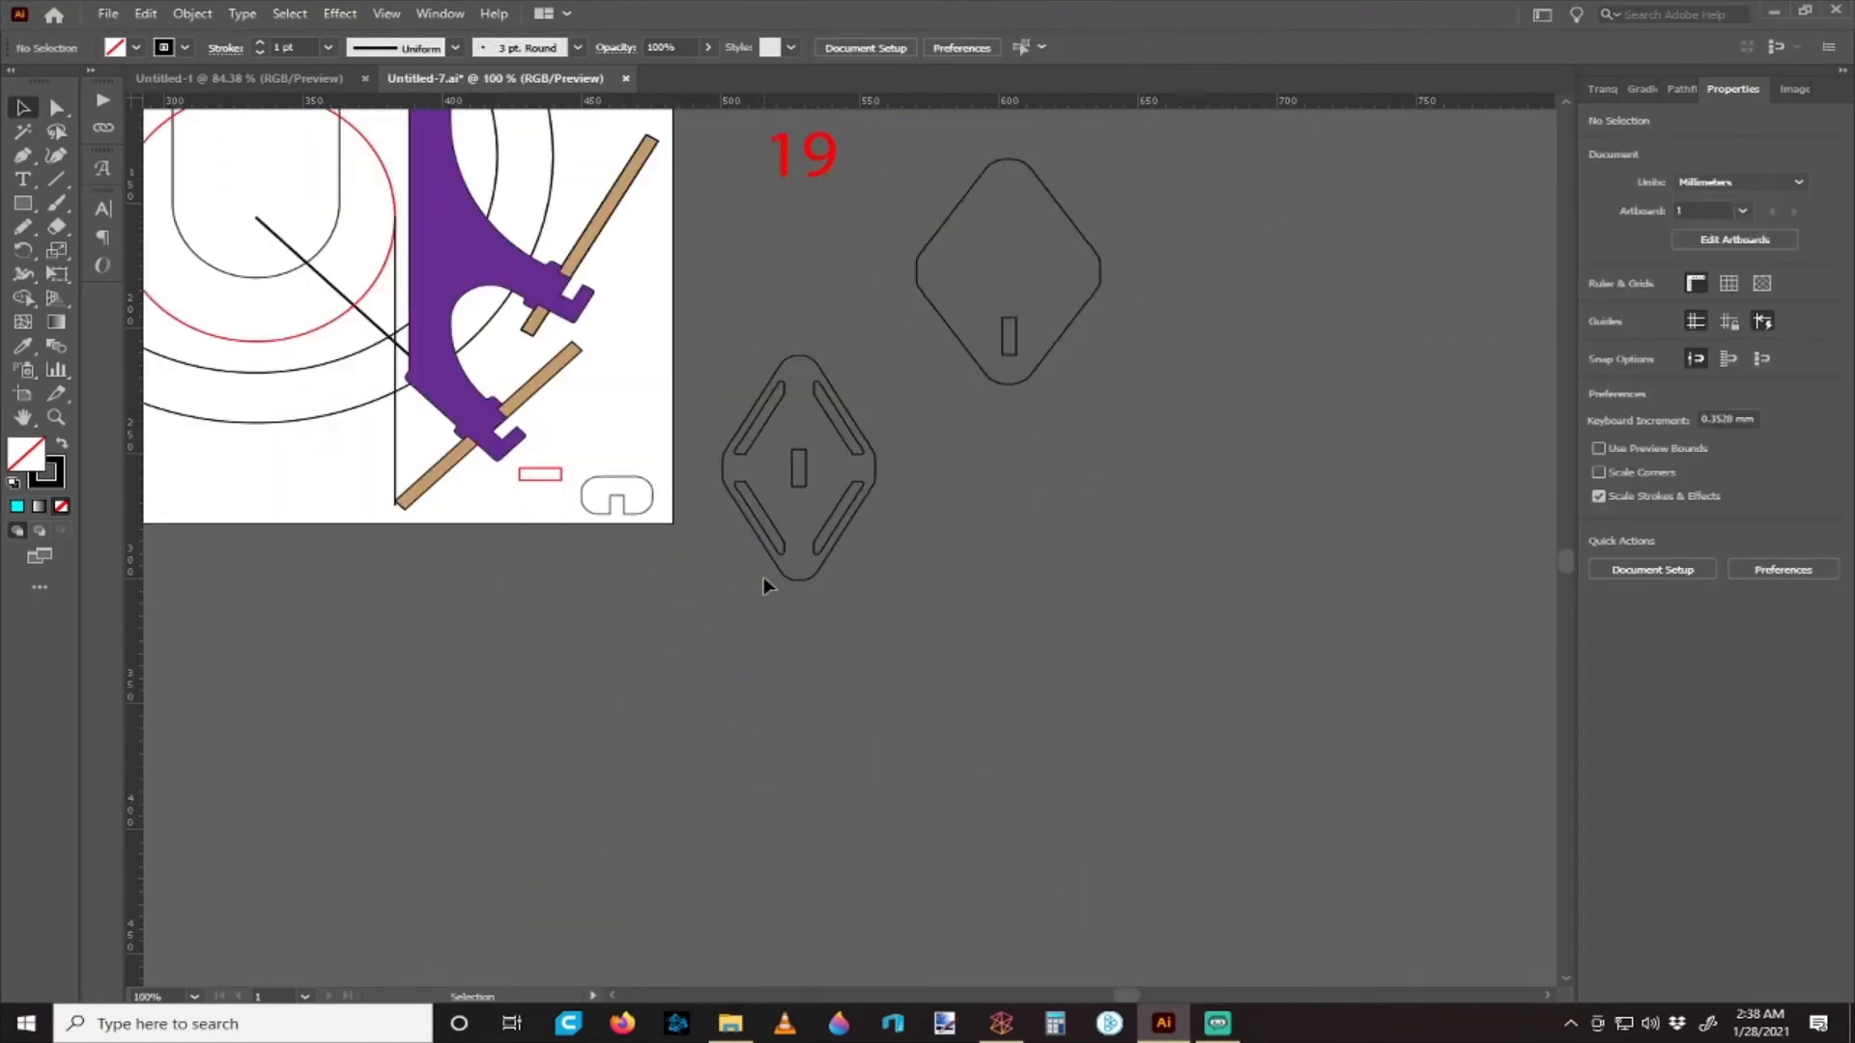
{"action": "left_click_drag", "start_coordinate": [709, 577], "coordinate": [815, 672]}
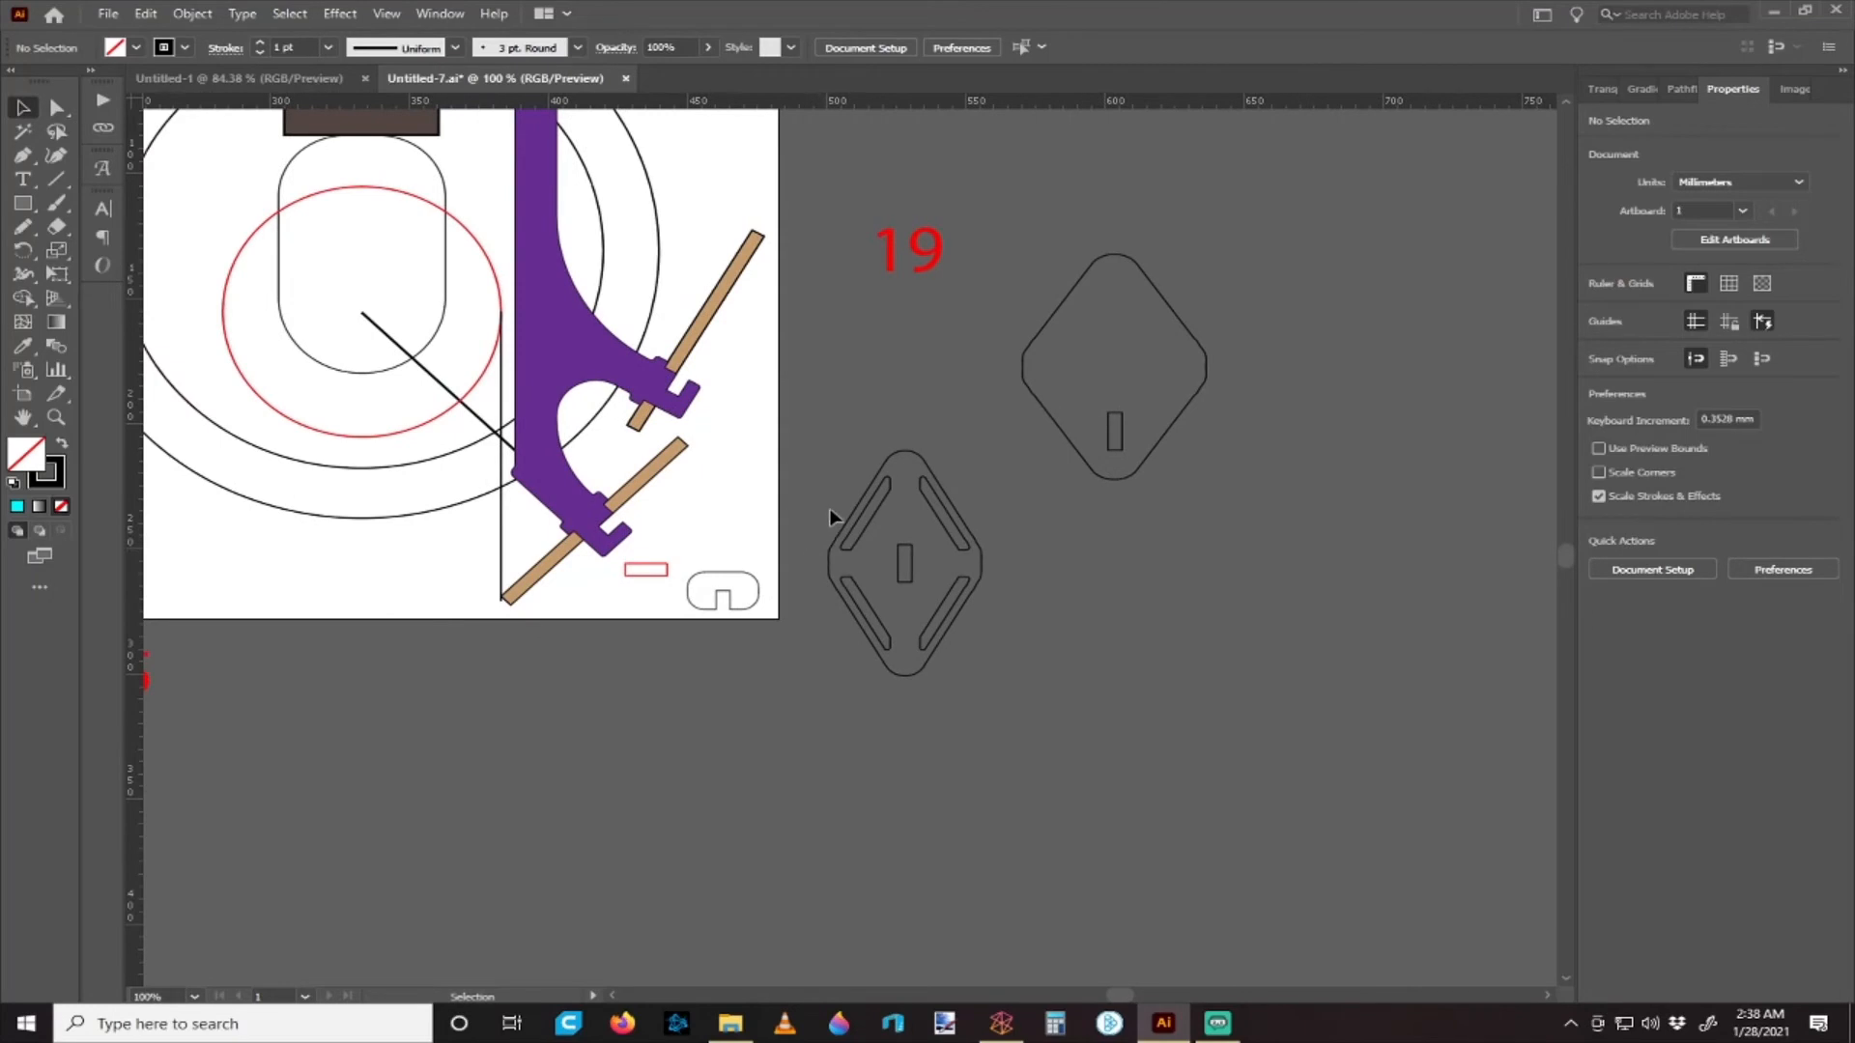
{"action": "left_click_drag", "start_coordinate": [1010, 684], "coordinate": [1039, 682]}
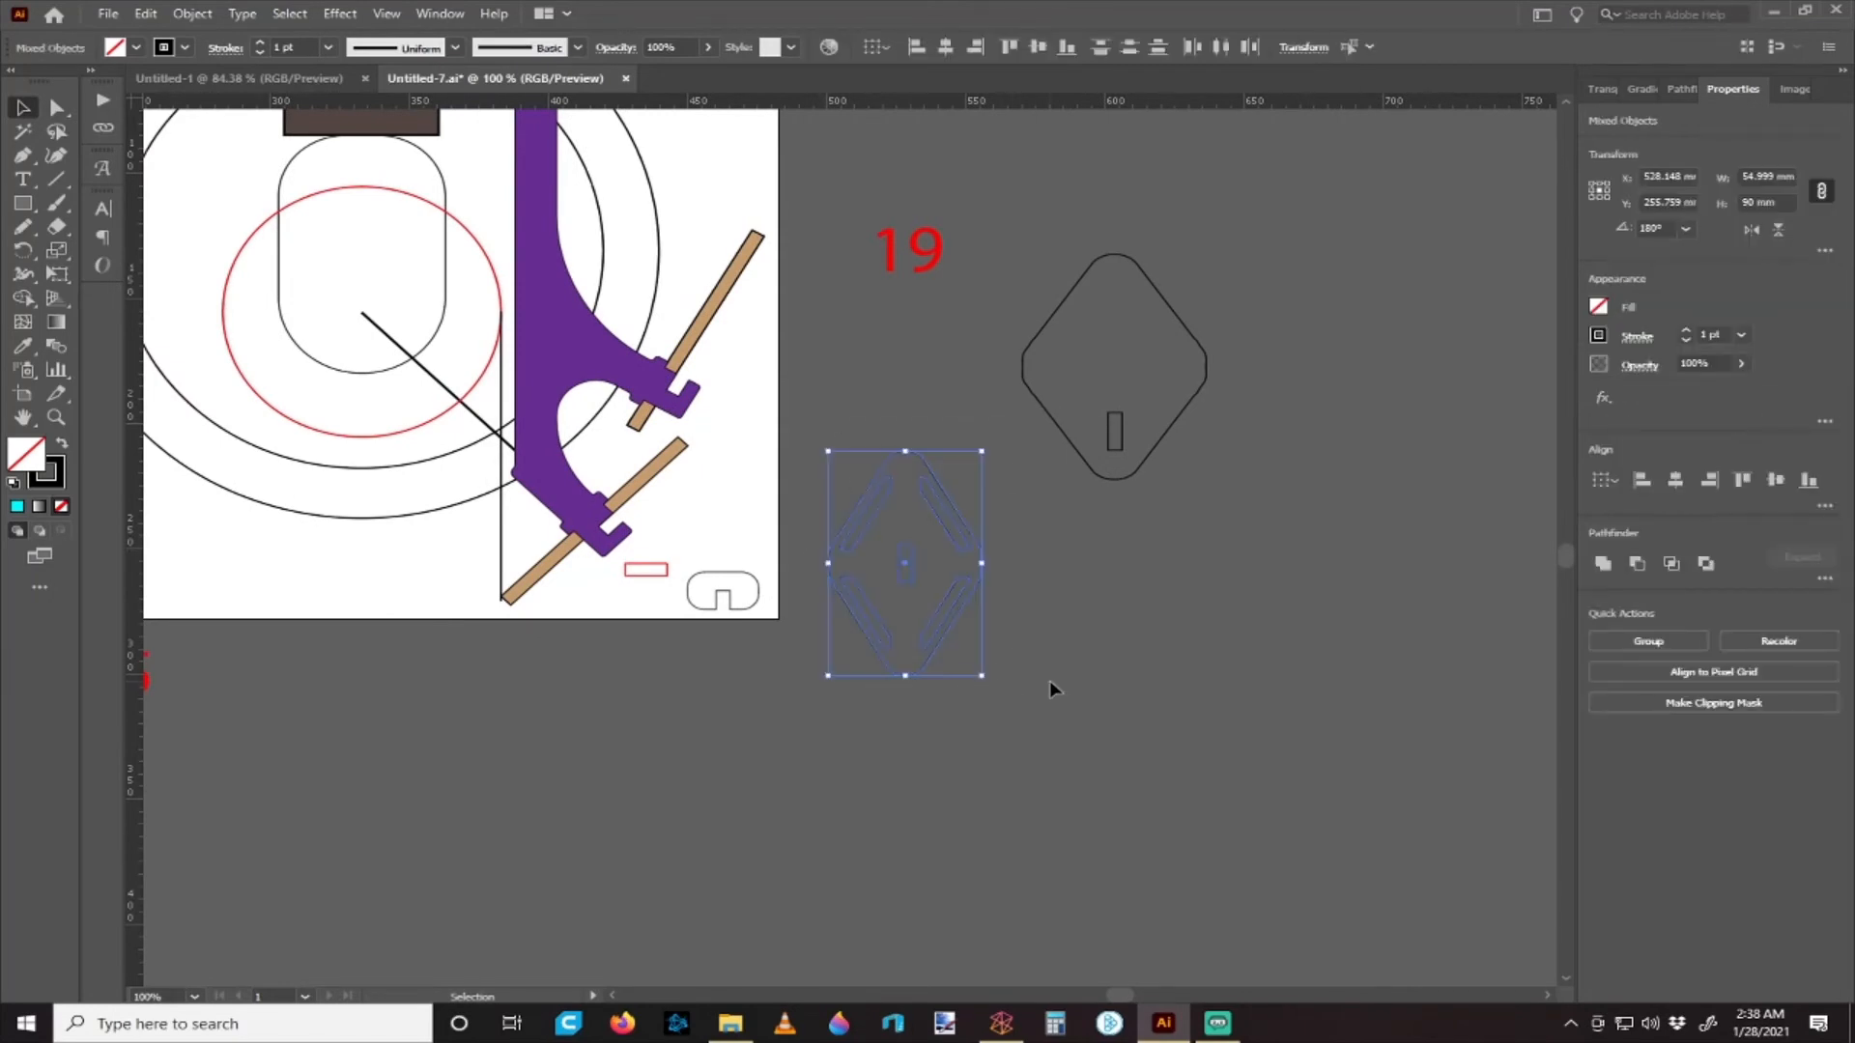
{"action": "left_click", "coordinate": [1041, 676]}
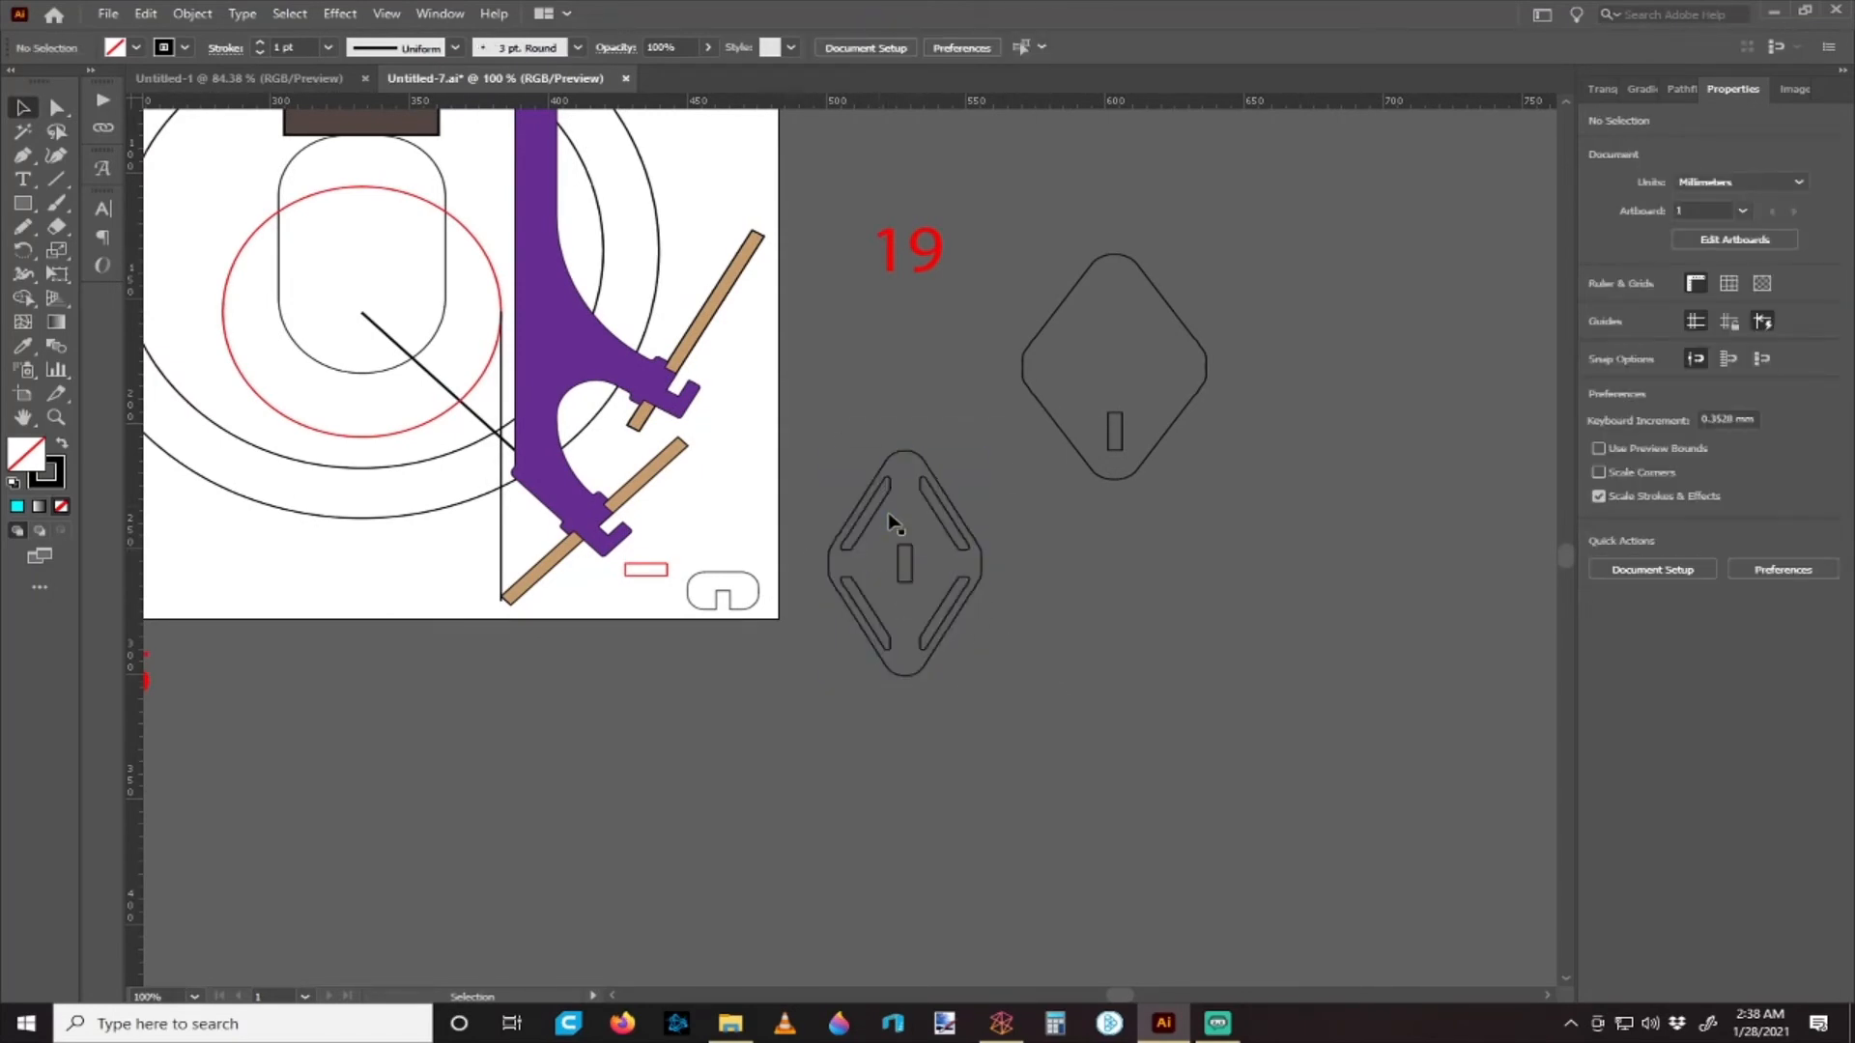
- Try moving the two upper slanted openings inward toward the central slot in isolation mode, undo both moves, and exit isolation
{"action": "scroll", "coordinate": [855, 496], "scroll_direction": "up", "scroll_amount": 1}
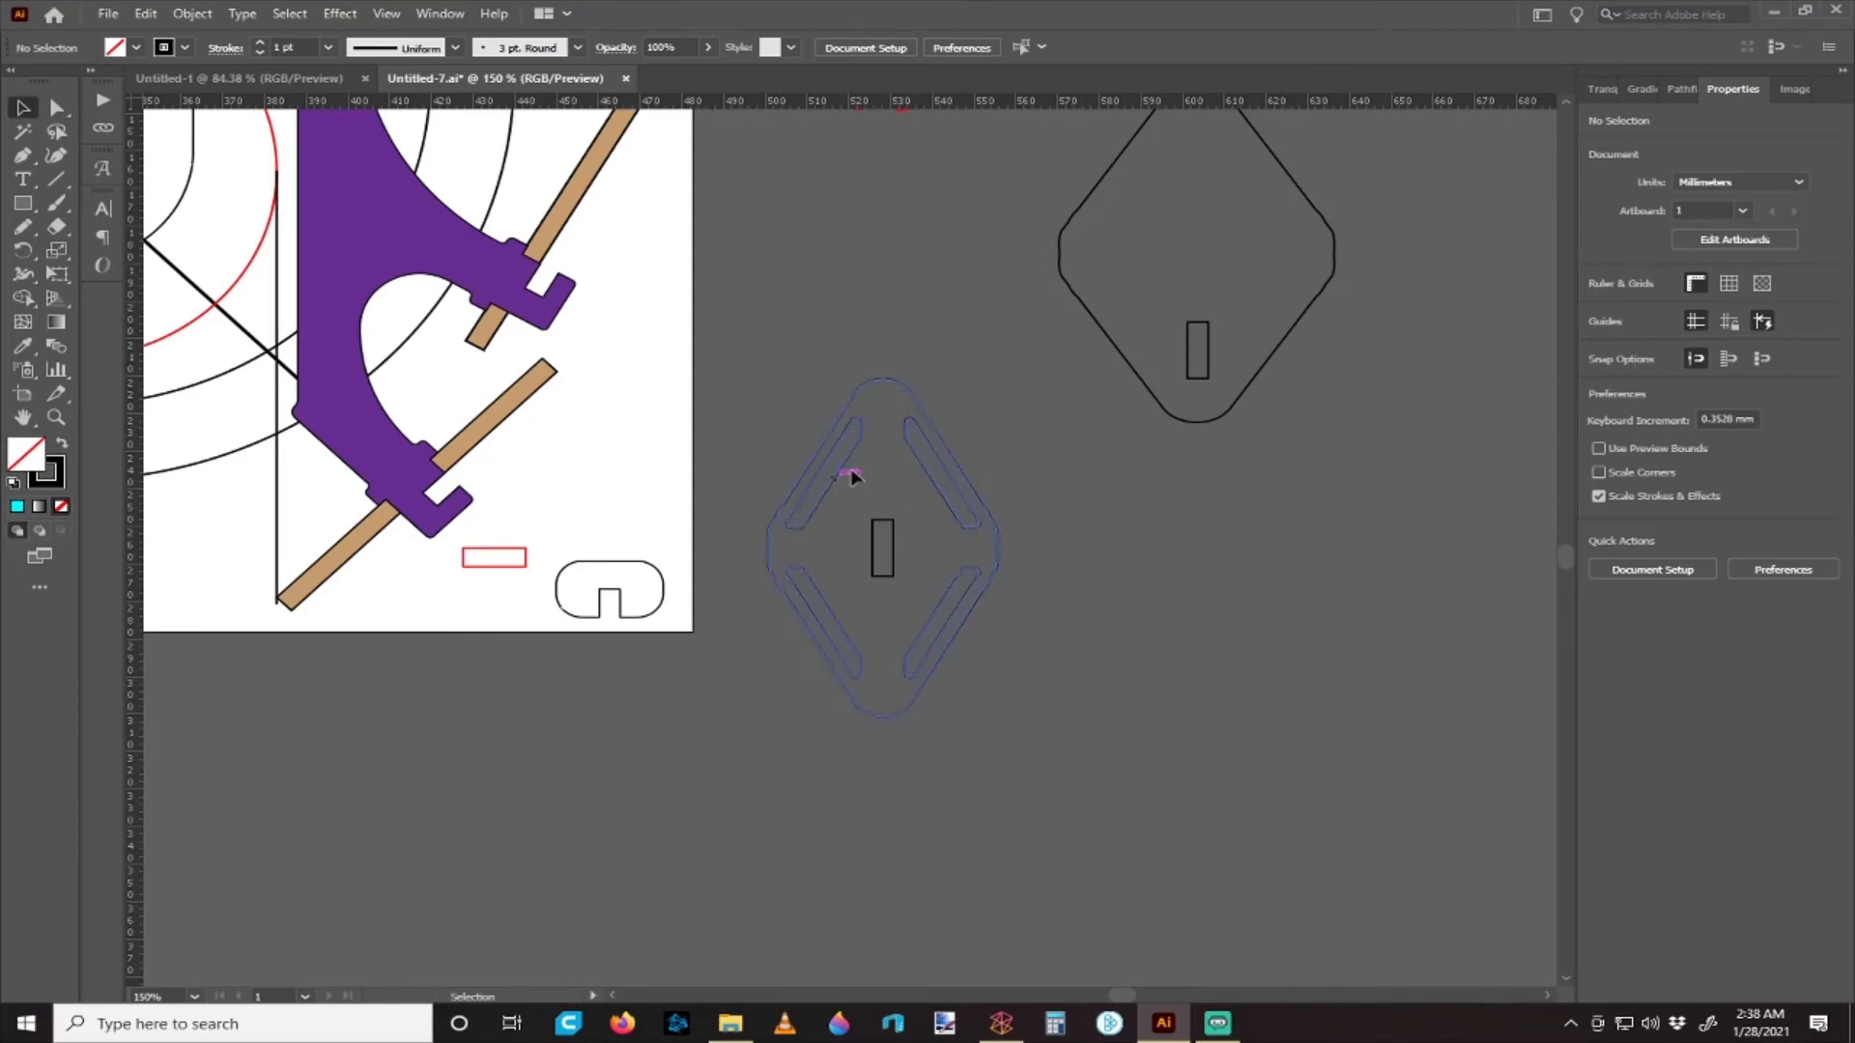
{"action": "scroll", "coordinate": [964, 534], "scroll_direction": "up", "scroll_amount": 2}
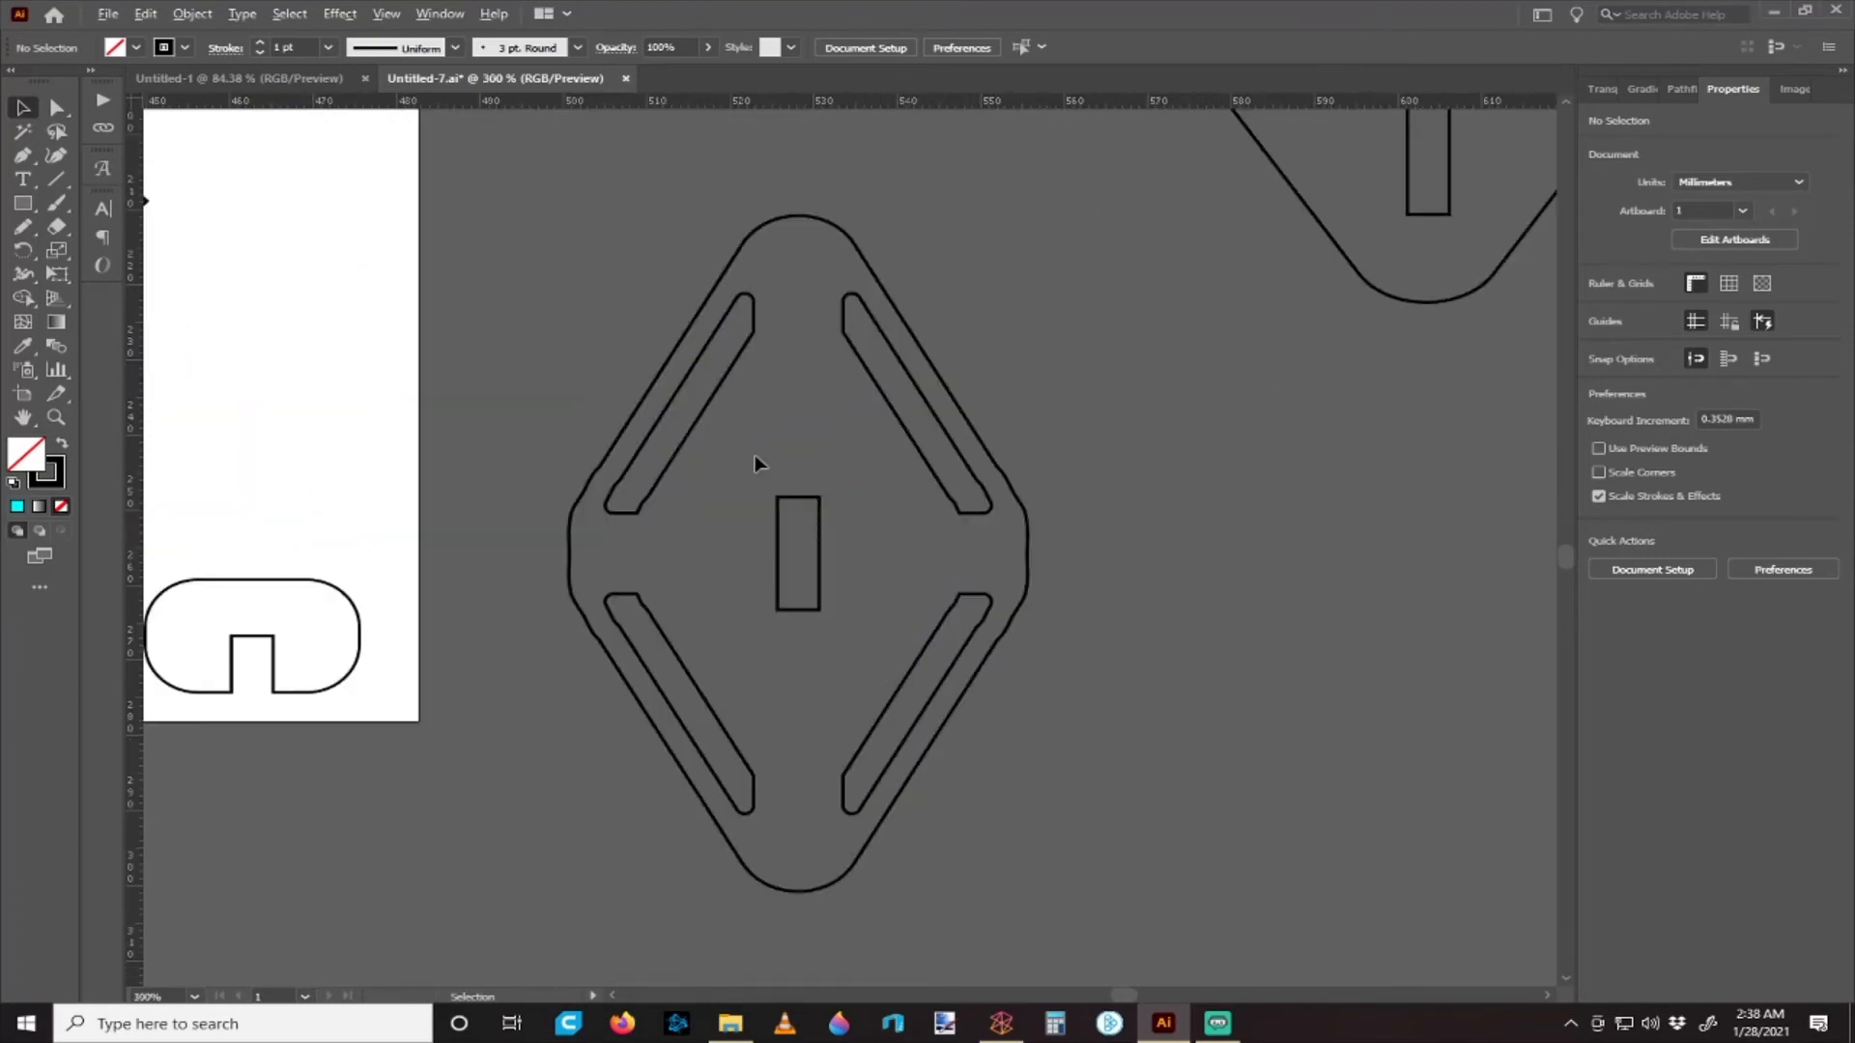
{"action": "left_click", "coordinate": [710, 416]}
{"action": "double_click", "coordinate": [702, 417]}
{"action": "left_click", "coordinate": [702, 417]}
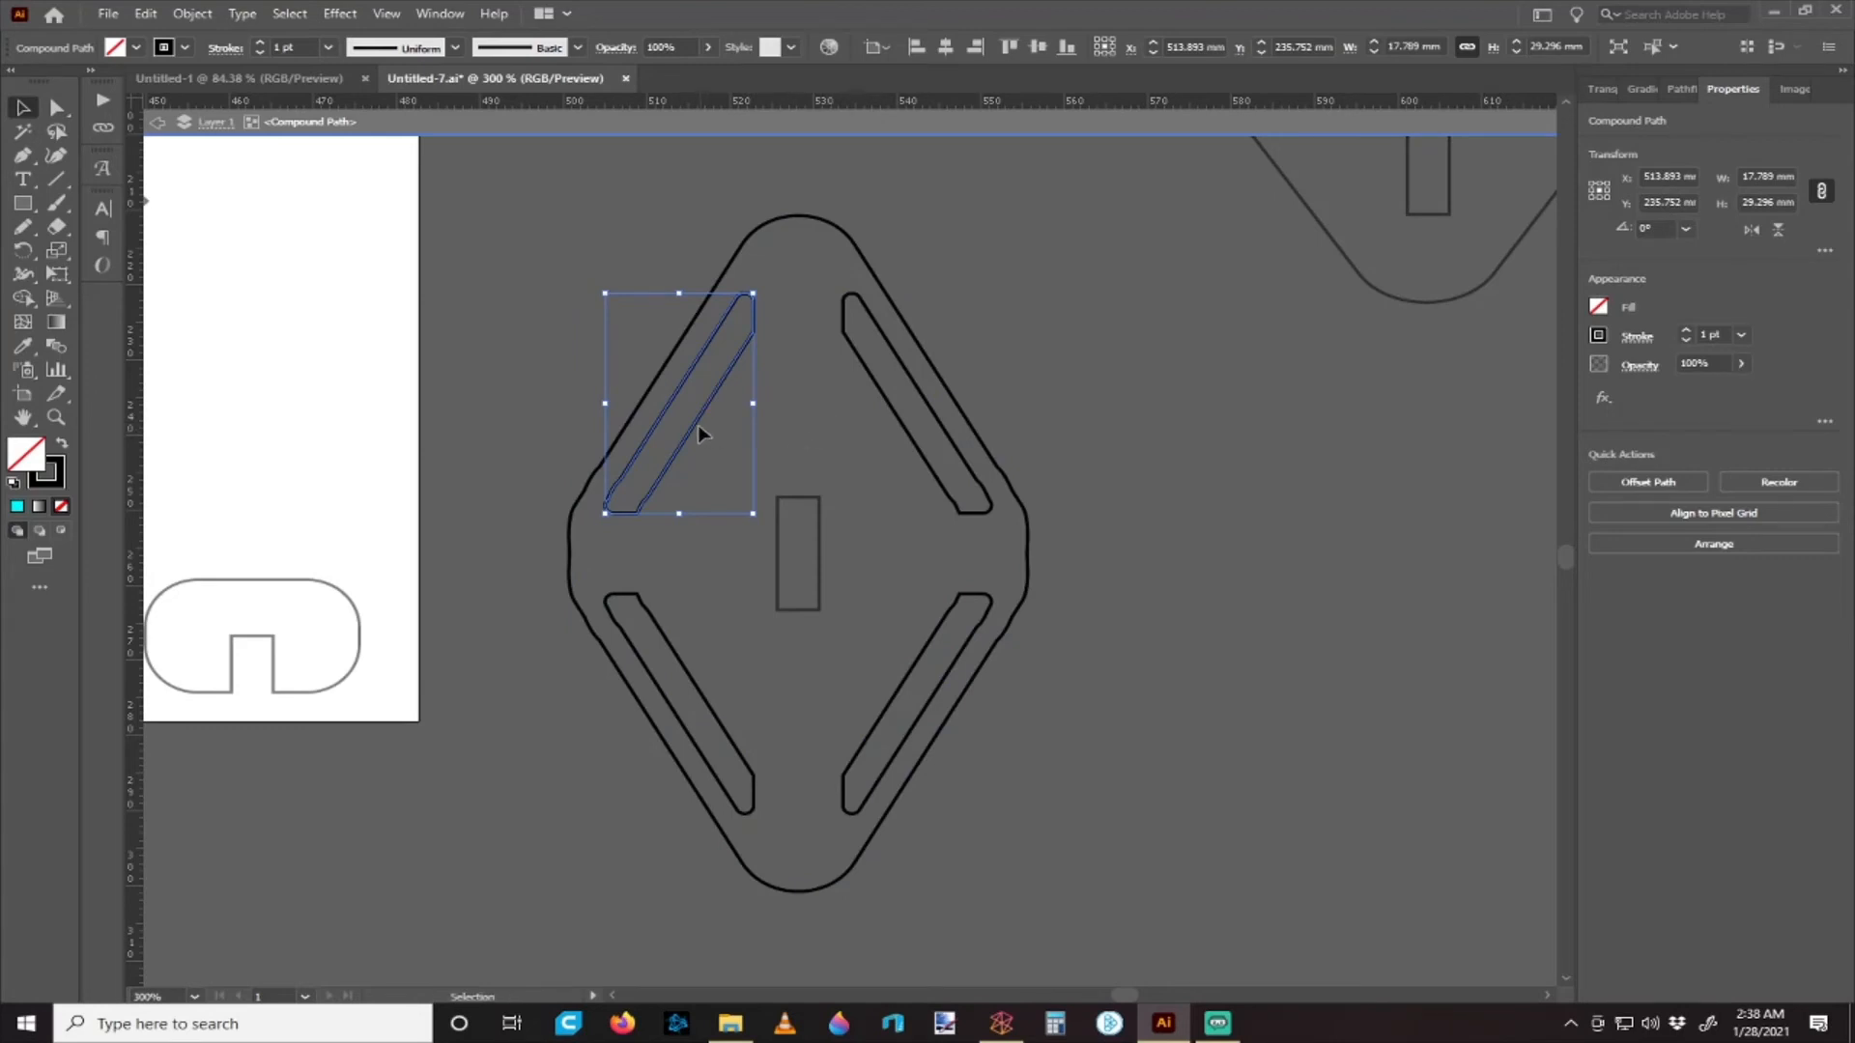
{"action": "mouse_move", "coordinate": [695, 425]}
{"action": "left_mouse_down"}
{"action": "mouse_move", "coordinate": [730, 475]}
{"action": "mouse_move", "coordinate": [716, 442]}
{"action": "left_mouse_up"}
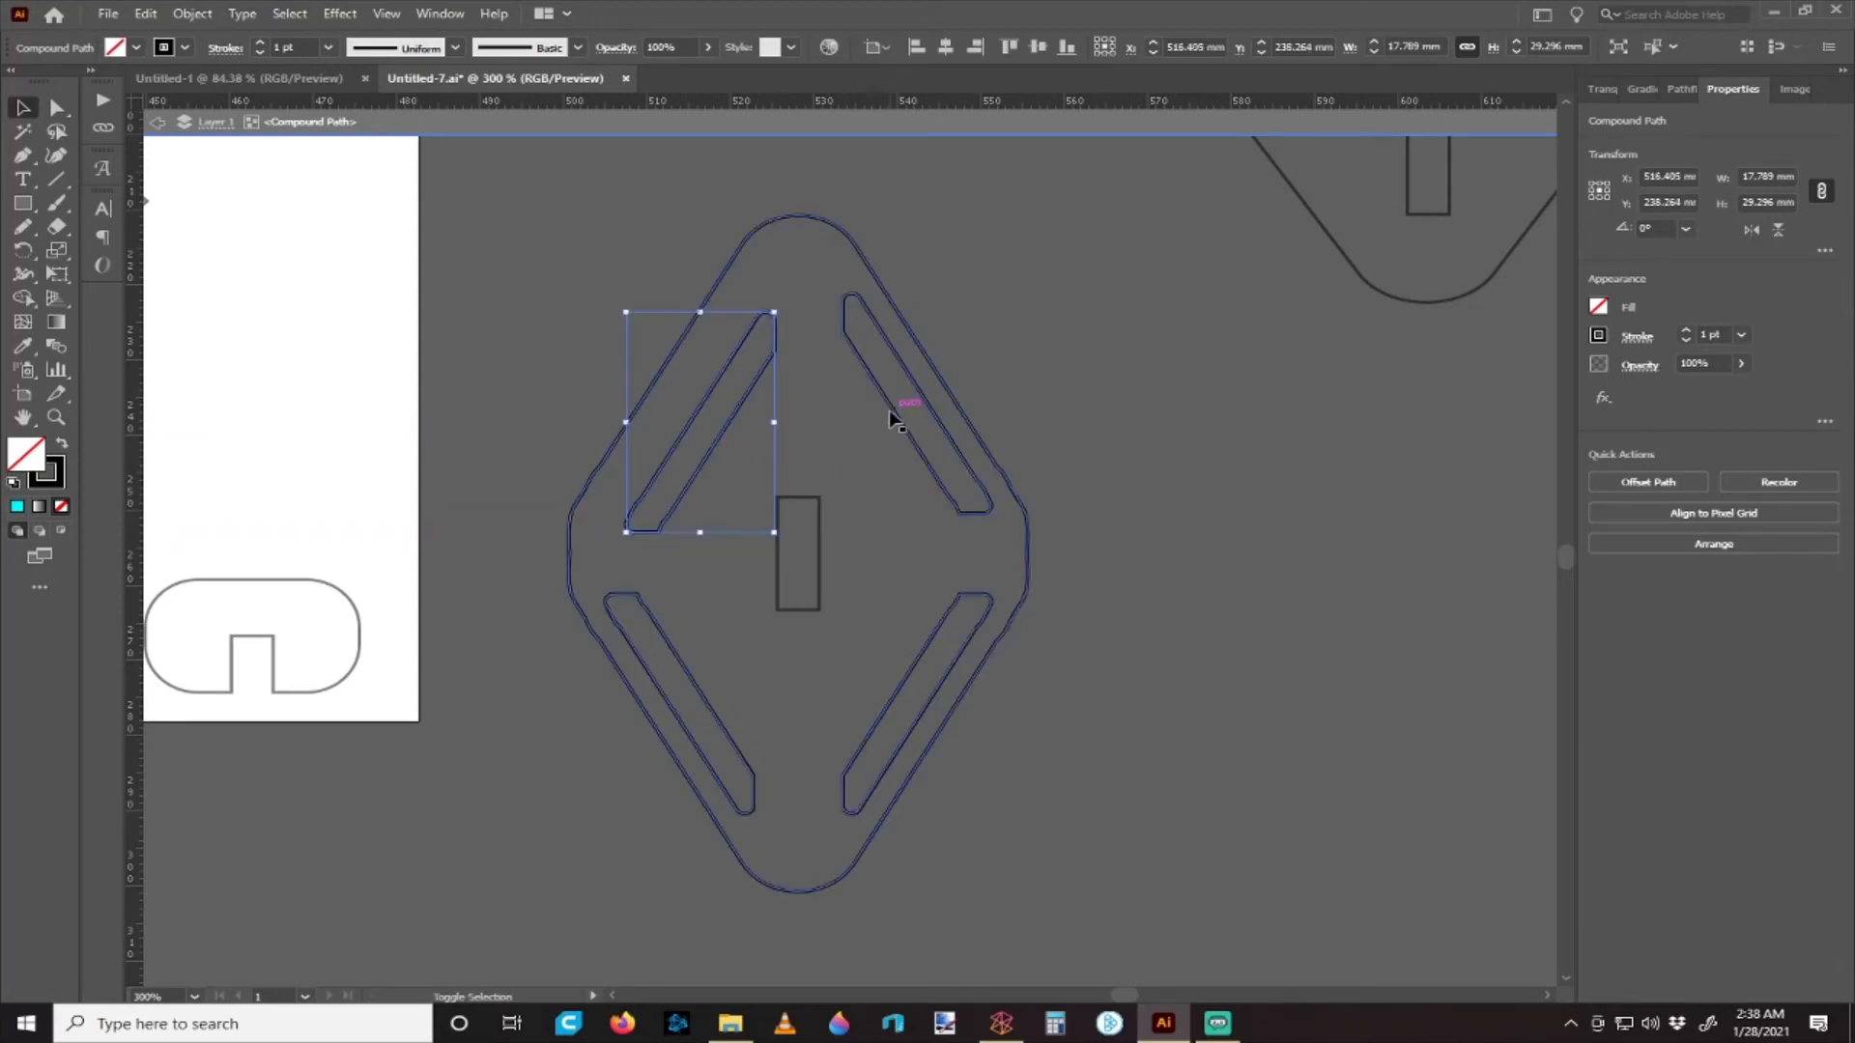
{"action": "left_click_drag", "start_coordinate": [889, 410], "coordinate": [867, 431]}
{"action": "key", "text": "ctrl+z"}
{"action": "key", "text": "ctrl+z"}
{"action": "left_click", "coordinate": [792, 443]}
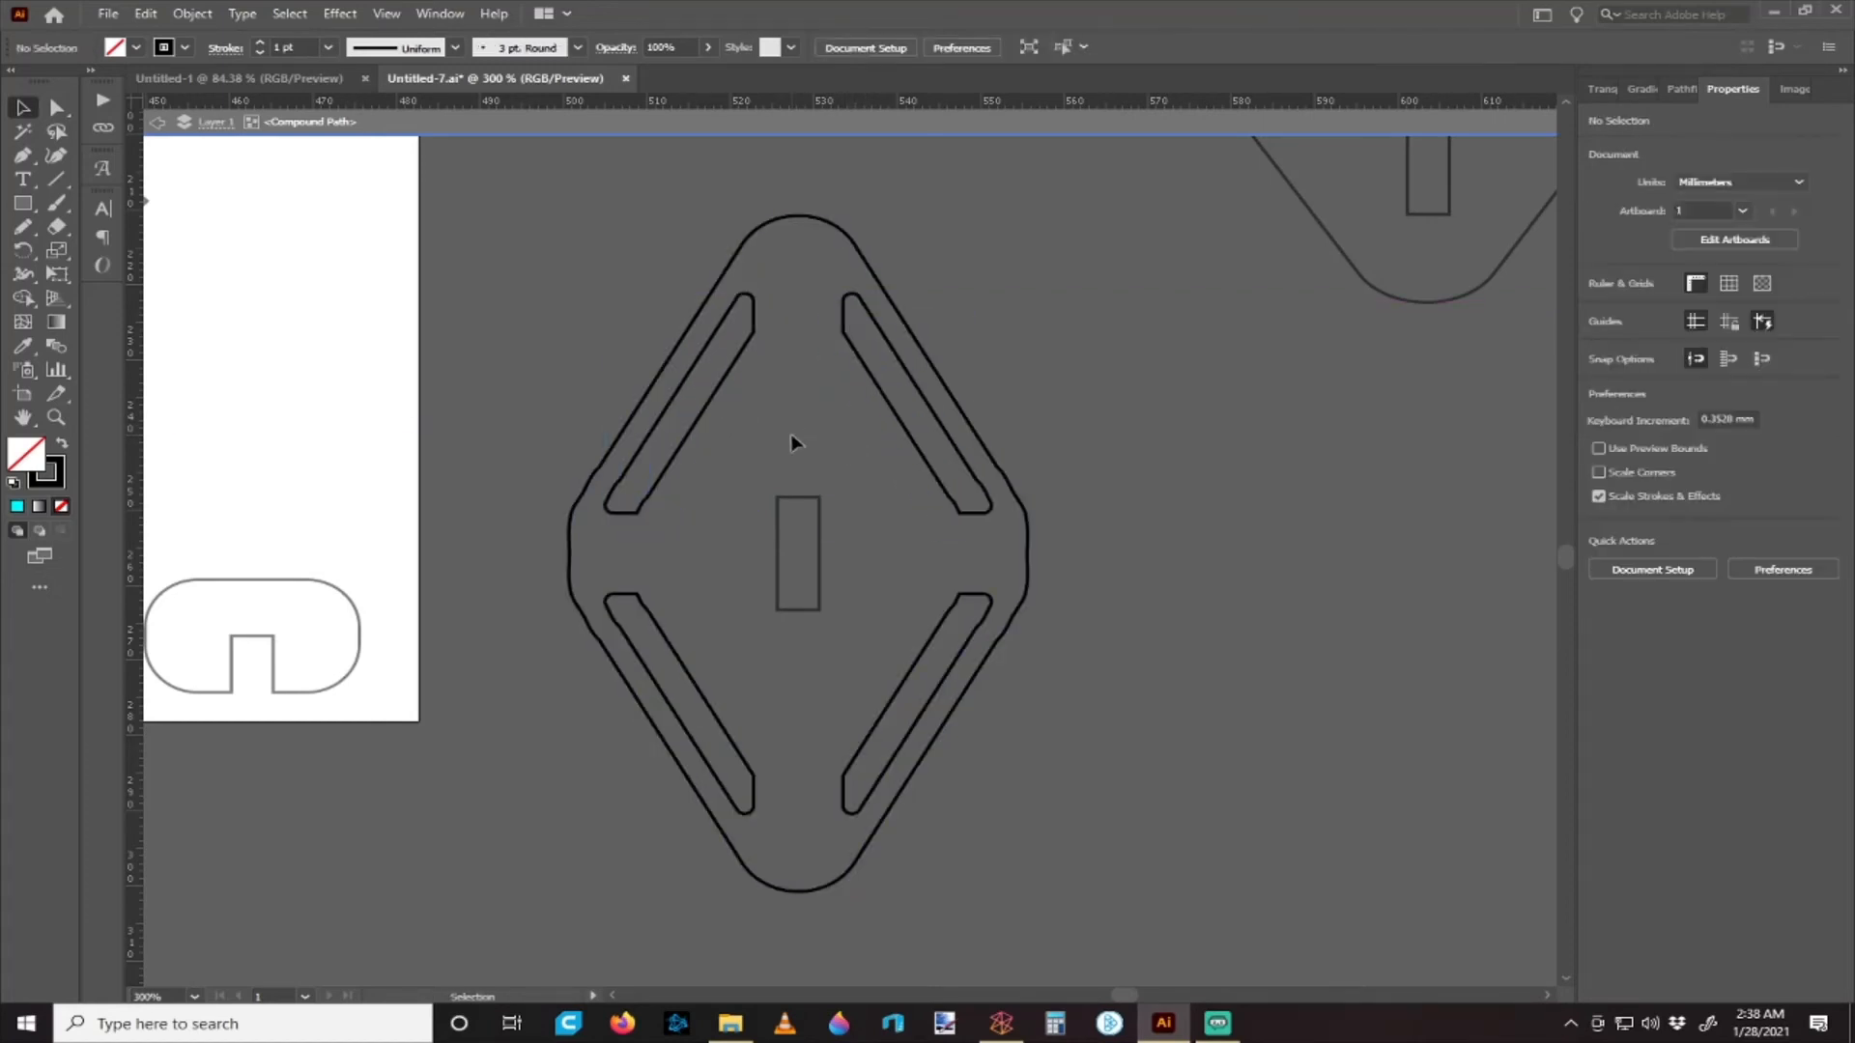
{"action": "scroll", "coordinate": [792, 443], "scroll_direction": "down", "scroll_amount": 3}
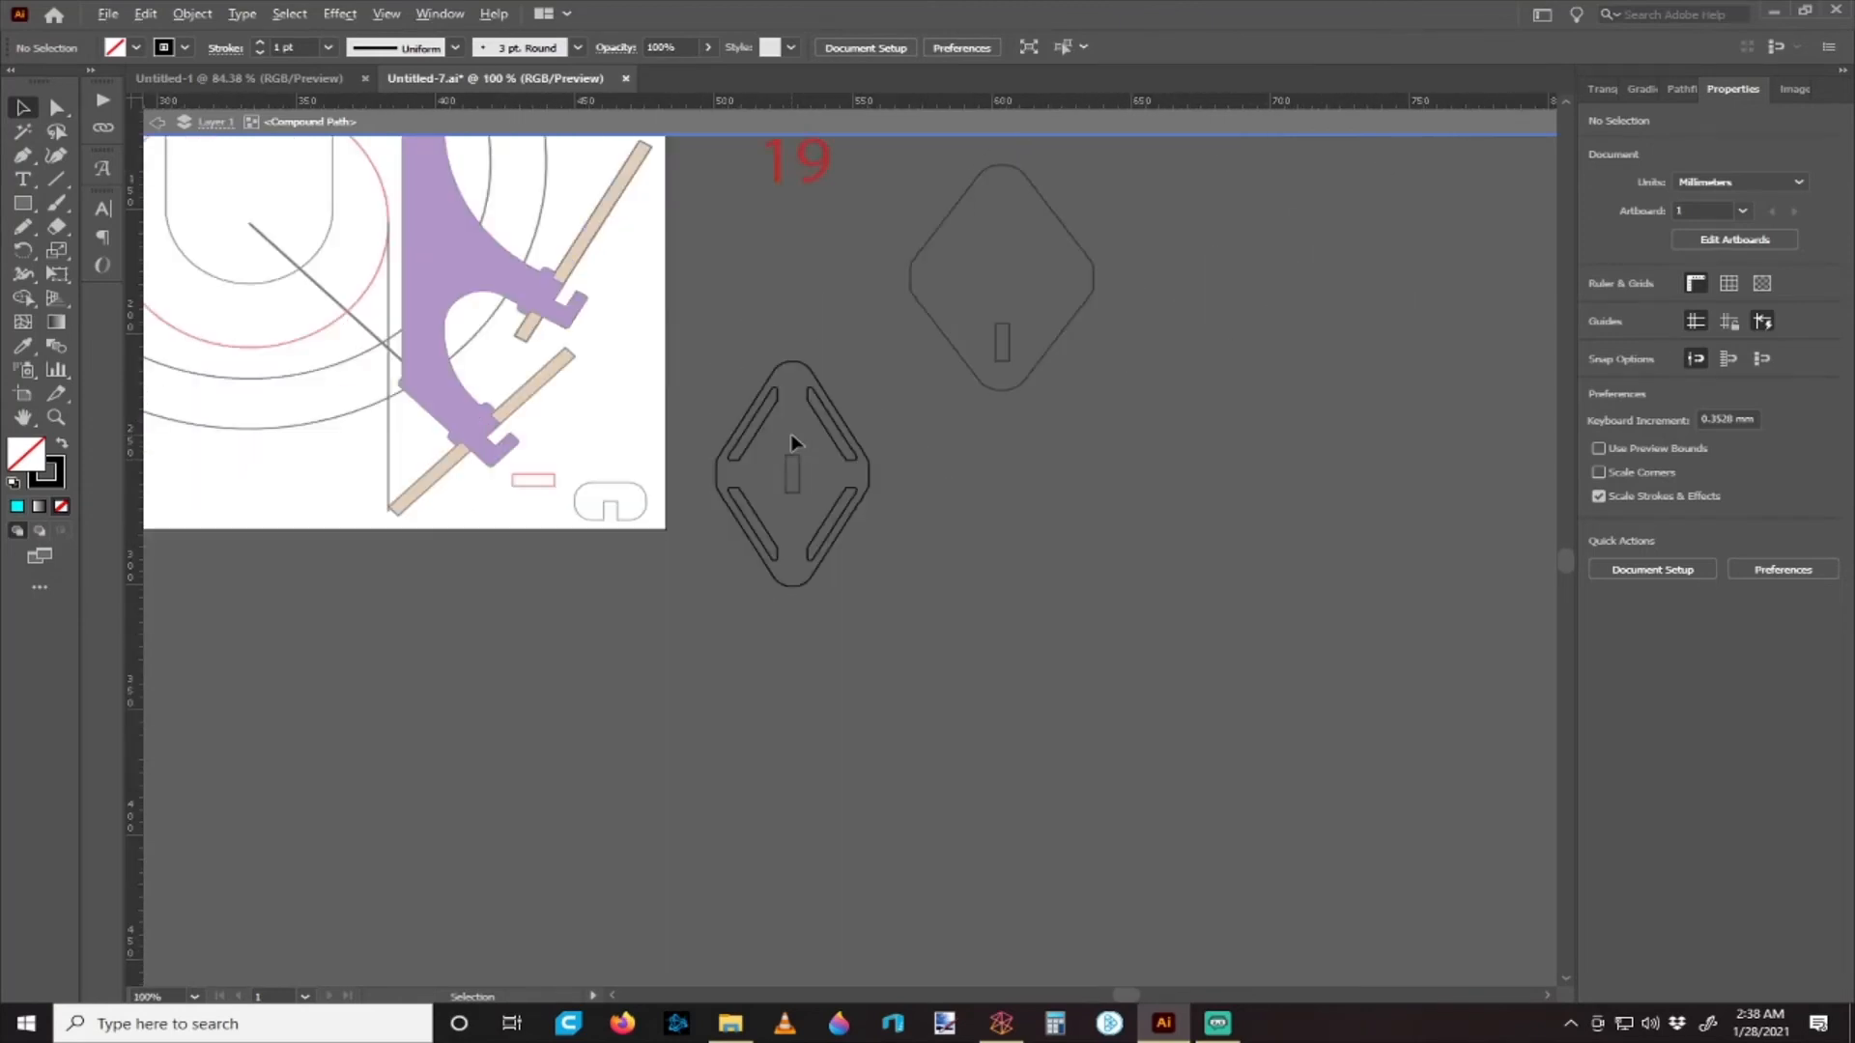
{"action": "scroll", "coordinate": [792, 443], "scroll_direction": "up", "scroll_amount": 1}
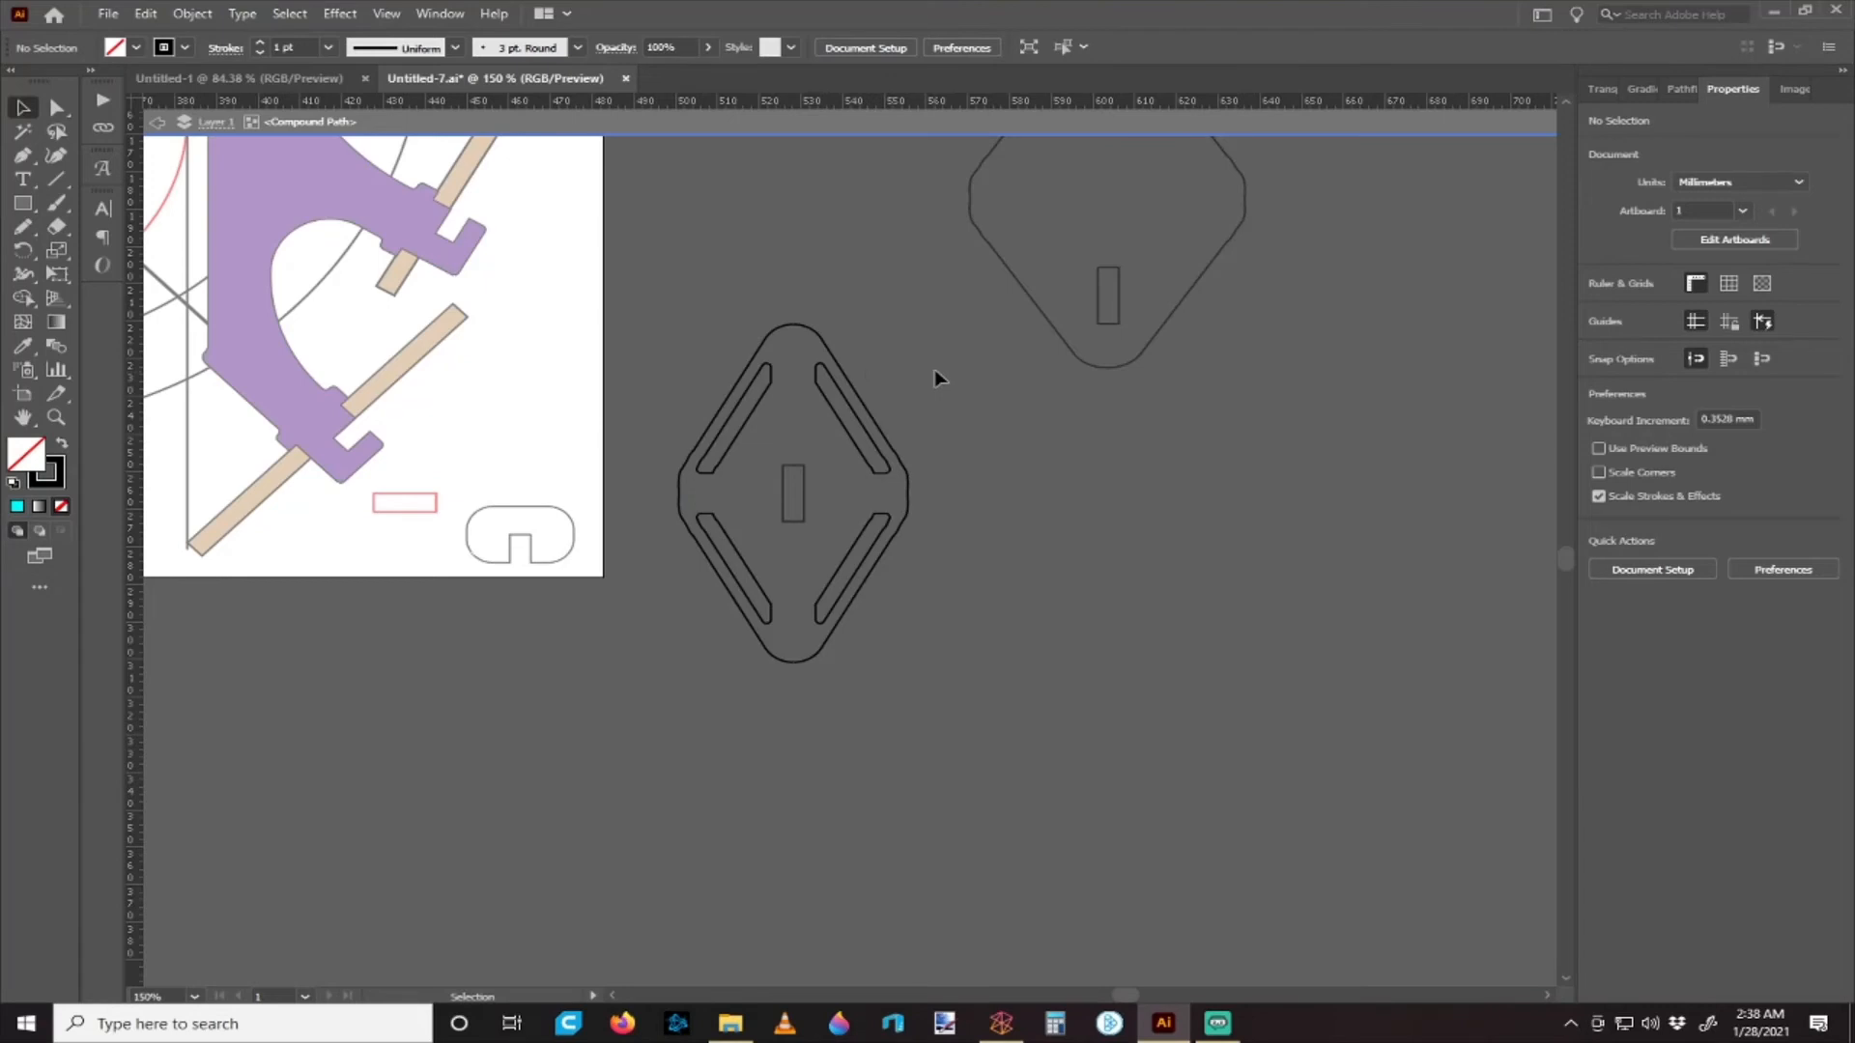
{"action": "left_click", "coordinate": [815, 133]}
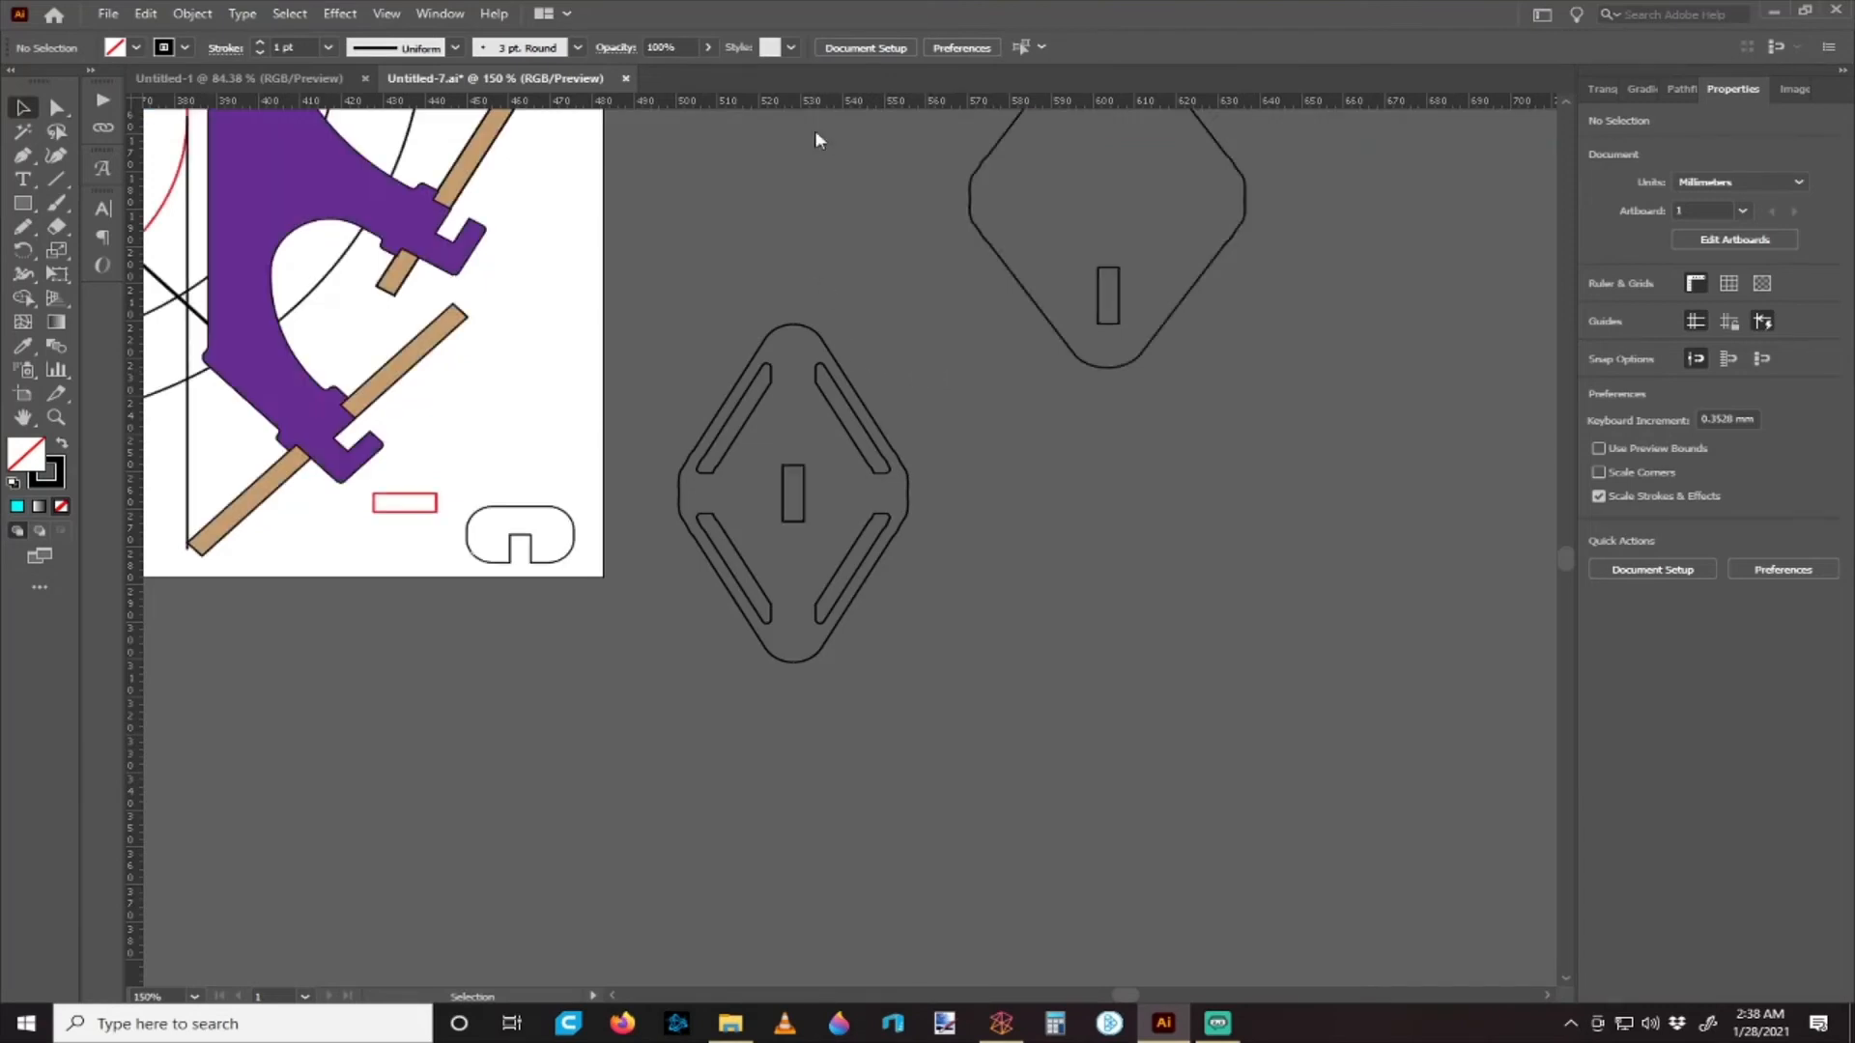
{"action": "scroll", "coordinate": [897, 334], "scroll_direction": "left", "scroll_amount": 1}
{"action": "scroll", "coordinate": [895, 338], "scroll_direction": "down", "scroll_amount": 3}
{"action": "scroll", "coordinate": [891, 402], "scroll_direction": "up", "scroll_amount": 3}
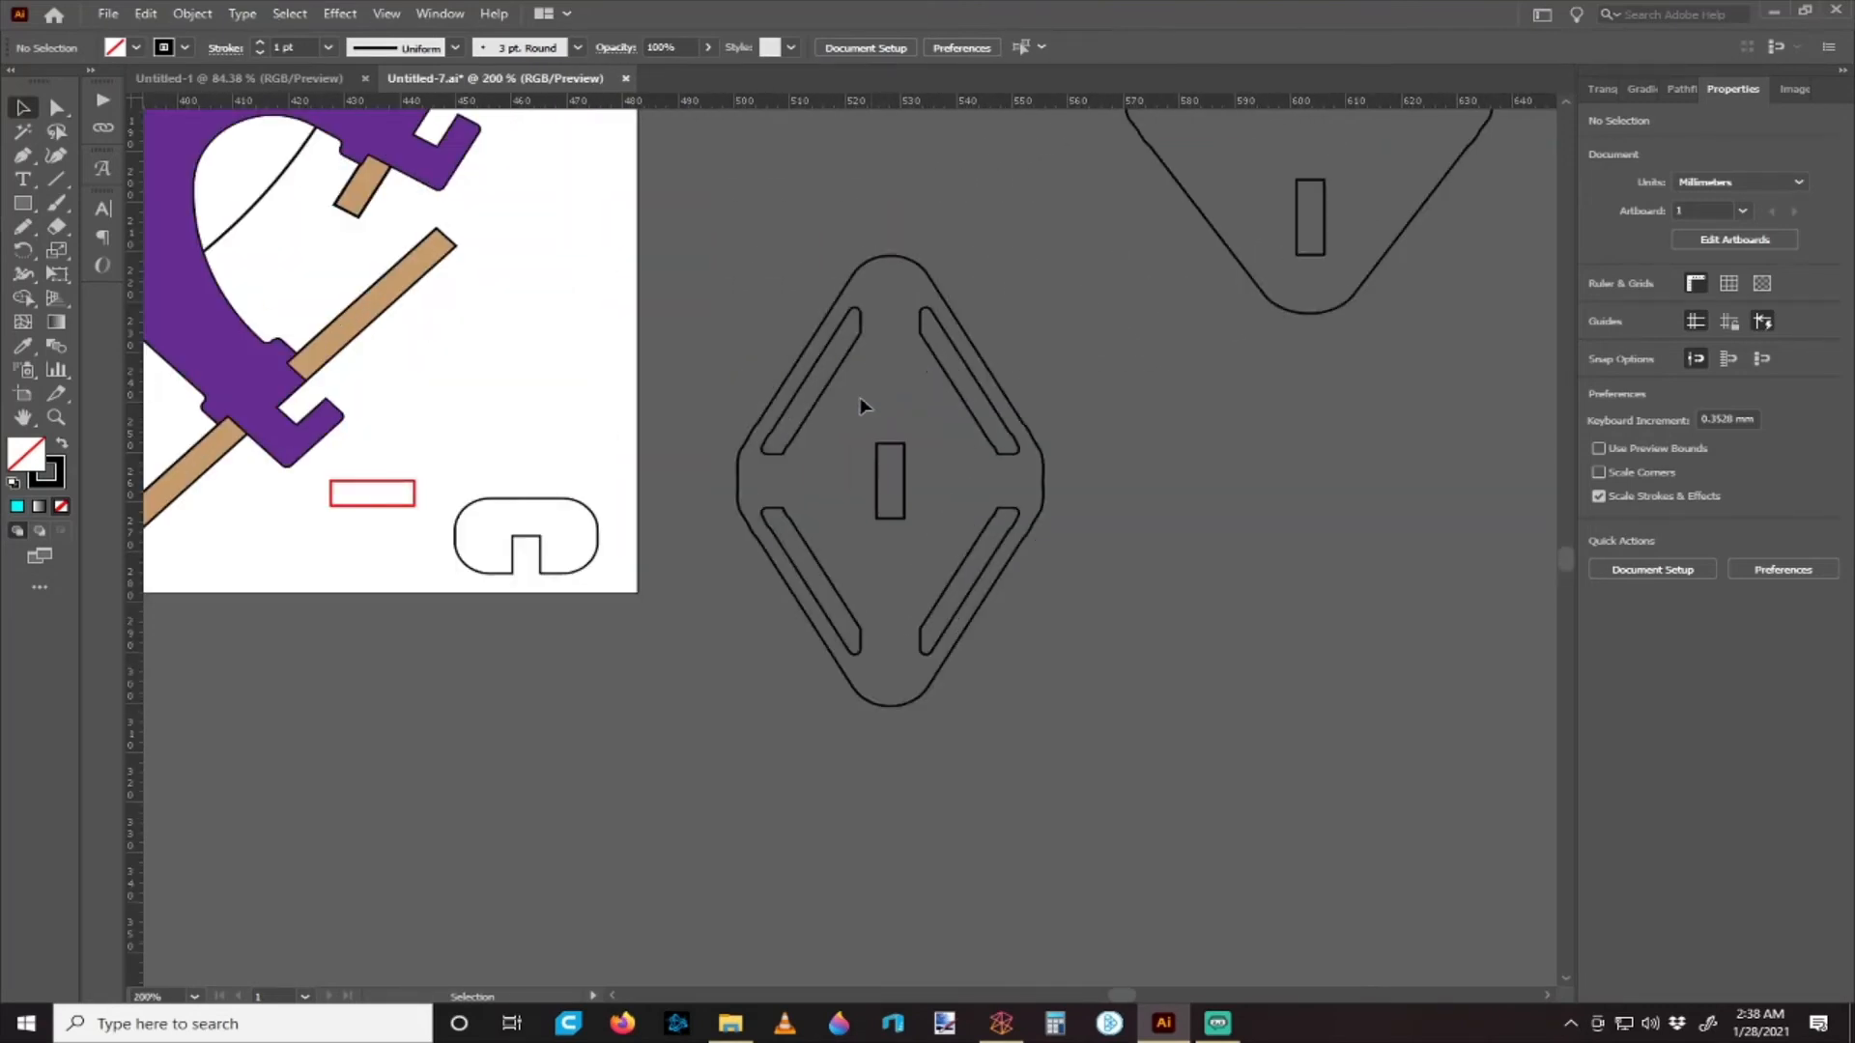
{"action": "scroll", "coordinate": [832, 408], "scroll_direction": "down", "scroll_amount": 2}
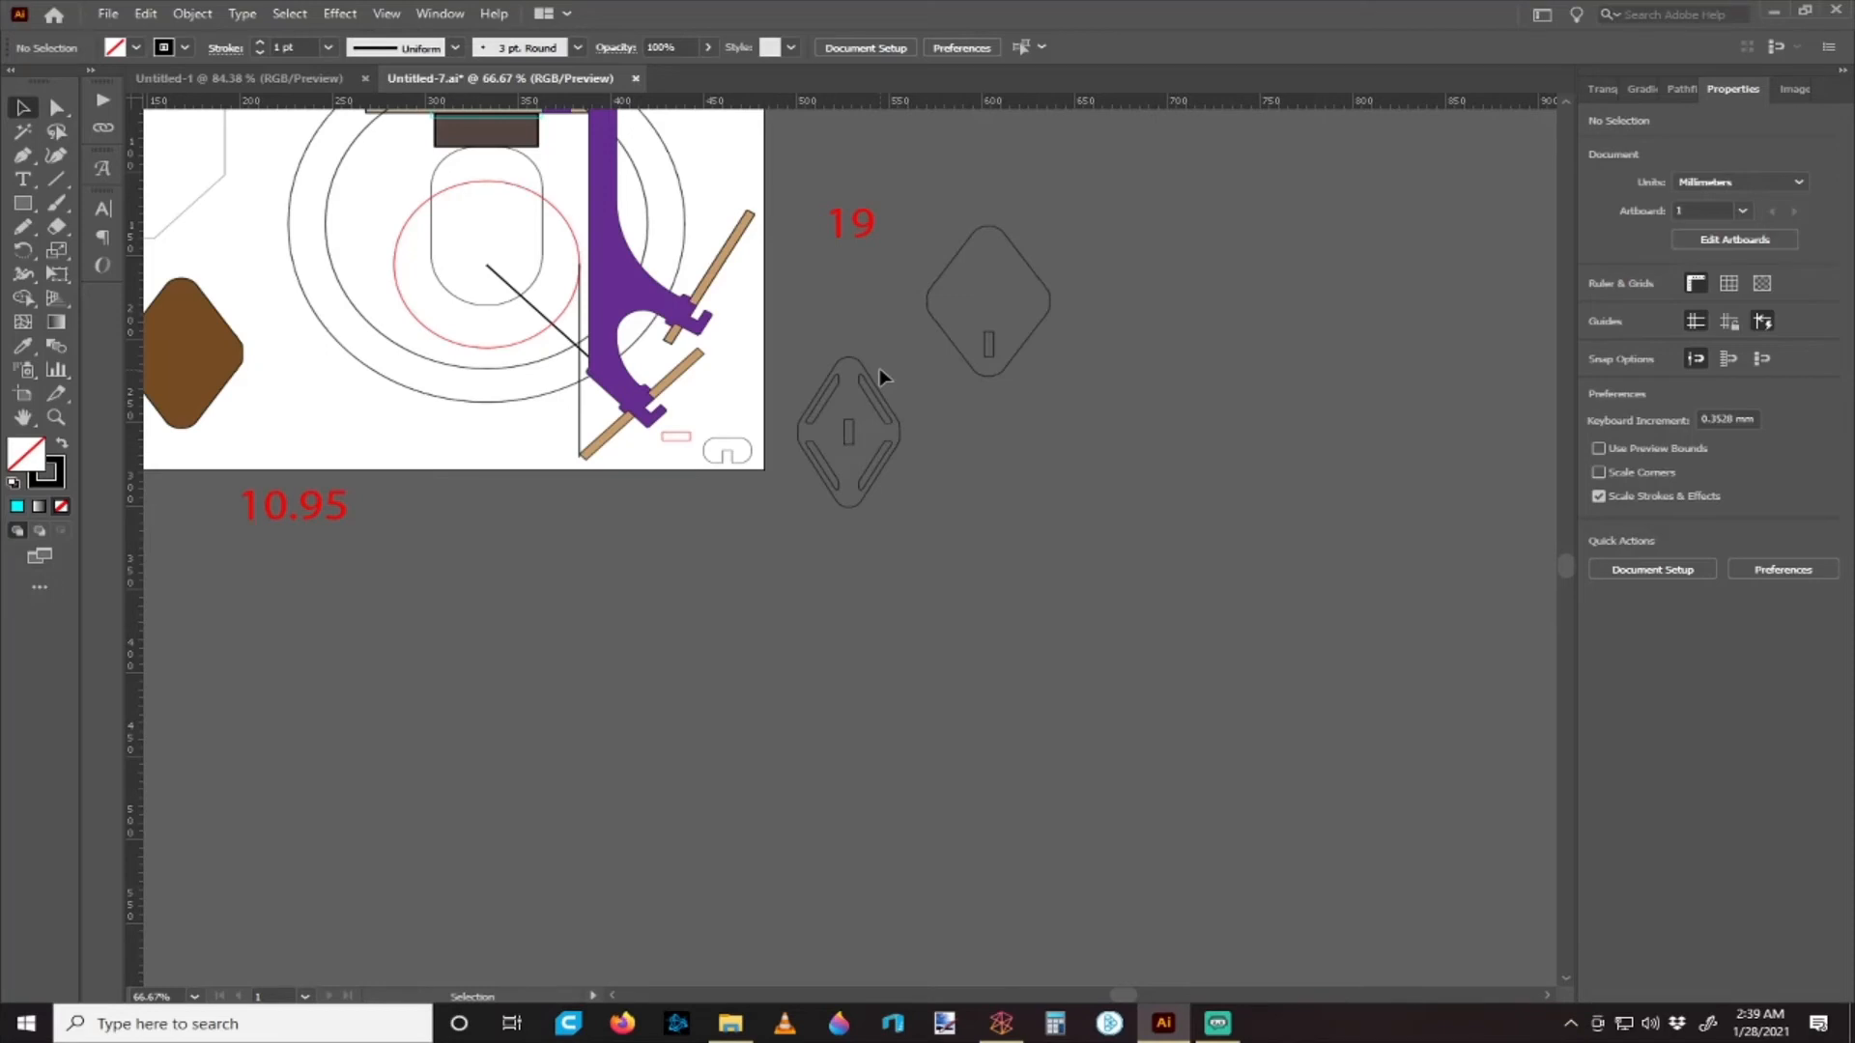
{"action": "scroll", "coordinate": [861, 423], "scroll_direction": "up", "scroll_amount": 2, "text": "alt"}
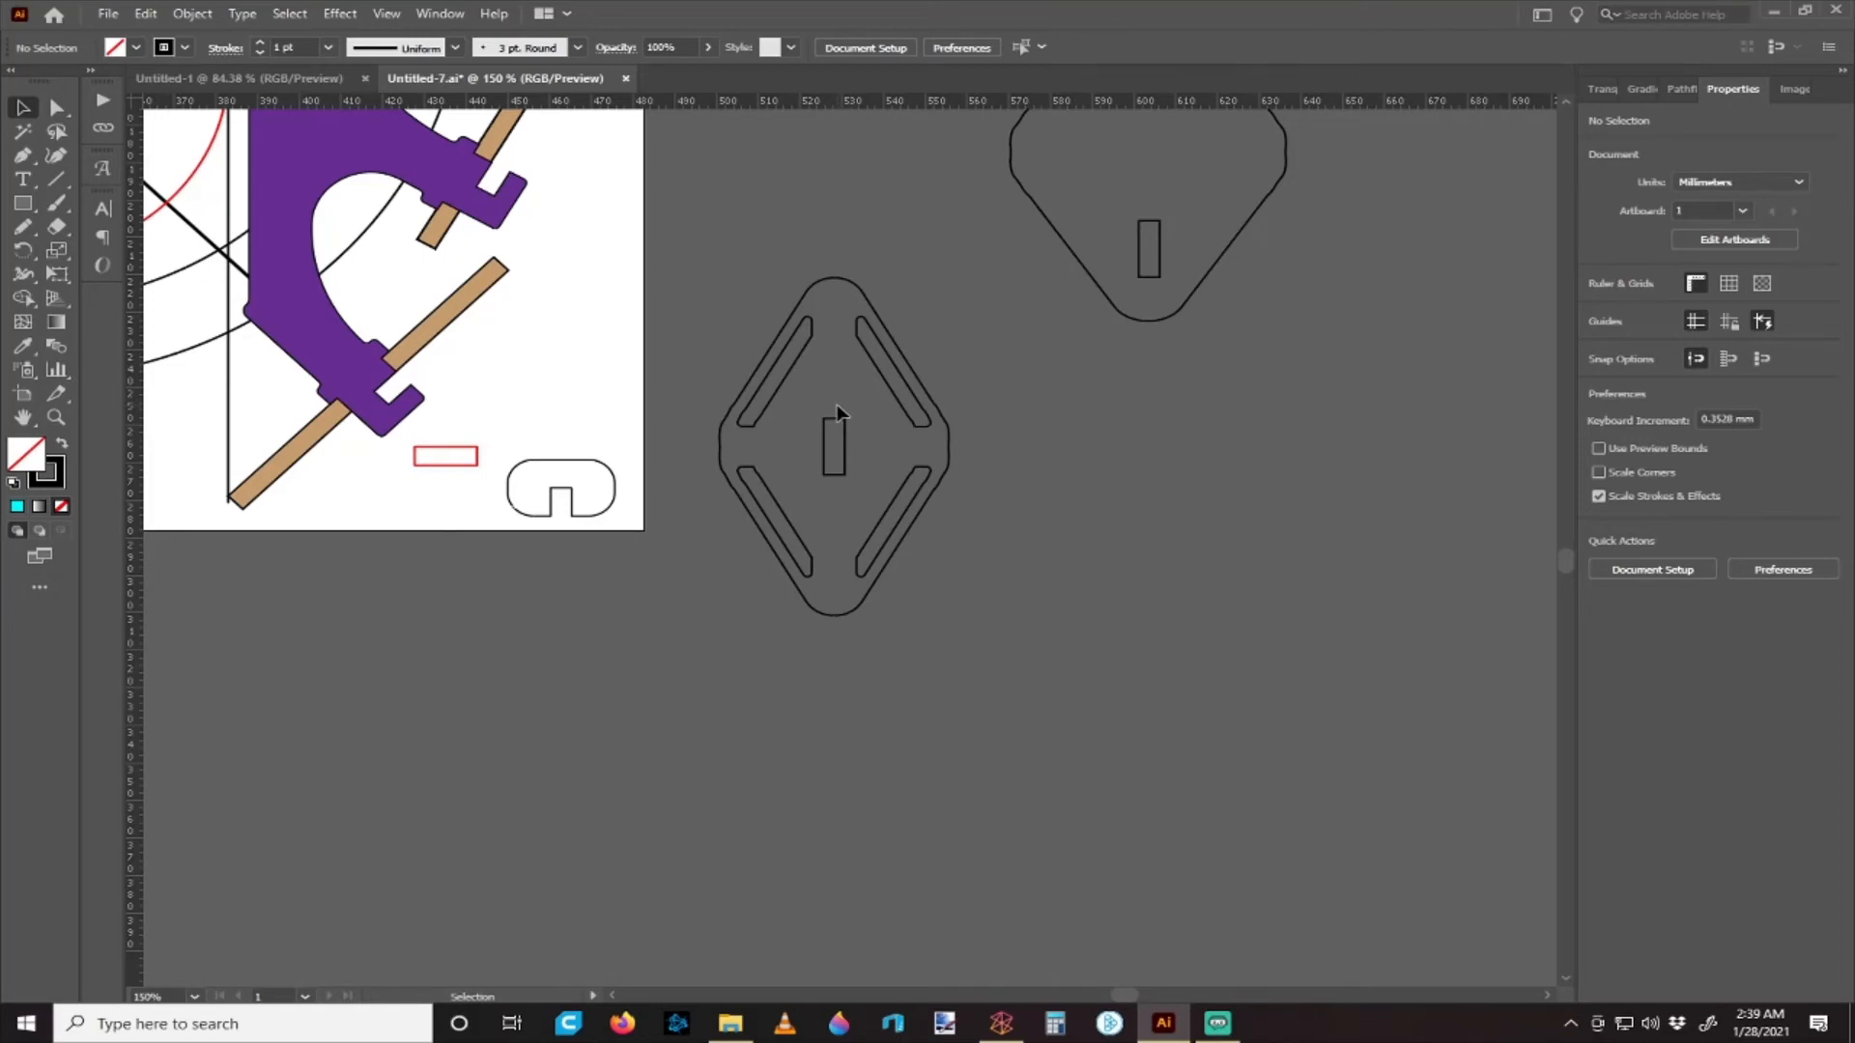
{"action": "scroll", "coordinate": [837, 404], "scroll_direction": "down", "scroll_amount": 2, "text": "alt"}
{"action": "scroll", "coordinate": [837, 404], "scroll_direction": "up", "scroll_amount": 1, "text": "alt"}
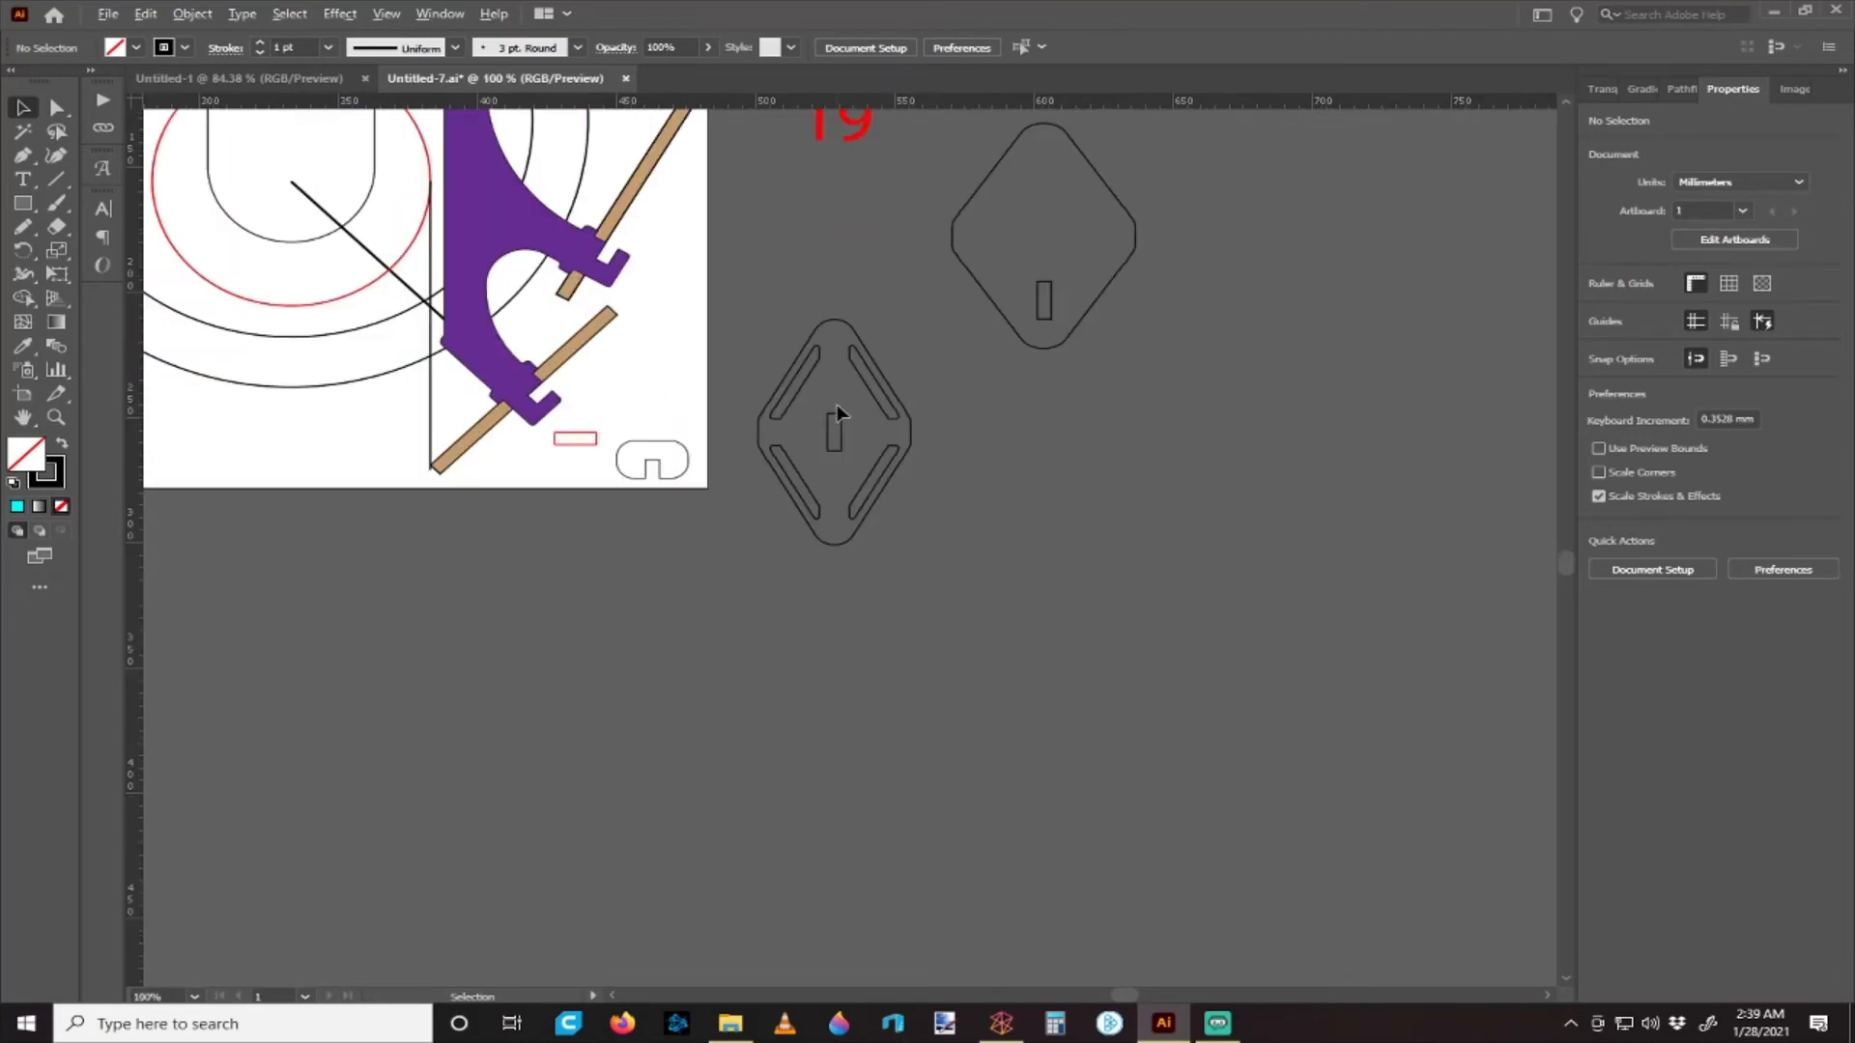
- Combine the diamond outline, its central slot and its four slanted openings into one compound path
{"action": "scroll", "coordinate": [836, 403], "scroll_direction": "up", "scroll_amount": 1}
{"action": "scroll", "coordinate": [837, 404], "scroll_direction": "down", "scroll_amount": 2}
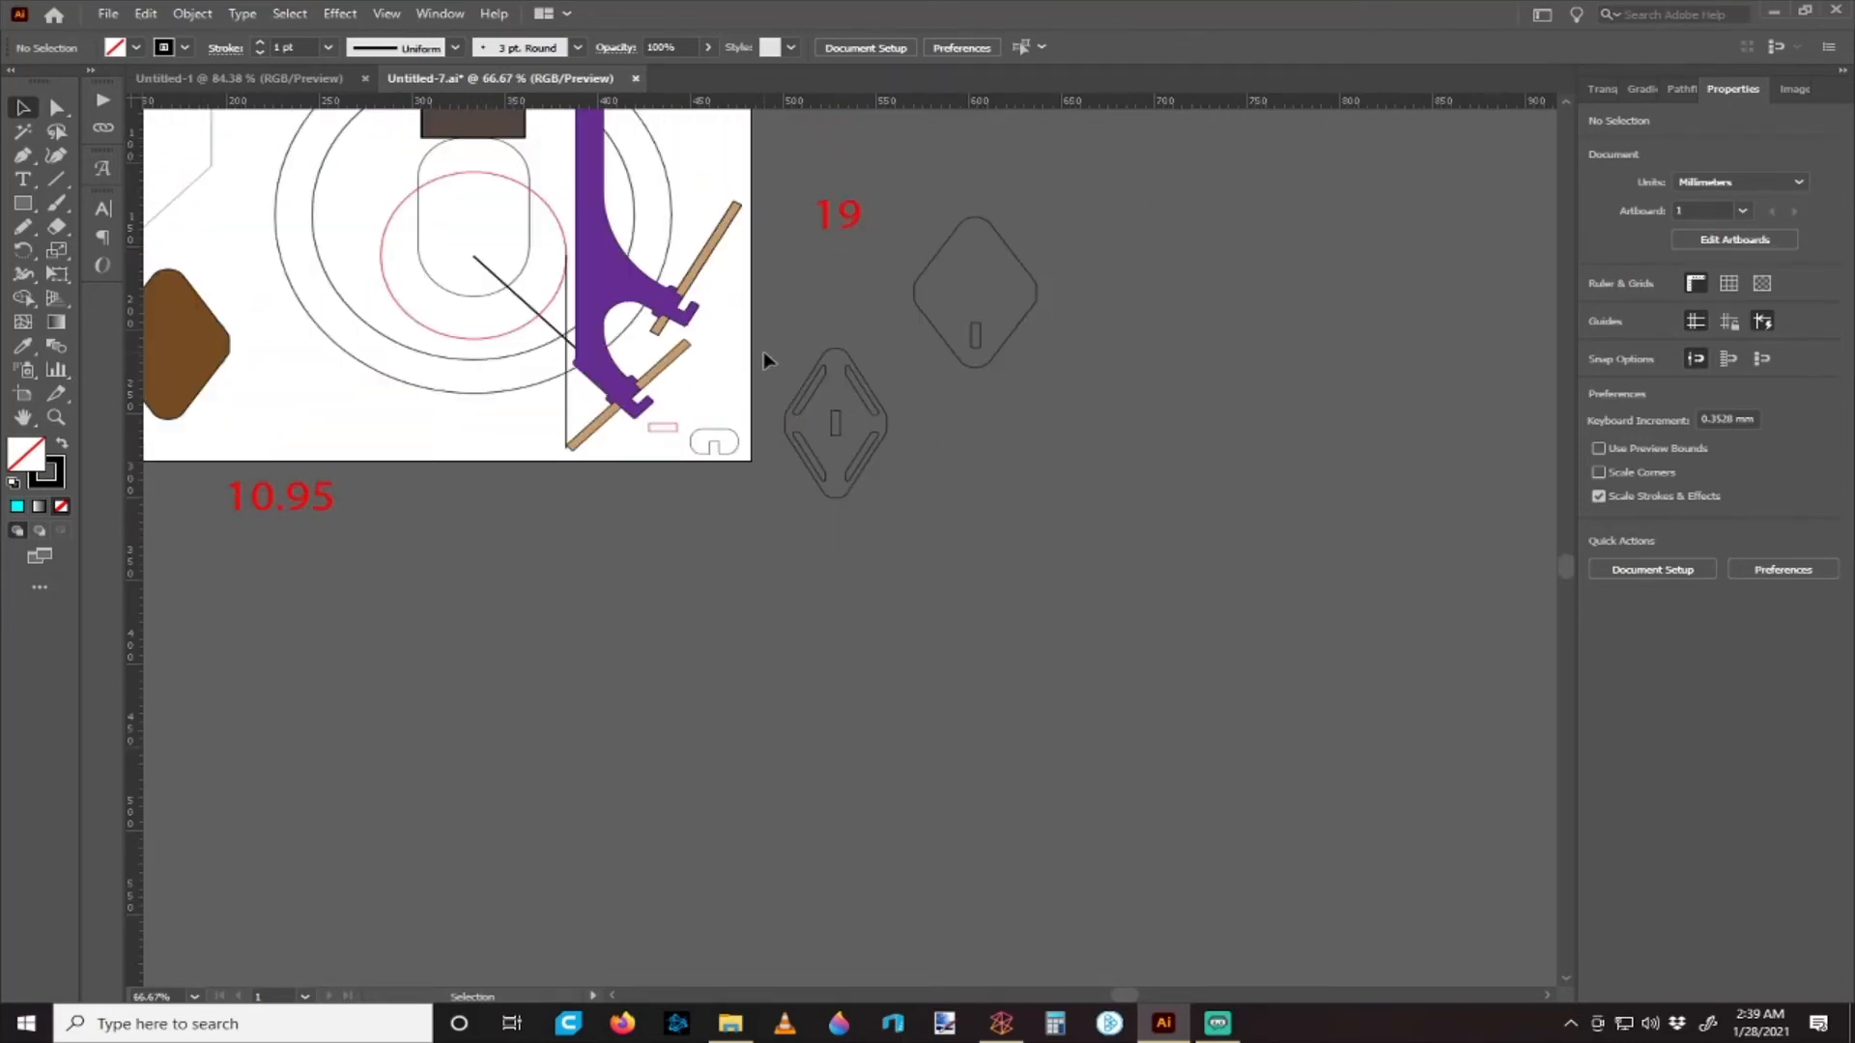
{"action": "left_click_drag", "start_coordinate": [763, 351], "coordinate": [890, 512]}
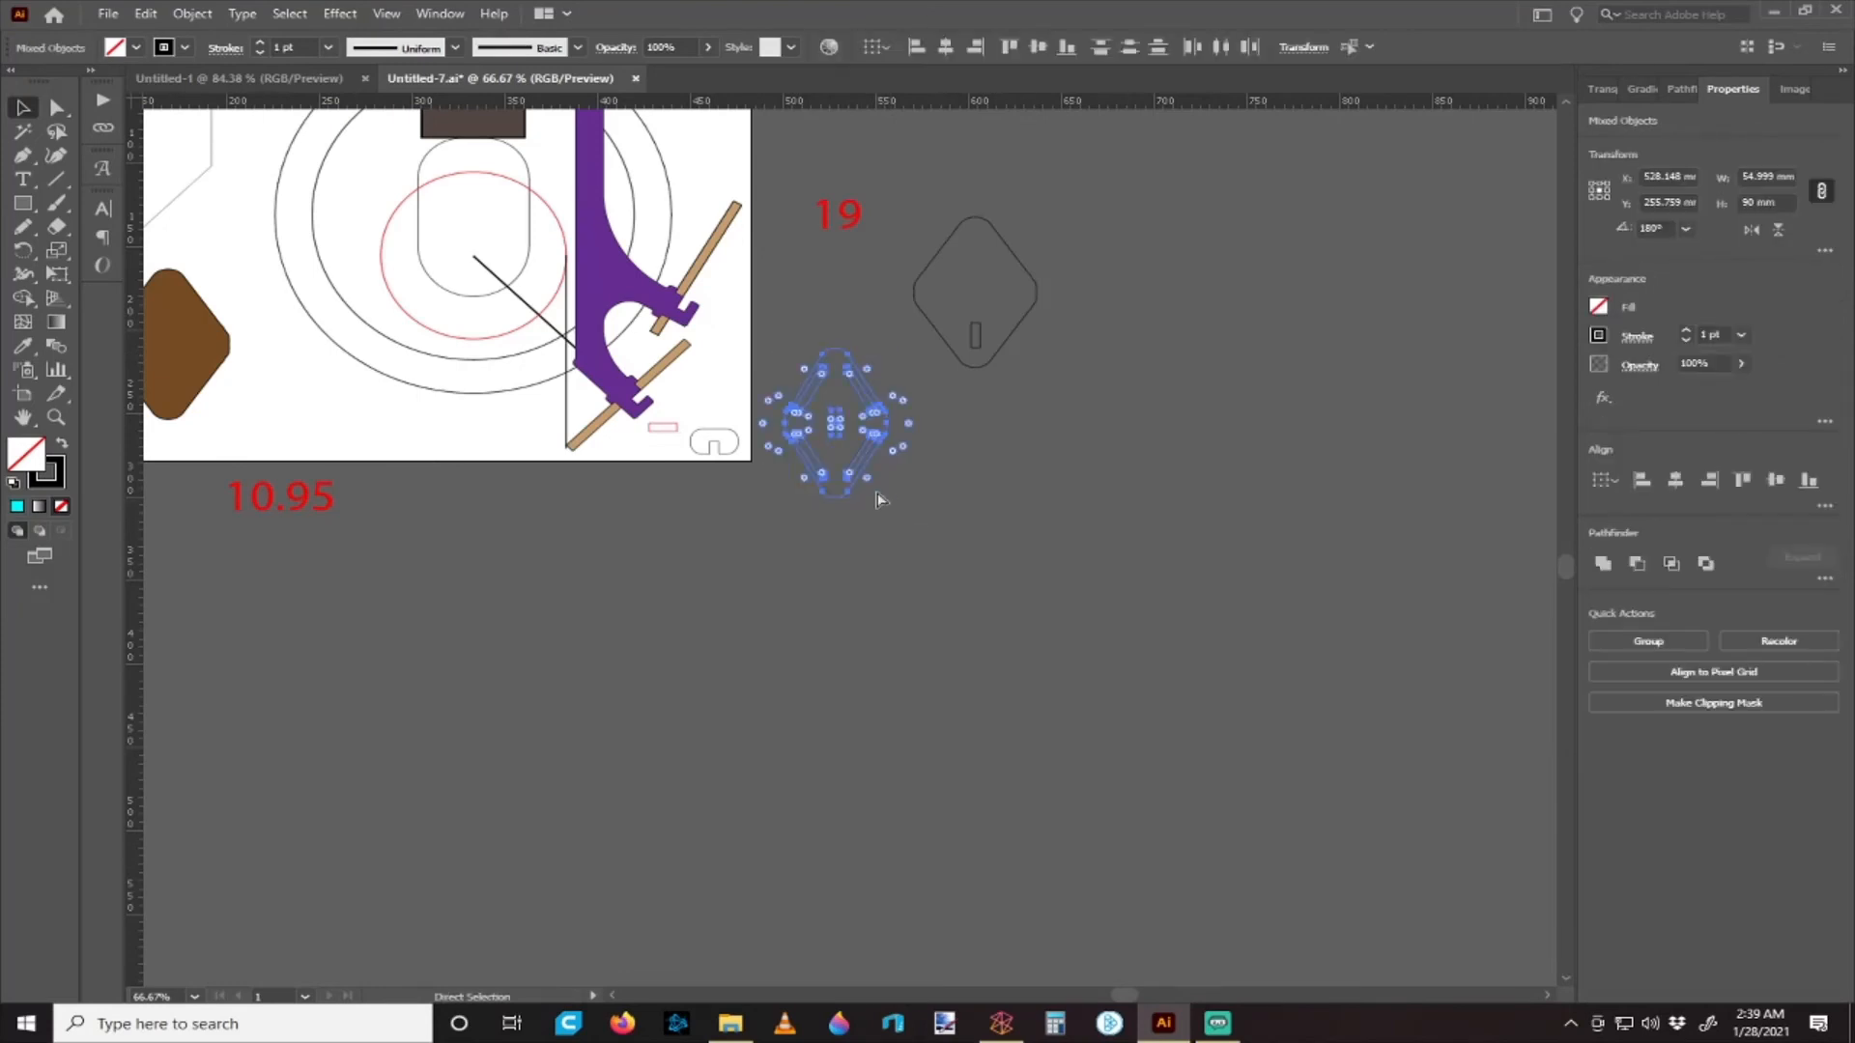
{"action": "key", "text": "ctrl+8"}
{"action": "left_click", "coordinate": [910, 502]}
{"action": "scroll", "coordinate": [882, 421], "scroll_direction": "up", "scroll_amount": 1}
{"action": "scroll", "coordinate": [883, 414], "scroll_direction": "up", "scroll_amount": 3}
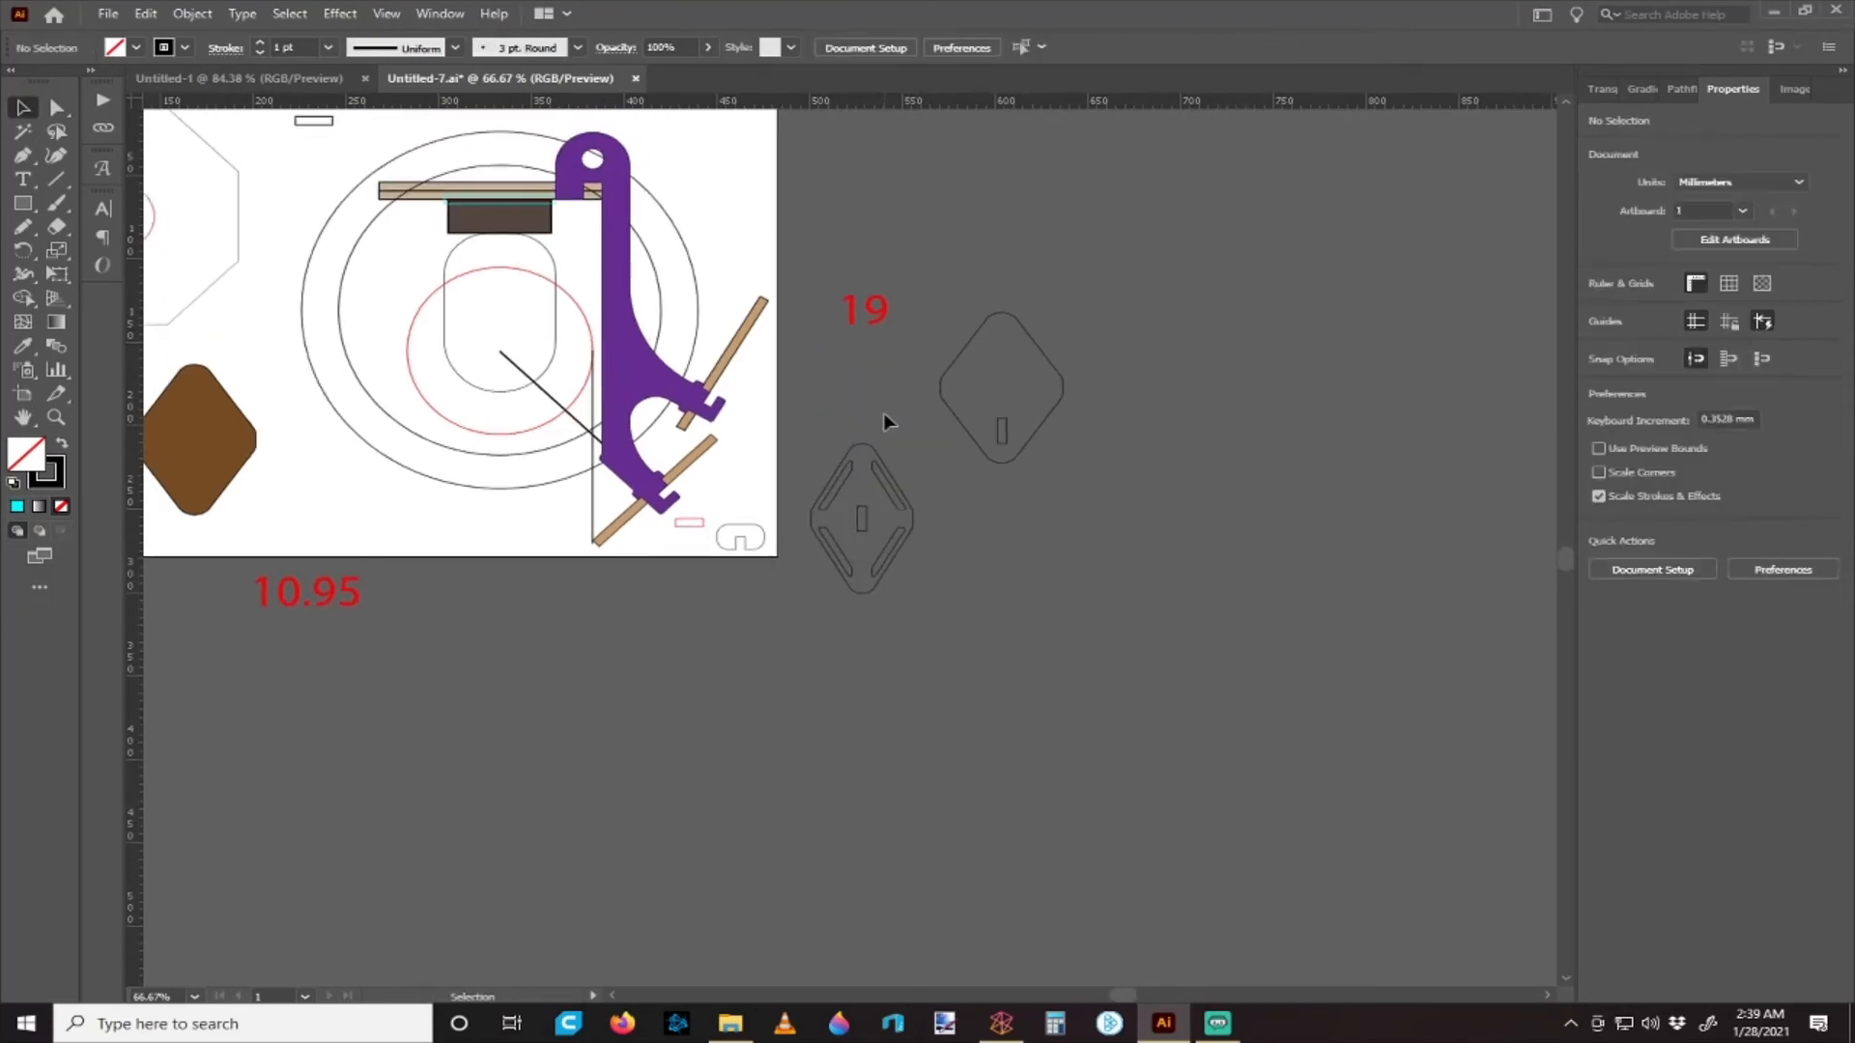
- Move the diamond with openings slightly up and place the plain slotted diamond beside it, level with it
{"action": "left_click_drag", "start_coordinate": [895, 488], "coordinate": [895, 451]}
{"action": "left_click", "coordinate": [971, 438]}
{"action": "left_click", "coordinate": [1020, 441]}
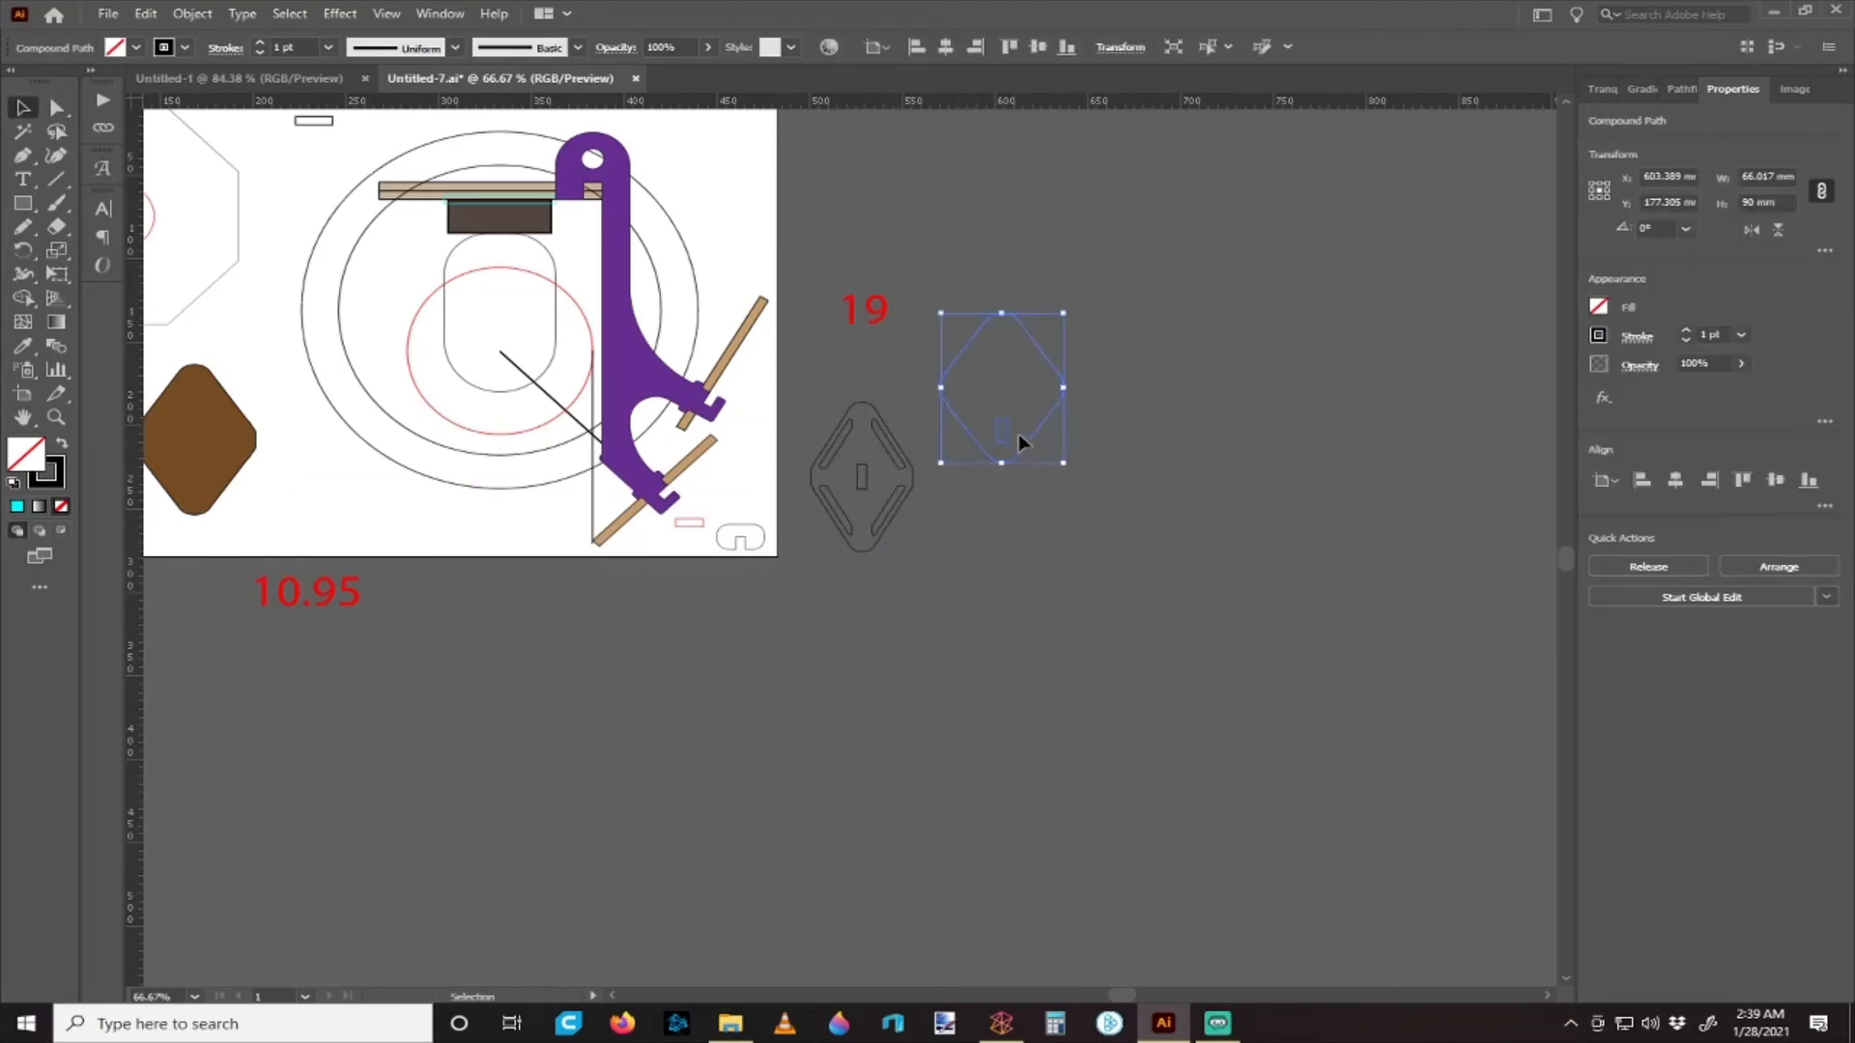
{"action": "left_click_drag", "start_coordinate": [1035, 428], "coordinate": [1022, 518]}
{"action": "left_click", "coordinate": [919, 587]}
{"action": "scroll", "coordinate": [845, 582], "scroll_direction": "left", "scroll_amount": 1}
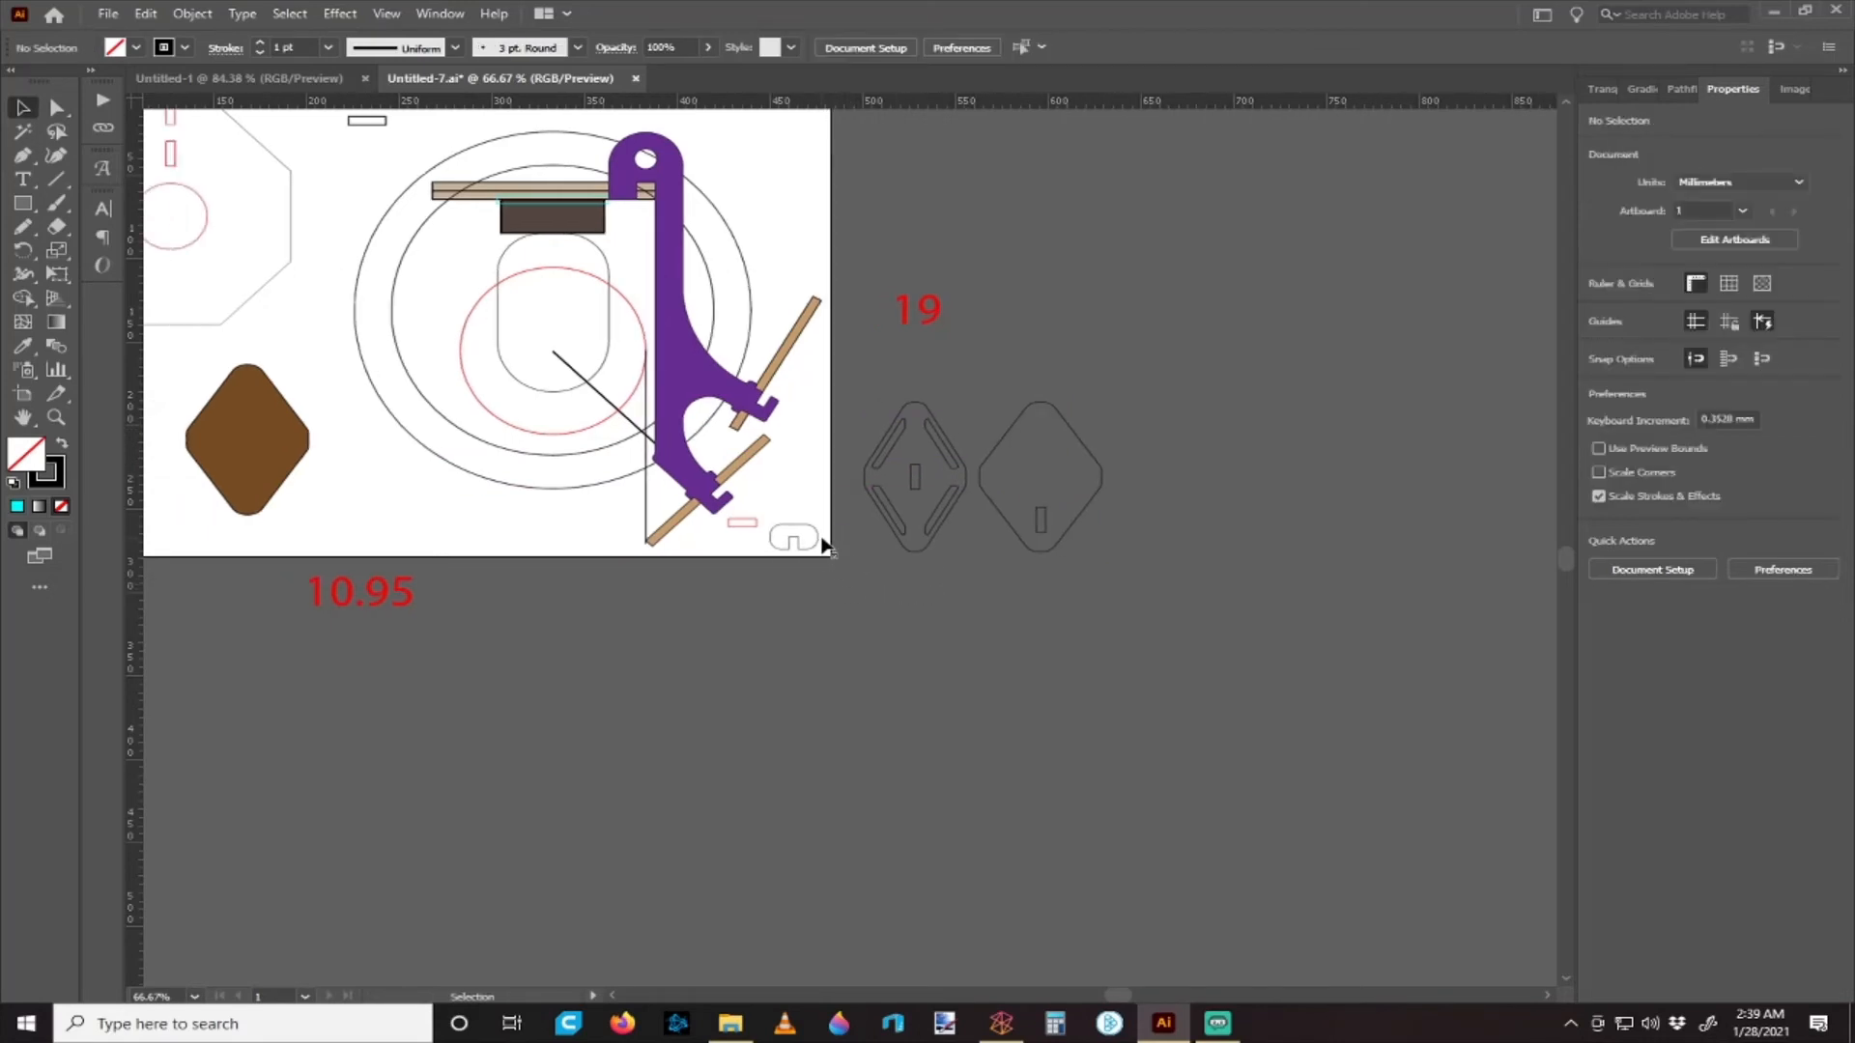
- Move the small notched rounded shape off the artboard beneath the two diamonds and delete the small red rectangle at the artboard's lower corner
{"action": "left_click_drag", "start_coordinate": [822, 544], "coordinate": [996, 563]}
{"action": "left_click", "coordinate": [808, 592]}
{"action": "left_click", "coordinate": [754, 527]}
{"action": "key", "text": "Delete"}
{"action": "scroll", "coordinate": [808, 538], "scroll_direction": "up", "scroll_amount": 3}
{"action": "scroll", "coordinate": [850, 531], "scroll_direction": "left", "scroll_amount": 1}
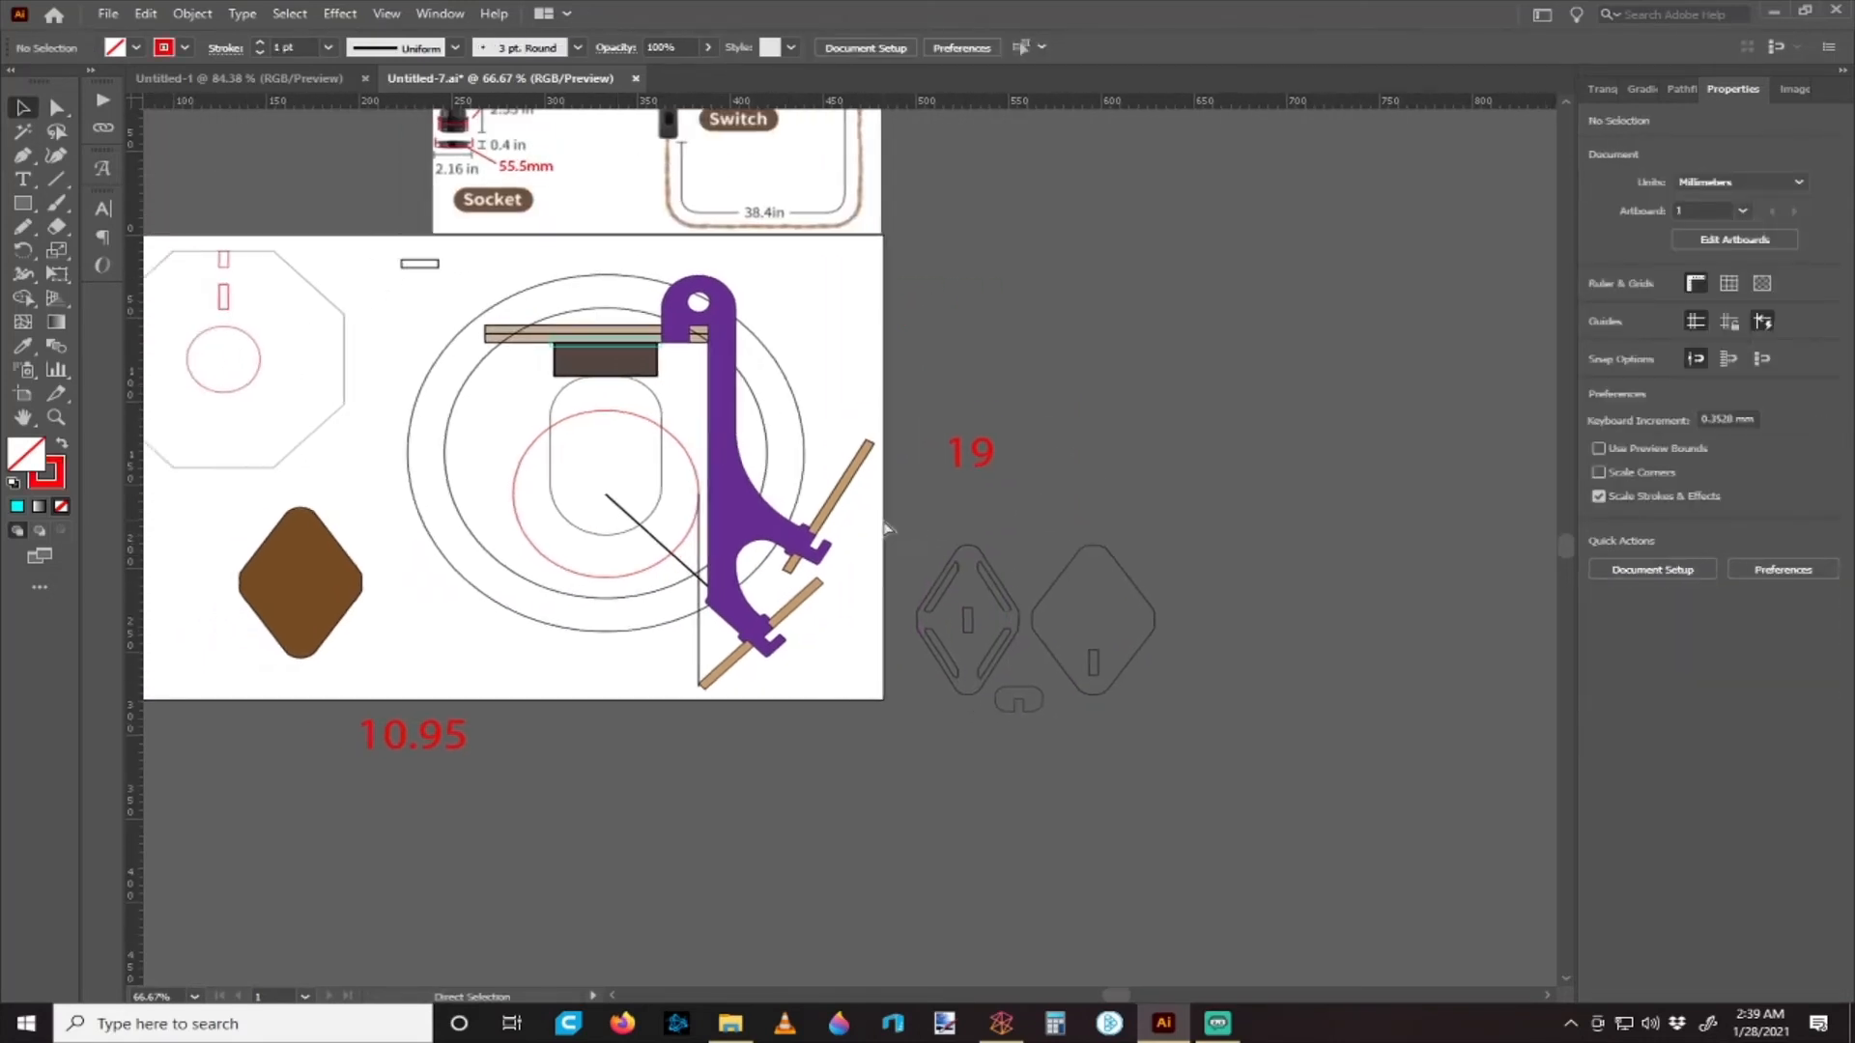
- Delete the two slanted tan bars held by the purple arm's clips
{"action": "scroll", "coordinate": [887, 528], "scroll_direction": "left", "scroll_amount": 2}
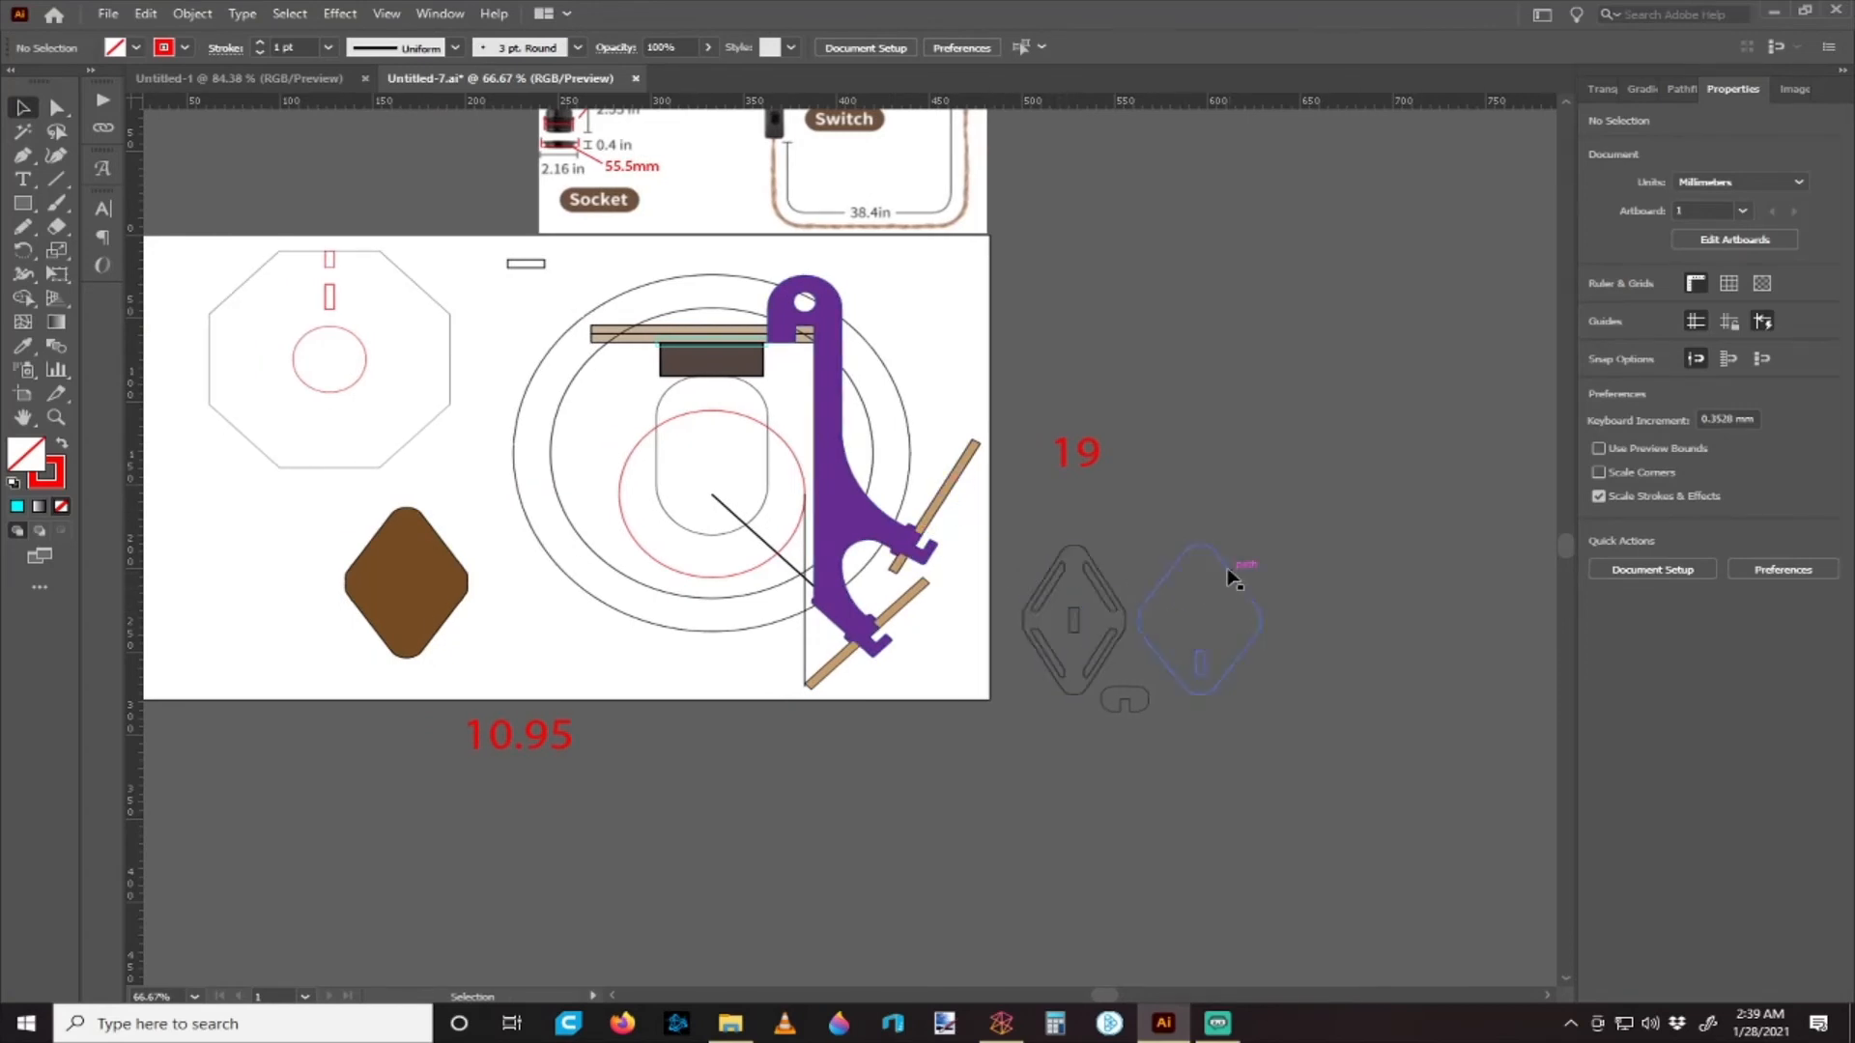
{"action": "scroll", "coordinate": [1225, 565], "scroll_direction": "left", "scroll_amount": 2}
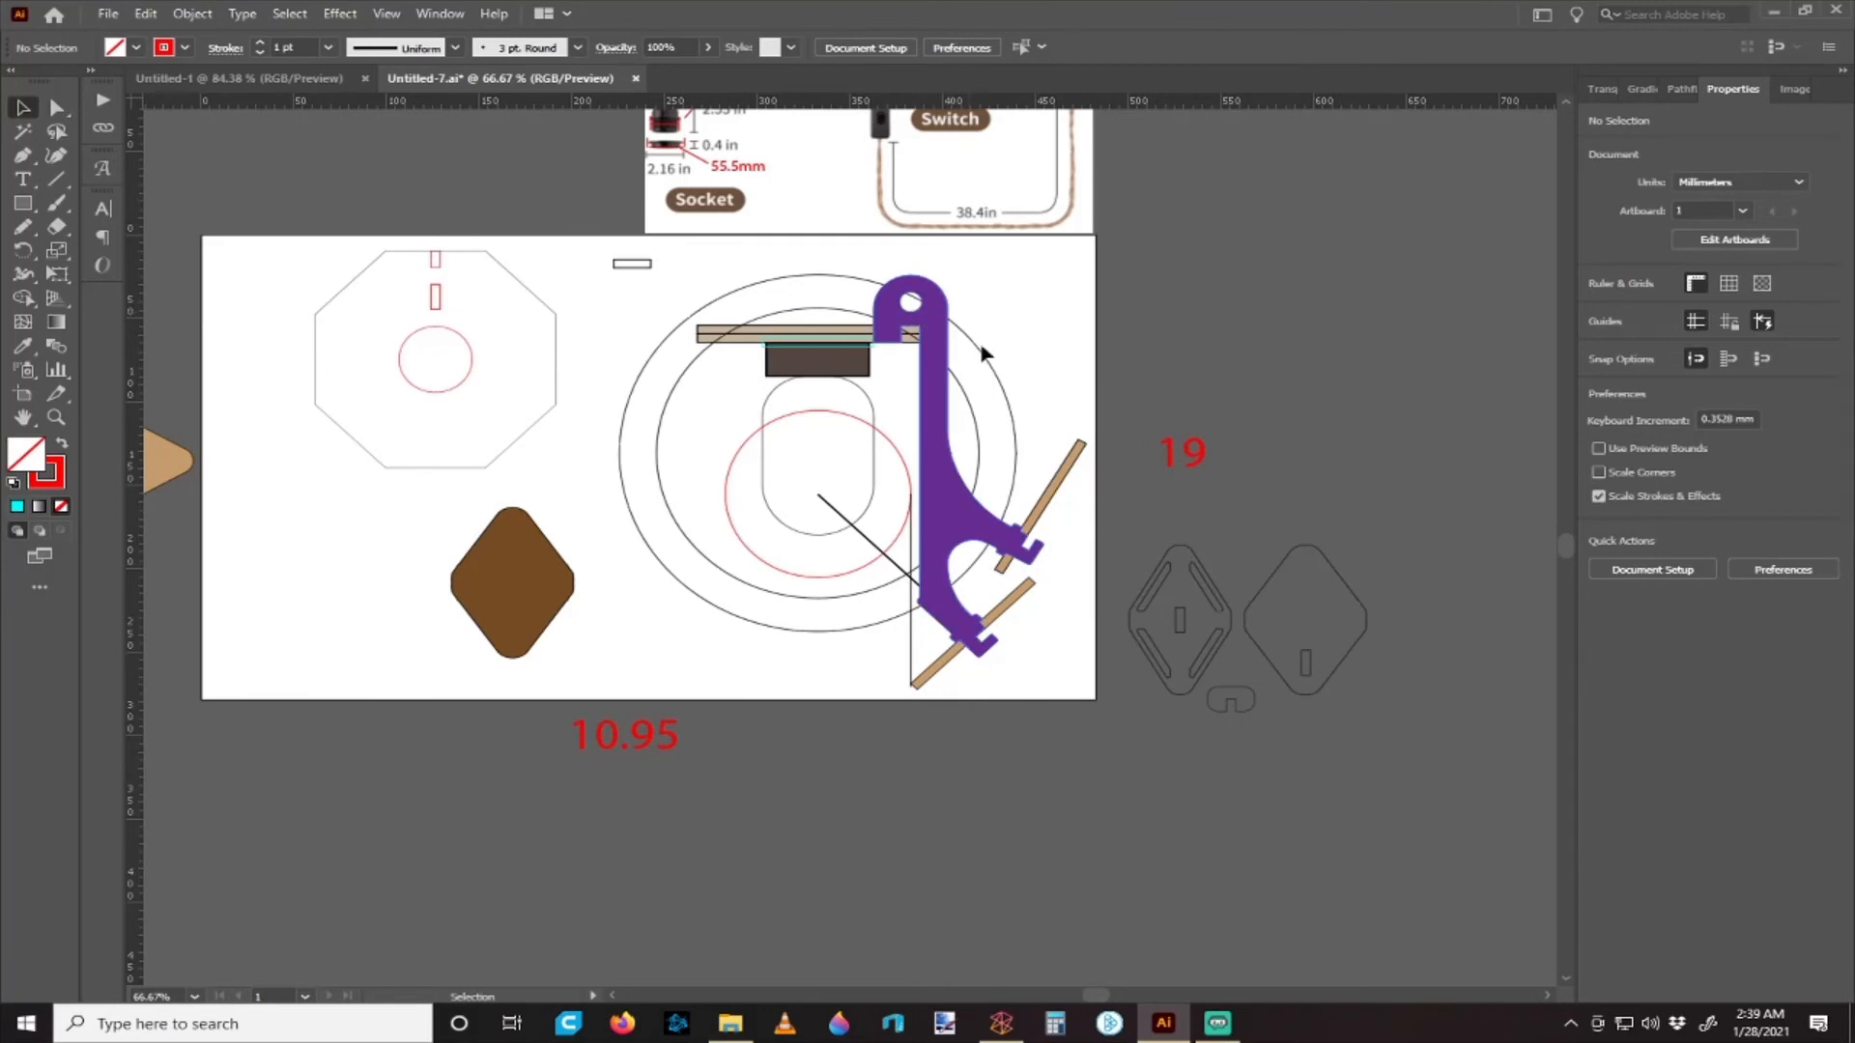
{"action": "scroll", "coordinate": [932, 512], "scroll_direction": "right", "scroll_amount": 2}
{"action": "mouse_move", "coordinate": [930, 512]}
{"action": "left_mouse_down"}
{"action": "mouse_move", "coordinate": [1007, 393]}
{"action": "mouse_move", "coordinate": [1022, 429]}
{"action": "left_mouse_up"}
{"action": "left_click", "coordinate": [947, 566]}
{"action": "left_click", "coordinate": [926, 587]}
{"action": "key", "text": "Delete"}
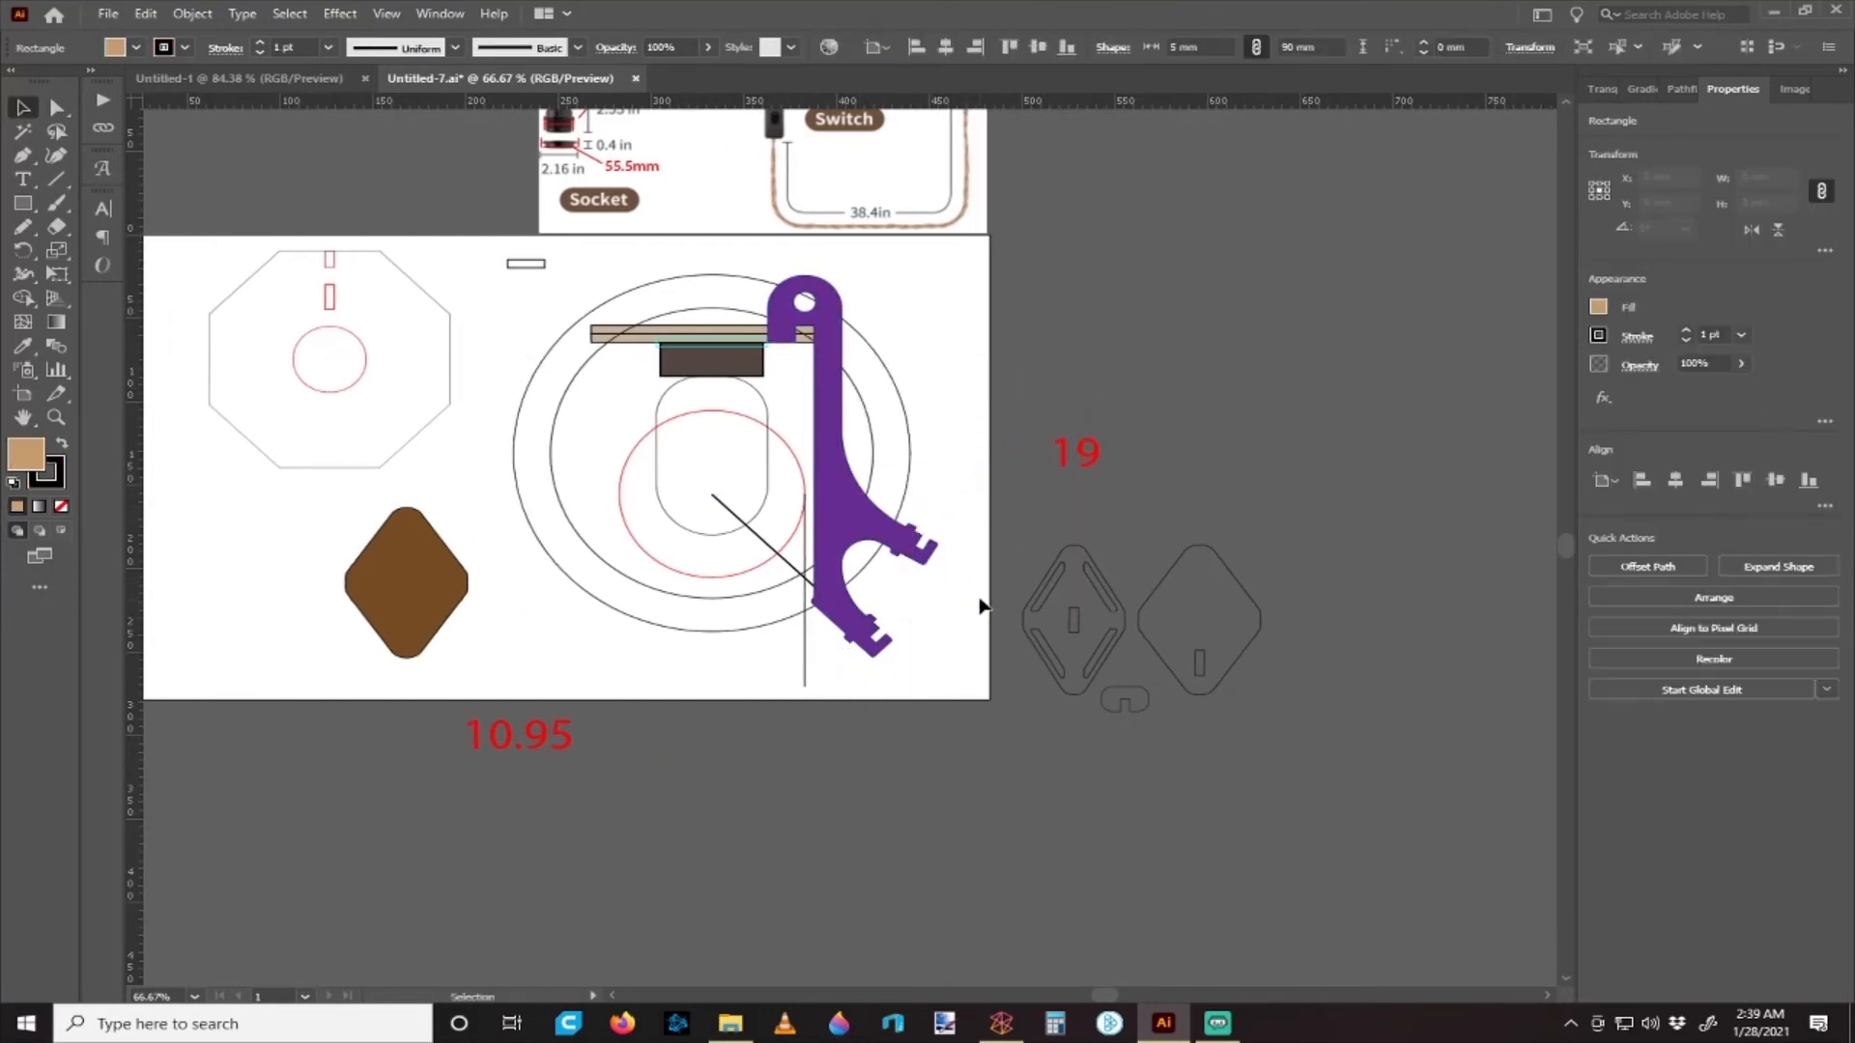
- Delete the two large concentric black circles around the lamp drawing
{"action": "left_click", "coordinate": [870, 427]}
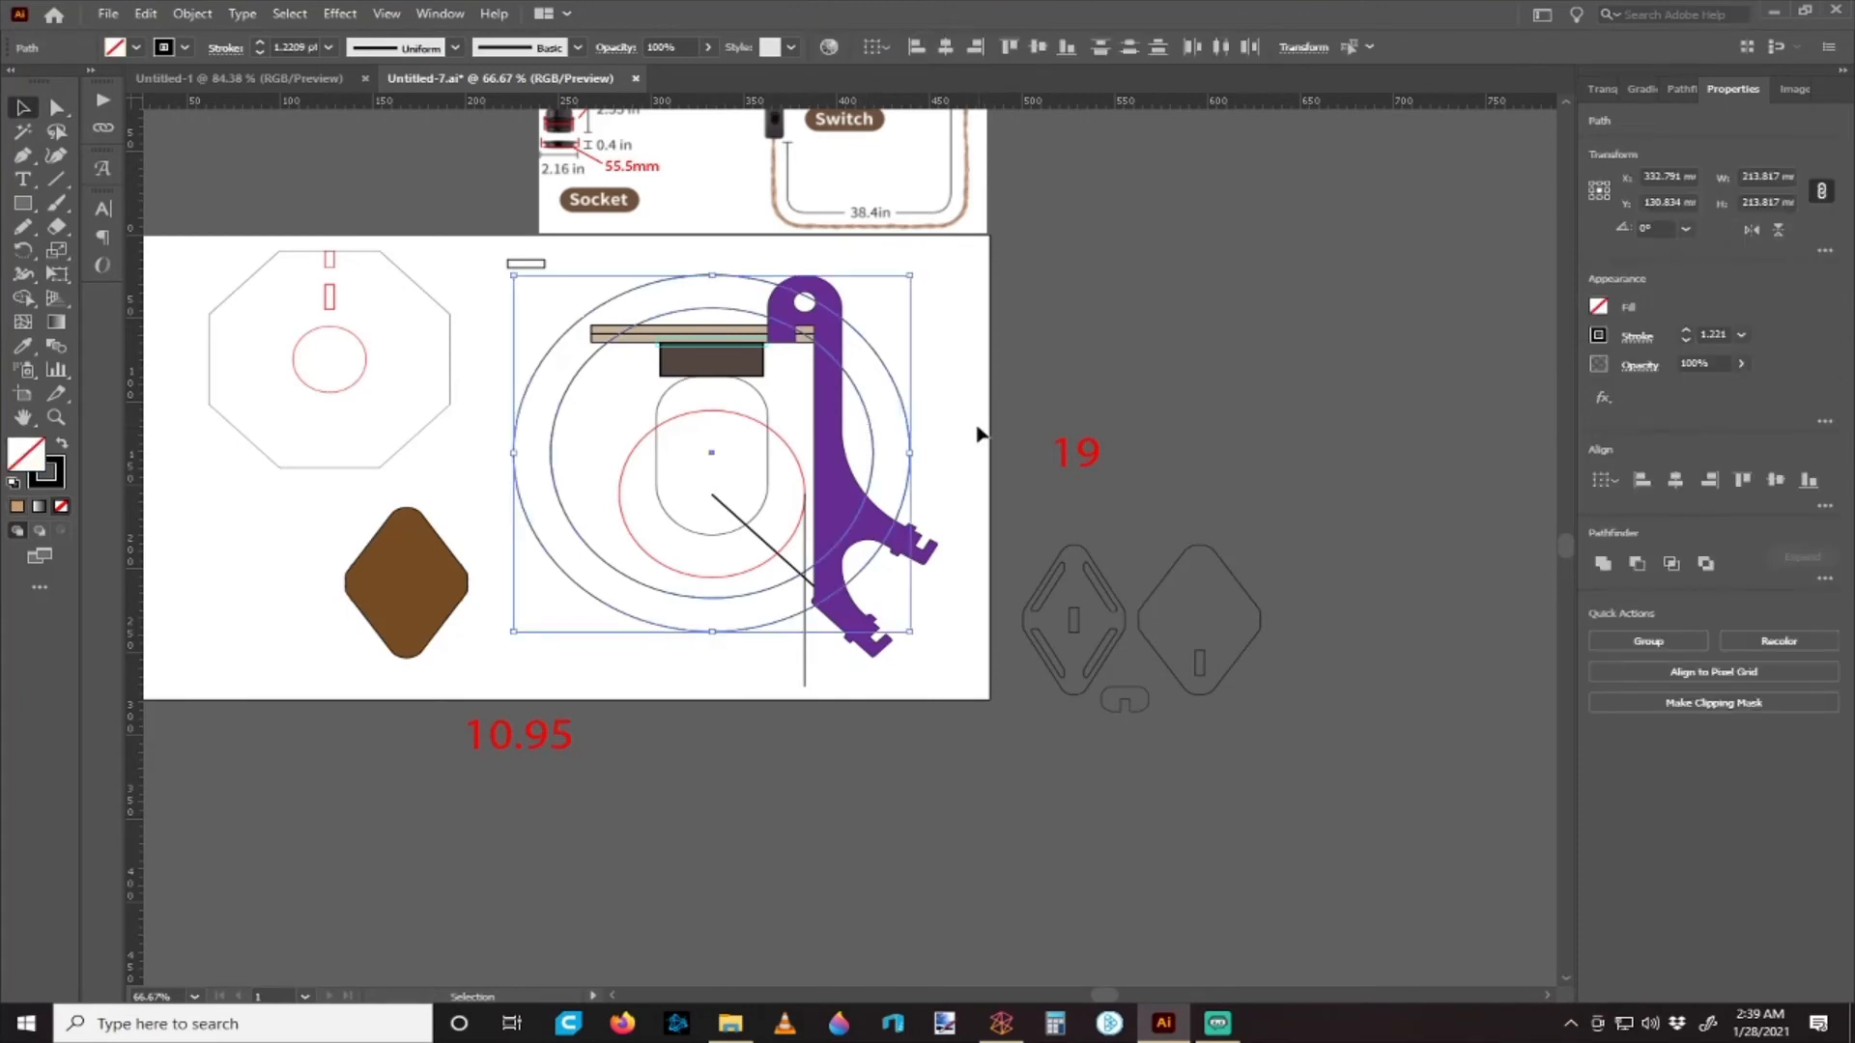
{"action": "key", "text": "Delete"}
{"action": "scroll", "coordinate": [970, 445], "scroll_direction": "left", "scroll_amount": 3}
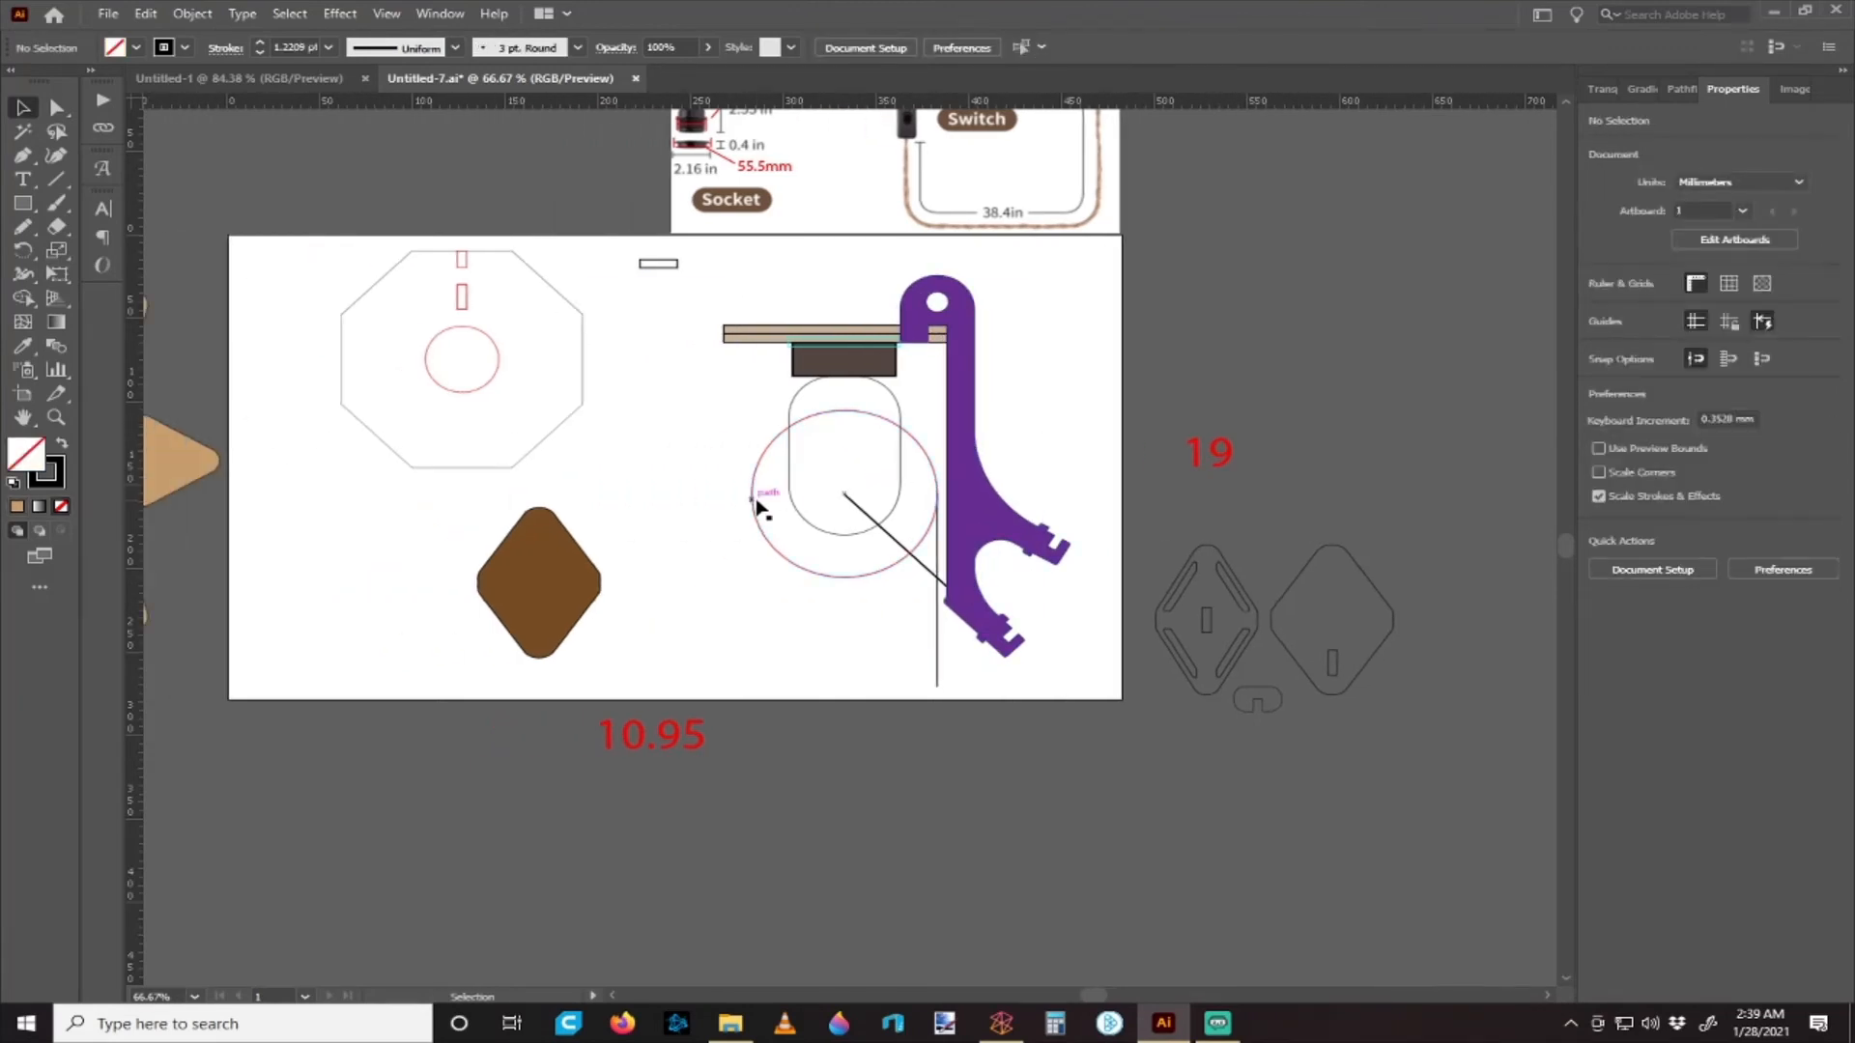
{"action": "scroll", "coordinate": [759, 507], "scroll_direction": "left", "scroll_amount": 2}
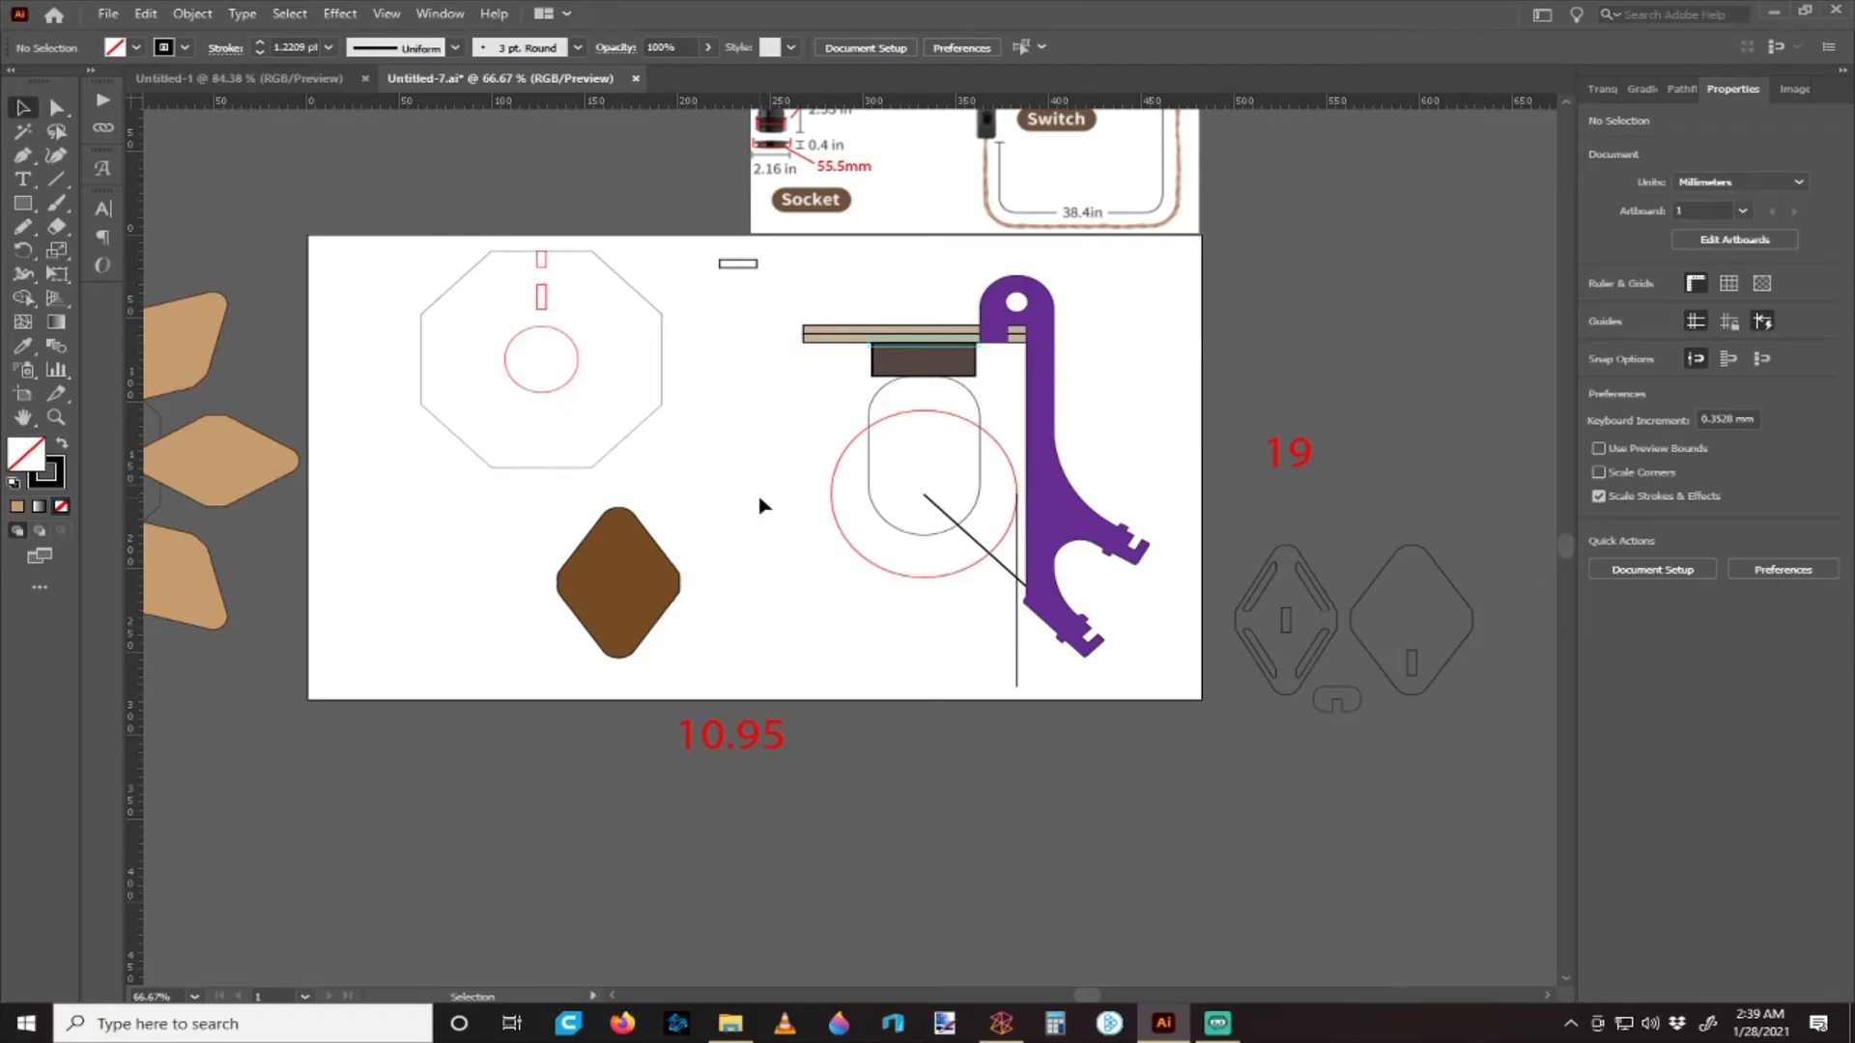
{"action": "scroll", "coordinate": [763, 502], "scroll_direction": "up", "scroll_amount": 1}
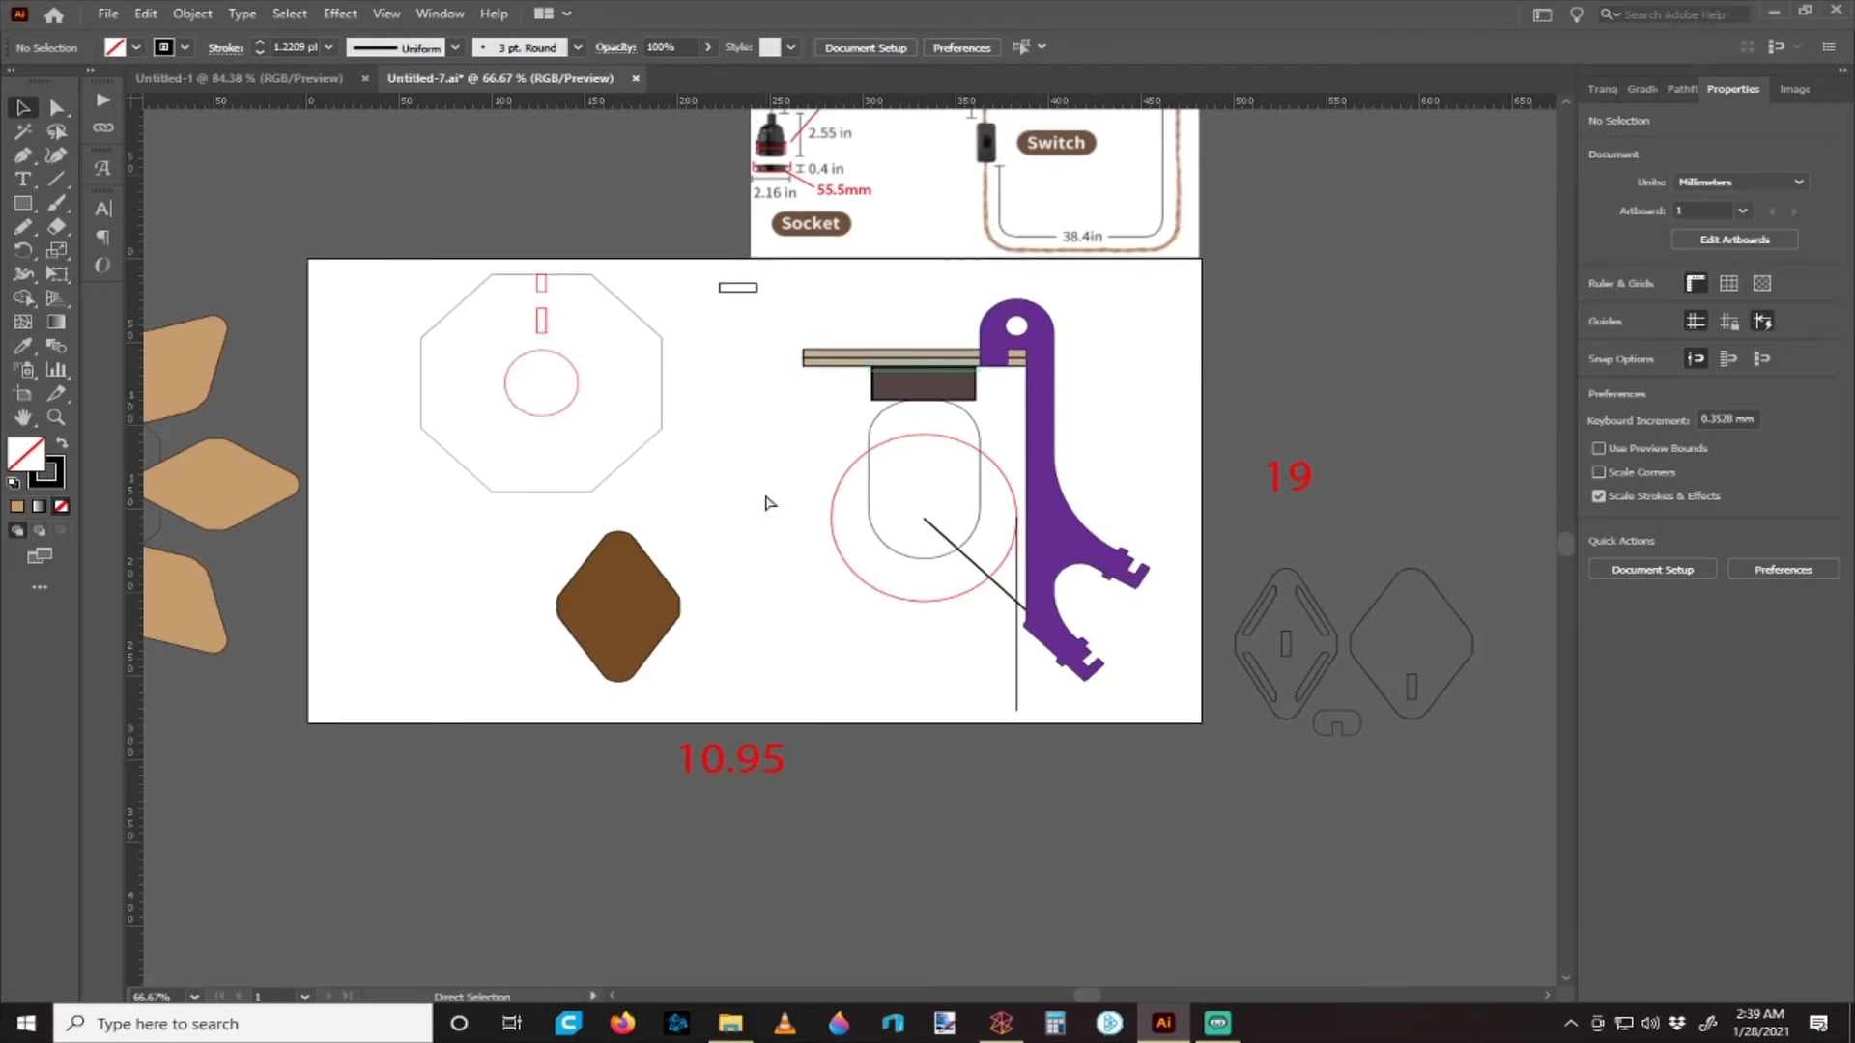
- Delete the brown diamond from the artboard
{"action": "scroll", "coordinate": [768, 503], "scroll_direction": "left", "scroll_amount": 2}
{"action": "left_click_drag", "start_coordinate": [668, 611], "coordinate": [330, 734]}
{"action": "left_click_drag", "start_coordinate": [538, 700], "coordinate": [538, 698]}
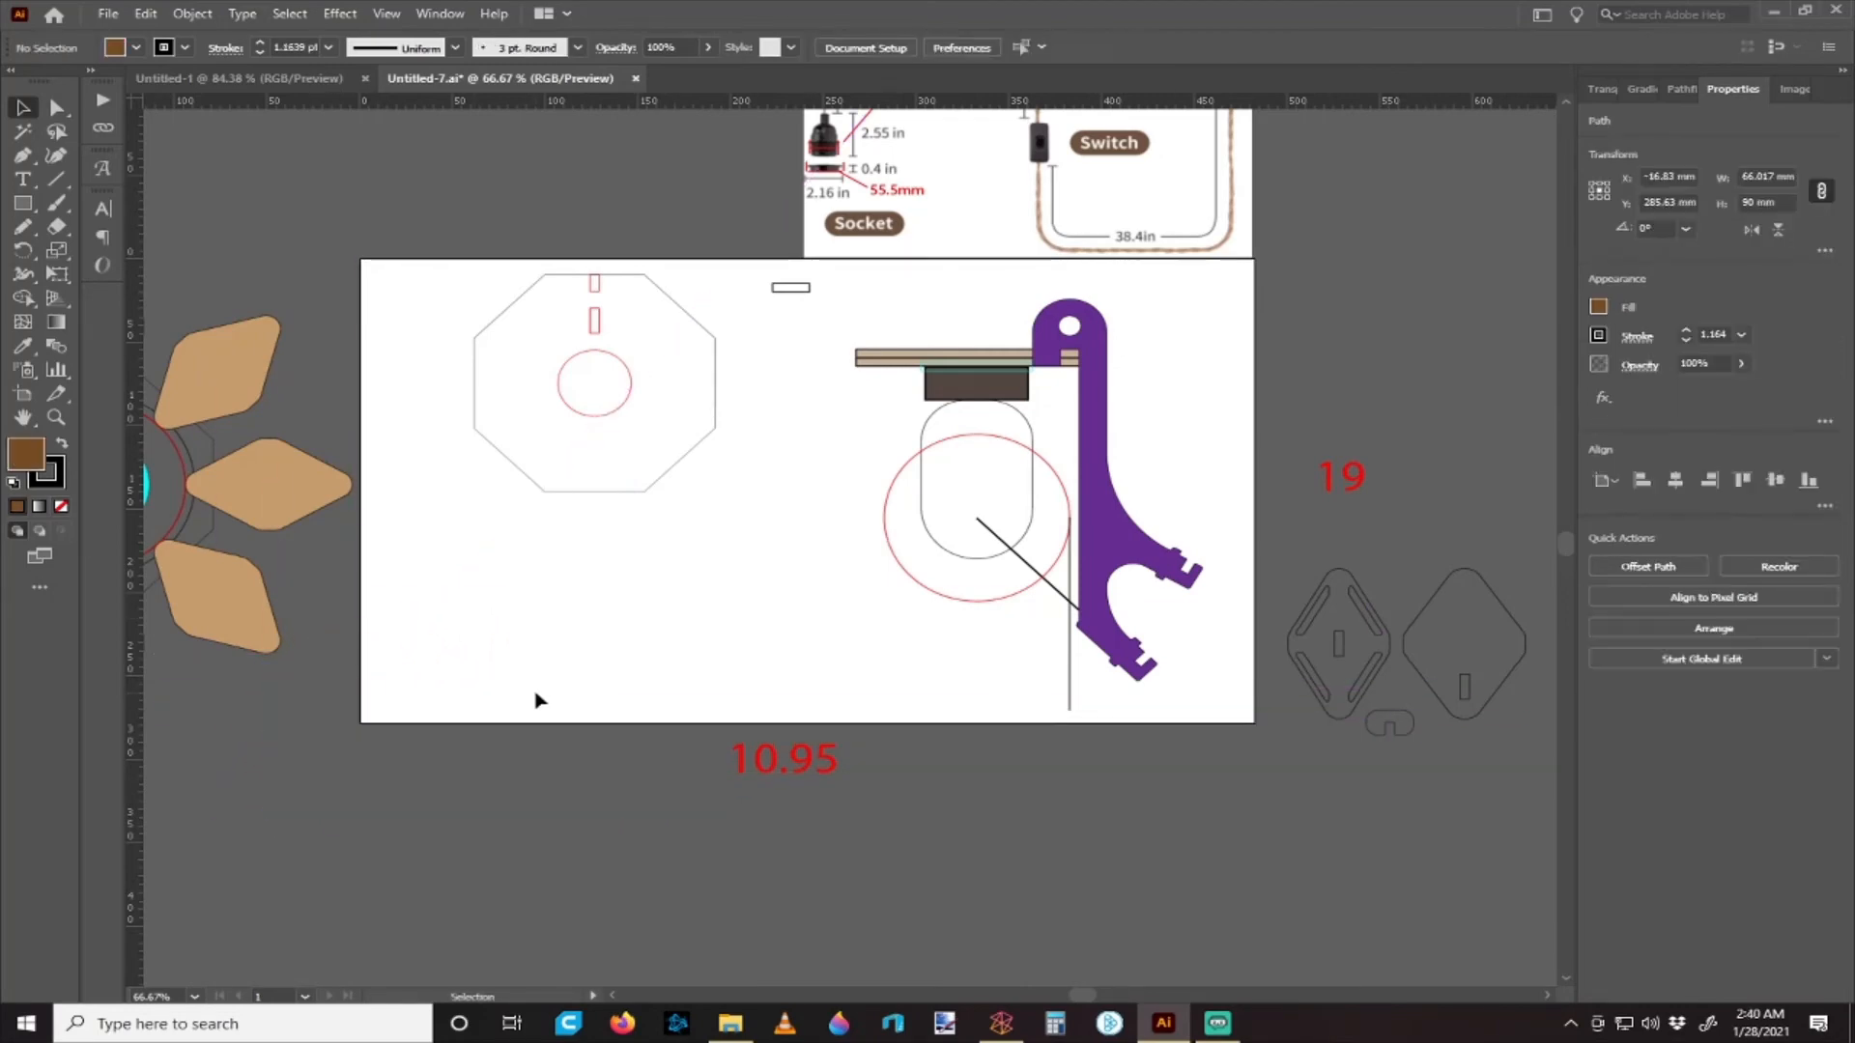
{"action": "left_click", "coordinate": [580, 619]}
{"action": "scroll", "coordinate": [589, 614], "scroll_direction": "left", "scroll_amount": 10}
{"action": "scroll", "coordinate": [614, 606], "scroll_direction": "left", "scroll_amount": 2}
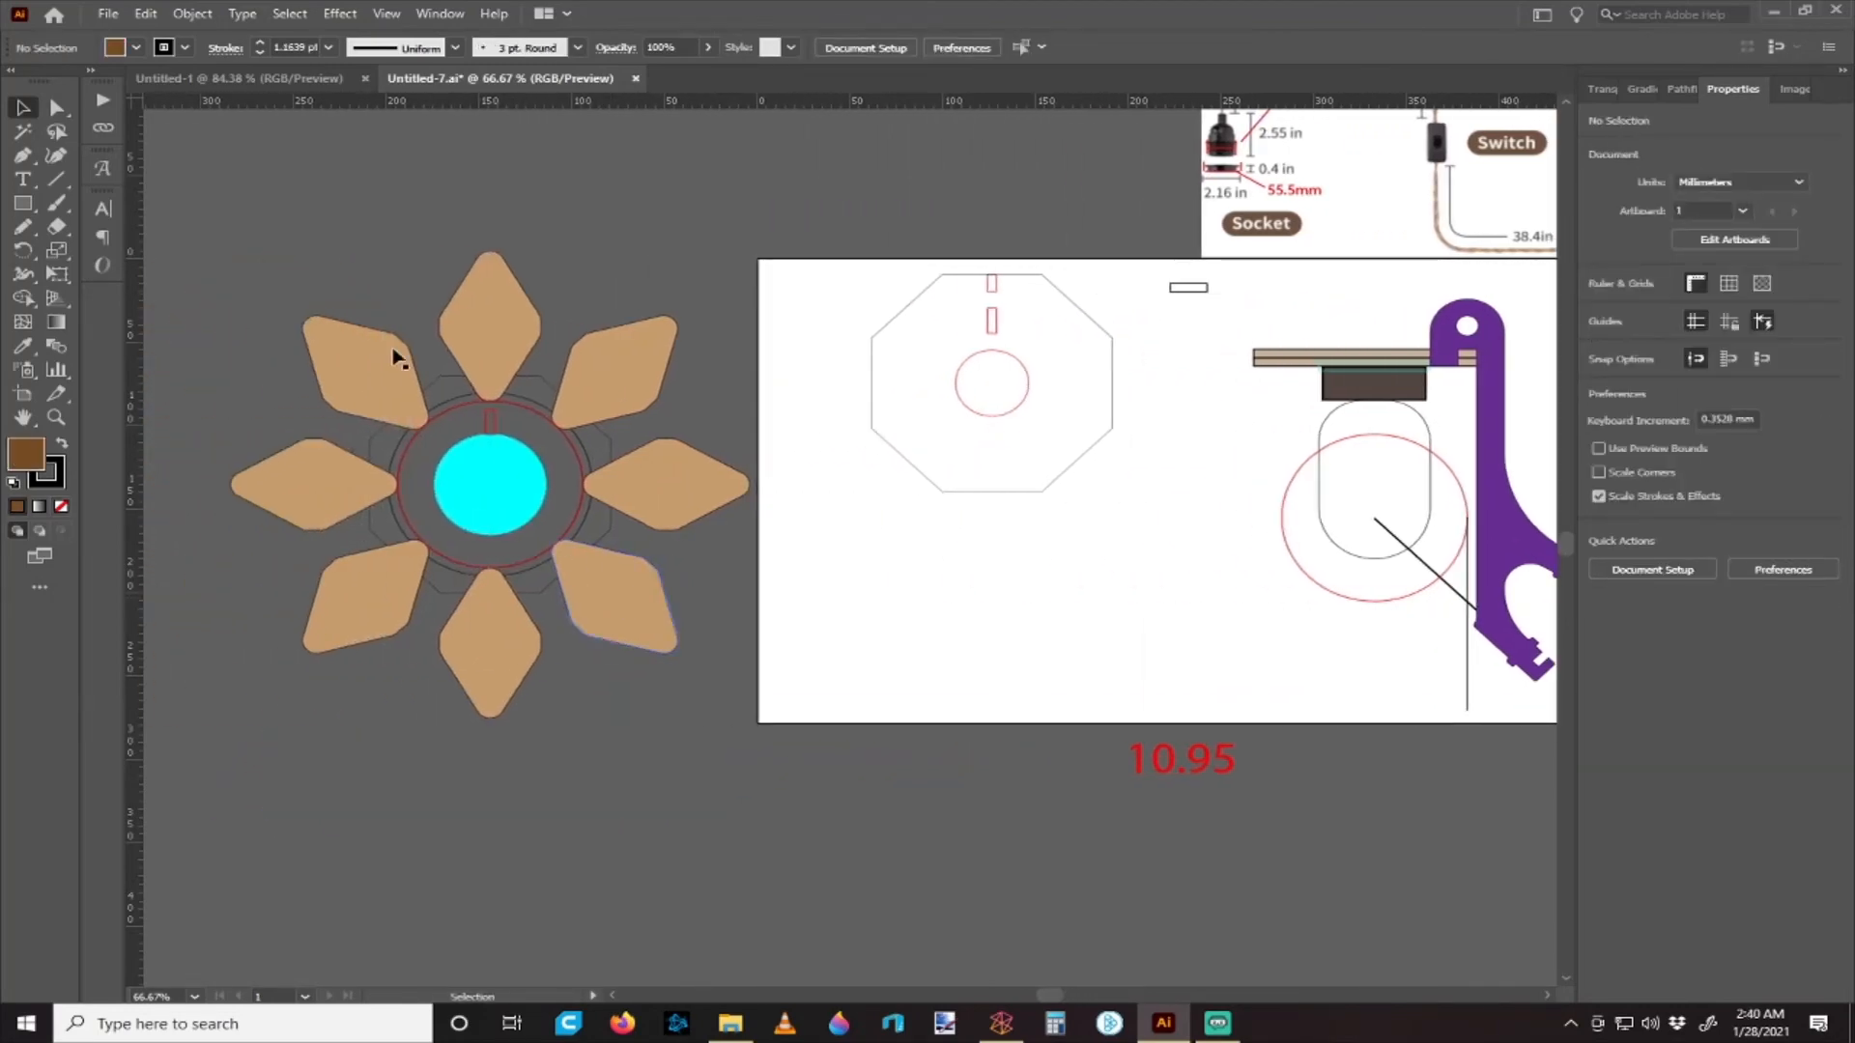
- Move the whole eight-petal flower assembly about 5 mm left and 10 mm down, away from the artboard
{"action": "left_click_drag", "start_coordinate": [319, 227], "coordinate": [672, 642]}
{"action": "scroll", "coordinate": [672, 643], "scroll_direction": "right", "scroll_amount": 4}
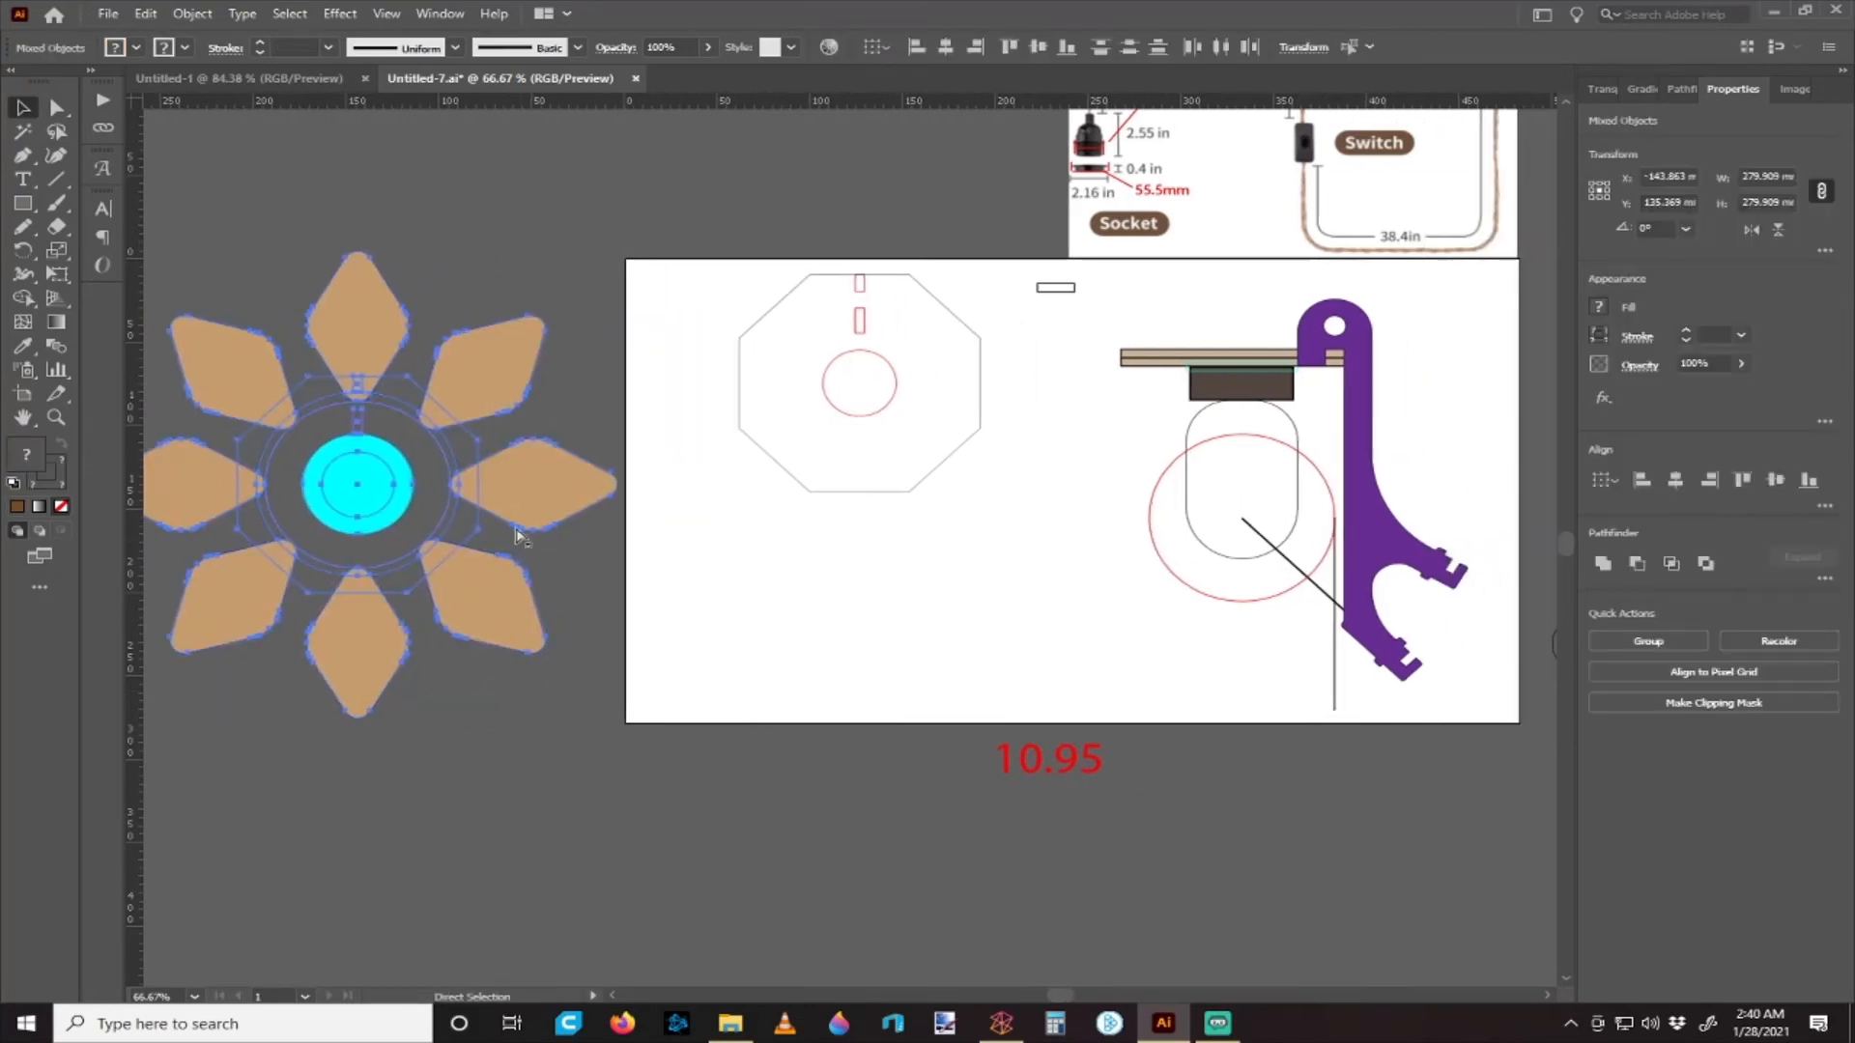
{"action": "mouse_move", "coordinate": [497, 500]}
{"action": "left_mouse_down"}
{"action": "mouse_move", "coordinate": [470, 430]}
{"action": "mouse_move", "coordinate": [488, 522]}
{"action": "left_mouse_up"}
{"action": "left_click", "coordinate": [865, 621]}
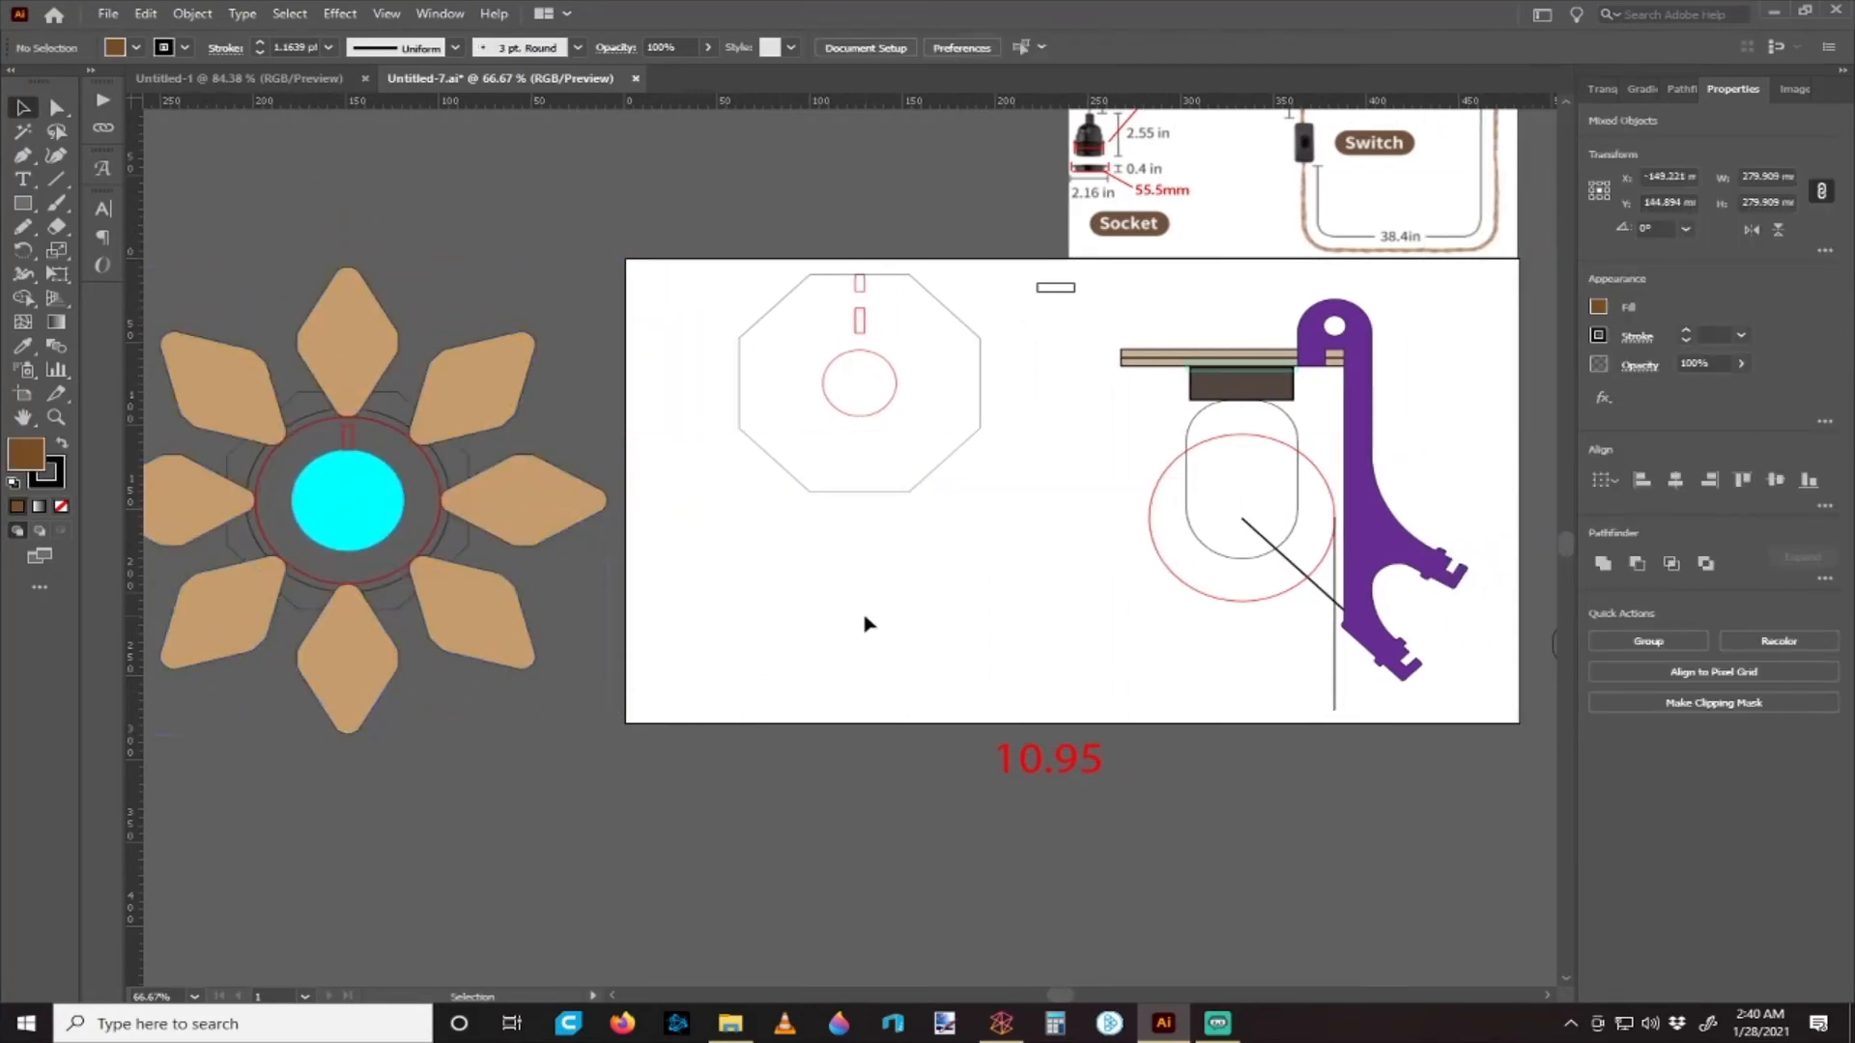
- Move the octagon with its red slots and central circle together about 27 mm right and 90 mm down on the artboard
{"action": "scroll", "coordinate": [832, 567], "scroll_direction": "right", "scroll_amount": 4}
{"action": "left_click_drag", "start_coordinate": [789, 480], "coordinate": [762, 575]}
{"action": "key", "text": "ctrl+z"}
{"action": "left_click_drag", "start_coordinate": [591, 210], "coordinate": [865, 594]}
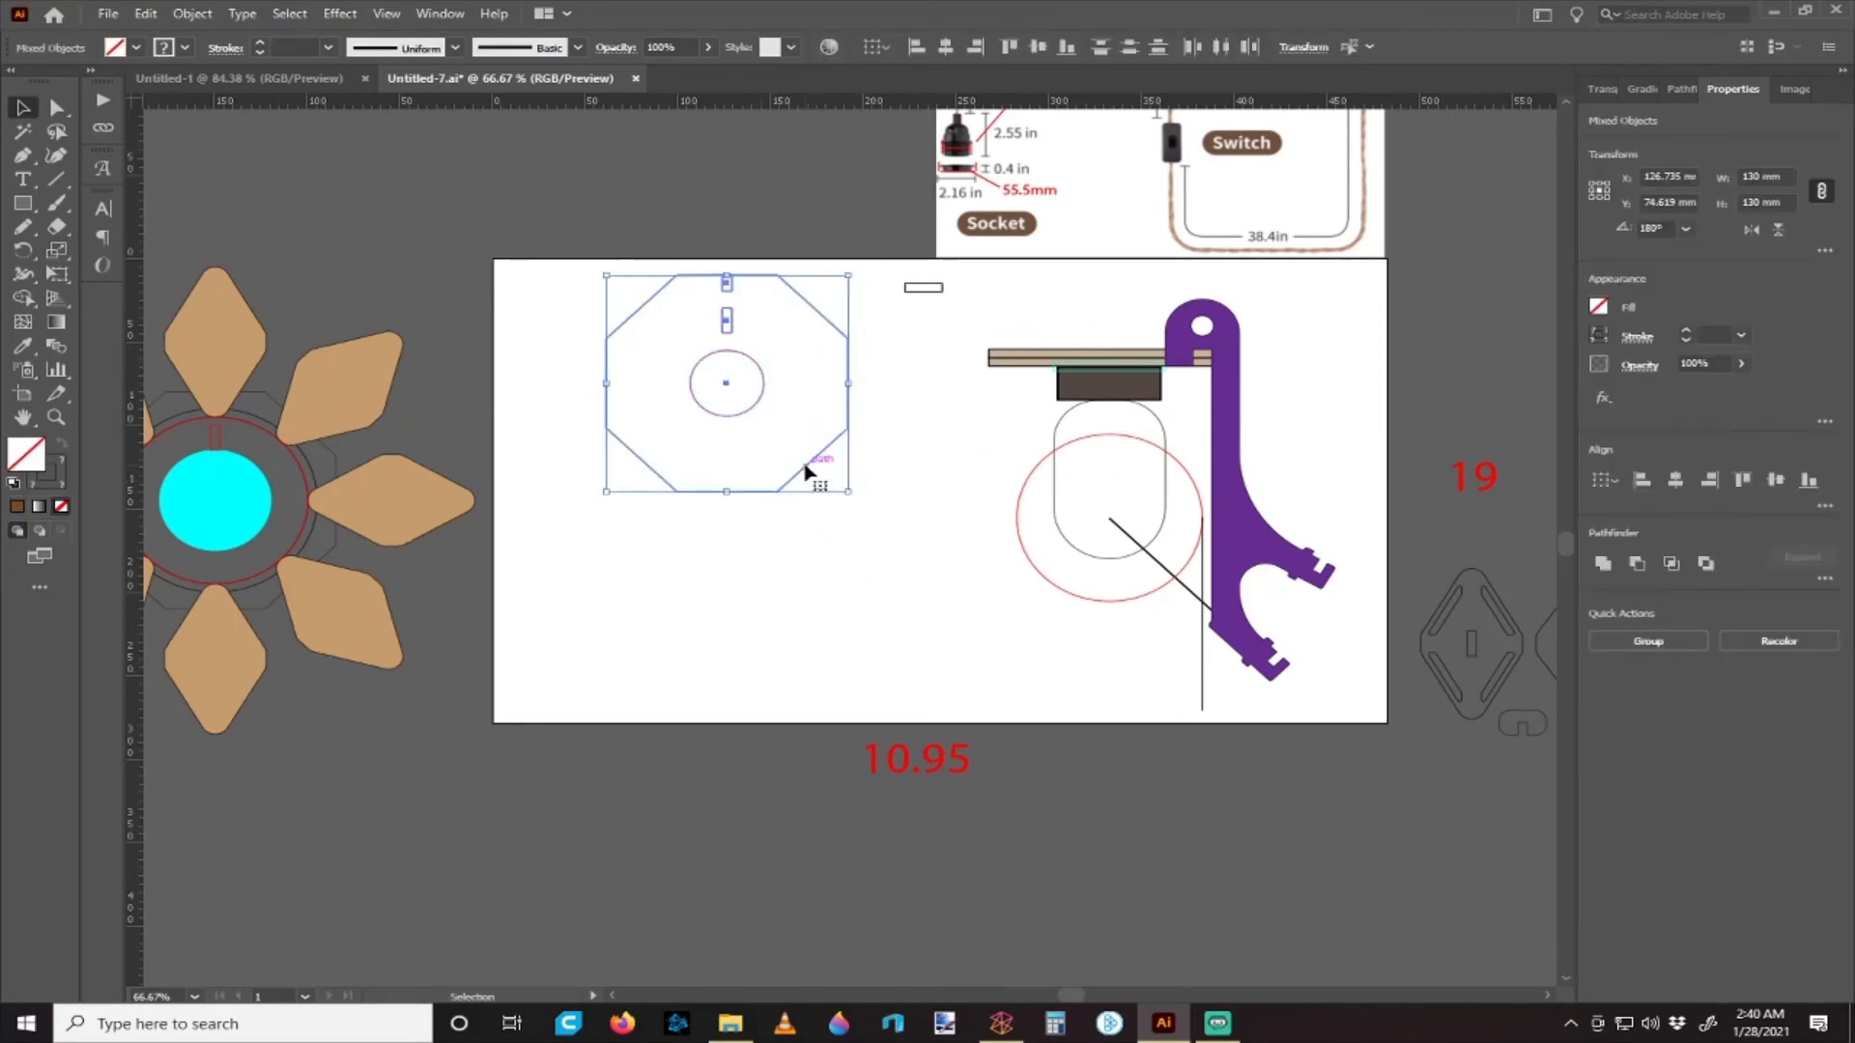
{"action": "left_click_drag", "start_coordinate": [808, 470], "coordinate": [857, 618]}
{"action": "left_click", "coordinate": [973, 552]}
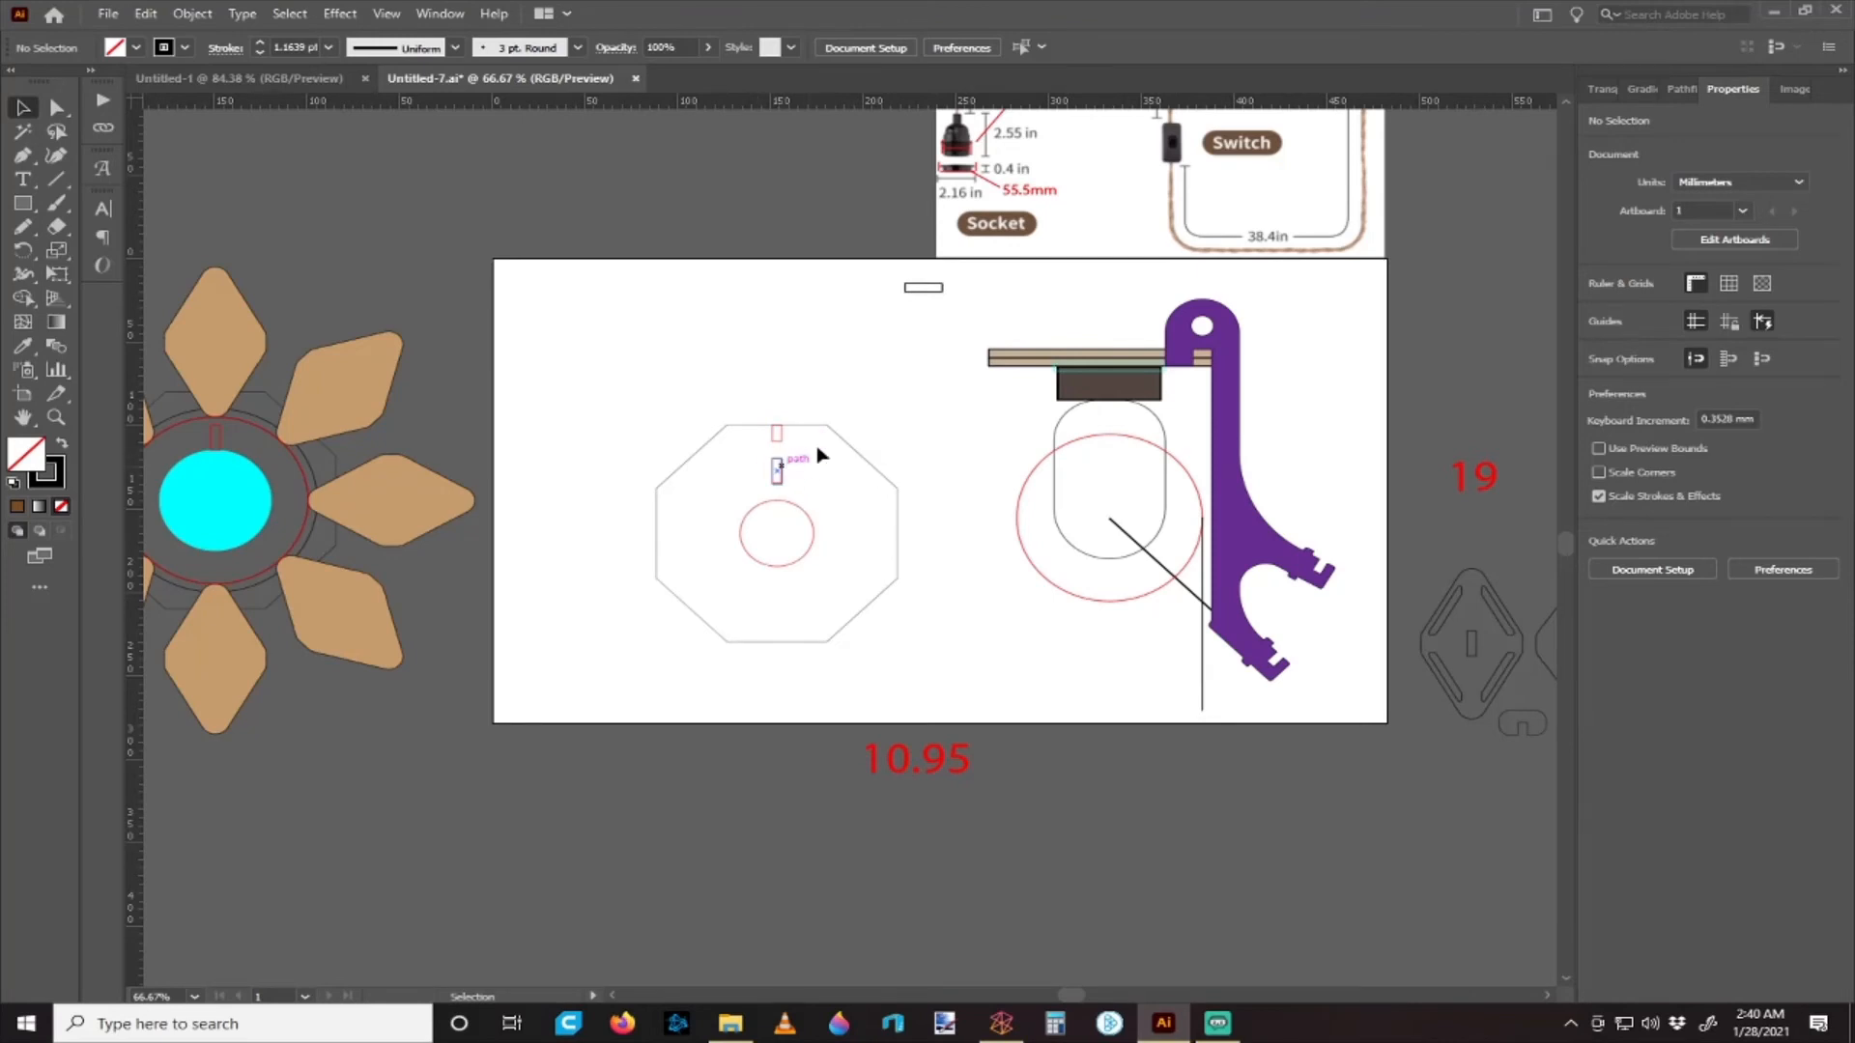
- Ungroup the octagon from its two red slots
{"action": "scroll", "coordinate": [811, 462], "scroll_direction": "up", "scroll_amount": 1}
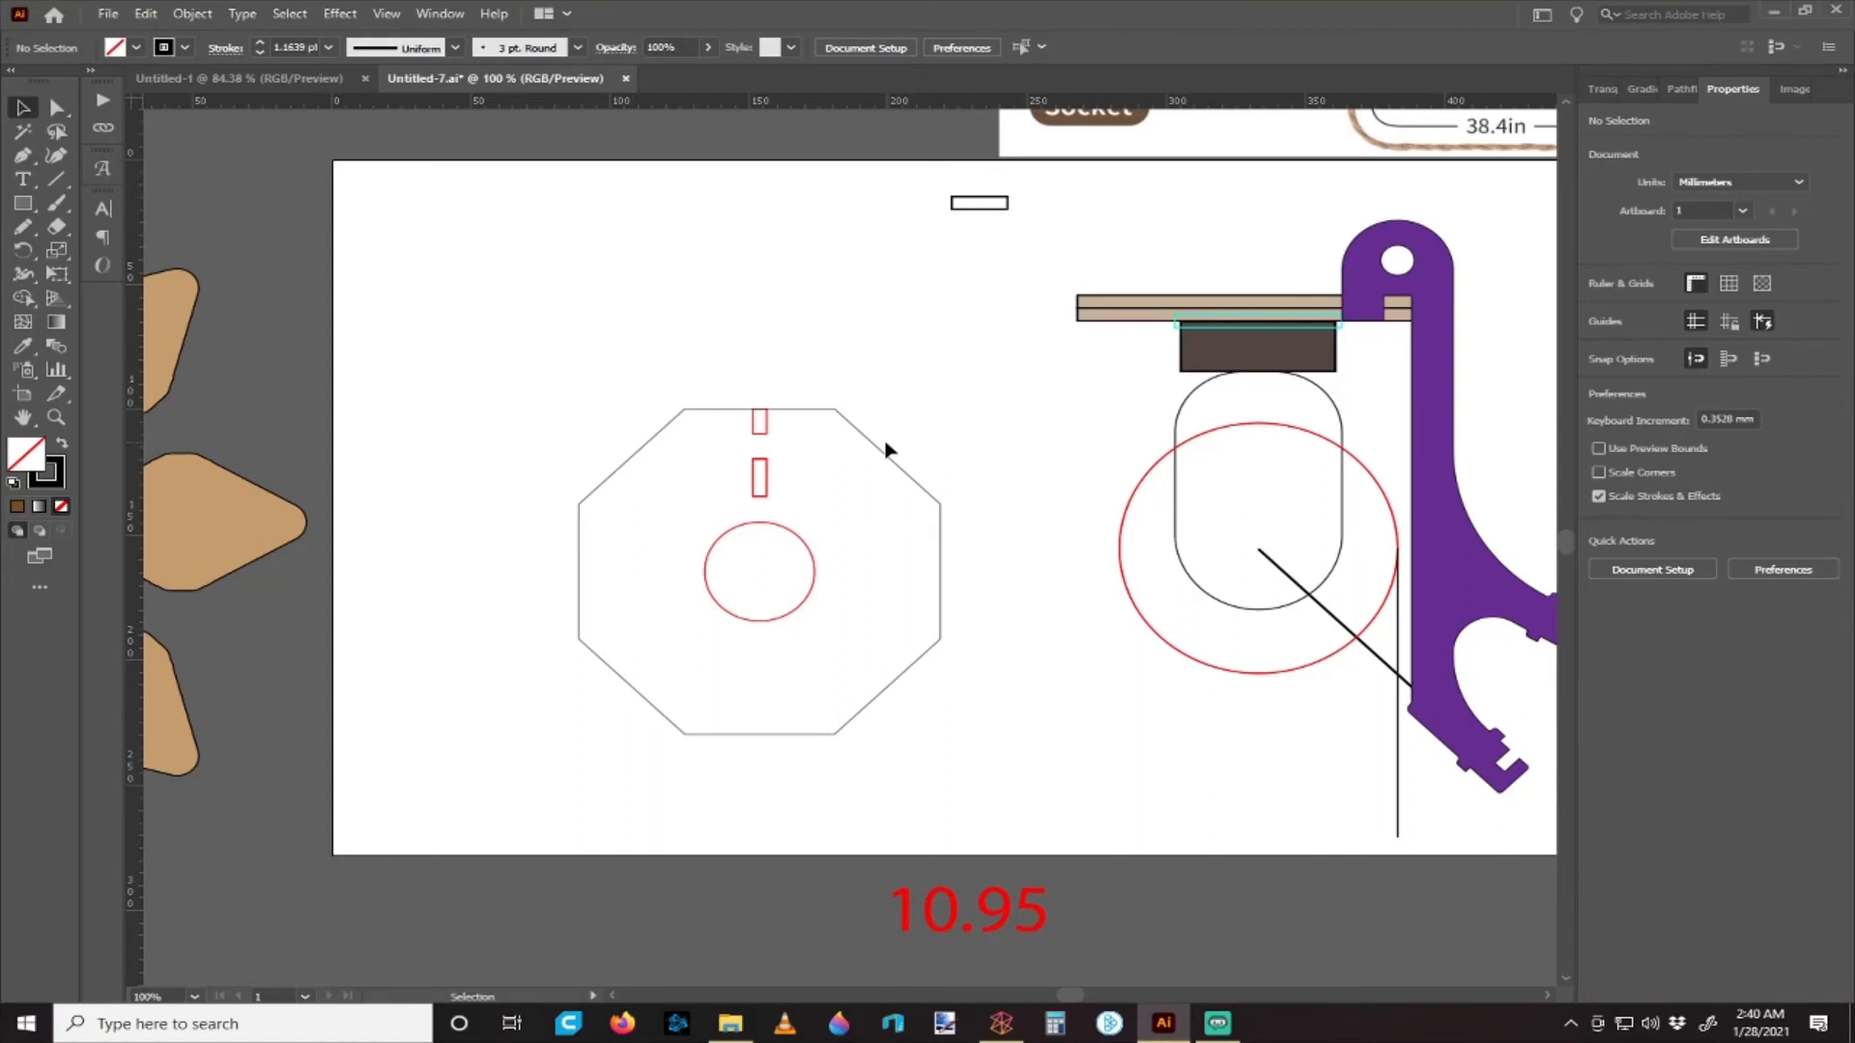
{"action": "left_click", "coordinate": [768, 475]}
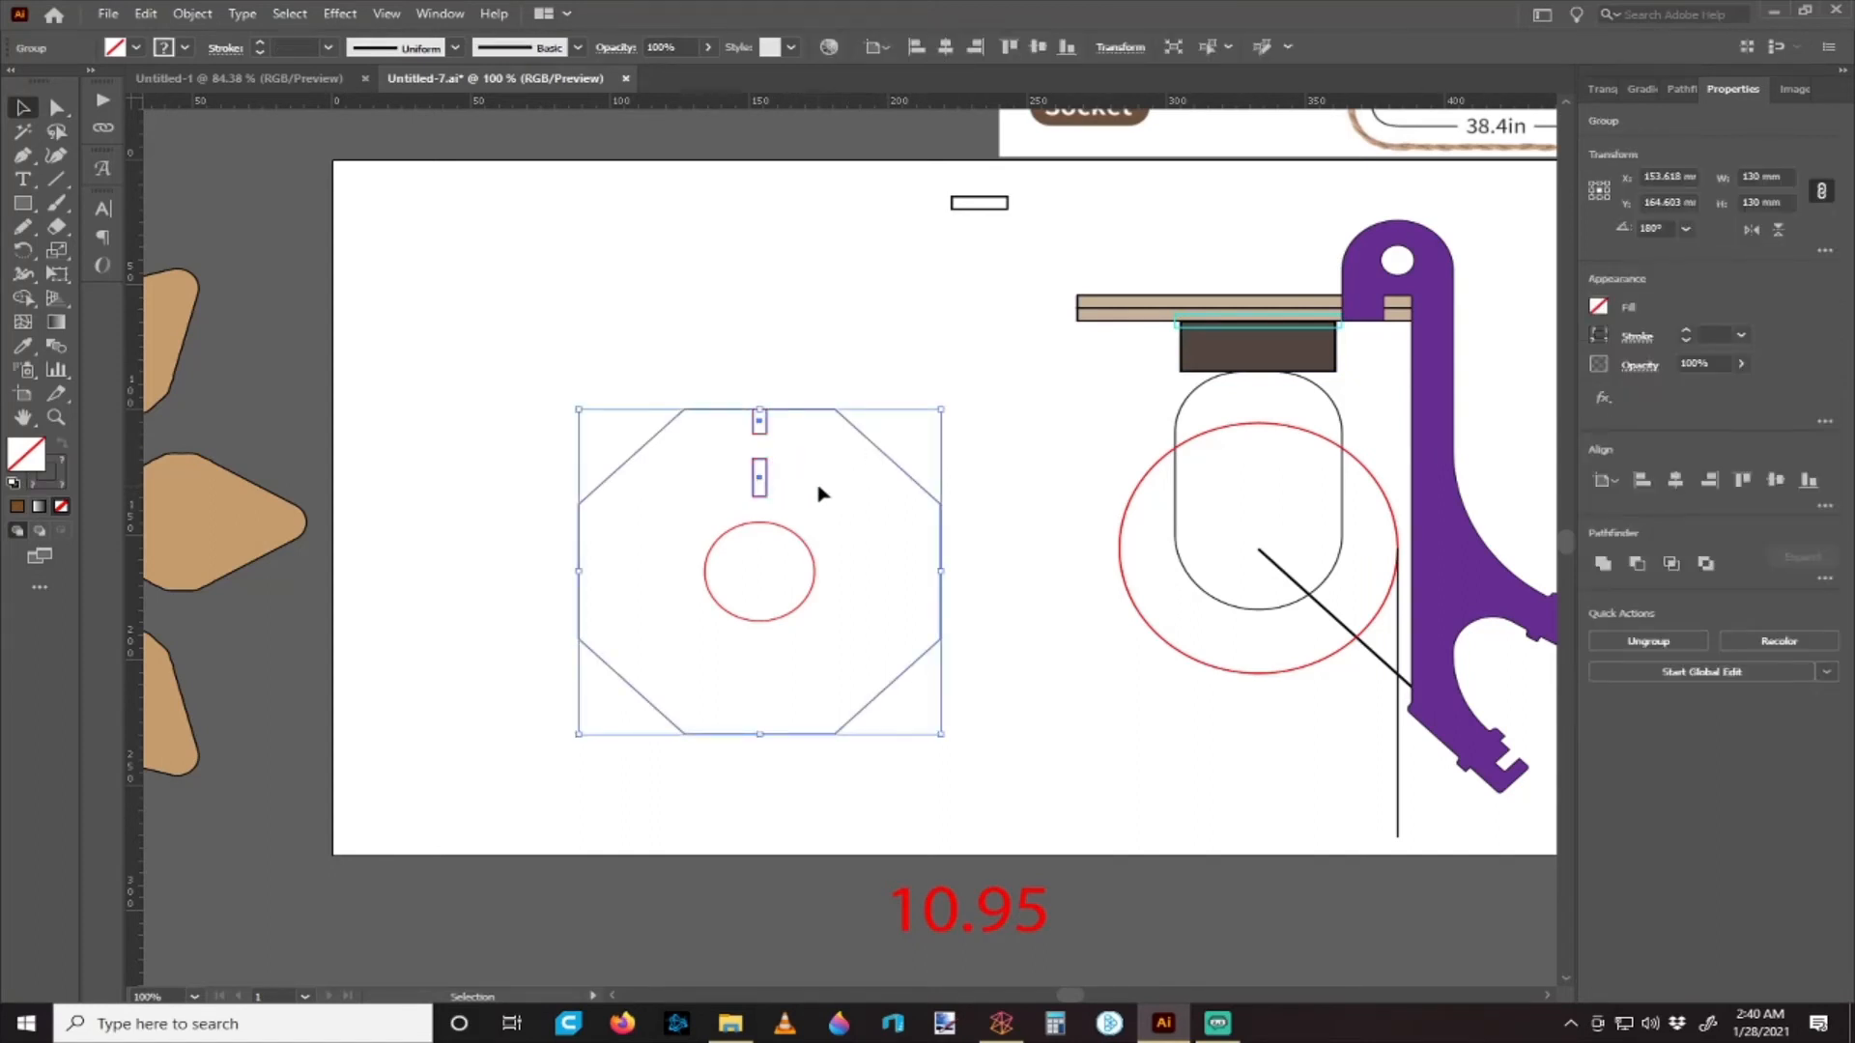
{"action": "left_click", "coordinate": [192, 14]}
{"action": "left_click", "coordinate": [218, 248]}
{"action": "left_click", "coordinate": [743, 270]}
- Set the stroke of the two grouped red slots in the octagon to 1 pt
{"action": "left_click", "coordinate": [768, 477]}
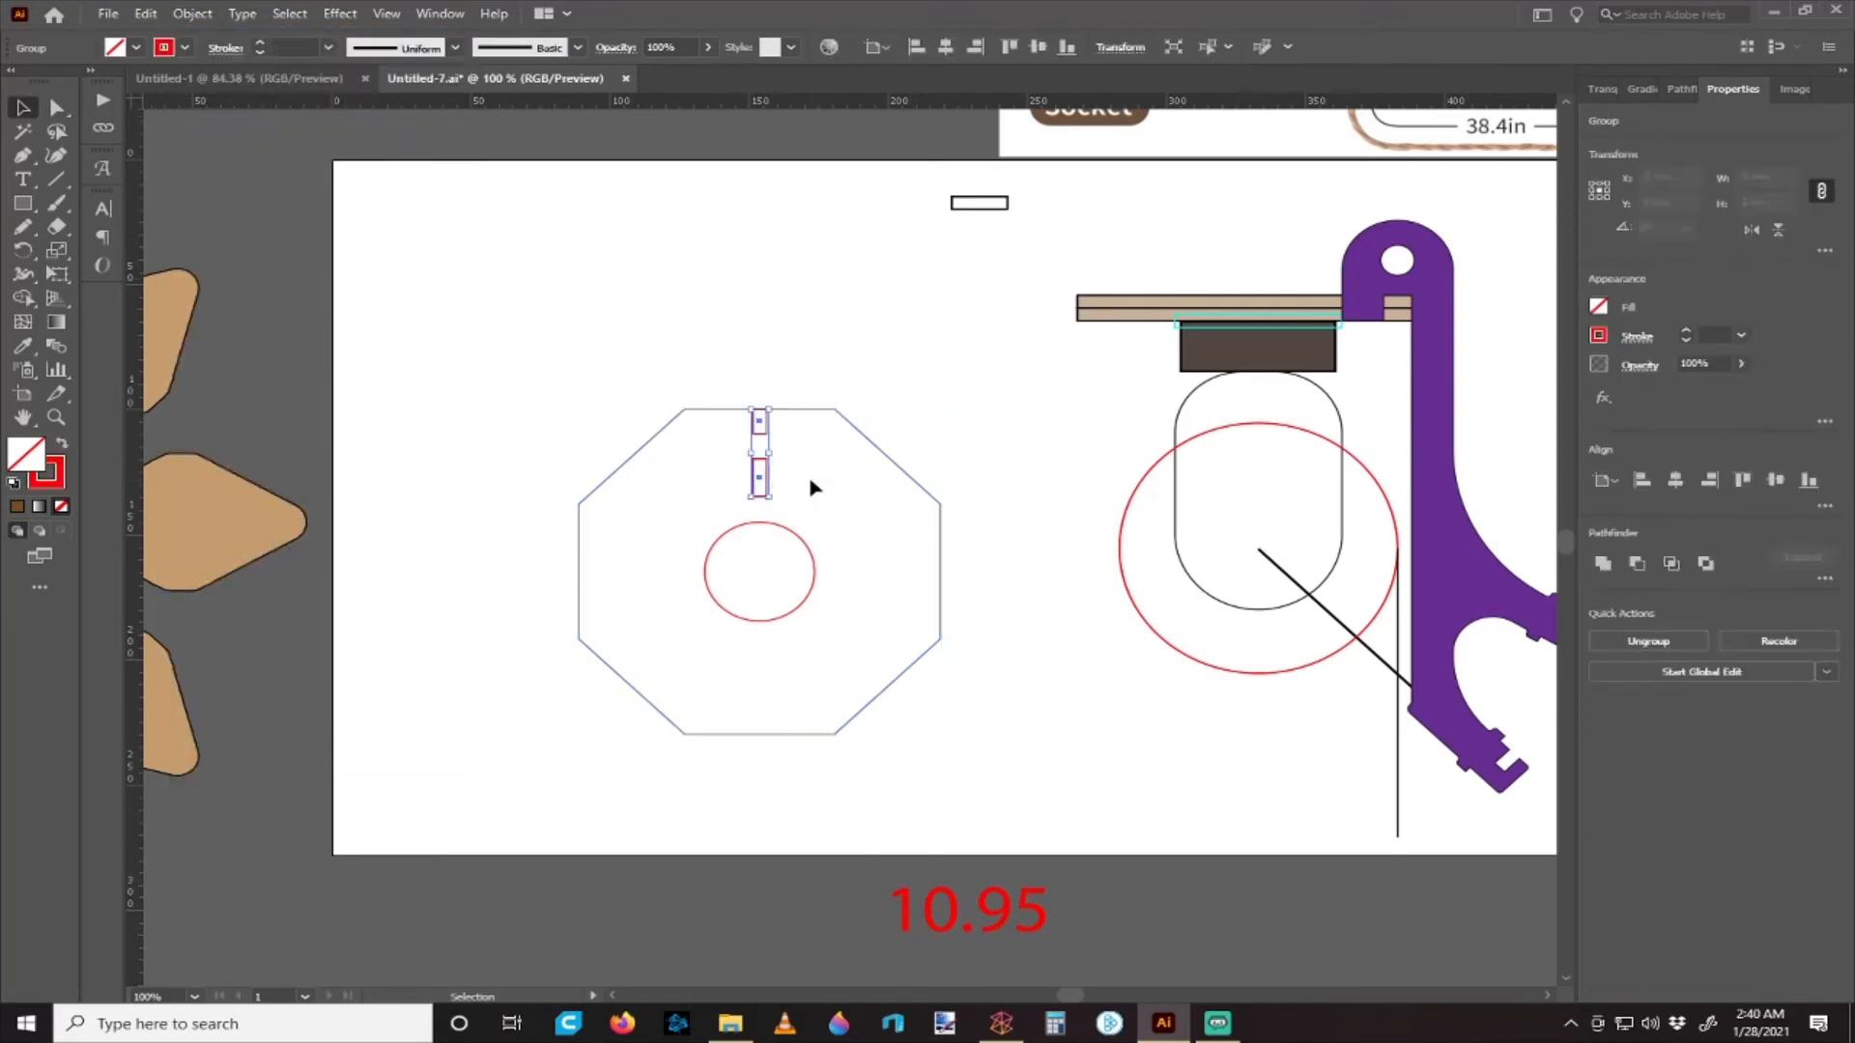
{"action": "left_click", "coordinate": [1741, 335]}
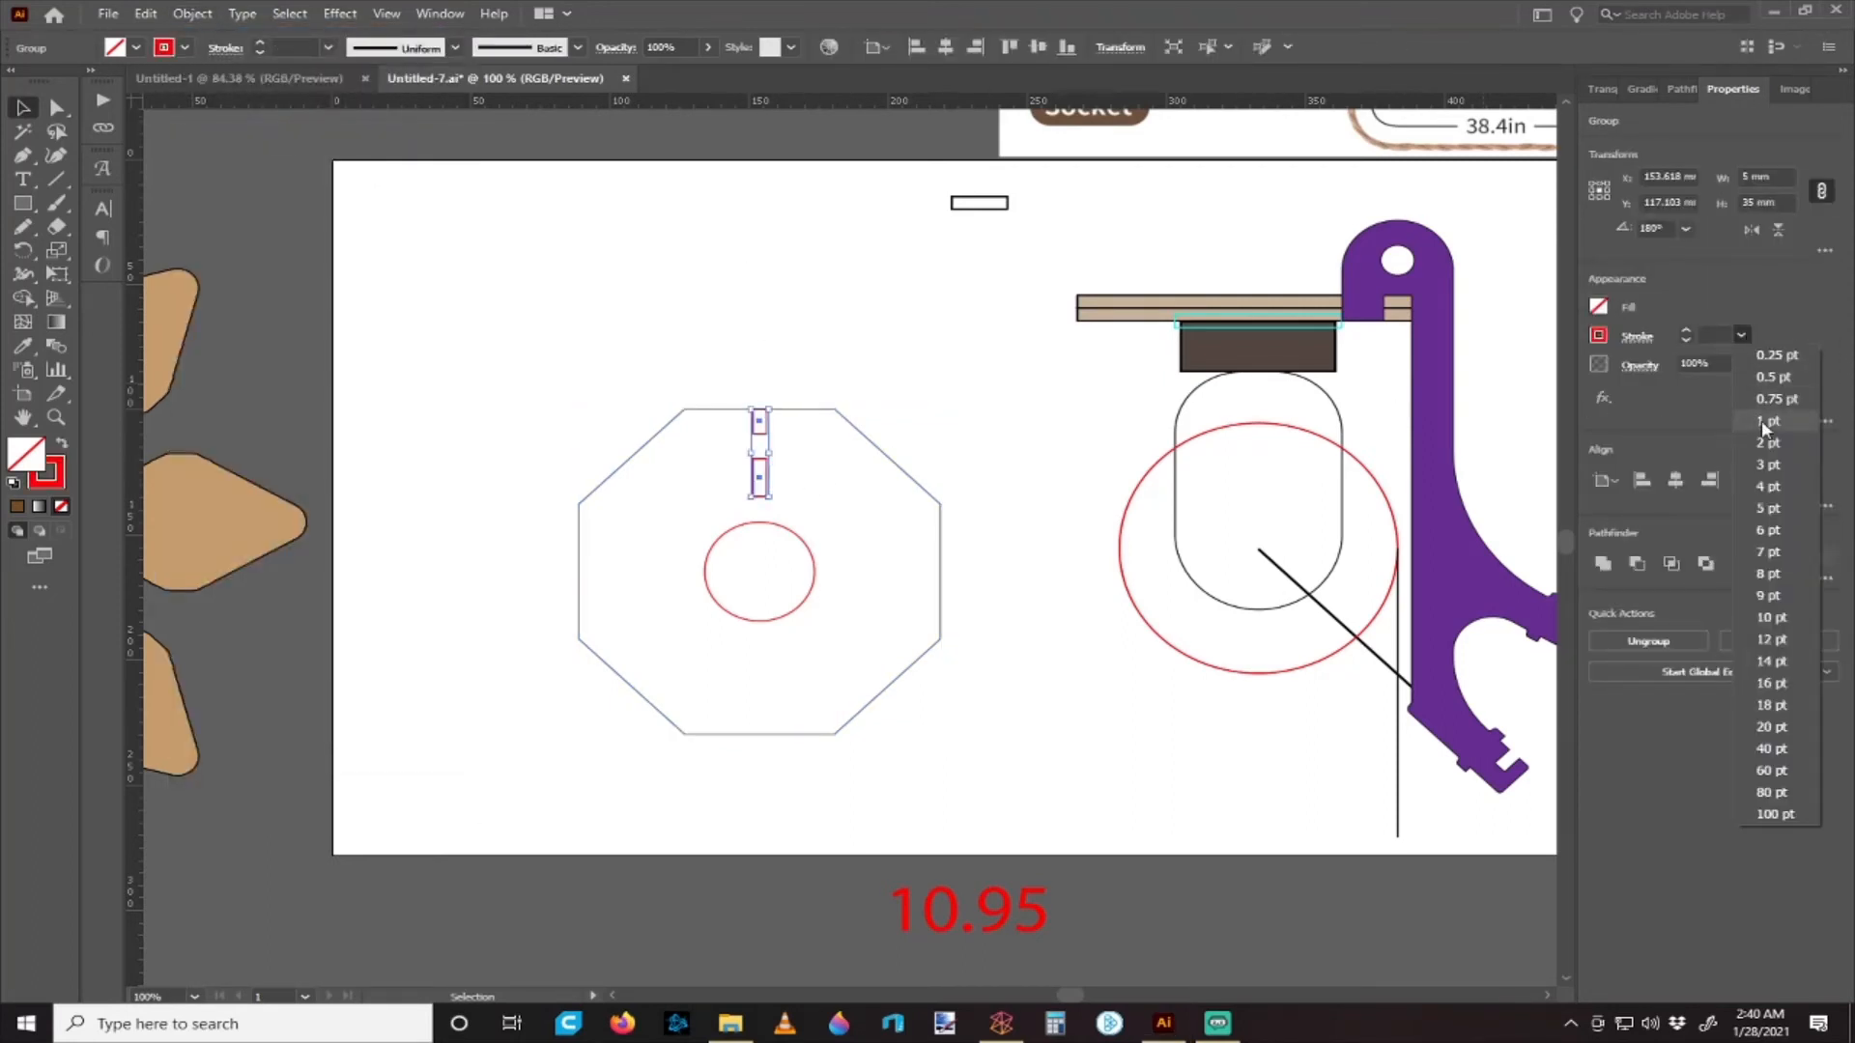
{"action": "left_click", "coordinate": [994, 506]}
{"action": "left_click", "coordinate": [986, 470]}
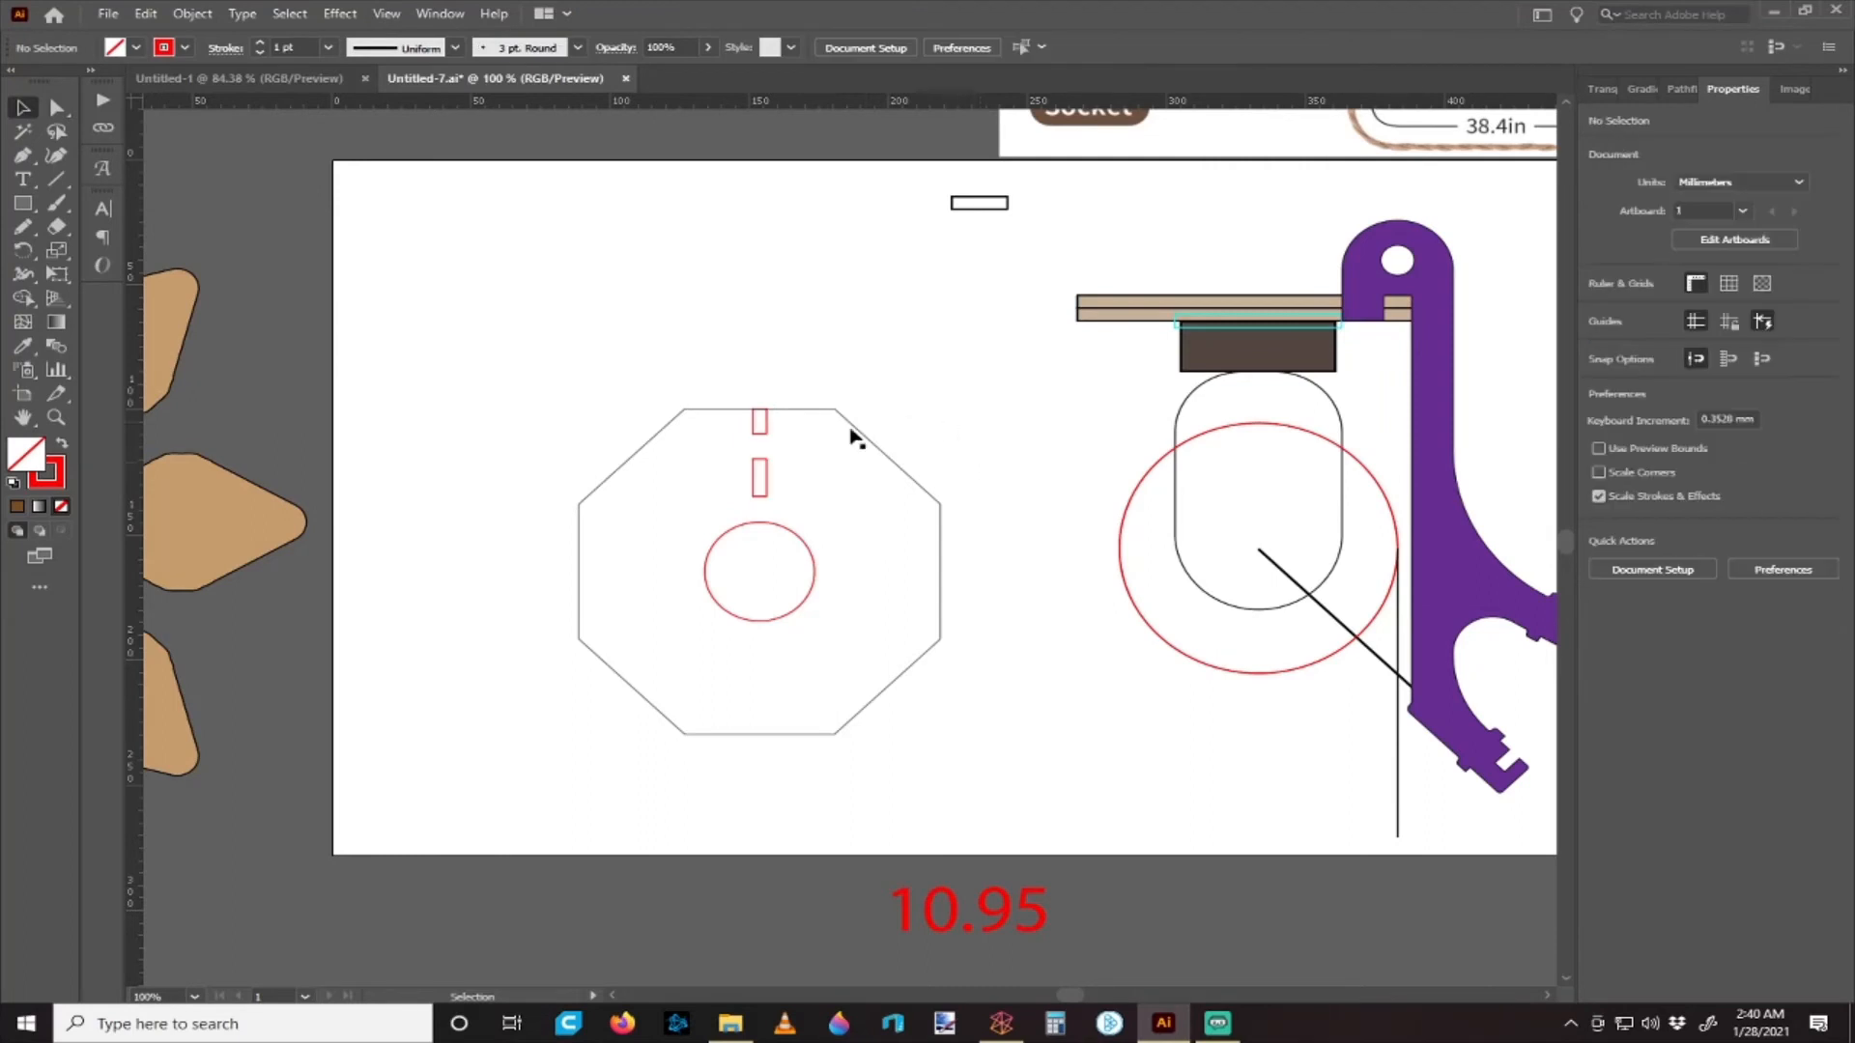
- Examine how far the two stacked tan boards extend into the purple arm's notch
{"action": "scroll", "coordinate": [831, 449], "scroll_direction": "right", "scroll_amount": 2}
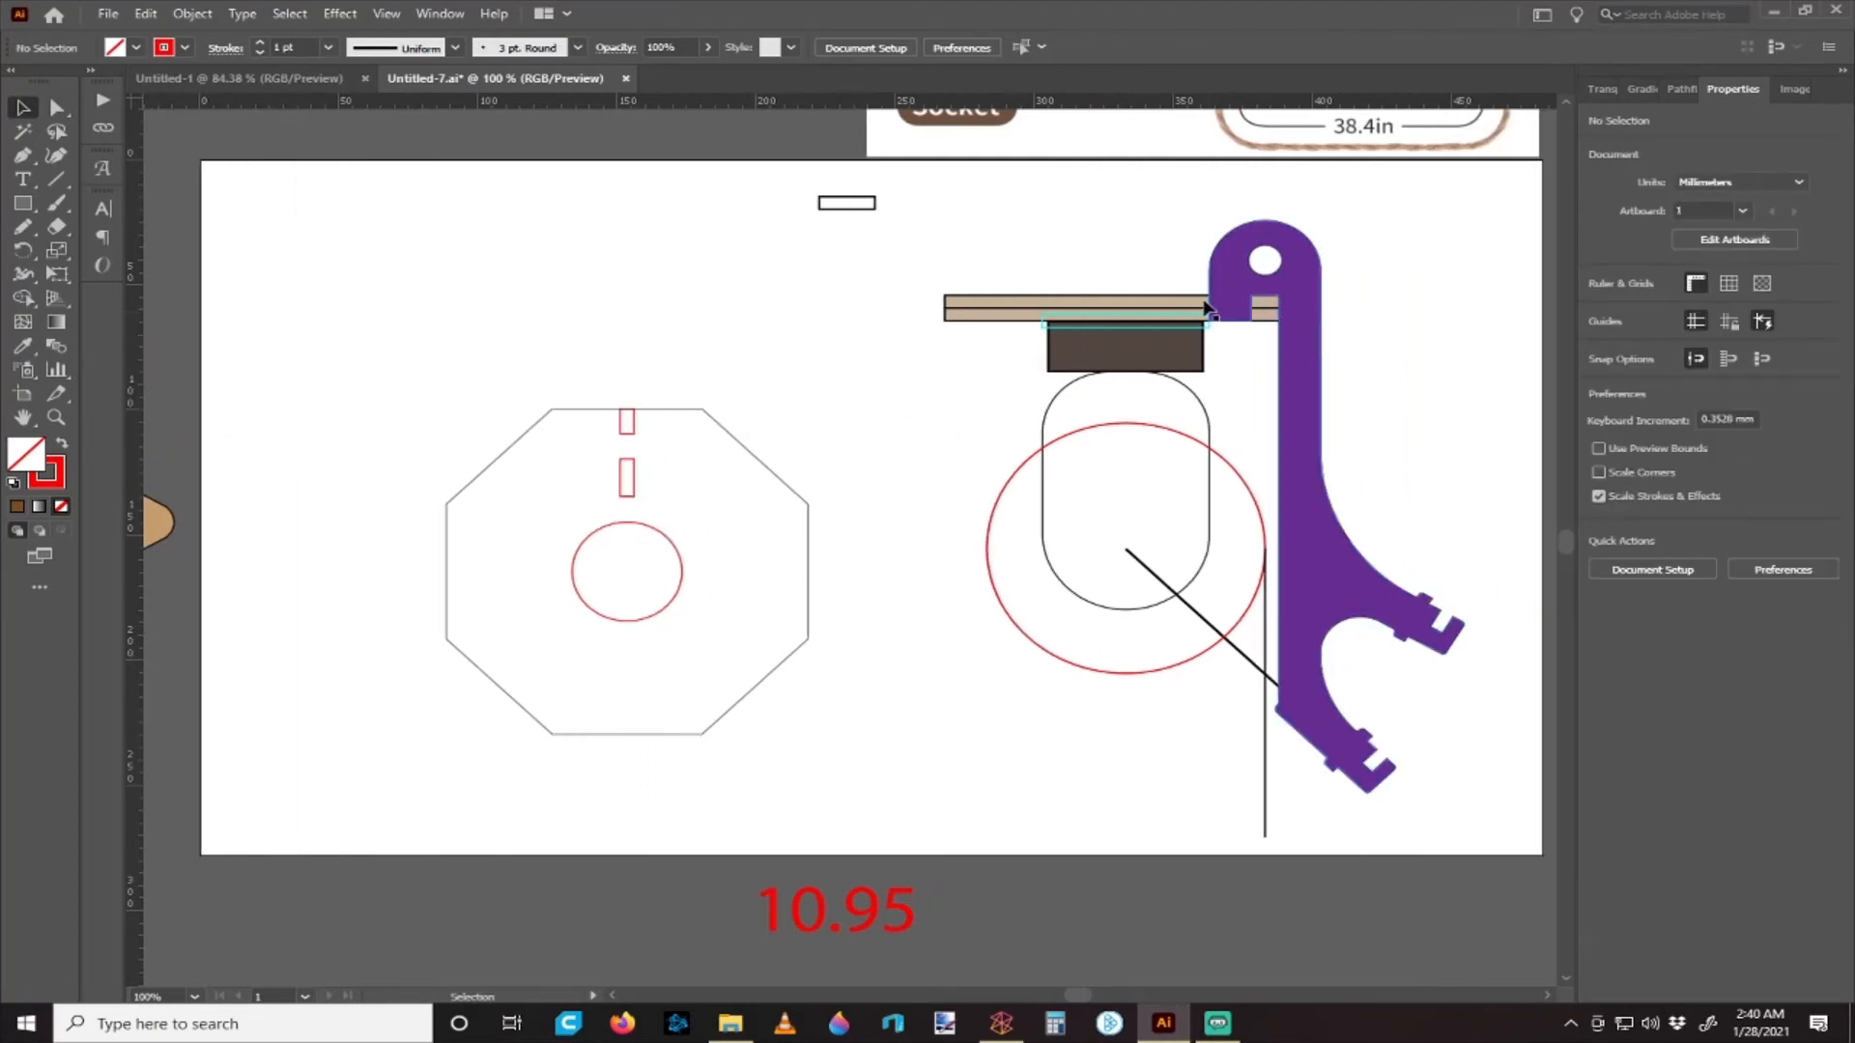
{"action": "left_click", "coordinate": [1254, 308]}
{"action": "left_click", "coordinate": [1256, 315], "text": "shift"}
{"action": "scroll", "coordinate": [1328, 338], "scroll_direction": "up", "scroll_amount": 4}
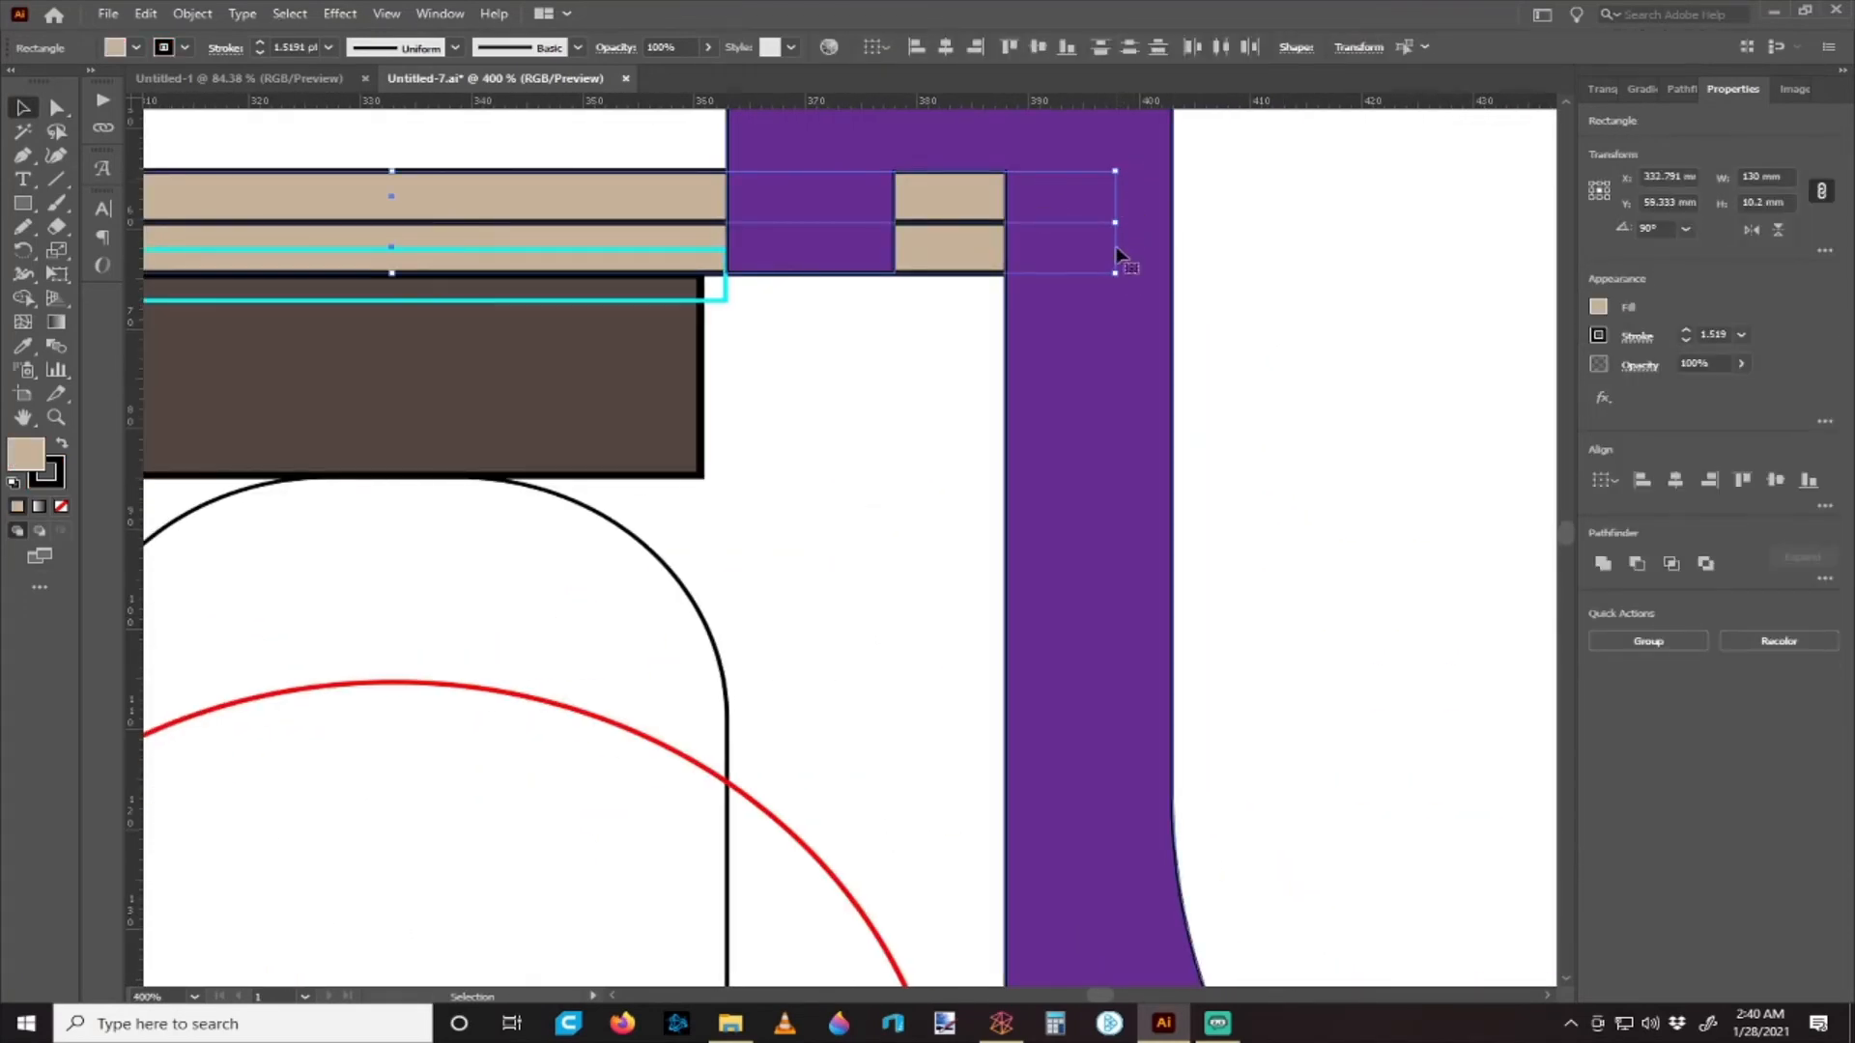
{"action": "scroll", "coordinate": [1118, 256], "scroll_direction": "down", "scroll_amount": 4}
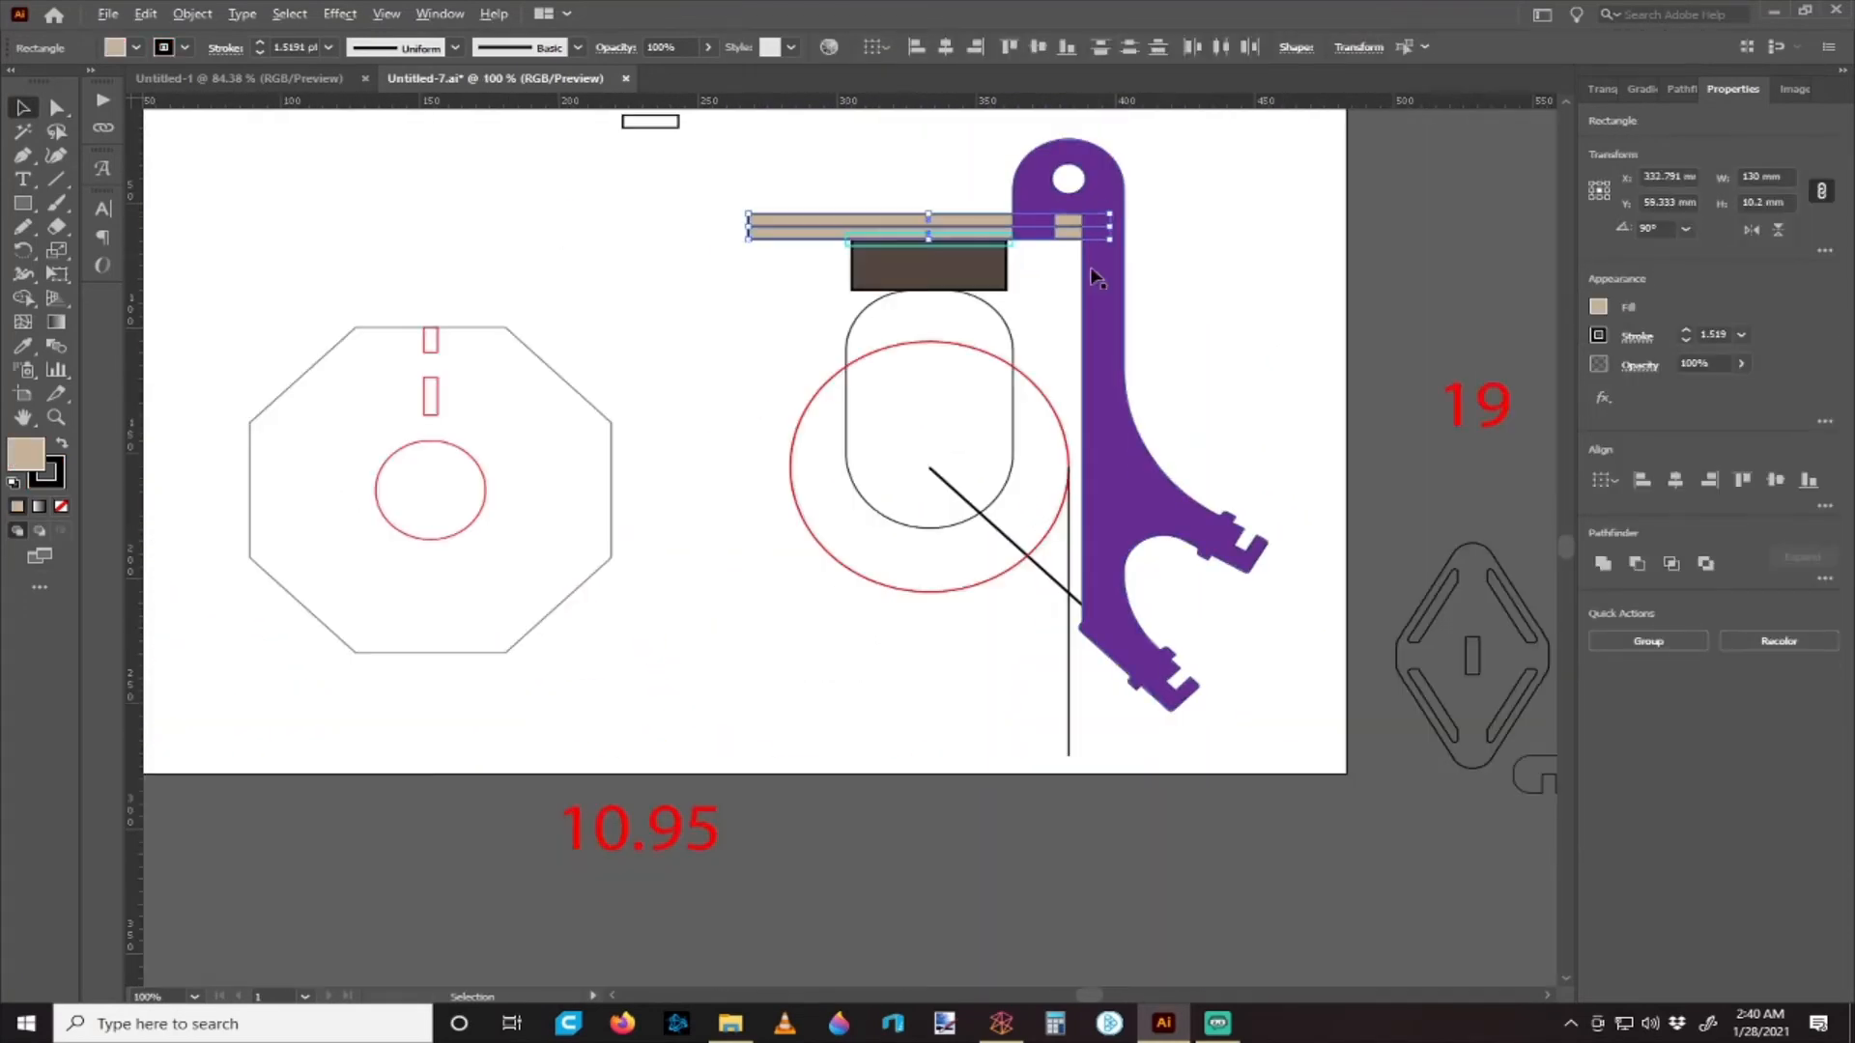
{"action": "left_click", "coordinate": [557, 310]}
{"action": "scroll", "coordinate": [674, 344], "scroll_direction": "up", "scroll_amount": 2}
{"action": "scroll", "coordinate": [725, 422], "scroll_direction": "left", "scroll_amount": 4}
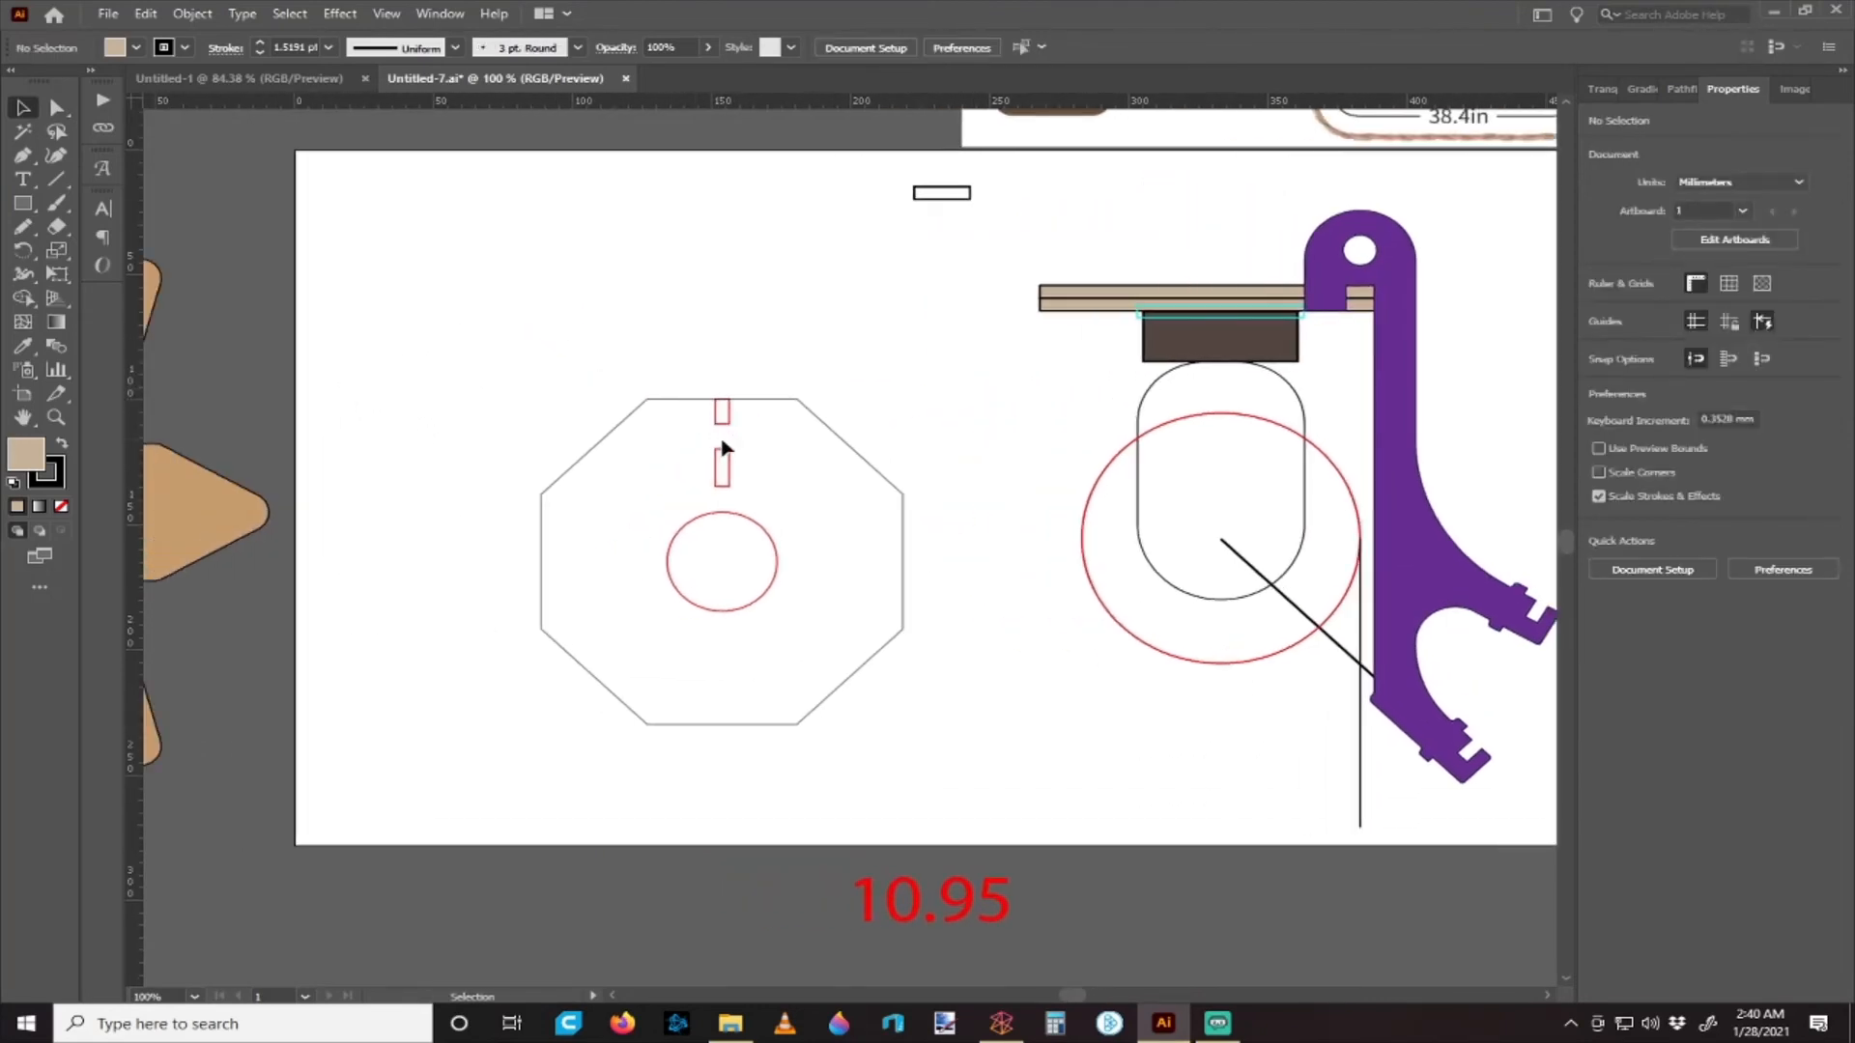
- Rotate the grouped pair of red slots counter-clockwise by about 25° near the octagon's upper edge
{"action": "left_click", "coordinate": [722, 462]}
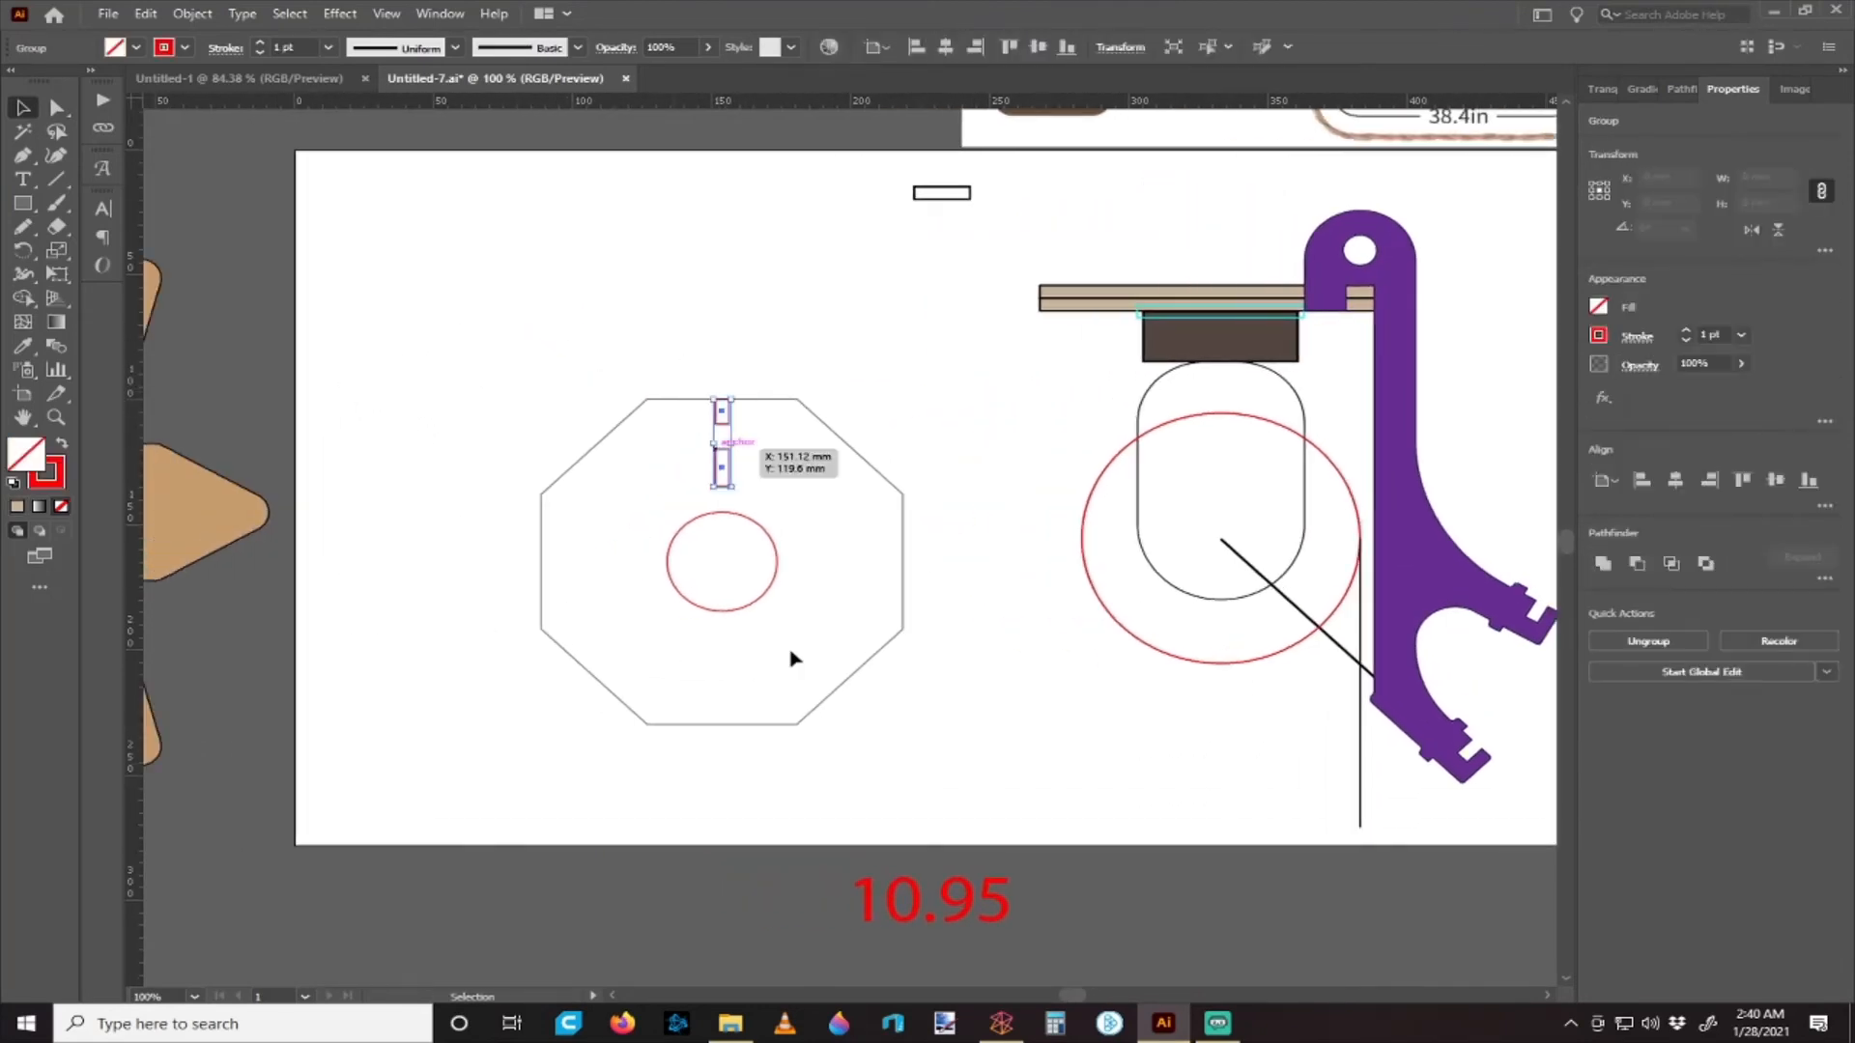
{"action": "scroll", "coordinate": [890, 418], "scroll_direction": "down", "scroll_amount": 2}
{"action": "scroll", "coordinate": [816, 447], "scroll_direction": "up", "scroll_amount": 2}
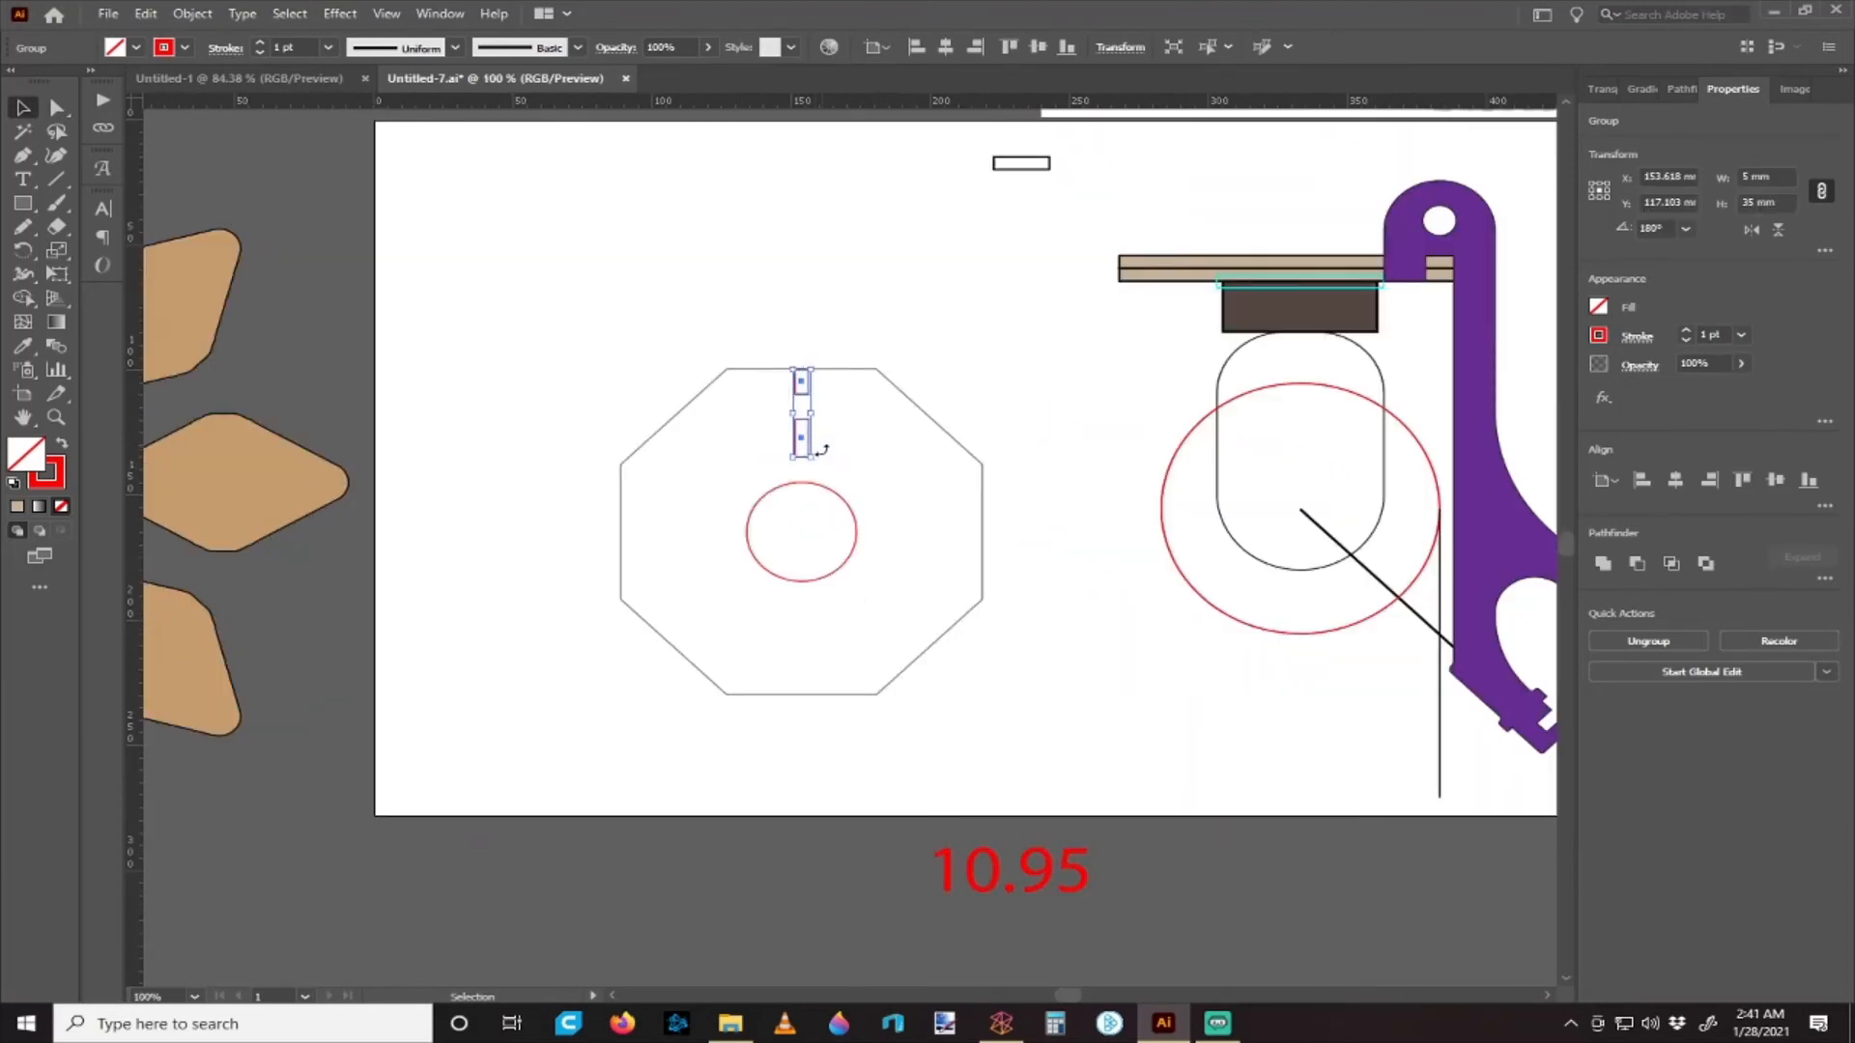
{"action": "left_click", "coordinate": [847, 439]}
{"action": "scroll", "coordinate": [848, 436], "scroll_direction": "up", "scroll_amount": 1}
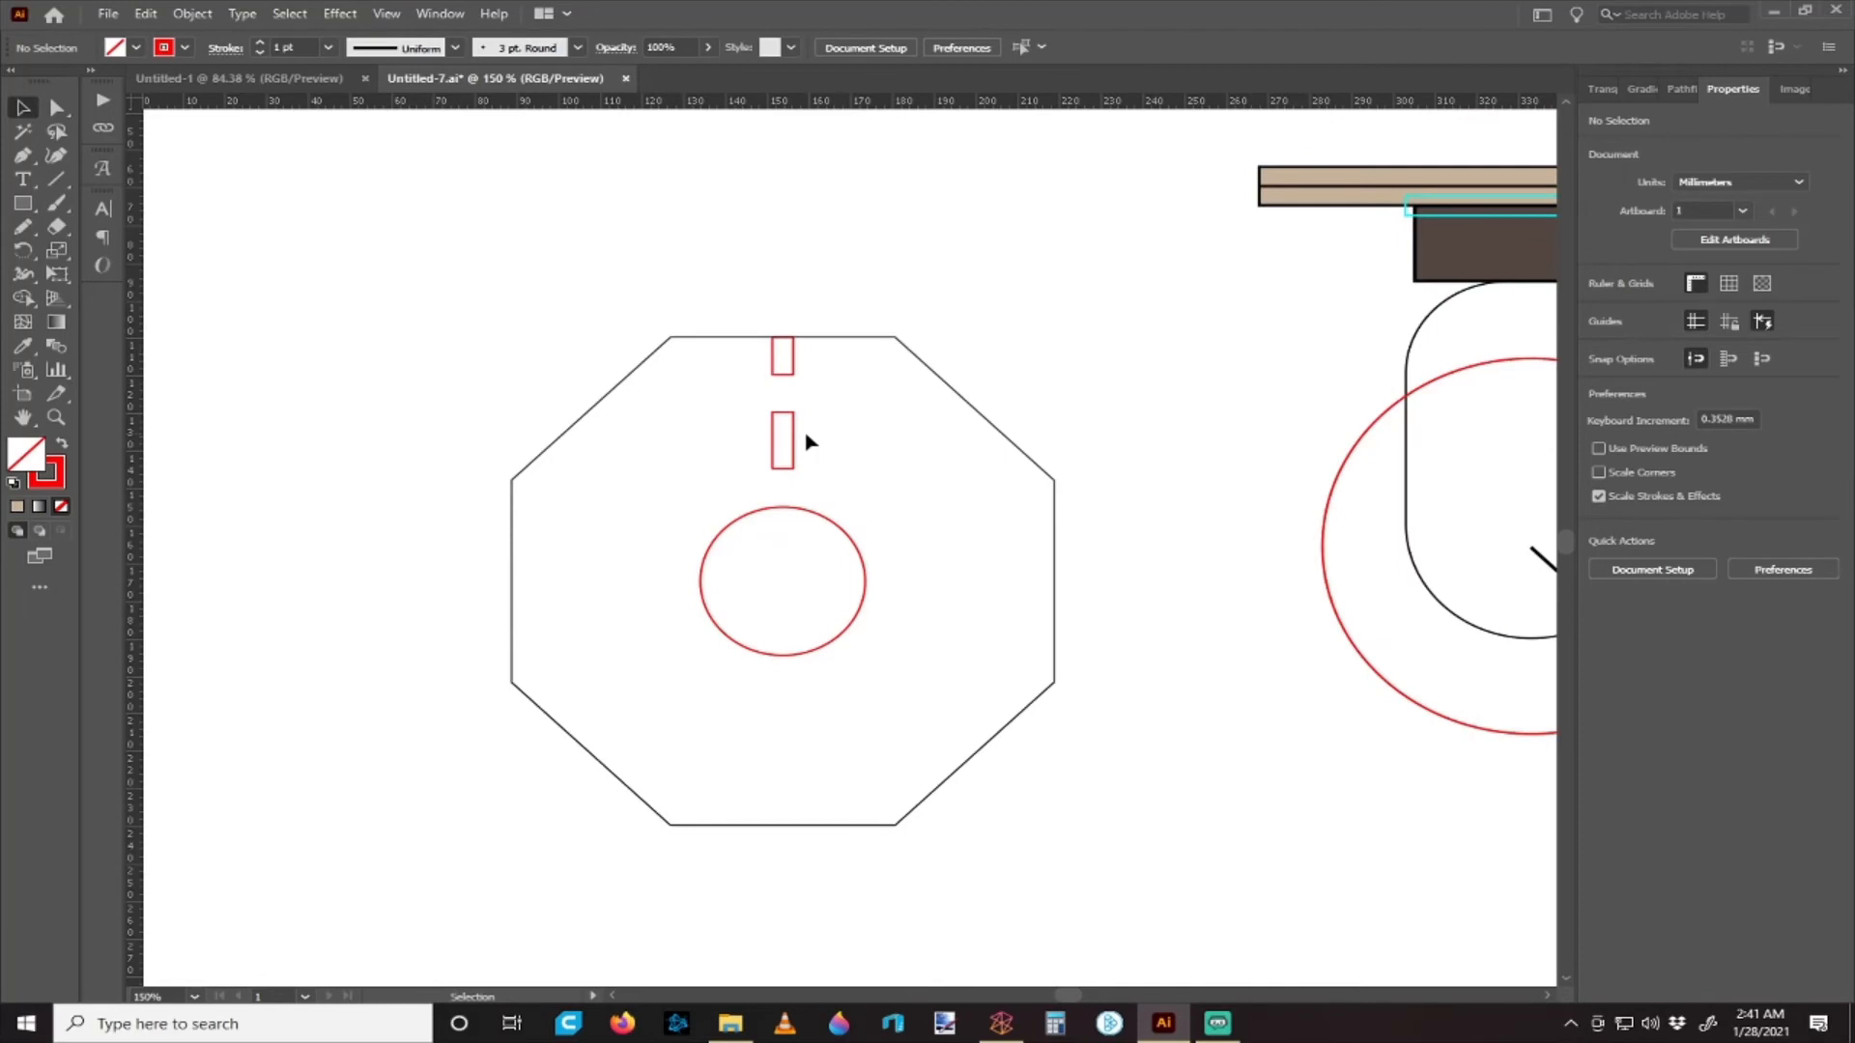
{"action": "left_click", "coordinate": [810, 434]}
{"action": "scroll", "coordinate": [862, 416], "scroll_direction": "down", "scroll_amount": 2}
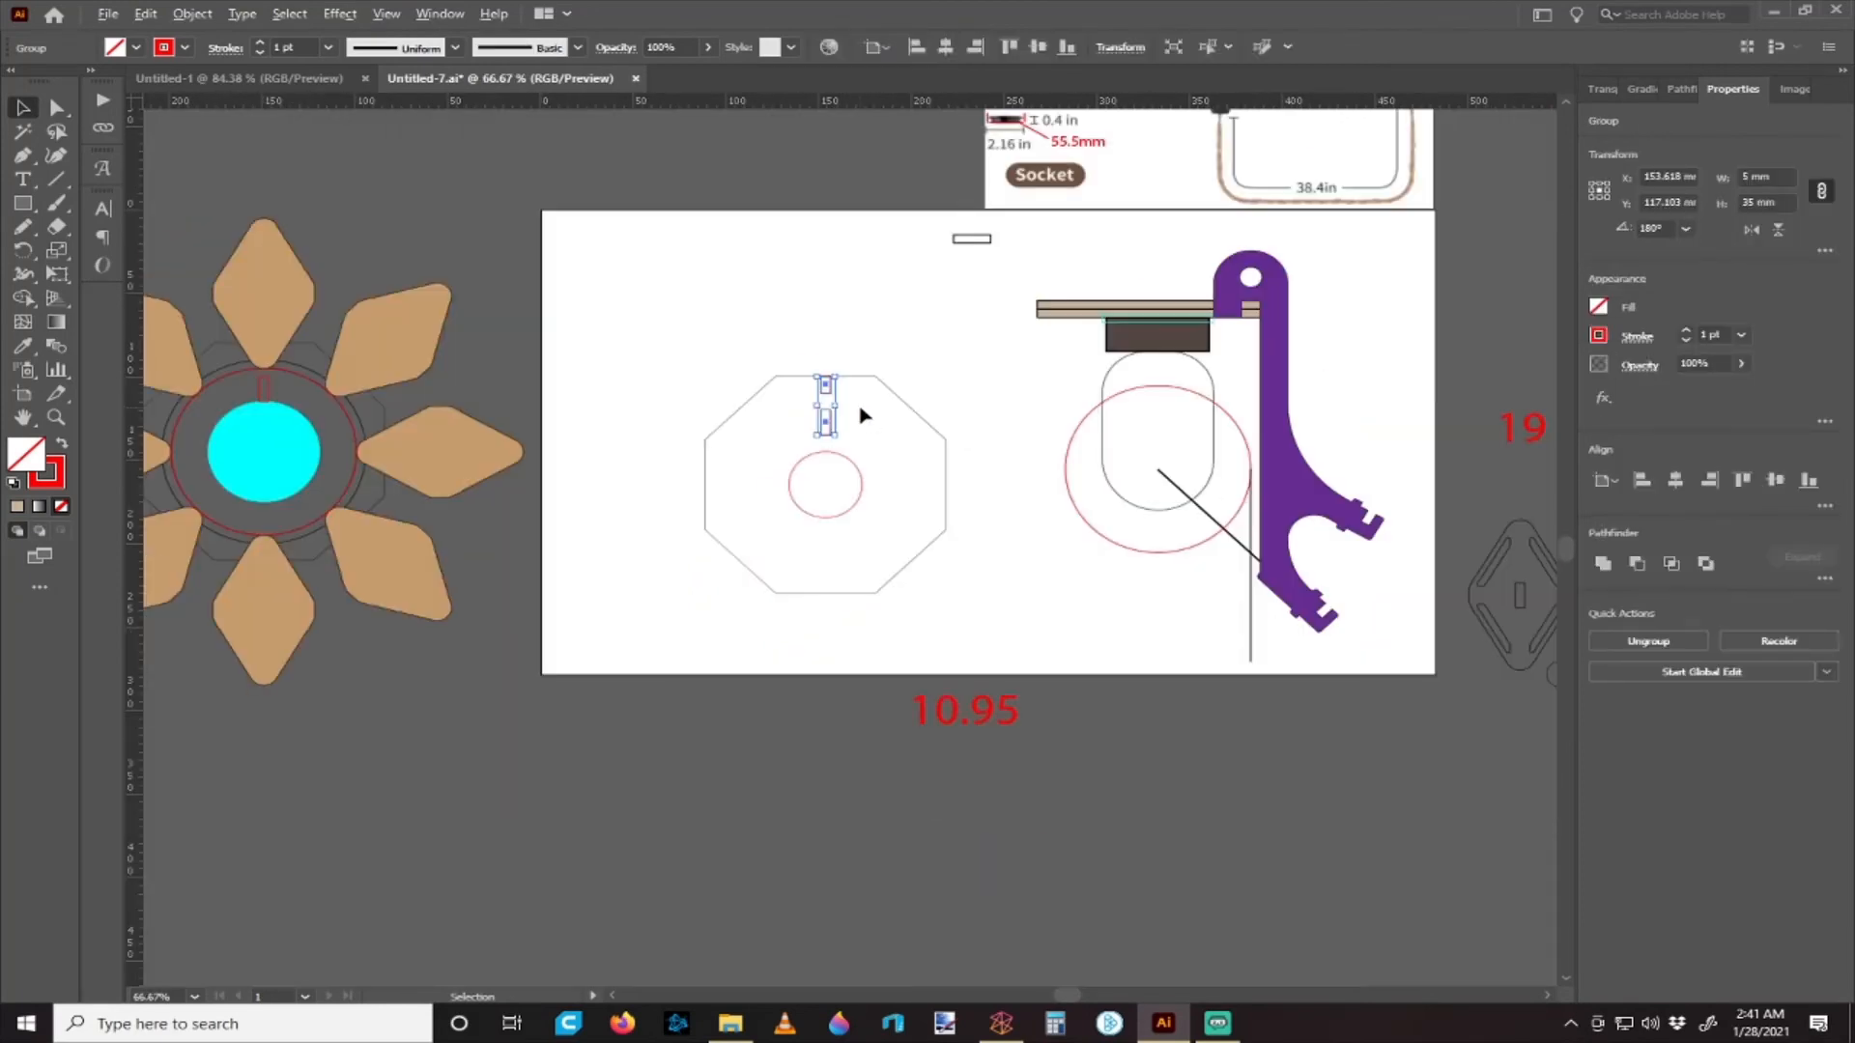
{"action": "scroll", "coordinate": [835, 370], "scroll_direction": "up", "scroll_amount": 2}
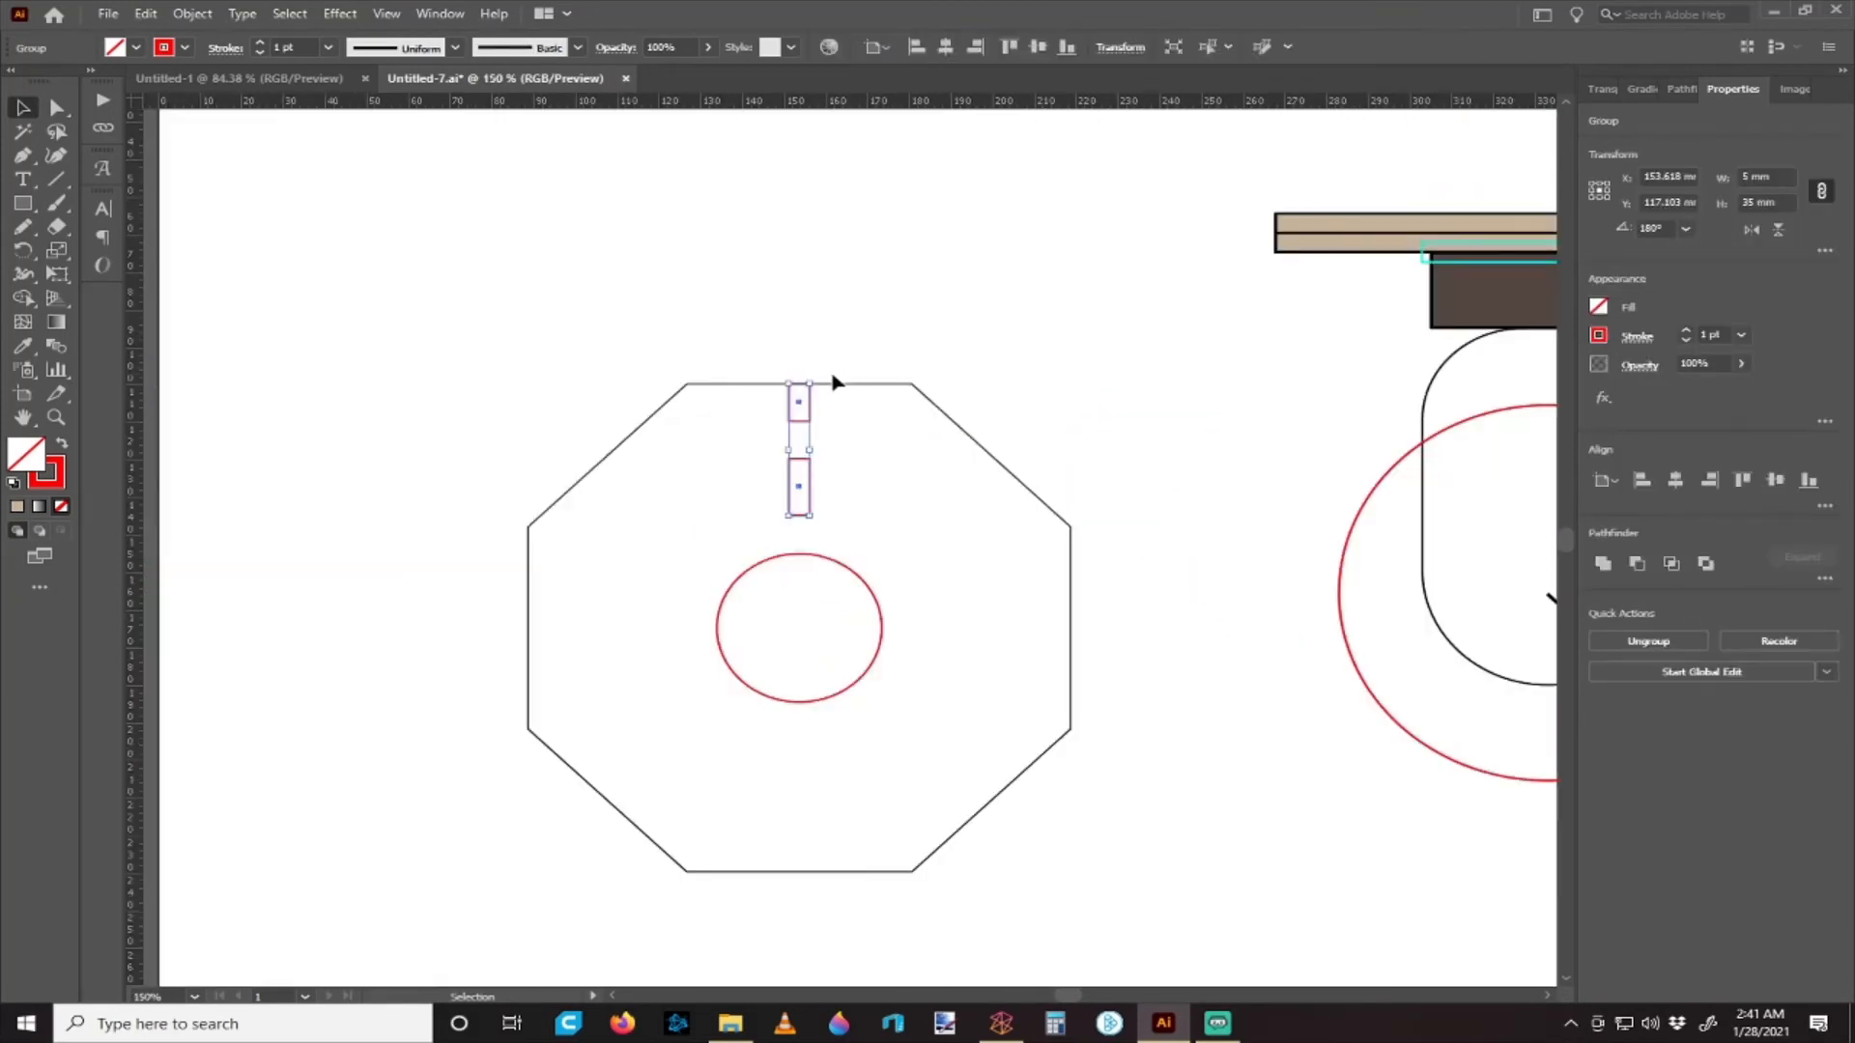
{"action": "left_click_drag", "start_coordinate": [819, 373], "coordinate": [790, 371]}
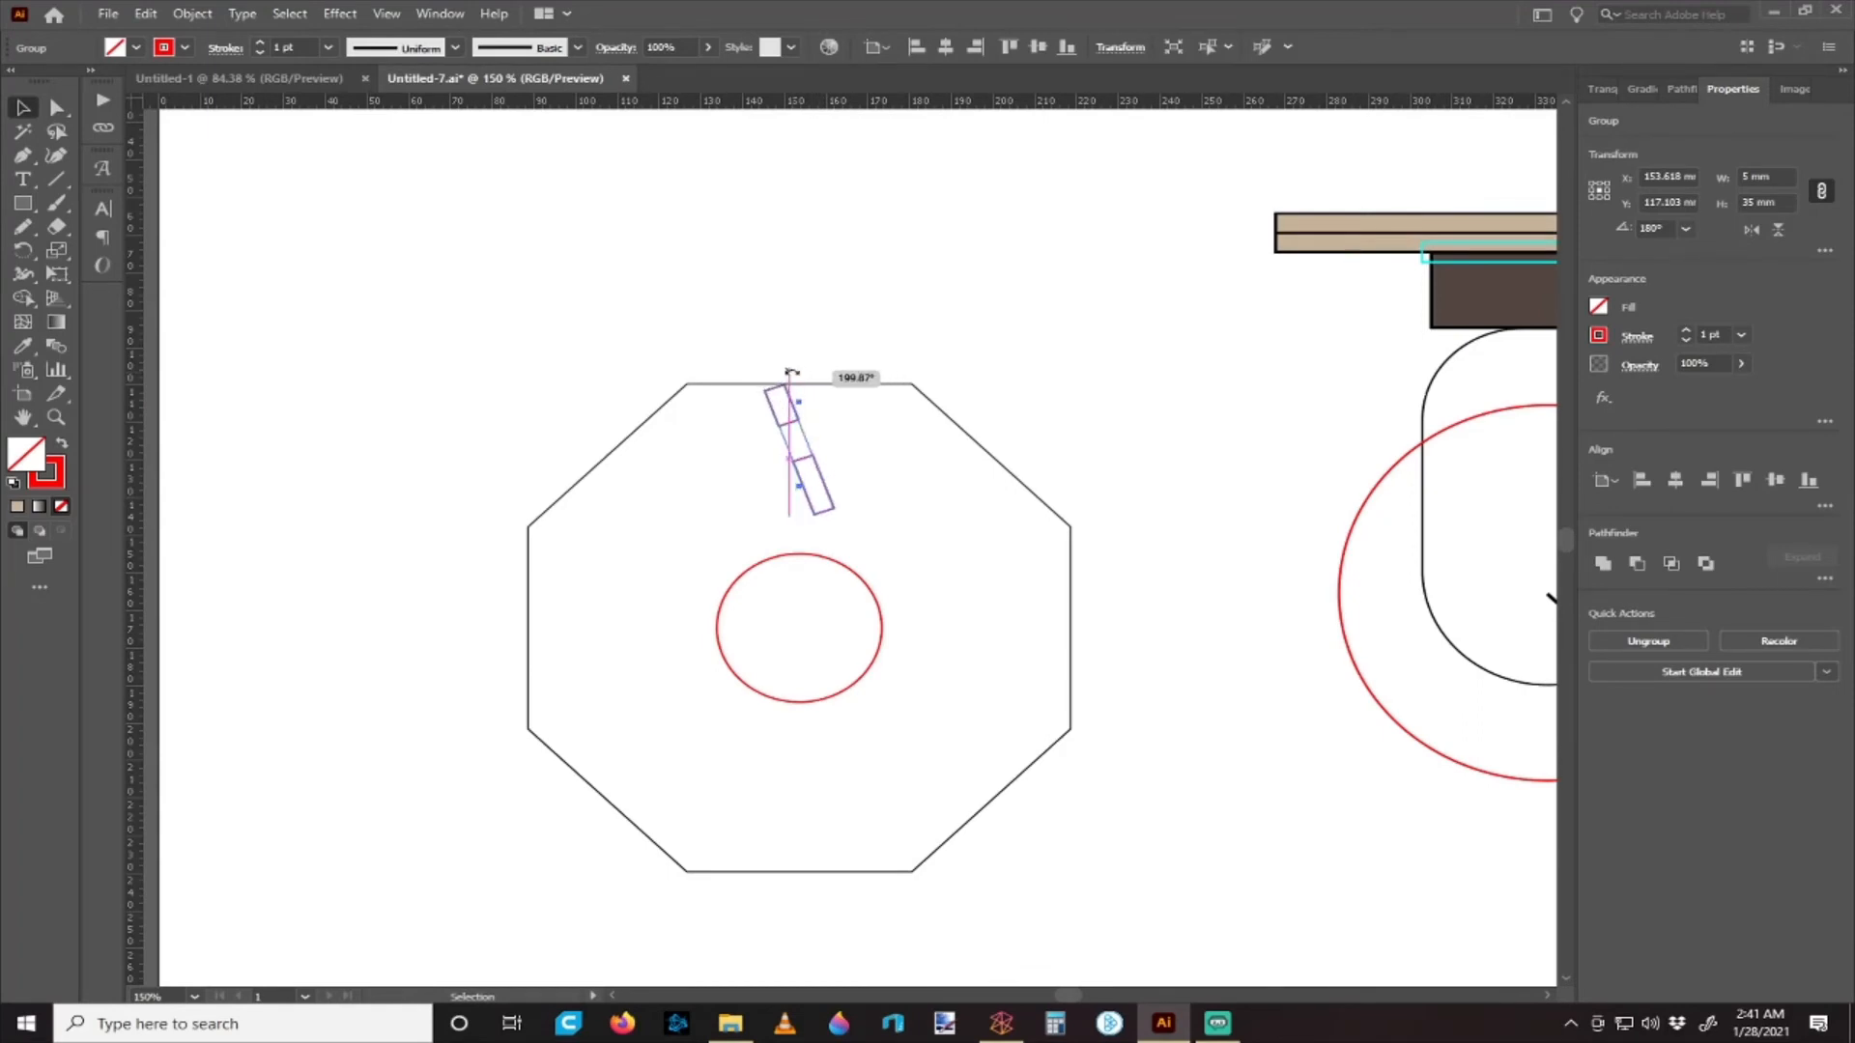
{"action": "left_click_drag", "start_coordinate": [789, 372], "coordinate": [779, 373]}
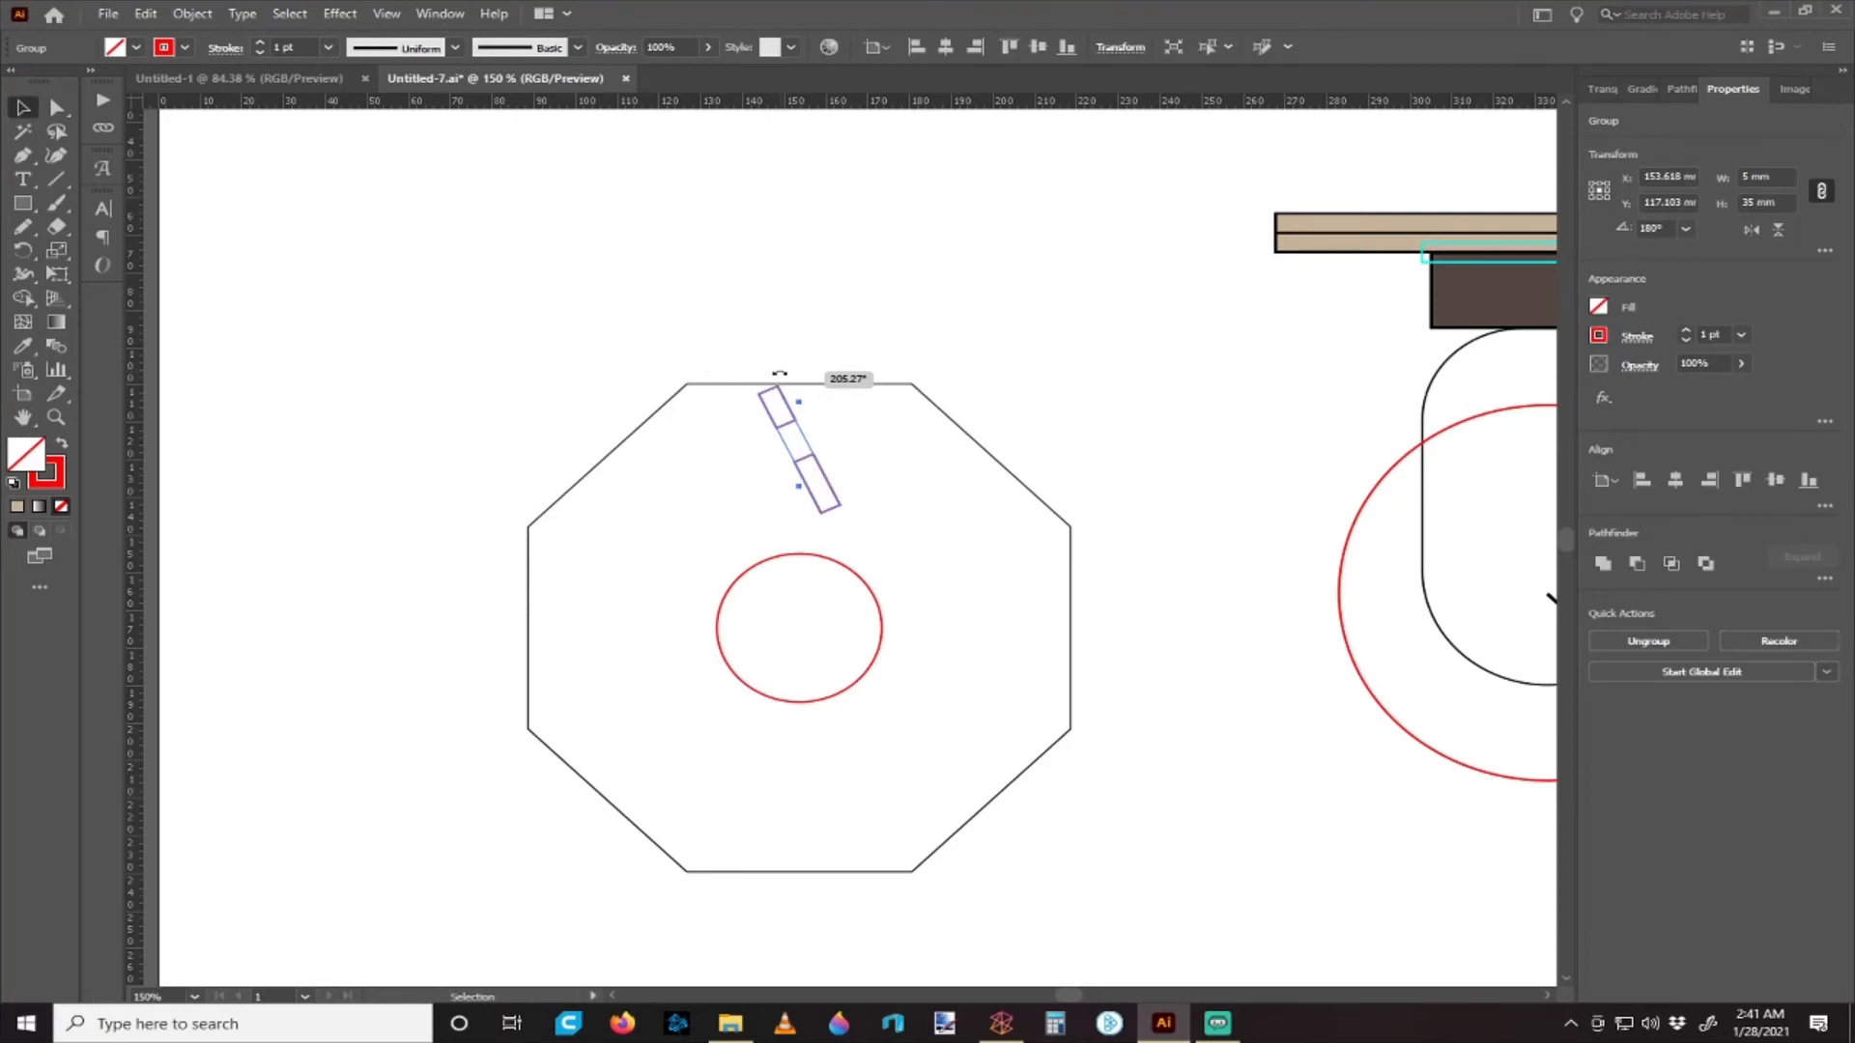
{"action": "left_click_drag", "start_coordinate": [779, 373], "coordinate": [780, 373]}
{"action": "scroll", "coordinate": [792, 325], "scroll_direction": "down", "scroll_amount": 3}
{"action": "scroll", "coordinate": [787, 294], "scroll_direction": "up", "scroll_amount": 2}
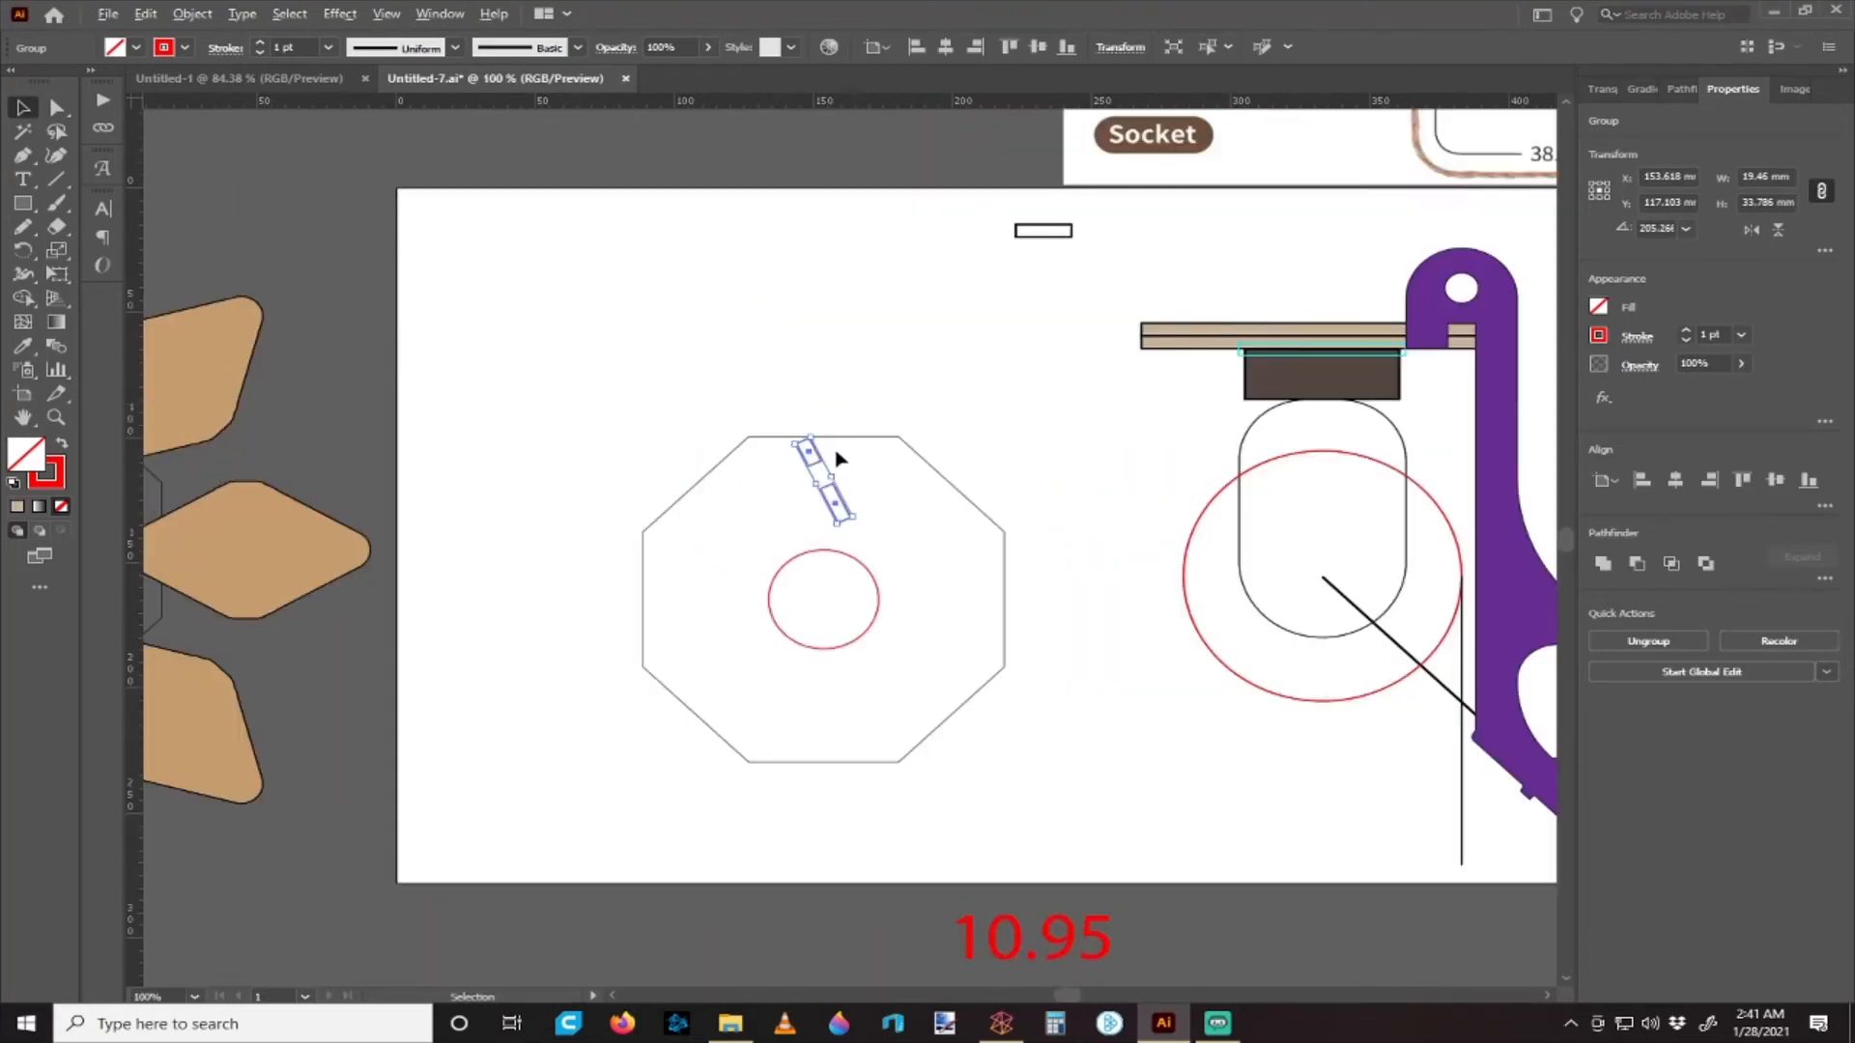
- Move the tilted slot pair straight up about 2.7 mm so the outer slot crosses the octagon's upper edge
{"action": "scroll", "coordinate": [836, 457], "scroll_direction": "up", "scroll_amount": 3}
{"action": "left_click", "coordinate": [727, 259]}
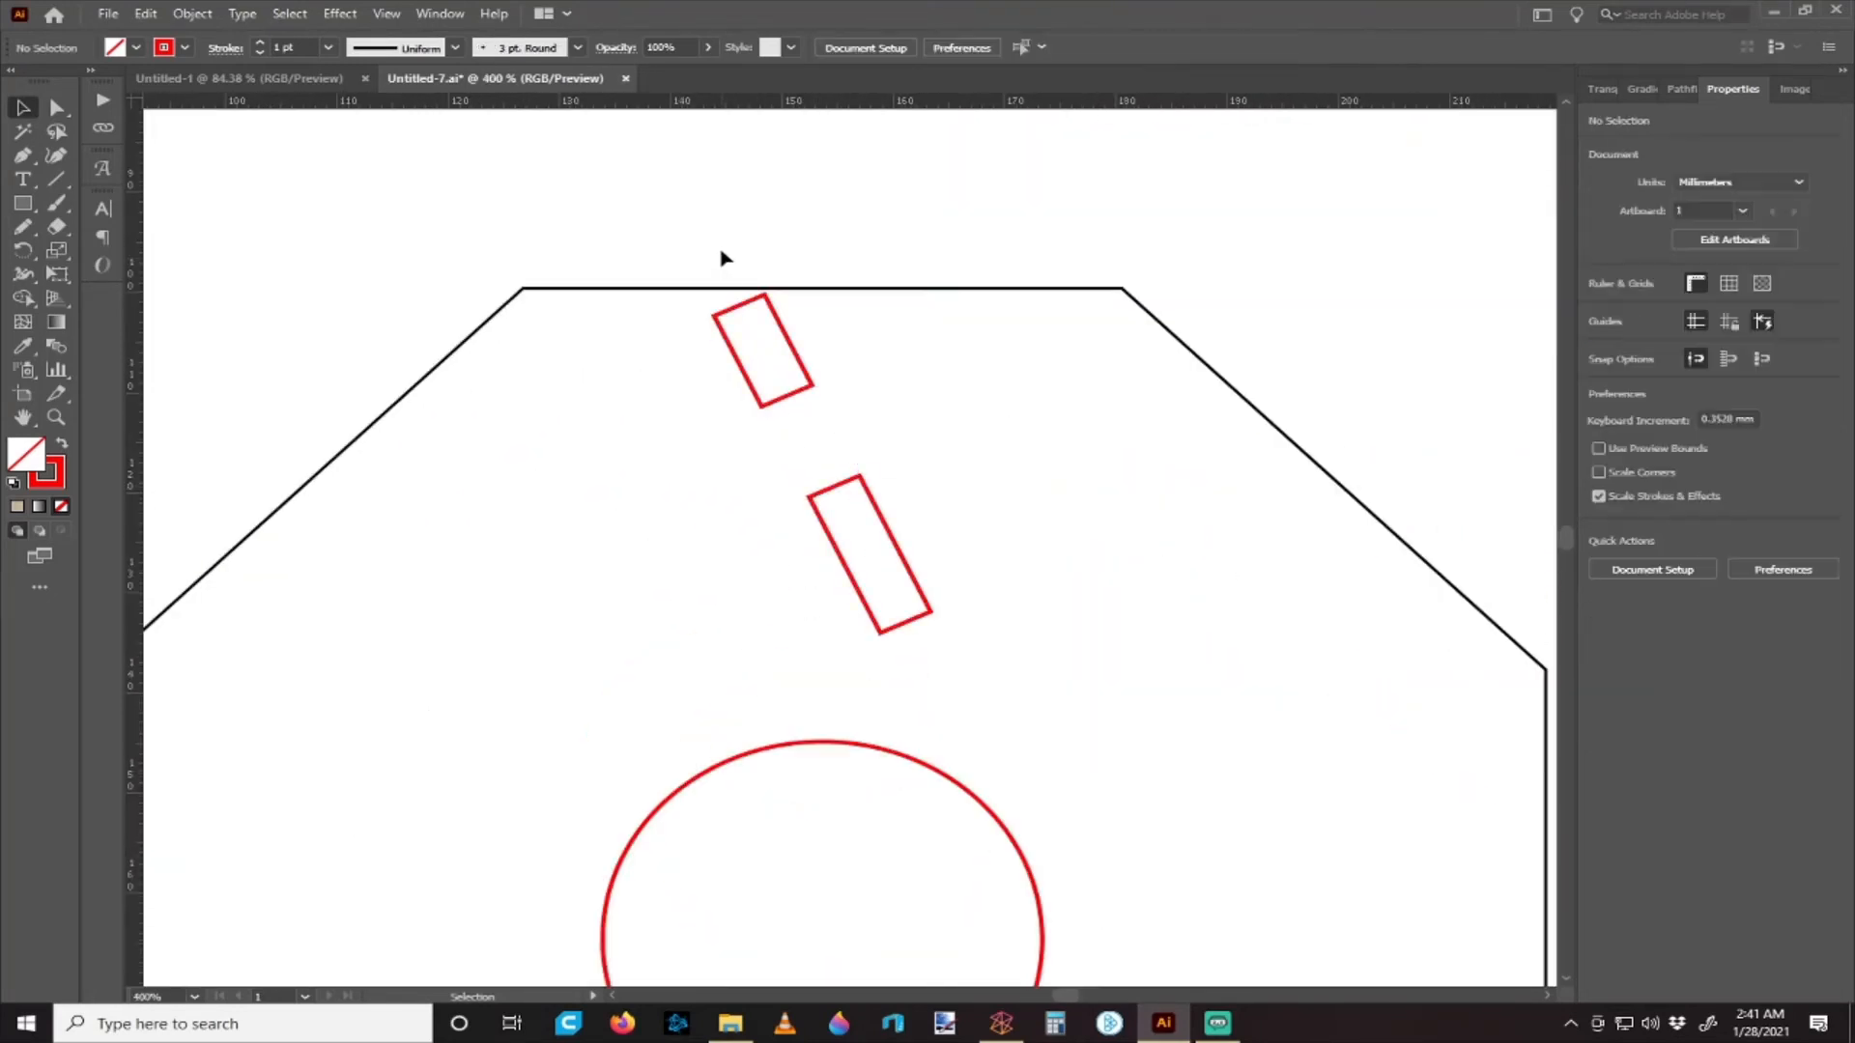
{"action": "scroll", "coordinate": [736, 367], "scroll_direction": "up", "scroll_amount": 1}
{"action": "left_click_drag", "start_coordinate": [726, 350], "coordinate": [715, 316]}
{"action": "left_click", "coordinate": [835, 264]}
{"action": "scroll", "coordinate": [836, 264], "scroll_direction": "down", "scroll_amount": 2, "text": "alt"}
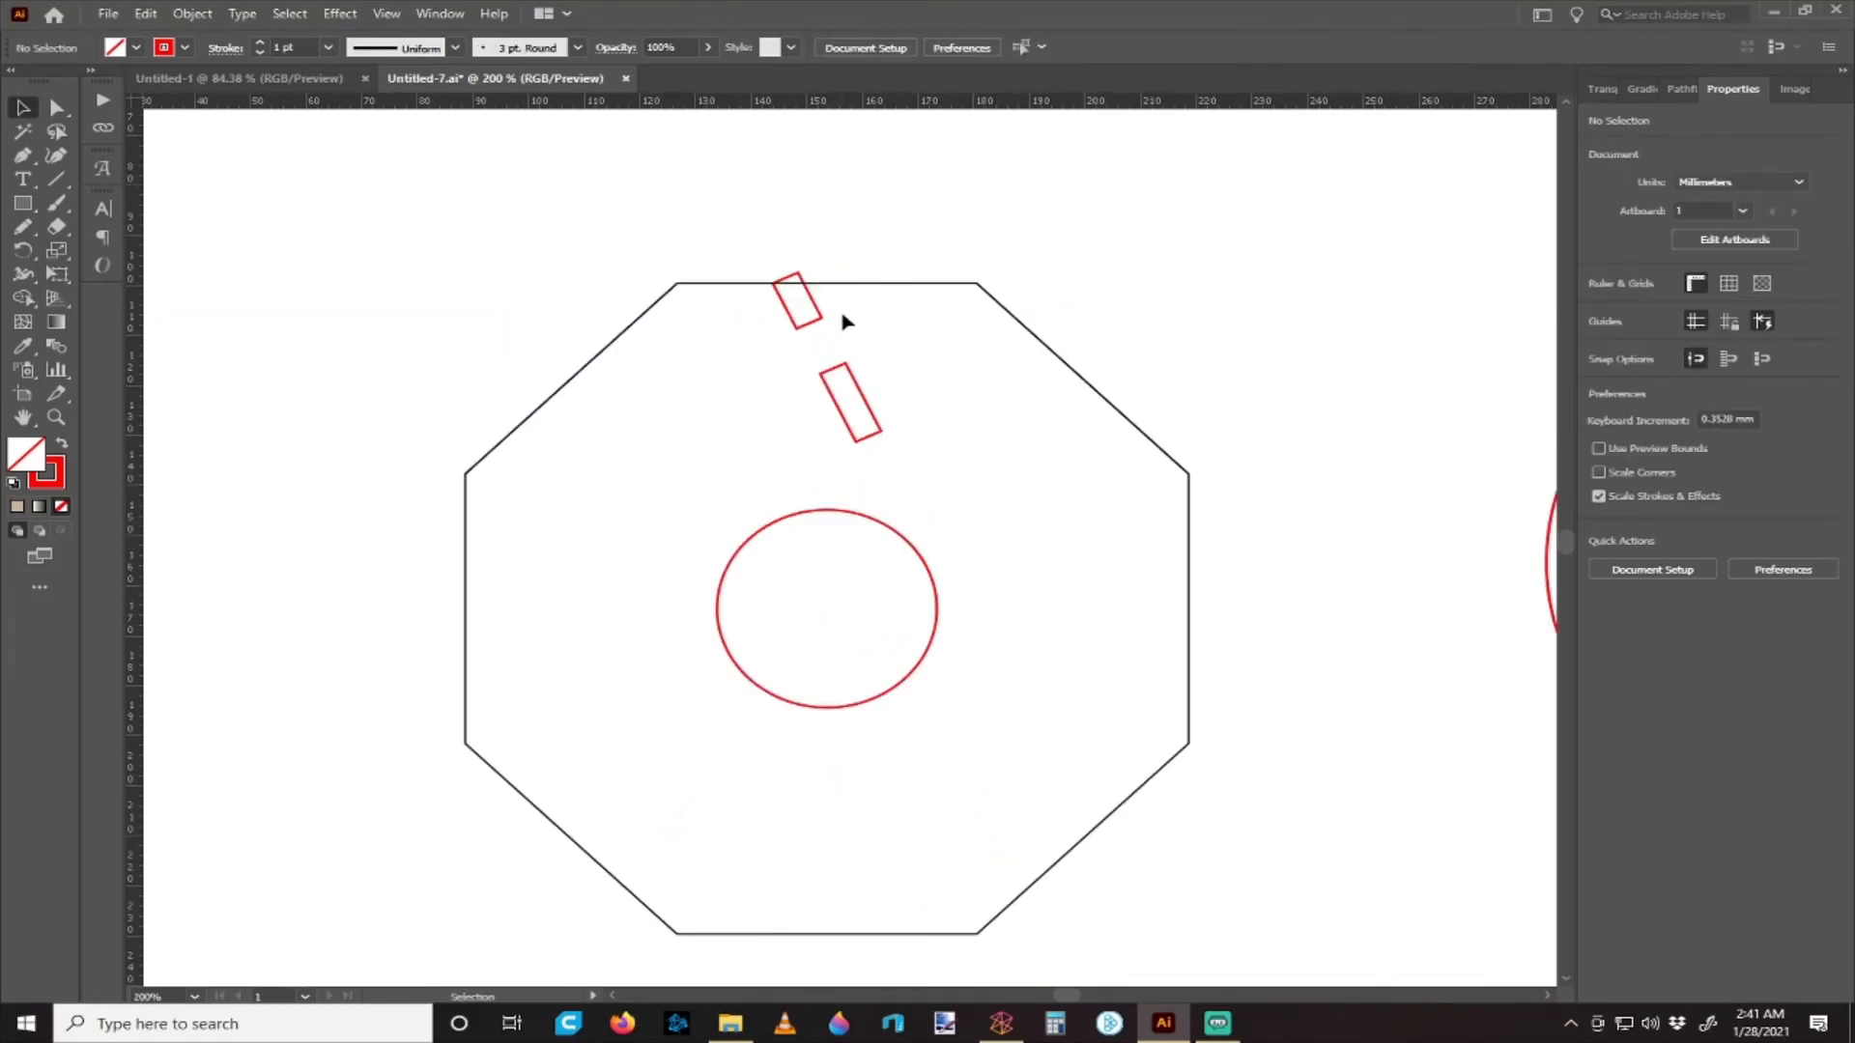
- Try placing a copy of the slot pair, turned another 45°, at the octagon's upper-left edge, and delete that copy
{"action": "scroll", "coordinate": [807, 302], "scroll_direction": "up", "scroll_amount": 4}
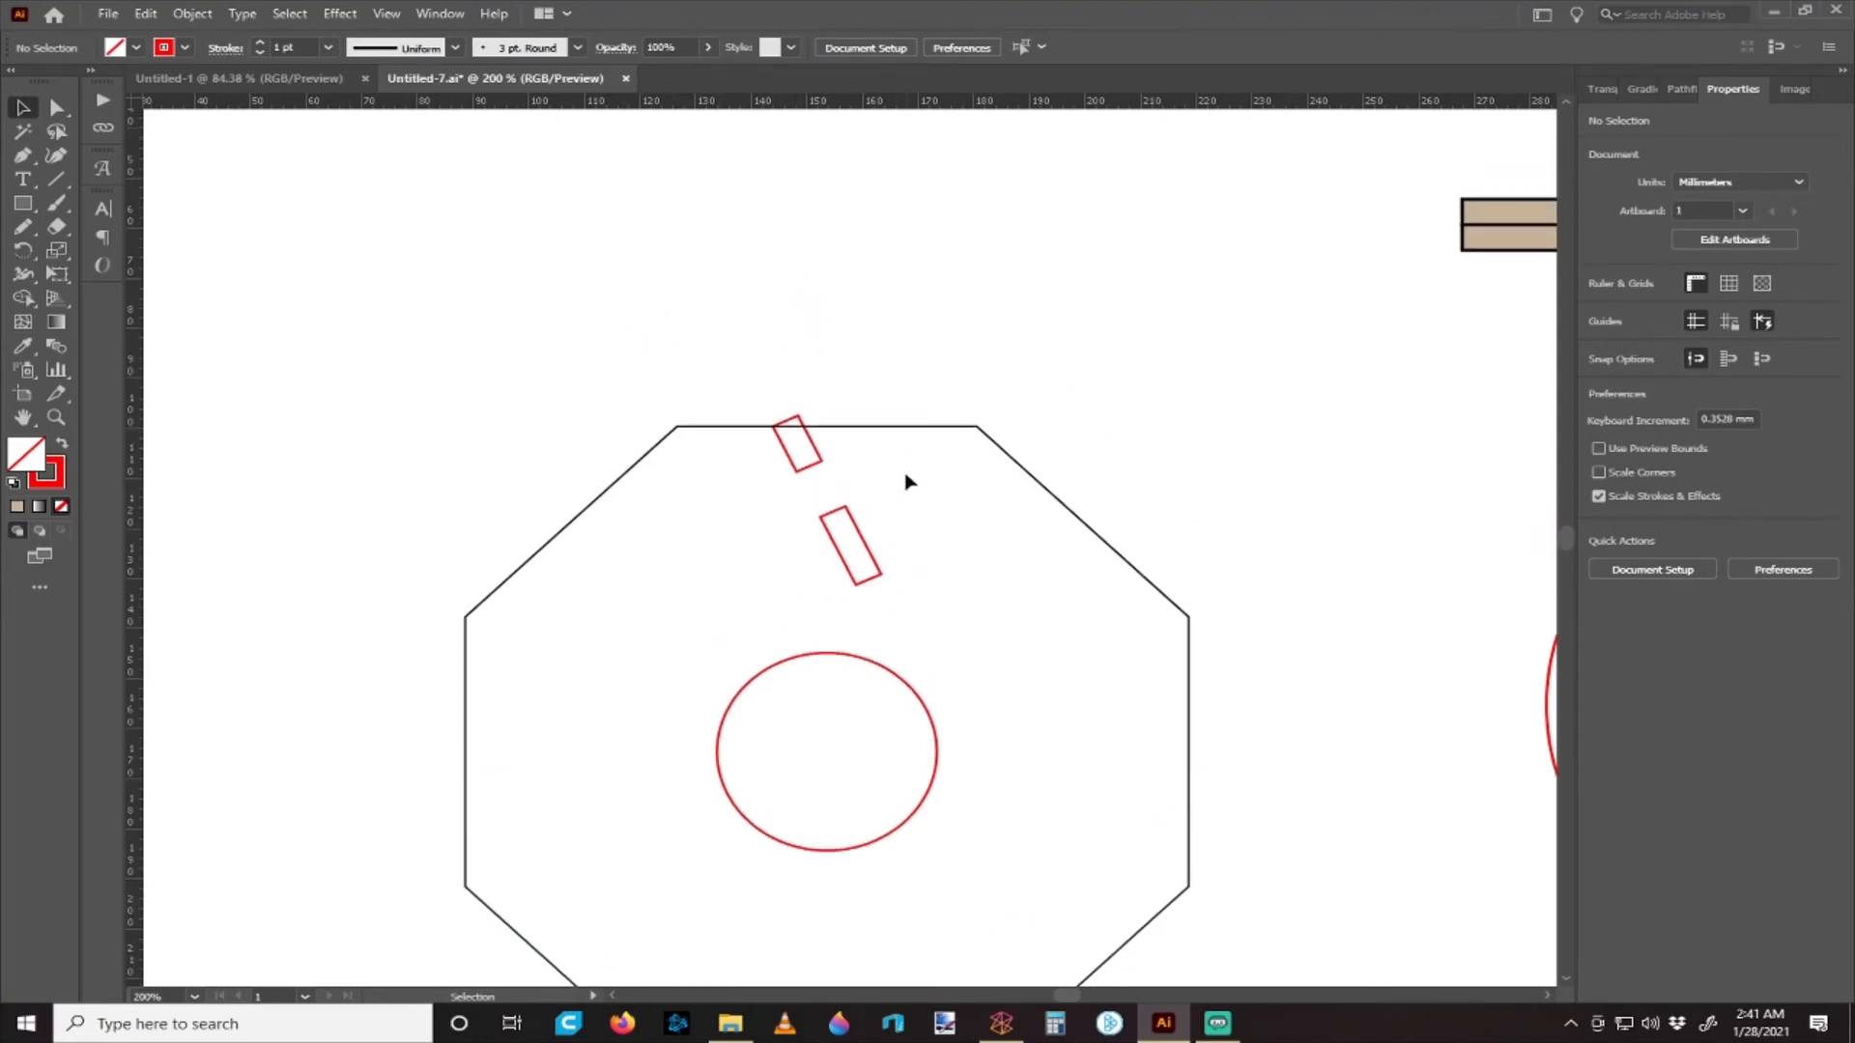
{"action": "scroll", "coordinate": [902, 480], "scroll_direction": "down", "scroll_amount": 1, "text": "alt"}
{"action": "scroll", "coordinate": [902, 480], "scroll_direction": "up", "scroll_amount": 1, "text": "alt"}
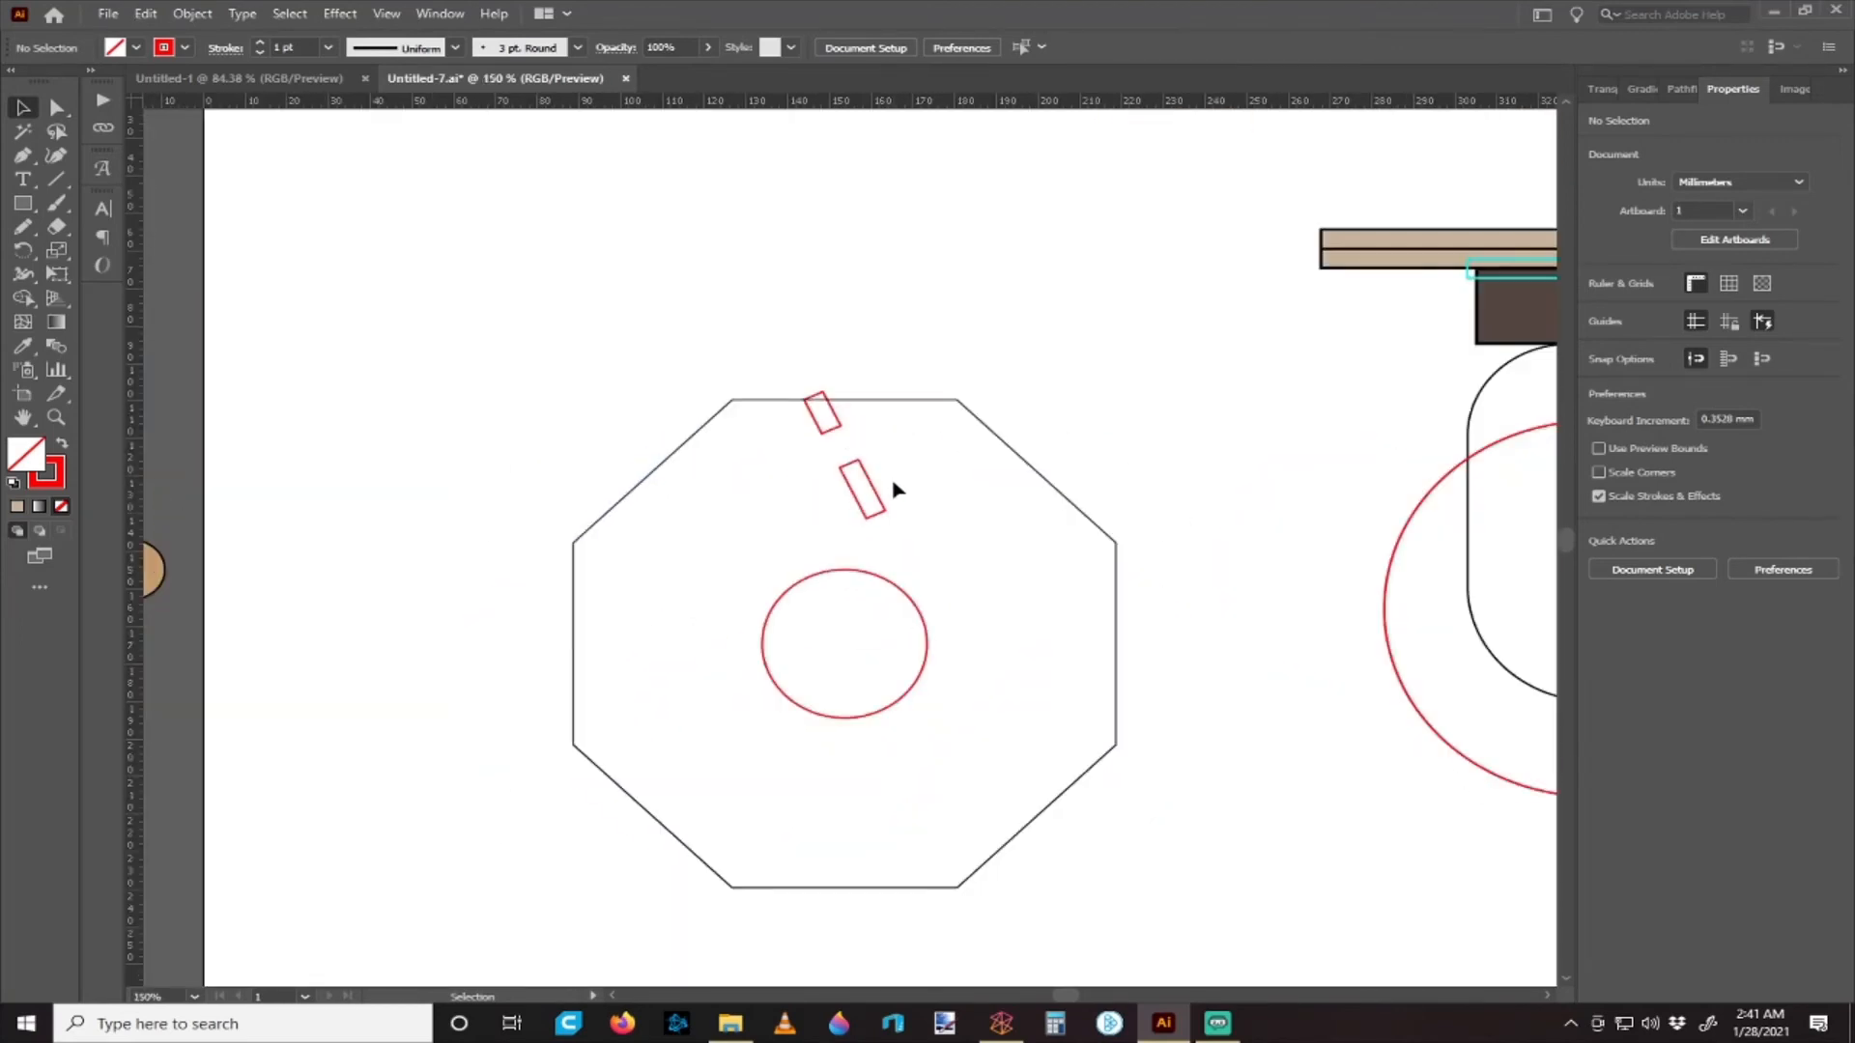
{"action": "scroll", "coordinate": [897, 492], "scroll_direction": "down", "scroll_amount": 2, "text": "alt"}
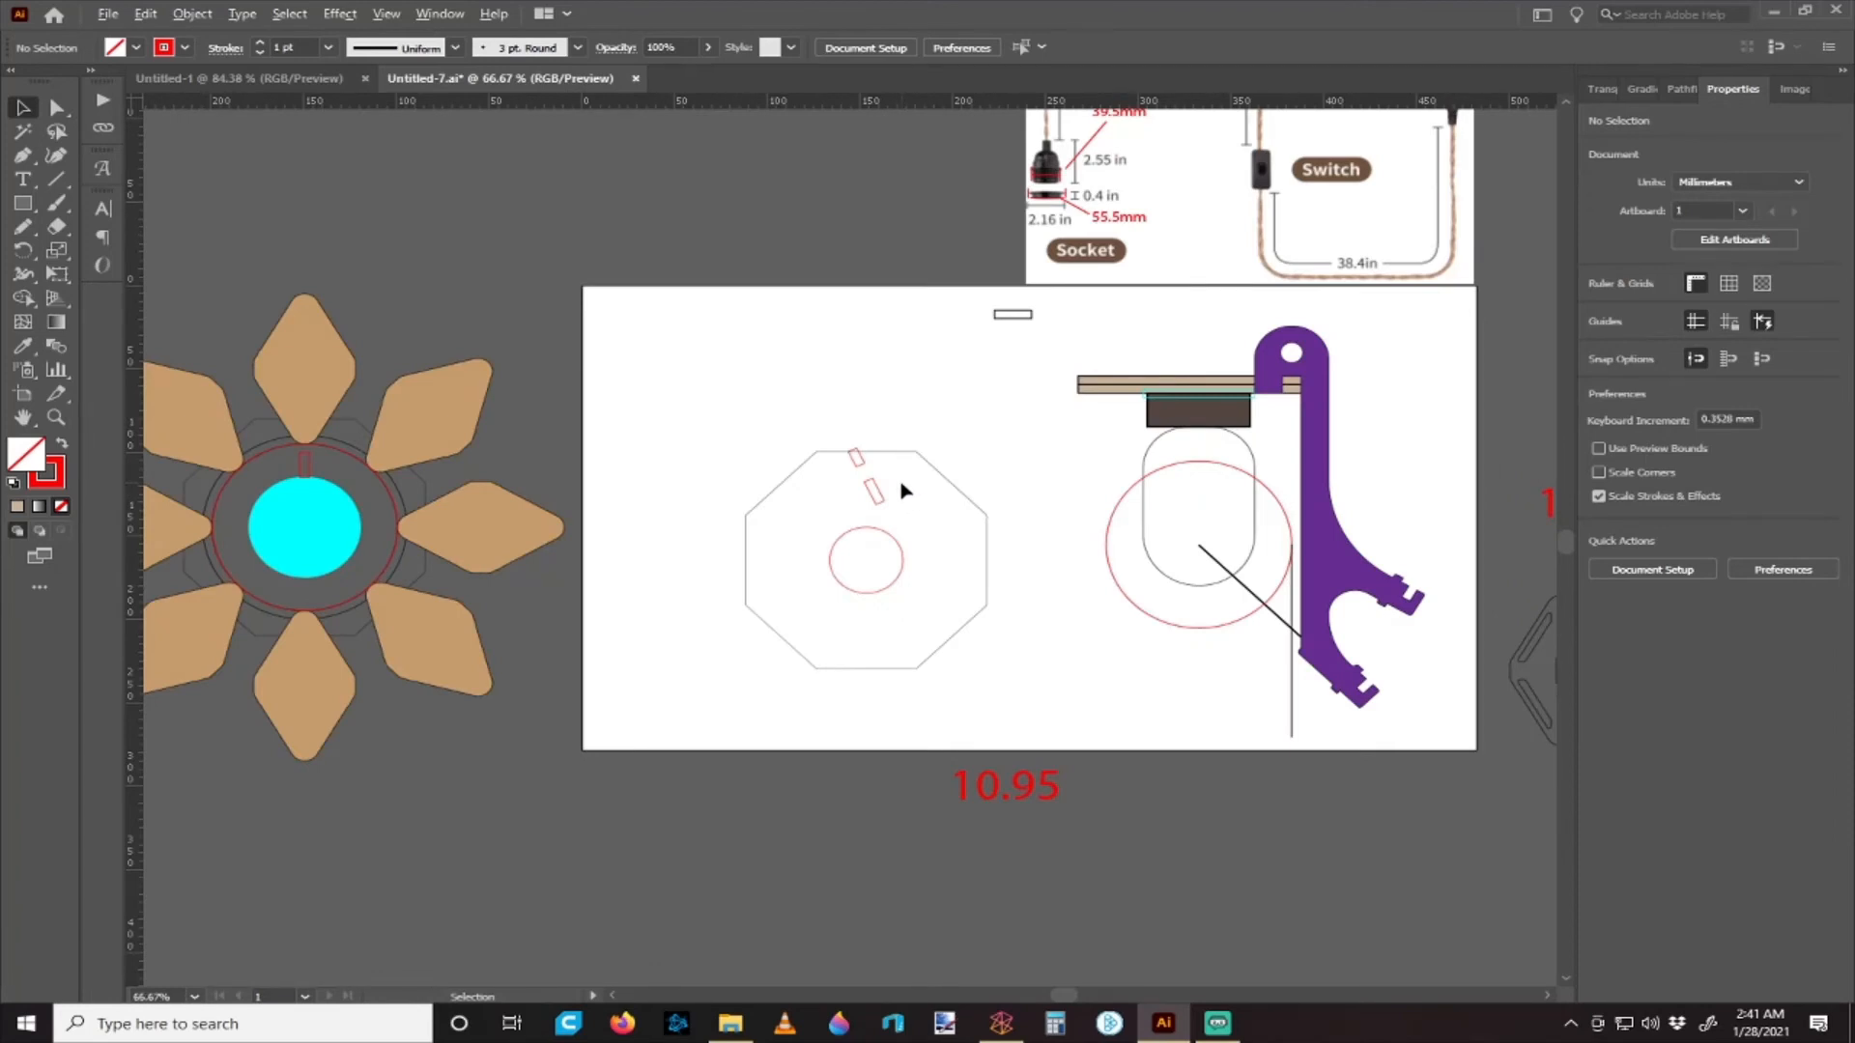
{"action": "scroll", "coordinate": [902, 491], "scroll_direction": "up", "scroll_amount": 1, "text": "alt"}
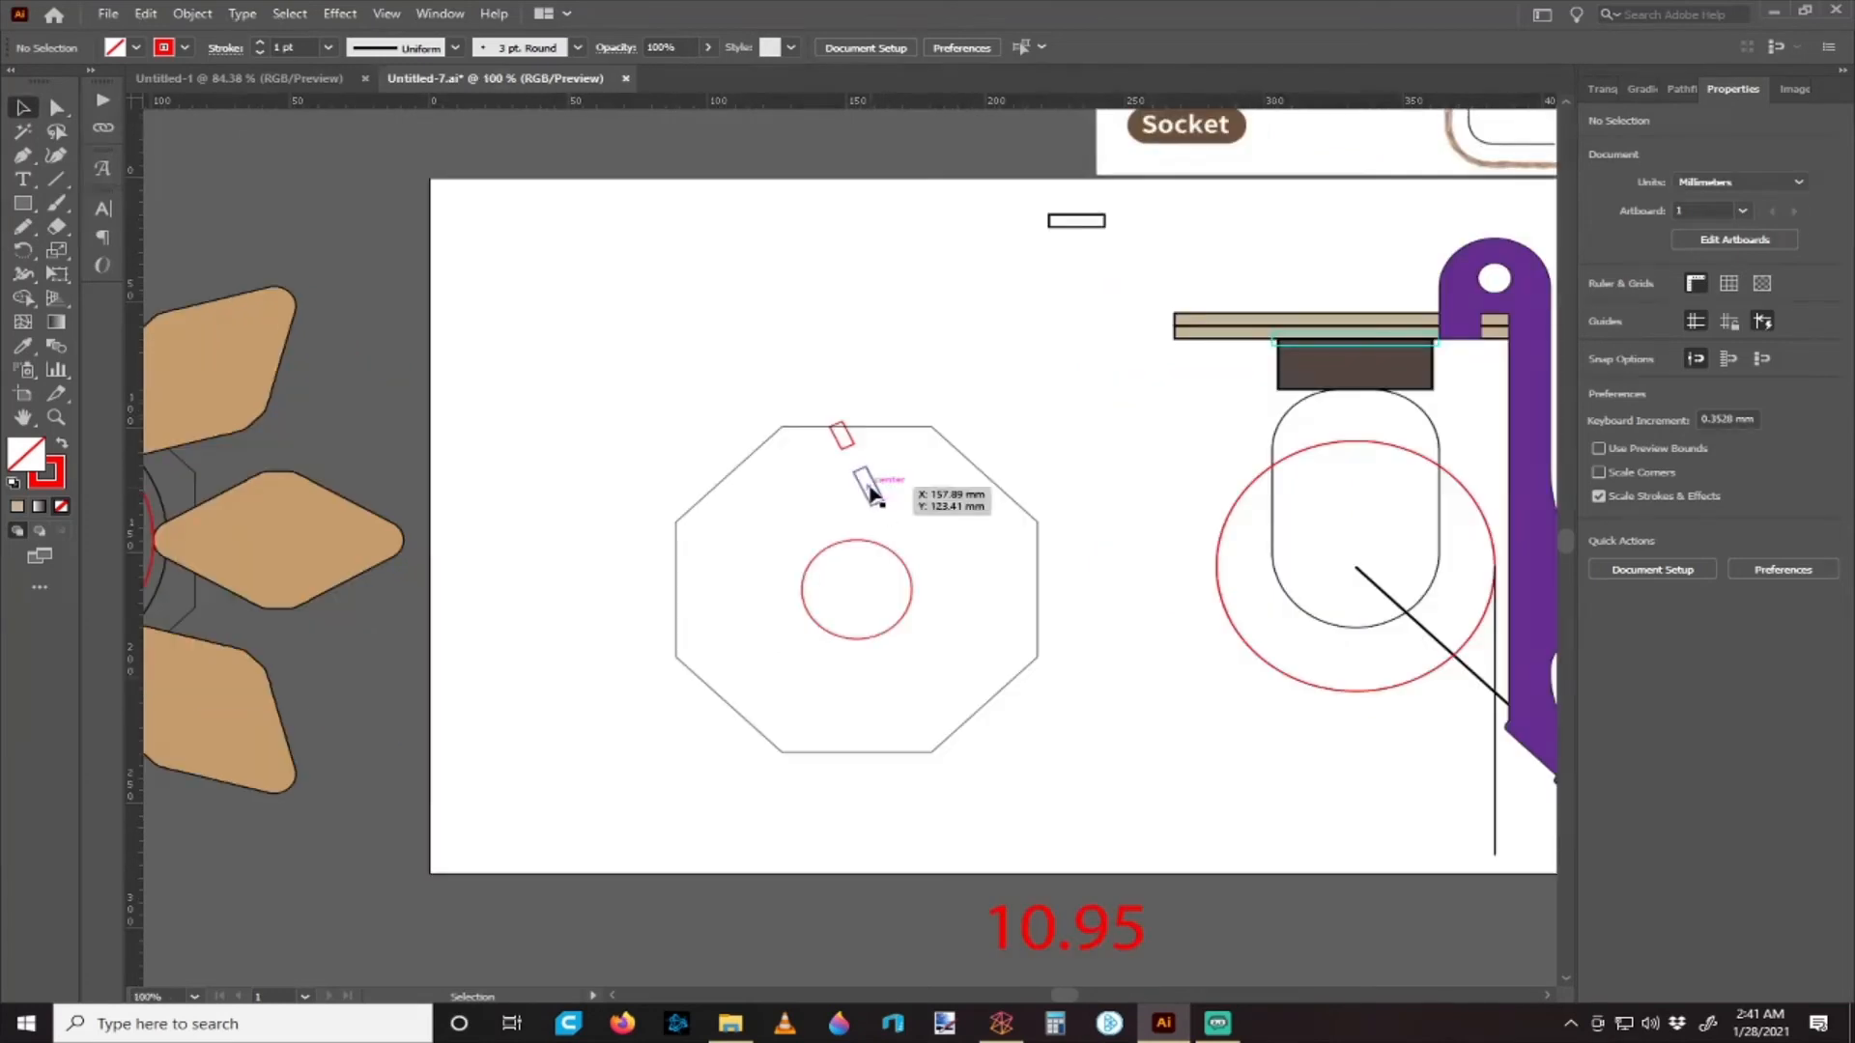
{"action": "left_click", "coordinate": [875, 488]}
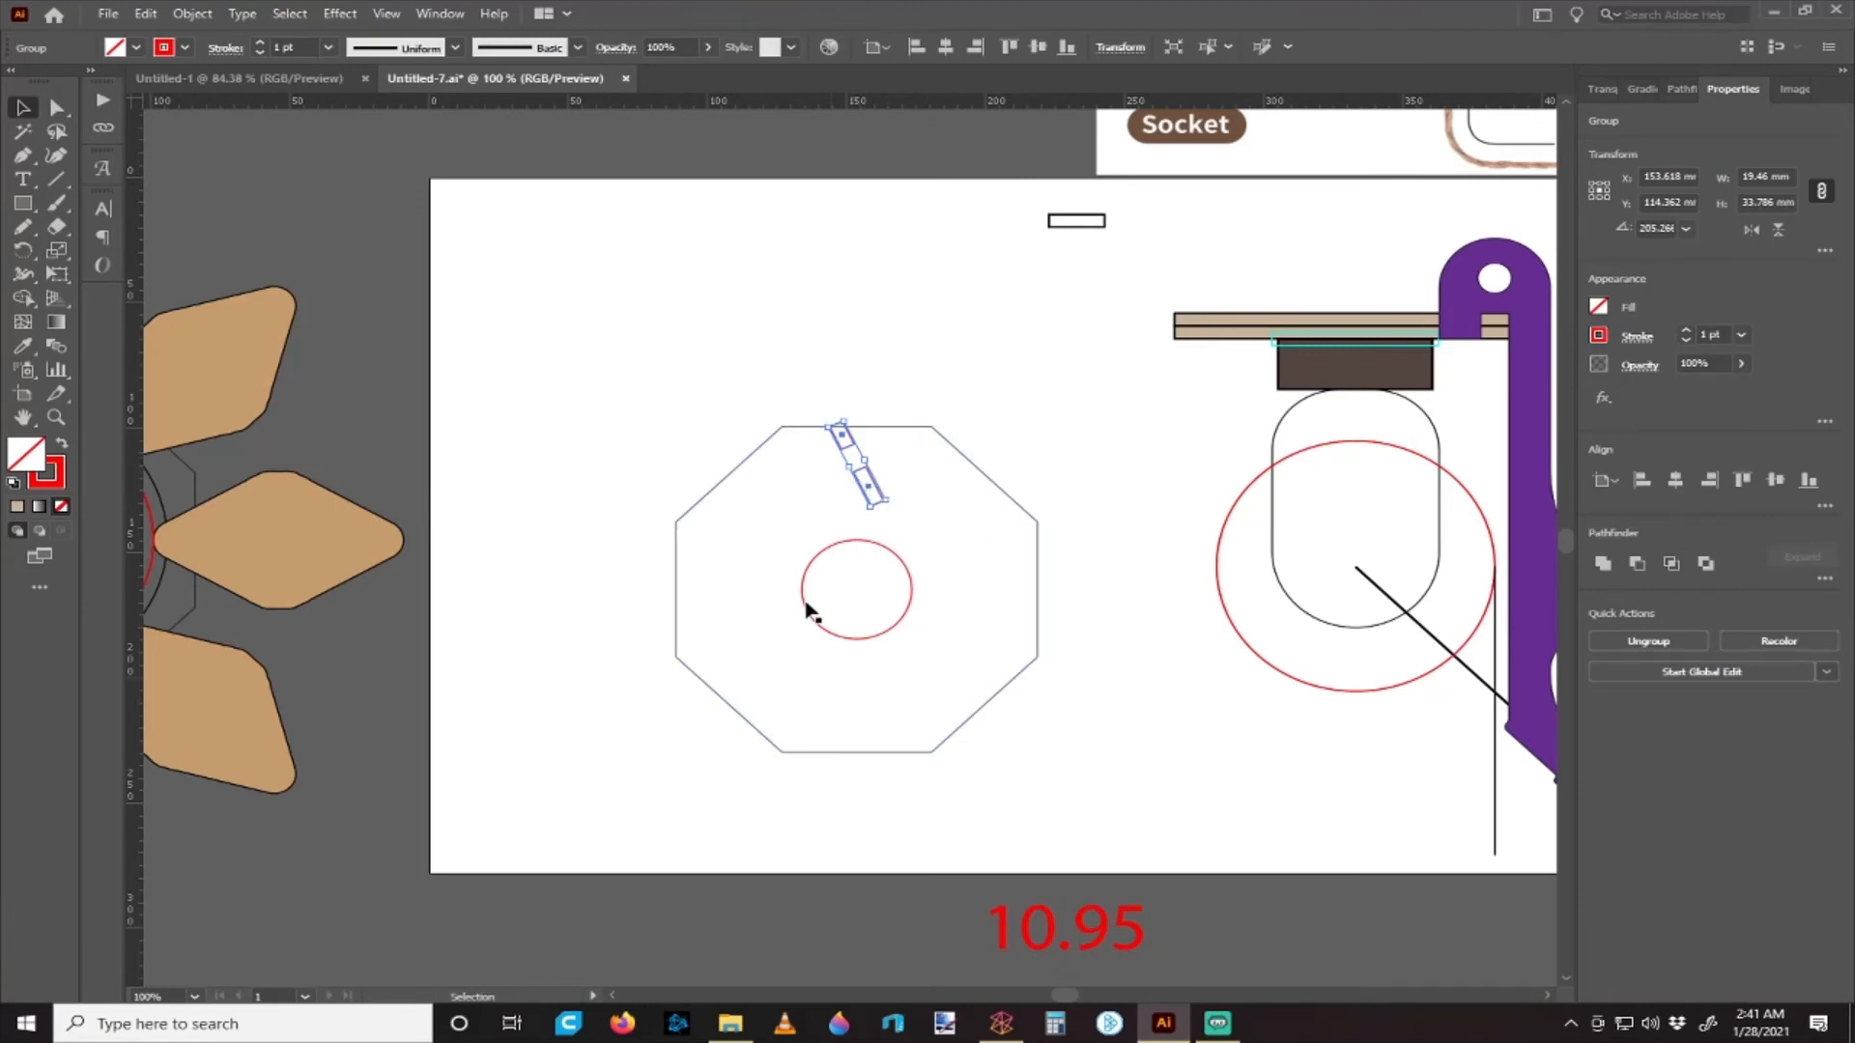
{"action": "left_click_drag", "start_coordinate": [857, 459], "coordinate": [734, 495]}
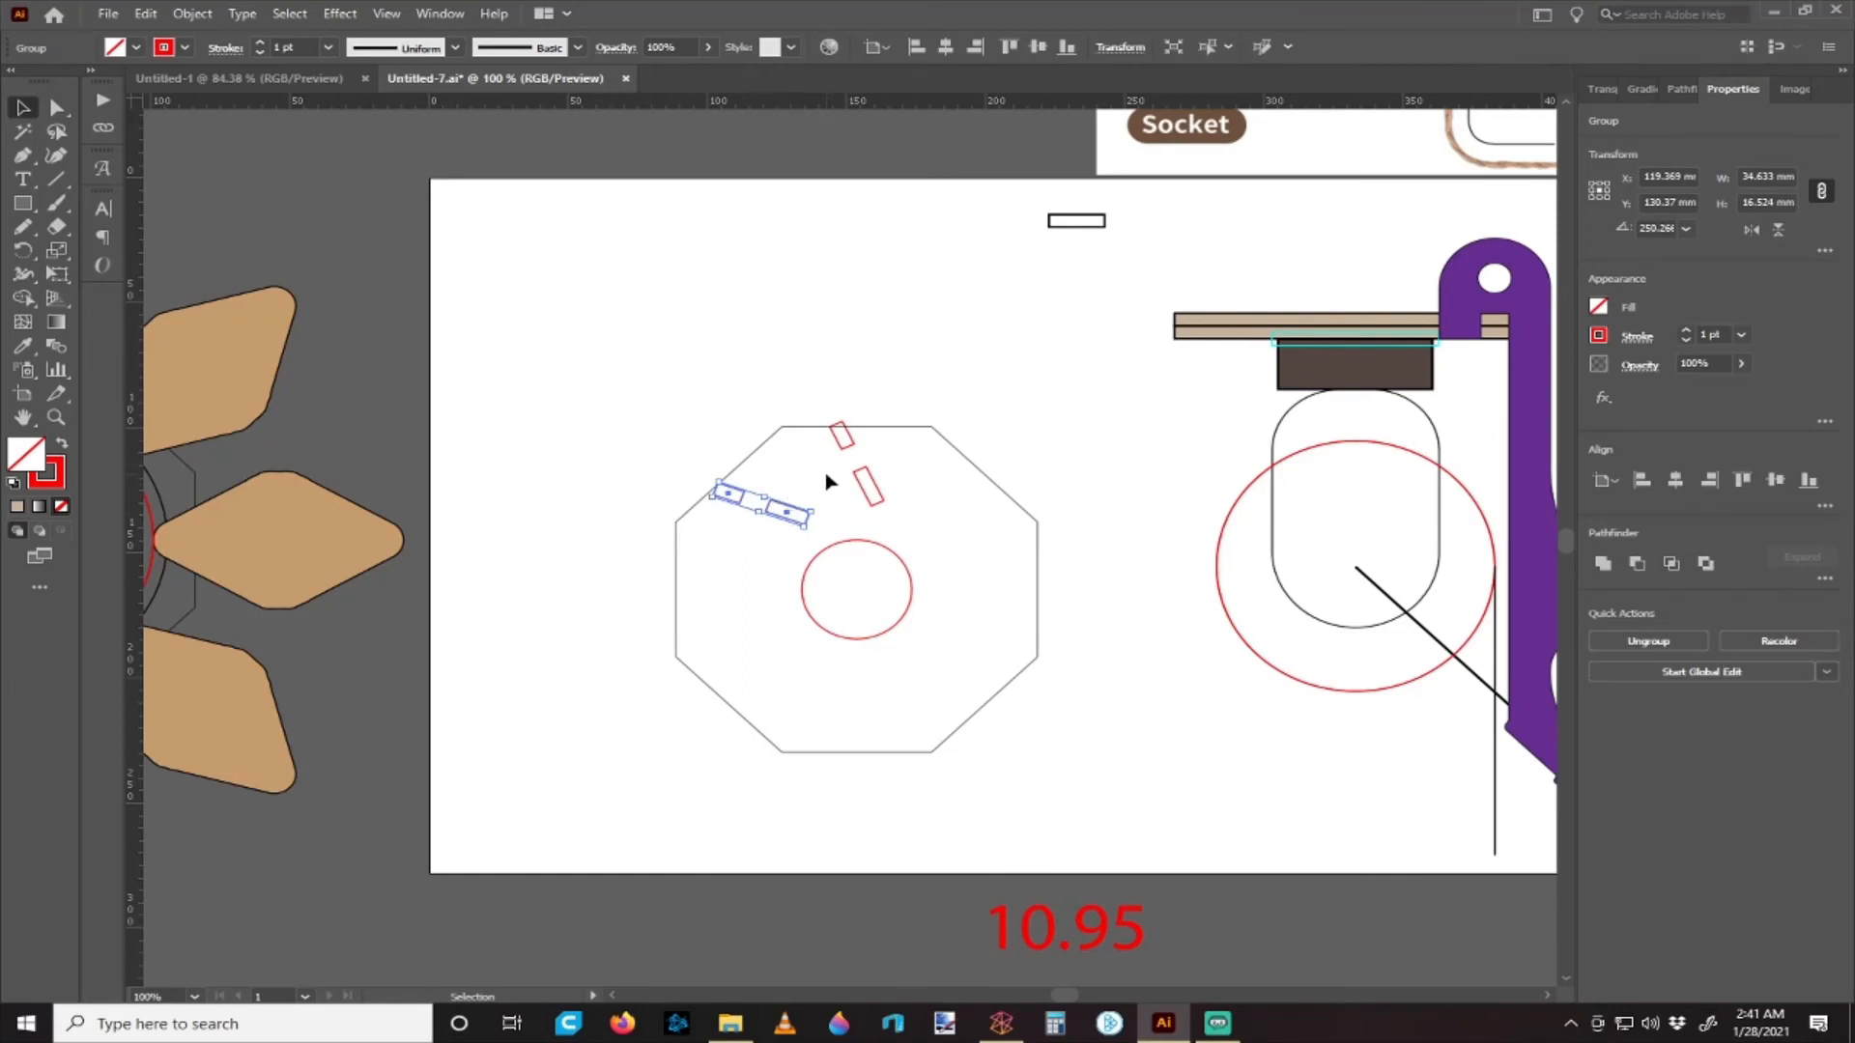
{"action": "key", "text": "Delete"}
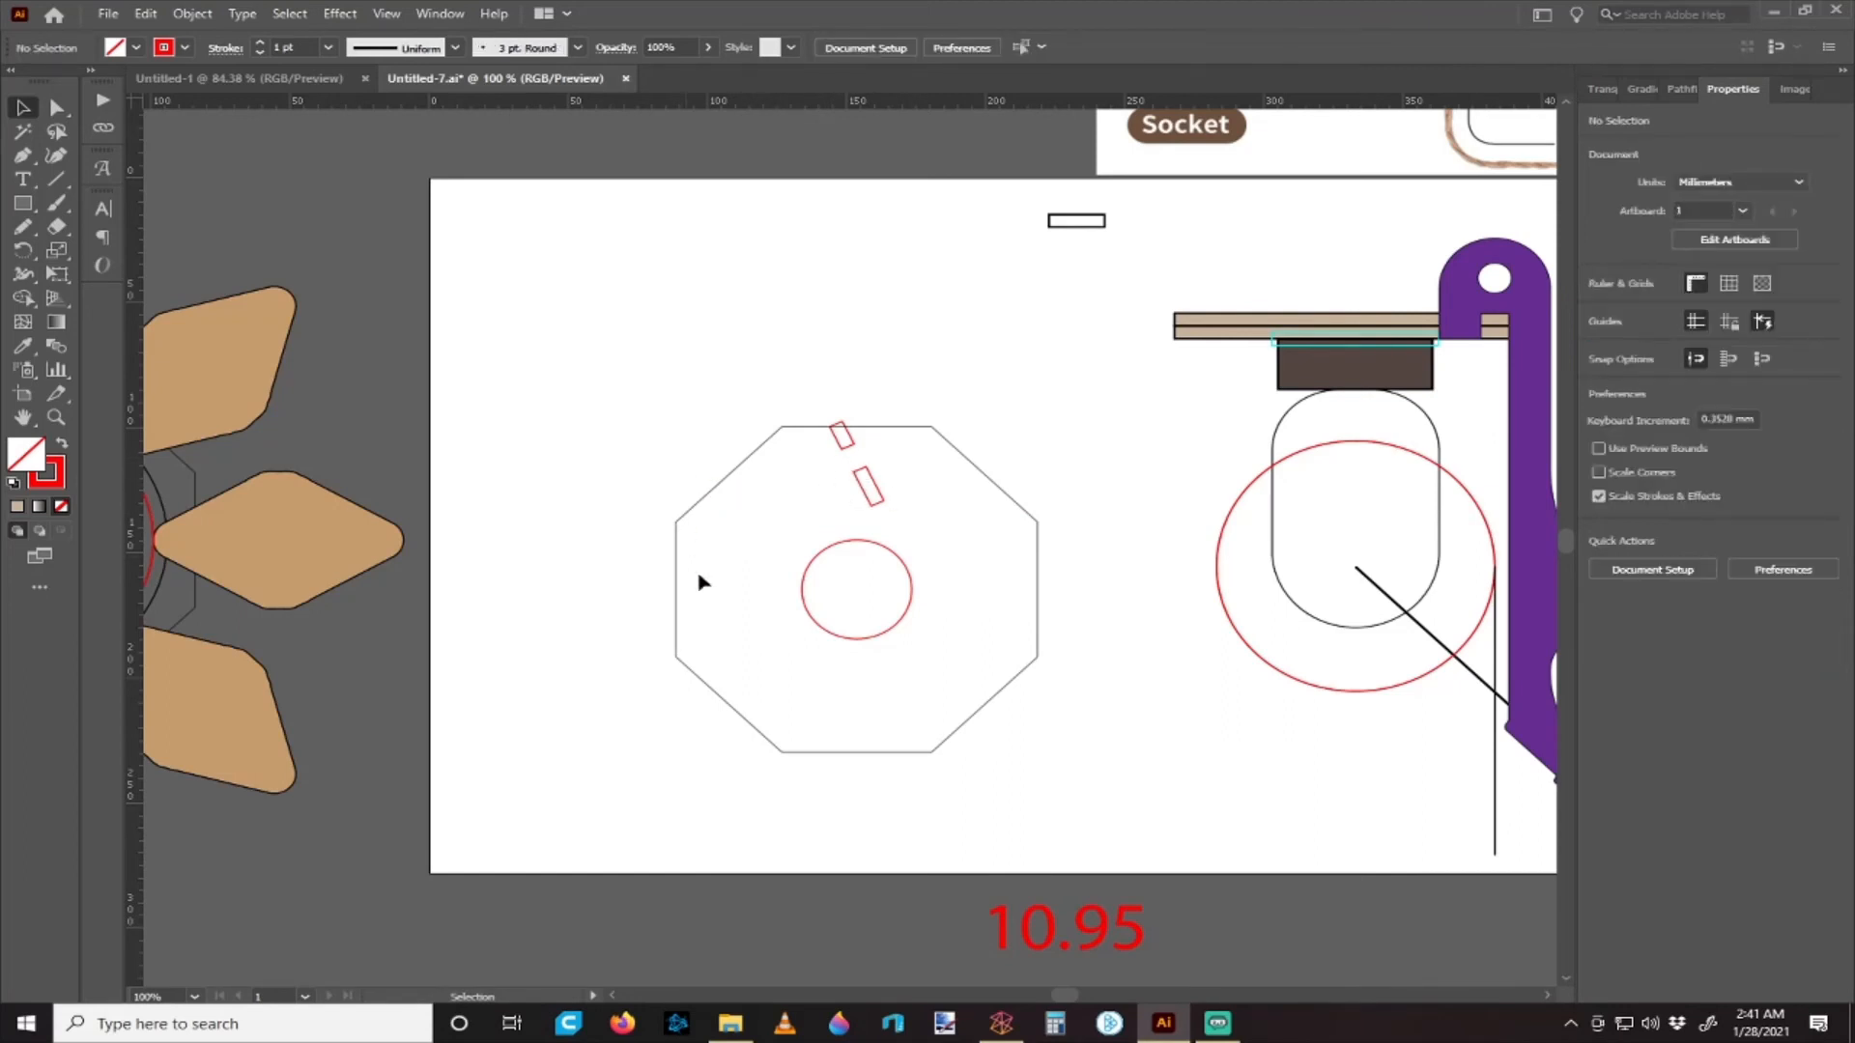
- Draw a circle about 158 mm in diameter around the octagon, centred on the small red circle
{"action": "scroll", "coordinate": [874, 478], "scroll_direction": "up", "scroll_amount": 2}
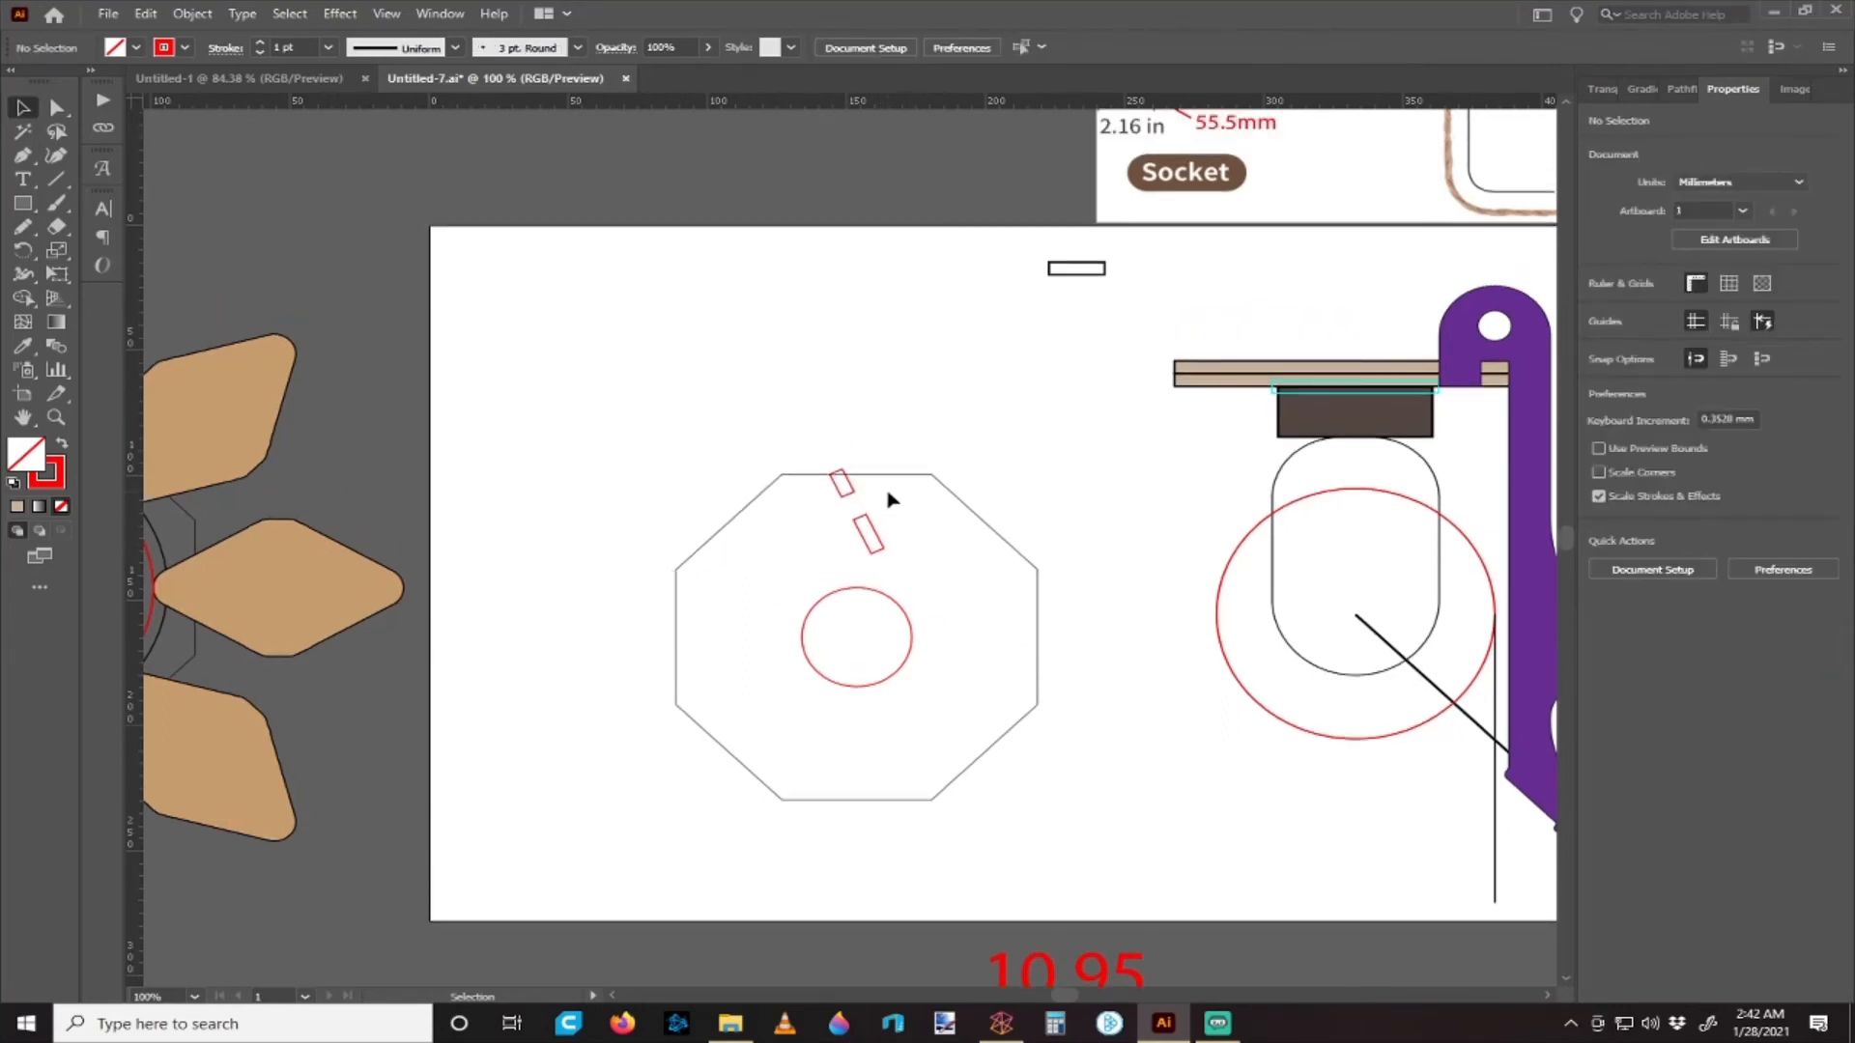
{"action": "scroll", "coordinate": [882, 514], "scroll_direction": "right", "scroll_amount": 2}
{"action": "scroll", "coordinate": [853, 523], "scroll_direction": "down", "scroll_amount": 1}
{"action": "scroll", "coordinate": [839, 553], "scroll_direction": "up", "scroll_amount": 1}
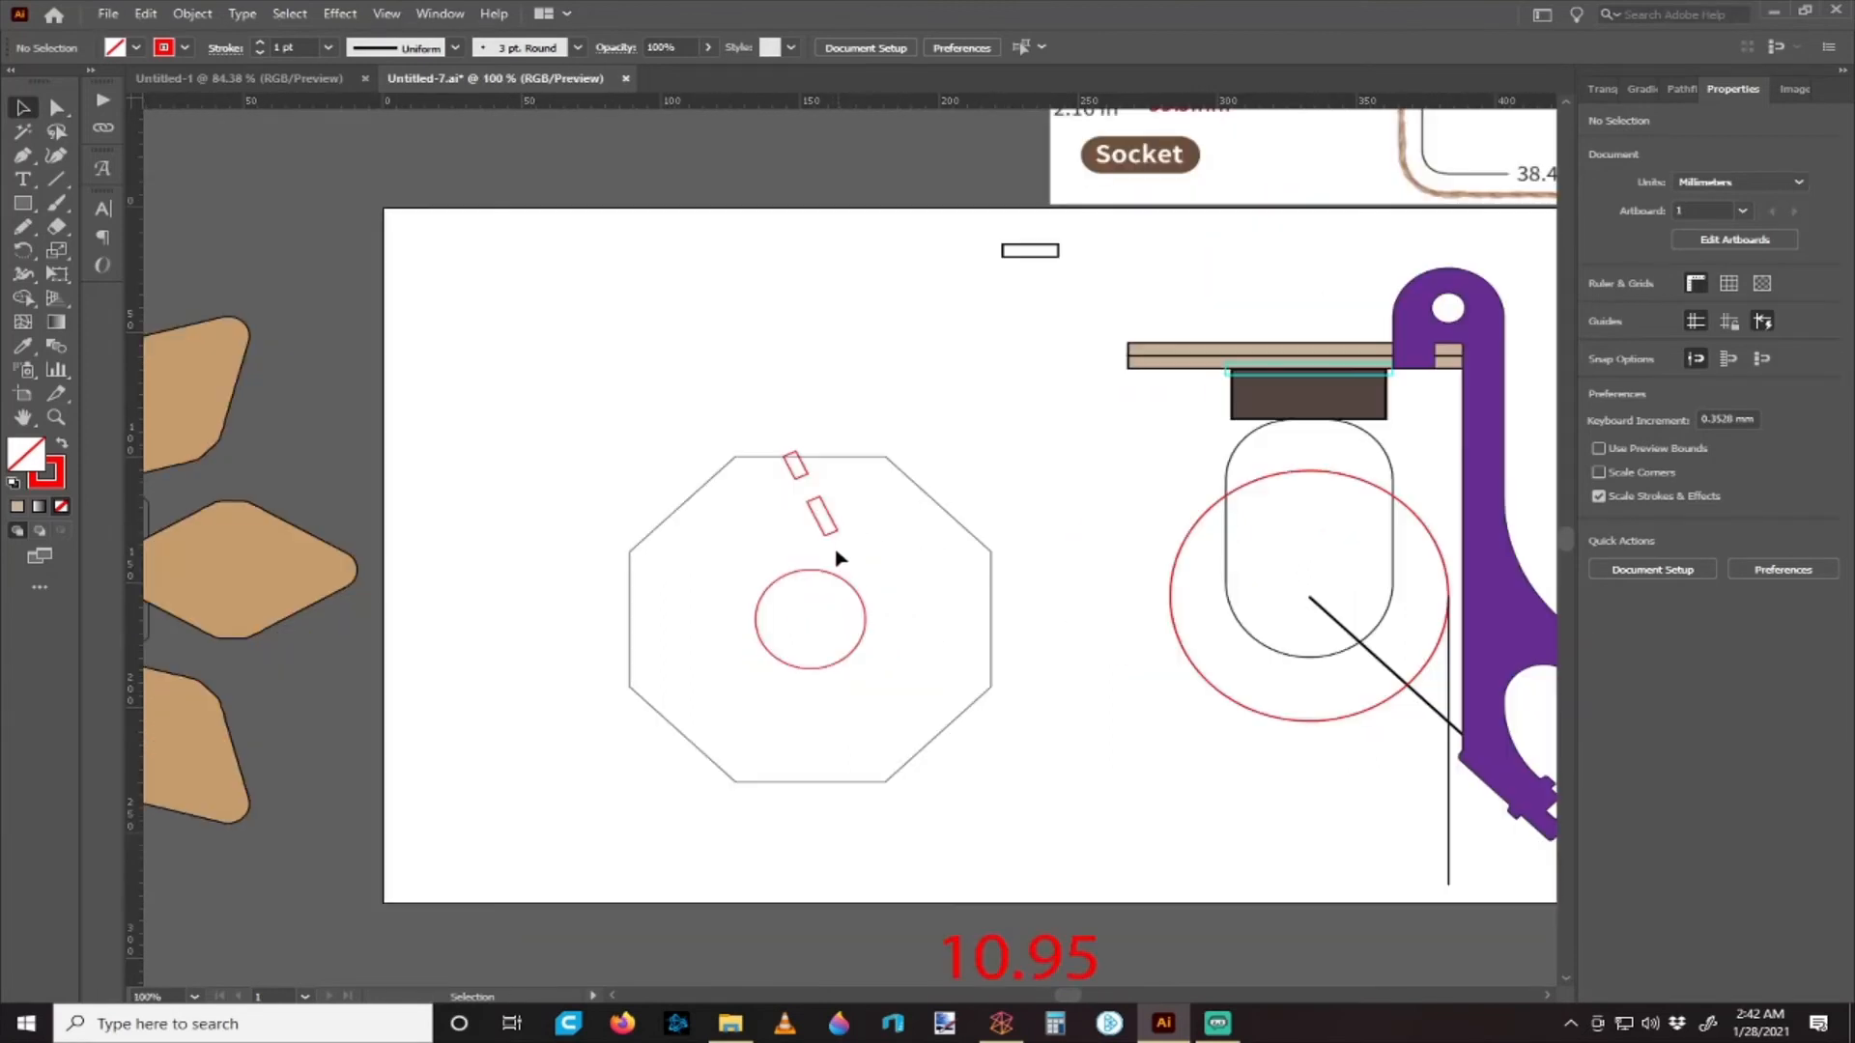
{"action": "scroll", "coordinate": [831, 549], "scroll_direction": "up", "scroll_amount": 2}
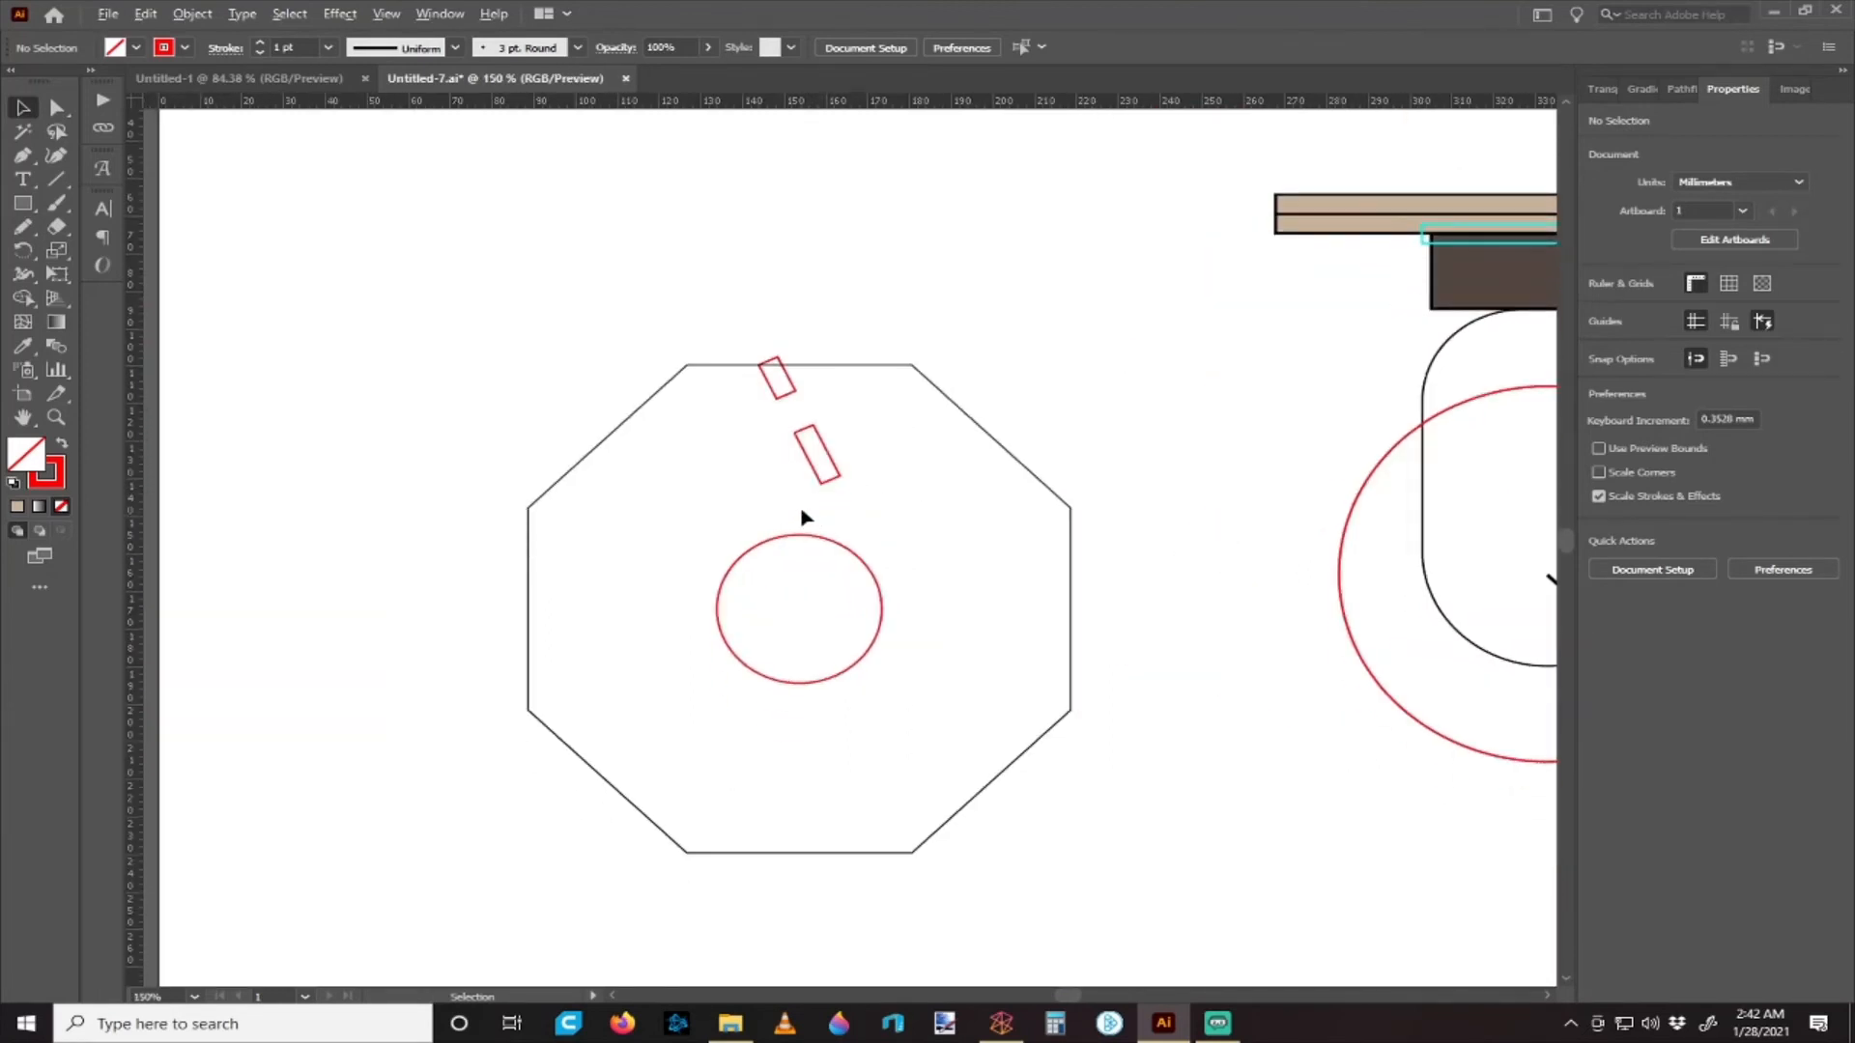
{"action": "scroll", "coordinate": [809, 517], "scroll_direction": "down", "scroll_amount": 2}
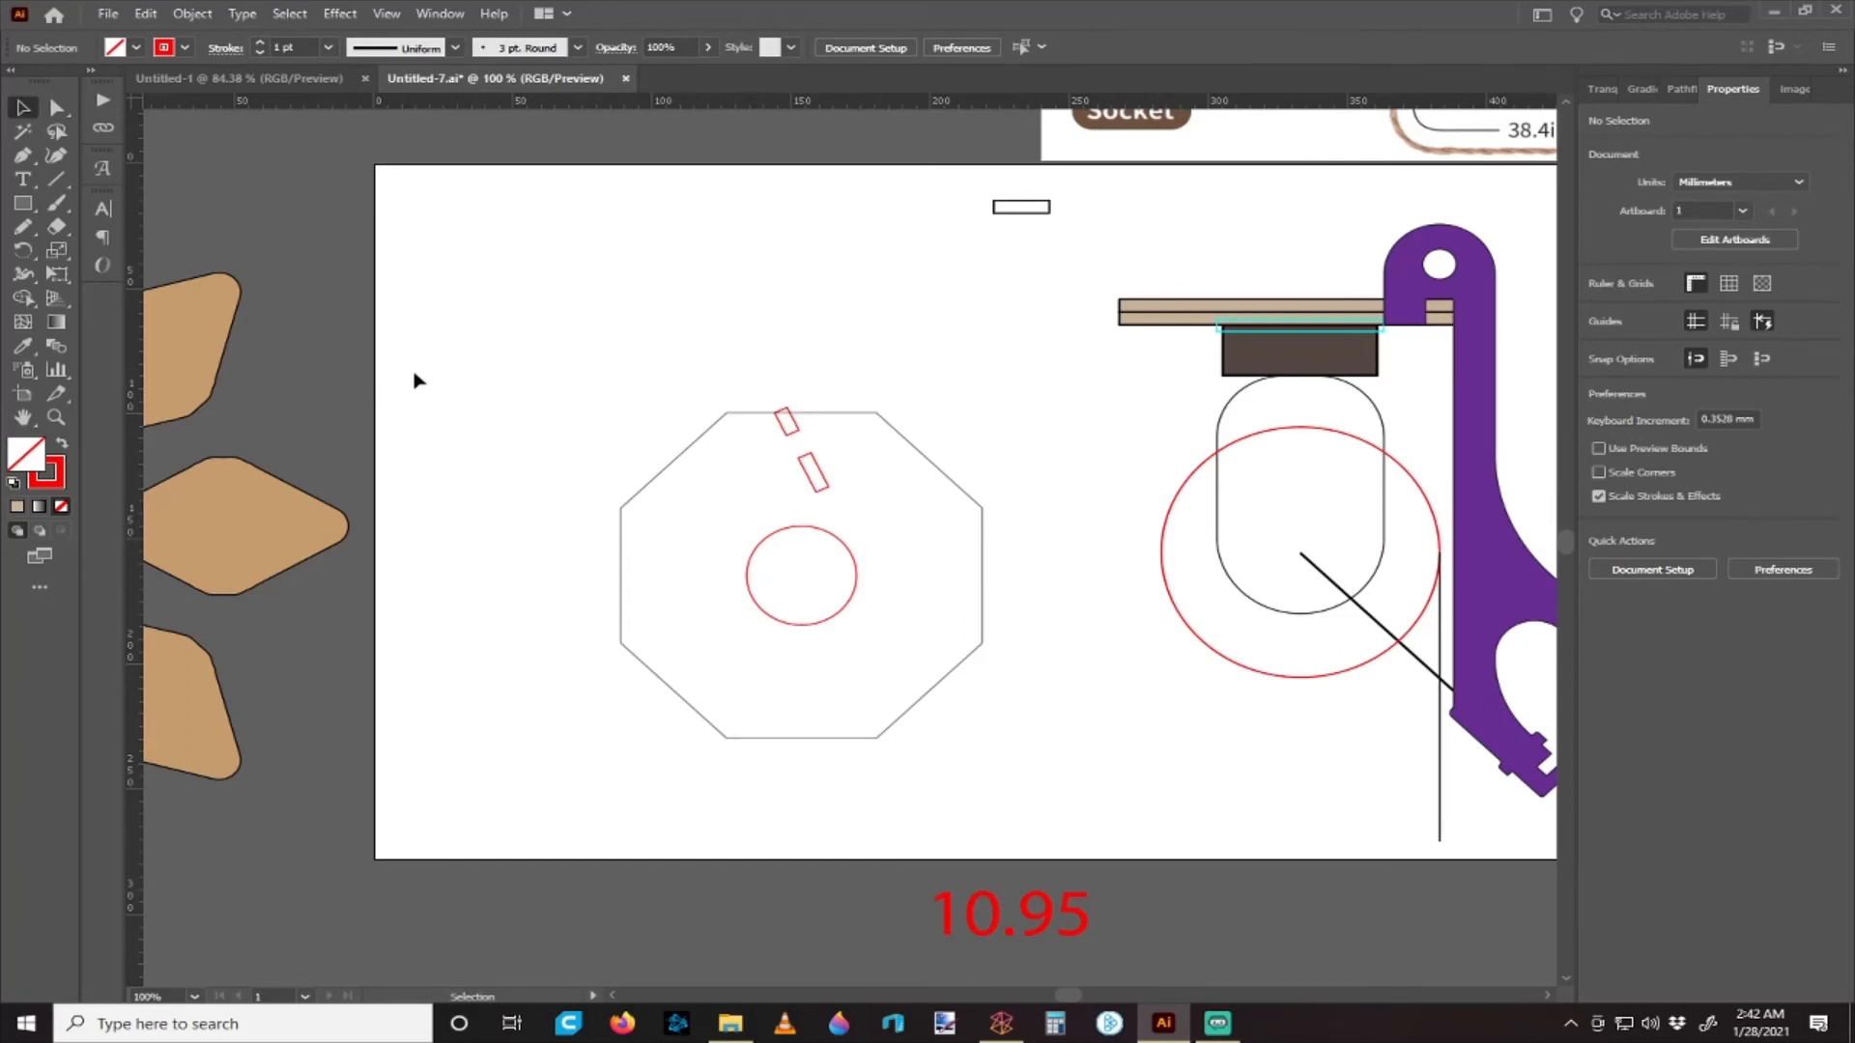
{"action": "right_click", "coordinate": [23, 203]}
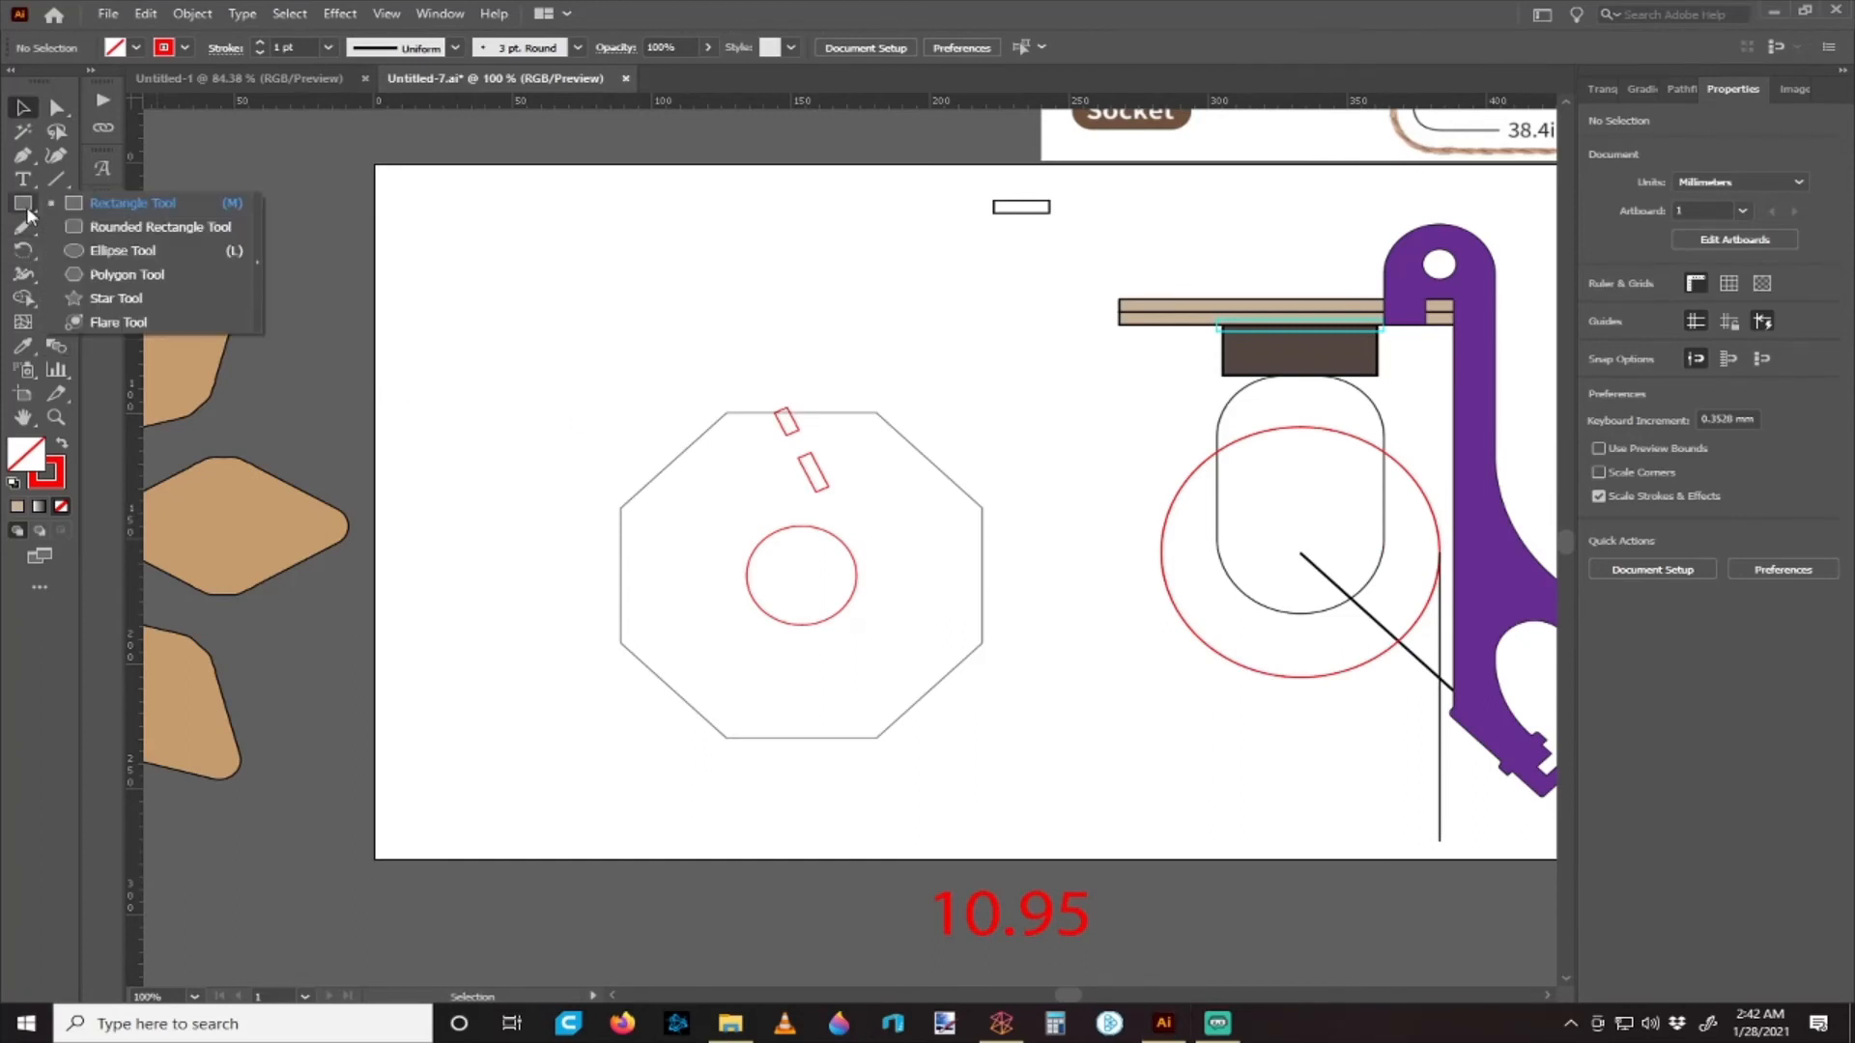
{"action": "left_click", "coordinate": [124, 251]}
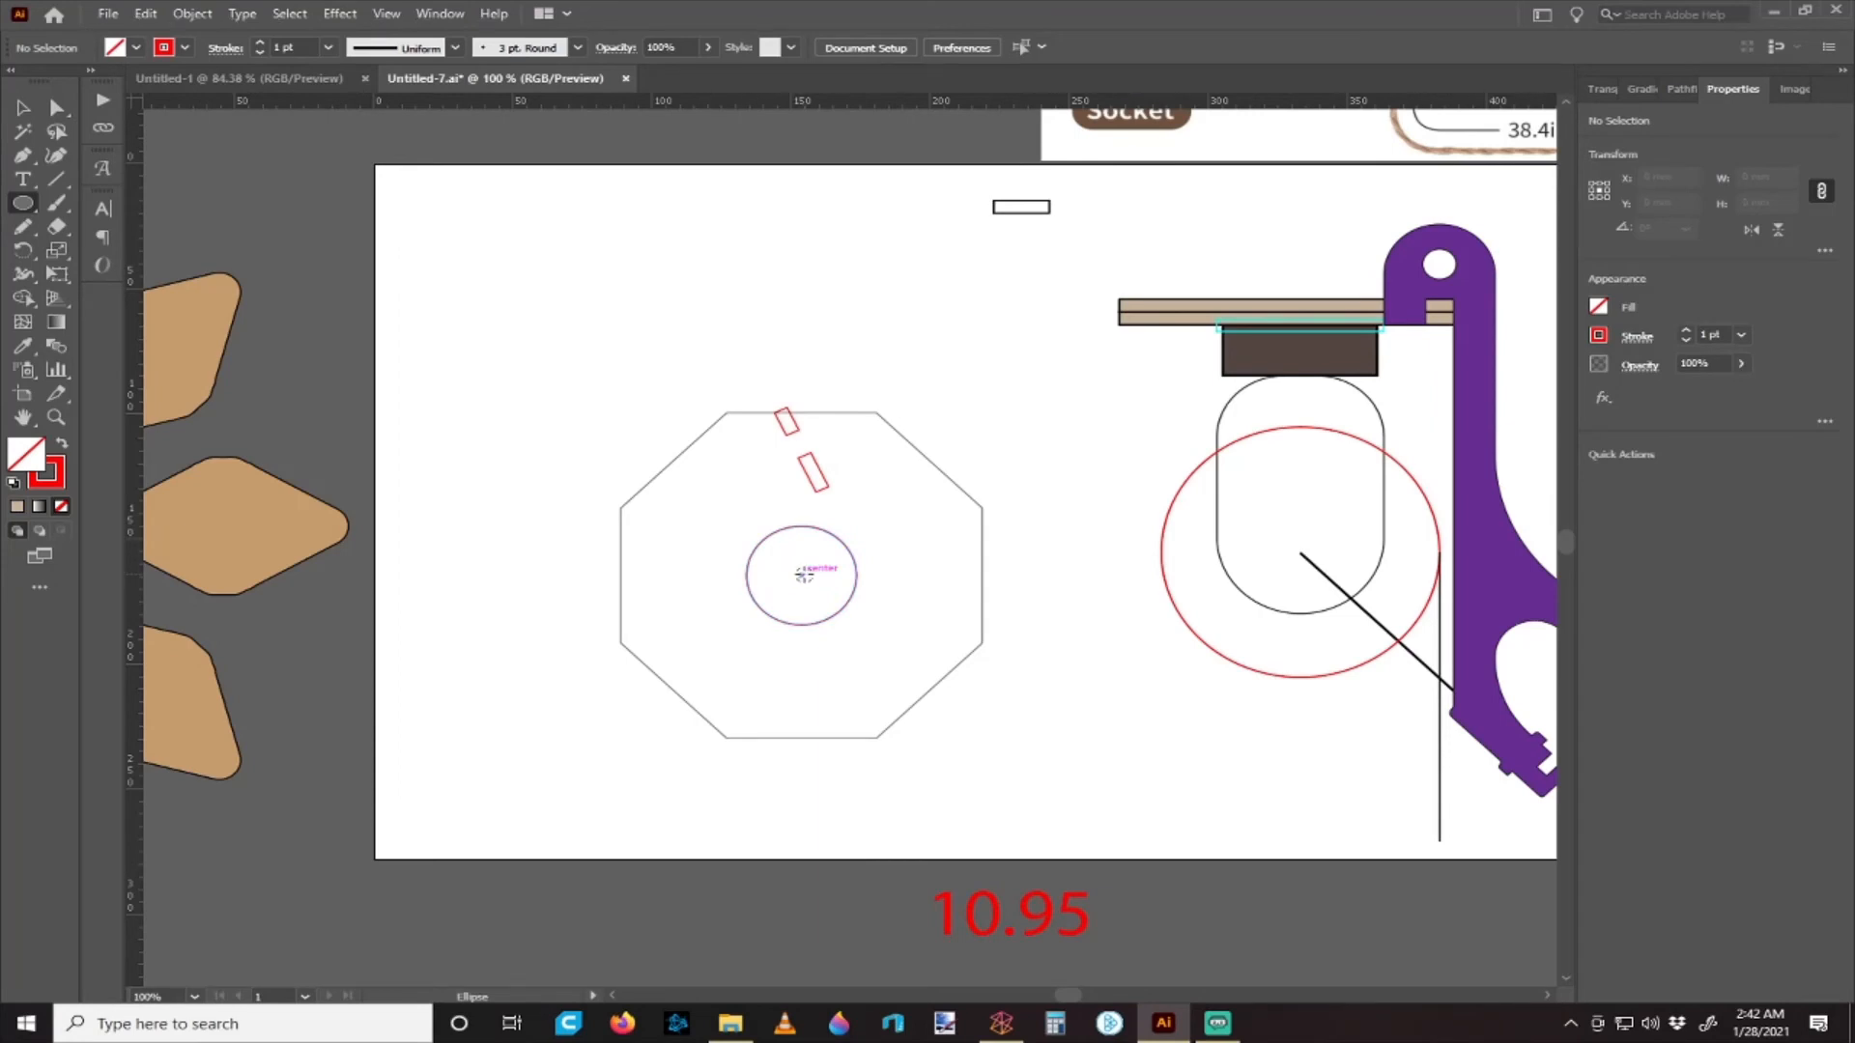
{"action": "left_click_drag", "start_coordinate": [803, 575], "coordinate": [1022, 729]}
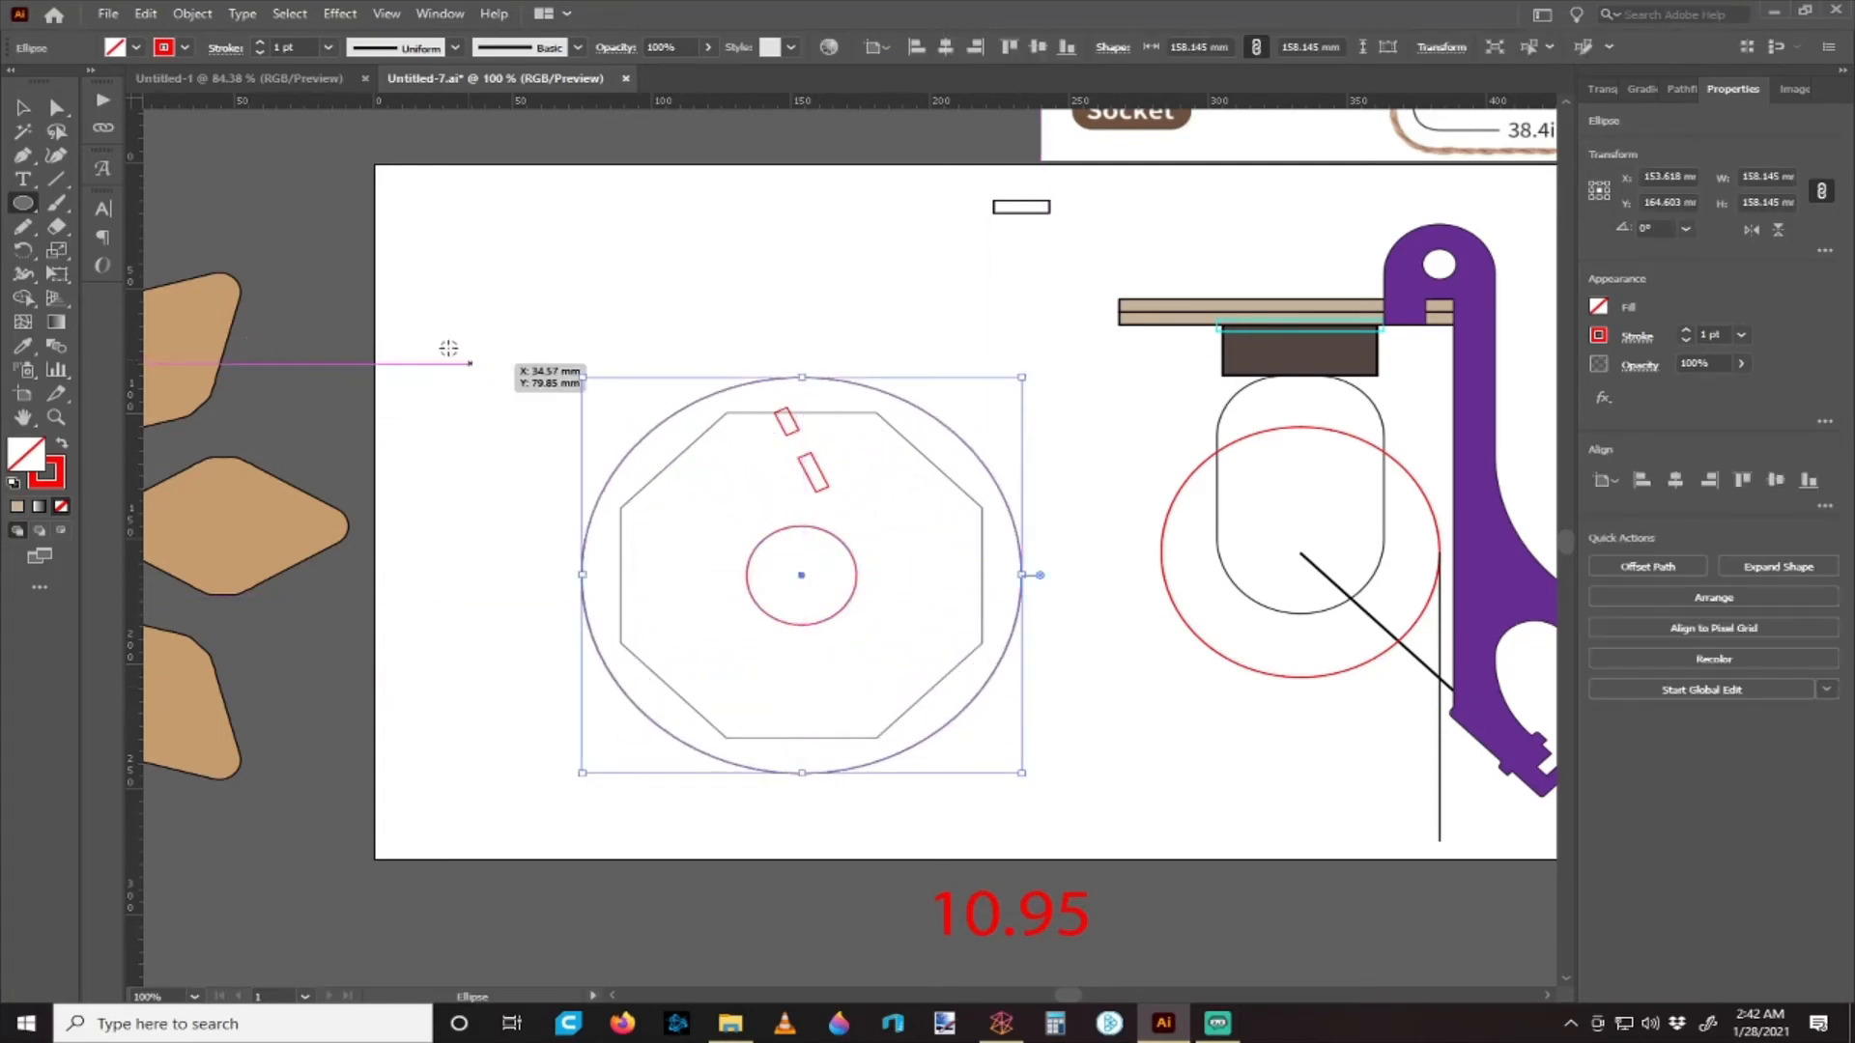
{"action": "key", "text": "v"}
{"action": "left_click", "coordinate": [467, 222]}
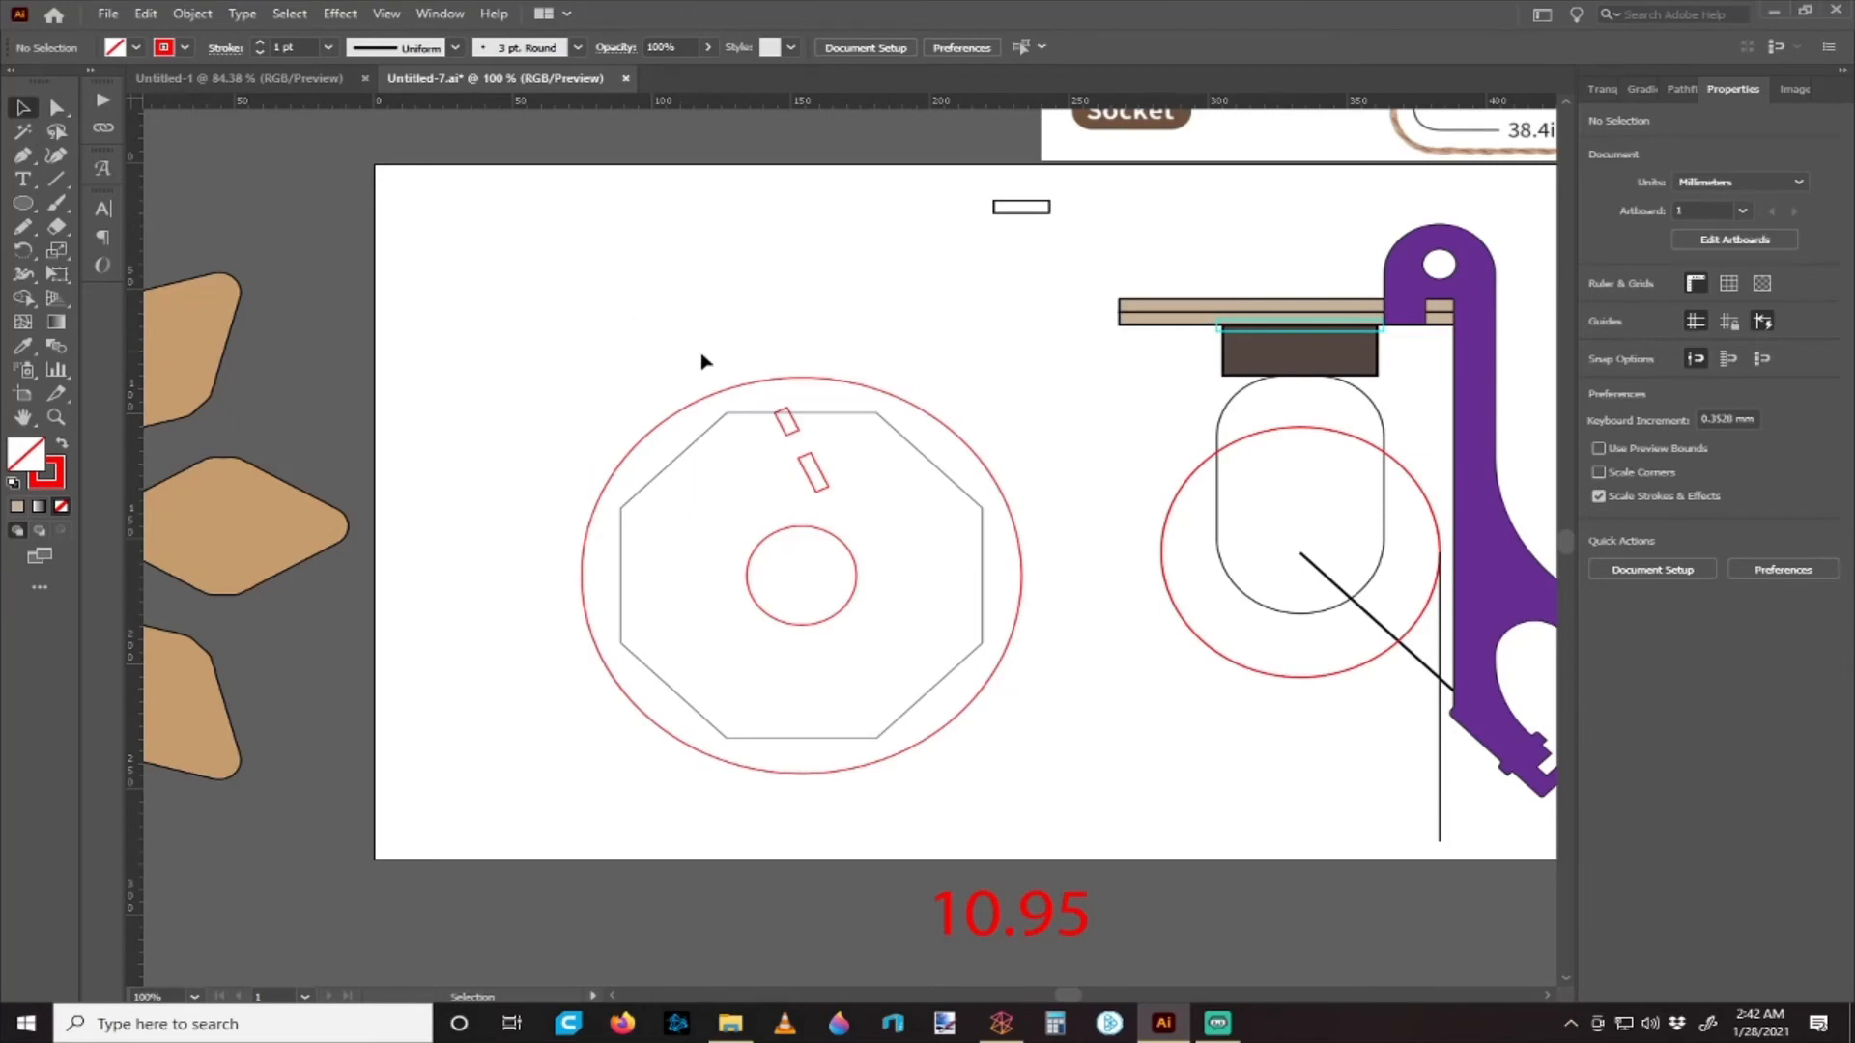
- Group the large red circle with the tilted slot pair
{"action": "left_click", "coordinate": [802, 378]}
{"action": "scroll", "coordinate": [808, 494], "scroll_direction": "up", "scroll_amount": 1}
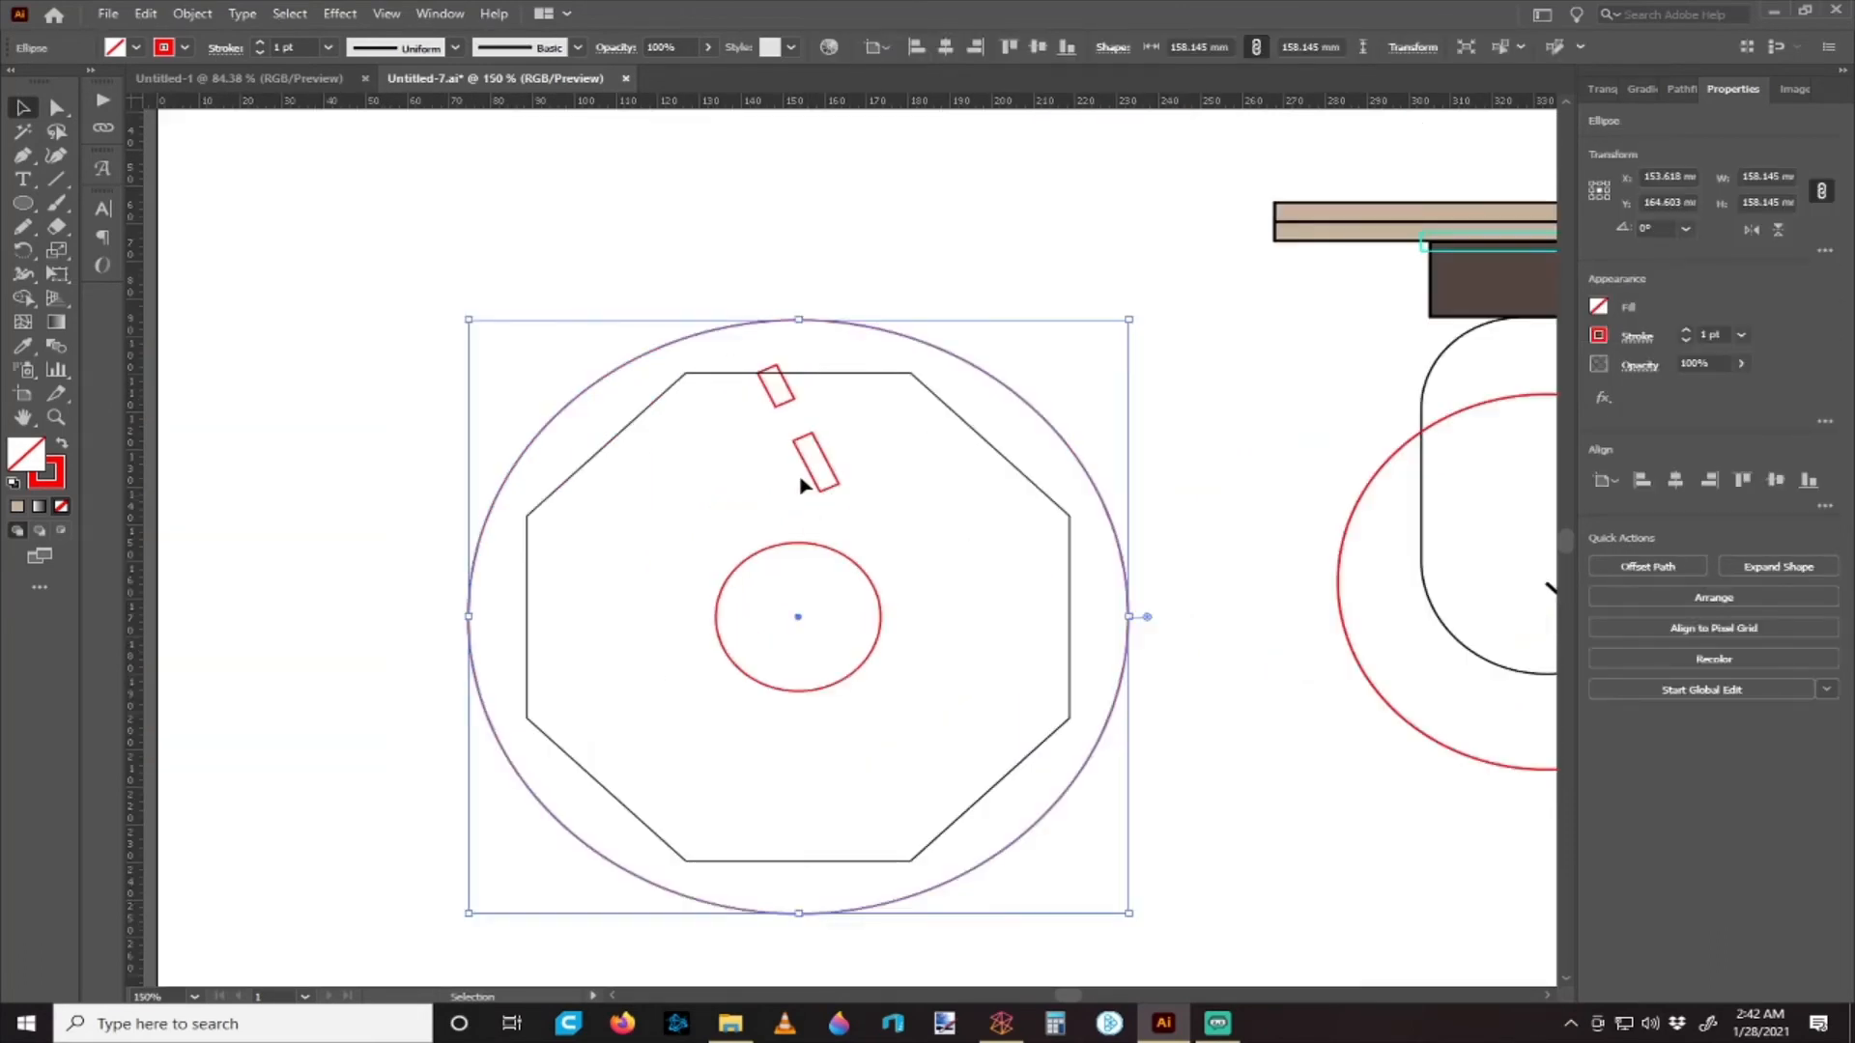
{"action": "scroll", "coordinate": [800, 483], "scroll_direction": "down", "scroll_amount": 1}
{"action": "scroll", "coordinate": [877, 480], "scroll_direction": "left", "scroll_amount": 1}
{"action": "left_click", "coordinate": [842, 475], "text": "shift"}
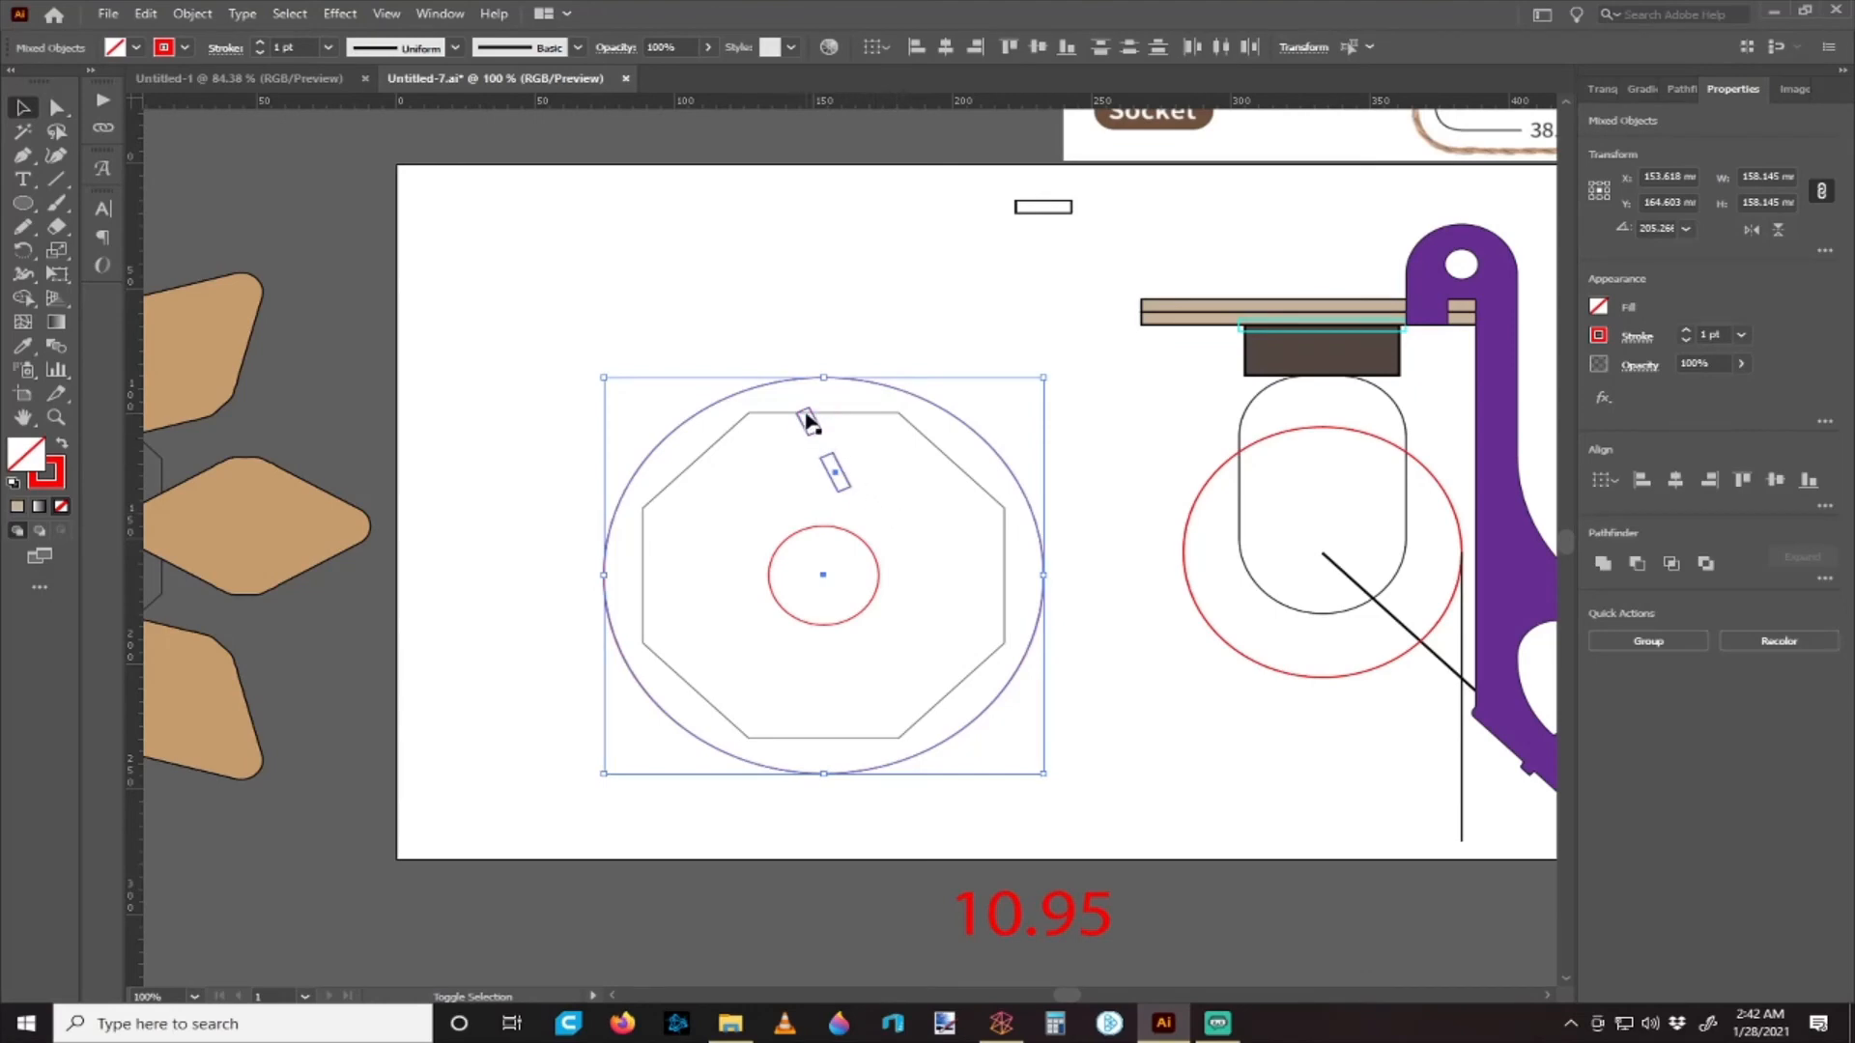
{"action": "key", "text": "ctrl+g"}
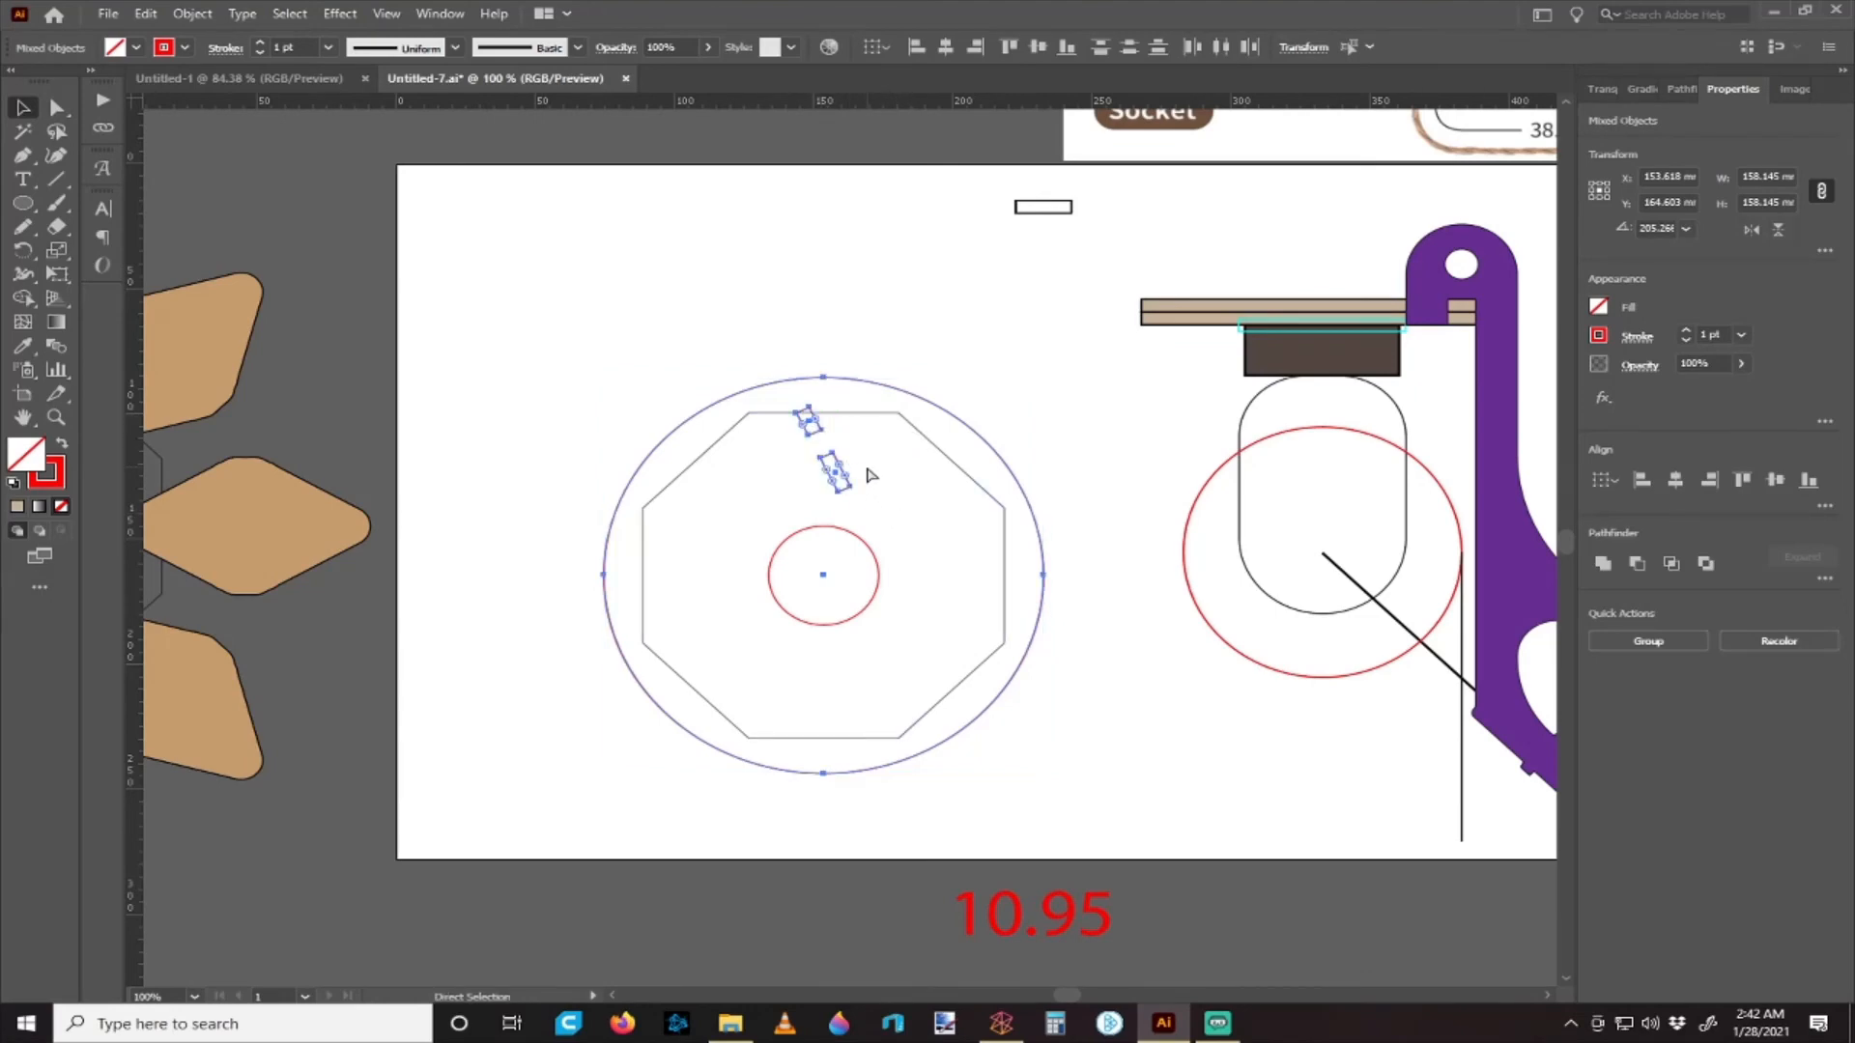
{"action": "left_click", "coordinate": [987, 322]}
{"action": "scroll", "coordinate": [869, 345], "scroll_direction": "right", "scroll_amount": 2}
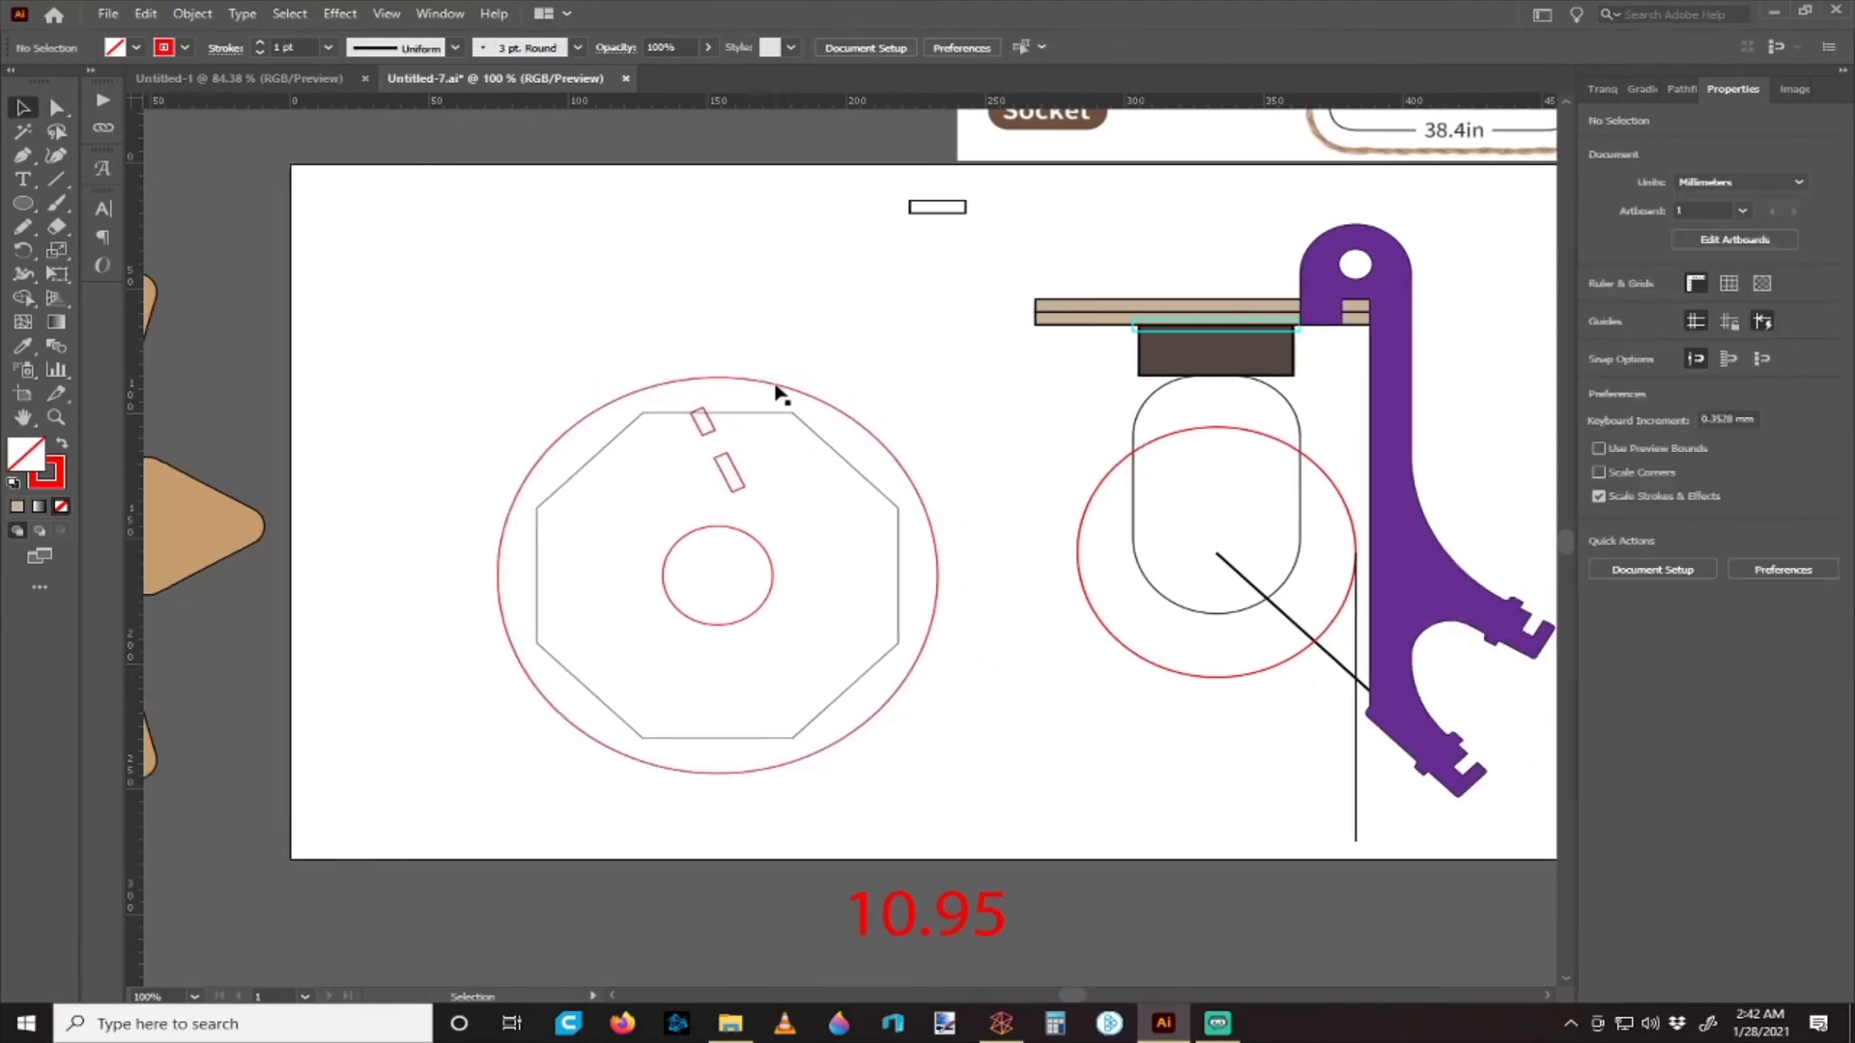
- Start a Transform effect on the group of the large circle and tilted slot pair, with 7 copies
{"action": "left_click", "coordinate": [778, 388]}
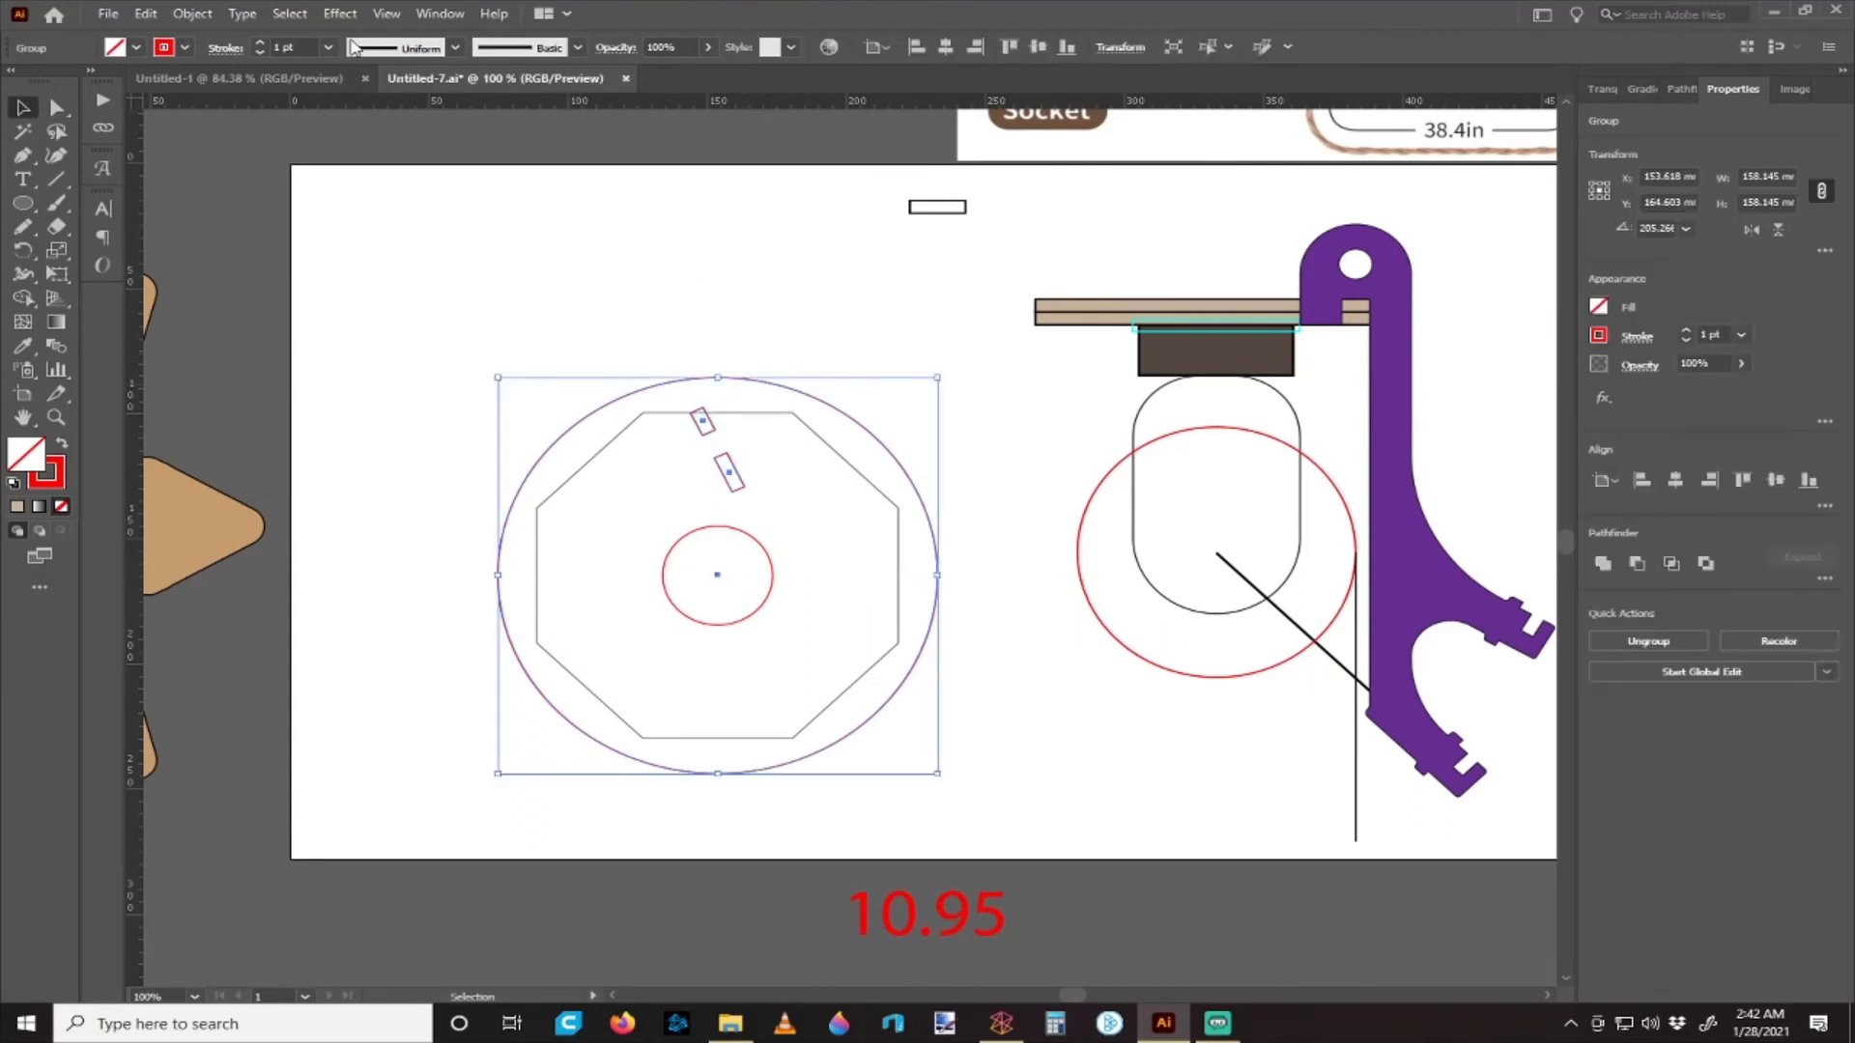
{"action": "left_click", "coordinate": [340, 14]}
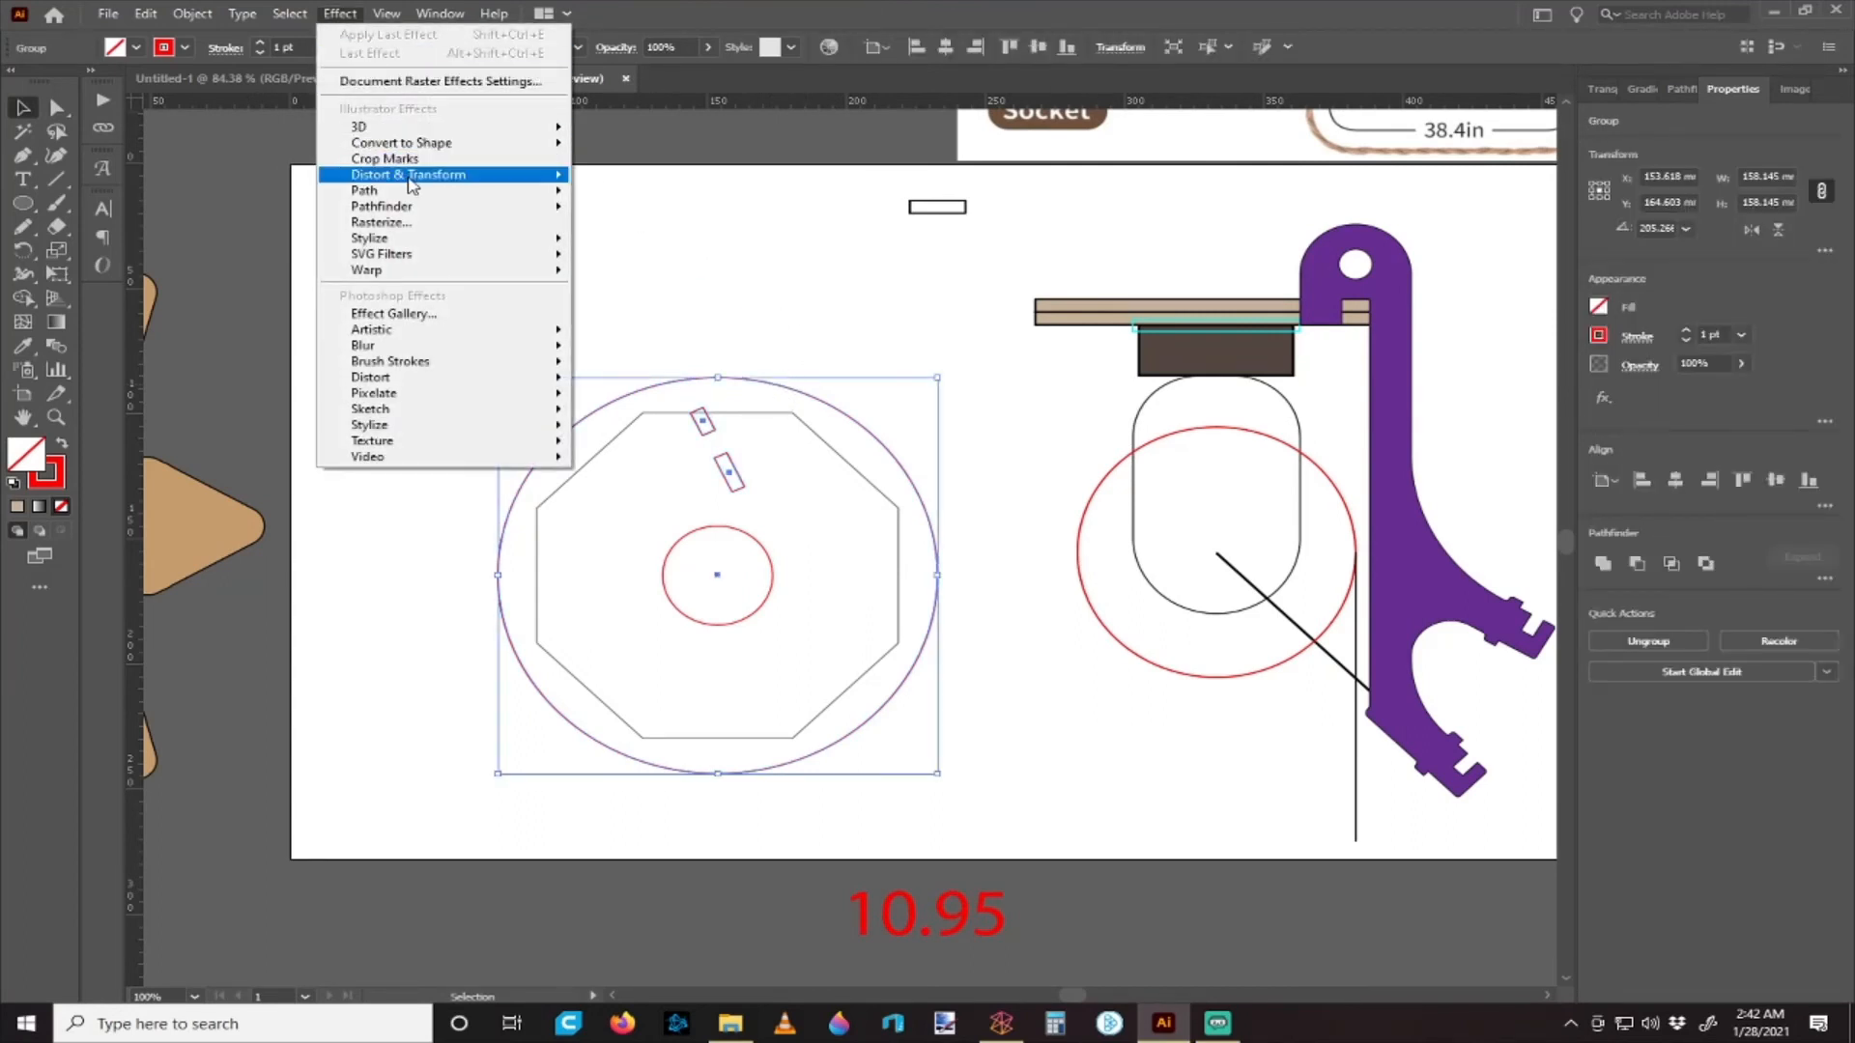
{"action": "mouse_move", "coordinate": [464, 176]}
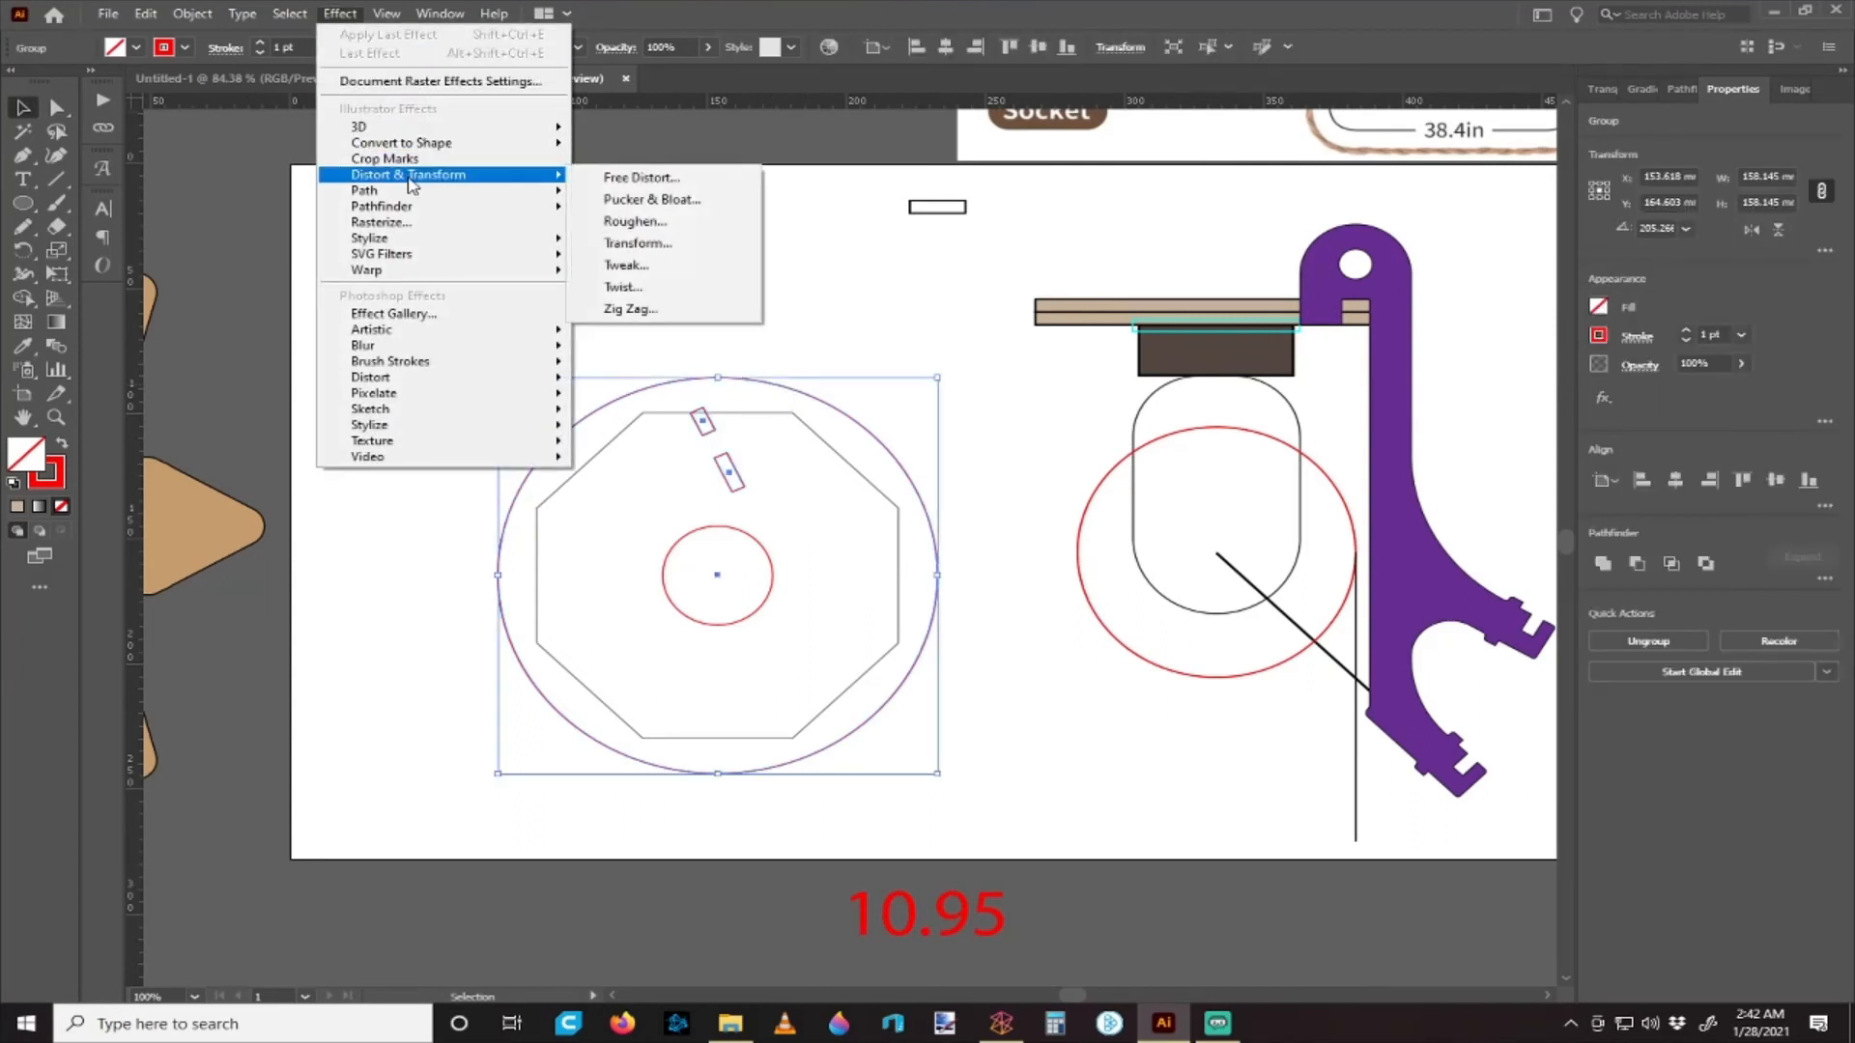
{"action": "left_click", "coordinate": [674, 253]}
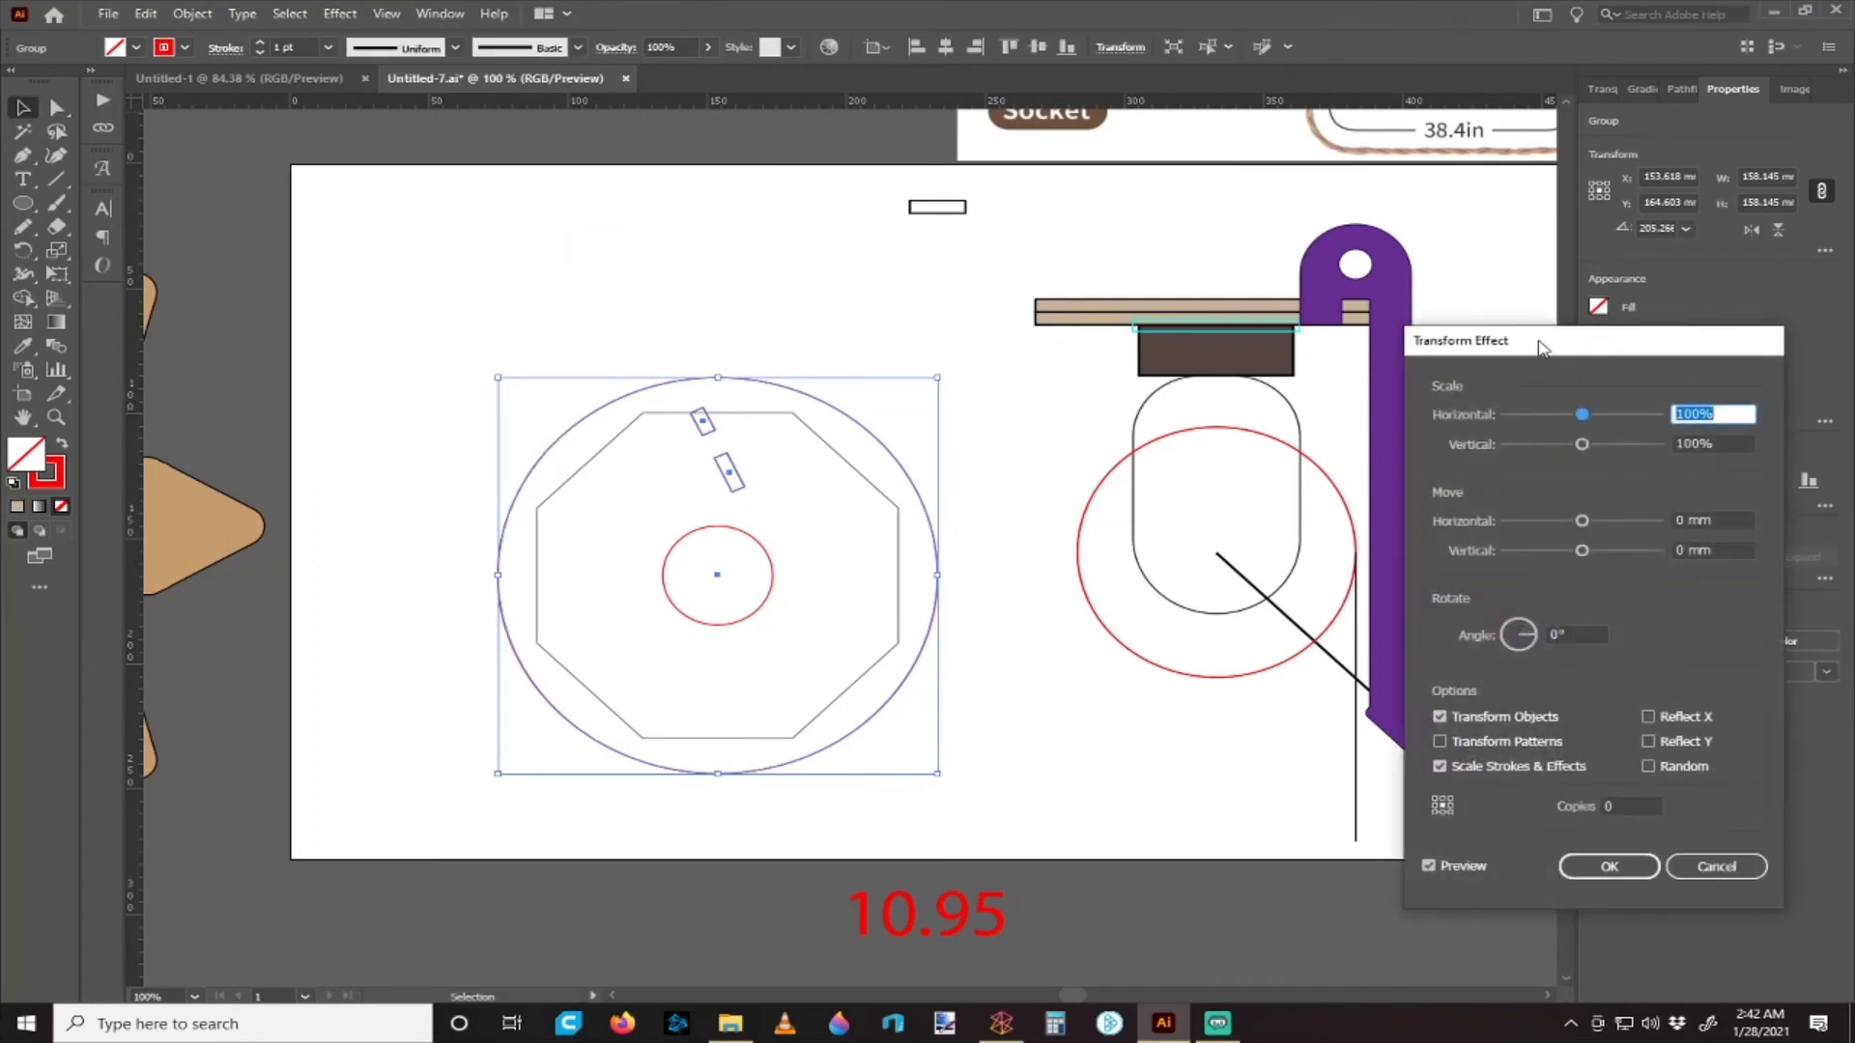
{"action": "left_click_drag", "start_coordinate": [1528, 340], "coordinate": [1252, 265]}
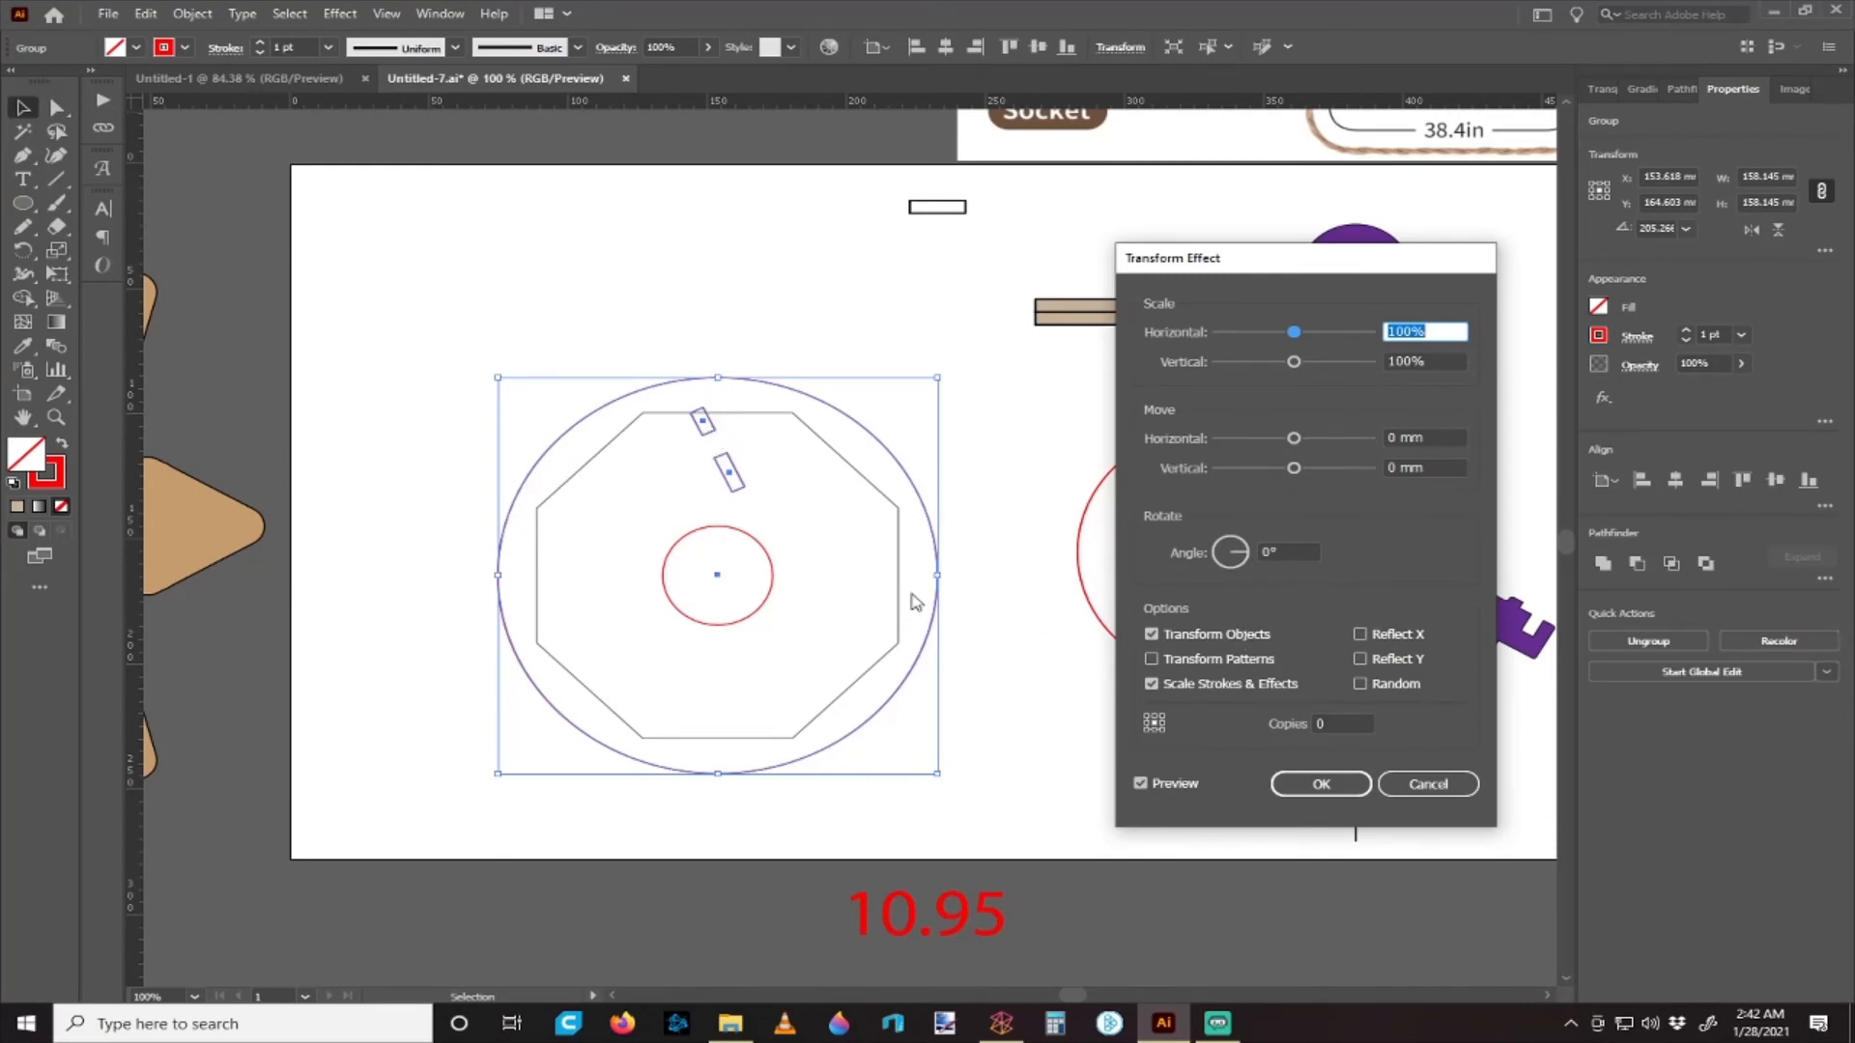
{"action": "left_click", "coordinate": [1347, 722]}
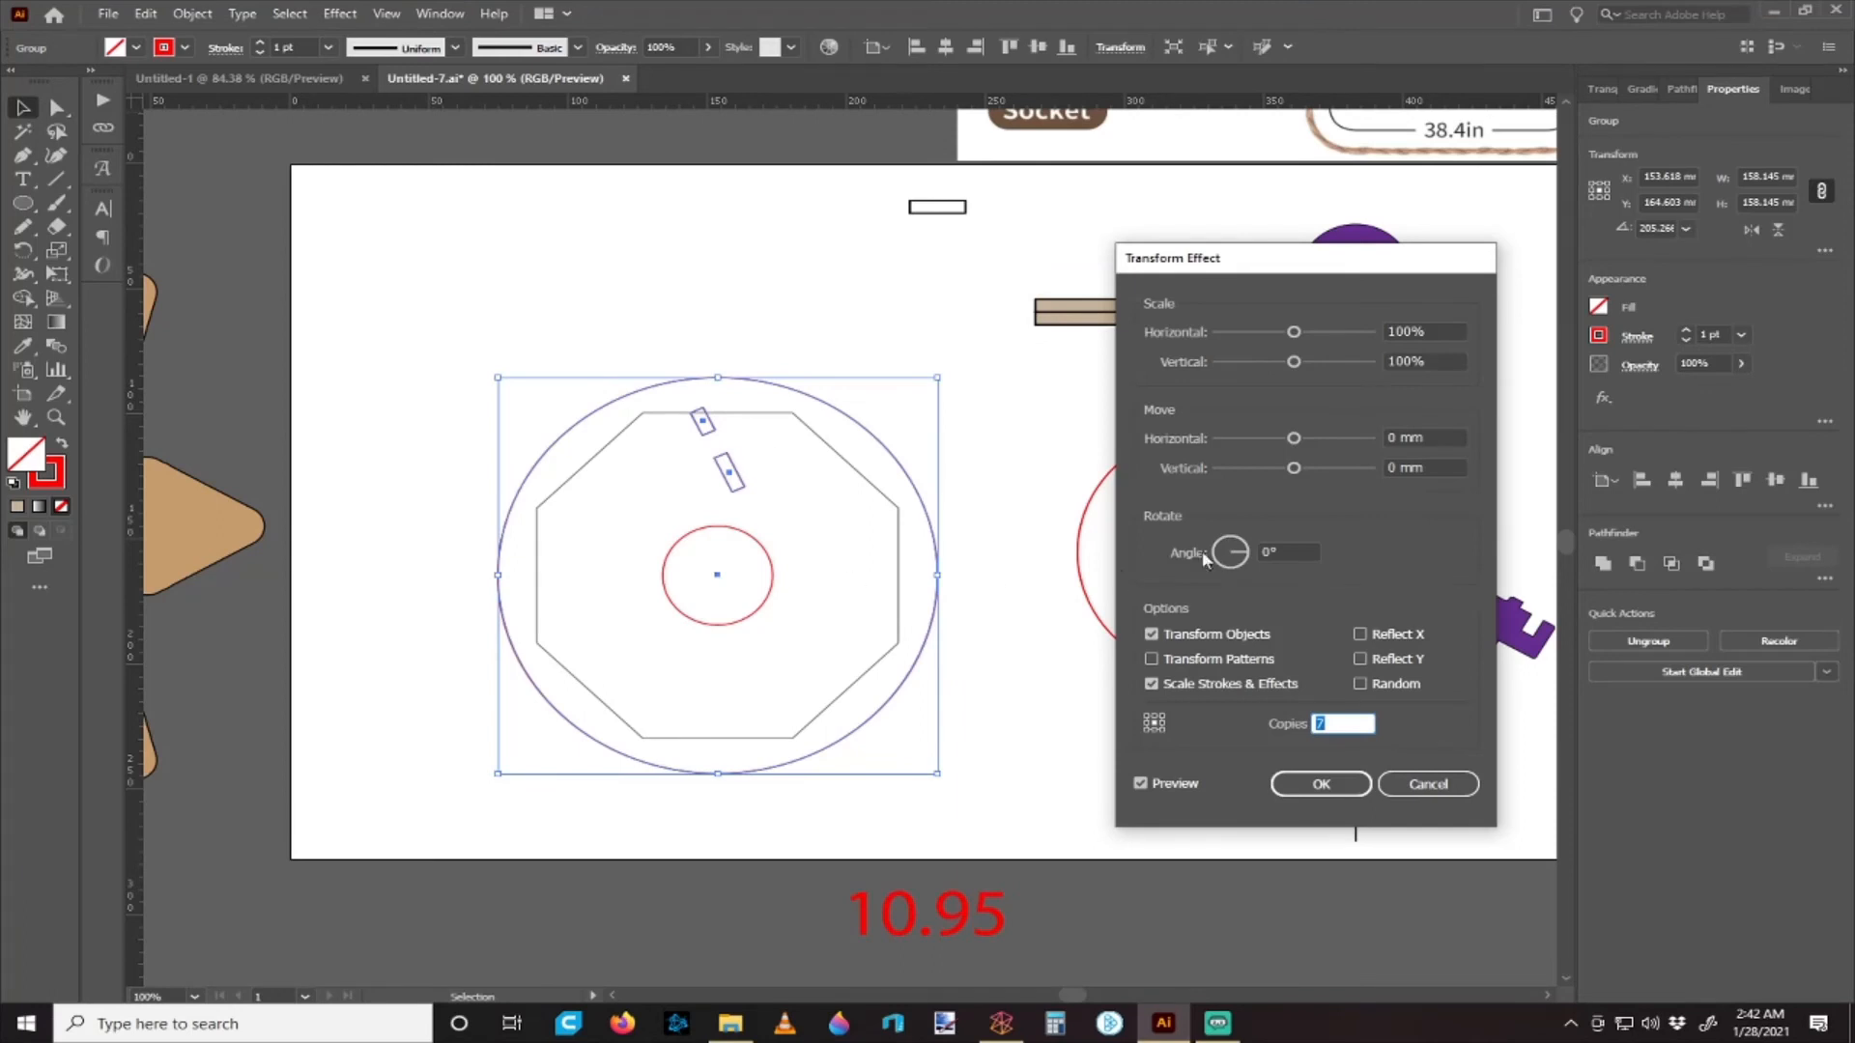
- Set the Transform effect's rotation angle to 45° and apply it to the group
{"action": "left_click", "coordinate": [1296, 550]}
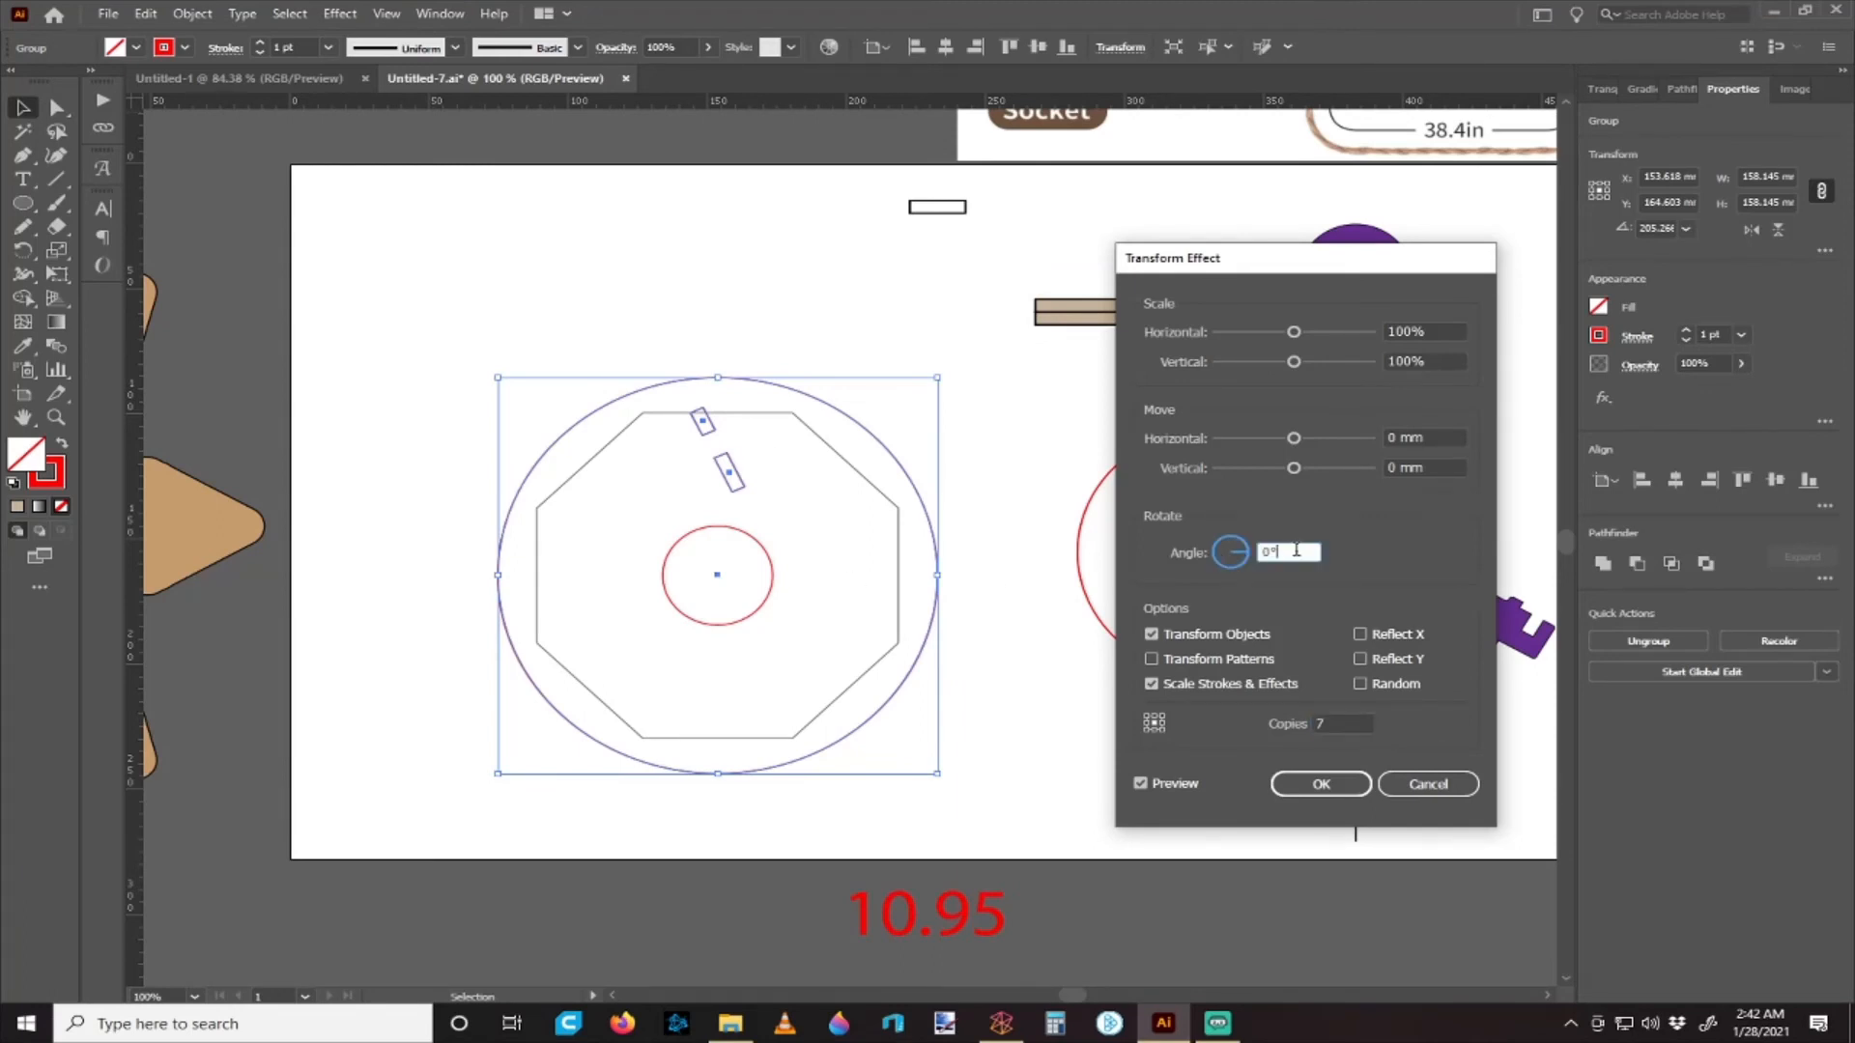
{"action": "type", "text": "15"}
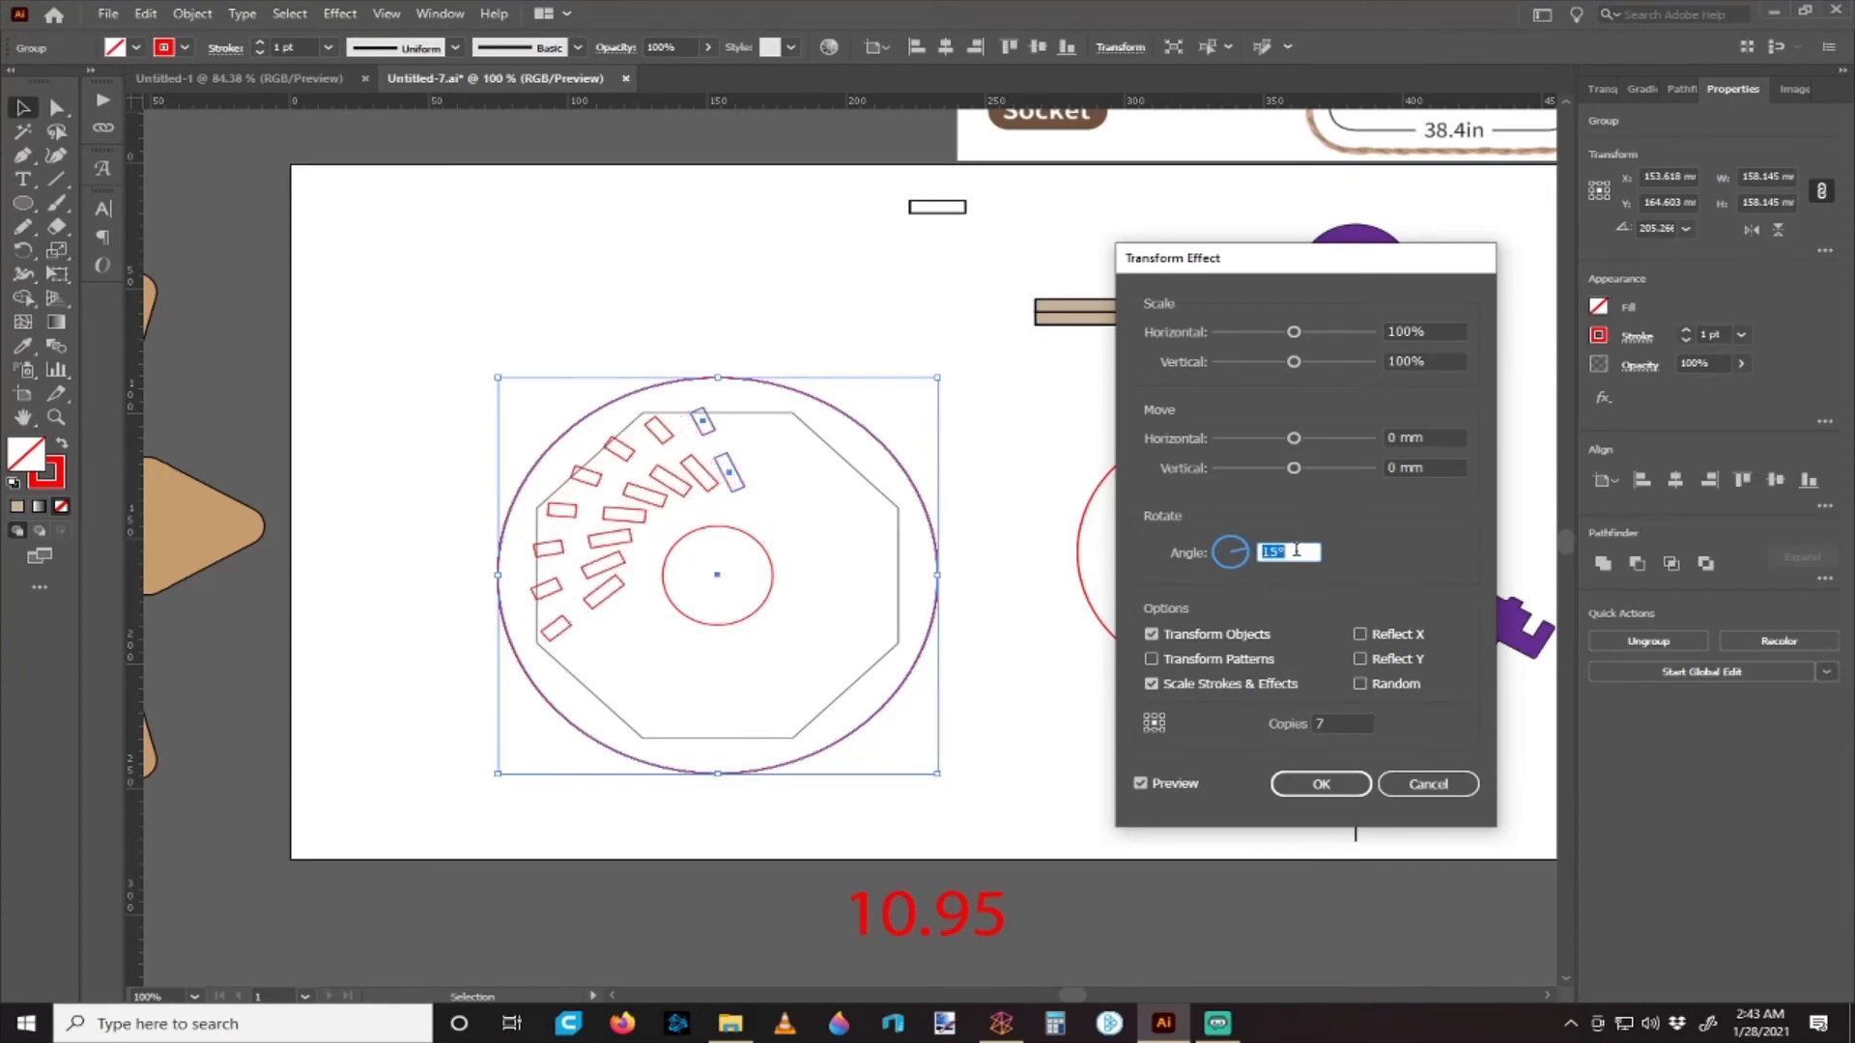
{"action": "key", "text": "Up"}
{"action": "key", "text": "Up"}
{"action": "key", "text": "Up"}
{"action": "key", "text": "Up"}
{"action": "key", "text": "Up"}
{"action": "key", "text": "Up"}
{"action": "key", "text": "Up"}
{"action": "key", "text": "Up"}
{"action": "key", "text": "Up"}
{"action": "key", "text": "Up"}
{"action": "key", "text": "Up"}
{"action": "key", "text": "Up"}
{"action": "key", "text": "Up"}
{"action": "key", "text": "Up"}
{"action": "key", "text": "Up"}
{"action": "key", "text": "Up"}
{"action": "key", "text": "Up"}
{"action": "key", "text": "Up"}
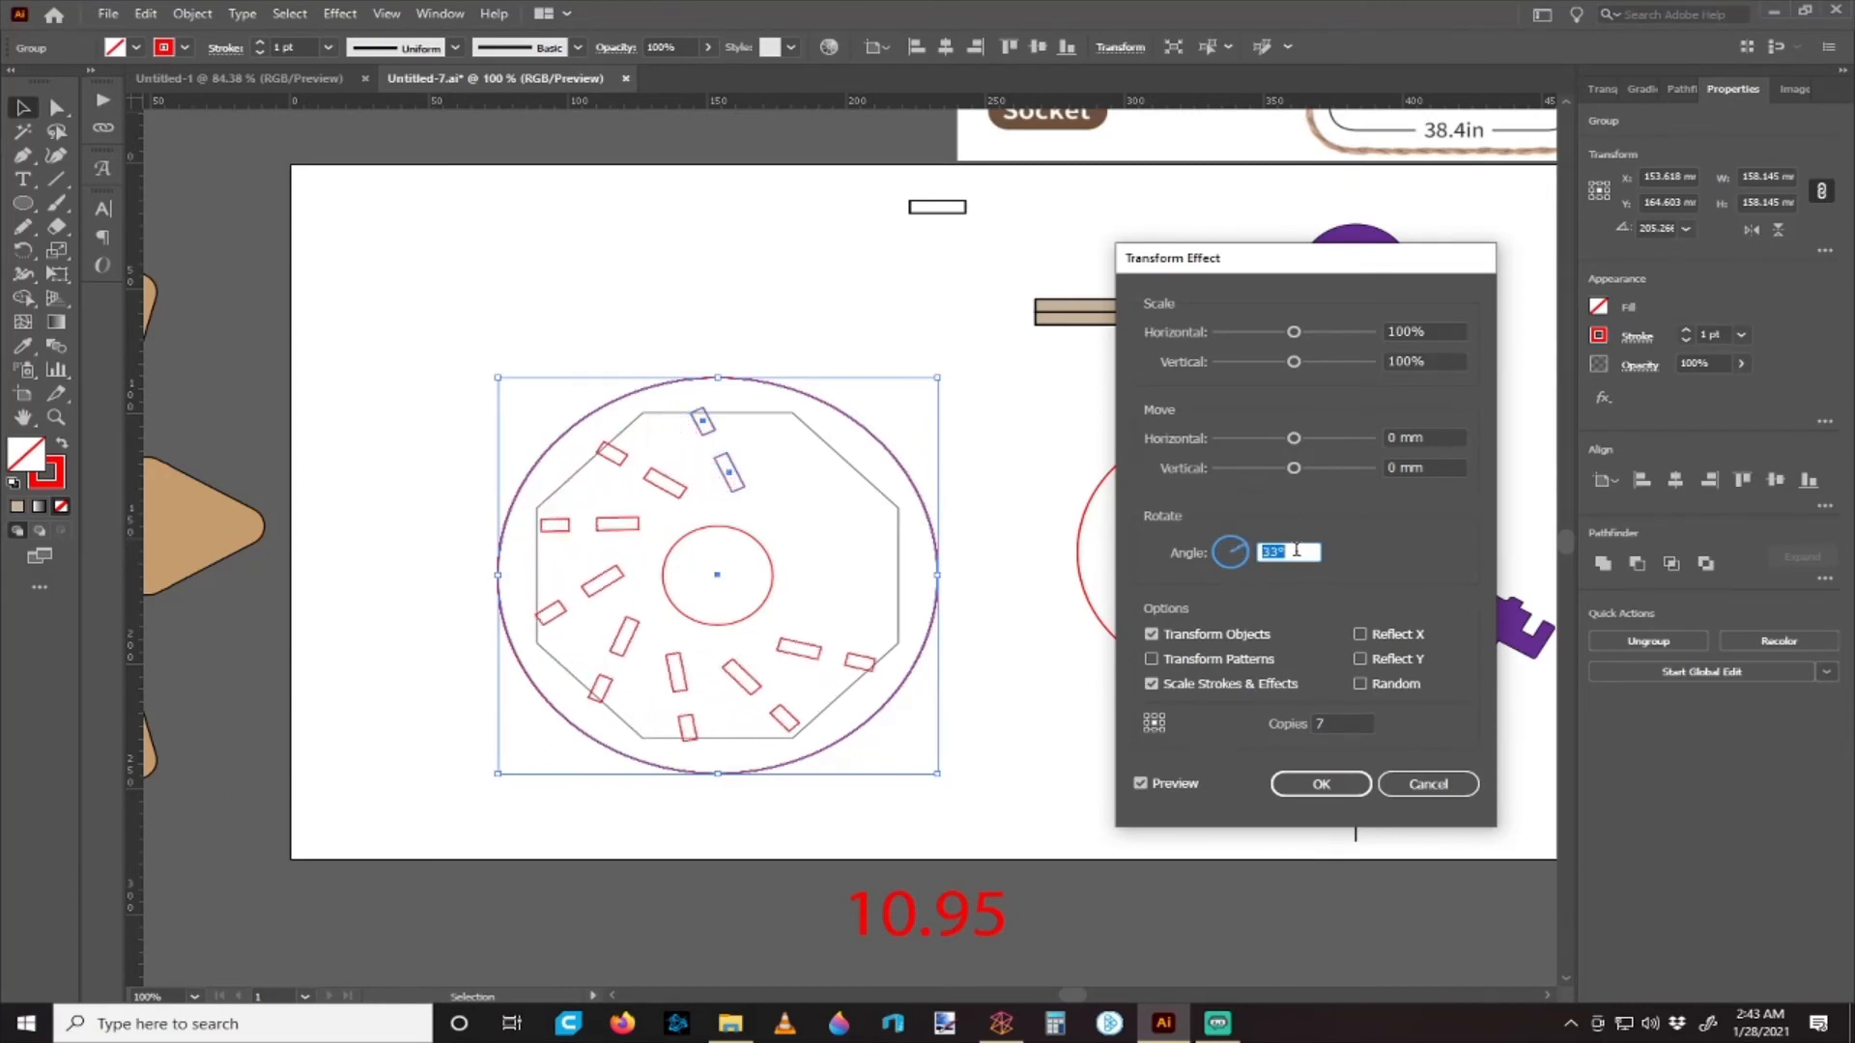
{"action": "key", "text": "Up"}
{"action": "key", "text": "Up"}
{"action": "key", "text": "Up"}
{"action": "key", "text": "Up"}
{"action": "key", "text": "Up"}
{"action": "key", "text": "Up"}
{"action": "key", "text": "Up"}
{"action": "key", "text": "Up"}
{"action": "key", "text": "Up"}
{"action": "key", "text": "Up"}
{"action": "key", "text": "Up"}
{"action": "key", "text": "Up"}
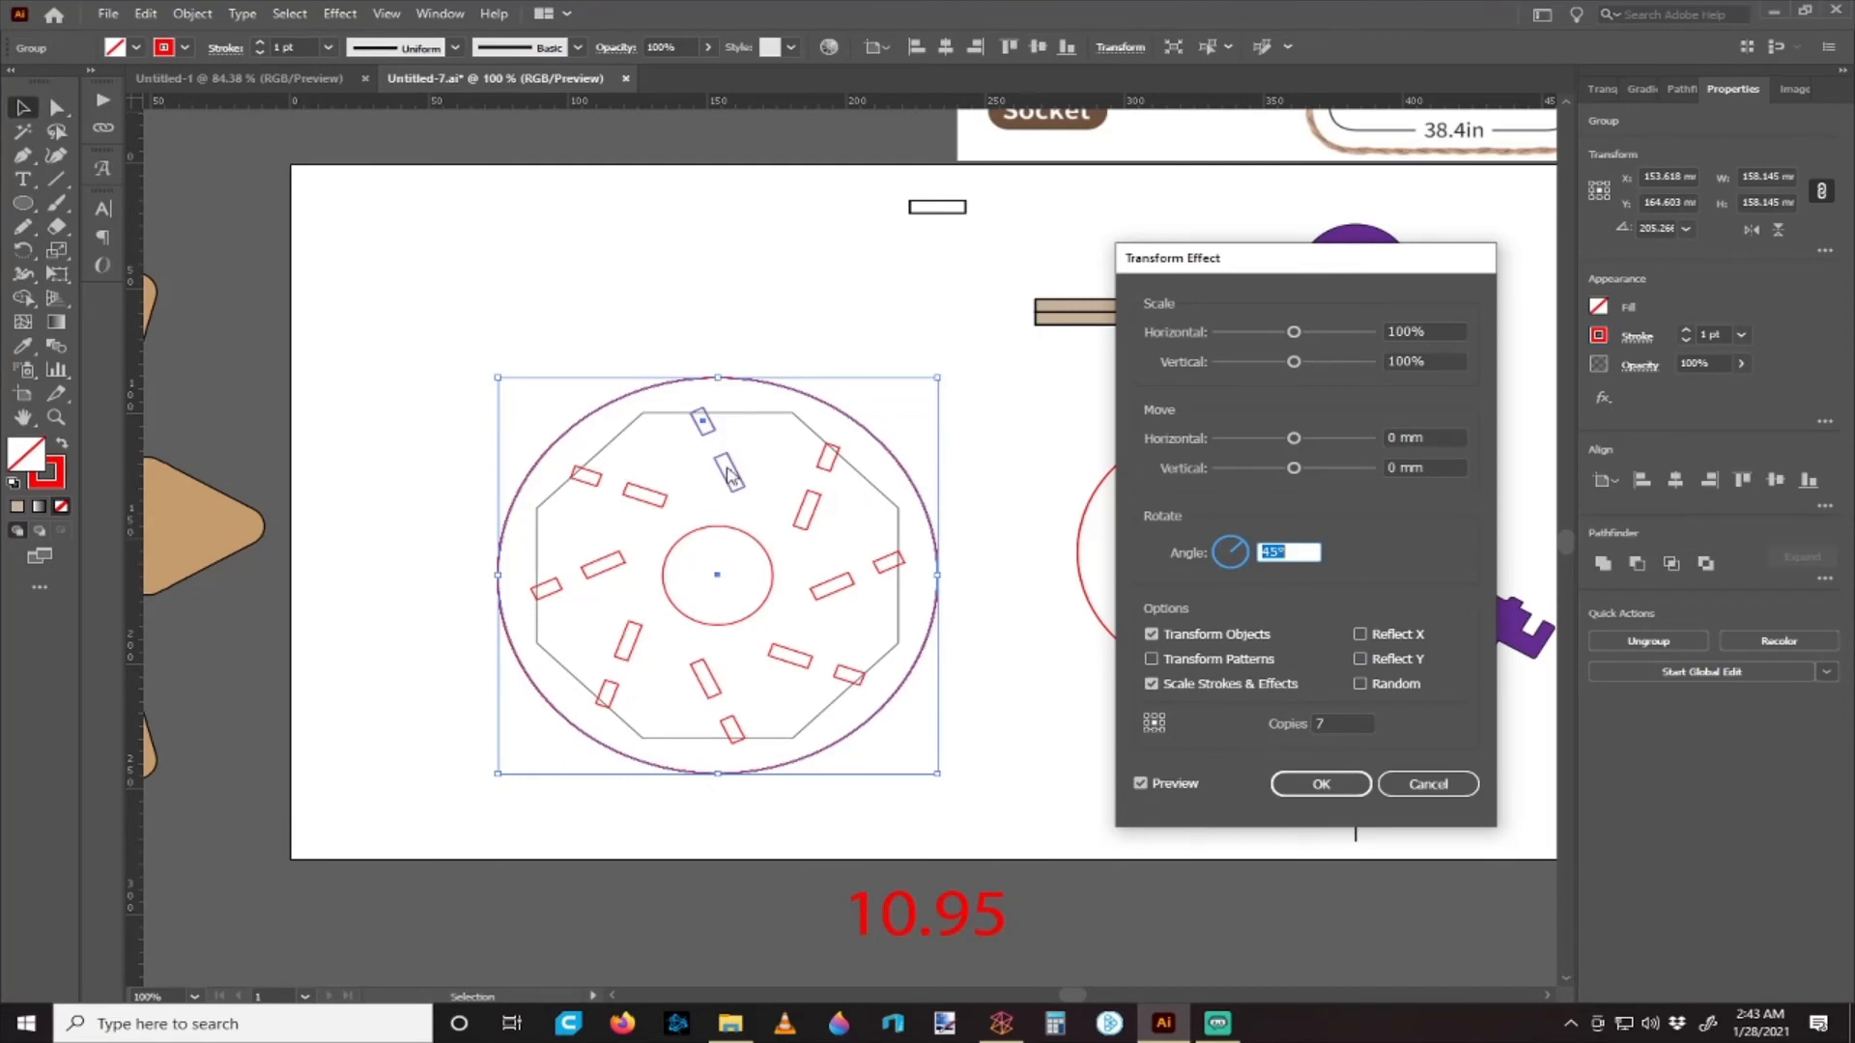
{"action": "left_click", "coordinate": [1288, 781]}
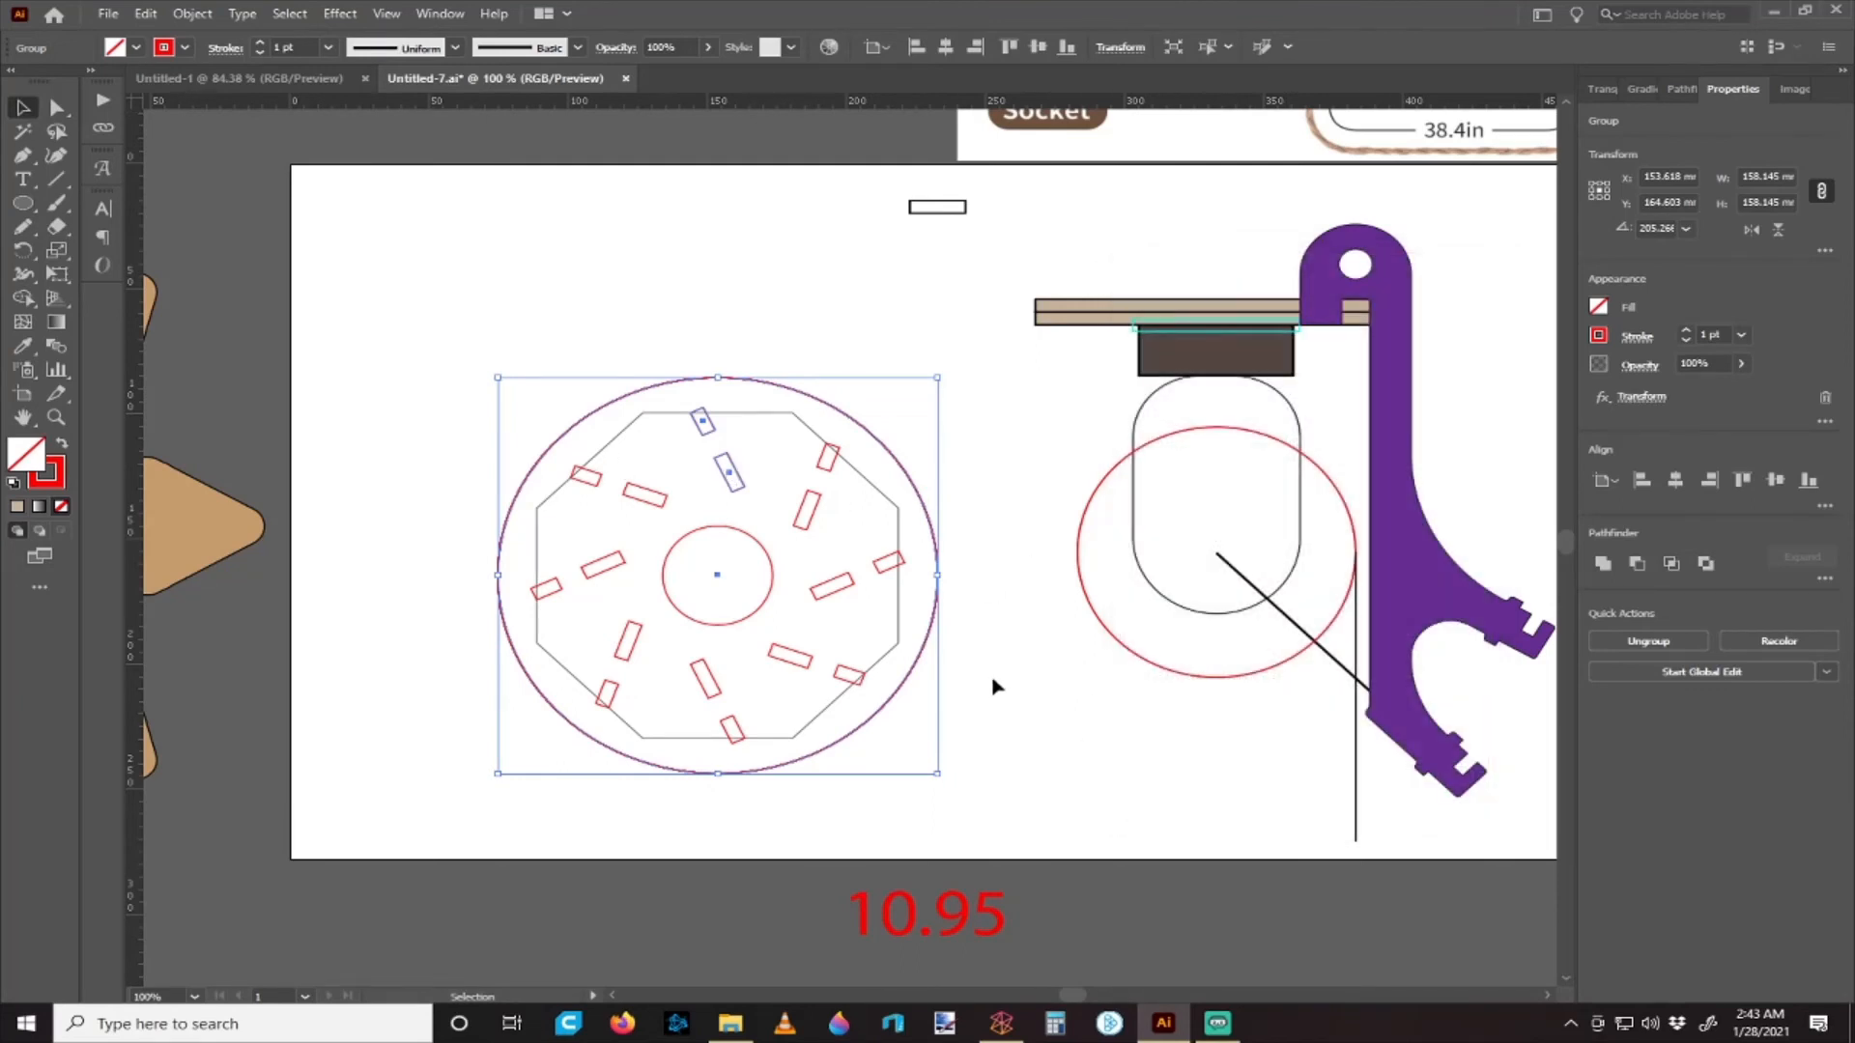
- Examine how the rotated outer slots meet the octagon's edges around the plate
{"action": "left_click", "coordinate": [1012, 514]}
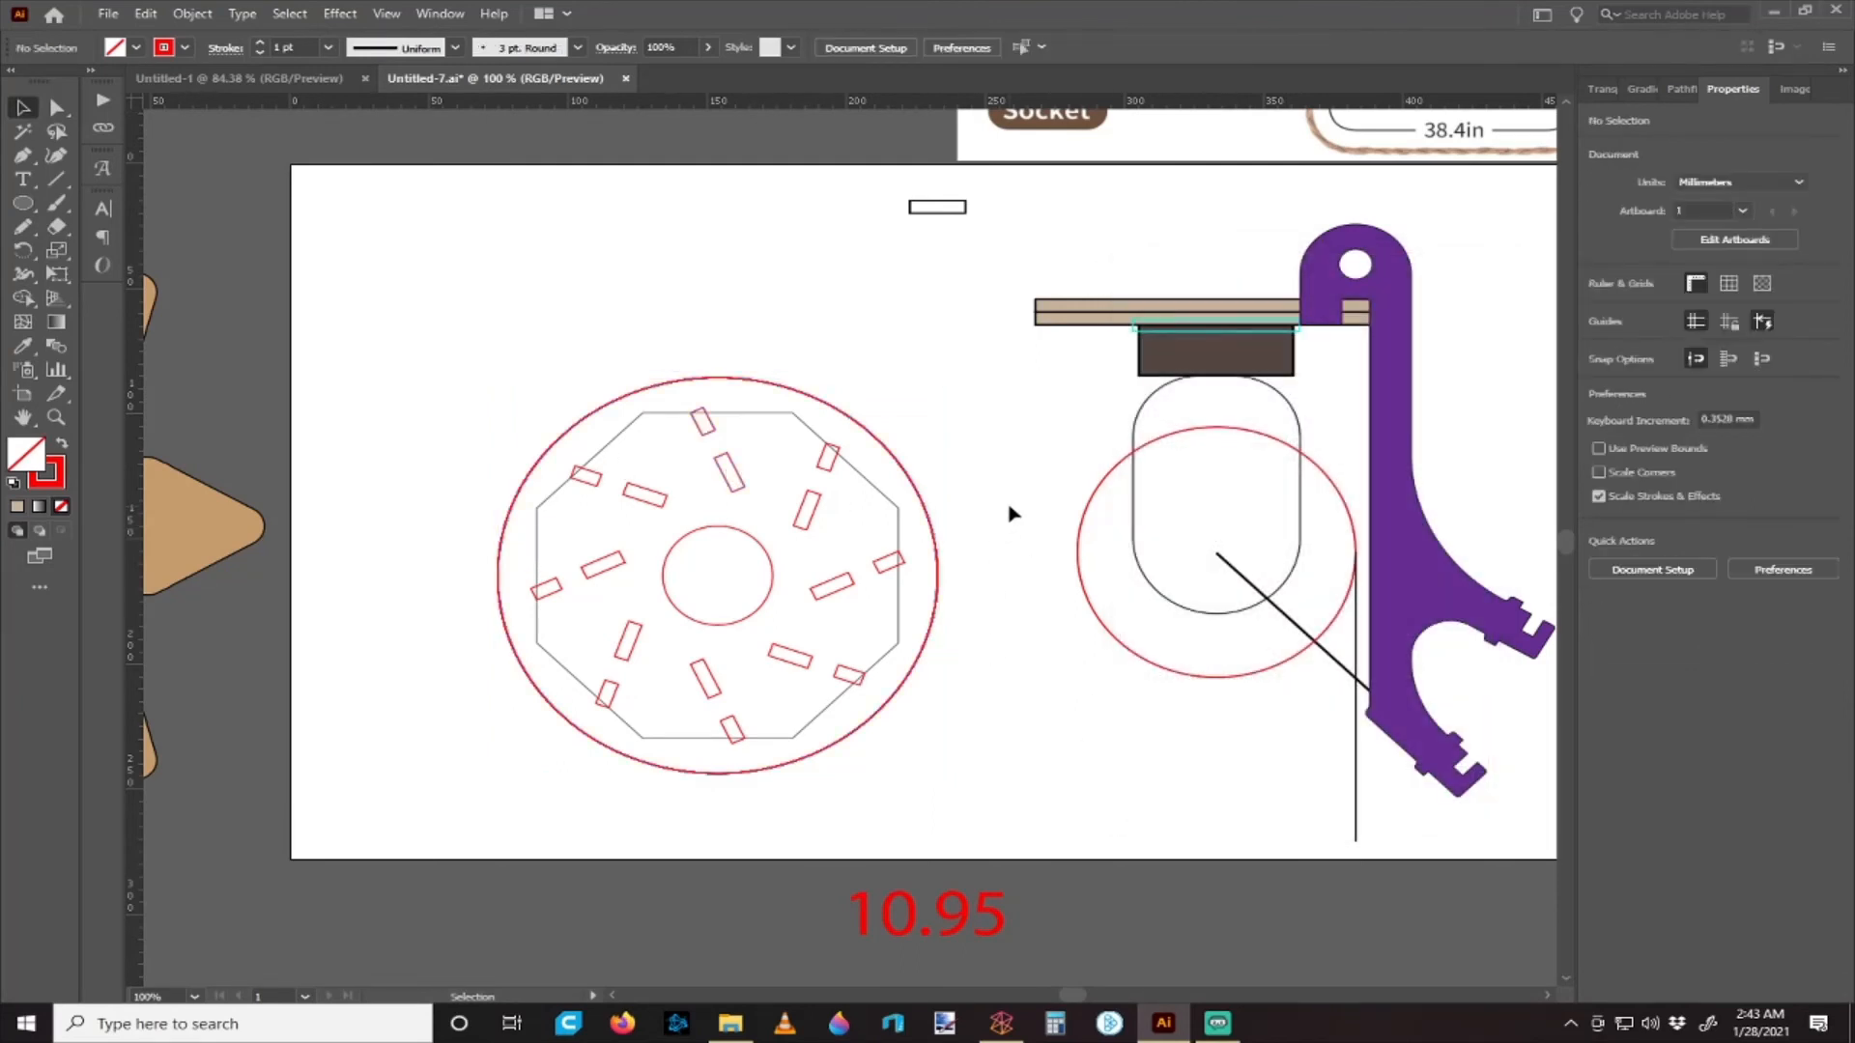
{"action": "scroll", "coordinate": [838, 476], "scroll_direction": "up", "scroll_amount": 4}
{"action": "scroll", "coordinate": [821, 483], "scroll_direction": "up", "scroll_amount": 5}
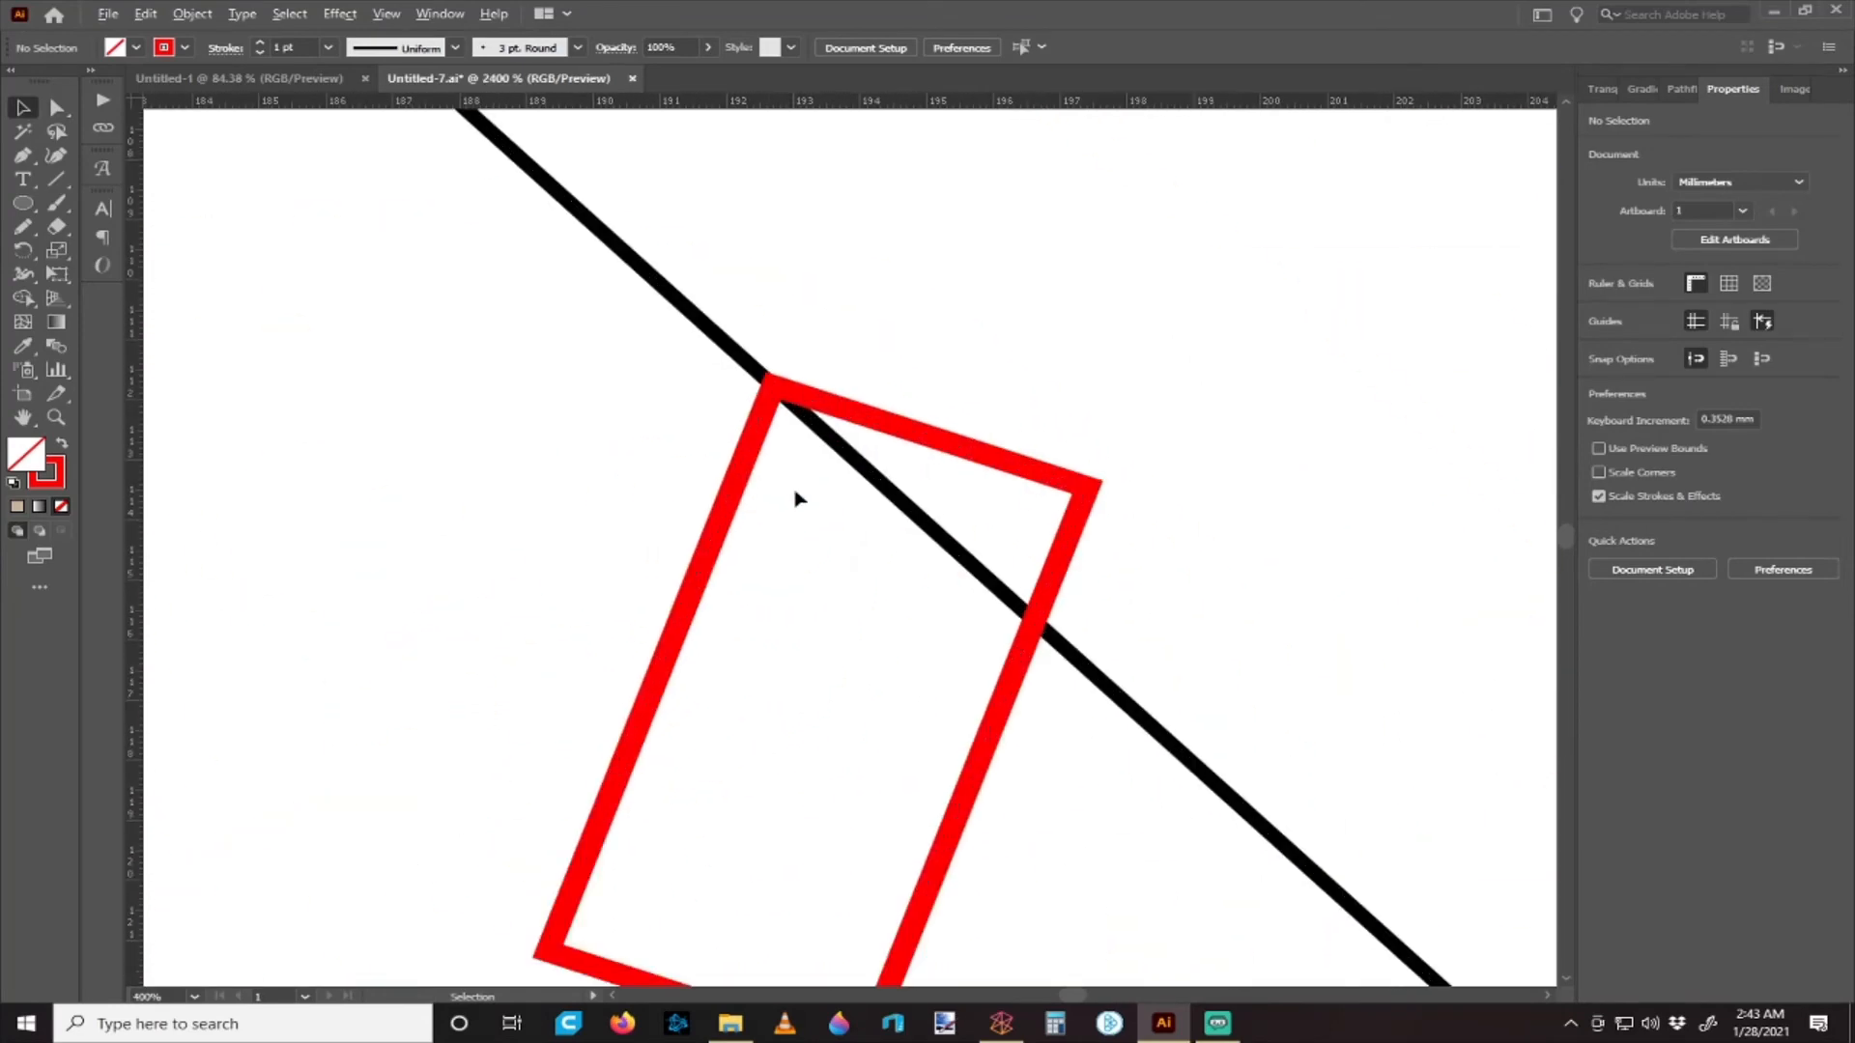
{"action": "scroll", "coordinate": [798, 404], "scroll_direction": "down", "scroll_amount": 6}
{"action": "left_click", "coordinate": [809, 405]}
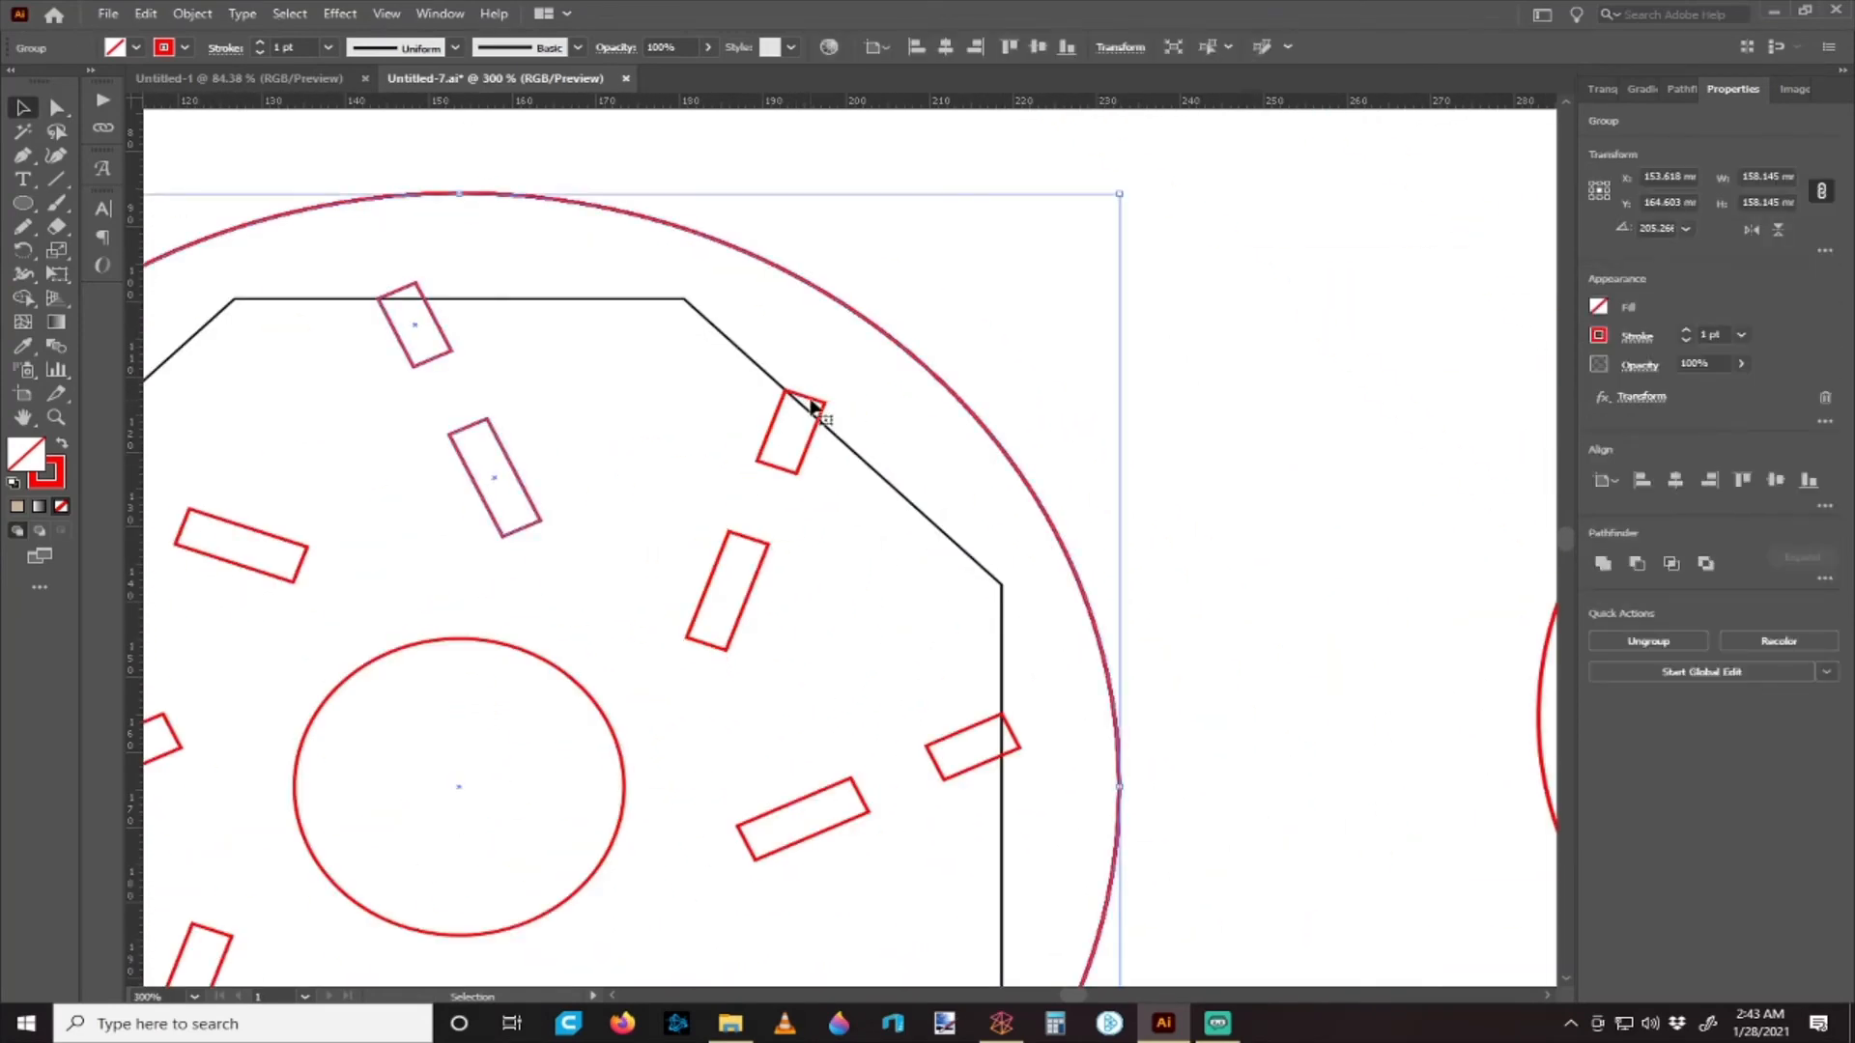
{"action": "left_click", "coordinate": [774, 373]}
{"action": "left_click_drag", "start_coordinate": [713, 215], "coordinate": [842, 343]}
{"action": "scroll", "coordinate": [825, 418], "scroll_direction": "left", "scroll_amount": 3}
{"action": "scroll", "coordinate": [826, 418], "scroll_direction": "up", "scroll_amount": 2}
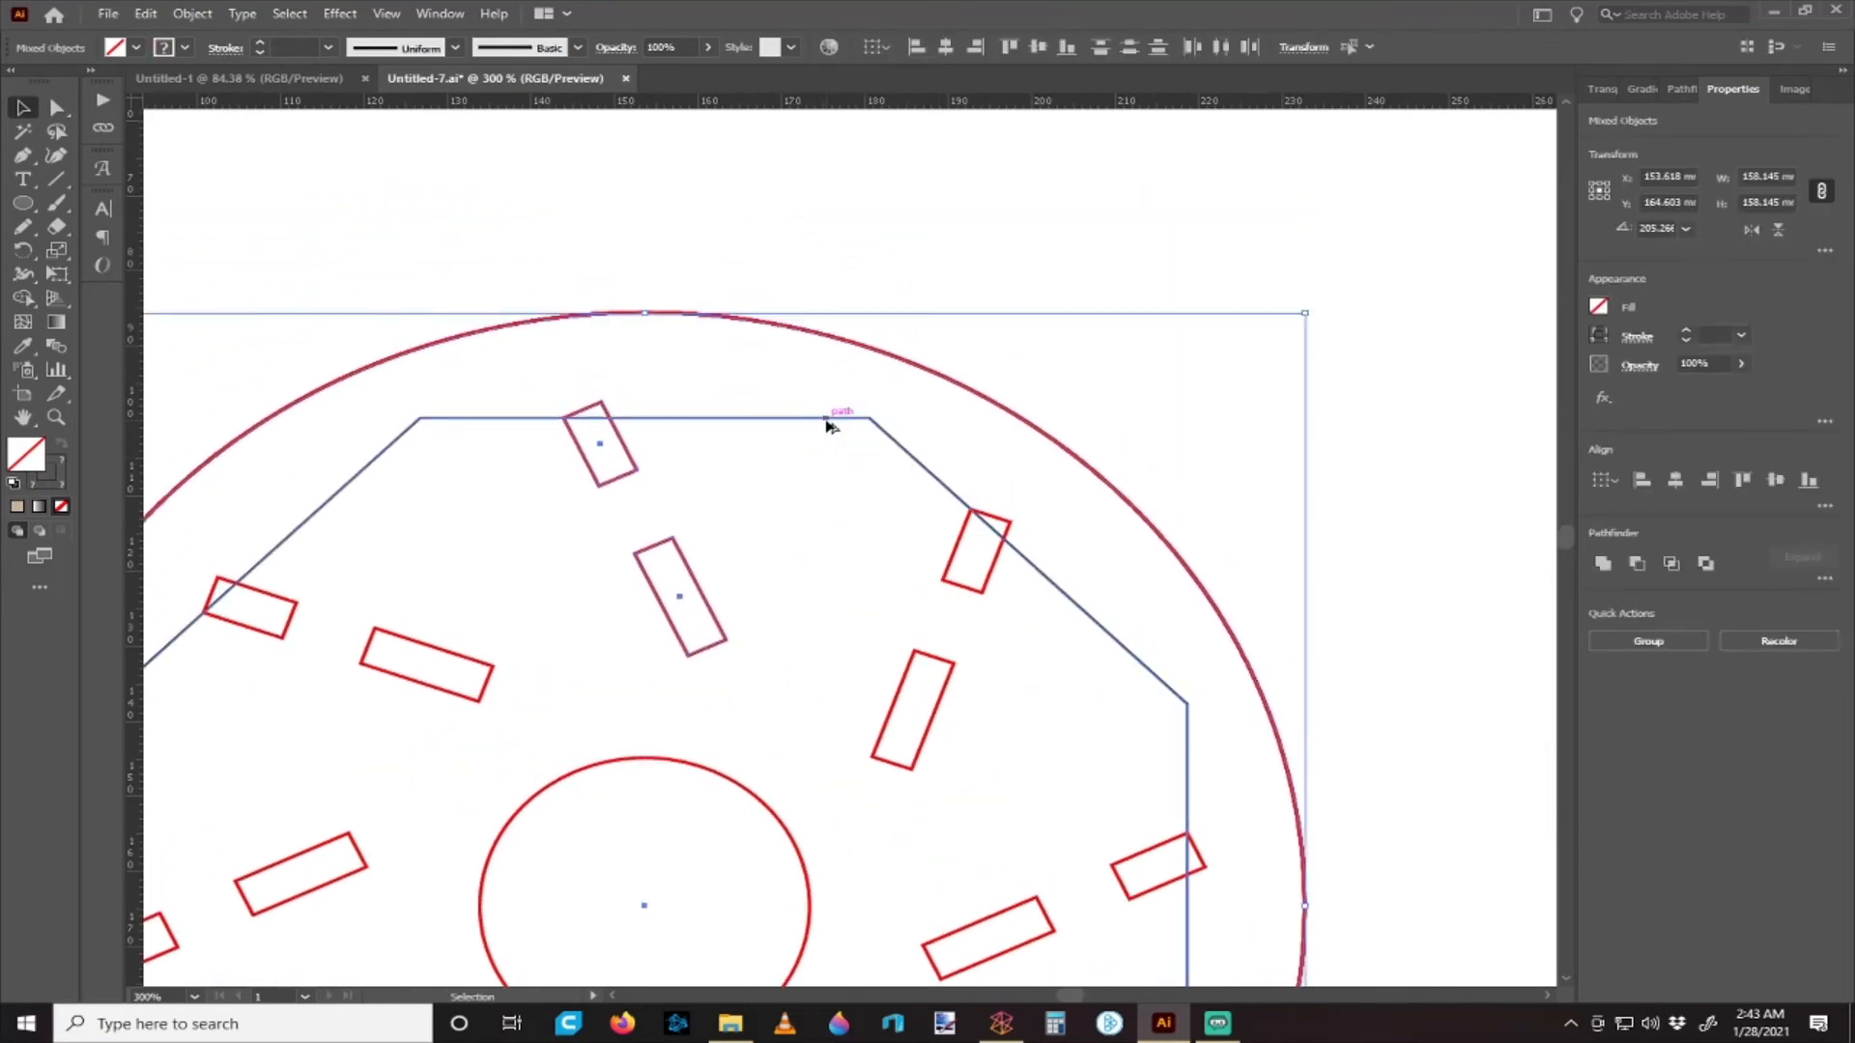
{"action": "scroll", "coordinate": [828, 425], "scroll_direction": "down", "scroll_amount": 3}
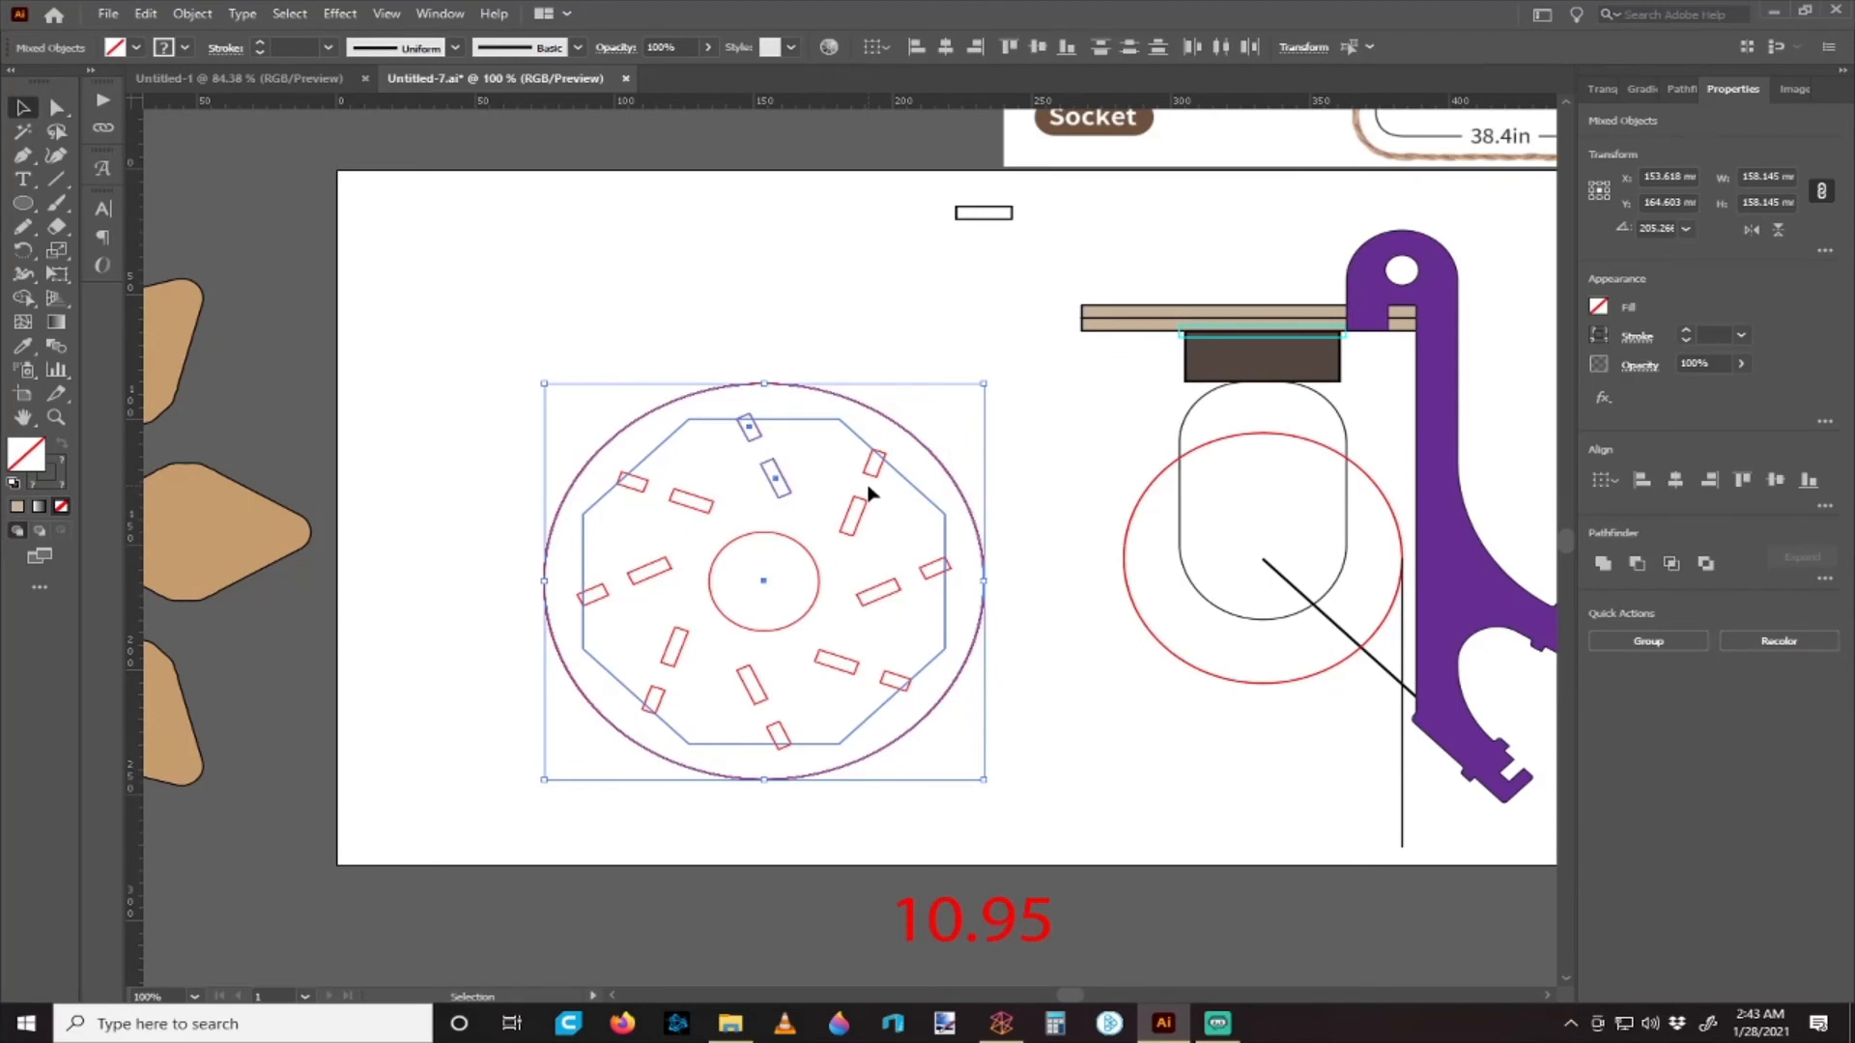
{"action": "scroll", "coordinate": [720, 473], "scroll_direction": "down", "scroll_amount": 1}
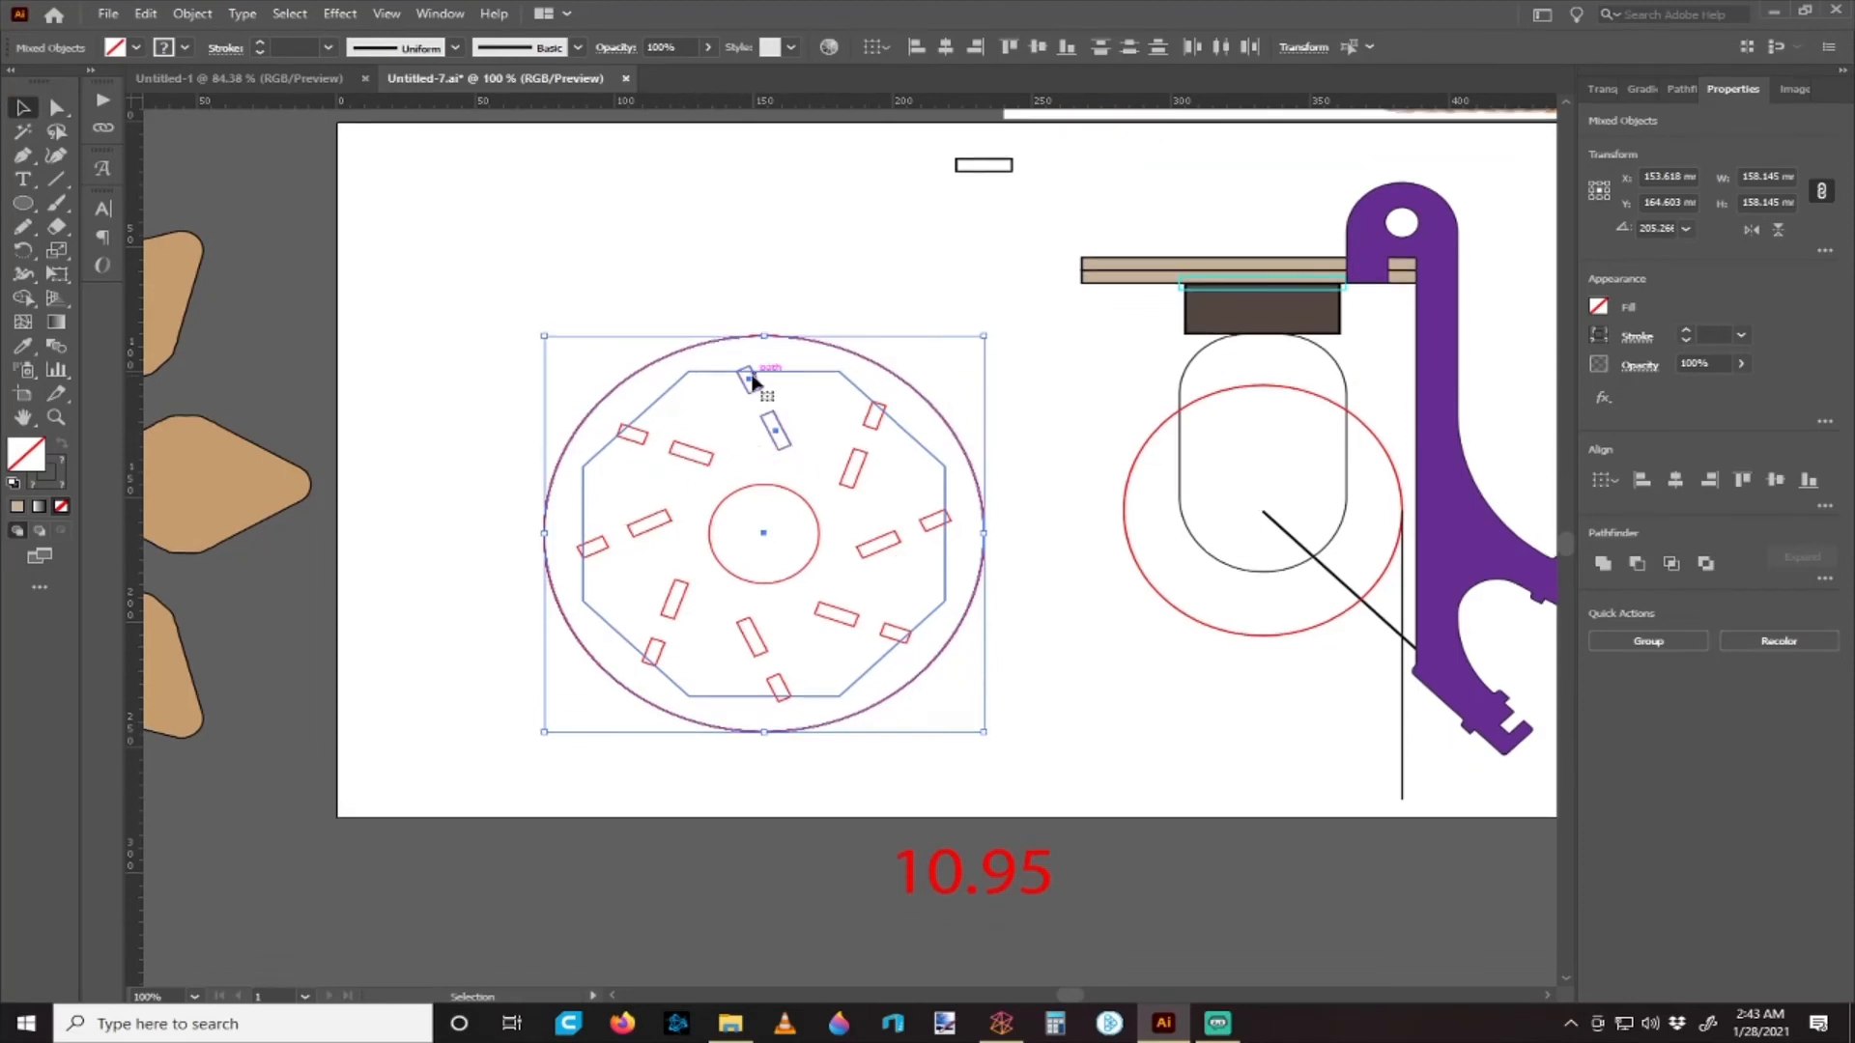
- Expand the appearance of the group with the large circle and rotated slot pairs
{"action": "left_click", "coordinate": [847, 271]}
{"action": "left_click", "coordinate": [753, 383]}
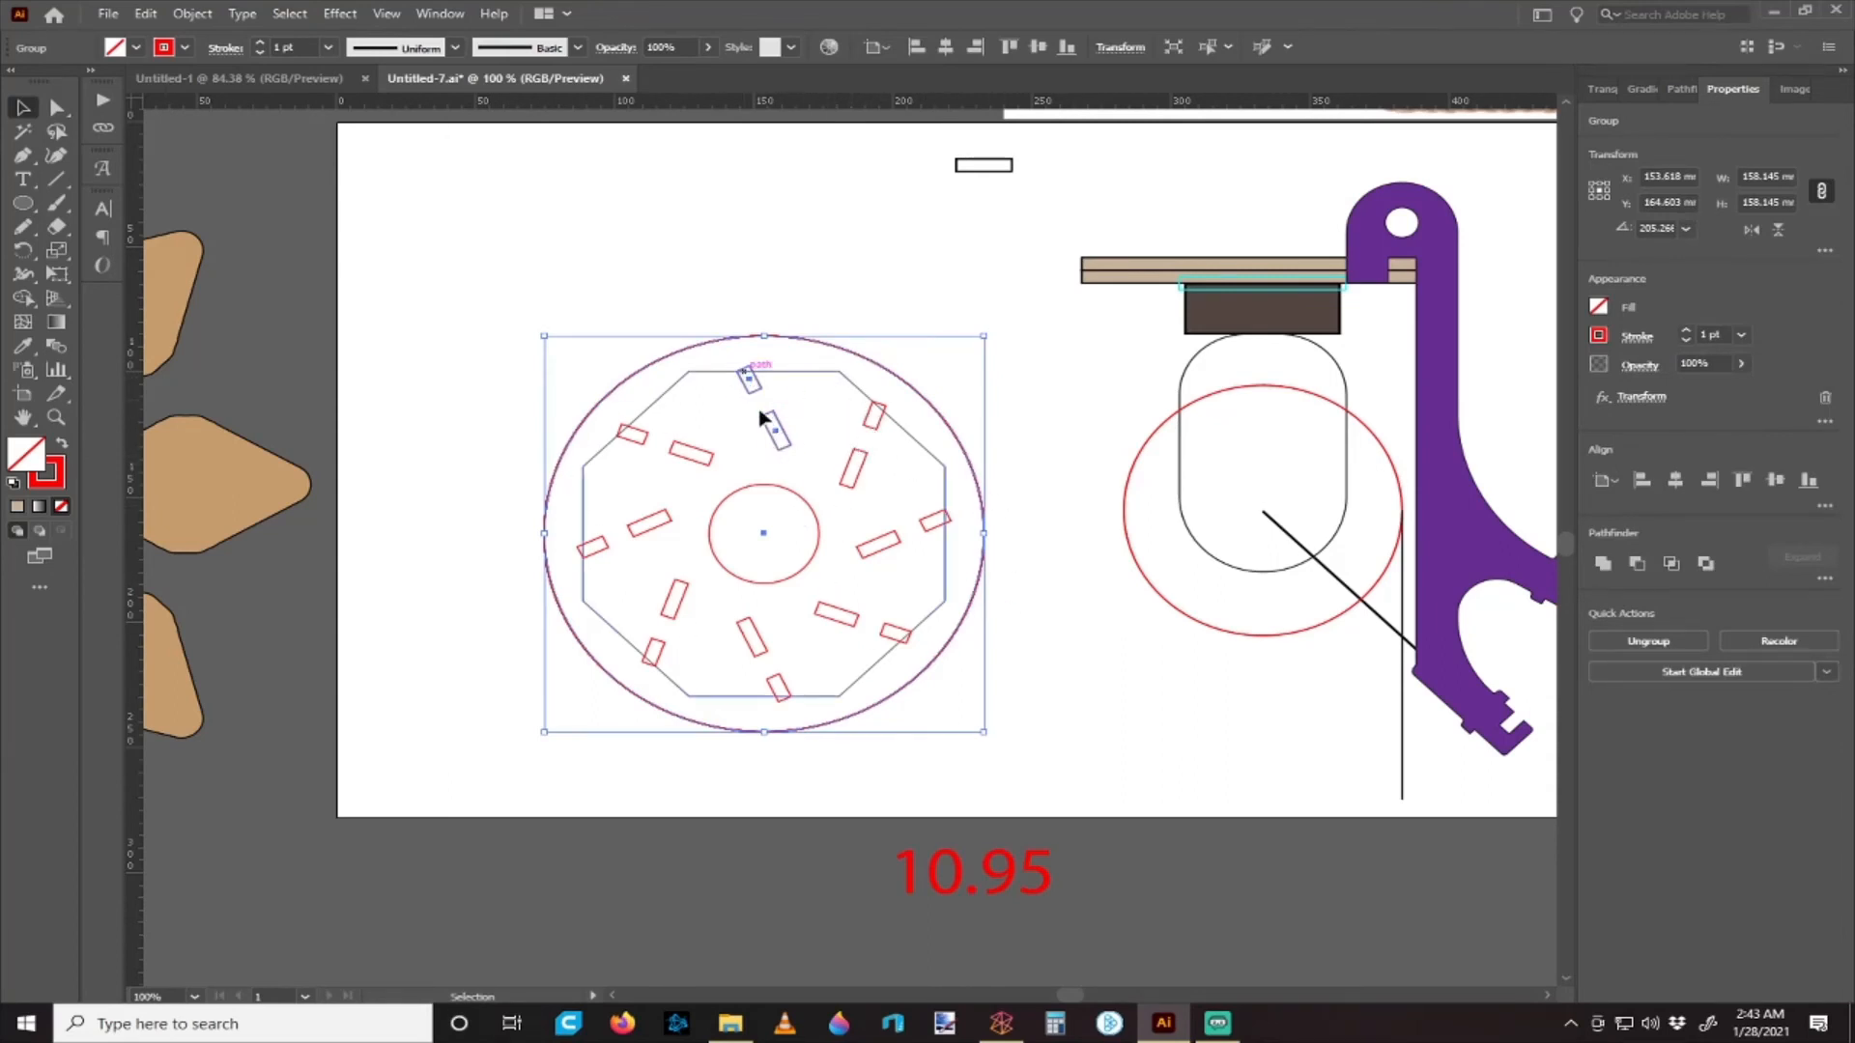
{"action": "left_click", "coordinate": [206, 16]}
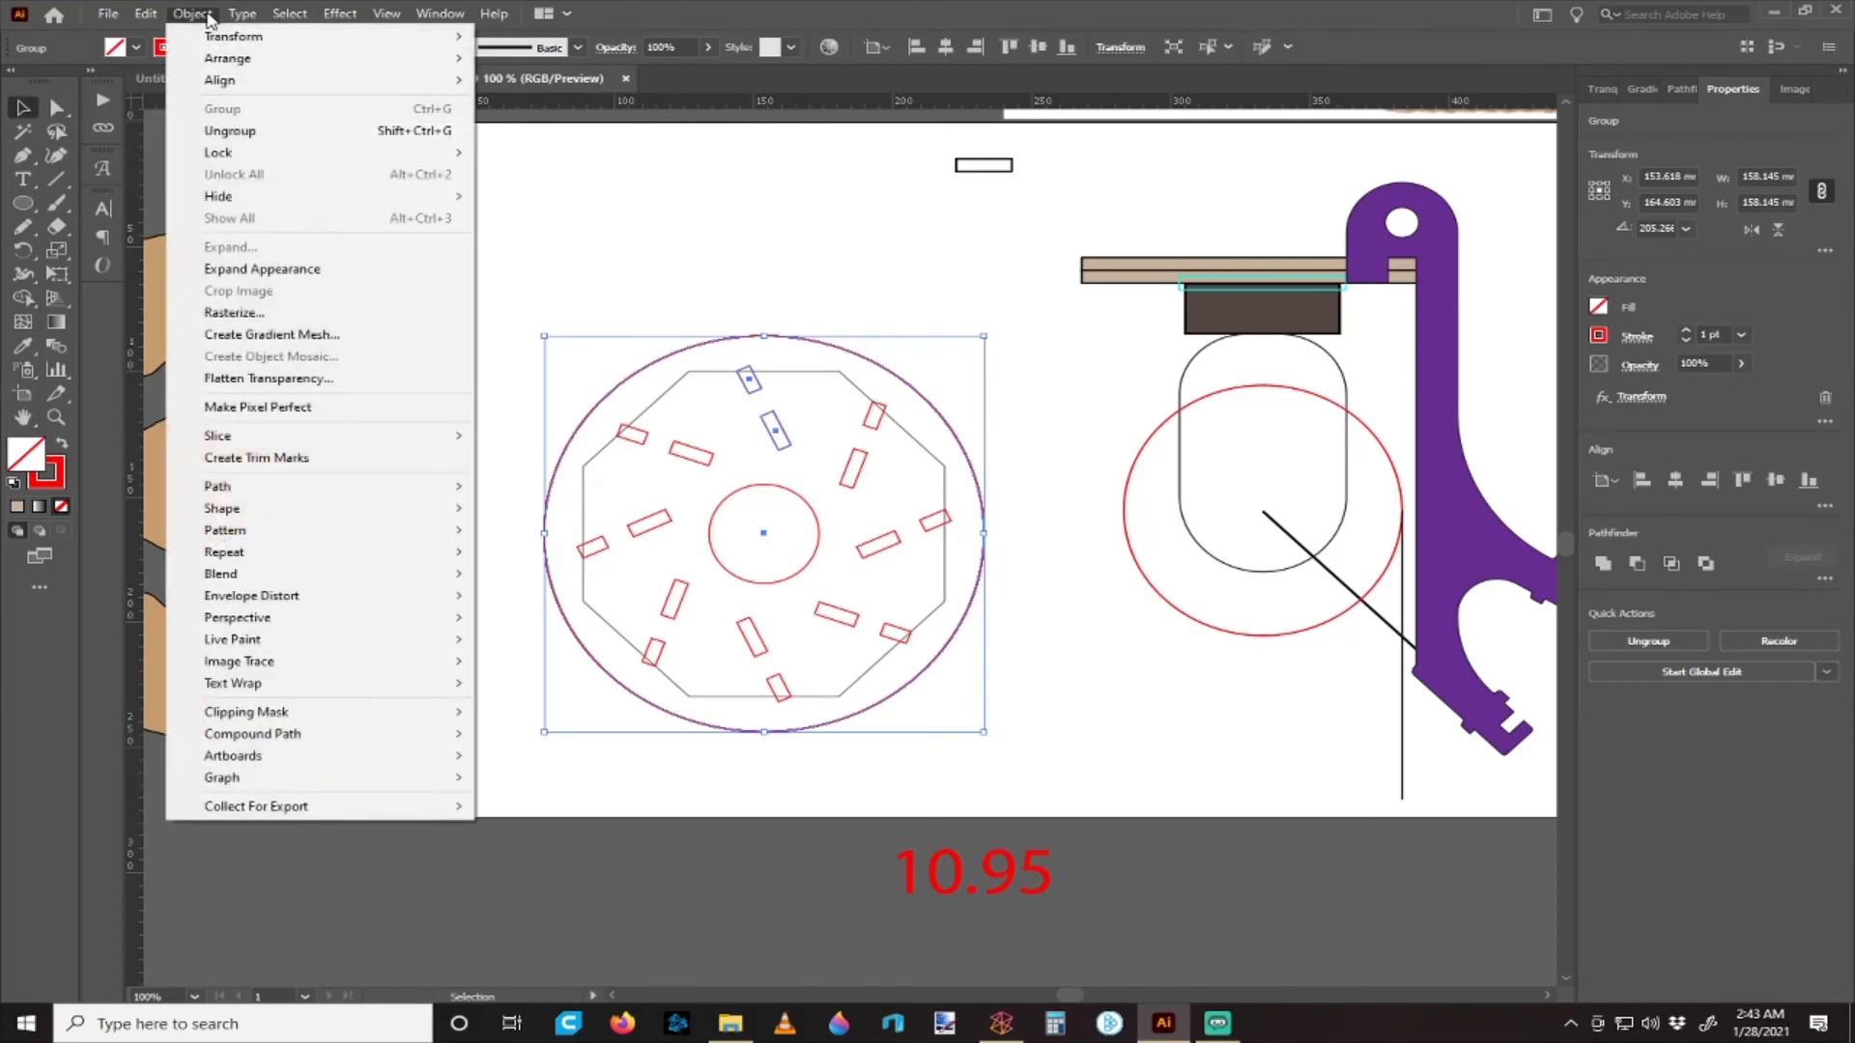
{"action": "left_click", "coordinate": [309, 272]}
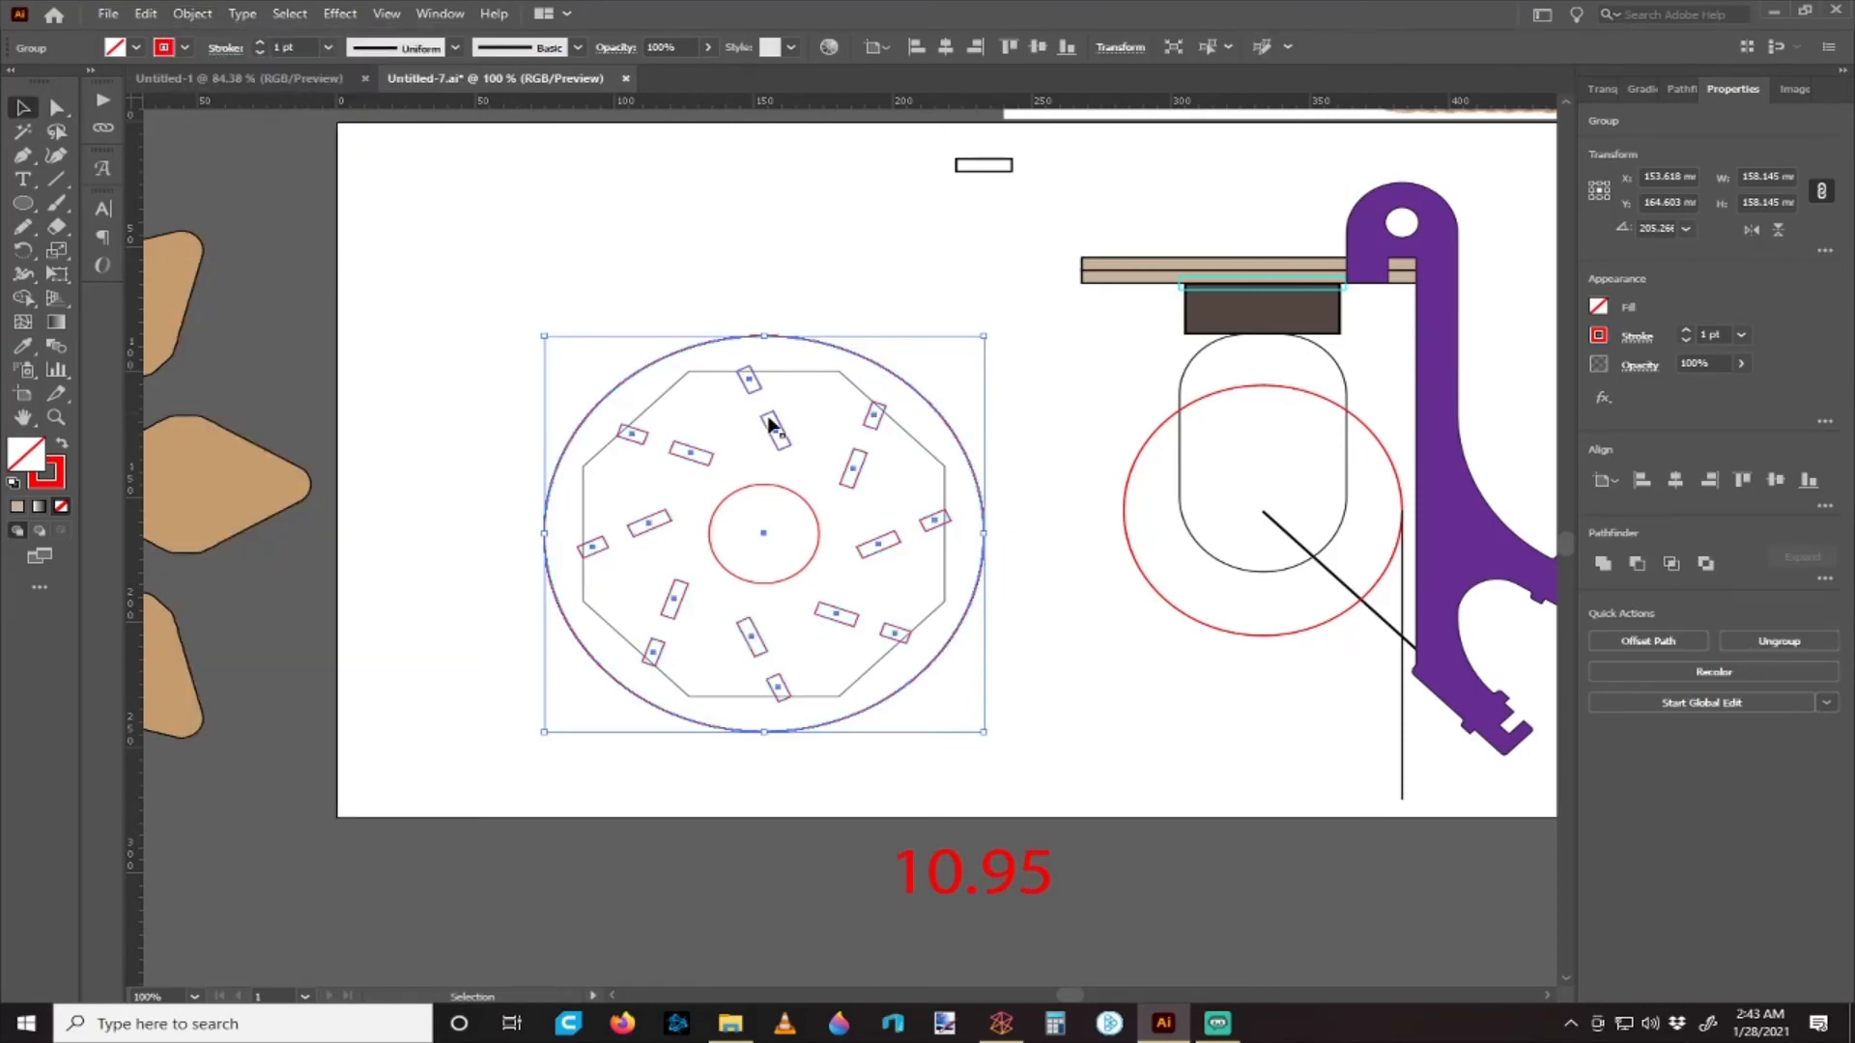
{"action": "left_click", "coordinate": [868, 285]}
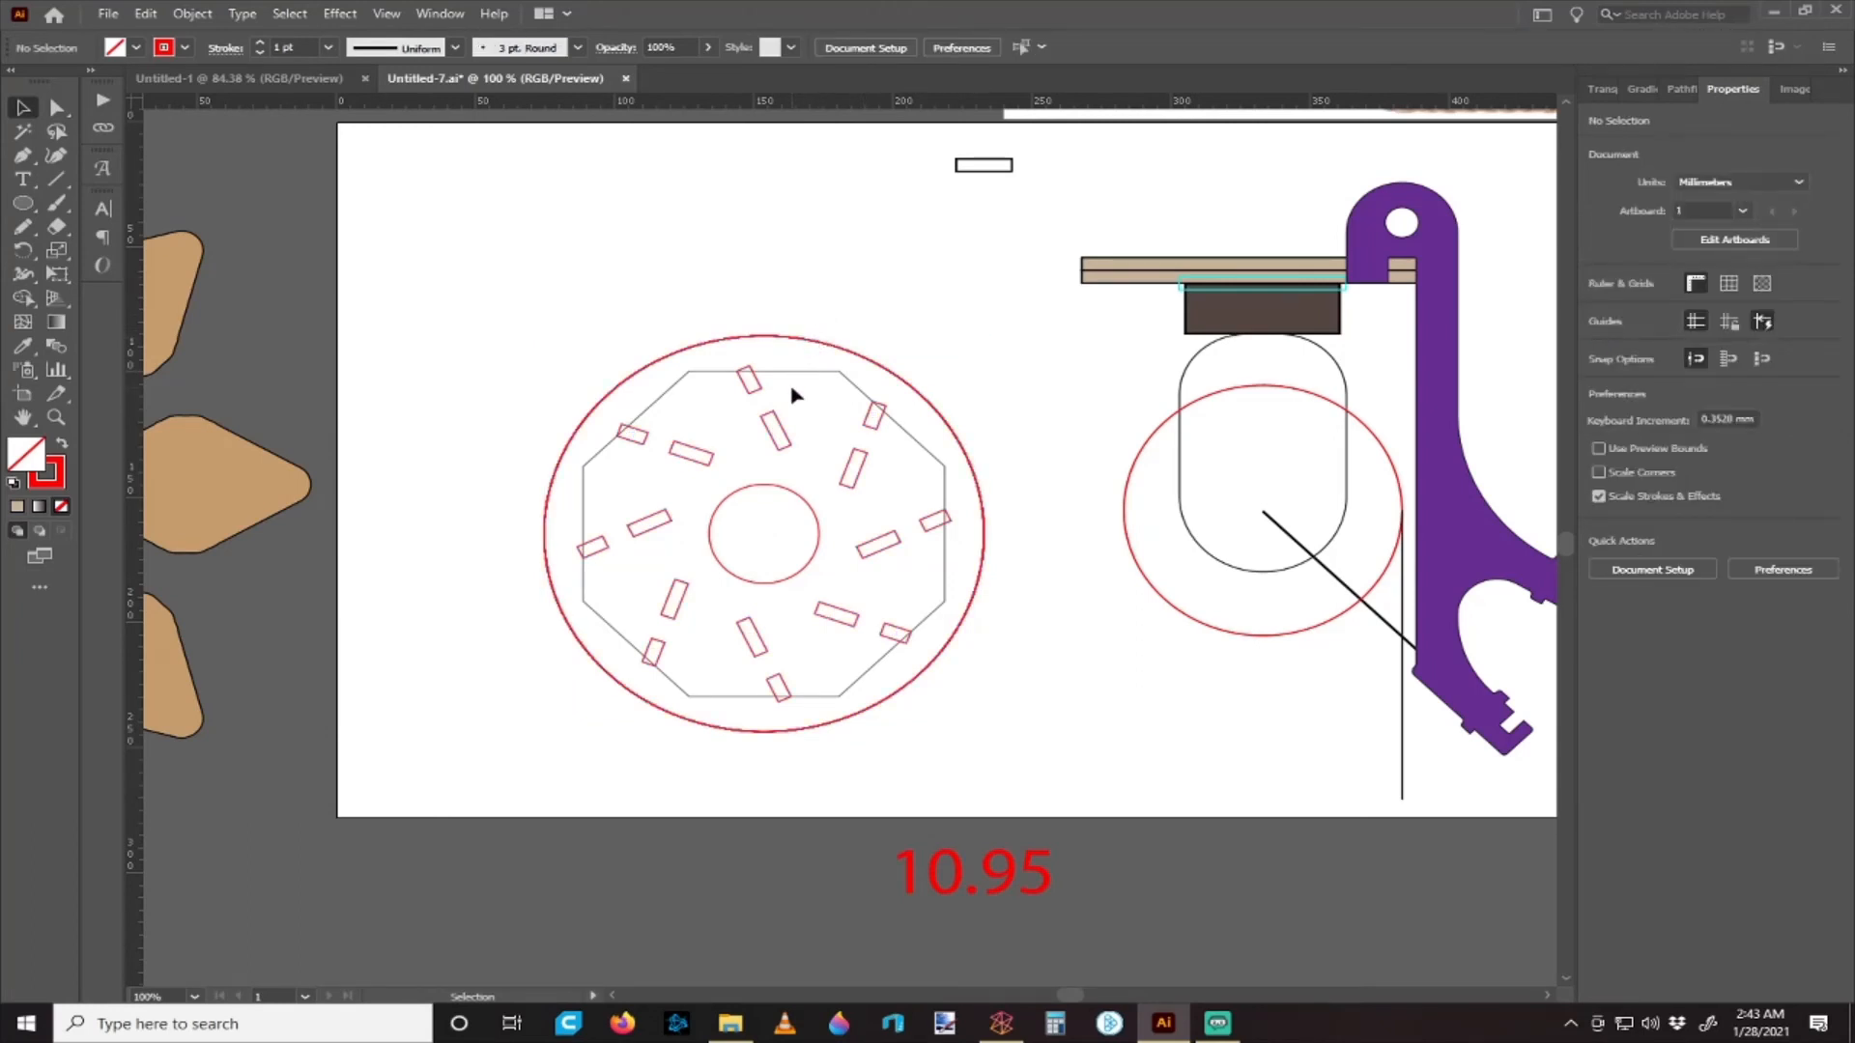
- Ungroup the expanded circles and slot pairs repeatedly until they are separate paths
{"action": "left_click", "coordinate": [800, 349]}
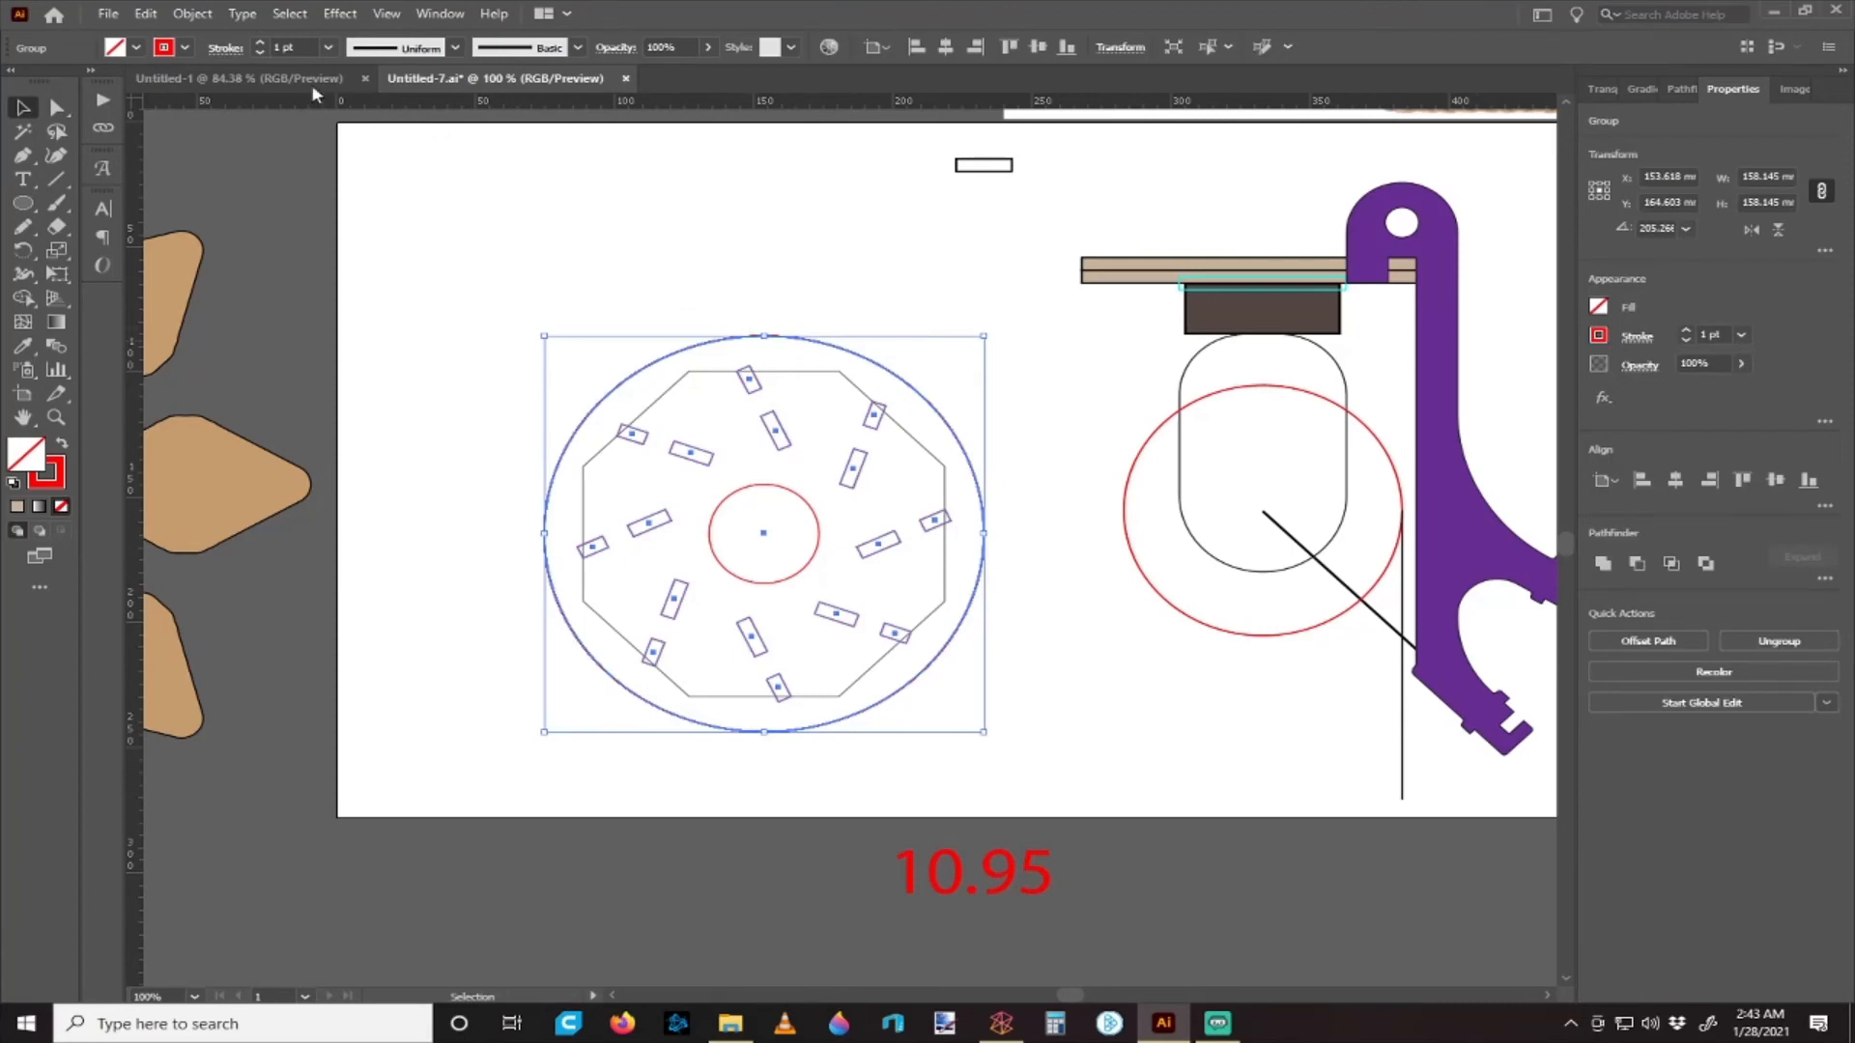
{"action": "left_click", "coordinate": [192, 13]}
{"action": "left_click", "coordinate": [246, 131]}
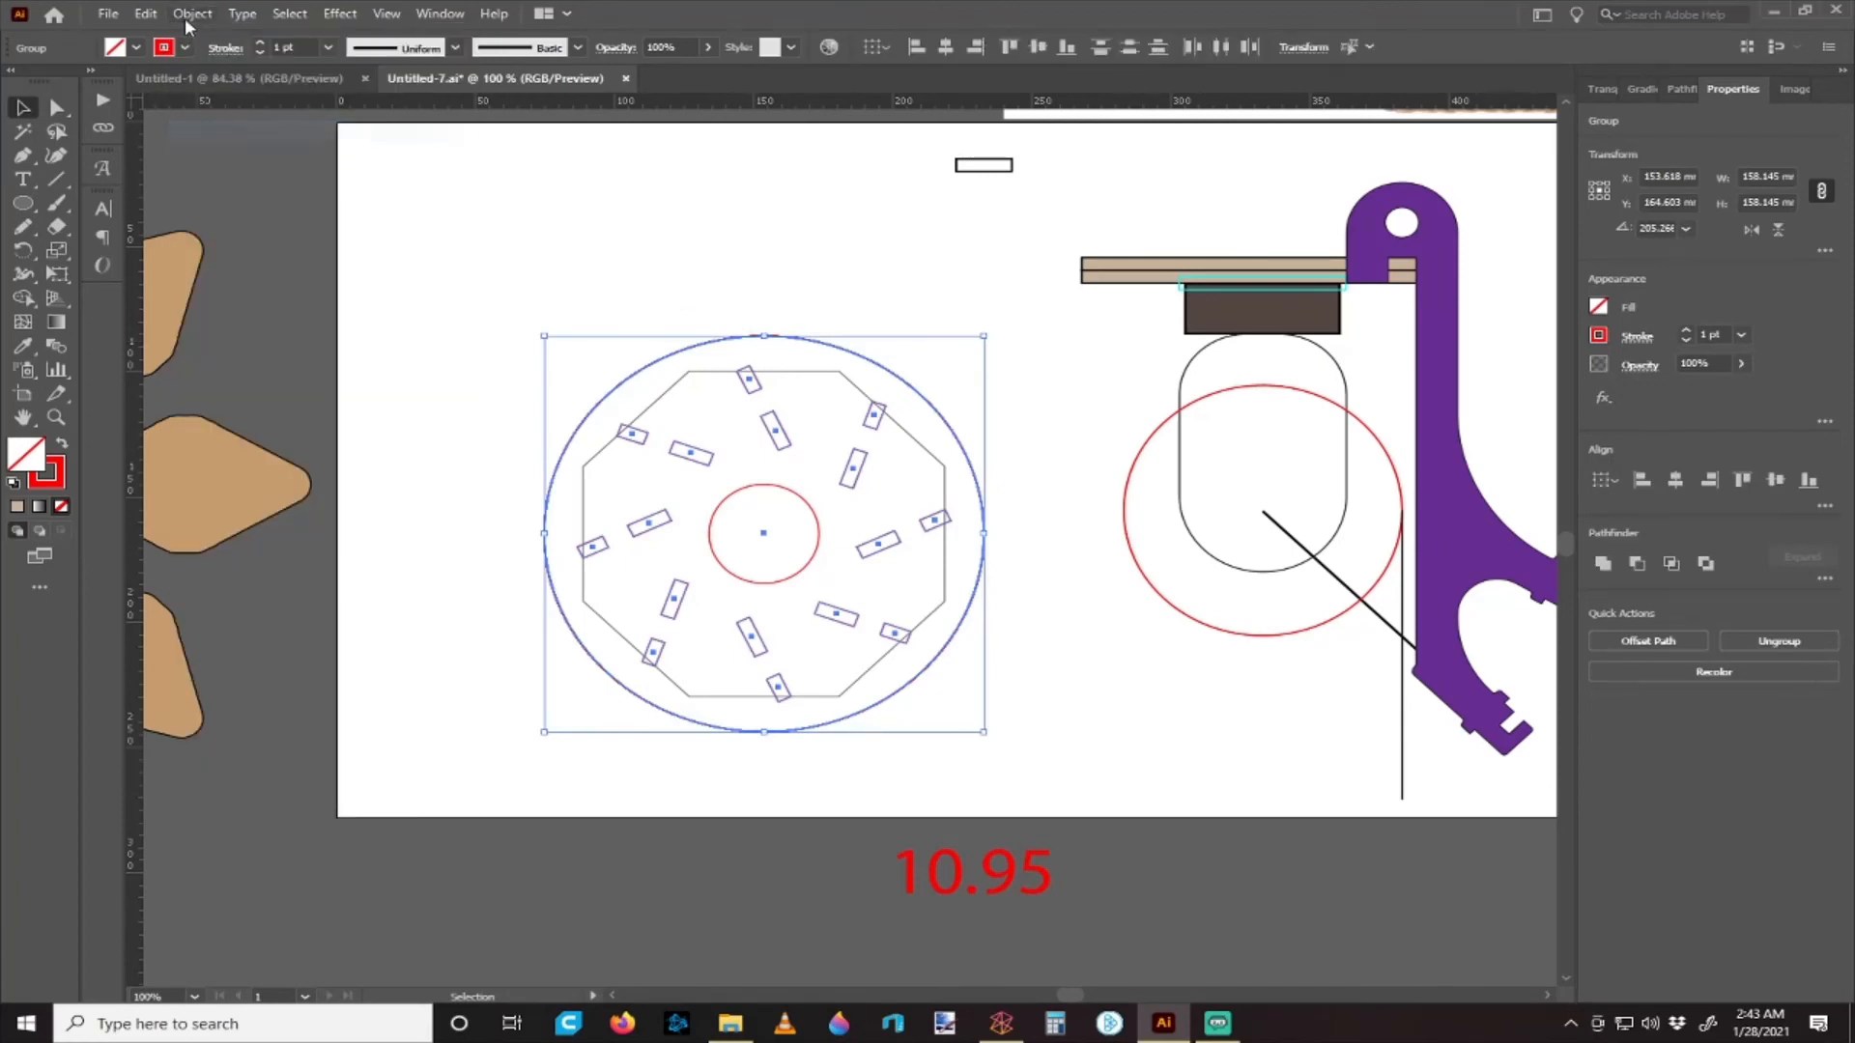
{"action": "left_click", "coordinate": [192, 13]}
{"action": "left_click", "coordinate": [248, 138]}
{"action": "left_click", "coordinate": [194, 18]}
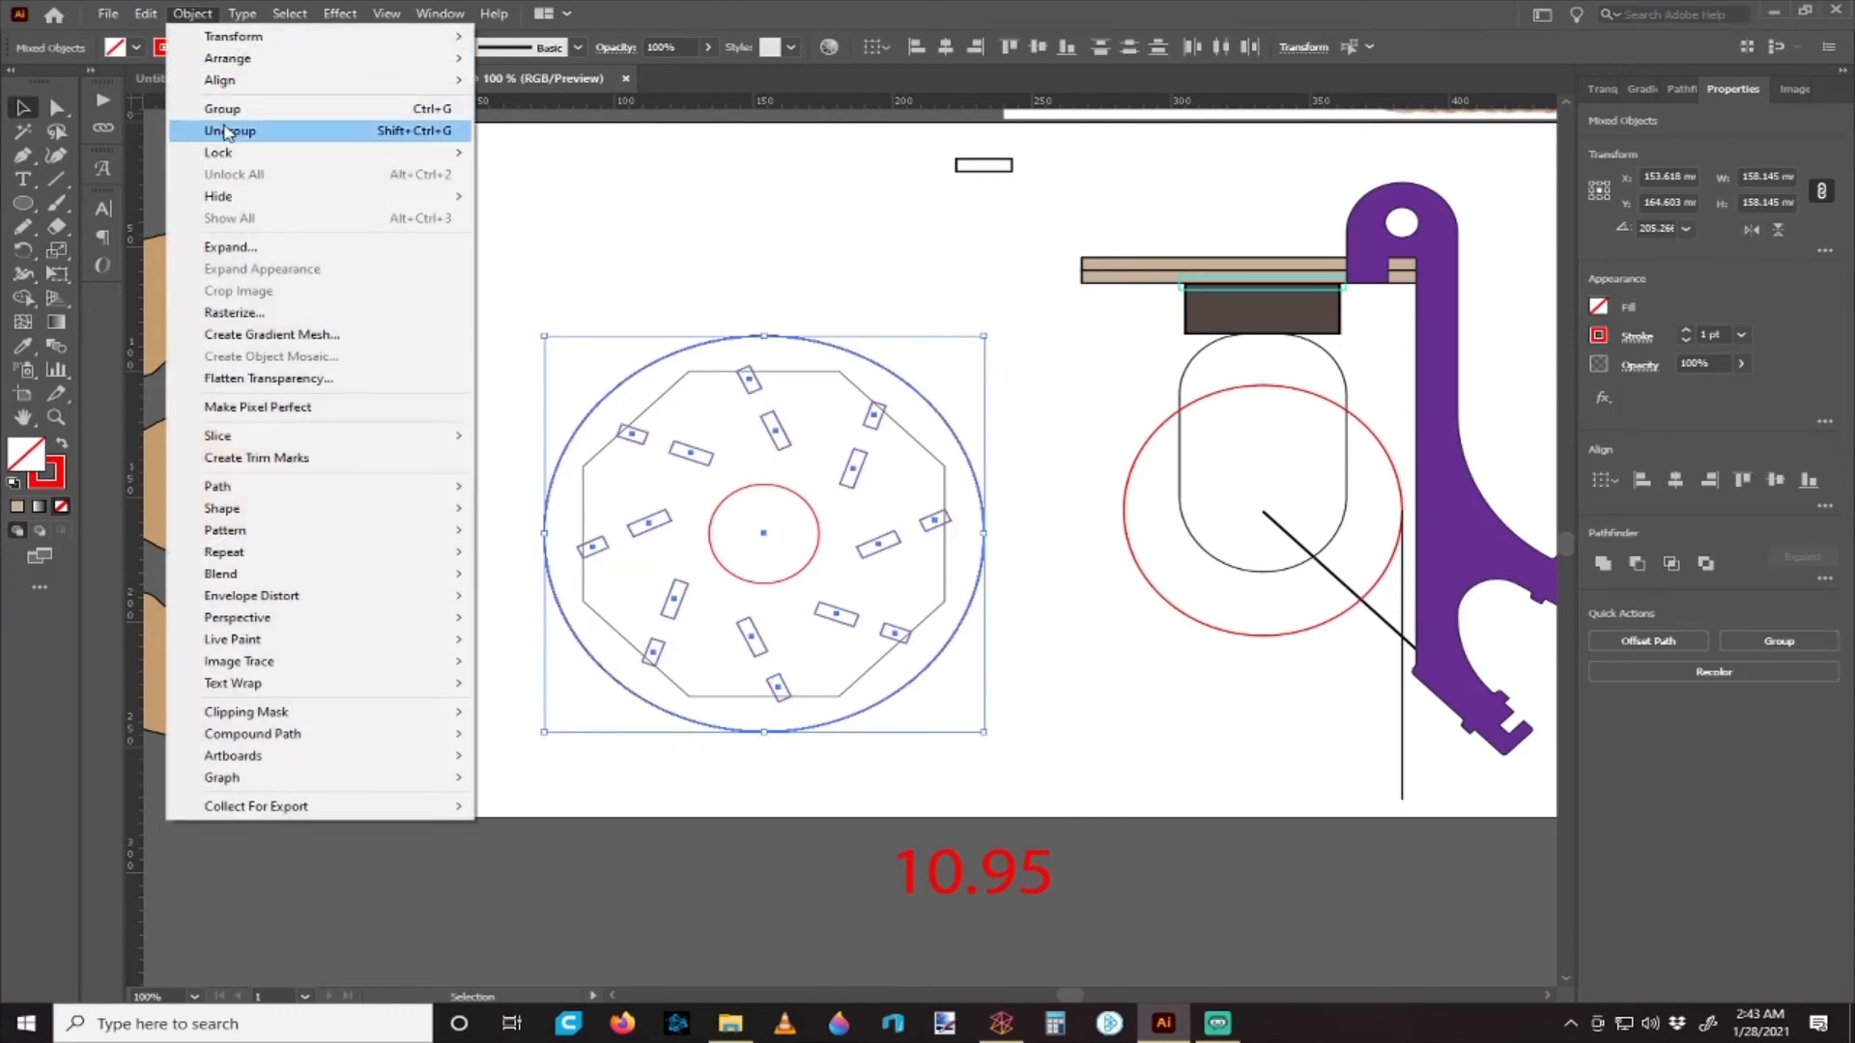
{"action": "left_click", "coordinate": [229, 132]}
{"action": "left_click", "coordinate": [193, 17]}
- Delete the large red circles surrounding the octagon
{"action": "left_click", "coordinate": [624, 205]}
{"action": "left_click_drag", "start_coordinate": [736, 278], "coordinate": [816, 364]}
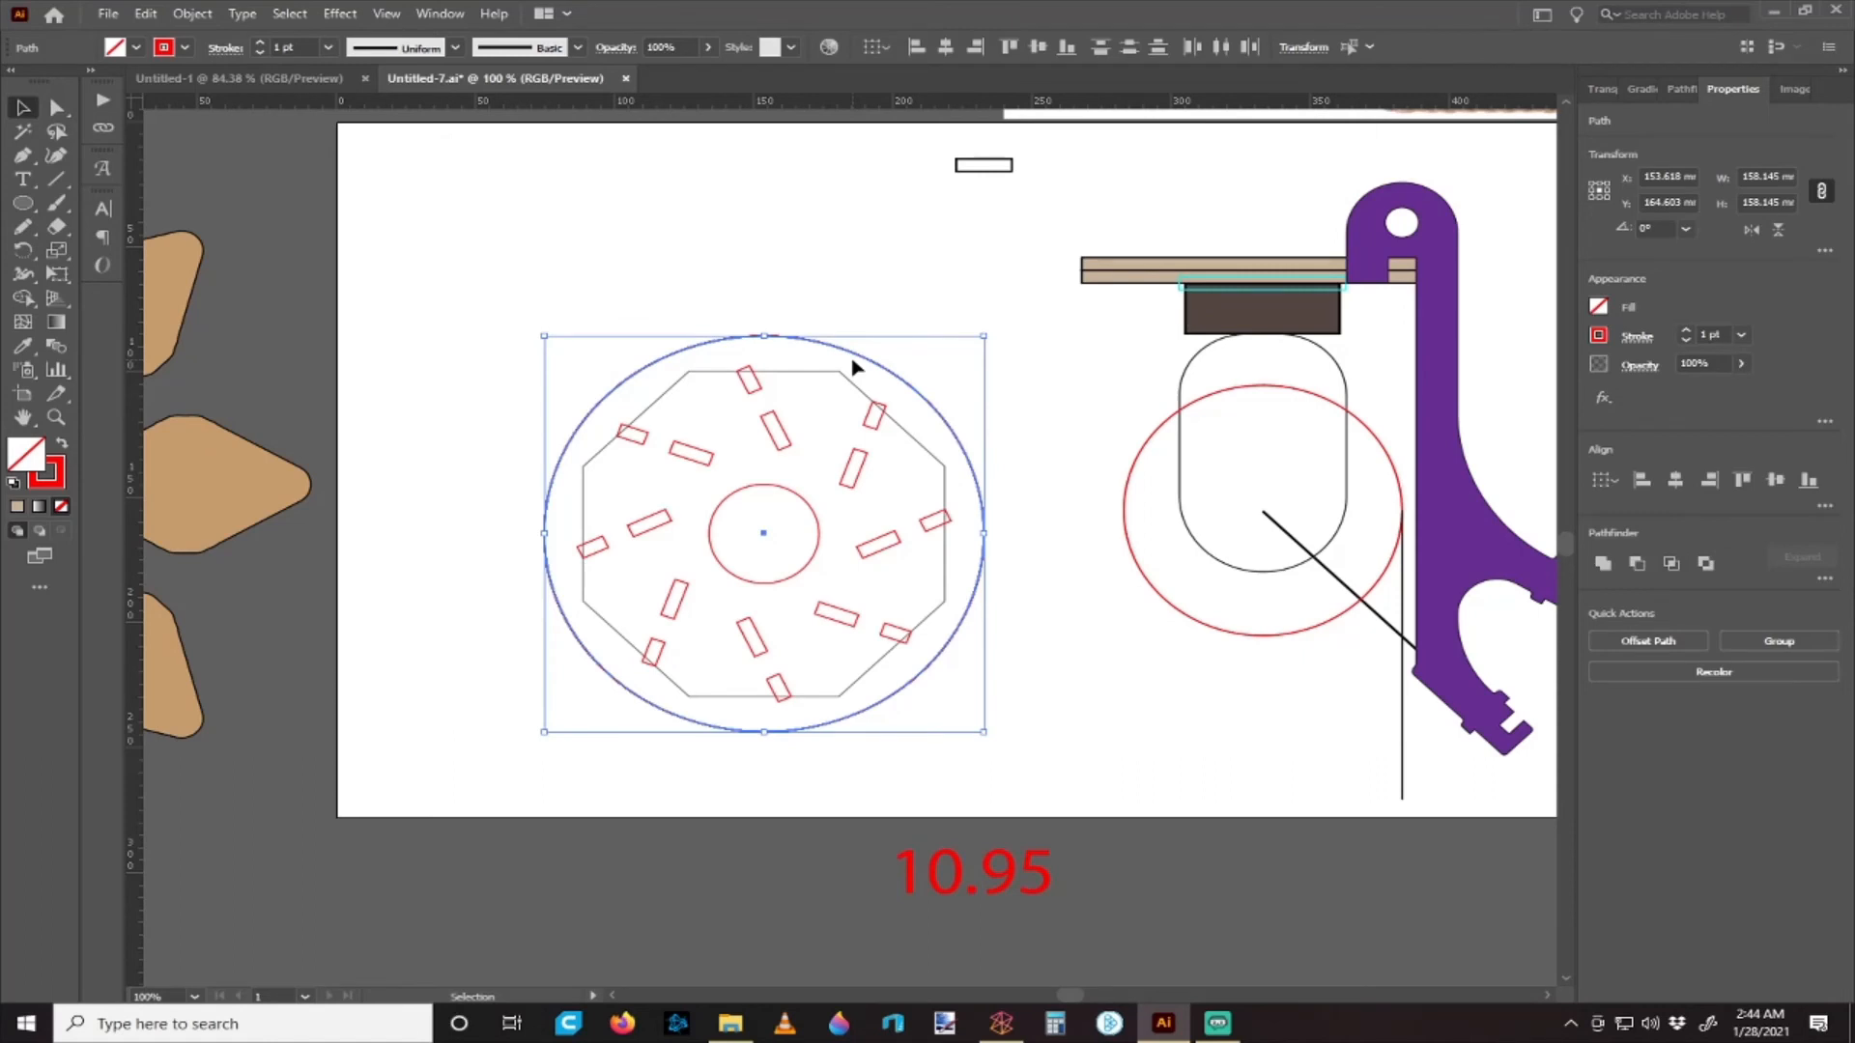
{"action": "key", "text": "Delete"}
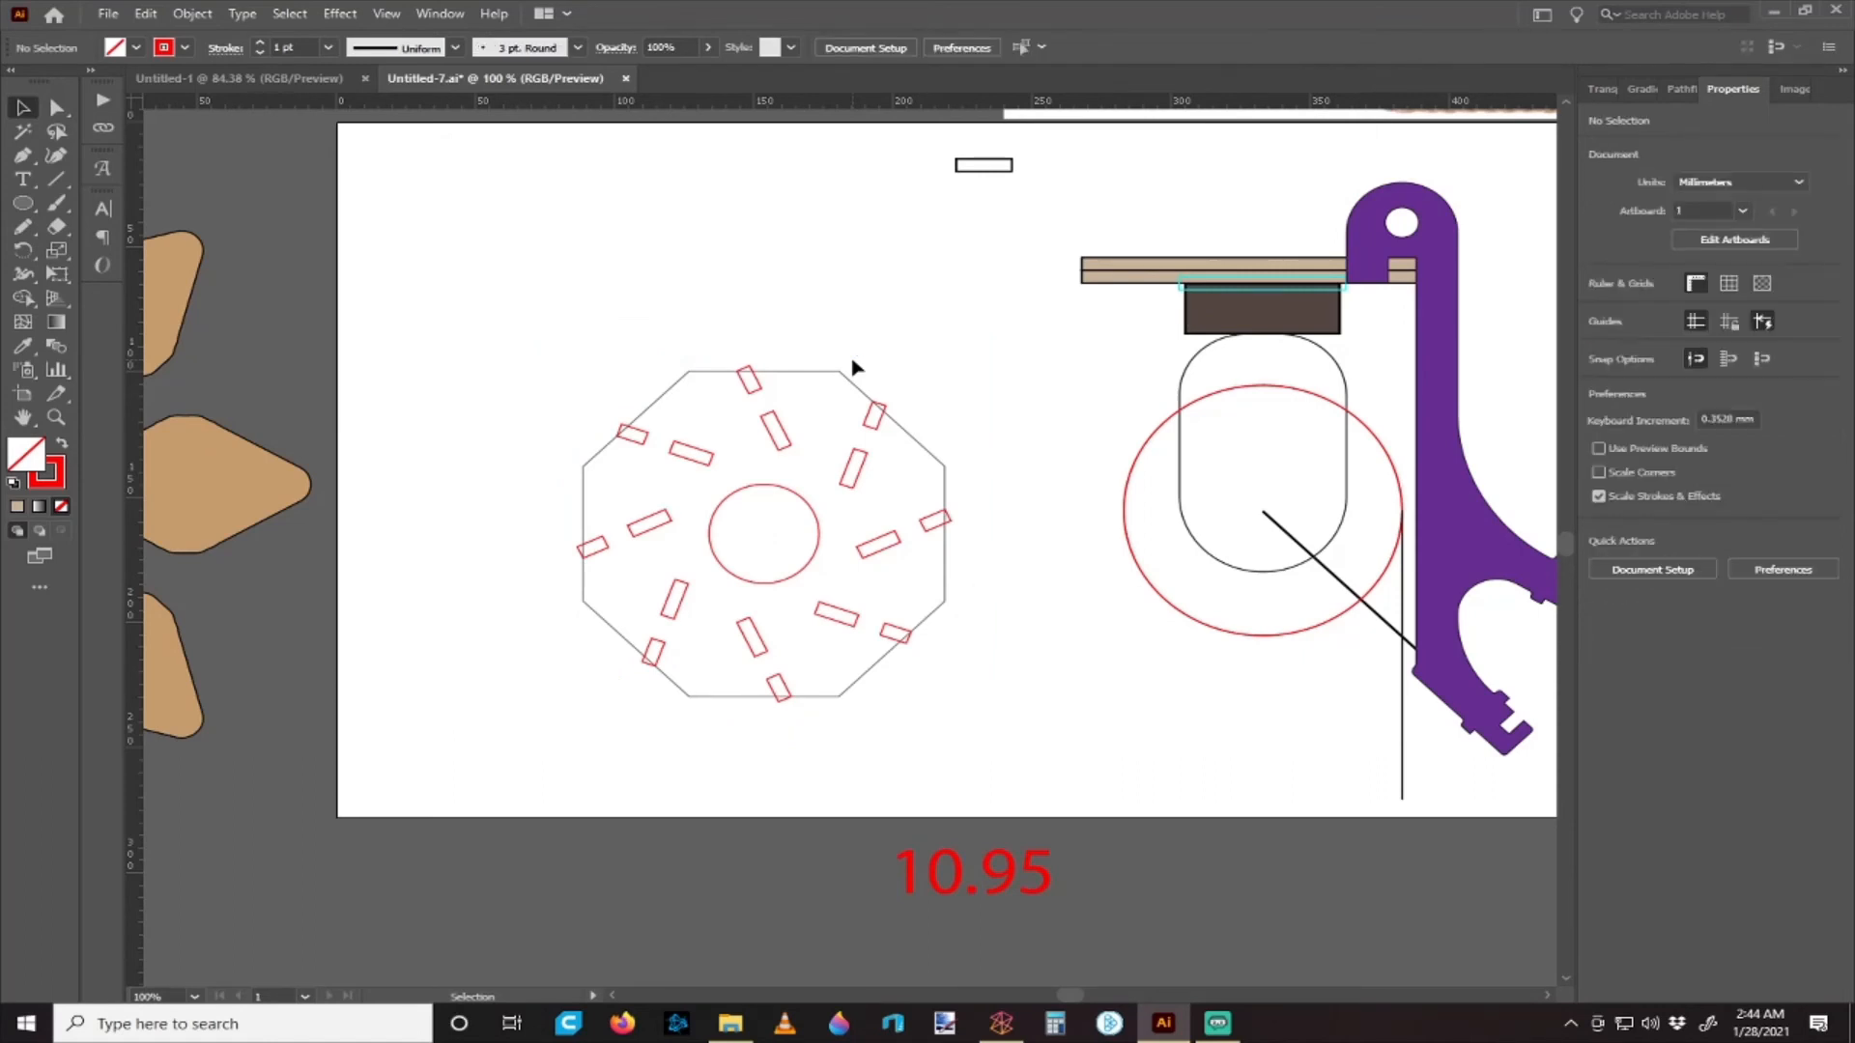
- Select all sixteen inner and outer slots around the octagonal plate
{"action": "scroll", "coordinate": [734, 318], "scroll_direction": "down", "scroll_amount": 2}
{"action": "left_click", "coordinate": [687, 381]}
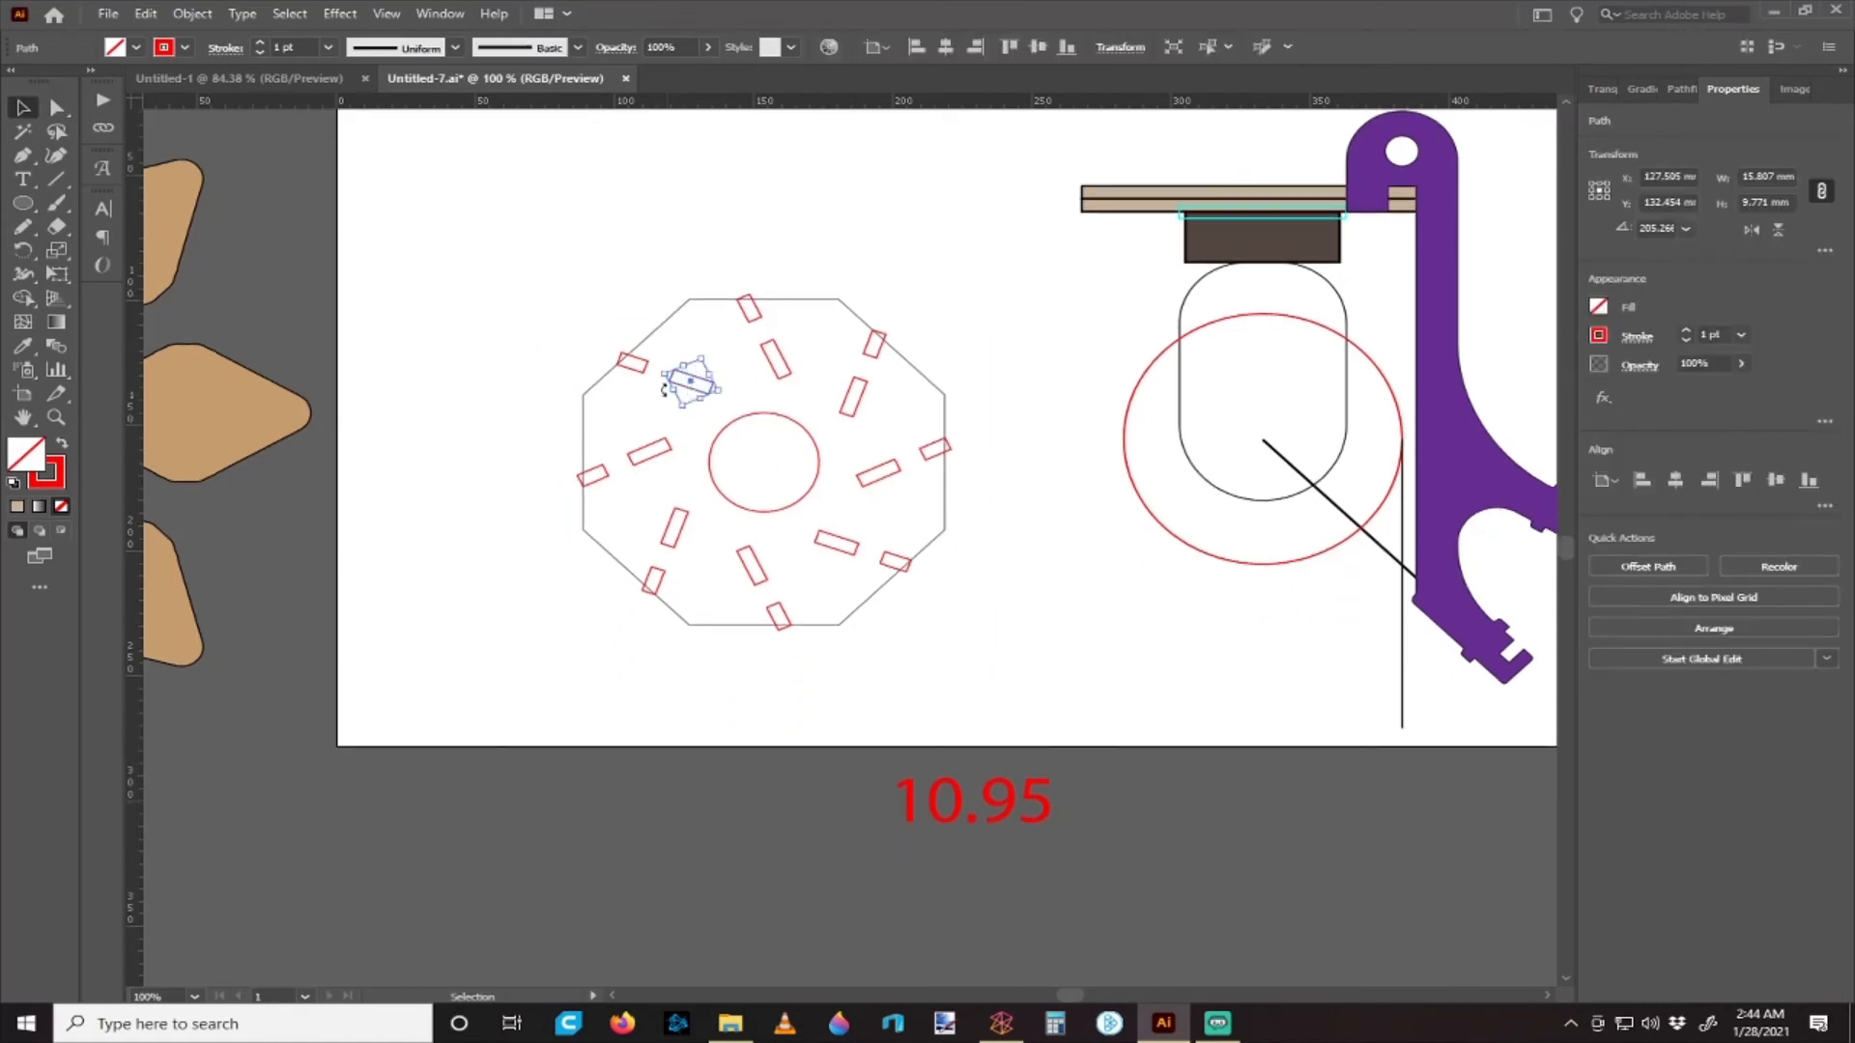
{"action": "left_click", "coordinate": [636, 377], "text": "shift"}
{"action": "left_click", "coordinate": [751, 311], "text": "shift"}
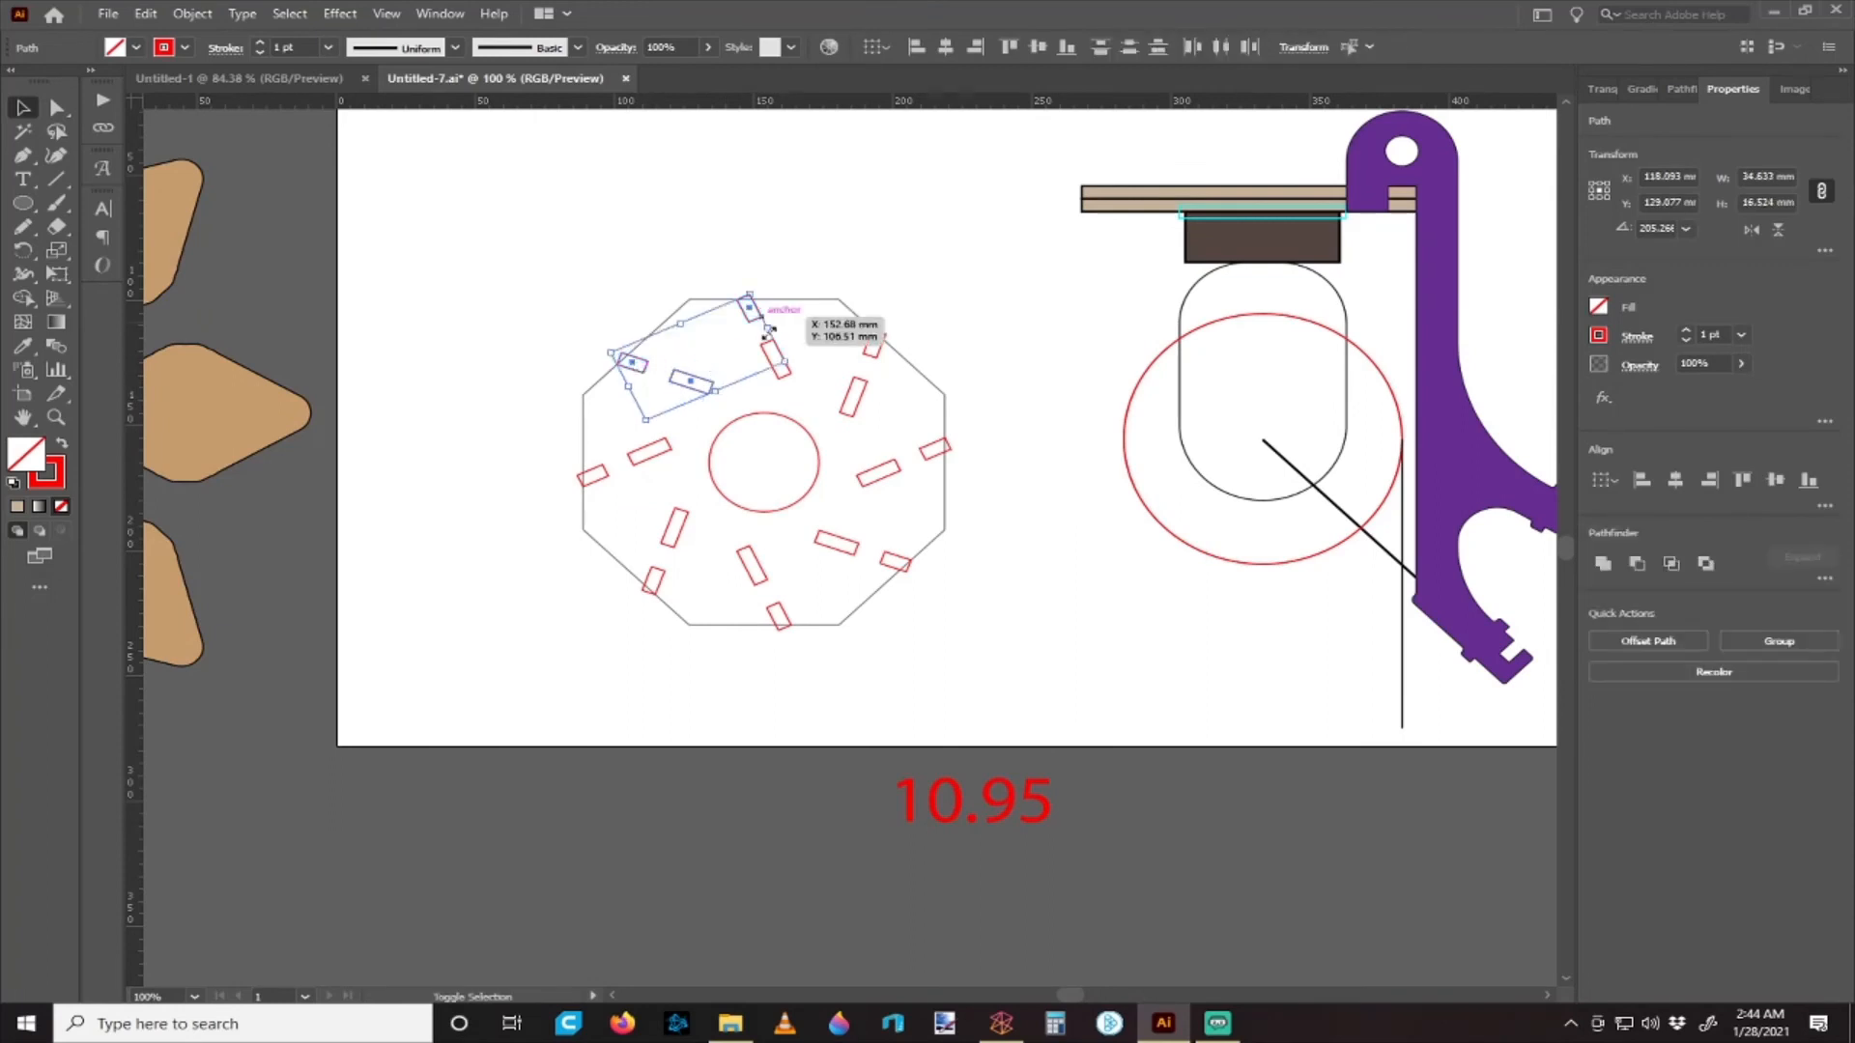
{"action": "left_click", "coordinate": [774, 371], "text": "shift"}
{"action": "left_click", "coordinate": [874, 344], "text": "shift"}
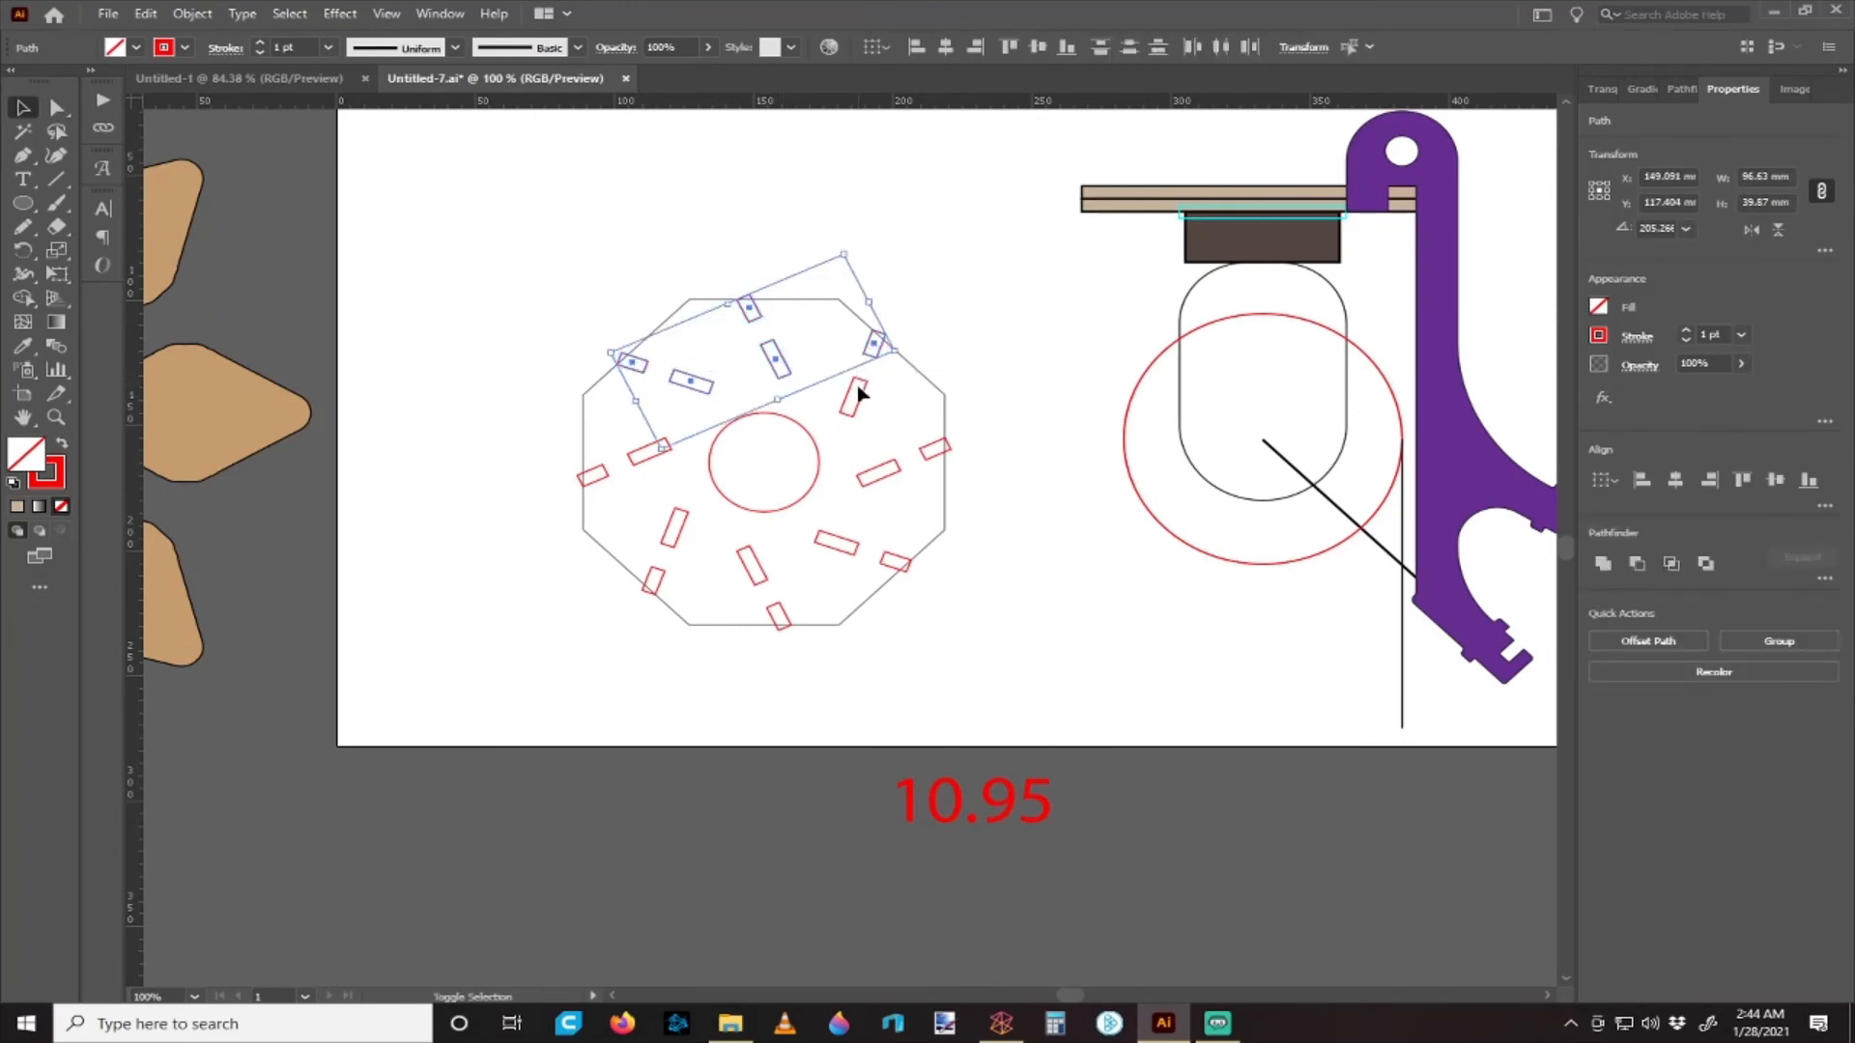
{"action": "left_click", "coordinate": [866, 398], "text": "shift"}
{"action": "left_click", "coordinate": [933, 447], "text": "shift"}
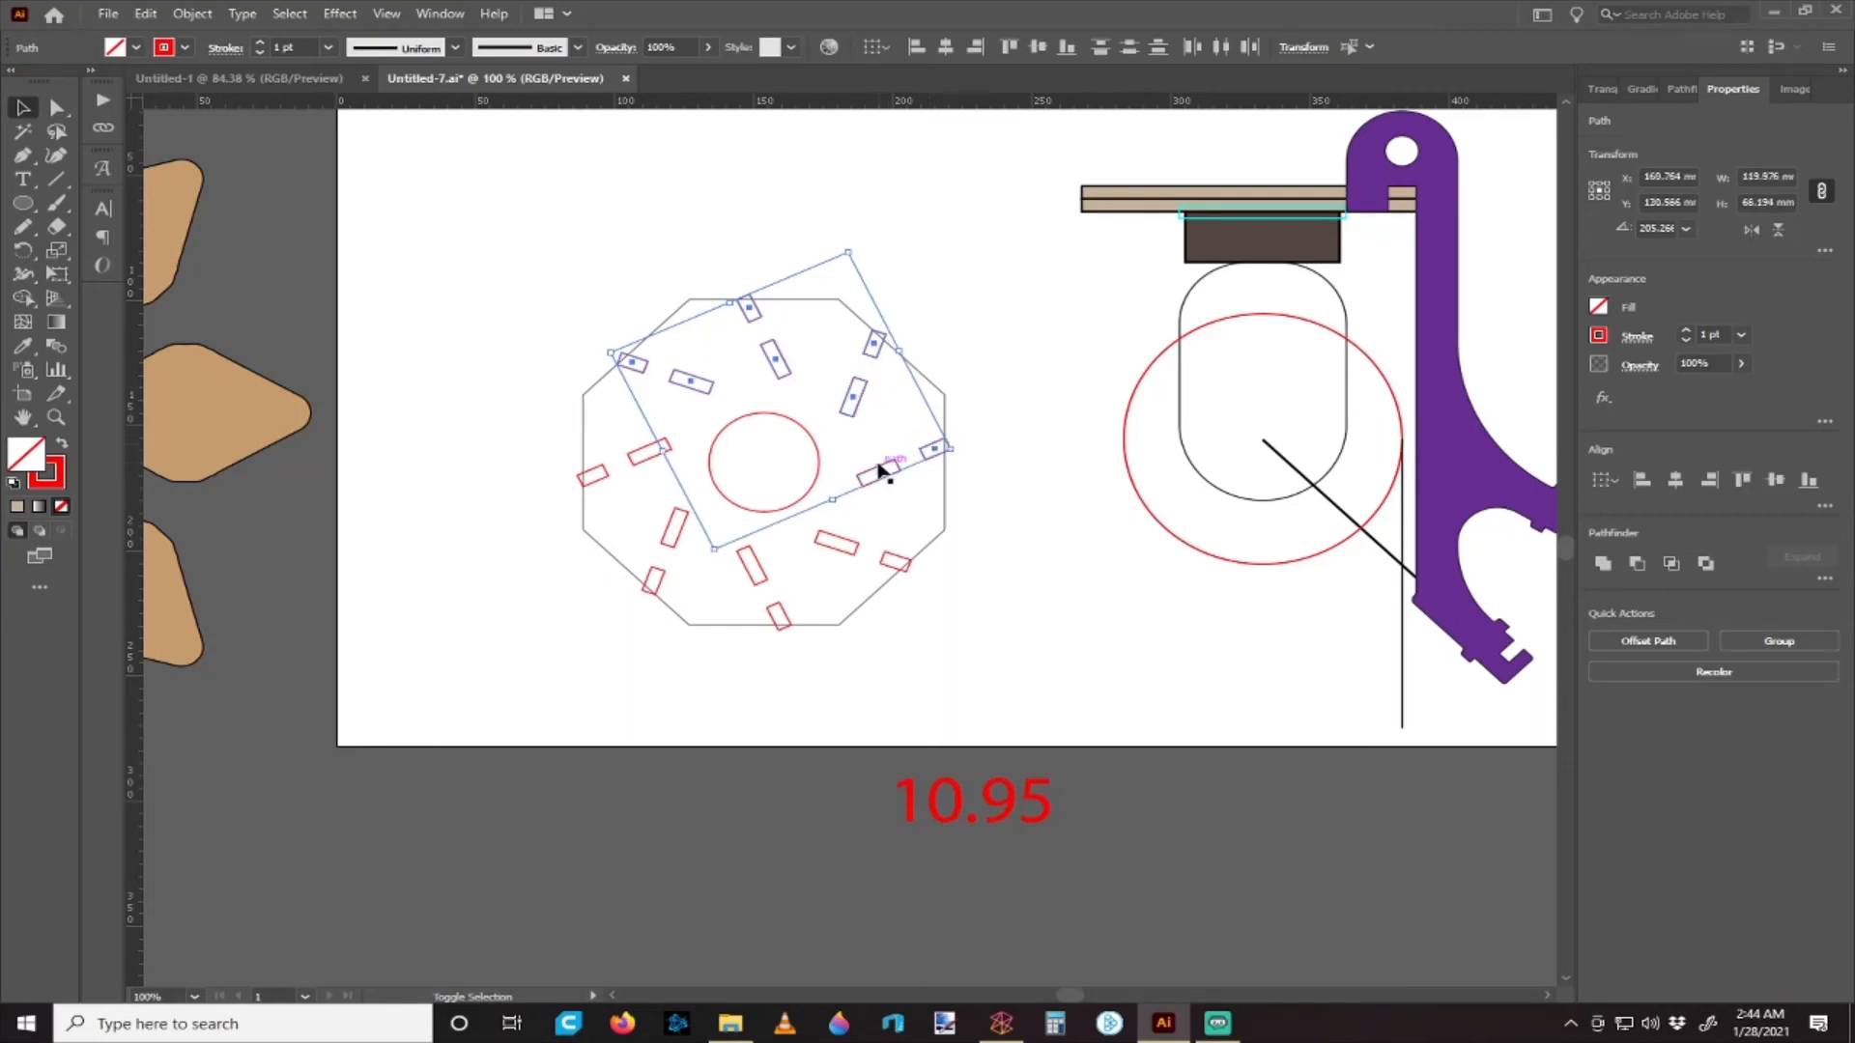
{"action": "left_click", "coordinate": [850, 543], "text": "shift"}
{"action": "left_click", "coordinate": [898, 563], "text": "shift"}
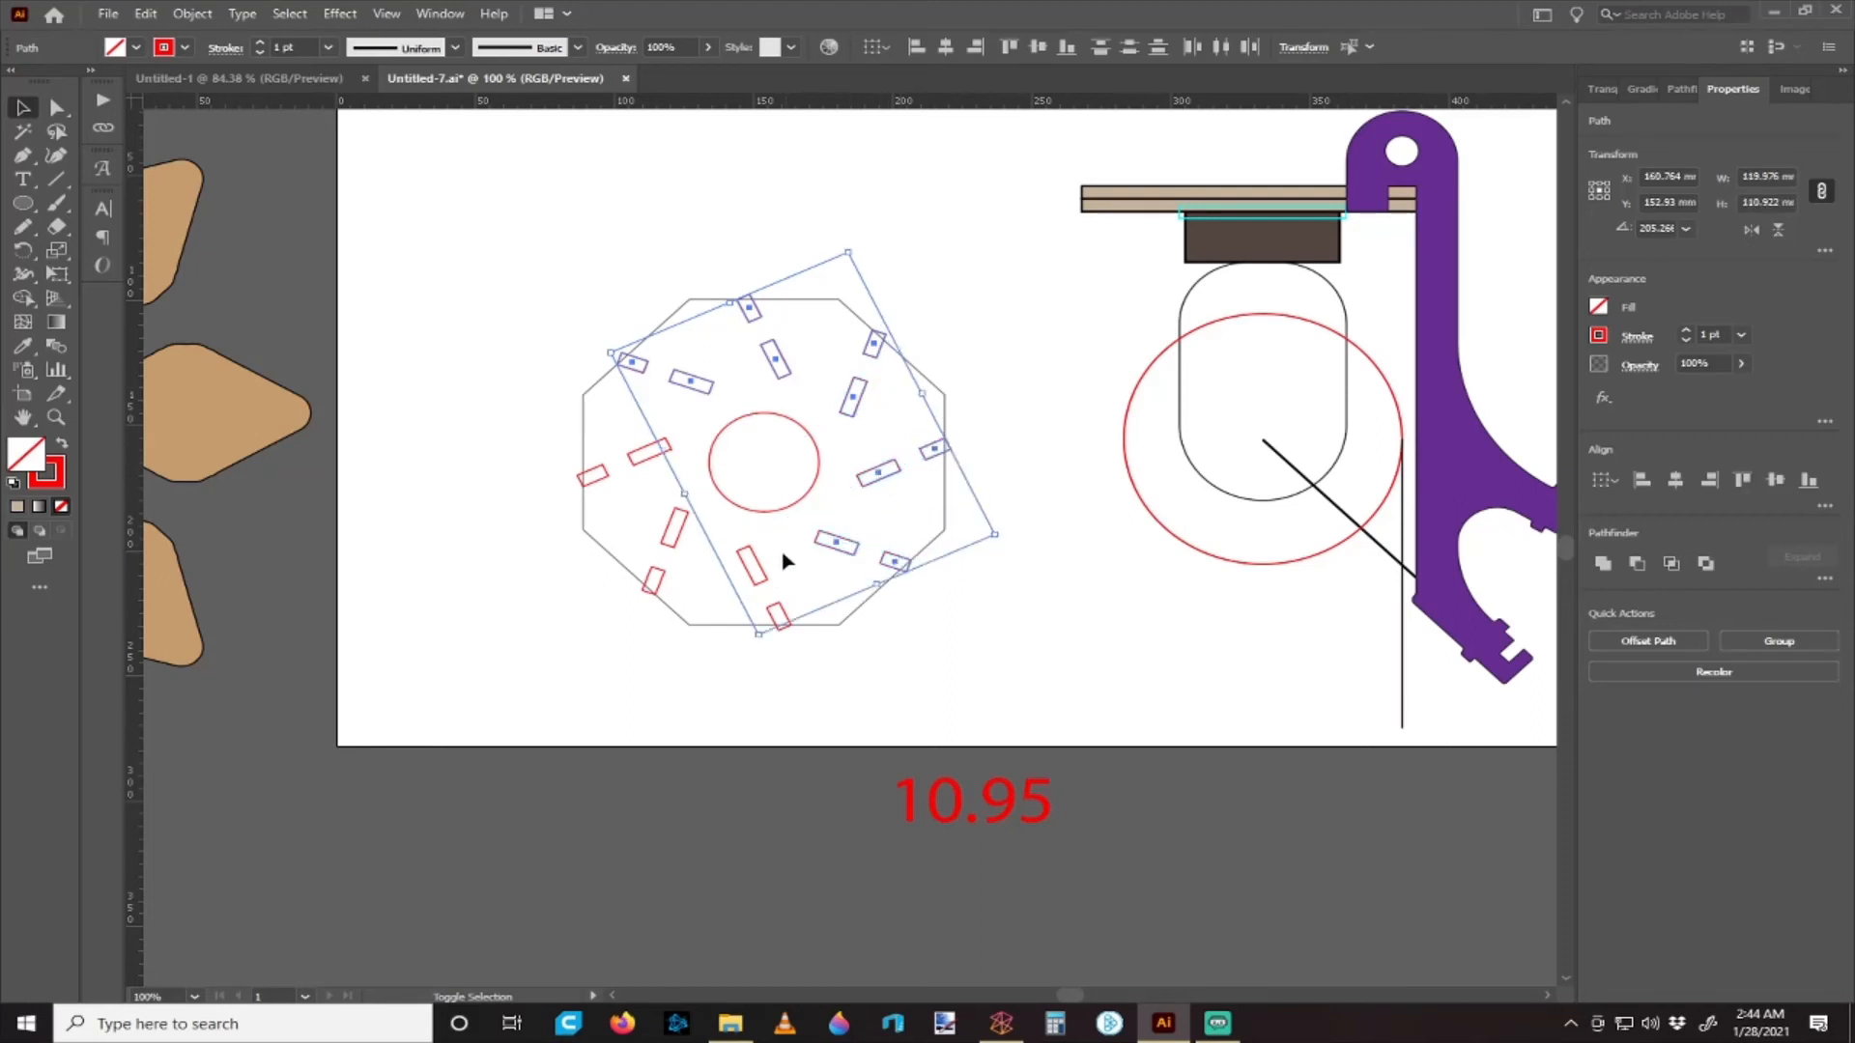
{"action": "left_click", "coordinate": [778, 615], "text": "shift"}
{"action": "left_click", "coordinate": [673, 527], "text": "shift"}
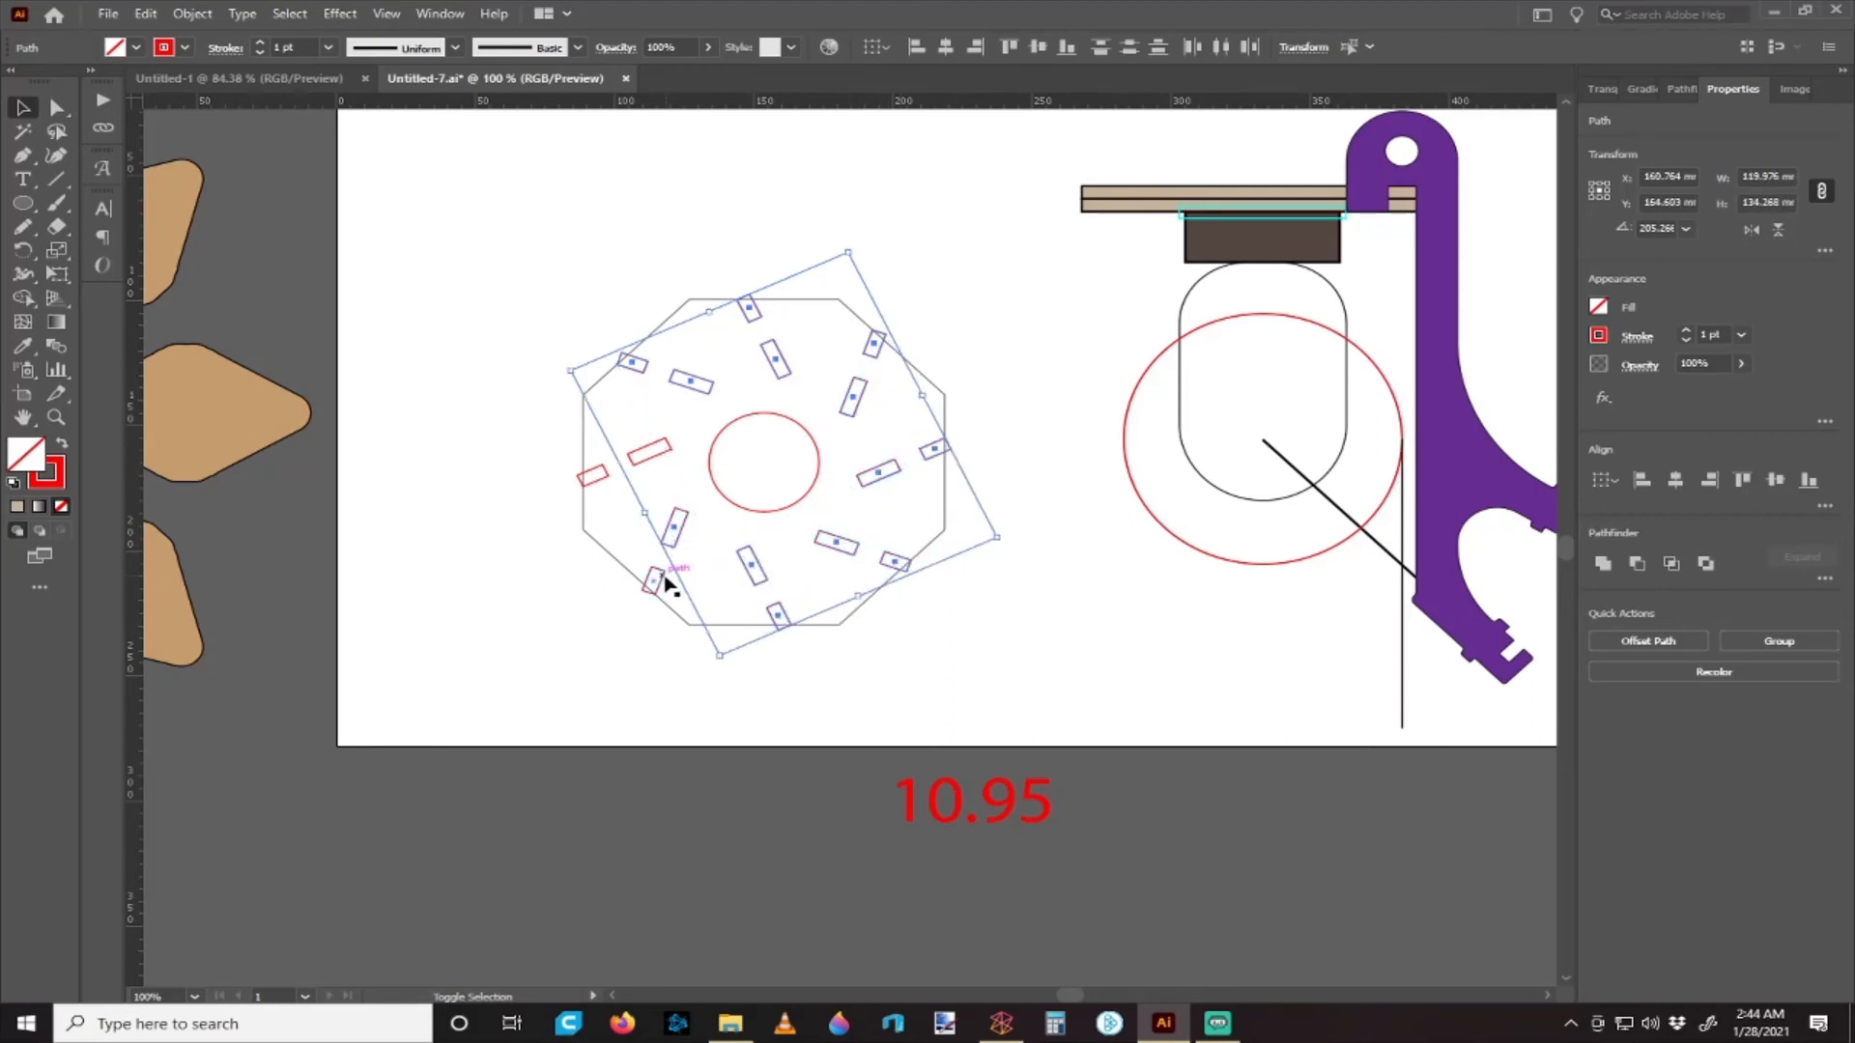
{"action": "left_click", "coordinate": [653, 579], "text": "shift"}
{"action": "left_click", "coordinate": [592, 476], "text": "shift"}
{"action": "left_click", "coordinate": [648, 451], "text": "shift"}
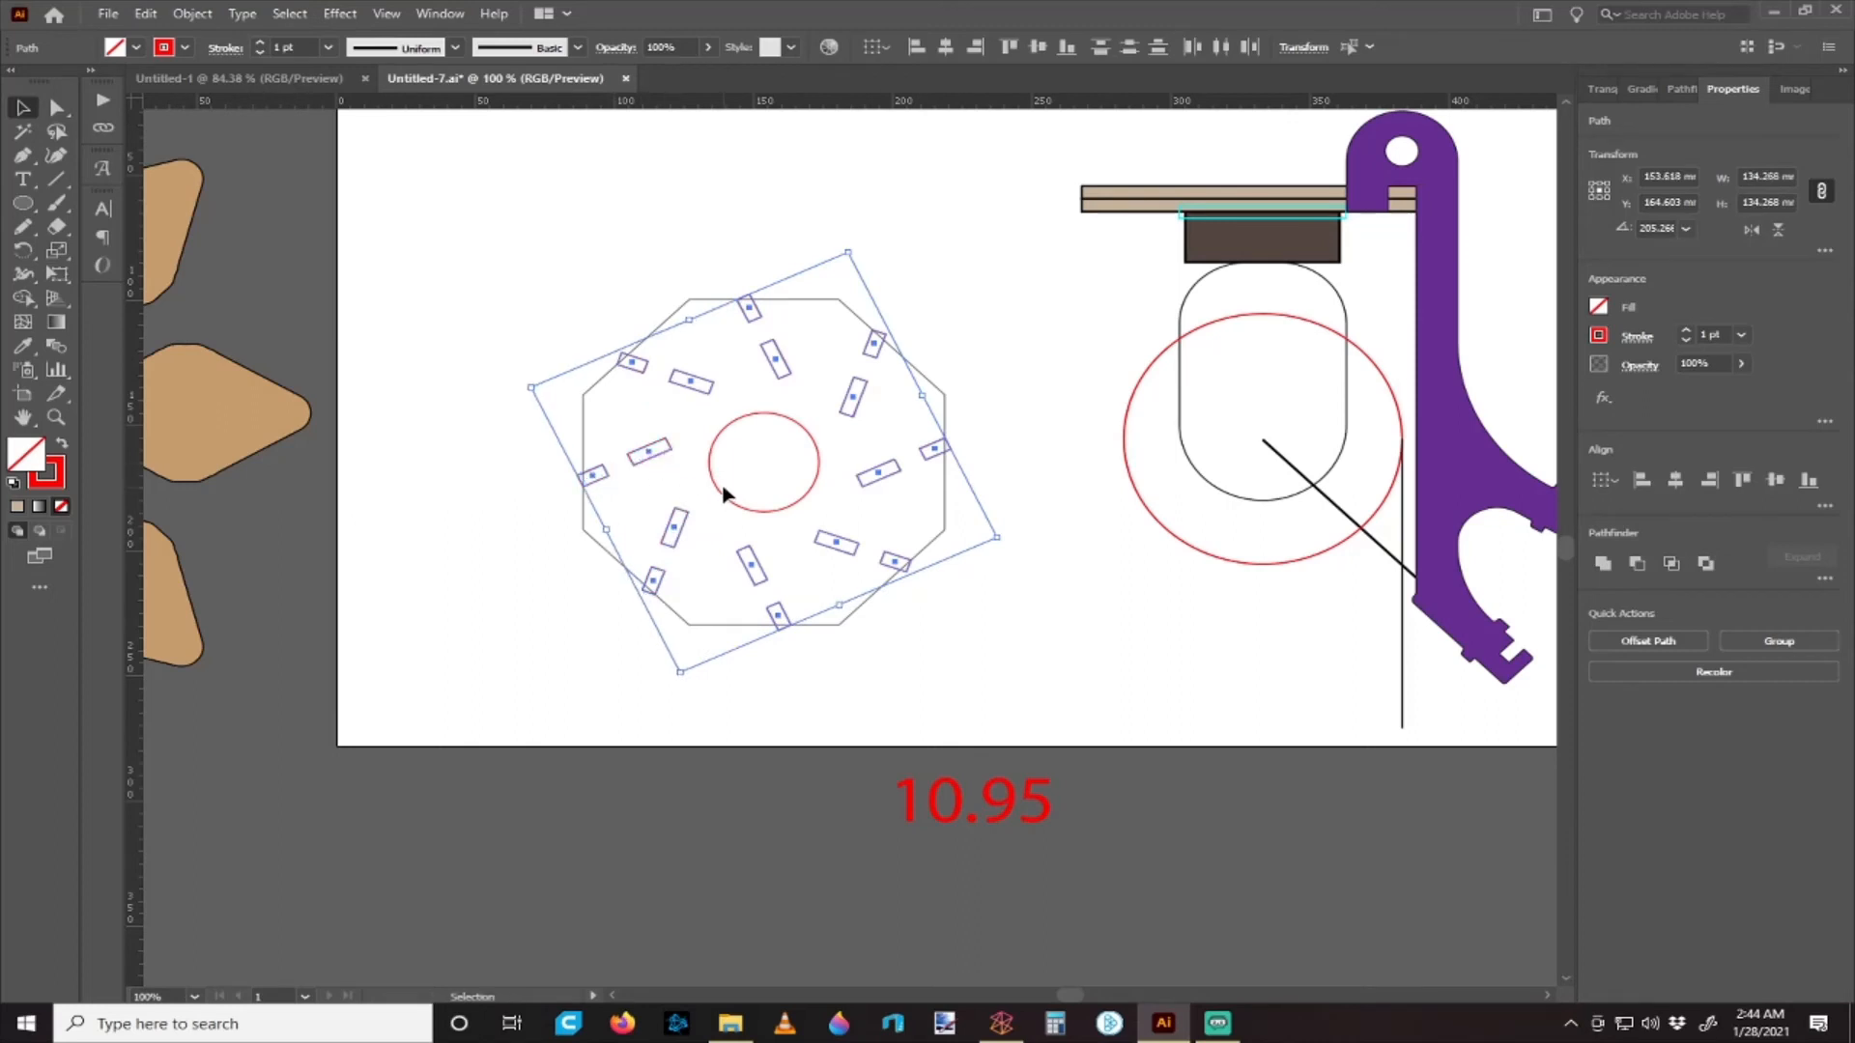
- Group the sixteen slots around the plate together with the centre circle
{"action": "key", "text": "a"}
{"action": "key", "text": "v"}
{"action": "left_click", "coordinate": [744, 391]}
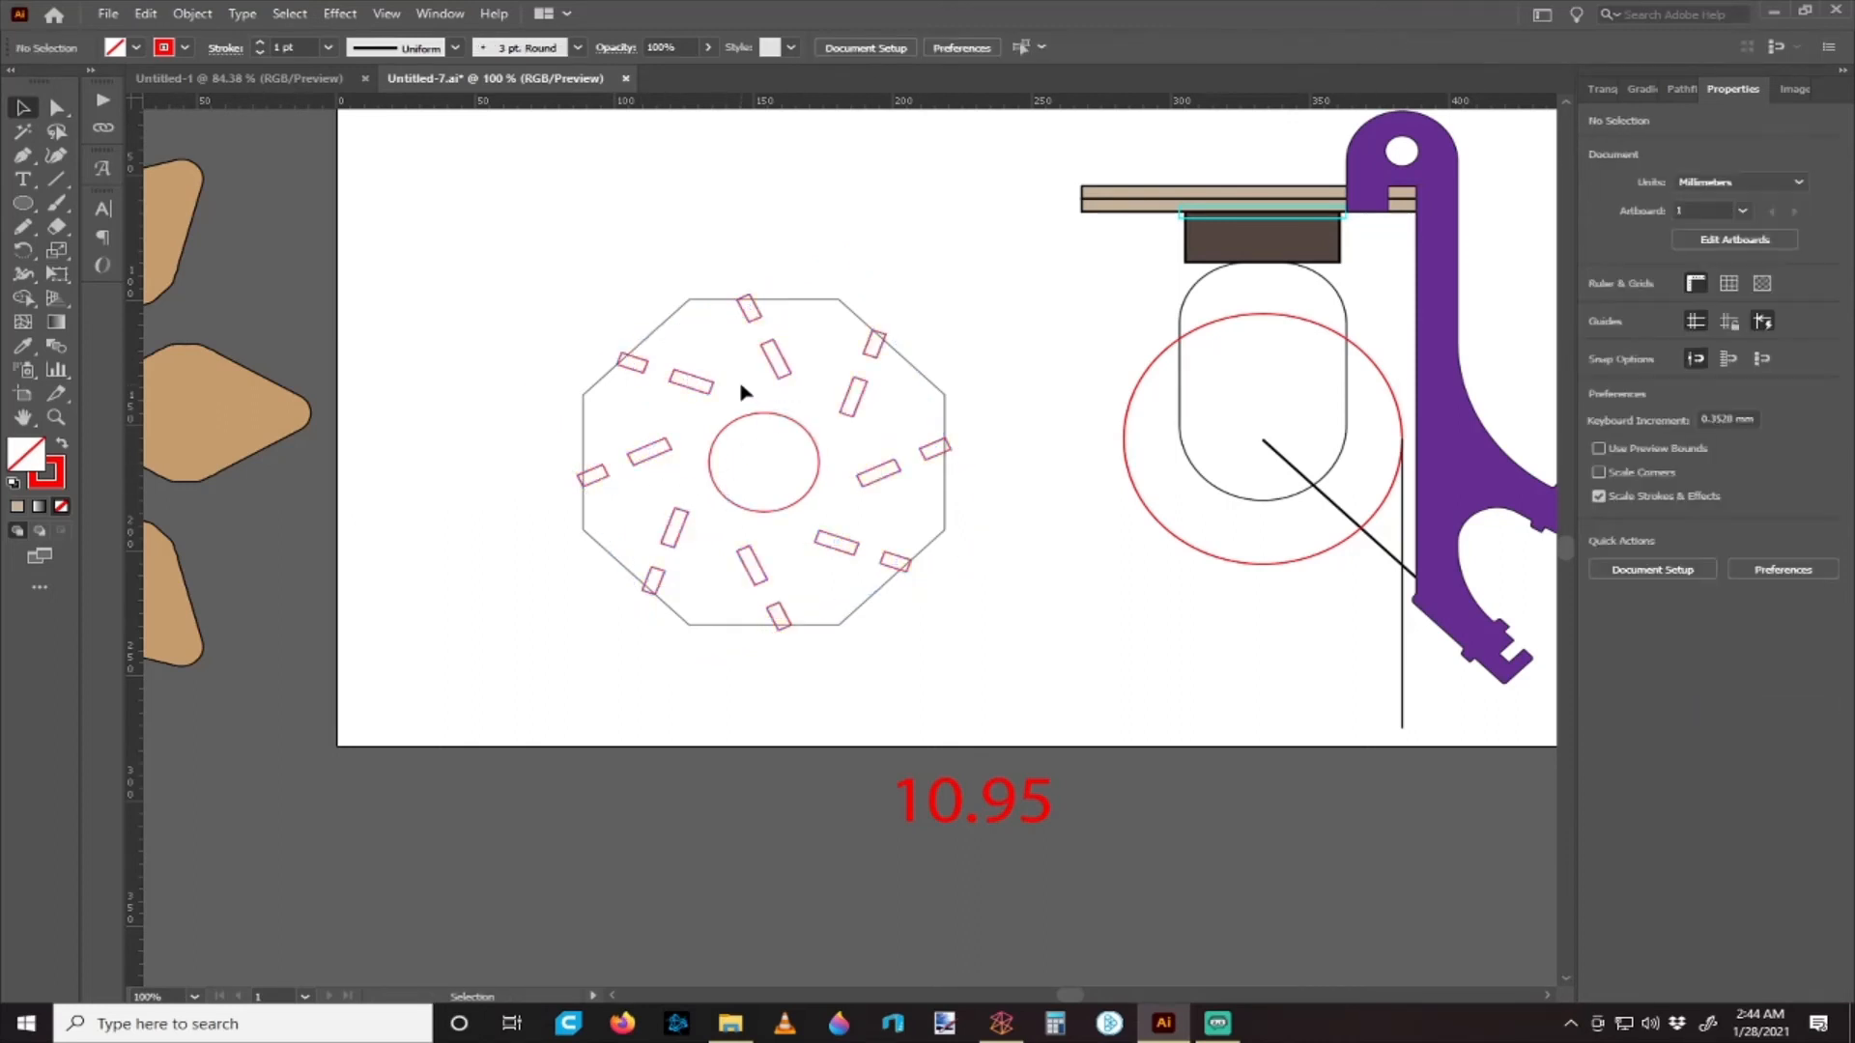
{"action": "left_click", "coordinate": [775, 415]}
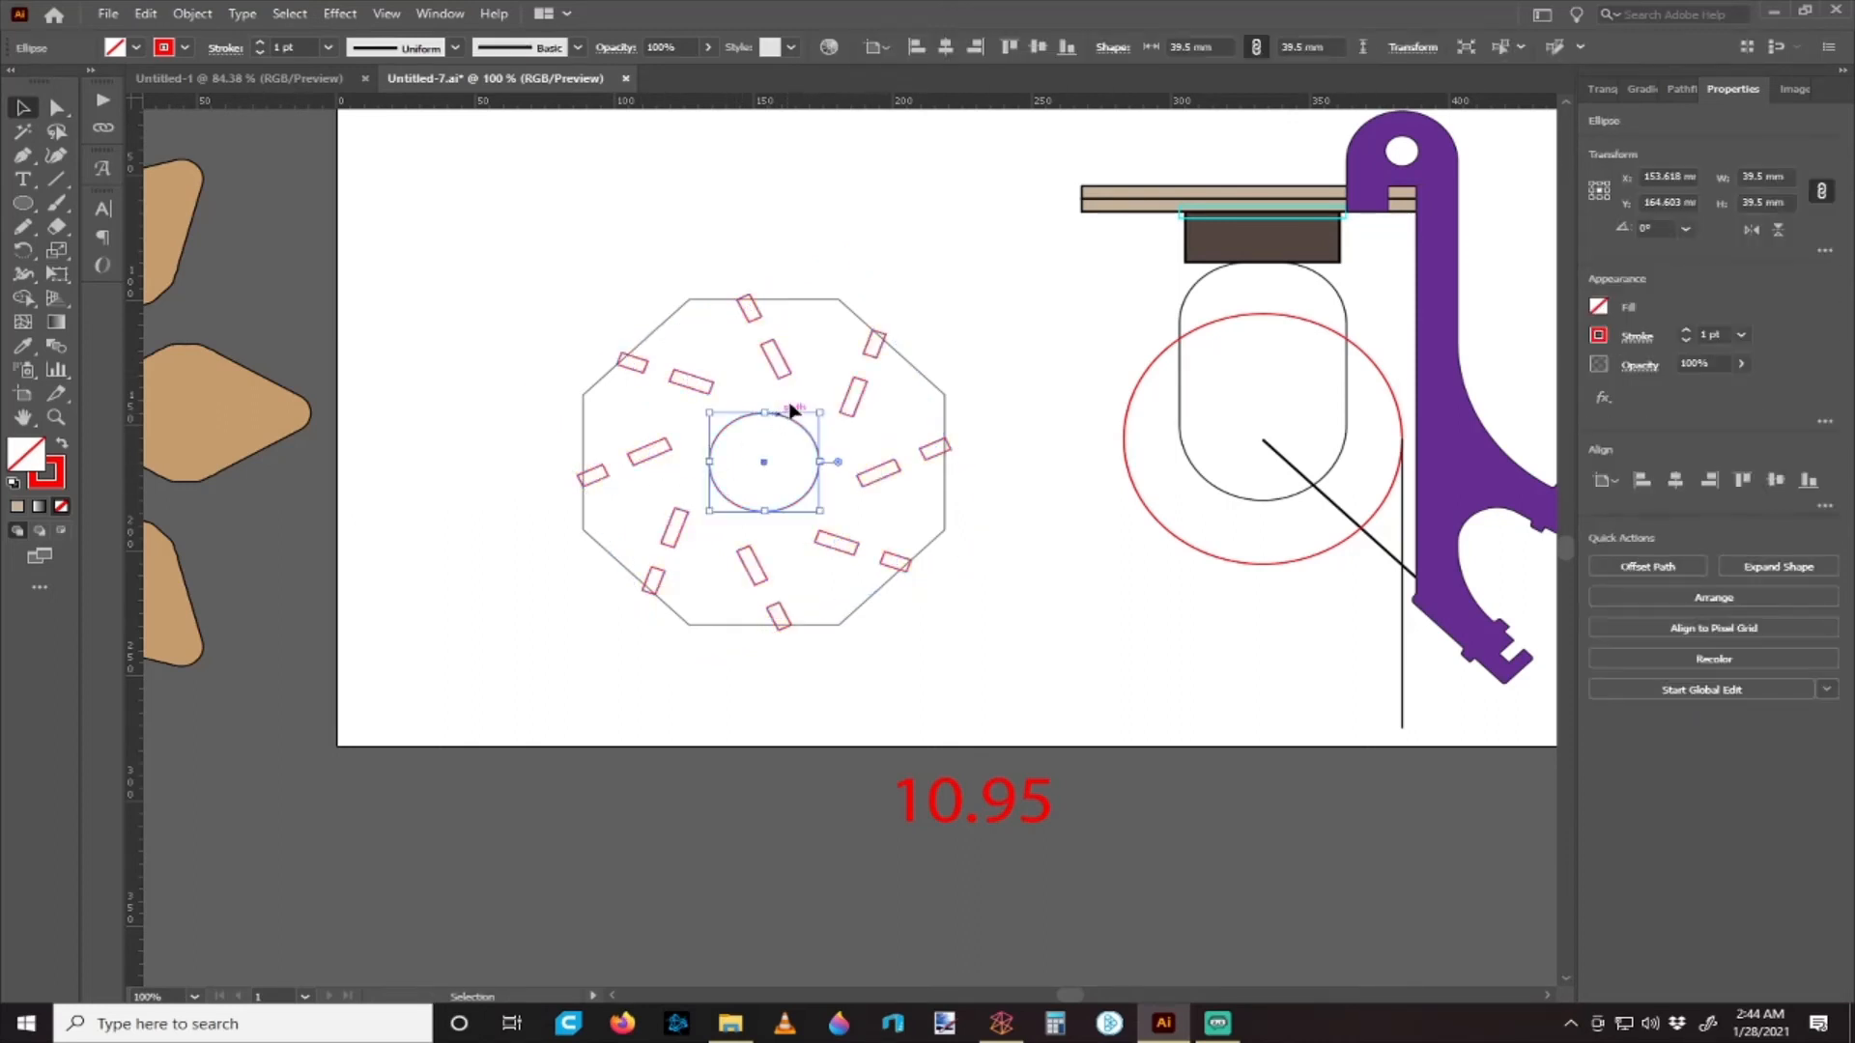
{"action": "left_click", "coordinate": [789, 373], "text": "shift"}
{"action": "key", "text": "ctrl+g"}
{"action": "key", "text": "v"}
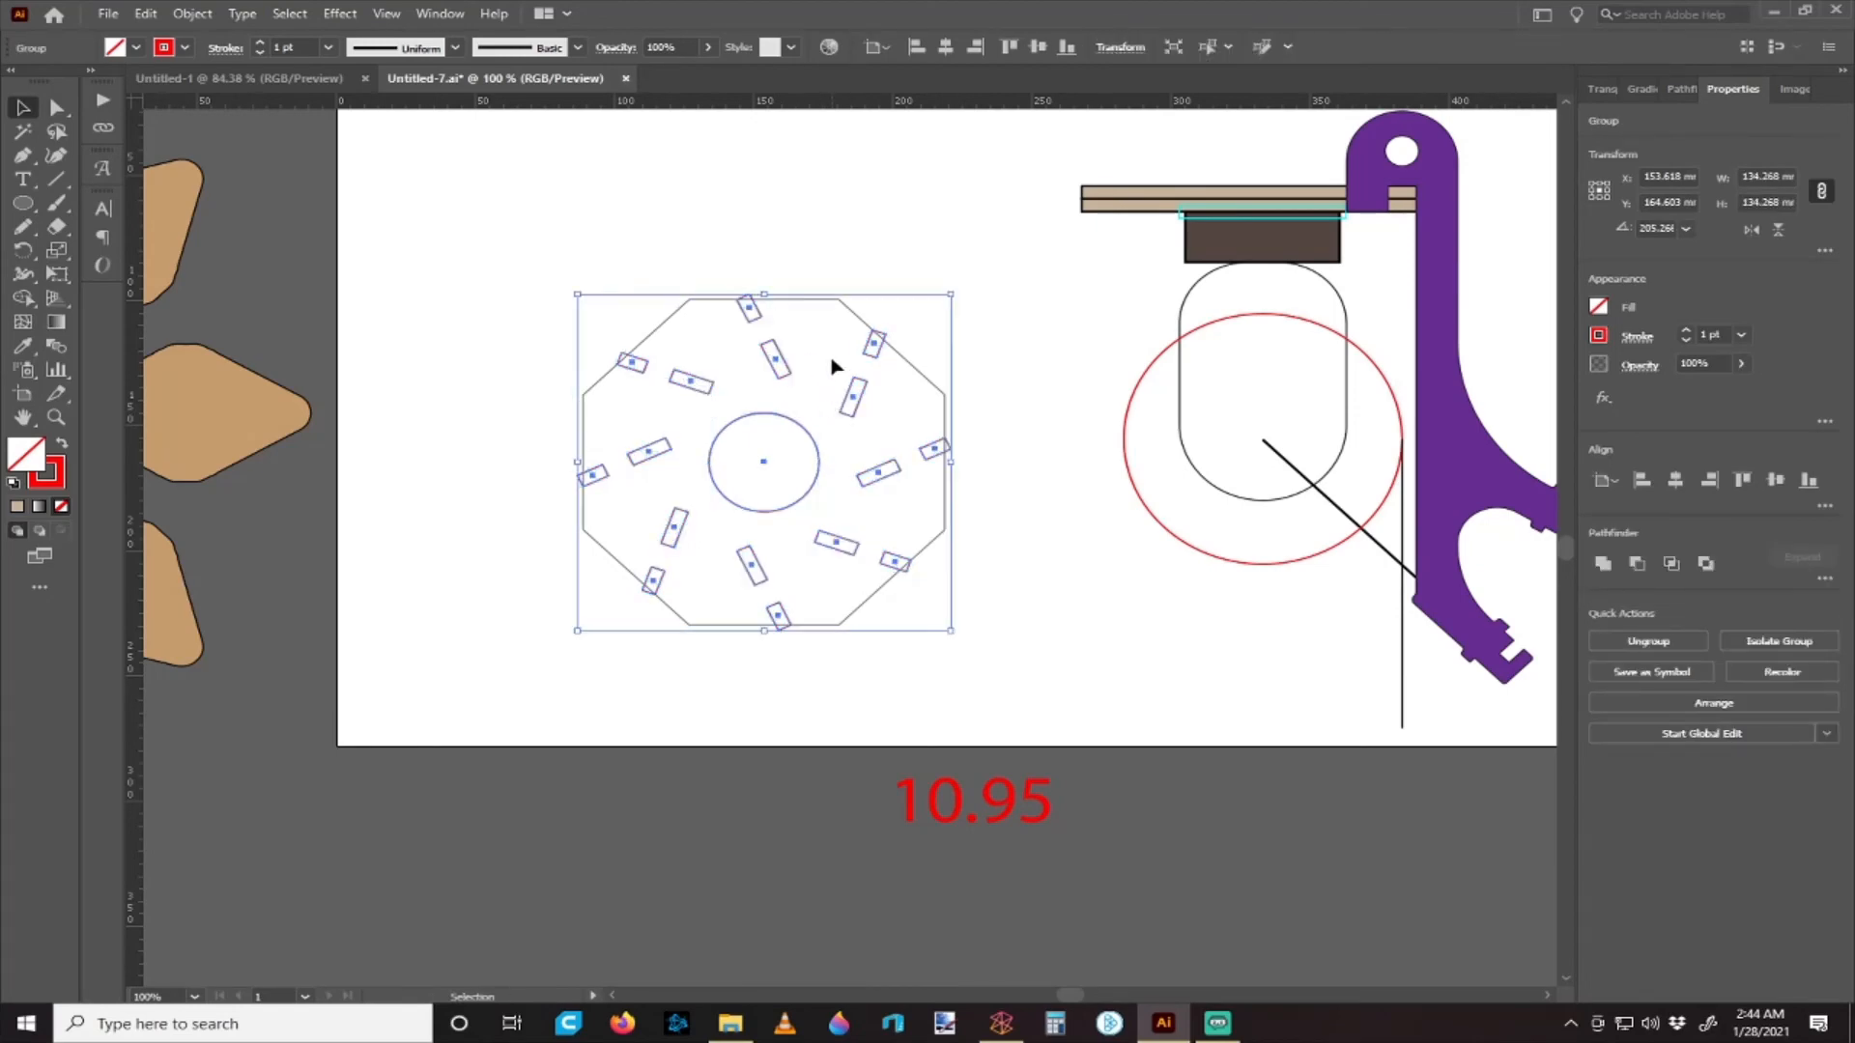
{"action": "left_click", "coordinate": [660, 264]}
{"action": "scroll", "coordinate": [724, 321], "scroll_direction": "up", "scroll_amount": 3}
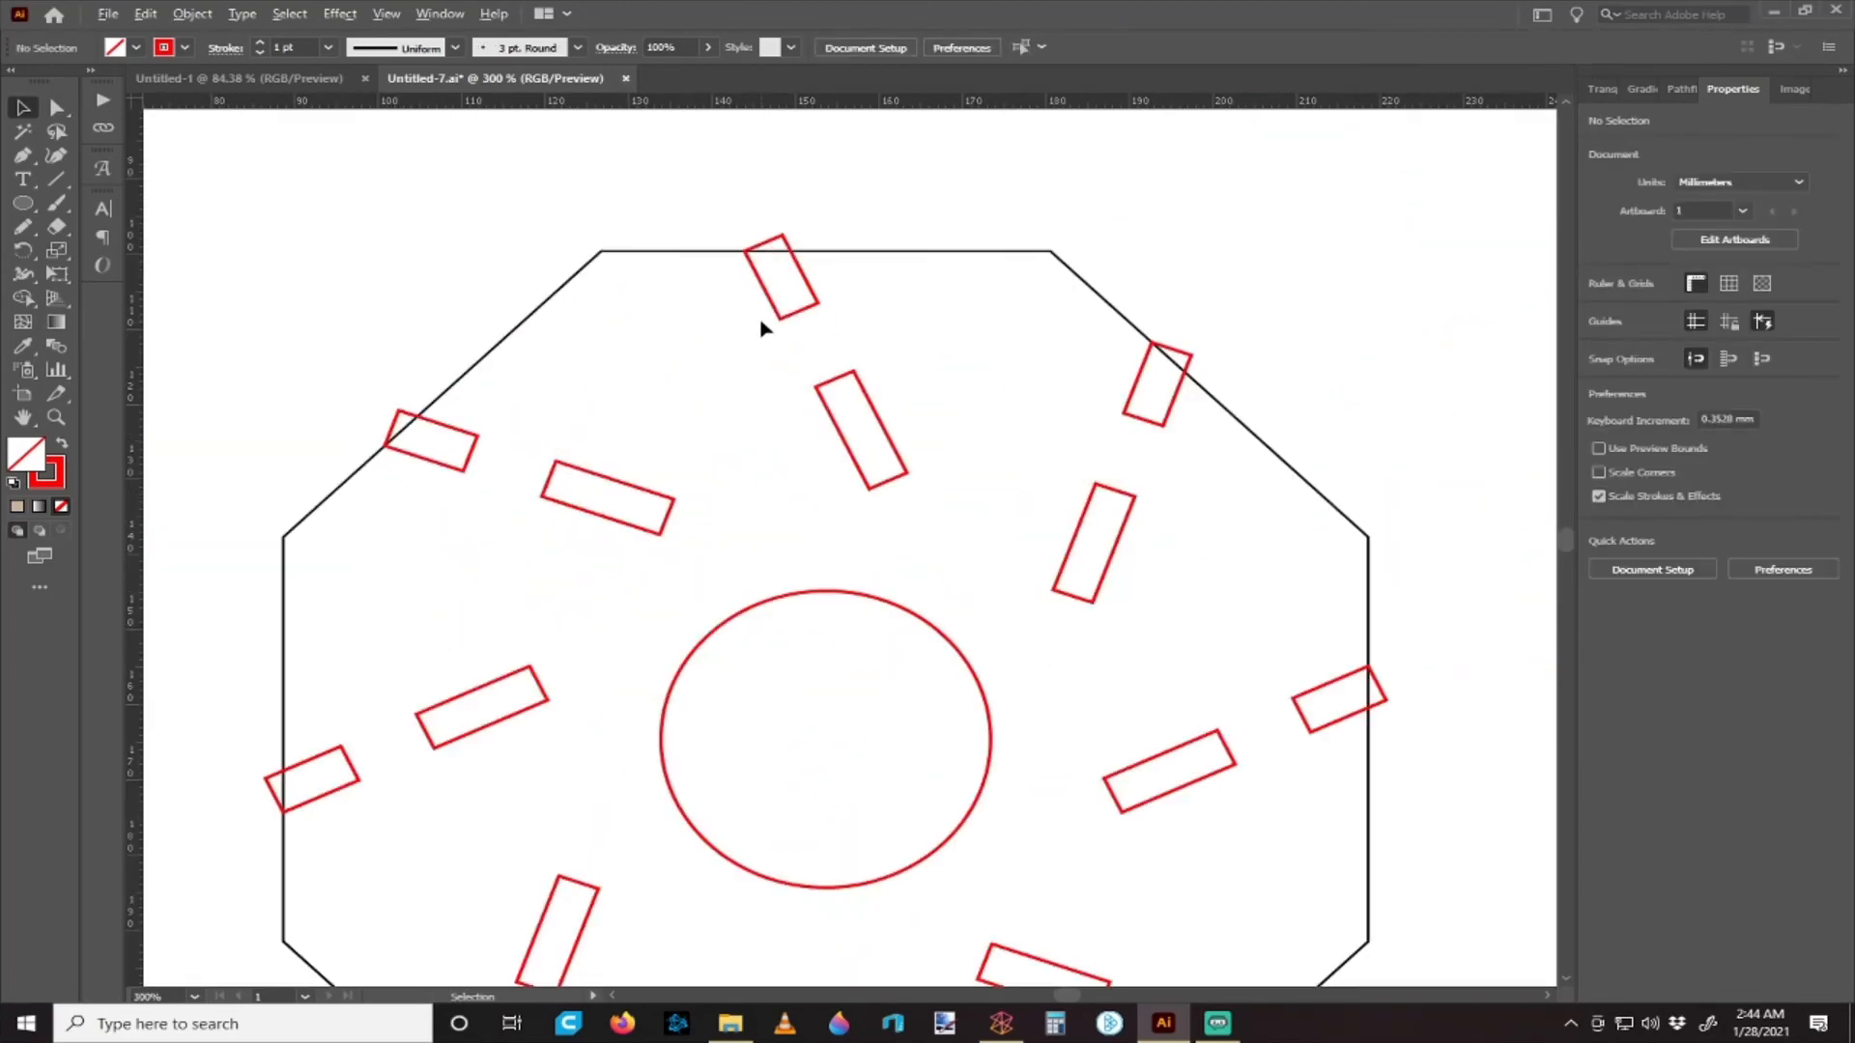
{"action": "scroll", "coordinate": [741, 309], "scroll_direction": "down", "scroll_amount": 2}
{"action": "left_click_drag", "start_coordinate": [601, 250], "coordinate": [923, 414]}
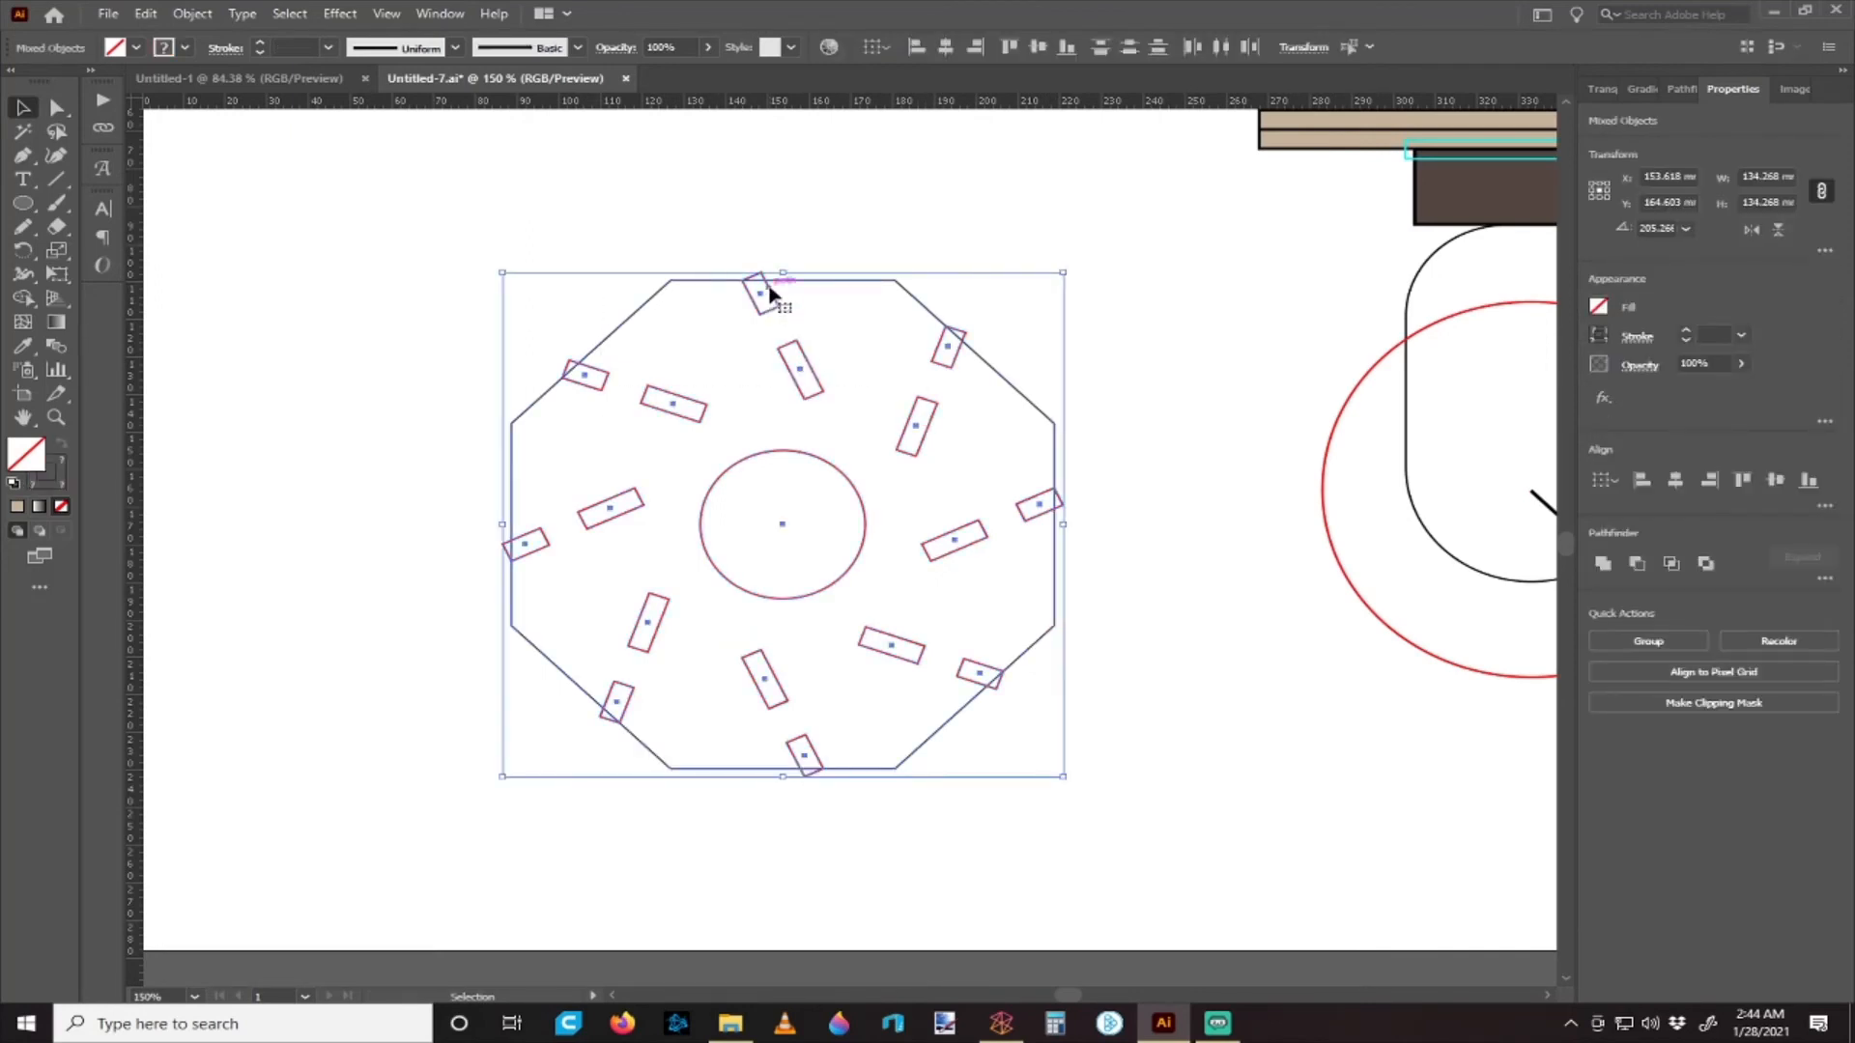
{"action": "scroll", "coordinate": [770, 292], "scroll_direction": "up", "scroll_amount": 2}
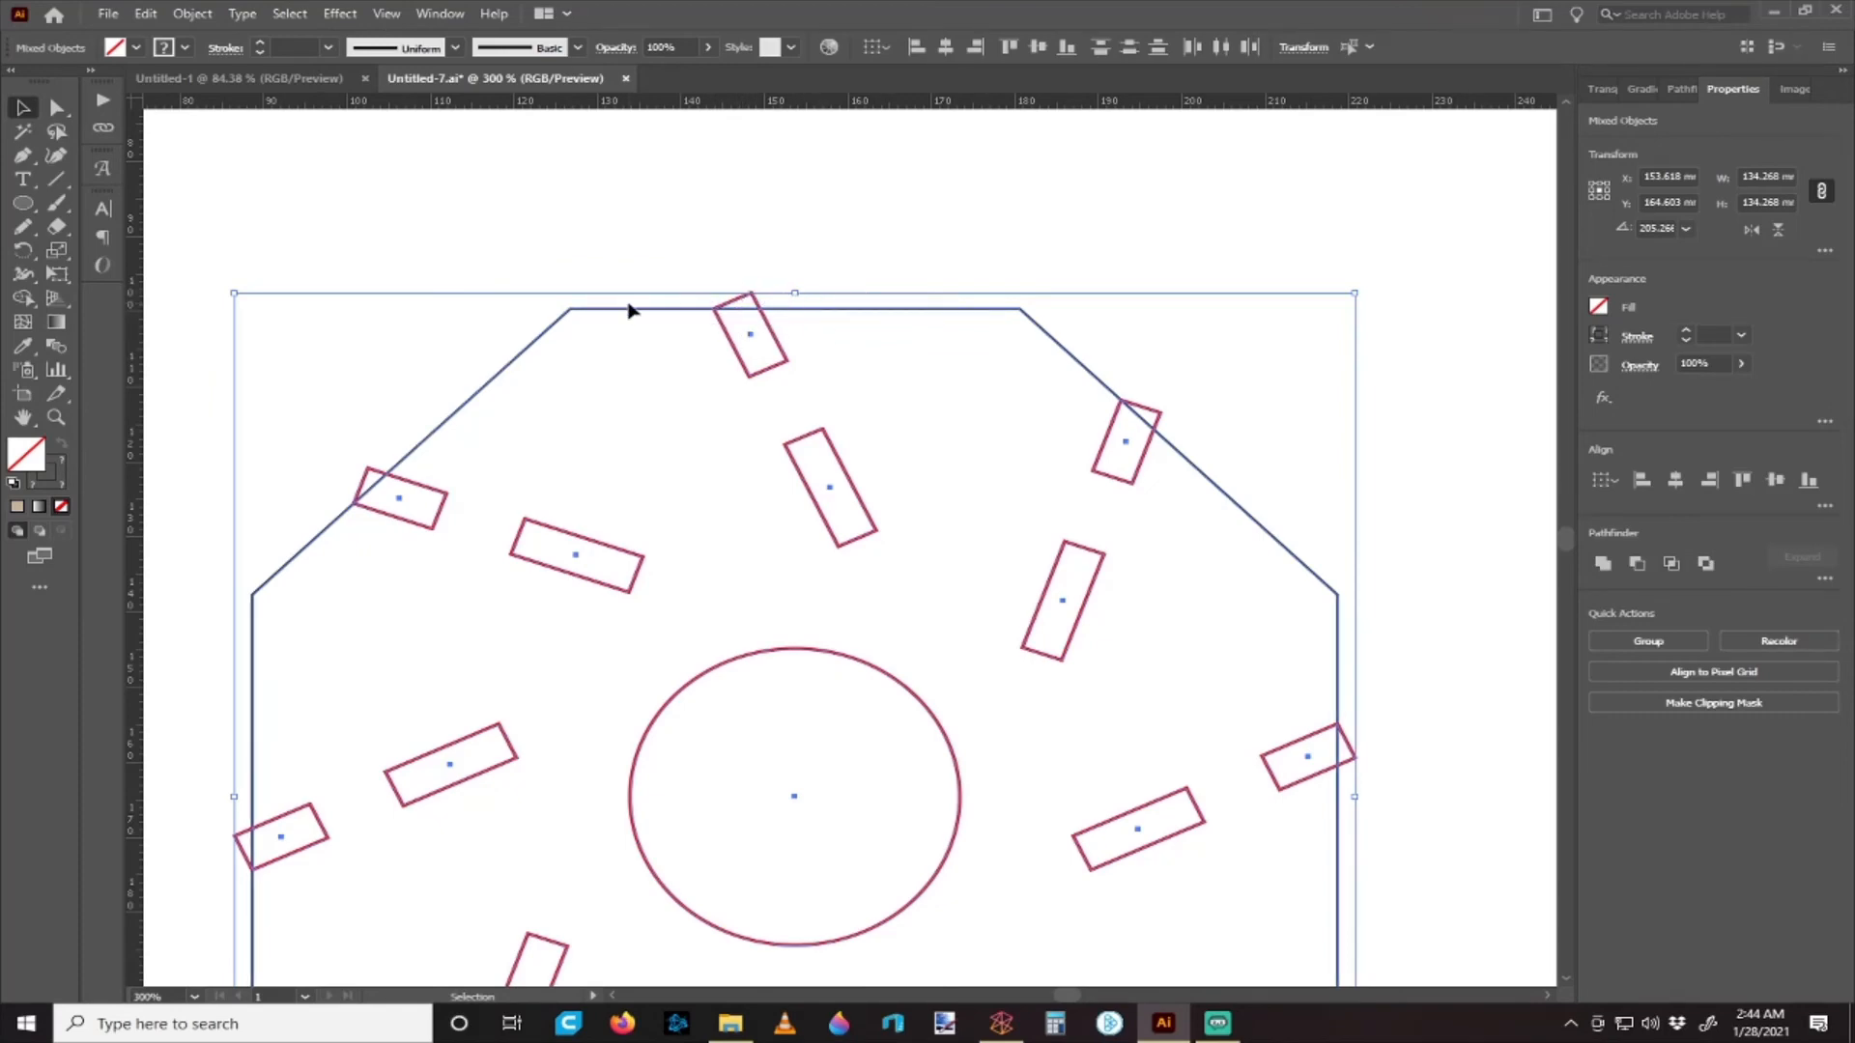
{"action": "scroll", "coordinate": [629, 310], "scroll_direction": "down", "scroll_amount": 2}
{"action": "scroll", "coordinate": [702, 411], "scroll_direction": "up", "scroll_amount": 1}
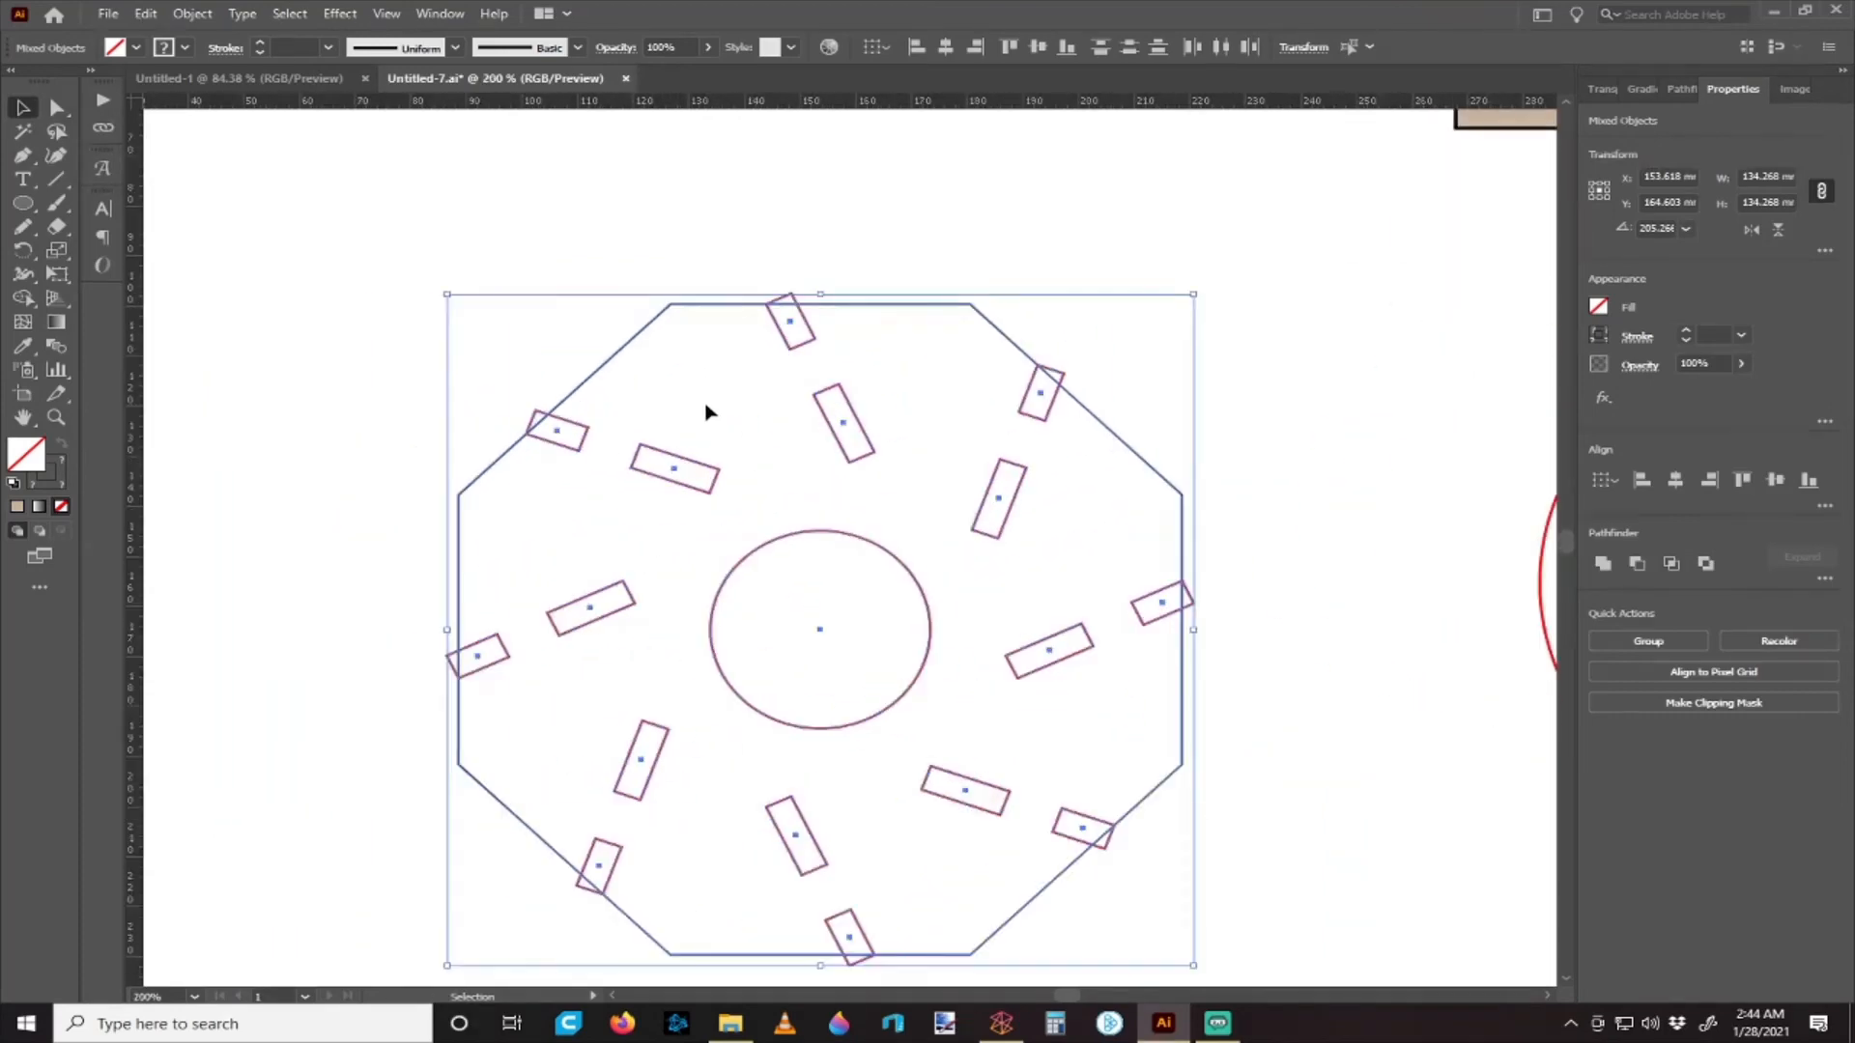
{"action": "scroll", "coordinate": [707, 411], "scroll_direction": "down", "scroll_amount": 1}
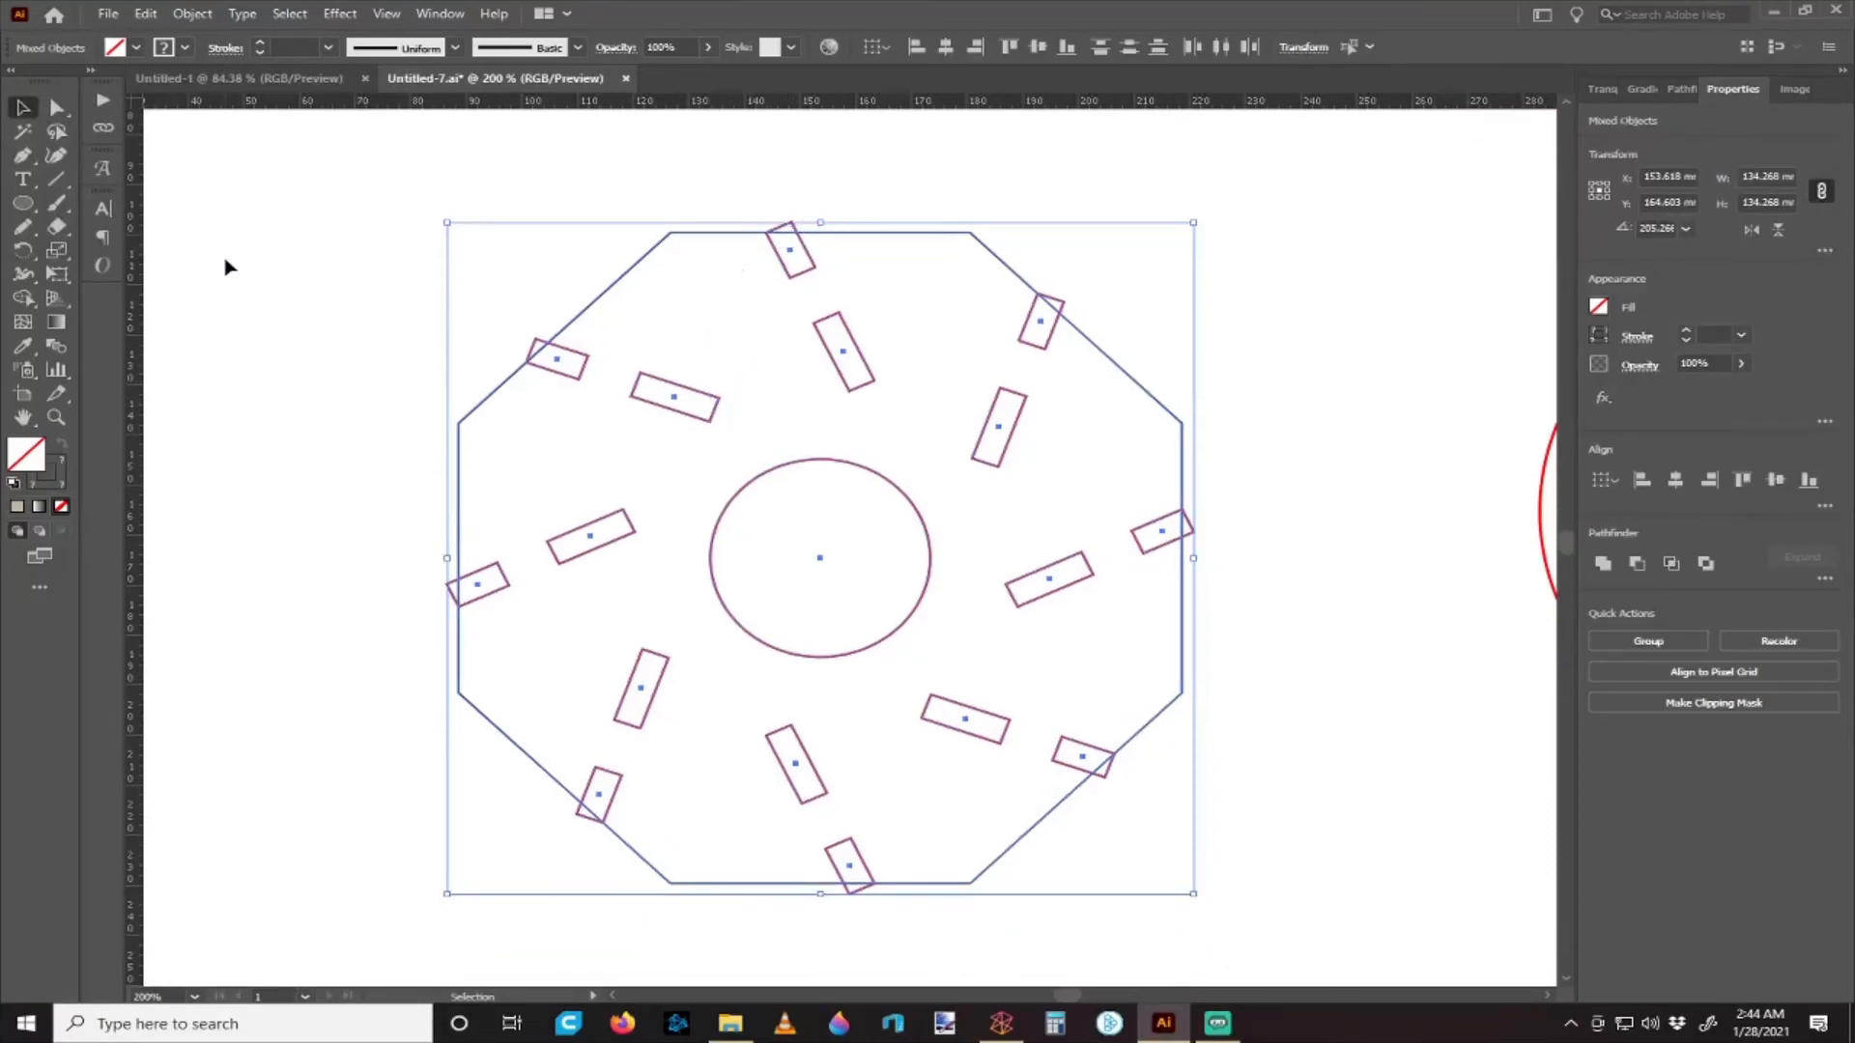
{"action": "left_click", "coordinate": [58, 297]}
{"action": "left_click", "coordinate": [377, 186]}
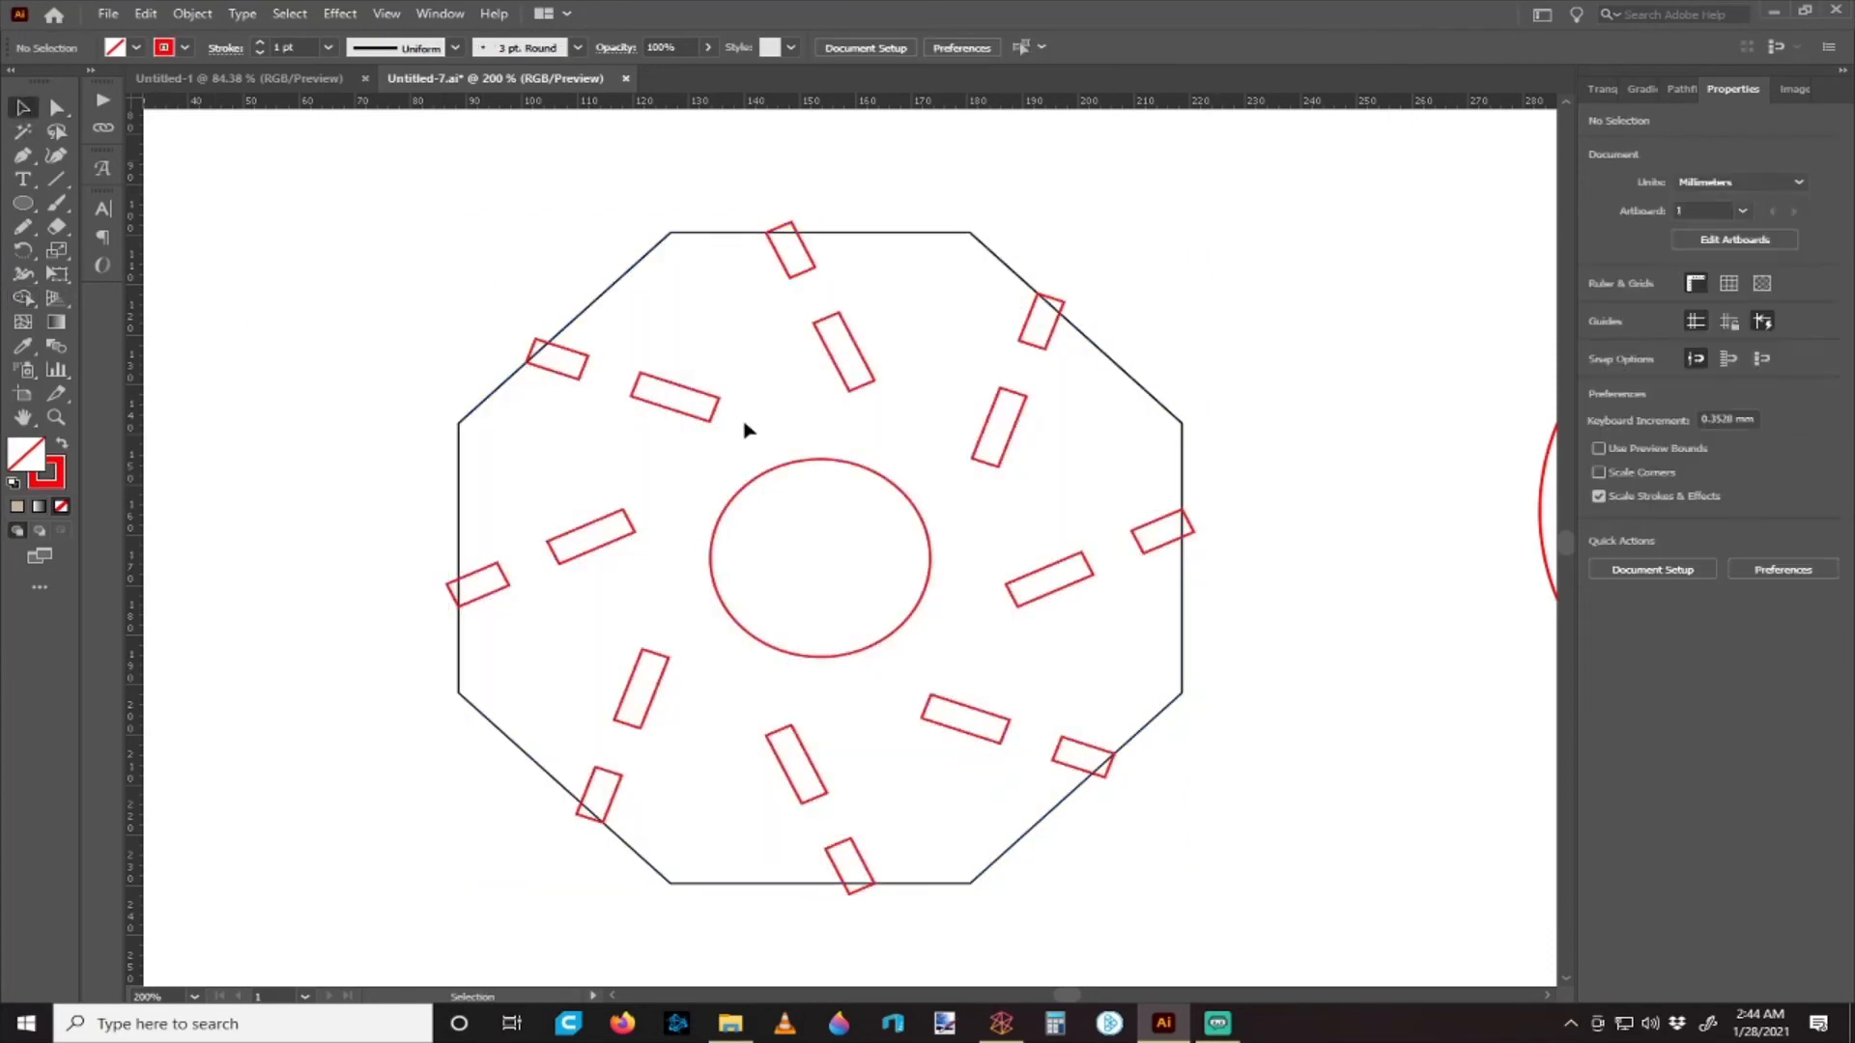
- Ungroup the centre circle and the slots until every slot is a separate path
{"action": "left_click", "coordinate": [710, 401]}
{"action": "key", "text": "a"}
{"action": "key", "text": "v"}
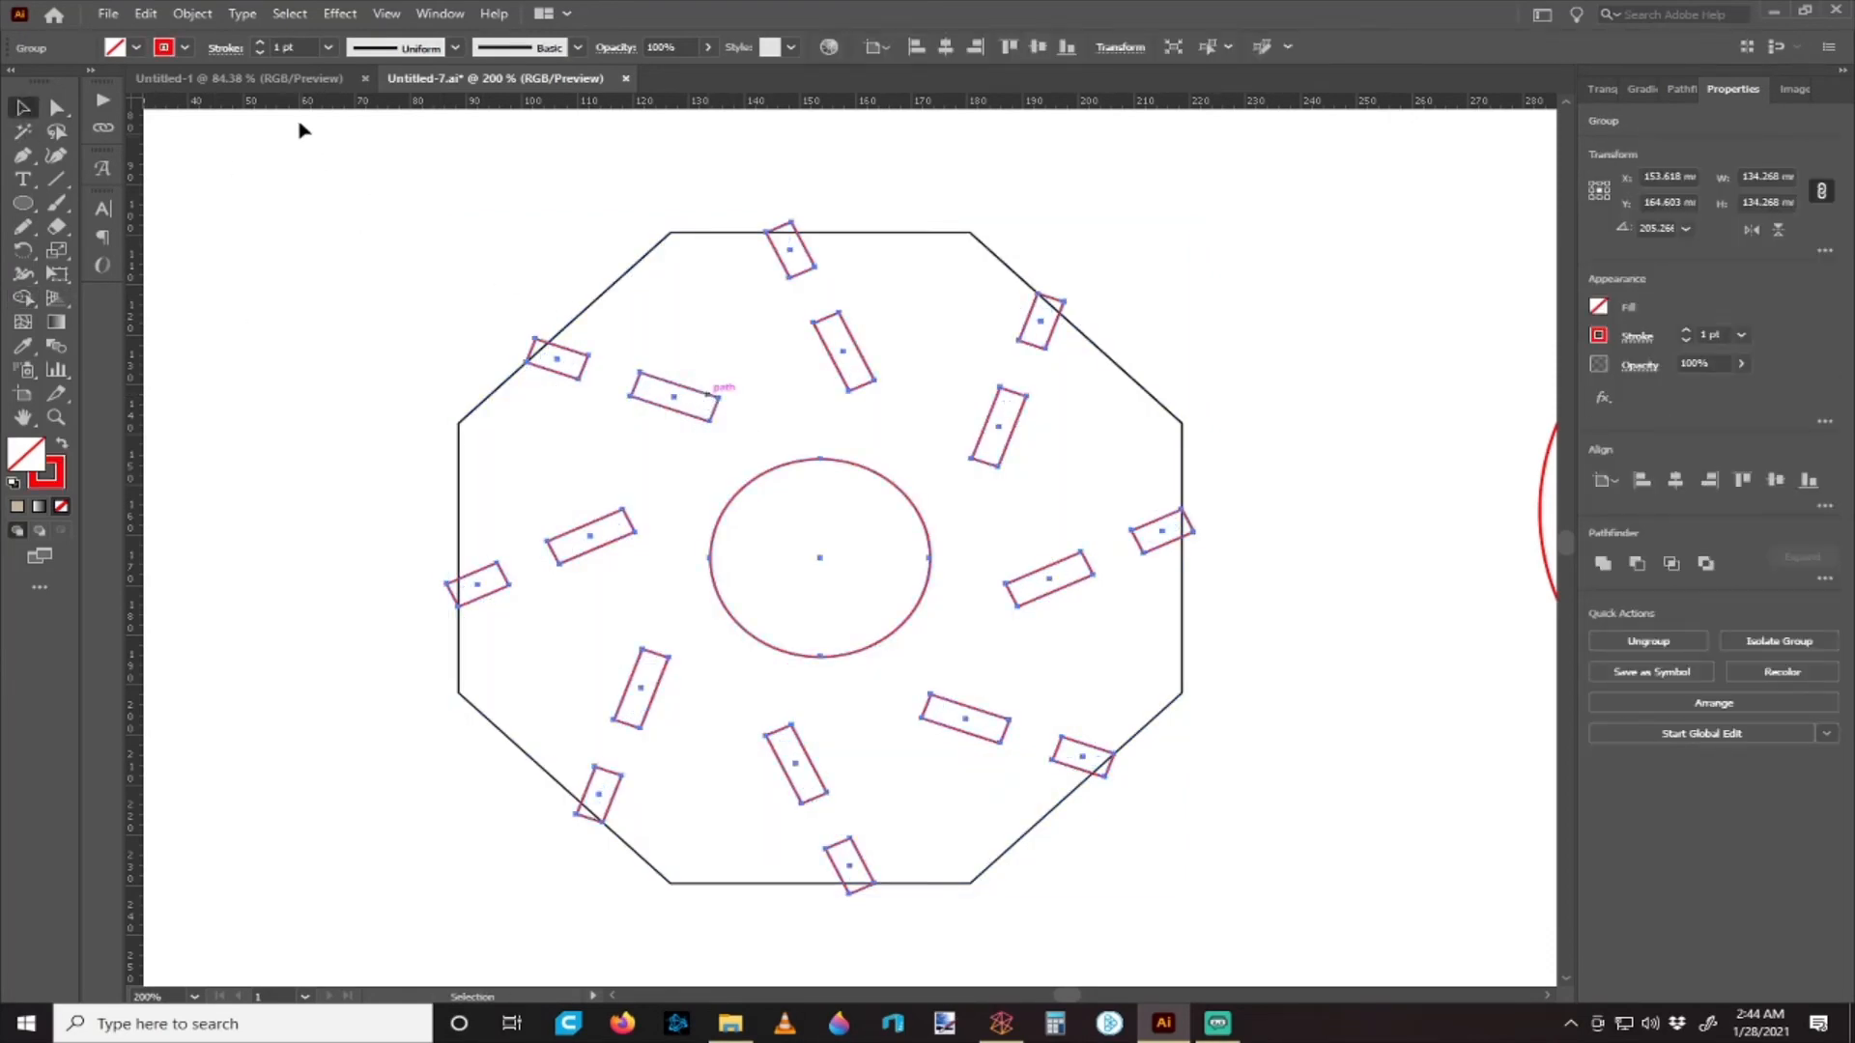
{"action": "left_click", "coordinate": [192, 13]}
{"action": "left_click", "coordinate": [229, 131]}
{"action": "left_click", "coordinate": [655, 345]}
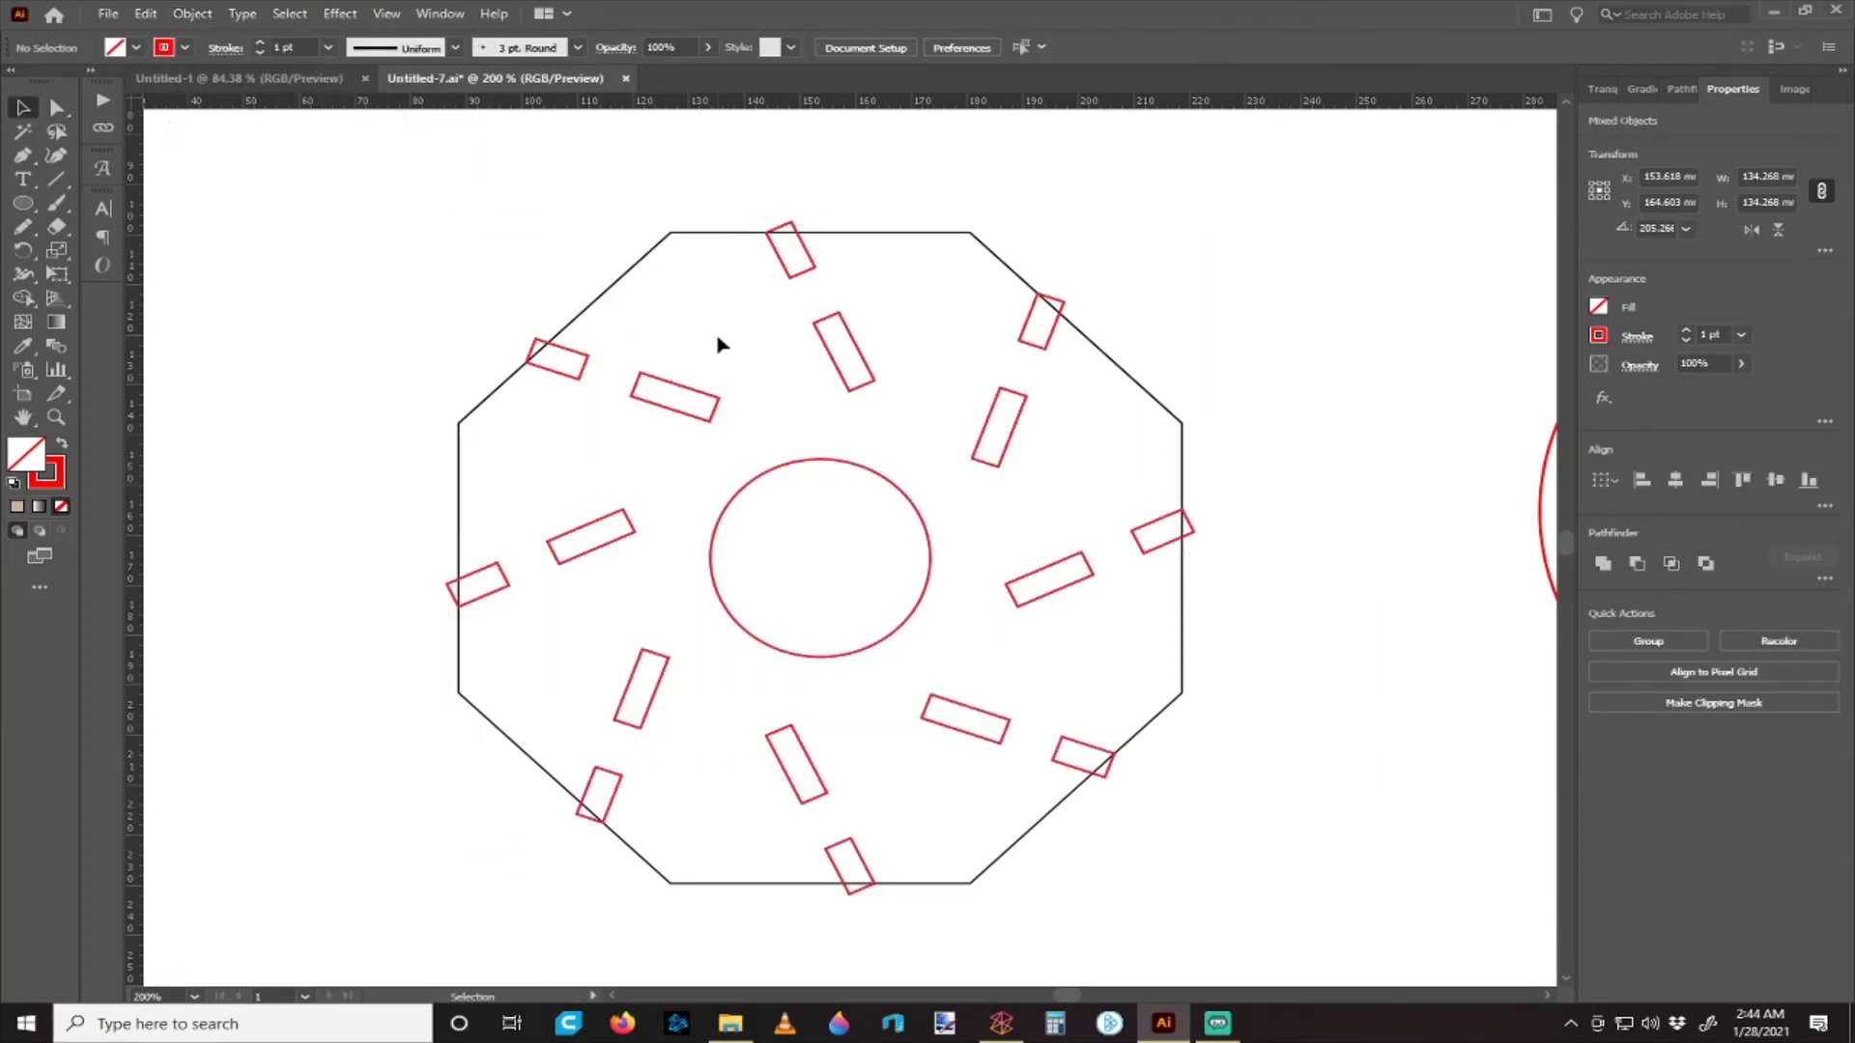
{"action": "scroll", "coordinate": [547, 327], "scroll_direction": "down", "scroll_amount": 2}
{"action": "left_click", "coordinate": [569, 304]}
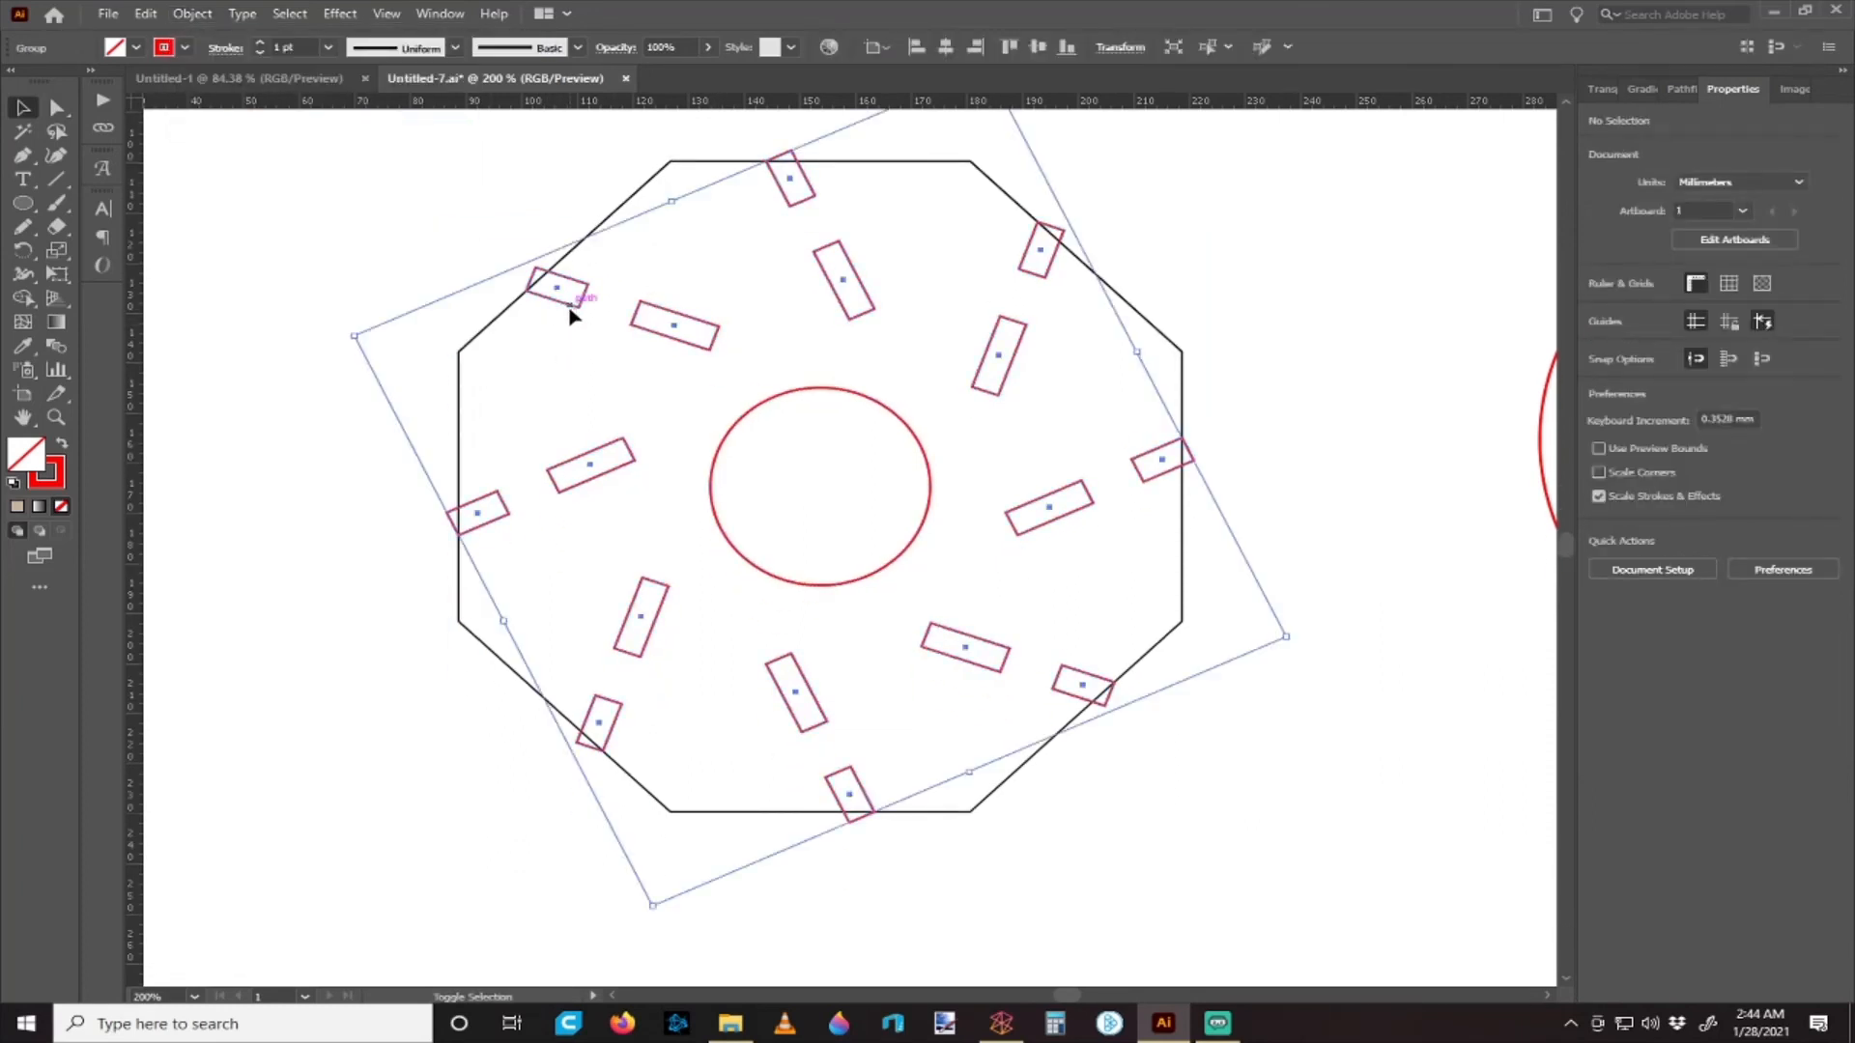
{"action": "left_click", "coordinate": [193, 14]}
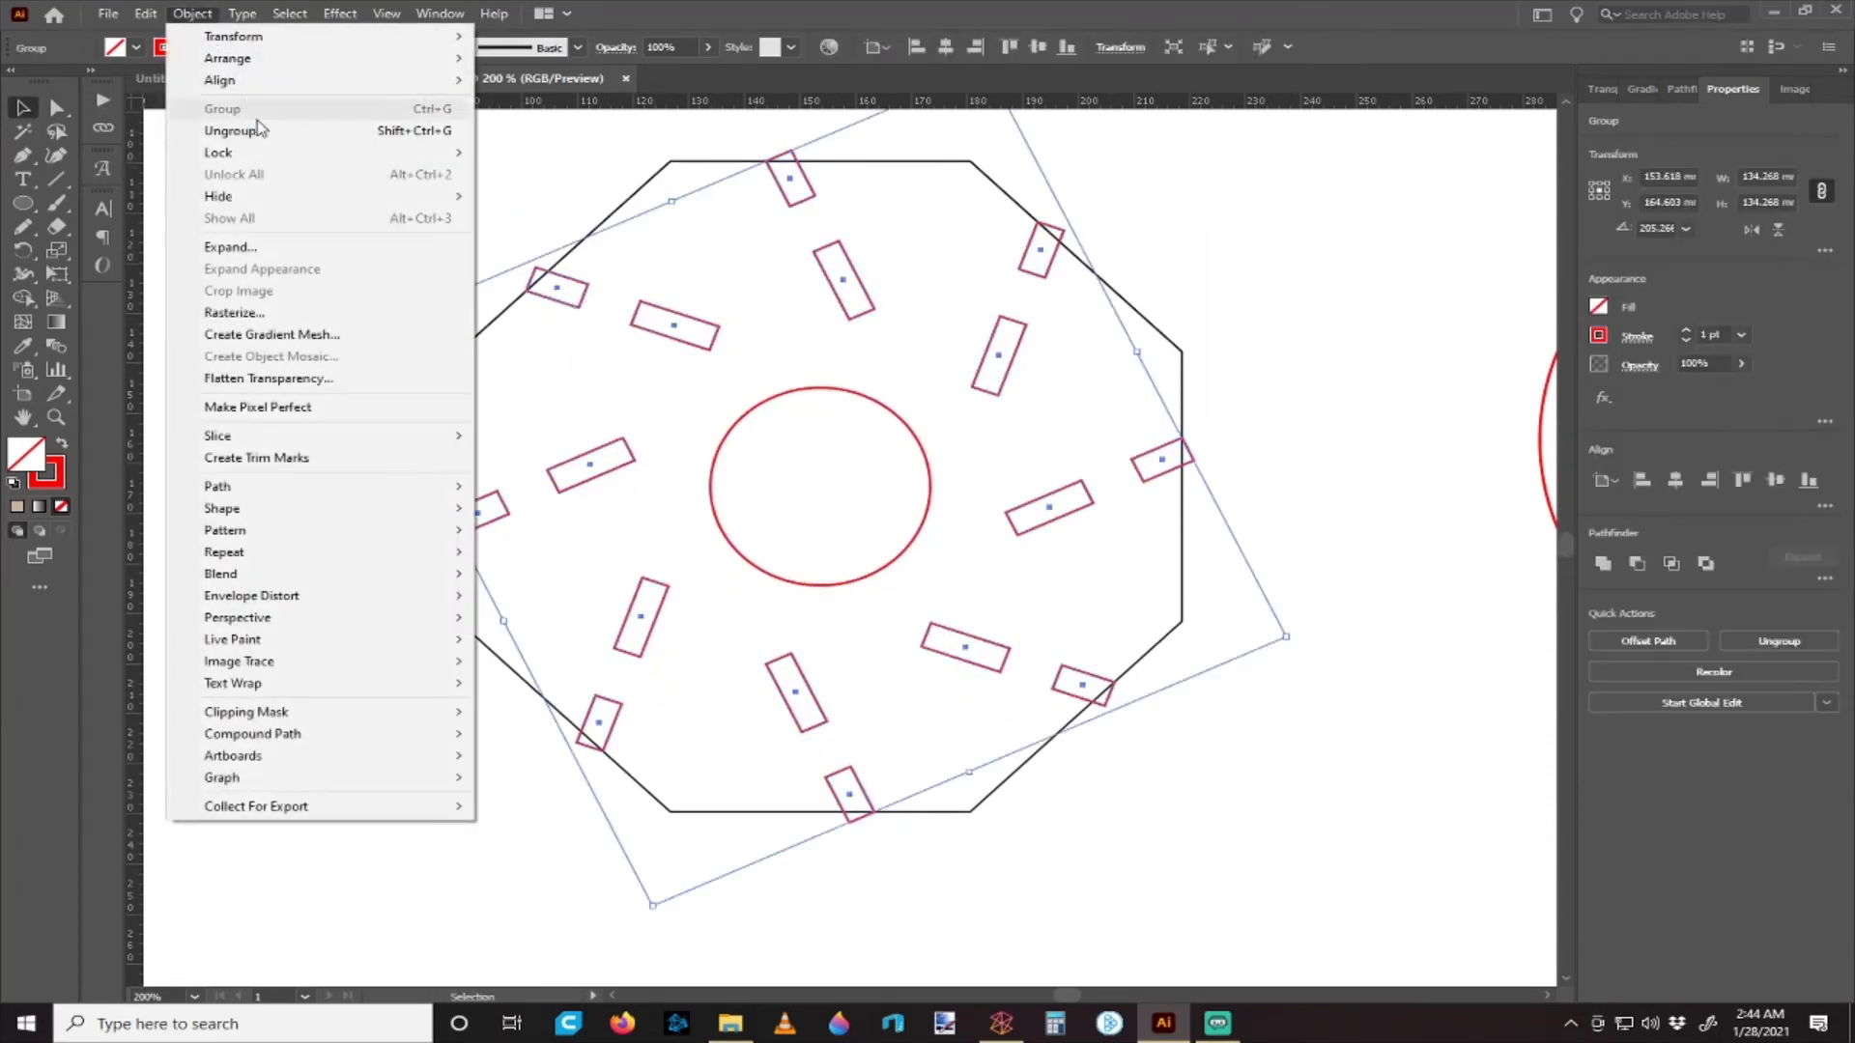
{"action": "left_click", "coordinate": [229, 129]}
- Select the eight outer slots crossing the octagon's edge and group them
{"action": "left_click", "coordinate": [654, 281]}
{"action": "left_click", "coordinate": [584, 280]}
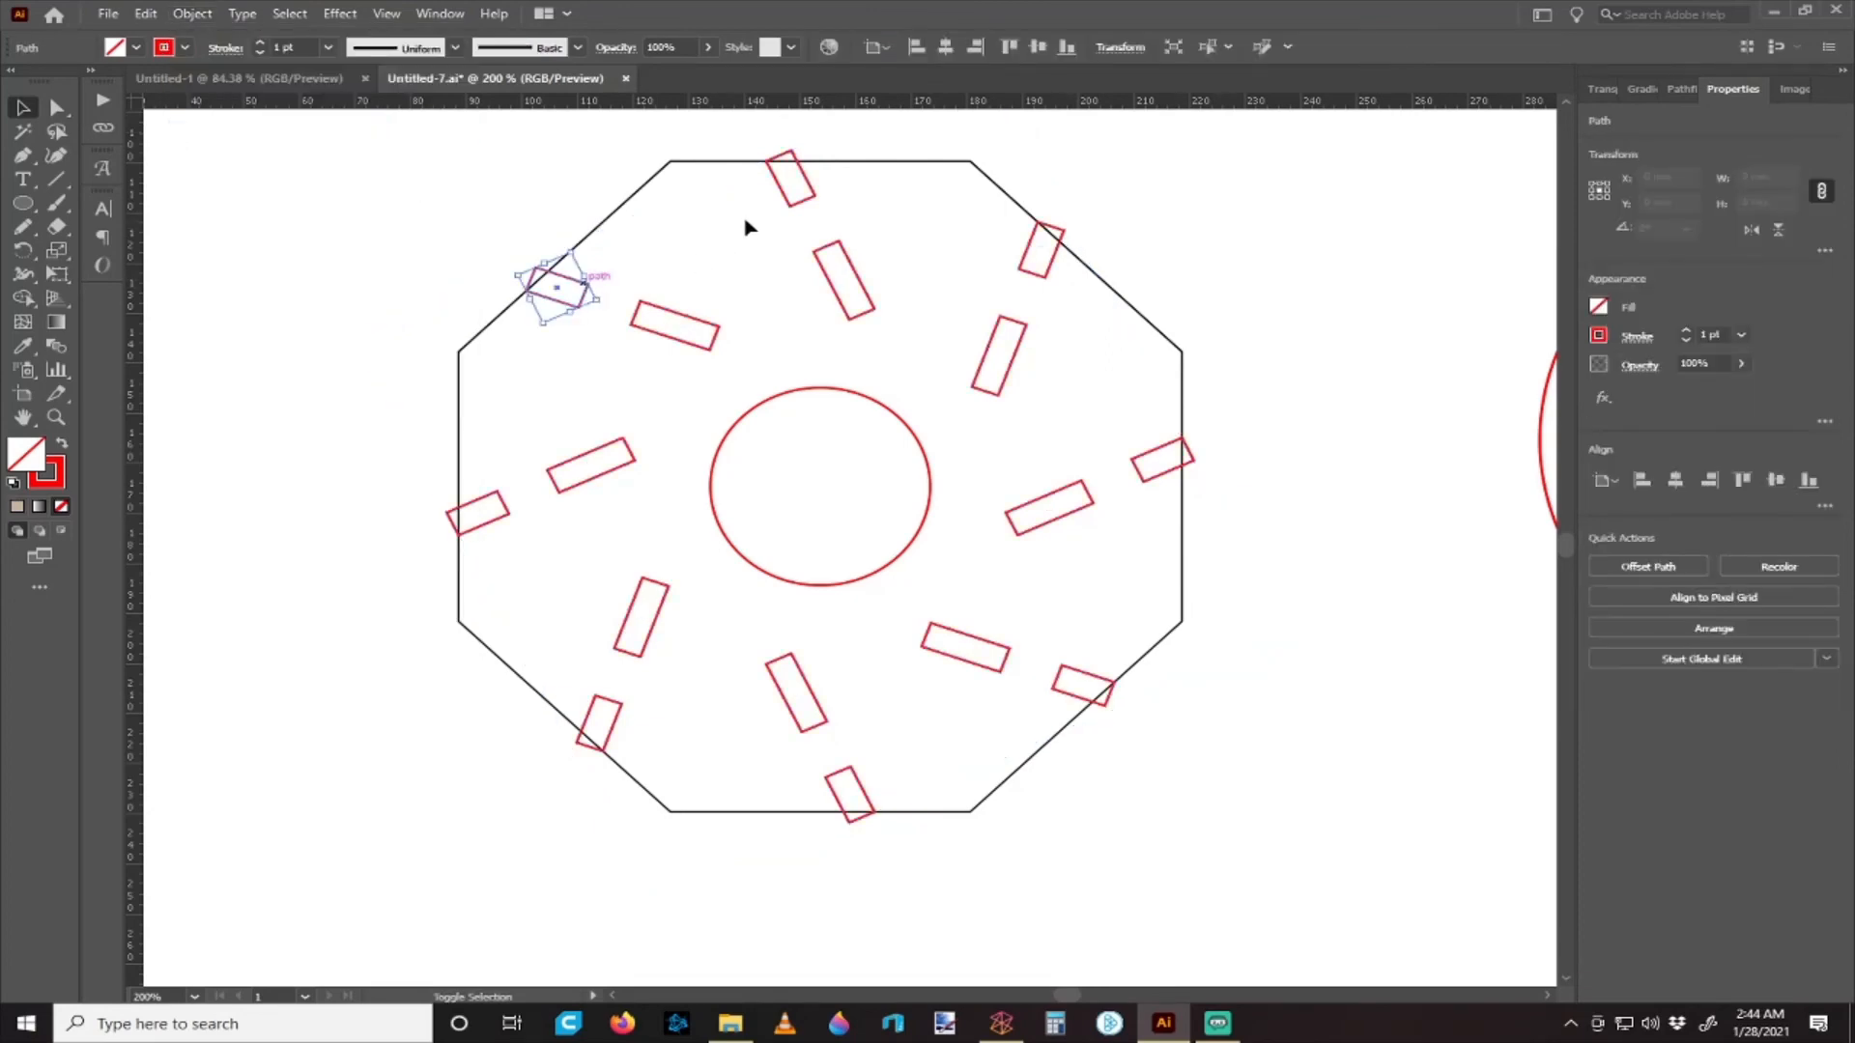
{"action": "left_click", "coordinate": [784, 198], "text": "shift"}
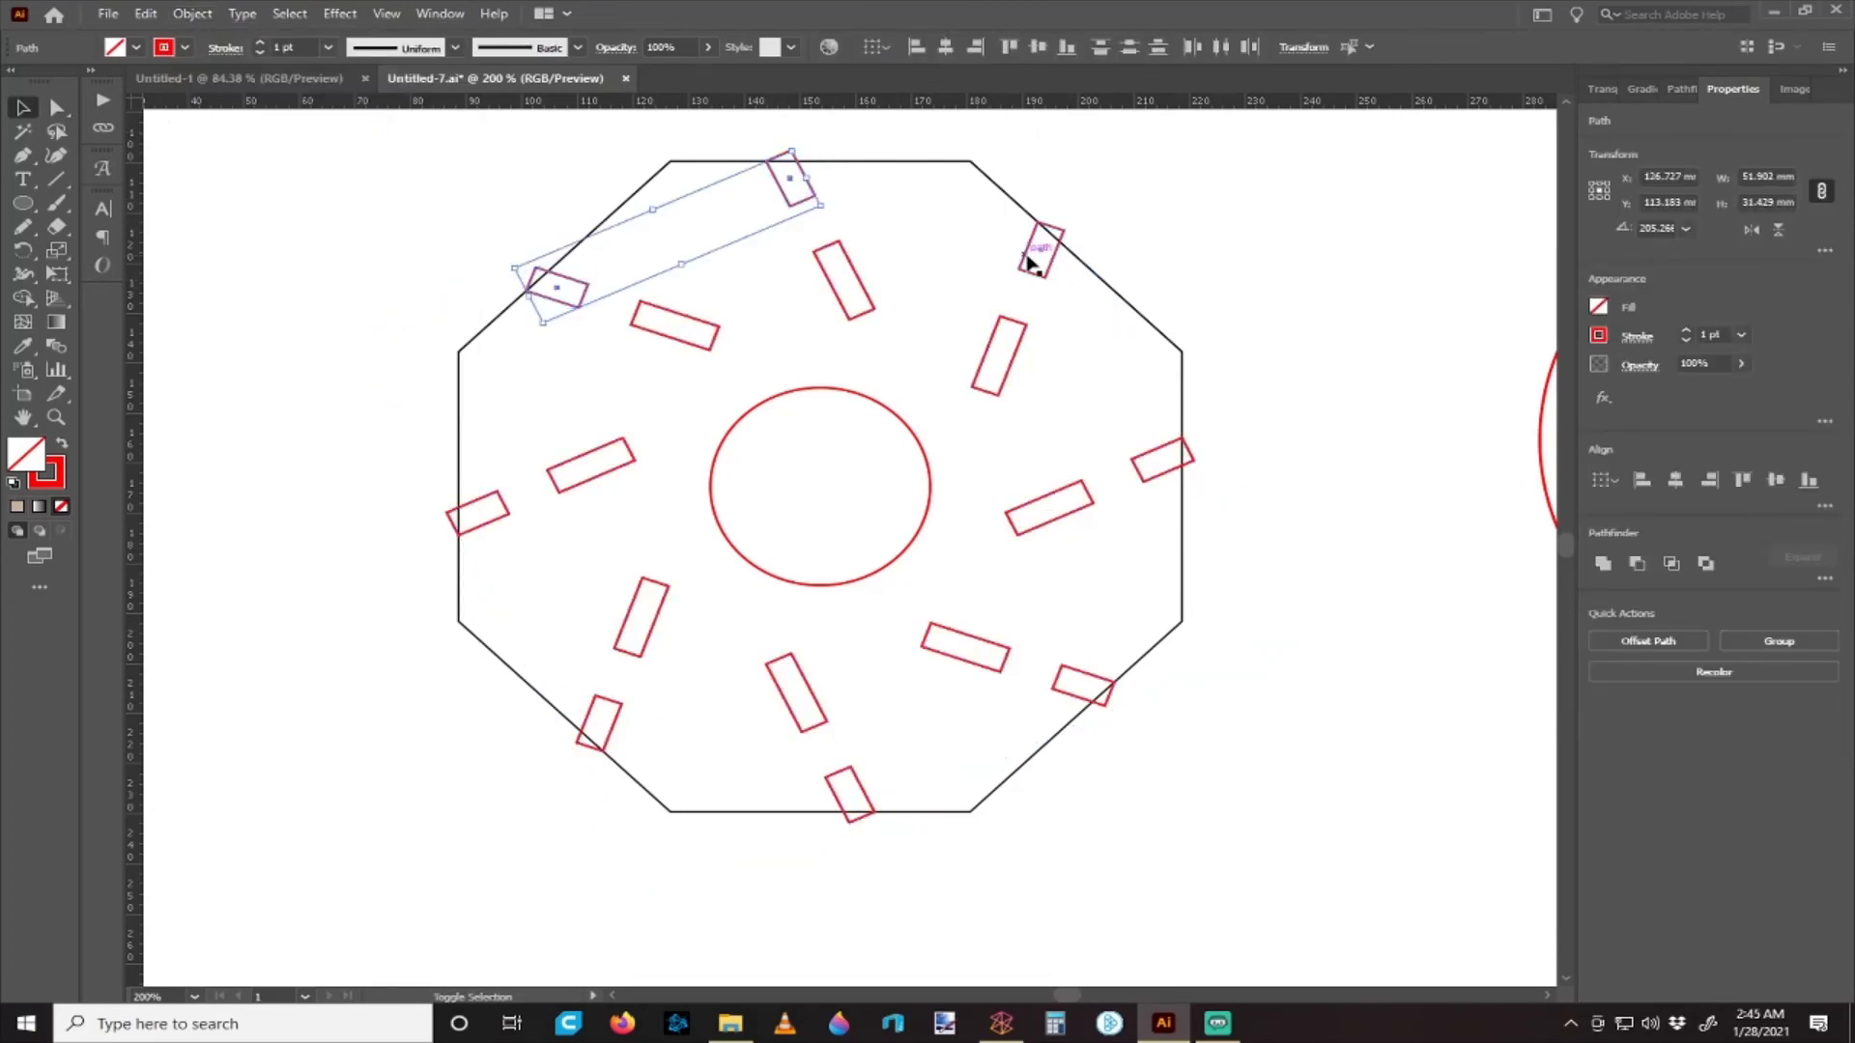
{"action": "left_click", "coordinate": [1032, 255], "text": "shift"}
{"action": "left_click", "coordinate": [1151, 460], "text": "shift"}
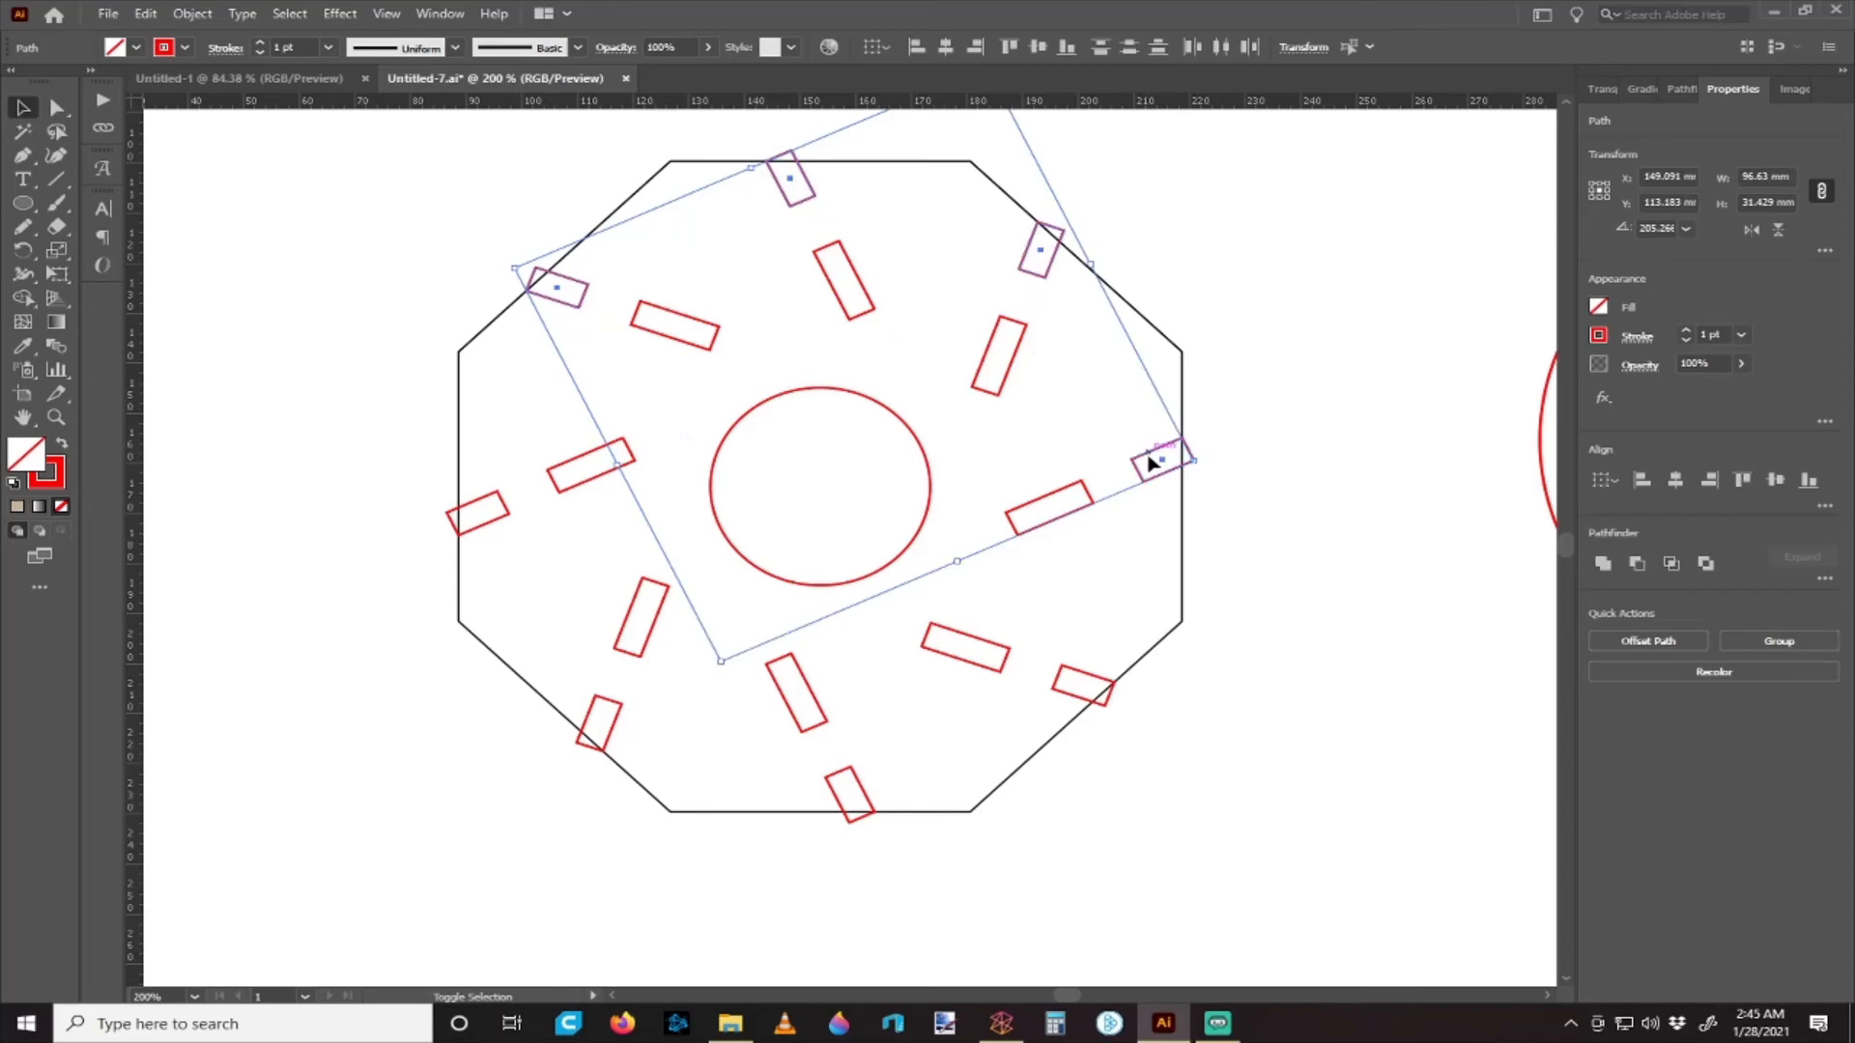
{"action": "left_click", "coordinate": [1082, 680], "text": "shift"}
{"action": "left_click", "coordinate": [860, 790], "text": "shift"}
{"action": "left_click", "coordinate": [607, 714], "text": "shift"}
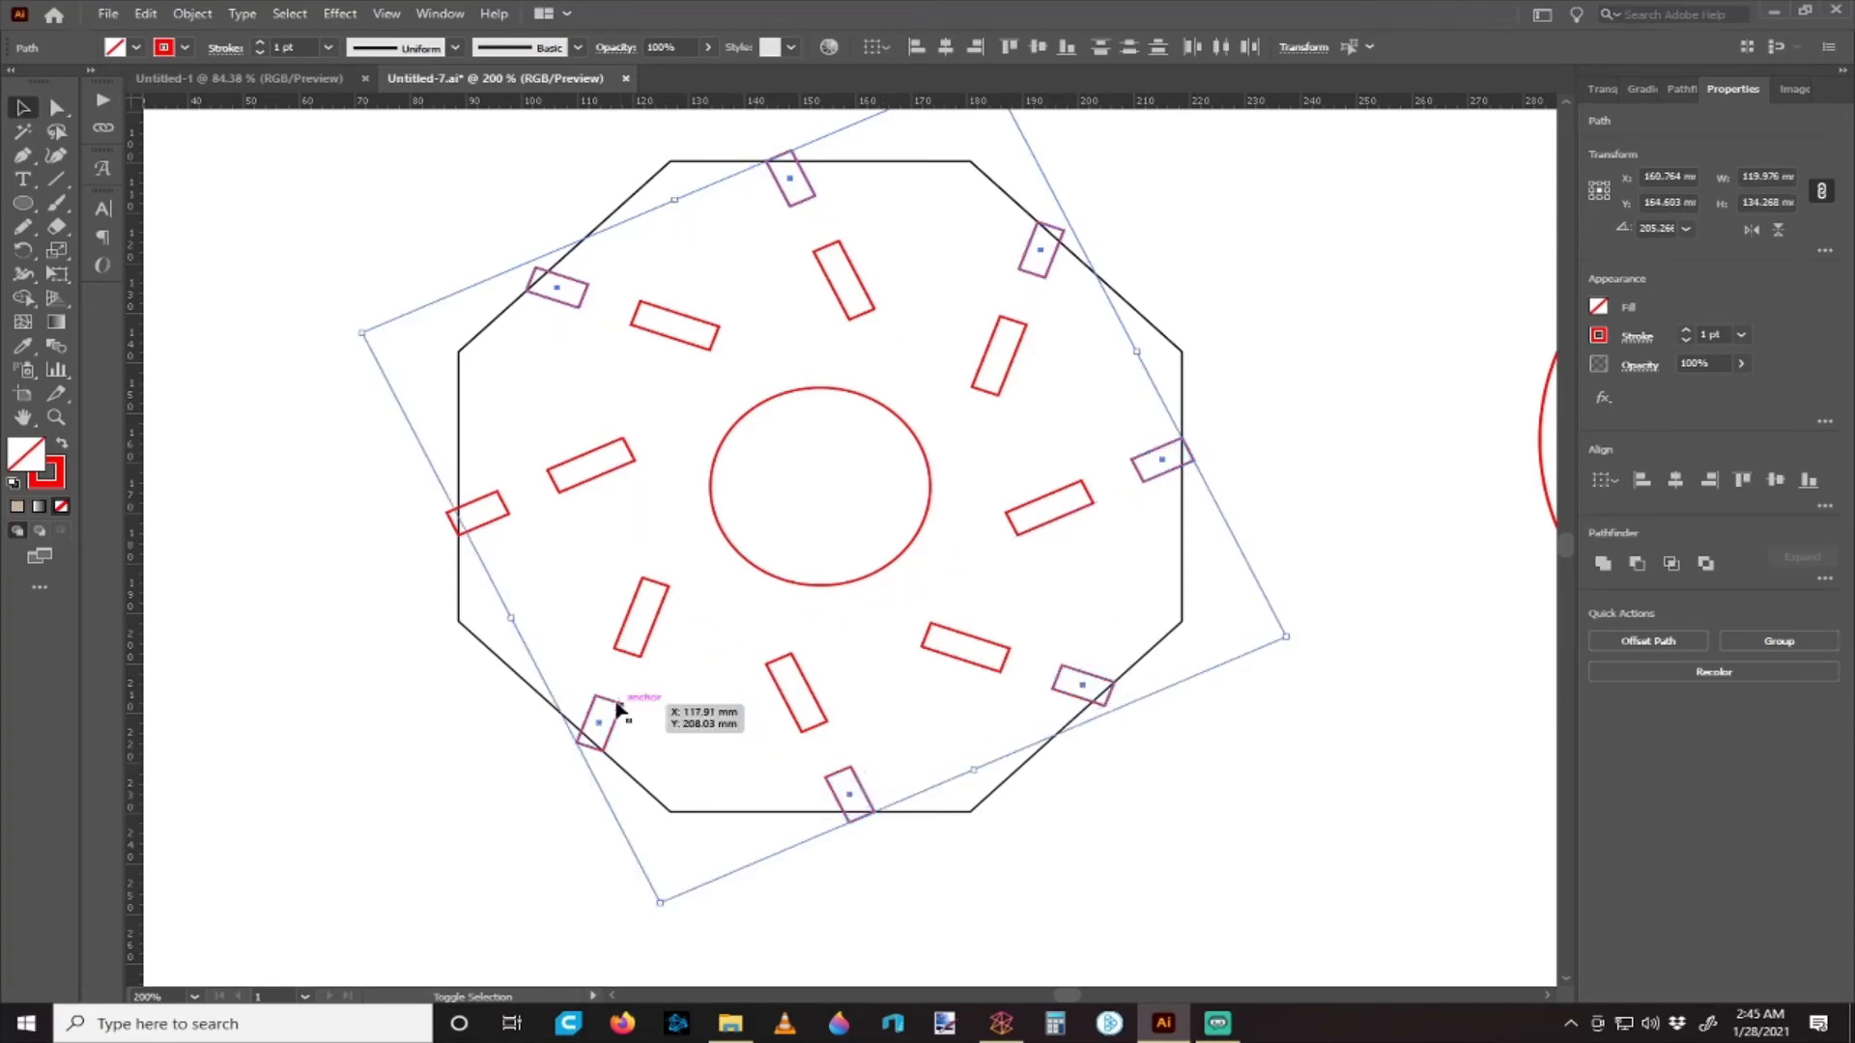
{"action": "left_click", "coordinate": [483, 514], "text": "shift"}
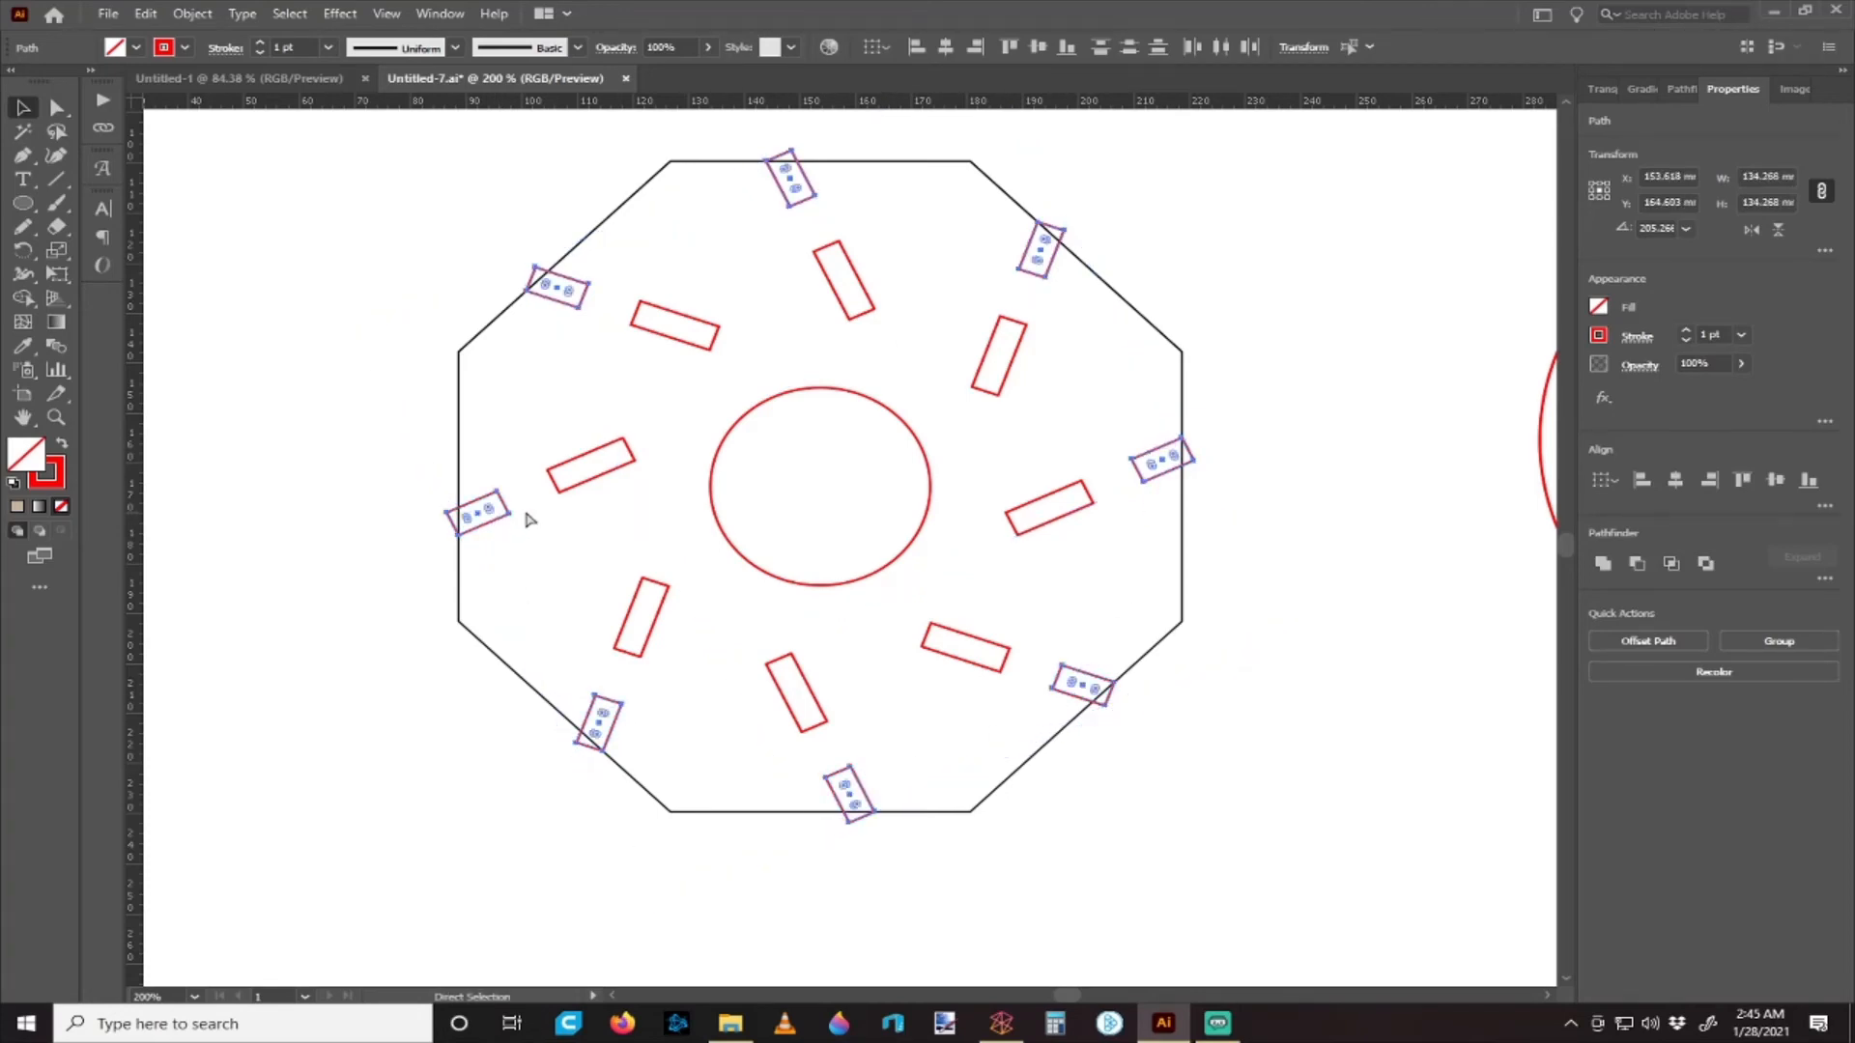
{"action": "key", "text": "ctrl+g"}
{"action": "key", "text": "a"}
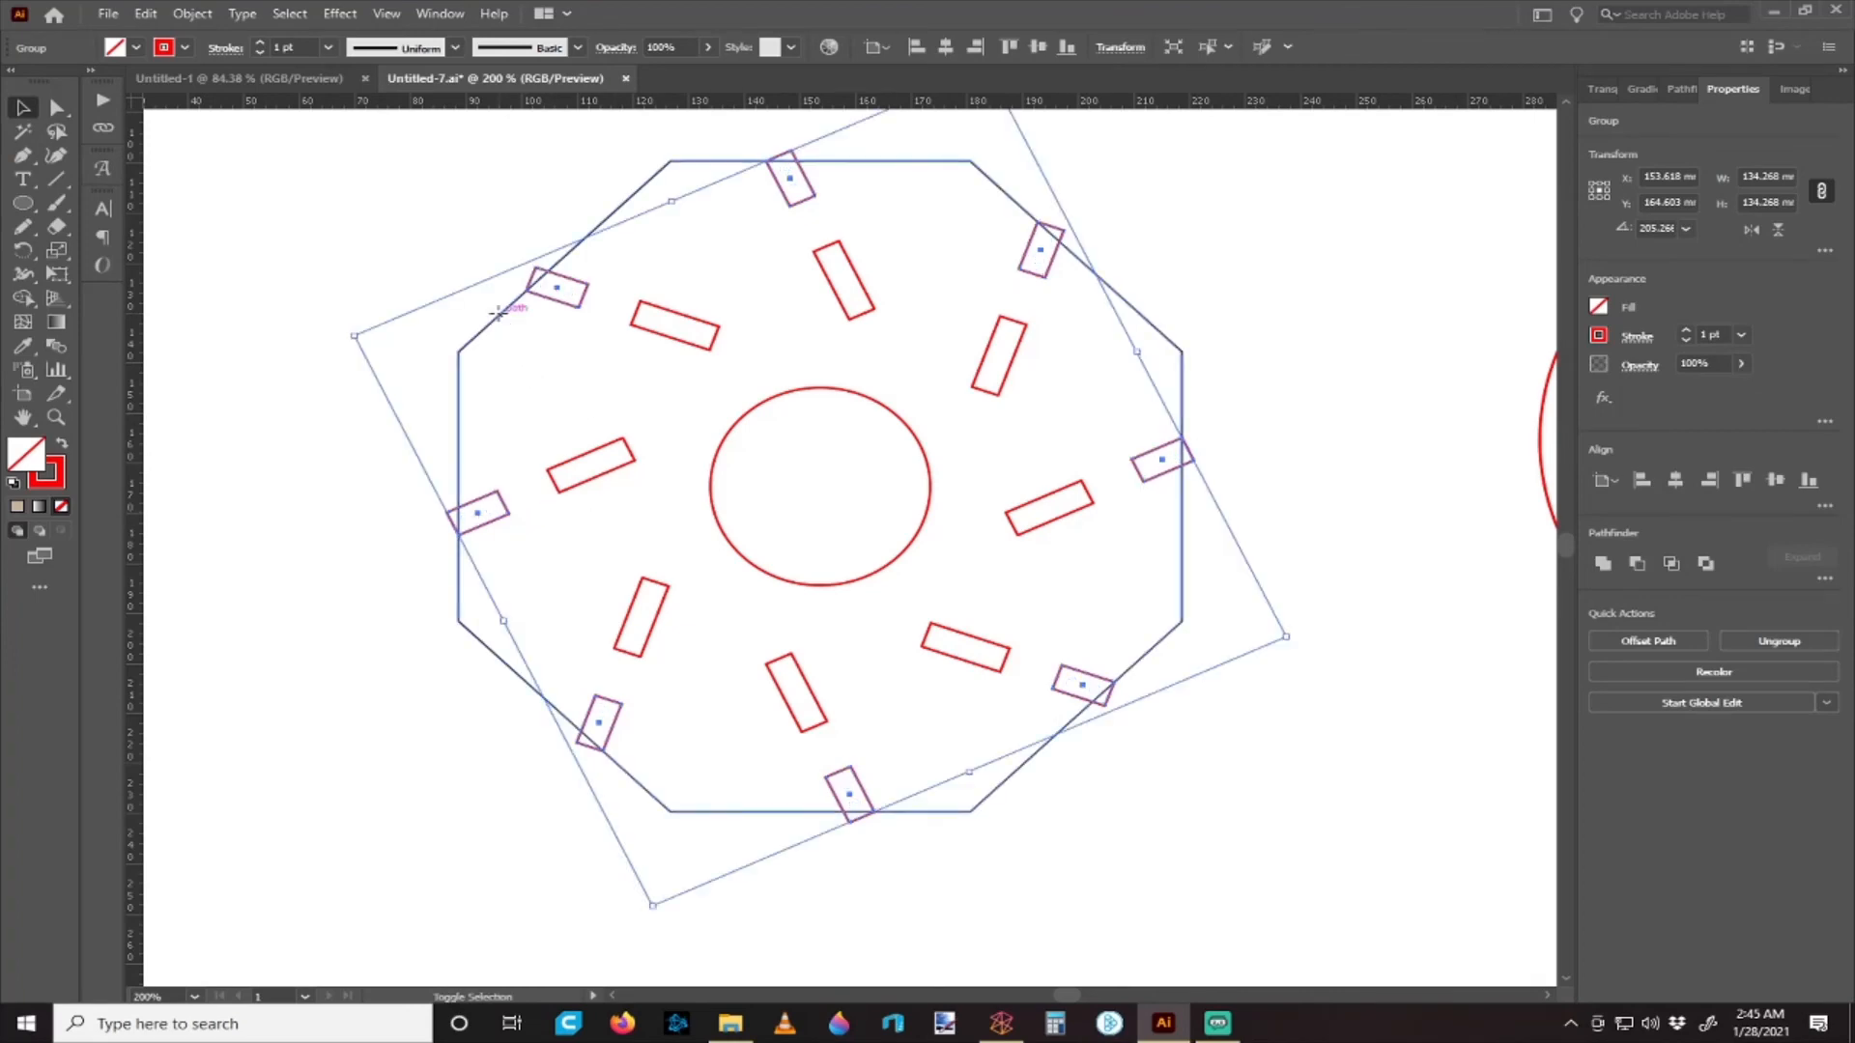
- Subtract the grouped outer slots from the octagon with Minus Front to cut open notches in its edge
{"action": "left_click", "coordinate": [507, 308], "text": "shift"}
{"action": "scroll", "coordinate": [659, 391], "scroll_direction": "down", "scroll_amount": 2}
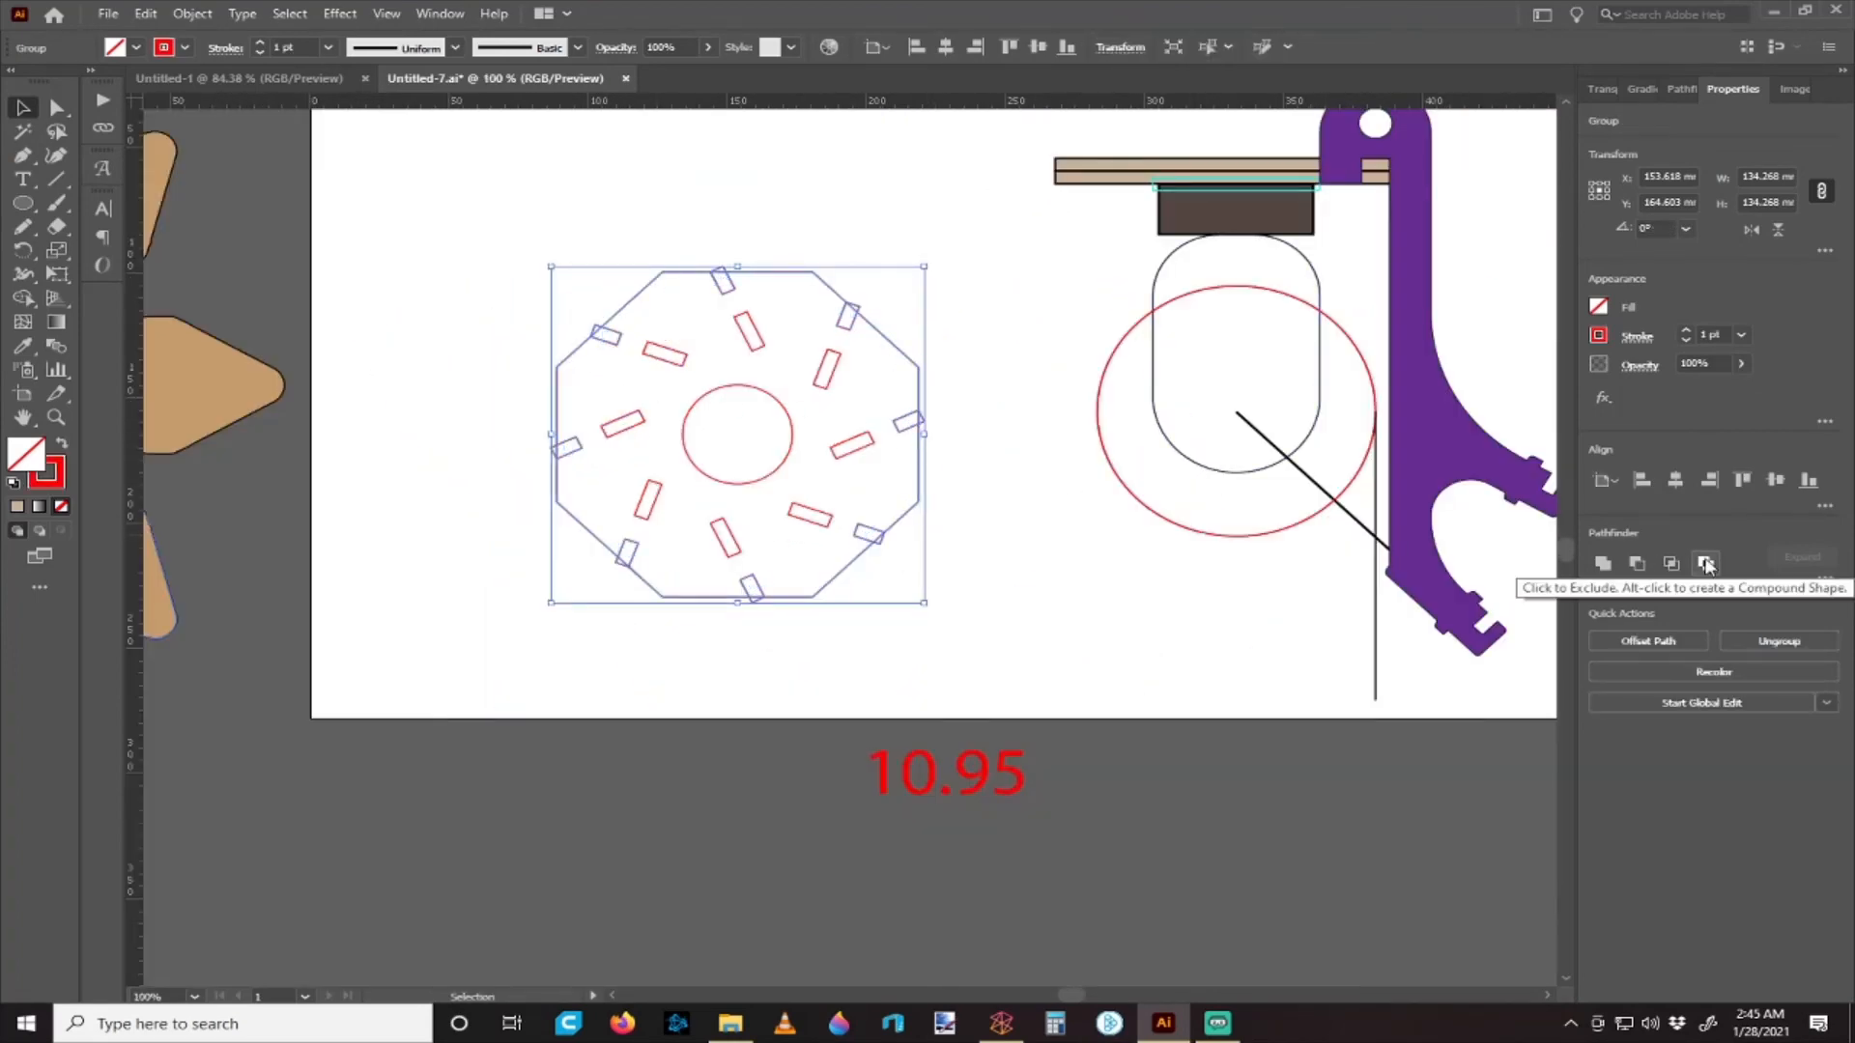
{"action": "left_click", "coordinate": [1636, 564]}
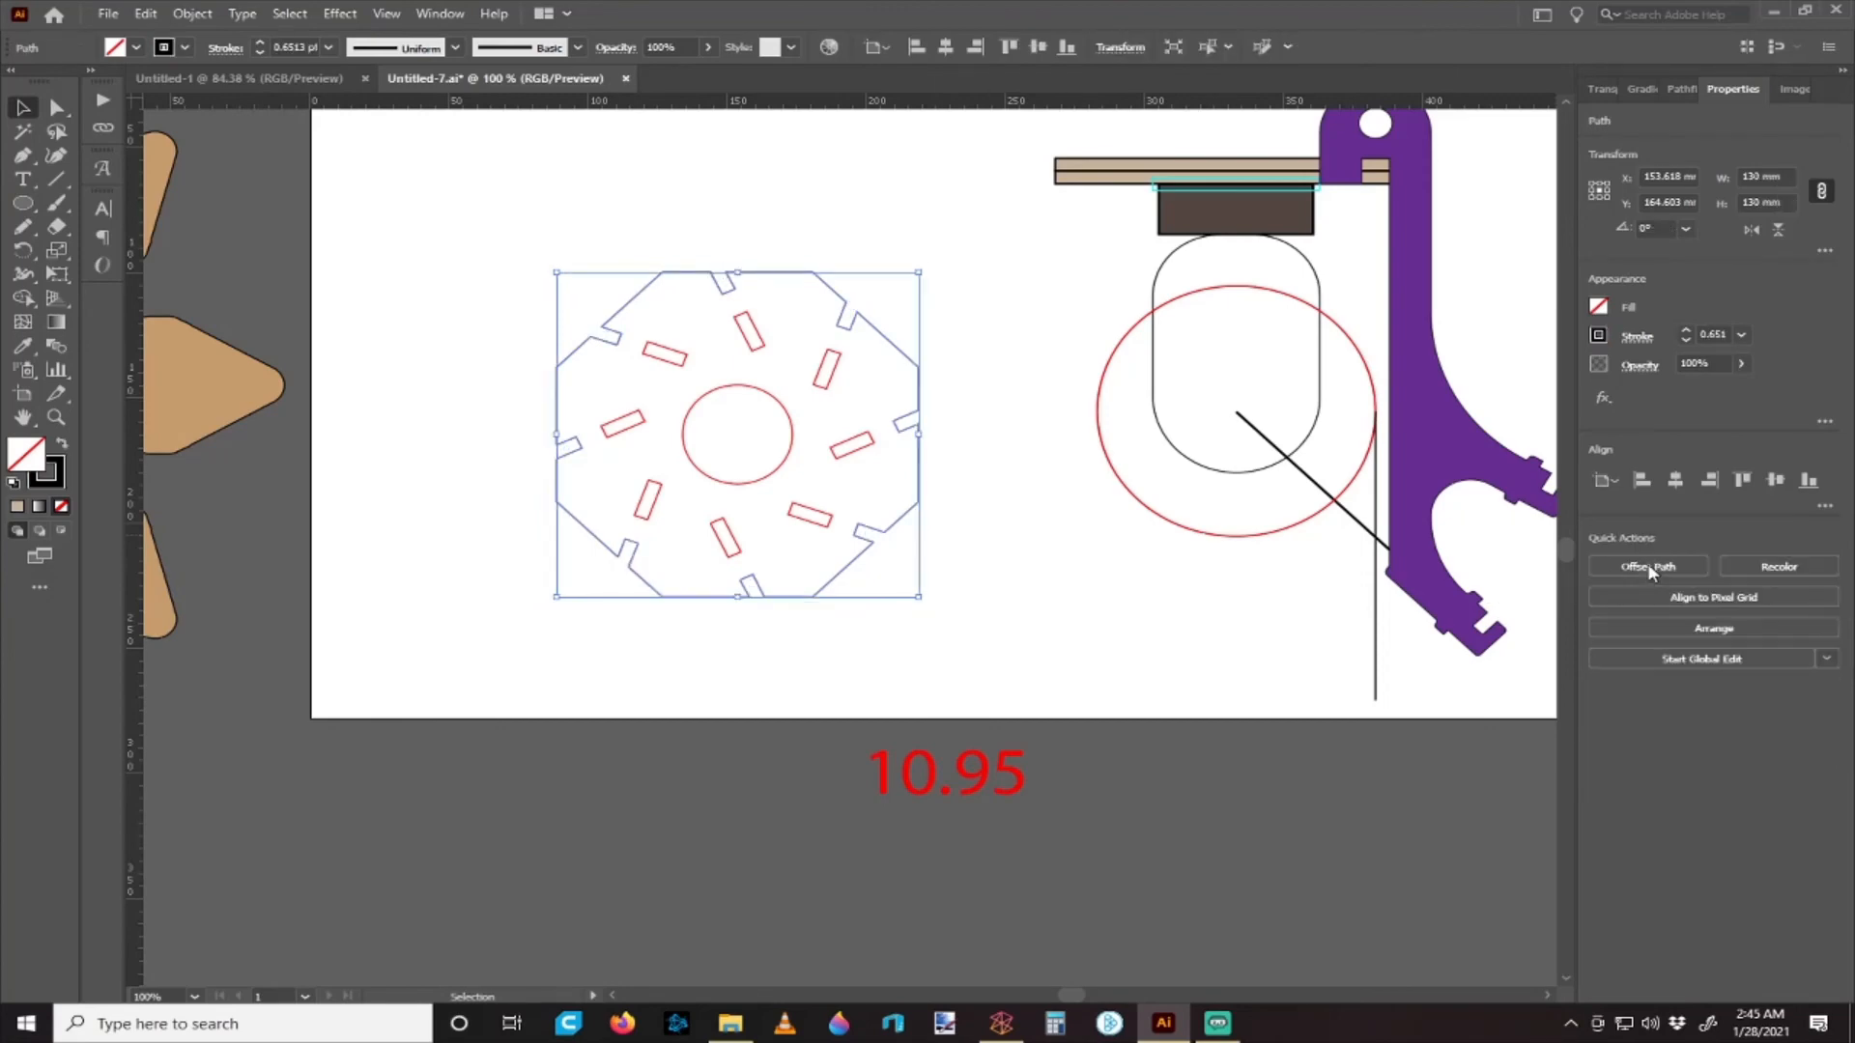
{"action": "left_click", "coordinate": [1053, 618]}
{"action": "scroll", "coordinate": [770, 344], "scroll_direction": "up", "scroll_amount": 3}
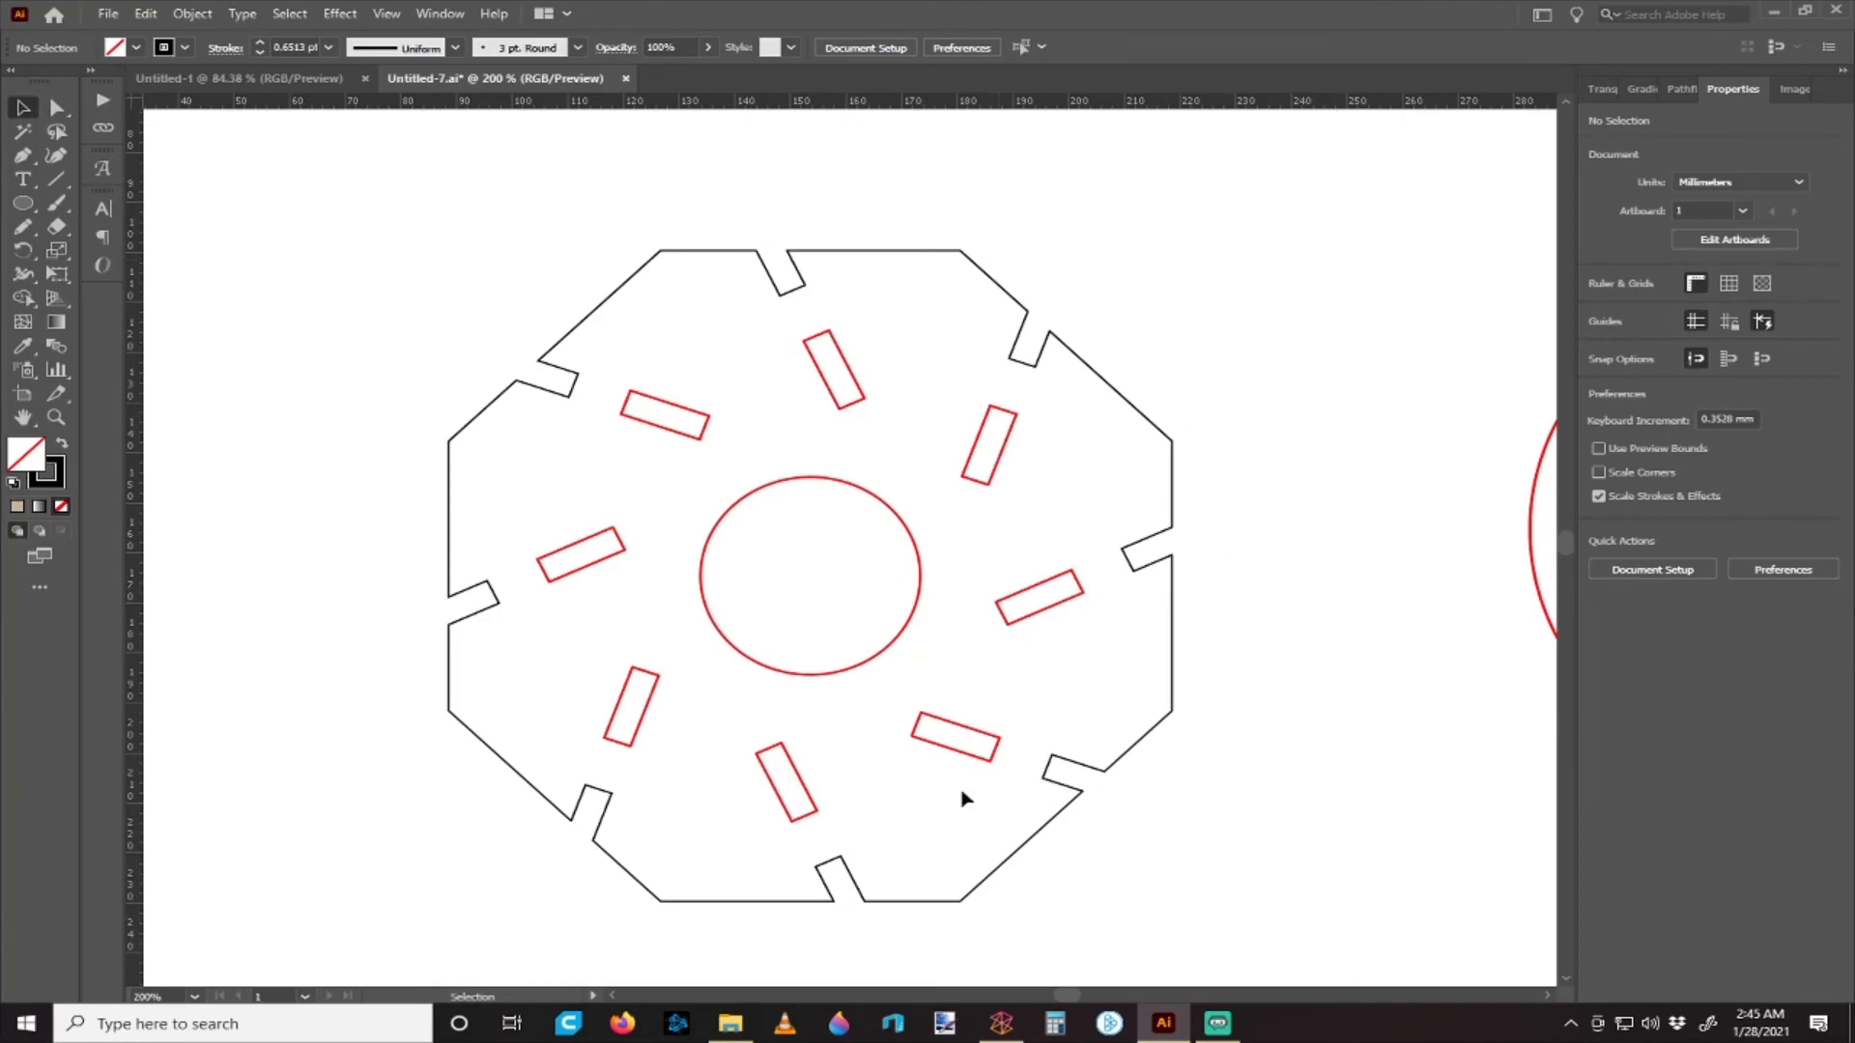
{"action": "scroll", "coordinate": [931, 457], "scroll_direction": "down", "scroll_amount": 3}
{"action": "scroll", "coordinate": [919, 455], "scroll_direction": "up", "scroll_amount": 3}
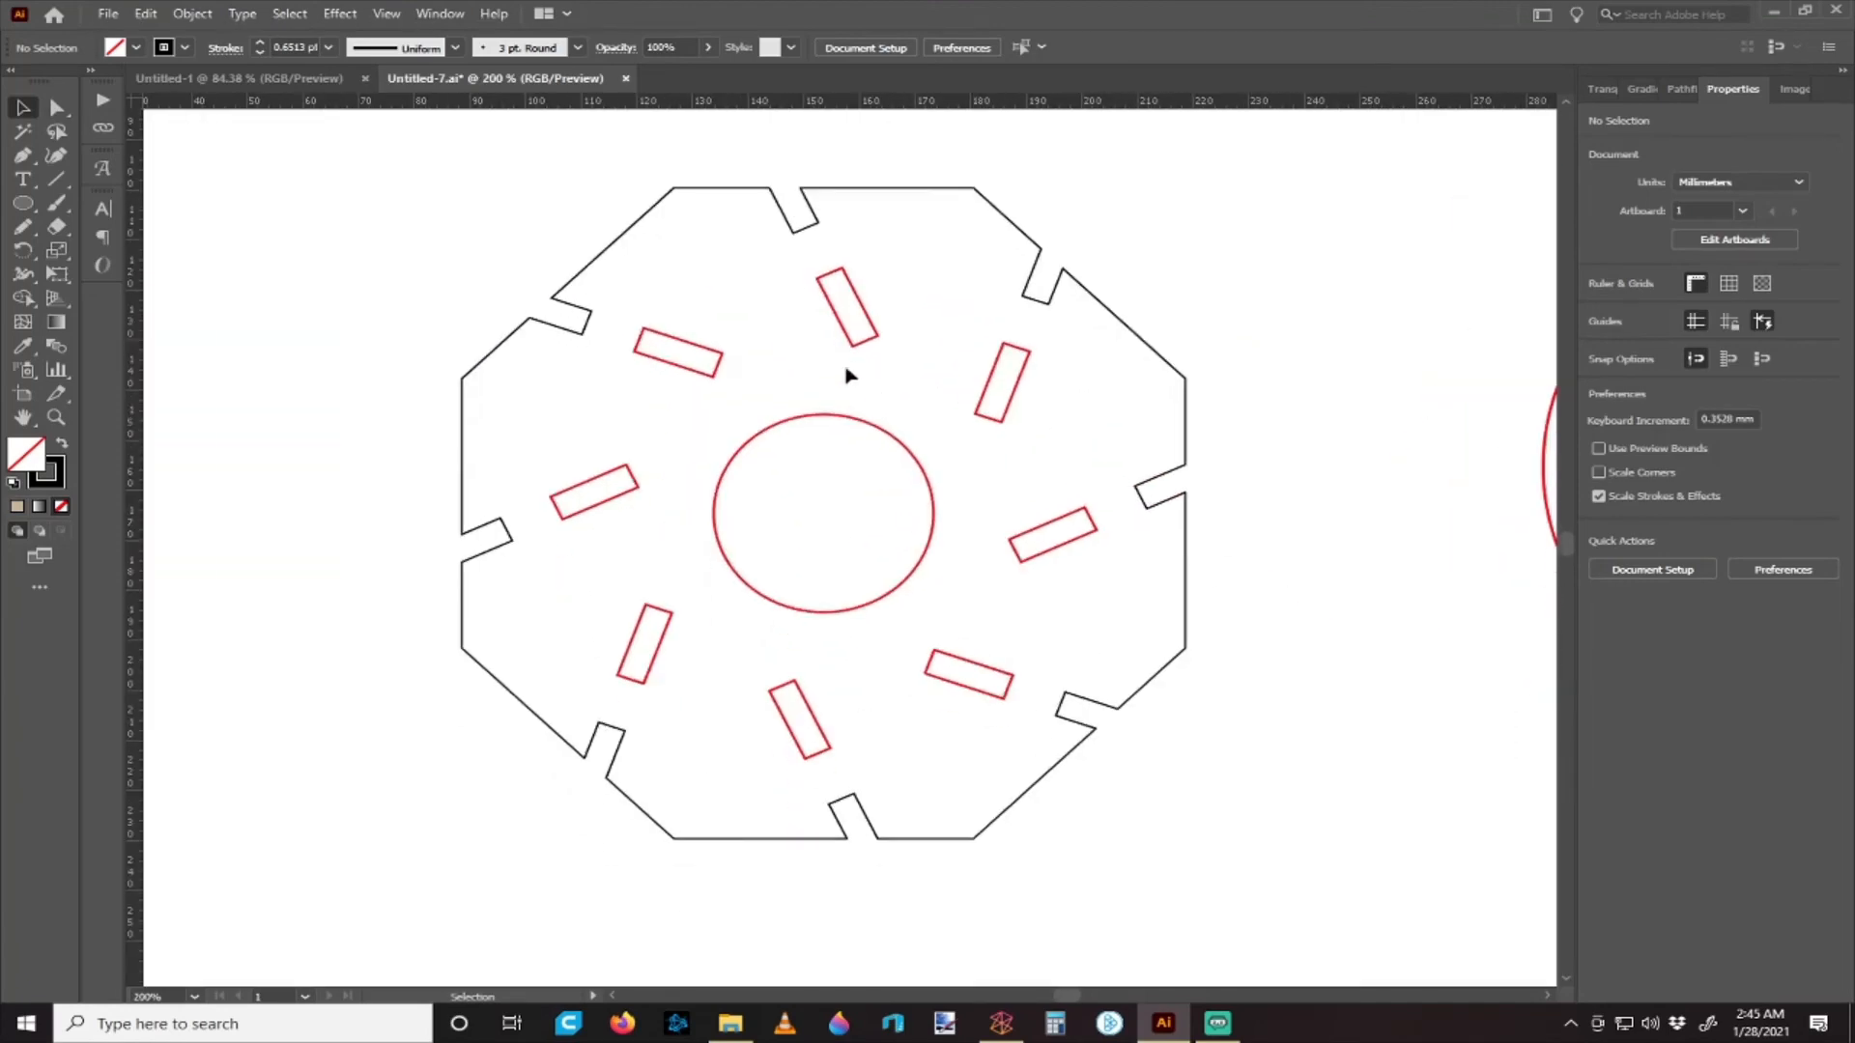
- Select the eight inner slots around the centre circle and group them
{"action": "left_click", "coordinate": [850, 333]}
{"action": "left_click", "coordinate": [719, 363], "text": "shift"}
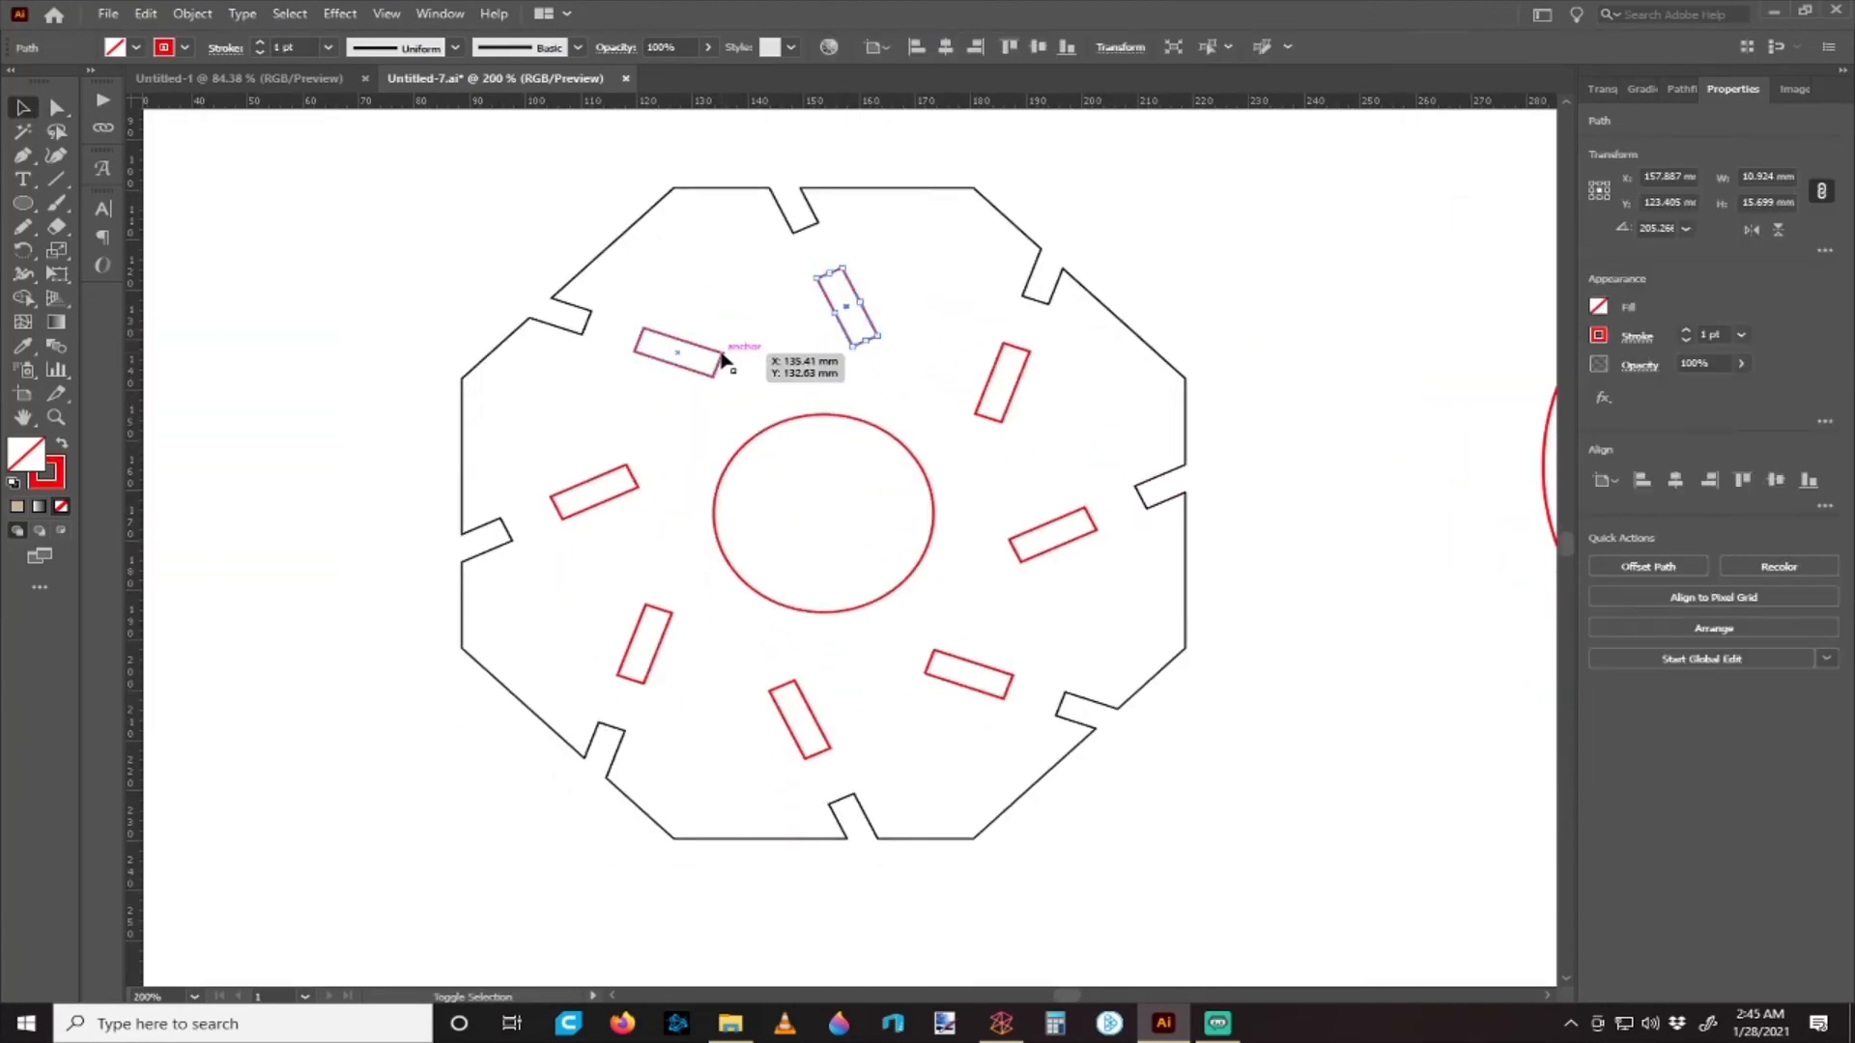
{"action": "left_click", "coordinate": [635, 476], "text": "shift"}
{"action": "left_click", "coordinate": [661, 619], "text": "shift"}
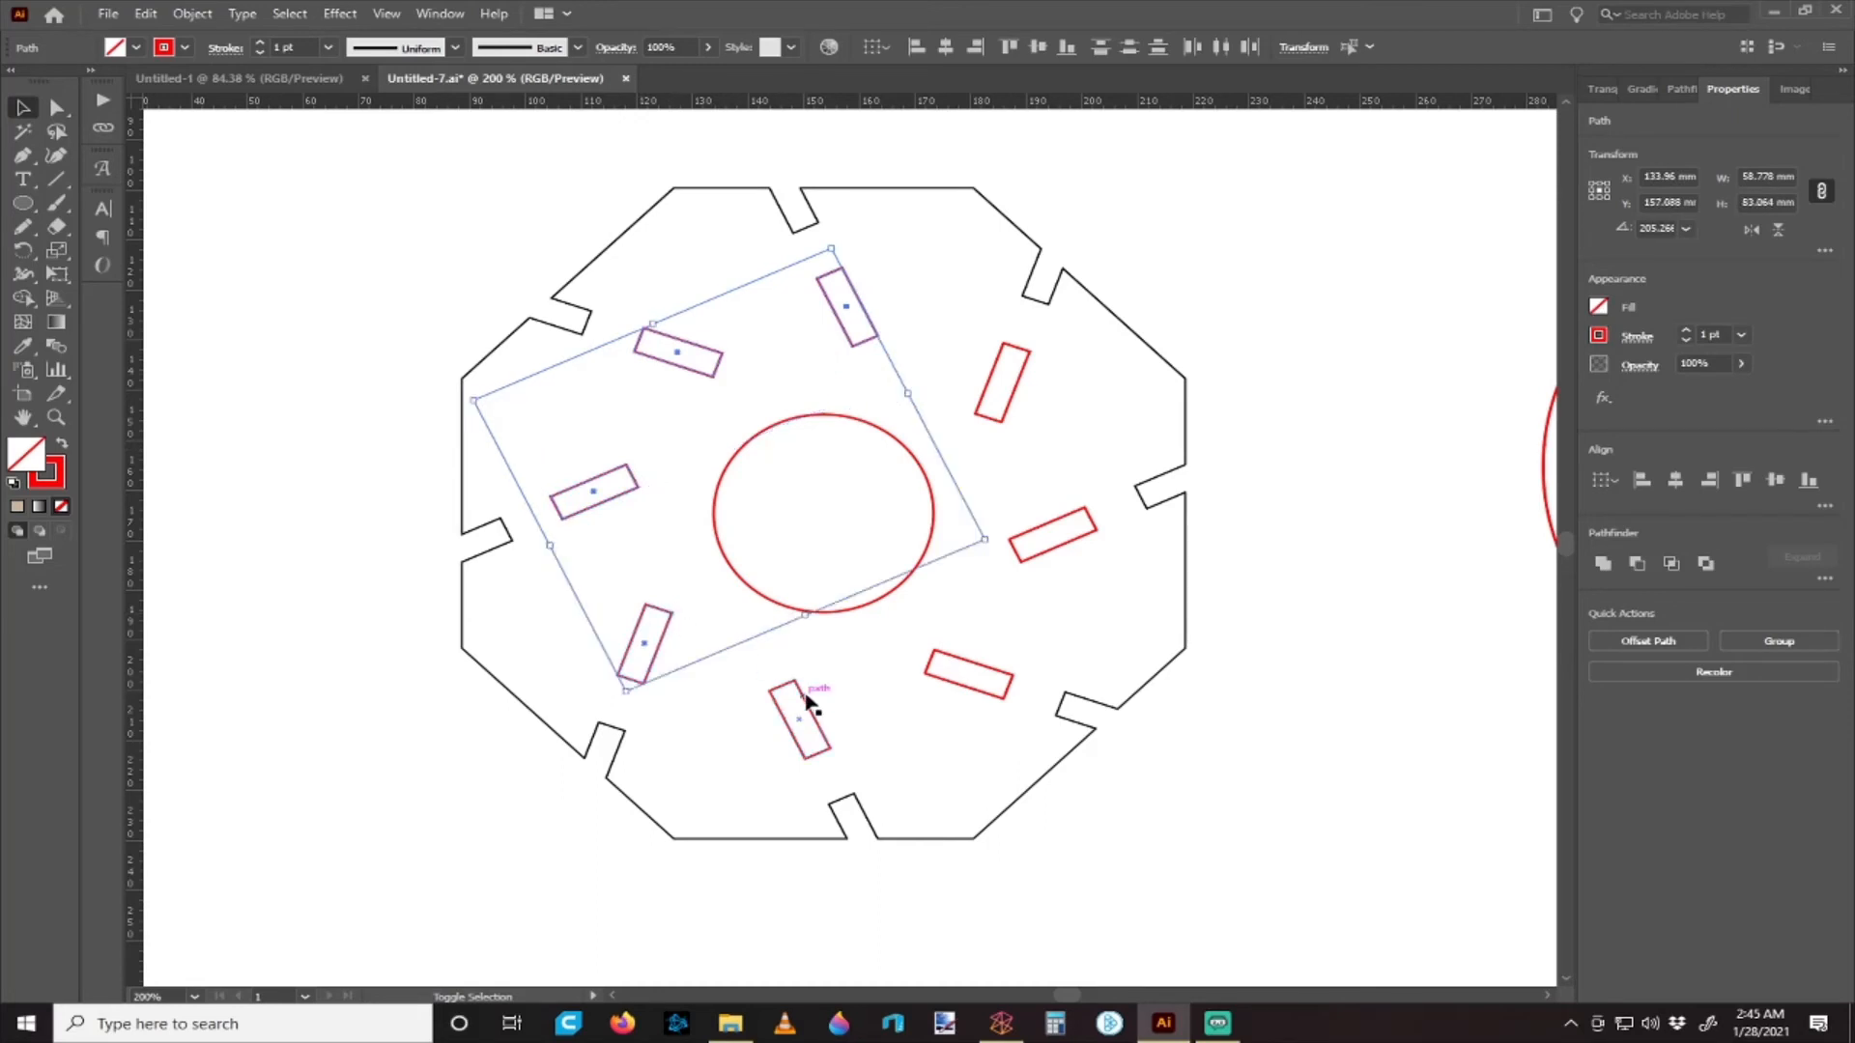
{"action": "left_click", "coordinate": [807, 700], "text": "shift"}
{"action": "left_click", "coordinate": [996, 675], "text": "shift"}
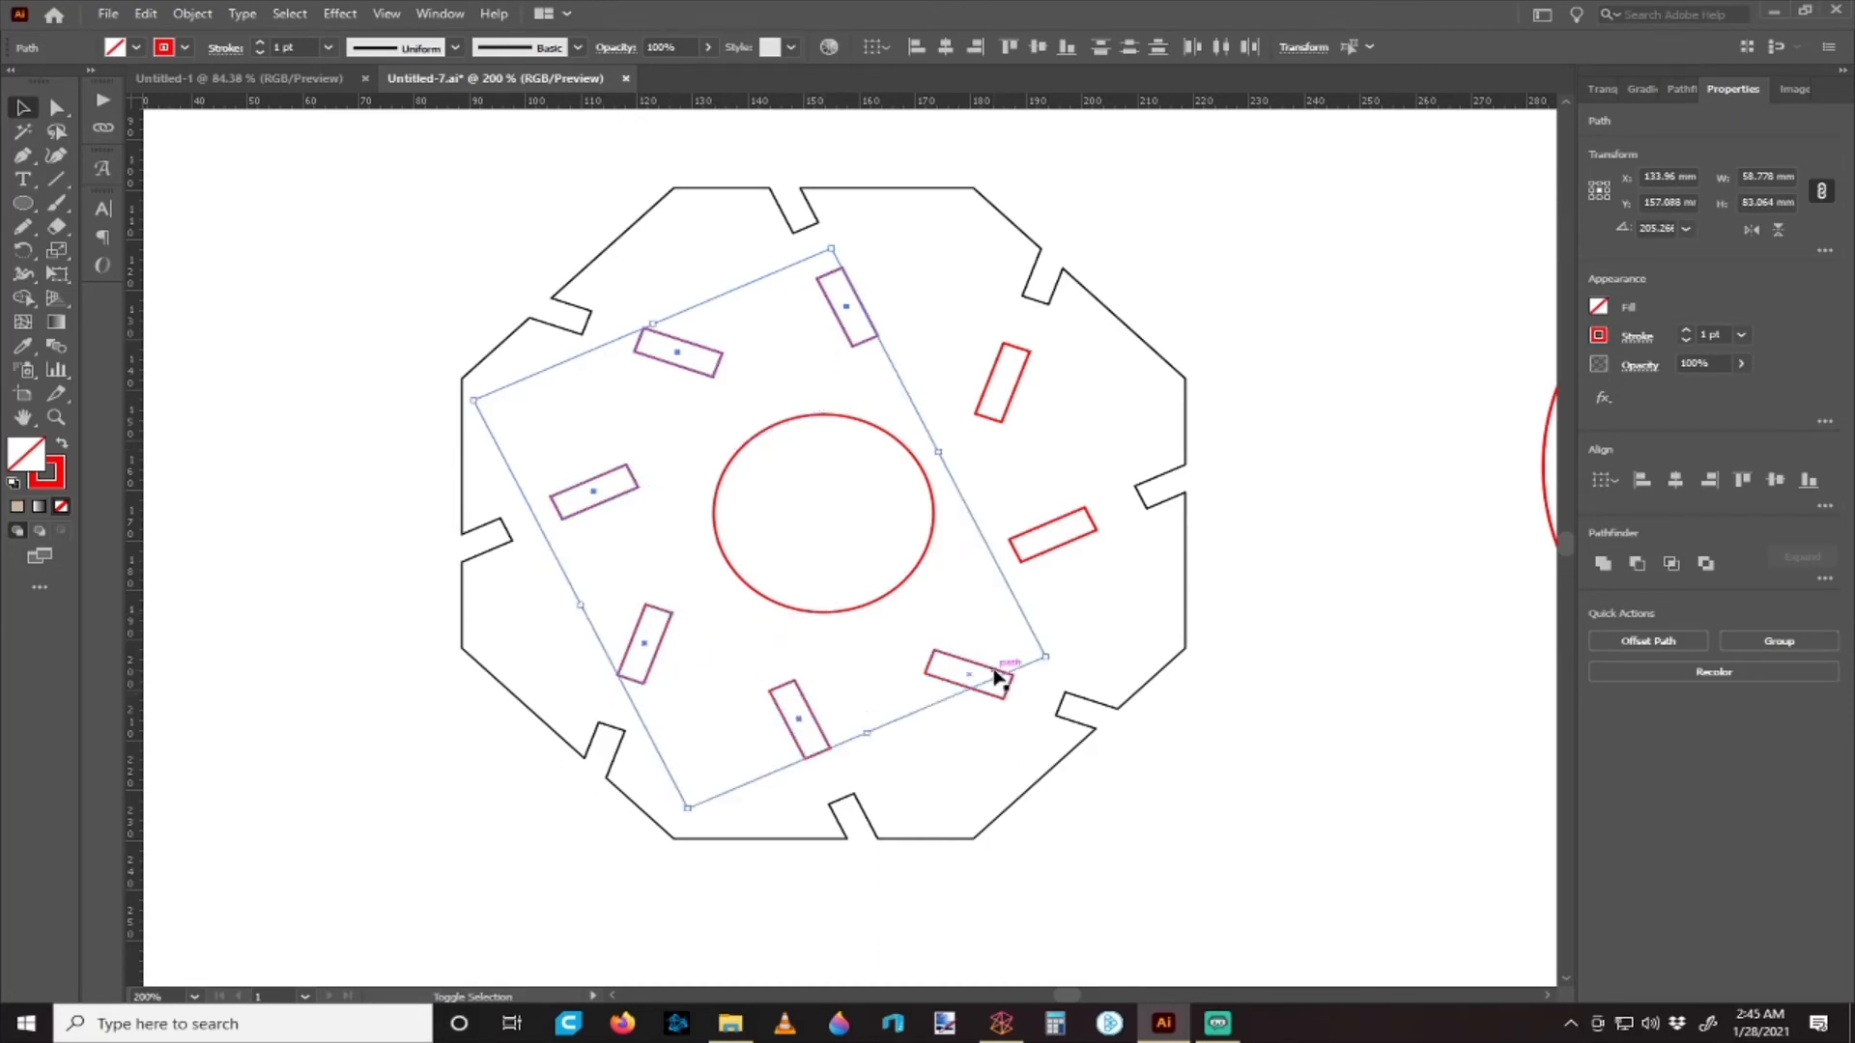
{"action": "left_click", "coordinate": [1075, 547], "text": "shift"}
{"action": "left_click", "coordinate": [1006, 414], "text": "shift"}
{"action": "key", "text": "ctrl+g"}
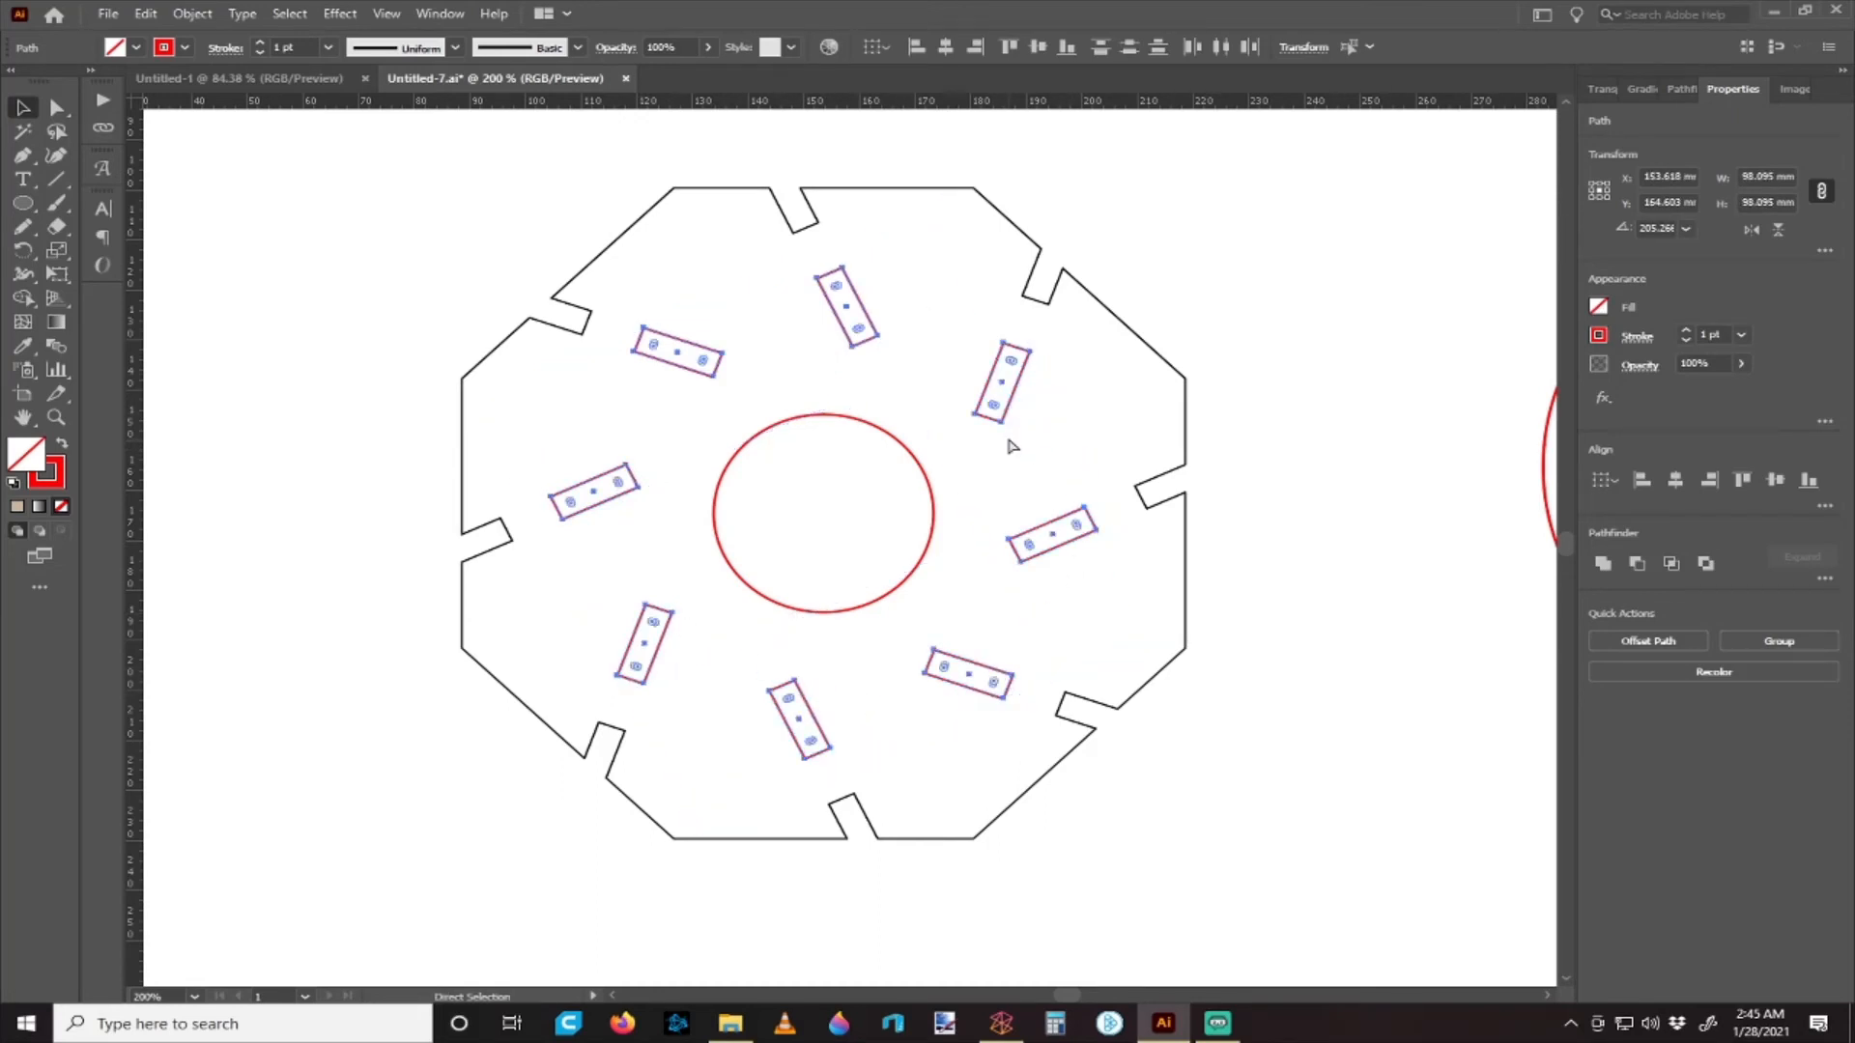
- Combine the notched octagon, the inner slots and the centre circle into one compound path
{"action": "left_click", "coordinate": [1178, 418], "text": "shift"}
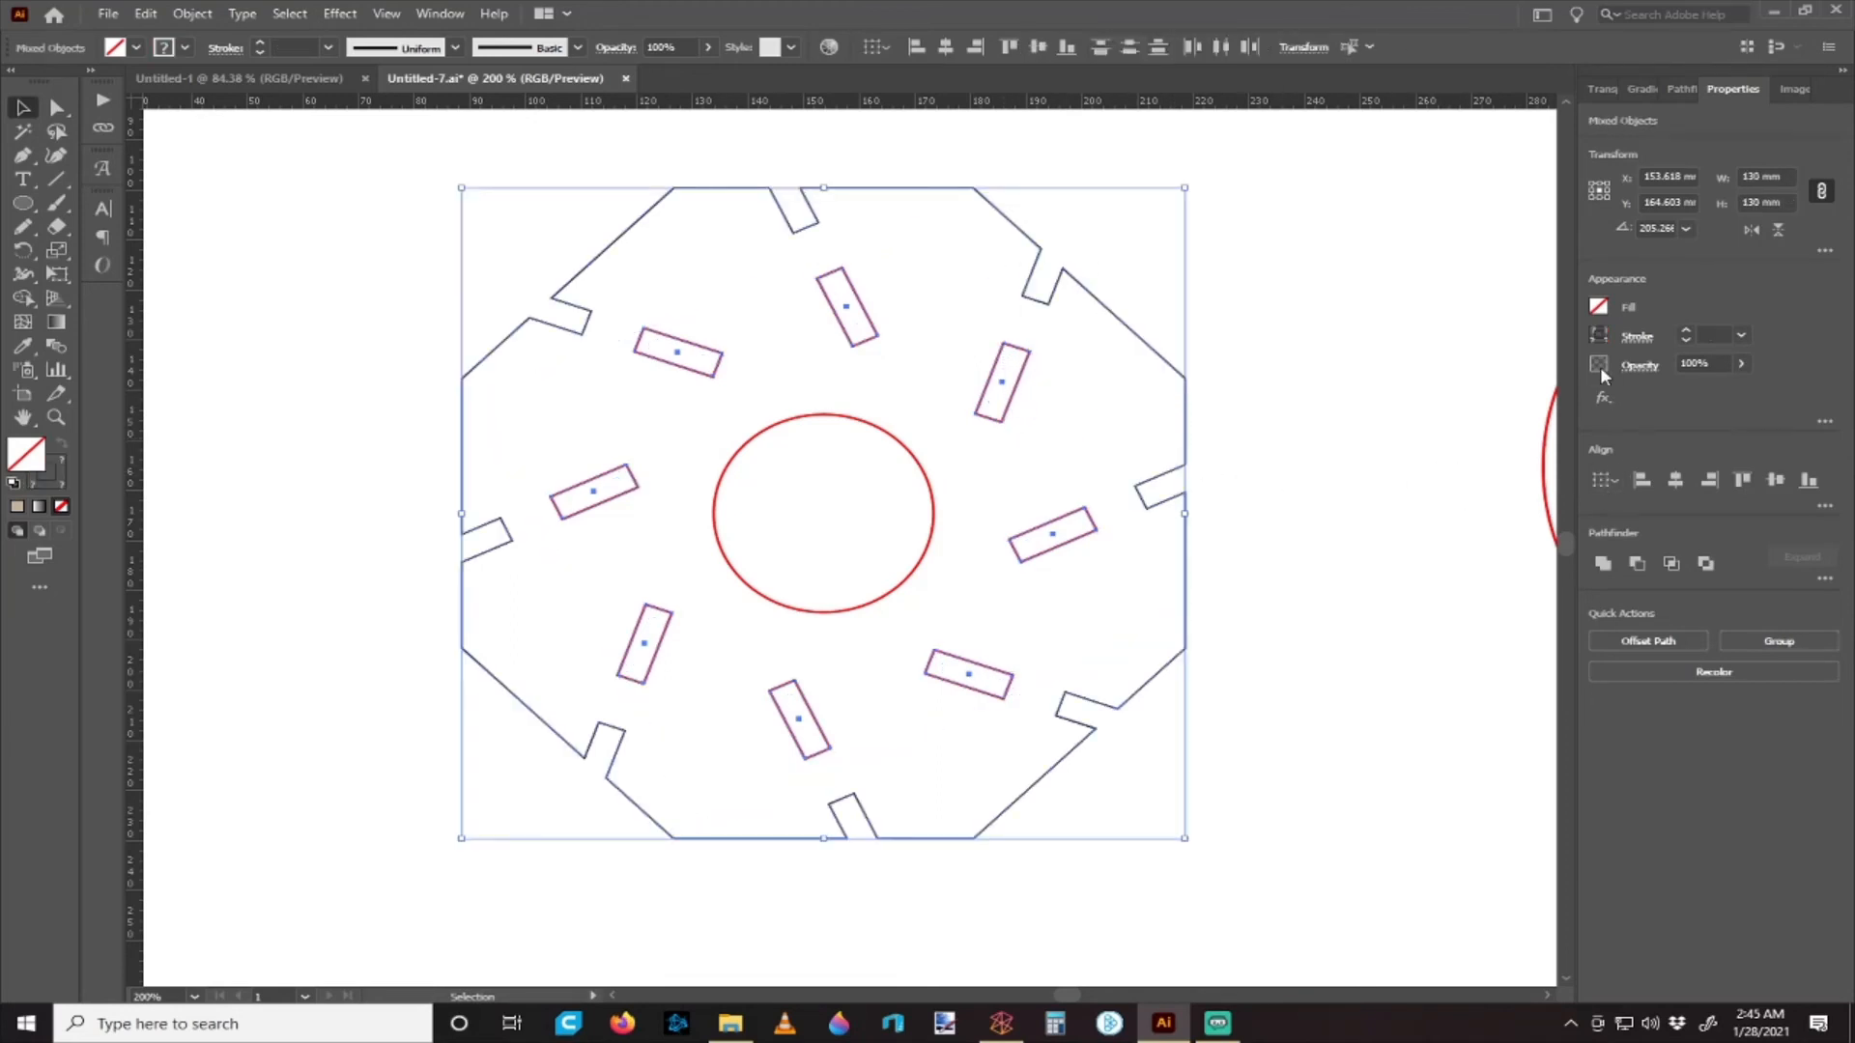
{"action": "left_click", "coordinate": [890, 591], "text": "shift"}
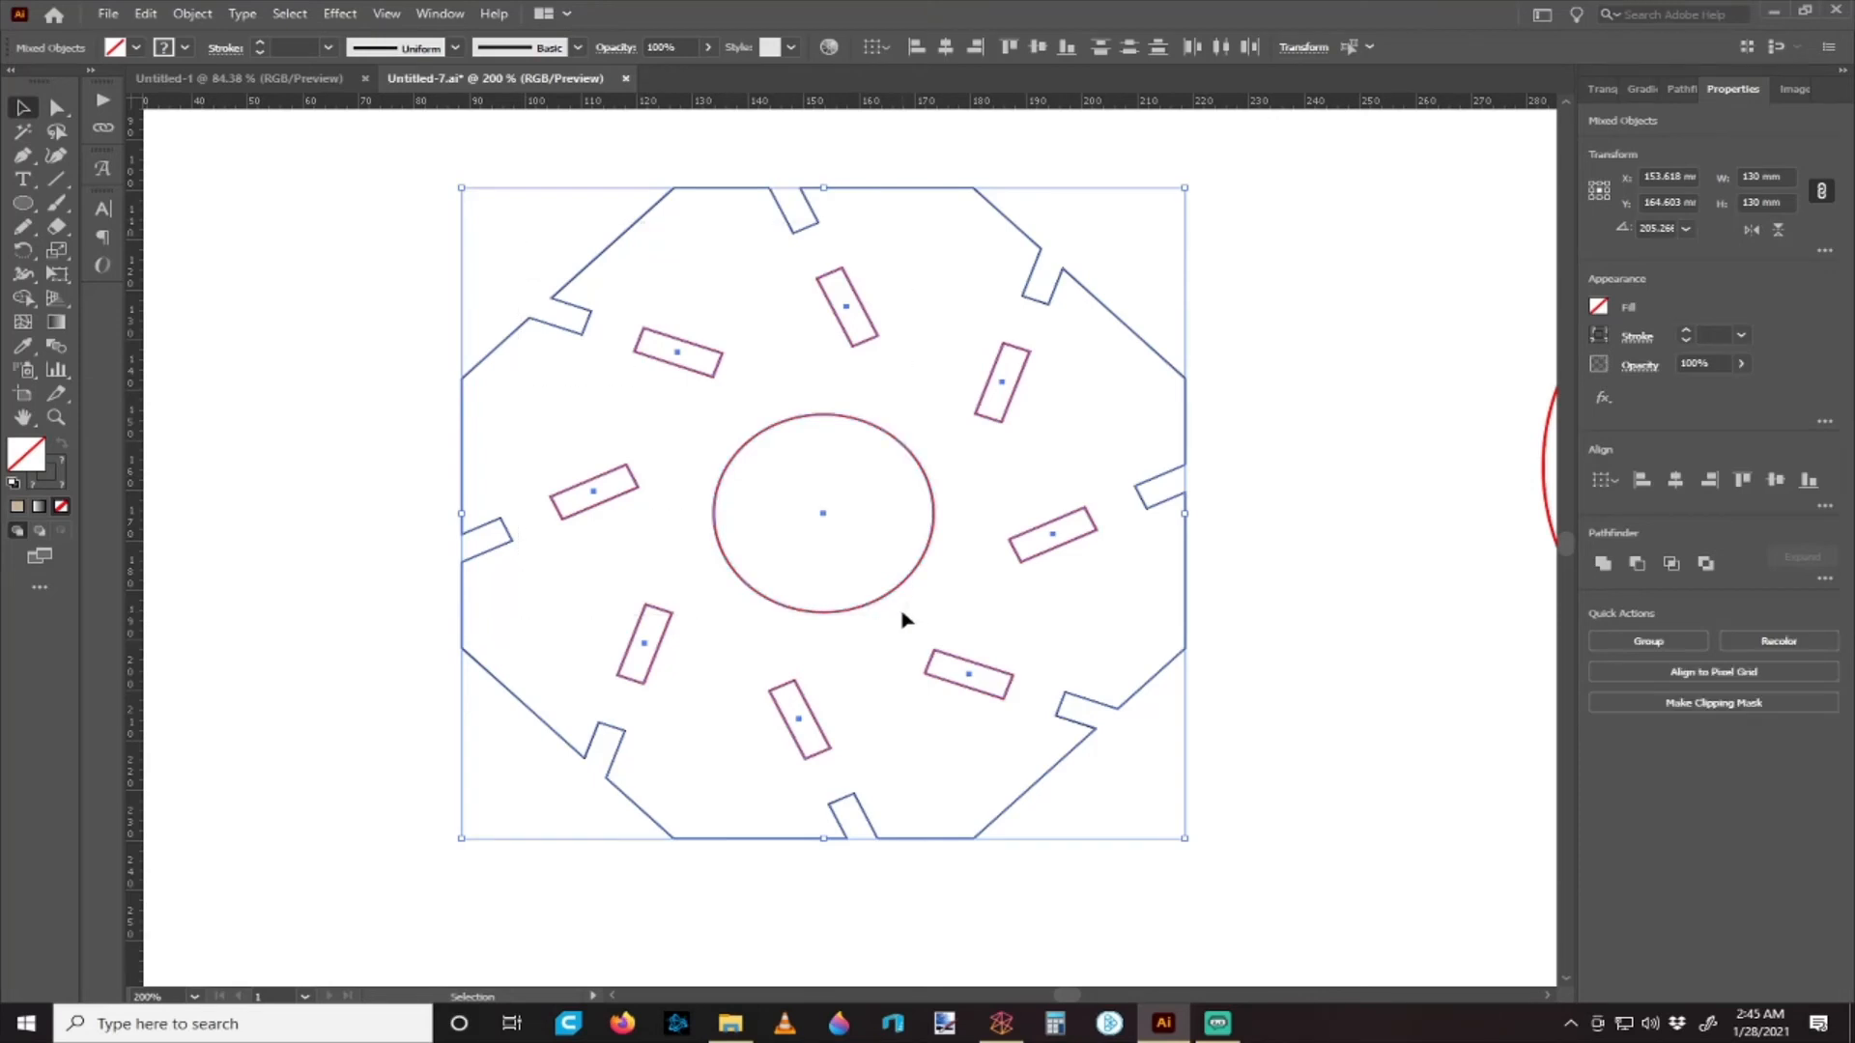
{"action": "key", "text": "a"}
{"action": "key", "text": "ctrl+8"}
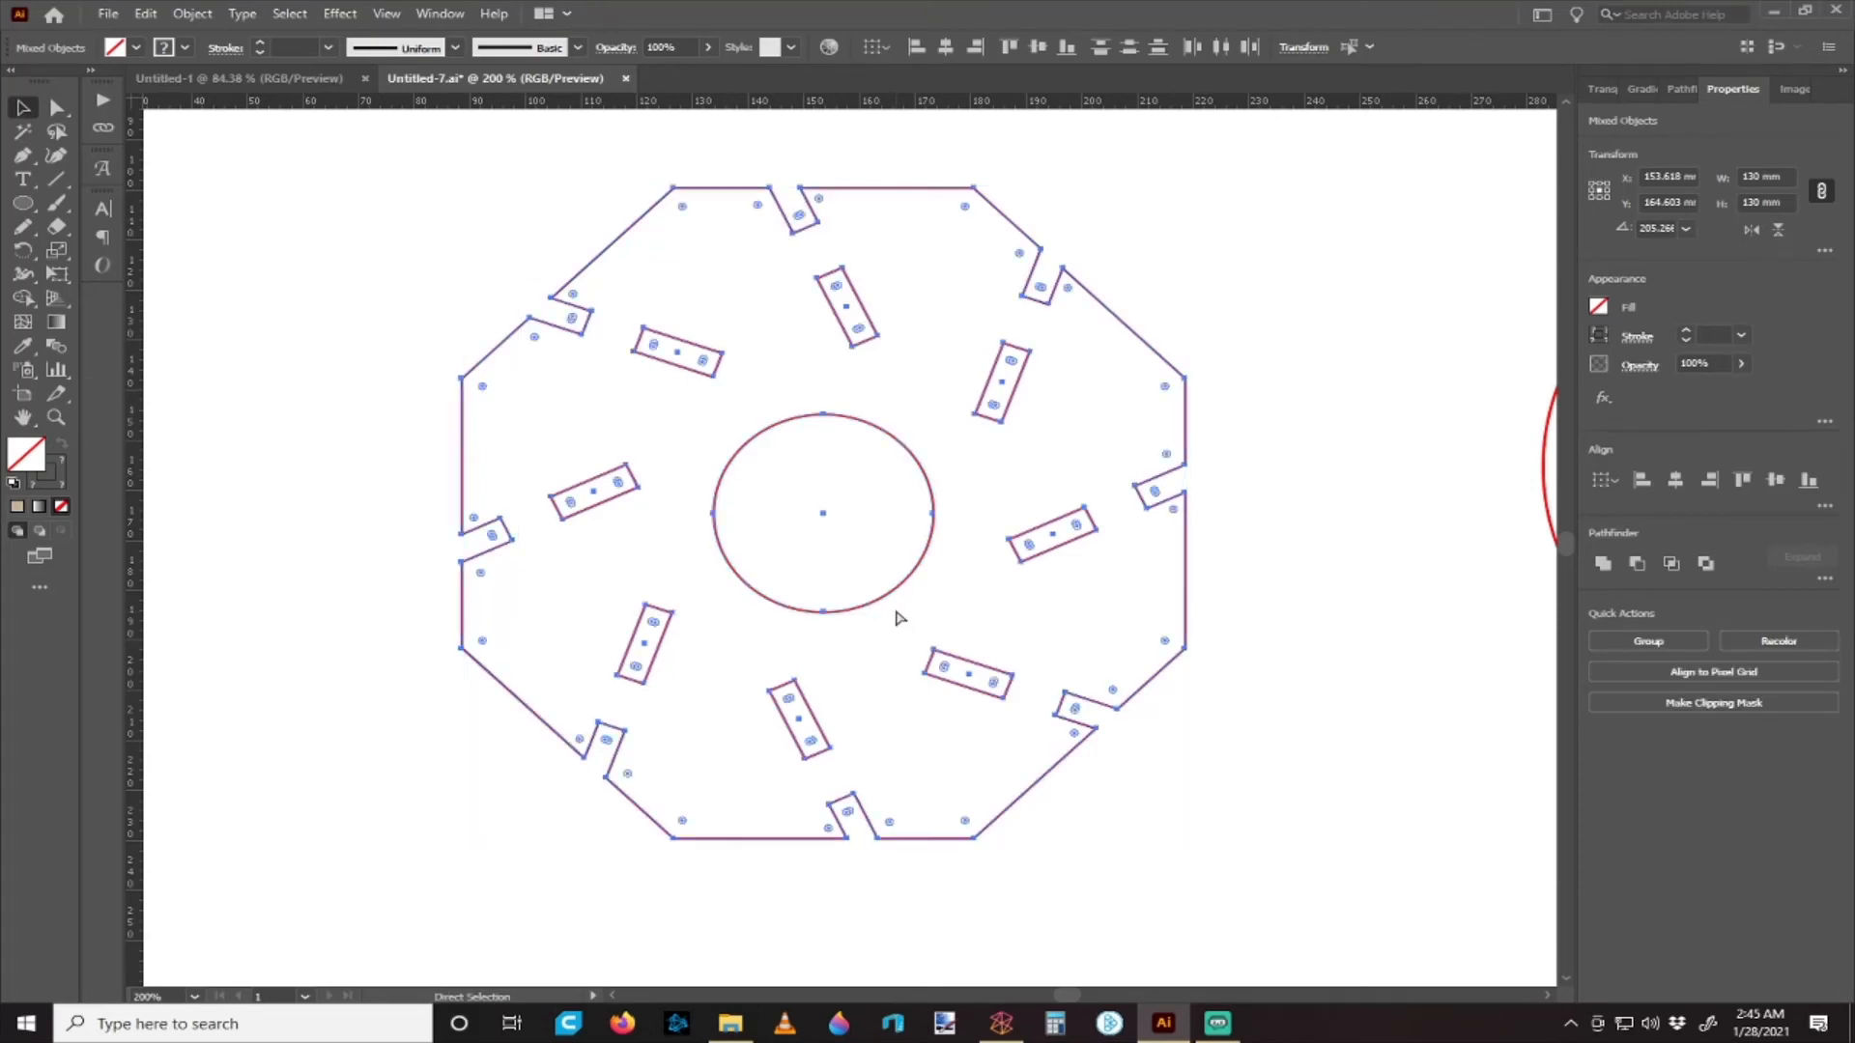
{"action": "left_click", "coordinate": [978, 562]}
- Change the stroke colour of the octagonal compound path to black
{"action": "left_click", "coordinate": [933, 498]}
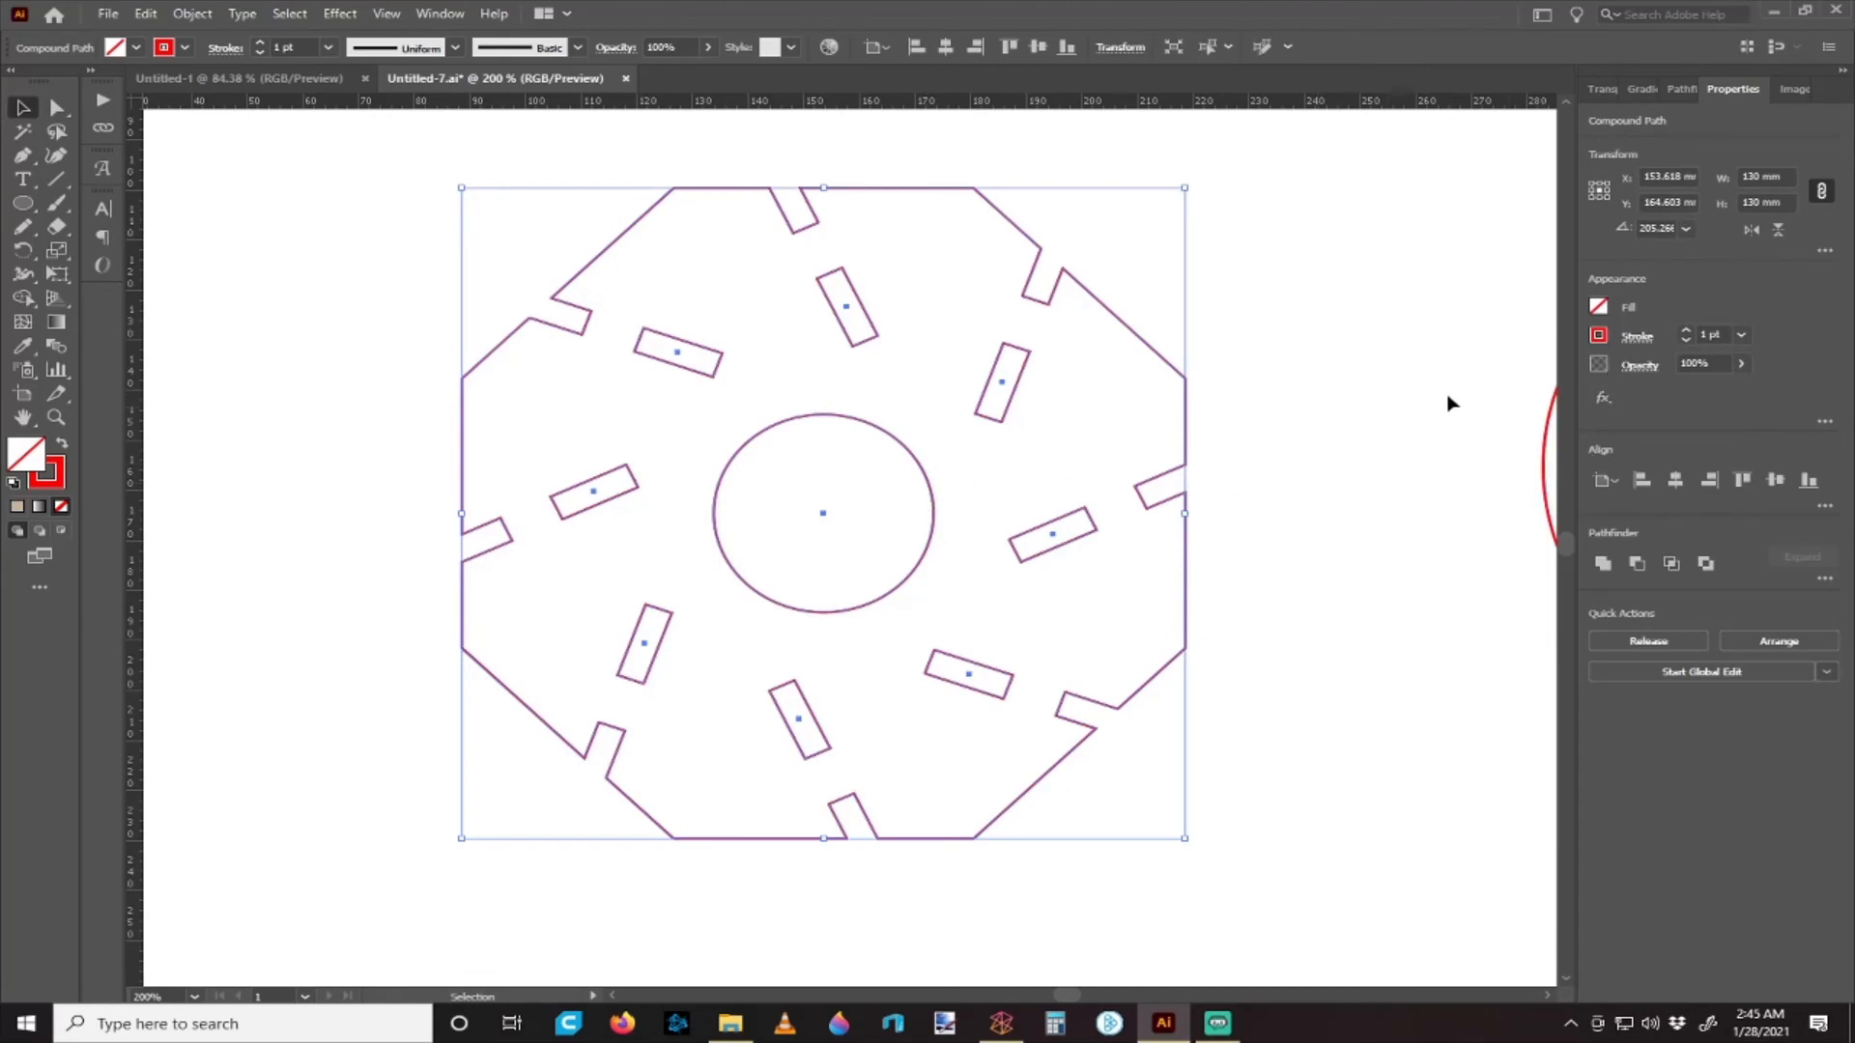
{"action": "left_click", "coordinate": [1599, 335]}
{"action": "left_click", "coordinate": [1412, 411]}
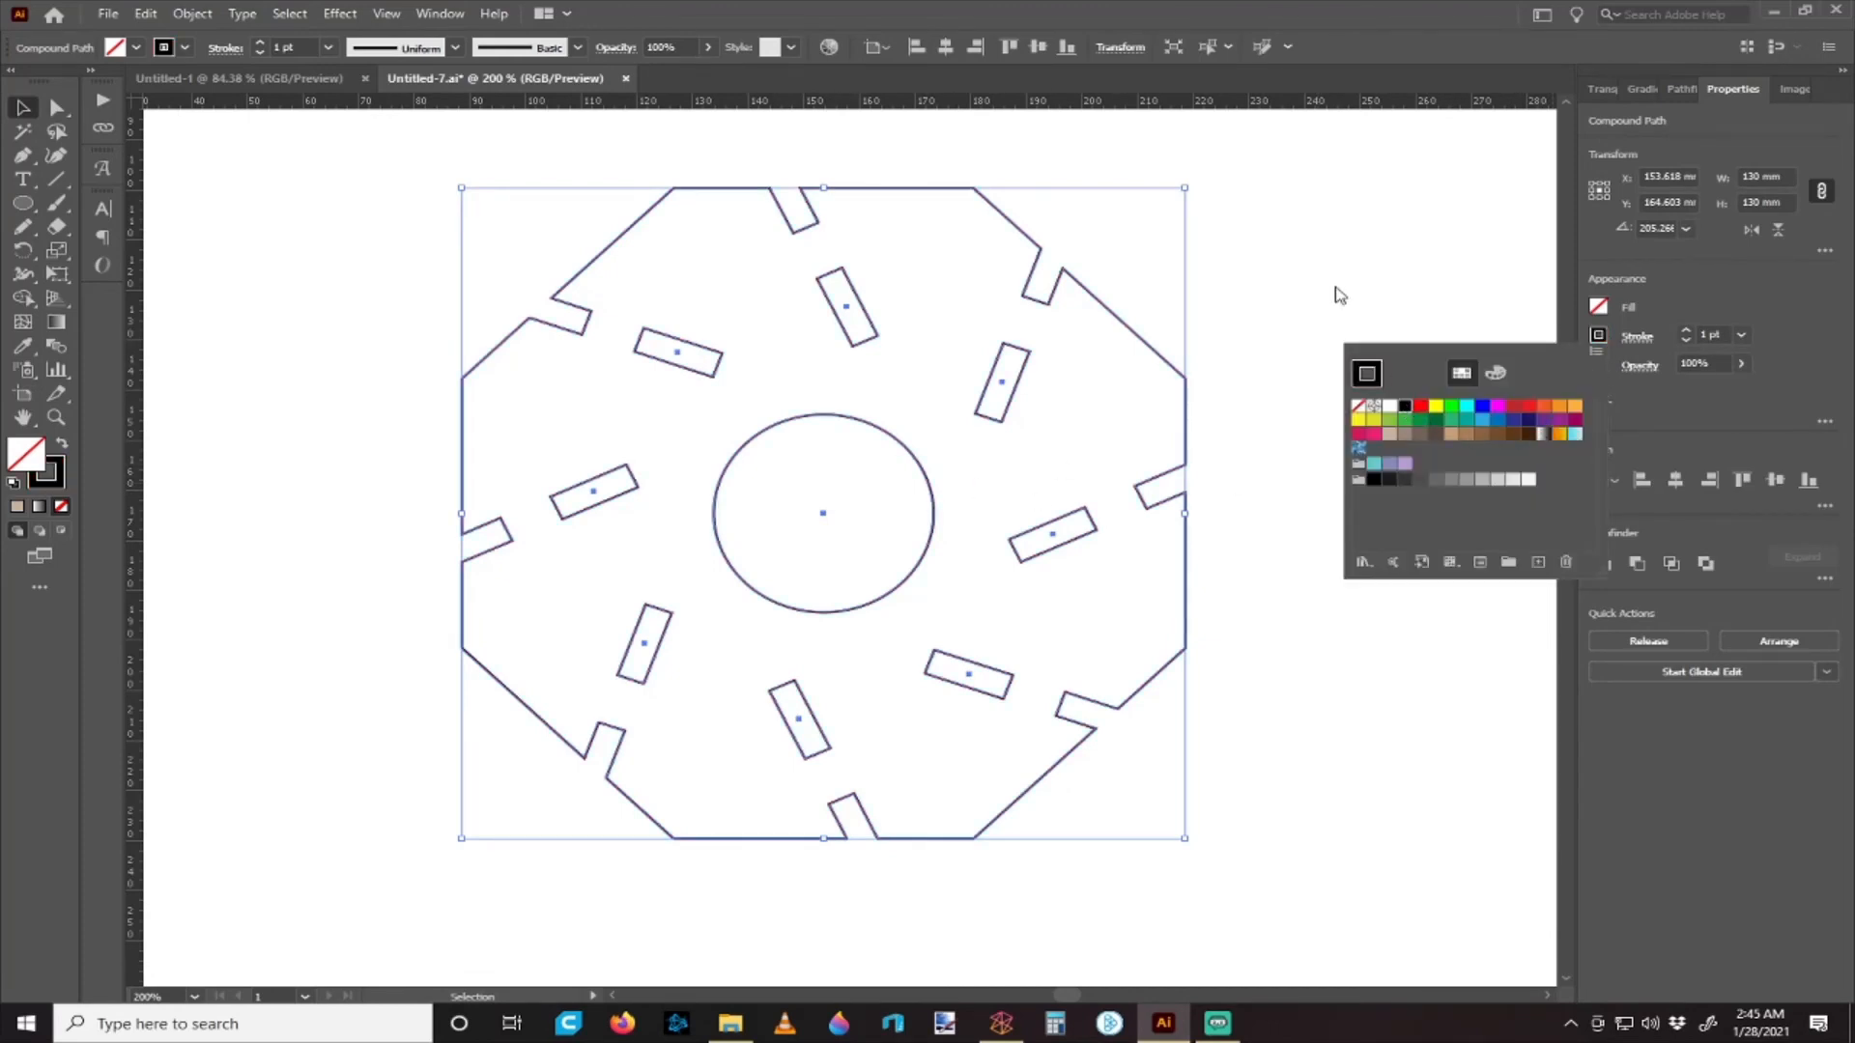
{"action": "left_click", "coordinate": [1280, 306]}
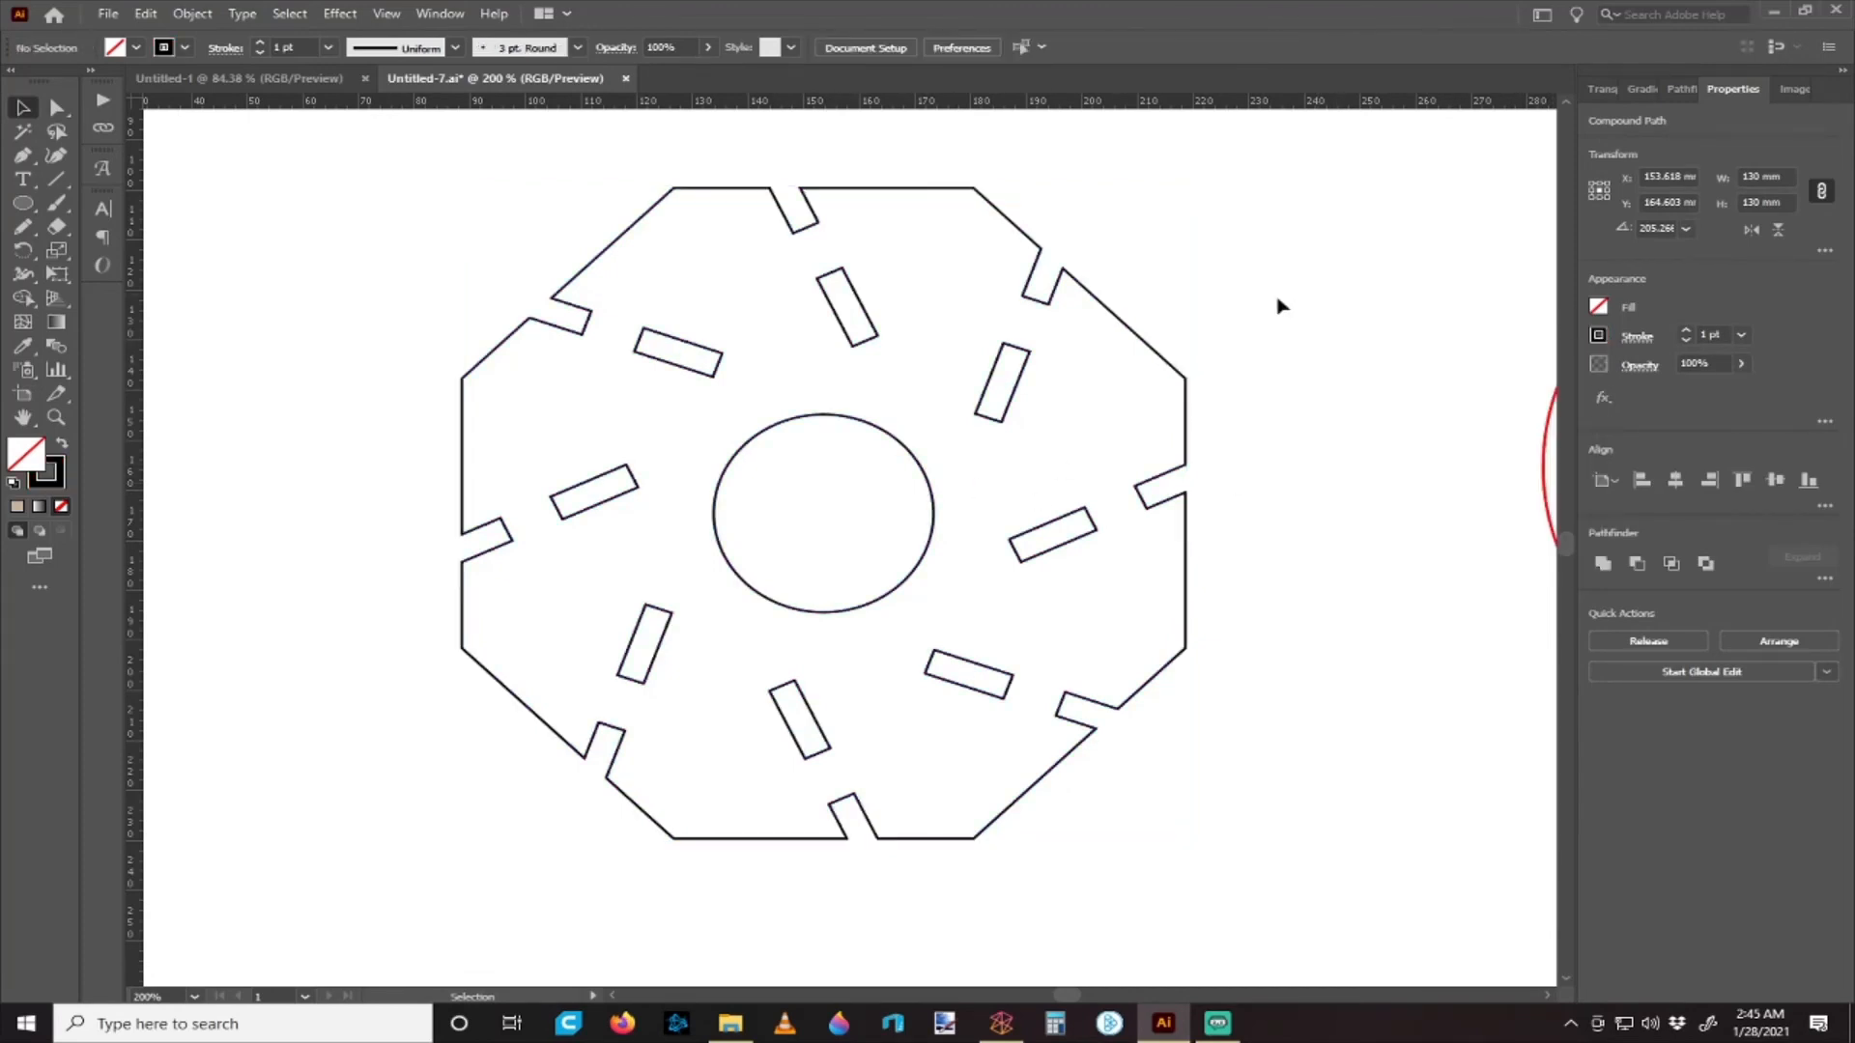
{"action": "left_click", "coordinate": [1132, 335]}
- Move the finished octagonal plate straight up to just below the artboard's upper edge
{"action": "scroll", "coordinate": [1111, 338], "scroll_direction": "down", "scroll_amount": 3}
{"action": "left_click", "coordinate": [1216, 434]}
{"action": "scroll", "coordinate": [1097, 513], "scroll_direction": "right", "scroll_amount": 2}
{"action": "scroll", "coordinate": [1040, 585], "scroll_direction": "up", "scroll_amount": 1}
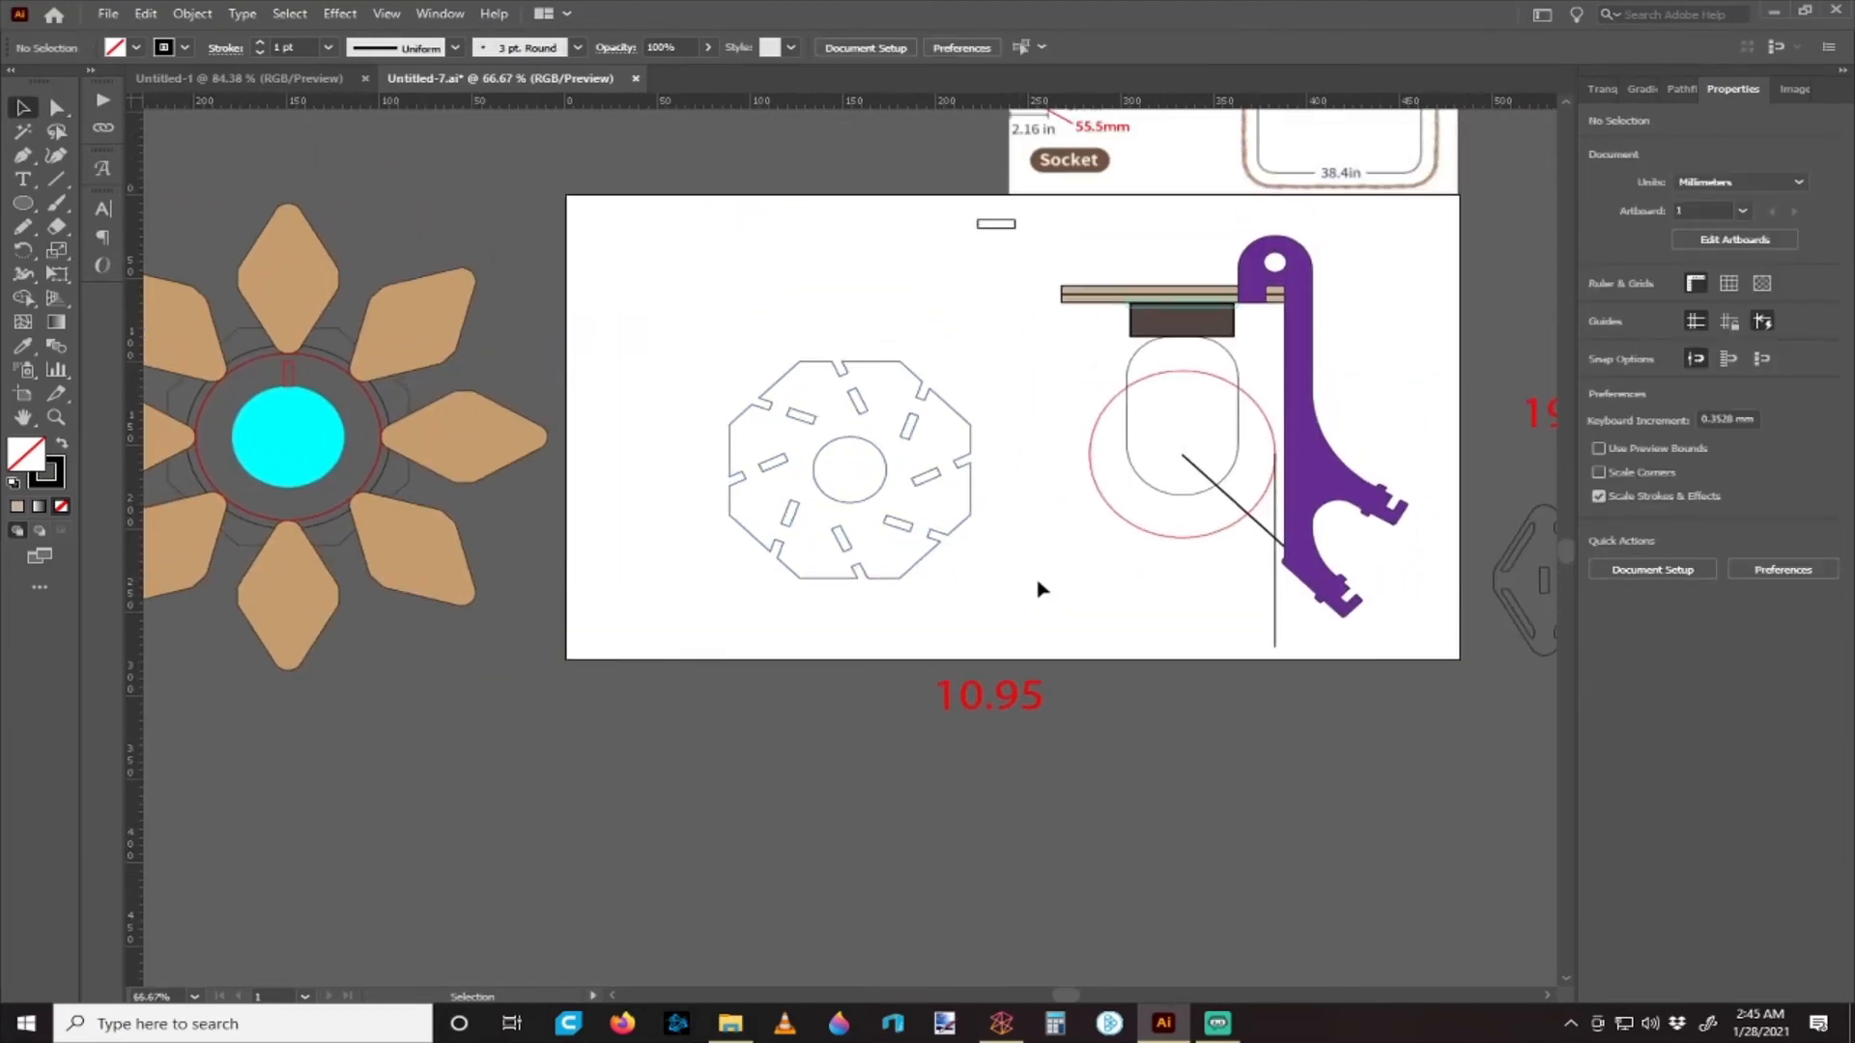
{"action": "scroll", "coordinate": [976, 538], "scroll_direction": "right", "scroll_amount": 2}
{"action": "scroll", "coordinate": [815, 513], "scroll_direction": "up", "scroll_amount": 1}
{"action": "left_click_drag", "start_coordinate": [819, 510], "coordinate": [807, 362]}
{"action": "left_click", "coordinate": [816, 530]}
{"action": "scroll", "coordinate": [817, 531], "scroll_direction": "right", "scroll_amount": 2}
{"action": "scroll", "coordinate": [816, 229], "scroll_direction": "up", "scroll_amount": 1}
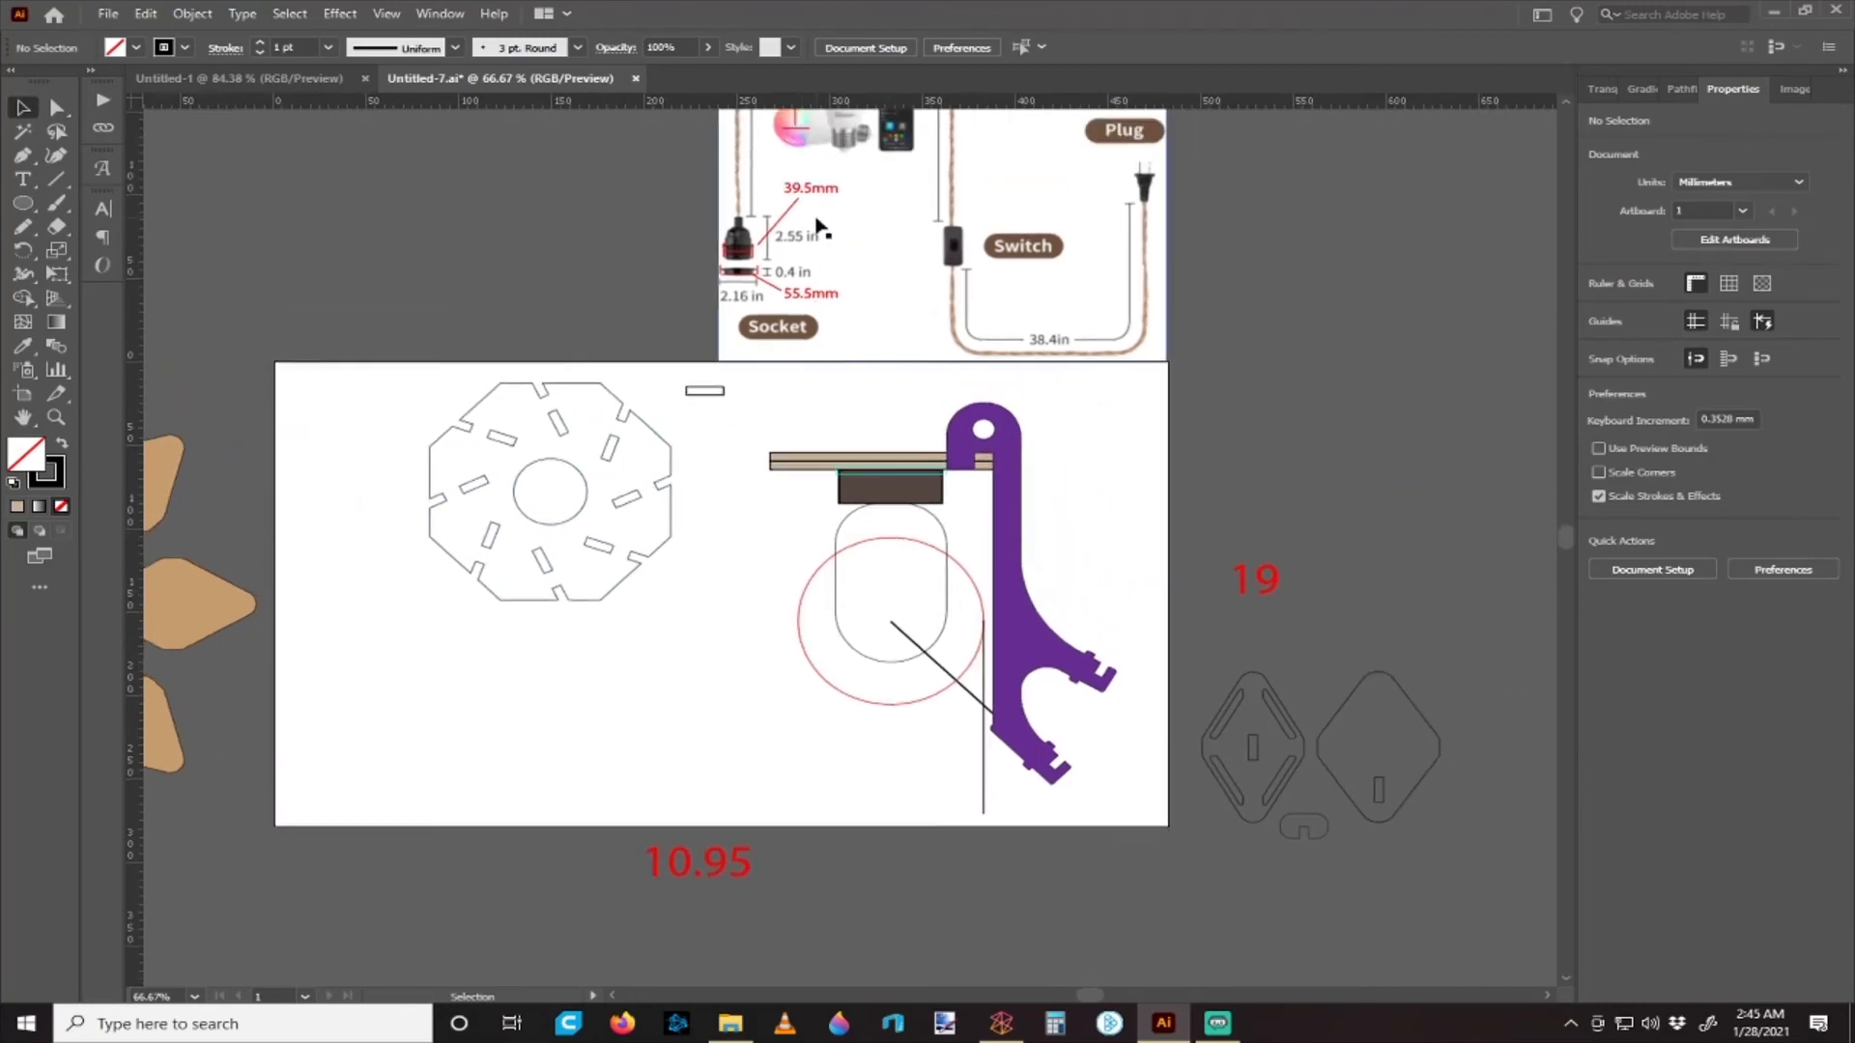
- Duplicate the octagonal plate straight below itself and move the original into the artboard's upper-left corner
{"action": "scroll", "coordinate": [816, 229], "scroll_direction": "up", "scroll_amount": 2}
{"action": "scroll", "coordinate": [773, 386], "scroll_direction": "left", "scroll_amount": 2}
{"action": "scroll", "coordinate": [739, 493], "scroll_direction": "down", "scroll_amount": 2}
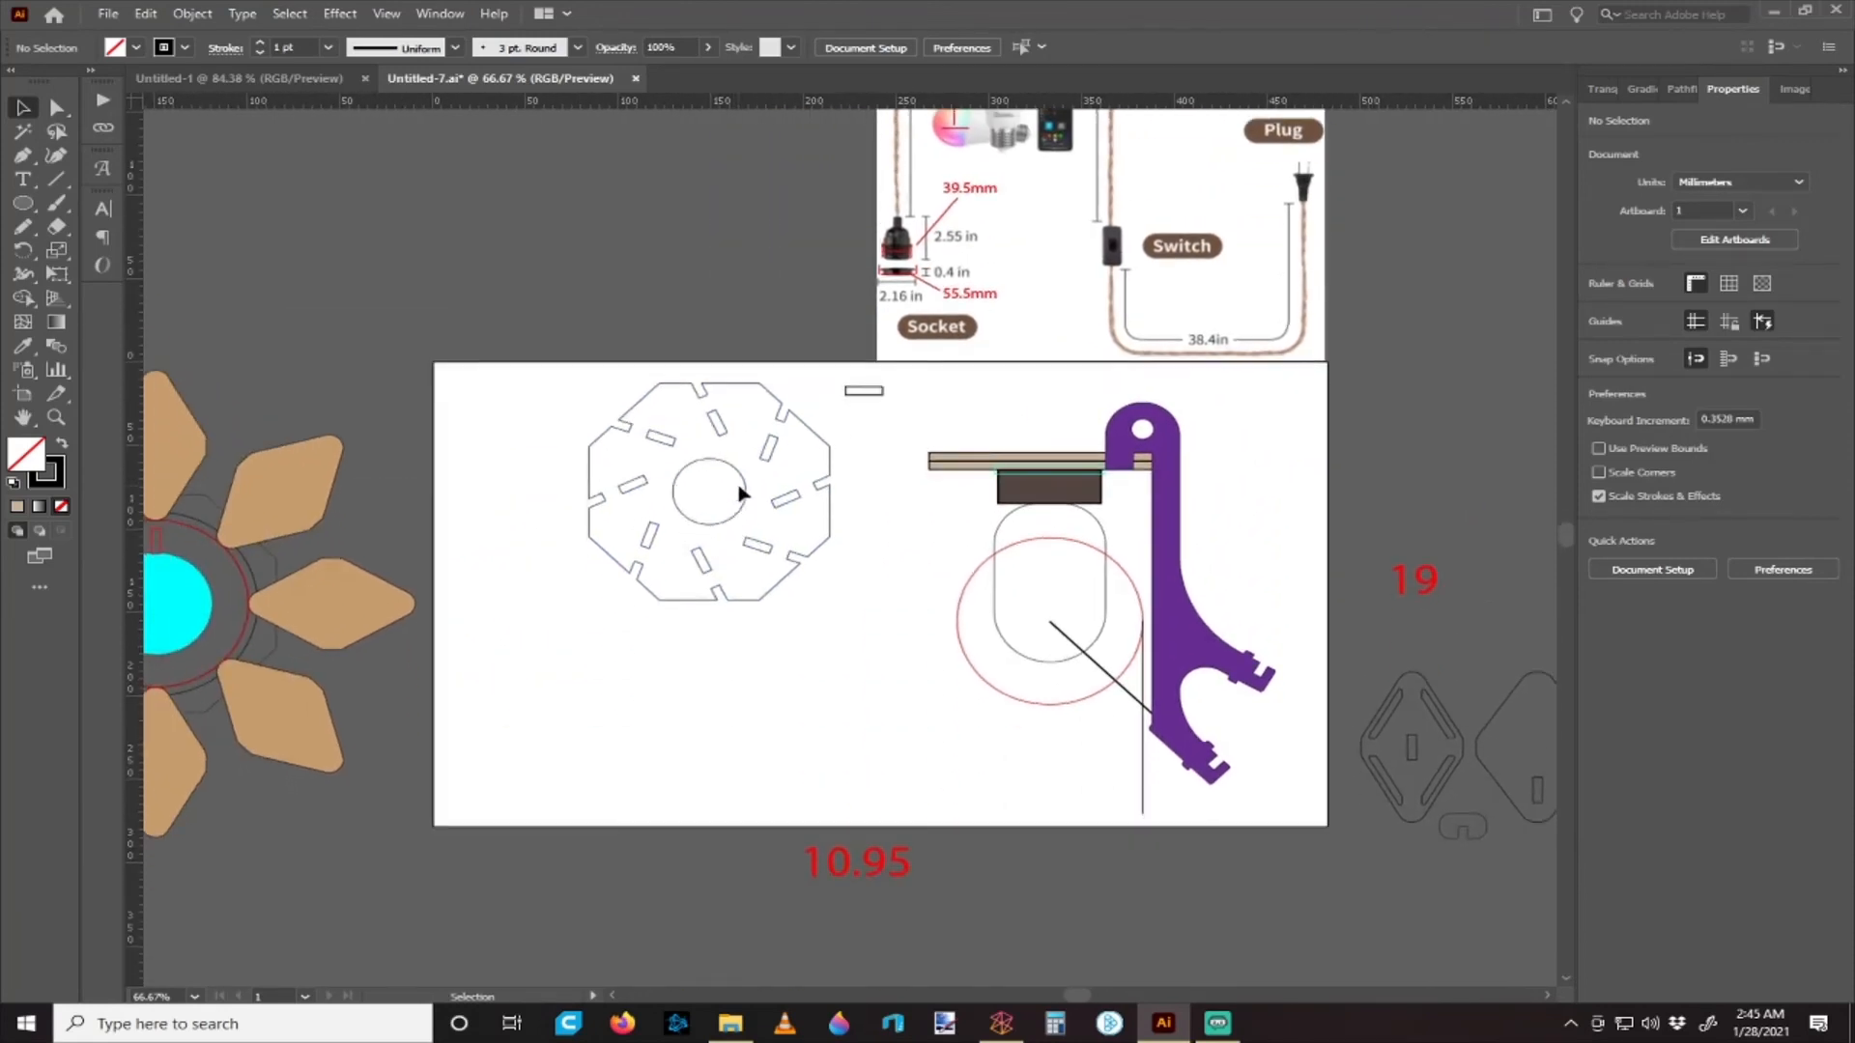
{"action": "left_click_drag", "start_coordinate": [739, 494], "coordinate": [719, 712]}
{"action": "left_click", "coordinate": [817, 530]}
{"action": "left_click_drag", "start_coordinate": [824, 521], "coordinate": [674, 503]}
- Delete the small 20 × 5 mm rectangle and place the copied octagonal plate beside the first along the artboard's upper edge
{"action": "left_click", "coordinate": [864, 390]}
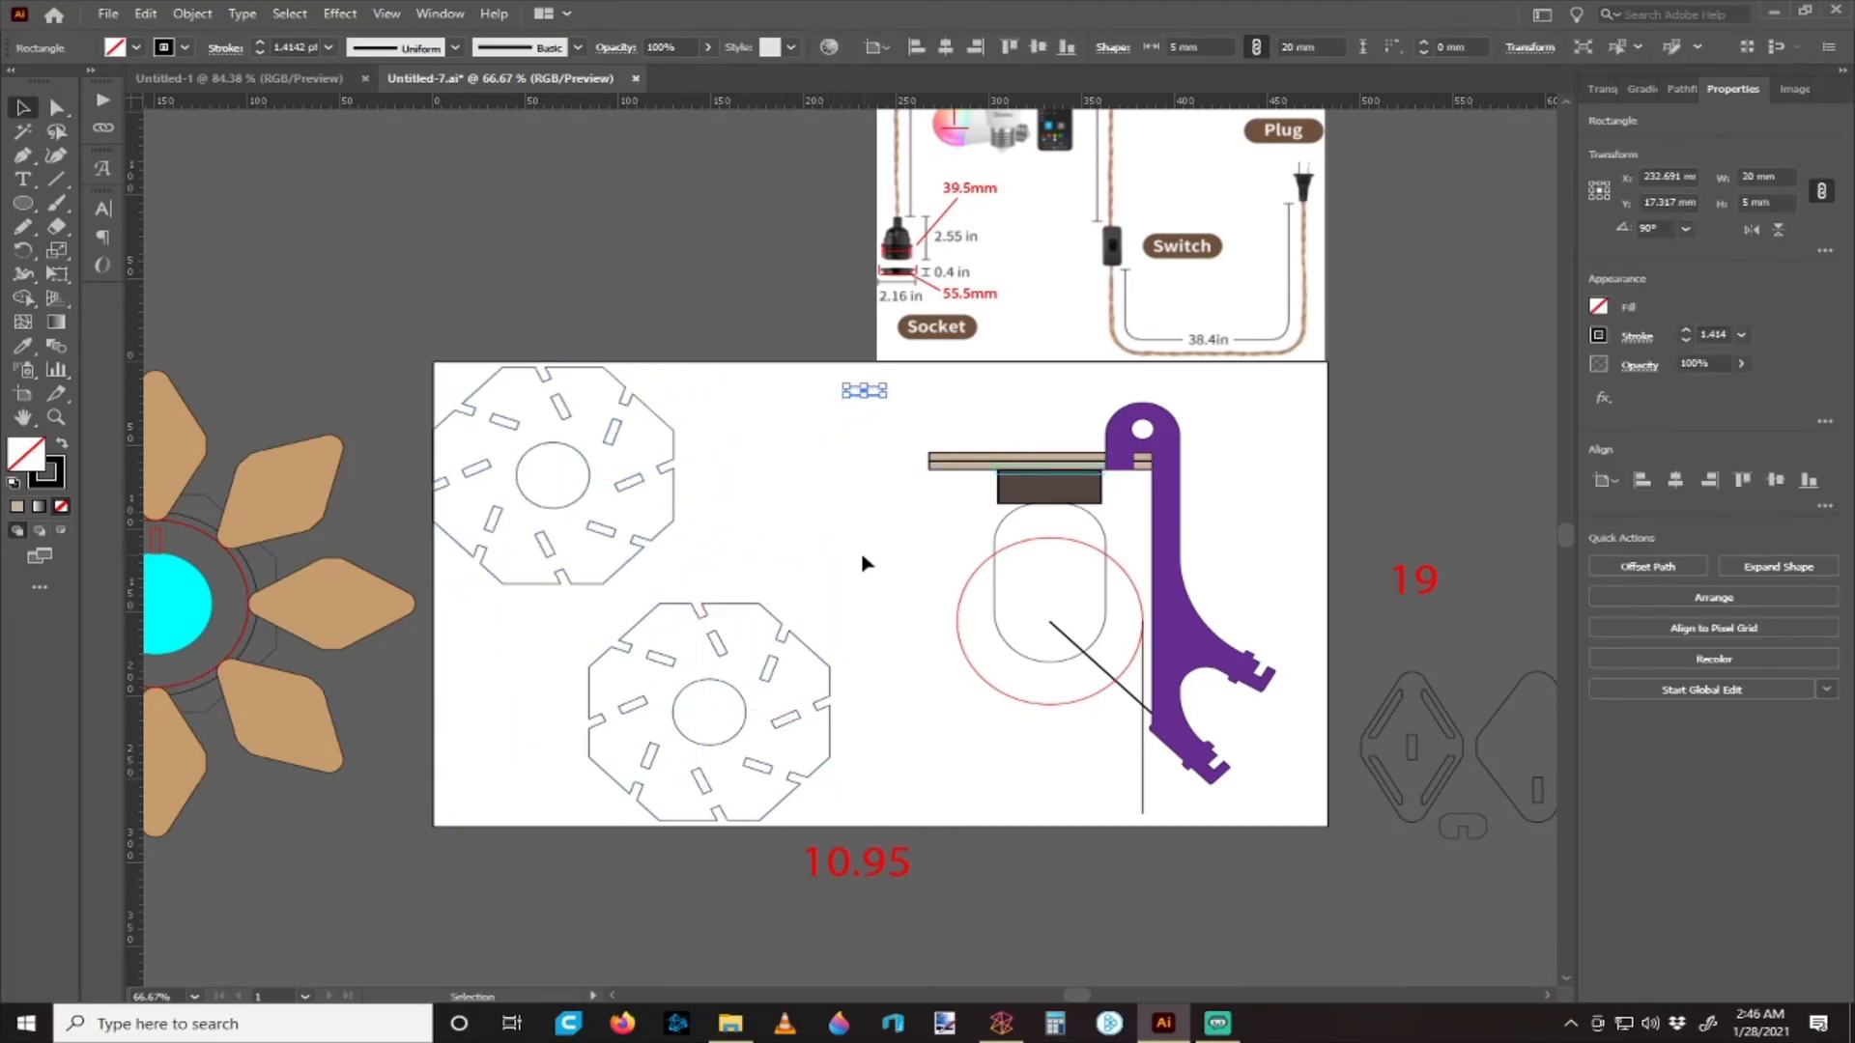
{"action": "key", "text": "Delete"}
{"action": "left_click_drag", "start_coordinate": [796, 654], "coordinate": [894, 413]}
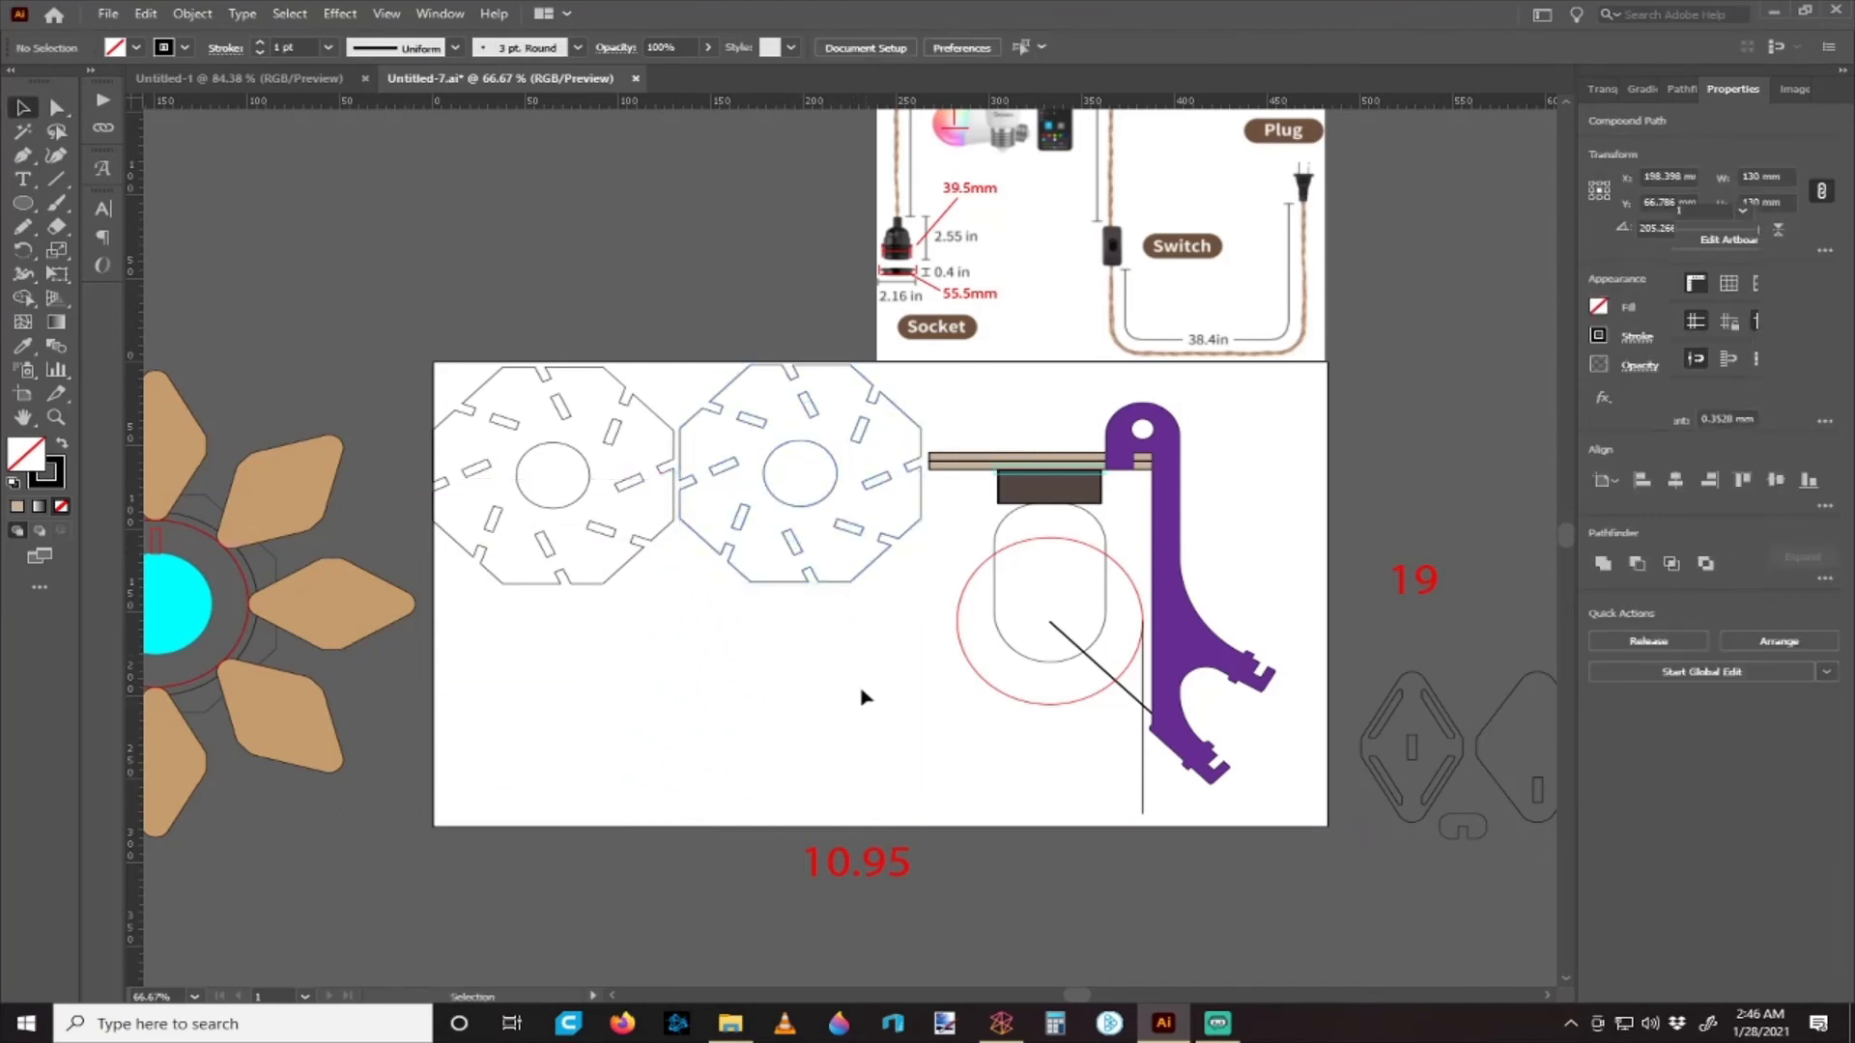
- Move the side-view mock-up of the plate, socket and bulb off the artboard, below its lower-left part
{"action": "scroll", "coordinate": [832, 614], "scroll_direction": "down", "scroll_amount": 2}
{"action": "scroll", "coordinate": [832, 615], "scroll_direction": "right", "scroll_amount": 2}
{"action": "left_click_drag", "start_coordinate": [889, 338], "coordinate": [984, 657]}
{"action": "scroll", "coordinate": [950, 594], "scroll_direction": "down", "scroll_amount": 3}
{"action": "left_click_drag", "start_coordinate": [925, 537], "coordinate": [725, 709]}
{"action": "scroll", "coordinate": [825, 693], "scroll_direction": "up", "scroll_amount": 2}
{"action": "scroll", "coordinate": [825, 693], "scroll_direction": "right", "scroll_amount": 1}
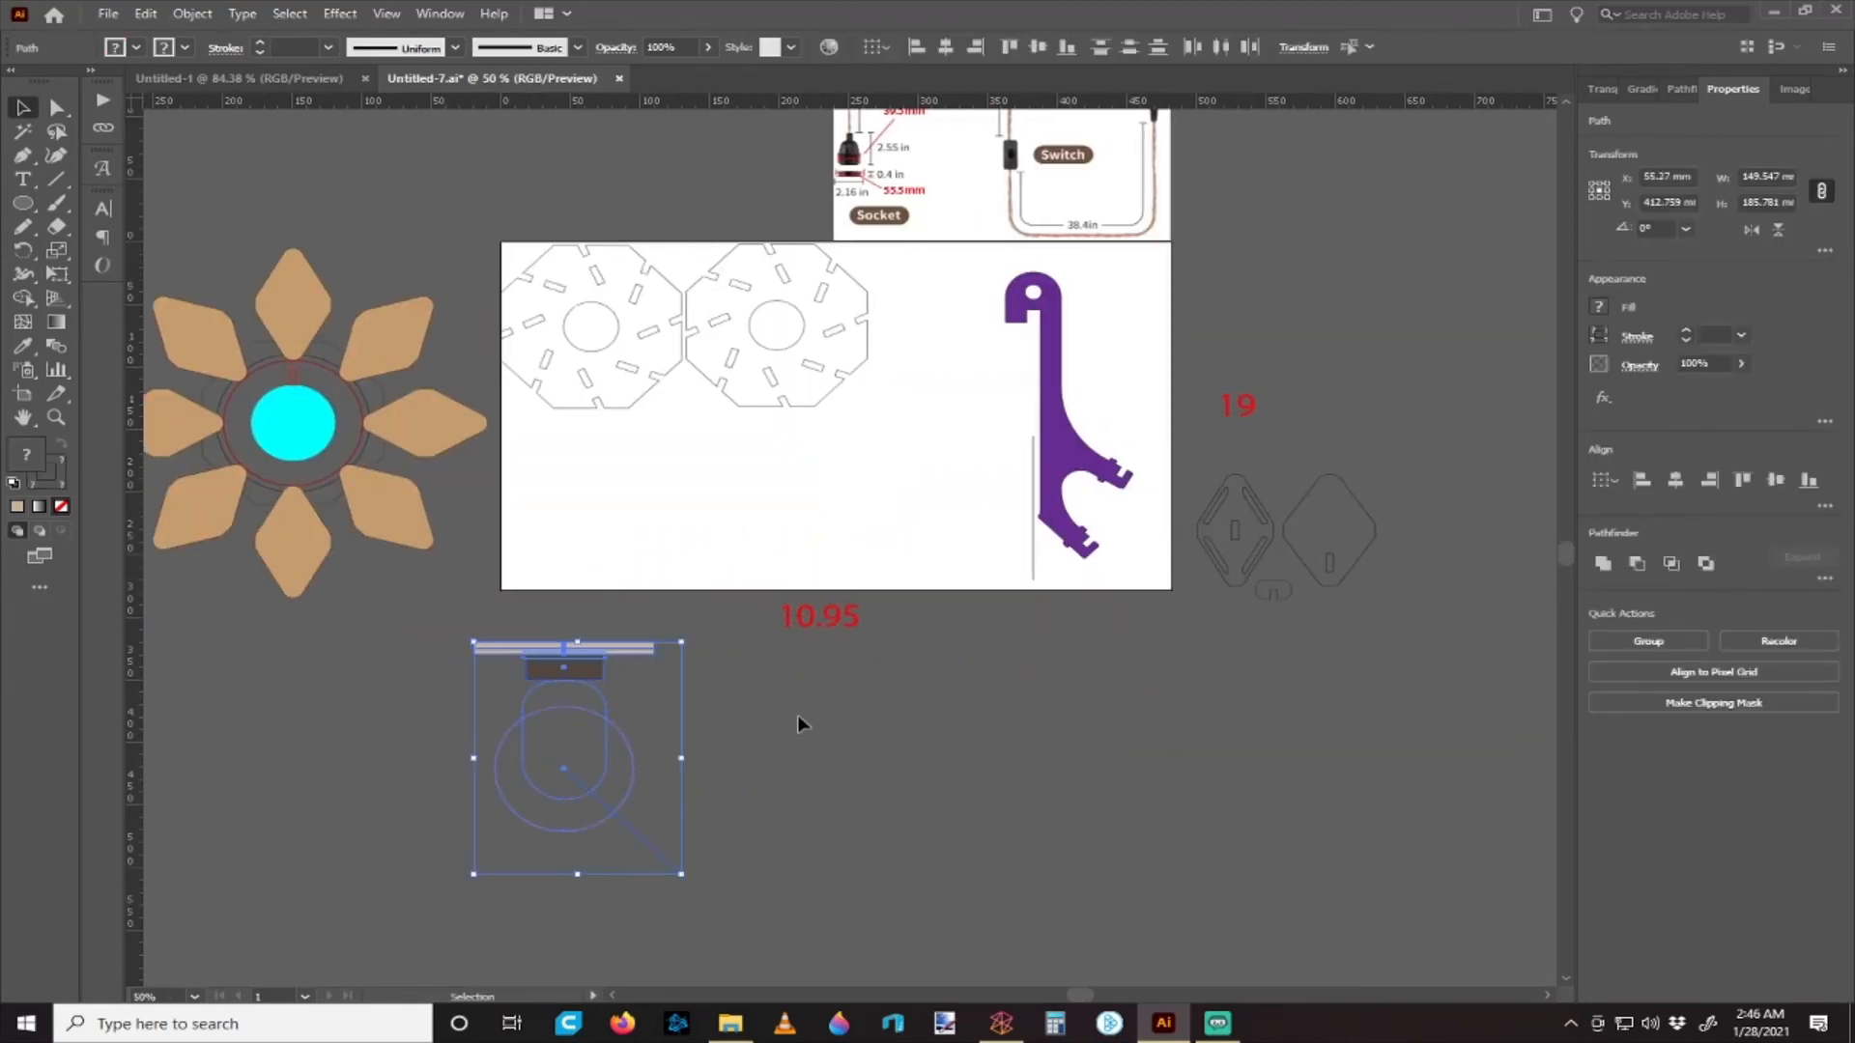
- Shift the whole side-view mock-up, including its diagonal line, further left beneath the petal arrangement
{"action": "left_click", "coordinate": [797, 715]}
{"action": "left_click", "coordinate": [641, 837]}
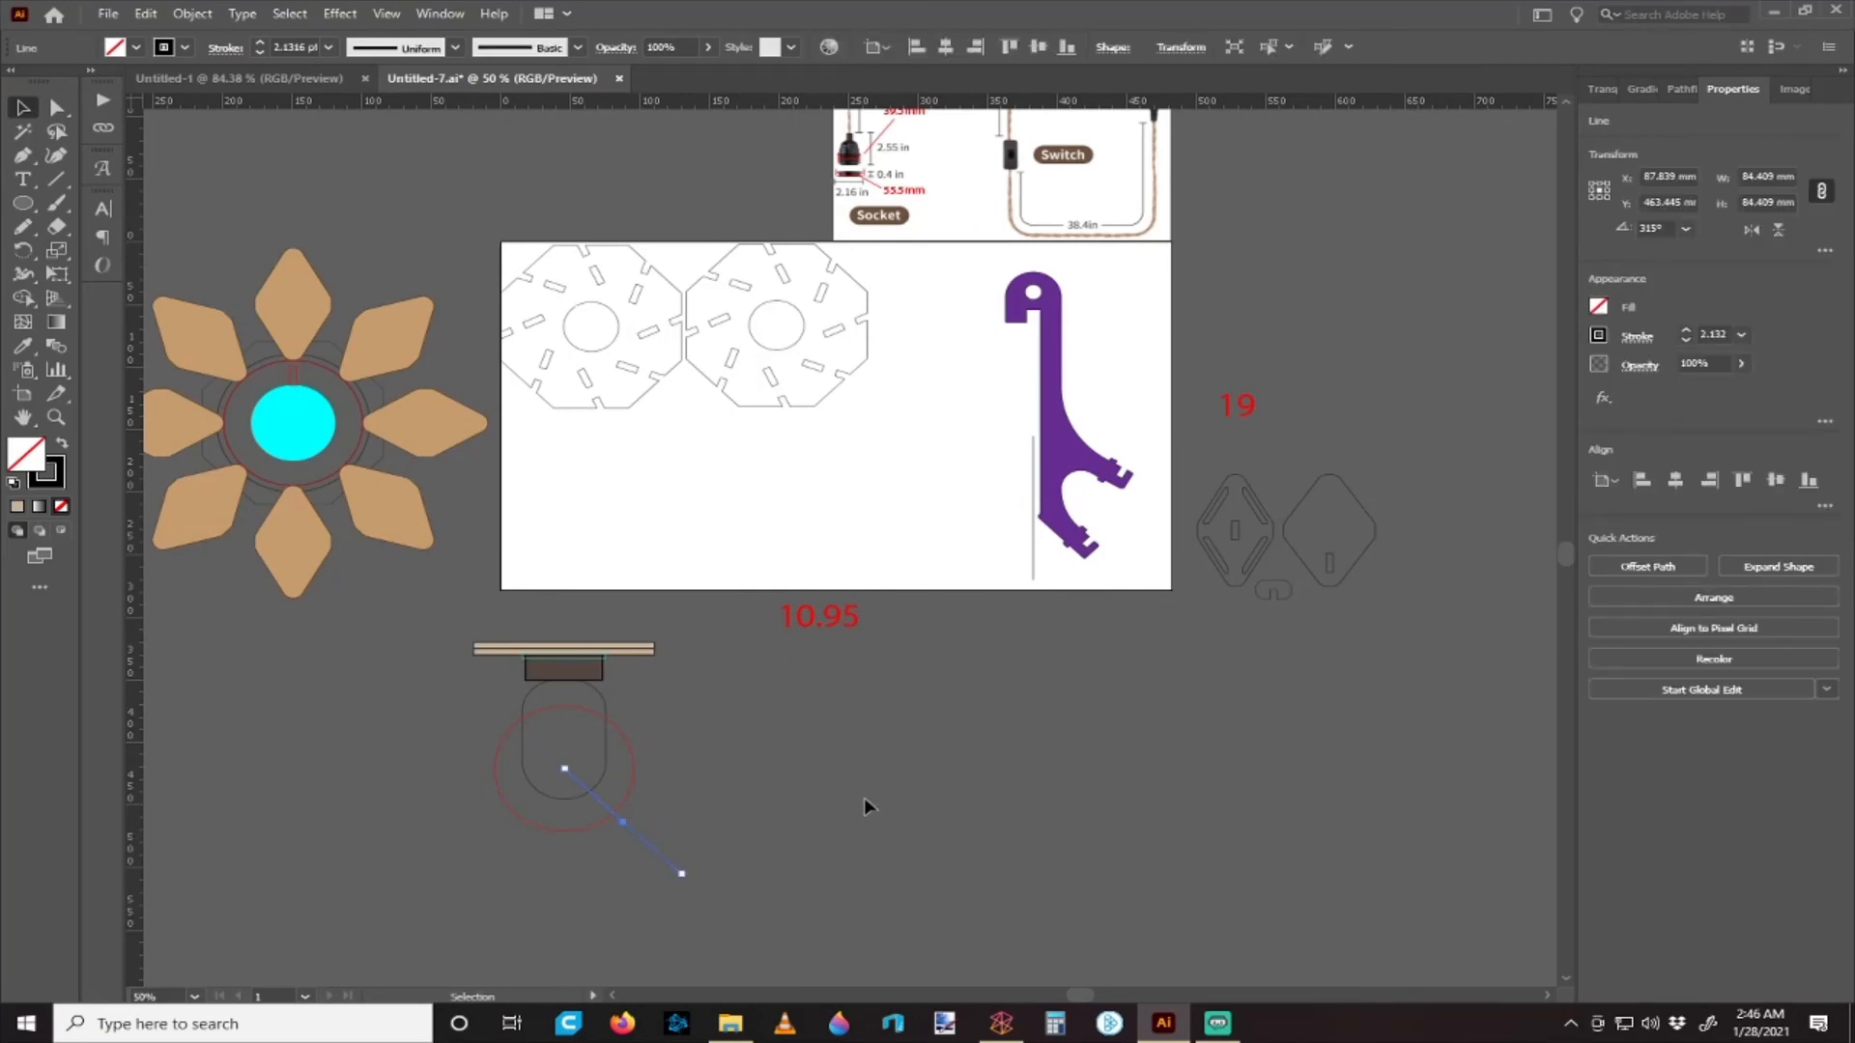
{"action": "left_click", "coordinate": [824, 766]}
{"action": "left_click_drag", "start_coordinate": [543, 619], "coordinate": [658, 862]}
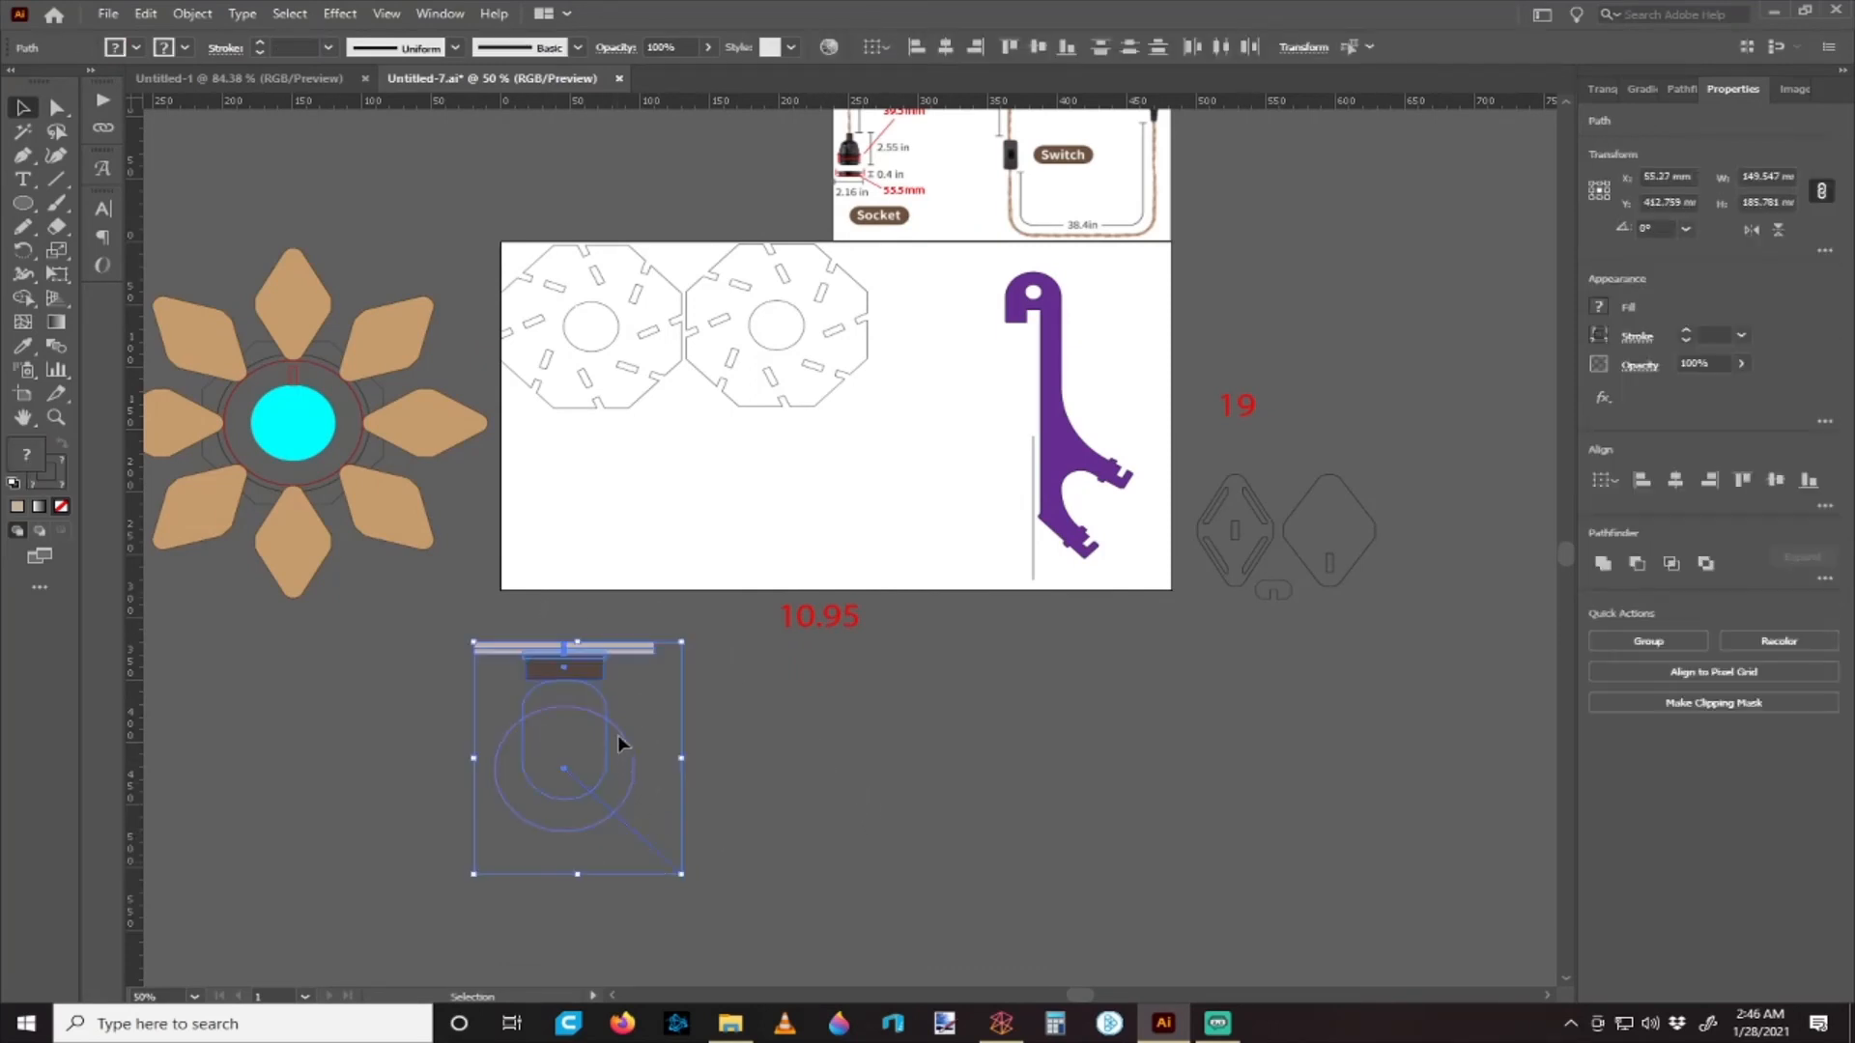
{"action": "left_click_drag", "start_coordinate": [609, 724], "coordinate": [334, 720]}
{"action": "left_click", "coordinate": [503, 718]}
{"action": "scroll", "coordinate": [903, 684], "scroll_direction": "up", "scroll_amount": 2}
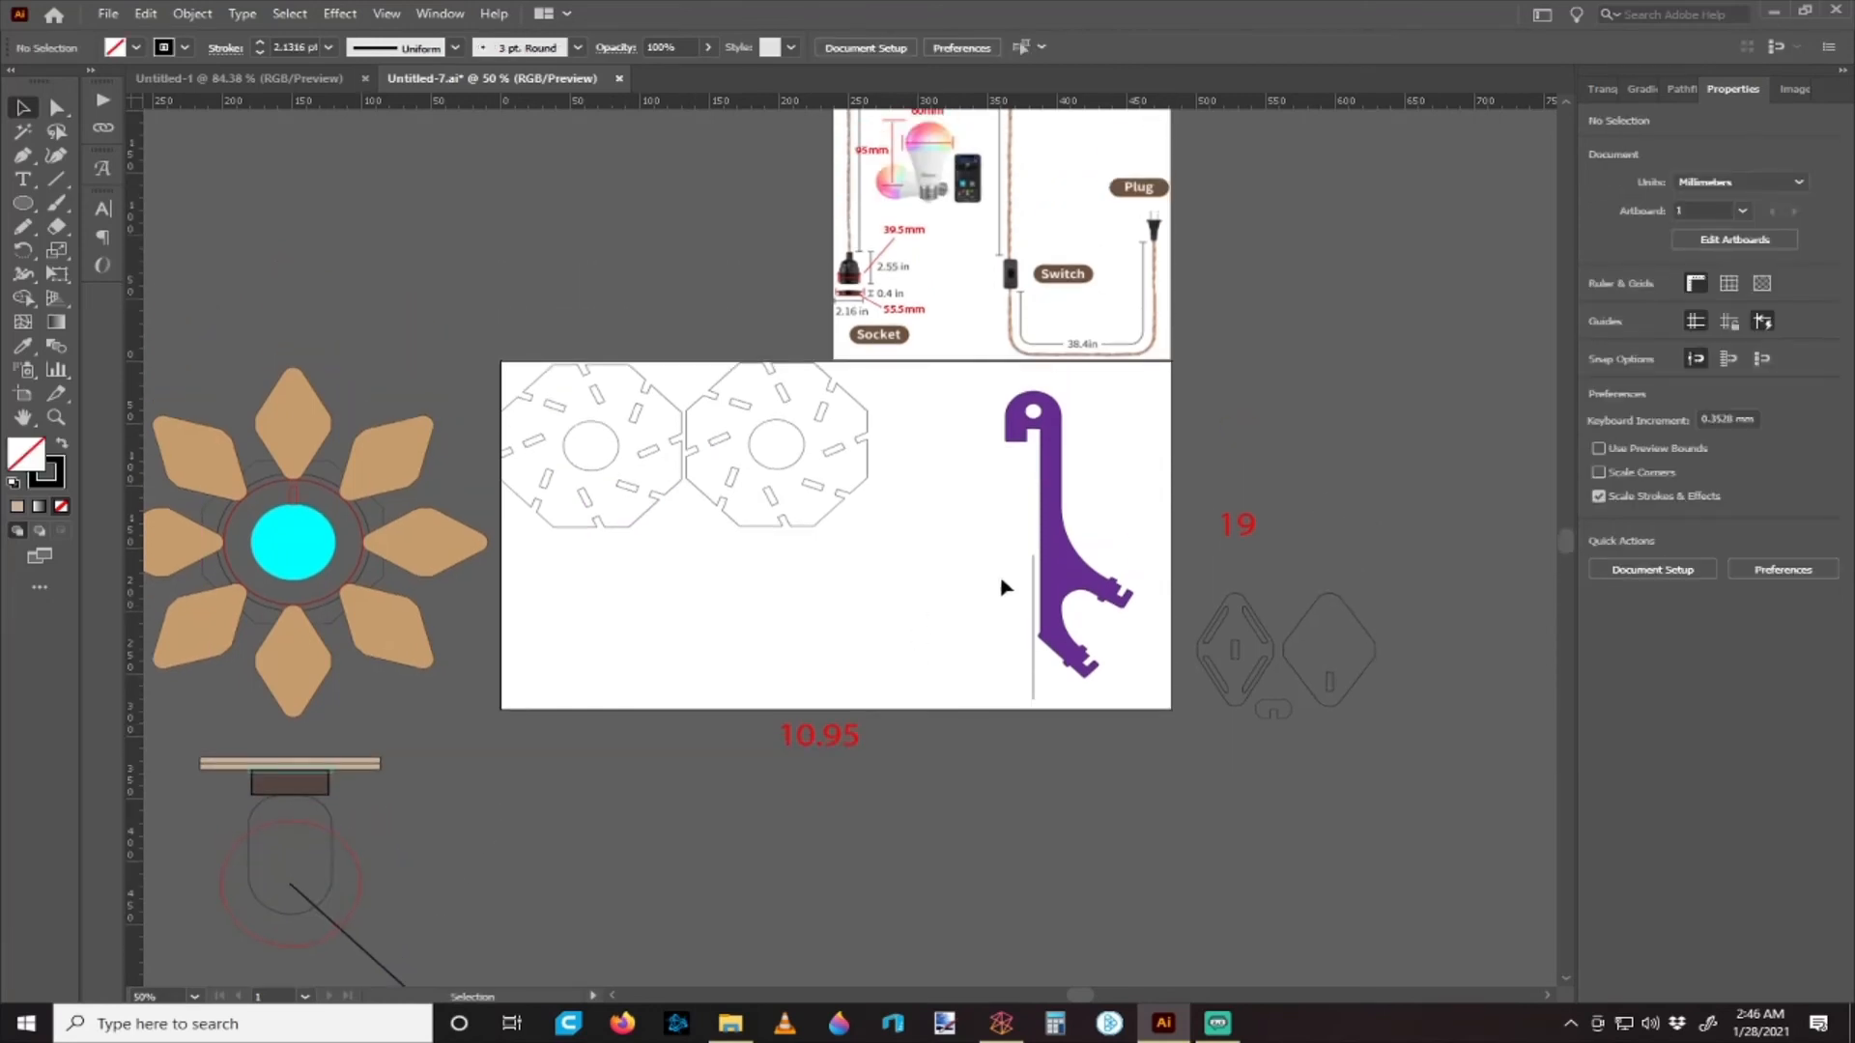
- Delete the leftover vertical line beside the purple arm and move the arm left, away from the artboard's right edge
{"action": "left_click", "coordinate": [1032, 614]}
{"action": "left_click", "coordinate": [920, 635]}
{"action": "left_click_drag", "start_coordinate": [1051, 572], "coordinate": [957, 591]}
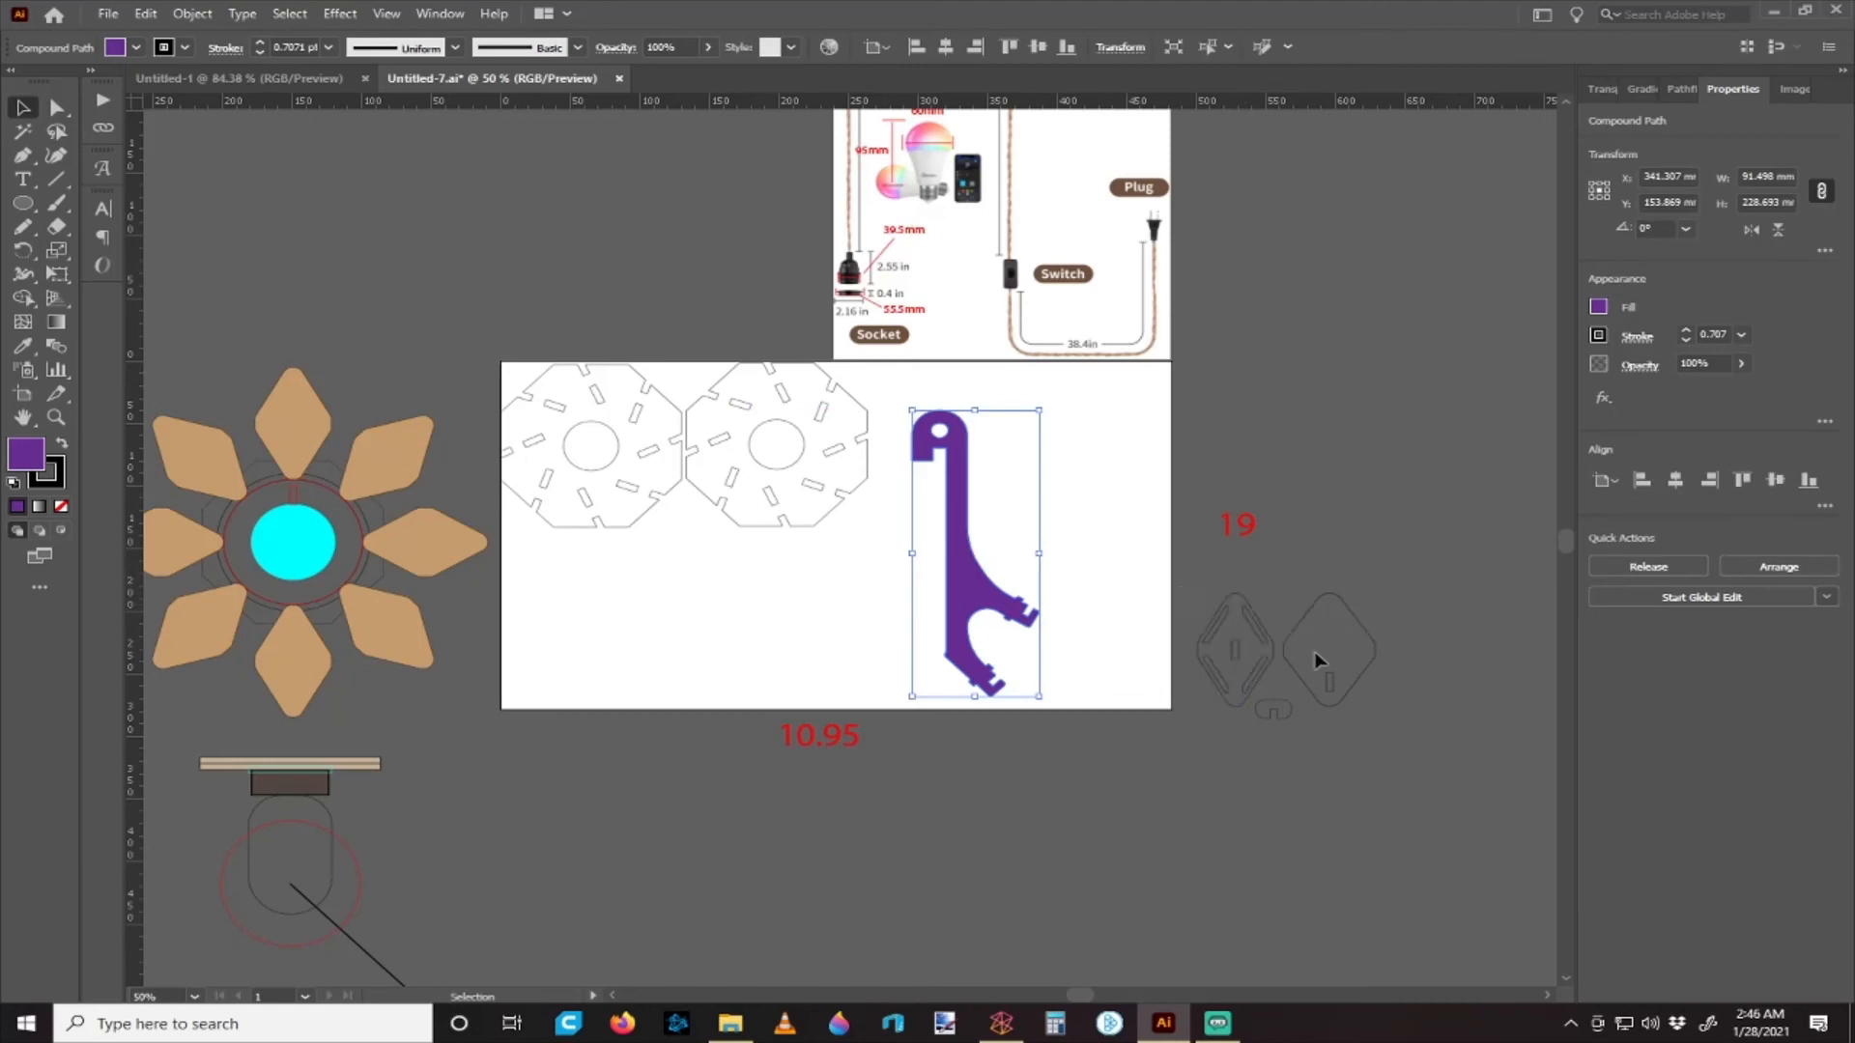
- Move the two diamond-shaped plates and the small clip onto the artboard, beneath the octagonal plates
{"action": "left_click", "coordinate": [1337, 606]}
{"action": "left_click_drag", "start_coordinate": [1342, 599], "coordinate": [666, 560]}
{"action": "left_click", "coordinate": [1266, 720]}
{"action": "left_click_drag", "start_coordinate": [1275, 709], "coordinate": [678, 528]}
{"action": "left_click", "coordinate": [782, 620]}
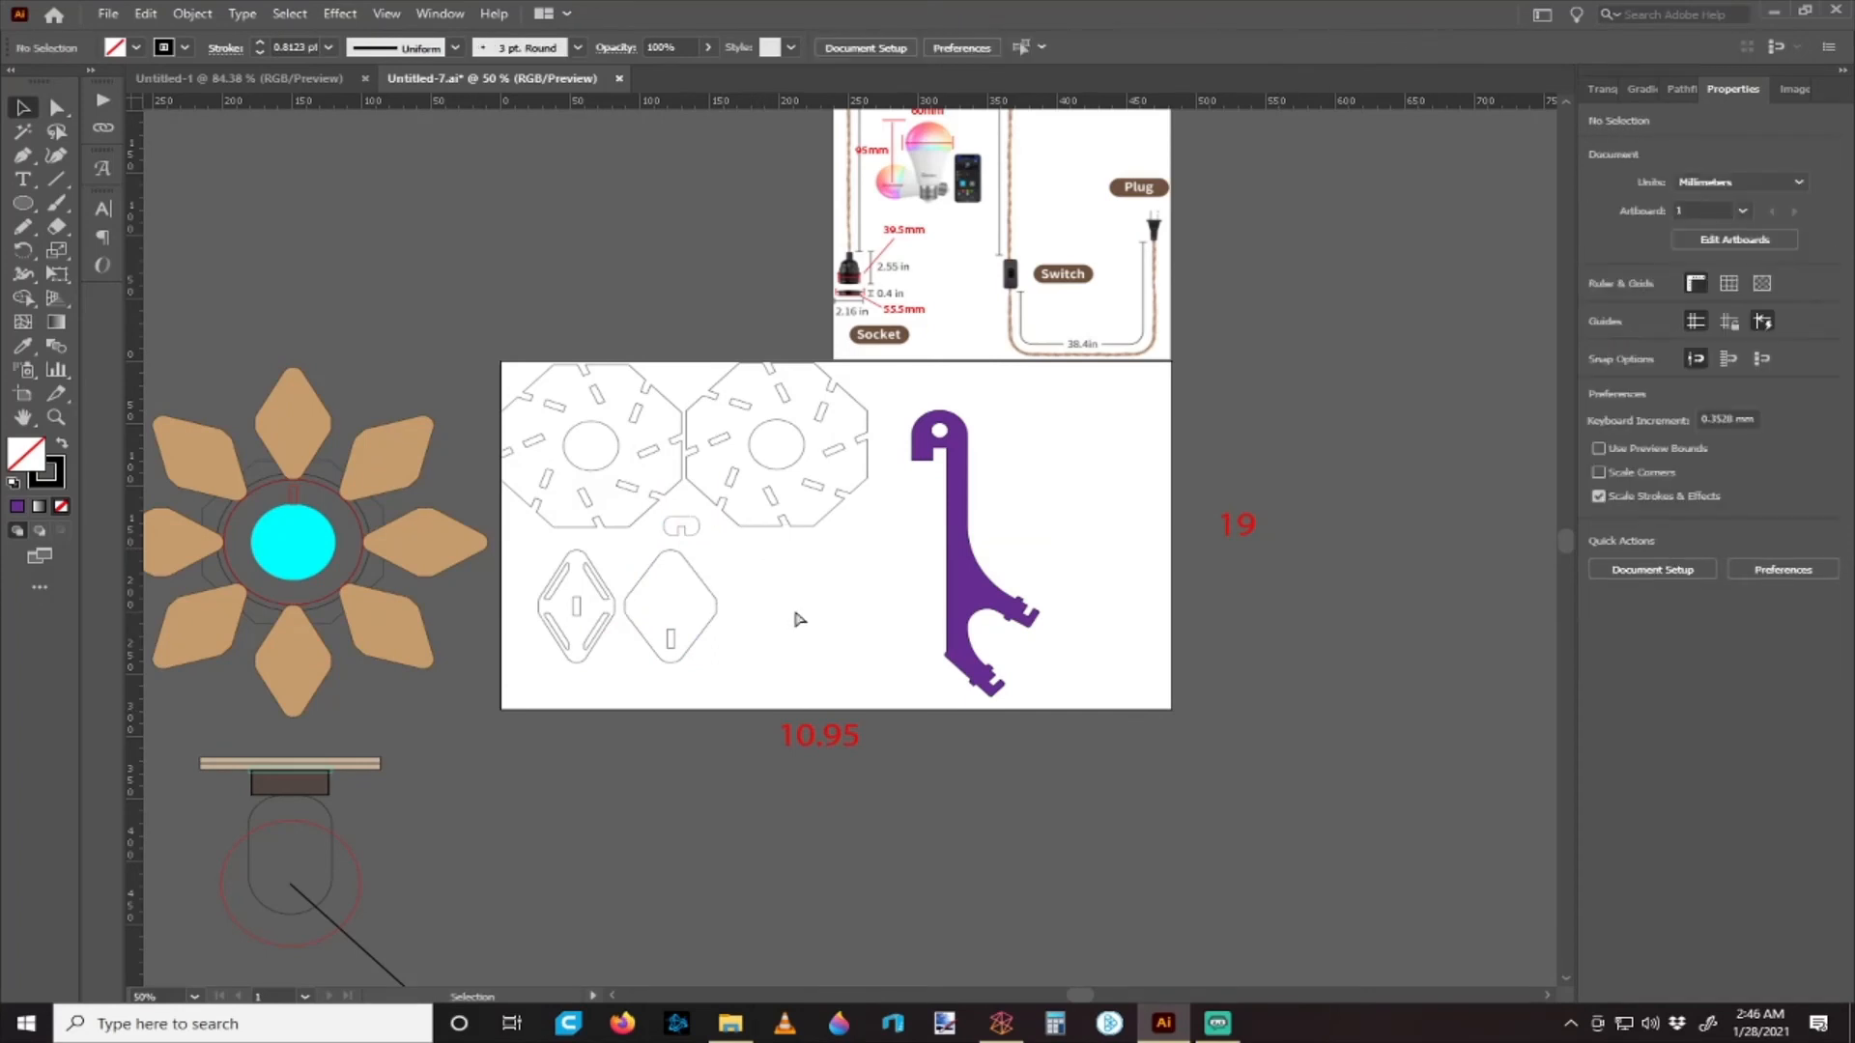
- Move the purple arm right, close to the artboard's right edge
{"action": "scroll", "coordinate": [794, 612], "scroll_direction": "left", "scroll_amount": 1}
{"action": "left_click_drag", "start_coordinate": [1014, 550], "coordinate": [1134, 560]}
{"action": "scroll", "coordinate": [1049, 445], "scroll_direction": "right", "scroll_amount": 2}
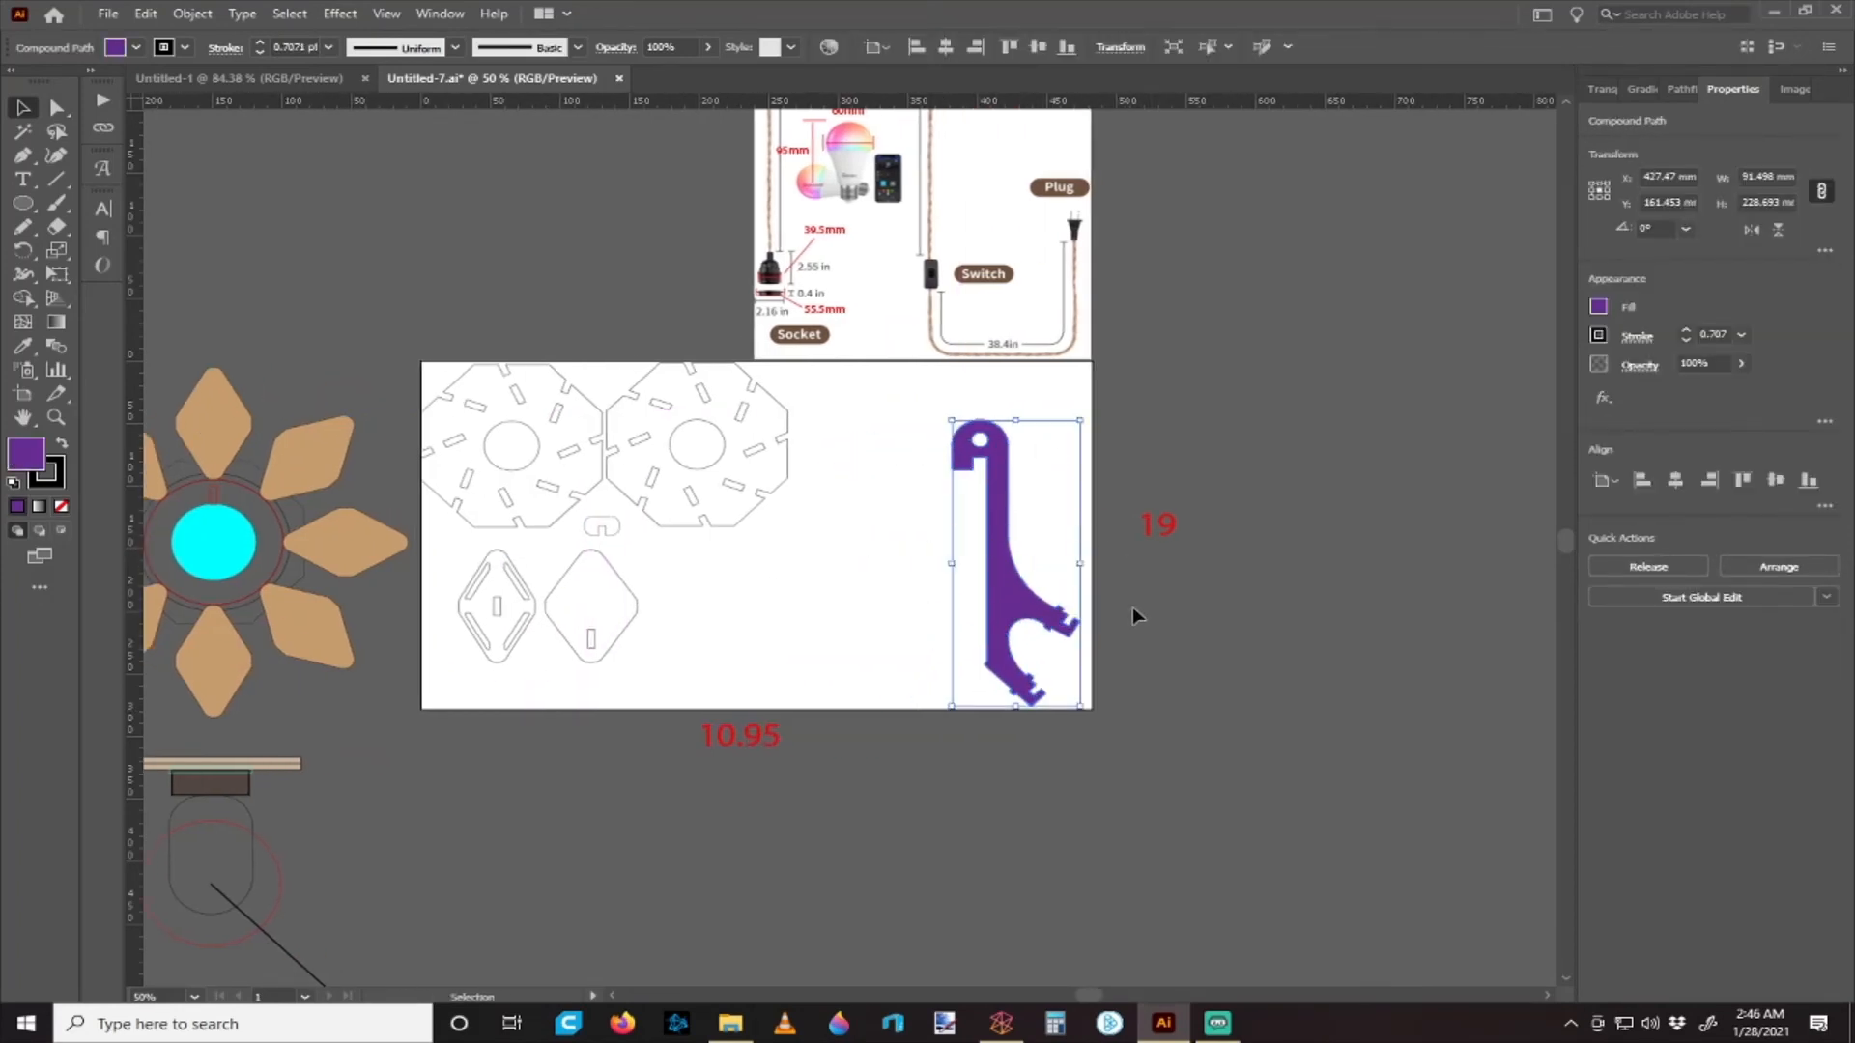
- Delete the red "19" and "10.95" dimension labels beside and below the artboard
{"action": "left_click", "coordinate": [1180, 521]}
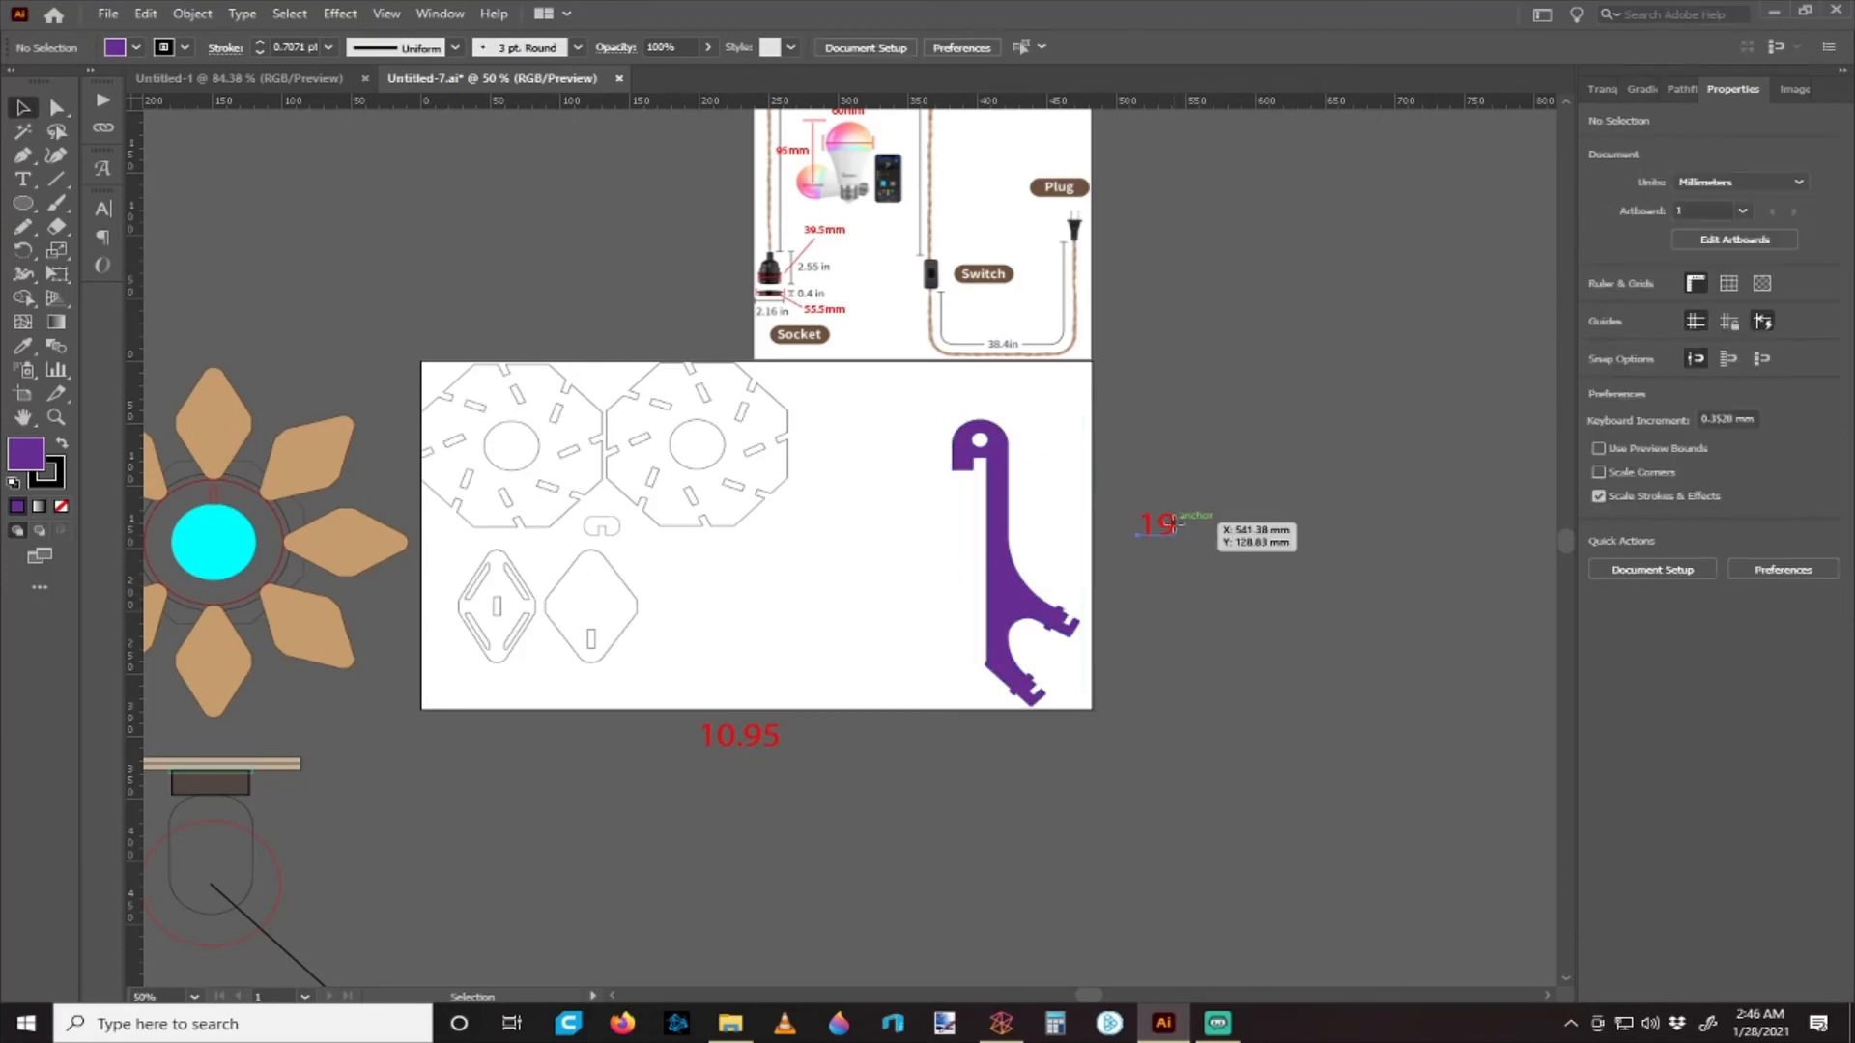
{"action": "key", "text": "Delete"}
{"action": "left_click", "coordinate": [753, 740]}
{"action": "scroll", "coordinate": [951, 627], "scroll_direction": "up", "scroll_amount": 2}
{"action": "left_click", "coordinate": [1192, 606]}
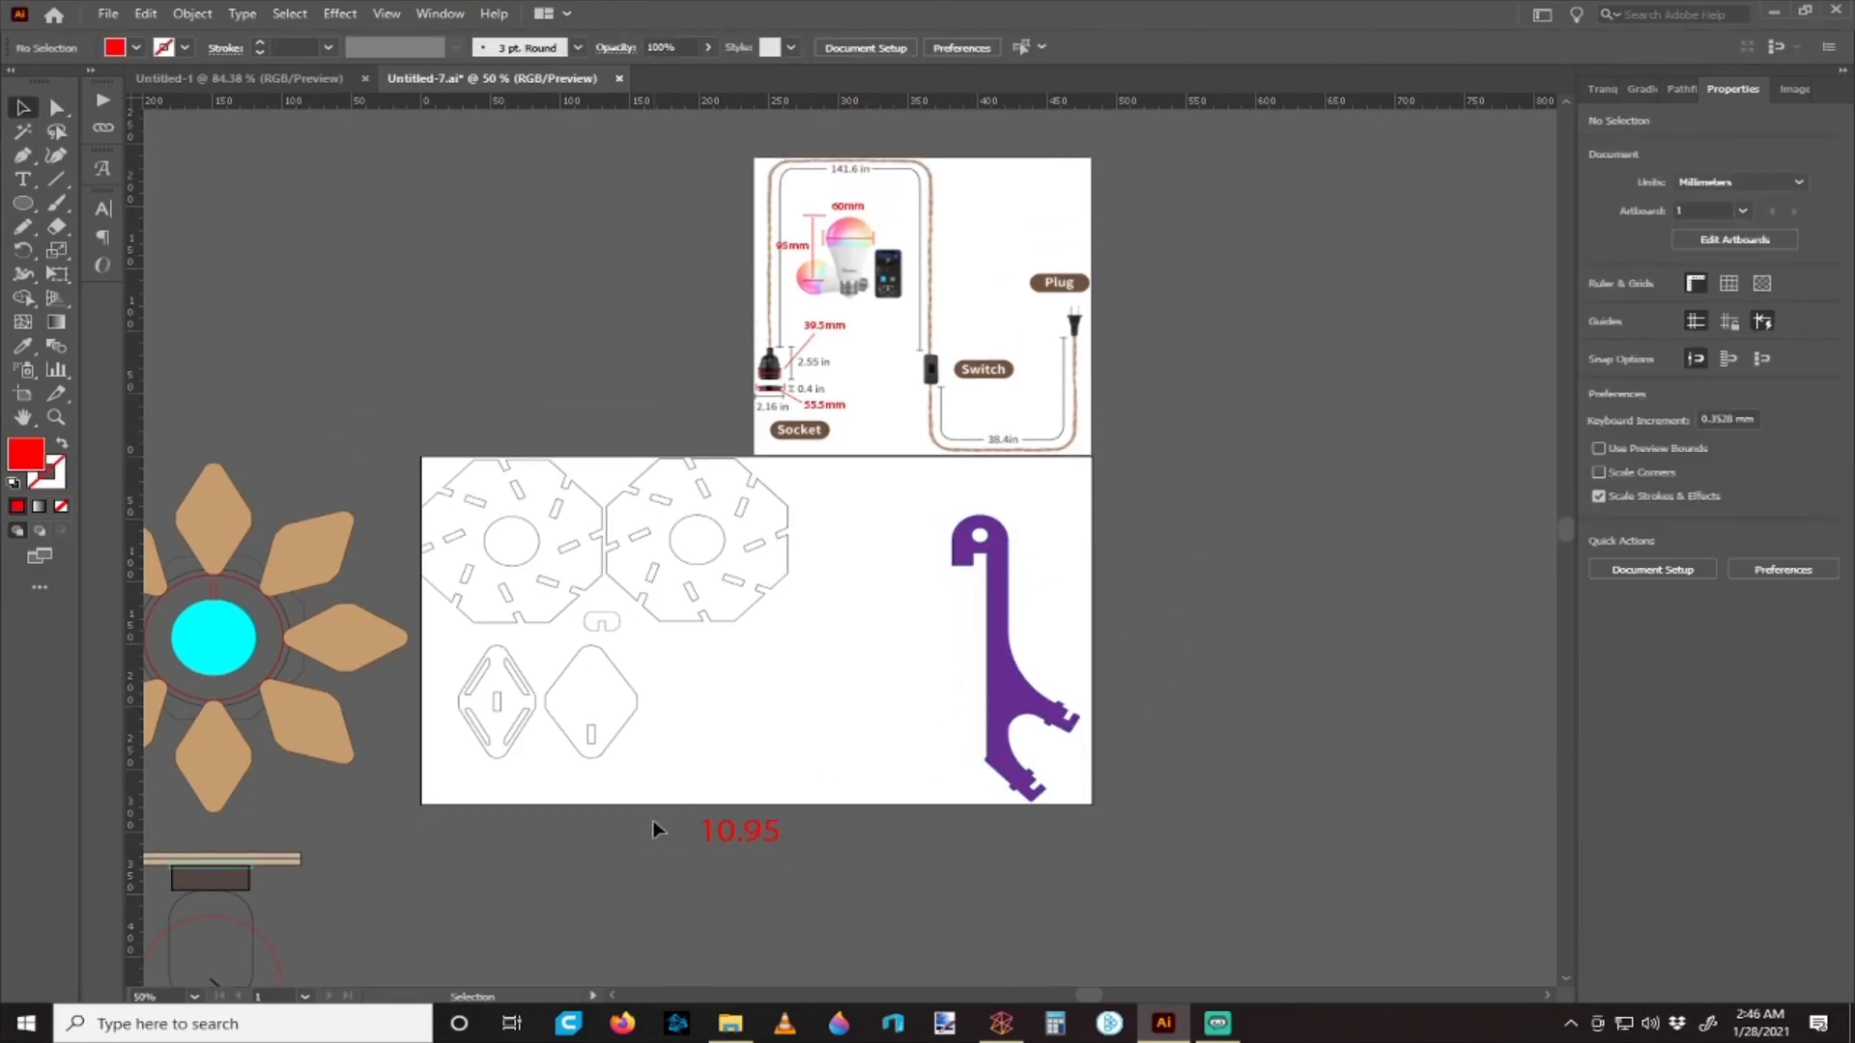
{"action": "scroll", "coordinate": [852, 869], "scroll_direction": "down", "scroll_amount": 3}
{"action": "left_click", "coordinate": [763, 763]}
{"action": "key", "text": "Delete"}
{"action": "scroll", "coordinate": [855, 770], "scroll_direction": "up", "scroll_amount": 2}
{"action": "scroll", "coordinate": [855, 771], "scroll_direction": "down", "scroll_amount": 2}
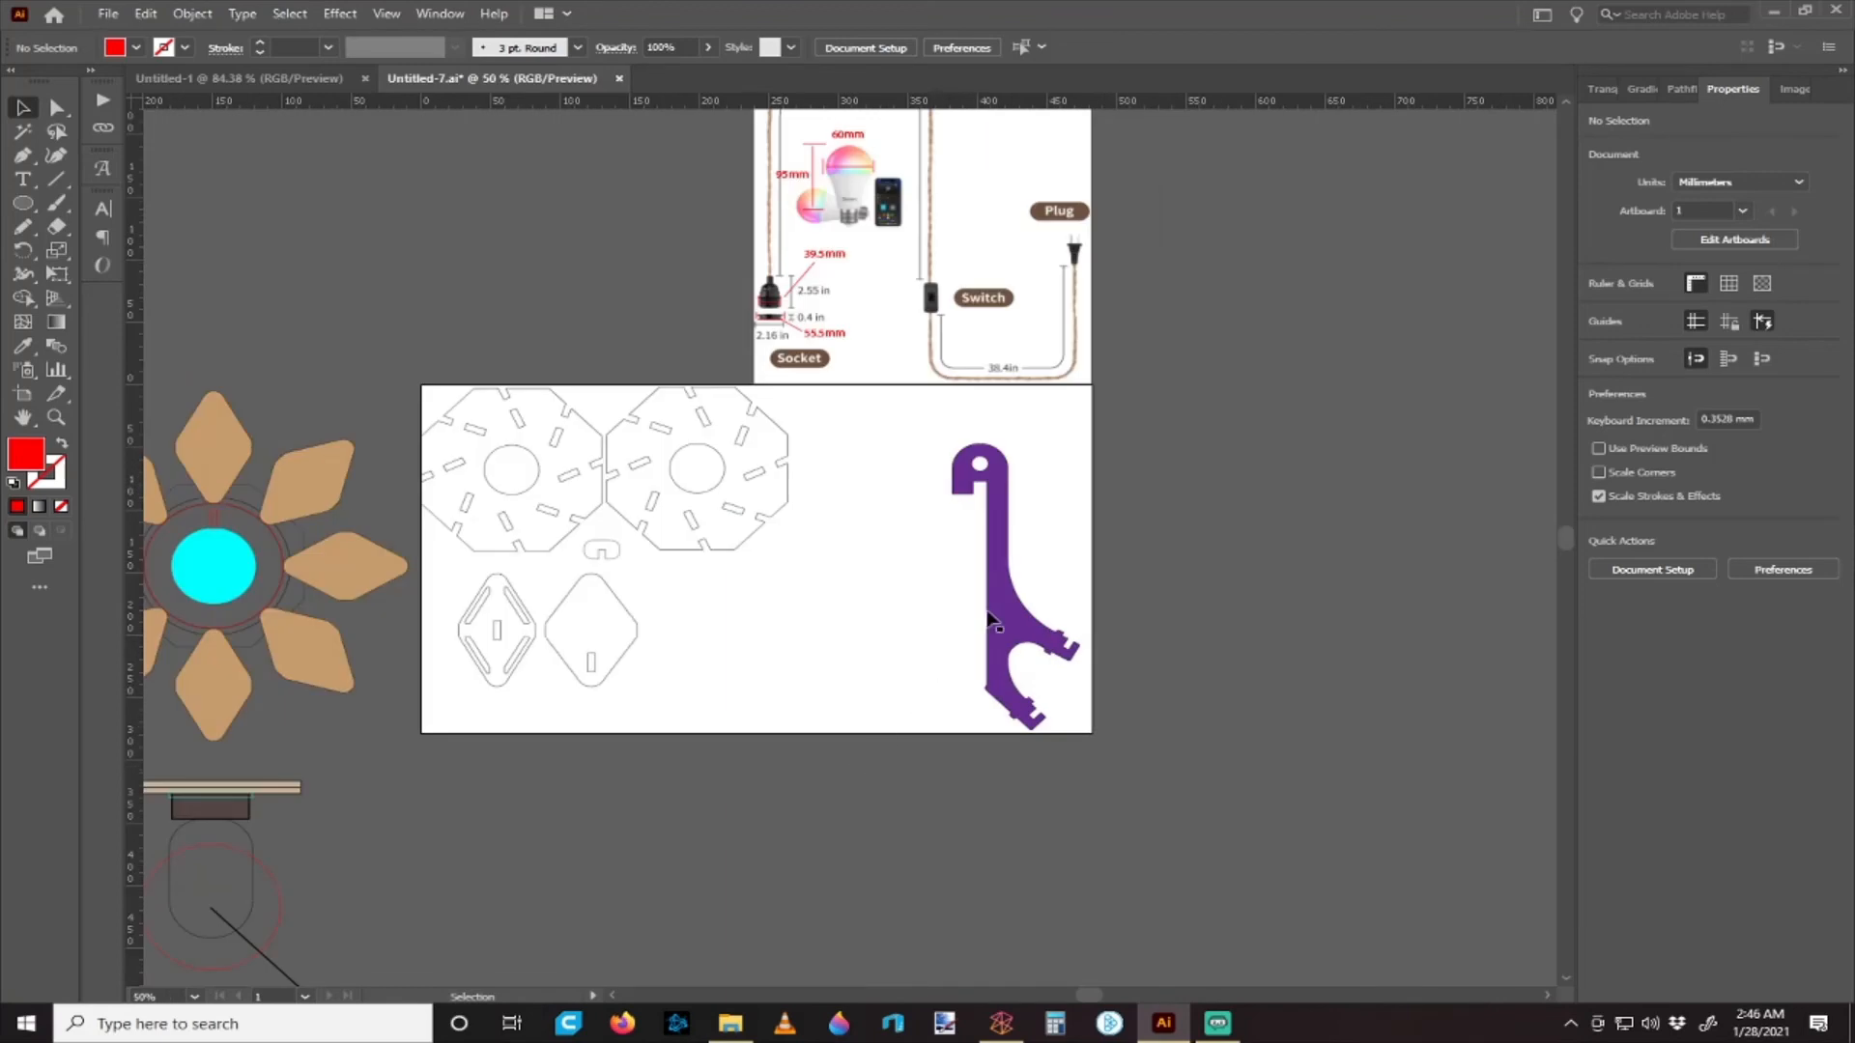
- Set the purple arm's fill to none so only its outline is drawn
{"action": "left_click", "coordinate": [997, 619]}
{"action": "left_click", "coordinate": [1598, 306]}
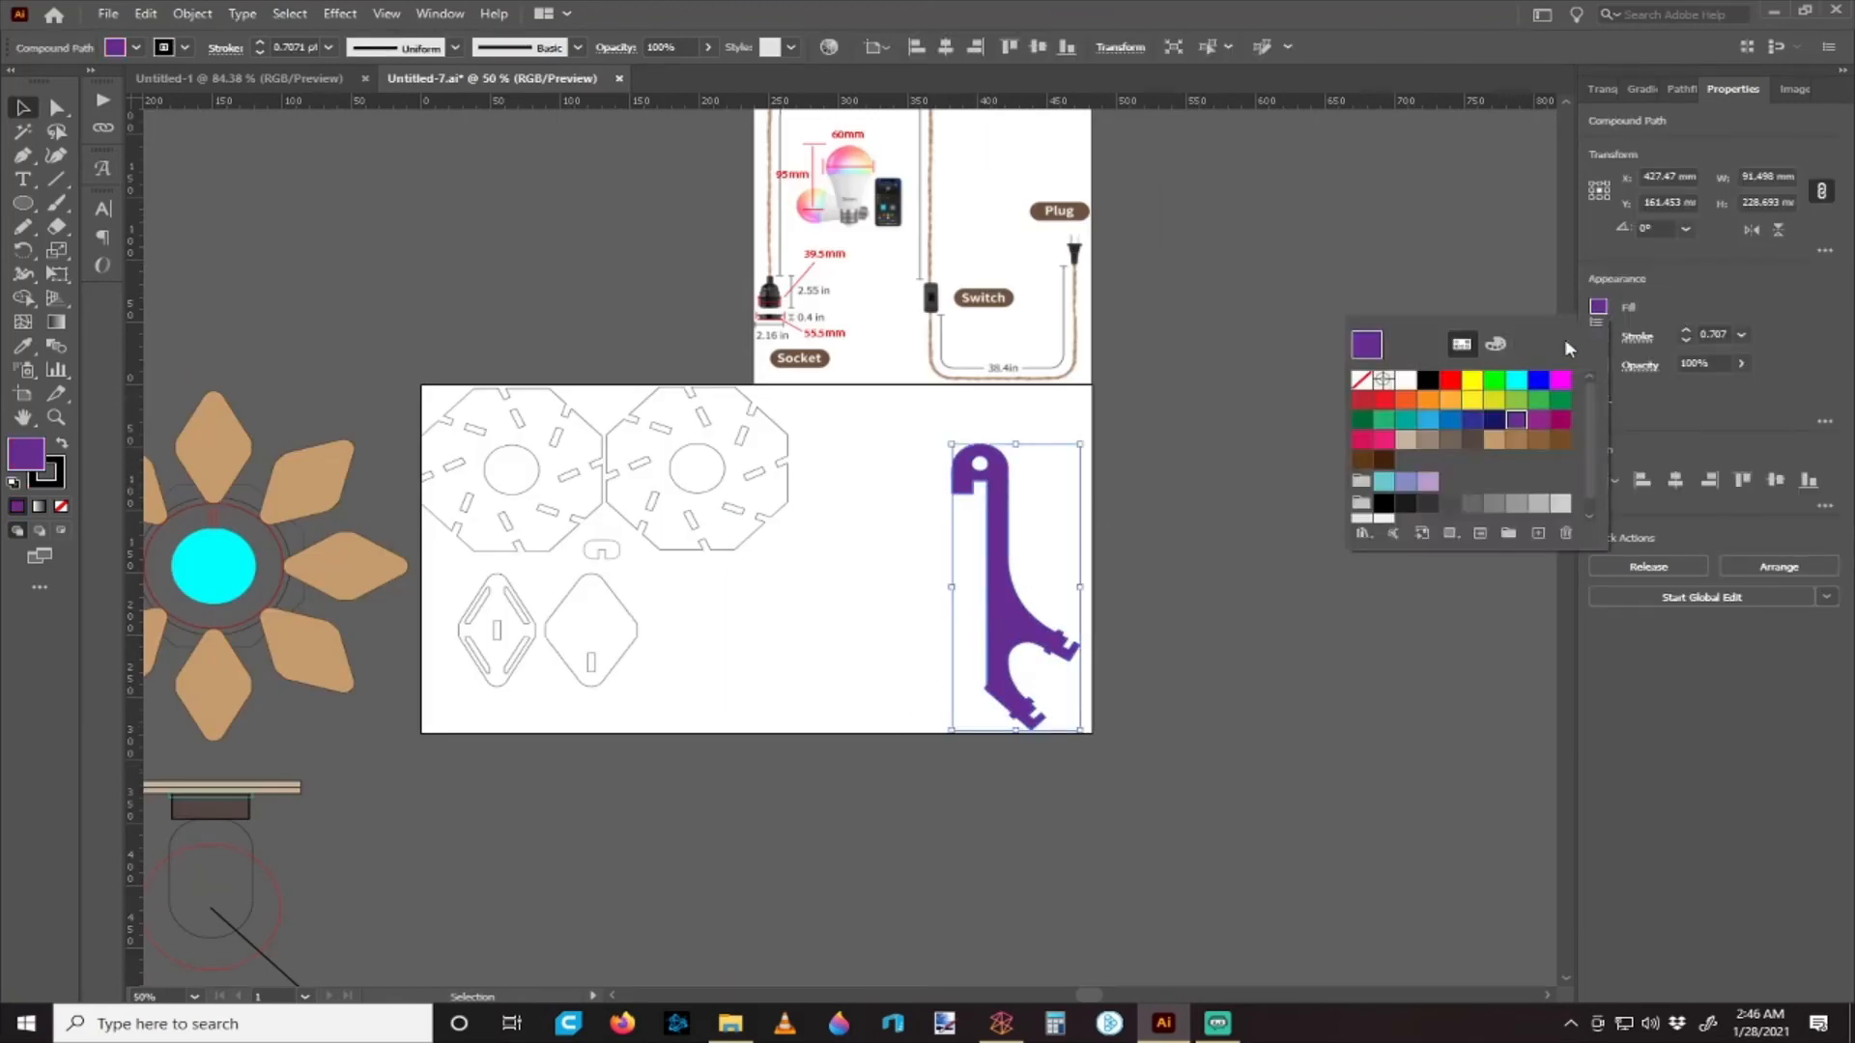
{"action": "left_click", "coordinate": [1368, 379]}
{"action": "left_click", "coordinate": [1233, 467]}
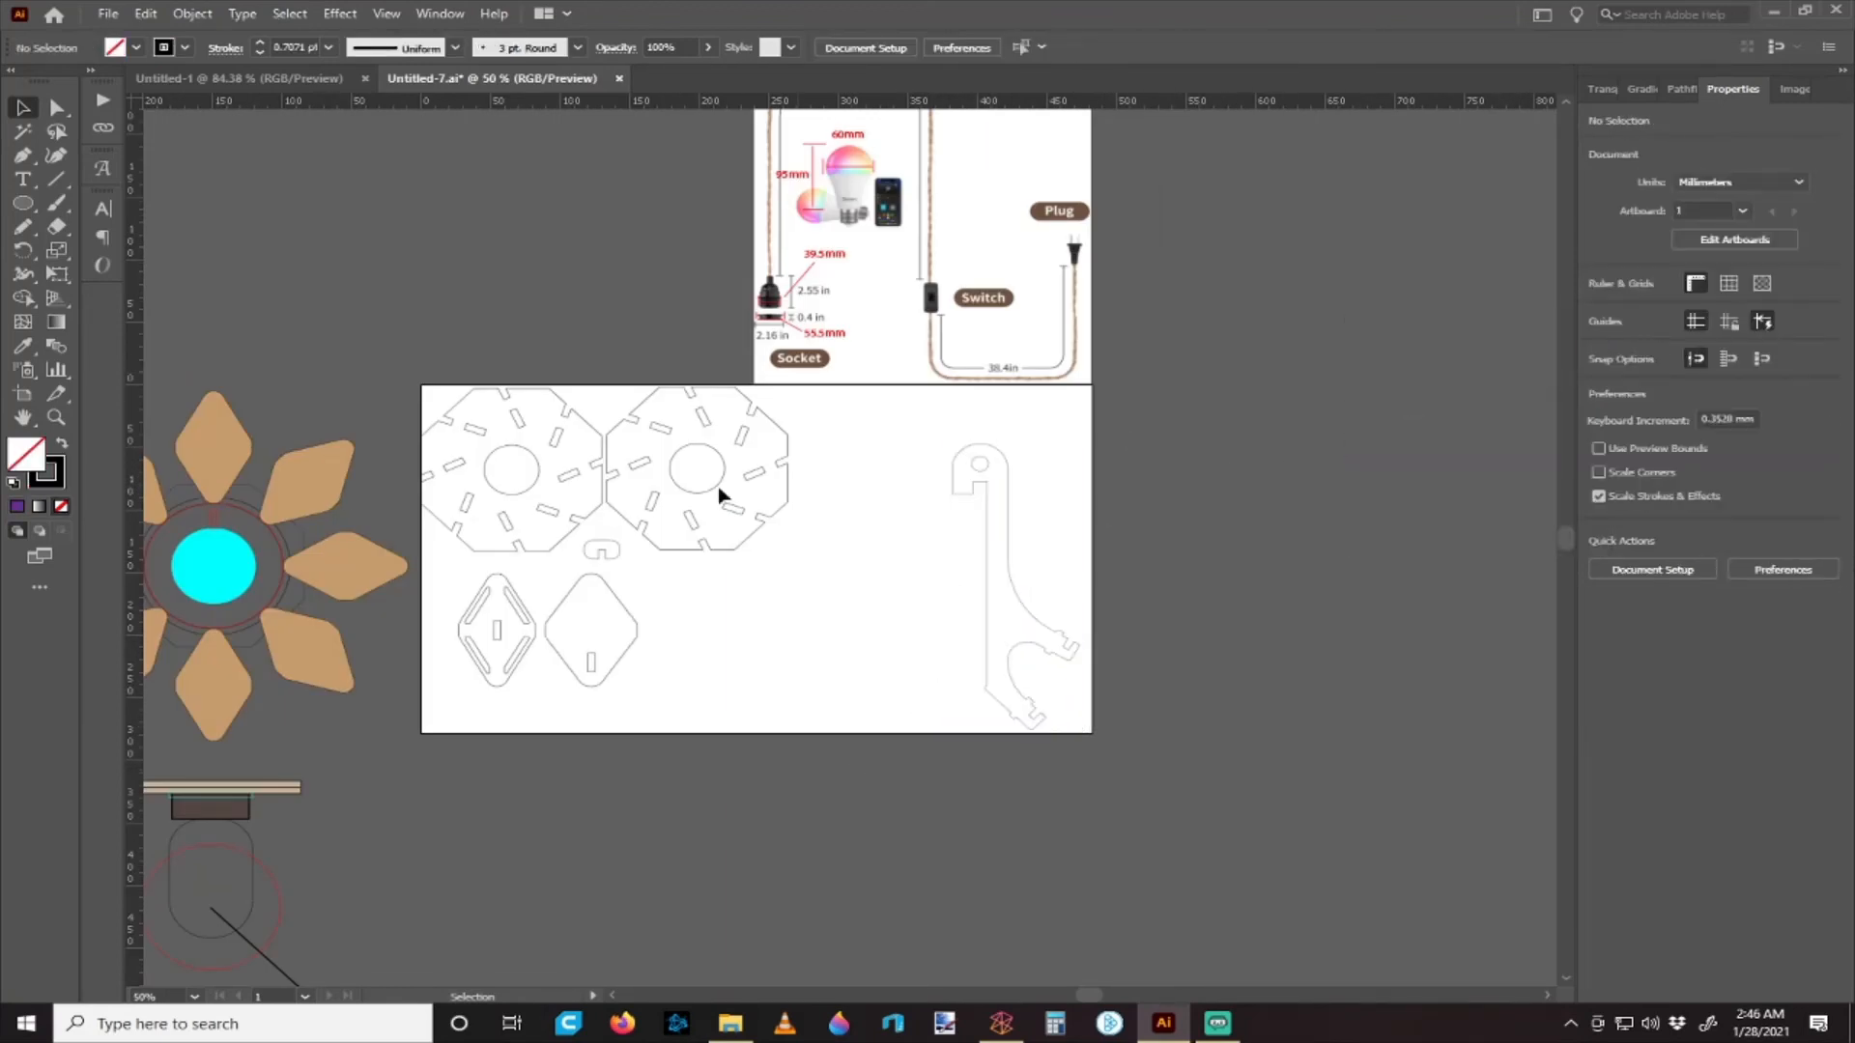
- Set the stroke weight of all the parts on the artboard to 1 pt
{"action": "left_click_drag", "start_coordinate": [402, 438], "coordinate": [1027, 670]}
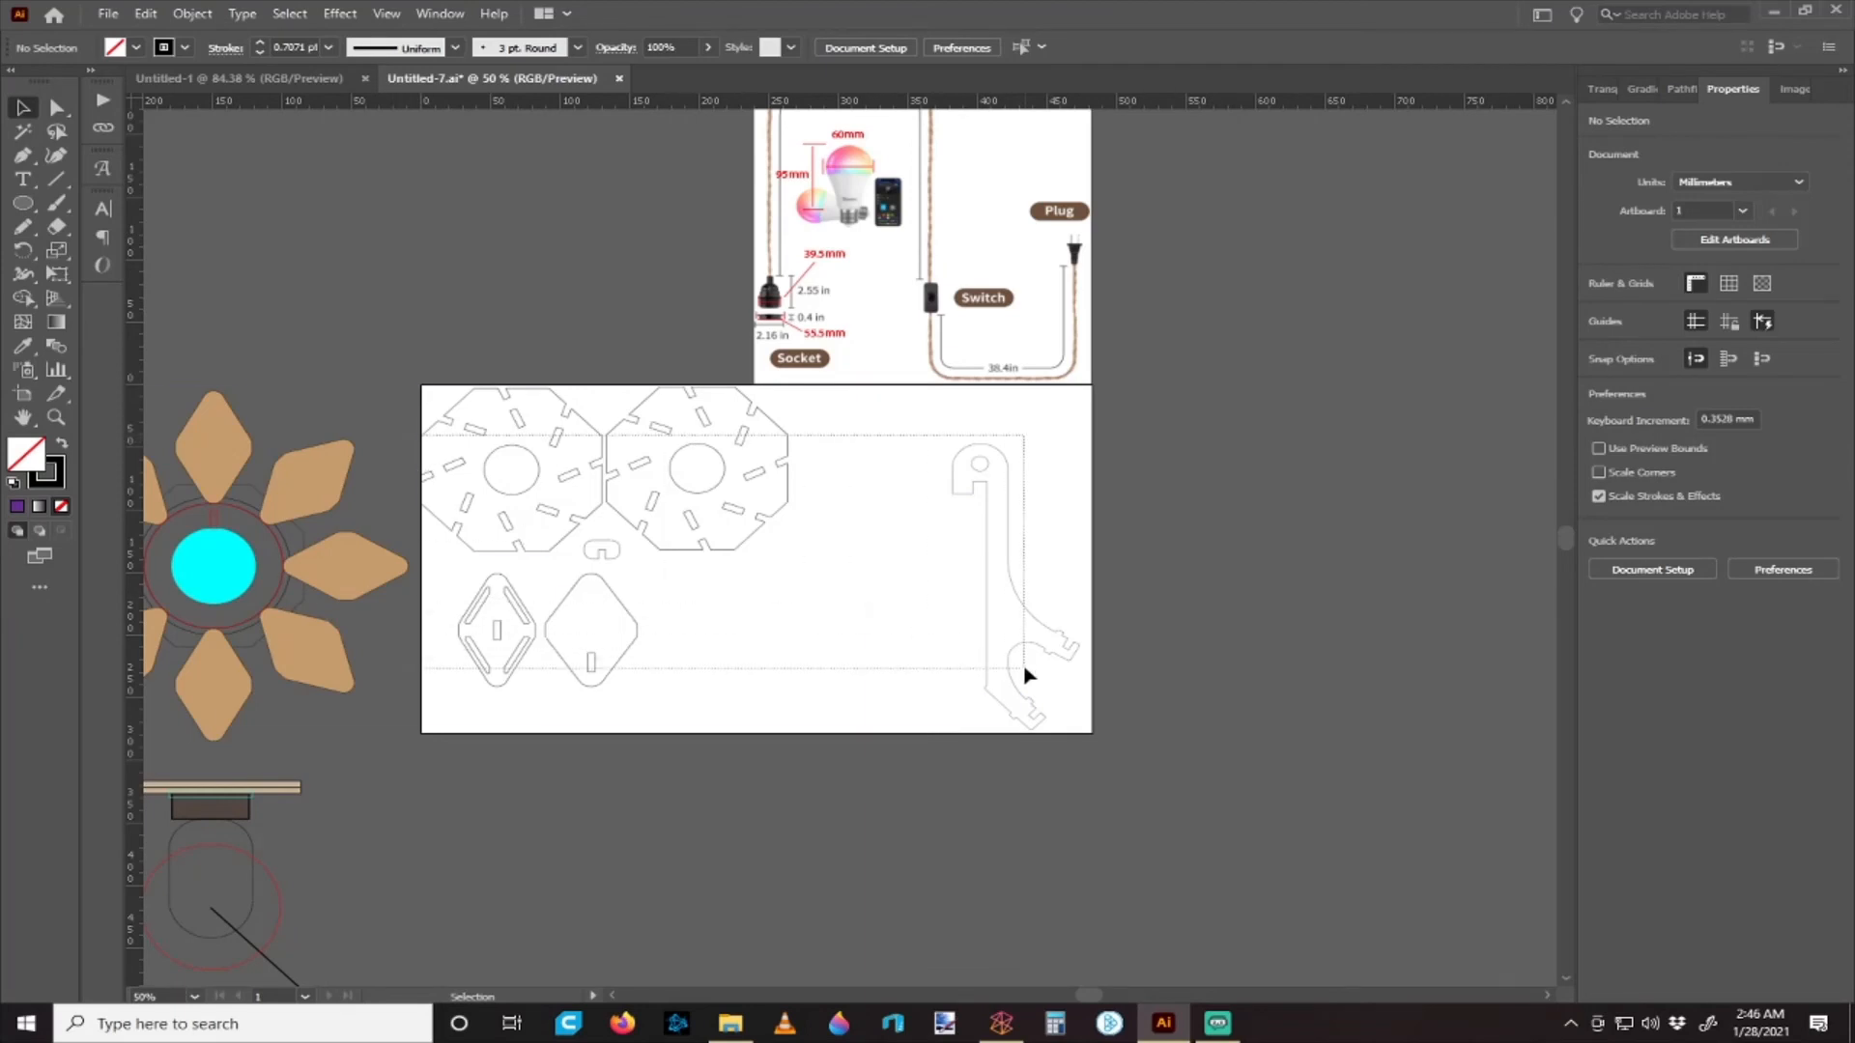
{"action": "left_click", "coordinate": [312, 553], "text": "shift"}
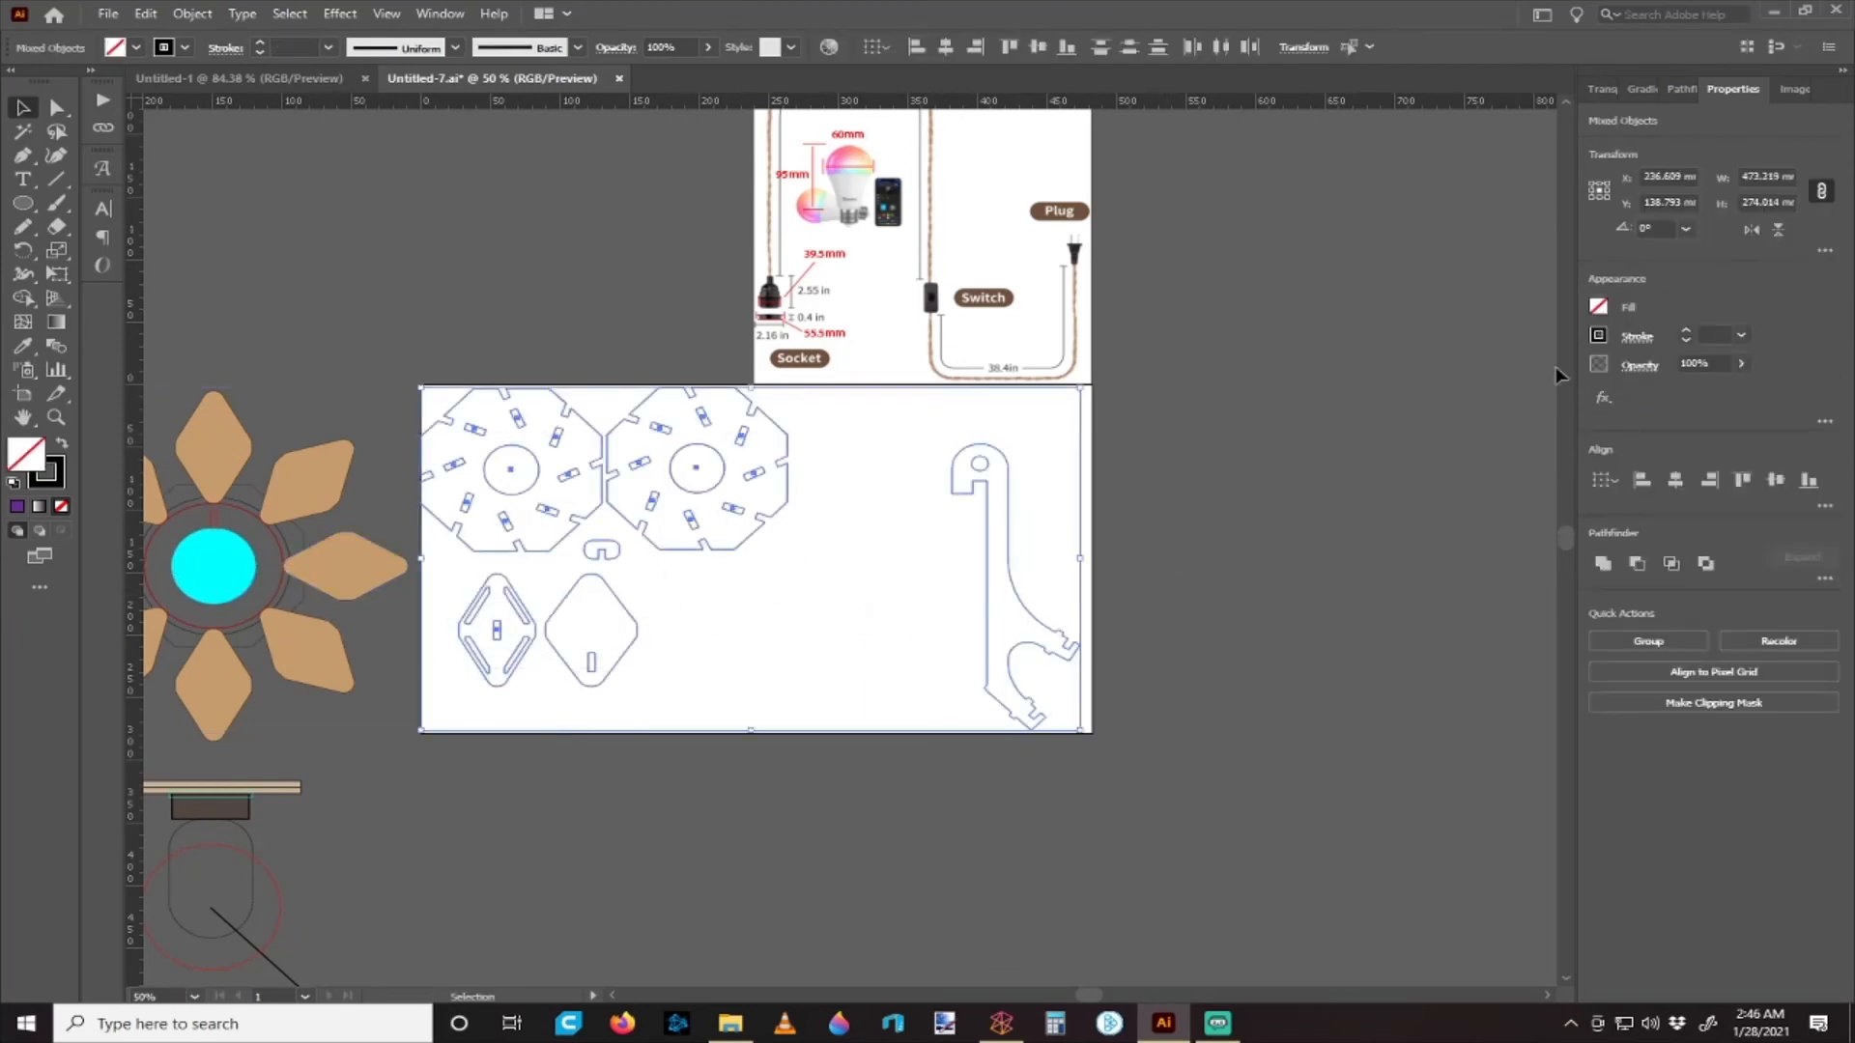
{"action": "left_click", "coordinate": [1746, 335]}
{"action": "left_click", "coordinate": [1747, 414]}
{"action": "left_click", "coordinate": [1229, 545]}
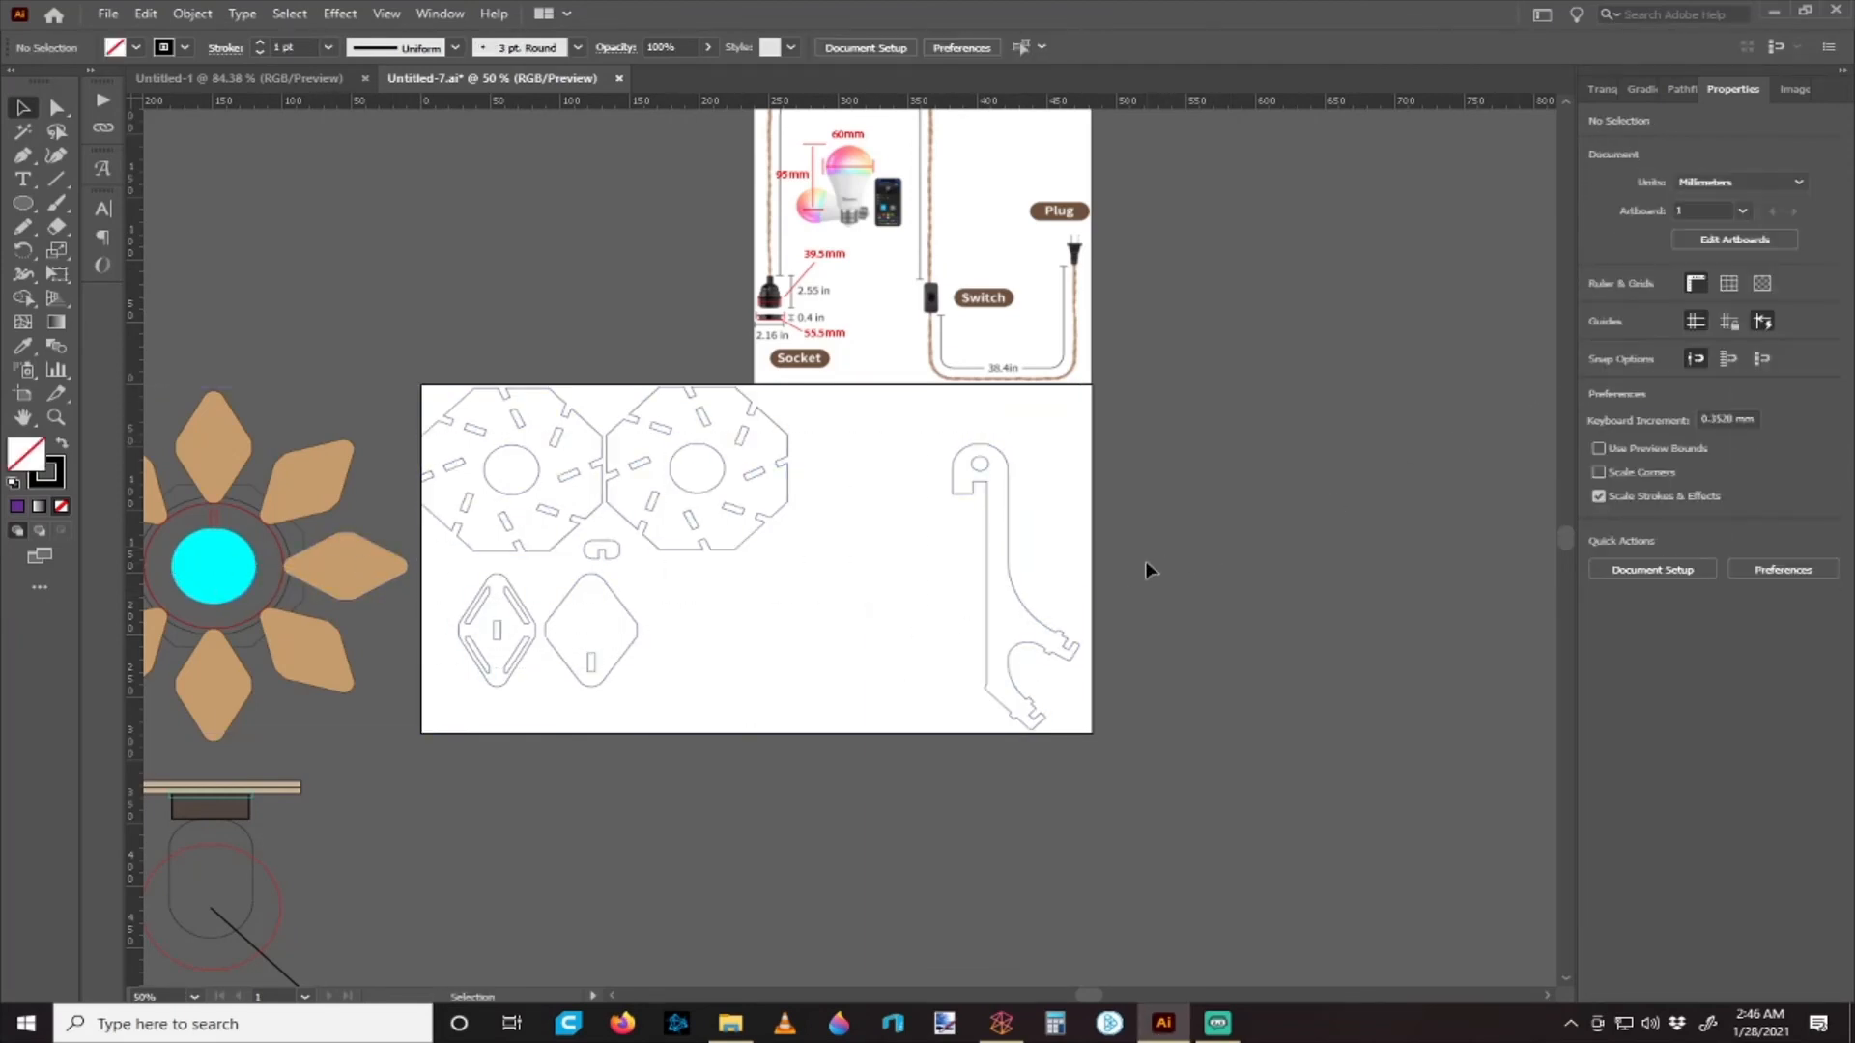
- Move the arm off the artboard to the right and place a copy beside it, with both selected
{"action": "scroll", "coordinate": [1144, 560], "scroll_direction": "down", "scroll_amount": 2}
{"action": "scroll", "coordinate": [1015, 538], "scroll_direction": "up", "scroll_amount": 2}
{"action": "scroll", "coordinate": [1031, 538], "scroll_direction": "right", "scroll_amount": 1}
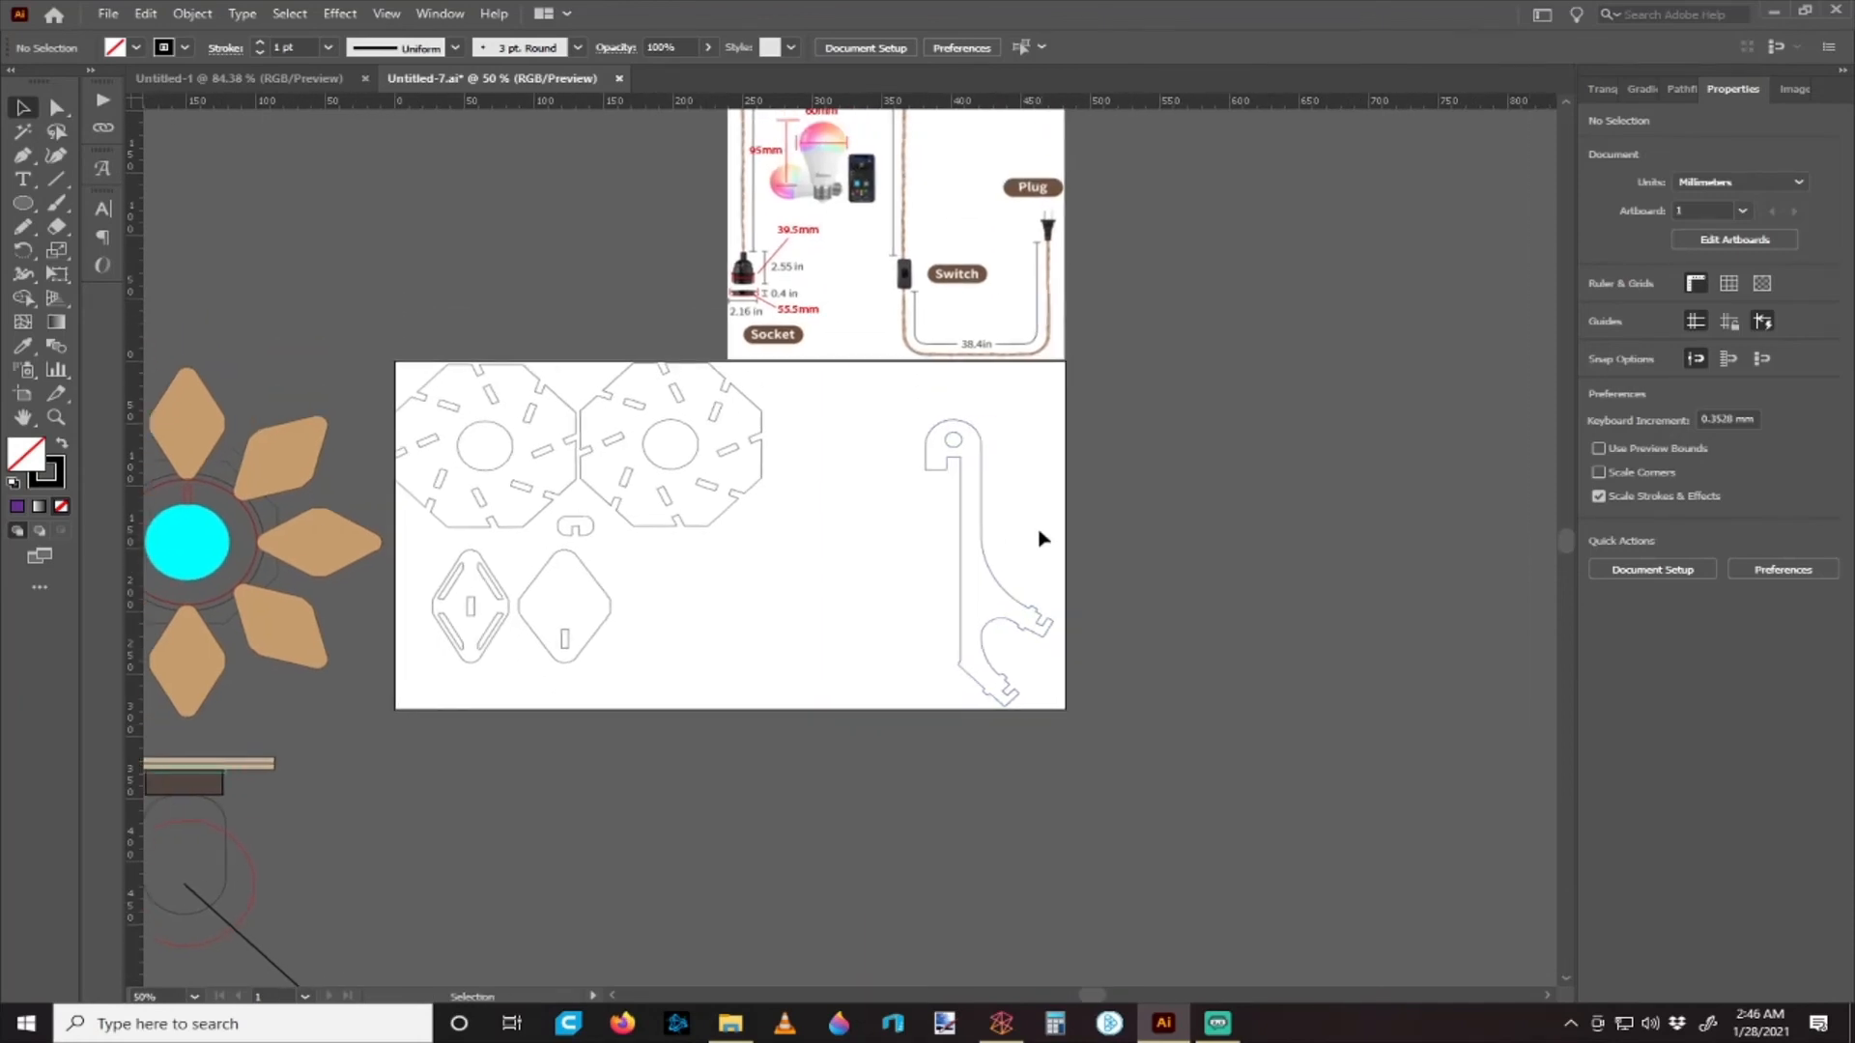
{"action": "left_click_drag", "start_coordinate": [984, 536], "coordinate": [1166, 550]}
{"action": "scroll", "coordinate": [1010, 465], "scroll_direction": "right", "scroll_amount": 5}
{"action": "left_click", "coordinate": [797, 590], "text": "shift"}
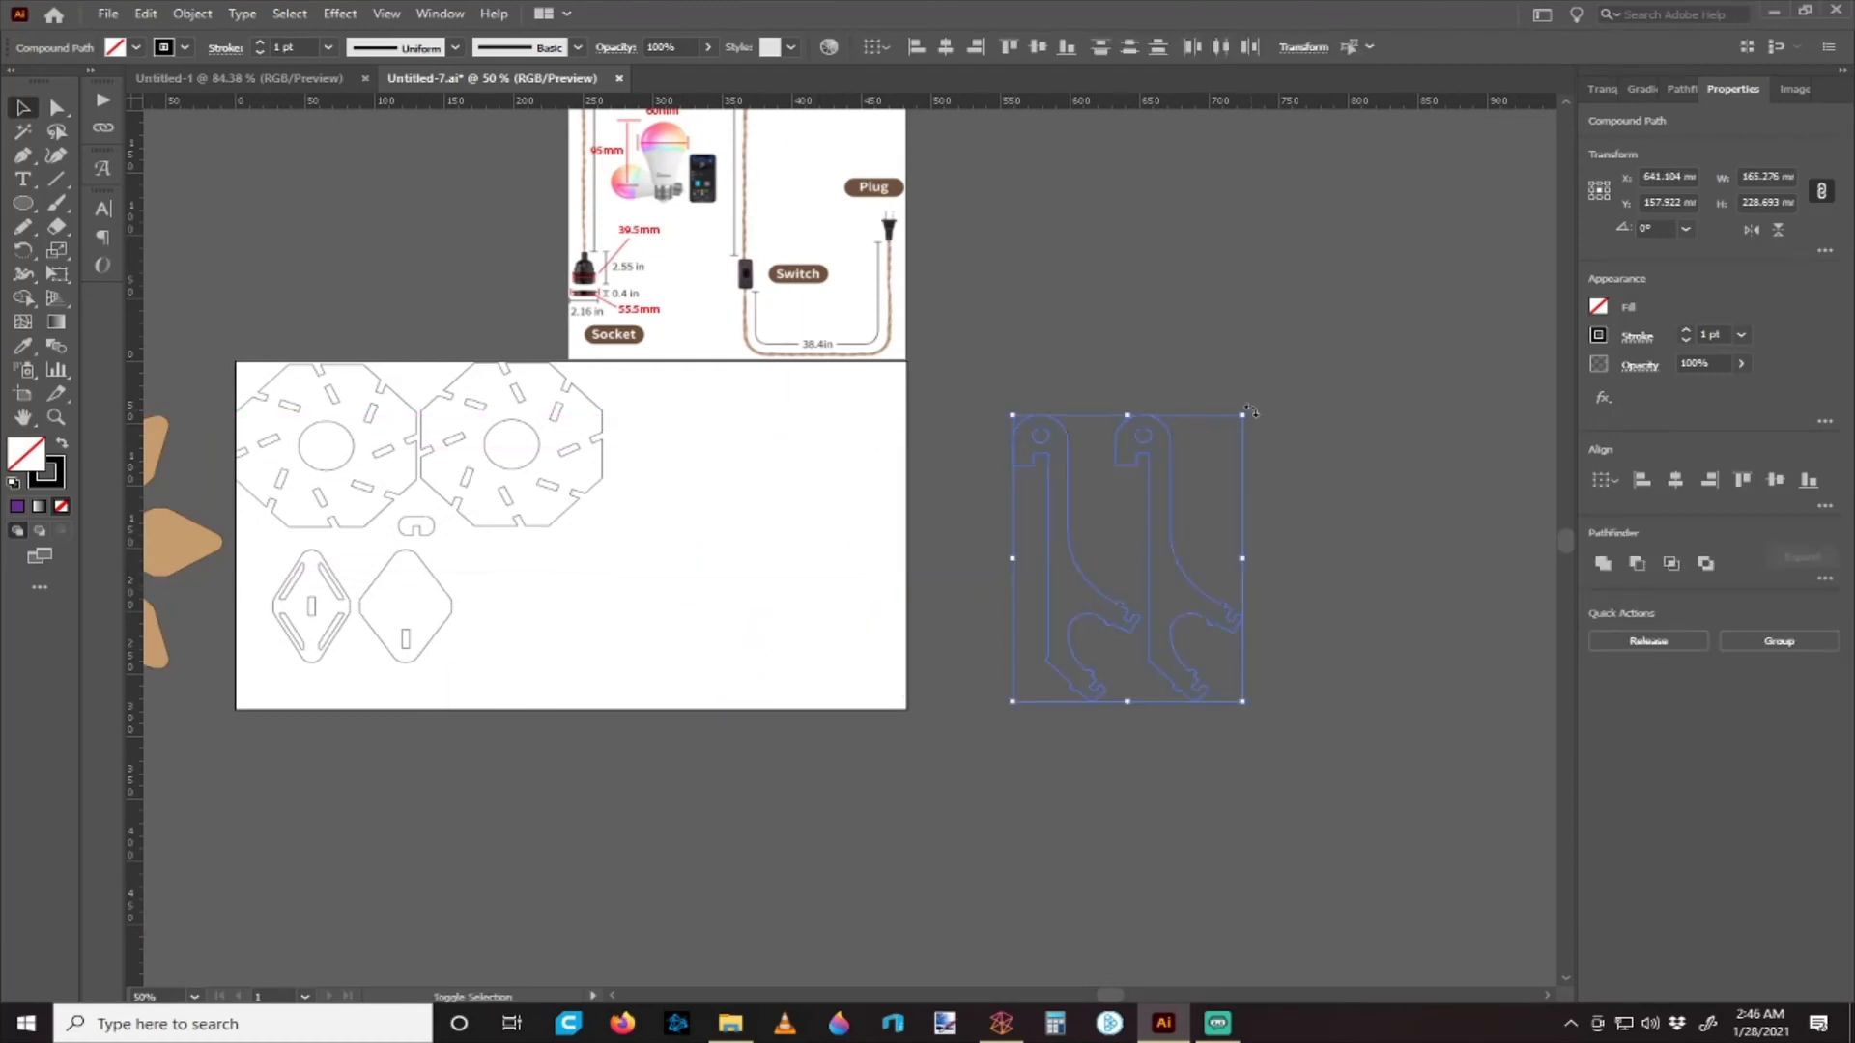
- Rotate both arms 90° so they lie horizontally and nest the second one diagonally against the first
{"action": "left_click_drag", "start_coordinate": [1249, 412], "coordinate": [1032, 521]}
{"action": "scroll", "coordinate": [1065, 657], "scroll_direction": "right", "scroll_amount": 6}
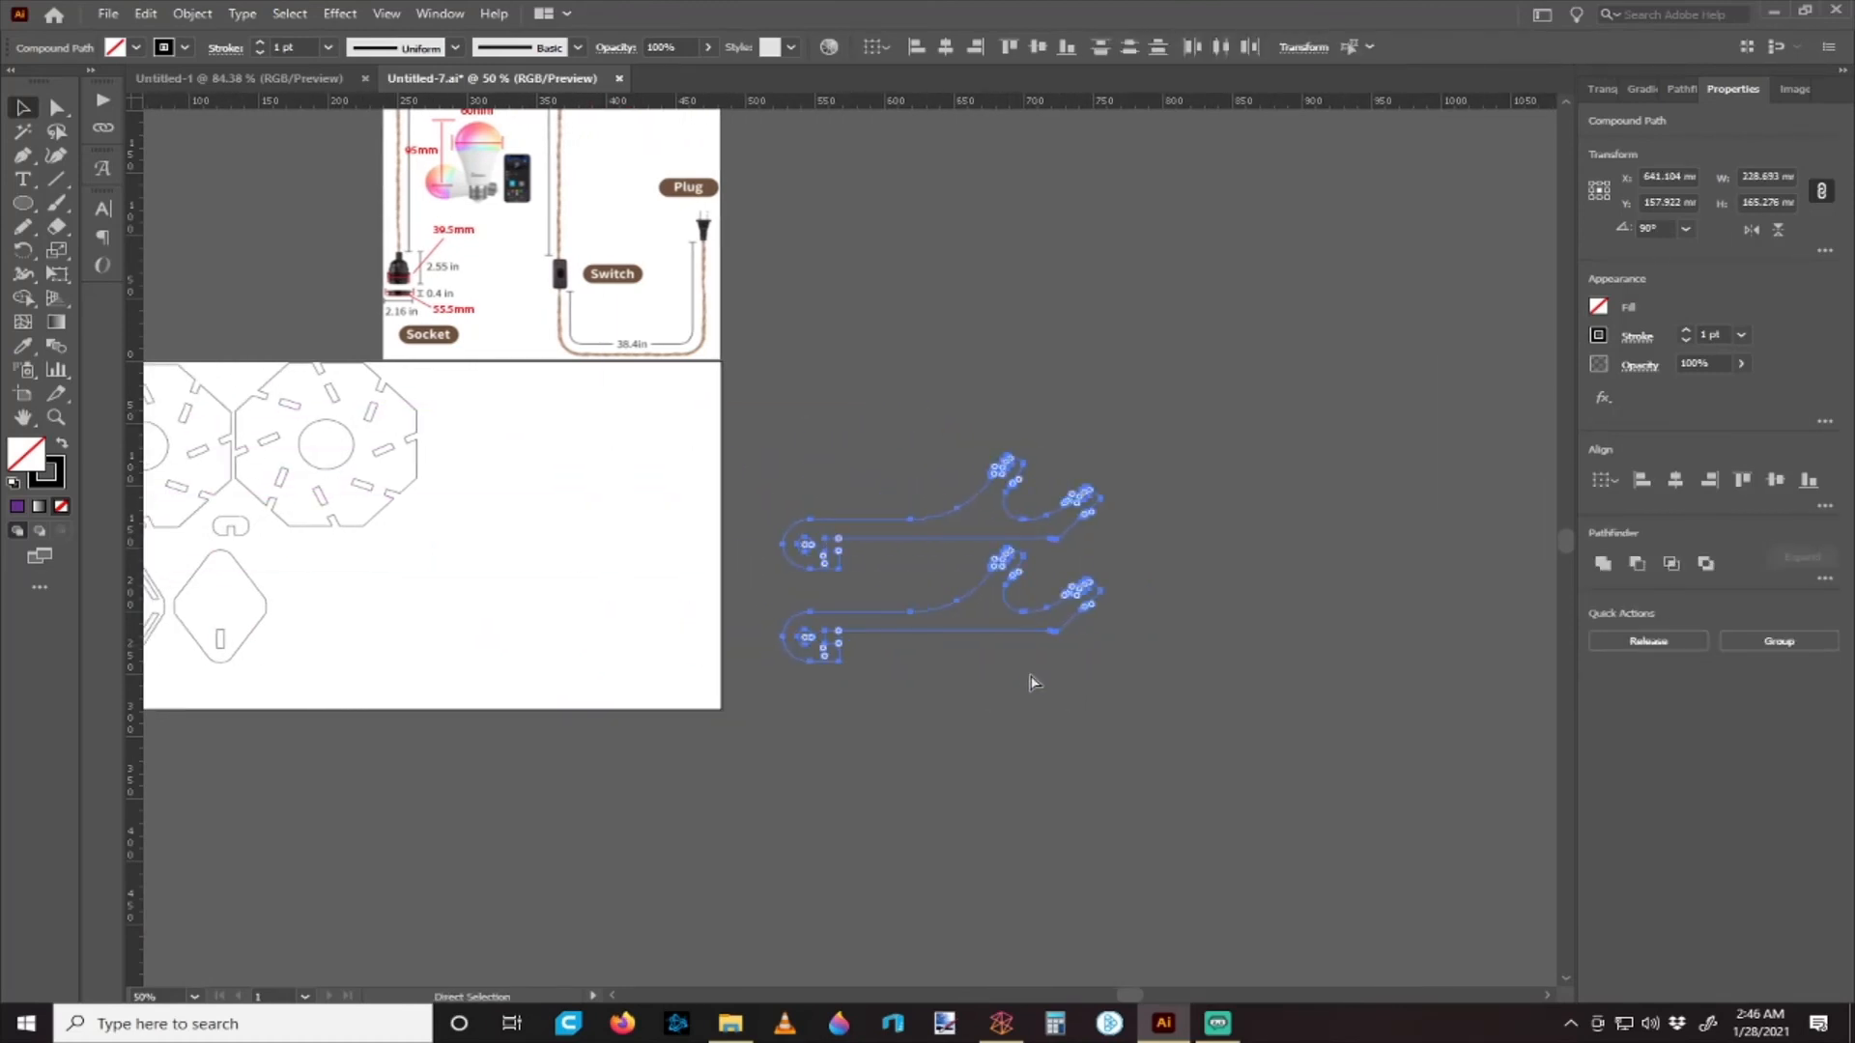
{"action": "left_click", "coordinate": [984, 646]}
{"action": "left_click_drag", "start_coordinate": [1013, 606], "coordinate": [1120, 551]}
{"action": "left_click_drag", "start_coordinate": [1123, 541], "coordinate": [1123, 542]}
- Move the octagonal plates, diamond plates and small clip off the artboard to the empty area above the arms
{"action": "scroll", "coordinate": [846, 659], "scroll_direction": "left", "scroll_amount": 4}
{"action": "left_click_drag", "start_coordinate": [683, 446], "coordinate": [316, 645]}
{"action": "left_click_drag", "start_coordinate": [385, 495], "coordinate": [1147, 254]}
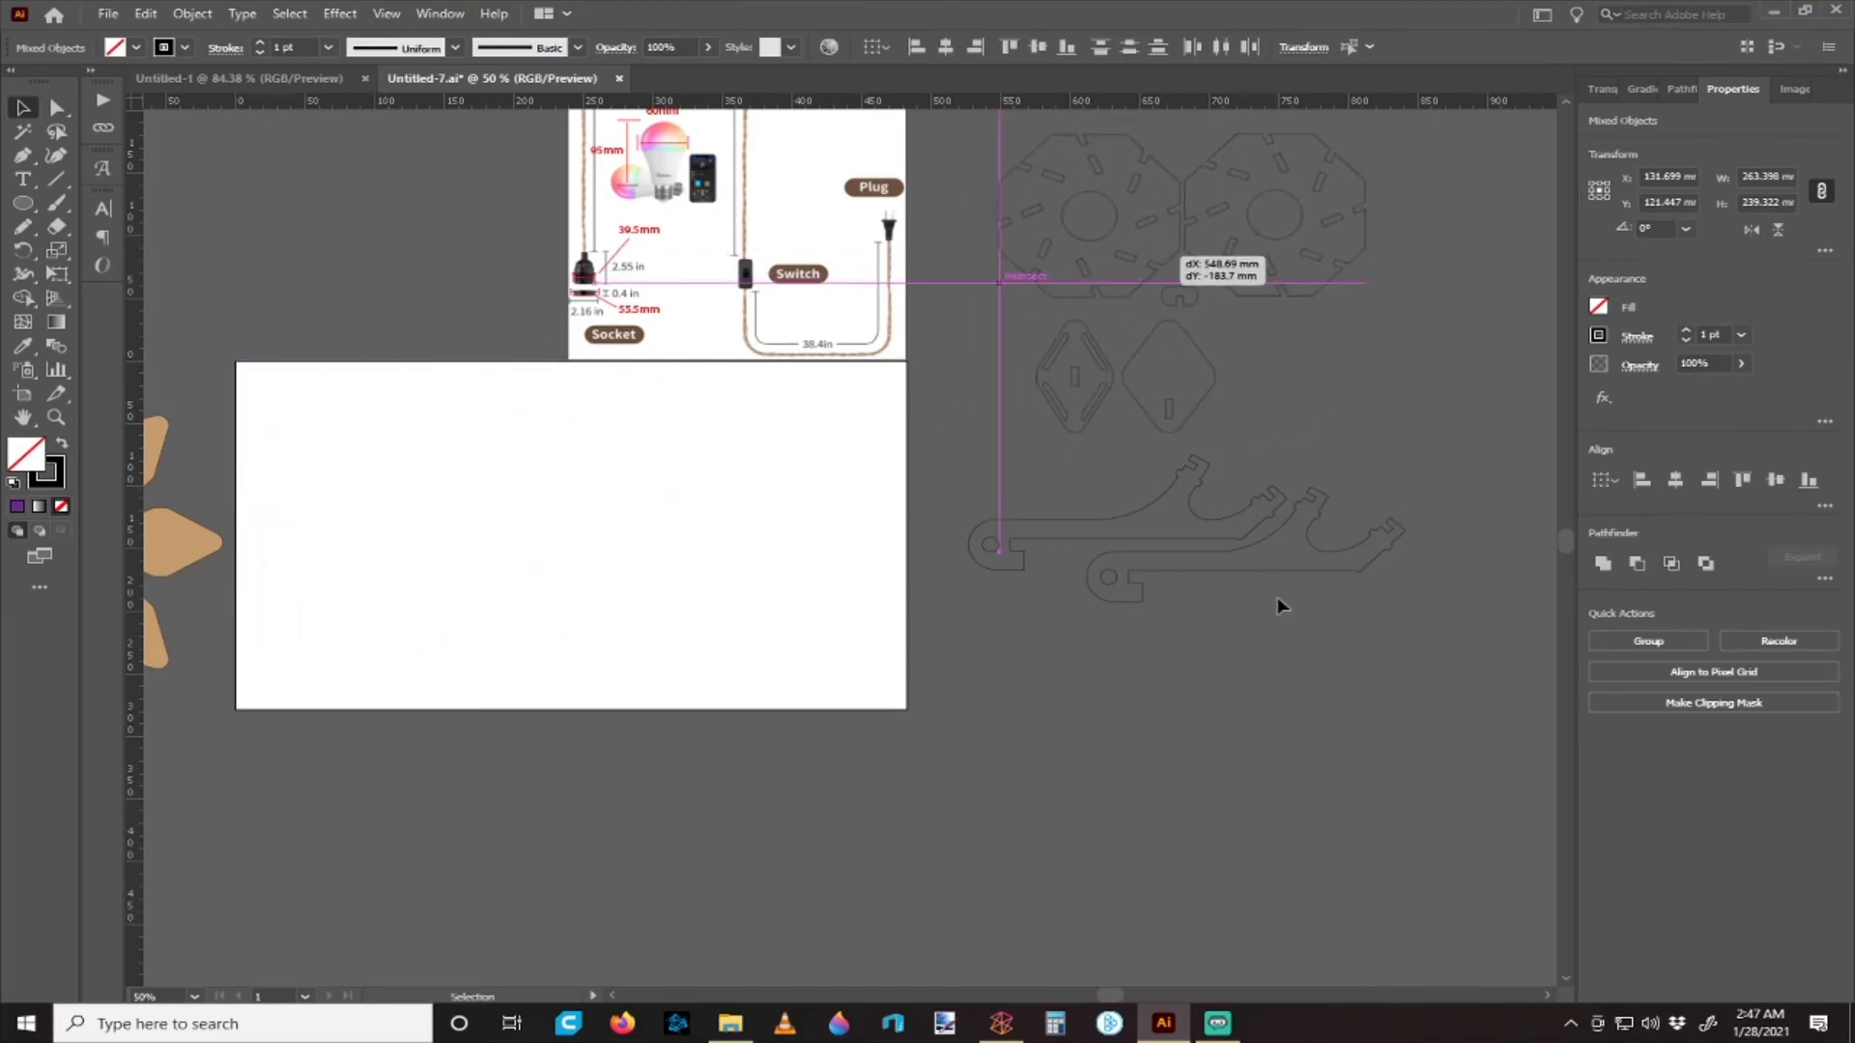
- Copy the nested arm pair left onto the artboard, then copy both pairs downward to make four pairs
{"action": "left_click", "coordinate": [1227, 520]}
{"action": "left_click_drag", "start_coordinate": [1225, 521], "coordinate": [803, 549]}
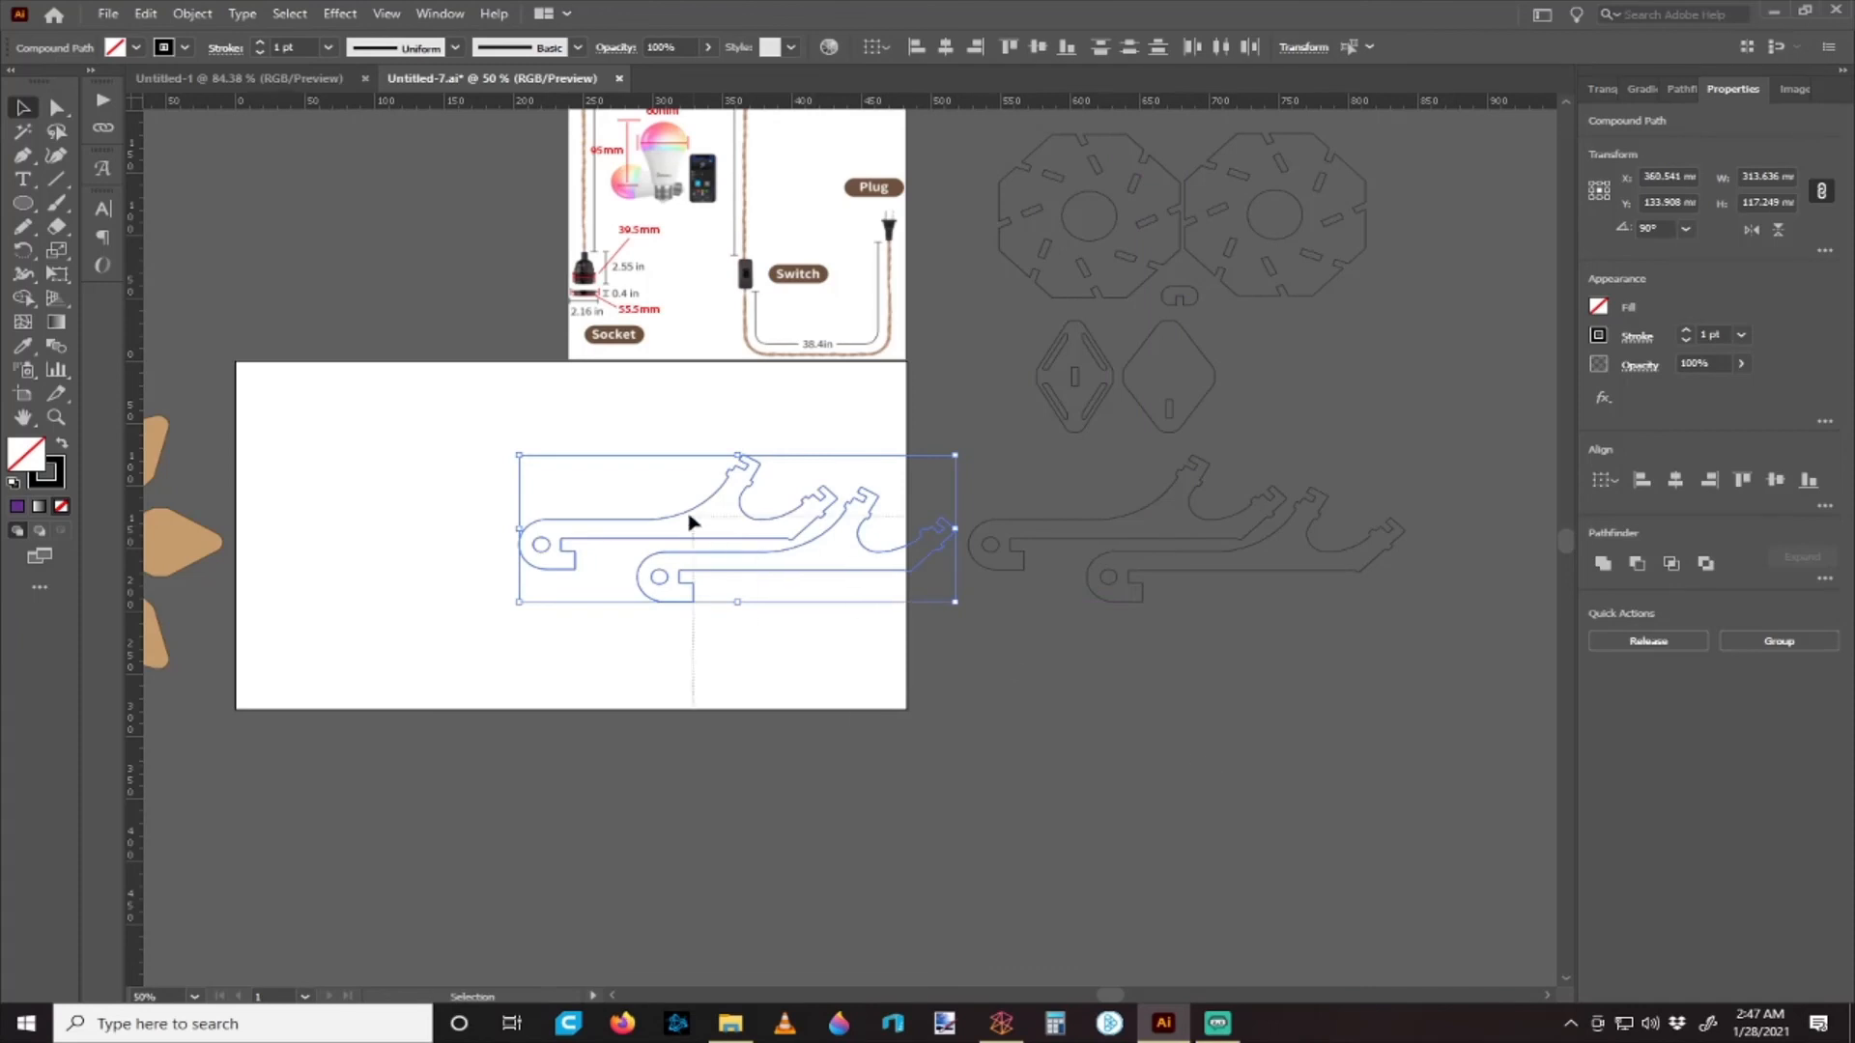
{"action": "left_click", "coordinate": [995, 544], "text": "shift"}
{"action": "left_click_drag", "start_coordinate": [1000, 528], "coordinate": [937, 591]}
{"action": "scroll", "coordinate": [937, 592], "scroll_direction": "left", "scroll_amount": 3}
{"action": "scroll", "coordinate": [966, 686], "scroll_direction": "up", "scroll_amount": 2}
{"action": "left_click", "coordinate": [969, 710]}
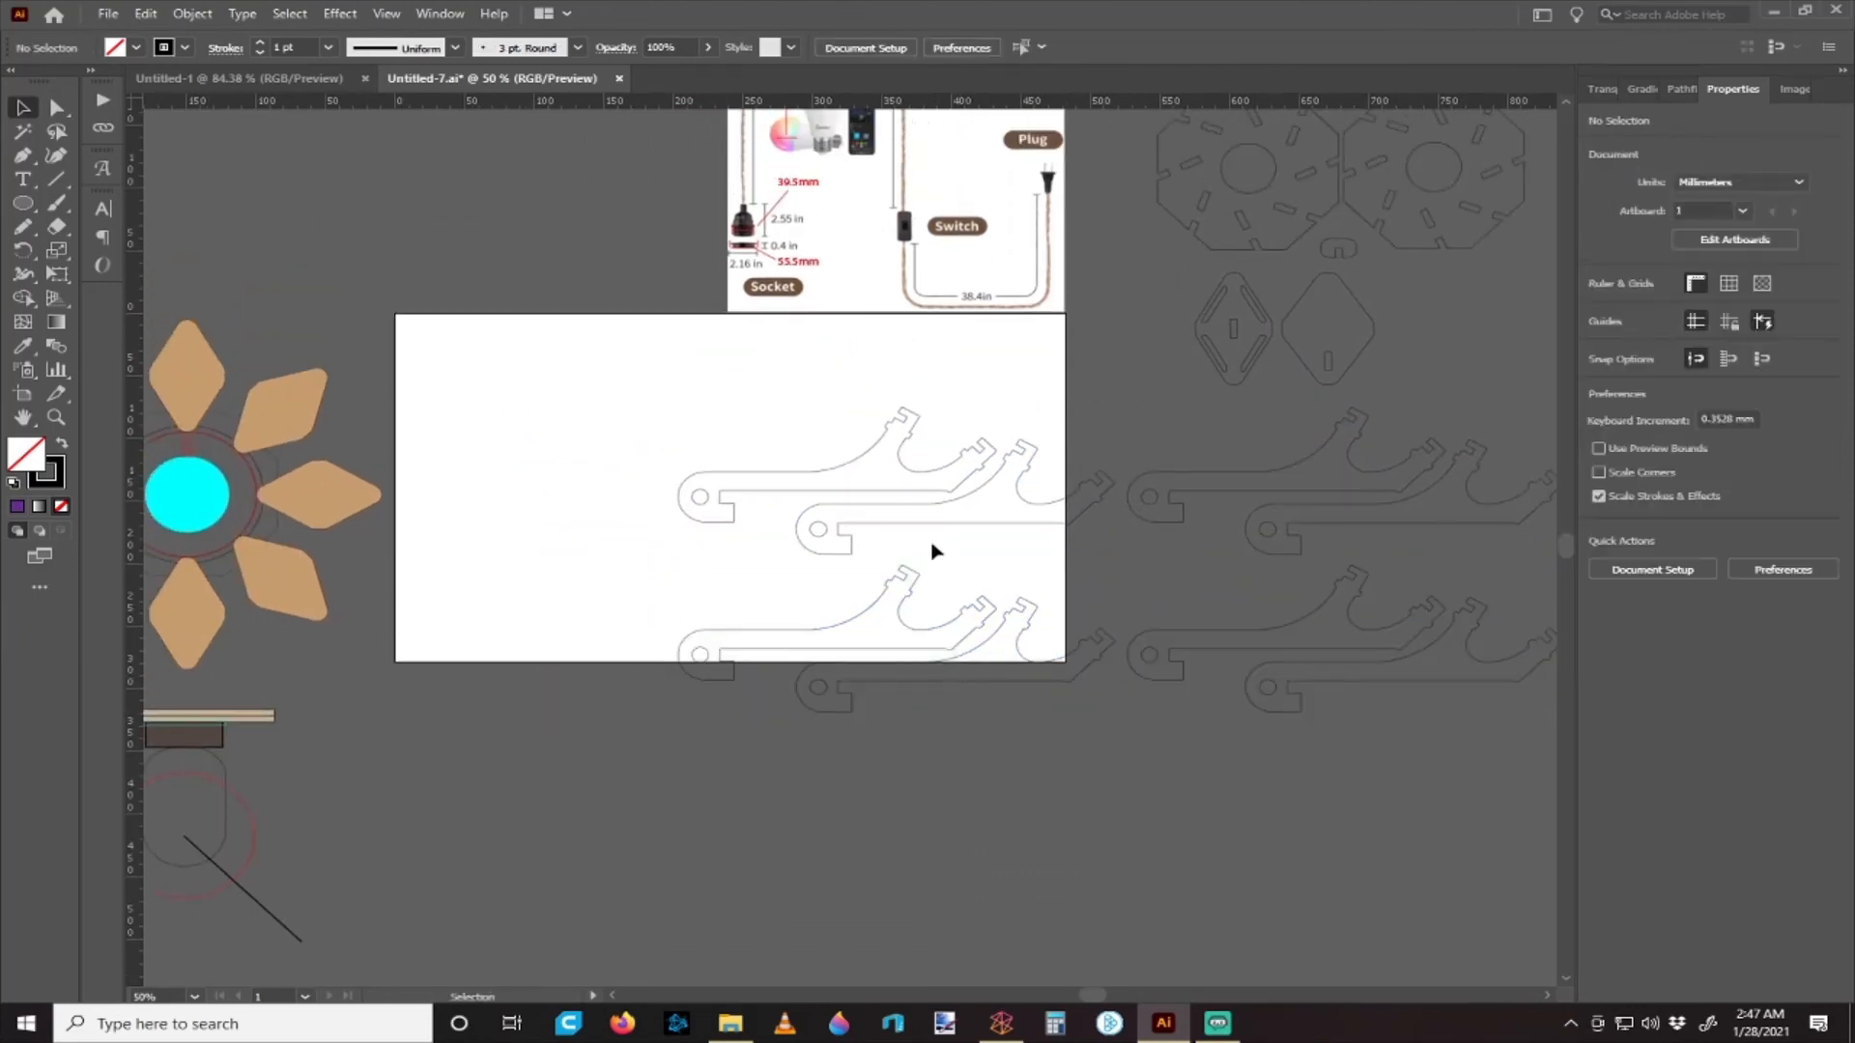
- Separate the upper pair's second arm toward the artboard's left side and move the lower arm pair below the artboard
{"action": "left_click_drag", "start_coordinate": [966, 507], "coordinate": [621, 458]}
{"action": "left_click", "coordinate": [969, 617]}
{"action": "left_click_drag", "start_coordinate": [969, 617], "coordinate": [915, 737]}
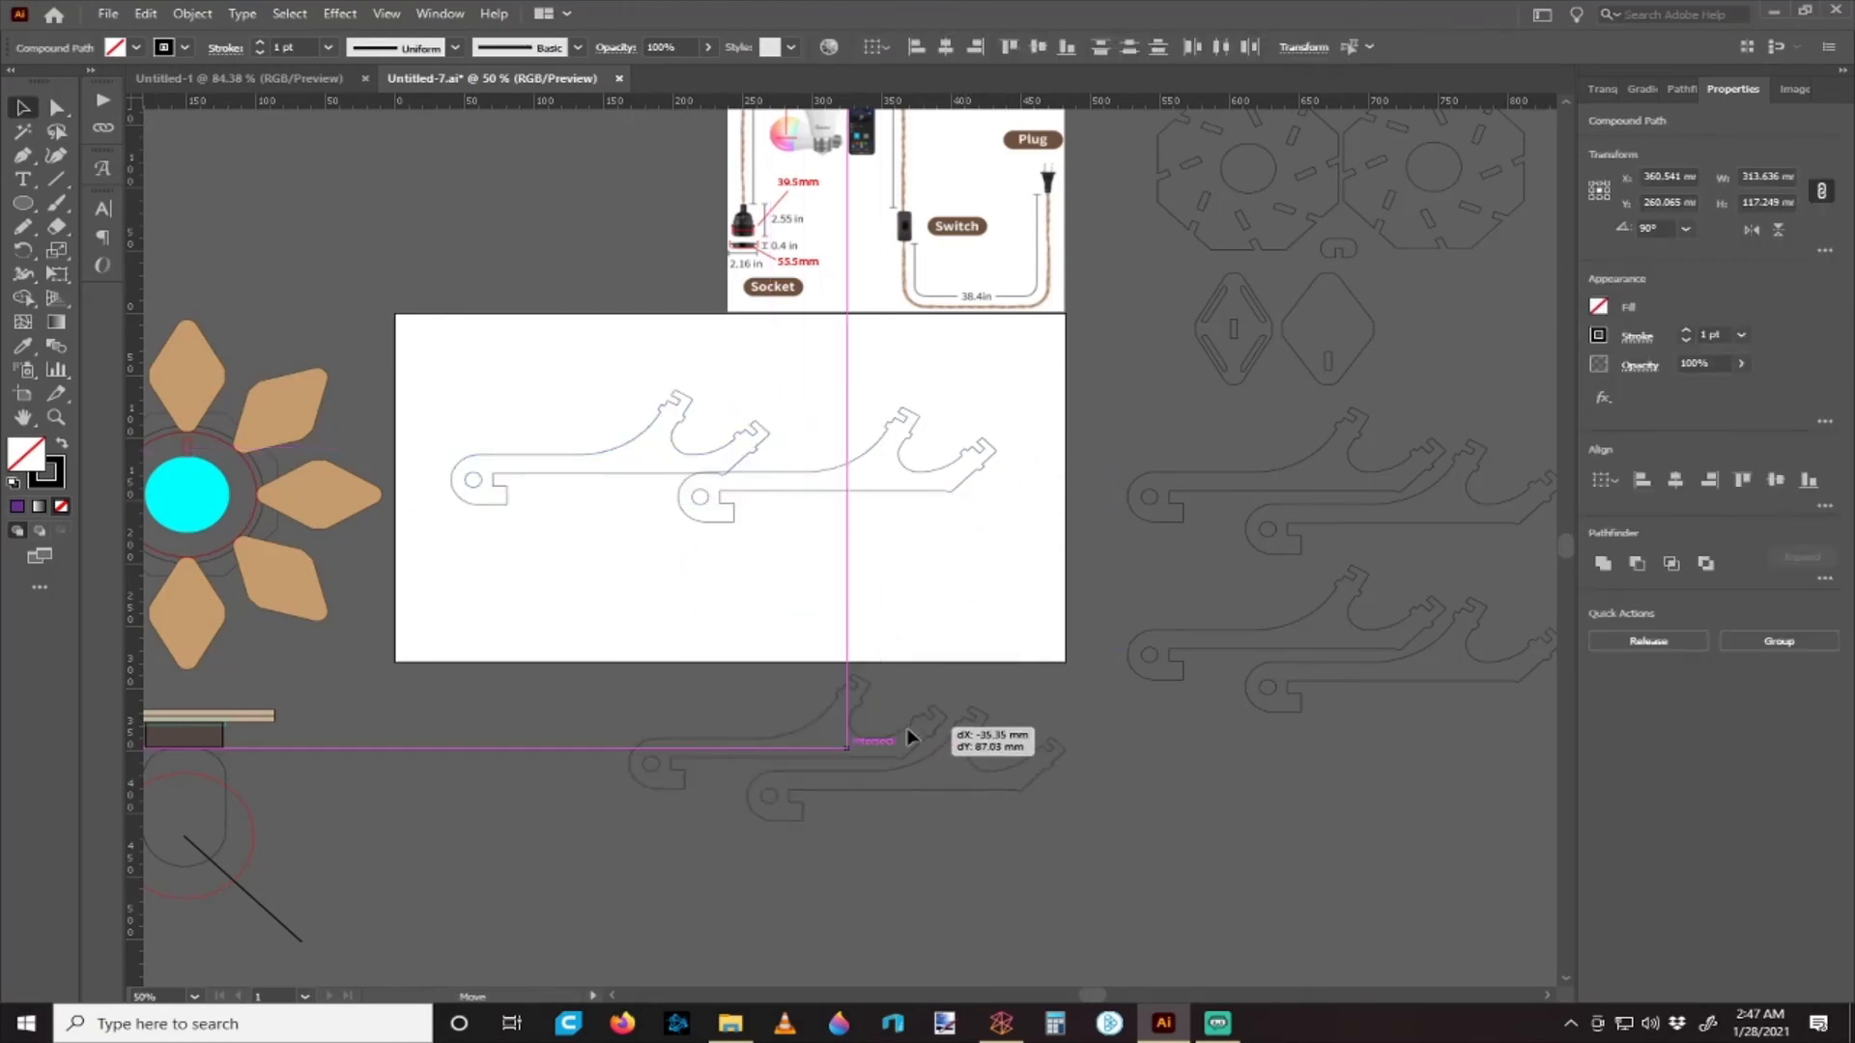
- Rotate the right-hand arm upright, align it to the artboard's bottom edge and move it against the right edge
{"action": "left_click", "coordinate": [994, 513]}
{"action": "left_click", "coordinate": [969, 477]}
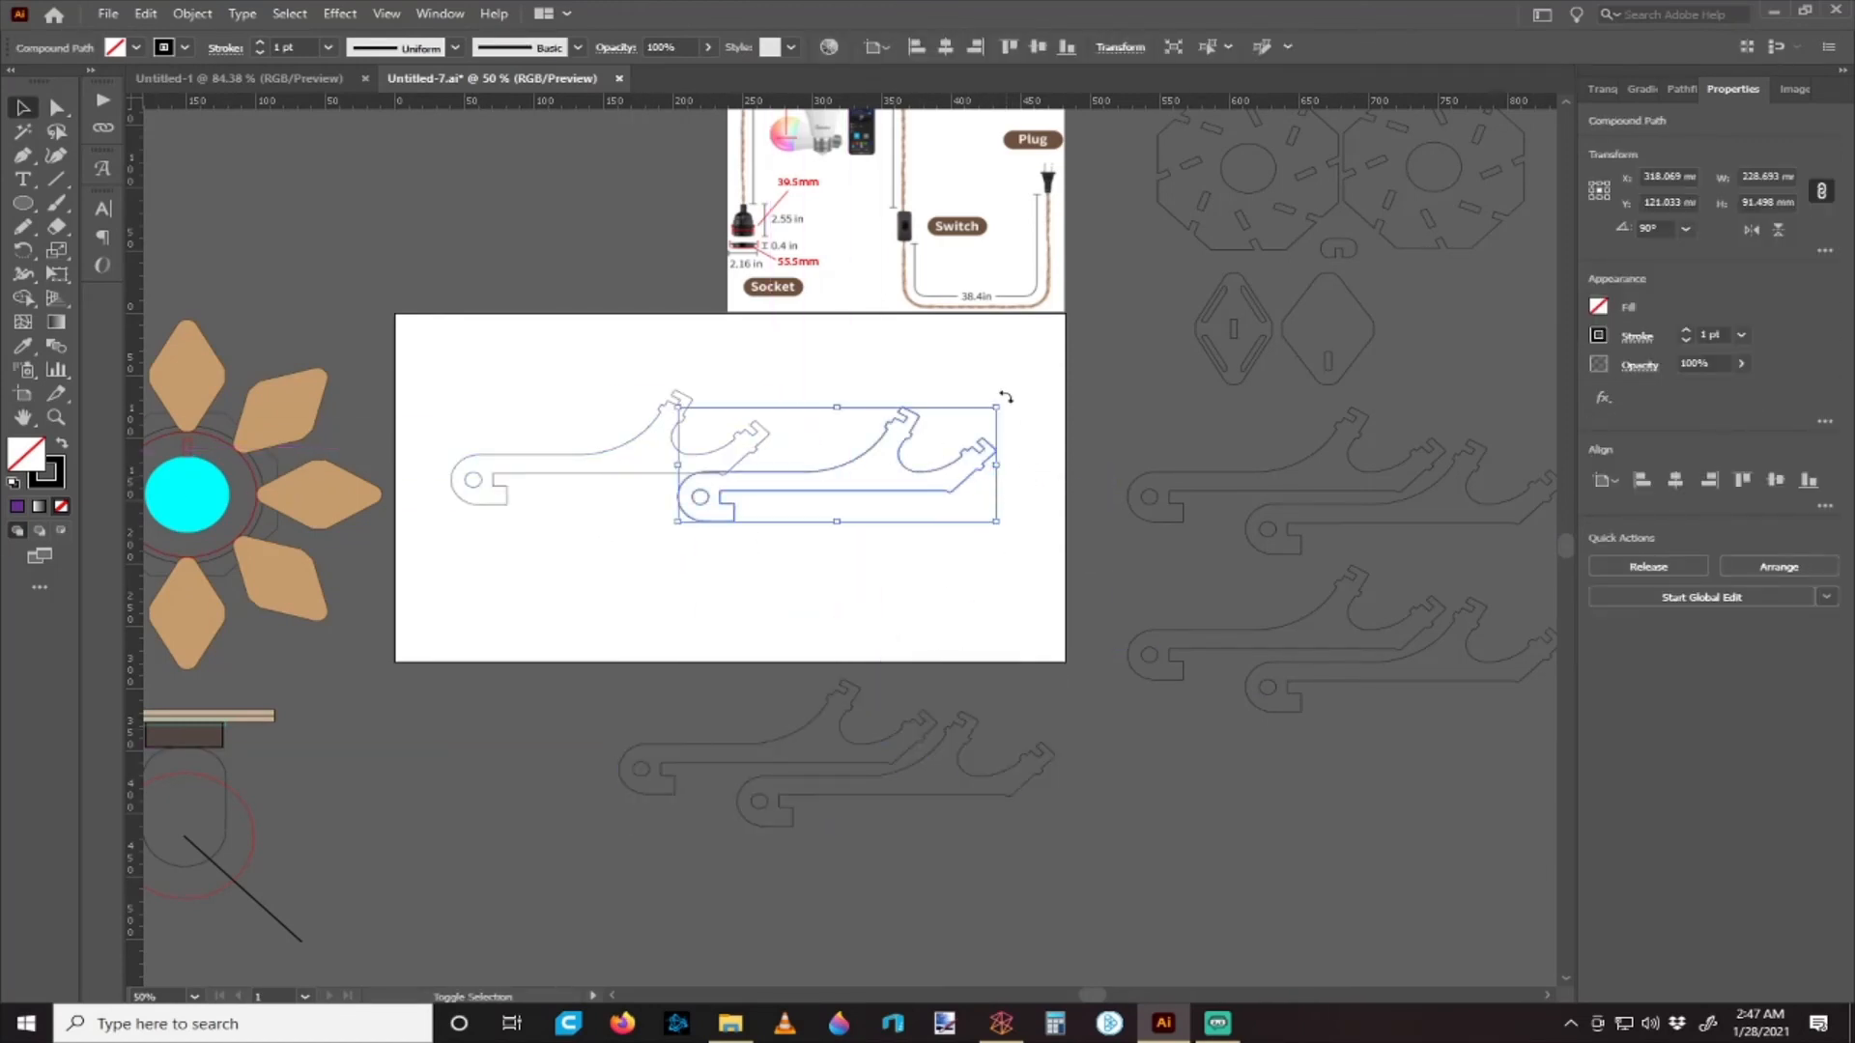
{"action": "left_click_drag", "start_coordinate": [1006, 386], "coordinate": [937, 594]}
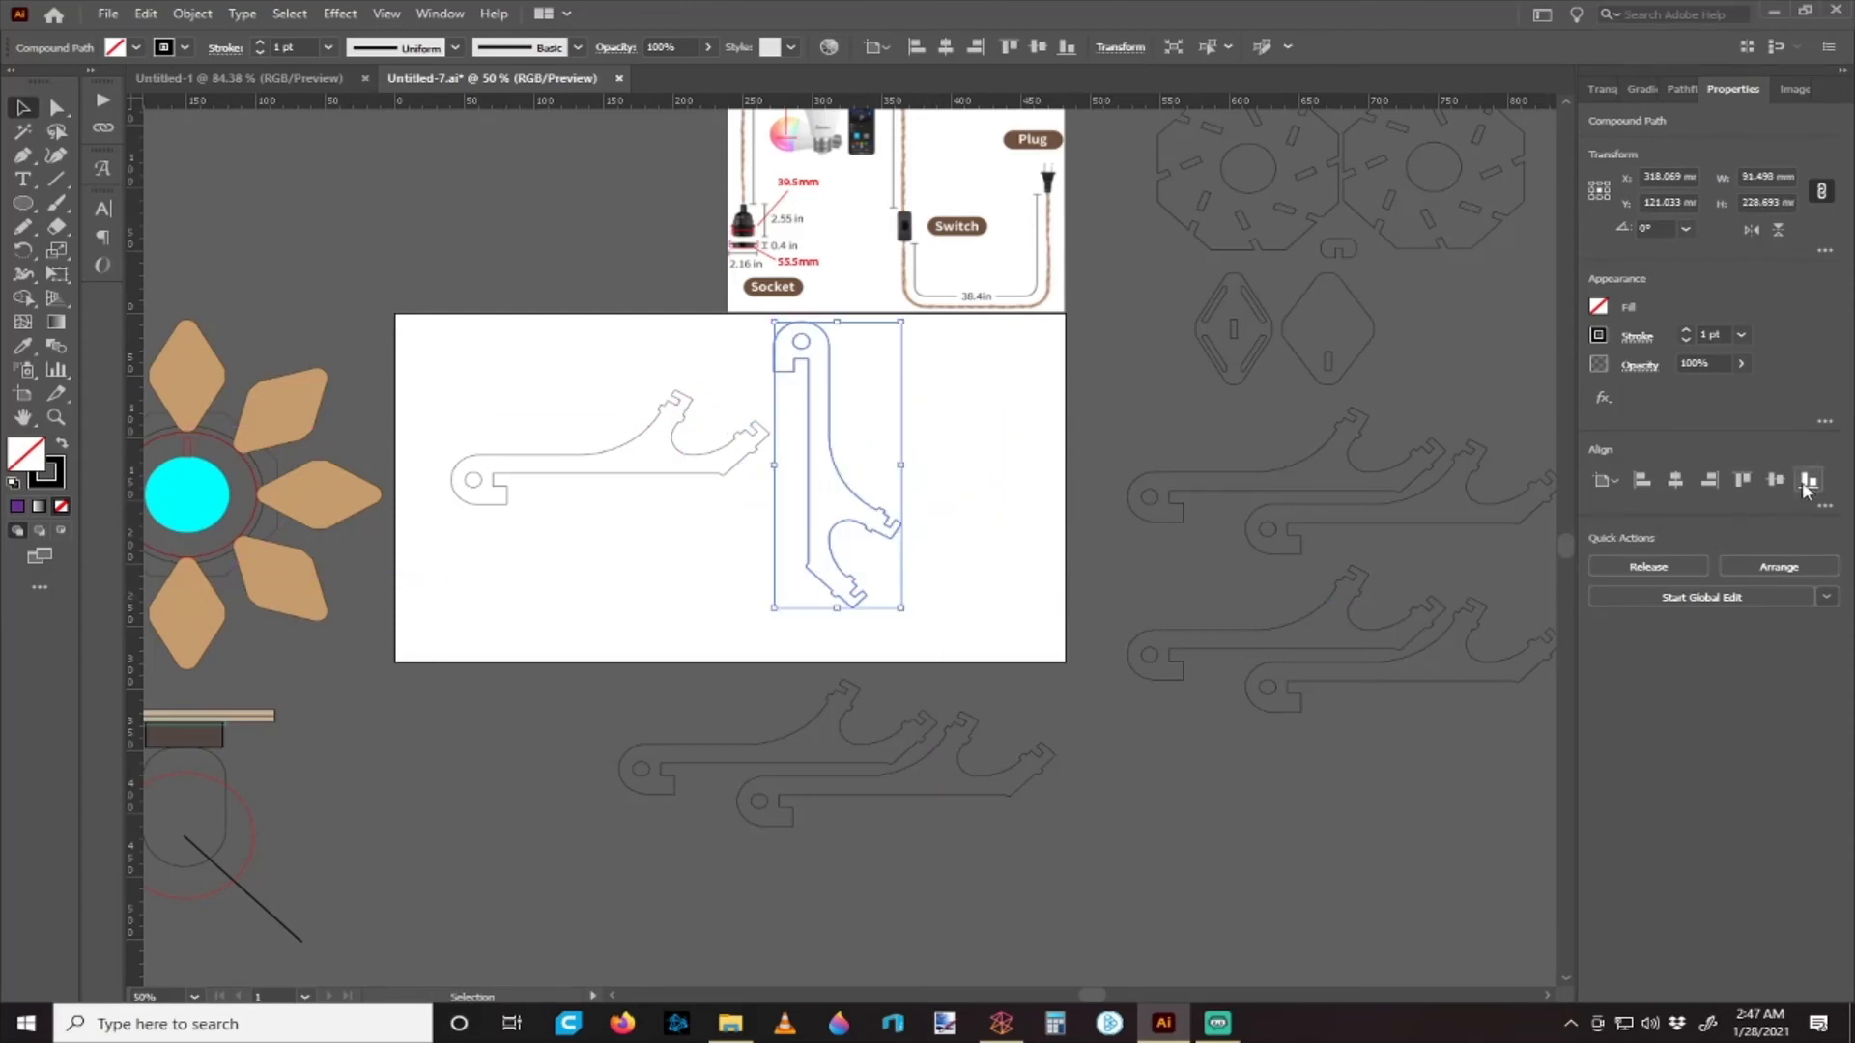
{"action": "left_click", "coordinate": [1806, 480]}
{"action": "left_click_drag", "start_coordinate": [901, 458], "coordinate": [1065, 456]}
- Rotate the remaining horizontal arm upright with its hook end down and interlock it with the arm at the right edge
{"action": "left_click", "coordinate": [757, 455]}
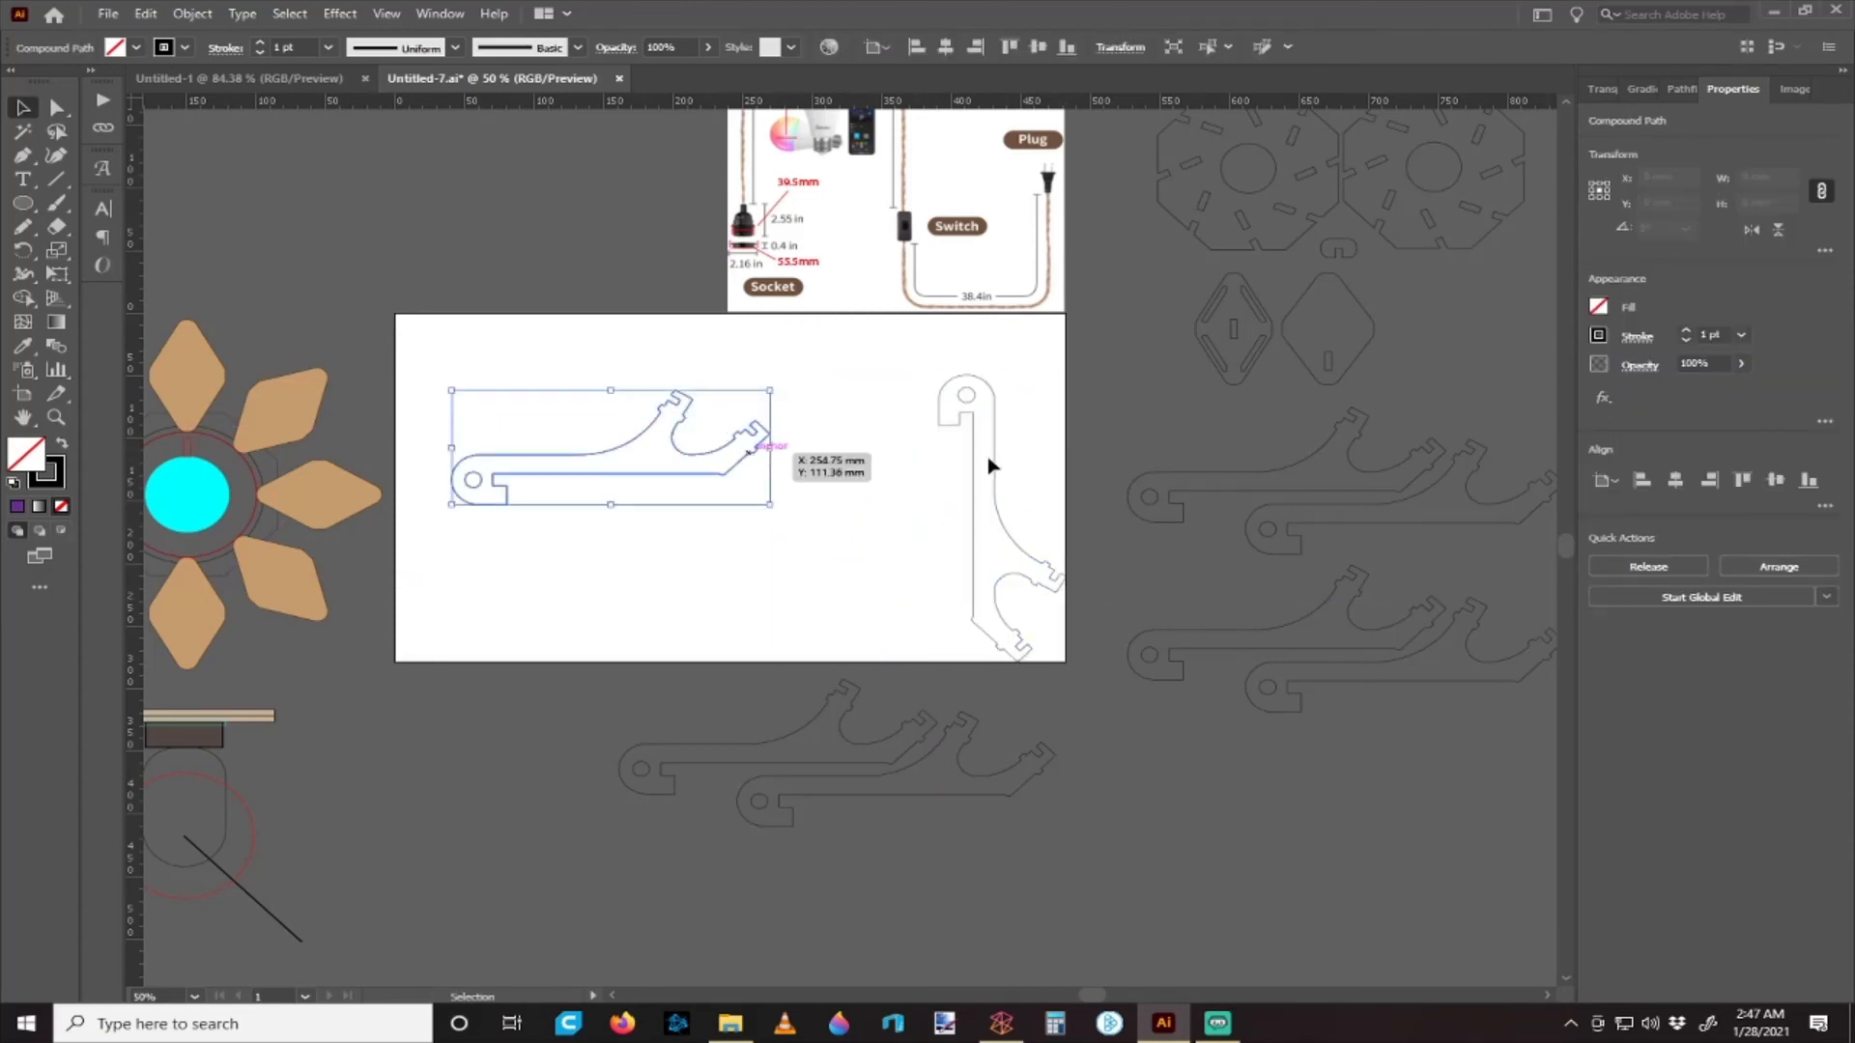
{"action": "left_click_drag", "start_coordinate": [778, 379], "coordinate": [934, 494]}
{"action": "left_click", "coordinate": [1058, 493]}
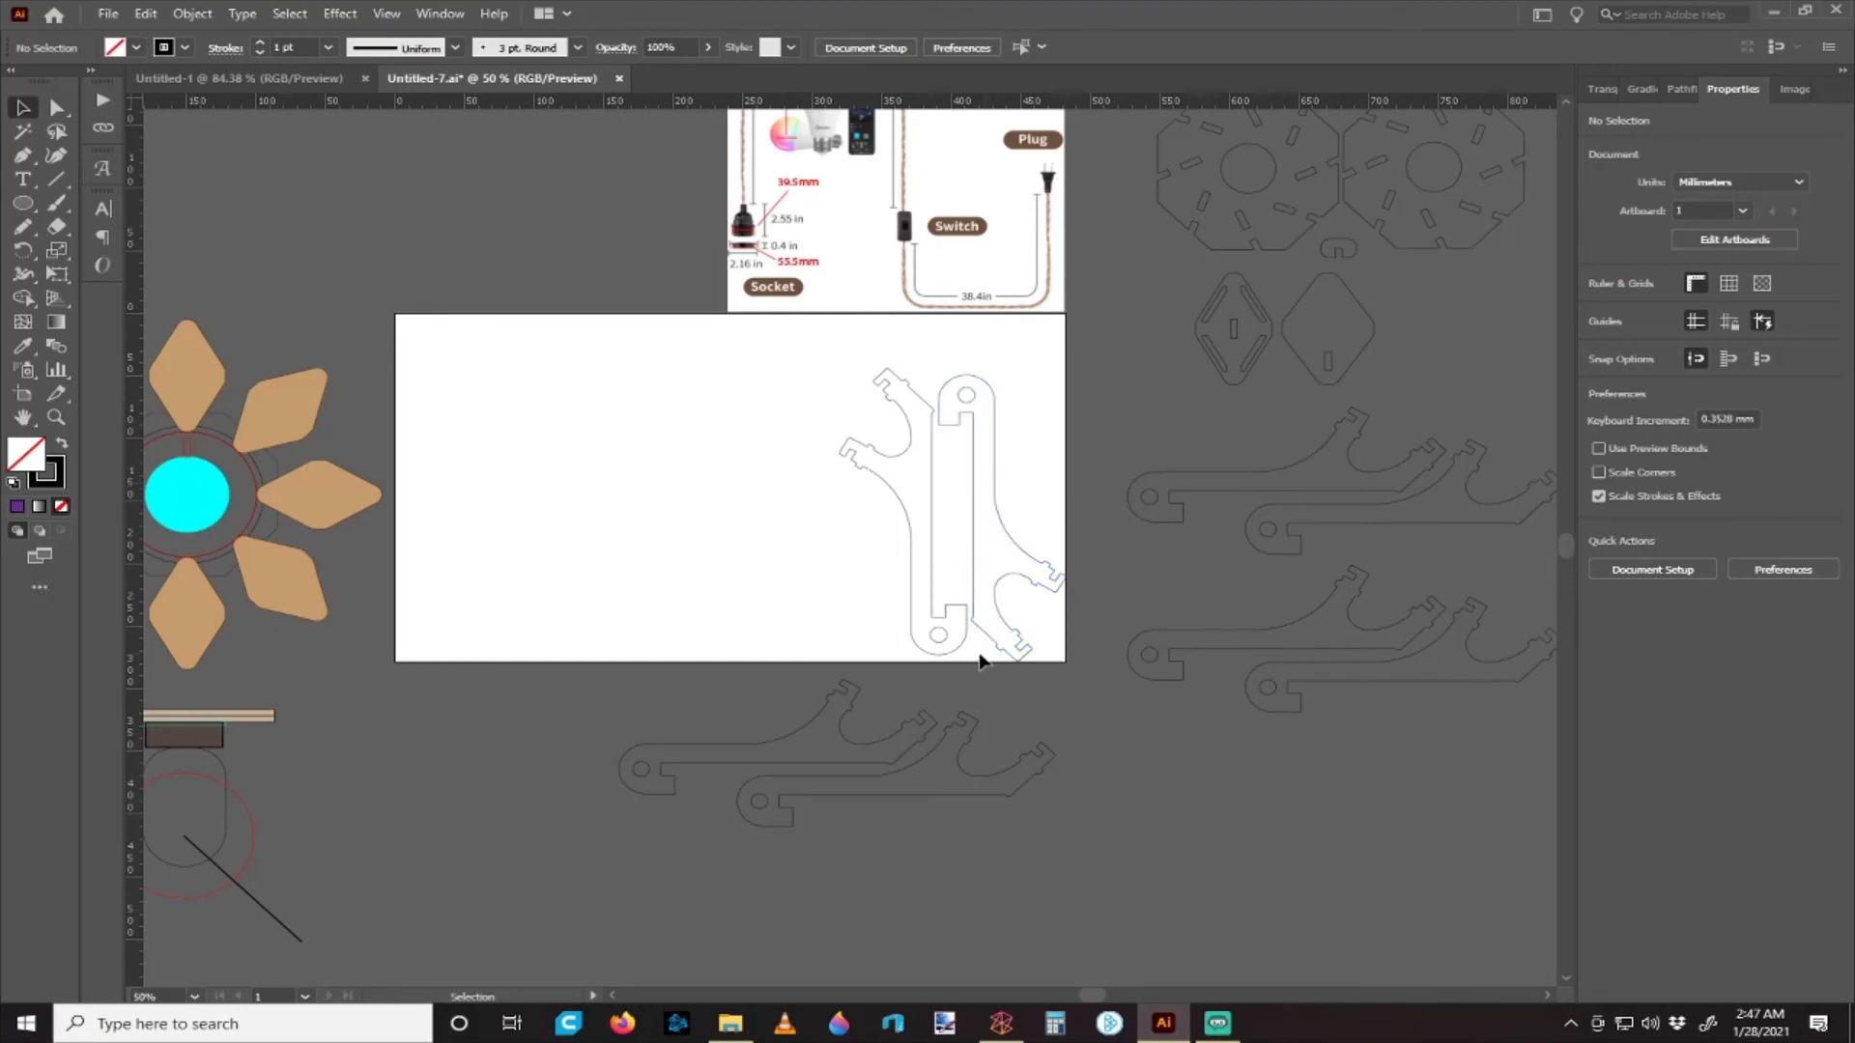
- Place three more copies of the interlocked arm pair leftward across the artboard and move the spare pair underneath further down
{"action": "left_click", "coordinate": [1007, 536]}
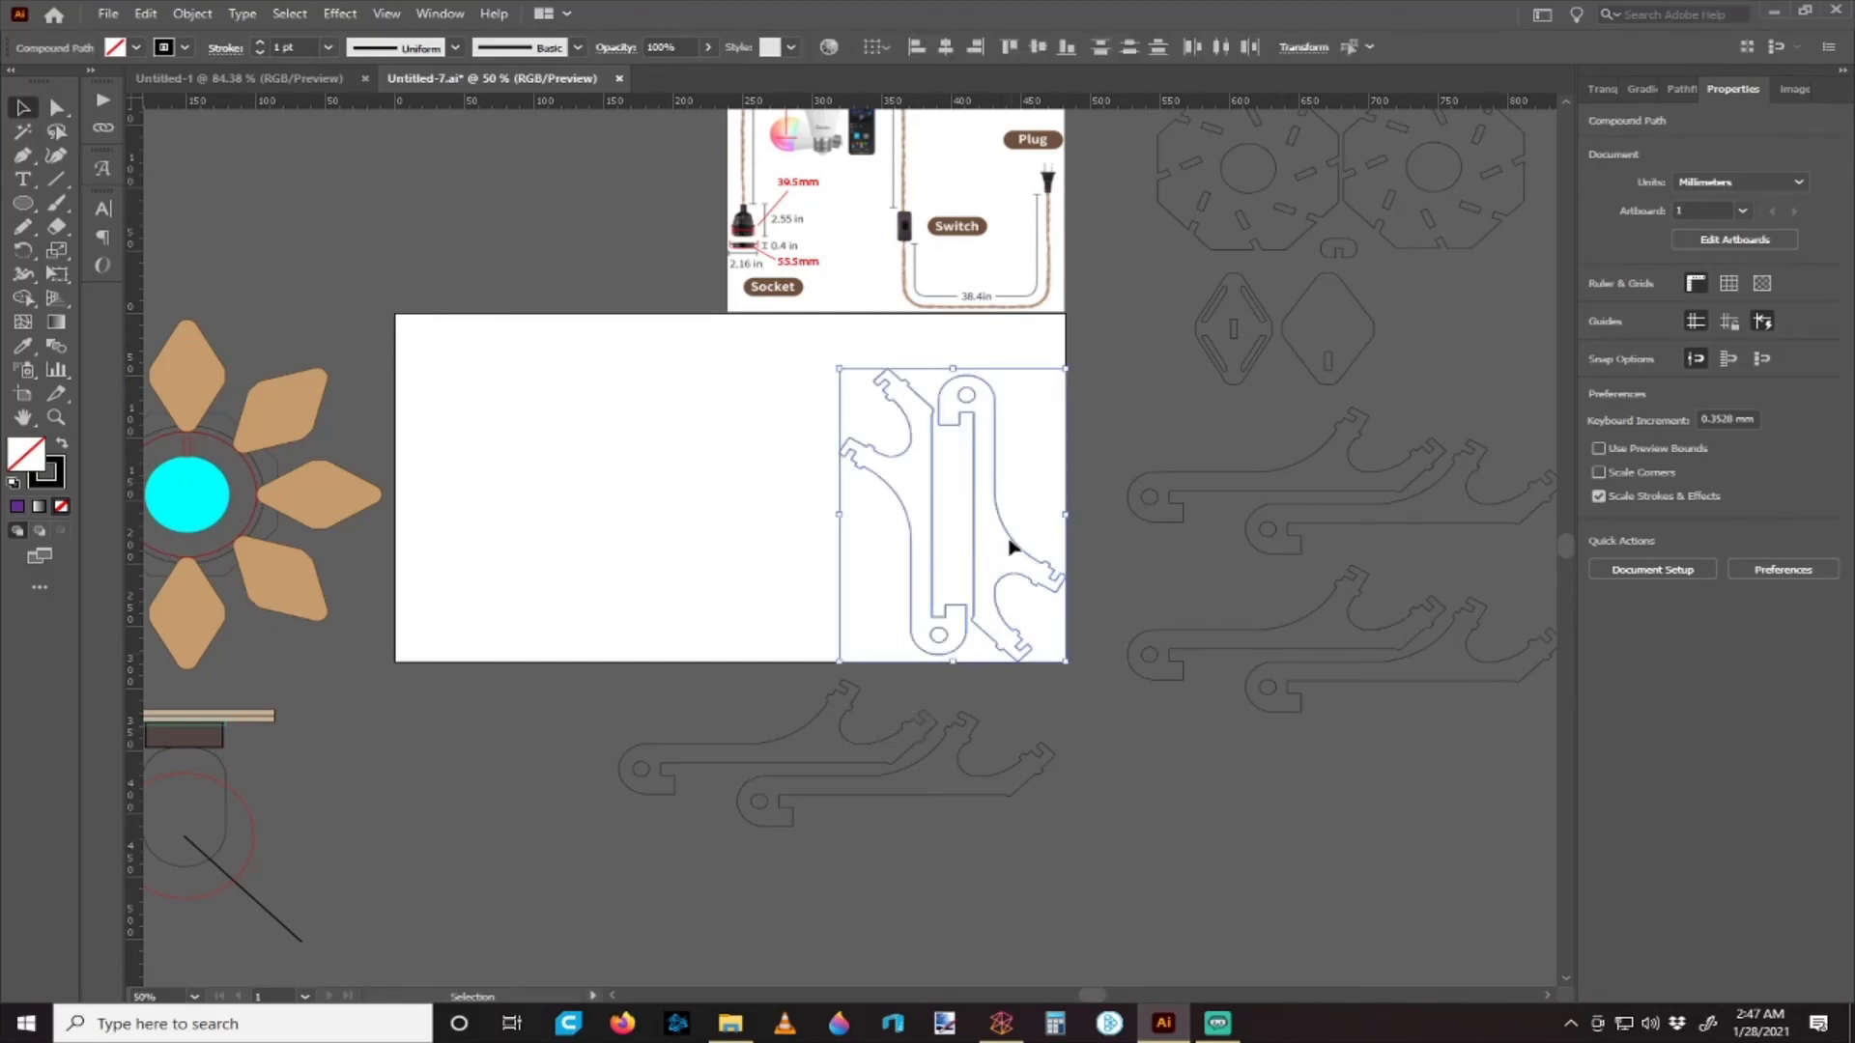
{"action": "left_click_drag", "start_coordinate": [1000, 503], "coordinate": [510, 502]}
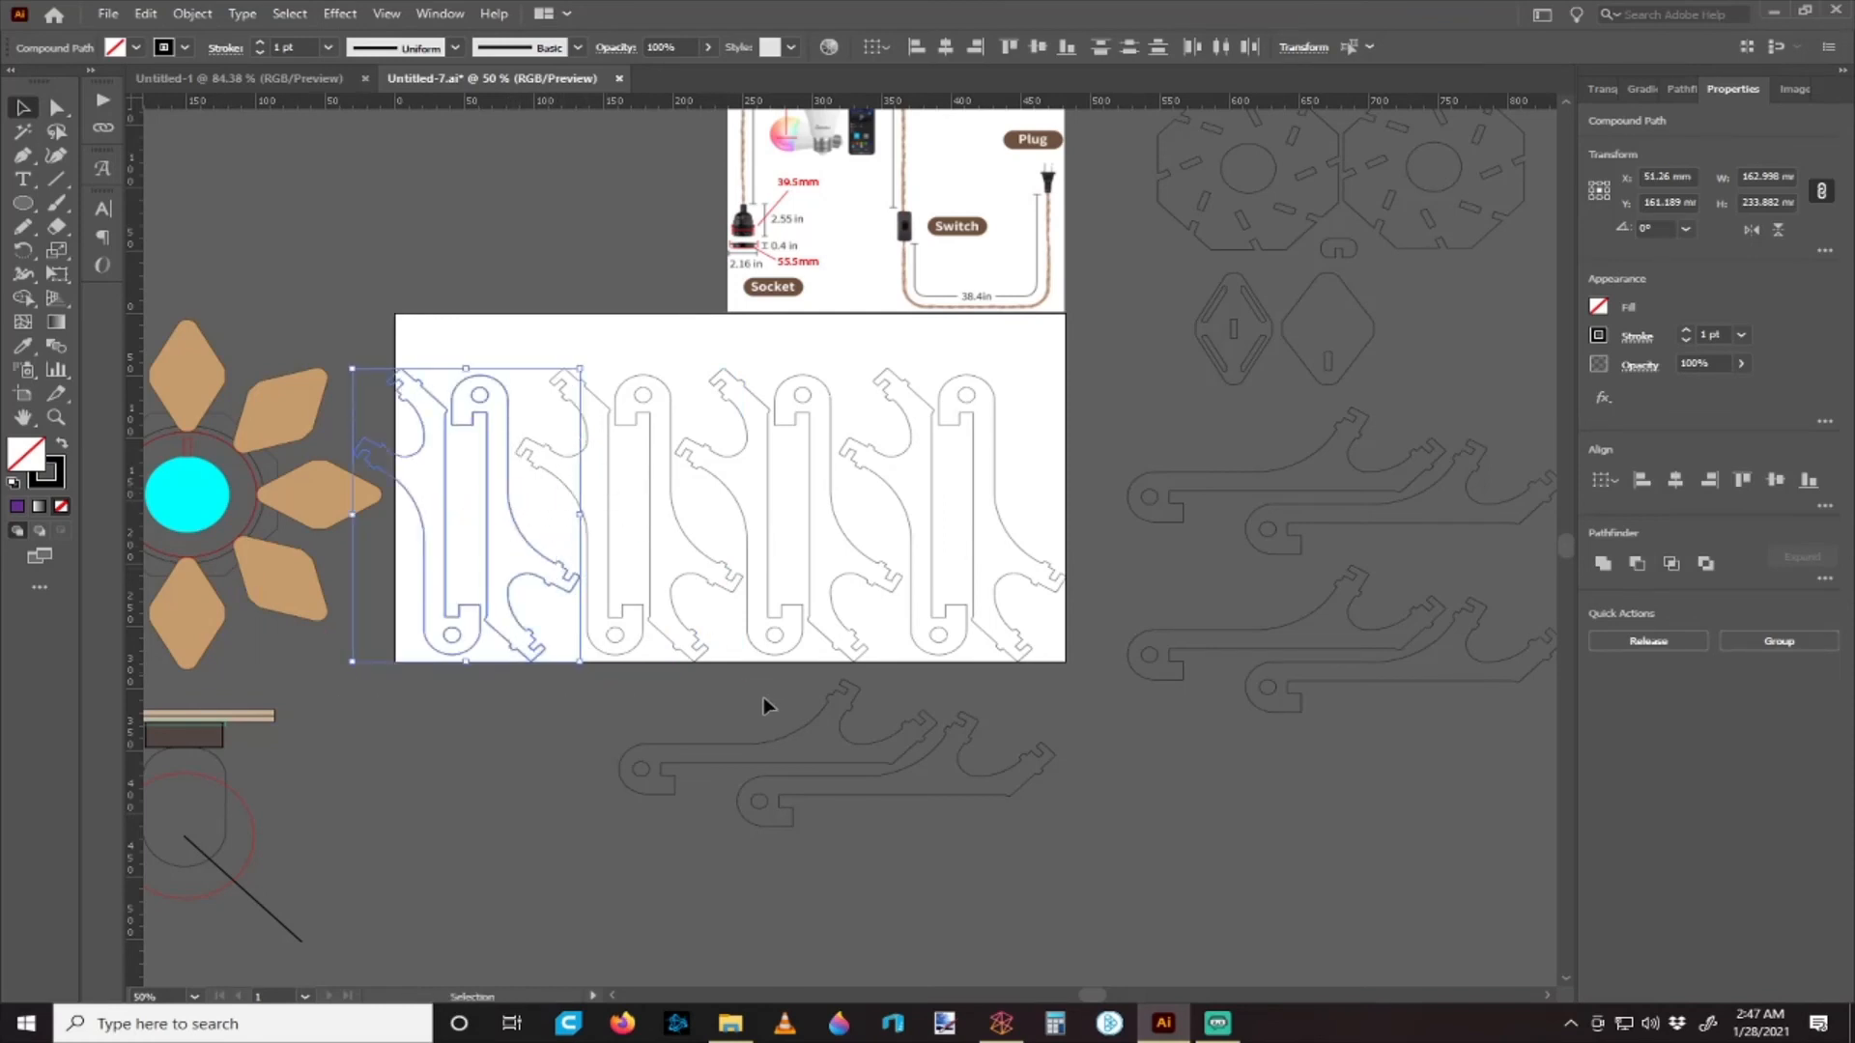
{"action": "left_click", "coordinate": [855, 765]}
{"action": "left_click_drag", "start_coordinate": [858, 744], "coordinate": [843, 823]}
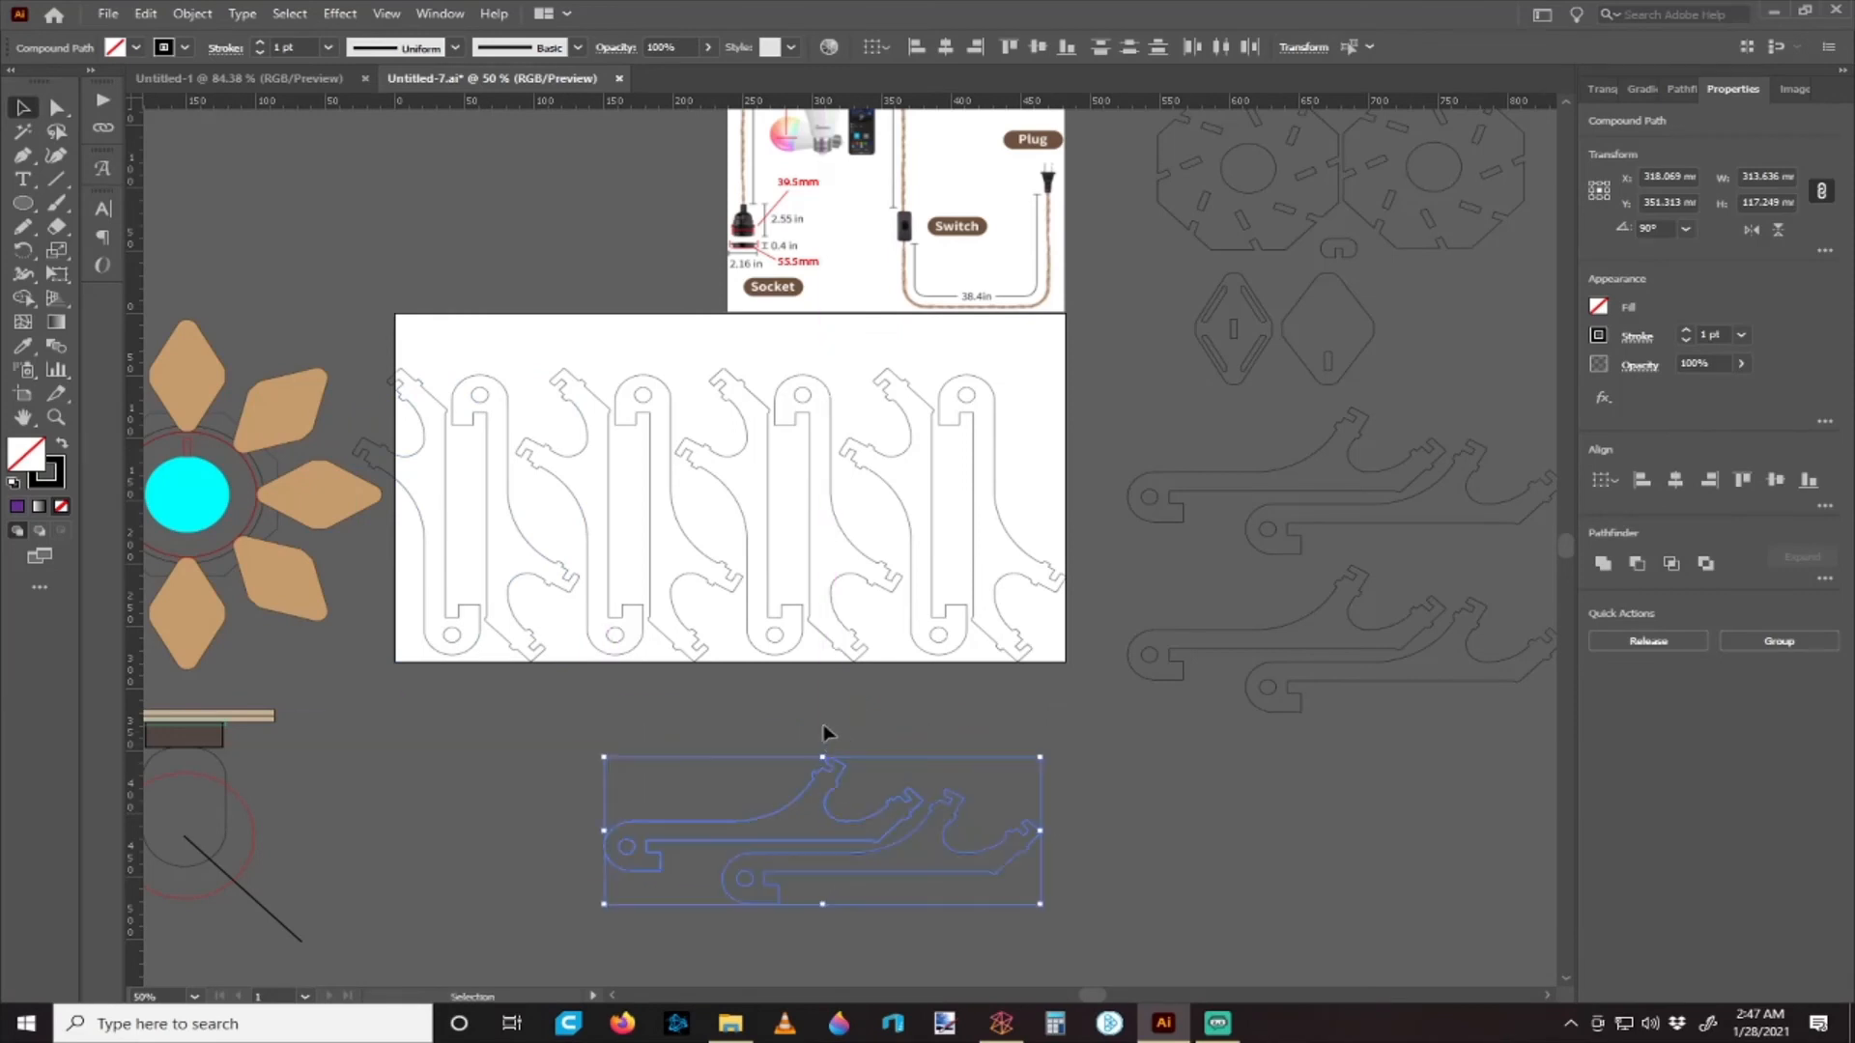
- Delete the three right-hand interlocked arm pairs, keeping only the leftmost pair
{"action": "left_click", "coordinate": [528, 591]}
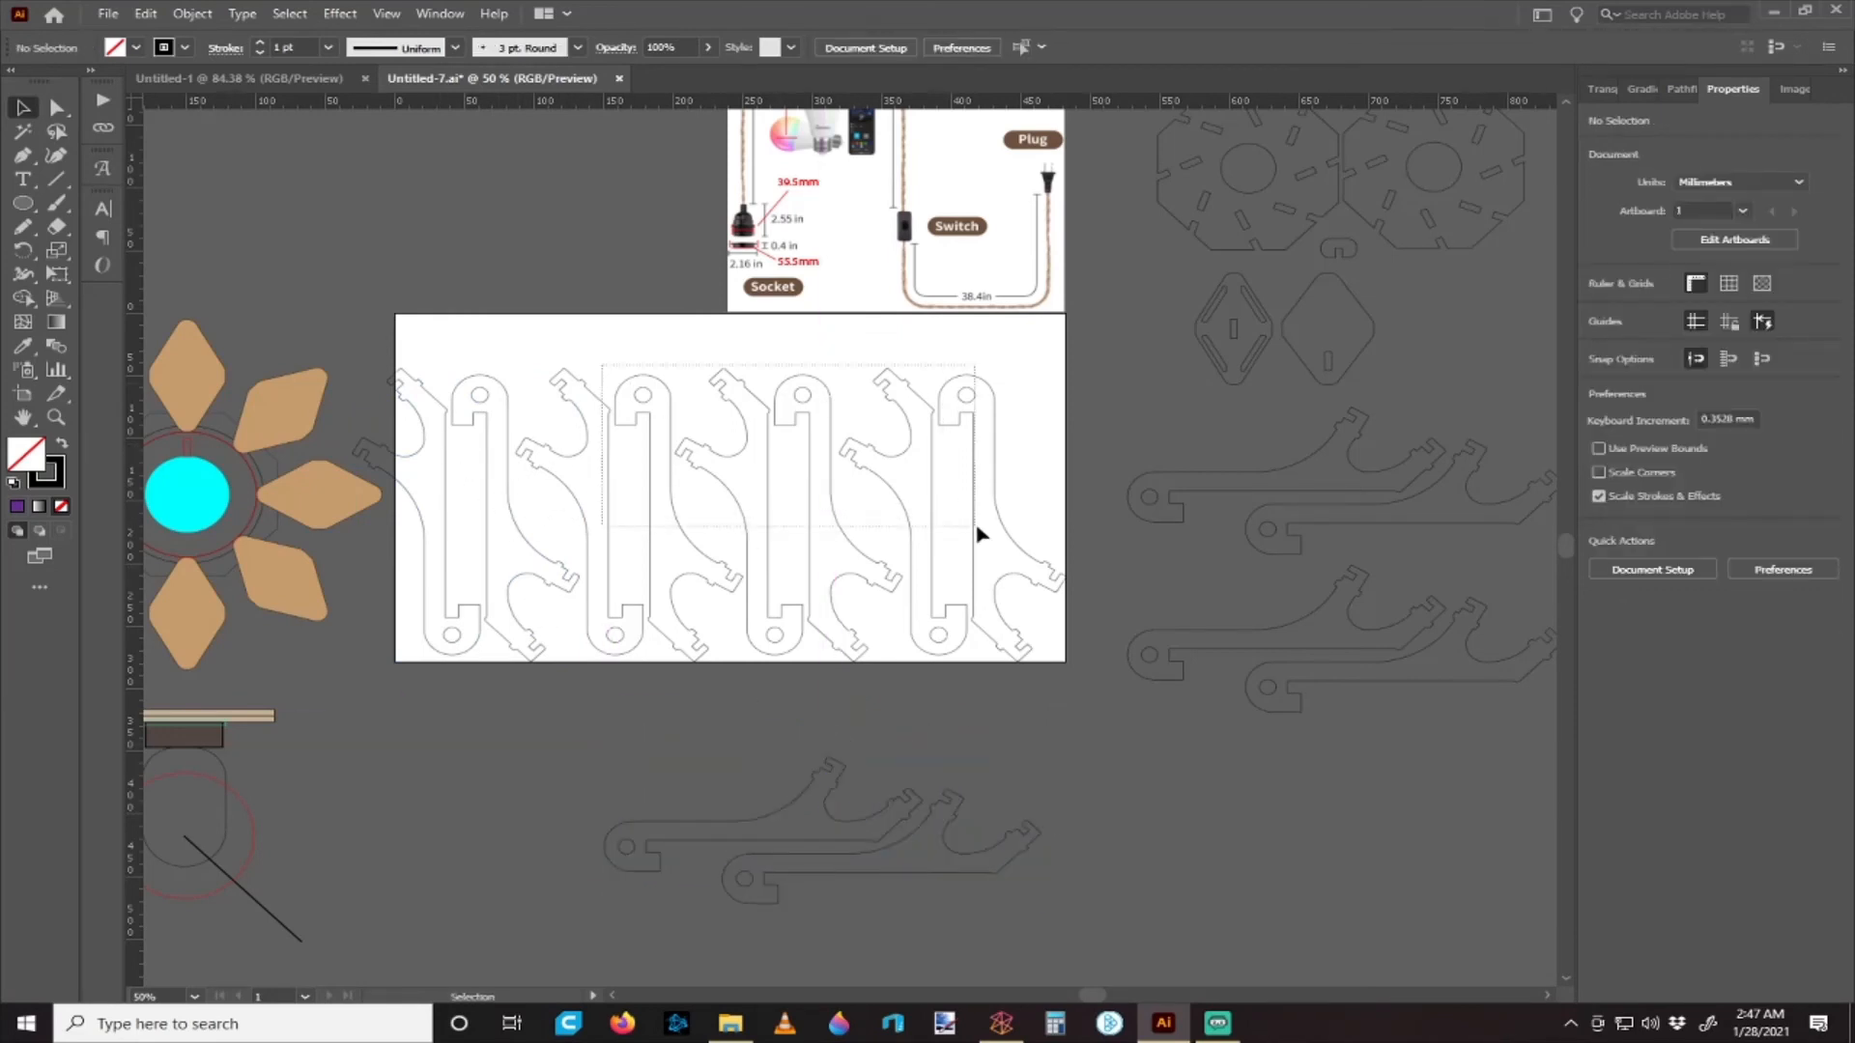
{"action": "left_click_drag", "start_coordinate": [978, 534], "coordinate": [976, 428]}
{"action": "key", "text": "Delete"}
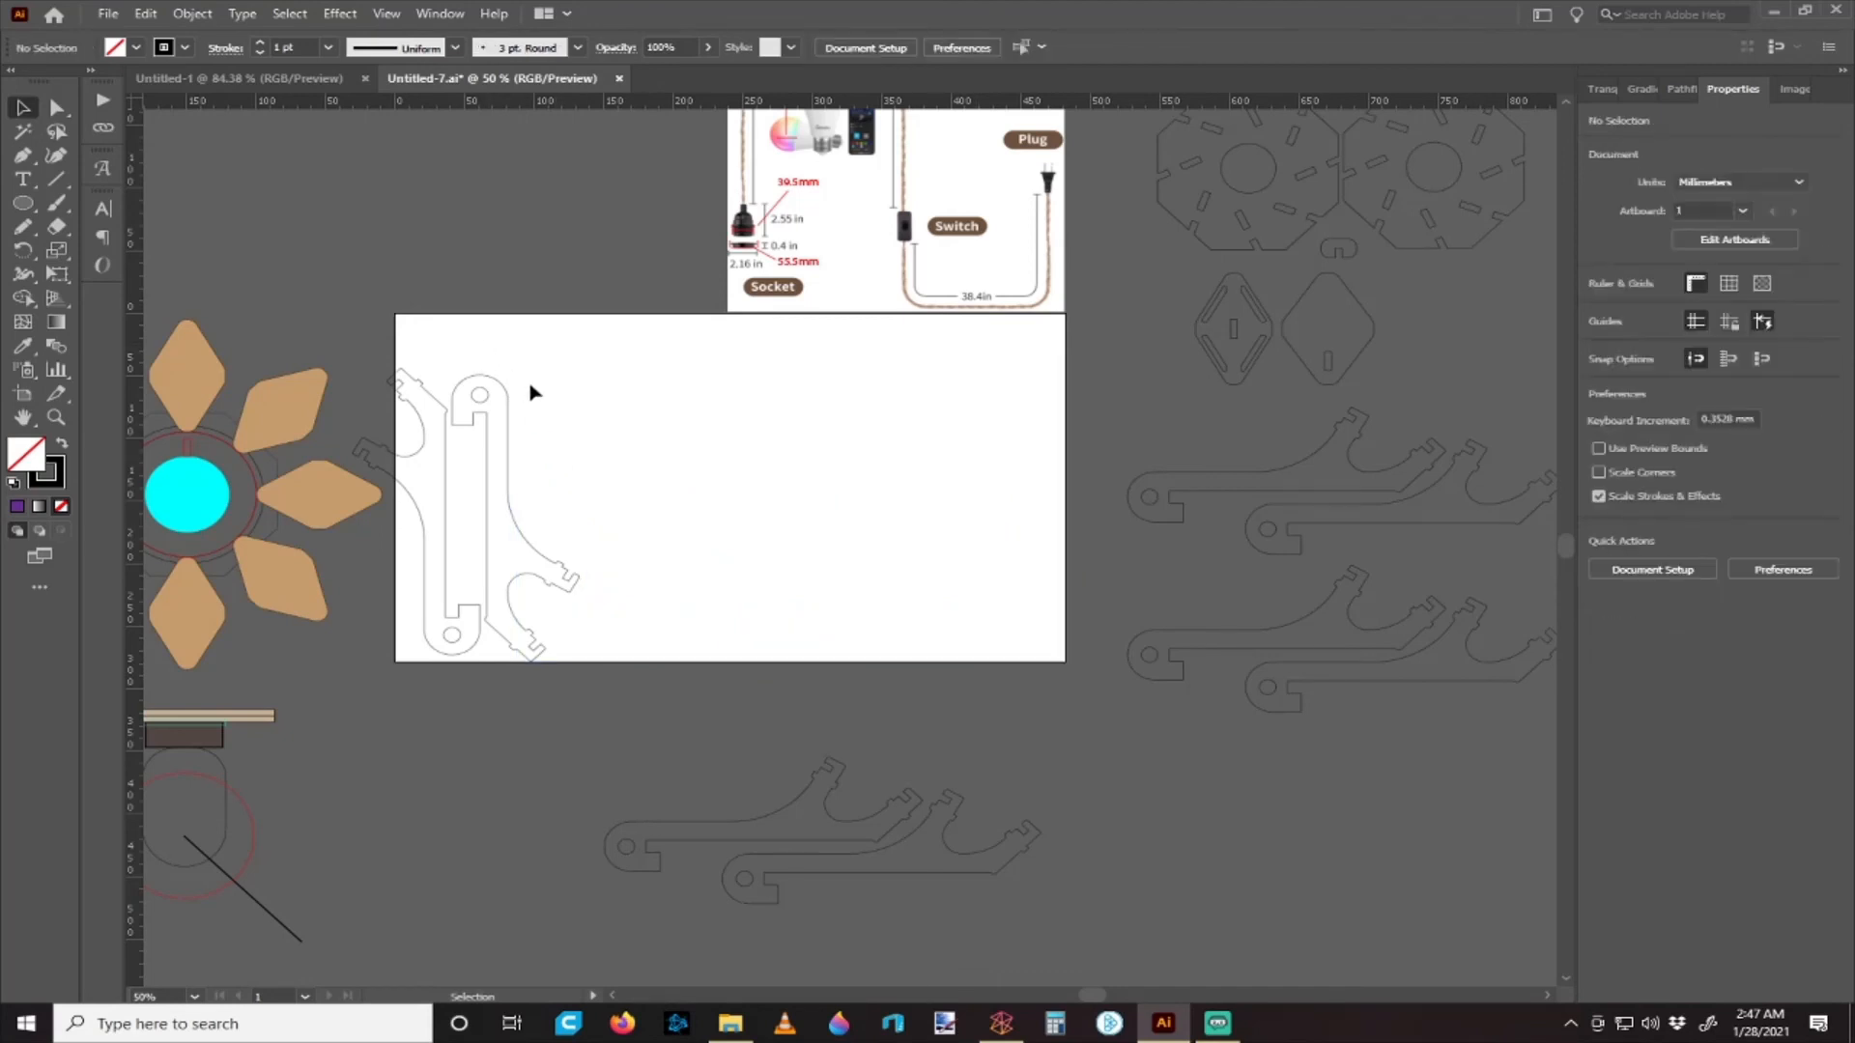
- Move the remaining interlocked arm pair to the middle of the artboard and rotate it 270° so it lies horizontally
{"action": "left_click_drag", "start_coordinate": [389, 591], "coordinate": [389, 591]}
{"action": "left_click_drag", "start_coordinate": [484, 414], "coordinate": [770, 462]}
{"action": "left_click_drag", "start_coordinate": [877, 405], "coordinate": [964, 629]}
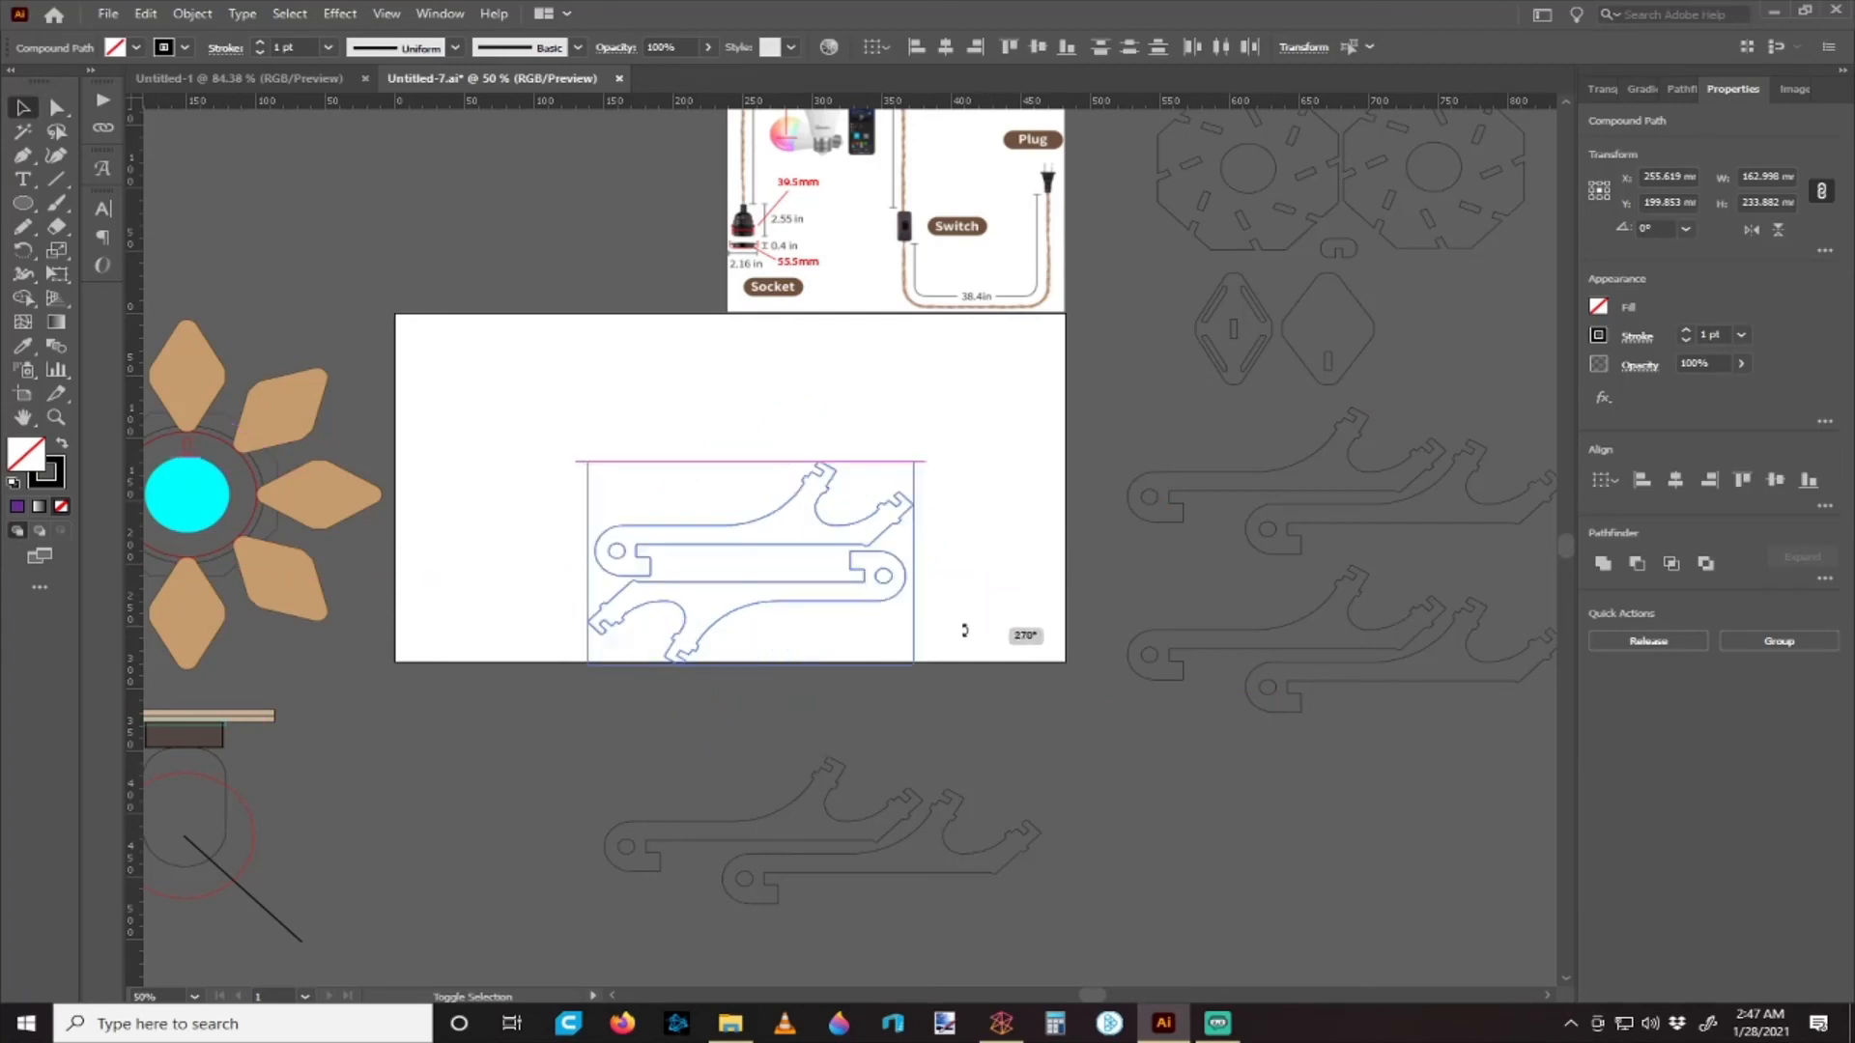
- Move the interlocked arm pair to the artboard's right side and add a copy, making two stacked pairs
{"action": "left_click_drag", "start_coordinate": [842, 585], "coordinate": [935, 550]}
{"action": "left_click", "coordinate": [894, 637]}
- Nudge the upper three arms up to the artboard's upper edge, leaving the lowest arm in place
{"action": "left_click_drag", "start_coordinate": [716, 370], "coordinate": [946, 544]}
{"action": "scroll", "coordinate": [944, 454], "scroll_direction": "up", "scroll_amount": 1}
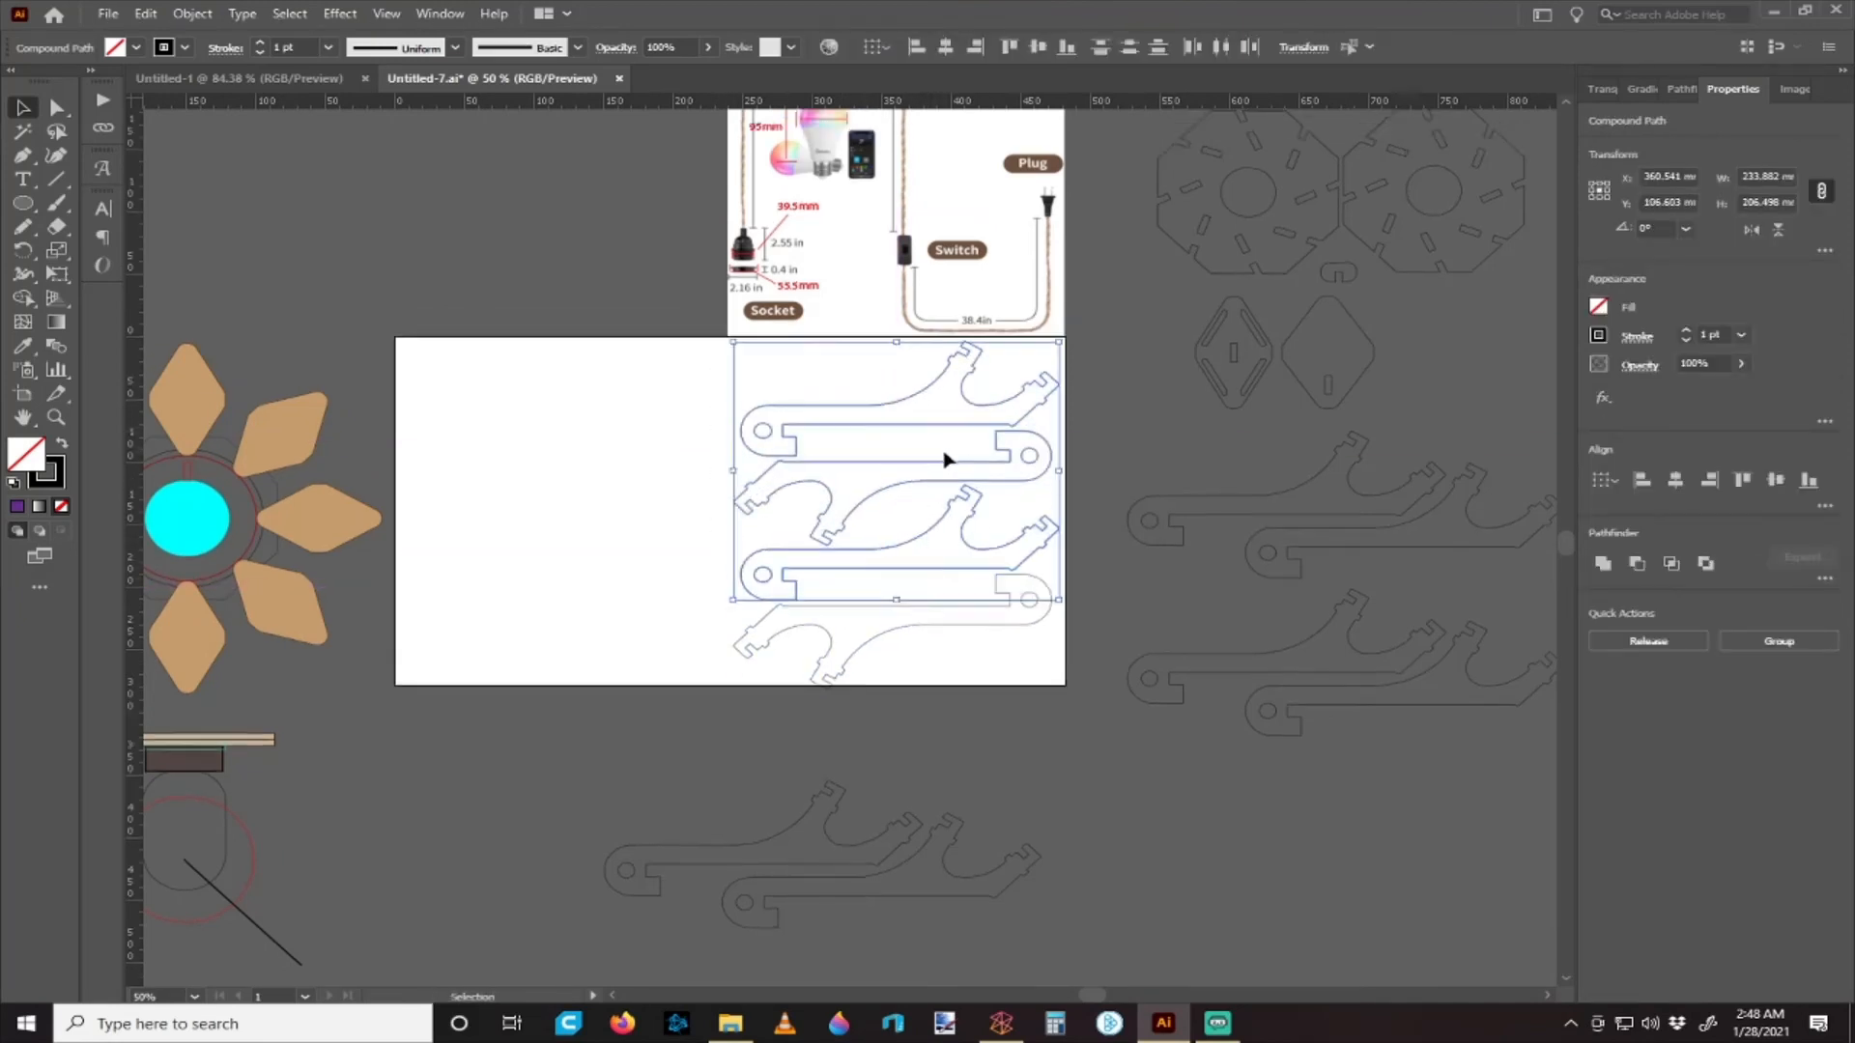
{"action": "scroll", "coordinate": [944, 453], "scroll_direction": "up", "scroll_amount": 2}
{"action": "key", "text": "Up"}
{"action": "key", "text": "Up"}
{"action": "key", "text": "Up"}
{"action": "key", "text": "Up"}
{"action": "key", "text": "Up"}
{"action": "key", "text": "Up"}
{"action": "key", "text": "Up"}
{"action": "key", "text": "Up"}
{"action": "key", "text": "Up"}
{"action": "key", "text": "Up"}
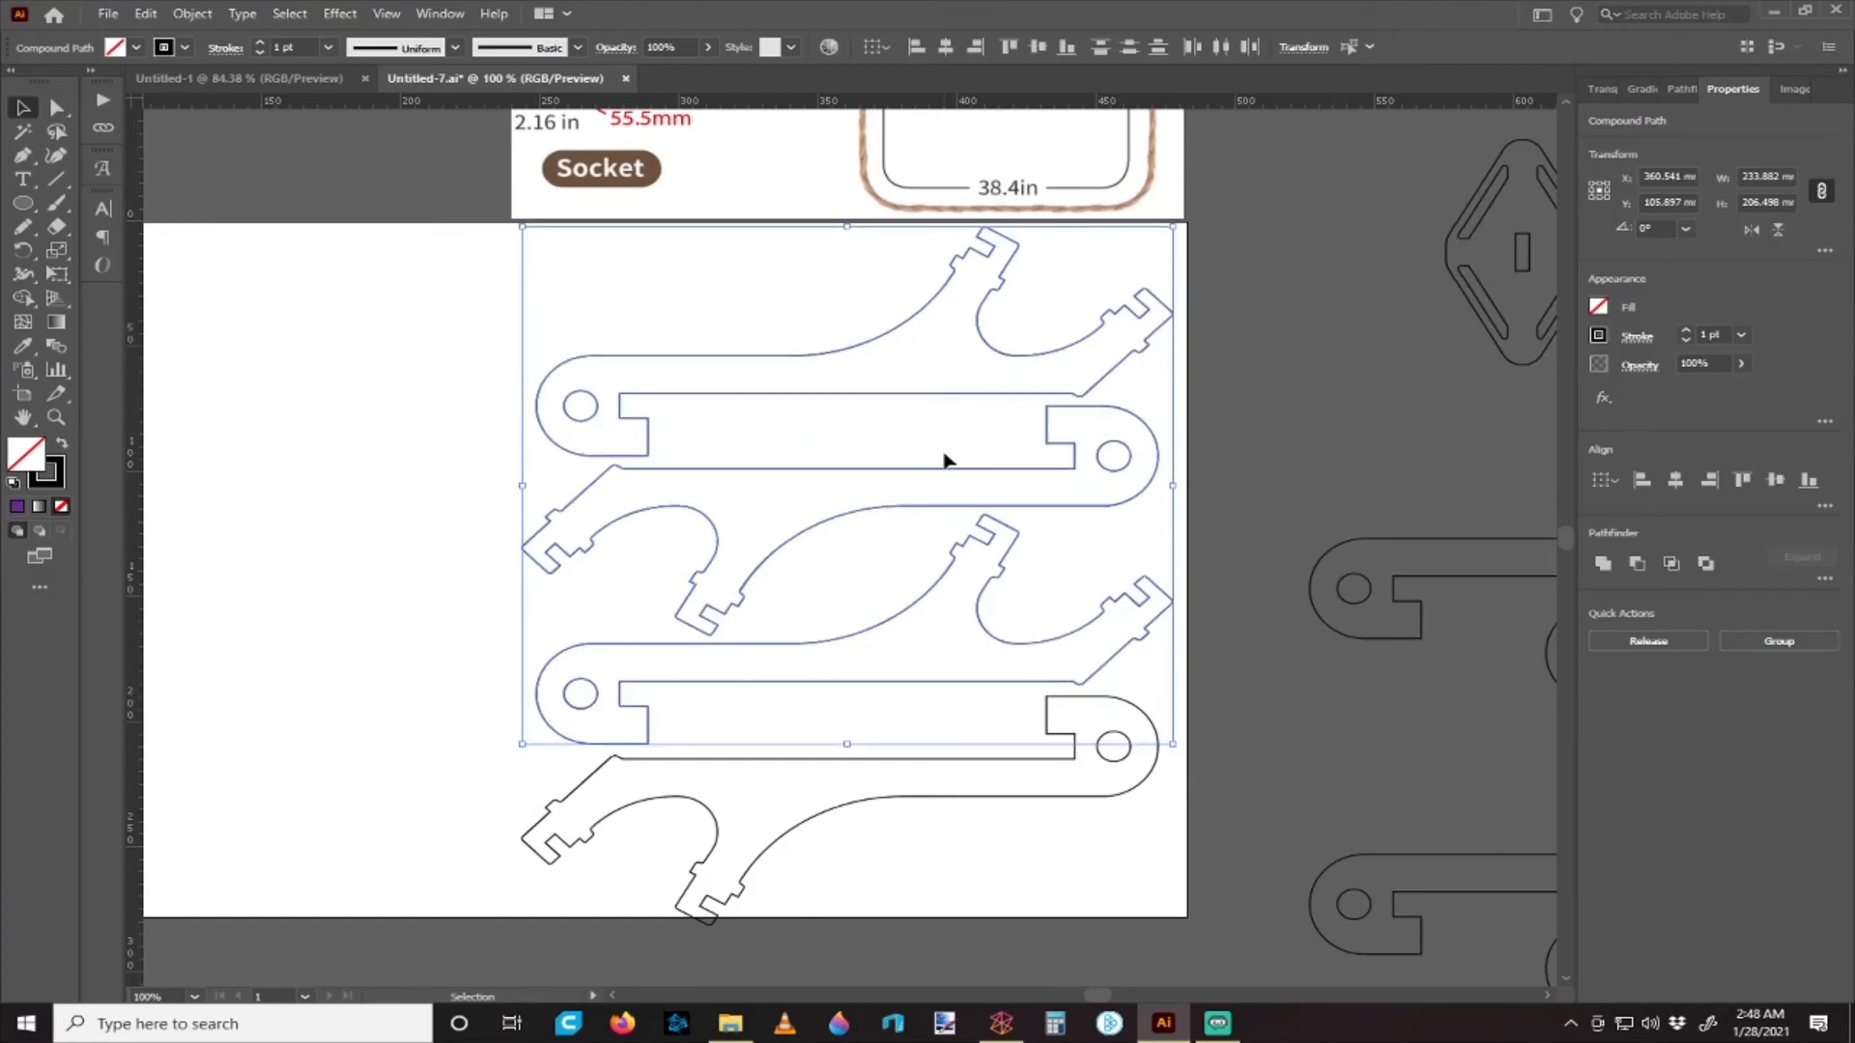
{"action": "key", "text": "Down"}
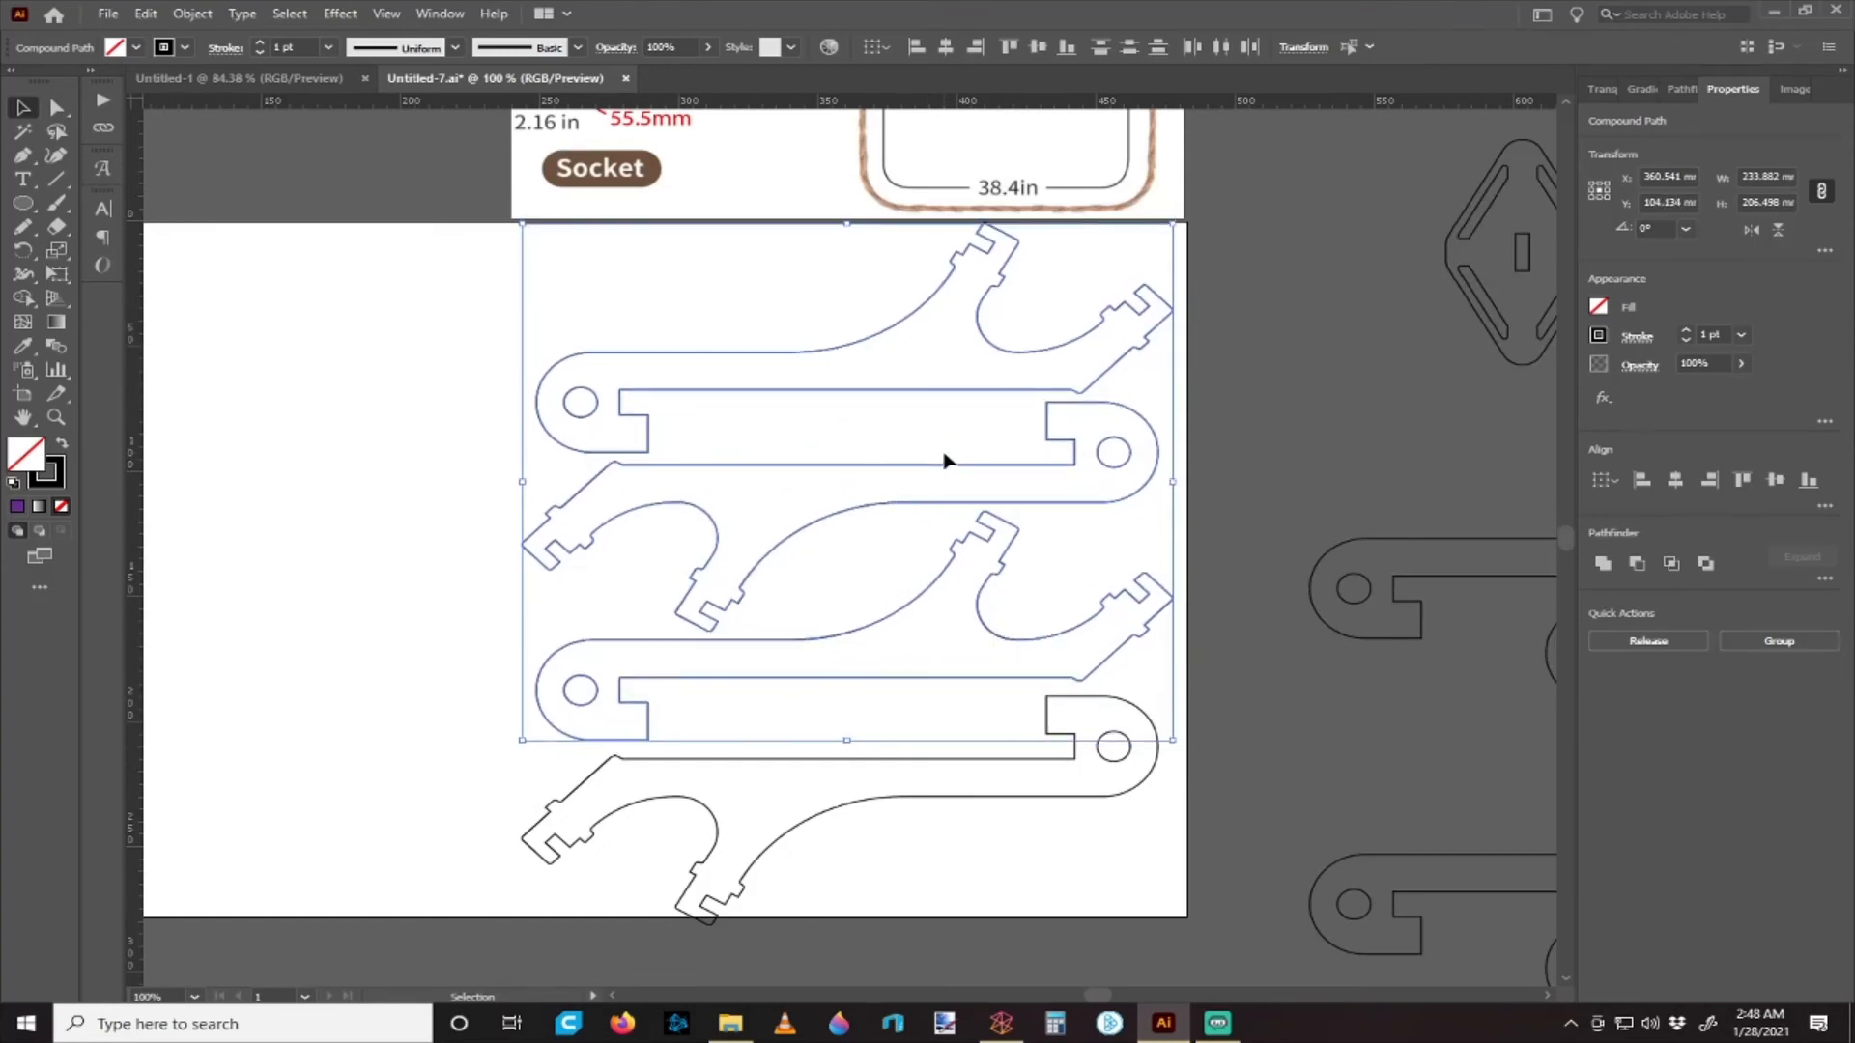
- Align the topmost arm to the top and right edges of the artboard
{"action": "left_click", "coordinate": [1300, 332]}
{"action": "left_click", "coordinate": [1063, 315]}
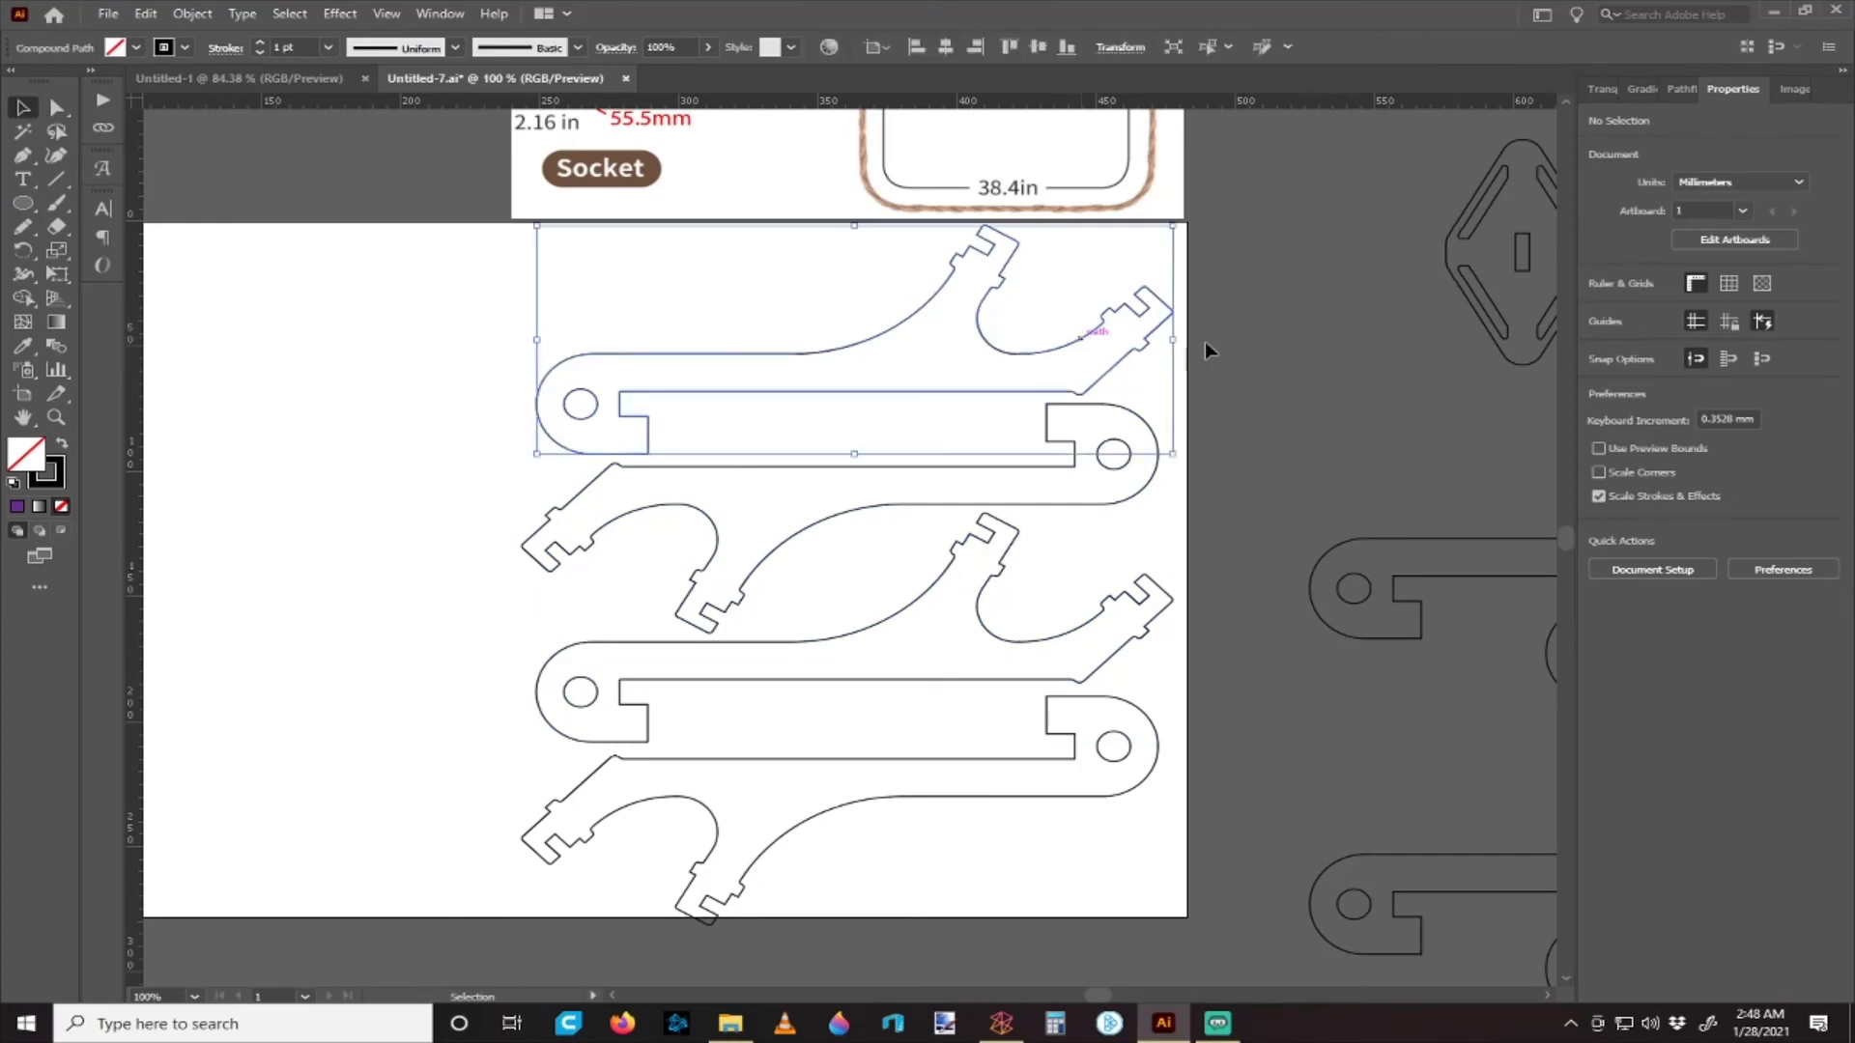
{"action": "left_click", "coordinate": [1743, 482]}
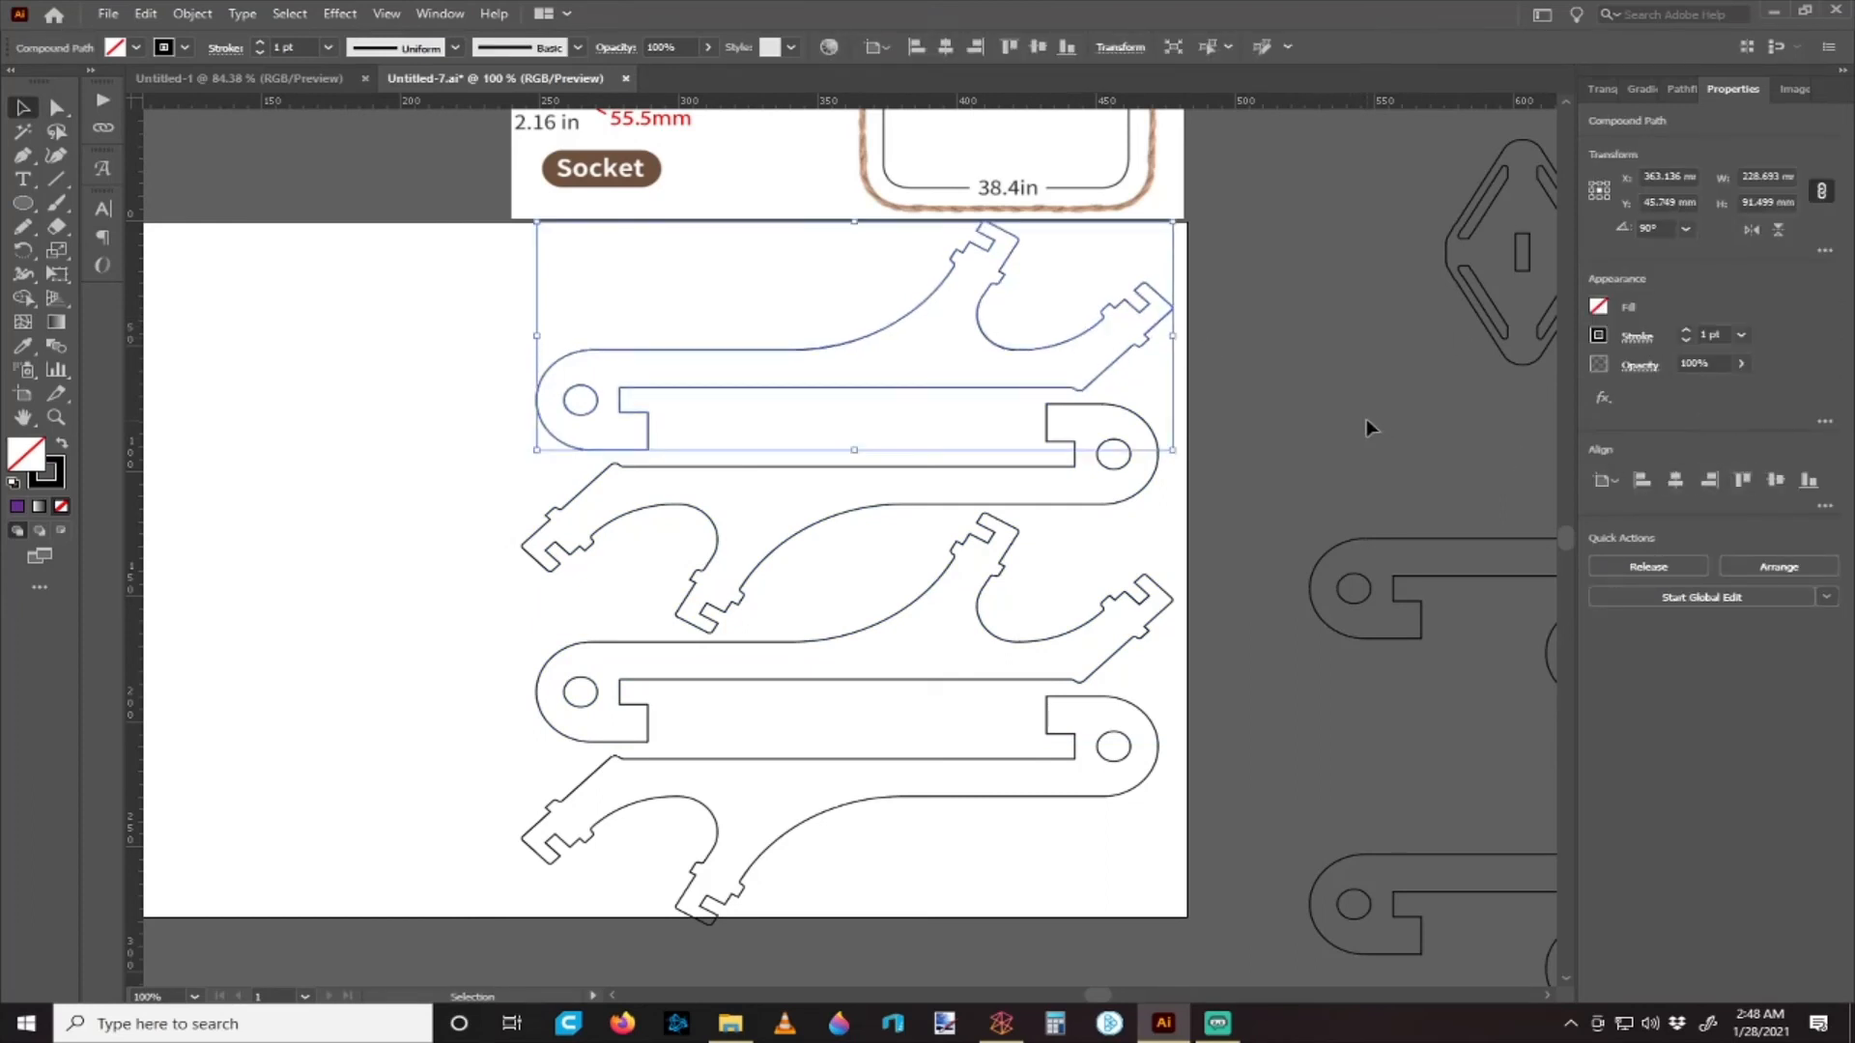
{"action": "left_click", "coordinate": [1706, 485]}
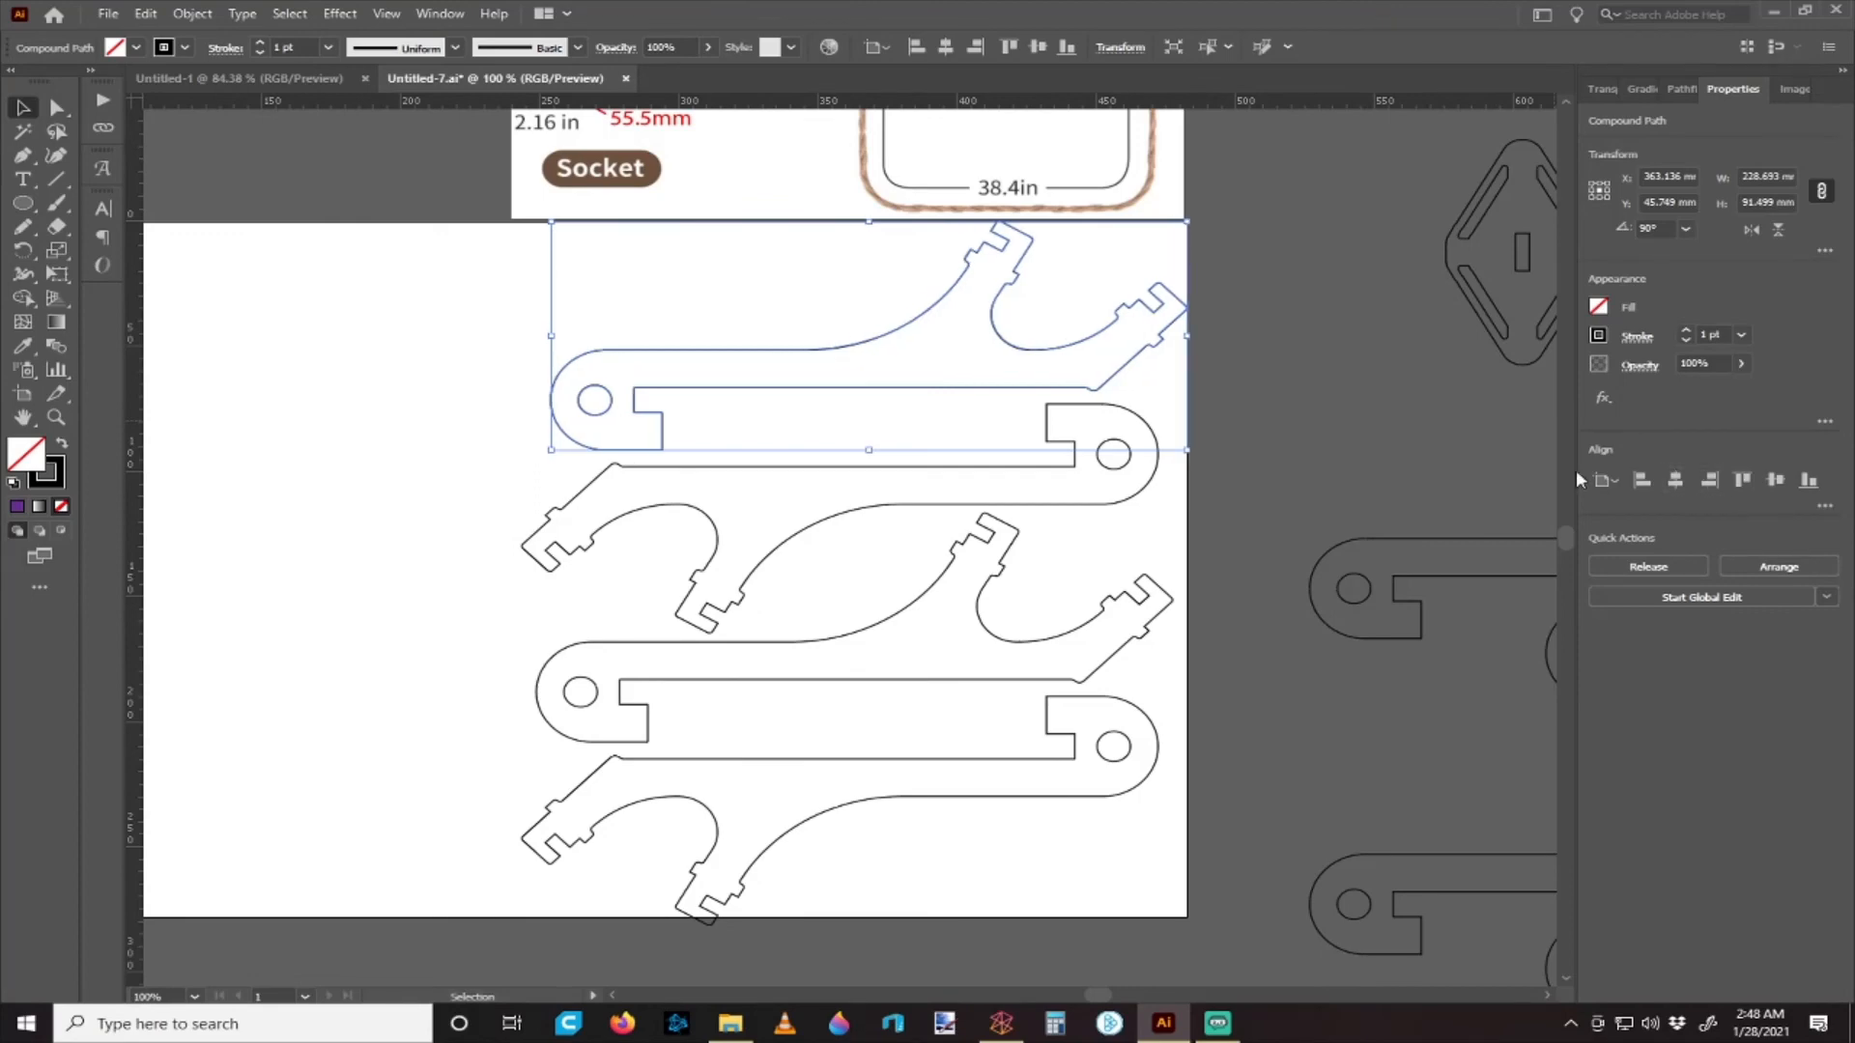
- Nudge the second arm up closer to the topmost arm and align it to the artboard's right edge
{"action": "left_click", "coordinate": [1254, 464]}
{"action": "left_click_drag", "start_coordinate": [1112, 418], "coordinate": [1120, 428]}
{"action": "key", "text": "Up"}
{"action": "key", "text": "Up"}
{"action": "key", "text": "Up"}
{"action": "key", "text": "Up"}
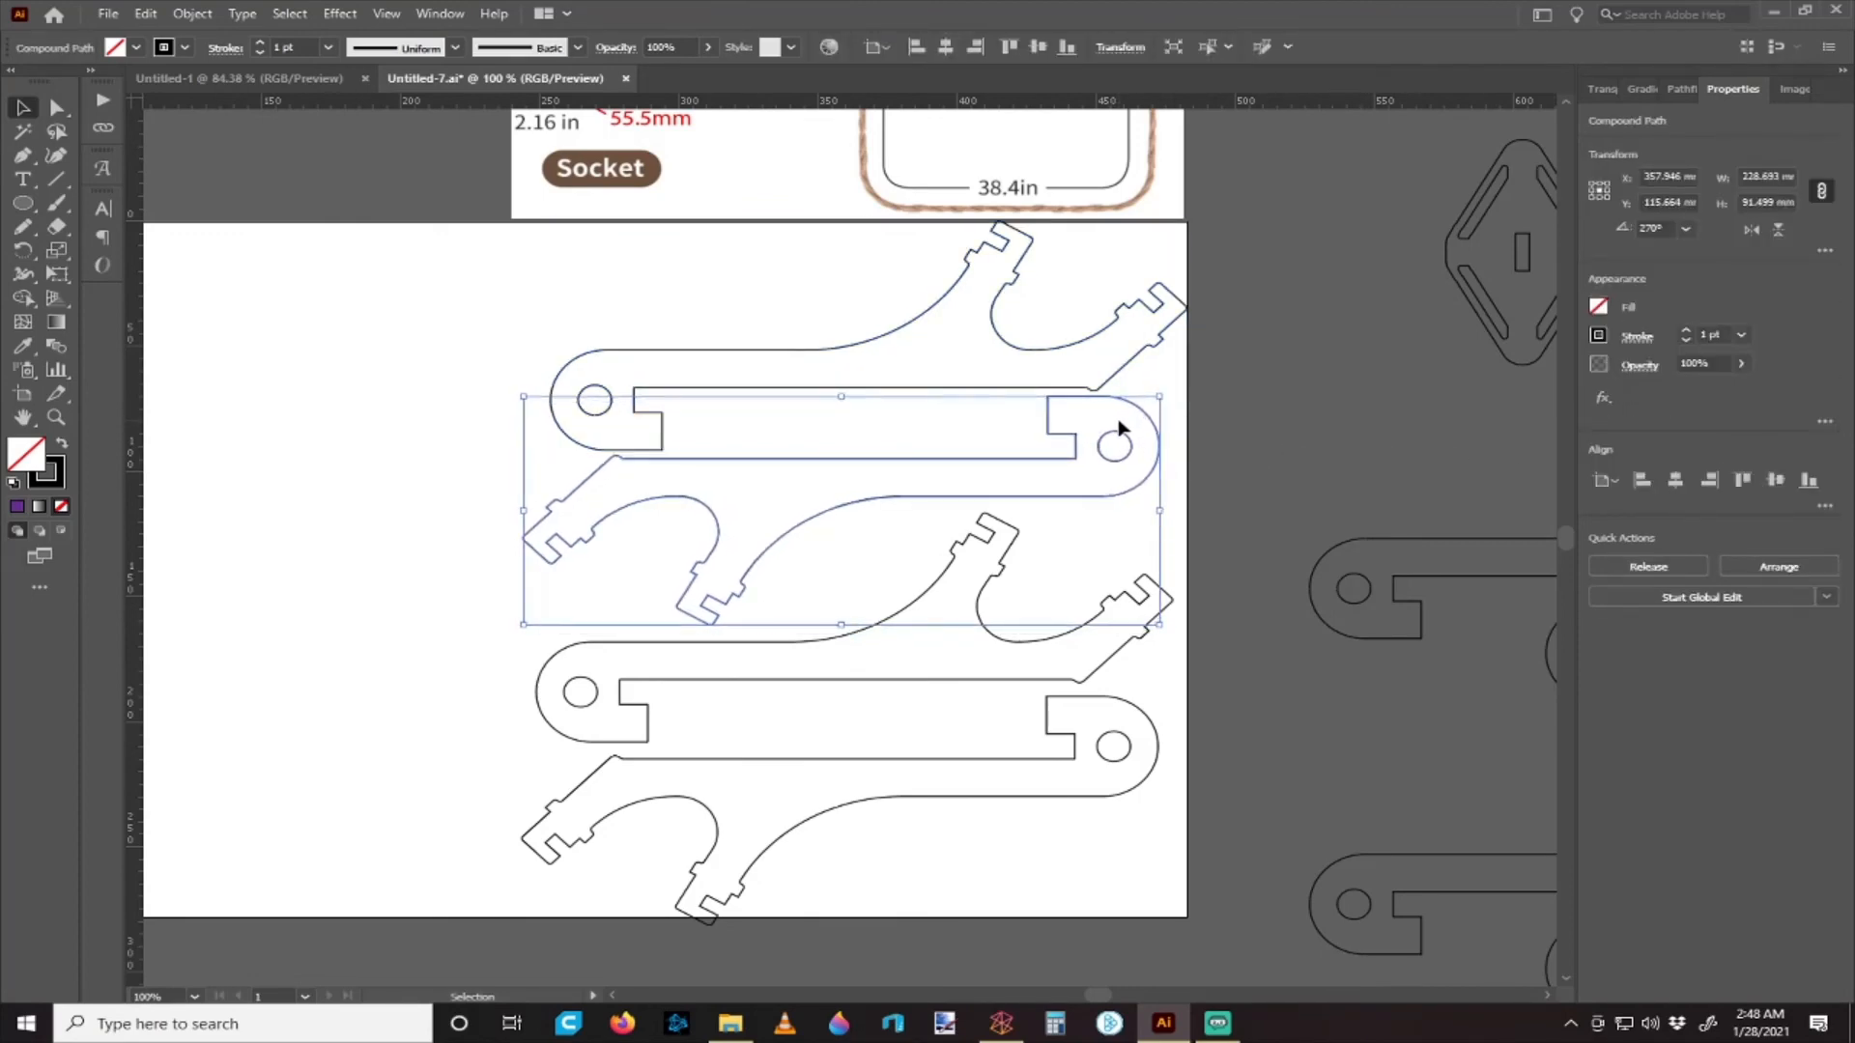
{"action": "left_click", "coordinate": [1707, 486]}
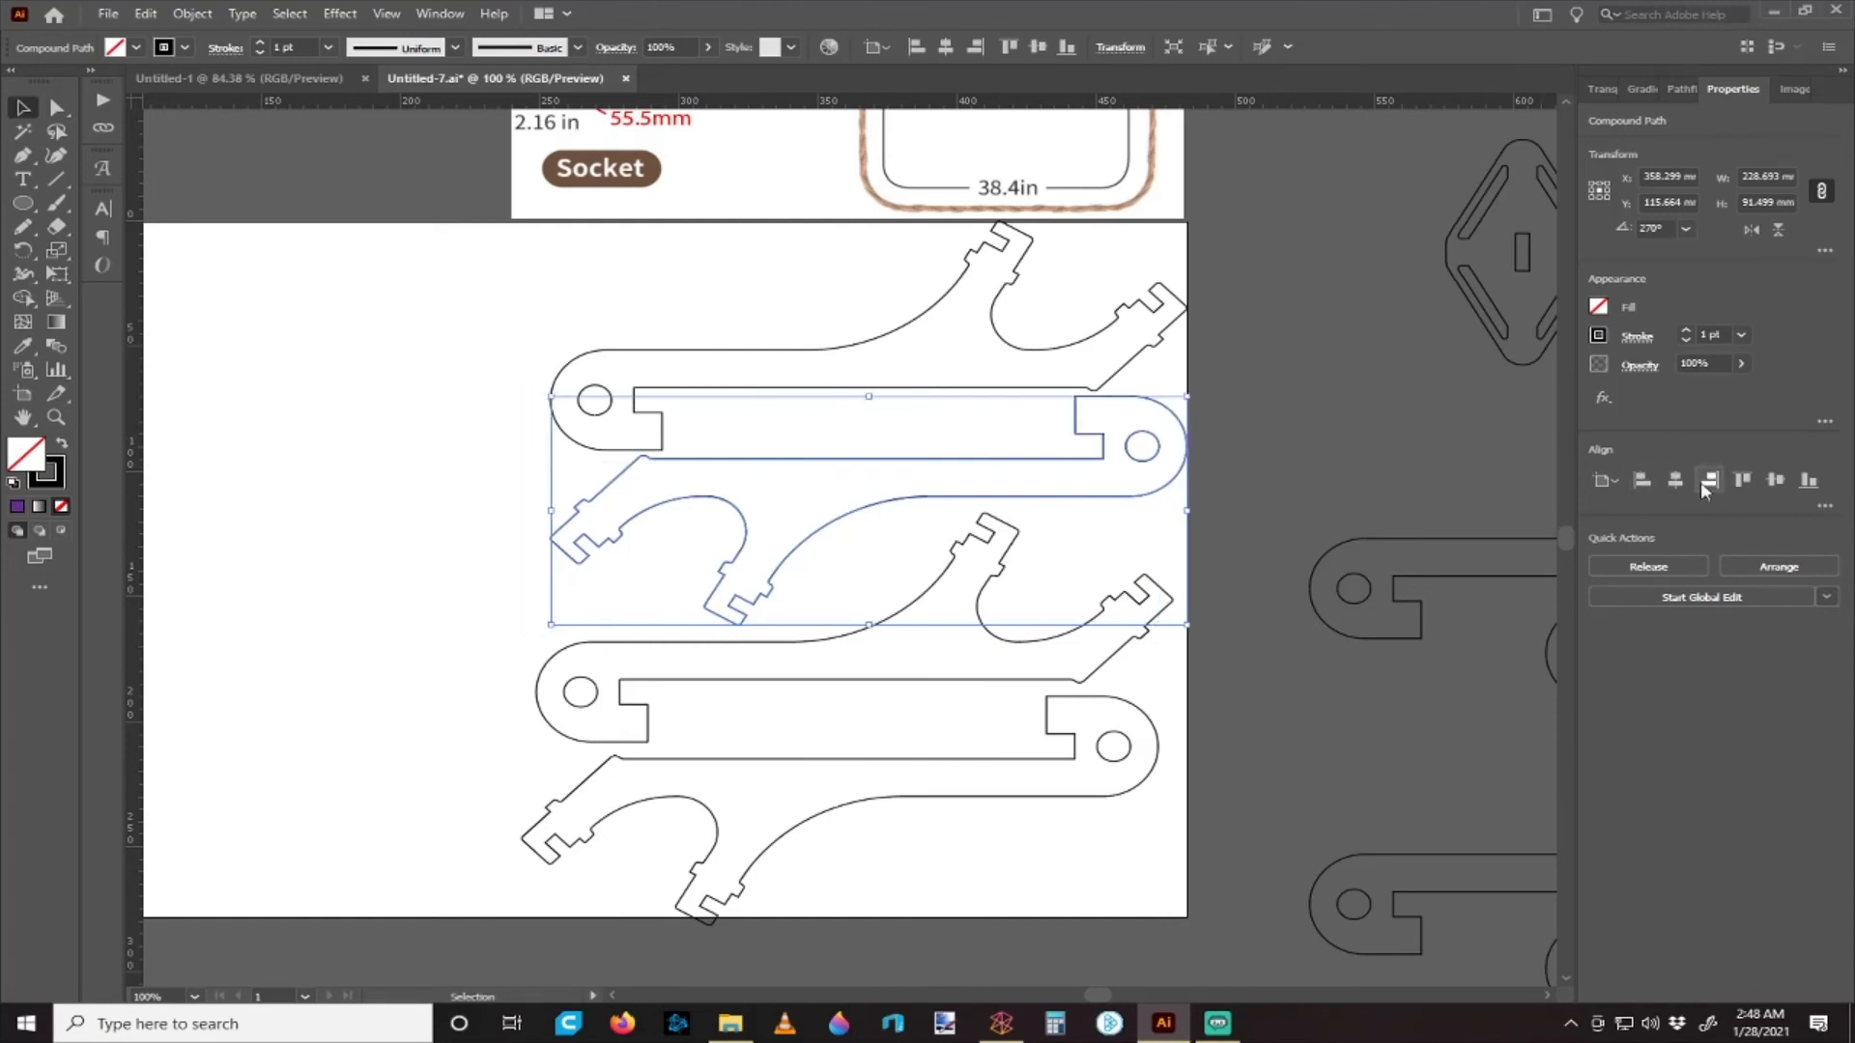
- Delete the lower arm pair and replace it with a copy of the adjusted upper pair placed directly beneath
{"action": "left_click", "coordinate": [1364, 479]}
{"action": "scroll", "coordinate": [1009, 523], "scroll_direction": "down", "scroll_amount": 2}
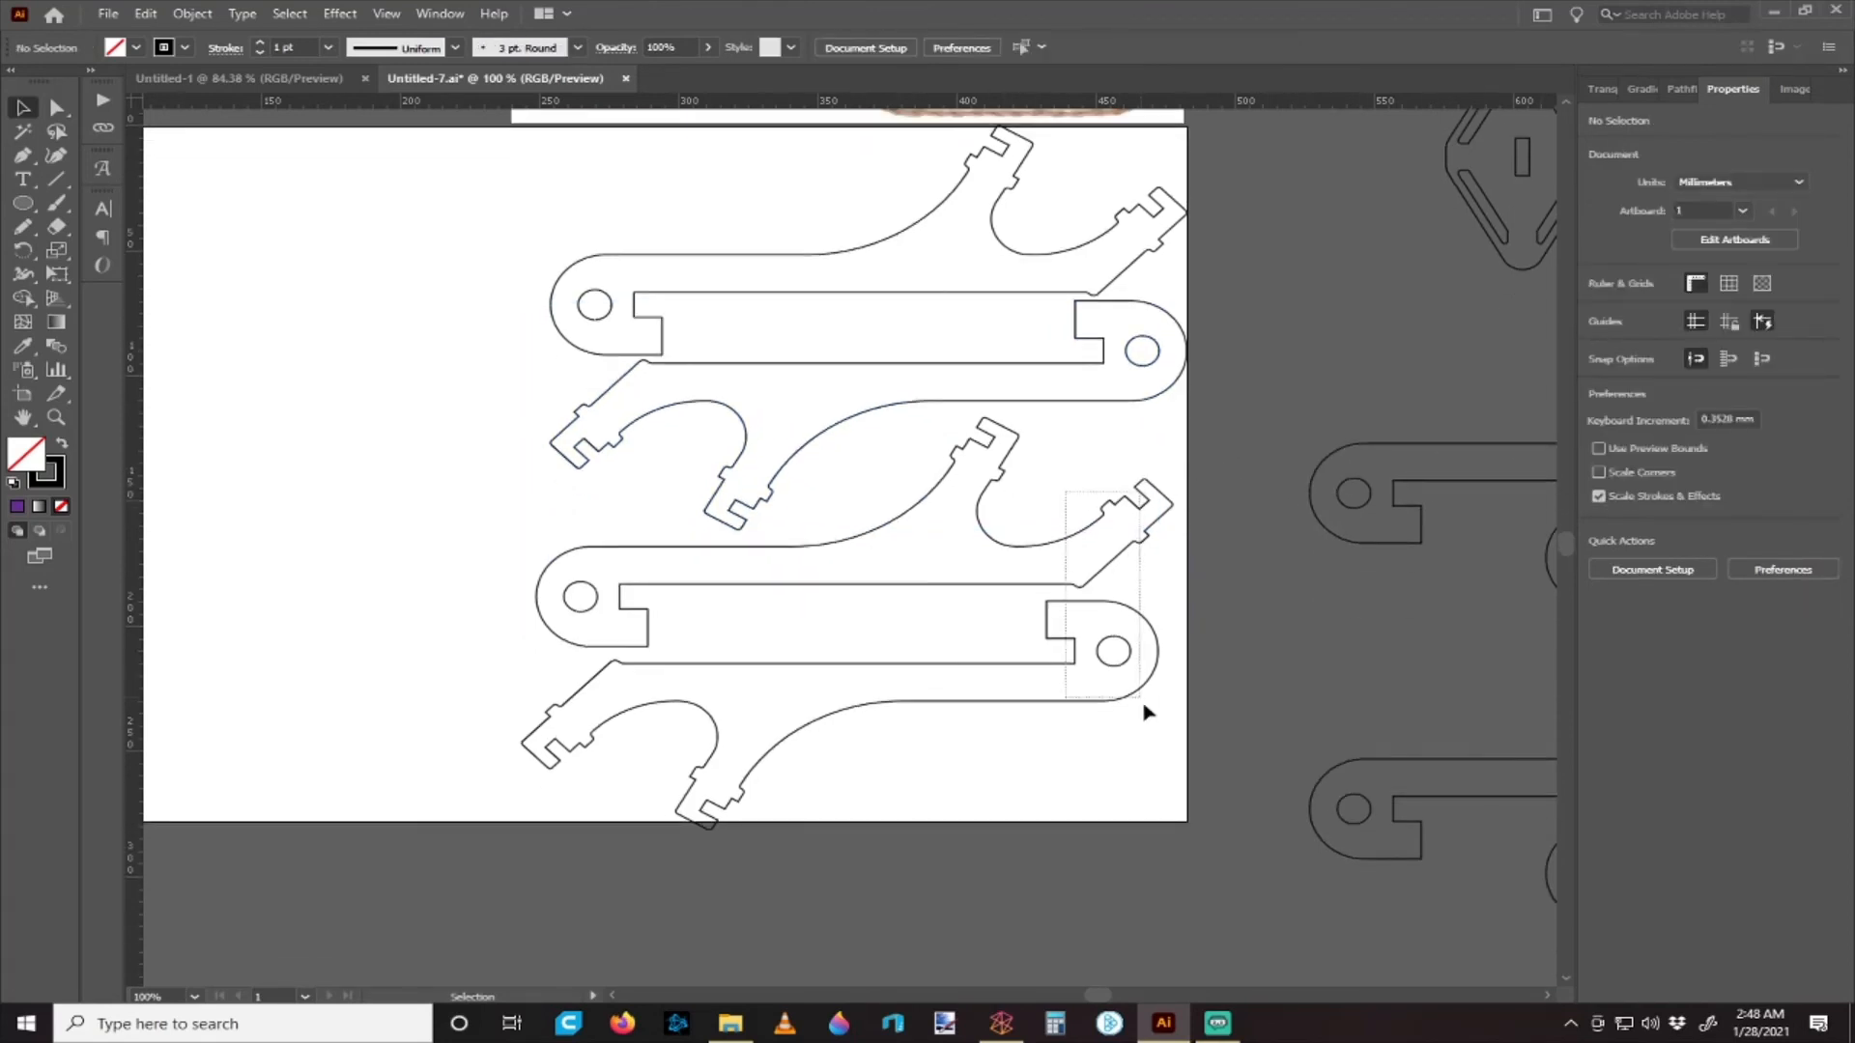
{"action": "left_click_drag", "start_coordinate": [1148, 712], "coordinate": [1110, 651]}
{"action": "key", "text": "Delete"}
{"action": "scroll", "coordinate": [911, 393], "scroll_direction": "up", "scroll_amount": 1}
{"action": "left_click", "coordinate": [1005, 350]}
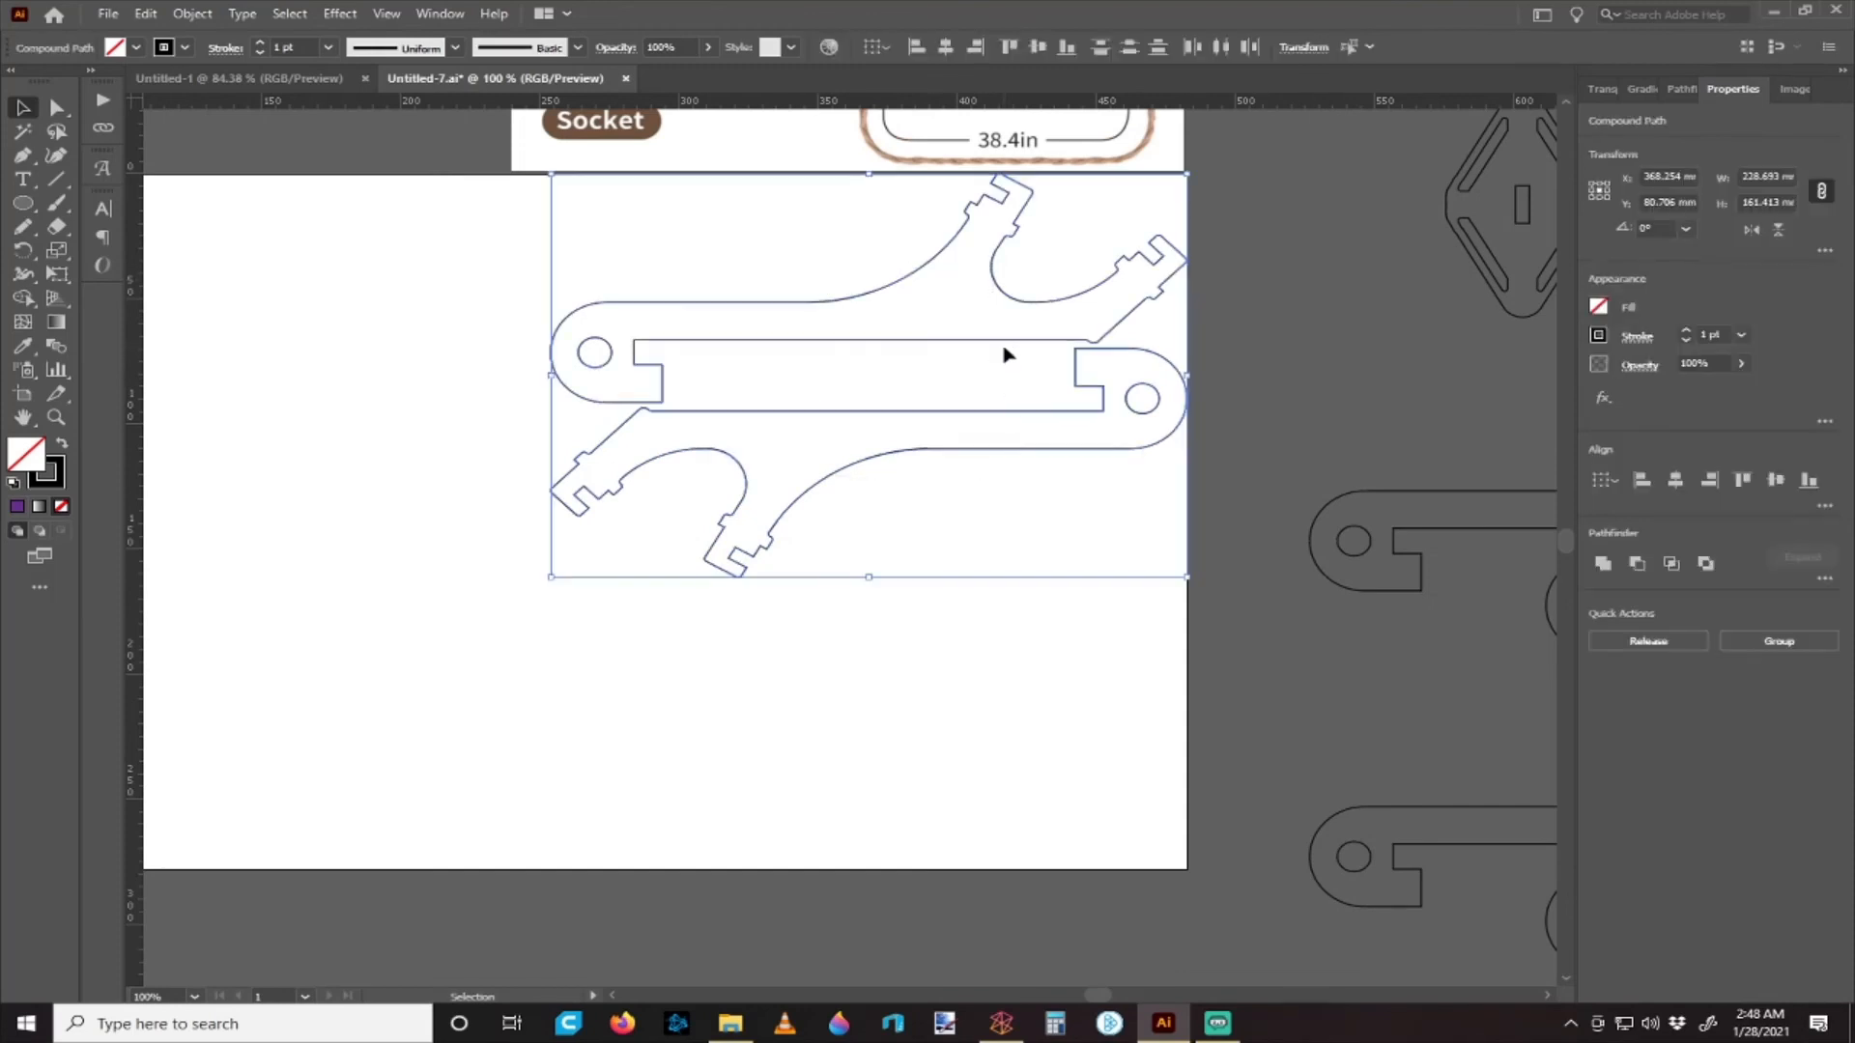
{"action": "left_click_drag", "start_coordinate": [1004, 344], "coordinate": [1002, 624]}
- Copy both stacked arm pairs to the left so they sit directly beside the originals
{"action": "scroll", "coordinate": [1001, 623], "scroll_direction": "down", "scroll_amount": 3}
{"action": "scroll", "coordinate": [850, 531], "scroll_direction": "up", "scroll_amount": 1}
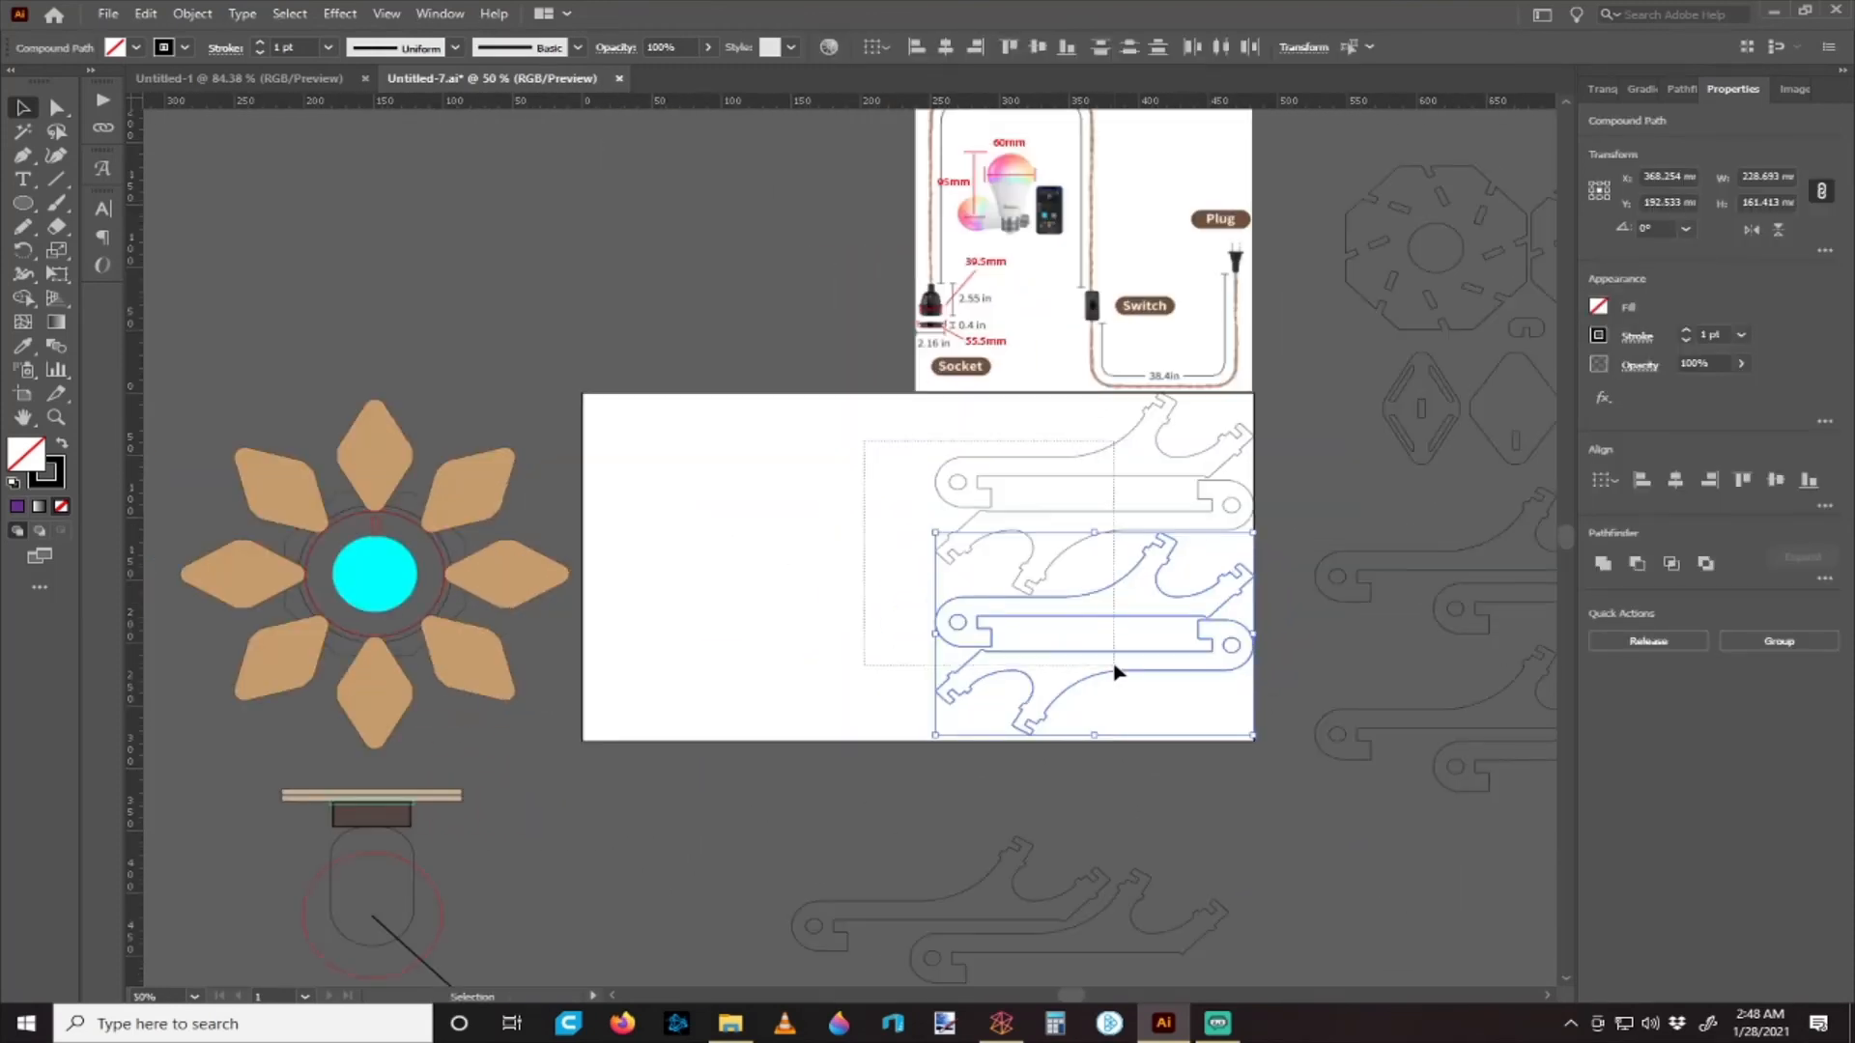
{"action": "left_click_drag", "start_coordinate": [1116, 671], "coordinate": [1117, 671]}
{"action": "left_click_drag", "start_coordinate": [1135, 576], "coordinate": [813, 575]}
{"action": "scroll", "coordinate": [994, 621], "scroll_direction": "right", "scroll_amount": 3}
{"action": "left_click", "coordinate": [1180, 432]}
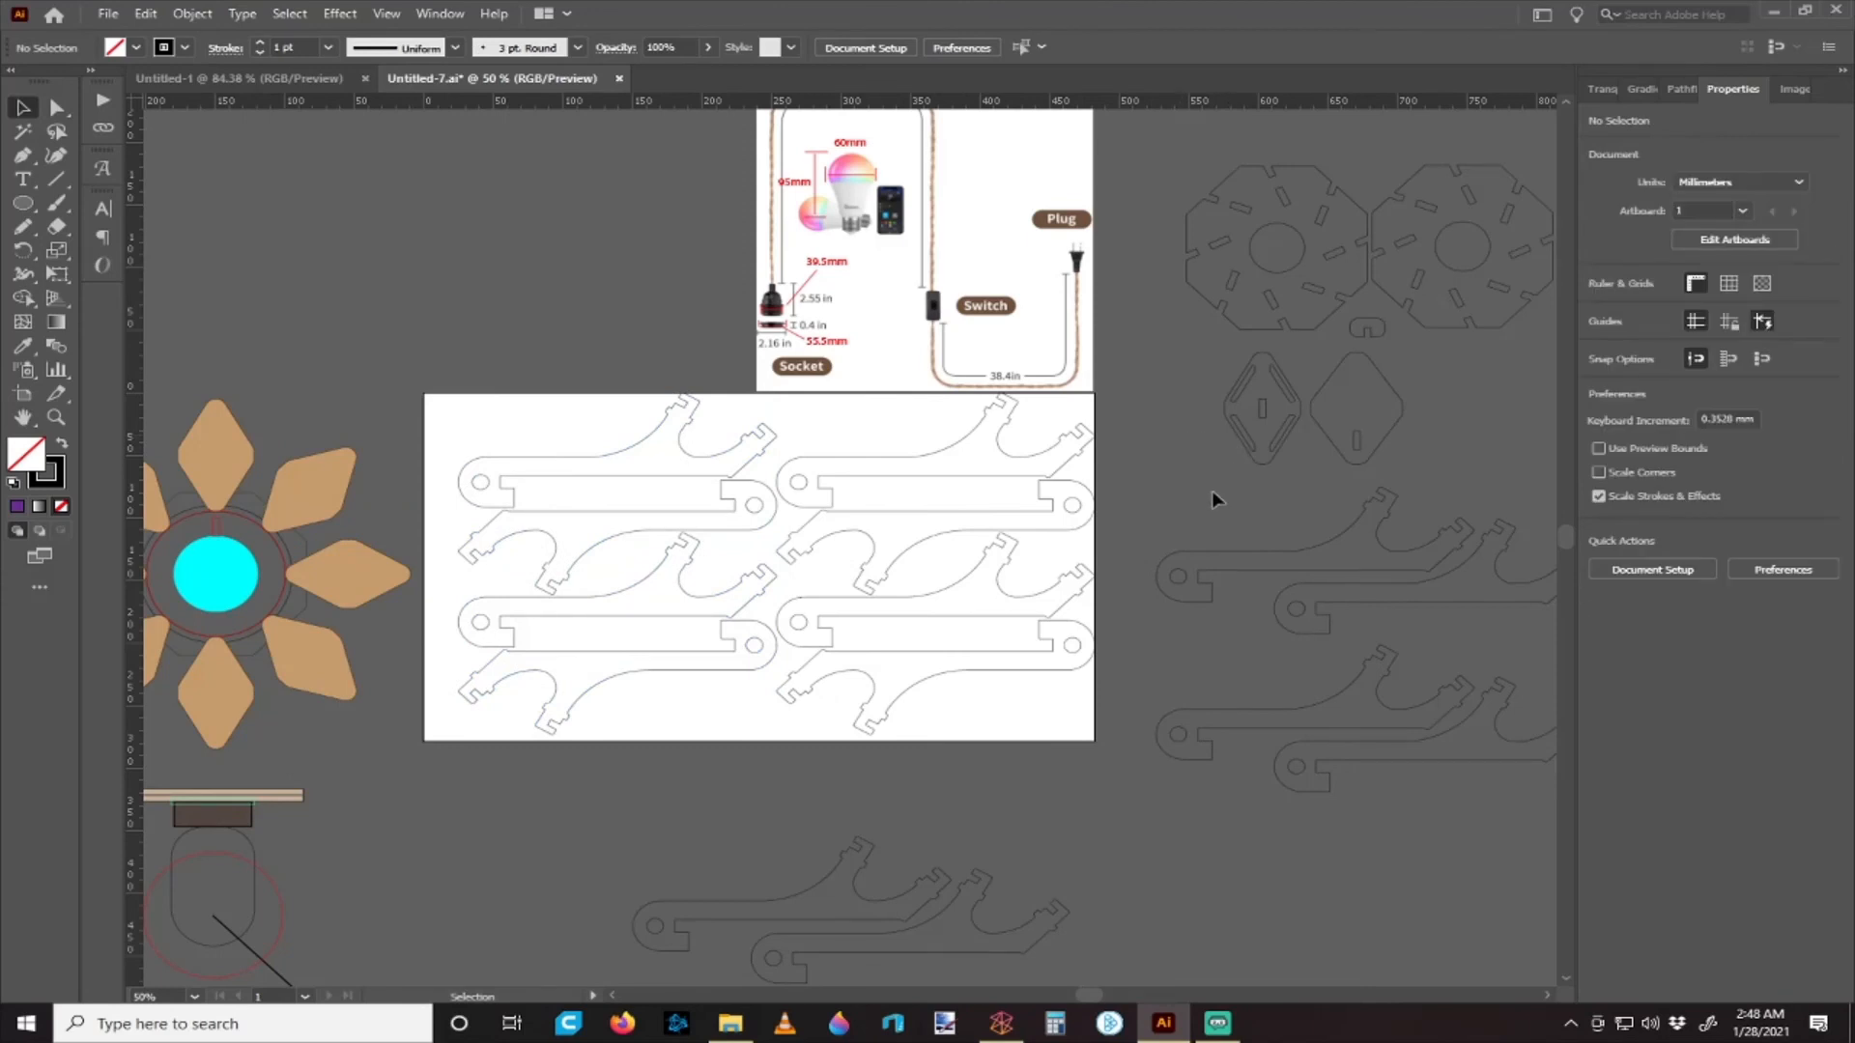
- Move the small slotted clip from beside the octagonal plates into the gap above the upper-right arm
{"action": "scroll", "coordinate": [1188, 484], "scroll_direction": "down", "scroll_amount": 2}
{"action": "scroll", "coordinate": [1178, 484], "scroll_direction": "up", "scroll_amount": 1}
{"action": "scroll", "coordinate": [1217, 449], "scroll_direction": "right", "scroll_amount": 2}
{"action": "scroll", "coordinate": [1271, 376], "scroll_direction": "up", "scroll_amount": 1}
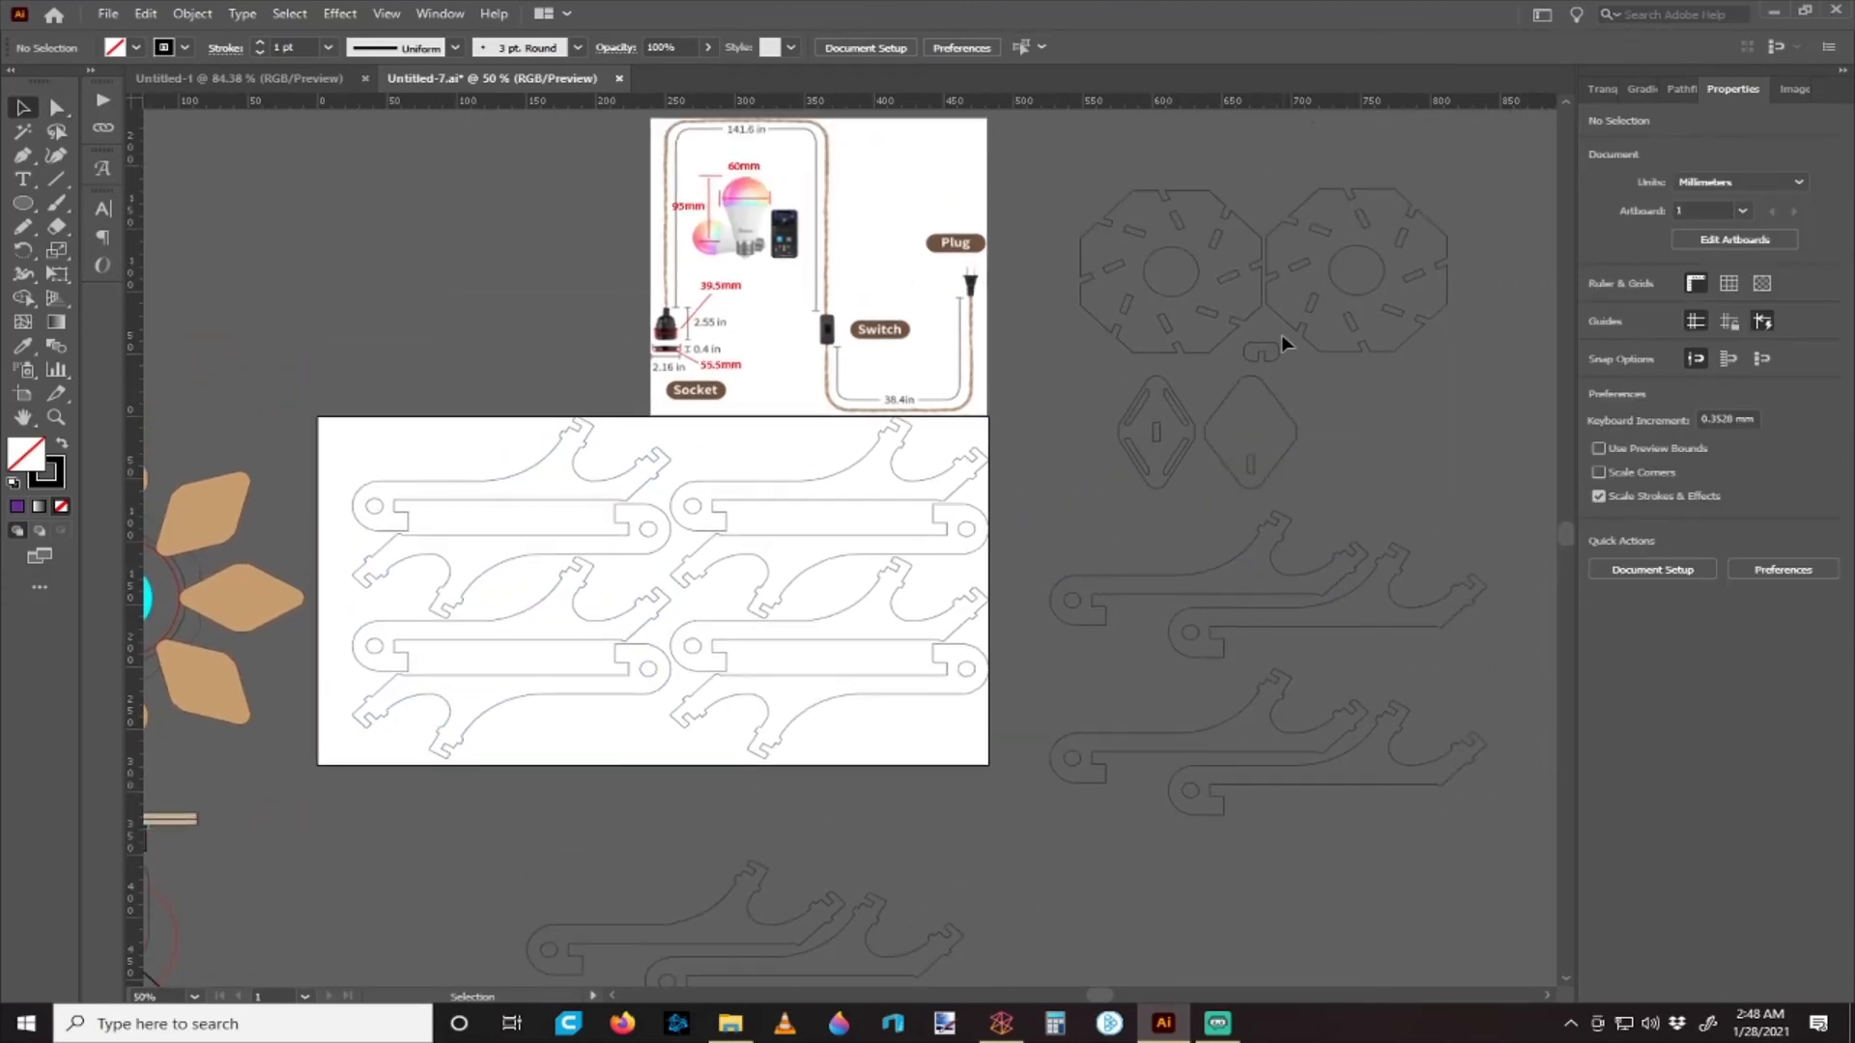
{"action": "left_click_drag", "start_coordinate": [1277, 346], "coordinate": [785, 447]}
{"action": "scroll", "coordinate": [893, 521], "scroll_direction": "left", "scroll_amount": 3}
{"action": "scroll", "coordinate": [957, 464], "scroll_direction": "up", "scroll_amount": 3}
{"action": "left_click", "coordinate": [968, 463]}
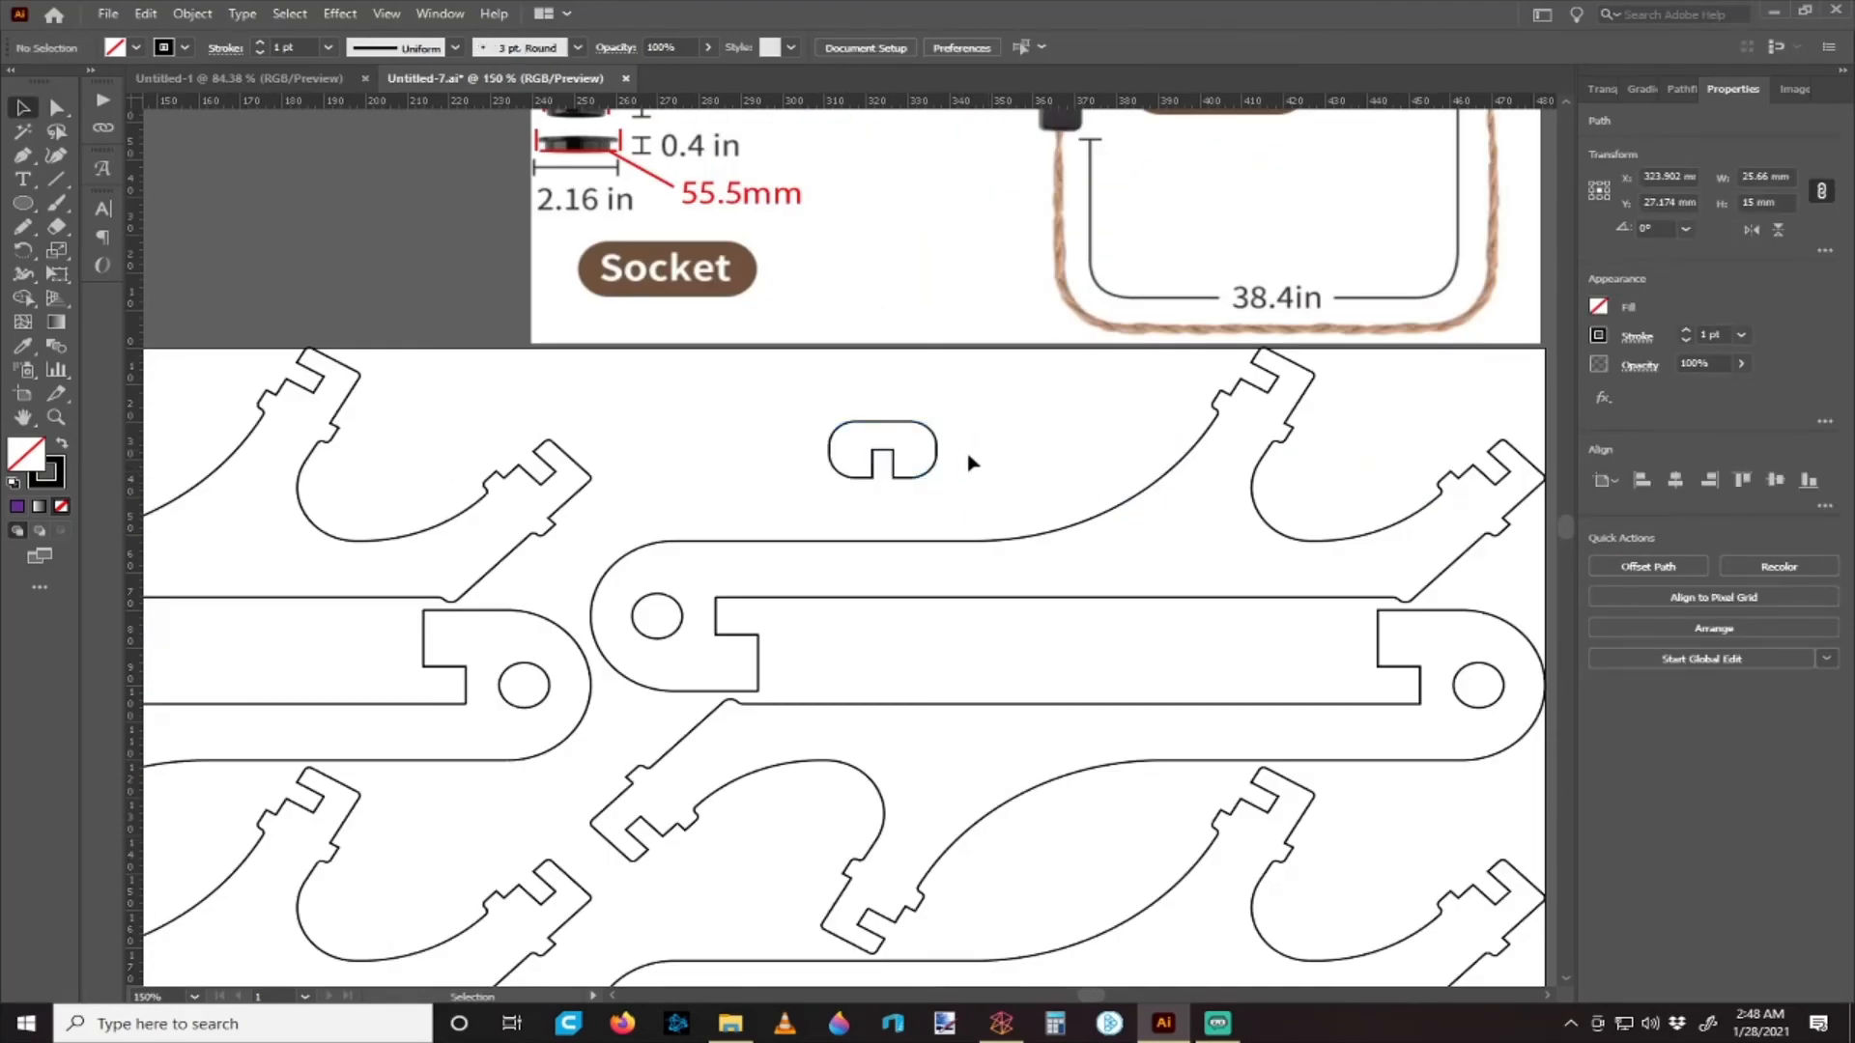
- Delete the lamp cord reference image that sits above the artboard
{"action": "scroll", "coordinate": [947, 469], "scroll_direction": "down", "scroll_amount": 3}
{"action": "scroll", "coordinate": [942, 467], "scroll_direction": "down", "scroll_amount": 1}
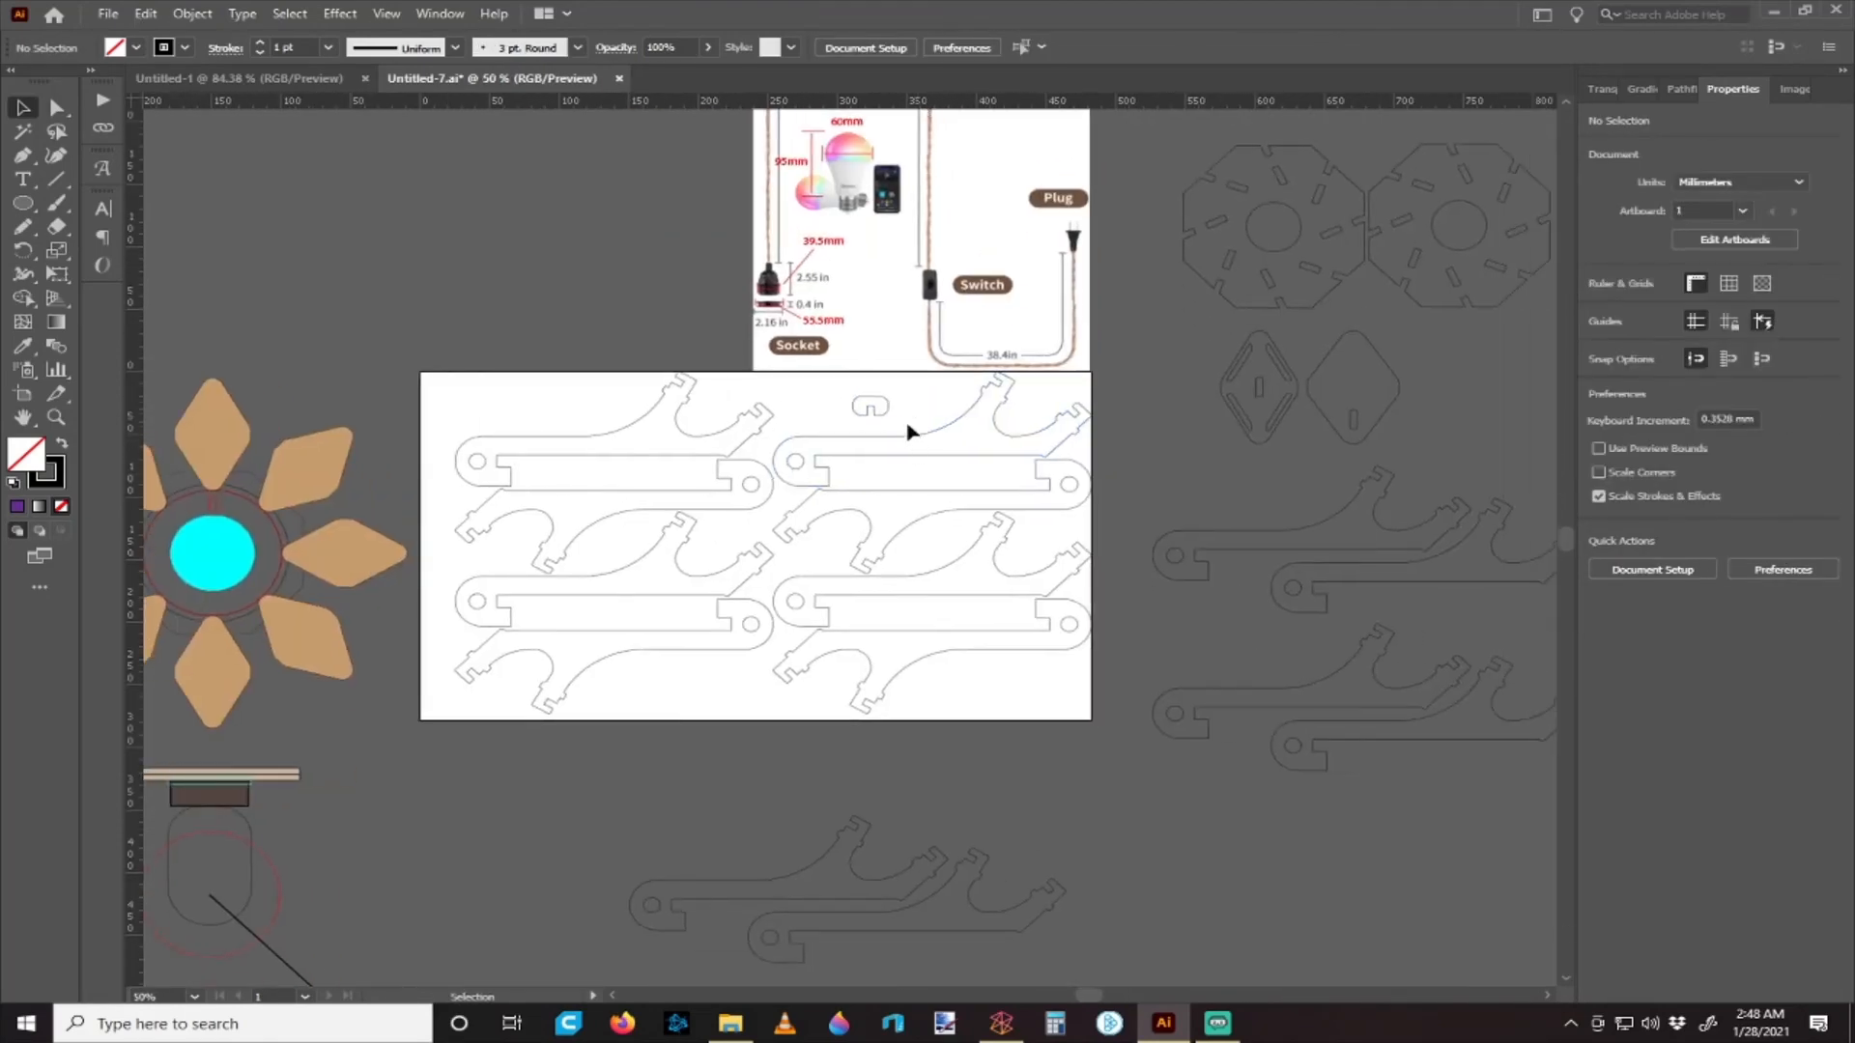
{"action": "scroll", "coordinate": [907, 427], "scroll_direction": "up", "scroll_amount": 2}
{"action": "scroll", "coordinate": [1122, 354], "scroll_direction": "up", "scroll_amount": 3}
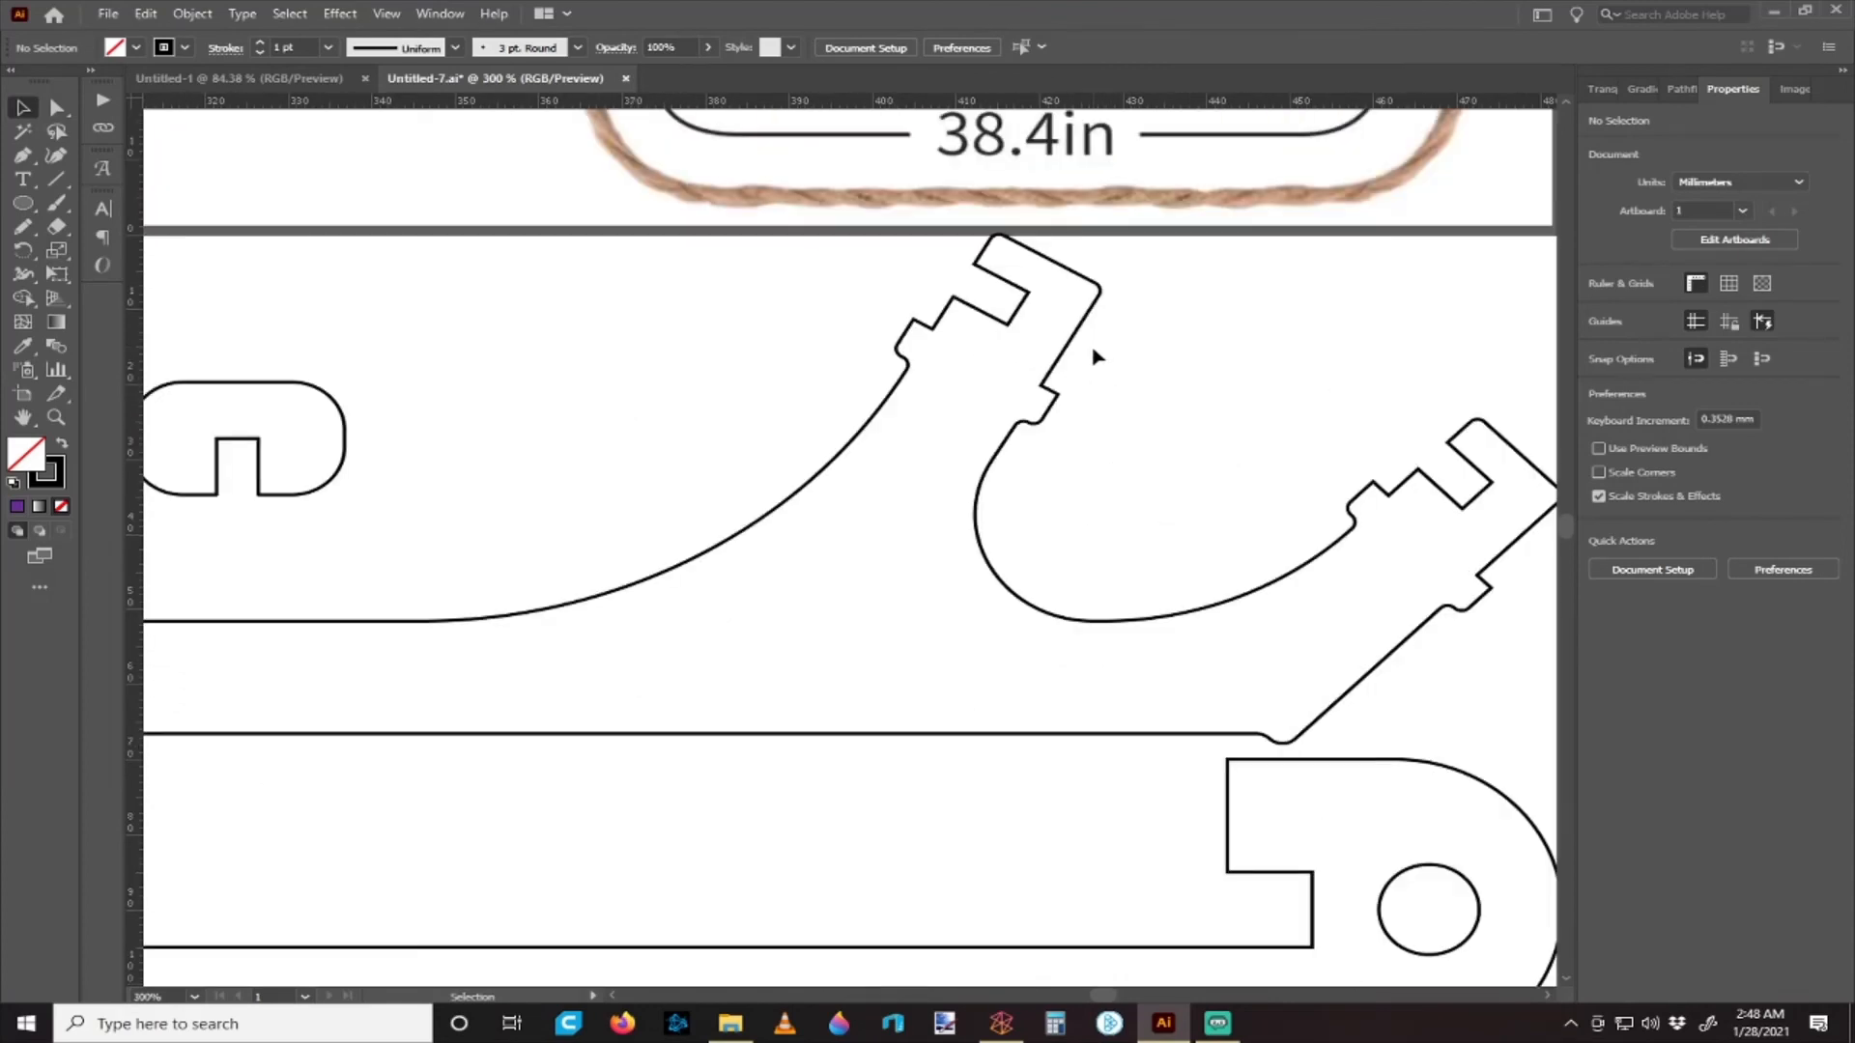
{"action": "scroll", "coordinate": [1097, 358], "scroll_direction": "down", "scroll_amount": 3}
{"action": "left_click_drag", "start_coordinate": [1066, 455], "coordinate": [1066, 456]}
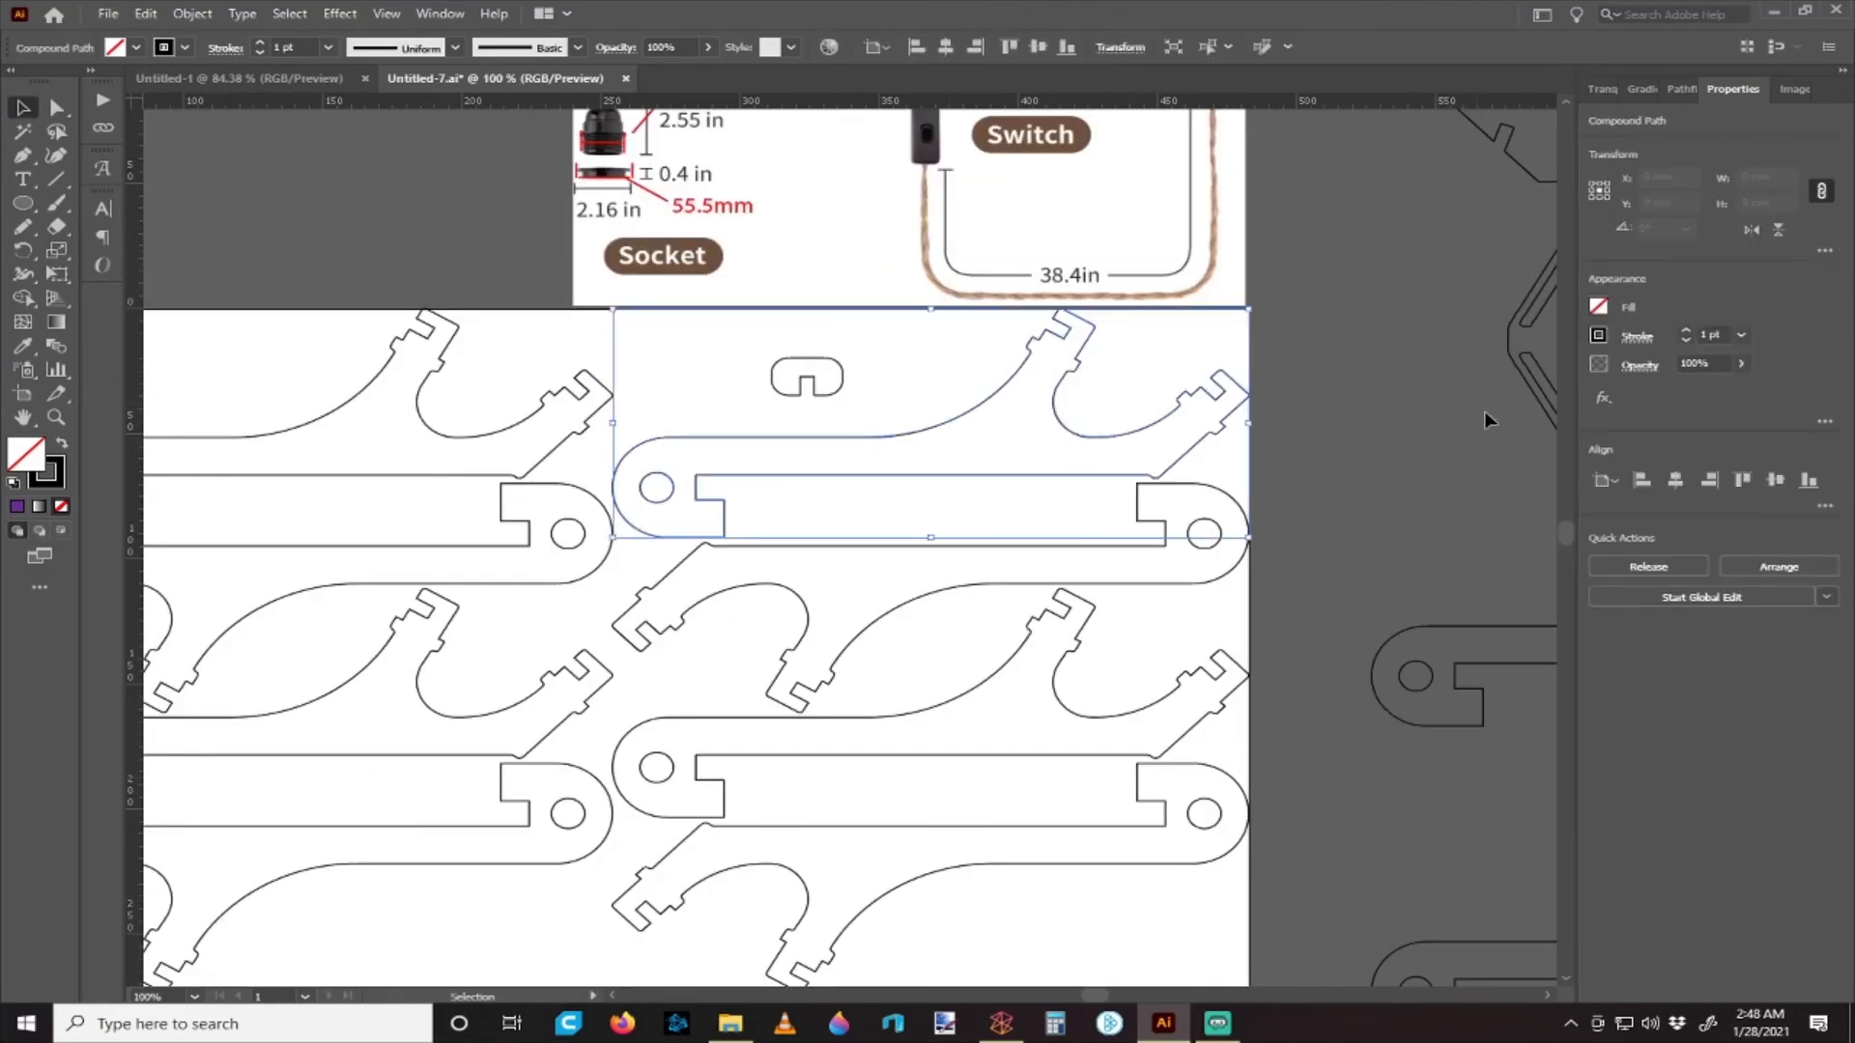
{"action": "left_click", "coordinate": [1055, 257]}
{"action": "scroll", "coordinate": [1051, 333], "scroll_direction": "up", "scroll_amount": 3}
{"action": "key", "text": "Delete"}
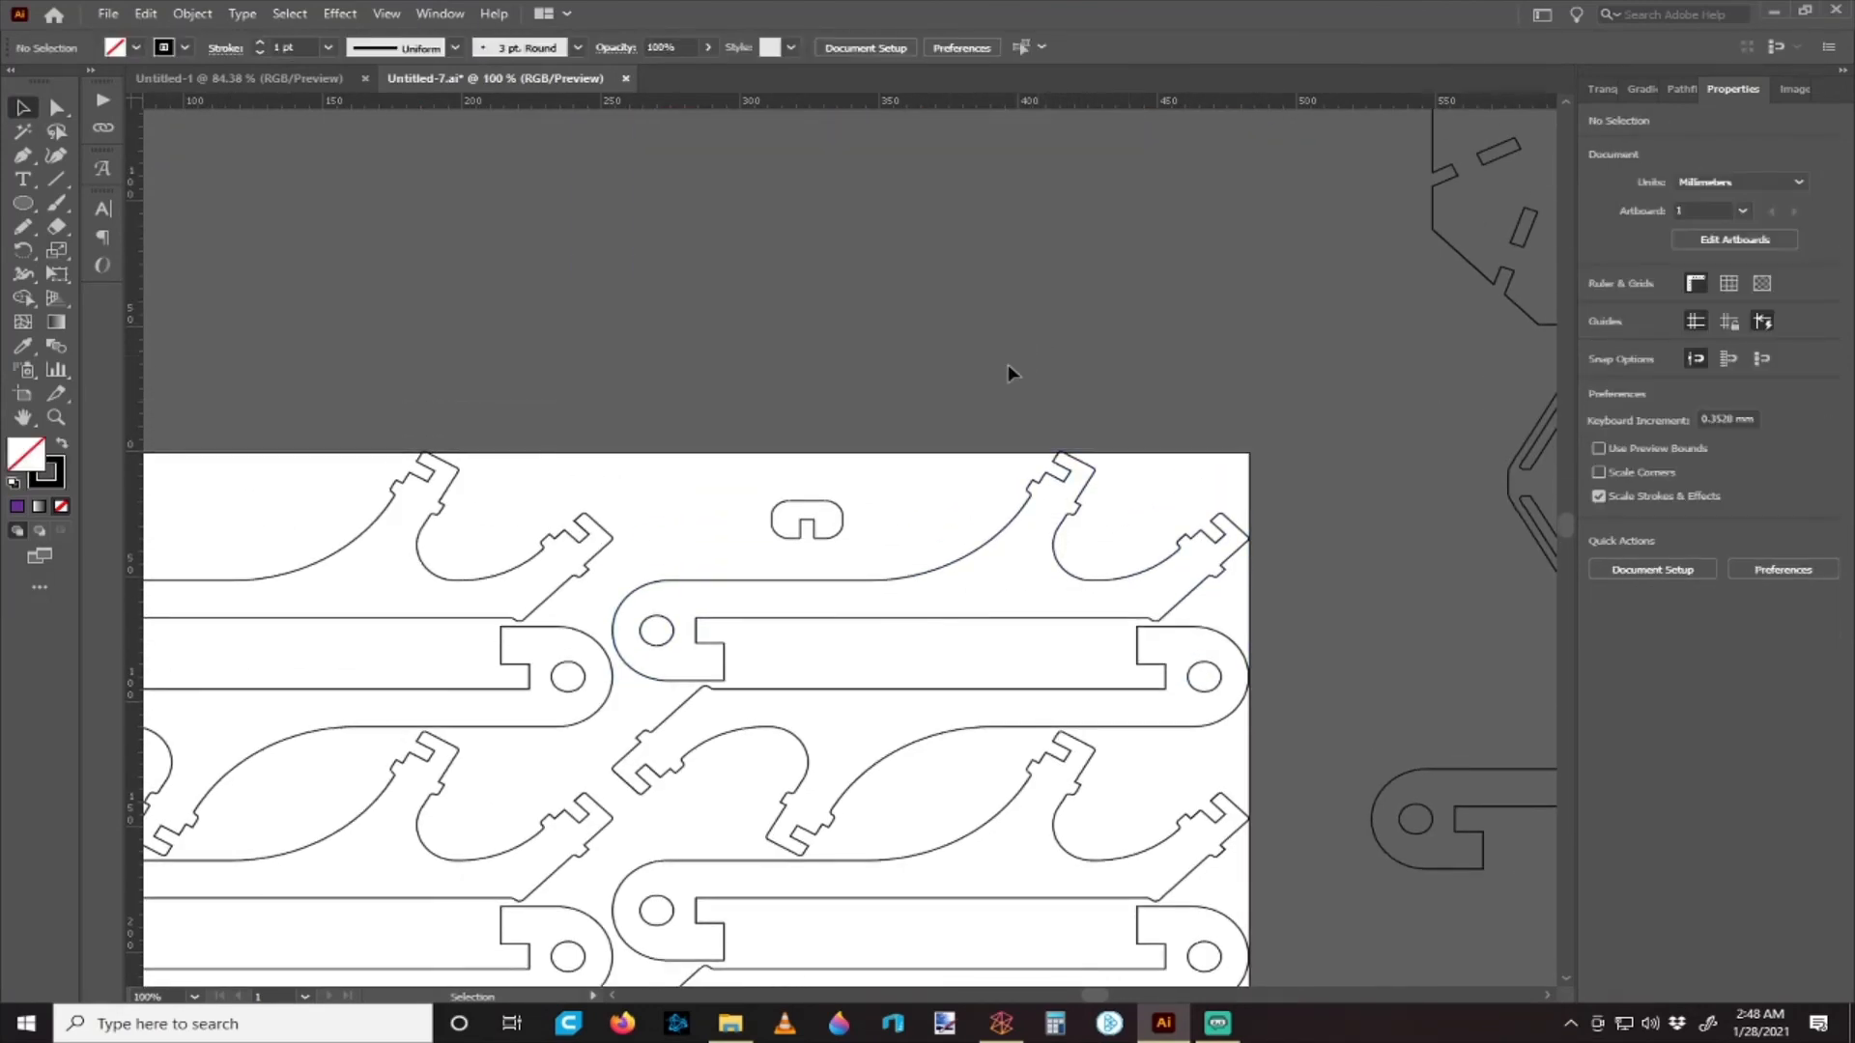
- Examine how the tip of the upper-right arm meets the artboard's top edge
{"action": "scroll", "coordinate": [1009, 372], "scroll_direction": "down", "scroll_amount": 1}
{"action": "scroll", "coordinate": [1067, 364], "scroll_direction": "up", "scroll_amount": 5}
{"action": "left_click", "coordinate": [1084, 406]}
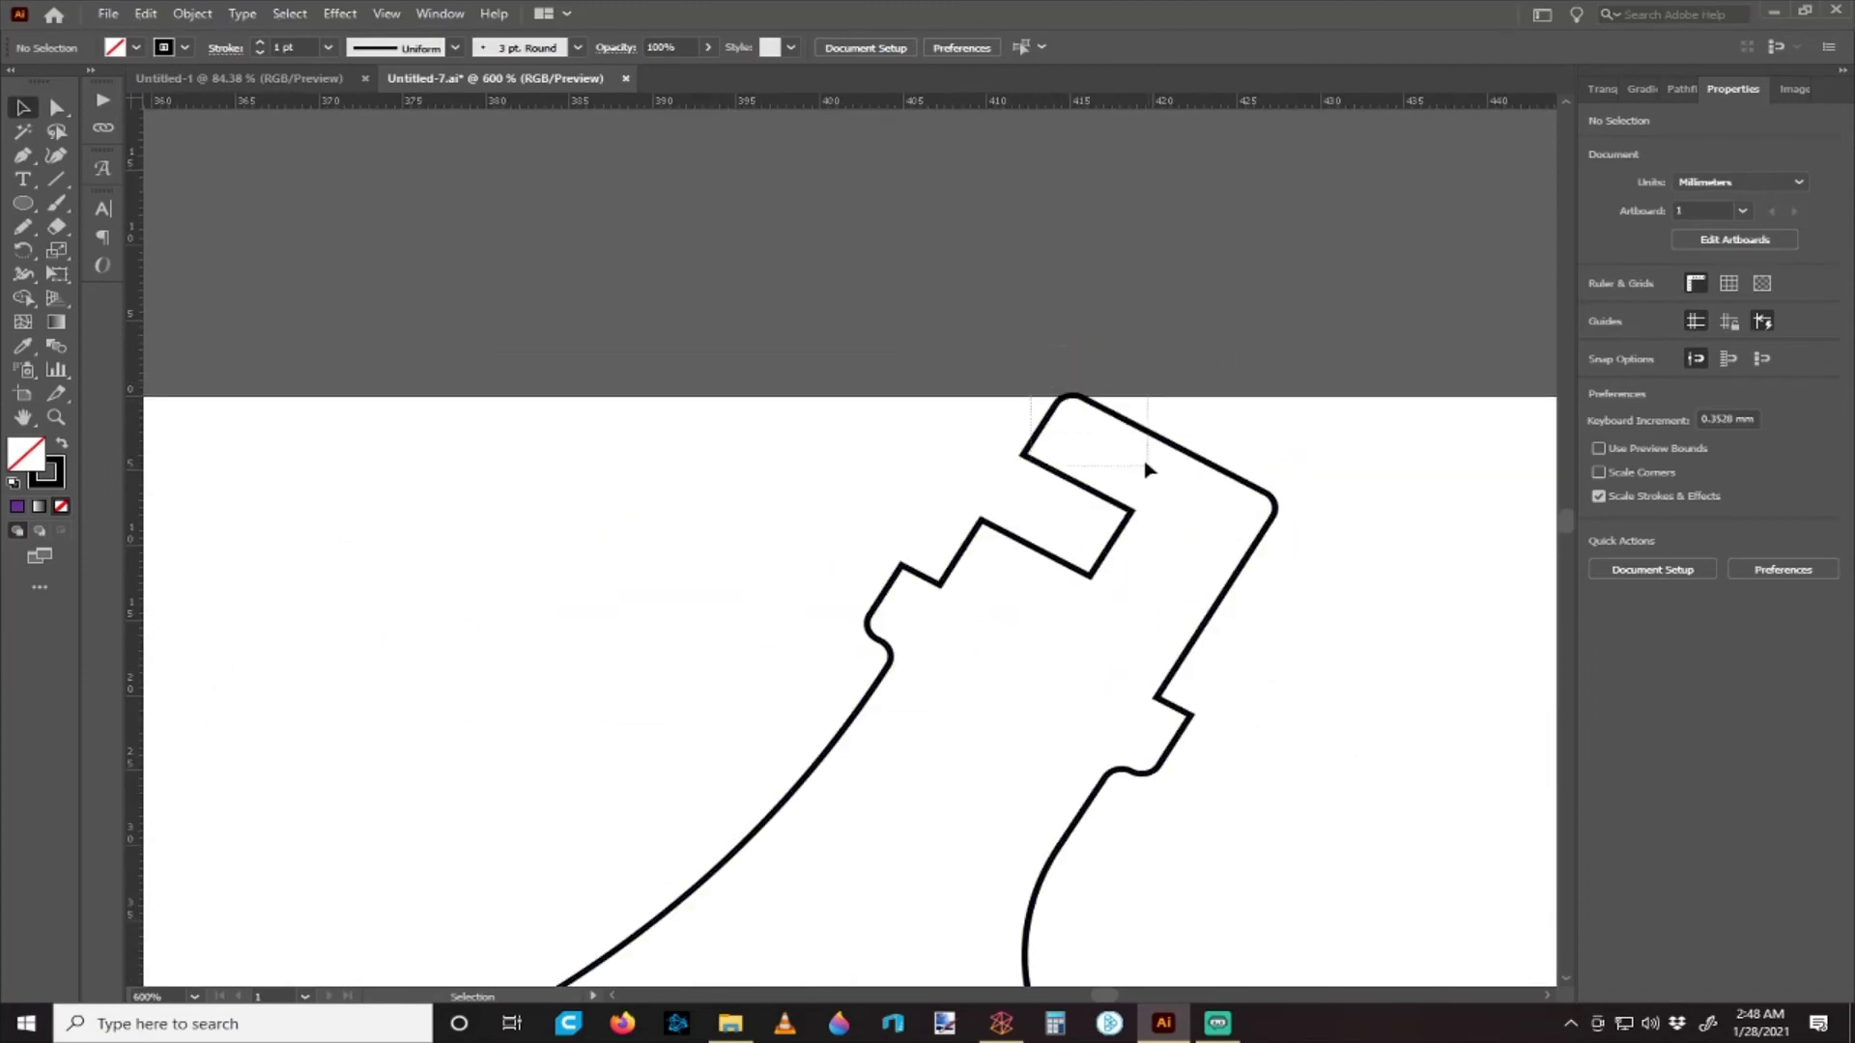
{"action": "scroll", "coordinate": [1130, 449], "scroll_direction": "up", "scroll_amount": 3}
{"action": "scroll", "coordinate": [1124, 441], "scroll_direction": "down", "scroll_amount": 10}
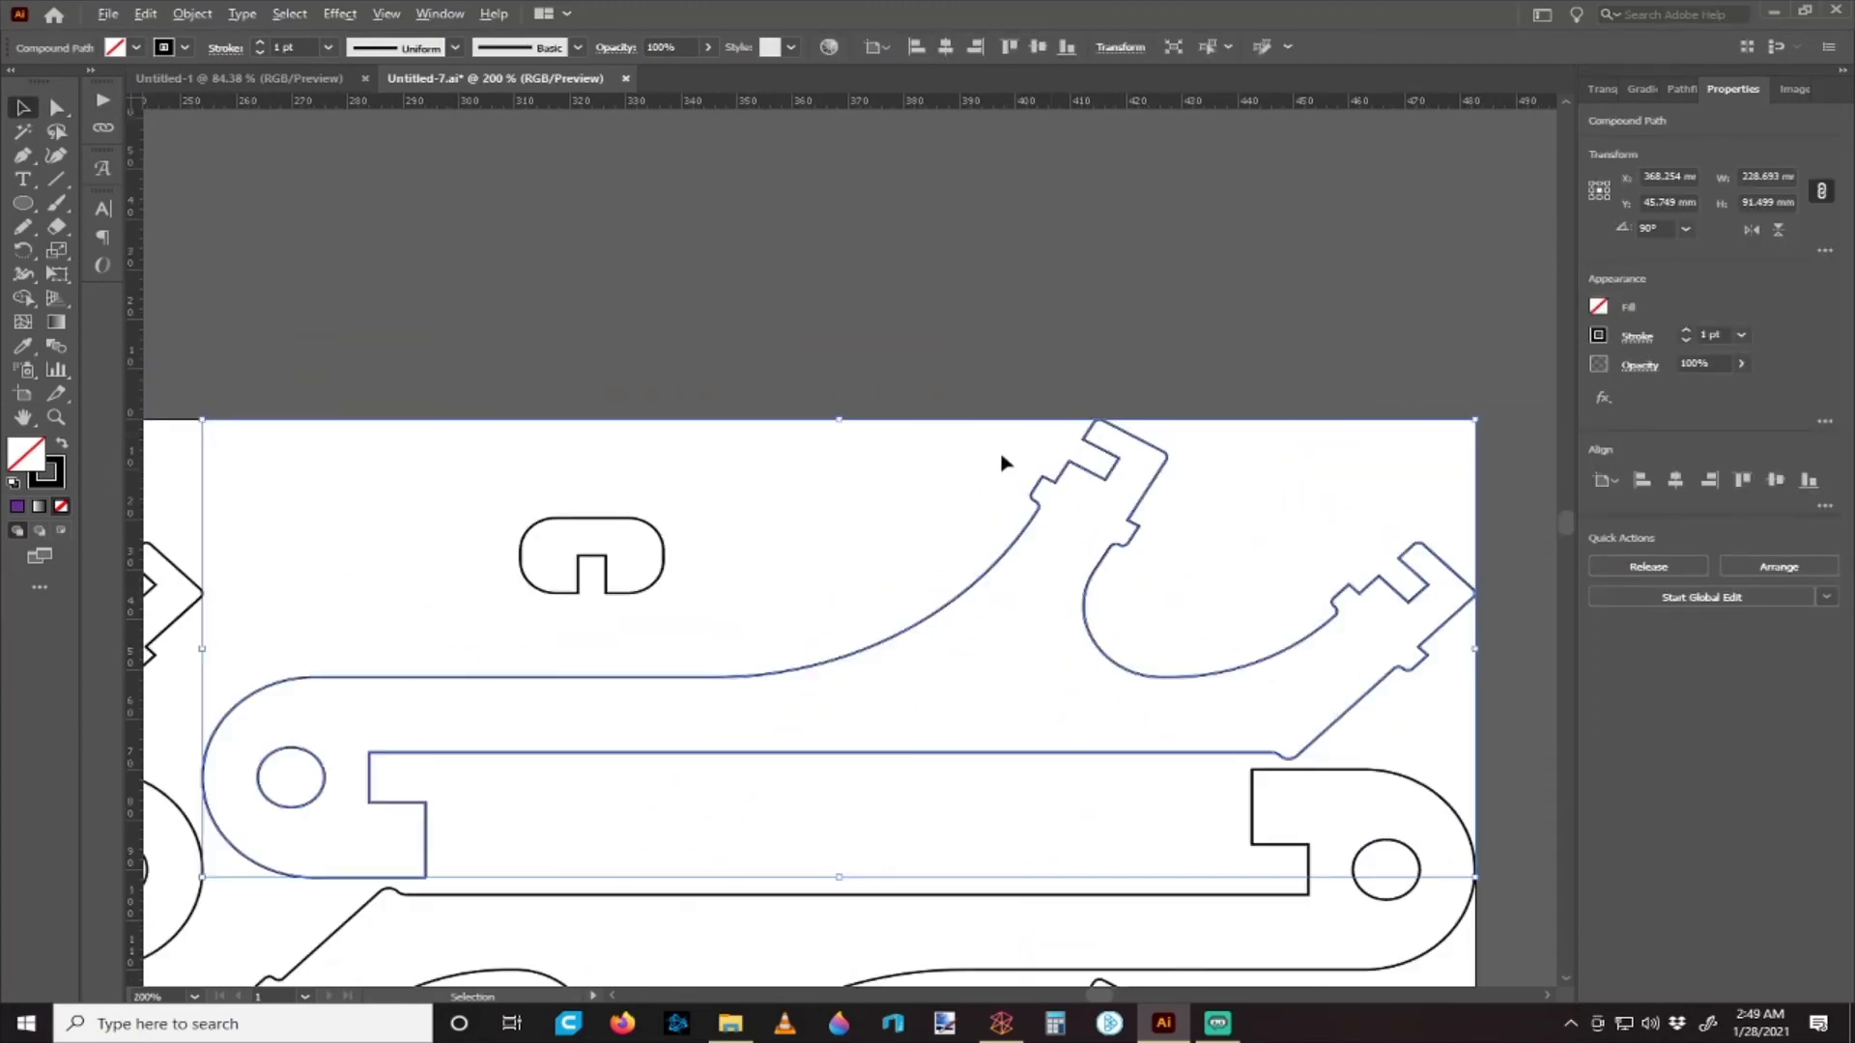
{"action": "scroll", "coordinate": [962, 469], "scroll_direction": "down", "scroll_amount": 1}
{"action": "left_click", "coordinate": [945, 442]}
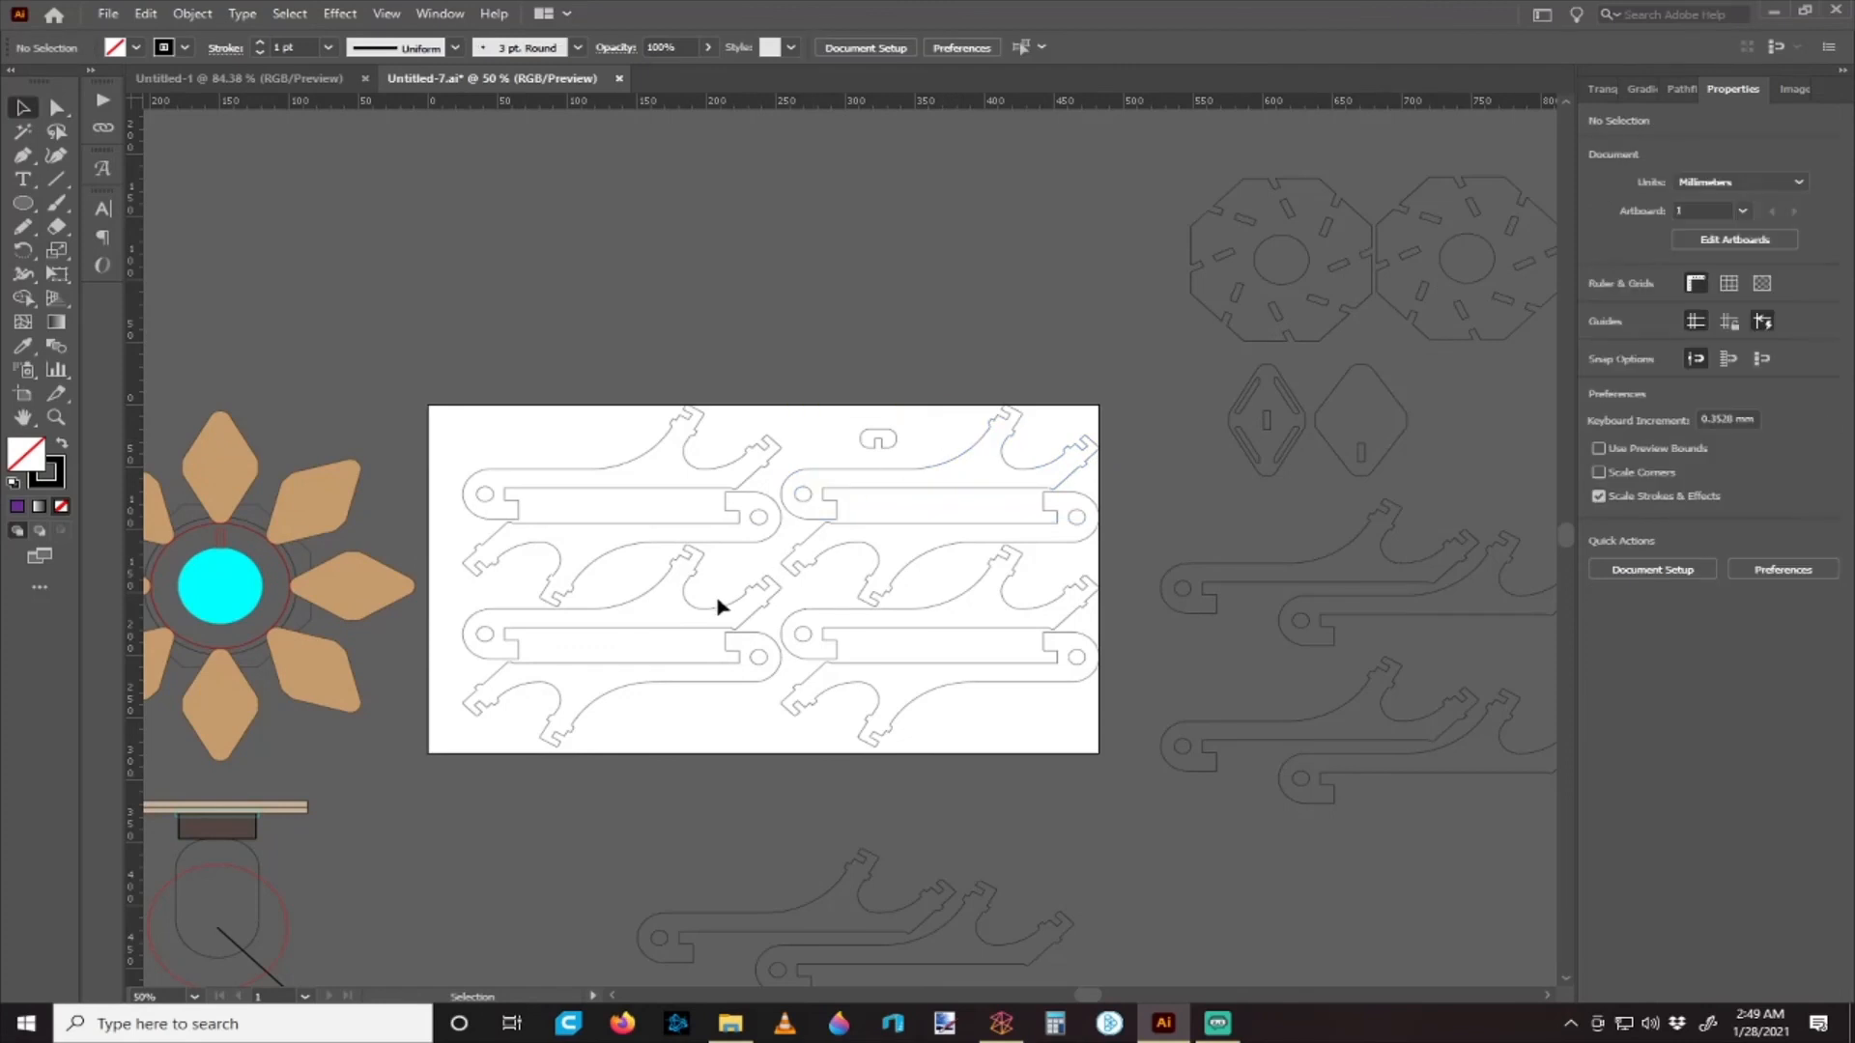
- Group each of the four interlocked arm pairs separately
{"action": "left_click", "coordinate": [986, 625]}
{"action": "left_click_drag", "start_coordinate": [677, 655], "coordinate": [663, 623]}
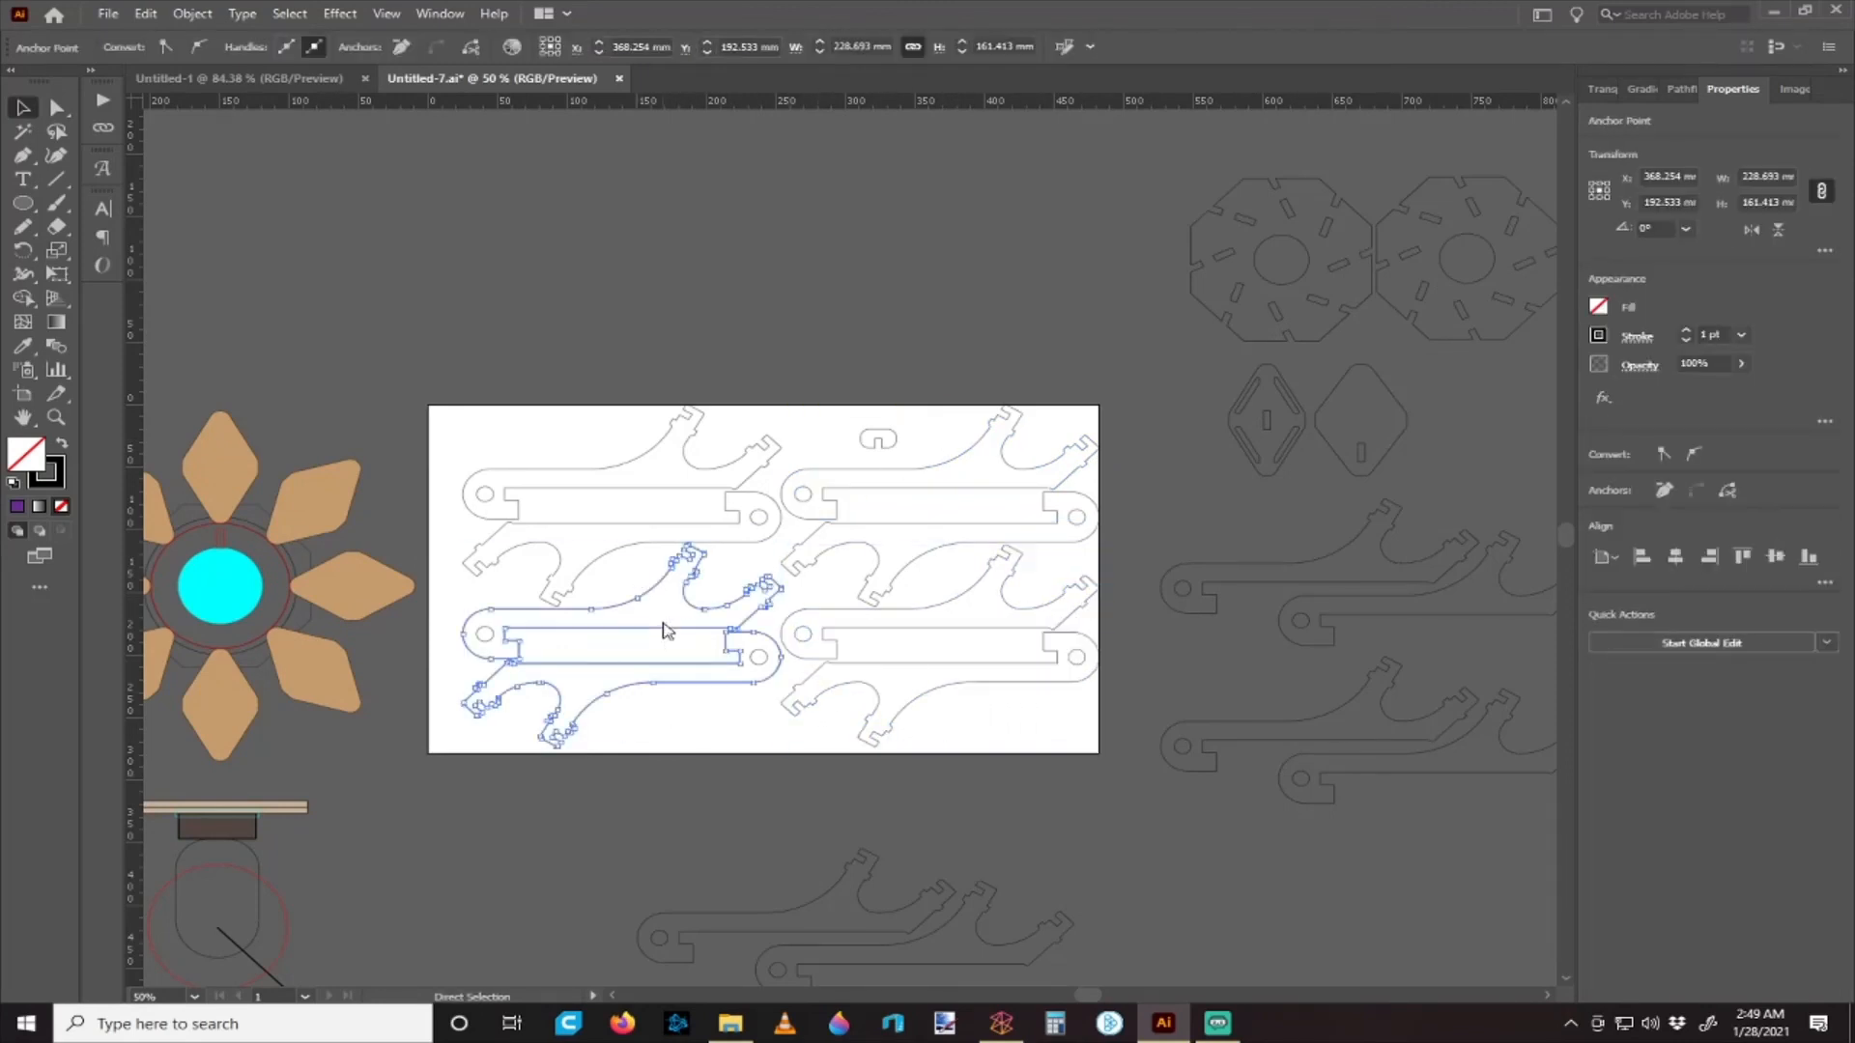
{"action": "key", "text": "ctrl+g"}
{"action": "left_click", "coordinate": [1081, 540]}
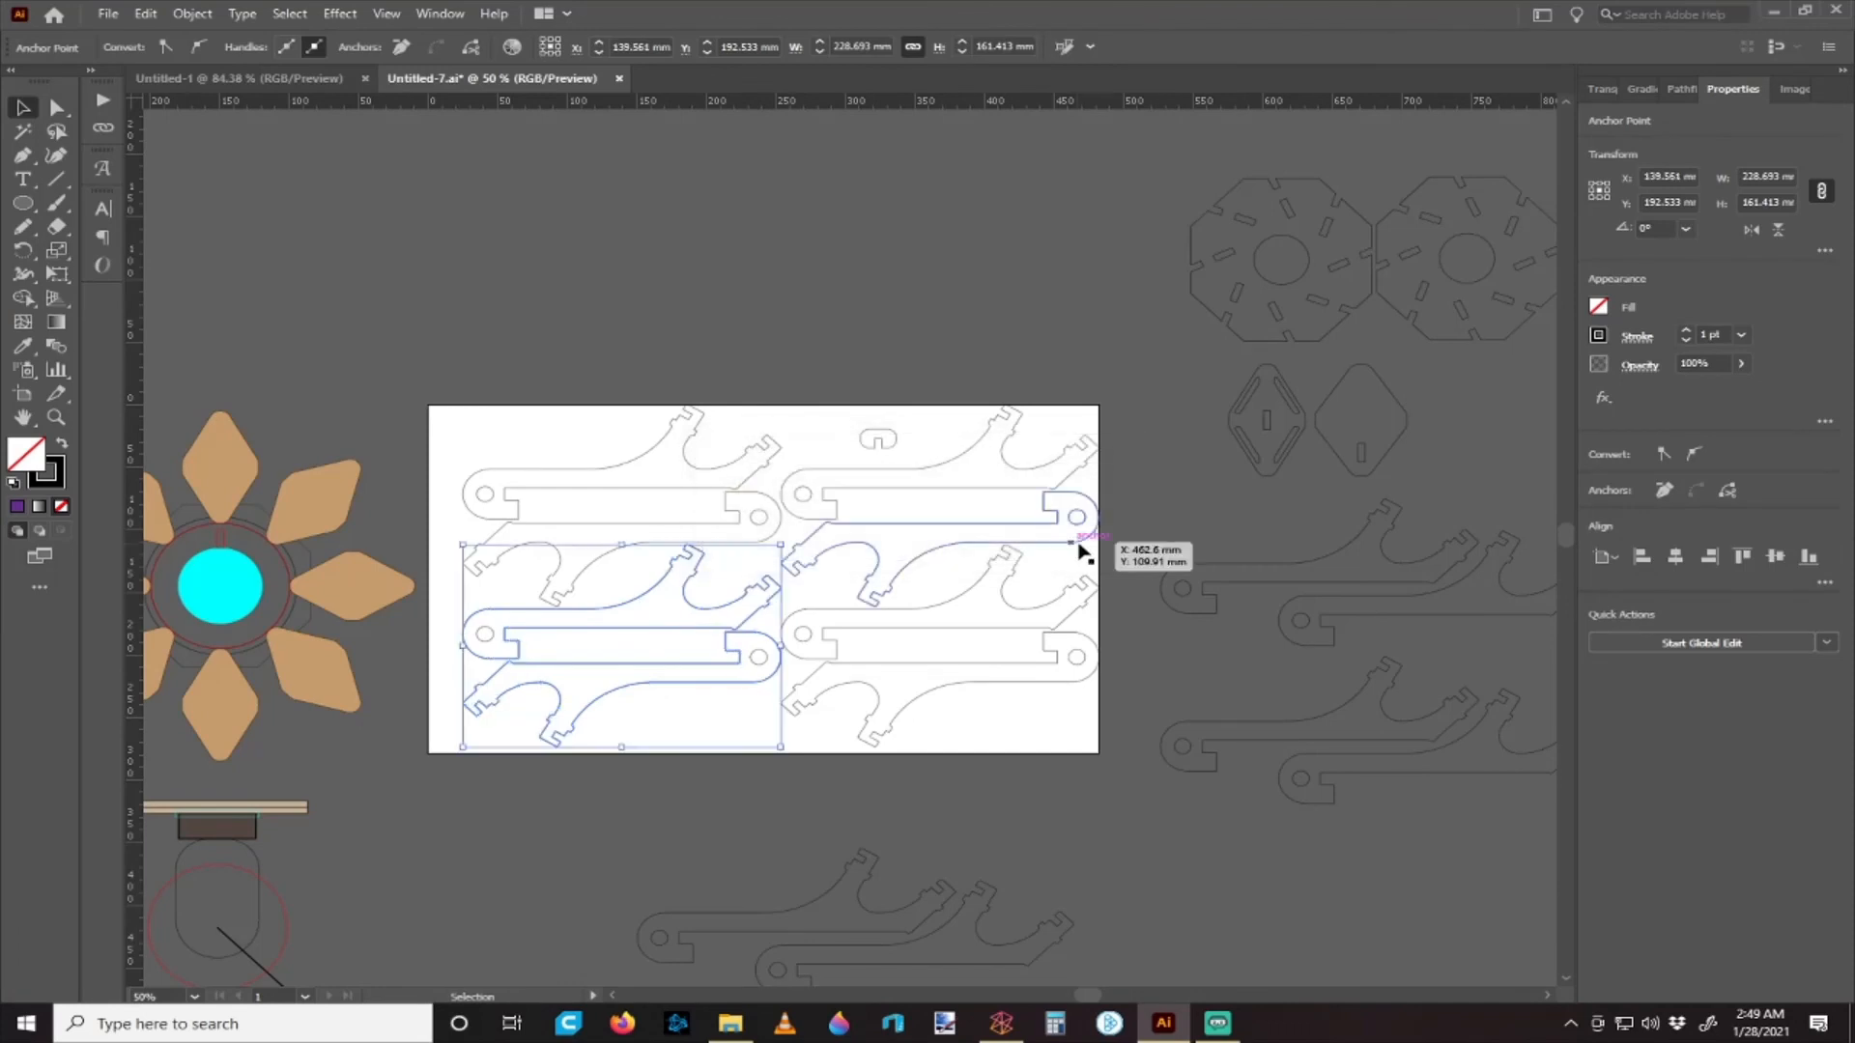
{"action": "left_click", "coordinate": [690, 719]}
{"action": "left_click_drag", "start_coordinate": [692, 715], "coordinate": [621, 614]}
{"action": "key", "text": "ctrl+g"}
{"action": "left_click_drag", "start_coordinate": [599, 443], "coordinate": [587, 538]}
{"action": "key", "text": "ctrl+g"}
{"action": "left_click_drag", "start_coordinate": [970, 401], "coordinate": [999, 541]}
{"action": "key", "text": "ctrl+g"}
- Align the lower-right and lower-left arm groups to the artboard's bottom edge
{"action": "left_click", "coordinate": [771, 684]}
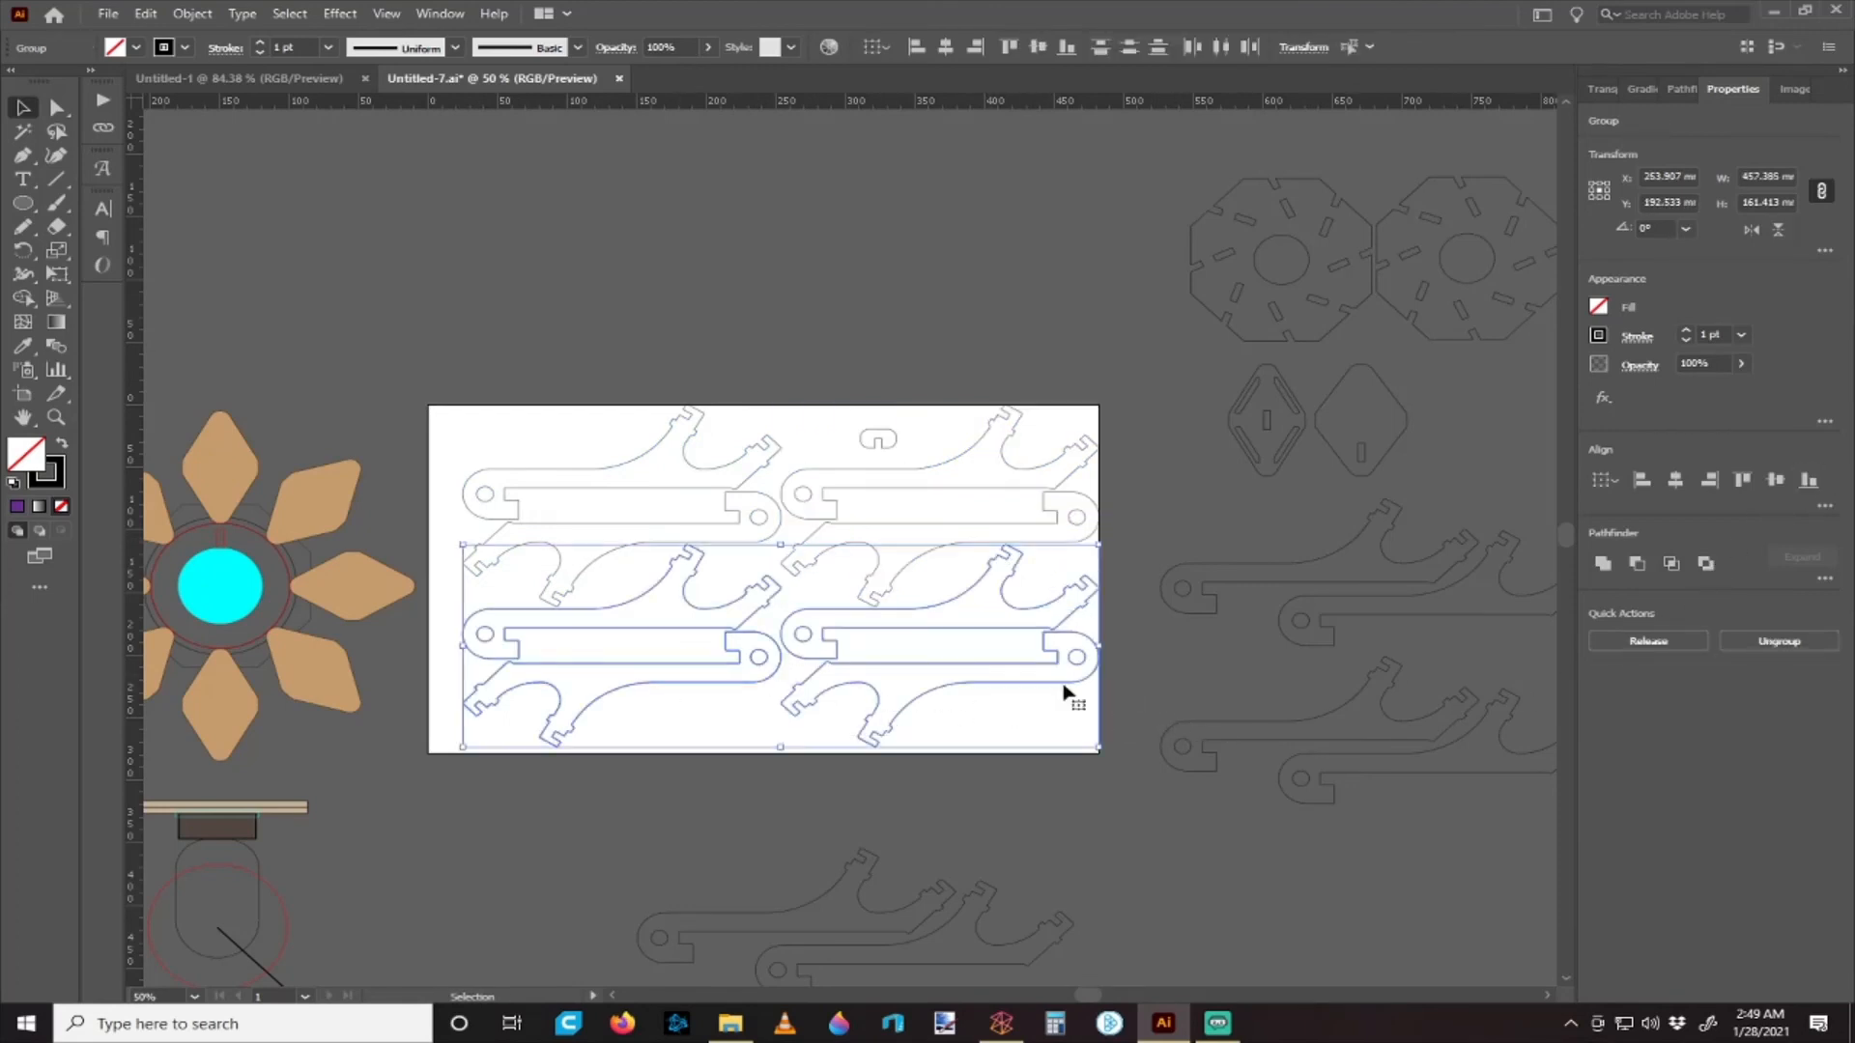
{"action": "left_click", "coordinate": [1011, 670]}
{"action": "left_click", "coordinate": [1002, 663]}
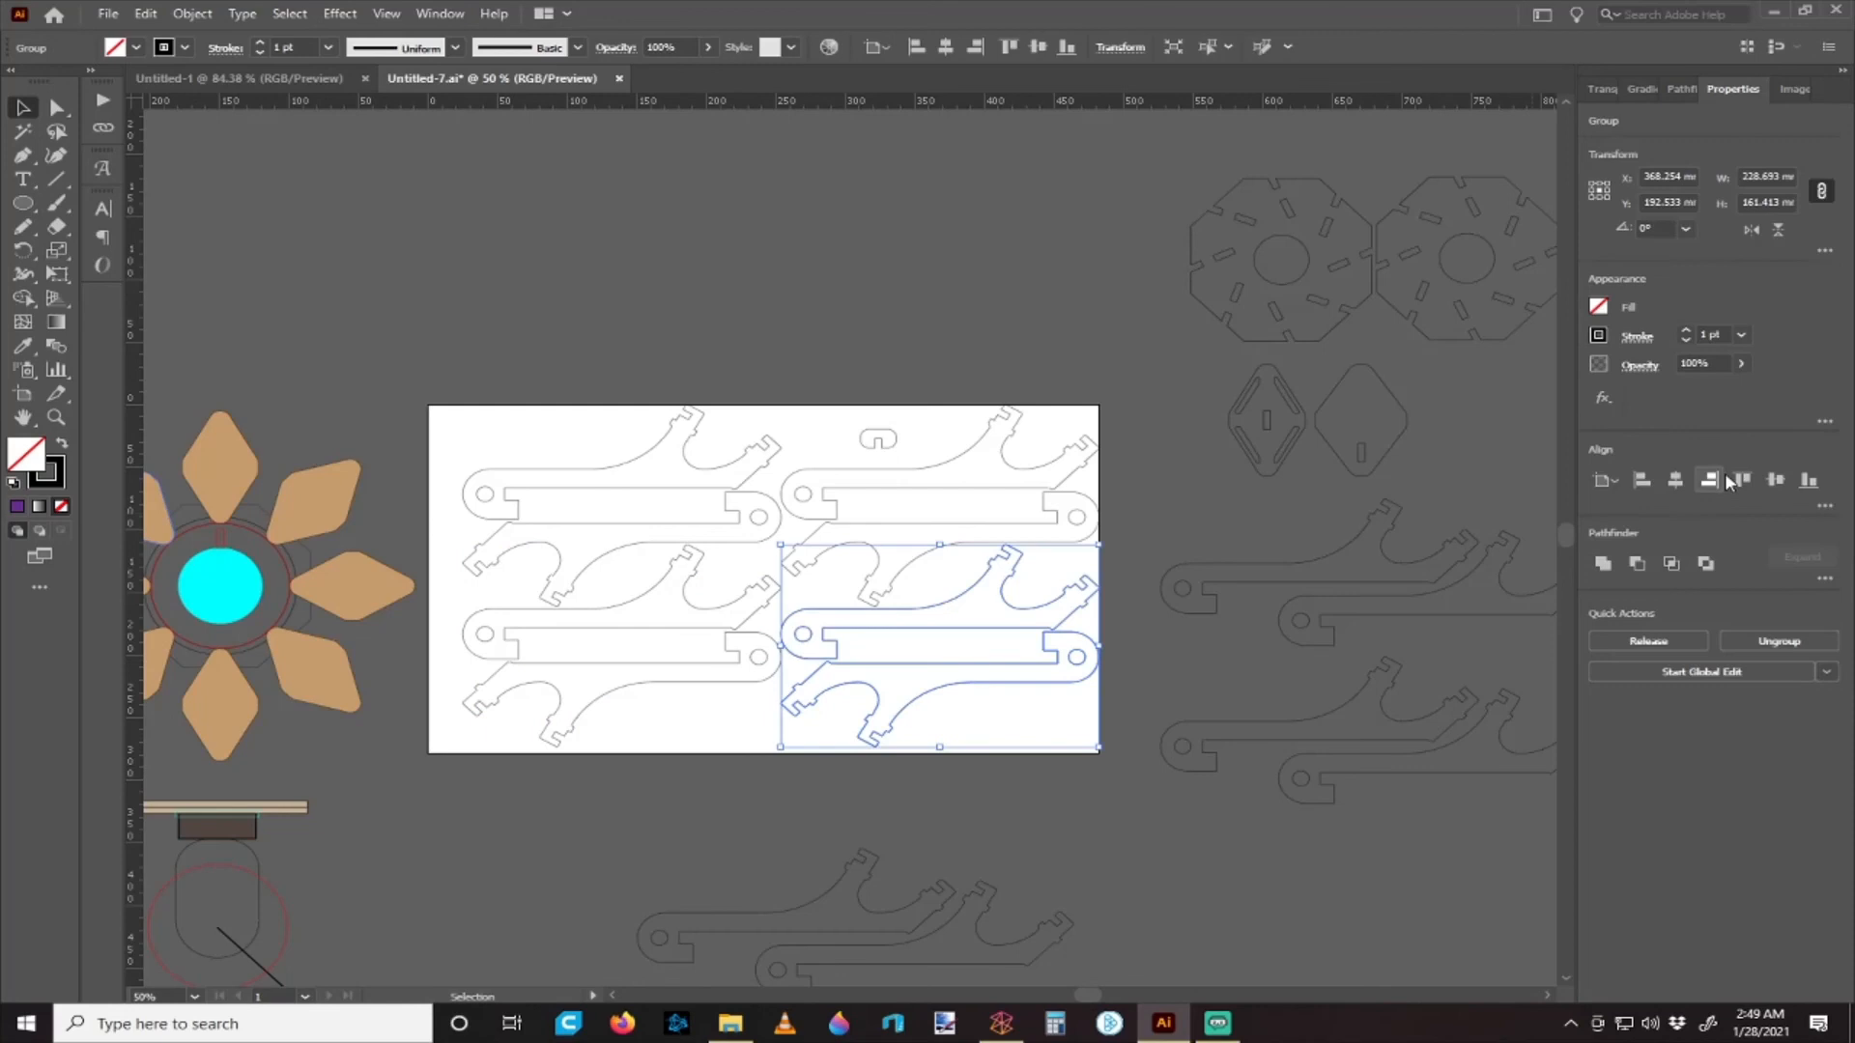
{"action": "left_click", "coordinate": [1806, 480]}
{"action": "left_click", "coordinate": [754, 633]}
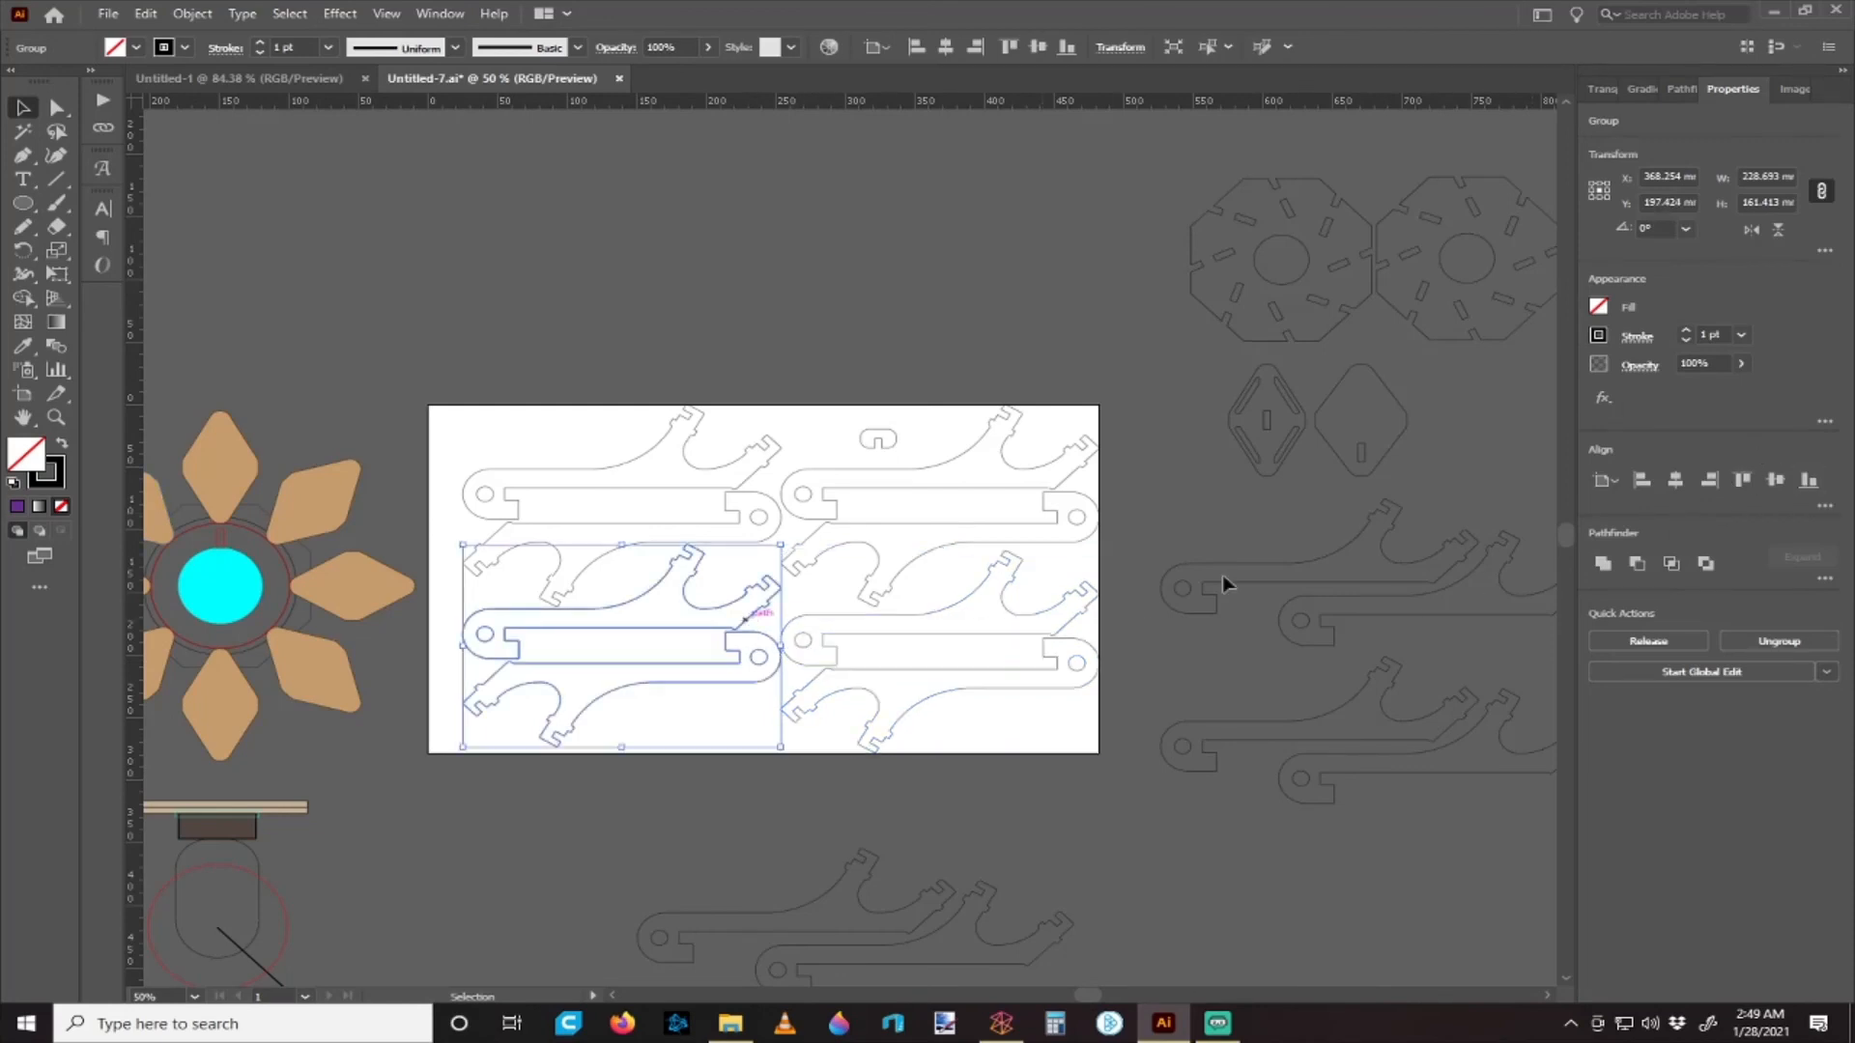
{"action": "left_click", "coordinate": [1816, 483]}
{"action": "left_click", "coordinate": [959, 589]}
- Shift the two upper arm groups down together by about 3.5 mm from the artboard's top edge
{"action": "scroll", "coordinate": [821, 600], "scroll_direction": "up", "scroll_amount": 2}
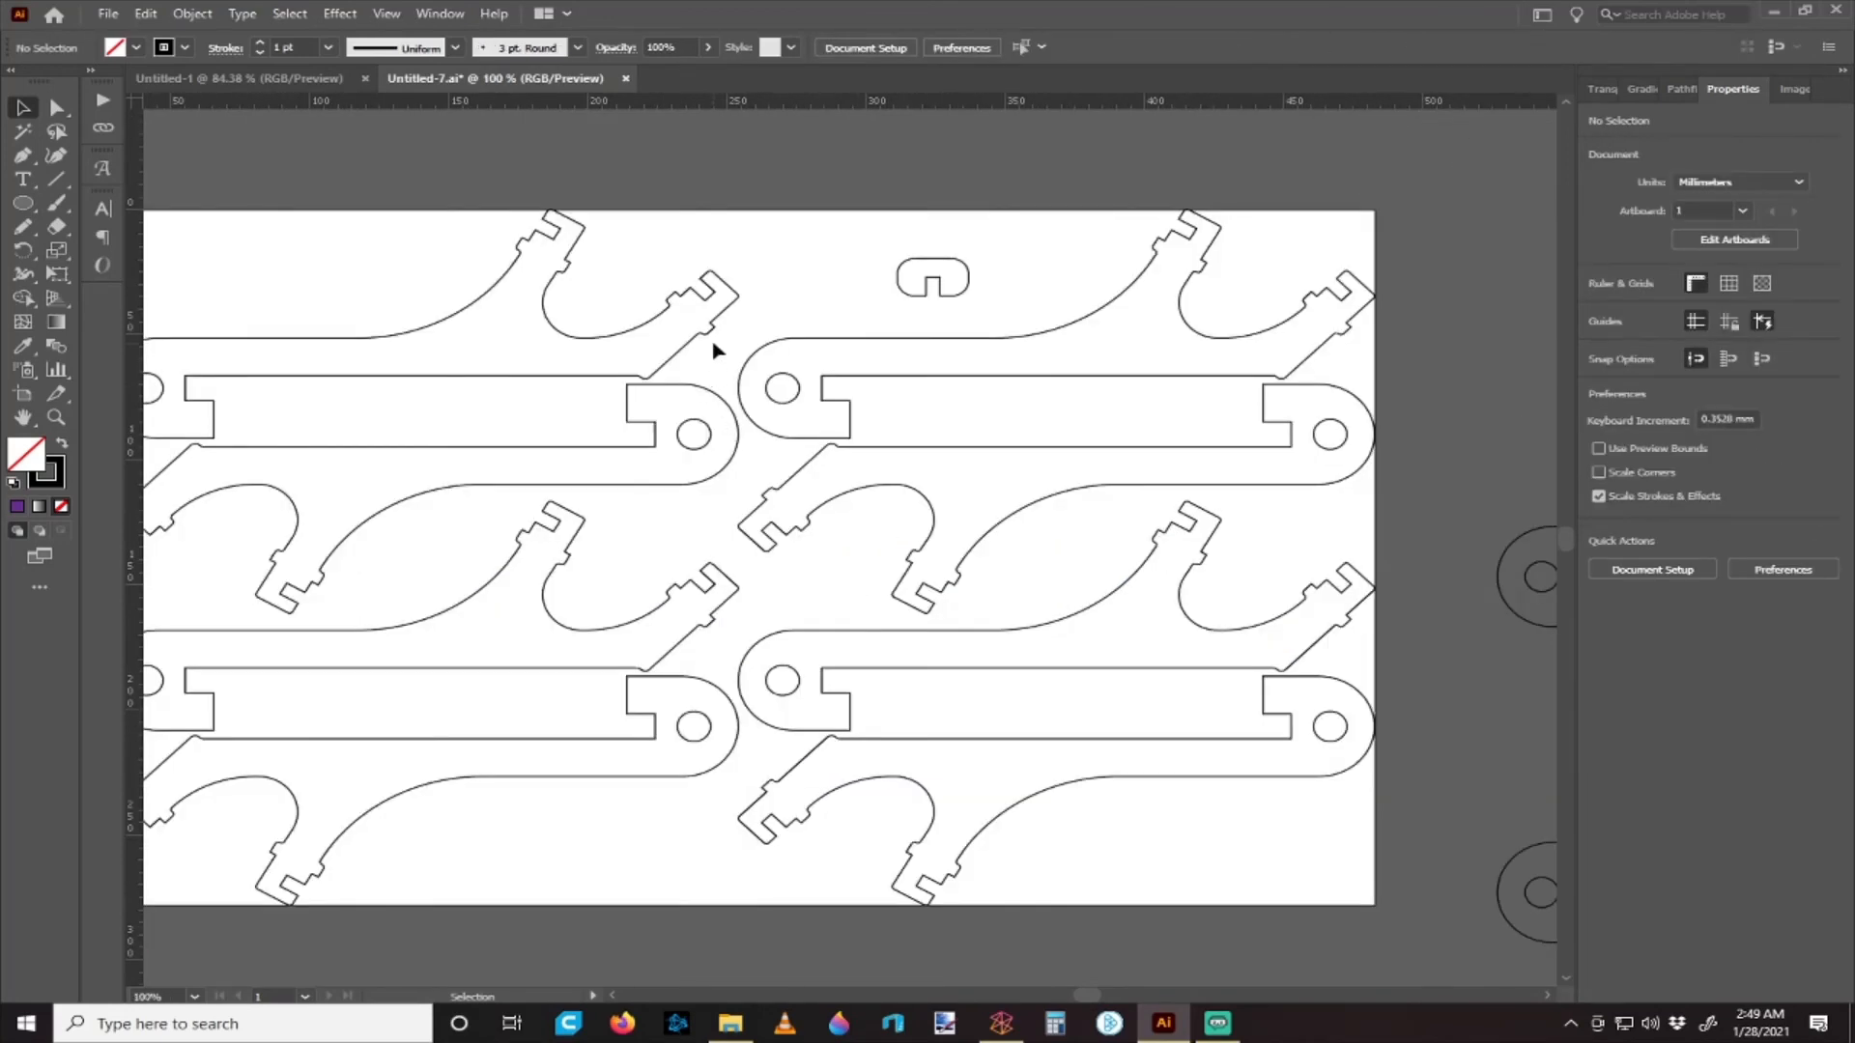
{"action": "left_click", "coordinate": [802, 440]}
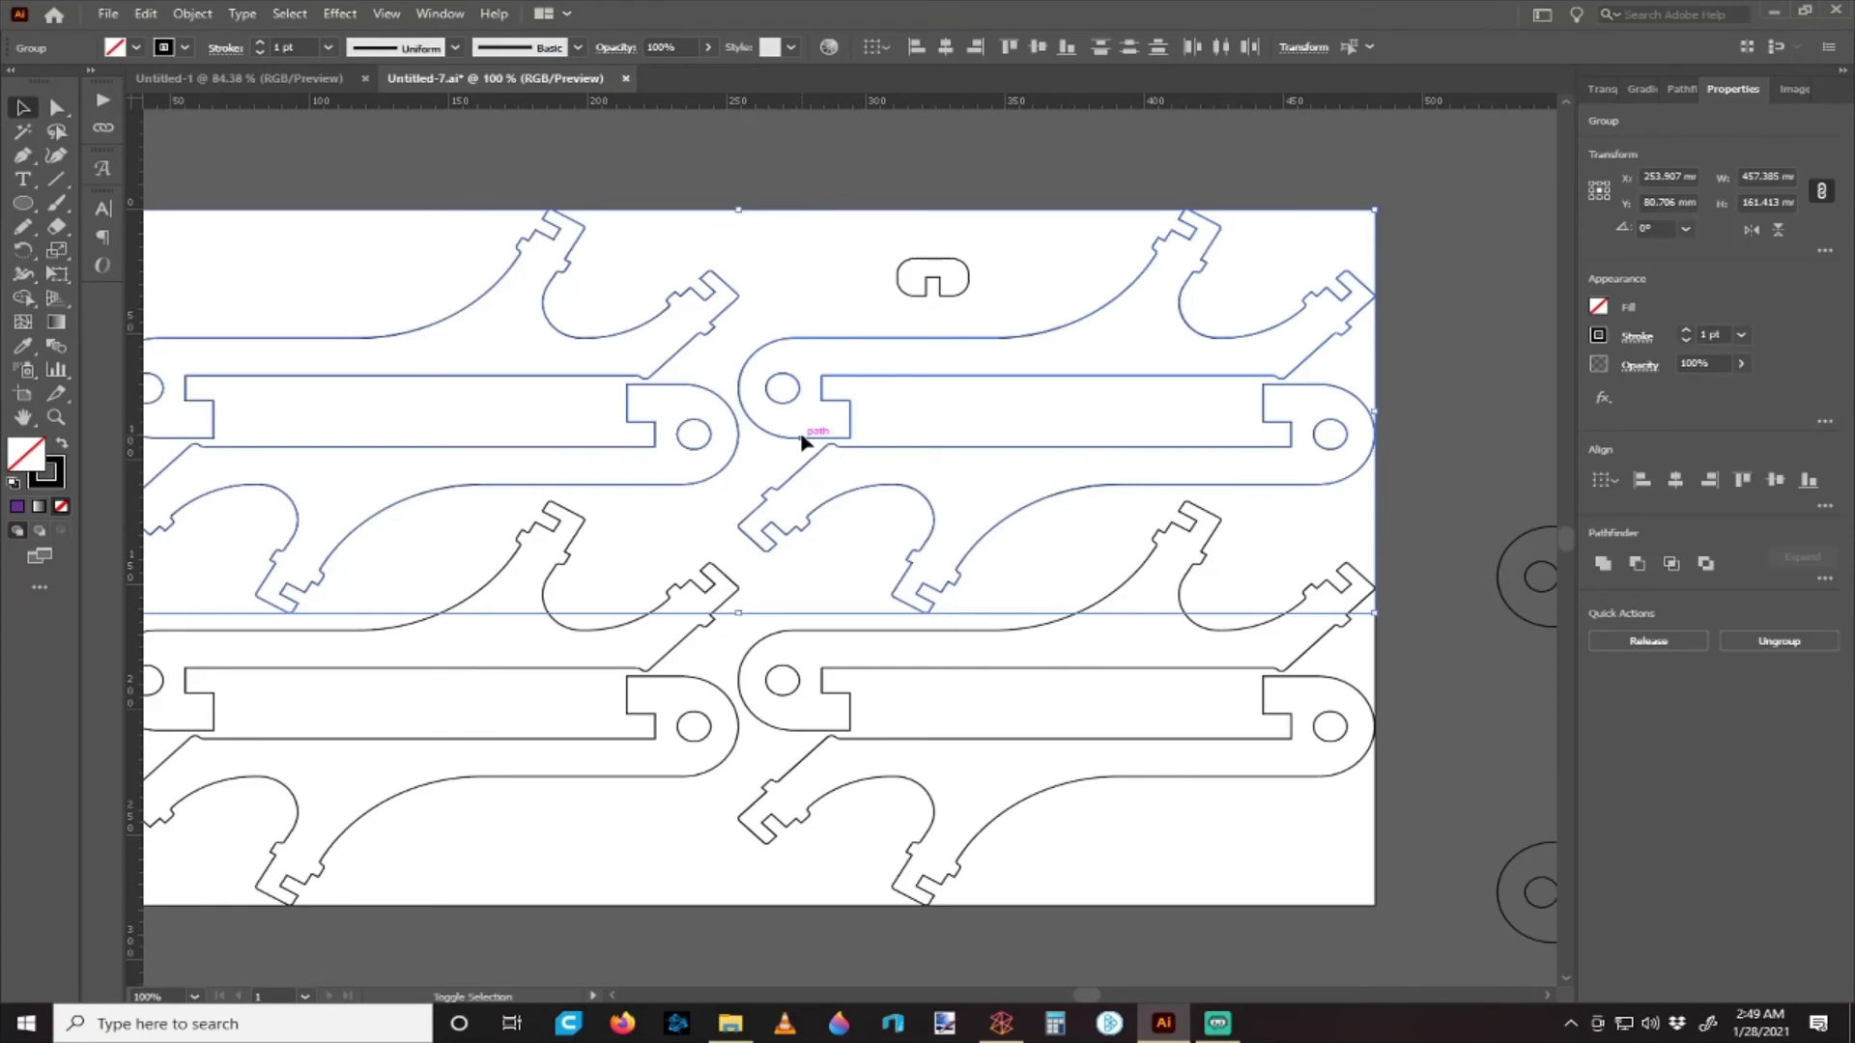
{"action": "key", "text": "shift+Down"}
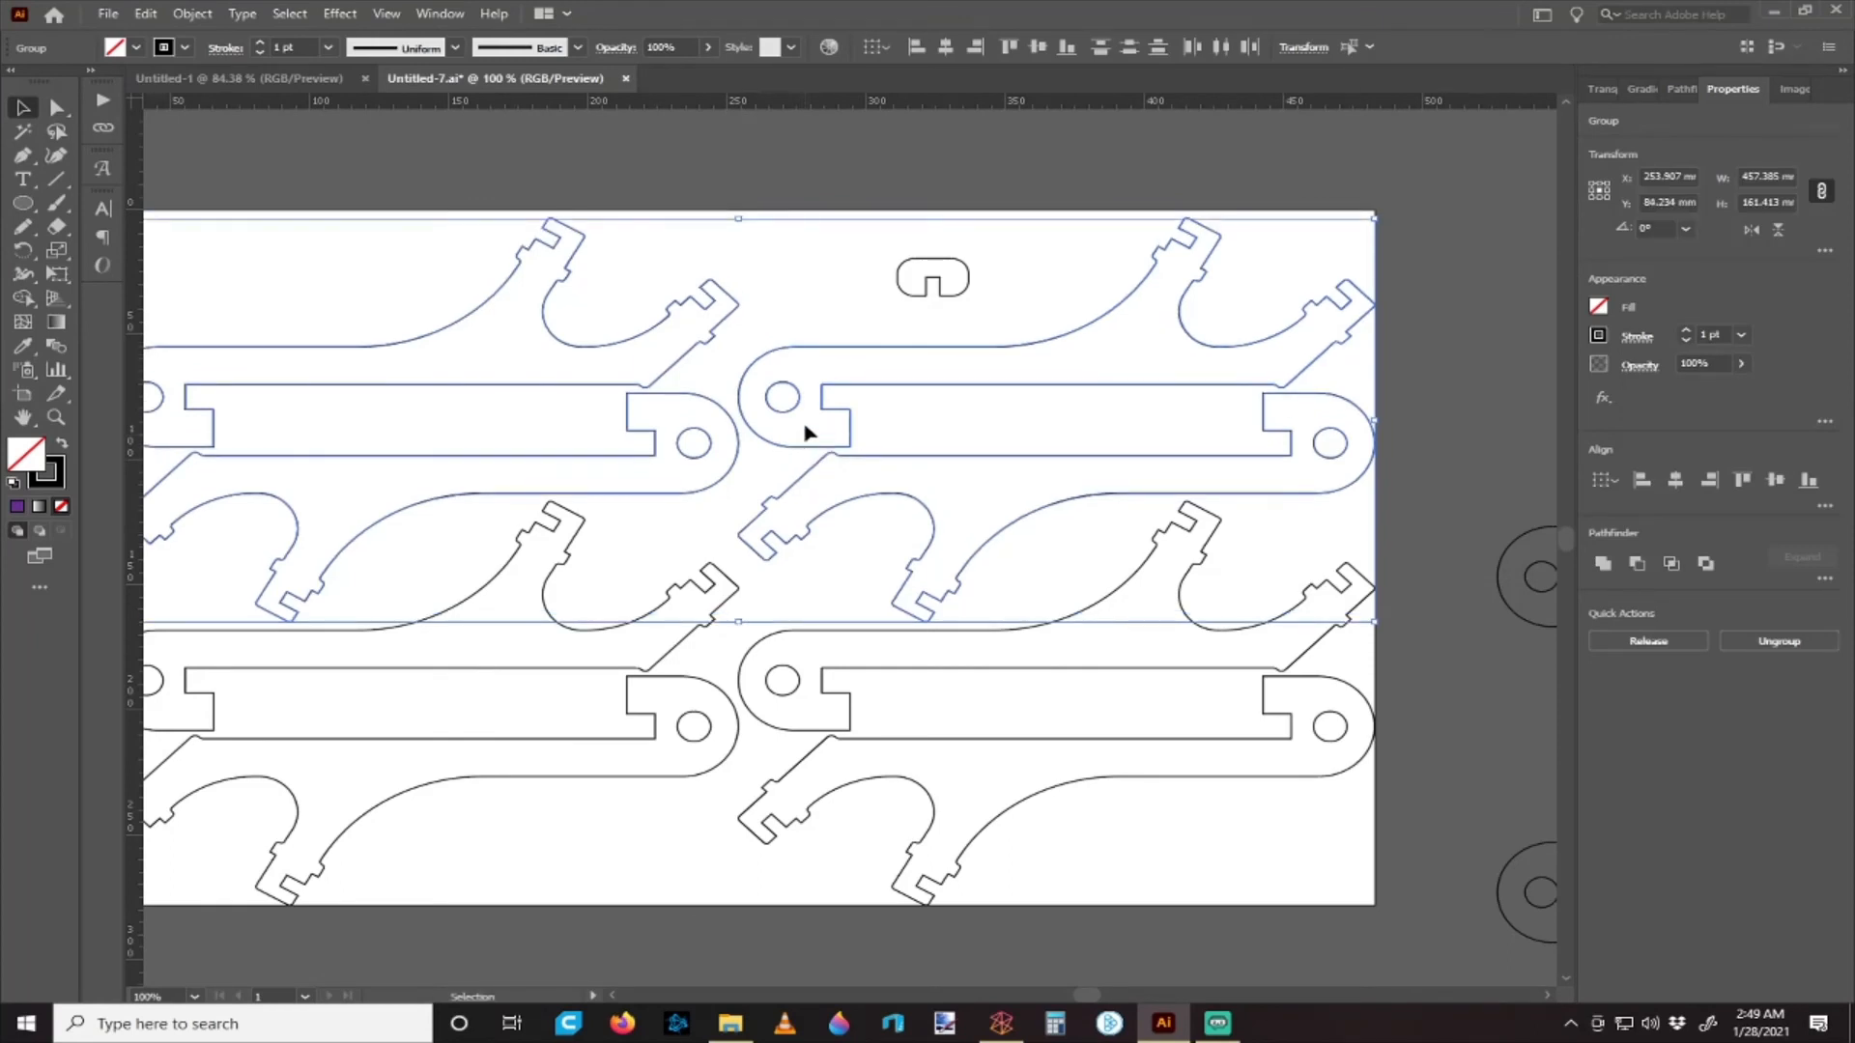
{"action": "scroll", "coordinate": [803, 431], "scroll_direction": "up", "scroll_amount": 2}
{"action": "left_click", "coordinate": [797, 295]}
{"action": "scroll", "coordinate": [986, 401], "scroll_direction": "right", "scroll_amount": 2}
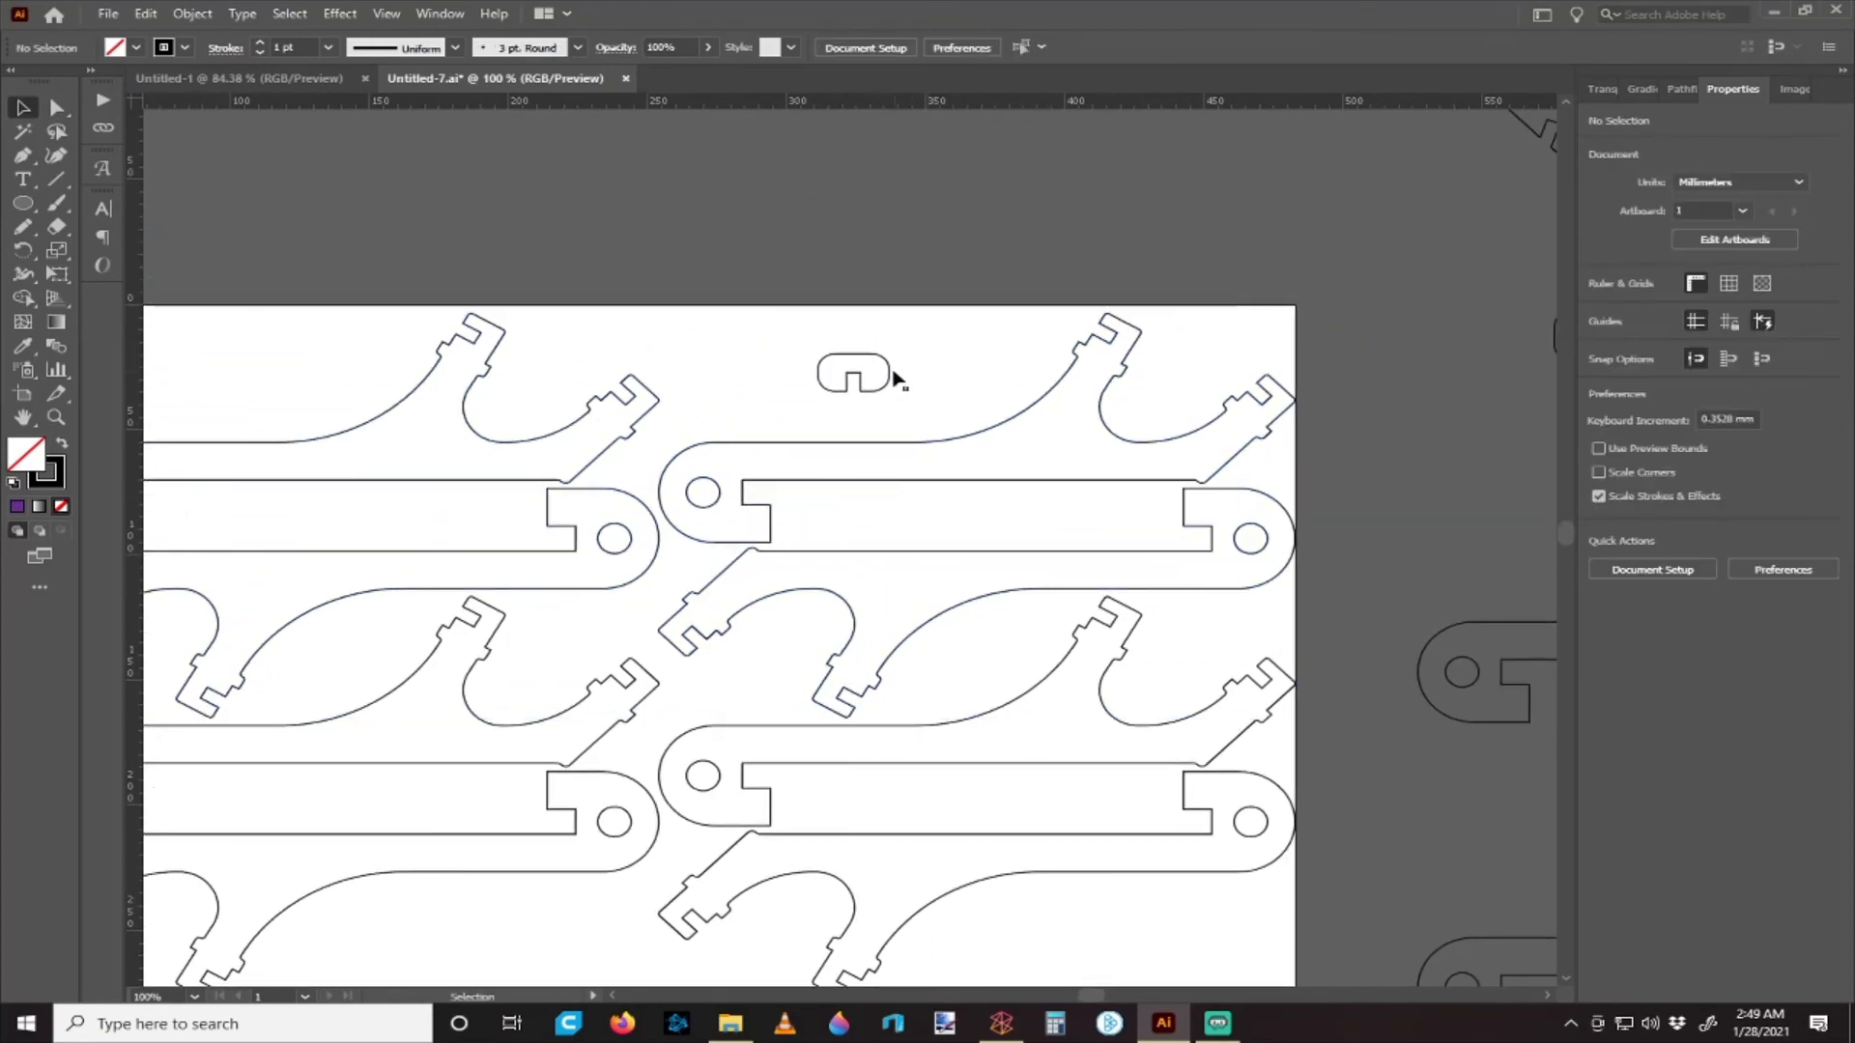
- Duplicate the slotted clip into two staggered rows of four in the gap above the upper-right arm
{"action": "left_click_drag", "start_coordinate": [893, 378], "coordinate": [866, 341]}
{"action": "left_click", "coordinate": [1016, 340], "text": "shift"}
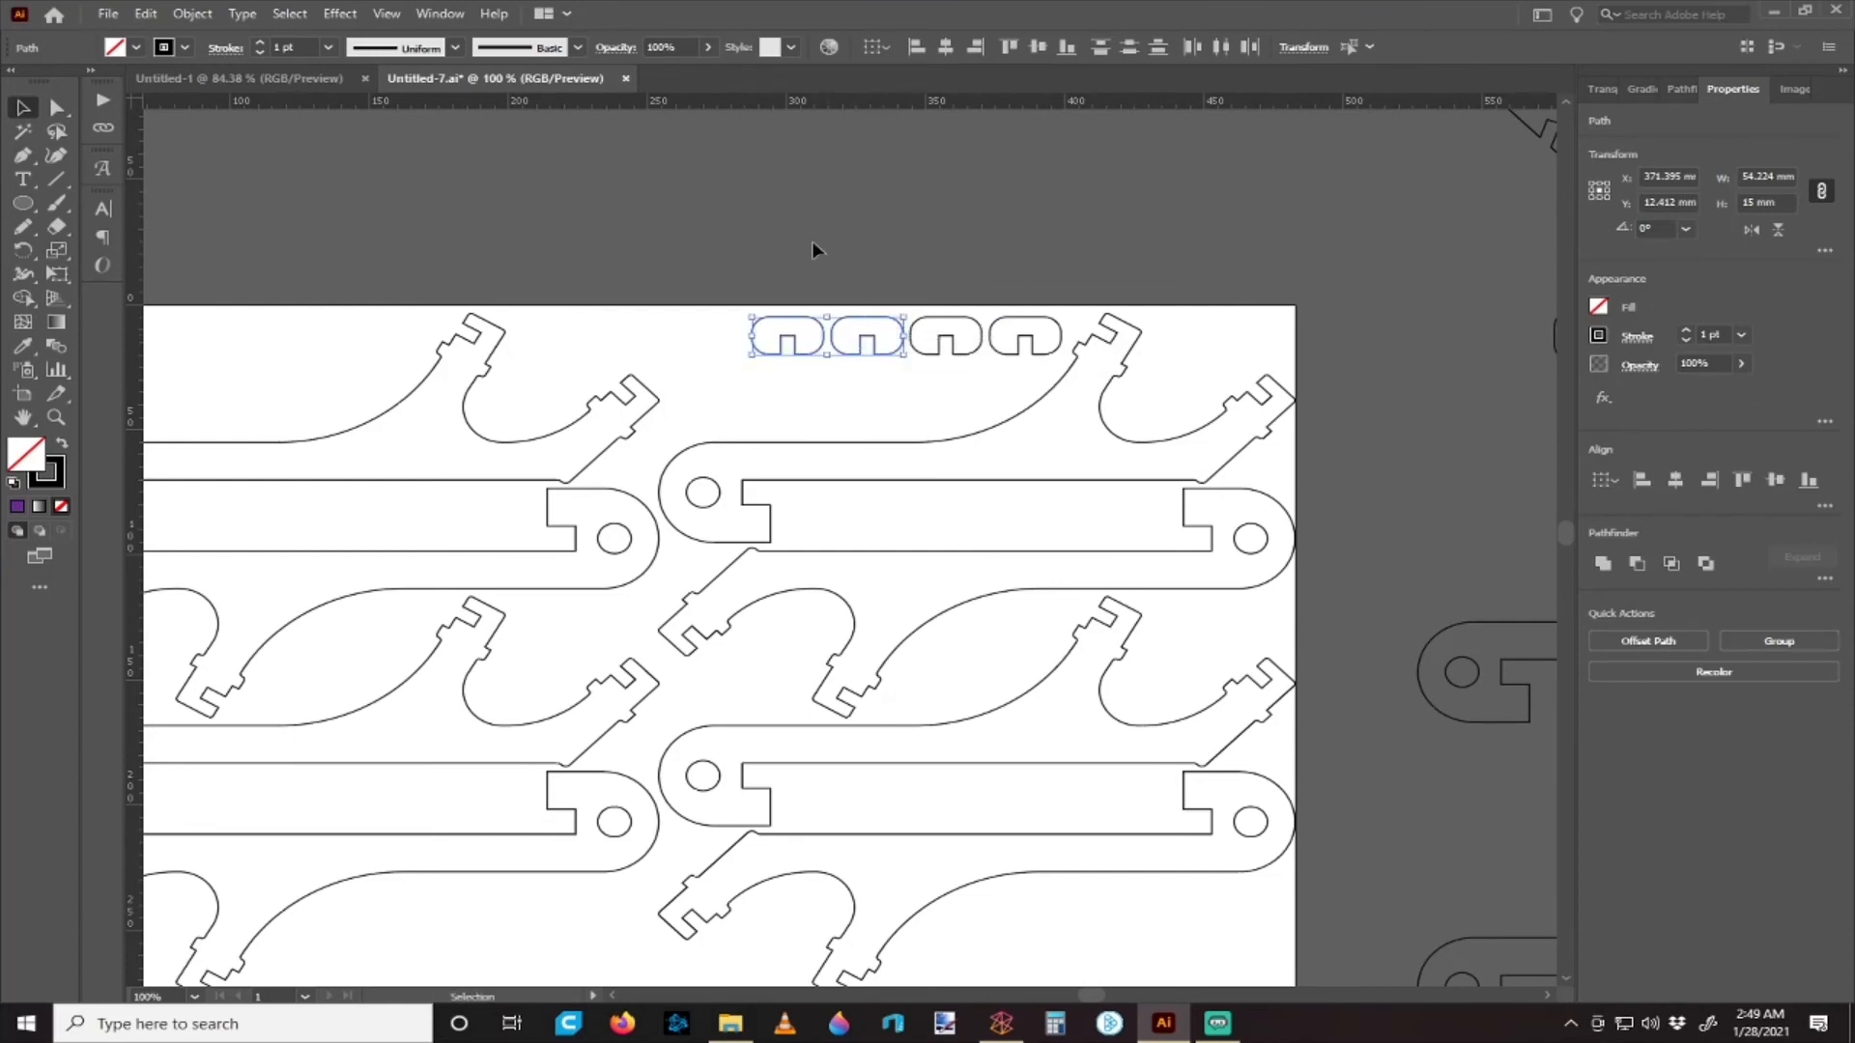
{"action": "left_click_drag", "start_coordinate": [725, 220], "coordinate": [952, 413]}
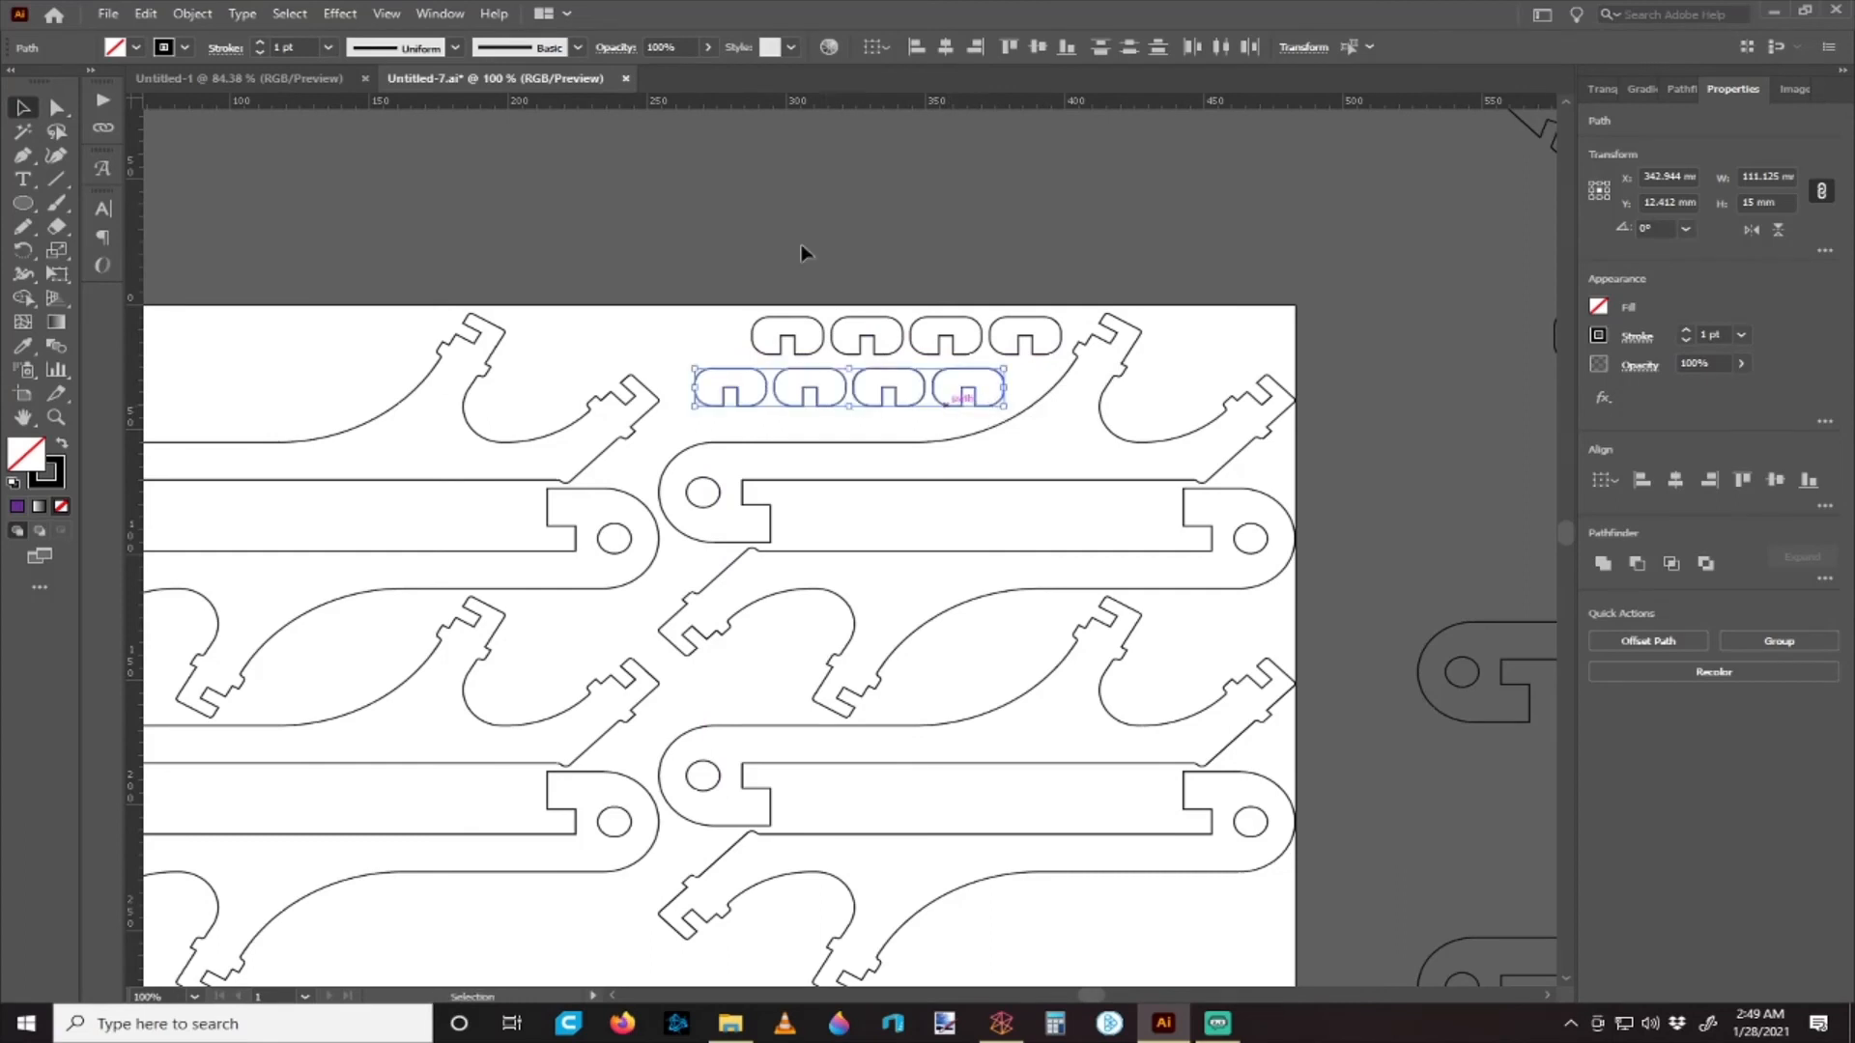
- Copy the clip rows into the matching gap above the upper-left arm
{"action": "left_click", "coordinate": [808, 270]}
{"action": "scroll", "coordinate": [966, 338], "scroll_direction": "left", "scroll_amount": 3}
{"action": "left_click_drag", "start_coordinate": [1130, 392], "coordinate": [492, 331]}
{"action": "left_click", "coordinate": [638, 282]}
{"action": "scroll", "coordinate": [724, 228], "scroll_direction": "down", "scroll_amount": 3}
{"action": "scroll", "coordinate": [1222, 372], "scroll_direction": "up", "scroll_amount": 1}
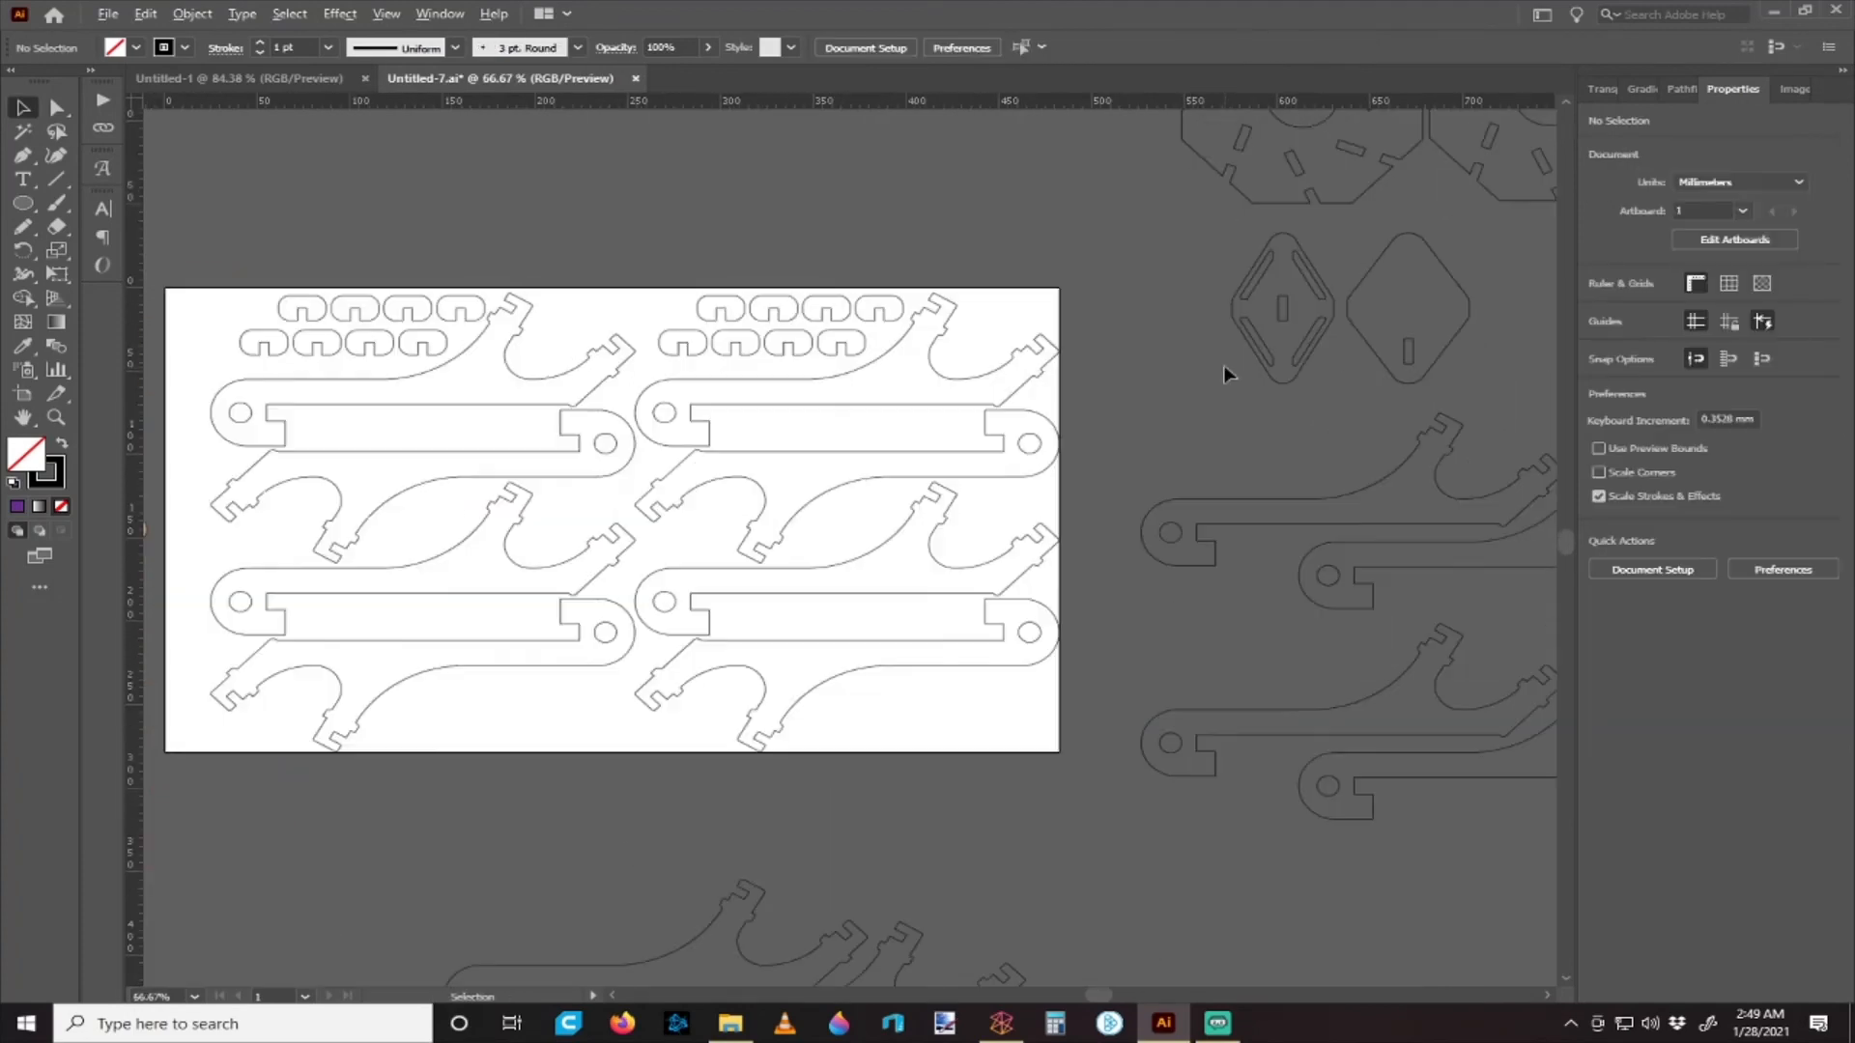
- Try the slotted diamond plate in the gaps along the artboard's lower edge and return it beside the other plates
{"action": "left_click_drag", "start_coordinate": [1294, 290], "coordinate": [406, 734]}
{"action": "left_click_drag", "start_coordinate": [588, 716], "coordinate": [968, 804]}
{"action": "left_click", "coordinate": [968, 804]}
{"action": "scroll", "coordinate": [968, 803], "scroll_direction": "down", "scroll_amount": 2}
{"action": "scroll", "coordinate": [964, 786], "scroll_direction": "down", "scroll_amount": 3}
{"action": "left_click_drag", "start_coordinate": [874, 676], "coordinate": [1058, 471]}
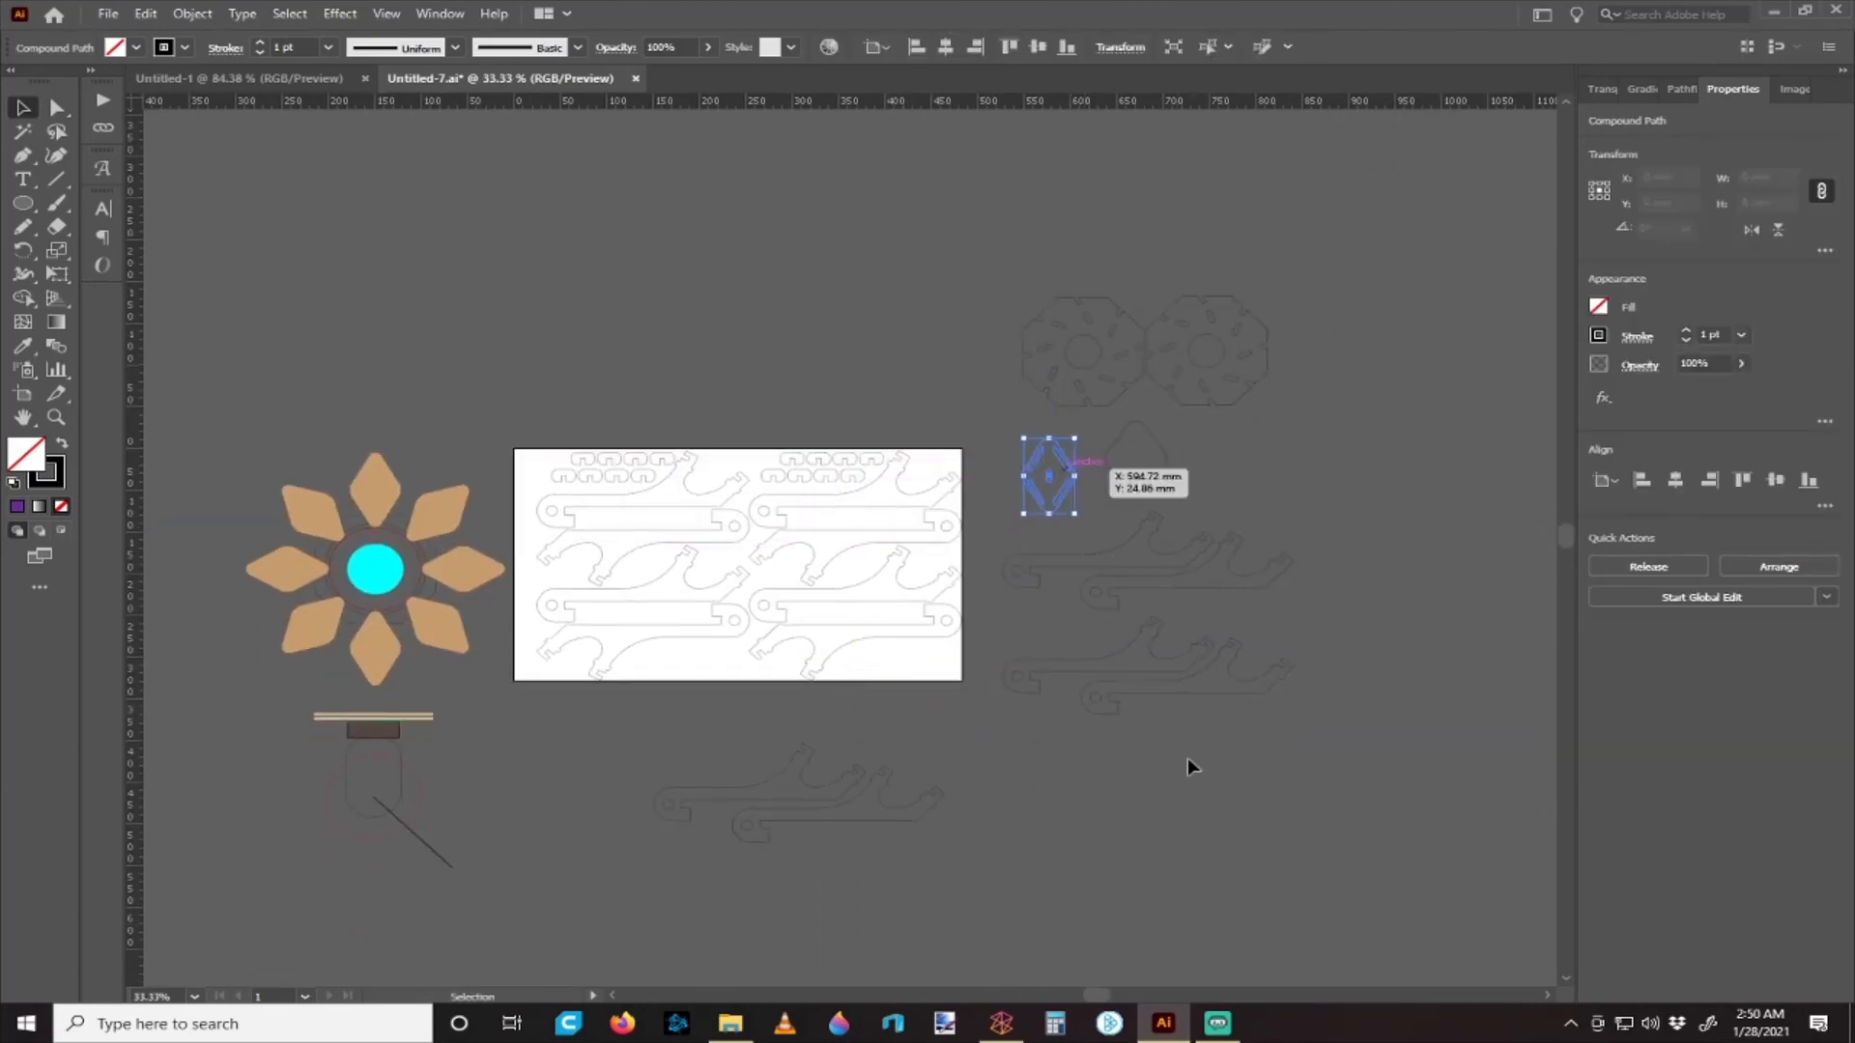
- Delete the spare arm outlines lying outside the artboard
{"action": "left_click", "coordinate": [1089, 558]}
{"action": "key", "text": "Delete"}
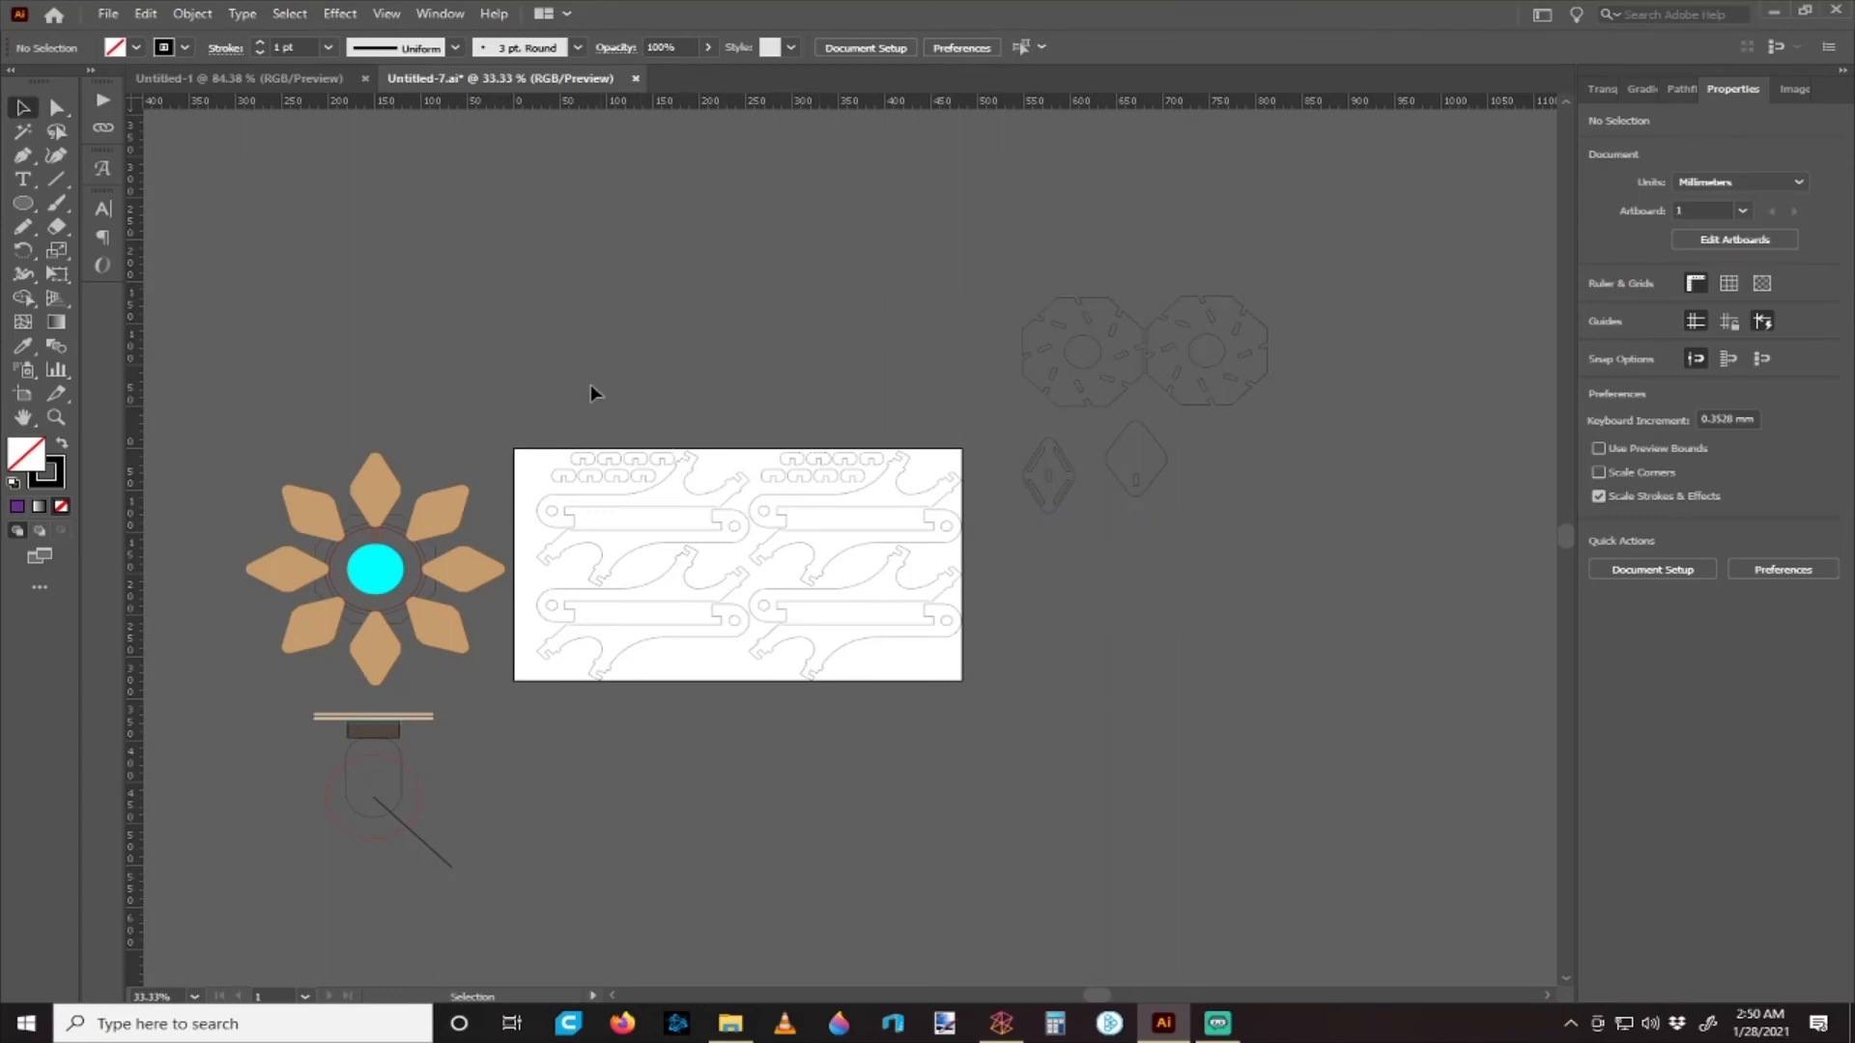
- Group the nested arms and clips and move them off the artboard into the empty space directly above
{"action": "left_click_drag", "start_coordinate": [881, 681], "coordinate": [908, 695]}
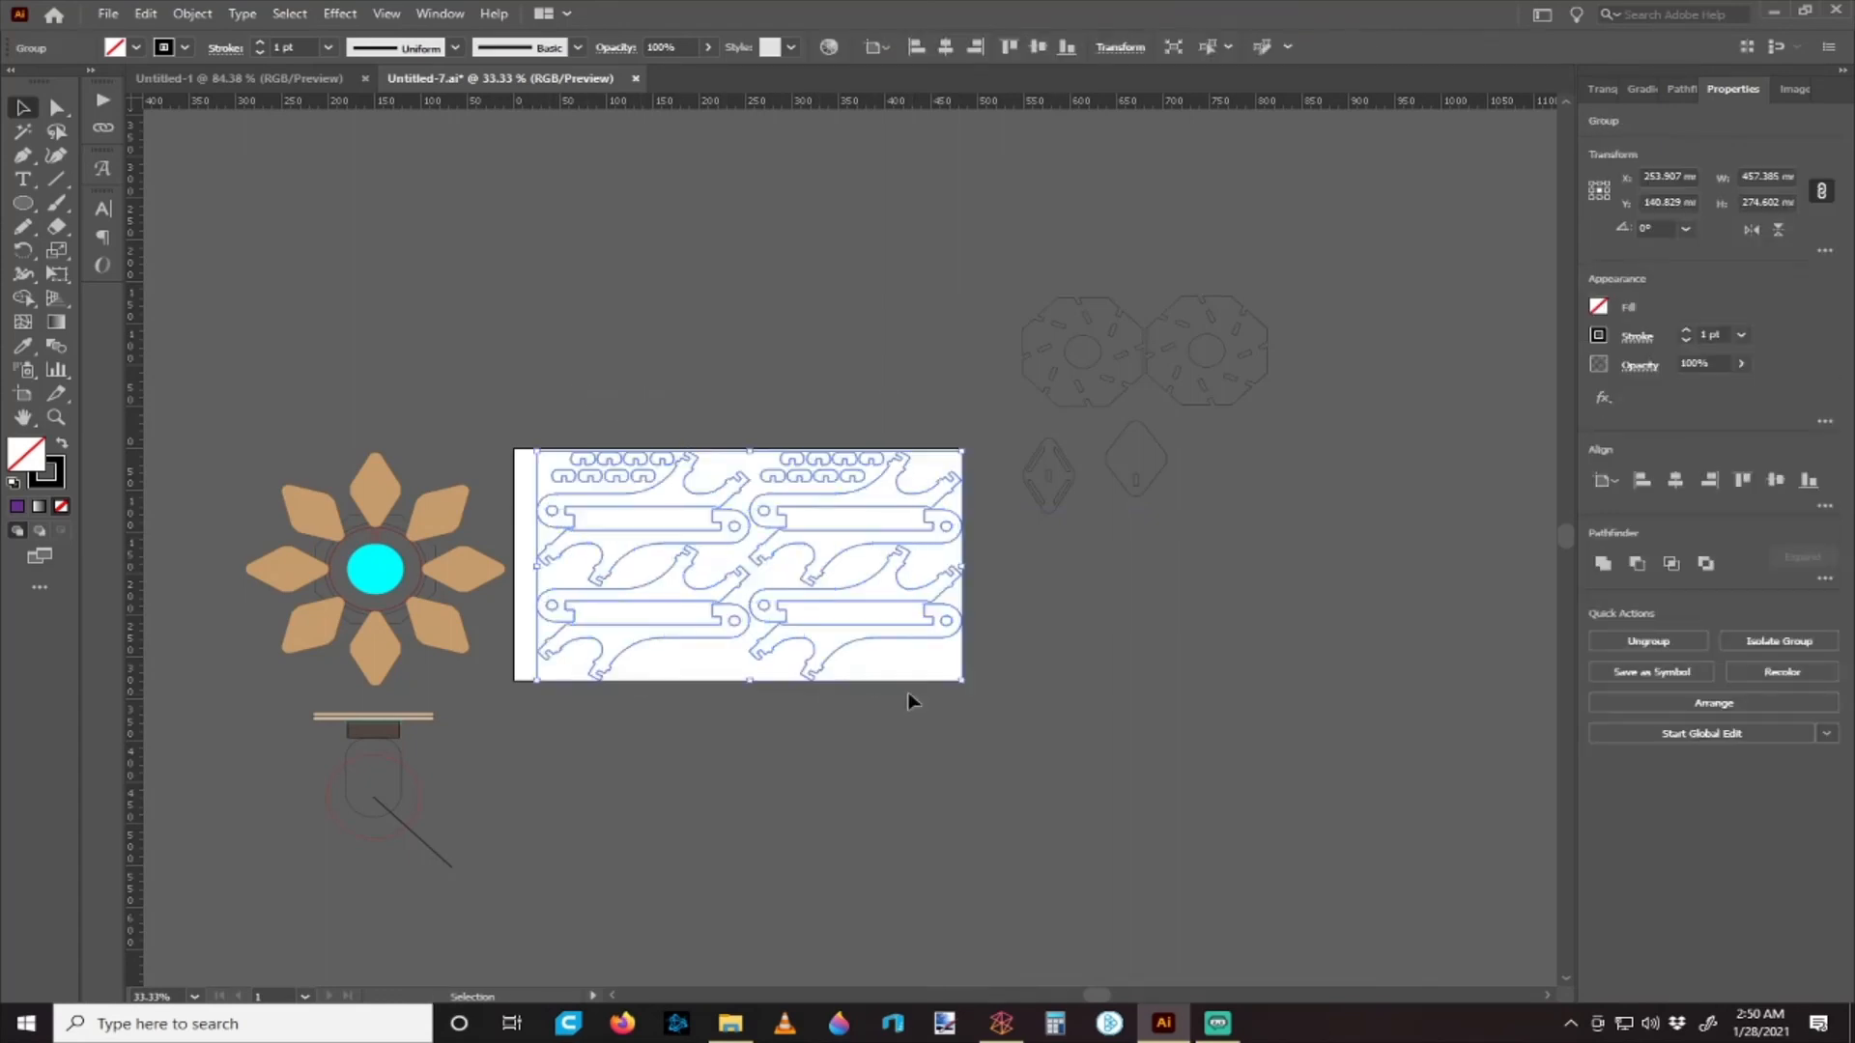
{"action": "left_click", "coordinate": [823, 507]}
{"action": "left_click_drag", "start_coordinate": [823, 506], "coordinate": [807, 237]}
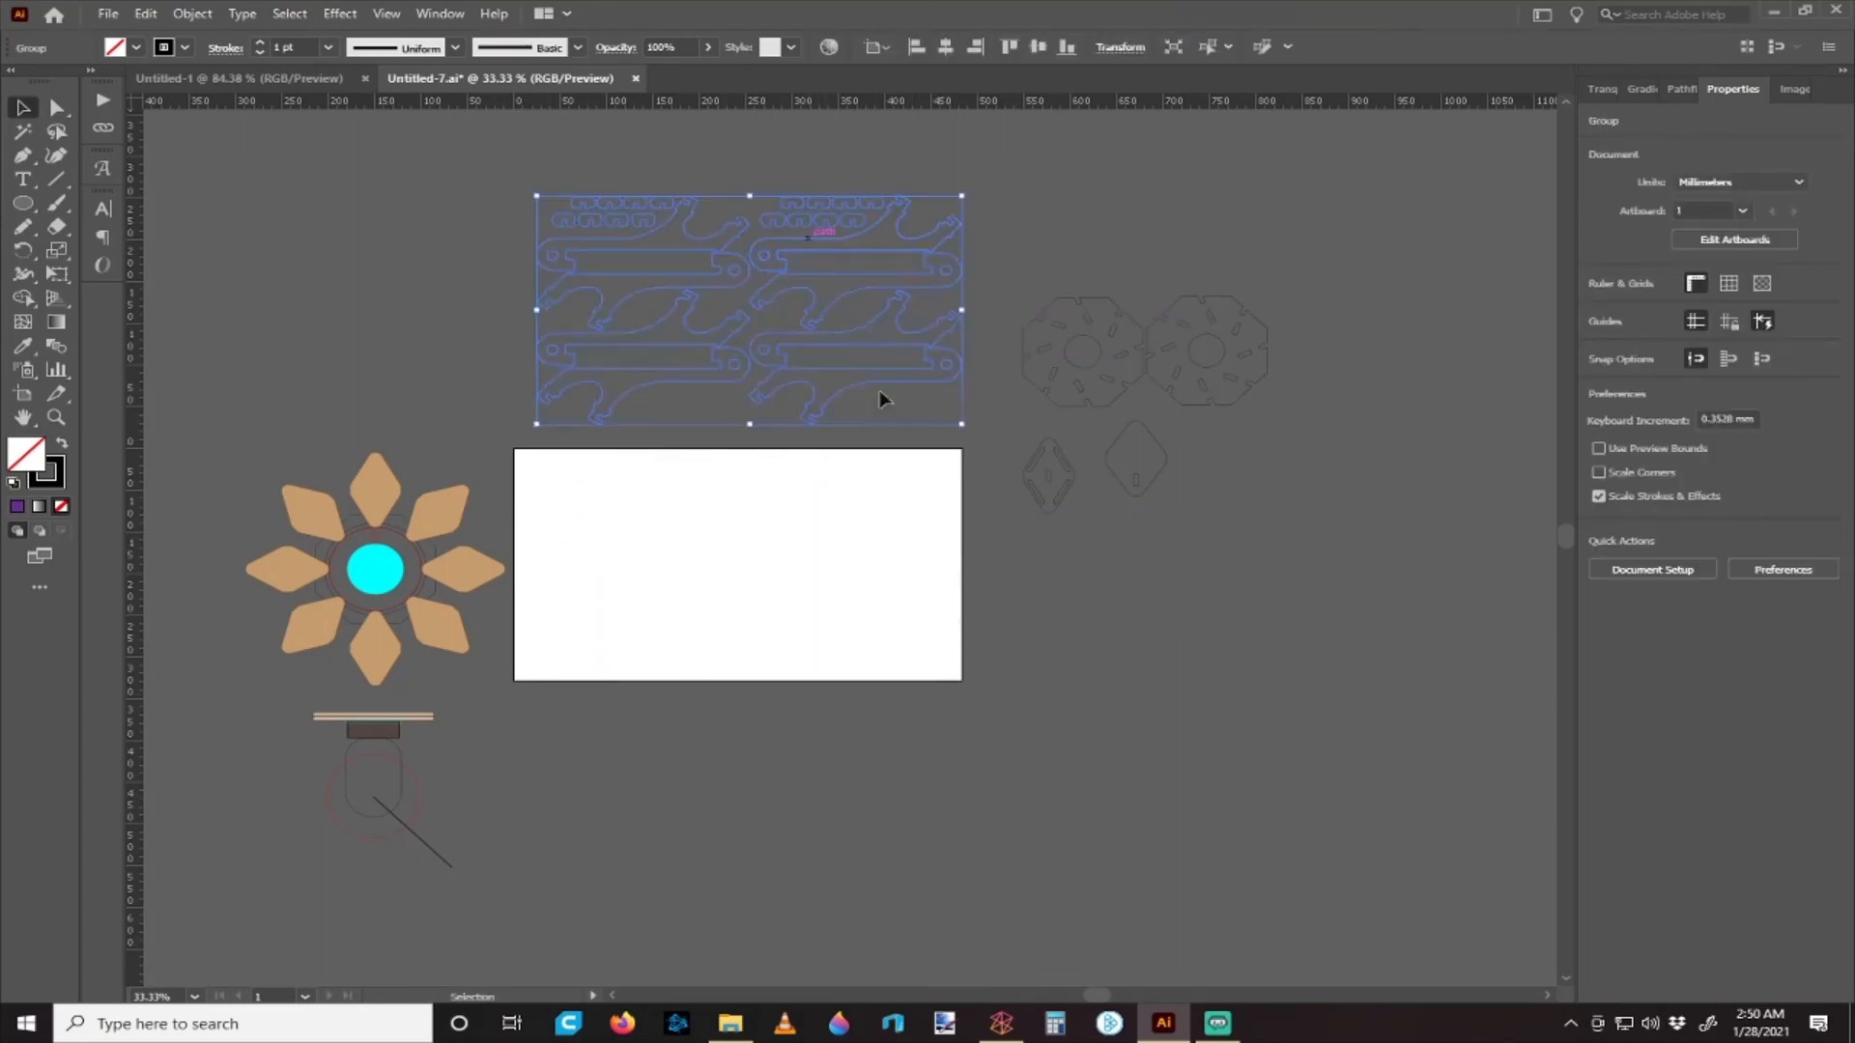
- Move the two octagonal plates side by side into the artboard's upper-right corner
{"action": "scroll", "coordinate": [1072, 389], "scroll_direction": "up", "scroll_amount": 1}
{"action": "left_click_drag", "start_coordinate": [1215, 363], "coordinate": [935, 495]}
{"action": "scroll", "coordinate": [866, 644], "scroll_direction": "up", "scroll_amount": 2}
{"action": "left_click", "coordinate": [919, 607]}
{"action": "scroll", "coordinate": [975, 570], "scroll_direction": "left", "scroll_amount": 1}
{"action": "scroll", "coordinate": [1071, 499], "scroll_direction": "up", "scroll_amount": 1}
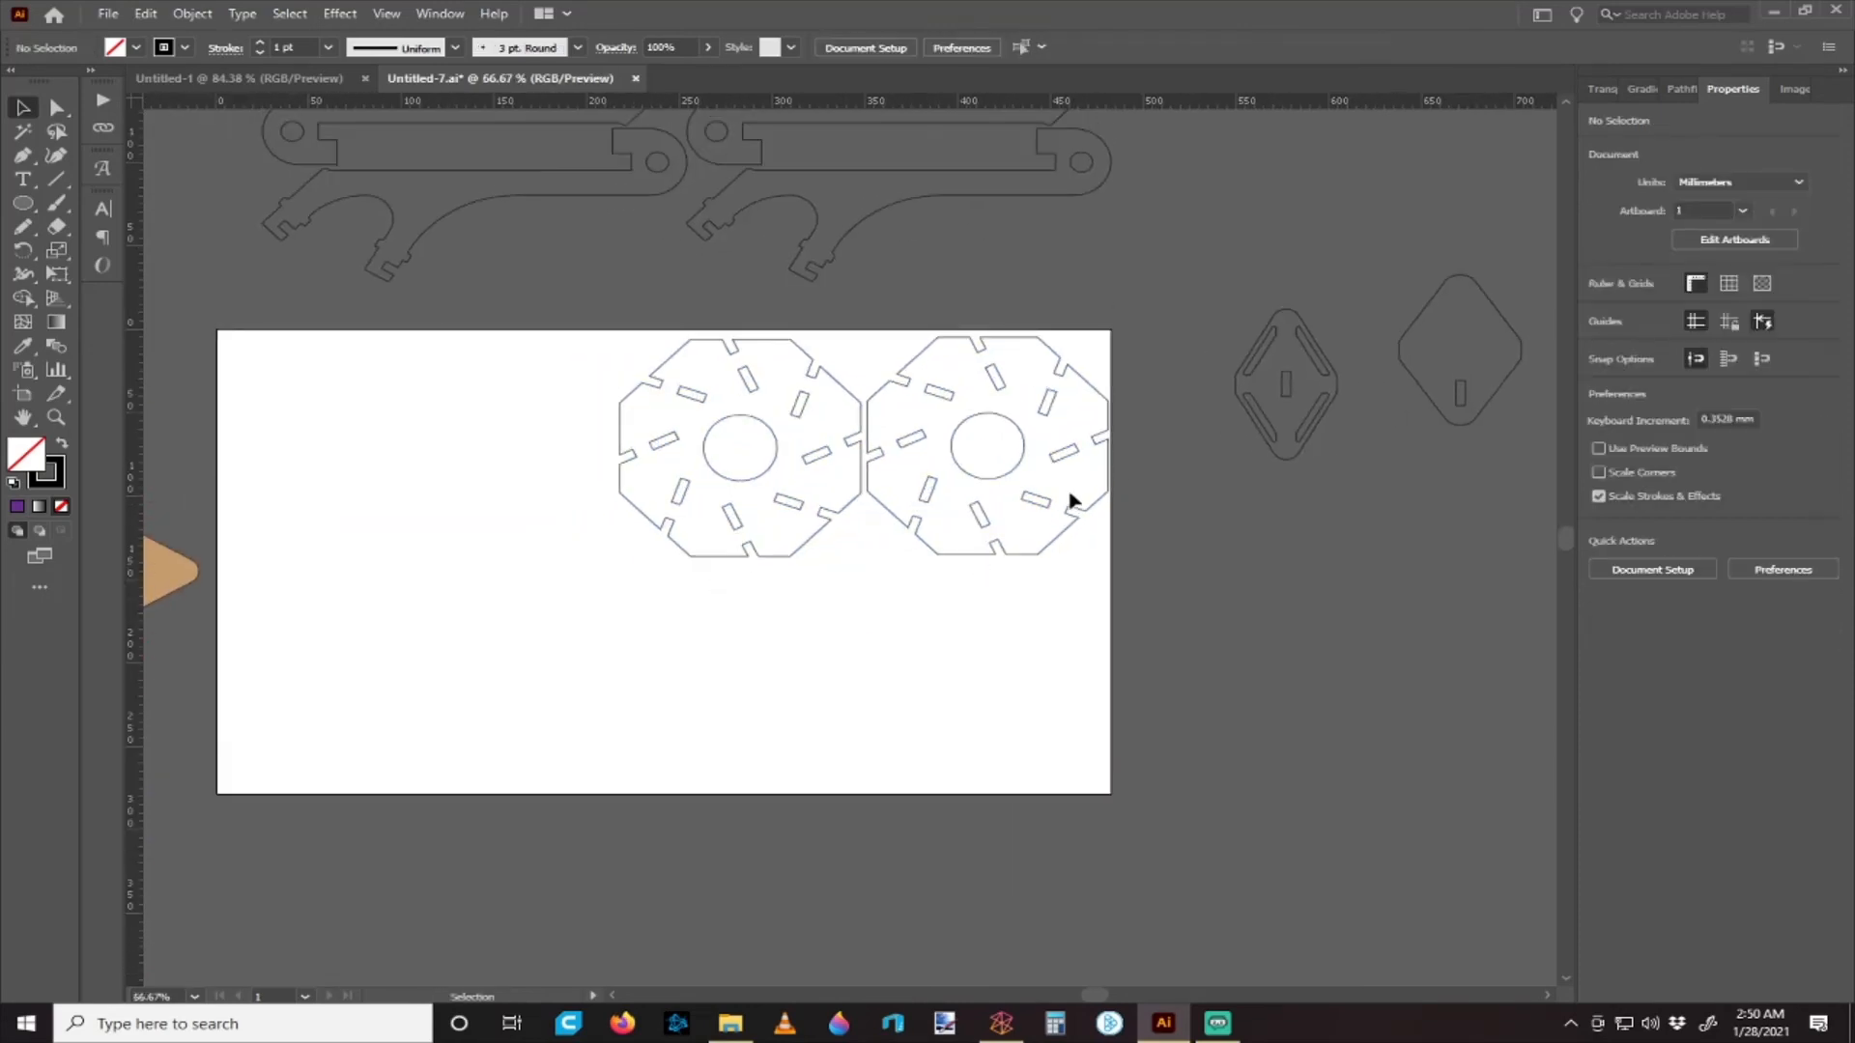
- Place the slotted diamond plate below the octagonal plates and duplicate it into a staggered cluster of four
{"action": "scroll", "coordinate": [1073, 497], "scroll_direction": "down", "scroll_amount": 2}
{"action": "left_click_drag", "start_coordinate": [1191, 426], "coordinate": [1067, 561]}
{"action": "scroll", "coordinate": [1089, 604], "scroll_direction": "up", "scroll_amount": 2}
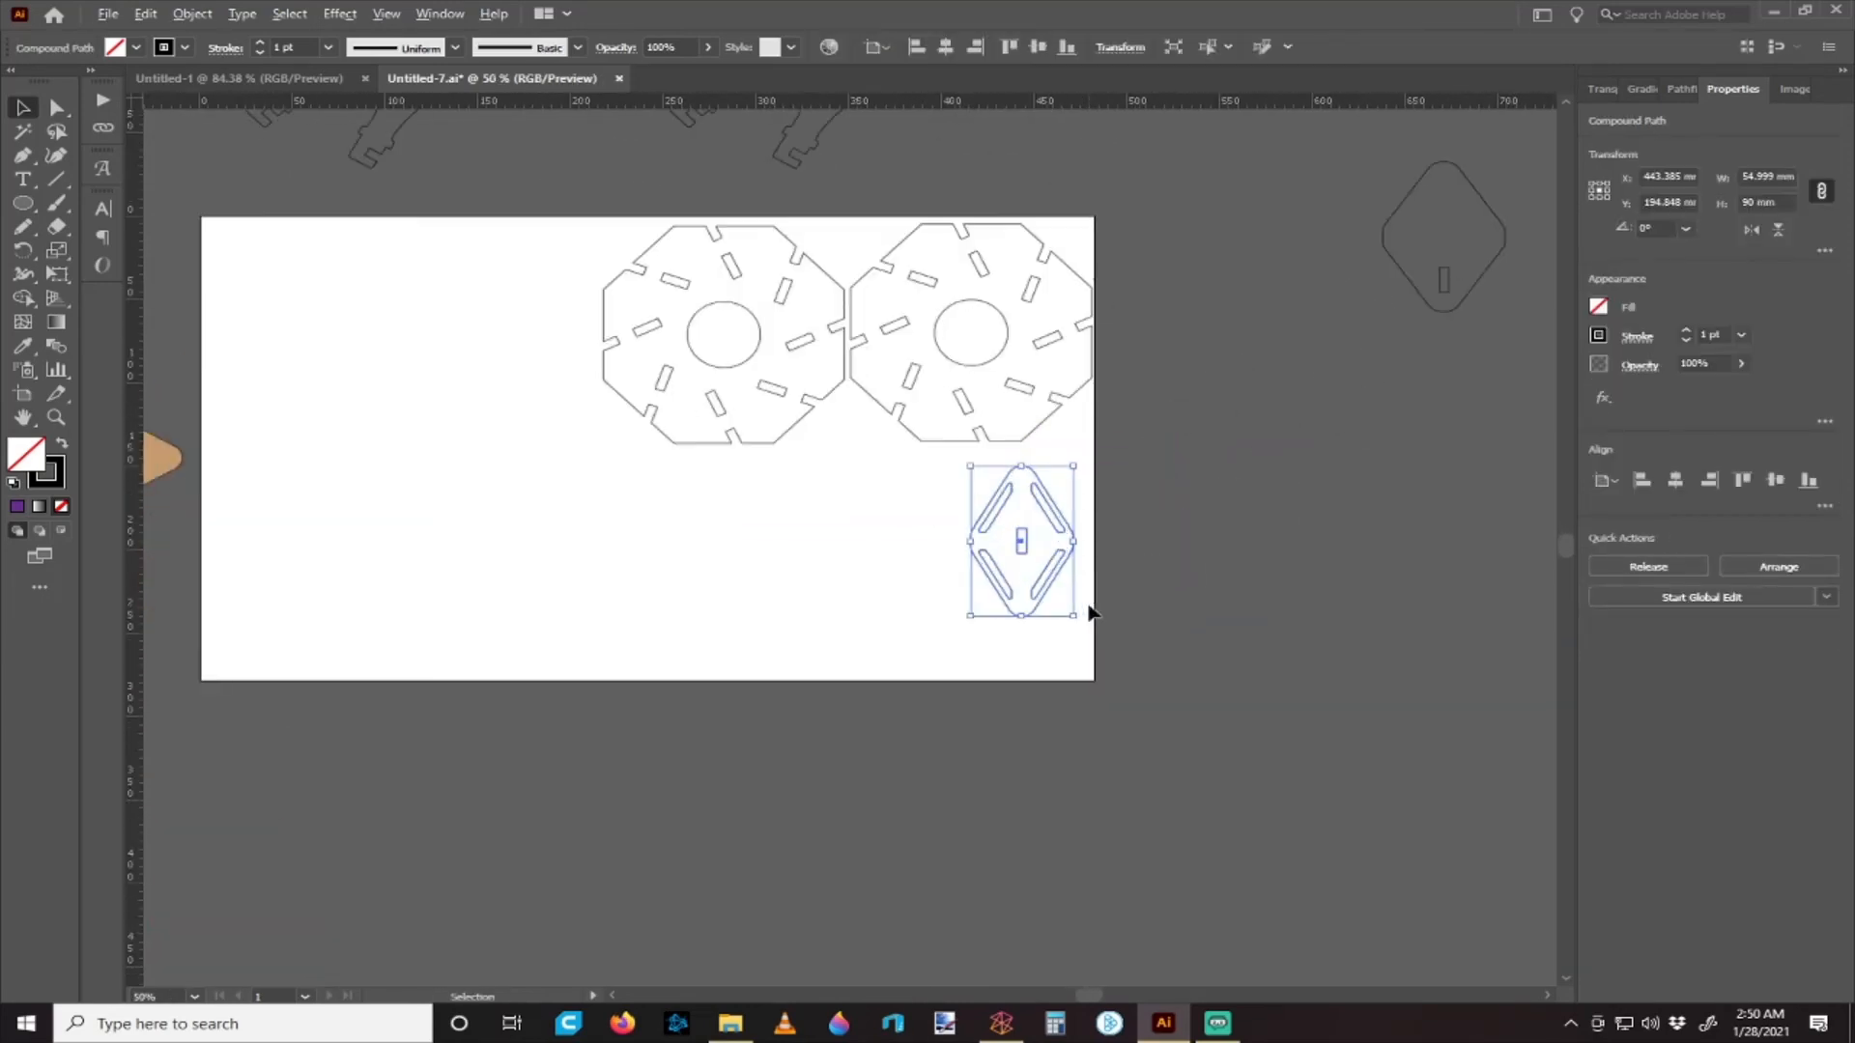
{"action": "left_click", "coordinate": [1131, 592]}
{"action": "left_click_drag", "start_coordinate": [1055, 515], "coordinate": [989, 603]}
{"action": "left_click_drag", "start_coordinate": [890, 521], "coordinate": [1019, 609]}
{"action": "left_click_drag", "start_coordinate": [1056, 517], "coordinate": [913, 516]}
{"action": "left_click", "coordinate": [890, 571]}
- Copy the cluster of four slotted diamonds alongside itself to form two staggered rows of four
{"action": "left_click_drag", "start_coordinate": [683, 499], "coordinate": [1110, 705]}
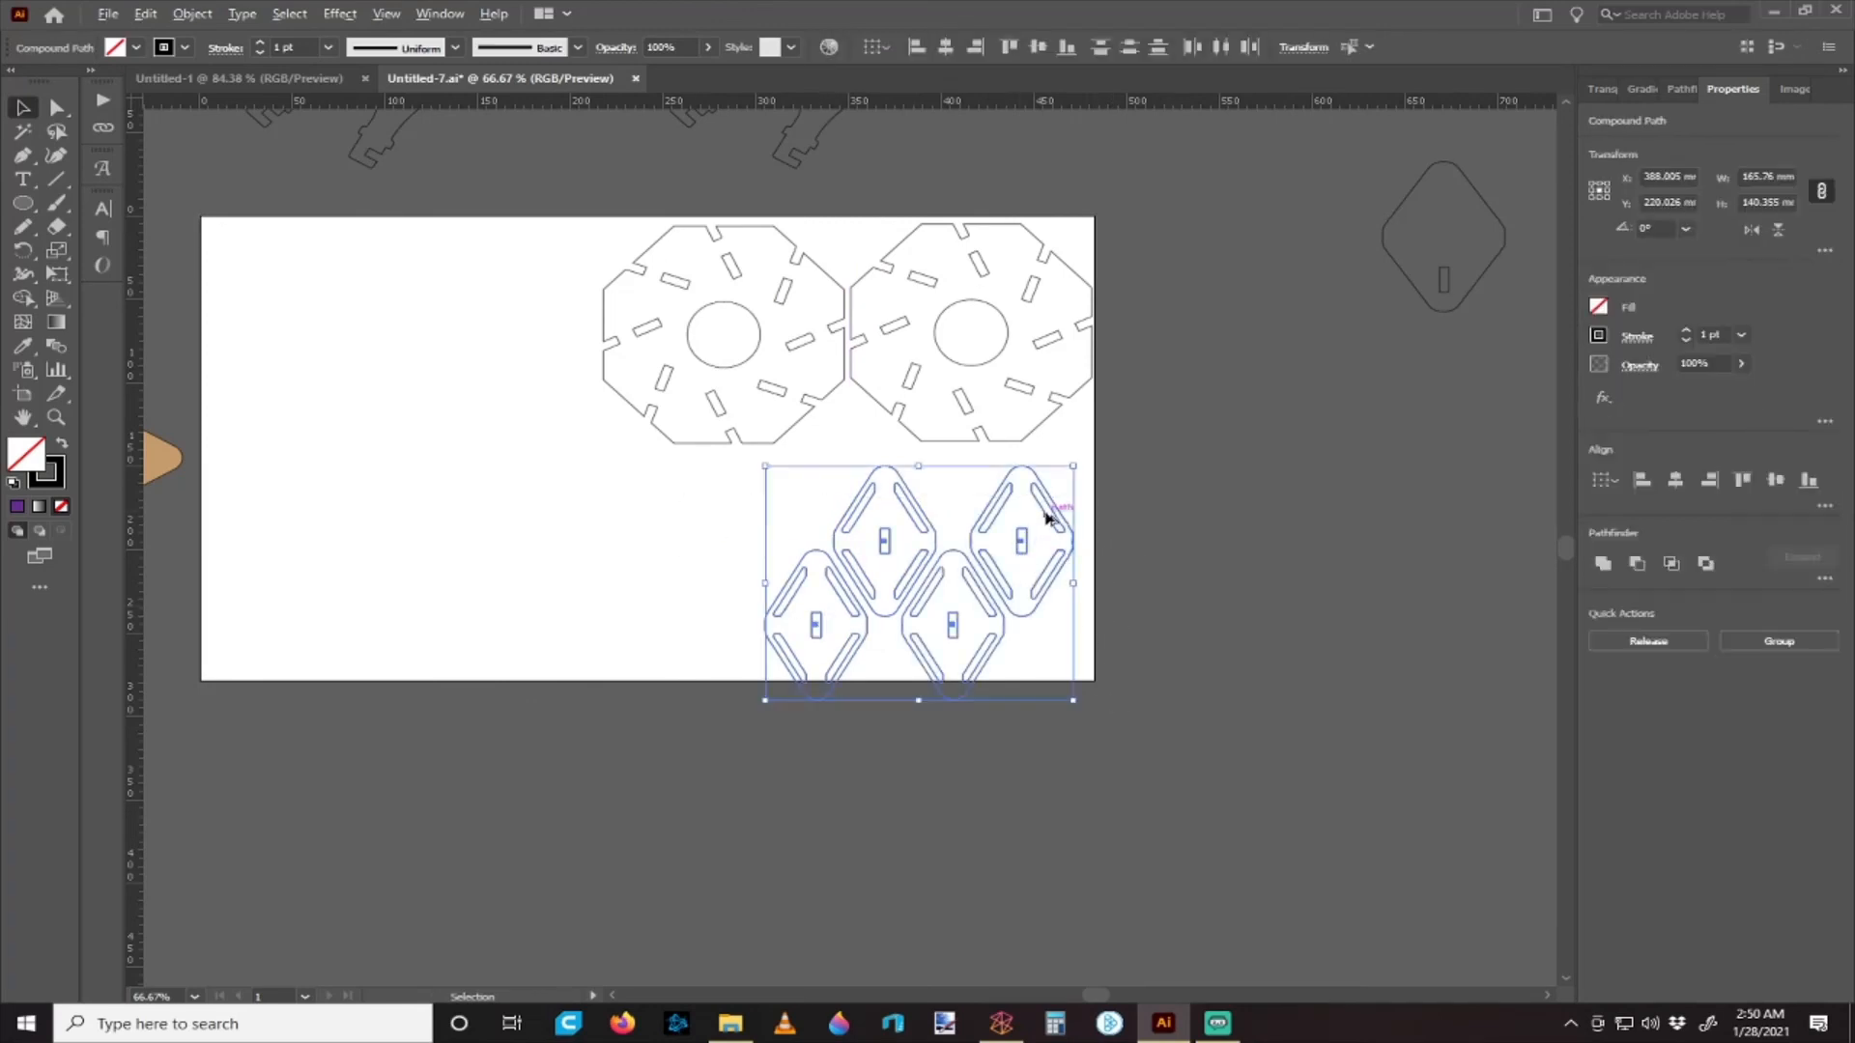
{"action": "left_click_drag", "start_coordinate": [1052, 519], "coordinate": [774, 522]}
{"action": "left_click", "coordinate": [1144, 560]}
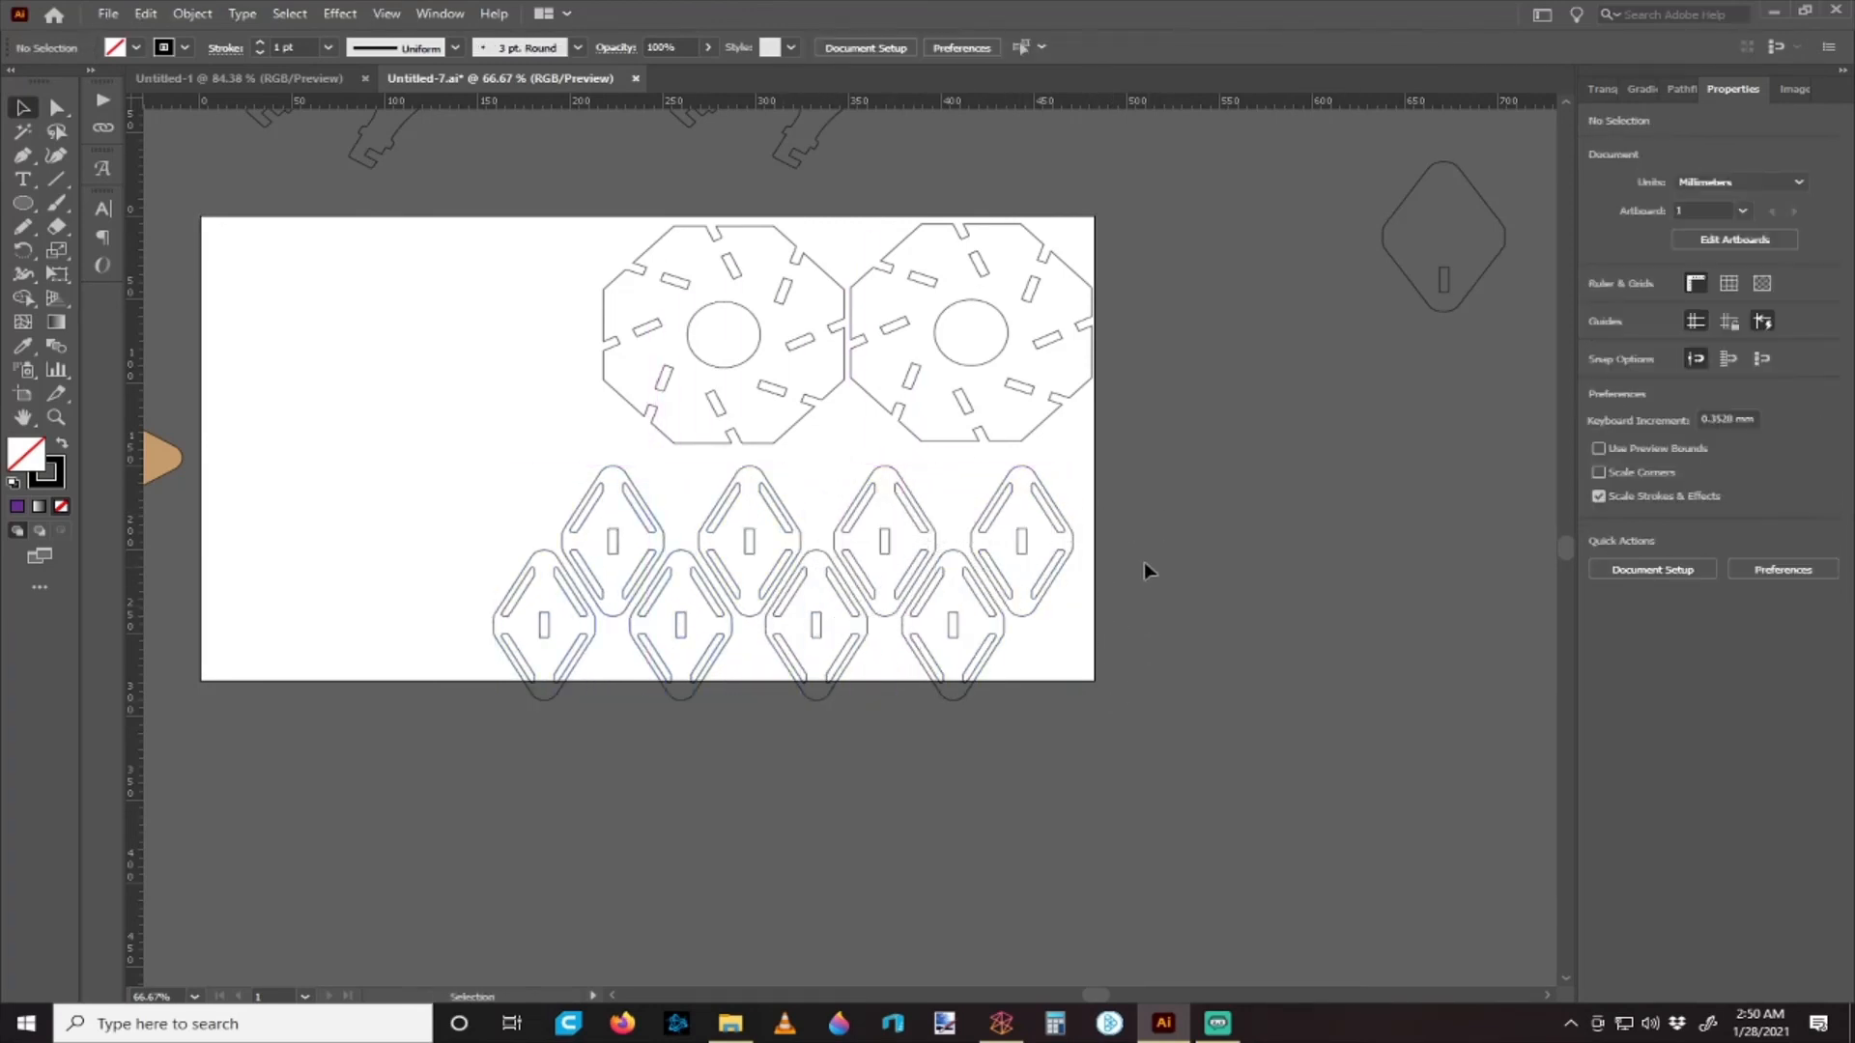
- Group the eight slotted diamonds and align the group to the artboard's lower and right edges
{"action": "left_click_drag", "start_coordinate": [1143, 560], "coordinate": [497, 642]}
{"action": "key", "text": "ctrl+g"}
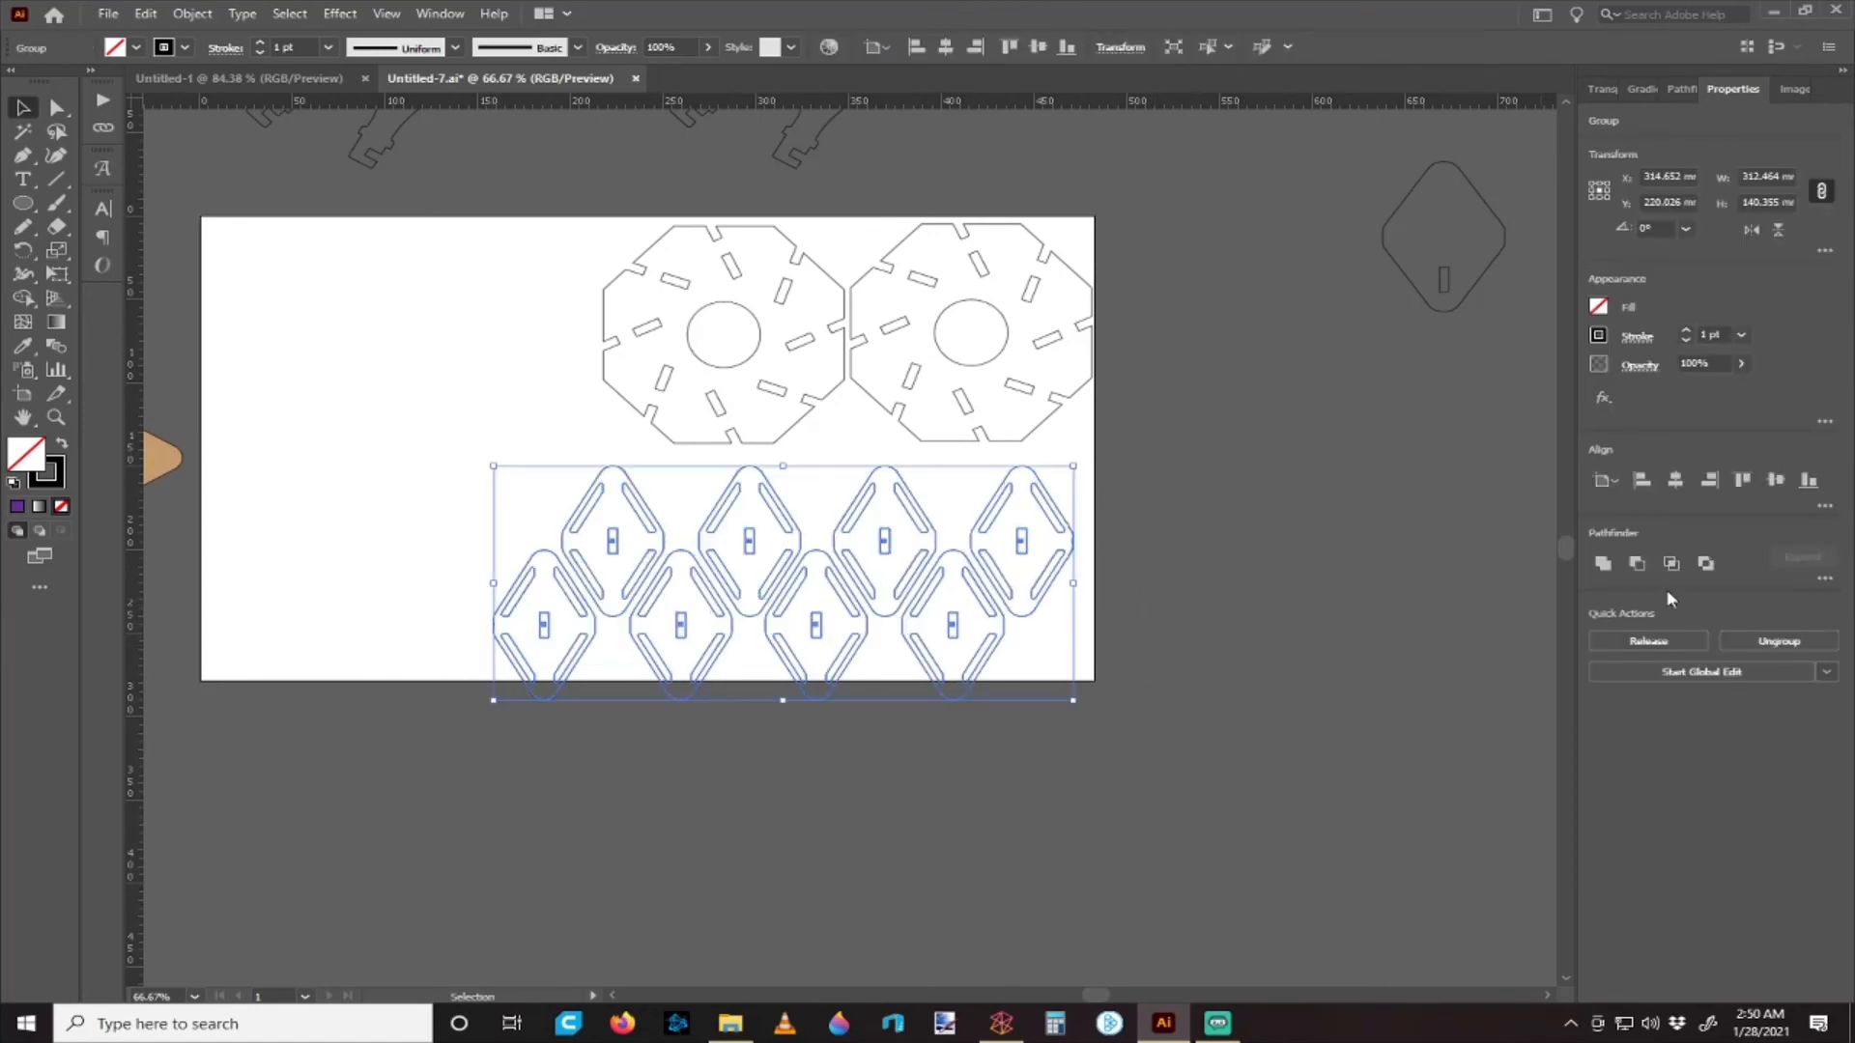
{"action": "left_click", "coordinate": [1807, 482]}
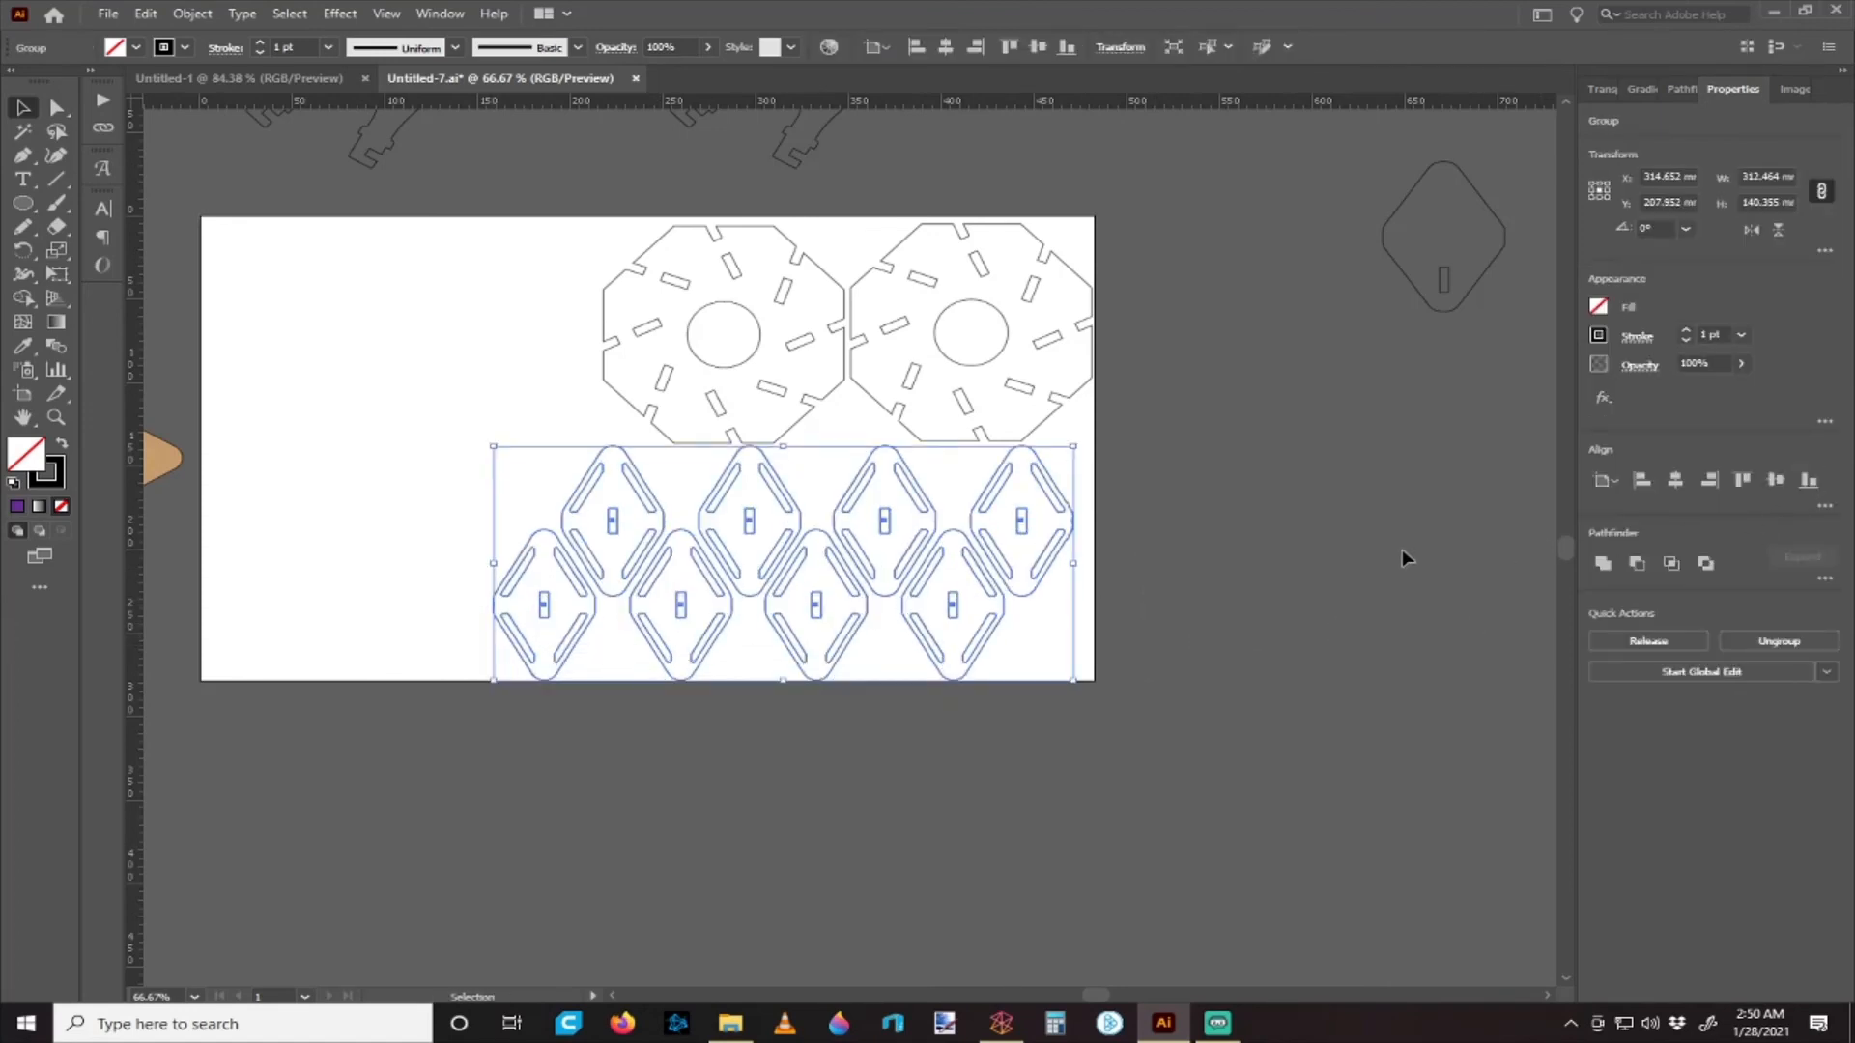
{"action": "left_click", "coordinate": [1709, 480]}
{"action": "left_click", "coordinate": [1132, 481]}
- Move the plain diamond plate onto the artboard and copy it into a diagonal row of three beside the slotted diamonds
{"action": "scroll", "coordinate": [1136, 471], "scroll_direction": "down", "scroll_amount": 1, "text": "alt"}
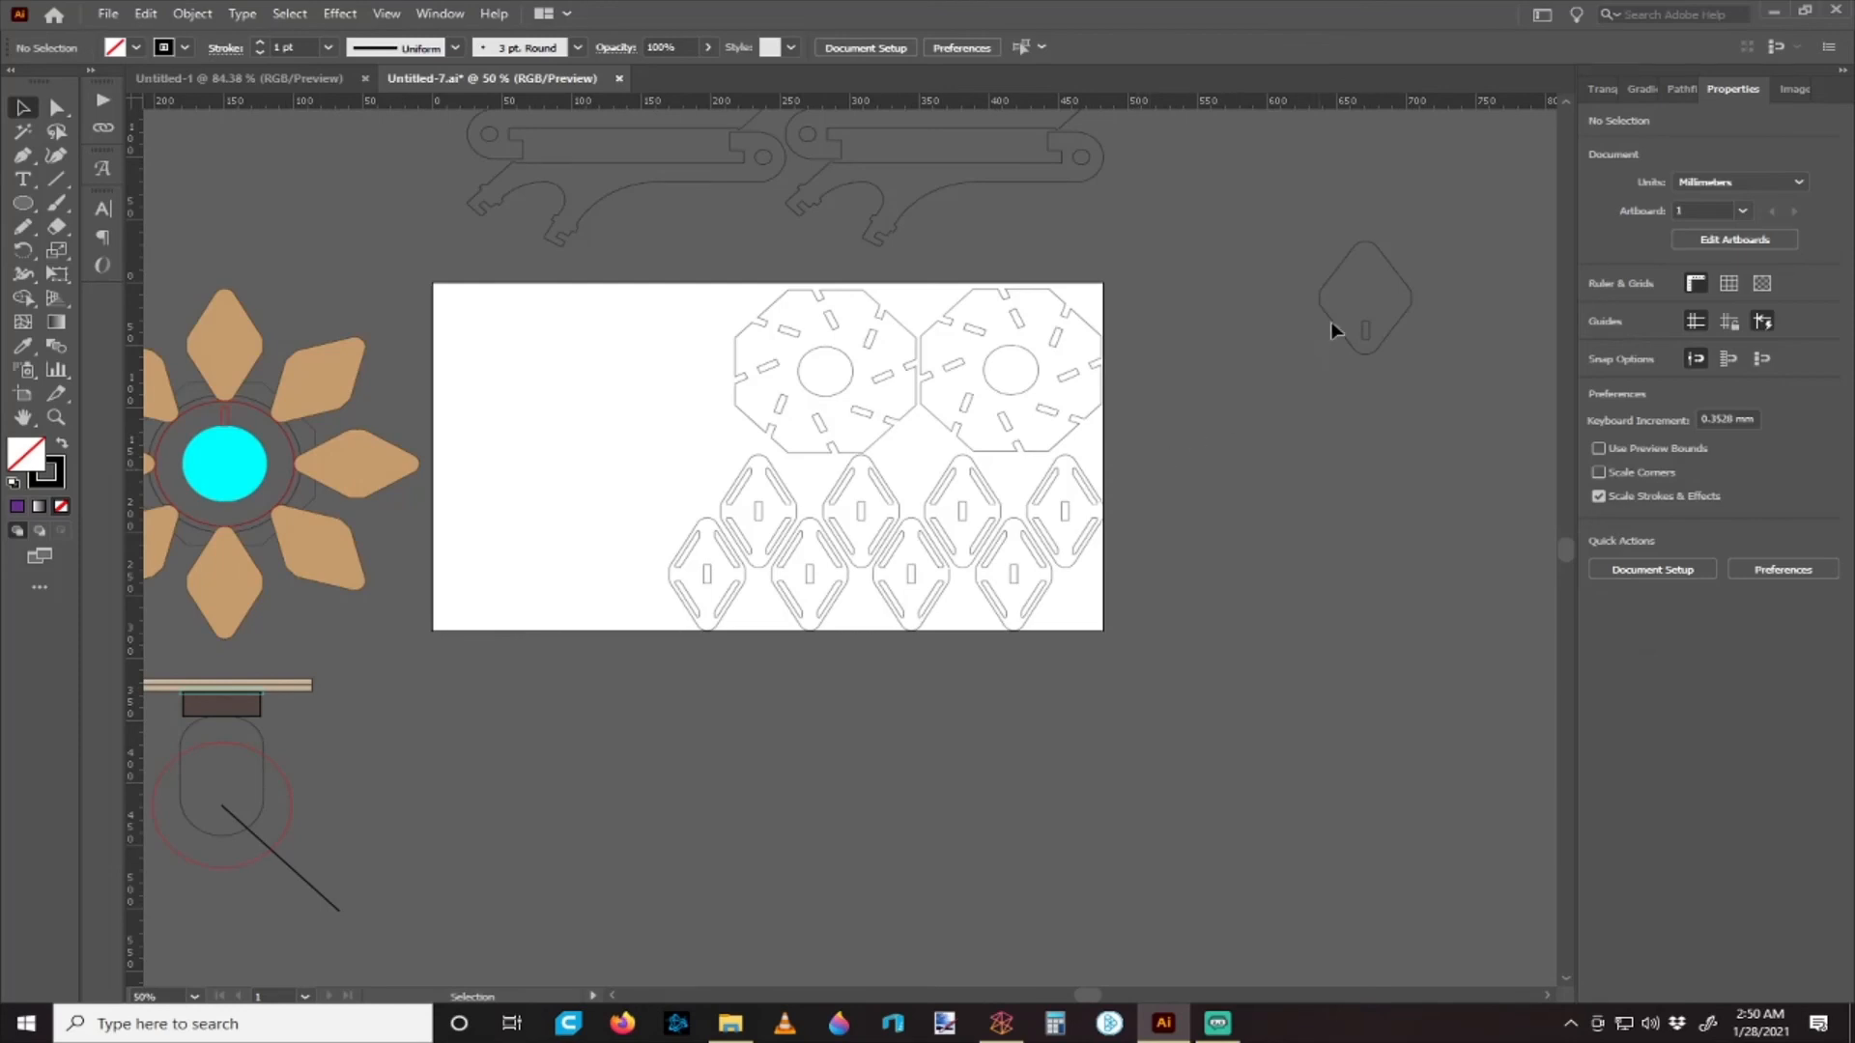
{"action": "left_click_drag", "start_coordinate": [1395, 287], "coordinate": [673, 338]}
{"action": "scroll", "coordinate": [676, 340], "scroll_direction": "up", "scroll_amount": 1, "text": "alt"}
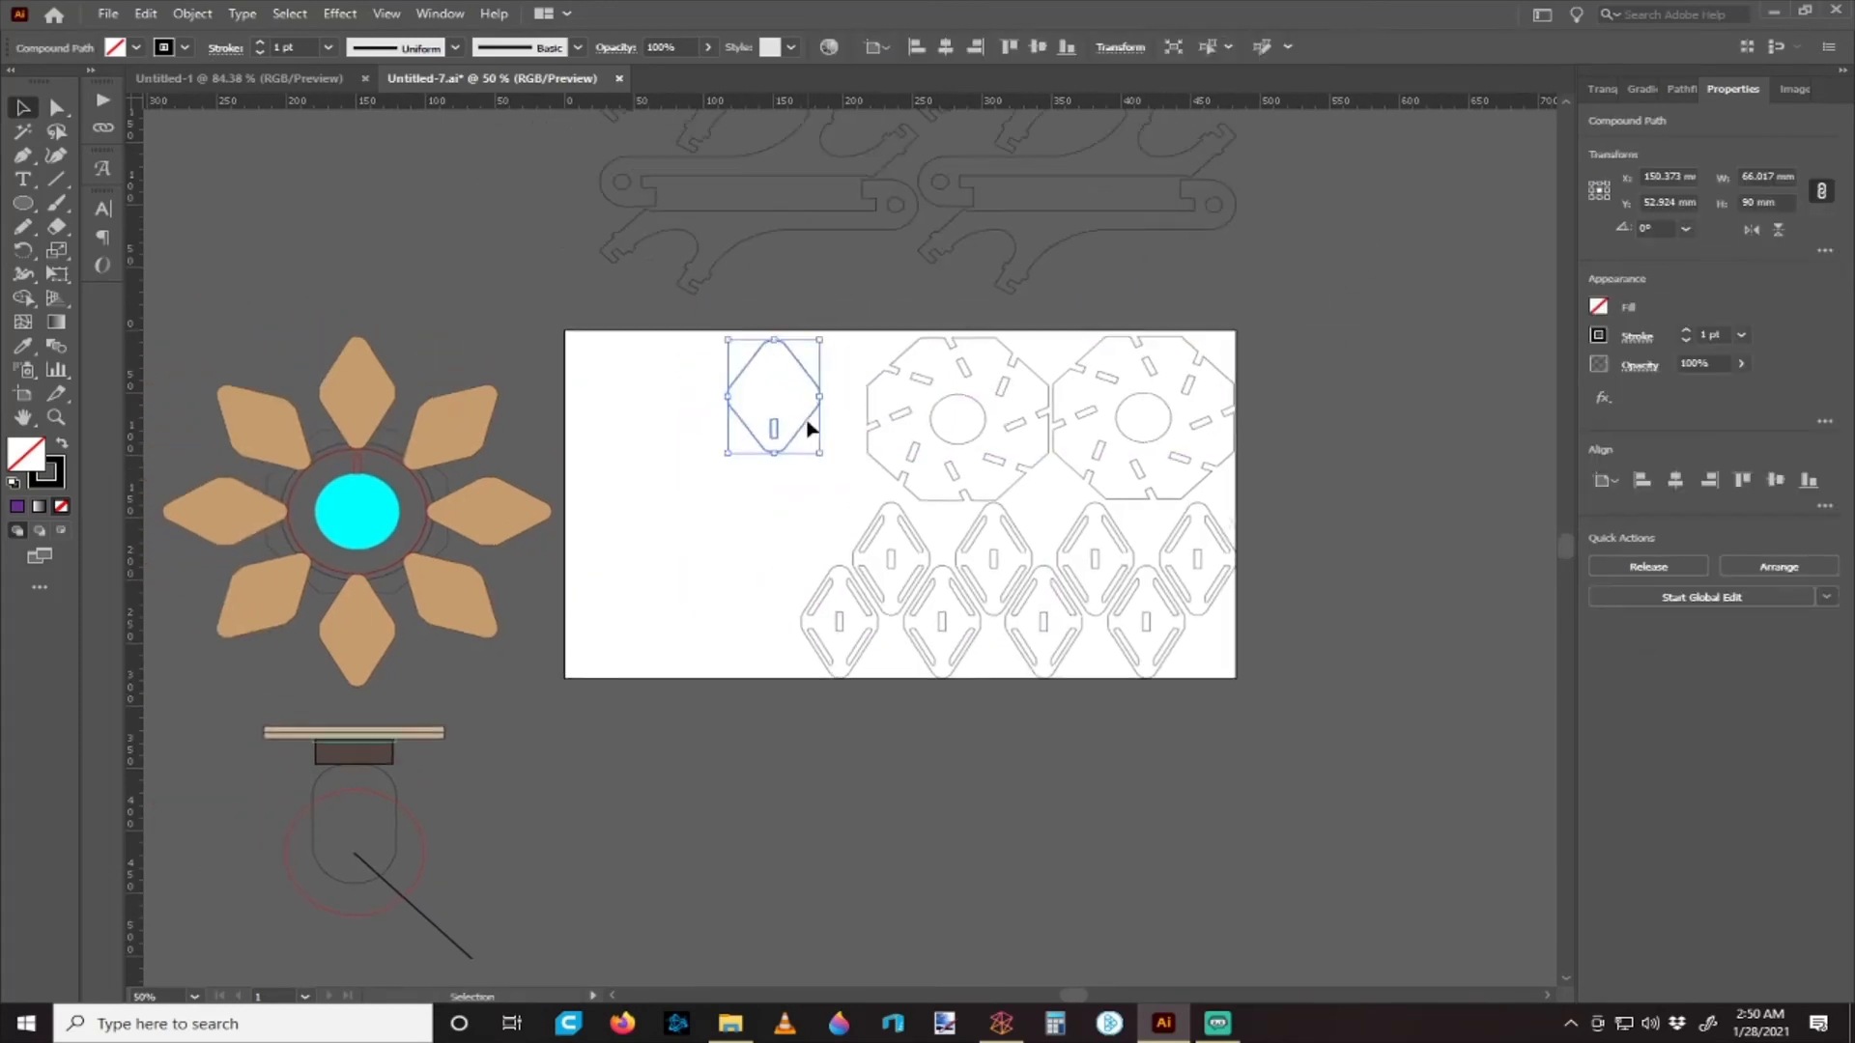
{"action": "left_click", "coordinate": [788, 509]}
{"action": "left_click_drag", "start_coordinate": [808, 398], "coordinate": [712, 691]}
{"action": "left_click", "coordinate": [674, 607]}
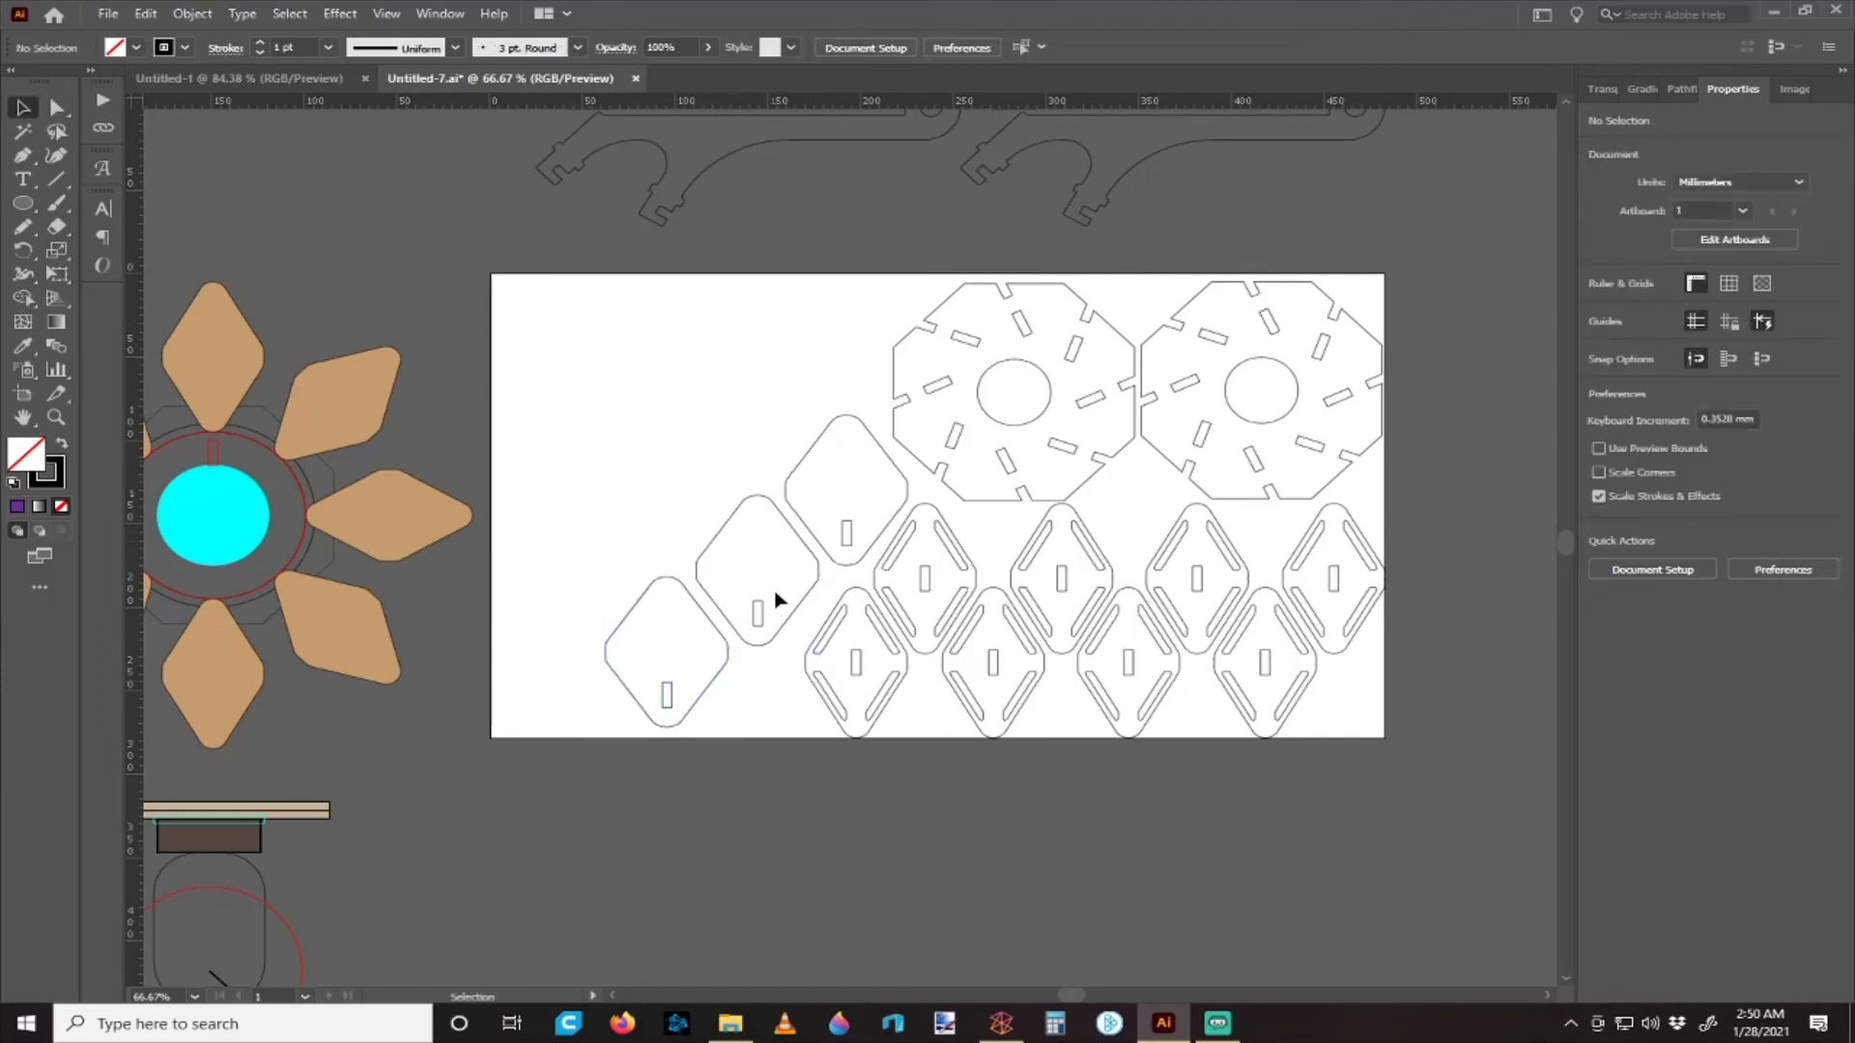
- Adjust the diagonal spacing of the three plain diamonds and move the uppermost one near the artboard's upper edge
{"action": "left_click_drag", "start_coordinate": [796, 589], "coordinate": [792, 521]}
{"action": "left_click", "coordinate": [832, 585]}
{"action": "left_click", "coordinate": [817, 543]}
{"action": "left_click_drag", "start_coordinate": [619, 444], "coordinate": [801, 605]}
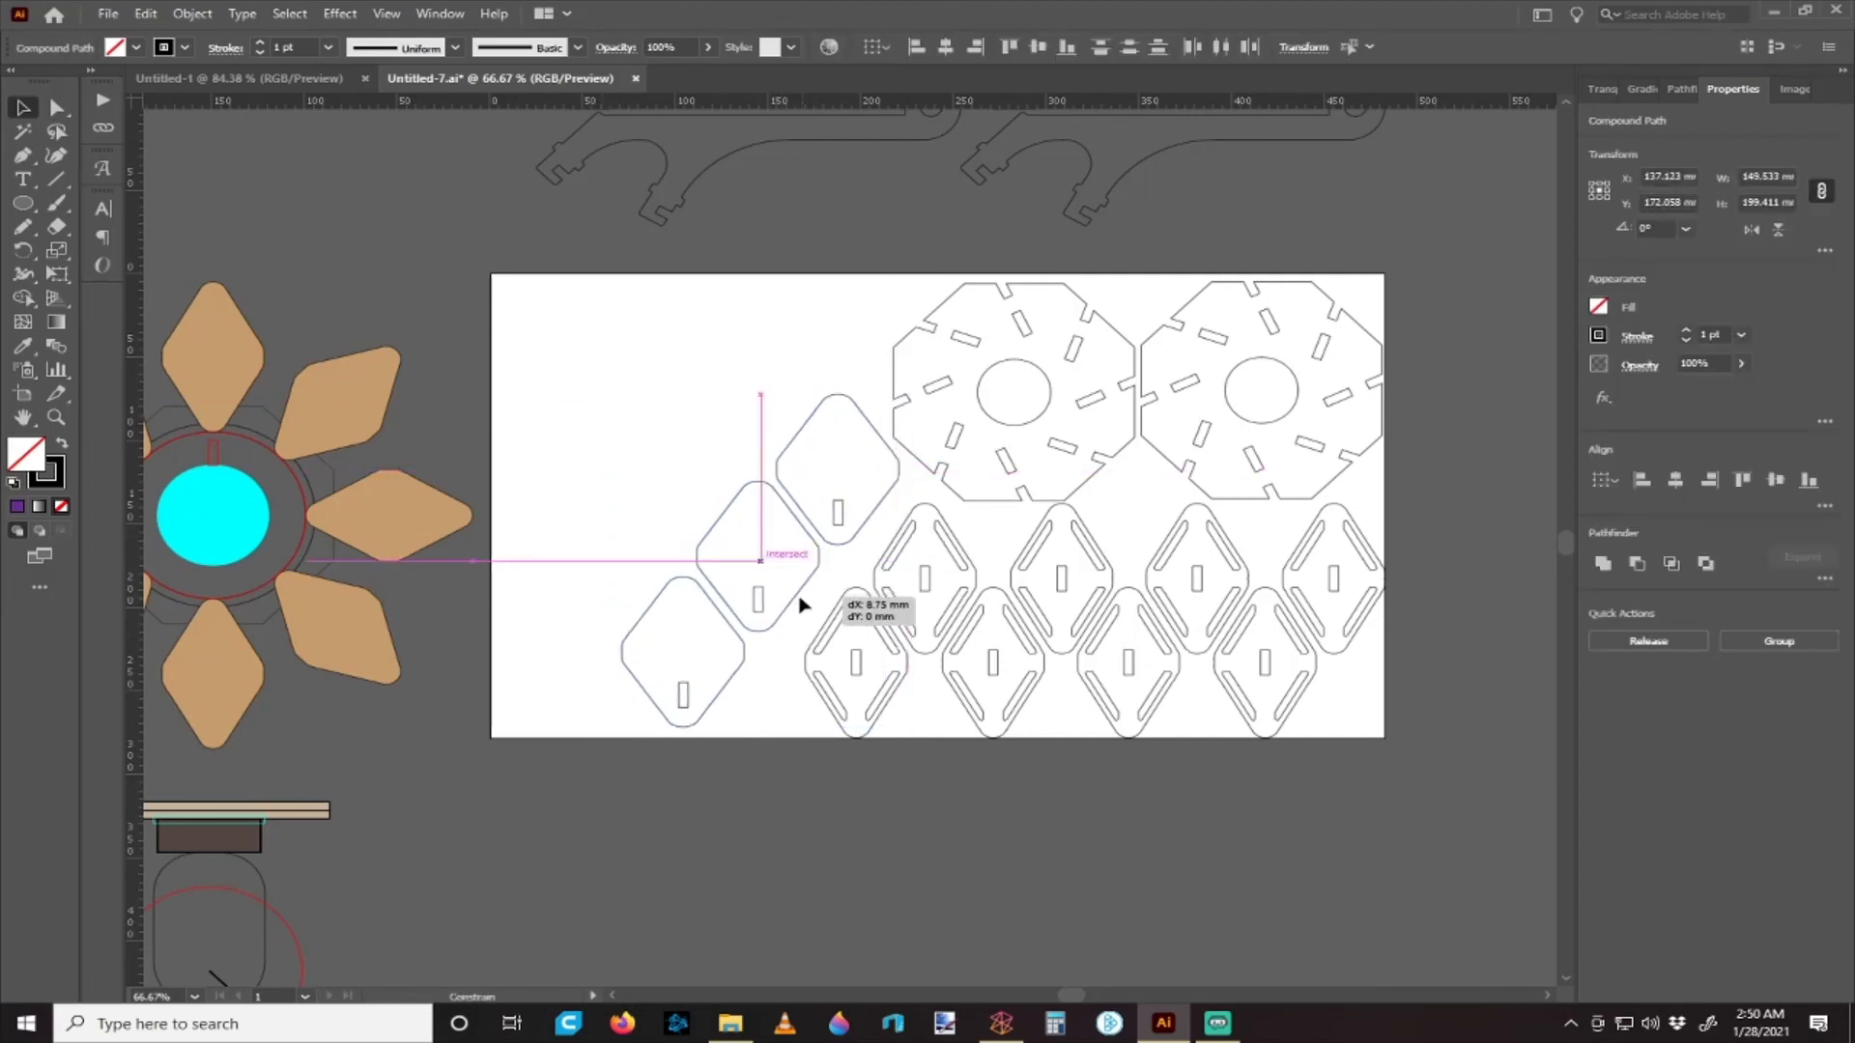
{"action": "left_click_drag", "start_coordinate": [844, 410], "coordinate": [842, 300]}
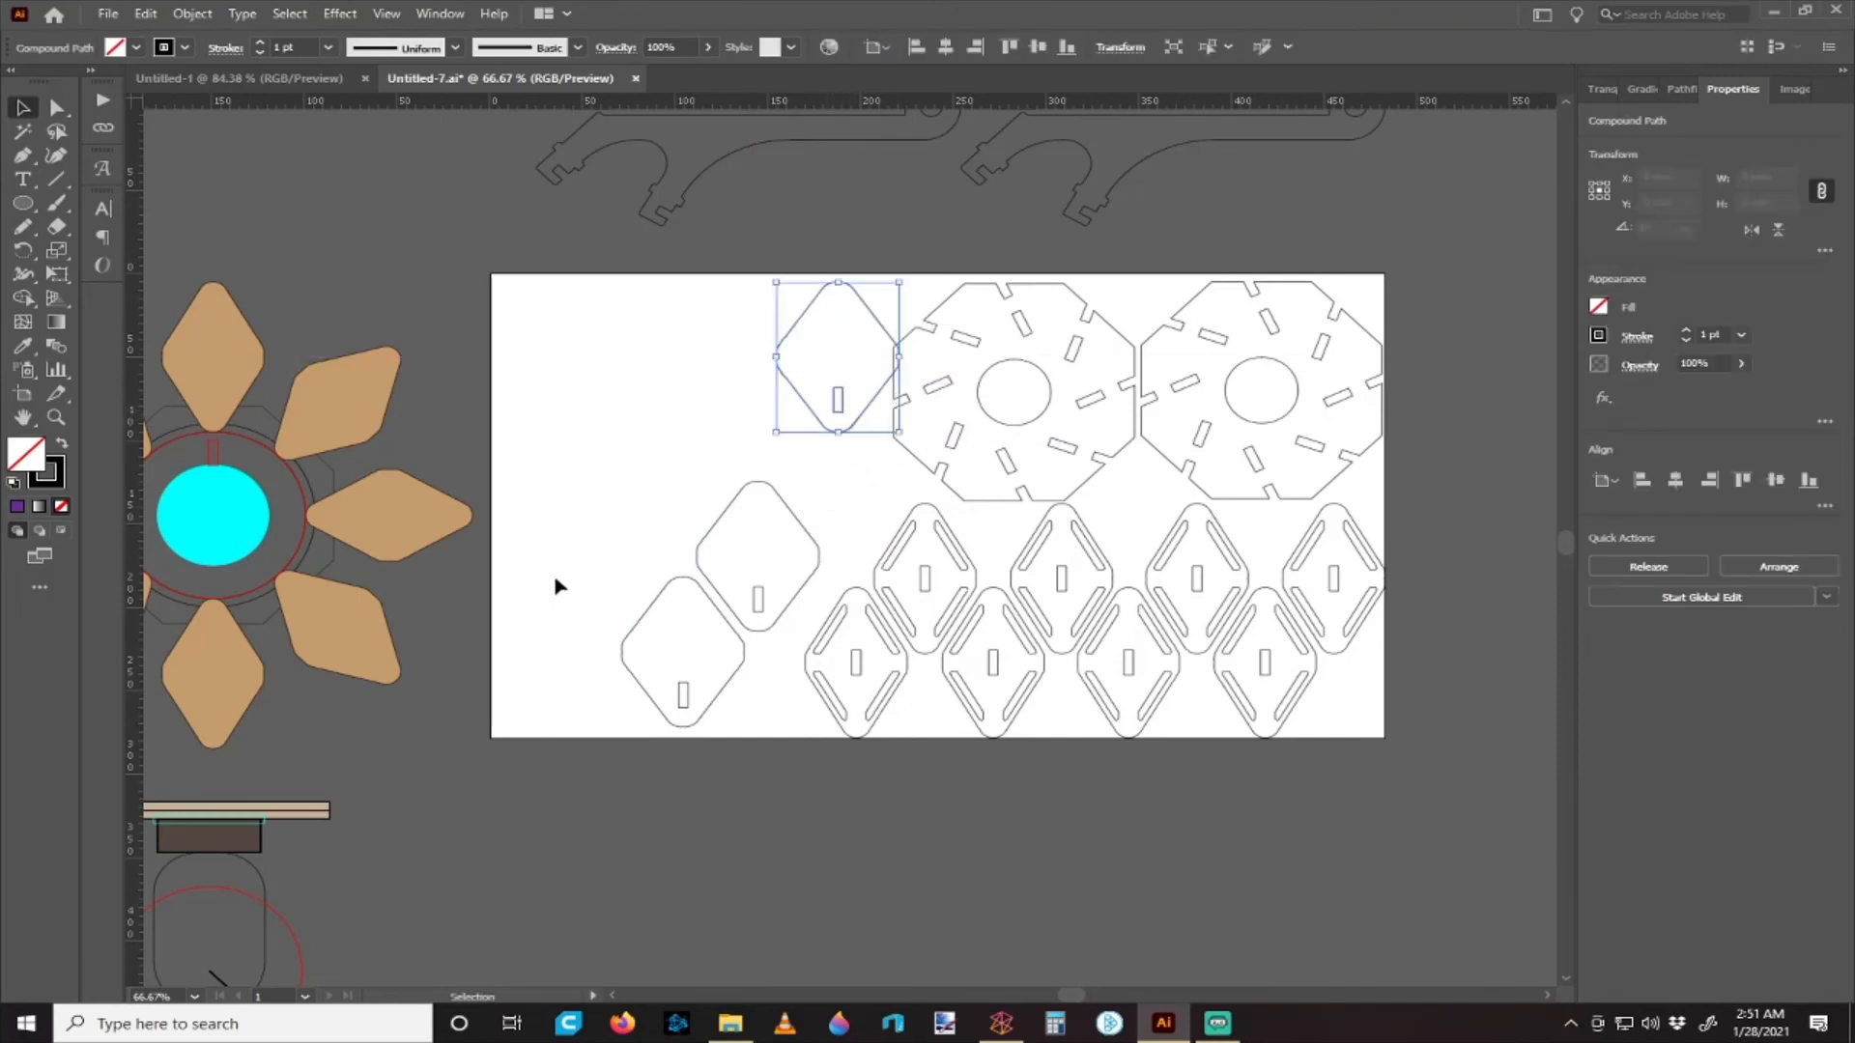
- Move the two lower plain diamonds closer to the slotted diamonds, seating the lowest one on the artboard's lower edge
{"action": "left_click_drag", "start_coordinate": [545, 570], "coordinate": [699, 666]}
{"action": "left_click_drag", "start_coordinate": [644, 516], "coordinate": [779, 618]}
{"action": "left_click", "coordinate": [767, 508]}
{"action": "left_click_drag", "start_coordinate": [782, 512], "coordinate": [769, 496]}
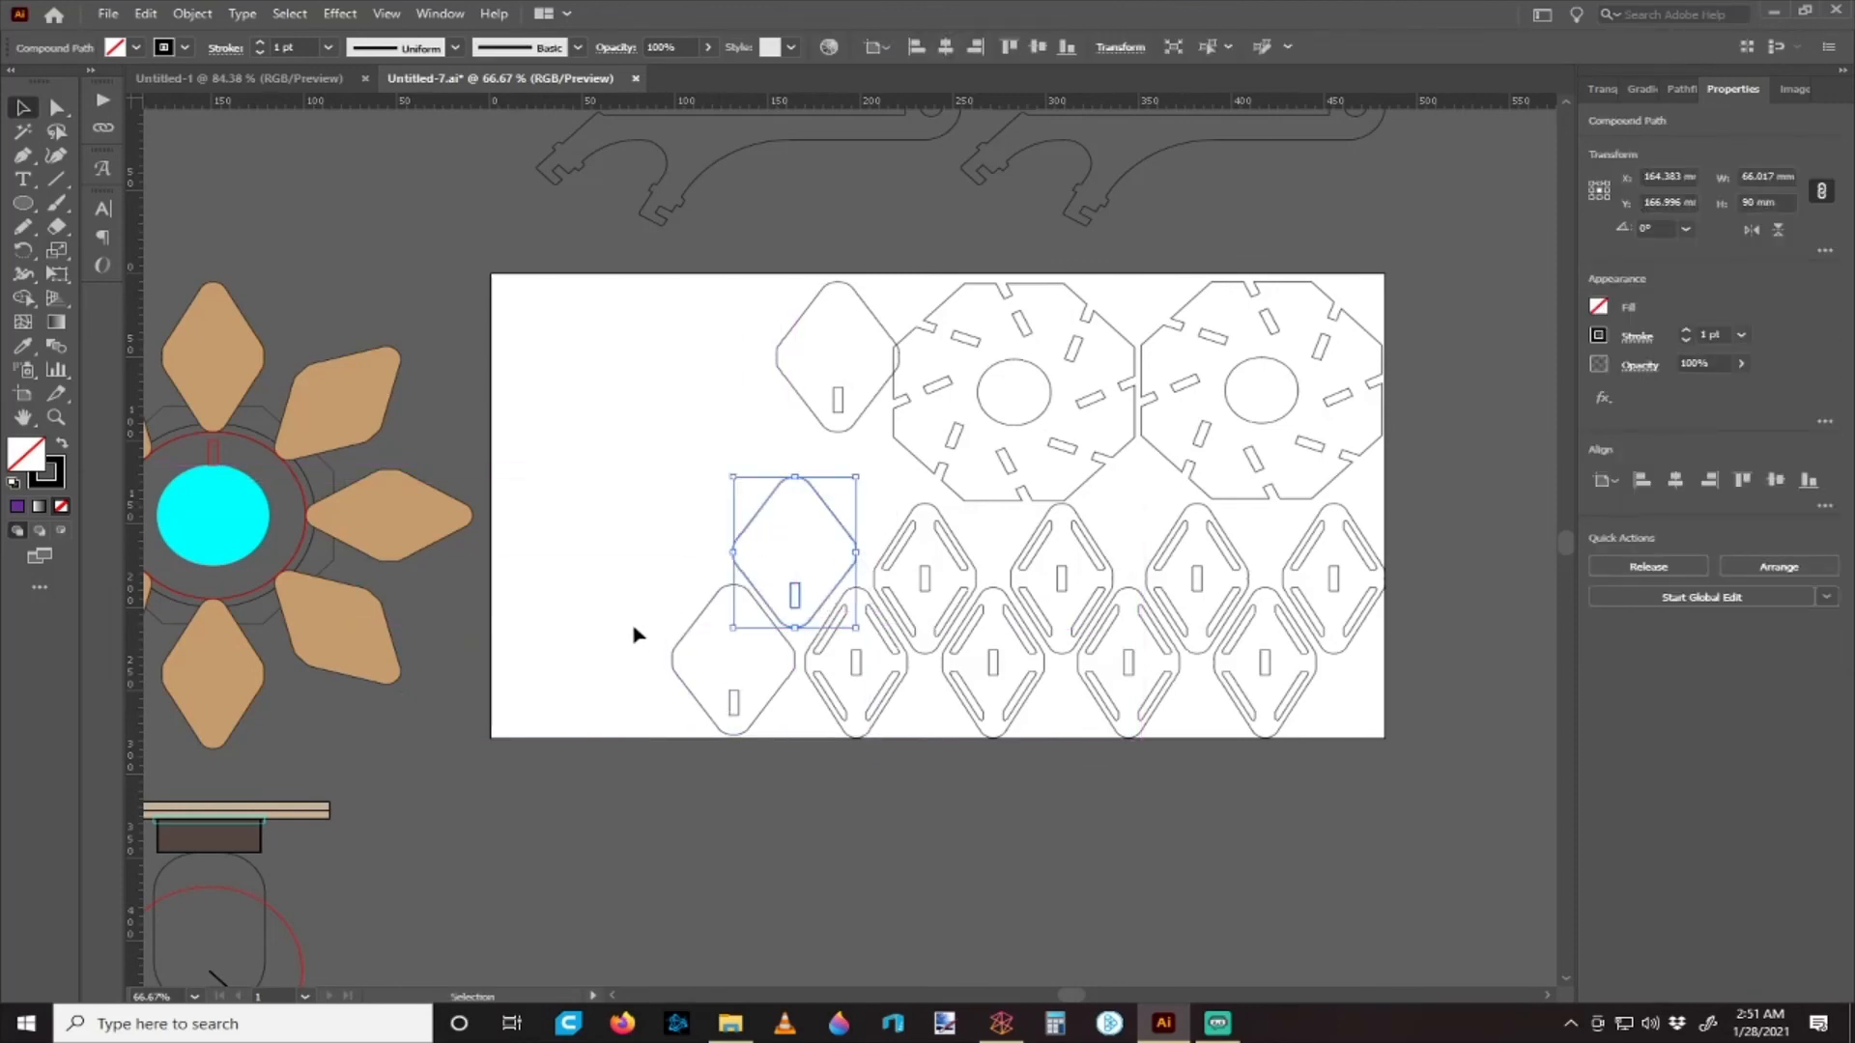
{"action": "left_click", "coordinate": [701, 704]}
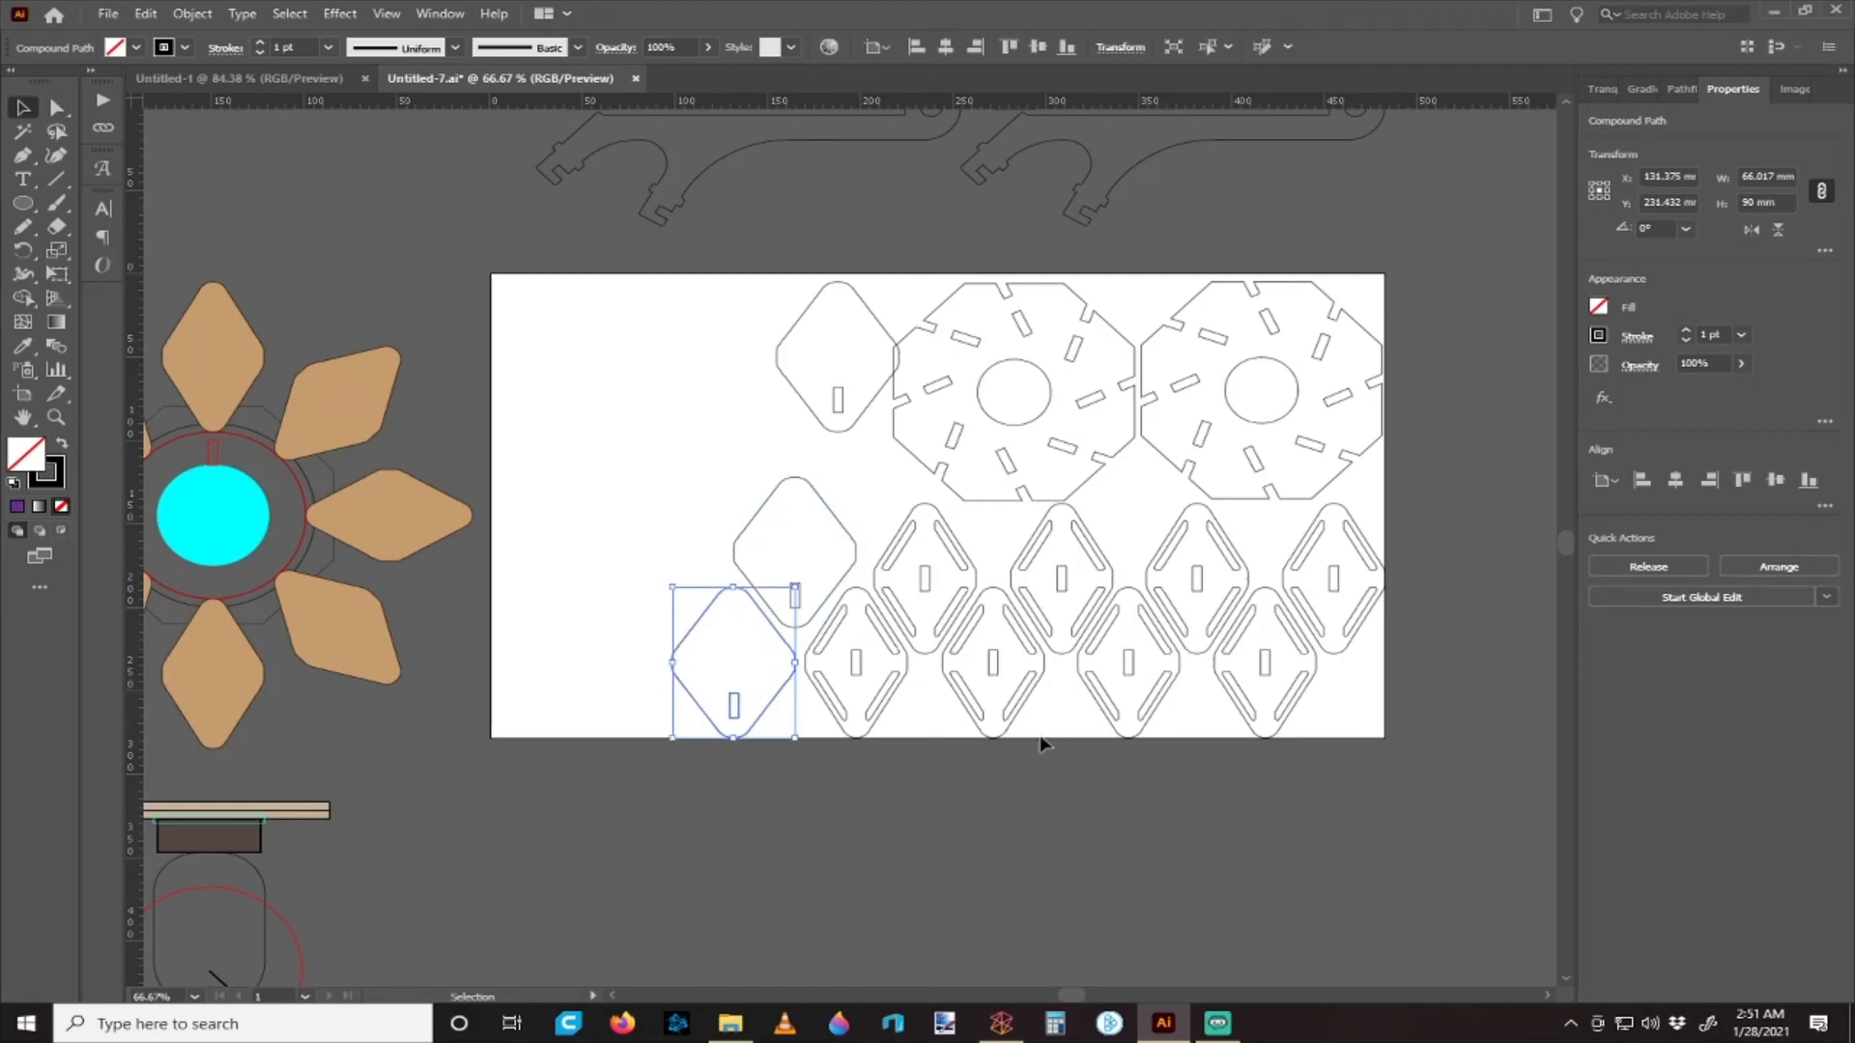
{"action": "left_click", "coordinate": [979, 768]}
- Nudge the middle plain diamond about 3.5 mm to the right, closer to the slotted diamonds
{"action": "left_click", "coordinate": [850, 547]}
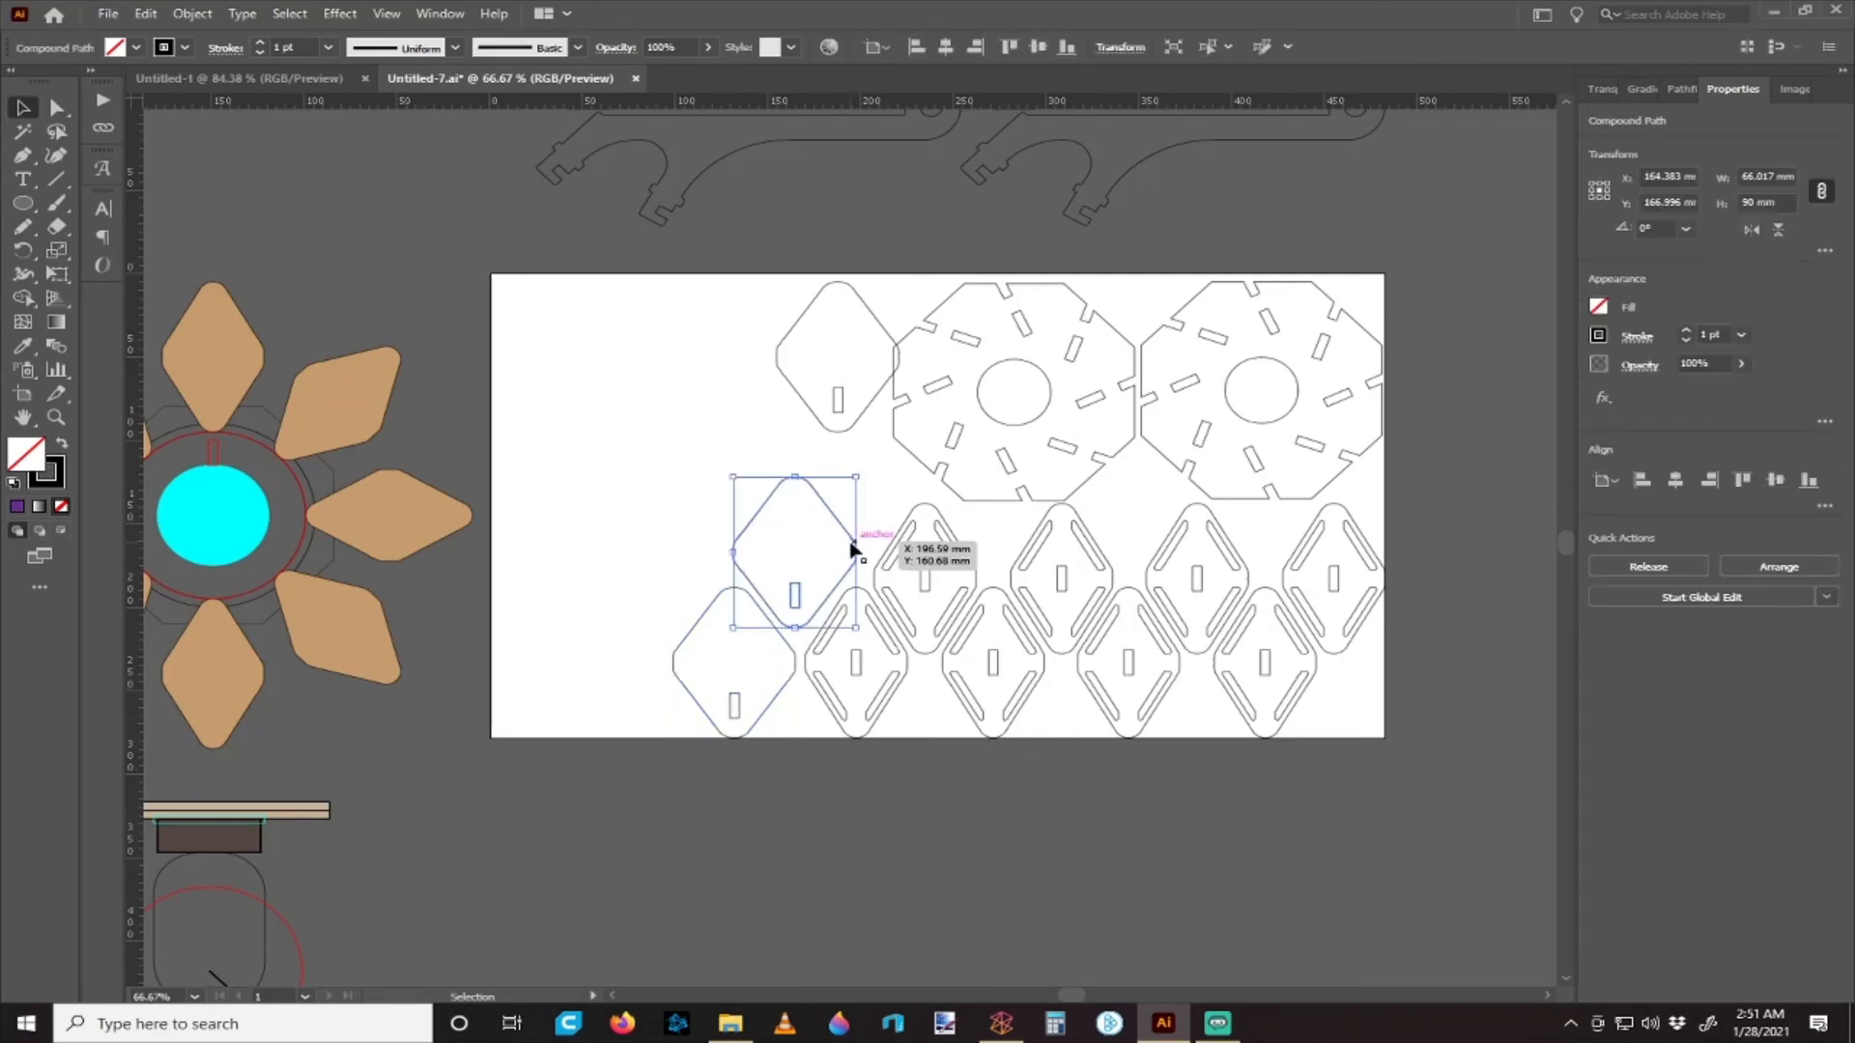
{"action": "key", "text": "Right"}
{"action": "key", "text": "Right"}
{"action": "key", "text": "Right"}
{"action": "key", "text": "Right"}
{"action": "key", "text": "Right"}
{"action": "key", "text": "Right"}
{"action": "key", "text": "Right"}
{"action": "key", "text": "Right"}
{"action": "key", "text": "Right"}
{"action": "key", "text": "Right"}
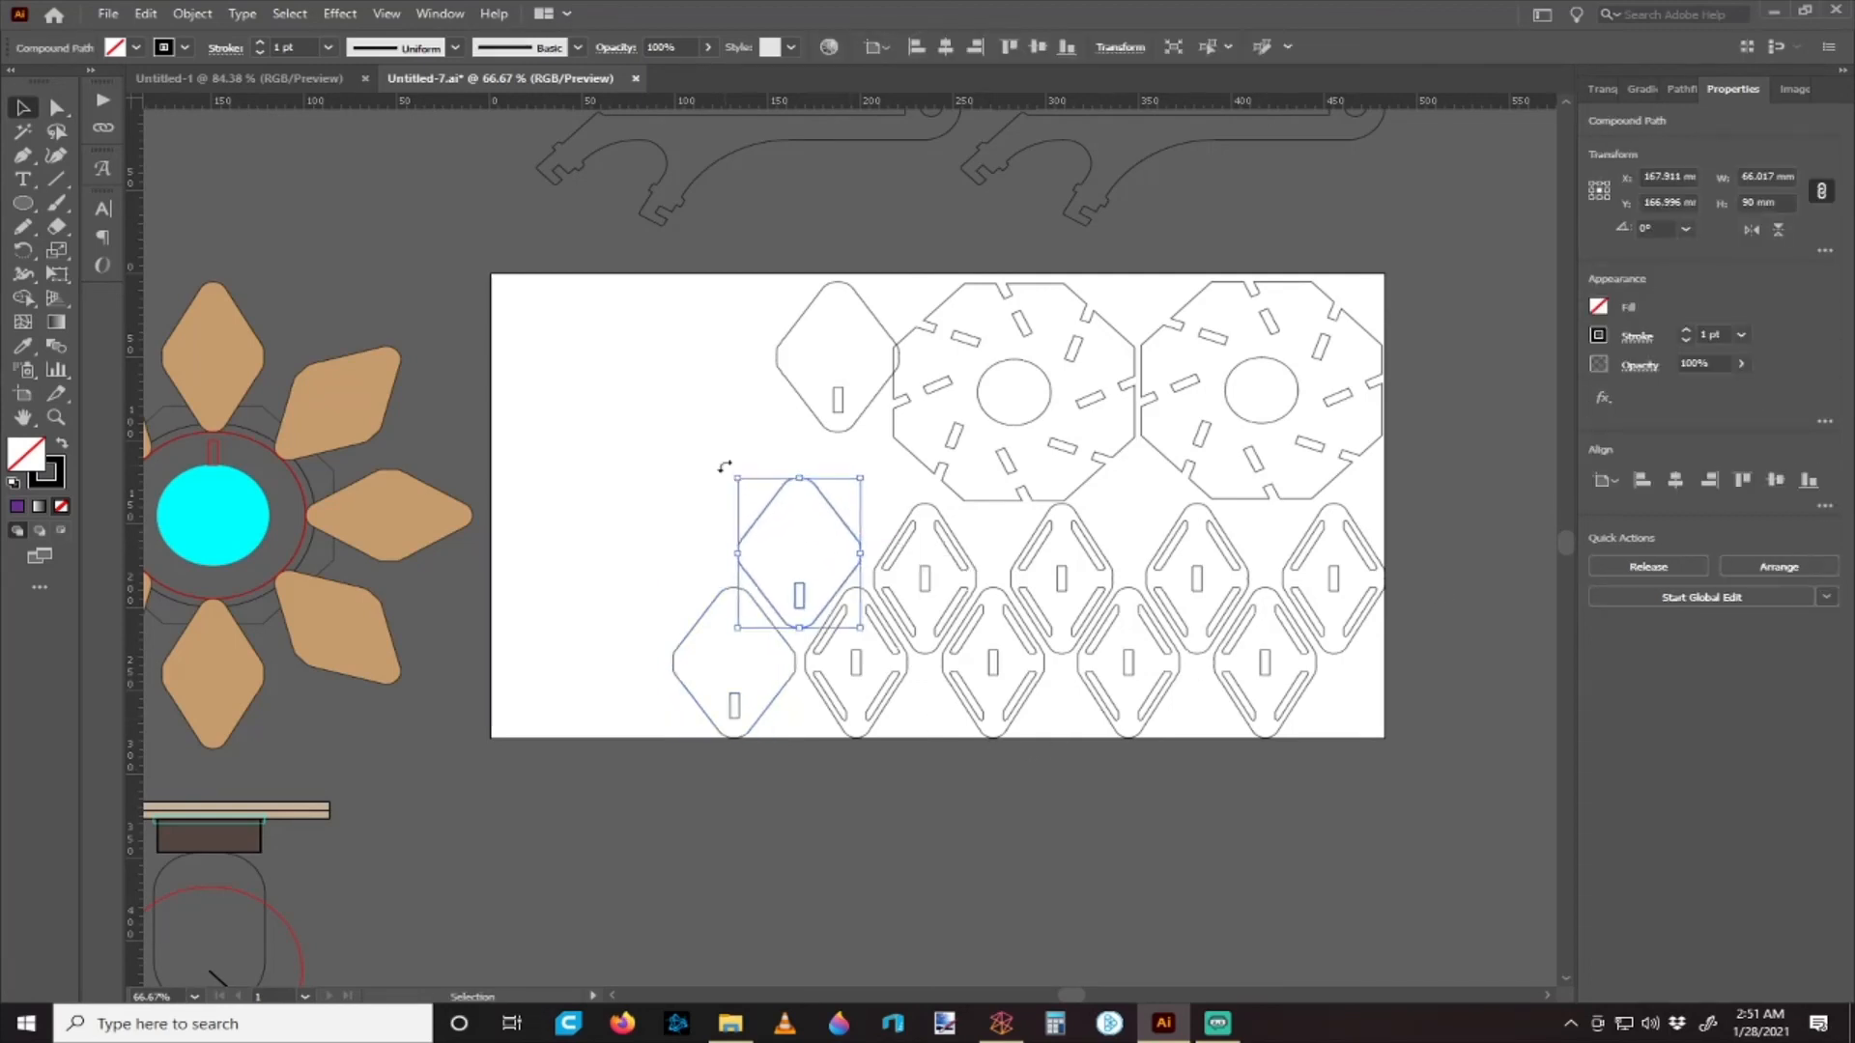
{"action": "left_click", "coordinate": [724, 454]}
- Duplicate the plain diamonds in a staggered pattern across the artboard's left part to make eight, fitting one along the upper edge
{"action": "mouse_move", "coordinate": [868, 417]}
{"action": "left_mouse_down"}
{"action": "mouse_move", "coordinate": [712, 475]}
{"action": "mouse_move", "coordinate": [748, 620]}
{"action": "mouse_move", "coordinate": [773, 607]}
{"action": "mouse_move", "coordinate": [744, 393]}
{"action": "mouse_move", "coordinate": [846, 435]}
{"action": "left_mouse_up"}
{"action": "left_click", "coordinate": [857, 460]}
{"action": "left_click_drag", "start_coordinate": [614, 452], "coordinate": [630, 523]}
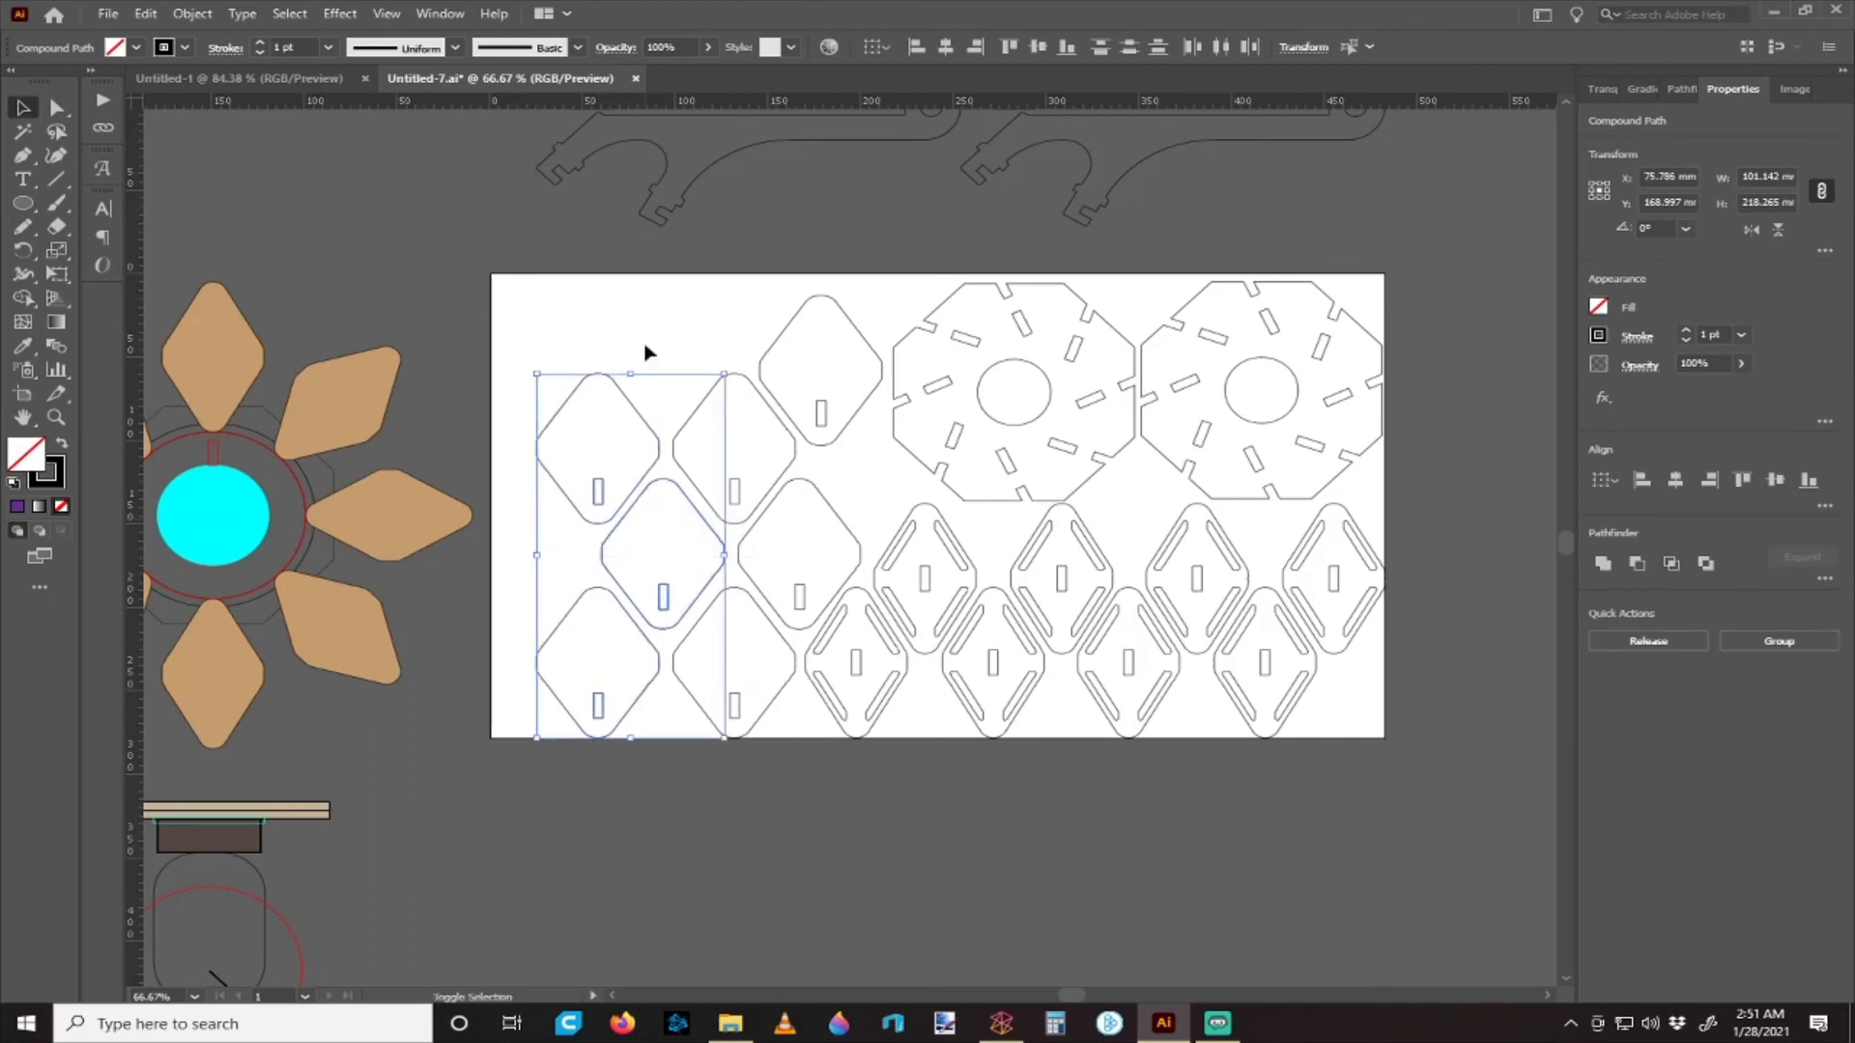
{"action": "left_click_drag", "start_coordinate": [649, 404], "coordinate": [726, 340]}
{"action": "mouse_move", "coordinate": [851, 432]}
{"action": "left_mouse_down"}
{"action": "mouse_move", "coordinate": [849, 393]}
{"action": "mouse_move", "coordinate": [853, 415]}
{"action": "left_mouse_up"}
{"action": "left_click", "coordinate": [694, 367]}
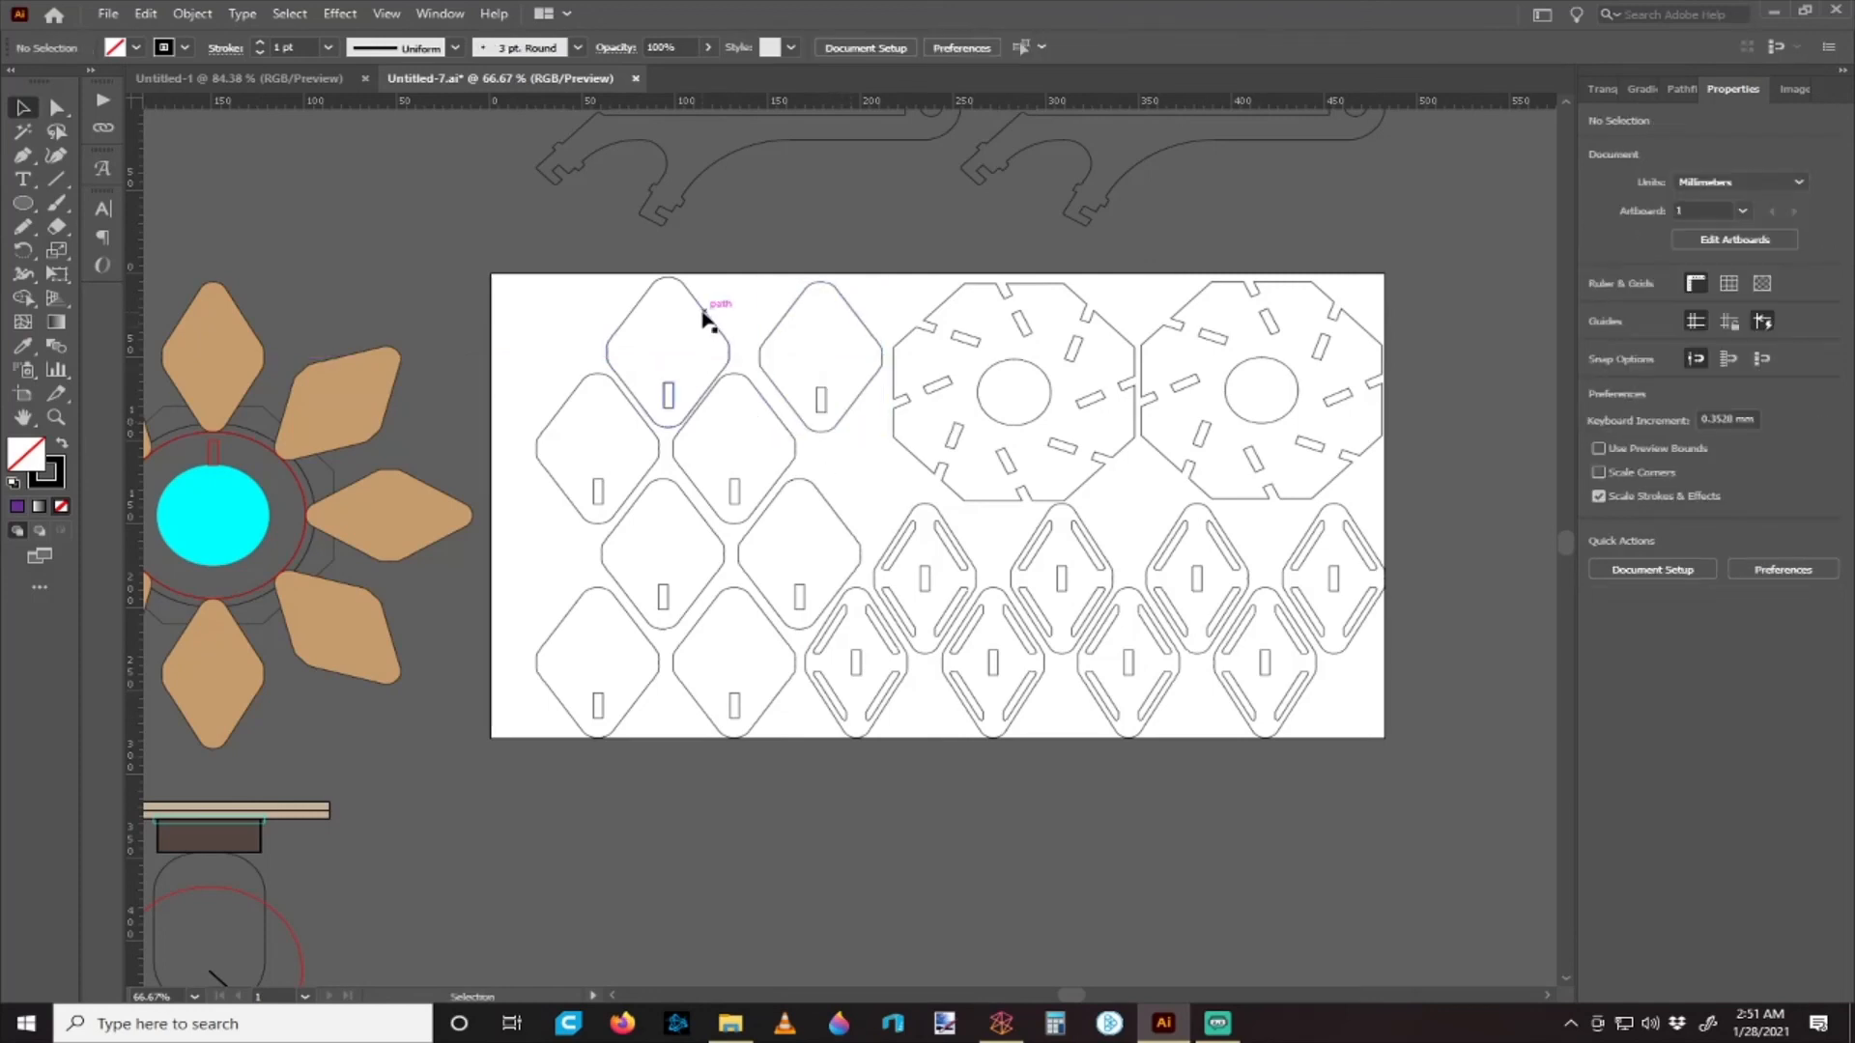
- Shift the two octagonal plates slightly upward and group all the plates on the artboard
{"action": "left_click_drag", "start_coordinate": [1170, 365], "coordinate": [1171, 365]}
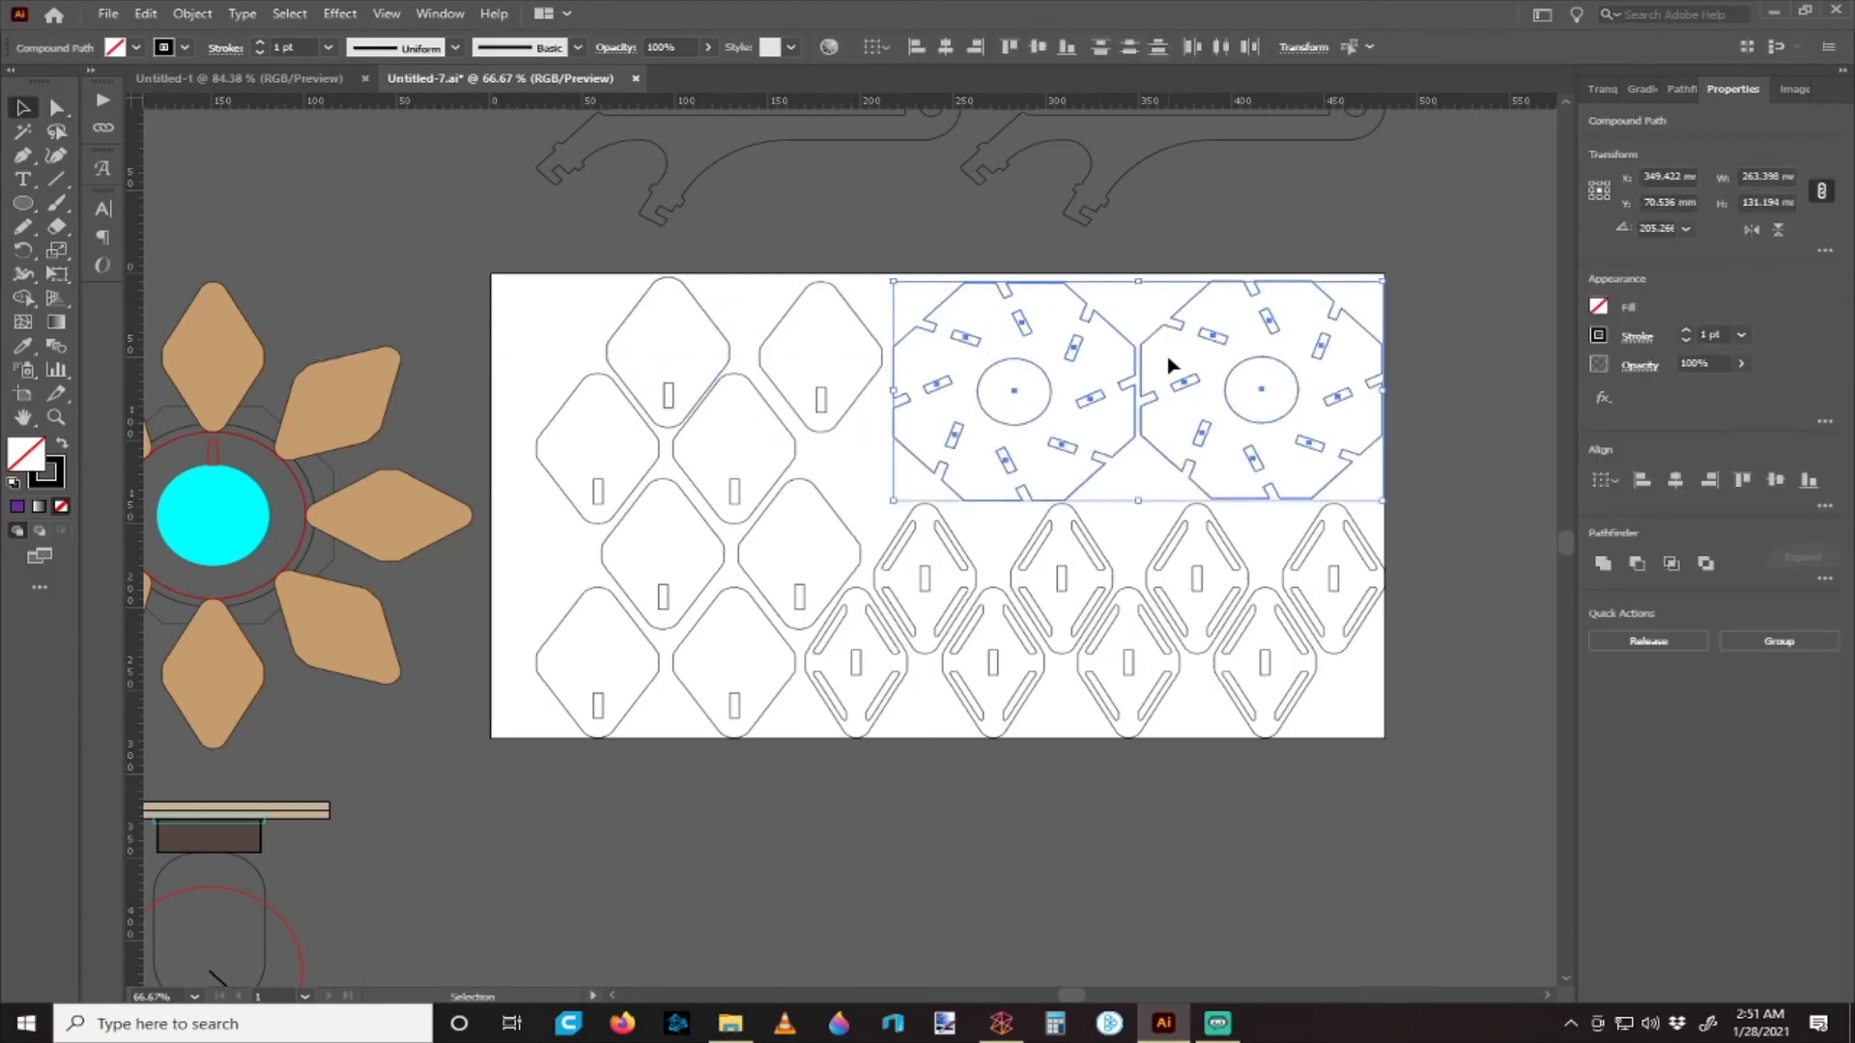
{"action": "left_click", "coordinate": [1464, 503]}
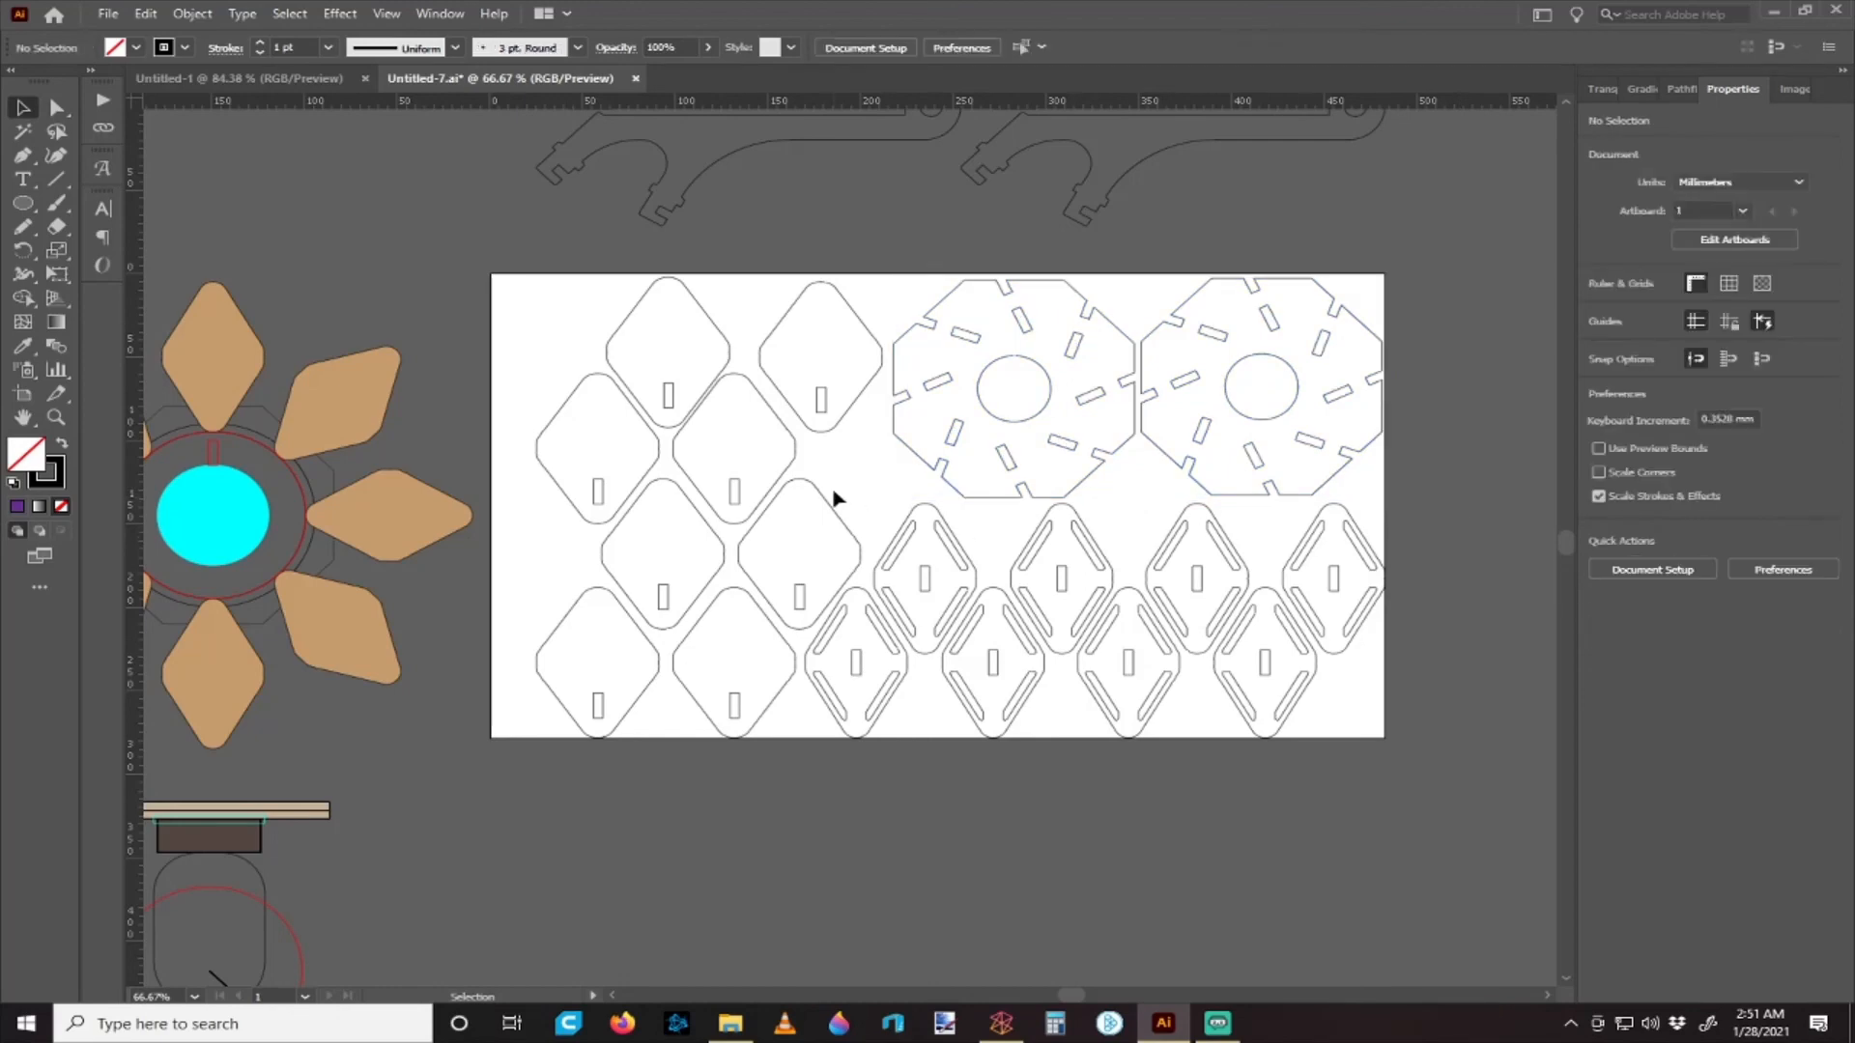
{"action": "scroll", "coordinate": [874, 580], "scroll_direction": "down", "scroll_amount": 3}
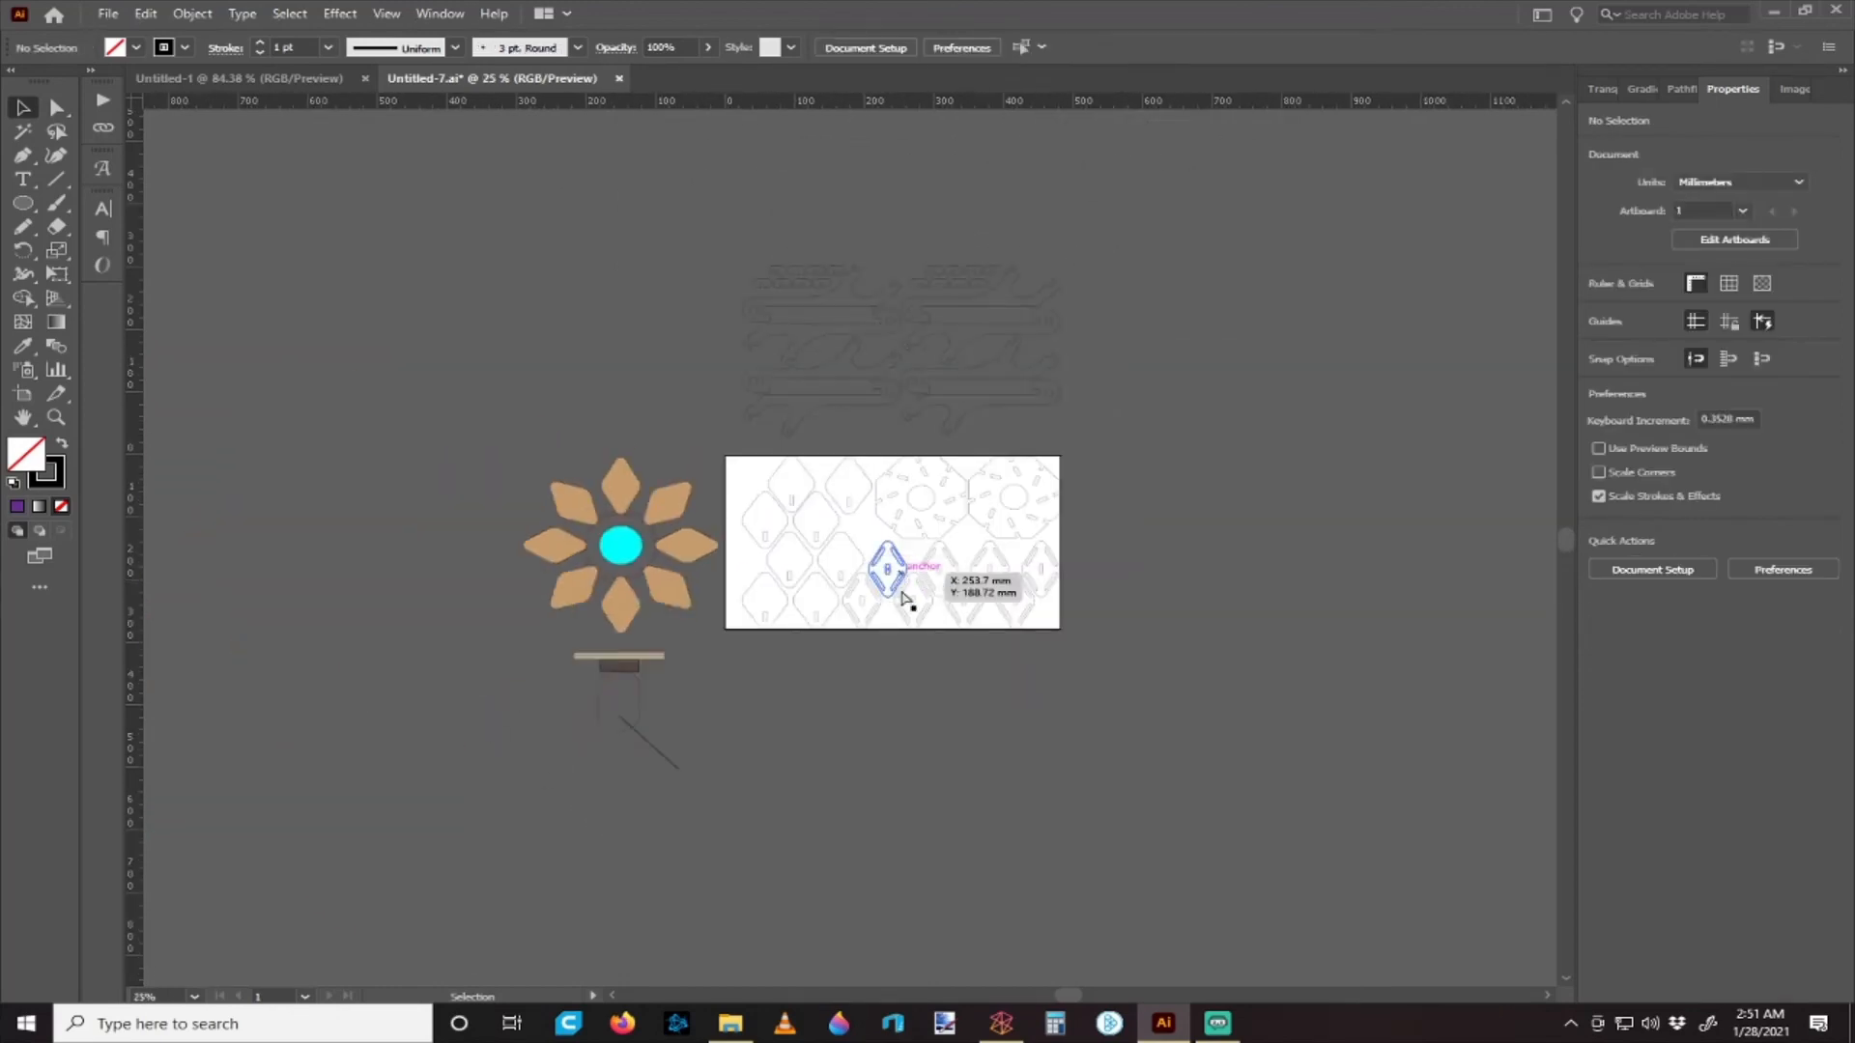
{"action": "left_click_drag", "start_coordinate": [900, 616], "coordinate": [937, 623]}
{"action": "scroll", "coordinate": [939, 621], "scroll_direction": "up", "scroll_amount": 2}
{"action": "left_click_drag", "start_coordinate": [1396, 418], "coordinate": [634, 765]}
{"action": "scroll", "coordinate": [666, 751], "scroll_direction": "down", "scroll_amount": 2}
{"action": "key", "text": "a"}
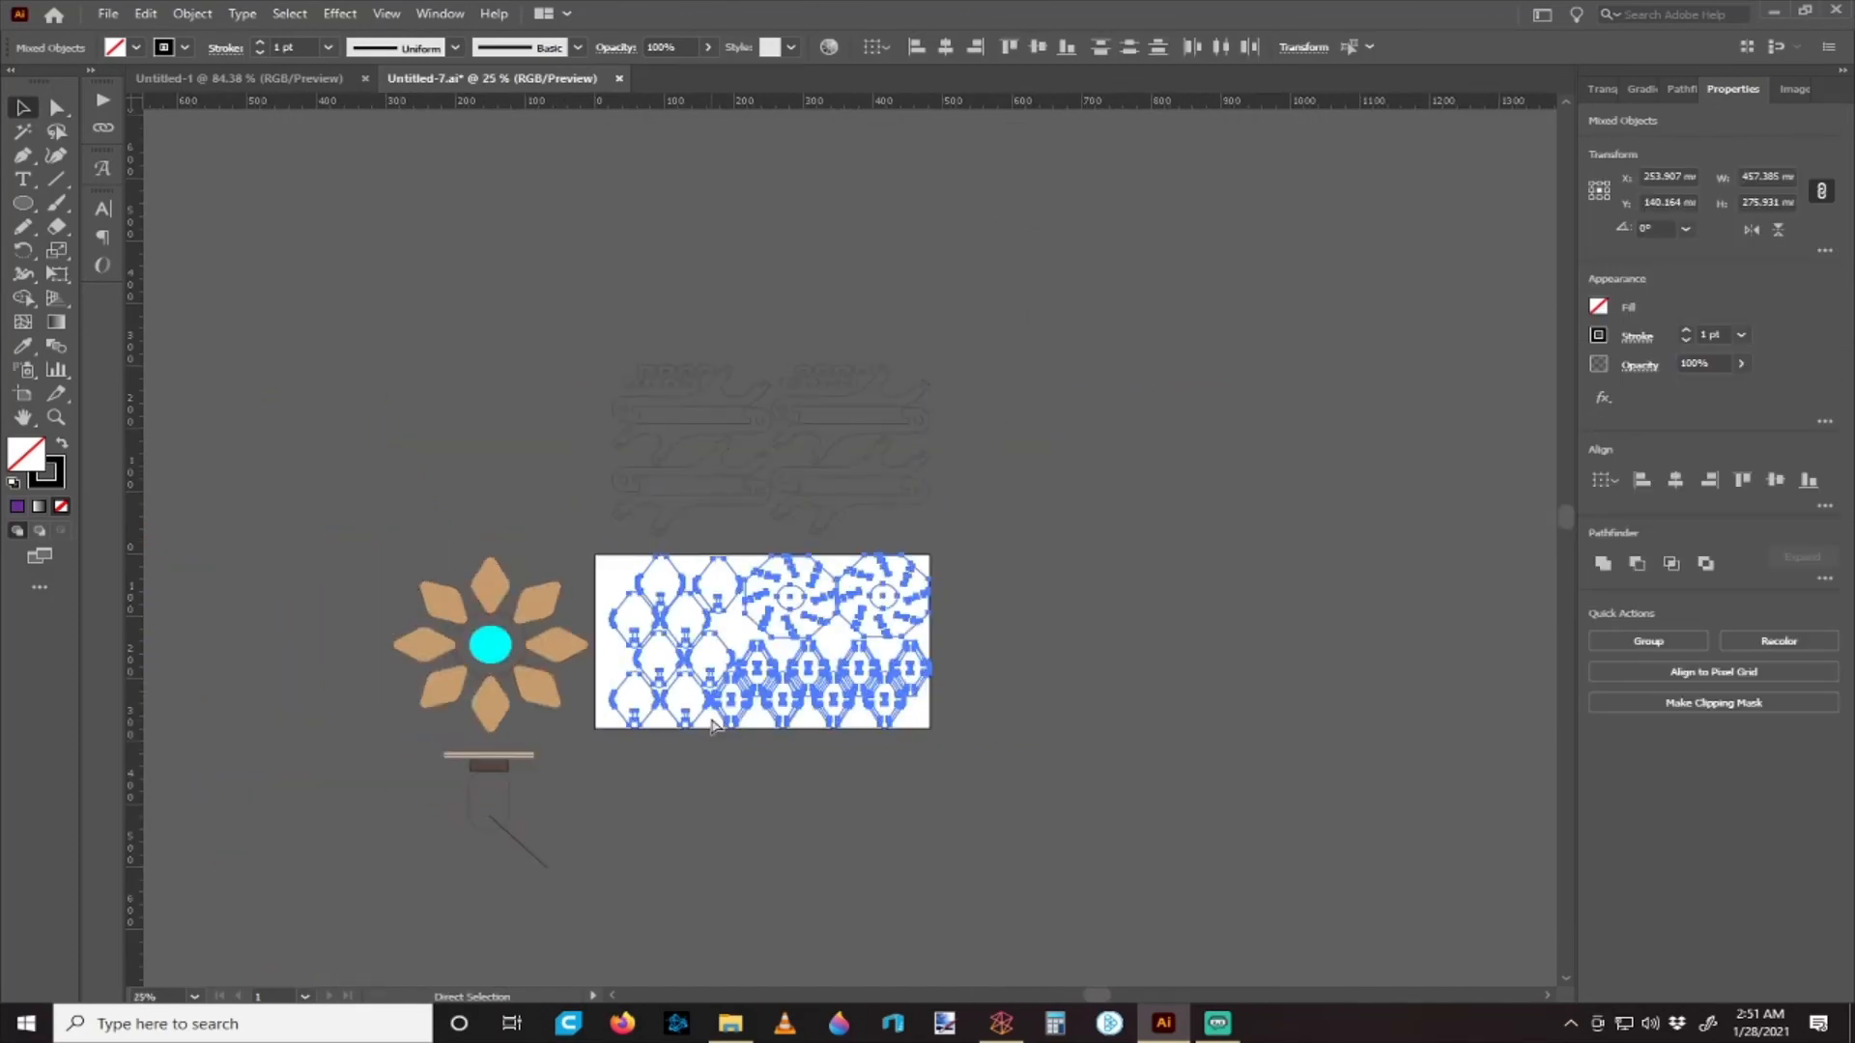
{"action": "key", "text": "ctrl+g"}
{"action": "scroll", "coordinate": [793, 769], "scroll_direction": "left", "scroll_amount": 2}
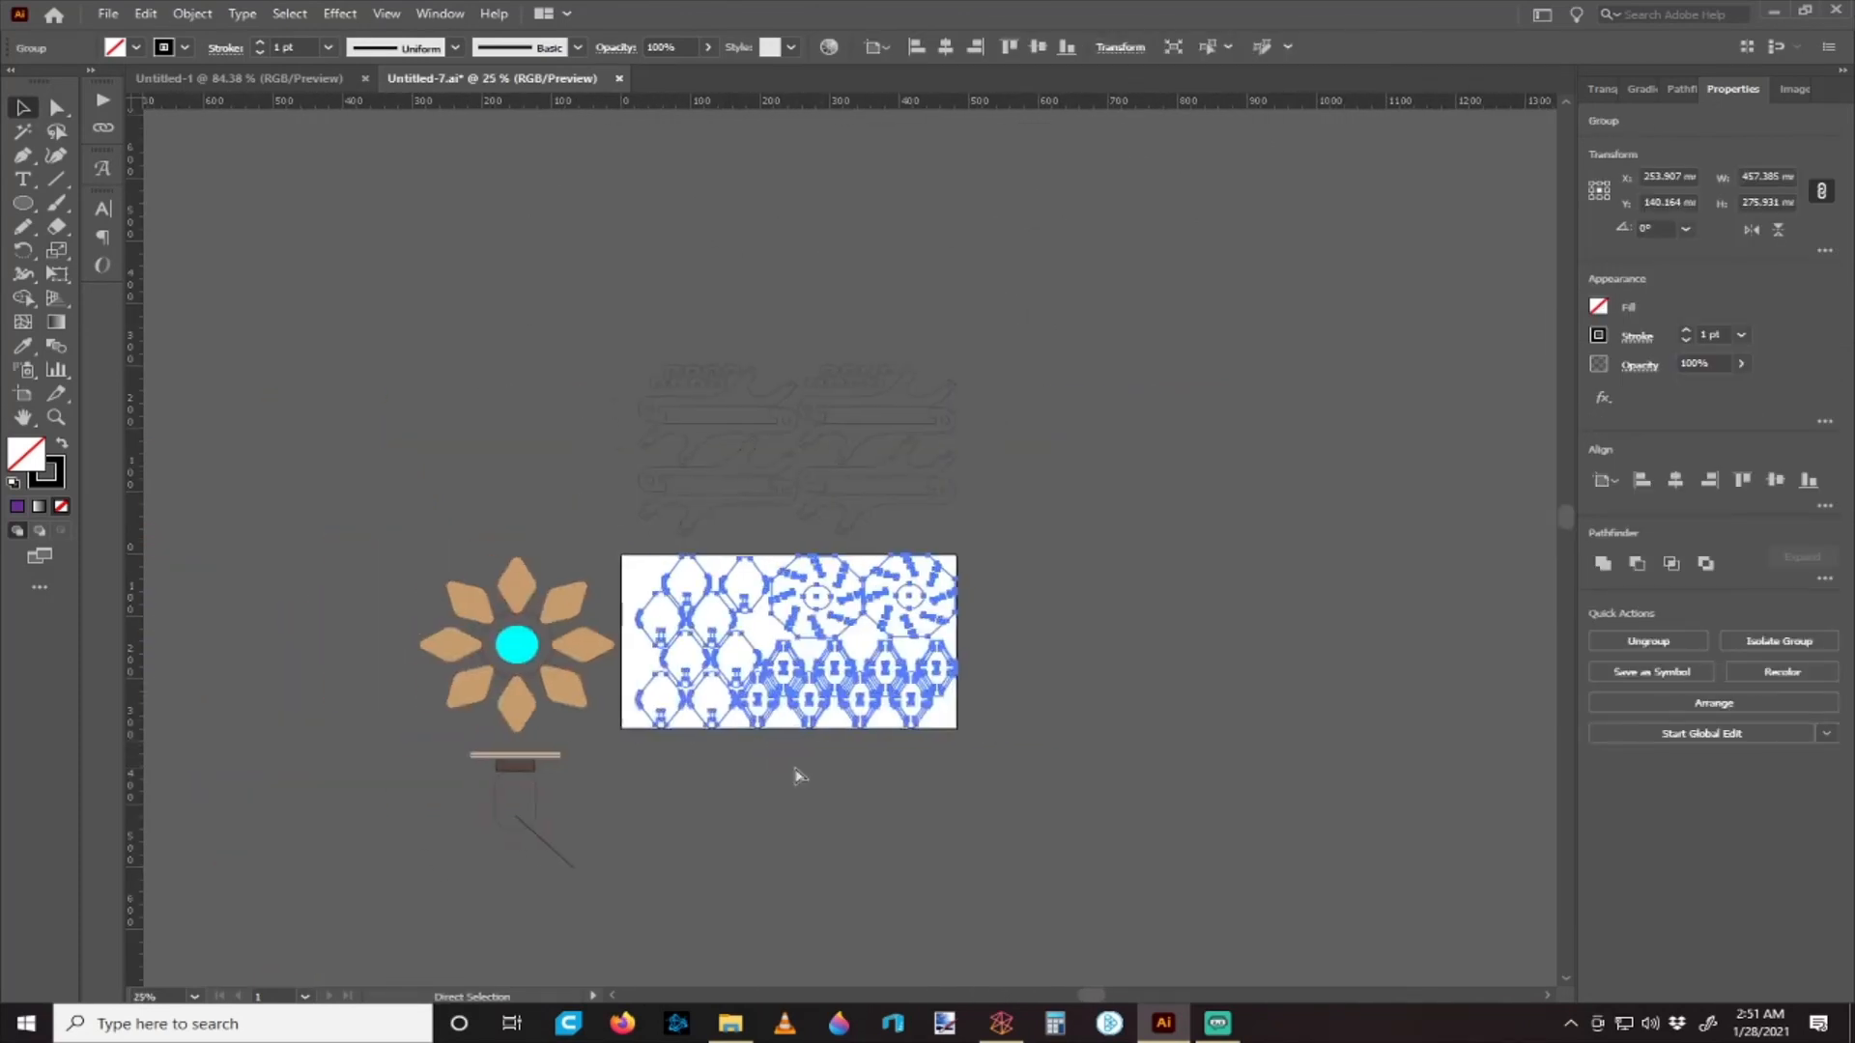
{"action": "left_click", "coordinate": [809, 762]}
- Select both part layouts and create a new 19 x 10.95 in landscape document in RGB Color
{"action": "key", "text": "ctrl+a"}
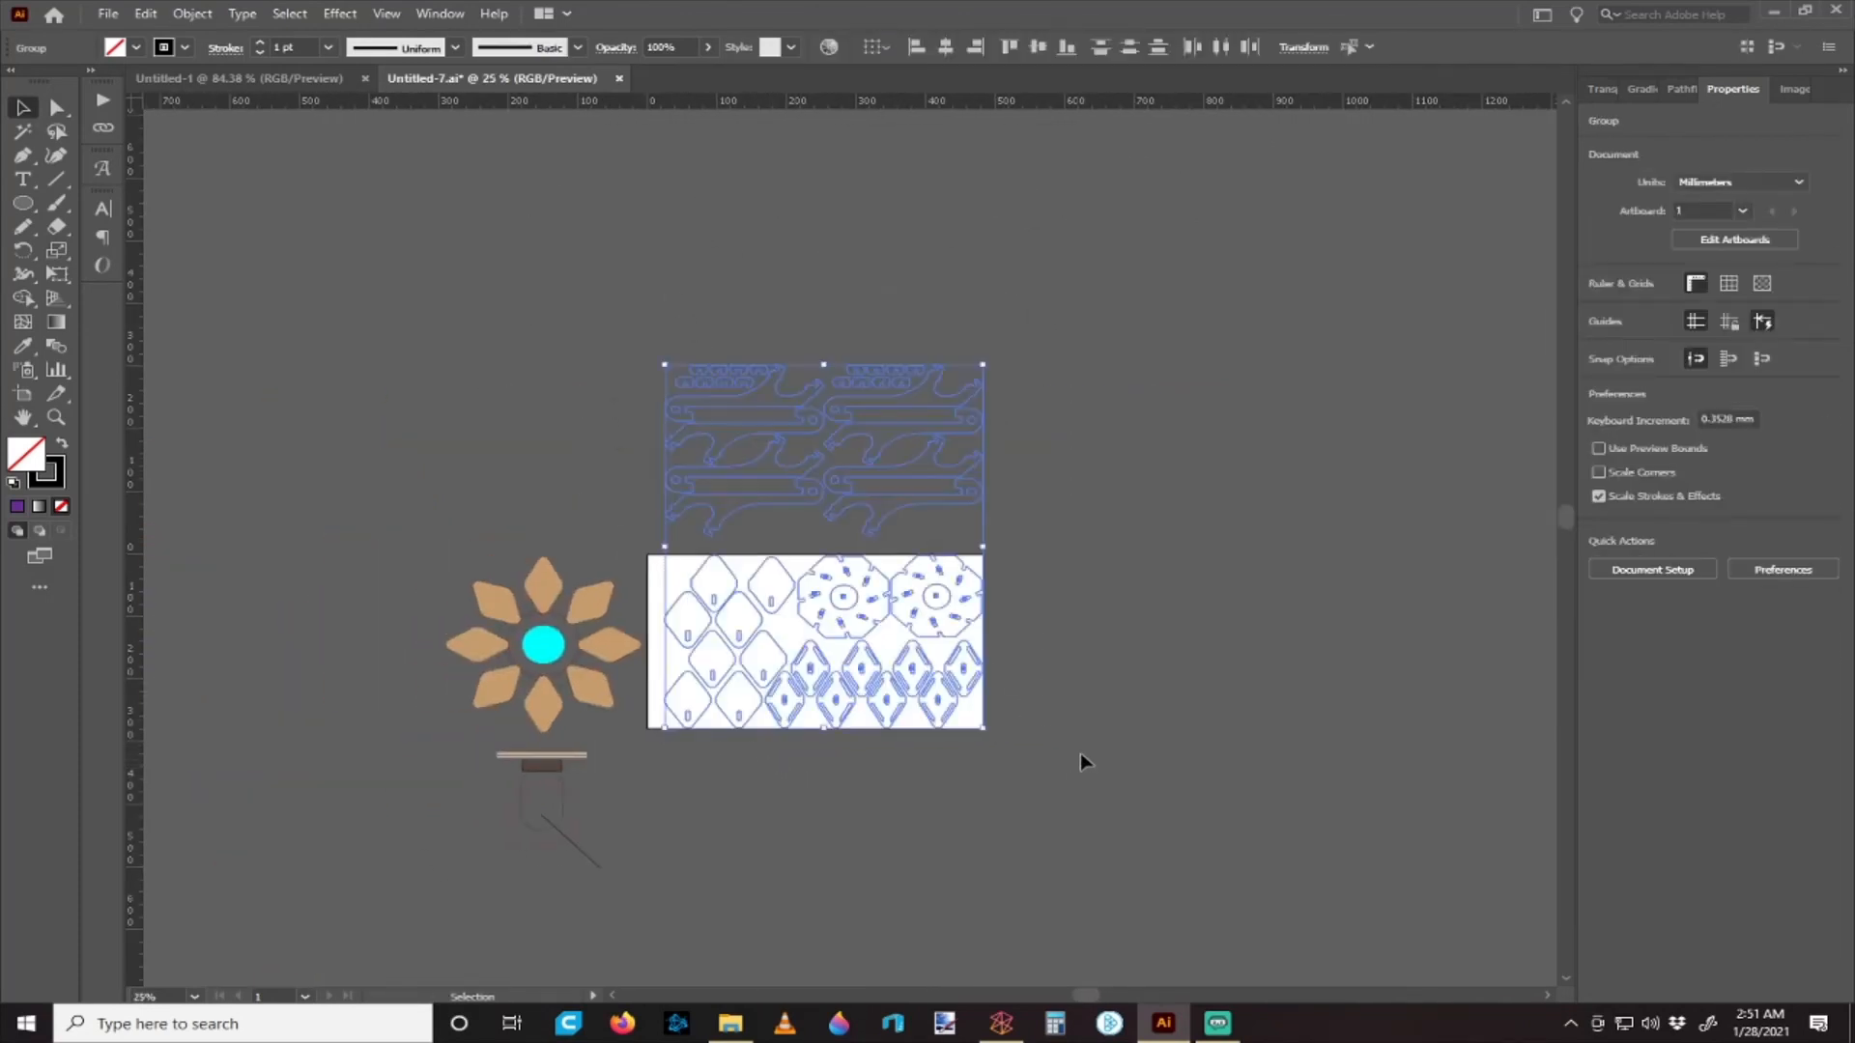
{"action": "left_click", "coordinate": [108, 13]}
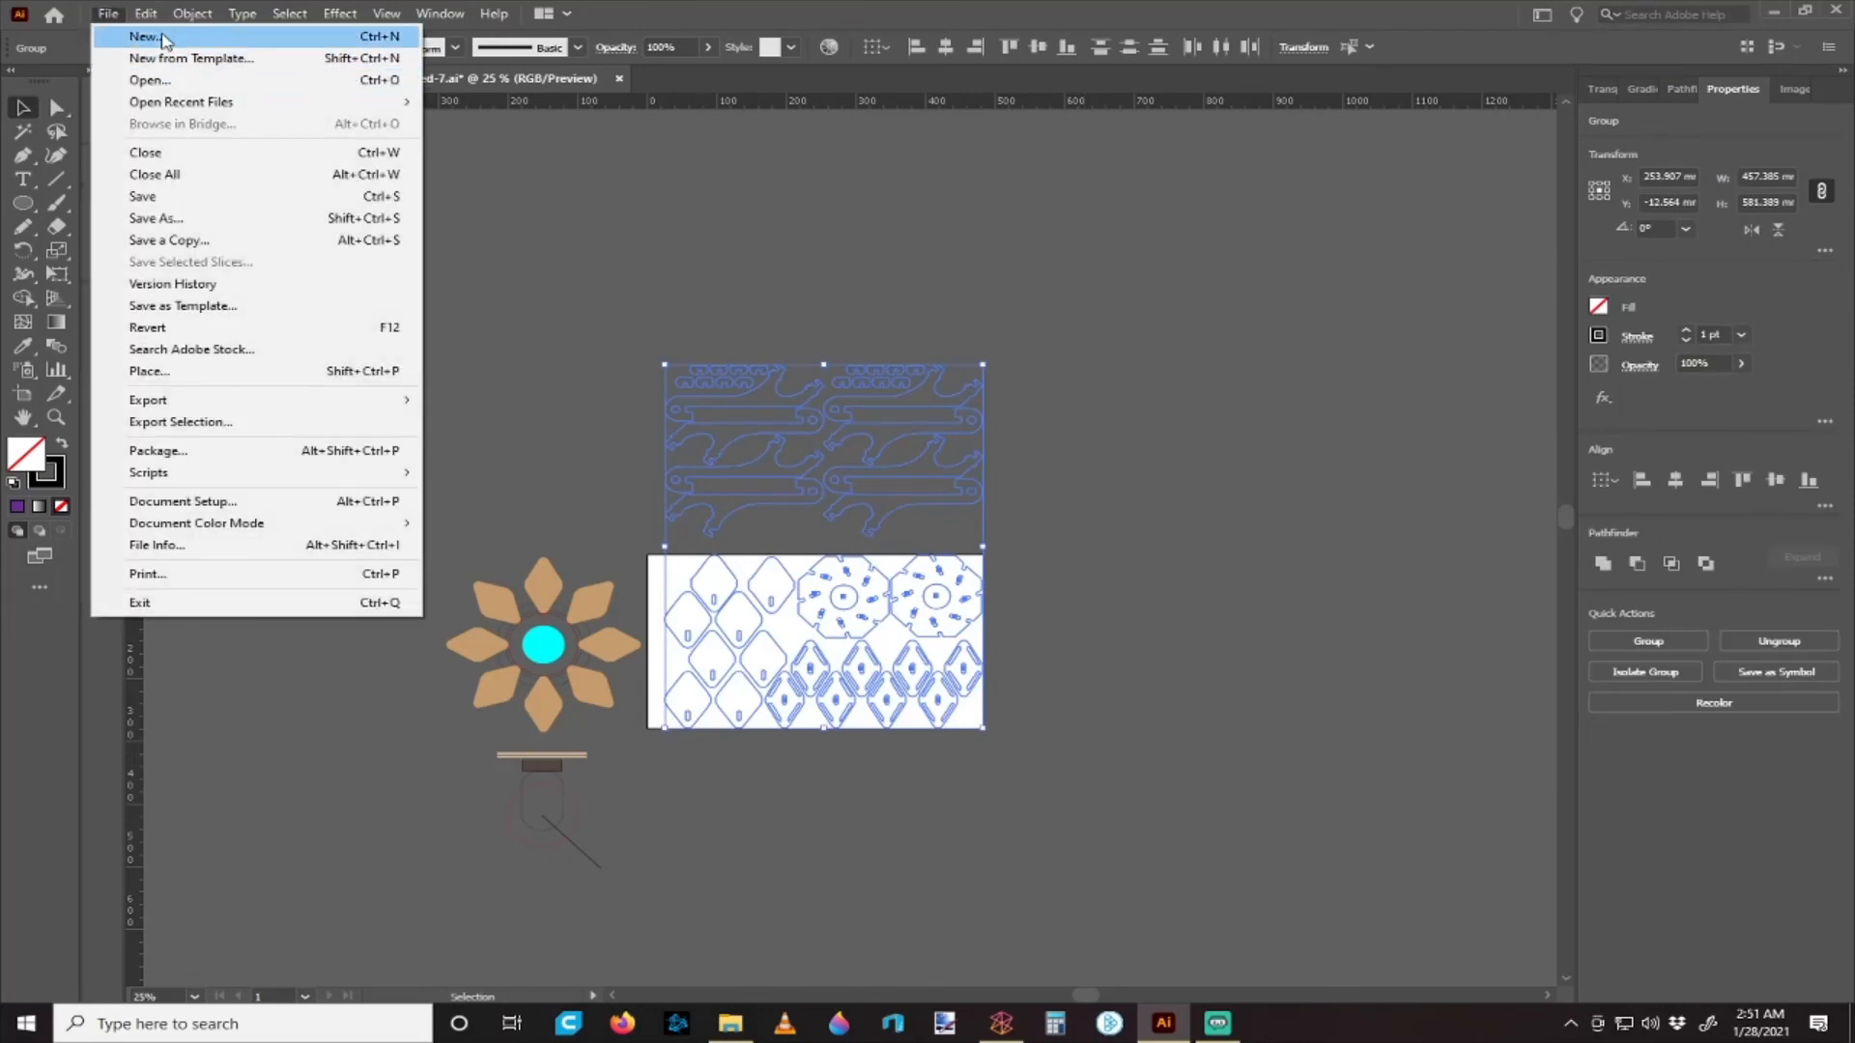
{"action": "left_click", "coordinate": [114, 35]}
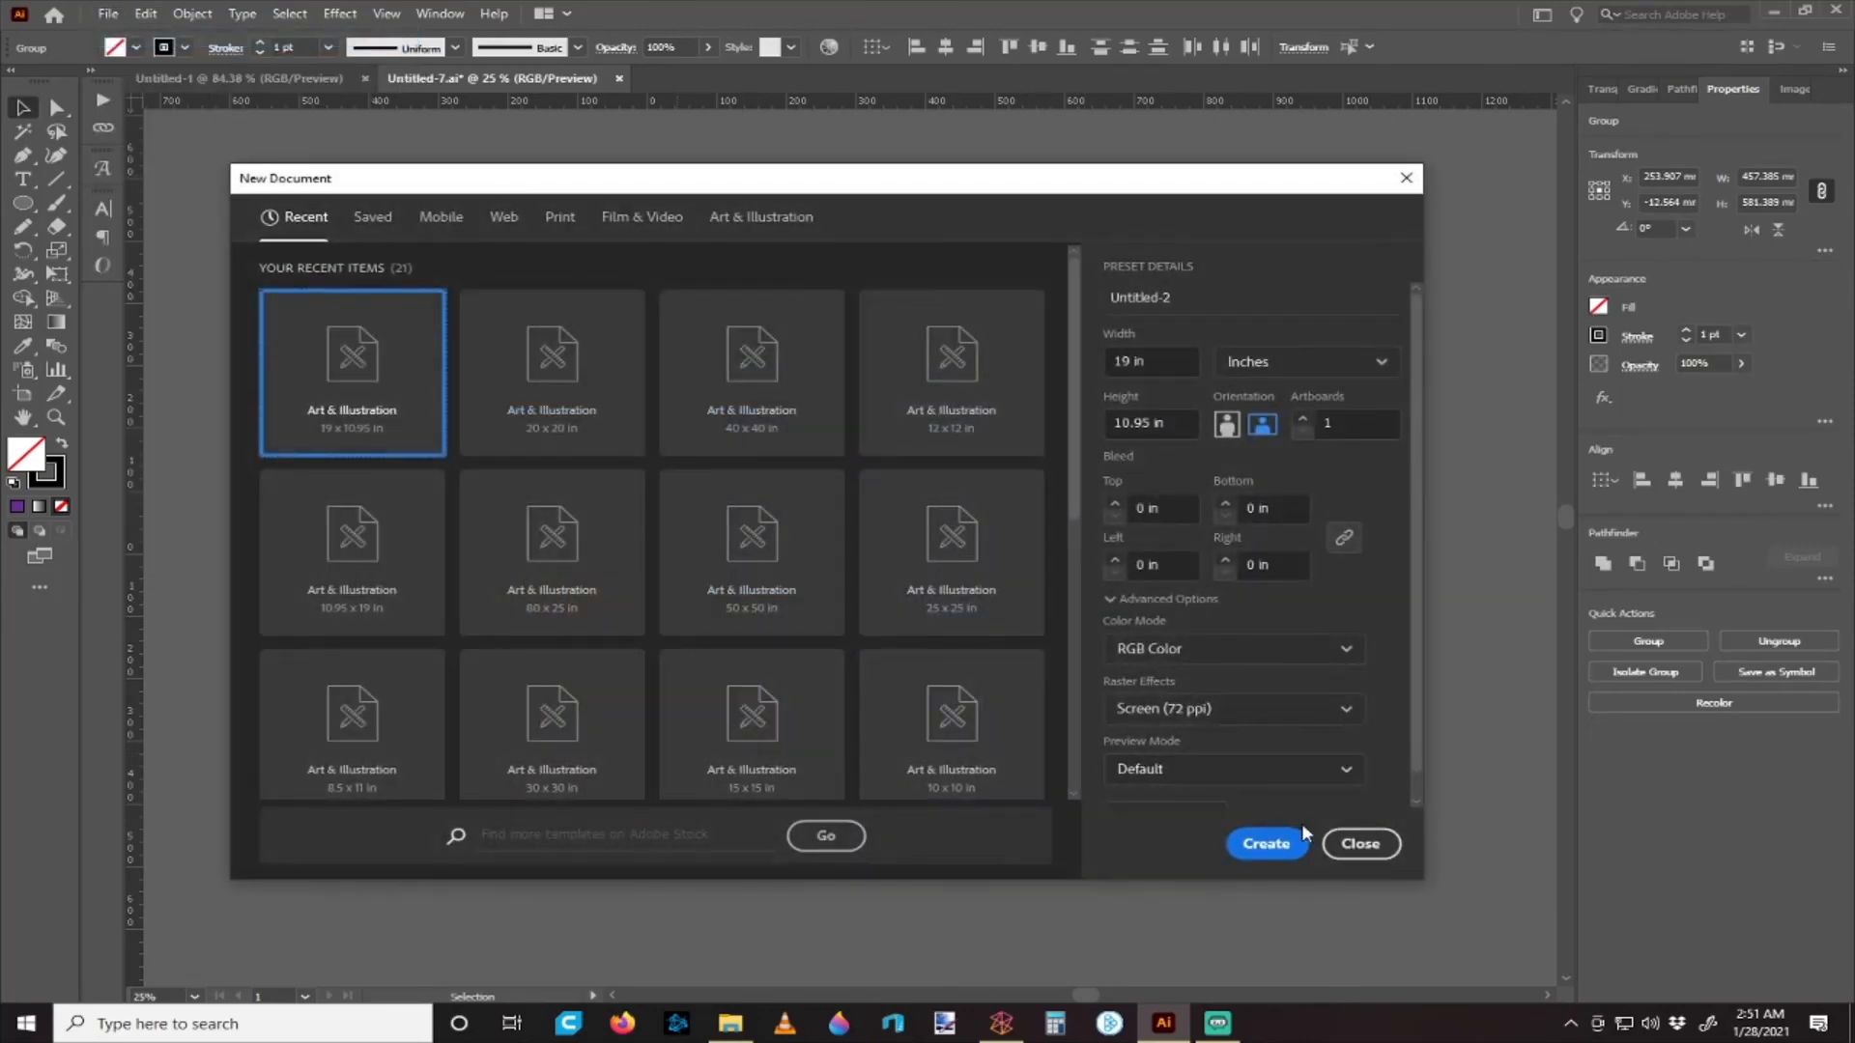
{"action": "left_click", "coordinate": [1265, 844]}
{"action": "scroll", "coordinate": [1022, 597], "scroll_direction": "down", "scroll_amount": 1}
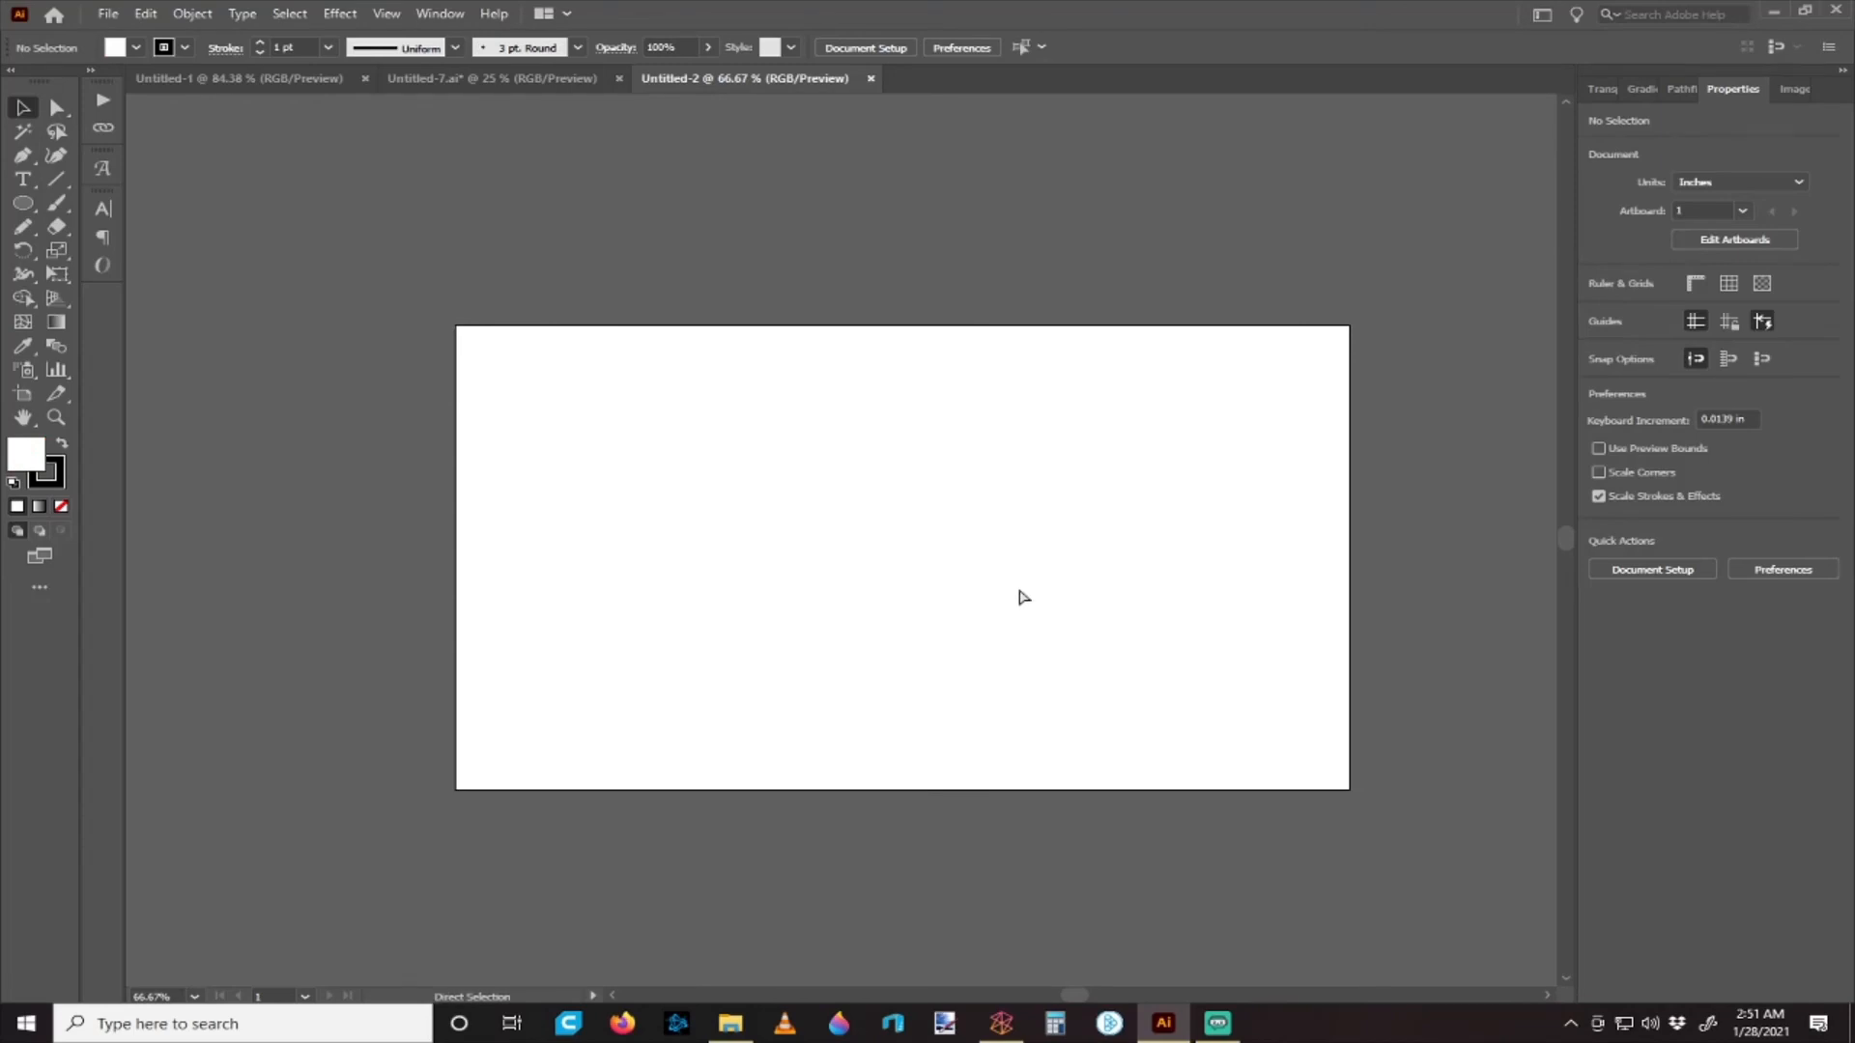
{"action": "key", "text": "ctrl+v"}
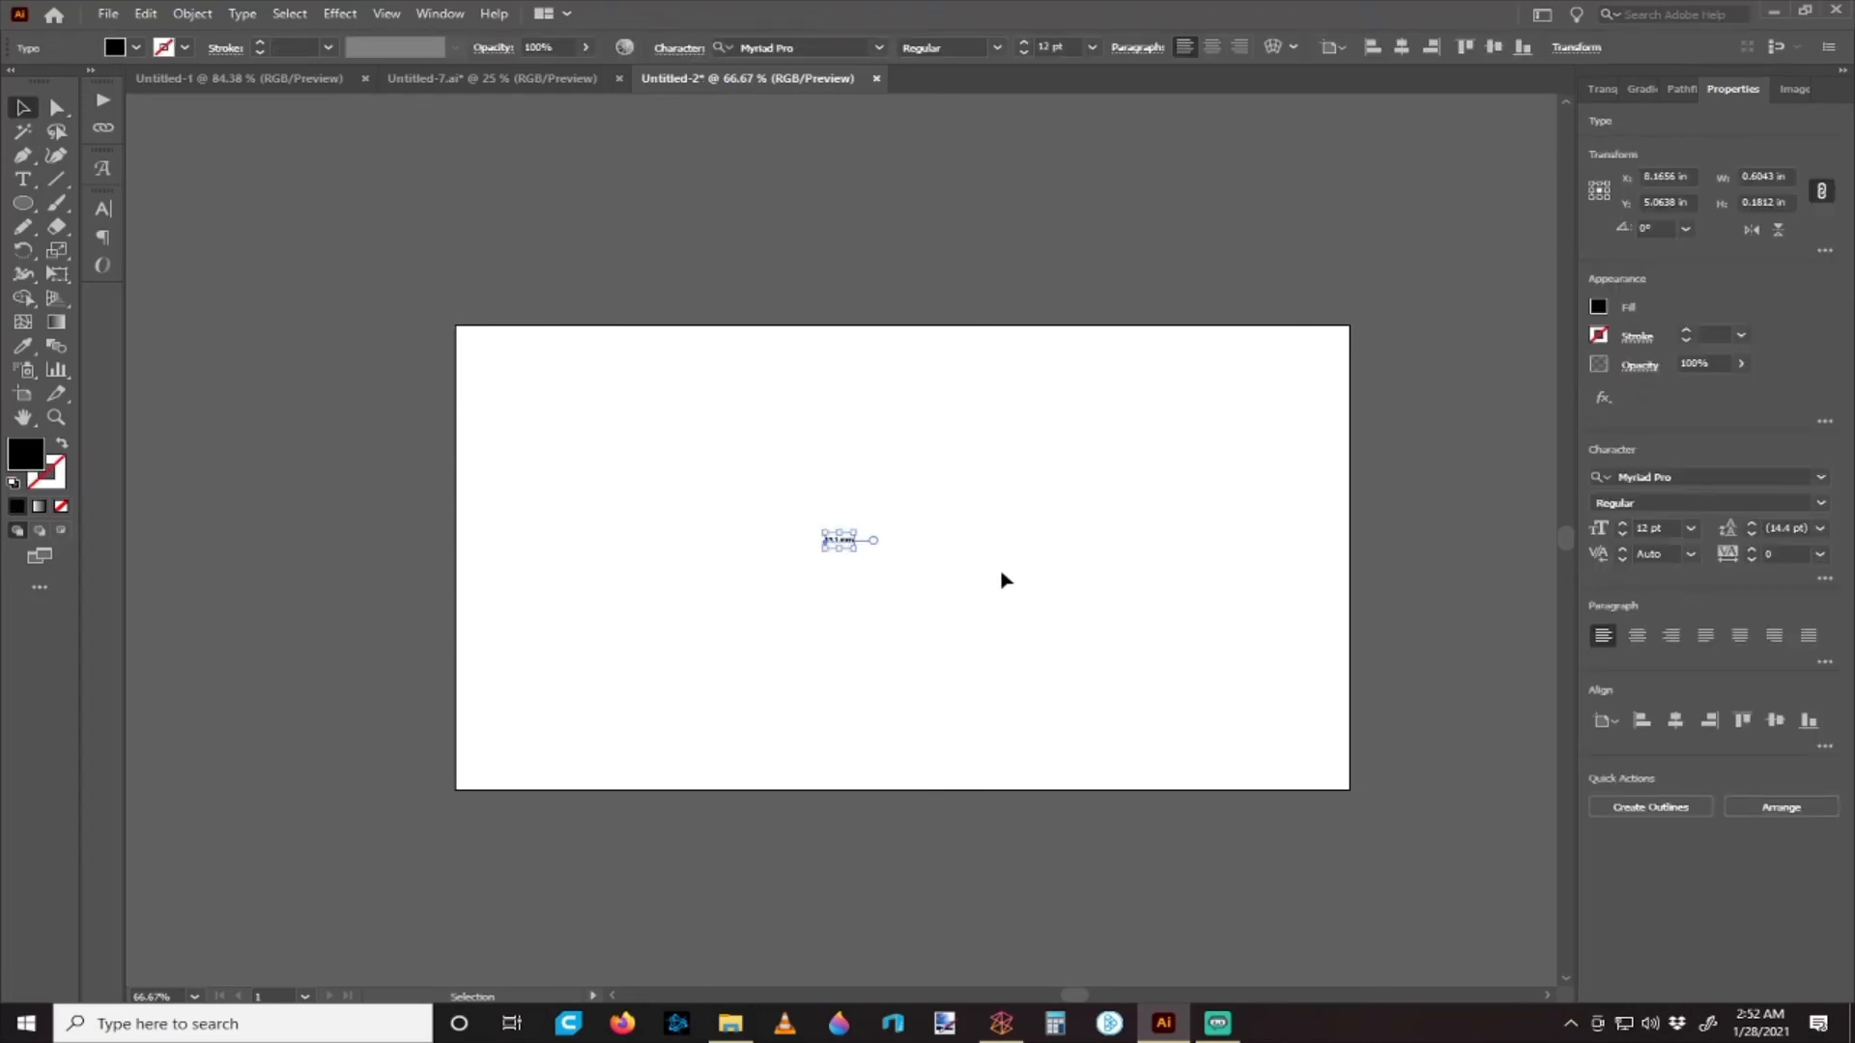
{"action": "left_click", "coordinate": [1002, 580]}
- Copy the arm layout and the plate layout from Untitled-7 and paste both into the new document
{"action": "left_click", "coordinate": [518, 78]}
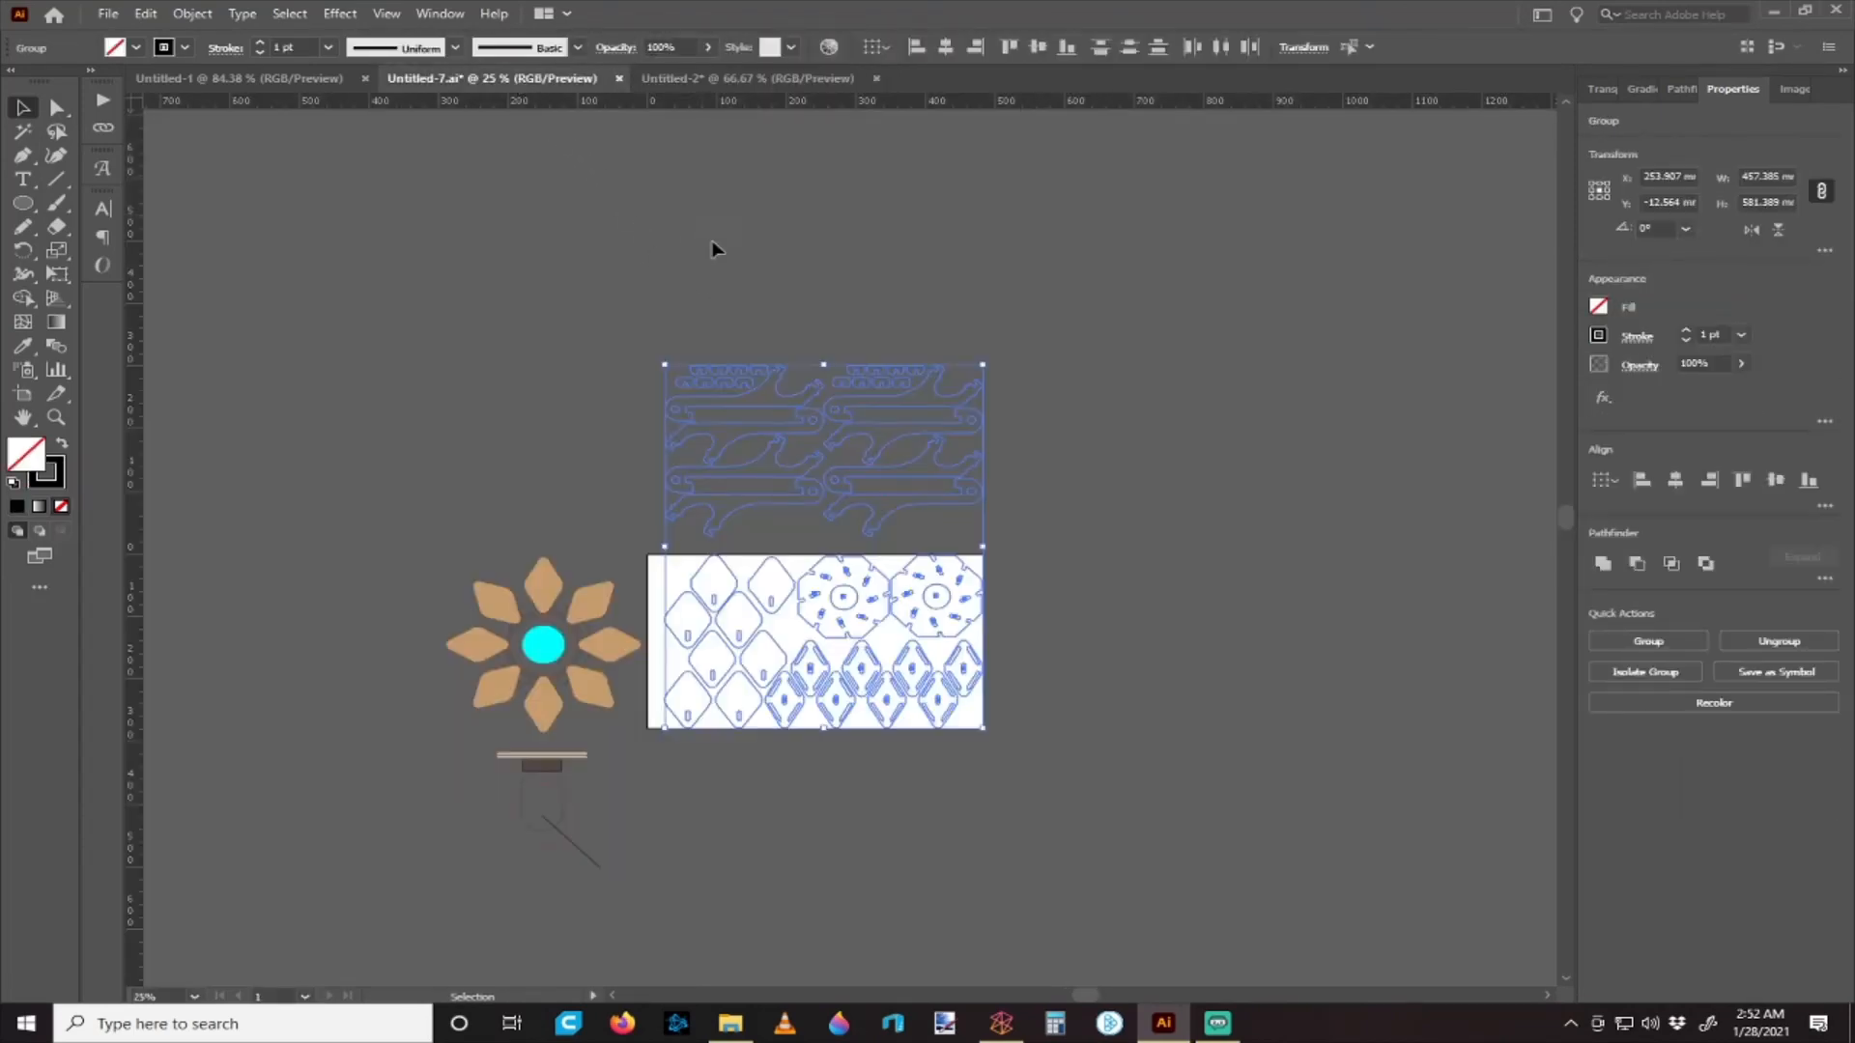
{"action": "left_click_drag", "start_coordinate": [712, 242], "coordinate": [995, 697]}
{"action": "key", "text": "ctrl+c"}
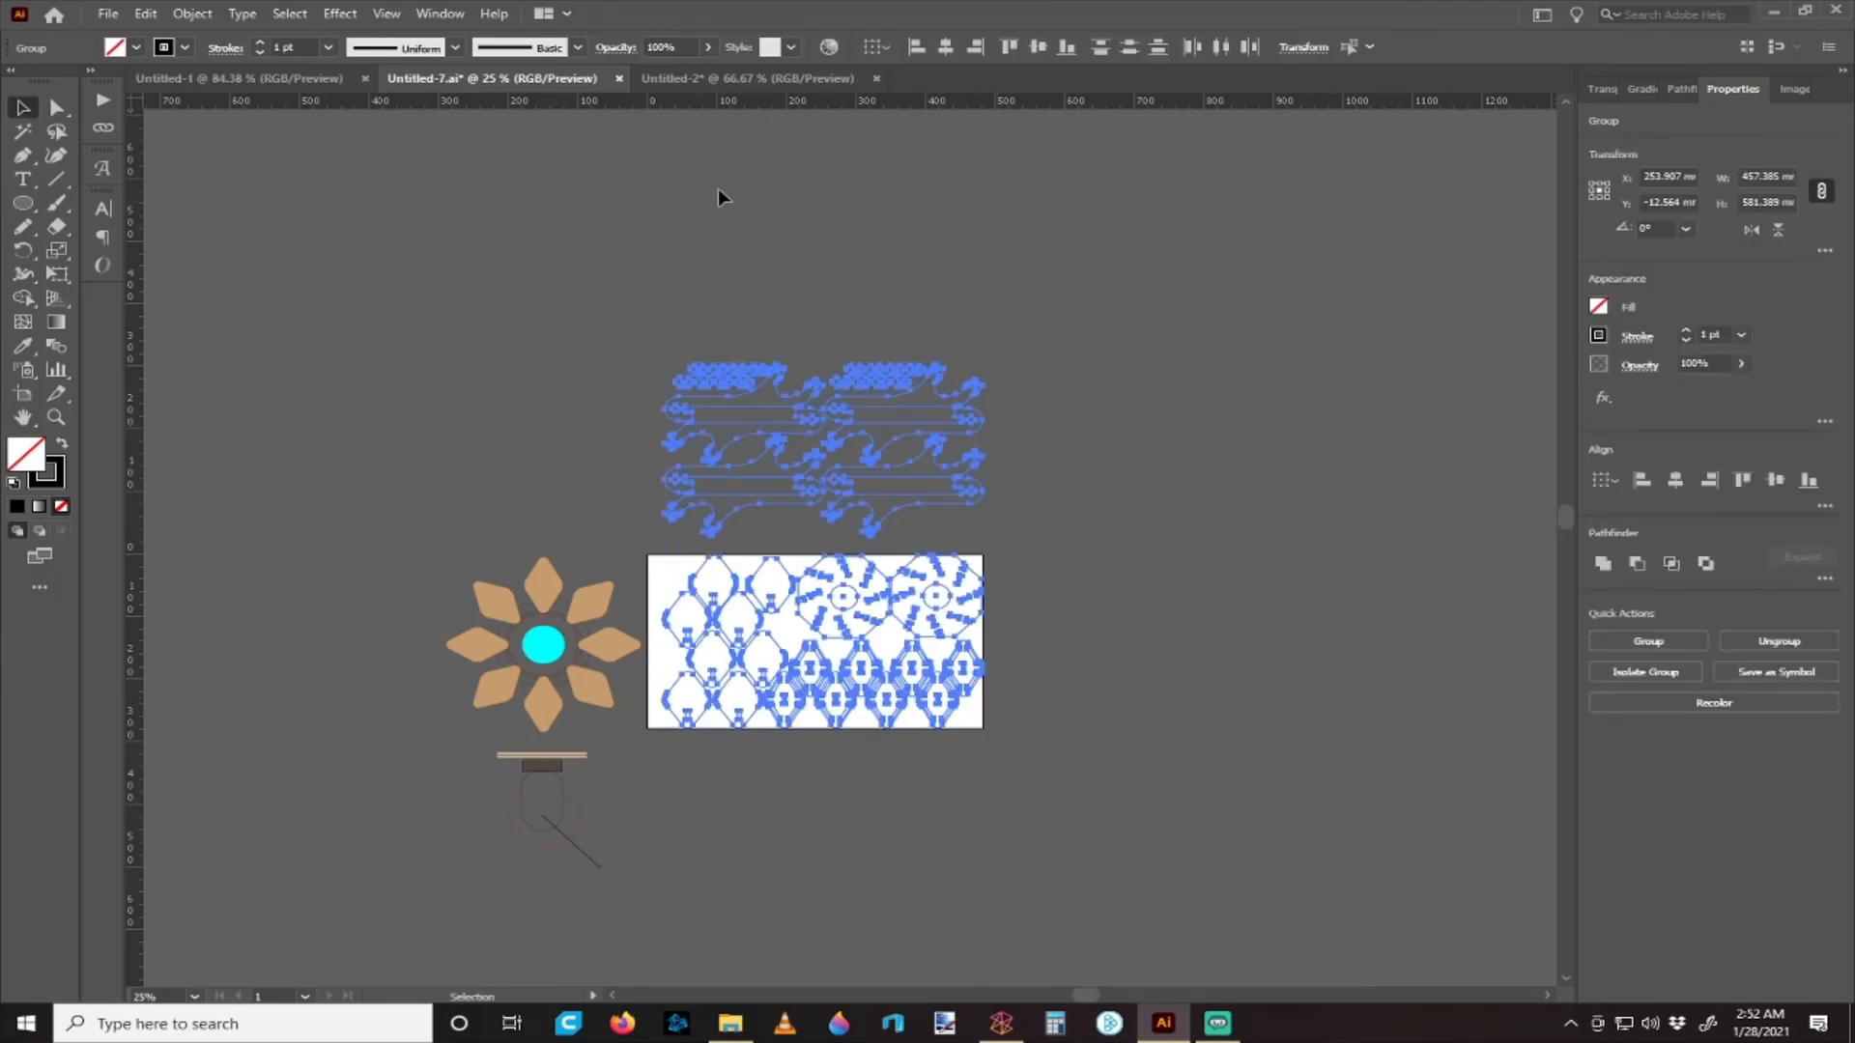
{"action": "left_click", "coordinate": [712, 77]}
{"action": "key", "text": "ctrl+v"}
{"action": "scroll", "coordinate": [975, 405], "scroll_direction": "down", "scroll_amount": 2}
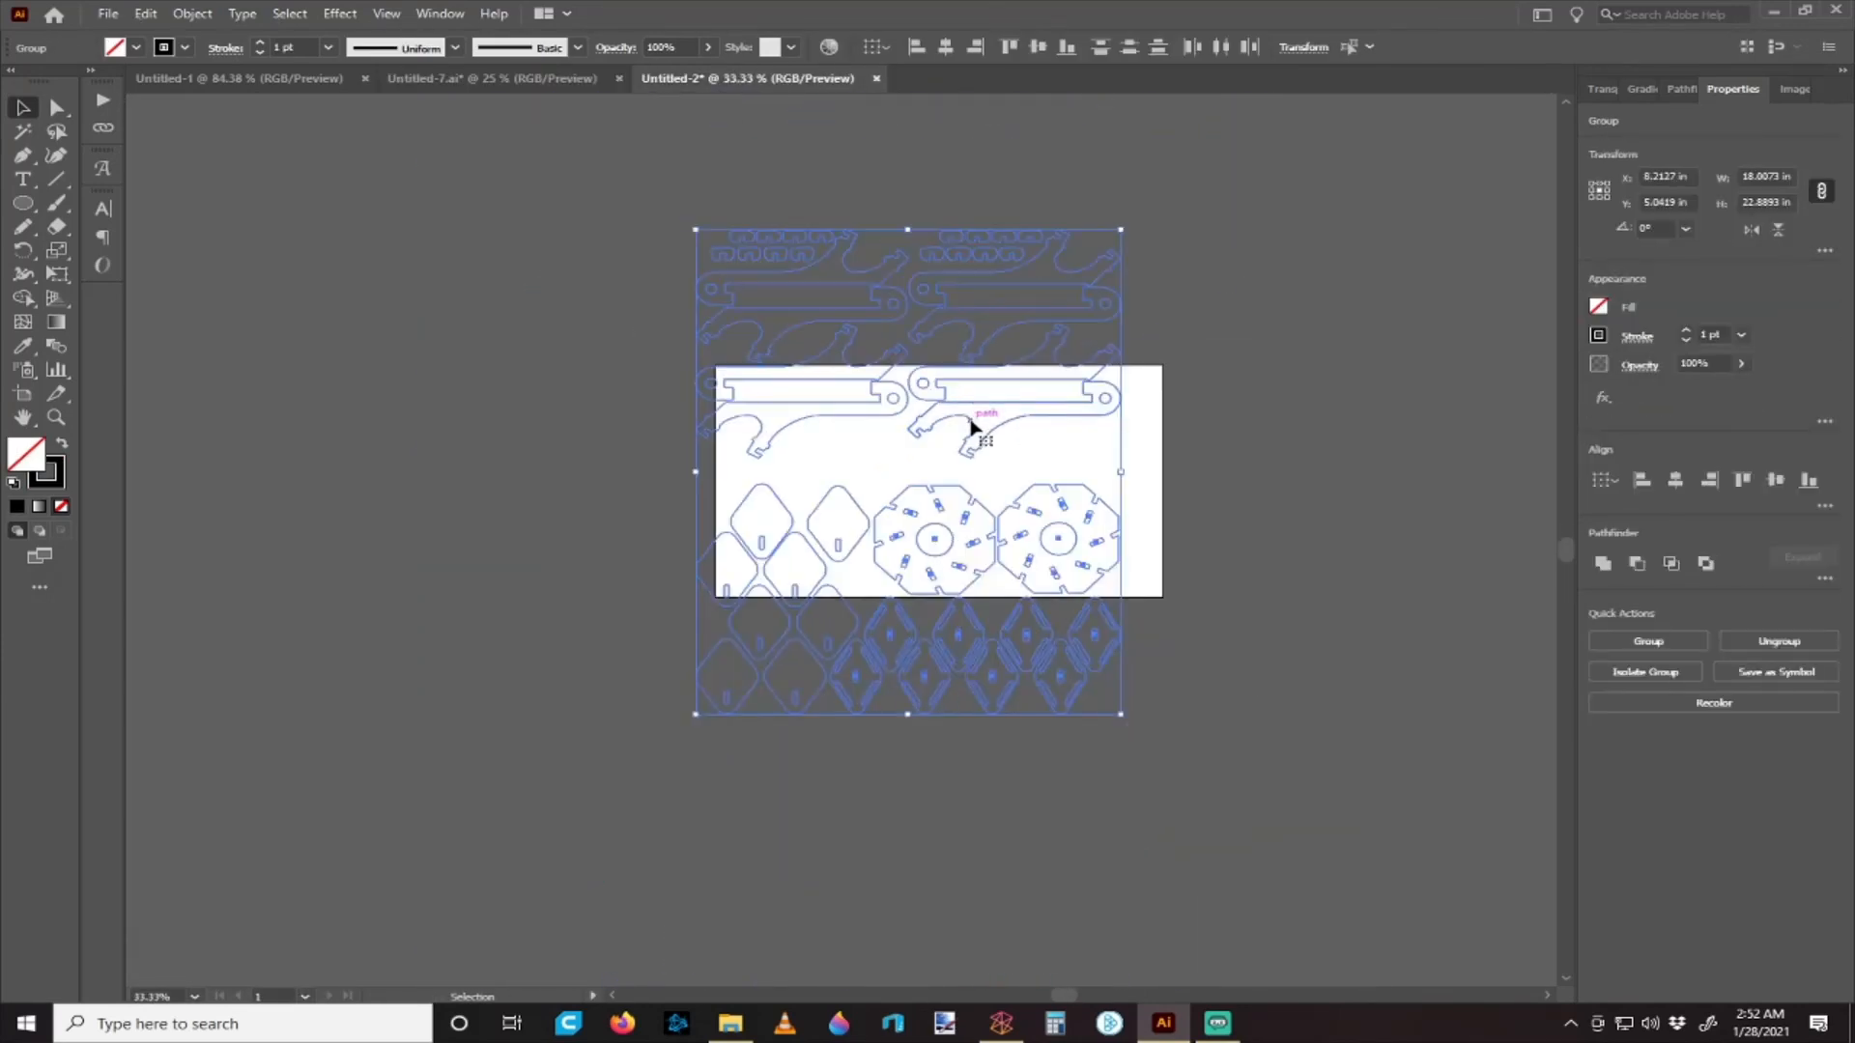
- Move the pasted layouts so the plates fit on the artboard and the arms sit above it
{"action": "left_click_drag", "start_coordinate": [973, 421], "coordinate": [1007, 303]}
{"action": "left_click", "coordinate": [1226, 402]}
{"action": "left_click_drag", "start_coordinate": [1163, 454], "coordinate": [1057, 478]}
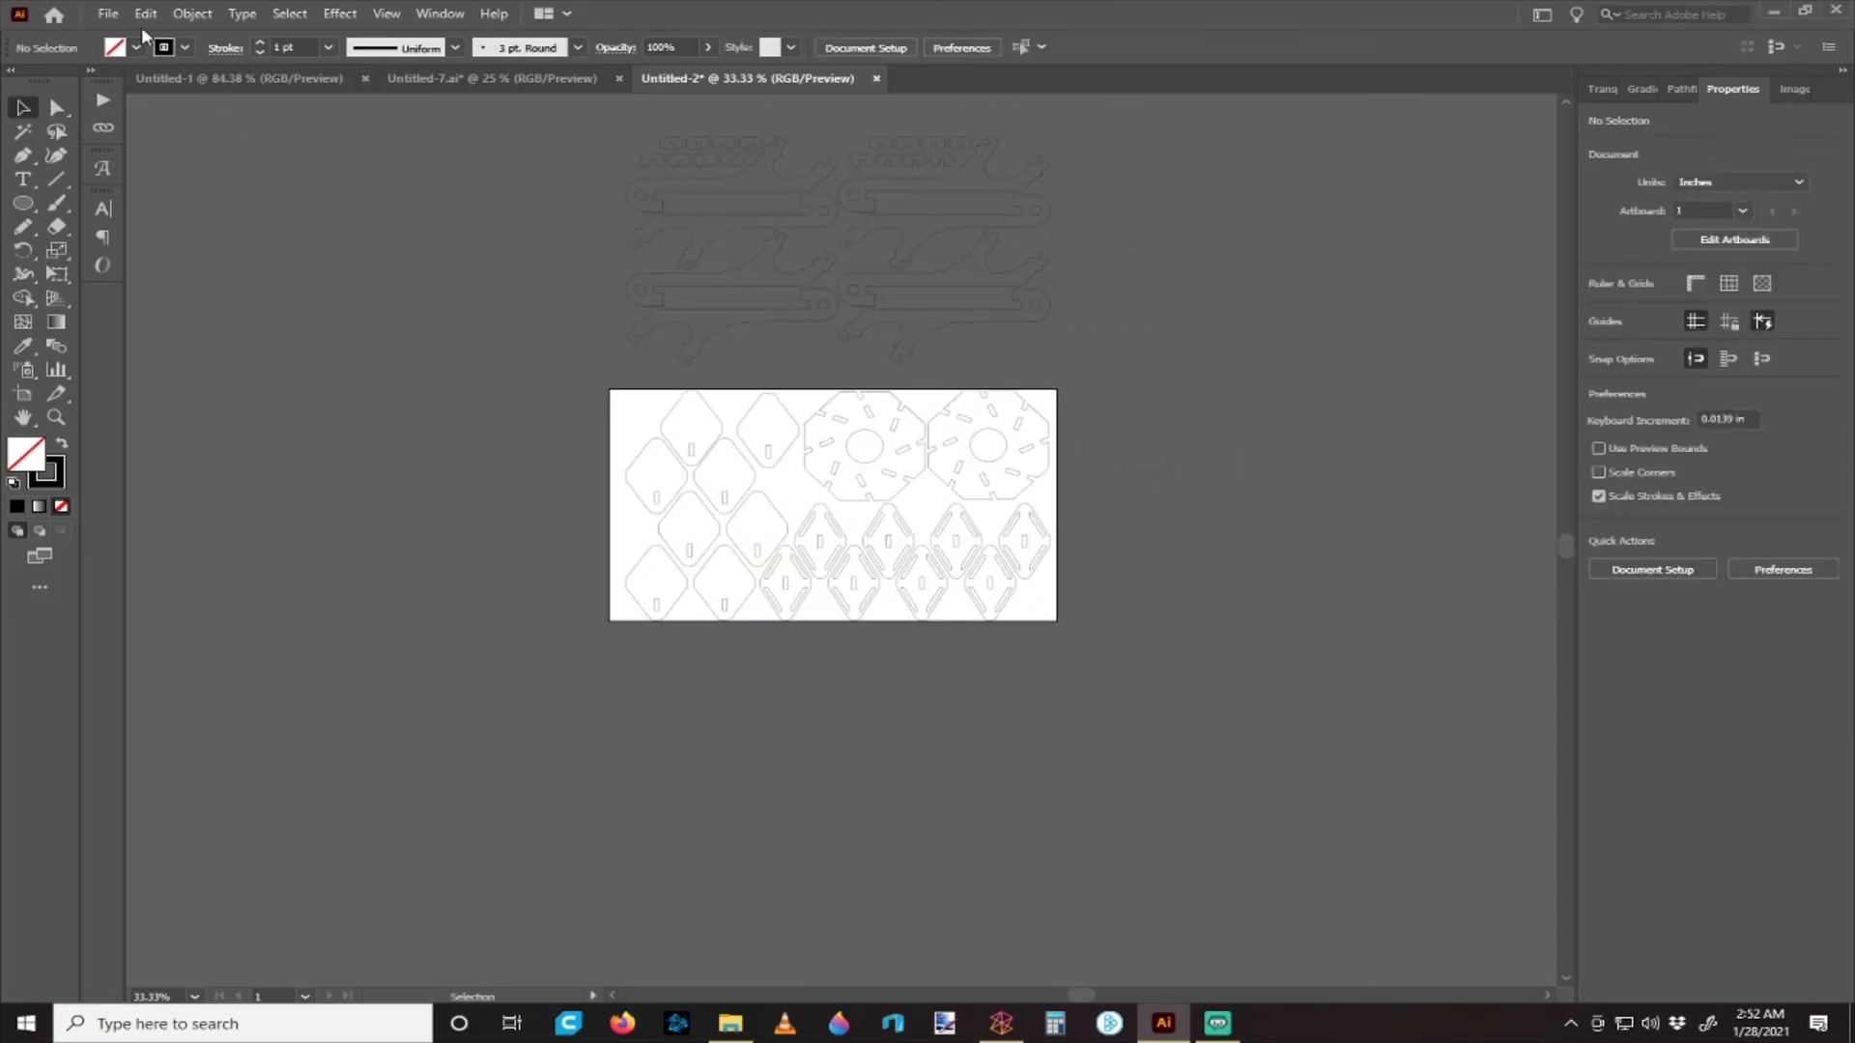
- Start saving the layout under a new name in Picture Media > silhouette > secondary art projects > Glowforge lamp project
{"action": "left_click", "coordinate": [111, 17]}
{"action": "left_click", "coordinate": [184, 218]}
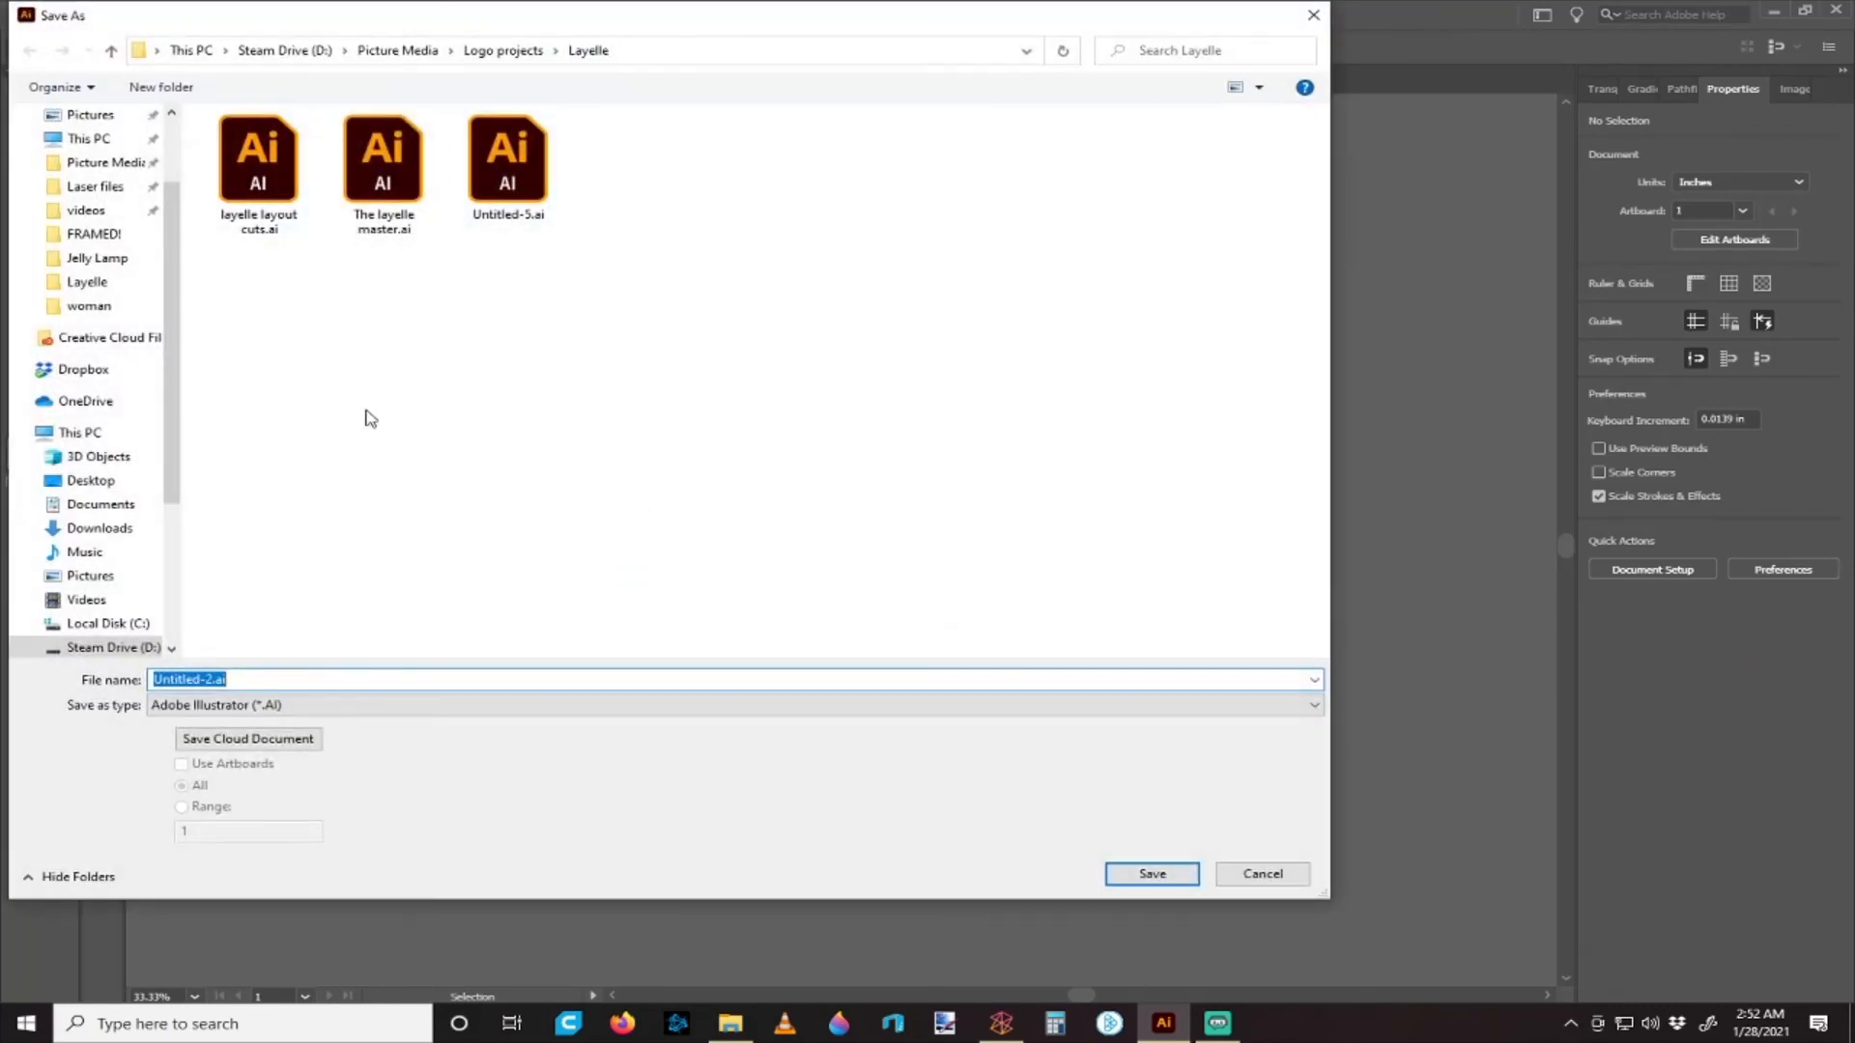
{"action": "scroll", "coordinate": [147, 241], "scroll_direction": "up", "scroll_amount": 2}
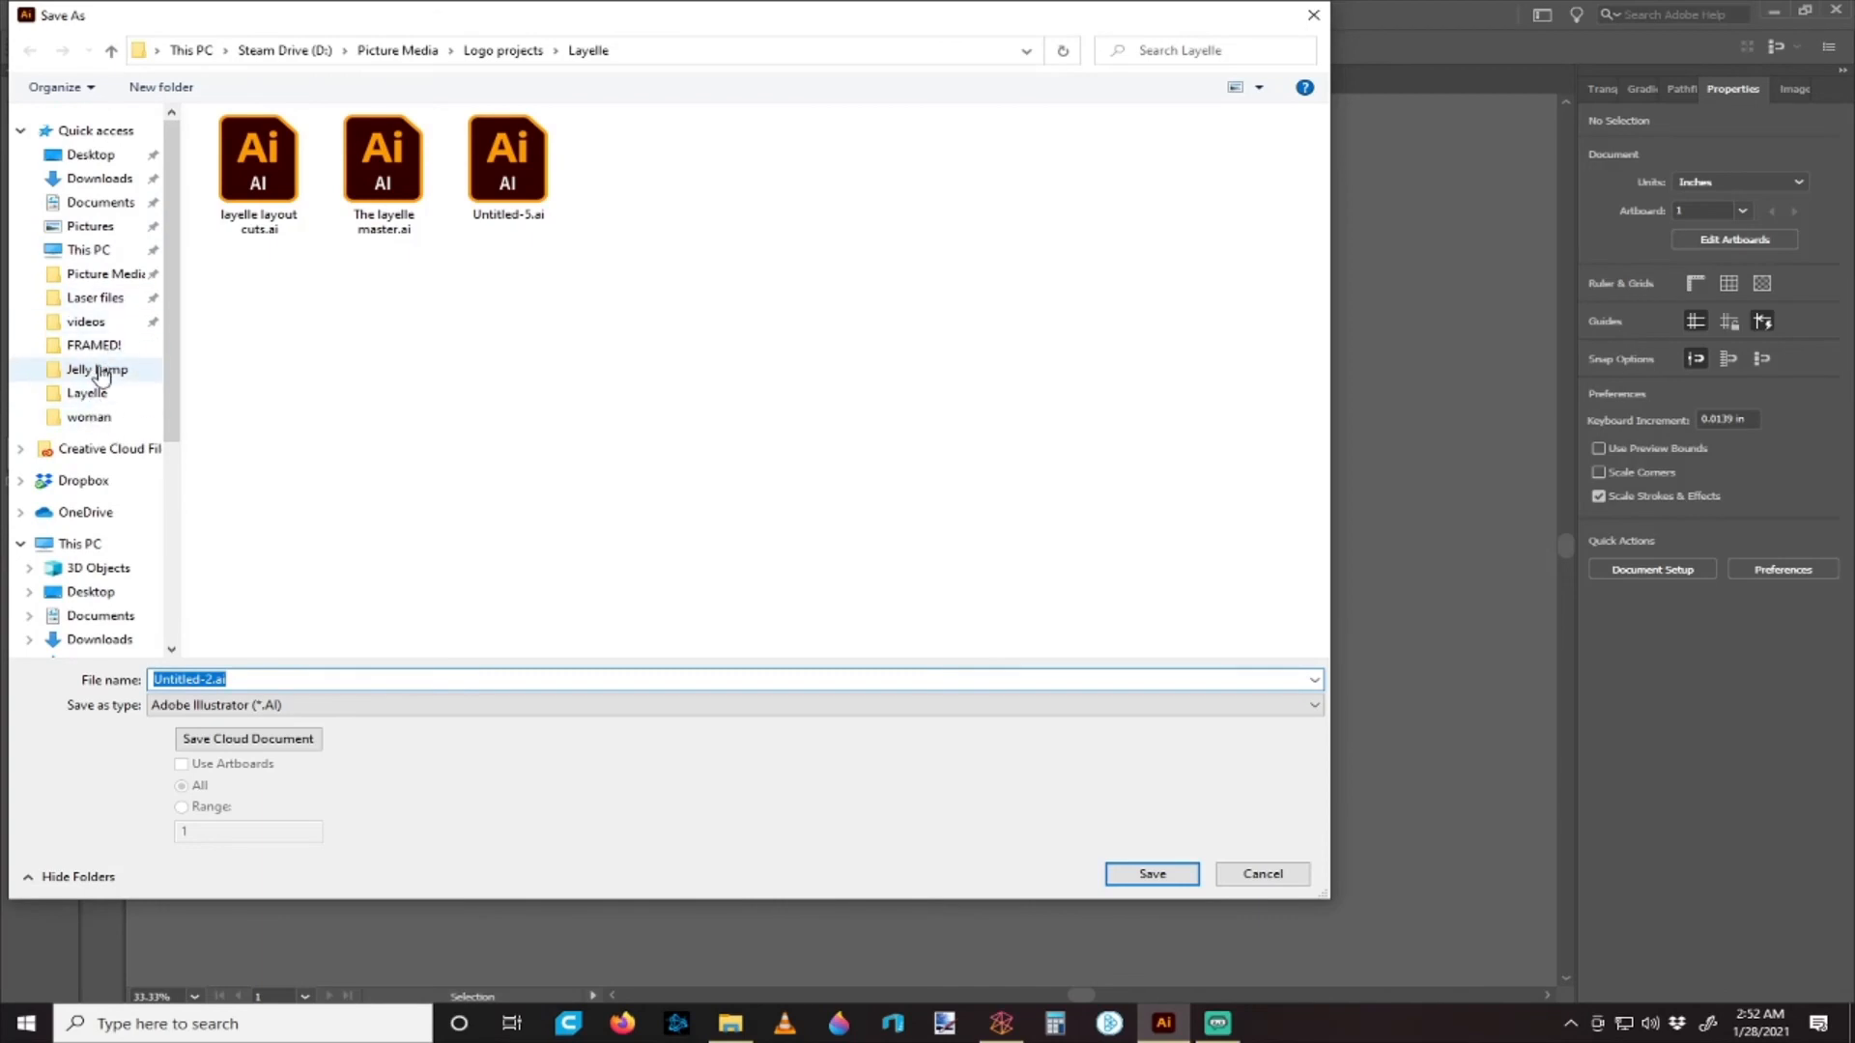
{"action": "left_click", "coordinate": [395, 53]}
{"action": "double_click", "coordinate": [644, 526]}
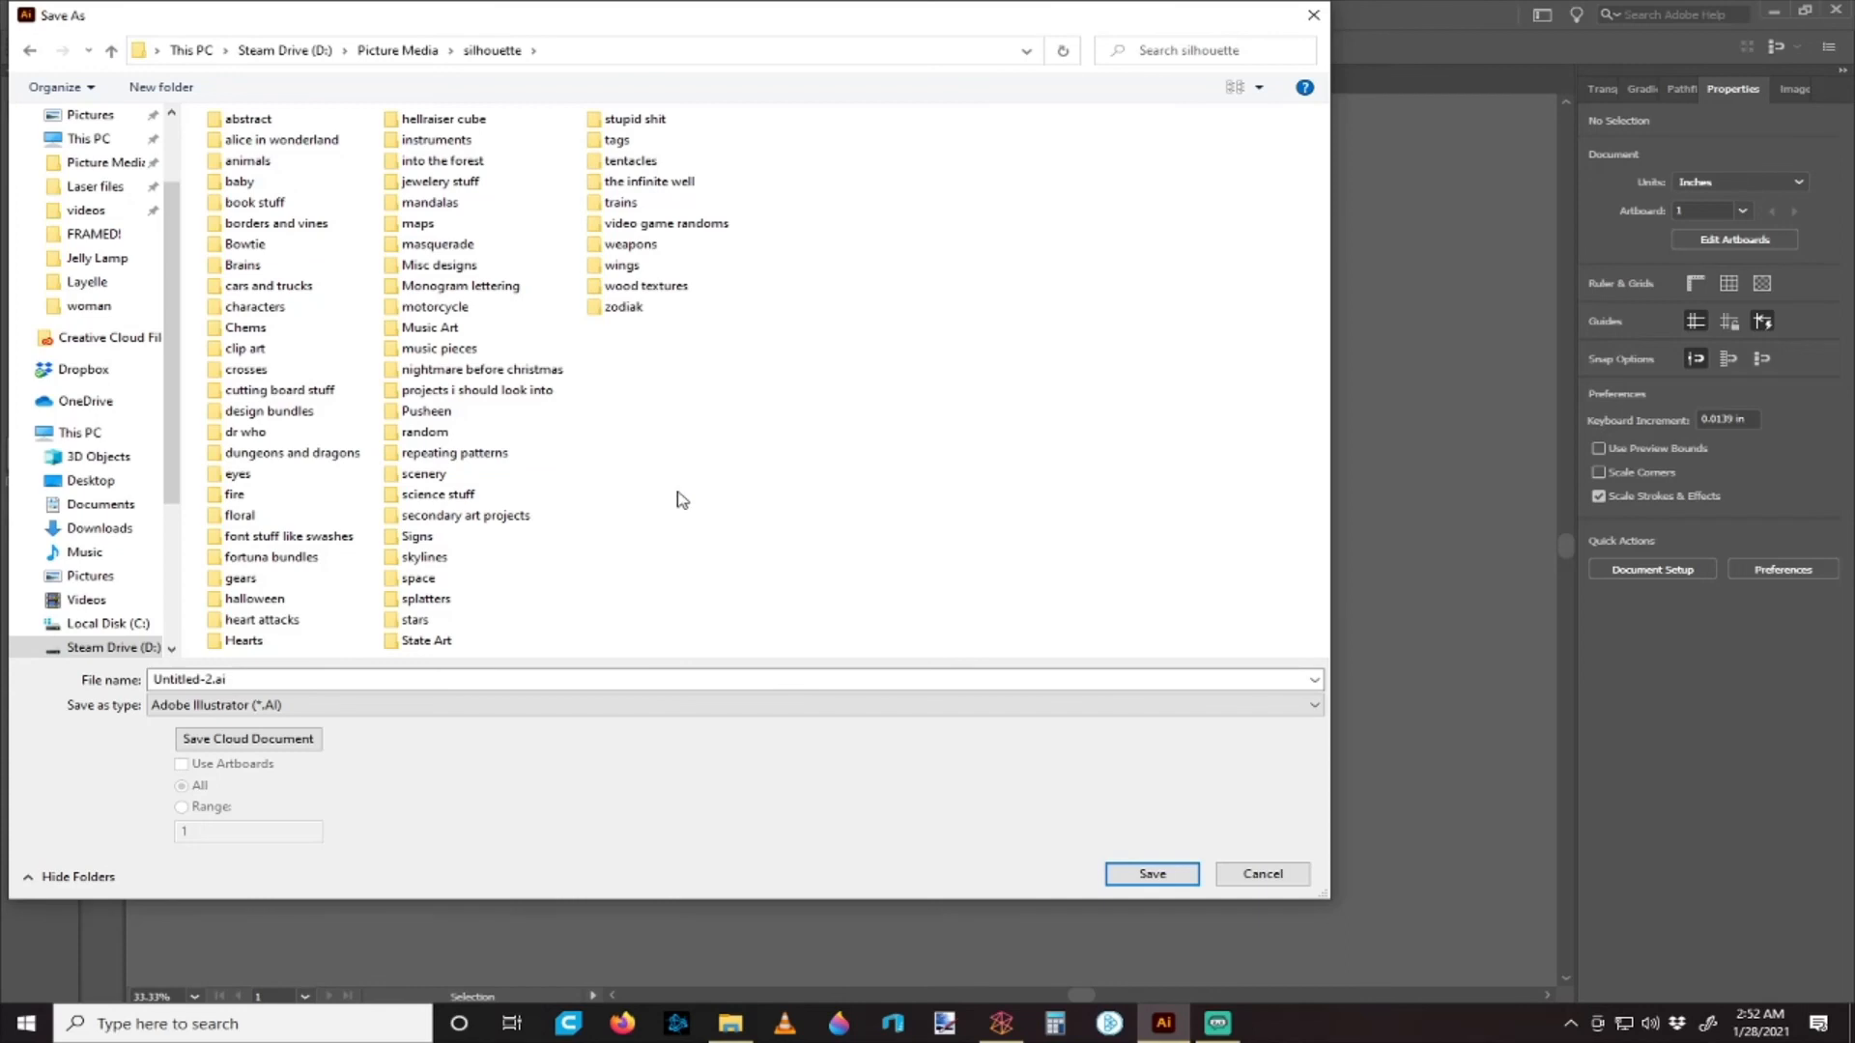
{"action": "double_click", "coordinate": [502, 519]}
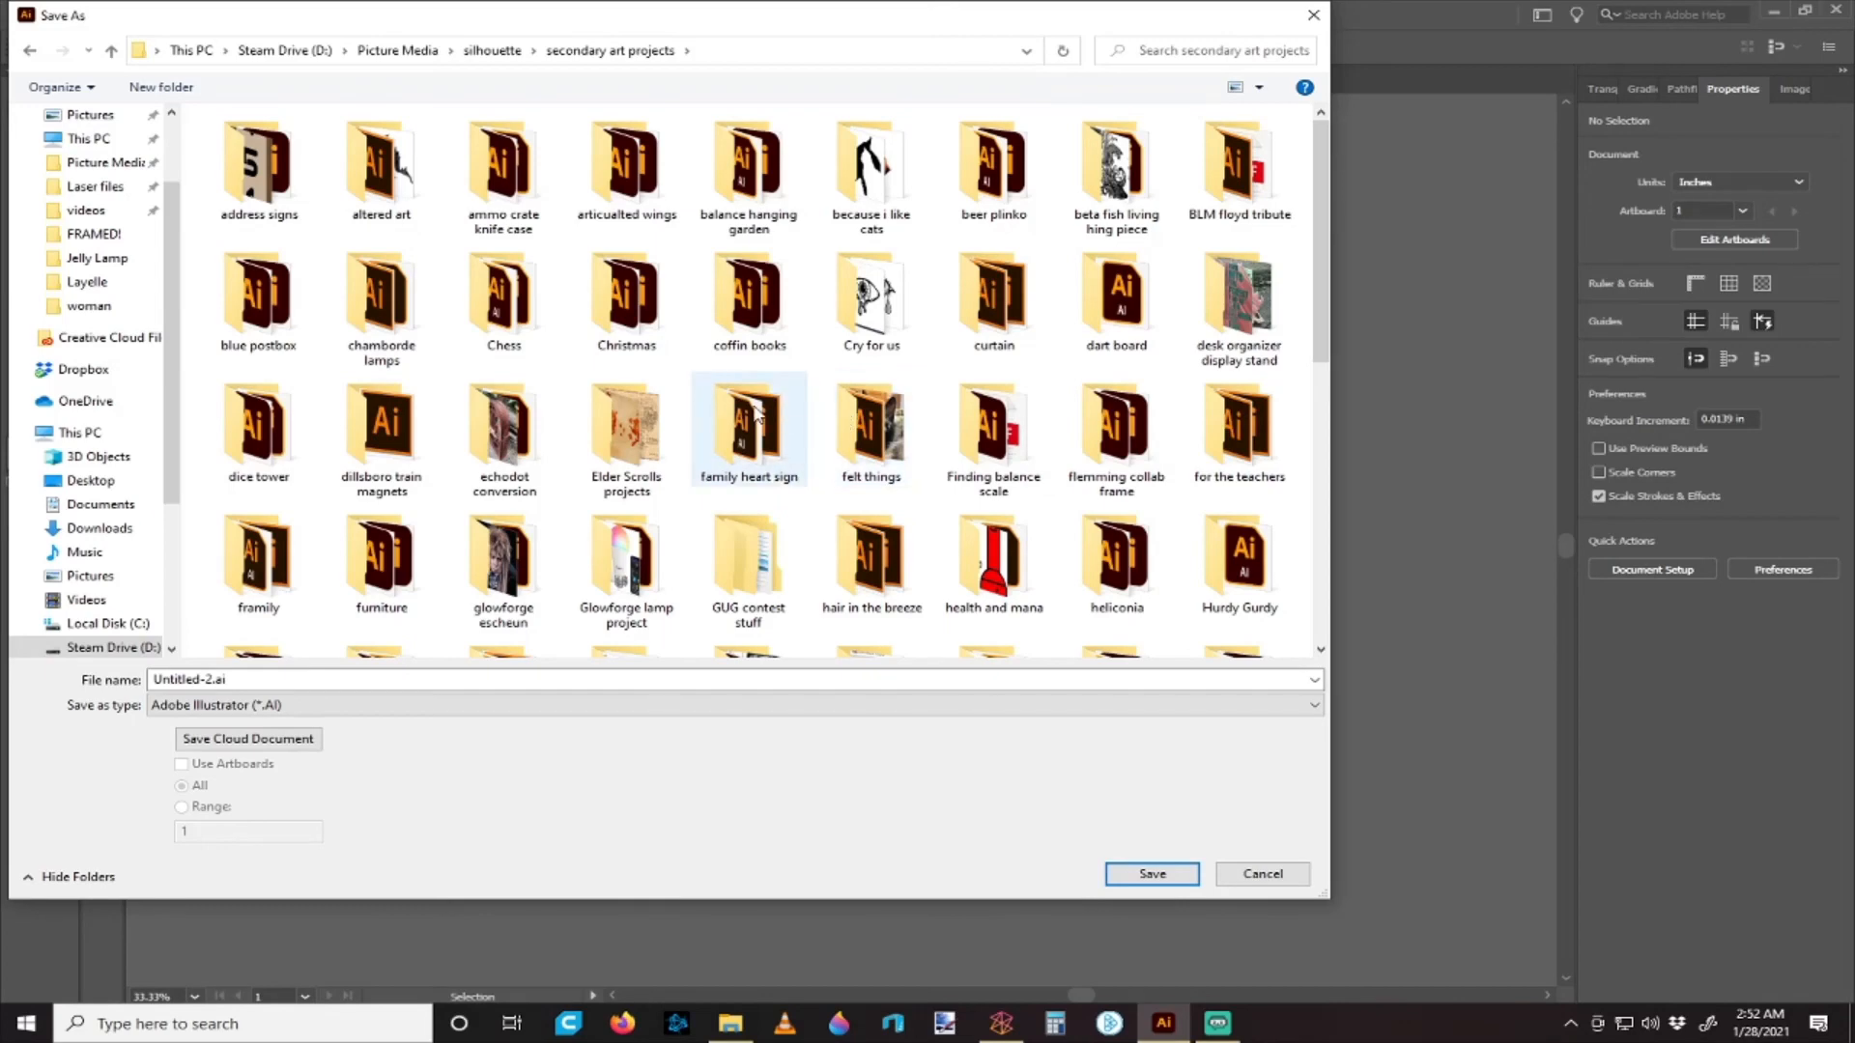
{"action": "scroll", "coordinate": [754, 414], "scroll_direction": "down", "scroll_amount": 3}
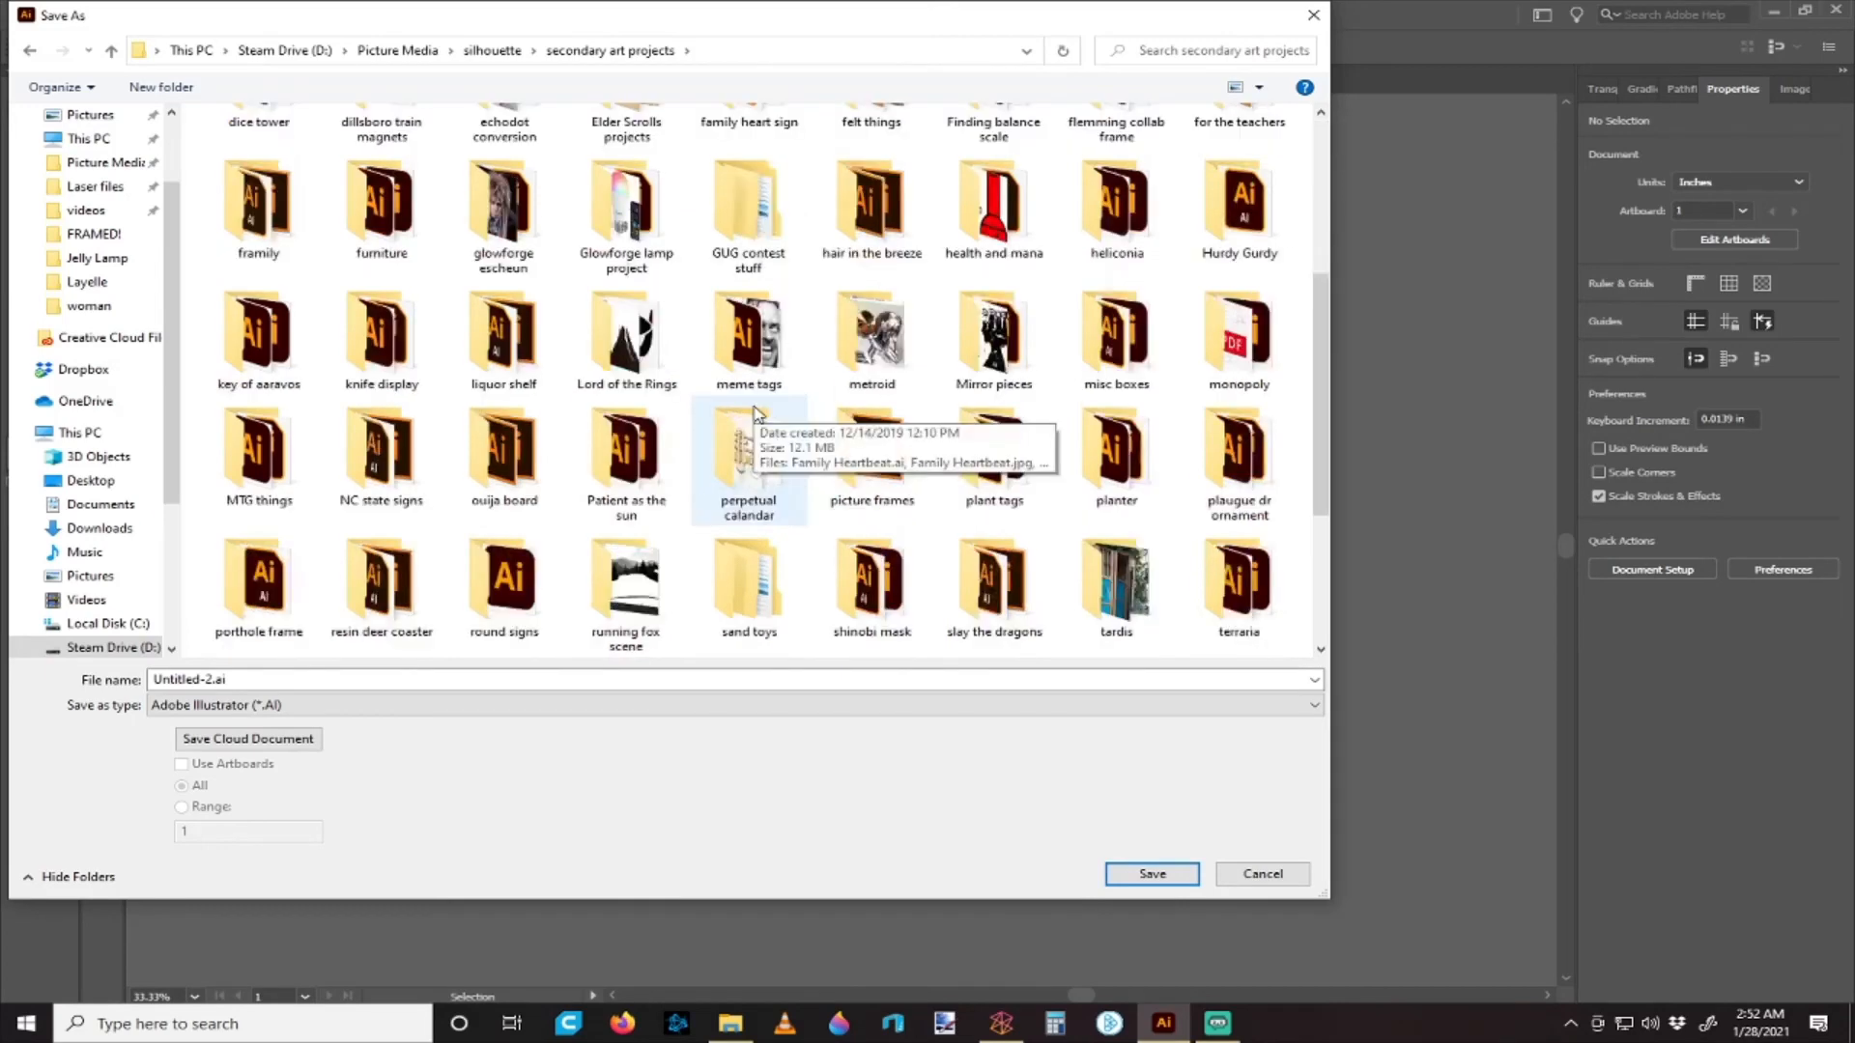
{"action": "double_click", "coordinate": [641, 239]}
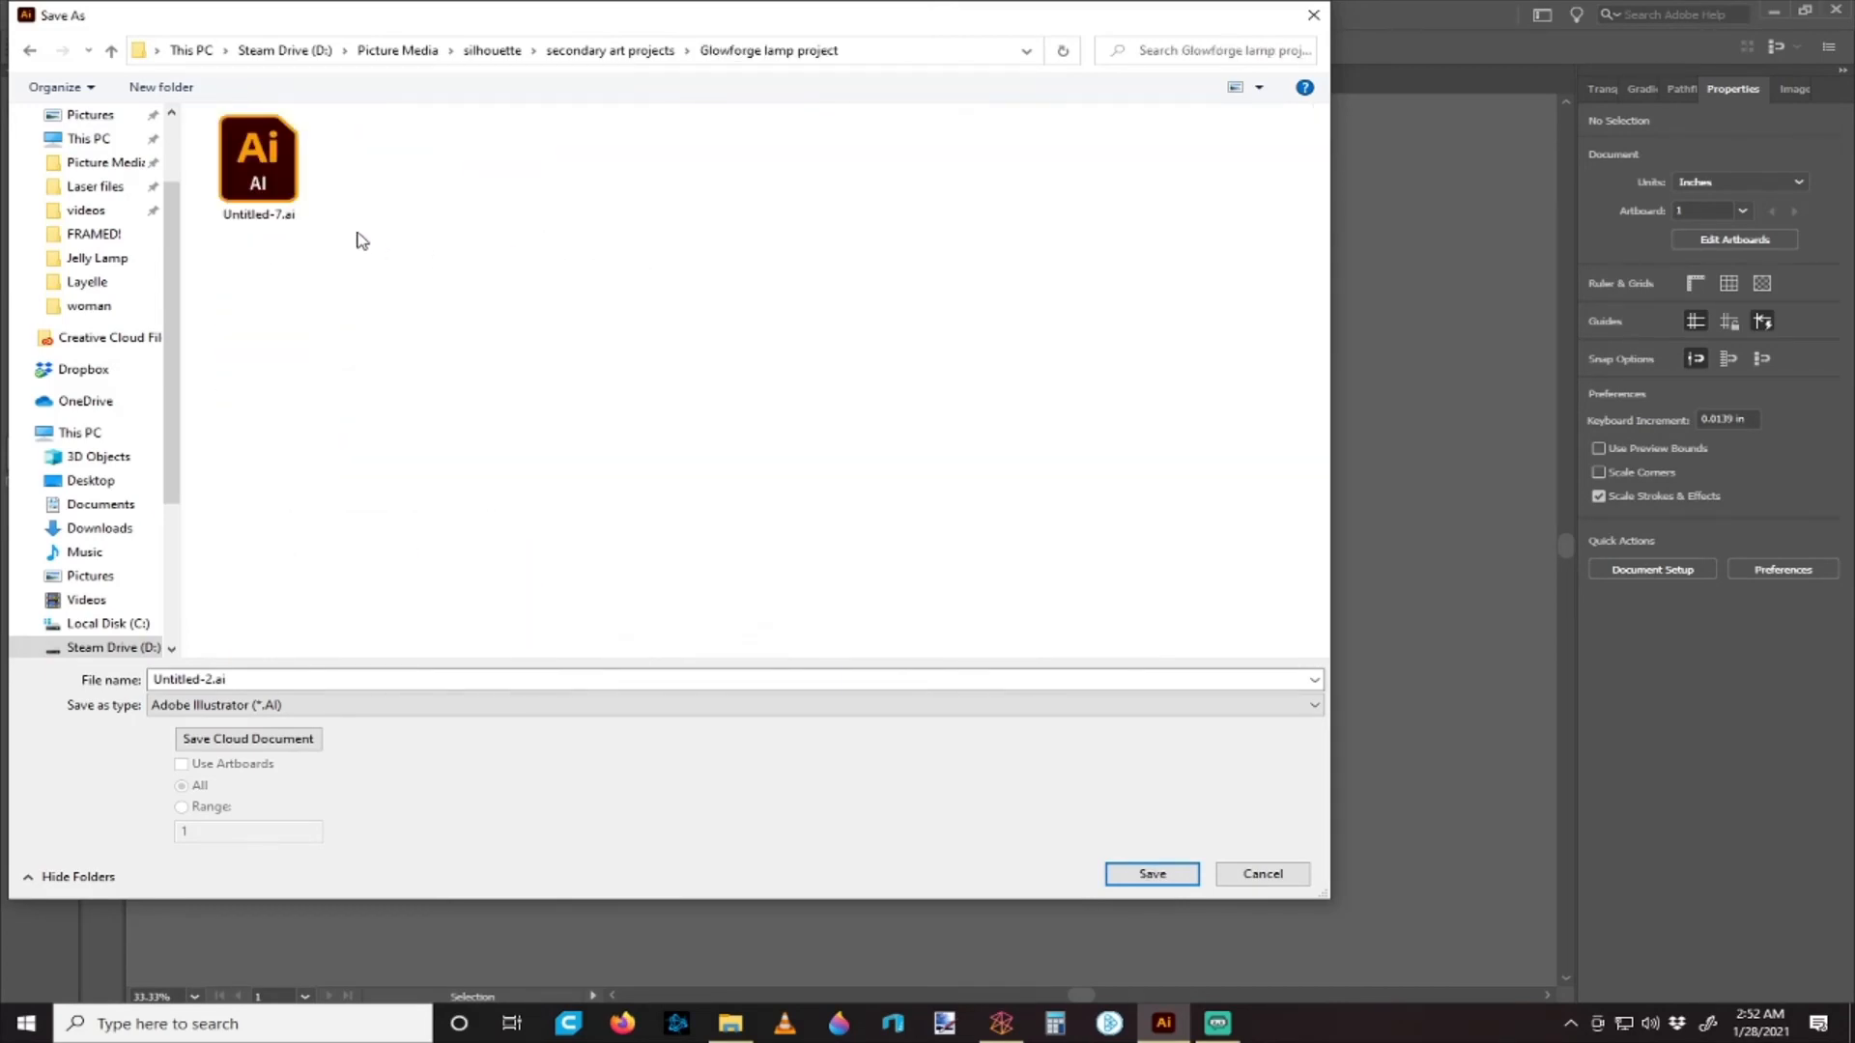
- Save the layout as an Adobe Illustrator file named "Glowforge pendant lamp thing" with the default Illustrator 2020 options
{"action": "left_click", "coordinate": [271, 171]}
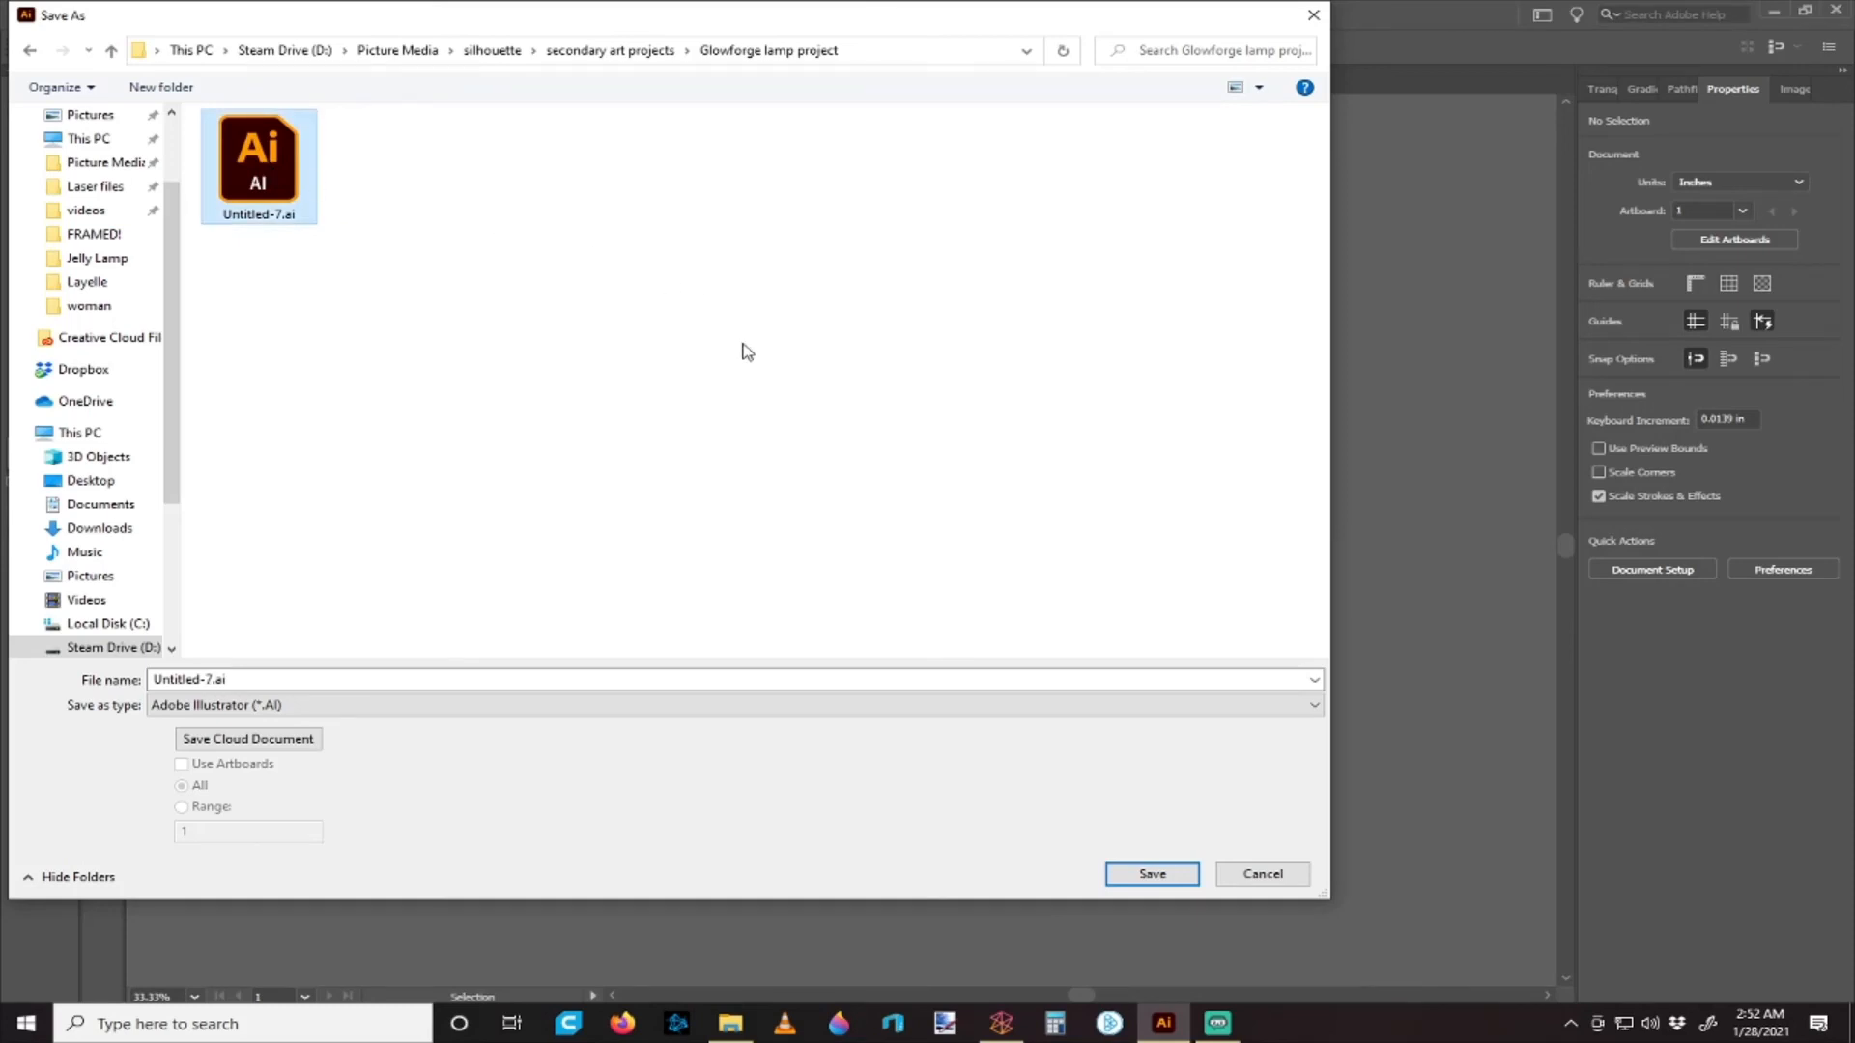
{"action": "left_click", "coordinate": [414, 704]}
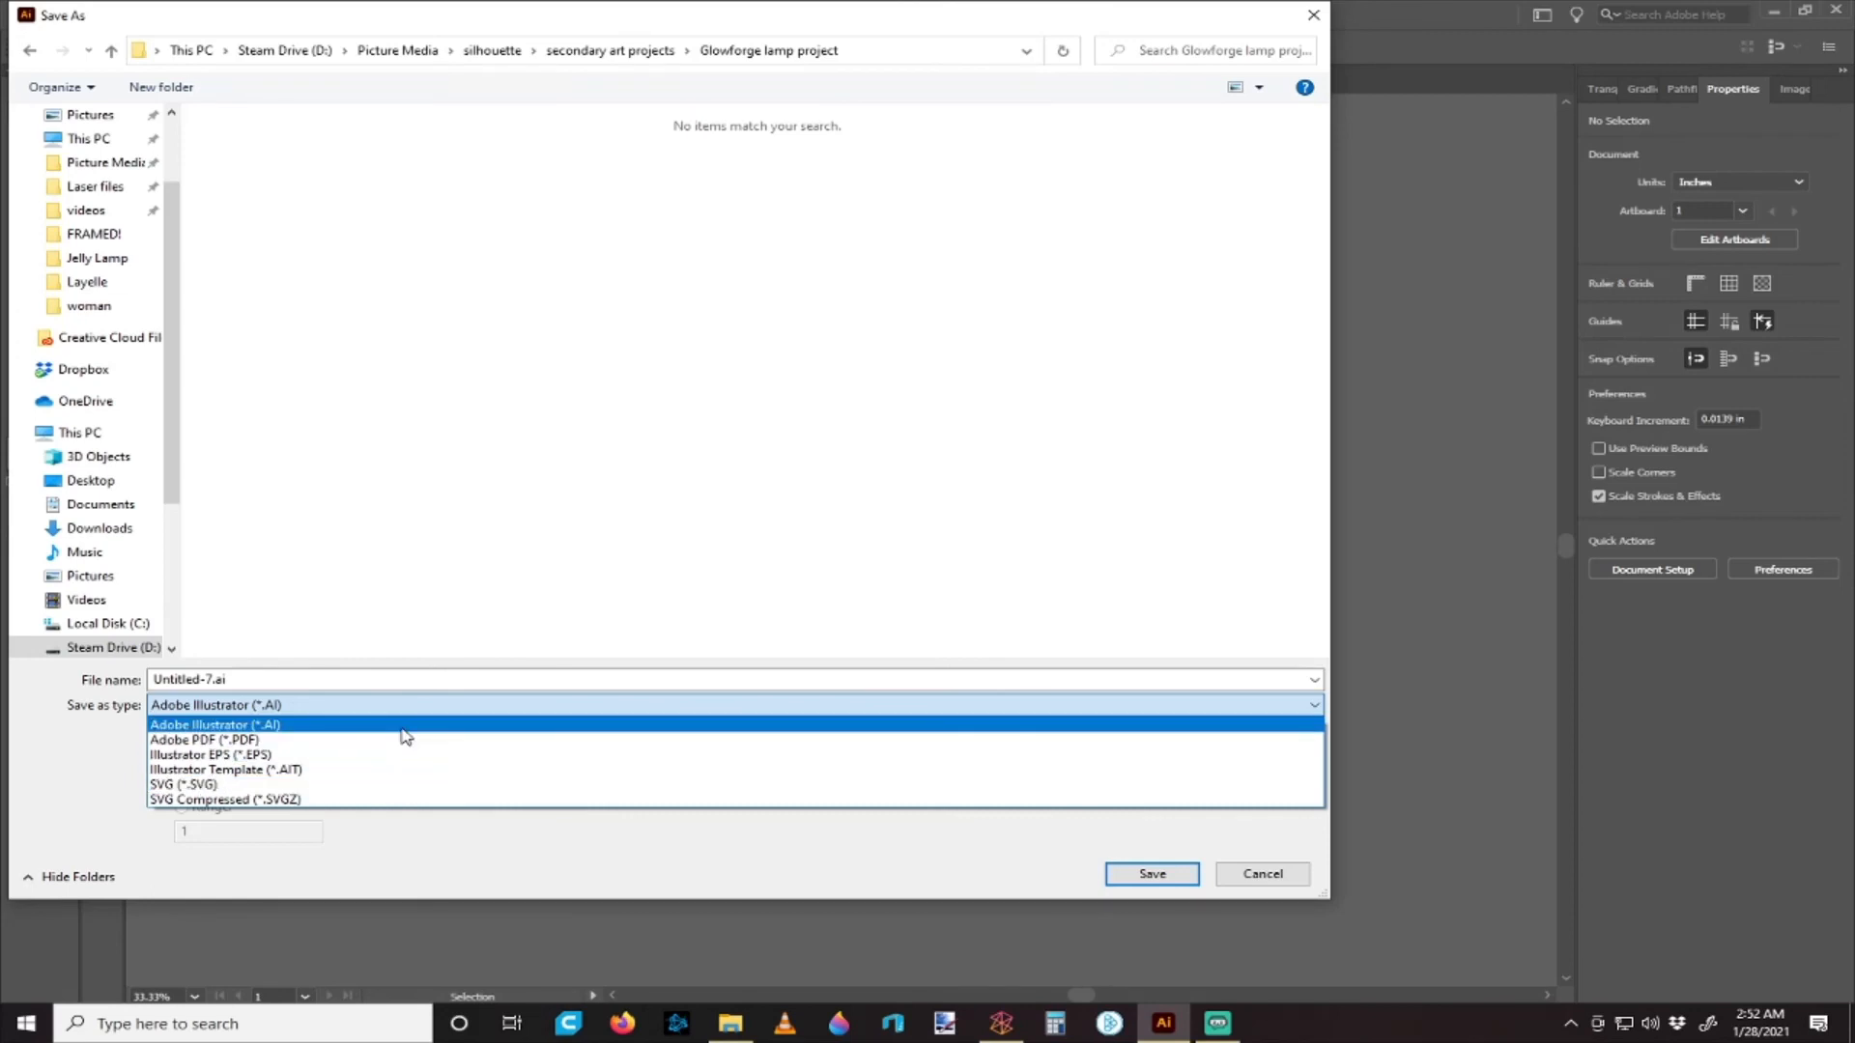
{"action": "left_click", "coordinate": [405, 725]}
{"action": "double_click", "coordinate": [345, 675]}
{"action": "left_click_drag", "start_coordinate": [345, 674], "coordinate": [109, 679]}
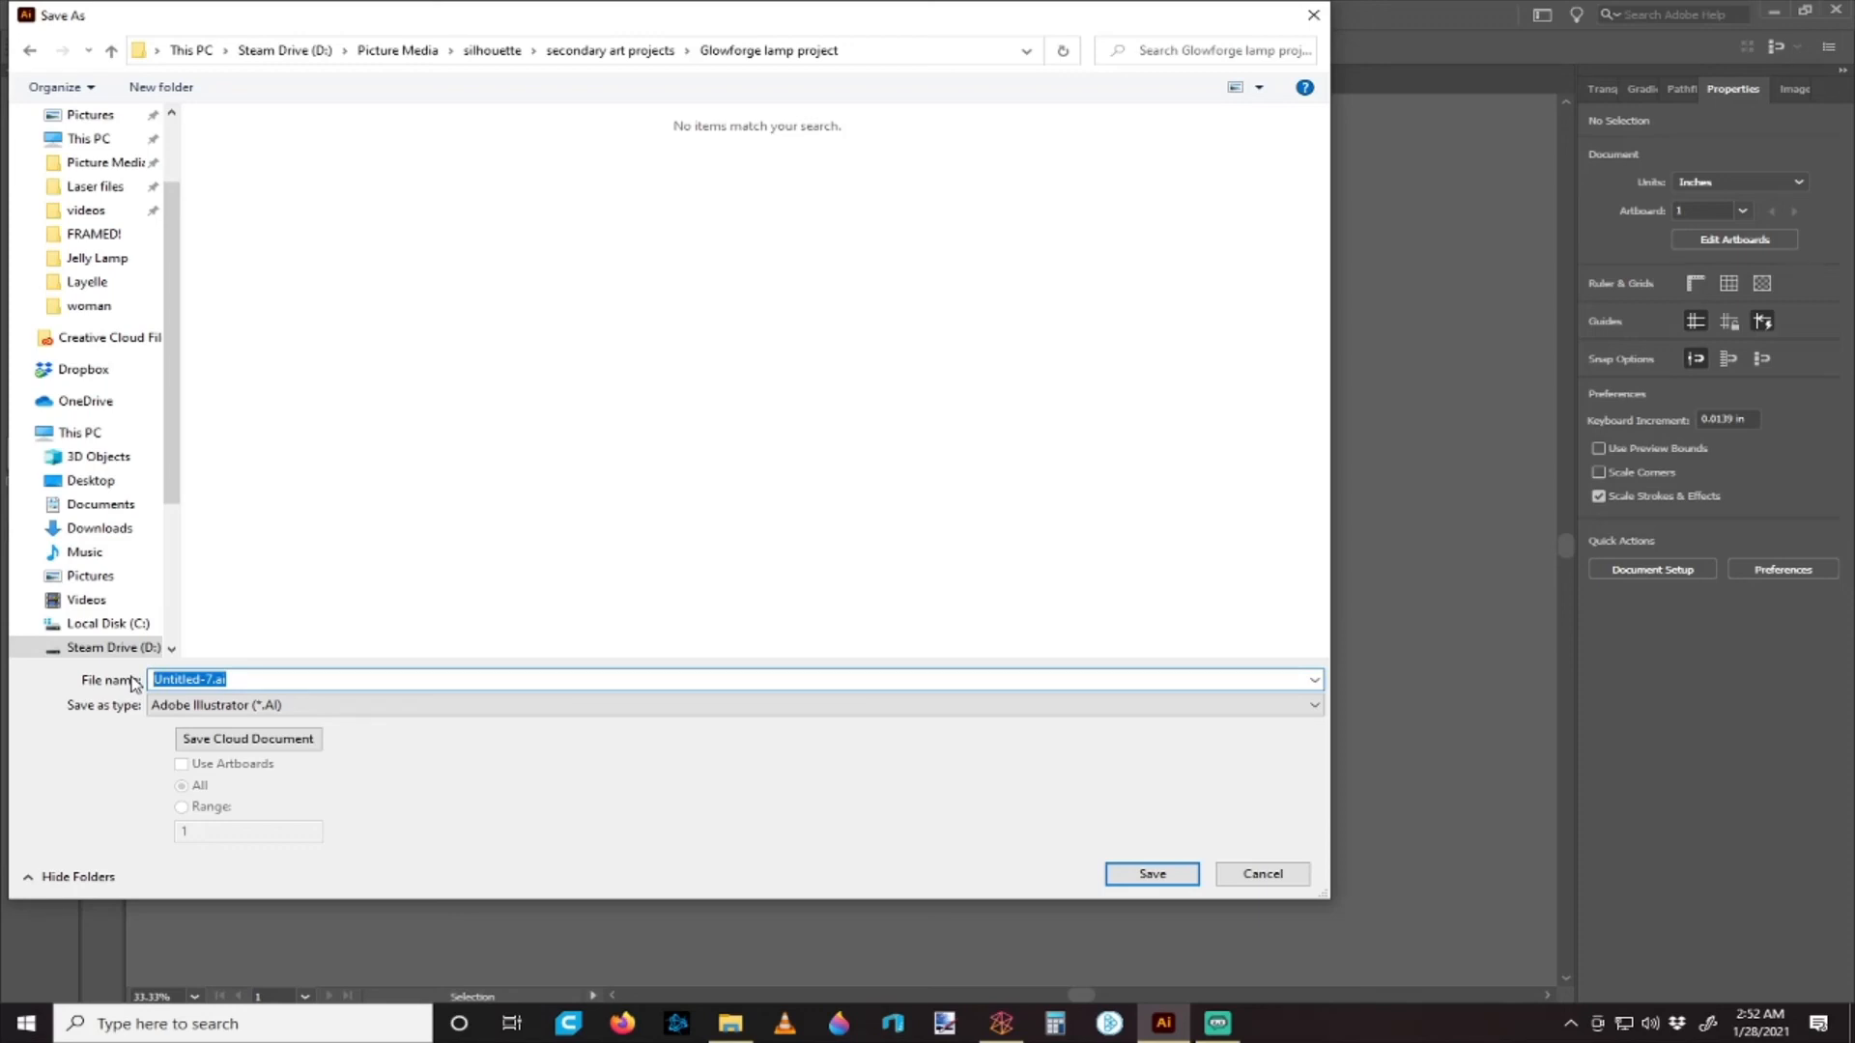
{"action": "type", "text": "s"}
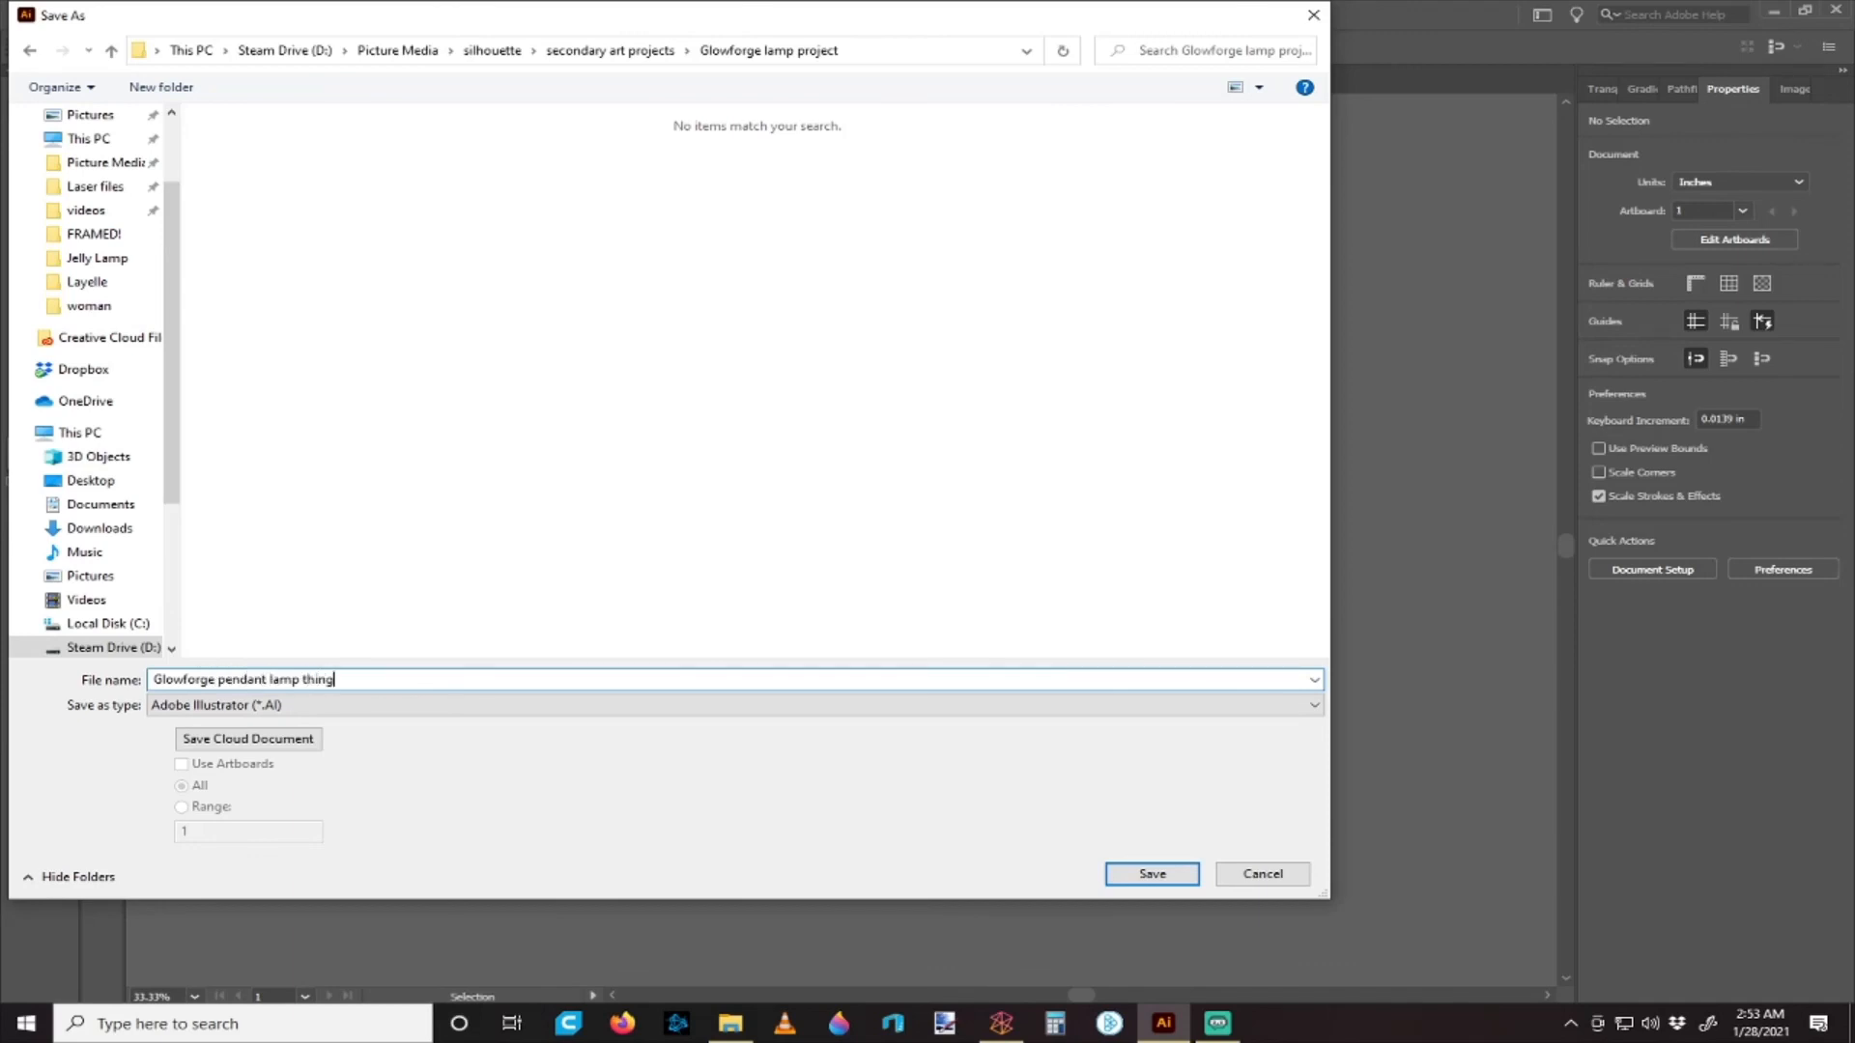
{"action": "key", "text": "Return"}
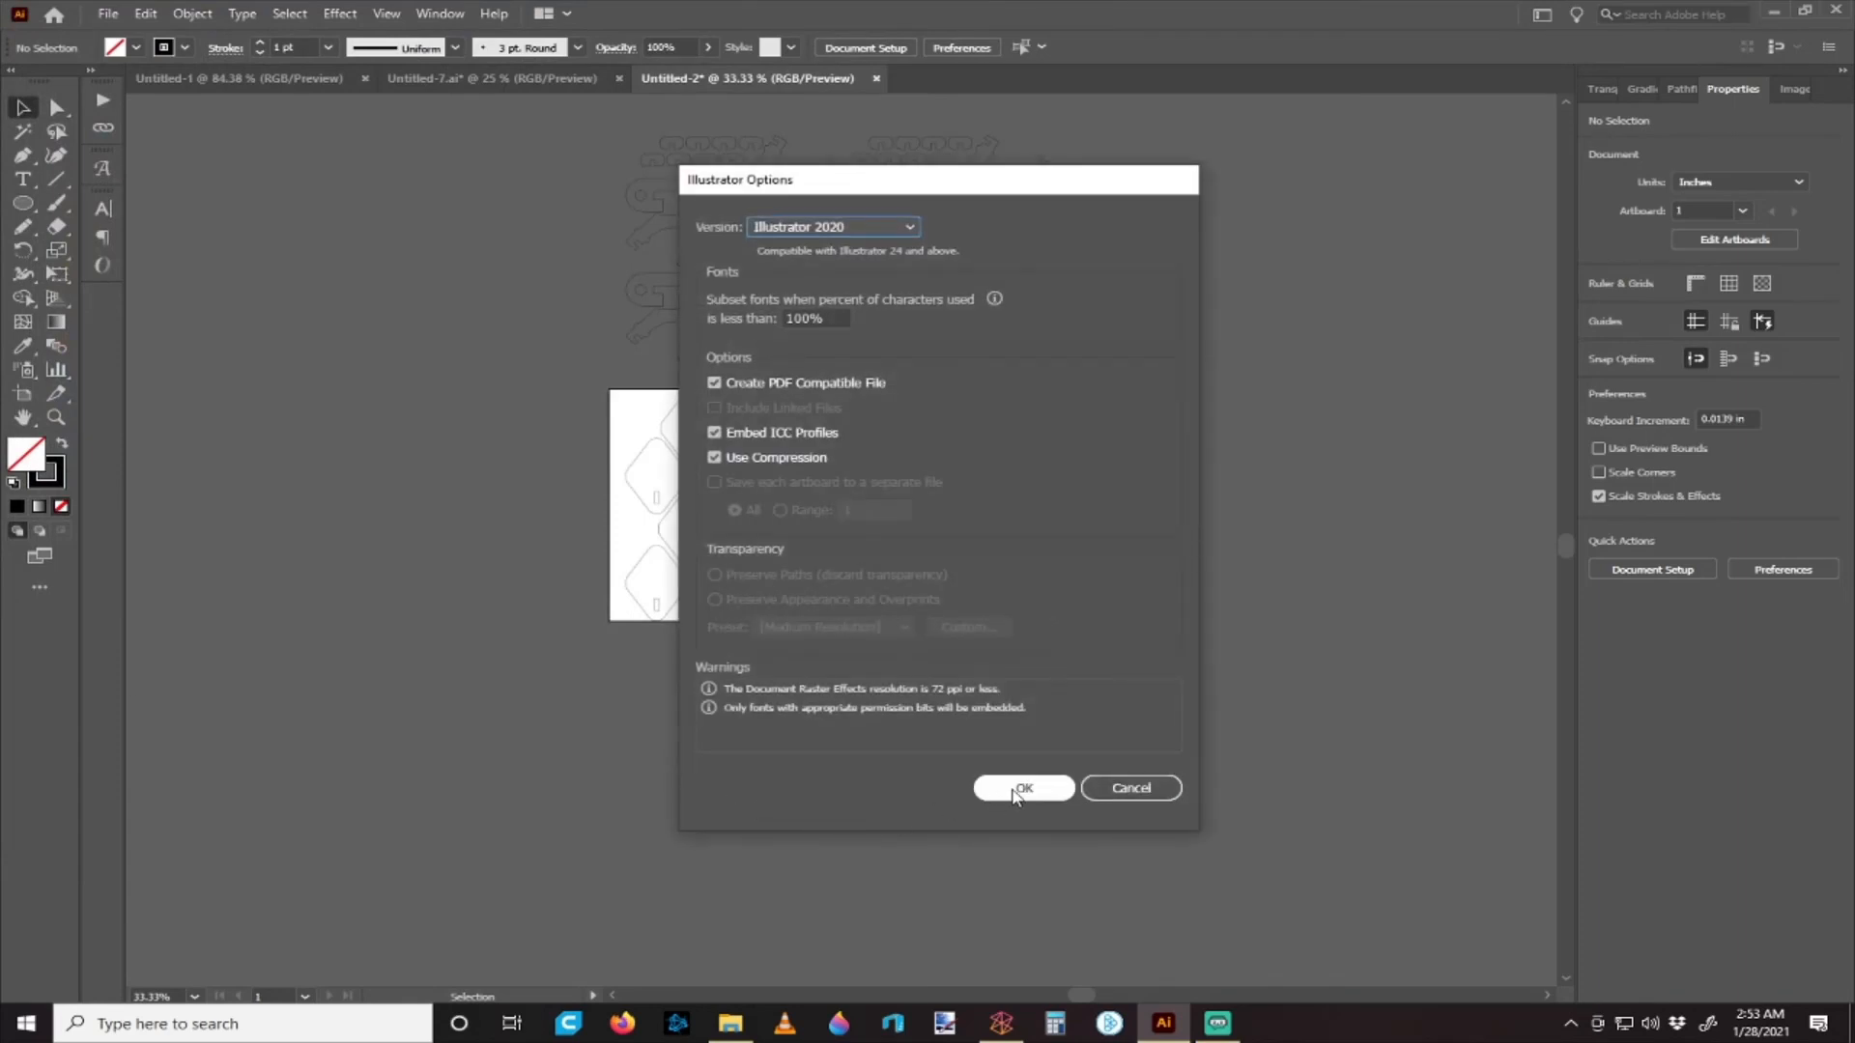
{"action": "left_click", "coordinate": [1014, 786]}
- Save the layout again as "Glowforge pendant lamp thing.svg" with the SVG 1.1 profile, without limiting it to artboards
{"action": "left_click", "coordinate": [108, 14]}
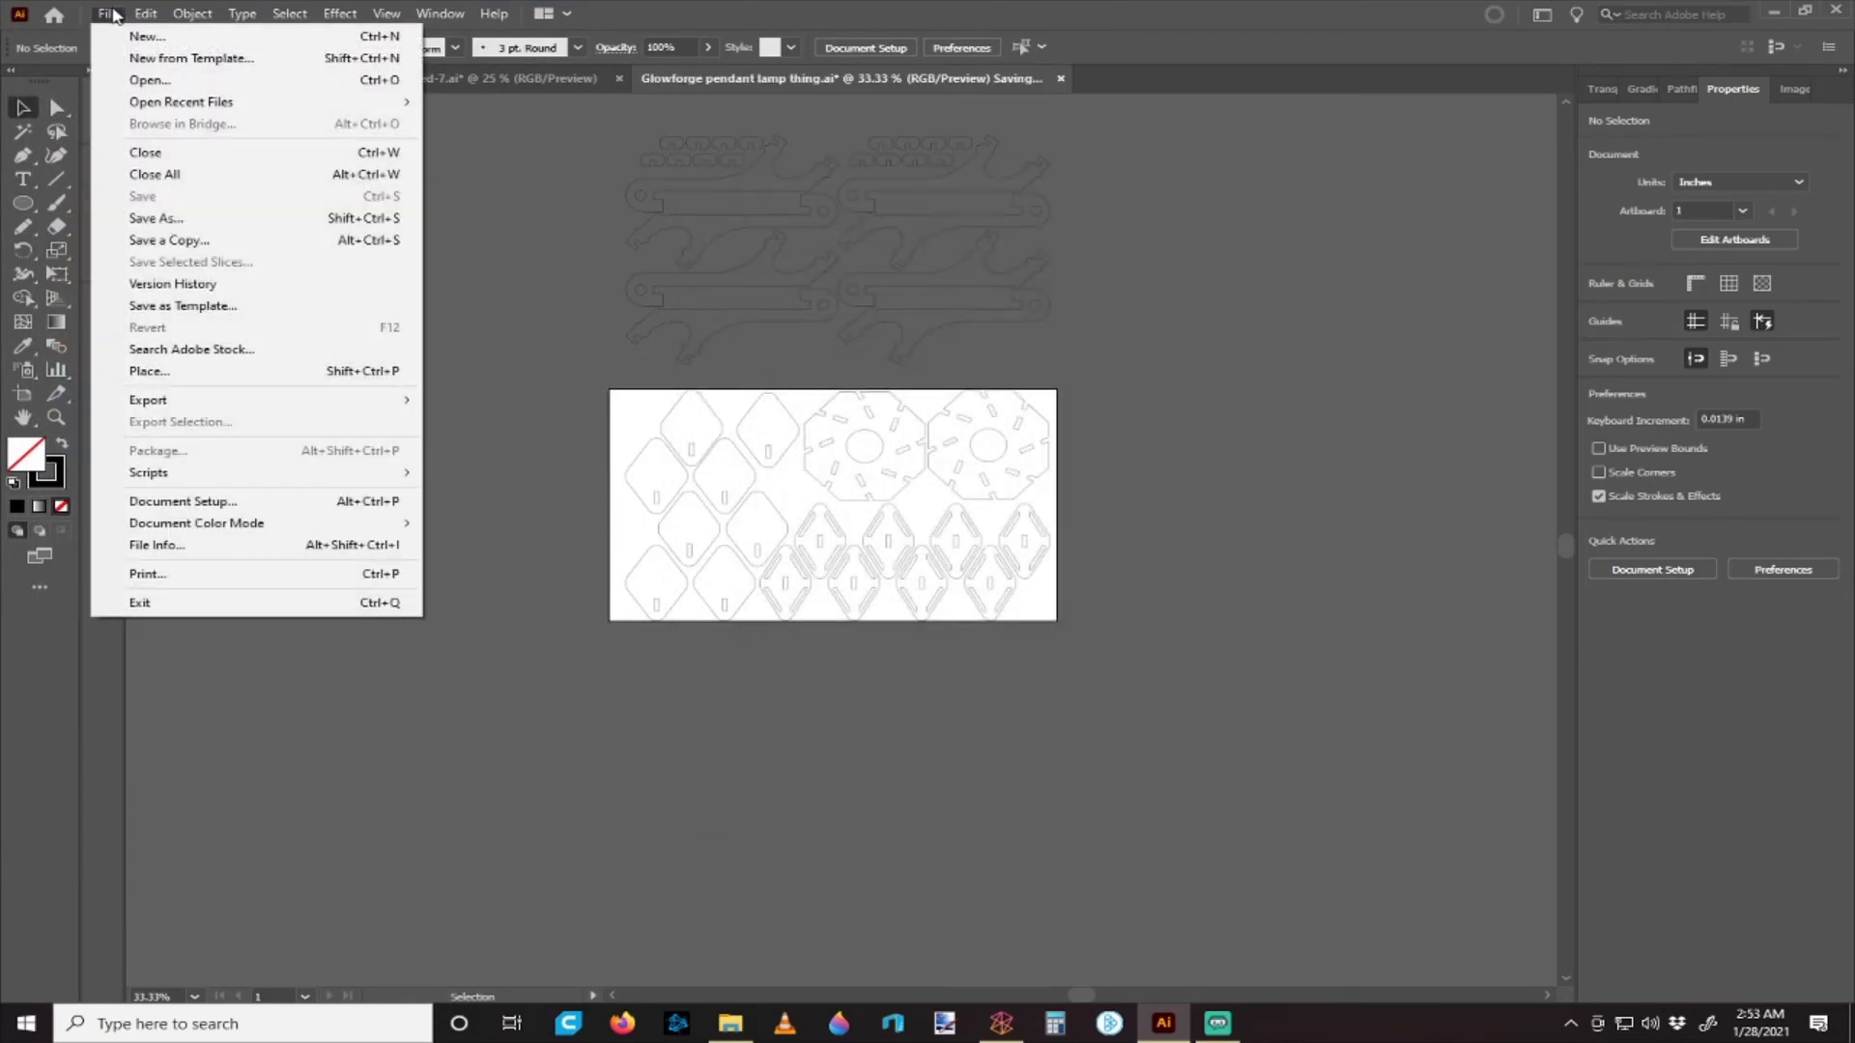
{"action": "left_click", "coordinate": [174, 218]}
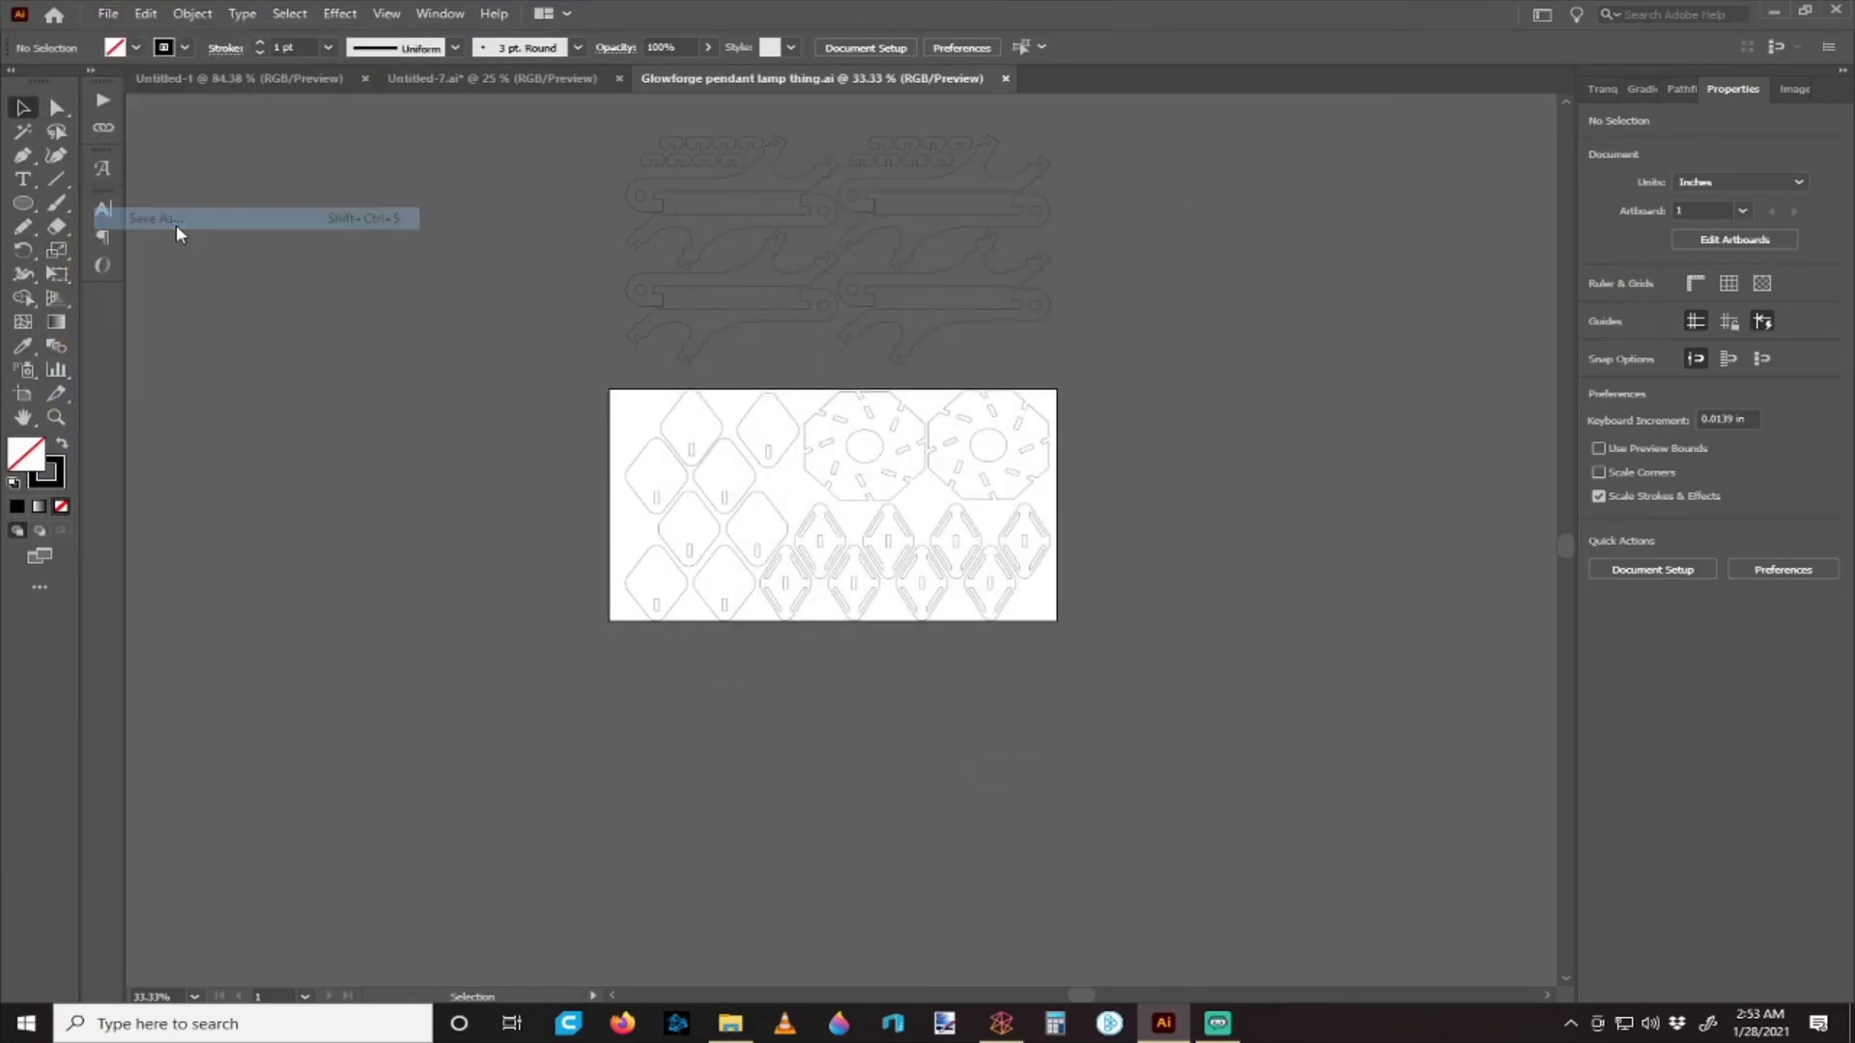
{"action": "left_click", "coordinate": [405, 717]}
{"action": "left_click", "coordinate": [393, 773]}
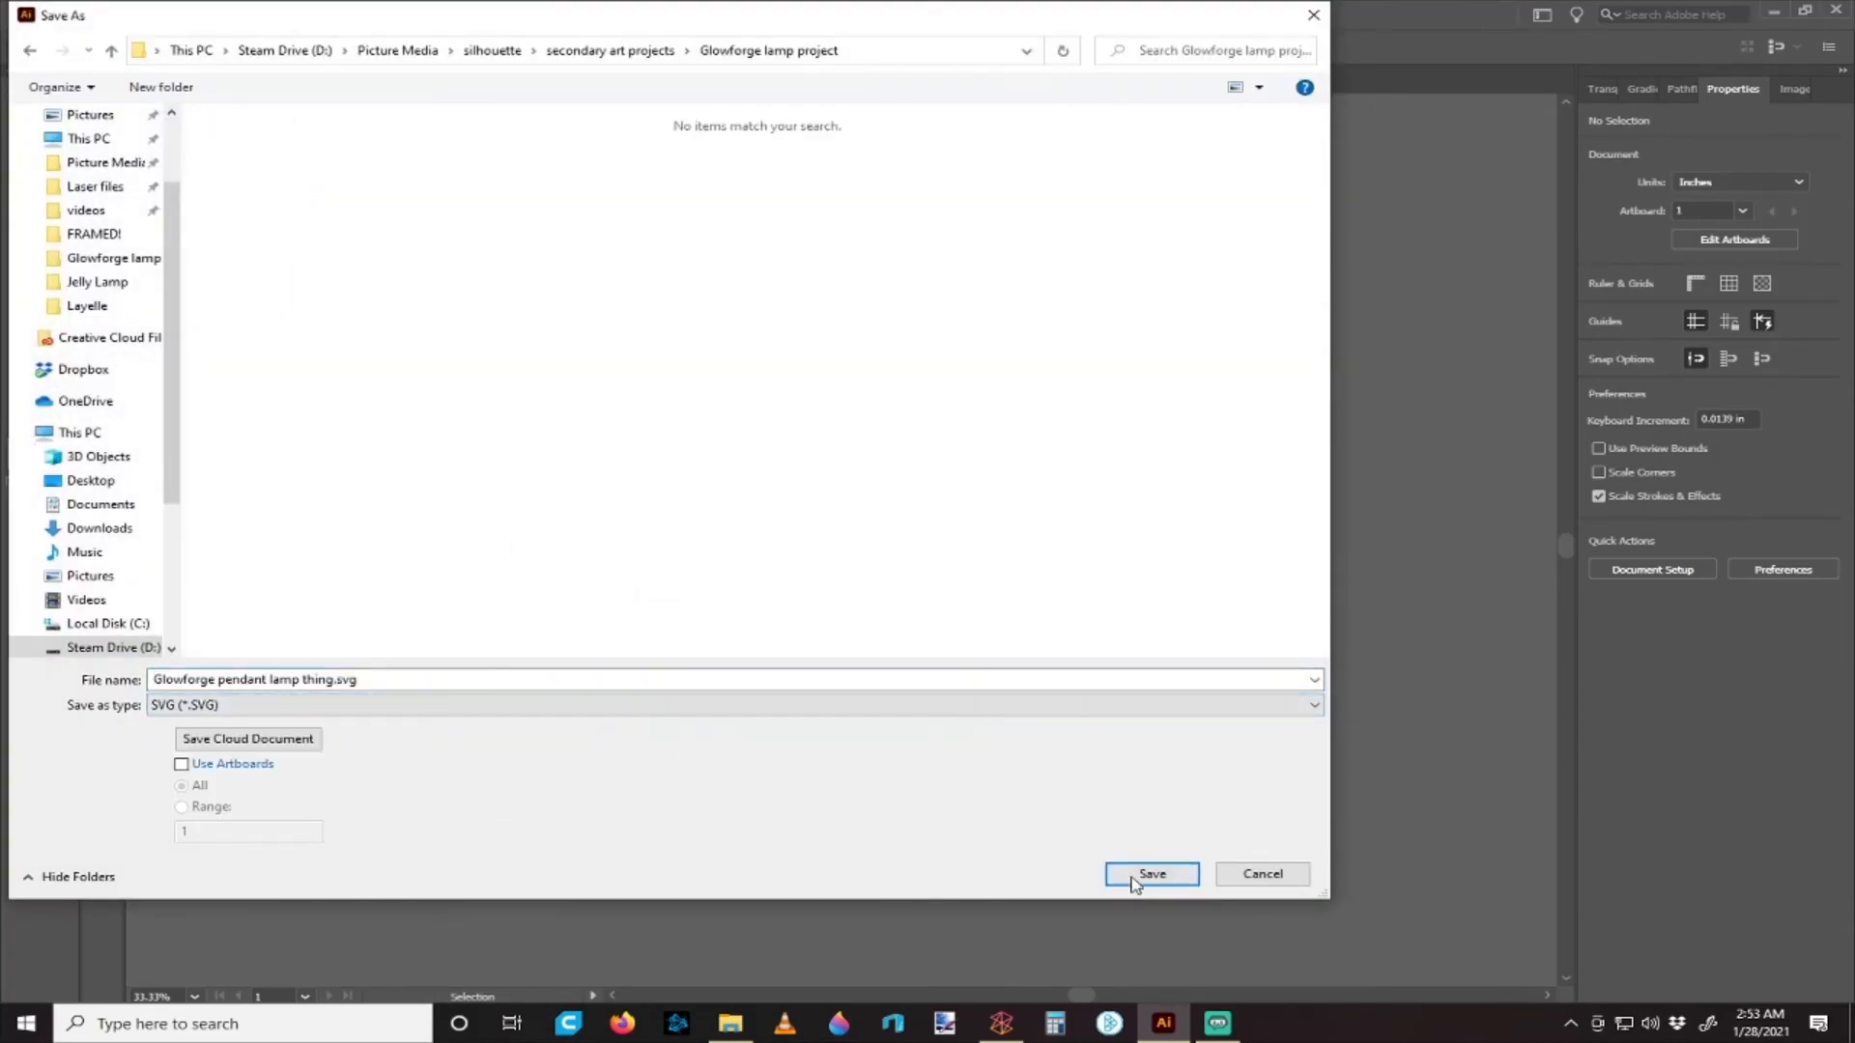
{"action": "left_click", "coordinate": [1160, 876]}
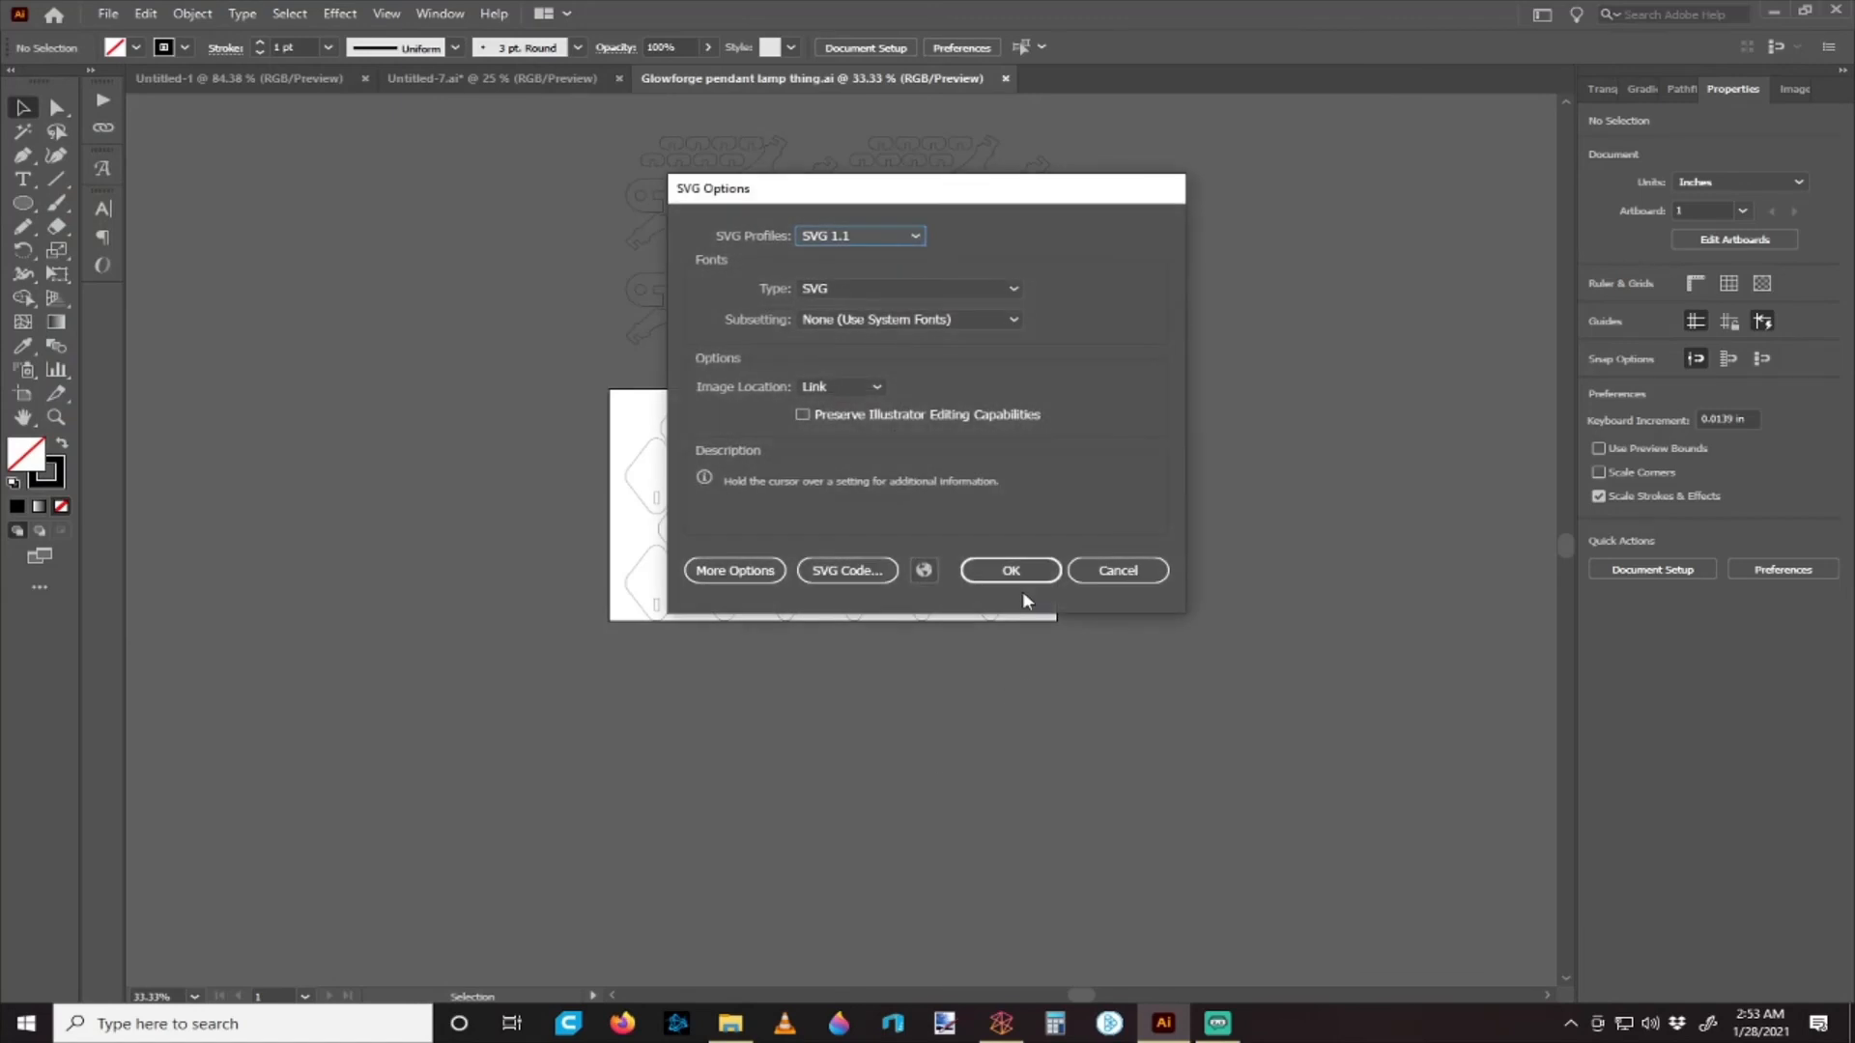
{"action": "left_click", "coordinate": [1010, 571]}
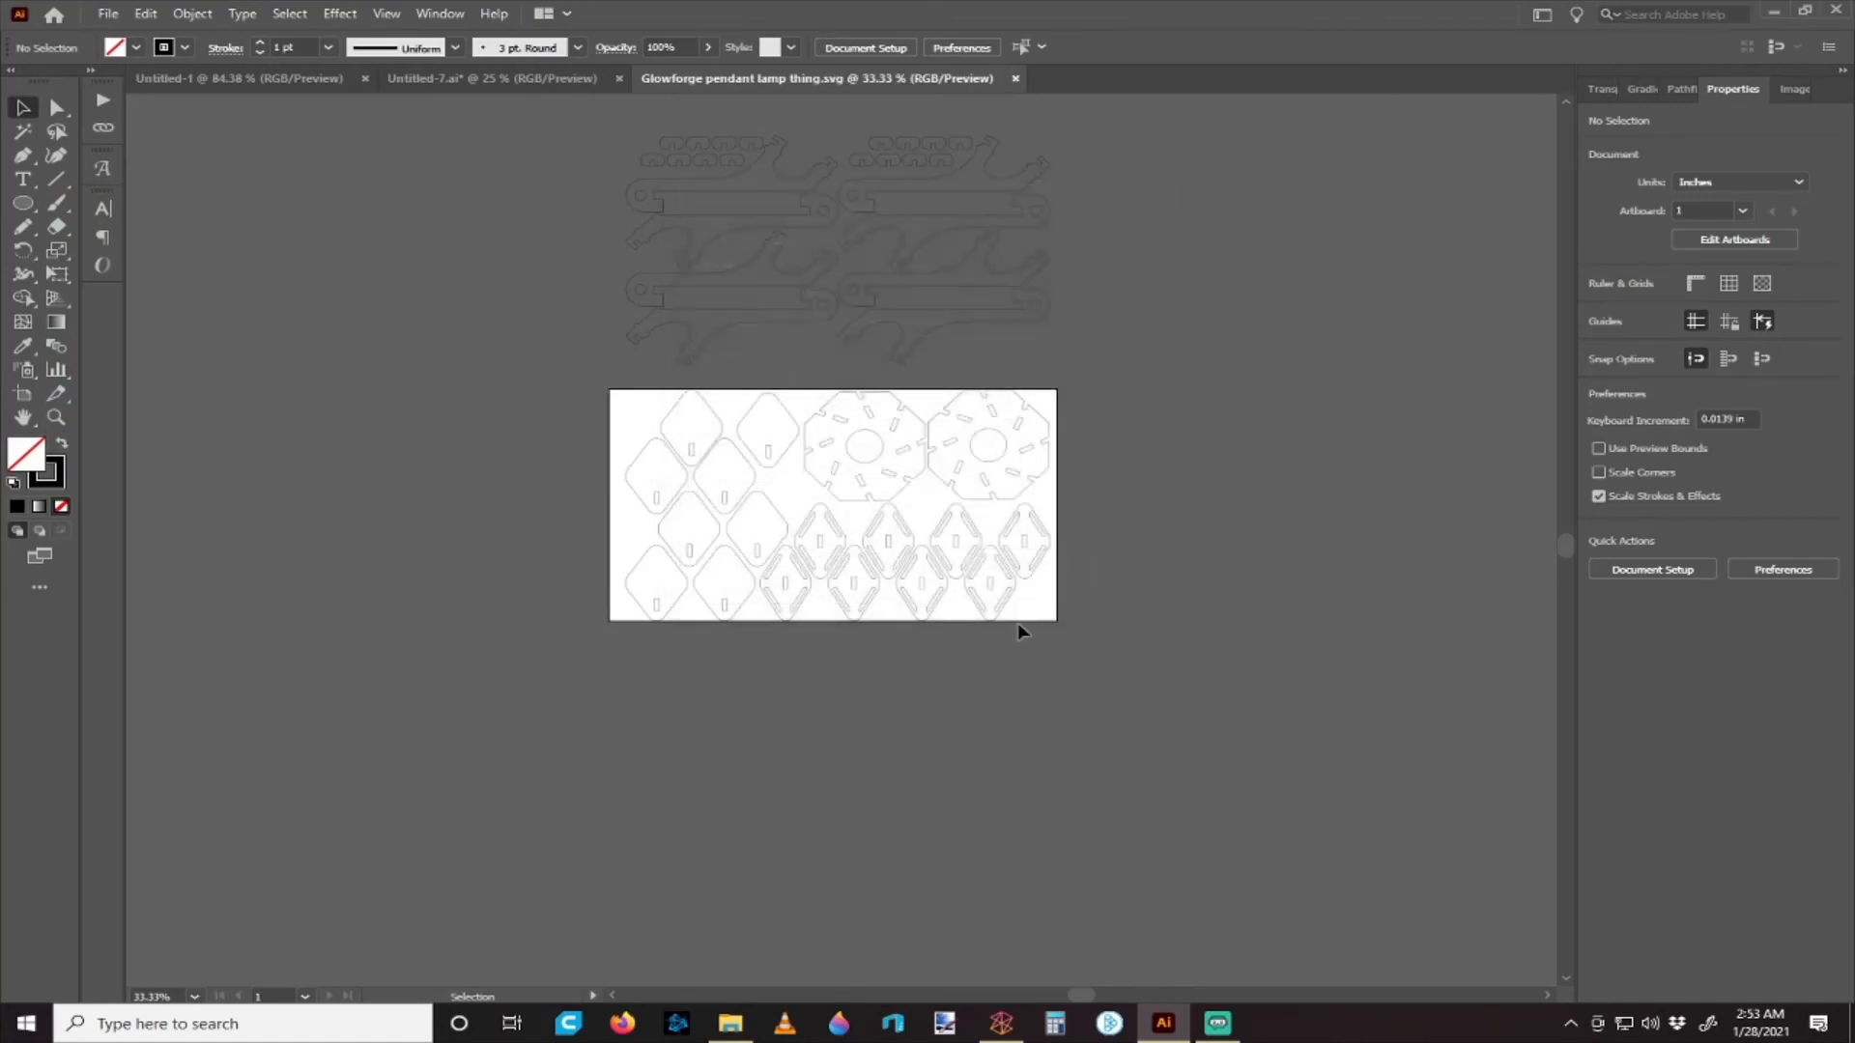
- Switch to Firefox, open the Glowforge app and upload "Glowforge pendant lamp thing.svg" from the Glowforge lamp project folder as a new design
{"action": "left_click", "coordinate": [622, 1023]}
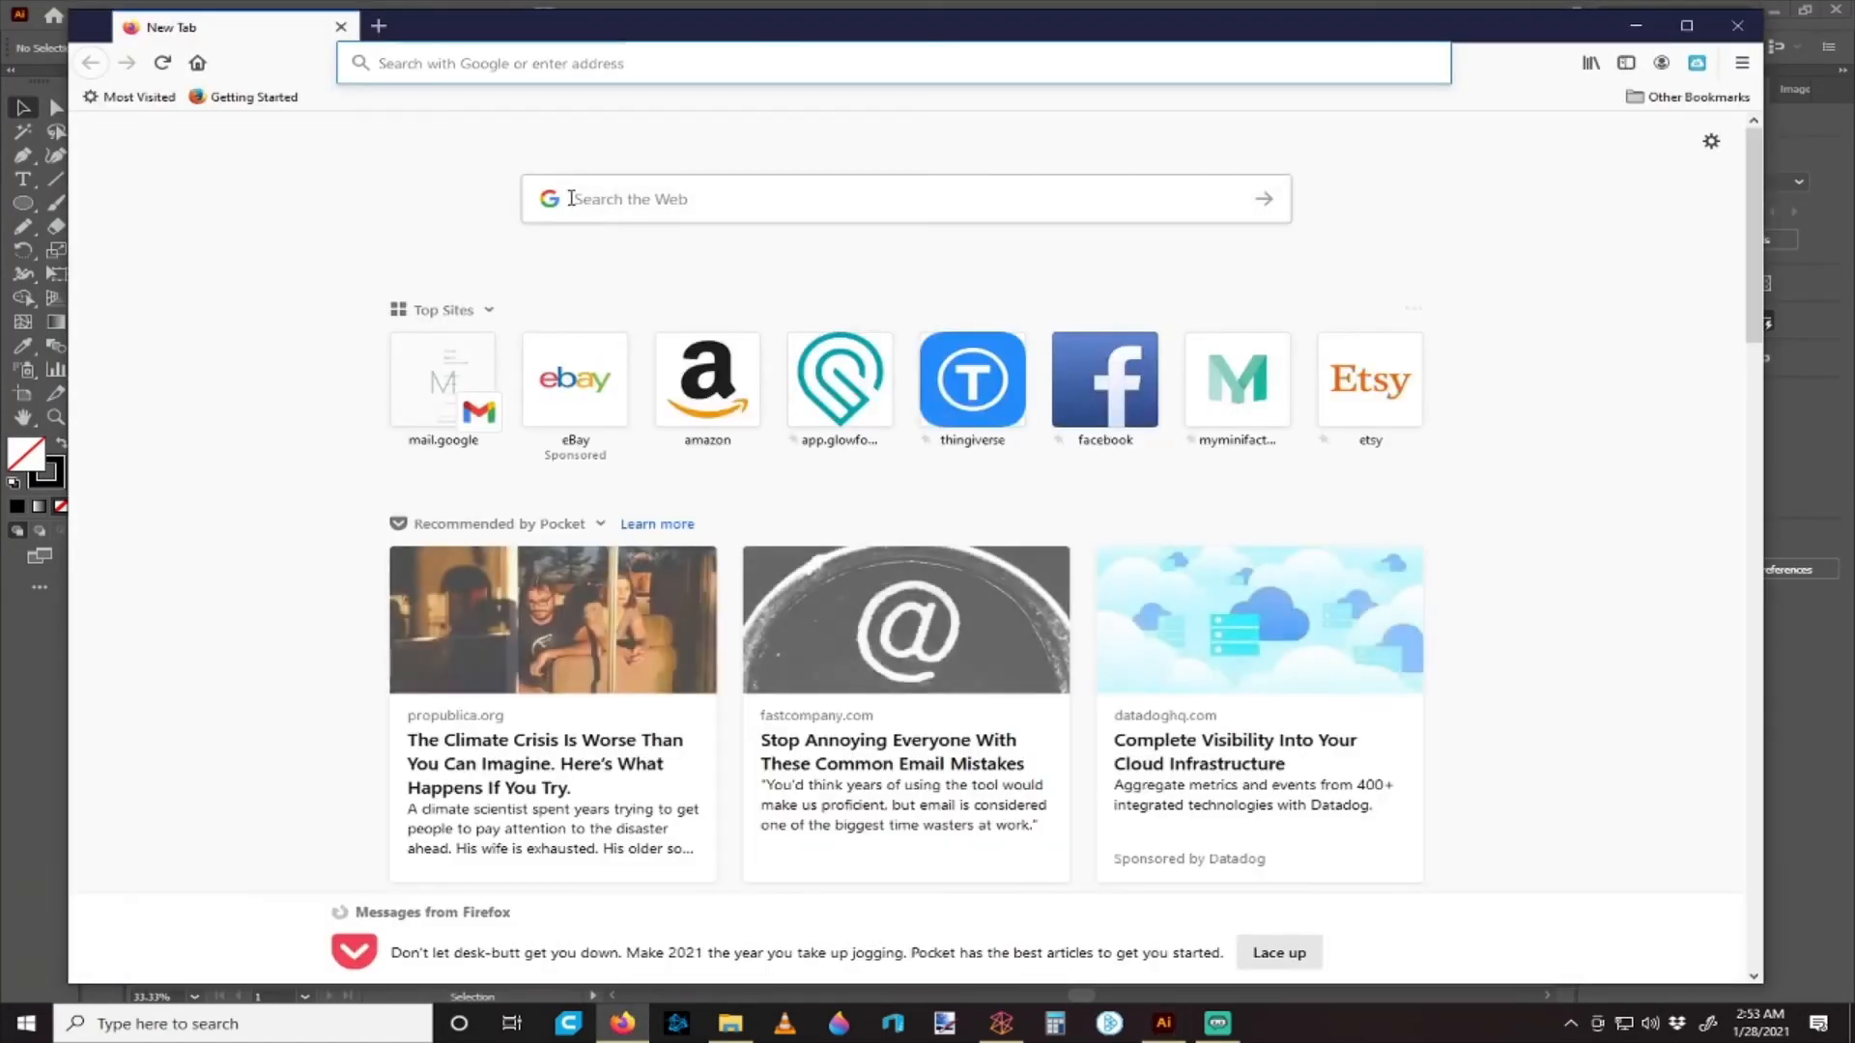
{"action": "left_click", "coordinate": [819, 381]}
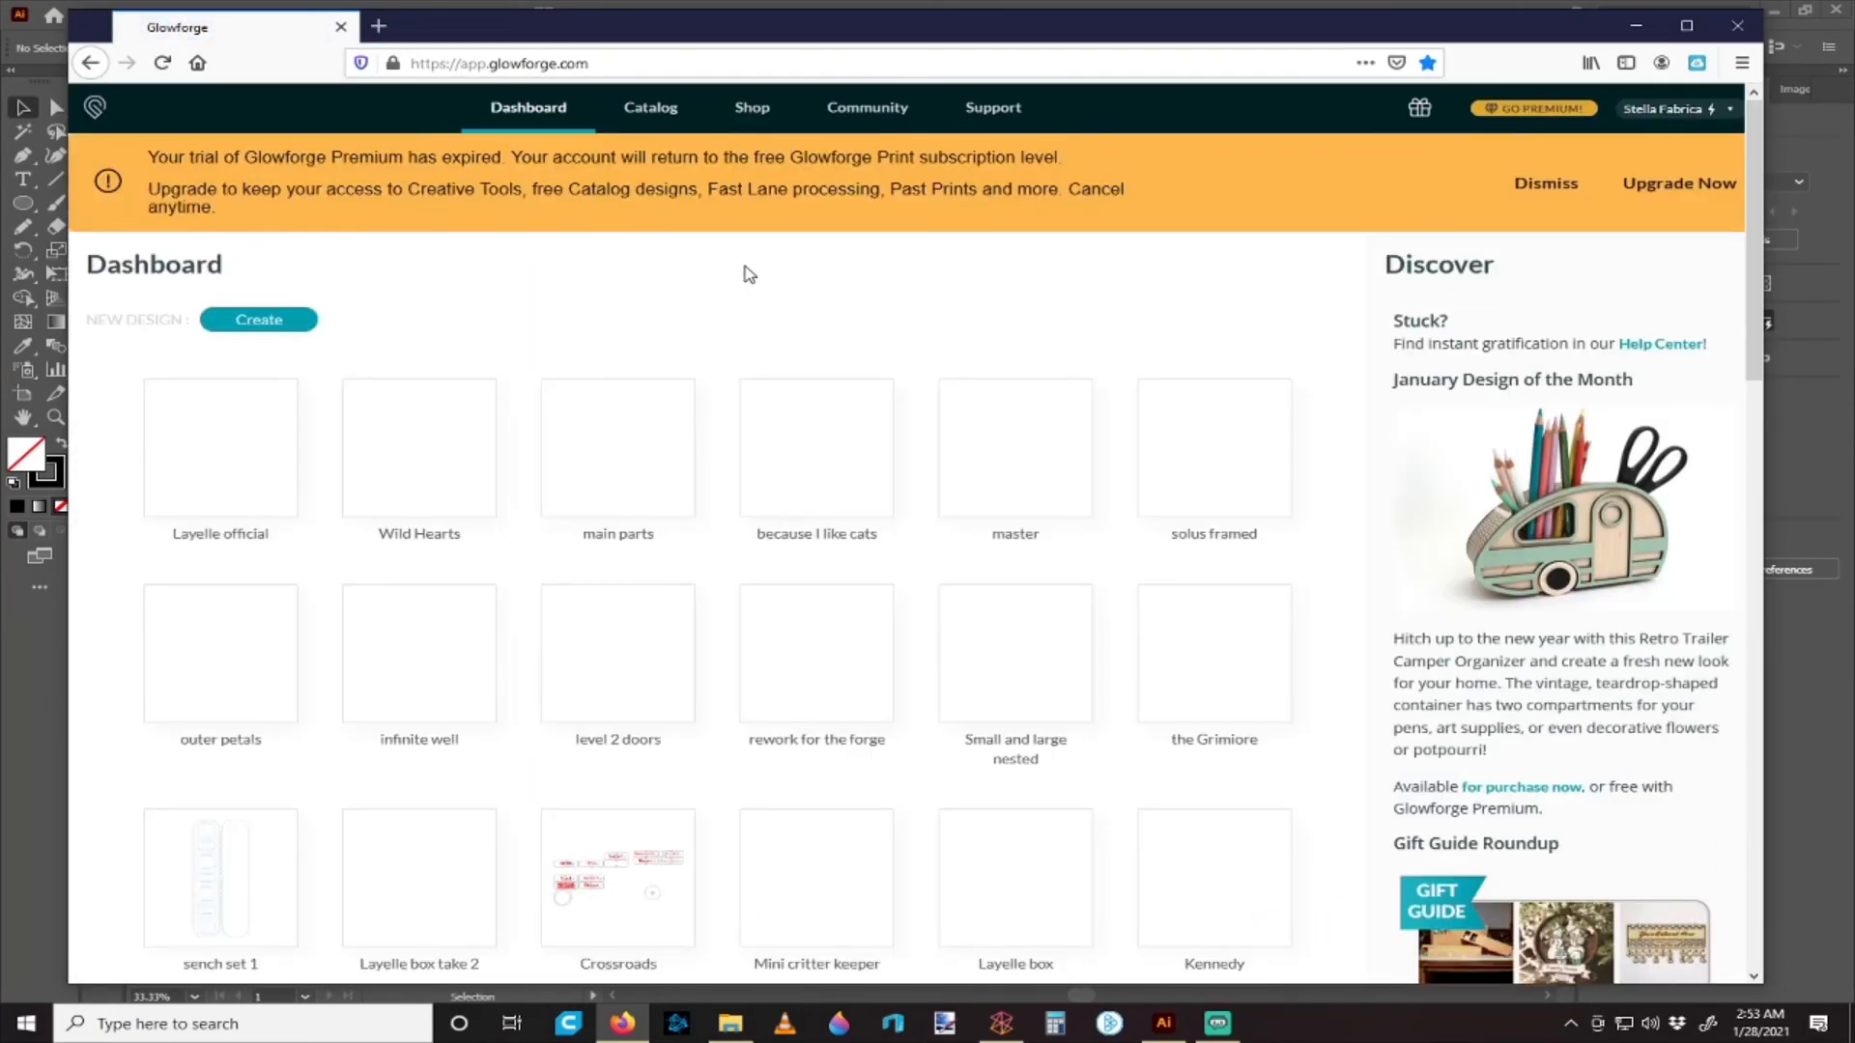
{"action": "left_click", "coordinate": [312, 322]}
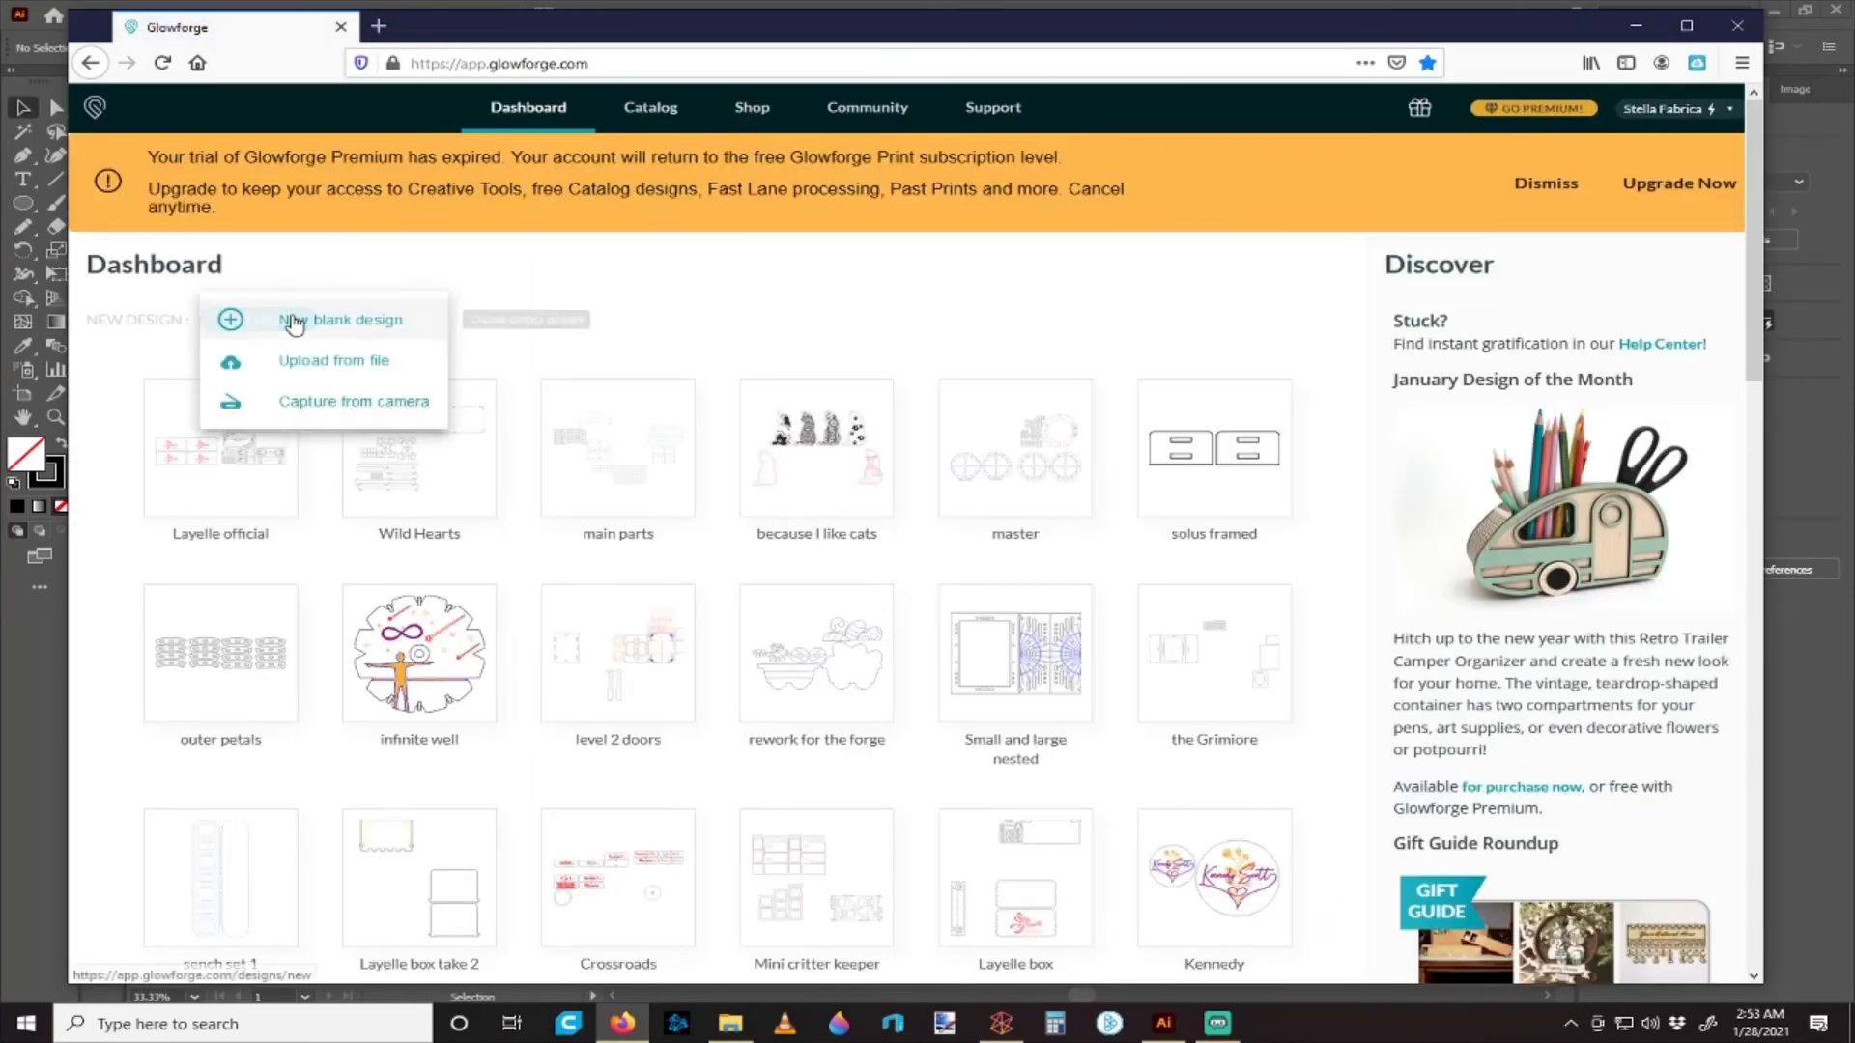
{"action": "left_click", "coordinate": [359, 361]}
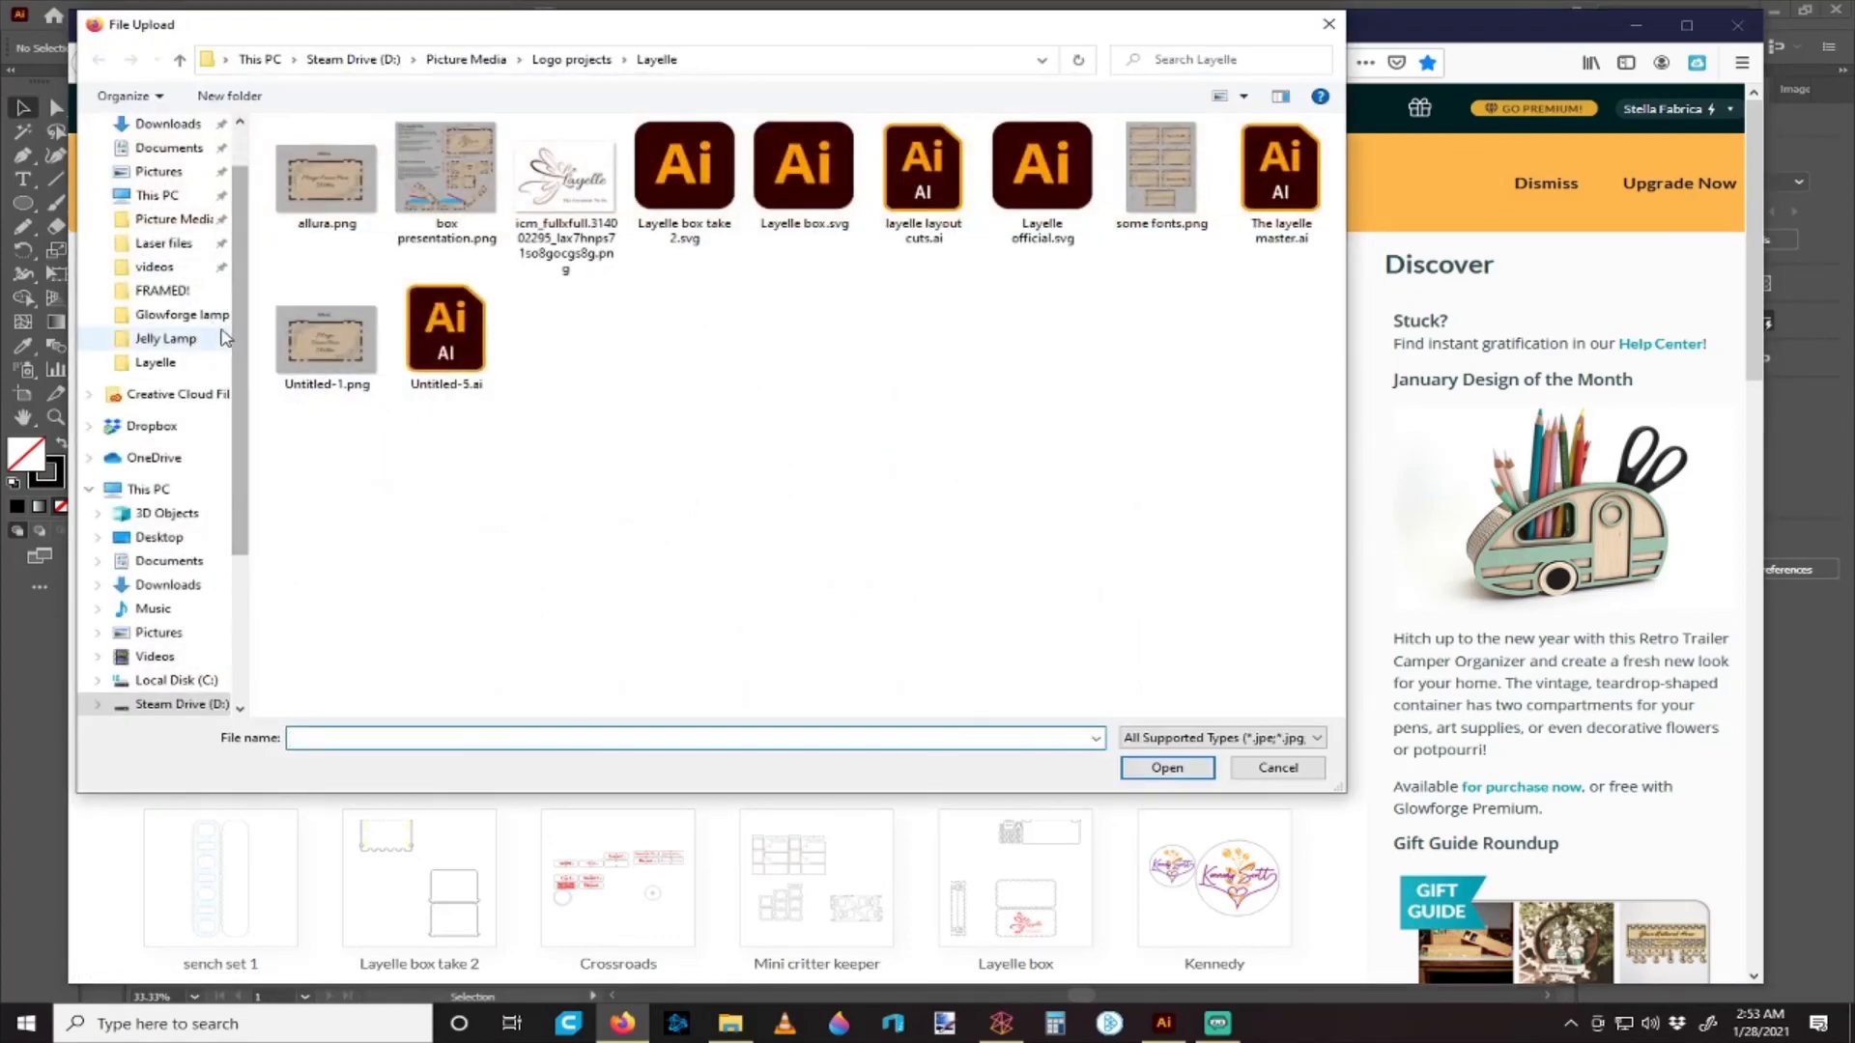
{"action": "left_click", "coordinate": [182, 314]}
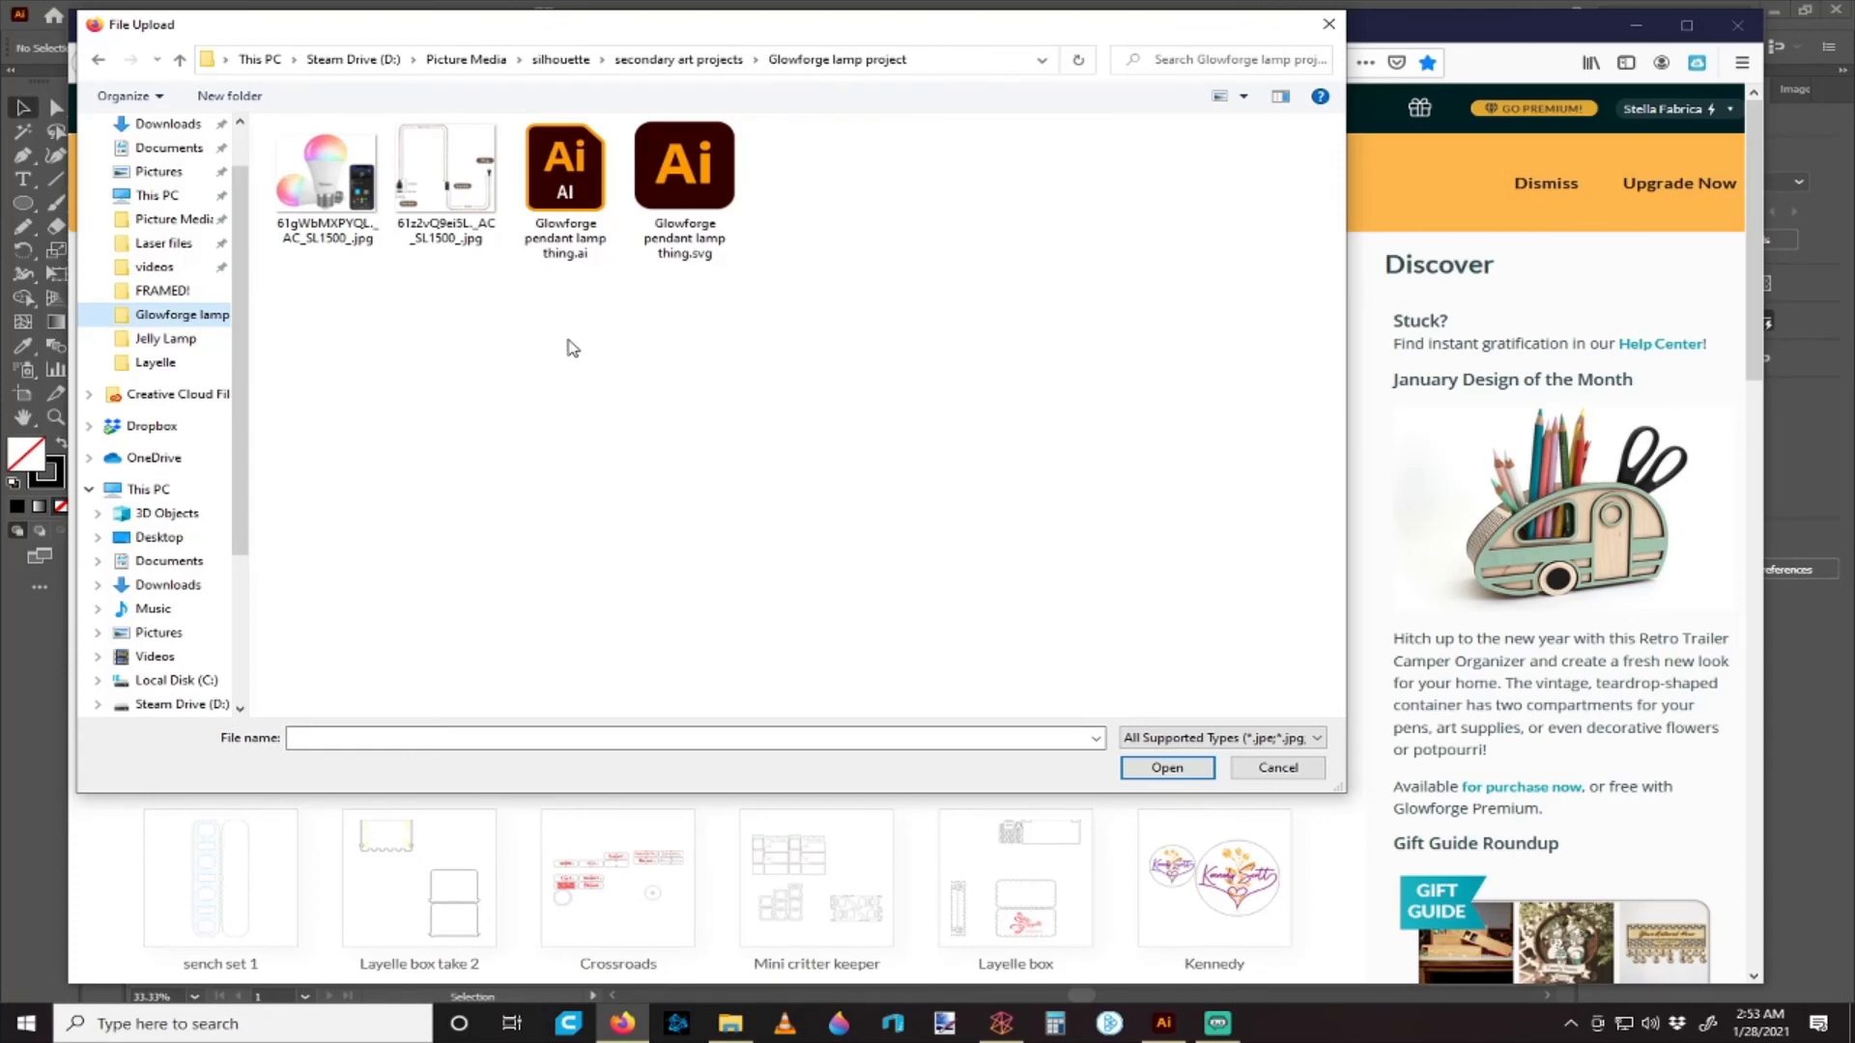
{"action": "left_click", "coordinate": [682, 175]}
{"action": "left_click", "coordinate": [1165, 768]}
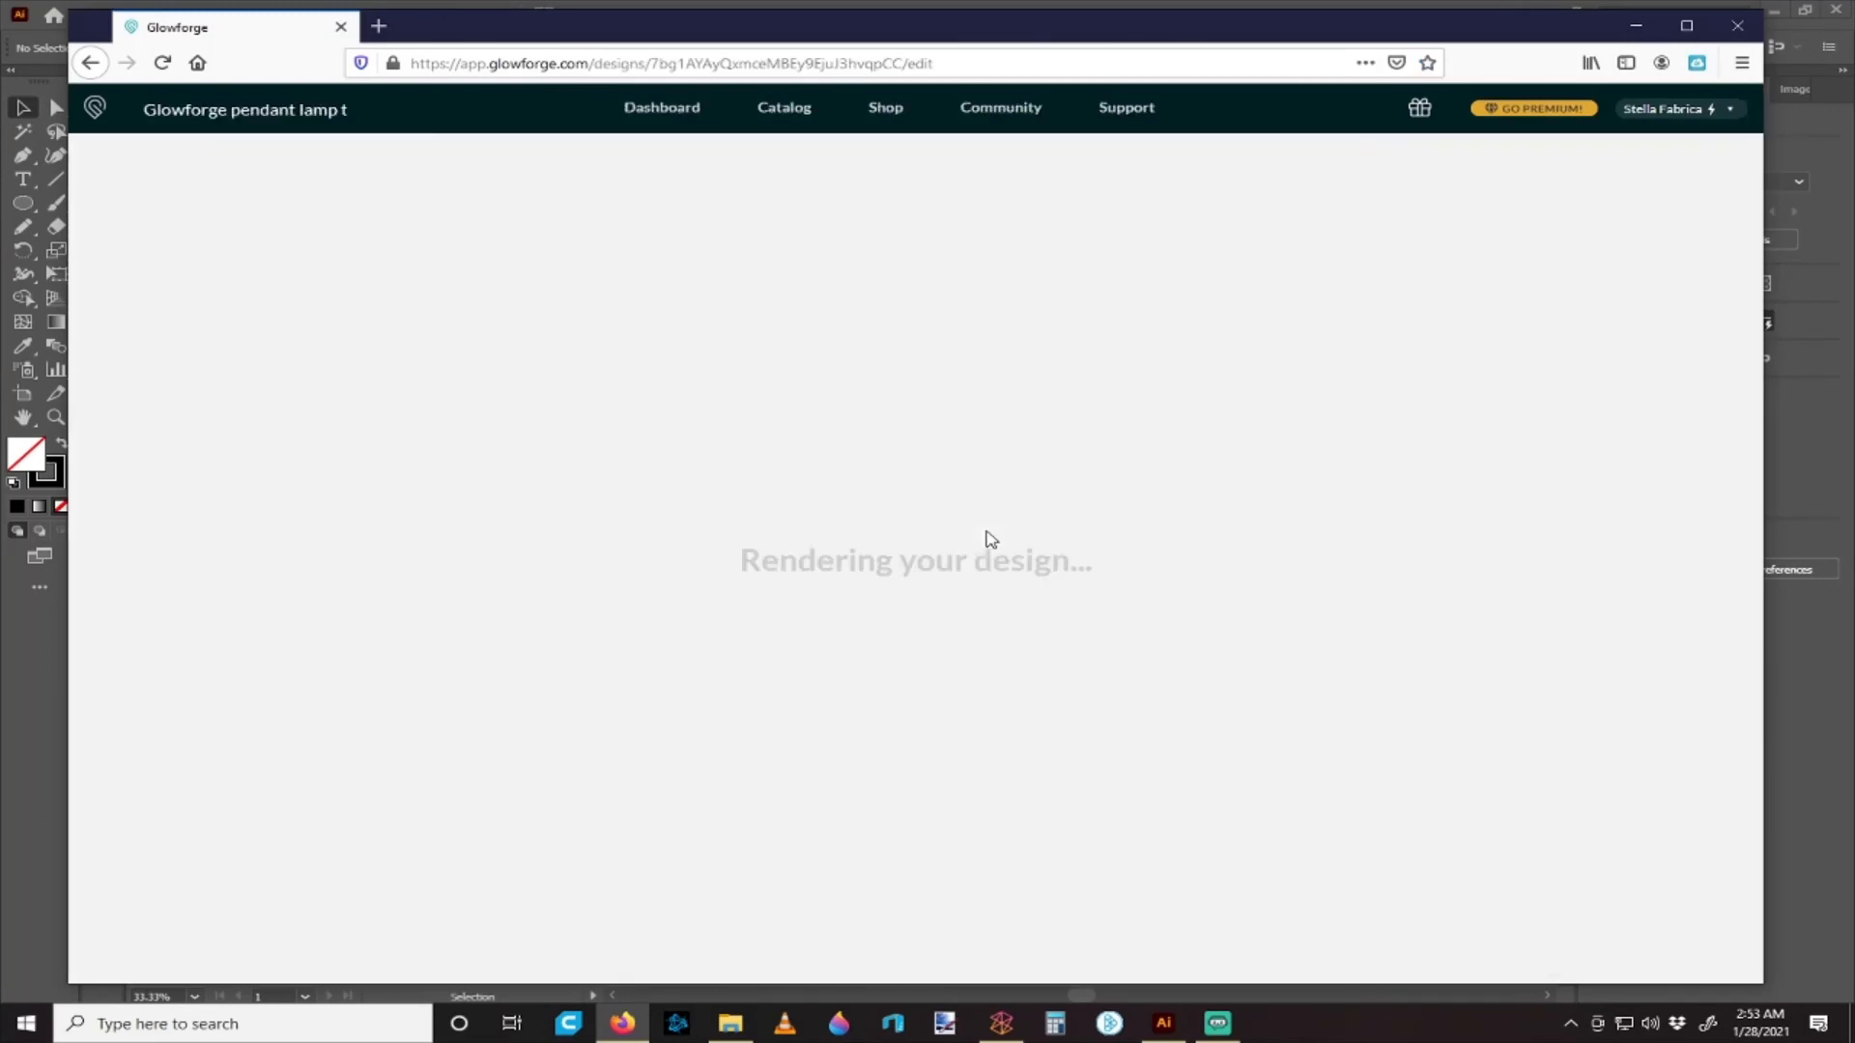
- Bring the whole bed into view and set the design's material to Thick Maple Plywood
{"action": "scroll", "coordinate": [978, 518], "scroll_direction": "down", "scroll_amount": 10}
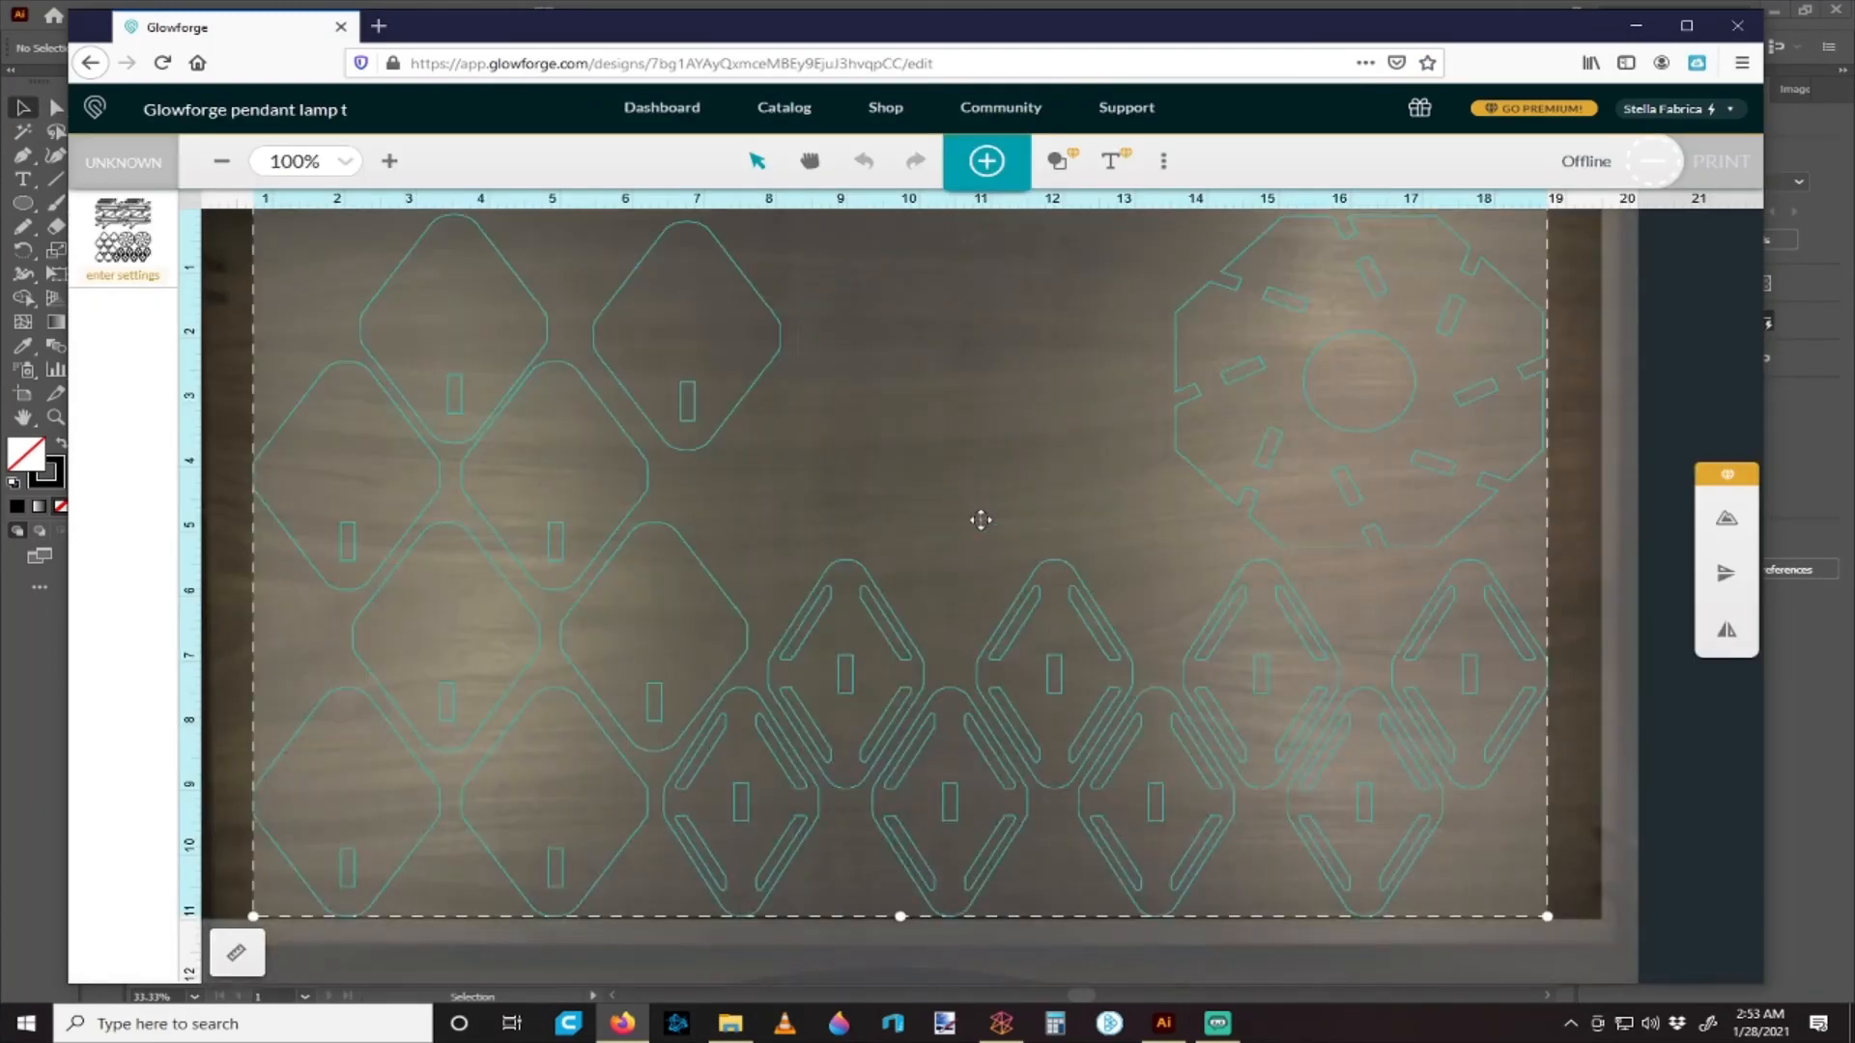
{"action": "scroll", "coordinate": [1389, 535], "scroll_direction": "up", "scroll_amount": 3}
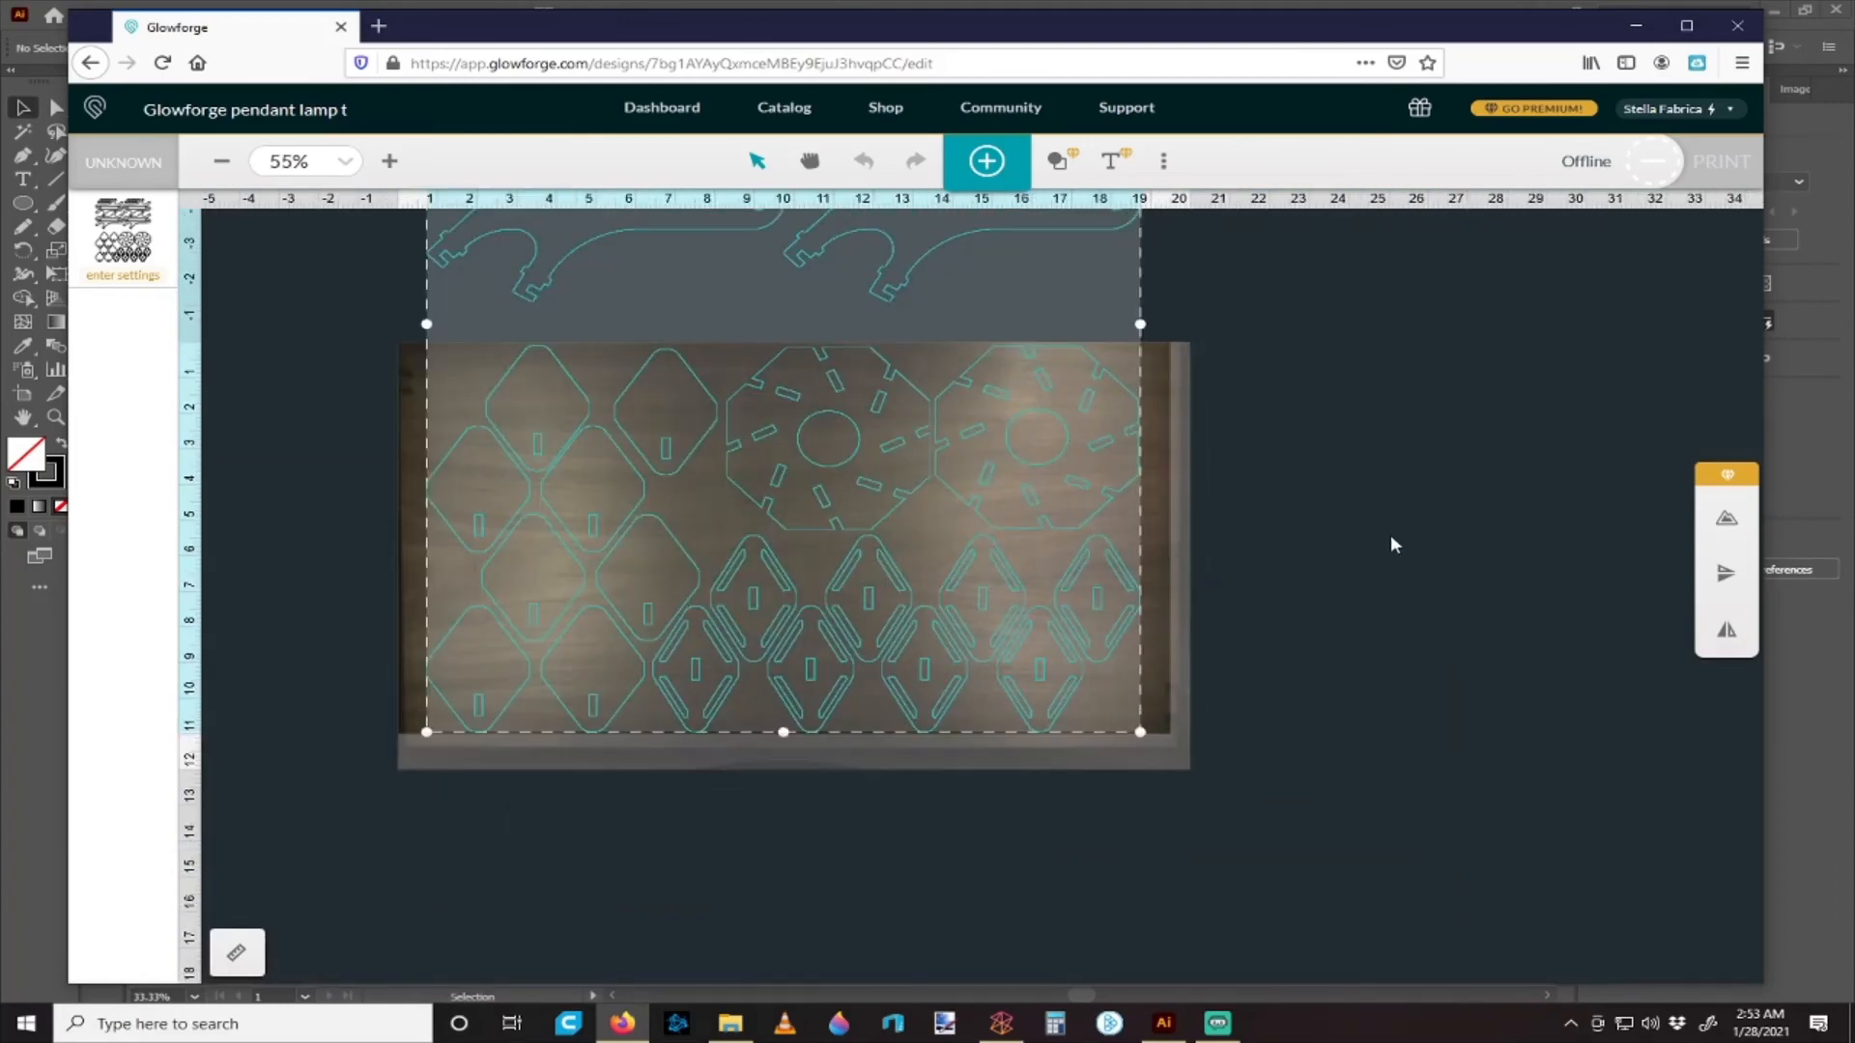
{"action": "left_click", "coordinate": [124, 162]}
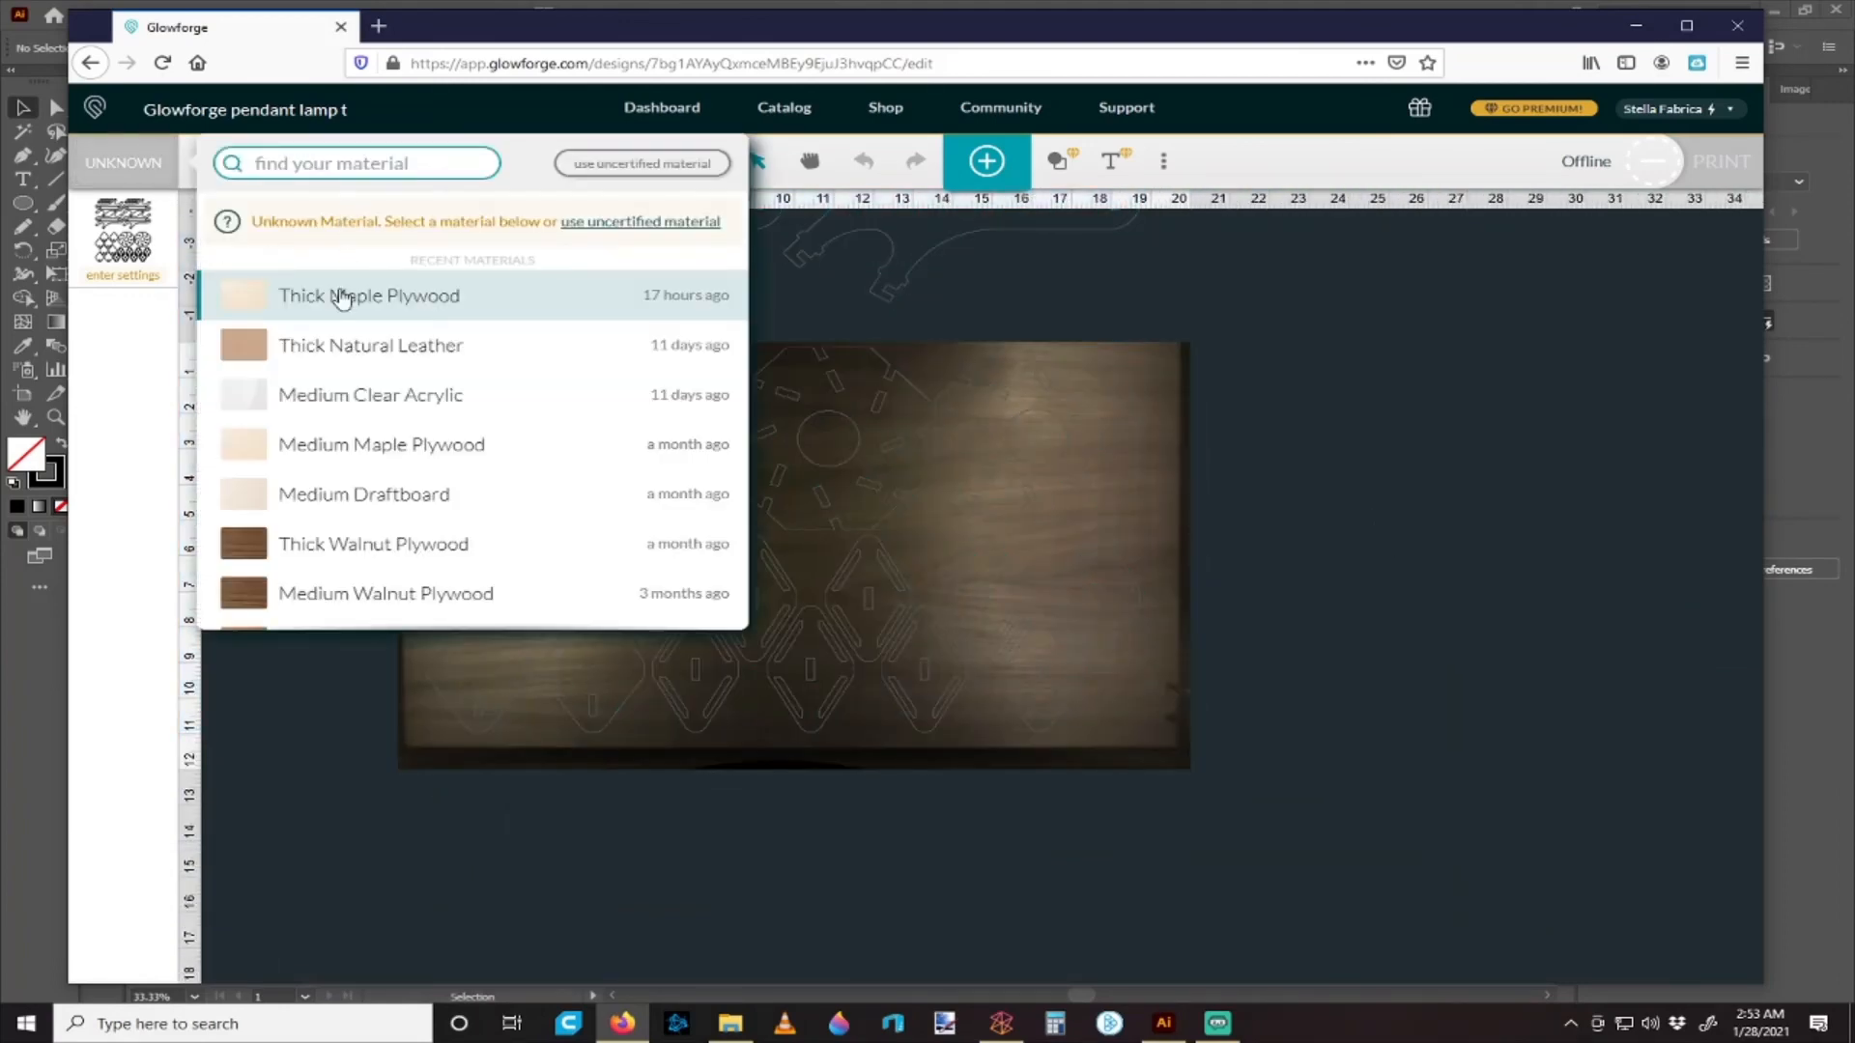
{"action": "left_click", "coordinate": [344, 307]}
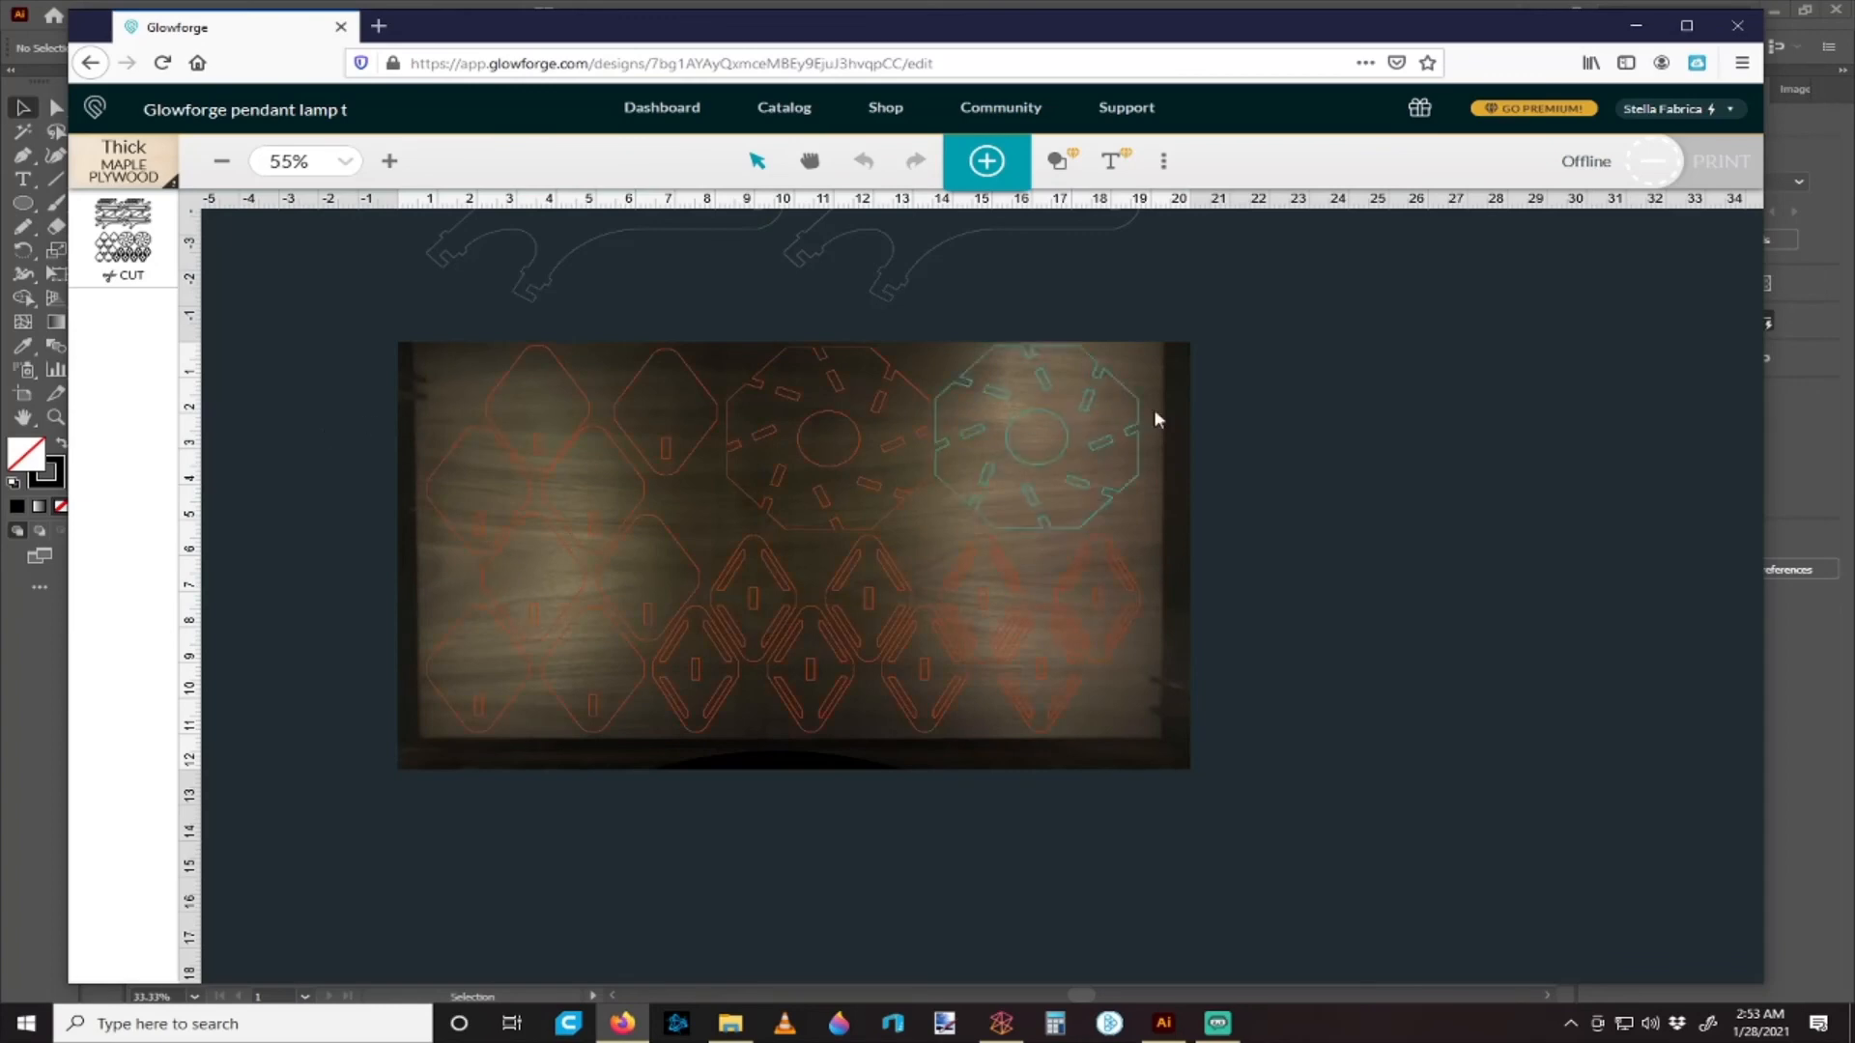
- Select all the plates on the bed and nudge them about half an inch to the right, then deselect them
{"action": "left_click_drag", "start_coordinate": [310, 405], "coordinate": [1160, 779]}
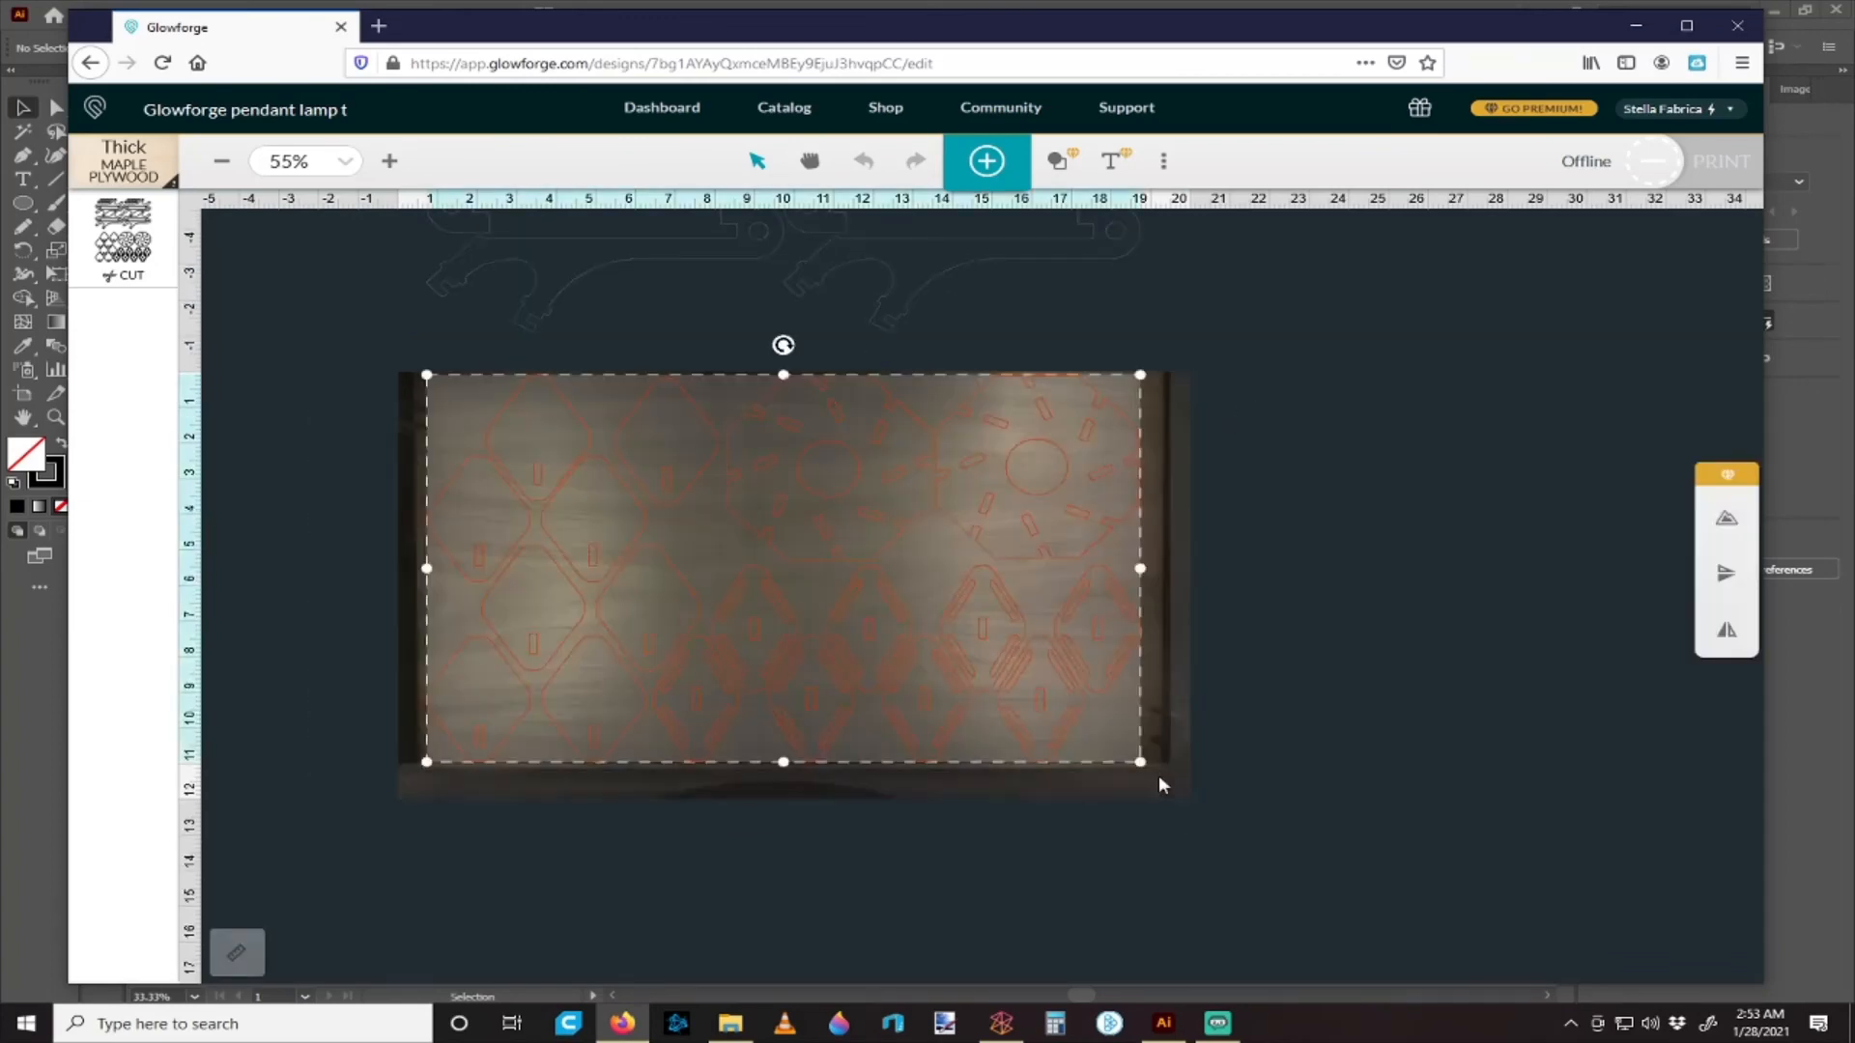
{"action": "key", "text": "Right"}
{"action": "key", "text": "Right"}
{"action": "key", "text": "Right"}
{"action": "key", "text": "Right"}
{"action": "key", "text": "Right"}
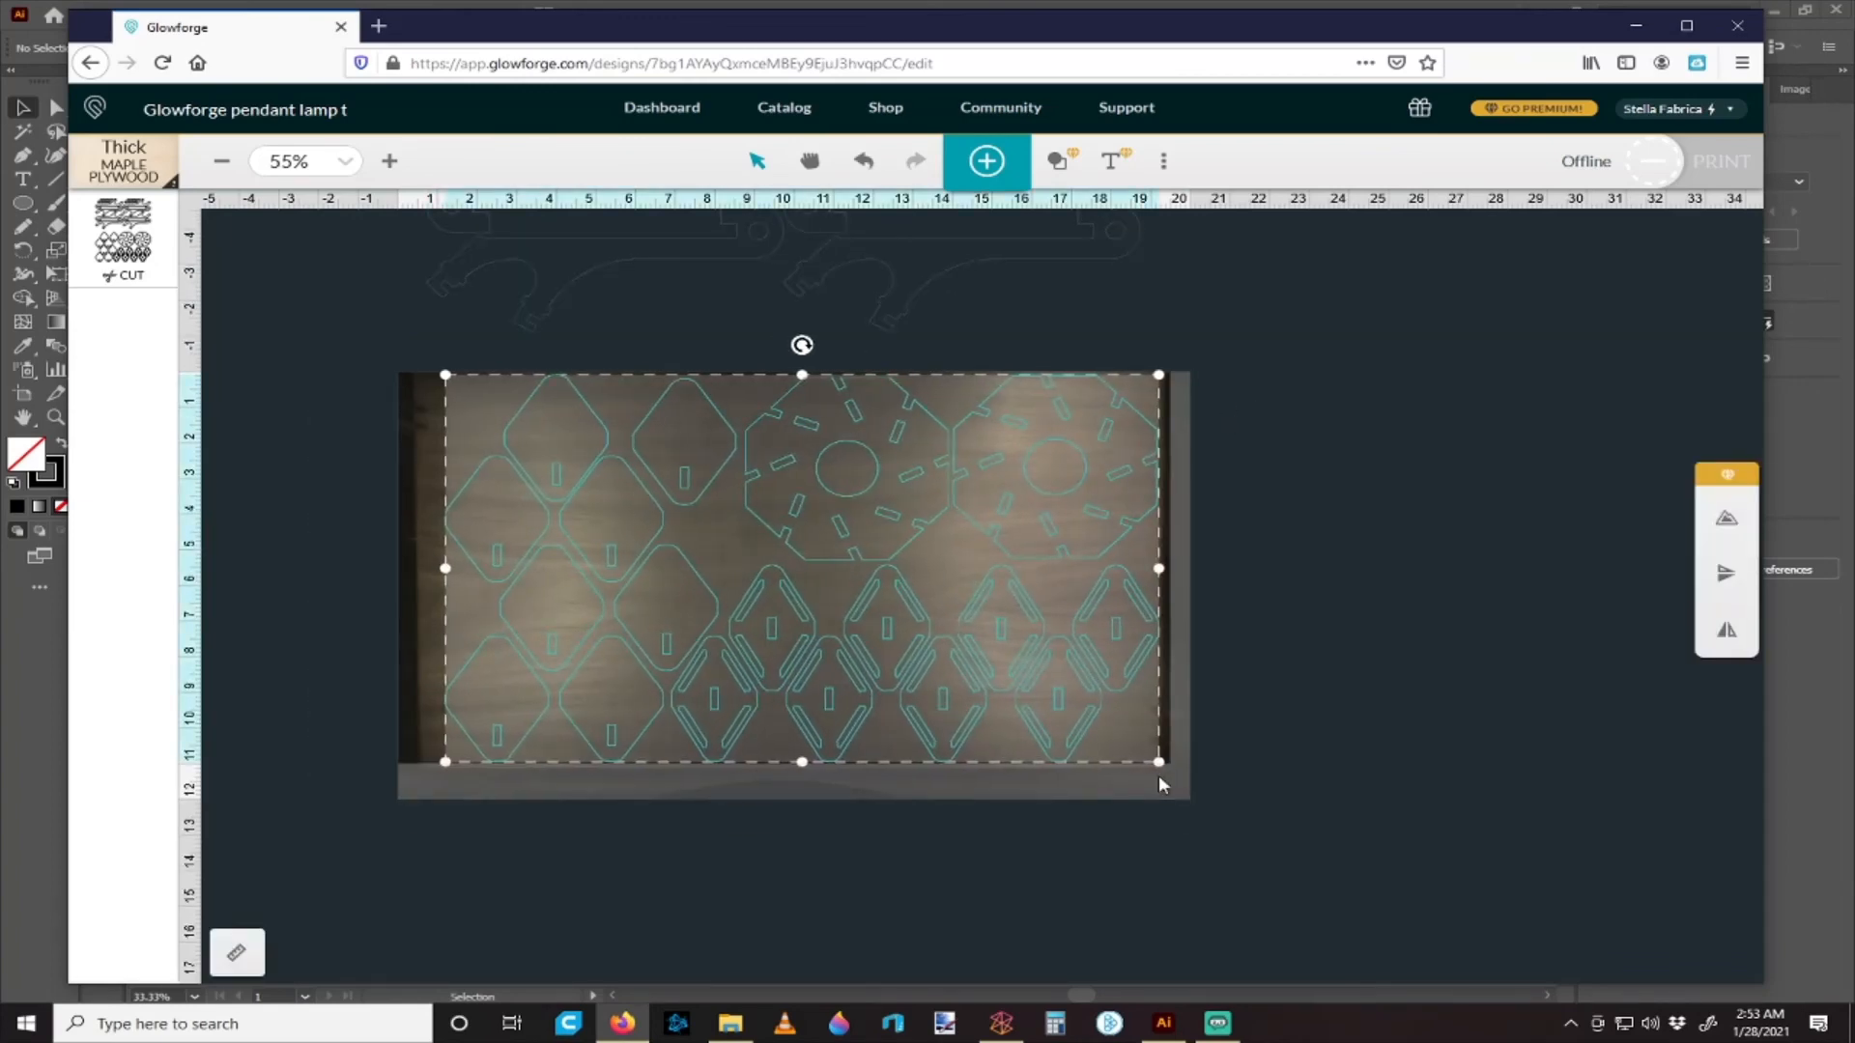
{"action": "left_click", "coordinate": [1307, 699]}
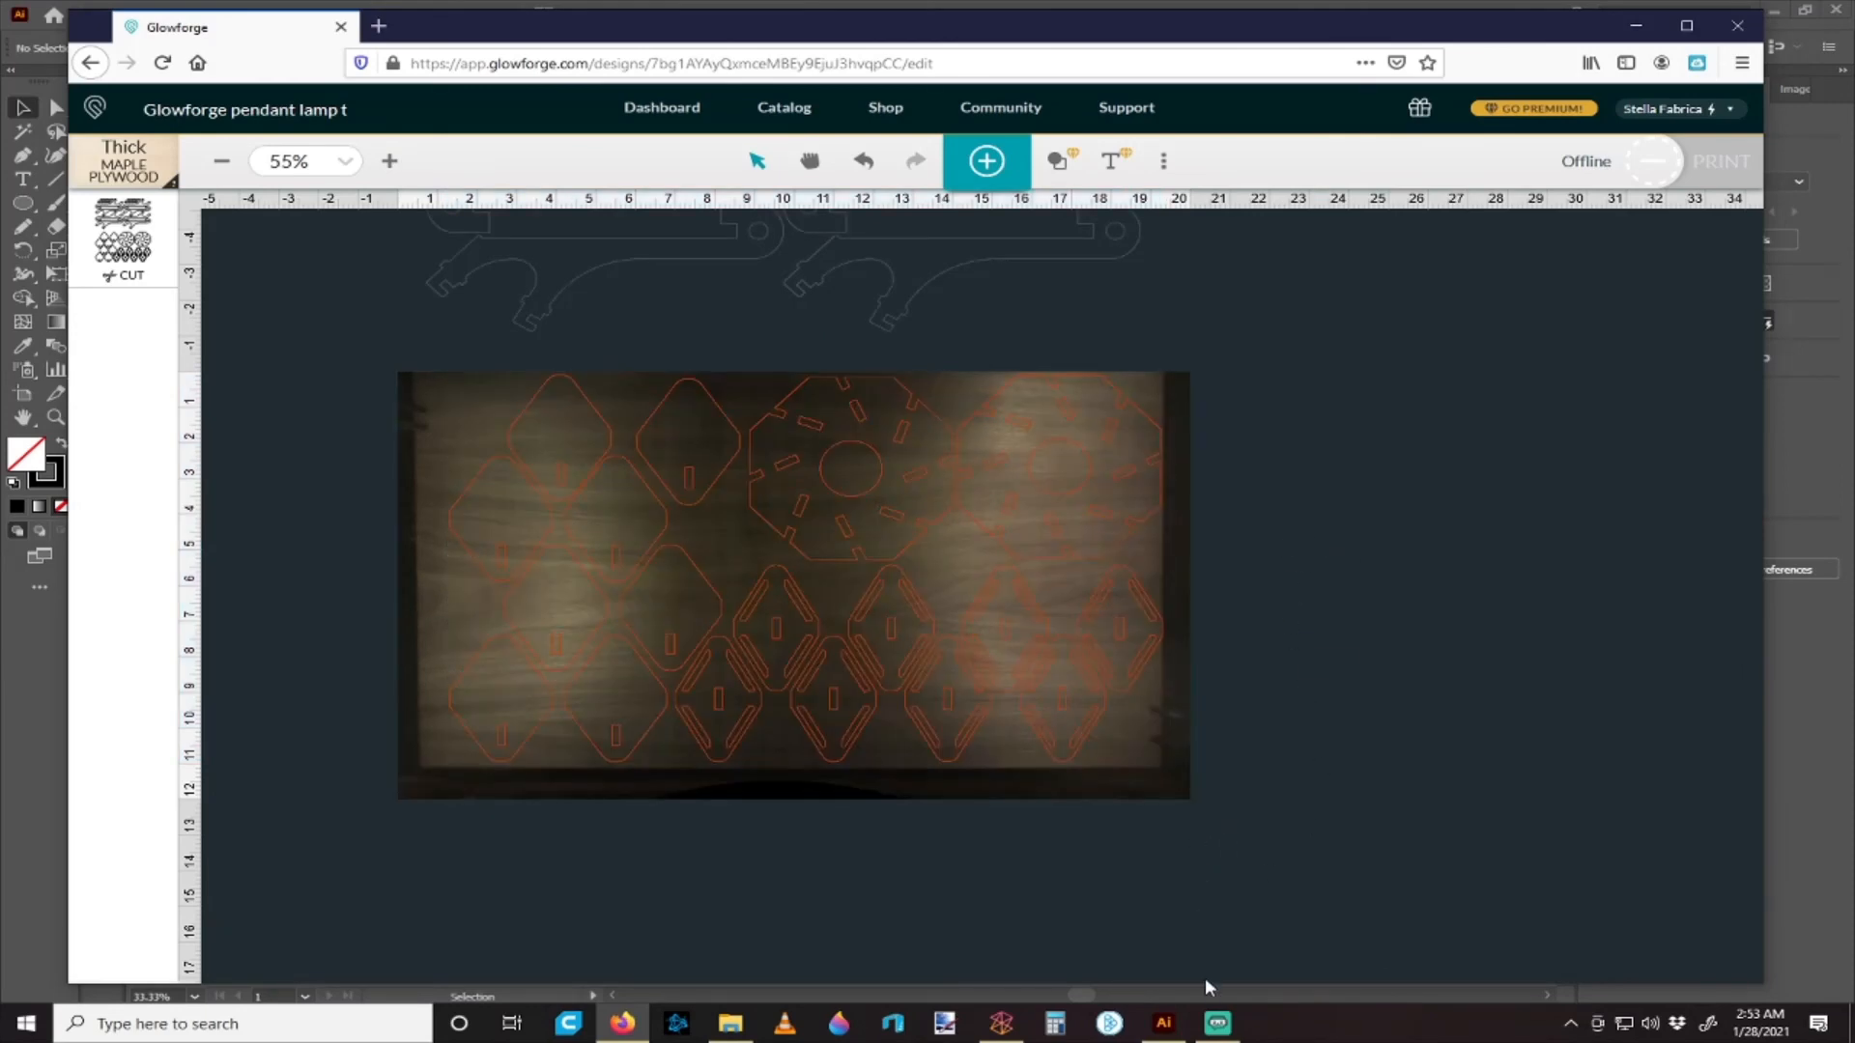
{"action": "left_click", "coordinate": [1217, 1022]}
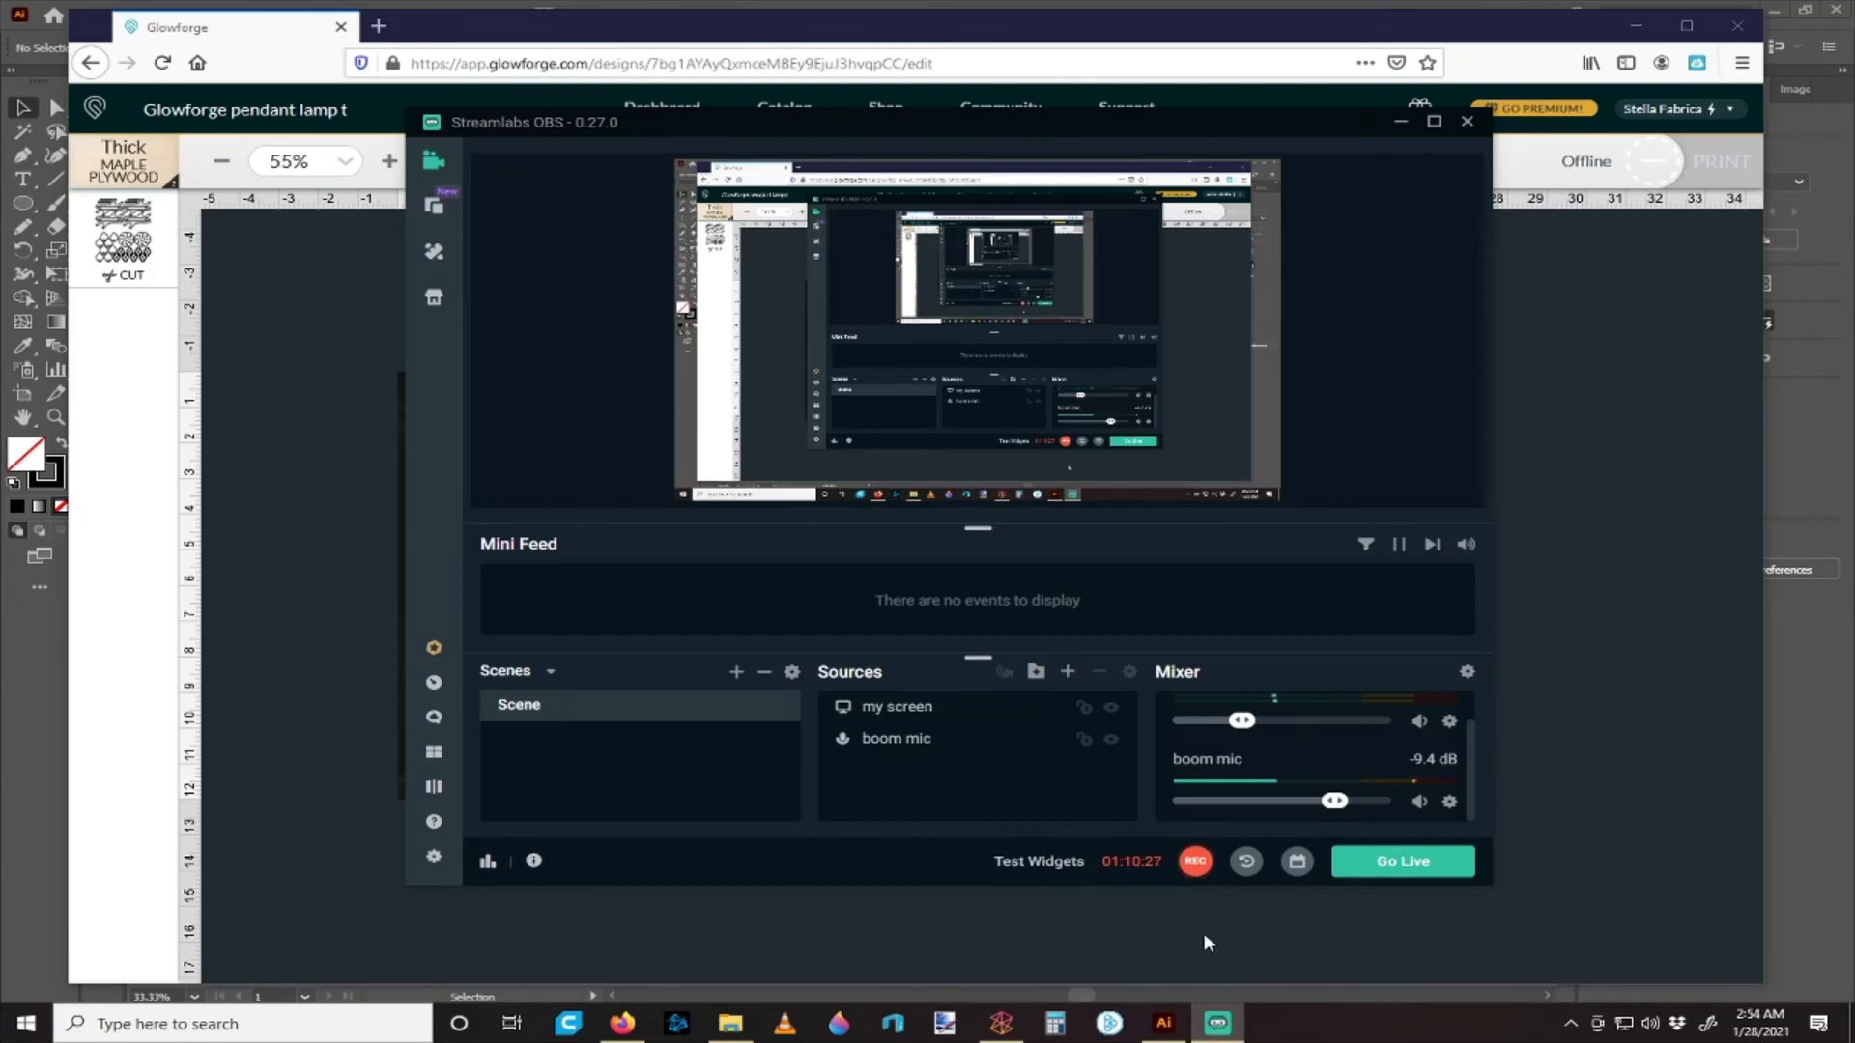
{"action": "left_click", "coordinate": [1213, 966]}
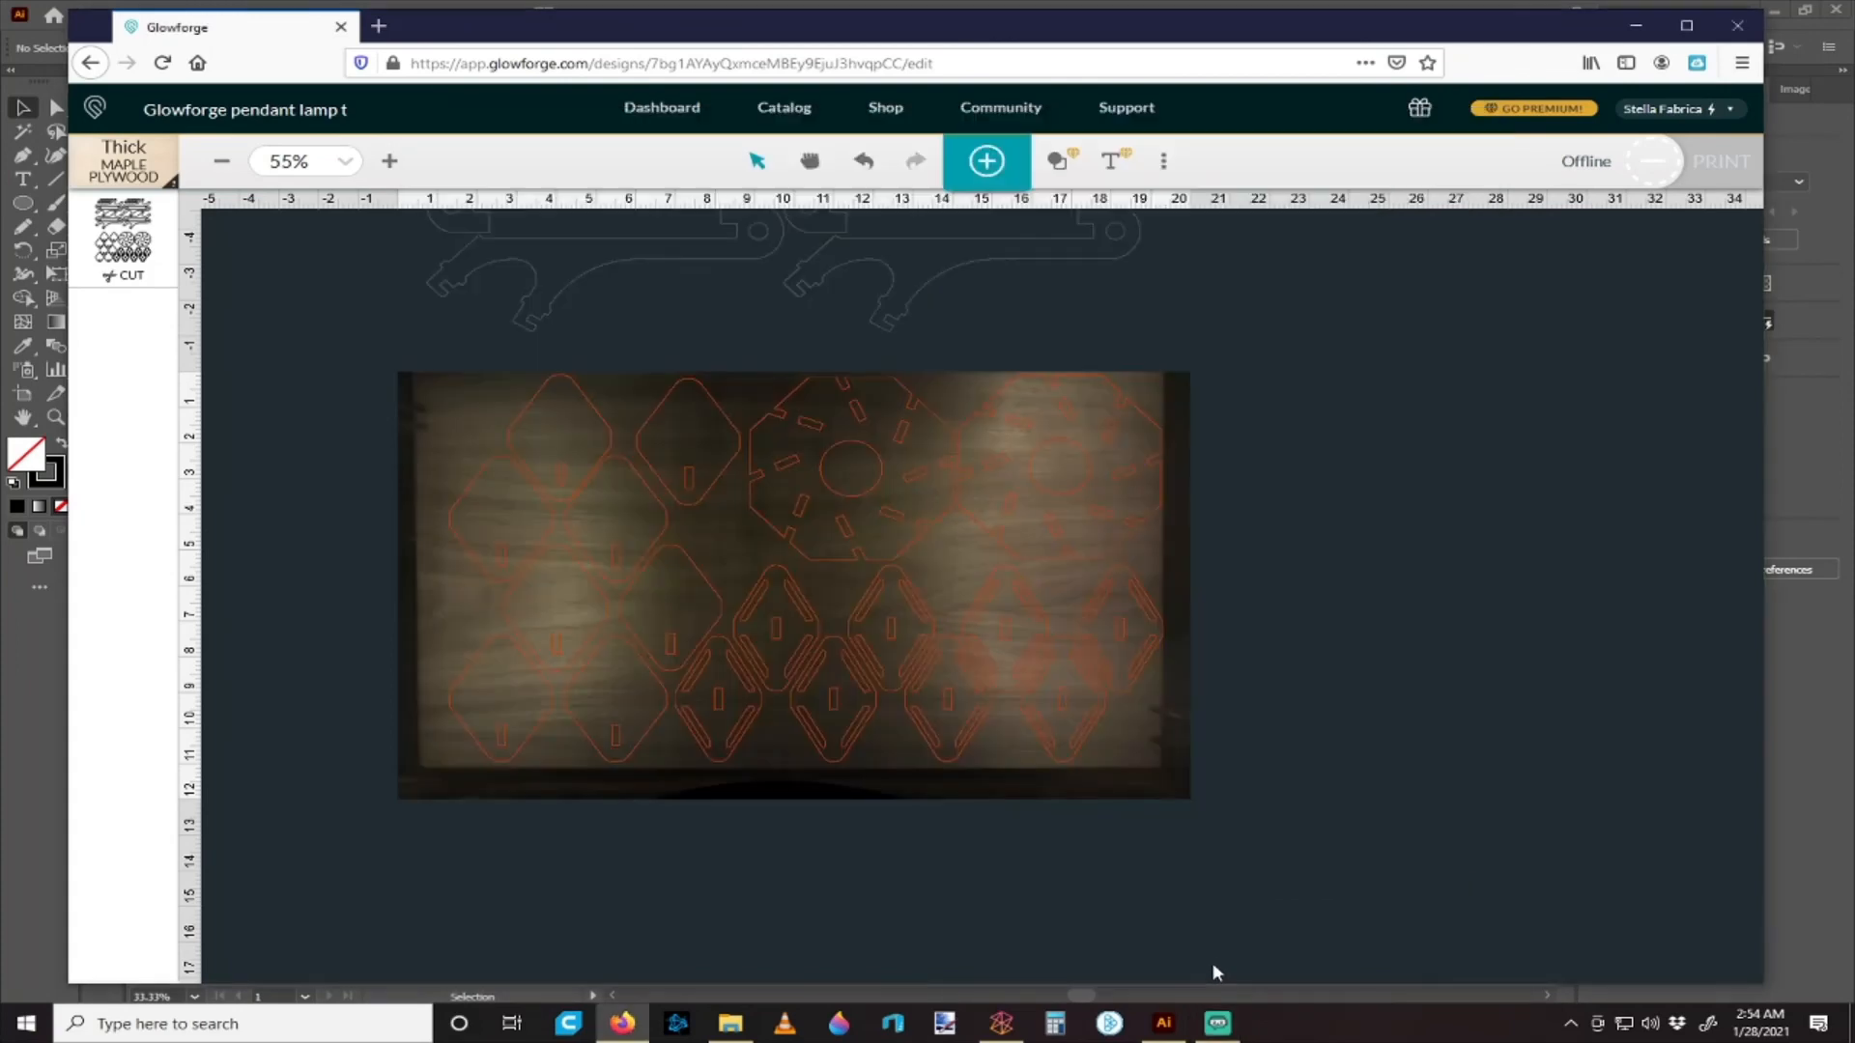
{"action": "mouse_move", "coordinate": [1215, 1024]}
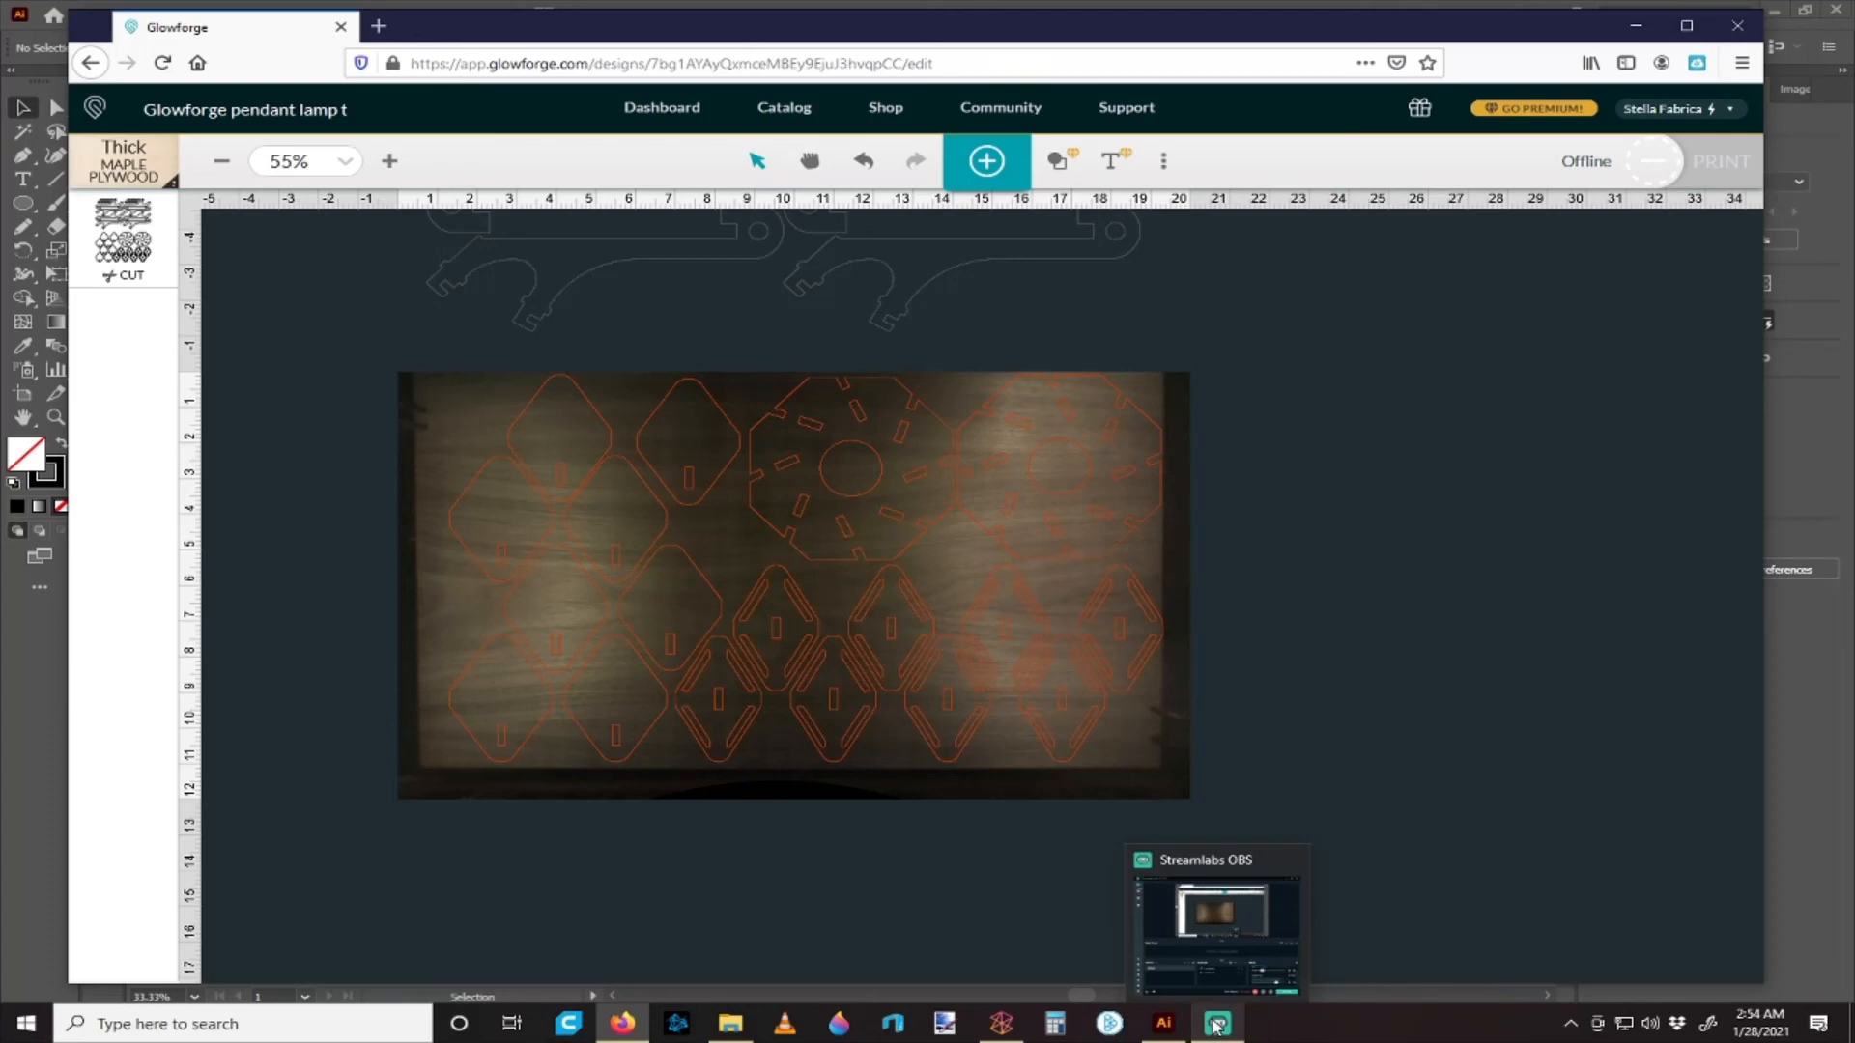
{"action": "left_click", "coordinate": [1217, 1026]}
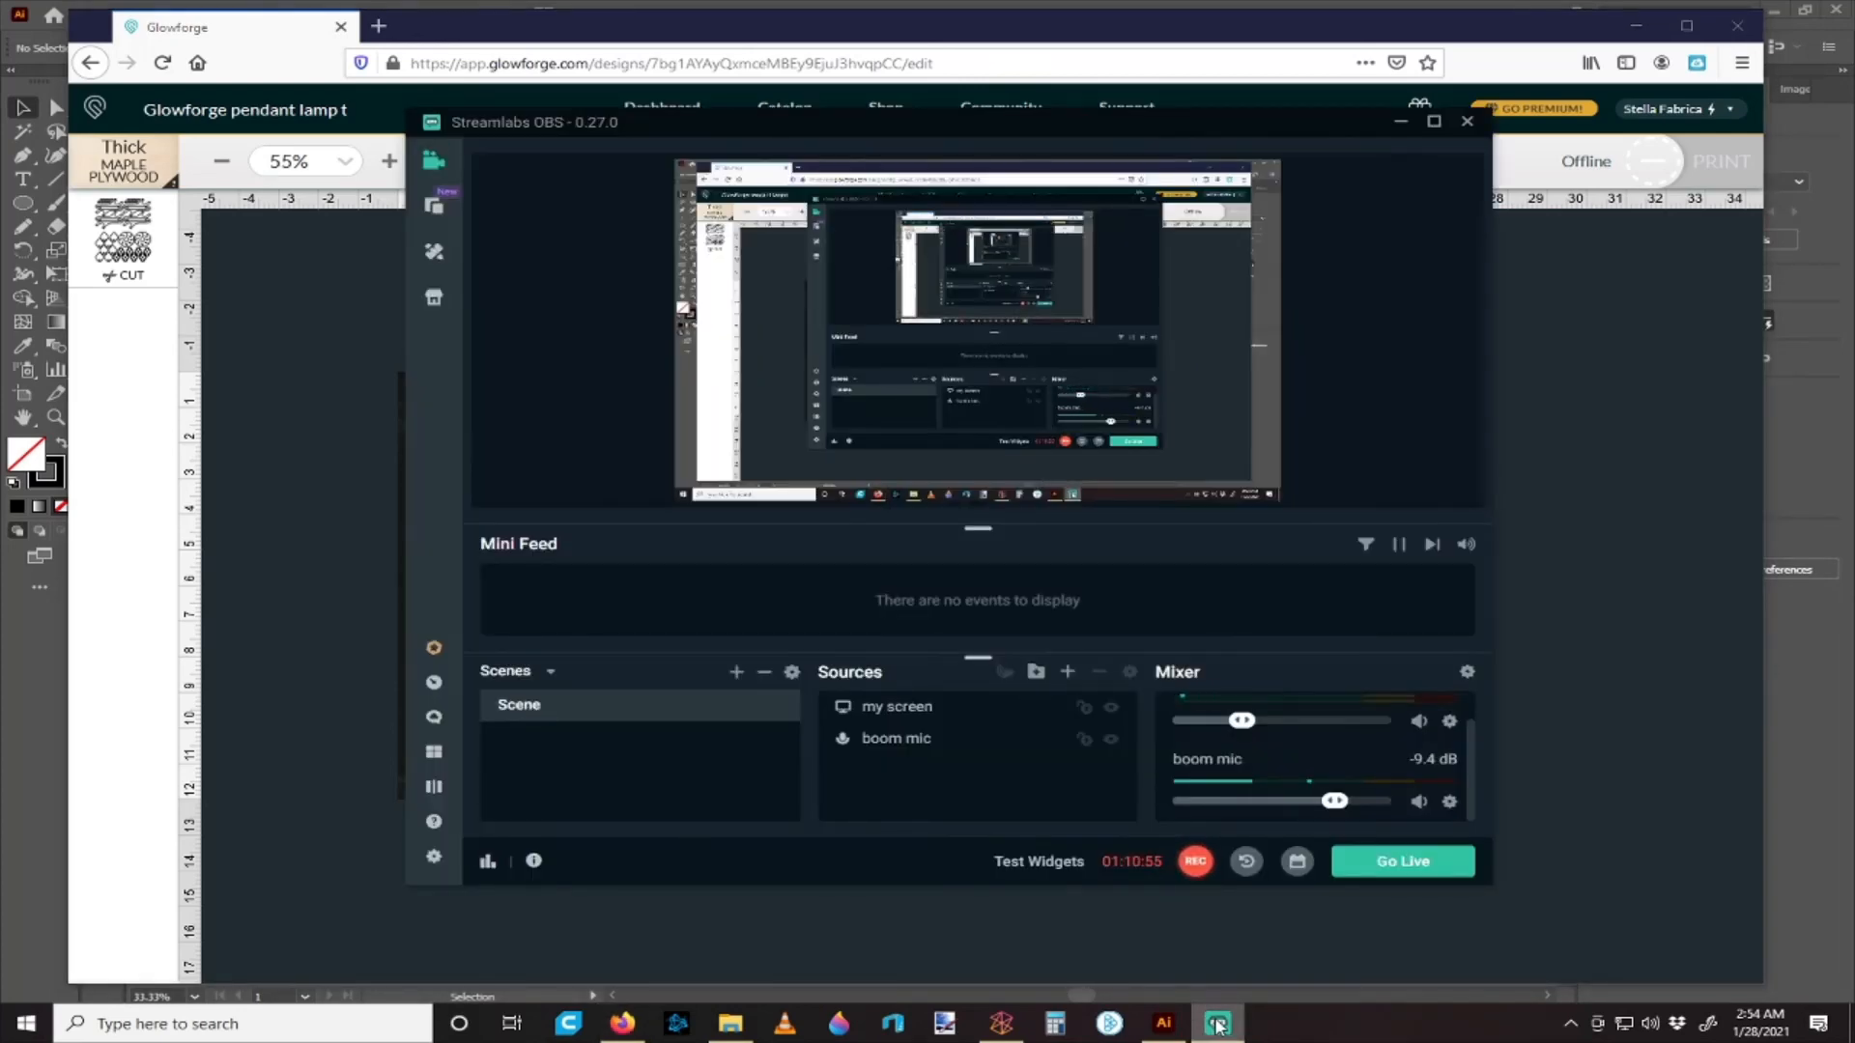